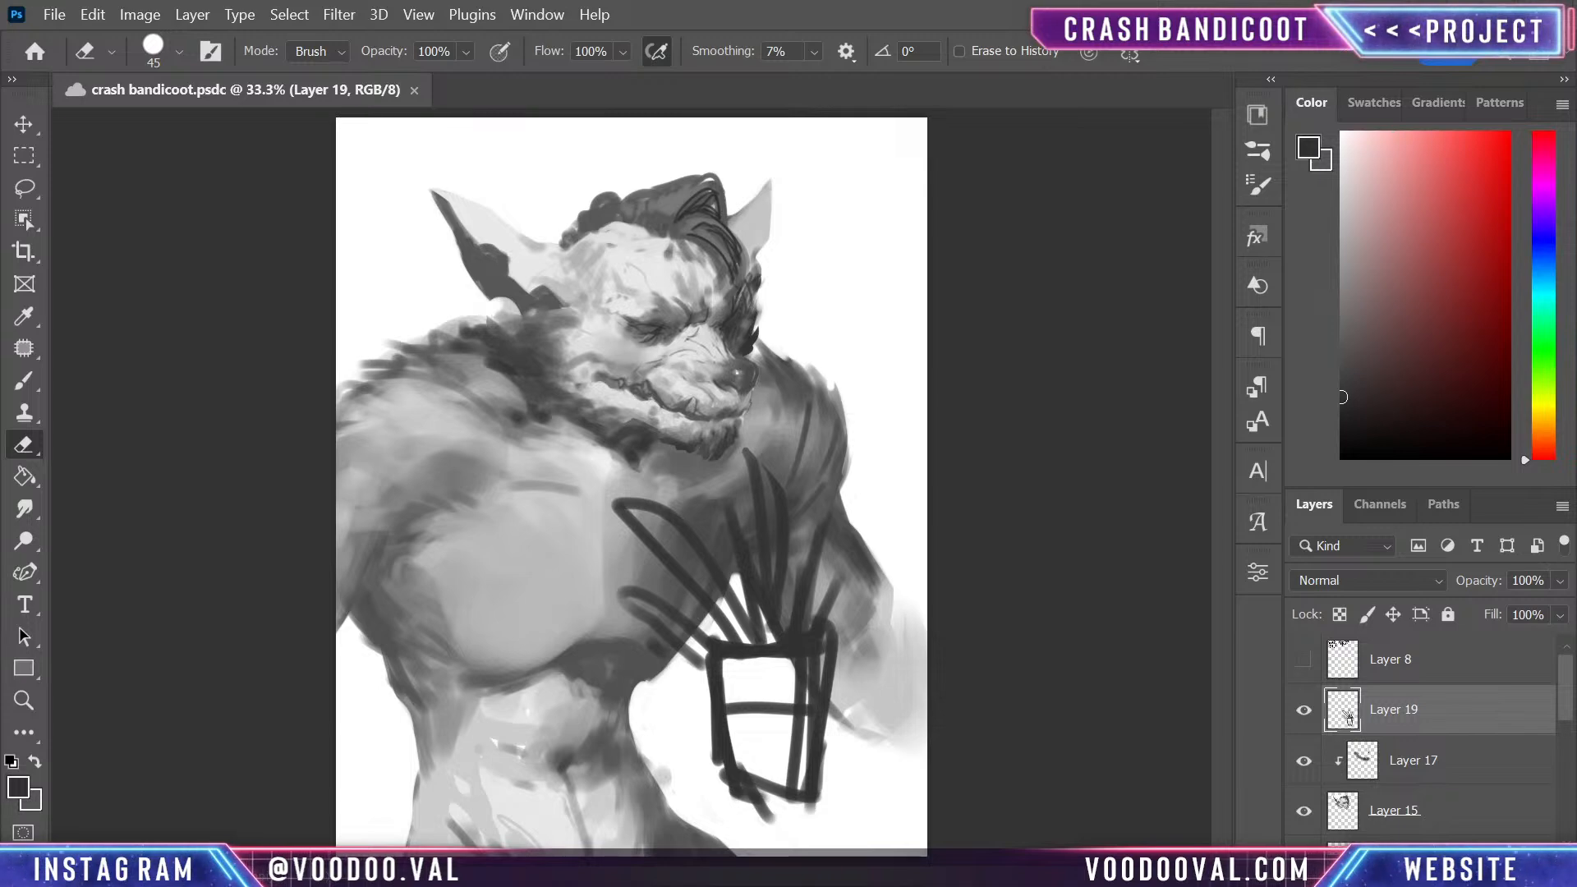
- Hide the sketch on Layer 19, add an empty layer directly above Layer 17 and switch to the Brush
click(1479, 764)
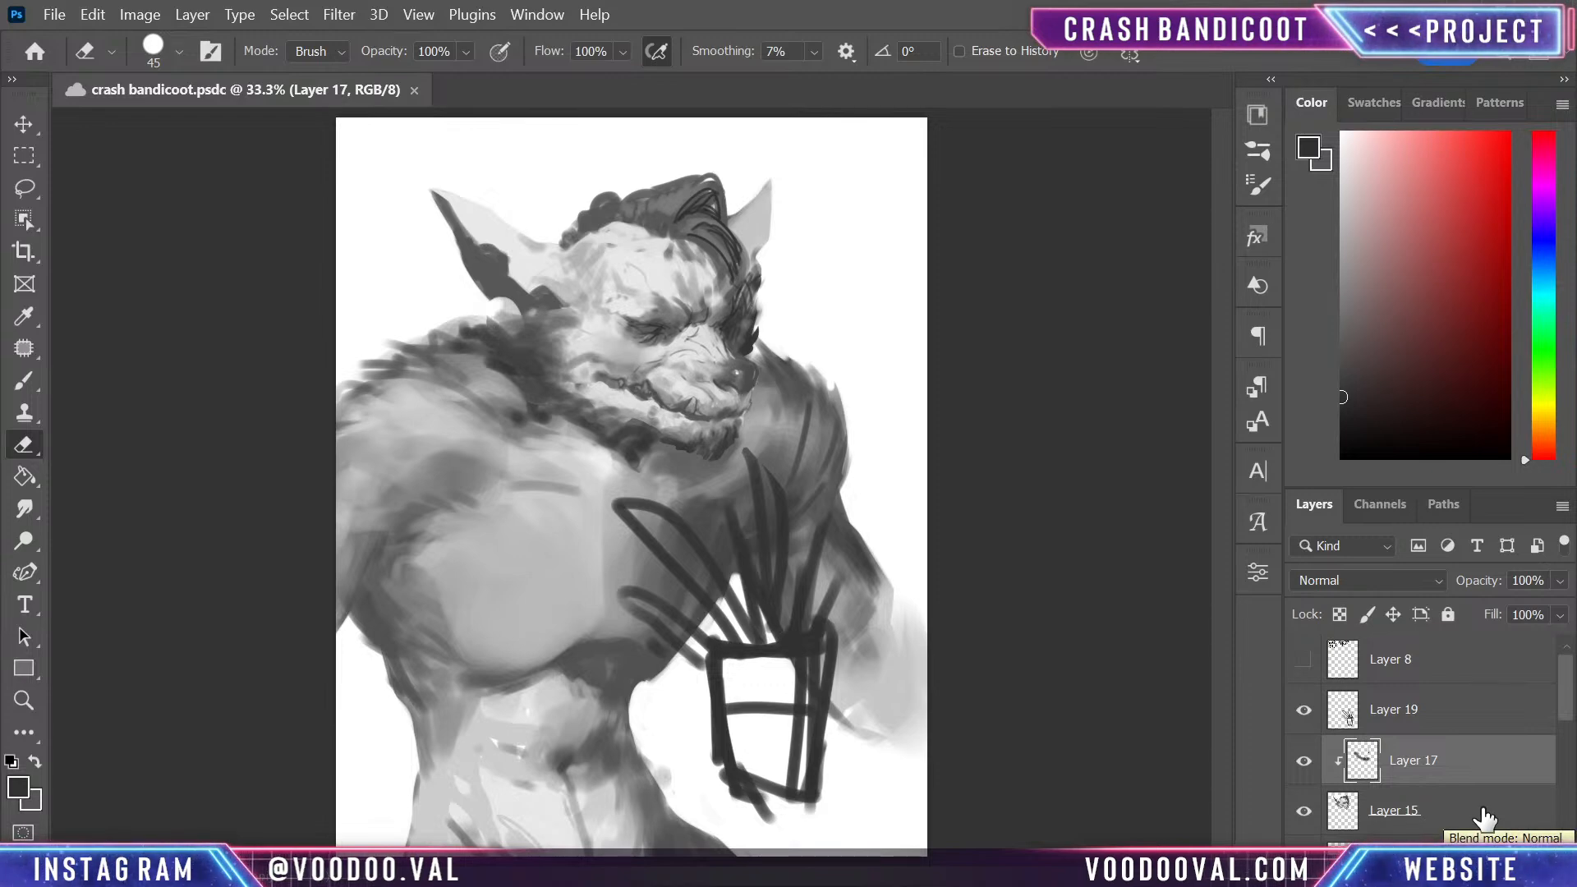
click(1304, 712)
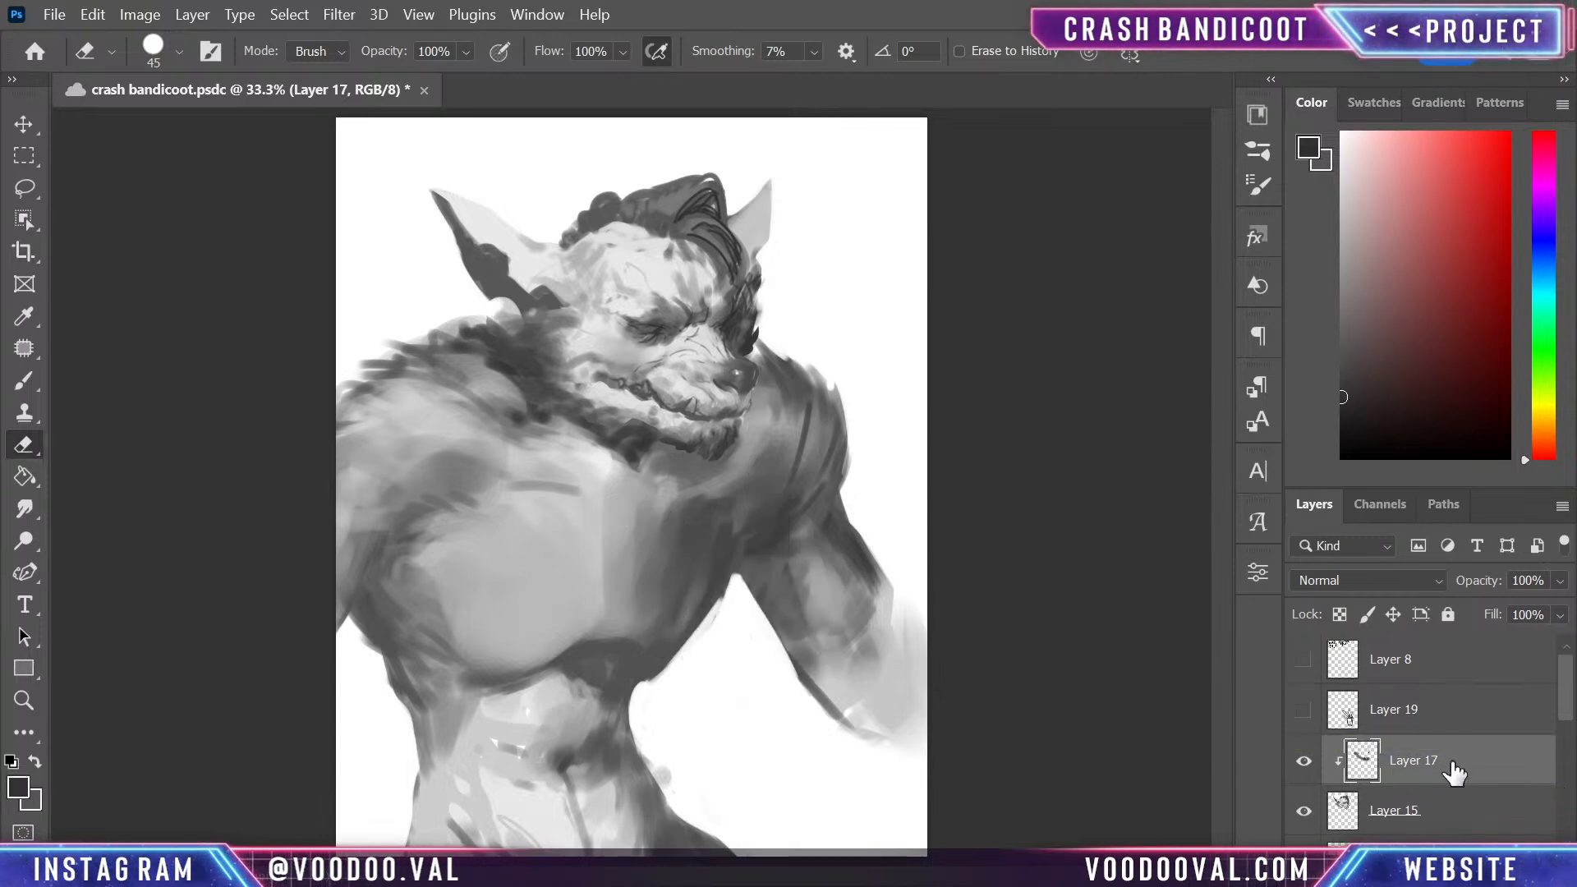
key(ctrl+shift+alt+n)
key(ctrl+plus)
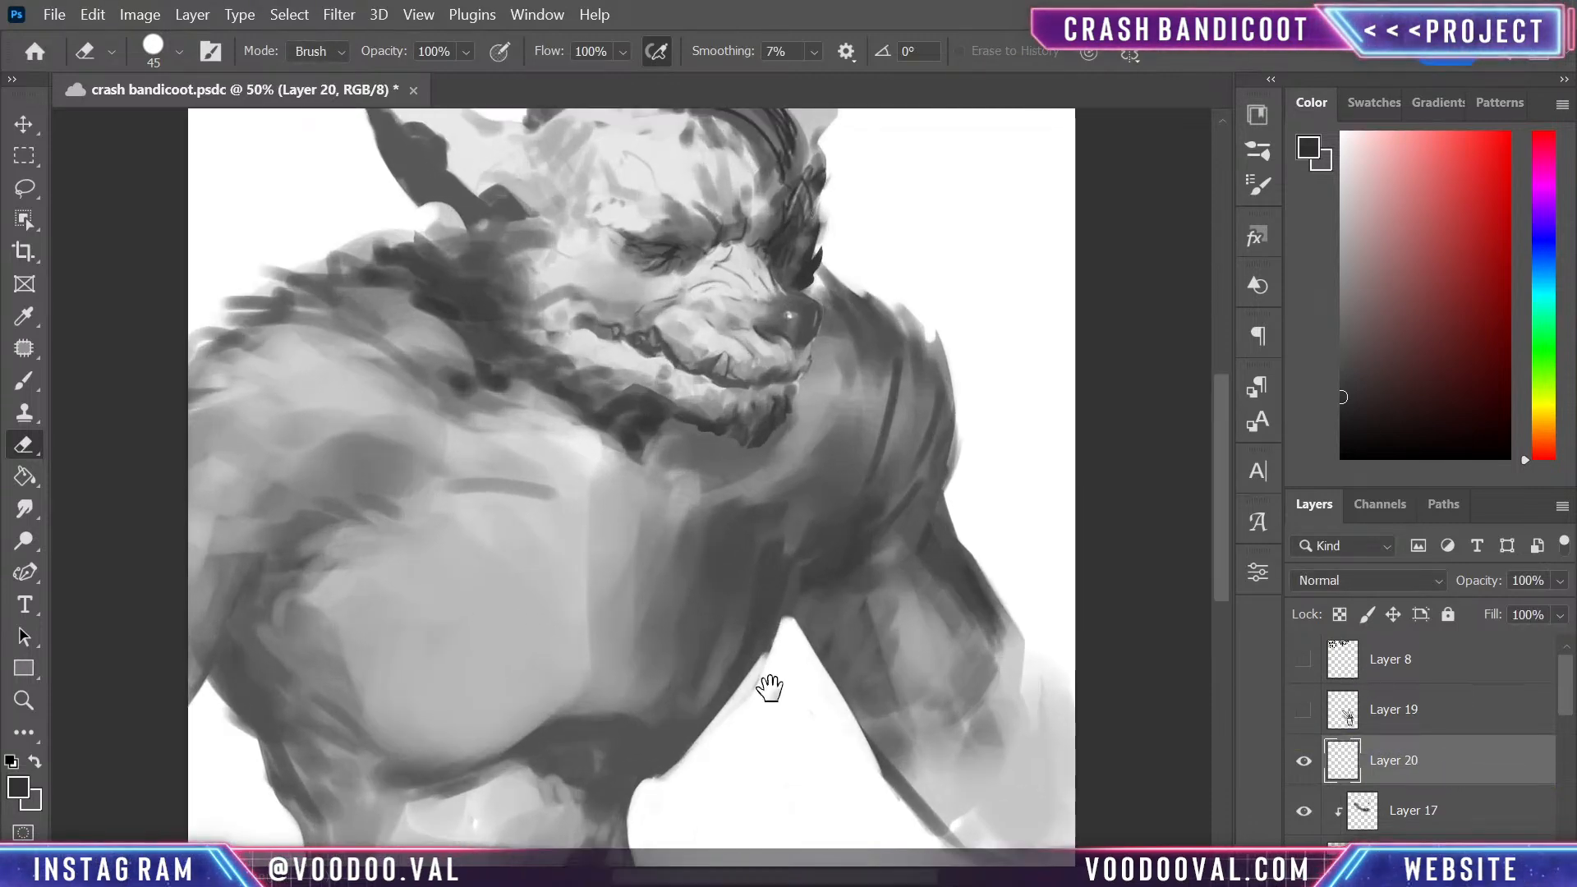
drag(769, 688, 877, 411)
mouse_move(857, 603)
mouse_down()
mouse_move(855, 566)
mouse_move(848, 633)
mouse_move(828, 649)
mouse_up()
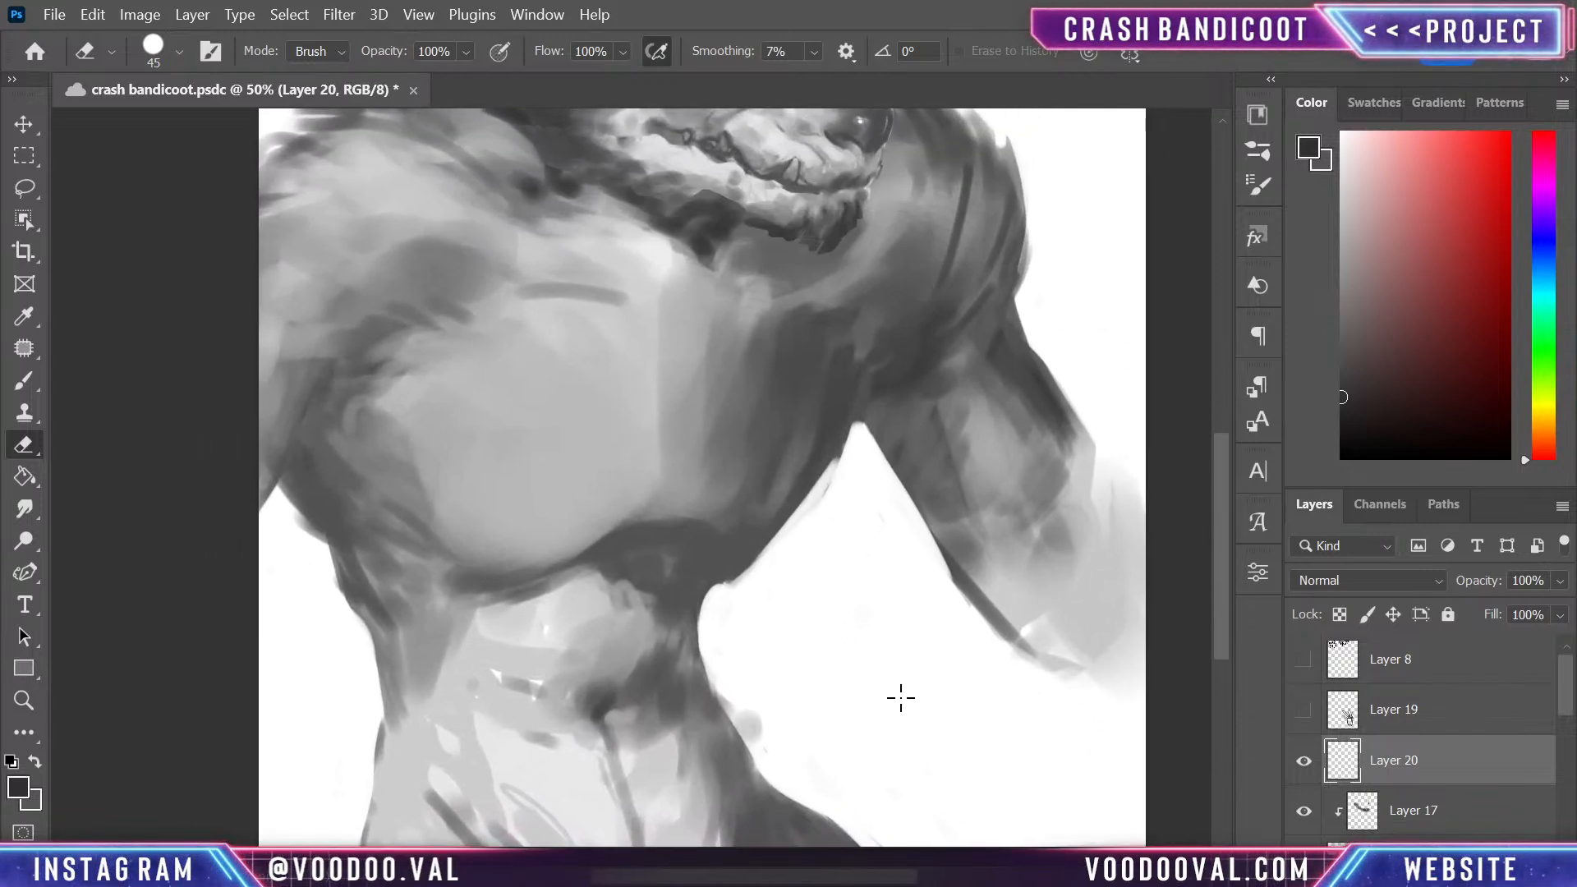
key(b)
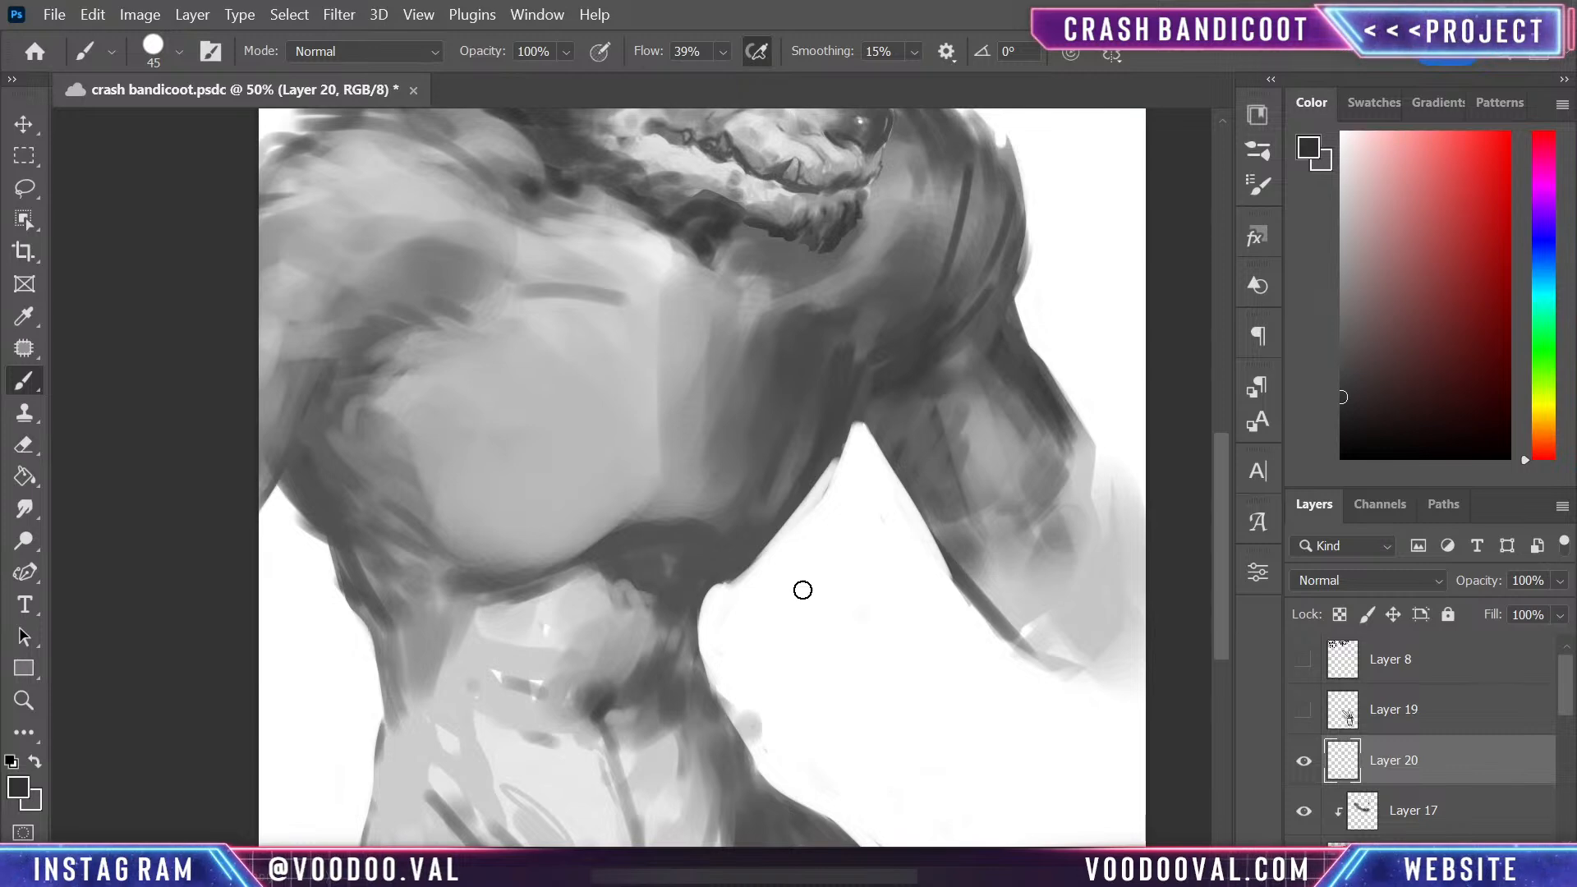
- Add another empty layer directly above the hidden Layer 19
key(alt)
click(1450, 711)
key(ctrl+shift+alt+n)
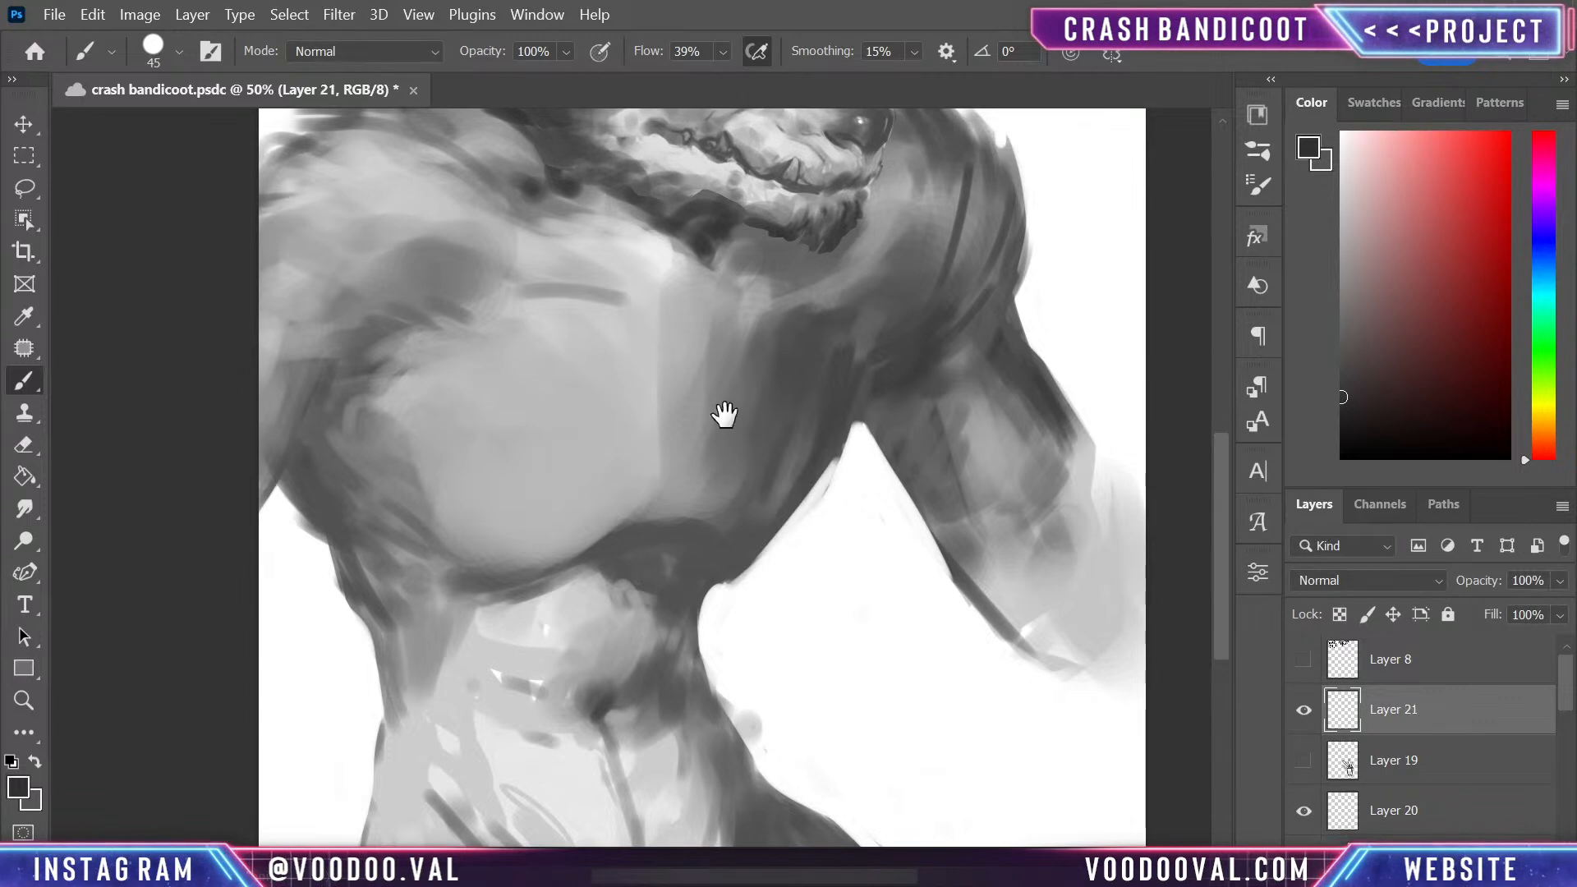
mouse_move(722, 416)
mouse_down()
mouse_move(732, 803)
mouse_move(846, 568)
mouse_up()
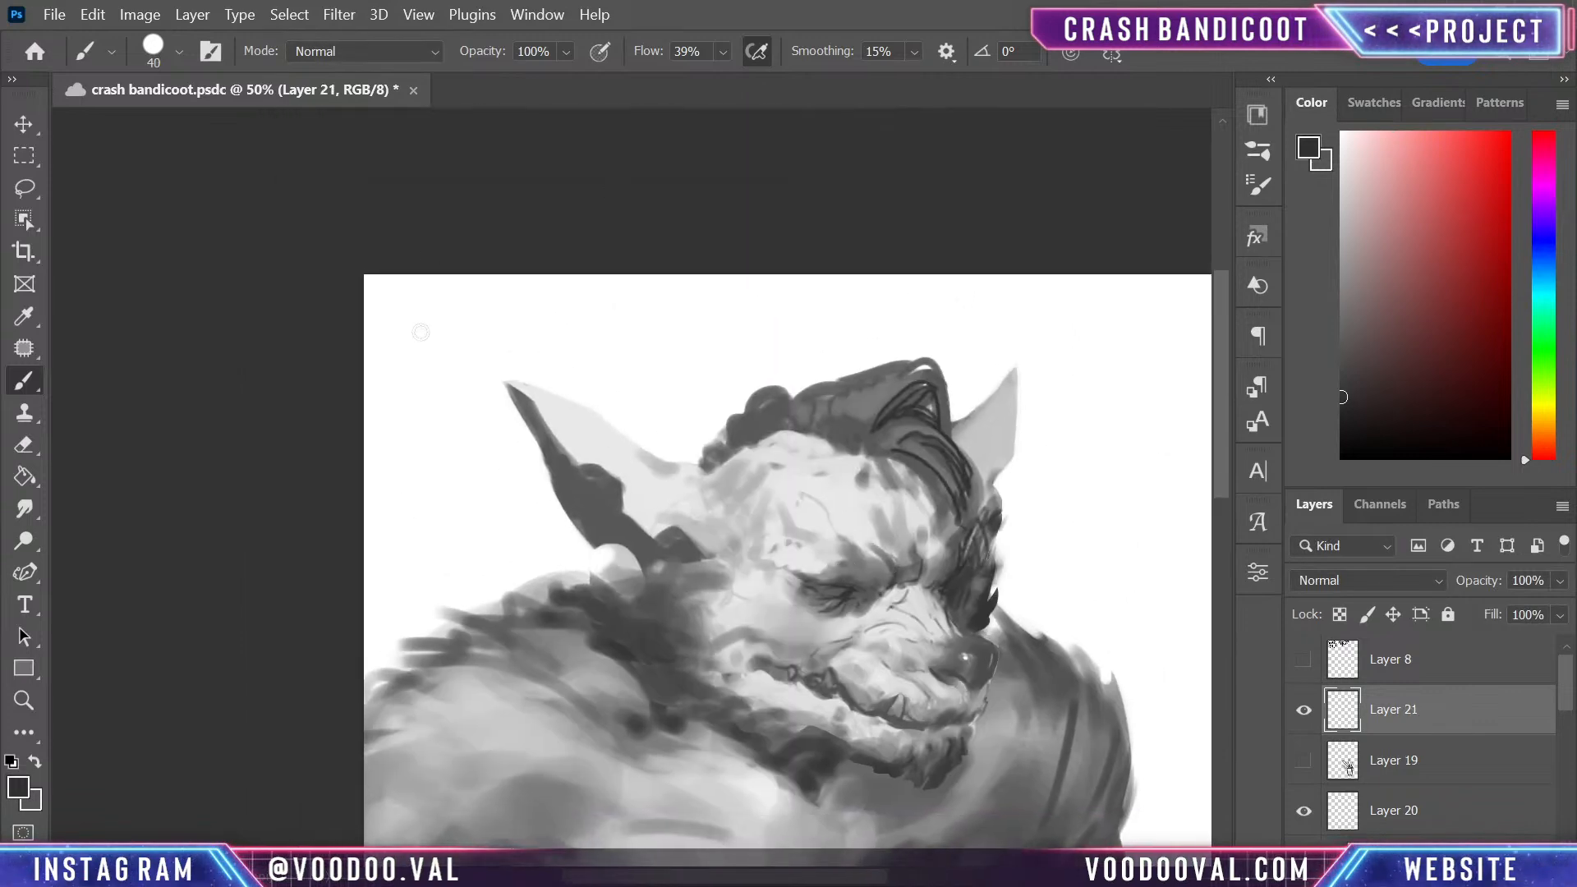
- Handwrite the social media handle in black with a size 20 brush in the blank space above the character's head
key([)
key([)
key([)
key([)
key([)
key([)
key([)
drag(1368, 419, 1342, 456)
key(bracketright)
key(bracketright)
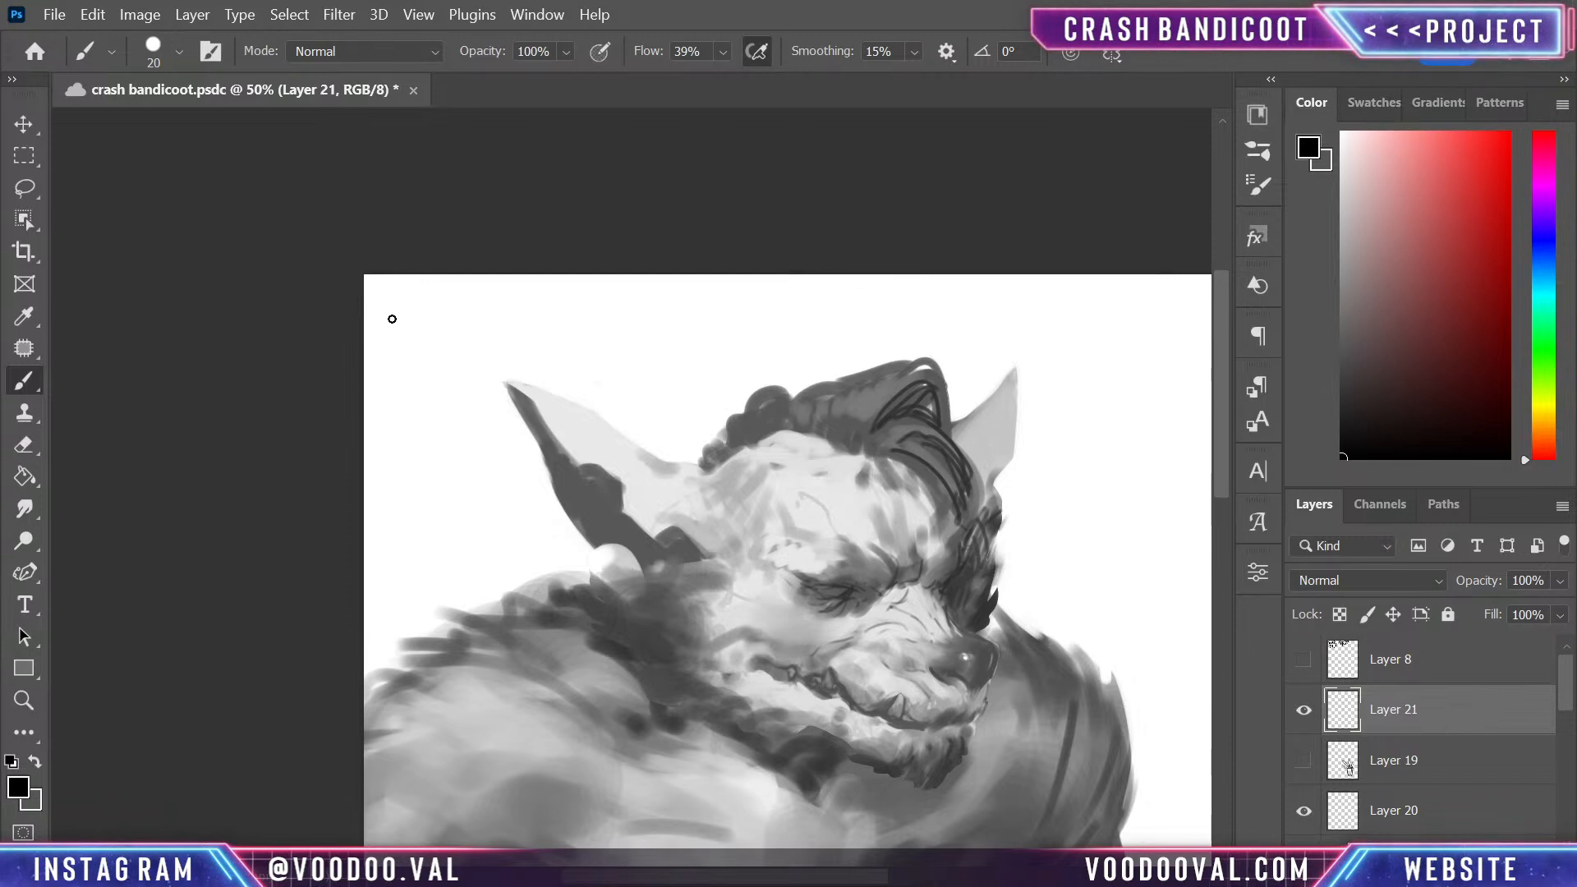
drag(424, 322, 441, 312)
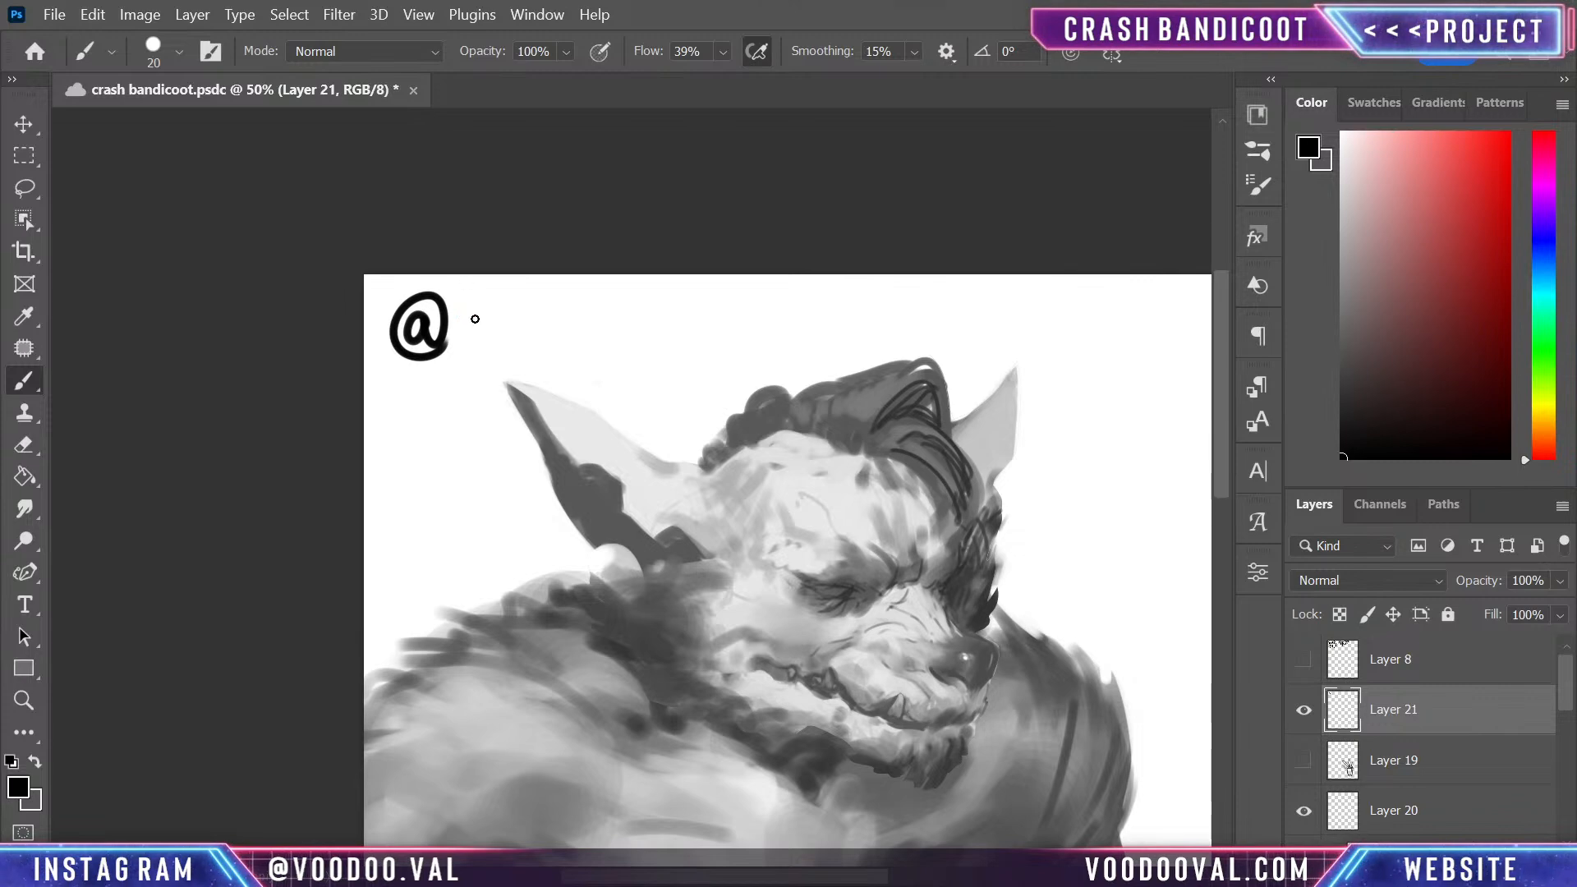
drag(475, 318, 459, 347)
mouse_move(500, 299)
mouse_down()
mouse_move(502, 340)
mouse_move(532, 316)
mouse_move(584, 330)
mouse_up()
mouse_move(585, 312)
mouse_down()
mouse_move(594, 368)
mouse_move(579, 380)
mouse_move(615, 337)
mouse_up()
mouse_move(639, 315)
mouse_down()
mouse_move(640, 337)
mouse_move(657, 316)
mouse_up()
mouse_move(668, 317)
mouse_down()
mouse_move(683, 333)
mouse_move(712, 310)
mouse_move(778, 333)
mouse_move(785, 310)
mouse_move(790, 332)
mouse_up()
click(790, 327)
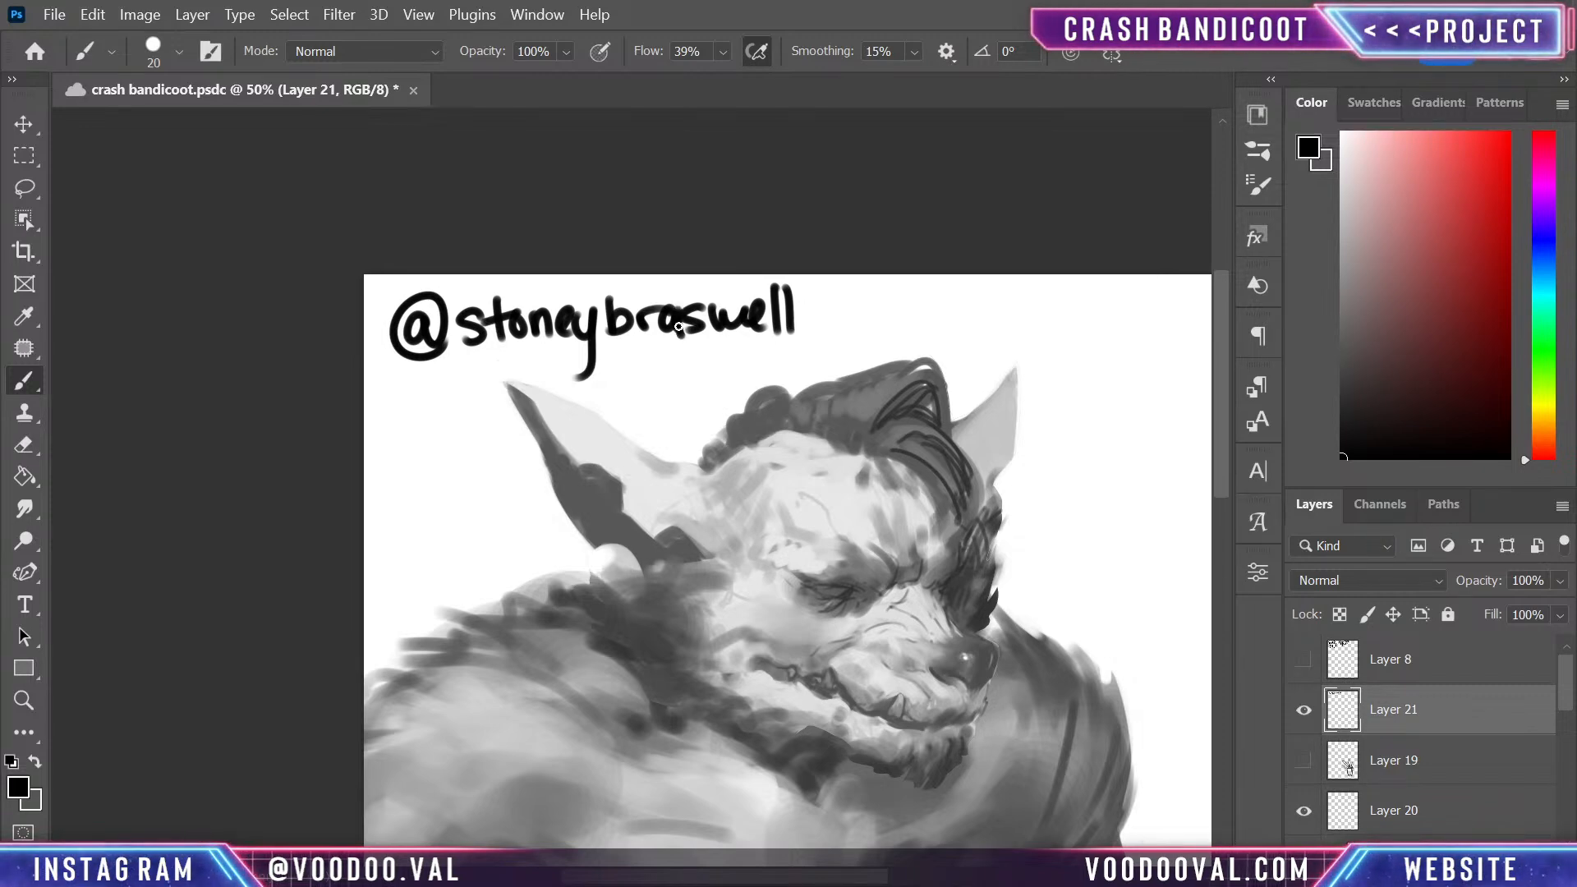
- Save the document and lower the handle layer's fill to 32%
scroll(521, 175, up, 1)
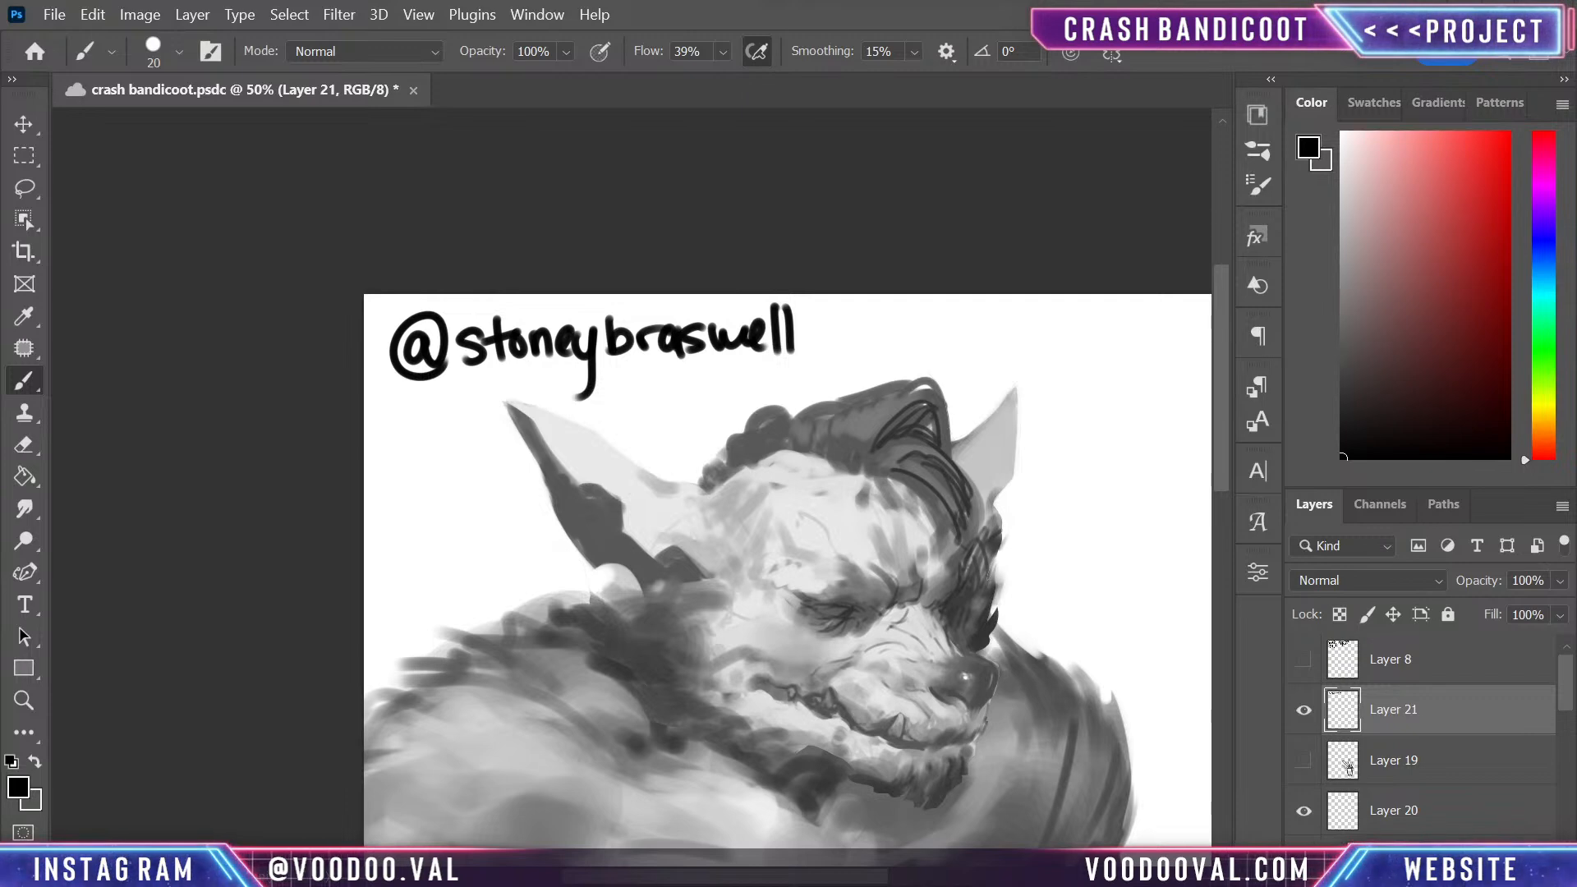
key(ctrl+s)
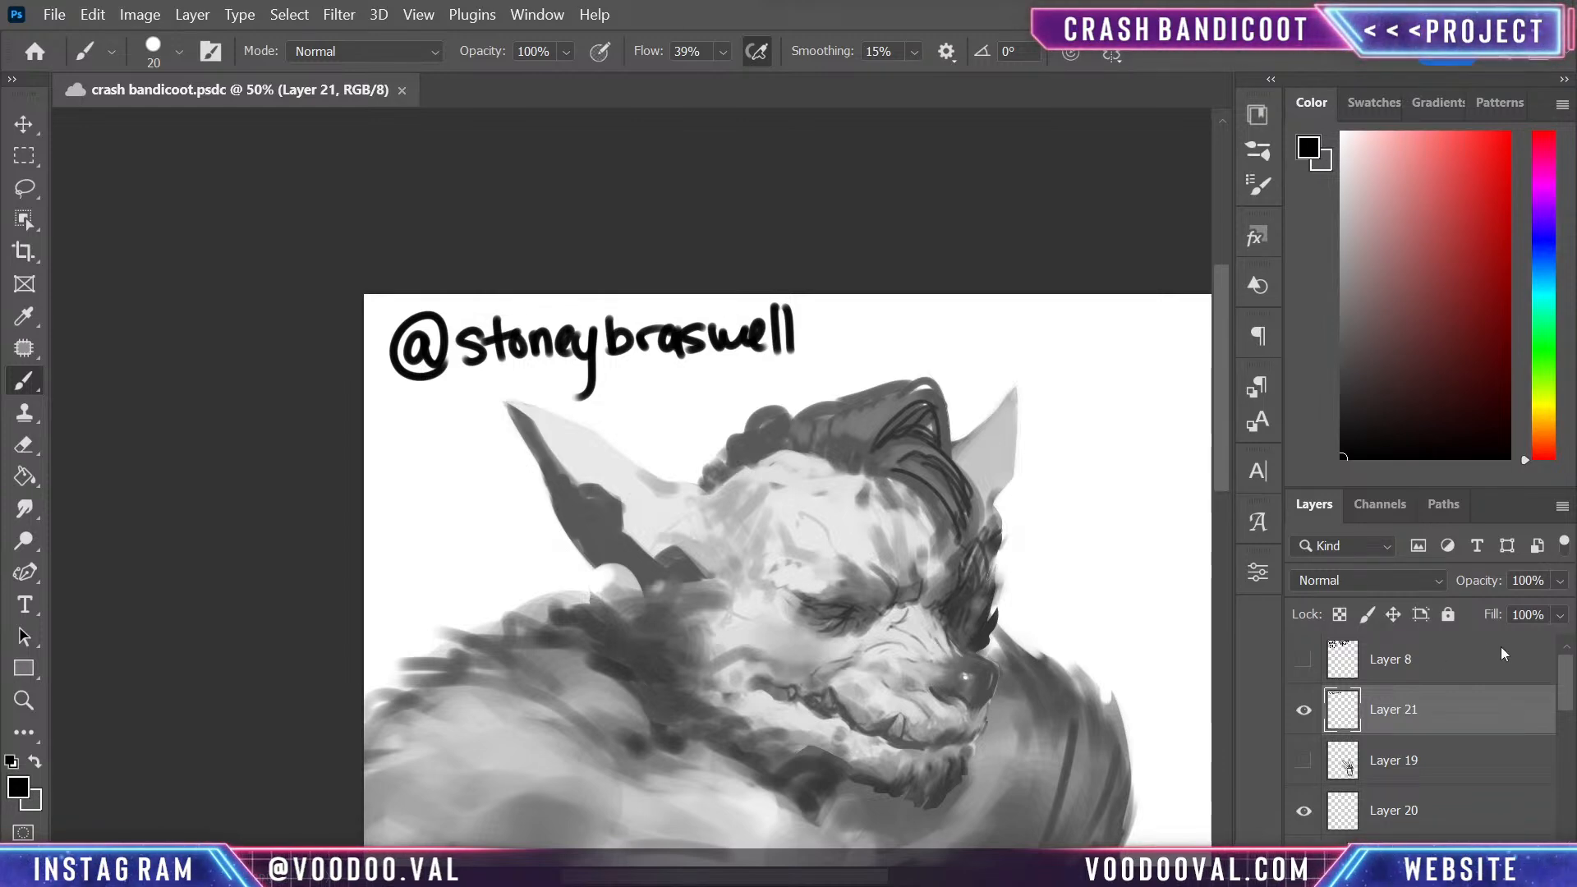
click(1558, 616)
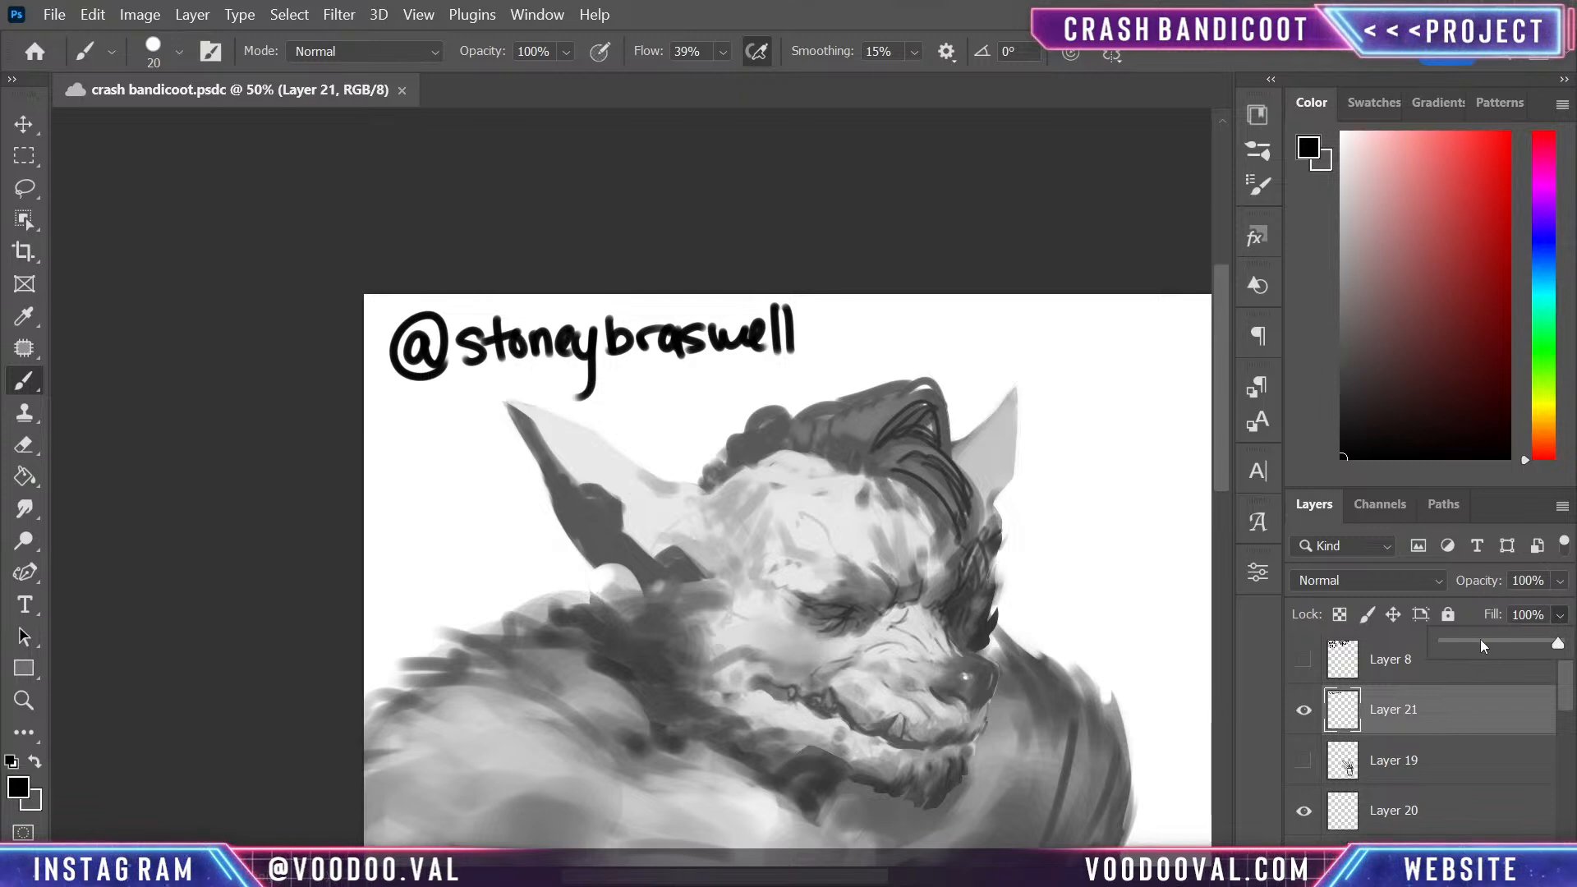
click(1481, 642)
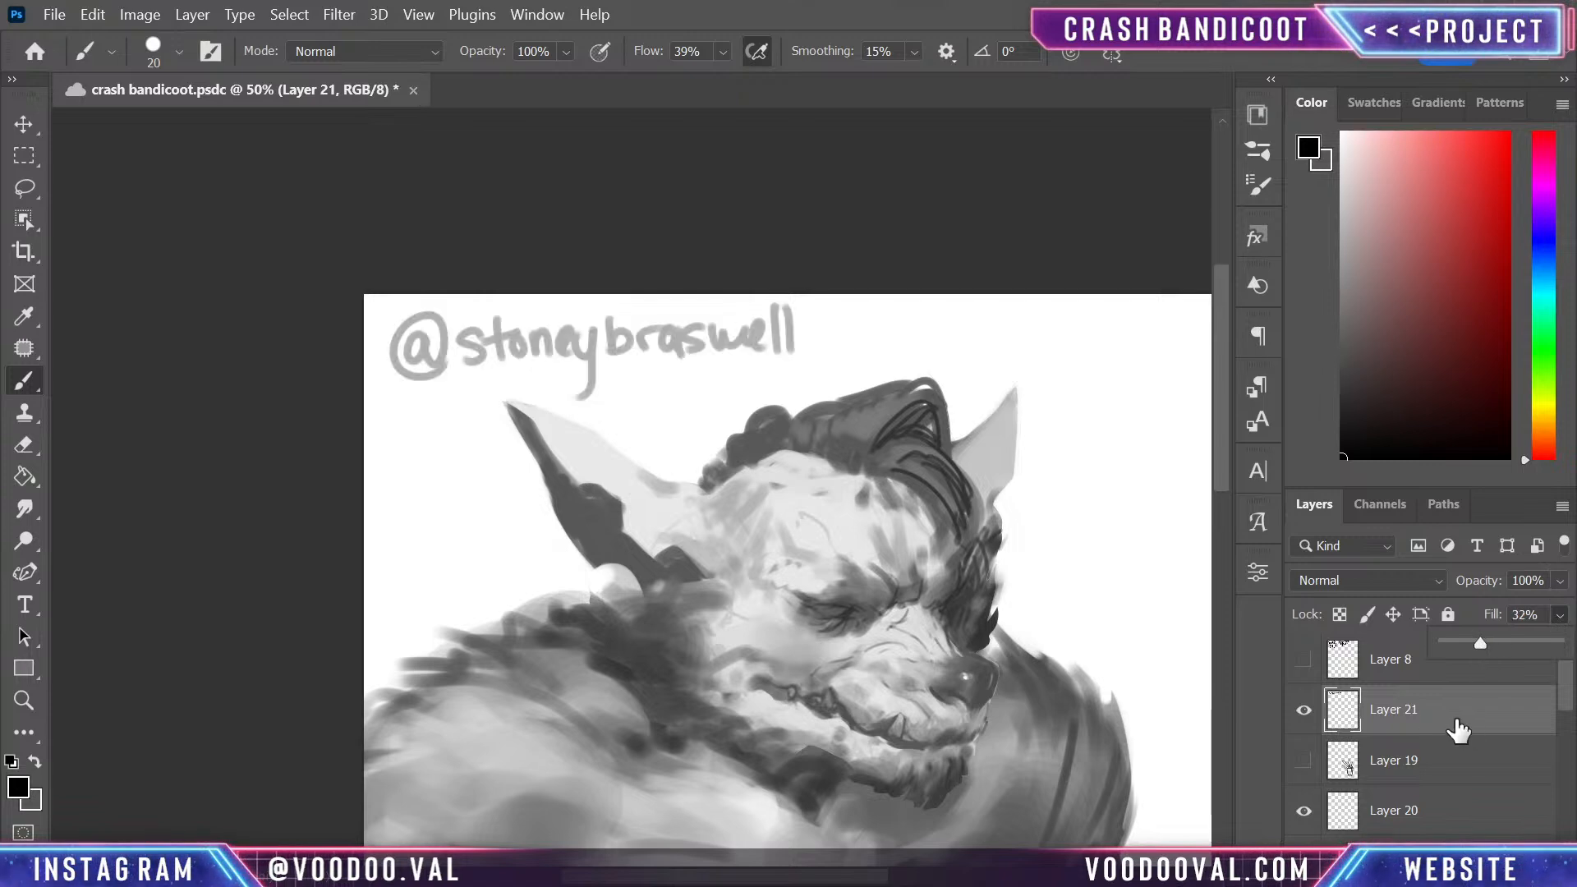
- Make the empty Layer 20 active for painting on the character's torso
click(1451, 826)
drag(950, 694, 888, 555)
mouse_move(680, 498)
mouse_down()
mouse_move(666, 488)
mouse_move(602, 730)
mouse_move(694, 703)
mouse_move(772, 505)
mouse_move(721, 493)
mouse_move(750, 523)
mouse_up()
key(ctrl+z)
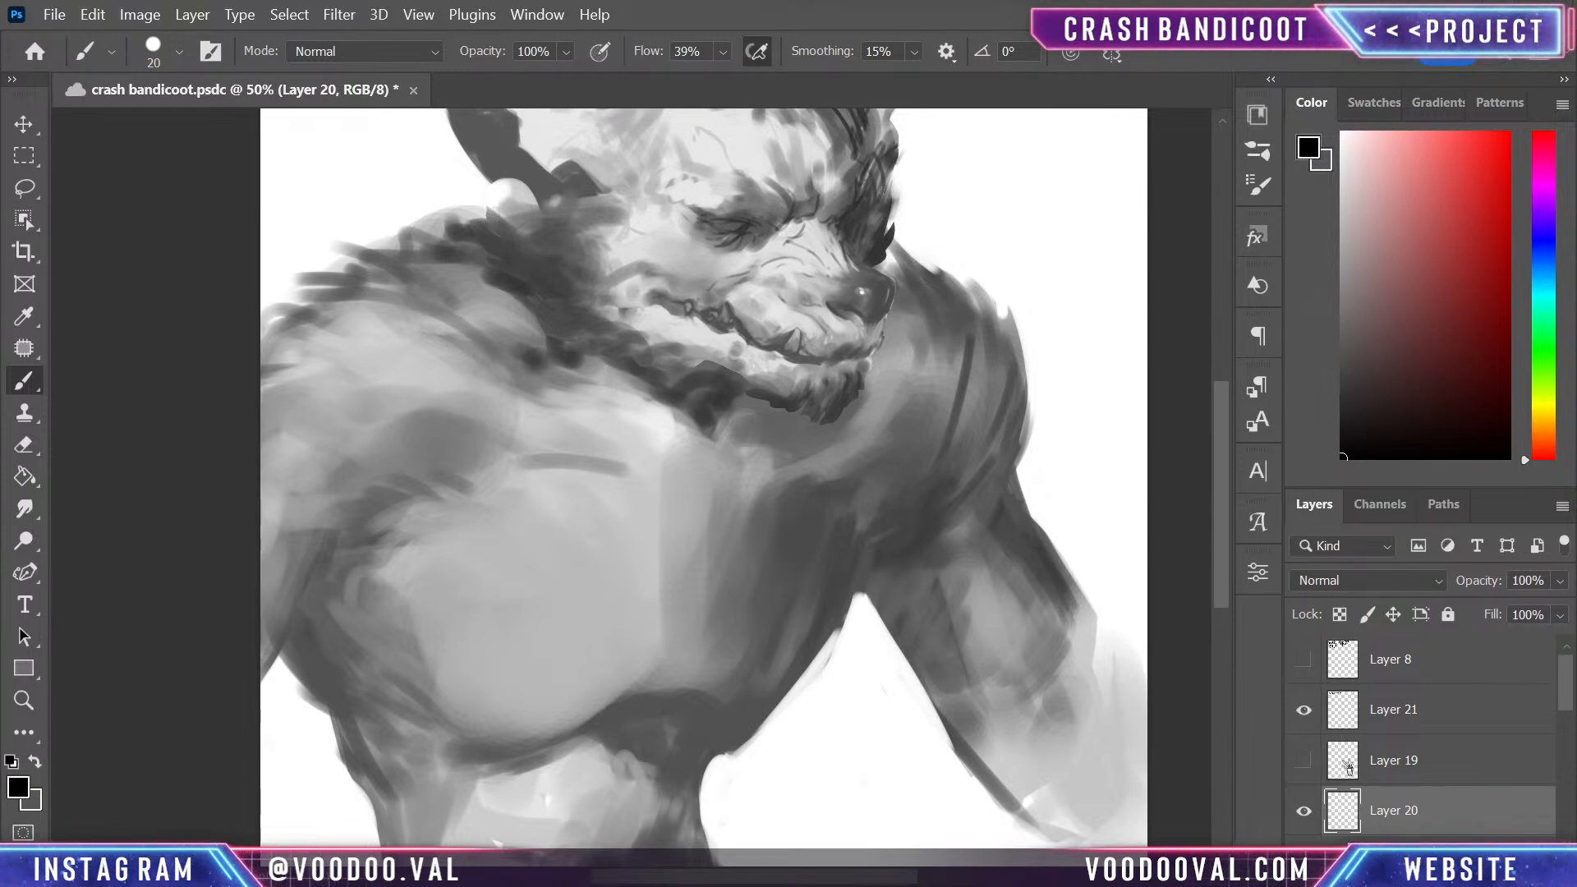
drag(768, 657, 884, 554)
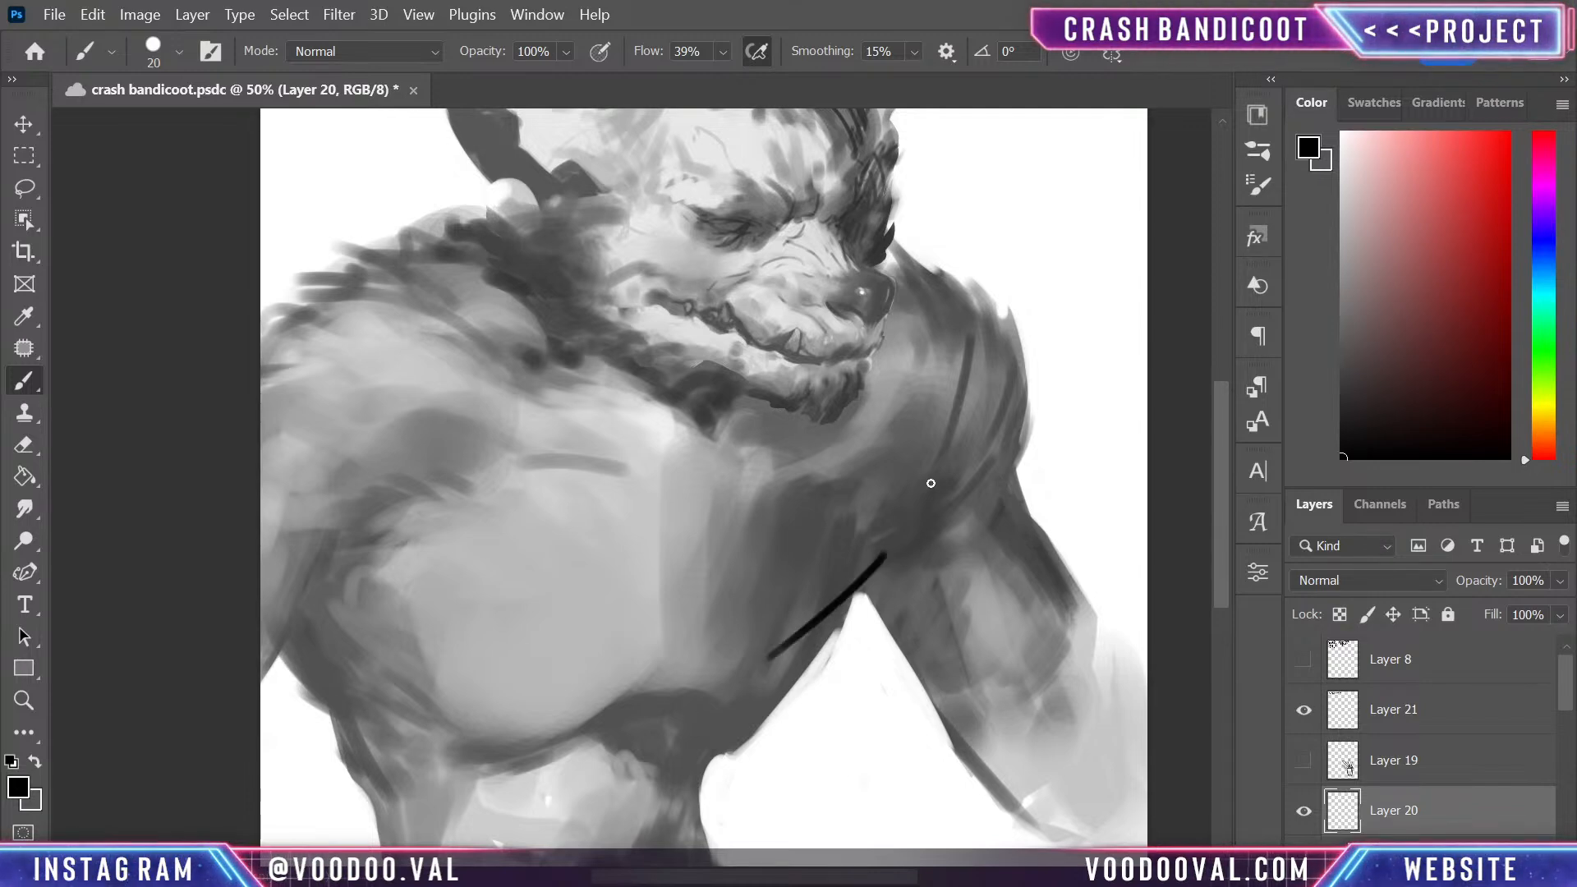
key(ctrl+z)
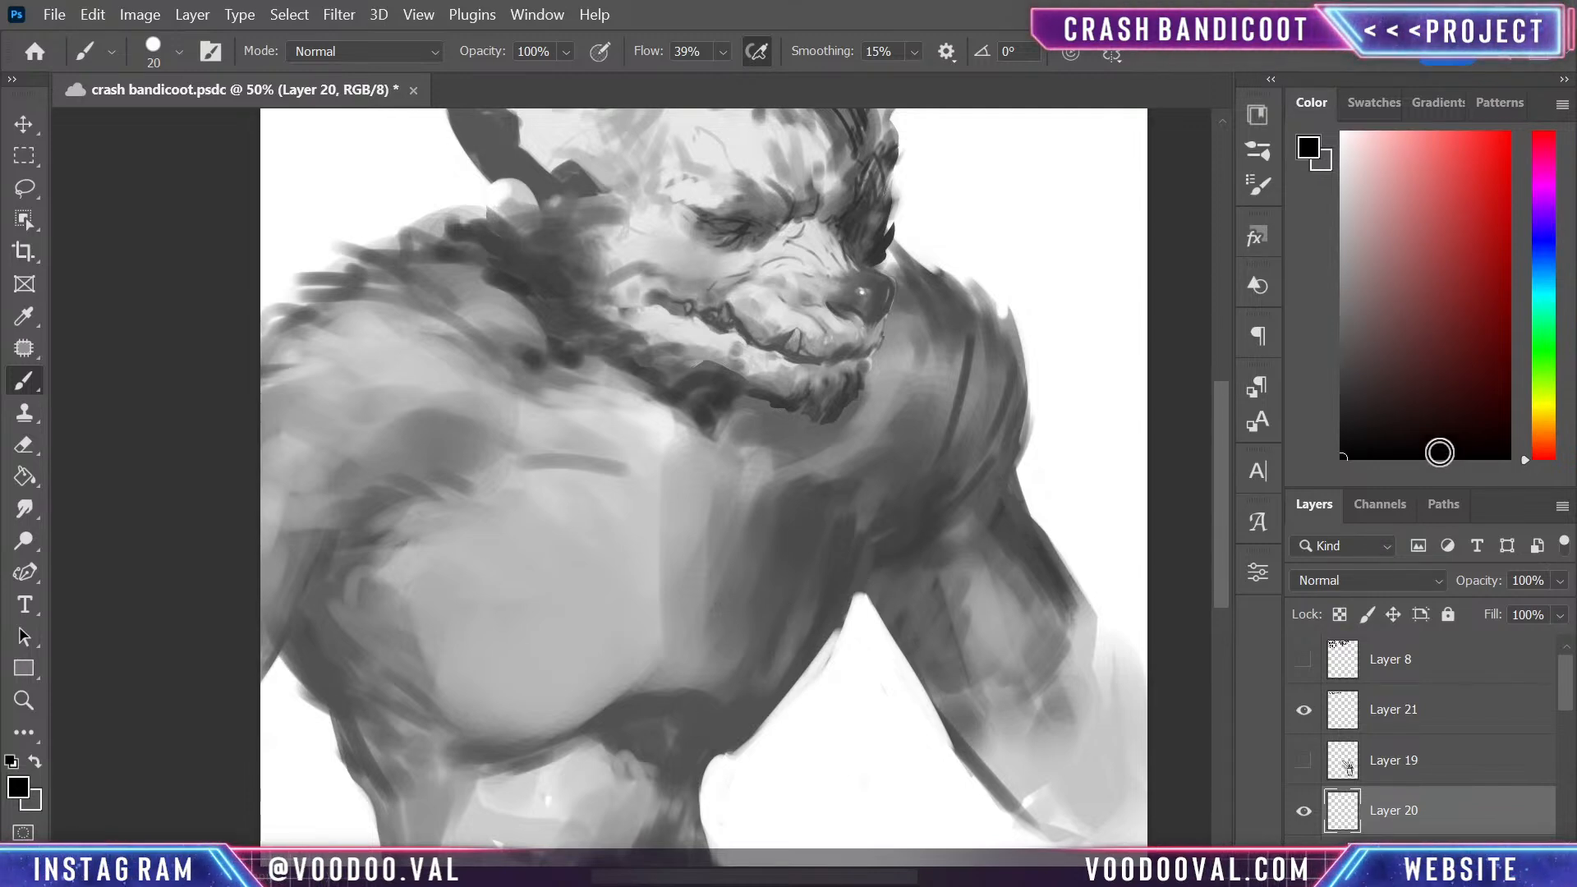
- Choose a dark grey and sketch long crease lines from the armpit across the large, lighter side of the chest
drag(1439, 451, 1312, 376)
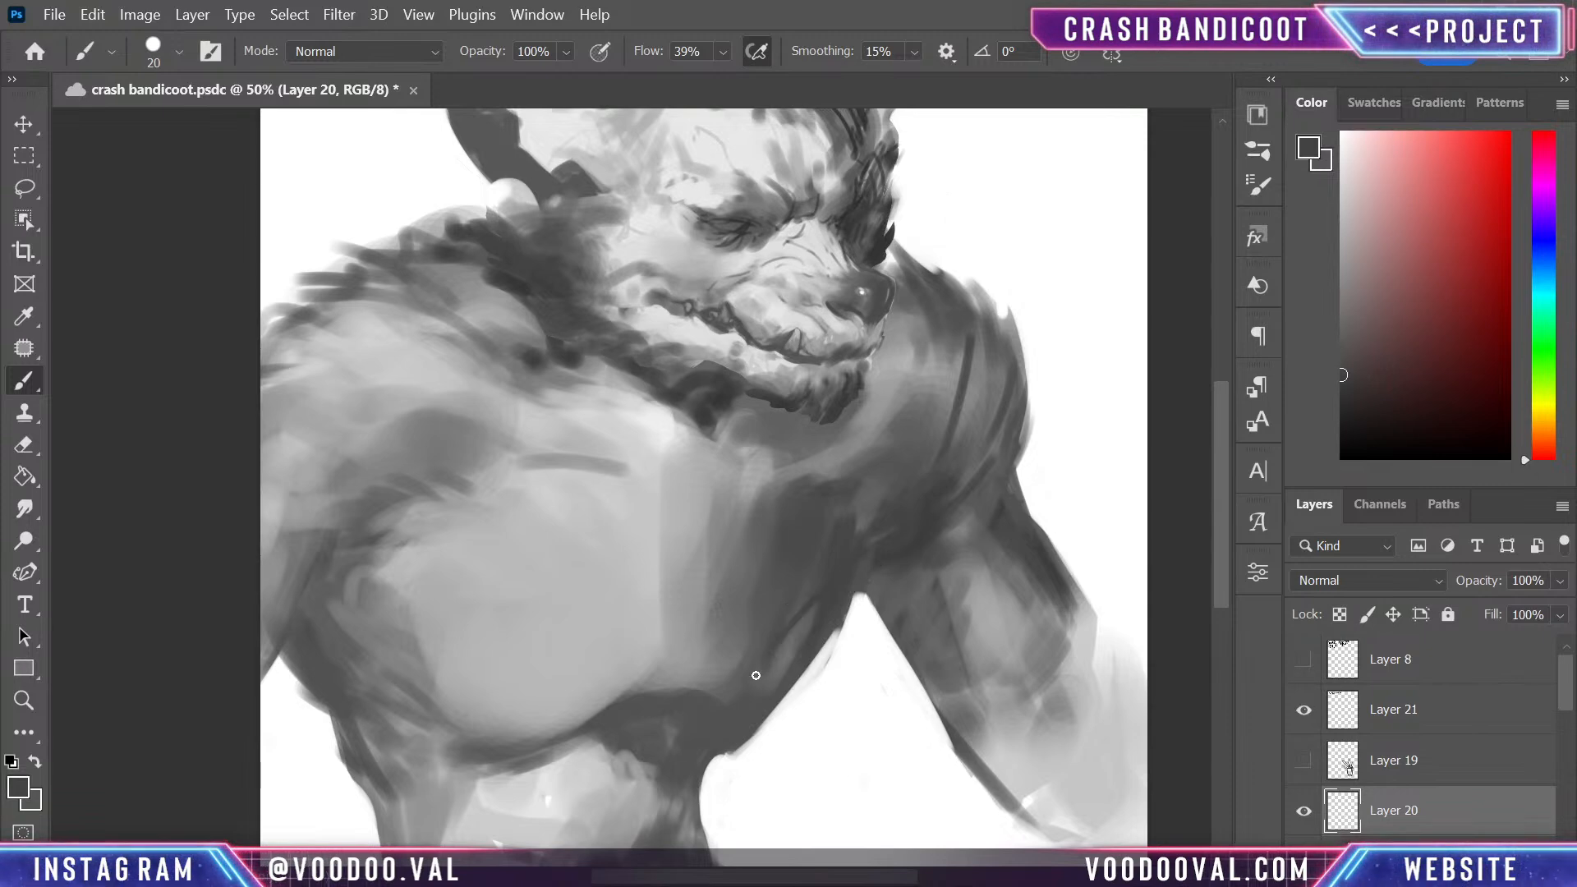
drag(311, 586, 618, 700)
drag(456, 639, 525, 675)
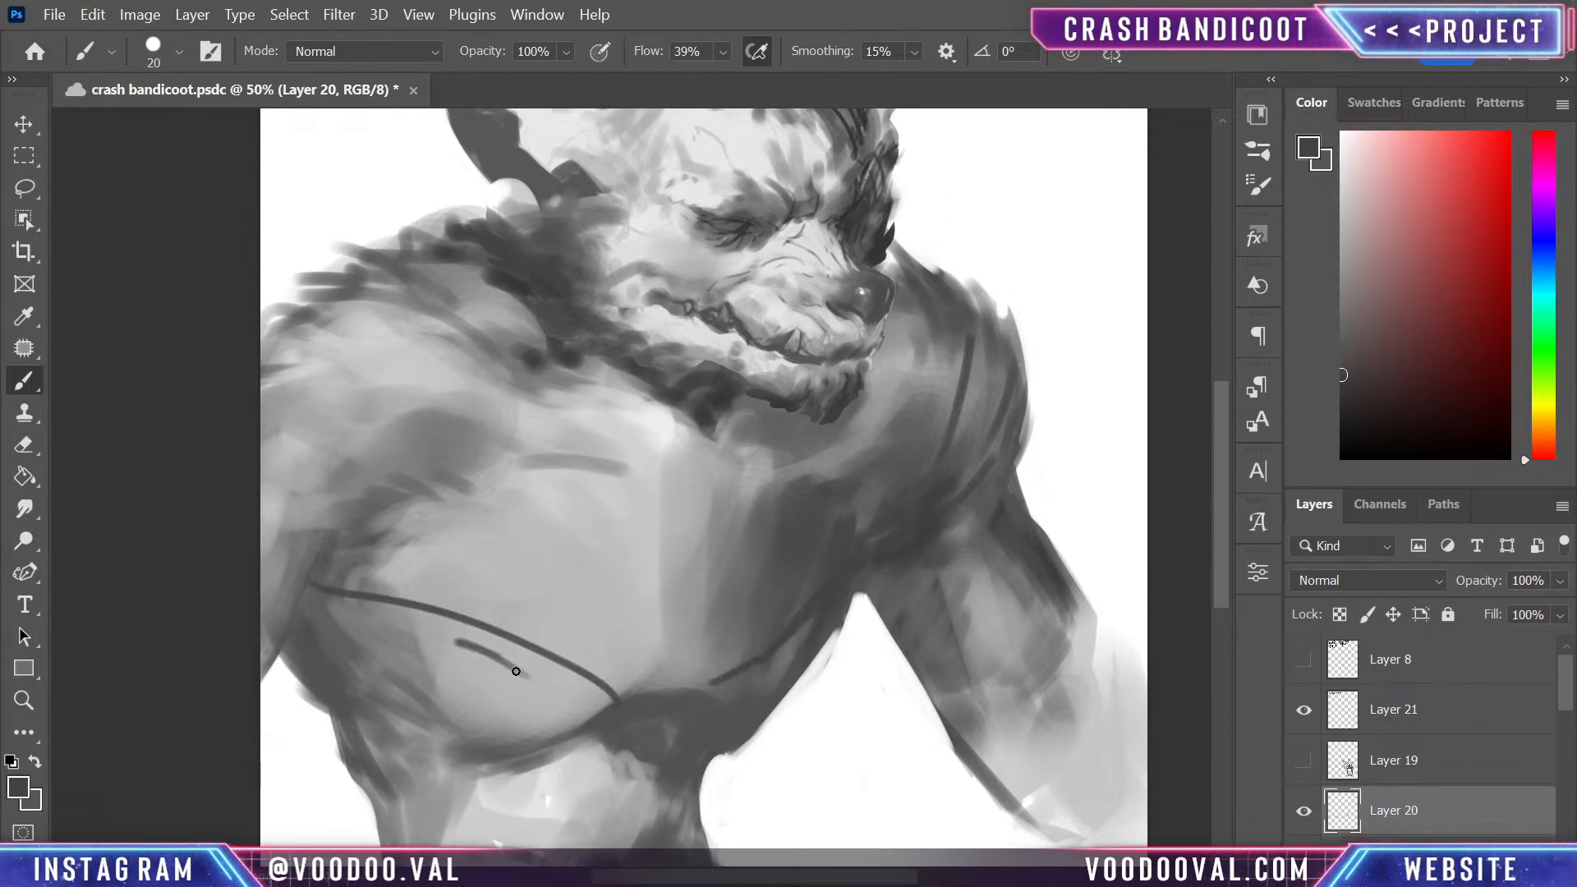
drag(332, 580, 517, 657)
drag(353, 525, 529, 491)
drag(341, 563, 509, 504)
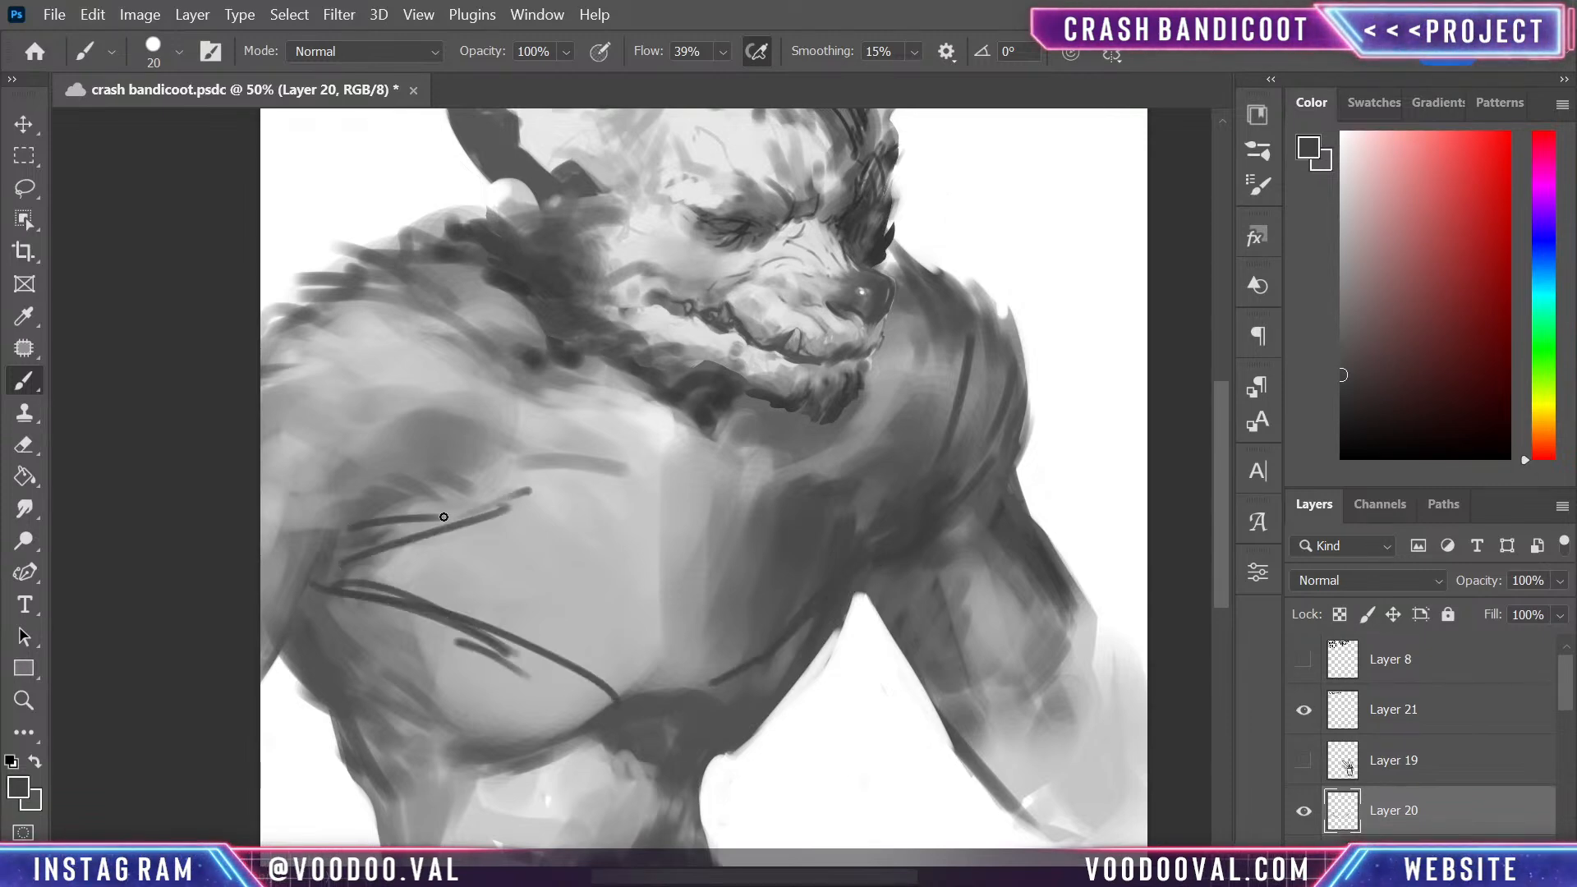
- Sketch steep dark grey lines down the middle of the chest, converging towards the base of the large pectoral
drag(694, 514, 600, 698)
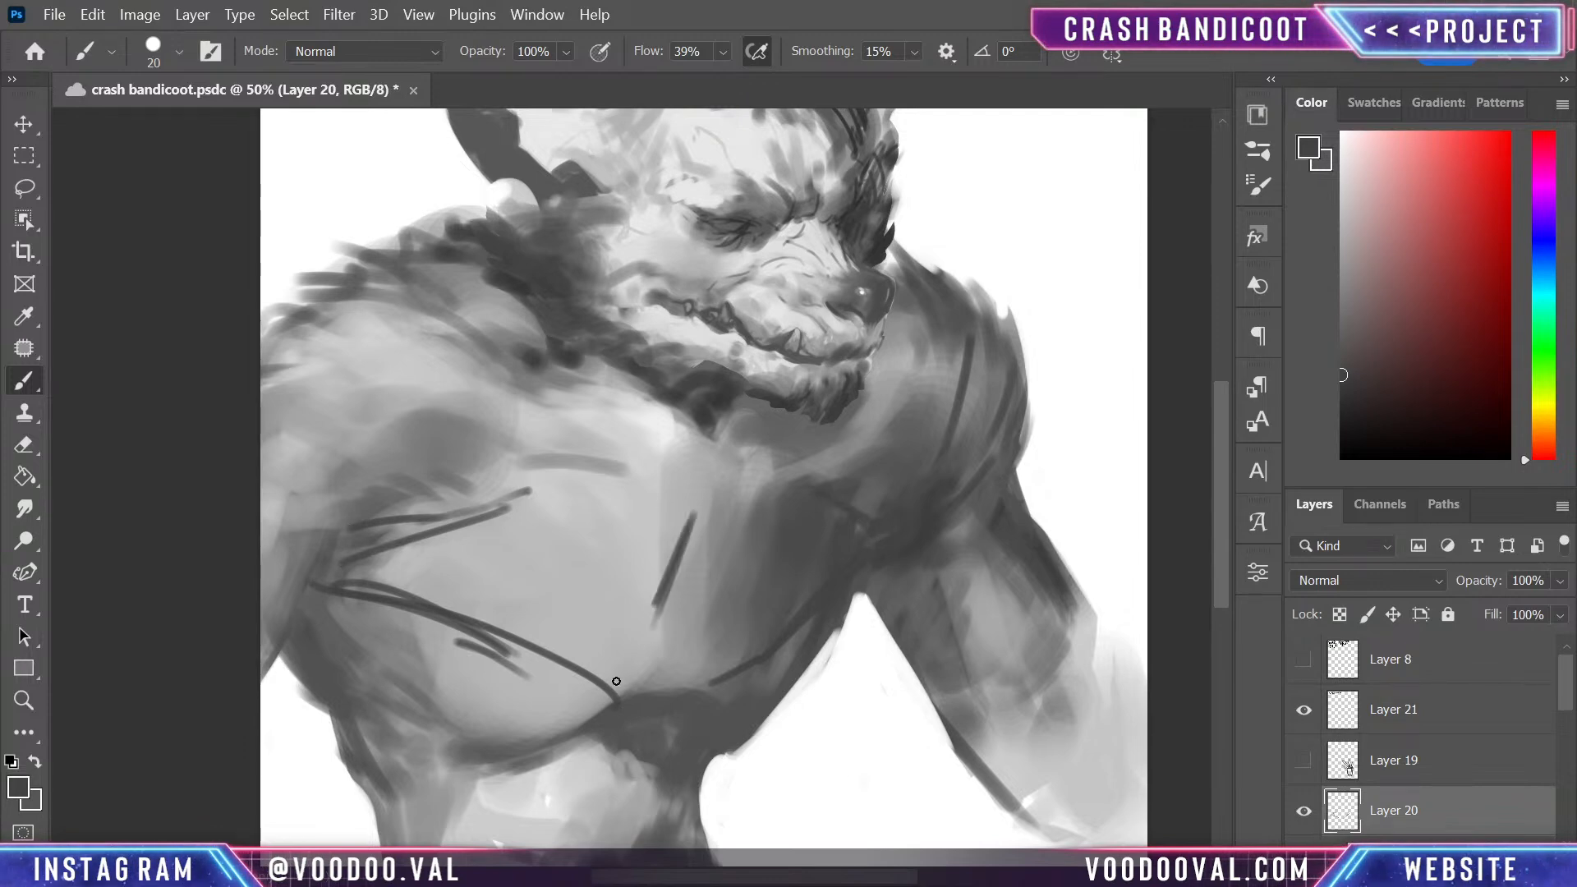
drag(679, 589, 629, 696)
drag(714, 536, 695, 690)
drag(702, 618, 684, 685)
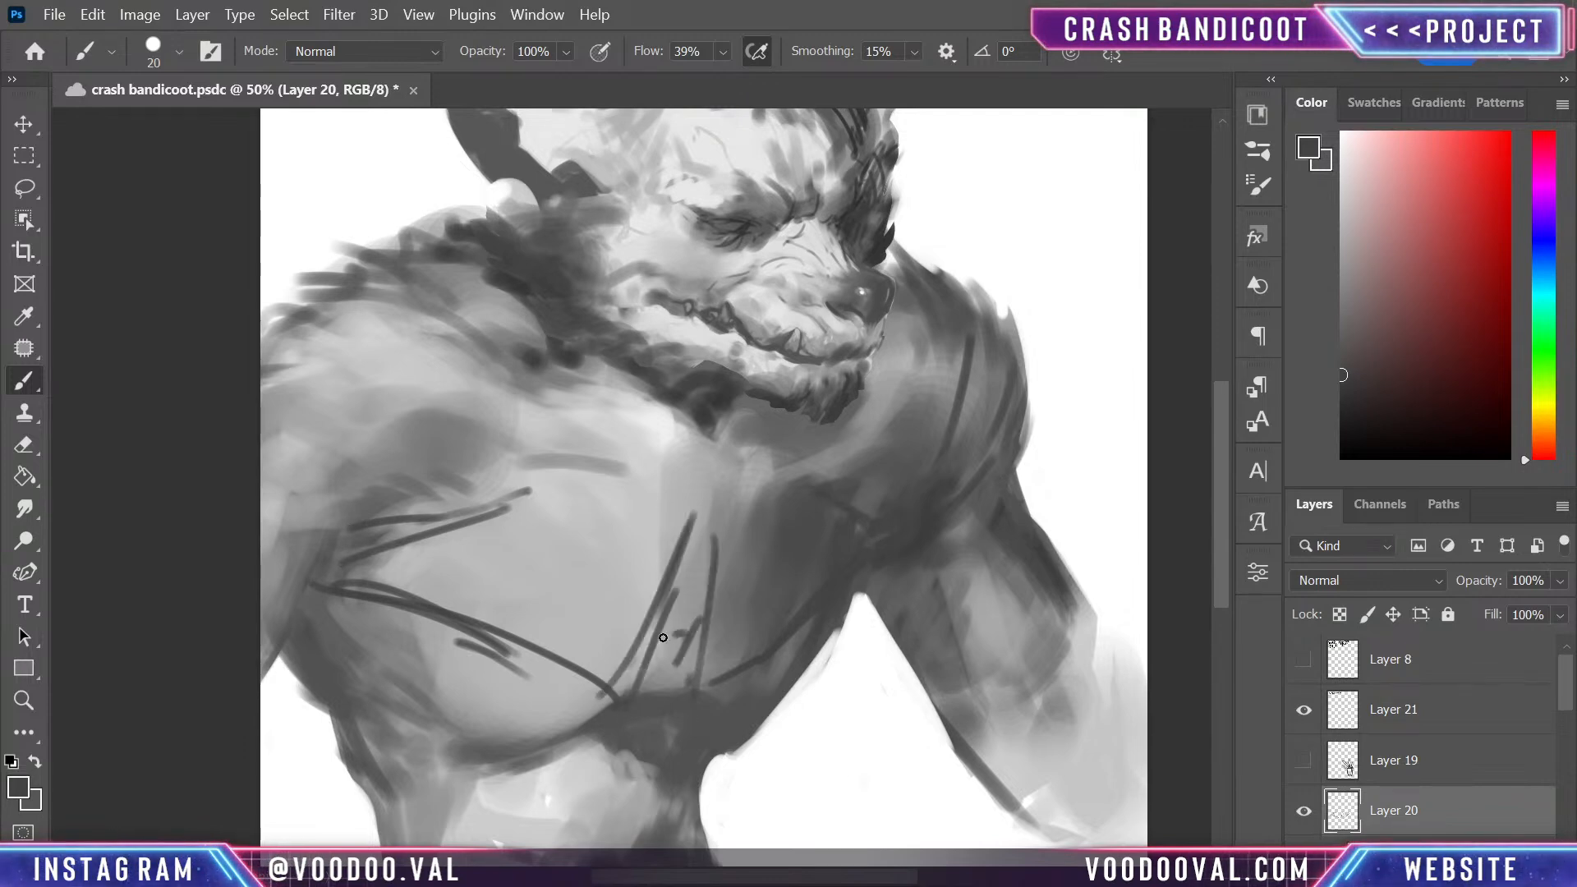
drag(708, 523, 689, 625)
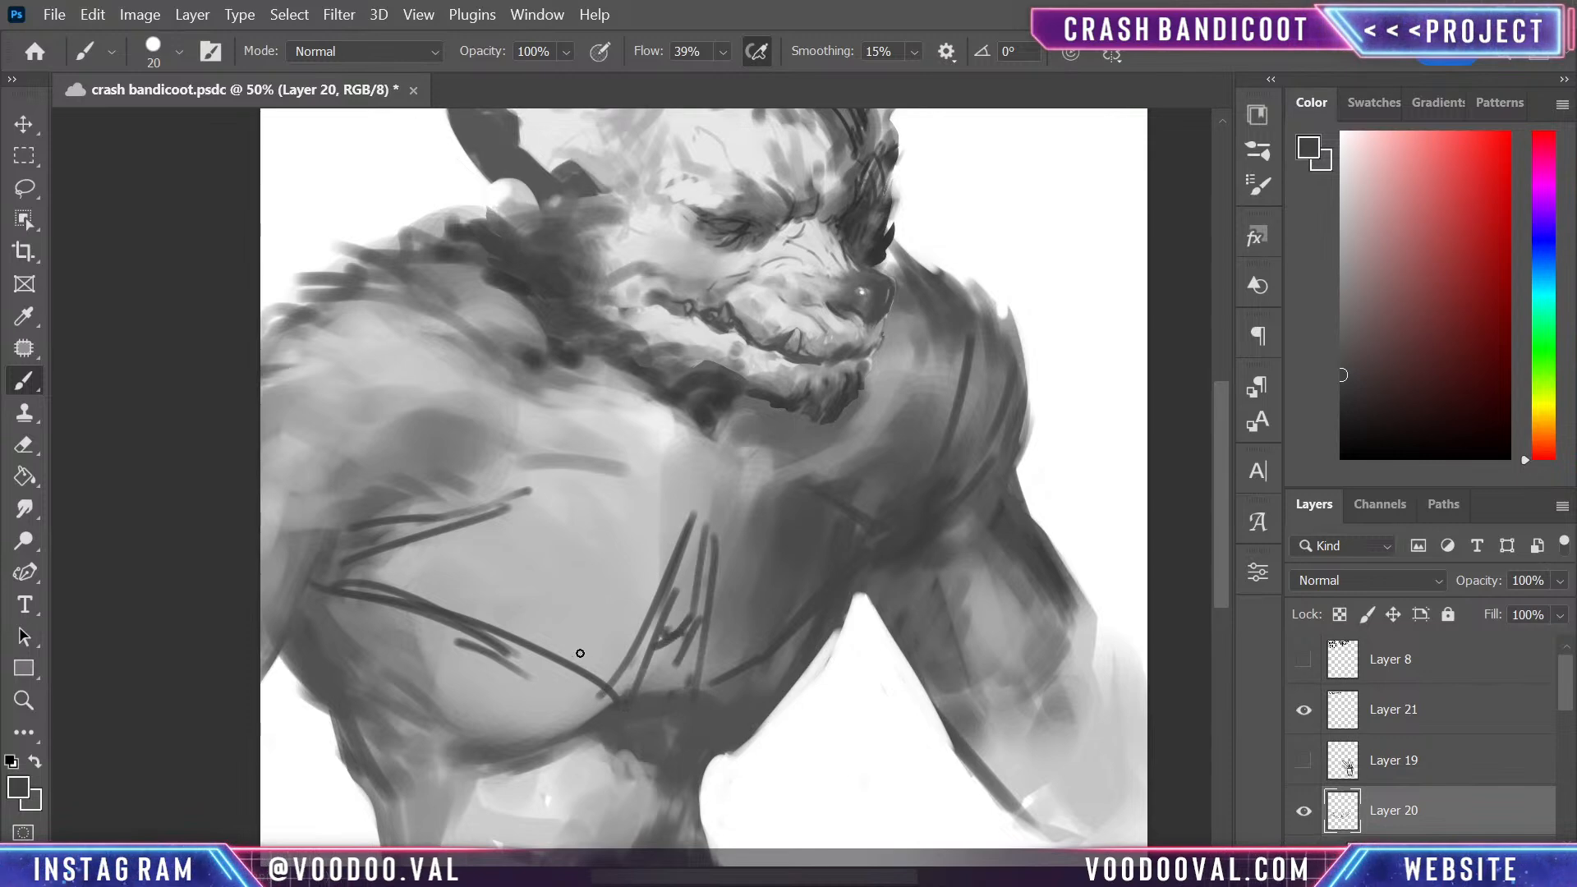
- Add dark grey lines along the pectoral's lower edge and across its lower half, with short curved strokes in the middle
drag(608, 695, 476, 741)
drag(616, 698, 536, 731)
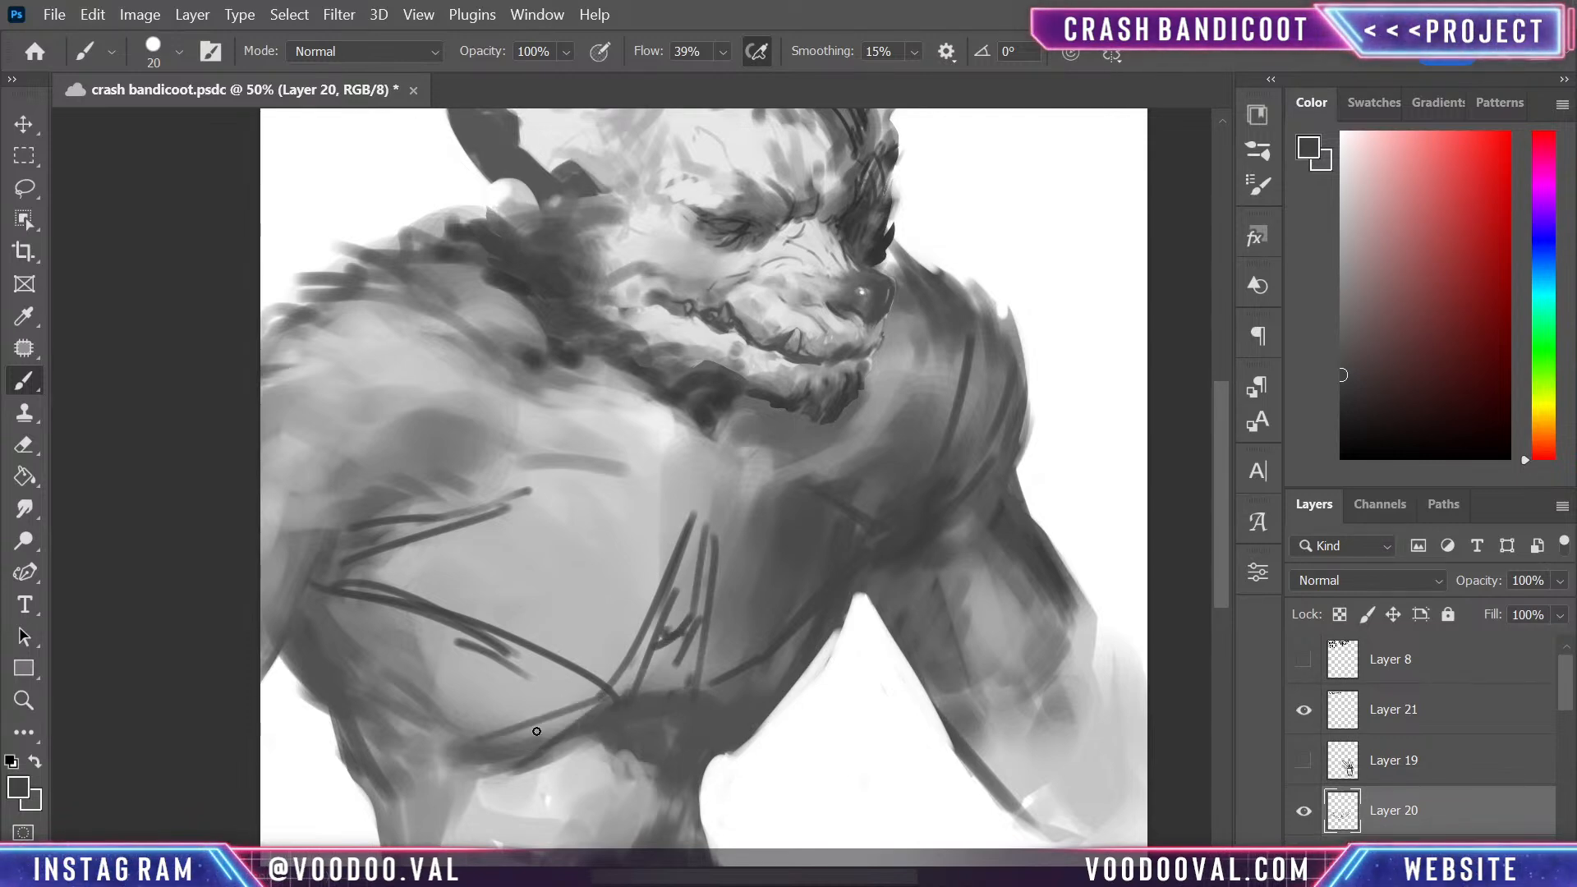
mouse_move(310, 609)
mouse_down()
mouse_move(593, 682)
mouse_move(637, 660)
mouse_up()
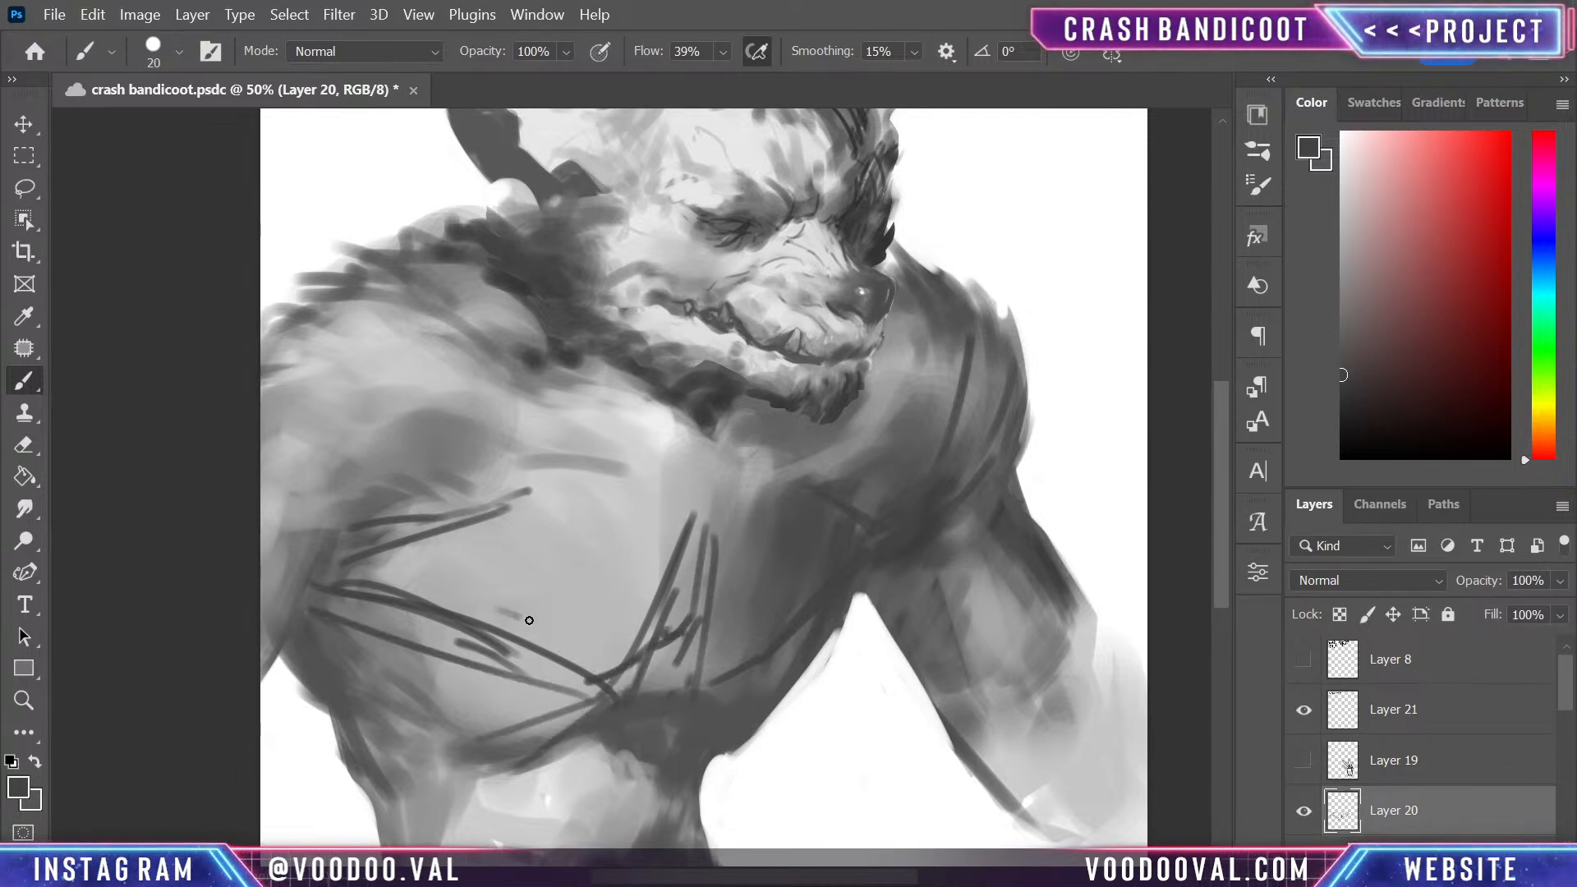
drag(453, 615, 530, 618)
drag(498, 618, 543, 634)
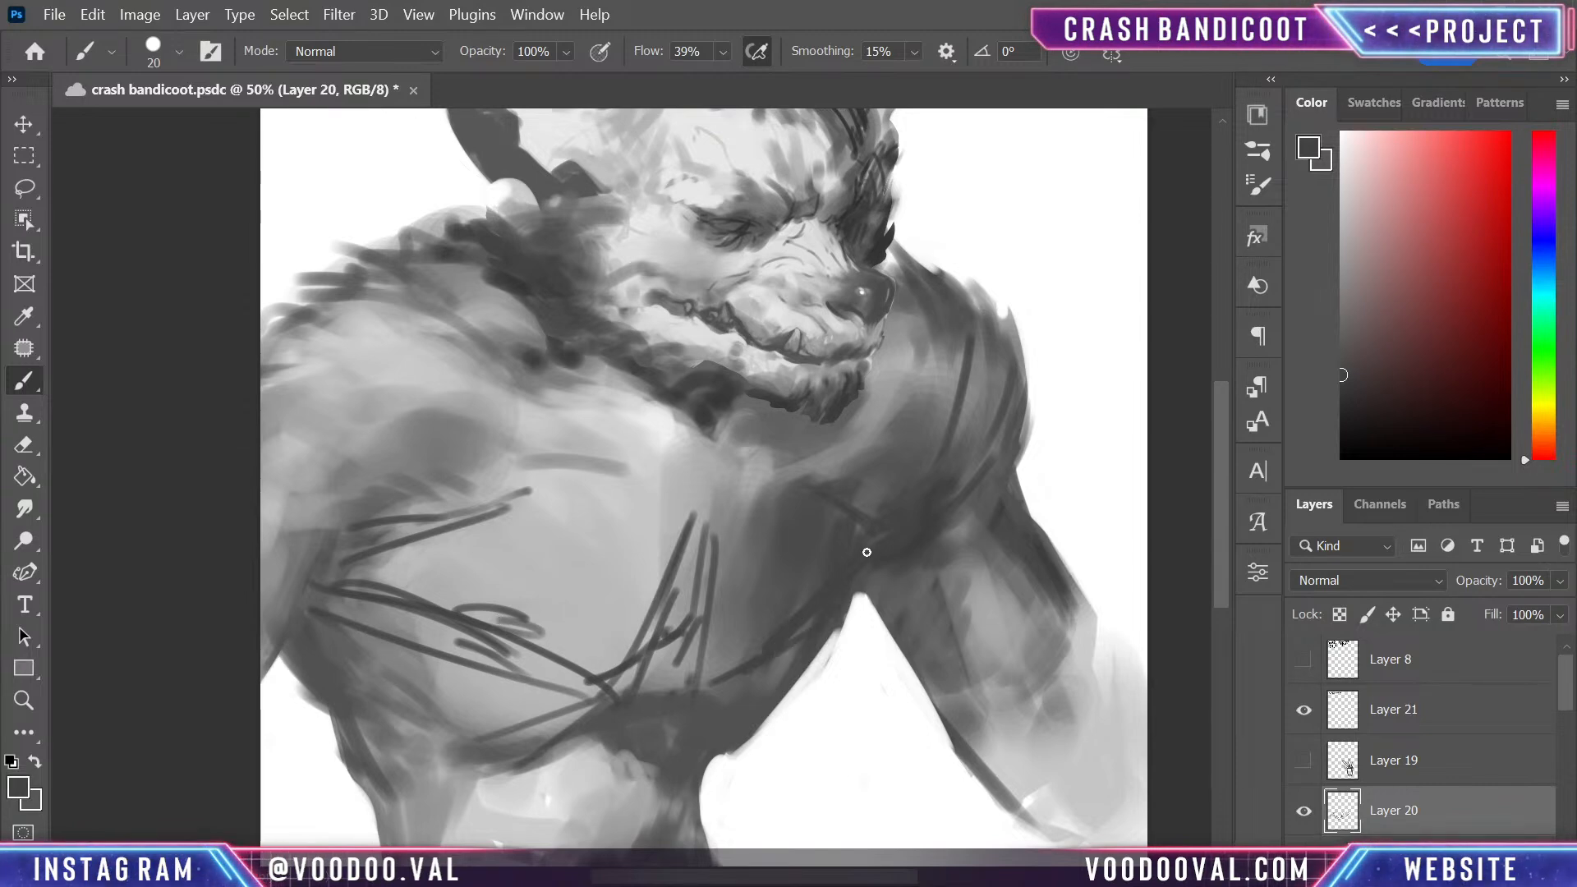
- Sample the white background and clean up the torso's outer edge below the shadowed armpit
alt+click(848, 600)
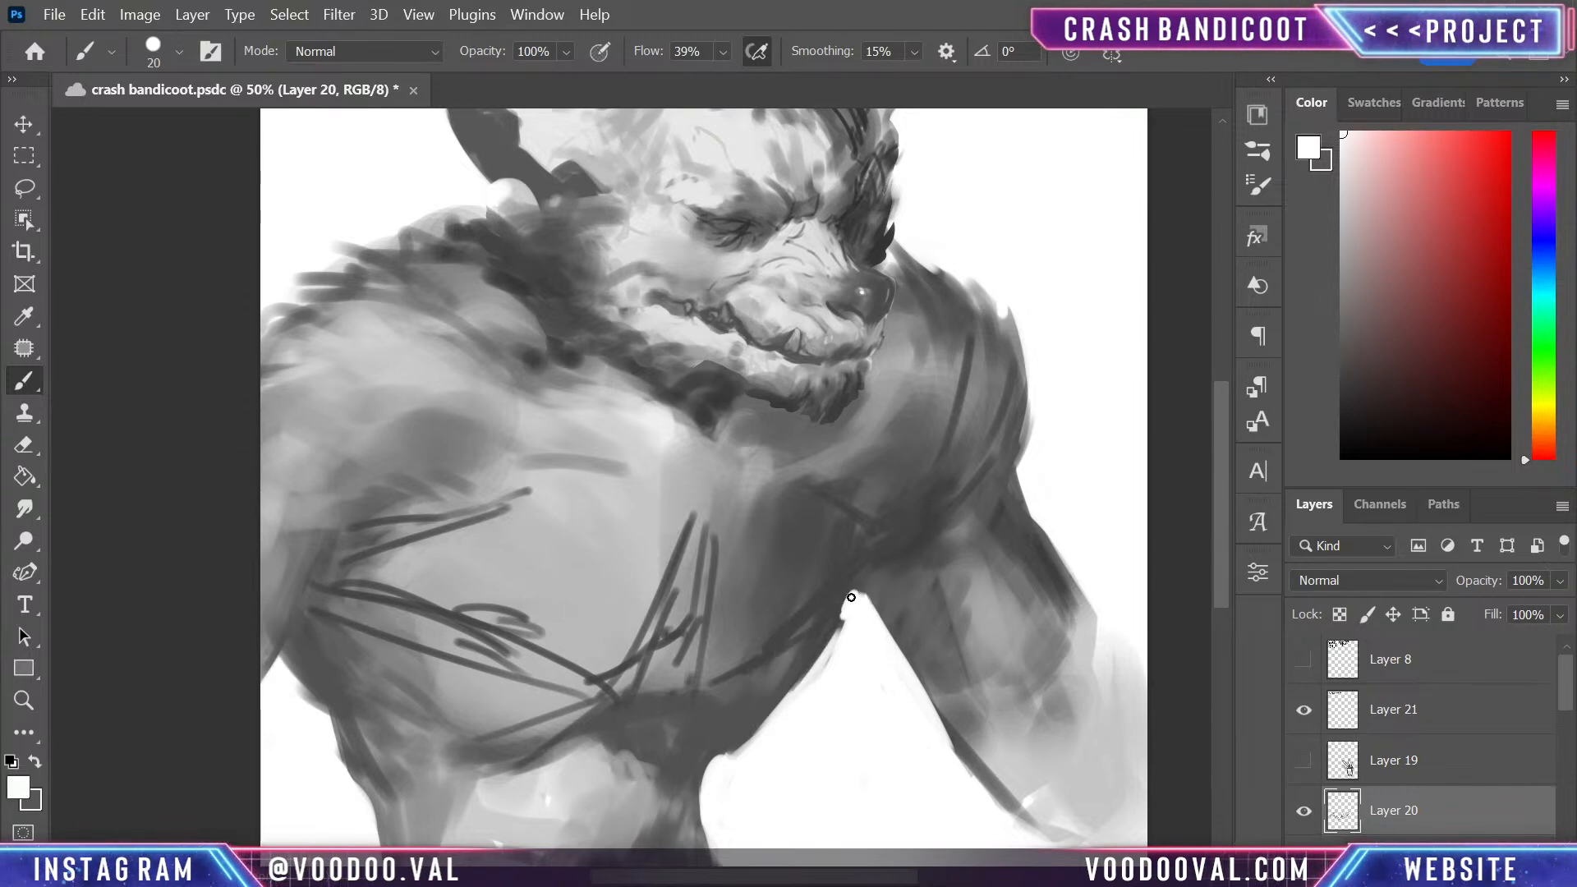
drag(843, 618, 801, 691)
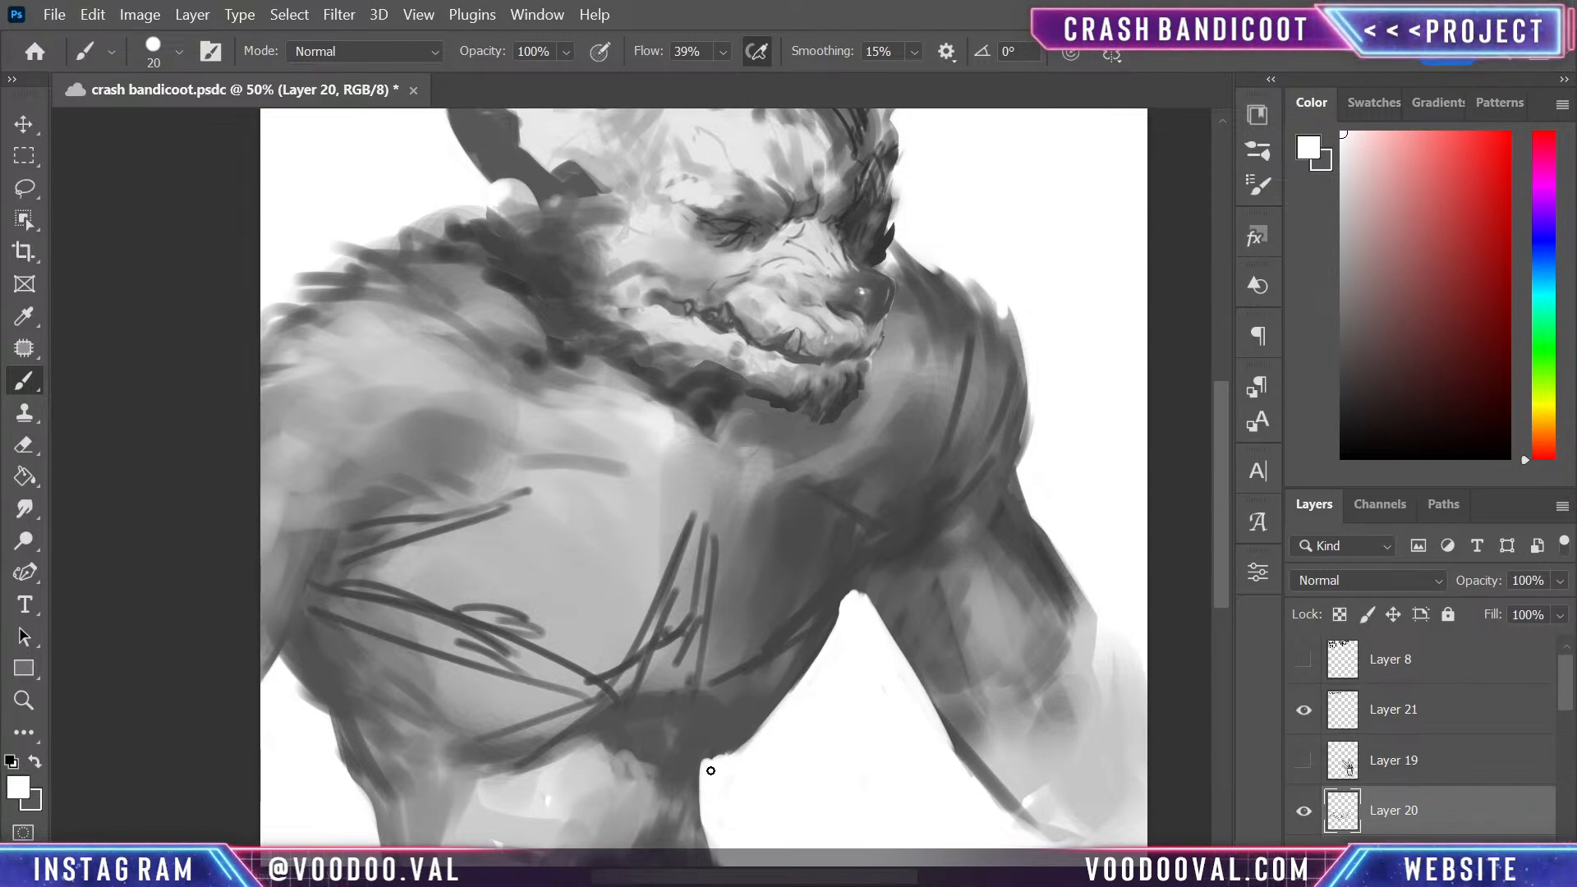
- Sample a dark grey and sketch radiating fold lines below the large pectoral and down the side of the ribs
alt+click(629, 731)
drag(431, 762, 514, 746)
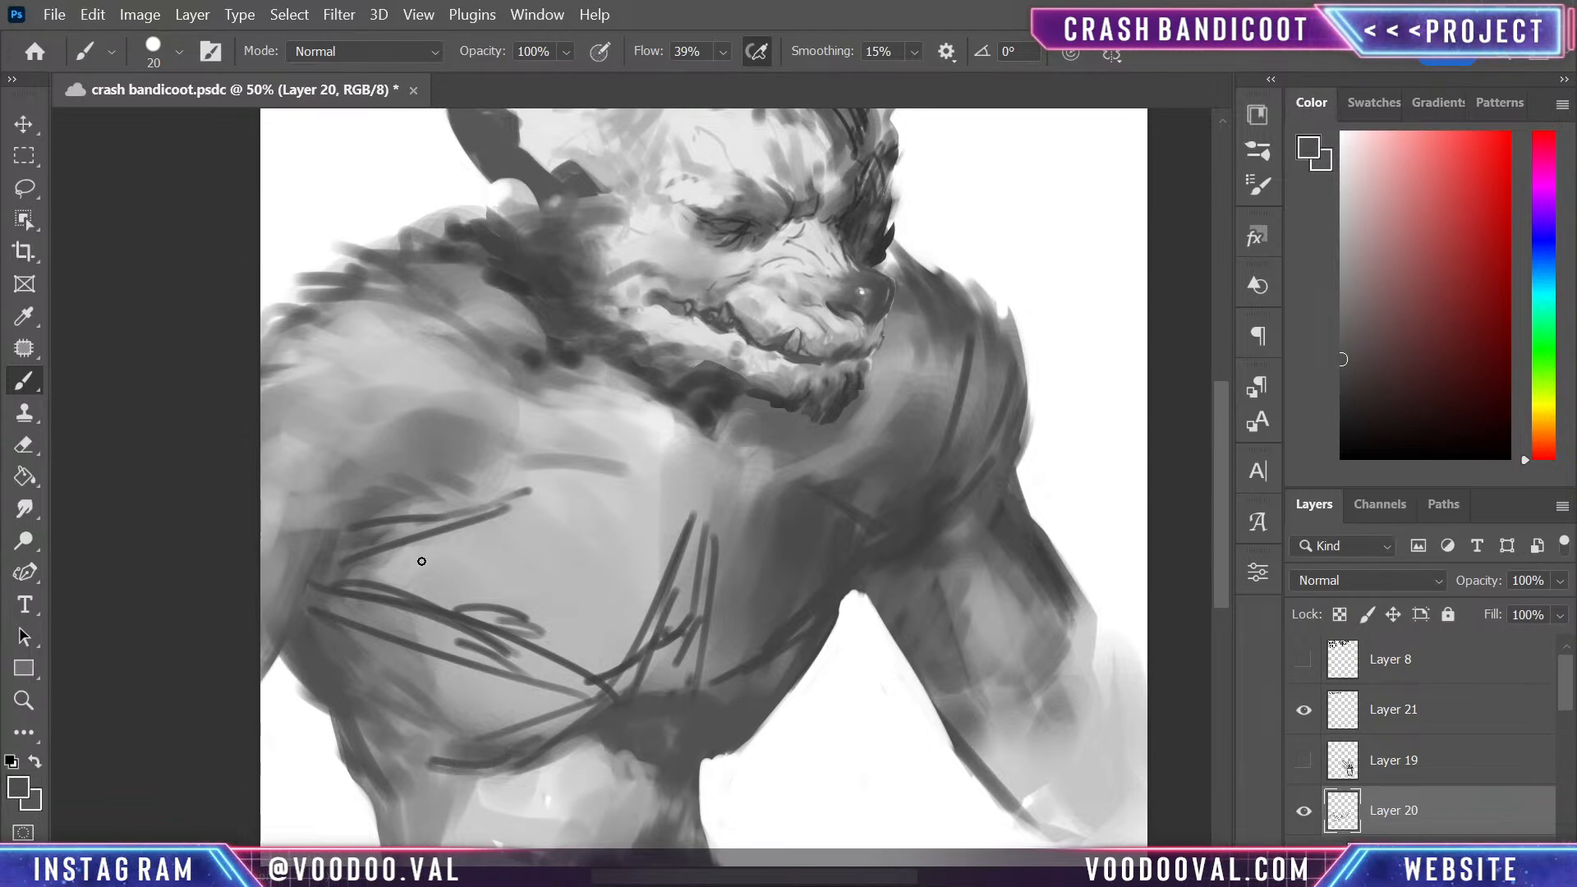
mouse_move(337, 653)
mouse_down()
mouse_move(461, 700)
mouse_move(351, 698)
mouse_move(382, 728)
mouse_move(461, 738)
mouse_move(360, 789)
mouse_move(473, 705)
mouse_up()
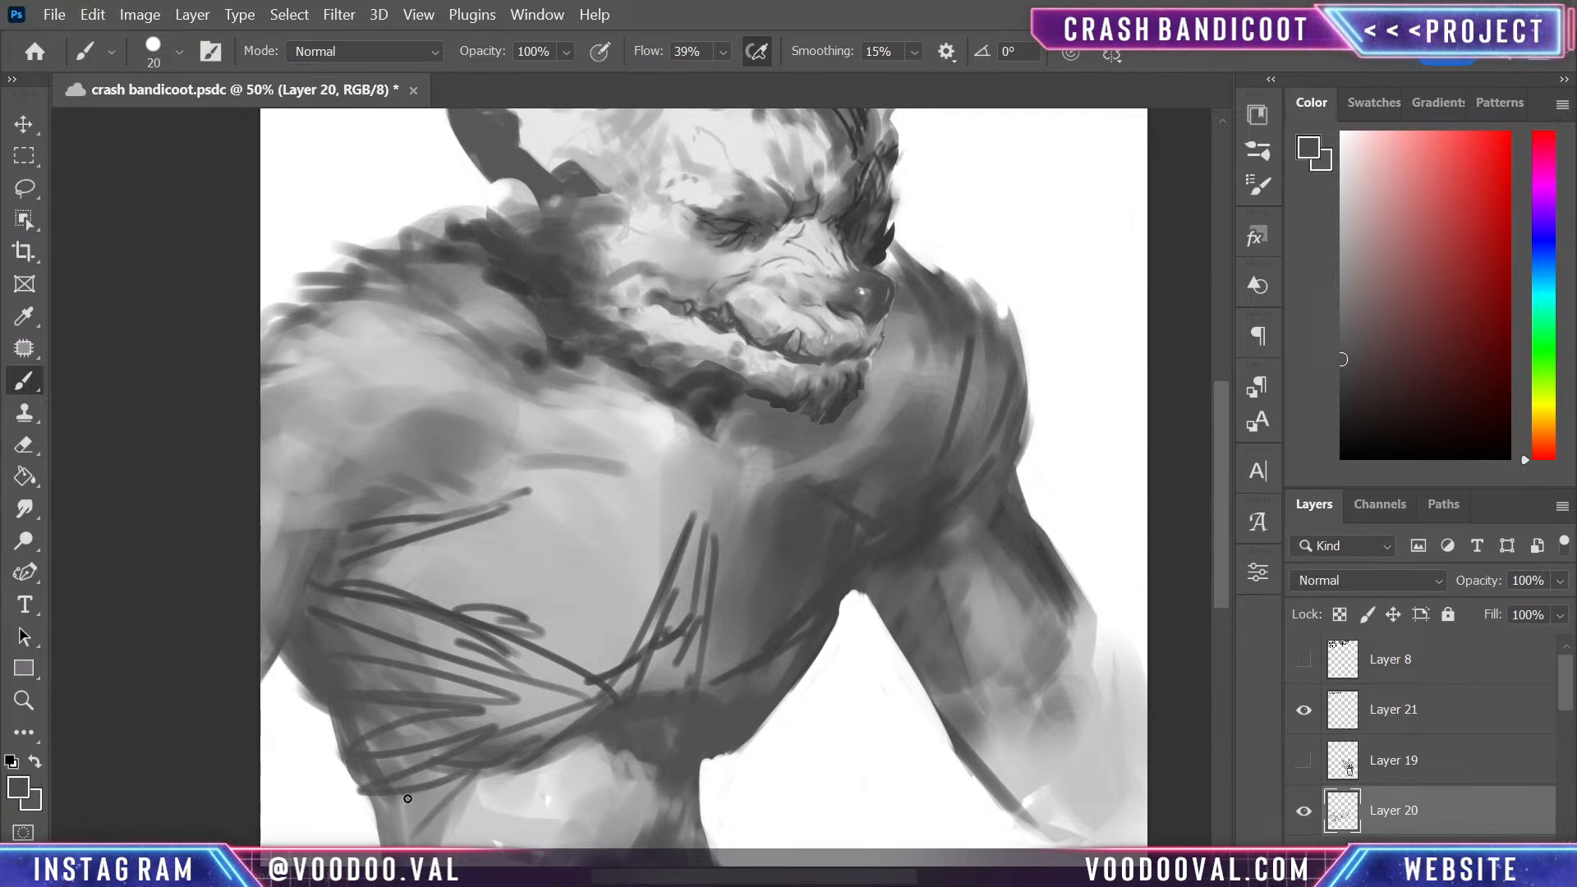
drag(407, 798, 472, 821)
- Reinforce the dark lines at the outer rib edge and along the curve meeting the centre of the chest
mouse_move(816, 707)
mouse_down()
mouse_move(799, 503)
mouse_move(789, 605)
mouse_move(893, 569)
mouse_up()
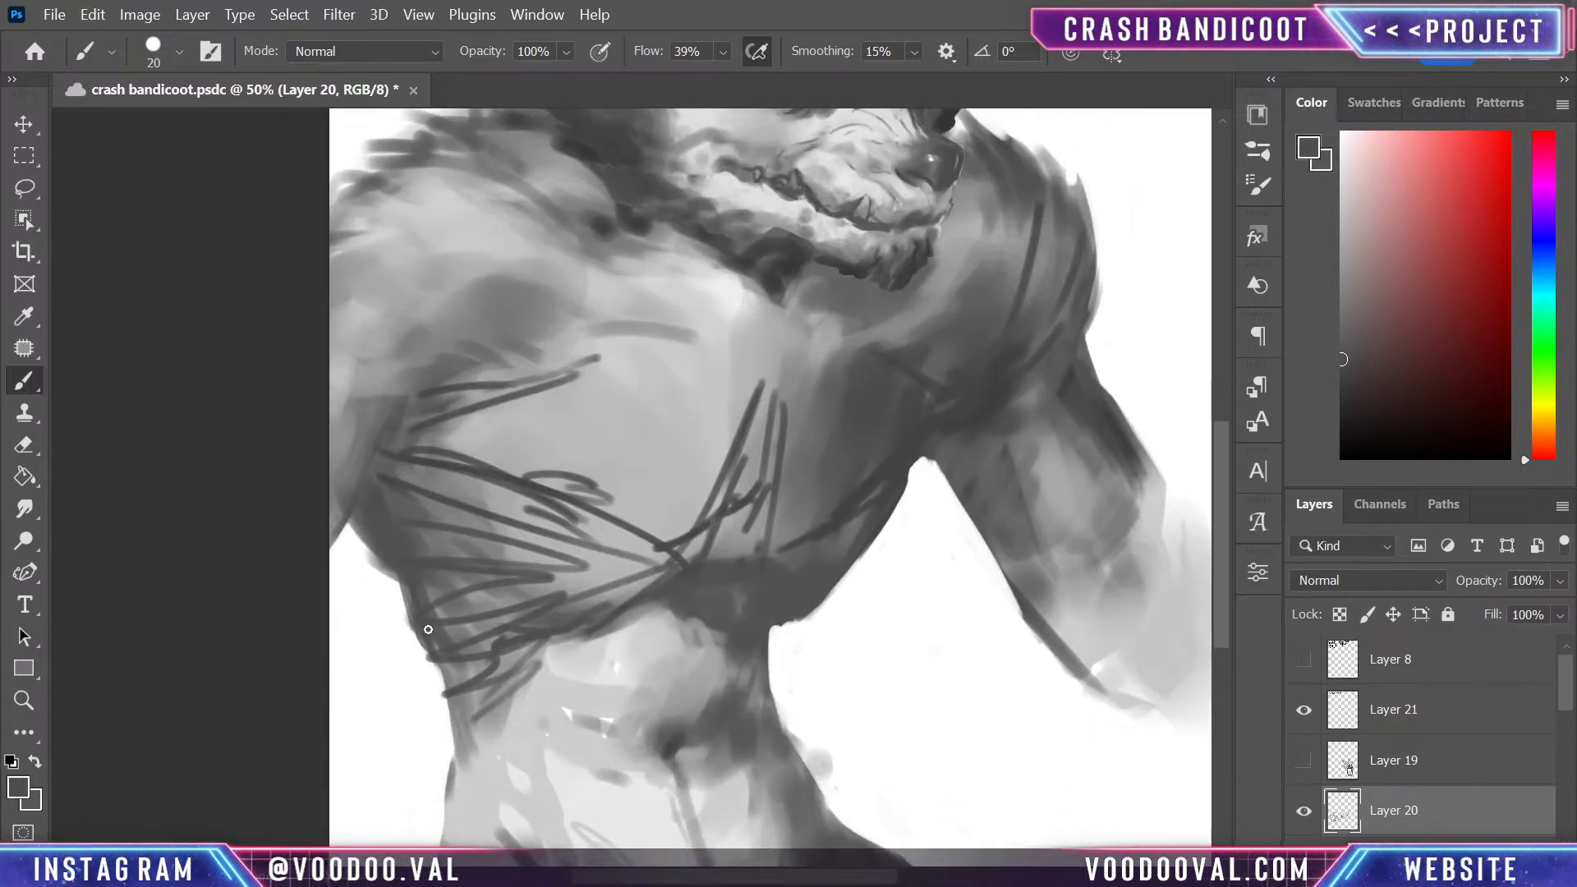
drag(428, 629, 450, 691)
mouse_move(599, 514)
mouse_down()
mouse_move(665, 524)
mouse_move(719, 481)
mouse_move(636, 540)
mouse_move(720, 523)
mouse_up()
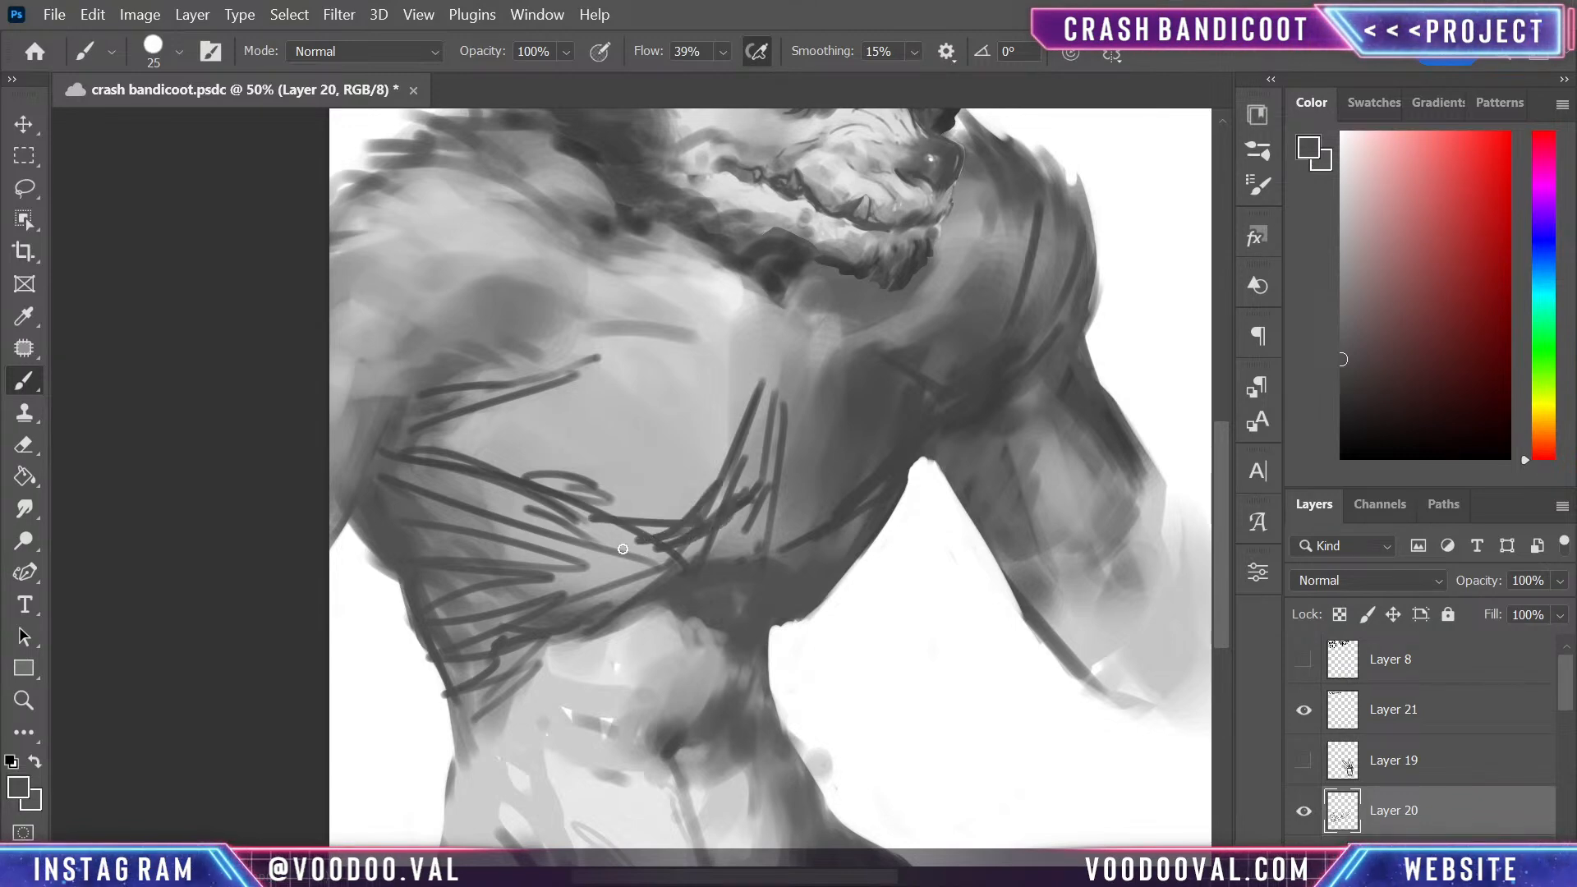
- Enlarge the brush to 70 and paint sampled greys over the curved chest lines to form a soft shaded band
key(bracketright)
key(bracketright)
key(bracketright)
key(bracketright)
key(bracketright)
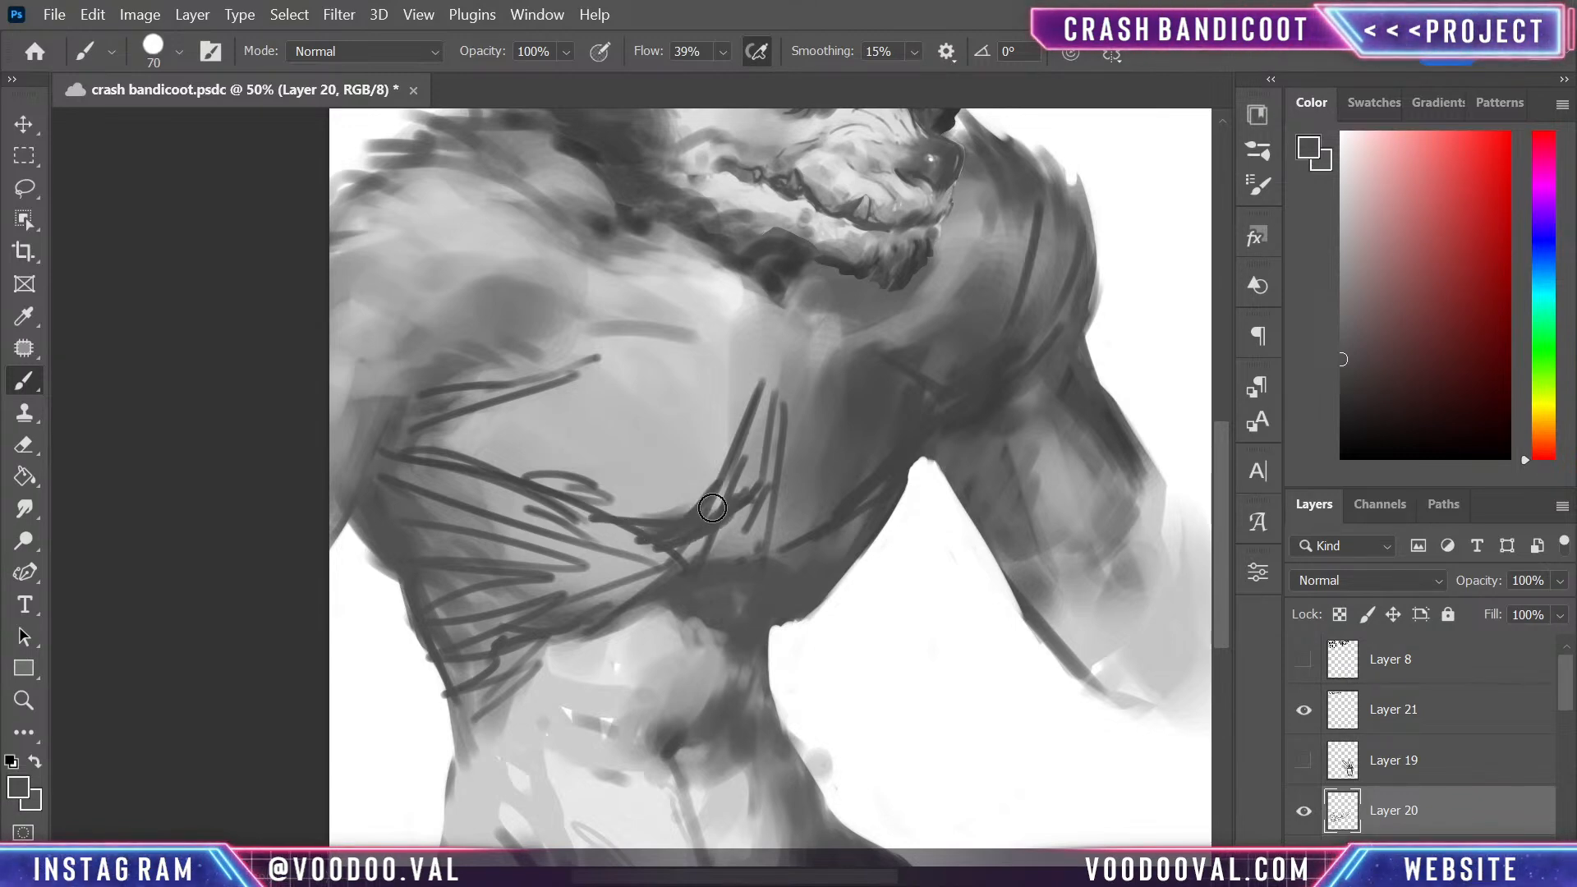
alt+click(682, 526)
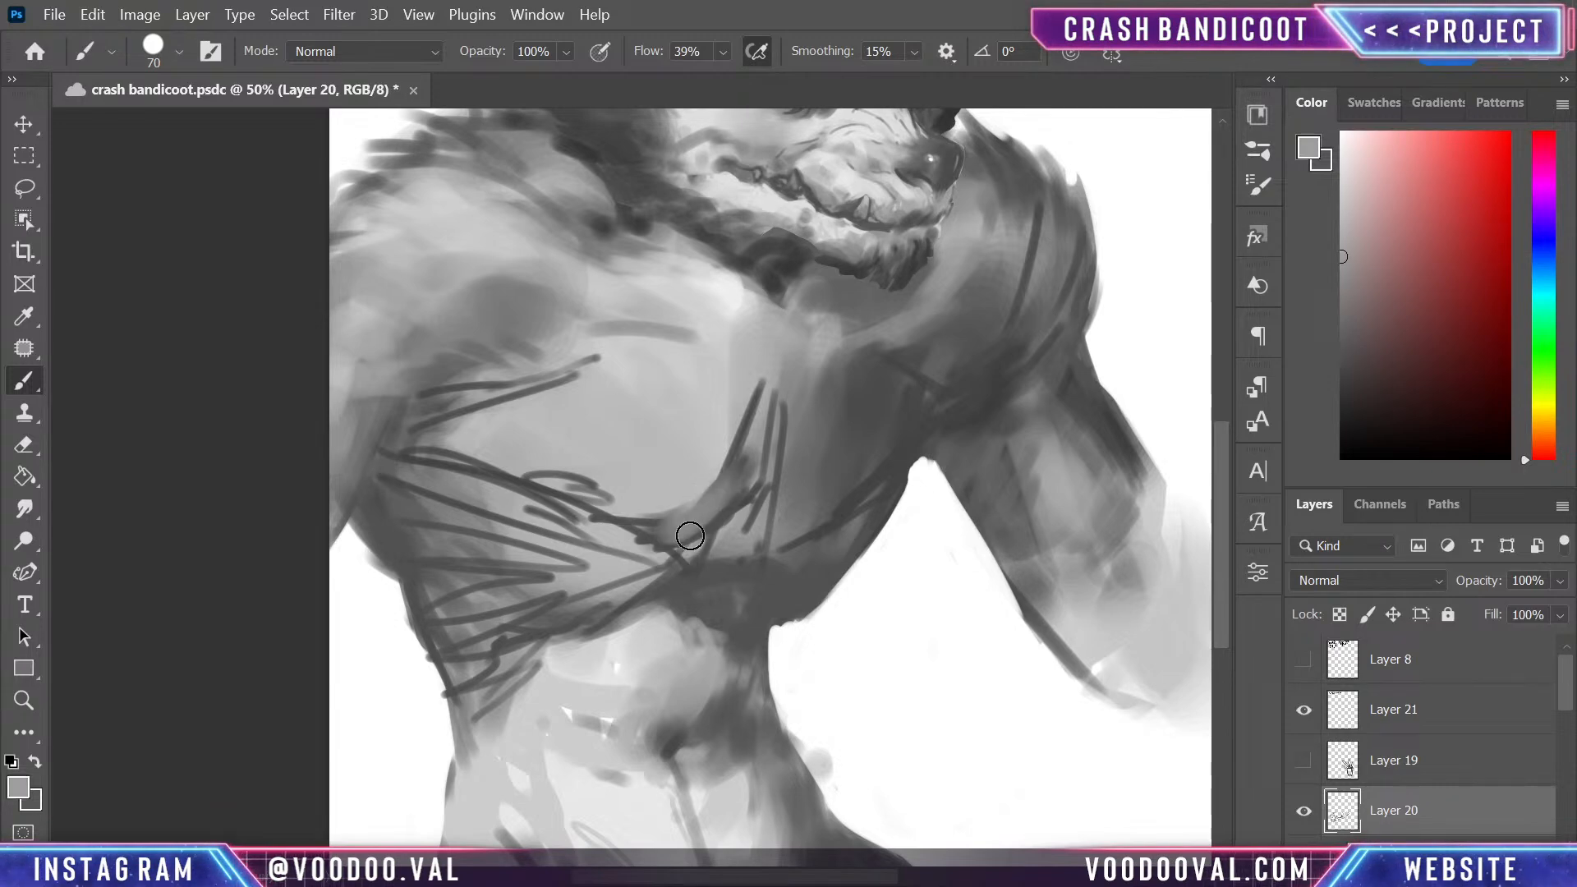
alt+click(743, 491)
mouse_move(743, 489)
mouse_down()
mouse_move(647, 532)
mouse_move(754, 430)
mouse_move(714, 504)
mouse_move(626, 526)
mouse_move(436, 459)
mouse_move(708, 537)
mouse_move(471, 458)
mouse_move(731, 495)
mouse_up()
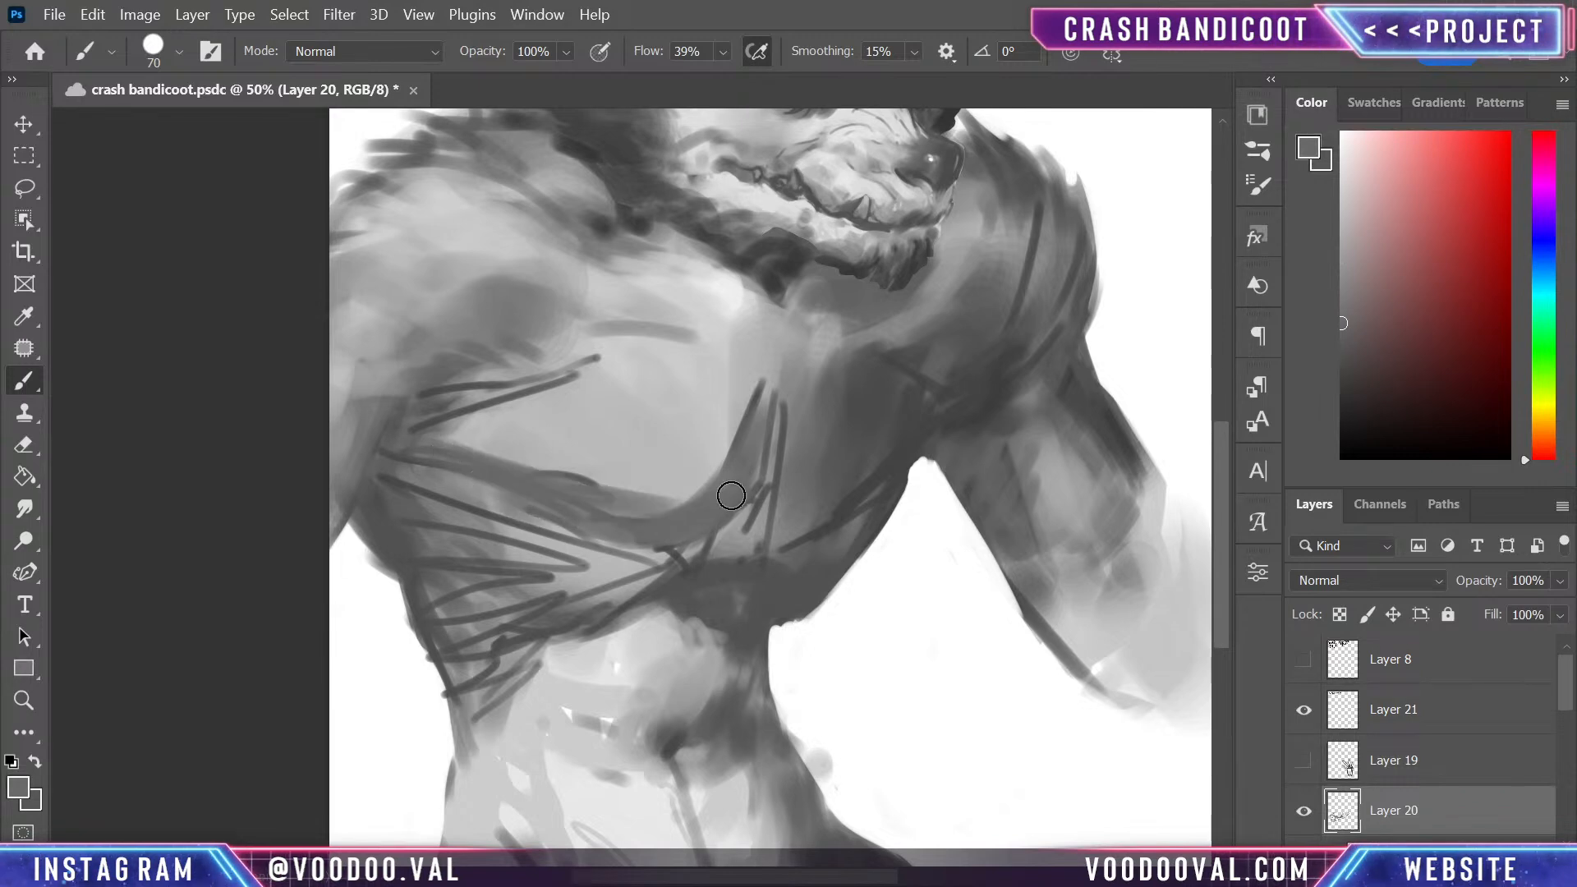
- Paint grey shading strokes across the large pectoral near the armpit and a near-black shadow beneath the smaller pectoral
mouse_move(430, 417)
mouse_down()
mouse_move(748, 492)
mouse_move(476, 450)
mouse_move(594, 454)
mouse_move(534, 404)
mouse_move(604, 411)
mouse_up()
drag(788, 524, 844, 503)
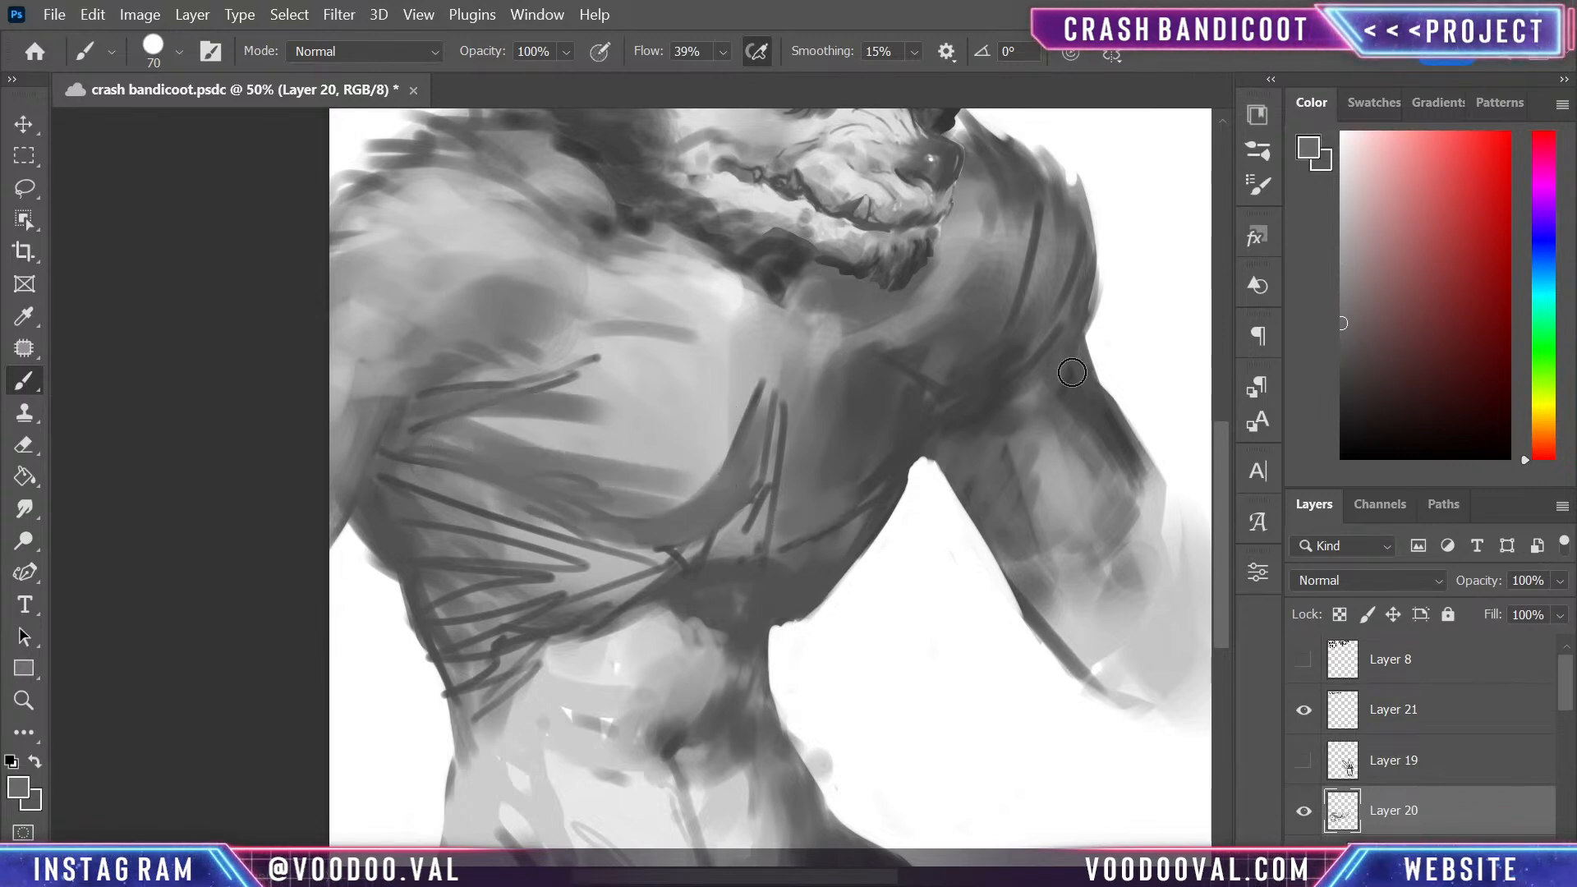
click(1342, 404)
mouse_move(920, 435)
mouse_down()
mouse_move(783, 511)
mouse_move(896, 465)
mouse_move(779, 529)
mouse_move(854, 493)
mouse_move(779, 527)
mouse_move(810, 528)
mouse_move(931, 447)
mouse_move(899, 478)
mouse_move(925, 492)
mouse_move(897, 483)
mouse_move(797, 579)
mouse_move(845, 524)
mouse_up()
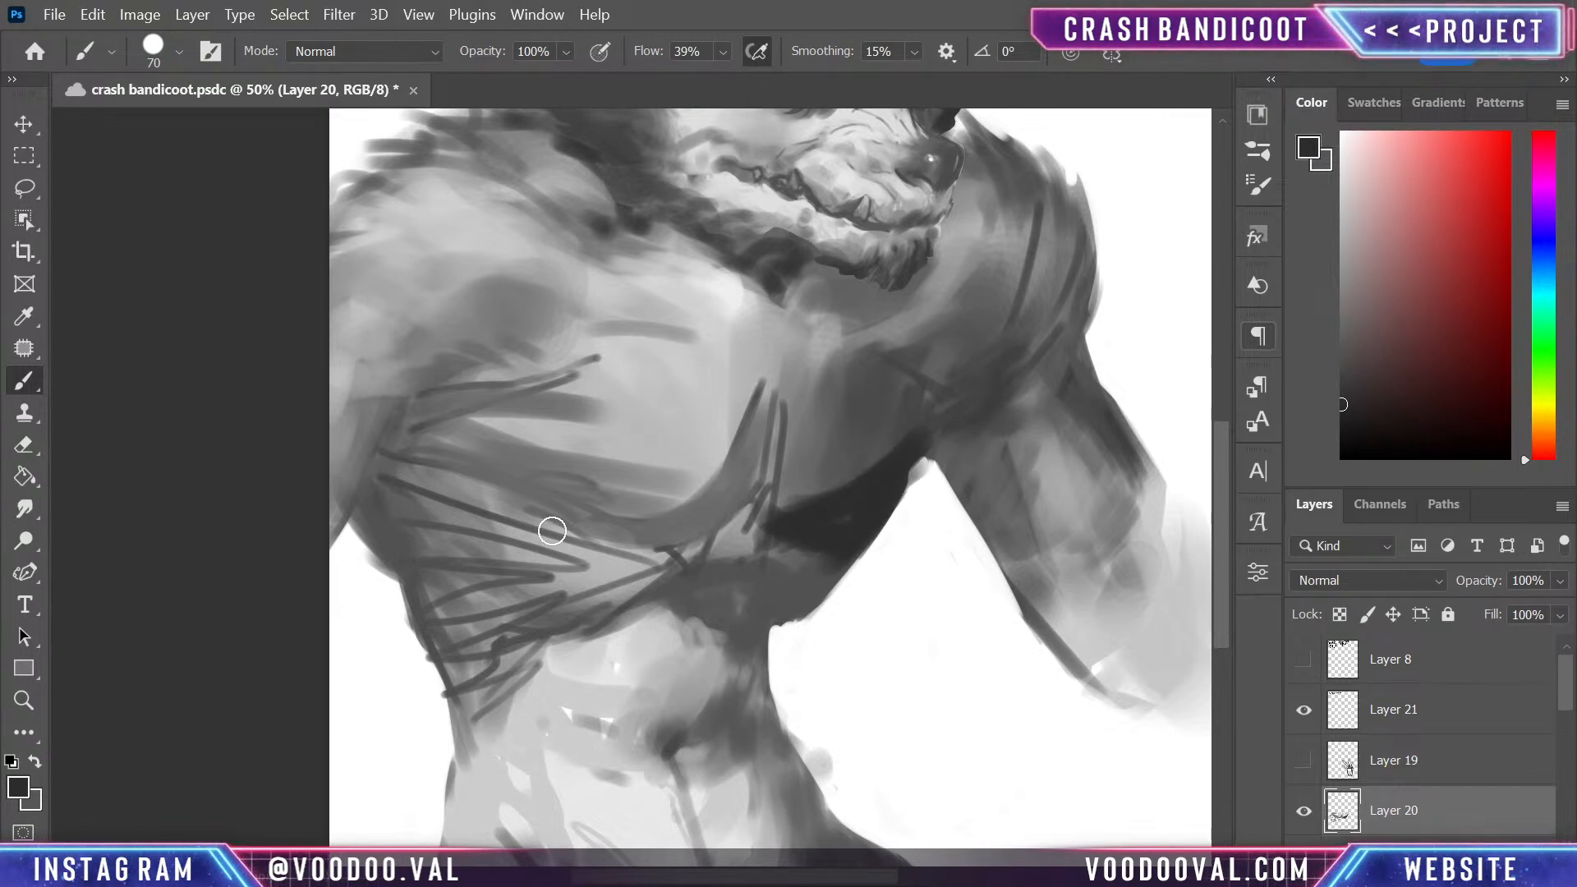
- Darken the ribs below the large pectoral with near-black strokes and build up both outer lower edges of the chest
mouse_move(551, 530)
mouse_down()
mouse_move(440, 588)
mouse_move(382, 577)
mouse_move(530, 530)
mouse_move(413, 452)
mouse_move(493, 465)
mouse_move(380, 465)
mouse_move(376, 557)
mouse_move(471, 496)
mouse_move(507, 517)
mouse_up()
mouse_move(405, 584)
mouse_down()
mouse_move(505, 651)
mouse_move(542, 649)
mouse_up()
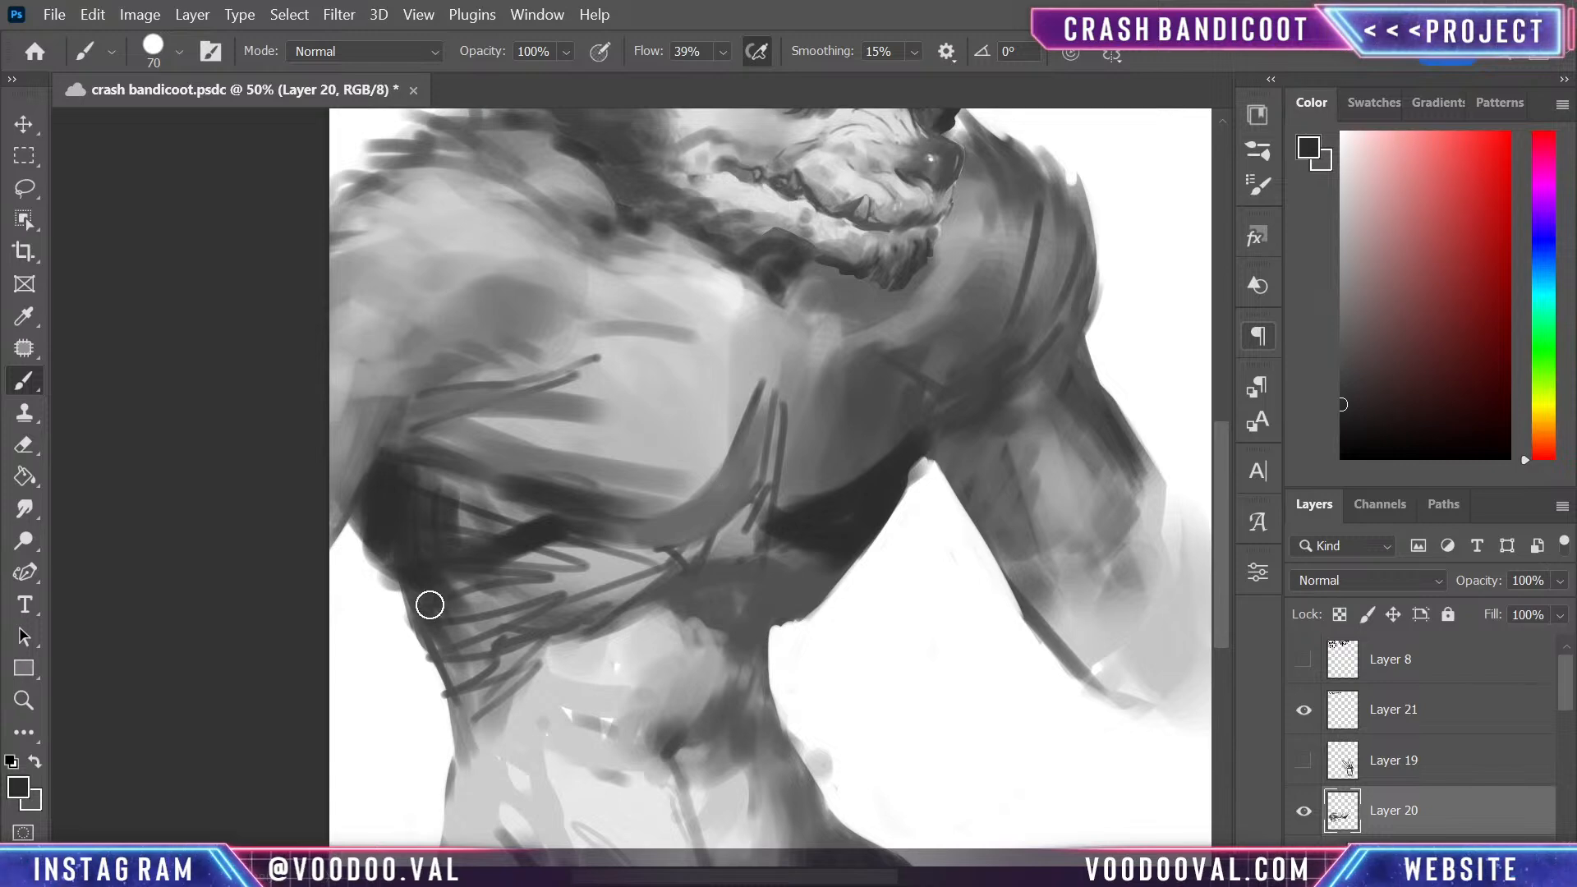
mouse_move(430, 606)
mouse_down()
mouse_move(489, 667)
mouse_move(451, 645)
mouse_move(586, 604)
mouse_move(525, 653)
mouse_move(545, 646)
mouse_move(502, 552)
mouse_move(564, 632)
mouse_move(647, 540)
mouse_move(621, 605)
mouse_move(509, 630)
mouse_move(468, 680)
mouse_move(408, 633)
mouse_move(415, 660)
mouse_move(411, 603)
mouse_move(464, 702)
mouse_up()
mouse_move(830, 580)
mouse_down()
mouse_move(778, 628)
mouse_move(839, 577)
mouse_move(798, 630)
mouse_move(765, 632)
mouse_move(844, 572)
mouse_move(887, 501)
mouse_up()
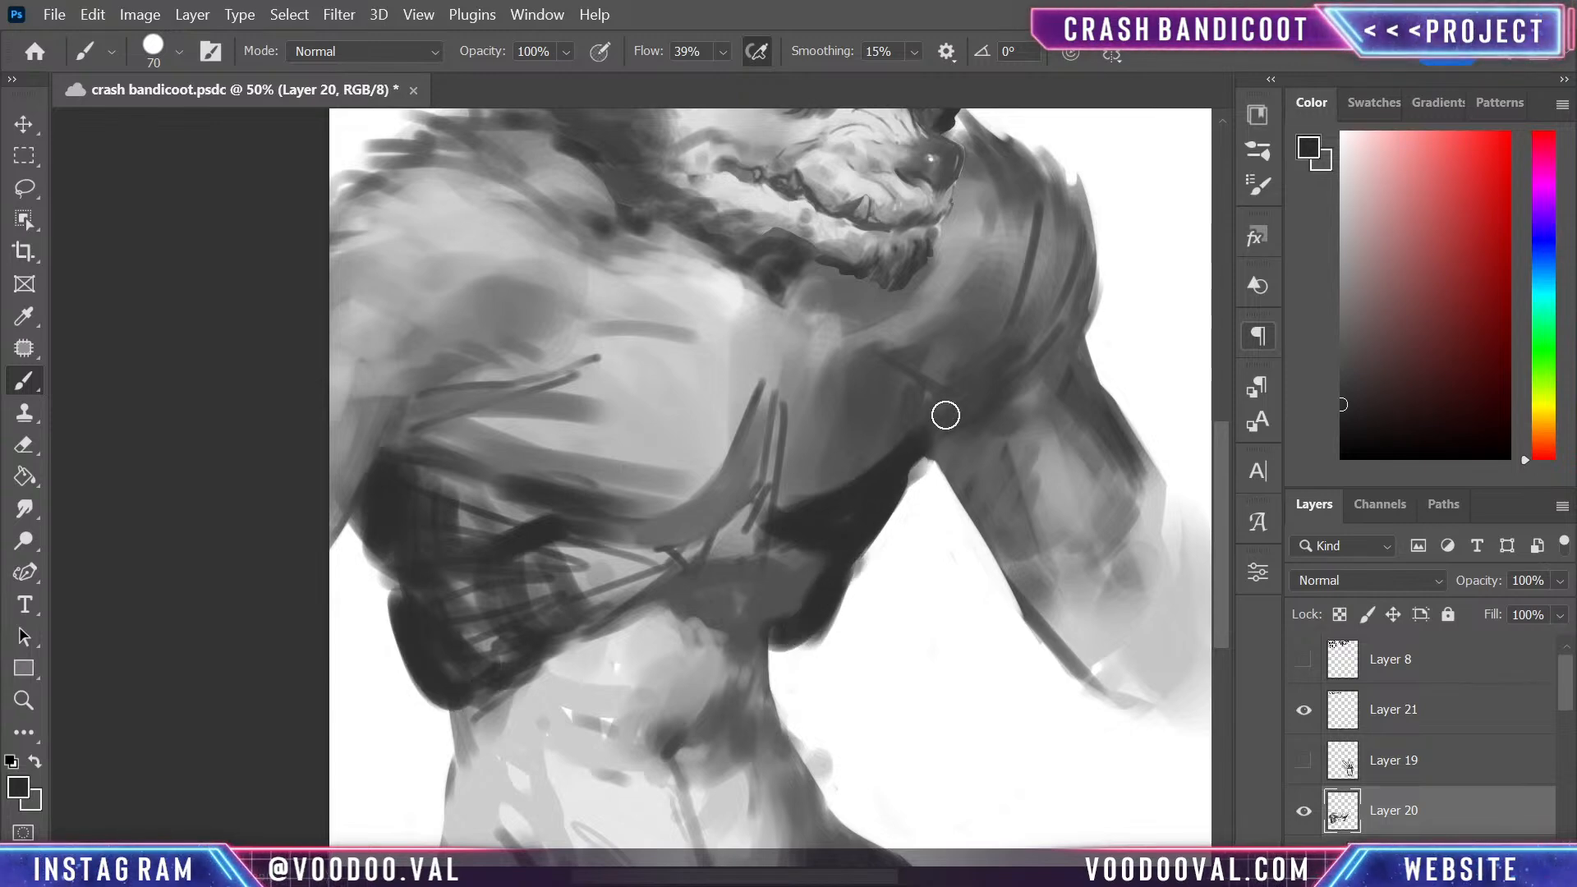
- Paint a dark patch on the smaller pectoral and near-black strokes along the armpit fold and underside of the large pectoral
drag(1031, 387, 1012, 486)
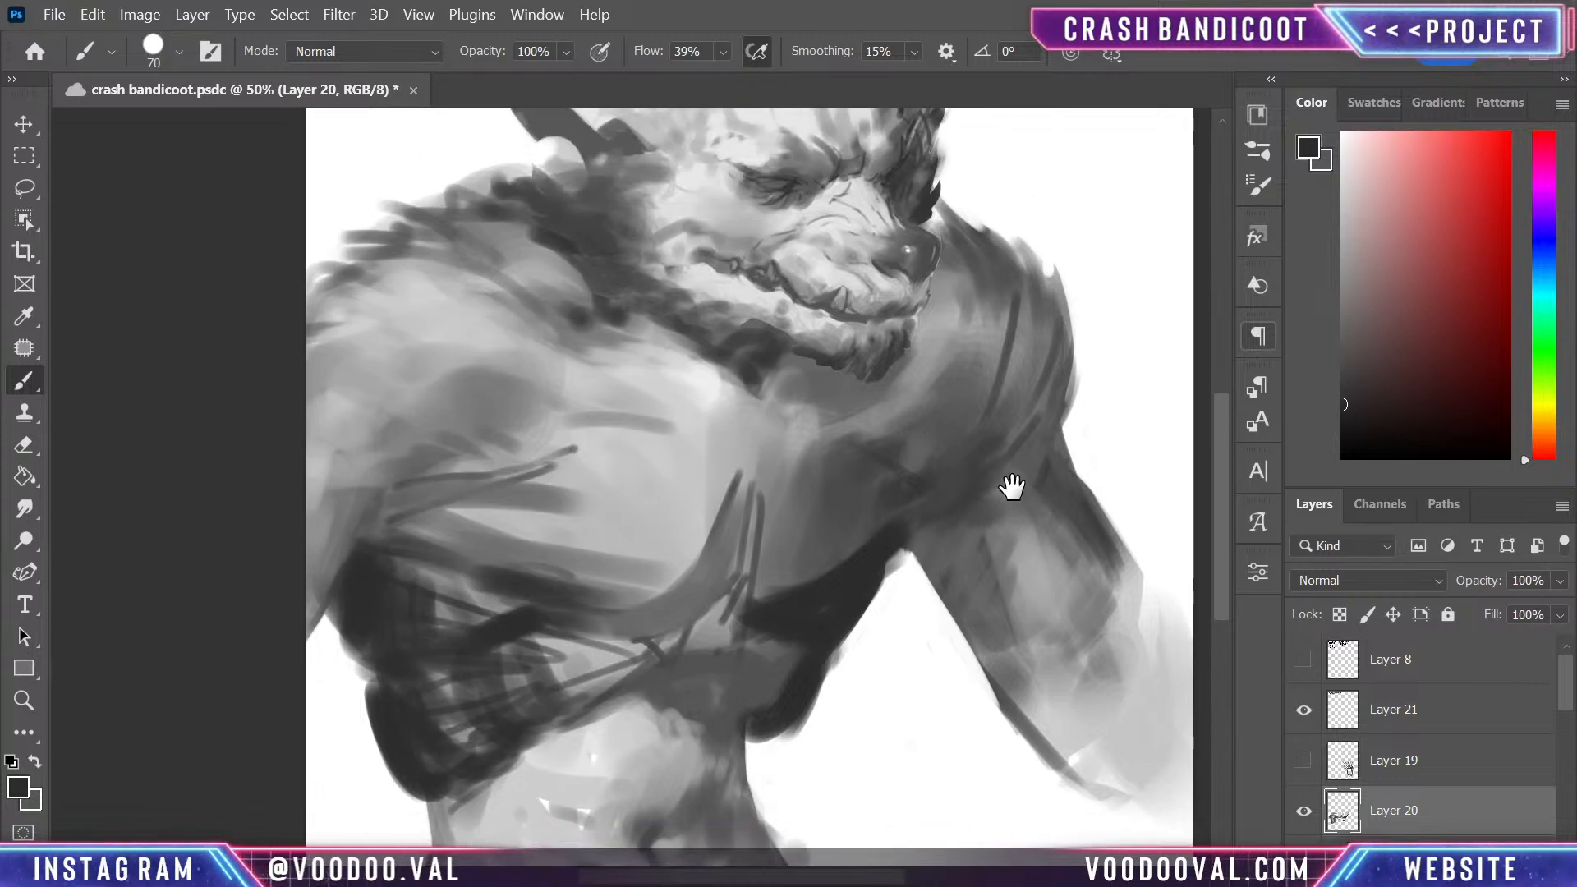
mouse_move(872, 475)
mouse_down()
mouse_move(778, 581)
mouse_move(936, 479)
mouse_up()
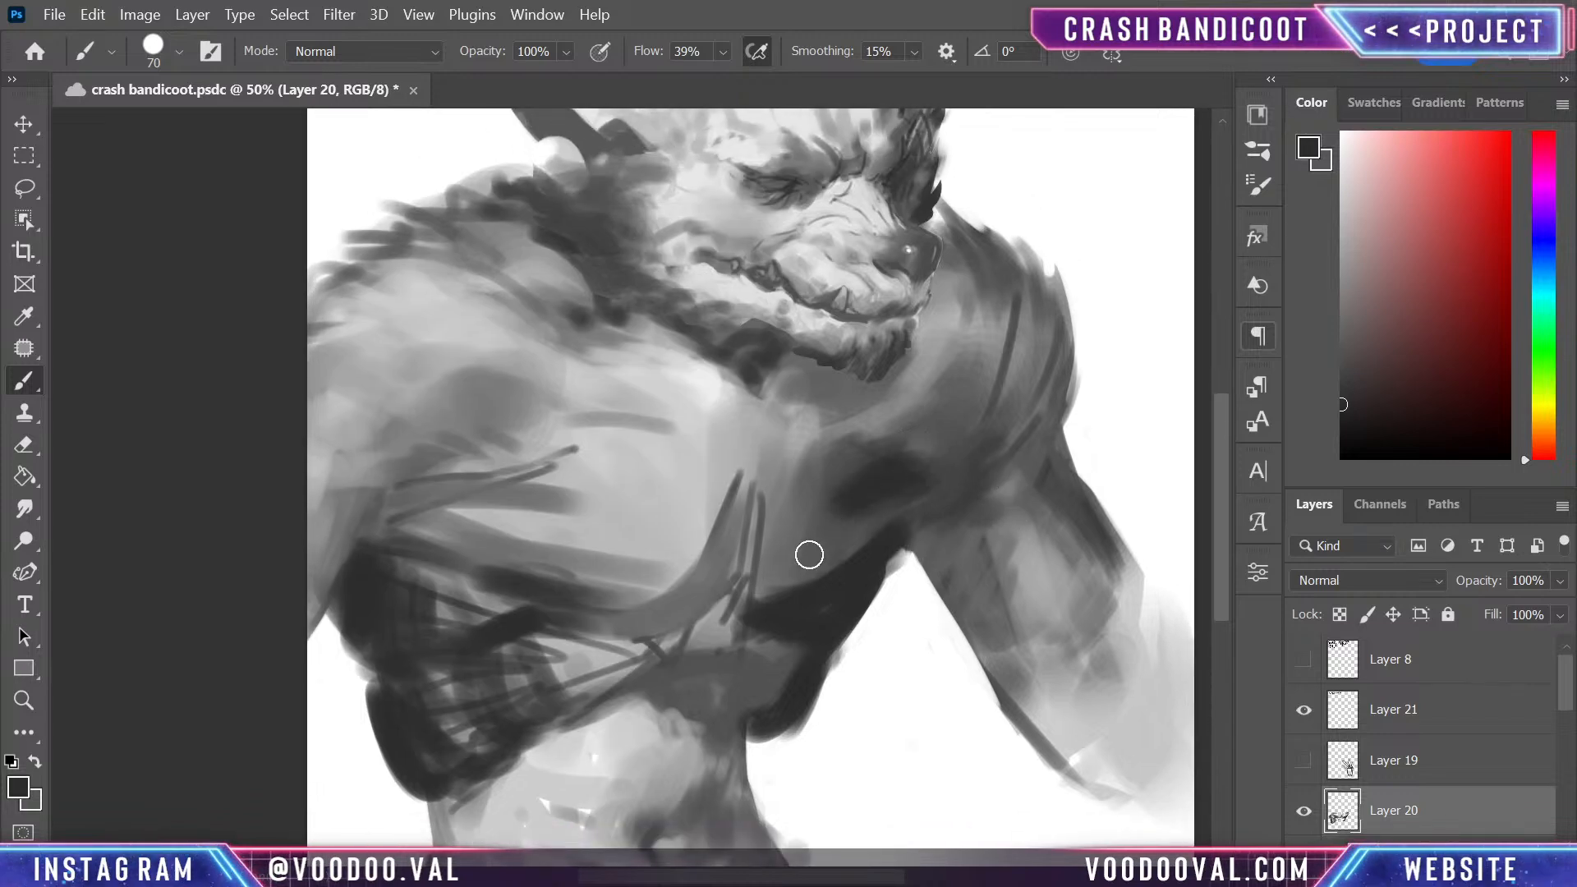
mouse_move(729, 588)
mouse_down()
mouse_move(445, 504)
mouse_move(562, 536)
mouse_move(593, 609)
mouse_up()
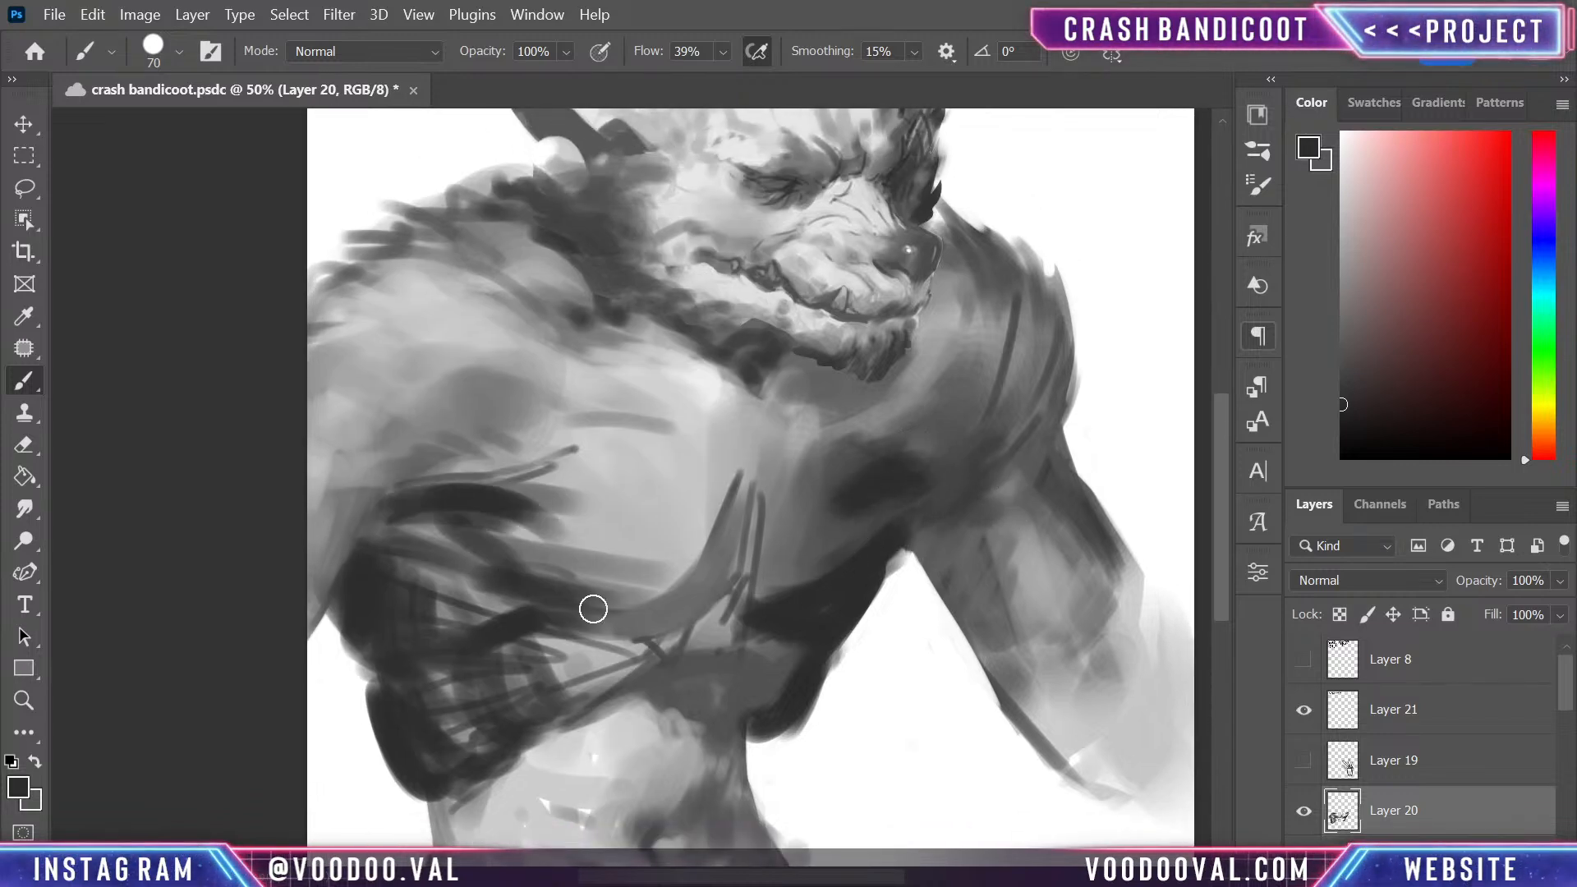
drag(883, 496, 989, 575)
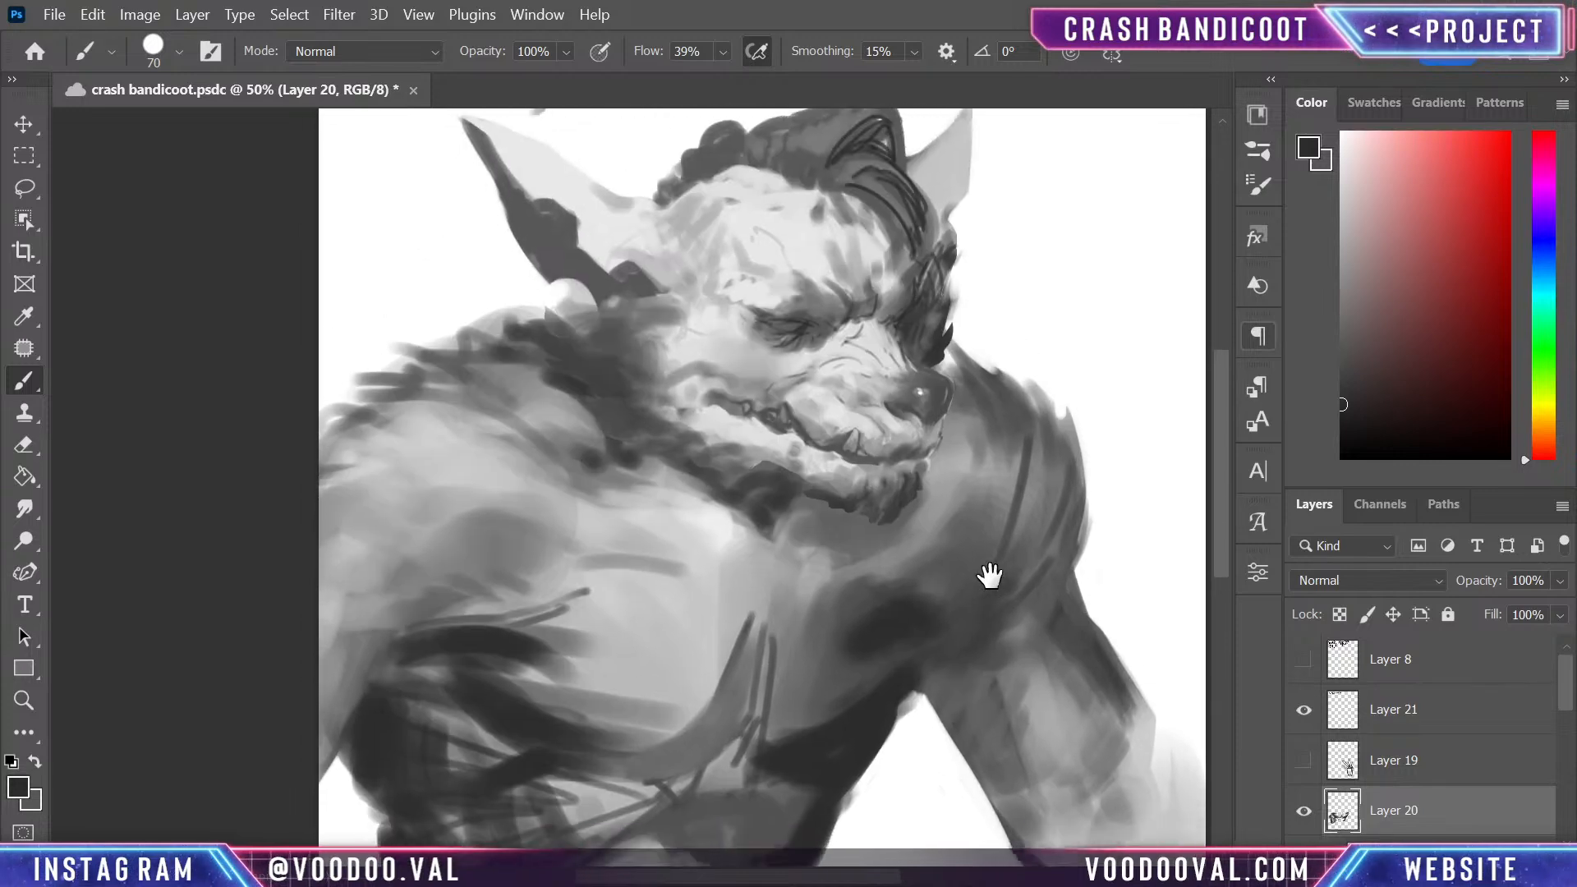
drag(987, 674, 996, 580)
- Sample a mid grey and paint lighter rib and muscle strands over the dark side, redoing the long strand below the armpit
alt+click(742, 680)
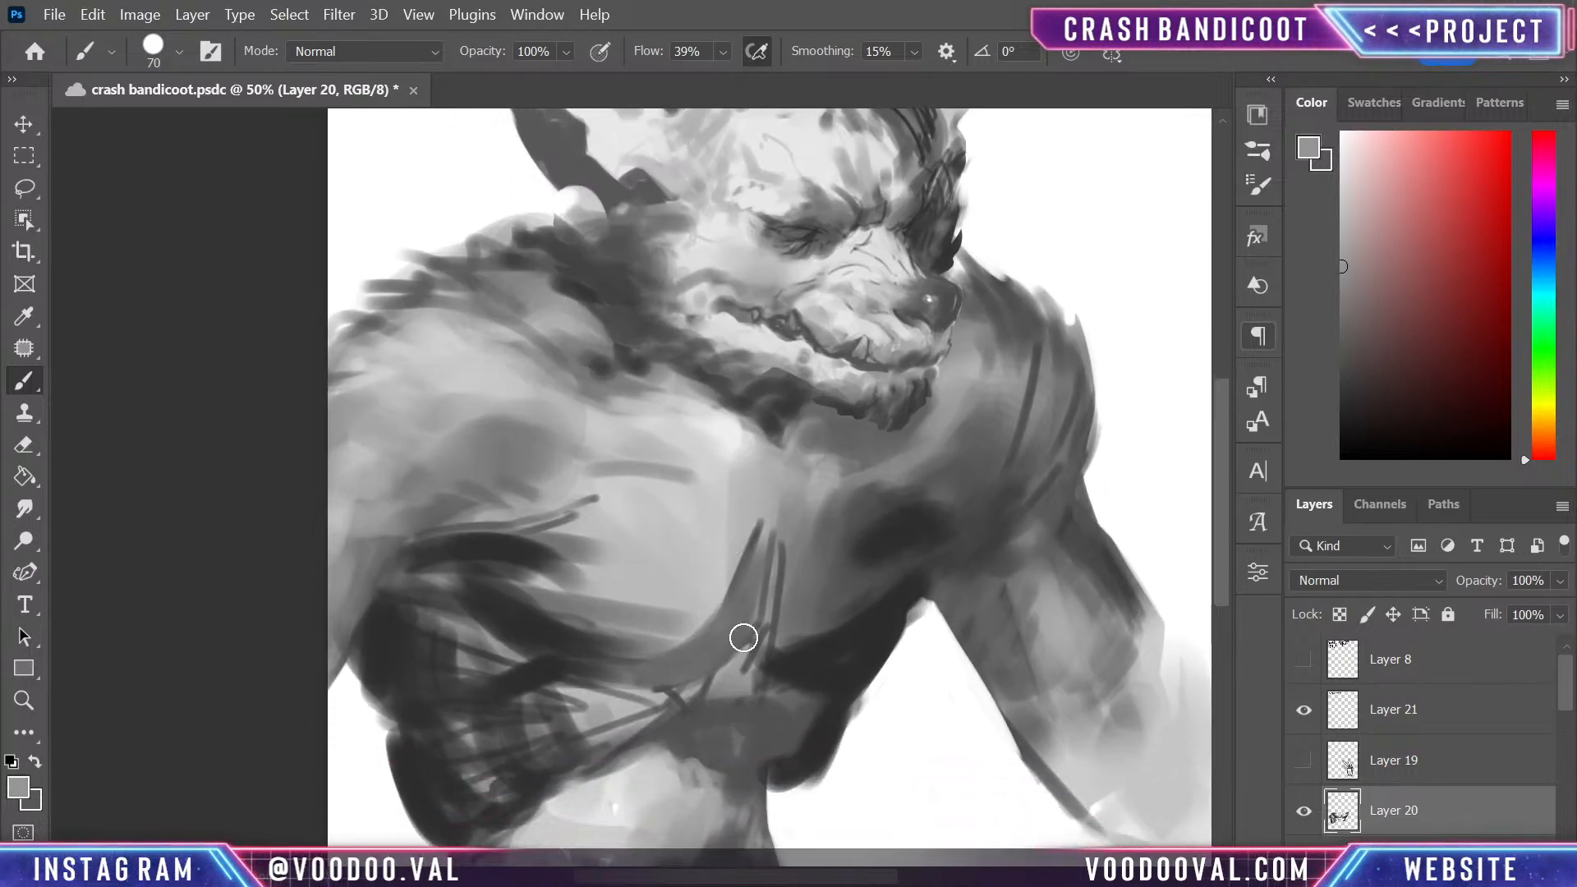
mouse_move(743, 637)
mouse_down()
mouse_move(708, 678)
mouse_move(742, 627)
mouse_up()
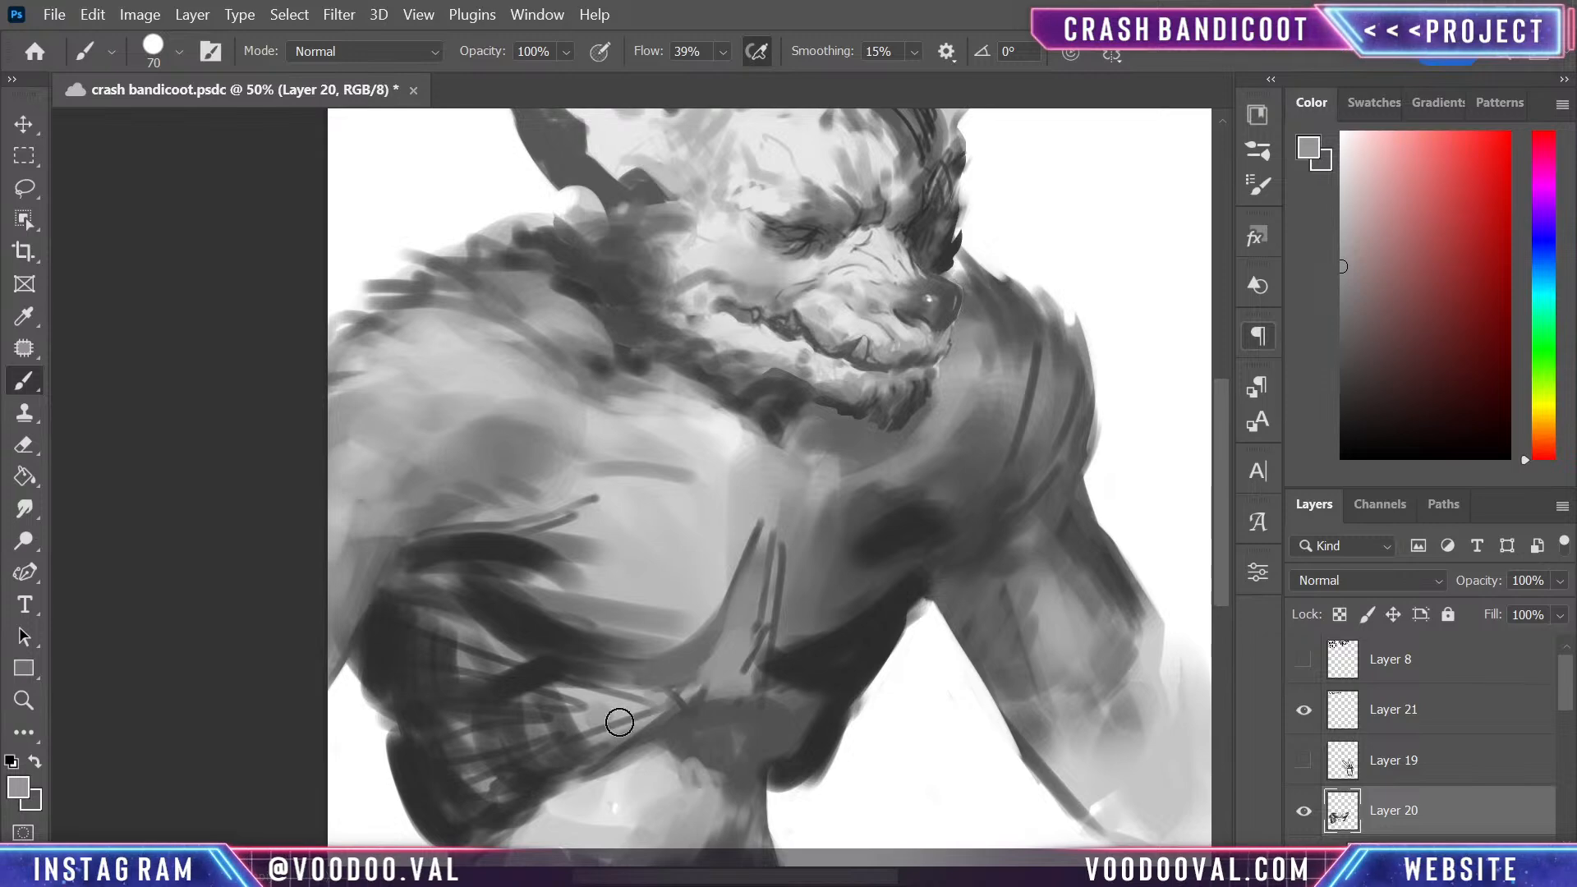
mouse_move(568, 718)
mouse_down()
mouse_move(523, 709)
mouse_move(563, 747)
mouse_move(487, 730)
mouse_move(505, 740)
mouse_move(534, 719)
mouse_move(549, 746)
mouse_move(483, 629)
mouse_move(507, 661)
mouse_move(406, 594)
mouse_move(514, 658)
mouse_move(493, 677)
mouse_move(502, 695)
mouse_move(655, 662)
mouse_up()
drag(518, 644, 713, 638)
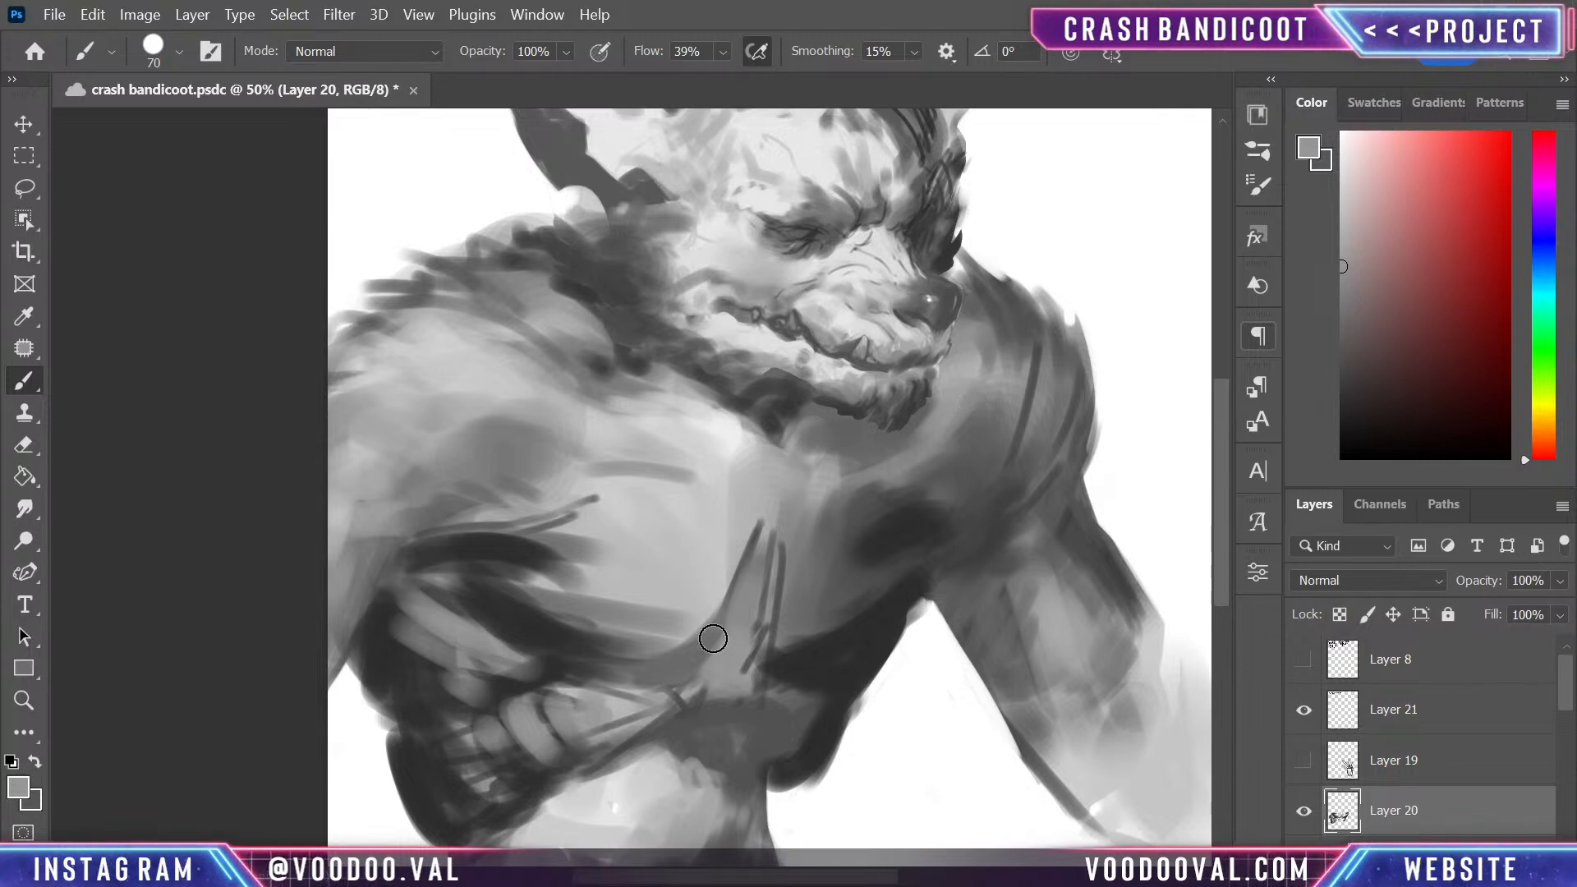
drag(465, 582, 573, 669)
key(ctrl+z)
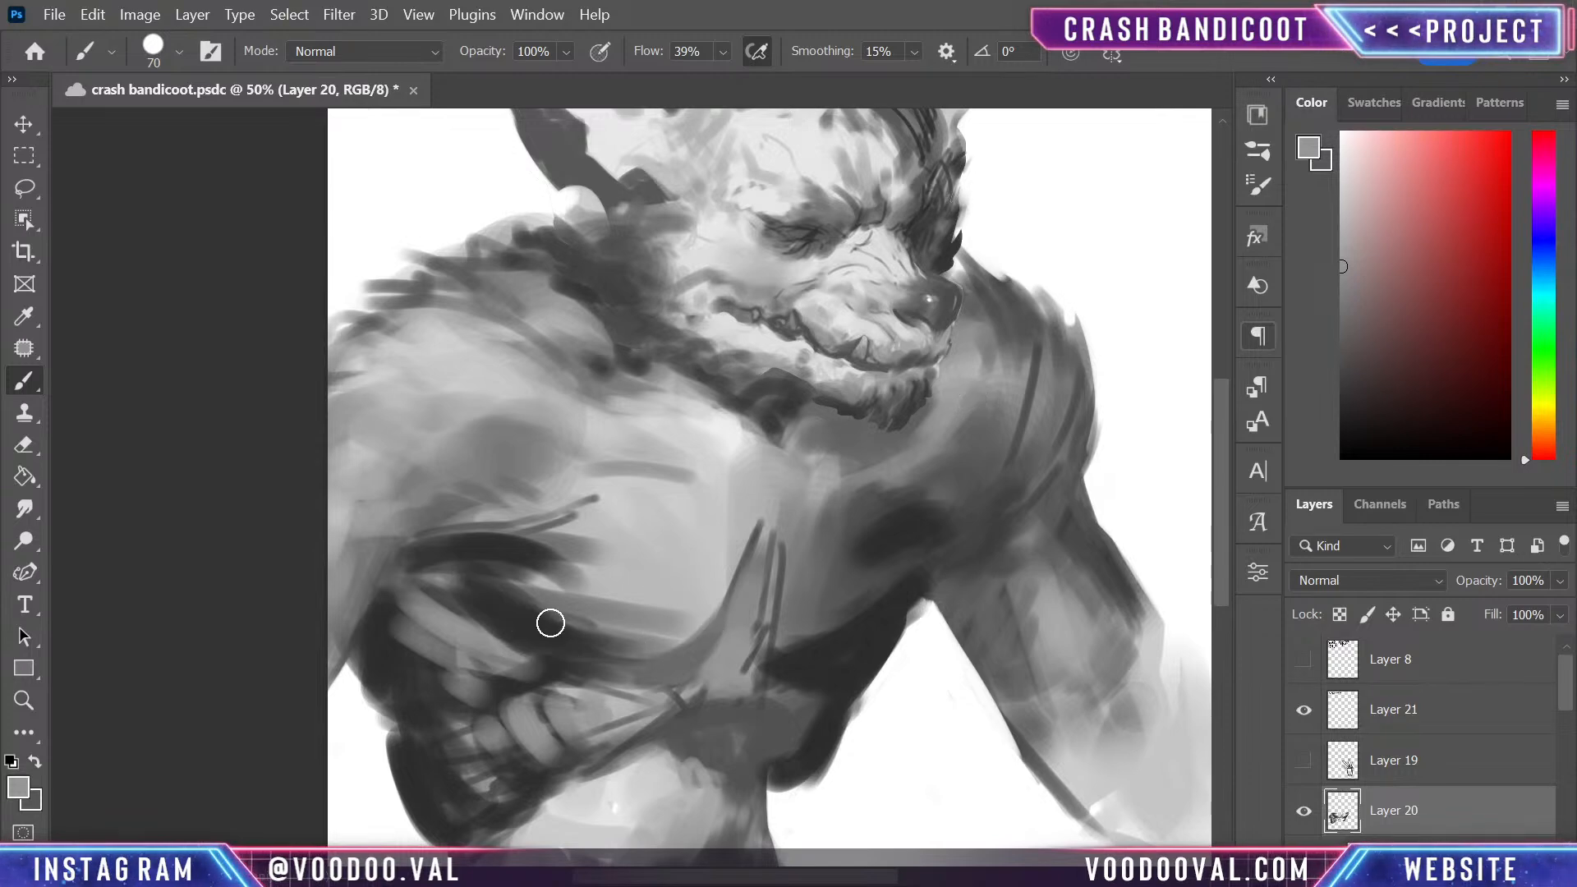
drag(465, 565, 619, 721)
drag(653, 672, 609, 652)
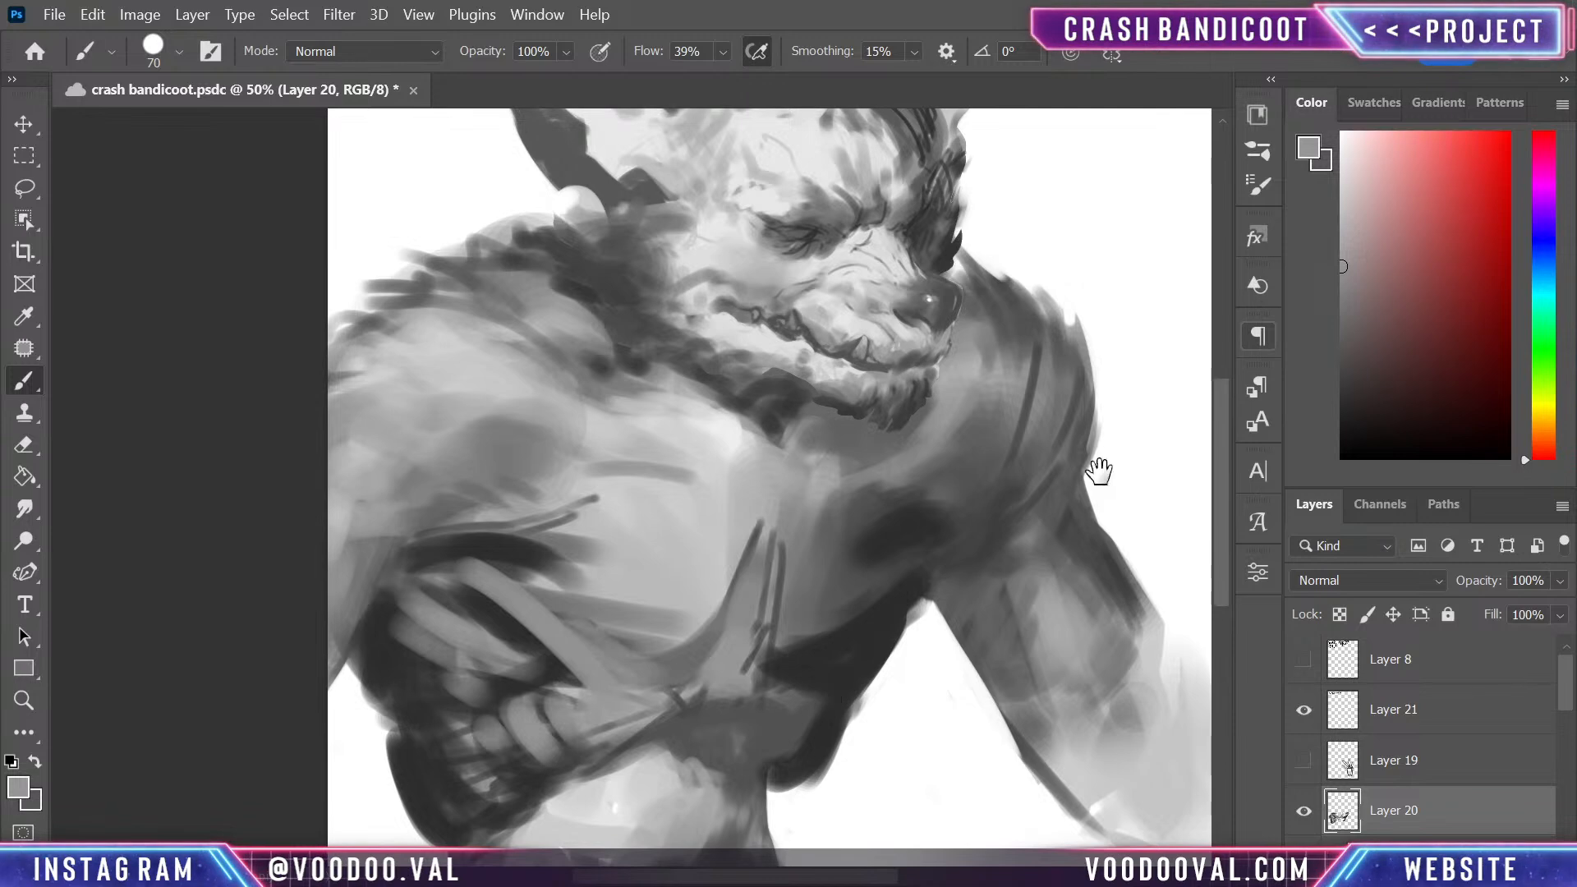
- Sample greys near the long muscle strand and blend its upper side into the bottom of the large pectoral
mouse_move(799, 606)
mouse_down()
mouse_move(958, 521)
mouse_move(956, 502)
mouse_up()
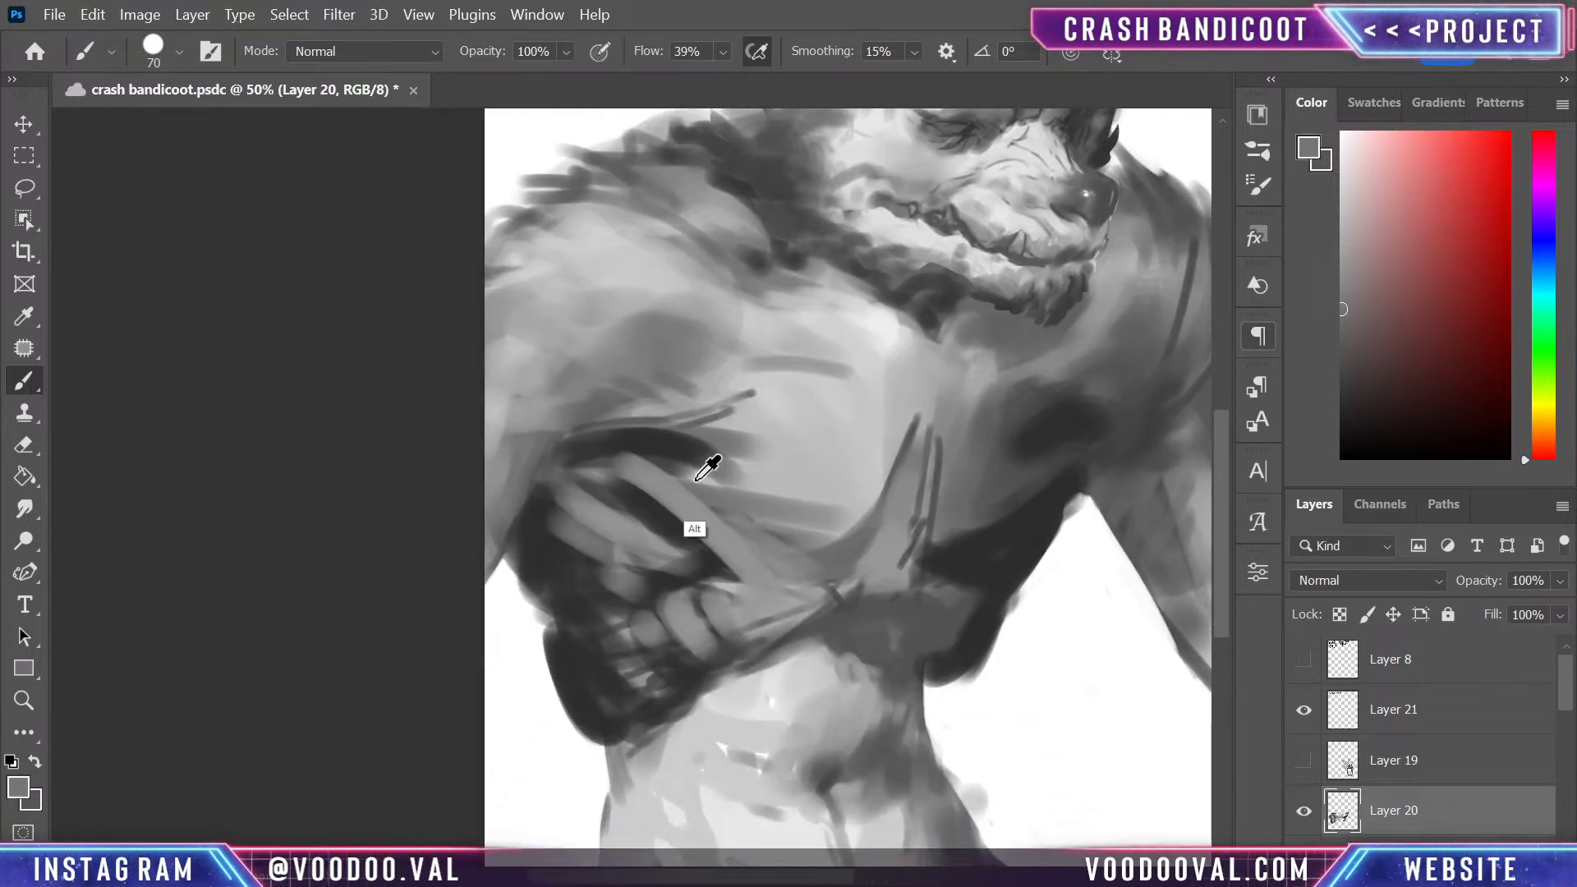
alt+click(700, 510)
drag(681, 473, 766, 530)
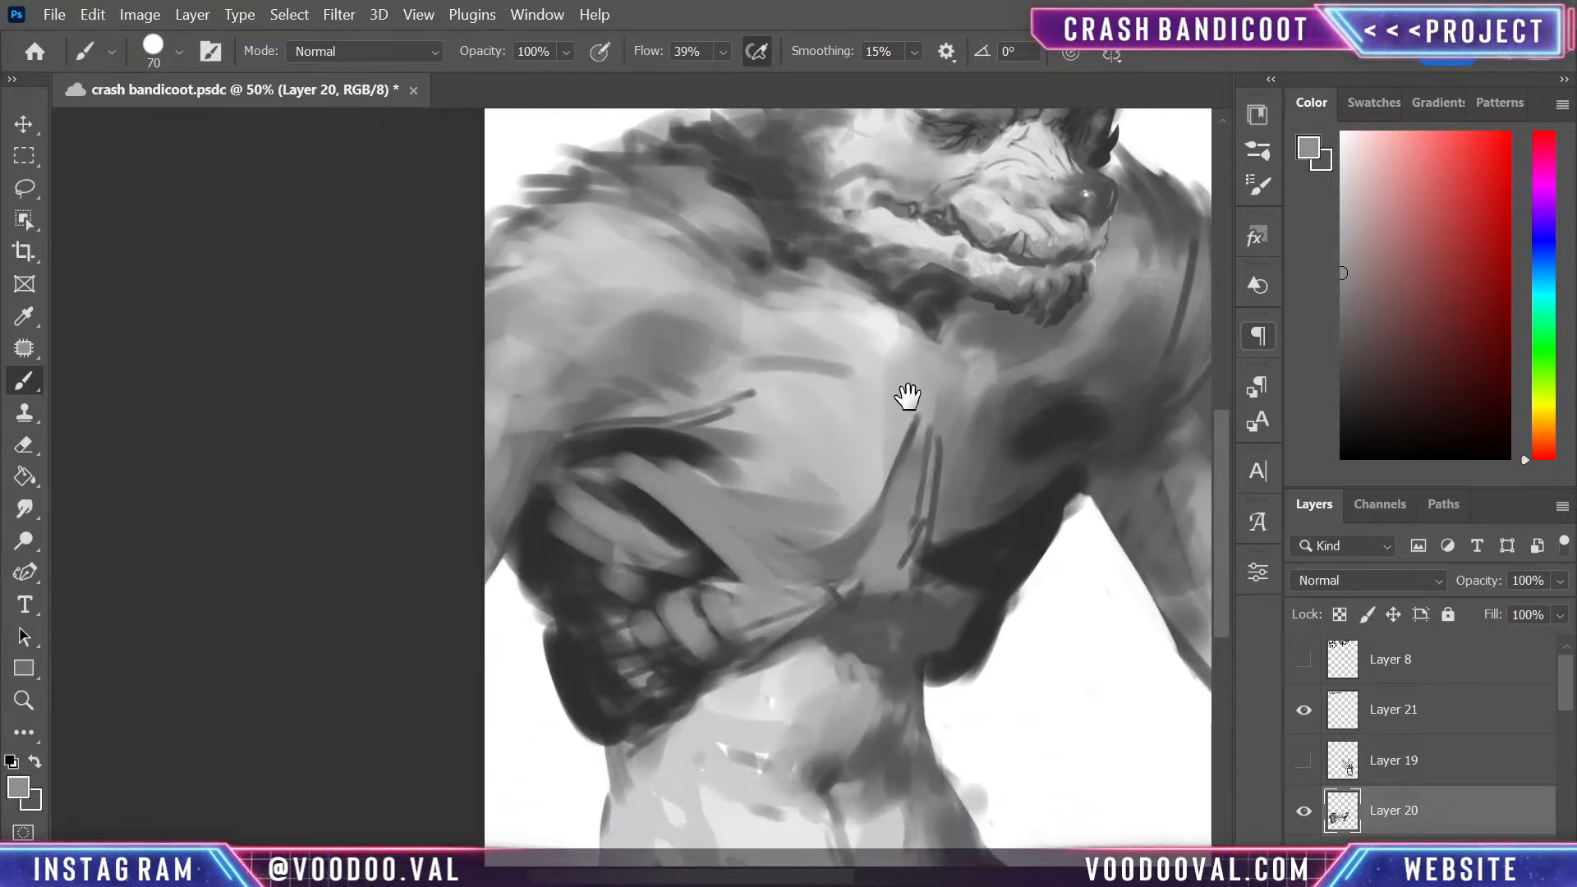
- Cover the sketch line above the armpit fold with sampled light grey and reshade the muscle just above it in darker grey
drag(904, 394, 967, 597)
alt+click(803, 553)
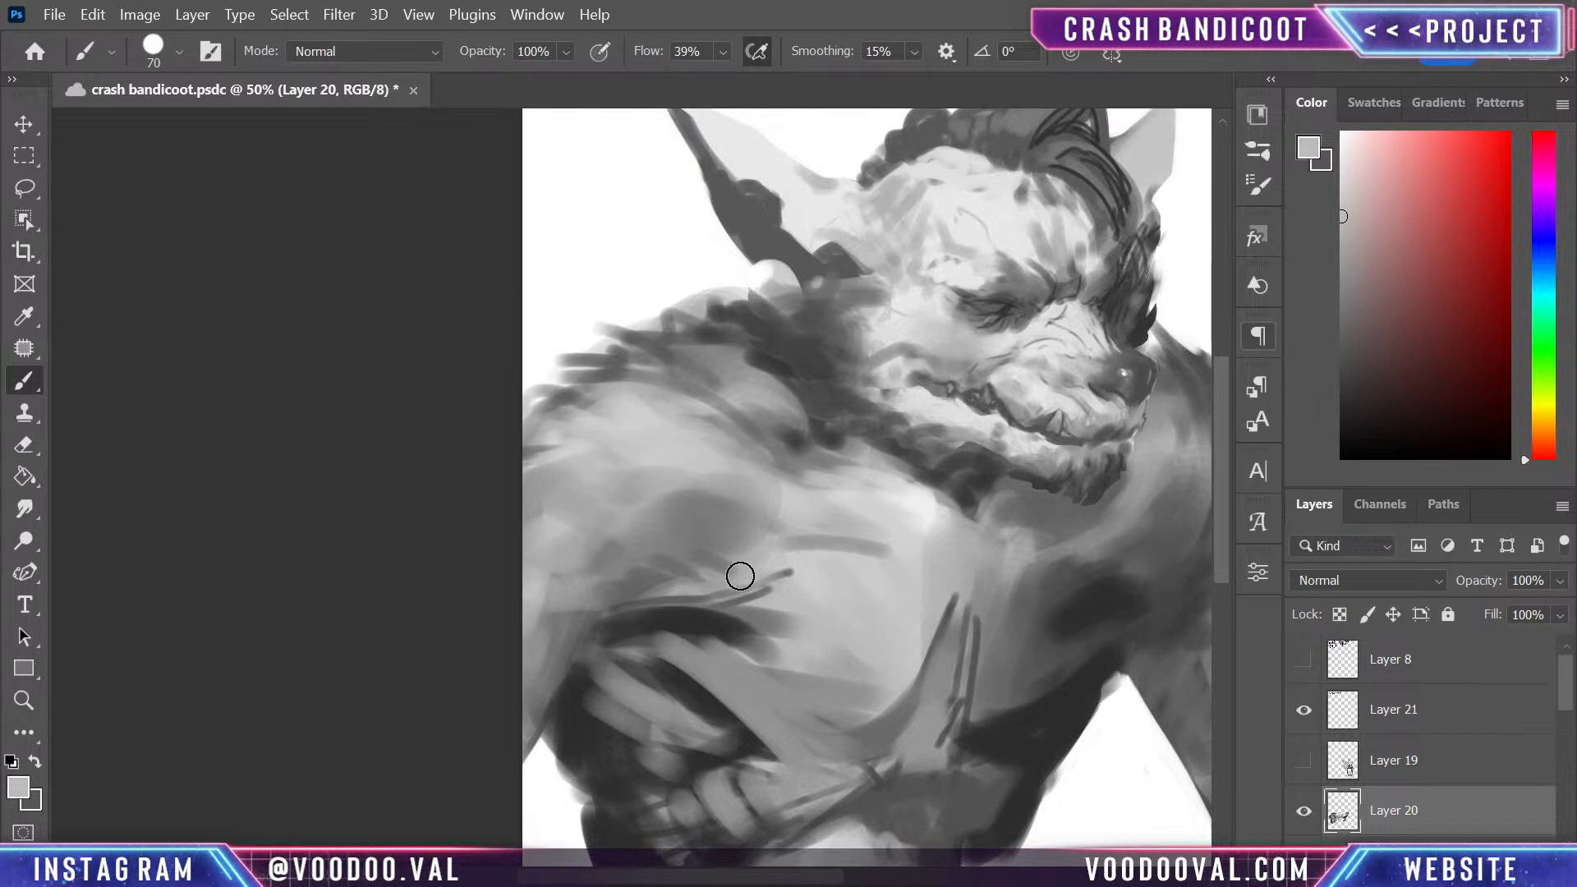
mouse_move(742, 574)
mouse_down()
mouse_move(654, 581)
mouse_move(786, 604)
mouse_up()
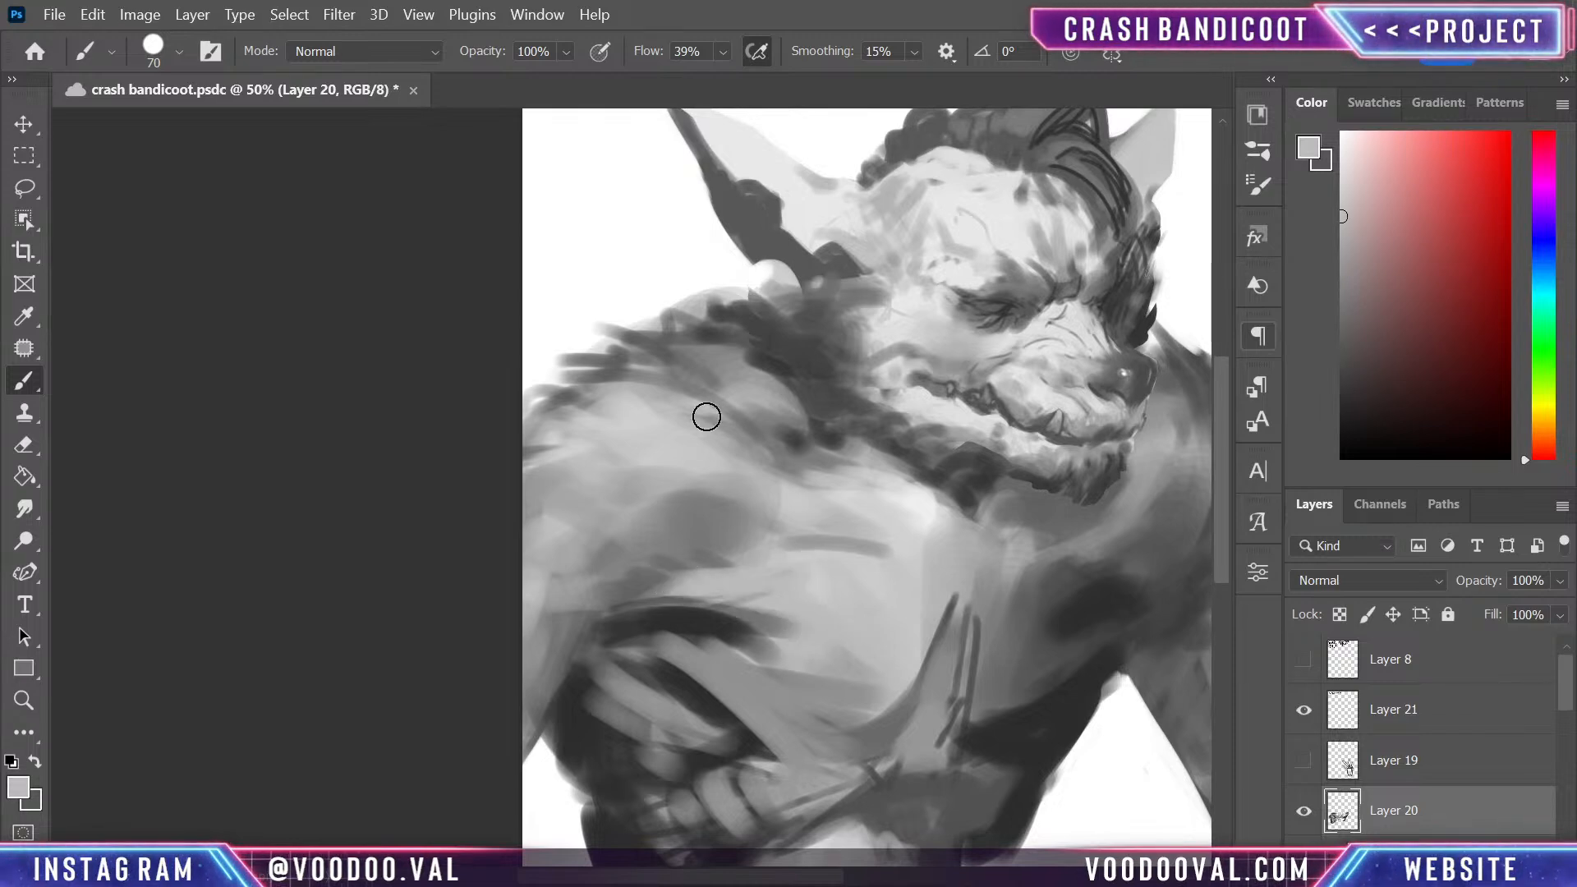
alt+click(684, 624)
mouse_move(684, 561)
mouse_down()
mouse_move(604, 552)
mouse_move(760, 563)
mouse_move(669, 537)
mouse_move(734, 547)
mouse_move(689, 546)
mouse_move(566, 608)
mouse_move(748, 545)
mouse_up()
alt+click(670, 534)
alt+click(670, 534)
alt+click(731, 581)
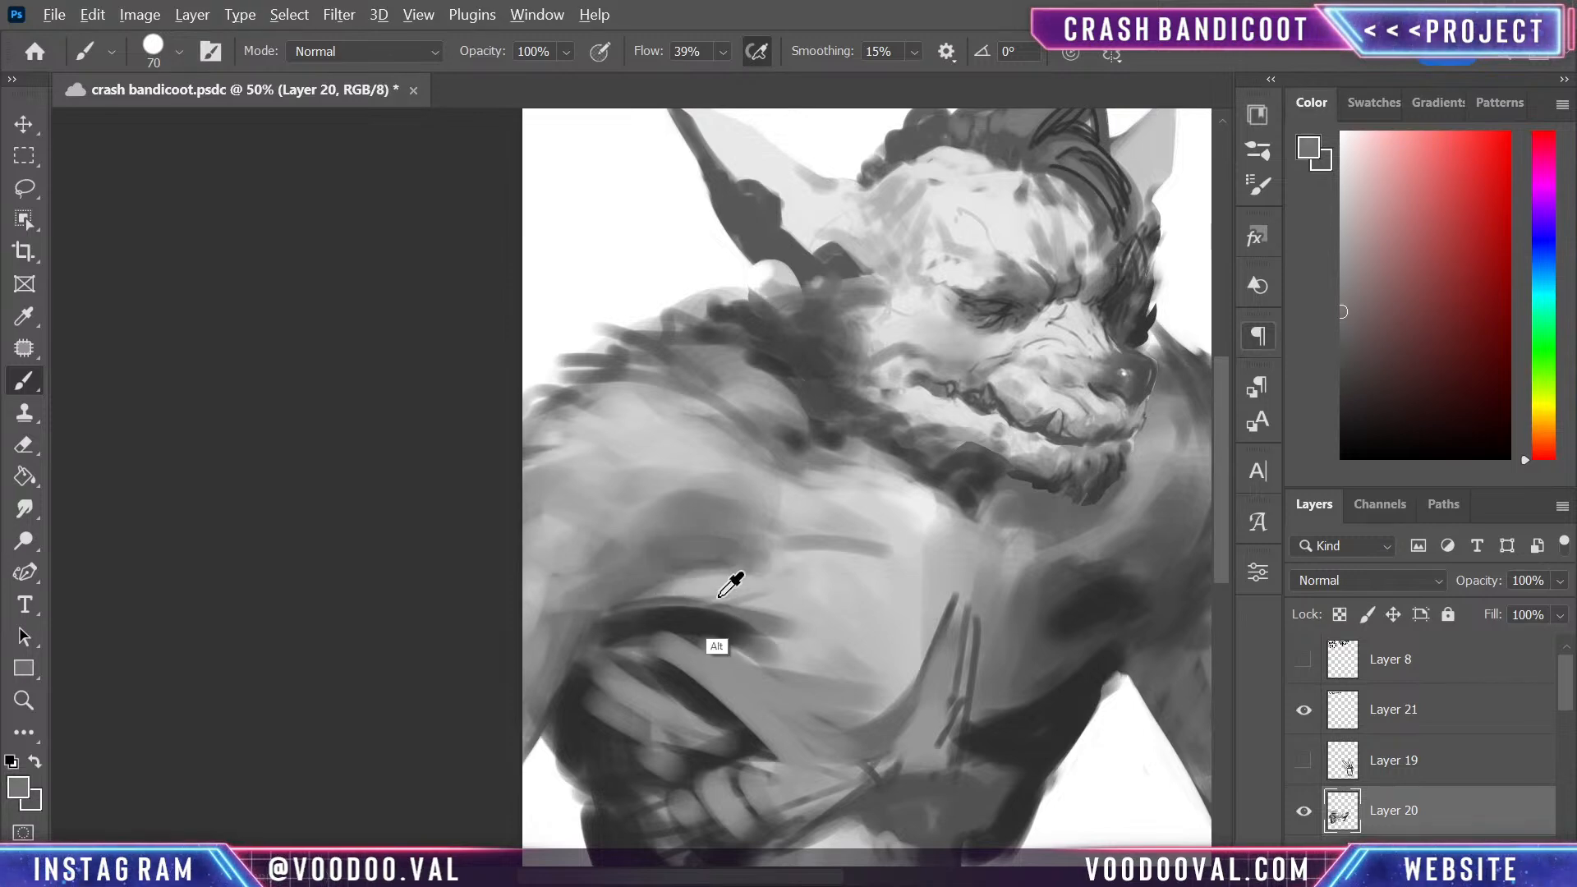
- Soften the dark armpit fold and blend its end and the lower strokes into the large pectoral using sampled greys
drag(638, 605, 780, 633)
alt+click(772, 632)
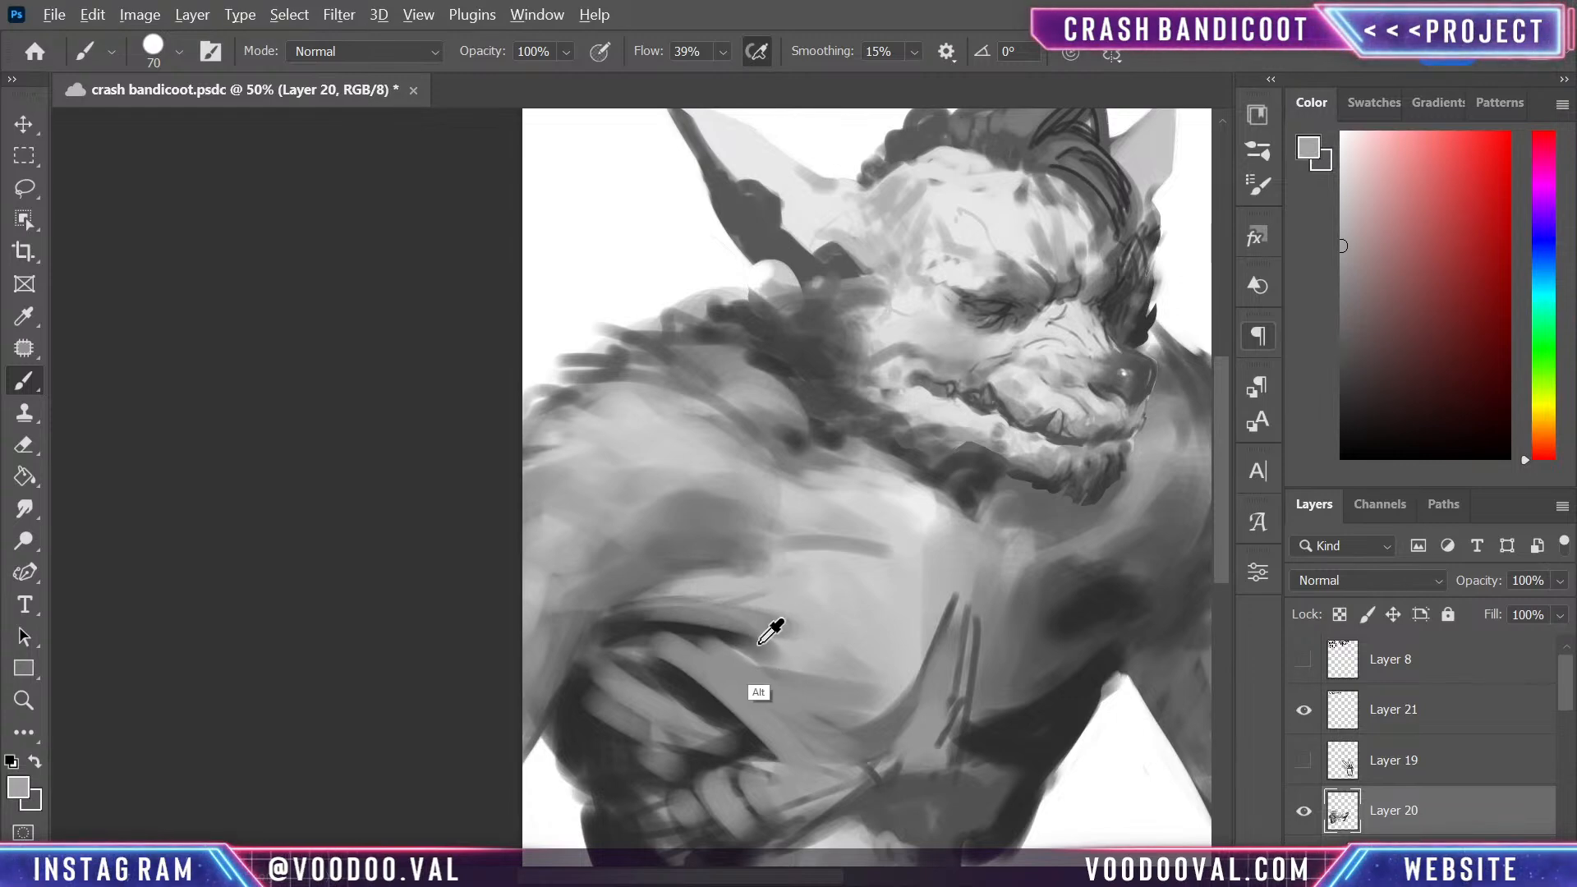
drag(667, 622, 770, 654)
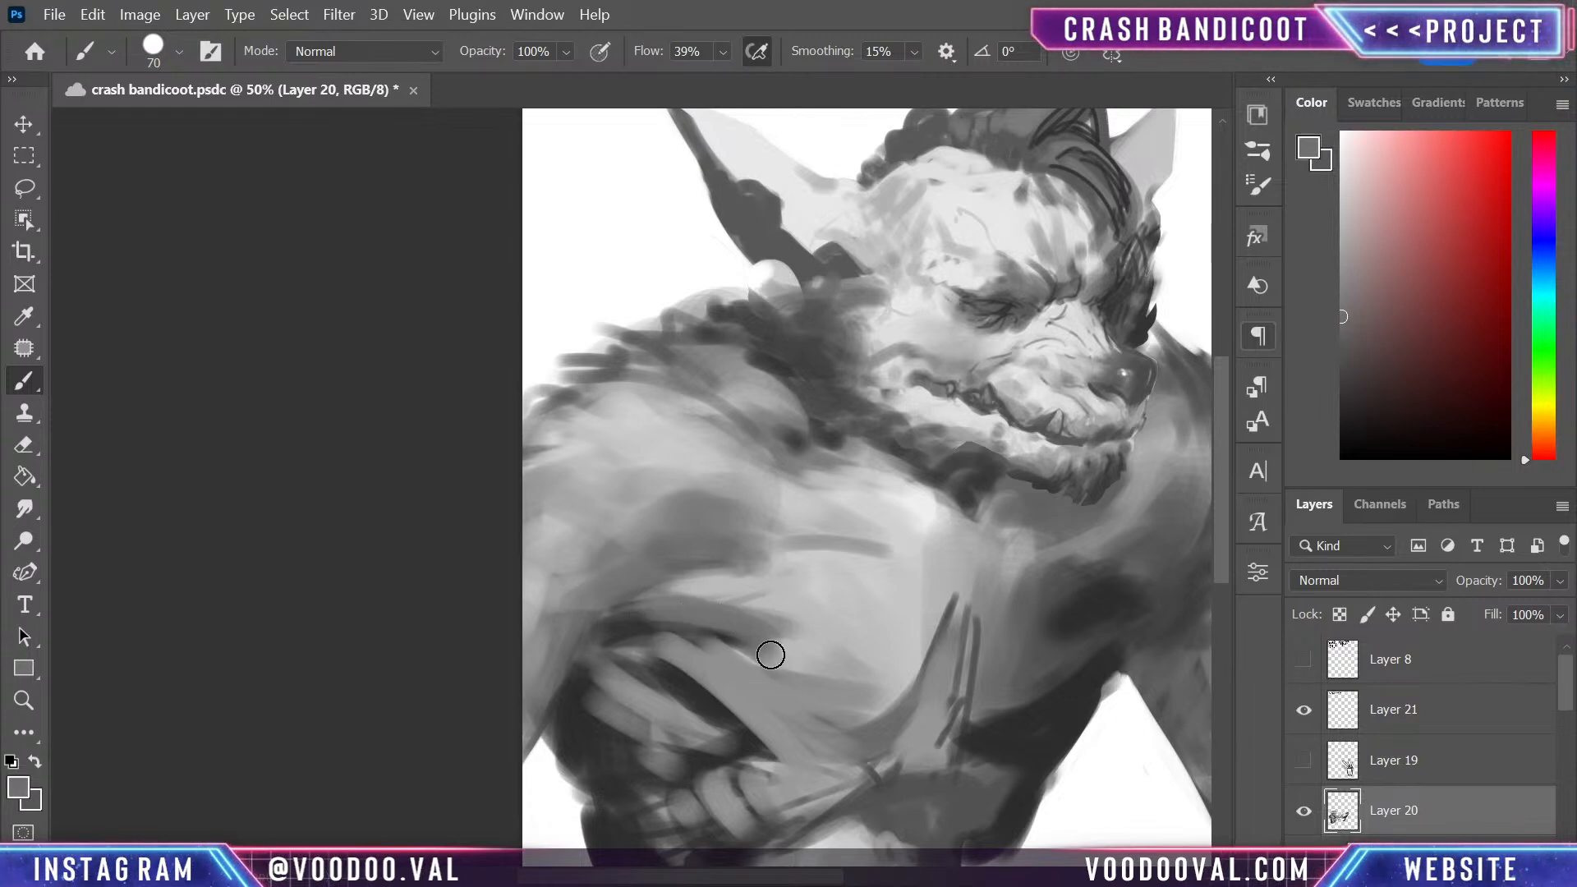
alt+click(817, 598)
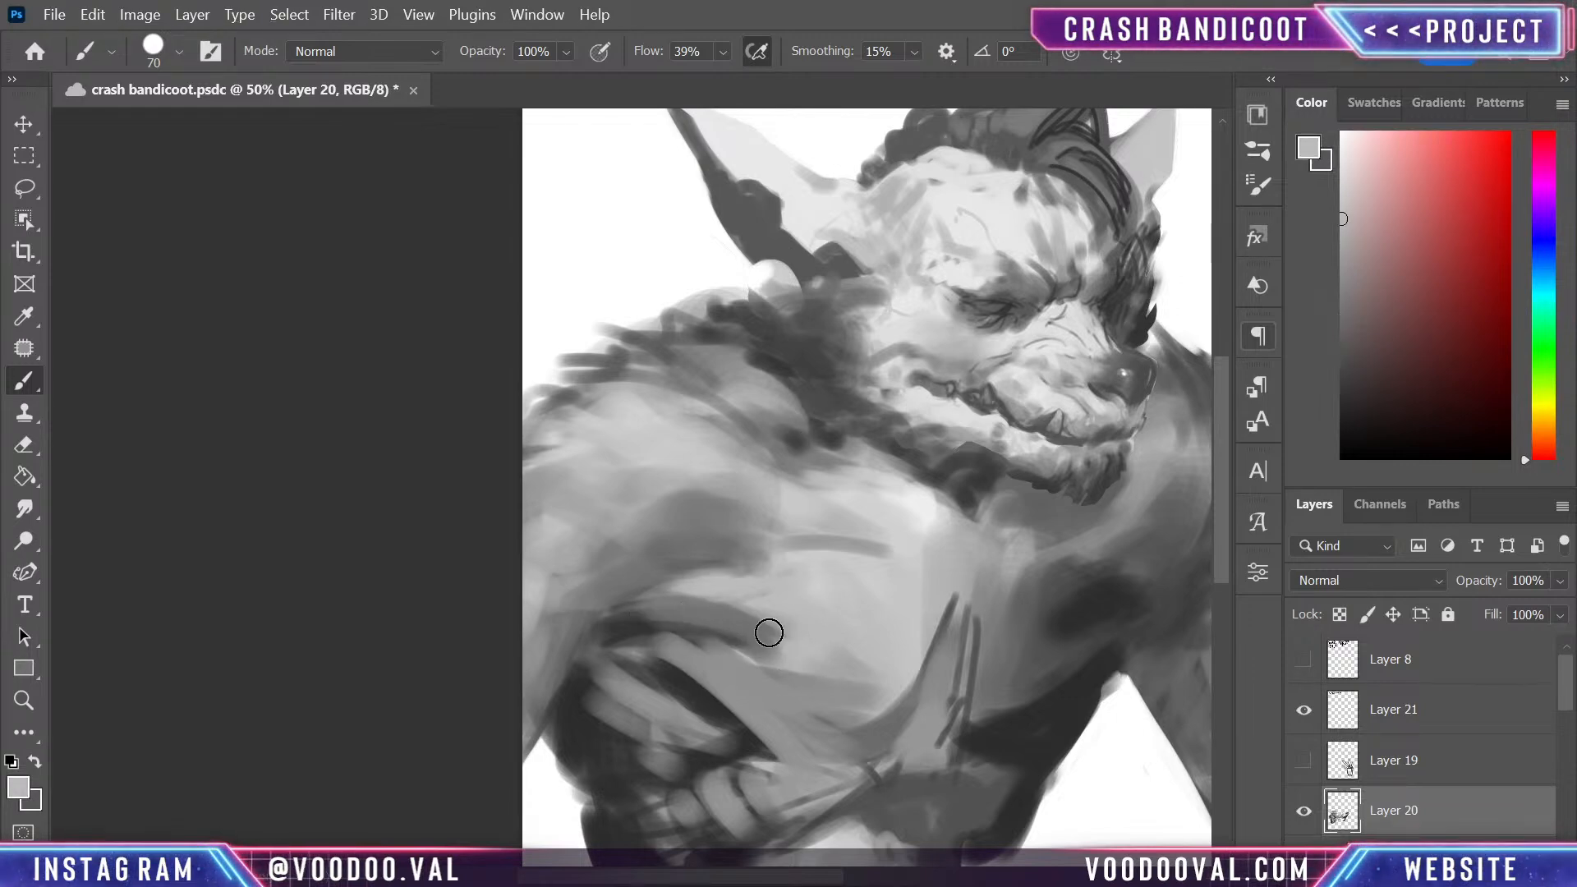
alt+click(844, 645)
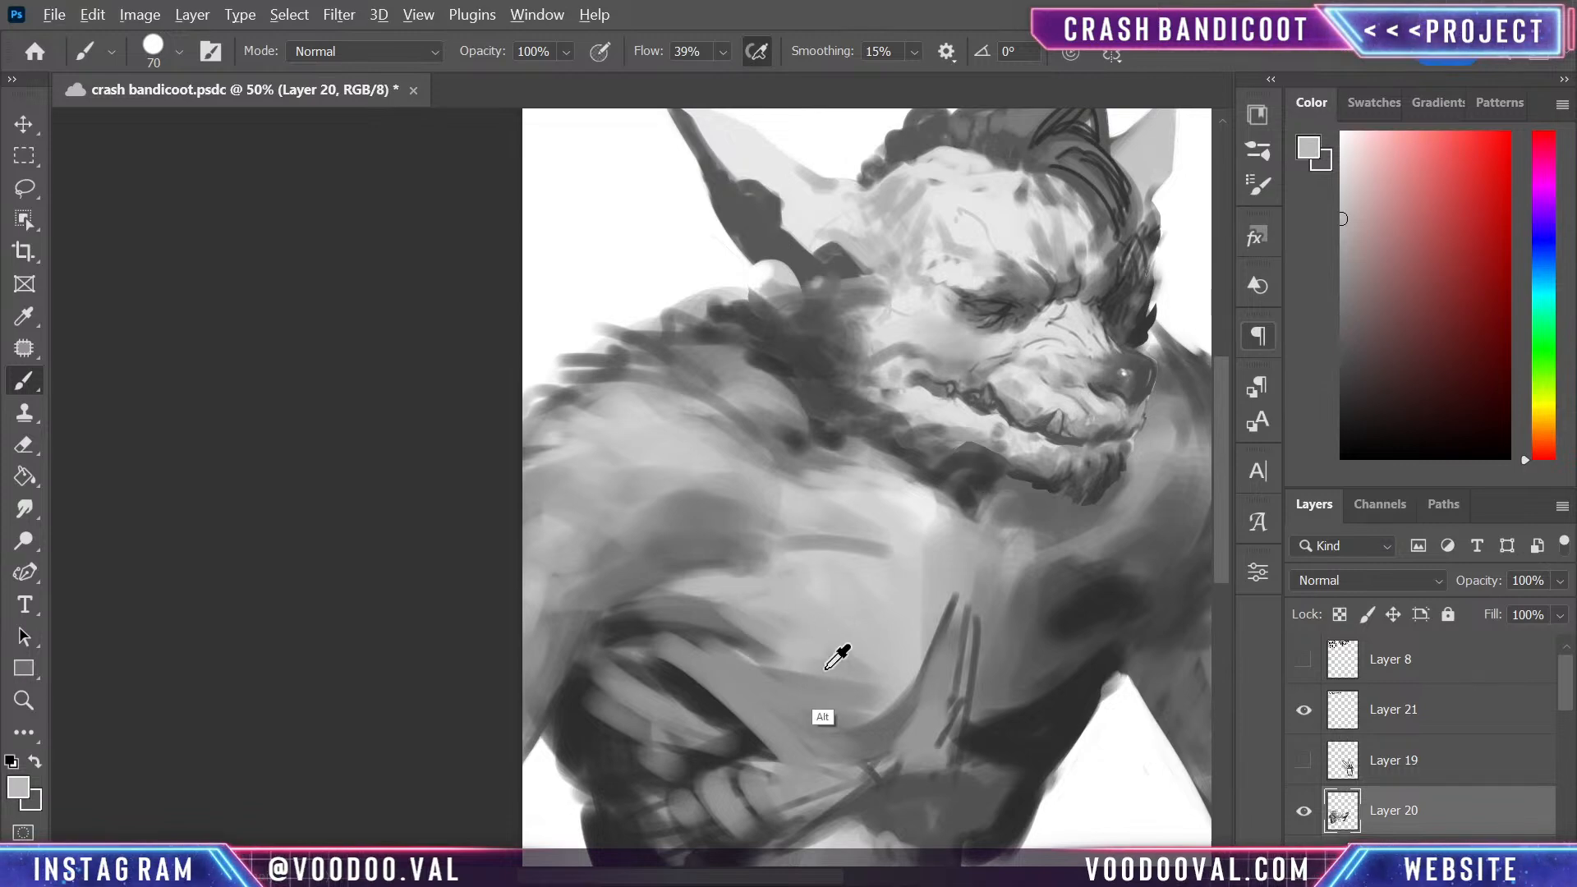
mouse_move(790, 659)
mouse_down()
mouse_move(804, 691)
mouse_move(732, 638)
mouse_move(812, 686)
mouse_move(676, 650)
mouse_move(797, 659)
mouse_move(698, 657)
mouse_move(866, 724)
mouse_move(737, 654)
mouse_move(609, 648)
mouse_up()
drag(742, 660, 831, 712)
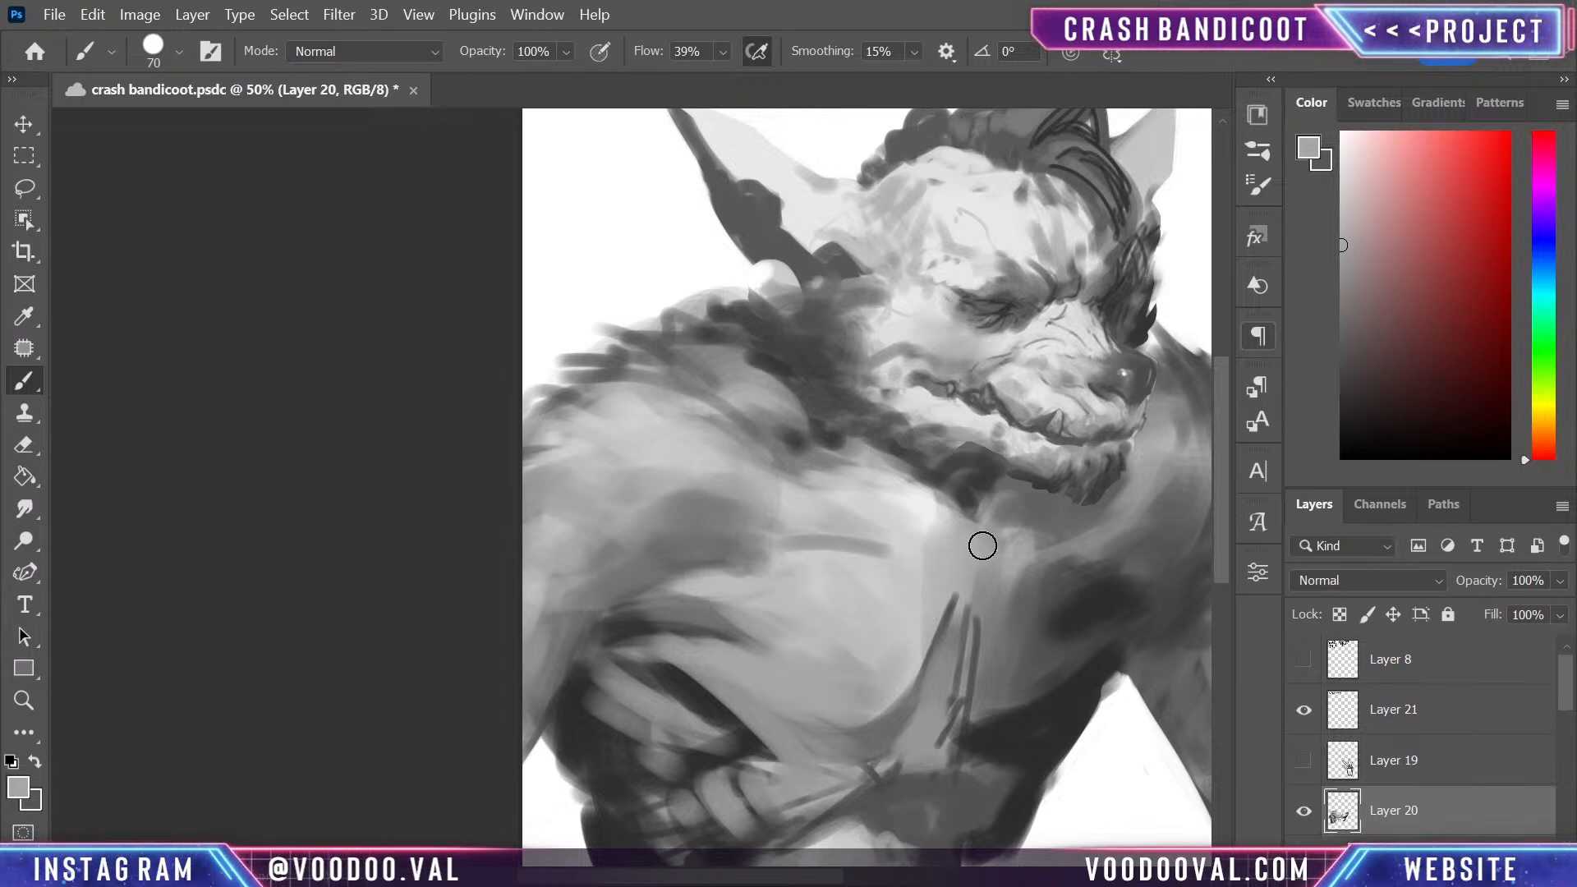
- Repaint the large pectoral's inner curve with sampled greys and lighten the chest centre over the vertical sketch lines
alt+click(899, 730)
drag(957, 618, 912, 724)
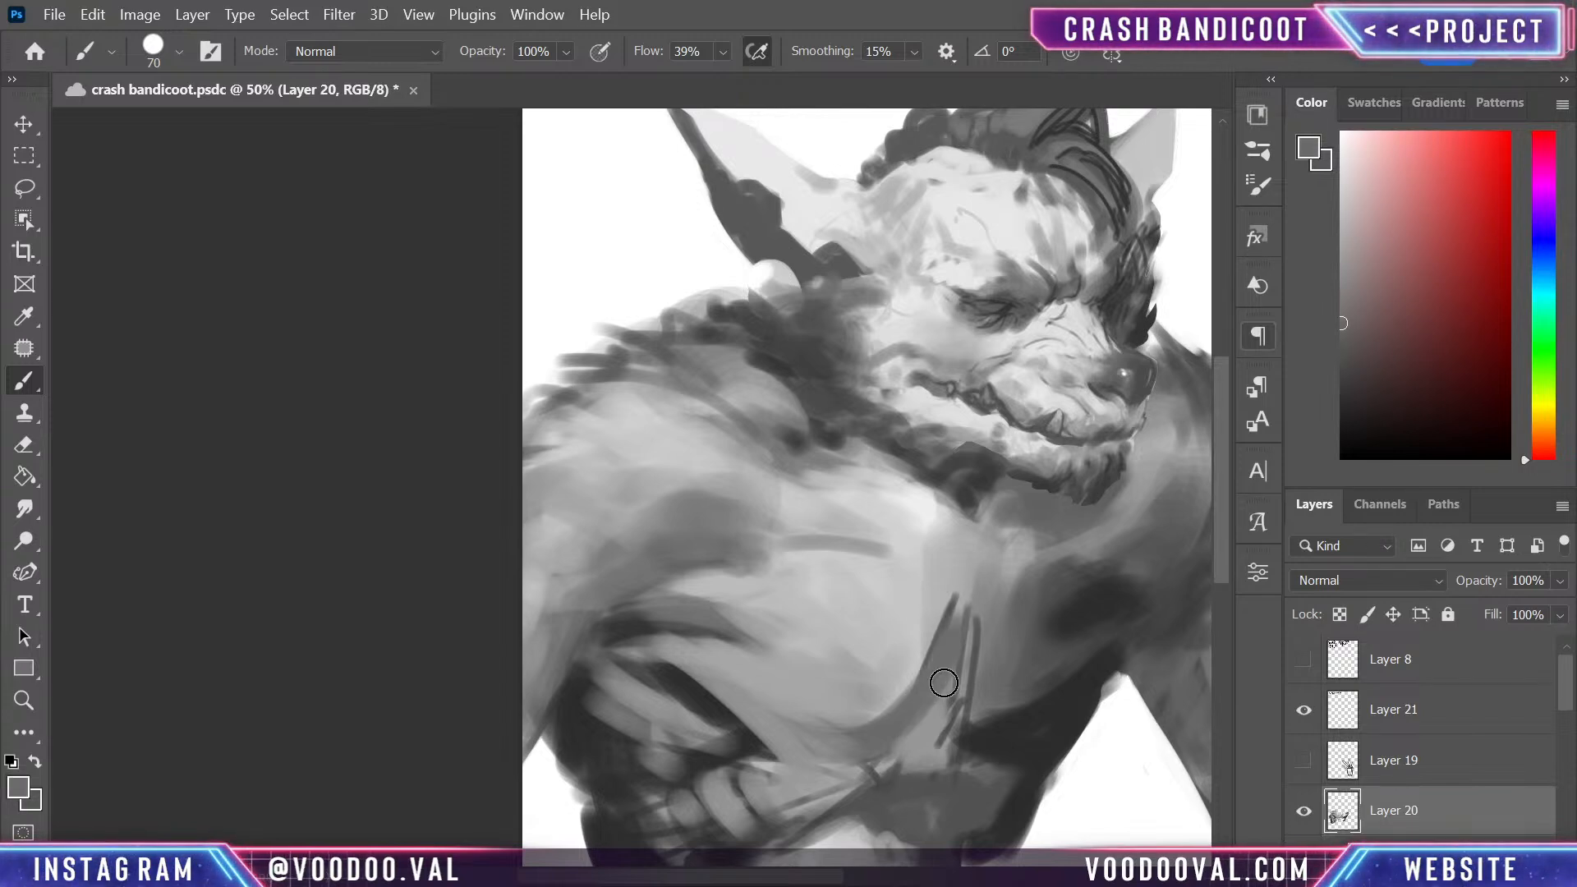
alt+click(922, 648)
drag(959, 575, 928, 723)
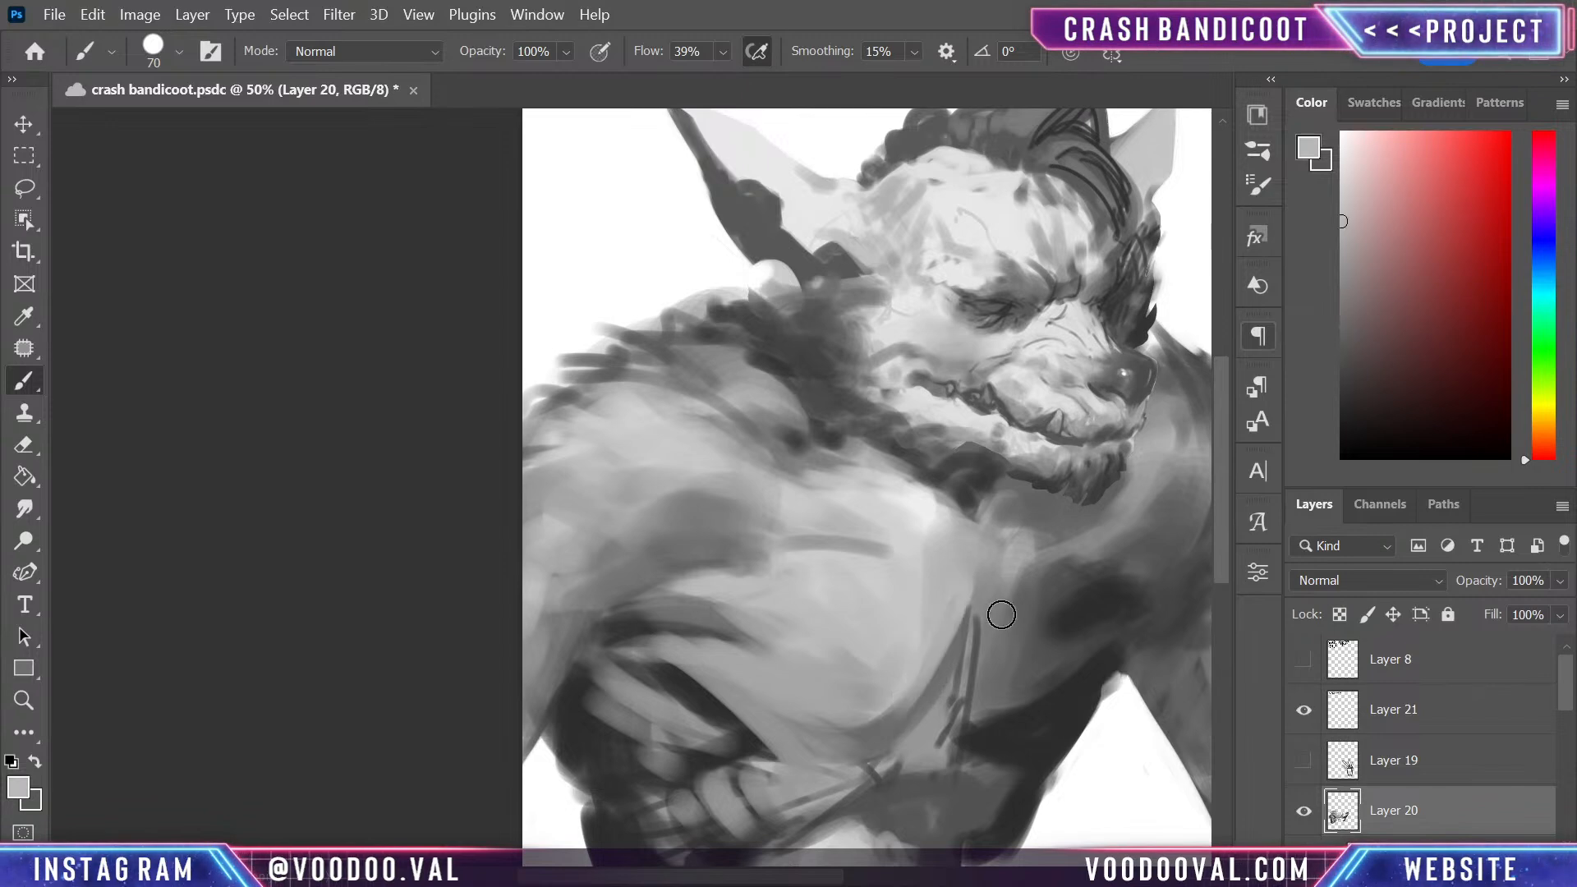
drag(990, 609, 987, 673)
drag(938, 728, 933, 770)
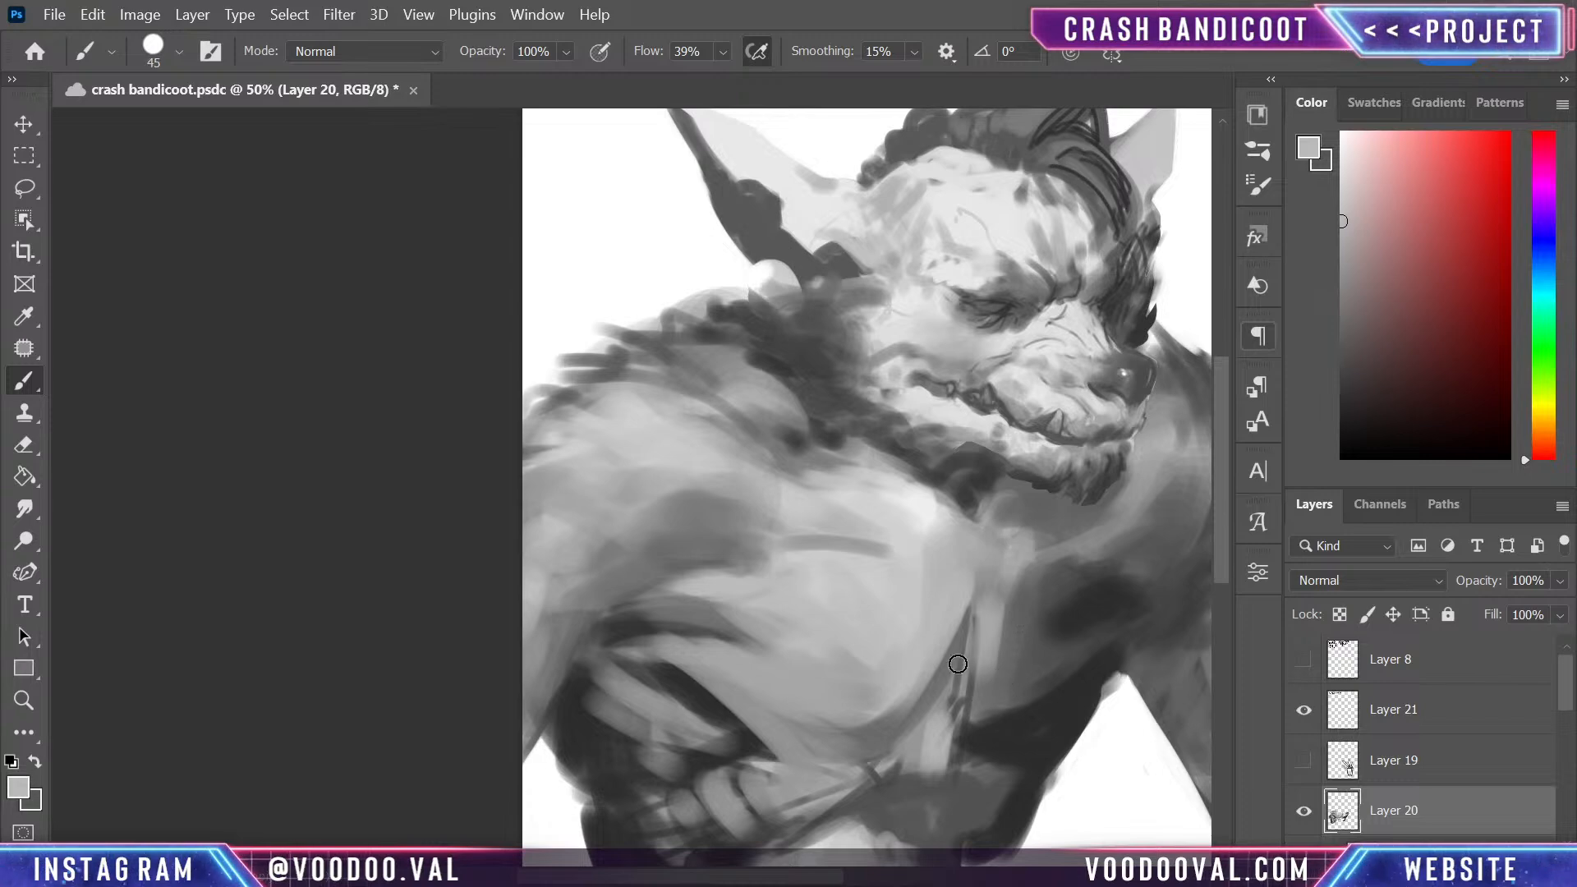
- Reduce the brush to 40 and paint darker creases down the chest centre and under both pectorals where they meet
mouse_move(965, 655)
mouse_down()
mouse_move(919, 664)
mouse_move(940, 690)
mouse_move(917, 697)
mouse_move(966, 689)
mouse_move(927, 718)
mouse_move(947, 720)
mouse_move(974, 625)
mouse_move(915, 757)
mouse_move(881, 751)
mouse_move(977, 742)
mouse_move(826, 745)
mouse_up()
key(bracketleft)
alt+click(1014, 739)
alt+click(886, 722)
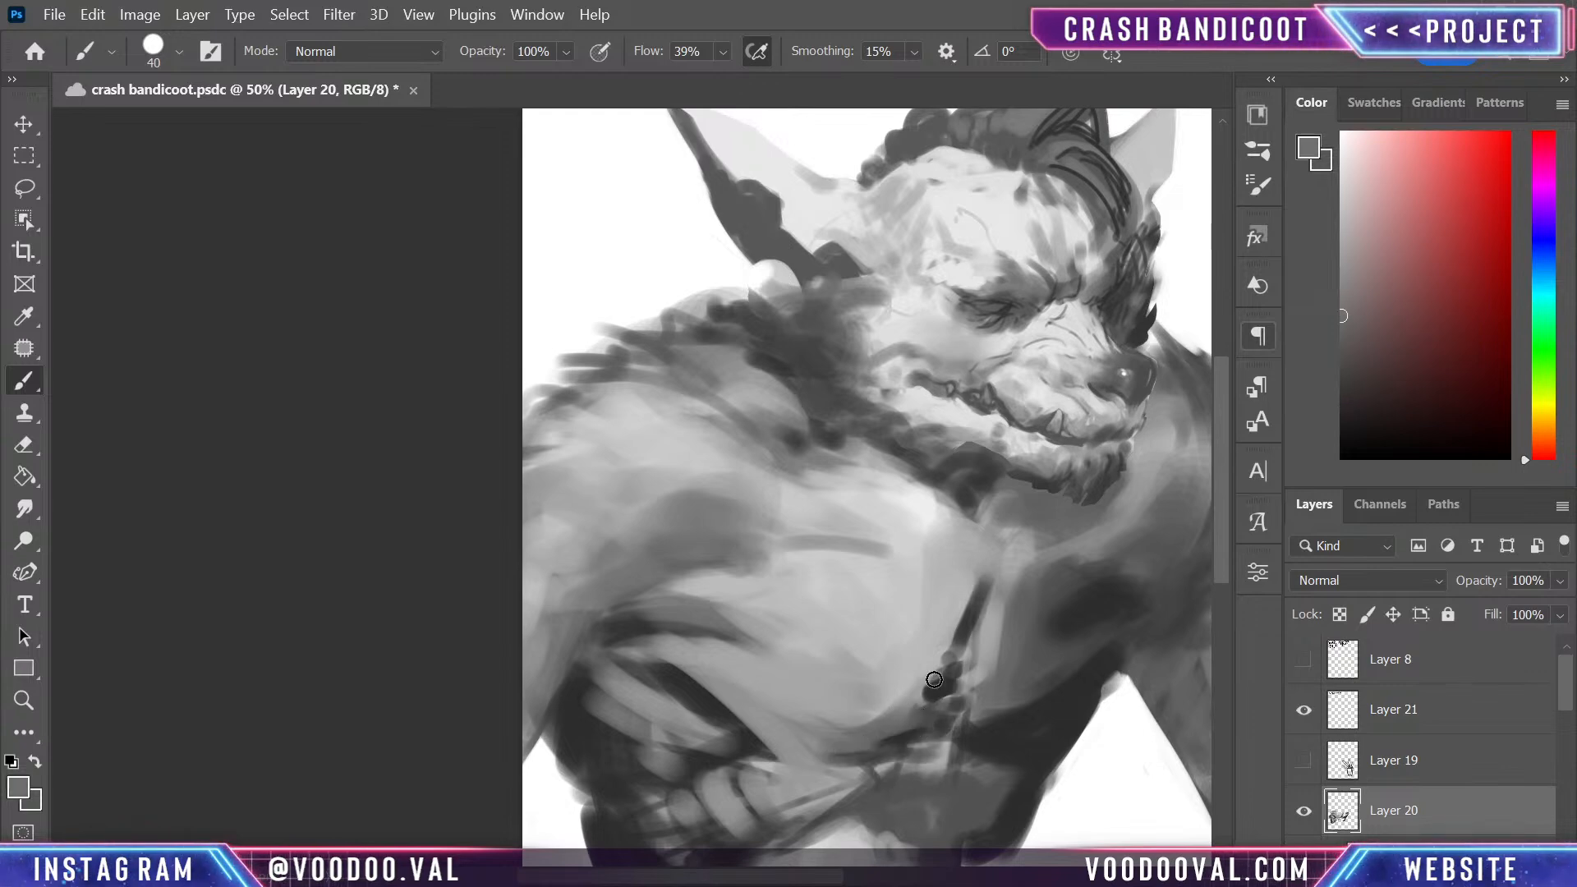
mouse_move(975, 670)
mouse_down()
mouse_move(919, 687)
mouse_move(910, 706)
mouse_move(1005, 733)
mouse_move(1049, 708)
mouse_up()
alt+click(995, 704)
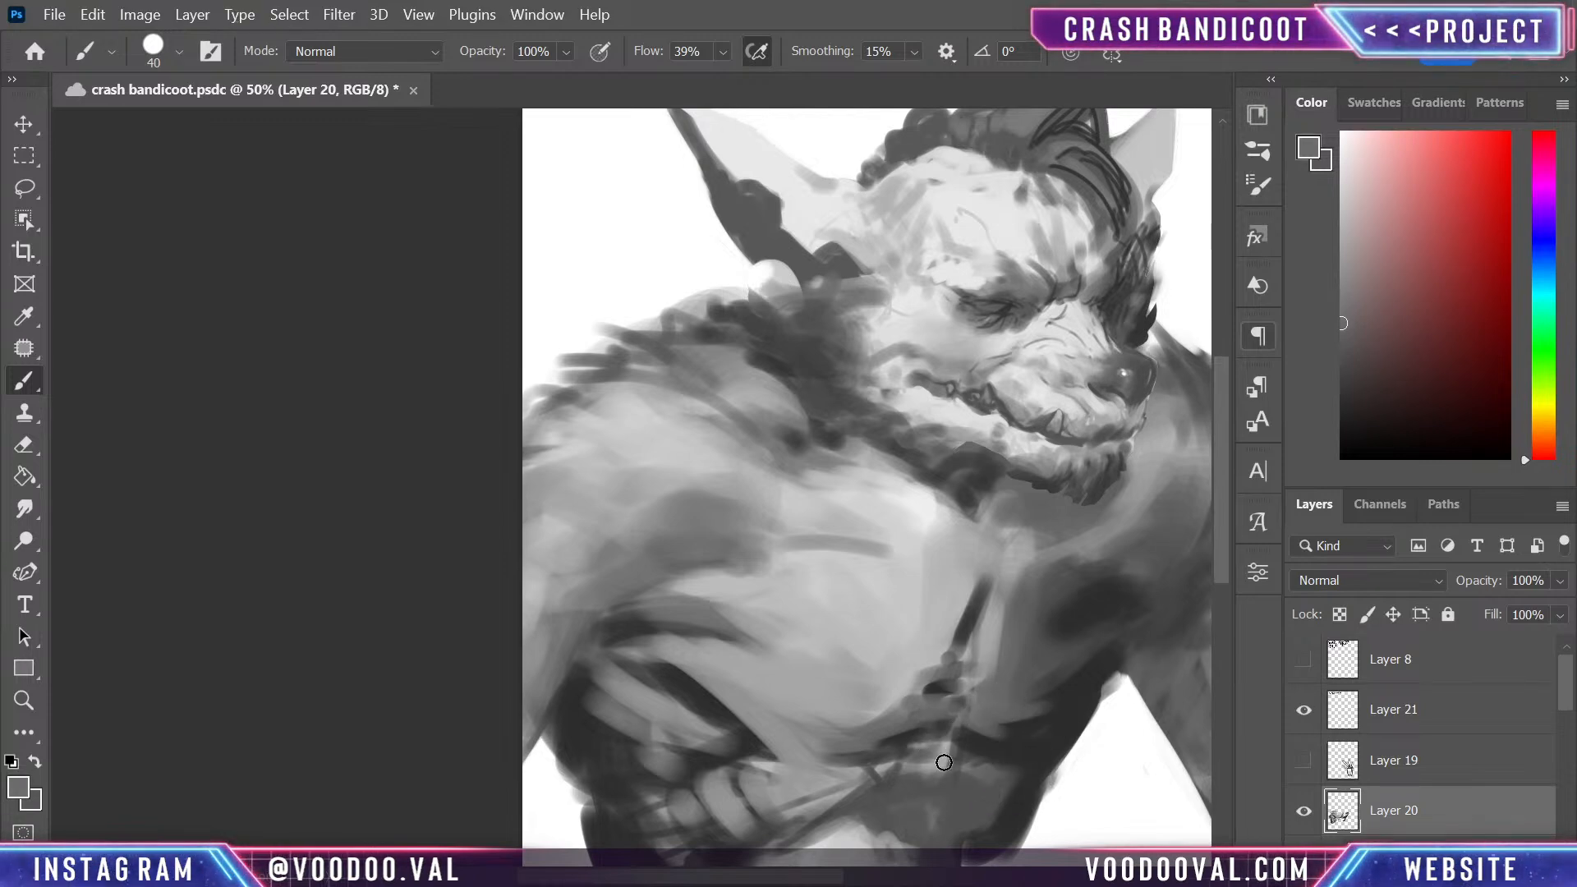
- Add light grey highlights at the base of the sternum and blend them with sampled mid greys toward the smaller pectoral
alt+click(919, 576)
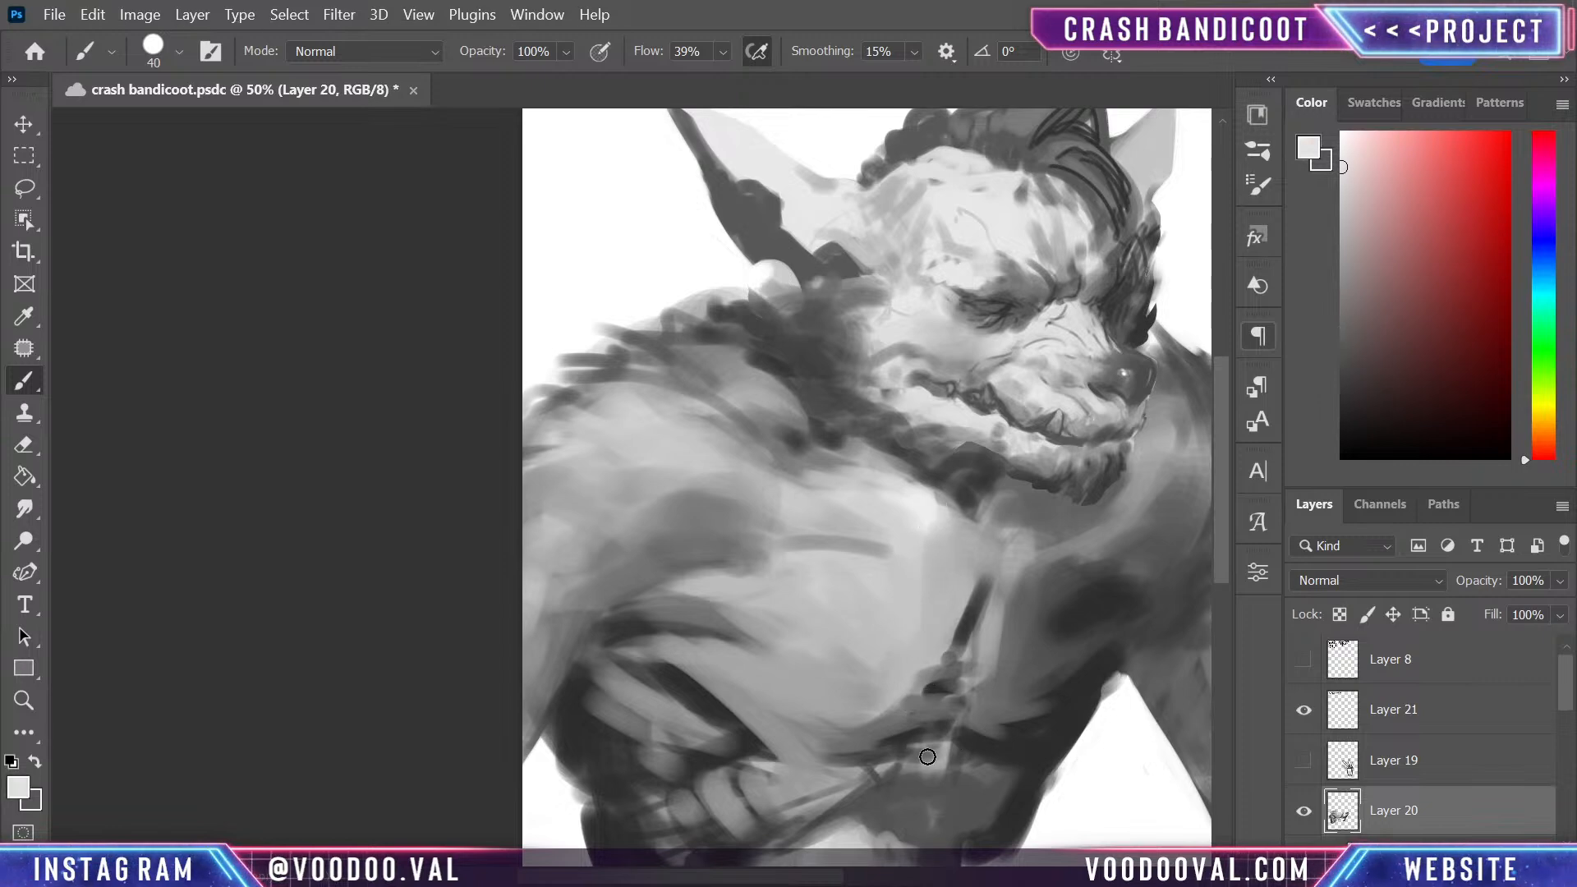
mouse_move(910, 768)
mouse_down()
mouse_move(950, 767)
mouse_move(911, 758)
mouse_move(950, 707)
mouse_up()
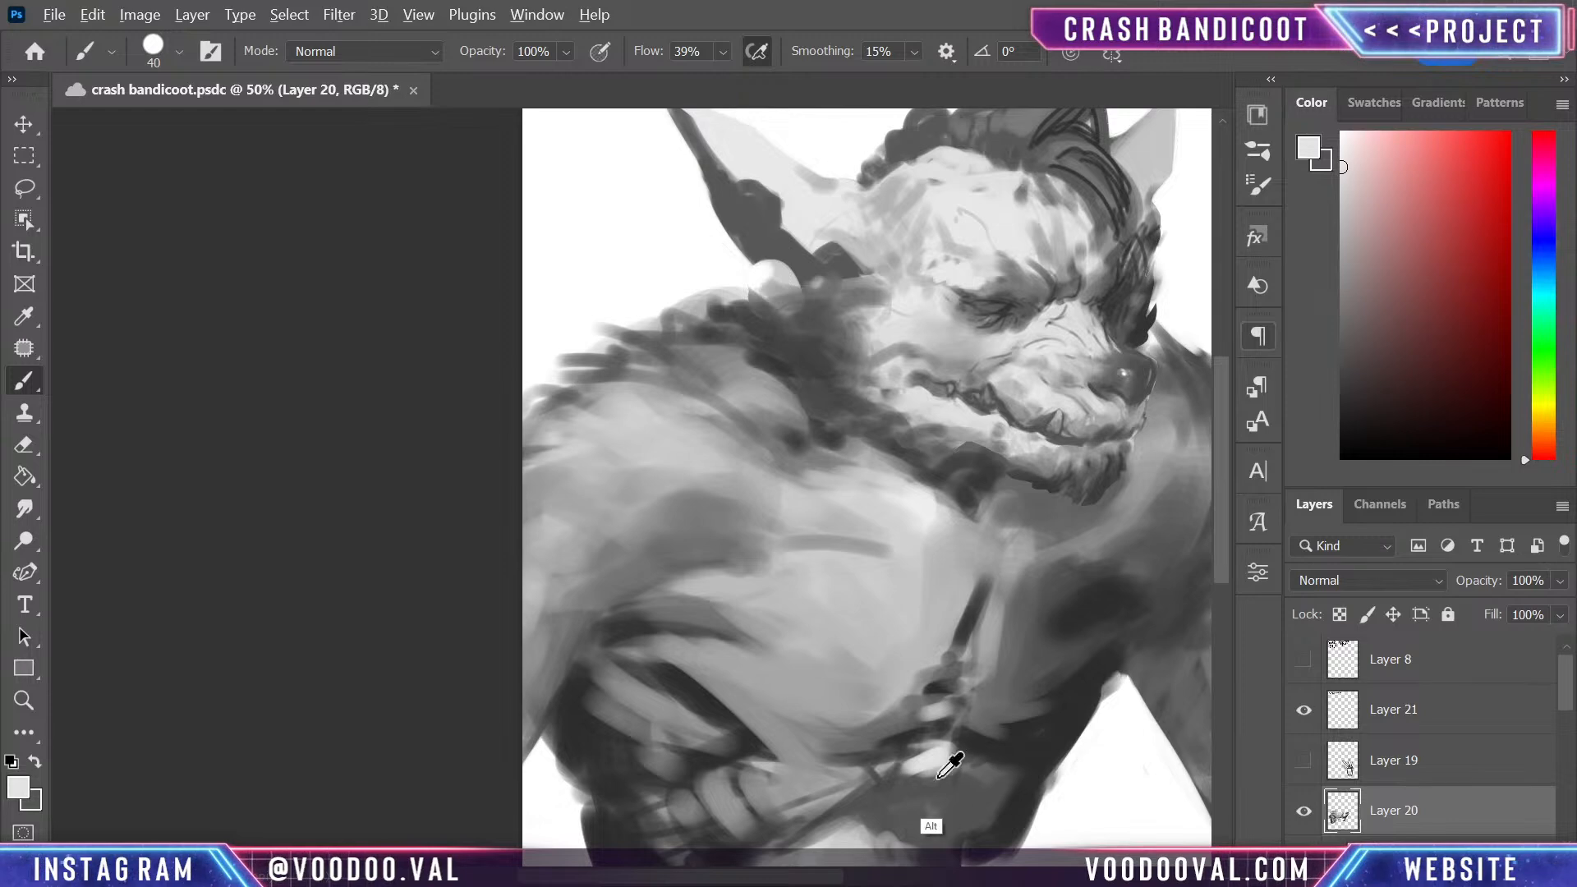
alt+click(985, 781)
mouse_move(924, 771)
mouse_down()
mouse_move(943, 765)
mouse_move(940, 713)
mouse_move(962, 716)
mouse_up()
alt+click(919, 708)
alt+click(950, 698)
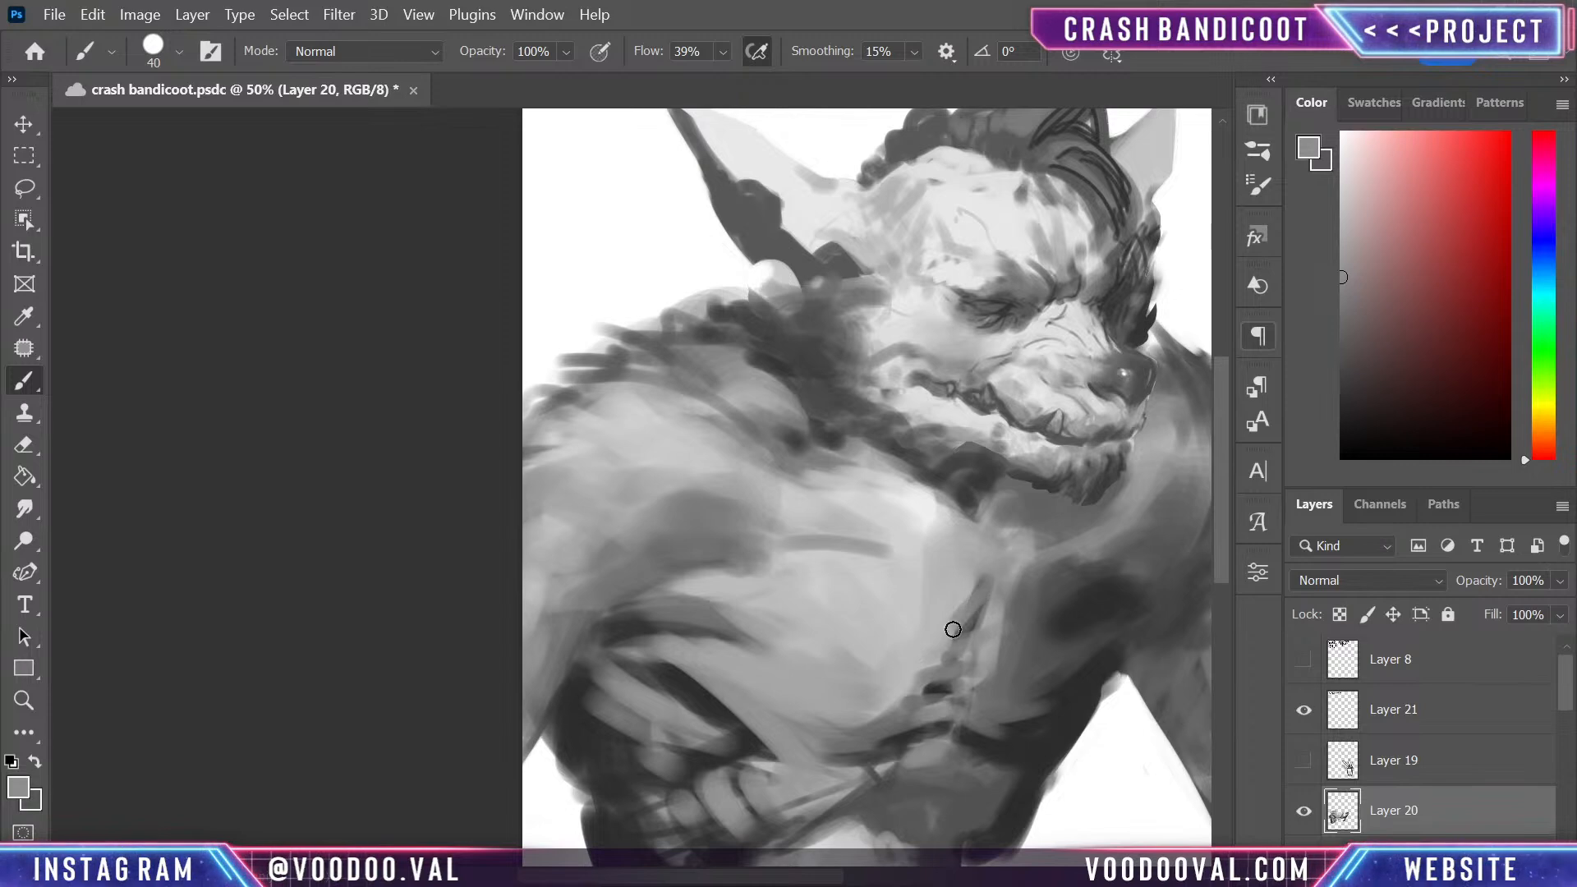
alt+click(1011, 628)
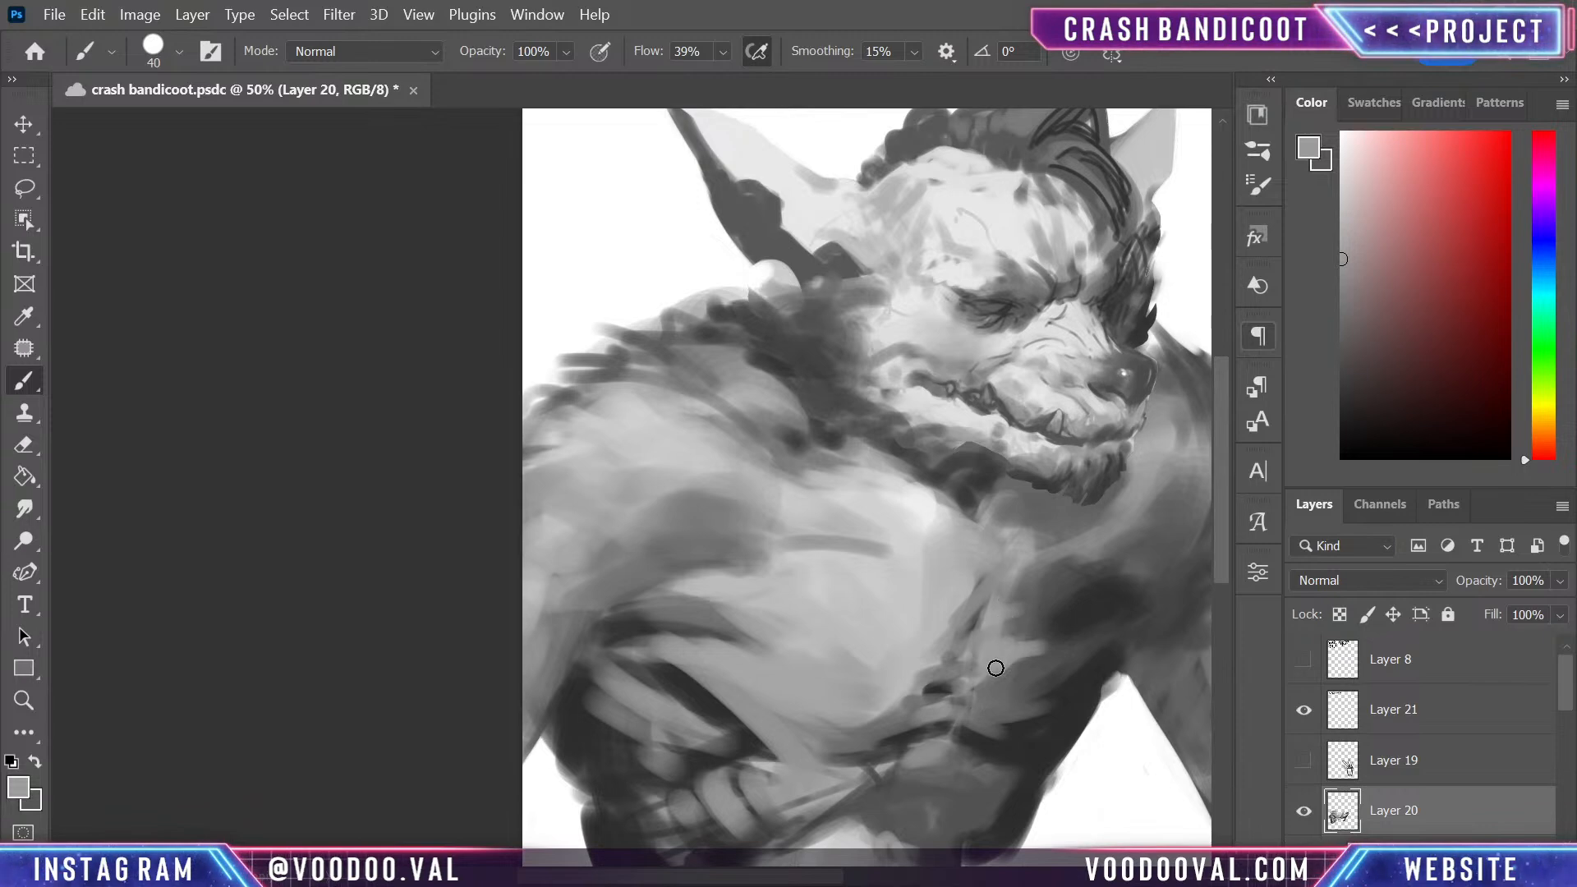
- Paint dark strokes with a sampled dark grey along the large pectoral's lower edge and the armpit fold
alt+click(1067, 651)
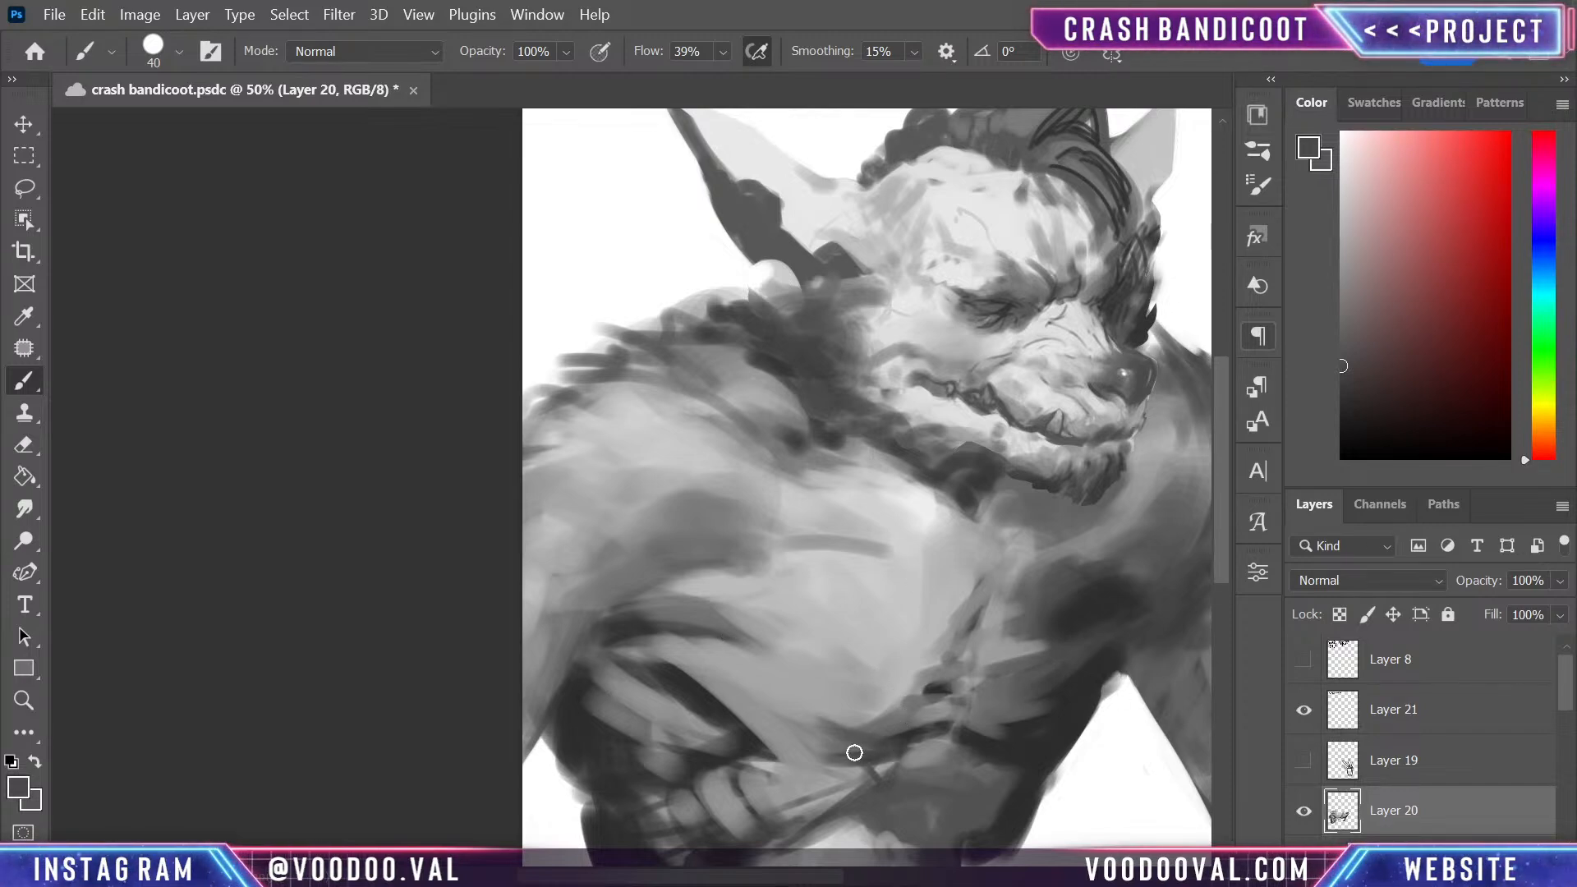
mouse_move(842, 743)
mouse_down()
mouse_move(649, 627)
mouse_move(795, 659)
mouse_up()
drag(643, 627, 795, 690)
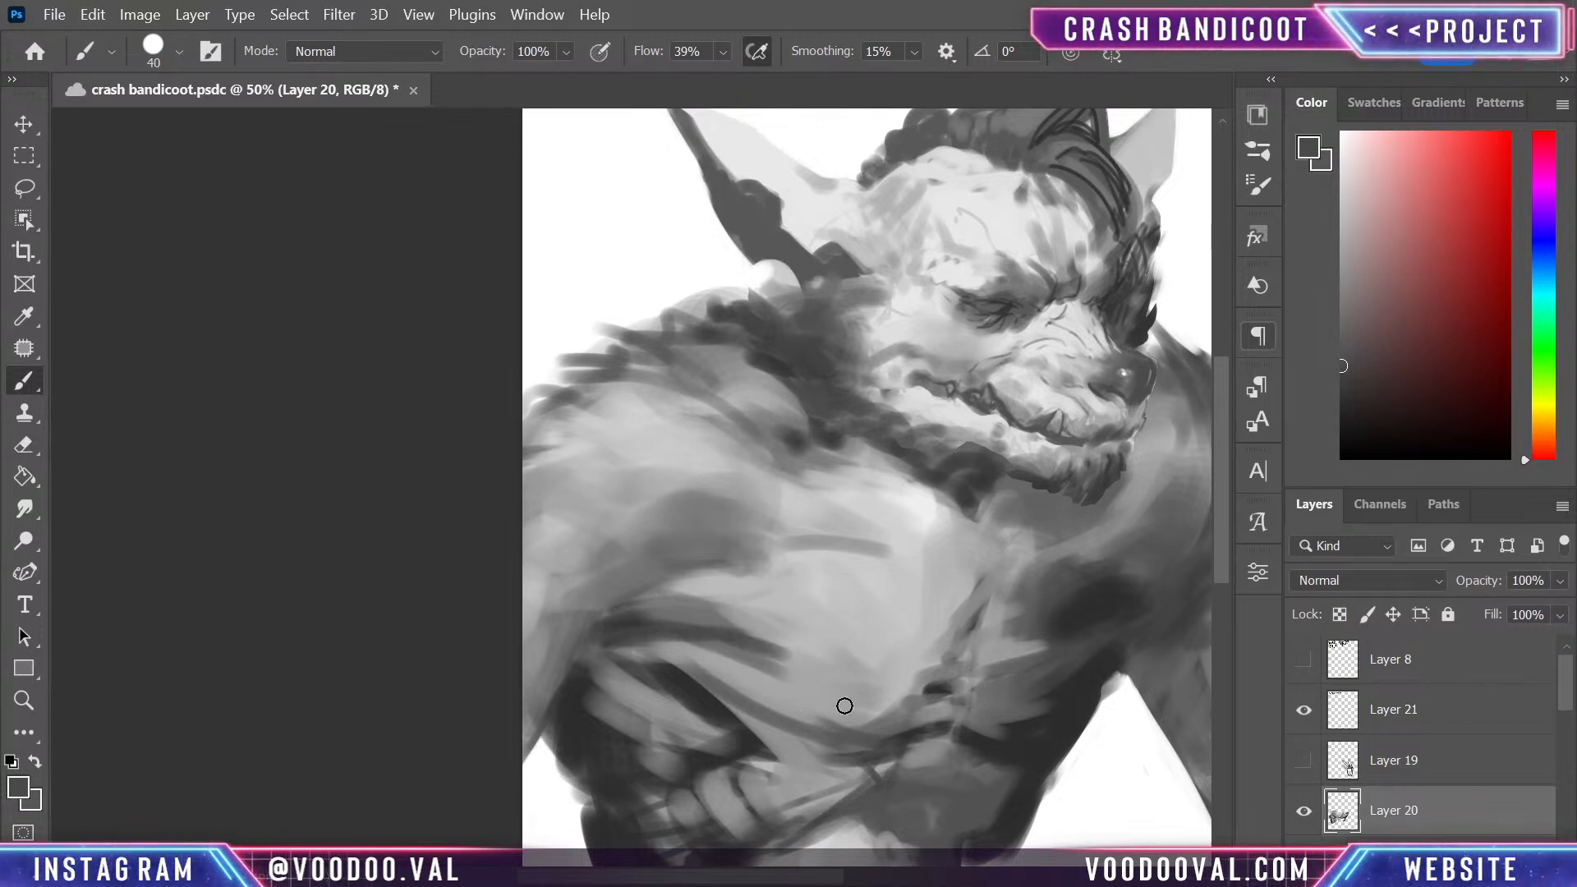
- Taper and soften the armpit fold's end into the large pectoral using sampled light and mid greys
alt+click(781, 657)
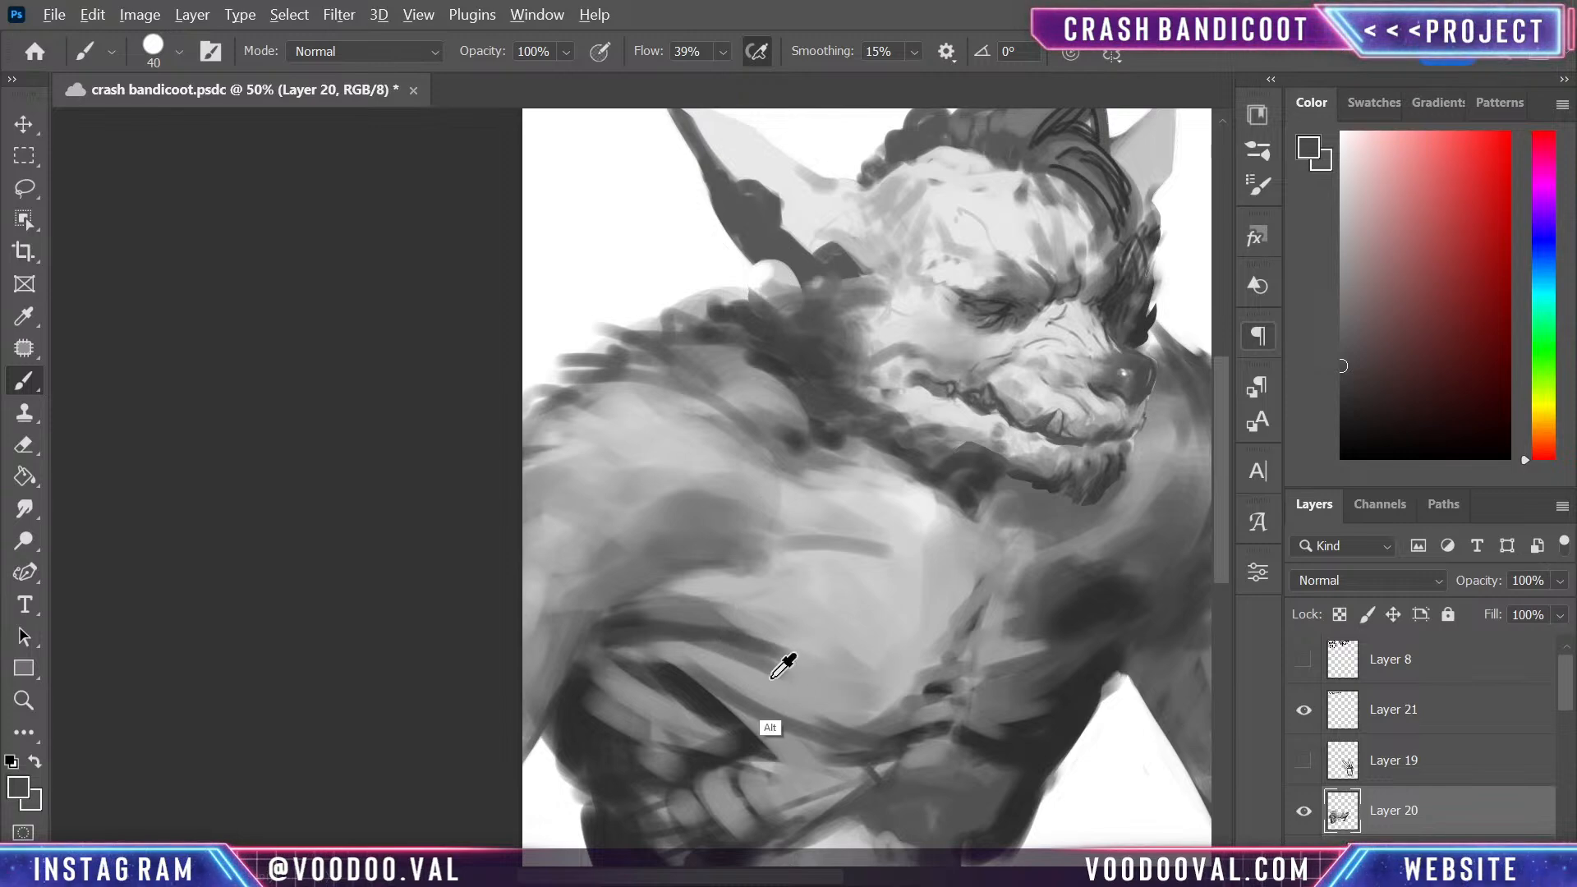
alt+click(775, 633)
drag(740, 621, 792, 652)
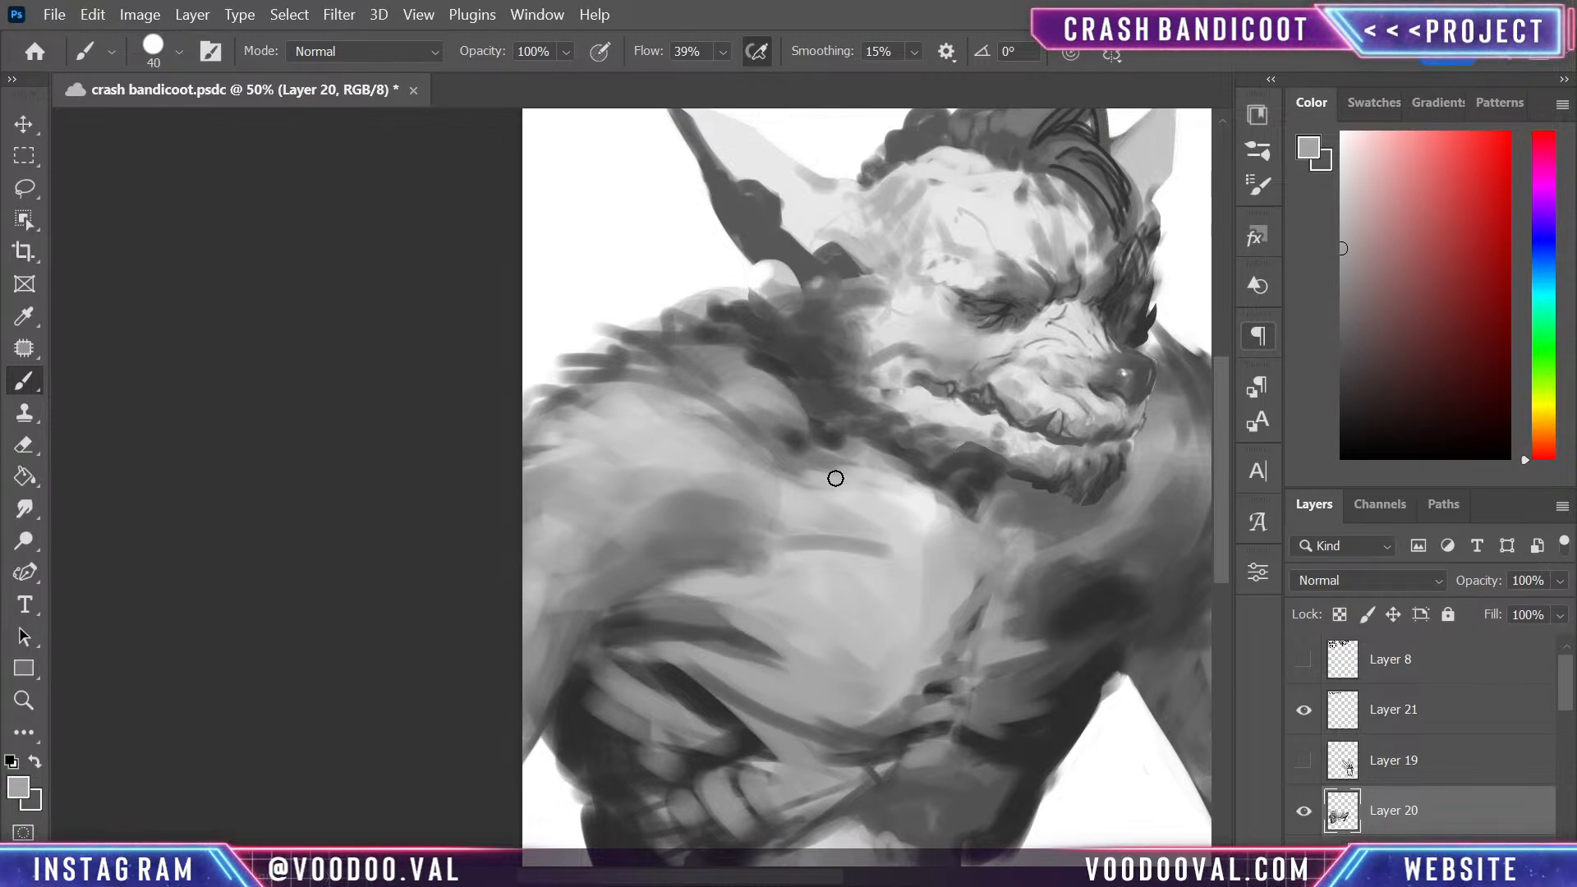
alt+click(722, 593)
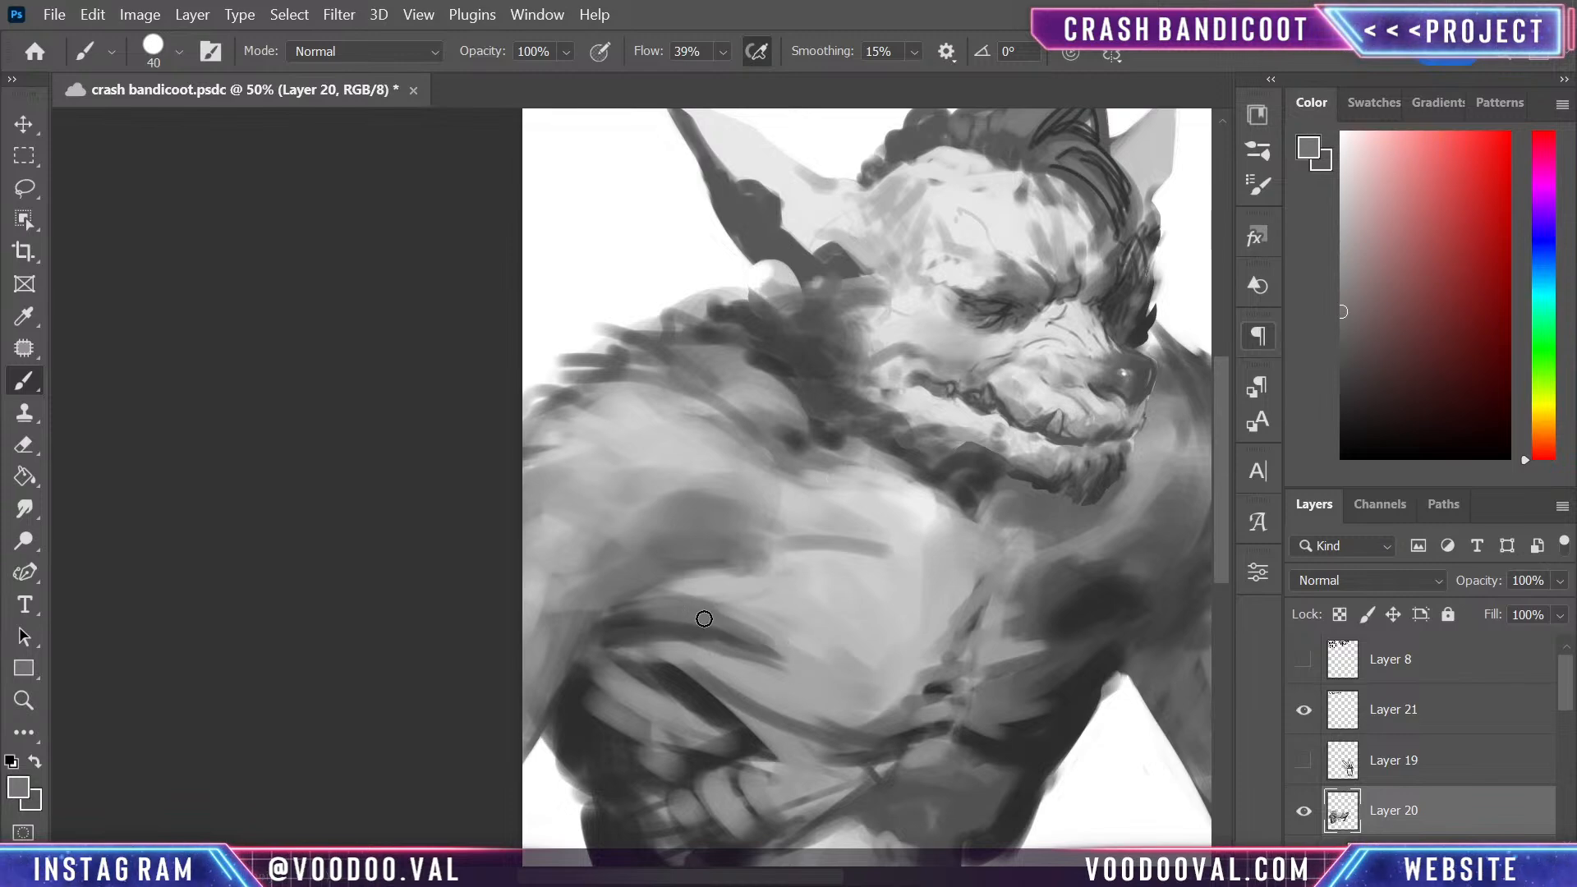
alt+click(790, 630)
drag(725, 602, 813, 668)
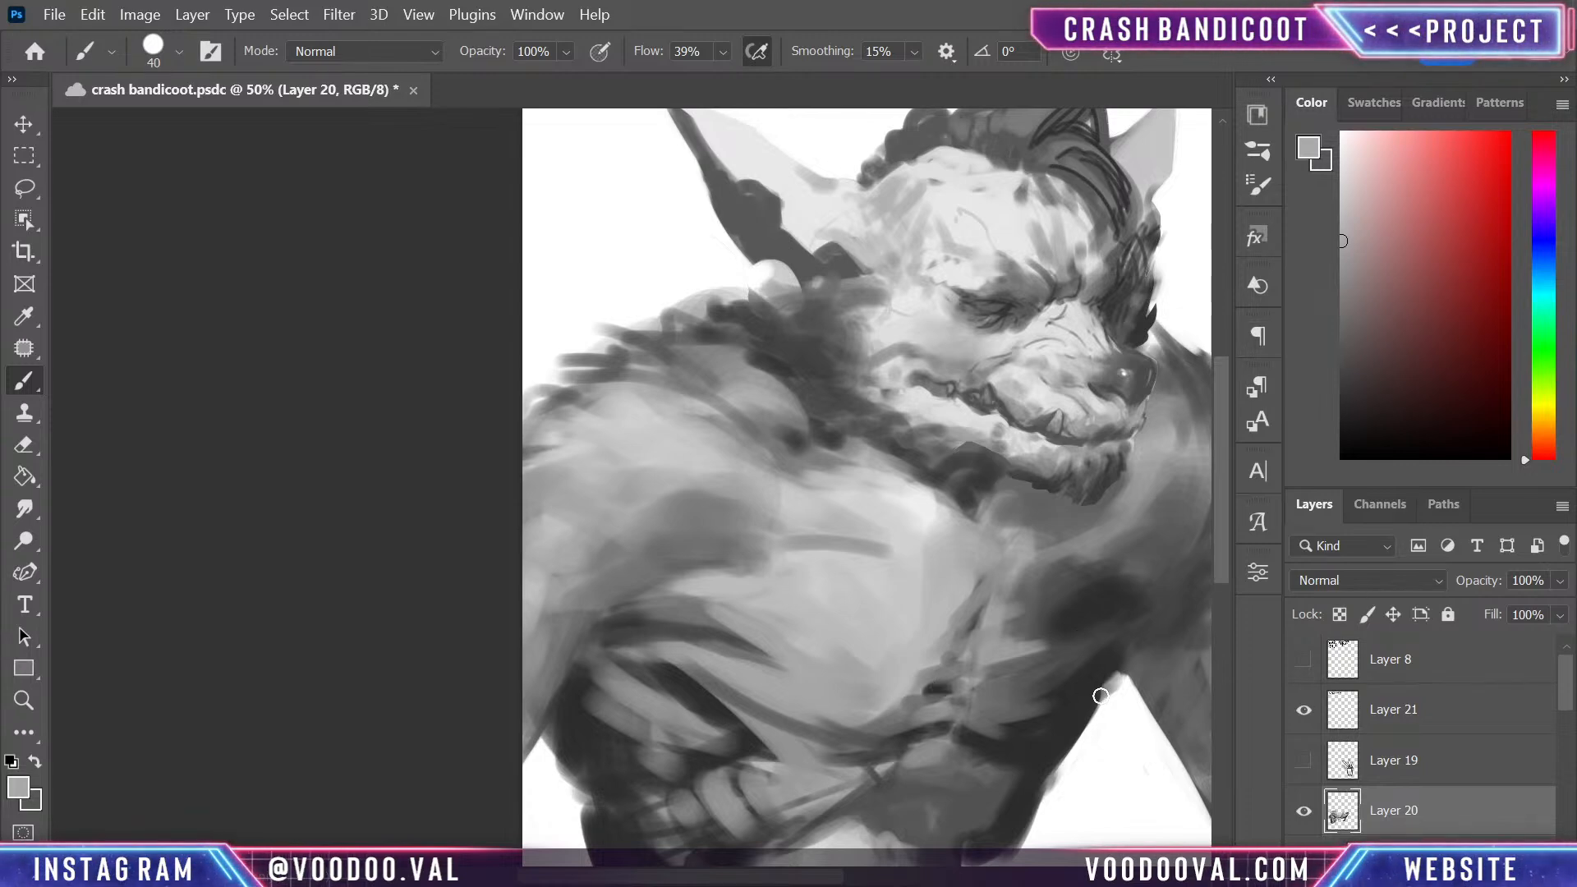
- Break up the dark shadow on the smaller pectoral with mid grey strokes running outward from the sternum
alt+click(1067, 684)
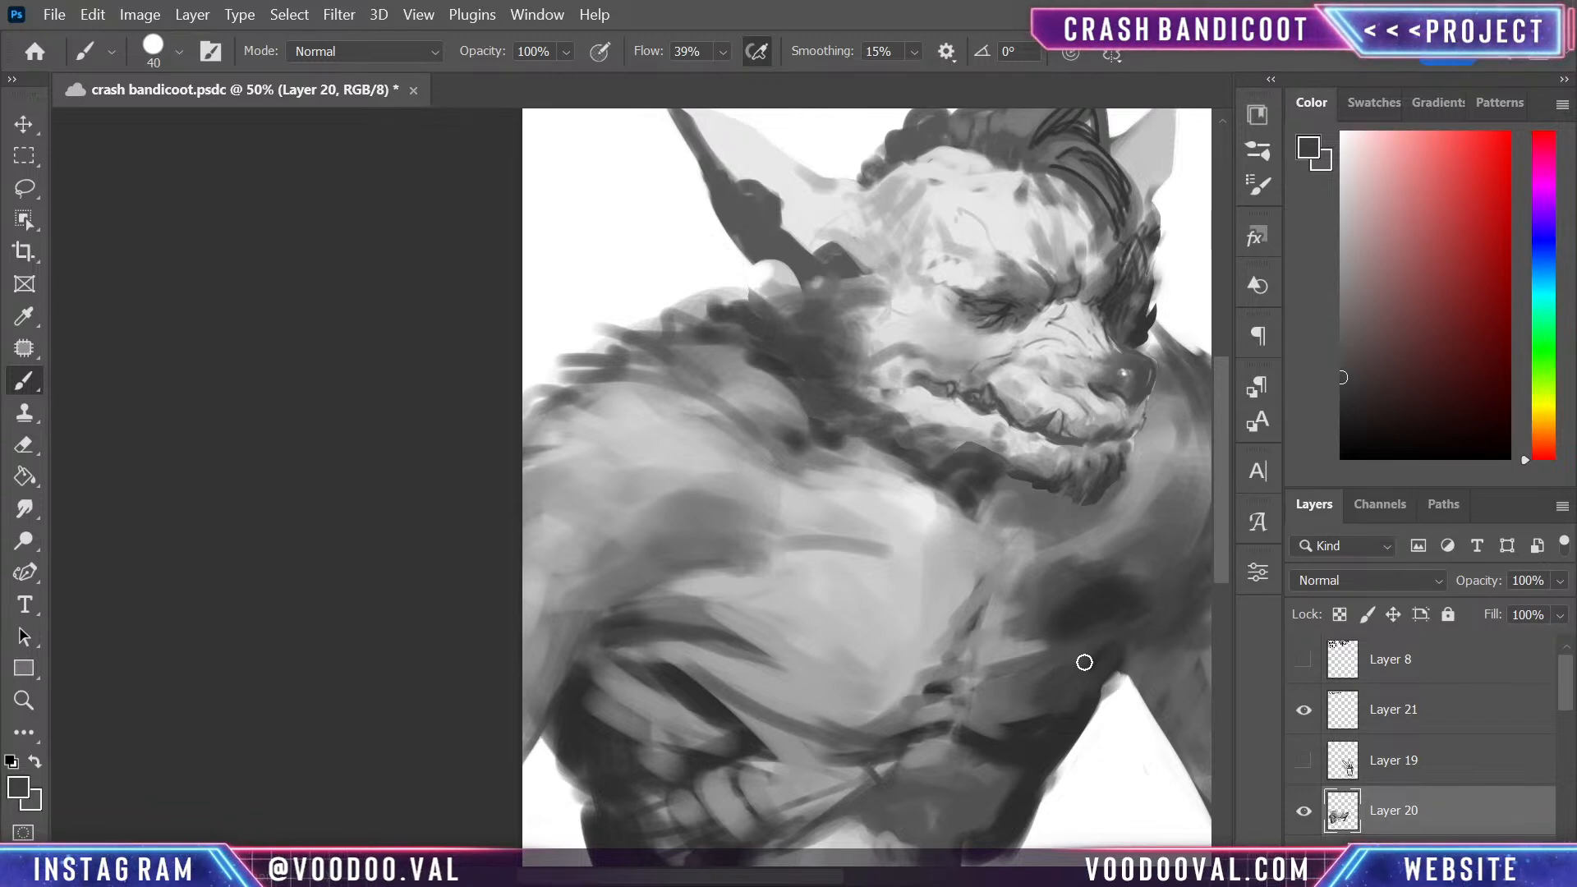
alt+click(1043, 637)
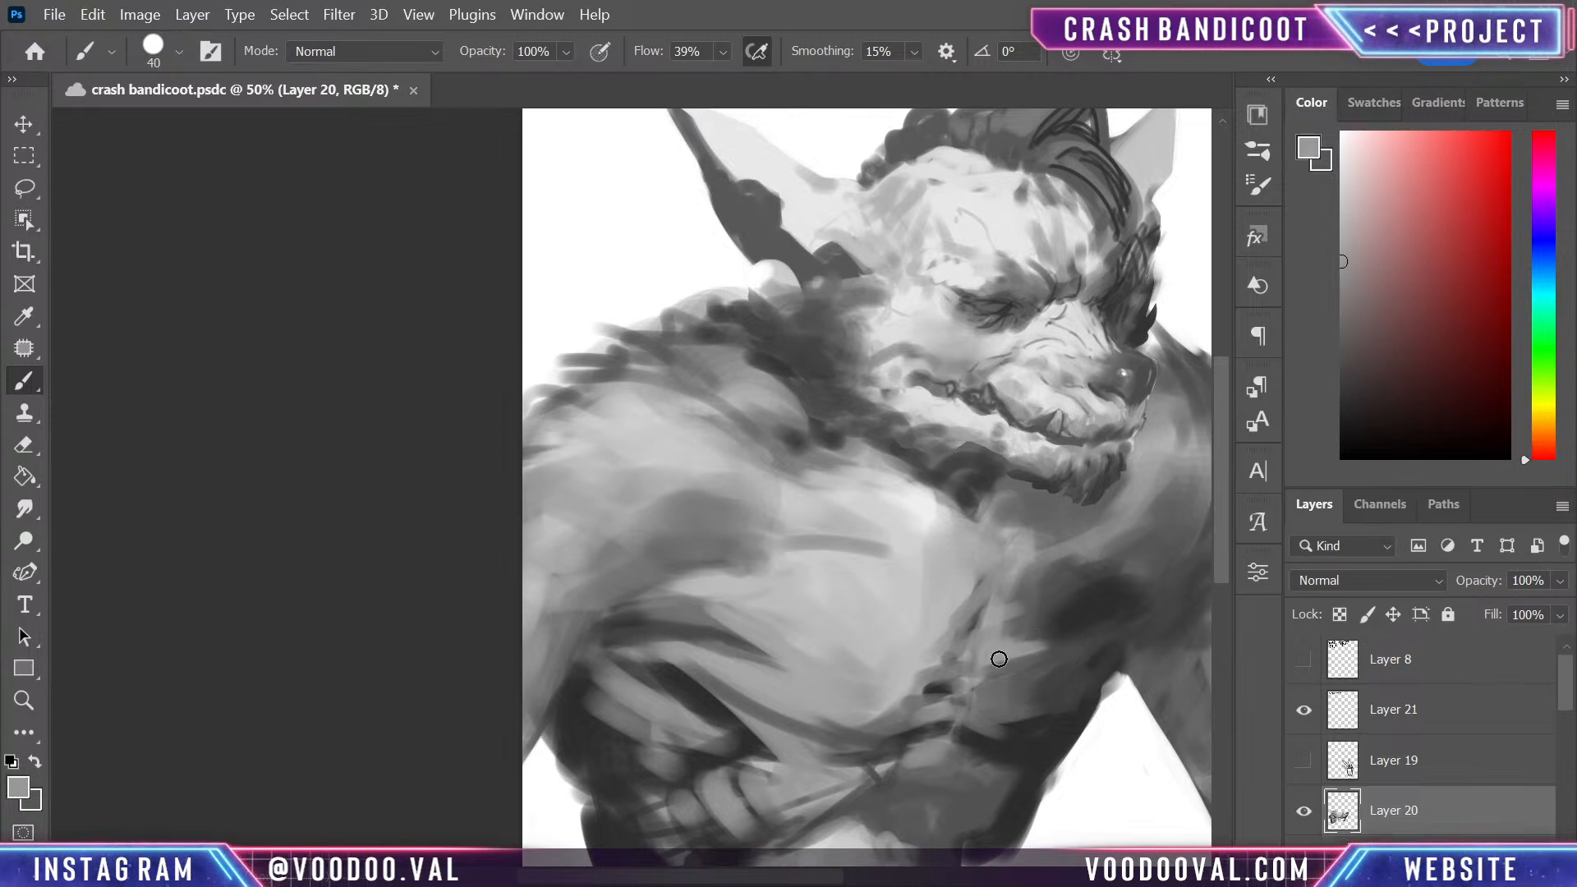
scroll(1090, 546, down, 3)
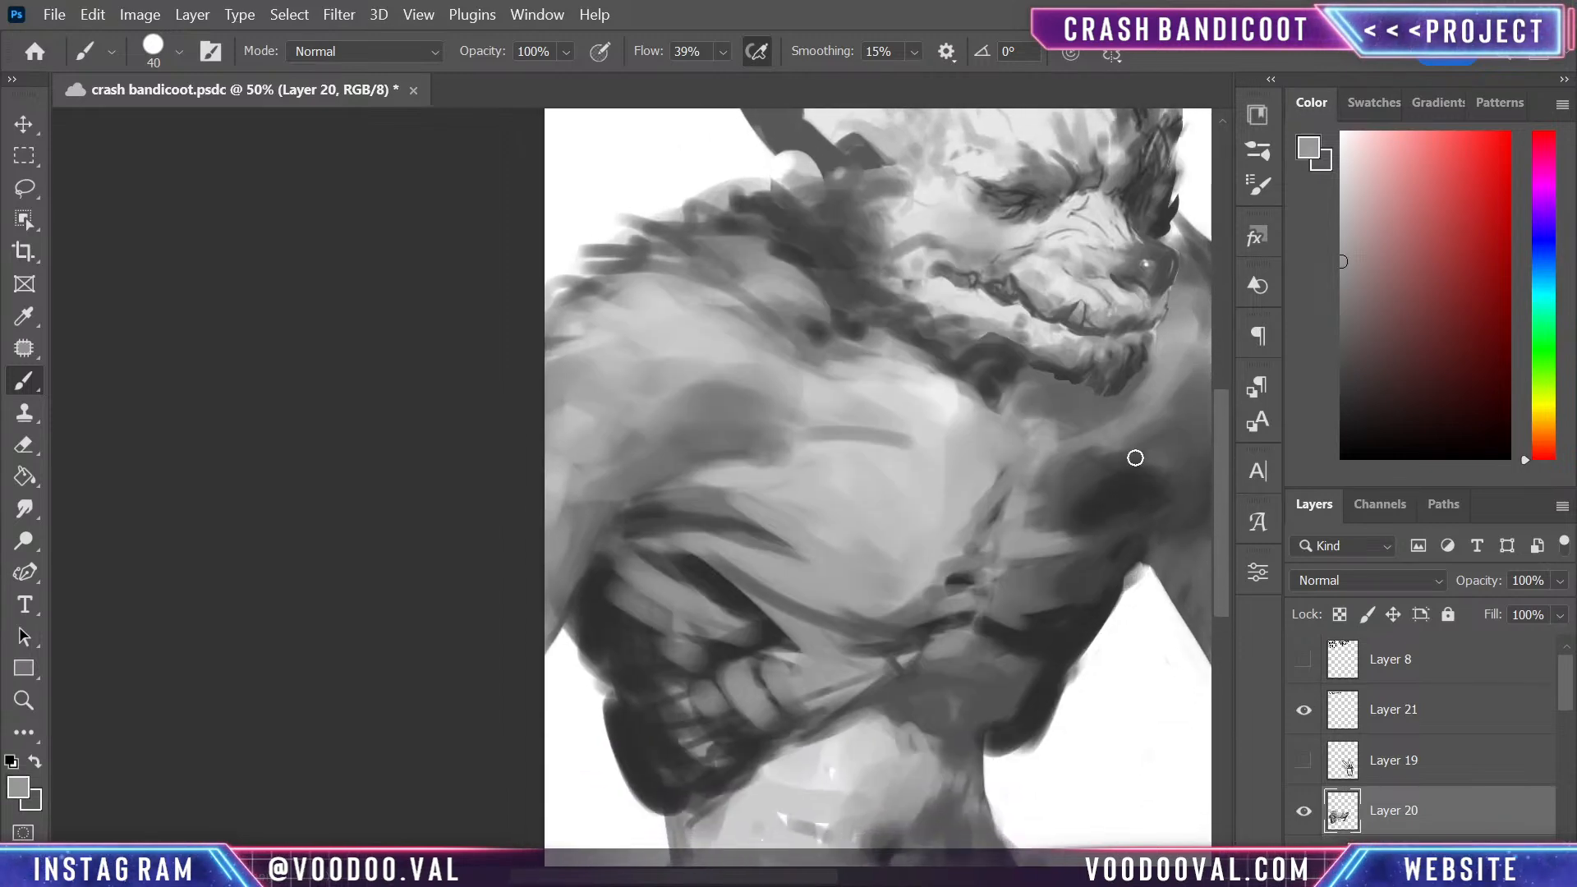
mouse_move(1123, 474)
mouse_down()
mouse_move(1049, 468)
mouse_move(1052, 433)
mouse_move(1033, 497)
mouse_up()
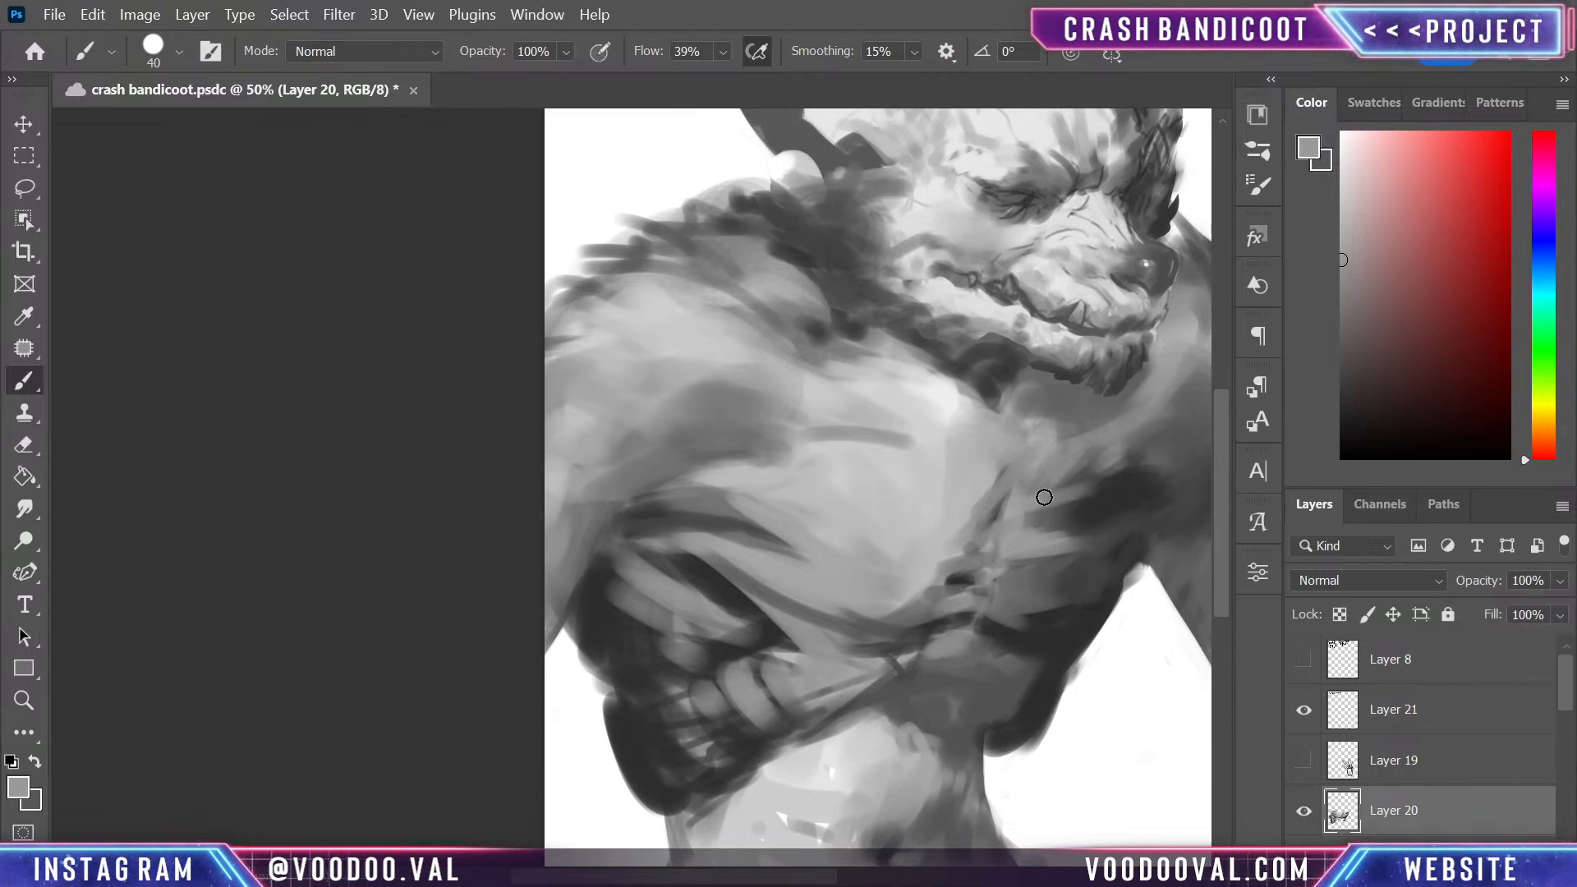
drag(1126, 487, 1109, 554)
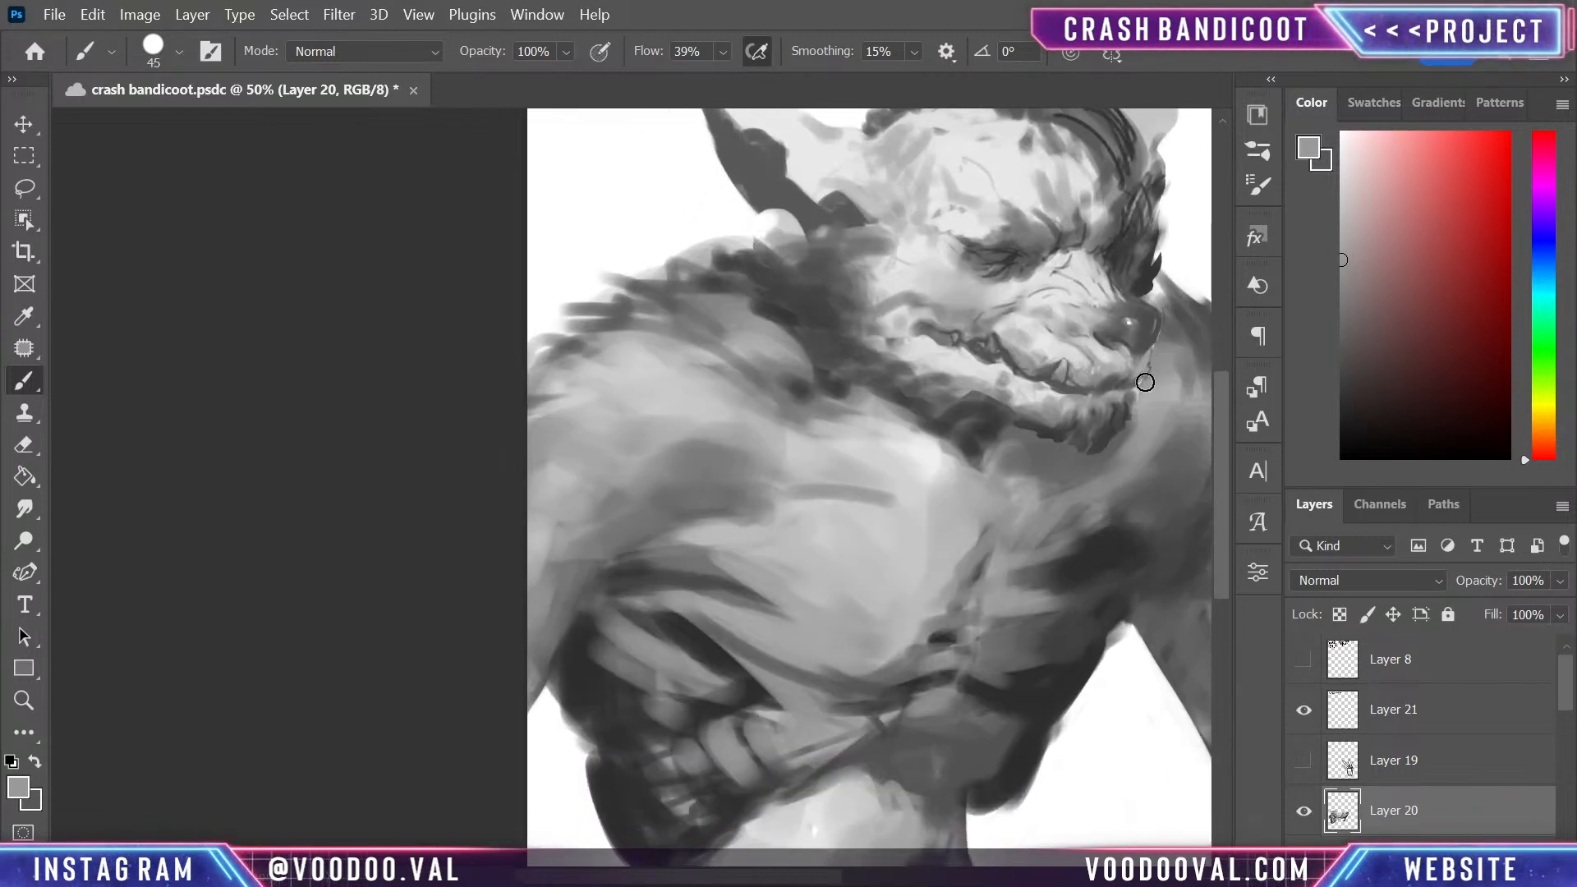
- Enlarge the brush to 125 and blend mid grey across the smaller pectoral toward its outer shadow
key(bracketright)
key(bracketright)
key(bracketright)
key(bracketright)
key(bracketright)
key(bracketright)
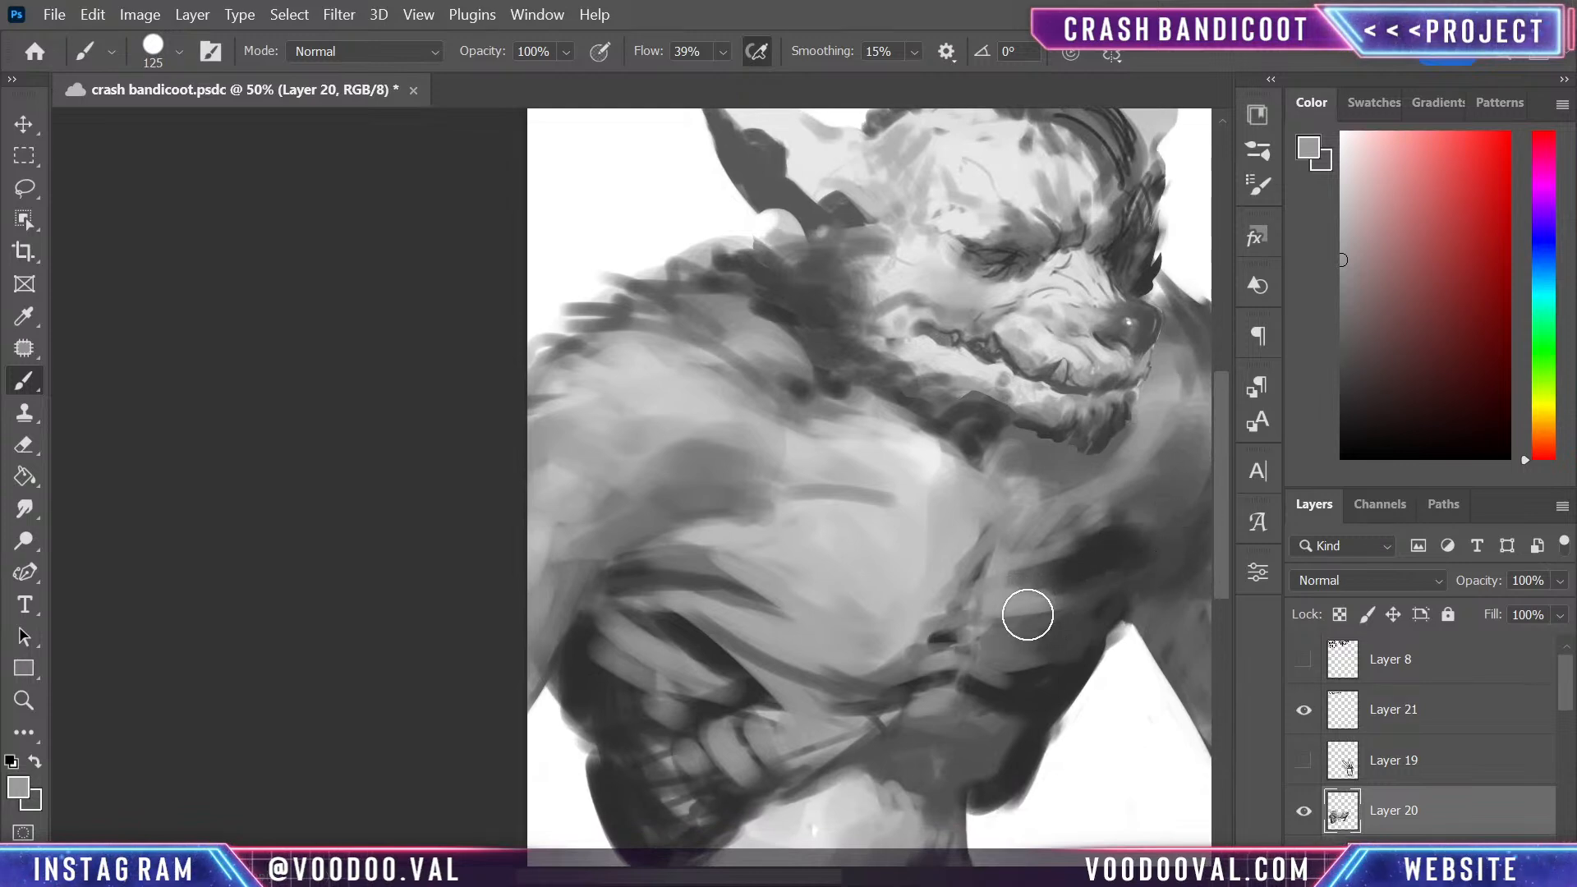
mouse_move(1027, 612)
mouse_down()
mouse_move(1112, 555)
mouse_move(1023, 600)
mouse_move(1149, 565)
mouse_up()
drag(1018, 658, 1137, 538)
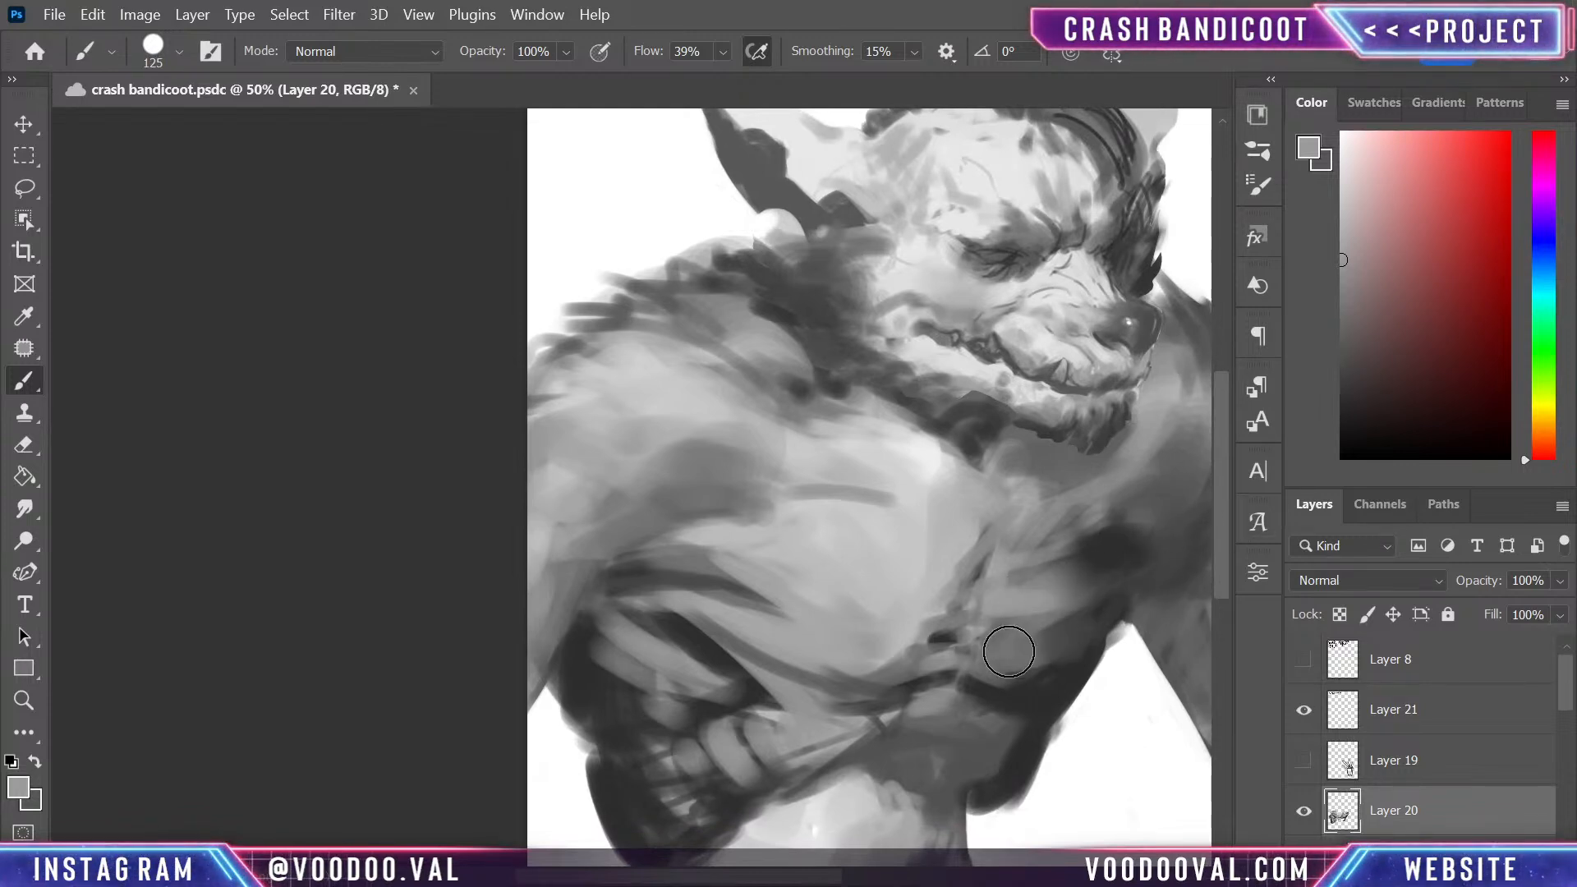
mouse_move(1008, 651)
mouse_down()
mouse_move(1132, 549)
mouse_move(1109, 541)
mouse_up()
drag(1032, 582, 1136, 525)
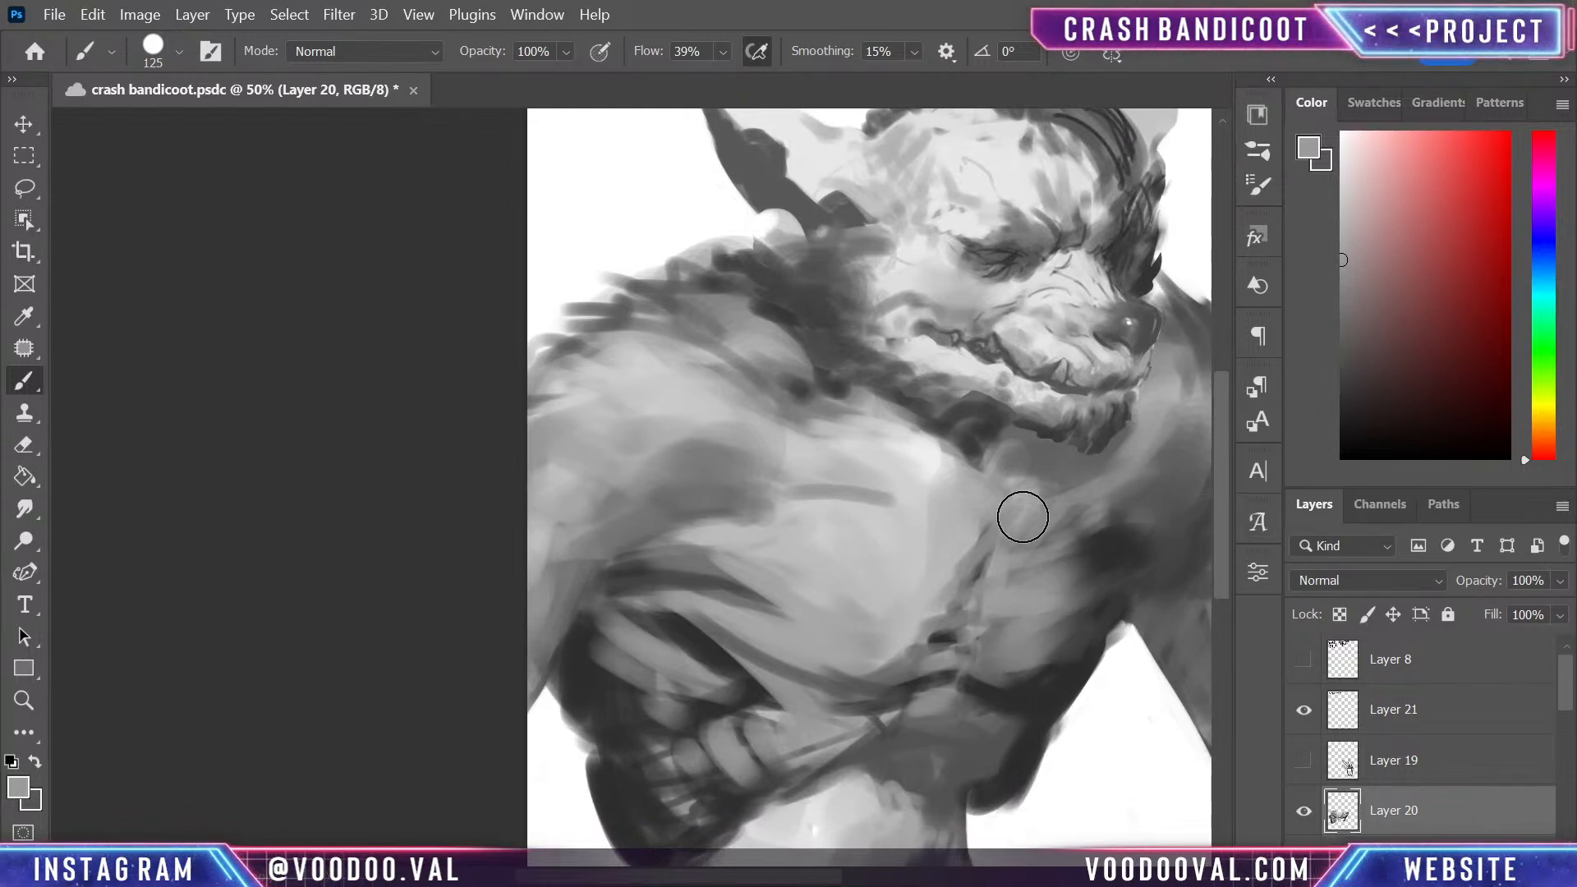
- Blend the large pectoral's upper area toward the shoulder with sampled greys, covering the horizontal sketch stroke
alt+click(876, 600)
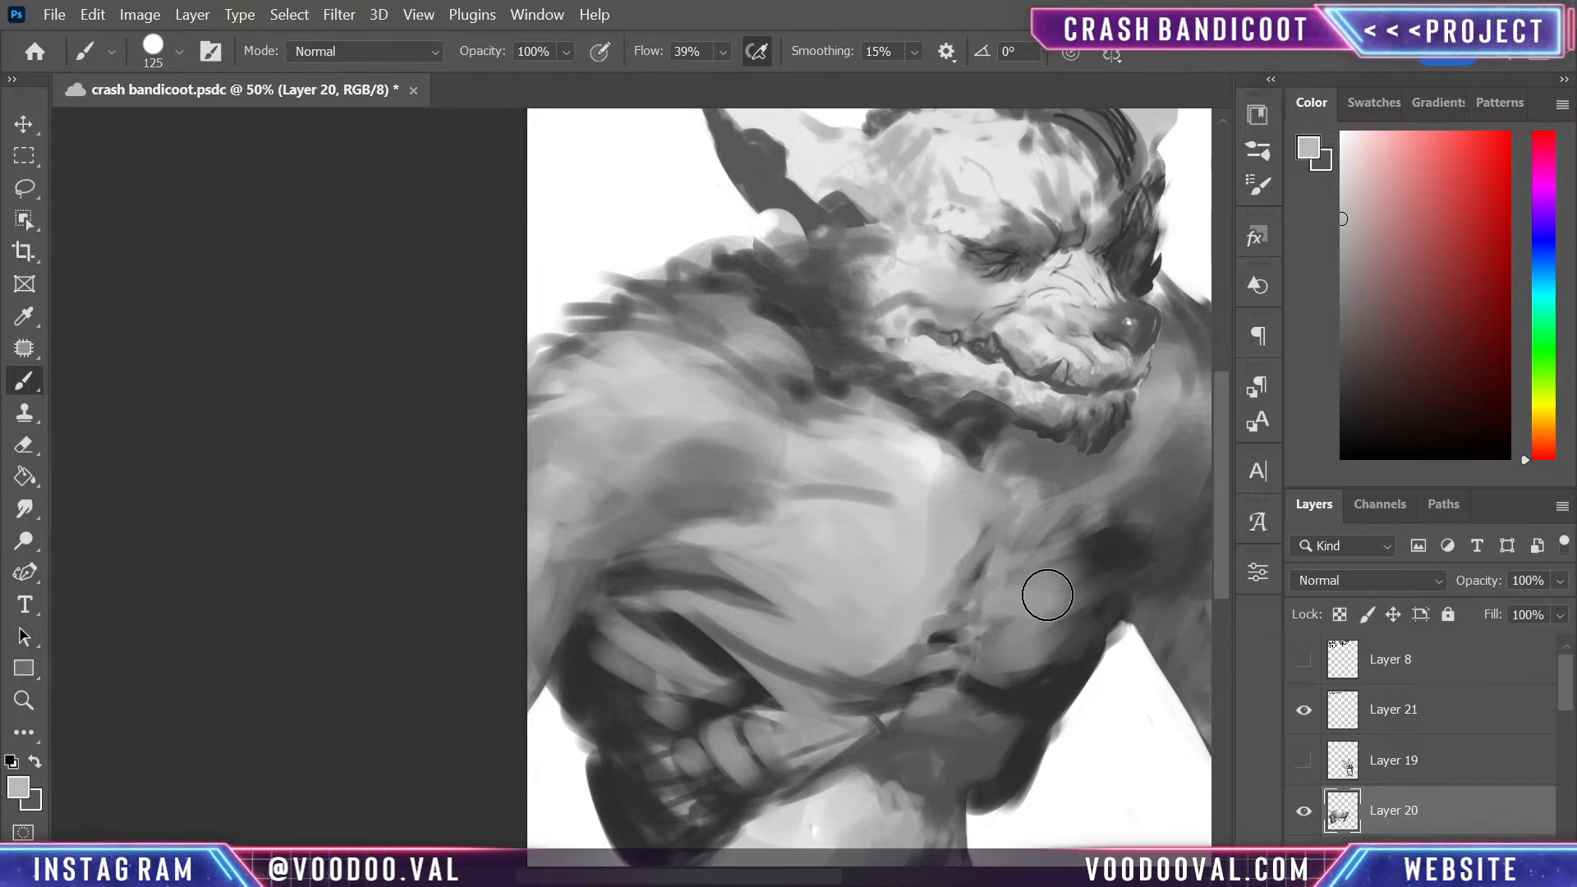
mouse_move(939, 537)
mouse_down()
mouse_move(985, 529)
mouse_move(894, 464)
mouse_up()
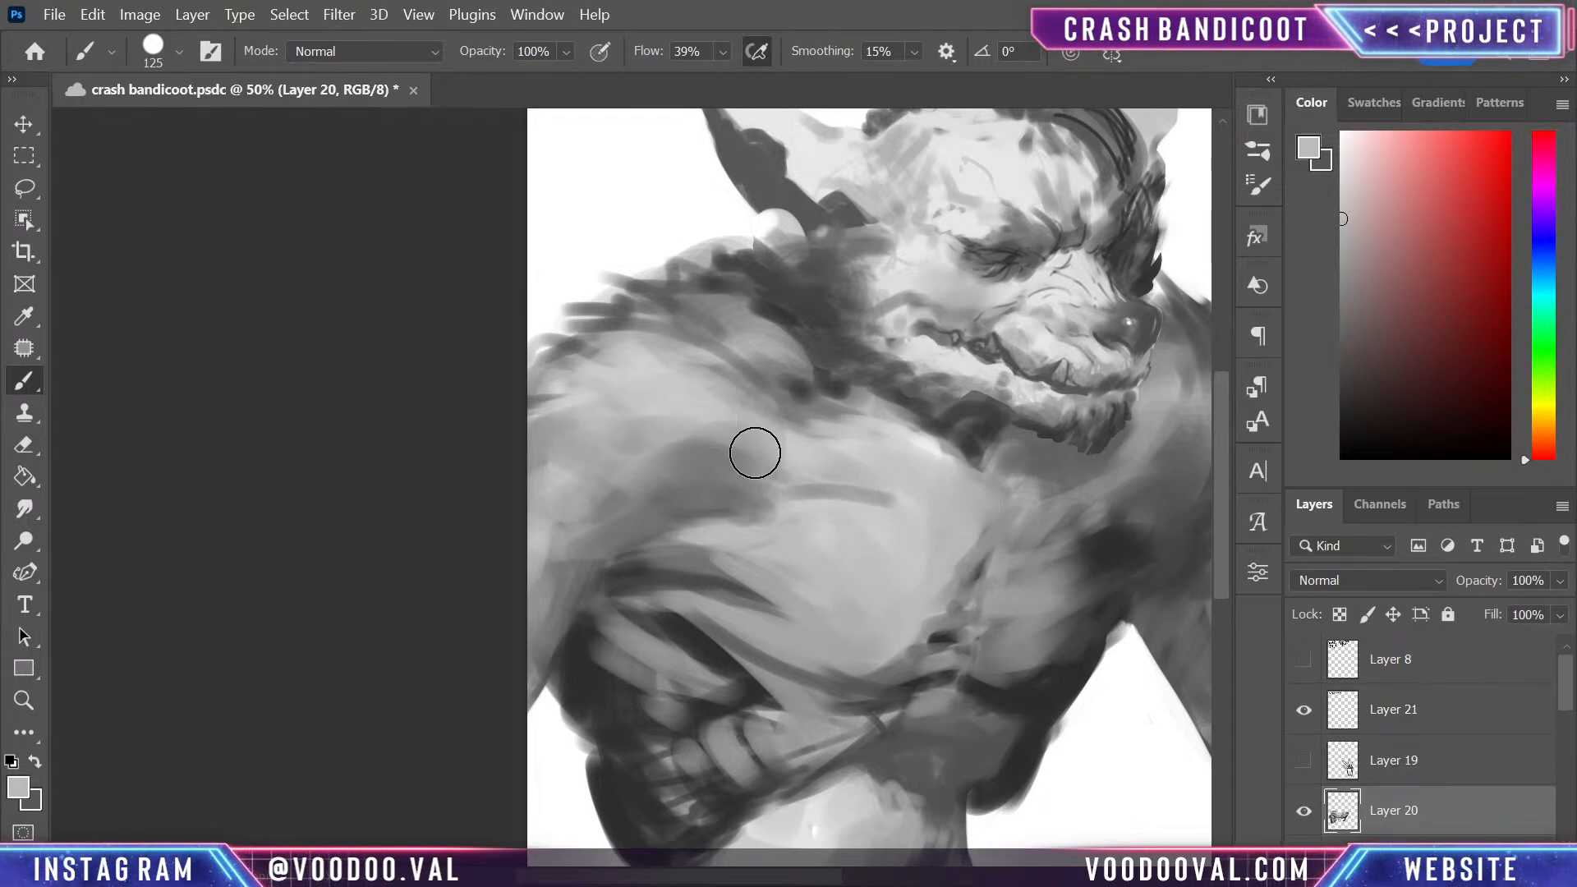
mouse_move(755, 452)
mouse_down()
mouse_move(627, 483)
mouse_move(578, 521)
mouse_move(767, 468)
mouse_up()
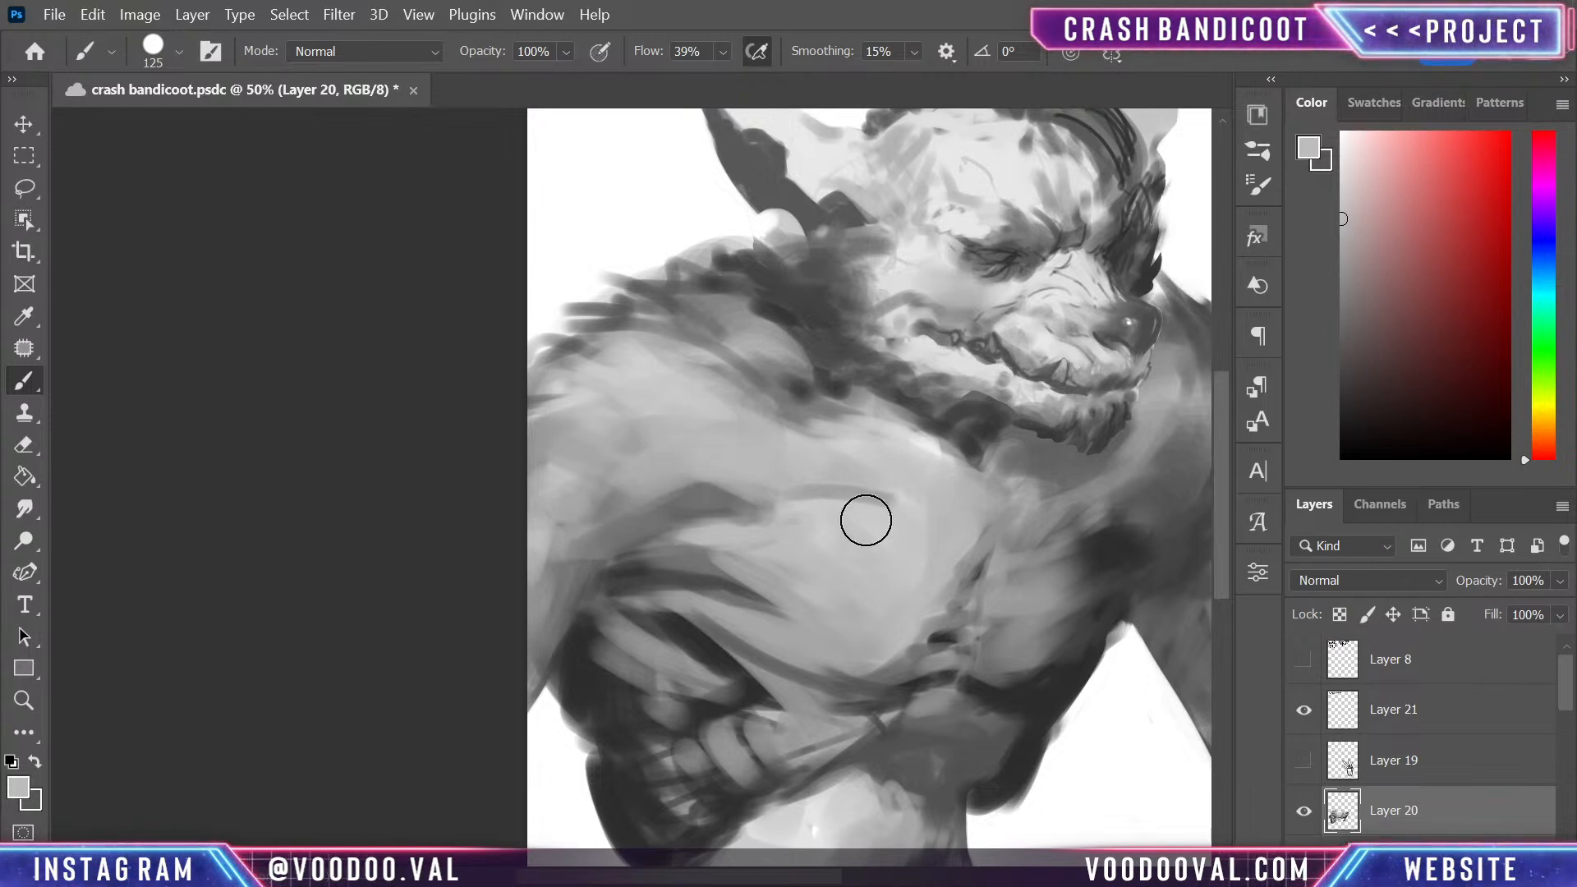
alt+click(679, 524)
mouse_move(692, 517)
mouse_down()
mouse_move(816, 521)
mouse_move(702, 489)
mouse_move(875, 519)
mouse_move(652, 447)
mouse_move(593, 487)
mouse_move(888, 497)
mouse_move(906, 479)
mouse_move(791, 458)
mouse_up()
alt+click(907, 472)
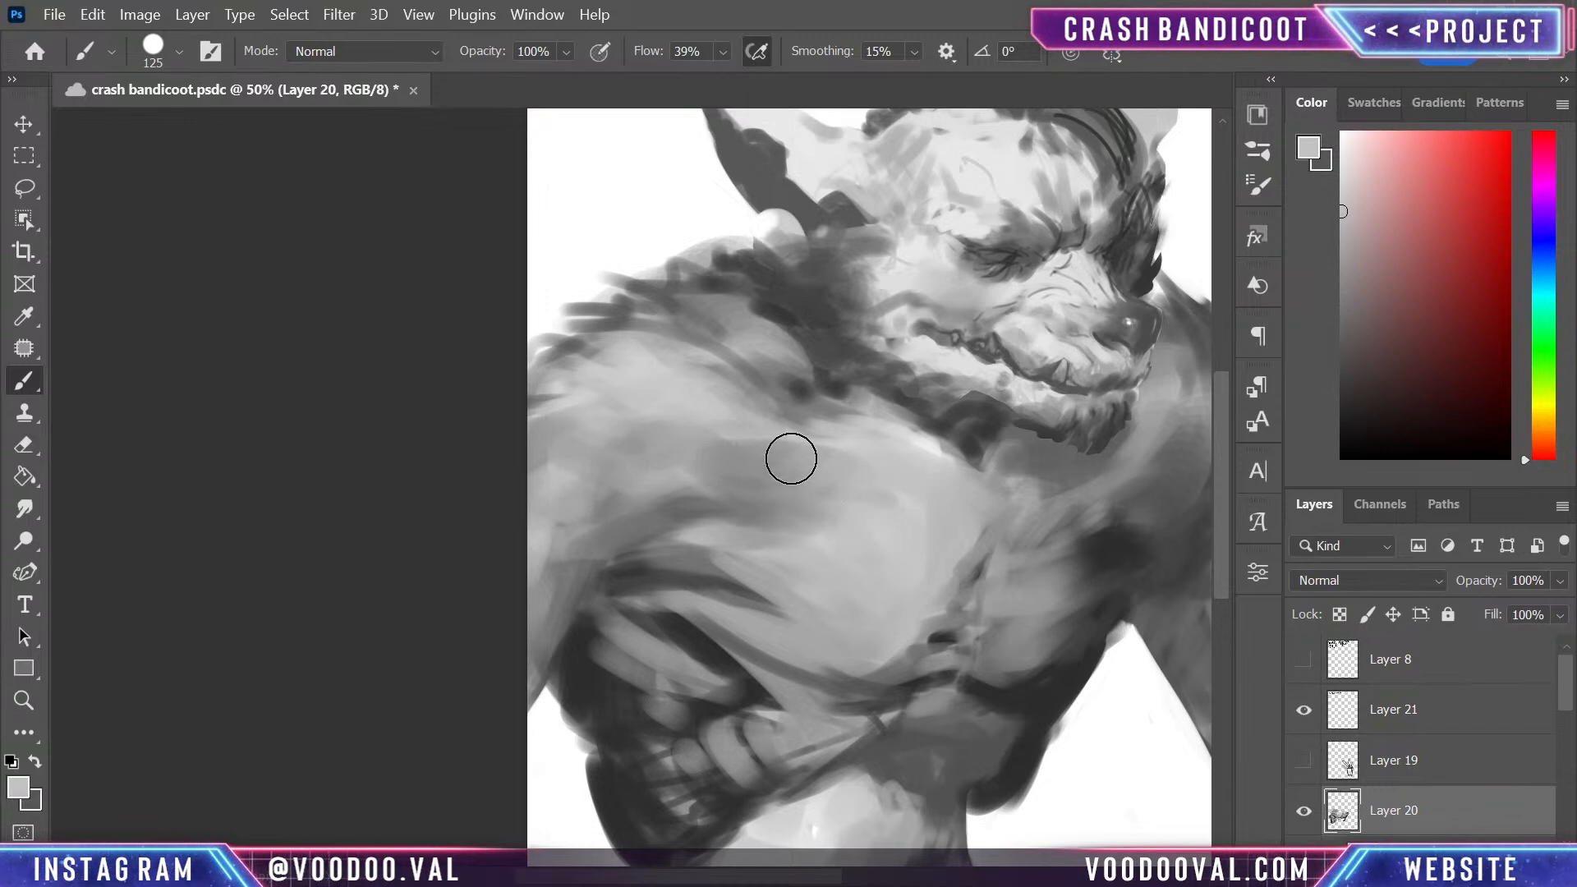
- Deepen the shadow above the armpit and along the upper arm and outer shoulder with sampled dark and mid greys
alt+click(732, 438)
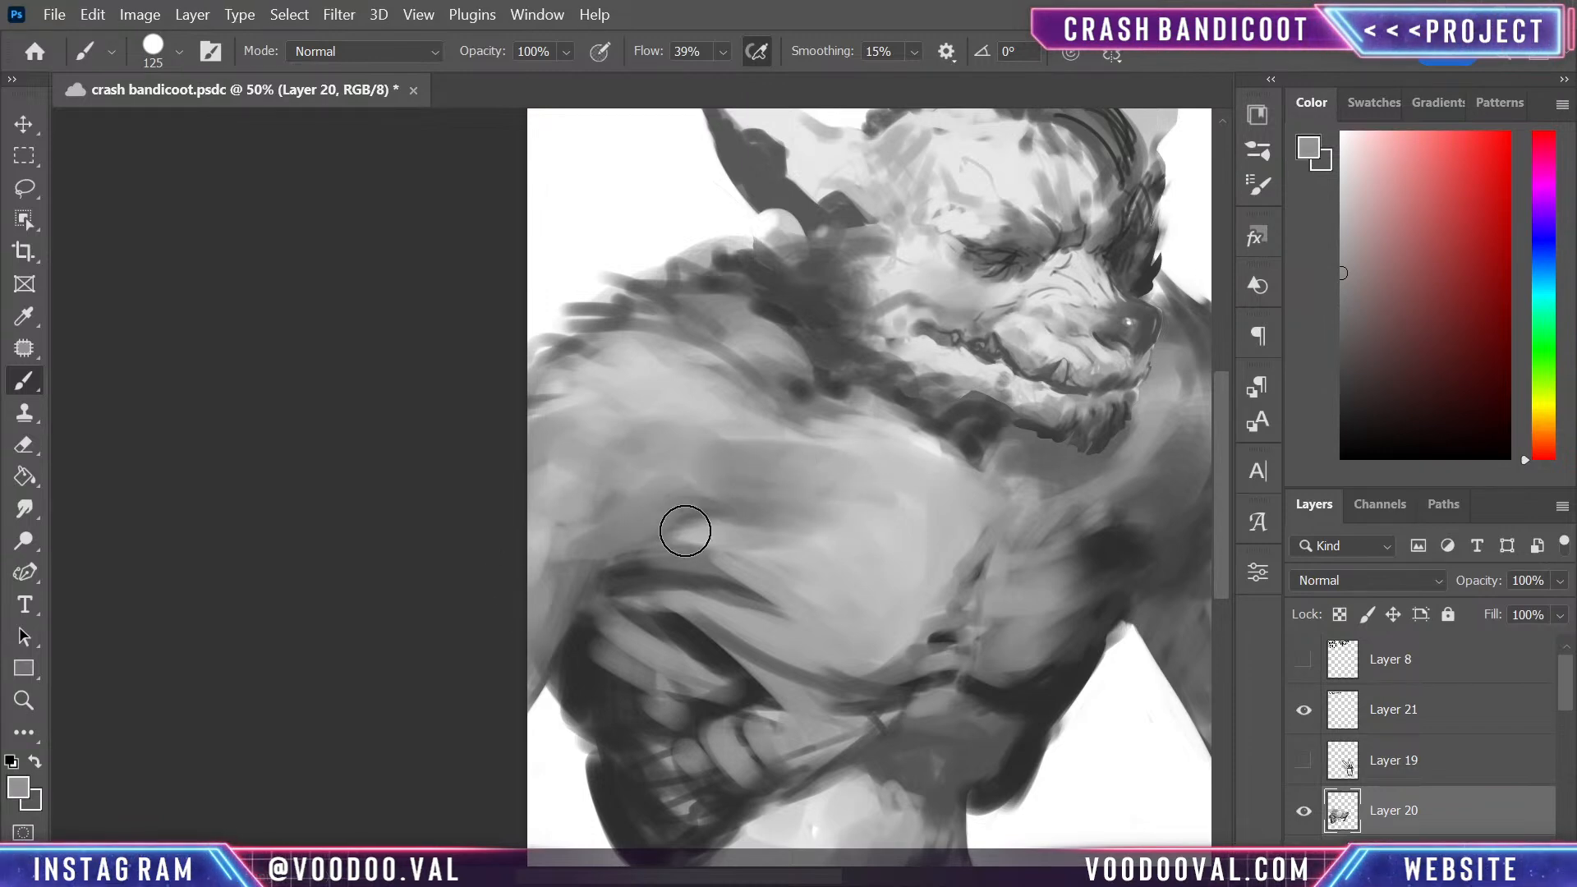
alt+click(600, 636)
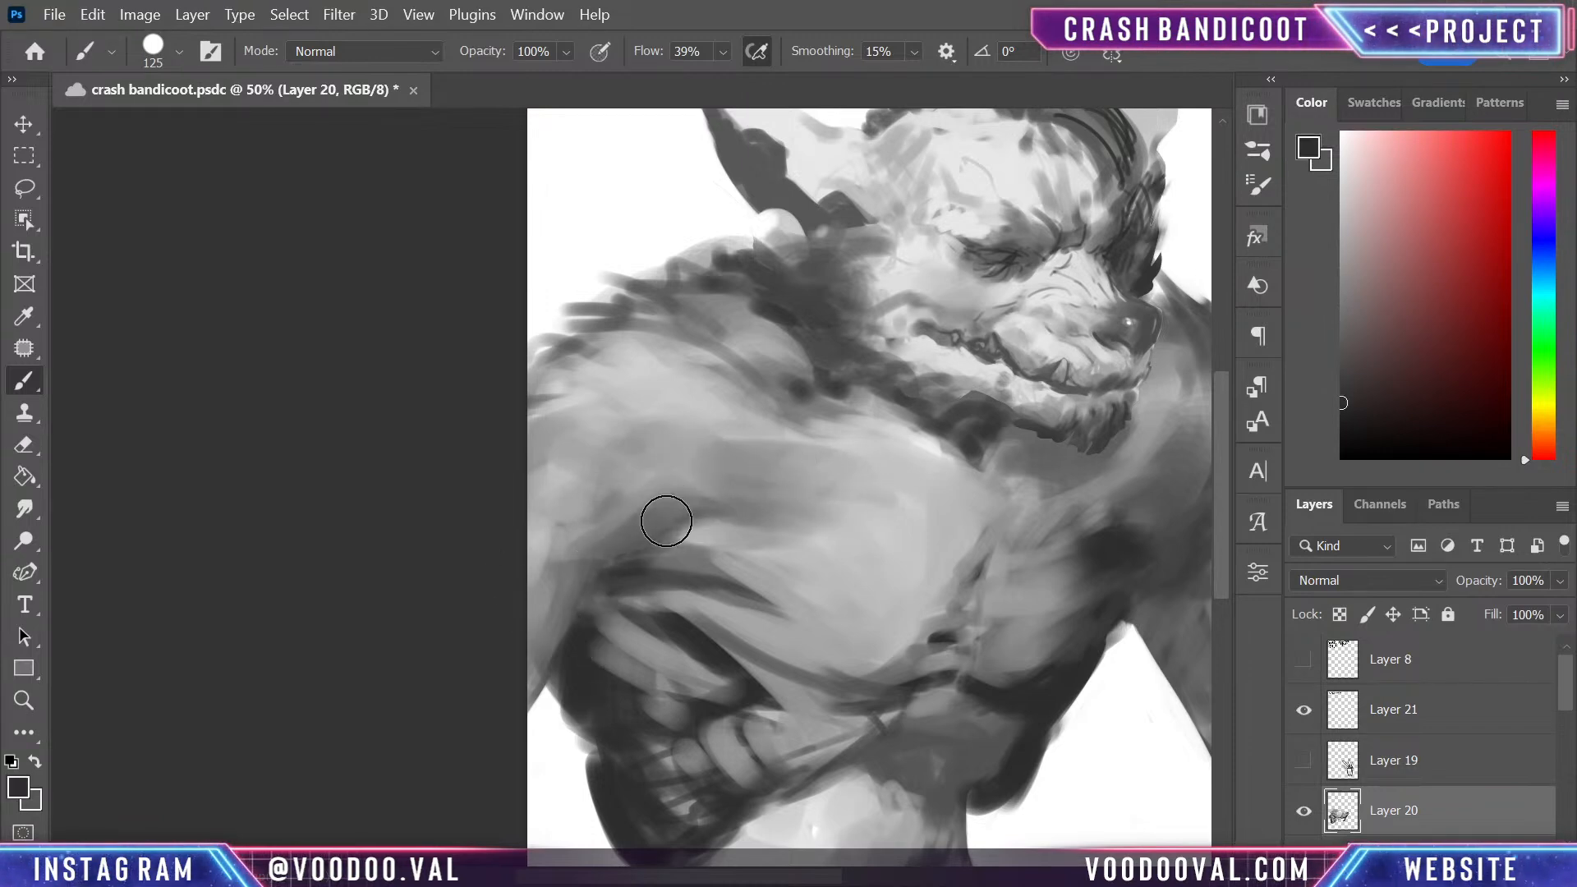
mouse_move(666, 521)
mouse_down()
mouse_move(628, 484)
mouse_move(570, 522)
mouse_move(703, 424)
mouse_move(564, 549)
mouse_move(696, 459)
mouse_move(568, 548)
mouse_move(641, 499)
mouse_move(501, 655)
mouse_up()
alt+click(611, 486)
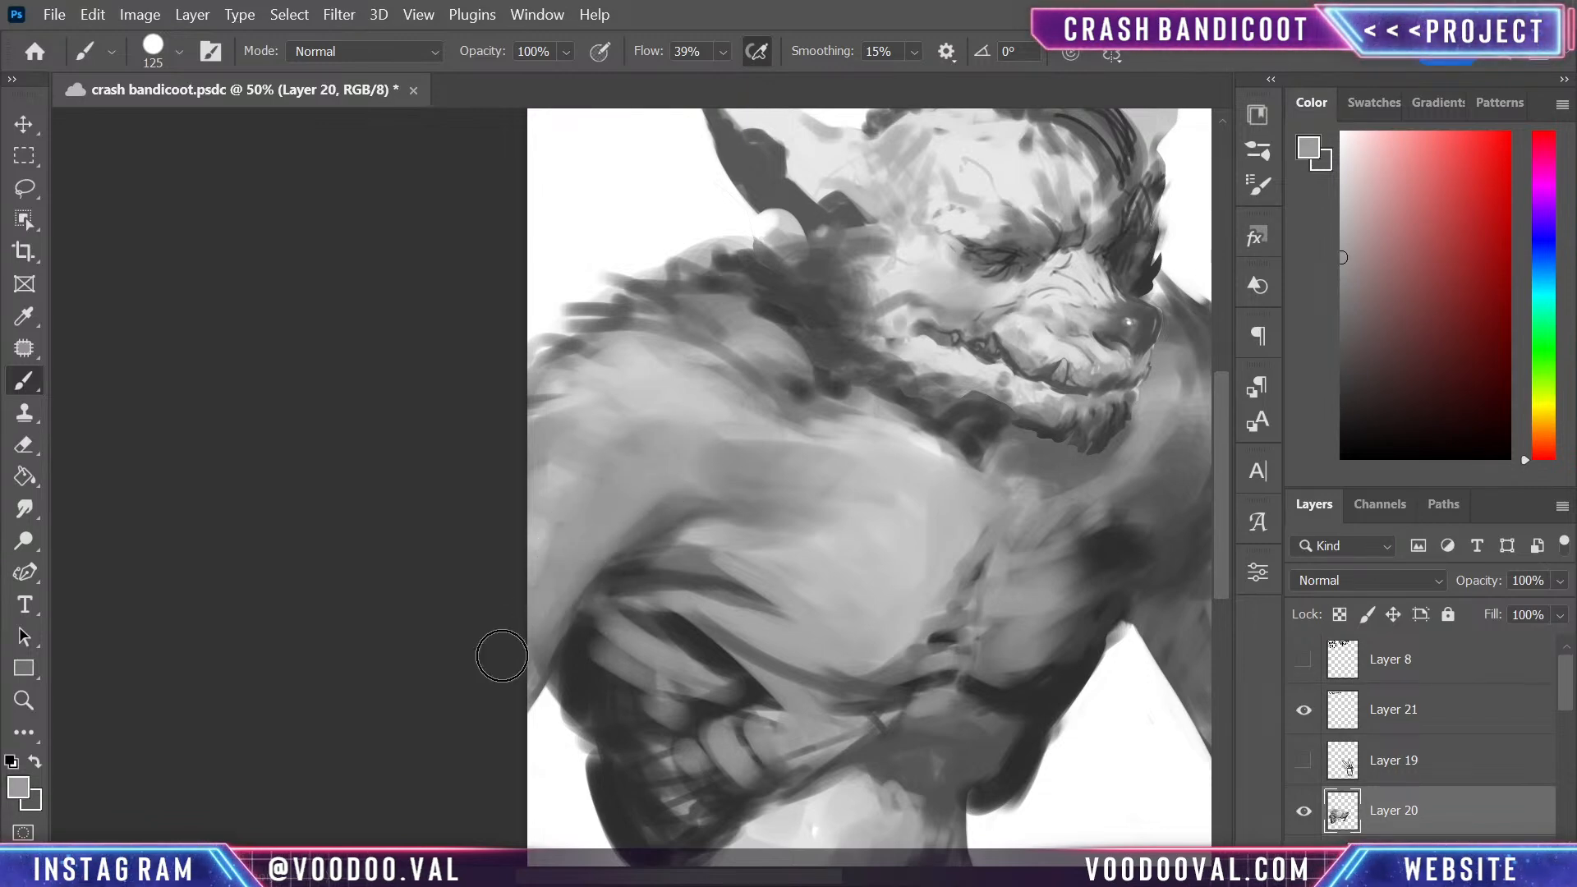
alt+click(574, 652)
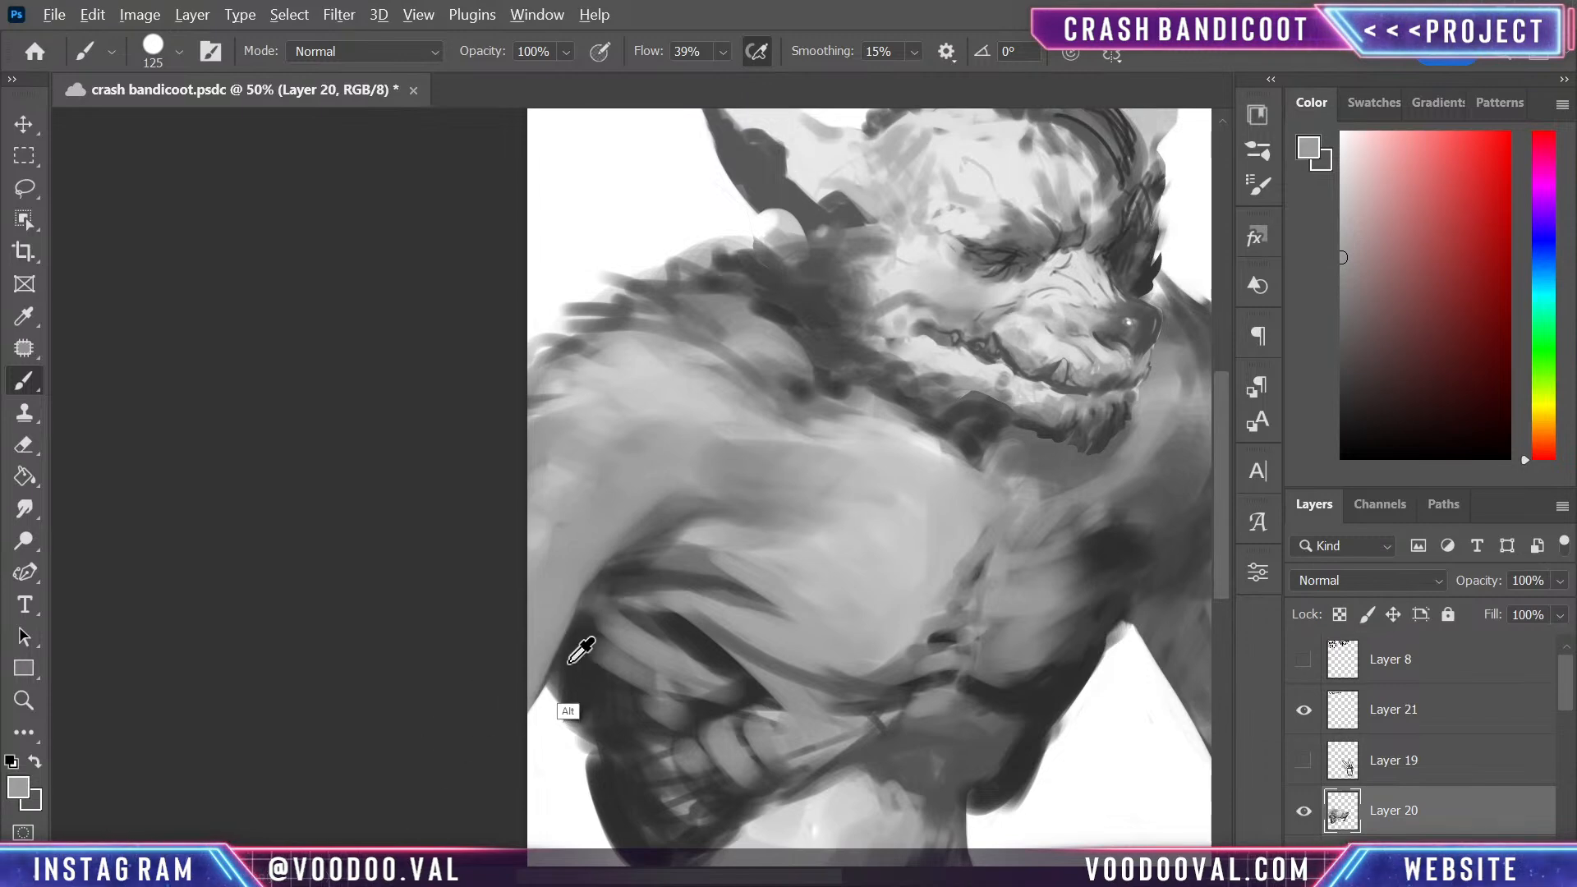
mouse_move(579, 566)
mouse_down()
mouse_move(699, 483)
mouse_move(771, 493)
mouse_up()
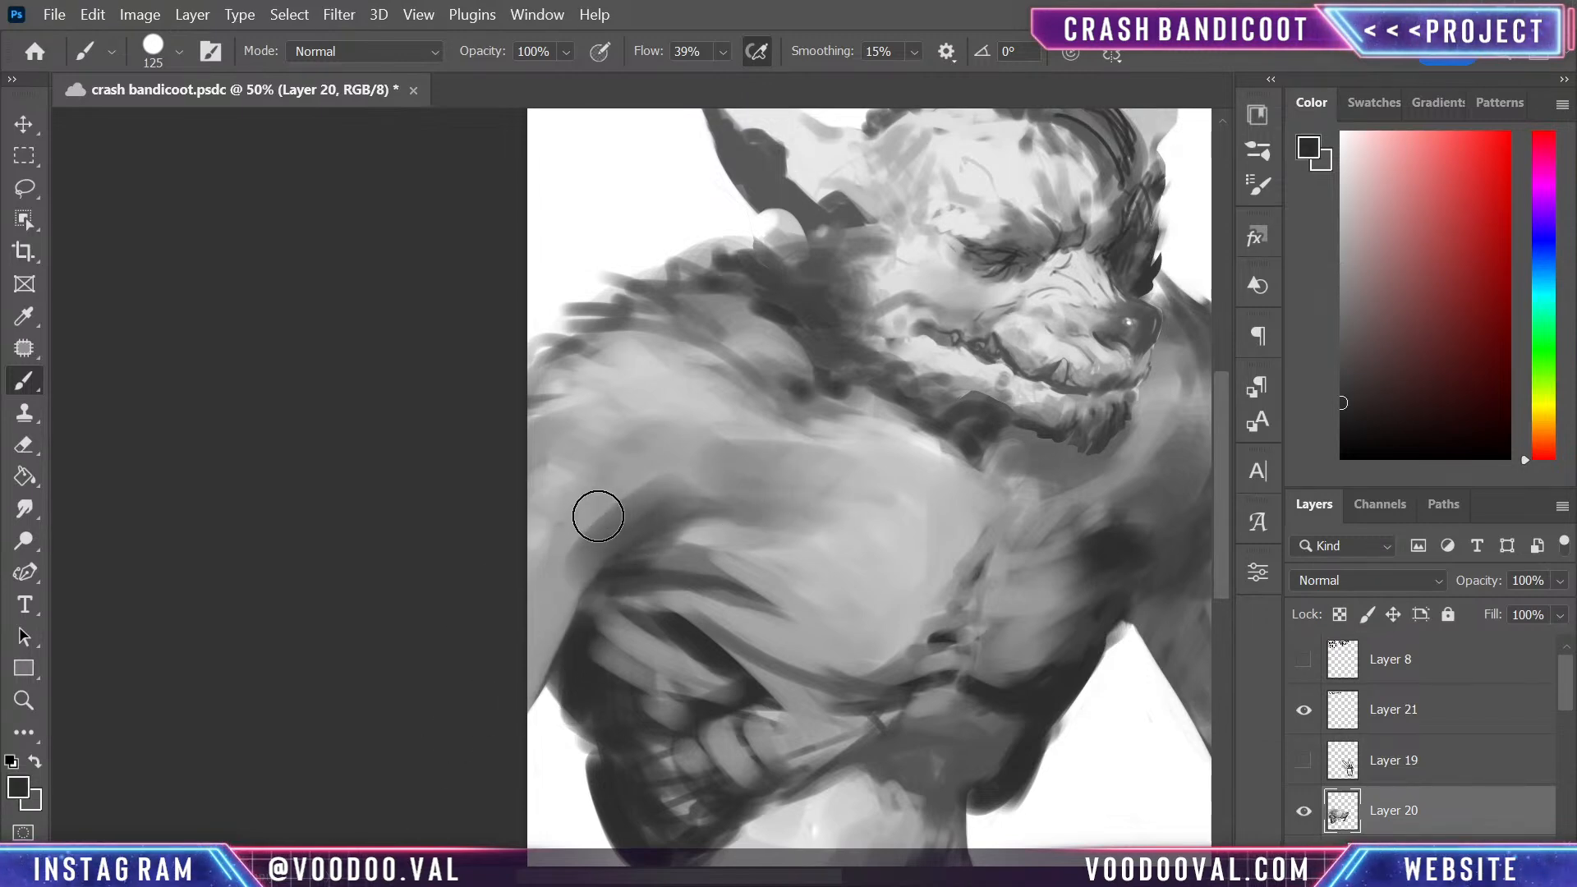
mouse_move(626, 463)
mouse_down()
mouse_move(559, 530)
mouse_move(573, 576)
mouse_up()
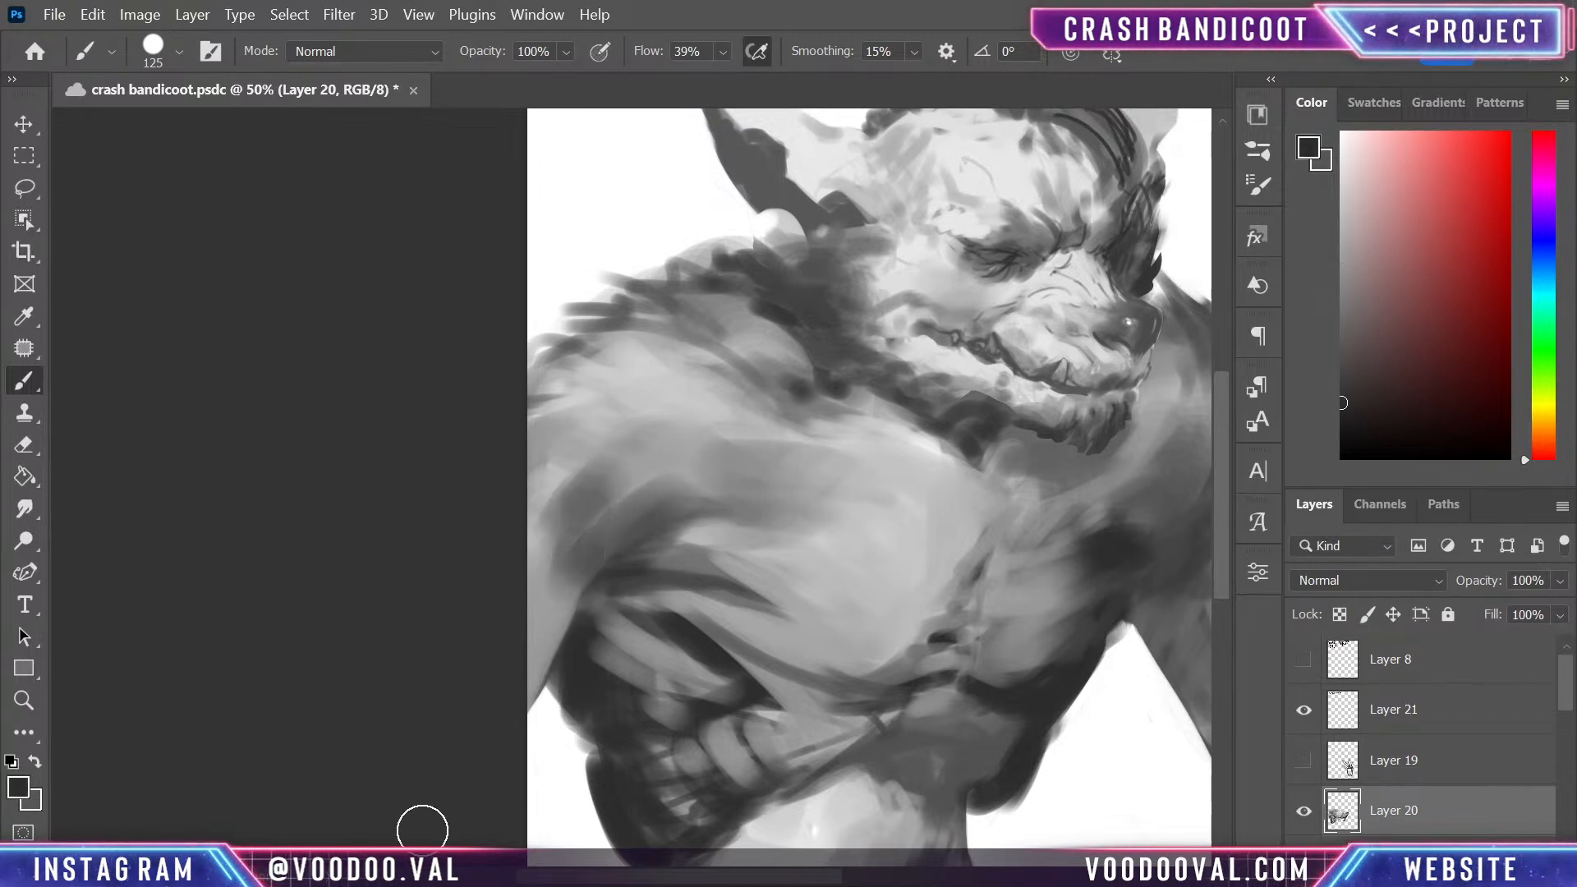
mouse_move(588, 466)
mouse_down()
mouse_move(567, 385)
mouse_move(578, 395)
mouse_move(593, 334)
mouse_move(559, 400)
mouse_move(584, 525)
mouse_up()
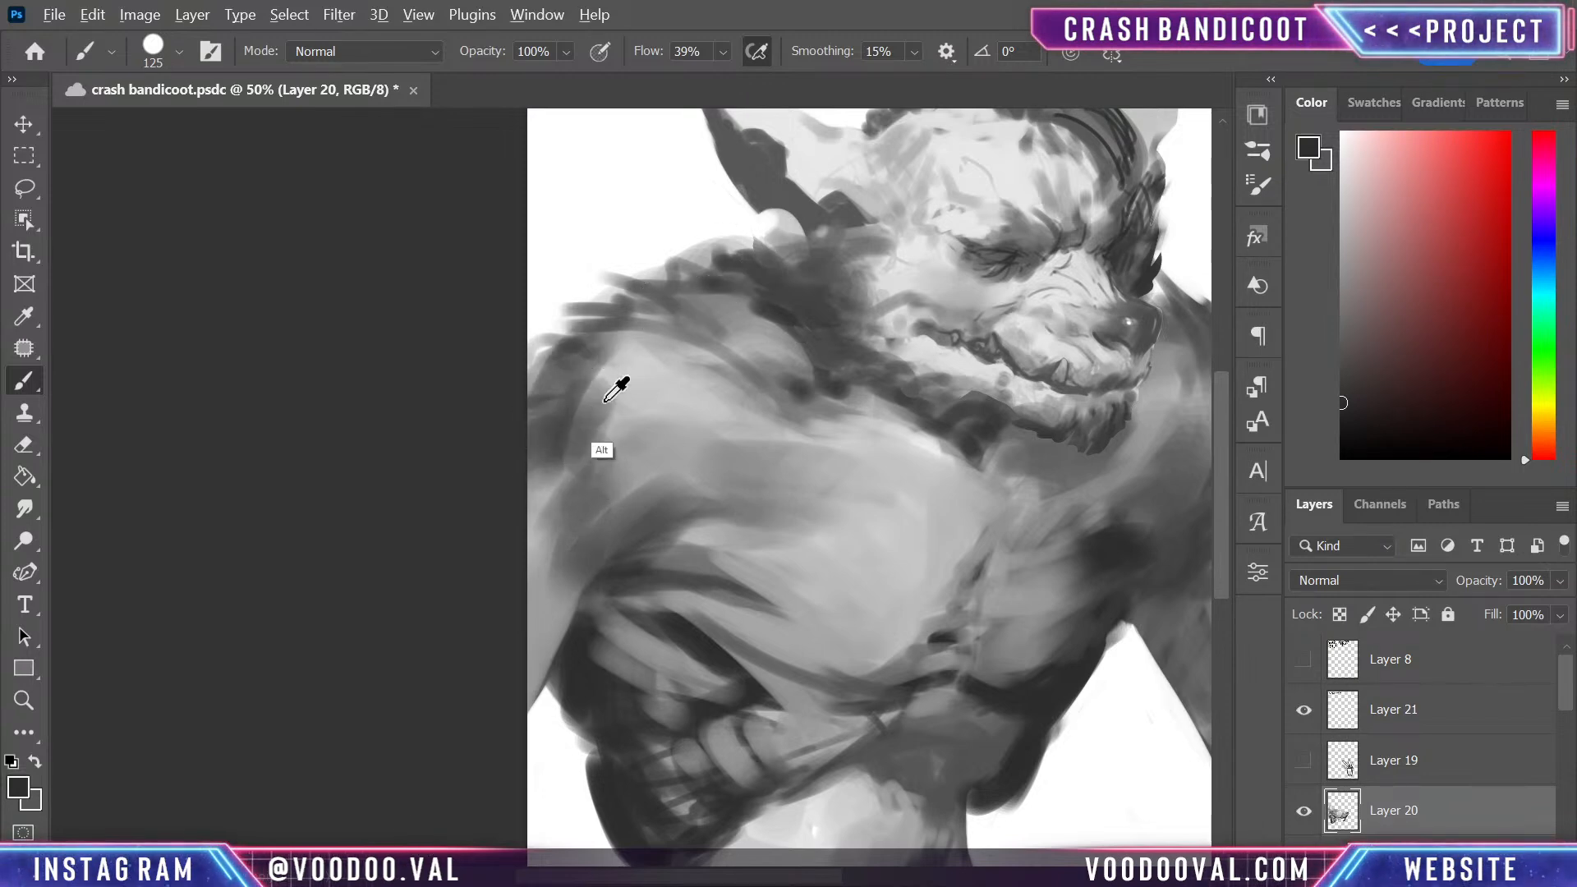
- Repaint the shoulder as a smooth mid grey mass using greys sampled around it
alt+click(640, 359)
mouse_move(641, 359)
mouse_down()
mouse_move(550, 467)
mouse_move(598, 346)
mouse_move(562, 483)
mouse_up()
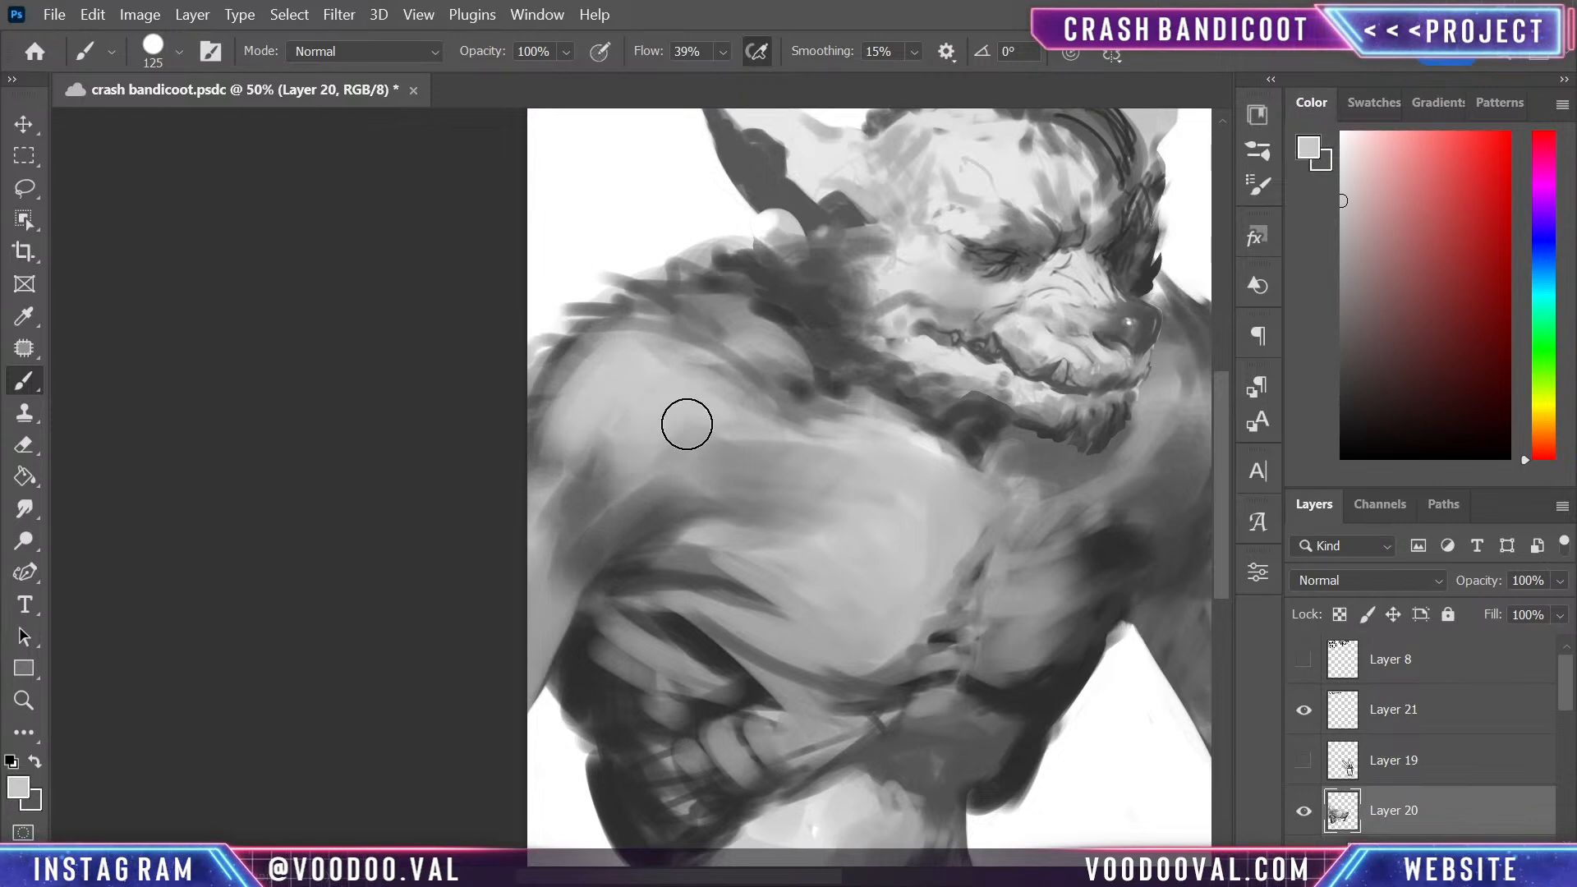
alt+click(654, 471)
drag(654, 471, 667, 397)
alt+click(628, 333)
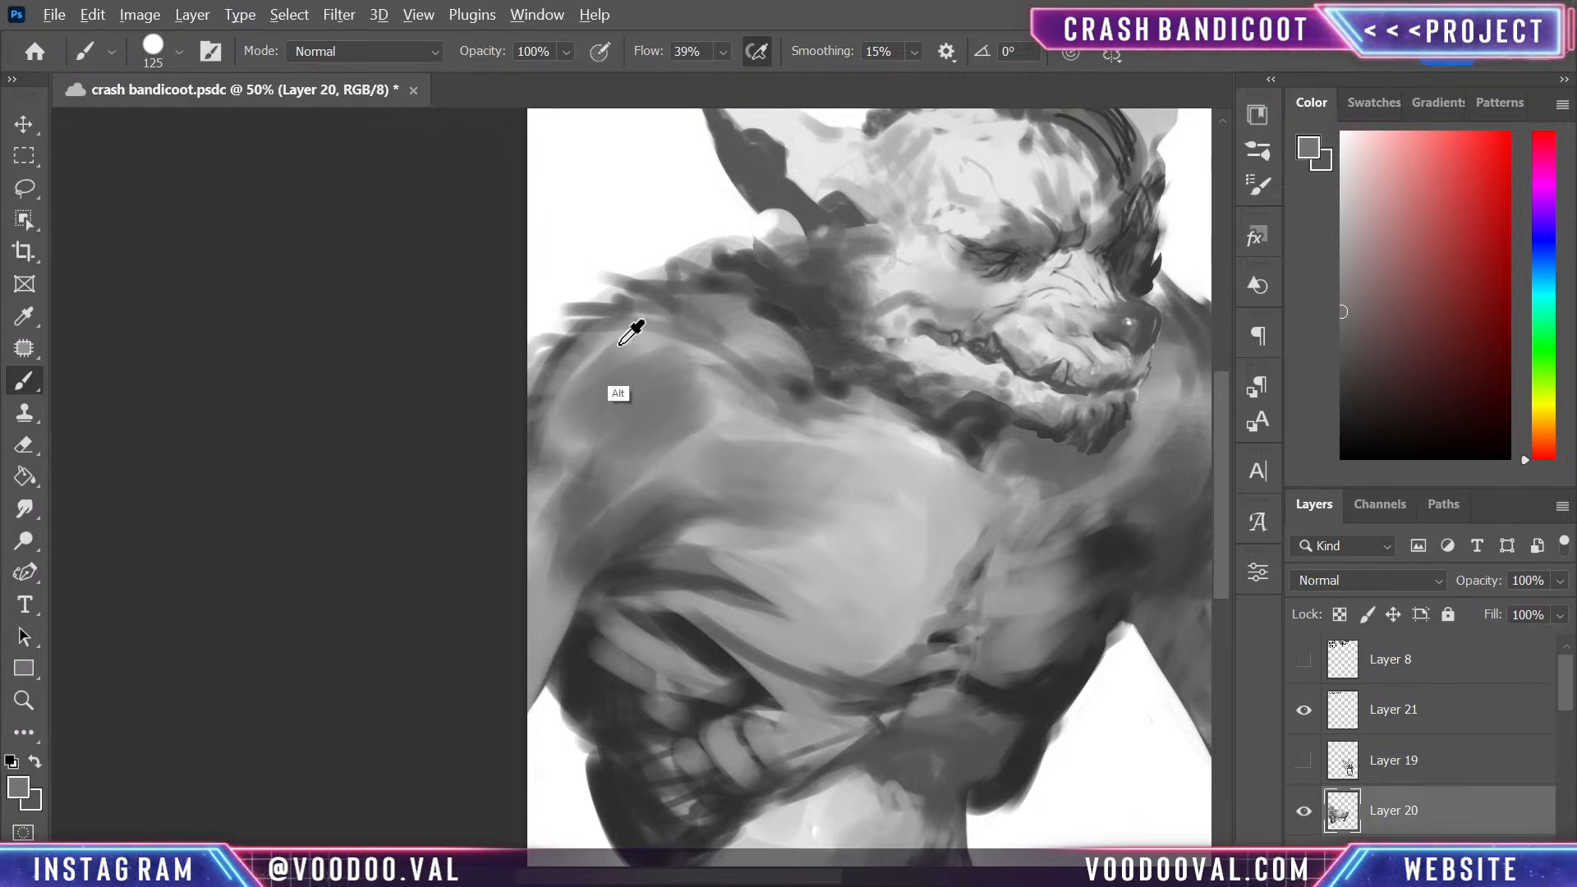
mouse_move(648, 334)
mouse_down()
mouse_move(695, 360)
mouse_move(617, 464)
mouse_move(652, 480)
mouse_move(764, 436)
mouse_up()
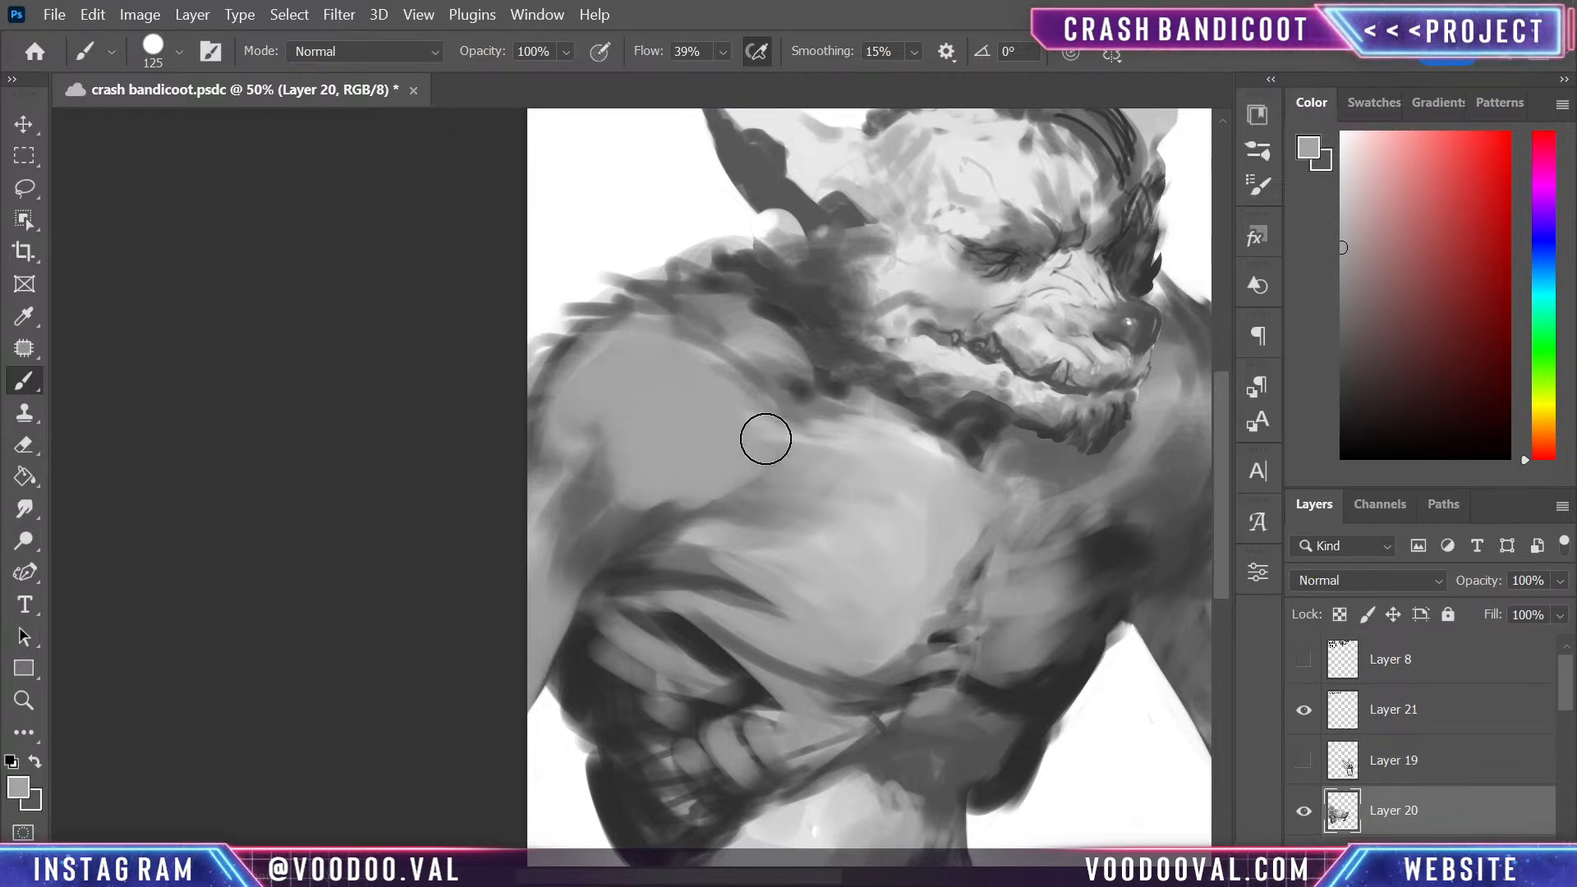
drag(599, 352, 599, 422)
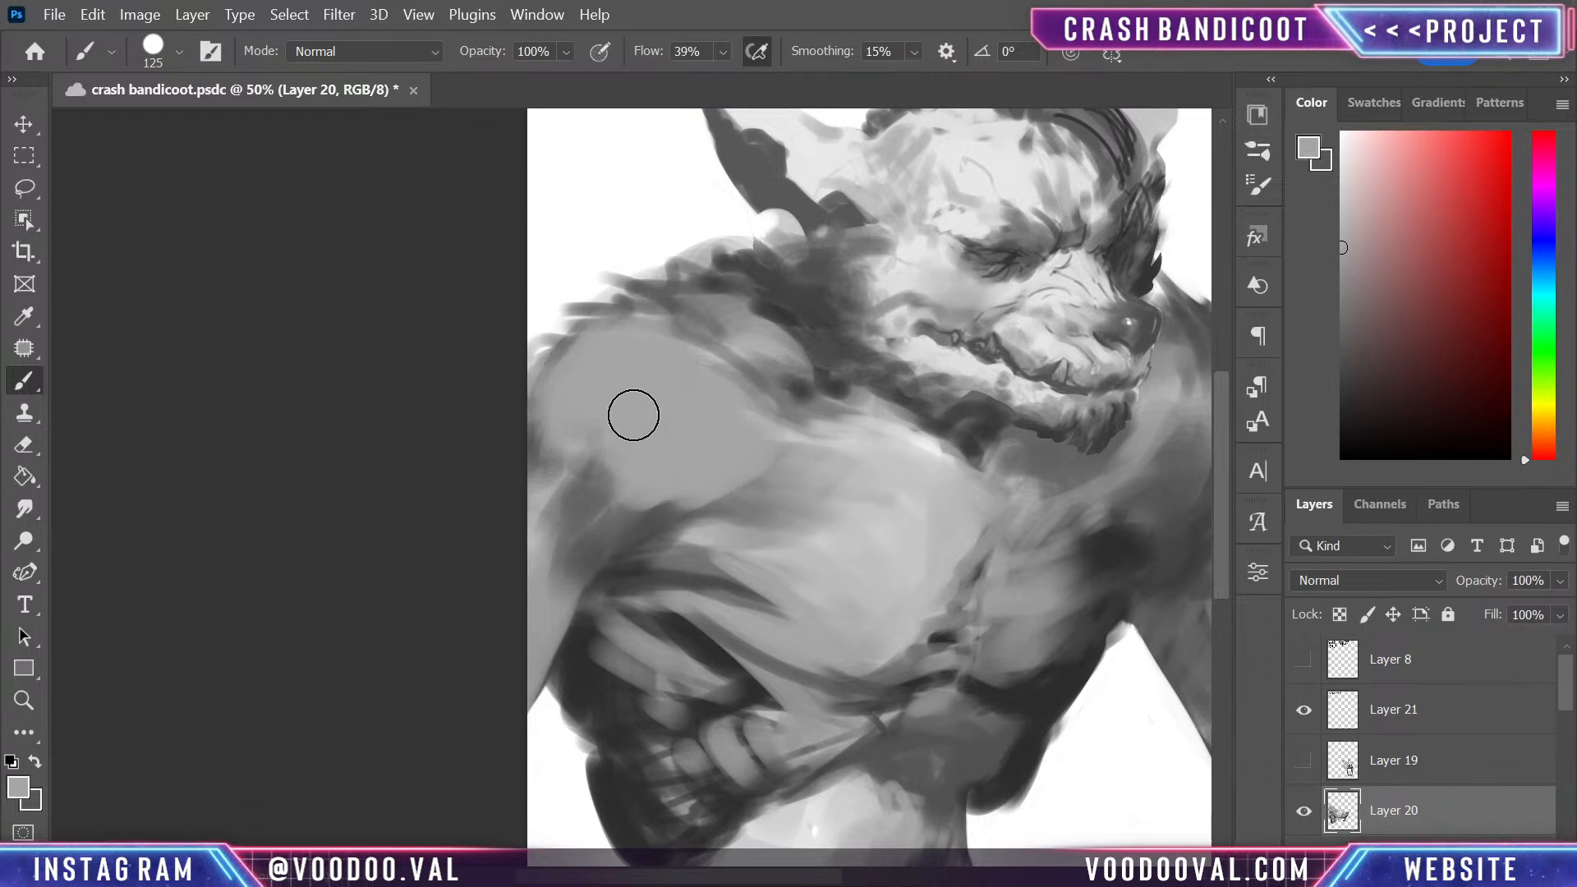
- Reduce the brush to 15 and draw a thin dark crease along the armpit's upper edge, undoing unwanted strokes
alt+click(697, 635)
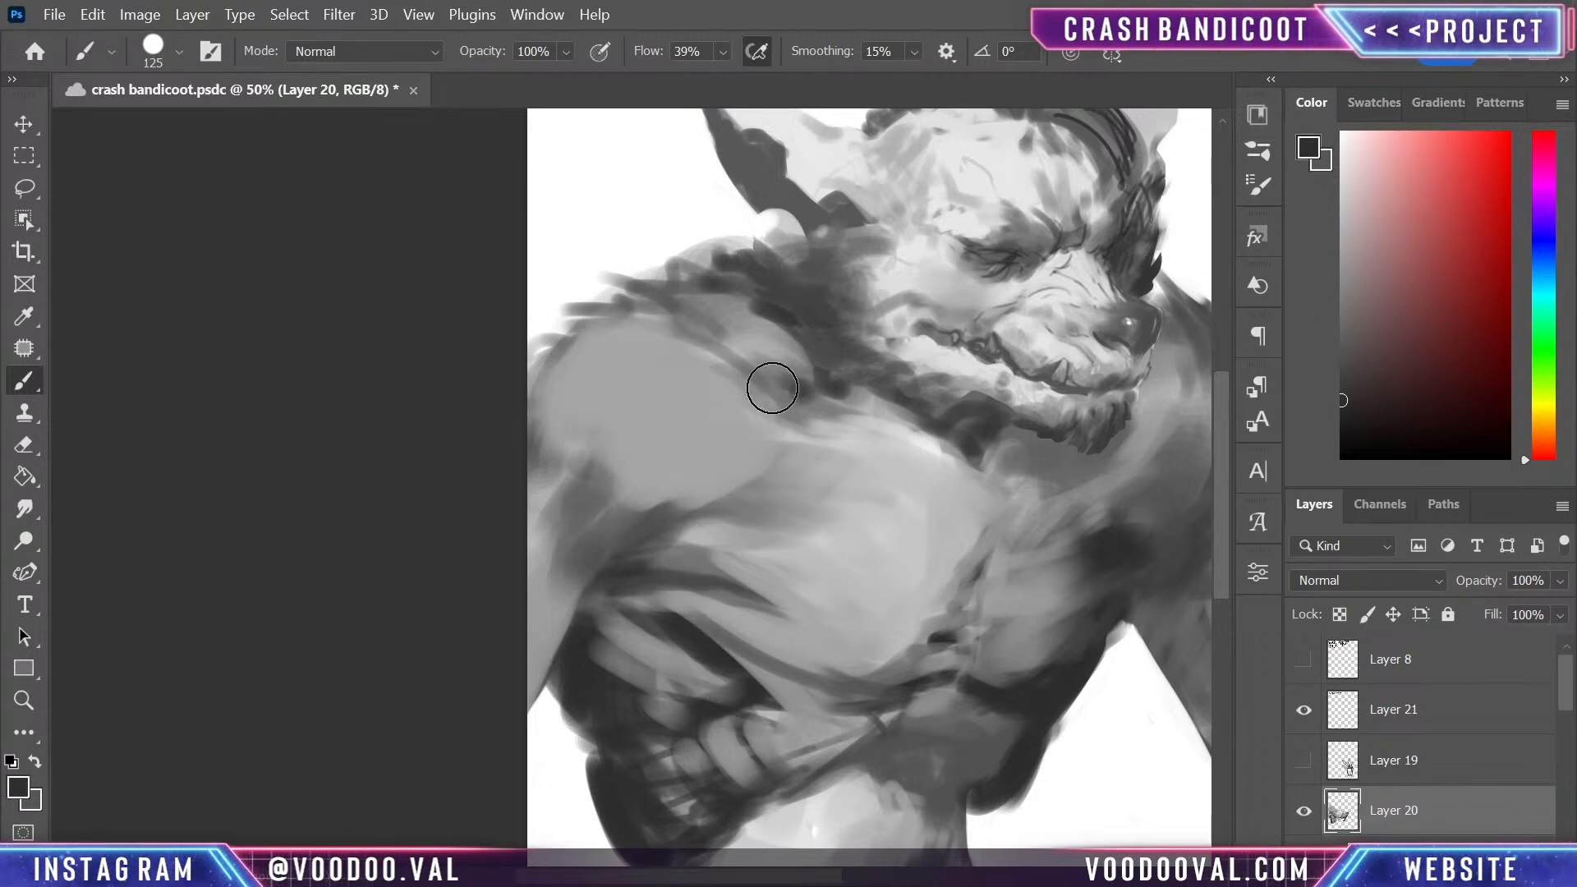
key(bracketleft)
key(bracketleft)
key(bracketleft)
key(bracketleft)
key(bracketleft)
key(bracketleft)
key(bracketleft)
key(bracketleft)
key(bracketleft)
key(bracketleft)
key(bracketleft)
key(bracketleft)
key(bracketleft)
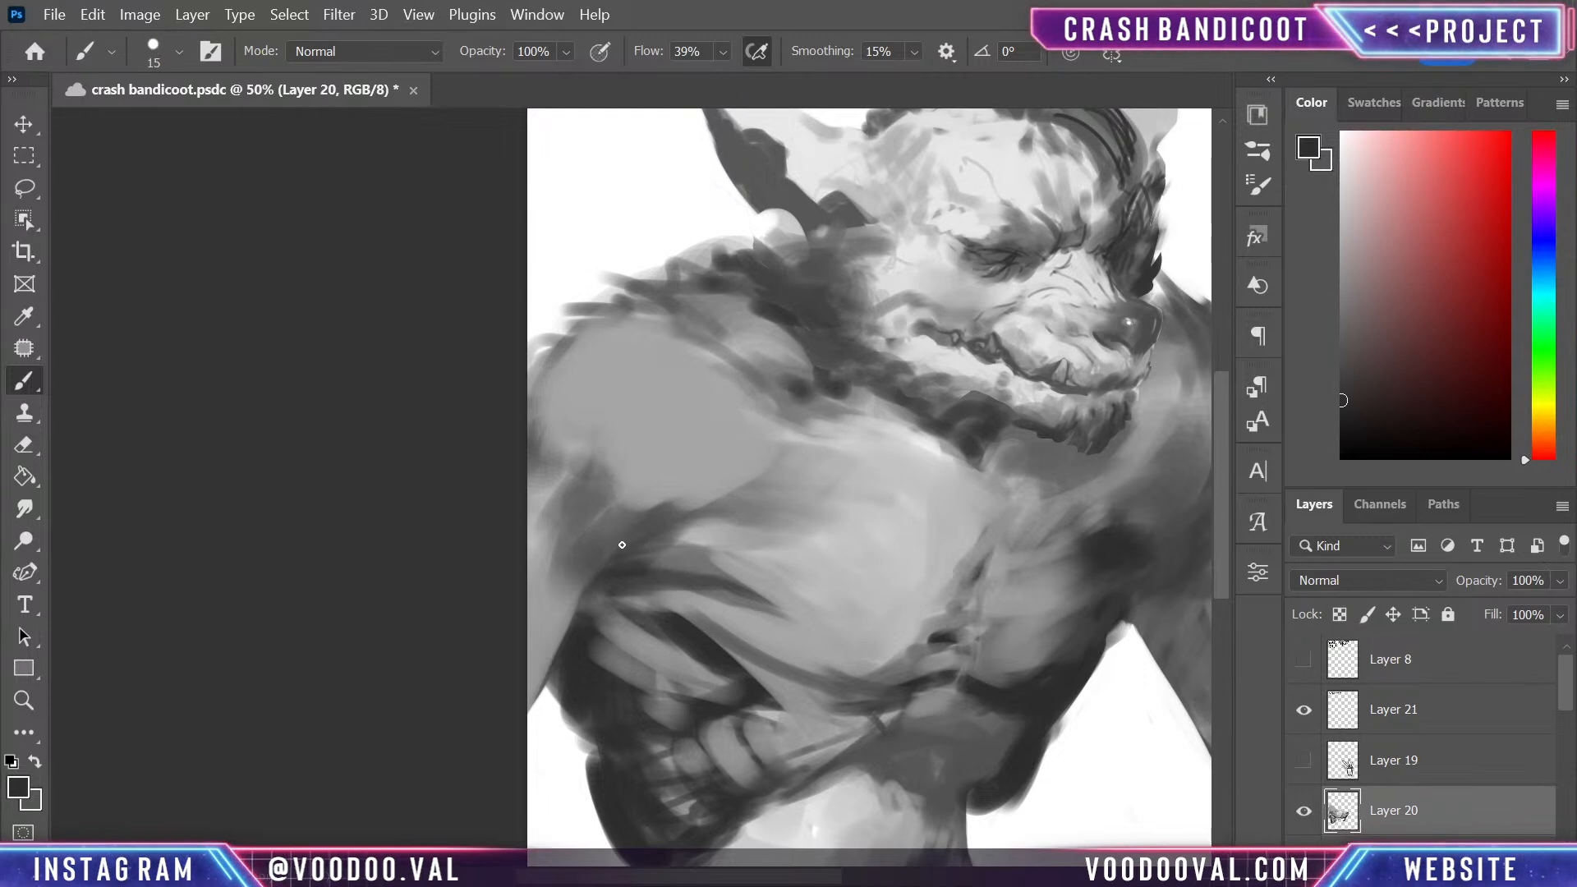
drag(618, 547, 770, 470)
key(ctrl+z)
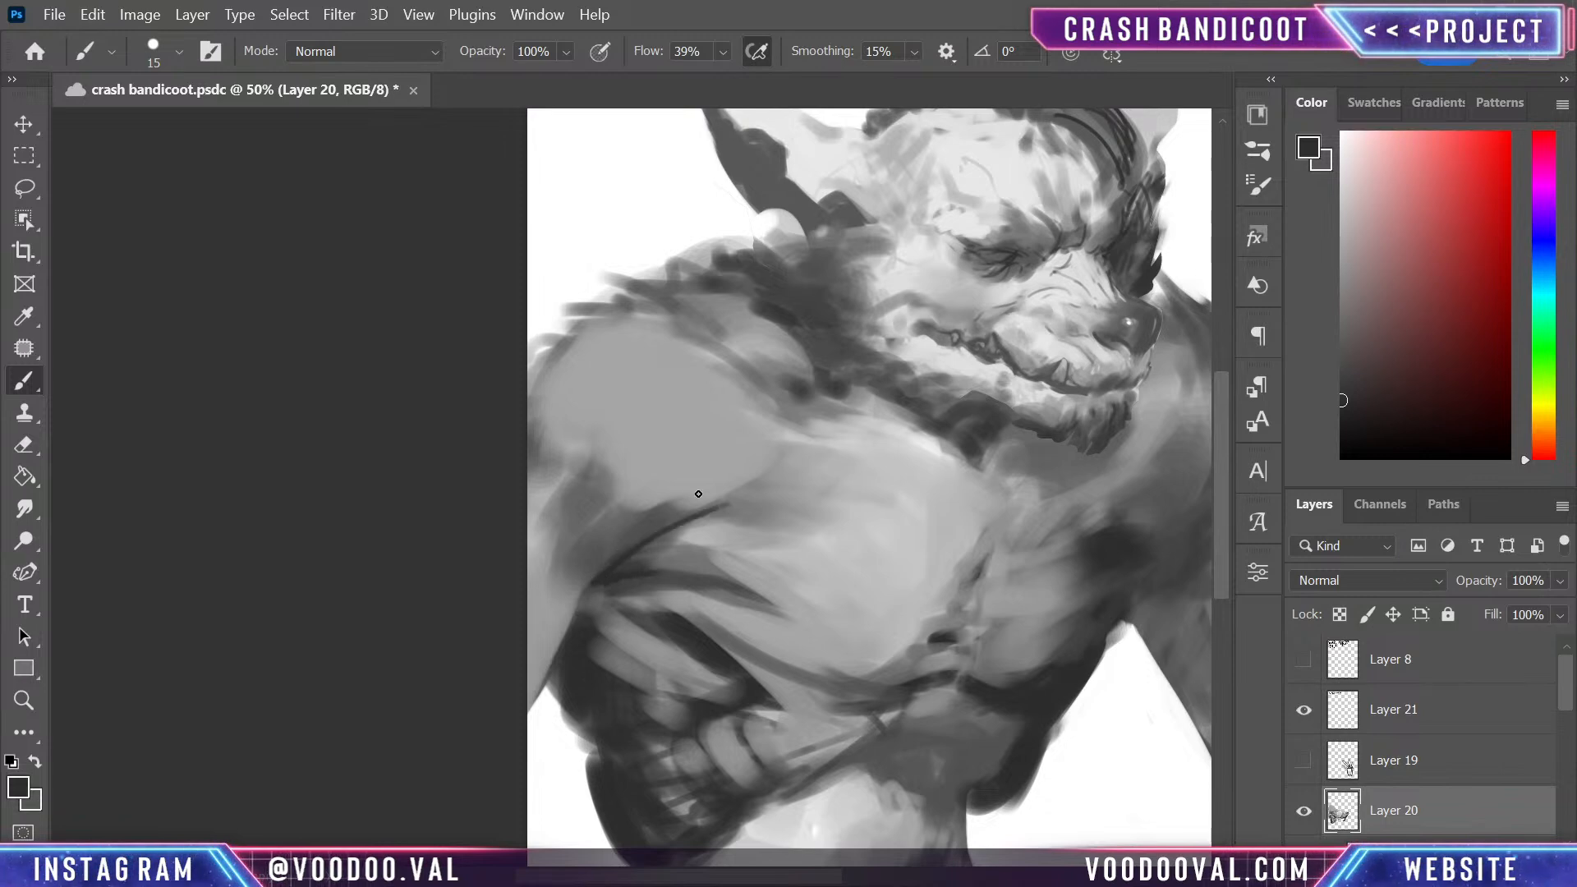
key(ctrl+z)
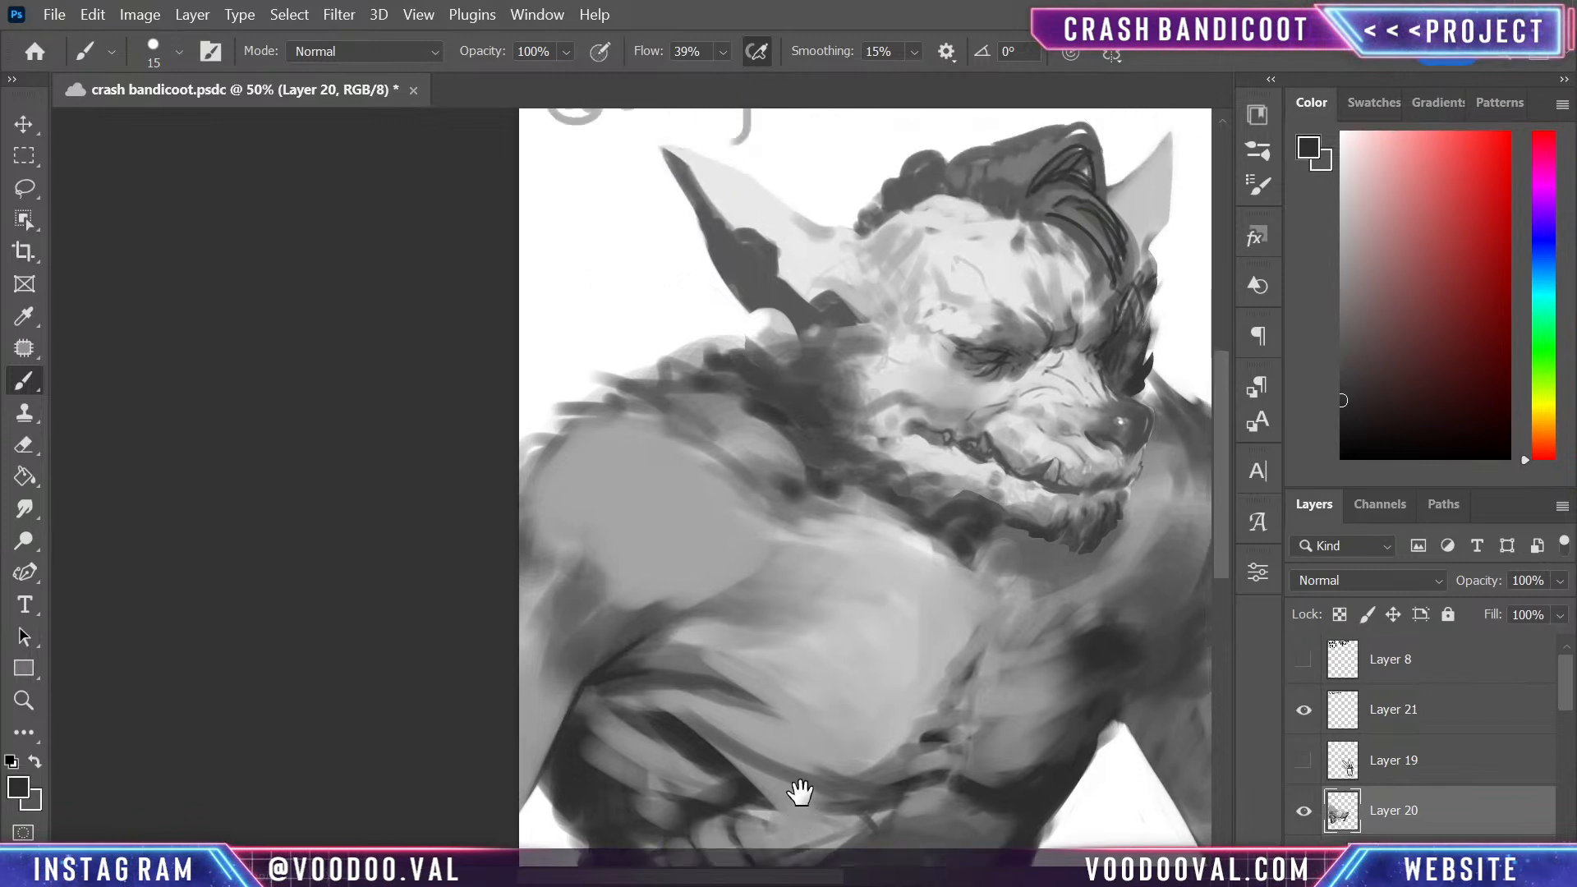
- Trim the torso's outer silhouette beside the ribs with sampled white so the edge runs cleanly down to the waist
mouse_move(789, 767)
mouse_down()
mouse_move(753, 528)
mouse_move(826, 516)
mouse_up()
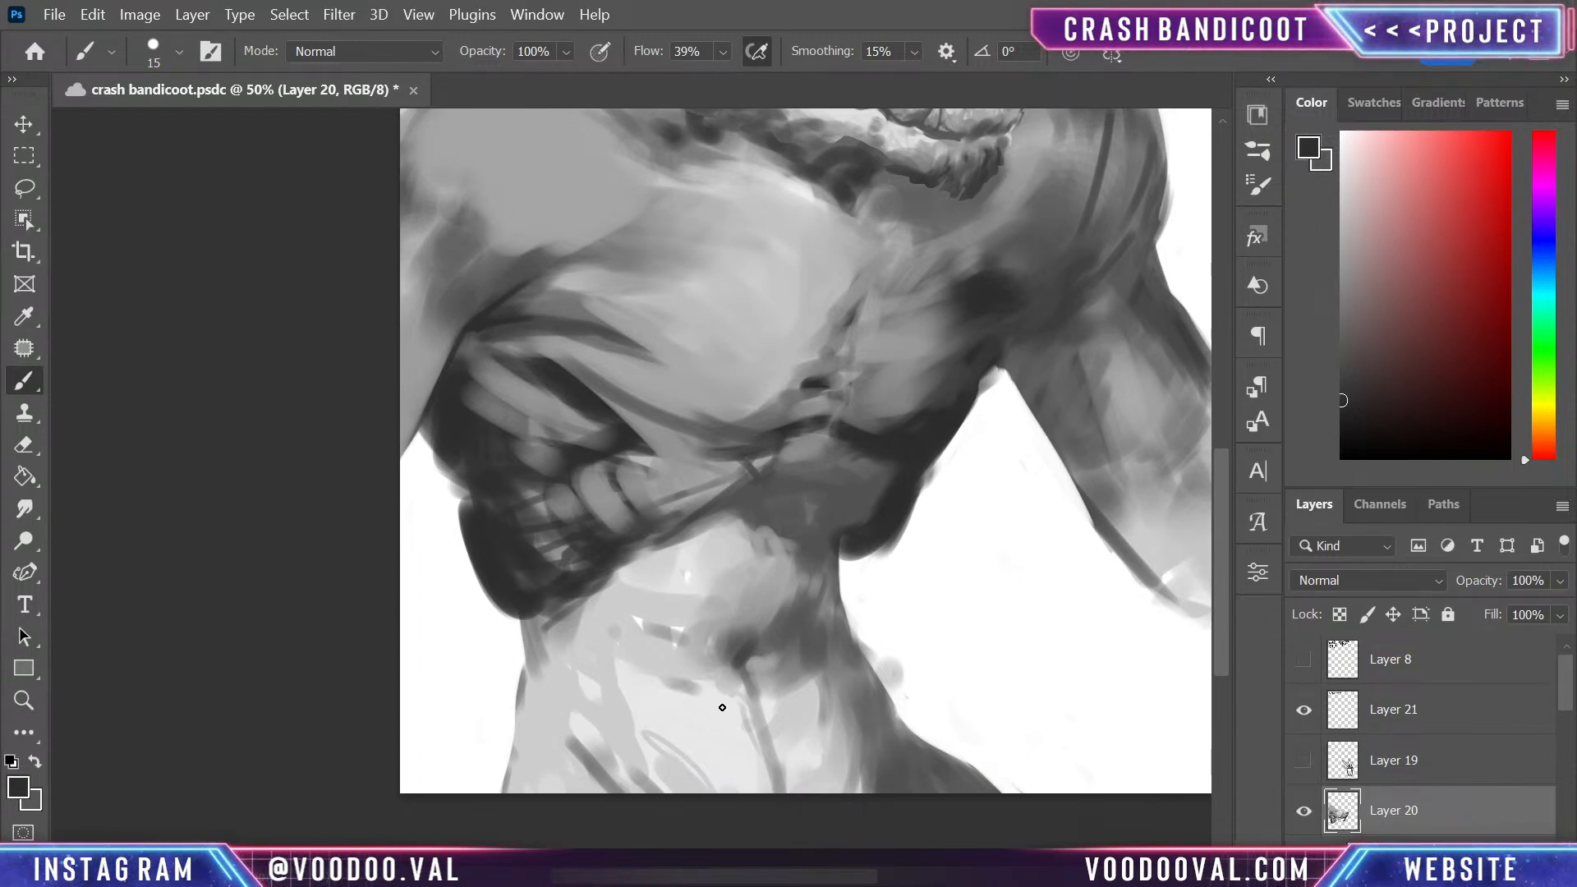
alt+click(442, 515)
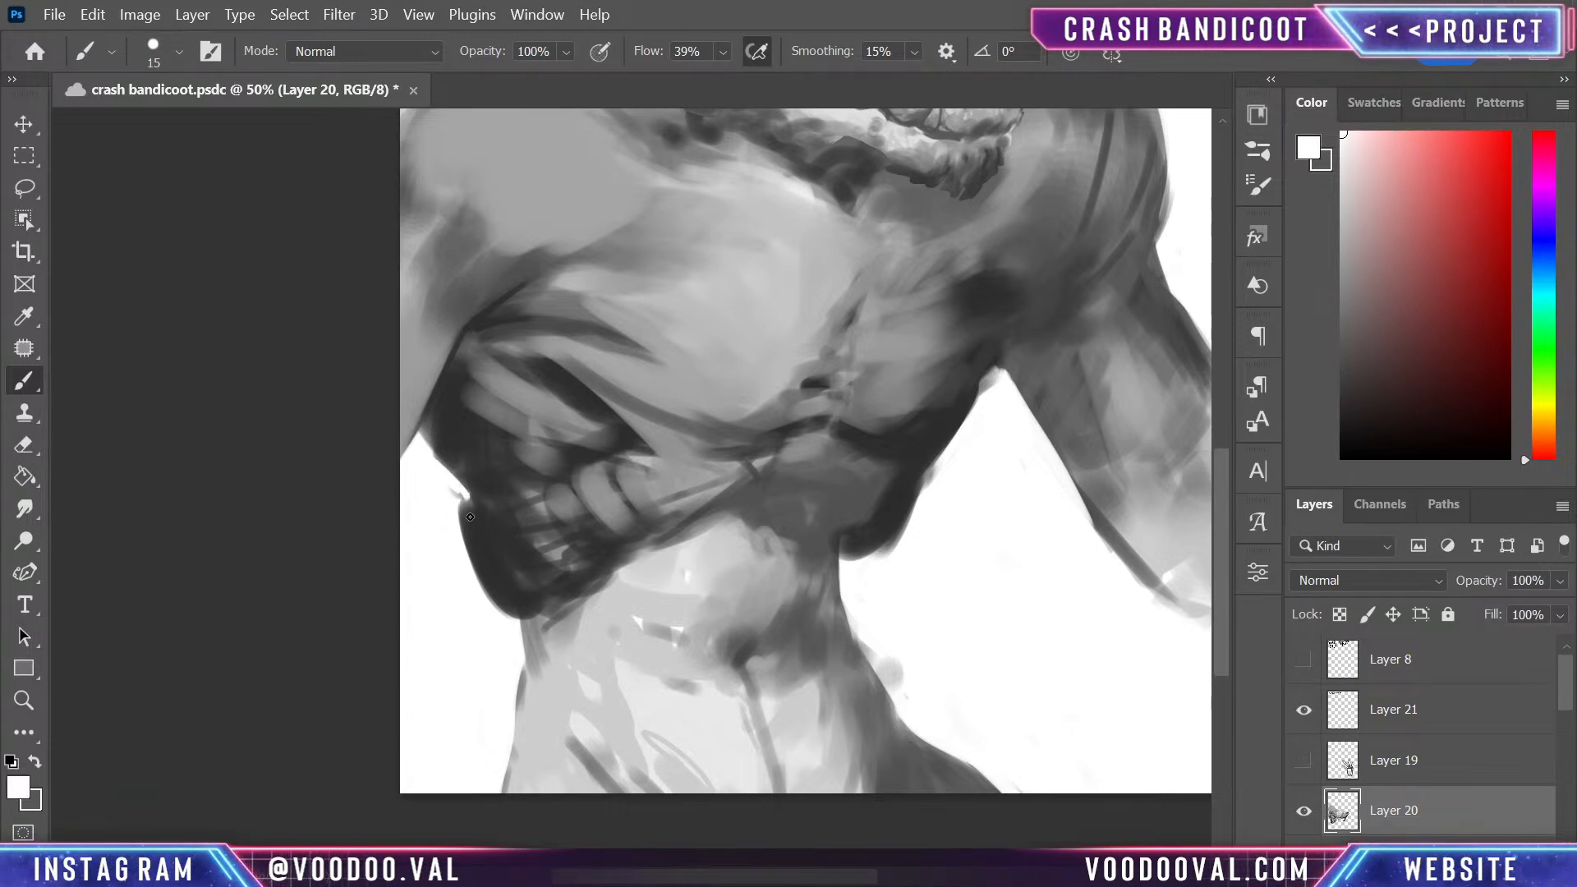
mouse_move(469, 516)
mouse_down()
mouse_move(493, 600)
mouse_move(460, 496)
mouse_up()
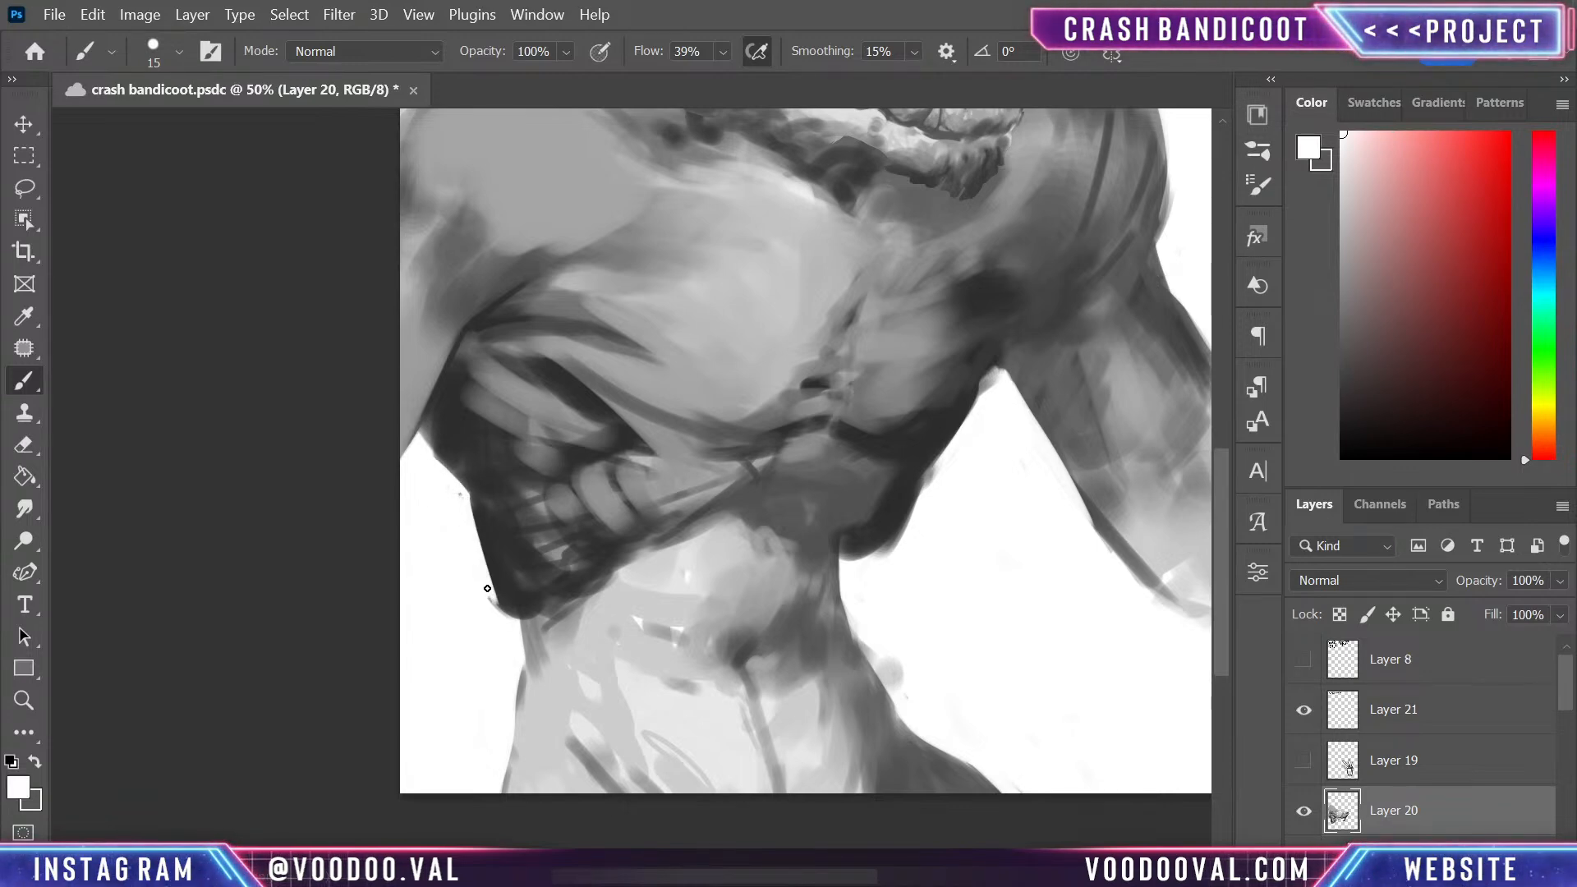
drag(487, 588, 482, 583)
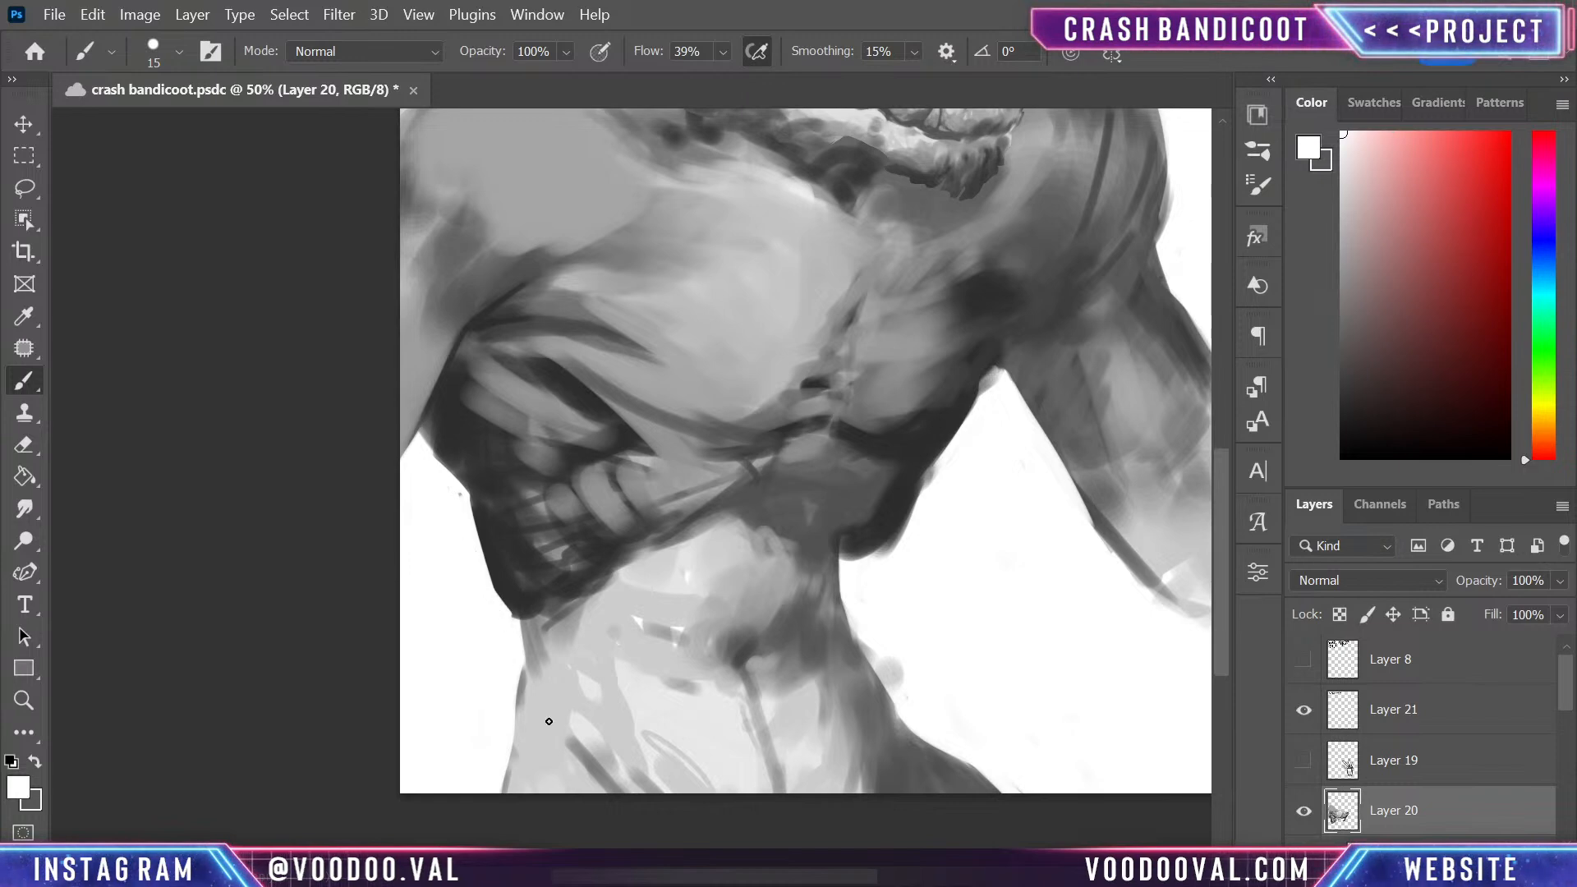
- Enlarge the brush to 70 and extend the dark shadow from the ribs down the outer waist with sampled dark grey
alt+click(513, 583)
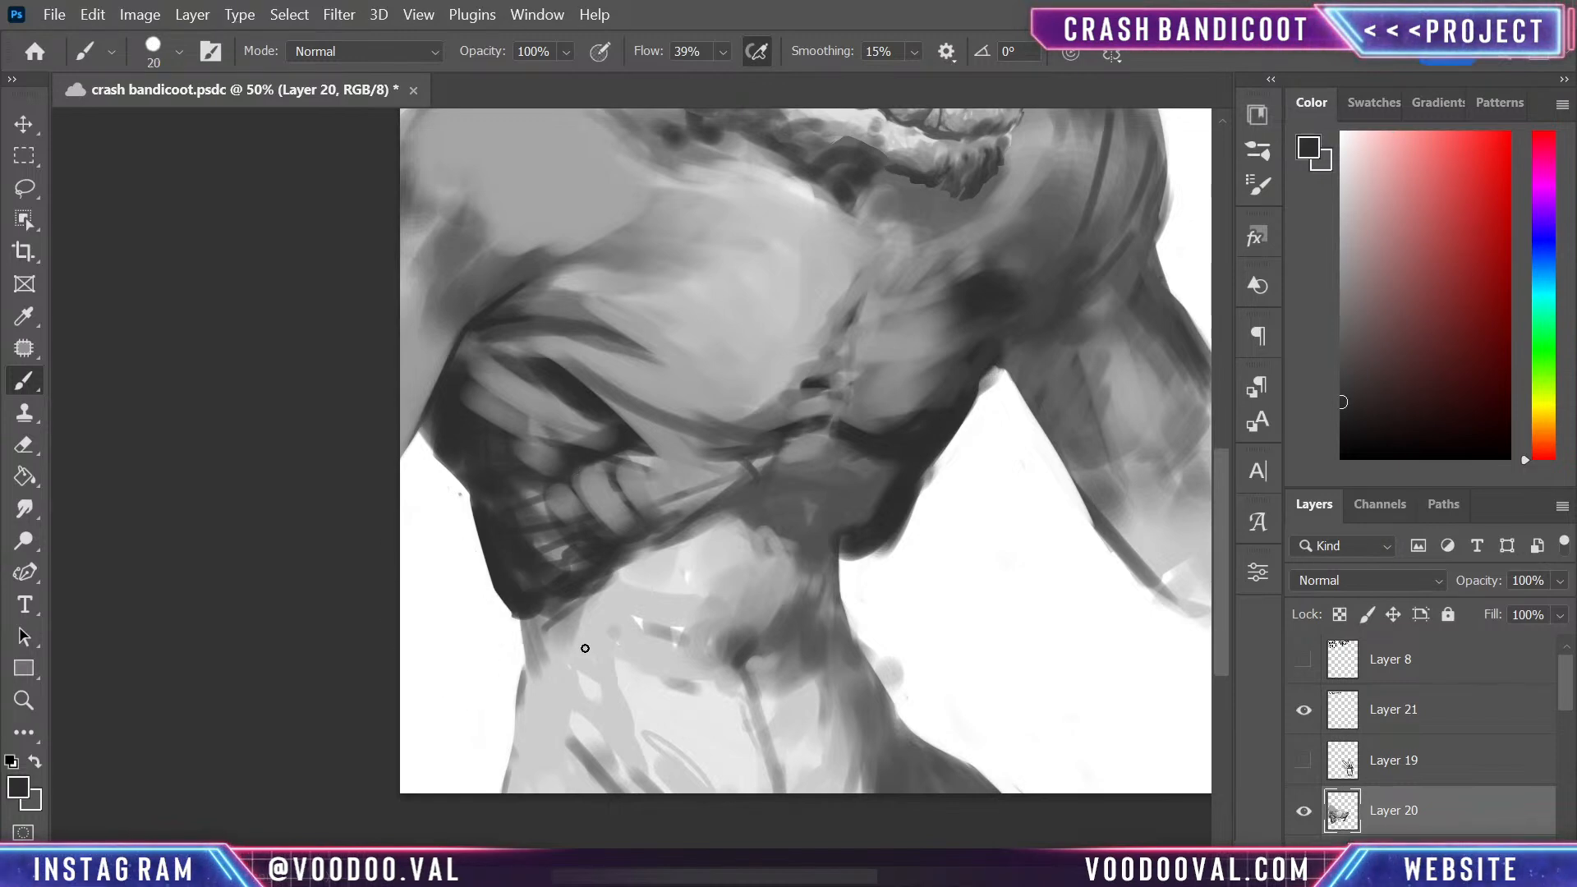
key(bracketright)
drag(526, 615, 537, 664)
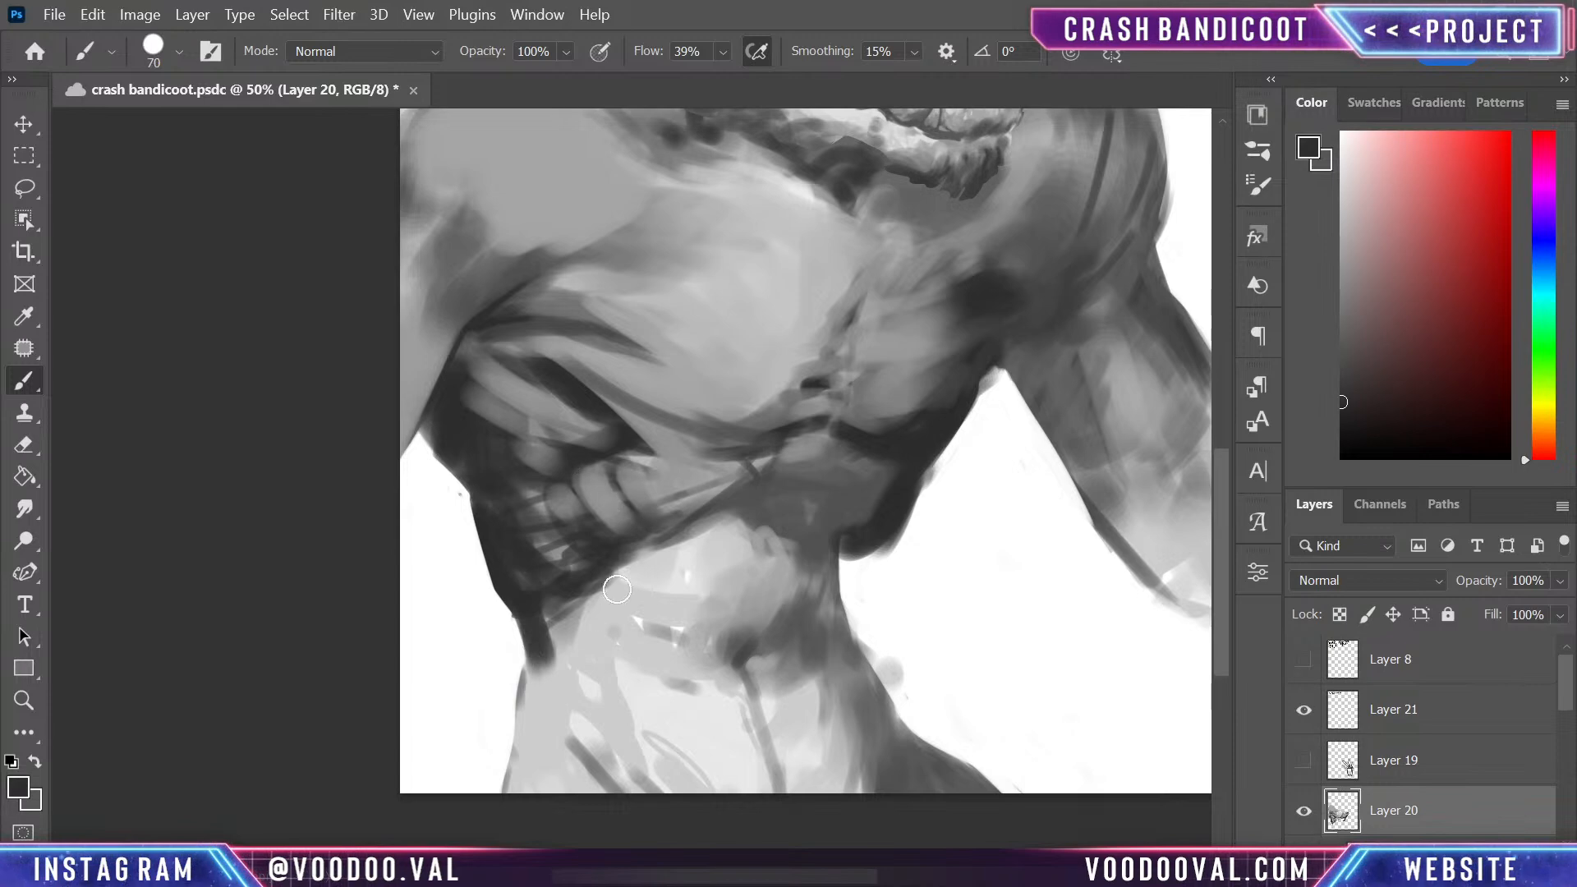
drag(550, 605, 556, 649)
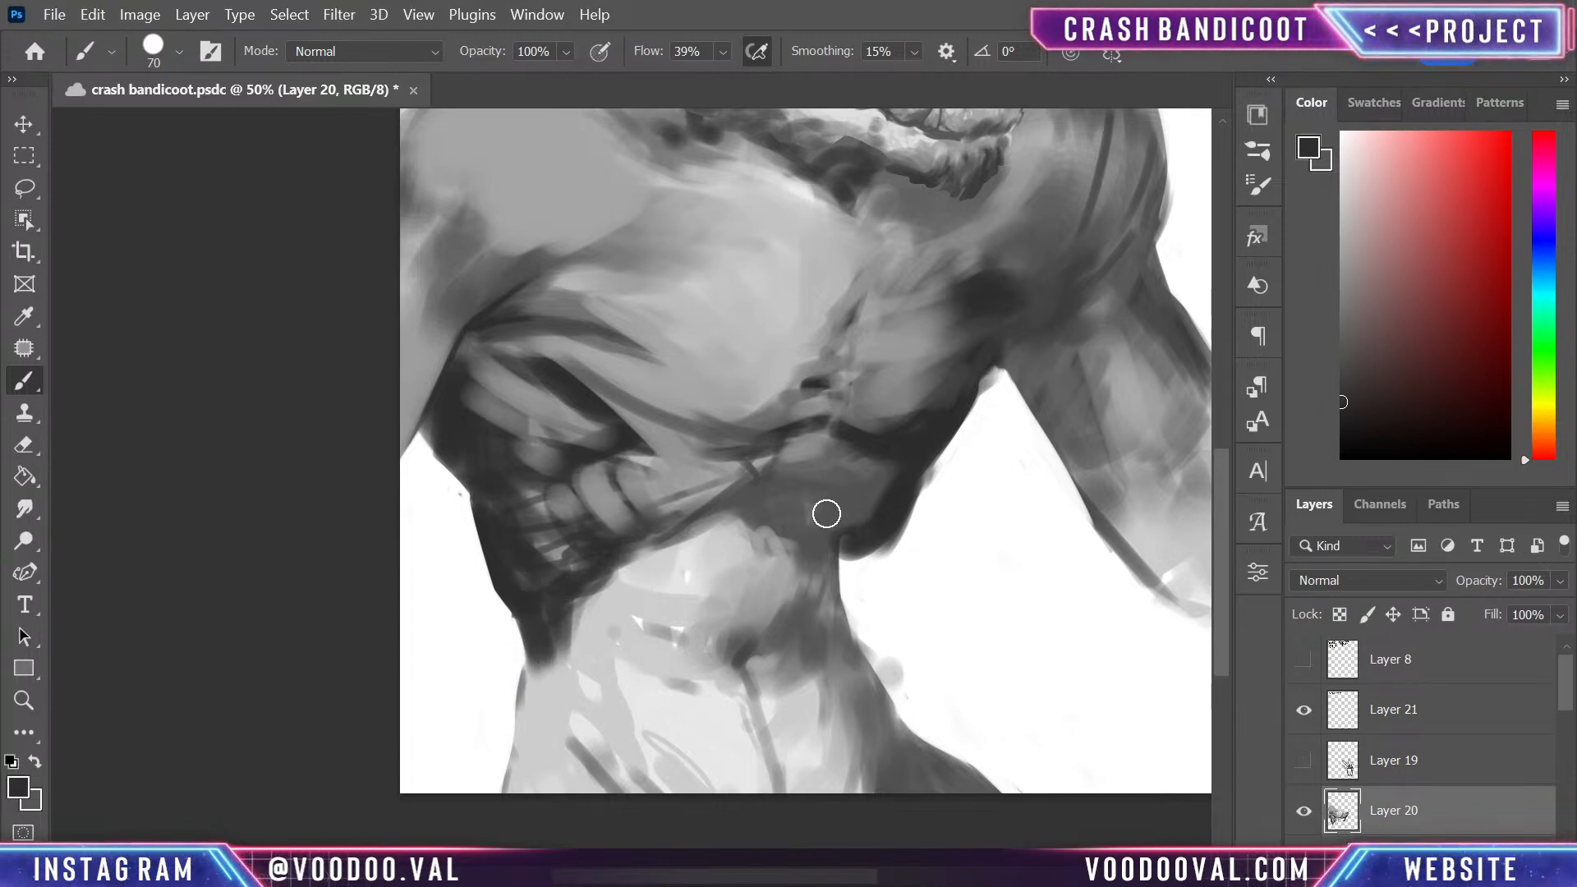
- Darken the underside of the rib cage above the belly, blending its edges with sampled light and dark greys
mouse_move(826, 513)
mouse_down()
mouse_move(853, 556)
mouse_move(832, 584)
mouse_move(860, 552)
mouse_up()
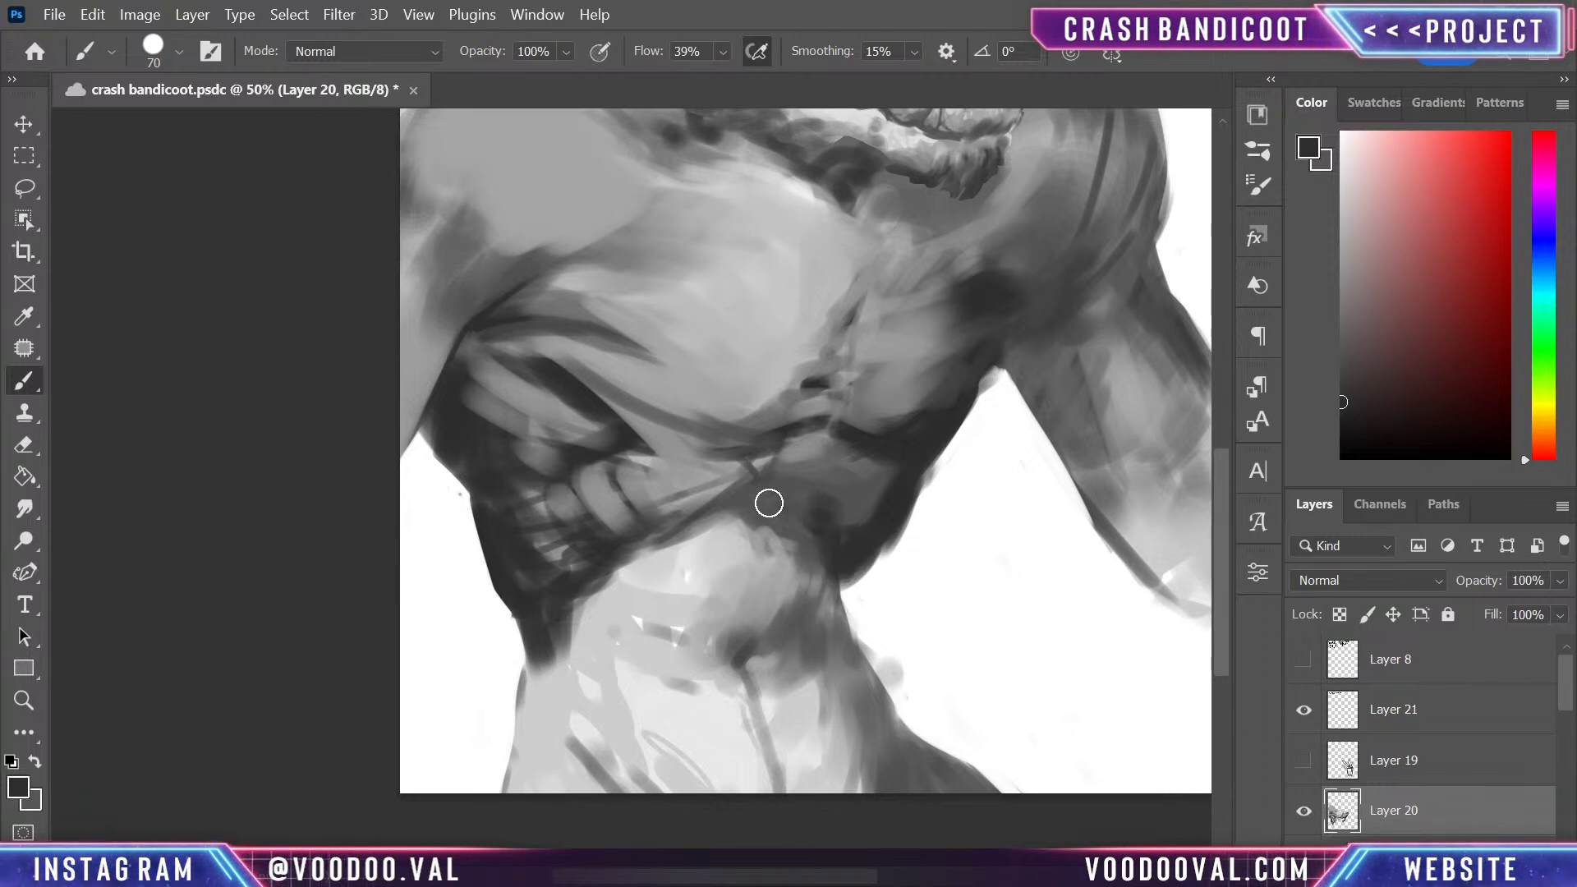
mouse_move(769, 503)
mouse_down()
mouse_move(830, 544)
mouse_move(750, 509)
mouse_move(724, 518)
mouse_move(753, 501)
mouse_move(643, 532)
mouse_move(724, 499)
mouse_move(586, 567)
mouse_move(655, 550)
mouse_move(571, 628)
mouse_move(640, 563)
mouse_move(612, 580)
mouse_move(717, 533)
mouse_move(648, 563)
mouse_move(614, 609)
mouse_move(620, 580)
mouse_move(712, 530)
mouse_move(663, 547)
mouse_up()
alt+click(658, 546)
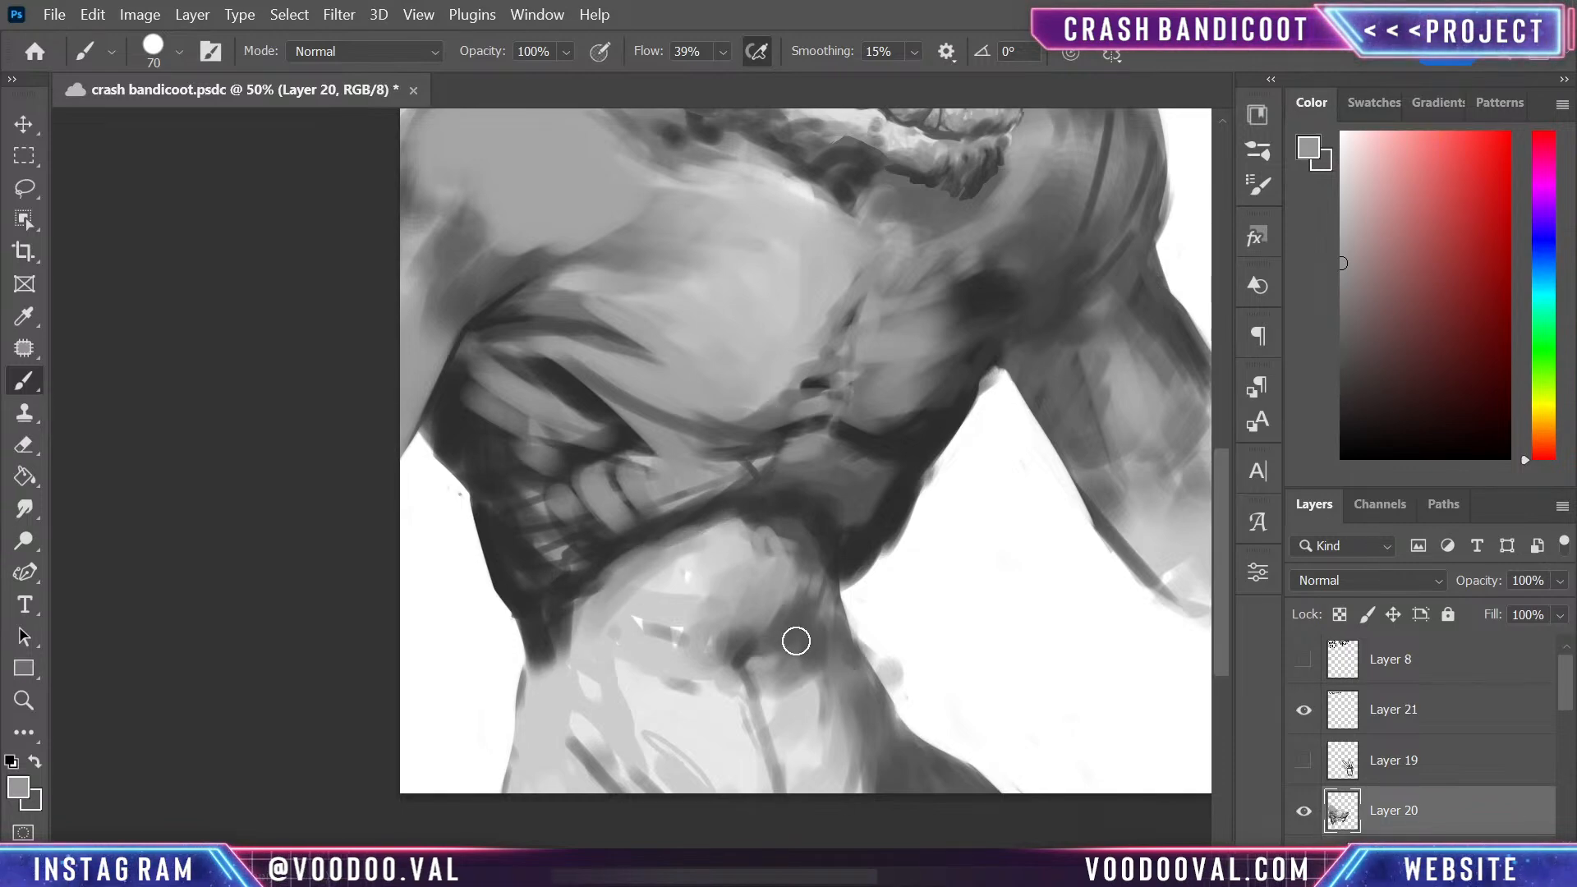
alt+click(779, 521)
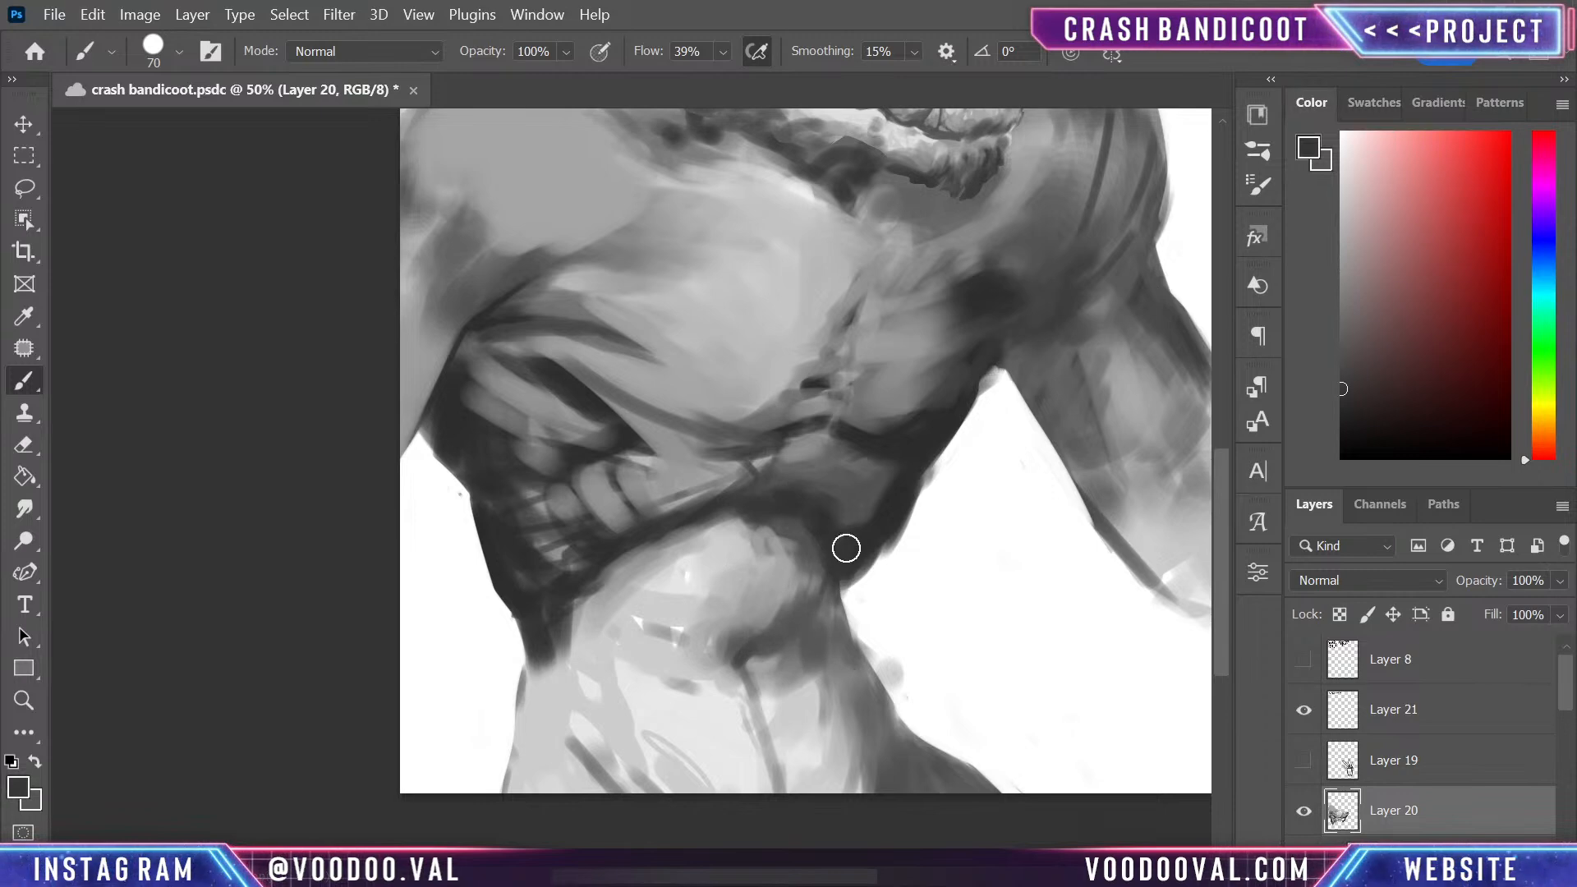
mouse_move(846, 548)
mouse_down()
mouse_move(814, 630)
mouse_move(870, 541)
mouse_move(808, 581)
mouse_move(744, 521)
mouse_up()
- Blend the crease beneath the large pectoral toward the sternum with sampled dark and light greys
key(alt)
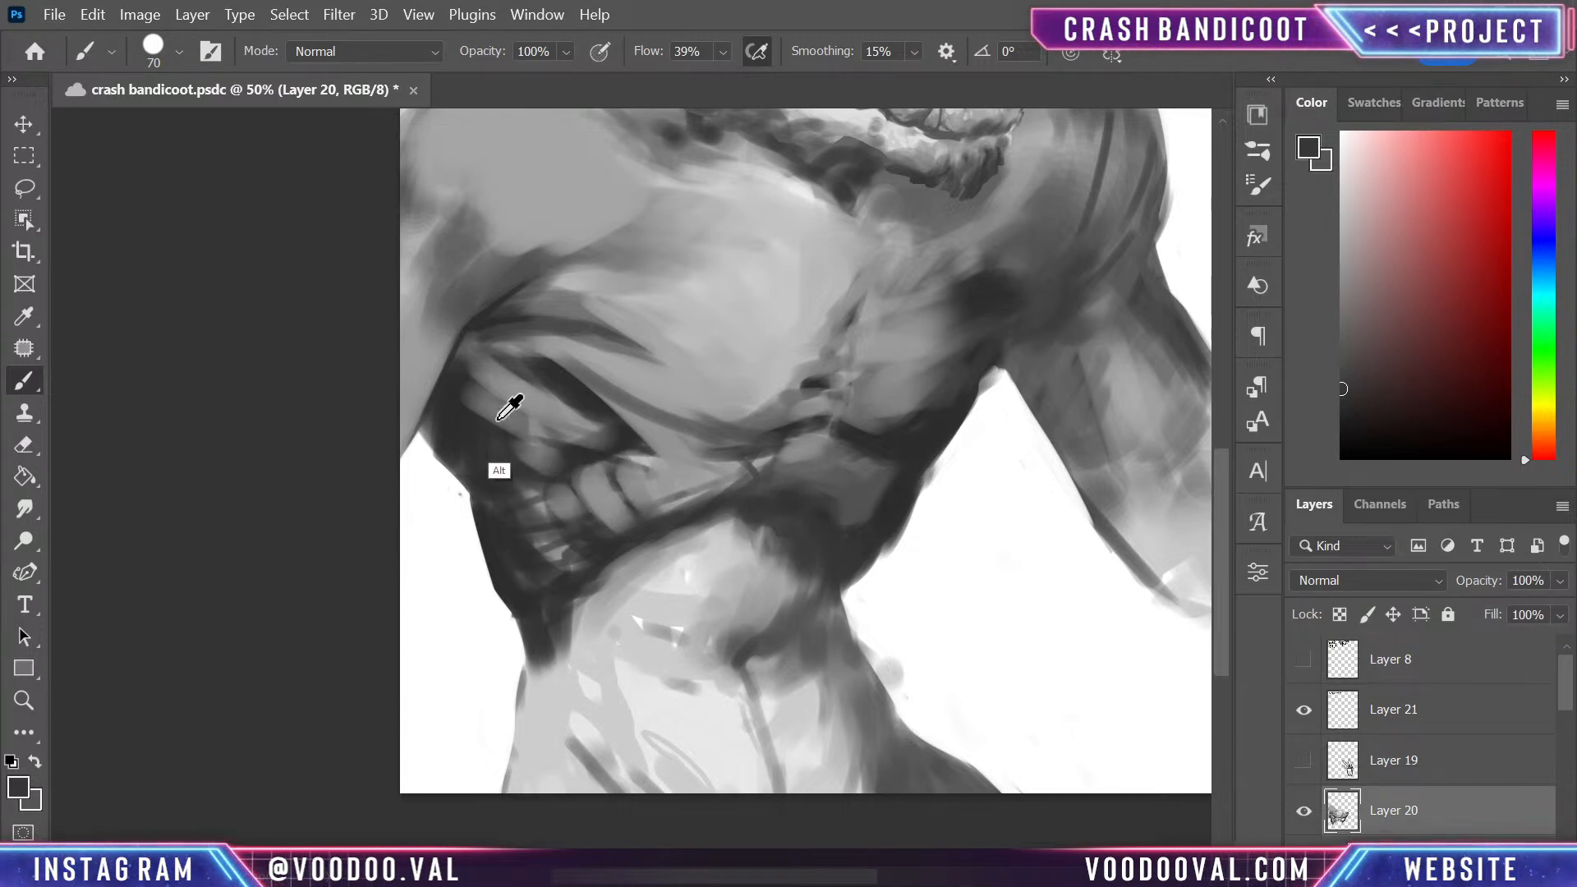
alt+click(469, 391)
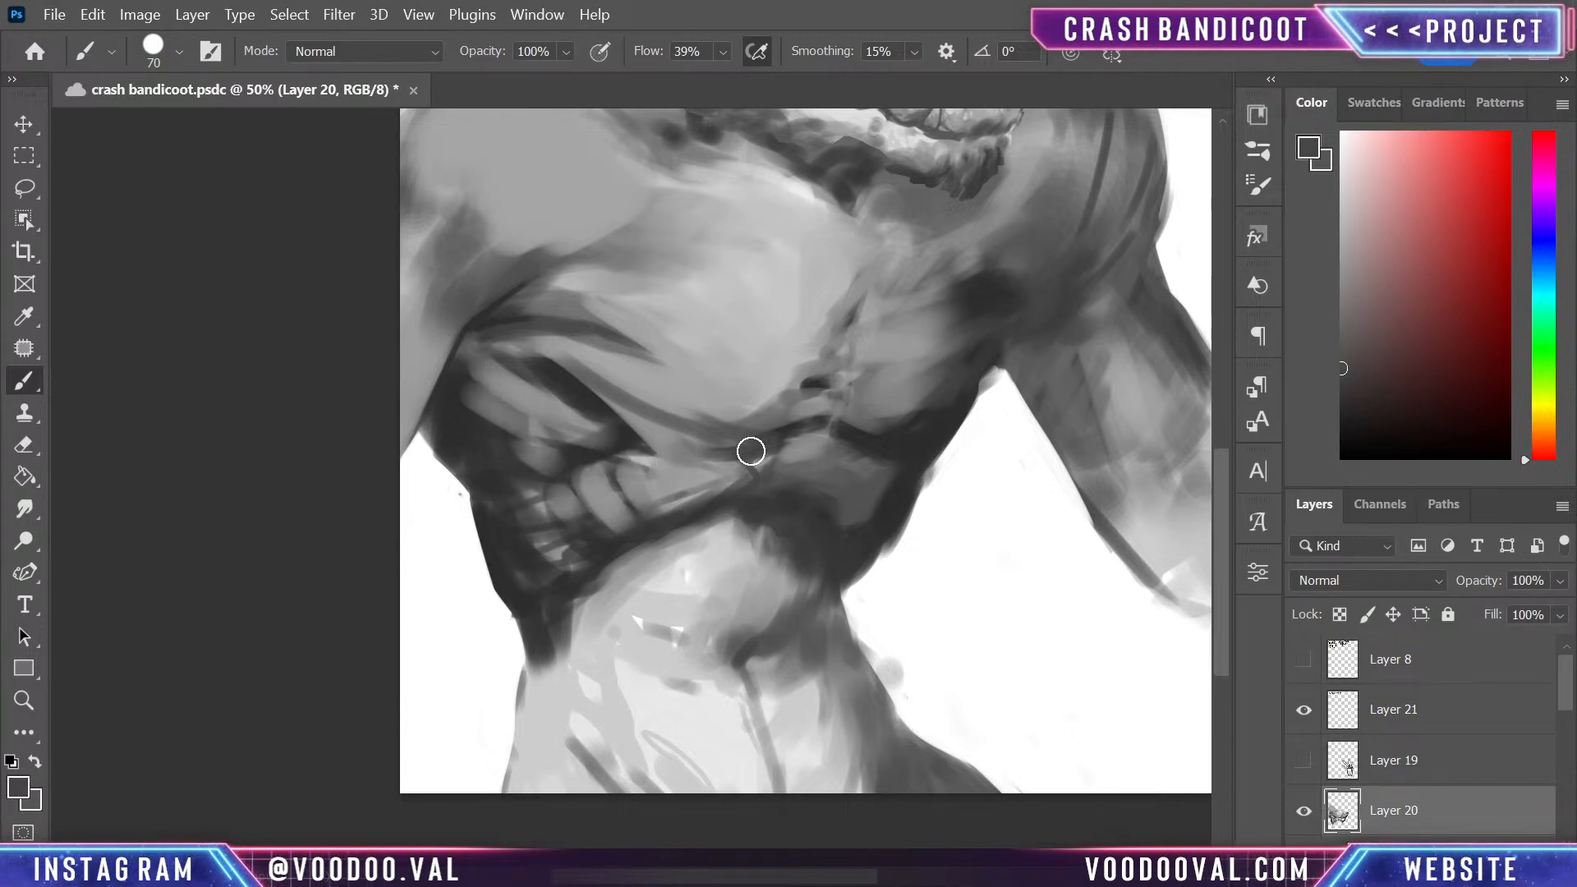
key(alt)
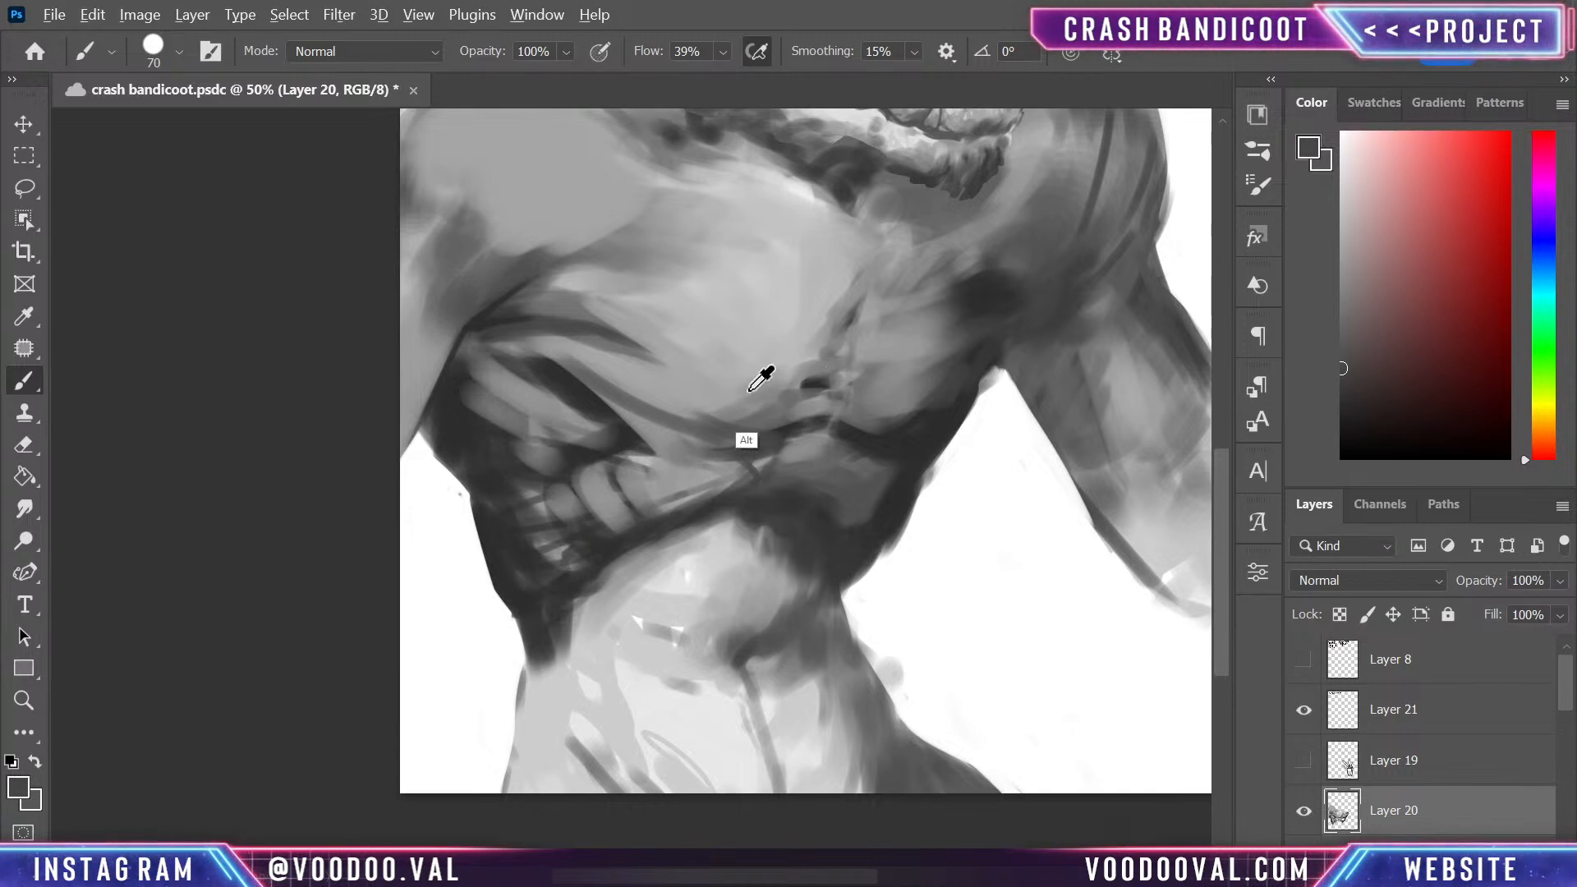
alt+click(748, 391)
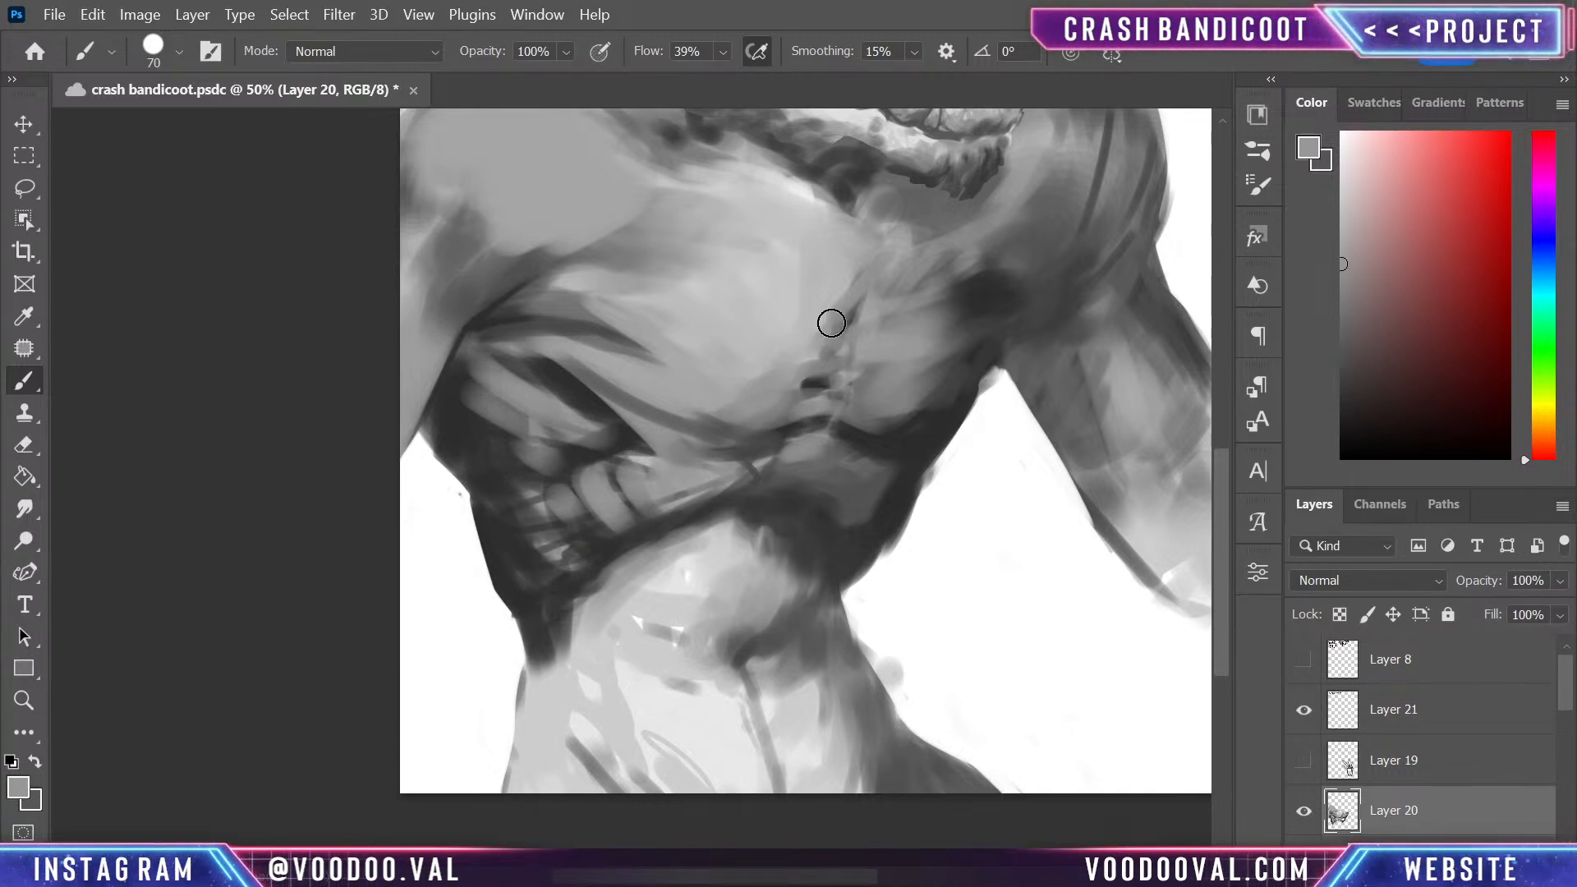
alt+click(764, 432)
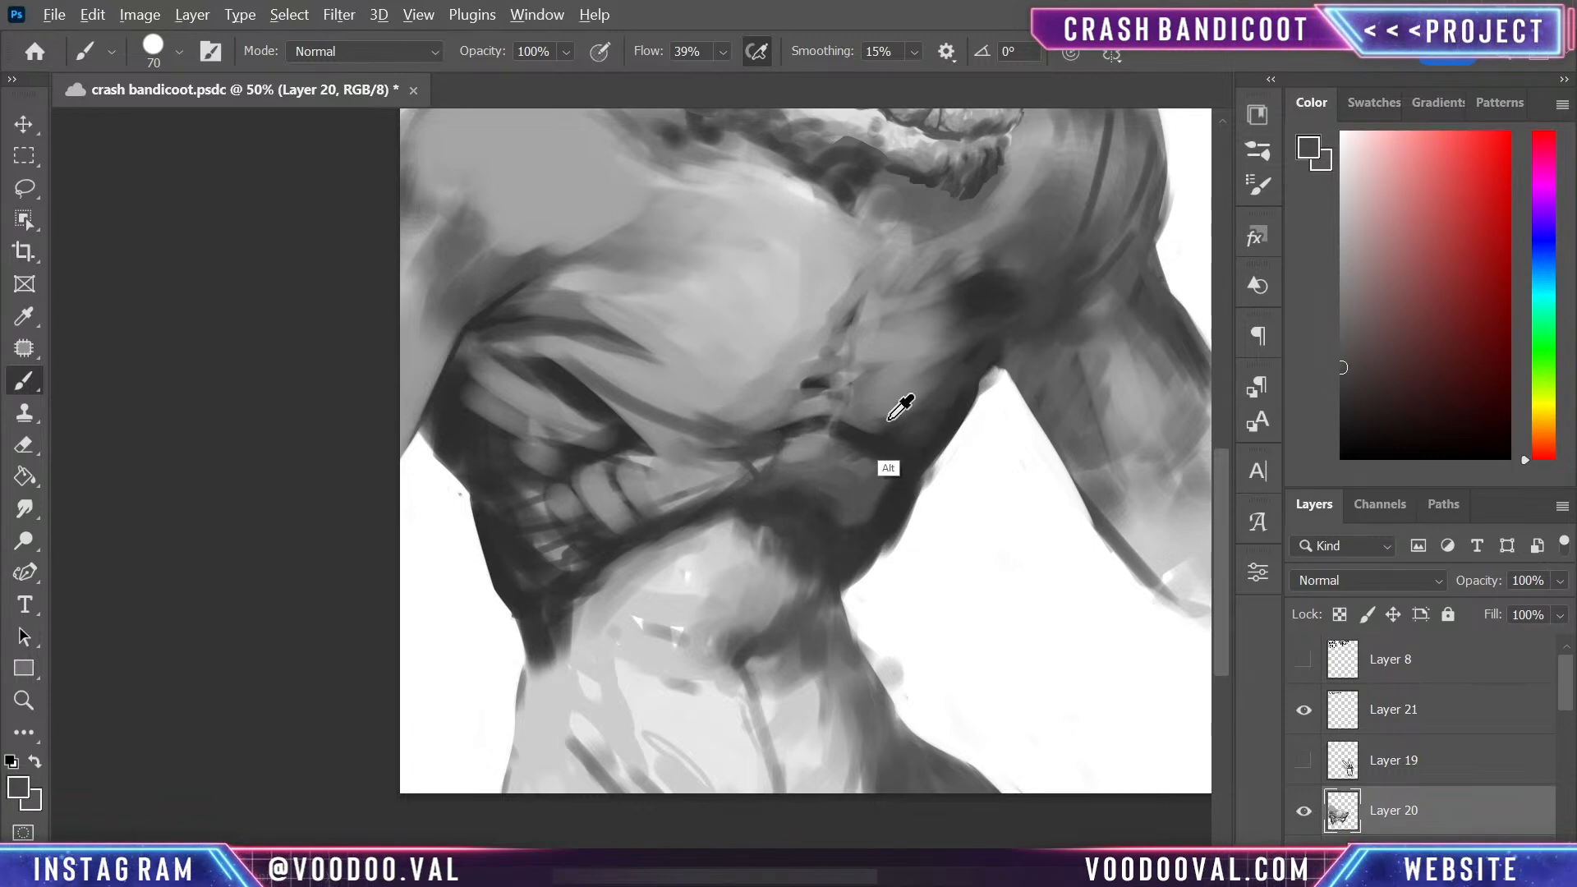
- Lighten the smaller pectoral's lower edge and blend the dark spot near its armpit into the surrounding greys
alt+click(900, 398)
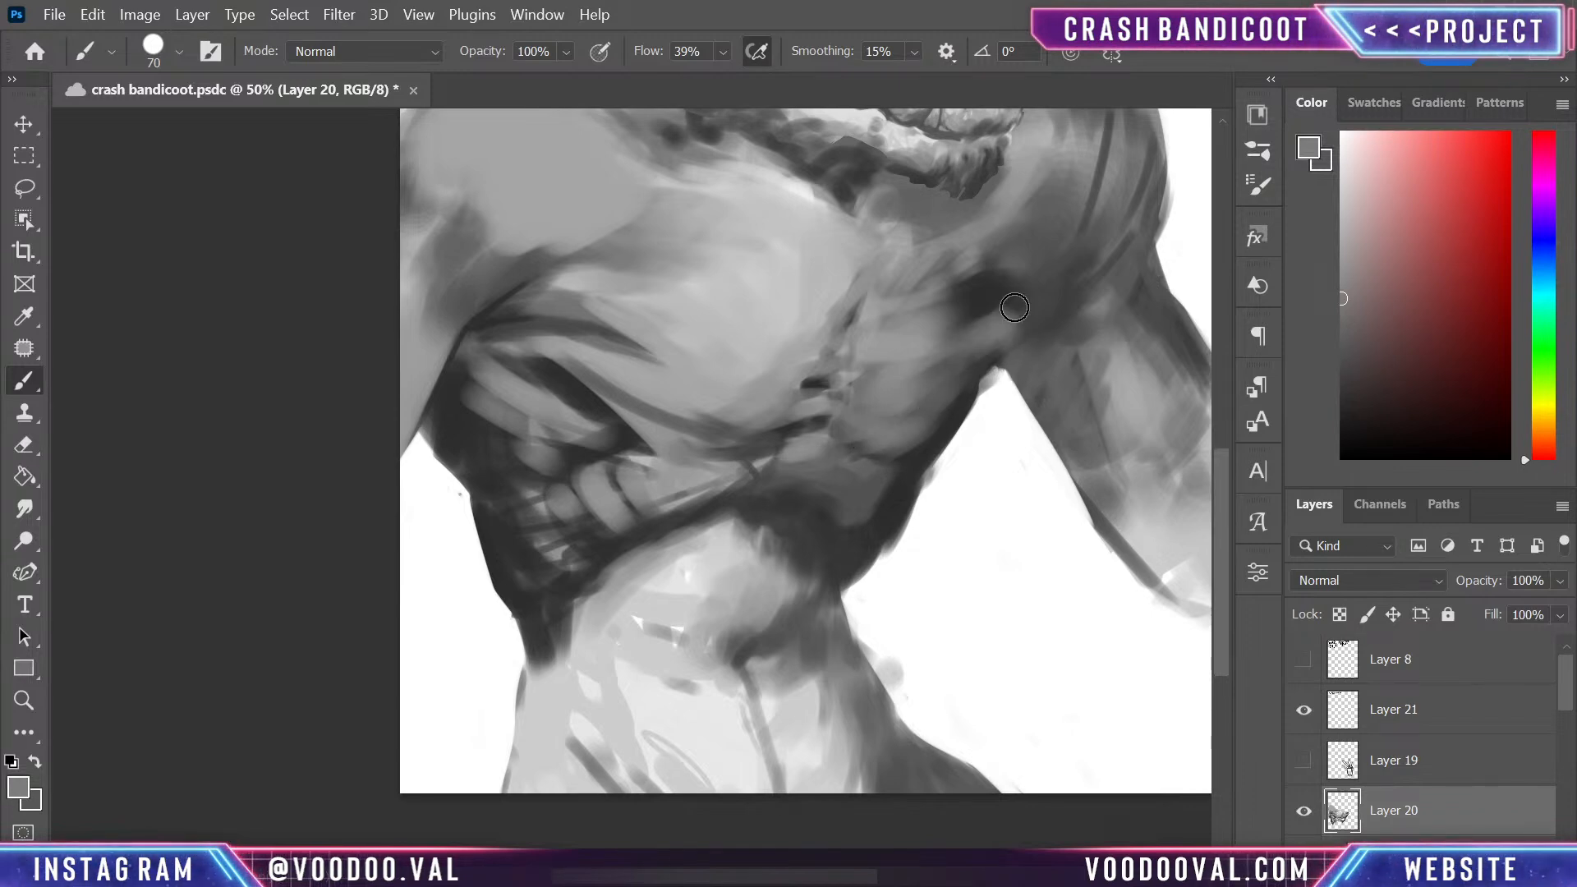
mouse_move(986, 289)
mouse_down()
mouse_move(927, 519)
mouse_move(963, 437)
mouse_move(889, 469)
mouse_move(913, 502)
mouse_move(957, 490)
mouse_move(844, 560)
mouse_up()
alt+click(988, 475)
alt+click(872, 493)
alt+click(971, 472)
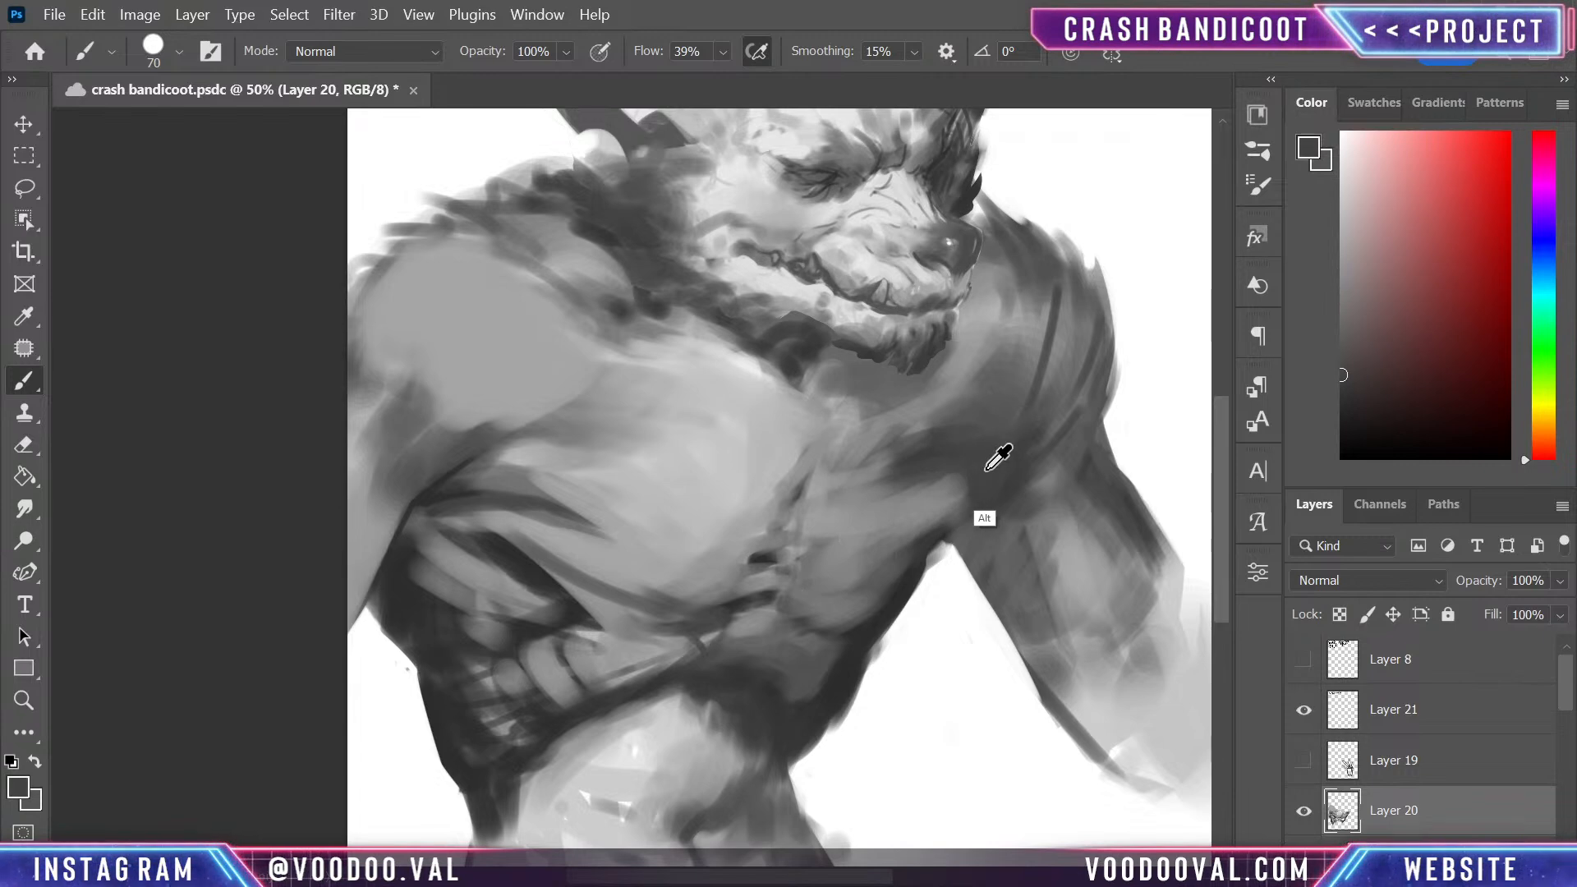
- Paint diagonal muscle fibres across the smaller pectoral with alternating sampled light and dark greys
alt+click(878, 513)
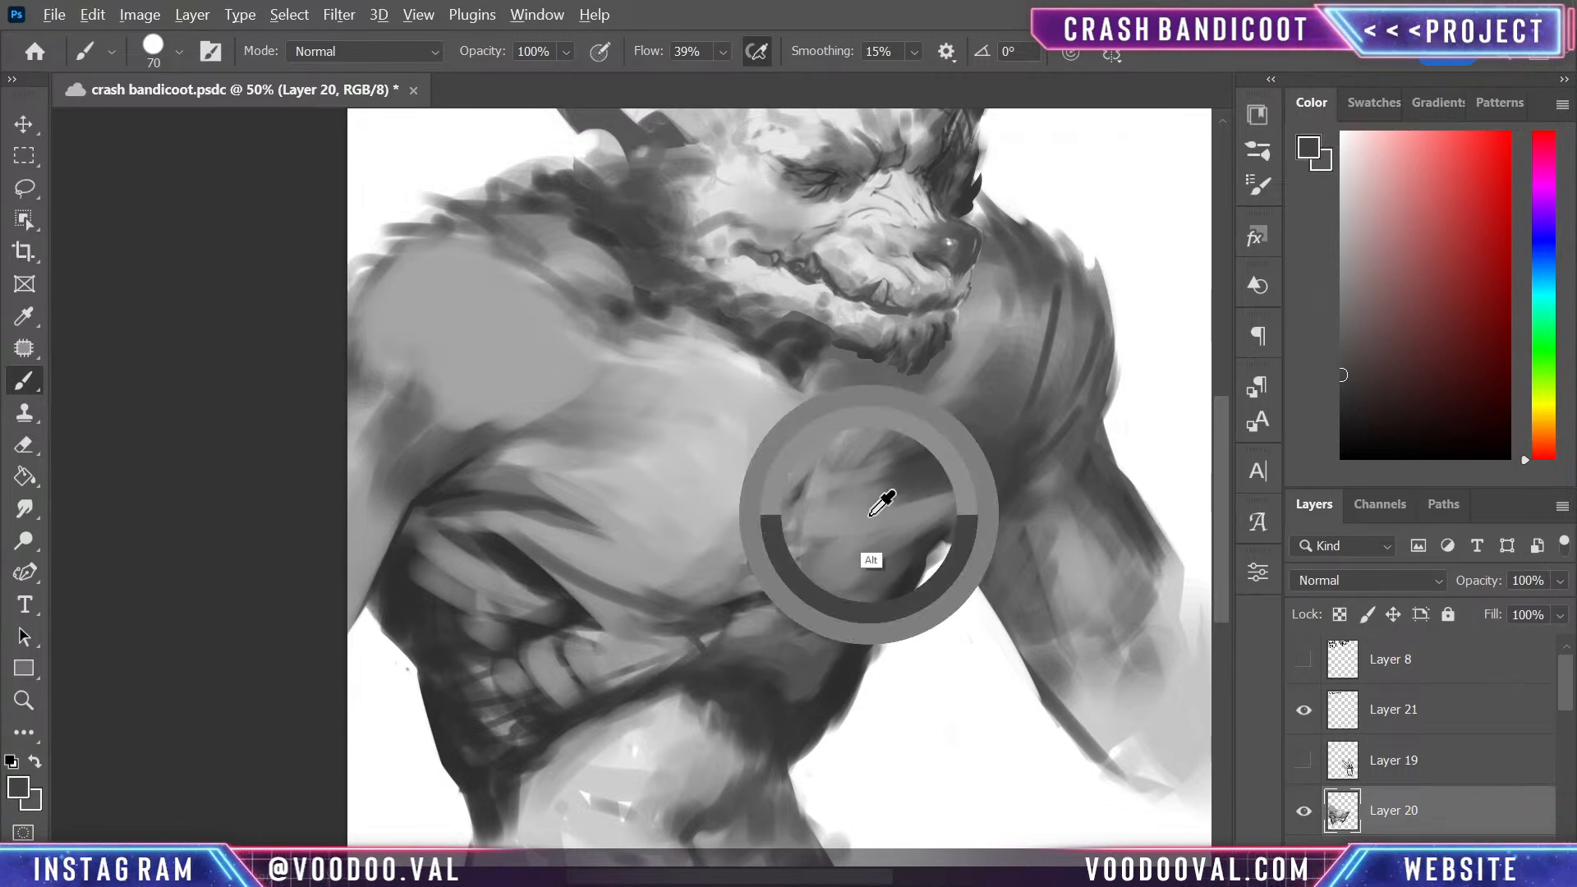
mouse_move(854, 509)
mouse_down()
mouse_move(958, 472)
mouse_move(866, 491)
mouse_up()
alt+click(962, 444)
drag(965, 452, 894, 486)
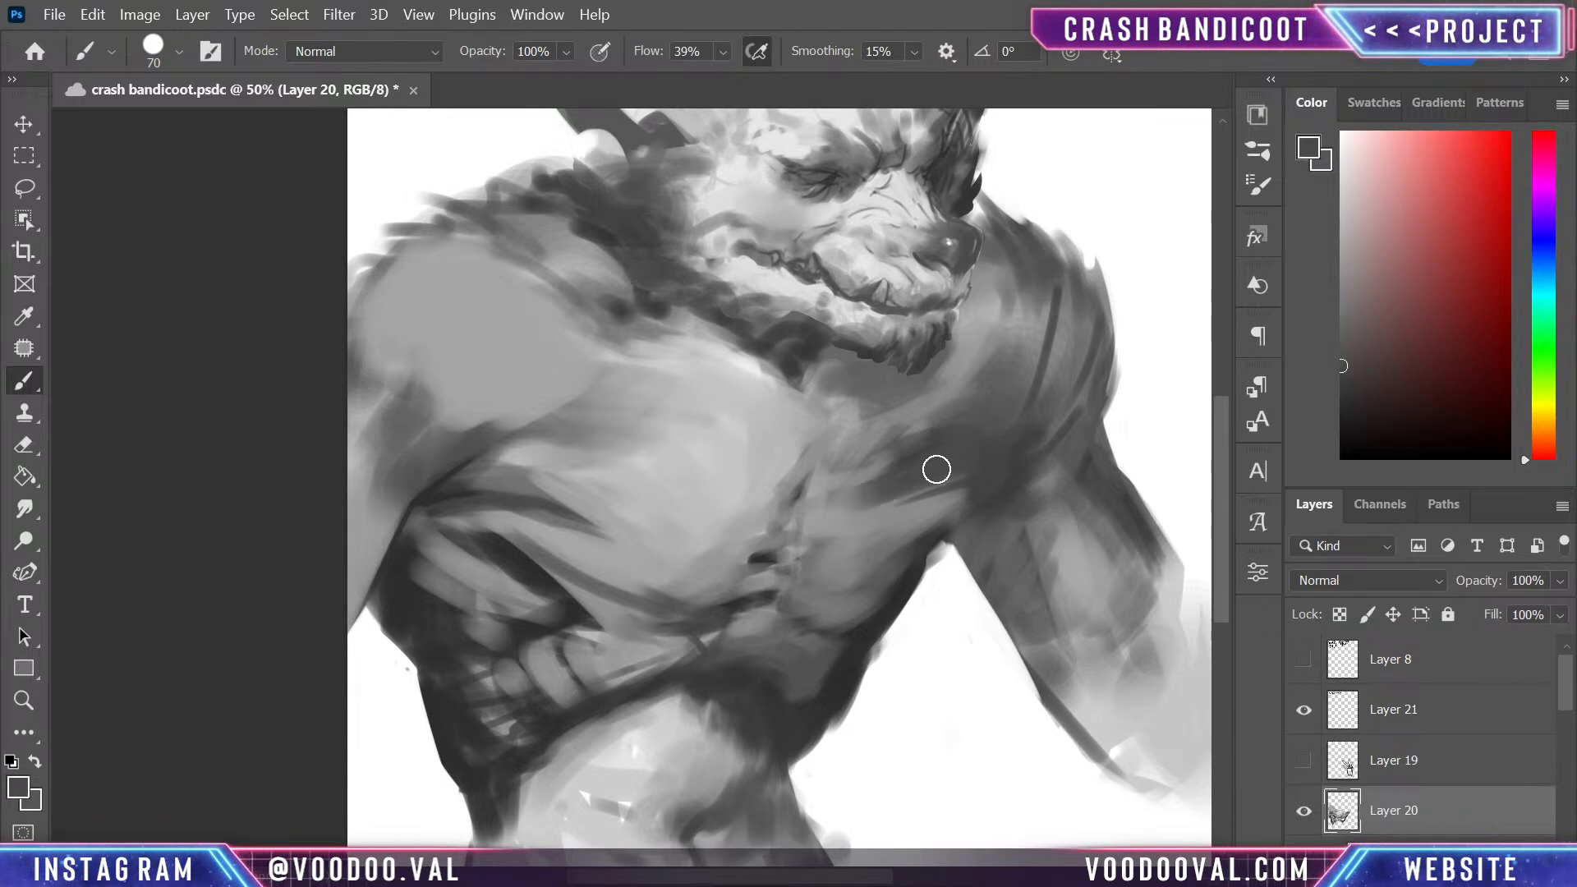
alt+click(854, 500)
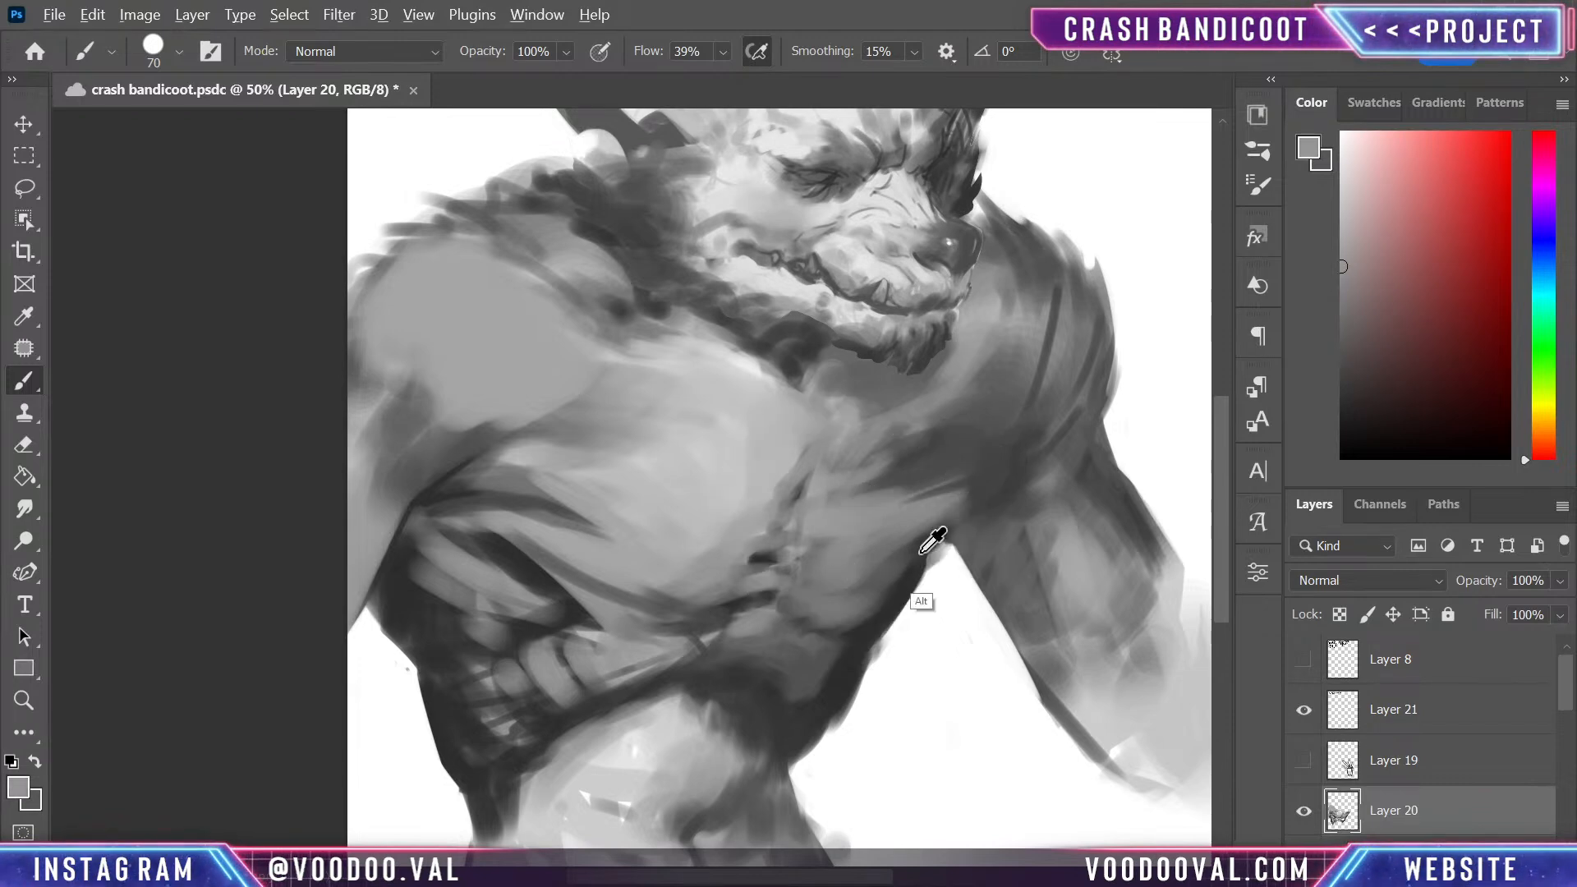
- Reduce the brush to 40 and draw dark creases from the smaller pectoral's armpit across the upper arm, undoing unwanted strokes
alt+click(887, 589)
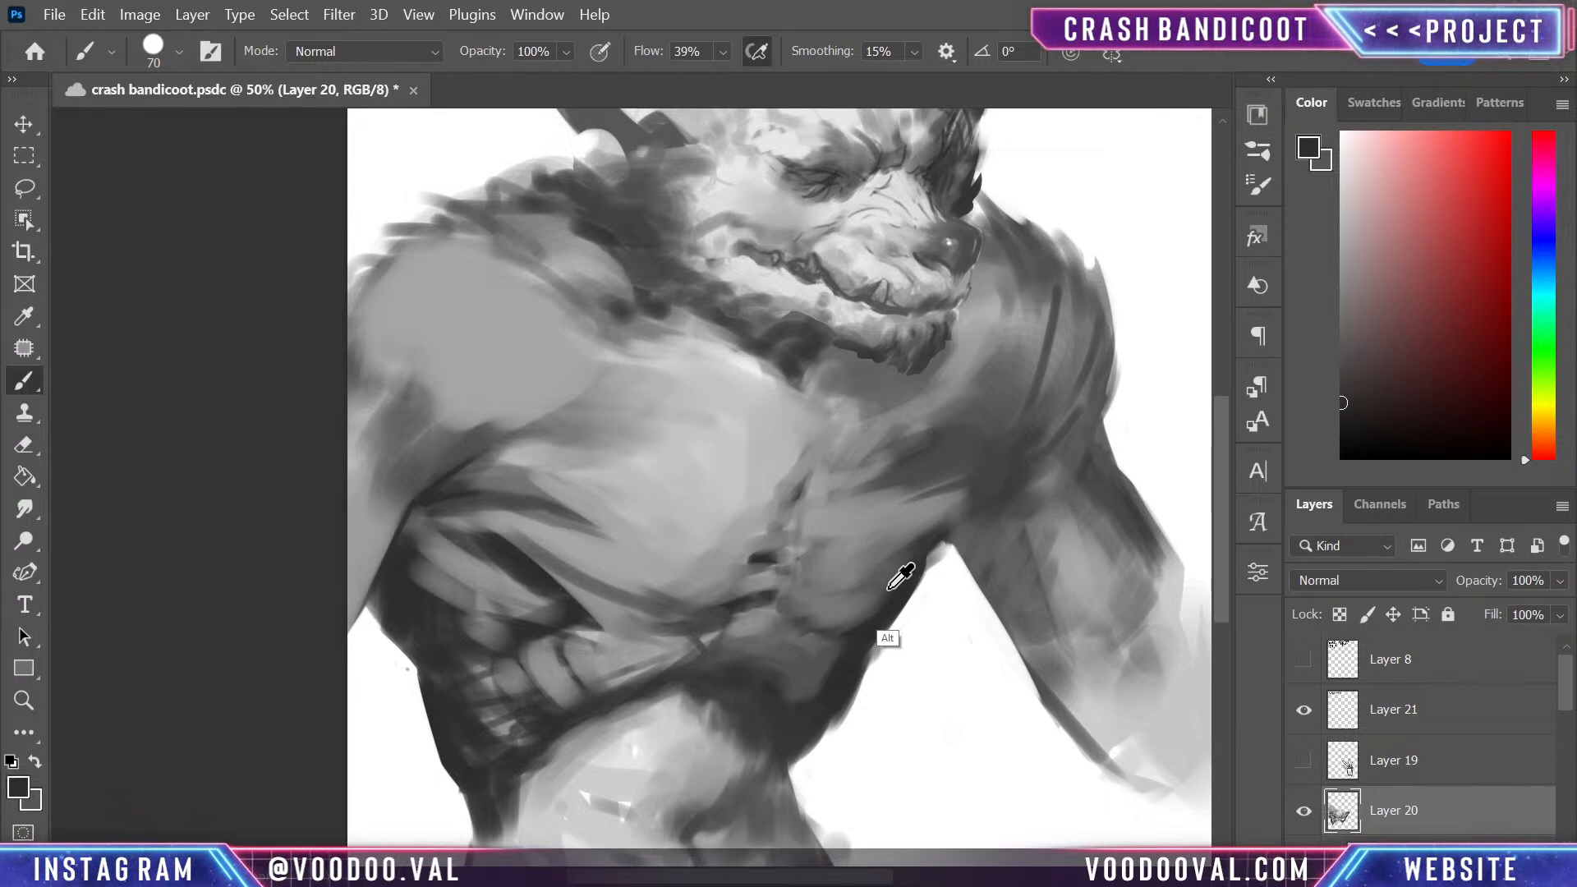
key(bracketleft)
key(bracketleft)
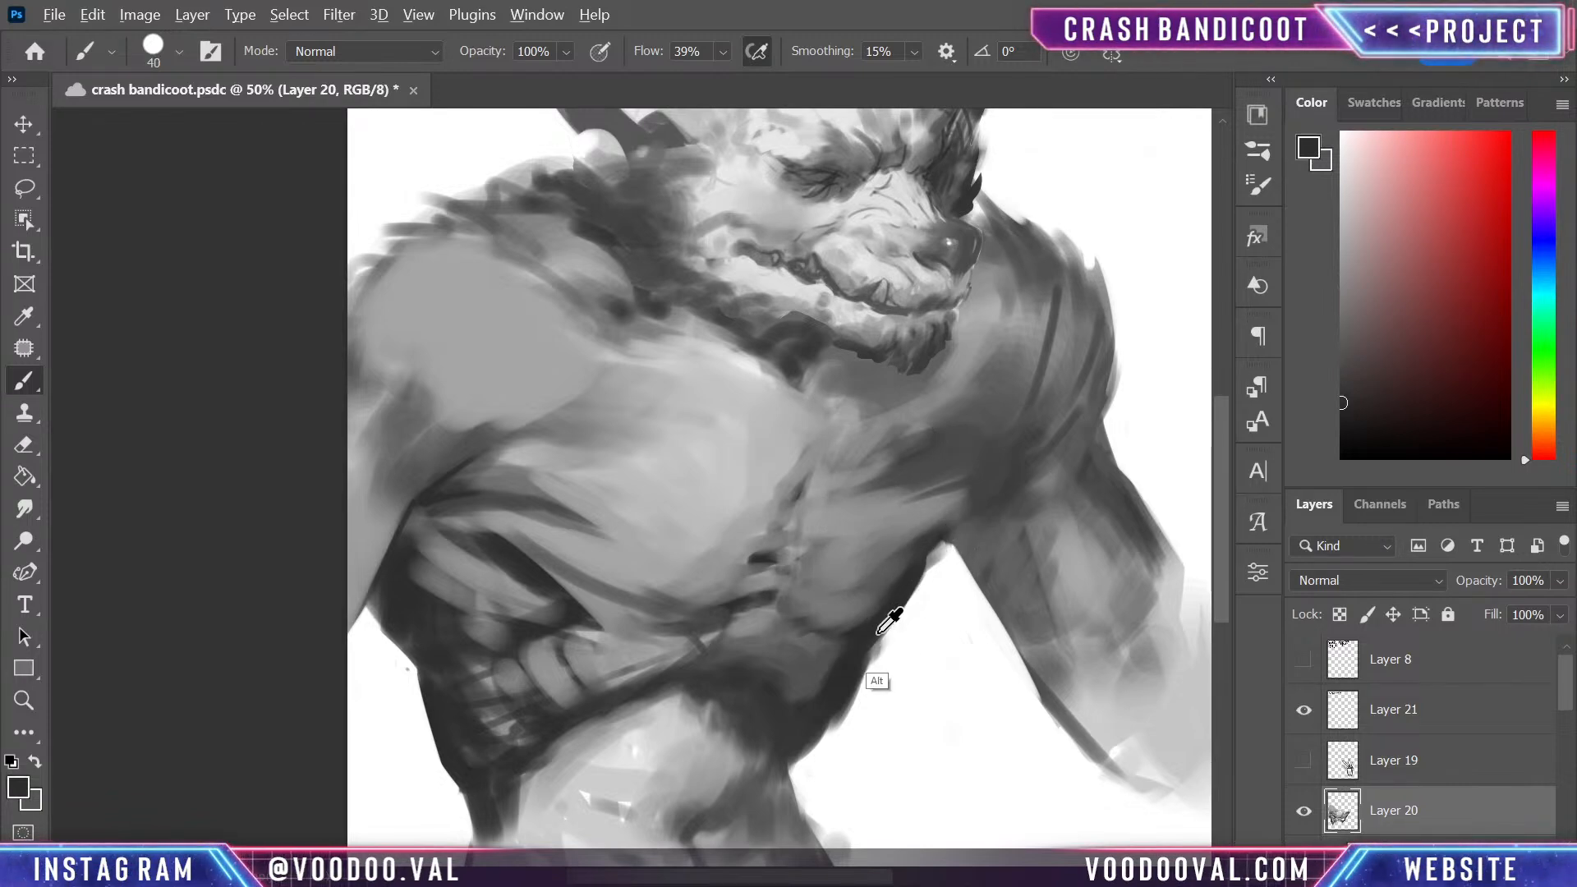
drag(1014, 496, 960, 539)
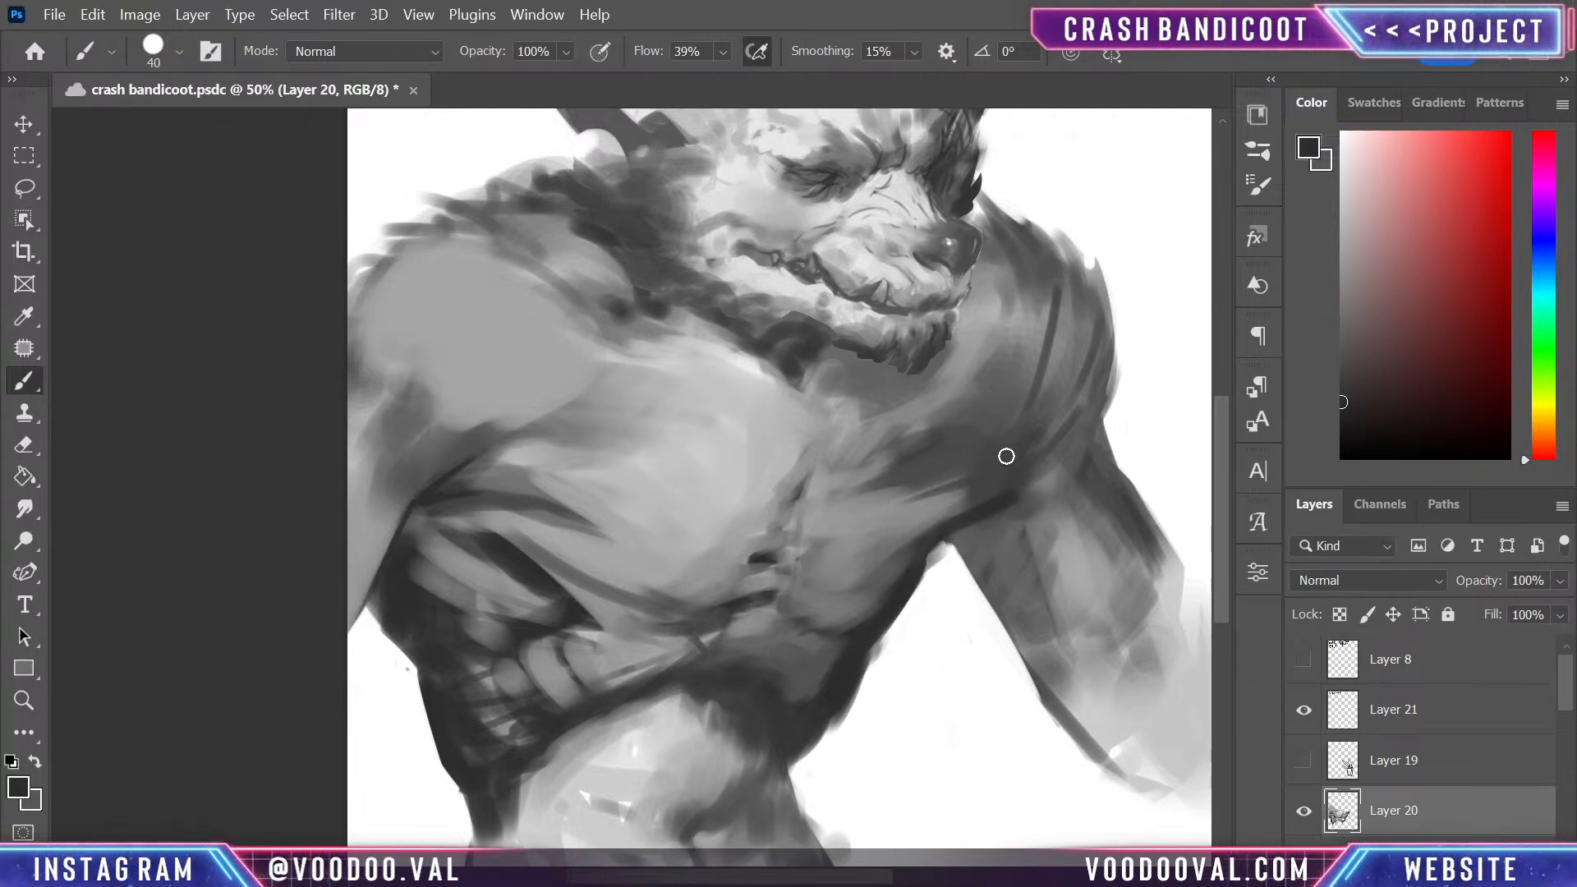
drag(958, 454, 1068, 498)
key(ctrl+z)
drag(953, 449, 1088, 484)
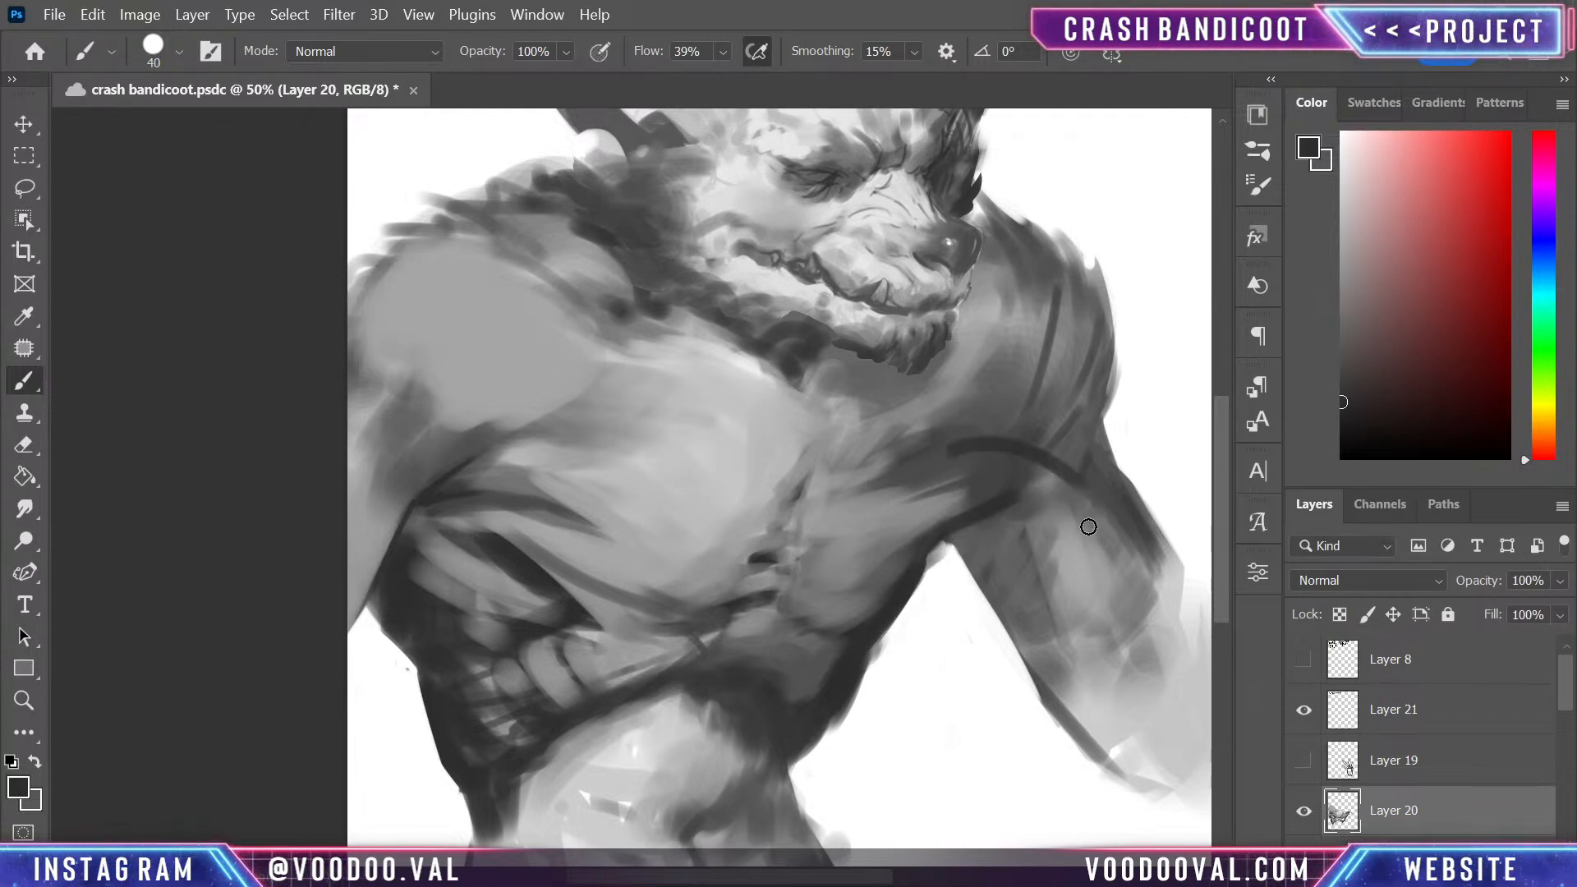
key(ctrl+z)
drag(972, 475, 1100, 452)
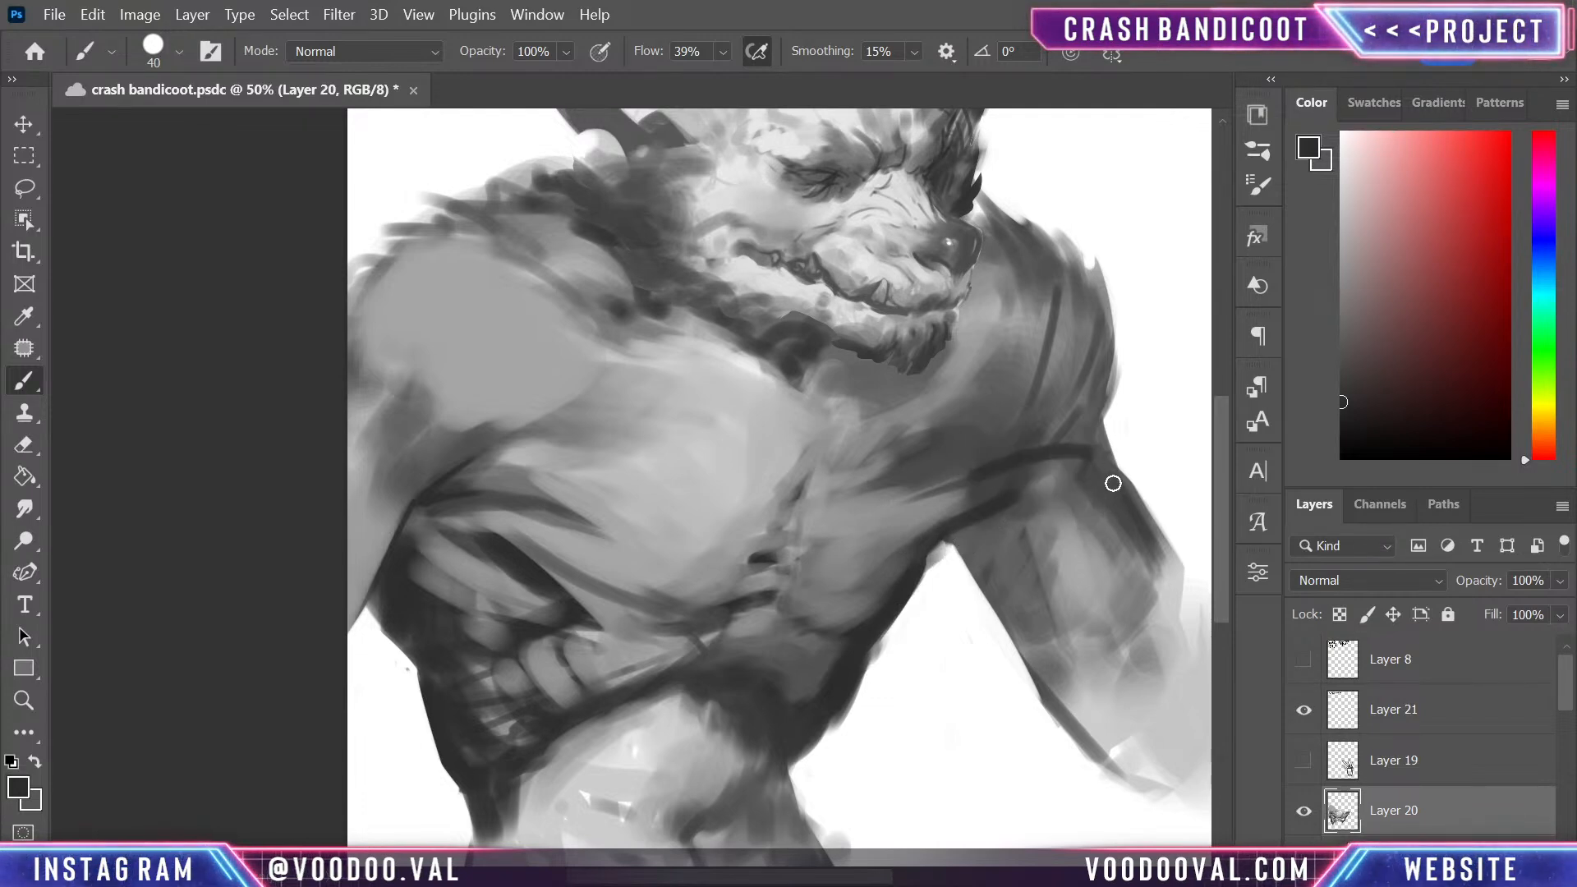
- Soften the crease between the smaller pectoral's shoulder and the upper arm with greys sampled around it
alt+click(1009, 518)
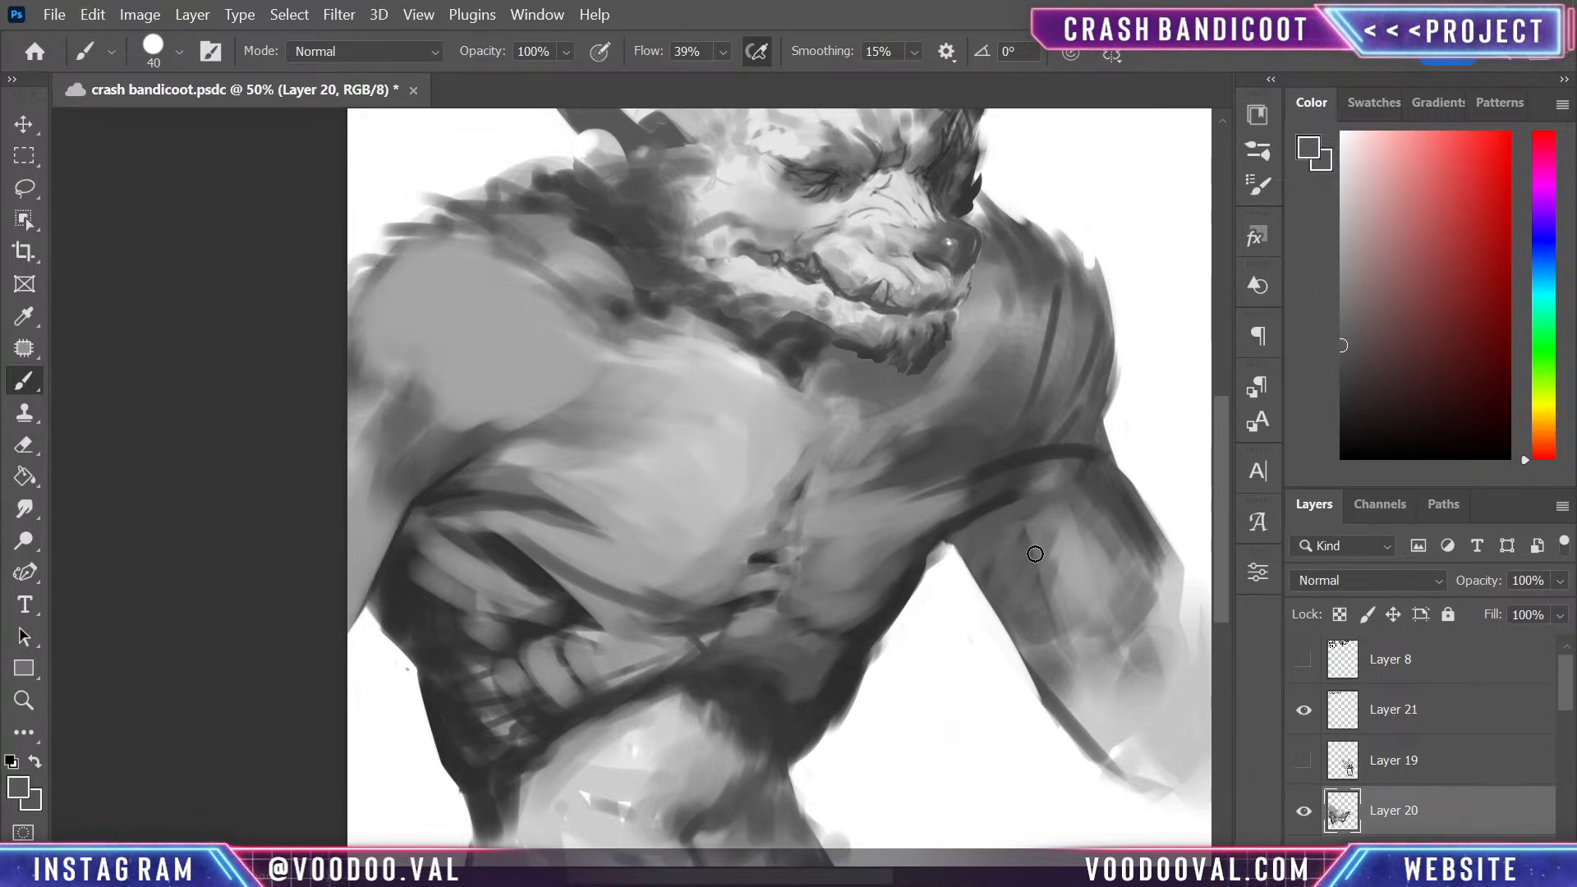
alt+click(1020, 451)
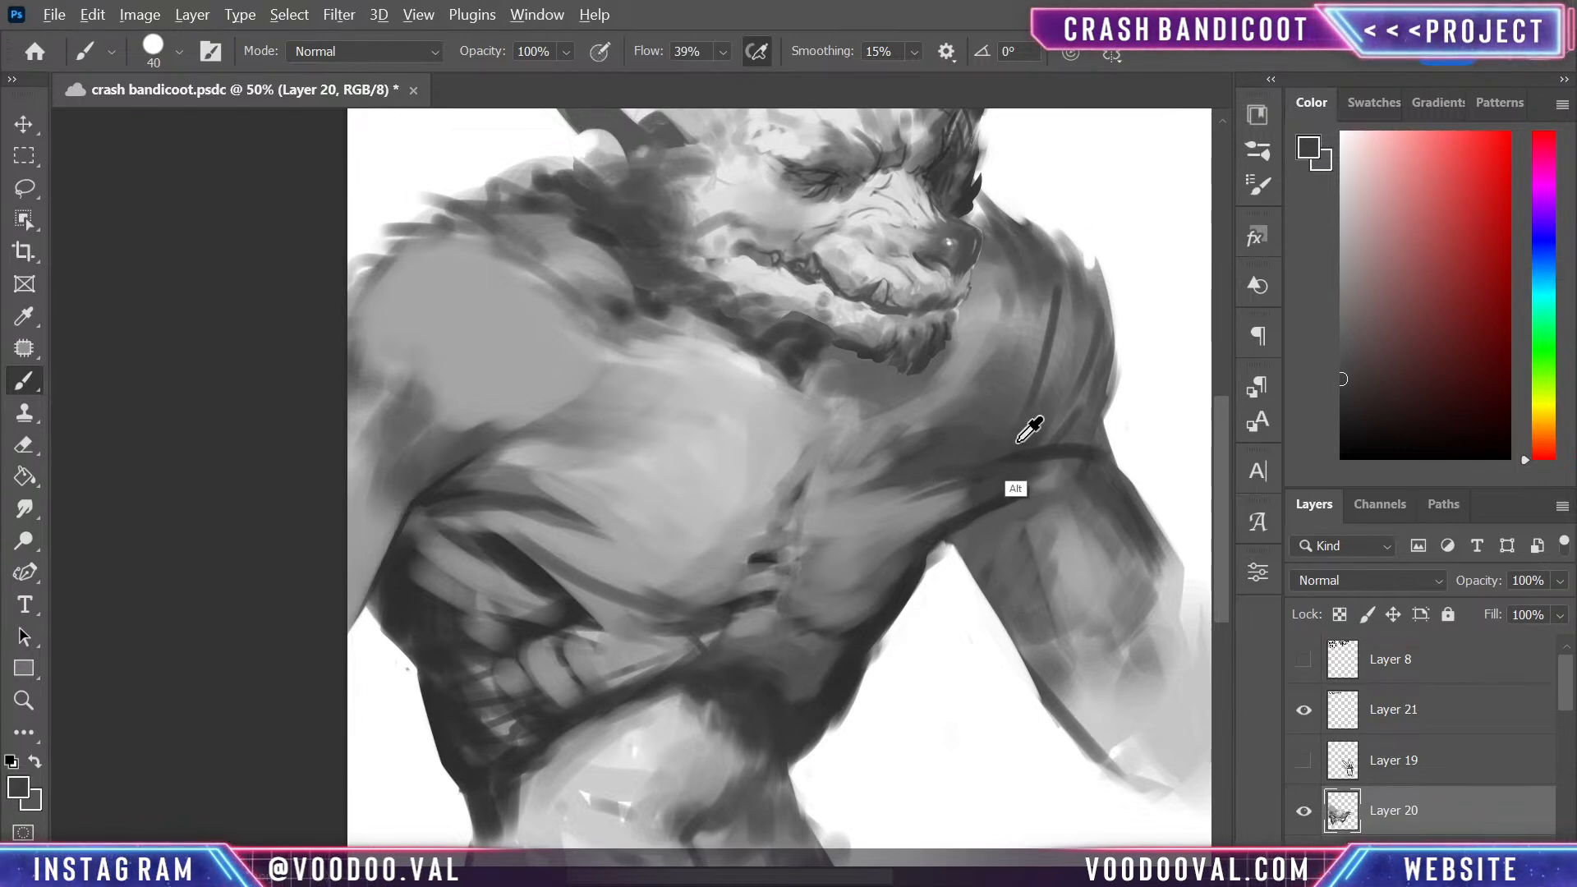
alt+click(1017, 444)
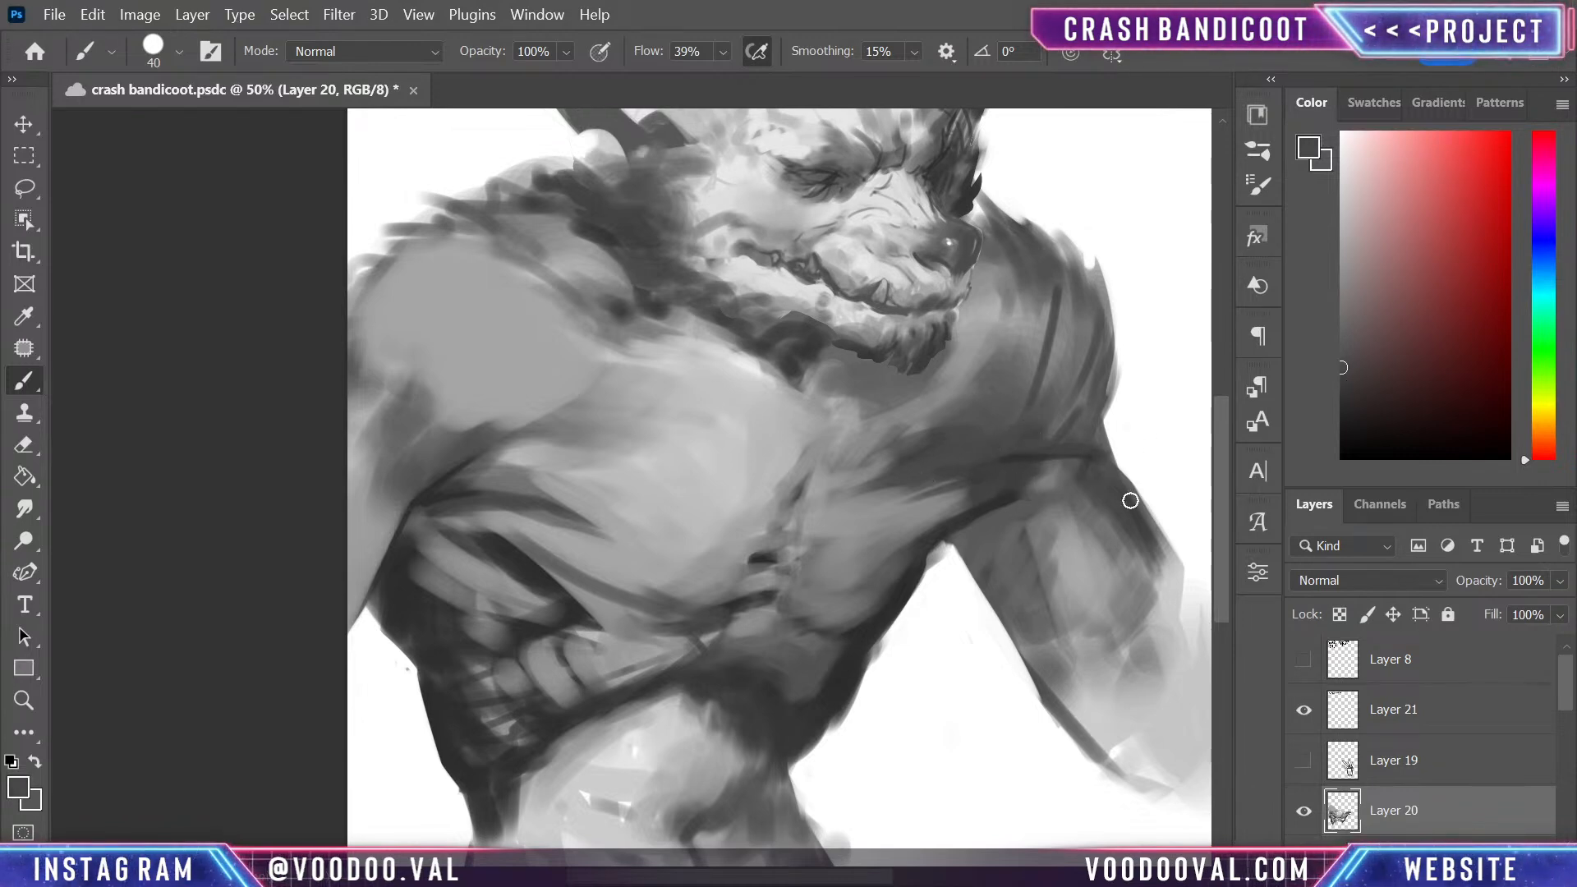
alt+click(1006, 464)
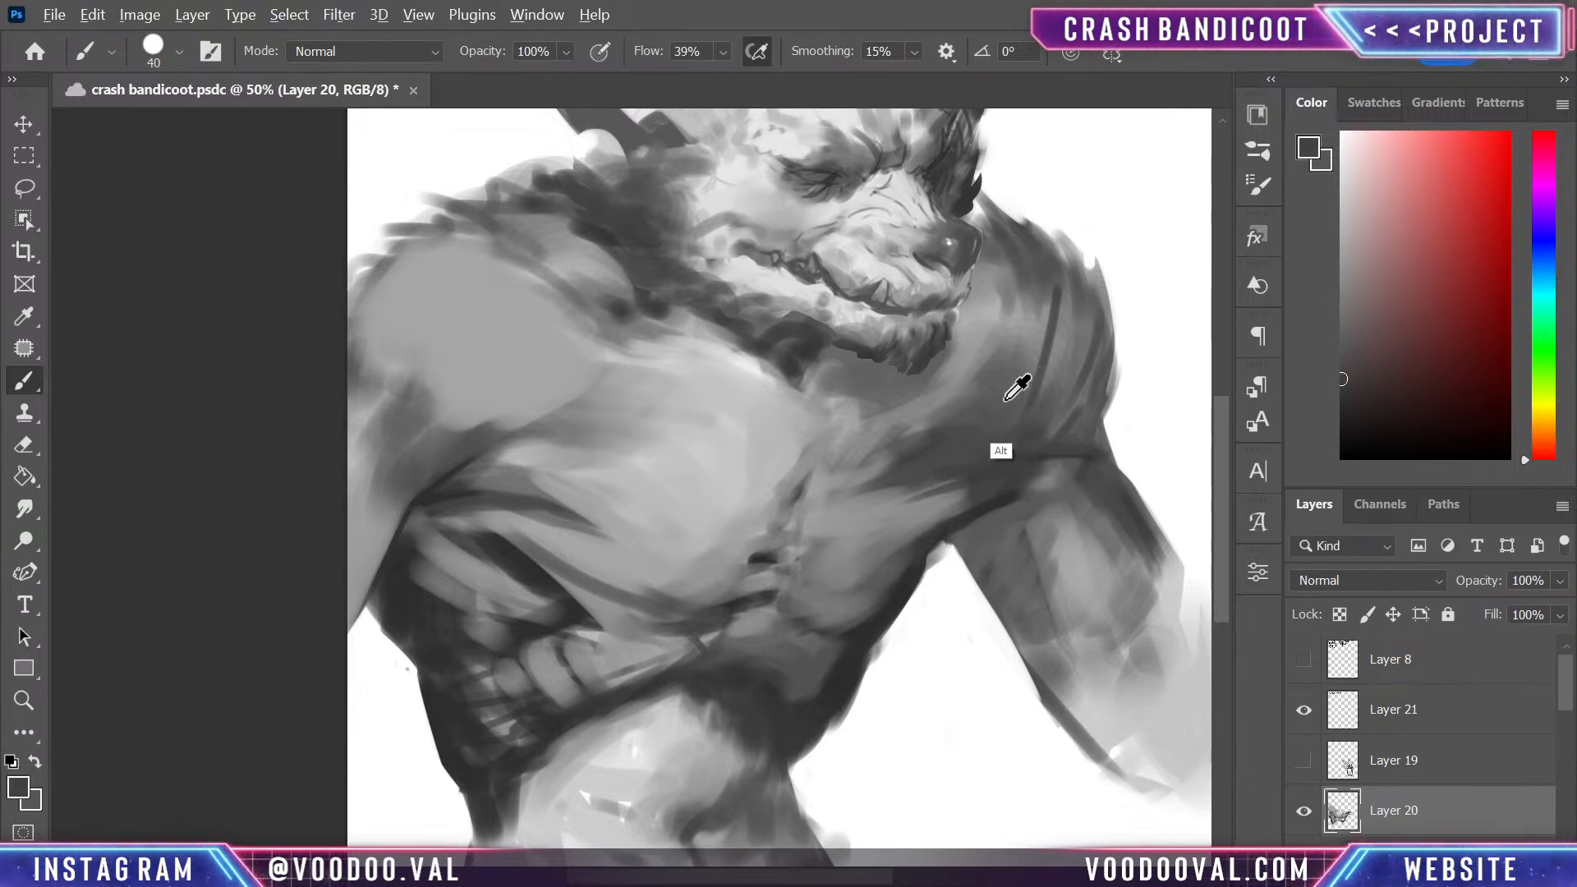
- Enlarge the brush to 100 and smooth the shoulder and upper arm beside the smaller pectoral with sampled mid and light greys
alt+click(1019, 346)
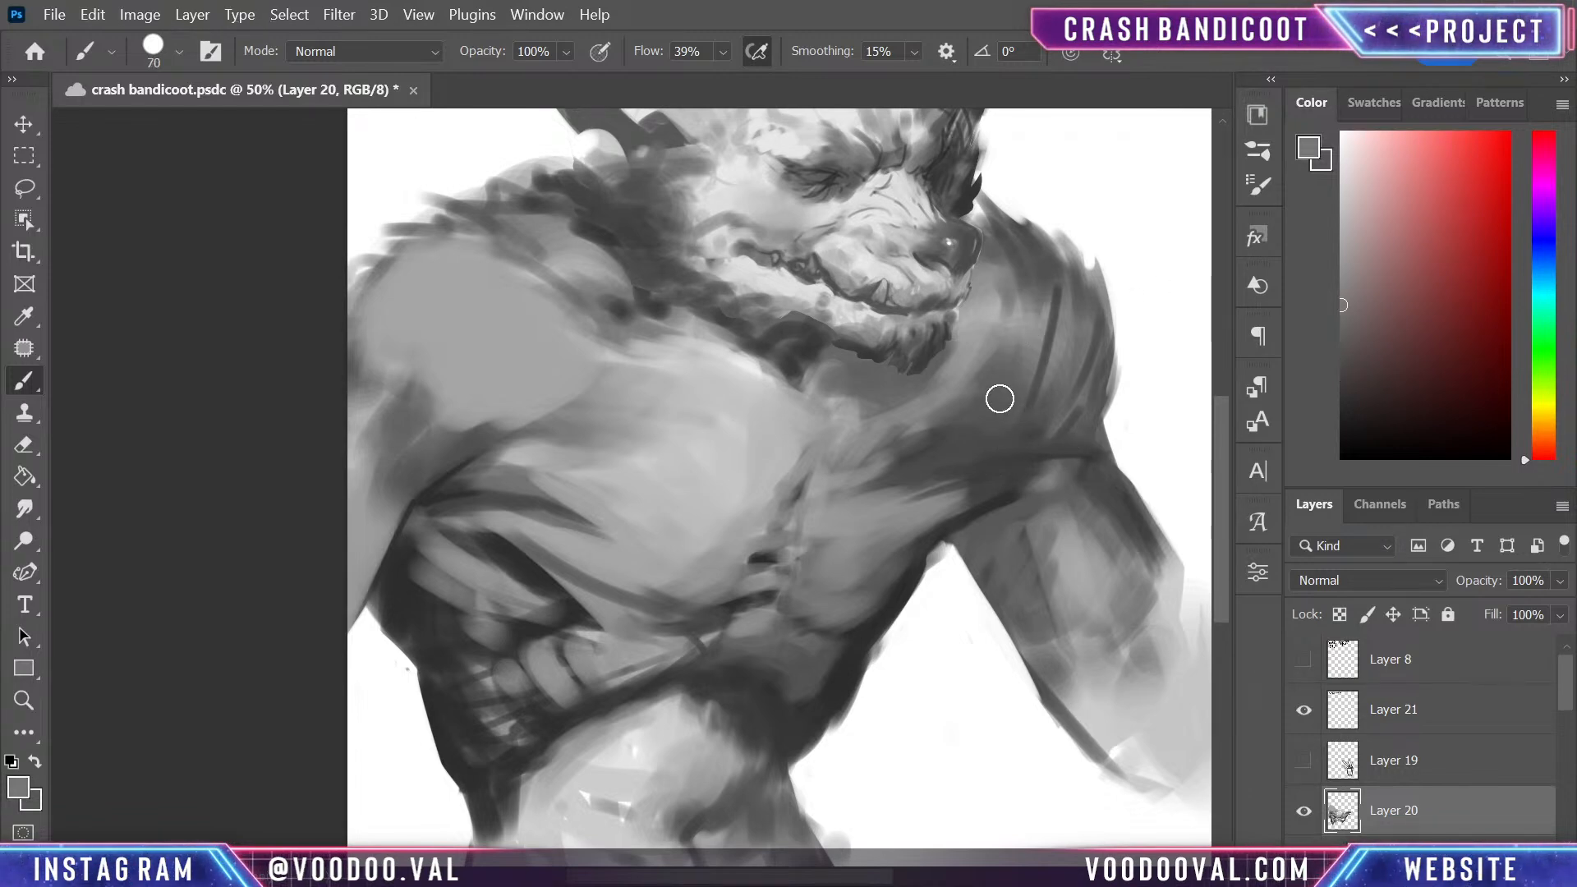
key(bracketright)
key(bracketright)
key(bracketright)
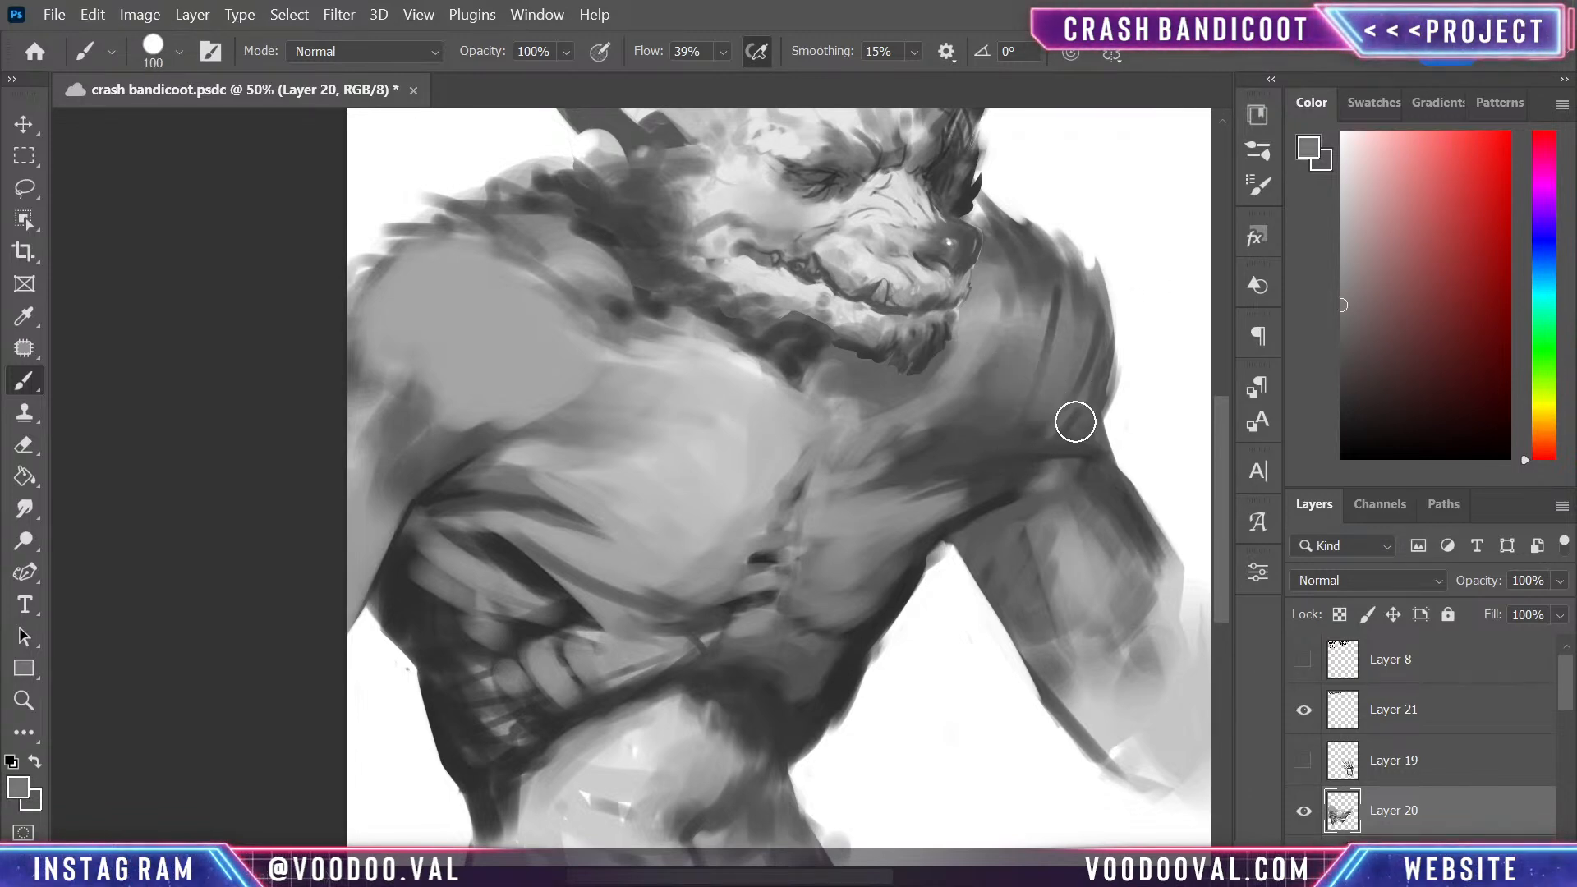
drag(1043, 500, 1139, 563)
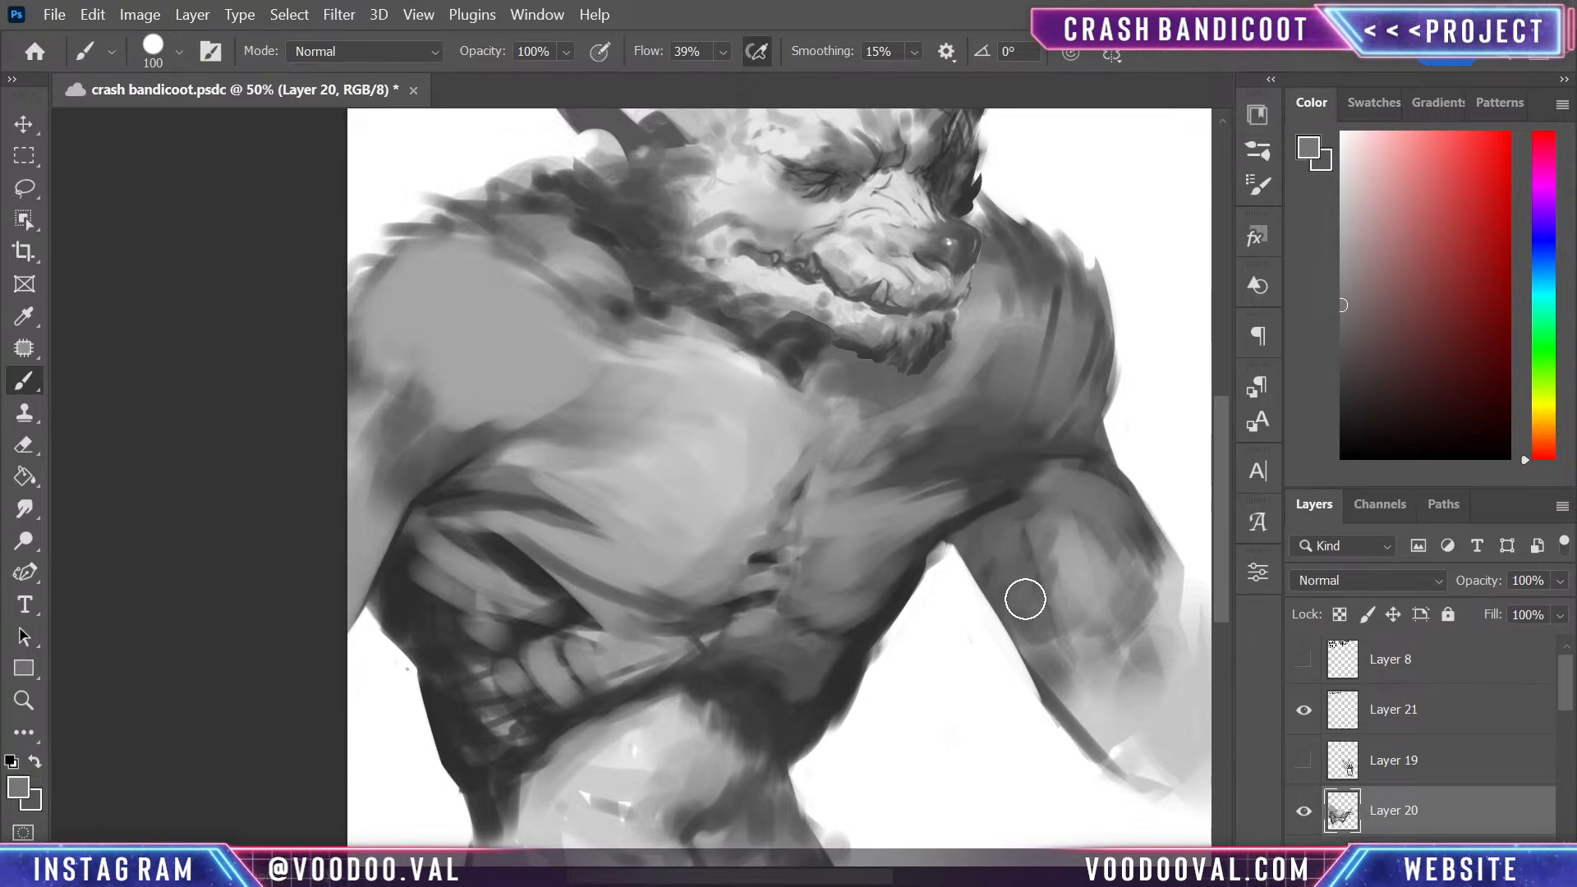
drag(1014, 559, 1034, 622)
drag(987, 530, 1008, 610)
alt+click(1087, 528)
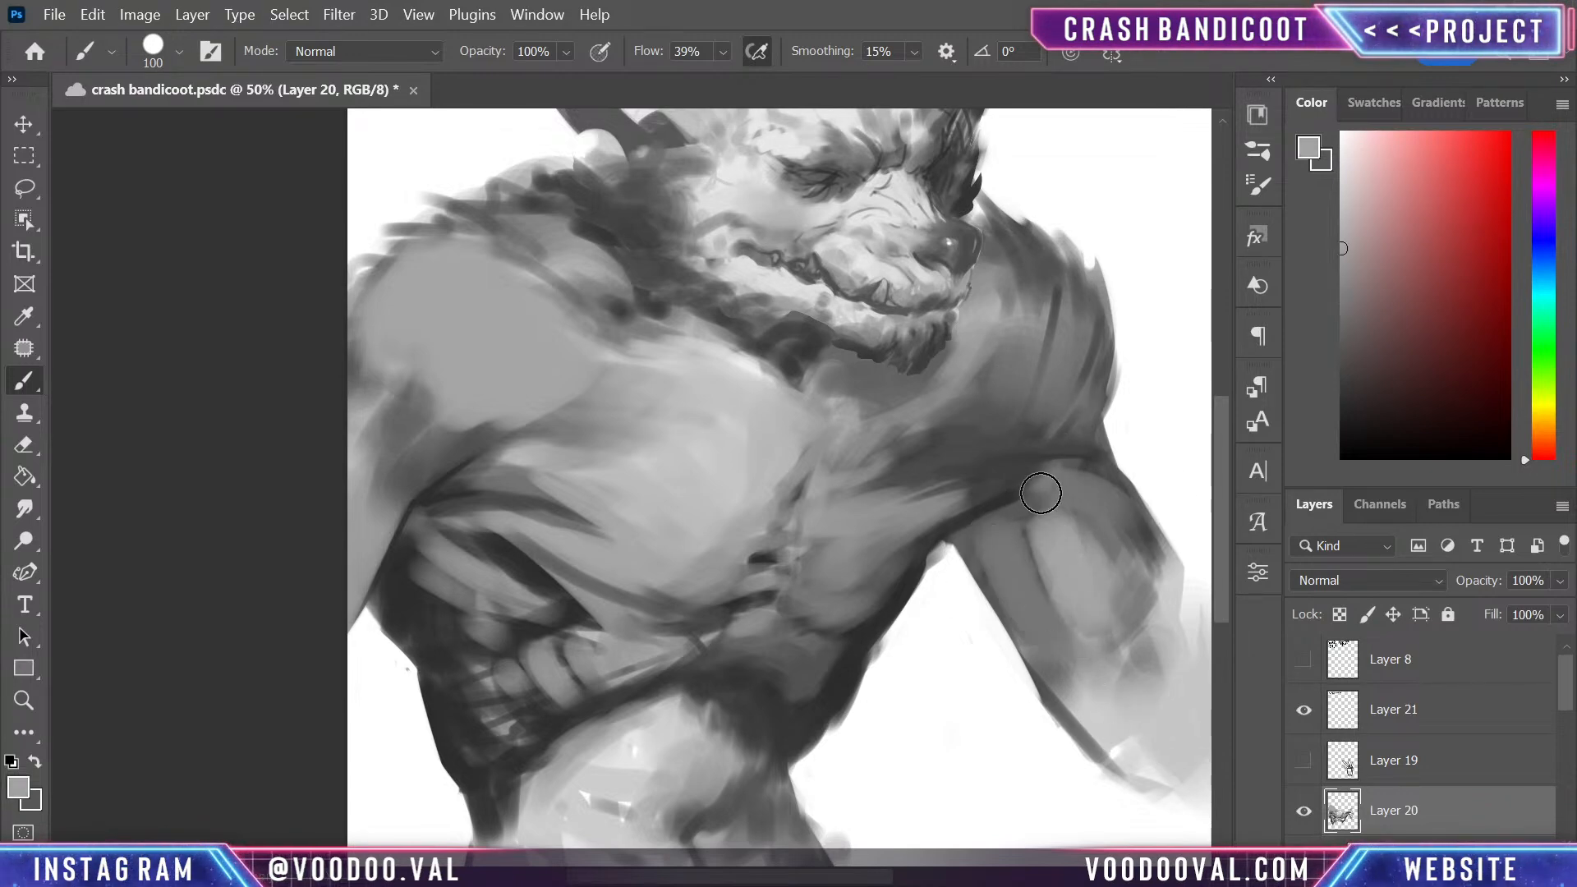
drag(1042, 493, 1130, 583)
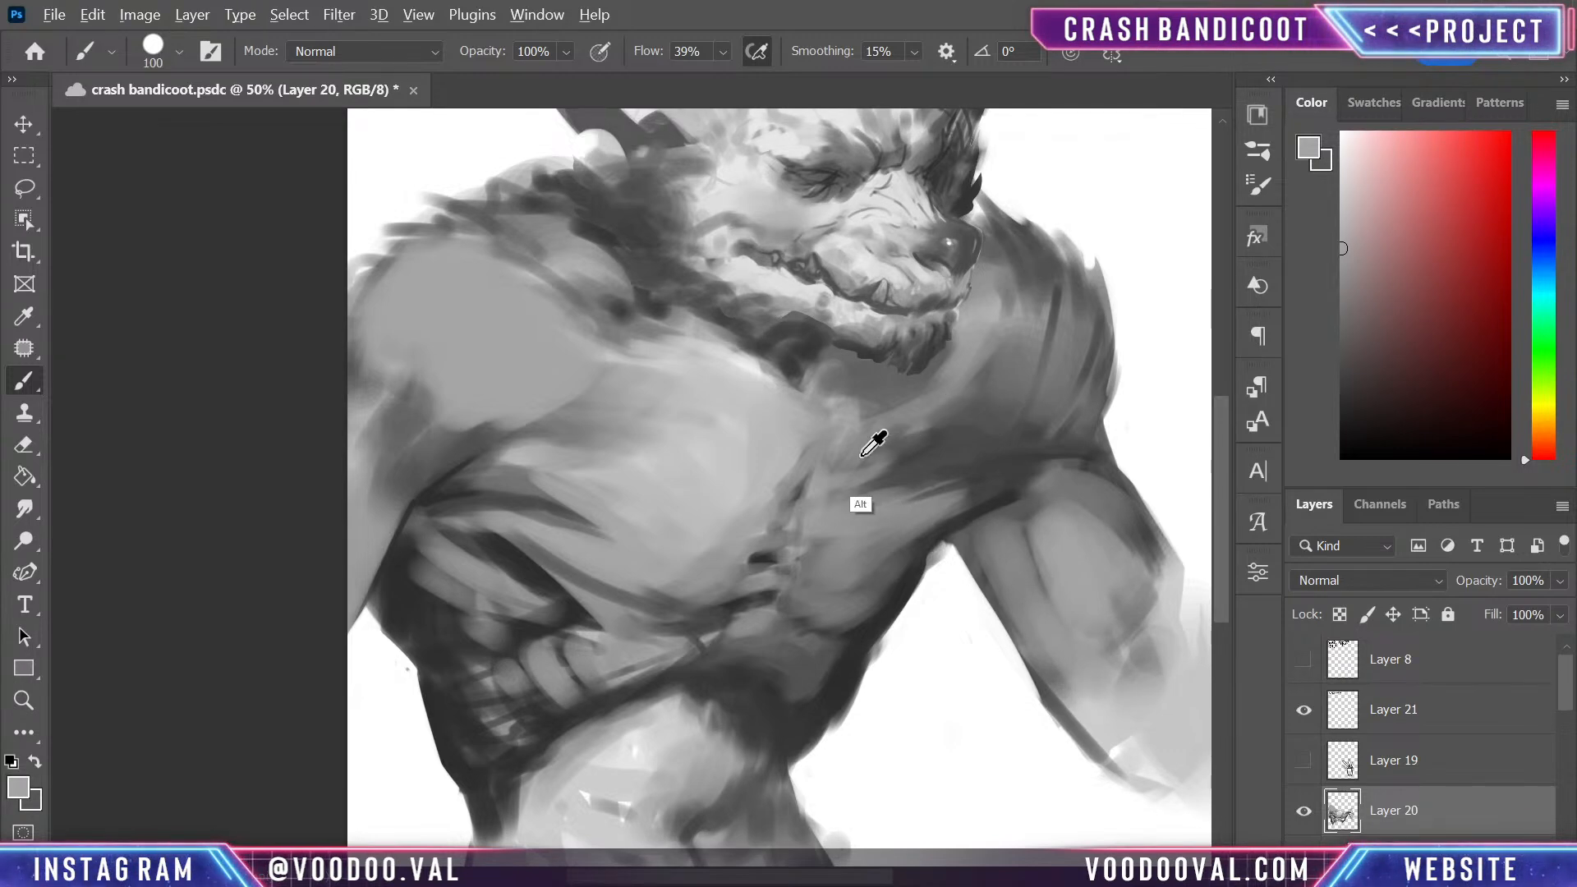
- Paint light fibres across the smaller pectoral's upper half and blend them toward the shoulder with sampled greys
alt+click(791, 429)
drag(851, 482, 965, 442)
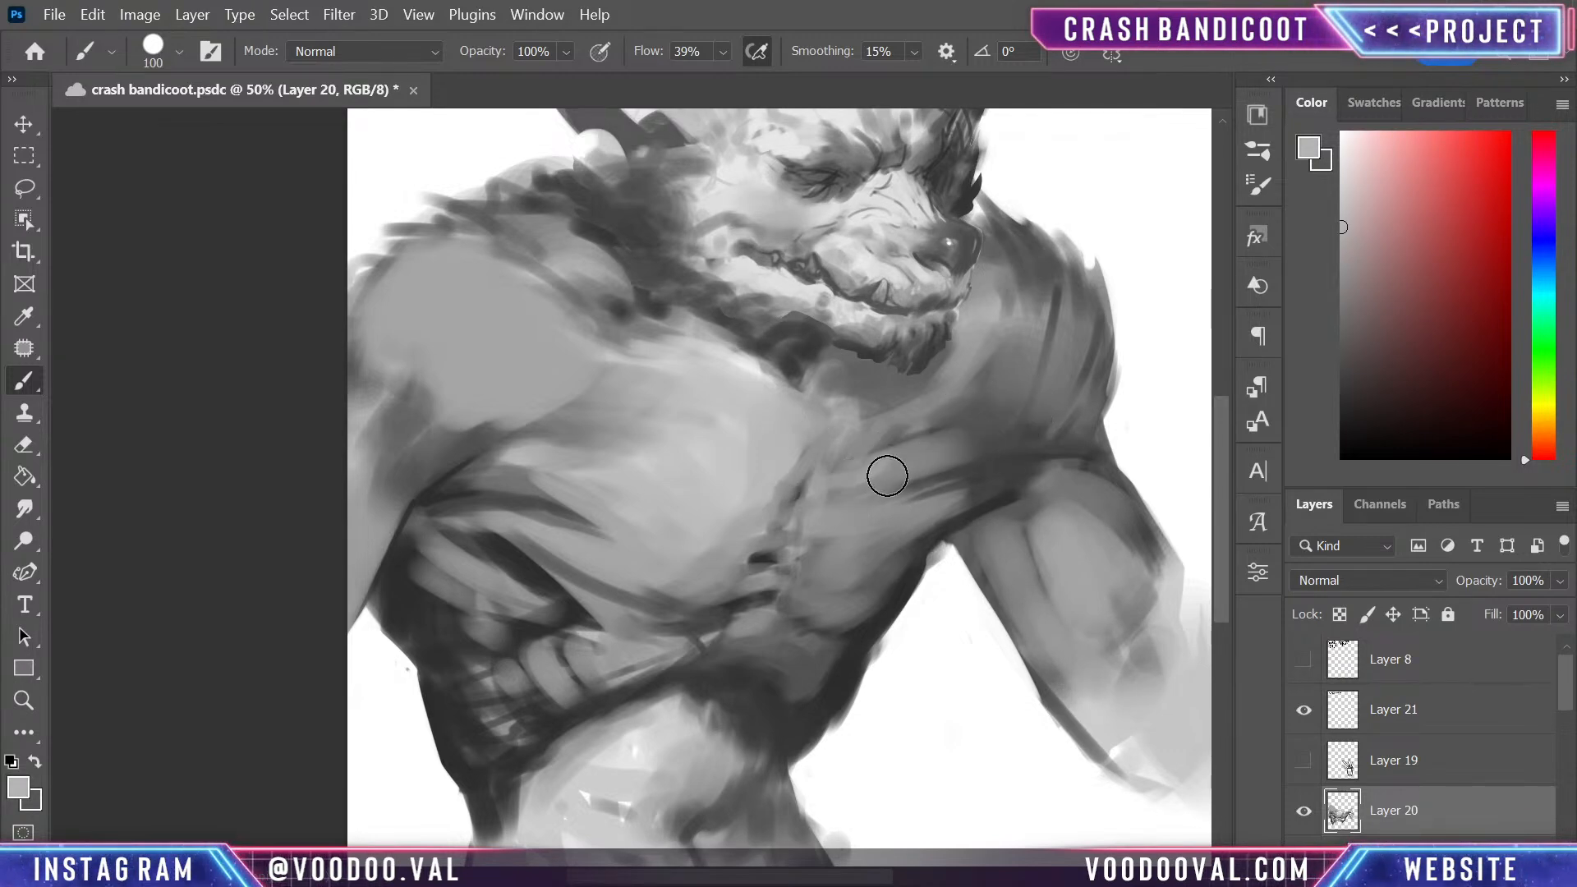
alt+click(1021, 445)
alt+click(1041, 418)
alt+click(1055, 397)
drag(969, 441, 1045, 423)
mouse_move(900, 462)
mouse_down()
mouse_move(1019, 413)
mouse_move(960, 427)
mouse_move(989, 388)
mouse_up()
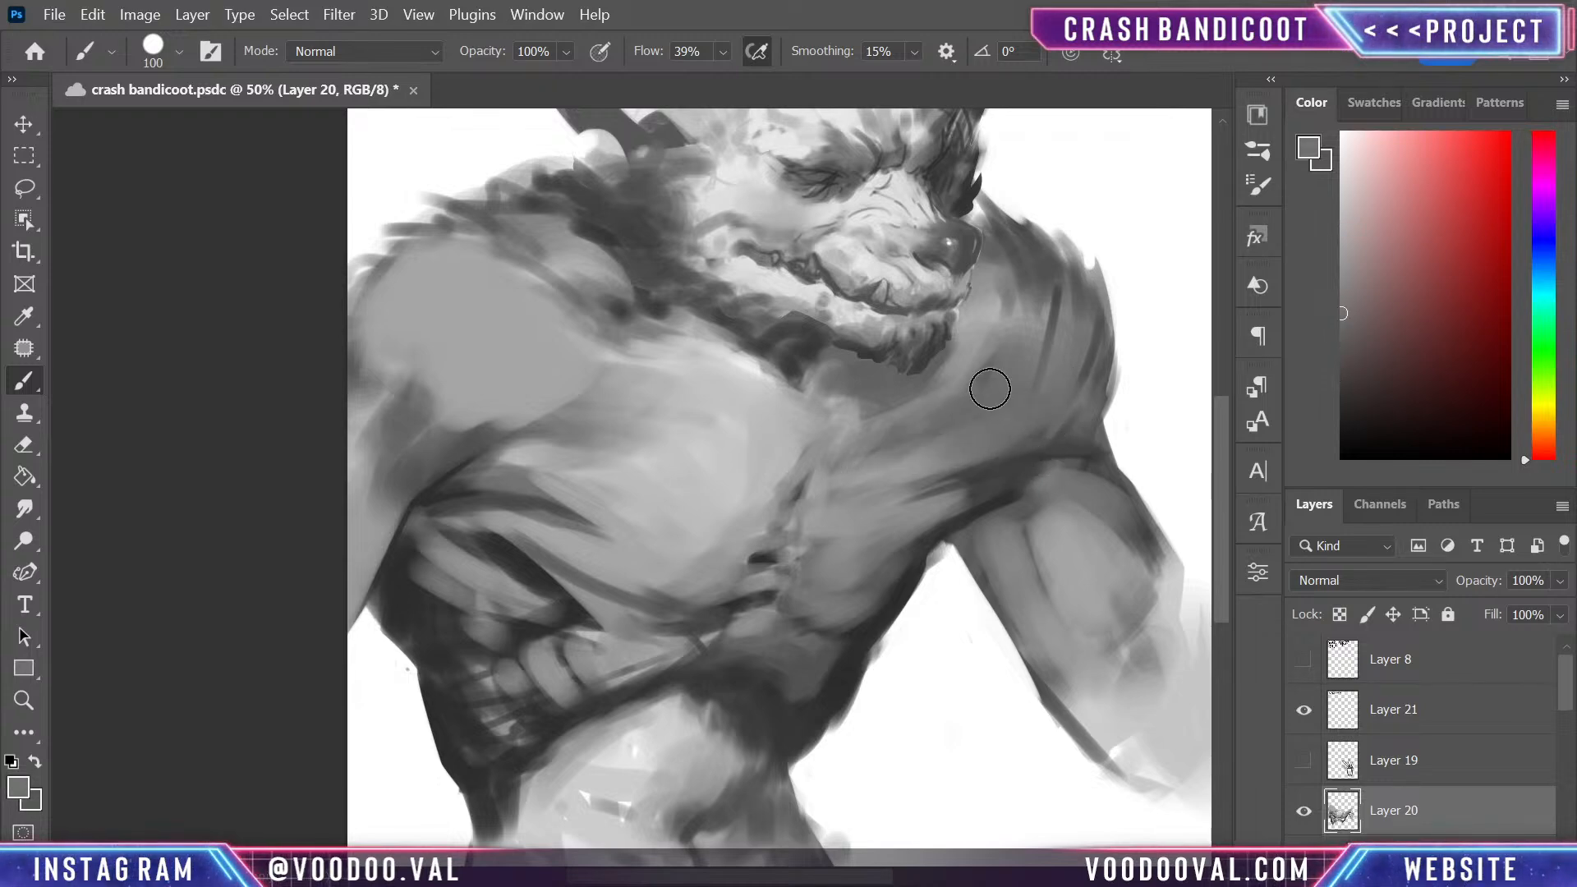
- Sample a dark grey to shade beneath the chin and the smaller pectoral's top, and add a dark diagonal stroke on the larger pectoral's upper edge
alt+click(793, 354)
mouse_move(836, 356)
mouse_down()
mouse_move(835, 395)
mouse_move(832, 377)
mouse_move(876, 382)
mouse_move(859, 404)
mouse_move(873, 418)
mouse_move(930, 406)
mouse_move(944, 382)
mouse_move(928, 402)
mouse_move(980, 396)
mouse_move(951, 415)
mouse_move(972, 426)
mouse_move(1005, 406)
mouse_move(834, 508)
mouse_up()
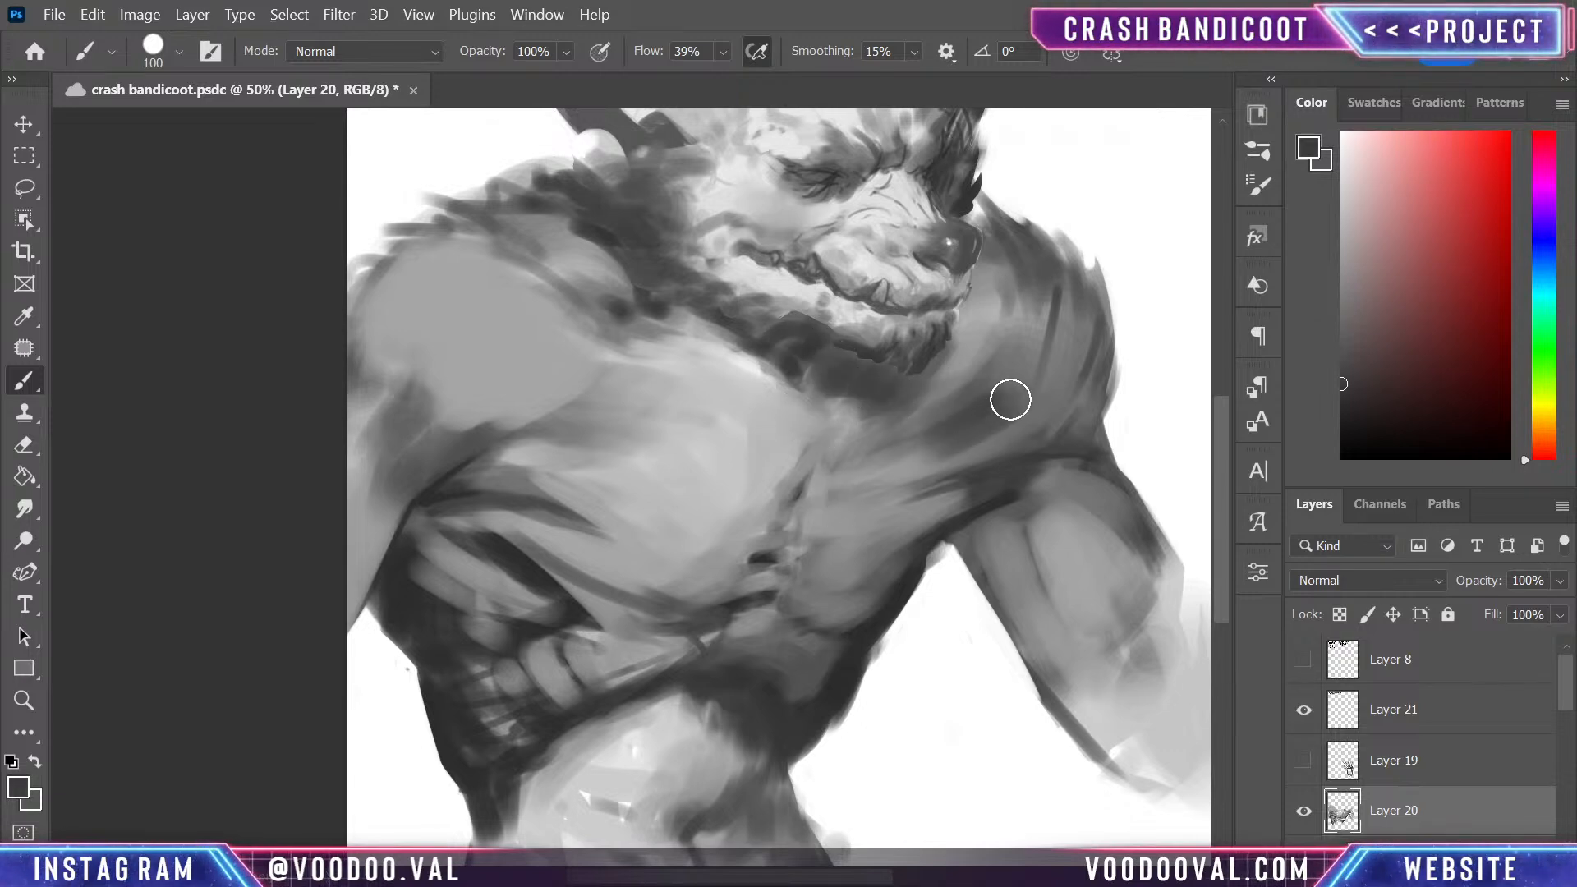
drag(1010, 400, 938, 424)
drag(615, 397, 799, 443)
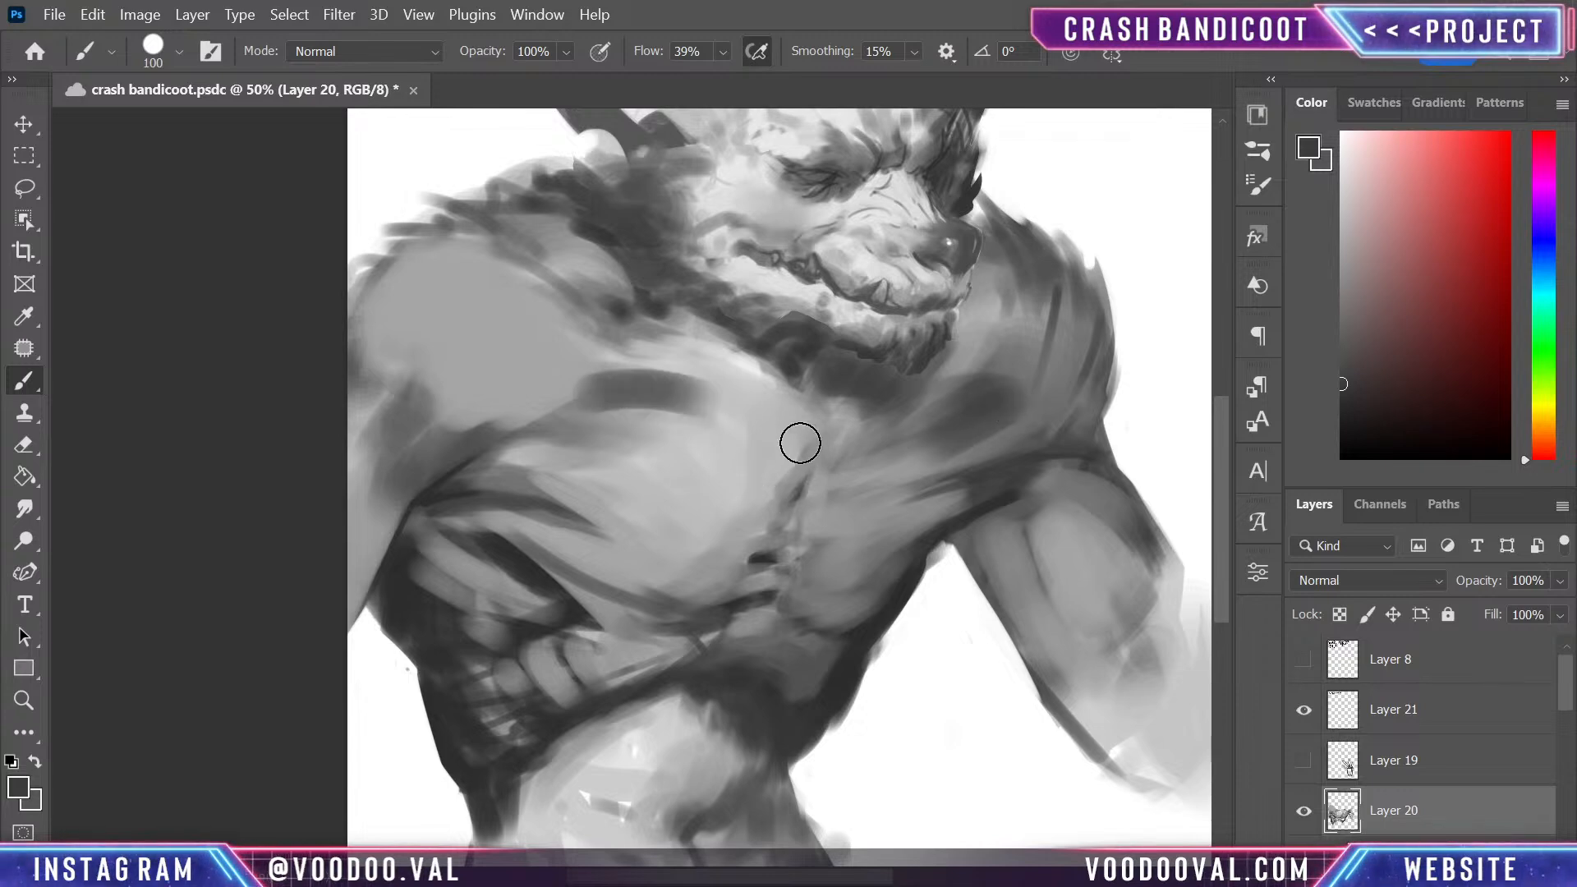
key(ctrl+z)
drag(583, 352, 693, 411)
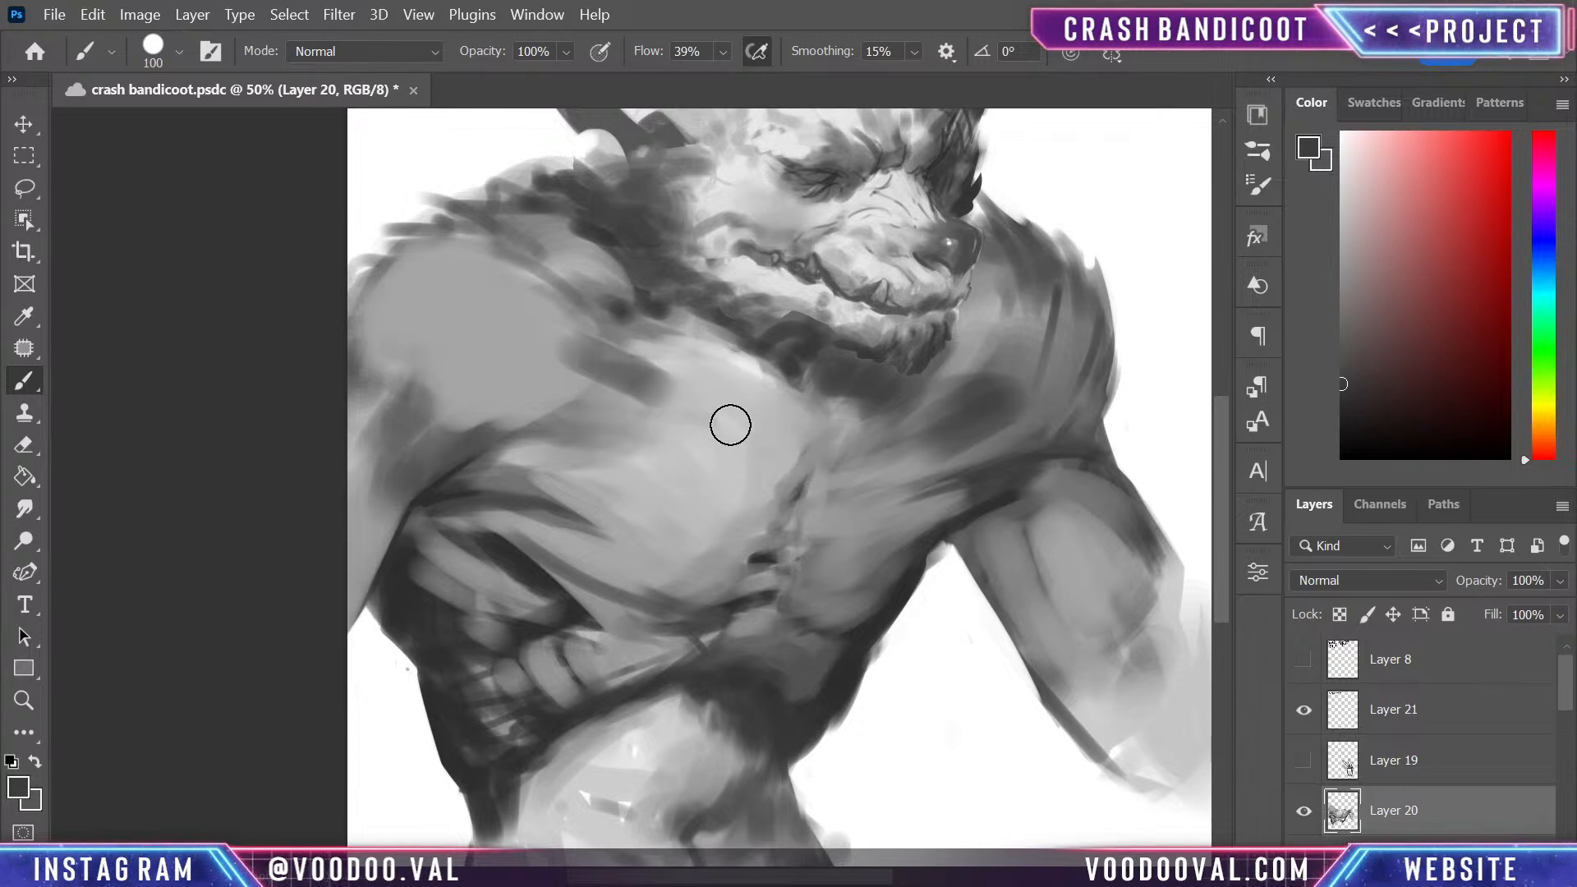
- Darken the hollow between the shoulder and the smaller pectoral, and blend its edges with mid greys using a size 70 brush
mouse_move(990, 366)
mouse_down()
mouse_move(1013, 394)
mouse_move(1091, 411)
mouse_move(1069, 379)
mouse_move(961, 338)
mouse_move(996, 288)
mouse_move(1026, 328)
mouse_up()
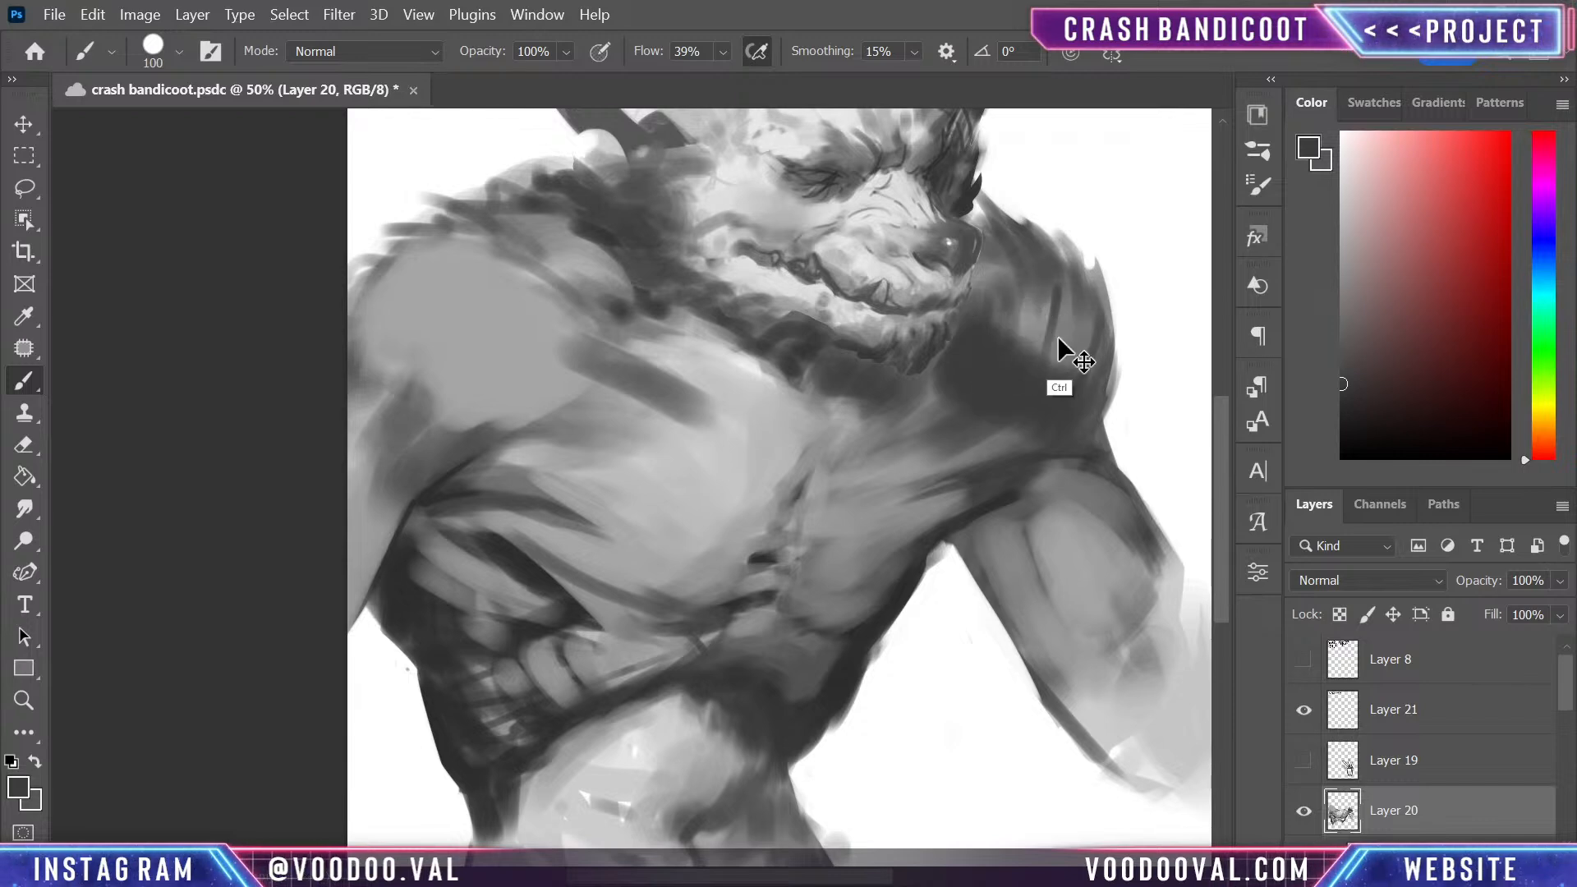
alt+click(1036, 320)
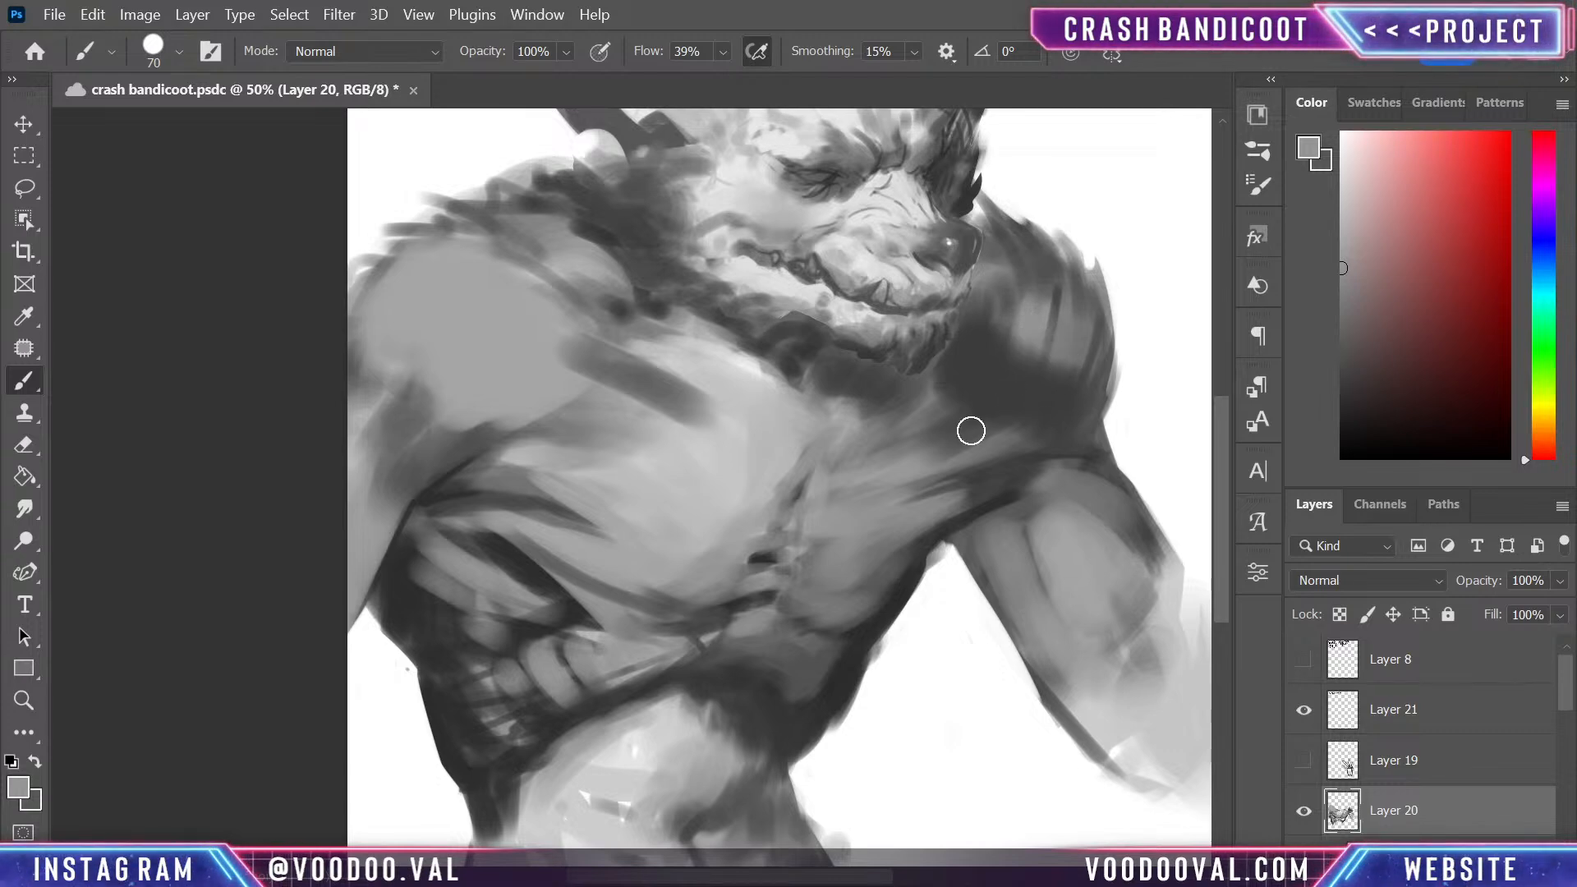
alt+click(986, 450)
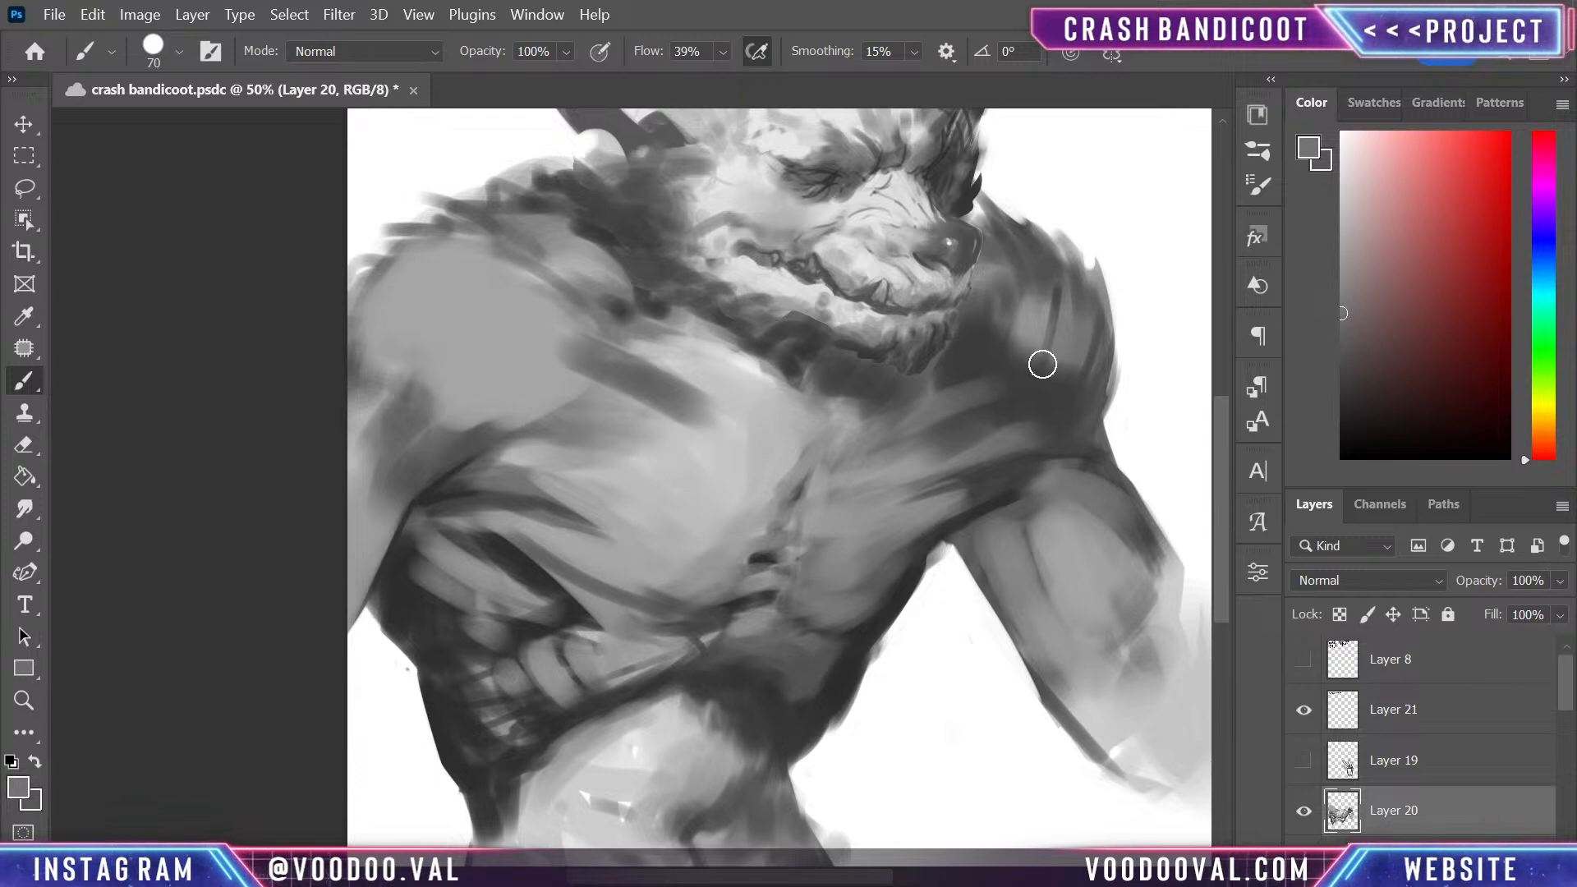
drag(1042, 363, 1030, 382)
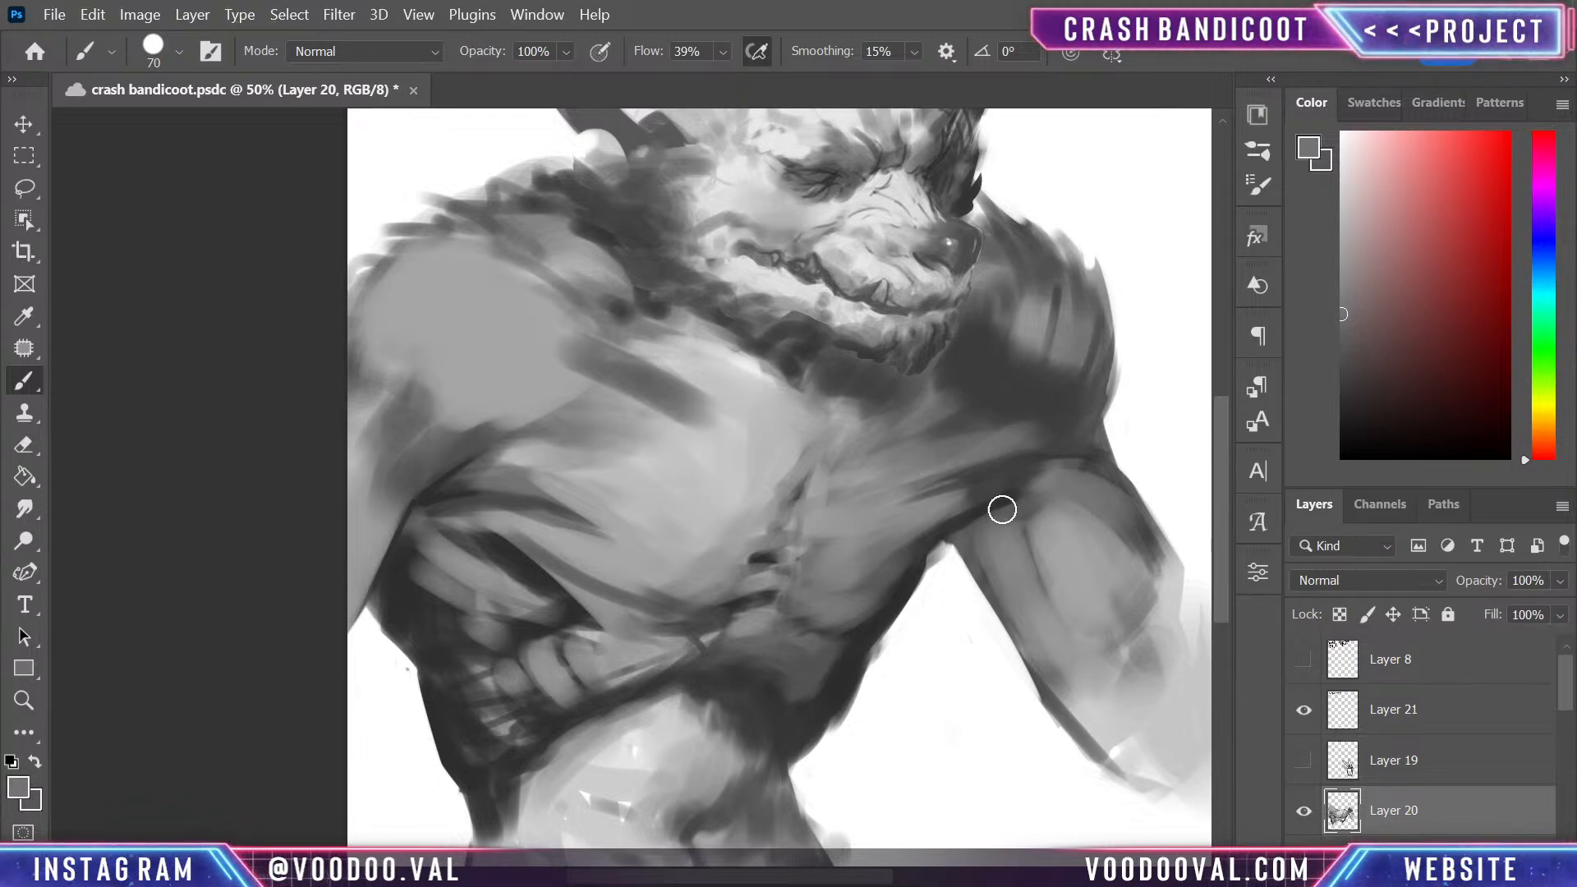
- Smooth the inner side of the upper arm beside the smaller pectoral with sampled mid grey, undoing the dark trial strokes along its edge
mouse_move(1013, 513)
mouse_down()
mouse_move(945, 555)
mouse_move(981, 532)
mouse_move(1058, 686)
mouse_up()
alt+click(961, 519)
drag(969, 538, 1031, 668)
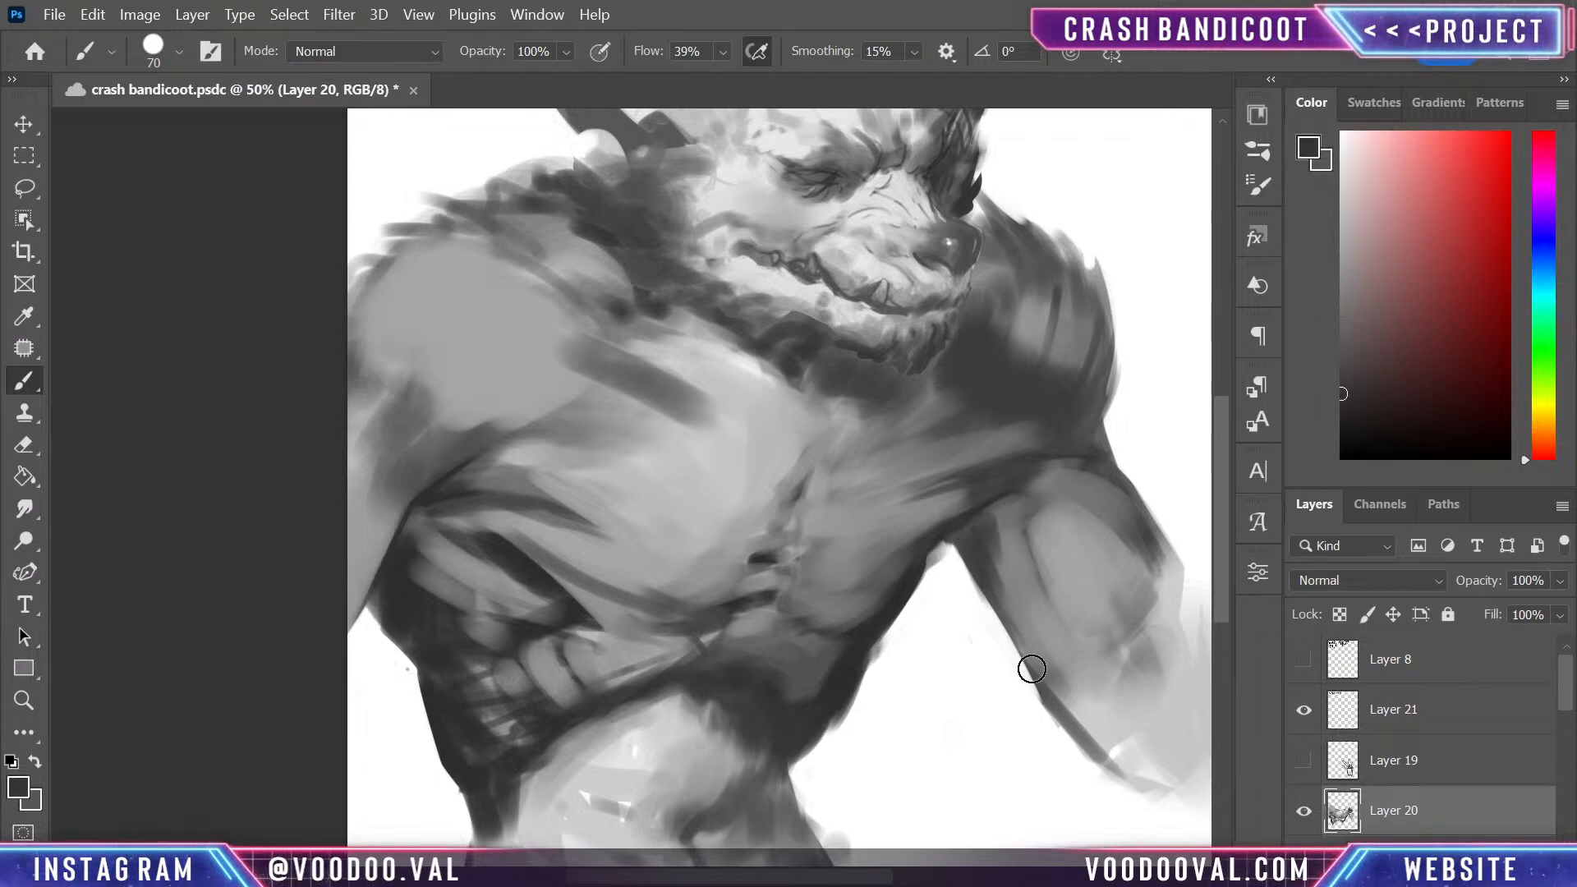
key(ctrl+z)
drag(977, 530, 1112, 715)
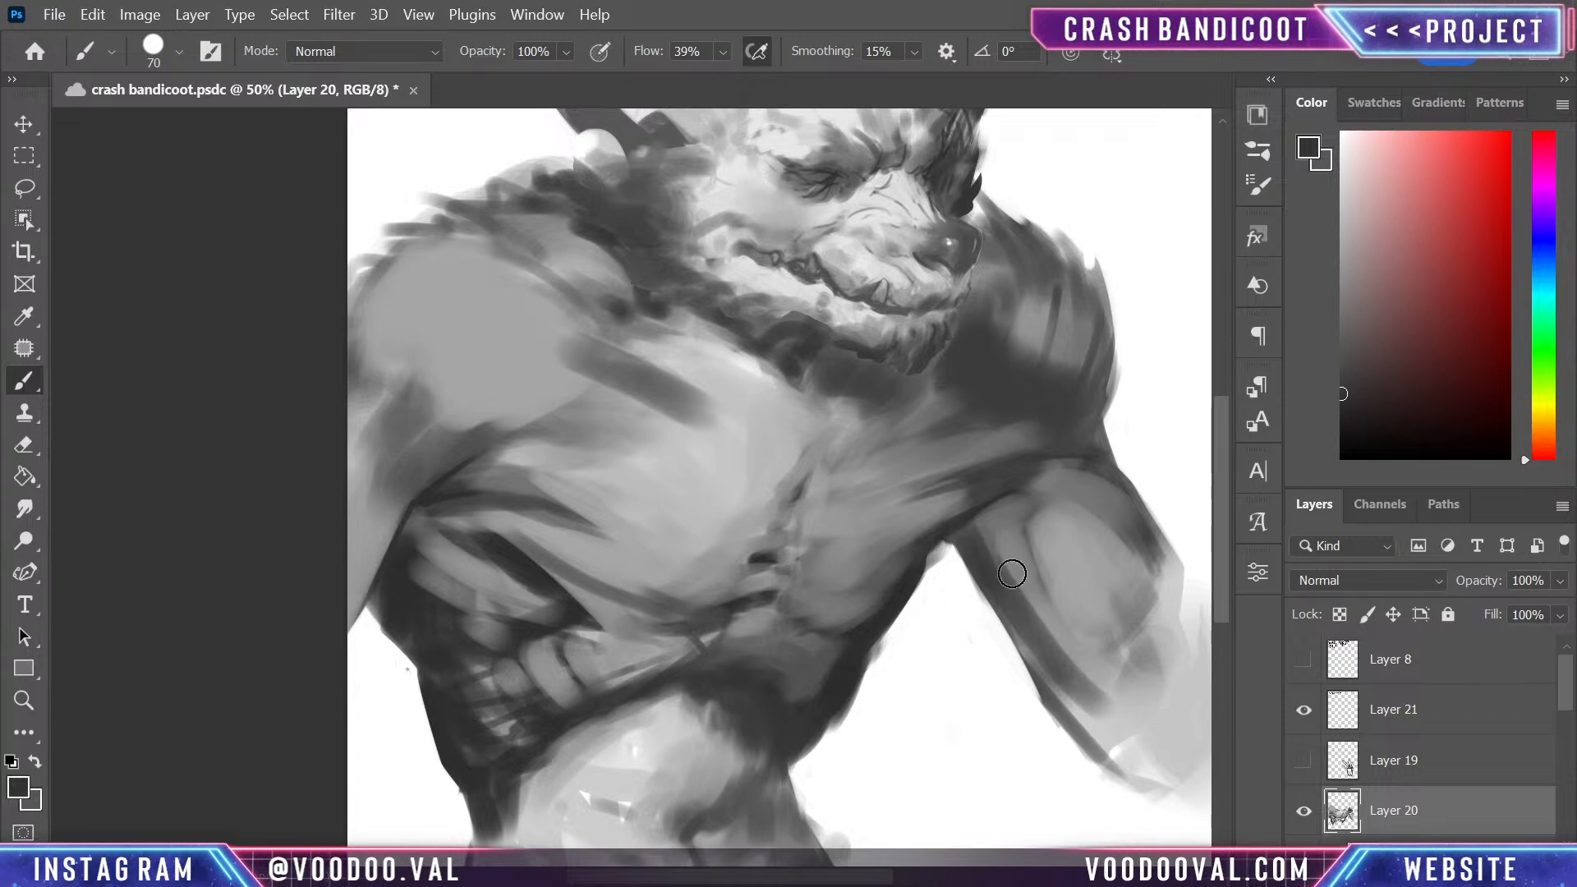
key(ctrl+z)
alt+click(1026, 532)
drag(986, 546, 1080, 687)
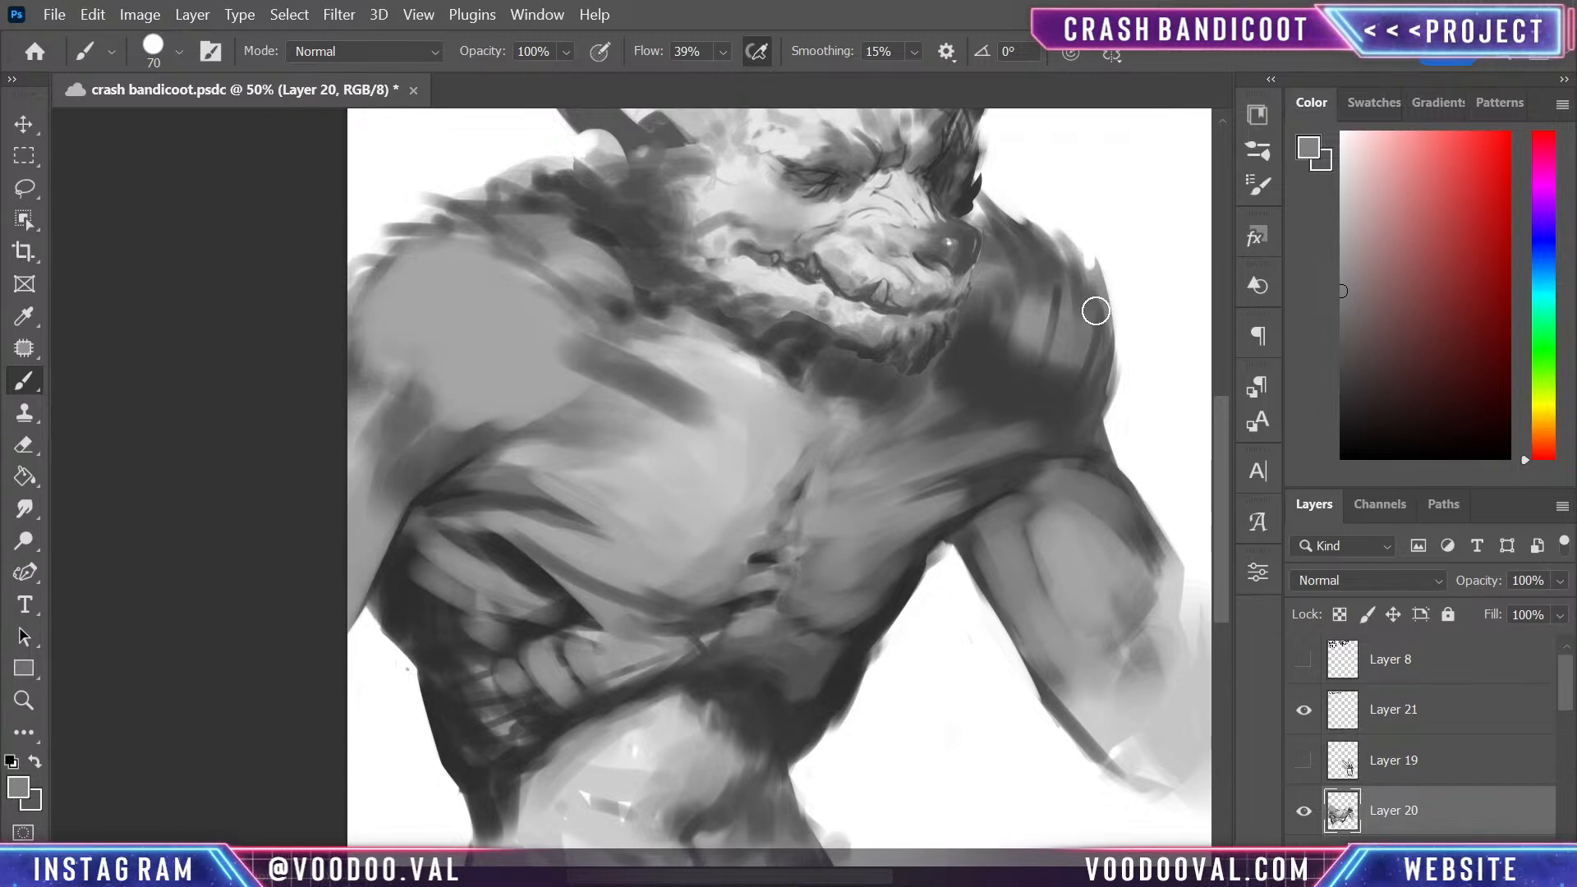
- Soften the dark streaks on the shoulder beside the smaller pectoral with a sampled lighter grey
alt+click(1023, 335)
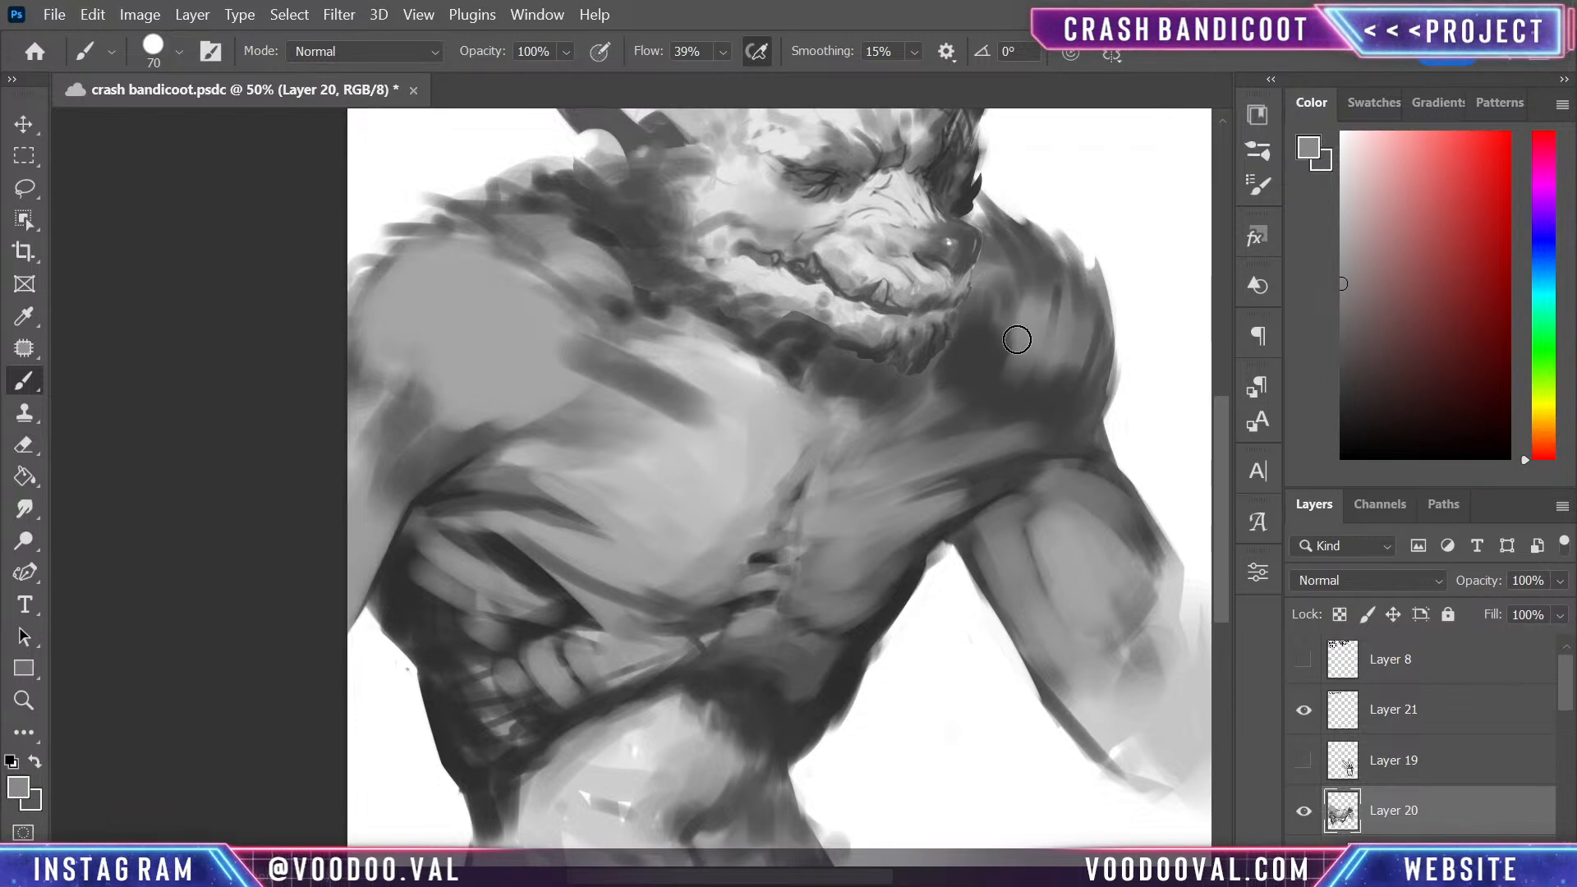
drag(1016, 339, 977, 371)
mouse_move(1126, 263)
mouse_down()
mouse_move(1046, 485)
mouse_move(1060, 503)
mouse_move(961, 544)
mouse_move(952, 394)
mouse_up()
- Flip the canvas horizontally and deepen the dark crease between the smaller pectoral, shoulder and upper arm
key(ctrl+shift+h)
alt+click(593, 328)
mouse_move(593, 347)
mouse_down()
mouse_move(696, 341)
mouse_move(590, 367)
mouse_move(670, 367)
mouse_move(601, 372)
mouse_move(643, 355)
mouse_move(607, 340)
mouse_move(714, 269)
mouse_move(713, 406)
mouse_up()
alt+click(666, 442)
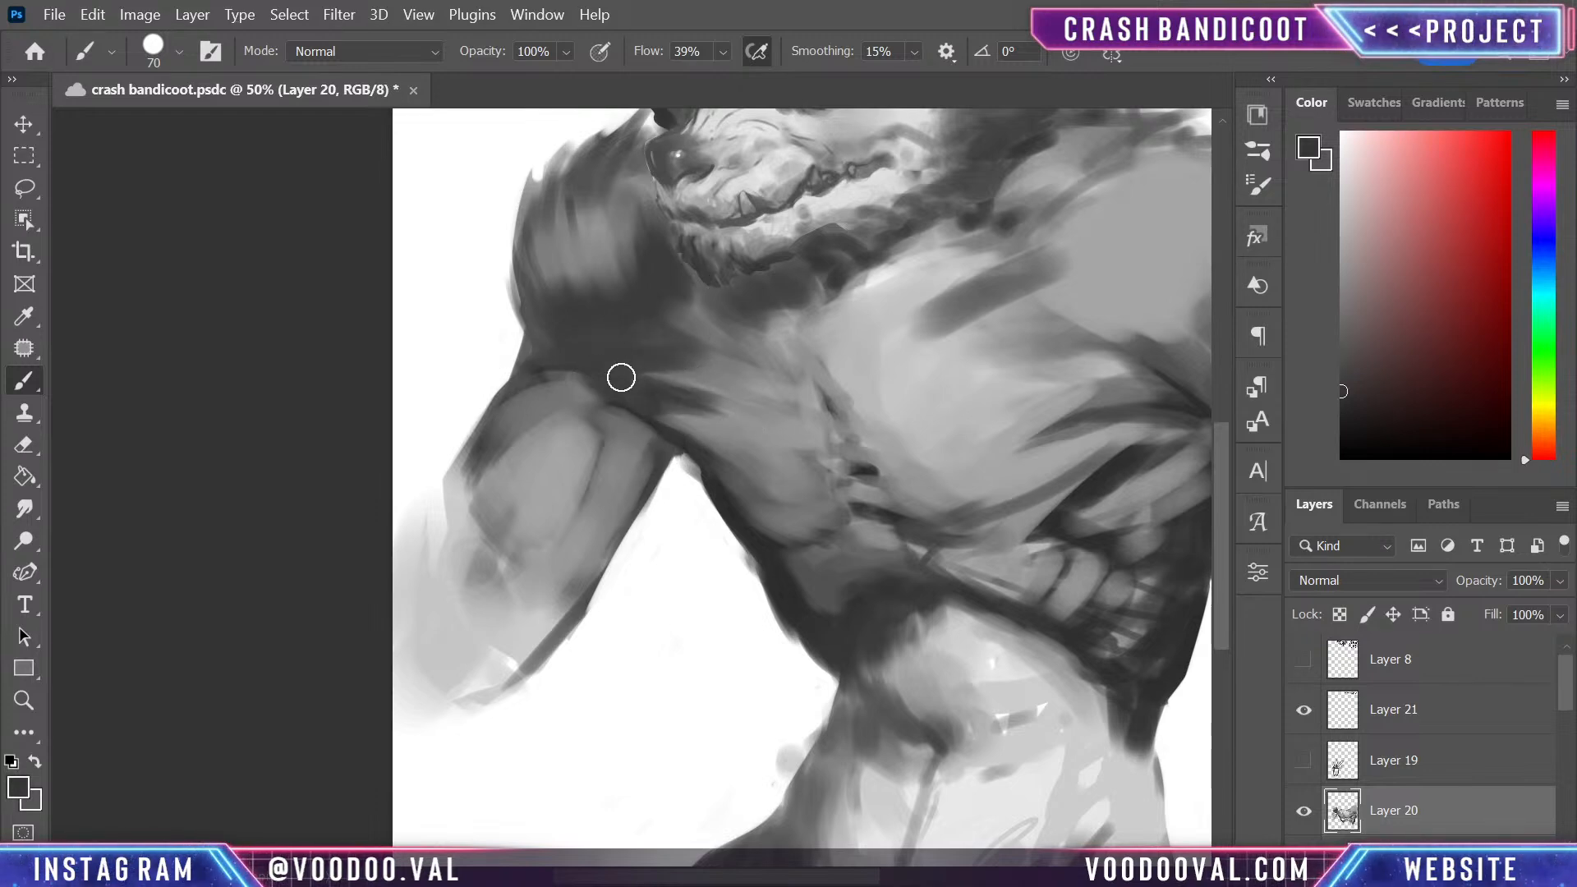
mouse_move(638, 372)
mouse_down()
mouse_move(729, 377)
mouse_move(690, 373)
mouse_up()
drag(612, 407, 675, 449)
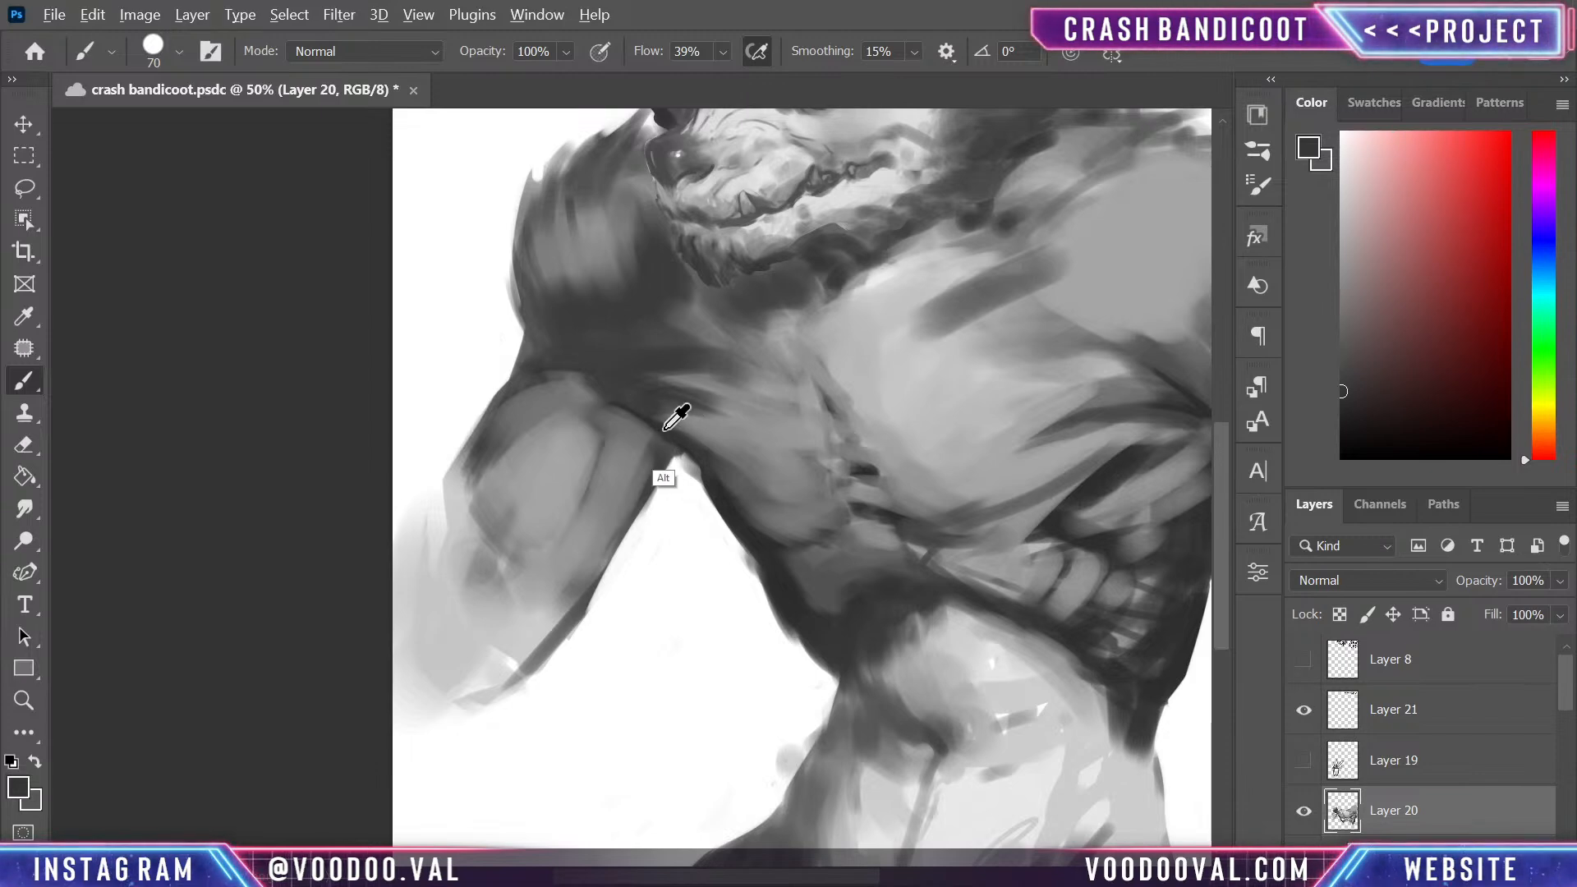
- Blend the top of the upper arm into the armpit crease with sampled dark and mid greys
alt+click(665, 430)
mouse_move(639, 395)
mouse_down()
mouse_move(722, 405)
mouse_move(602, 401)
mouse_move(662, 441)
mouse_move(602, 397)
mouse_up()
alt+click(694, 419)
alt+click(608, 436)
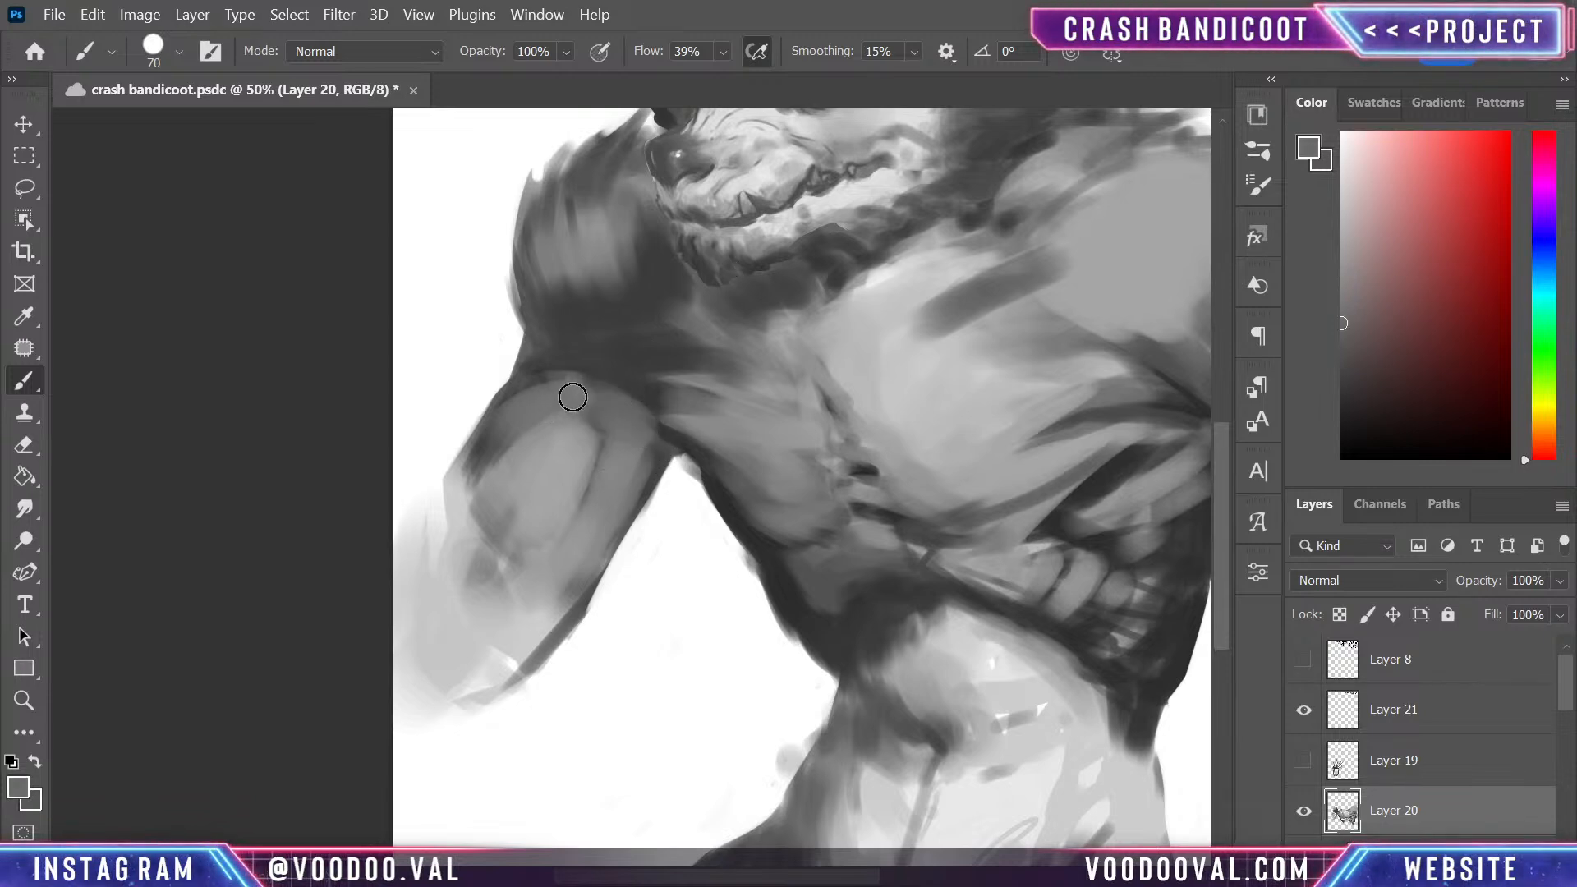
- Lighten the lower shoulder and join it to the upper arm by painting sampled mid greys over the dark crease
mouse_move(565, 326)
mouse_down()
mouse_move(650, 328)
mouse_move(596, 303)
mouse_move(580, 317)
mouse_move(638, 284)
mouse_up()
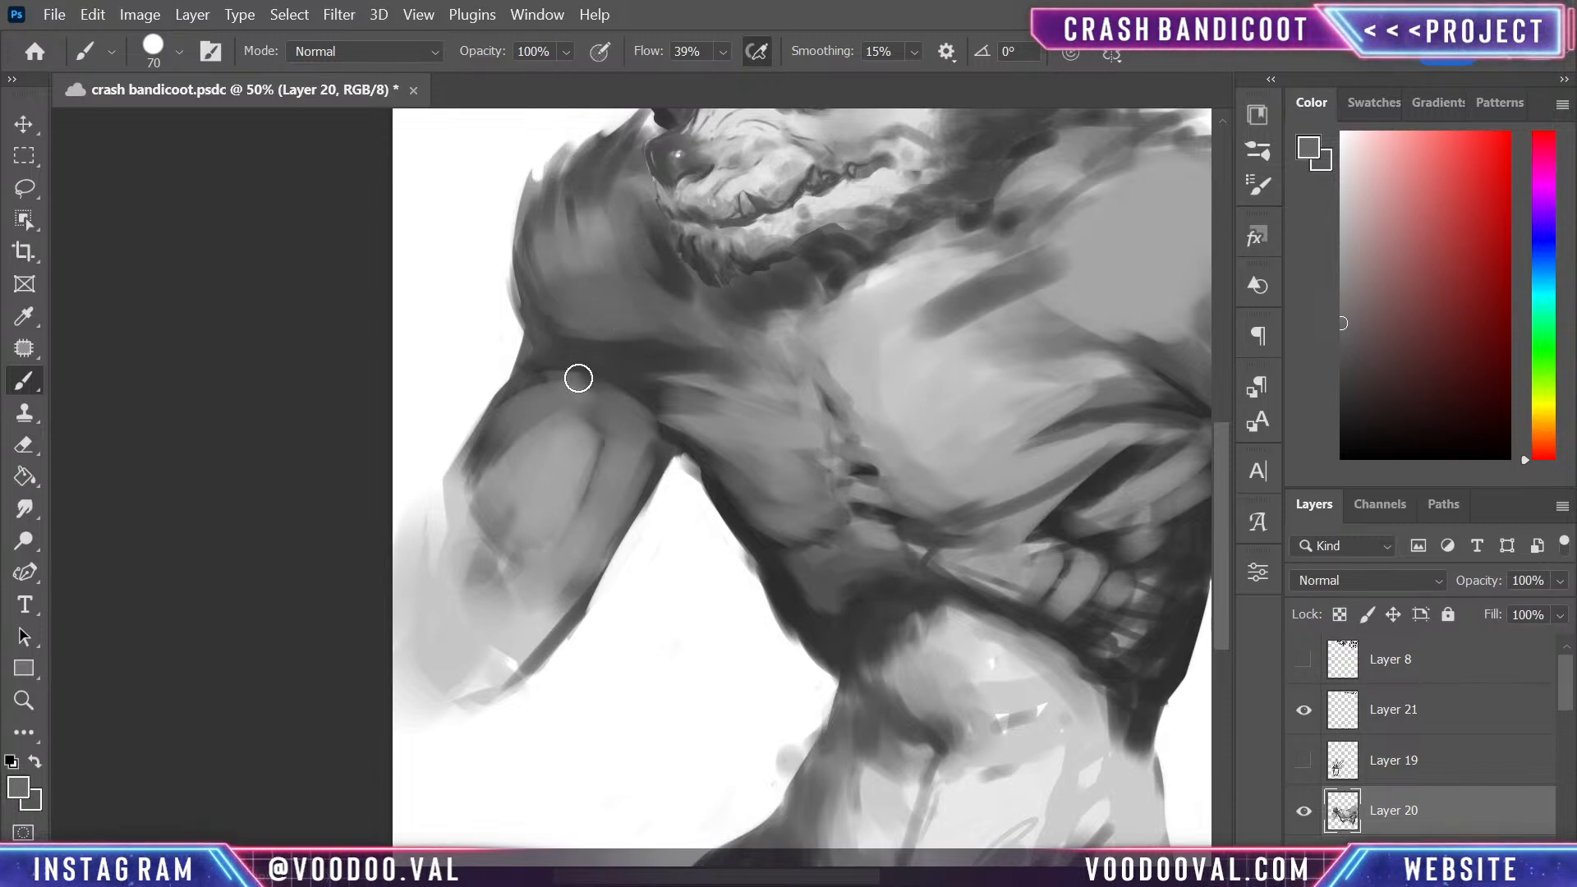
alt+click(584, 374)
mouse_move(637, 406)
mouse_down()
mouse_move(590, 383)
mouse_move(617, 418)
mouse_move(516, 367)
mouse_up()
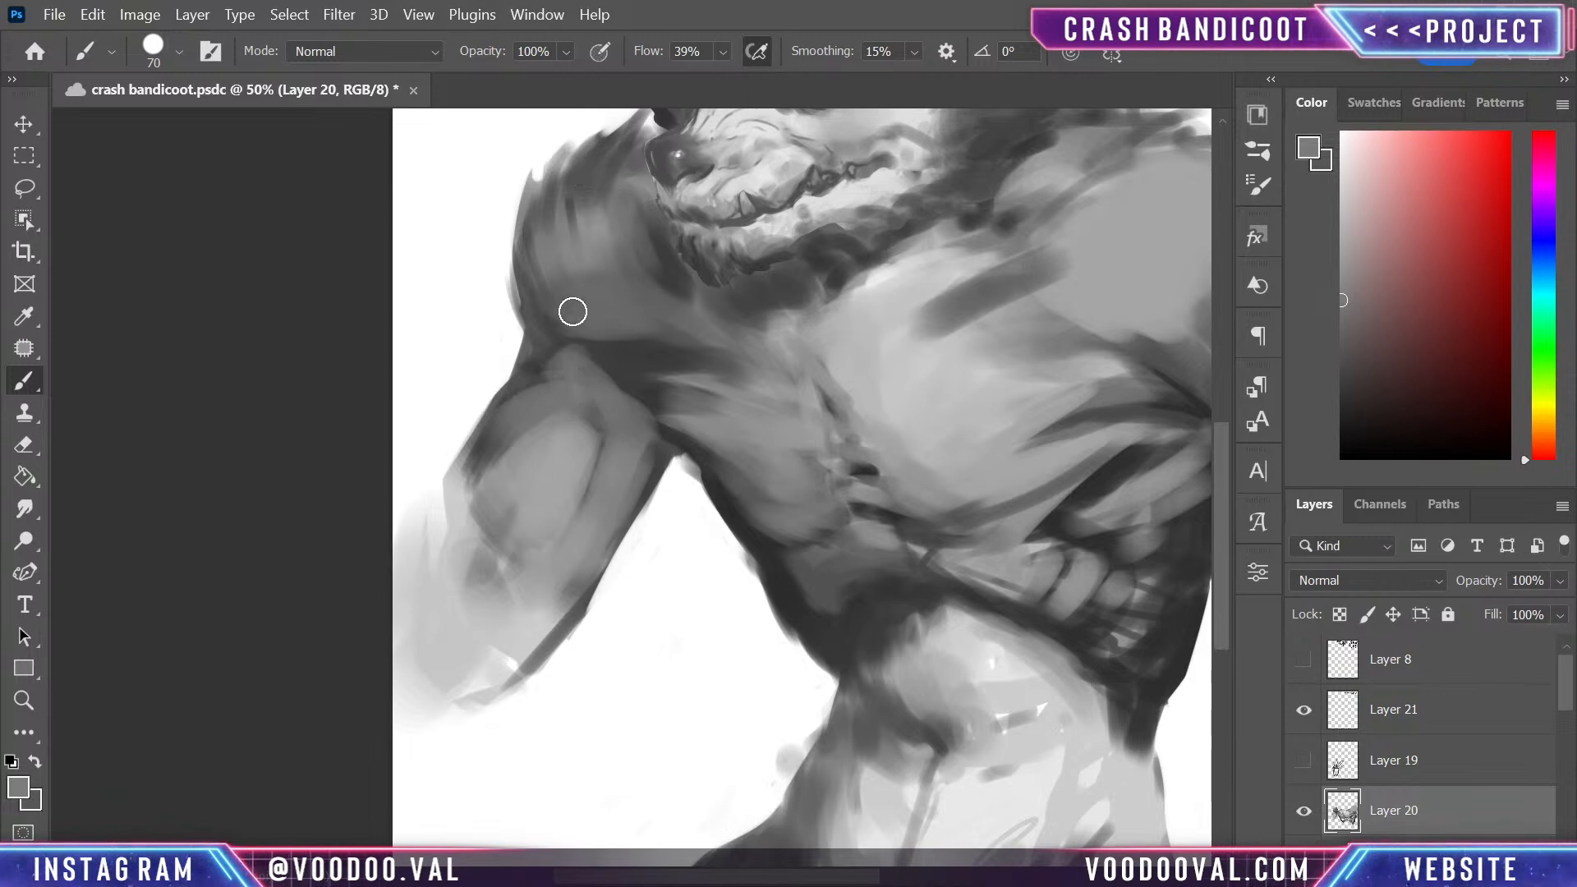
mouse_move(567, 306)
mouse_down()
mouse_move(519, 423)
mouse_move(559, 318)
mouse_move(476, 474)
mouse_up()
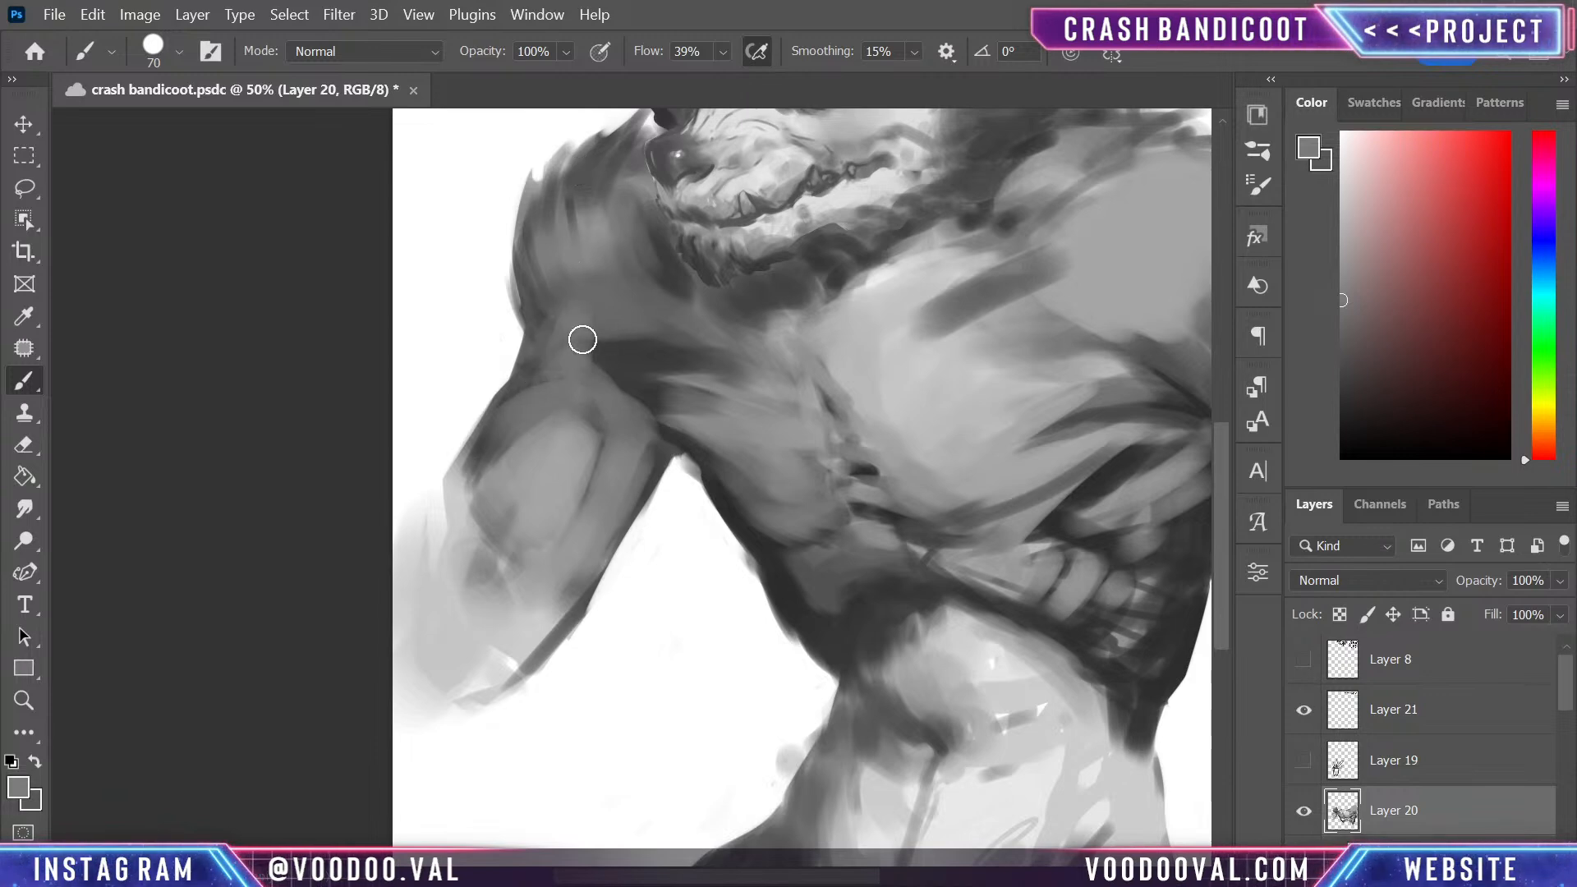
key(alt)
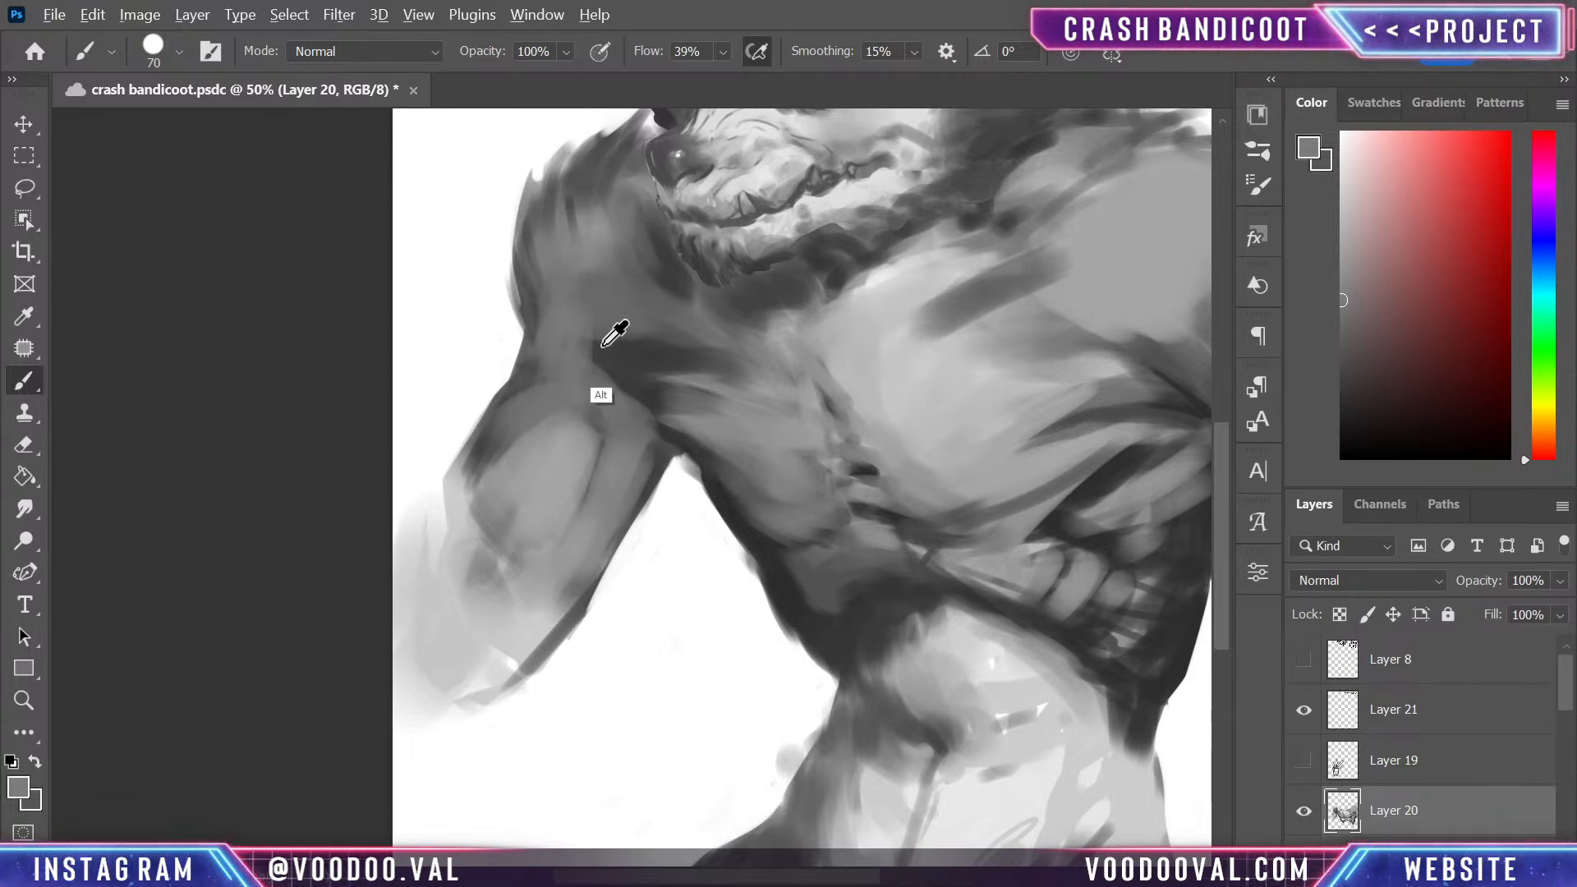
alt+click(603, 347)
alt+click(587, 320)
drag(594, 329, 642, 409)
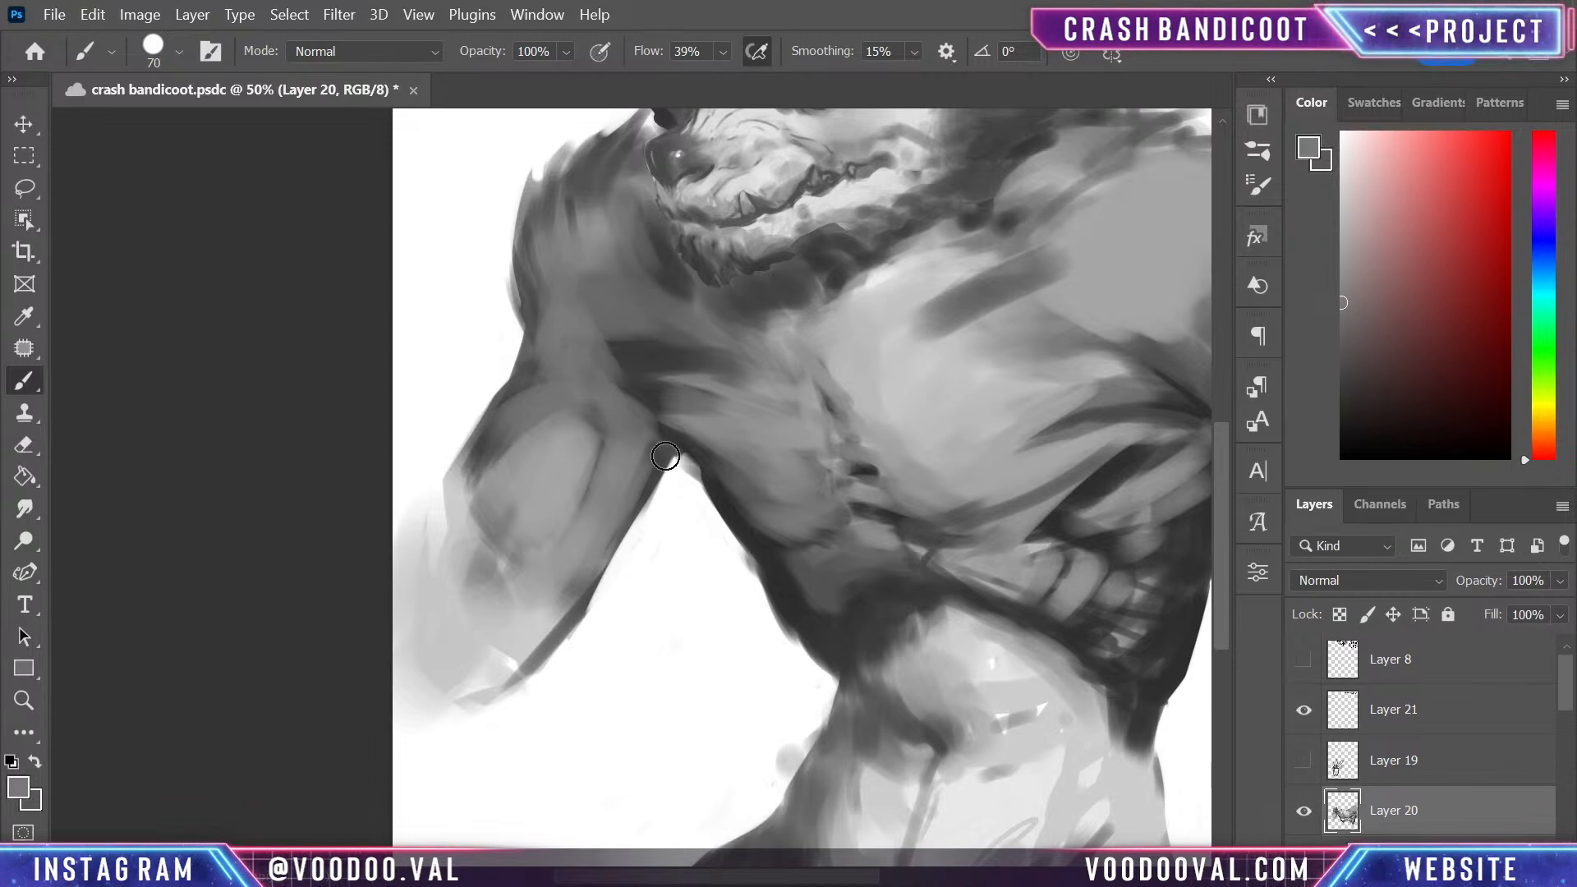
- Lower the brush flow to 16%, enlarge the brush to 125 and softly shade the shoulder-to-pectoral transition with sampled dark grey
mouse_move(801, 367)
mouse_down()
mouse_move(781, 564)
mouse_move(793, 430)
mouse_up()
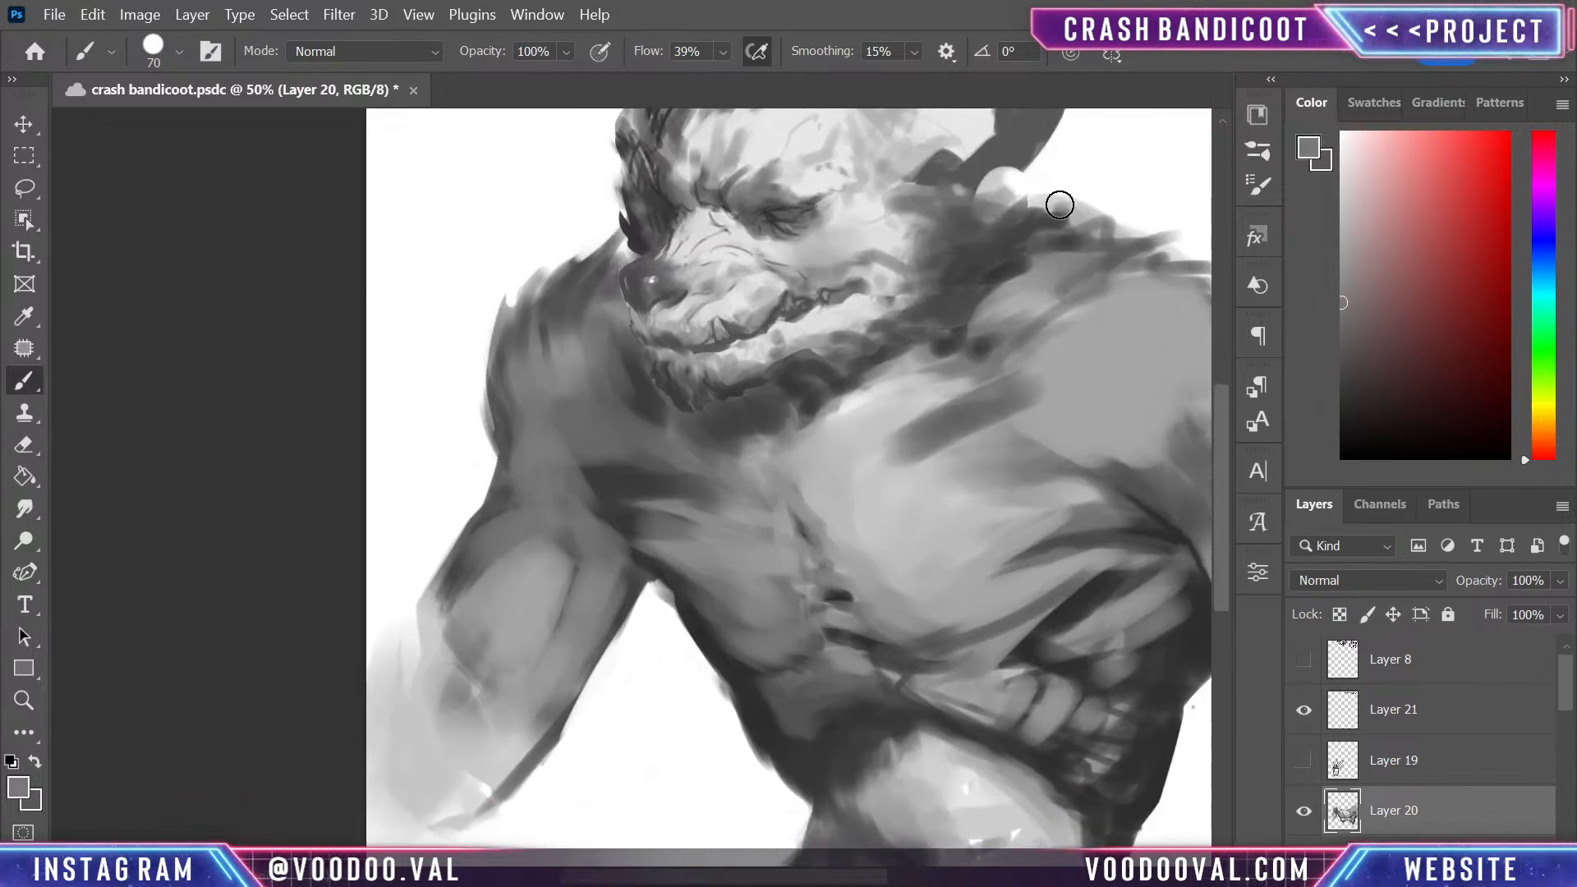
drag(721, 56, 715, 78)
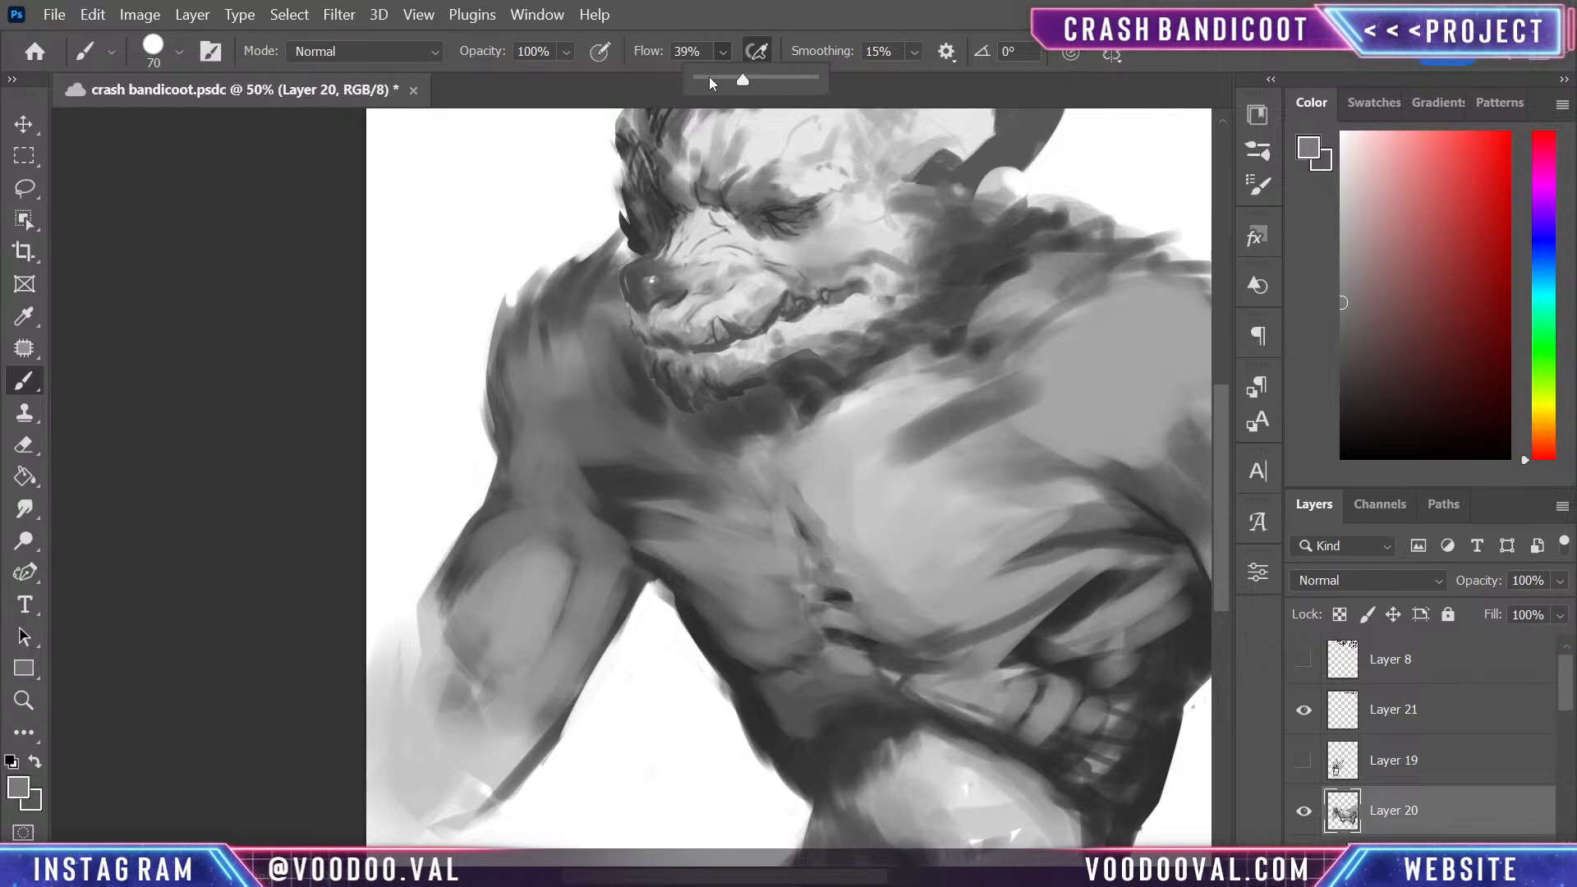
drag(542, 446, 574, 486)
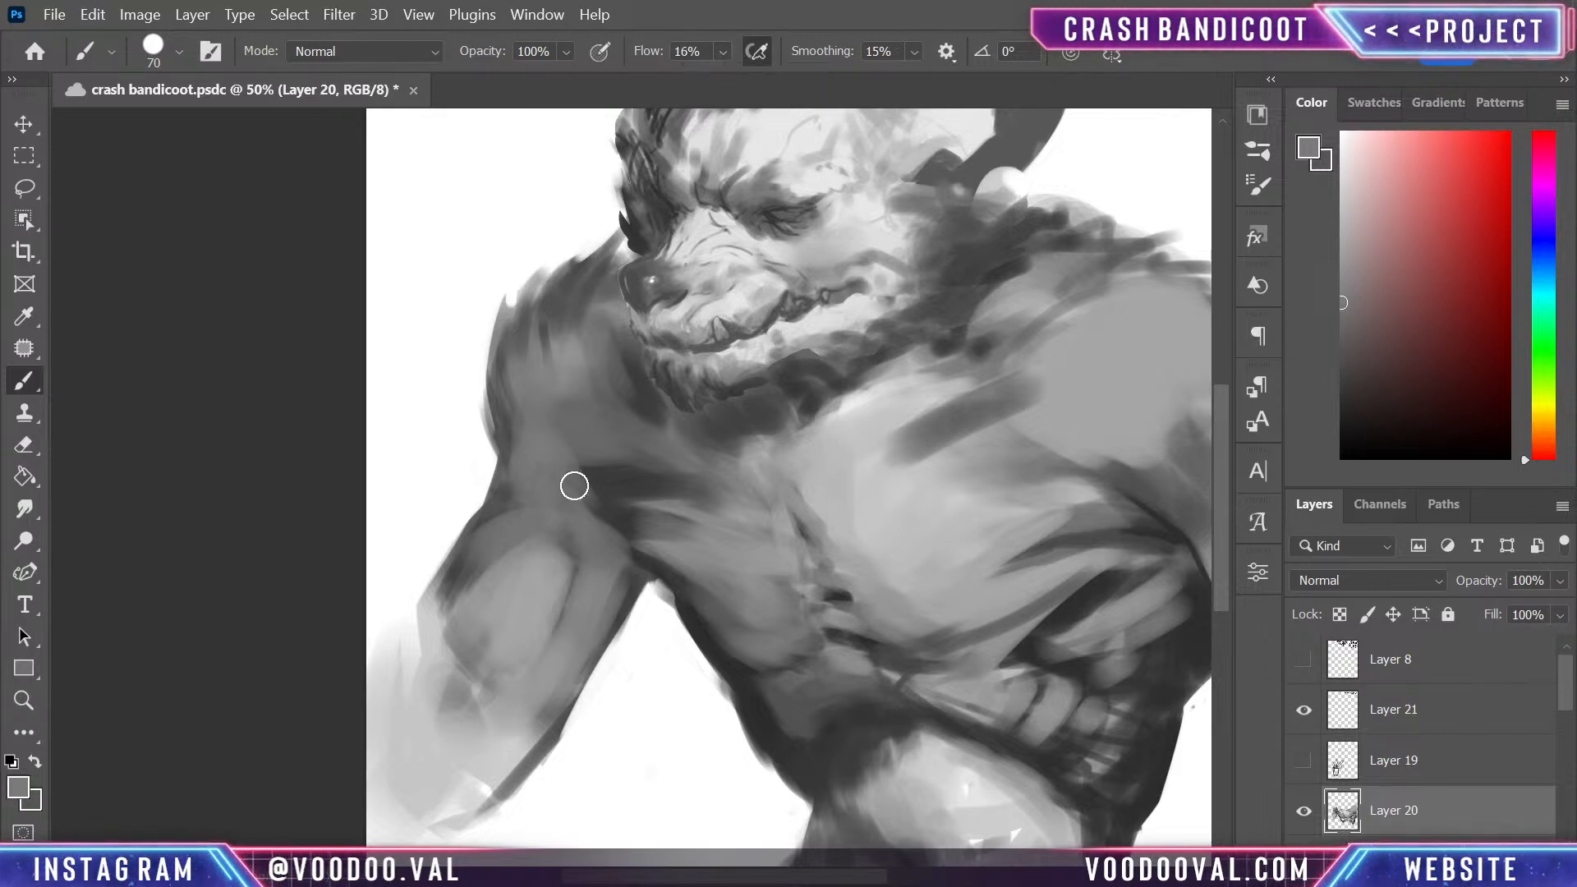
key(bracketright)
key(bracketright)
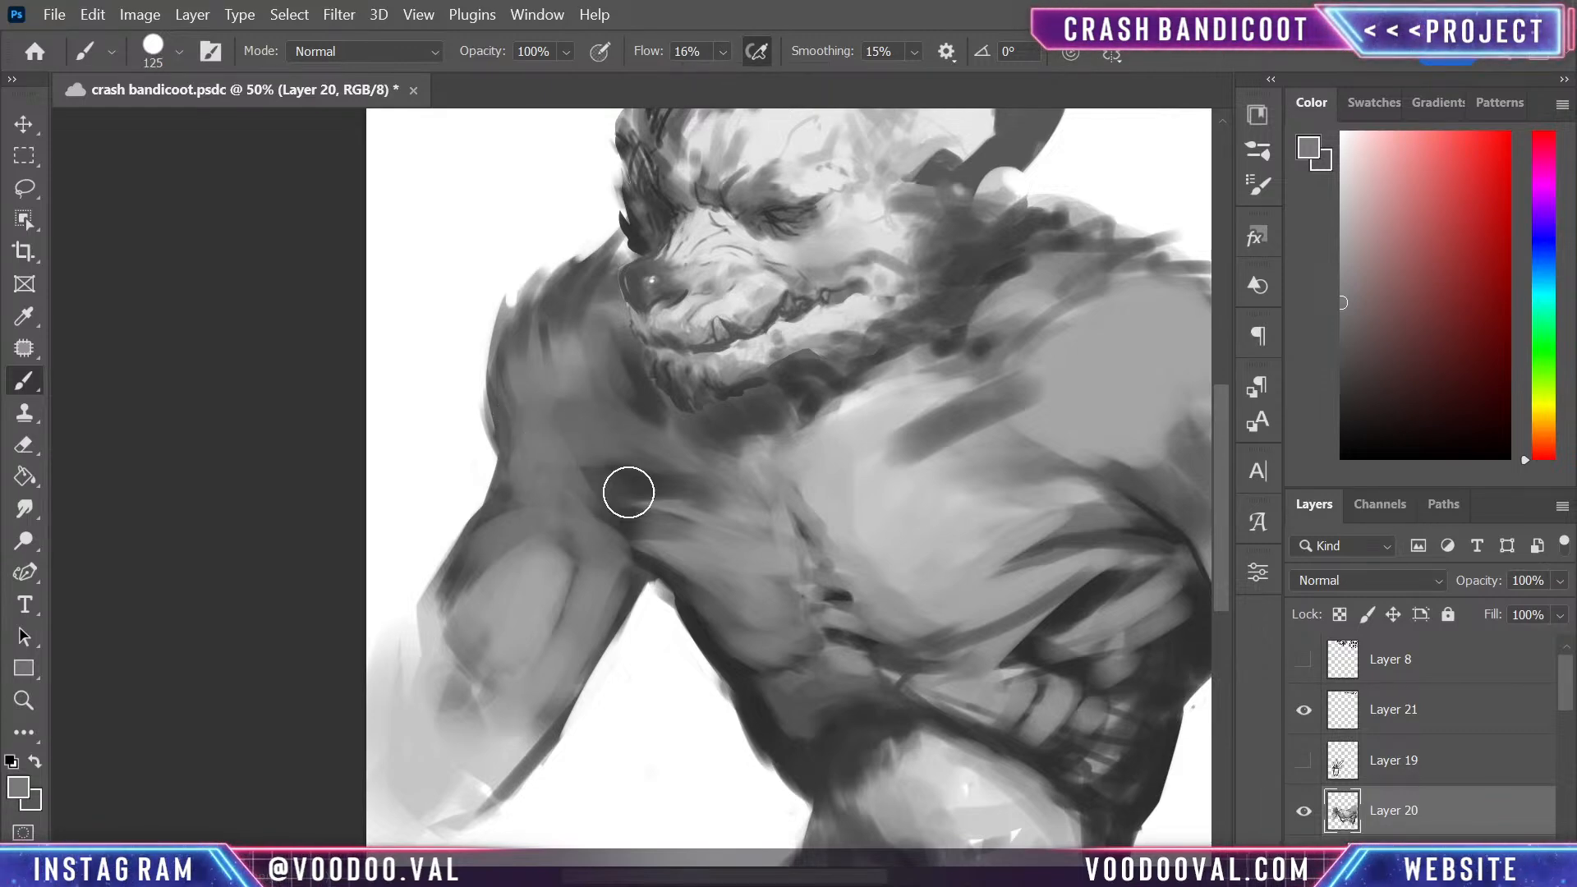
key(alt)
alt+click(640, 510)
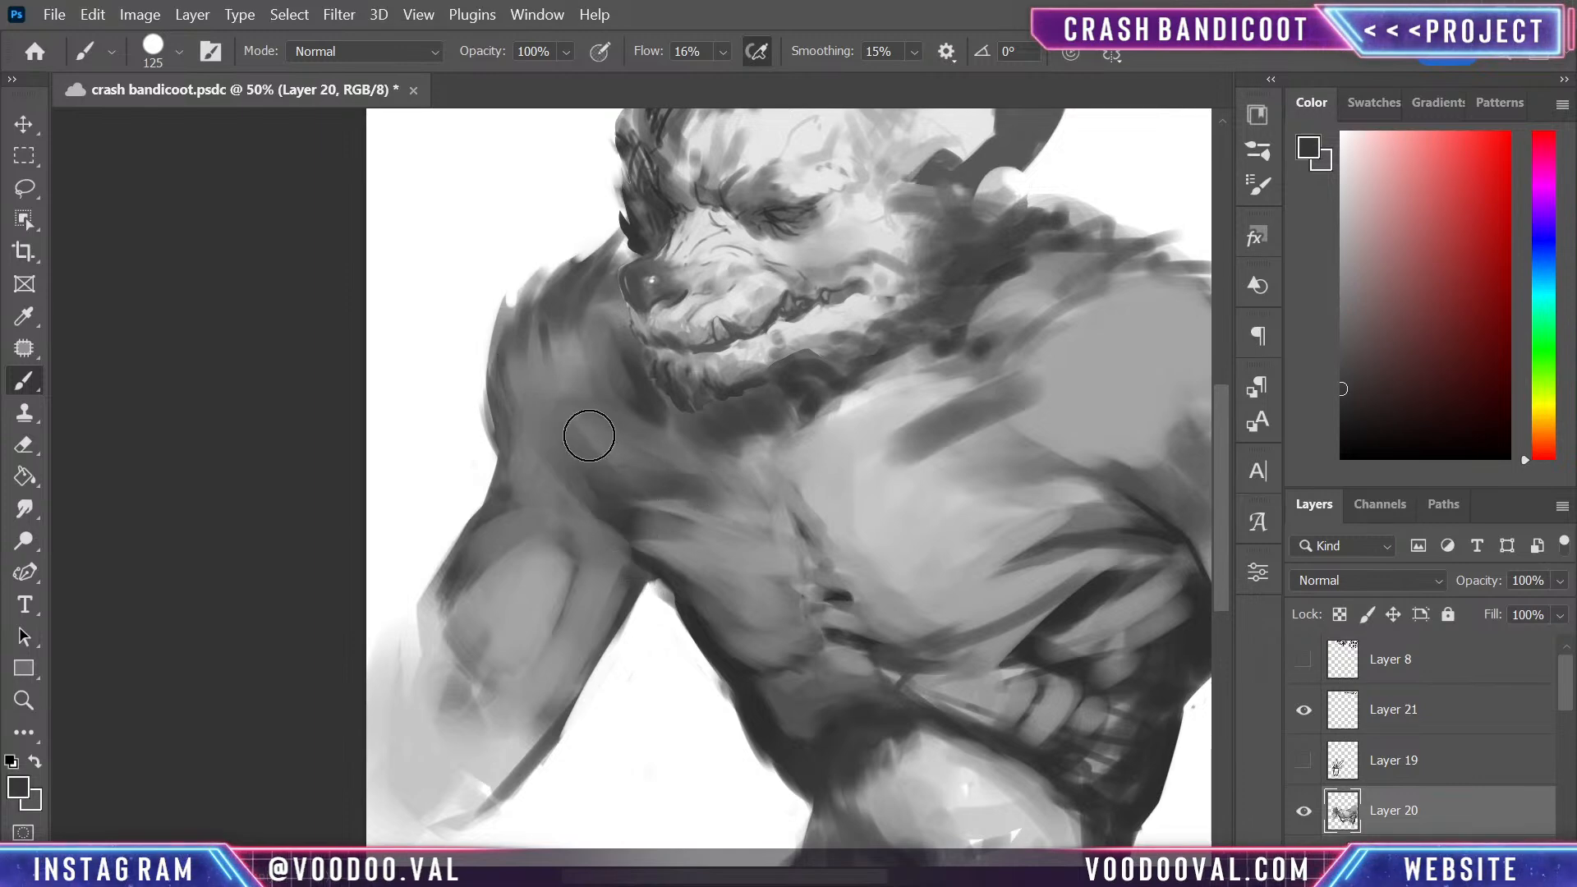
drag(584, 465, 556, 394)
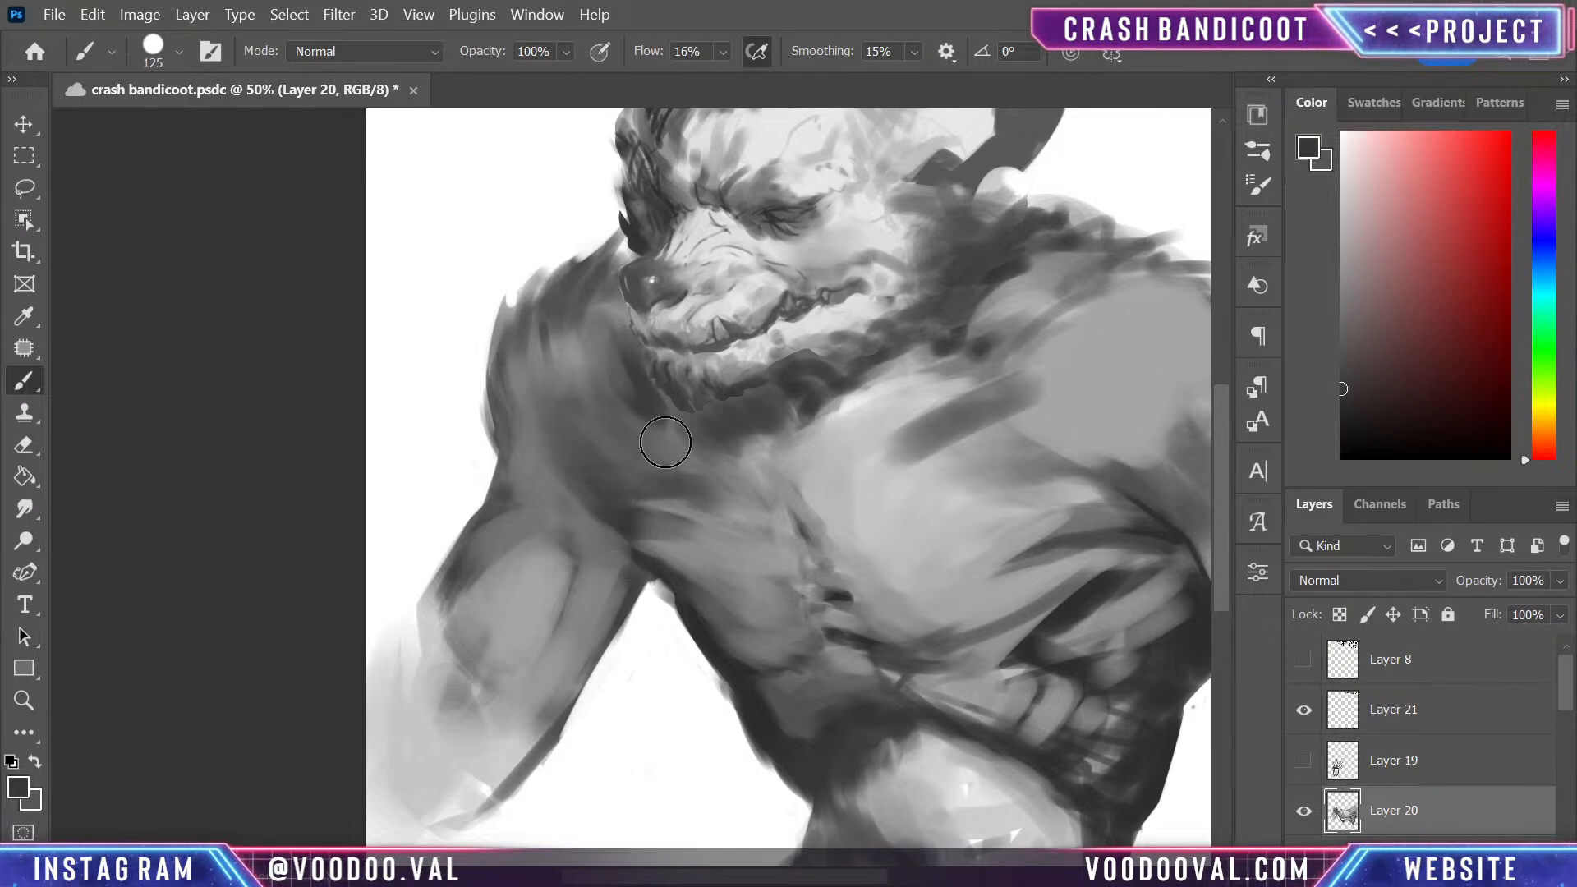
- Softly shade the smaller pectoral's outer side and fibres with dark grey, and sample a lighter grey for its centre
mouse_move(683, 518)
mouse_down()
mouse_move(644, 552)
mouse_move(627, 521)
mouse_move(656, 560)
mouse_move(645, 517)
mouse_move(709, 606)
mouse_up()
alt+click(660, 568)
mouse_move(669, 538)
mouse_down()
mouse_move(727, 601)
mouse_move(627, 507)
mouse_move(688, 547)
mouse_up()
mouse_move(664, 473)
mouse_down()
mouse_move(729, 697)
mouse_move(707, 602)
mouse_move(764, 602)
mouse_move(669, 469)
mouse_move(750, 620)
mouse_up()
alt+click(767, 537)
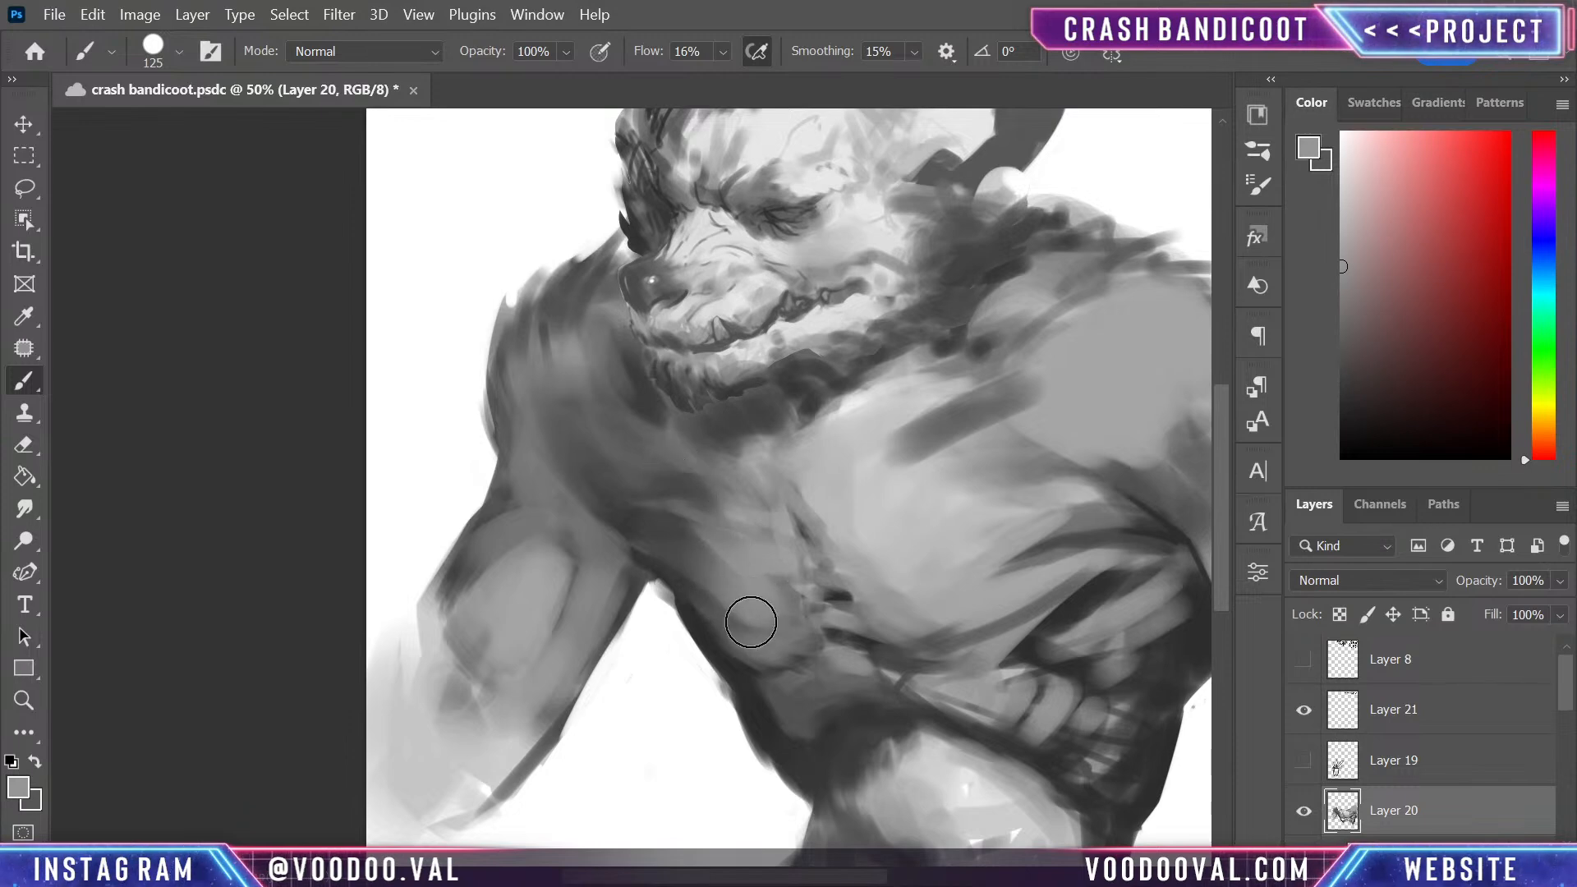
- Reduce the brush to 60 and blend the lower edge of the smaller pectoral with sampled light greys
key(alt)
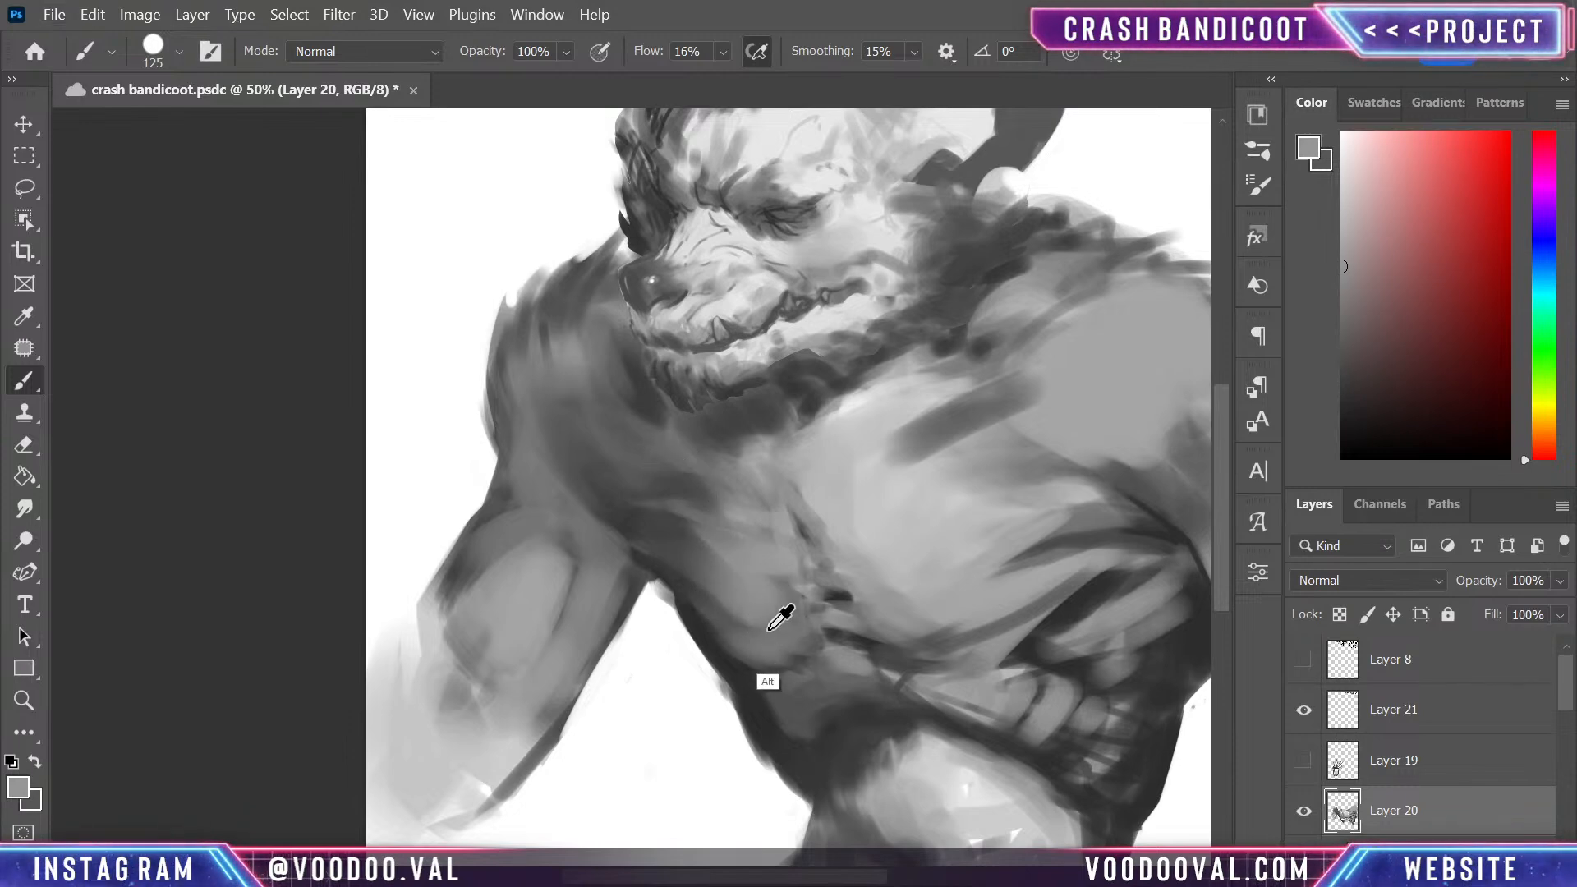
alt+click(776, 614)
key(bracketleft)
key(bracketleft)
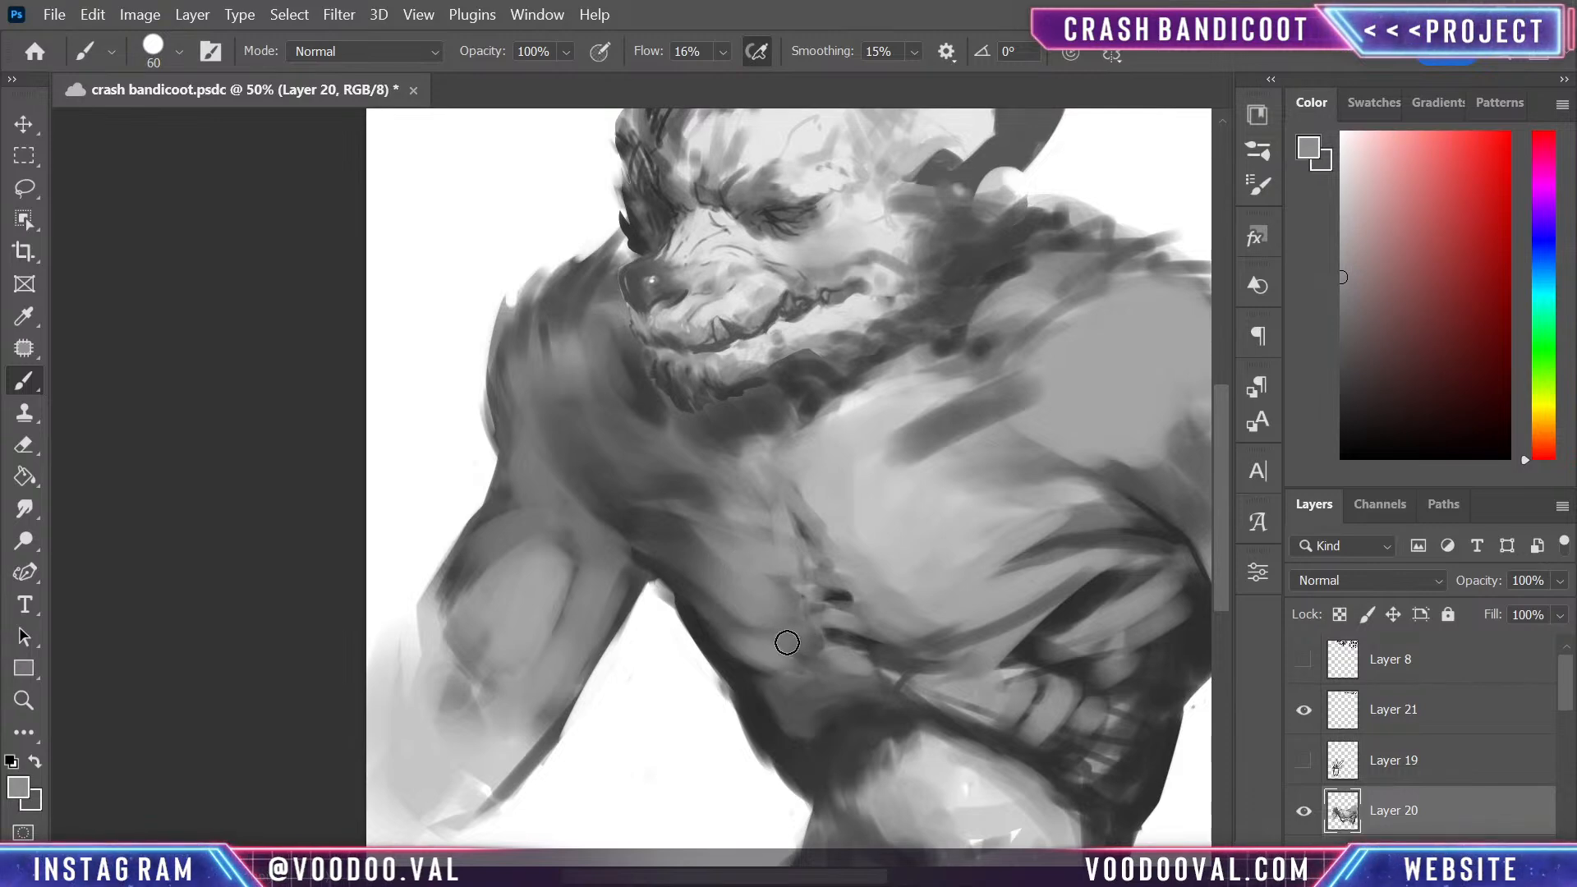
alt+click(965, 637)
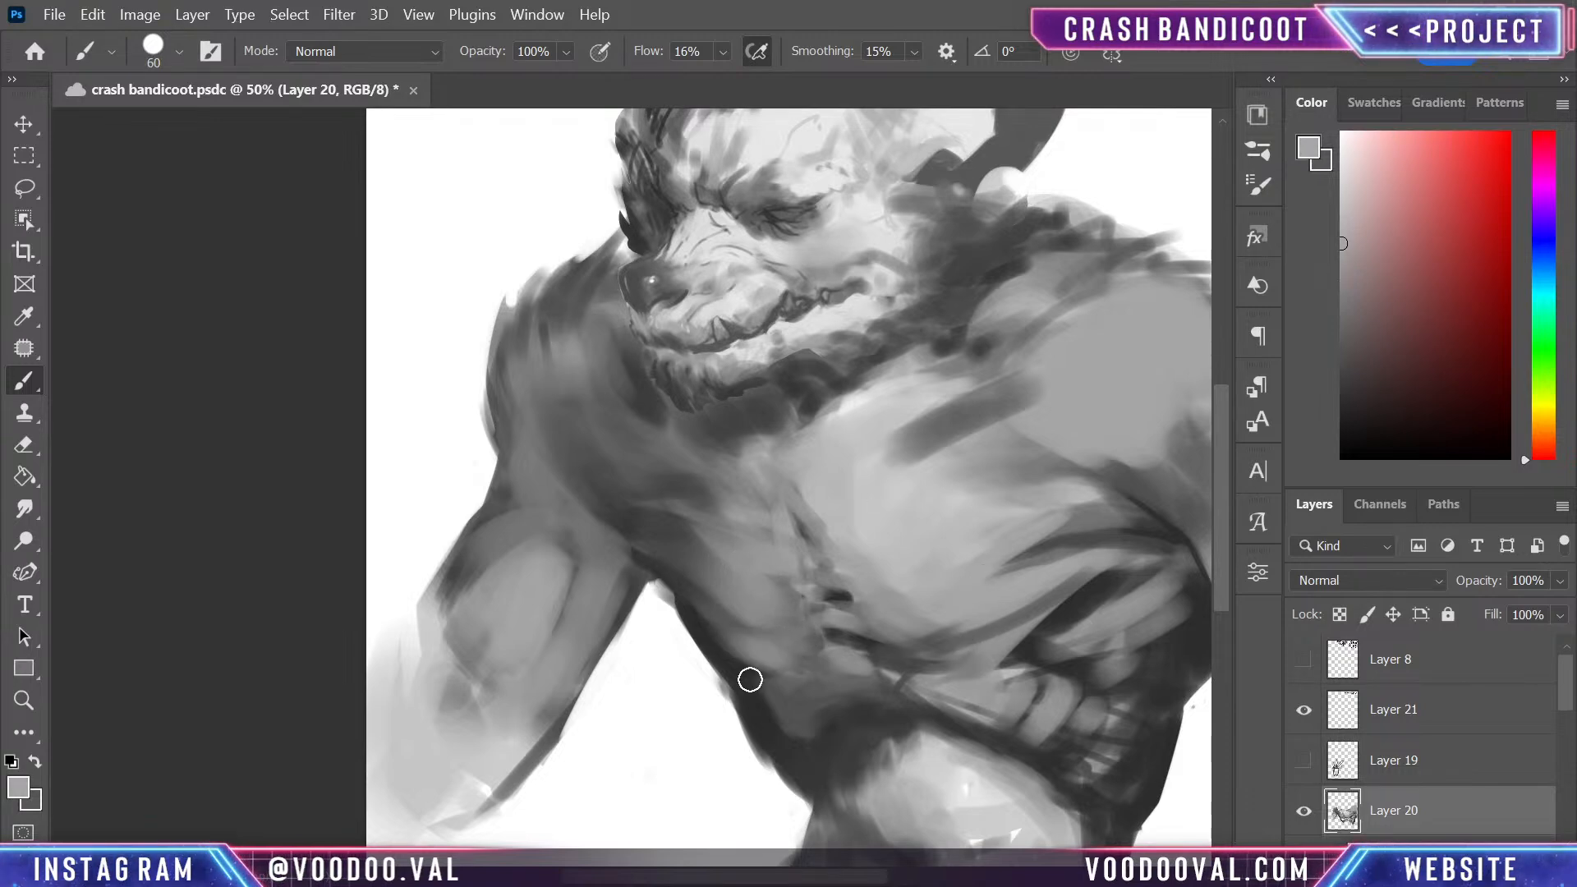
drag(976, 658, 886, 679)
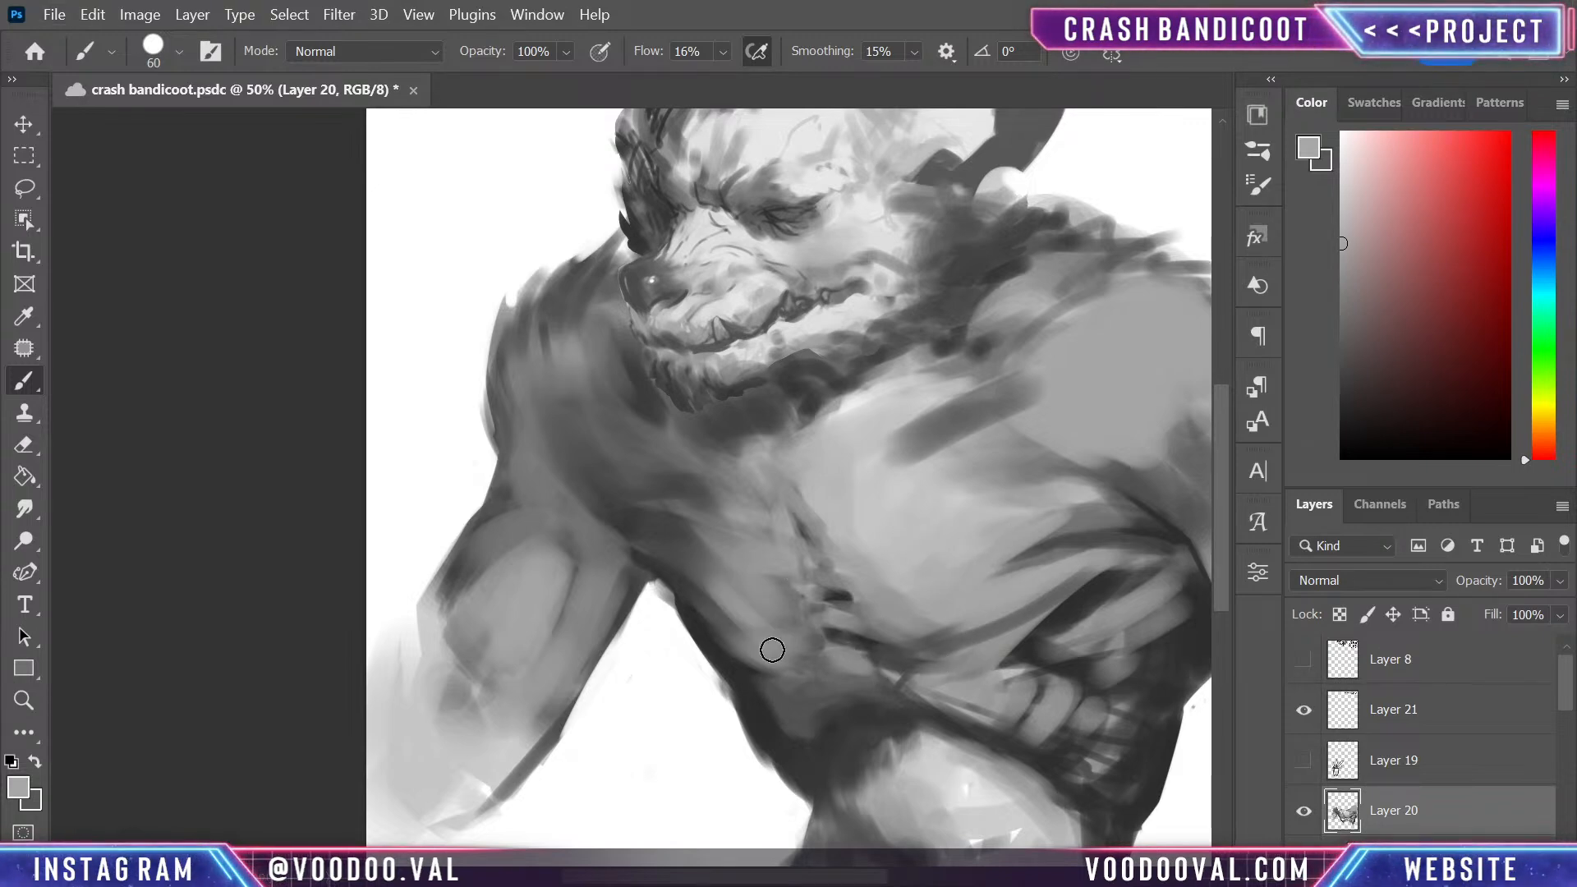
- Brush soft diagonal fibres down the smaller pectoral's outer edge with repeatedly sampled mid and light greys
mouse_move(718, 606)
mouse_down()
mouse_move(820, 640)
mouse_move(648, 537)
mouse_move(790, 639)
mouse_up()
alt+click(769, 580)
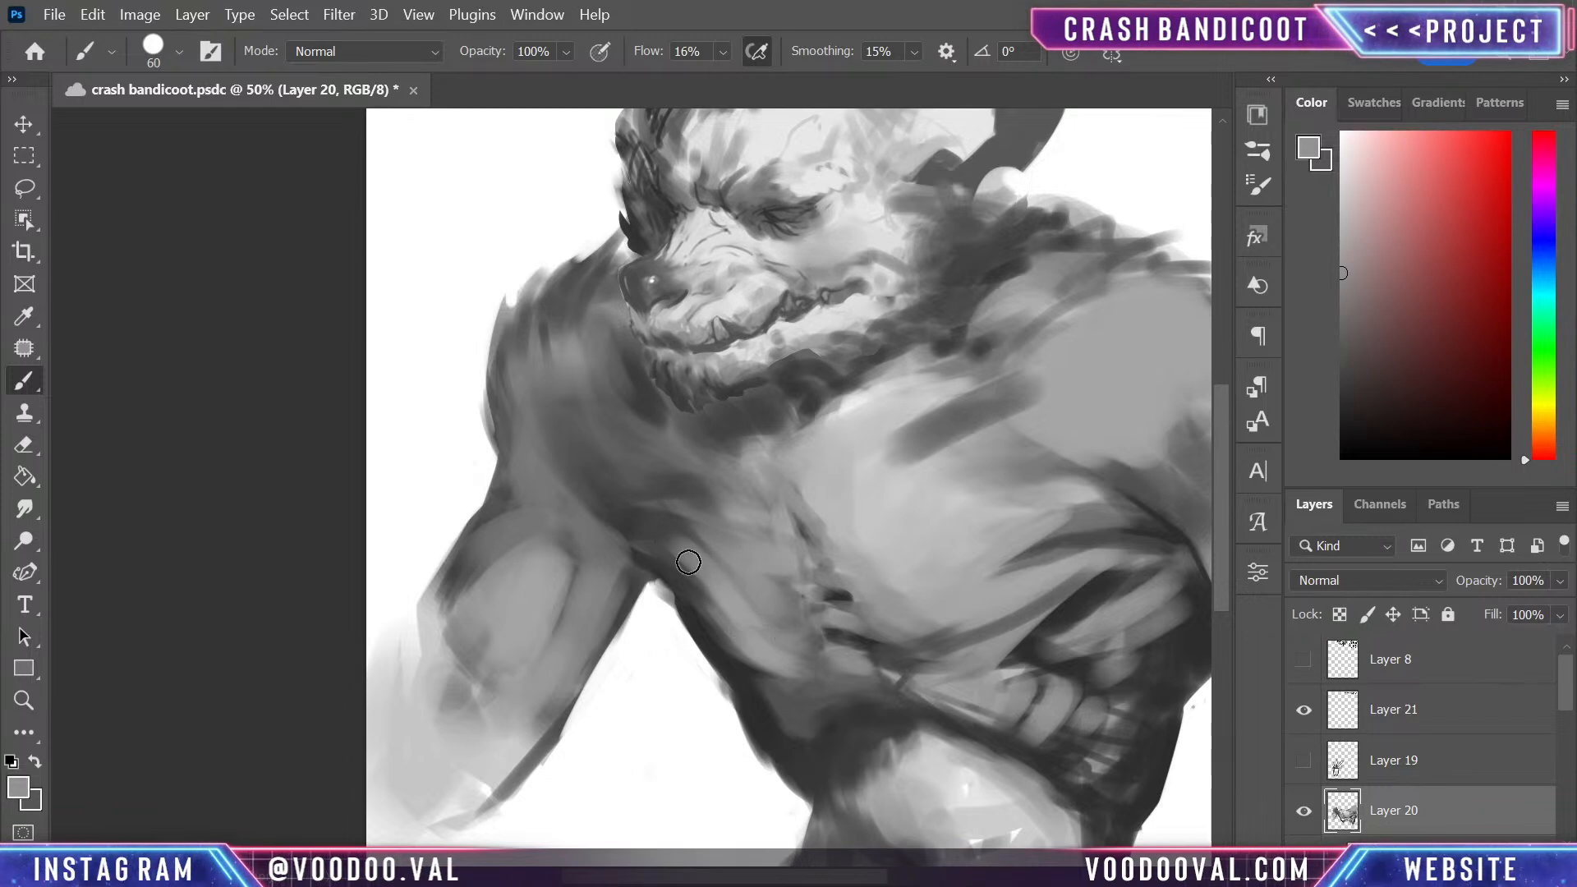
drag(688, 561, 778, 663)
alt+click(777, 603)
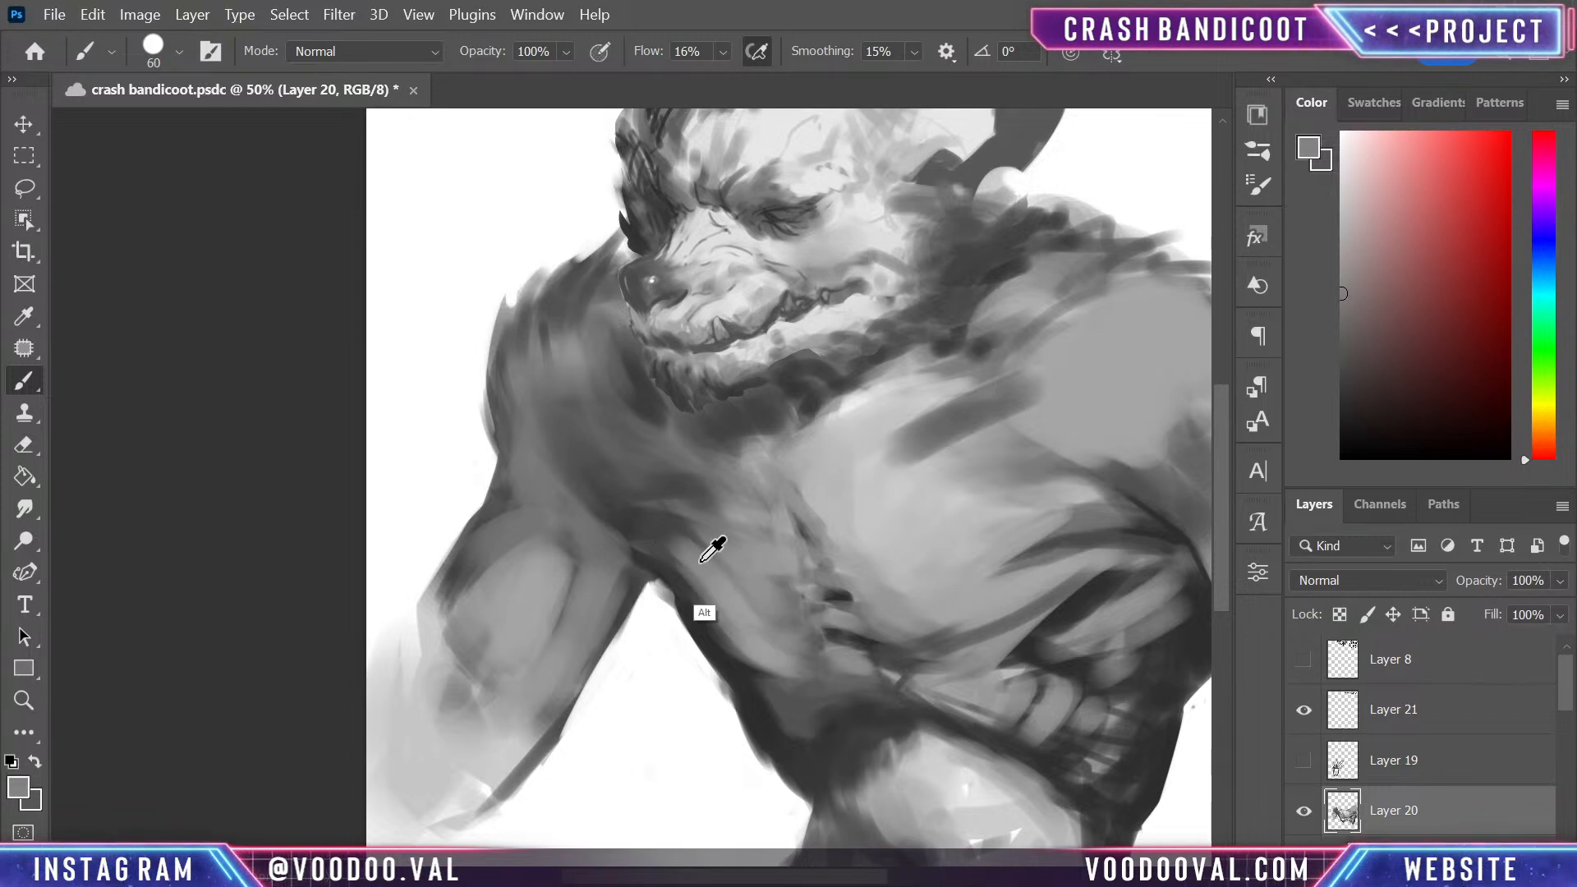
drag(683, 551, 760, 626)
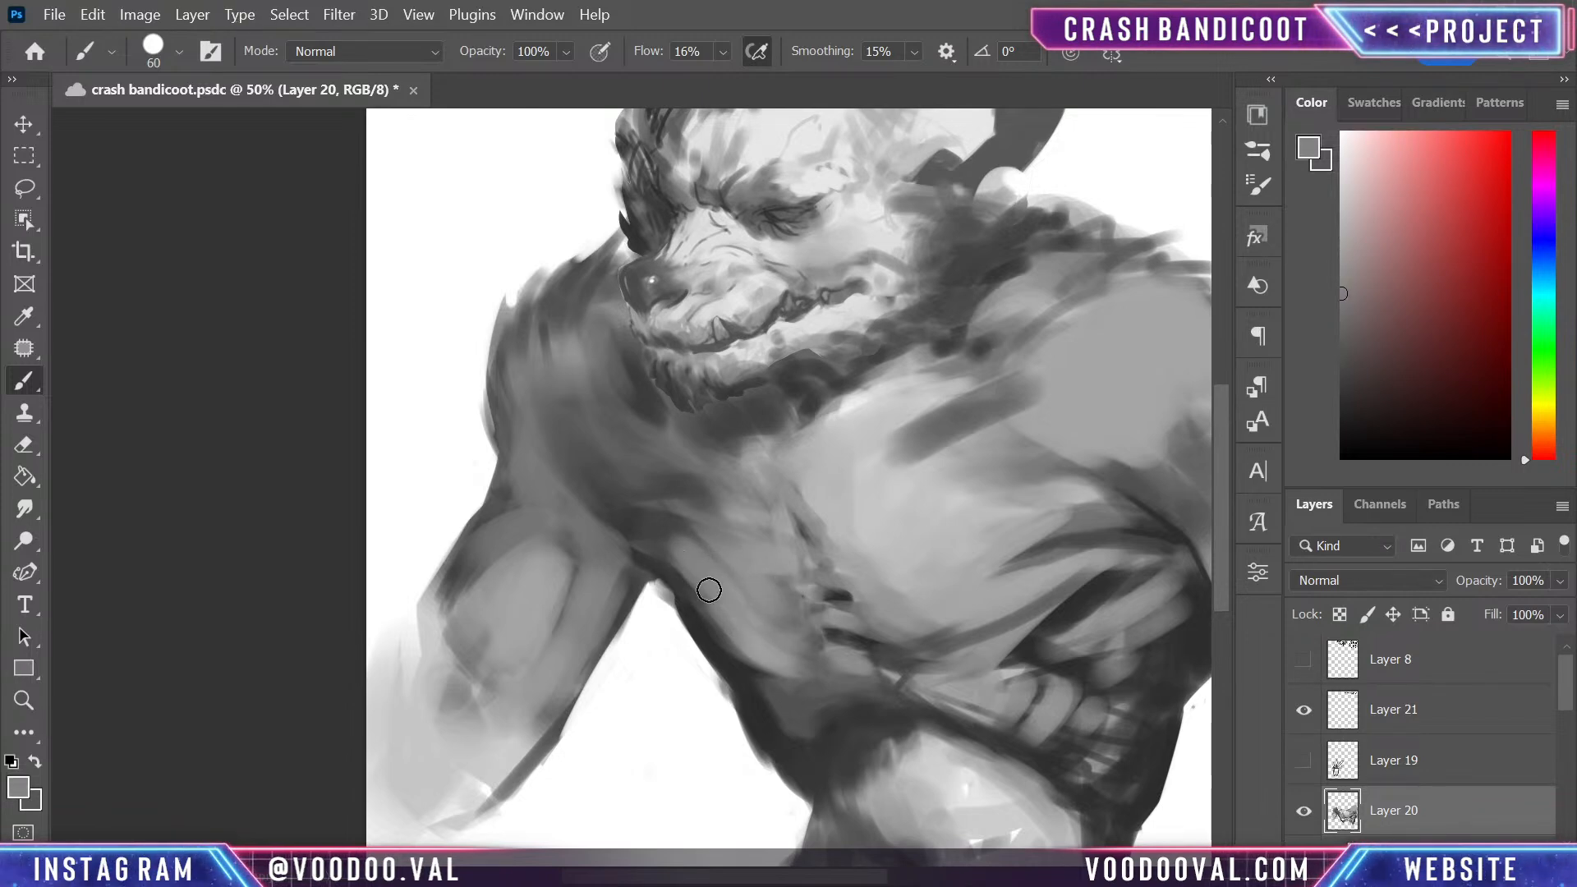
- Reduce the brush to 30 and paint thin fibres along the smaller pectoral's lower edge and beside the sternum with sampled dark greys
alt+click(648, 507)
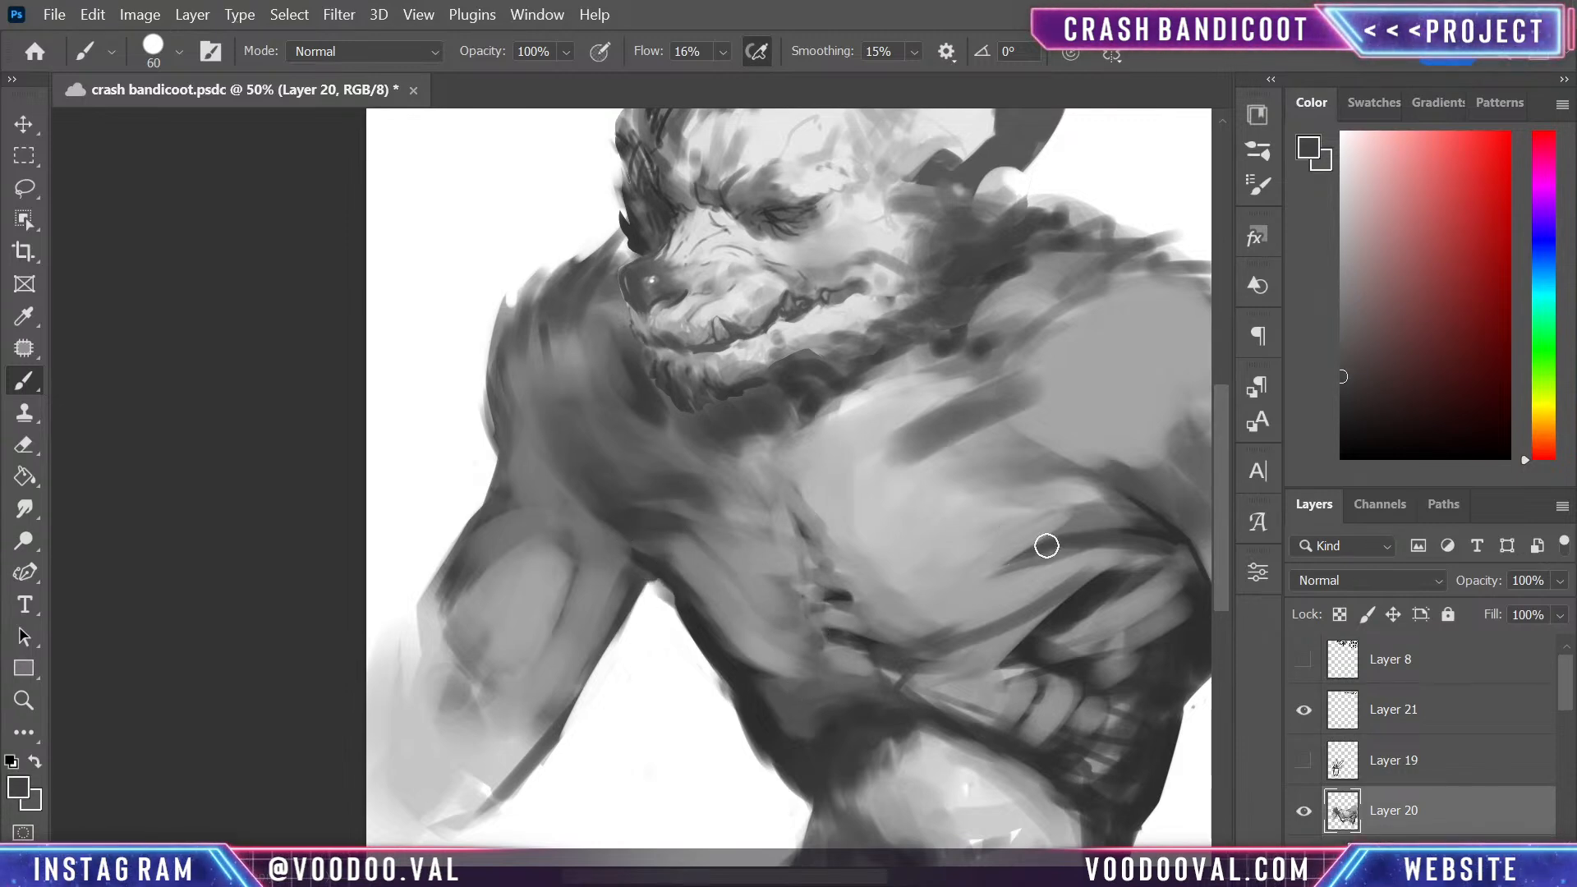
key(alt)
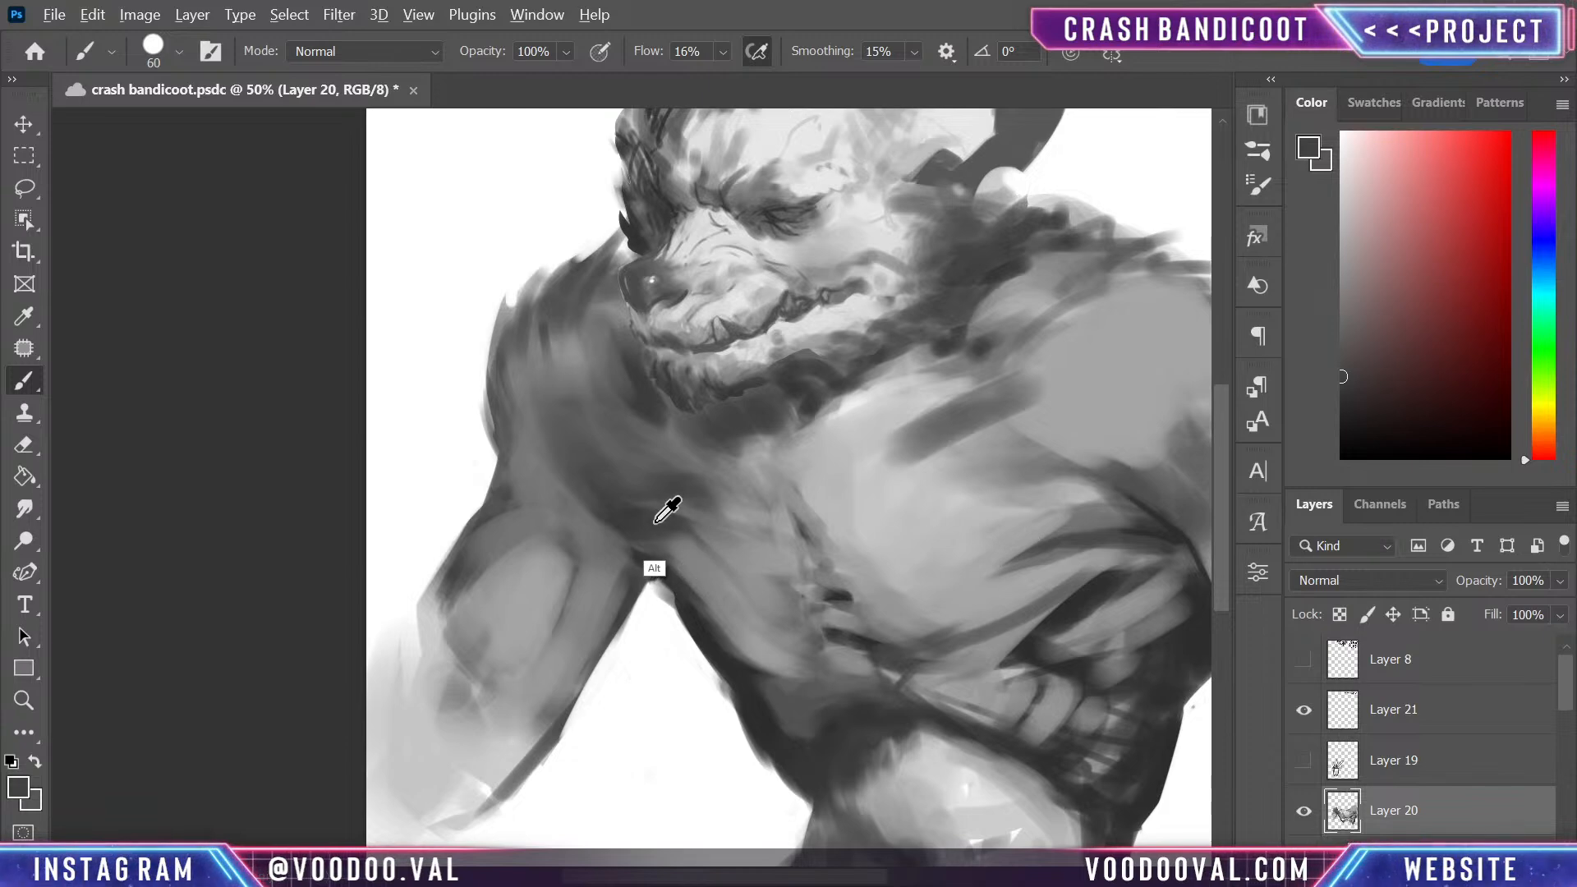
alt+click(749, 689)
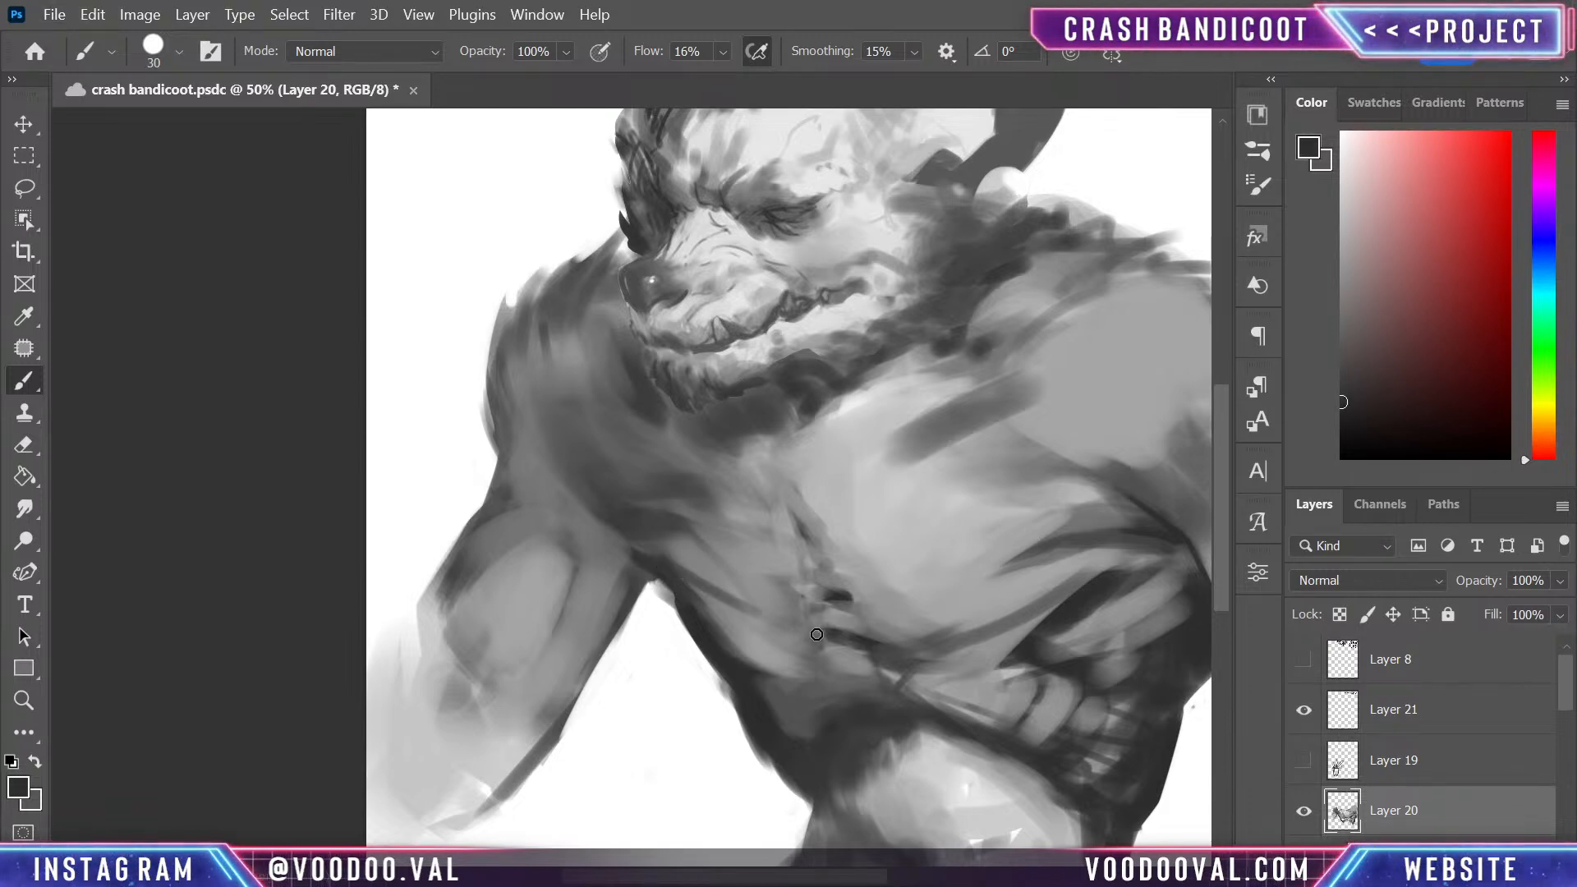
key(ctrl+z)
drag(817, 657, 885, 641)
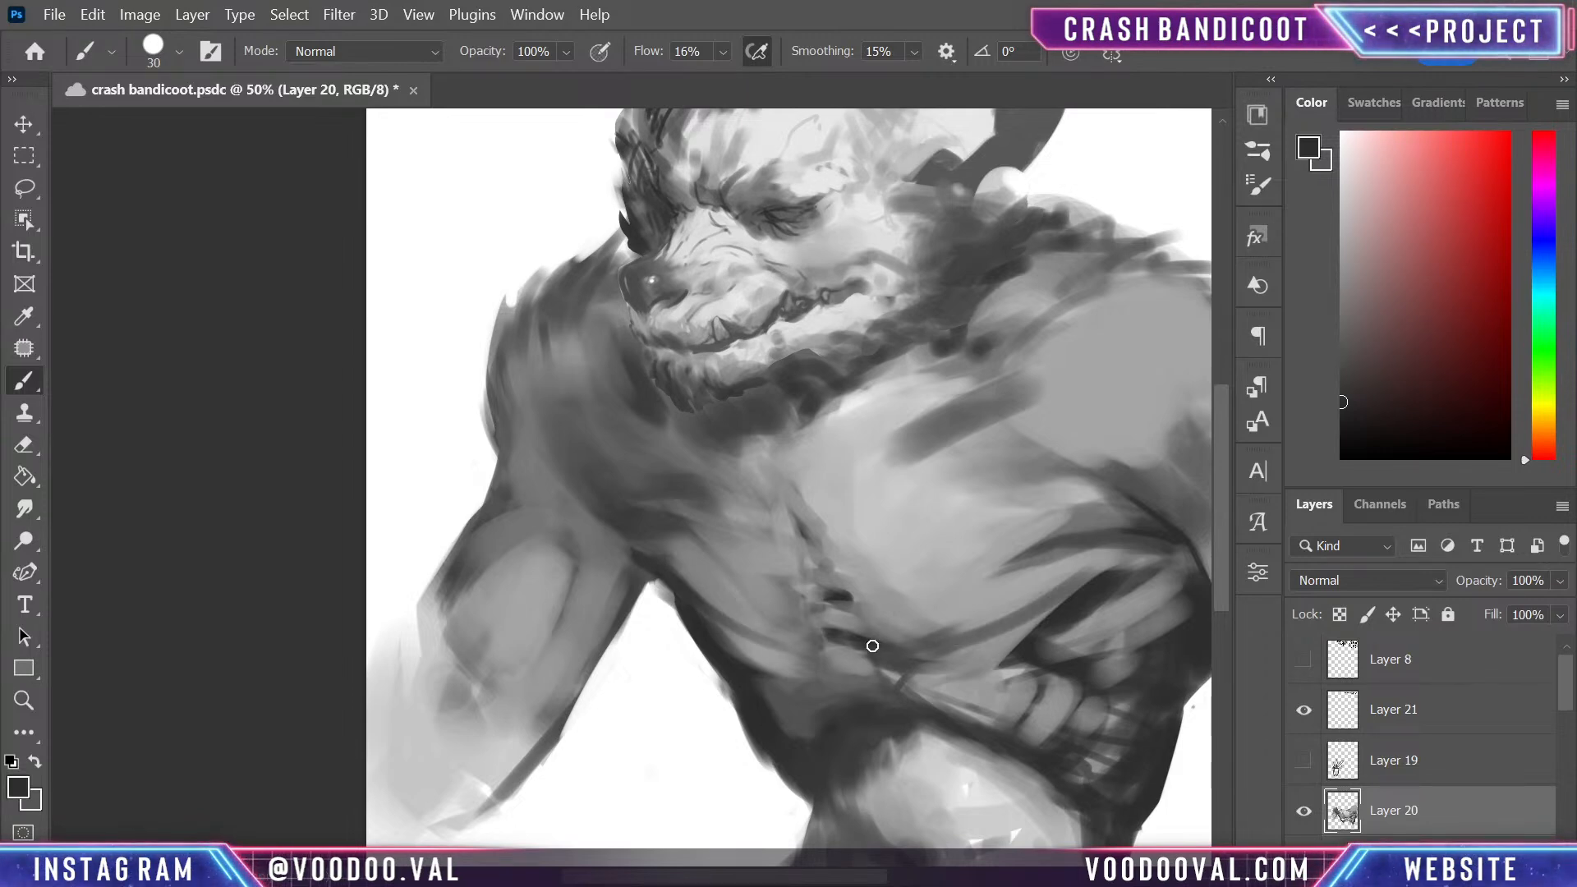
- Reshape the upper rib muscle beneath the larger pectoral with sampled dark and light greys, leaving a thin dark contour
alt+click(1128, 605)
mouse_move(1143, 583)
mouse_down()
mouse_move(1004, 678)
mouse_move(1135, 579)
mouse_move(1091, 597)
mouse_move(1120, 570)
mouse_move(1006, 694)
mouse_move(1107, 572)
mouse_move(1021, 657)
mouse_move(1168, 569)
mouse_move(1030, 658)
mouse_up()
alt+click(1076, 605)
alt+click(1160, 579)
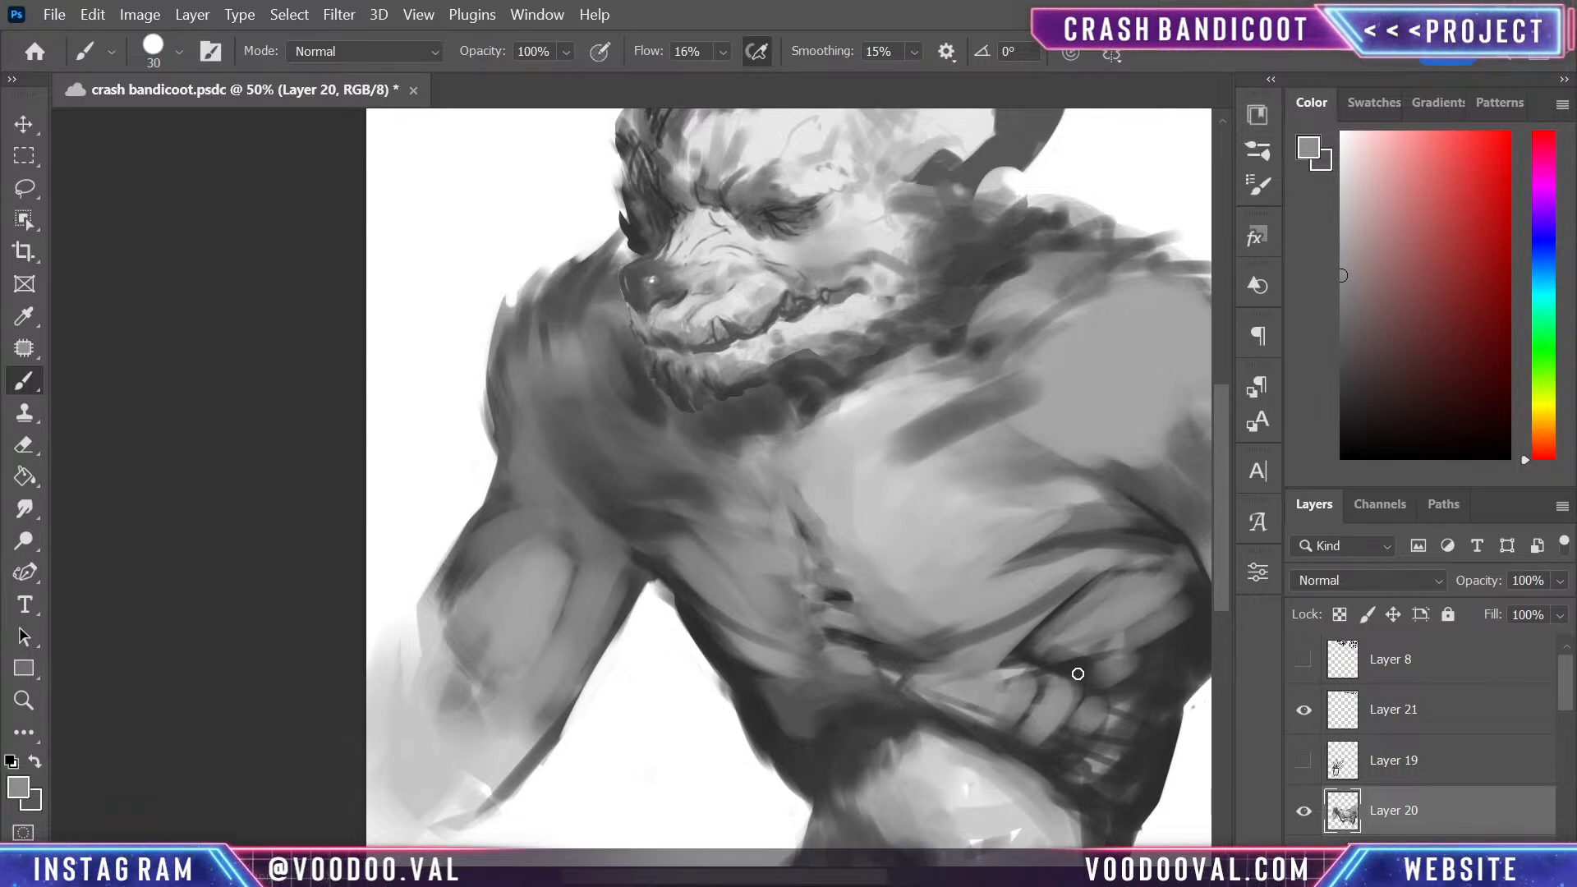
- Paint curved dark striations on the side below the smaller pectoral and accent them with sampled light grey
alt+click(1057, 716)
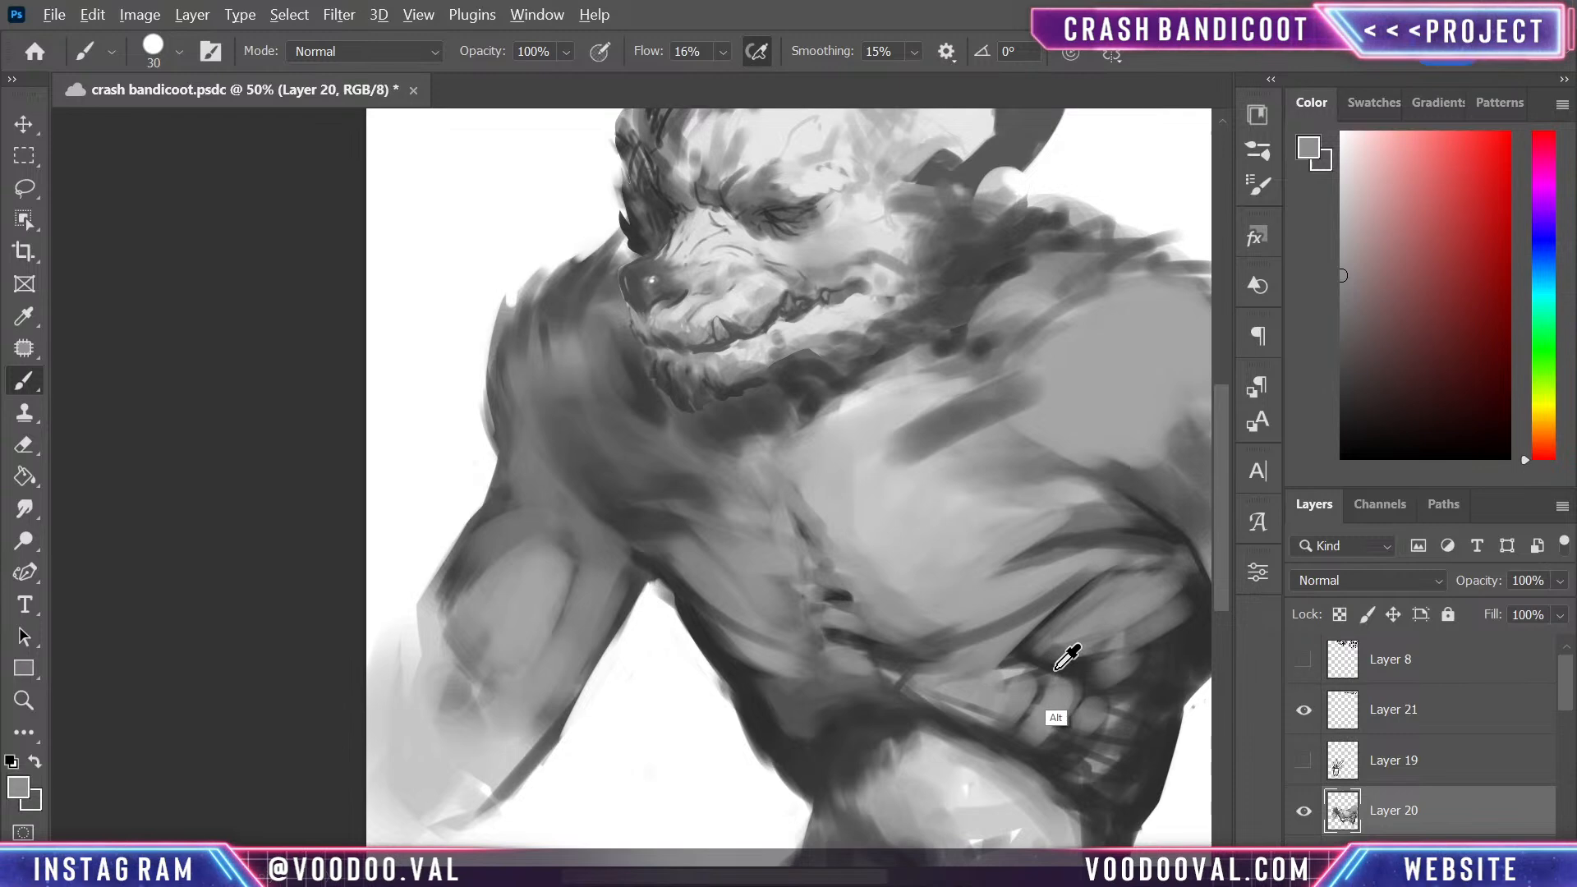
alt+click(792, 693)
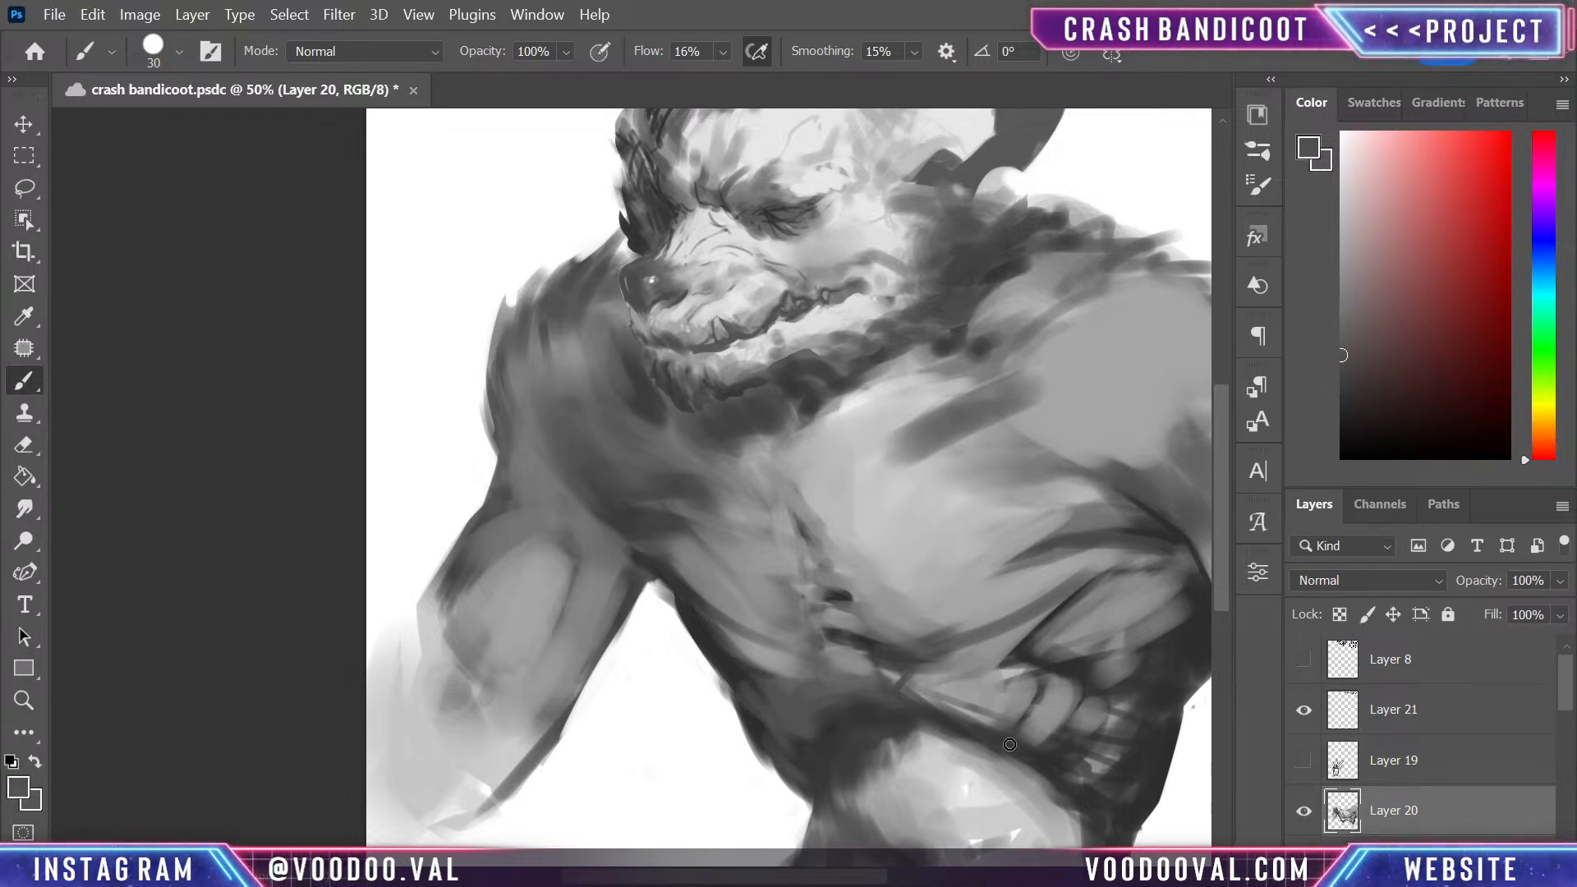
drag(946, 682, 974, 521)
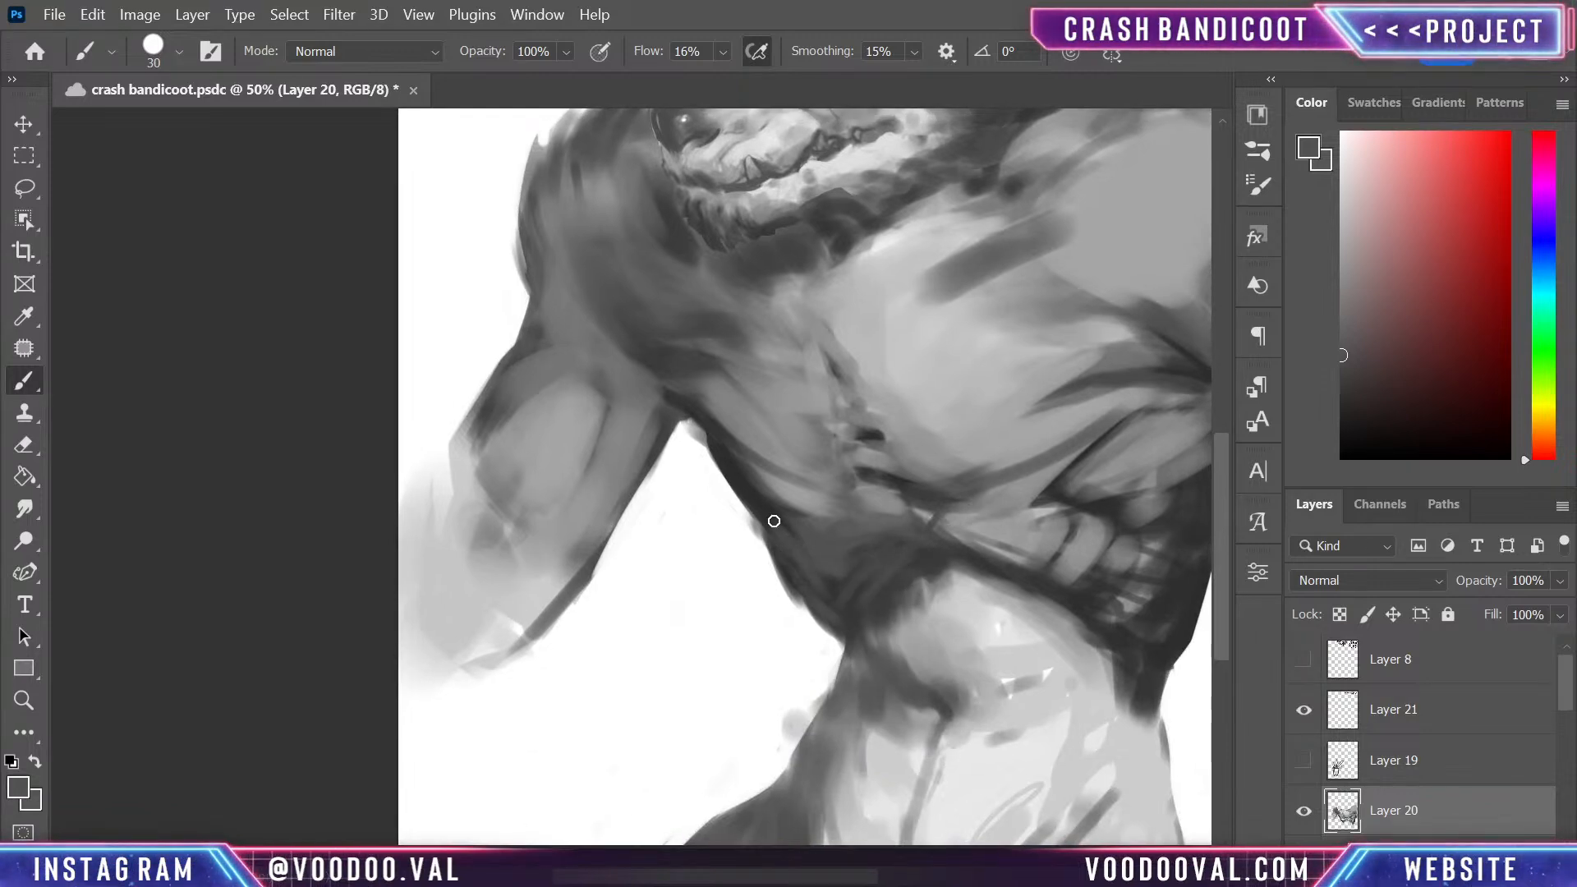
alt+click(790, 491)
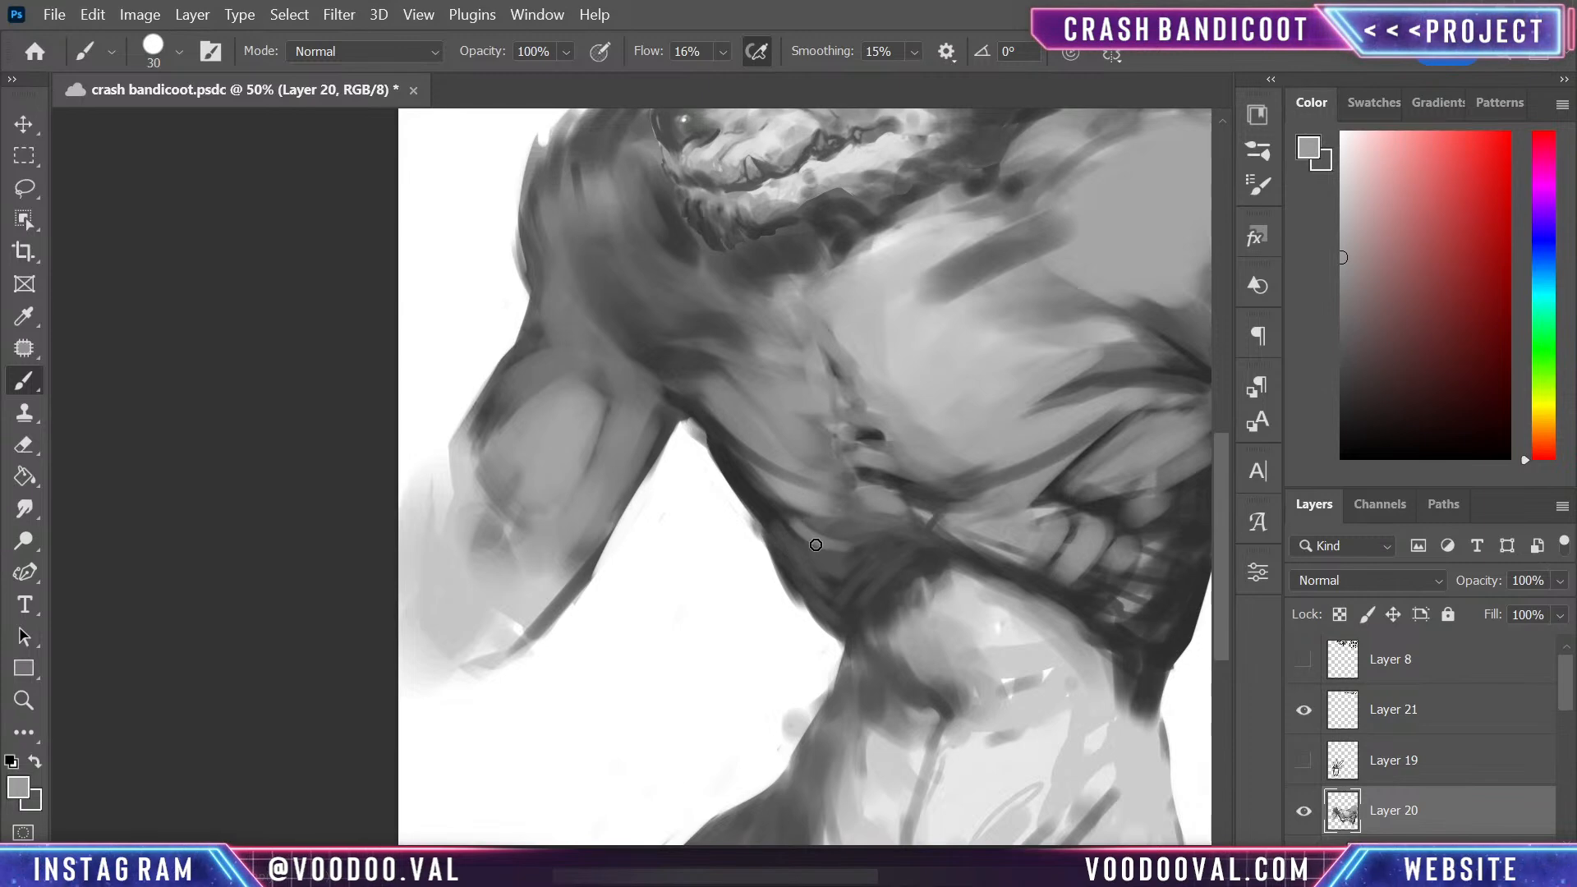
scroll(997, 648, up, 4)
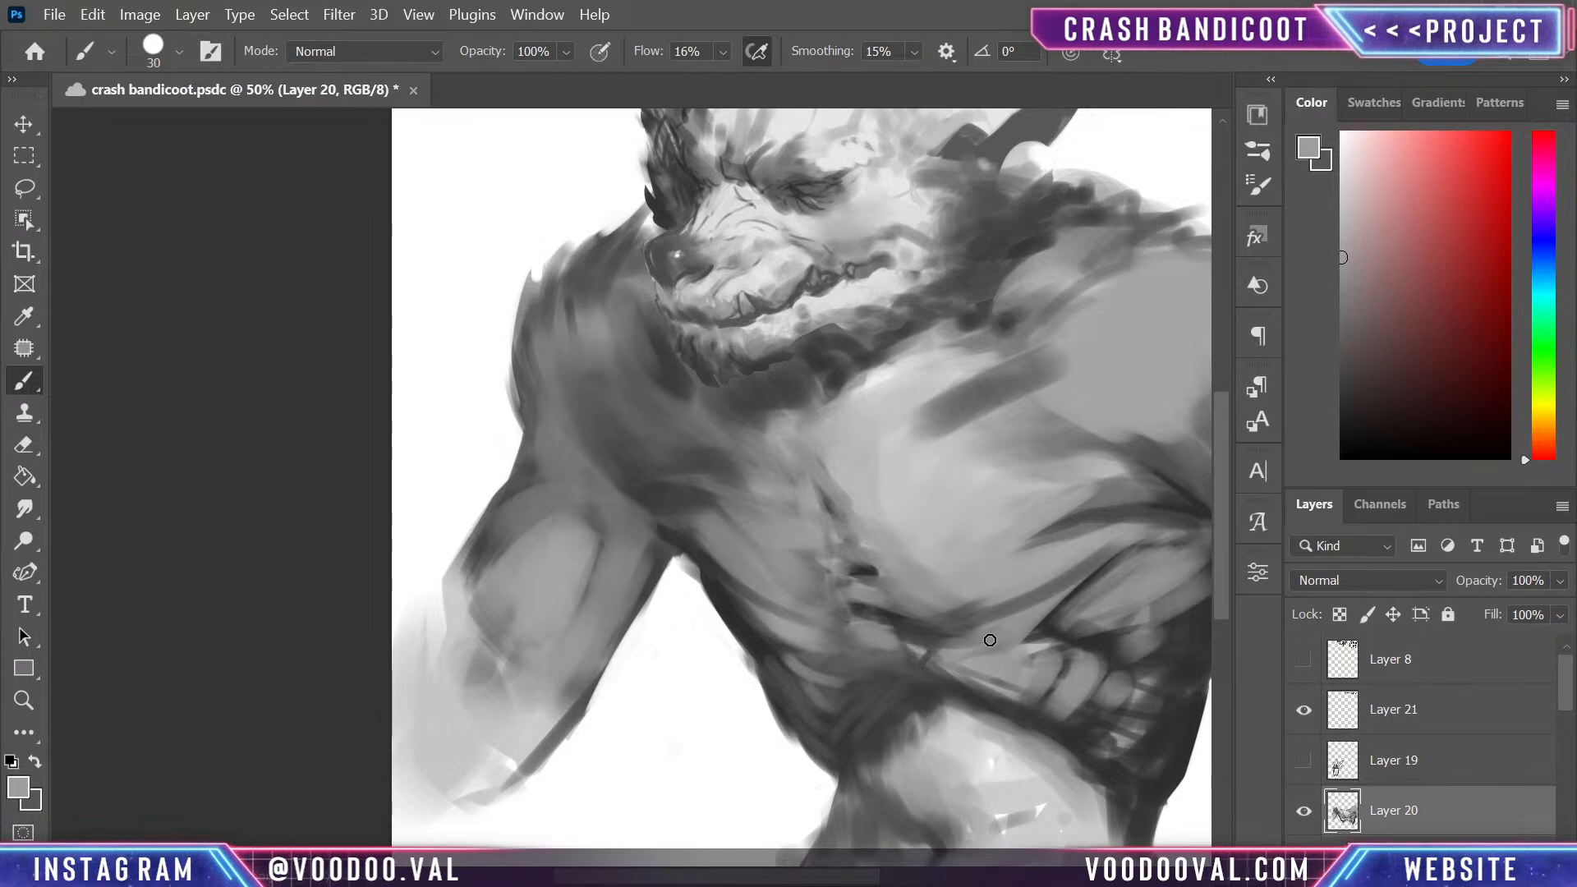
- Brush sampled dark-grey muscle fibres across the smaller pectoral's upper area and inward from the larger pectoral's outer edge
alt+click(664, 497)
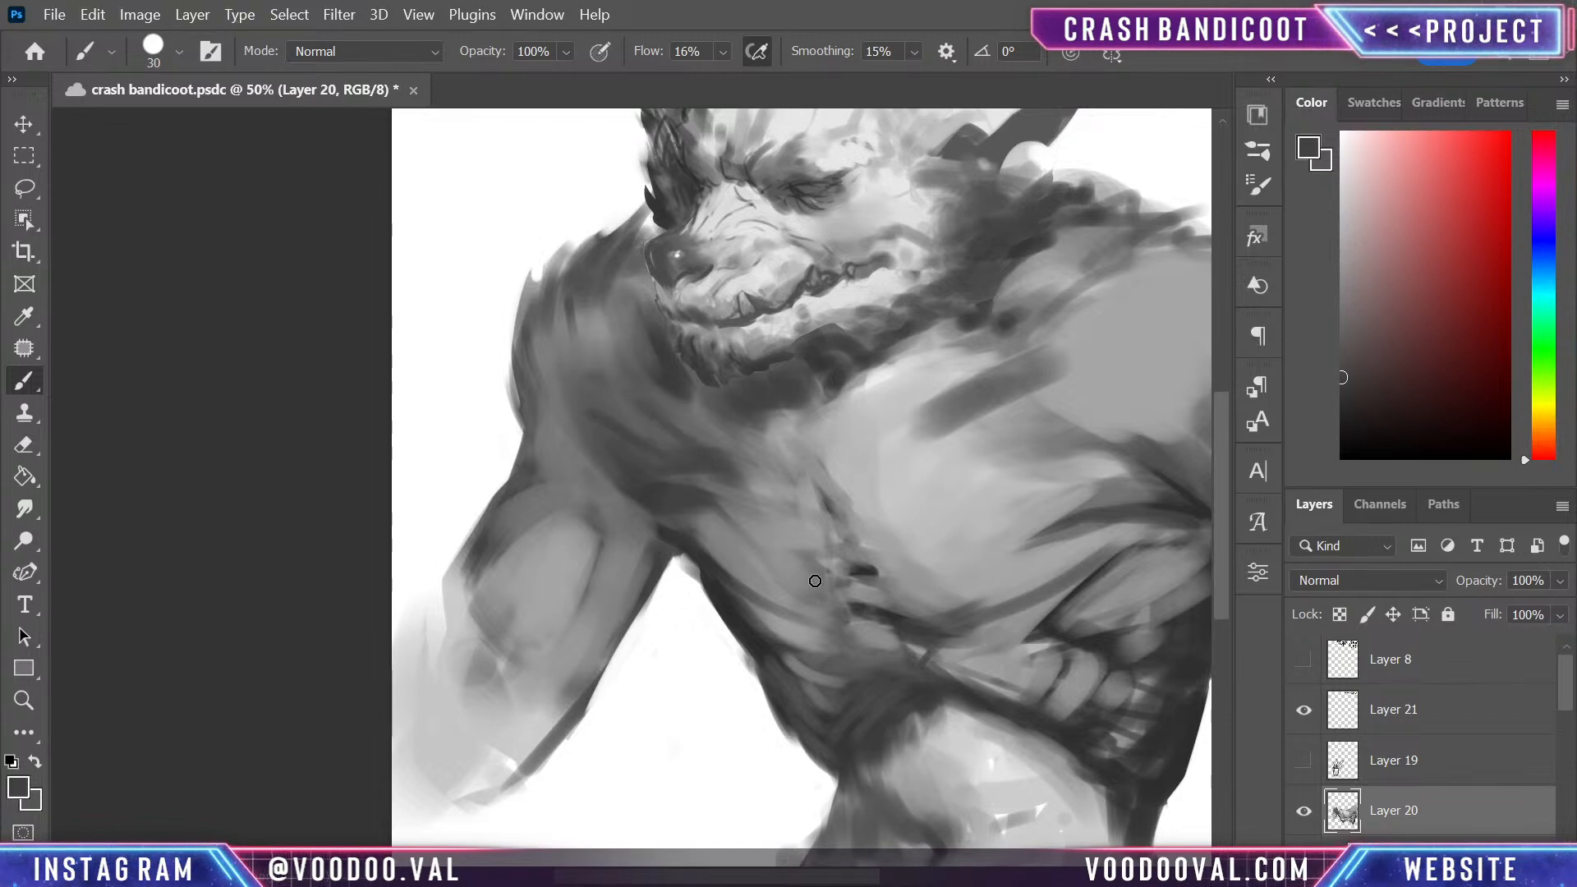
mouse_move(827, 348)
mouse_down()
mouse_move(852, 594)
mouse_move(780, 392)
mouse_up()
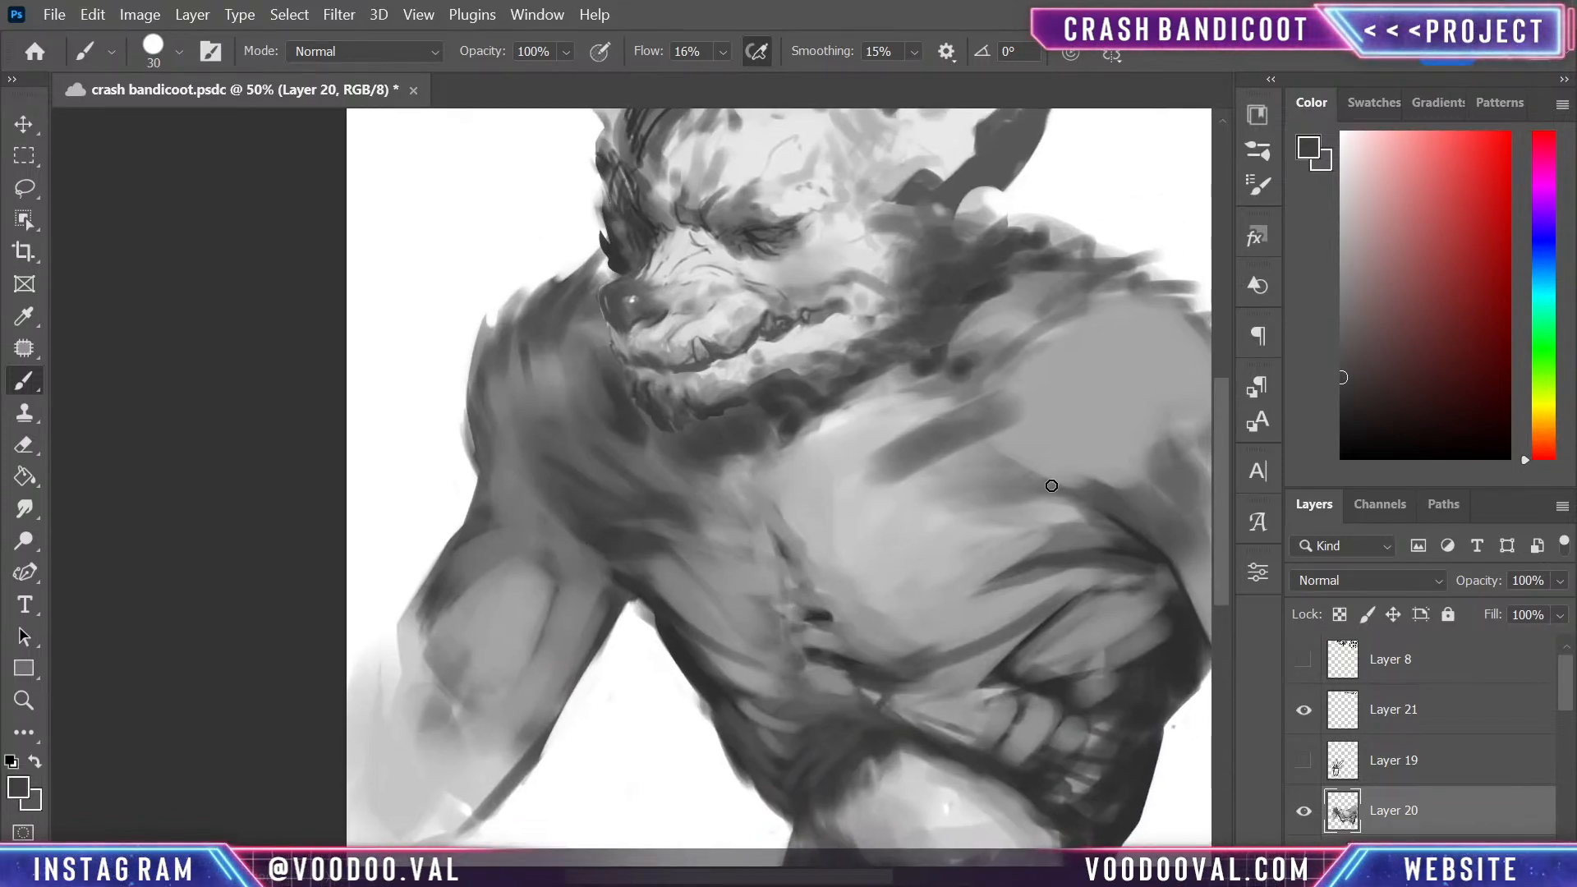
drag(1080, 488, 953, 518)
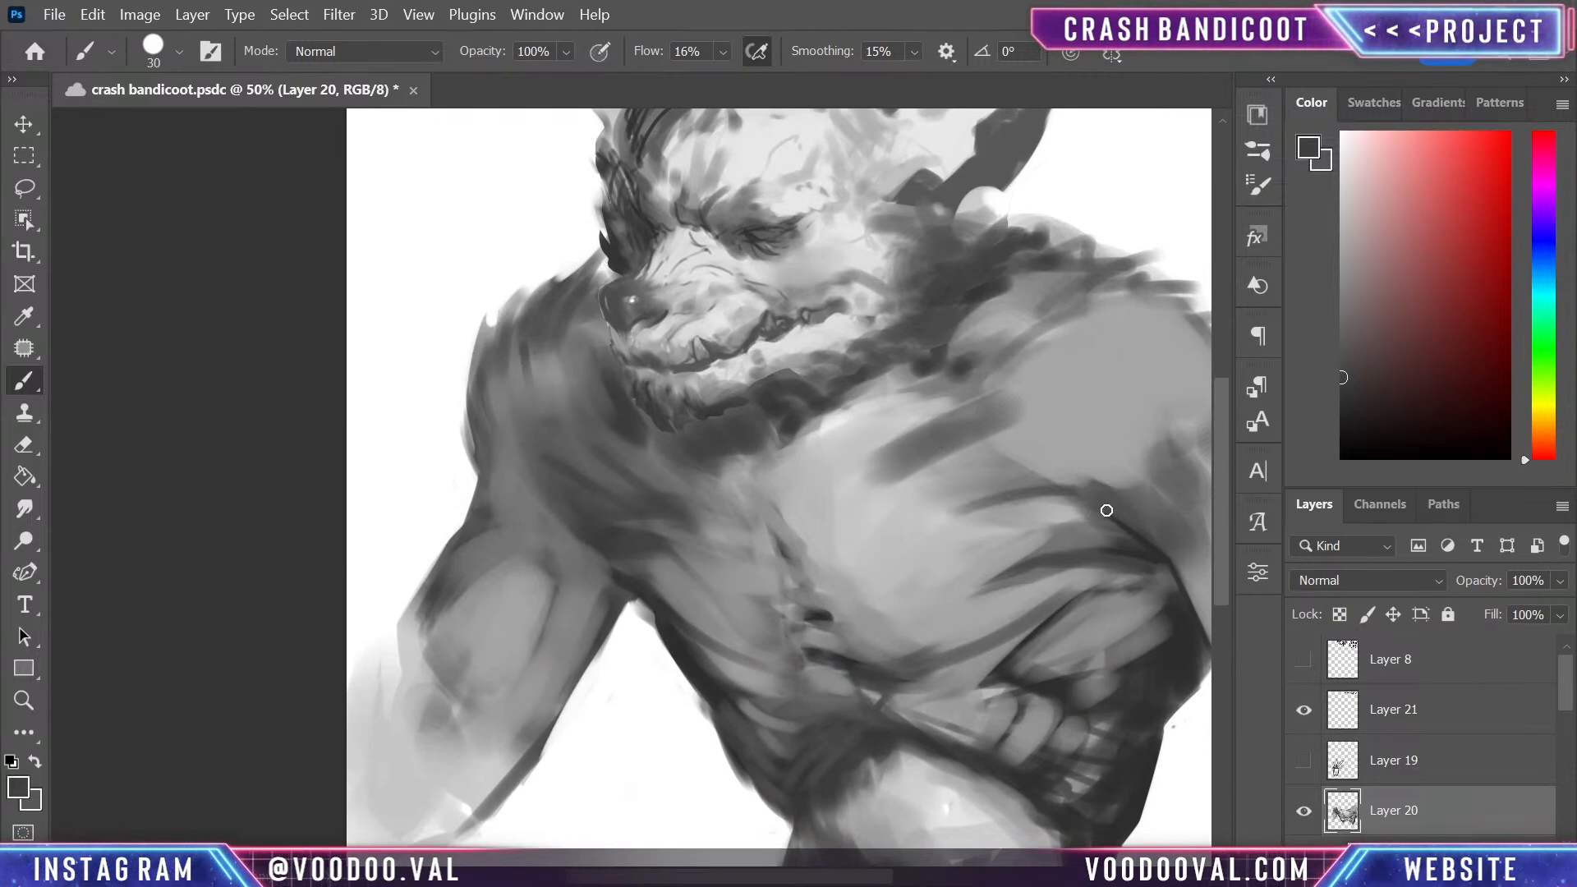
drag(1060, 475, 922, 440)
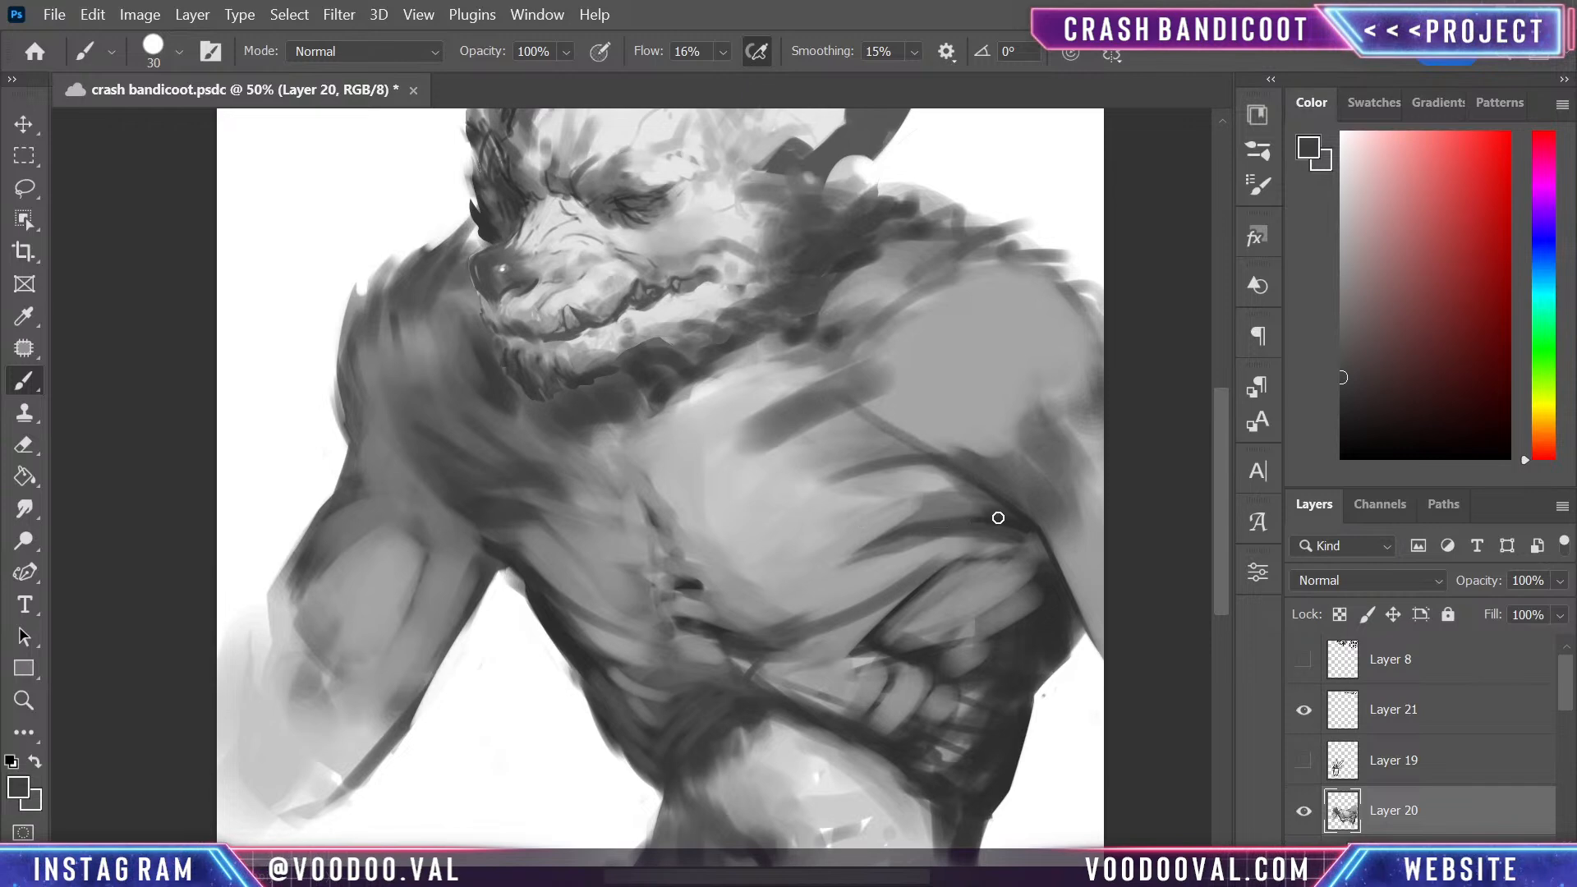
drag(961, 492, 872, 533)
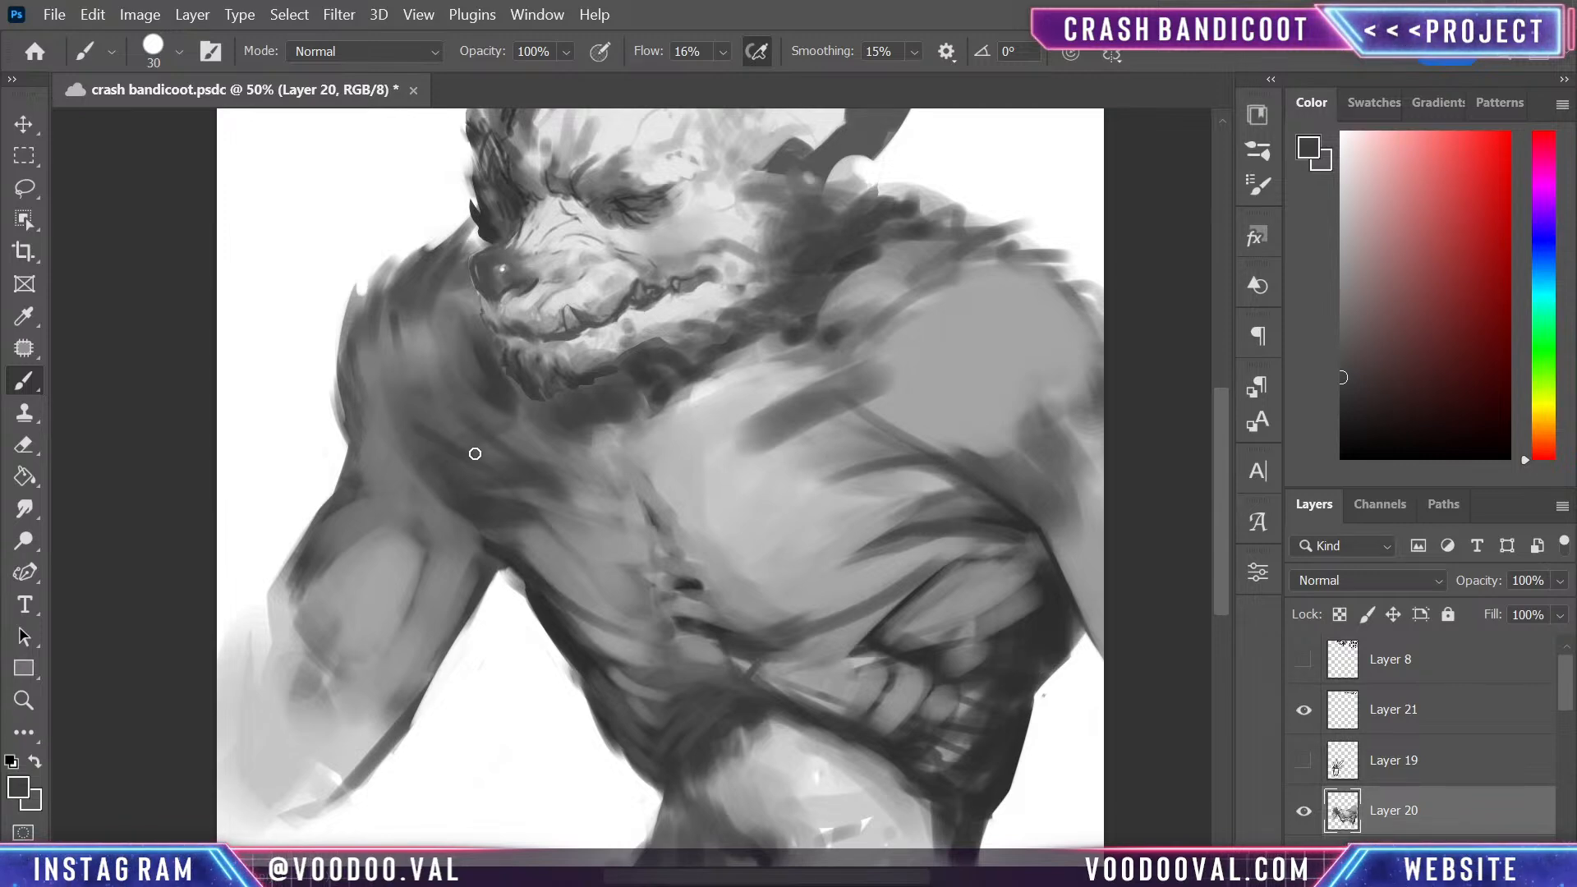
mouse_move(755, 456)
mouse_down()
mouse_move(774, 500)
mouse_move(846, 547)
mouse_up()
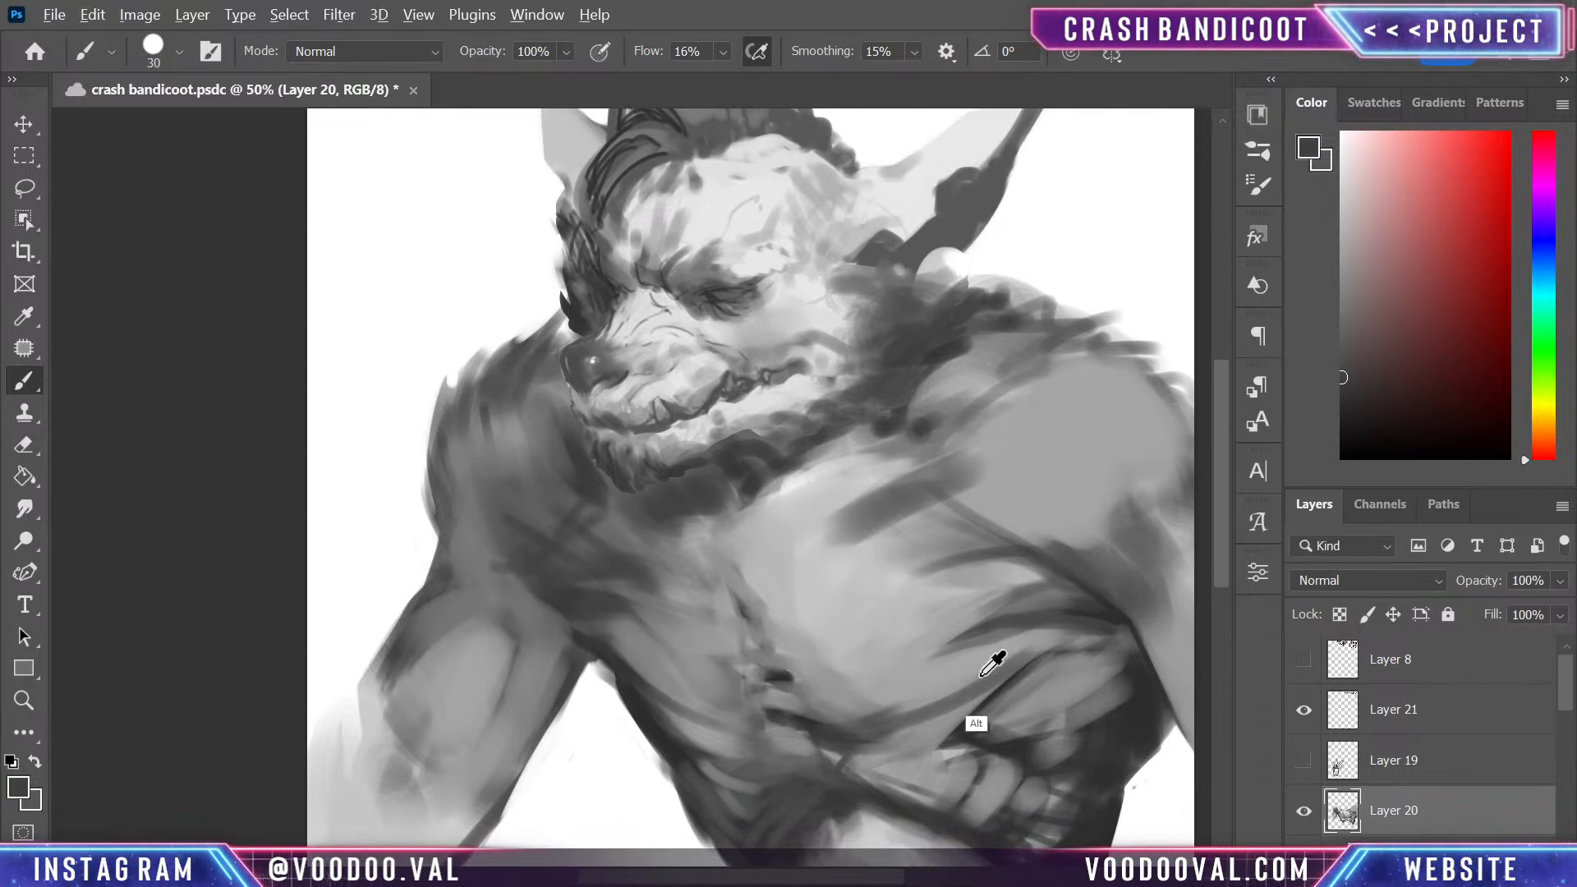
- Enlarge the brush to 80 and deepen the crease between the smaller pectoral, shoulder and upper arm with sampled dark grey
mouse_move(1345, 419)
mouse_down()
mouse_move(1351, 405)
mouse_move(1295, 384)
mouse_up()
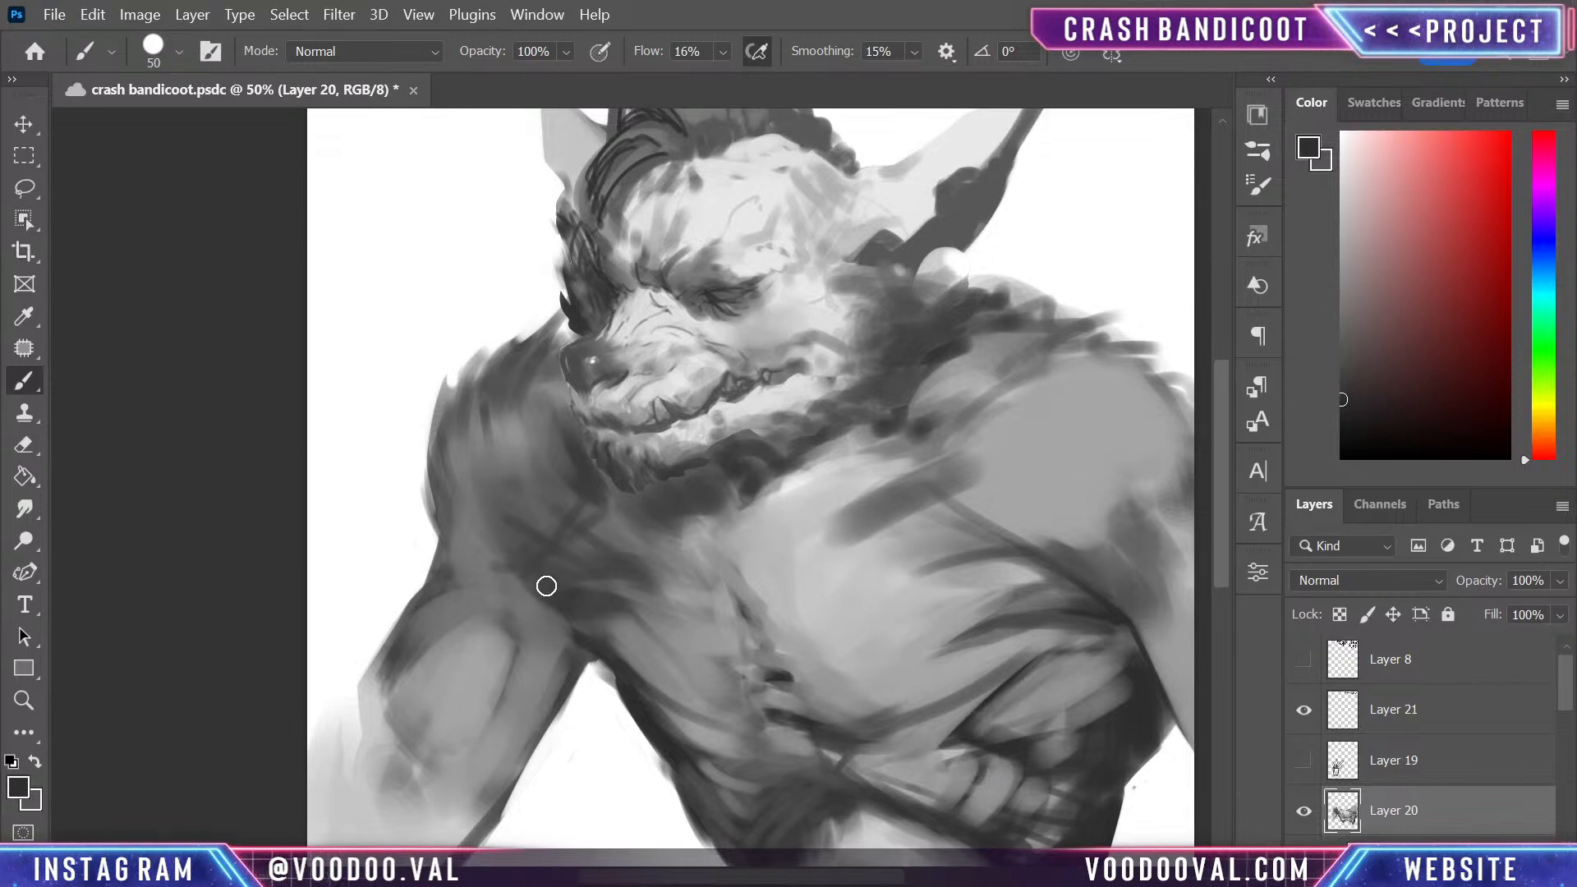
key(bracketright)
key(bracketright)
key(bracketright)
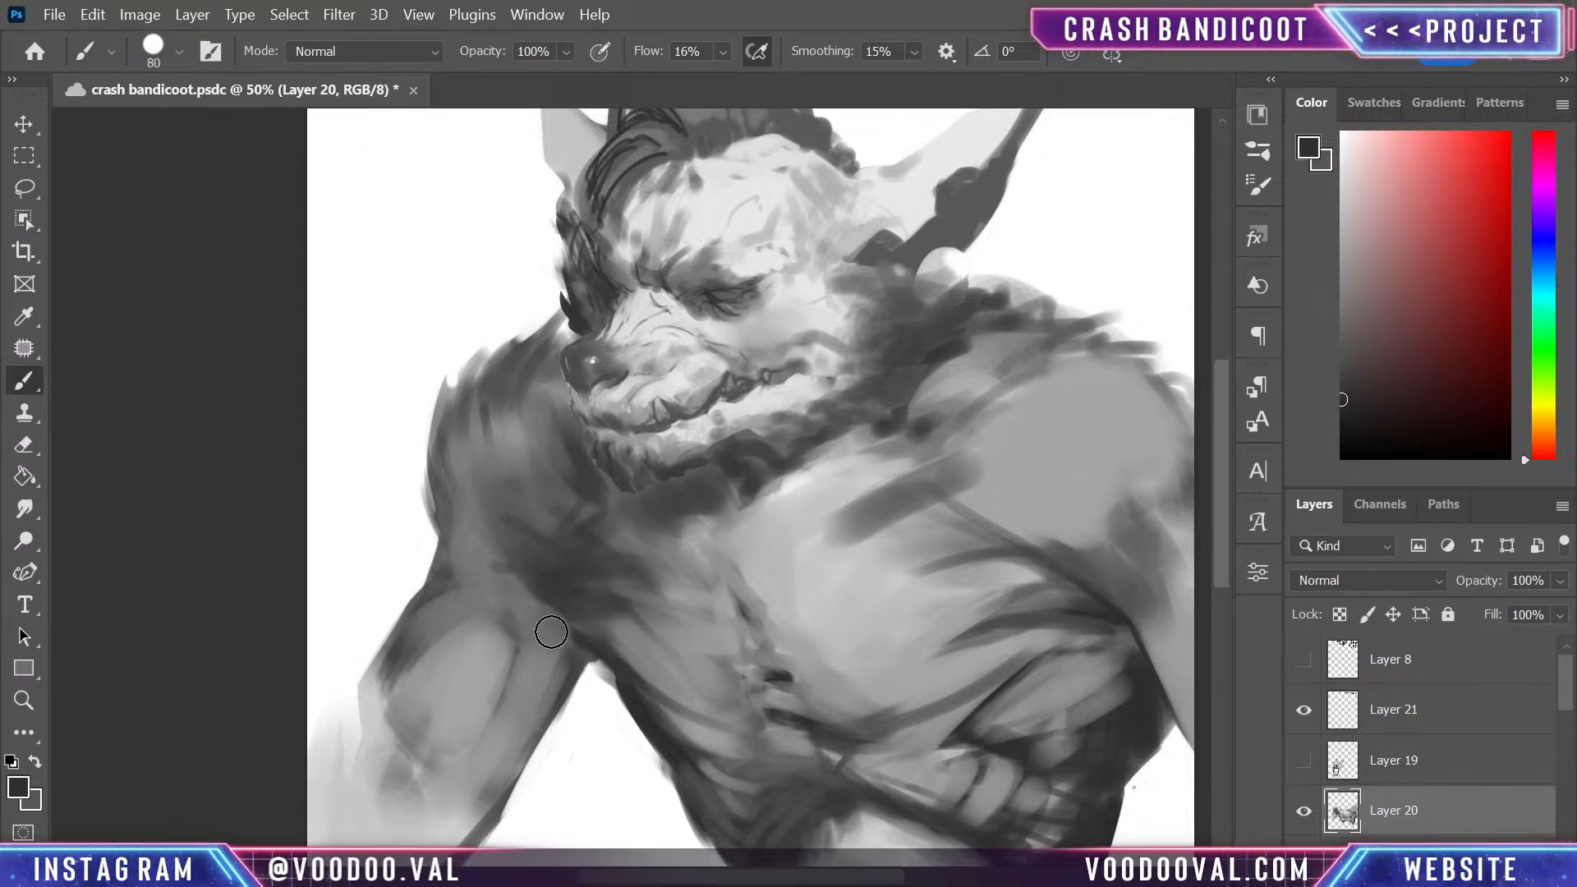
drag(551, 631, 727, 755)
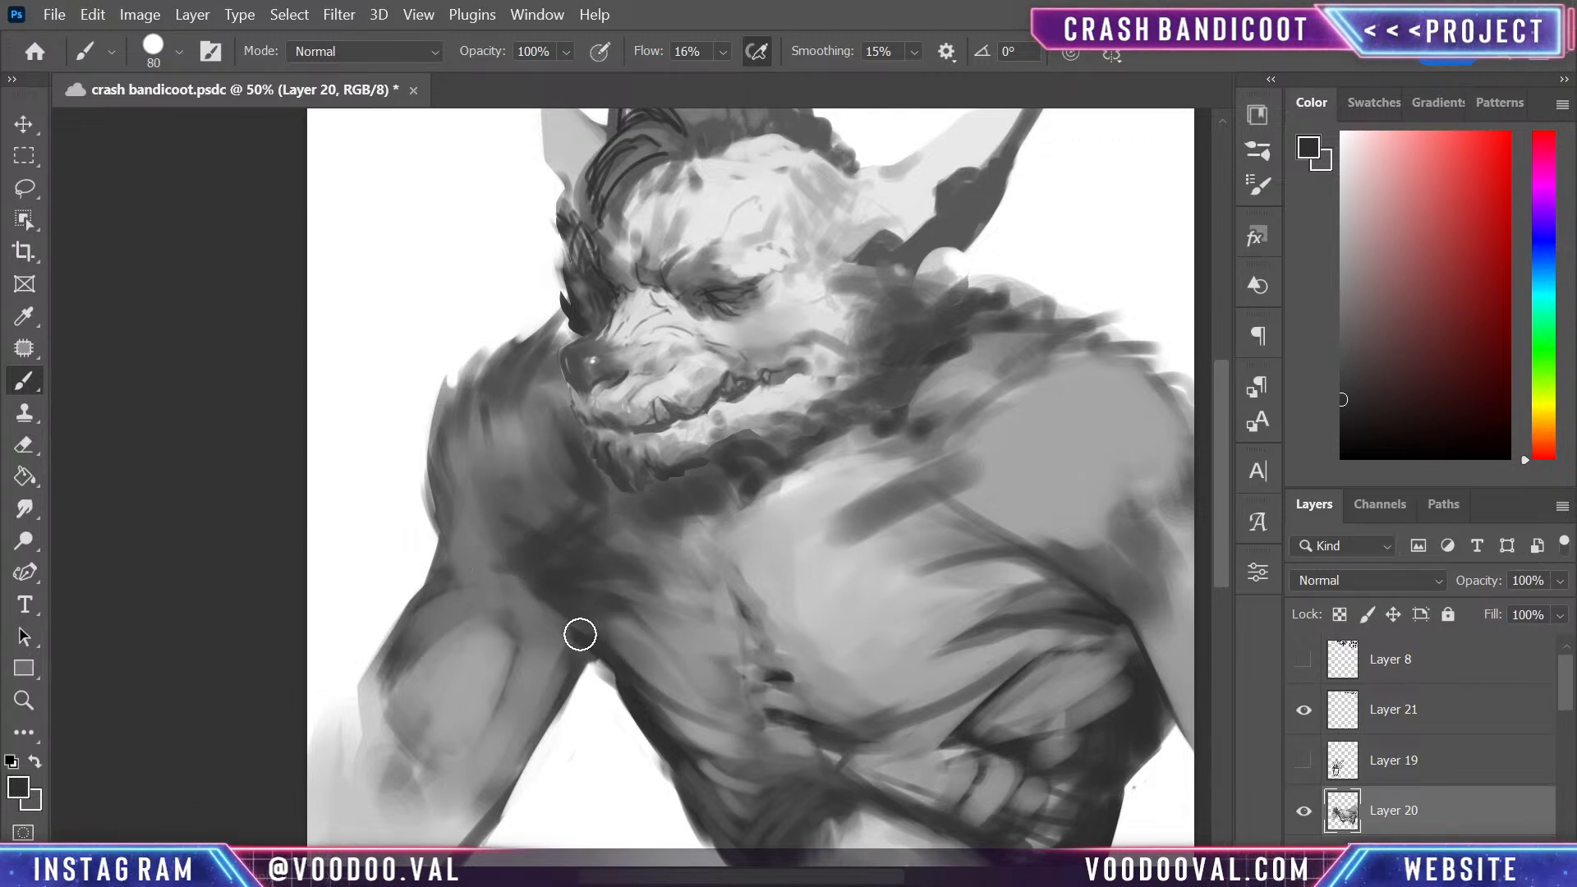
mouse_move(468, 534)
mouse_down()
mouse_move(430, 424)
mouse_move(501, 545)
mouse_up()
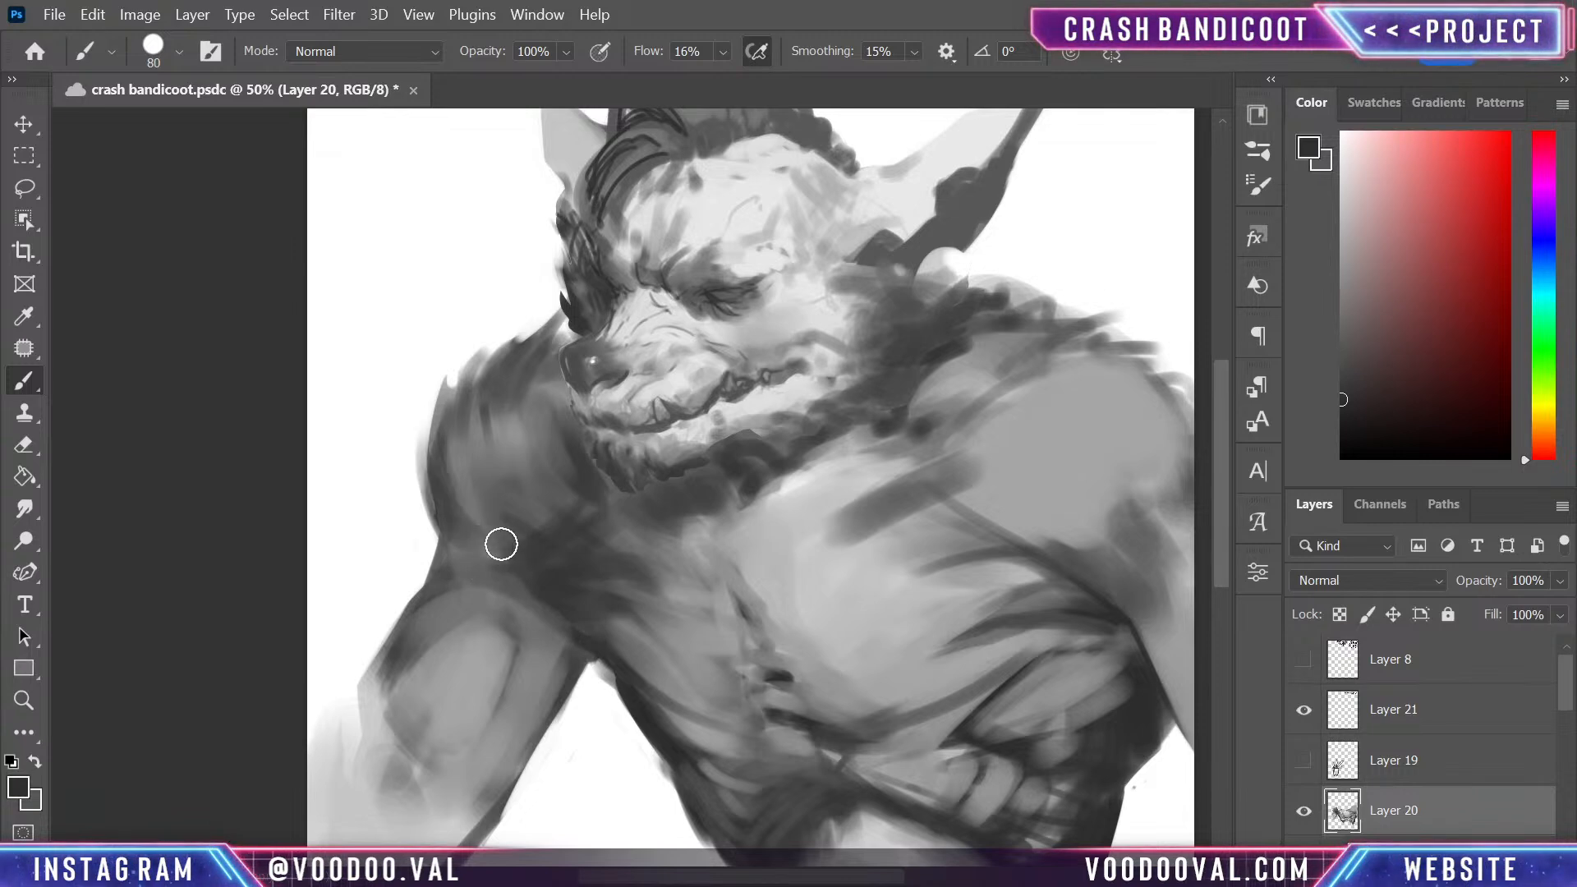
- Blend the front of the shoulder beside the smaller pectoral with sampled mid greys, extending the strokes toward the collarbone
alt+click(485, 464)
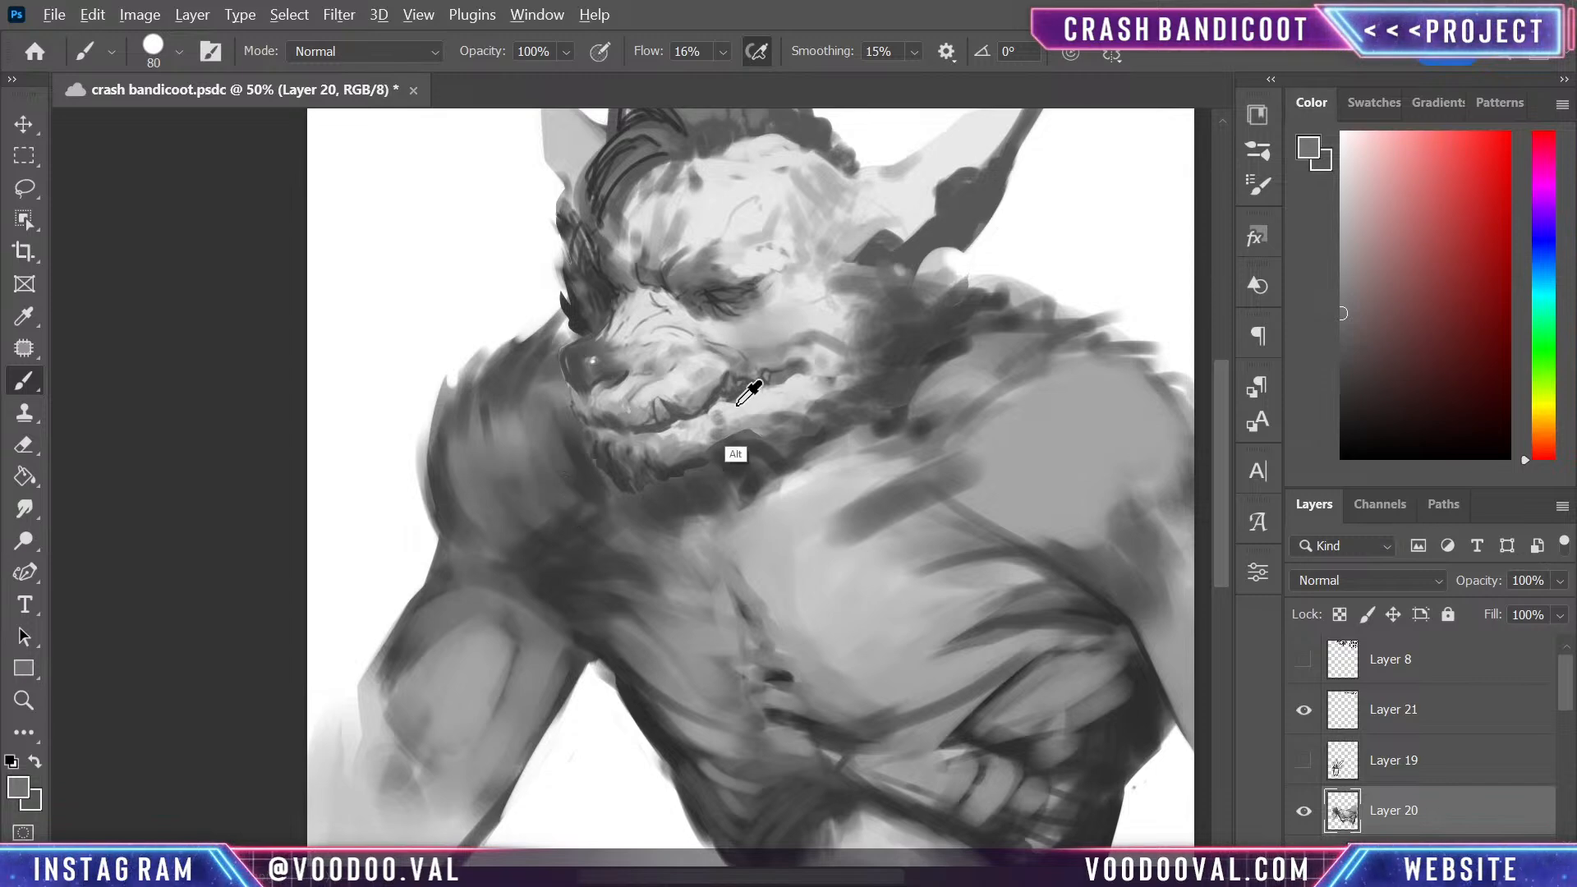
alt+click(528, 450)
drag(538, 510, 493, 493)
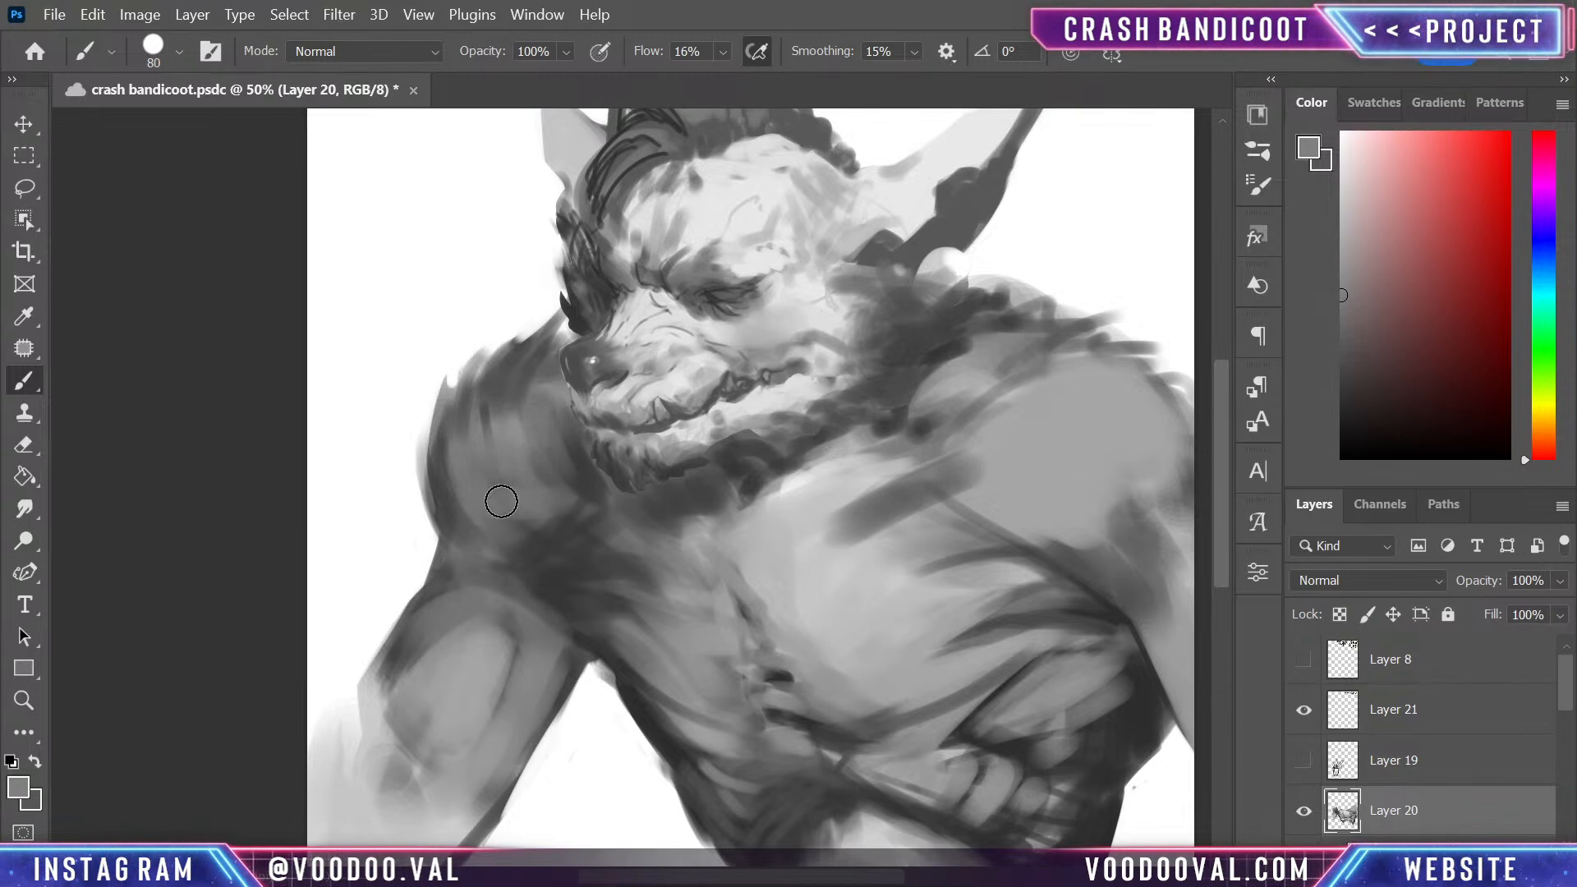
drag(501, 501, 597, 507)
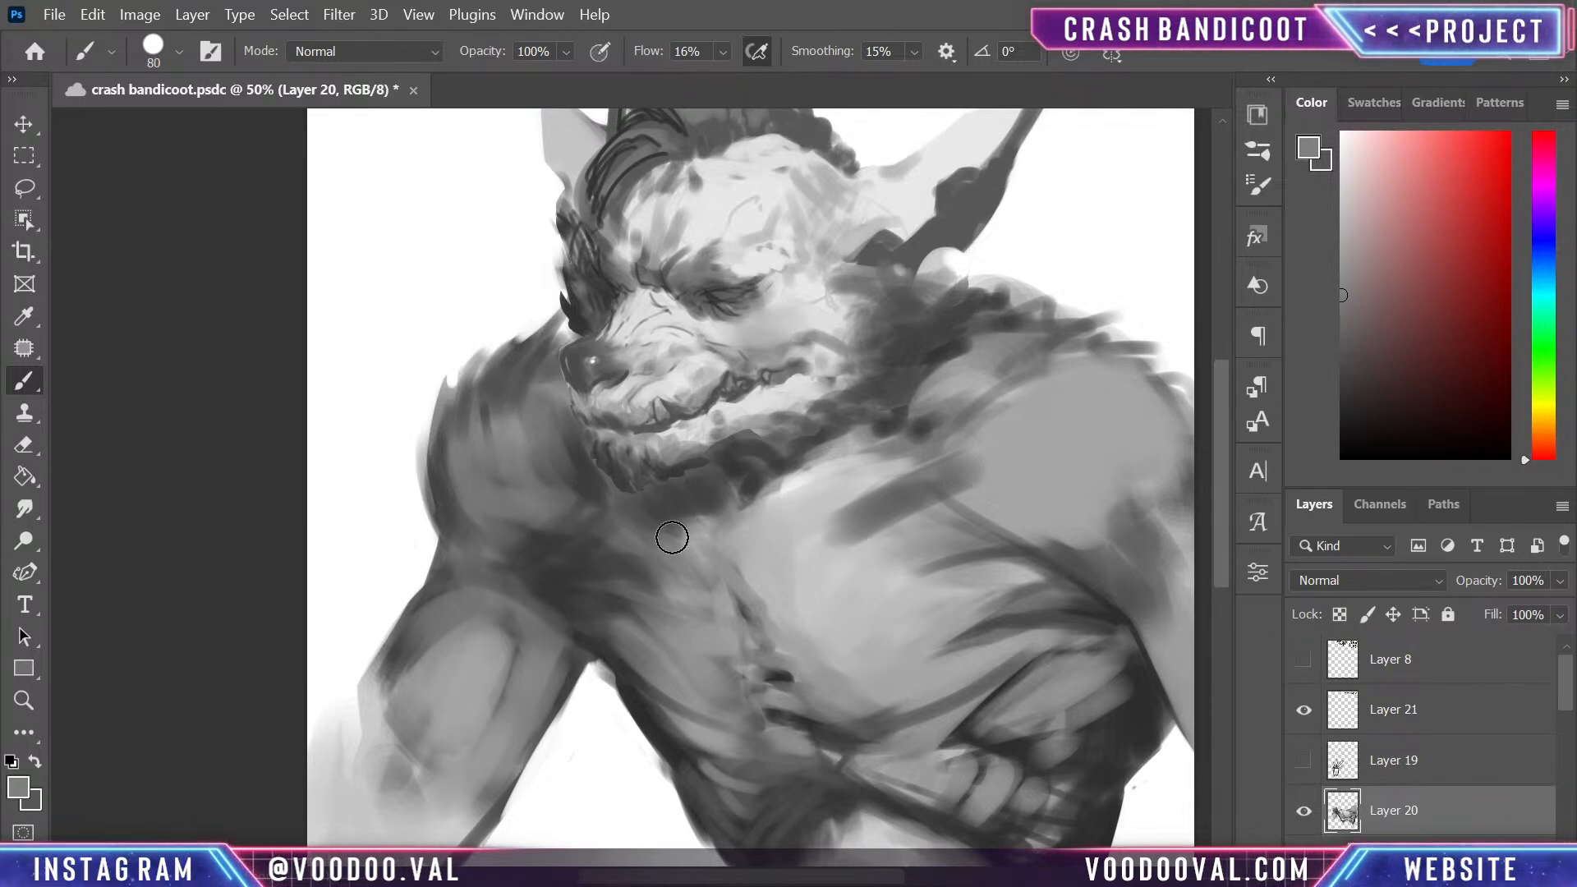
- Dab sampled light grey at the inner end of the collarbone above the smaller pectoral and undo the last stroke
alt+click(781, 535)
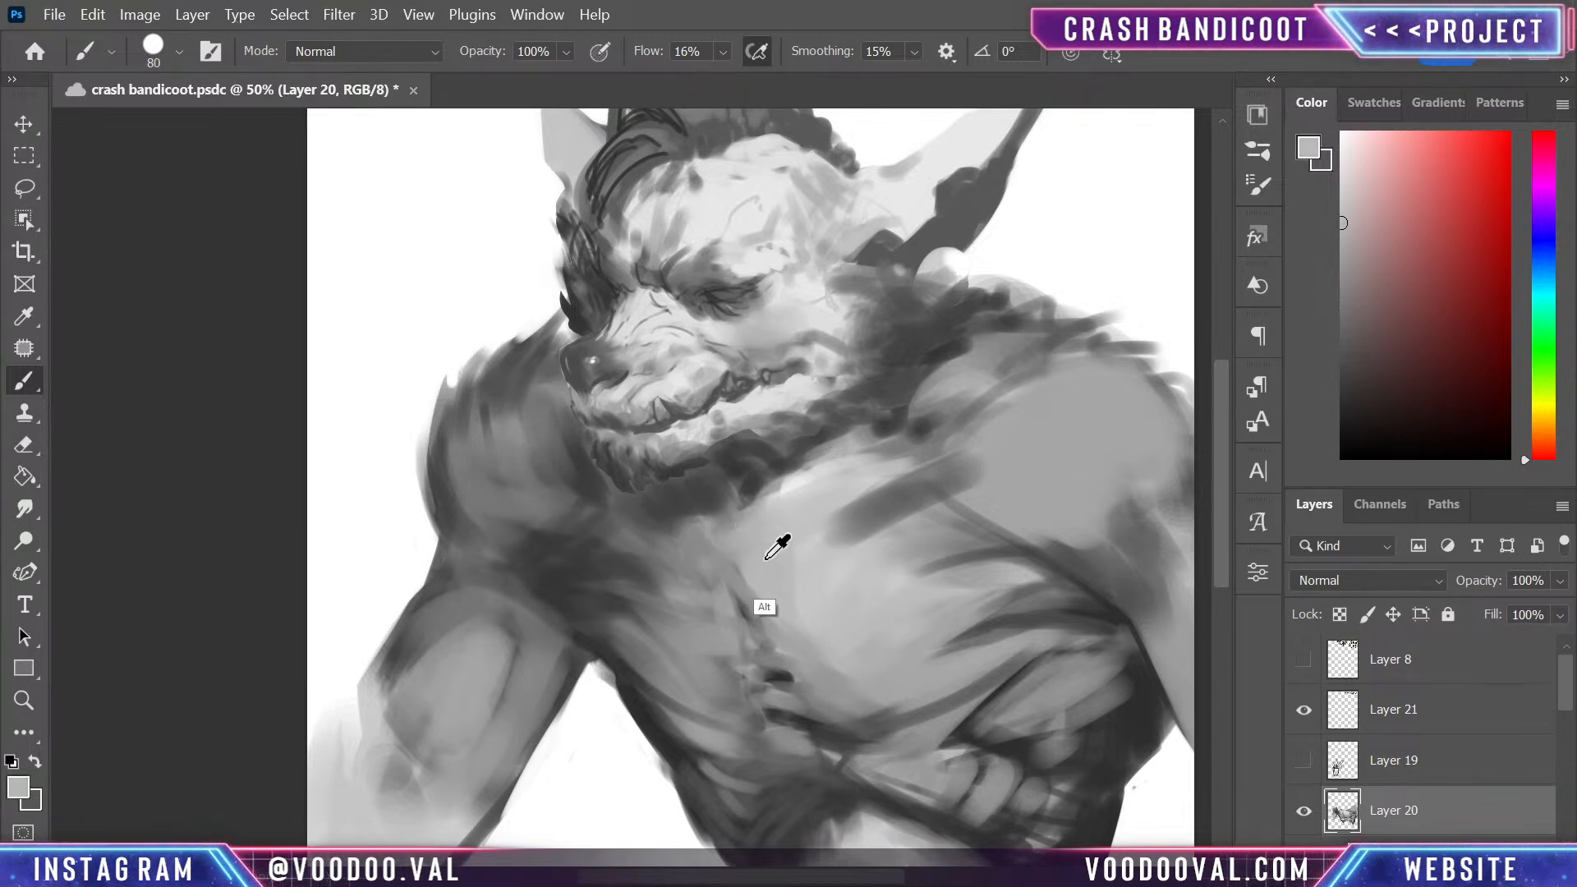
mouse_move(677, 542)
mouse_down()
mouse_move(635, 534)
mouse_move(679, 543)
mouse_move(539, 502)
mouse_move(625, 512)
mouse_move(587, 501)
mouse_move(679, 548)
mouse_move(790, 547)
mouse_up()
key(ctrl+z)
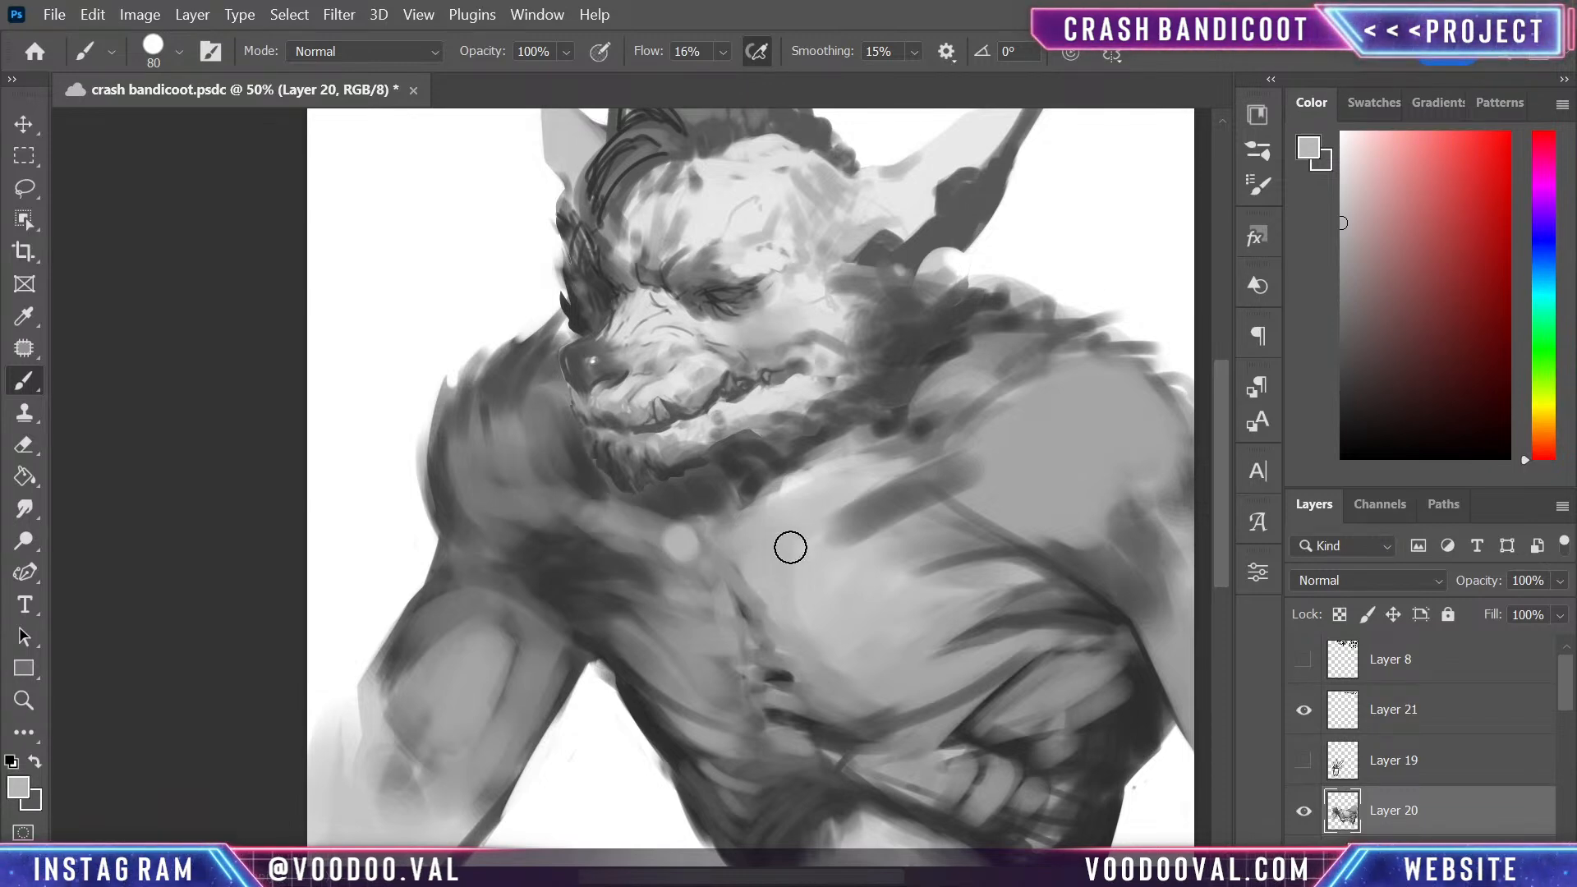
- Darken the shadow under the chin fur along the larger pectoral's upper edge and the top of the sternum with sampled dark grey
alt+click(762, 465)
drag(814, 464, 905, 433)
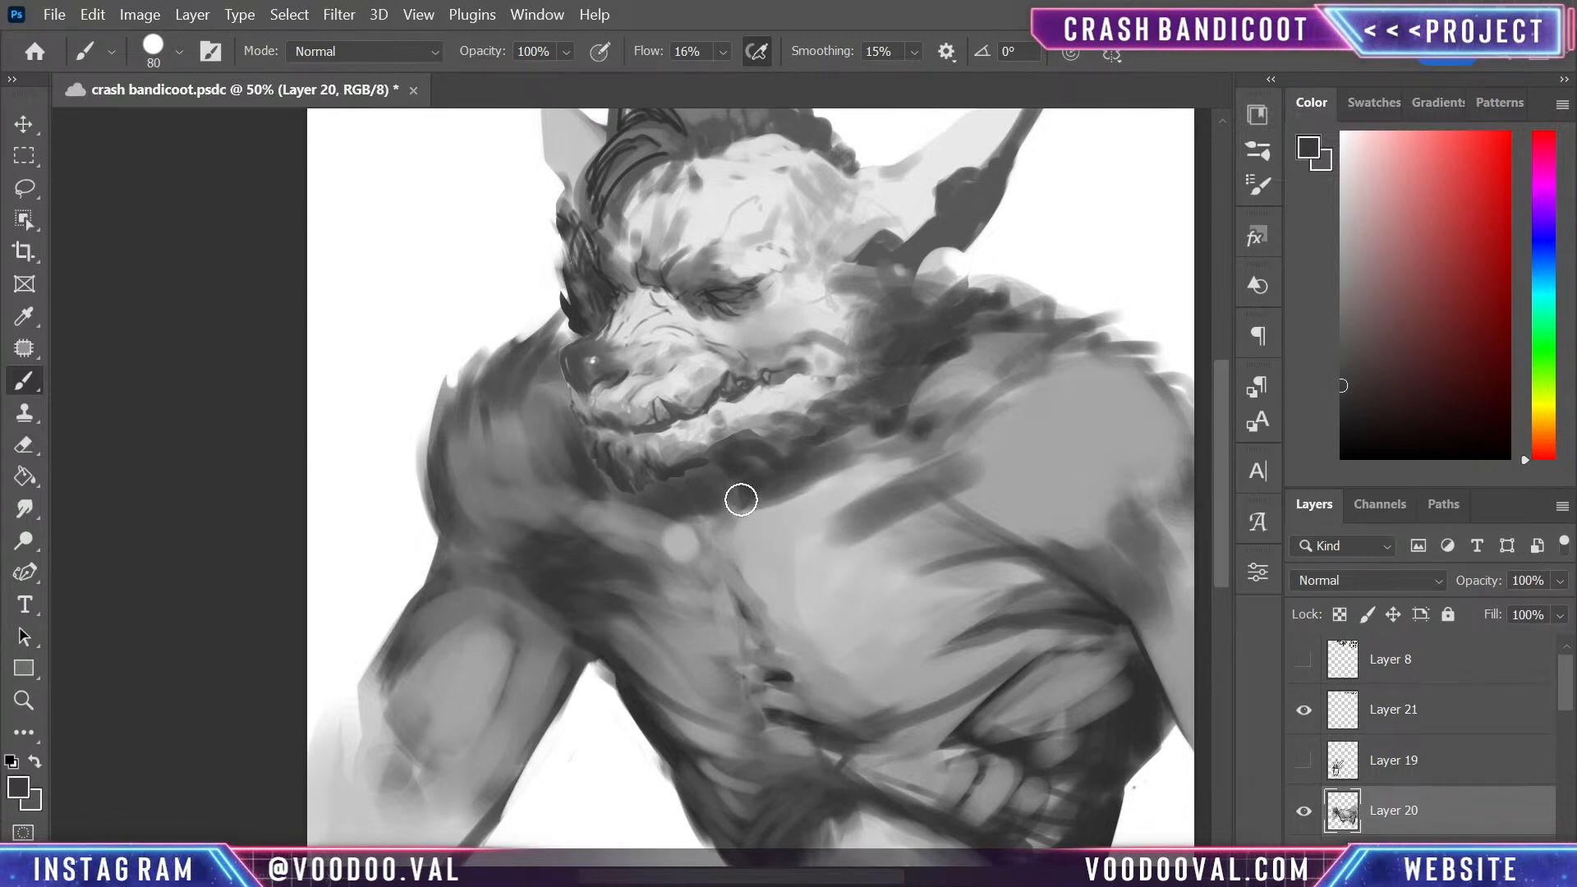
mouse_move(741, 498)
mouse_down()
mouse_move(759, 532)
mouse_move(732, 499)
mouse_move(776, 527)
mouse_move(738, 514)
mouse_move(834, 487)
mouse_move(698, 514)
mouse_up()
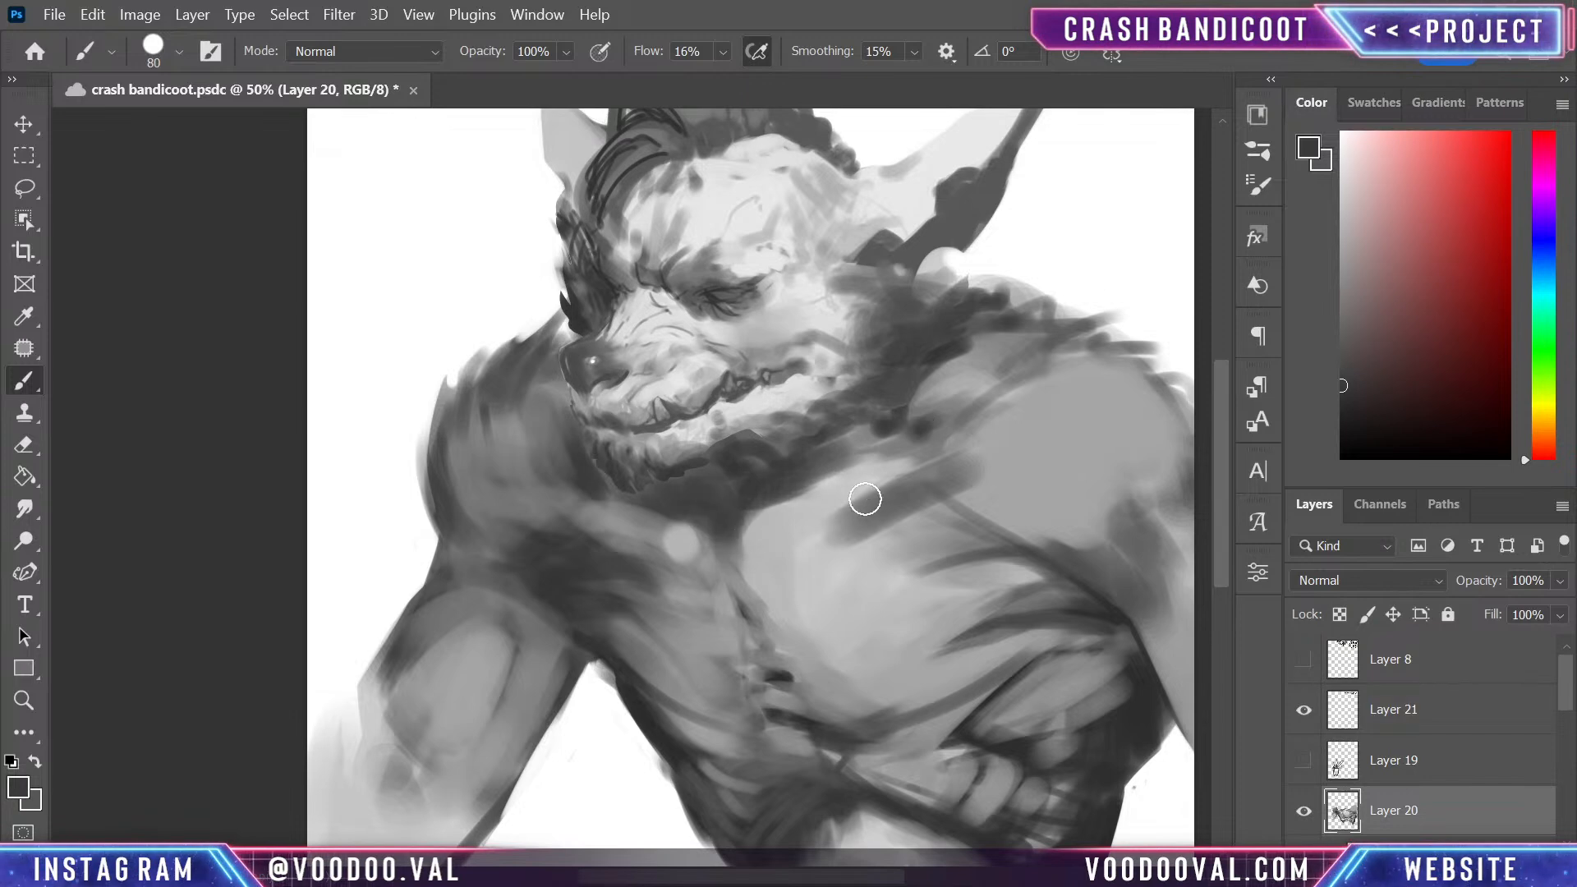
- Brush diagonal mid-grey fibres across the upper part of the larger pectoral with a sampled tone
alt+click(609, 546)
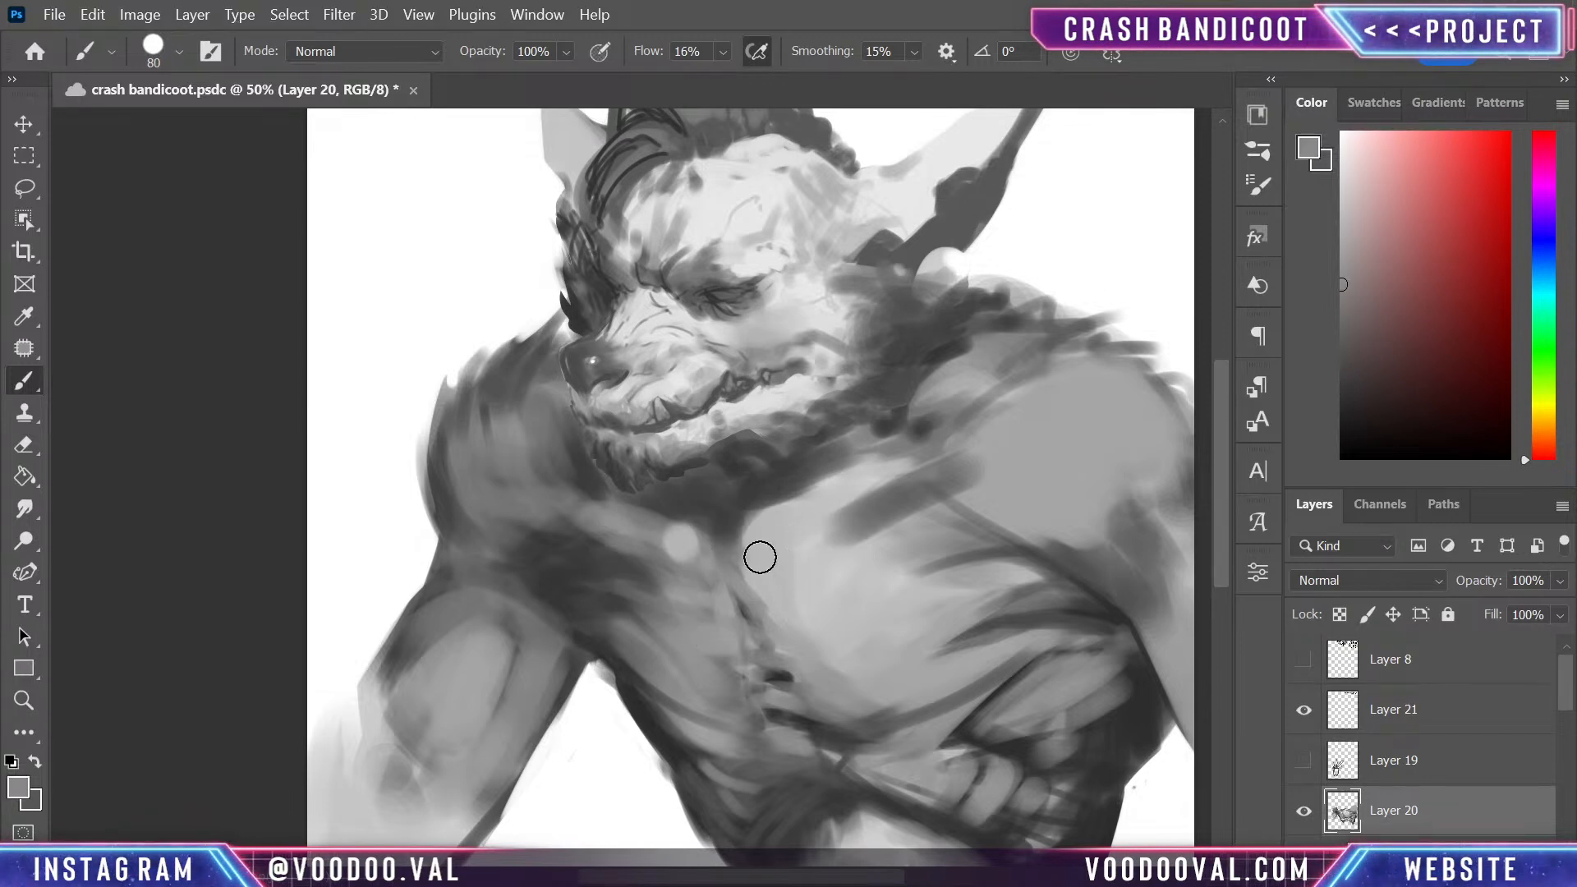
mouse_move(887, 503)
mouse_down()
mouse_move(797, 546)
mouse_move(823, 544)
mouse_move(789, 576)
mouse_up()
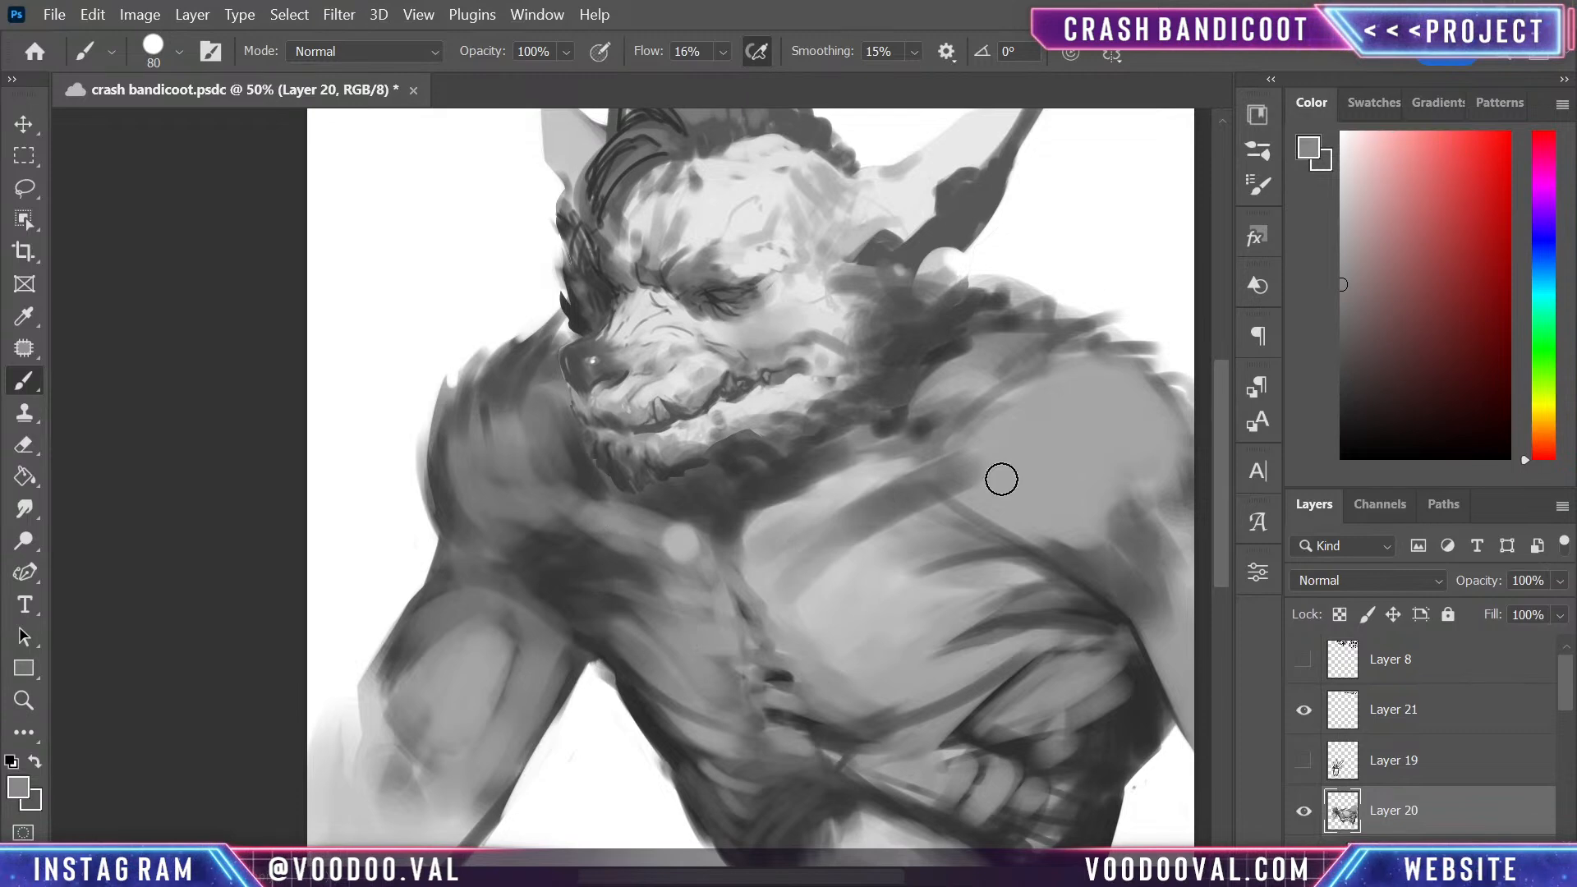
mouse_move(899, 558)
mouse_down()
mouse_move(878, 546)
mouse_move(916, 541)
mouse_up()
drag(993, 528, 918, 155)
drag(926, 458, 1010, 777)
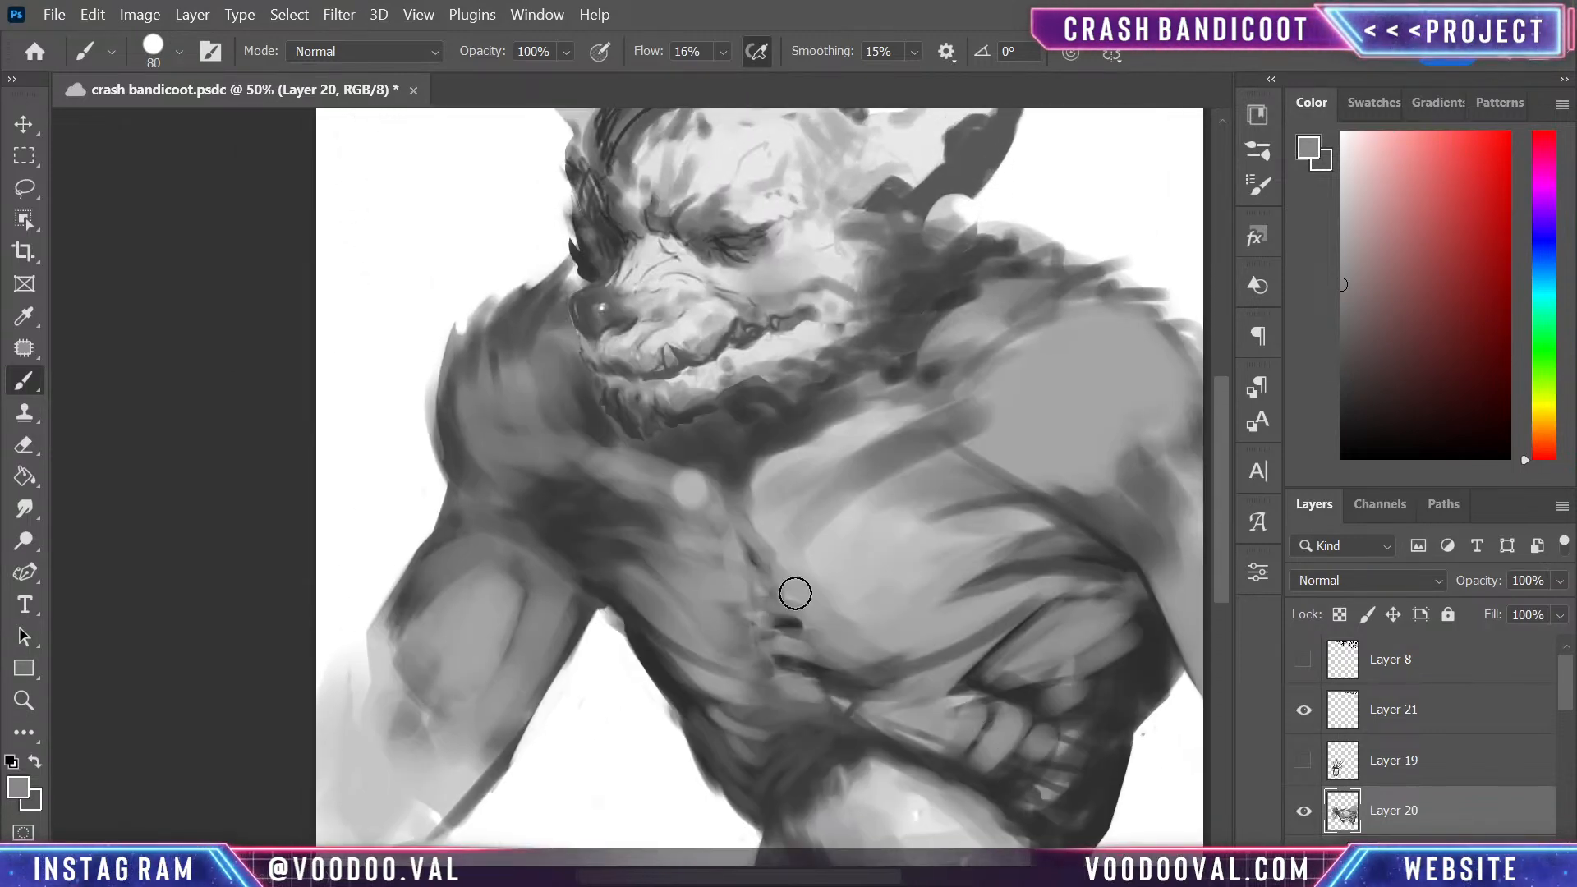
- Sample a mid grey and build out the outer contour and top of the shoulder beside the smaller pectoral
alt+click(495, 429)
drag(475, 443, 456, 304)
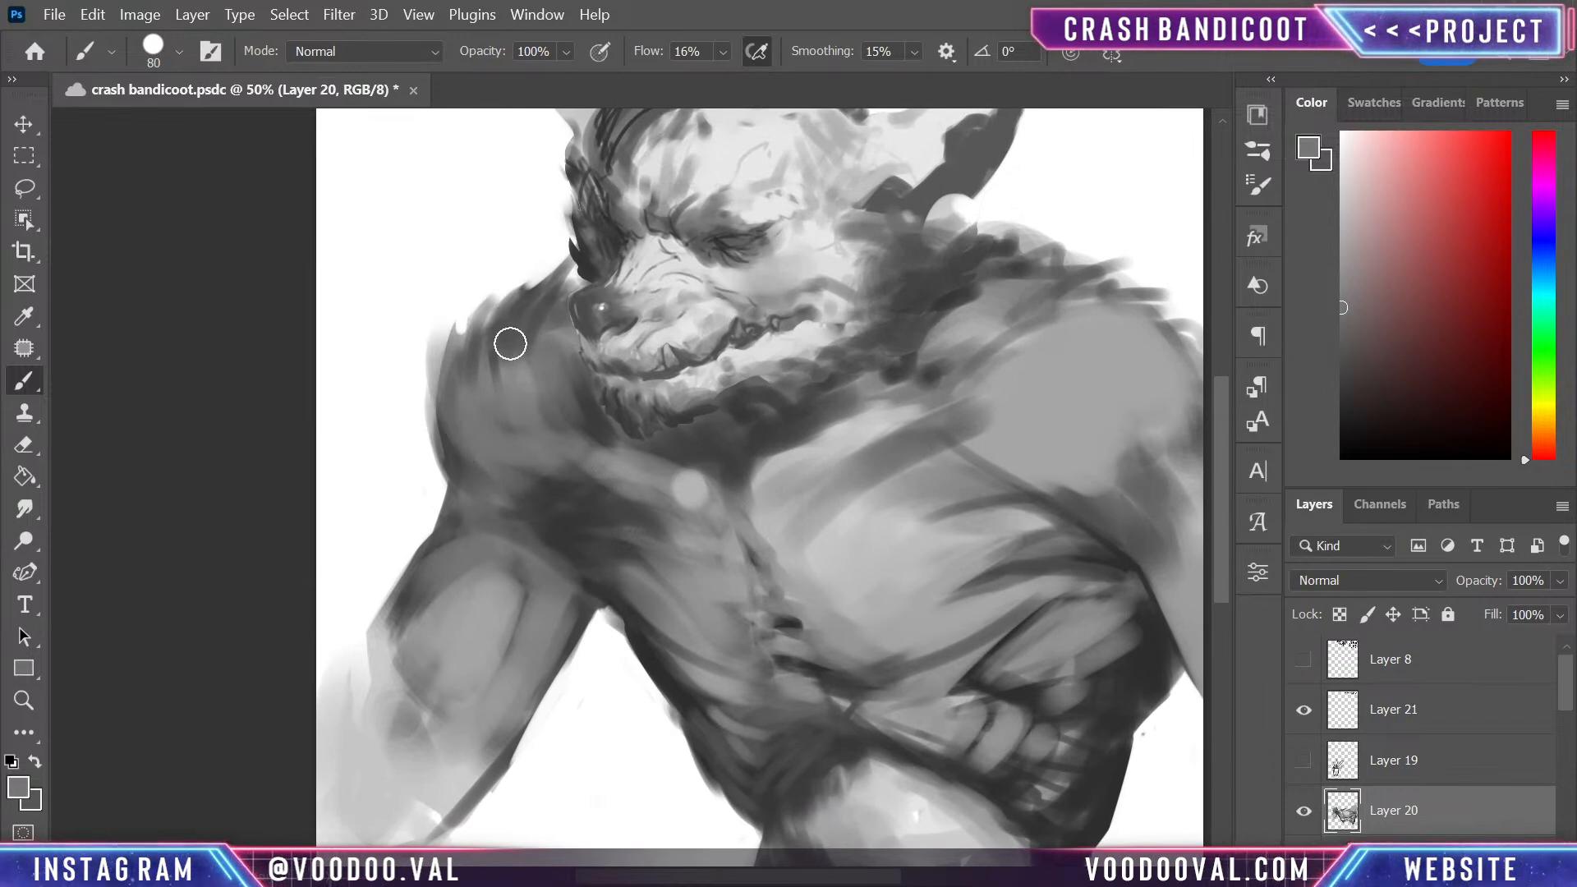
drag(479, 409, 560, 279)
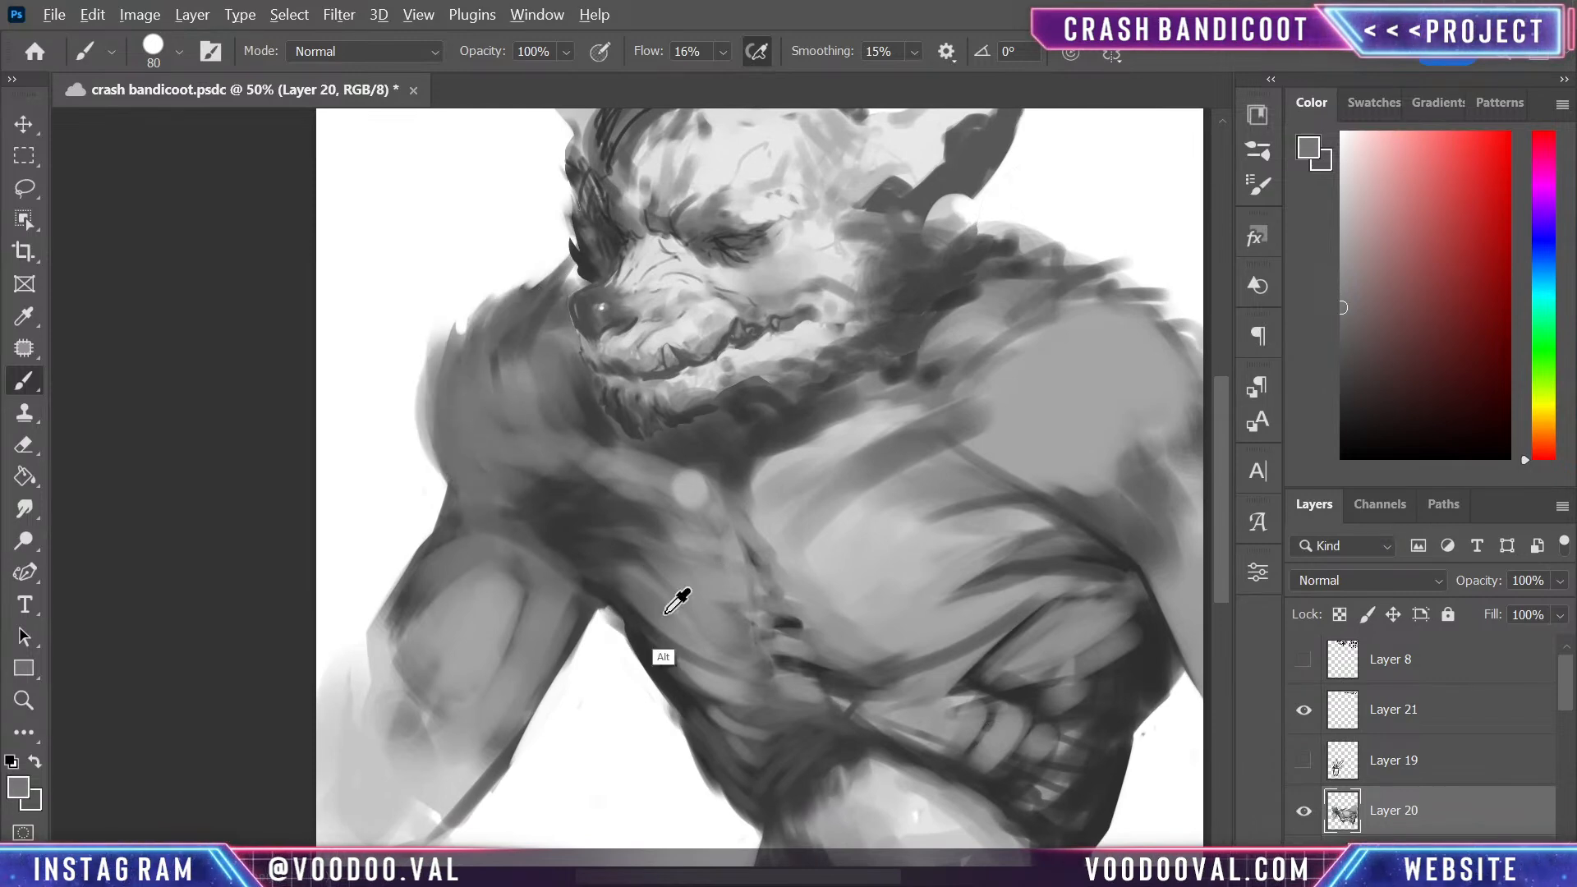
- Sample a dark grey and shade the outer side of that shoulder down into the upper arm
alt+click(659, 642)
mouse_move(453, 406)
mouse_down()
mouse_move(456, 527)
mouse_move(432, 526)
mouse_move(452, 469)
mouse_move(424, 404)
mouse_move(512, 530)
mouse_move(471, 456)
mouse_move(538, 506)
mouse_move(457, 341)
mouse_move(509, 441)
mouse_move(531, 267)
mouse_move(538, 474)
mouse_move(540, 287)
mouse_move(530, 403)
mouse_move(515, 305)
mouse_move(496, 312)
mouse_move(495, 481)
mouse_up()
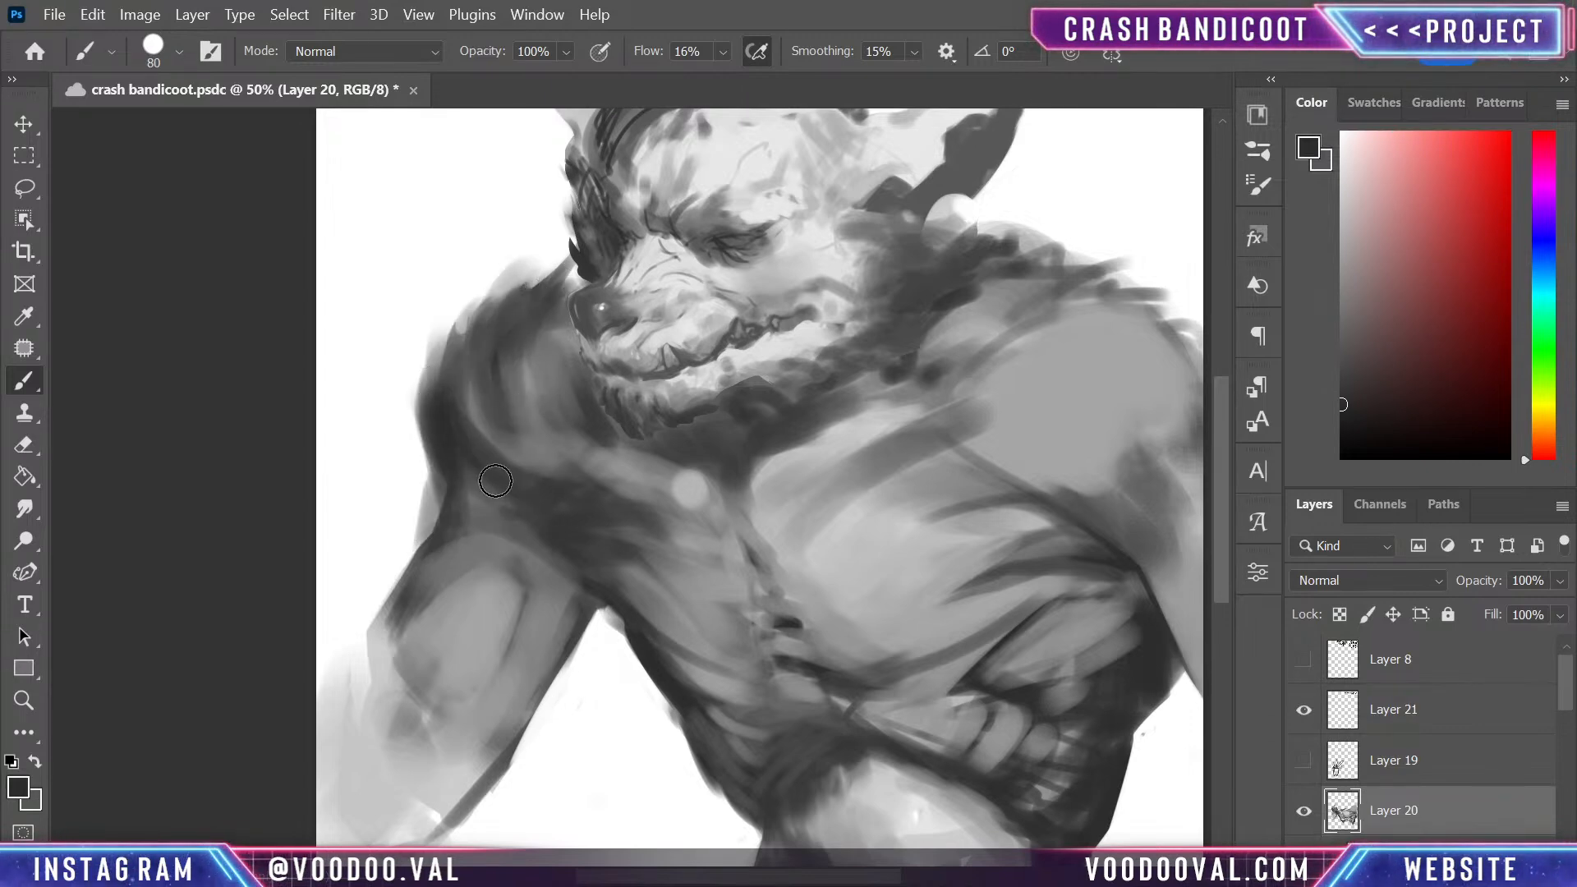
mouse_move(460, 403)
mouse_down()
mouse_move(500, 411)
mouse_move(493, 521)
mouse_move(433, 599)
mouse_up()
- Brush soft dark-grey fibres across the shoulder beside the larger pectoral, blending it into the chest
drag(721, 596, 673, 479)
drag(747, 428, 617, 630)
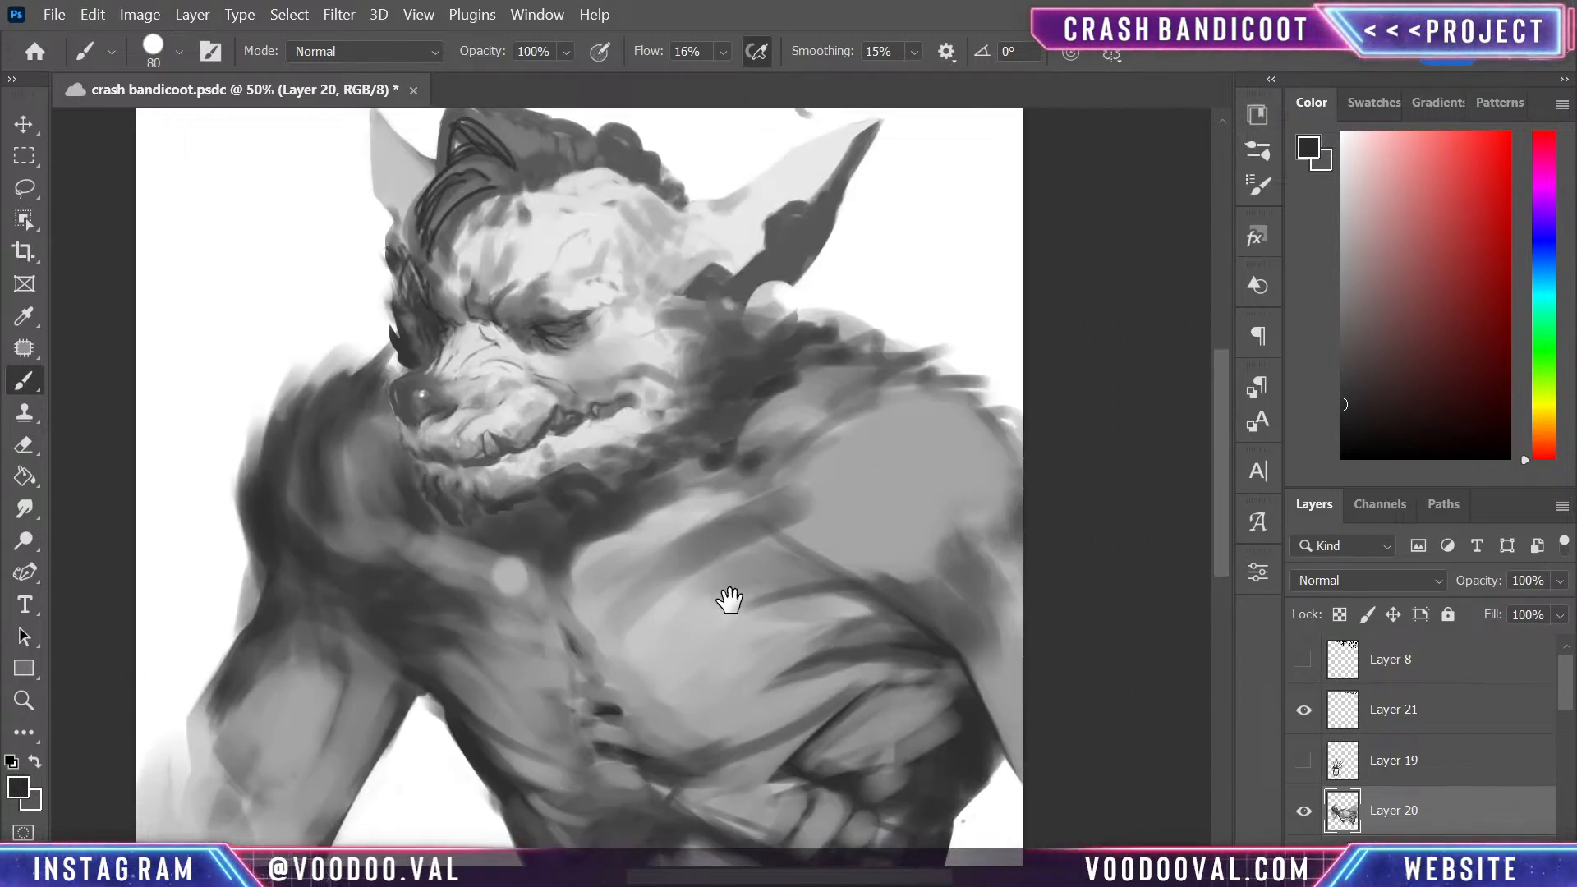
mouse_move(889, 550)
mouse_down()
mouse_move(802, 520)
mouse_move(955, 525)
mouse_move(867, 553)
mouse_move(864, 523)
mouse_move(991, 460)
mouse_move(829, 499)
mouse_move(966, 441)
mouse_move(903, 441)
mouse_move(969, 401)
mouse_move(858, 415)
mouse_up()
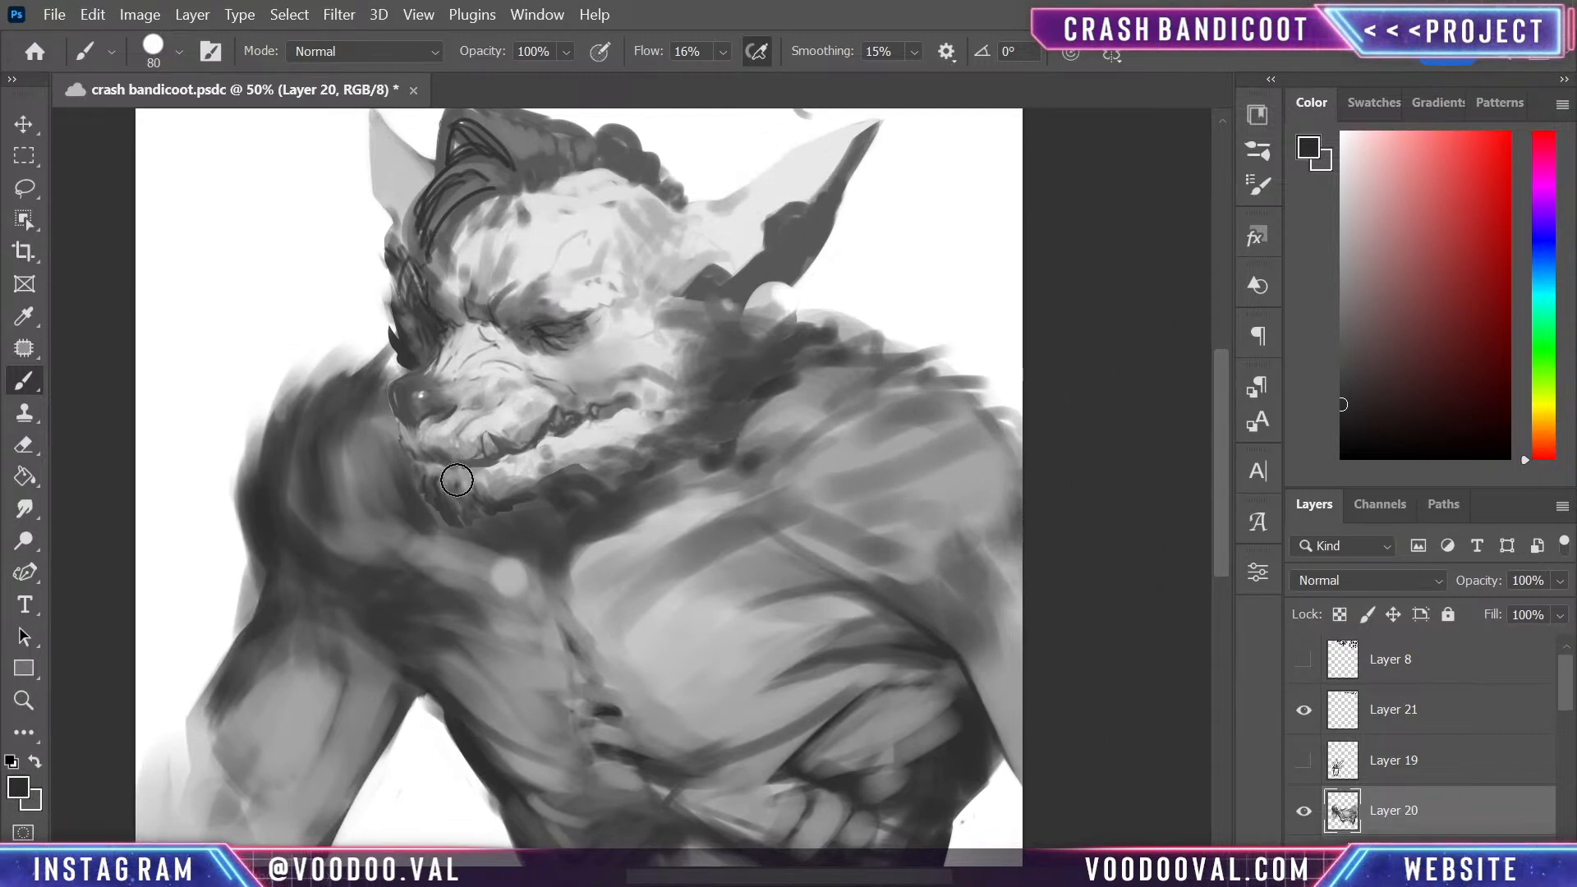
- Extend the dark fibres at the top of the shoulder beside the muzzle and fill its centre with sampled mid greys
mouse_move(269, 421)
mouse_down()
mouse_move(299, 436)
mouse_move(289, 361)
mouse_up()
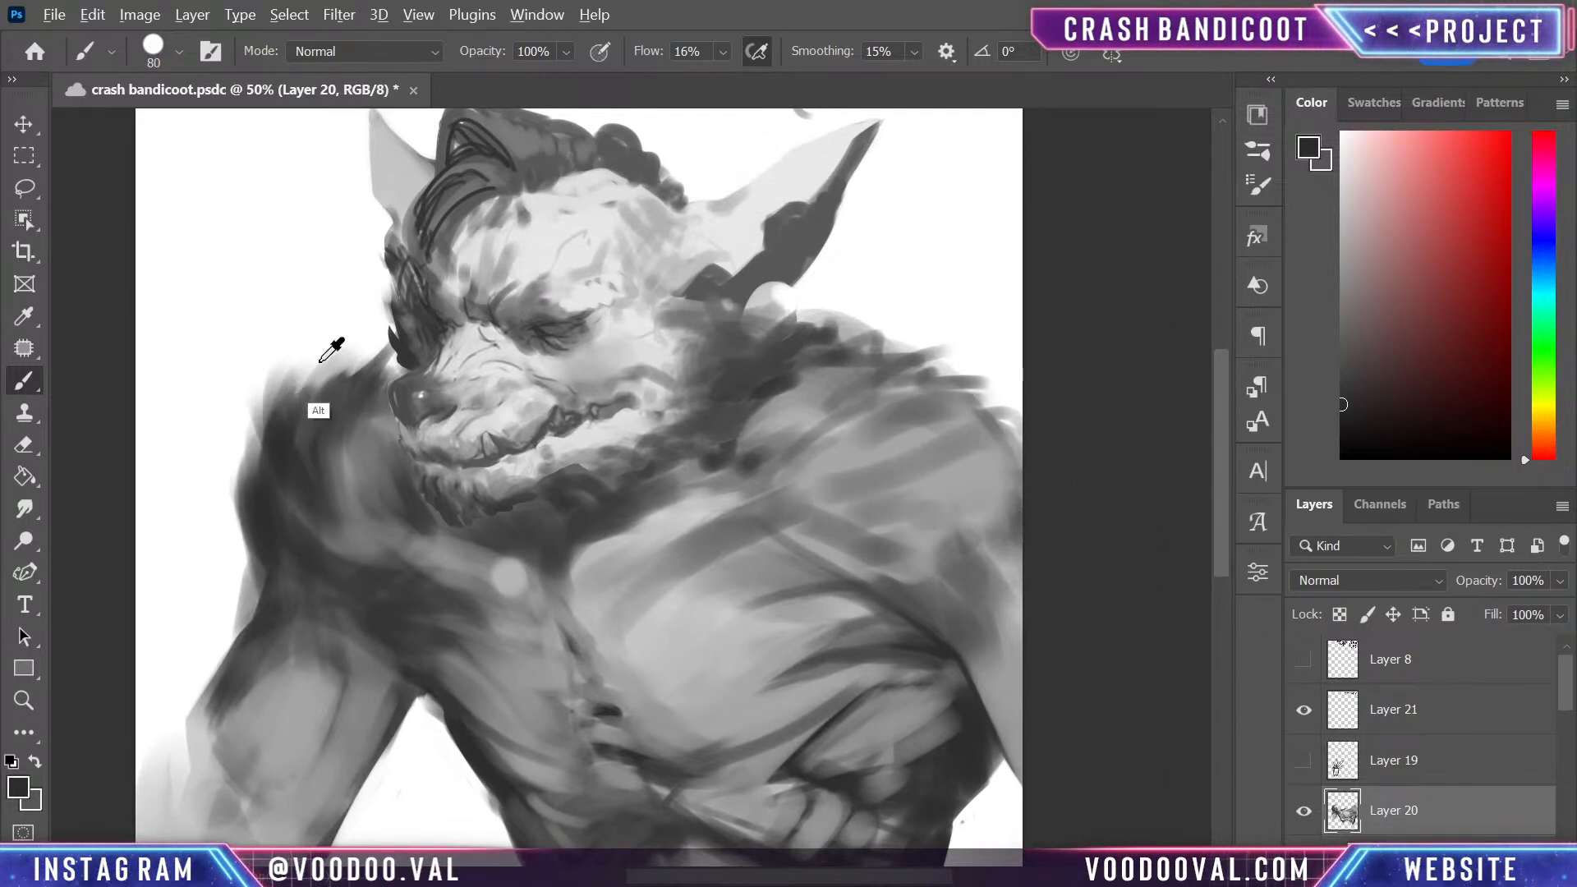
alt+click(347, 473)
mouse_move(339, 495)
mouse_down()
mouse_move(291, 394)
mouse_move(358, 362)
mouse_move(333, 463)
mouse_move(279, 386)
mouse_up()
drag(276, 498, 316, 530)
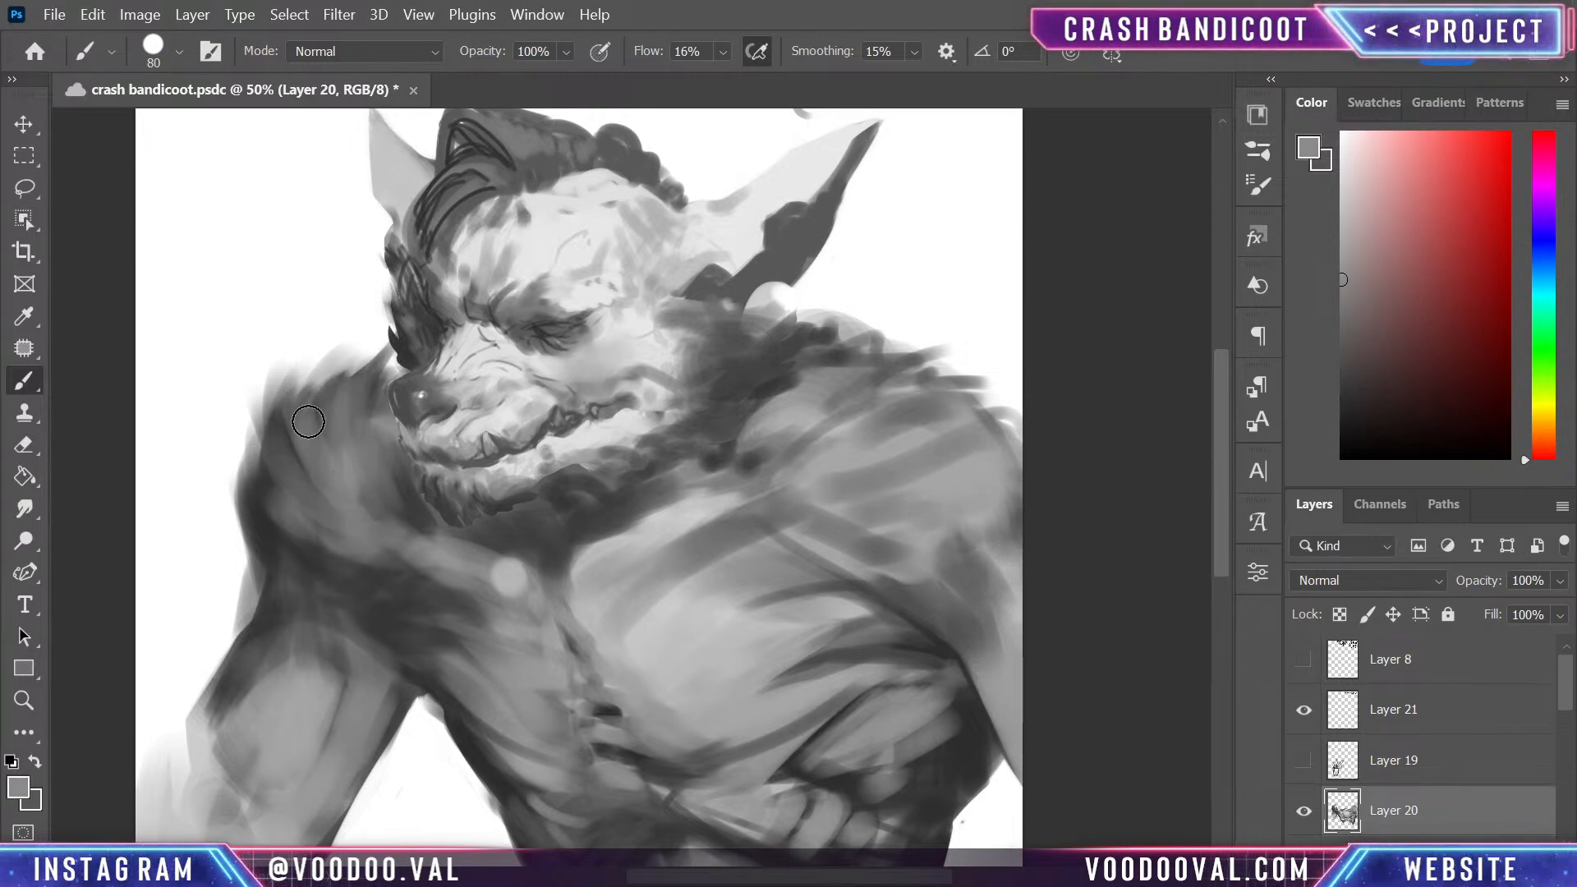
mouse_move(307, 421)
mouse_down()
mouse_move(368, 417)
mouse_move(403, 523)
mouse_up()
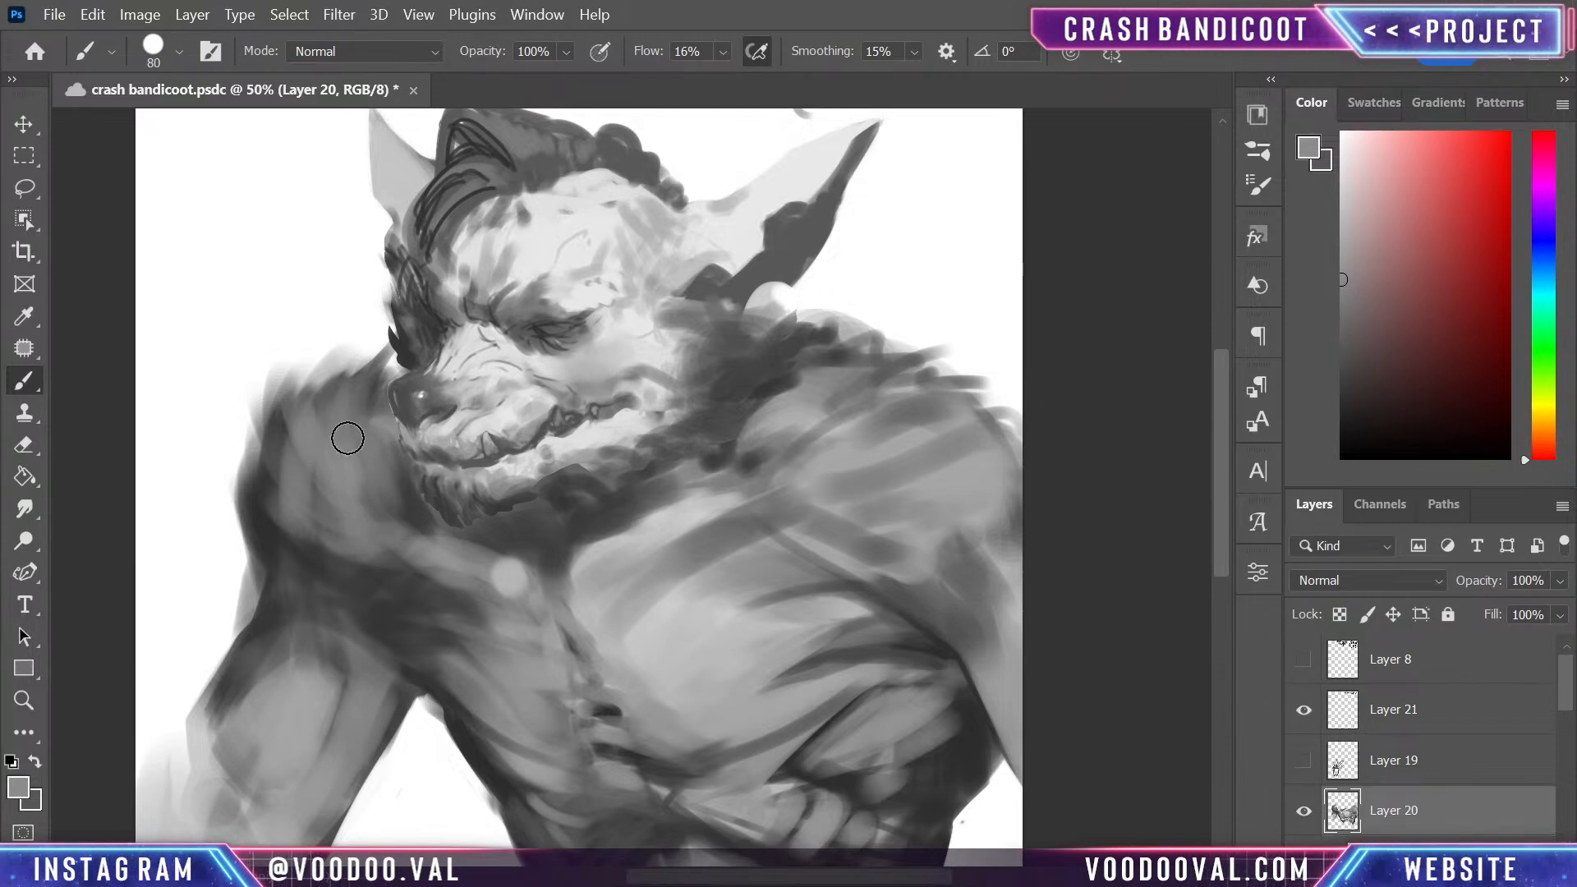
alt+click(324, 430)
mouse_move(377, 468)
mouse_down()
mouse_move(375, 555)
mouse_move(389, 448)
mouse_move(408, 510)
mouse_up()
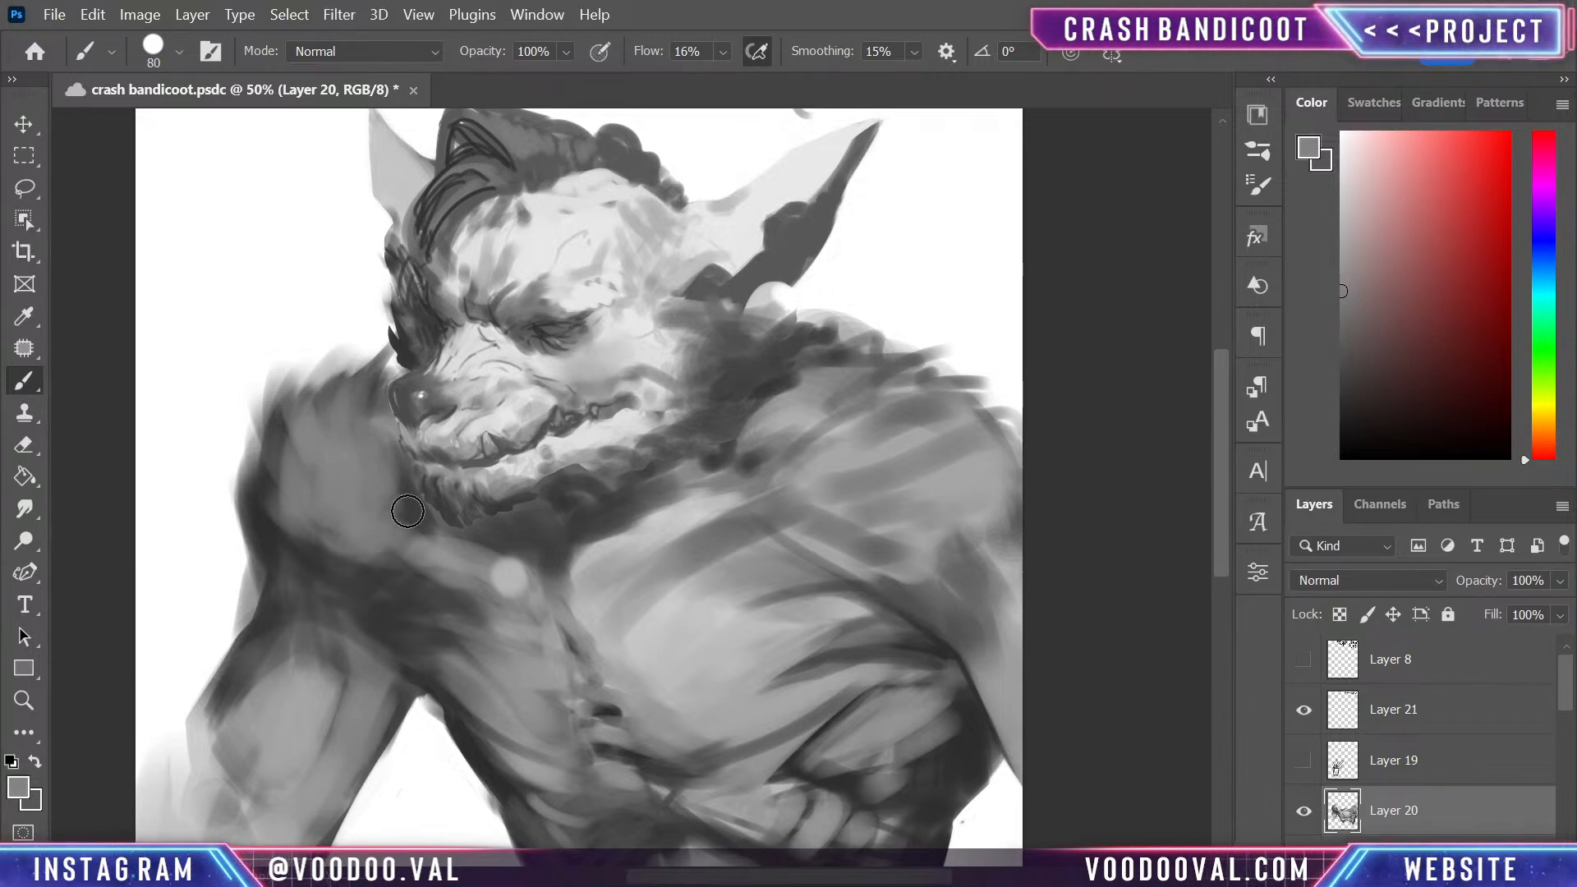
- Choose a near-black tone and paint a deep shadow between the muzzle and the adjacent shoulder, widening it to a 40 px stroke
alt+click(420, 494)
mouse_move(1363, 431)
mouse_down()
mouse_move(1387, 424)
mouse_move(1306, 431)
mouse_up()
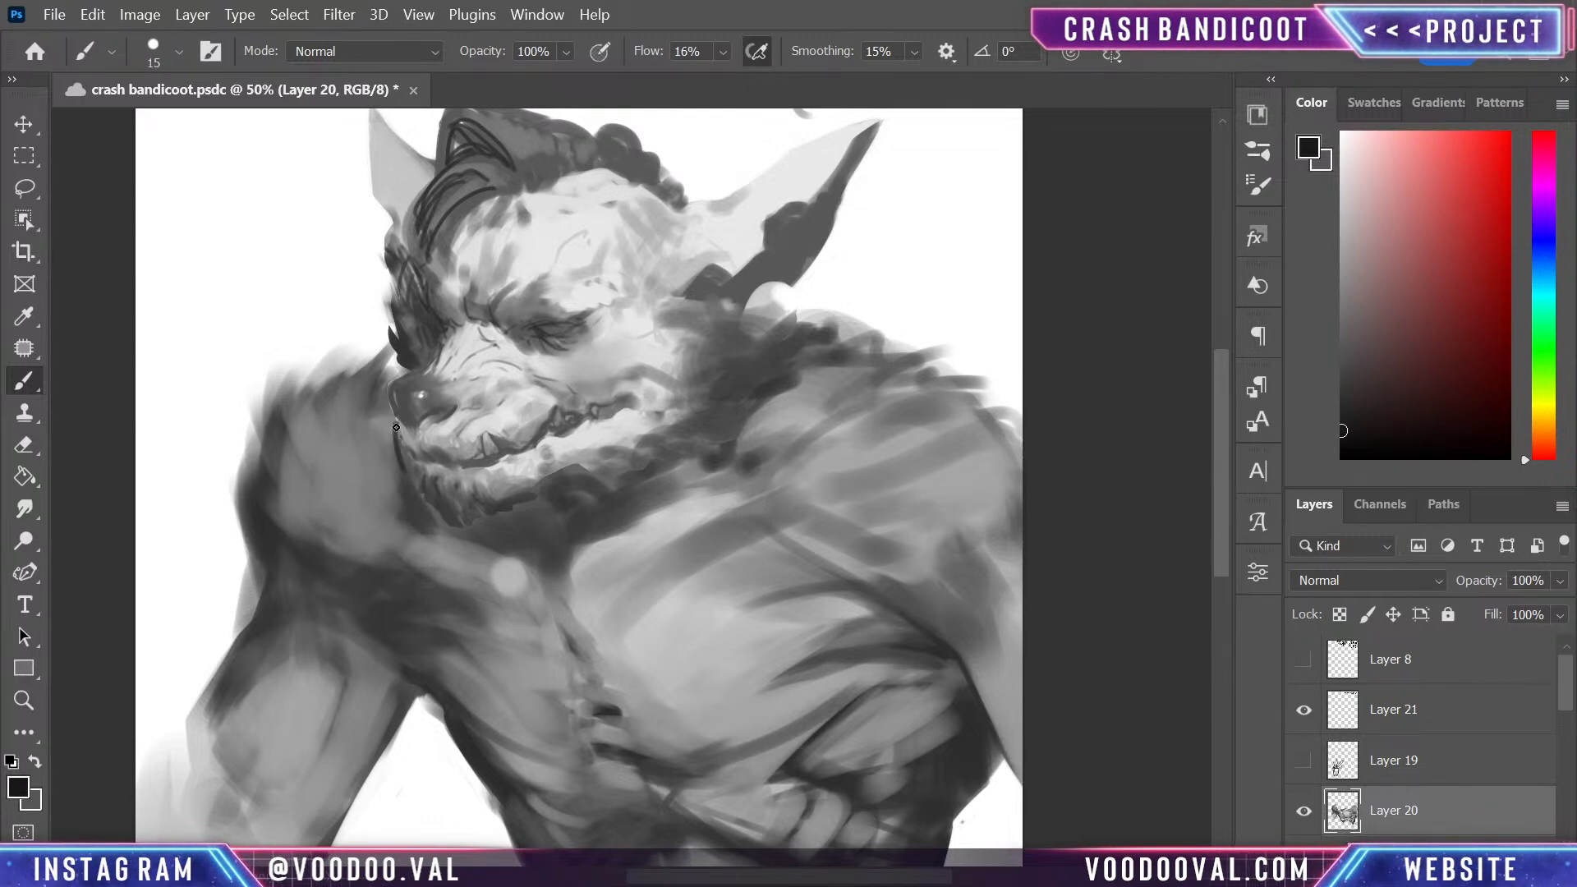
drag(396, 427, 410, 477)
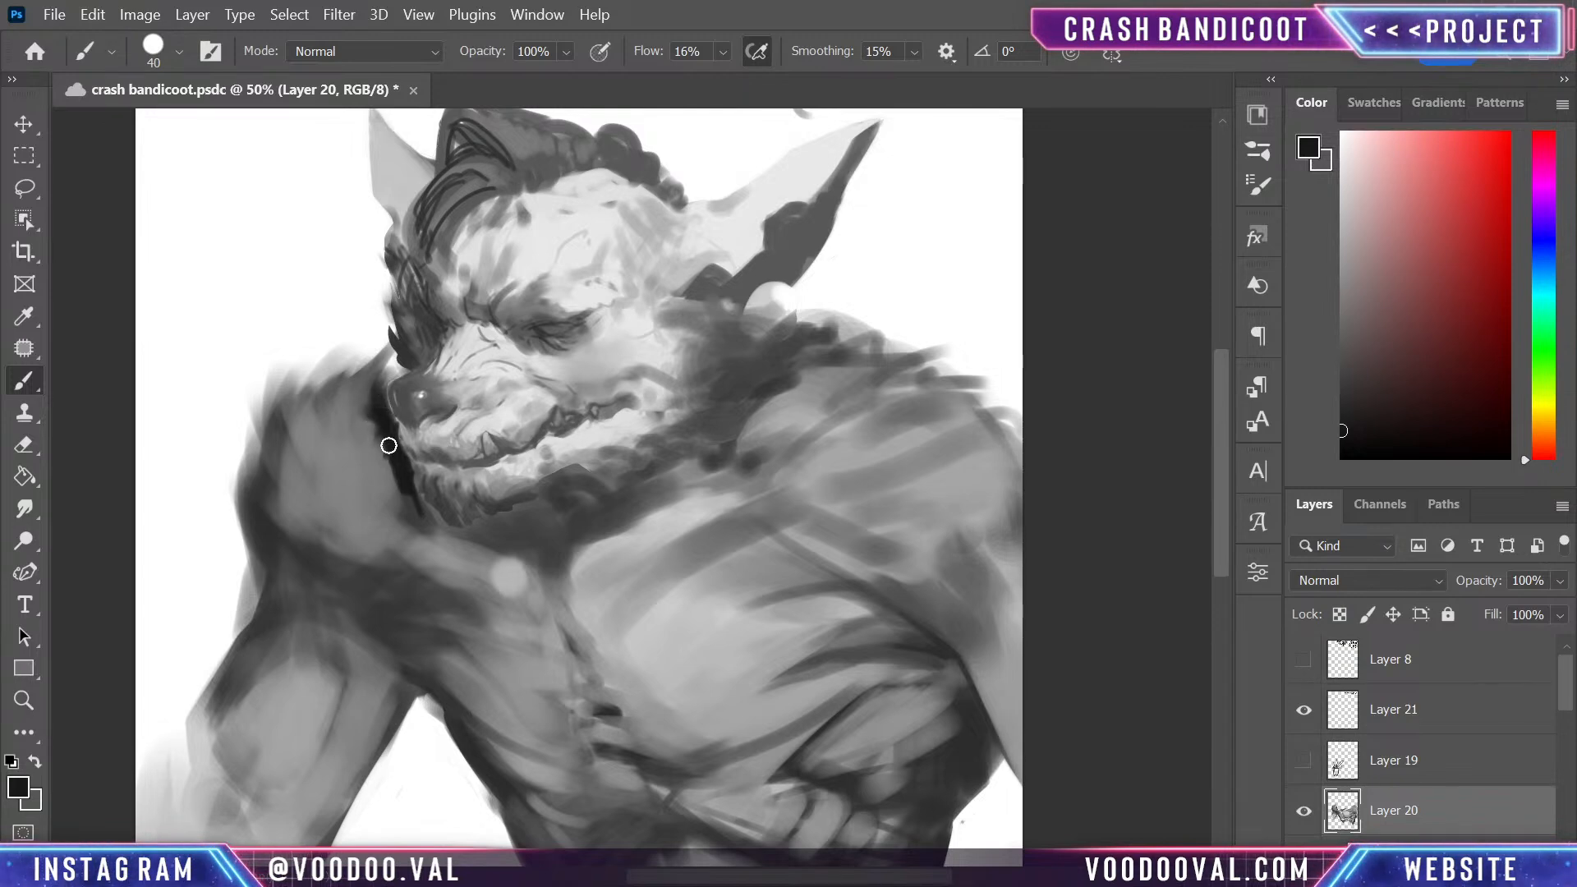
mouse_move(389, 445)
mouse_down()
mouse_move(386, 487)
mouse_move(399, 460)
mouse_move(385, 460)
mouse_move(385, 521)
mouse_move(359, 461)
mouse_move(357, 393)
mouse_move(342, 433)
mouse_up()
- Sample the shoulder's mid grey and blend it over the near-black shadow's edge and the shoulder's fibres with progressively larger brushes
alt+click(366, 493)
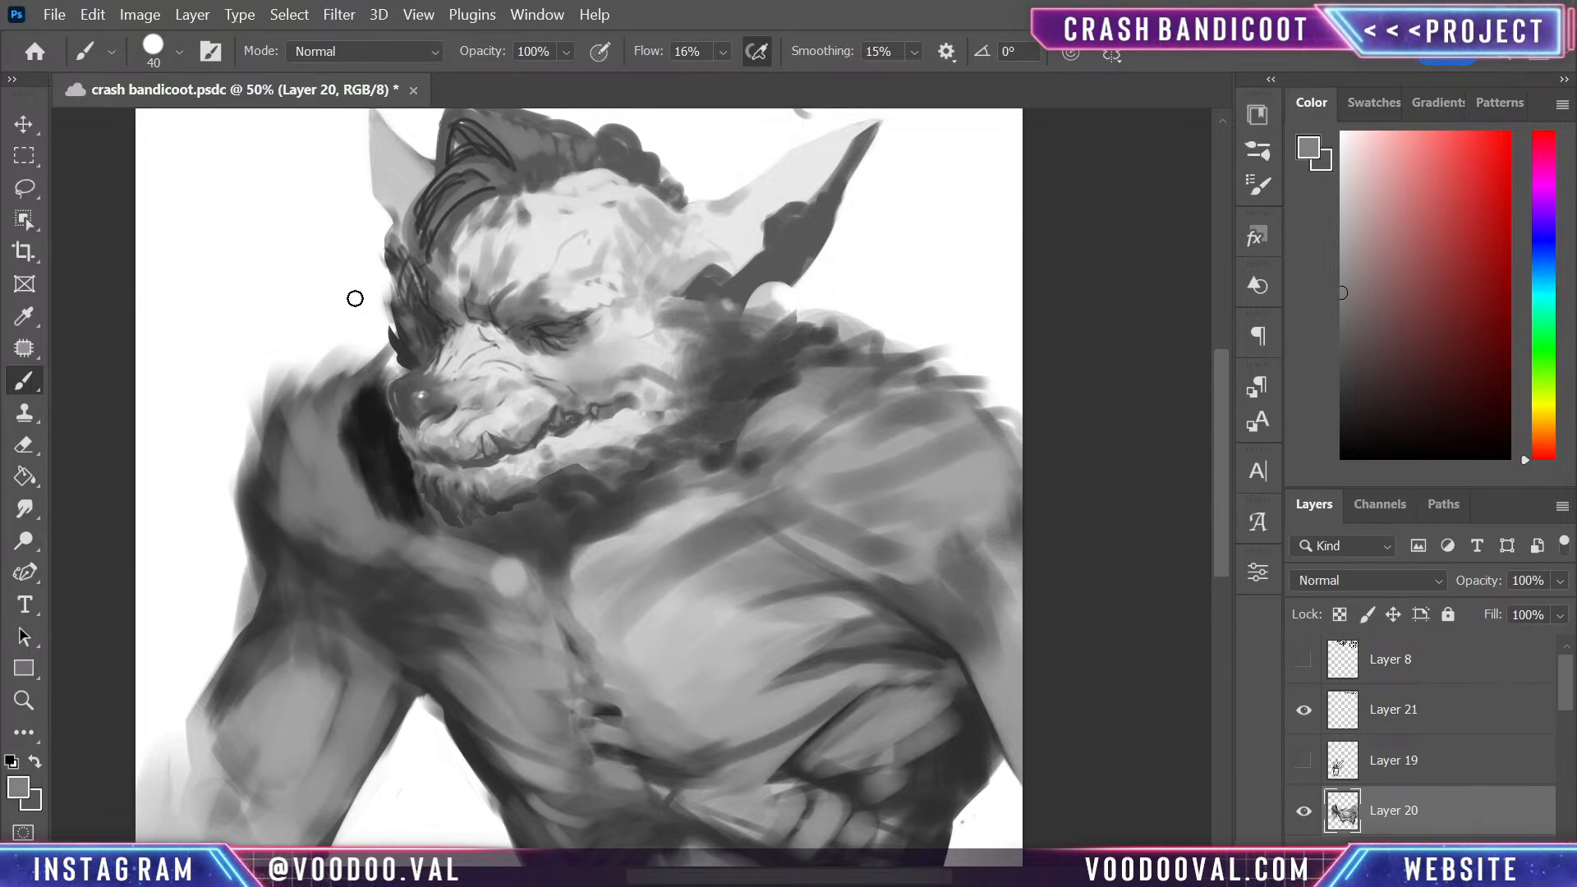
mouse_move(401, 530)
mouse_down()
mouse_move(324, 387)
mouse_move(377, 342)
mouse_move(426, 490)
mouse_move(372, 410)
mouse_up()
key(bracketright)
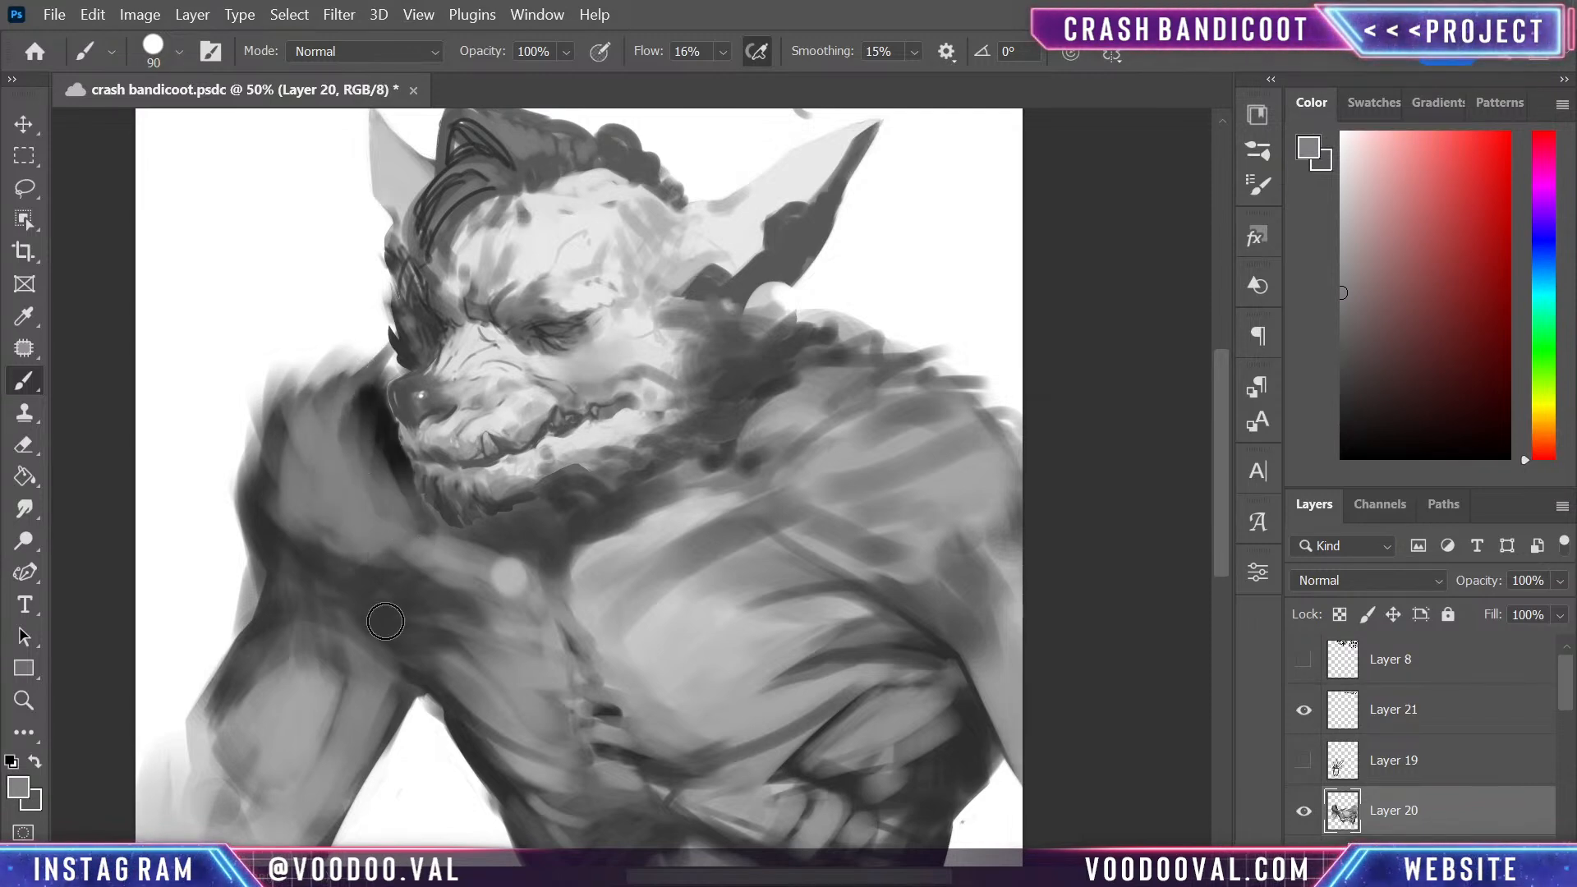
mouse_move(363, 565)
mouse_down()
mouse_move(352, 499)
mouse_move(321, 557)
mouse_up()
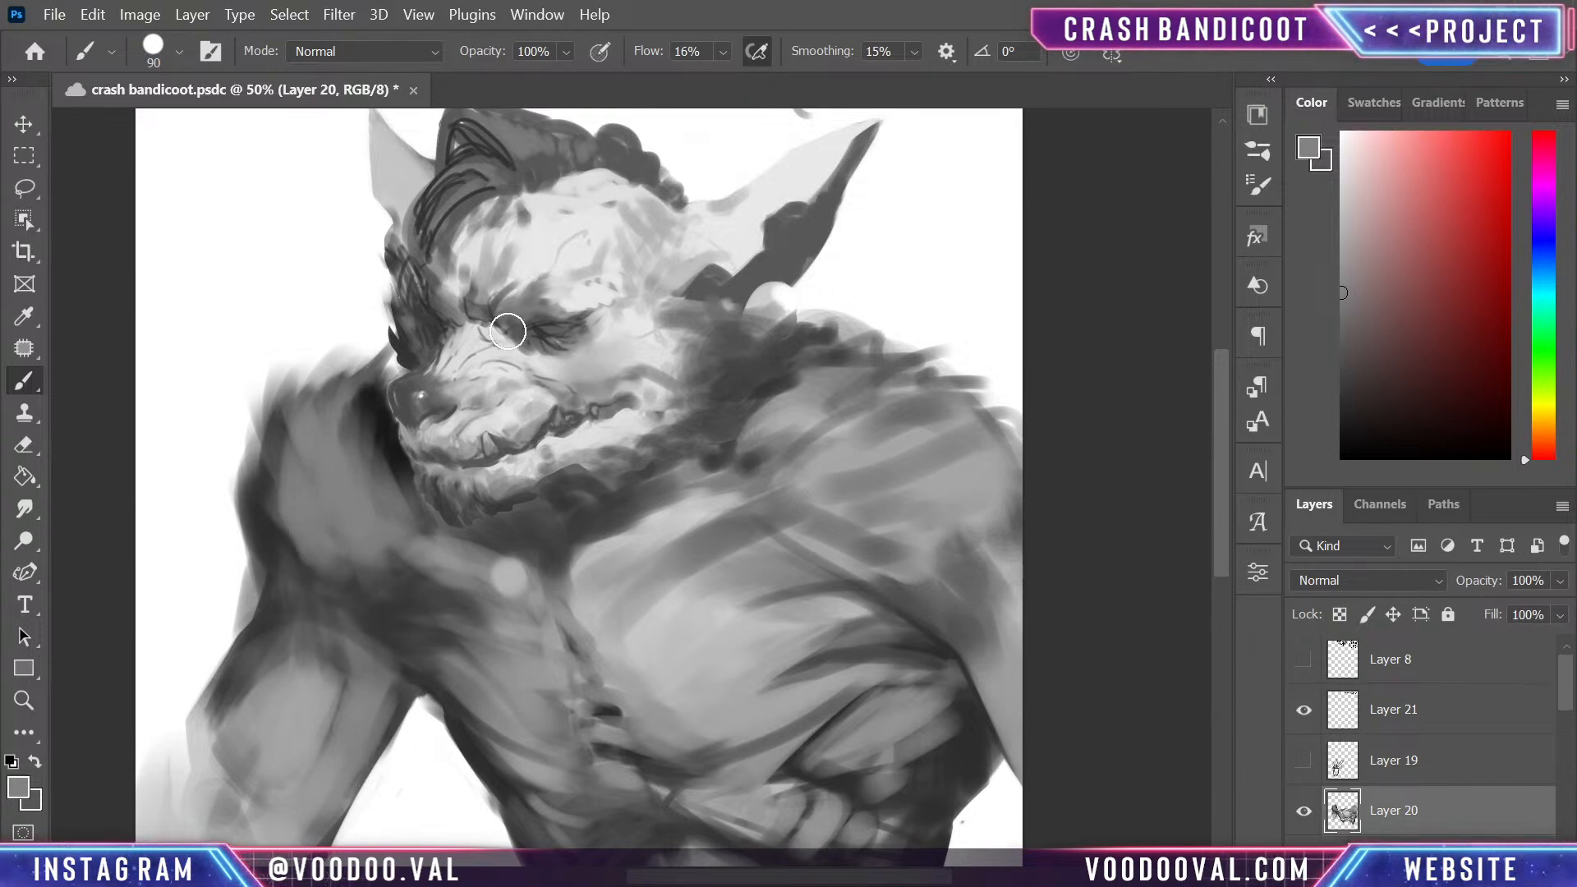
key(bracketright)
key(bracketright)
key(bracketright)
key(bracketright)
key(bracketright)
key(bracketright)
mouse_move(314, 472)
mouse_down()
mouse_move(424, 558)
mouse_move(328, 487)
mouse_move(534, 678)
mouse_move(387, 546)
mouse_move(344, 546)
mouse_move(356, 407)
mouse_up()
- Sample a dark grey, darken the whole shoulder with a 250 px brush, and shade down the outer upper arm with a 50 px brush
alt+click(474, 606)
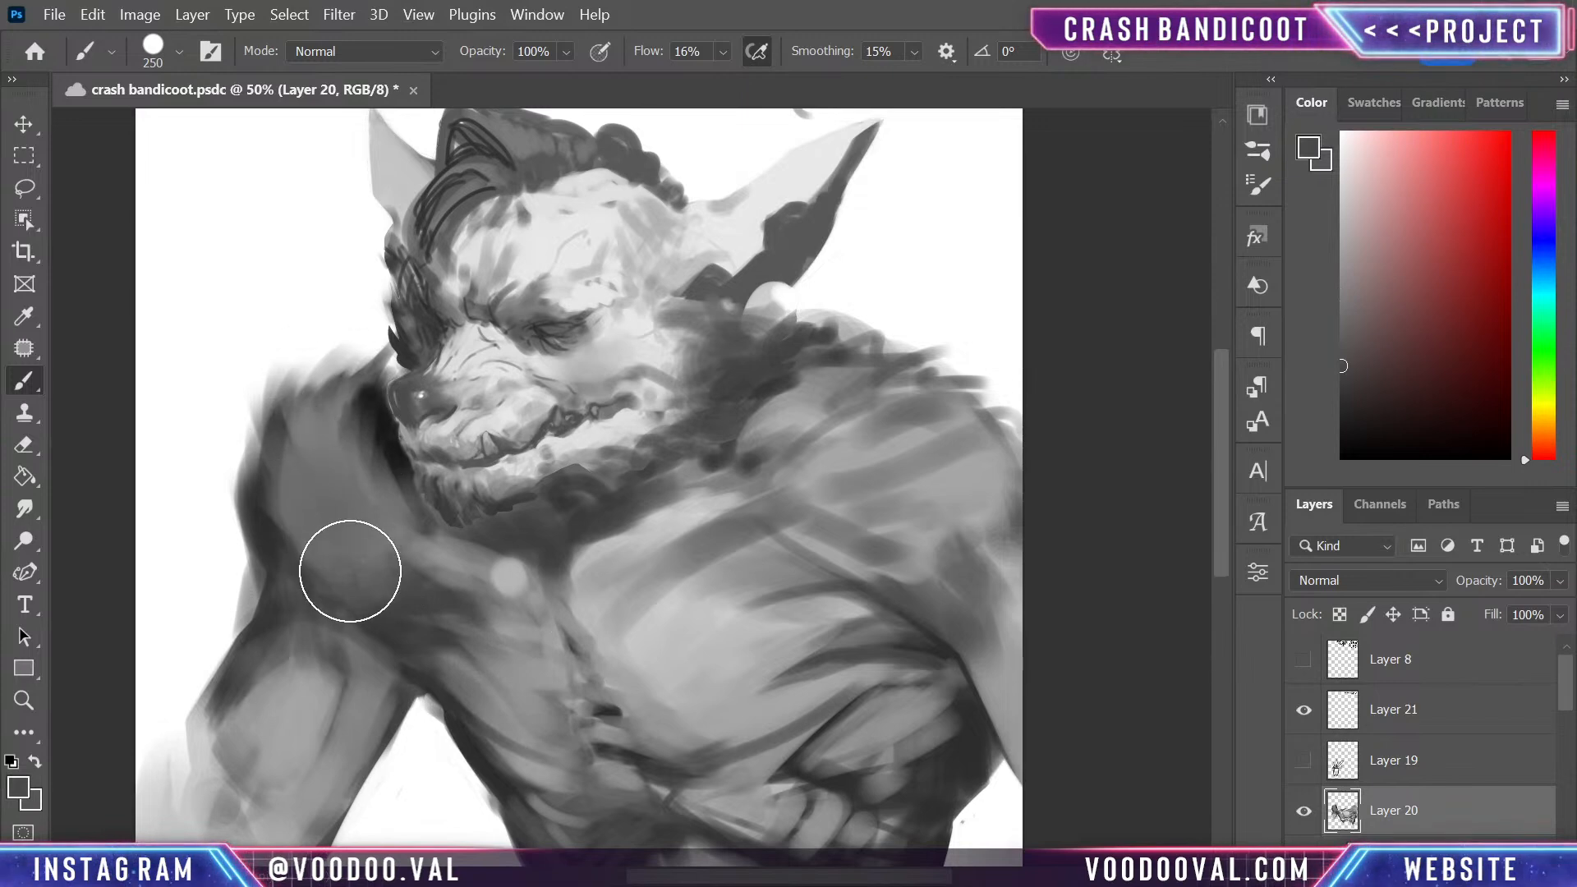
mouse_move(350, 571)
mouse_down()
mouse_move(348, 371)
mouse_move(380, 561)
mouse_move(350, 455)
mouse_move(365, 465)
mouse_move(313, 461)
mouse_move(343, 593)
mouse_move(325, 515)
mouse_up()
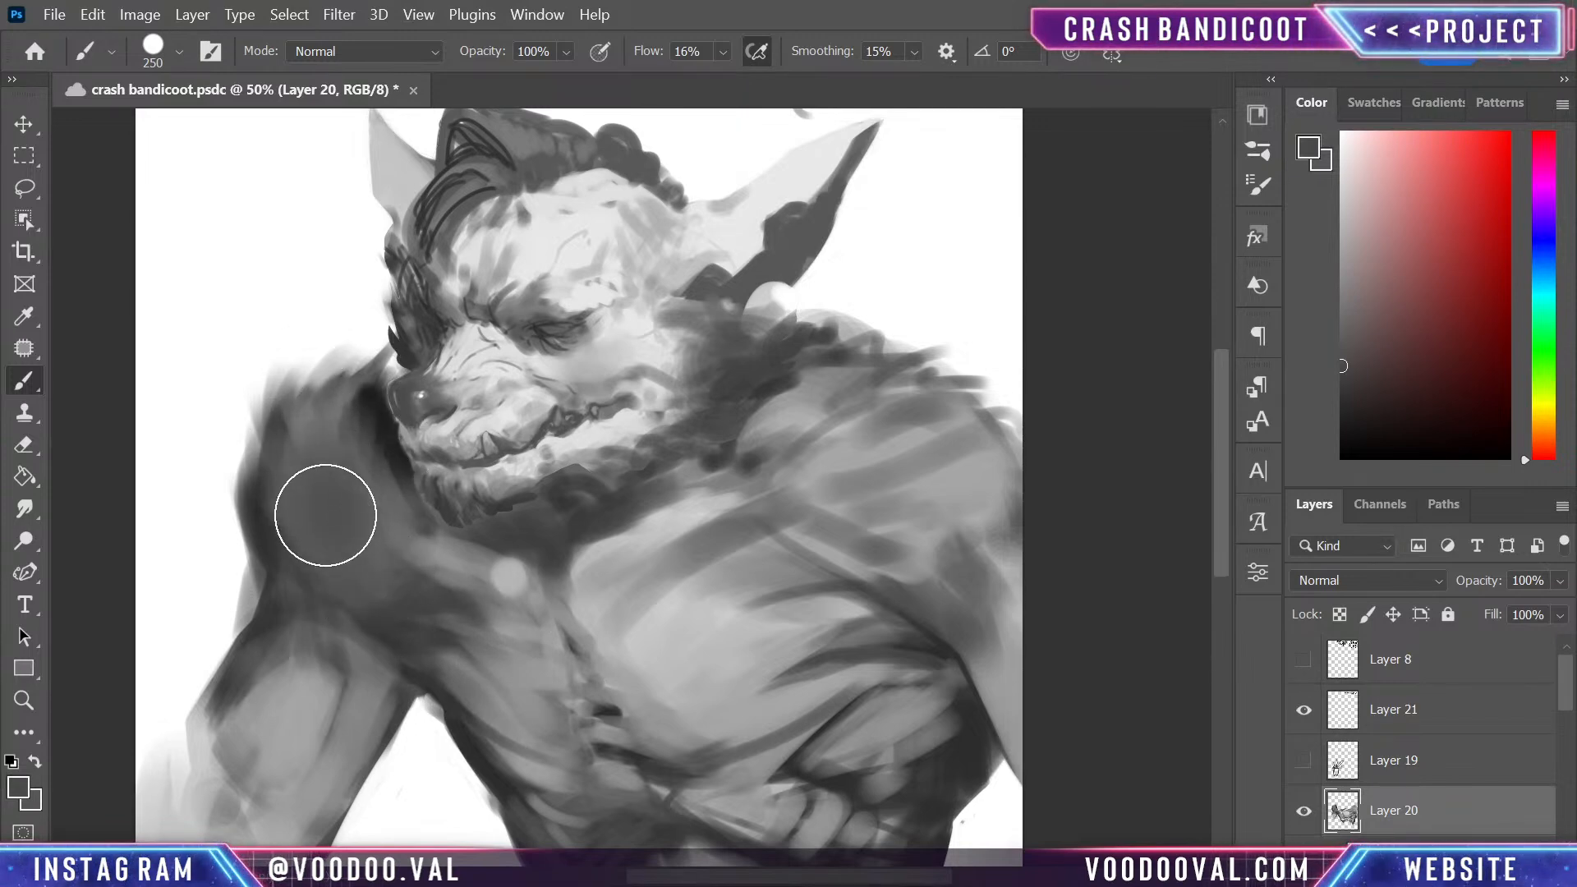
key(bracketleft)
key(bracketleft)
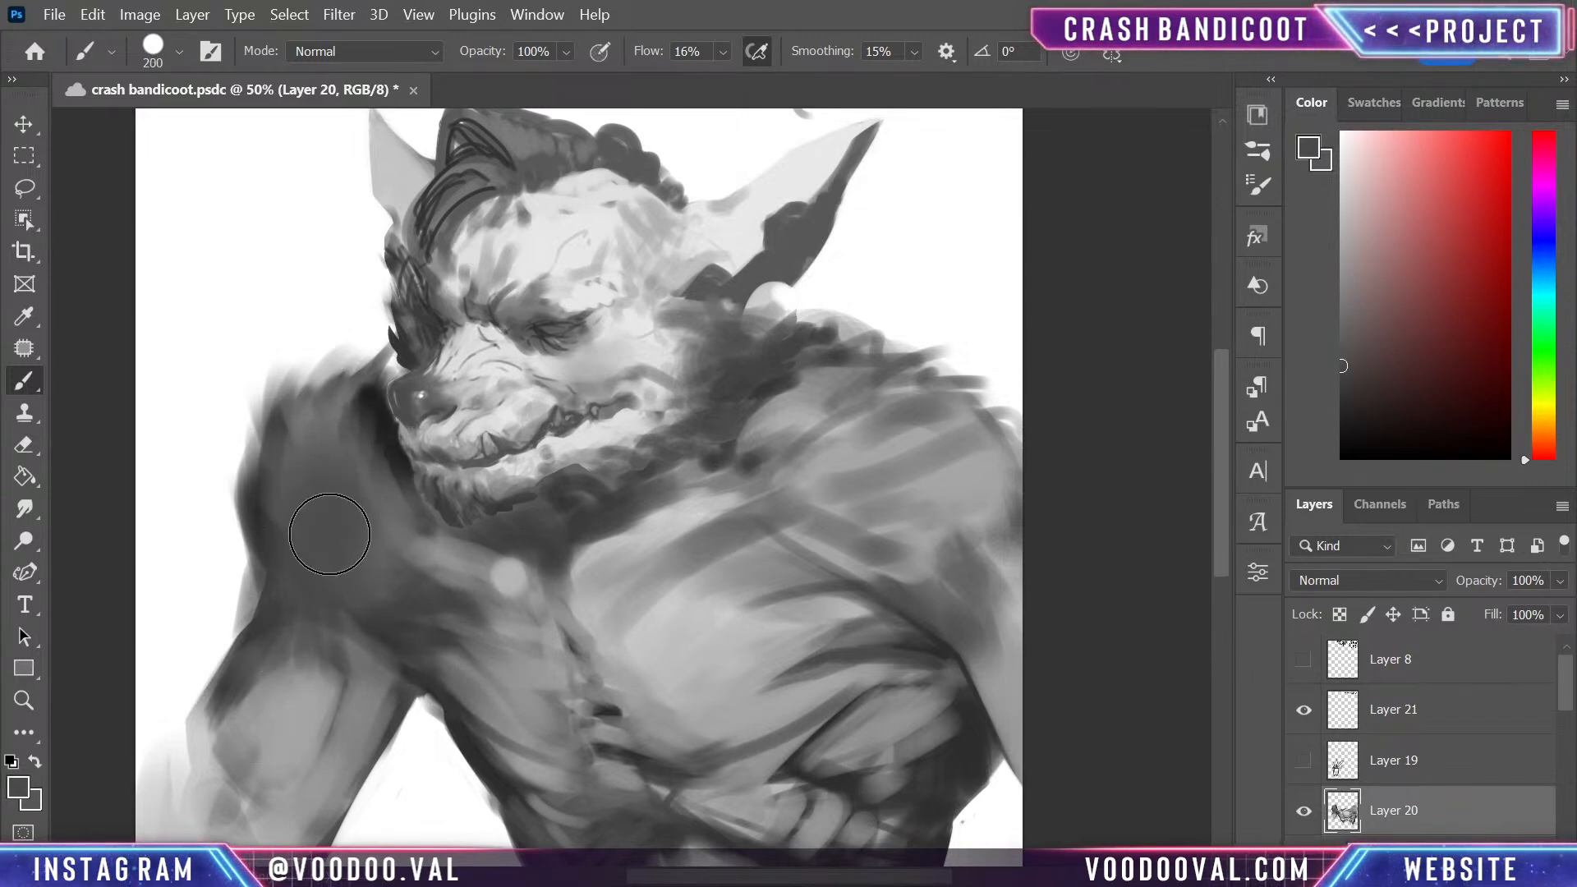
key(bracketleft)
key(bracketleft)
key(bracketleft)
key(bracketleft)
key(bracketleft)
key(bracketleft)
key(bracketleft)
key(bracketleft)
key(bracketleft)
drag(260, 559, 240, 632)
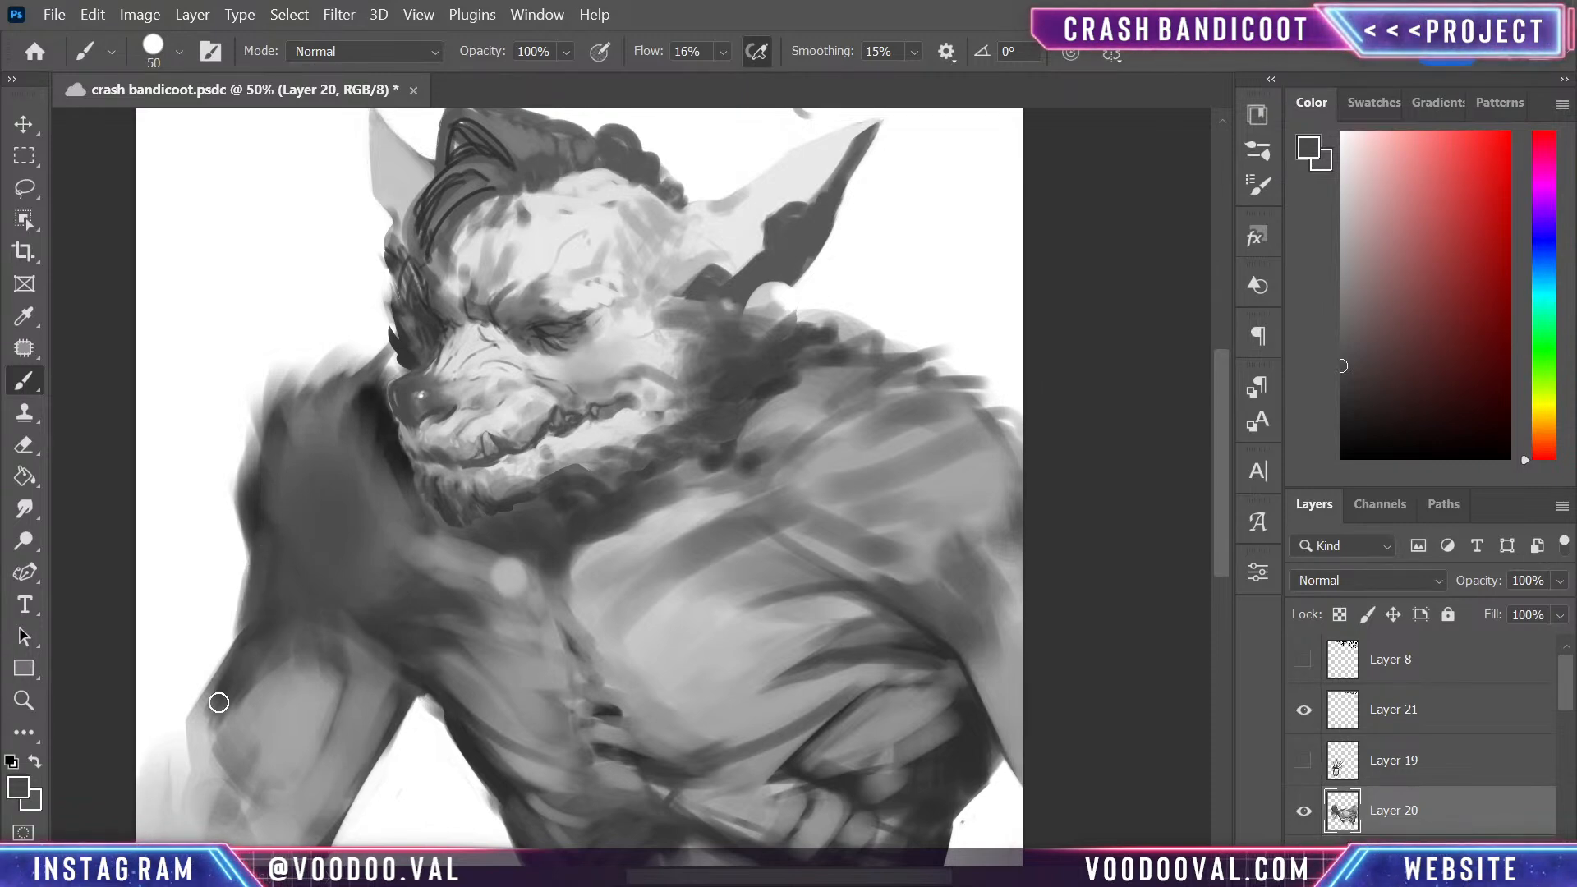
- Sample the white background and clean up the outer contour of the waist beneath the smaller pectoral
drag(713, 672, 689, 541)
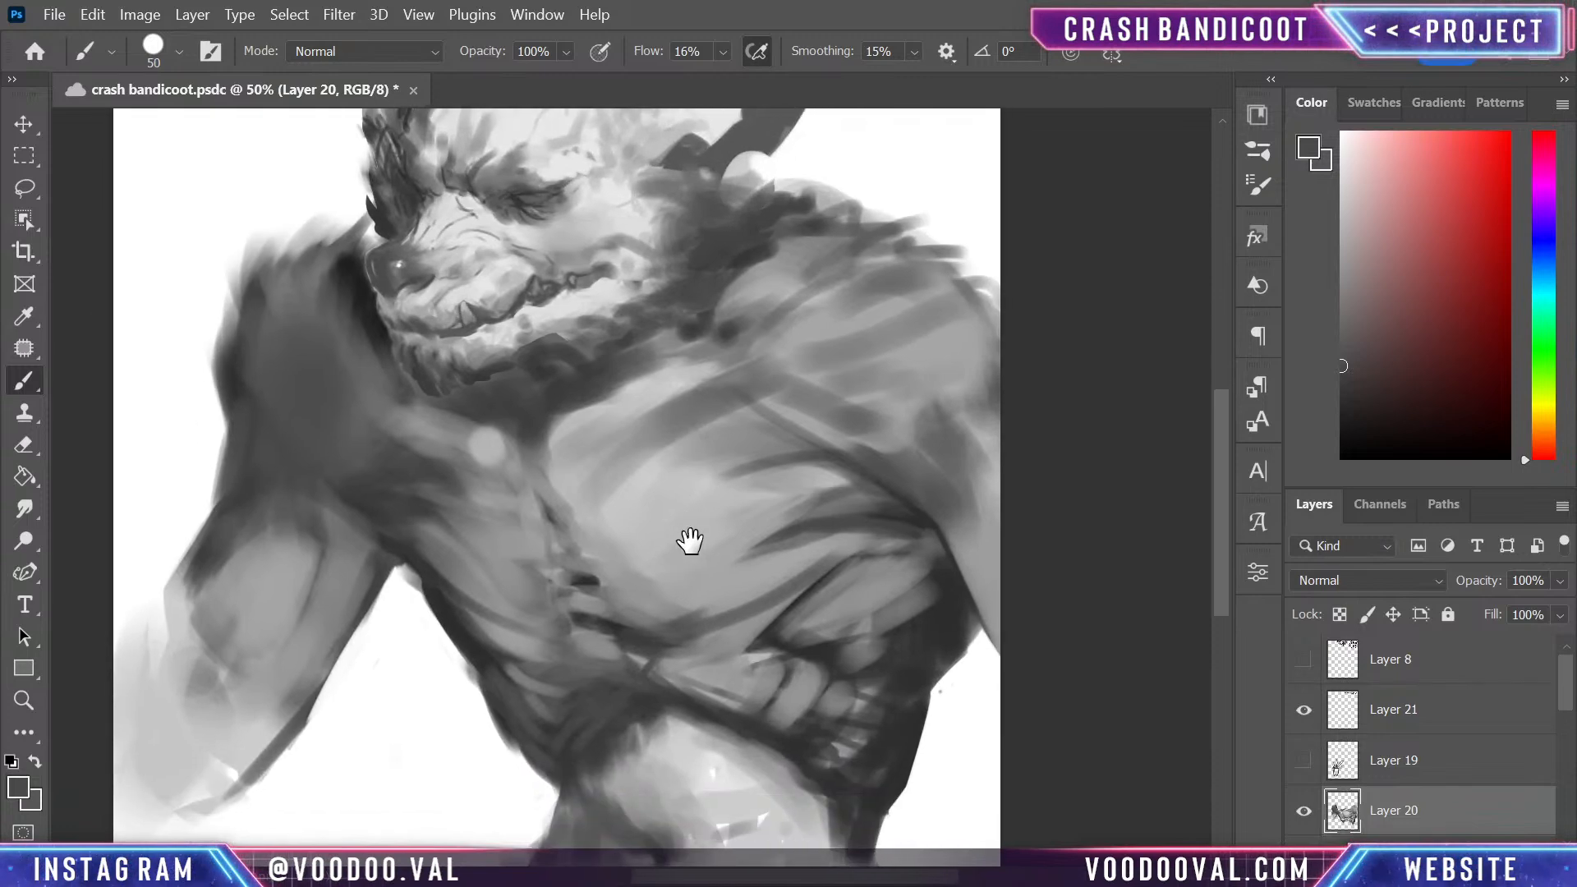
drag(729, 630, 740, 397)
alt+click(534, 535)
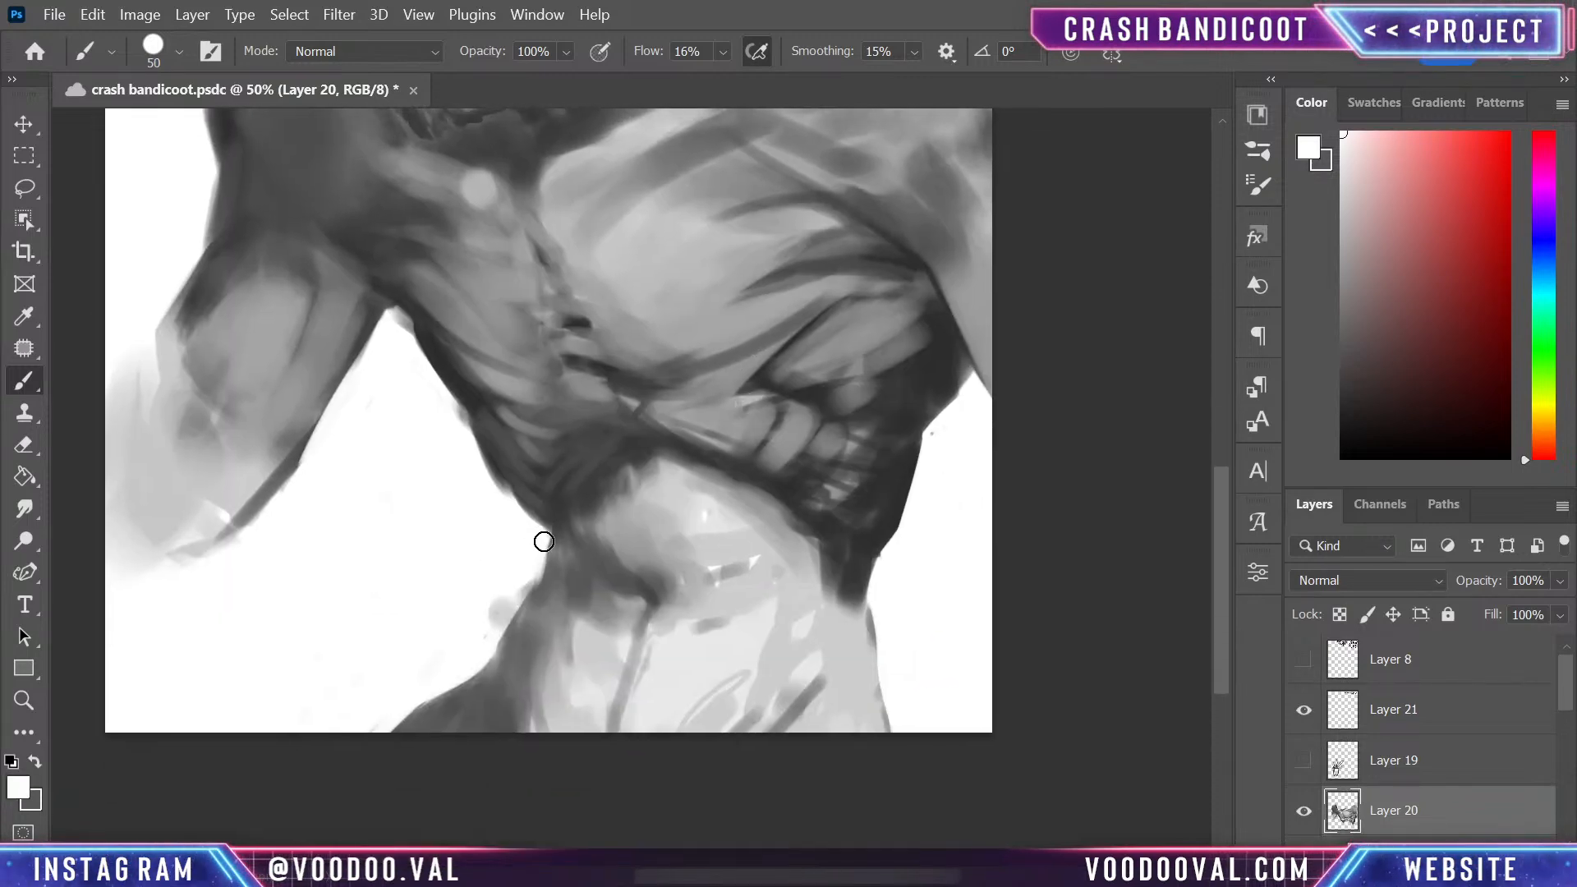
mouse_move(544, 541)
mouse_down()
mouse_move(535, 593)
mouse_move(557, 594)
mouse_move(581, 542)
mouse_move(544, 541)
mouse_move(524, 591)
mouse_move(538, 578)
mouse_move(513, 598)
mouse_up()
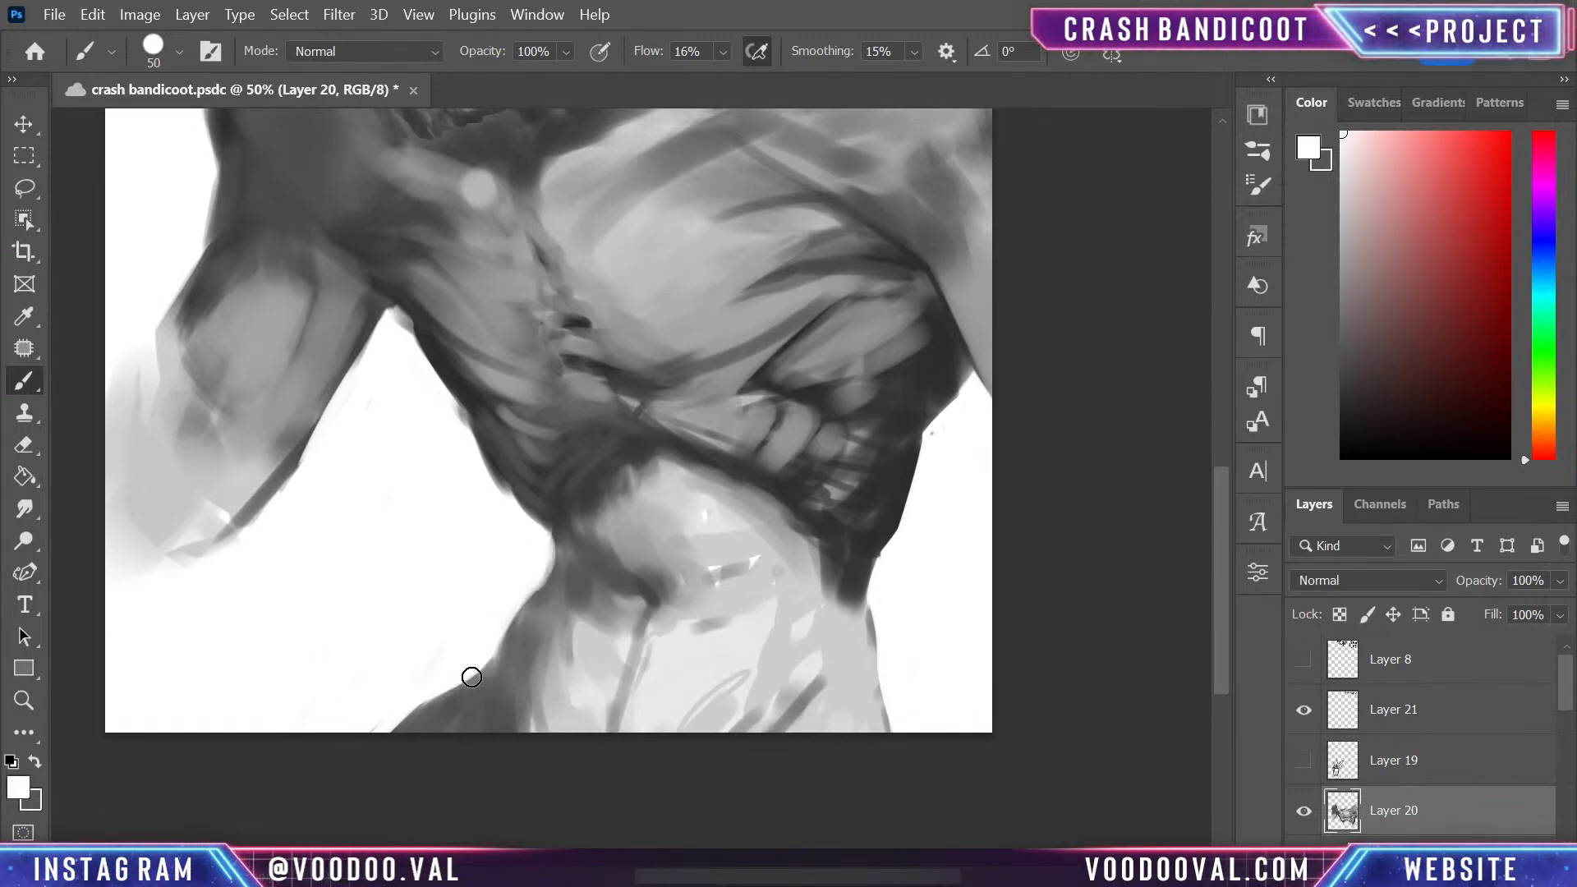
- Sketch a small black full-body figure with pointed ears, long arms, tapered torso, shorts and feet beside the head, using a 10 px brush
drag(911, 442, 666, 574)
drag(677, 489, 739, 813)
drag(614, 386, 895, 547)
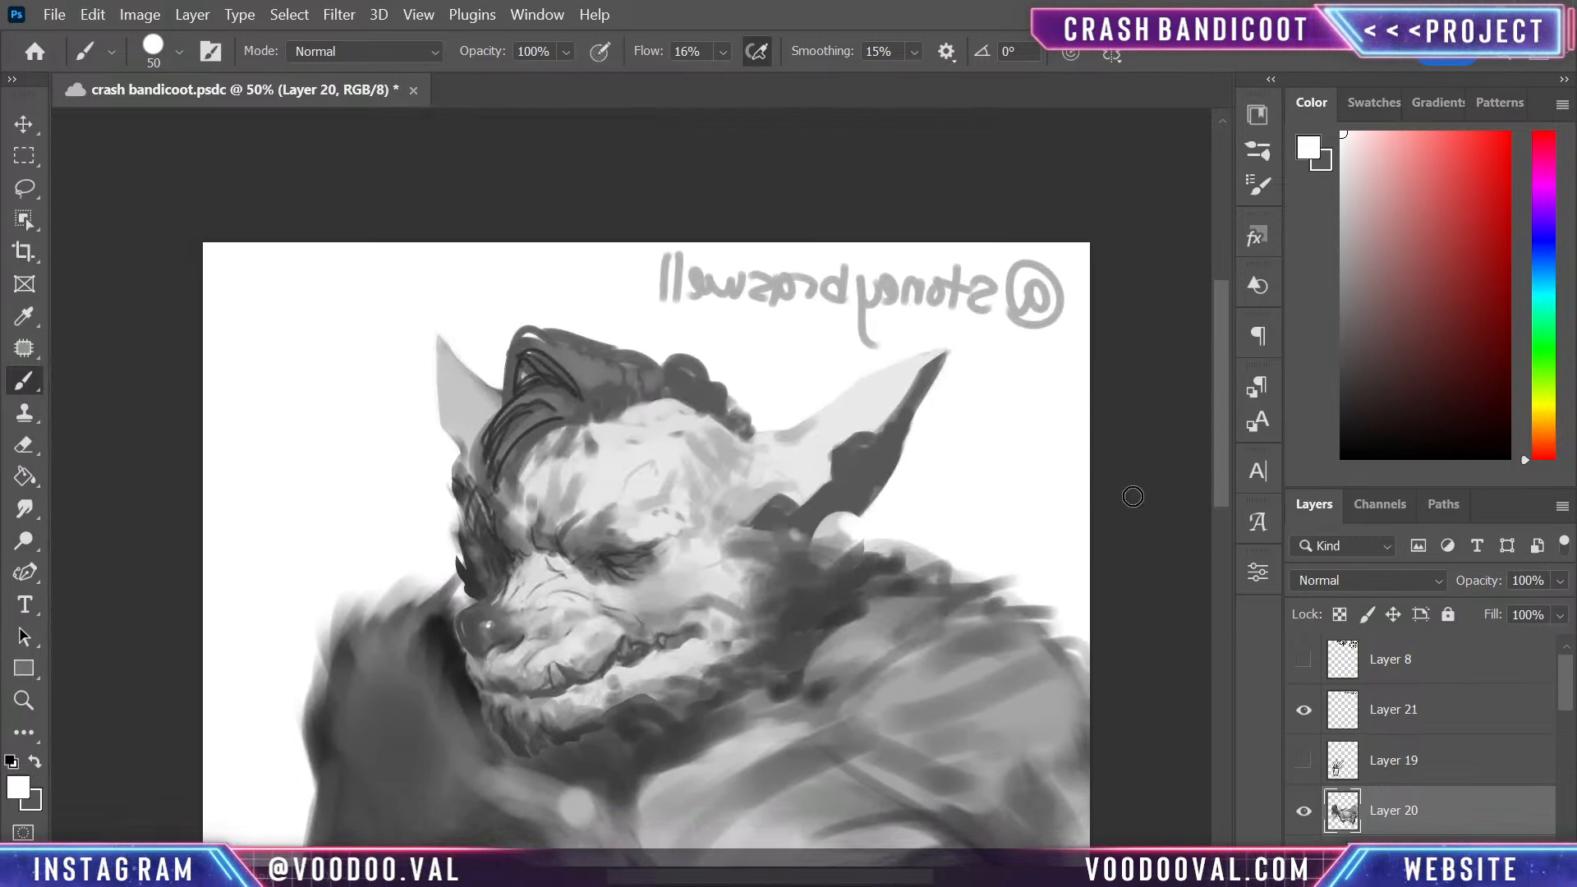
key(d)
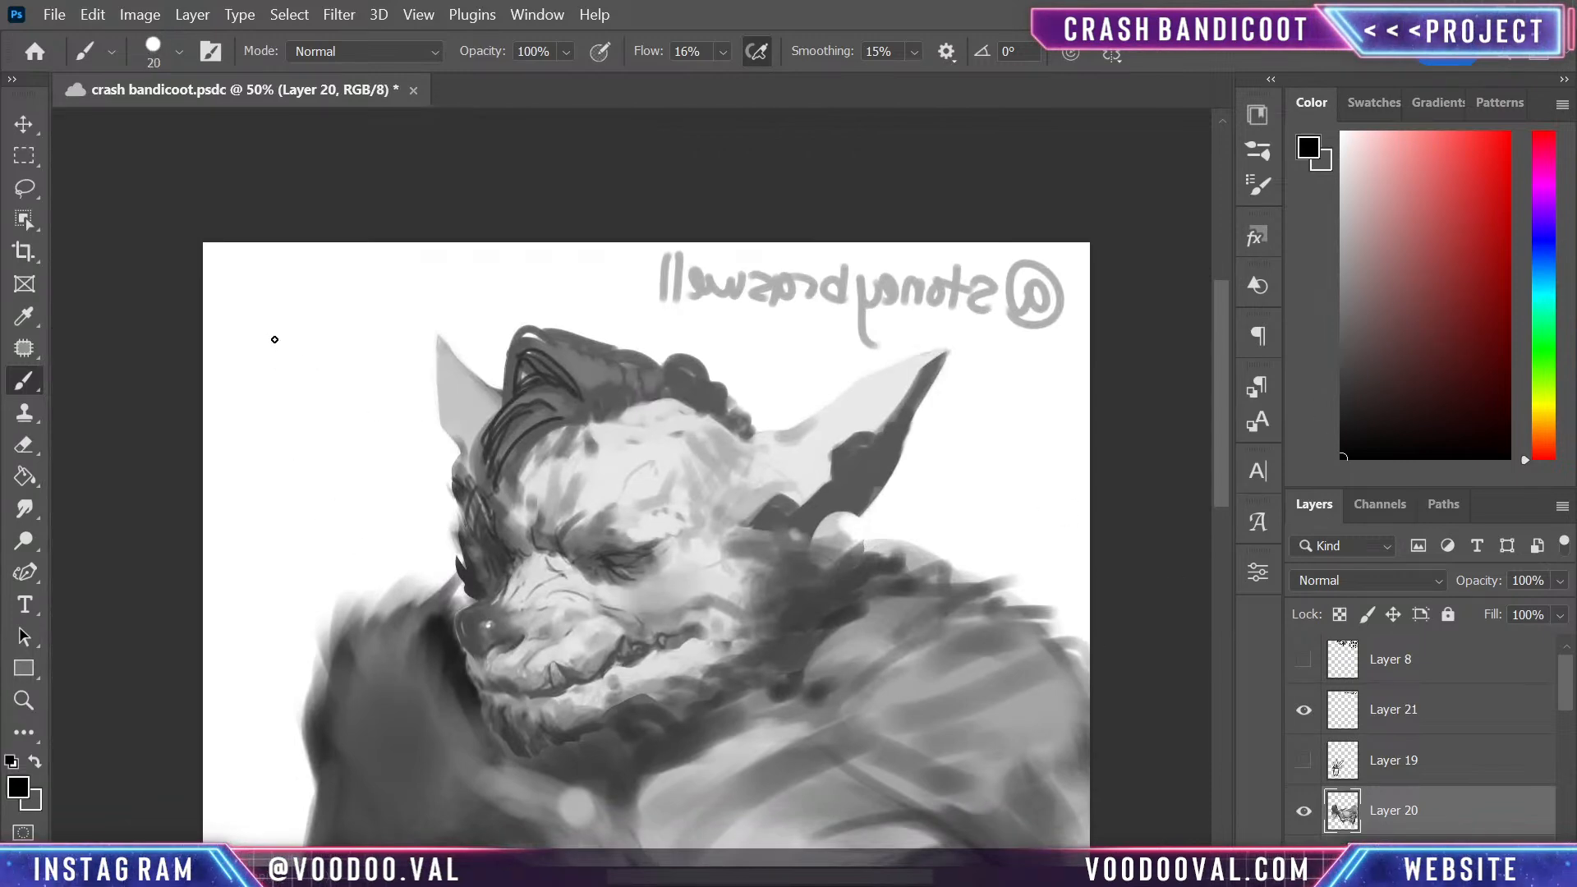
key(bracketleft)
drag(275, 290, 336, 303)
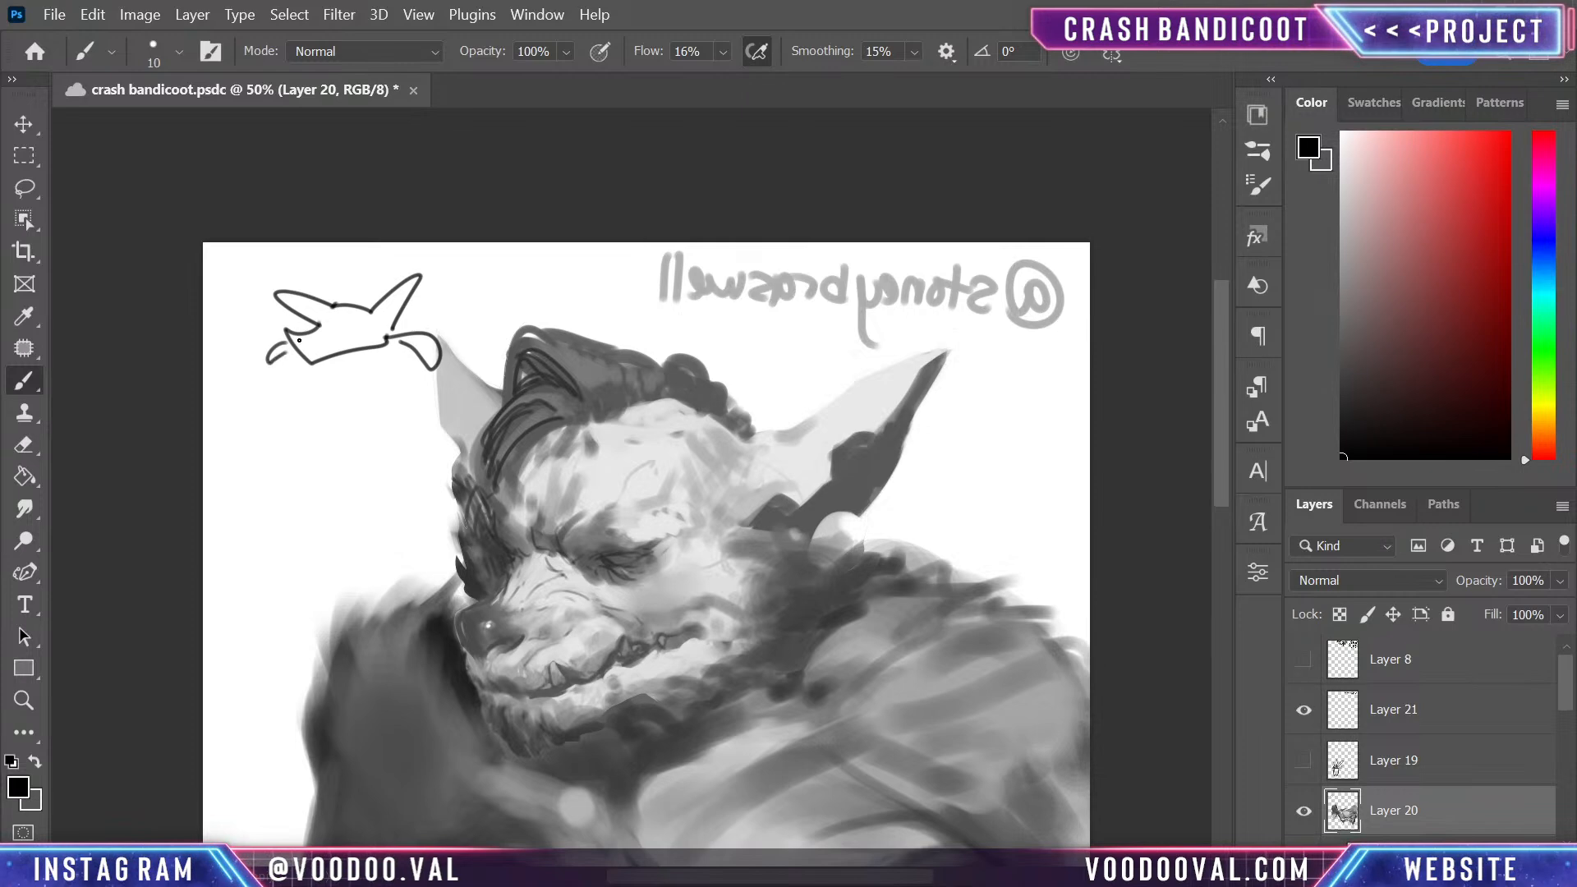
drag(284, 346, 206, 516)
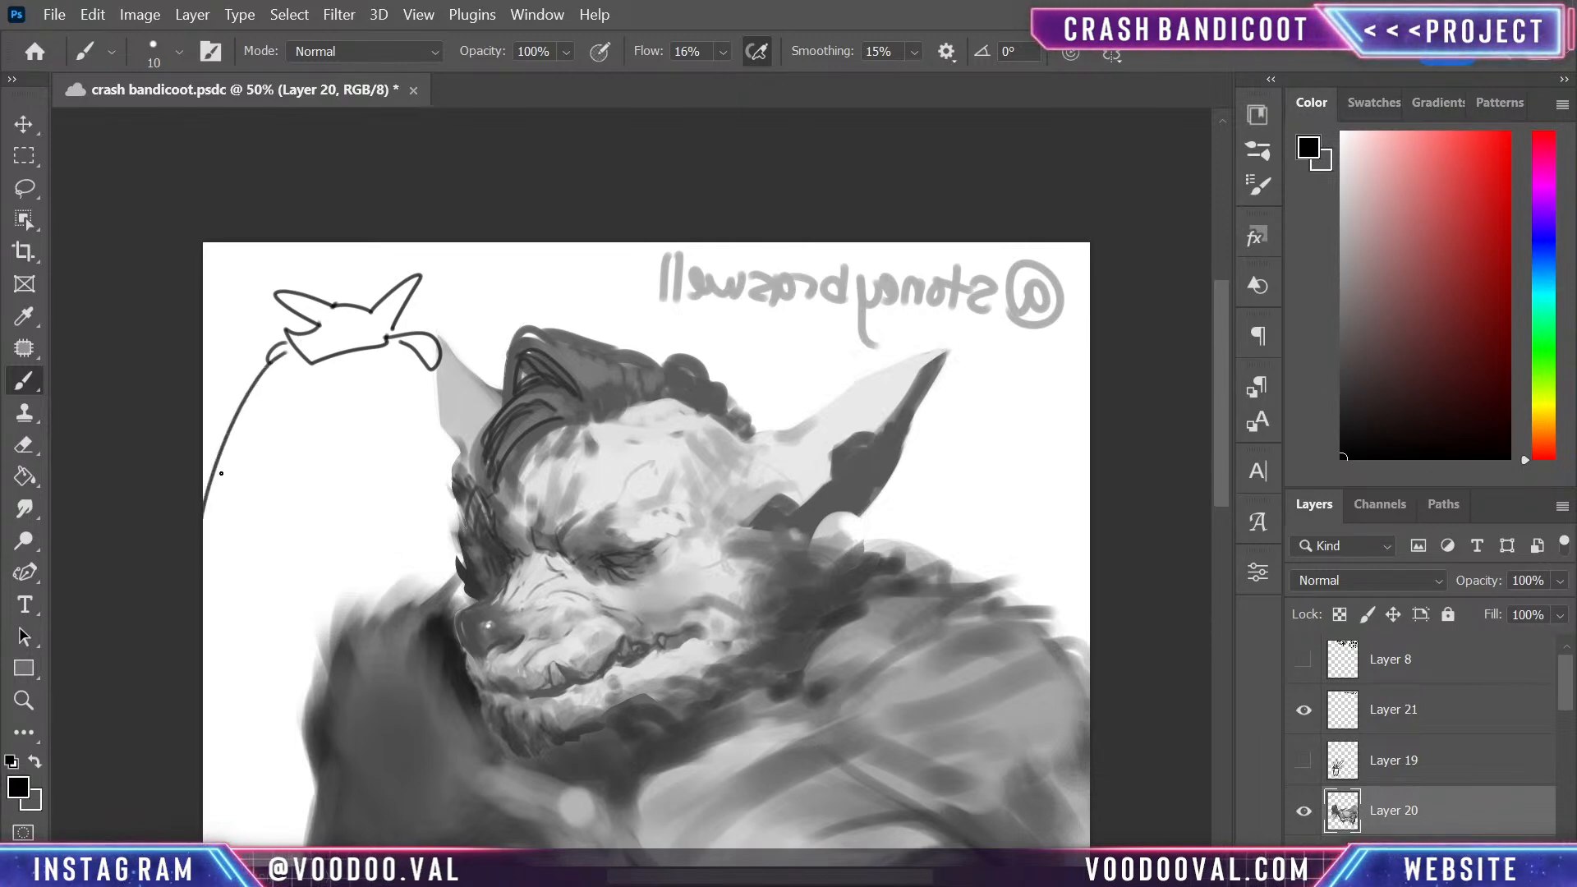
drag(432, 361, 465, 503)
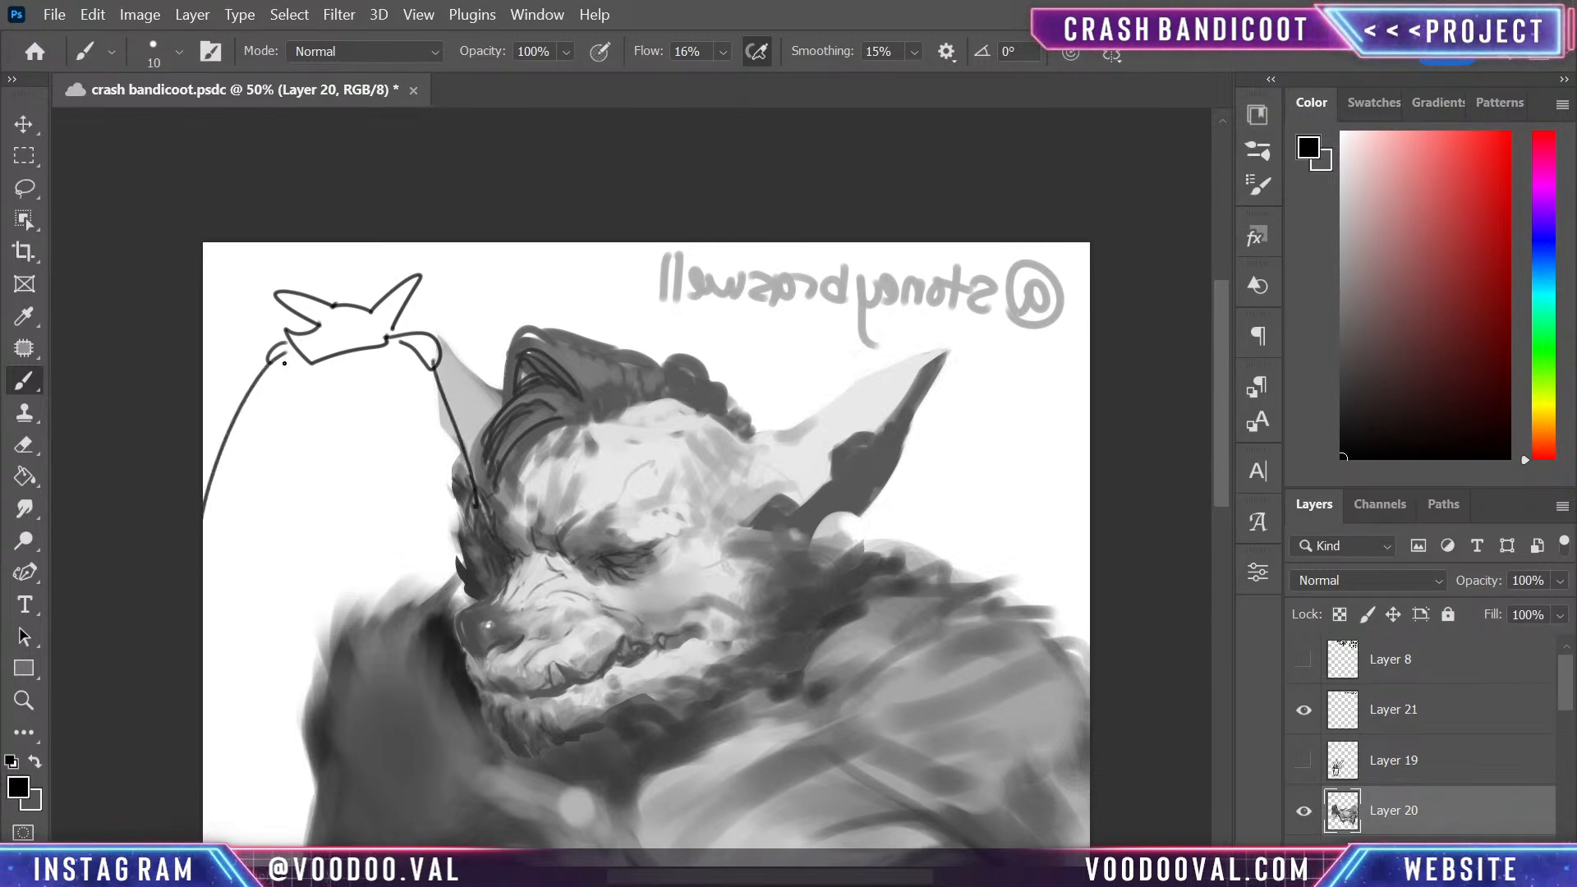
drag(286, 370, 327, 535)
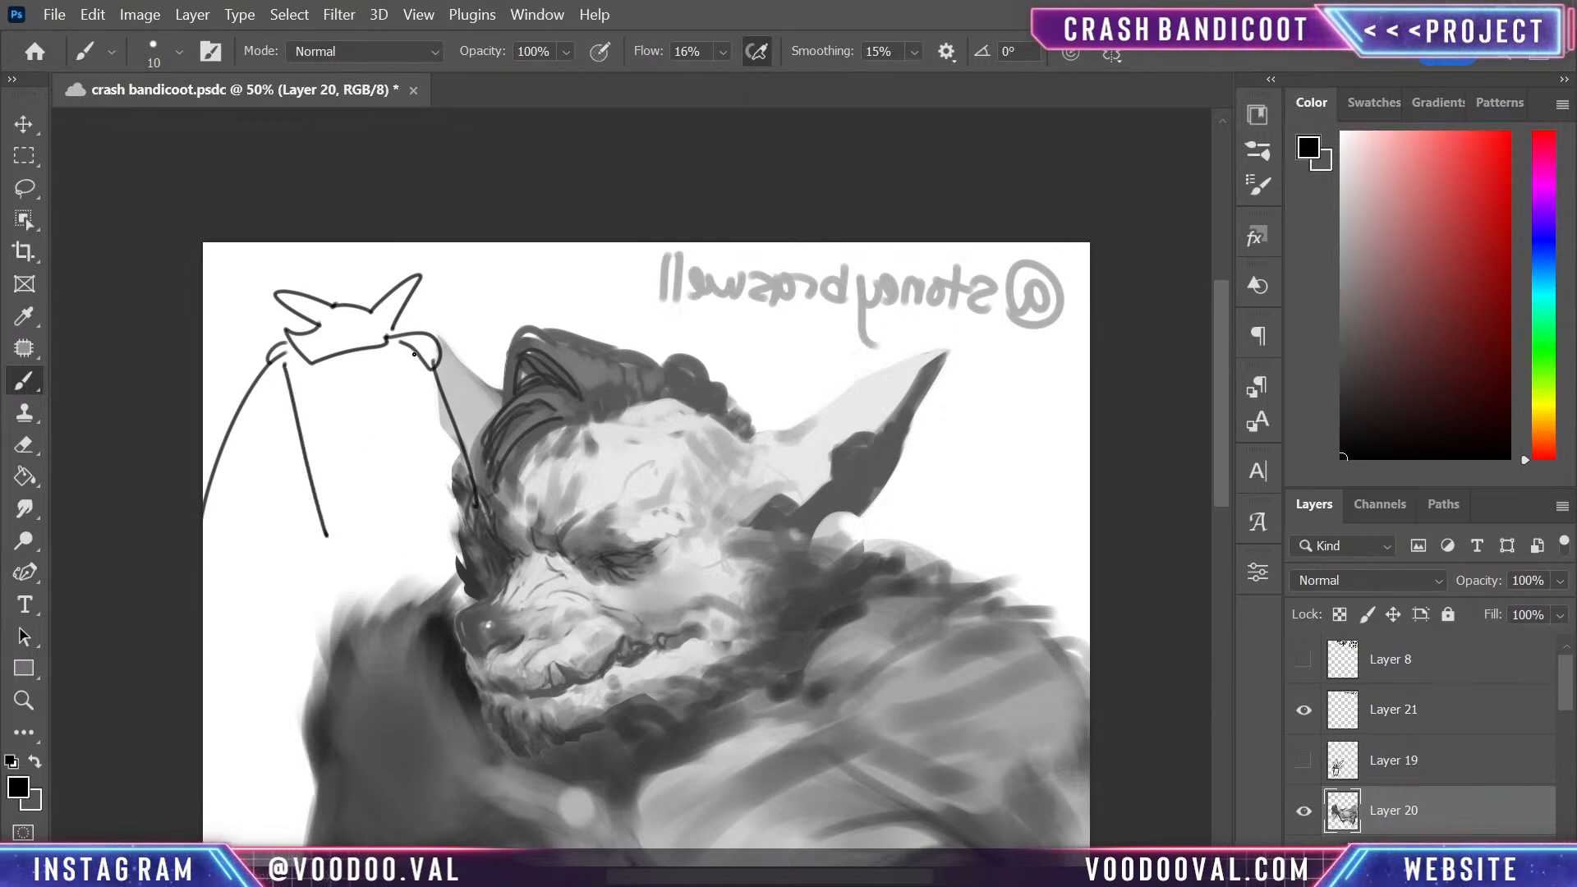
mouse_move(413, 353)
mouse_down()
mouse_move(325, 532)
mouse_move(359, 504)
mouse_move(308, 512)
mouse_move(303, 572)
mouse_move(327, 565)
mouse_move(328, 526)
mouse_move(357, 549)
mouse_move(357, 510)
mouse_move(361, 565)
mouse_up()
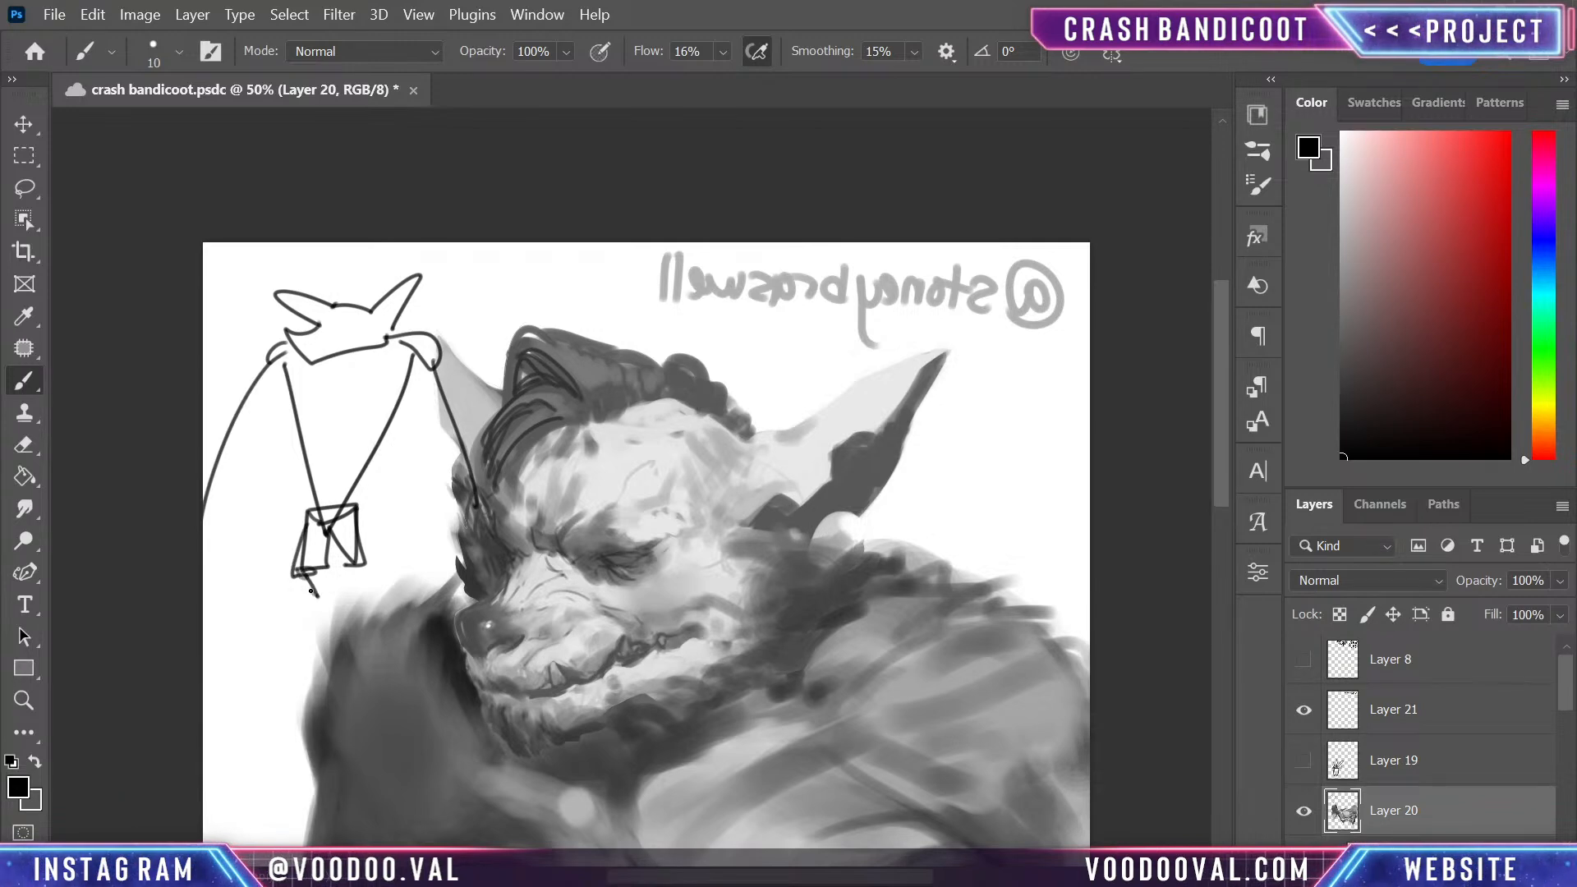
mouse_move(311, 589)
mouse_down()
mouse_move(317, 614)
mouse_move(365, 606)
mouse_up()
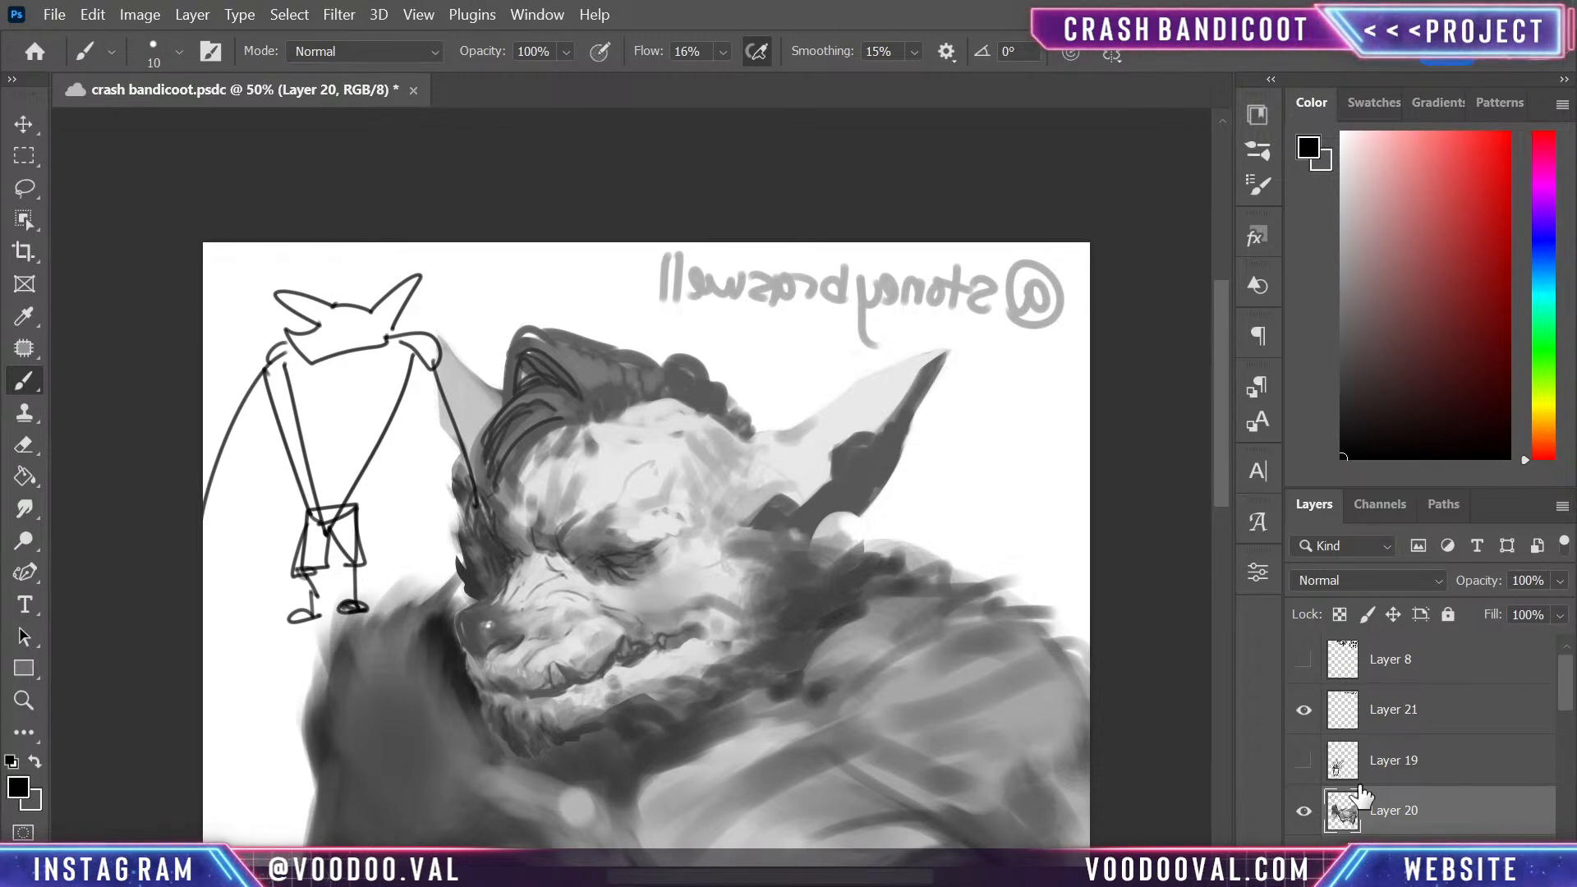
- Briefly show and hide Layer 19, and undo every stroke of the small full-body figure sketch
click(1304, 761)
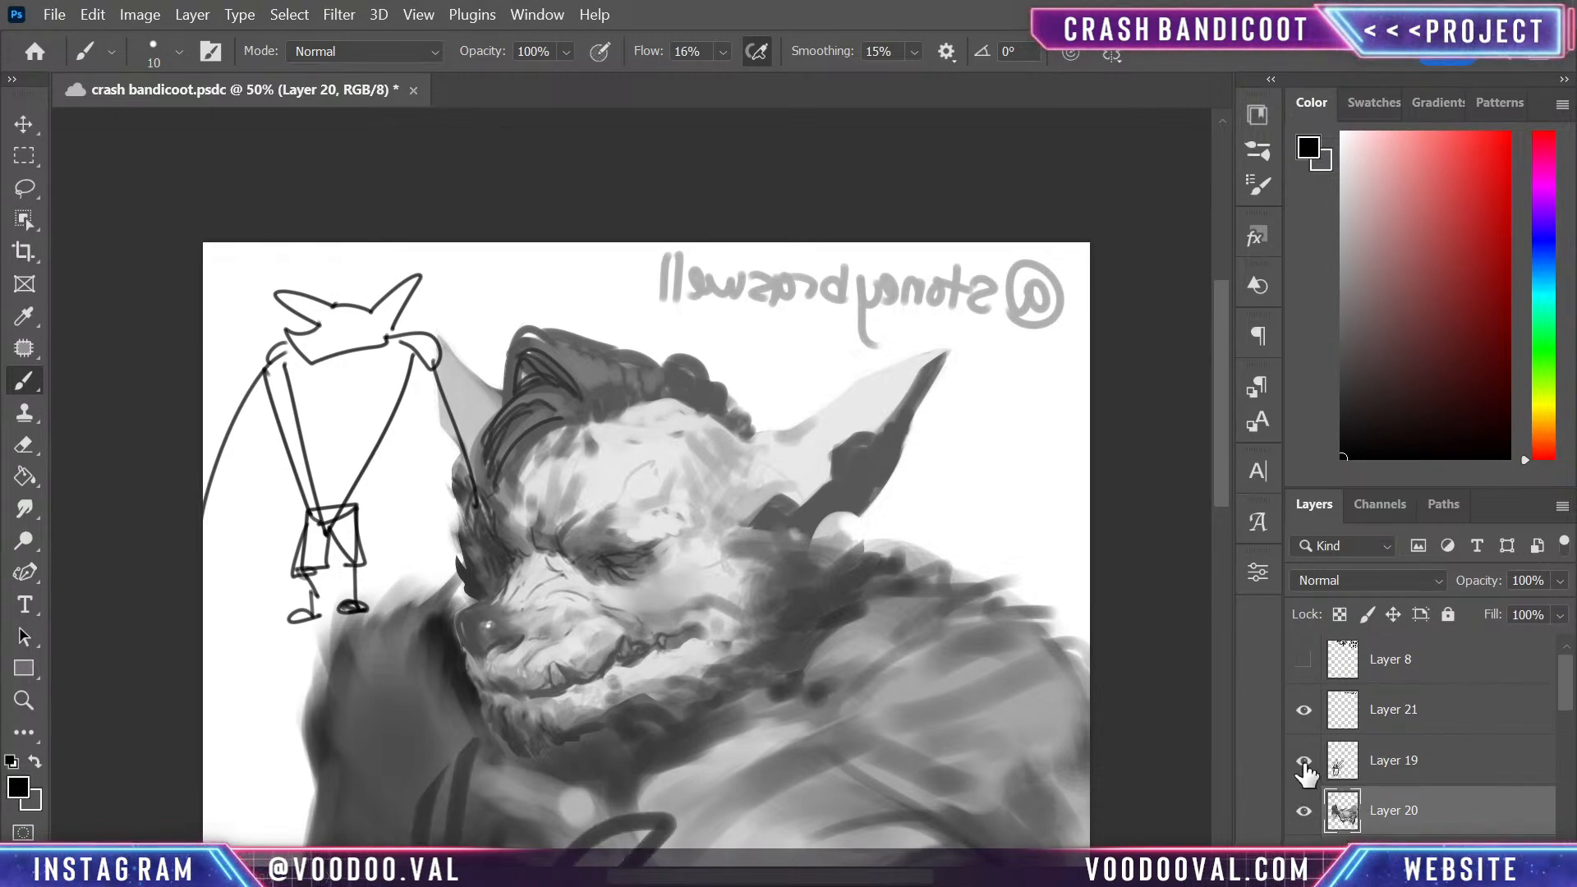
click(1303, 762)
key(ctrl+z)
key(ctrl+z)
key(ctrl+z)
key(ctrl+z)
key(ctrl+z)
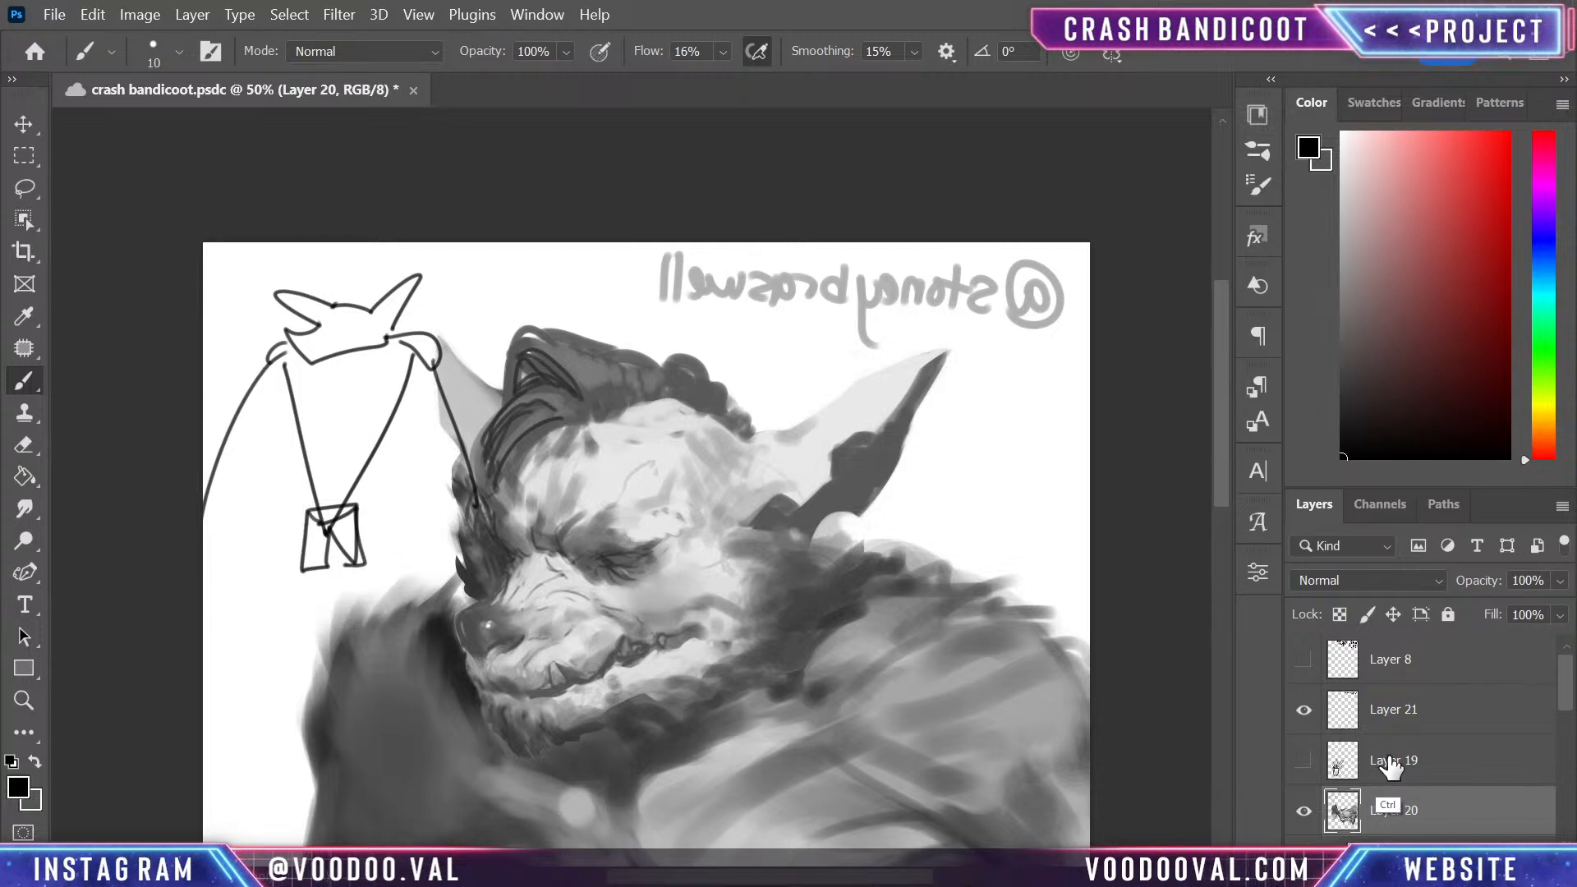
key(ctrl+z)
key(ctrl+z)
key(ctrl+z)
key(ctrl+z)
key(ctrl+z)
key(ctrl+z)
key(ctrl+z)
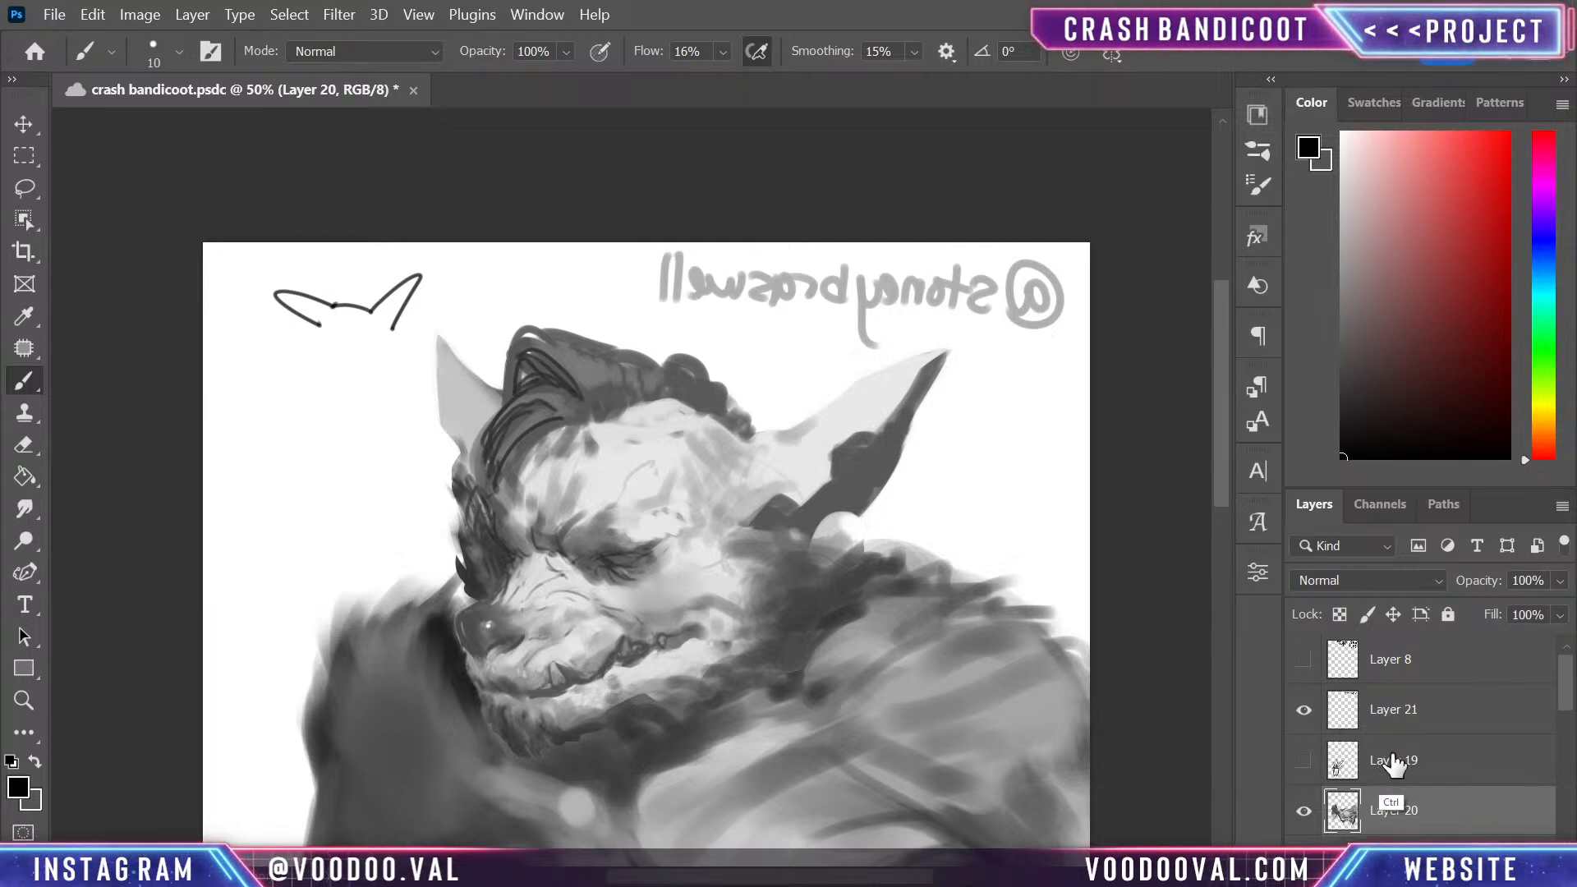
key(ctrl+z)
- Sample the light grey of the chest spot and brush curved muscle fibres over the darkened shoulder with a 35 px brush
mouse_move(899, 764)
mouse_down()
mouse_move(835, 520)
mouse_move(845, 728)
mouse_up()
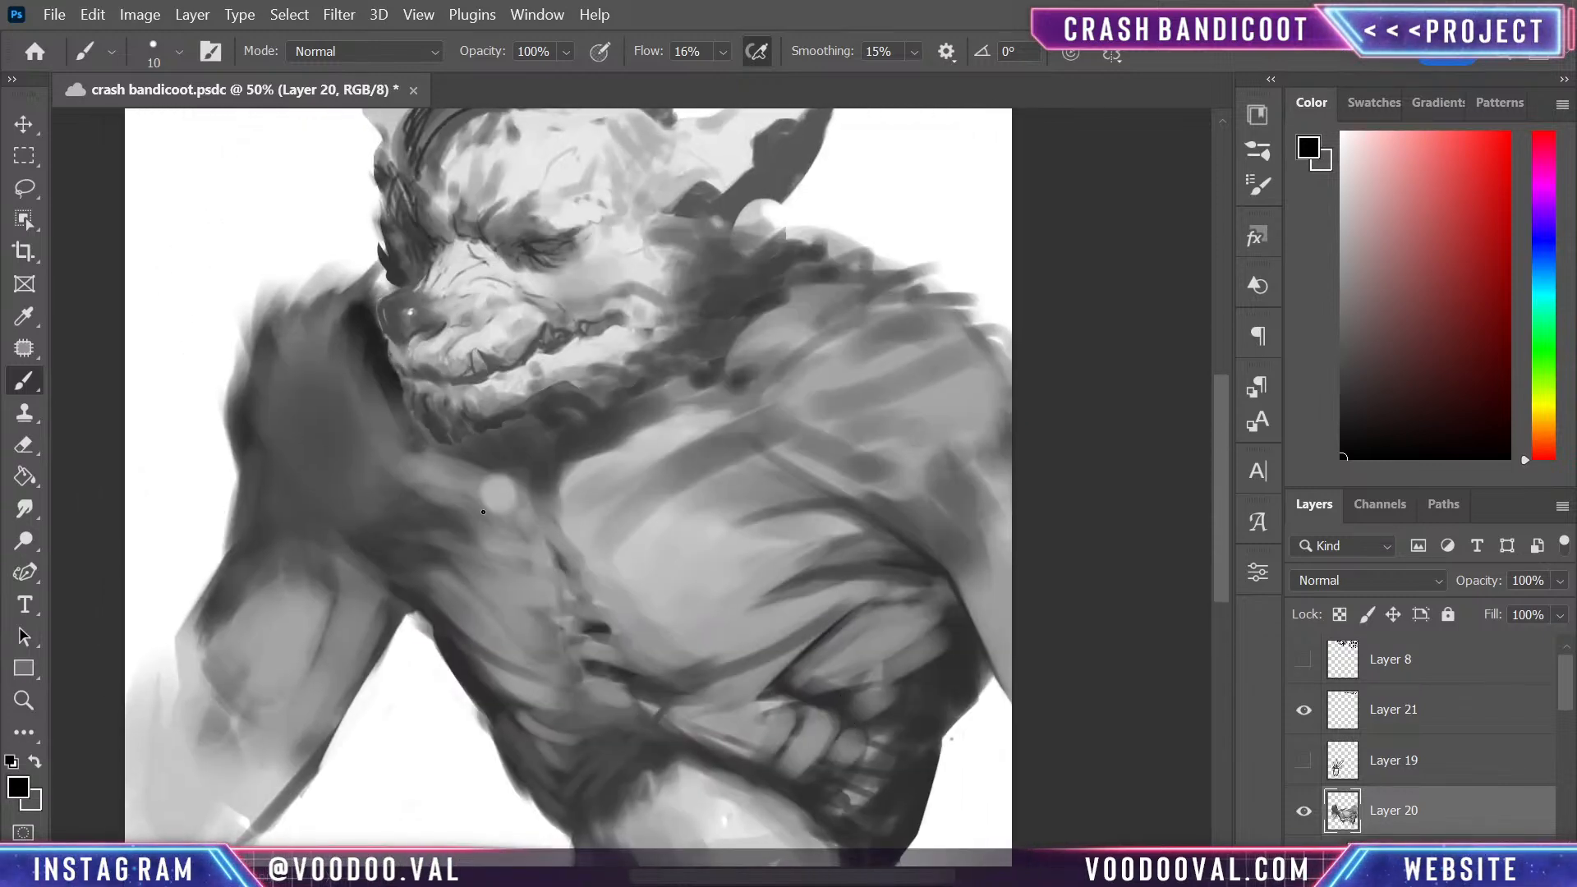
alt+click(503, 485)
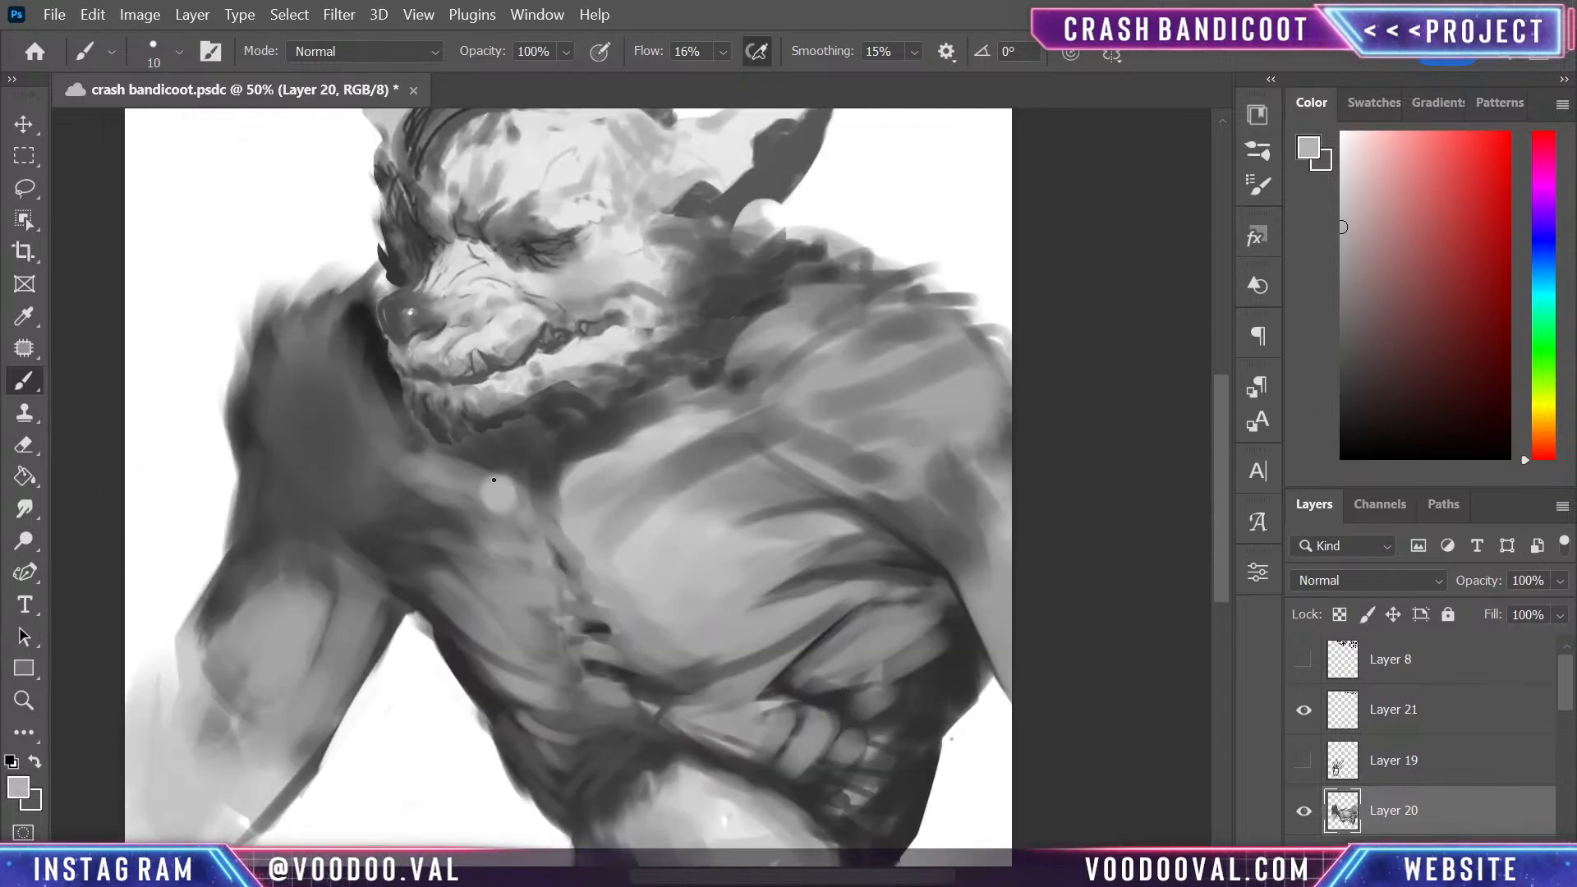
key(bracketright)
key(bracketright)
key(bracketright)
key(bracketright)
key(bracketright)
mouse_move(306, 420)
mouse_down()
mouse_move(297, 388)
mouse_move(286, 426)
mouse_move(270, 369)
mouse_move(288, 446)
mouse_up()
mouse_move(323, 345)
mouse_down()
mouse_move(338, 422)
mouse_move(363, 431)
mouse_move(354, 419)
mouse_move(356, 515)
mouse_move(403, 478)
mouse_up()
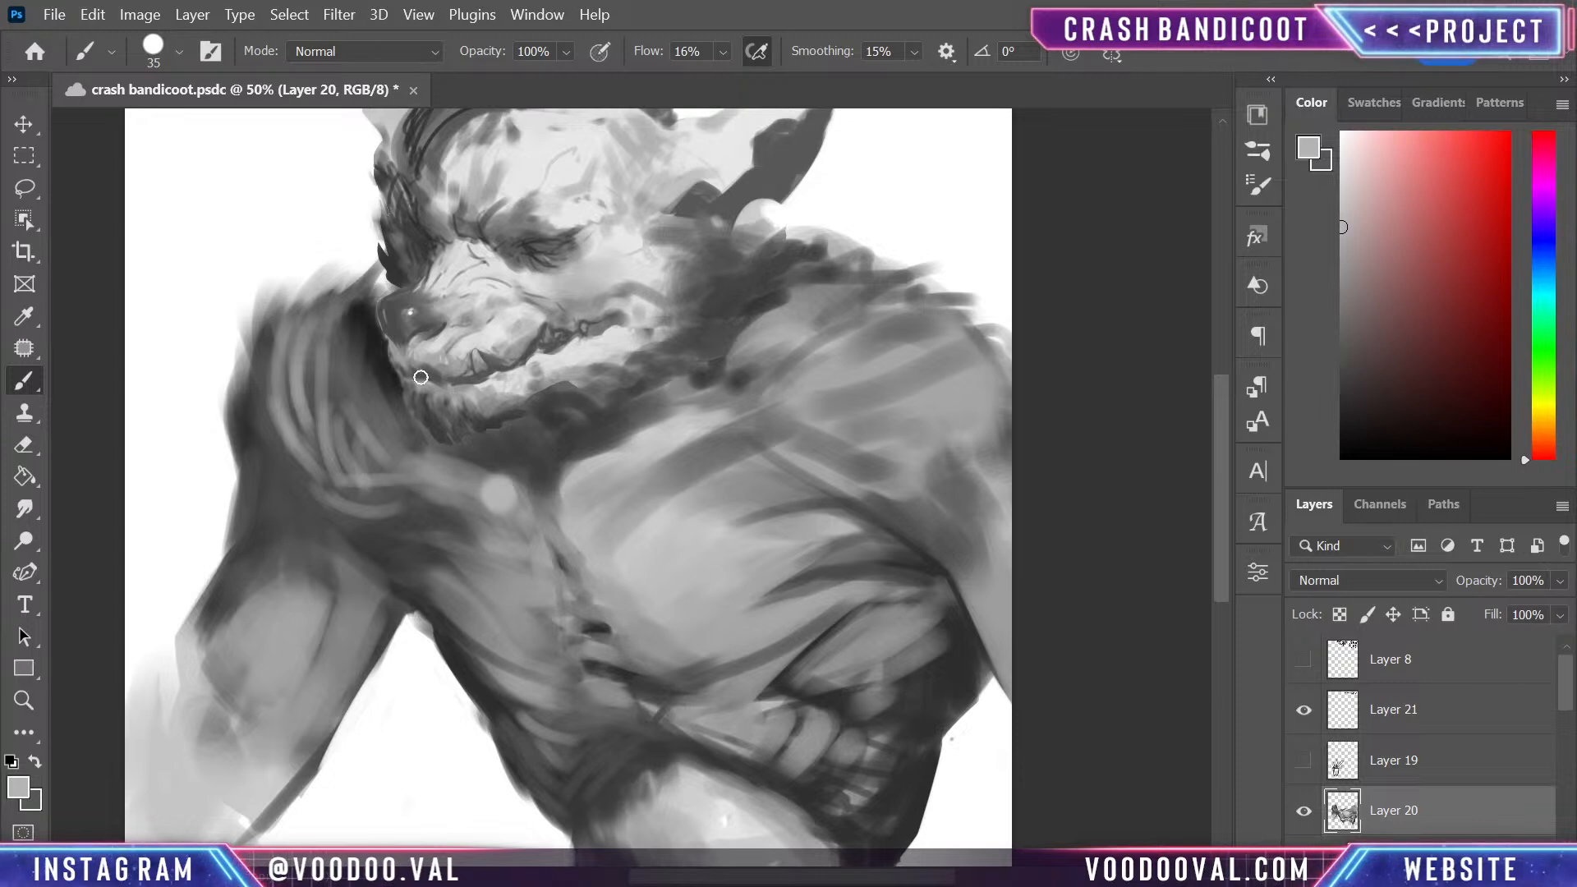
drag(286, 467, 327, 476)
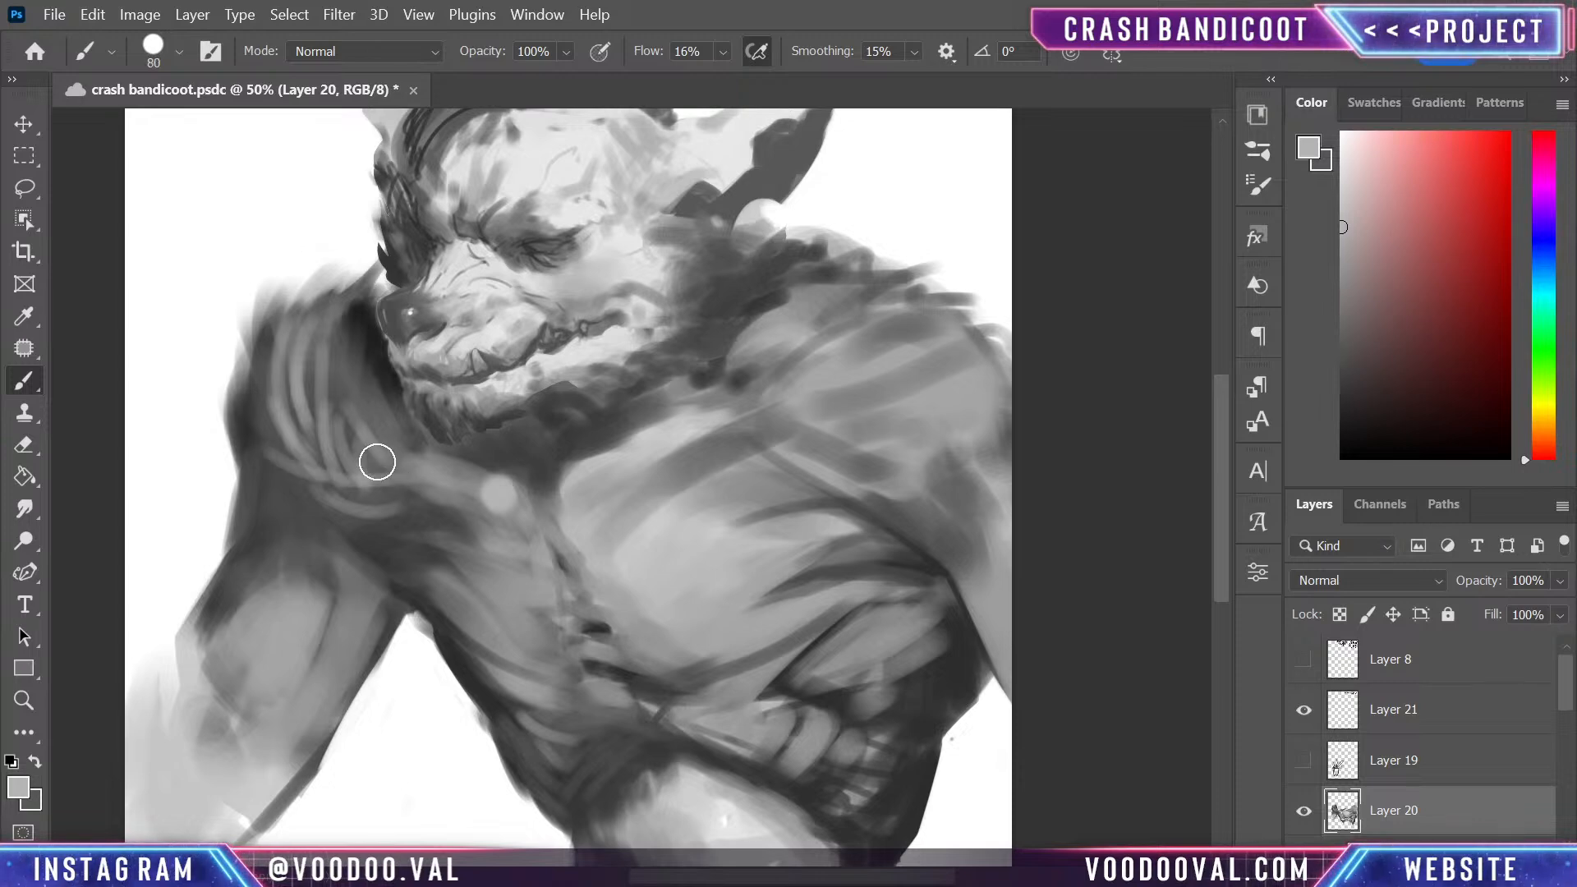
- Sample a darker mid grey and soften the light shoulder fibres into the surrounding form with a 90 px brush
alt+click(377, 397)
key(bracketright)
mouse_move(359, 461)
mouse_down()
mouse_move(326, 499)
mouse_move(384, 505)
mouse_move(345, 490)
mouse_up()
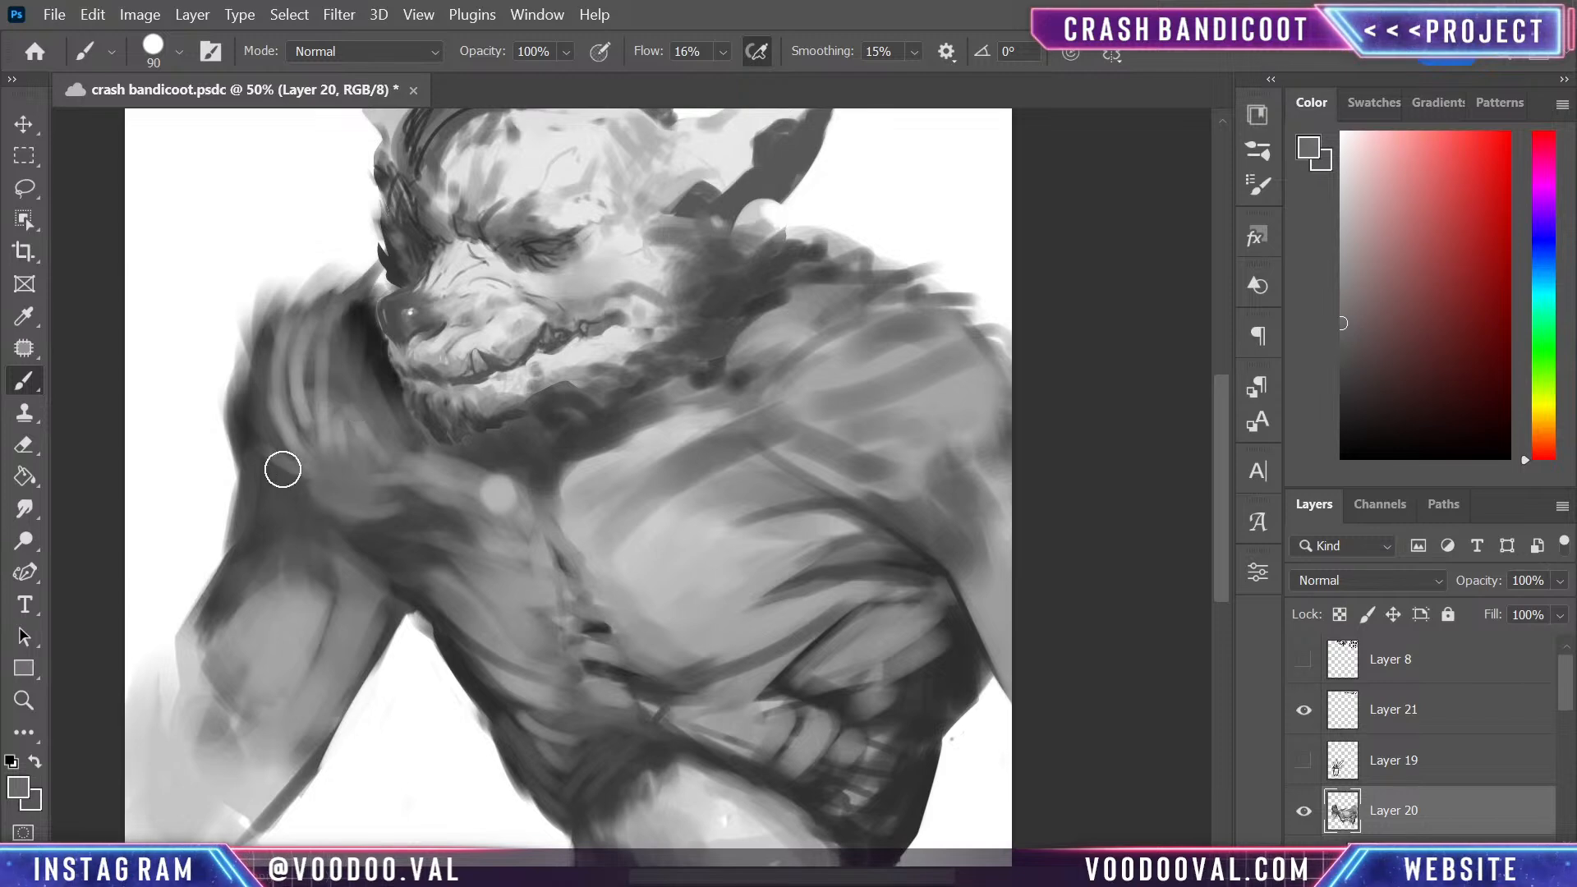
mouse_move(282, 470)
mouse_down()
mouse_move(393, 511)
mouse_move(281, 458)
mouse_move(373, 423)
mouse_up()
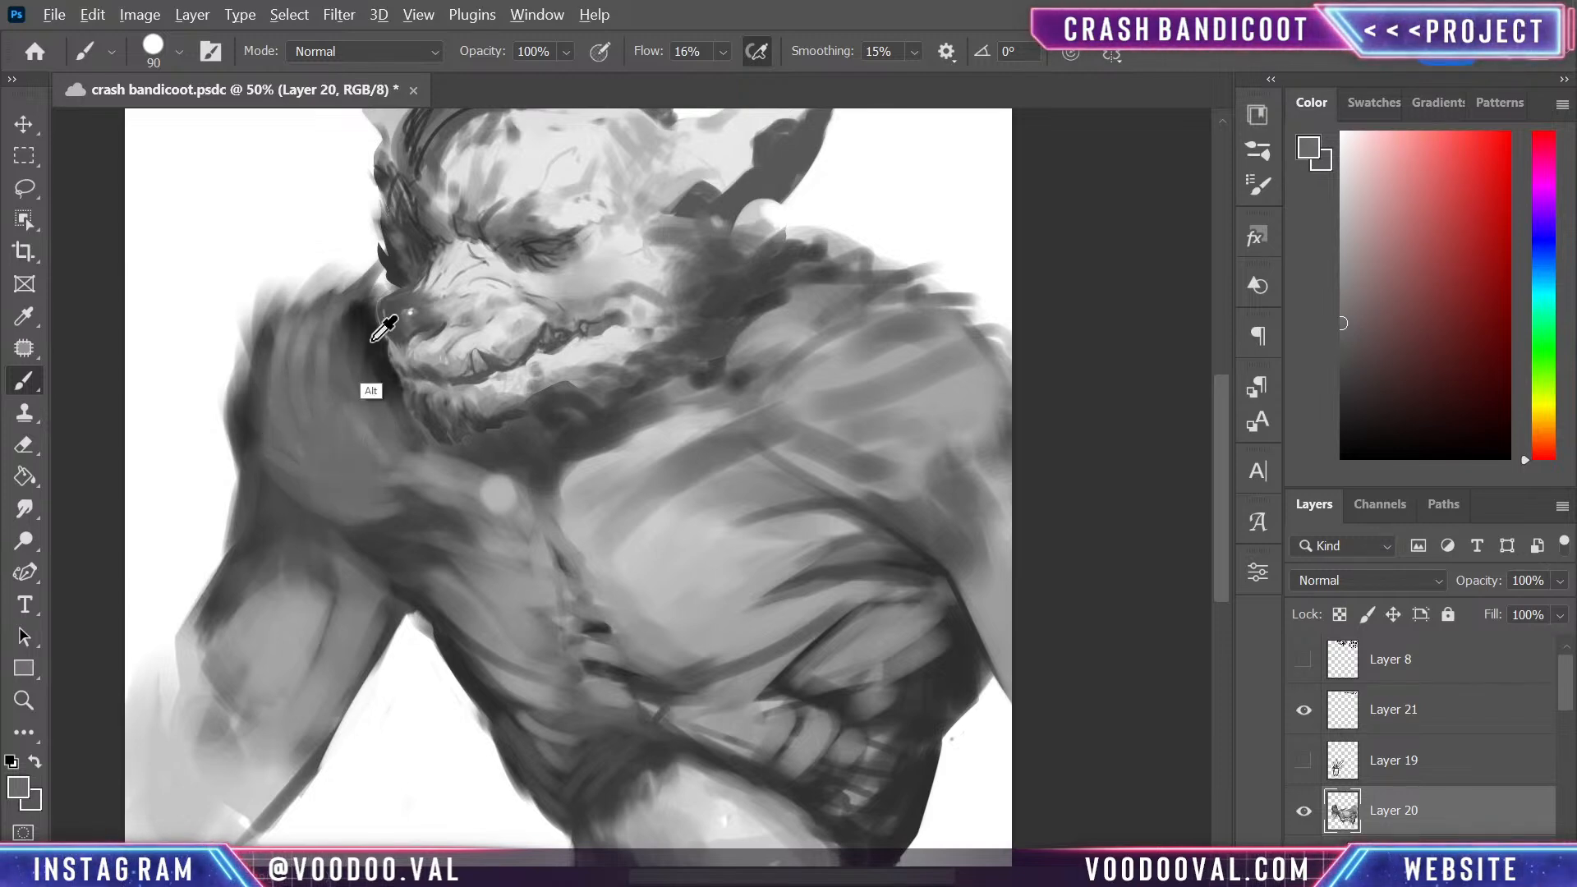
- Deepen the shadow beside and beneath the jaw with a sampled dark tone, and brush sampled light grey over the neck fur
alt+click(373, 340)
mouse_move(374, 343)
mouse_down()
mouse_move(460, 479)
mouse_move(389, 415)
mouse_move(454, 443)
mouse_move(436, 461)
mouse_move(520, 438)
mouse_move(543, 478)
mouse_move(539, 425)
mouse_move(609, 395)
mouse_move(560, 418)
mouse_move(596, 433)
mouse_move(675, 329)
mouse_move(615, 344)
mouse_move(669, 358)
mouse_move(739, 336)
mouse_move(739, 269)
mouse_move(779, 264)
mouse_move(674, 357)
mouse_move(693, 381)
mouse_move(641, 363)
mouse_move(565, 398)
mouse_up()
alt+click(679, 246)
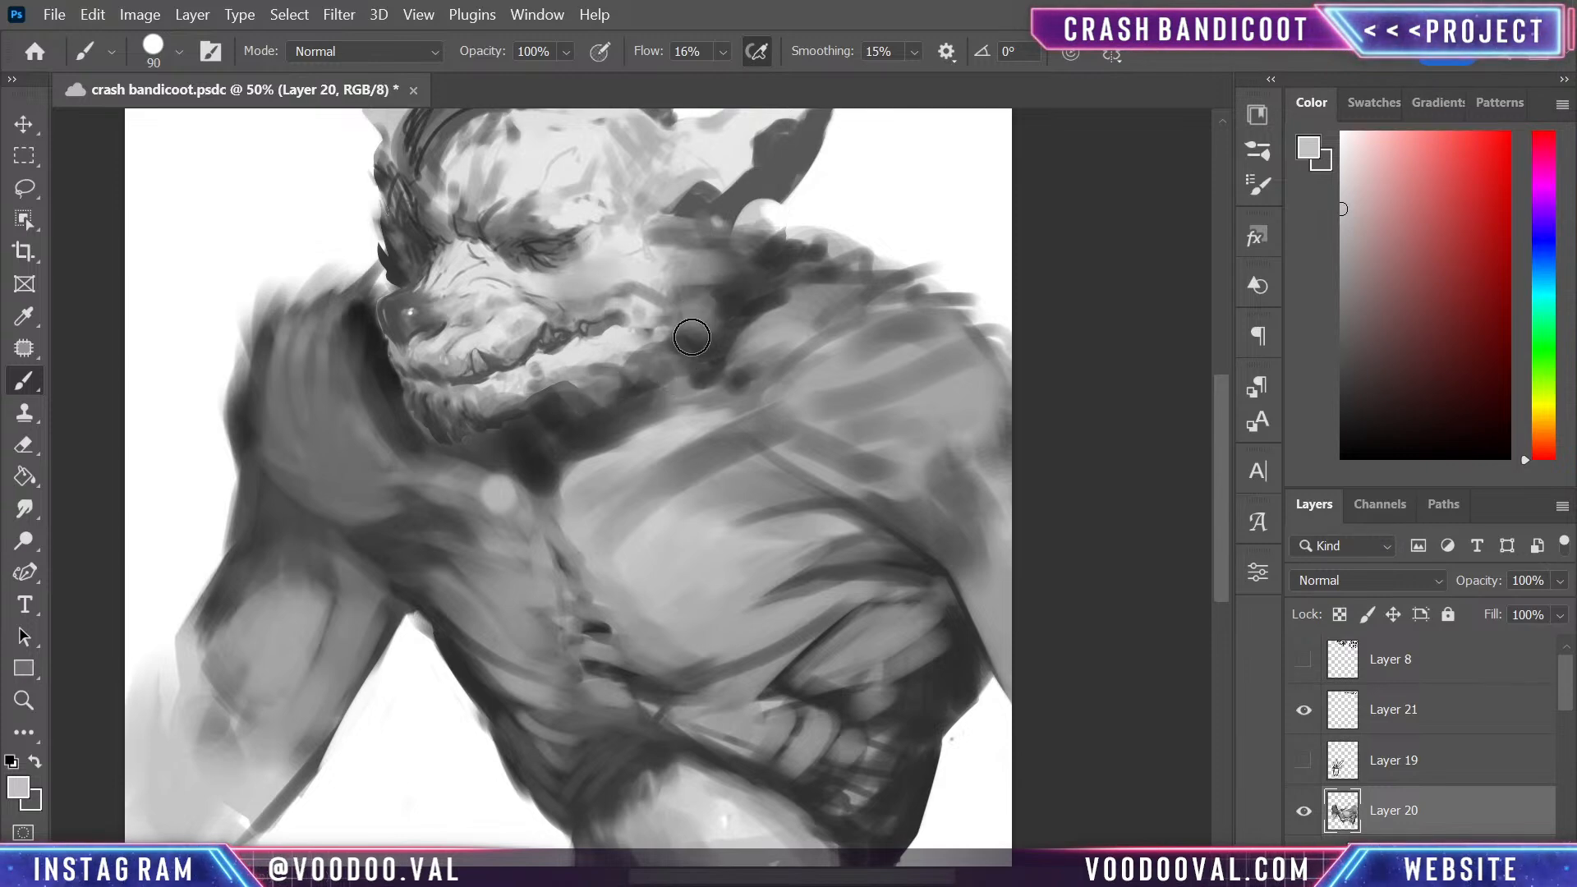
drag(692, 336, 731, 340)
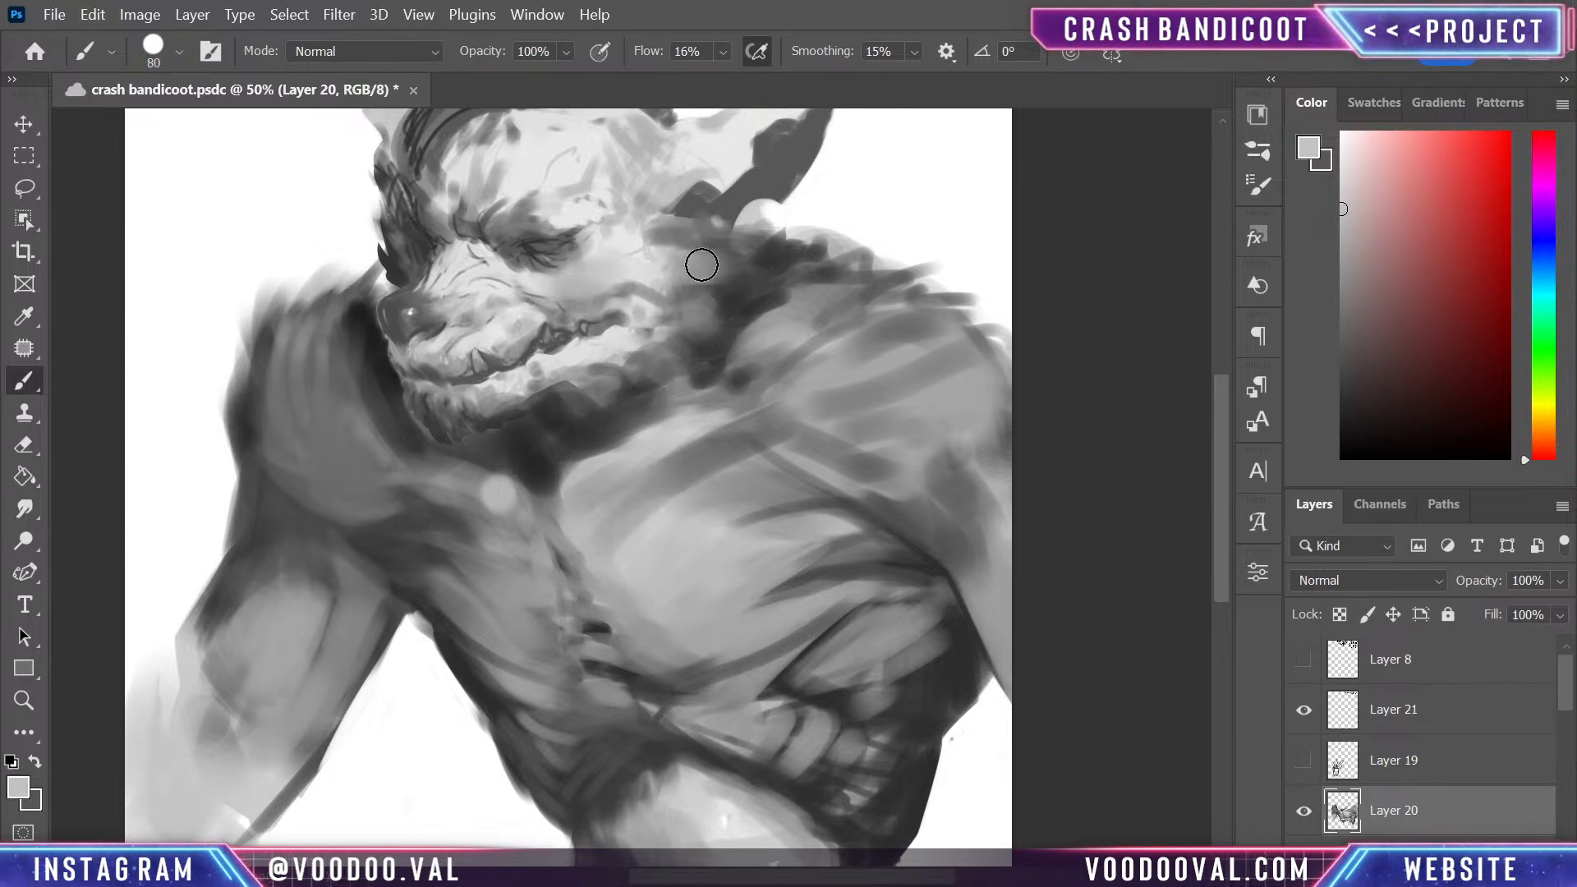
- Brush light-grey fur tufts across the cheek and along the jawline with a 30 px brush
mouse_move(676, 282)
mouse_down()
mouse_move(746, 256)
mouse_move(694, 256)
mouse_move(731, 228)
mouse_move(709, 243)
mouse_up()
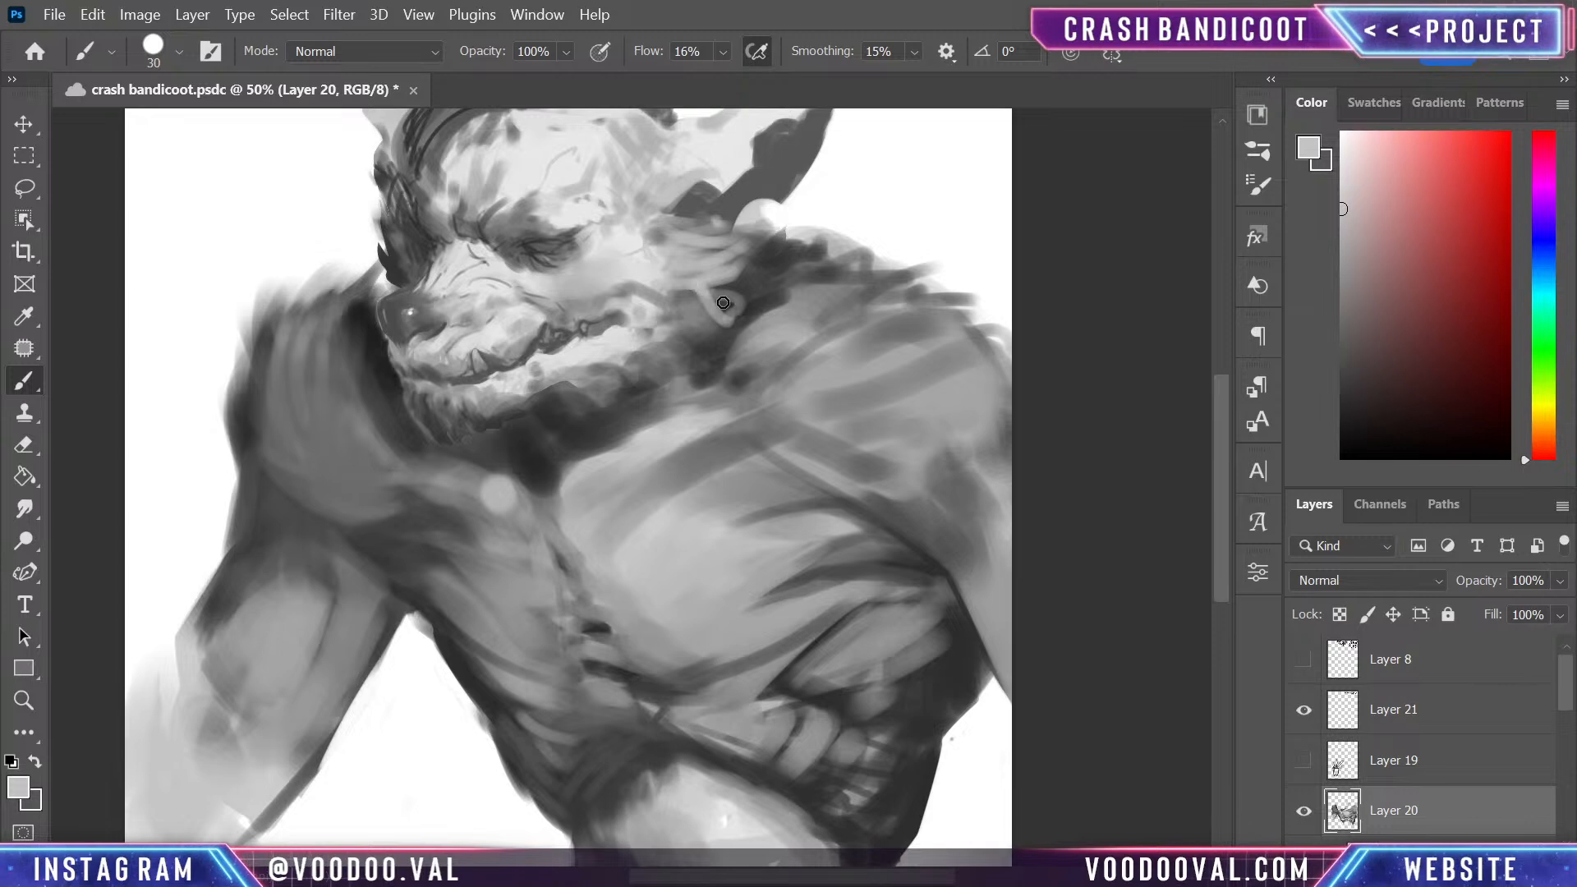
drag(665, 298, 744, 319)
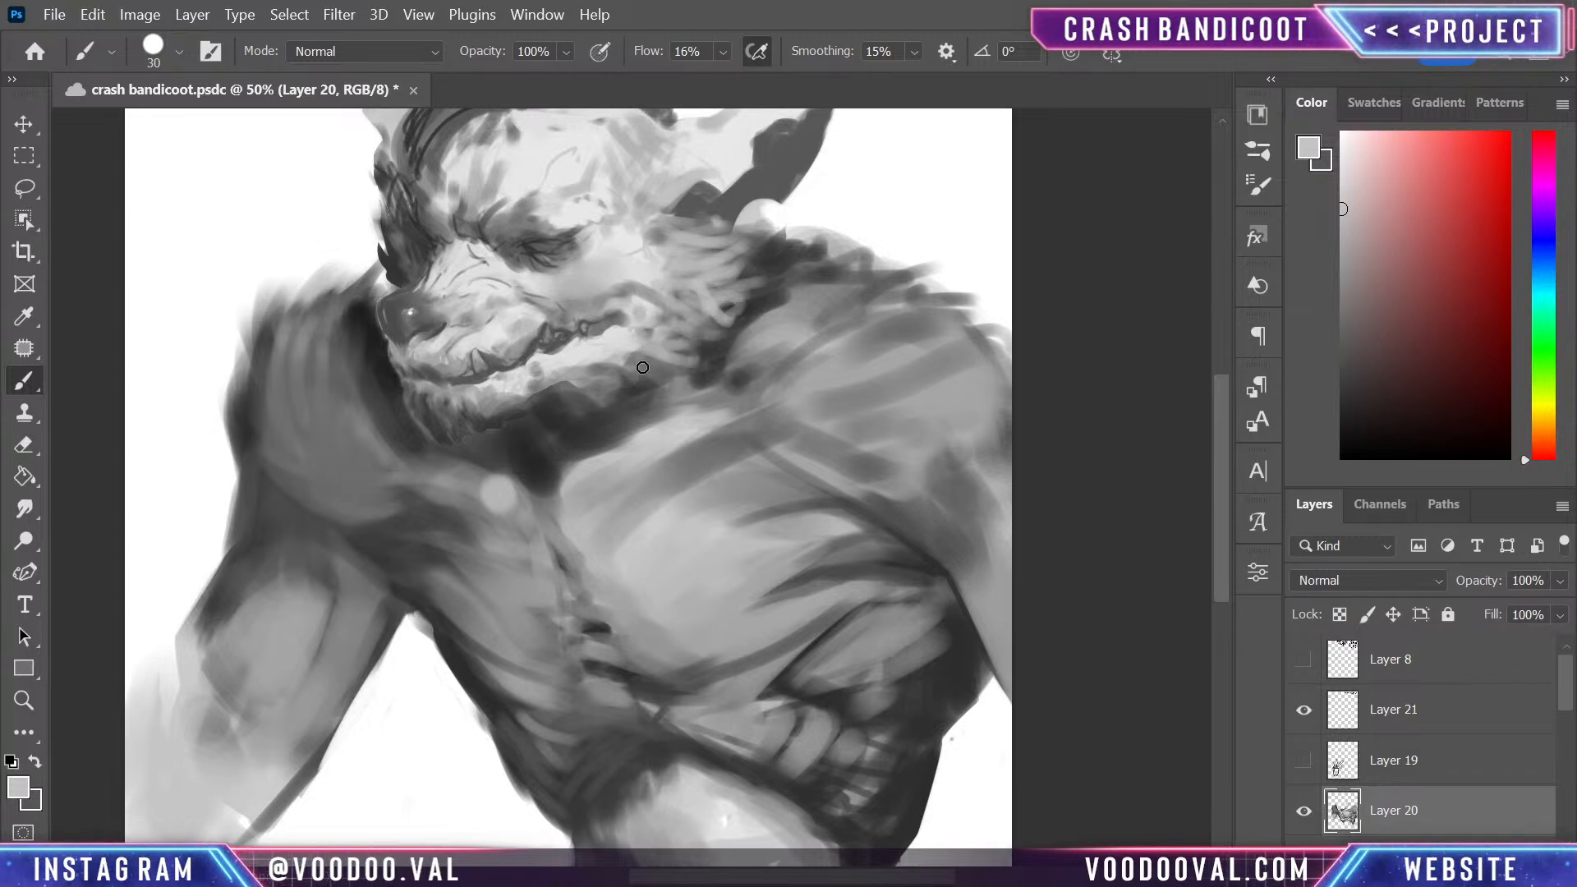
mouse_move(596, 371)
mouse_down()
mouse_move(621, 389)
mouse_move(670, 373)
mouse_up()
drag(663, 364, 692, 373)
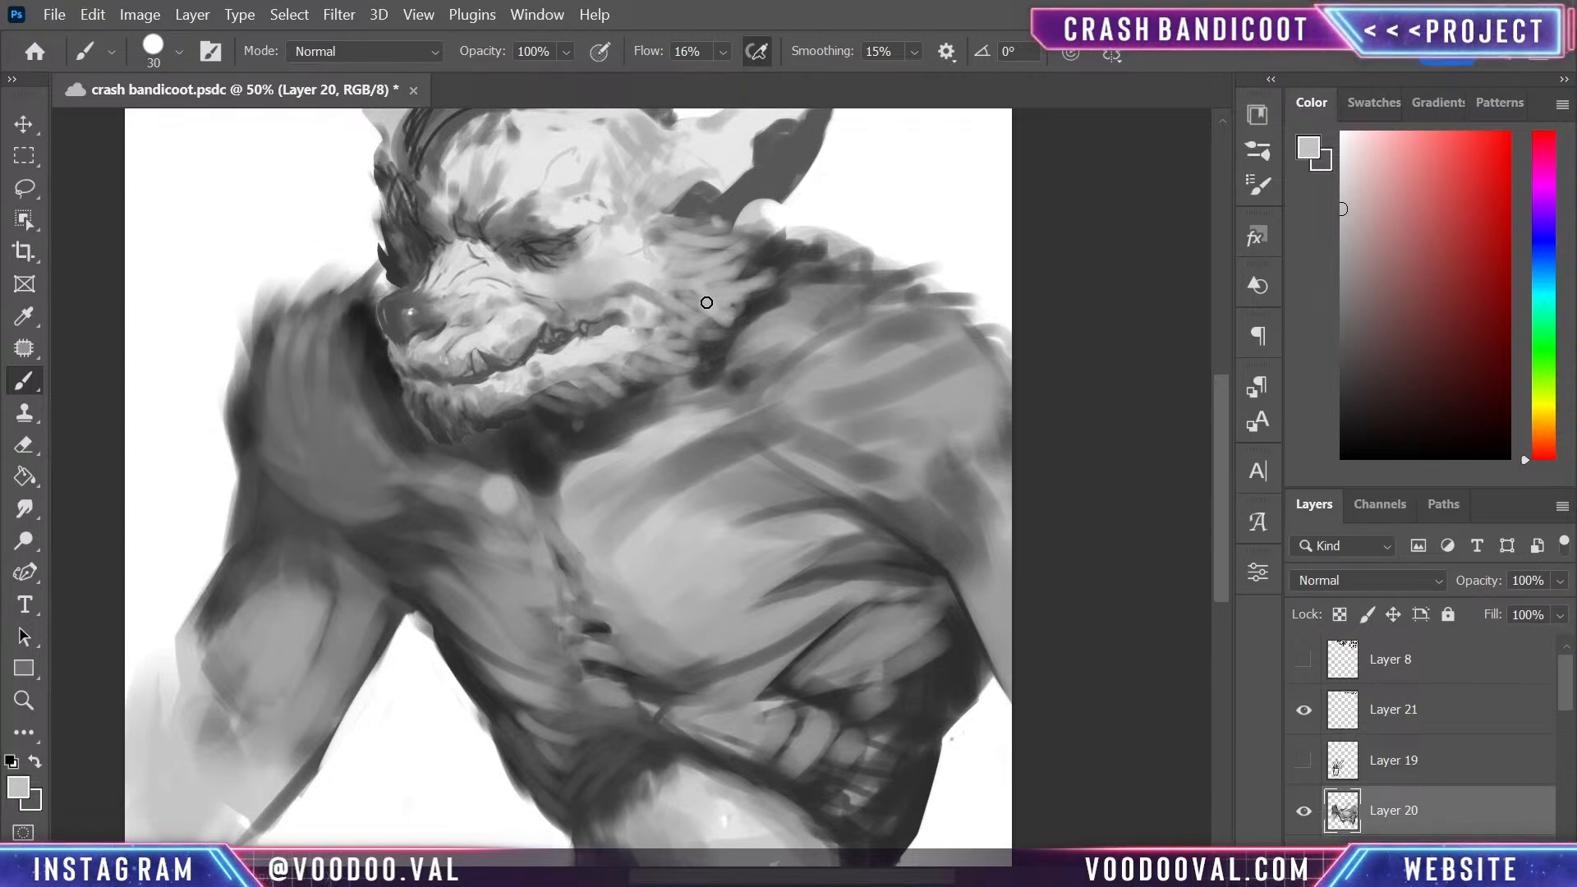
alt+click(651, 271)
drag(657, 261, 695, 271)
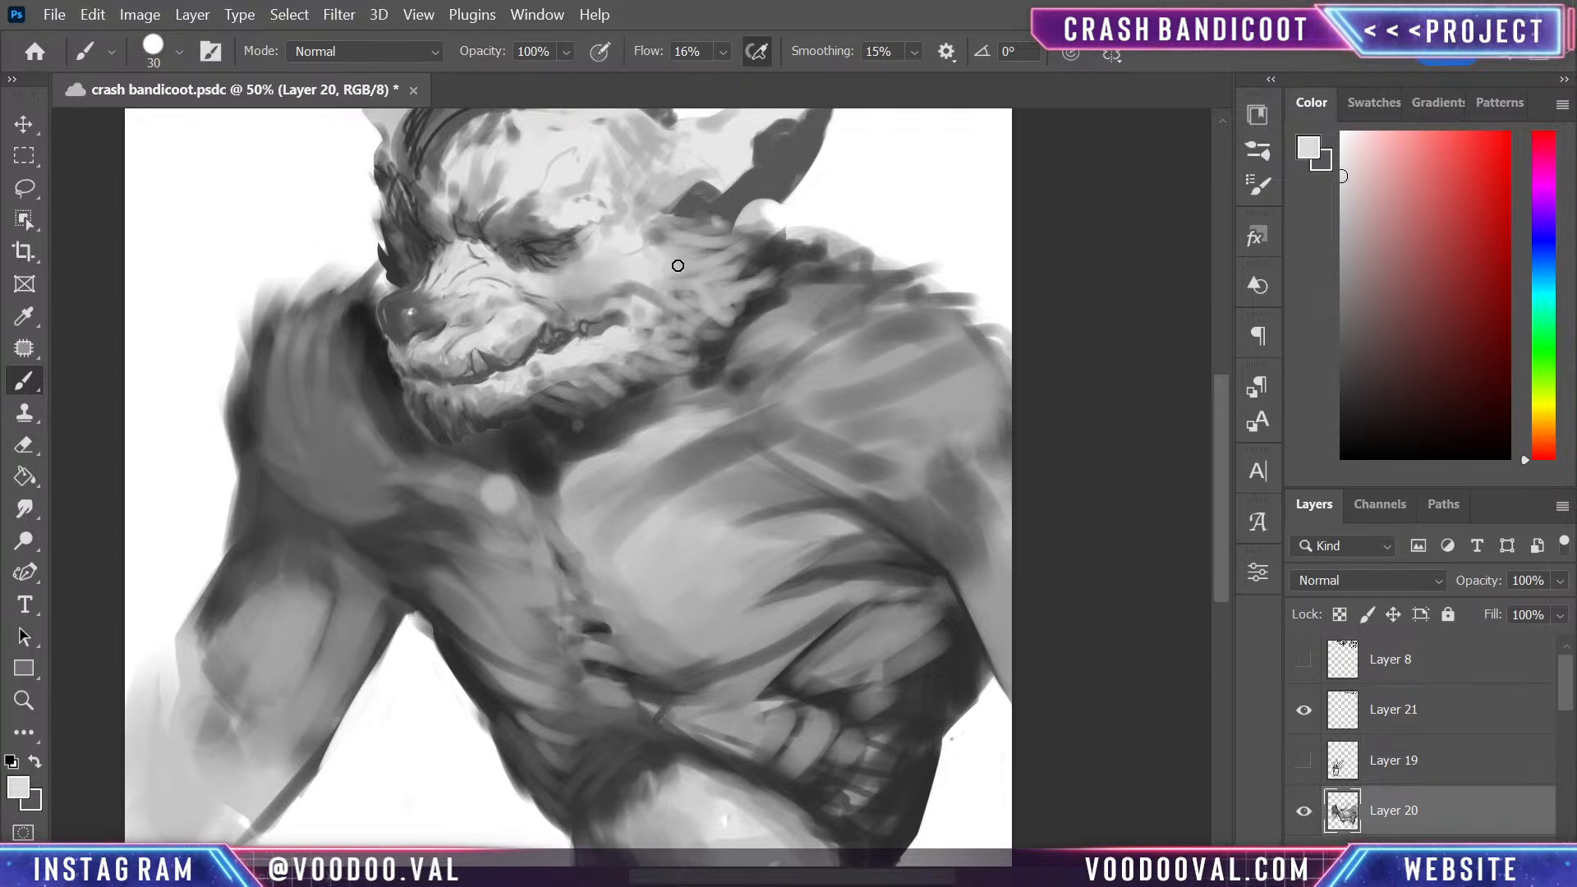
- Deepen the shadow beneath the chin and jaw with black and a near-black grey sampled from the blended strokes
mouse_move(783, 319)
mouse_down()
mouse_move(841, 355)
mouse_move(907, 352)
mouse_up()
alt+click(510, 316)
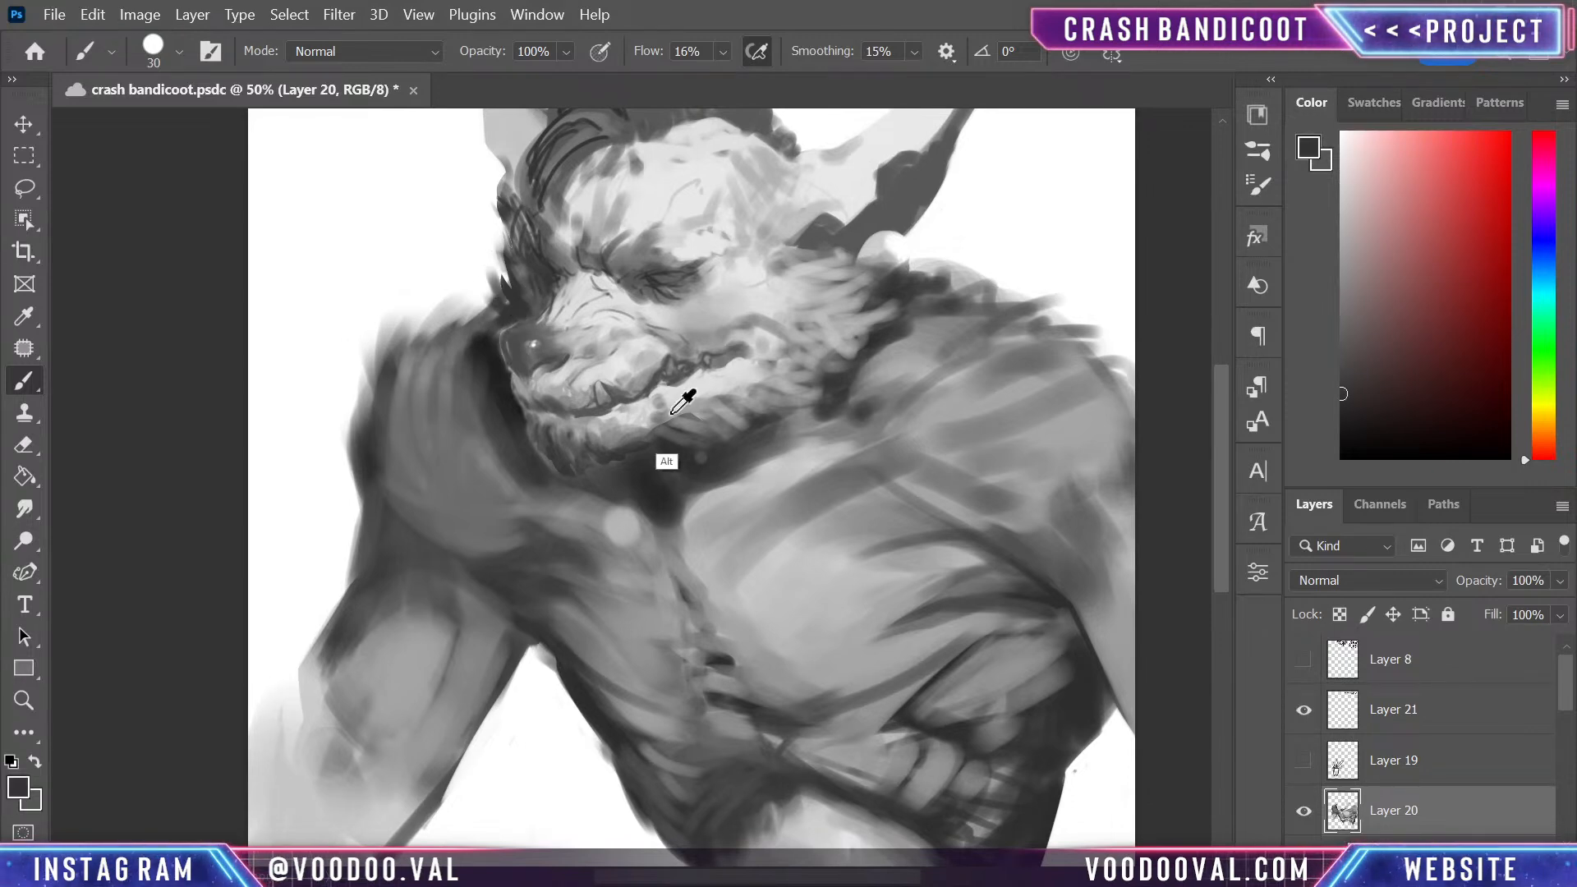
alt+click(658, 462)
mouse_move(1375, 319)
mouse_down()
mouse_move(1392, 392)
mouse_move(1372, 422)
mouse_move(1254, 479)
mouse_up()
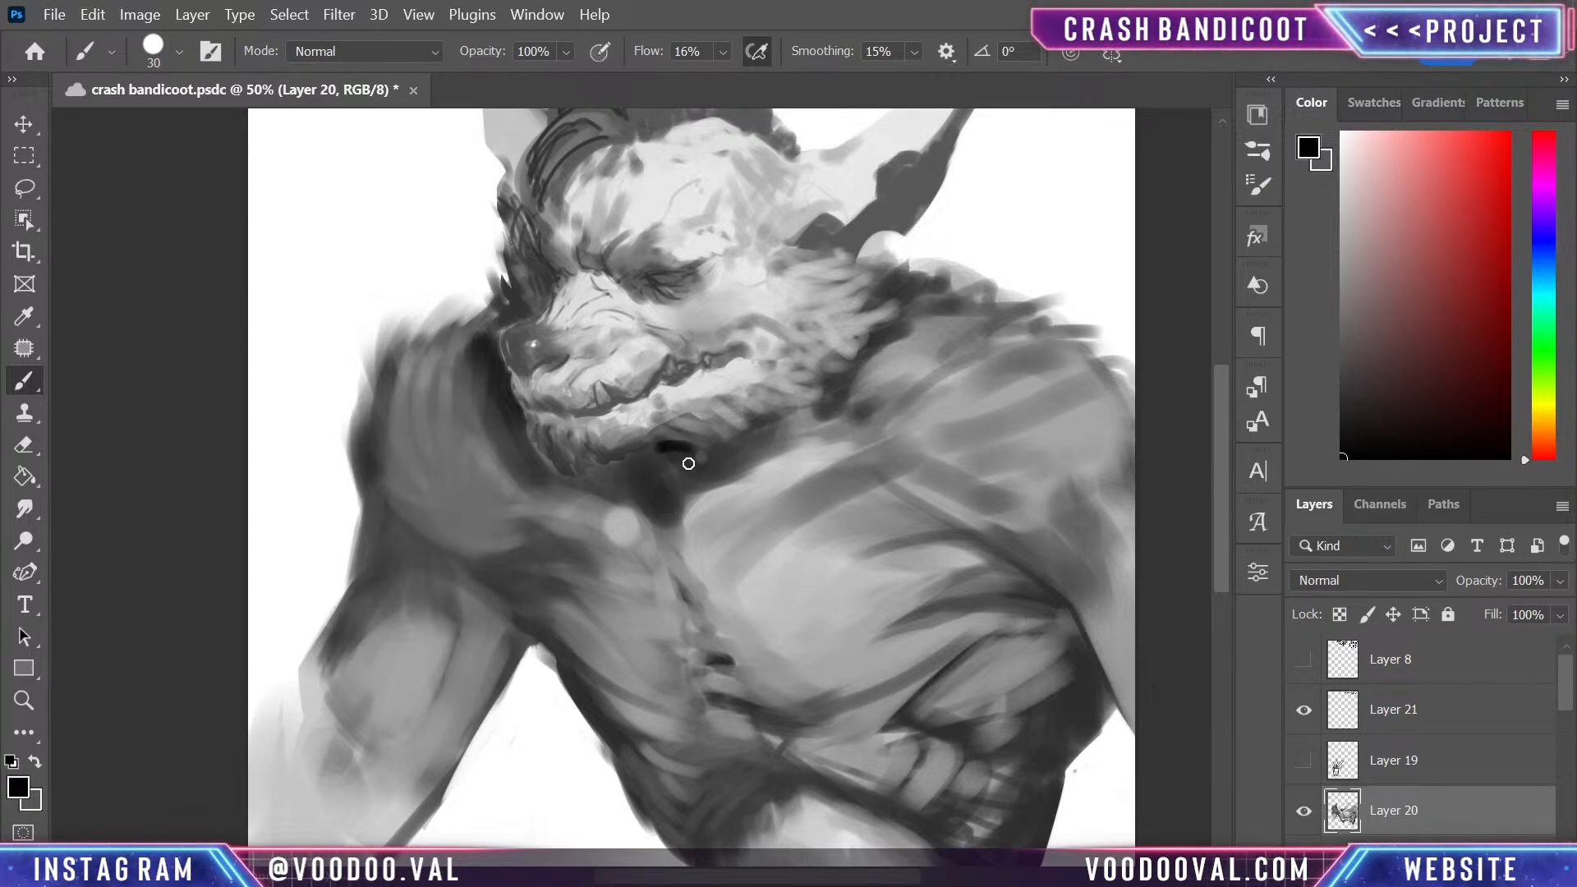
alt+click(658, 462)
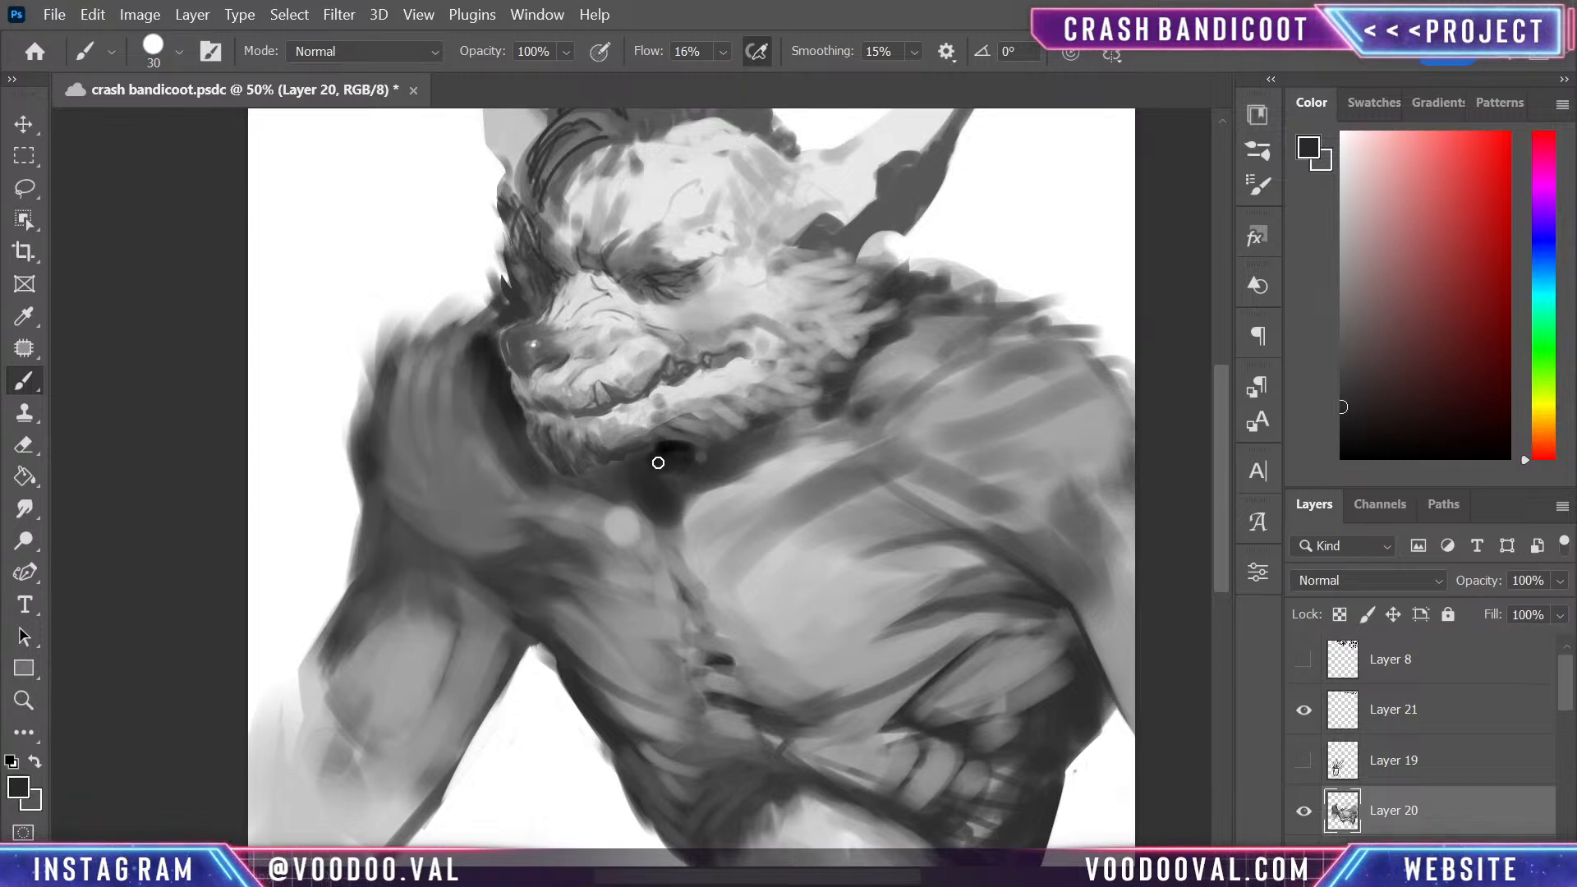
key(alt)
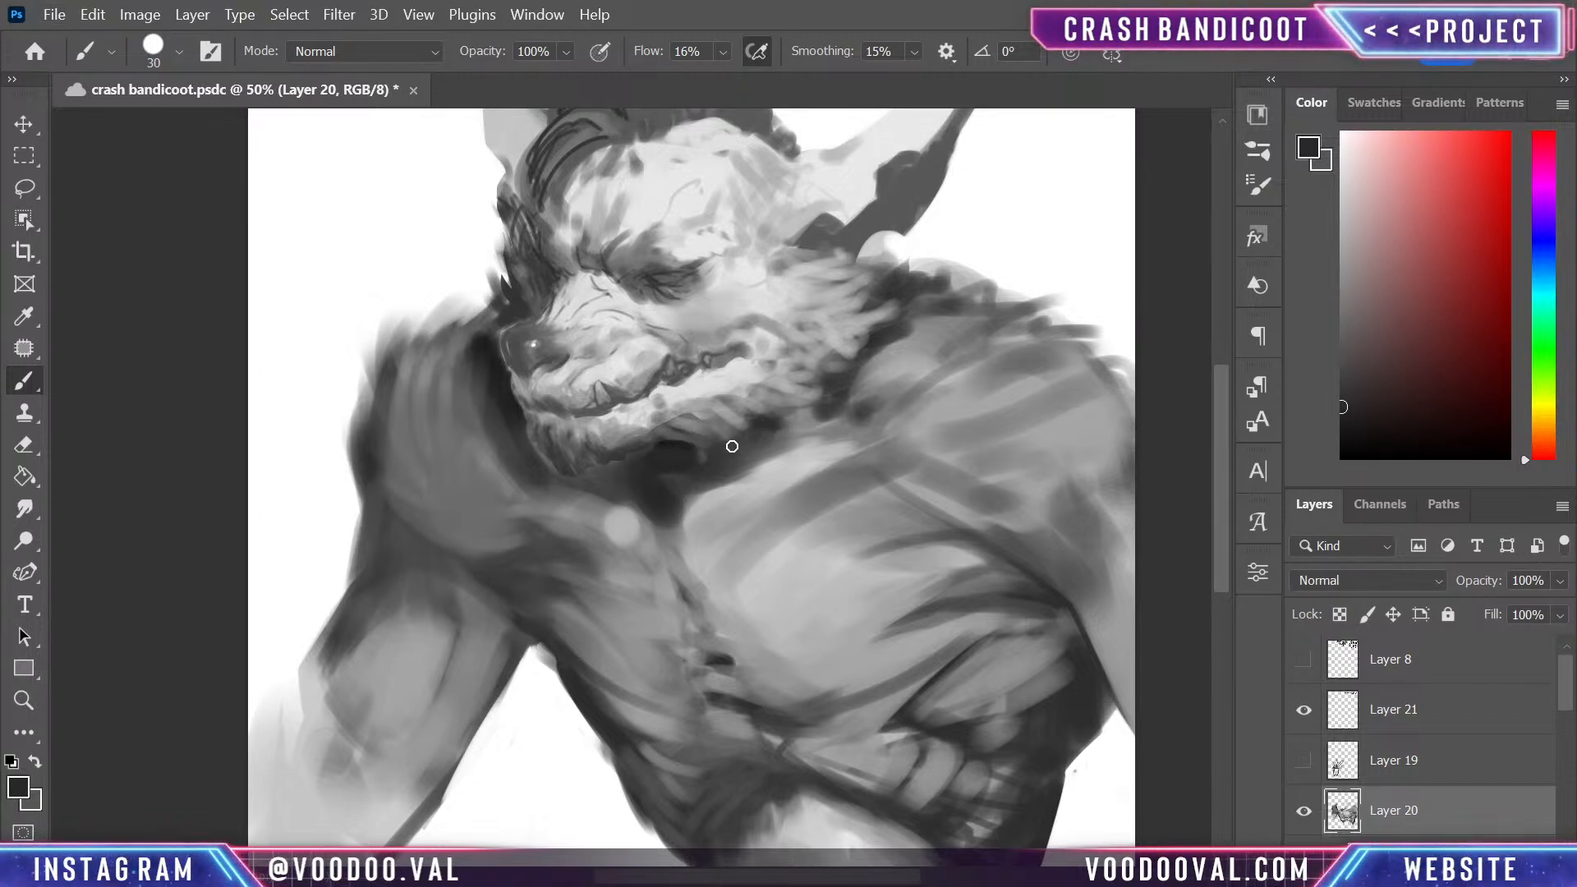
drag(724, 445, 768, 458)
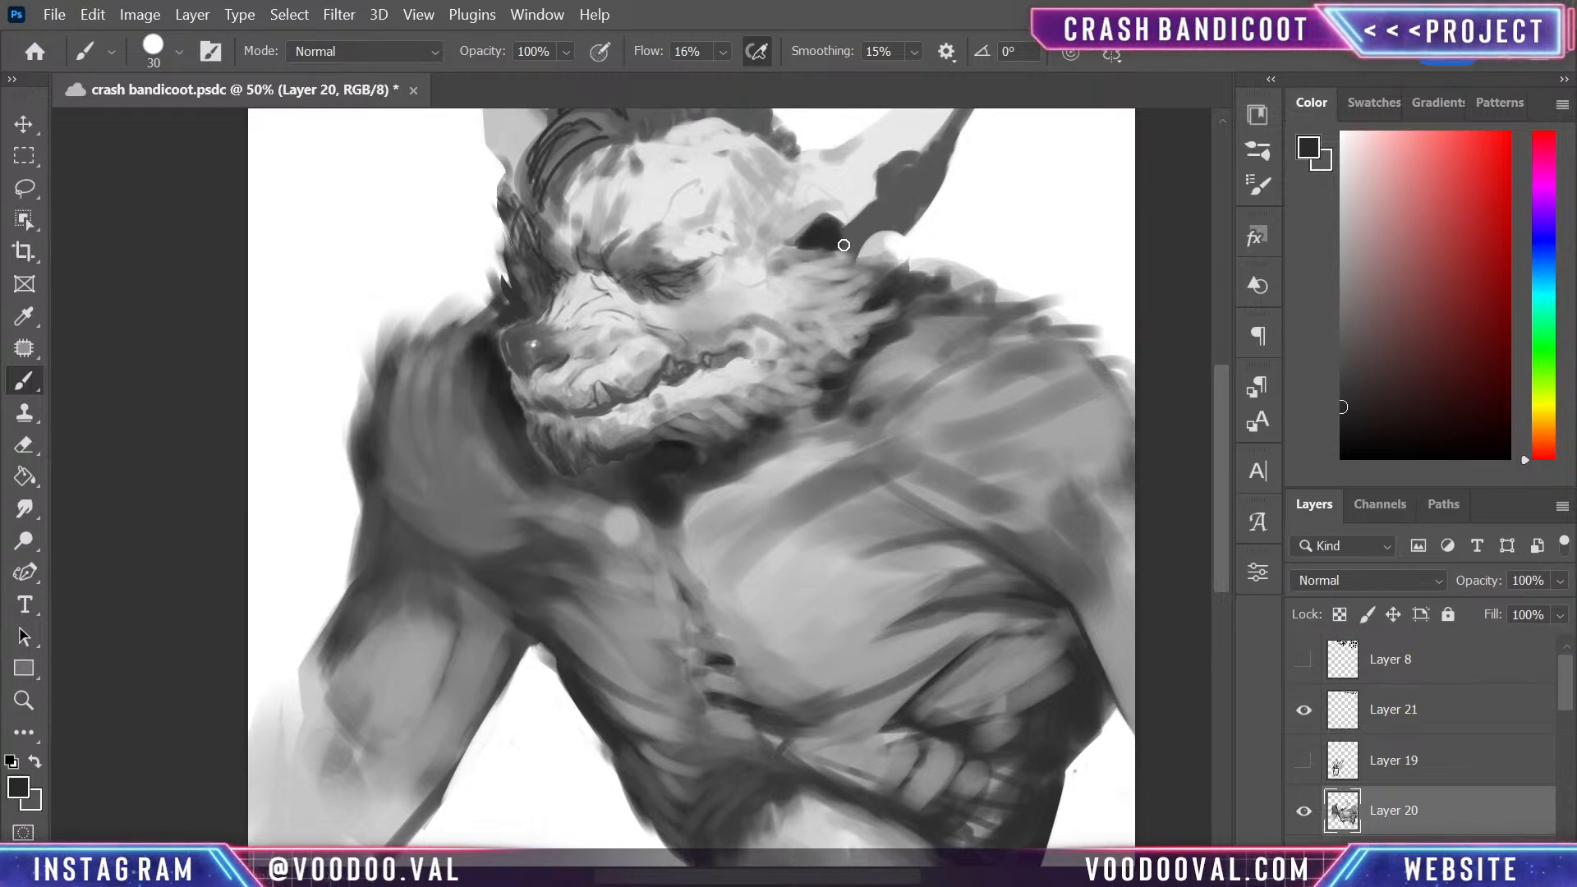
- Darken the inside of the larger ear with near-black, and blend sampled light greys over its base and the adjoining head edge
mouse_move(851, 234)
mouse_down()
mouse_move(885, 203)
mouse_move(855, 238)
mouse_move(915, 203)
mouse_move(881, 209)
mouse_move(896, 163)
mouse_move(908, 209)
mouse_move(955, 180)
mouse_up()
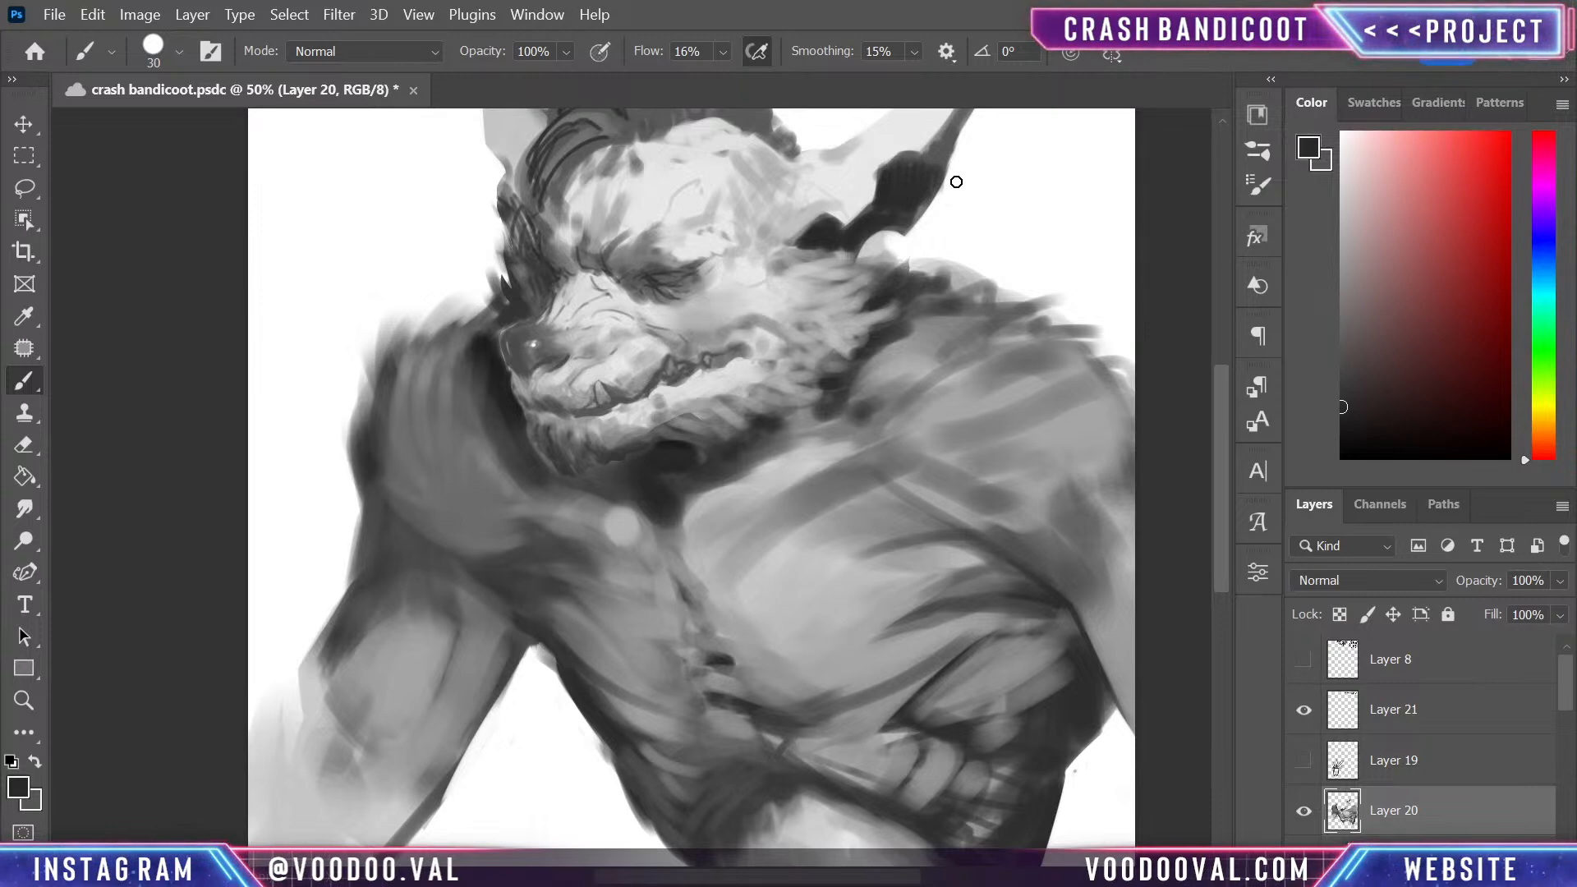
alt+click(807, 248)
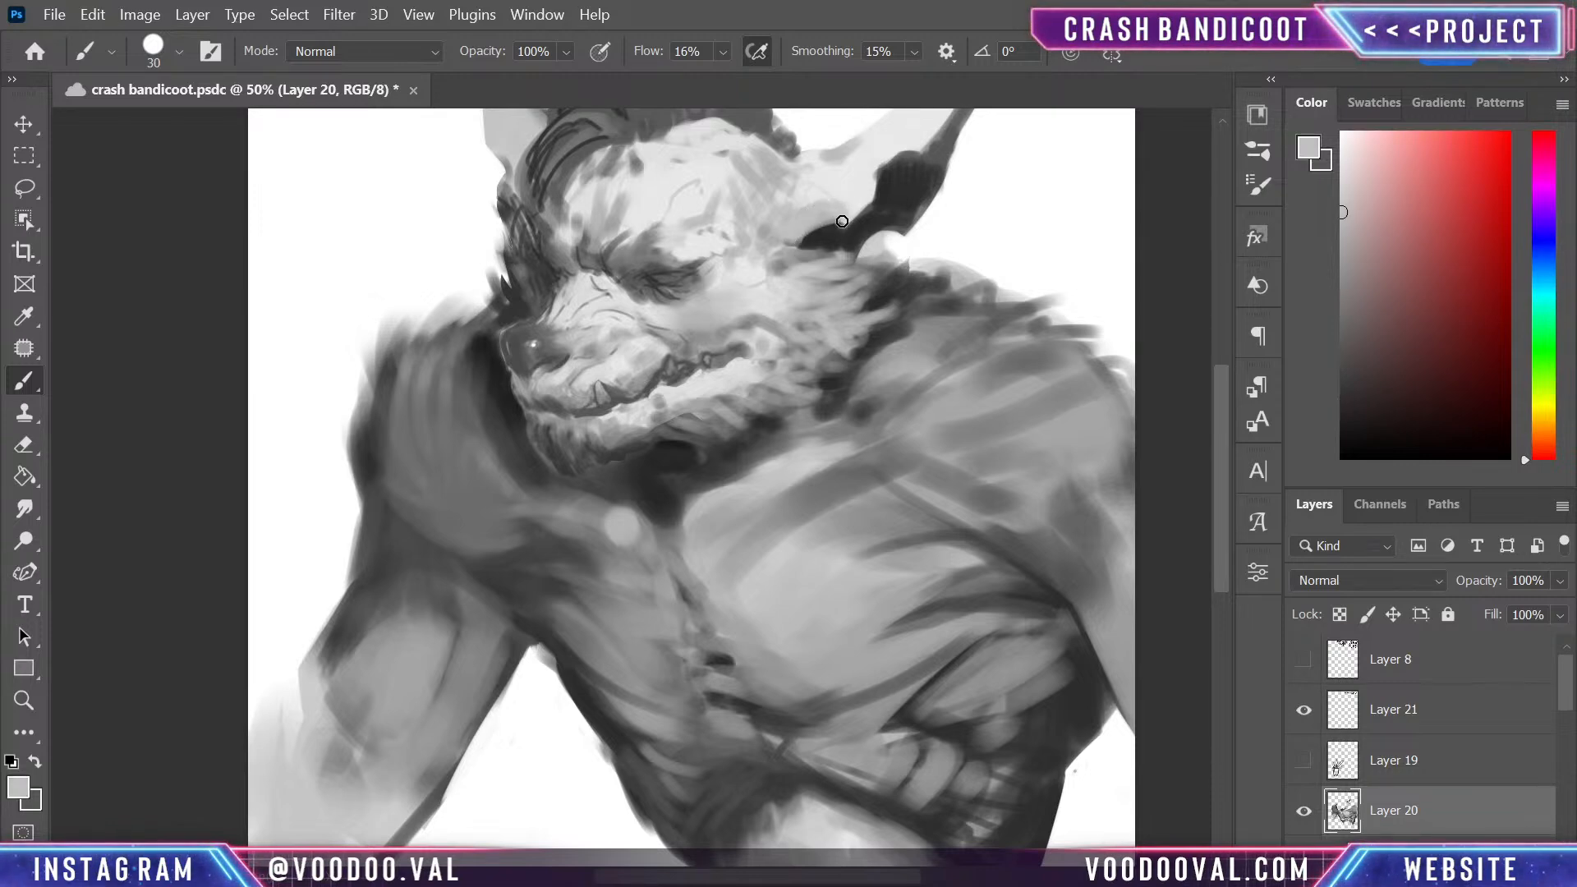
drag(804, 216, 802, 183)
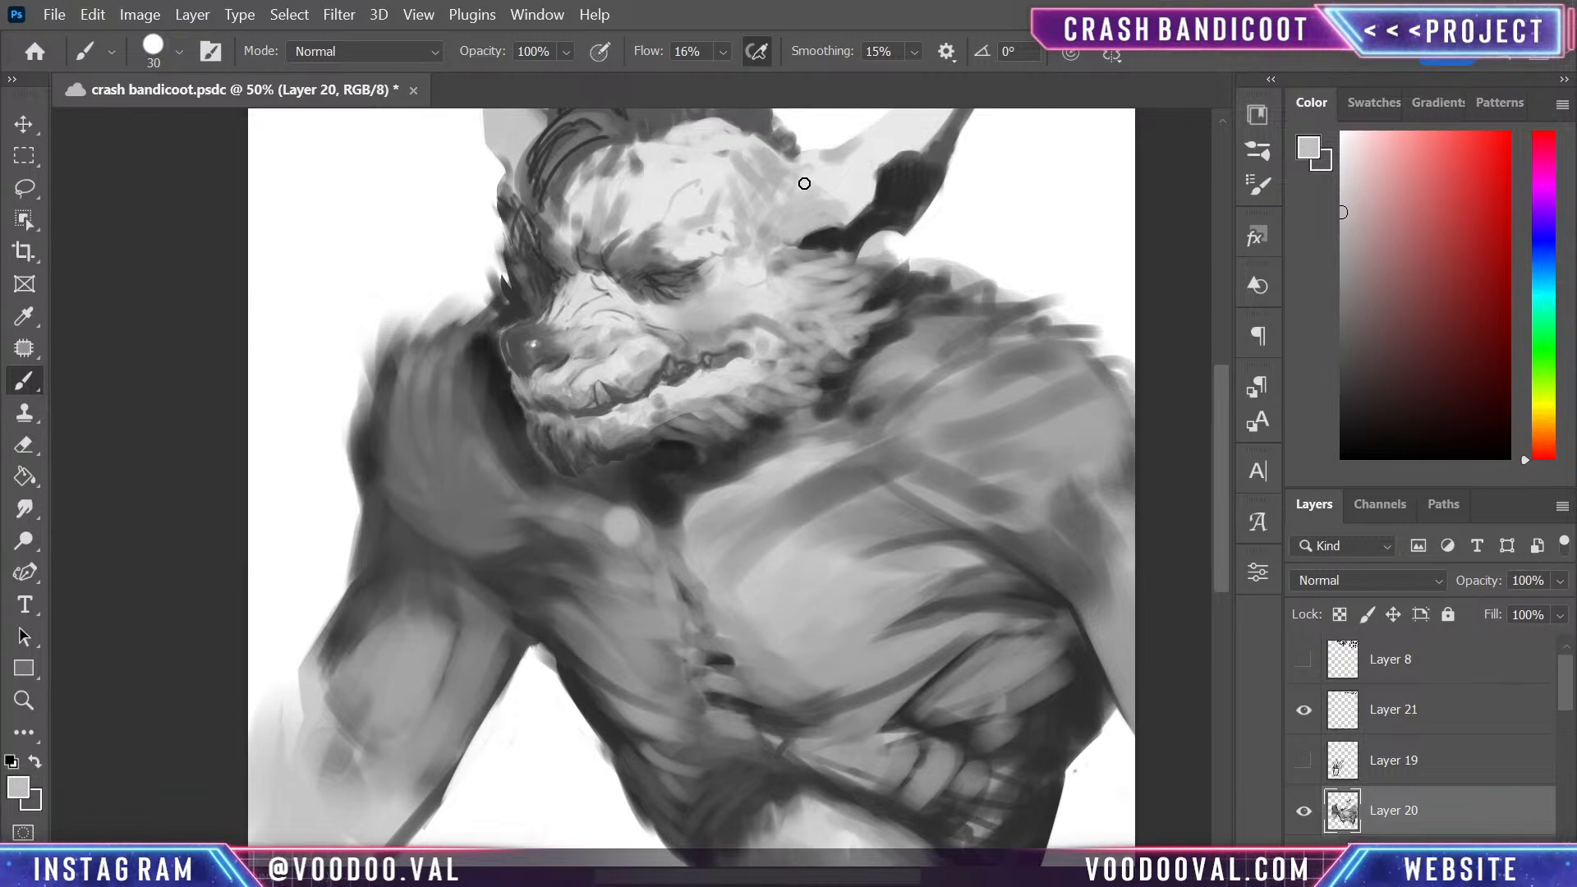
alt+click(846, 187)
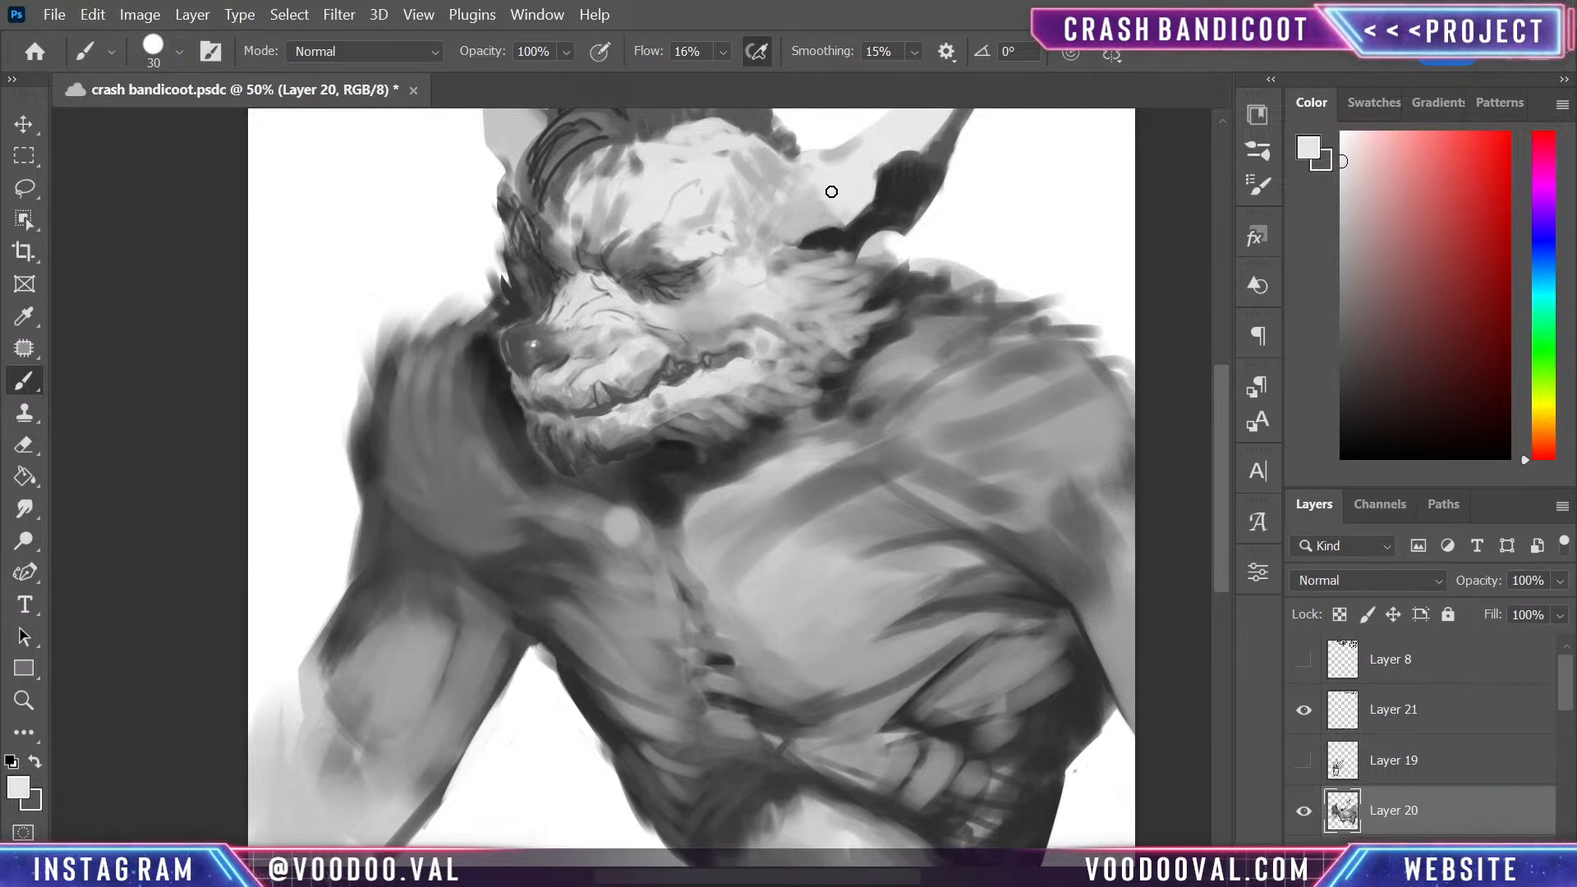
alt+click(814, 211)
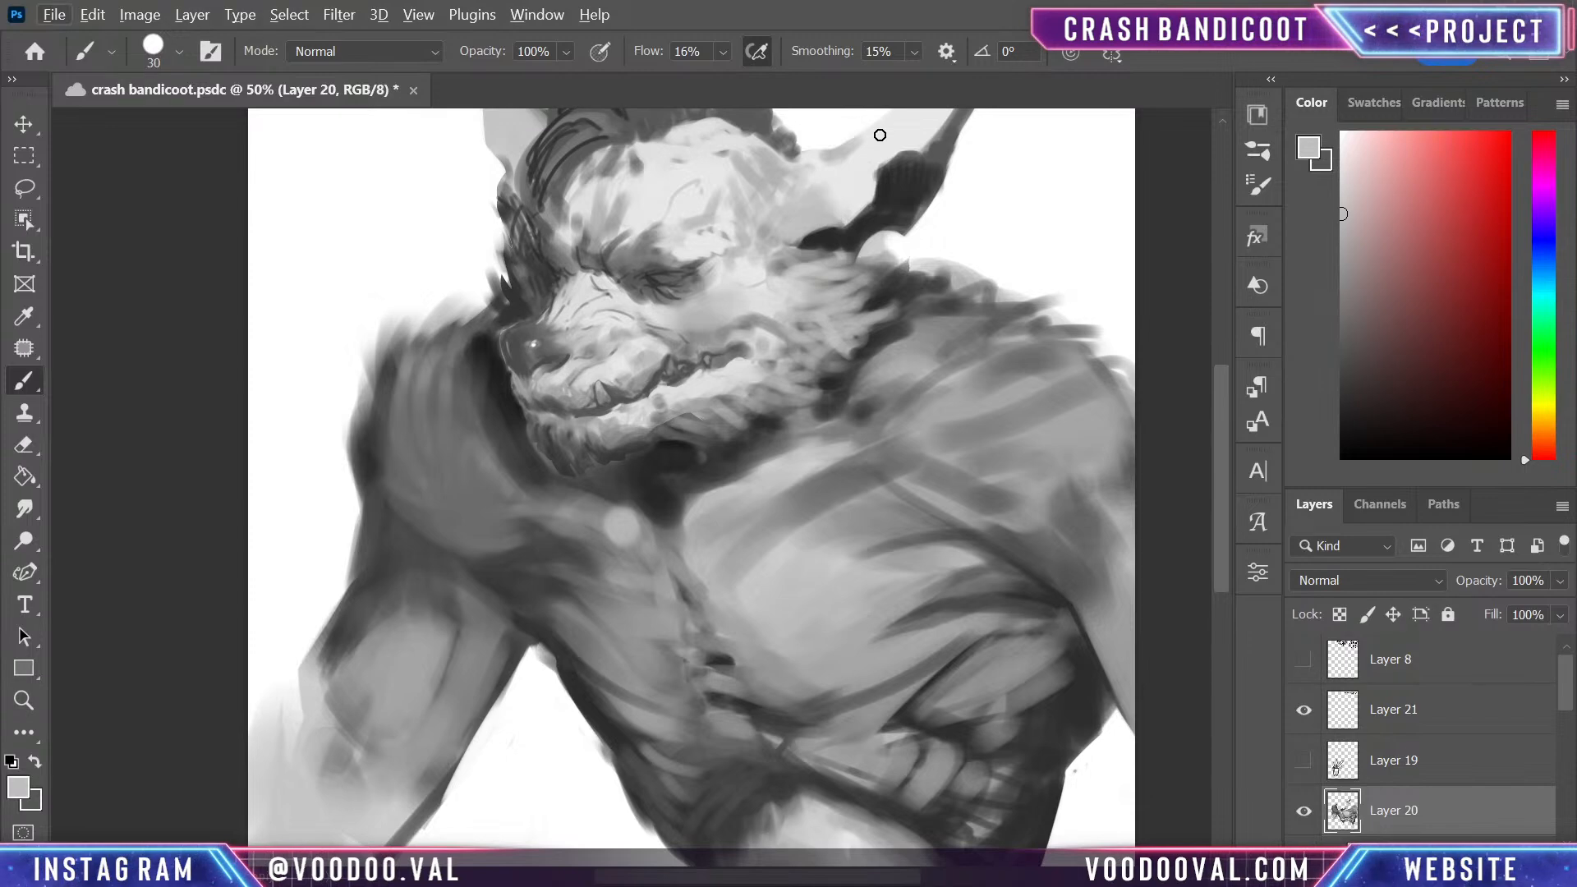
drag(897, 151, 862, 397)
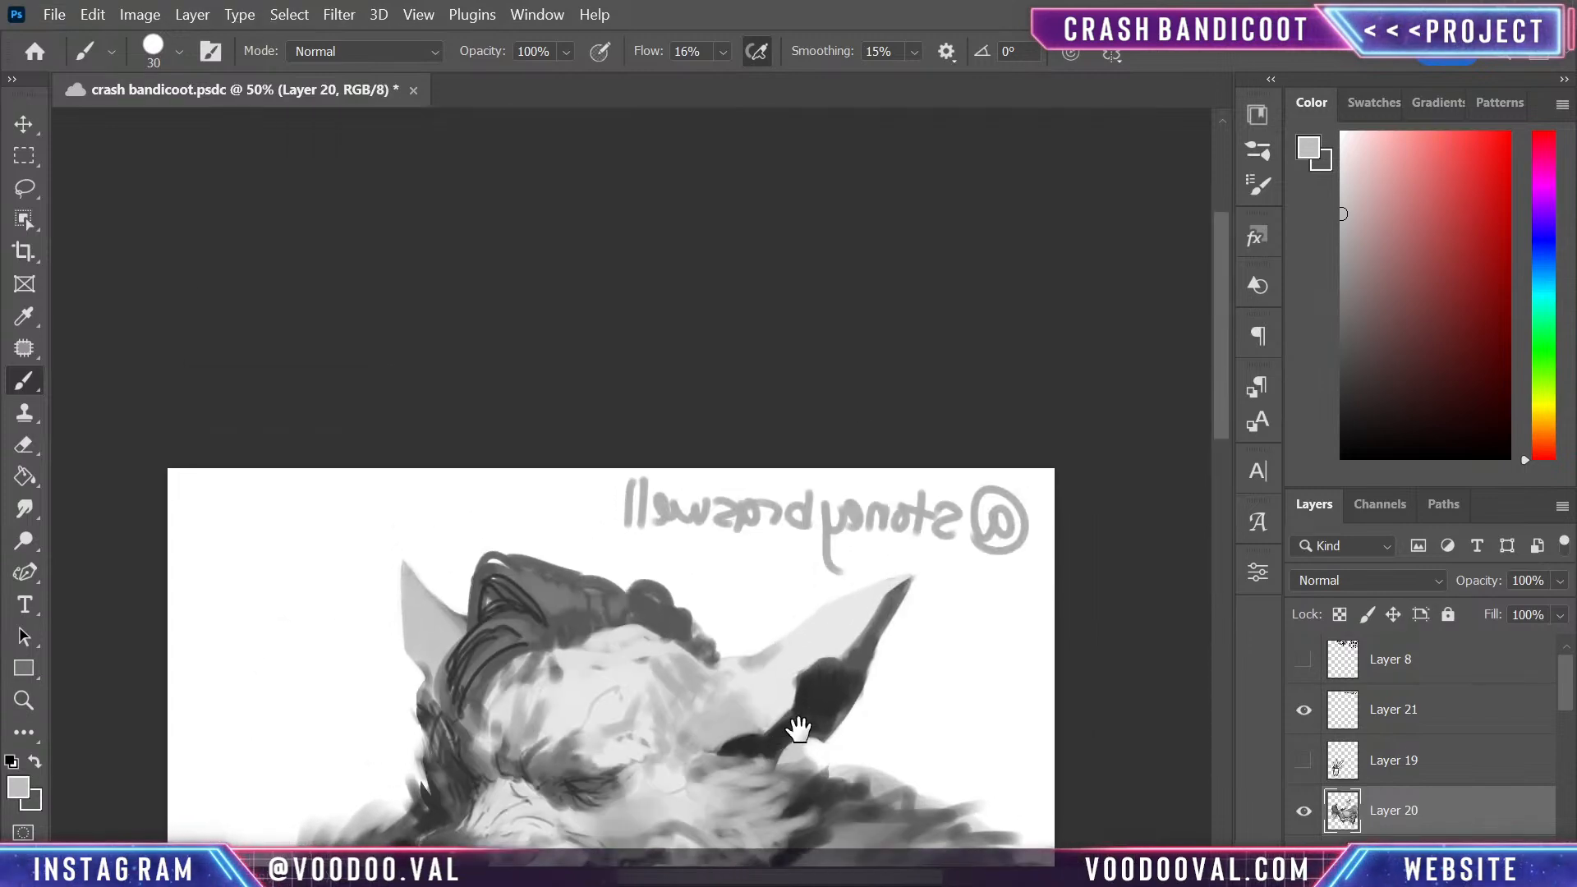
drag(799, 728, 810, 476)
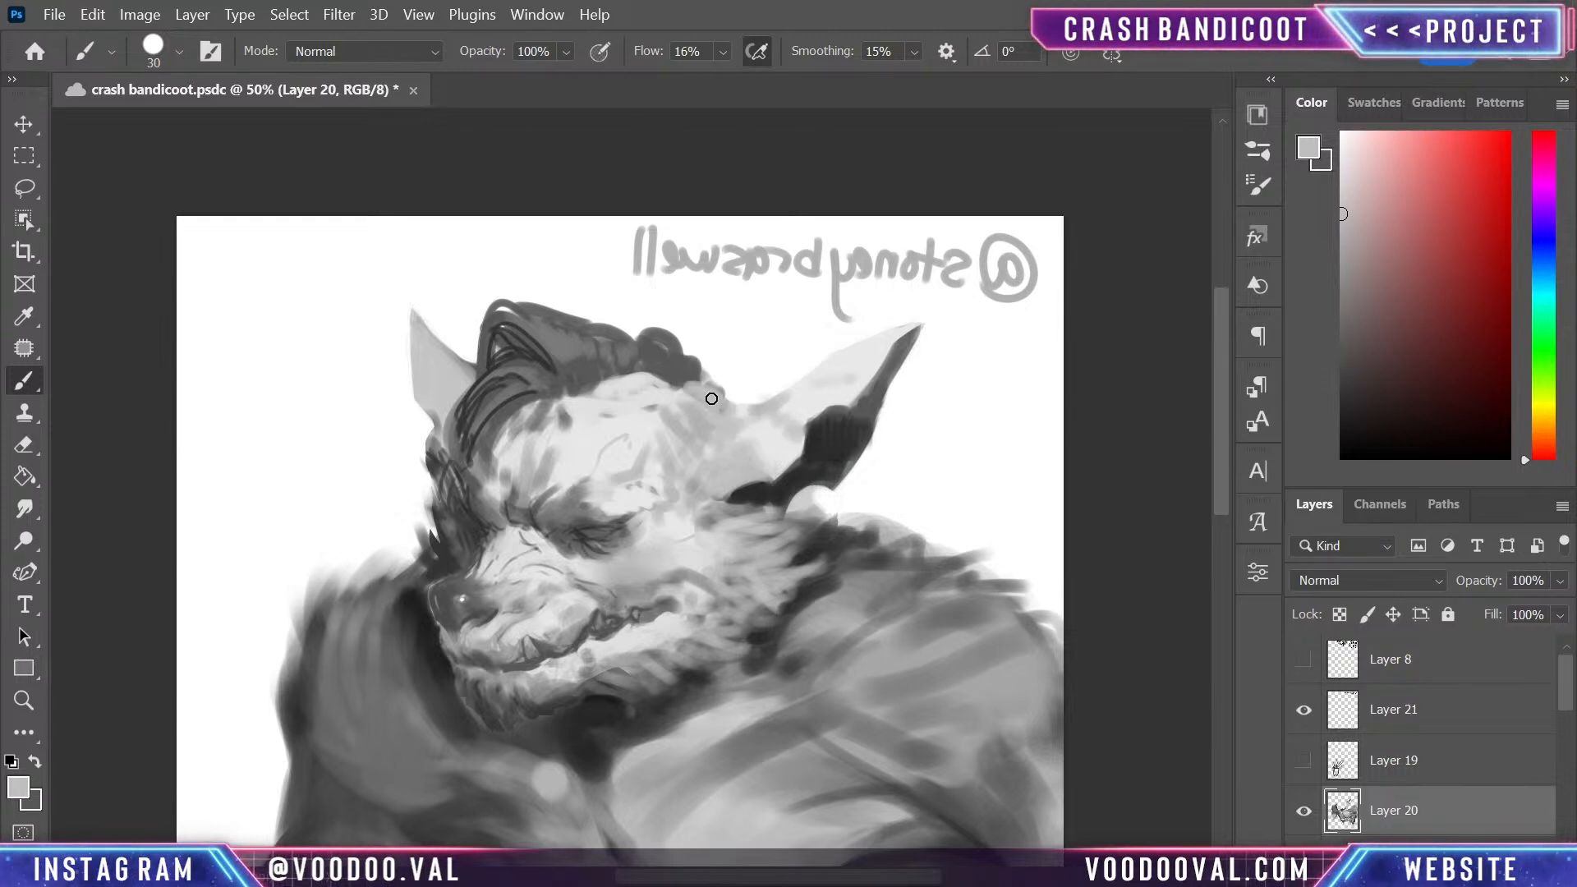
- Dab a small nipple form at the outer edge of the smaller pectoral using light grey and sampled mid and dark tones
key(space)
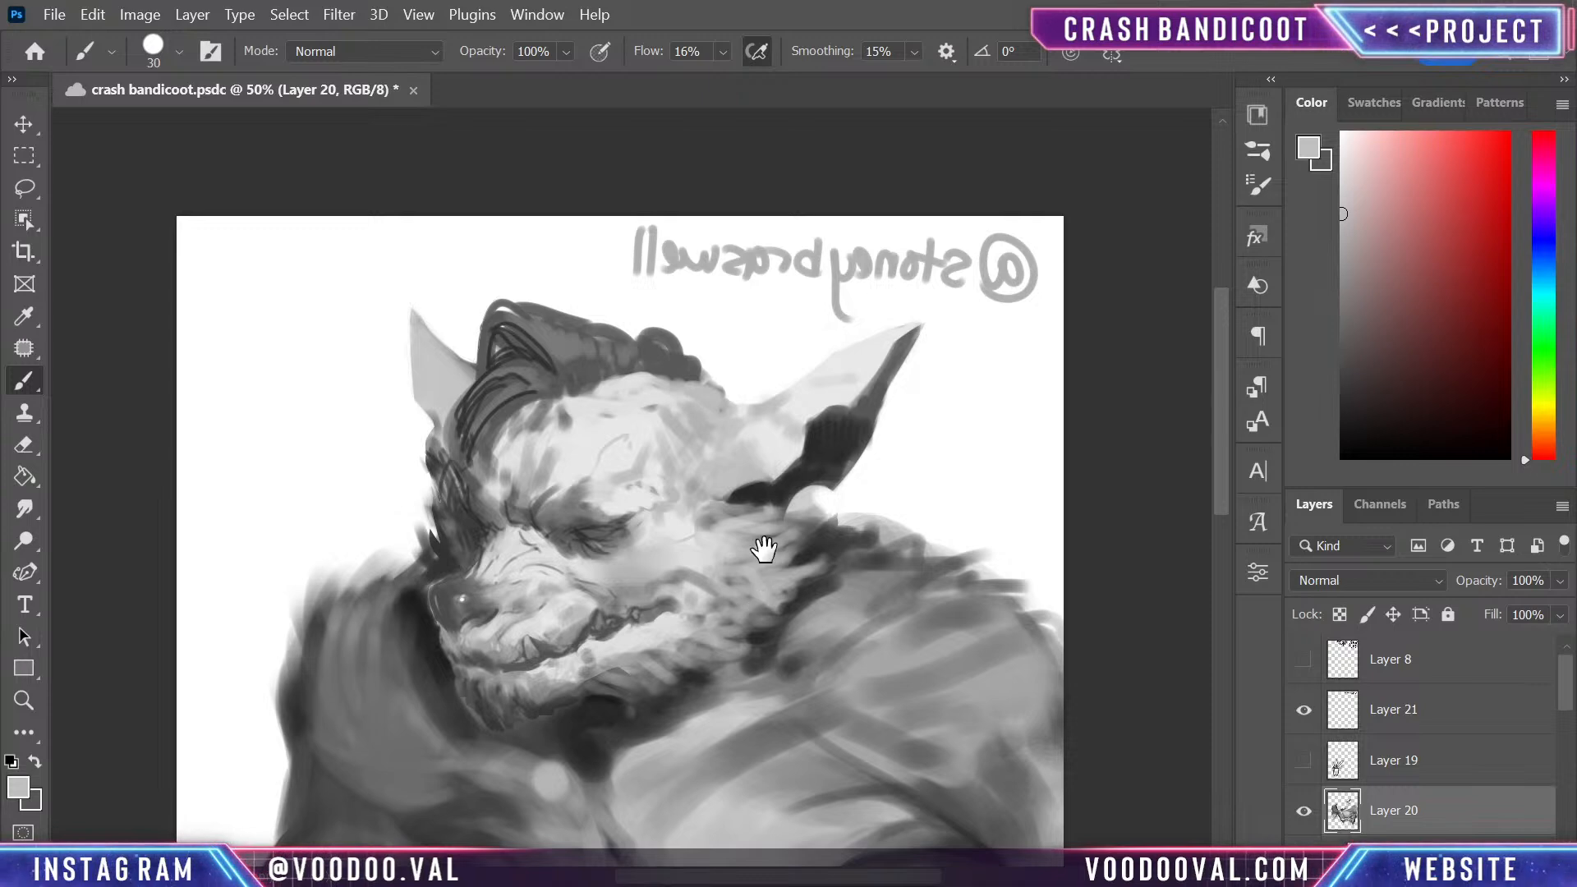
mouse_move(764, 549)
mouse_down()
mouse_move(803, 574)
mouse_move(802, 475)
mouse_move(829, 551)
mouse_up()
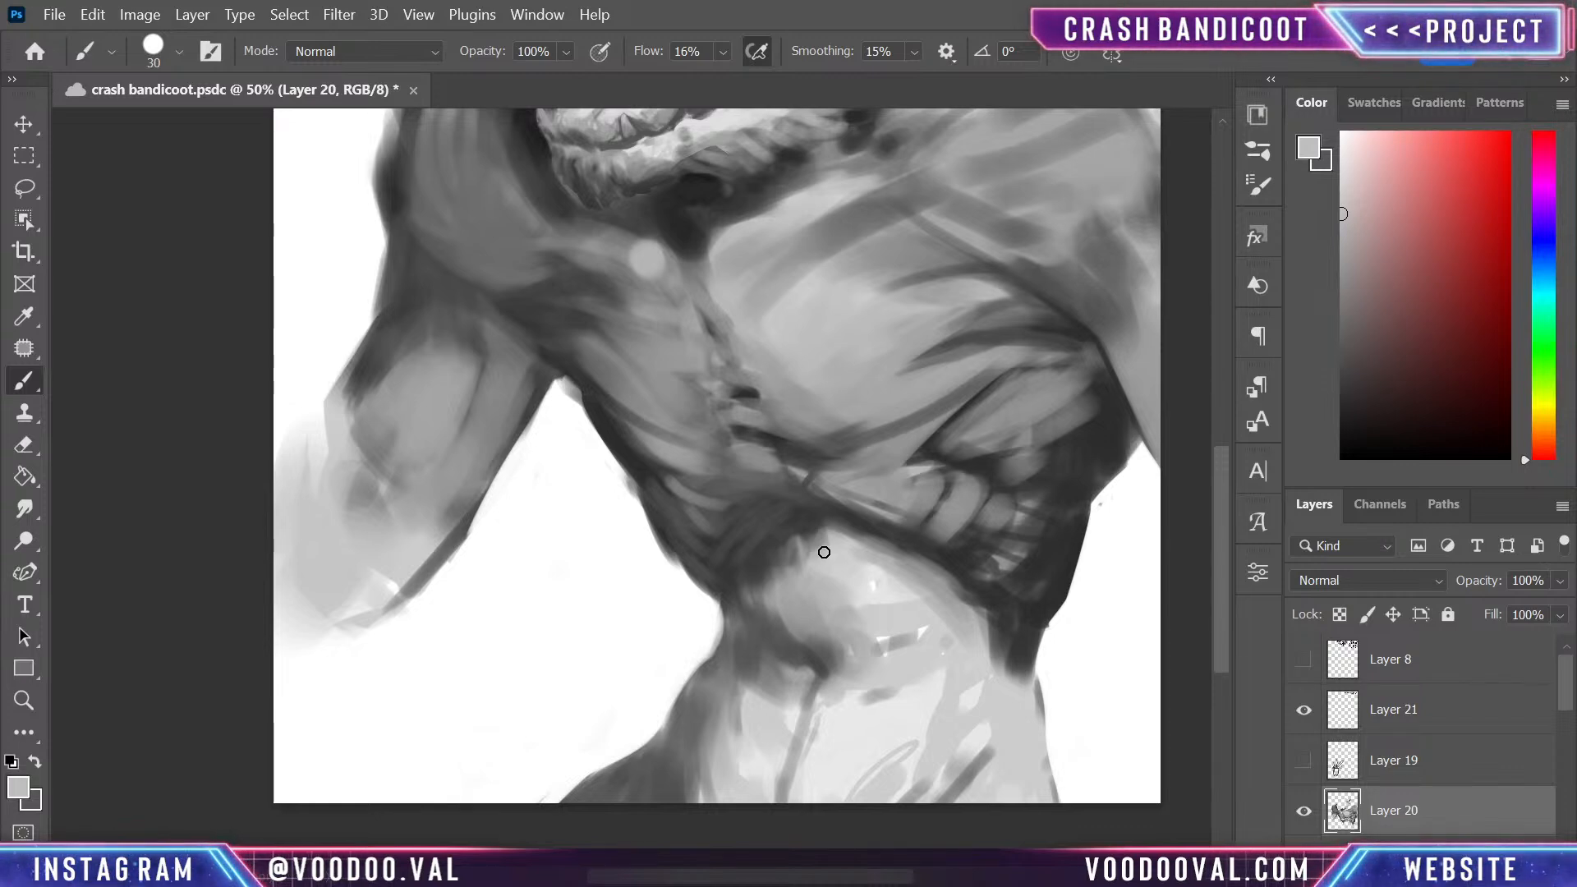
drag(781, 376, 772, 595)
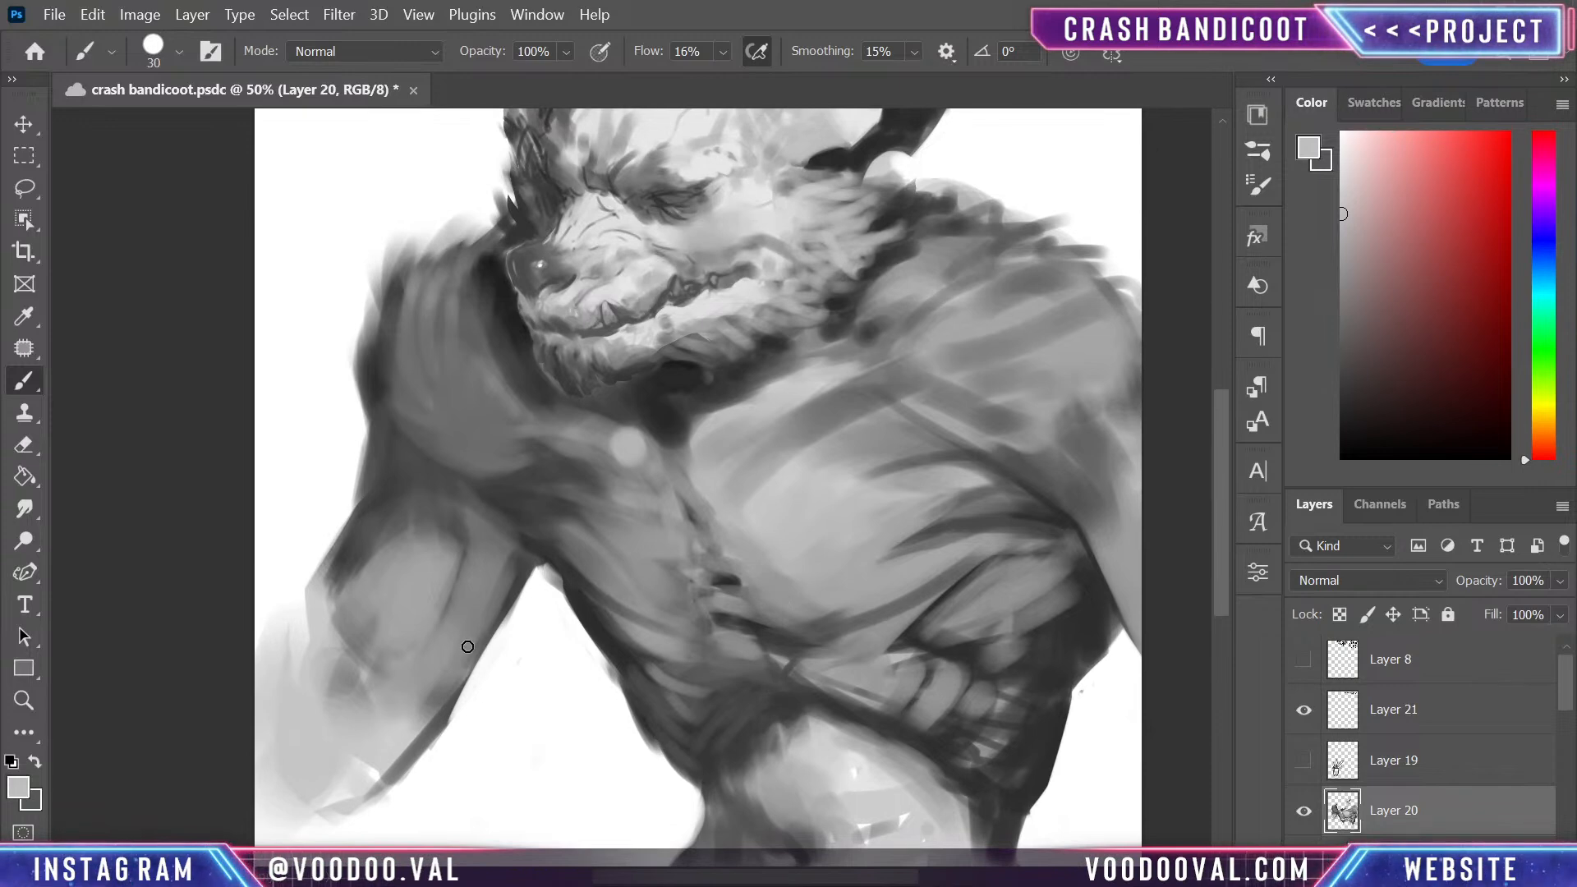
alt+click(788, 515)
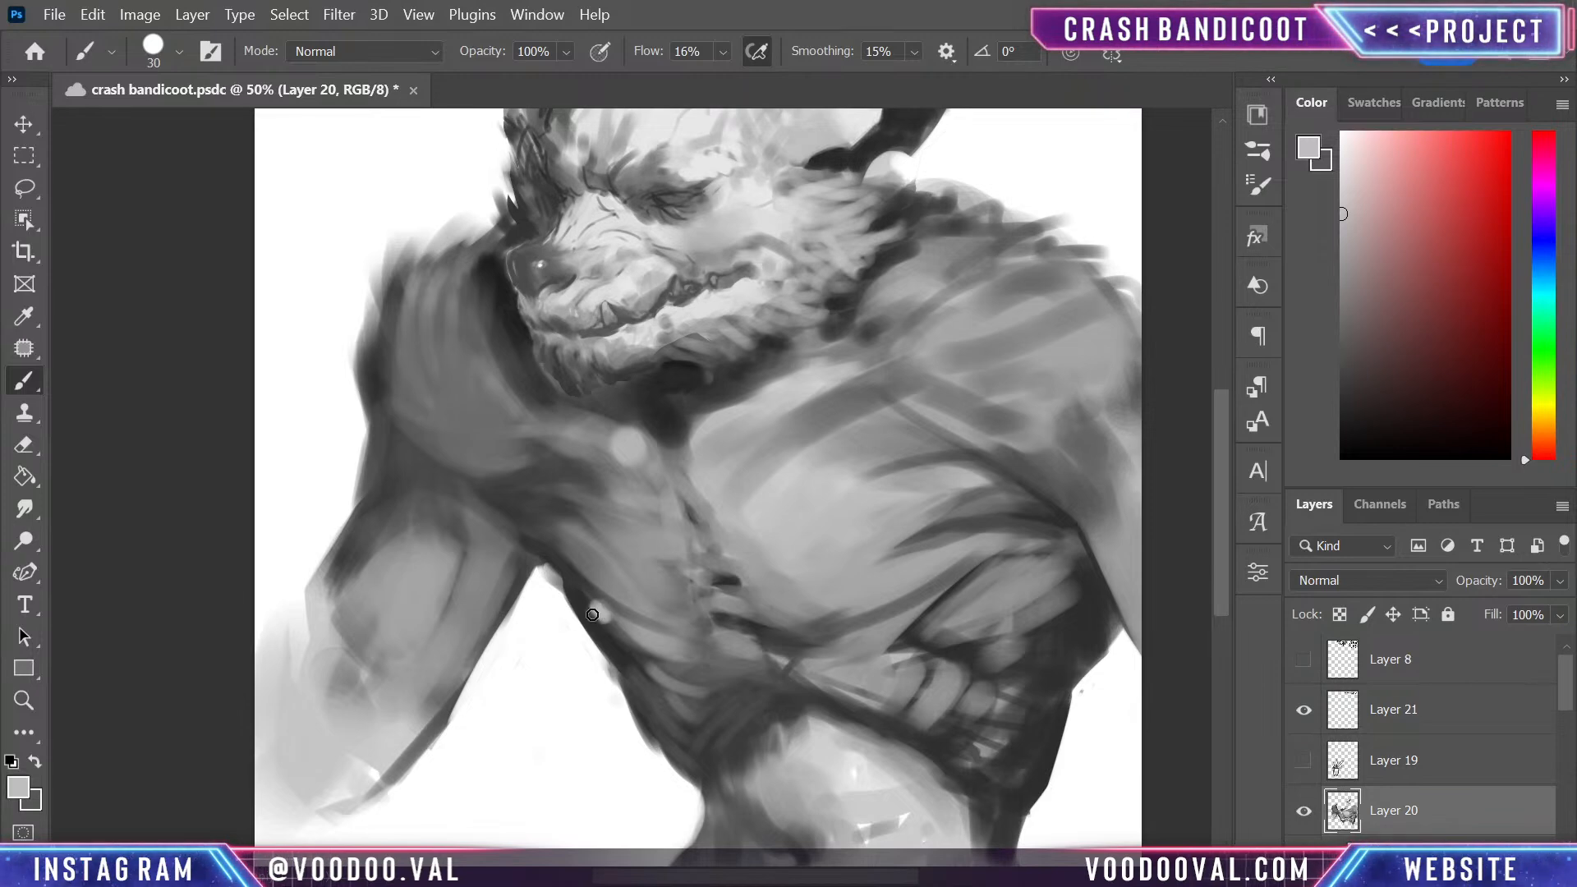
alt+click(599, 618)
alt+click(643, 634)
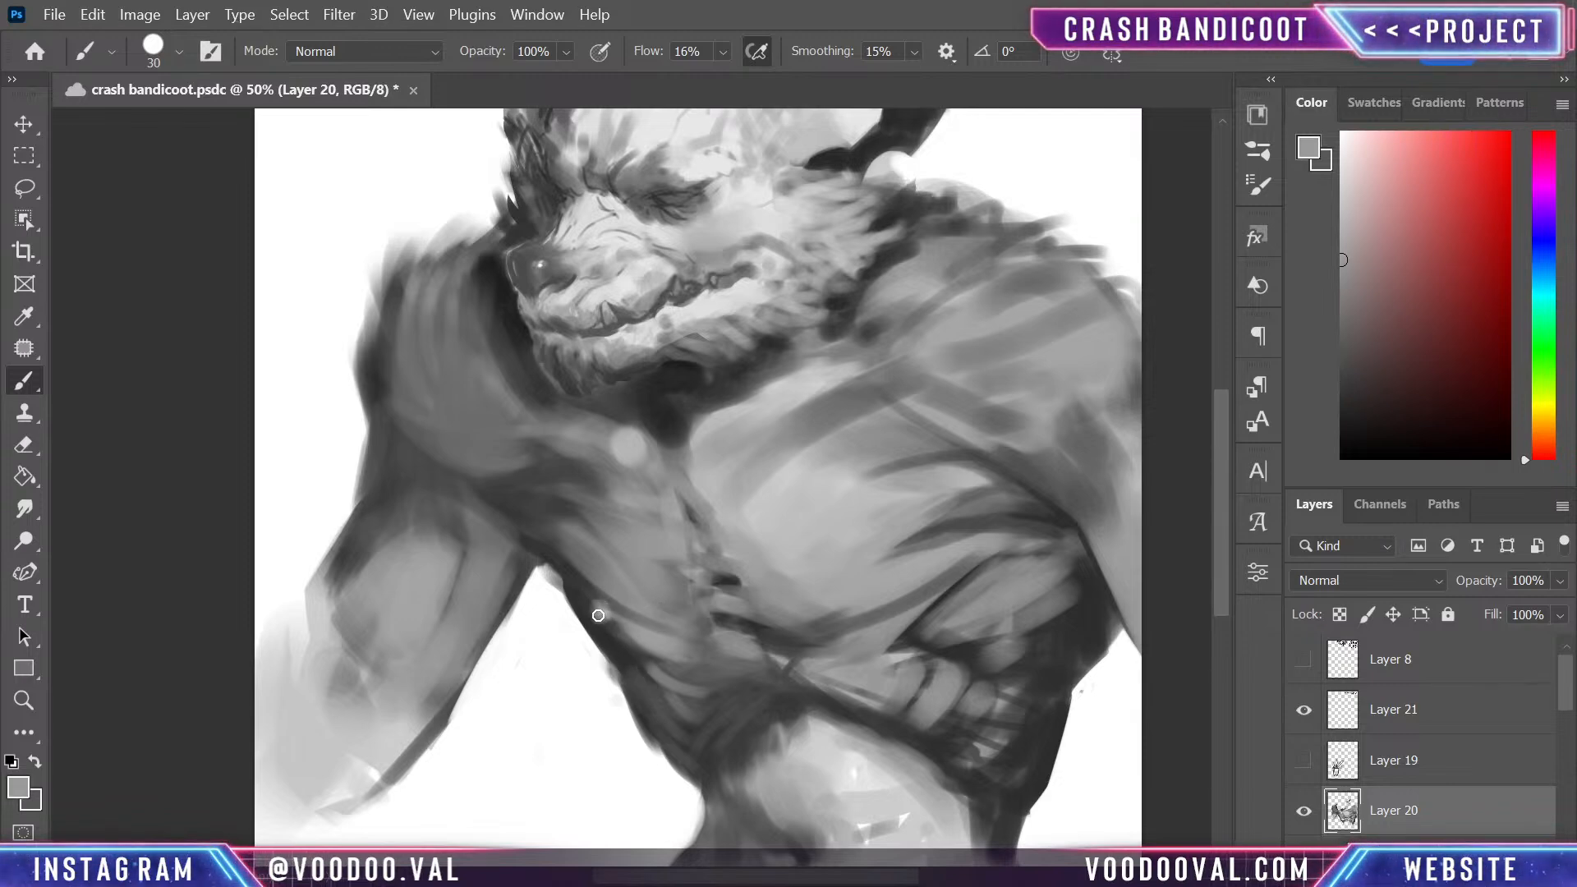
click(598, 615)
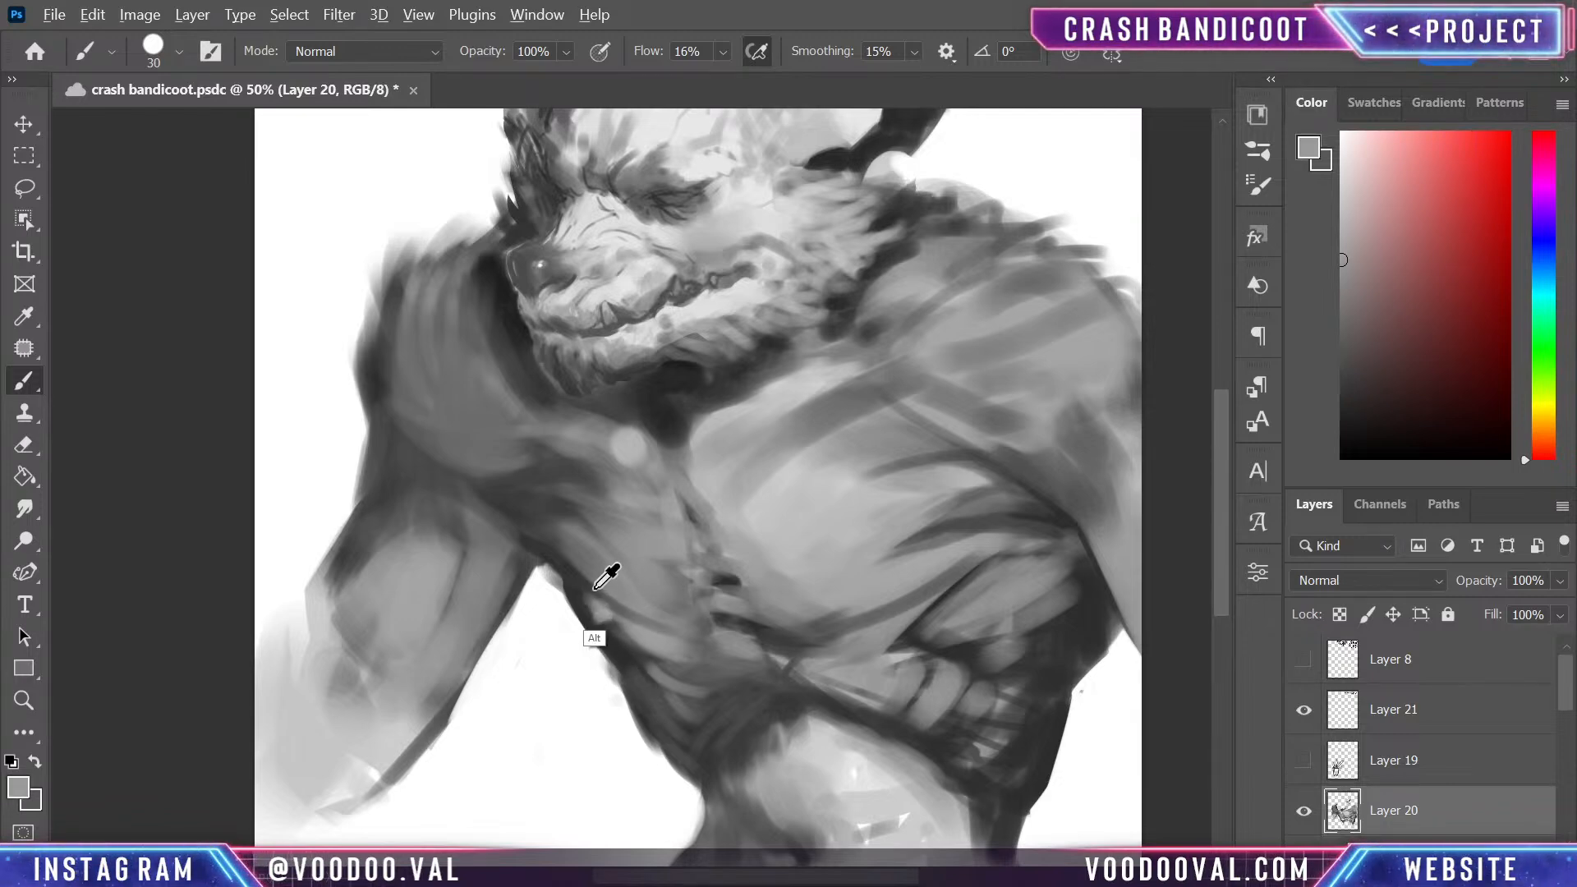
alt+click(599, 585)
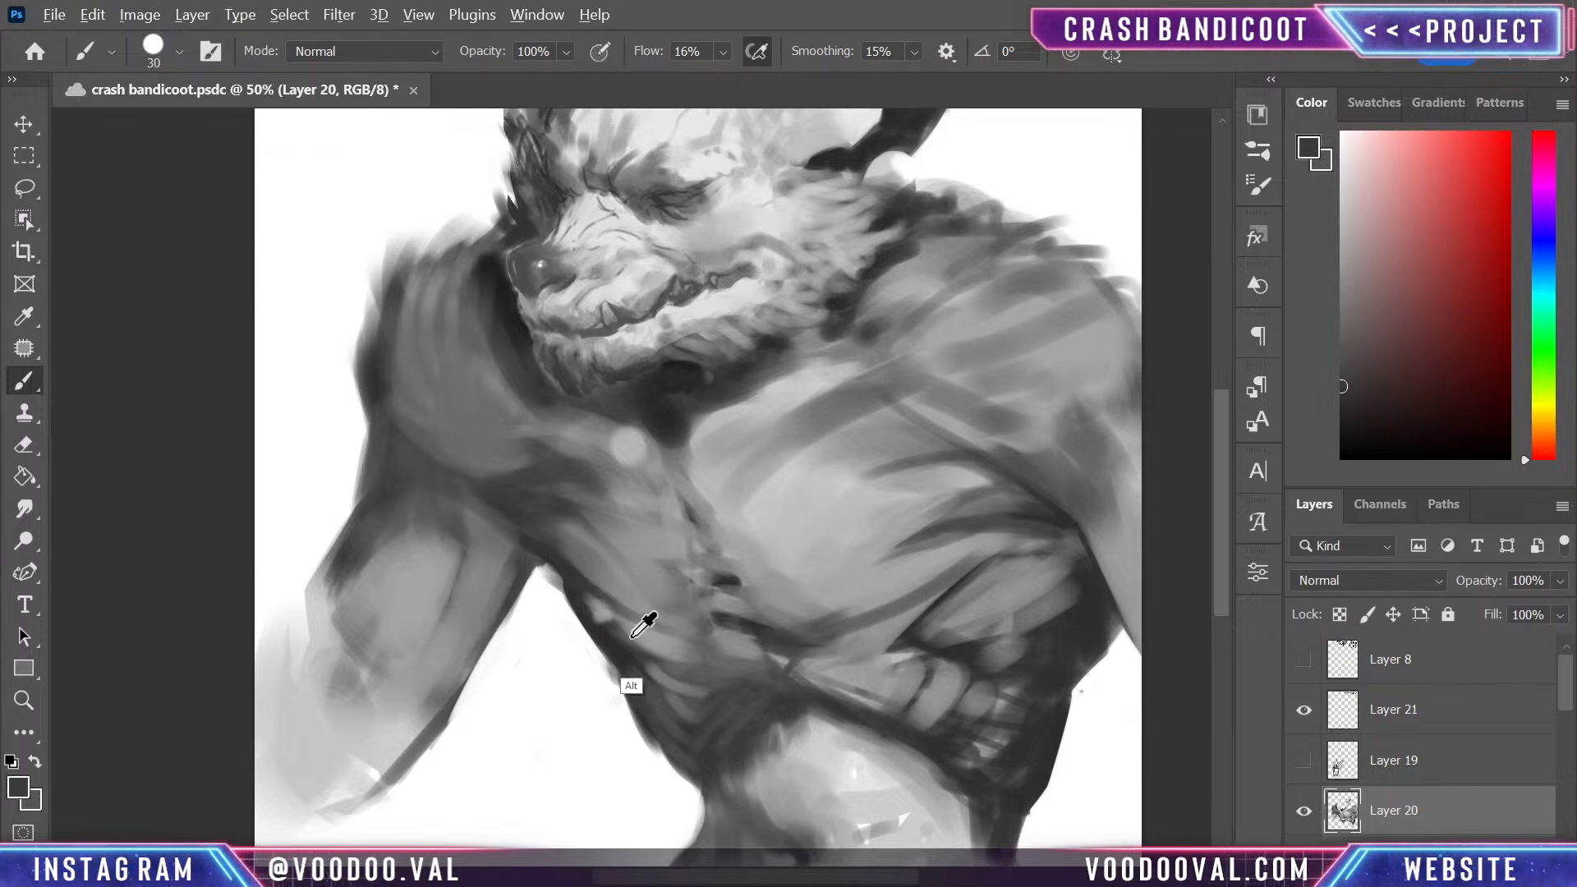
alt+click(595, 616)
- Paint the nipple on the lower edge of the larger pectoral with sampled dark greys and a lighter grey centre
alt+click(875, 605)
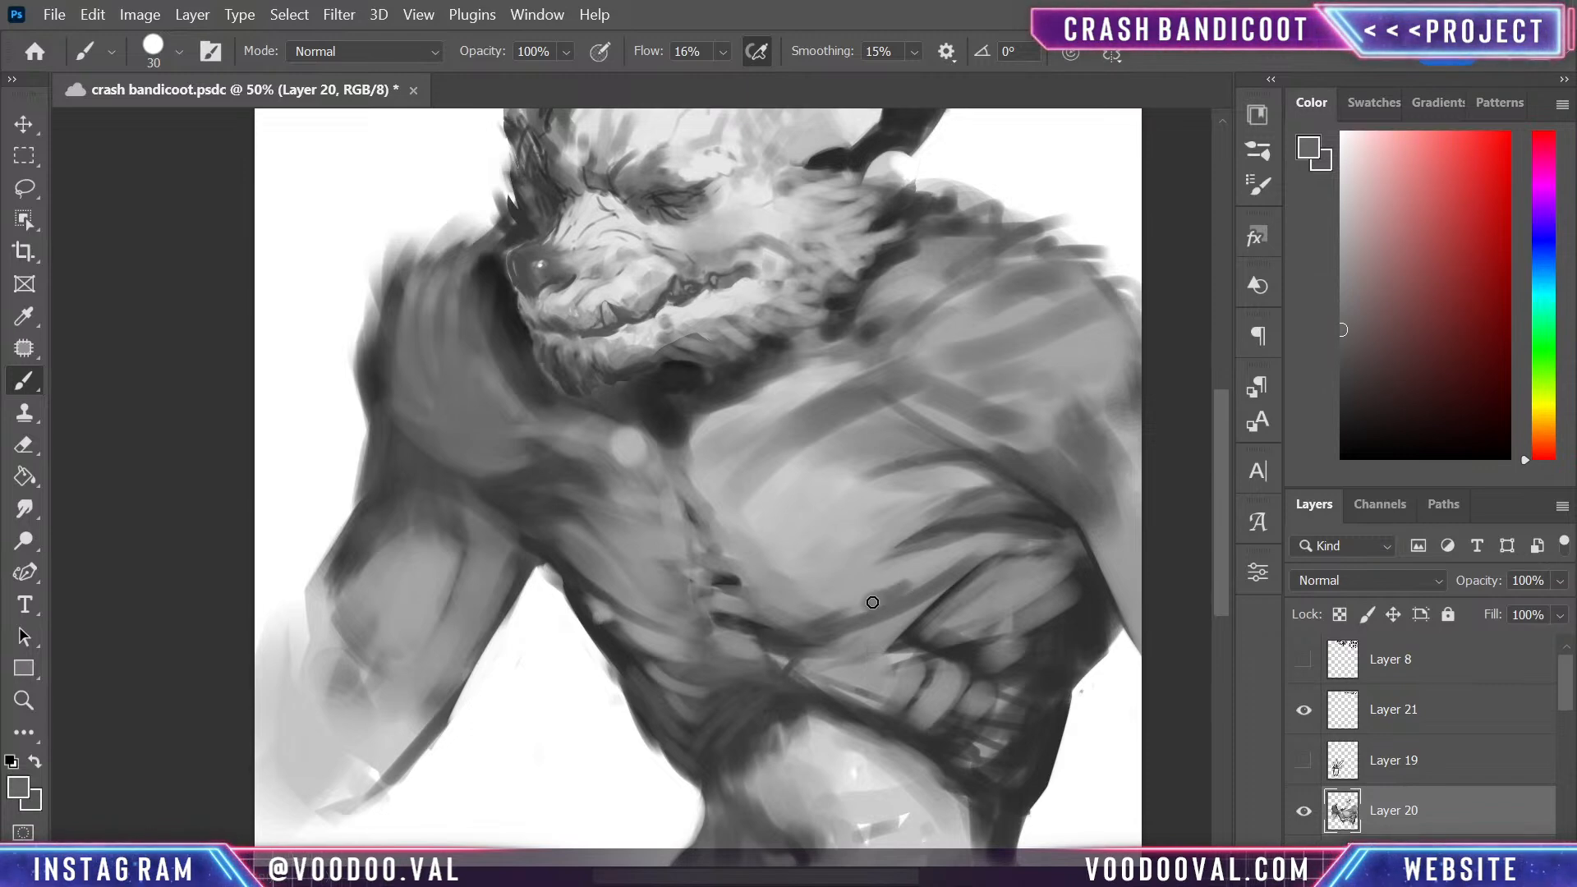
alt+click(909, 638)
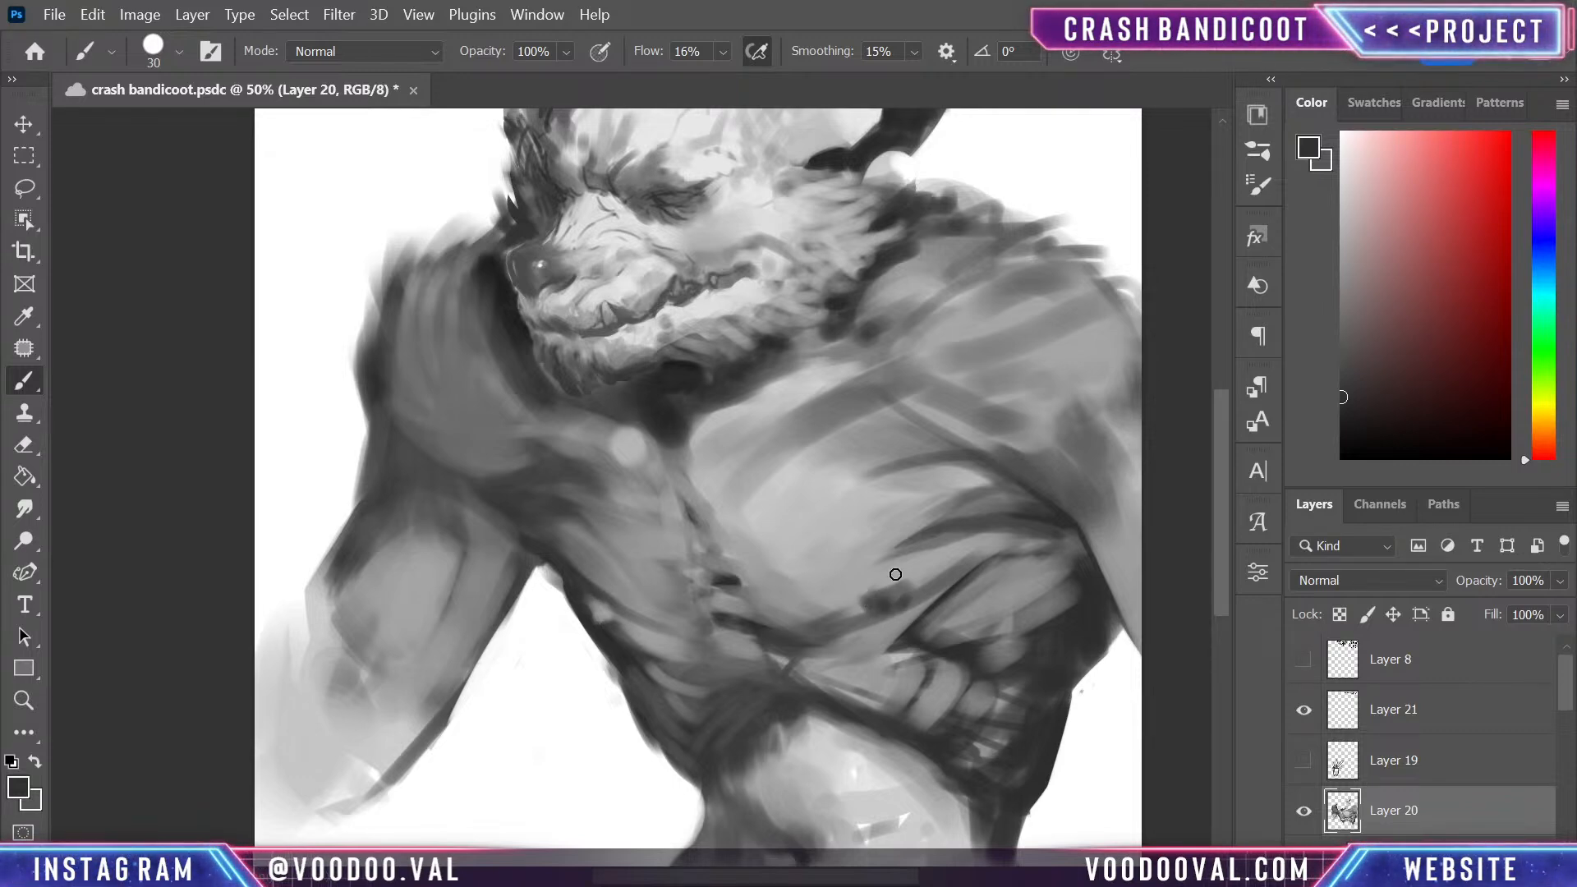
mouse_move(922, 591)
mouse_down()
mouse_move(915, 760)
mouse_move(931, 588)
mouse_up()
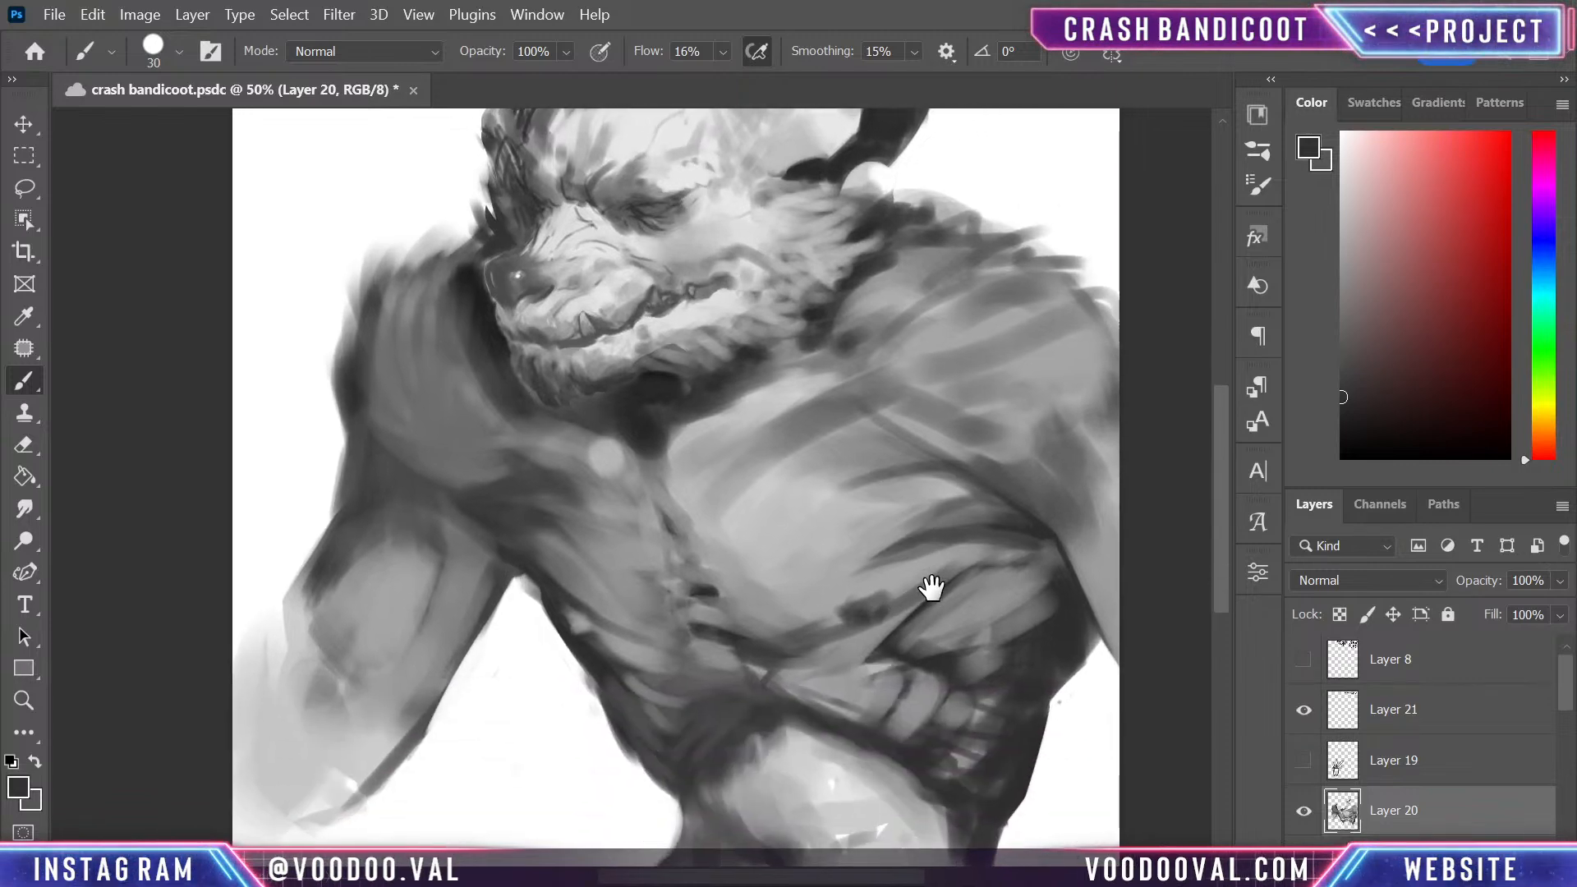
alt+click(869, 612)
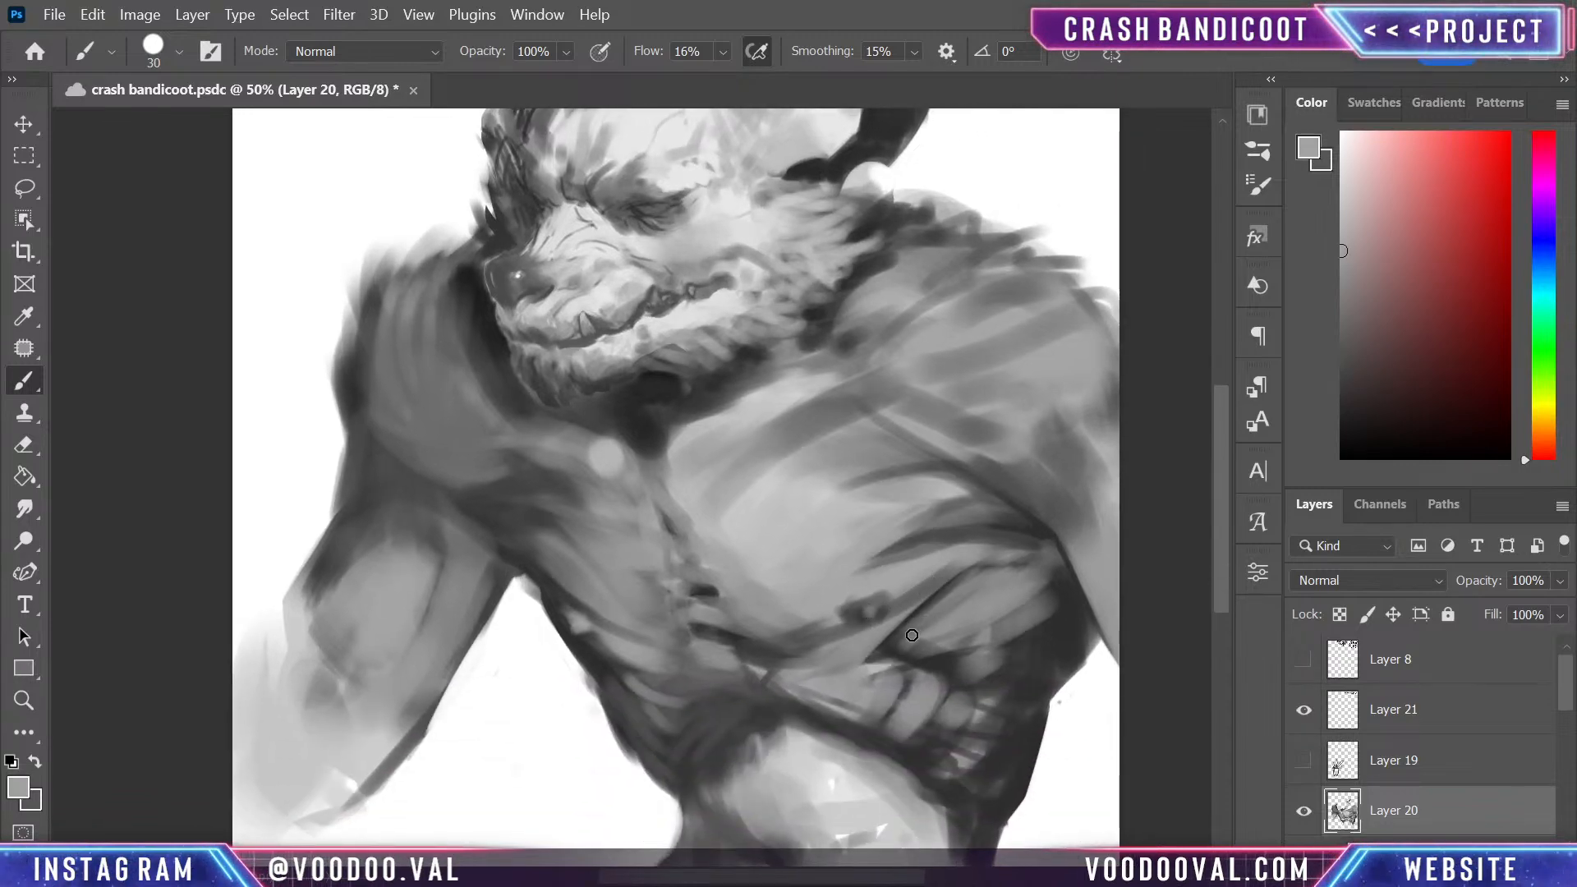
- Refine the nipple on the smaller pectoral with sampled mid and dark greys, and check the whole figure at 33.3% zoom
drag(912, 635, 933, 517)
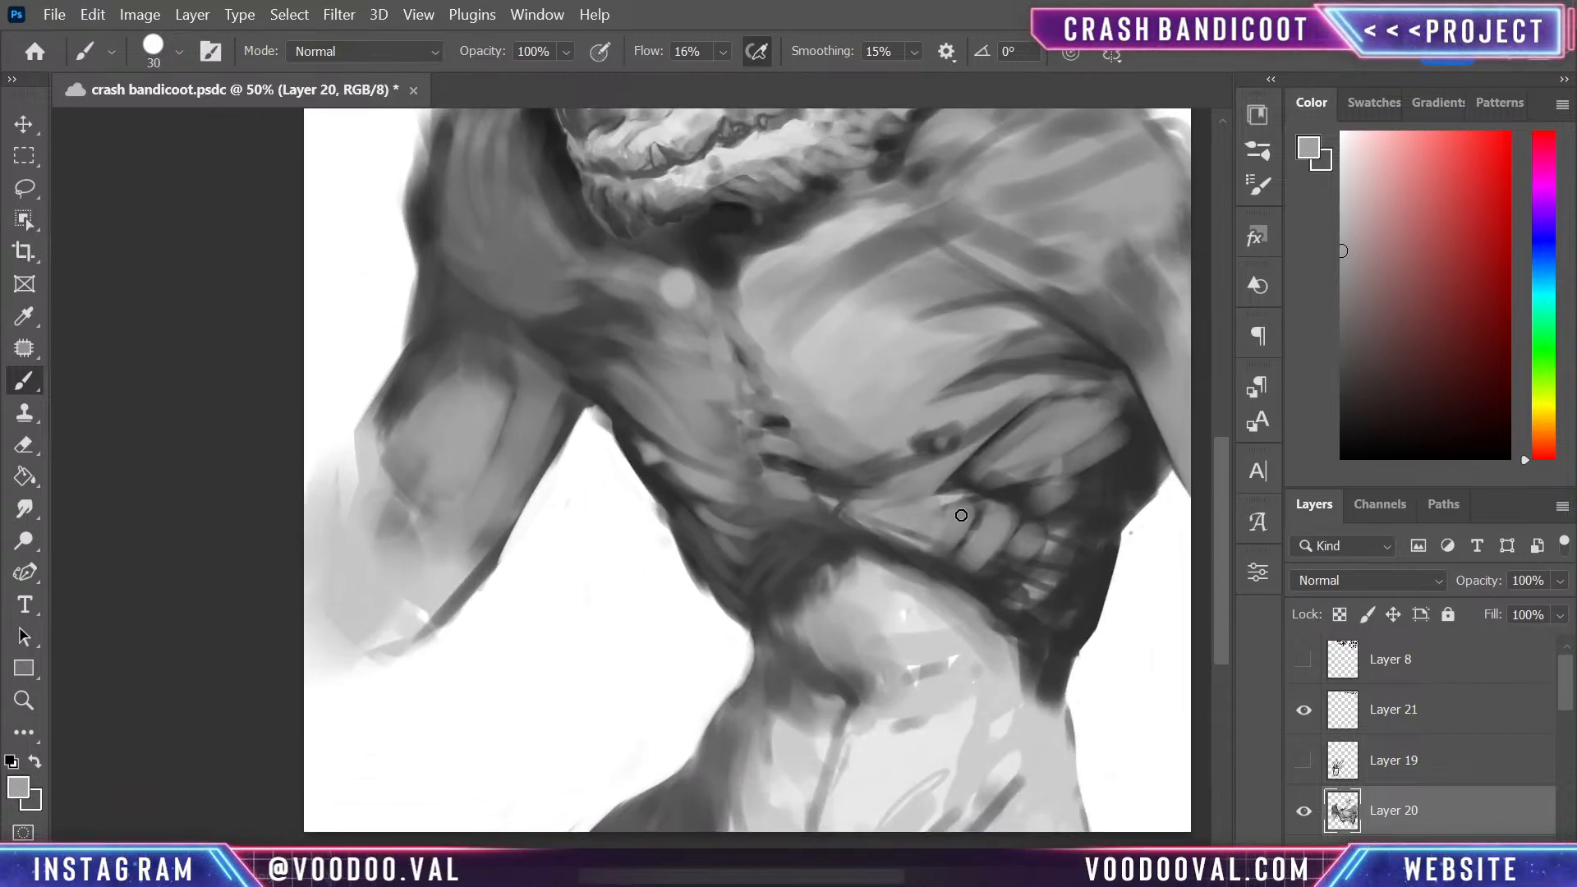
key(ctrl+minus)
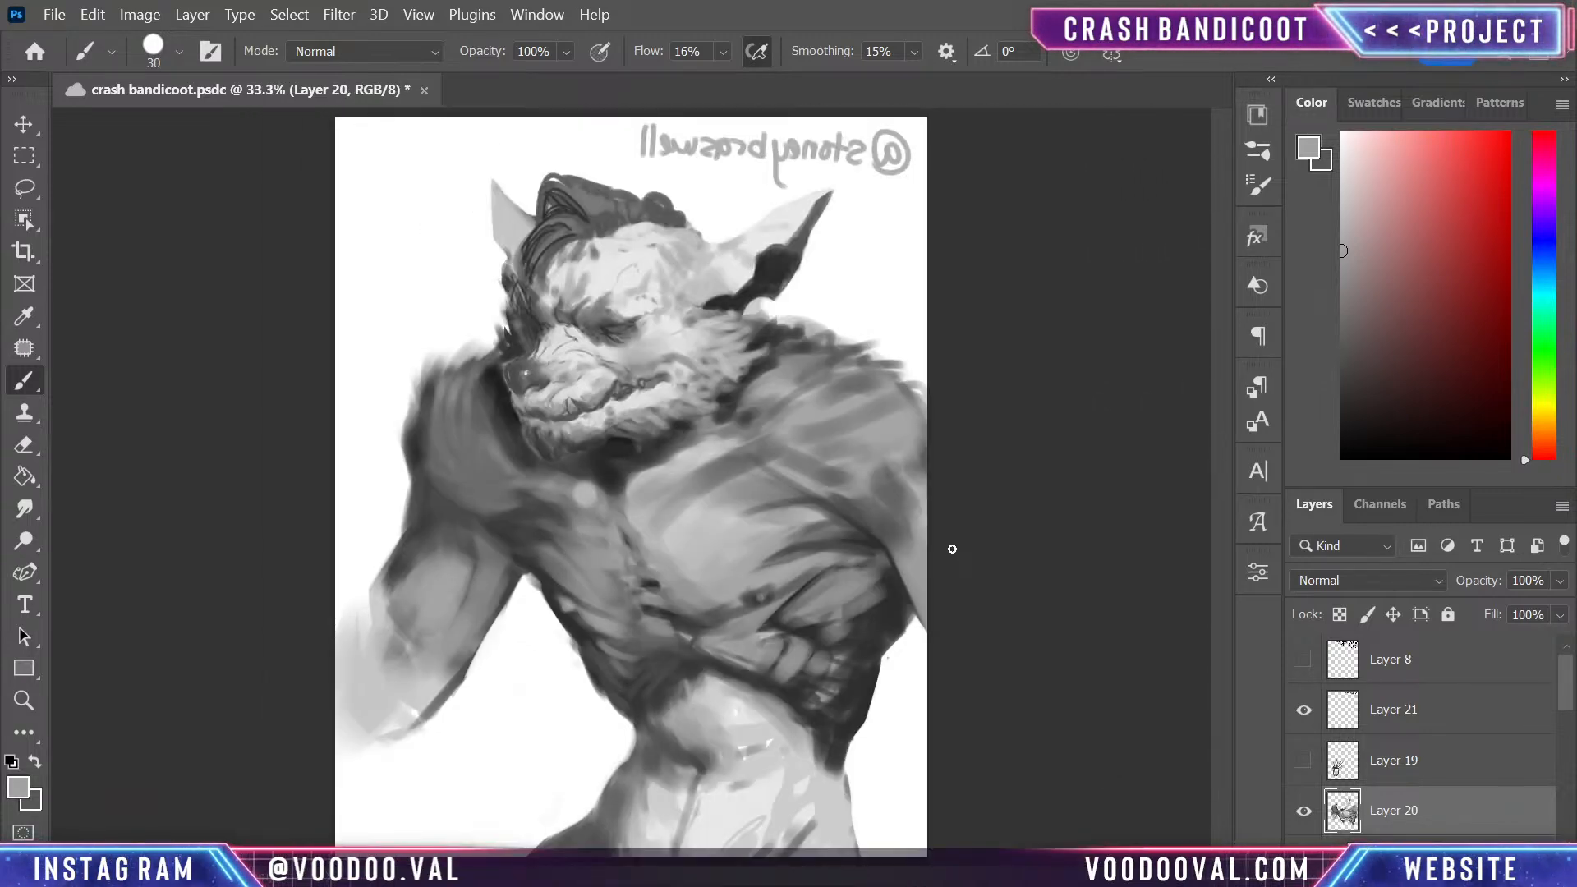
key(ctrl+plus)
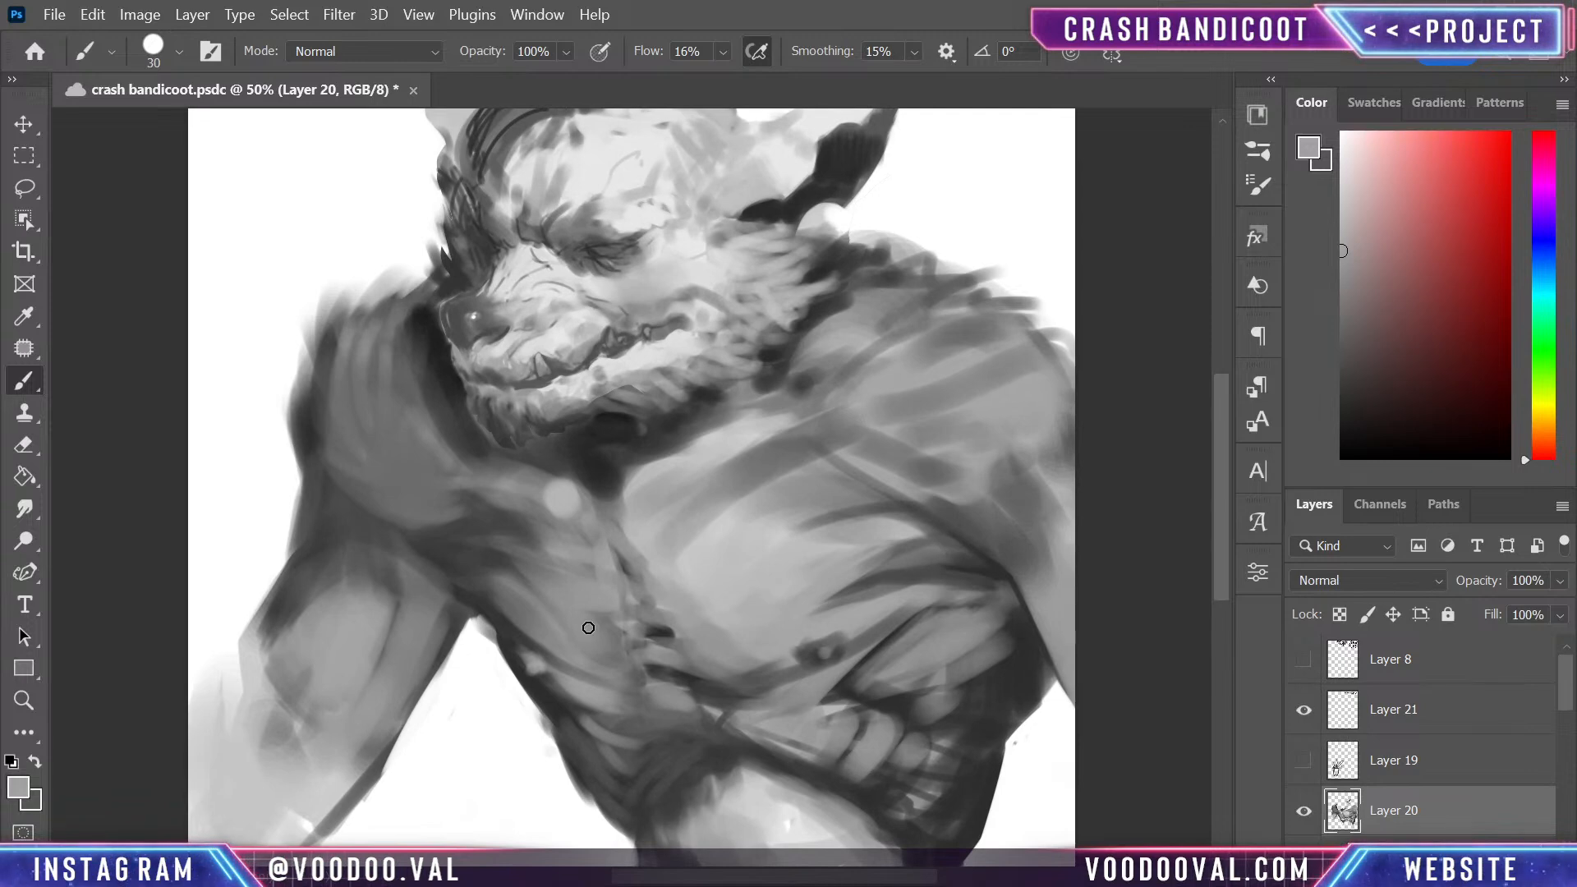
alt+click(563, 685)
drag(542, 683, 596, 701)
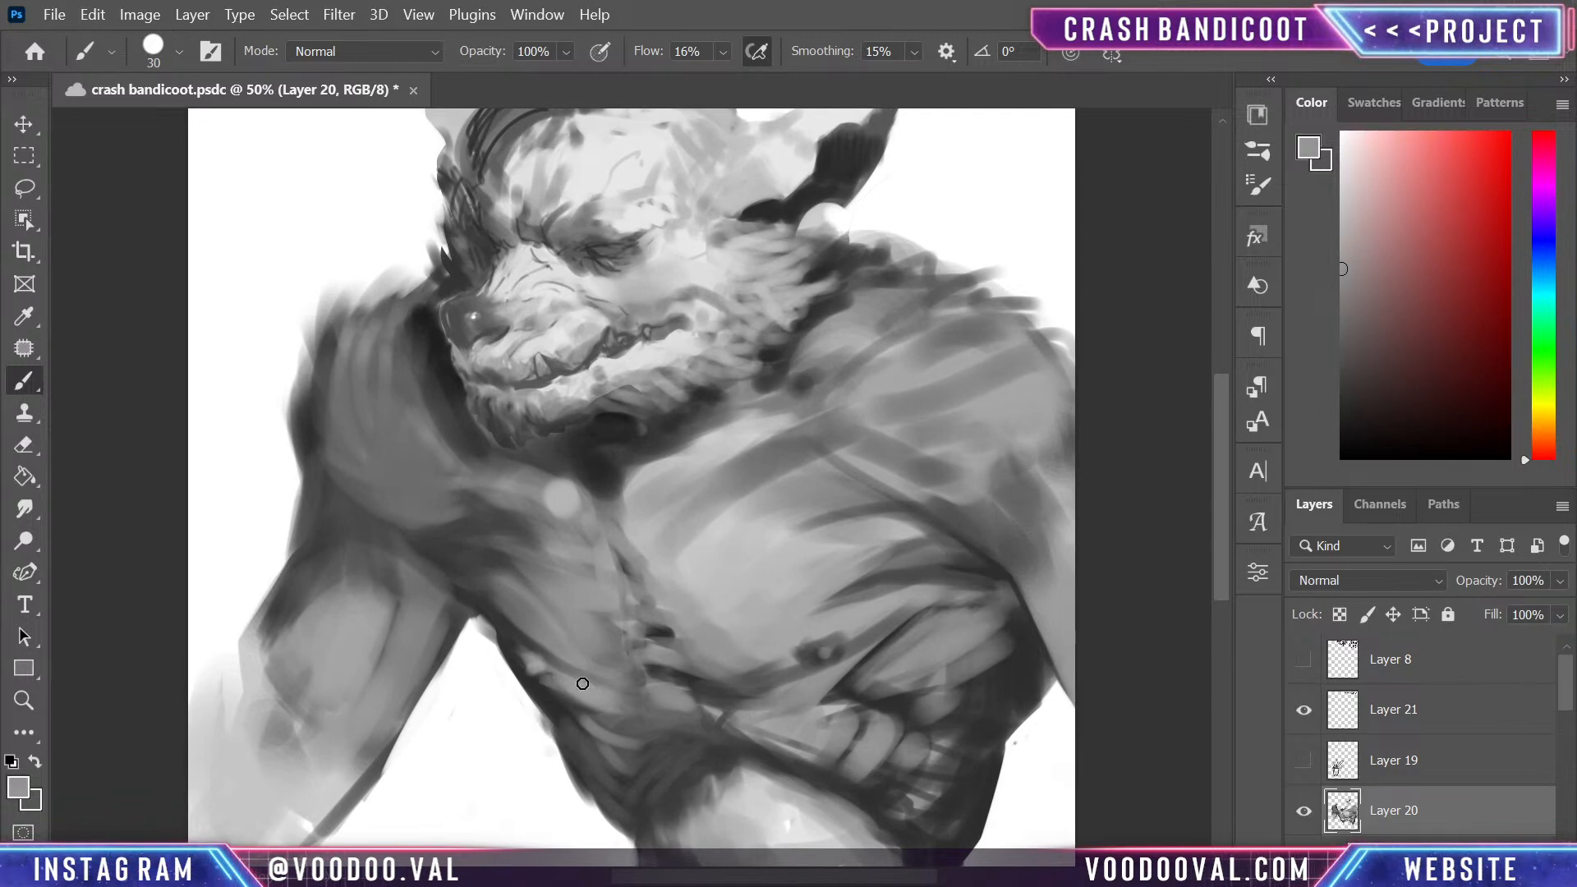
alt+click(530, 661)
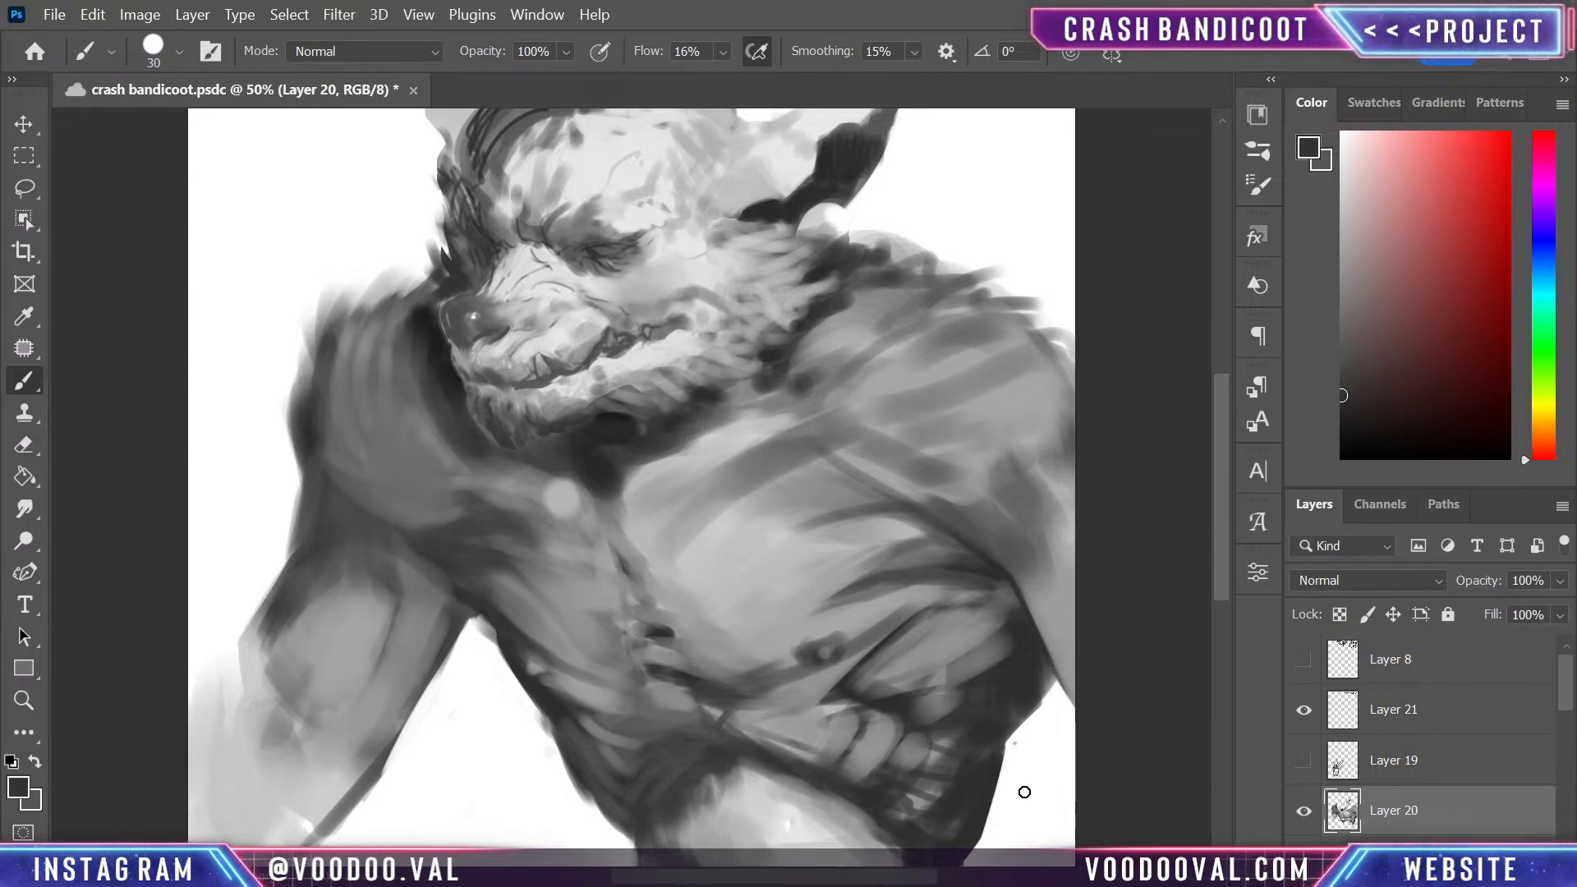
key(ctrl+minus)
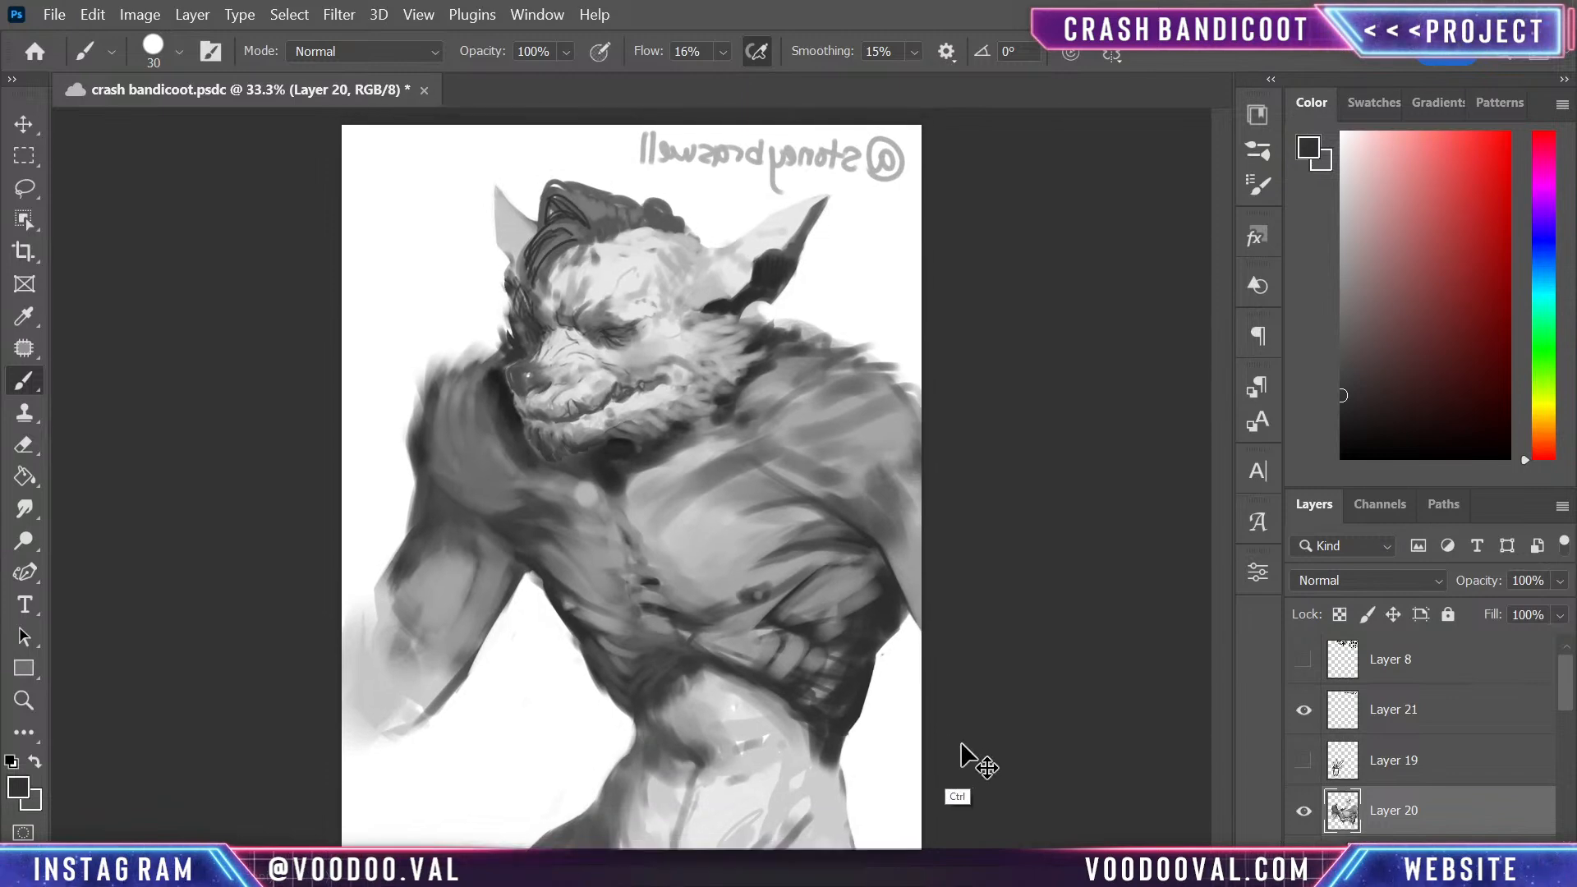
key(ctrl+minus)
key(ctrl+plus)
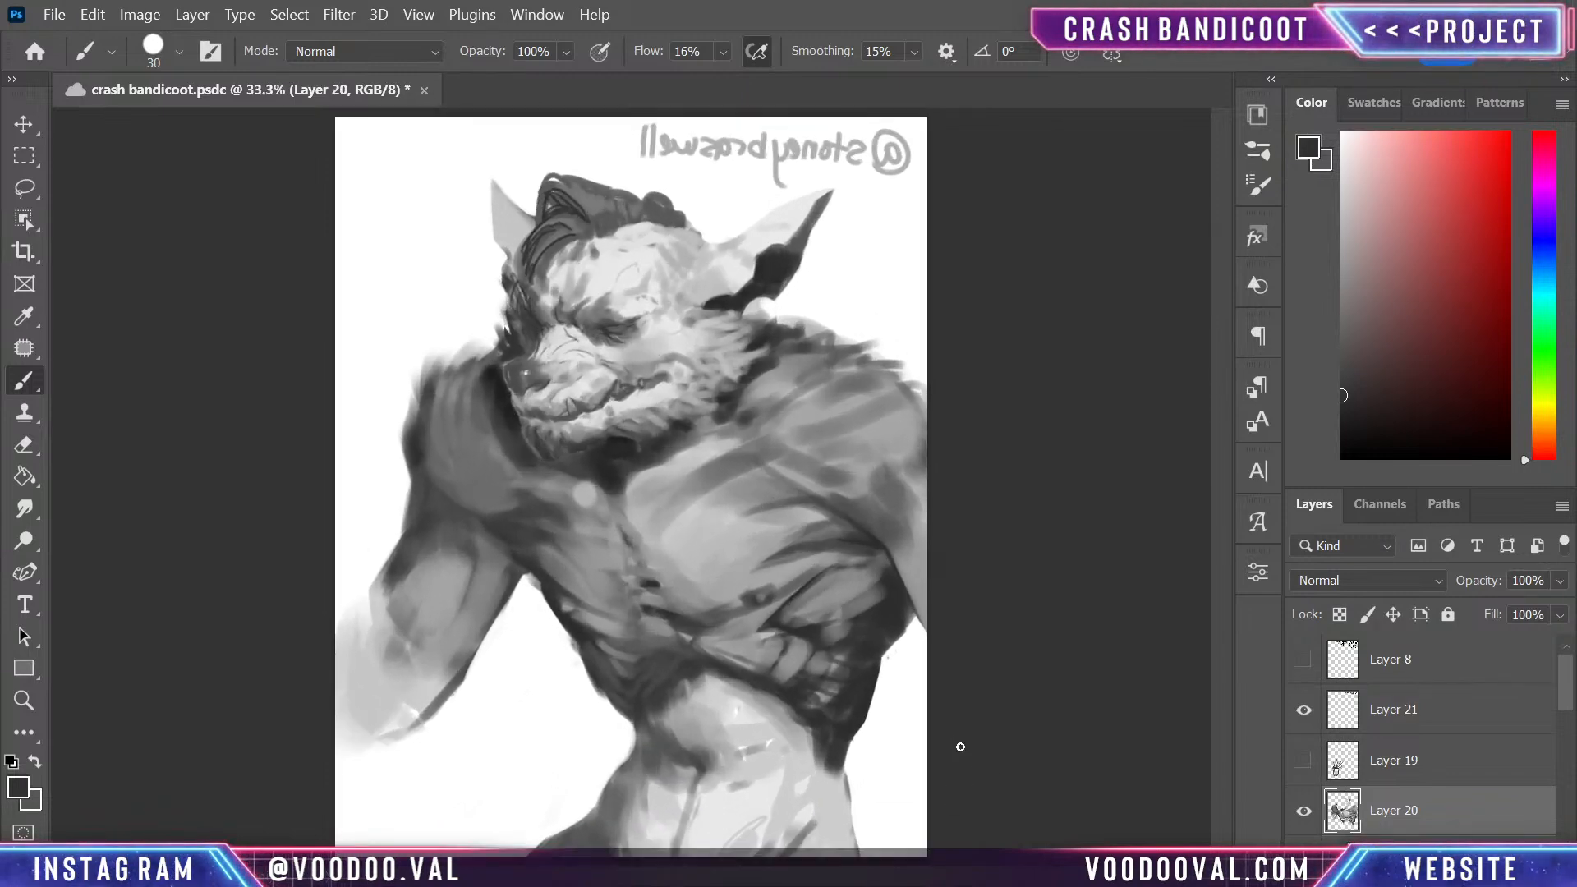
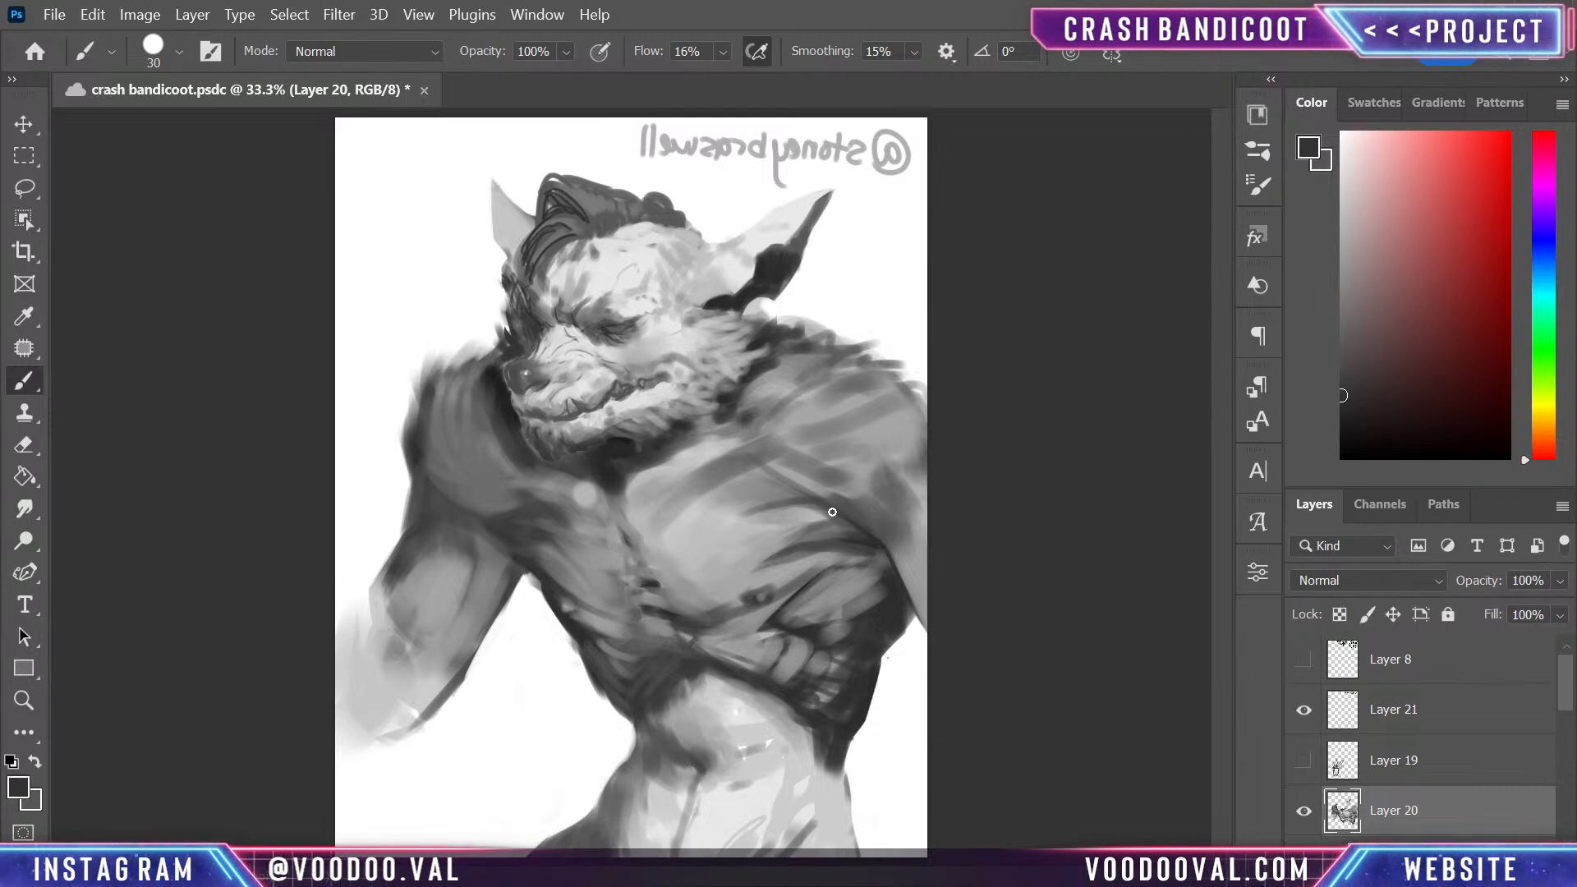
- Shade the rib muscles below the larger pectoral with sampled mid and dark greys, and save the painting
alt+click(806, 613)
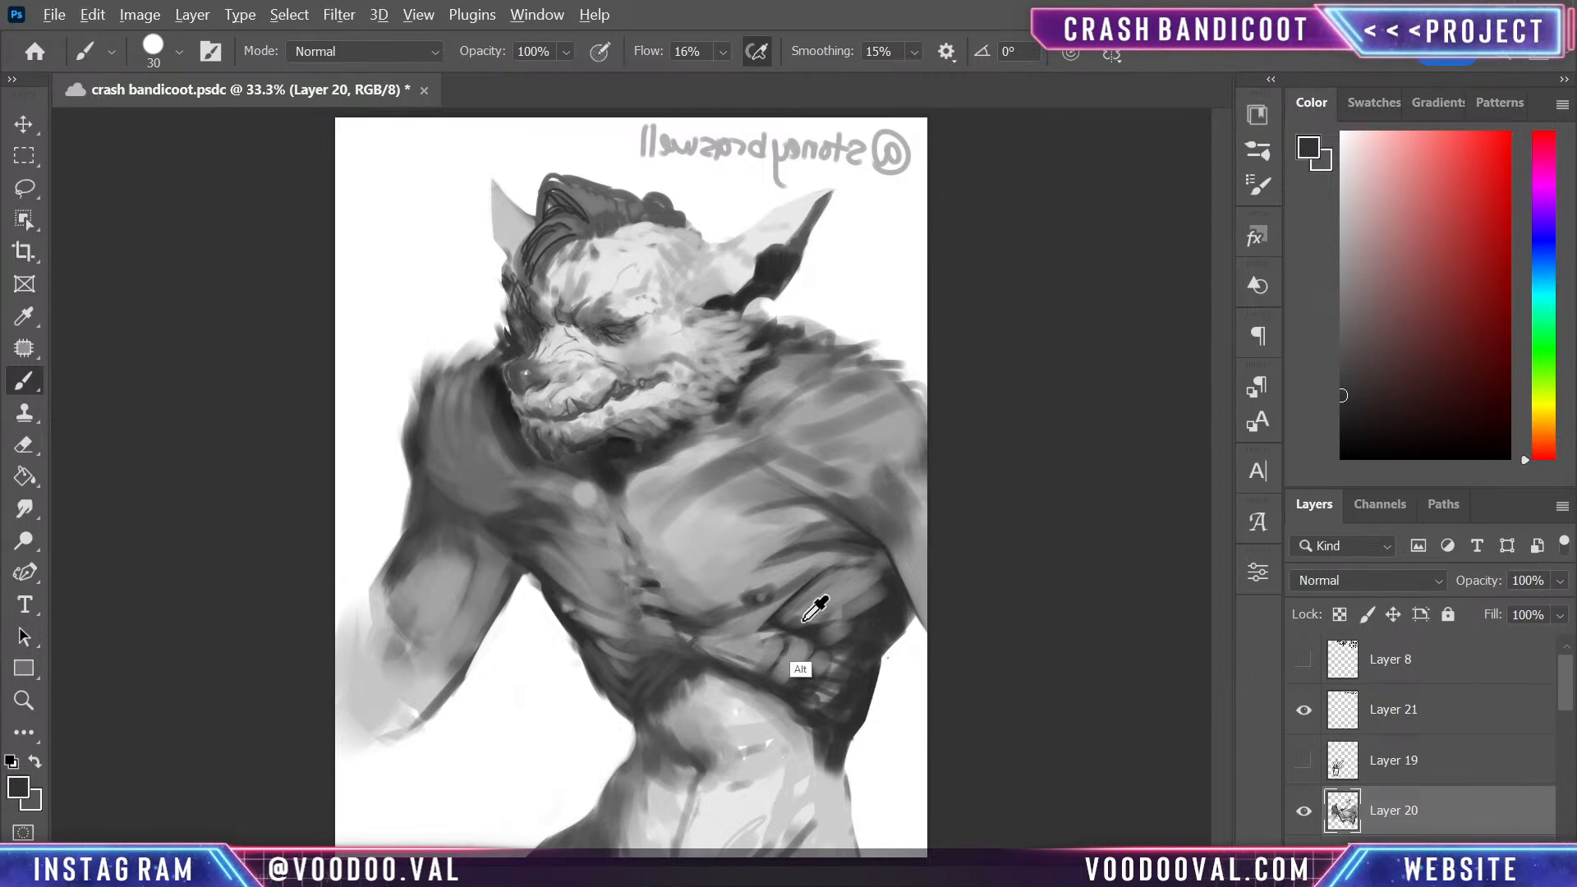
mouse_move(803, 617)
mouse_down()
mouse_move(770, 634)
mouse_move(810, 629)
mouse_up()
alt+click(869, 635)
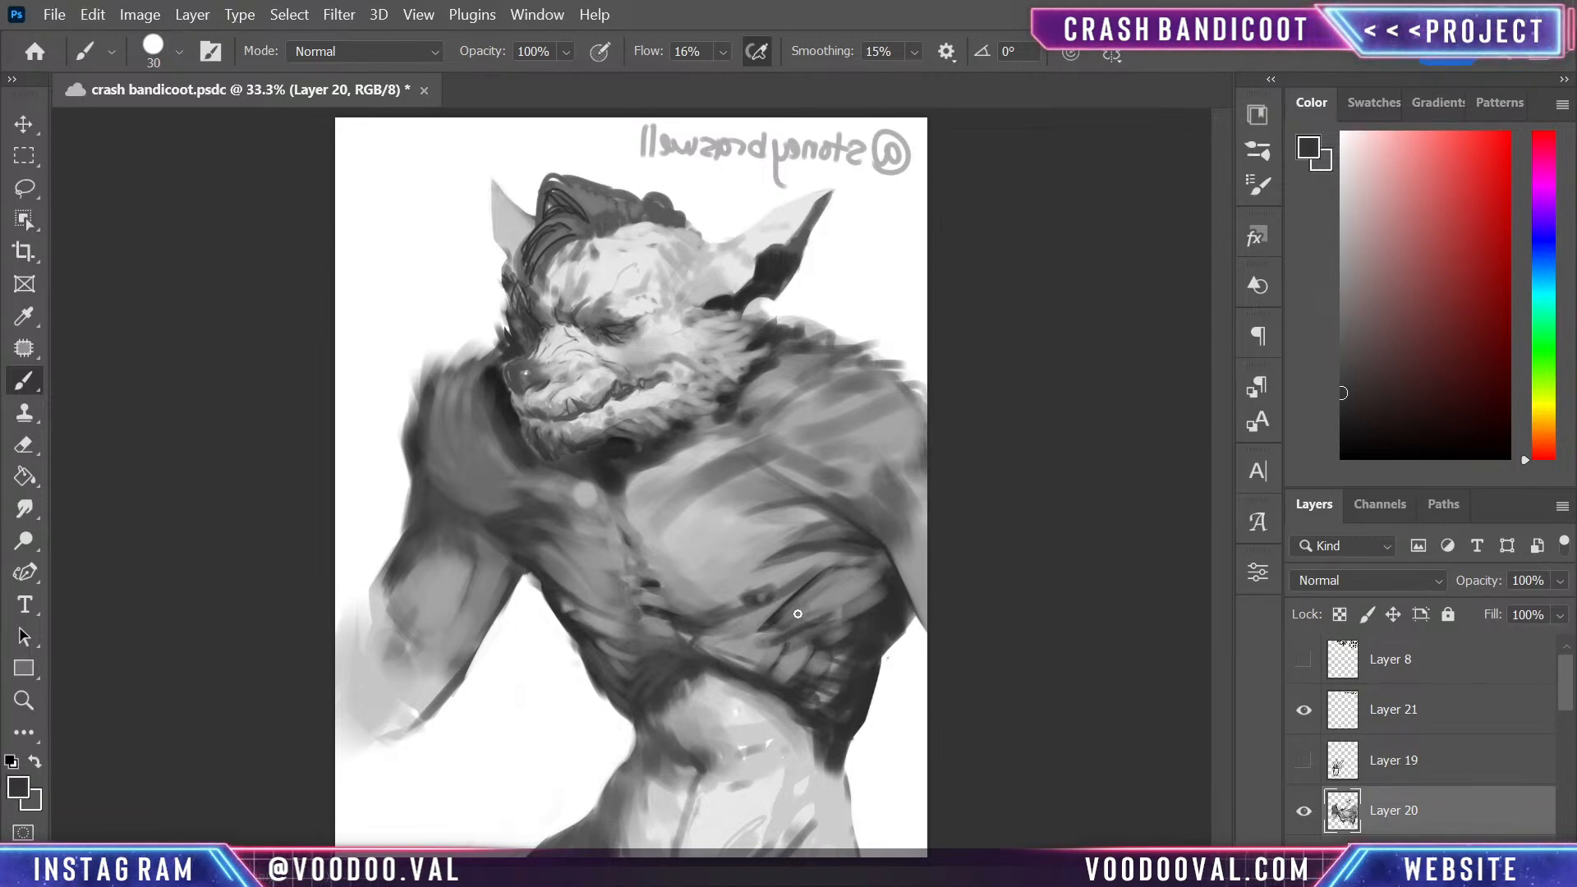
drag(889, 574, 802, 611)
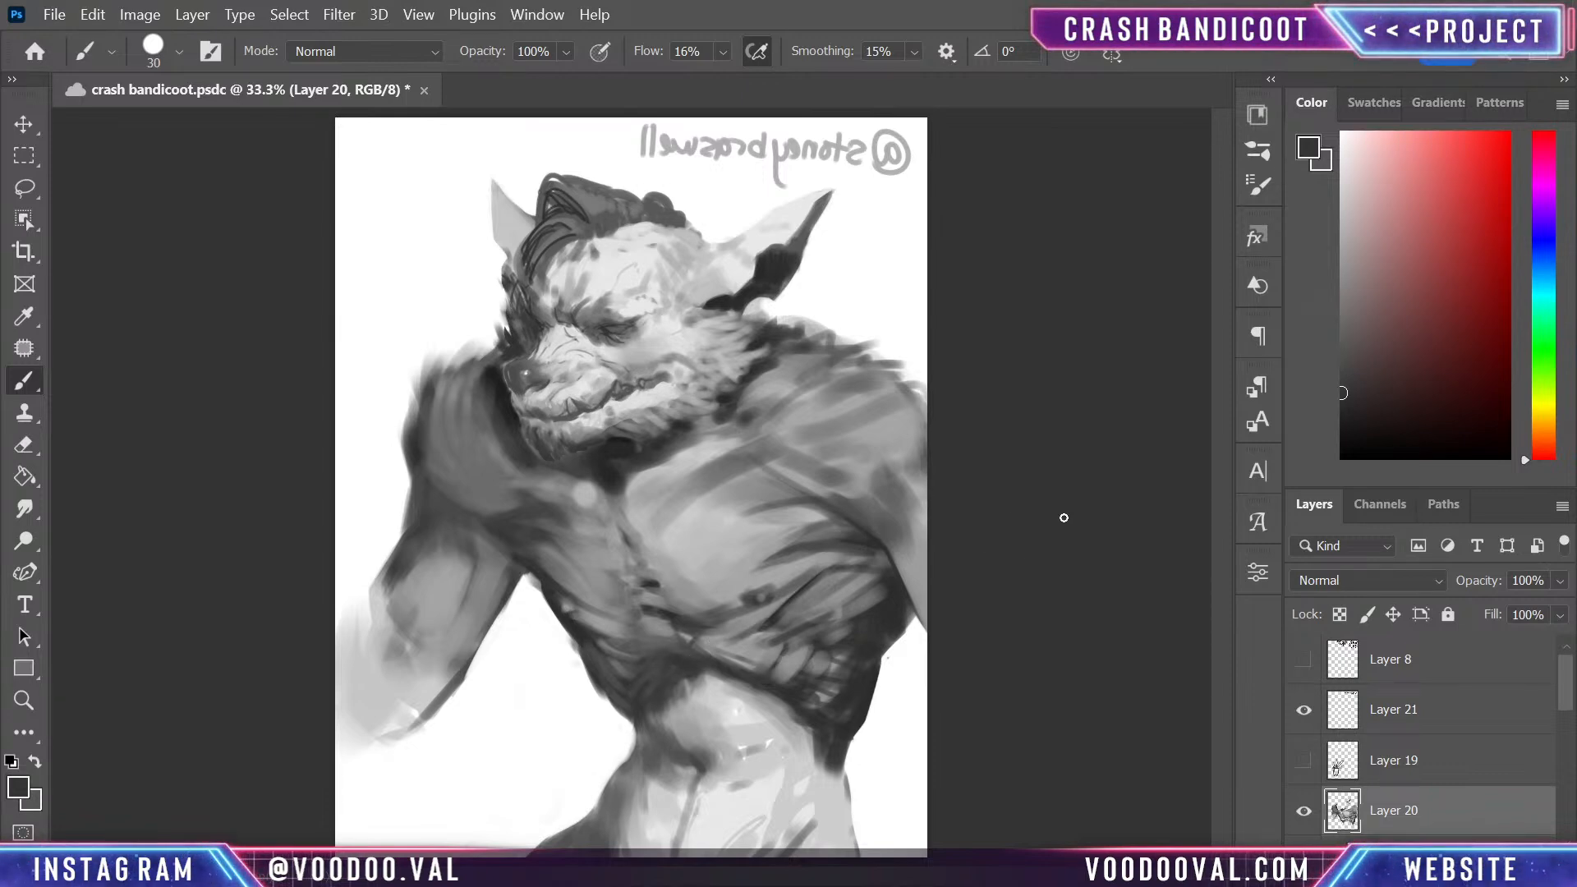
click(1342, 437)
key(ctrl+s)
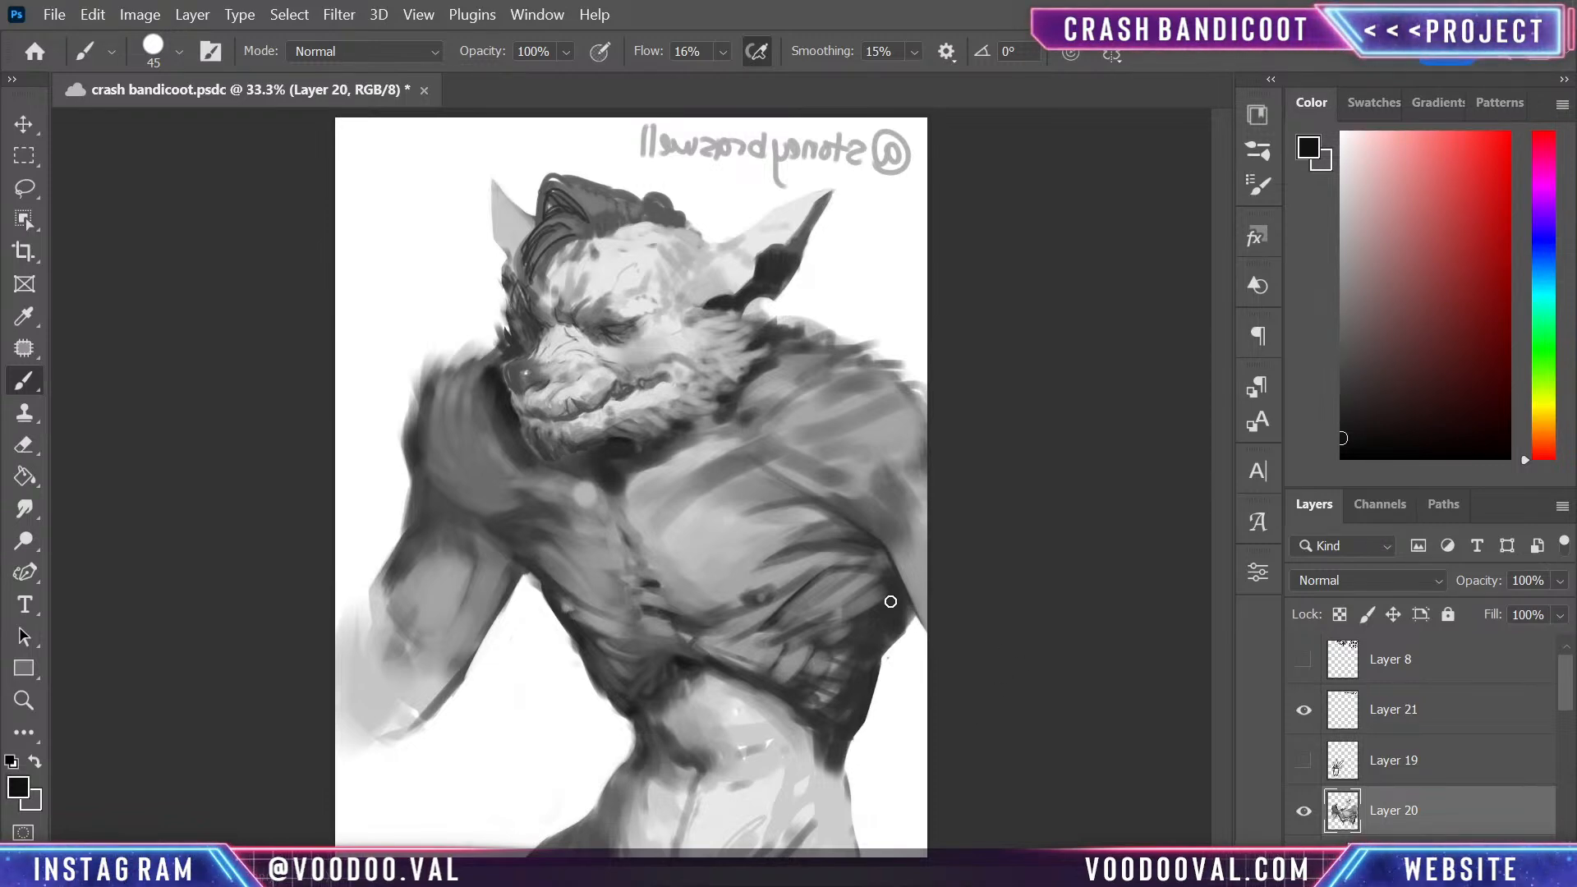
- Add a new layer and outline a freehand selection around the abdomen, from the ribcage edge down to the canvas bottom
key(ctrl+shift+alt+n)
key(l)
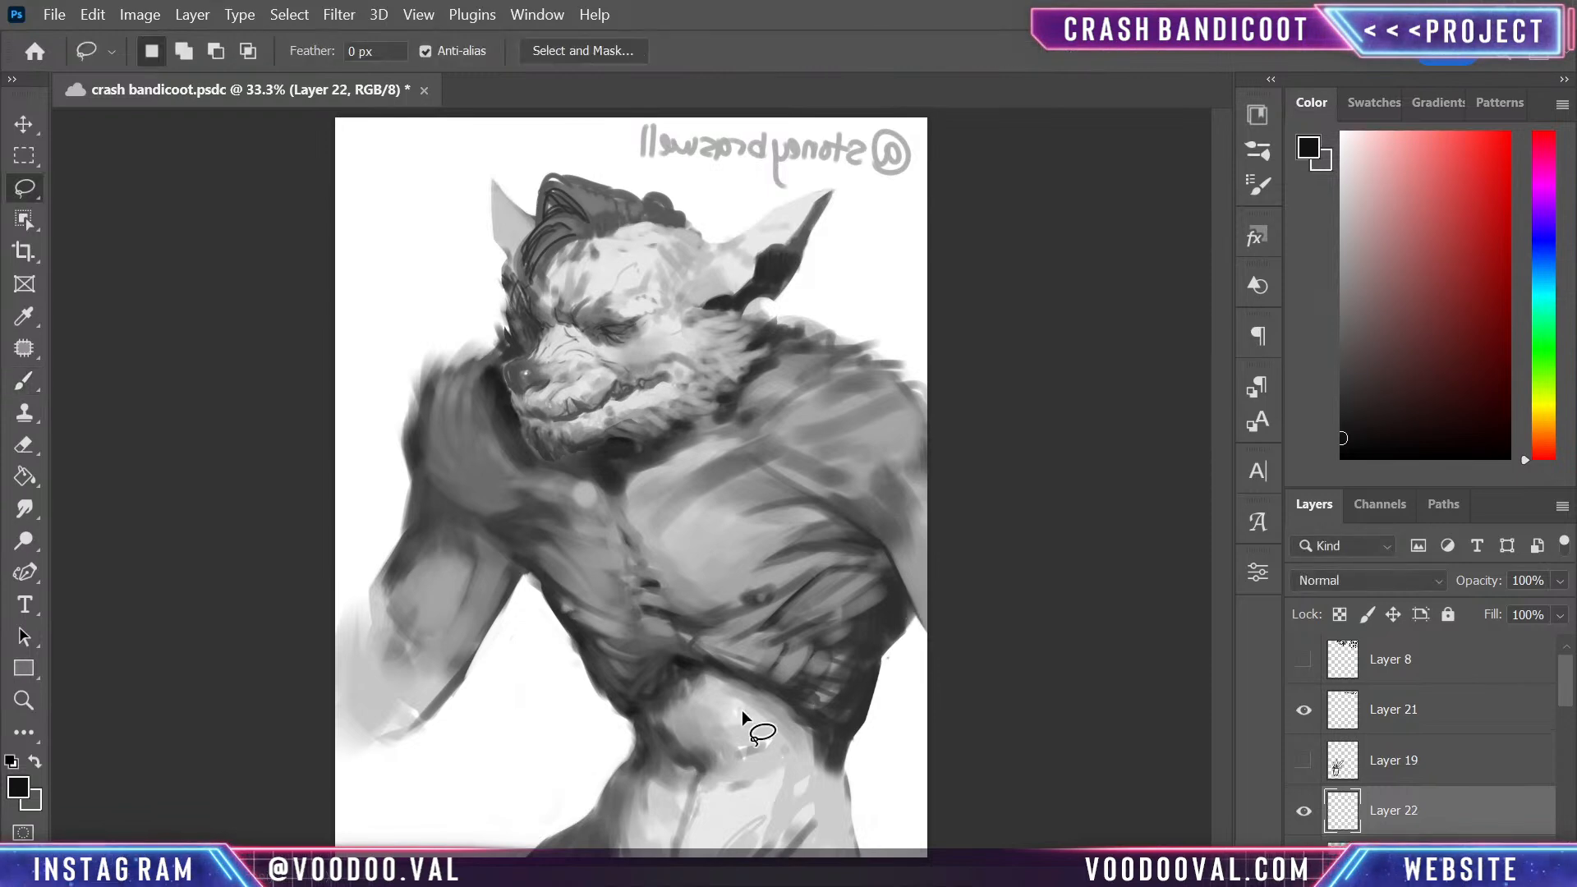
drag(675, 659, 665, 668)
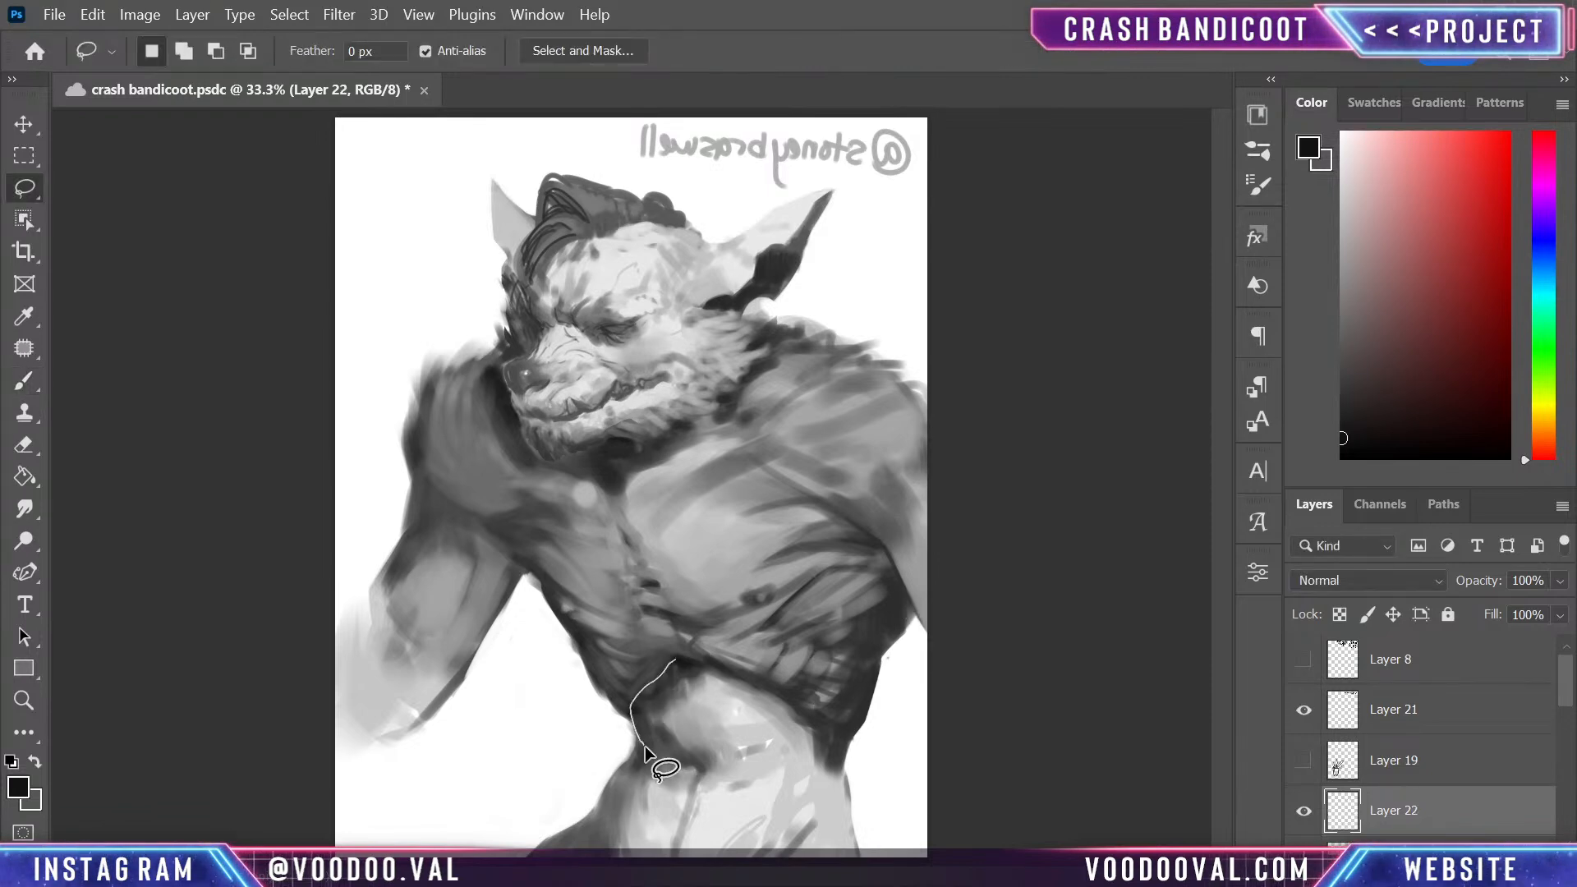
mouse_move(644, 746)
mouse_down()
mouse_move(767, 781)
mouse_move(831, 744)
mouse_move(818, 716)
mouse_move(677, 660)
mouse_up()
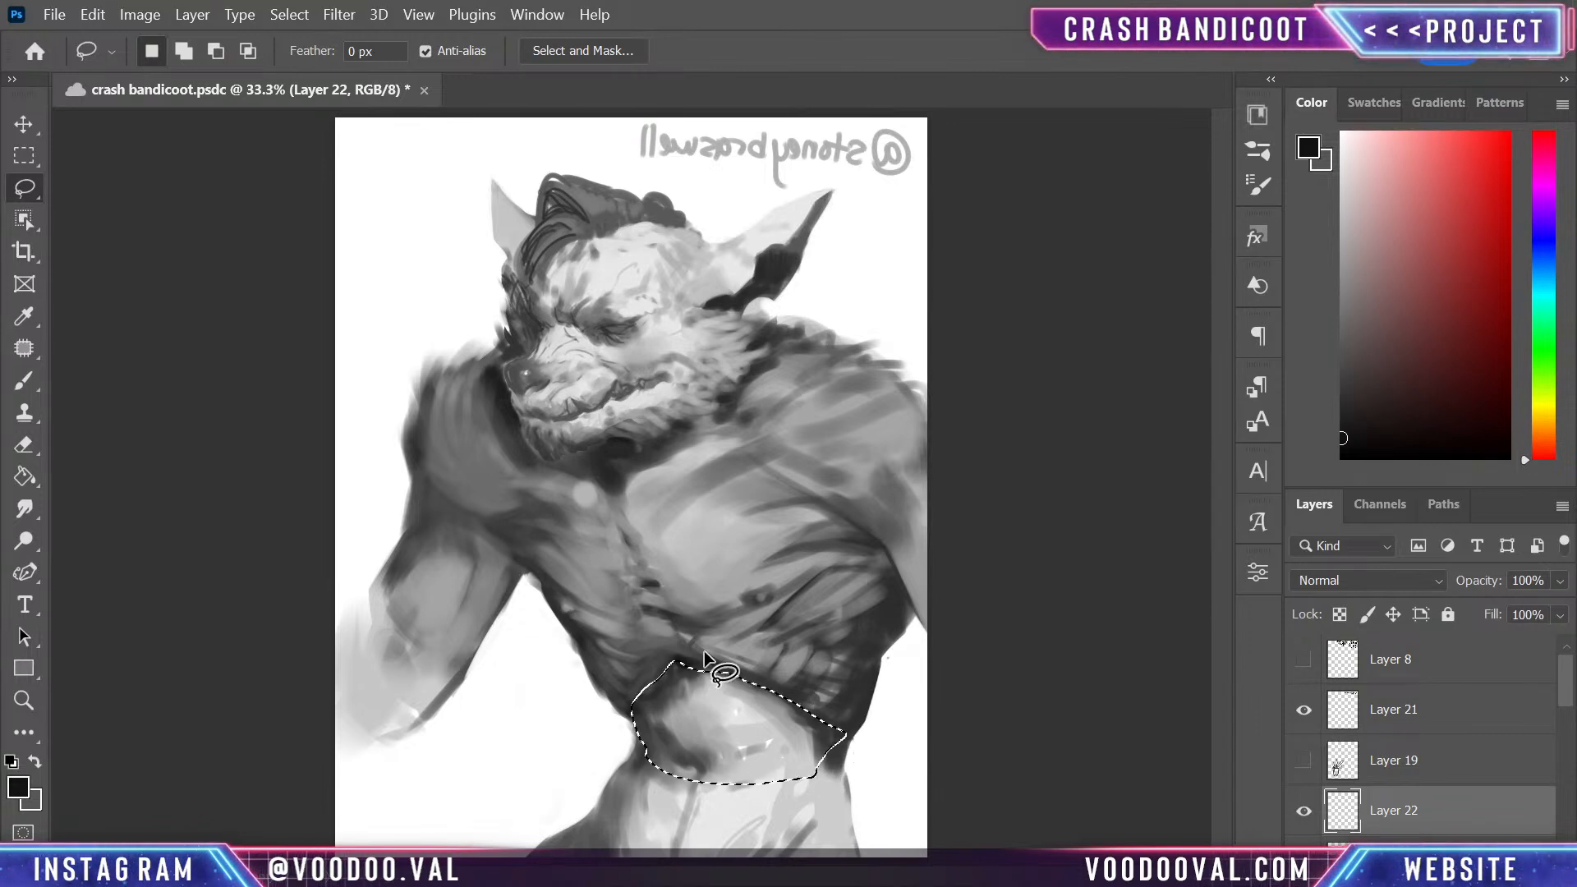
ctrl+click(846, 738)
key(Return)
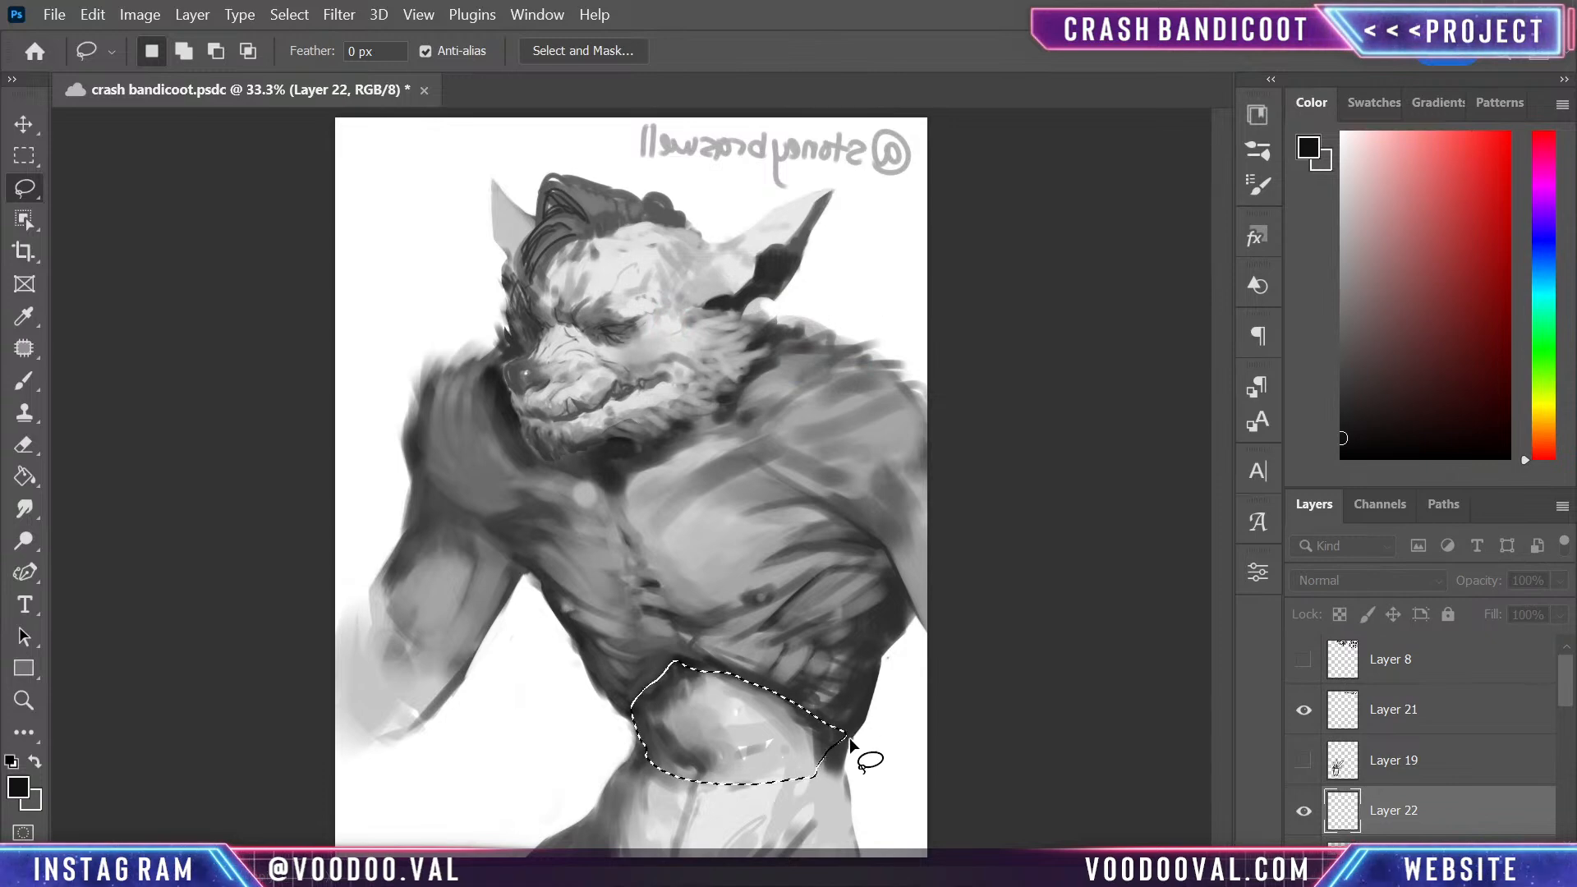
key(shift)
mouse_move(846, 738)
mouse_down()
mouse_move(853, 833)
mouse_move(830, 862)
mouse_move(648, 846)
mouse_move(601, 798)
mouse_move(680, 692)
mouse_up()
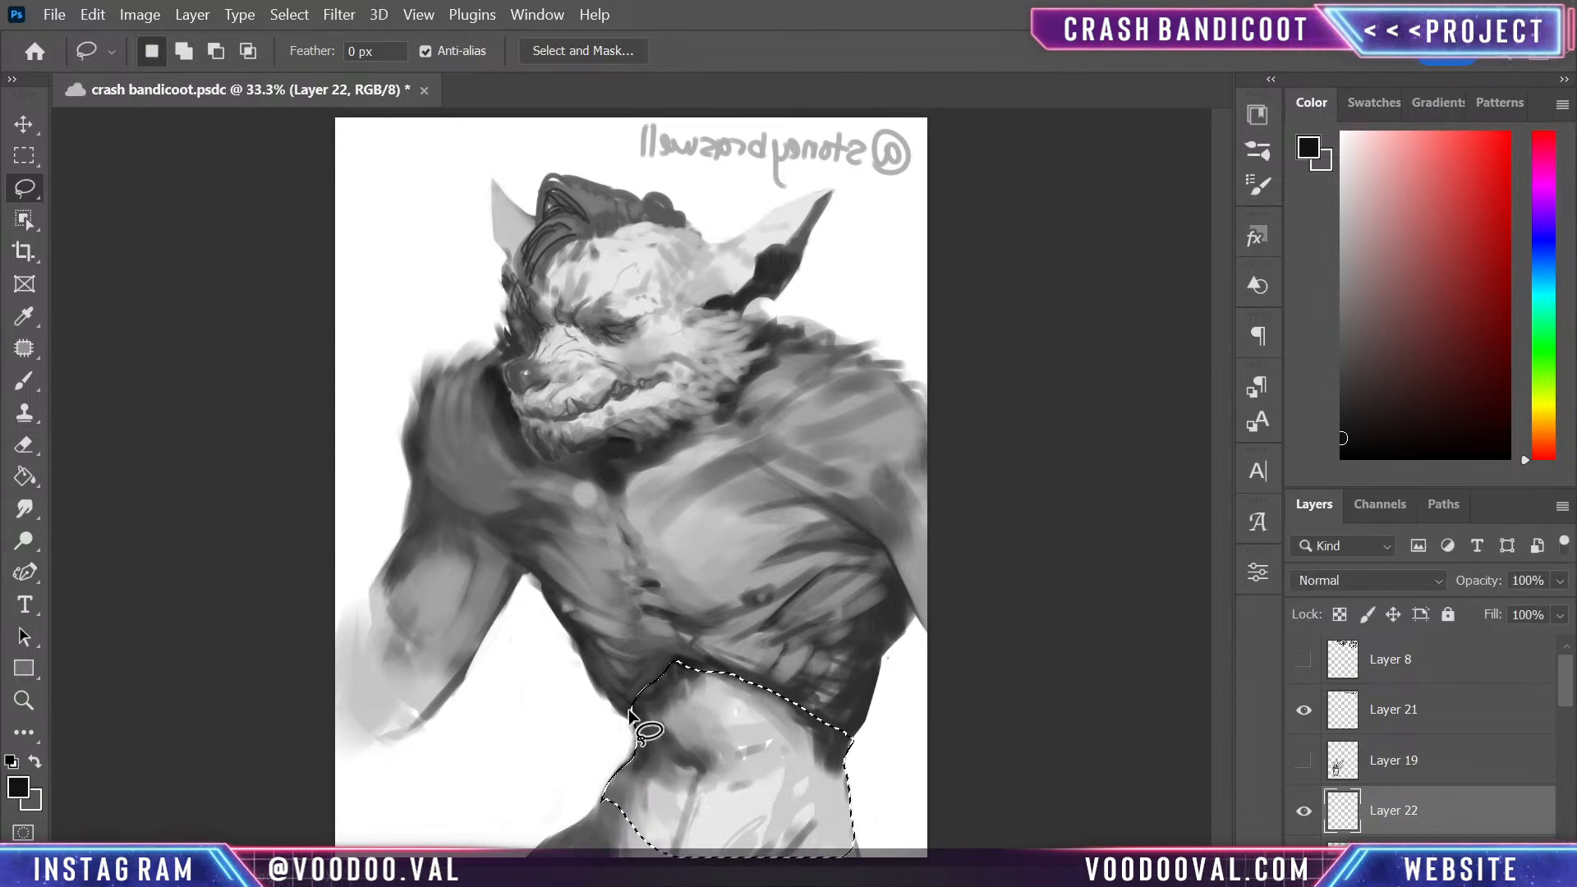
- Shade the upper part of the selected abdomen lightly with near-black using a brush enlarged to 1000
key(b)
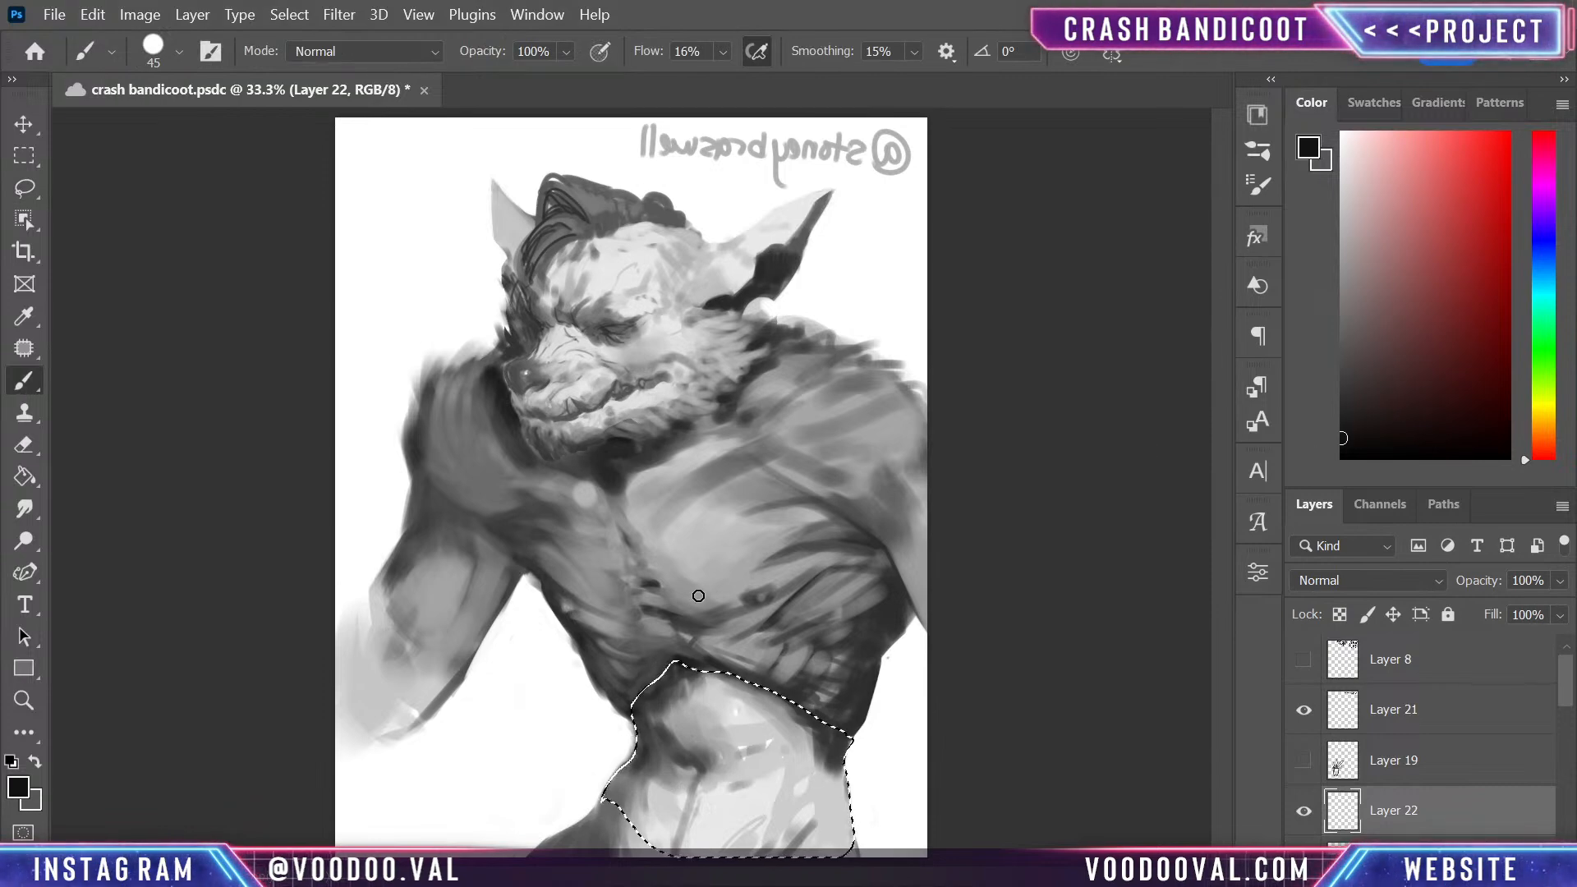
key(bracketright)
key(bracketright)
key(bracketright)
key(bracketright)
key(bracketright)
key(bracketright)
key(bracketright)
key(bracketright)
key(bracketright)
key(bracketright)
key(bracketright)
key(bracketright)
key(bracketright)
key(bracketright)
key(bracketright)
key(bracketright)
key(bracketright)
key(bracketright)
key(bracketright)
key(bracketright)
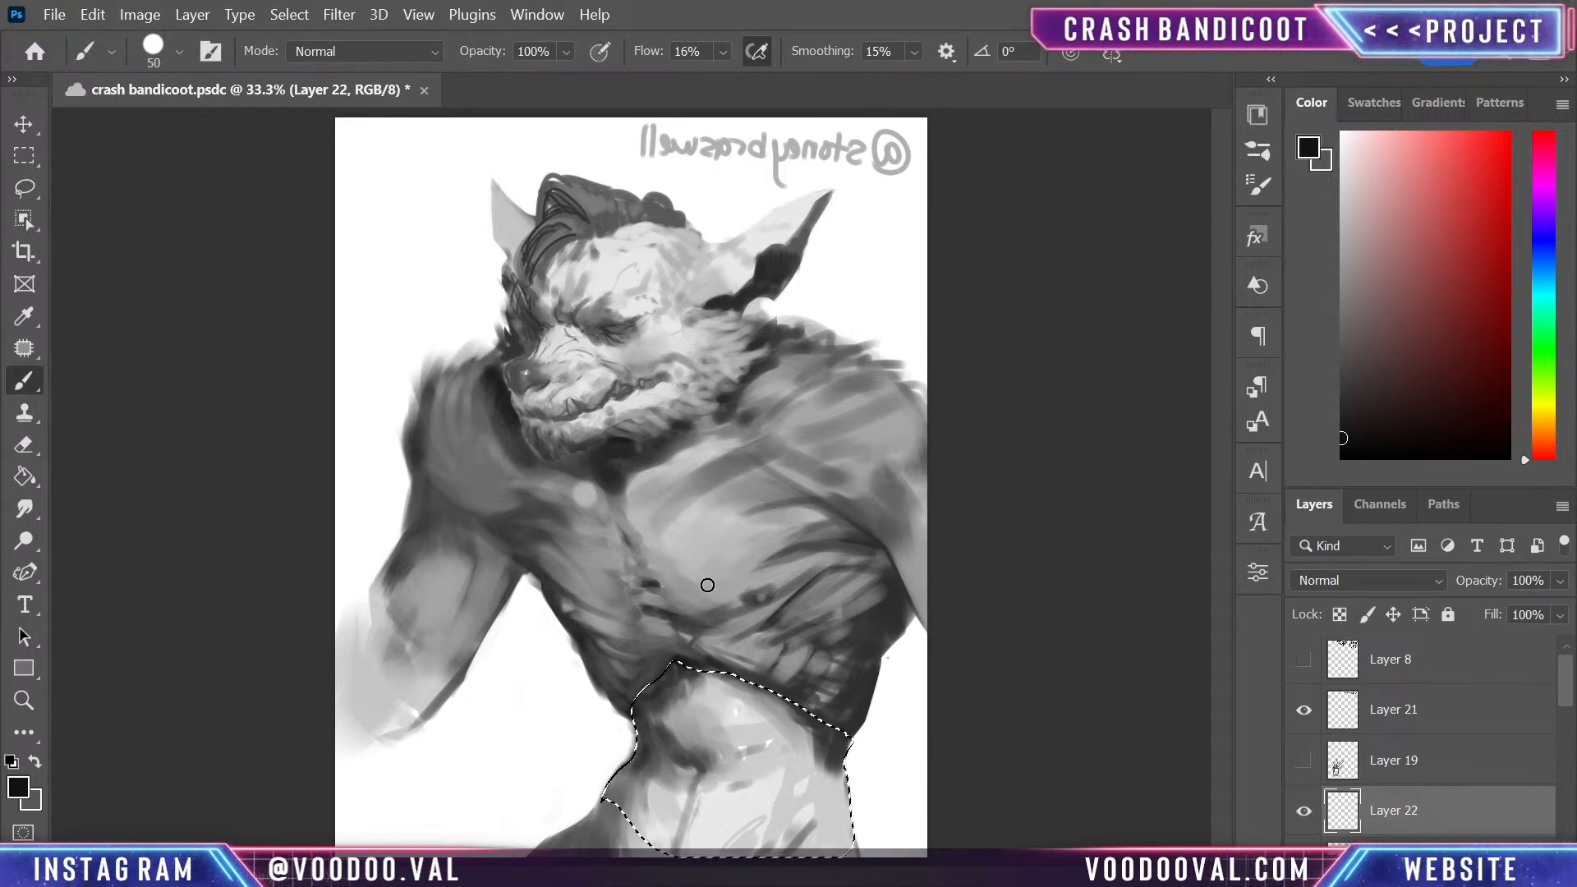
mouse_move(726, 536)
mouse_down()
mouse_move(709, 741)
mouse_move(769, 617)
mouse_move(756, 527)
mouse_move(753, 734)
mouse_up()
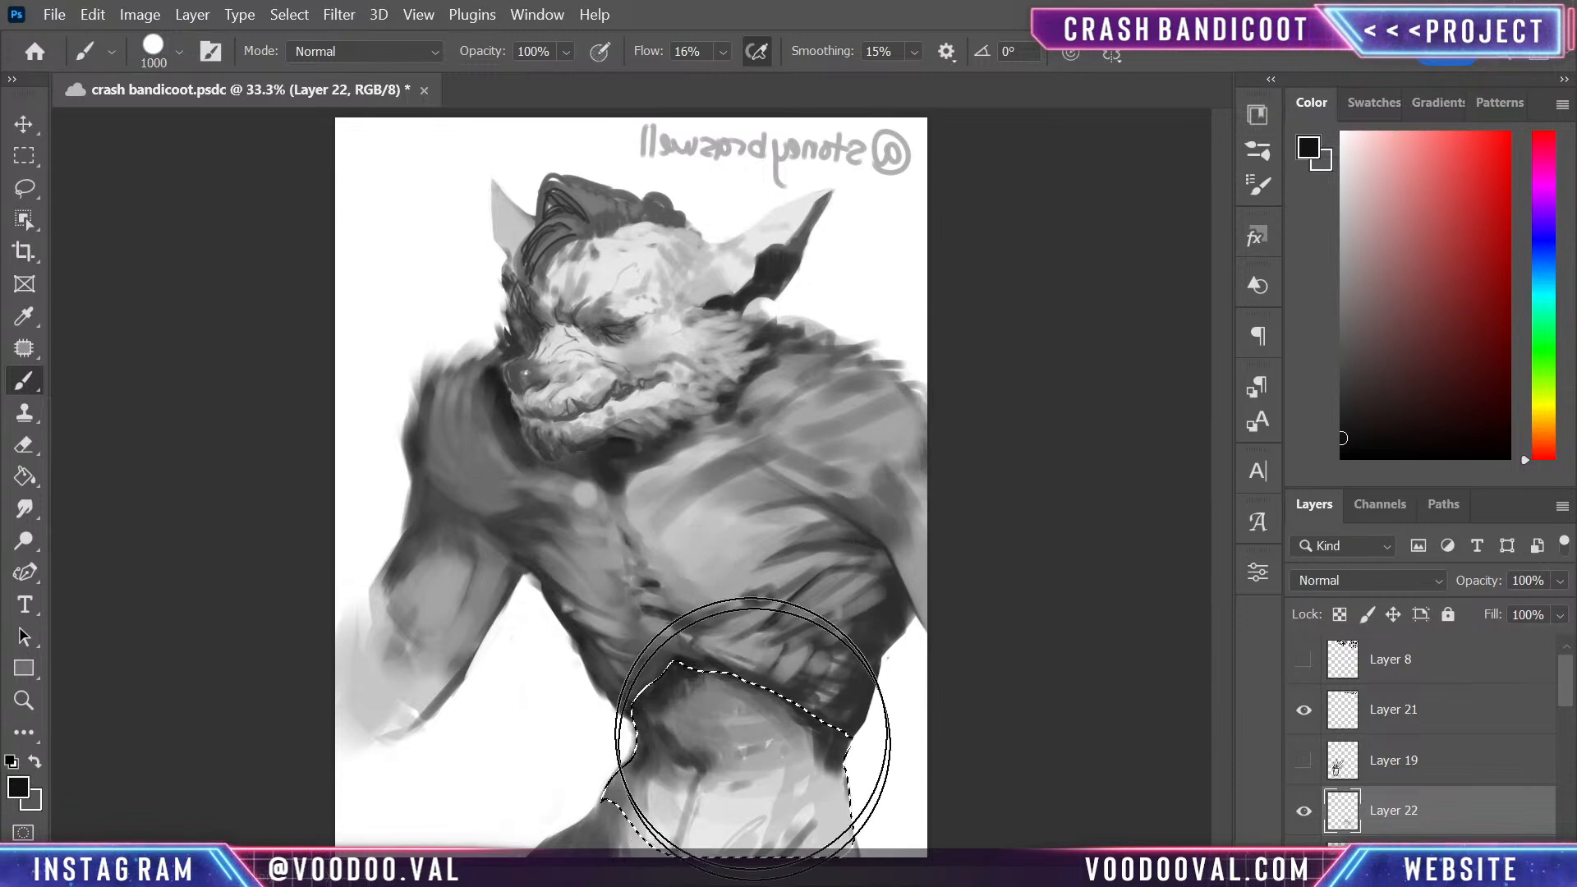
- Deepen the cast shadow on the narrow side of the waist below the ribcage with a size 250 near-black brush, and deselect
key(bracketleft)
key(bracketleft)
key(bracketleft)
key(bracketleft)
key(bracketleft)
key(bracketleft)
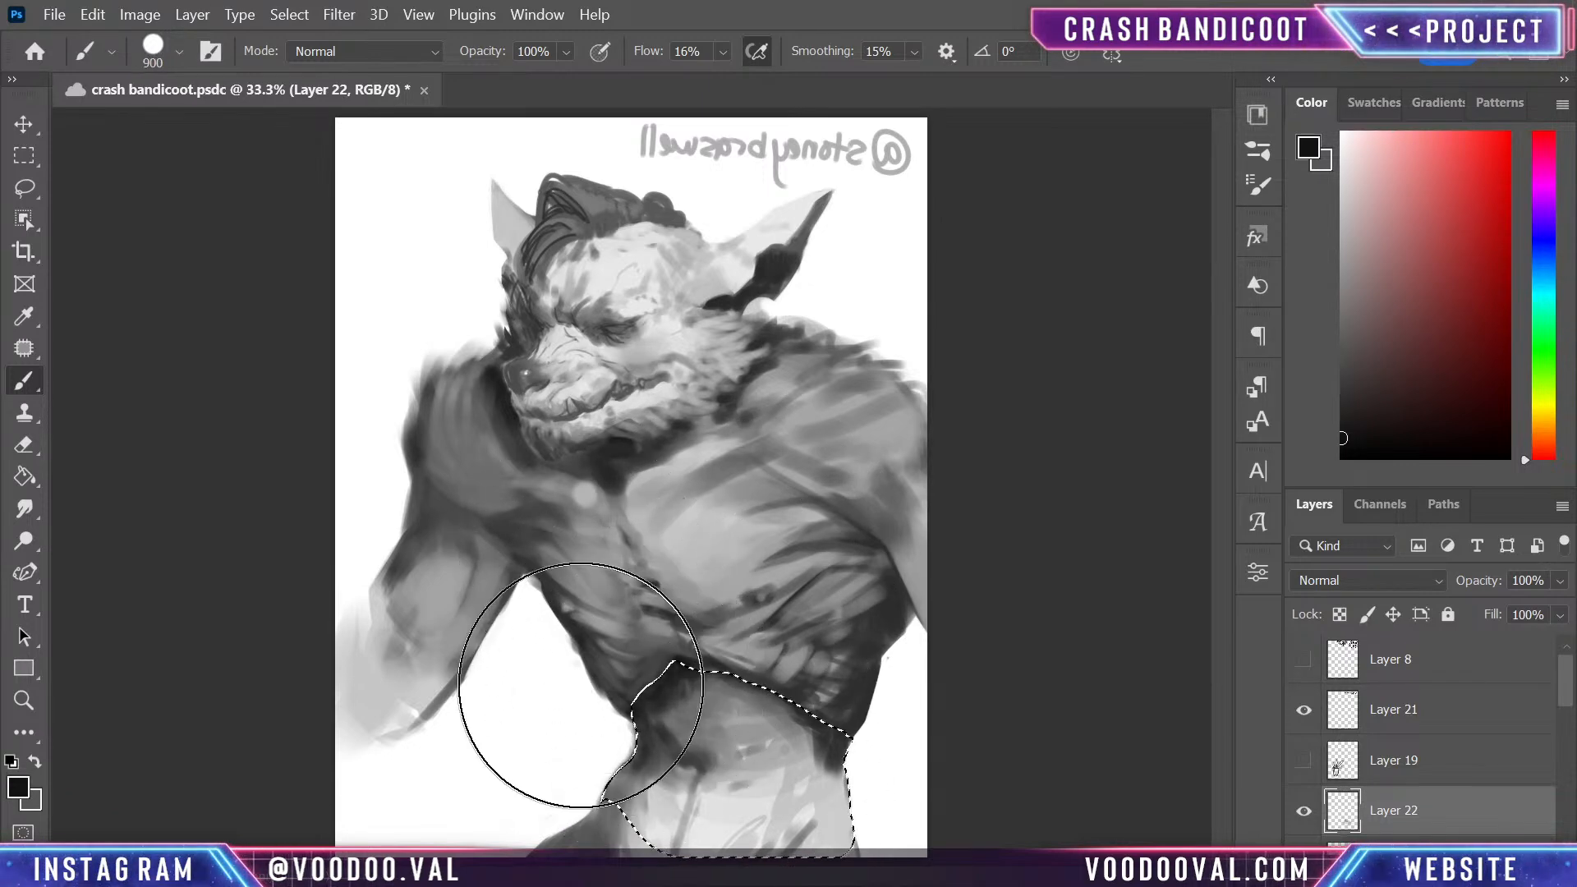
key(bracketleft)
key(bracketleft)
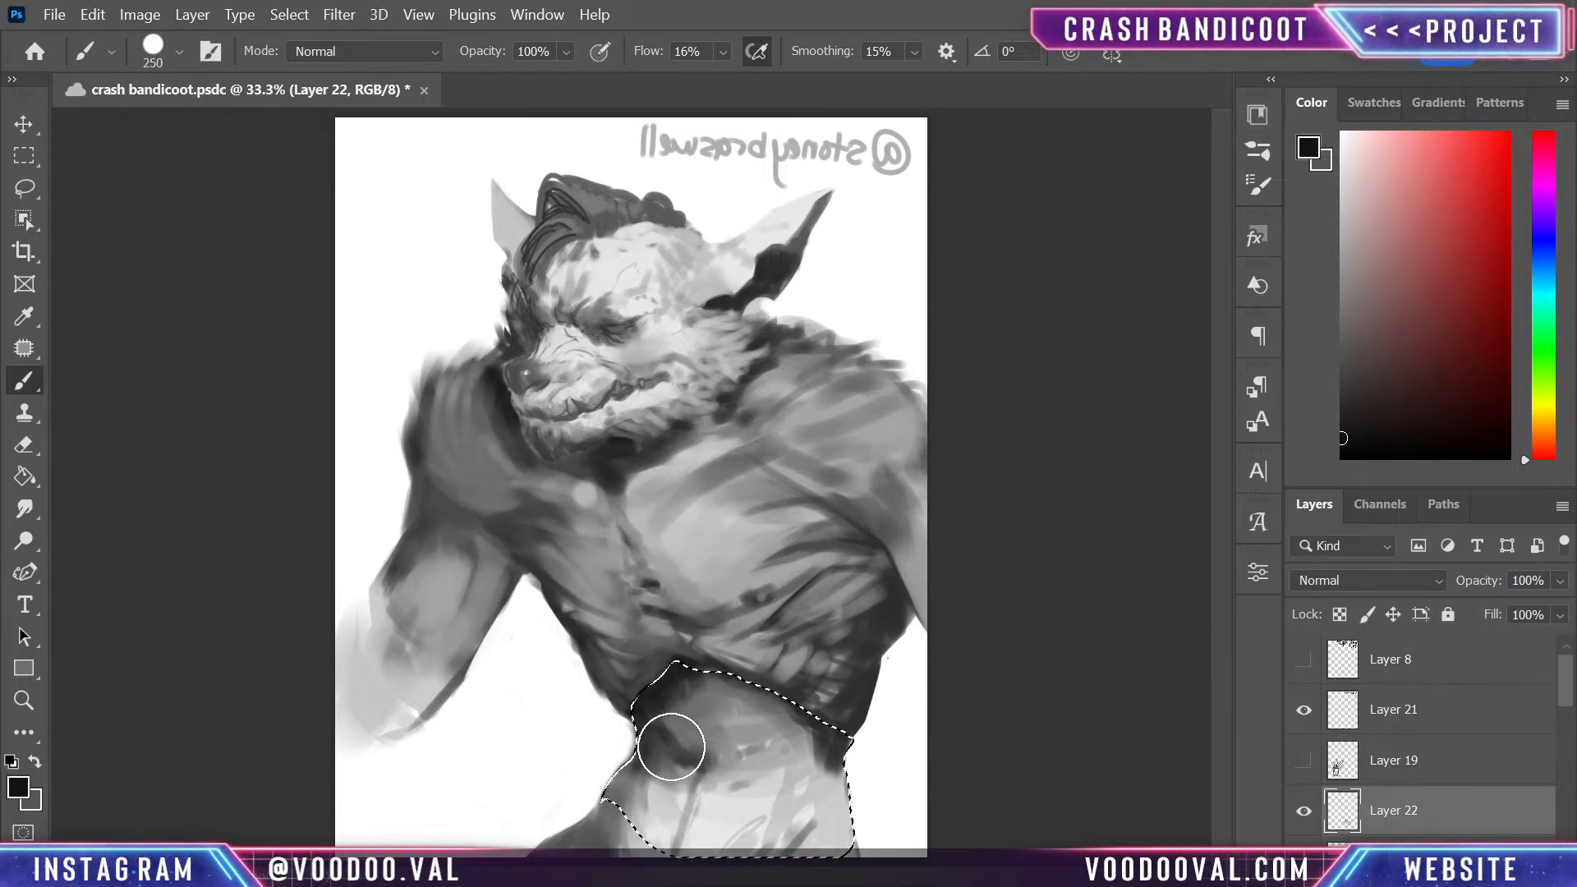
mouse_move(684, 707)
mouse_down()
mouse_move(751, 584)
mouse_move(730, 666)
mouse_move(807, 689)
mouse_up()
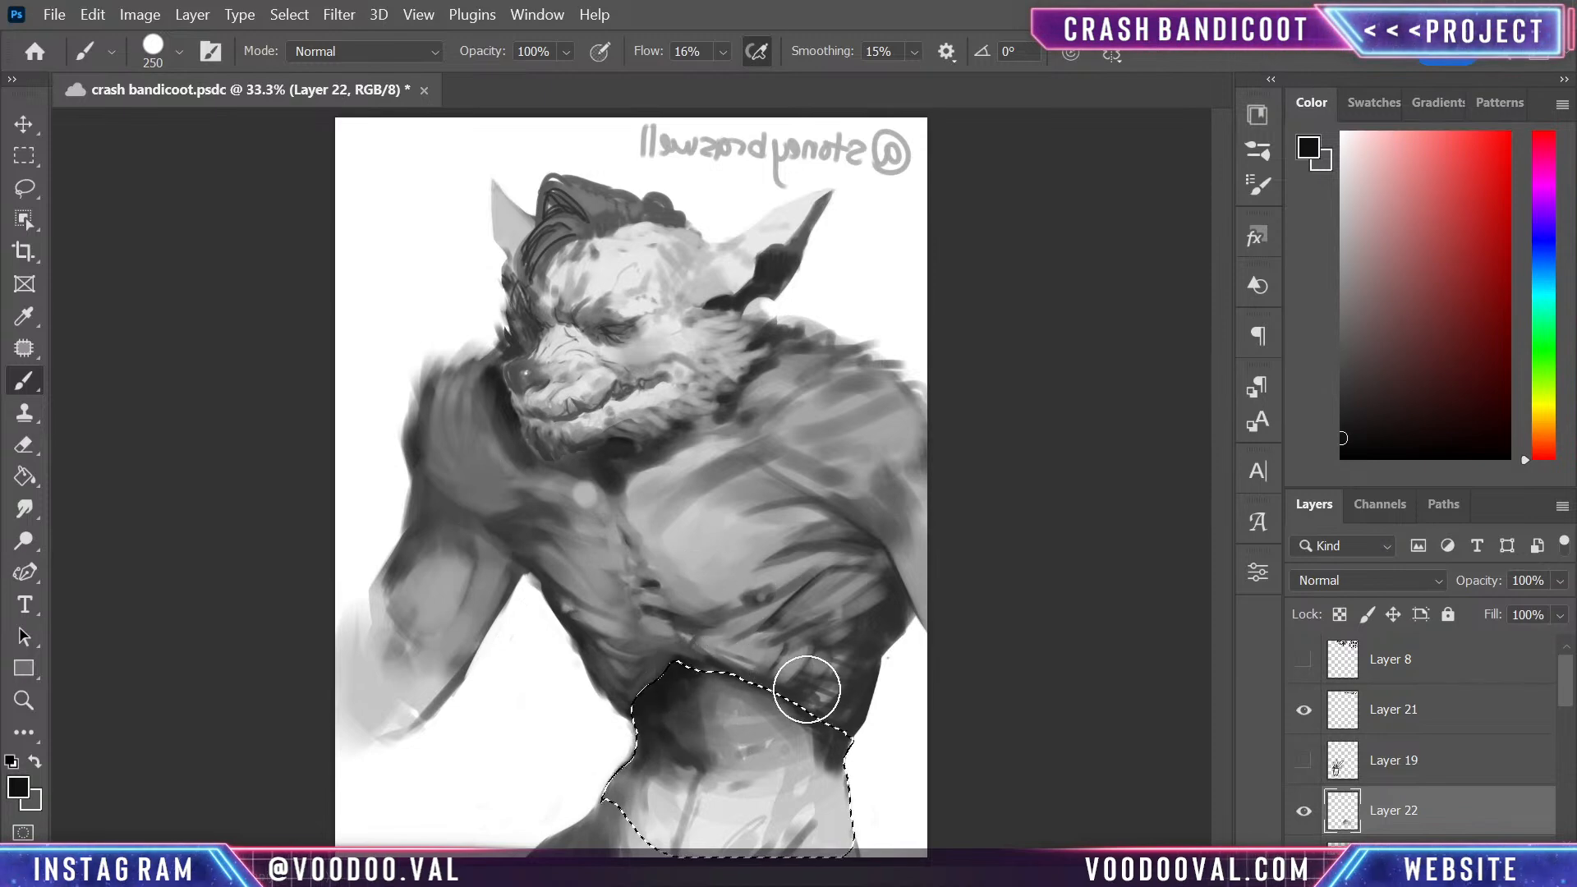
drag(764, 636, 673, 671)
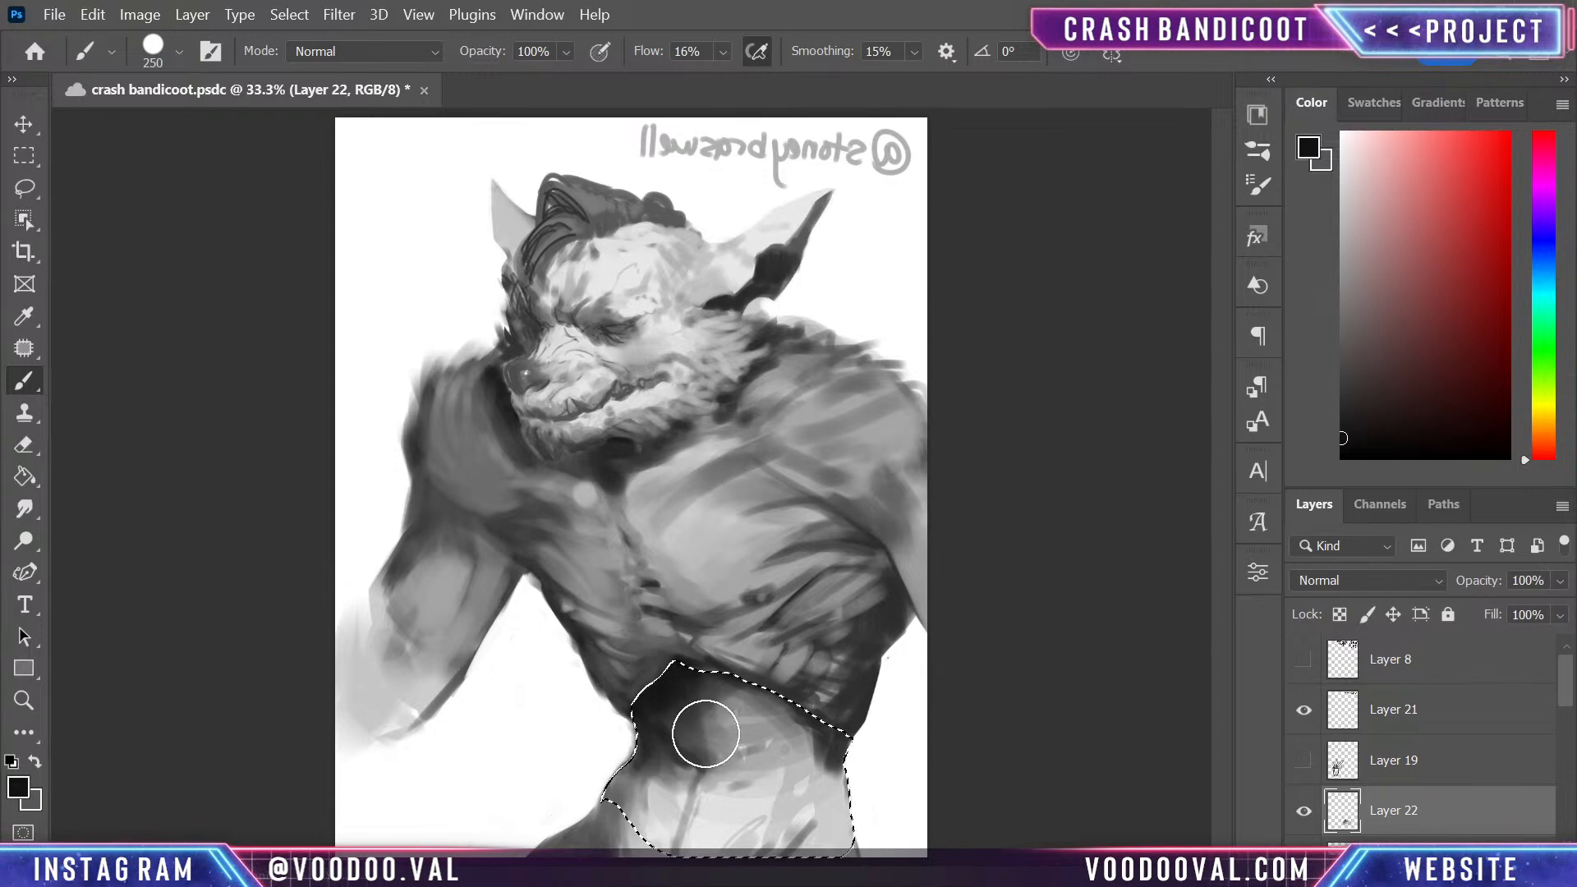
mouse_move(636, 736)
mouse_down()
mouse_move(667, 748)
mouse_move(679, 715)
mouse_up()
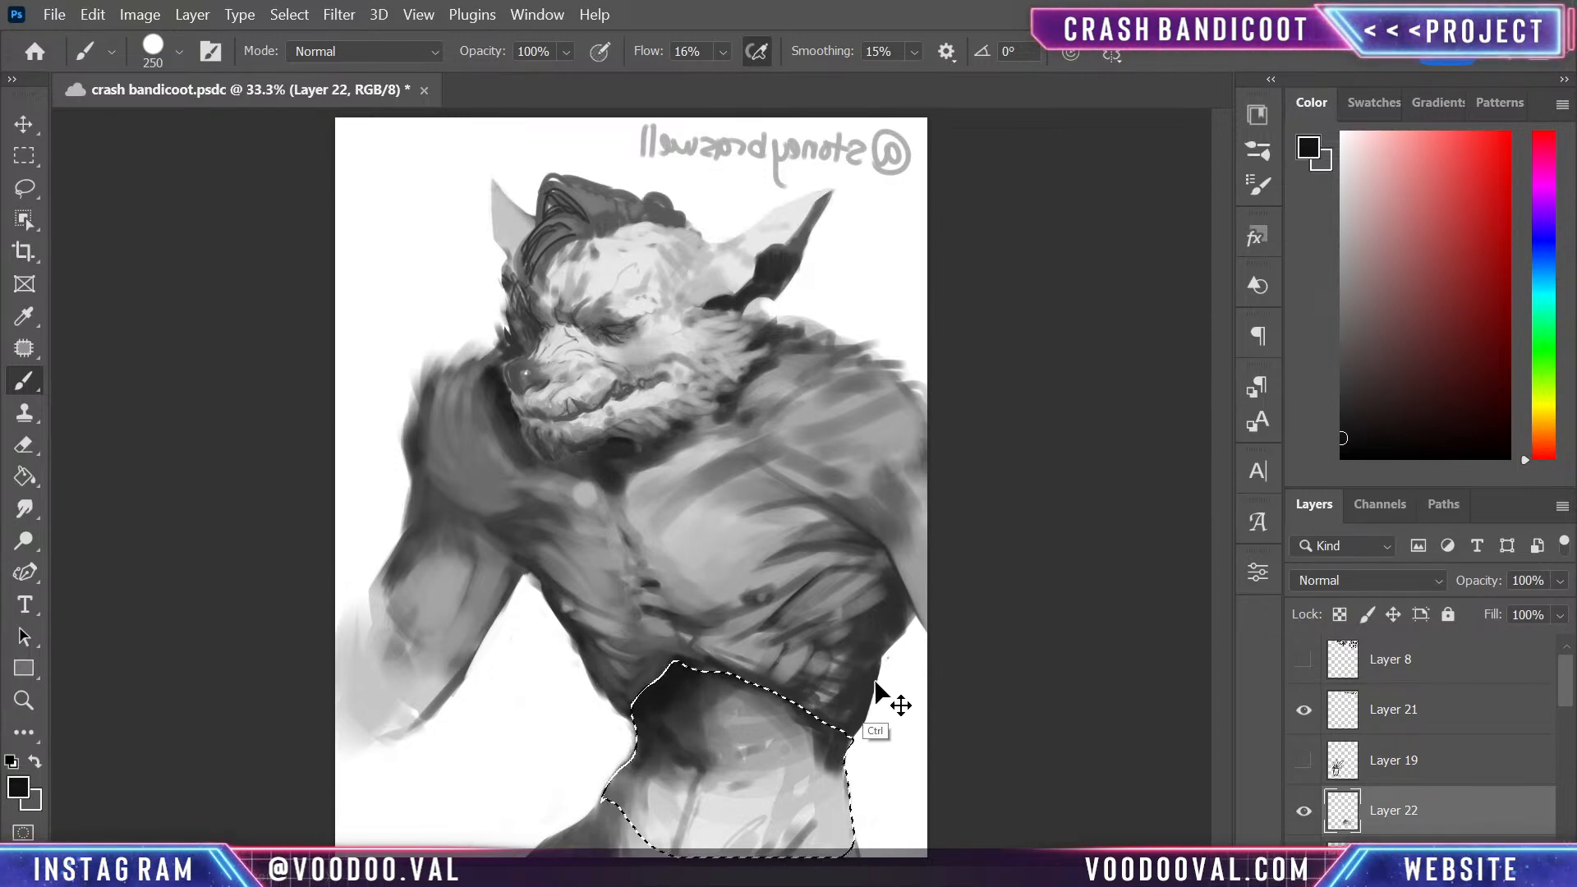
key(ctrl+d)
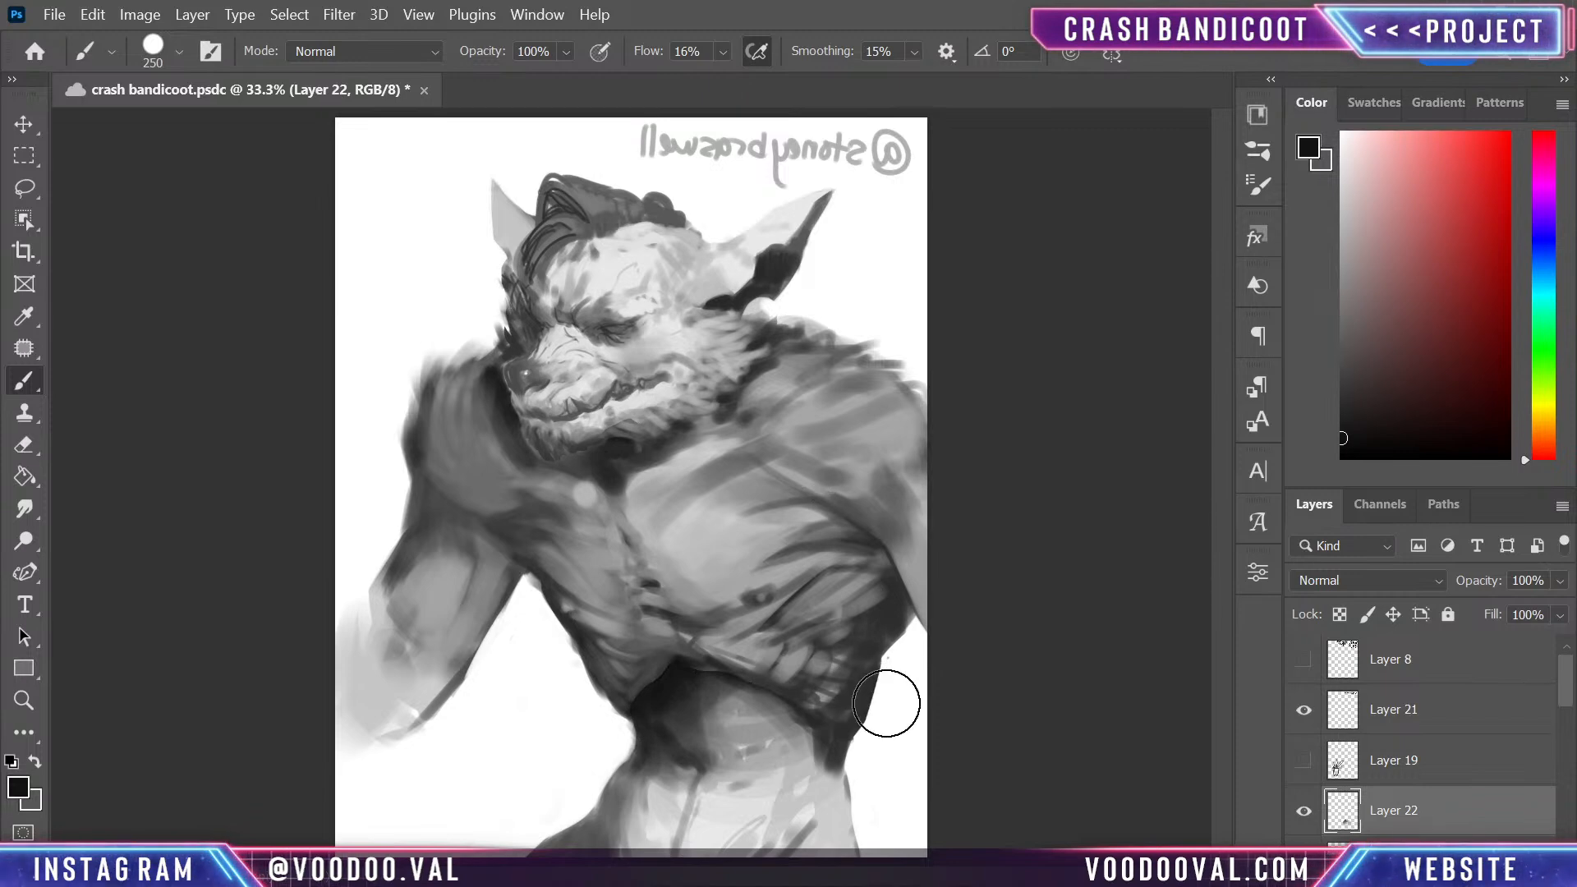
- On a new layer, blend the hard shadow edge where the ribcage meets the waist, using sampled dark greys and a size 40 brush
key(ctrl+minus)
key(ctrl+minus)
key(ctrl+plus)
key(ctrl+plus)
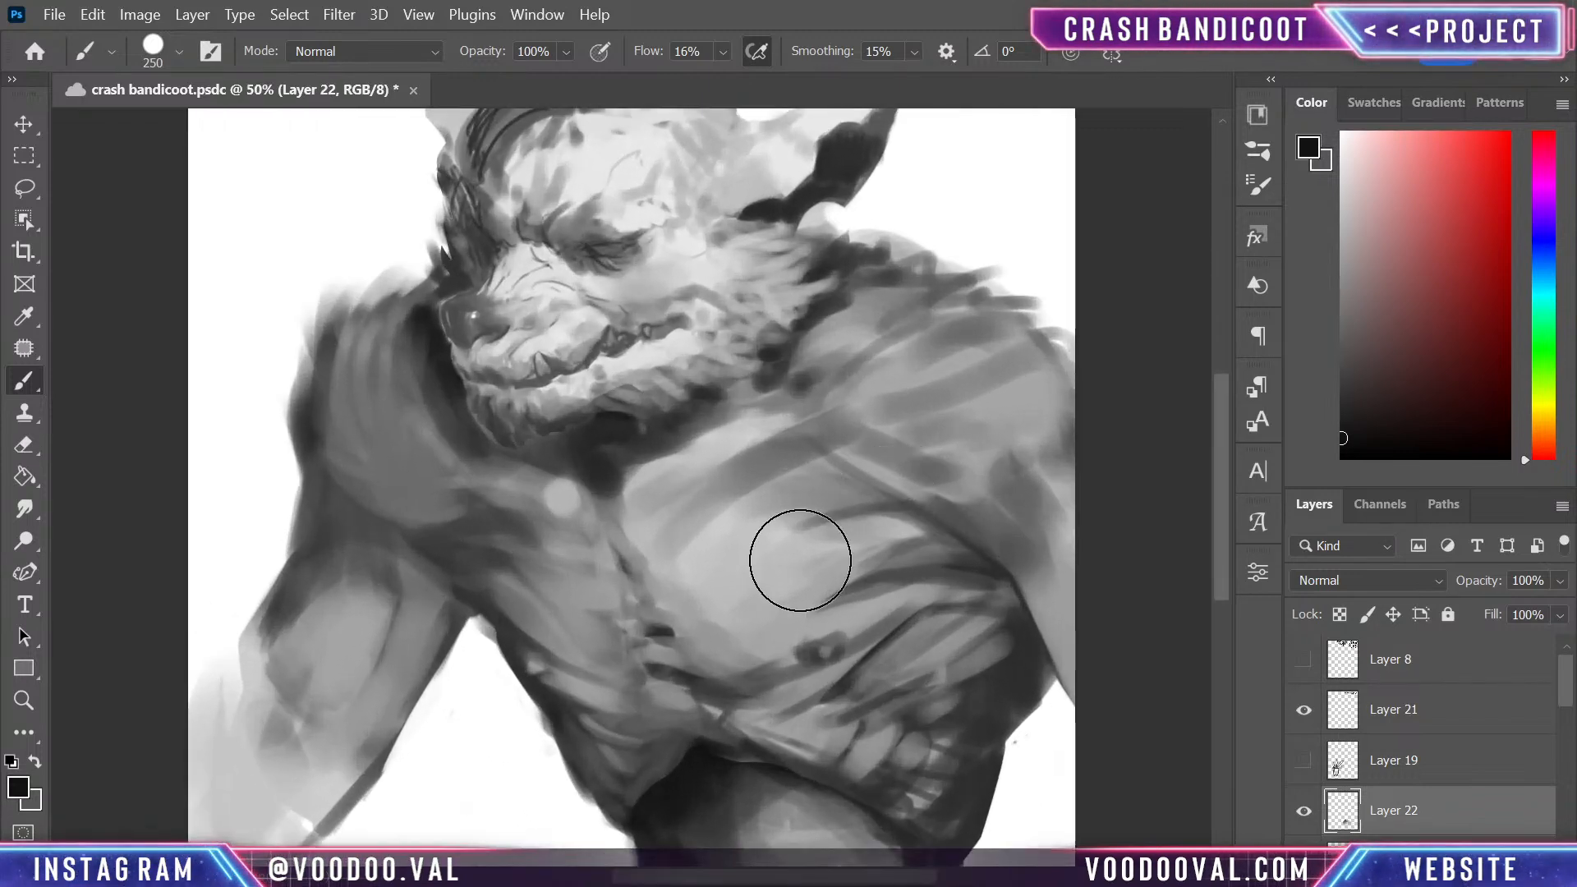
mouse_move(859, 743)
mouse_down()
mouse_move(820, 658)
mouse_move(816, 532)
mouse_up()
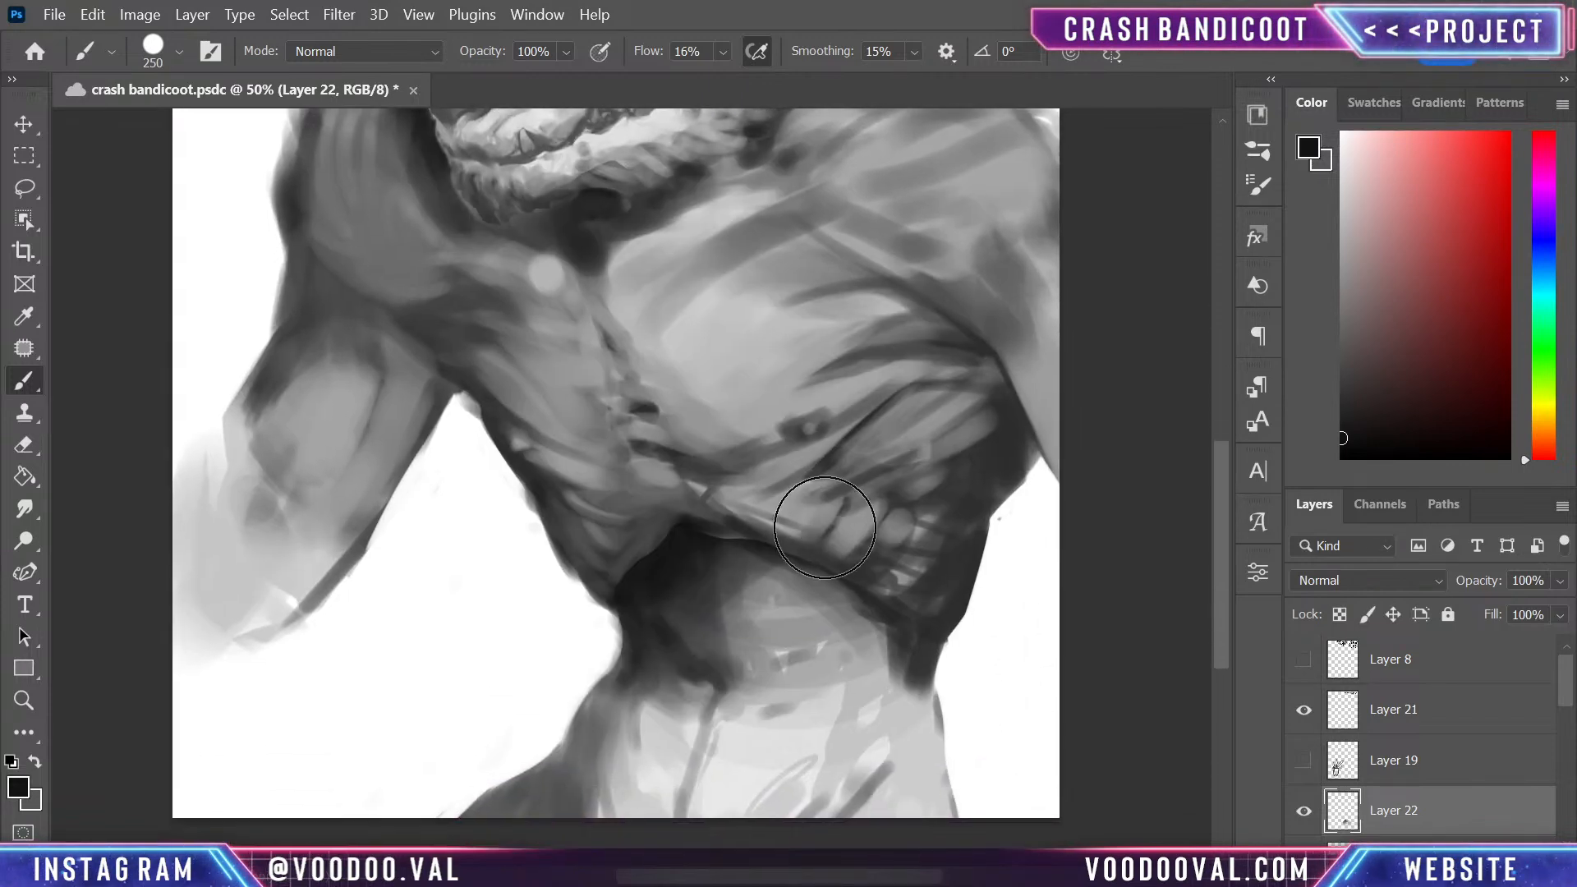
key(ctrl+shift+alt+n)
key(bracketleft)
key(bracketleft)
key(bracketleft)
key(bracketleft)
key(bracketleft)
key(bracketleft)
key(bracketleft)
key(bracketleft)
key(bracketleft)
key(bracketleft)
key(bracketleft)
key(bracketleft)
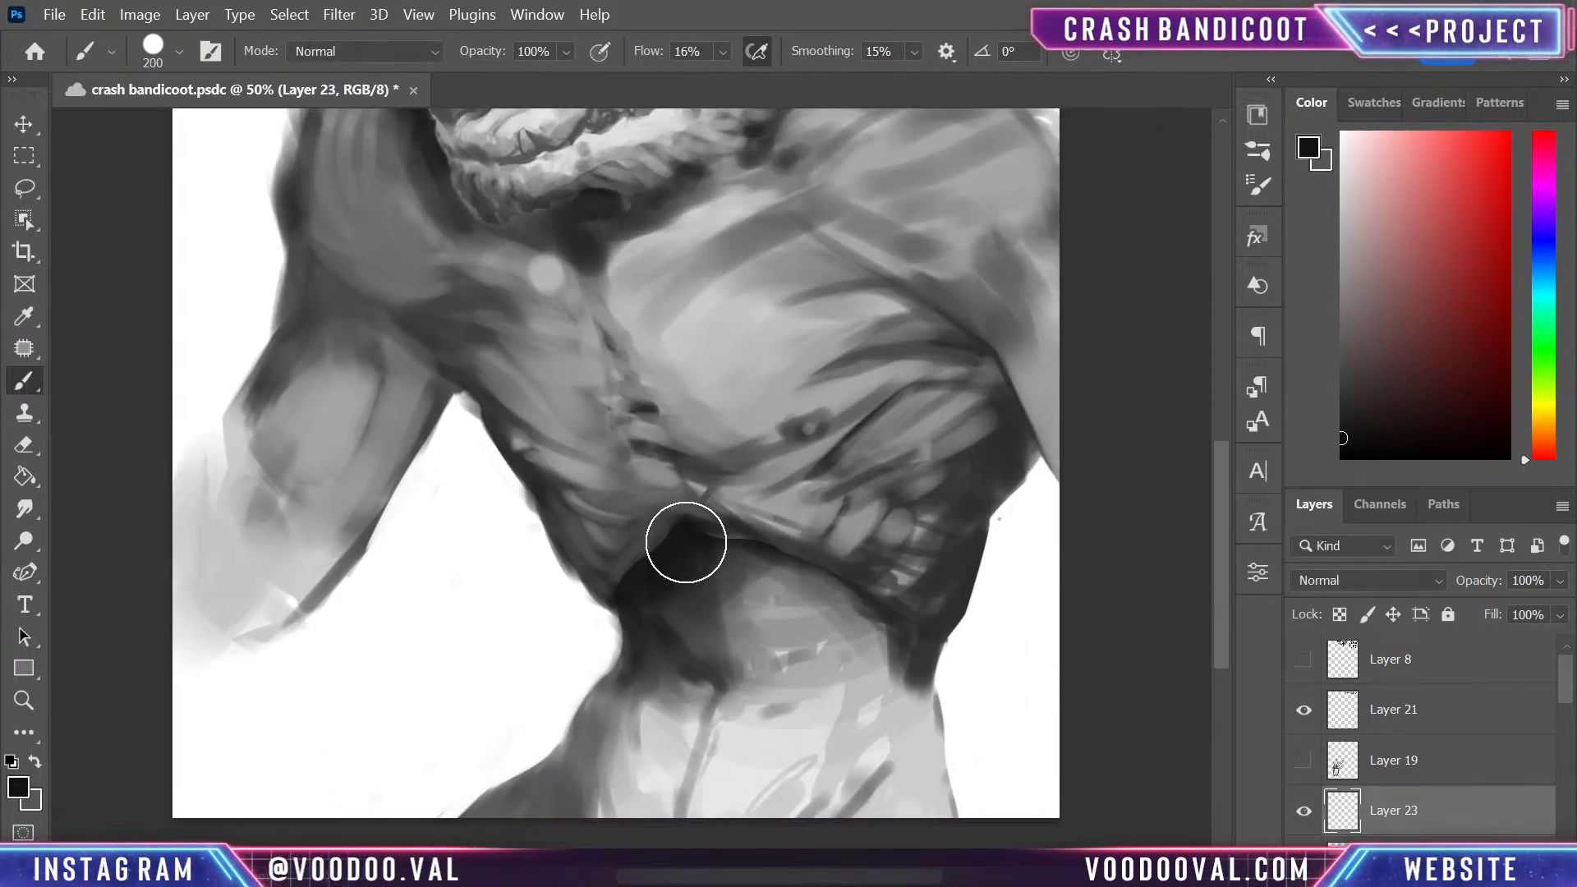
alt+click(660, 539)
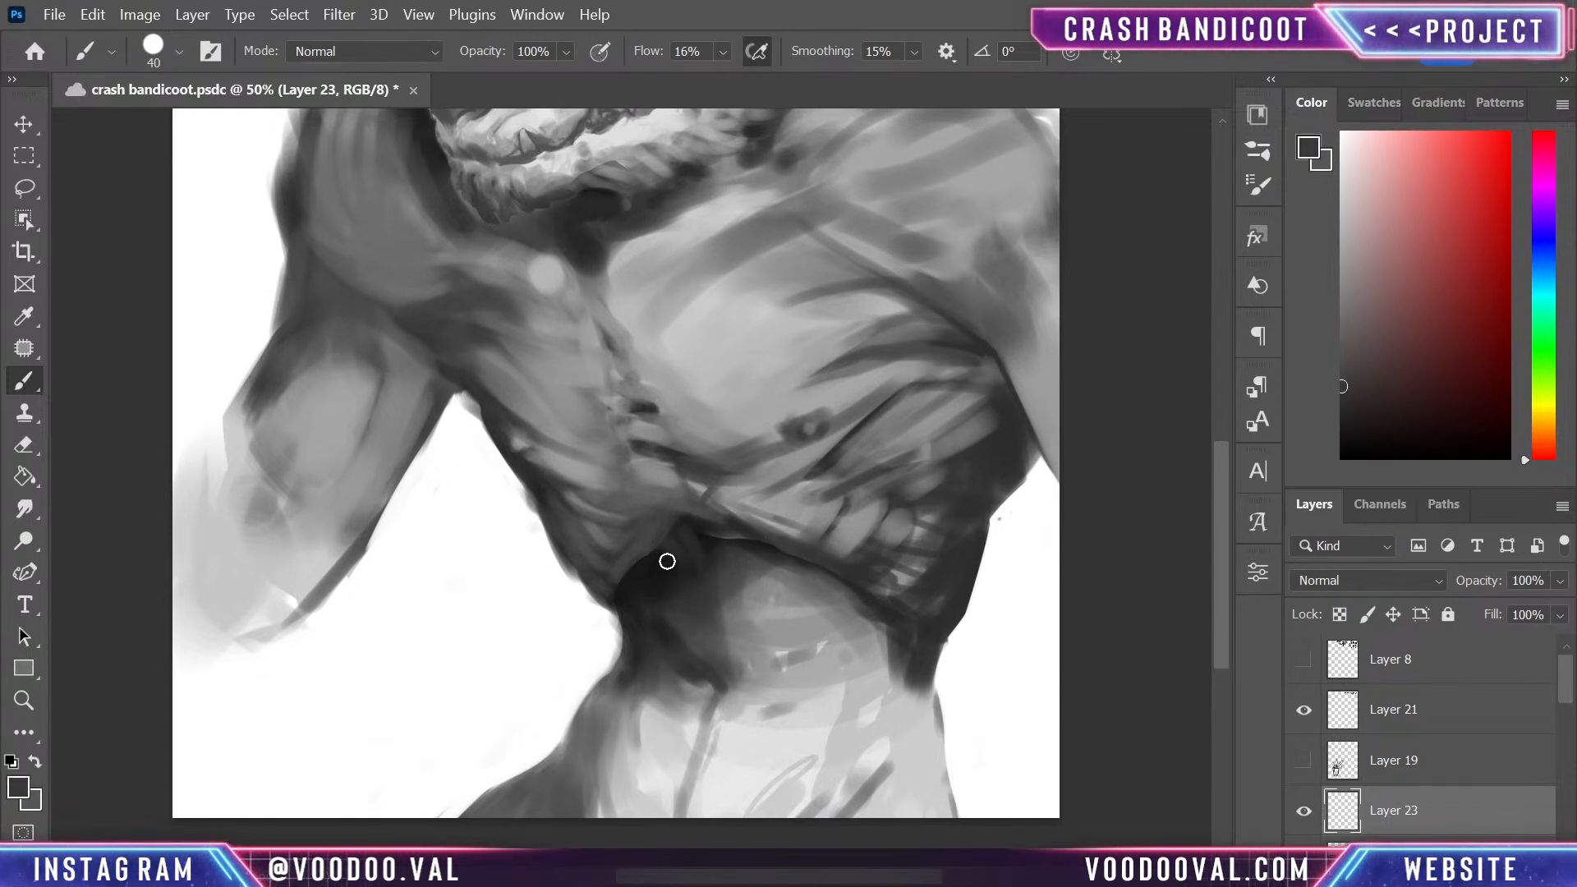
alt+click(662, 585)
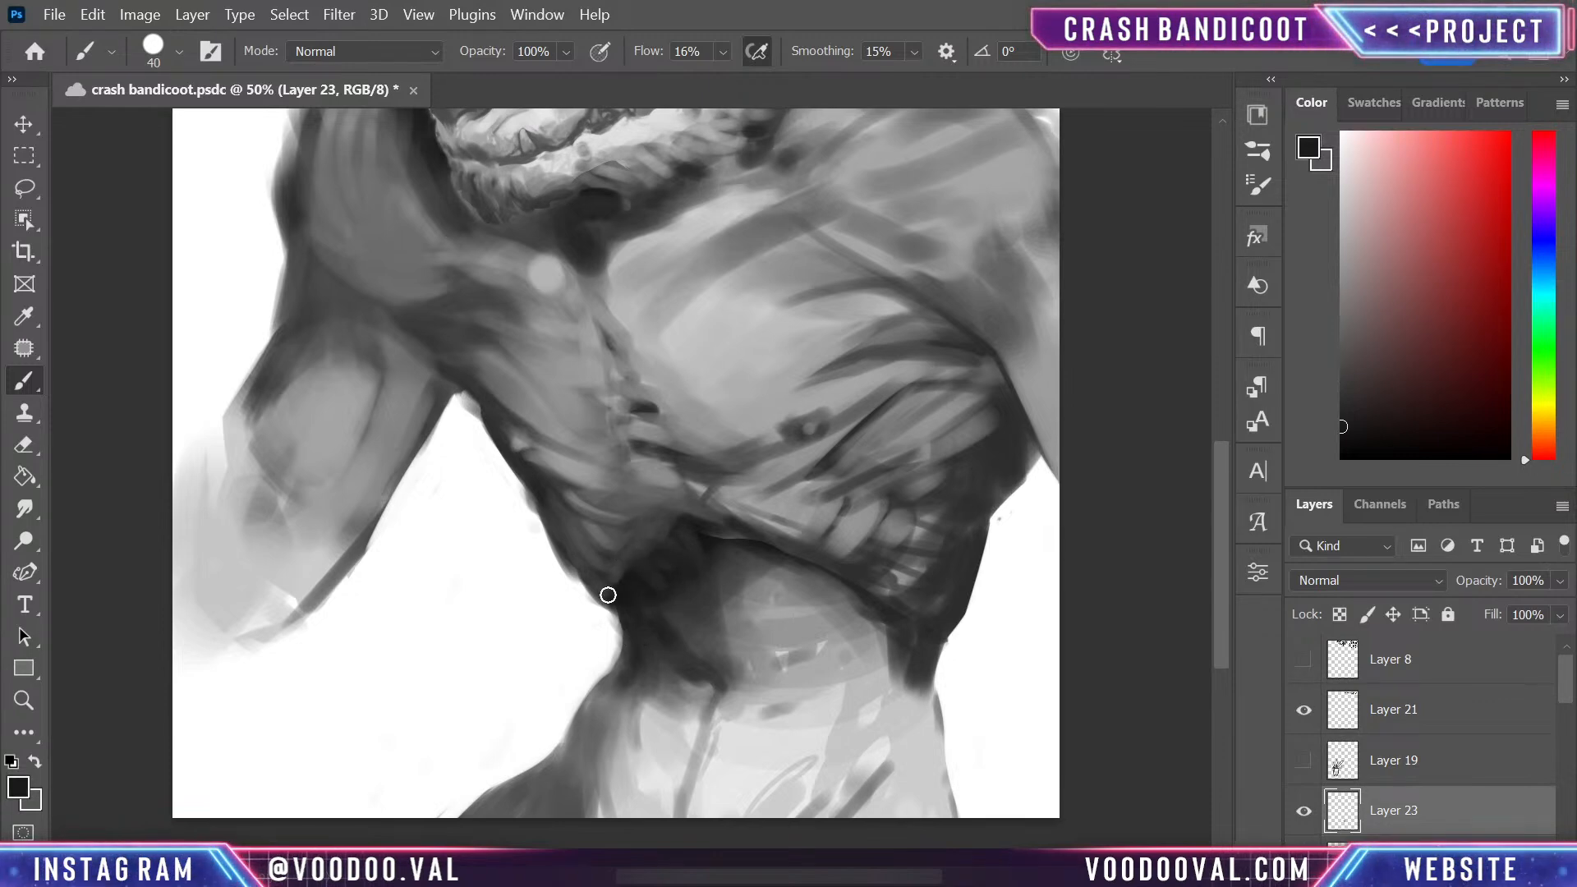
alt+click(632, 591)
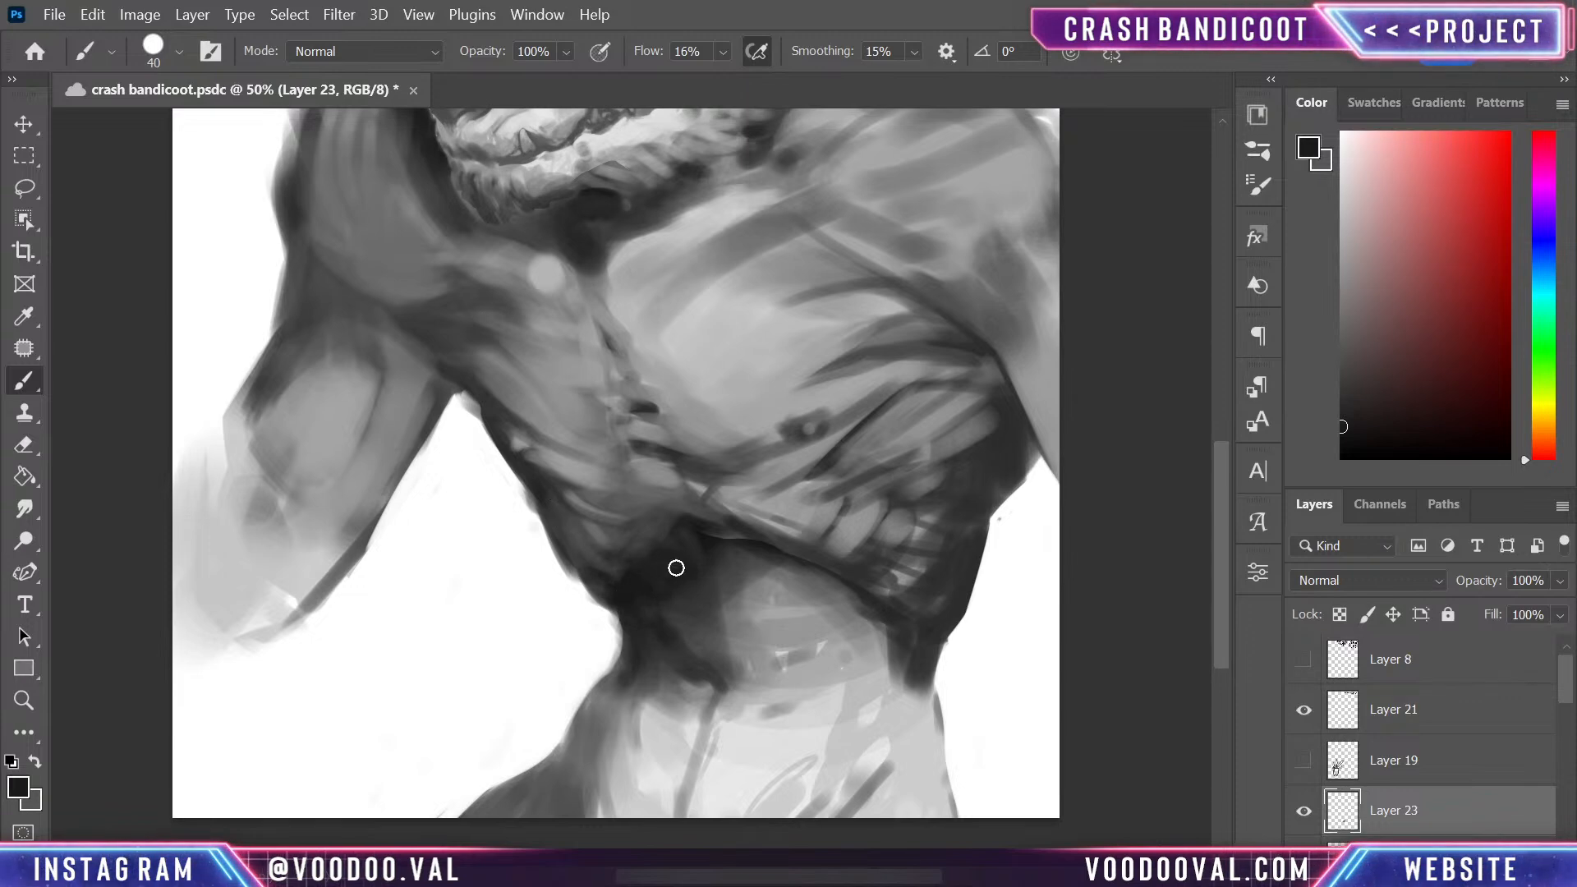
- Darken the lower ribcage edge and the outer waist contour with sampled dark grey, checking the whole figure
alt+click(739, 526)
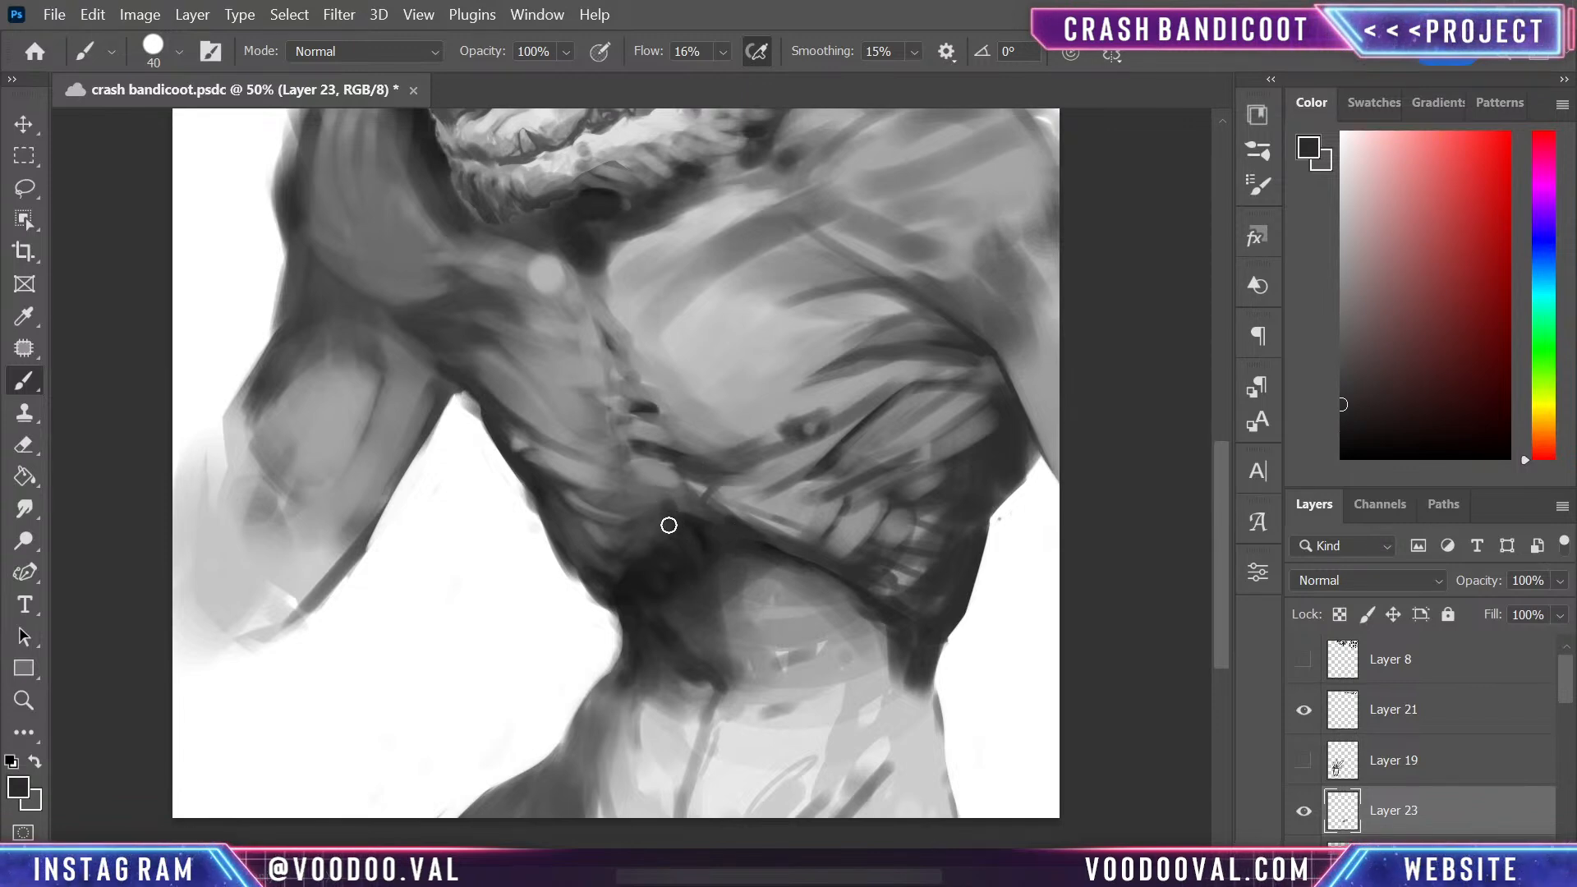
mouse_move(771, 538)
mouse_down()
mouse_move(767, 623)
mouse_move(760, 567)
mouse_up()
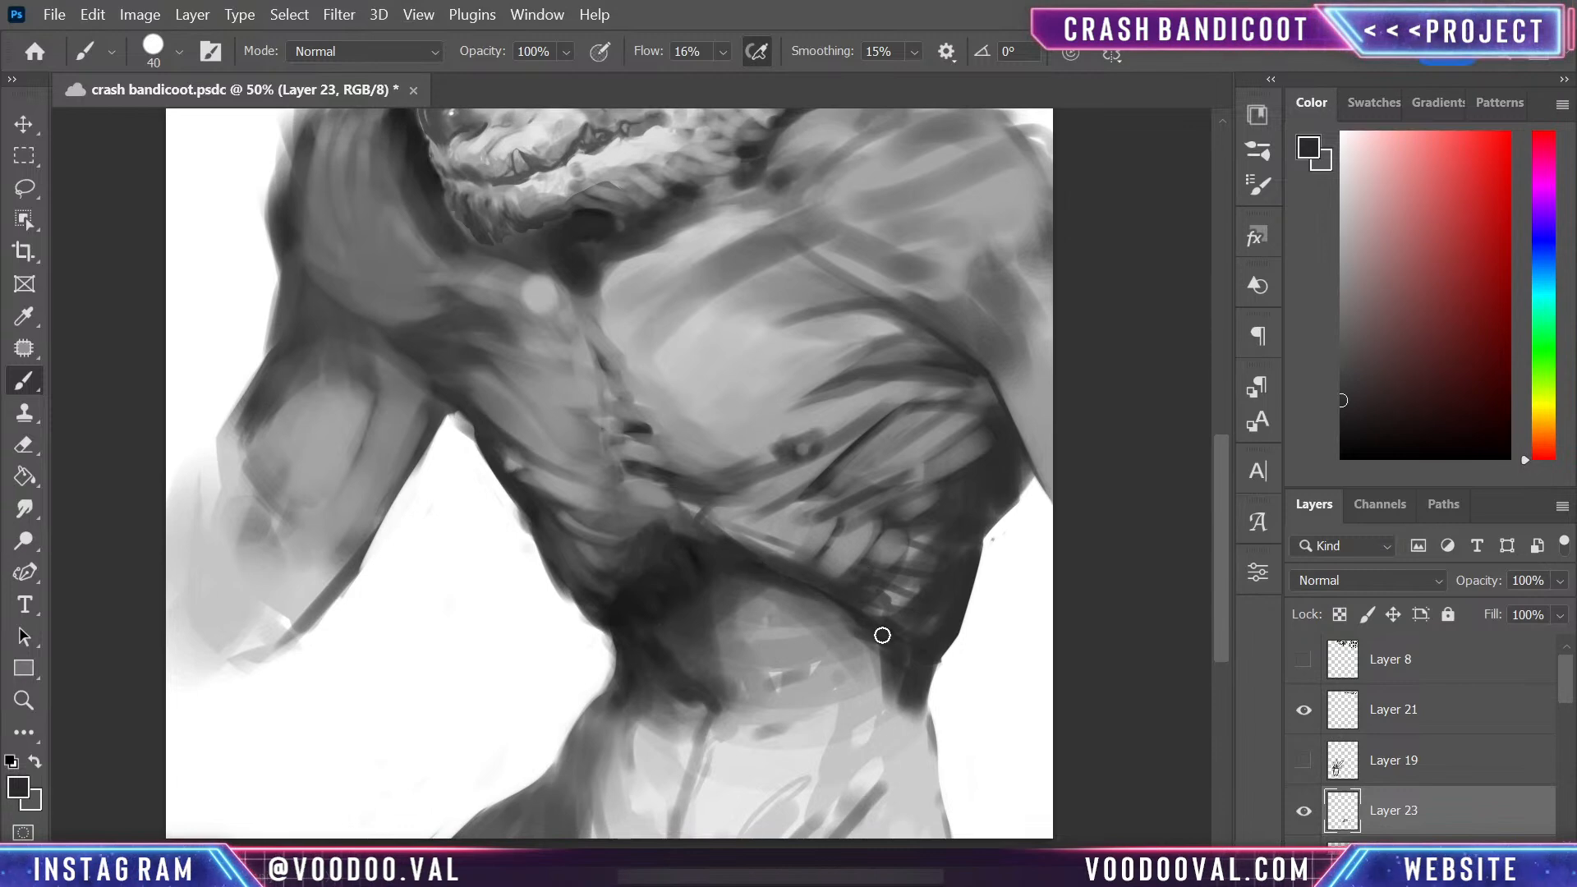
key(ctrl+minus)
key(ctrl+minus)
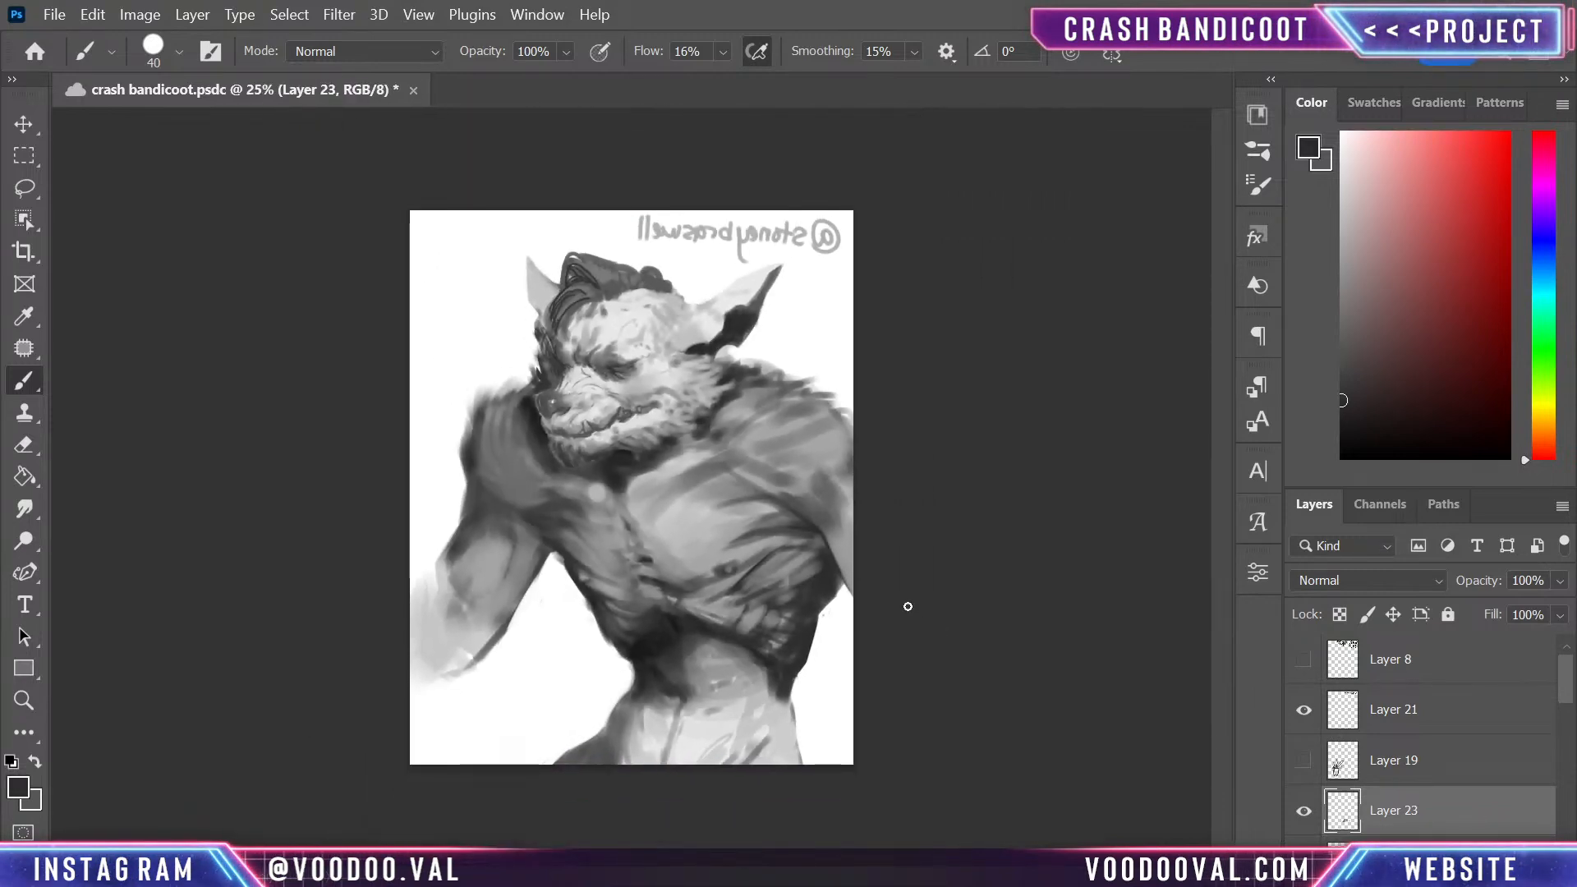
key(ctrl+plus)
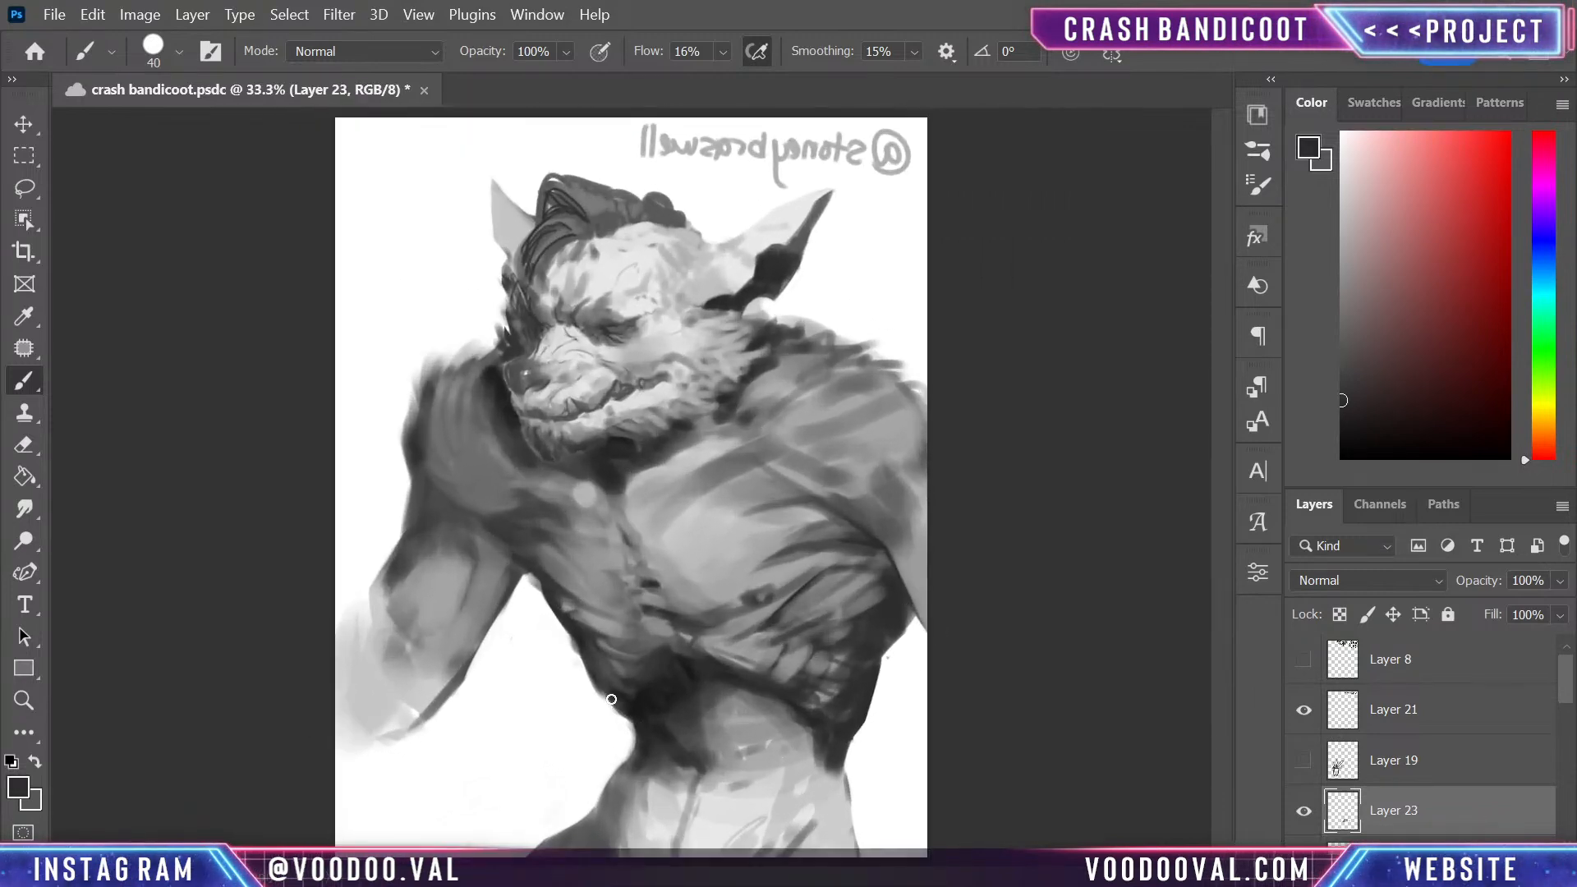
mouse_move(611, 698)
mouse_down()
mouse_move(638, 725)
mouse_move(645, 763)
mouse_move(790, 702)
mouse_move(713, 693)
mouse_move(638, 750)
mouse_up()
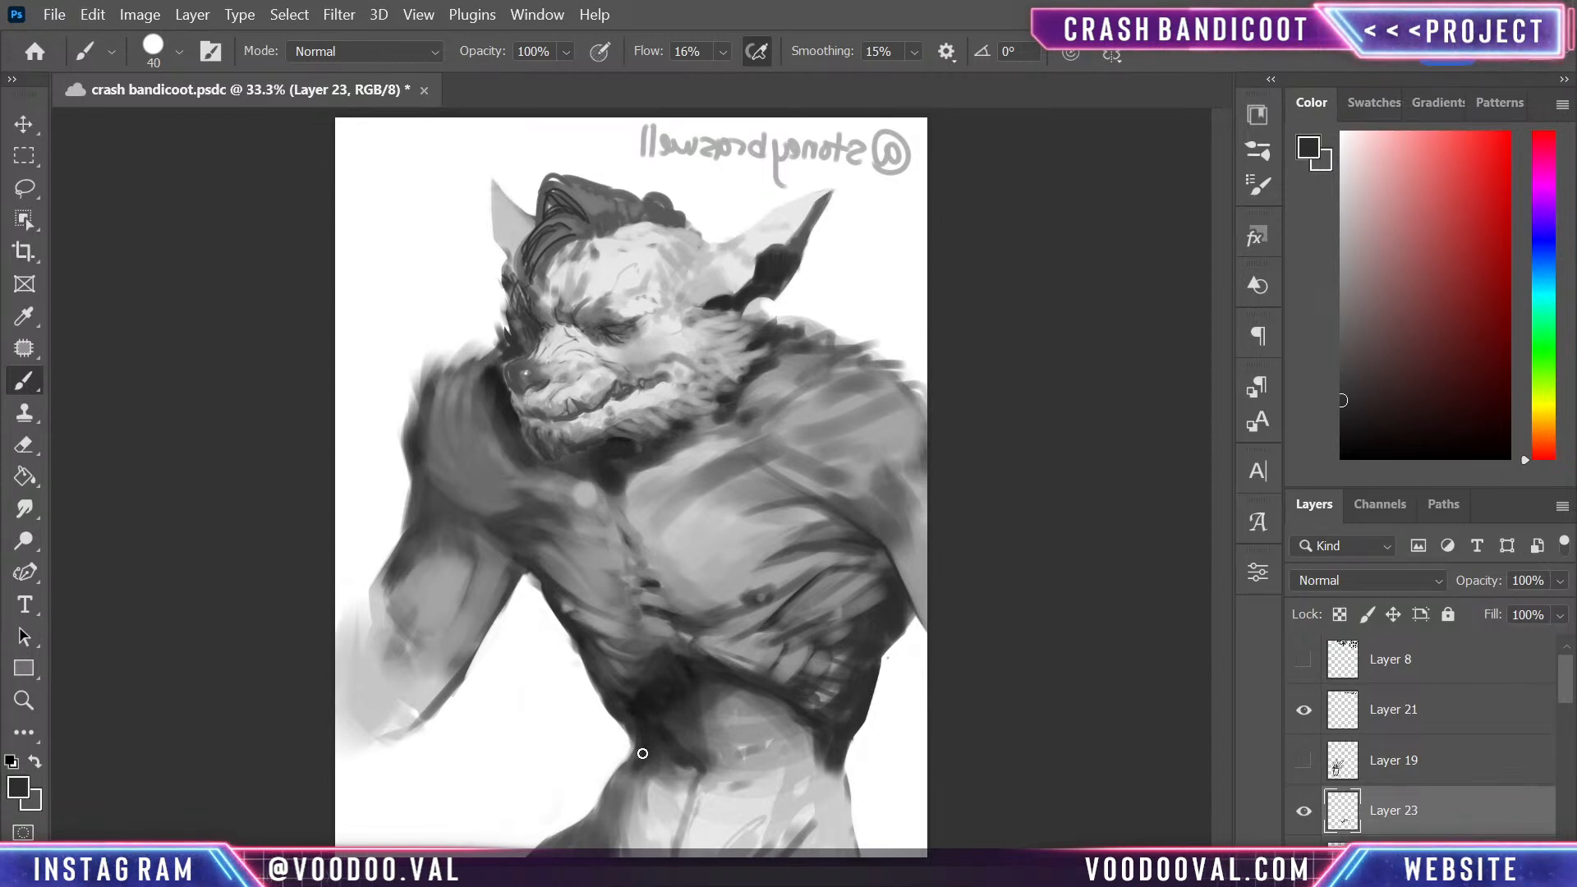
- Clean up the outer flank outline below the ribcage with white, and cover the dark patch on the abdomen with sampled light grey
key(x)
drag(857, 741, 853, 772)
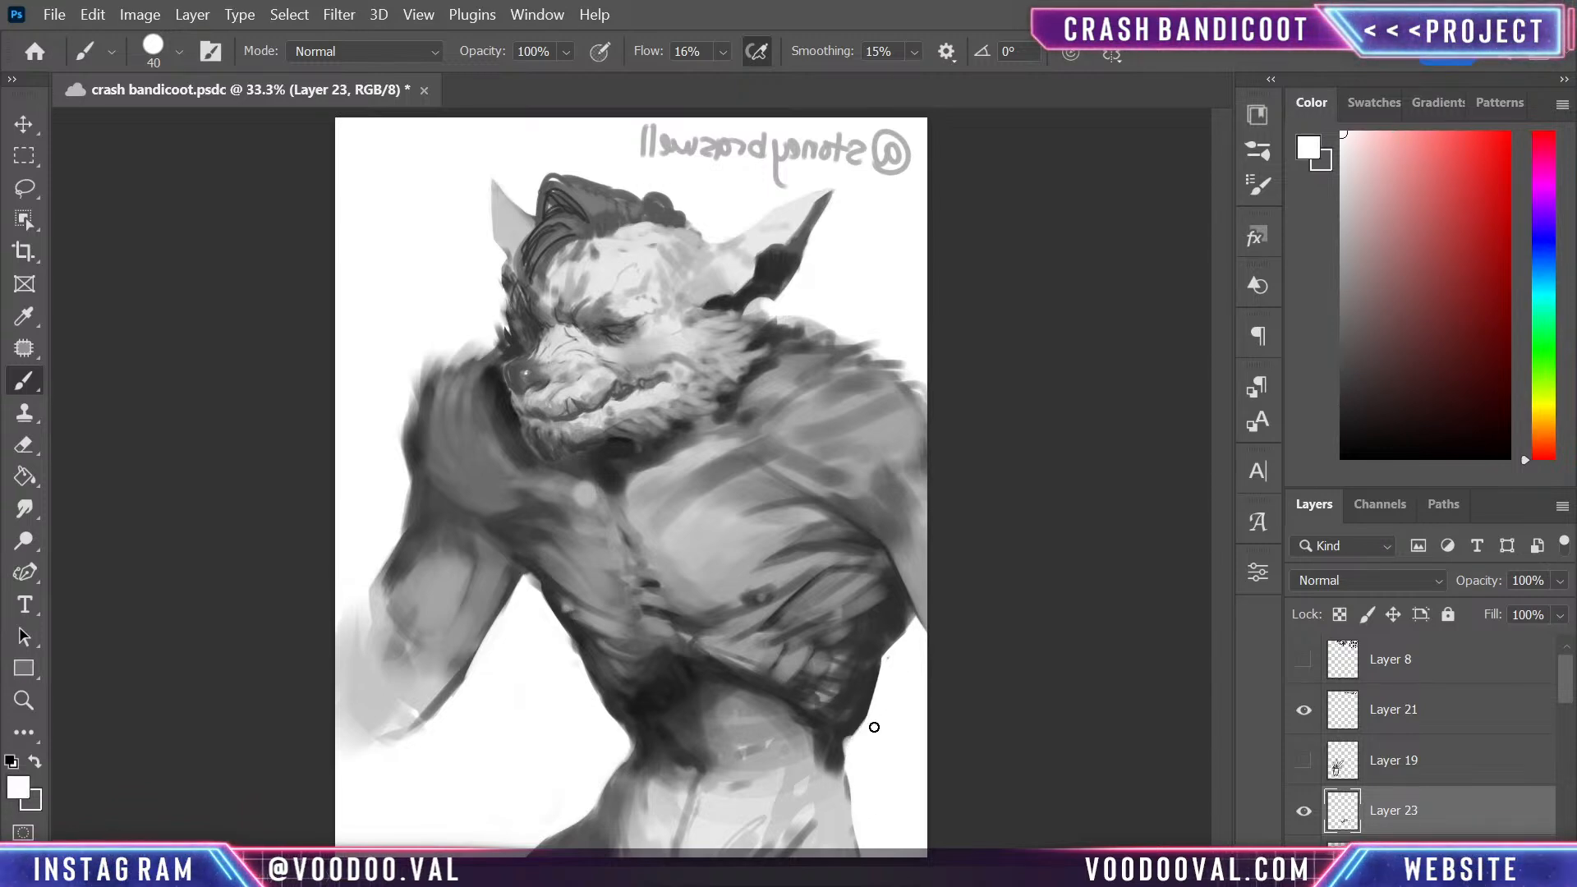
alt+click(822, 751)
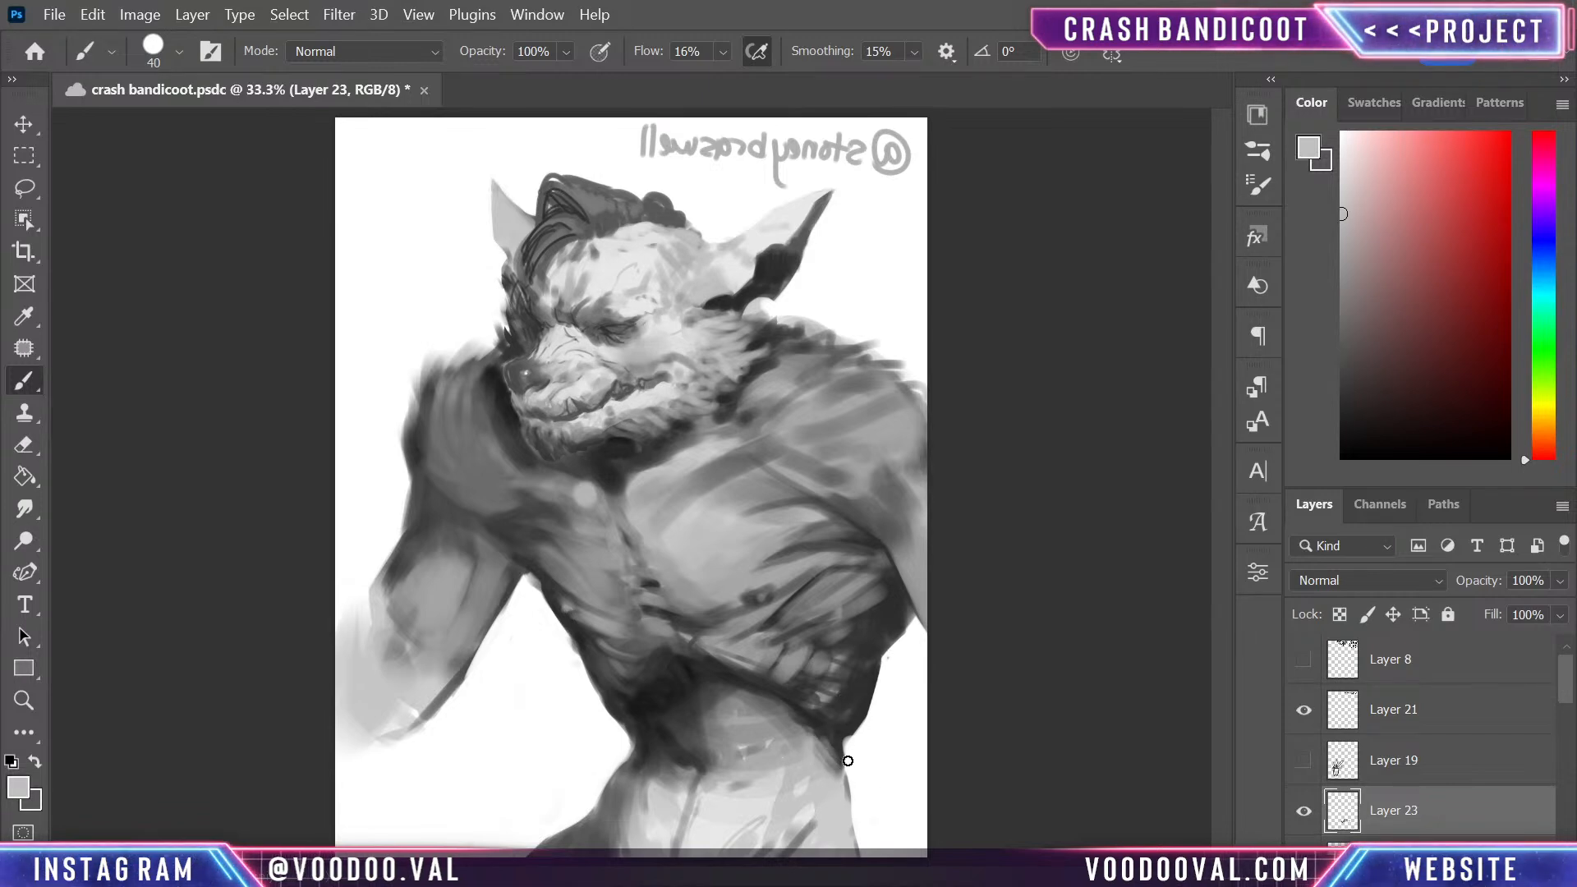
drag(833, 744, 834, 769)
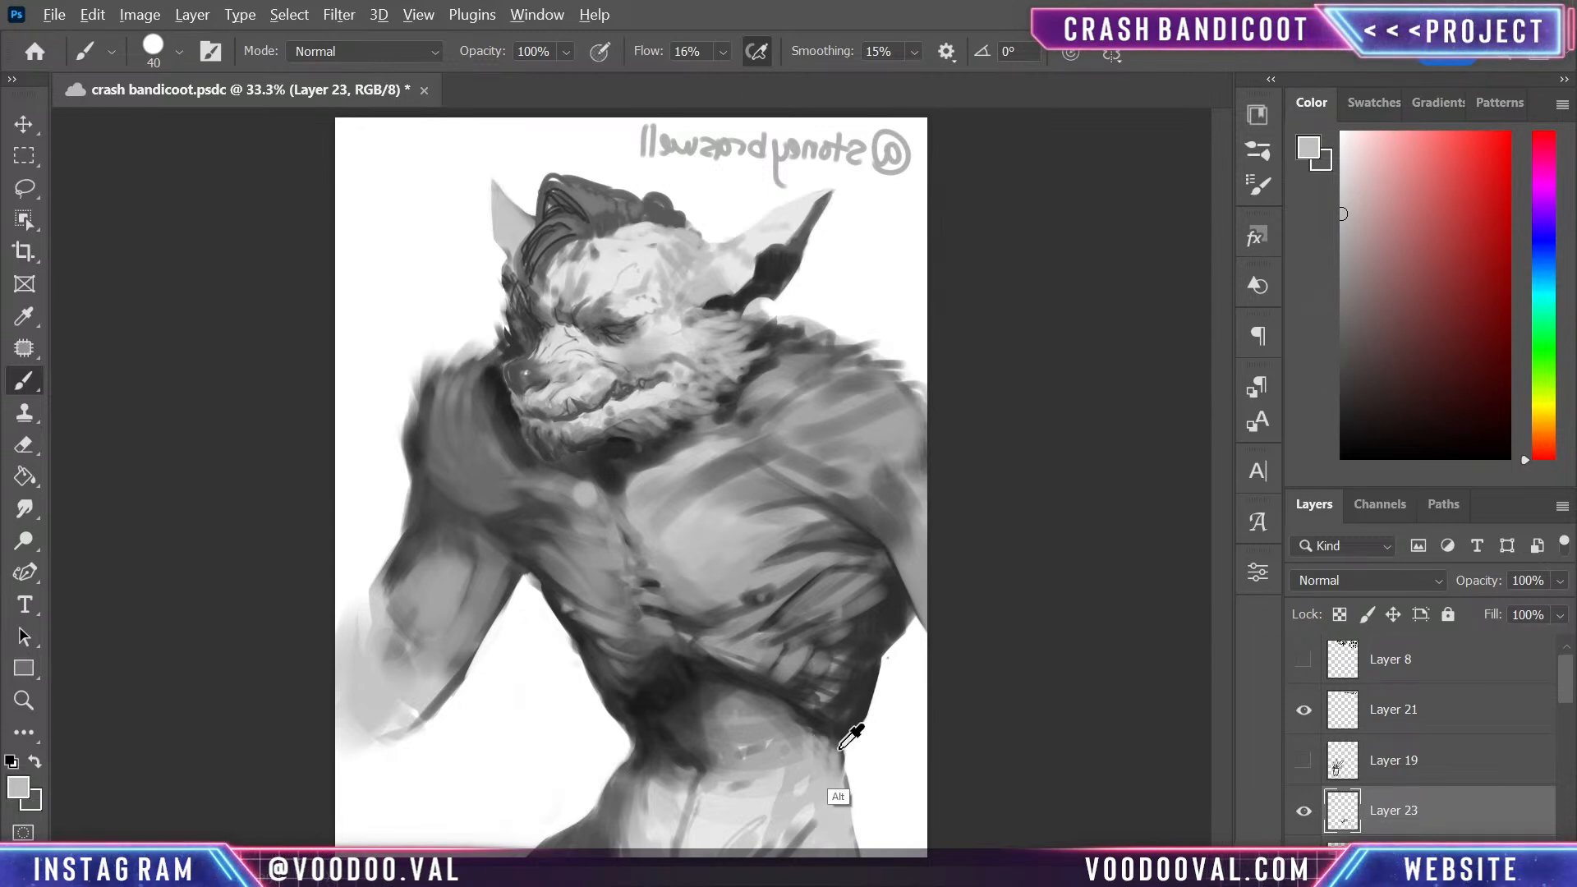
- Sample a mid-dark grey, undo the last abdomen stroke, and blend the grey into the waist shadow below the ribcage
alt+click(837, 739)
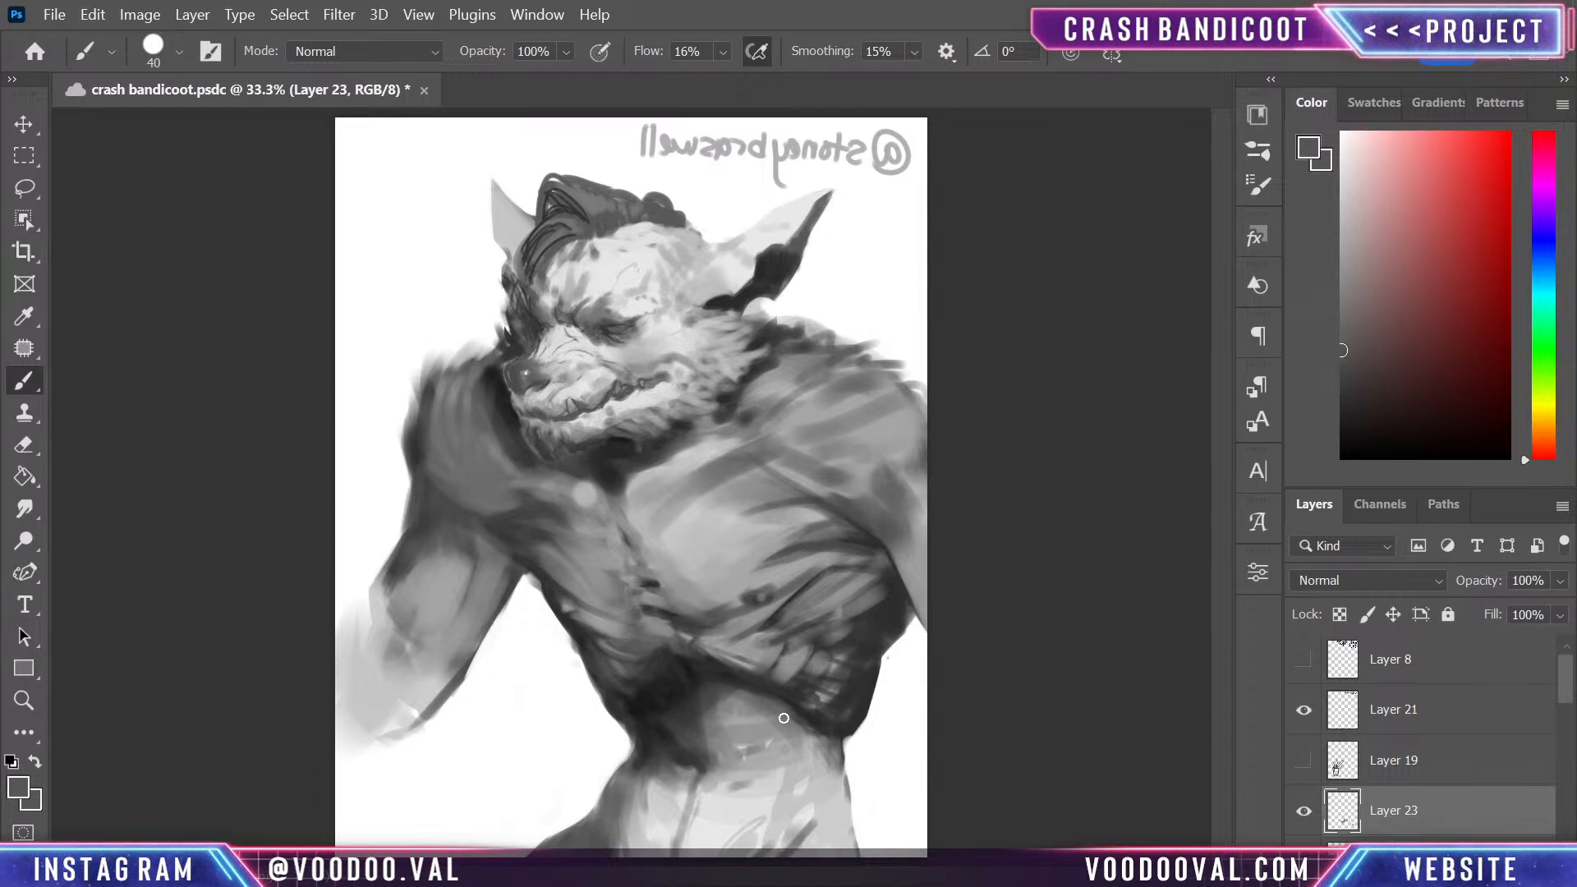
key(ctrl+z)
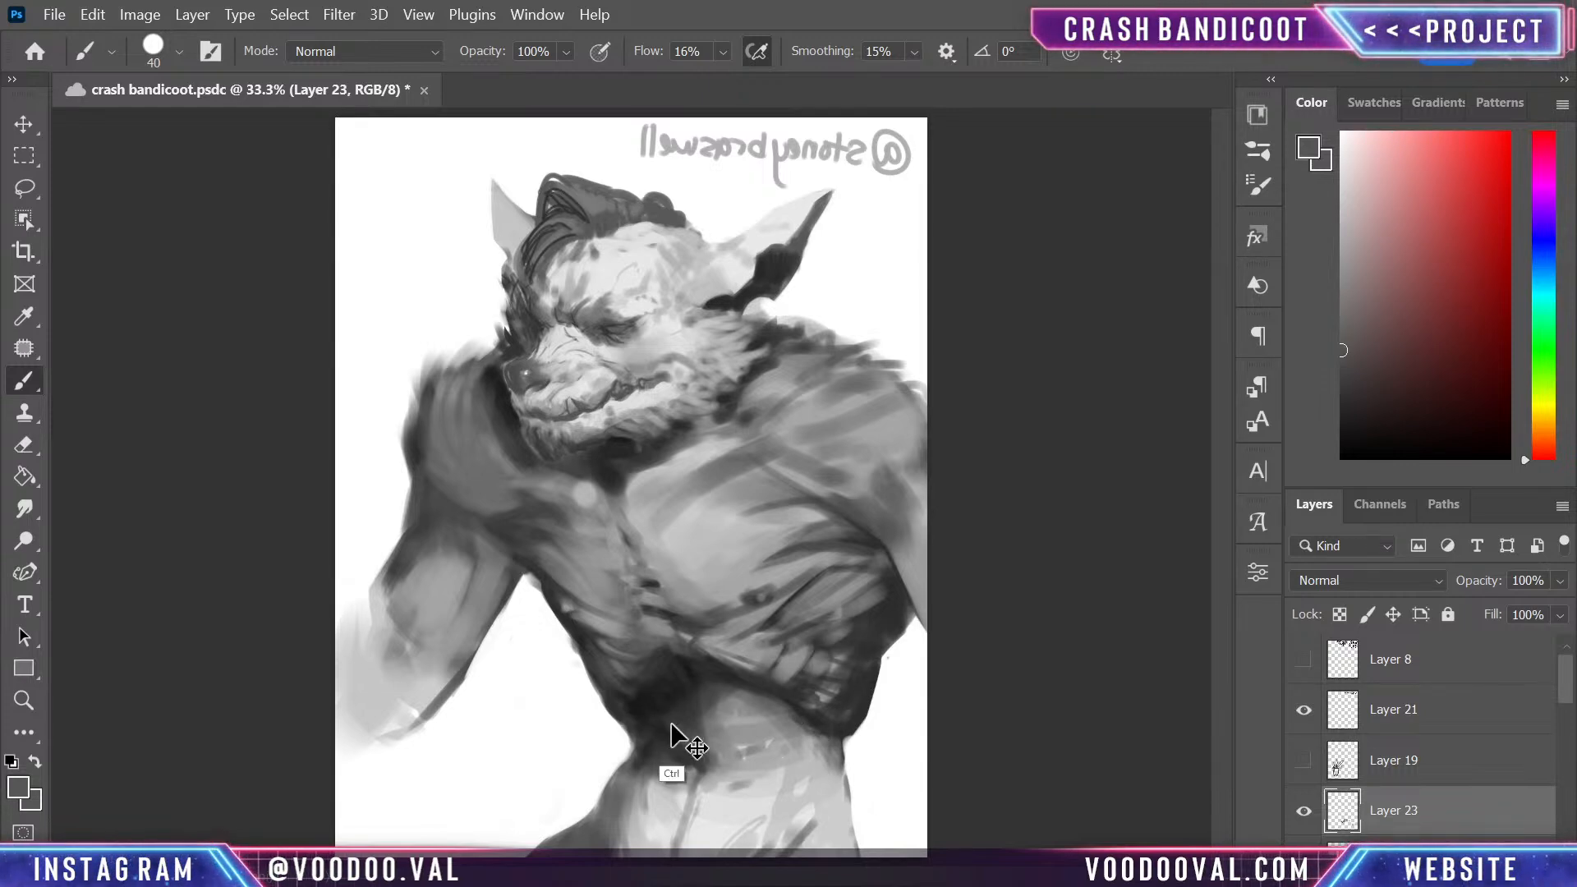
drag(649, 713, 648, 749)
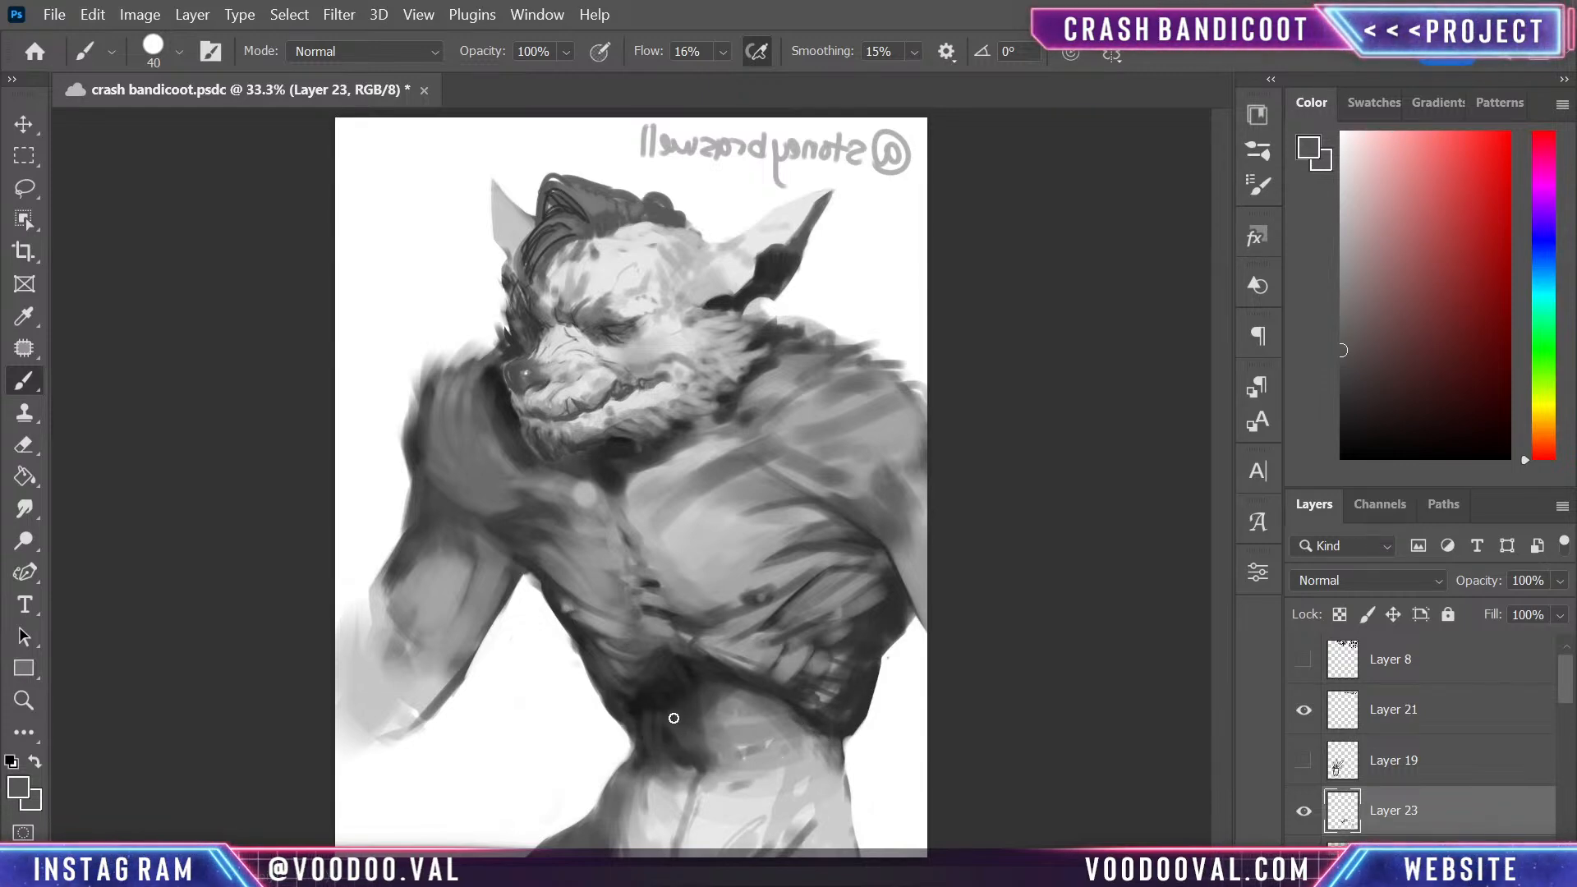
- Deepen the waist shadow below the ribcage and define the lower rib edge with sampled dark greys
alt+click(665, 711)
drag(647, 700, 655, 759)
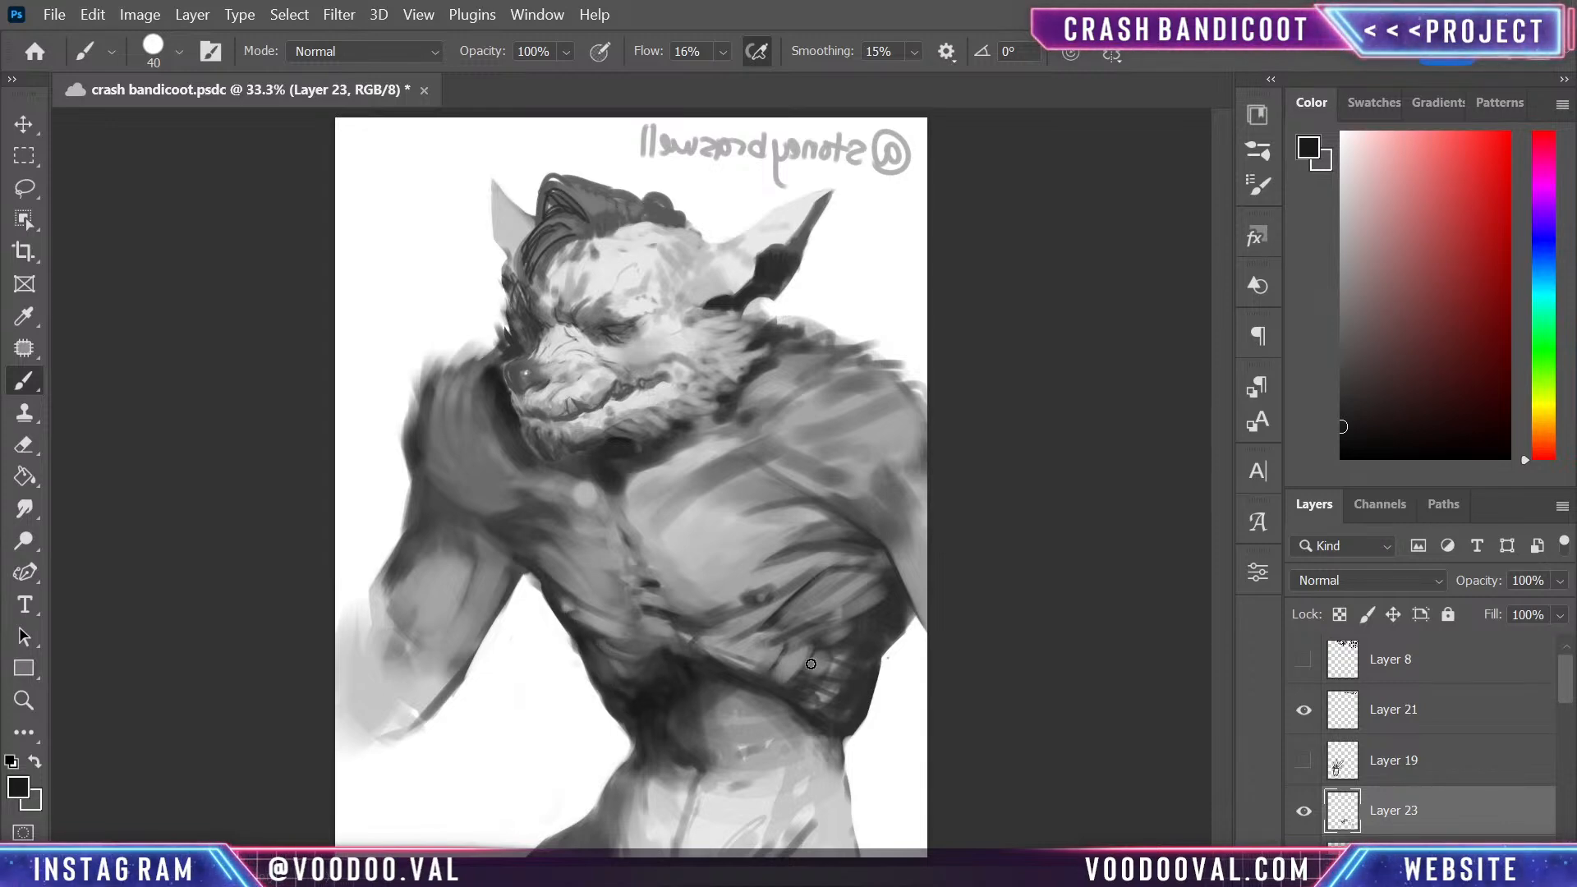
drag(799, 708, 838, 698)
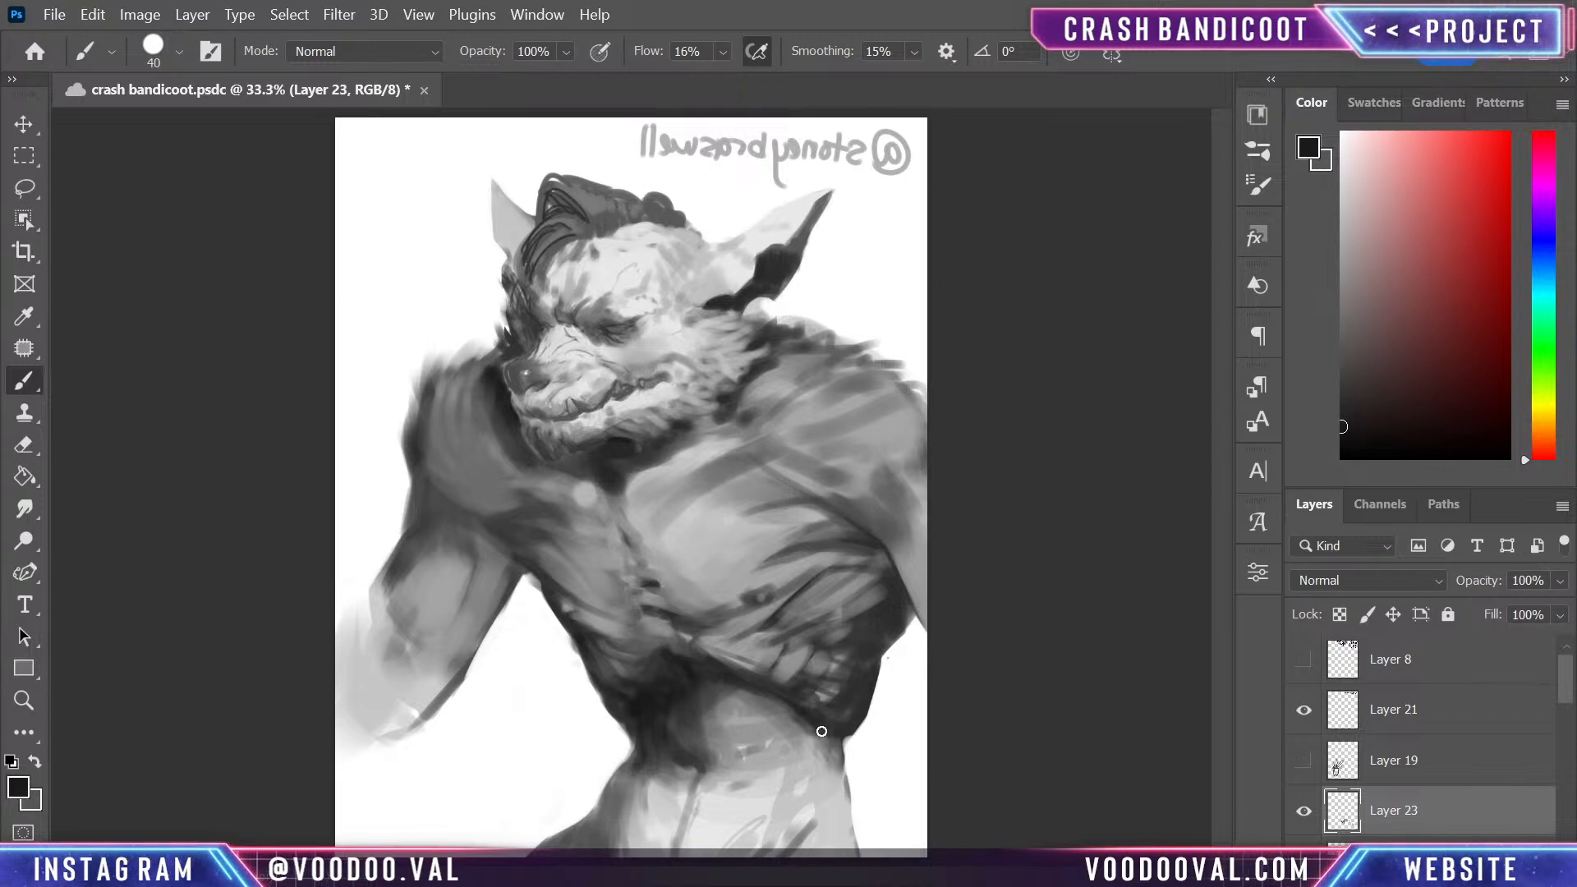
alt+click(763, 701)
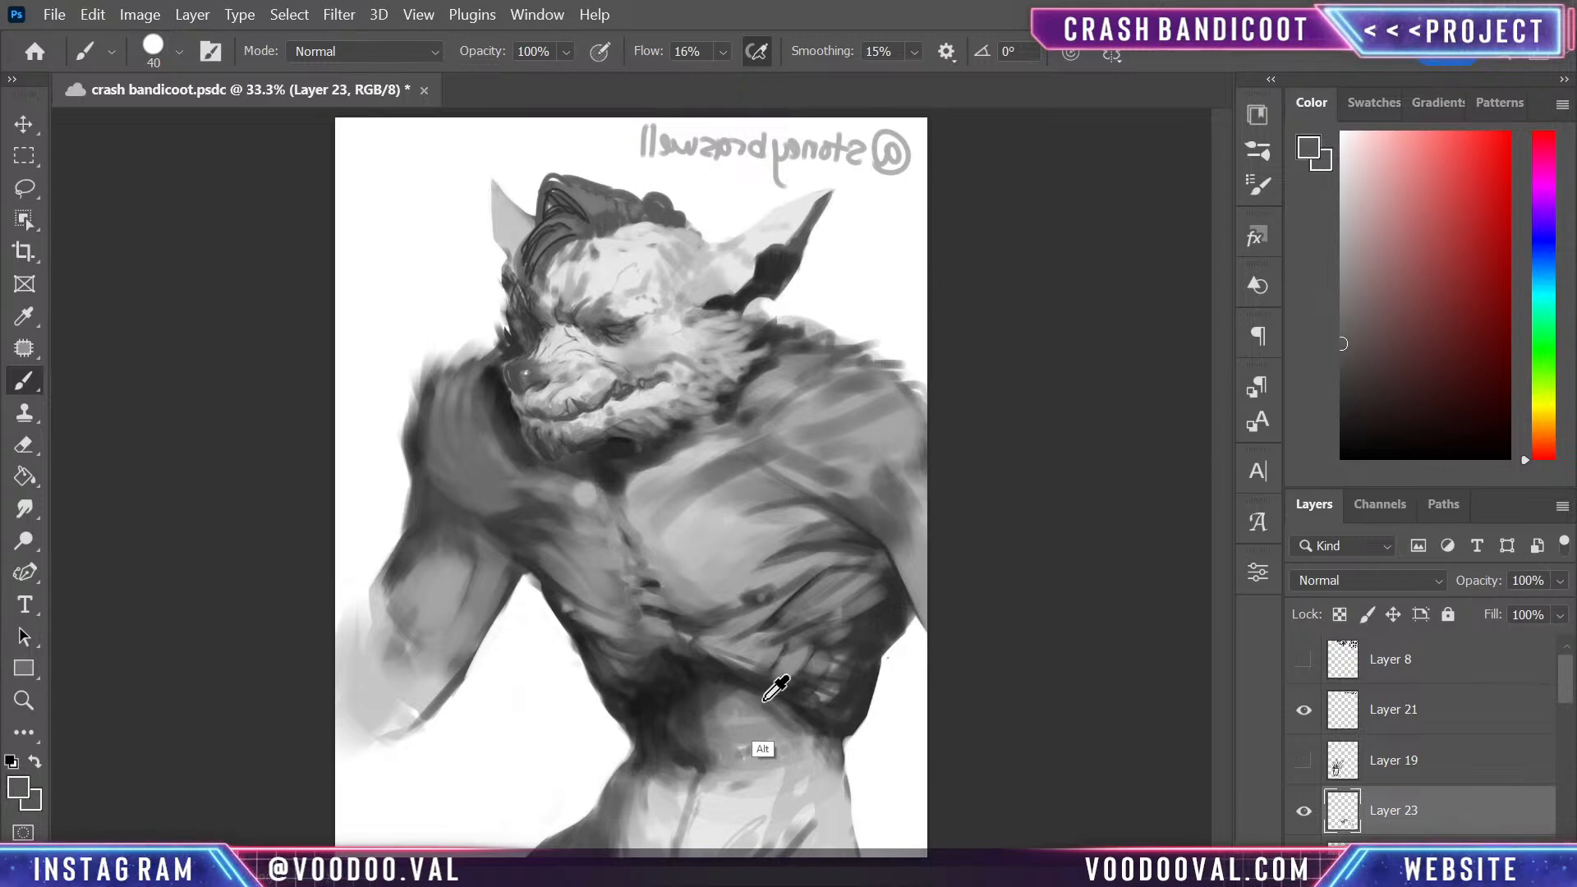
alt+click(764, 701)
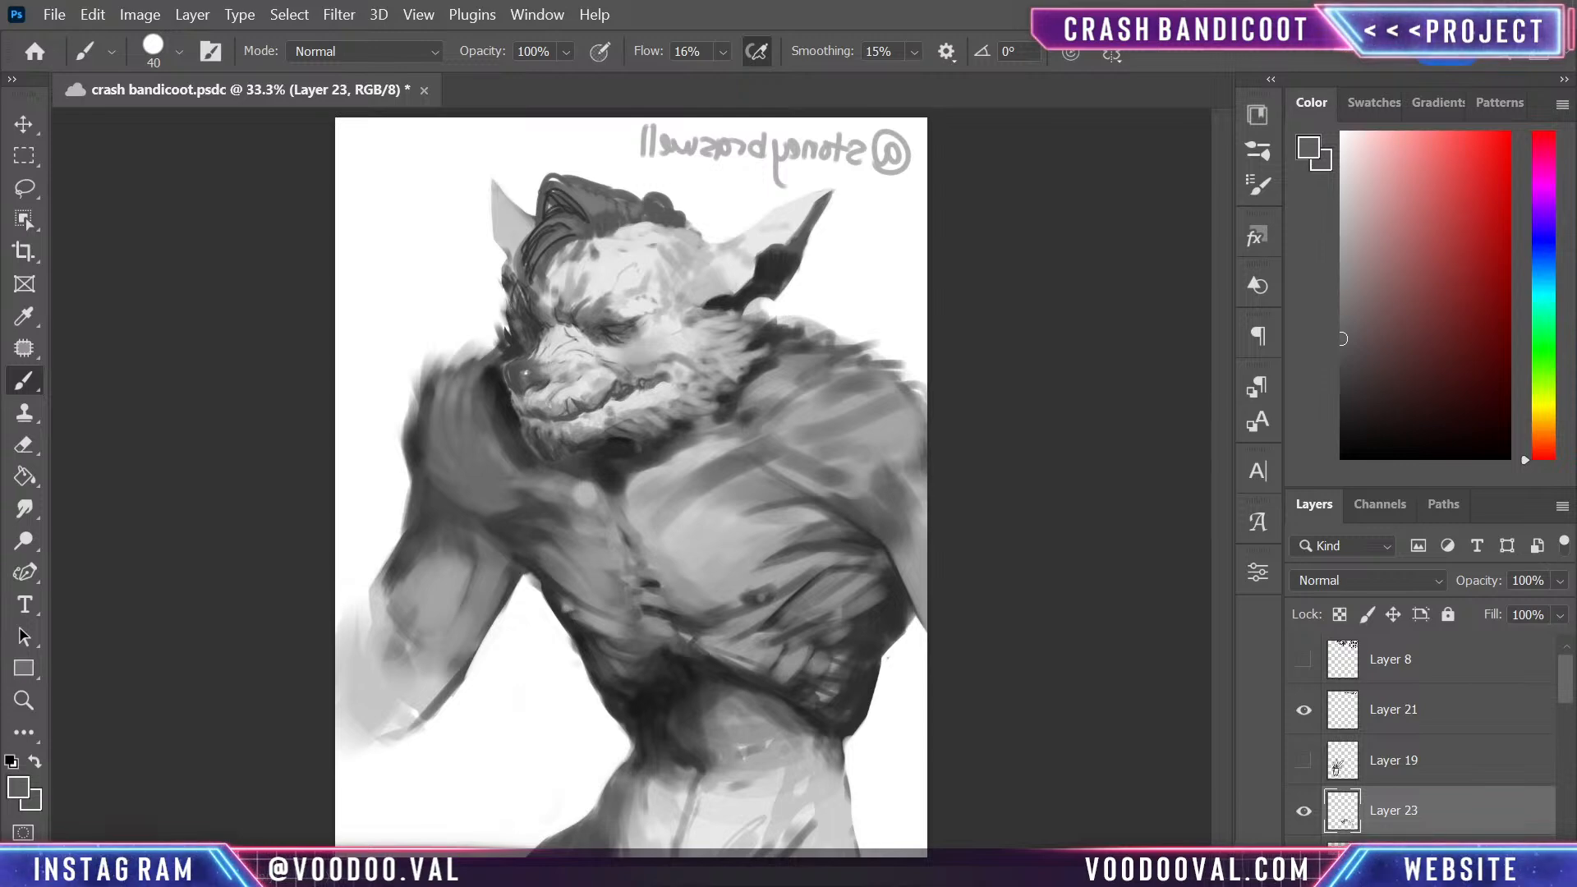
- Blend the waist shadow into the lit abdomen using dark, mid and light greys sampled from the painting
alt+click(665, 704)
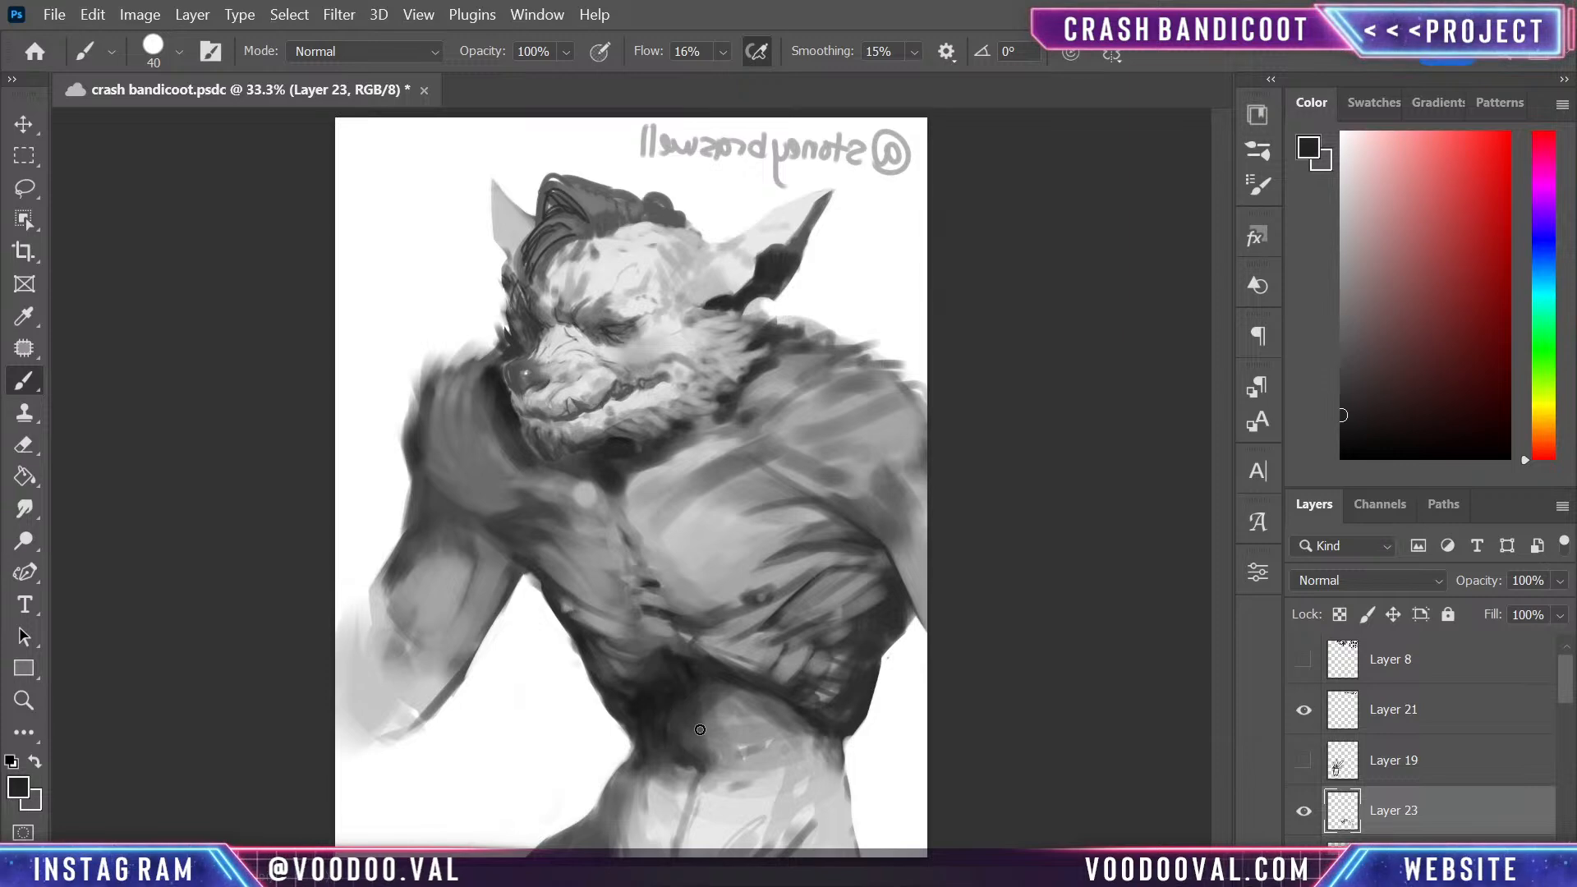
alt+click(728, 694)
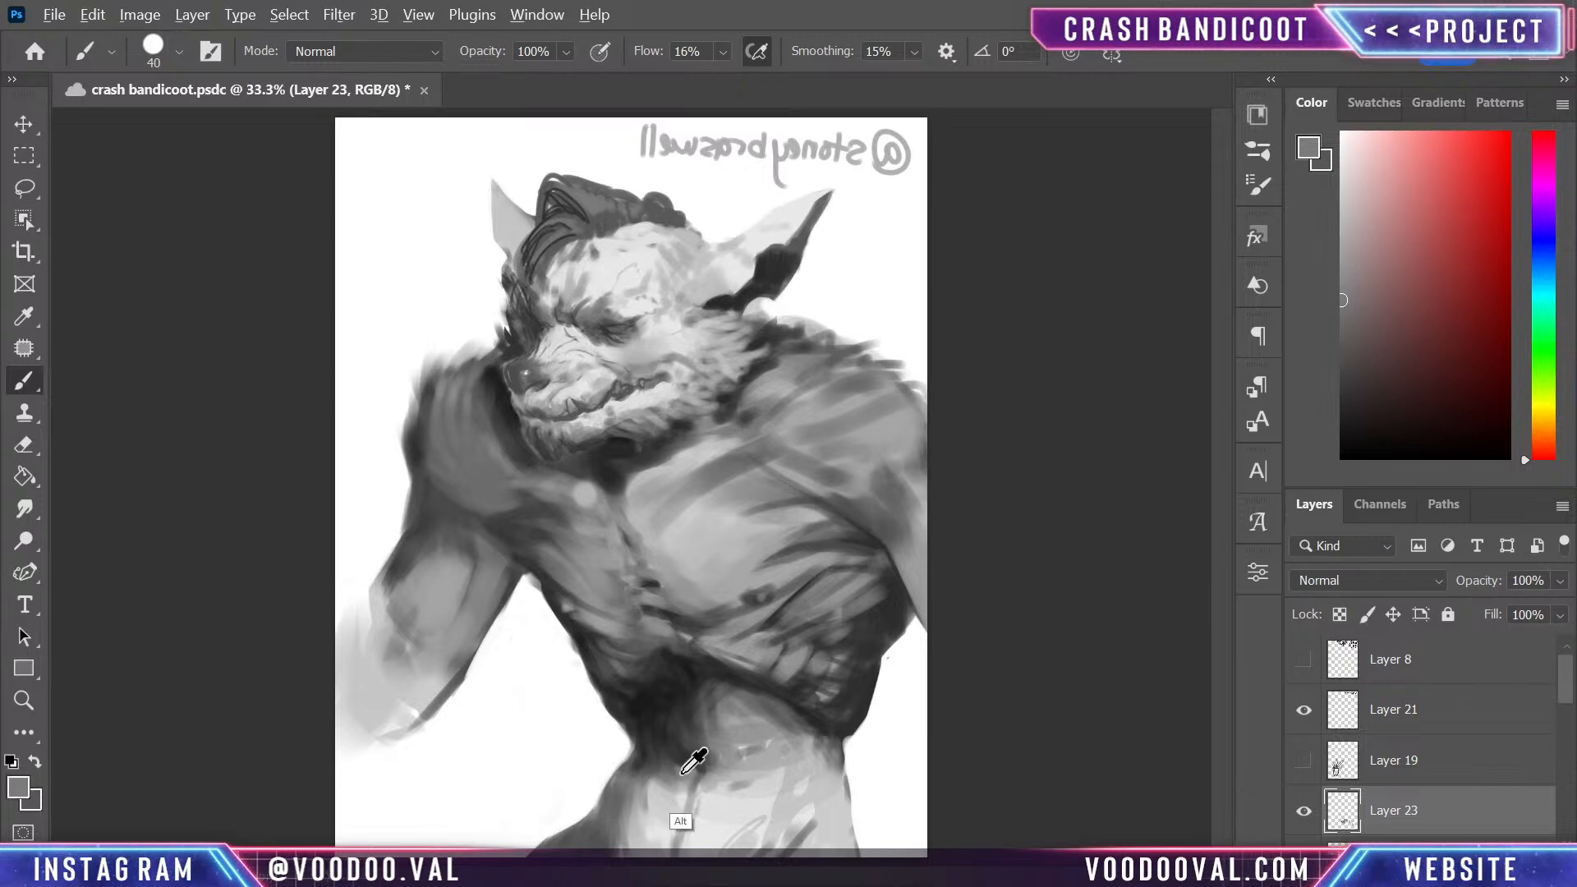
alt+click(734, 808)
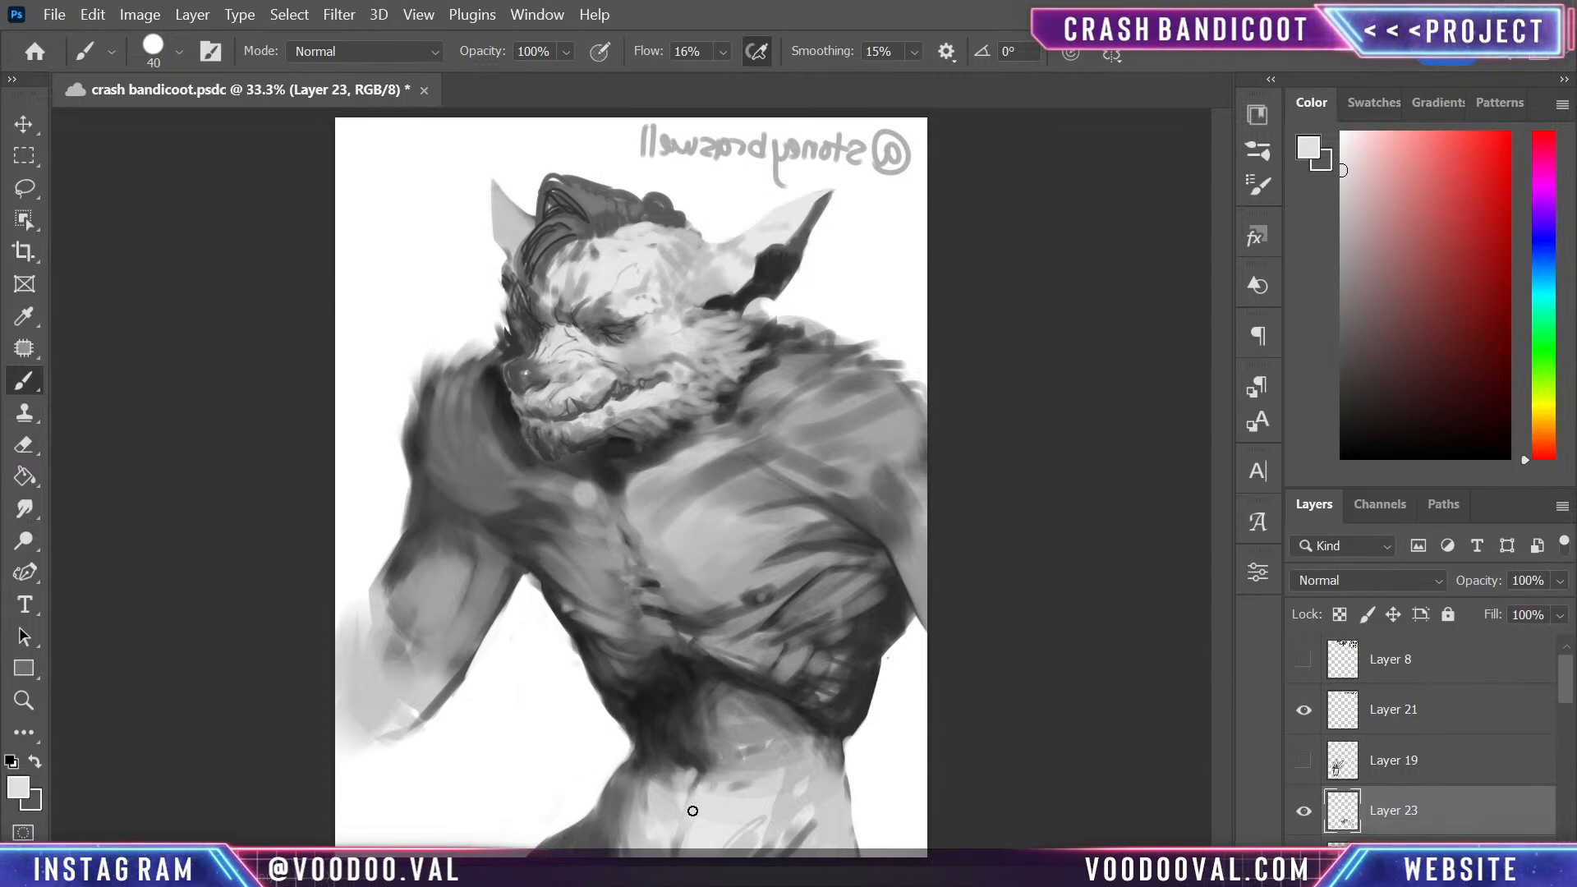
key(alt)
alt+click(694, 761)
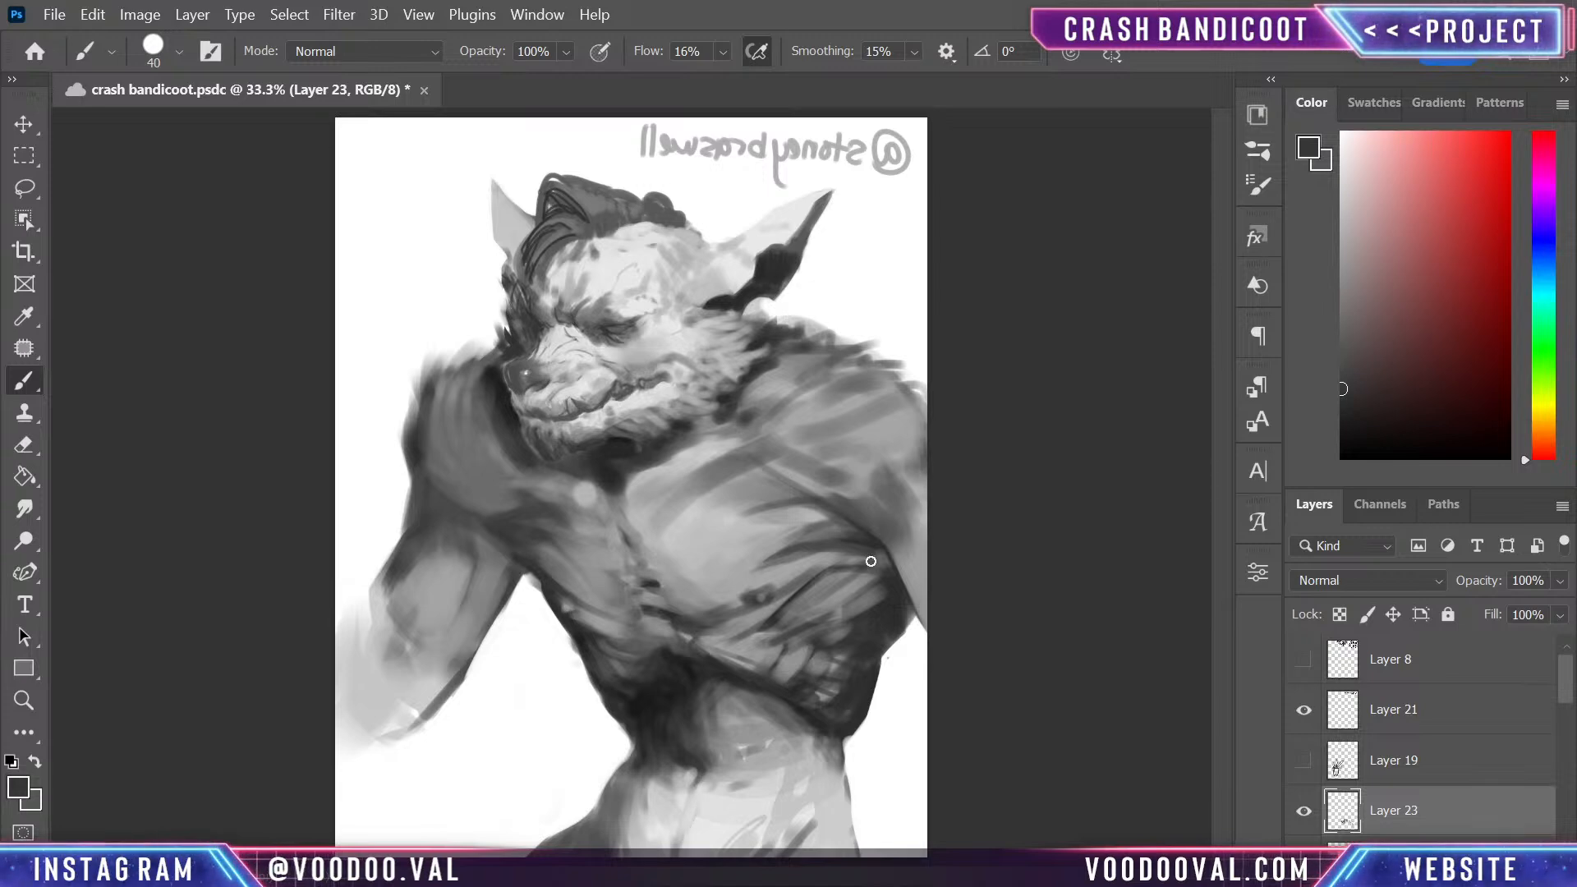
- Refine the ribs, the sternum line and the far pectoral's upper edge with sampled light and dark greys
alt+click(769, 613)
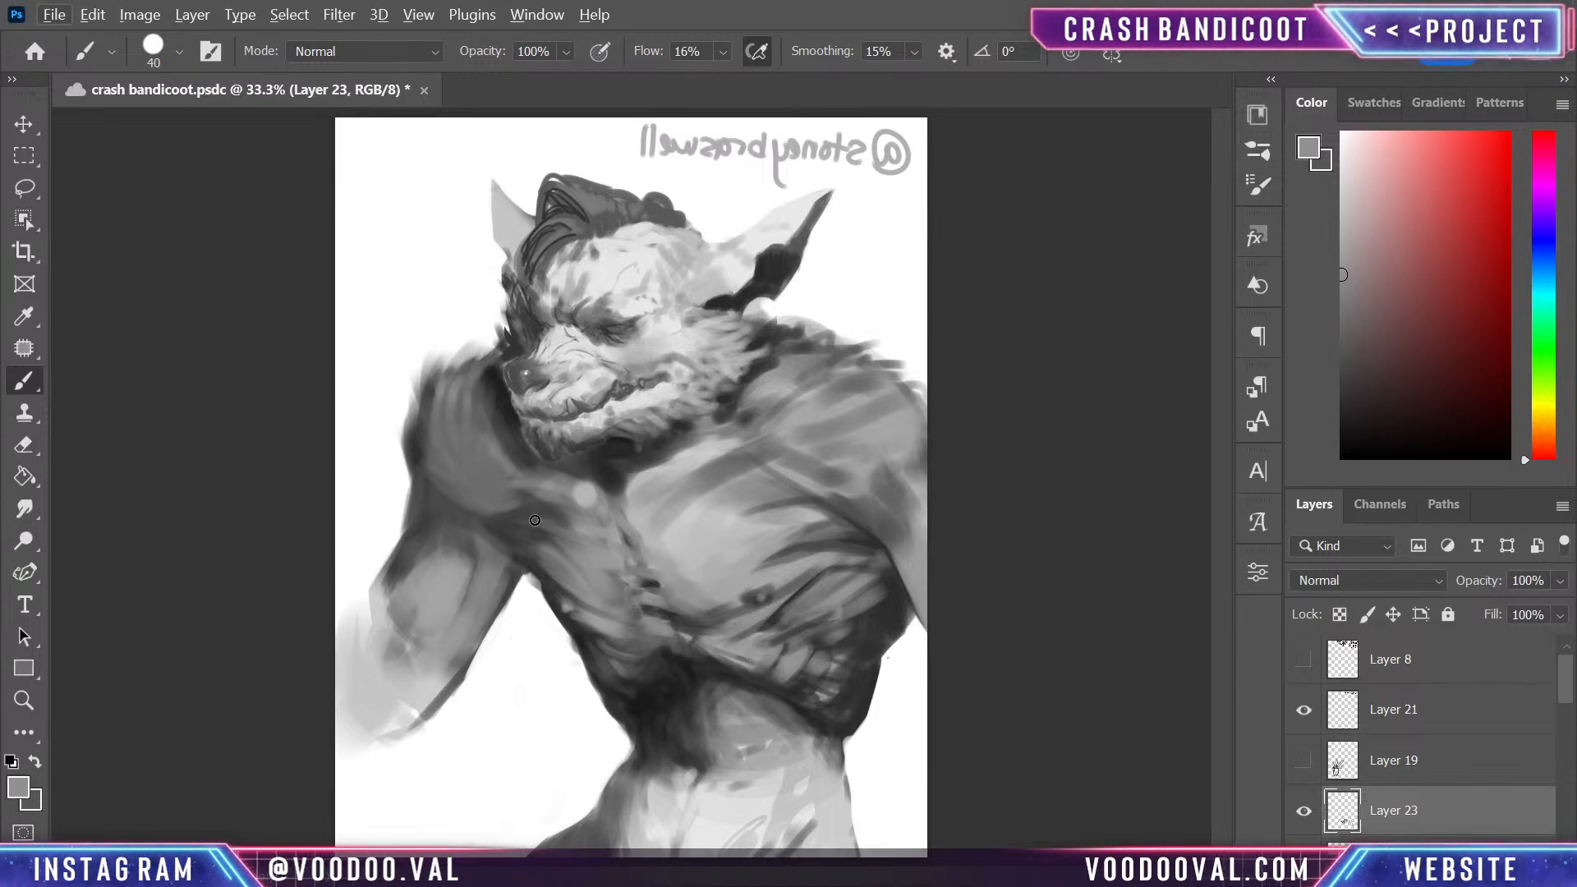
alt+click(651, 580)
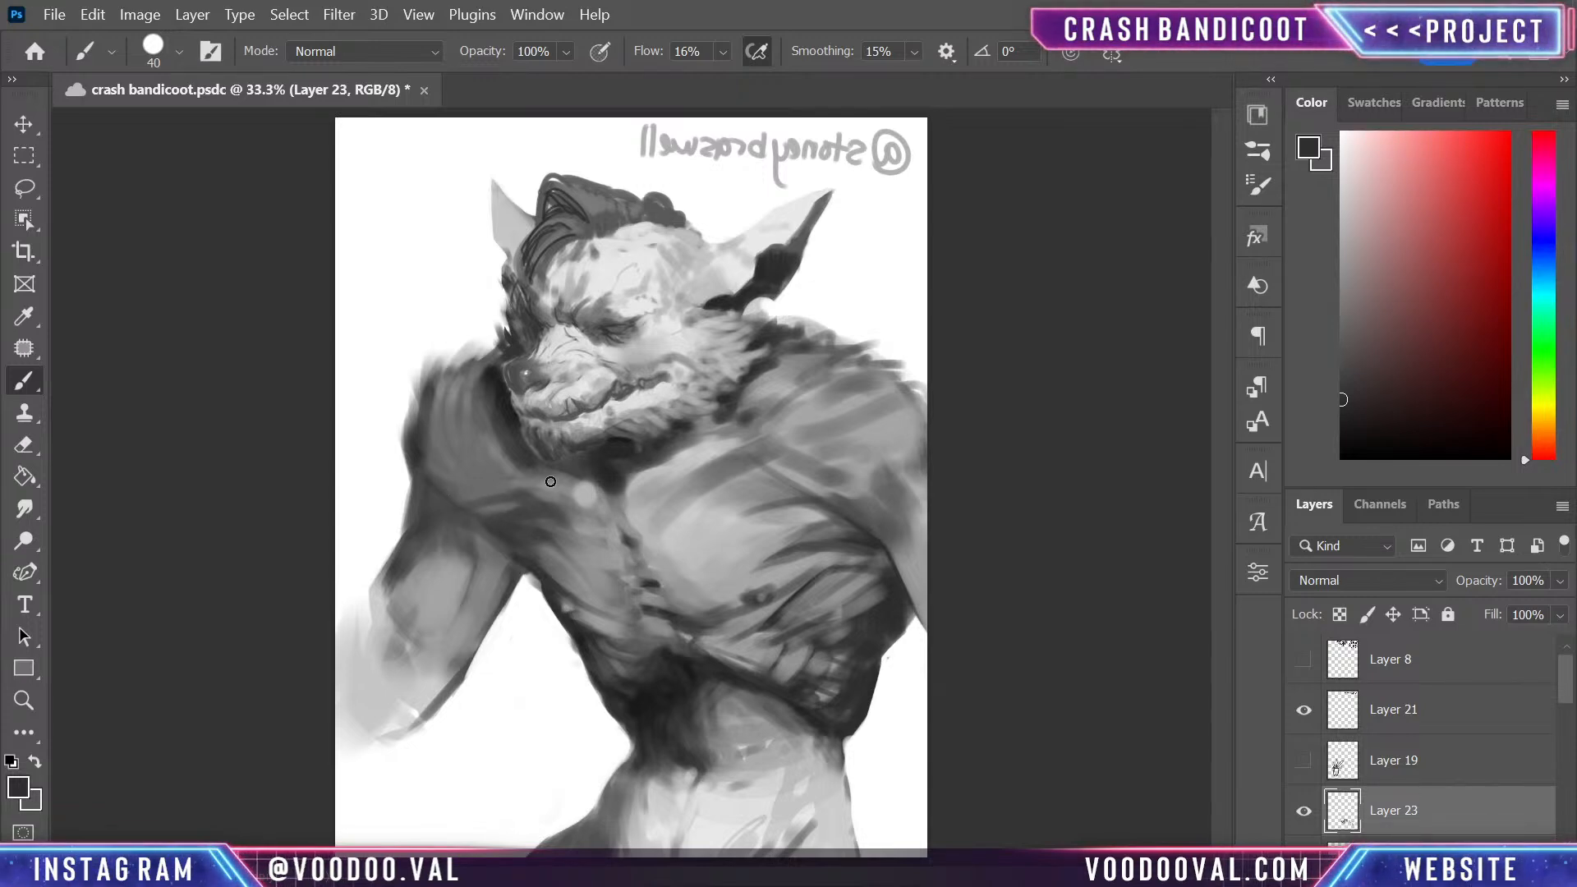
drag(540, 495, 613, 535)
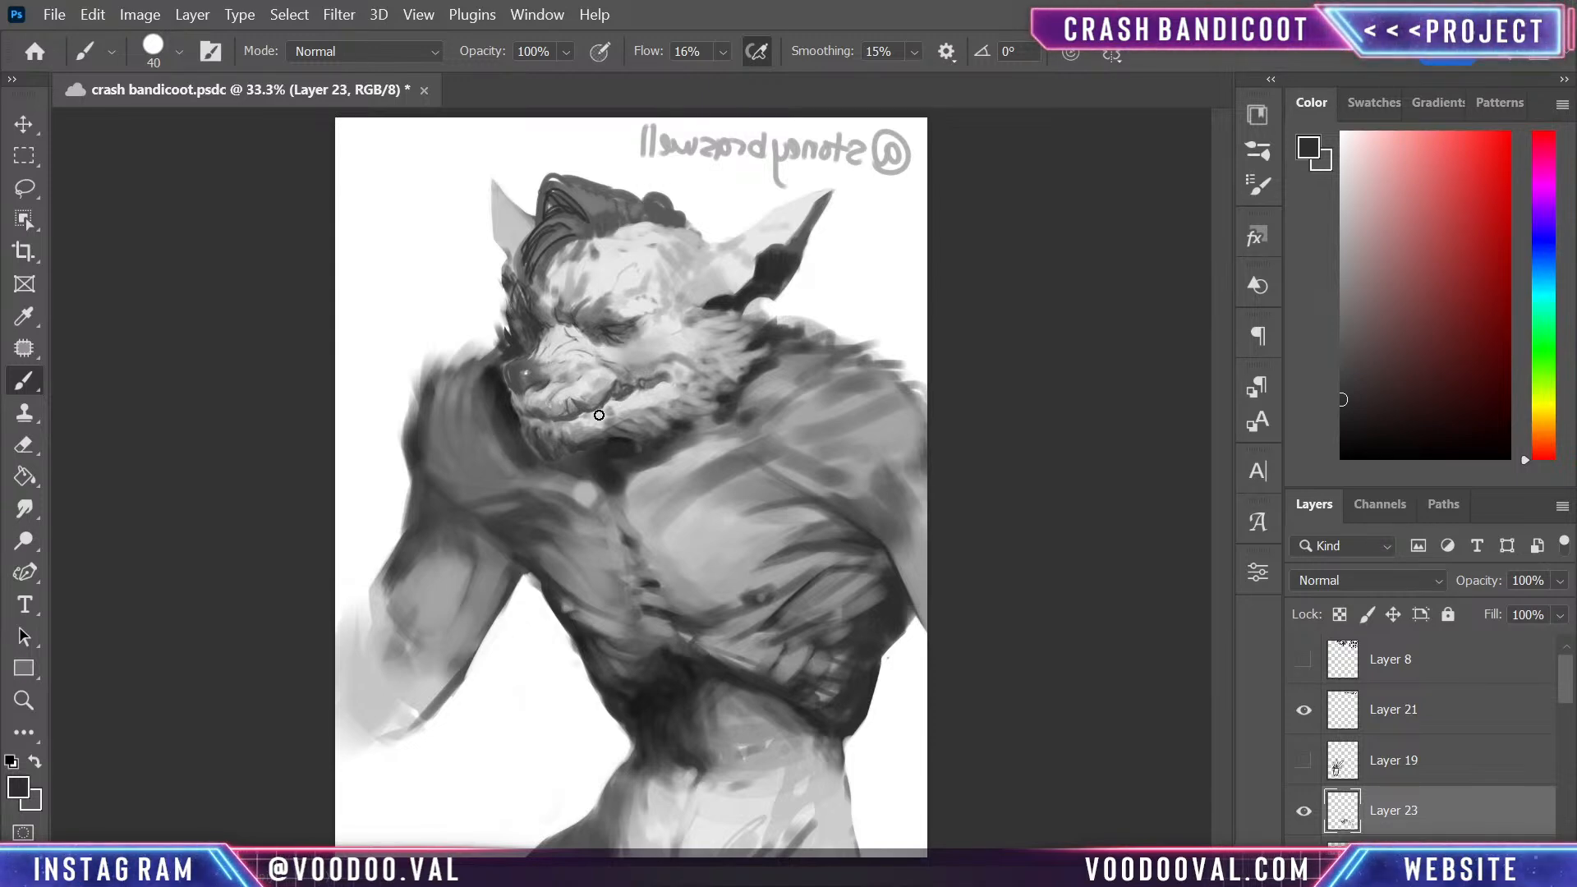
alt+click(687, 440)
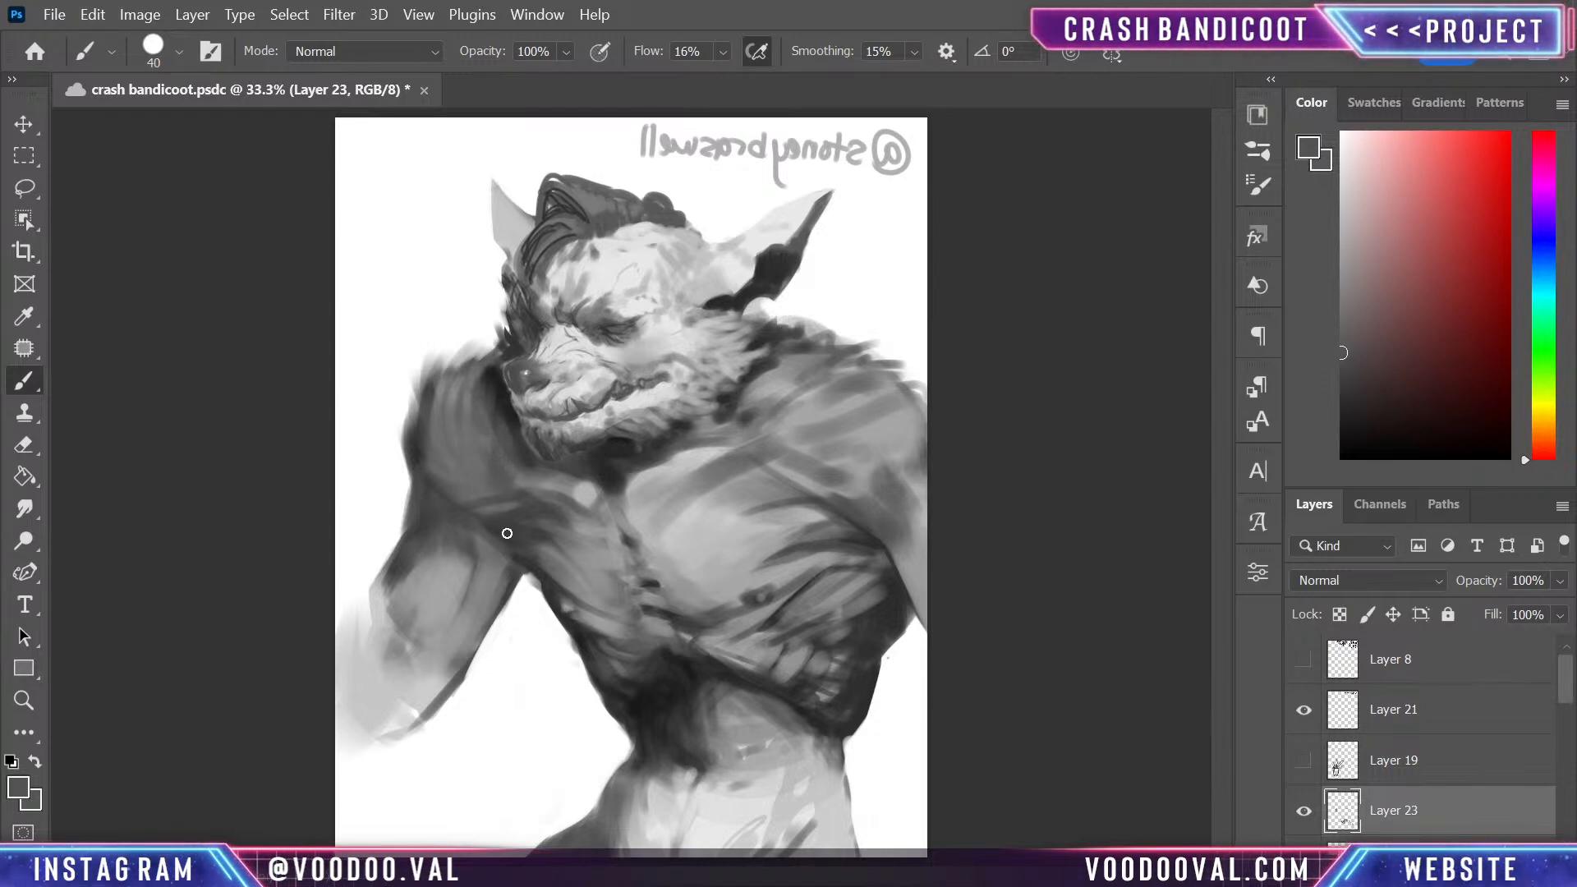
- Paint dark grey strokes down the far shoulder beside the muzzle and strengthen the shadow under the chin
alt+click(519, 460)
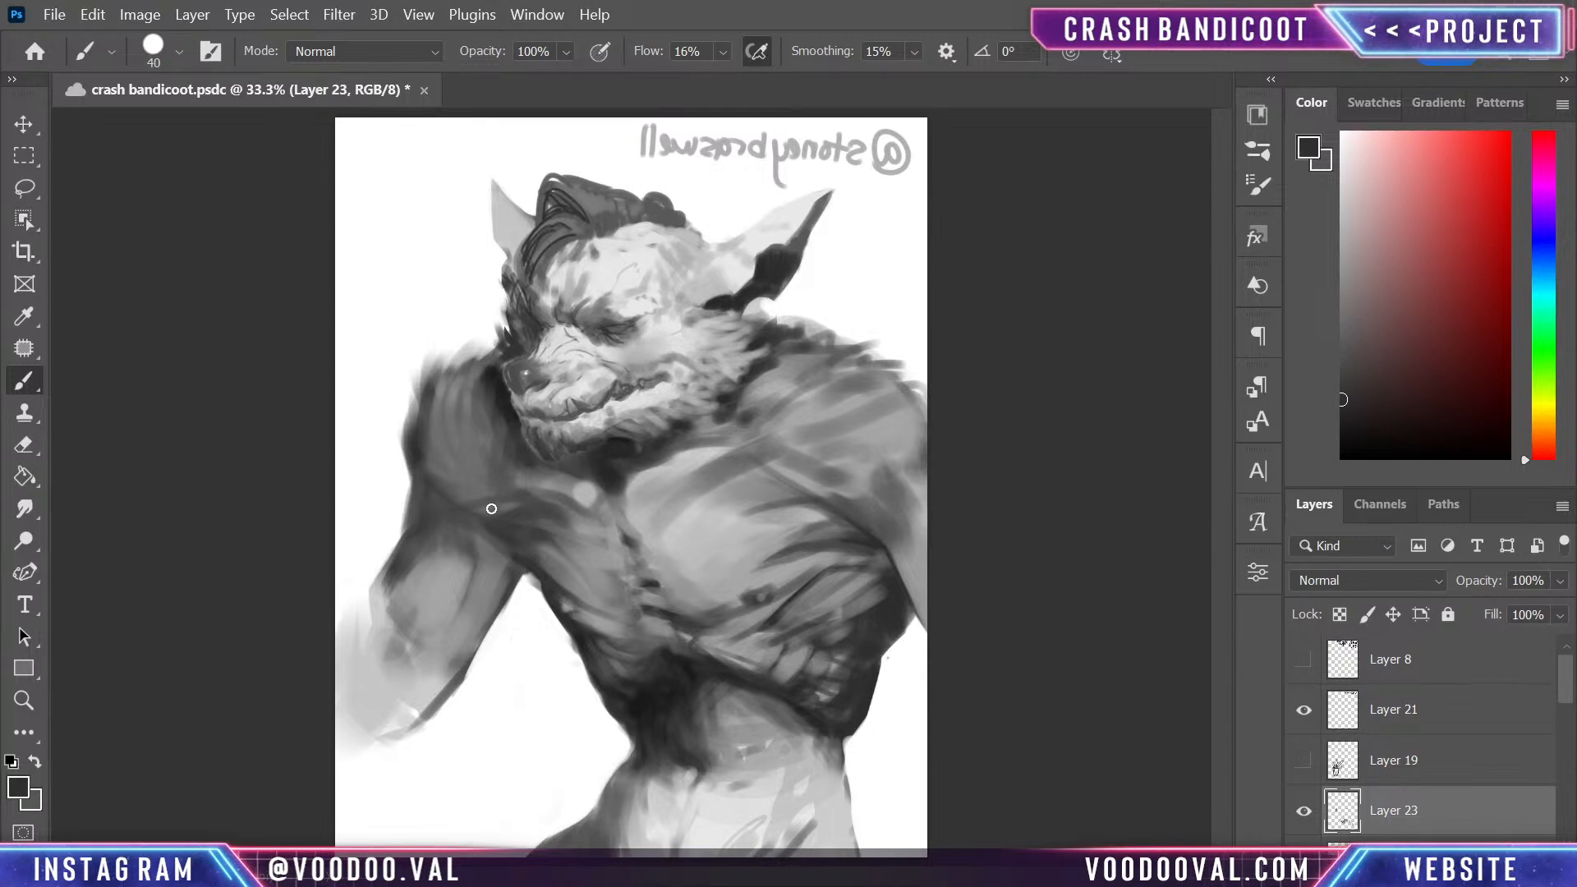
mouse_move(509, 417)
mouse_down()
mouse_move(487, 459)
mouse_move(453, 456)
mouse_move(475, 472)
mouse_up()
drag(496, 383, 460, 466)
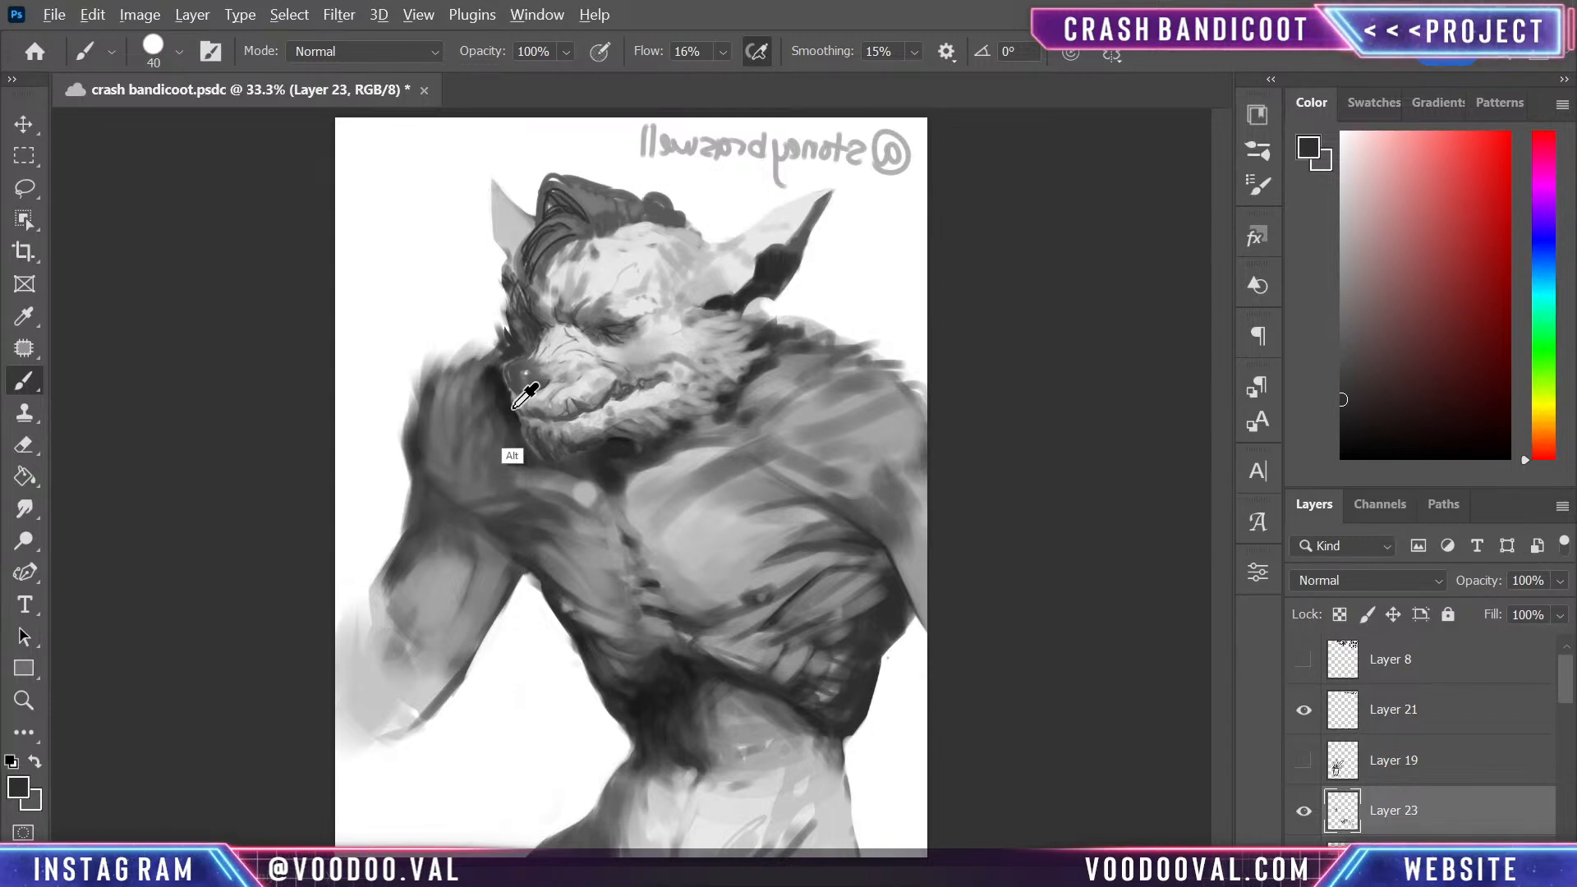
alt+click(515, 459)
mouse_move(528, 457)
mouse_down()
mouse_move(557, 463)
mouse_move(537, 457)
mouse_up()
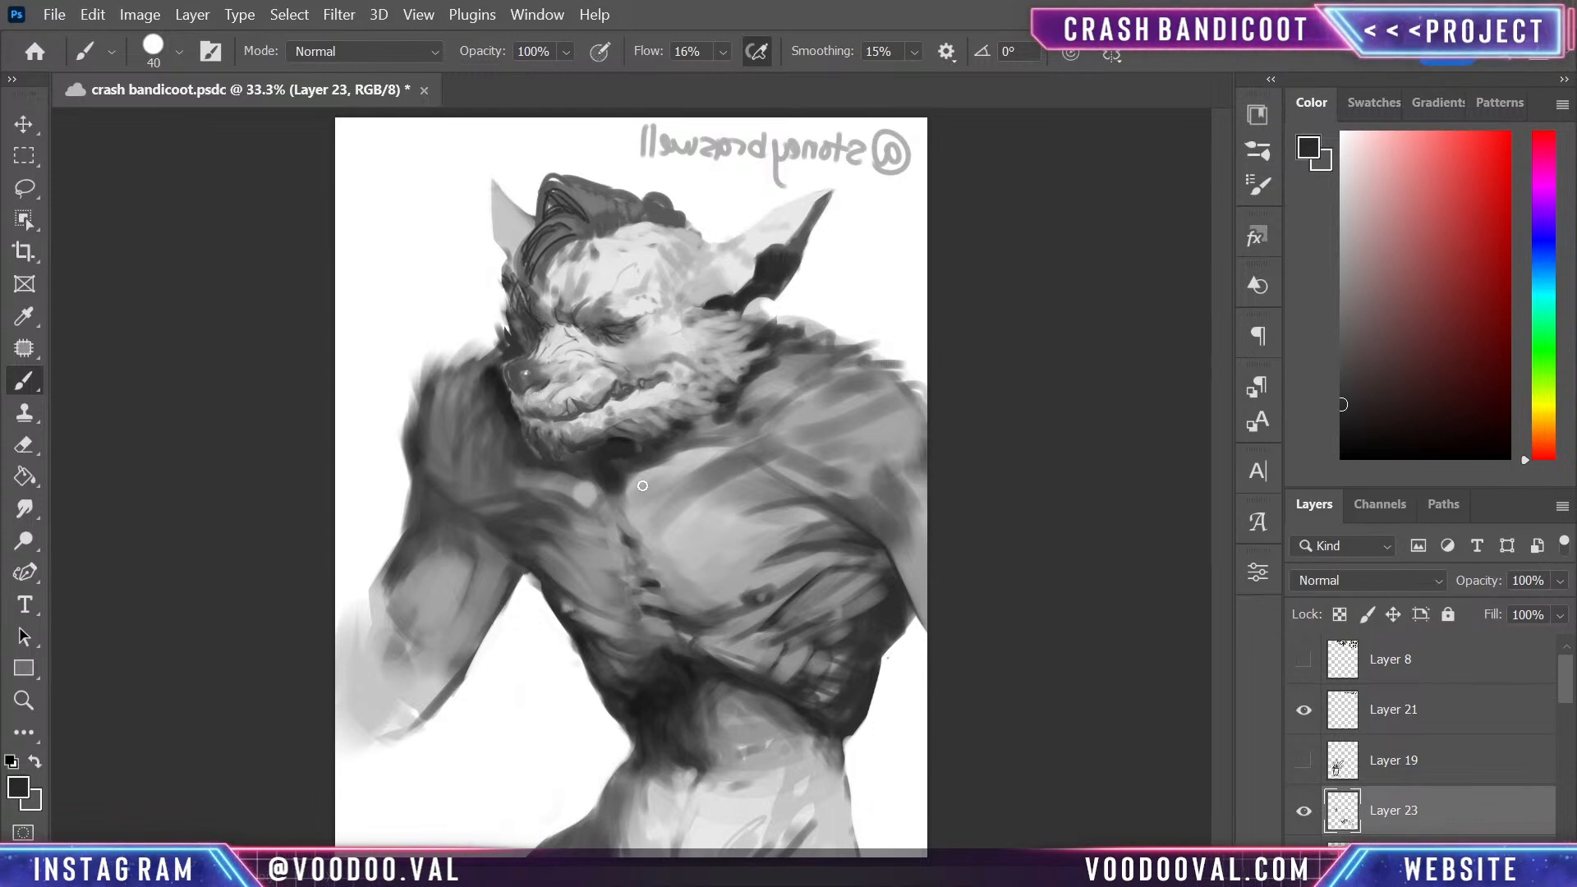
alt+click(618, 446)
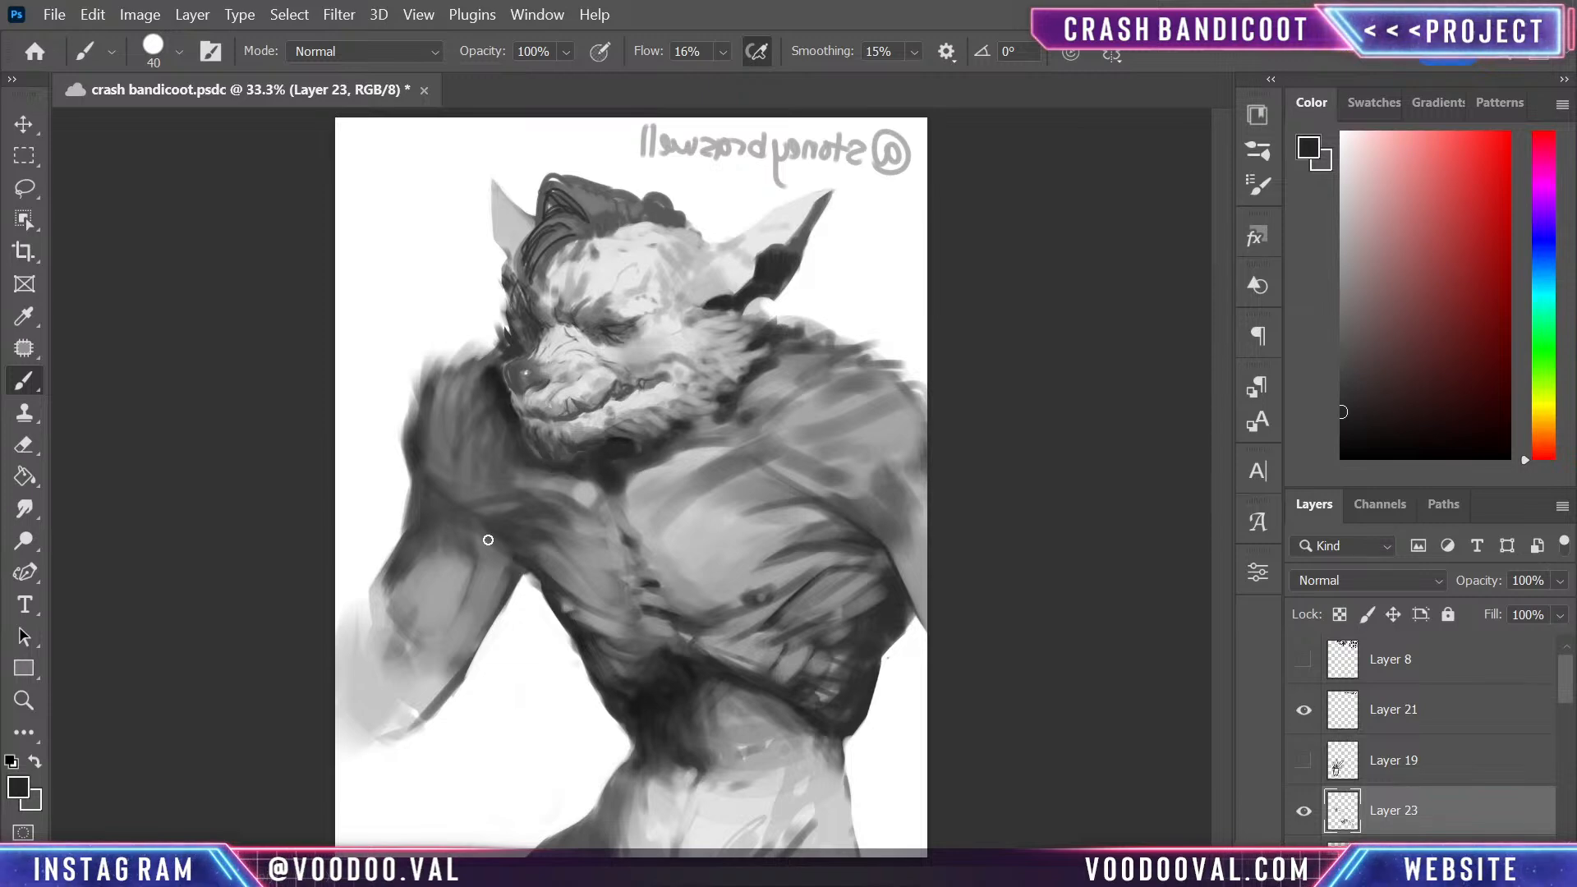
- With a size 100 brush, smooth the far shoulder in mid grey and darken it from the muzzle toward the armpit
key(bracketright)
key(bracketright)
key(bracketright)
key(bracketright)
key(bracketright)
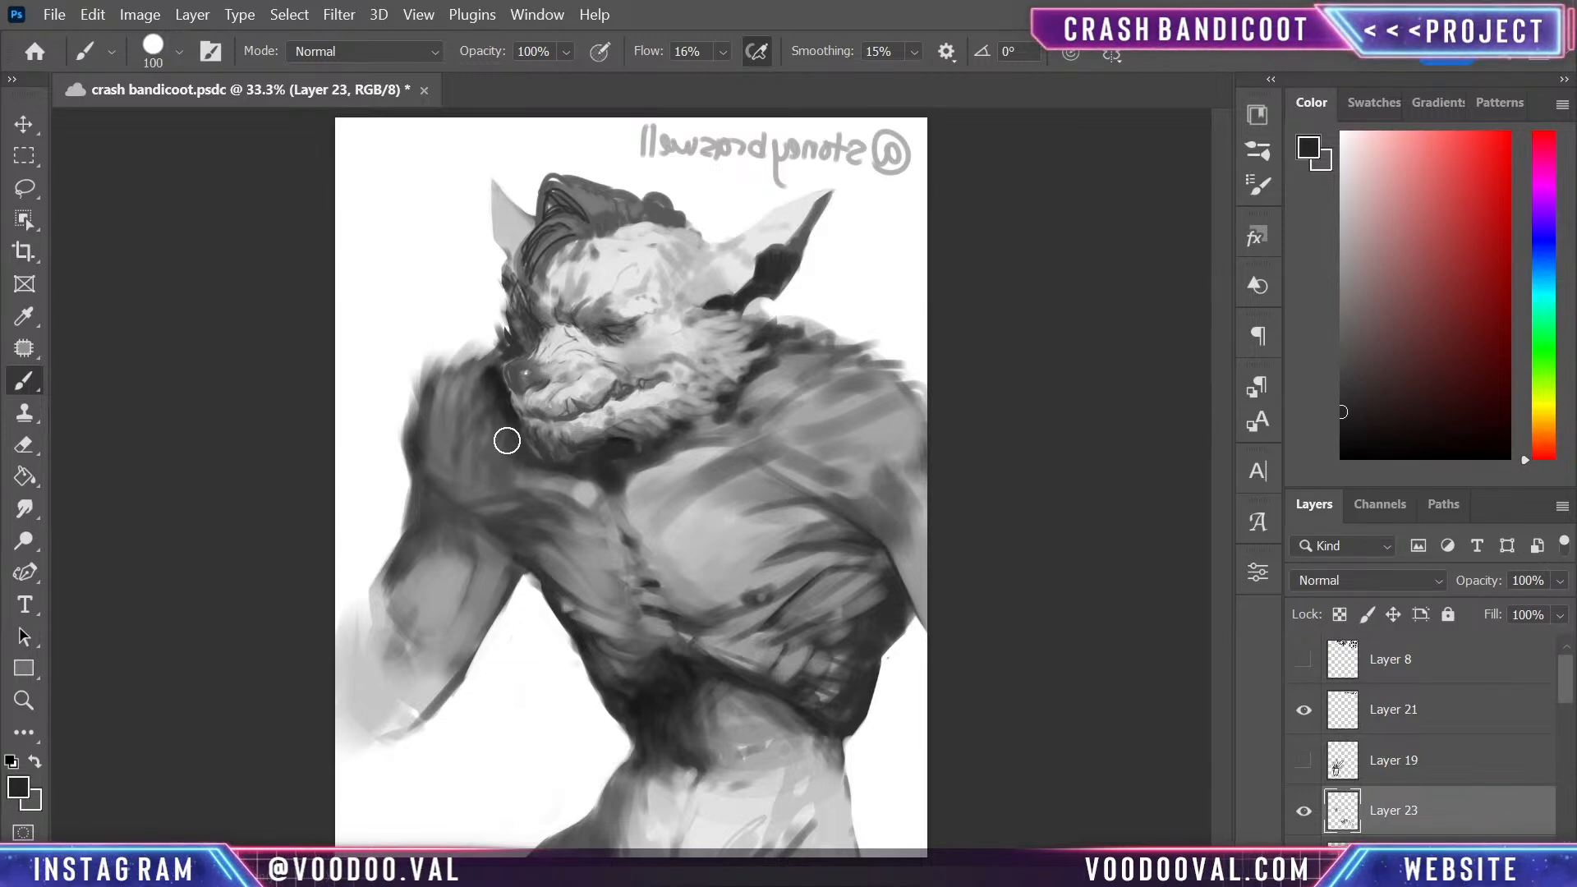
alt+click(477, 493)
key(bracketright)
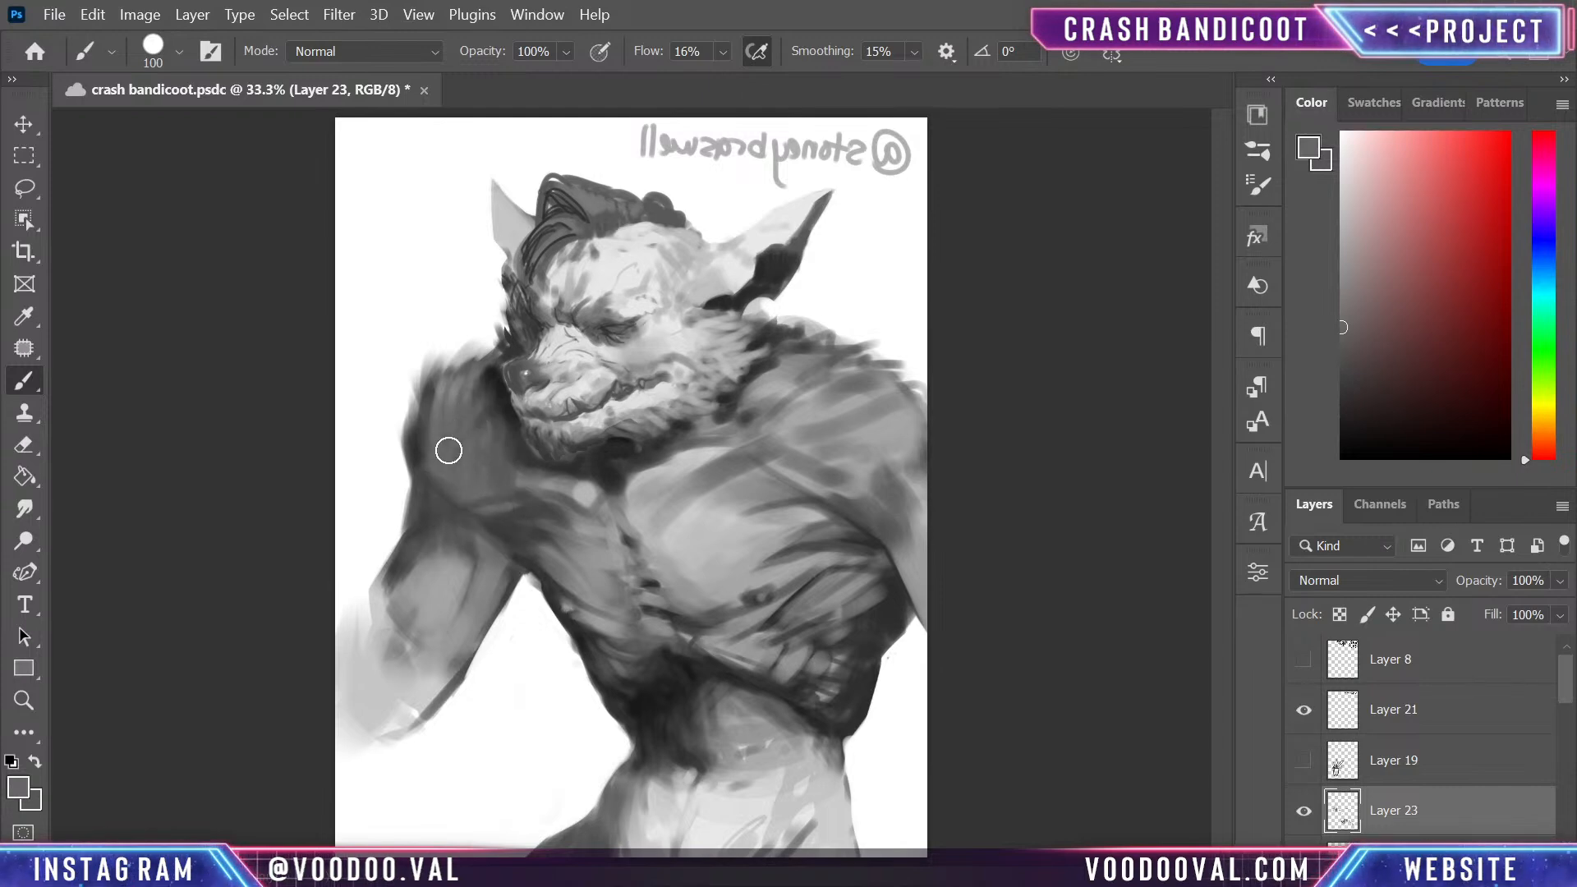
alt+click(502, 395)
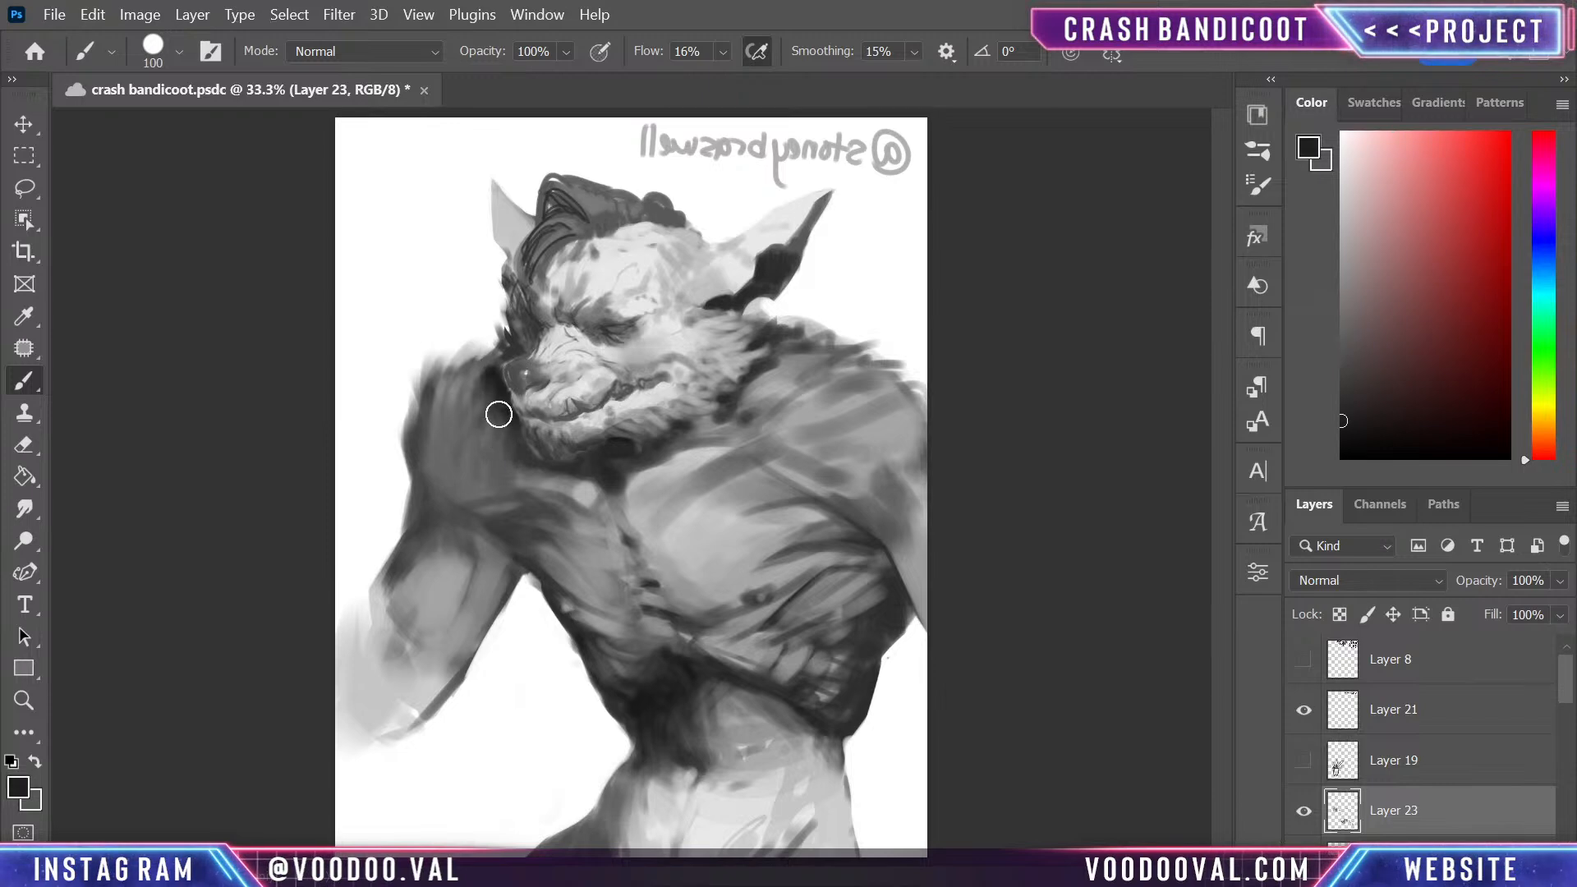
drag(509, 436, 515, 515)
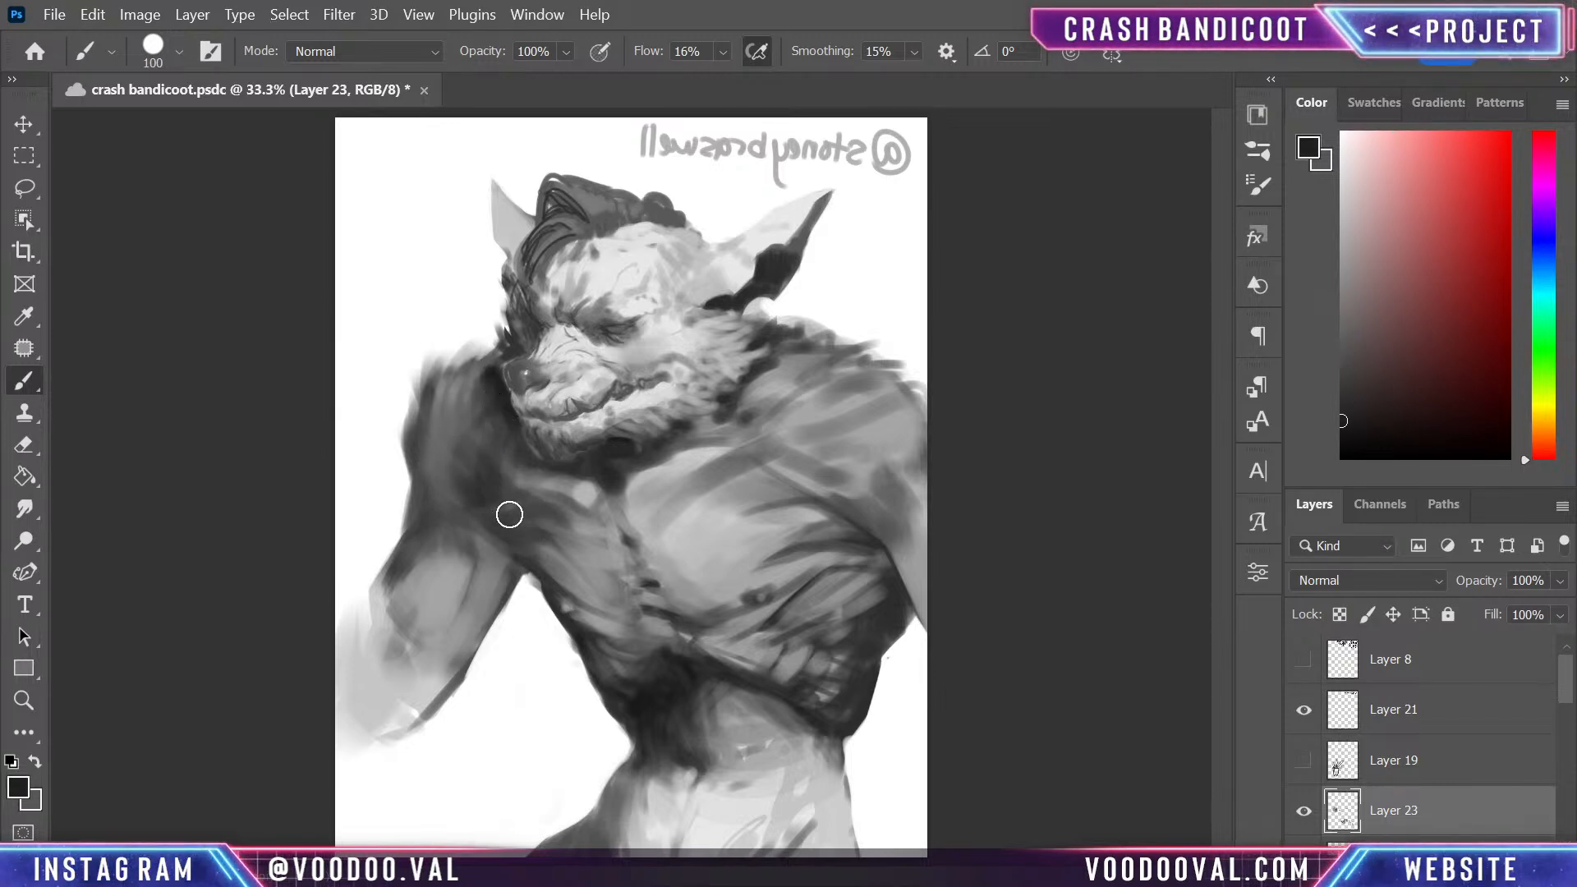
alt+click(473, 453)
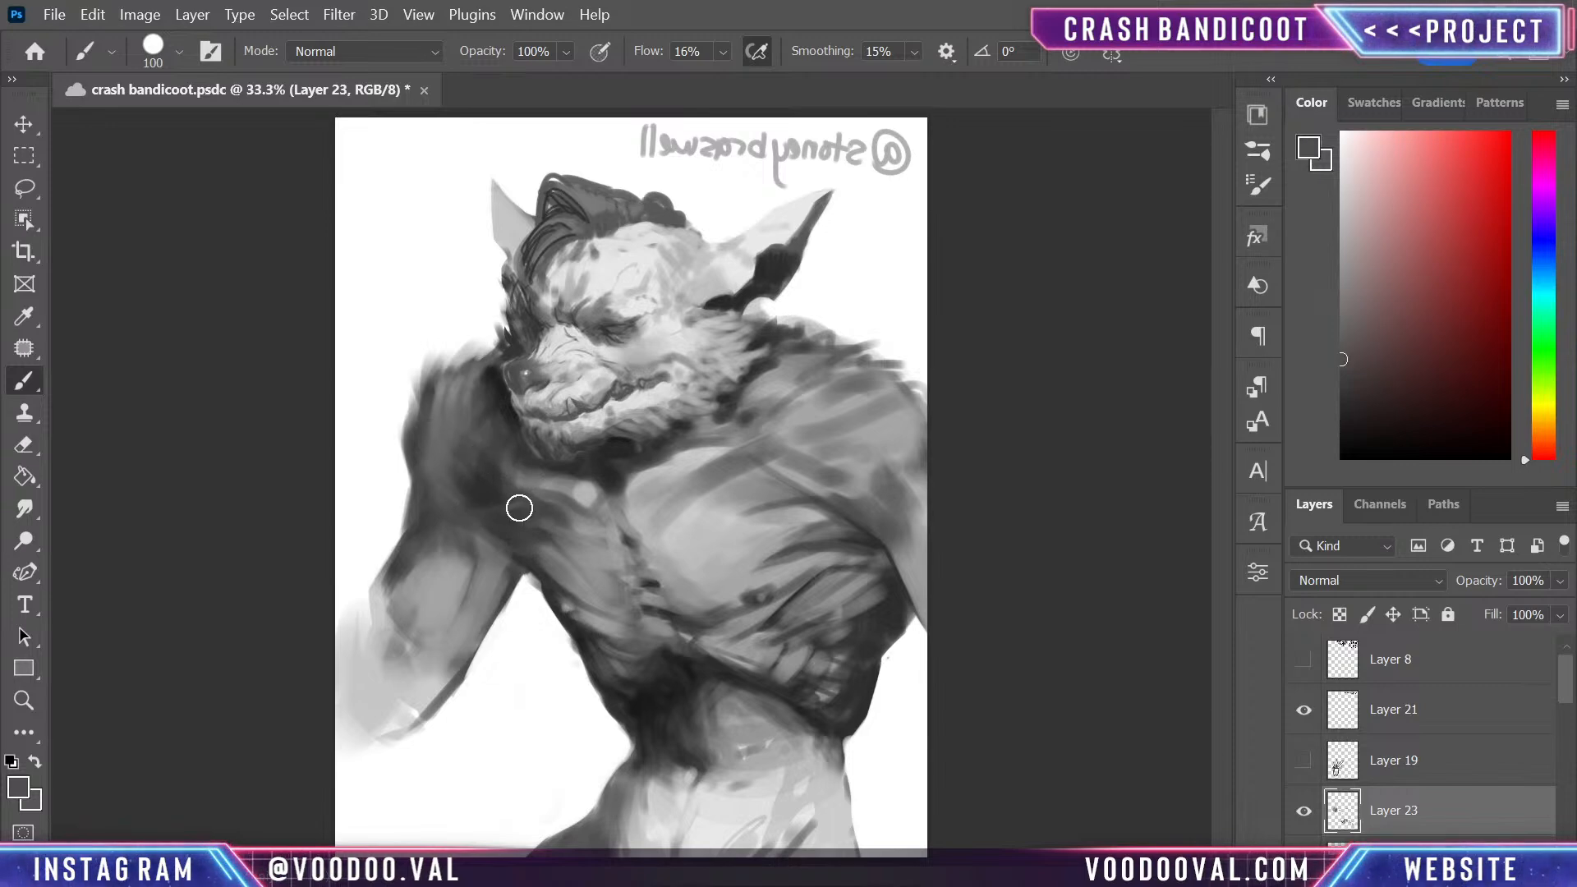
alt+click(457, 402)
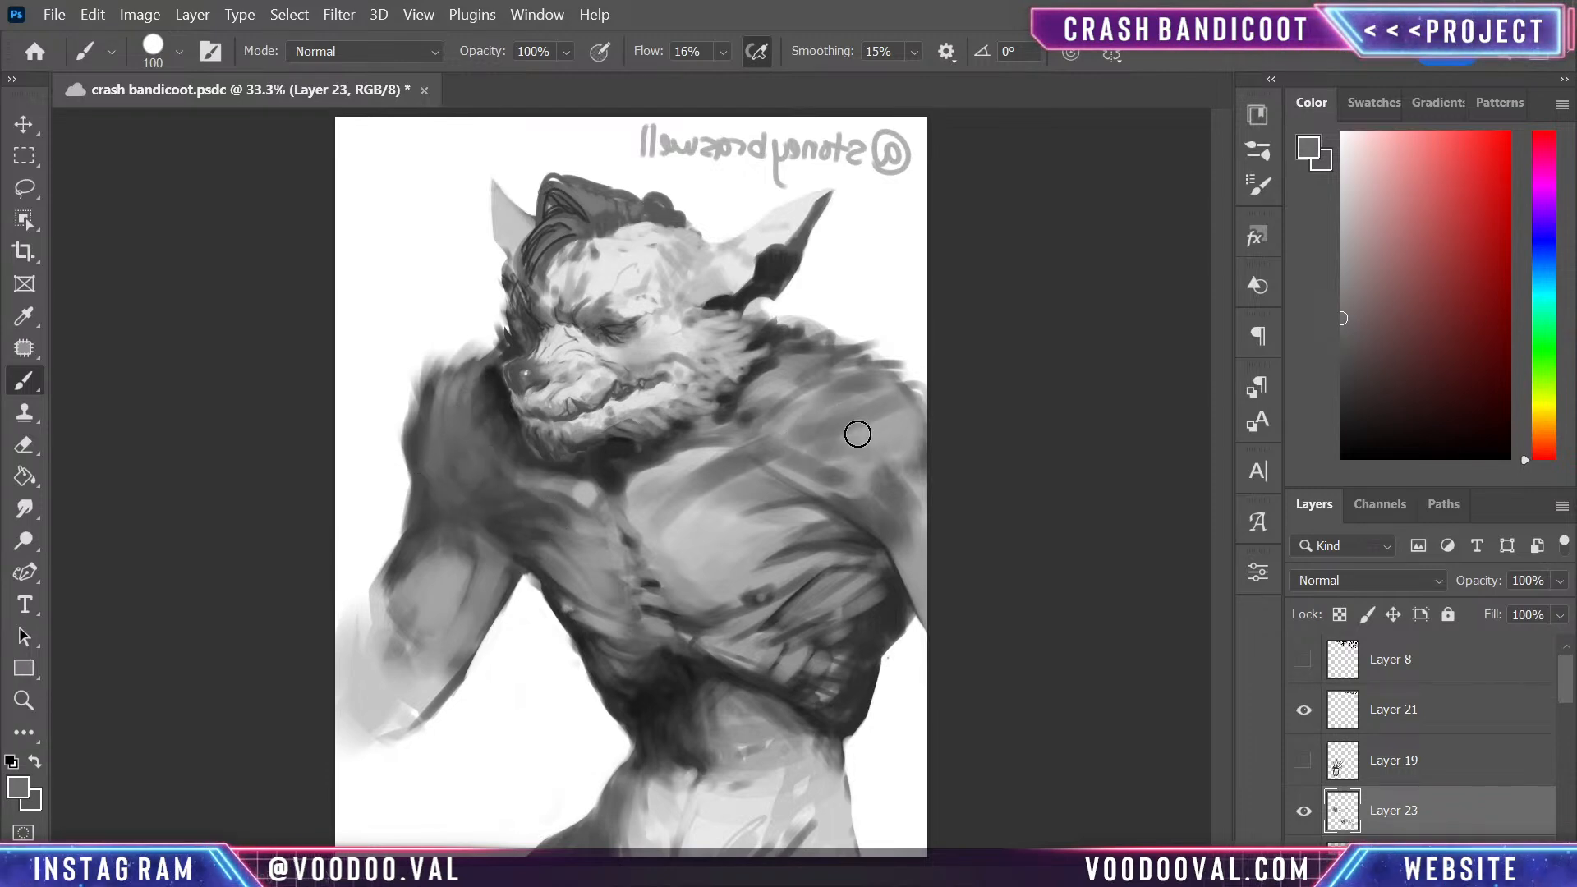
- Soften the near shoulder with a sampled lighter grey and darken the neck shadow behind the cheek fur
alt+click(871, 415)
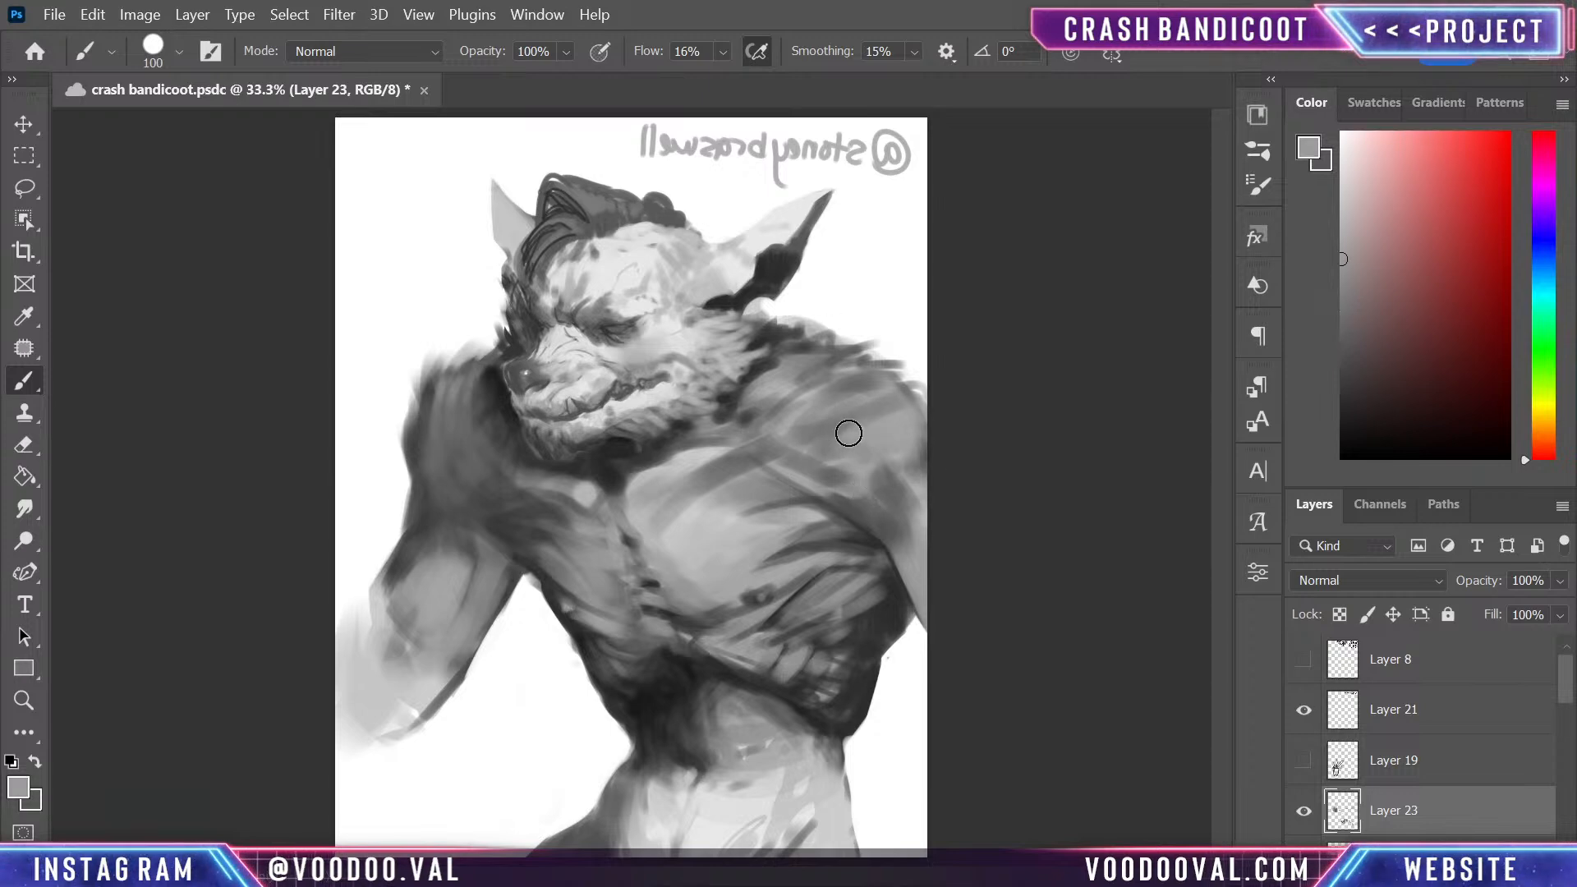
alt+click(760, 369)
mouse_move(761, 373)
mouse_down()
mouse_move(753, 387)
mouse_move(795, 348)
mouse_move(711, 402)
mouse_up()
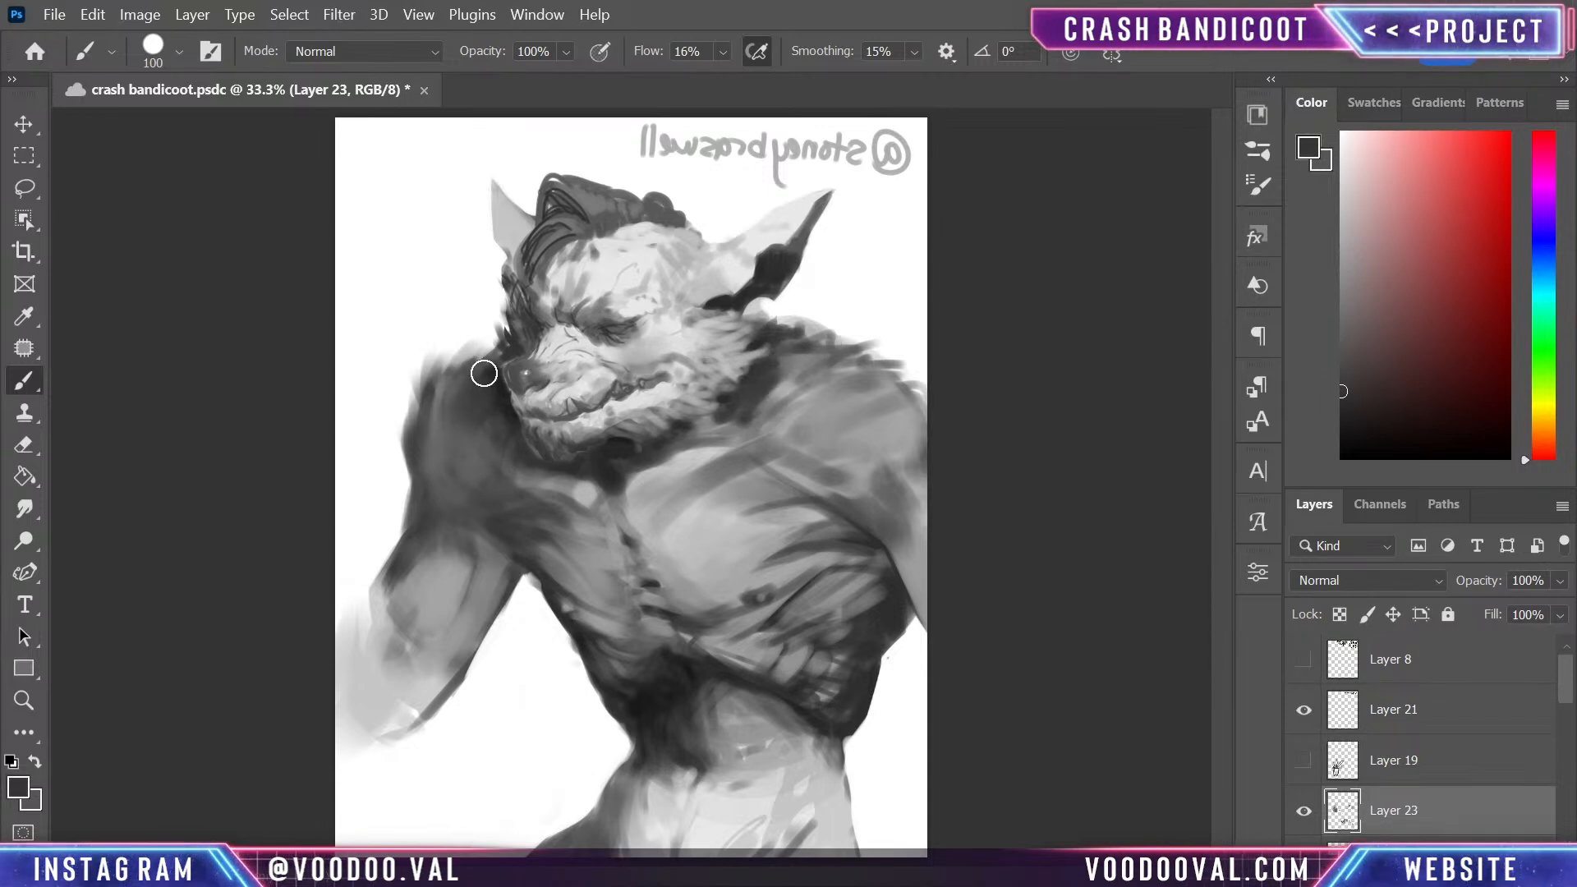
- Darken the top and outer contour of the far shoulder with broad dark grey strokes
drag(475, 377, 457, 443)
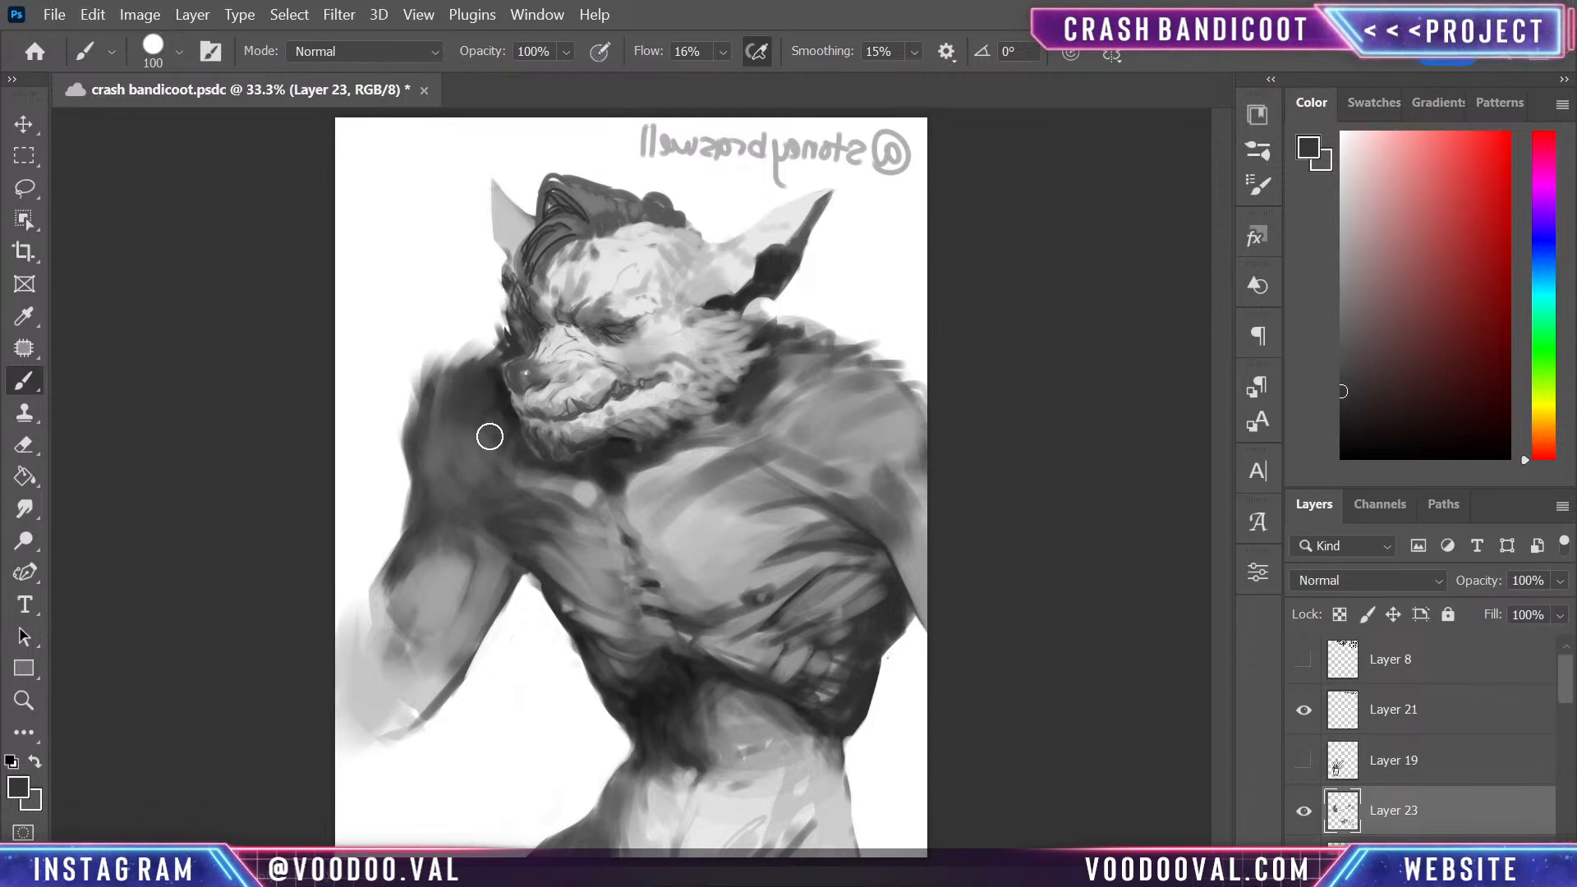
mouse_move(503, 347)
mouse_down()
mouse_move(441, 437)
mouse_move(491, 363)
mouse_move(453, 370)
mouse_move(491, 359)
mouse_up()
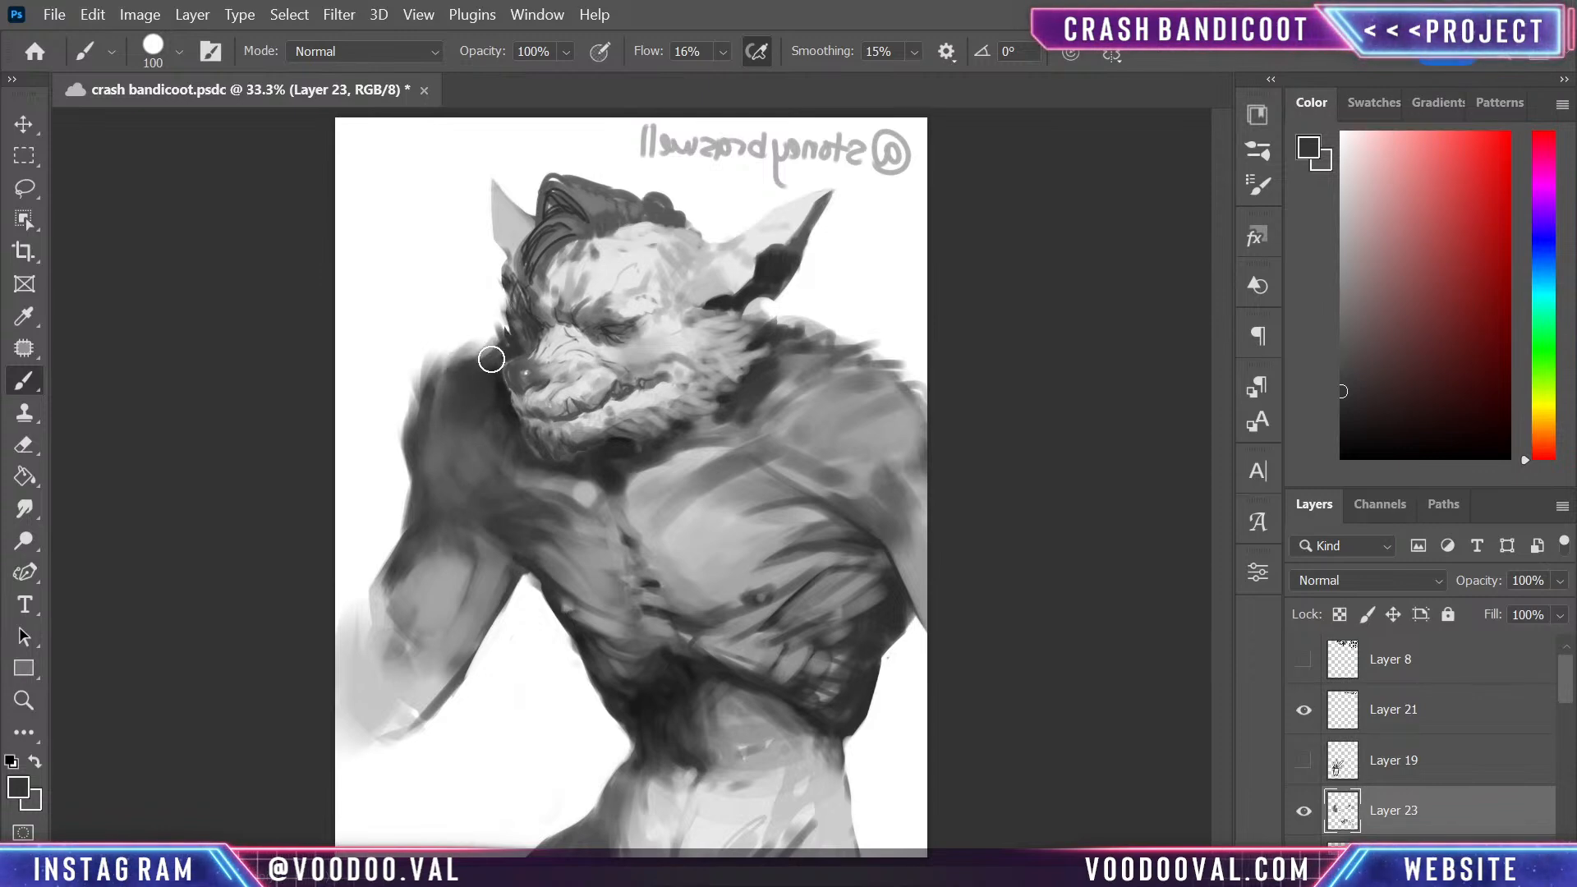
mouse_move(424, 404)
mouse_down()
mouse_move(411, 444)
mouse_move(422, 411)
mouse_up()
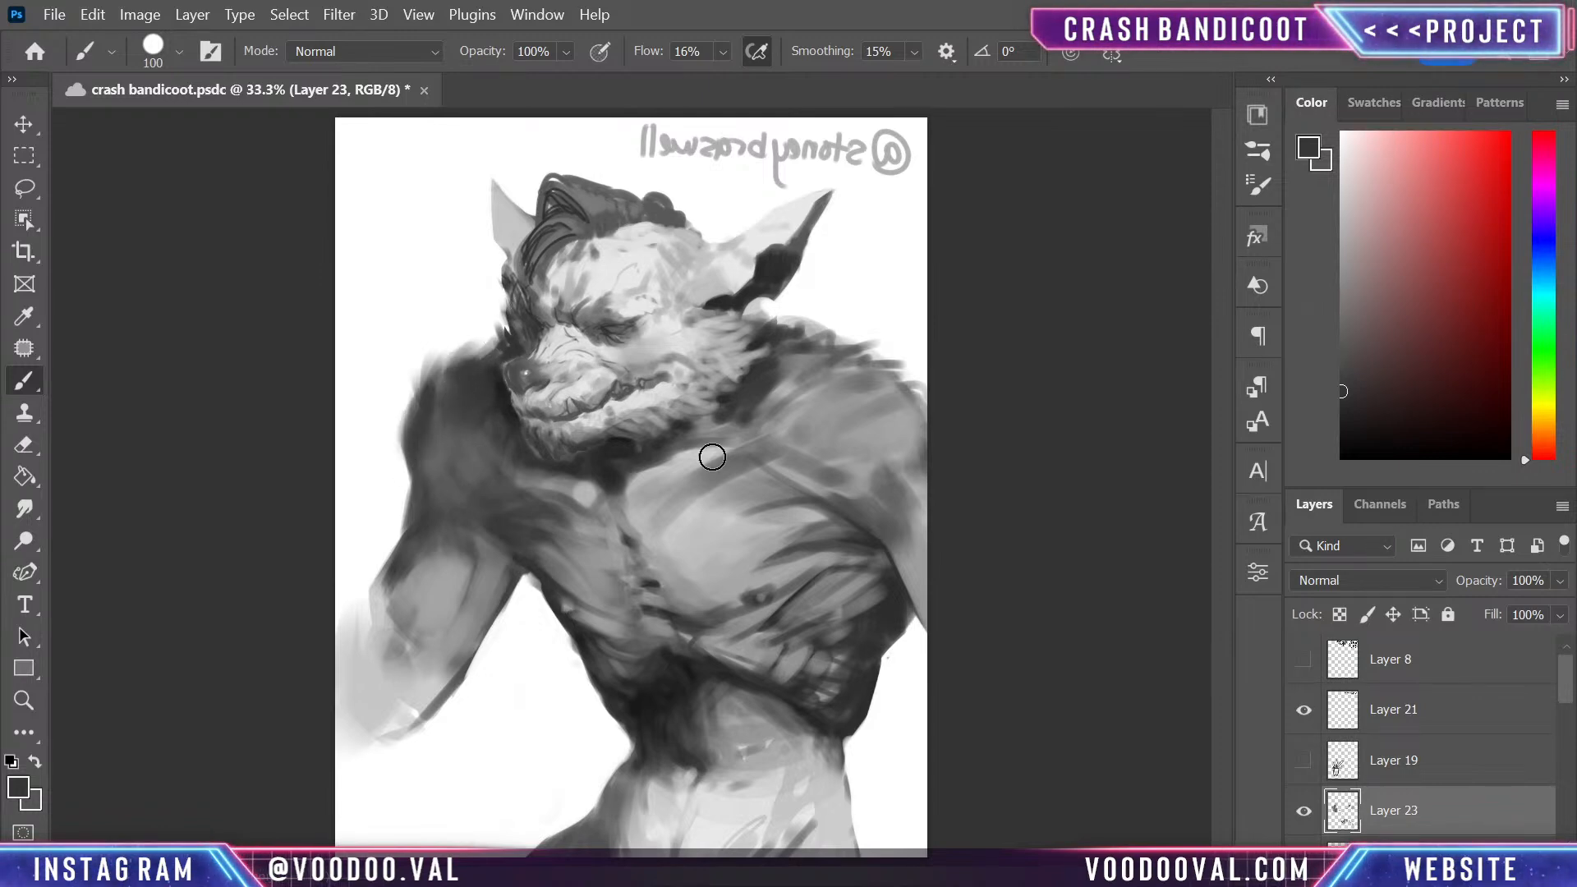
- Smooth the far upper arm with a sampled light grey, and undo the last stroke on the shoulder
alt+click(457, 543)
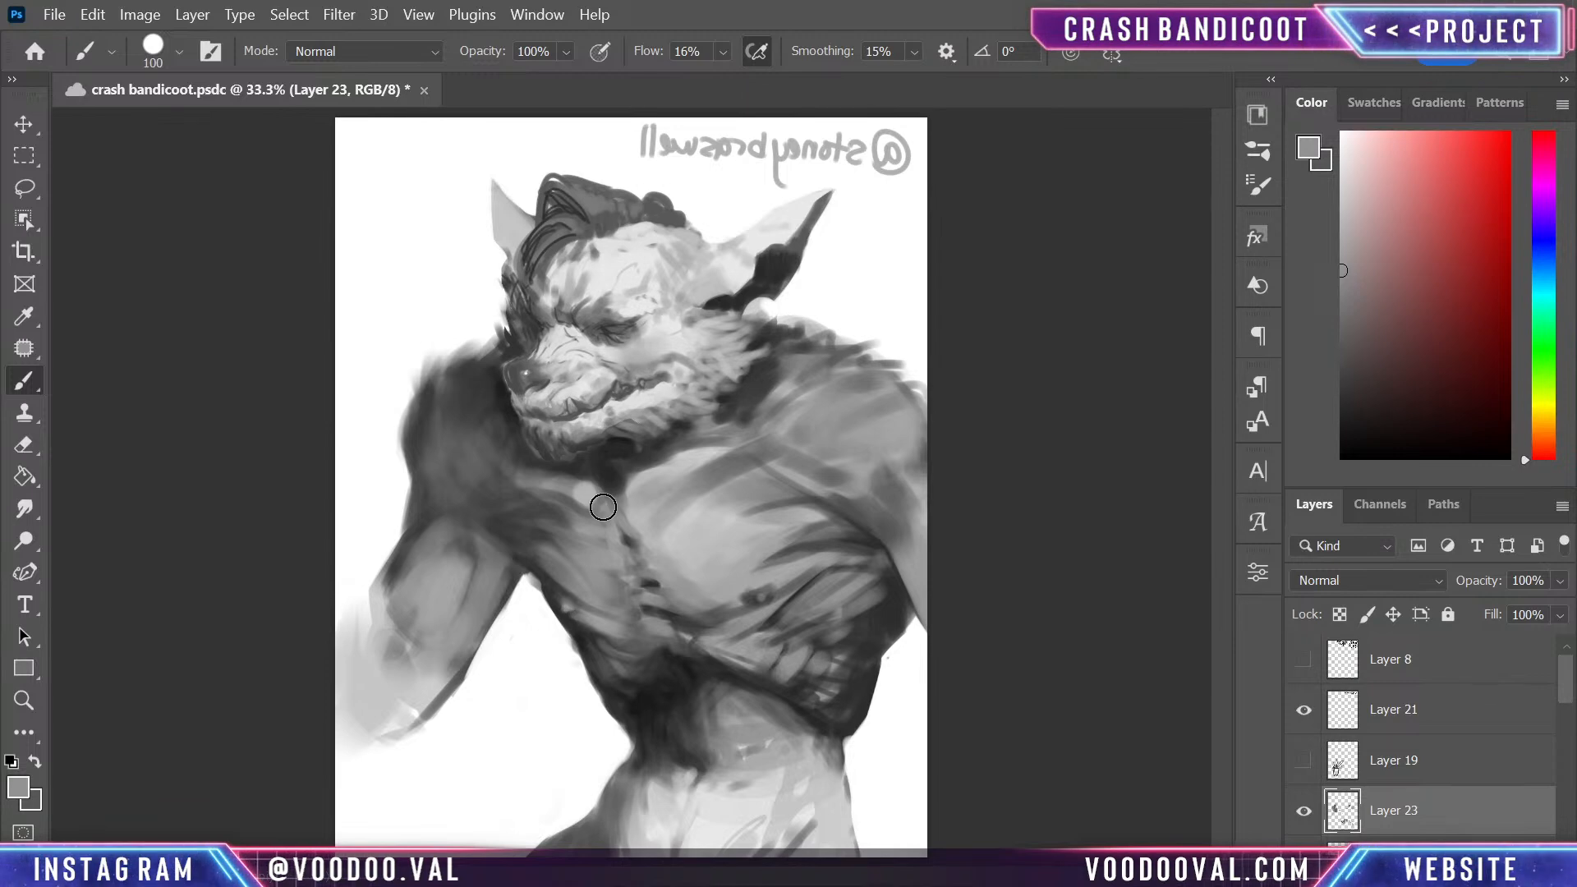
drag(430, 528, 379, 632)
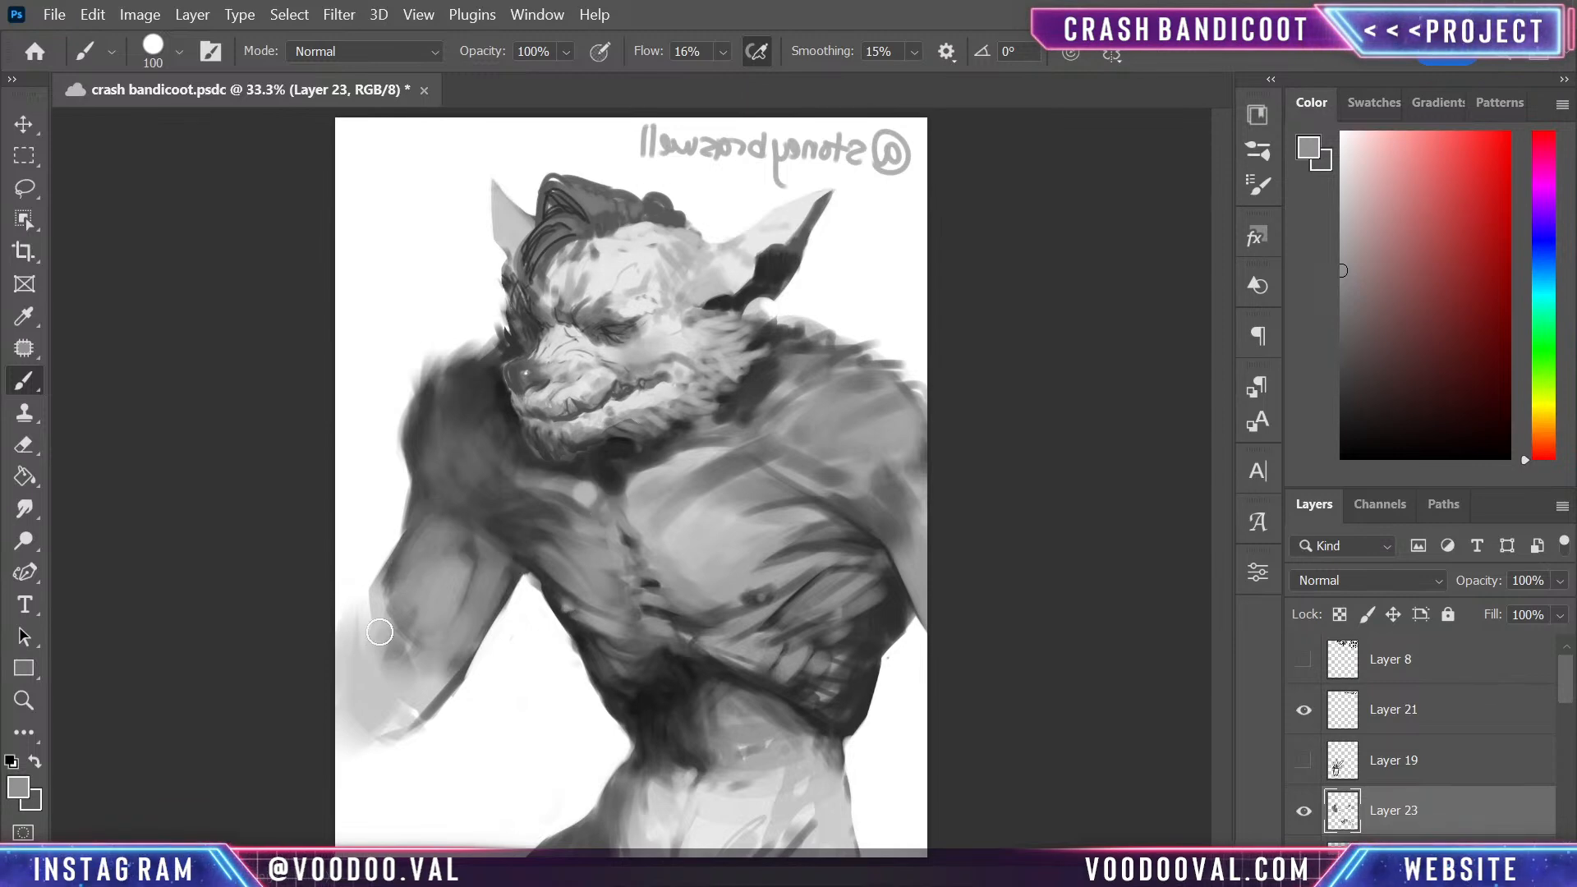
drag(436, 446, 436, 497)
key(ctrl+z)
- Deepen the shadow at the far armpit with a near-black sampled from the waist shadow
alt+click(643, 739)
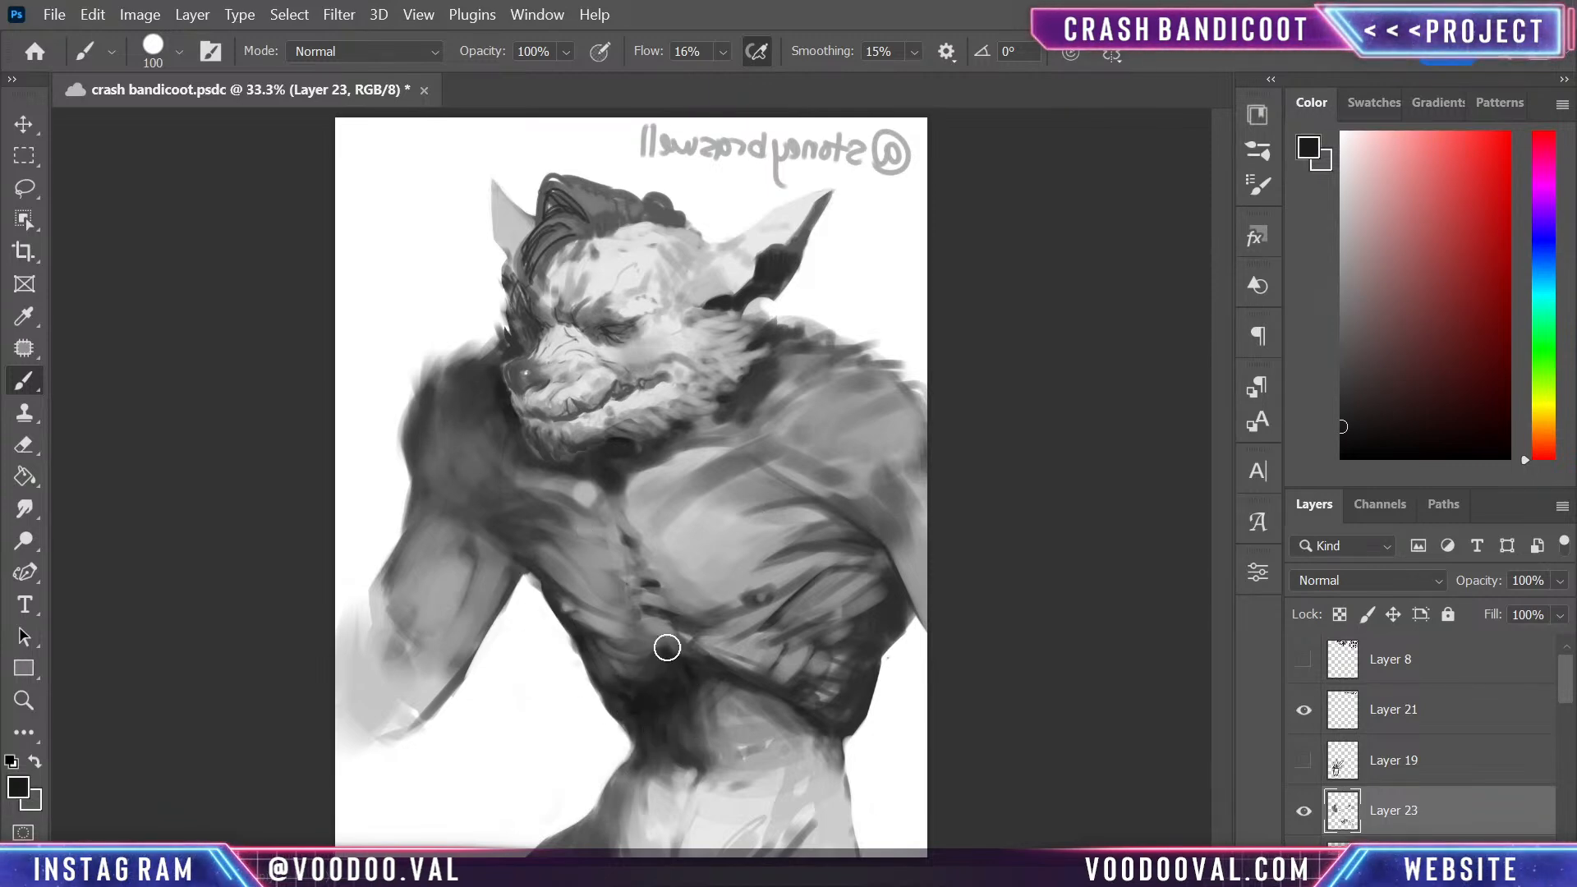
mouse_move(533, 548)
mouse_down()
mouse_move(503, 516)
mouse_move(526, 508)
mouse_move(488, 503)
mouse_up()
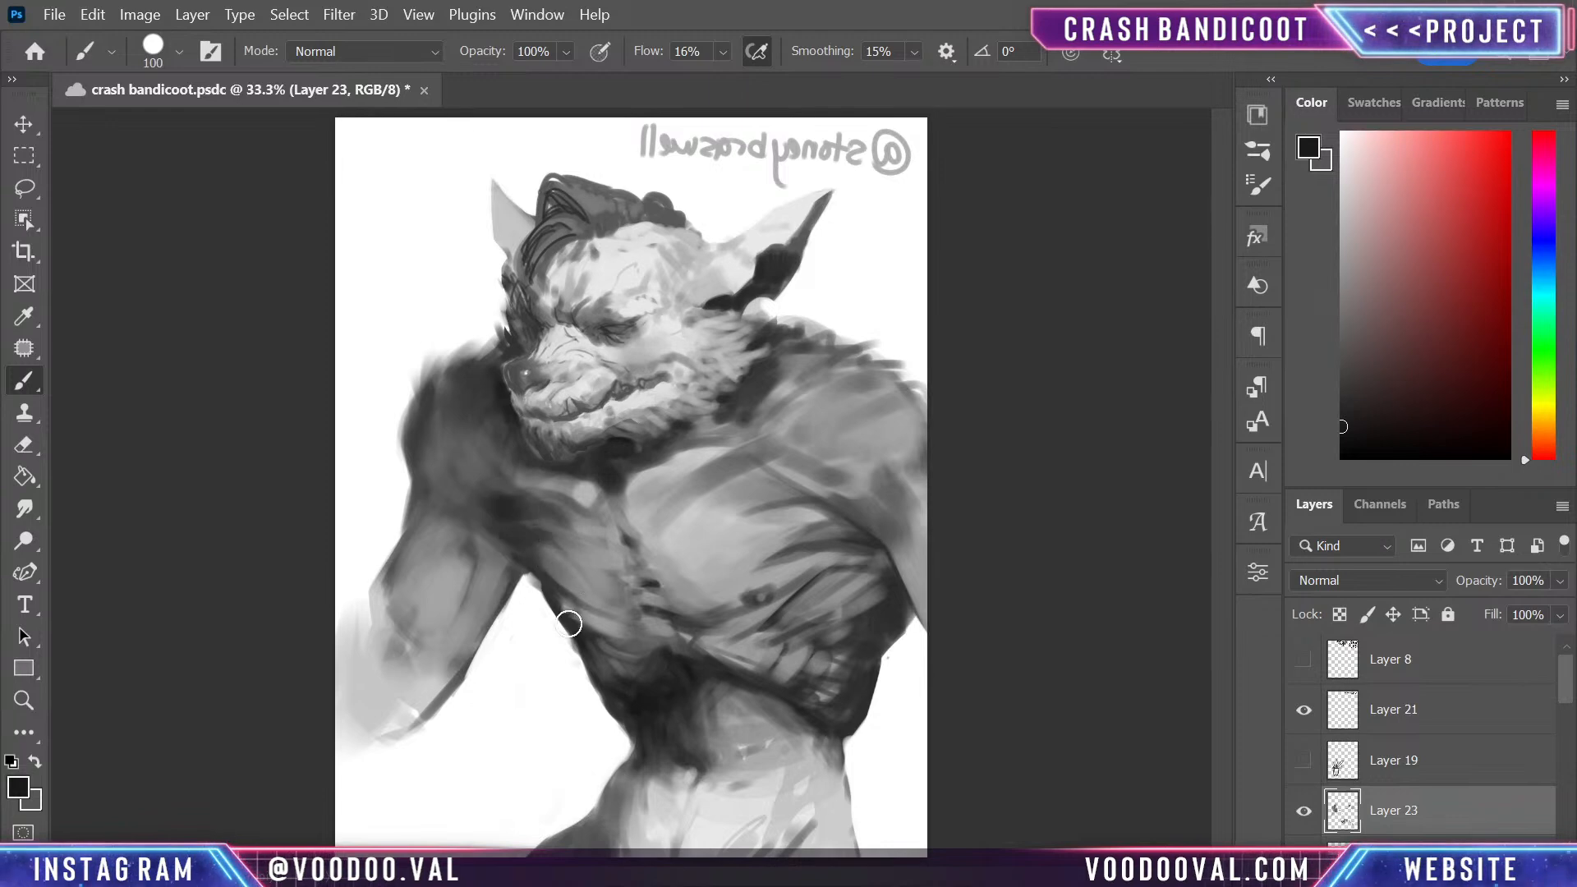
alt+click(557, 568)
- With a size 50 brush, paint dark grey fur-like strokes from the far upper chest across the far shoulder
key(bracketleft)
key(bracketleft)
key(bracketleft)
key(bracketleft)
key(bracketleft)
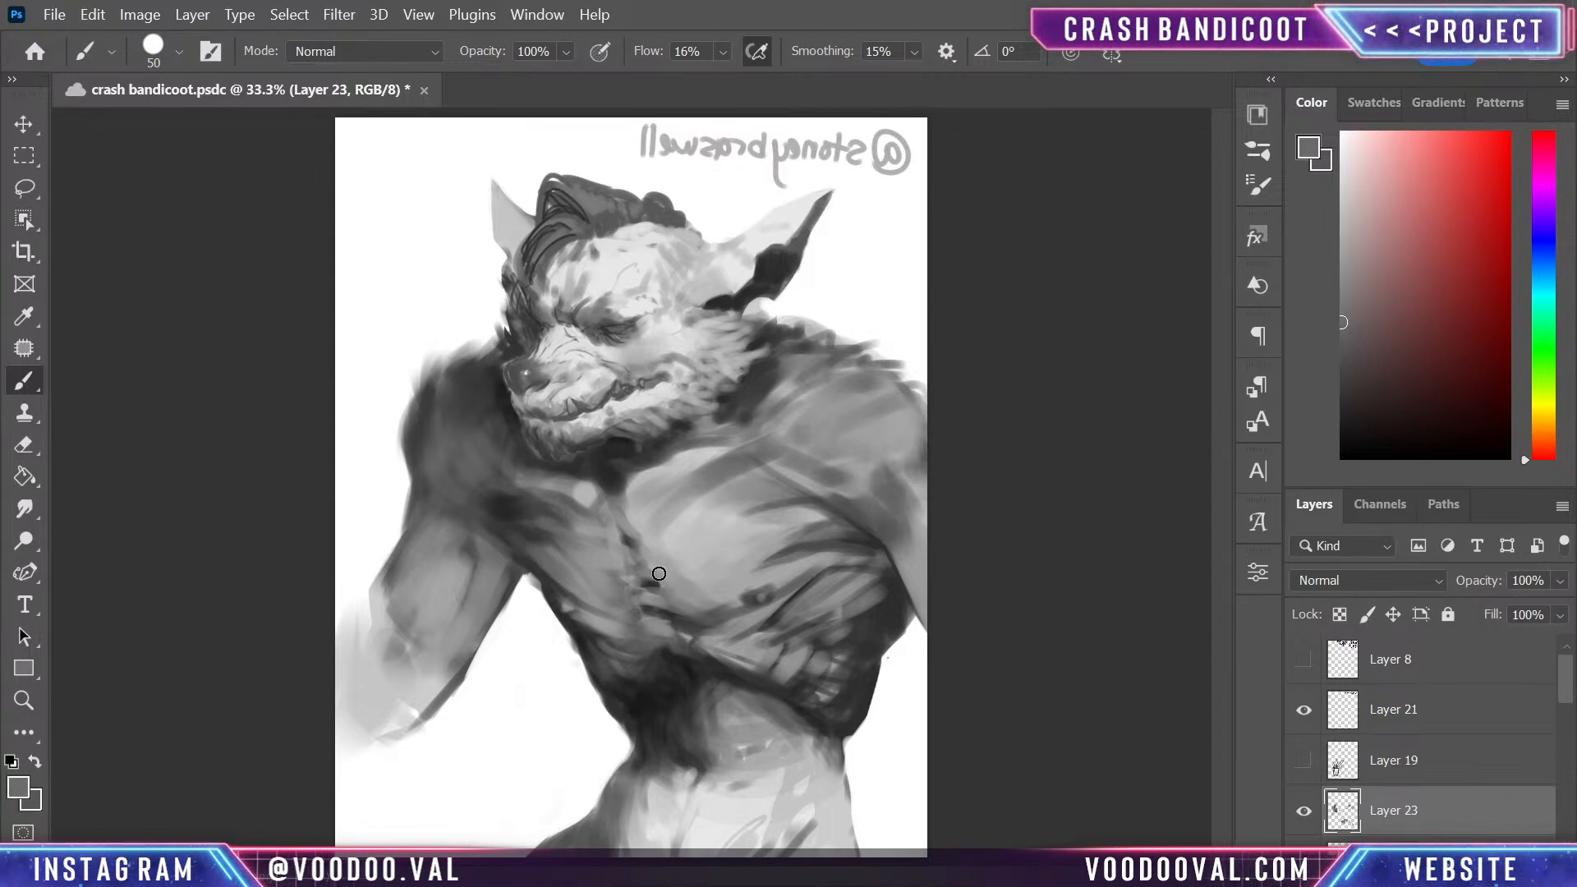
alt+click(522, 494)
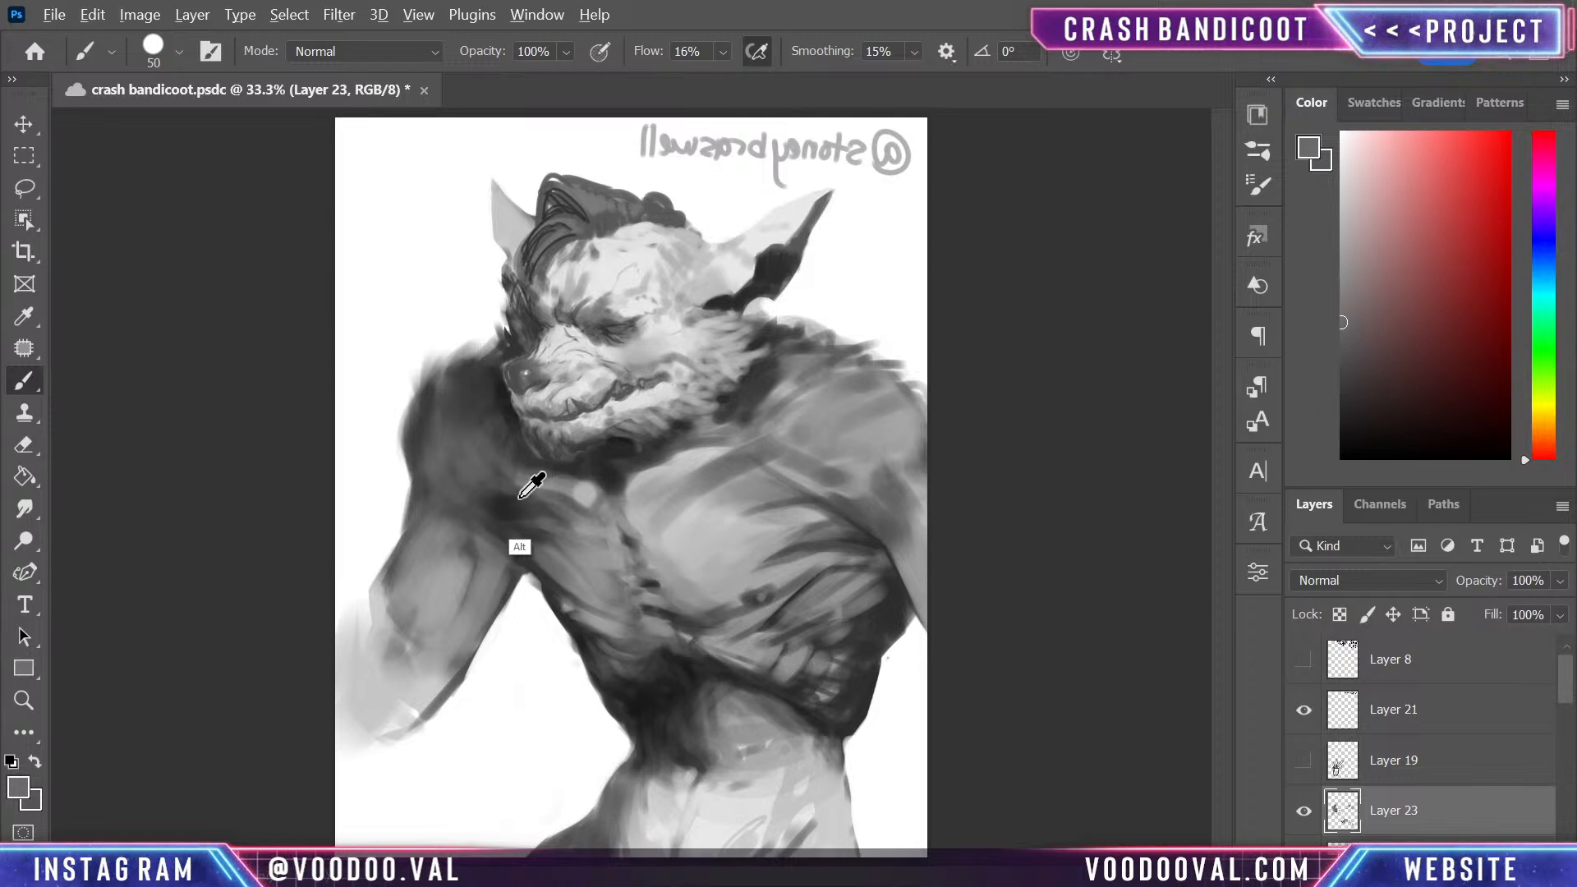
drag(544, 483, 496, 478)
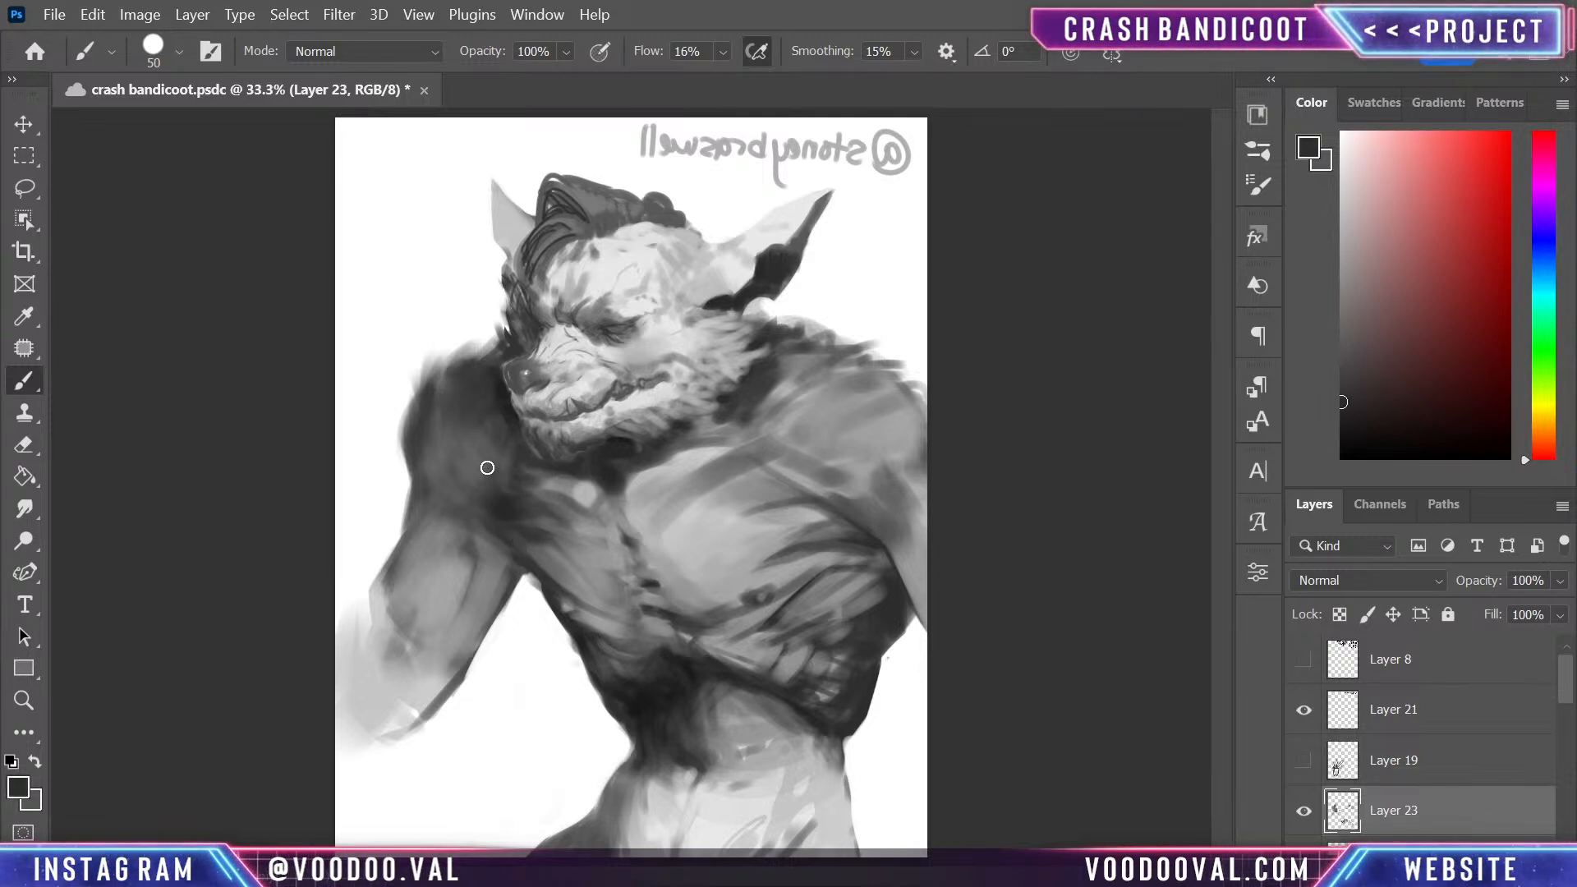
mouse_move(478, 458)
mouse_down()
mouse_move(451, 426)
mouse_move(413, 423)
mouse_up()
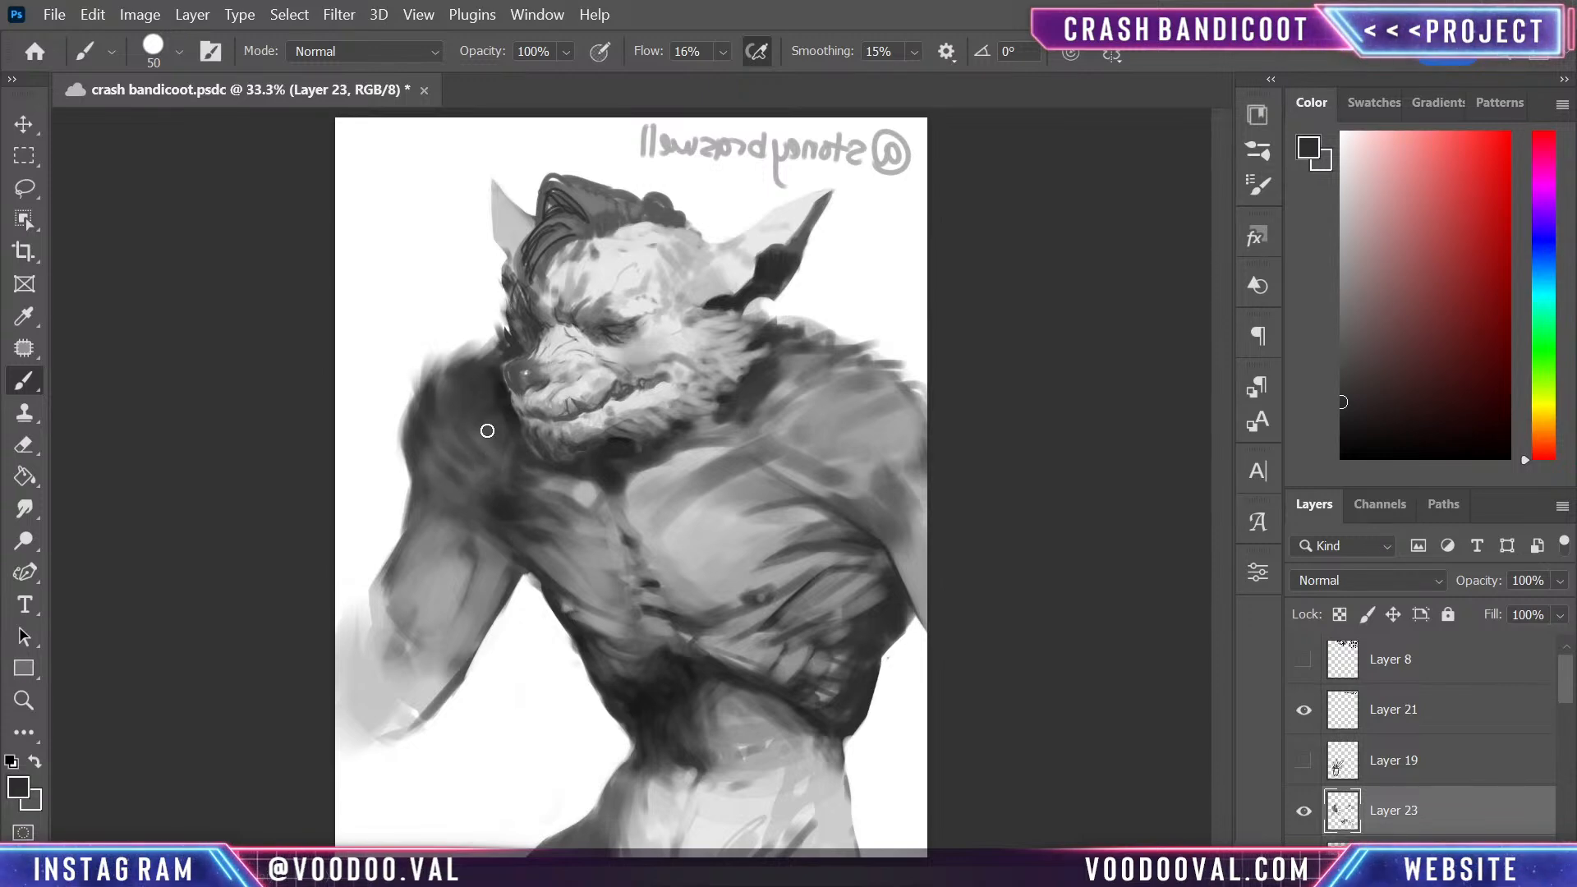
- Darken the outer edge of the far shoulder with dark grey fur strokes, and flip the canvas back horizontally
mouse_move(468, 363)
mouse_down()
mouse_move(415, 398)
mouse_move(413, 423)
mouse_up()
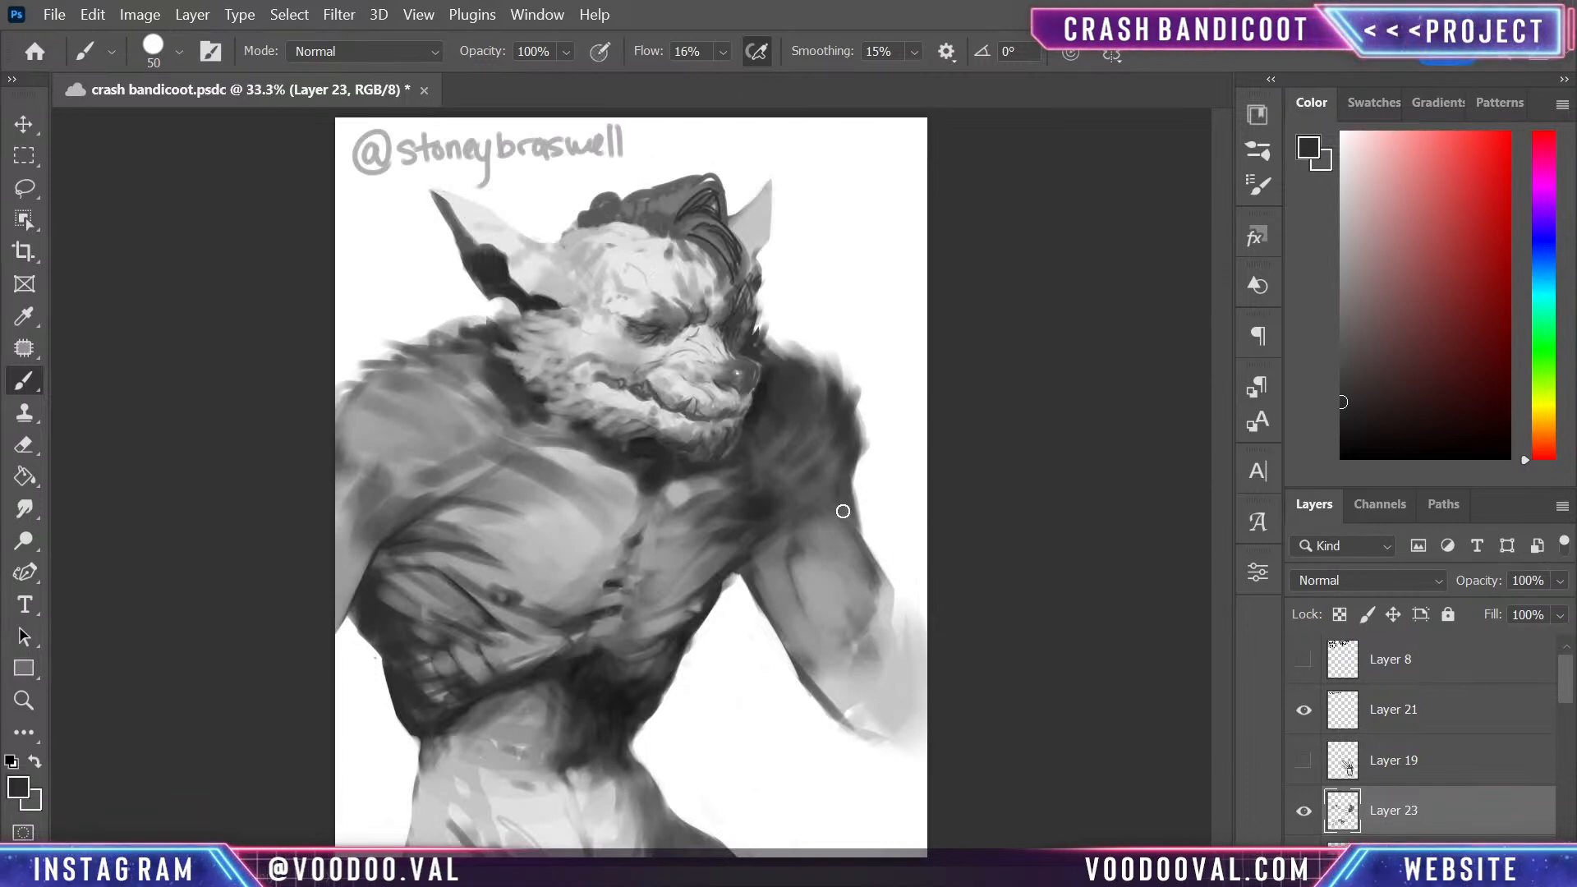
- Group the painting layers from Layer 23 down to Group 4 copy, and toggle the group's visibility to check its contents
drag(1565, 678, 1566, 770)
shift+click(1484, 749)
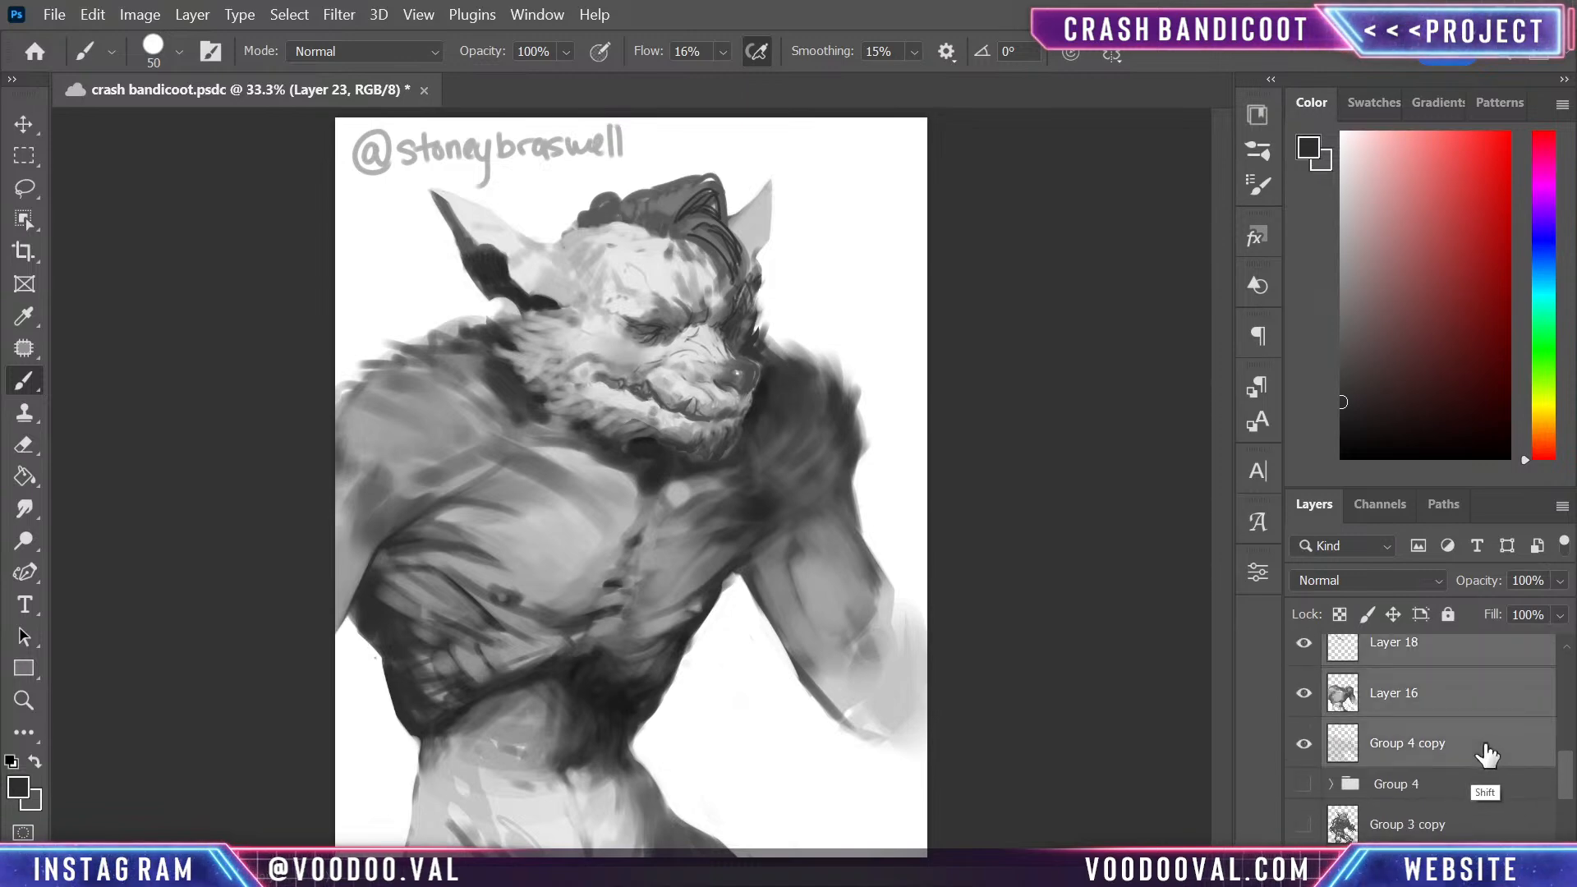
key(ctrl+g)
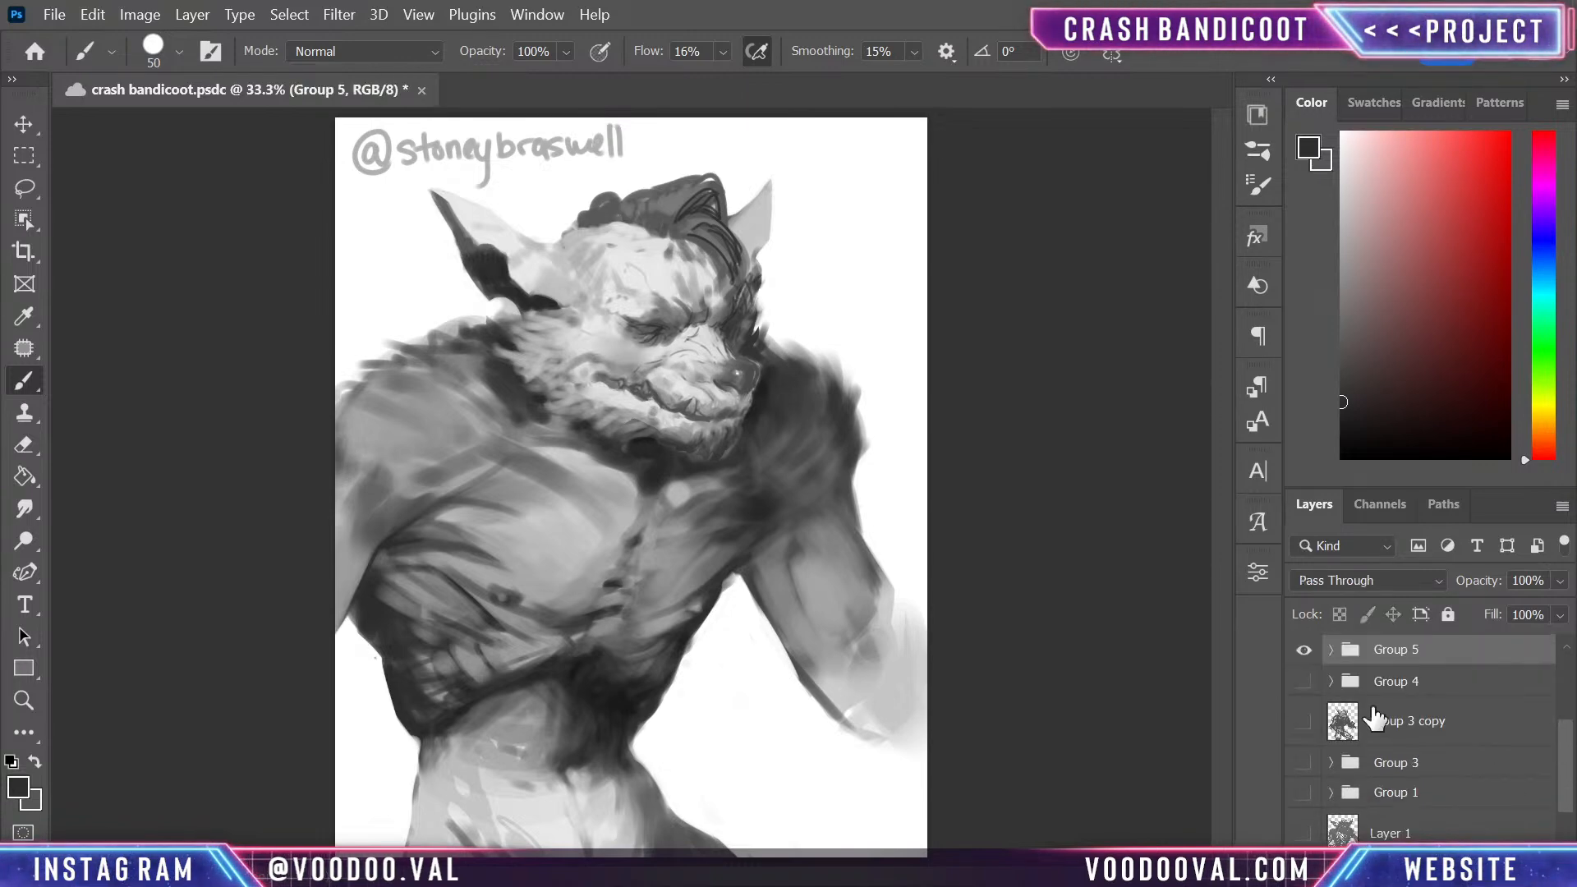
click(1304, 653)
click(1304, 653)
- Duplicate the new group, hide the original, and merge the copy into a single layer
key(ctrl+j)
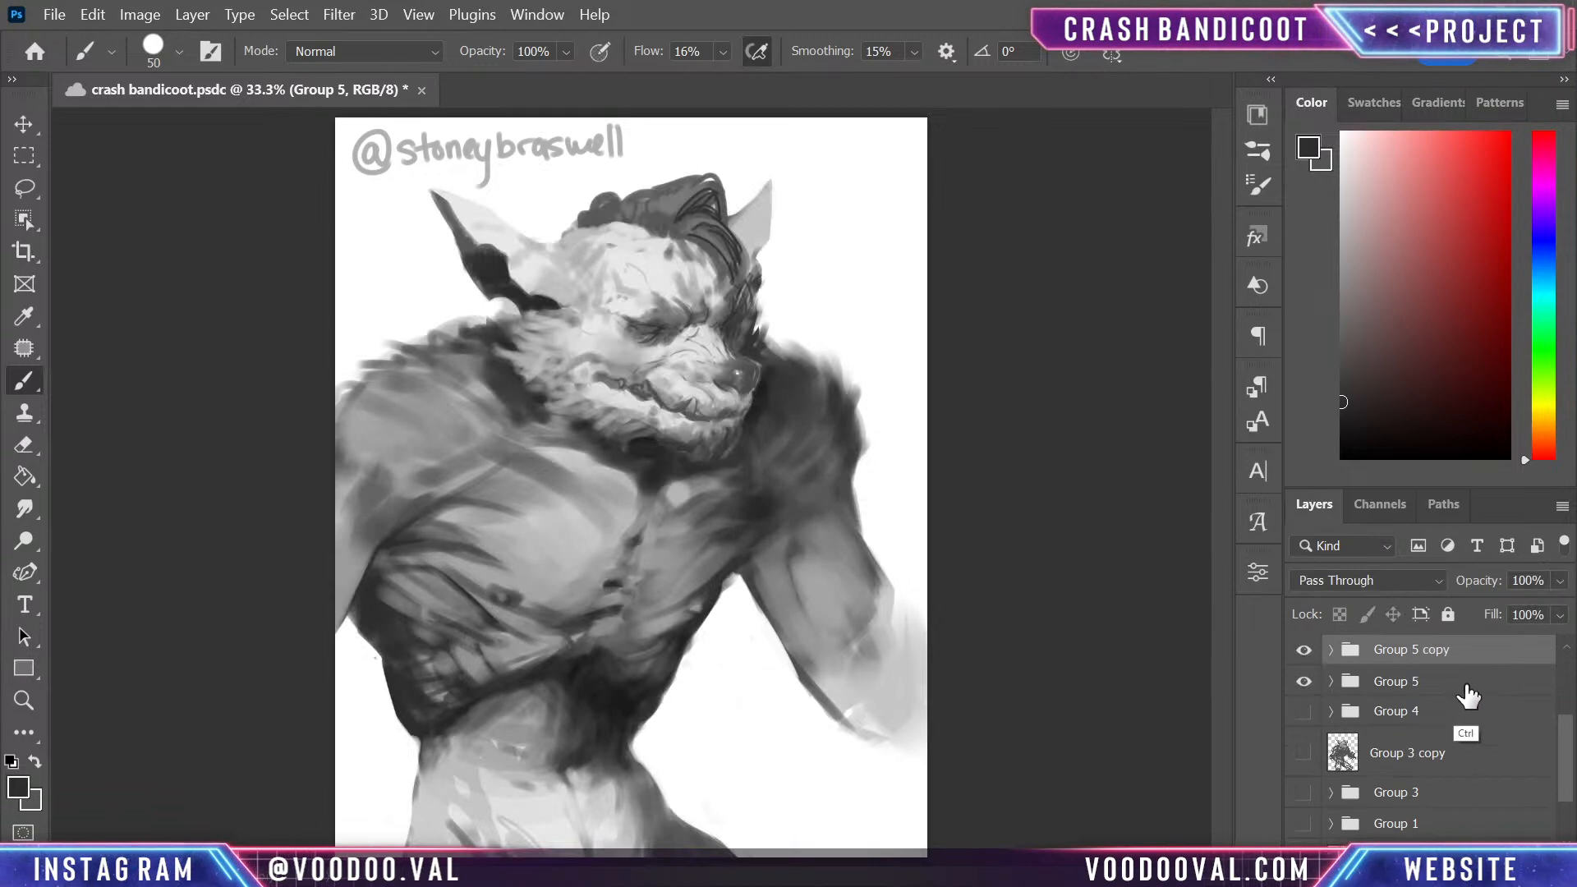
click(1304, 682)
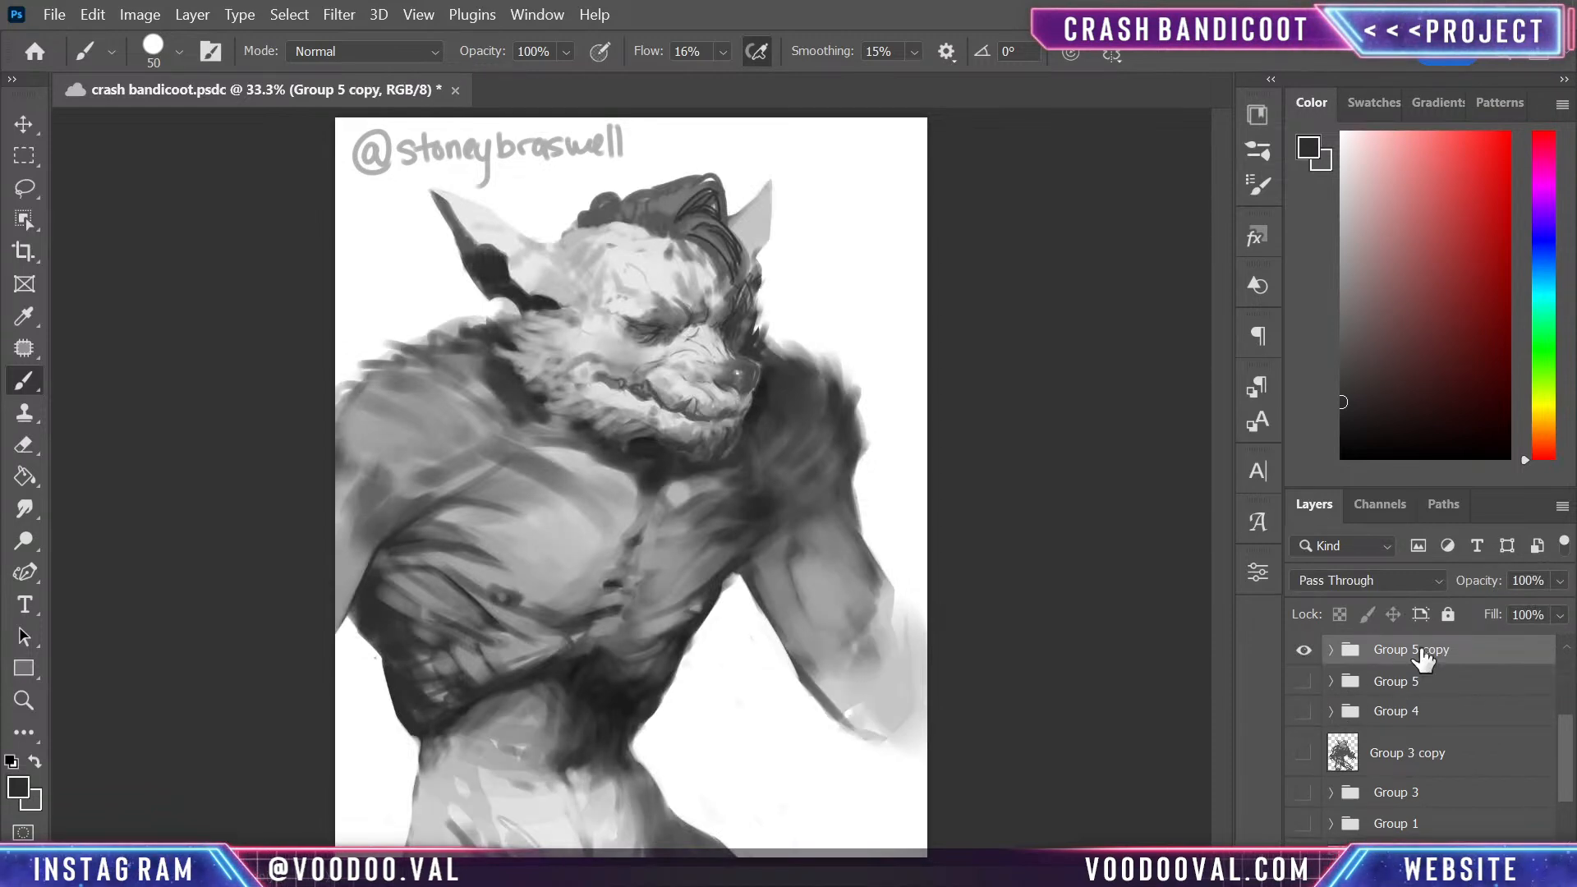
key(ctrl+e)
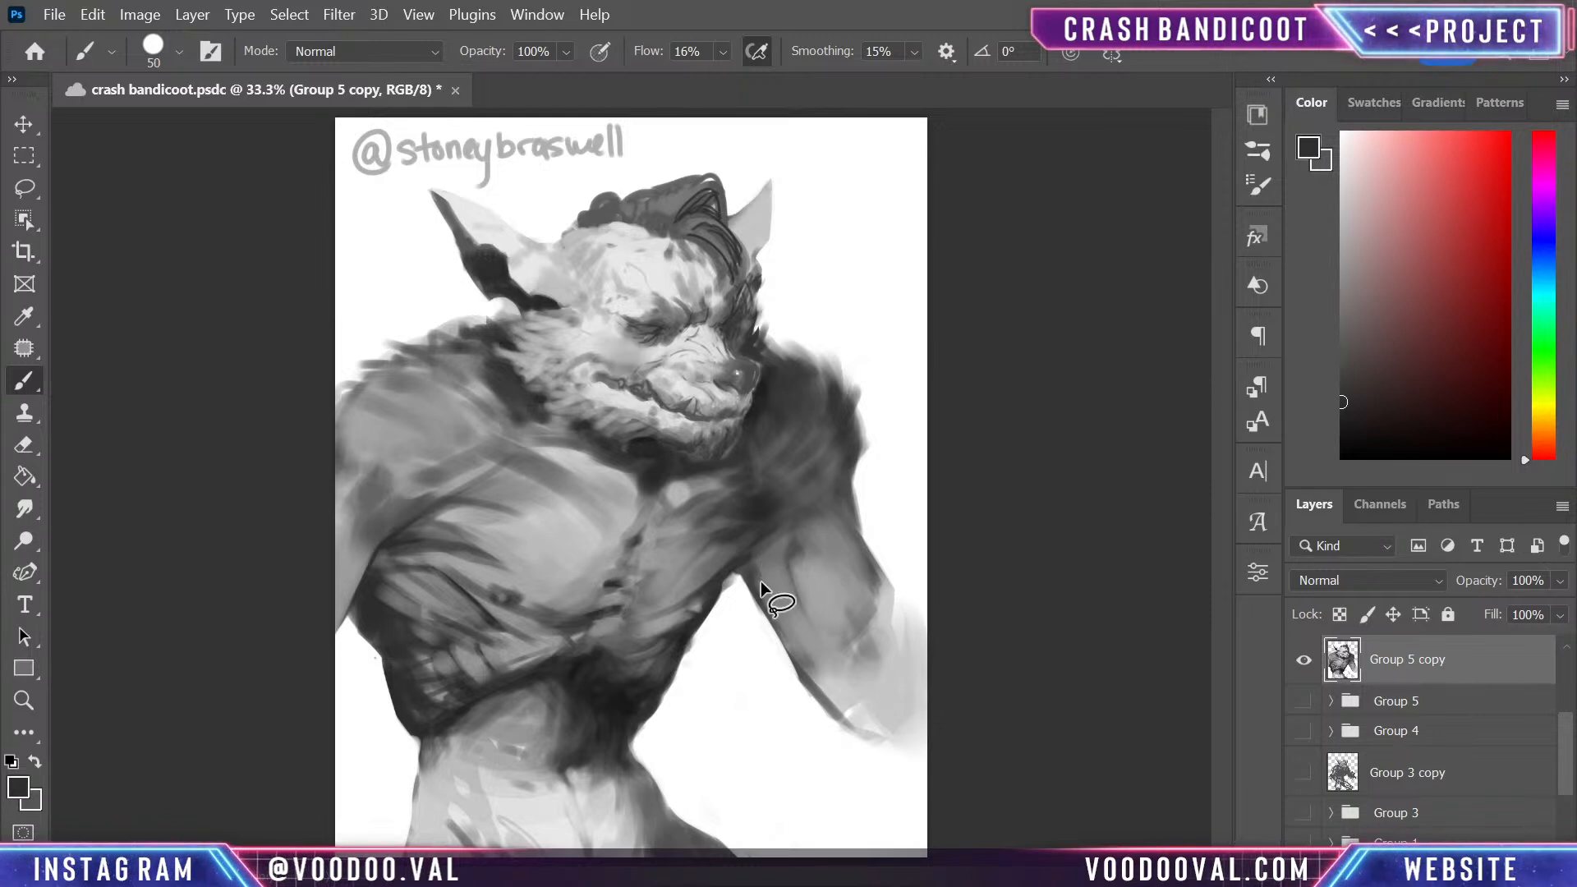
- Lasso the far arm from the armpit across the upper arm and around the forearm to the canvas edge
key(l)
drag(736, 569, 747, 563)
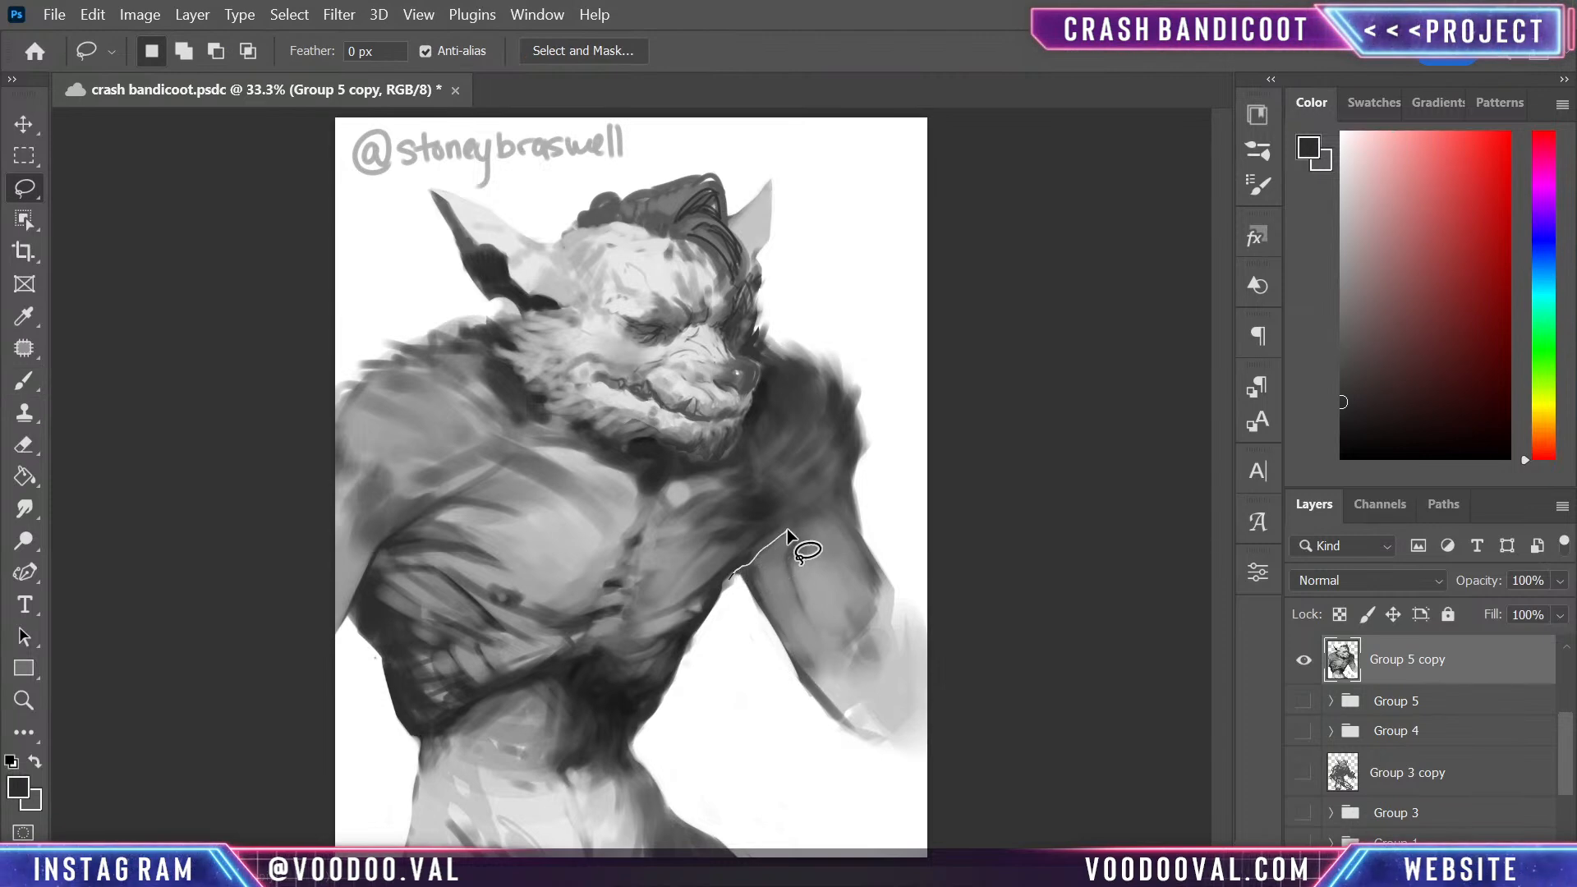
mouse_move(786, 528)
mouse_down()
mouse_move(865, 471)
mouse_move(975, 633)
mouse_move(862, 819)
mouse_up()
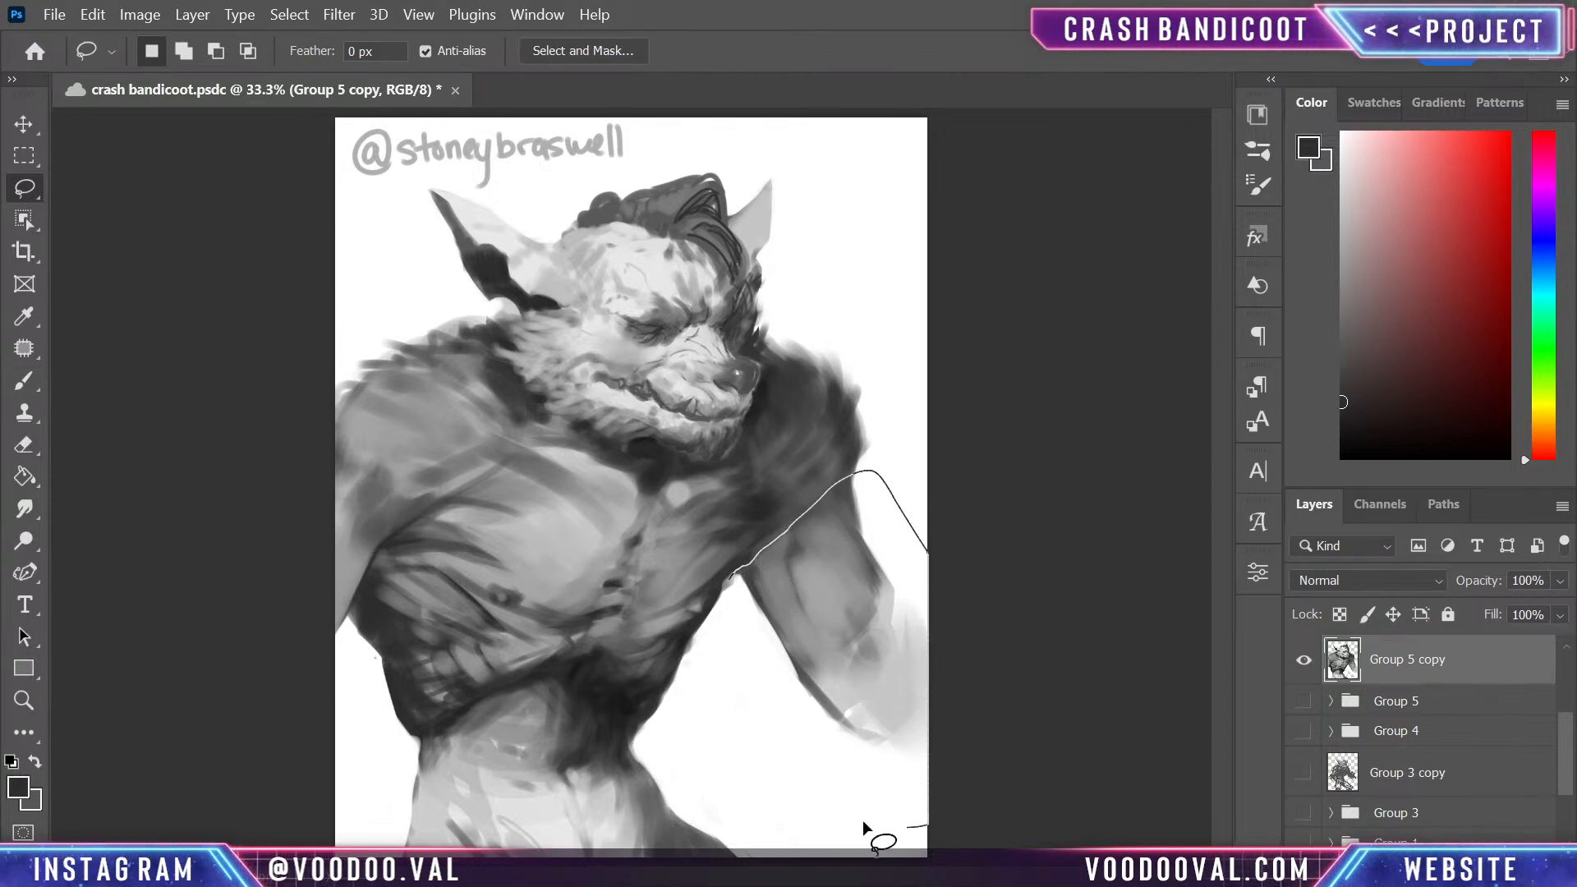
drag(743, 624, 733, 587)
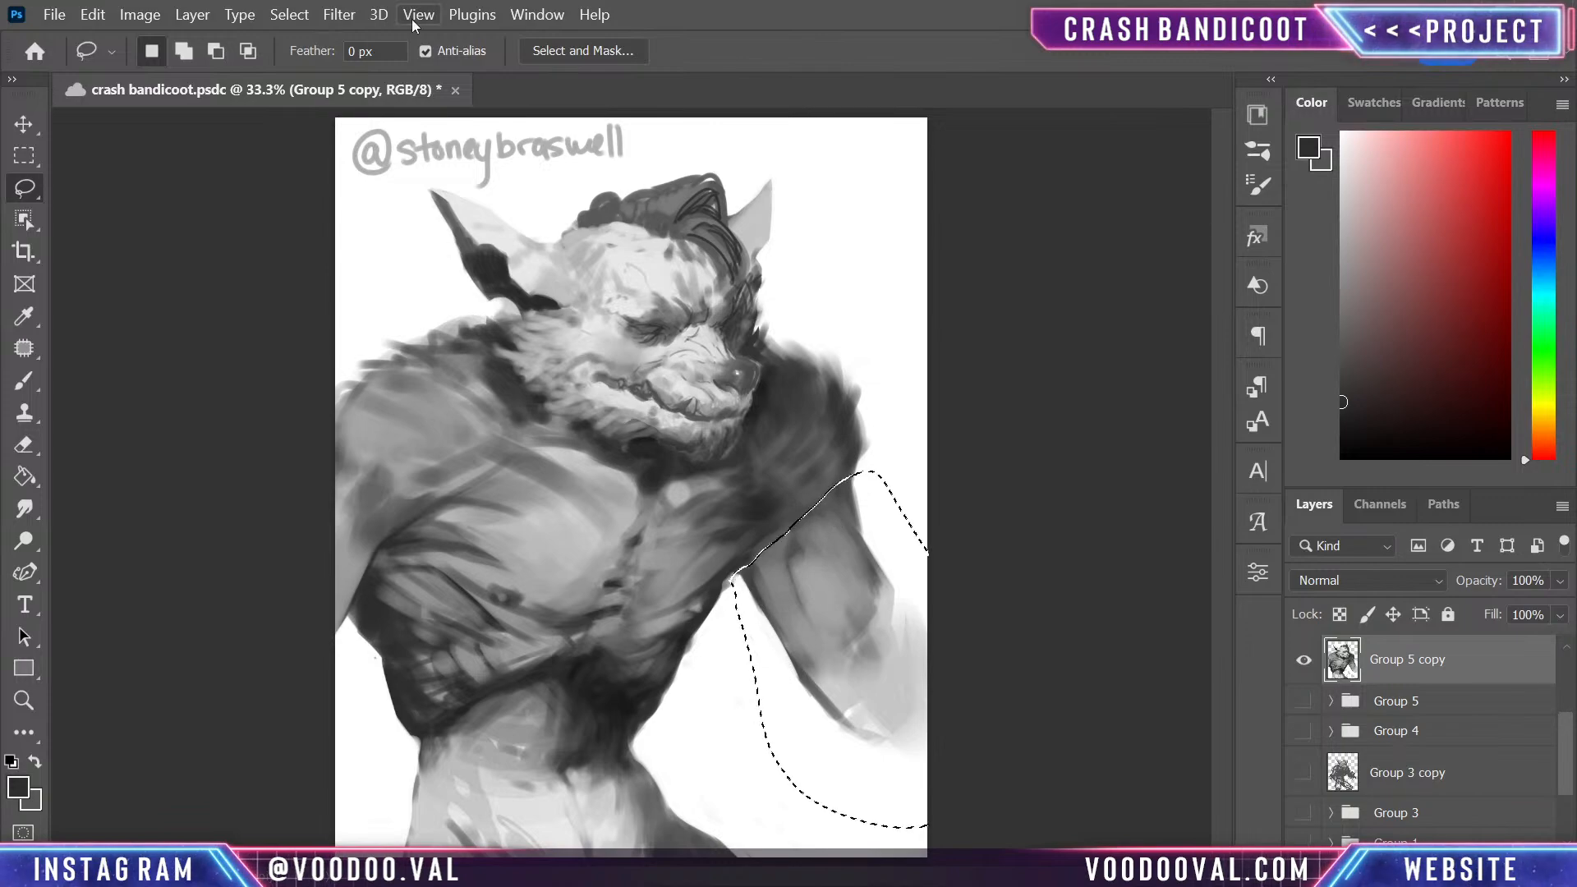
- Liquify the selected far arm with a size 600 brush to push in its inner contour and reshape the outer one, and deselect
click(338, 15)
click(425, 242)
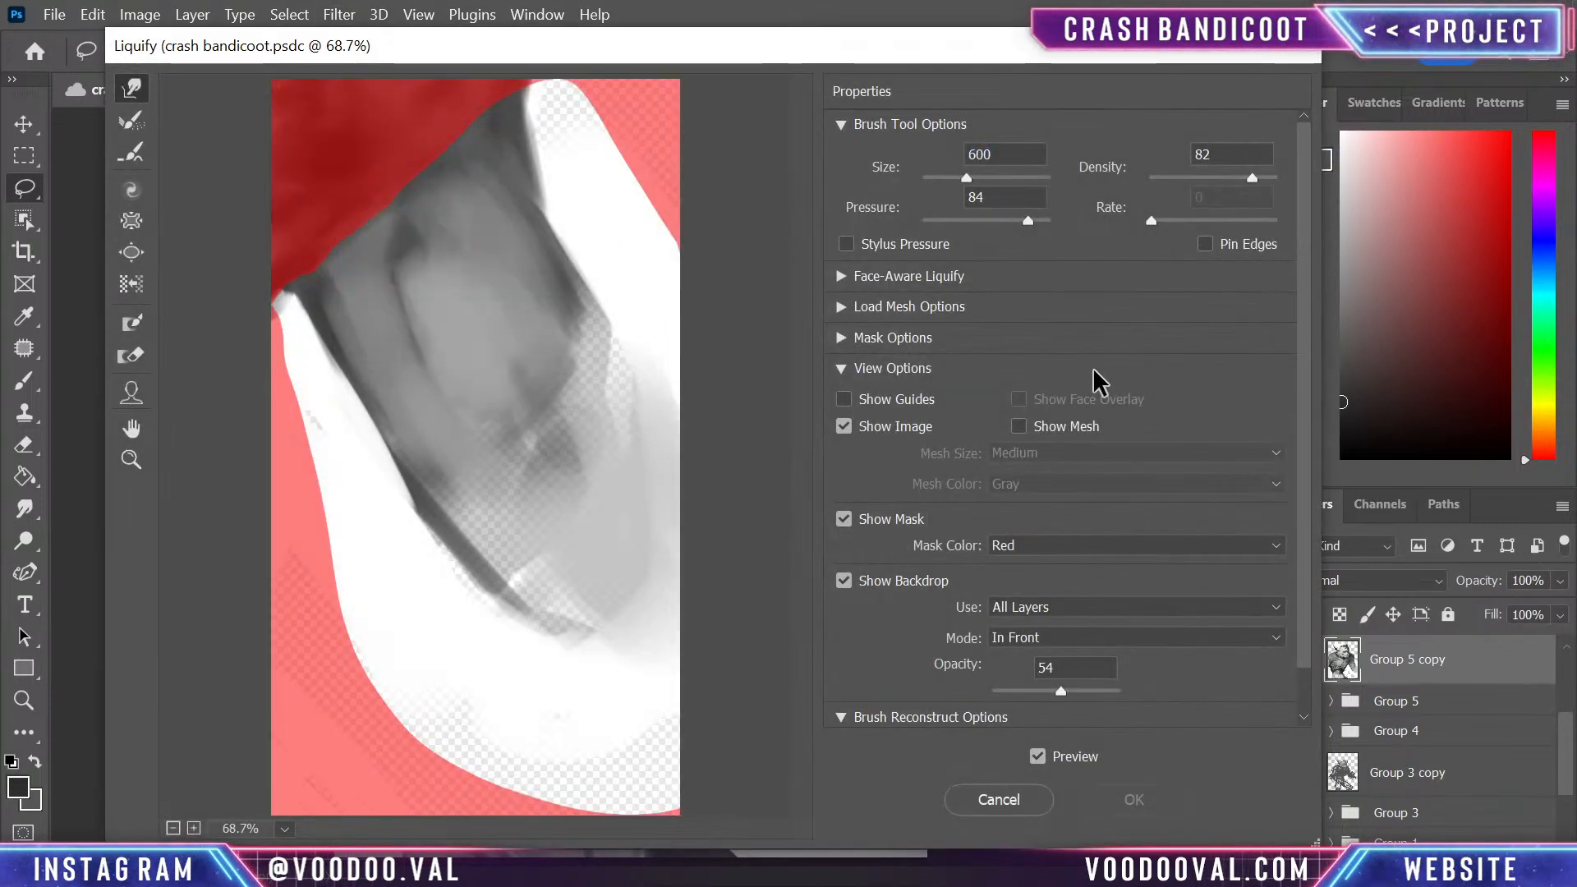
mouse_move(327, 322)
mouse_down()
mouse_move(364, 278)
mouse_move(380, 288)
mouse_move(380, 260)
mouse_move(370, 274)
mouse_move(339, 264)
mouse_up()
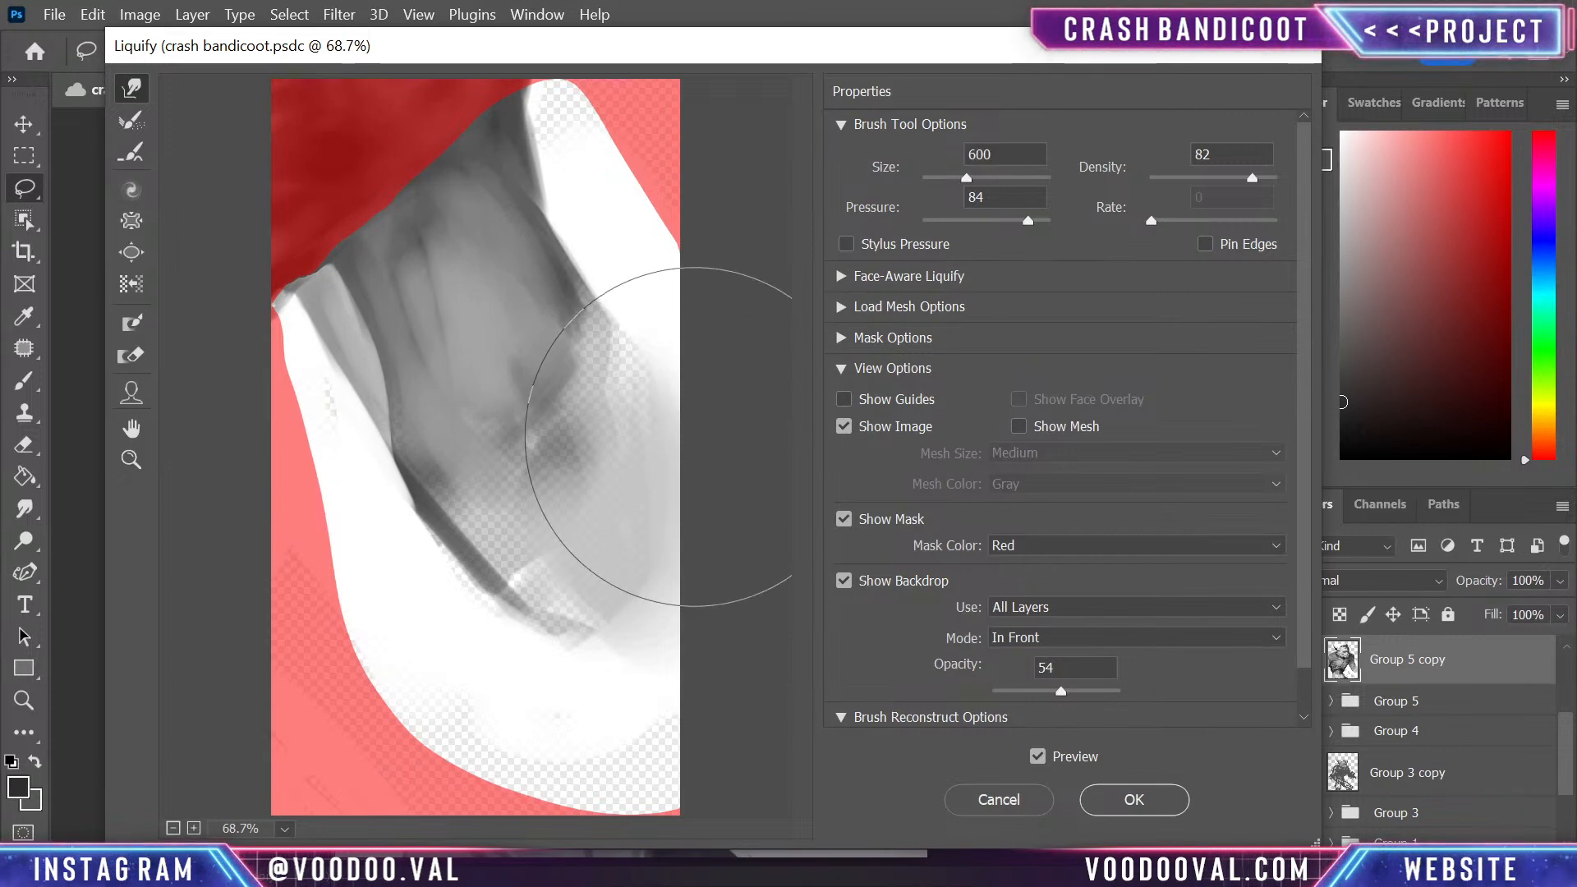
mouse_move(607, 332)
mouse_down()
mouse_move(580, 316)
mouse_move(569, 381)
mouse_up()
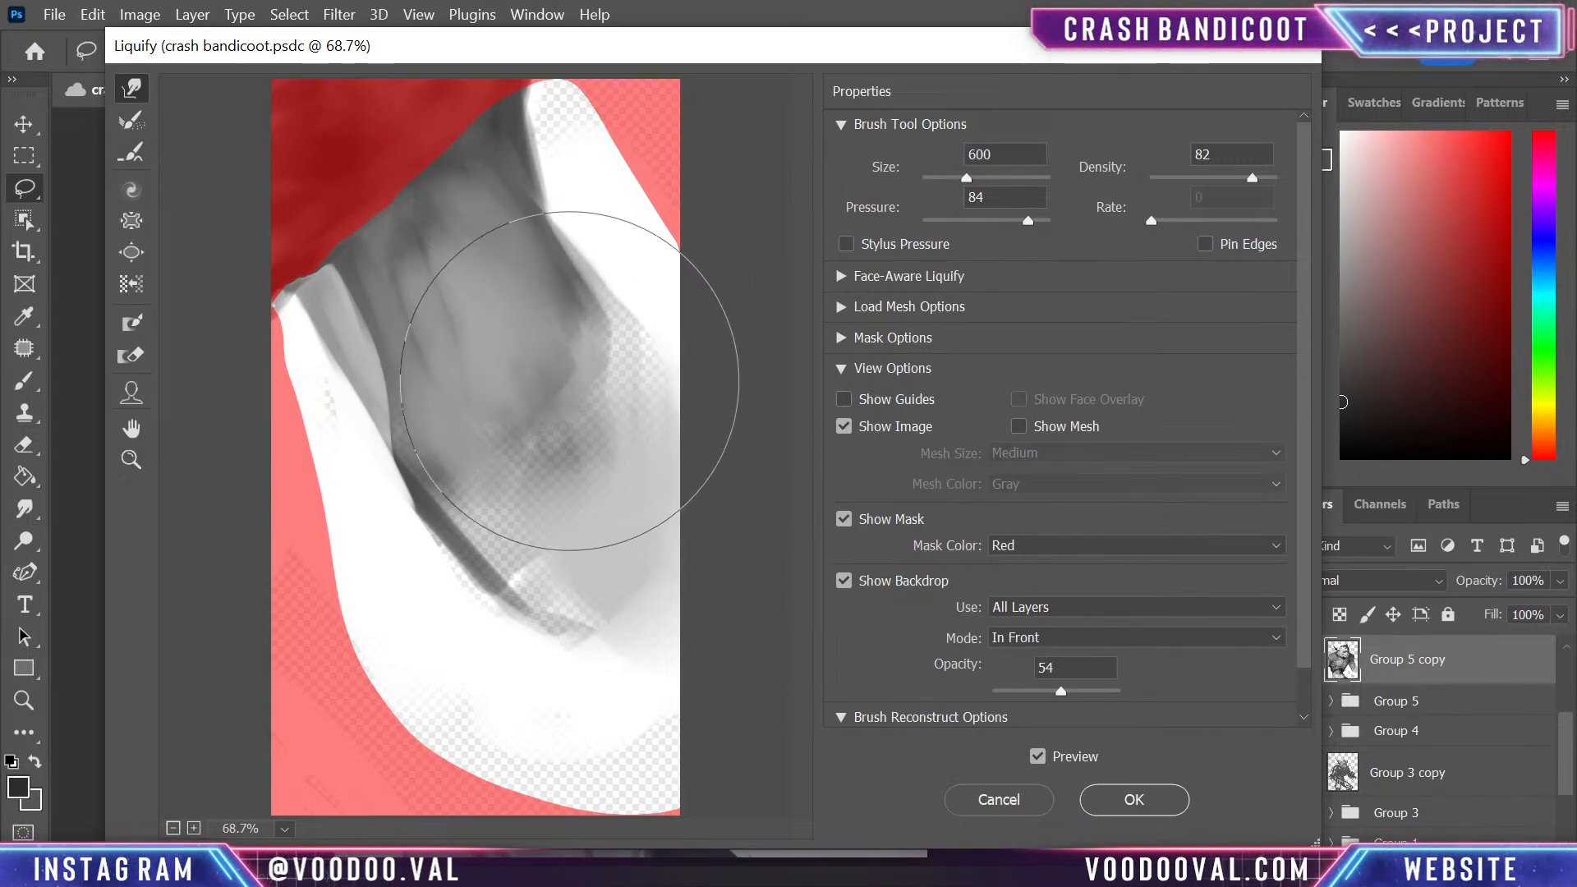
click(1174, 807)
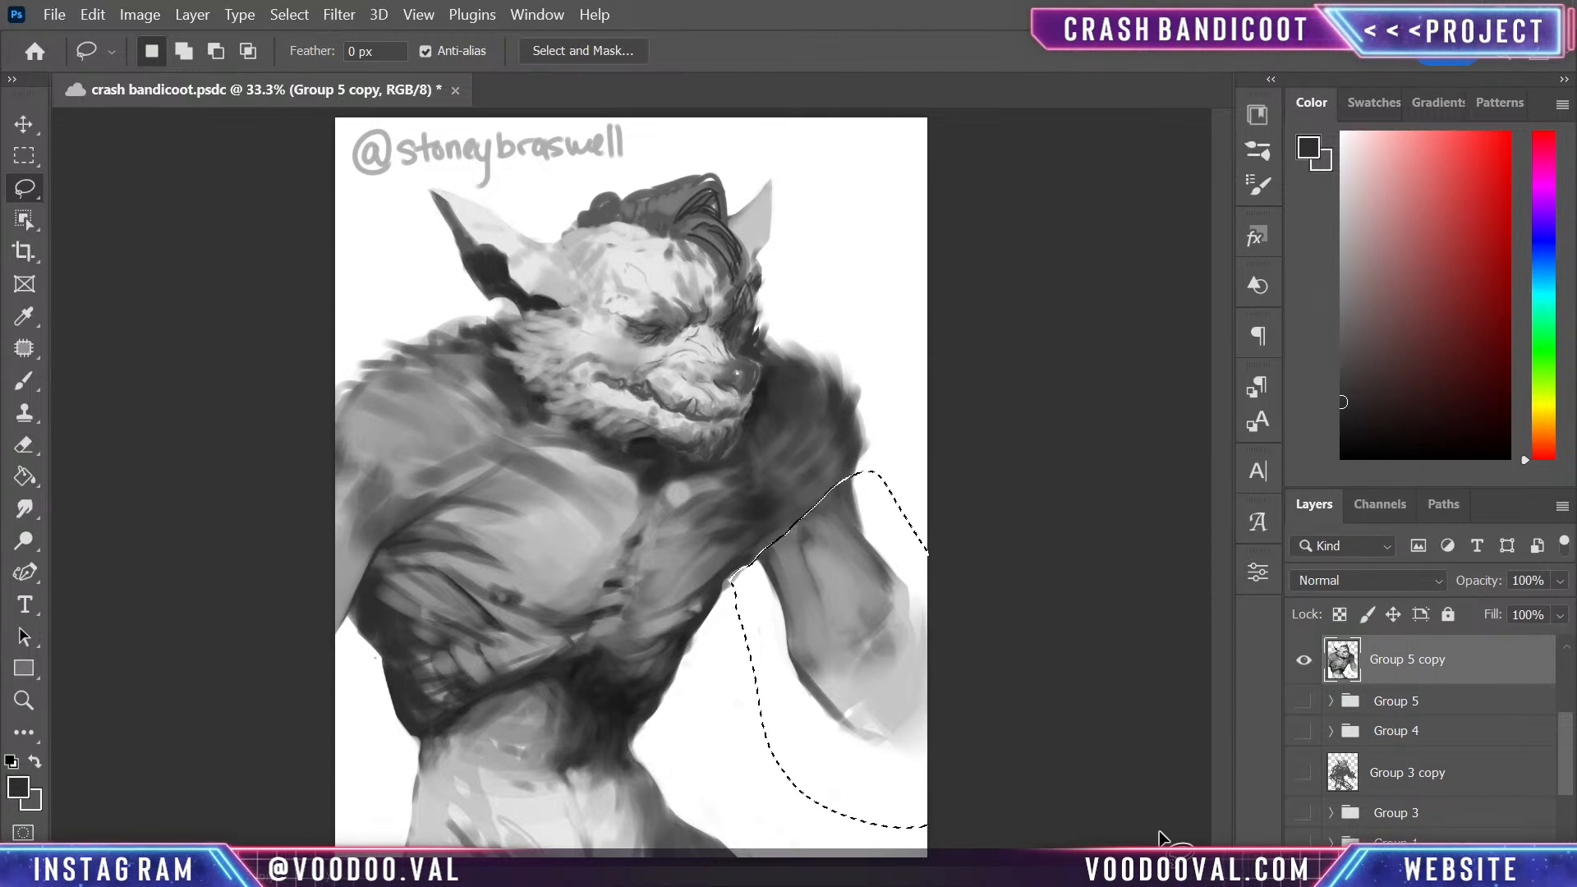
key(ctrl+d)
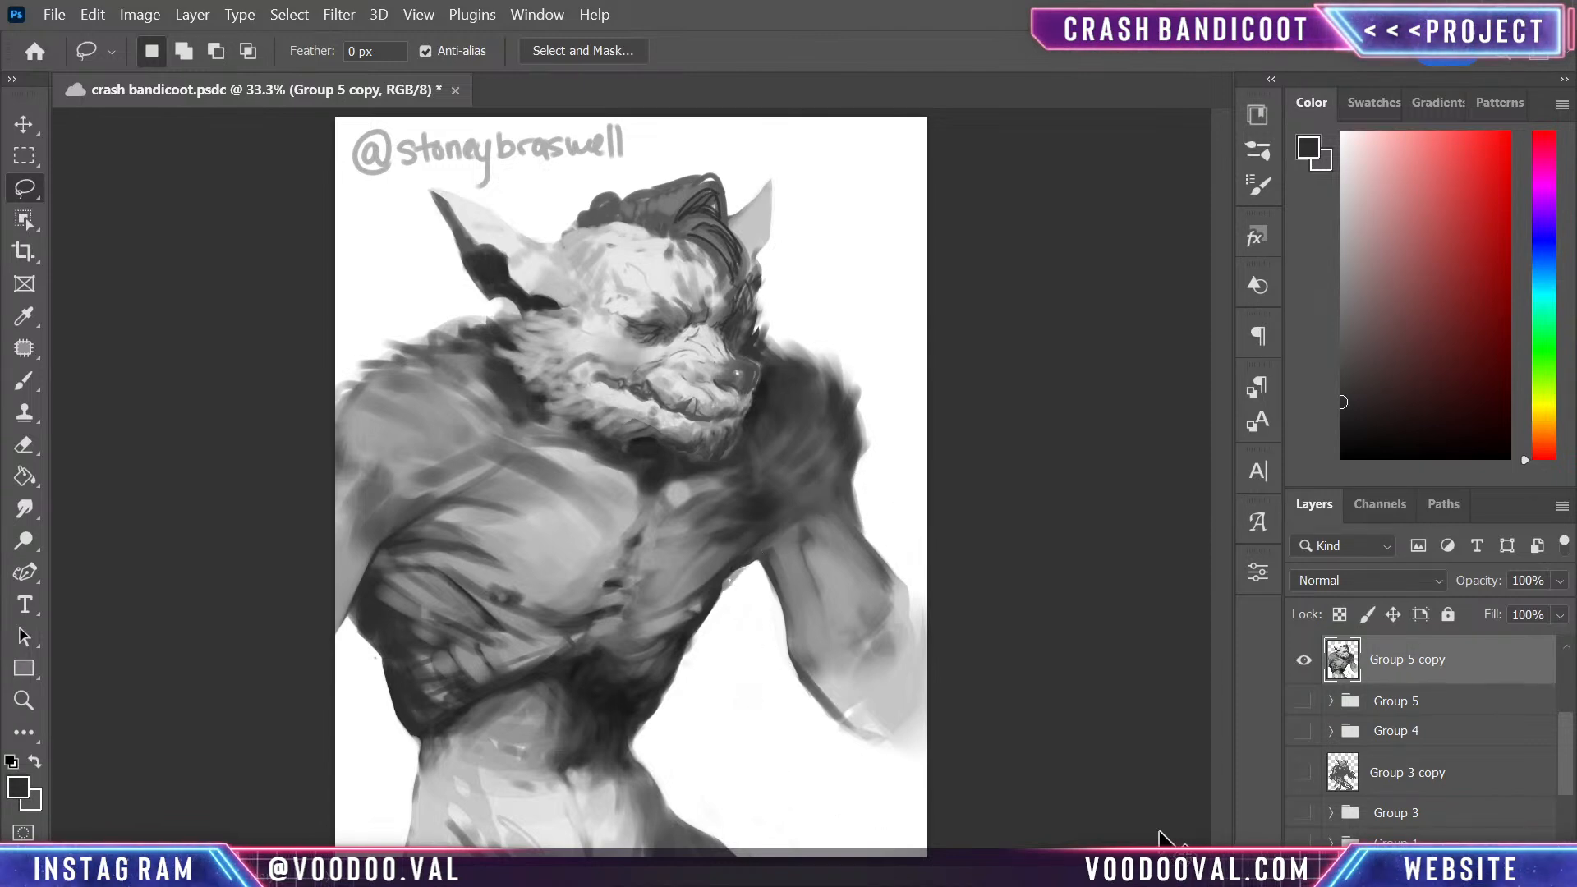
- Add a new layer clipped to the merged Group 5 copy, and insert a second clipped layer directly above the merged painting
key(ctrl+plus)
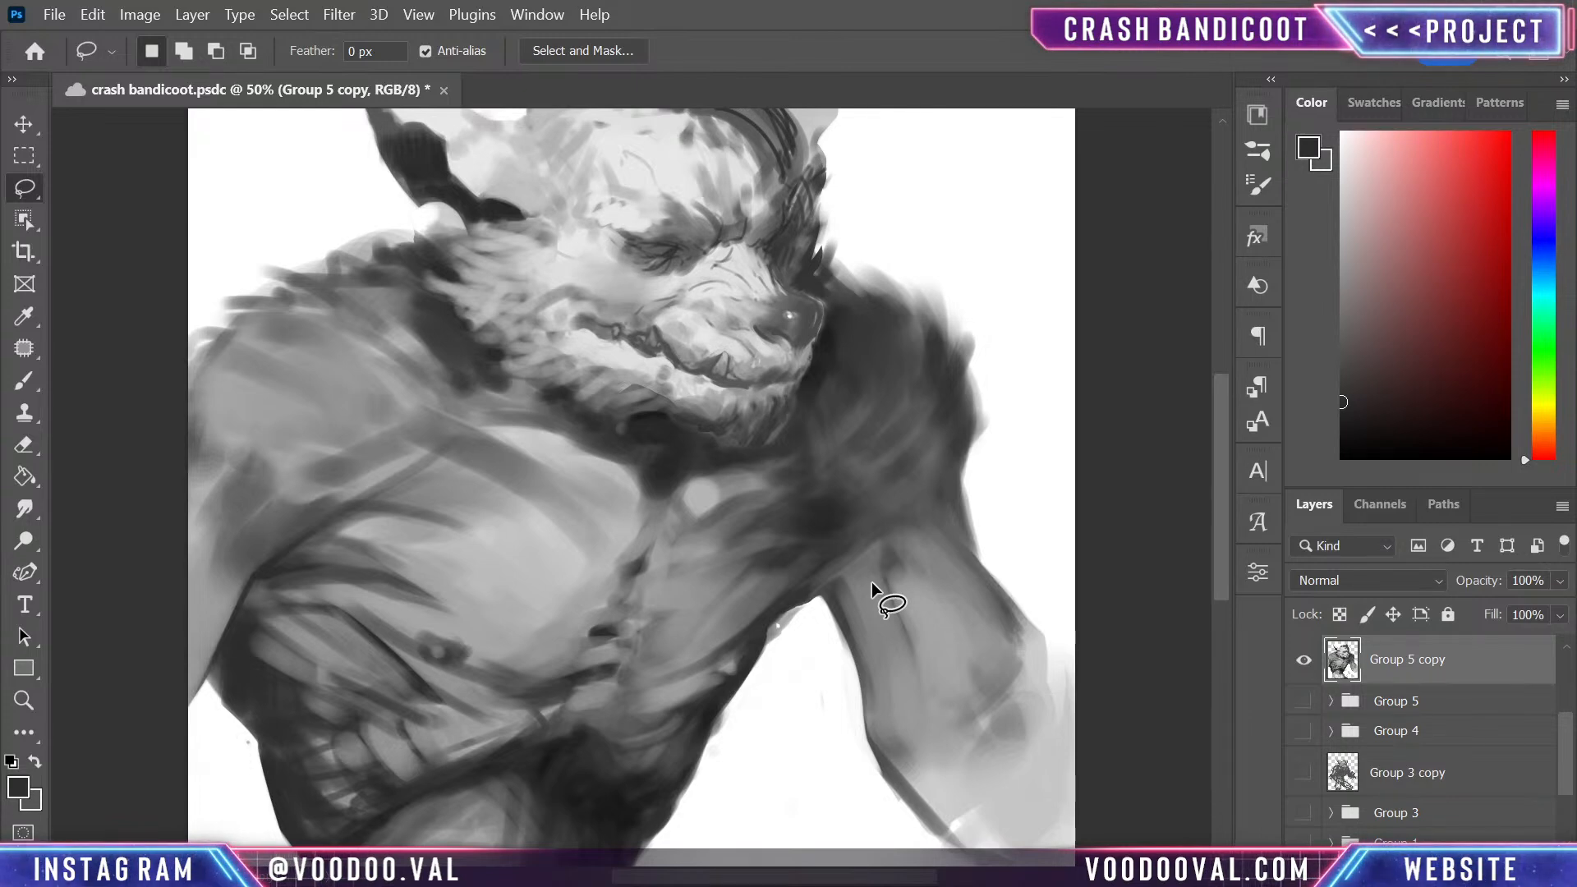
key(ctrl+shift+alt+n)
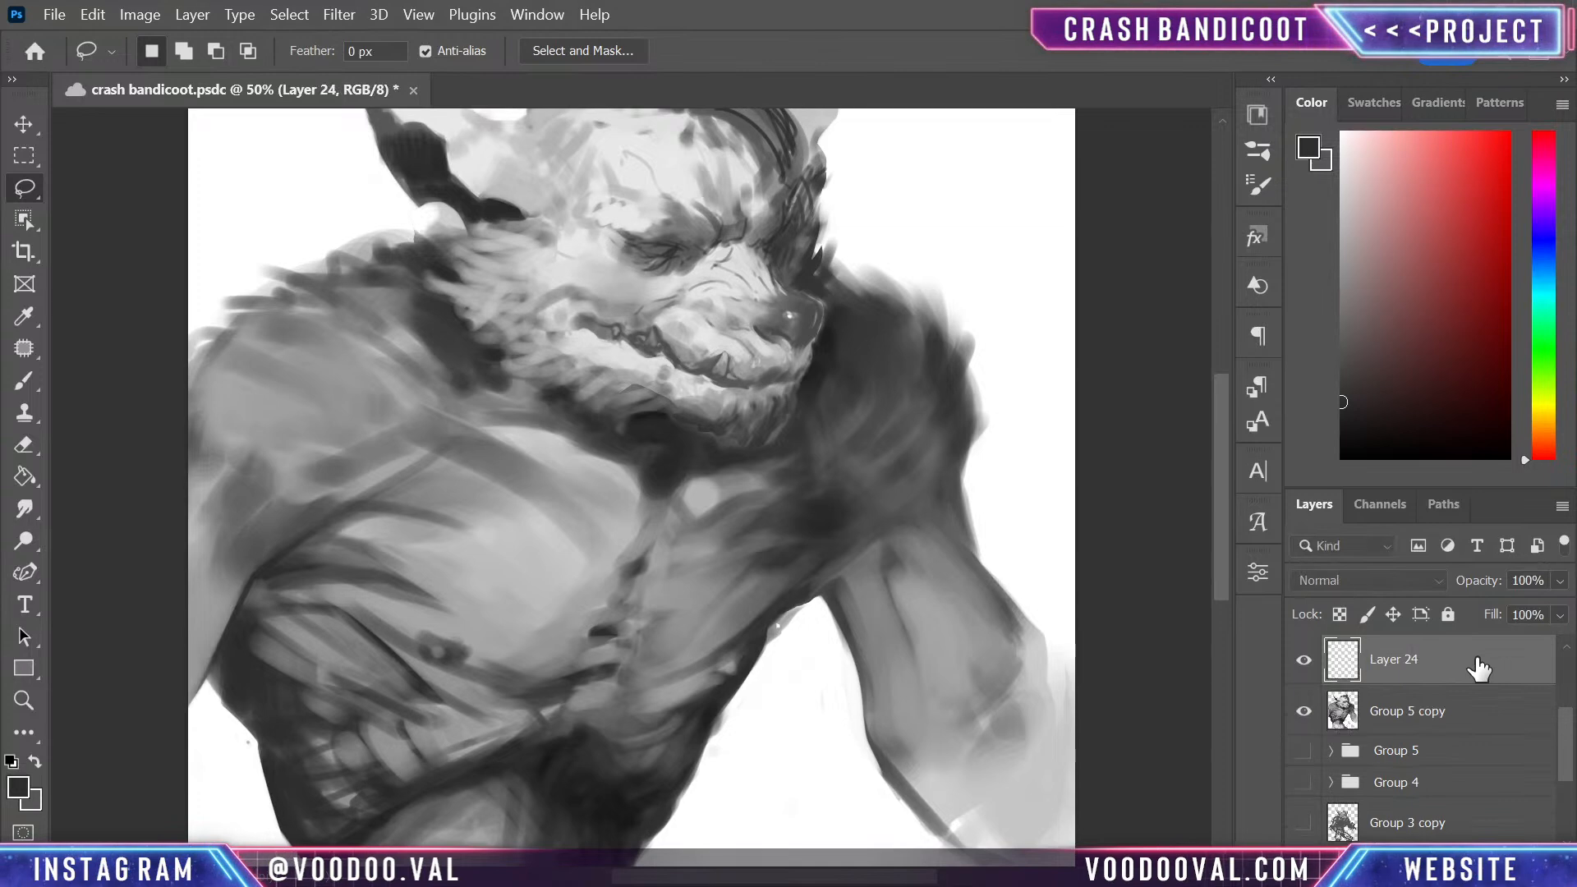
right_click(1478, 669)
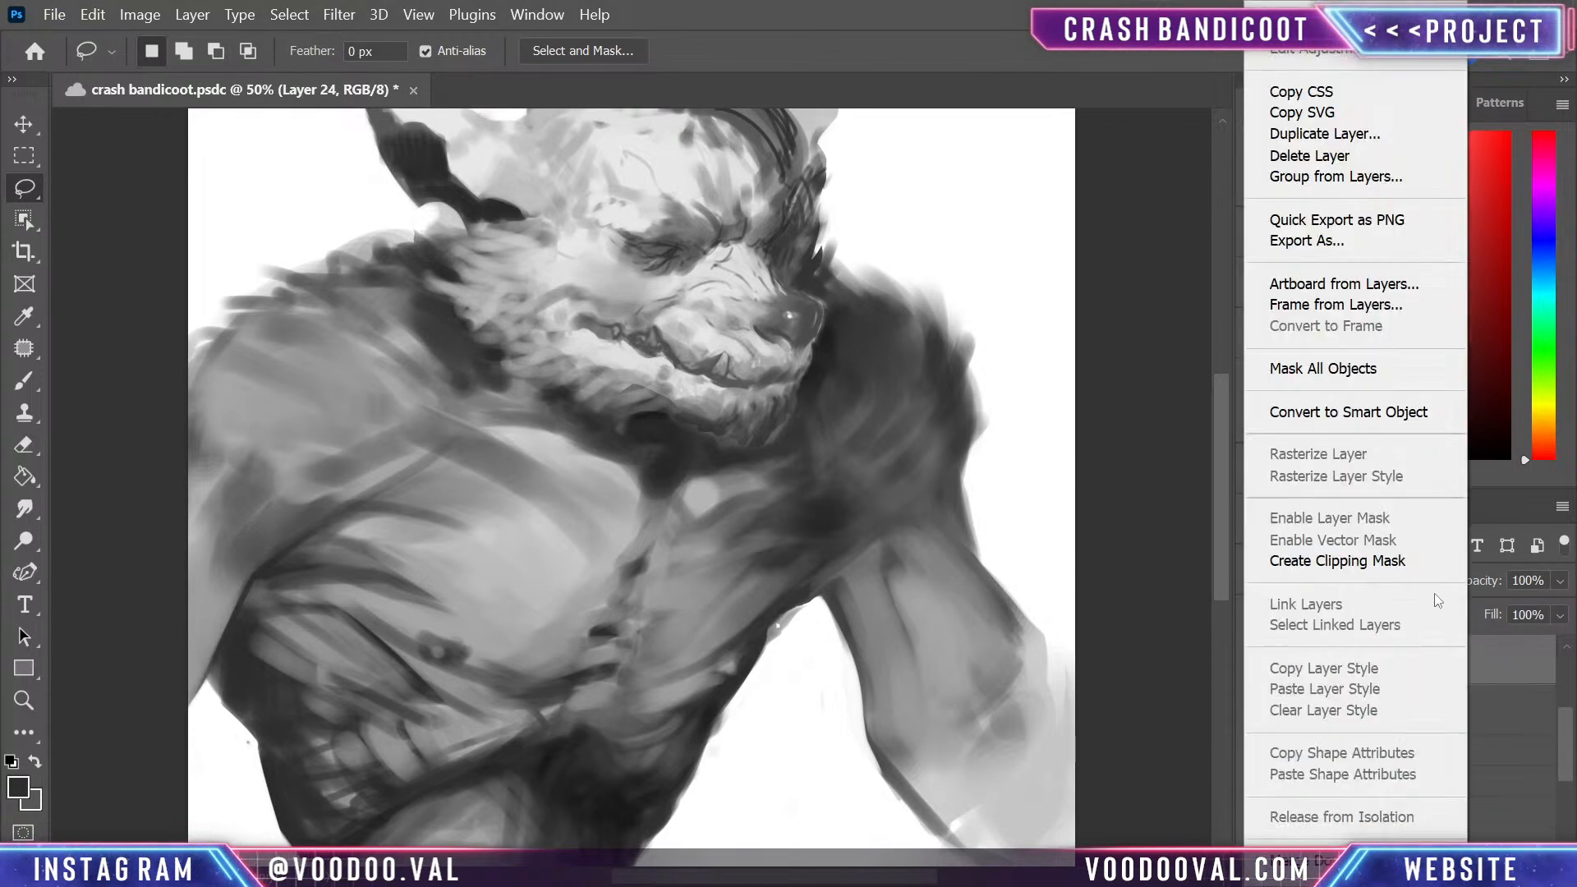
click(1406, 557)
click(1458, 731)
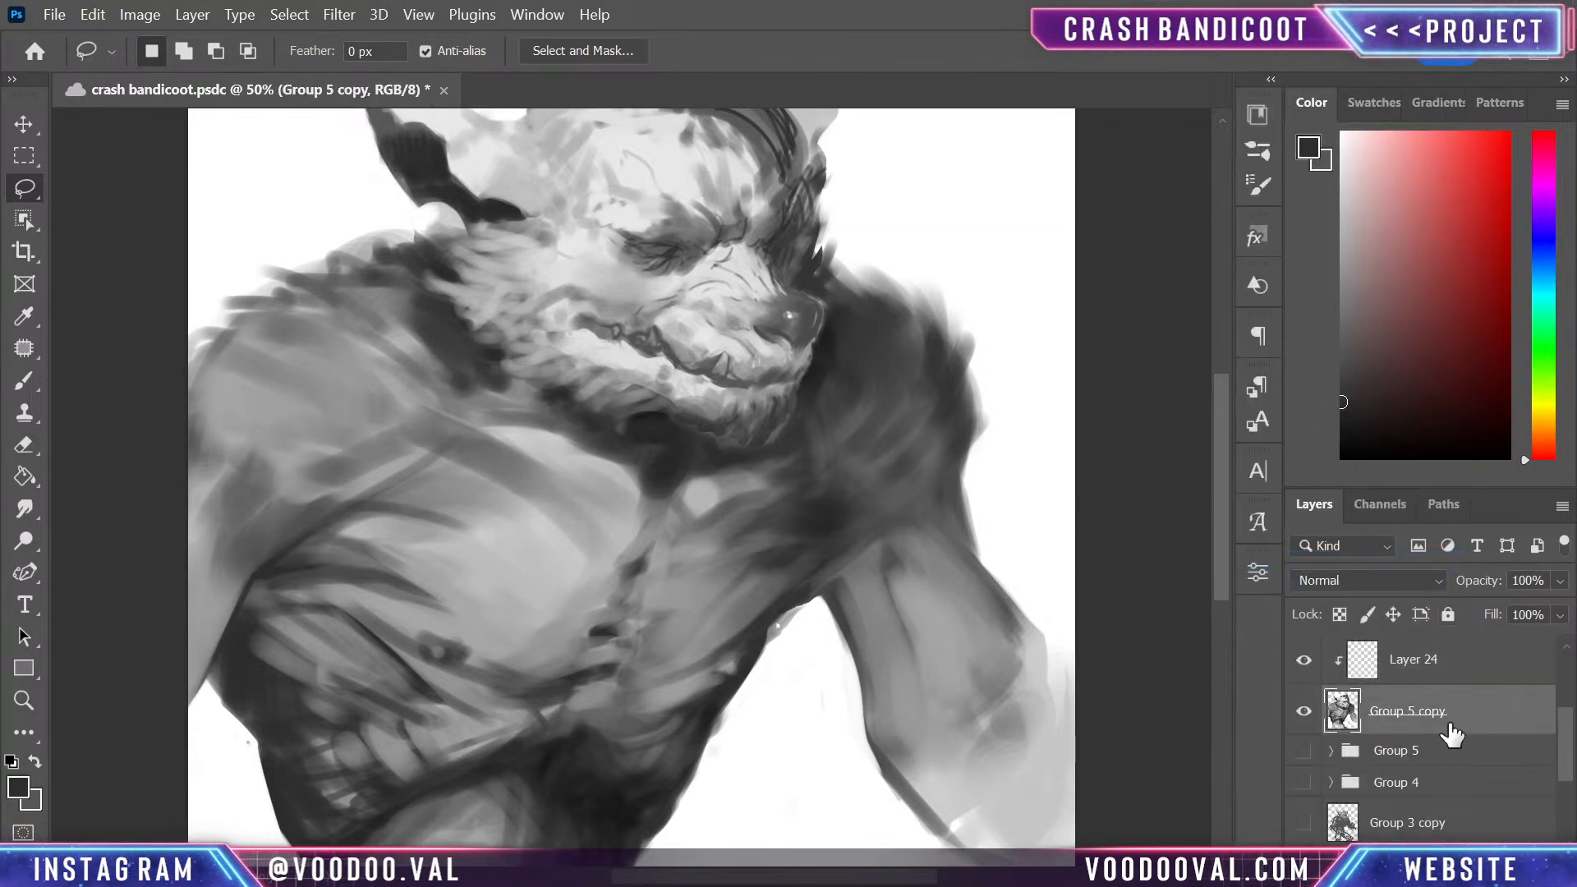
key(ctrl+shift+alt+n)
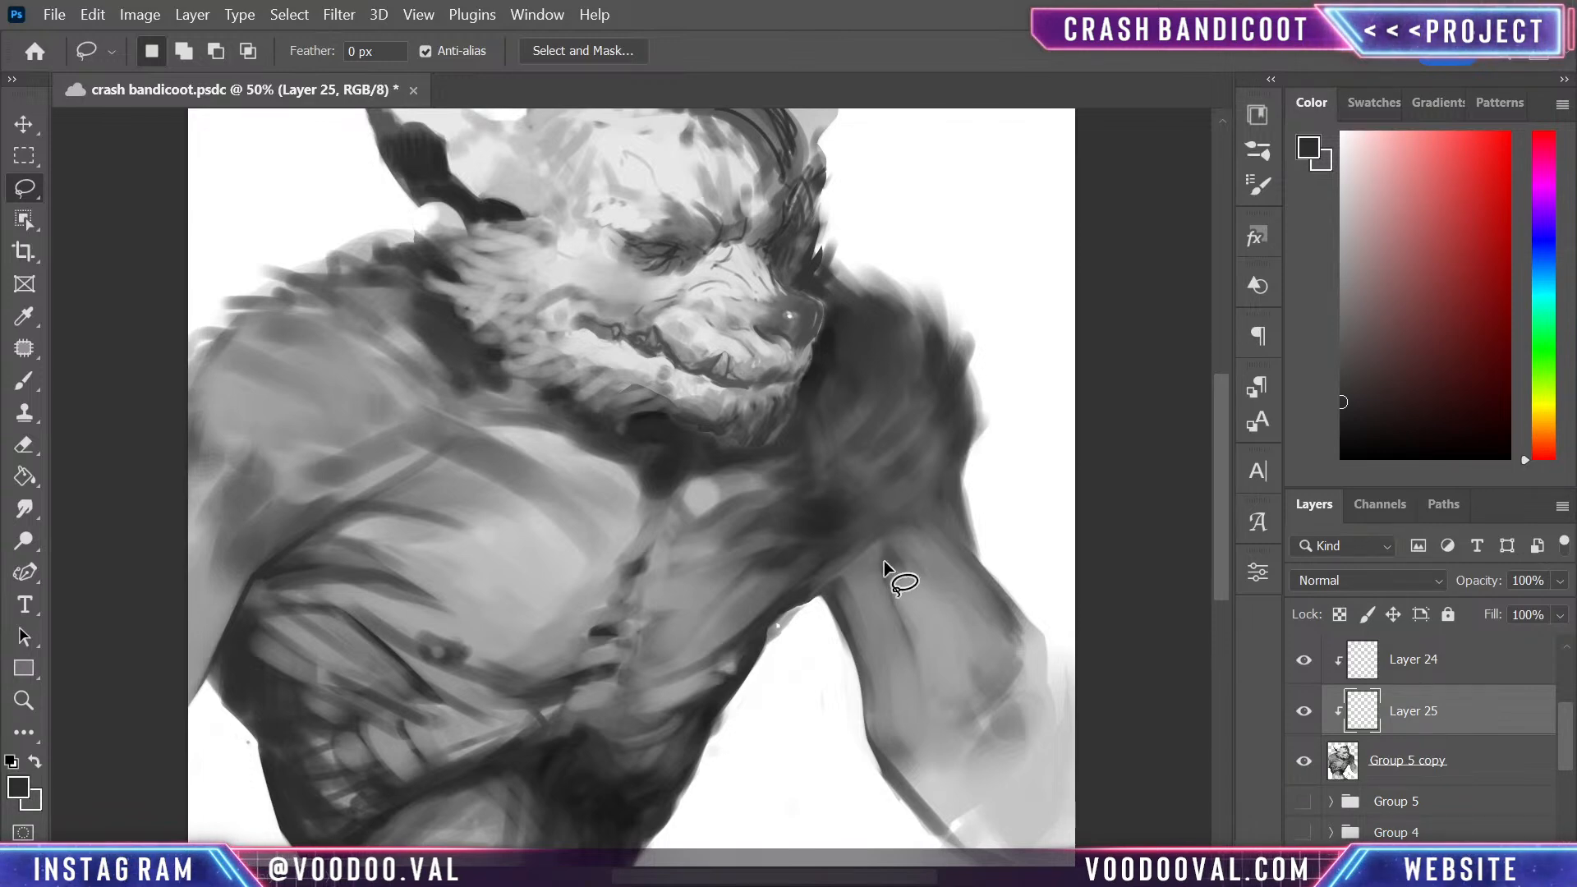
- Shade the far shoulder near-black with a size 300 soft brush, and undo the last stroke beyond the arm's outer edge
key(b)
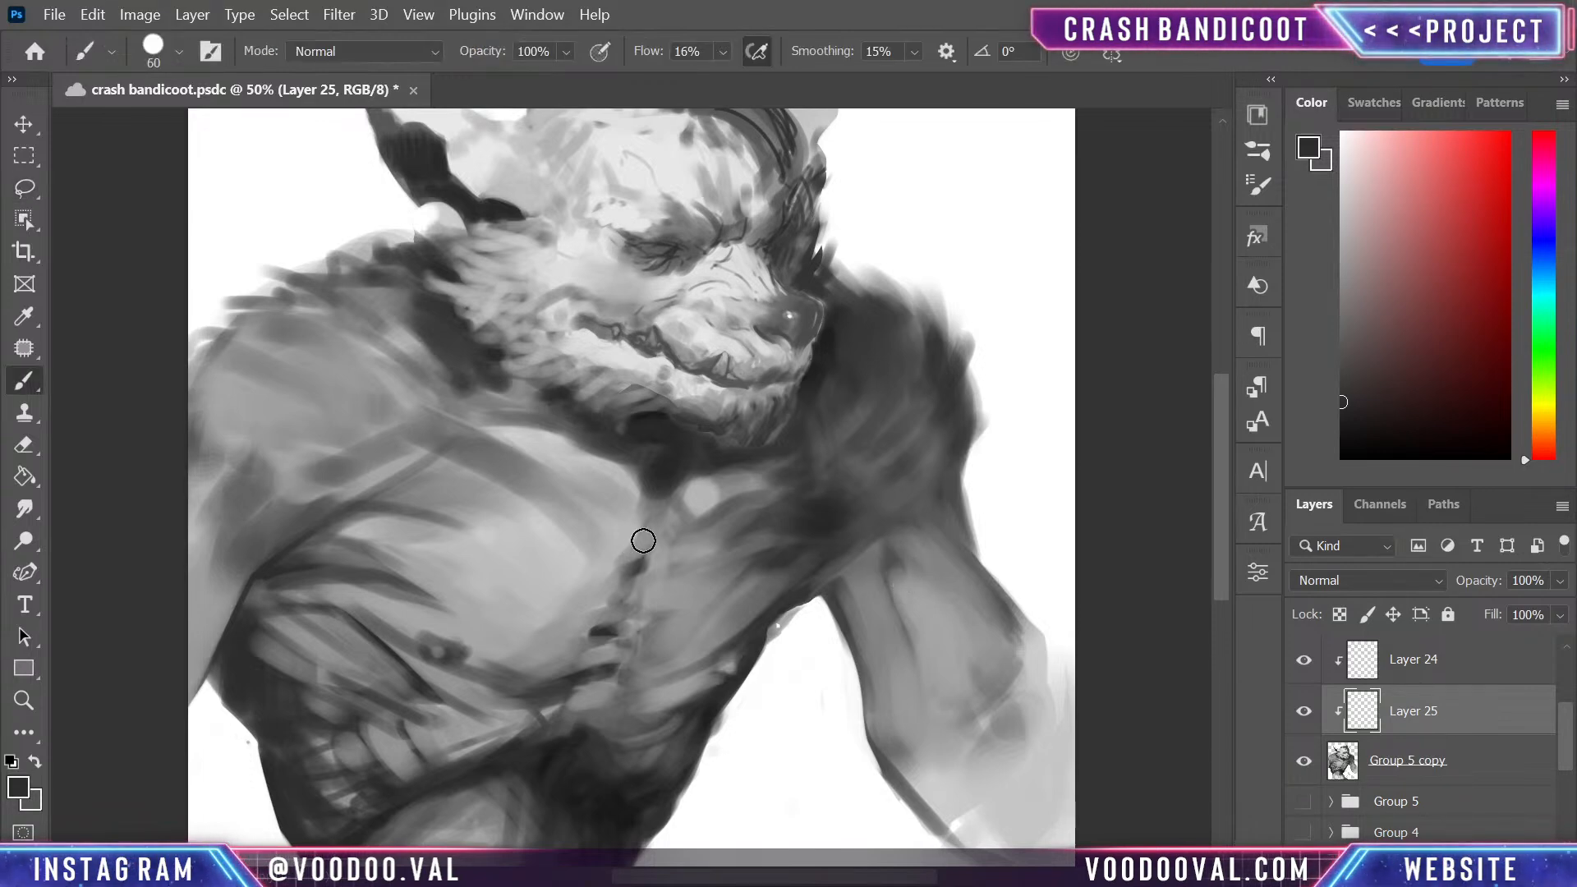
key(bracketright)
key(bracketright)
key(bracketright)
key(bracketright)
key(bracketright)
key(bracketright)
key(bracketright)
key(bracketright)
key(bracketright)
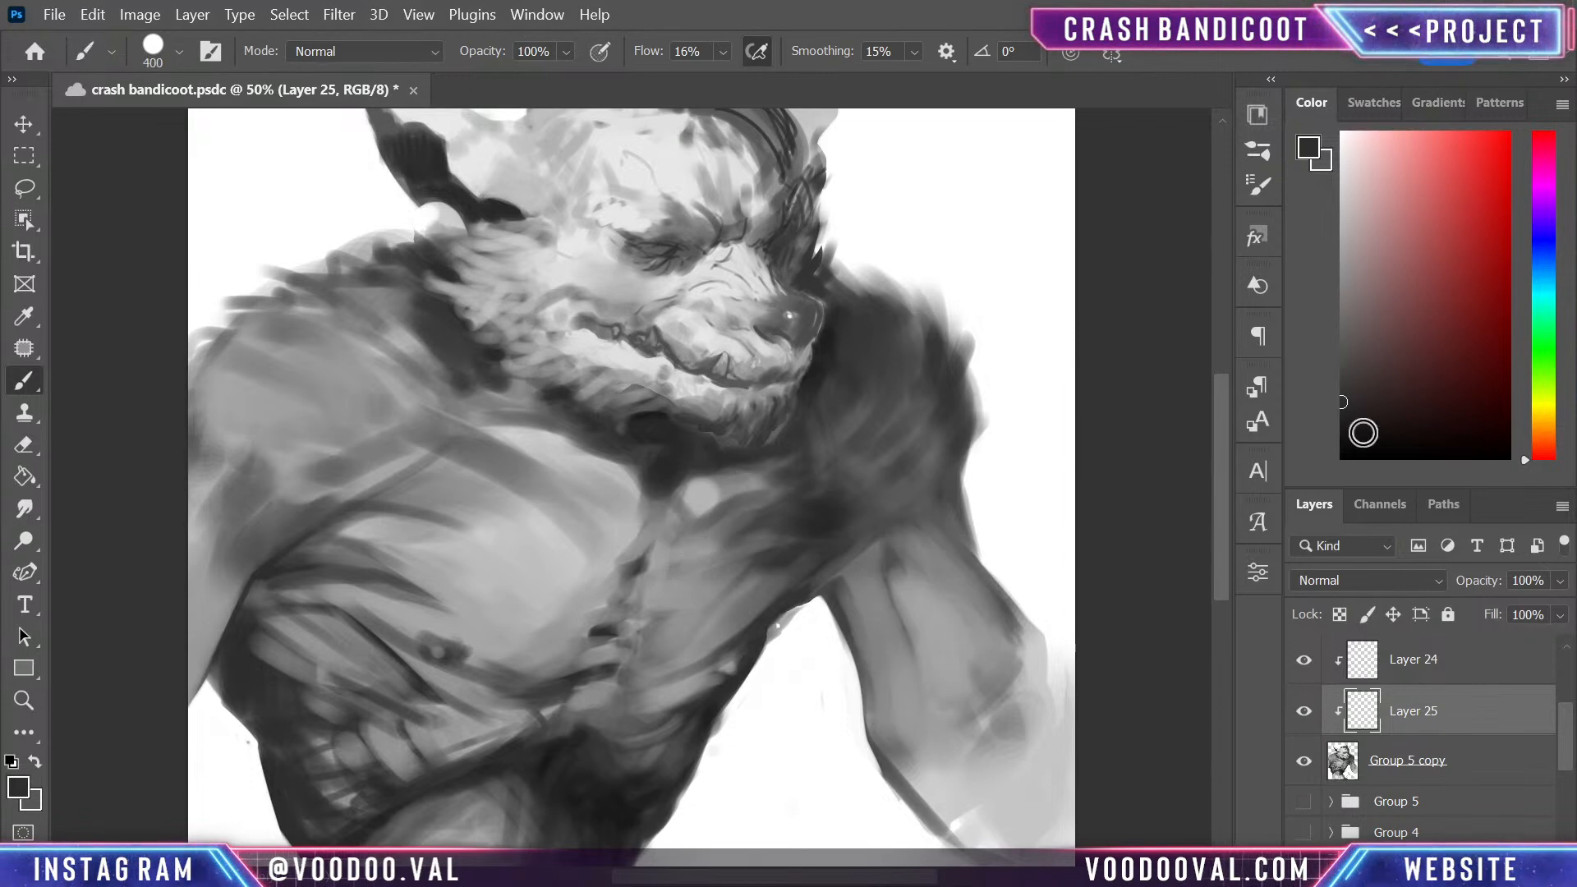
click(1342, 437)
key(bracketleft)
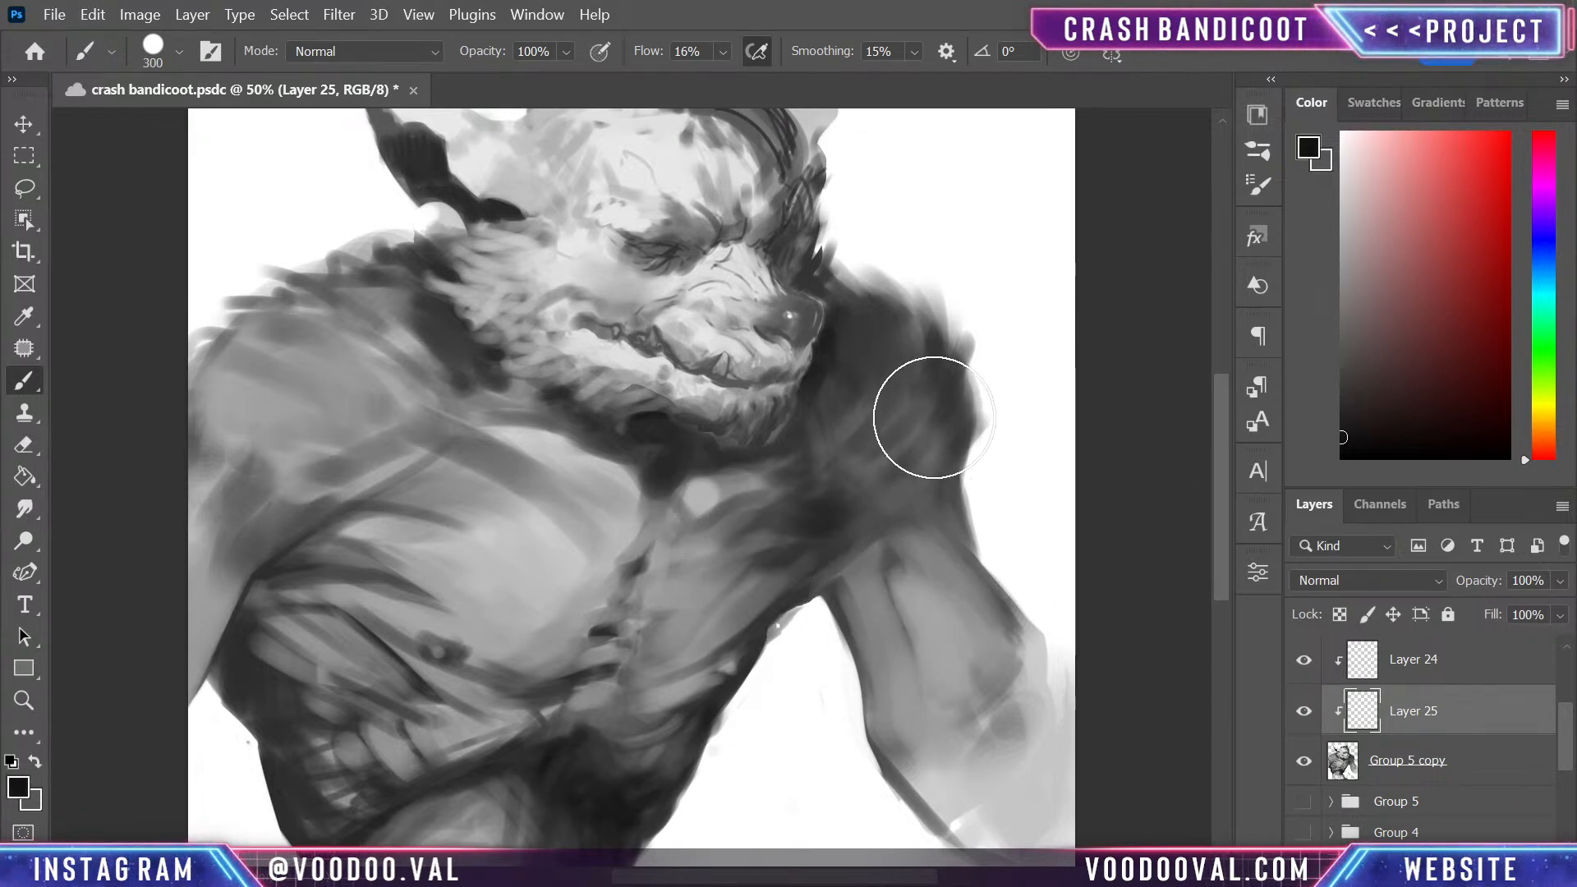
mouse_move(924, 427)
mouse_down()
mouse_move(945, 390)
mouse_move(780, 525)
mouse_move(908, 441)
mouse_move(876, 460)
mouse_move(929, 375)
mouse_move(893, 377)
mouse_move(854, 411)
mouse_move(969, 390)
mouse_move(939, 455)
mouse_move(899, 305)
mouse_move(940, 406)
mouse_move(983, 460)
mouse_move(989, 440)
mouse_move(1017, 535)
mouse_up()
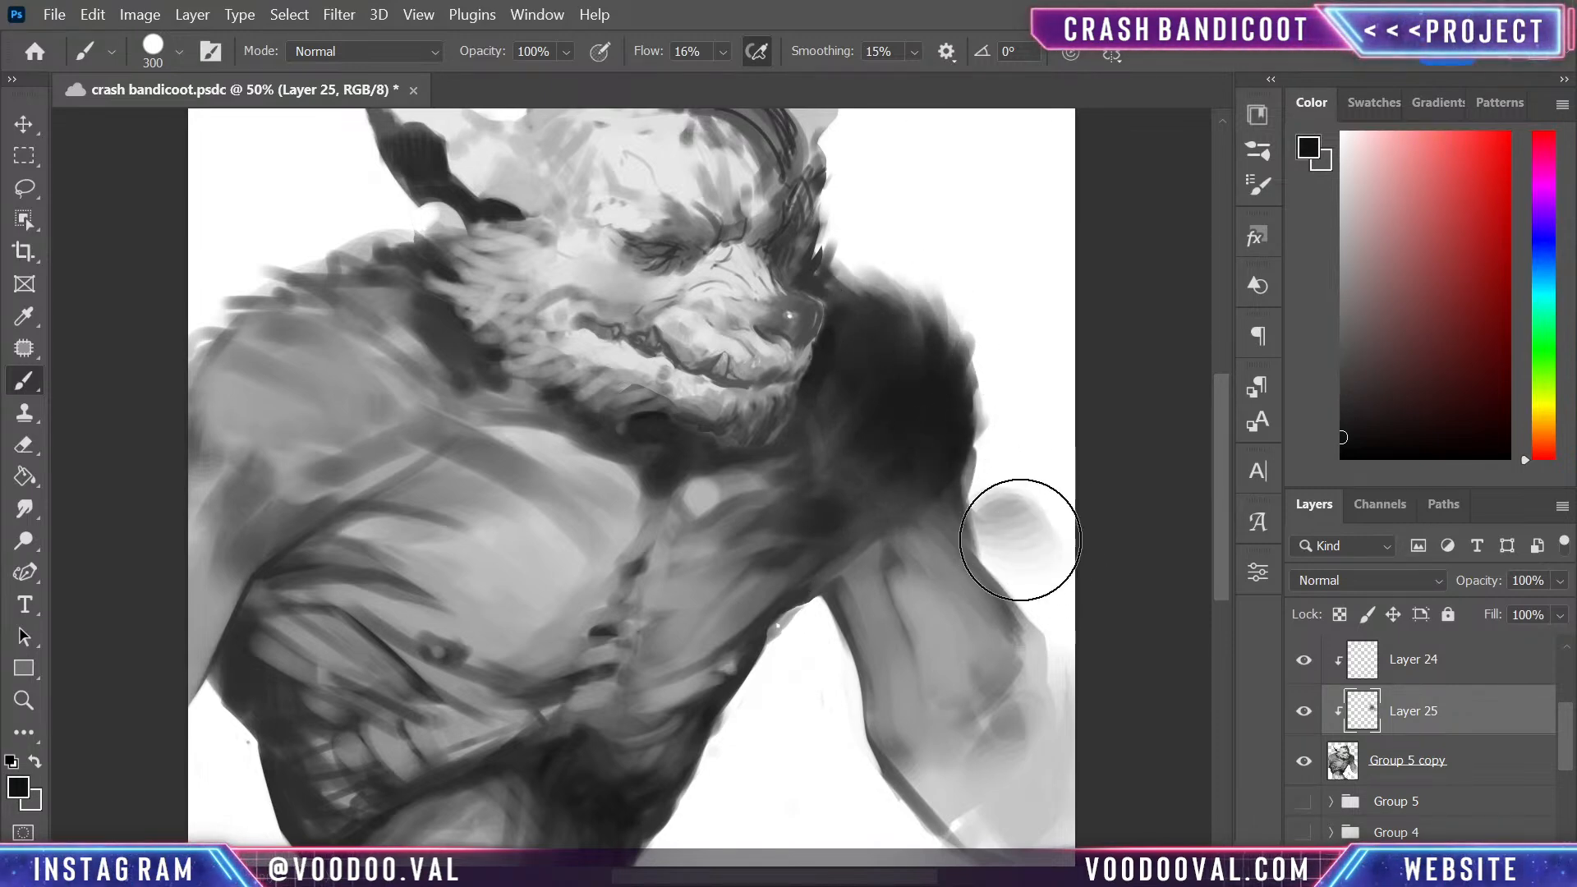
key(ctrl+z)
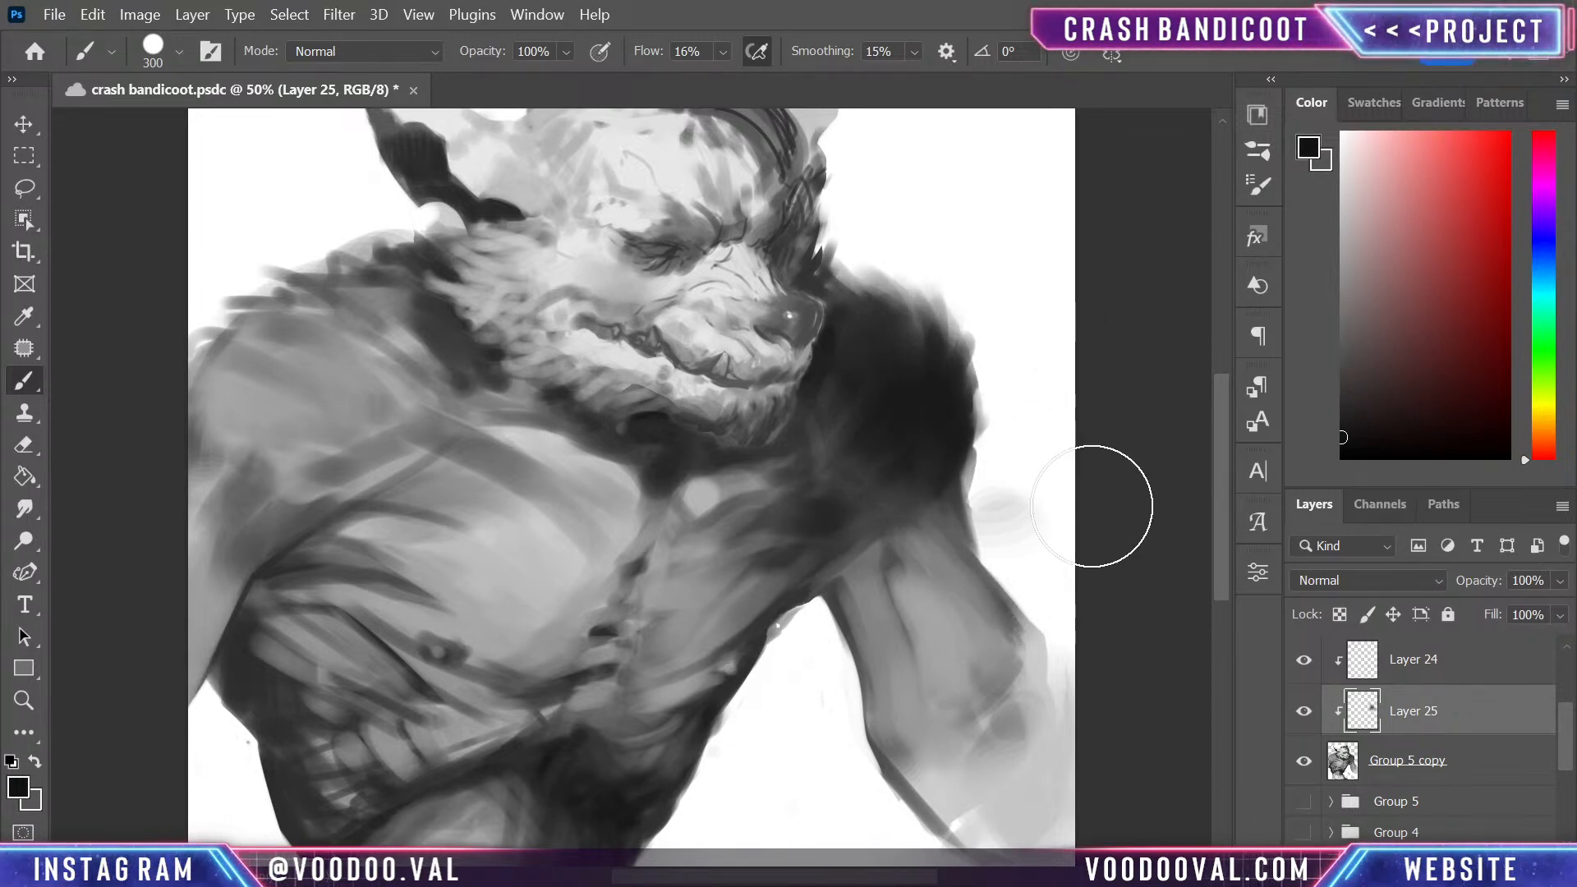
- Darken the outer contour of the far arm below the shoulder with a size 150 near-black brush
key(bracketleft)
key(bracketleft)
key(bracketleft)
key(bracketleft)
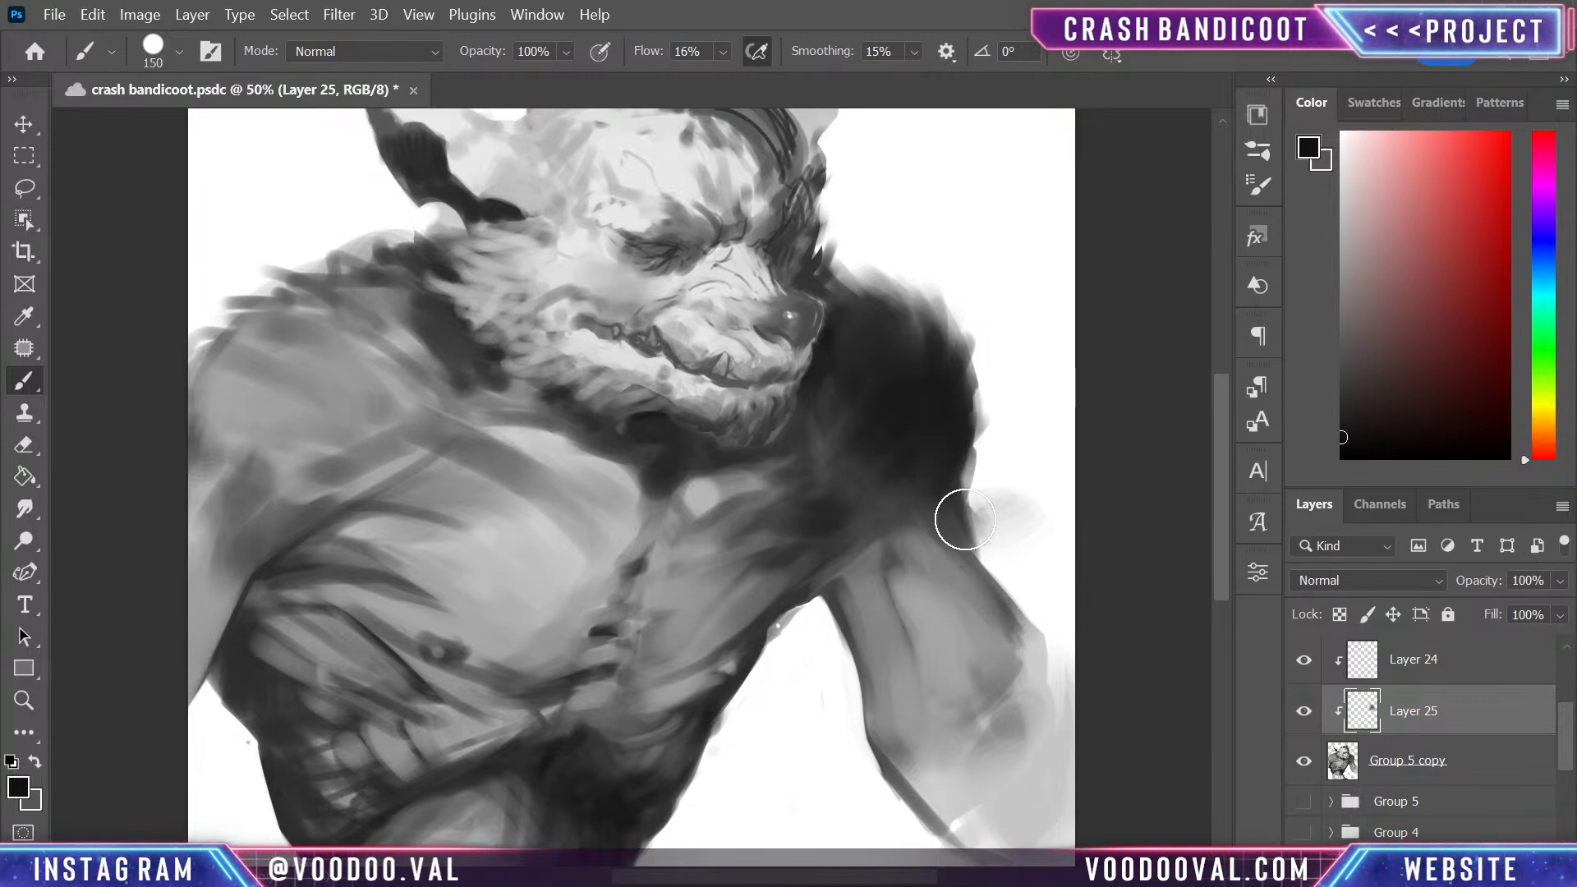
drag(993, 500, 1060, 662)
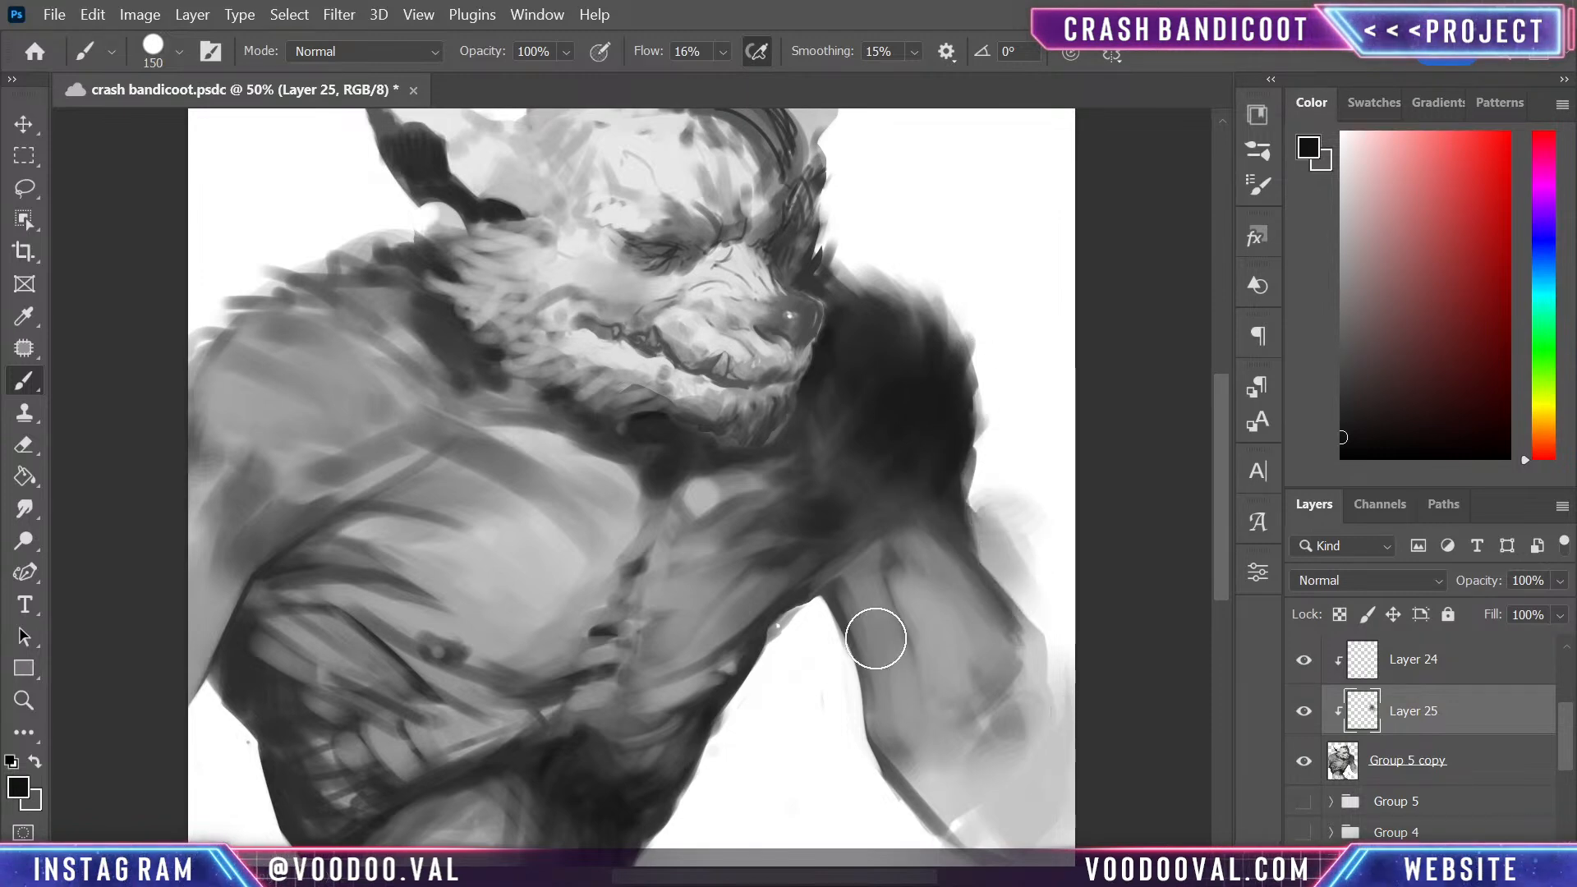
- Shade the inner edge of the far upper arm up to the armpit, undoing the excess strokes along the forearm
mouse_move(875, 638)
mouse_down()
mouse_move(848, 661)
mouse_move(823, 626)
mouse_move(862, 771)
mouse_move(859, 597)
mouse_move(887, 811)
mouse_move(854, 613)
mouse_move(901, 853)
mouse_up()
drag(880, 792, 900, 838)
key(ctrl+z)
key(ctrl+z)
key(ctrl+z)
key(ctrl+z)
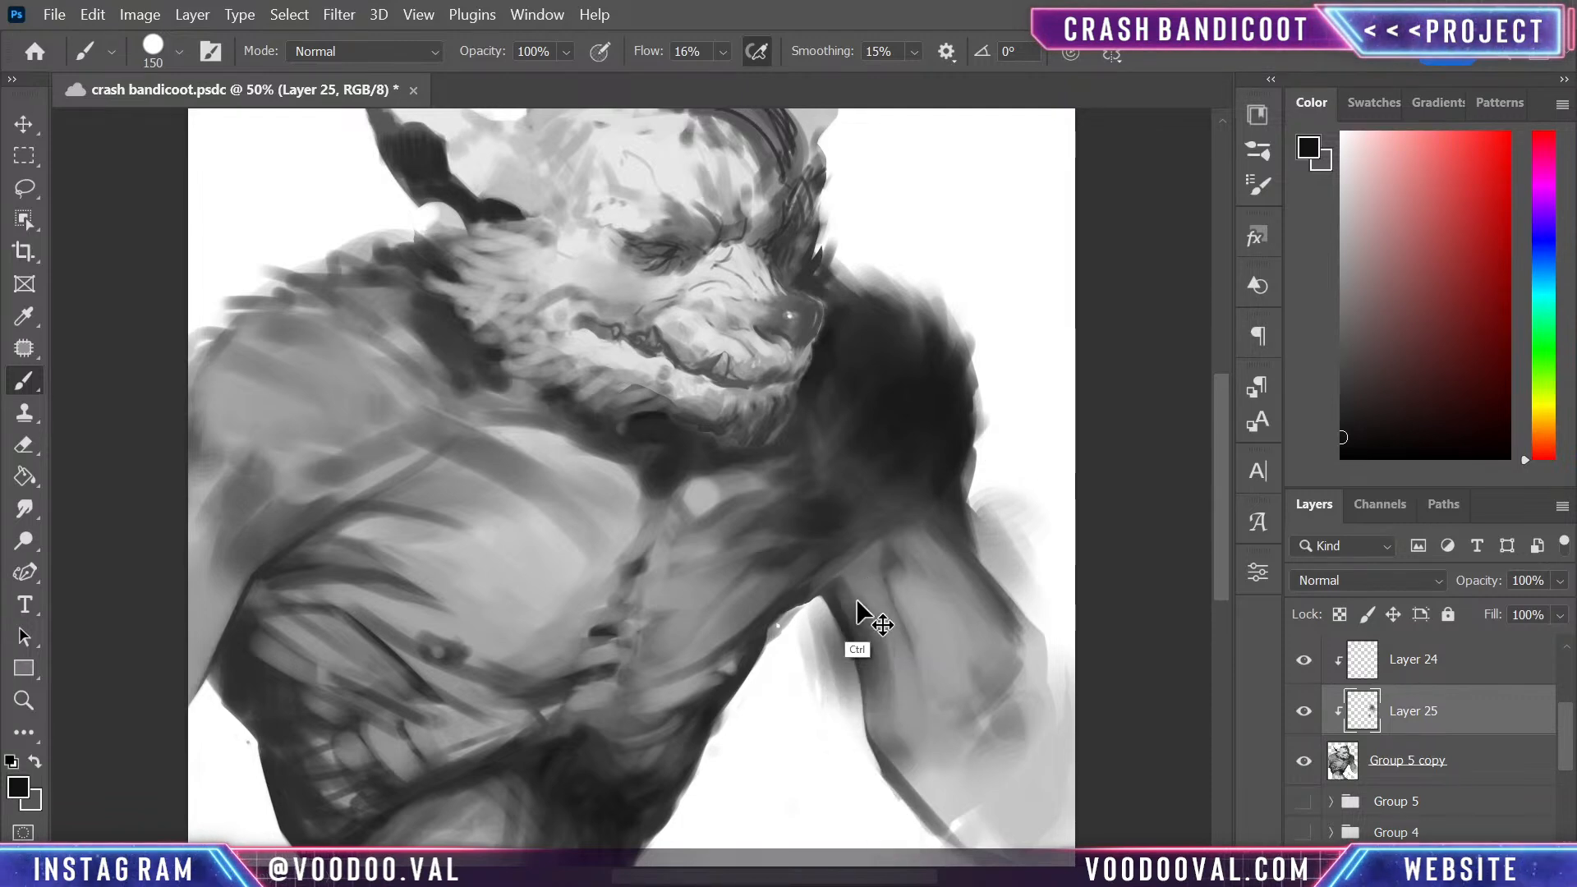
mouse_move(854, 573)
mouse_down()
mouse_move(838, 616)
mouse_move(961, 477)
mouse_move(859, 658)
mouse_move(850, 604)
mouse_move(889, 764)
mouse_move(856, 619)
mouse_move(935, 833)
mouse_move(885, 691)
mouse_move(928, 761)
mouse_move(884, 578)
mouse_move(862, 559)
mouse_move(796, 588)
mouse_move(831, 539)
mouse_up()
- Deepen the crease between the chest and far armpit using pure black and a size 40 brush
click(1342, 459)
key([)
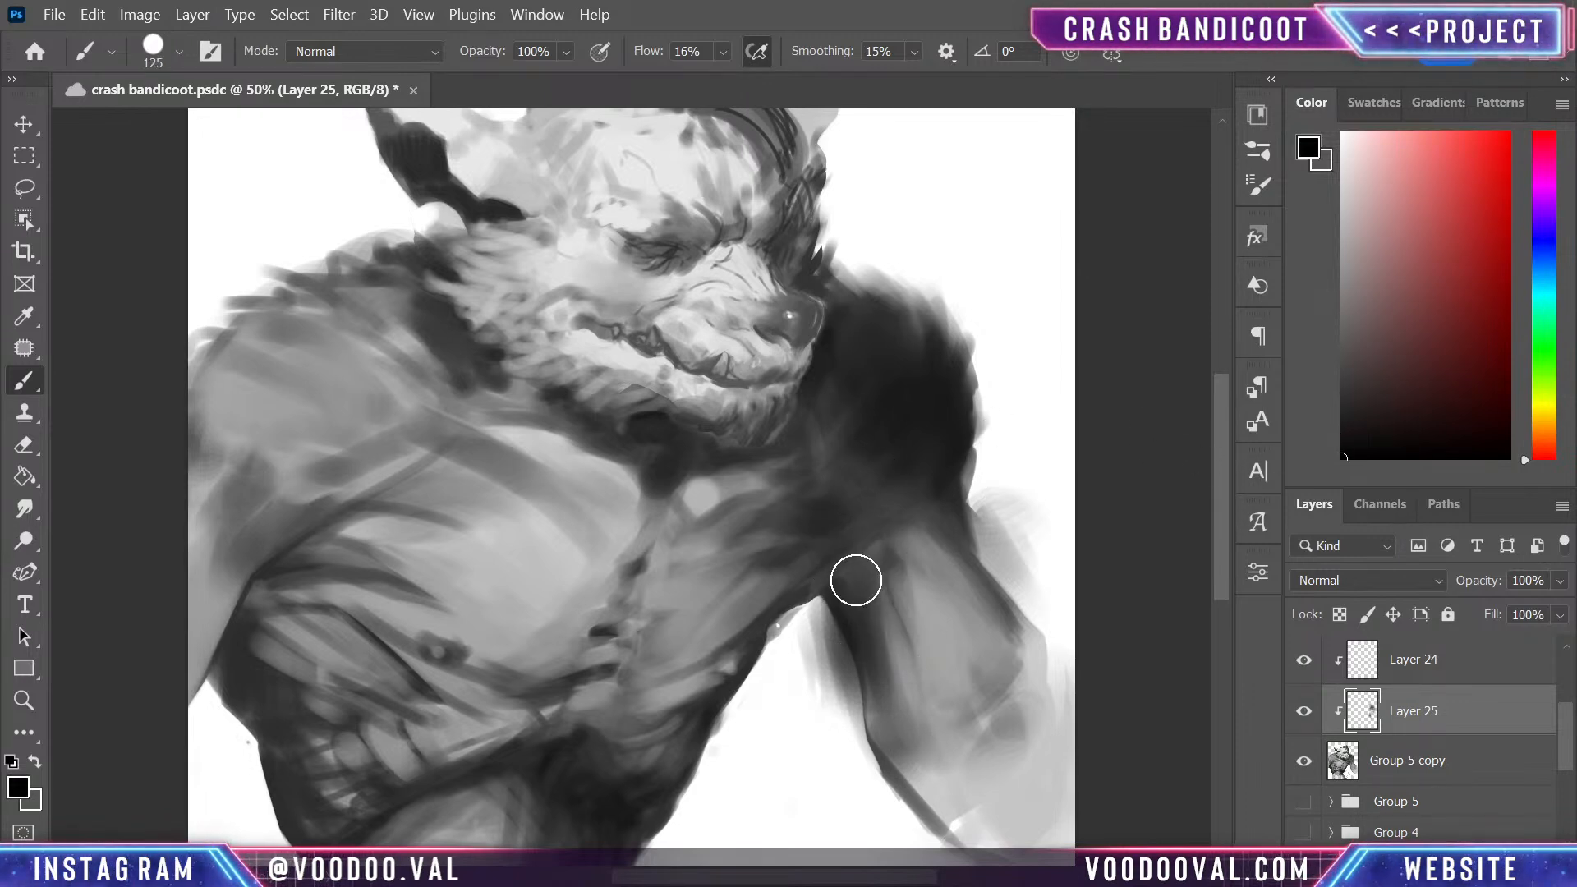
key([)
key([)
key([)
drag(858, 546, 781, 614)
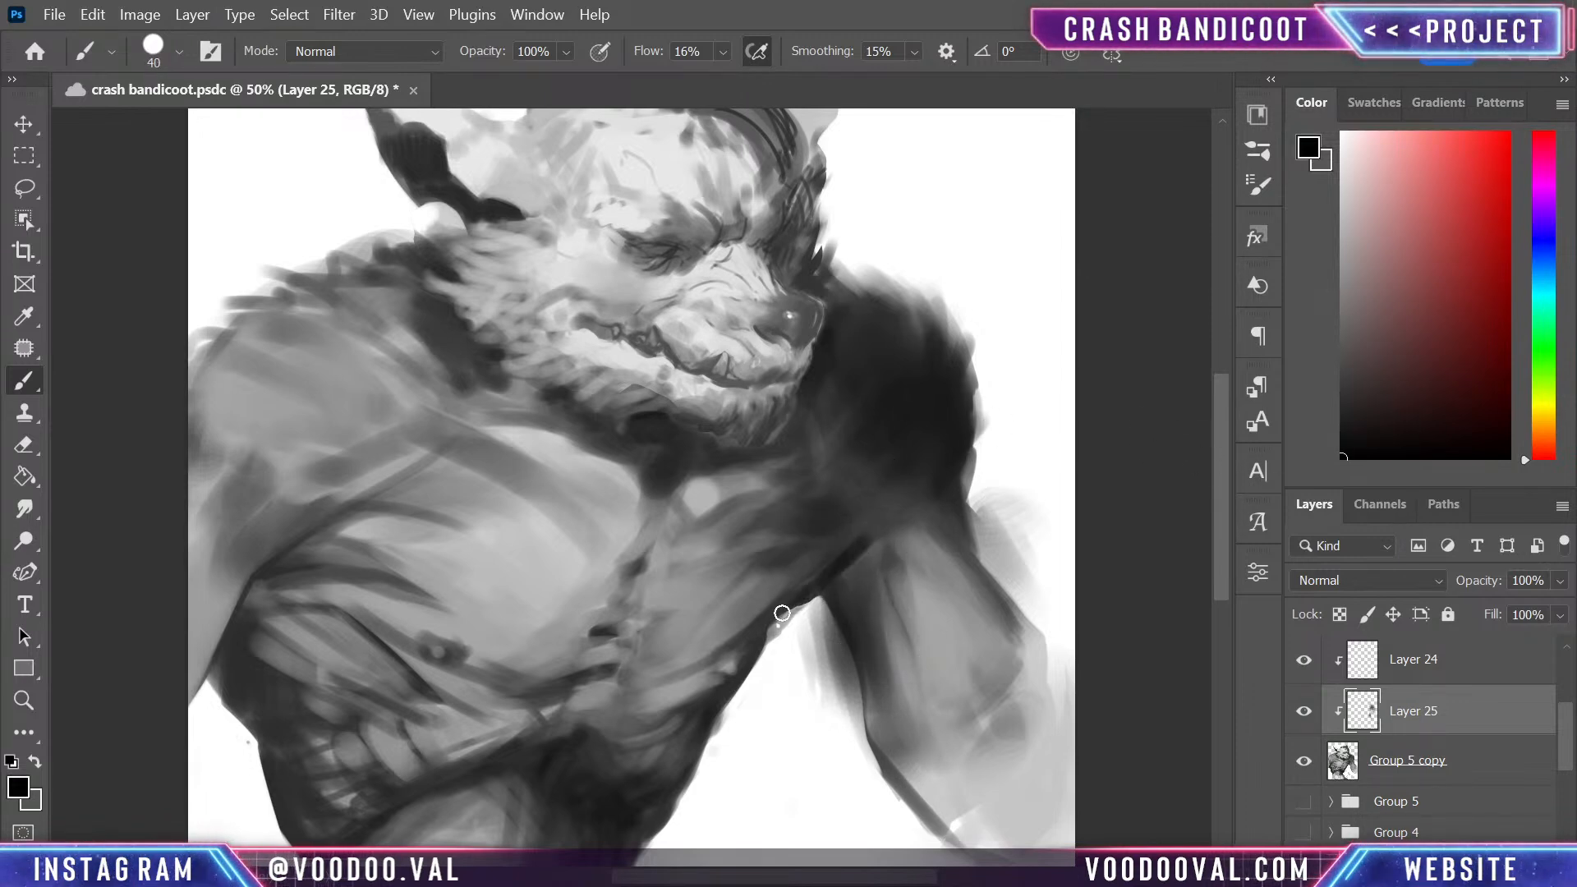
drag(857, 536, 841, 540)
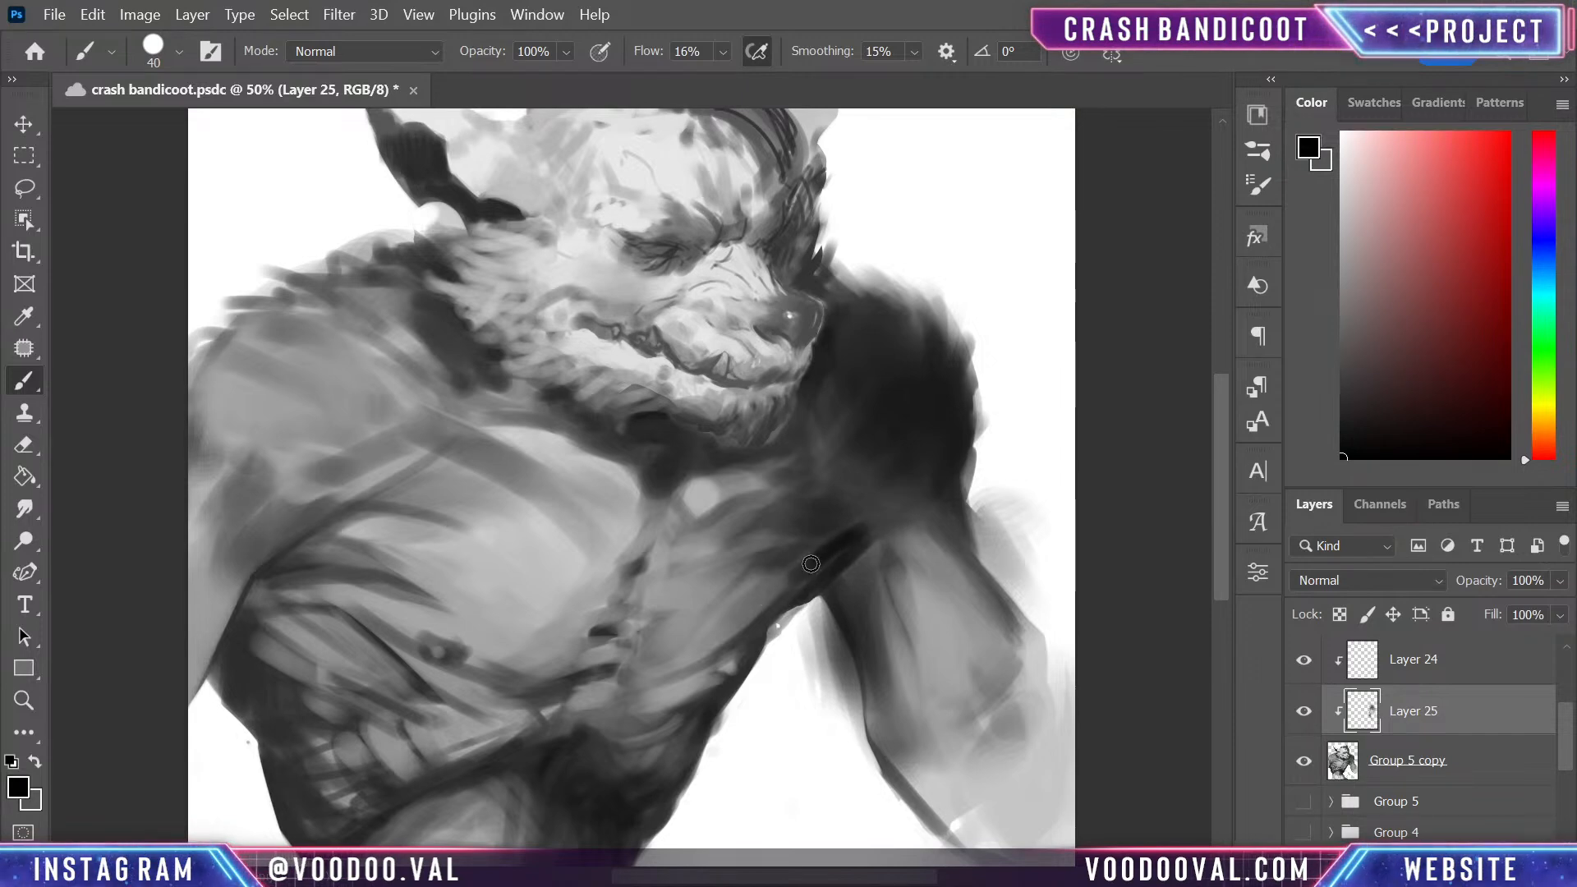
- Blend the armpit crease into the side of the chest using greys sampled from the surrounding shadow
alt+click(774, 574)
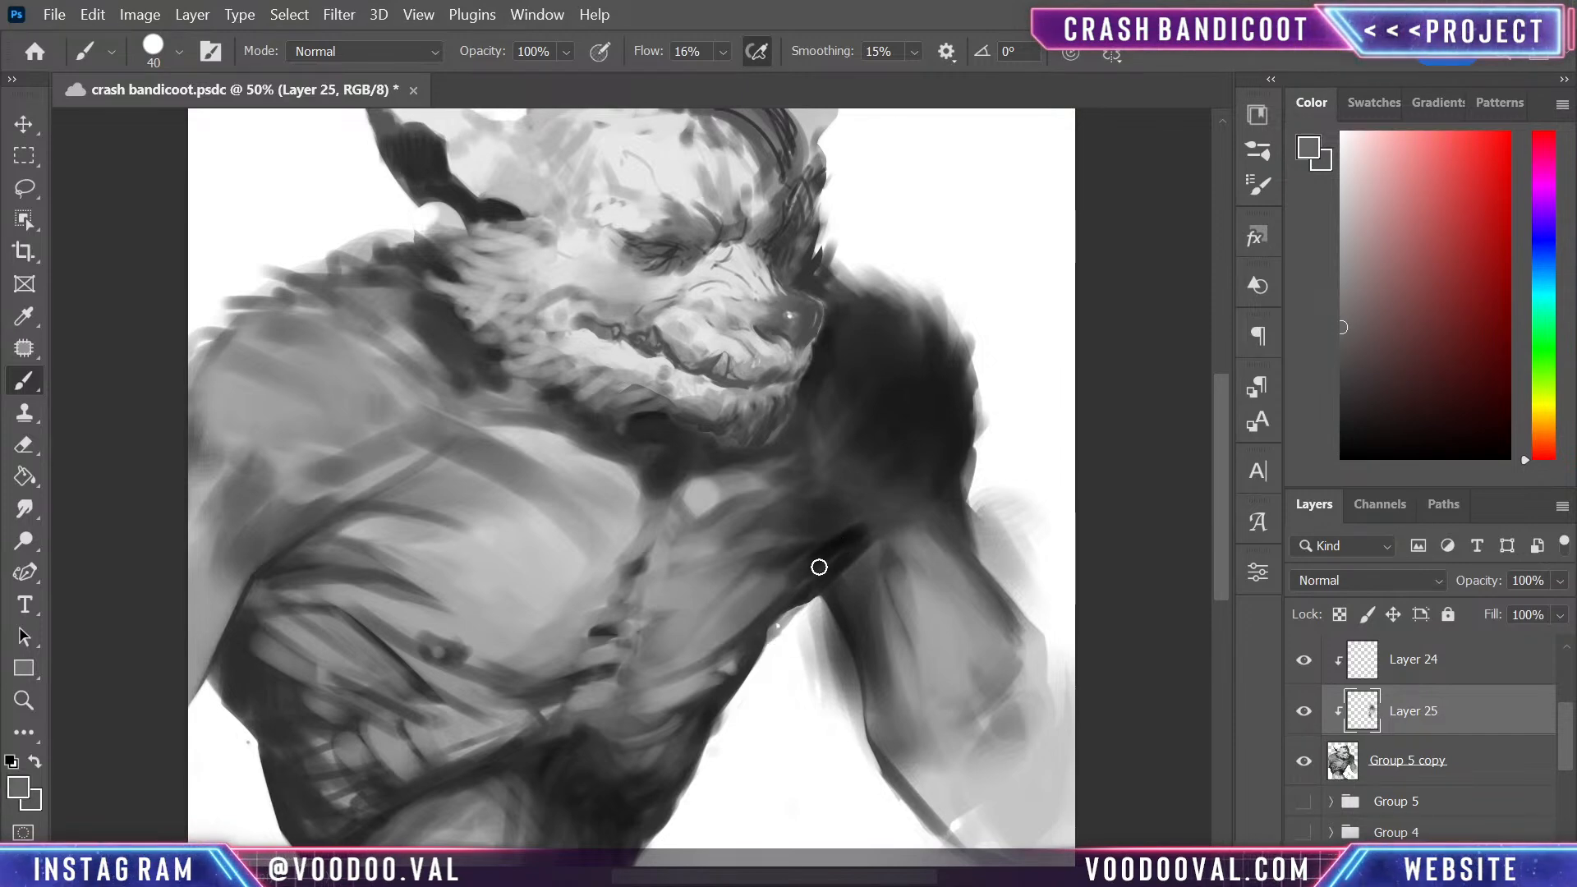
alt+click(862, 534)
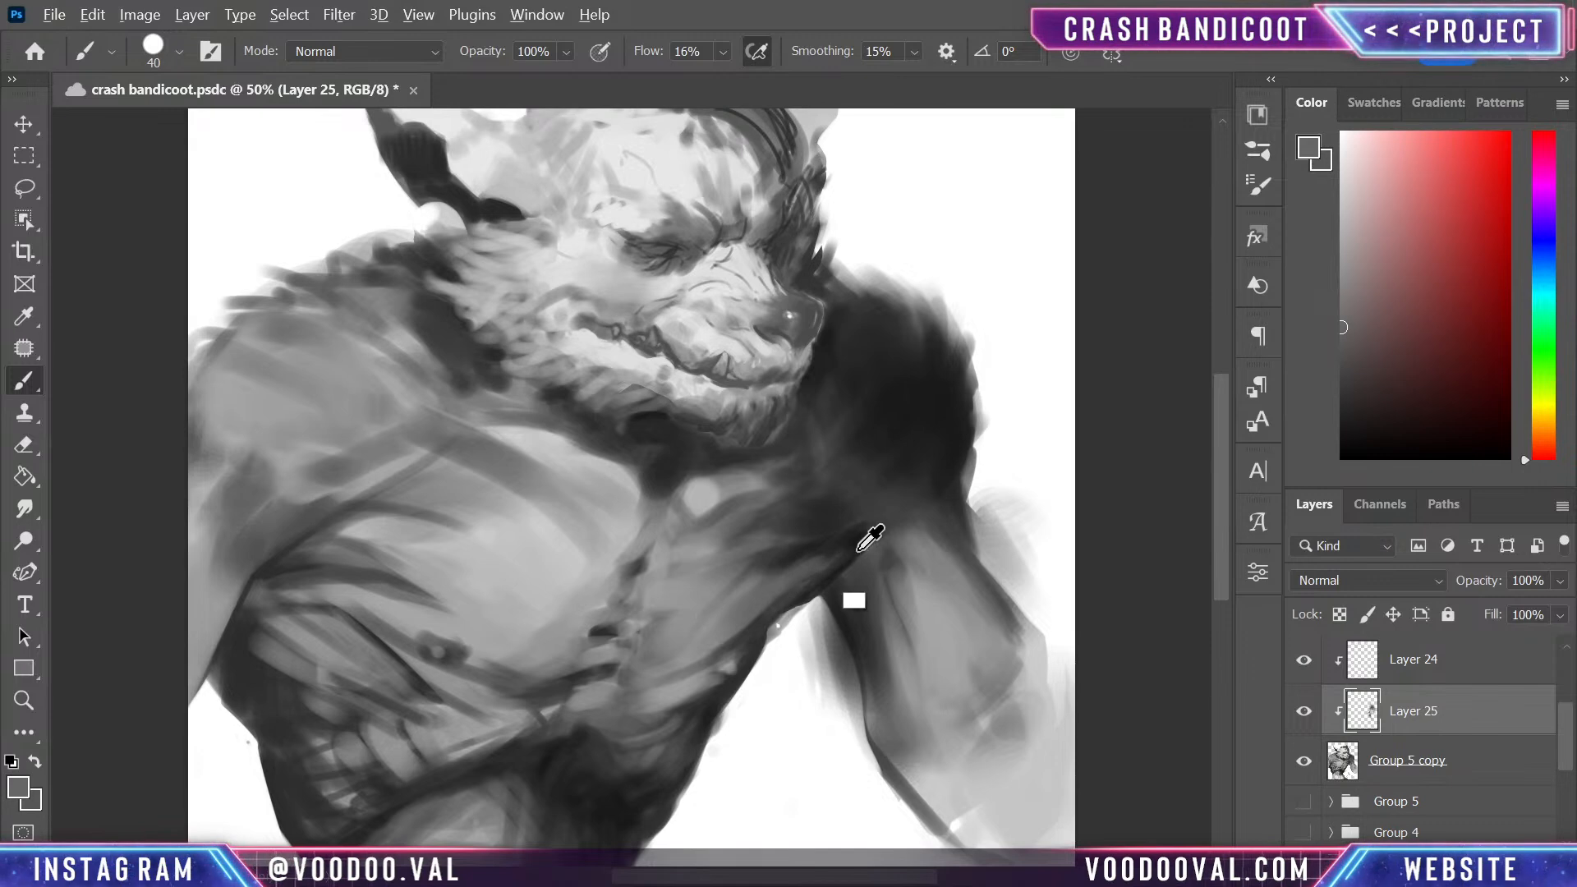
drag(772, 600, 842, 542)
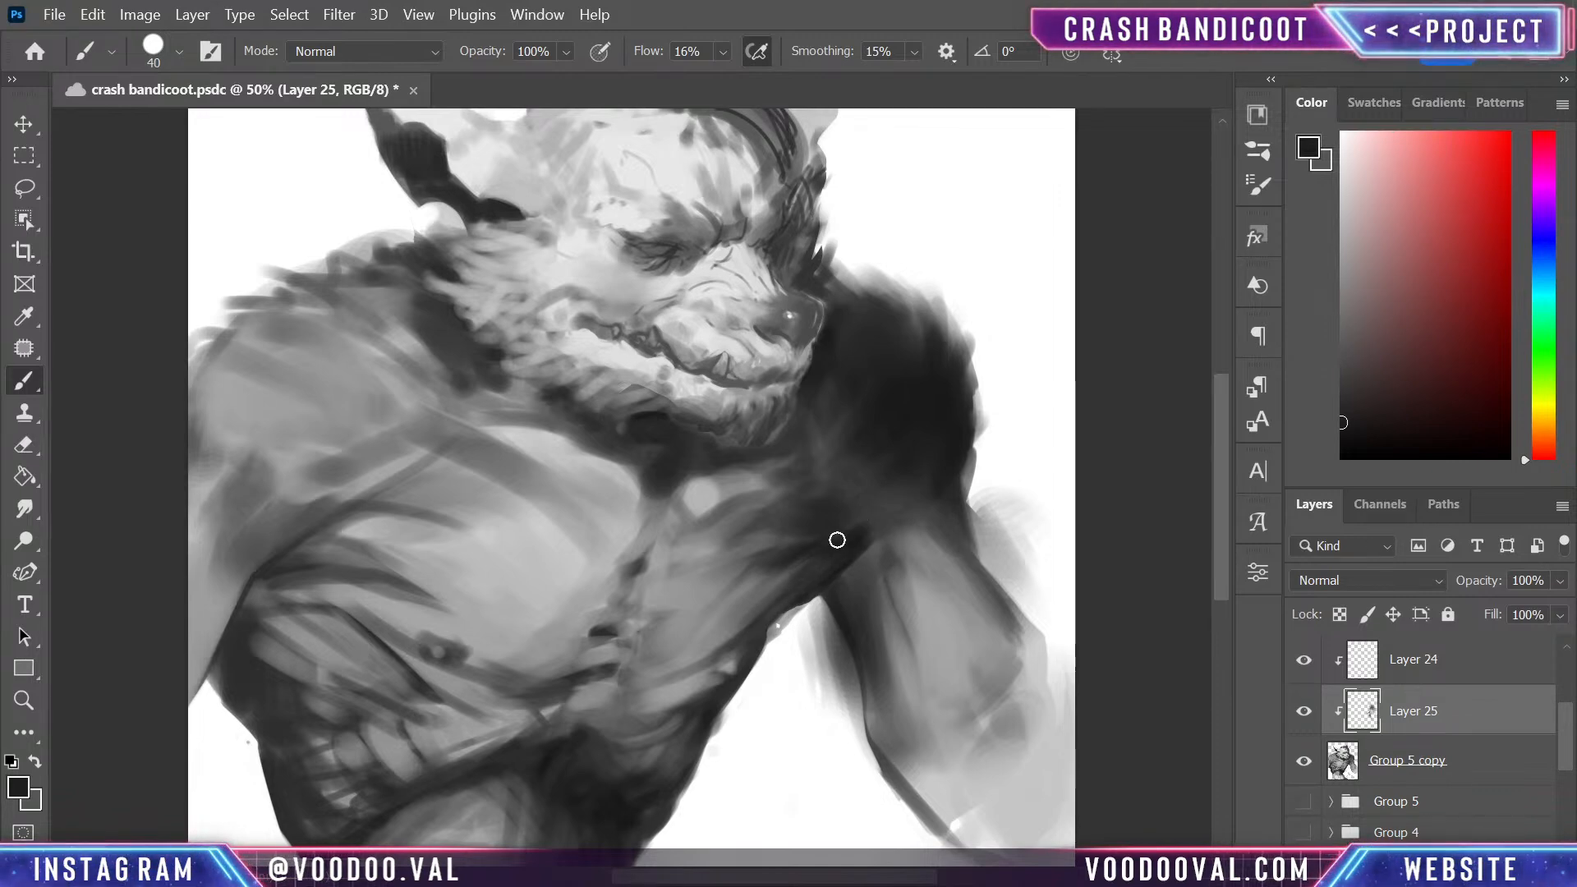
- Soften the shading on the far upper arm below the armpit using greys sampled from the arm
alt+click(864, 555)
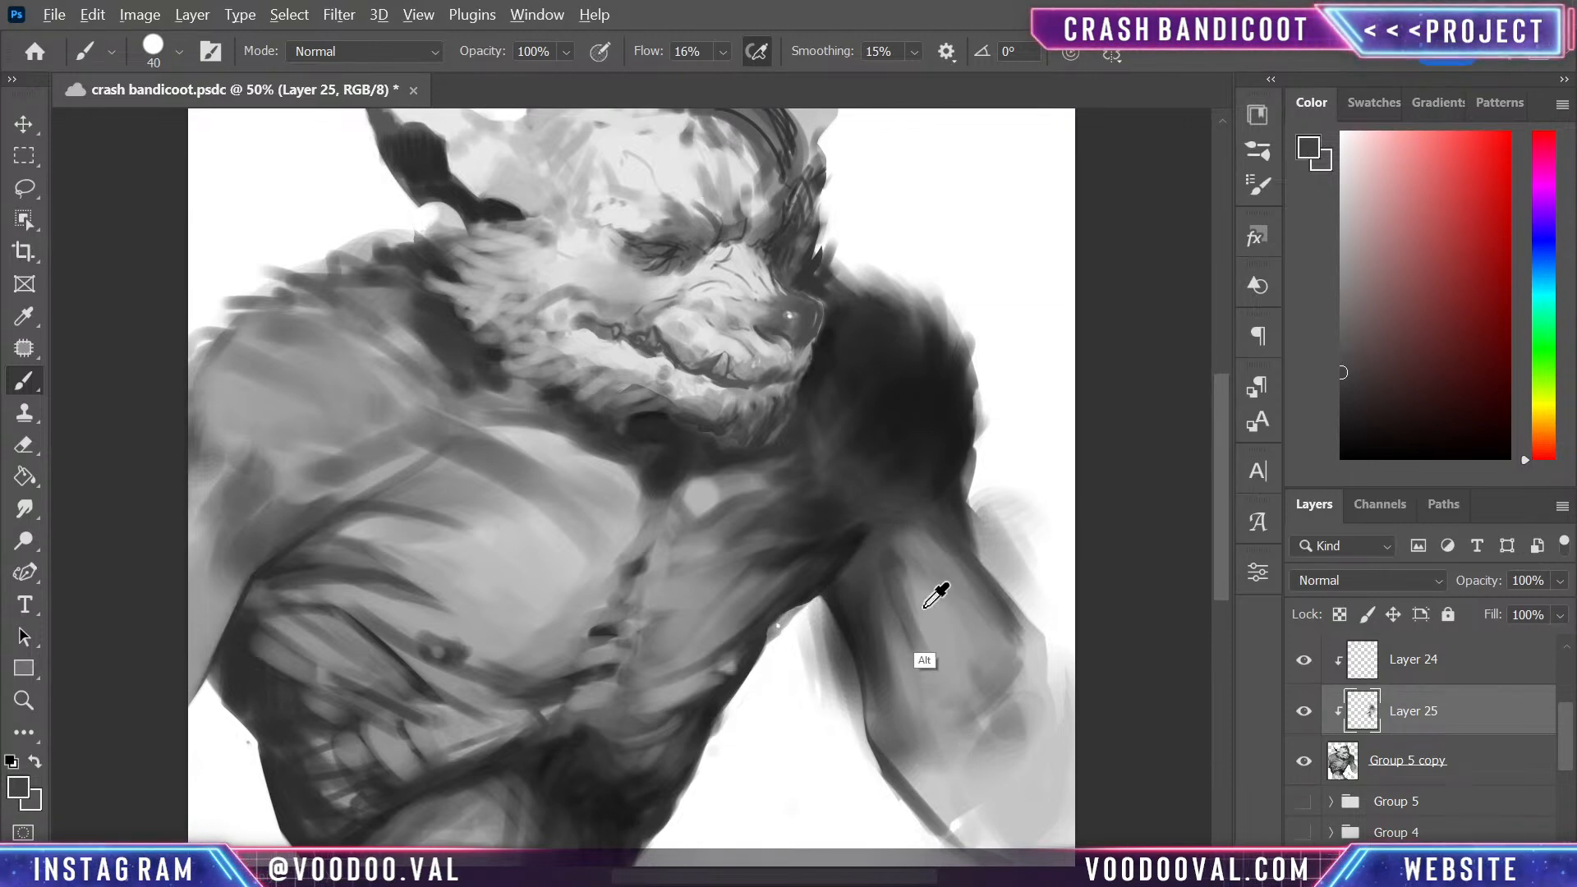
alt+click(943, 714)
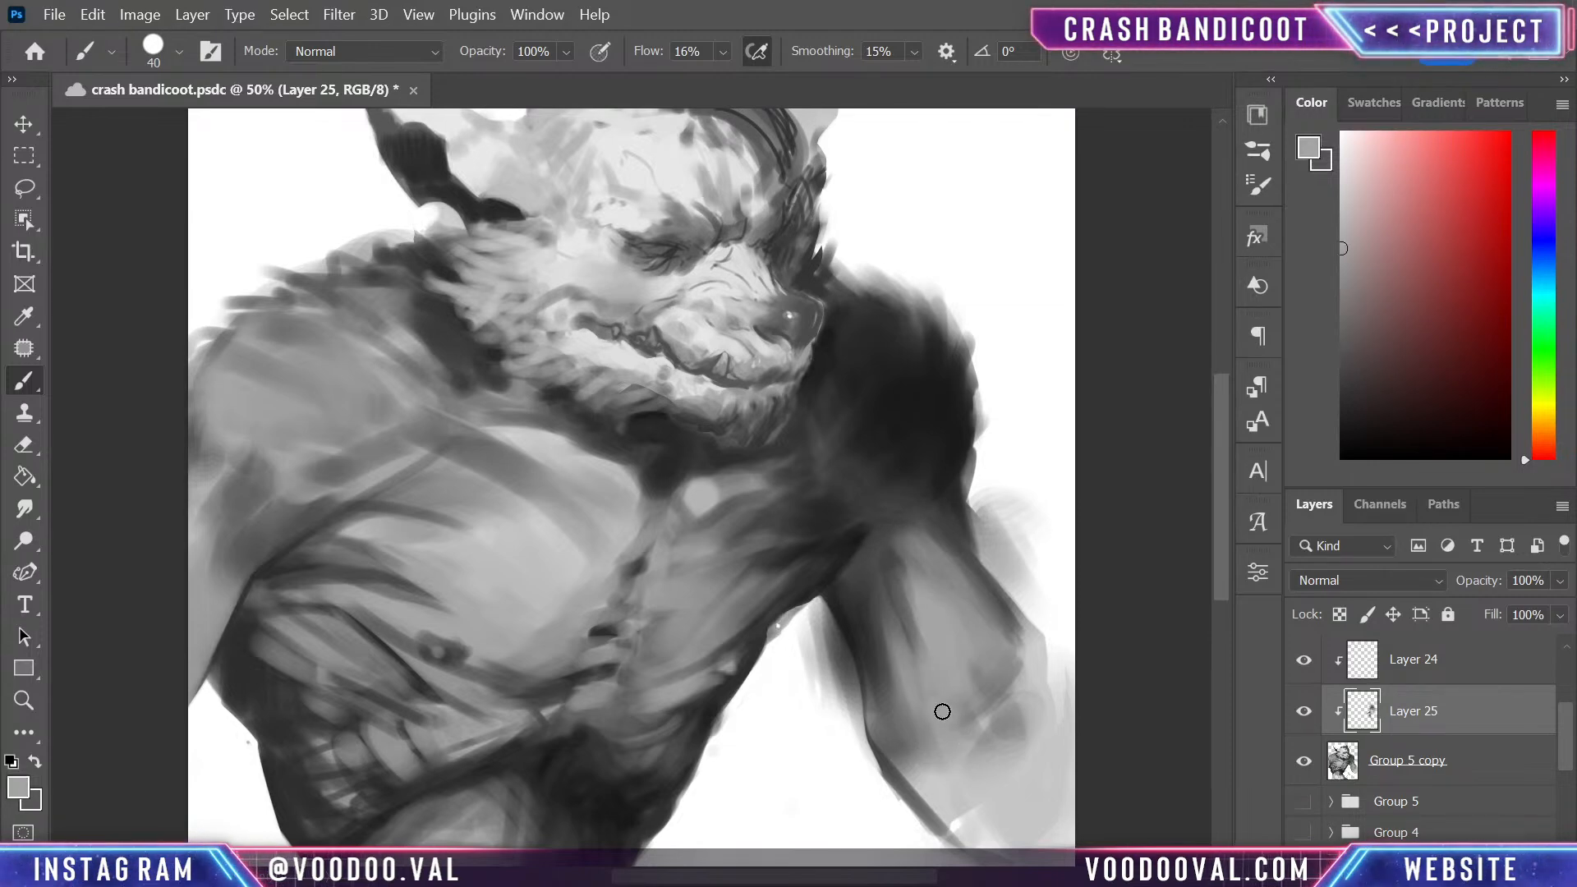
alt+click(903, 649)
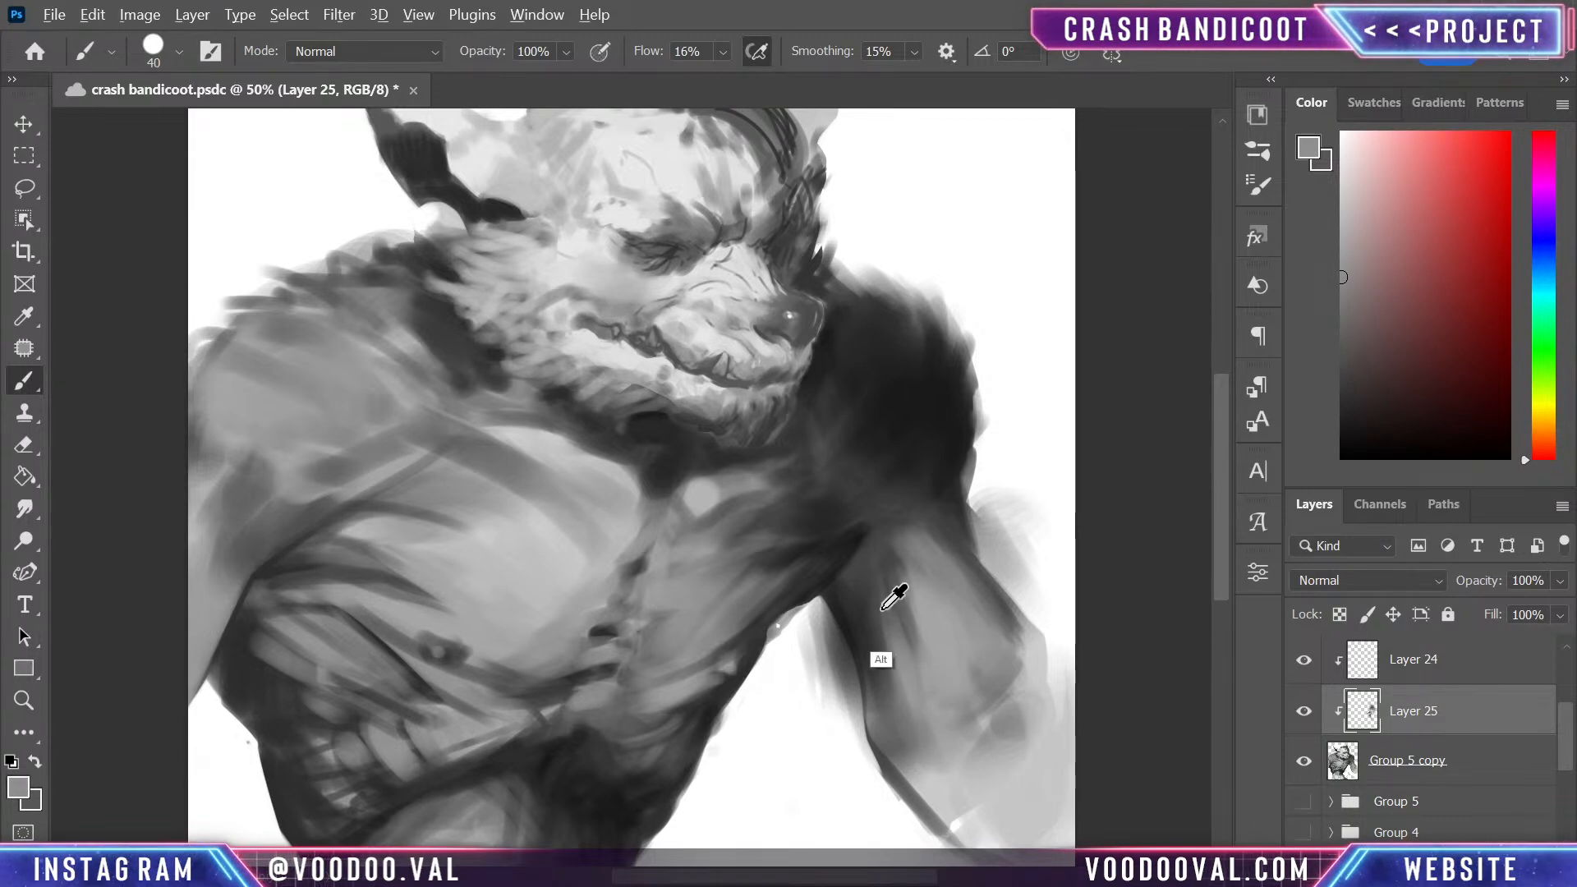
alt+click(894, 598)
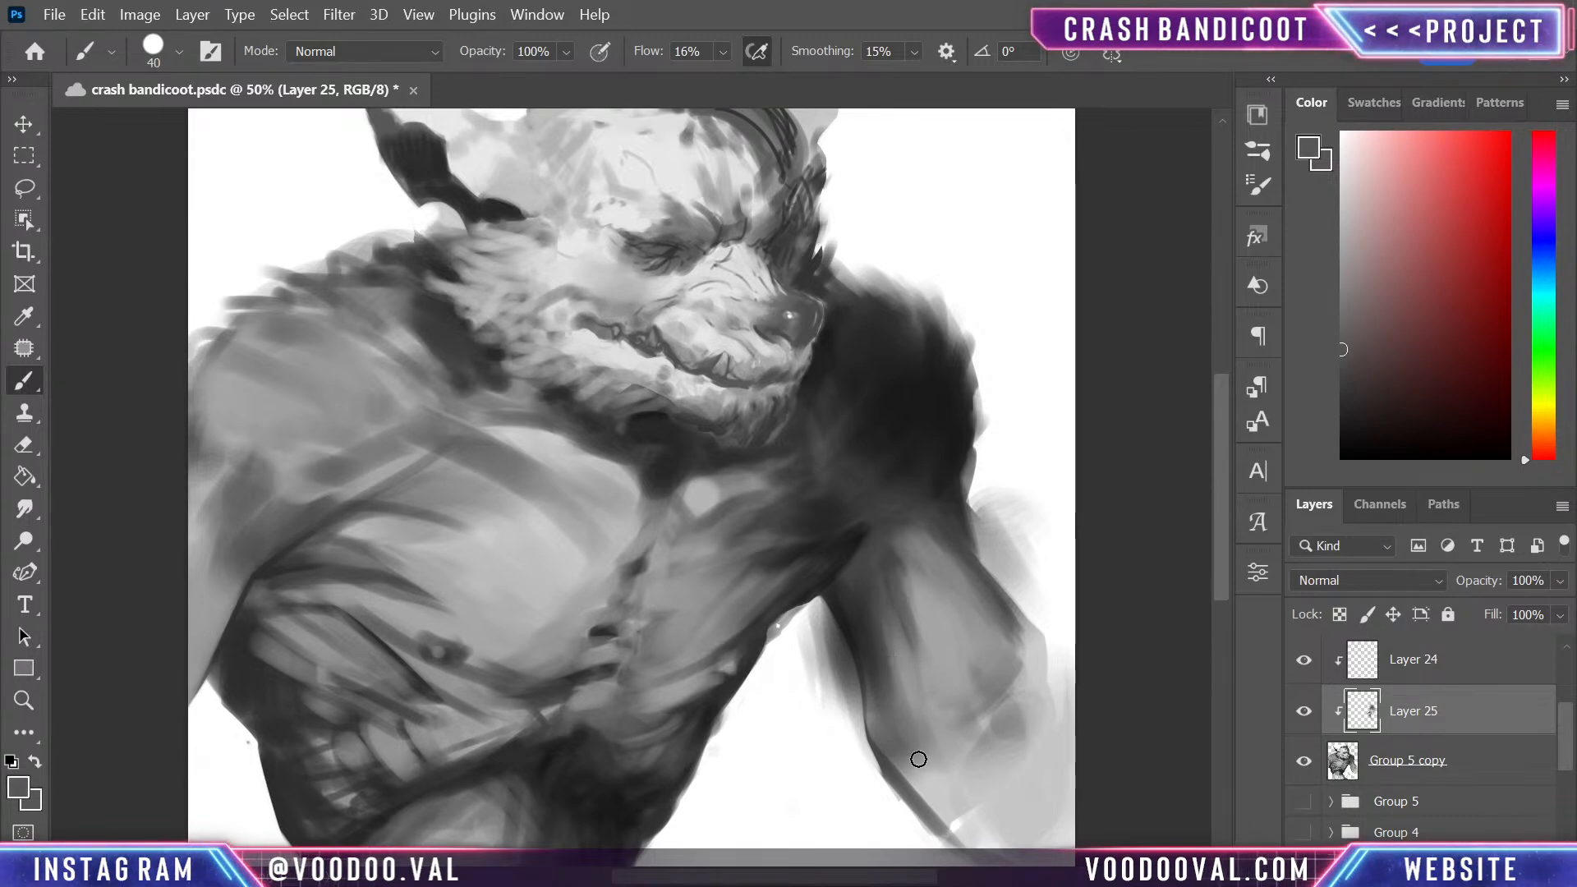
- On the Group 5 copy layer, lasso and delete the excess paint outside the far arm's outer edge, then deselect
click(1445, 765)
key(l)
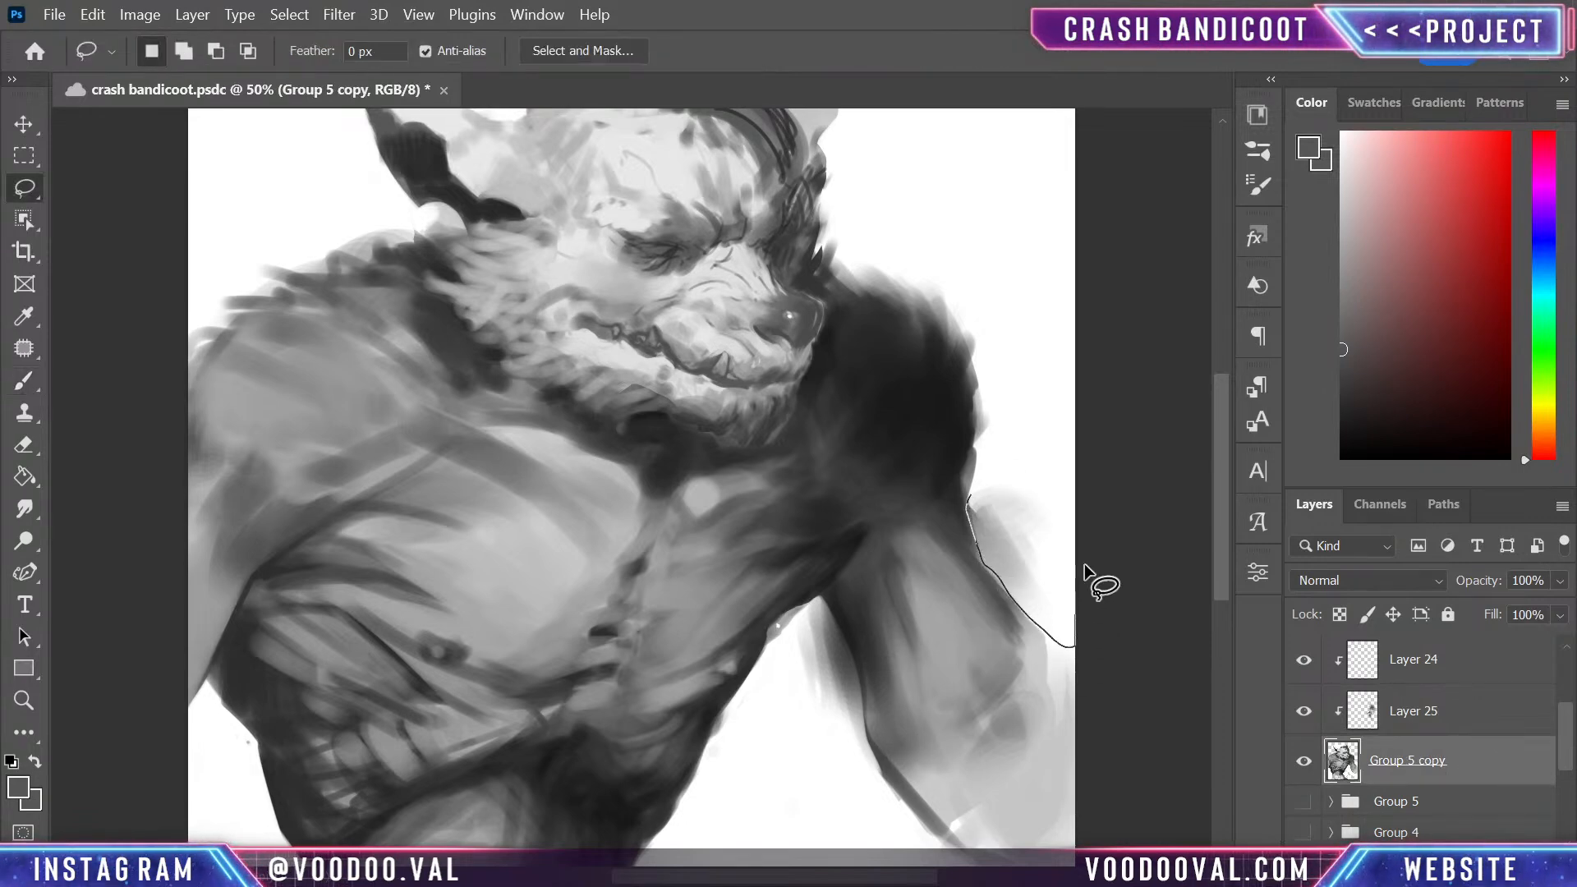
drag(1084, 563, 1051, 417)
key(Delete)
key(ctrl+d)
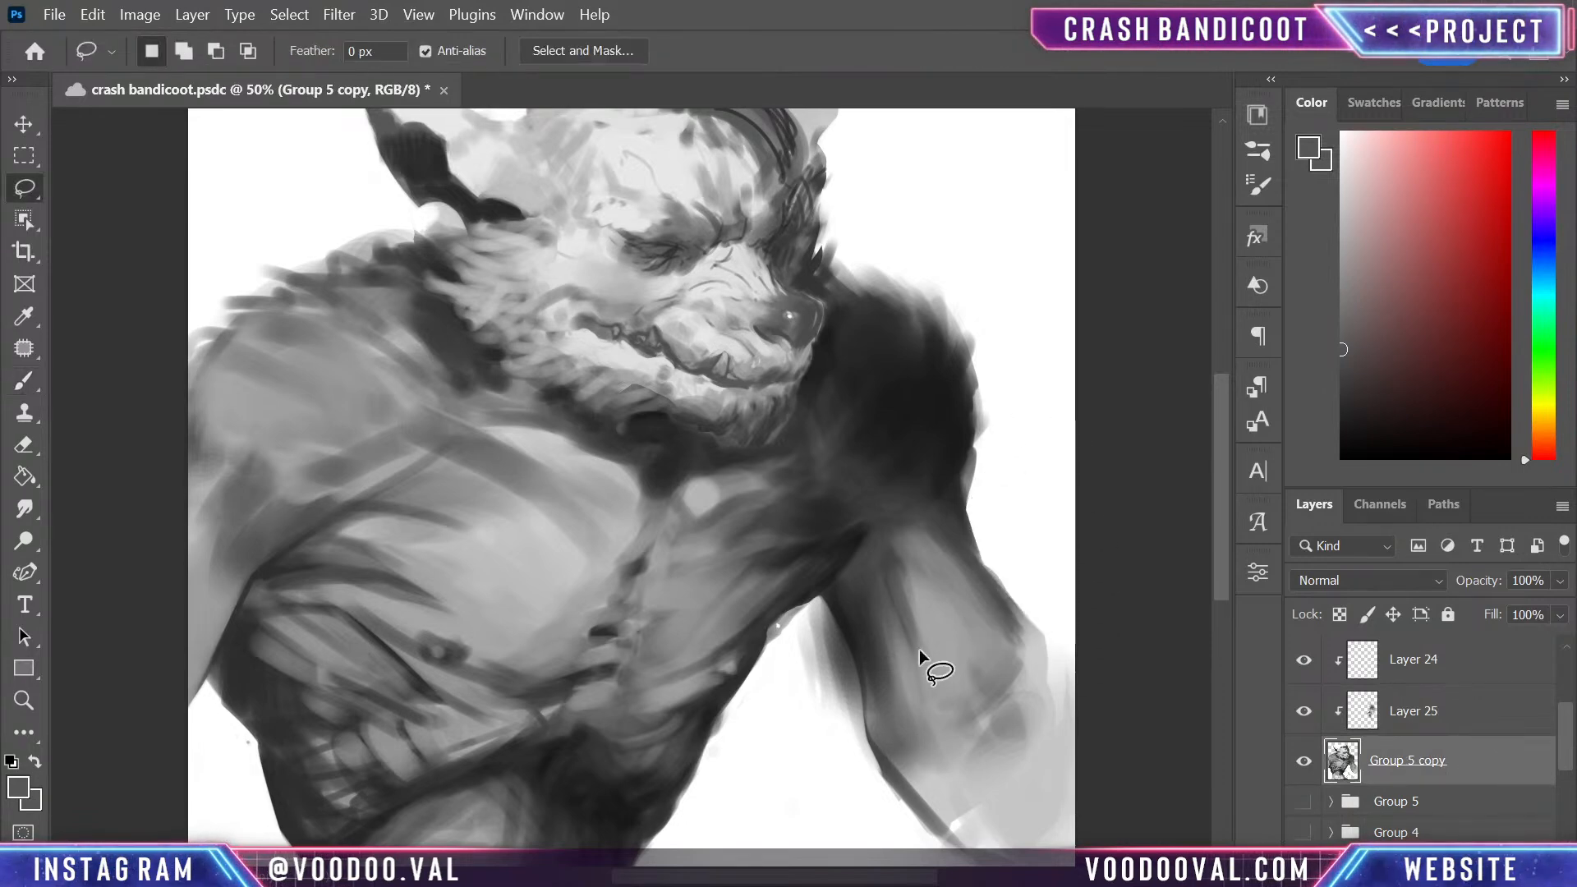
- Lasso and delete the stray paint in the gap between the torso and the far arm's inner edge
drag(818, 595, 836, 619)
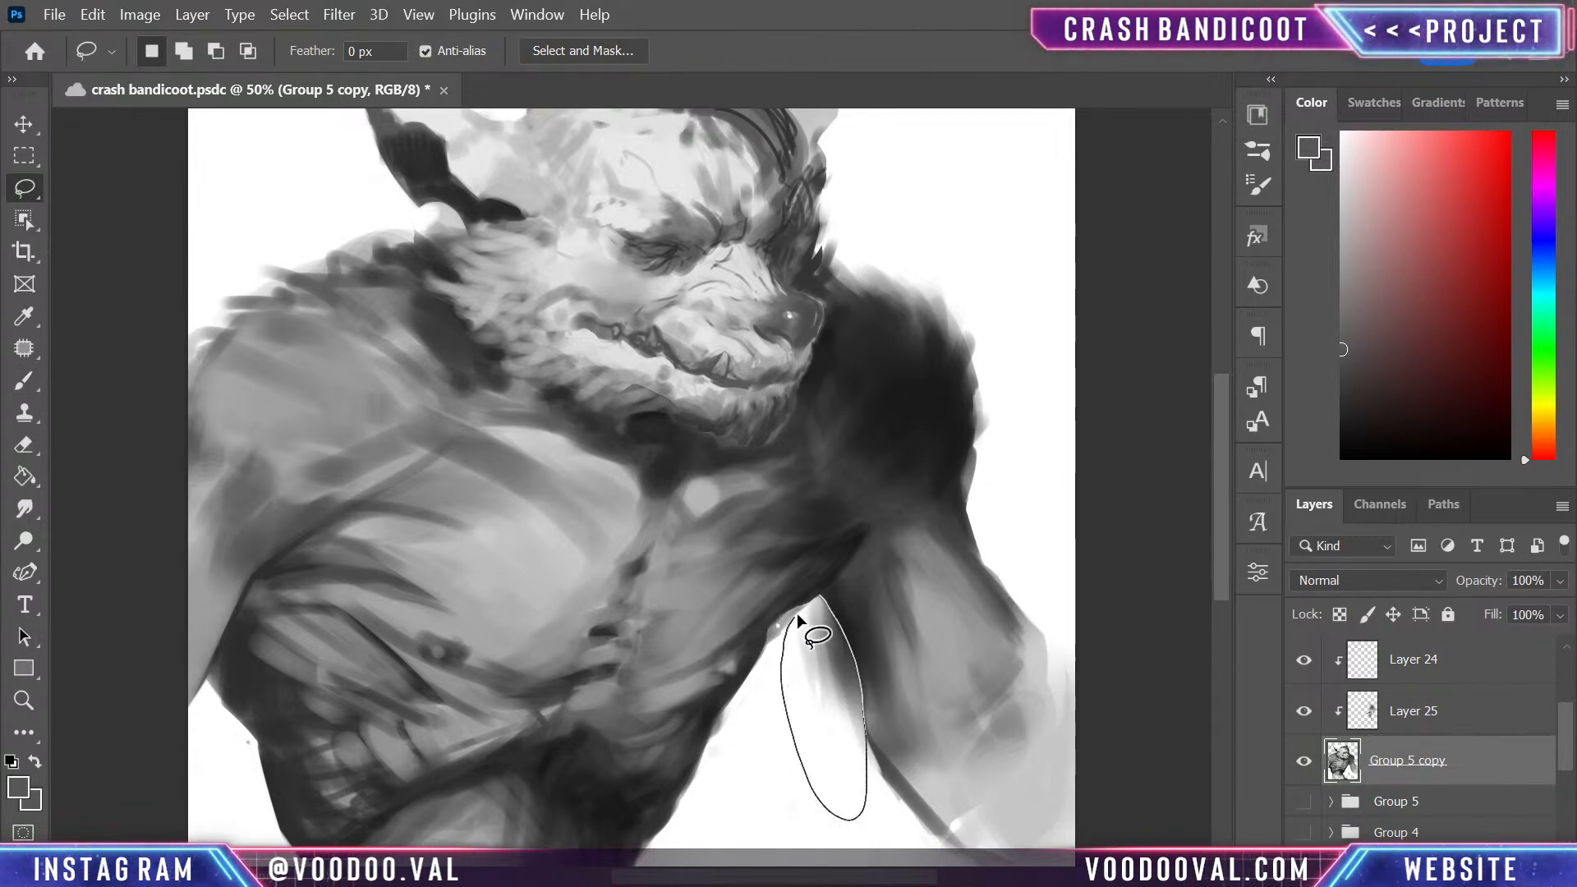
drag(836, 619, 823, 598)
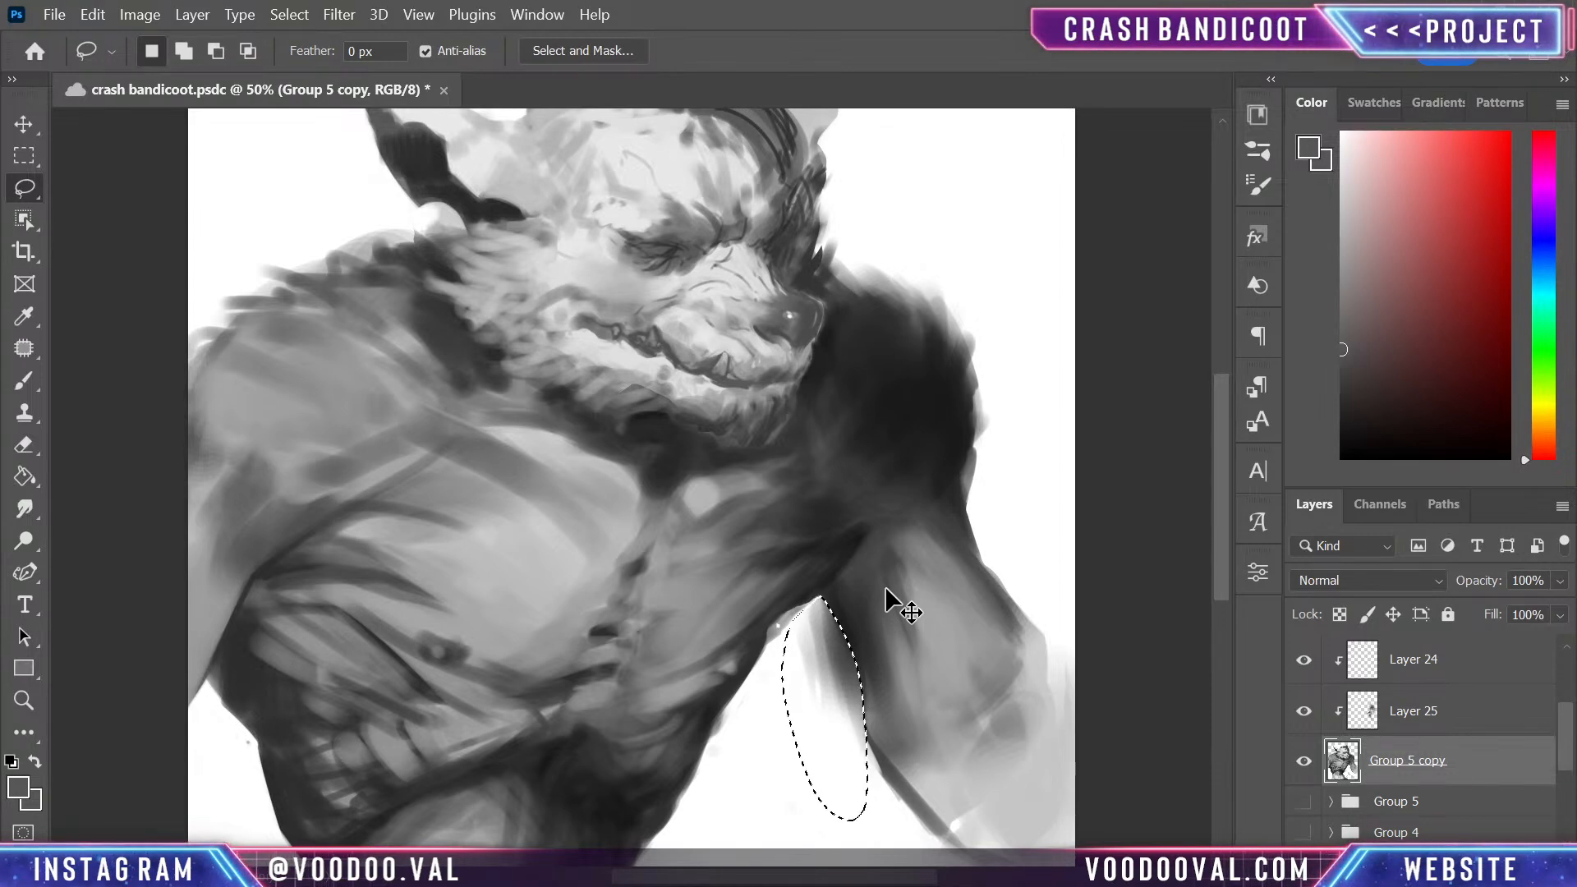
key(Delete)
key(ctrl+d)
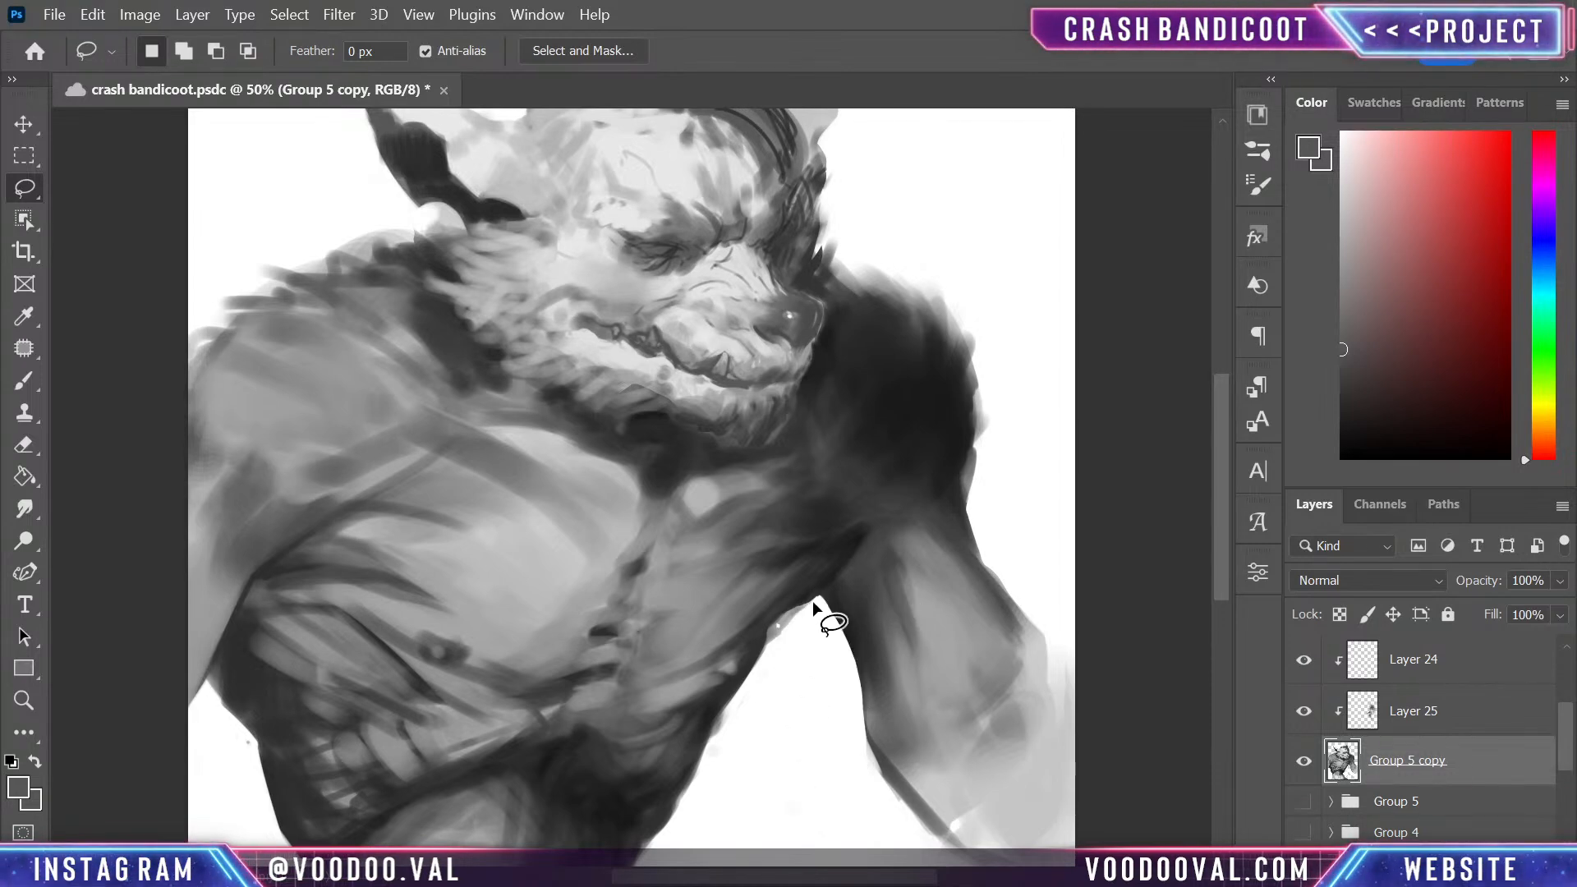
drag(811, 639, 834, 639)
key(b)
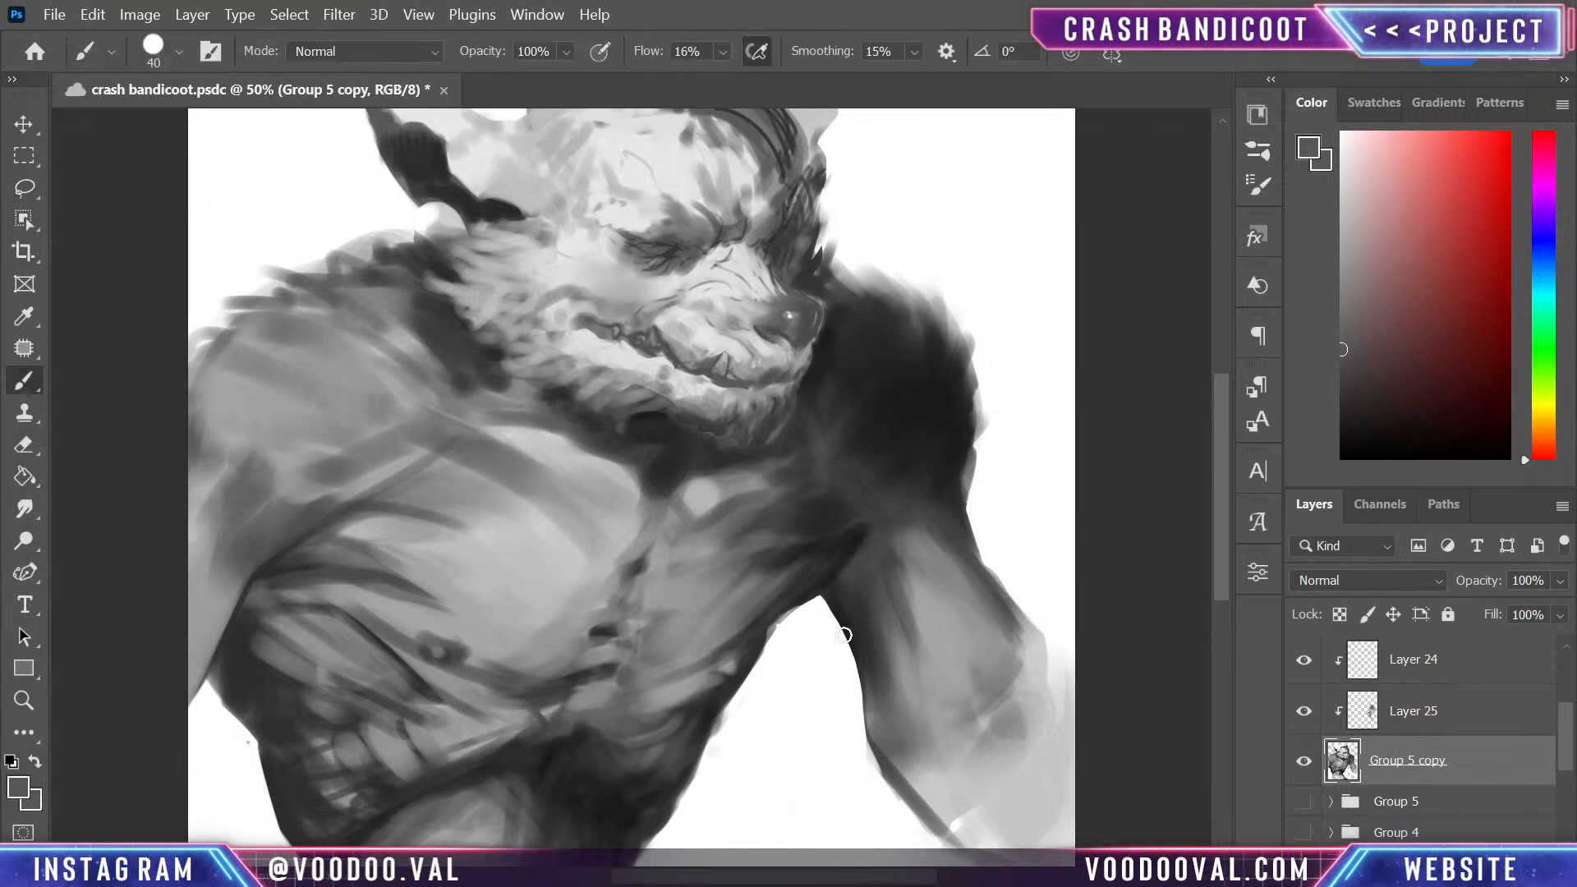
- Deepen and blend the shadow between the far shoulder, armpit and chest using near-black and sampled greys
key(ctrl+minus)
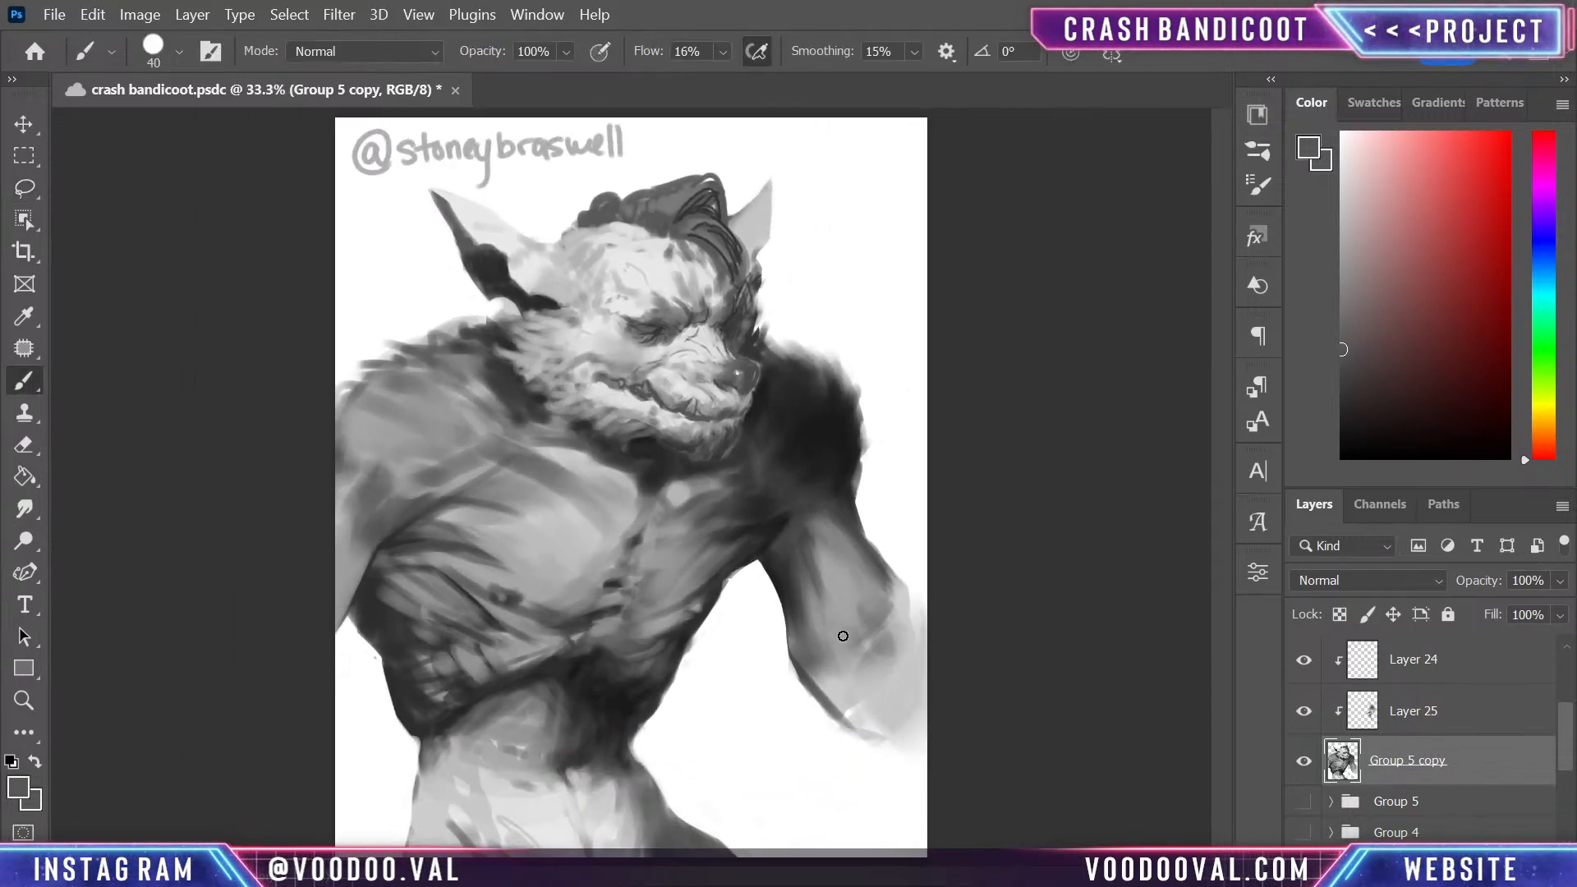
key(ctrl+plus)
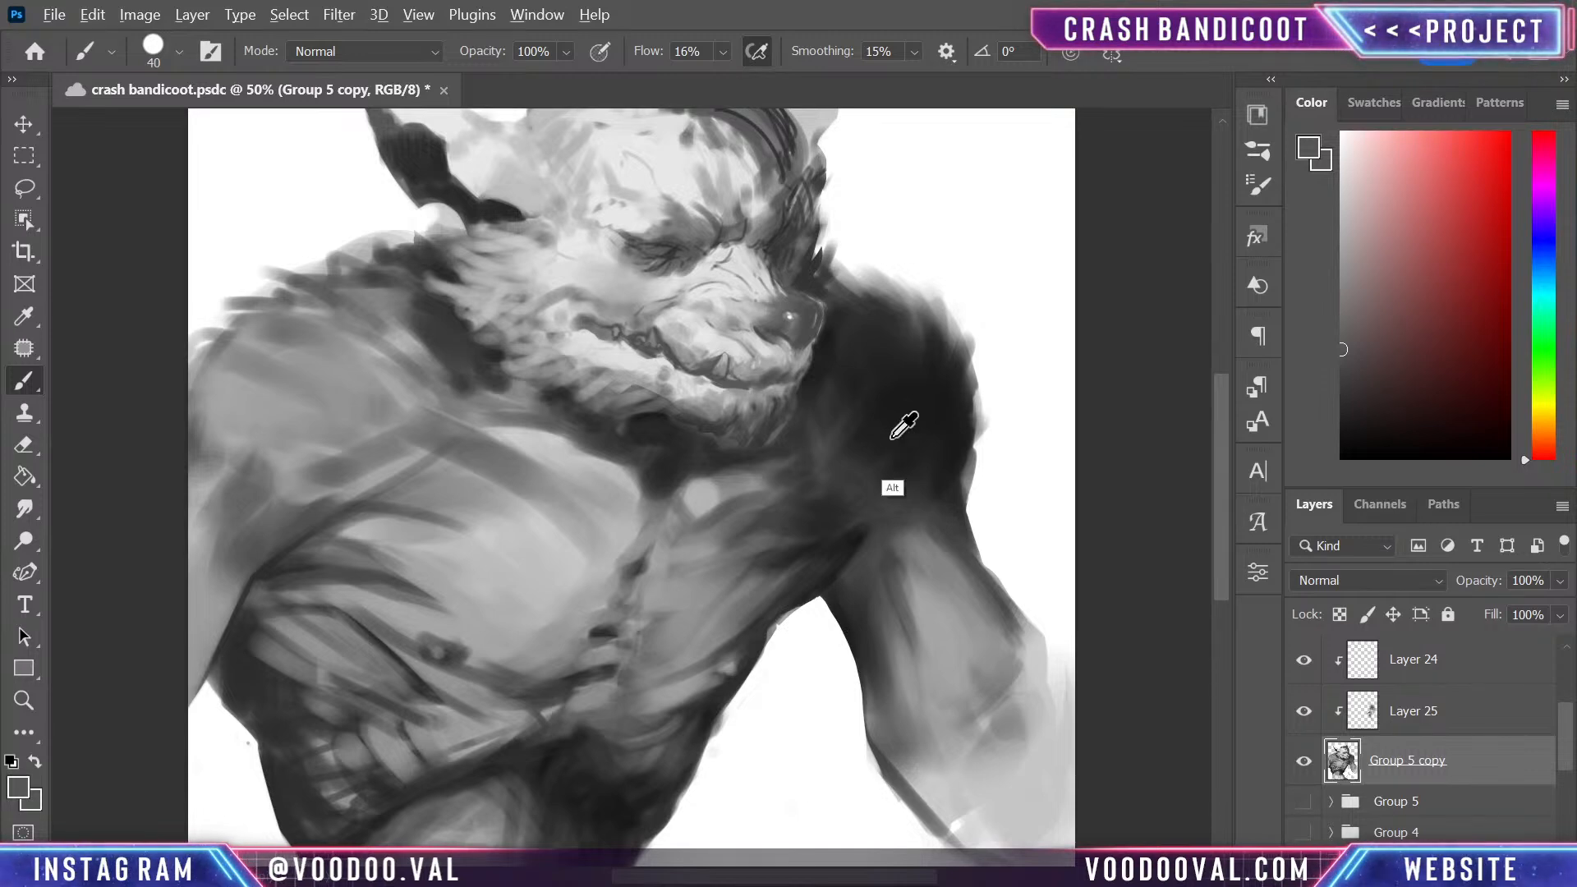
drag(1359, 423, 1323, 434)
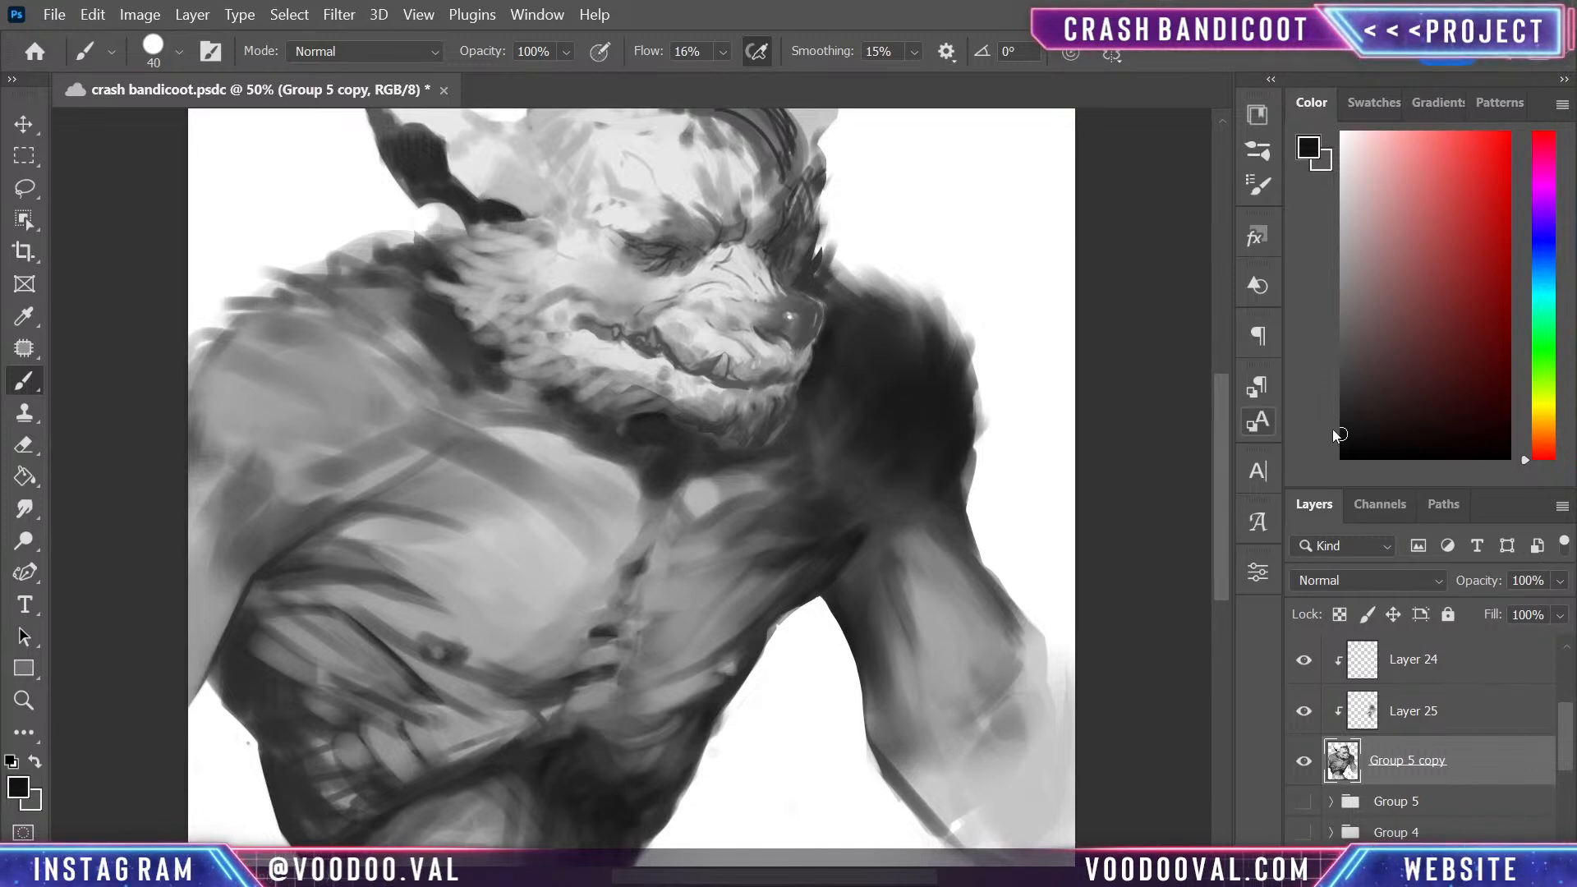
mouse_move(840, 502)
mouse_down()
mouse_move(898, 474)
mouse_move(918, 491)
mouse_up()
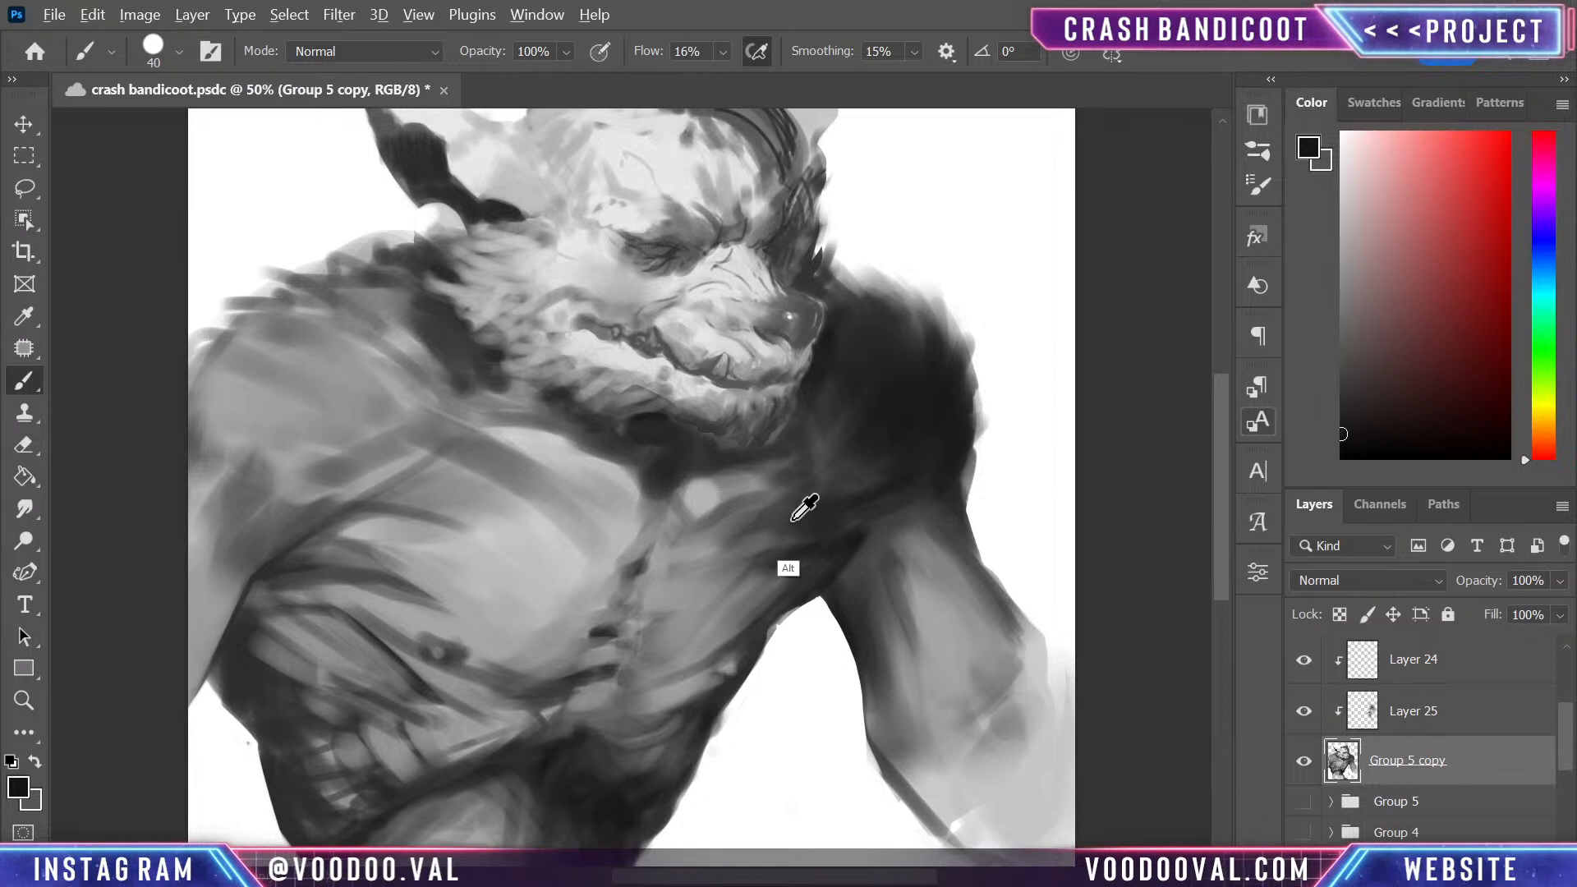
alt+click(865, 482)
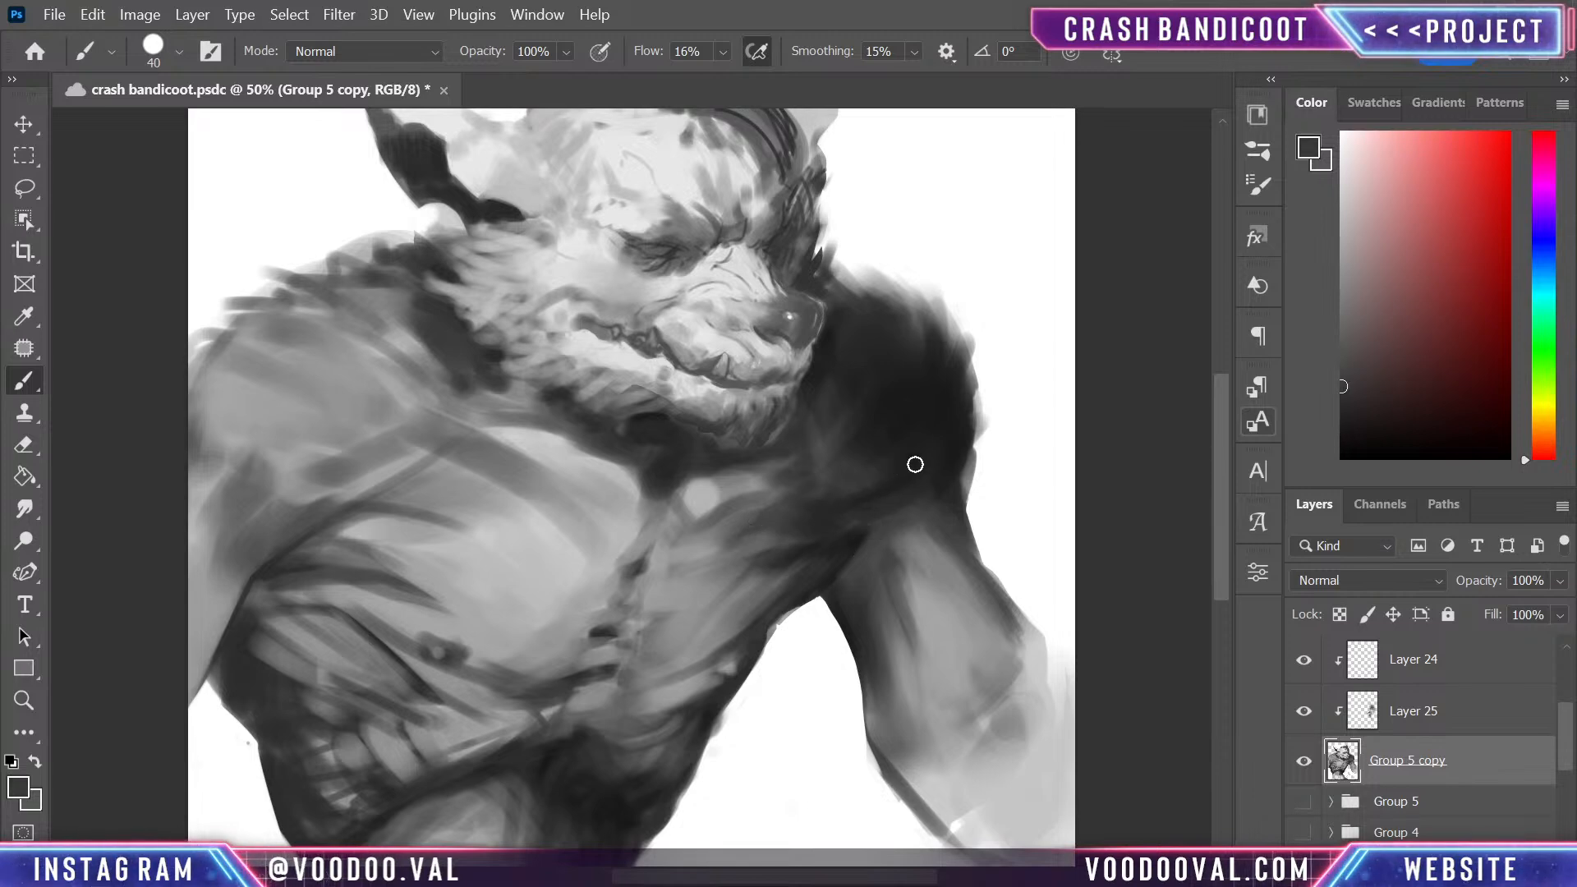
alt+click(757, 544)
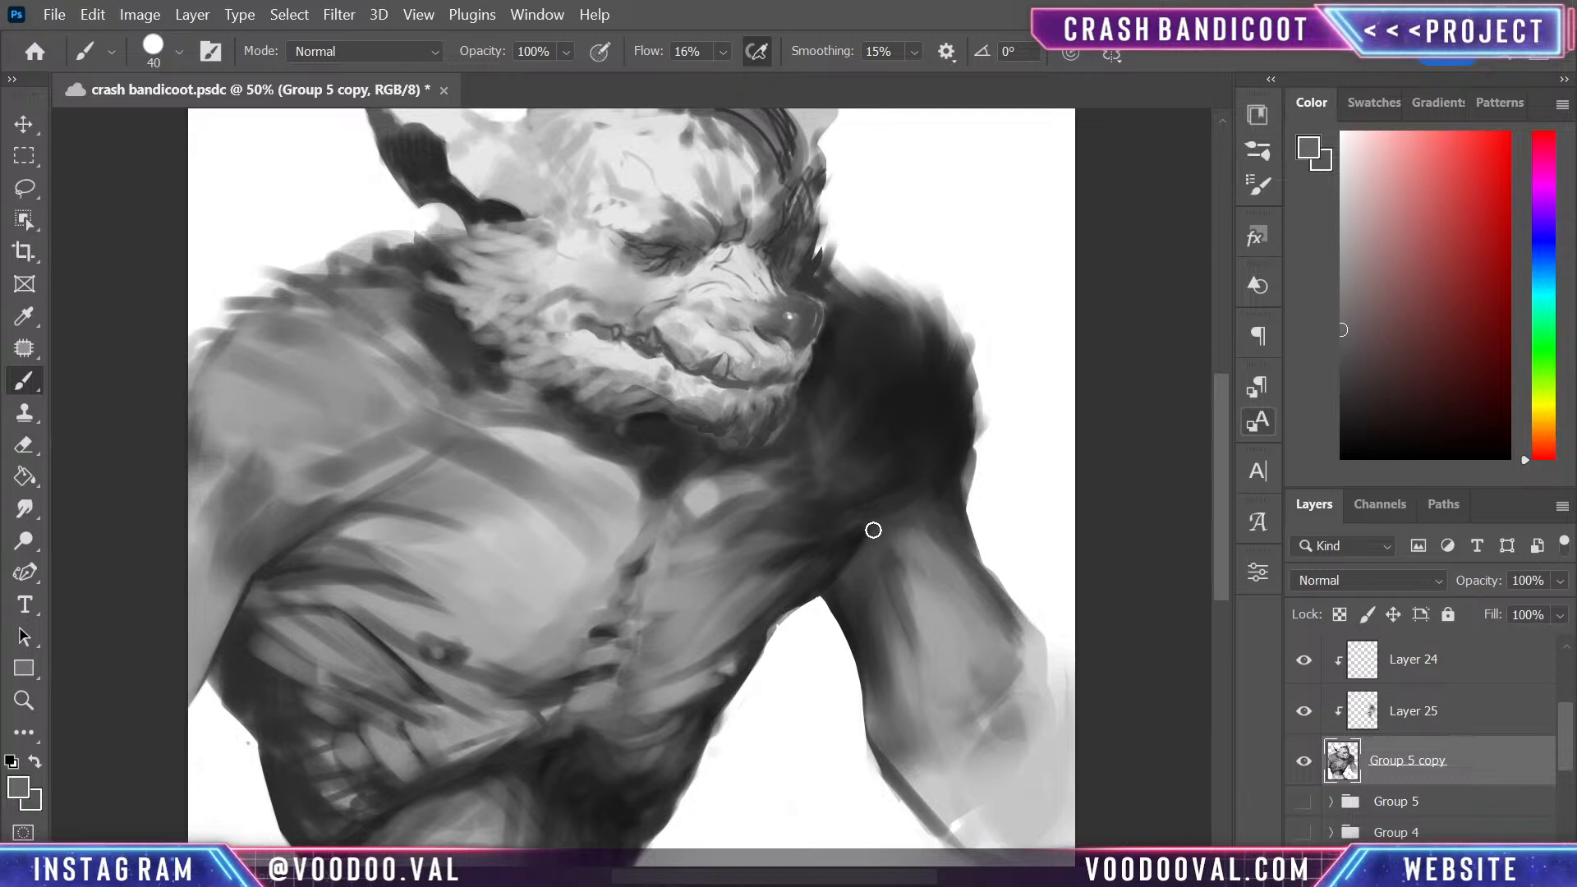
key(alt)
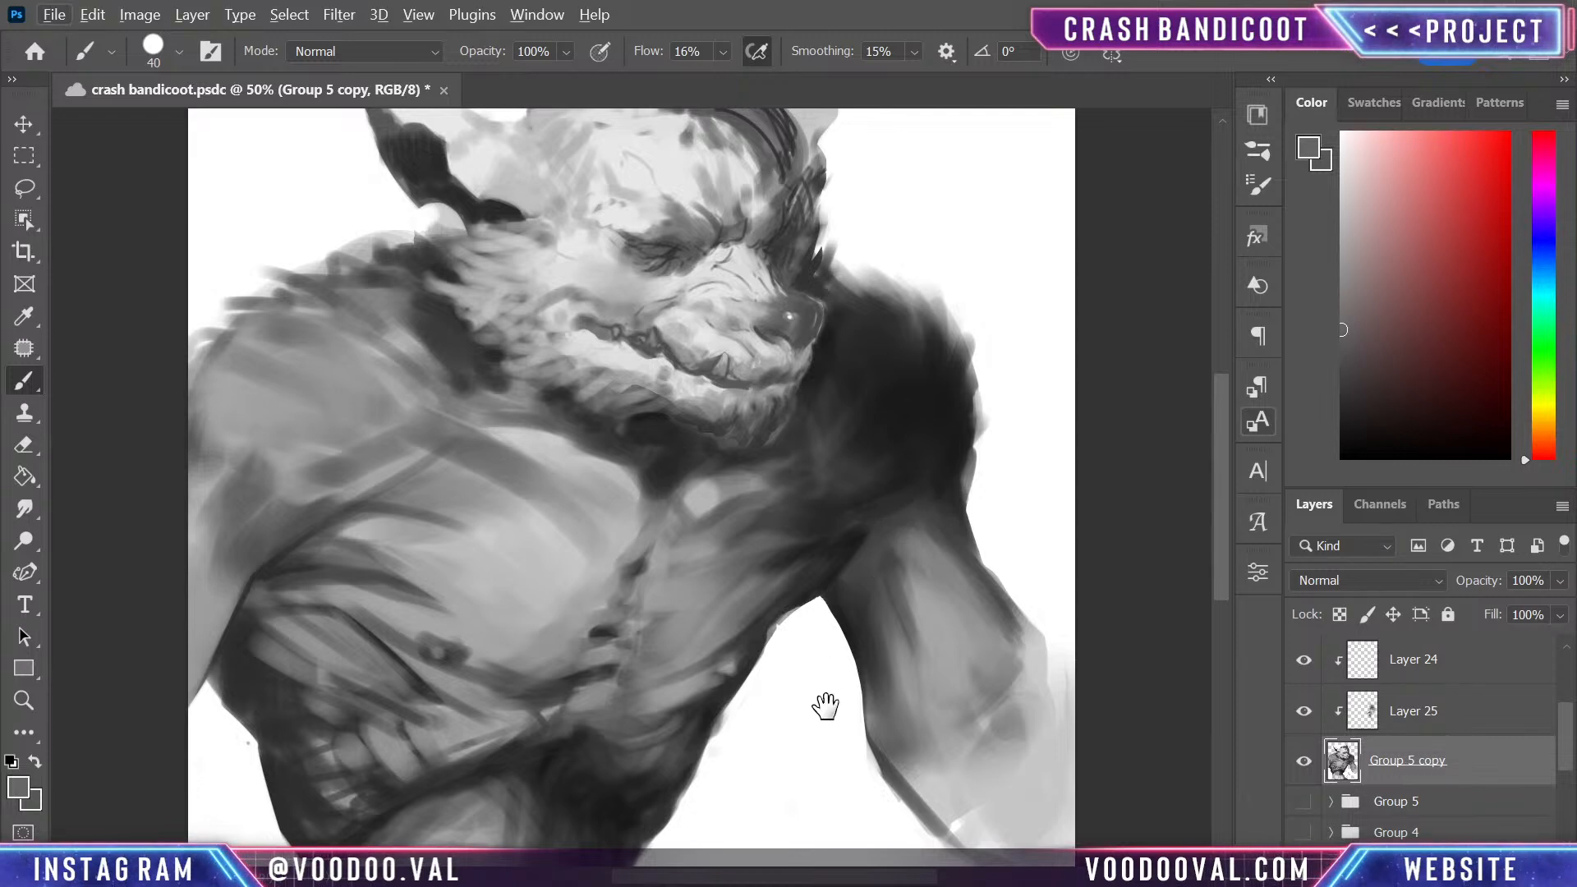
mouse_move(824, 707)
mouse_down()
mouse_move(1003, 602)
mouse_move(1018, 563)
mouse_move(814, 554)
mouse_up()
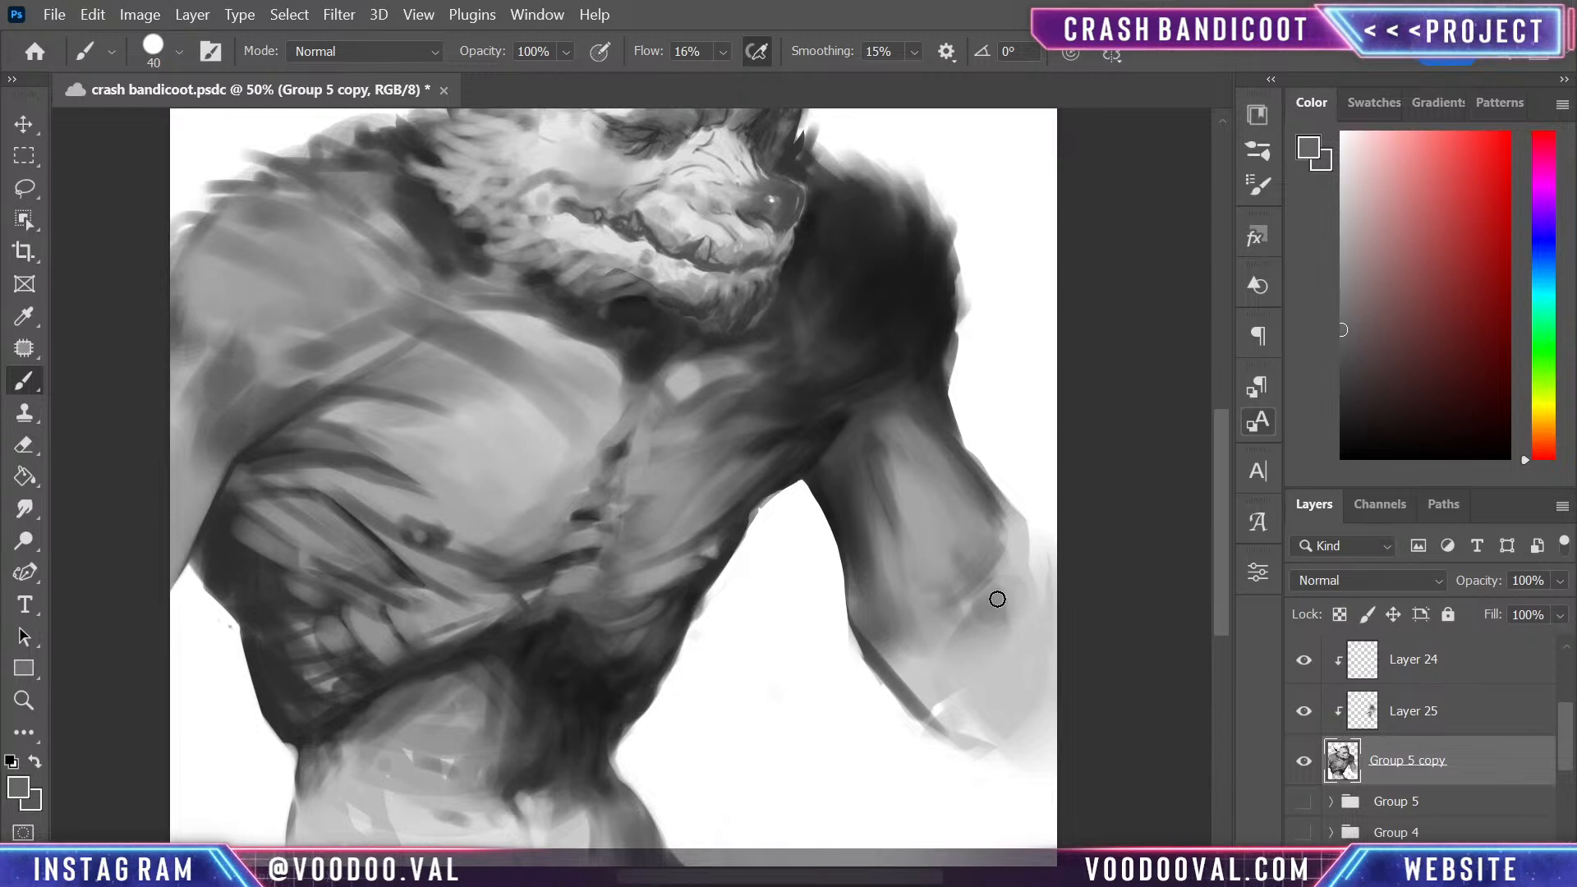
- Save the document and fill out the far forearm with a sampled mid grey and a size 300 brush
key(ctrl+s)
key(bracketright)
key(bracketright)
key(bracketright)
key(bracketright)
key(bracketright)
key(bracketright)
key(bracketright)
key(bracketright)
key(bracketright)
key(bracketright)
key(bracketright)
key(bracketright)
alt+click(956, 560)
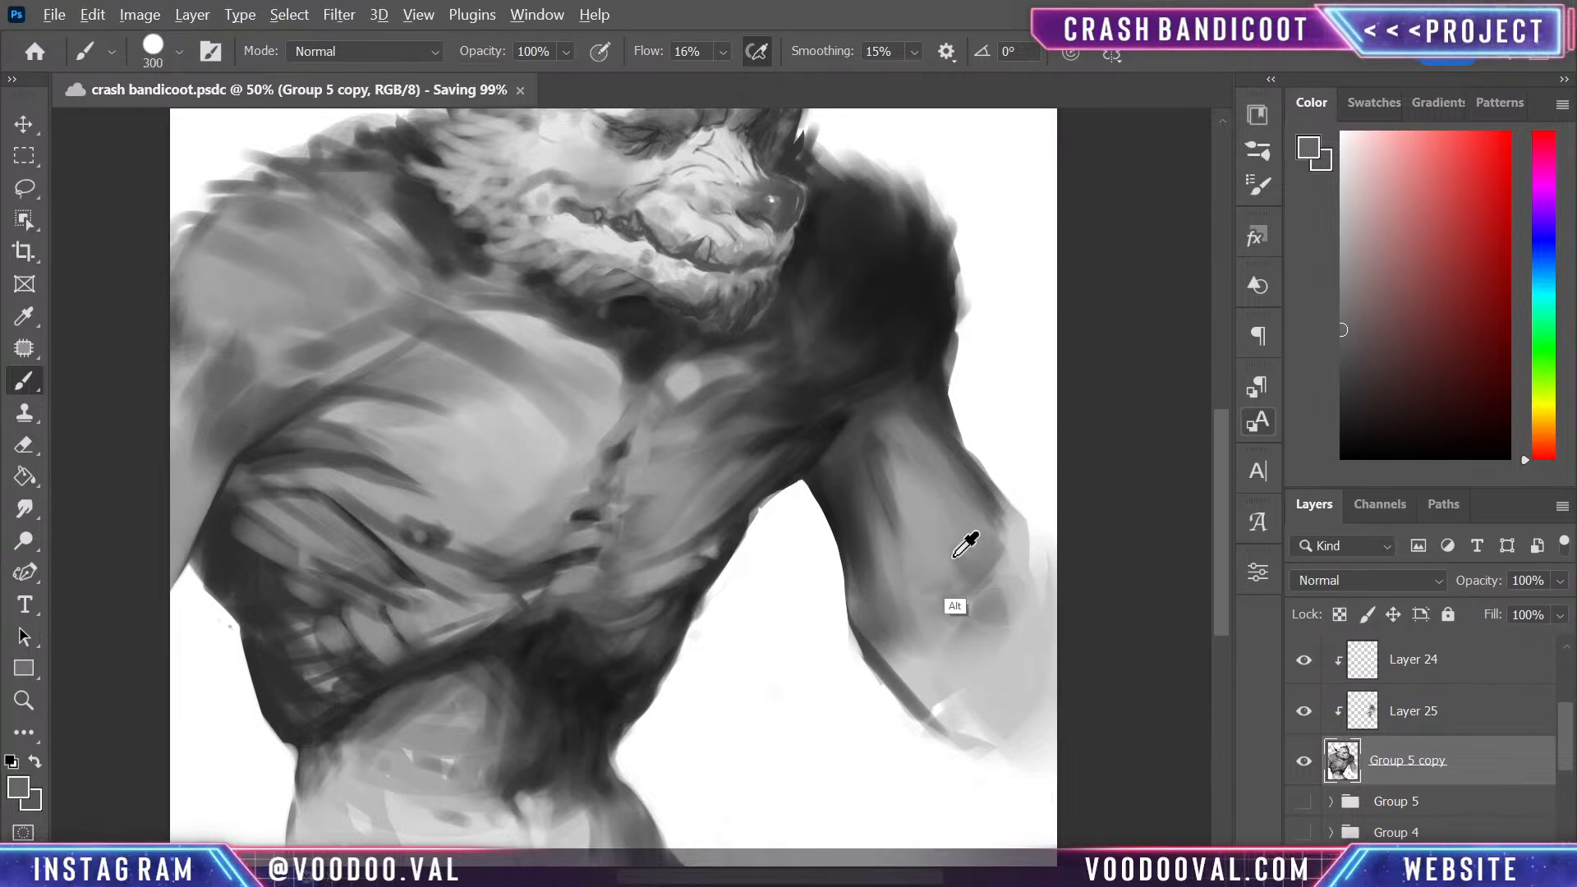
mouse_move(995, 627)
mouse_down()
mouse_move(1036, 701)
mouse_move(966, 570)
mouse_move(1060, 738)
mouse_move(980, 599)
mouse_move(977, 646)
mouse_move(1029, 756)
mouse_move(998, 718)
mouse_move(1029, 699)
mouse_move(998, 702)
mouse_move(902, 617)
mouse_move(912, 652)
mouse_up()
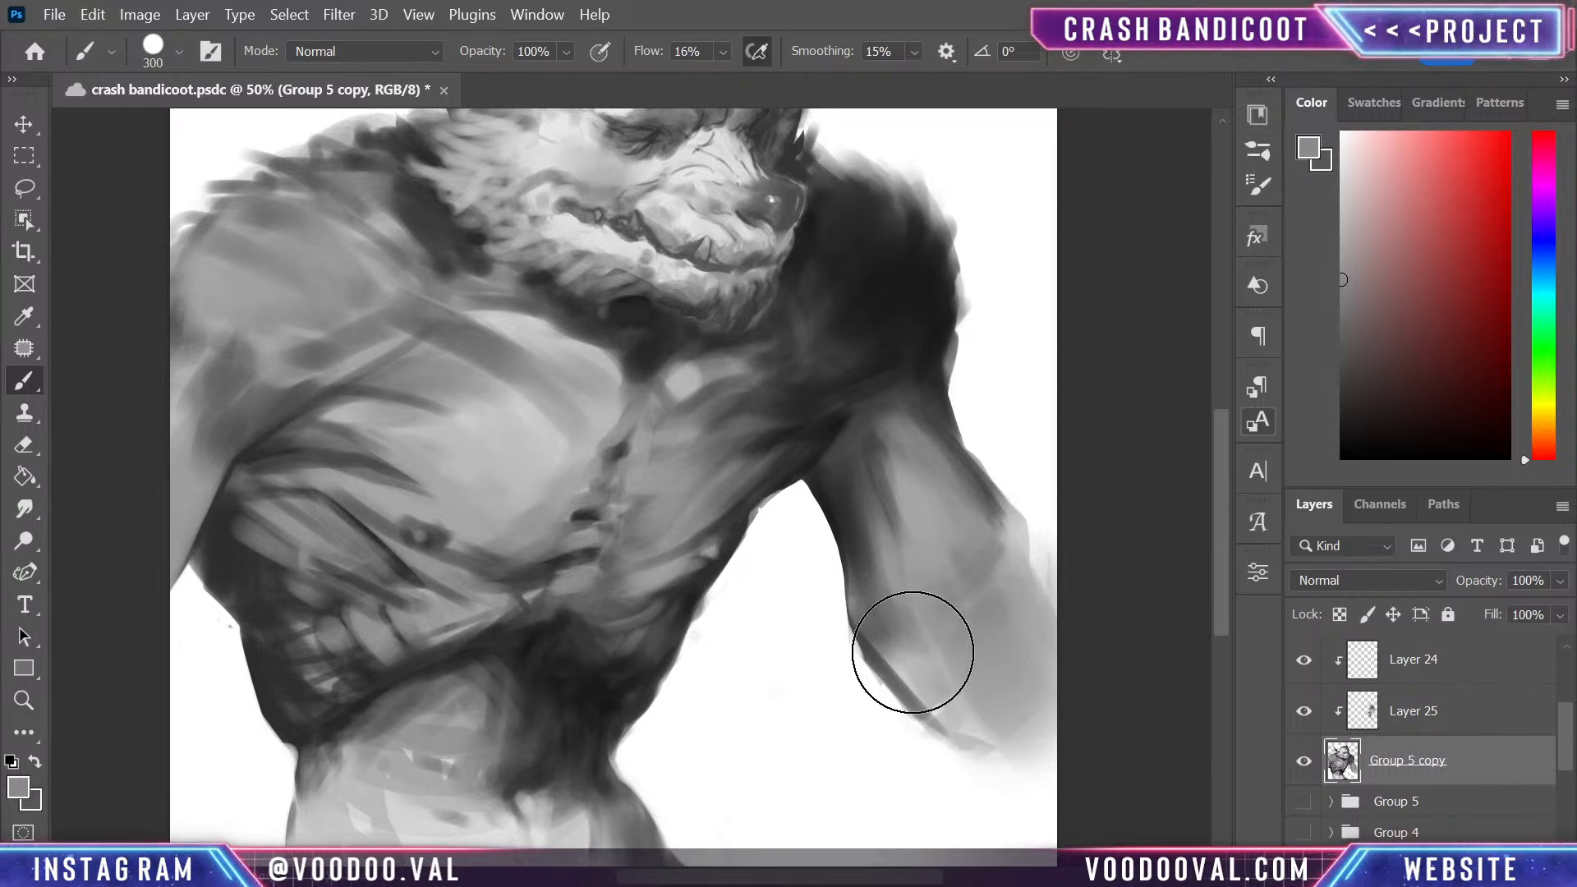
- Try to trim the far forearm's inner edge with a lasso cut, then undo it and deselect
key(k)
key(alt+l)
key(Escape)
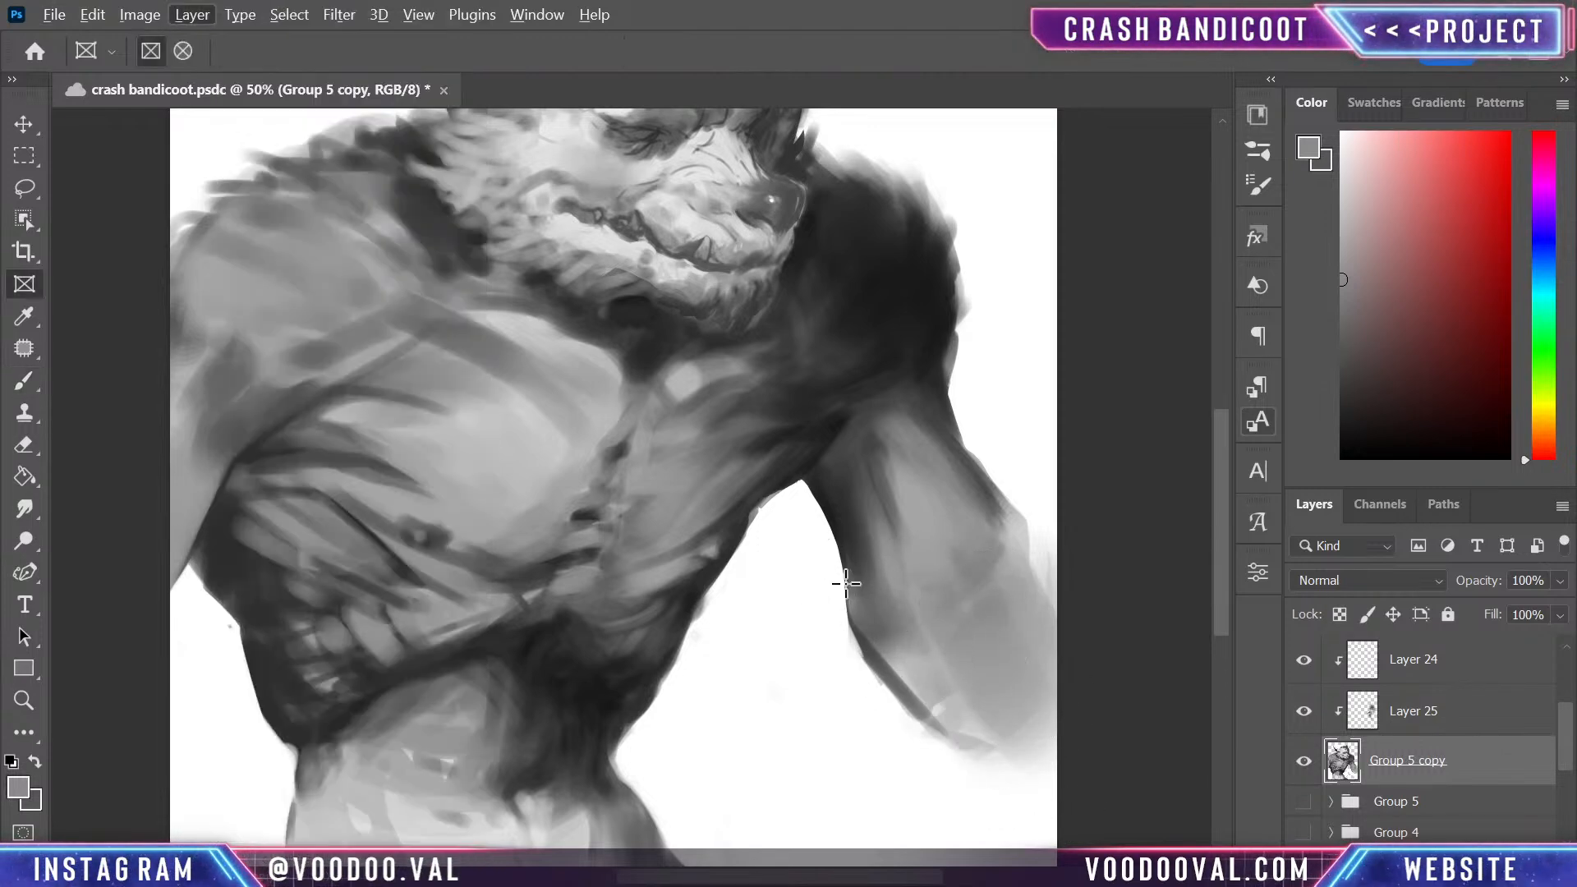
key(Escape)
mouse_move(913, 527)
mouse_down()
mouse_move(930, 580)
mouse_move(967, 640)
mouse_move(899, 682)
mouse_move(937, 775)
mouse_move(880, 805)
mouse_move(858, 659)
mouse_up()
key(b)
key(l)
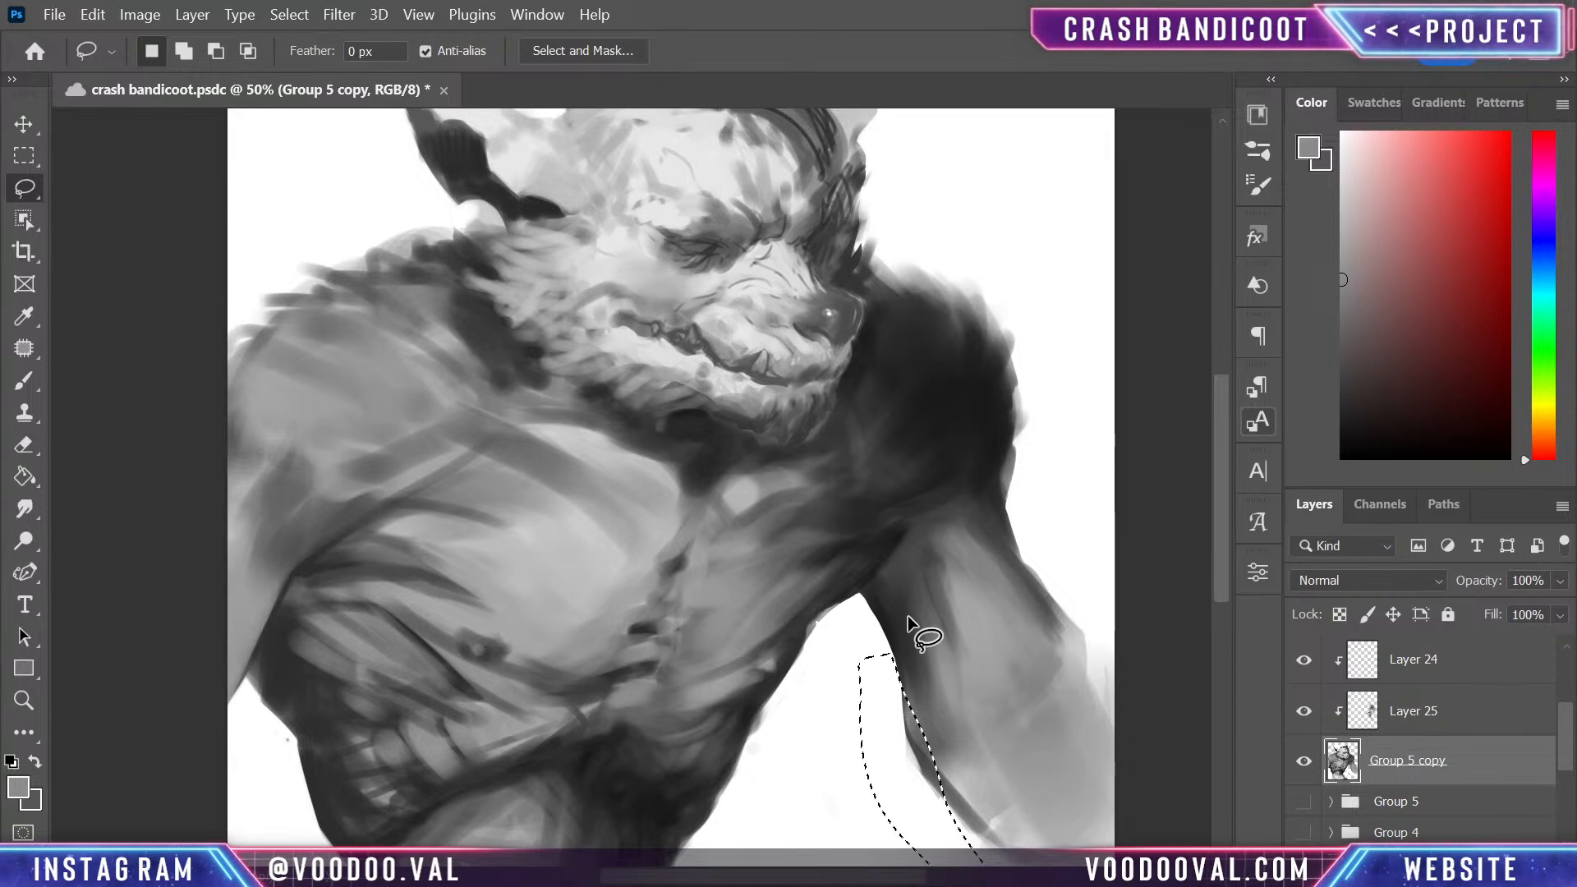
key(ctrl+d)
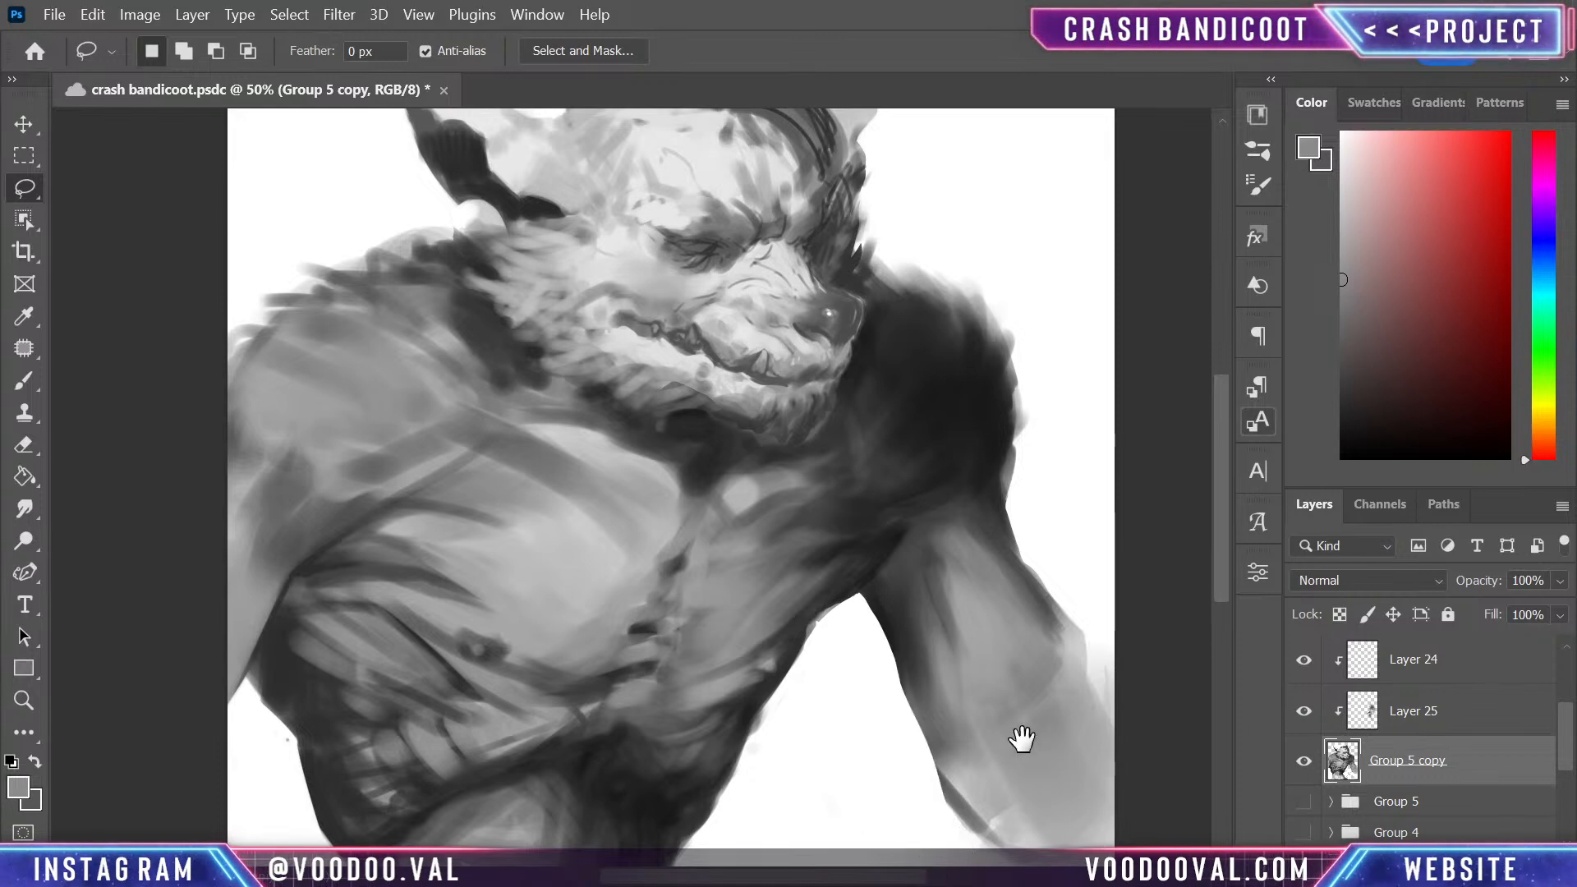
drag(1022, 739, 921, 505)
key(ctrl+z)
drag(889, 626, 938, 725)
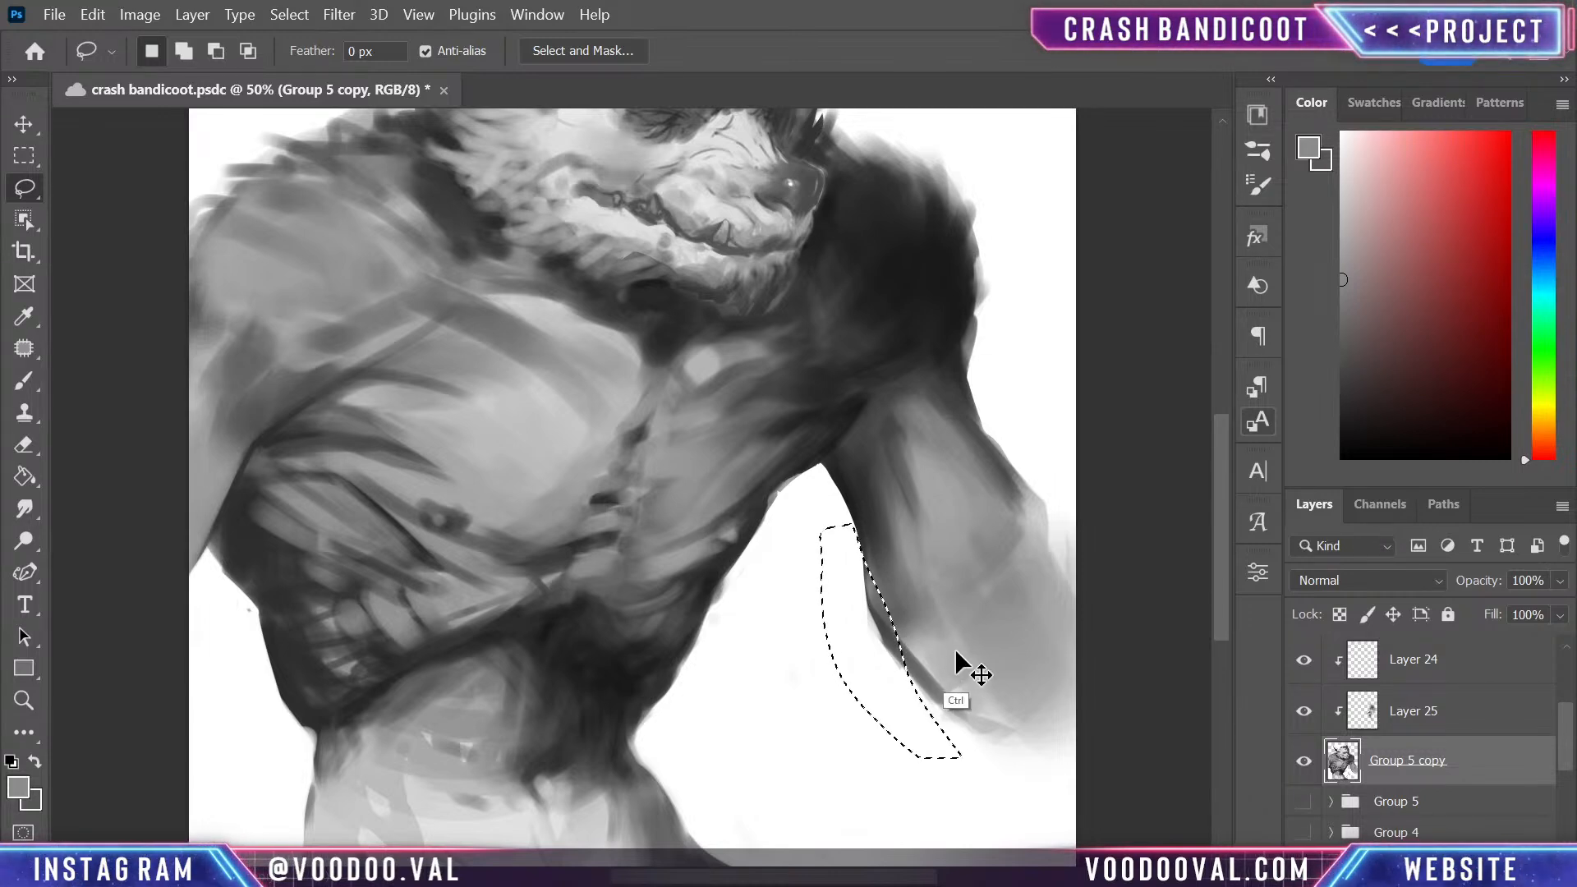
key(ctrl+d)
- Repaint the near shoulder with a darker upper edge and a smooth lighter centre using sampled greys and a size 300 brush
mouse_move(905, 553)
mouse_down()
mouse_move(958, 774)
mouse_move(964, 658)
mouse_move(999, 680)
mouse_move(1036, 657)
mouse_up()
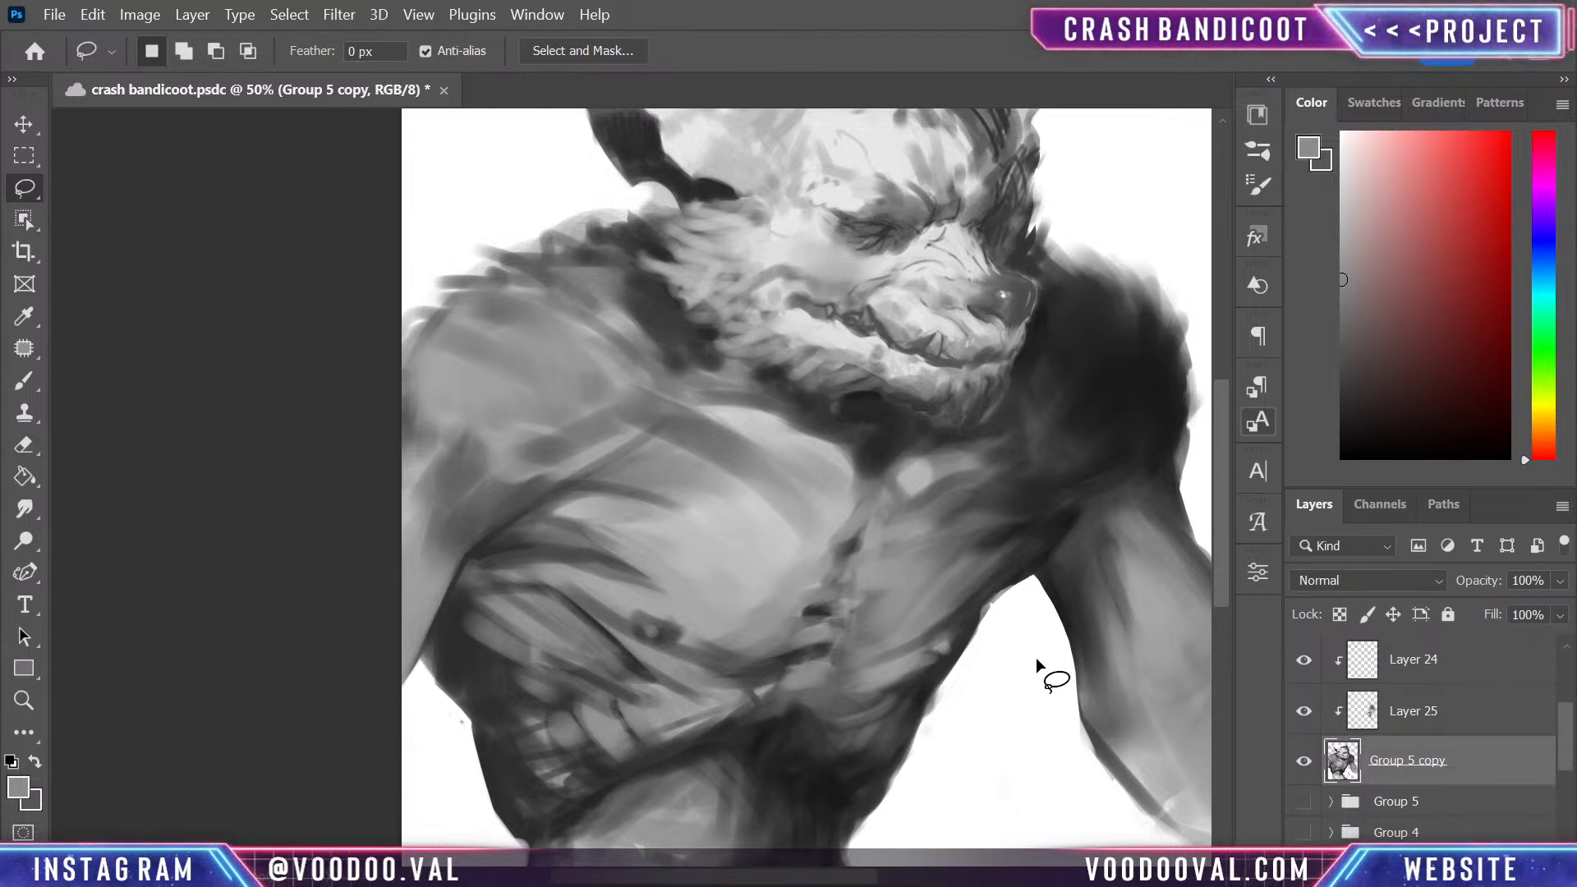
drag(769, 504, 864, 620)
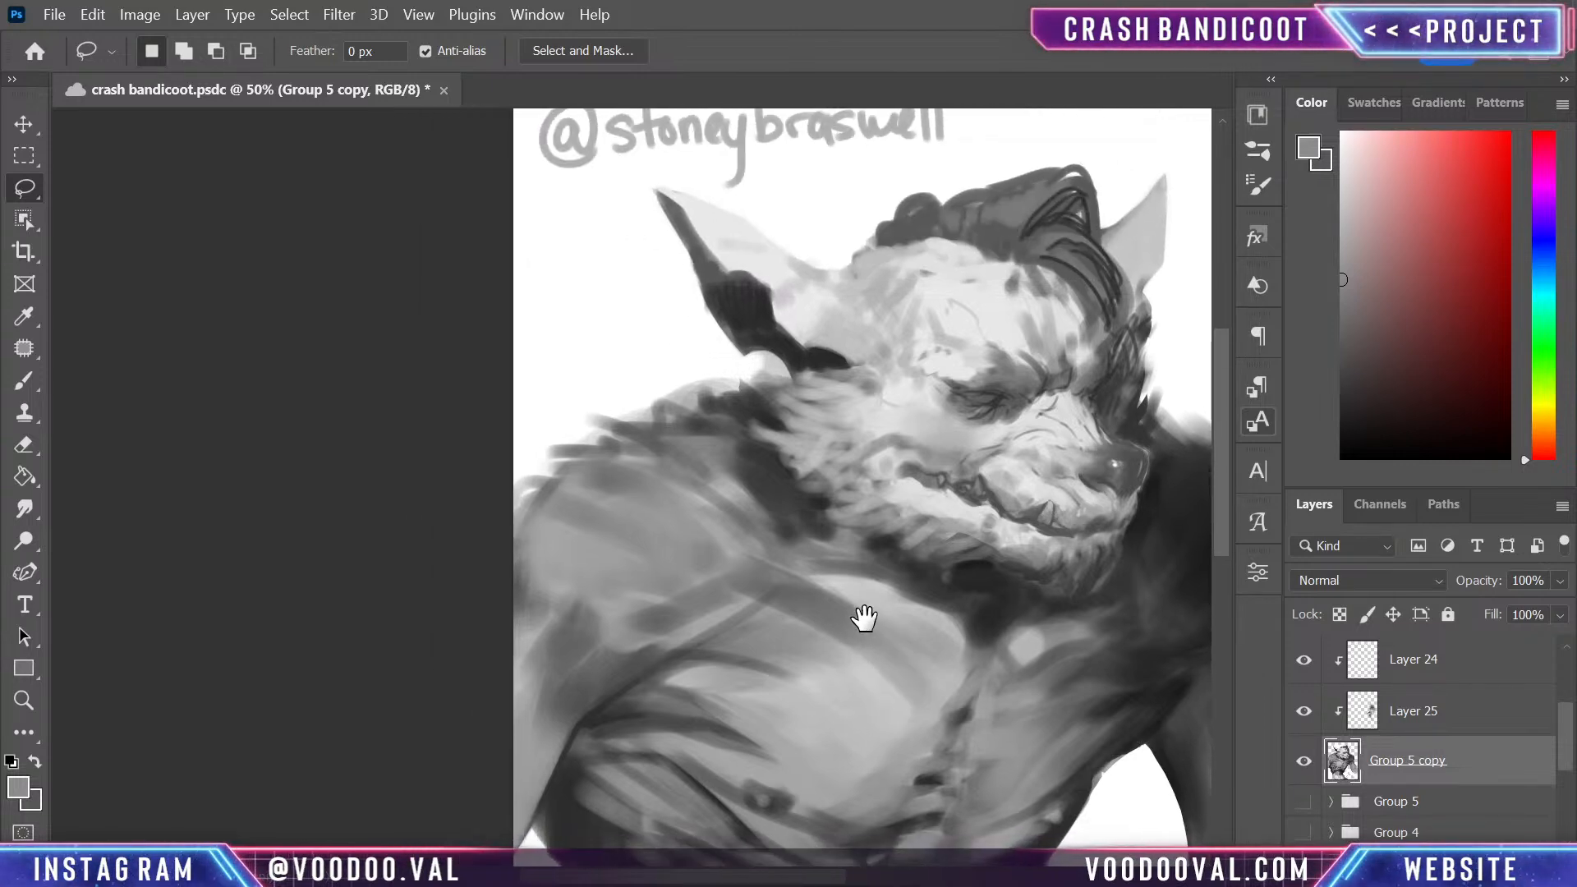
key(b)
alt+click(664, 446)
mouse_move(609, 434)
mouse_down()
mouse_move(658, 483)
mouse_move(625, 438)
mouse_move(597, 463)
mouse_move(617, 483)
mouse_move(530, 526)
mouse_move(584, 467)
mouse_move(592, 510)
mouse_up()
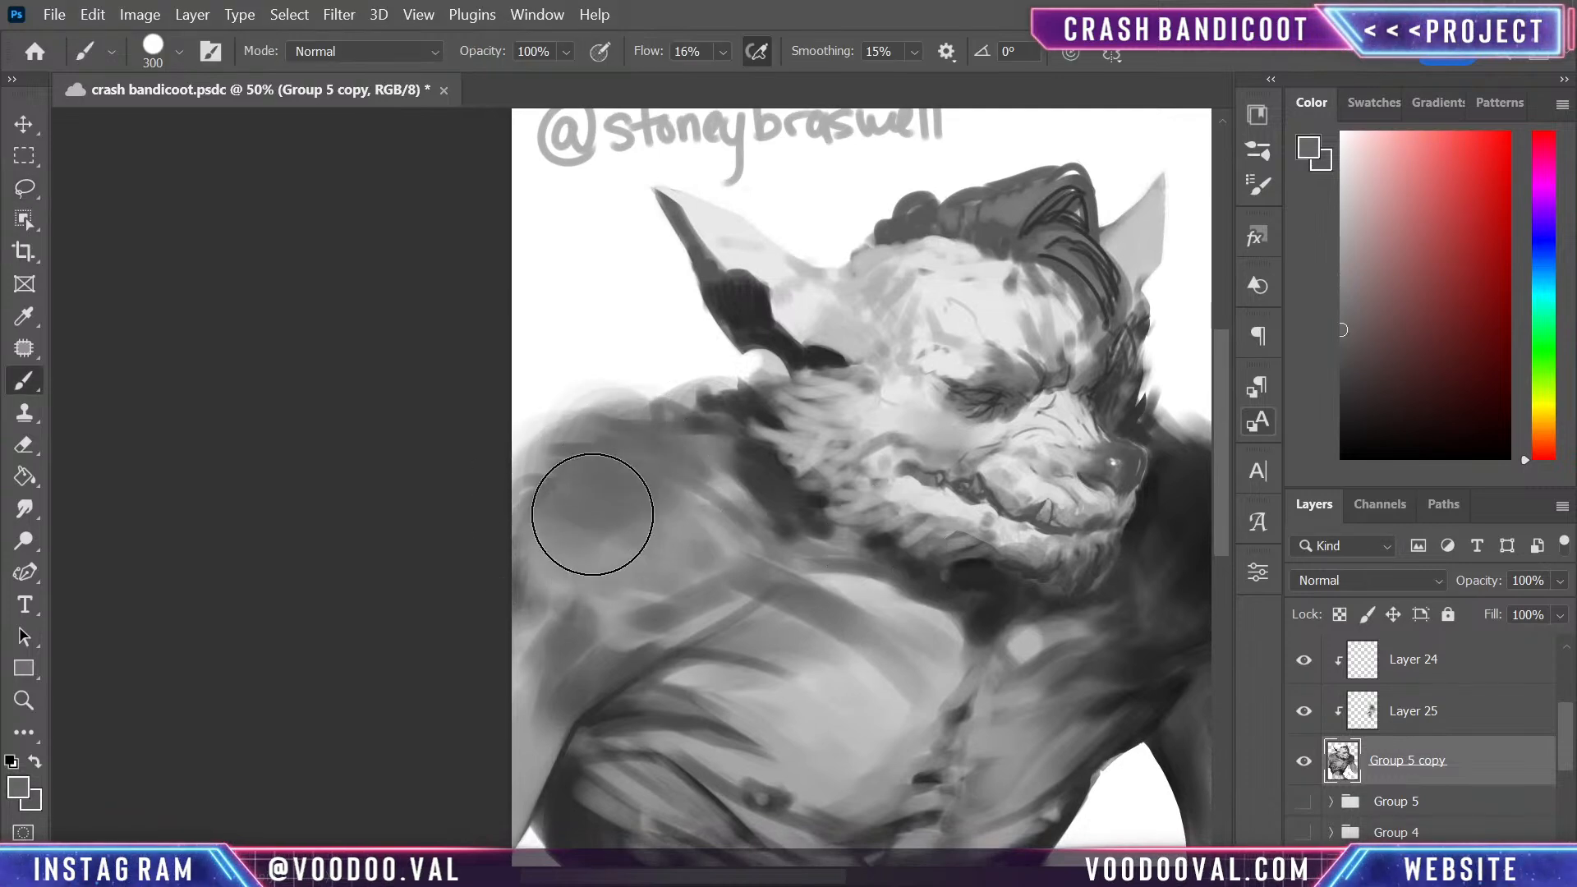
alt+click(725, 468)
mouse_move(724, 486)
mouse_down()
mouse_move(664, 498)
mouse_move(692, 530)
mouse_move(684, 513)
mouse_move(560, 545)
mouse_move(620, 512)
mouse_move(636, 557)
mouse_move(620, 486)
mouse_move(667, 457)
mouse_move(703, 547)
mouse_move(592, 436)
mouse_move(579, 407)
mouse_move(592, 345)
mouse_move(585, 452)
mouse_move(615, 413)
mouse_move(624, 465)
mouse_up()
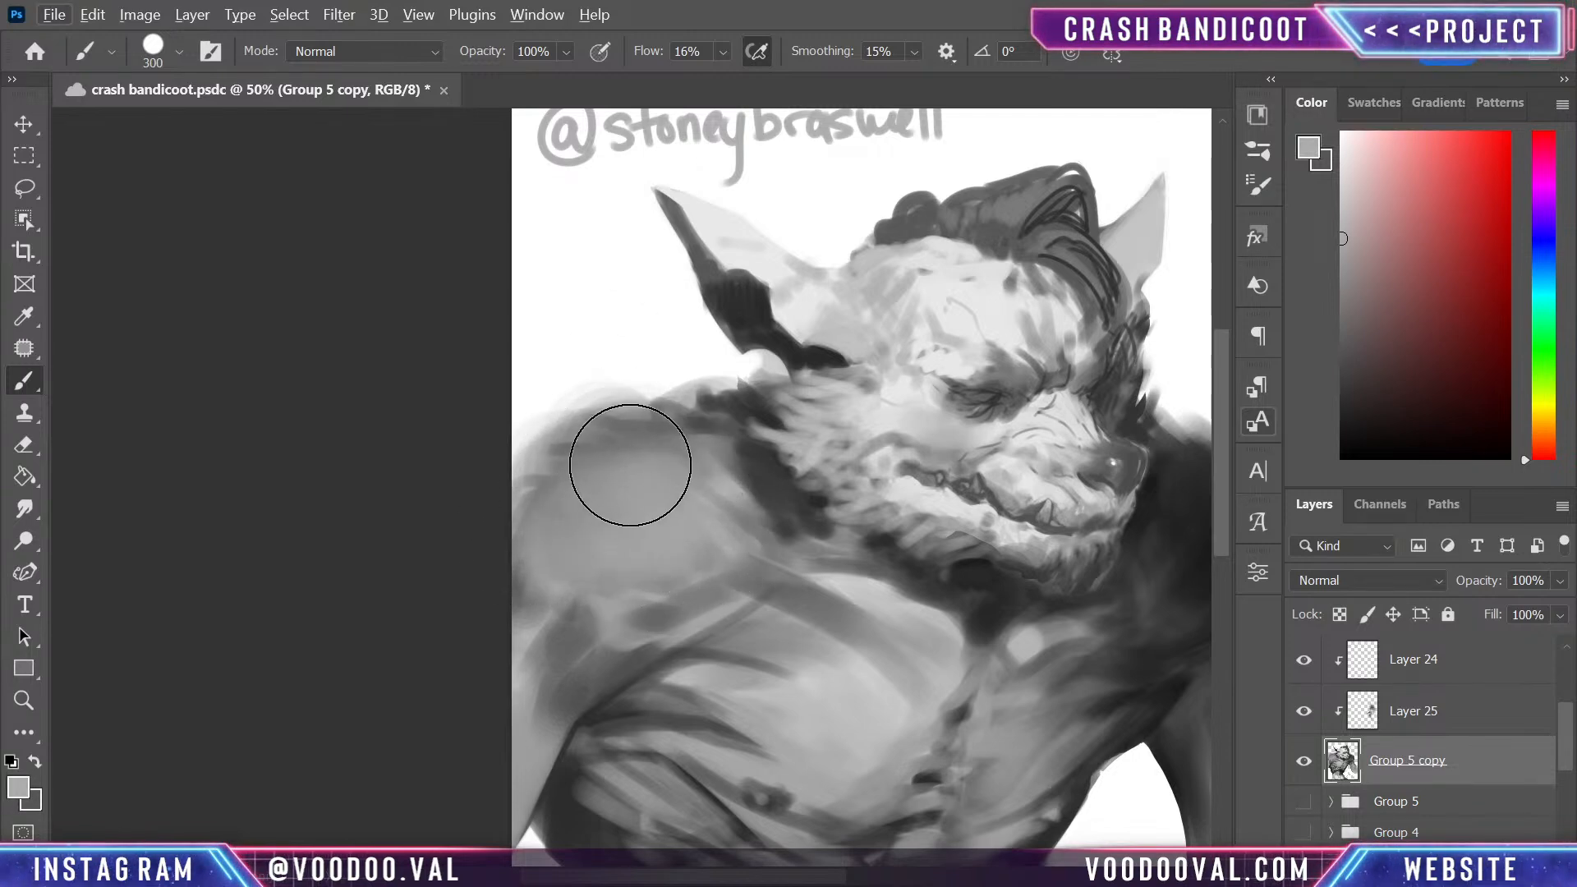
- Clean up the near shoulder's outer contour with a size 60 brush in sampled white
key(bracketleft)
key(bracketleft)
key(bracketleft)
key(bracketleft)
key(bracketleft)
key(bracketleft)
key(bracketleft)
key(bracketleft)
key(bracketleft)
alt+click(660, 362)
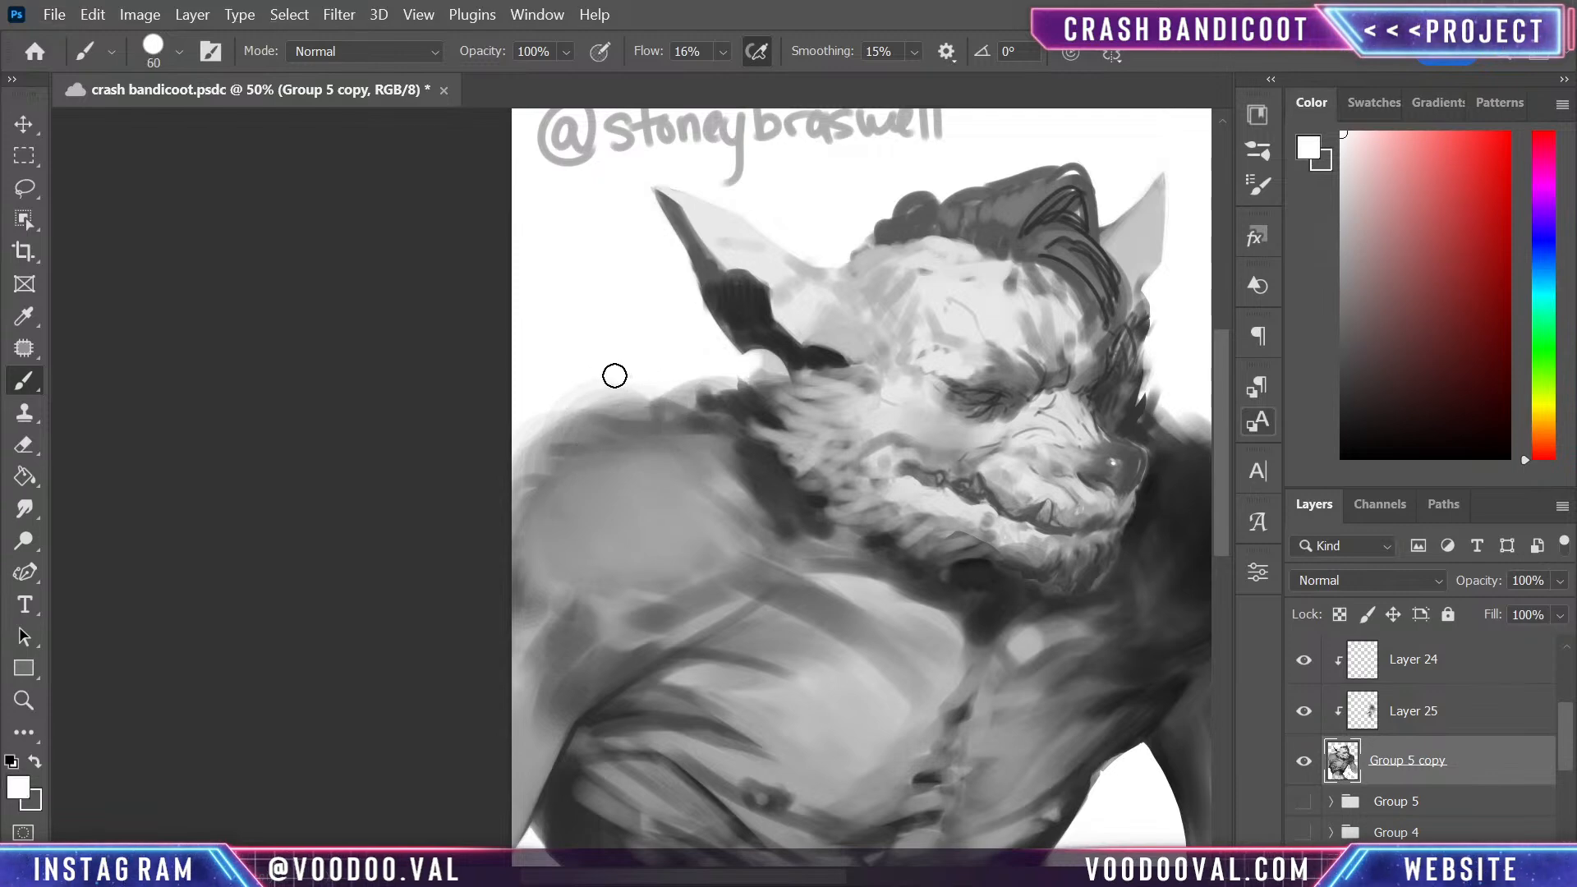
key(bracketleft)
drag(577, 374, 655, 398)
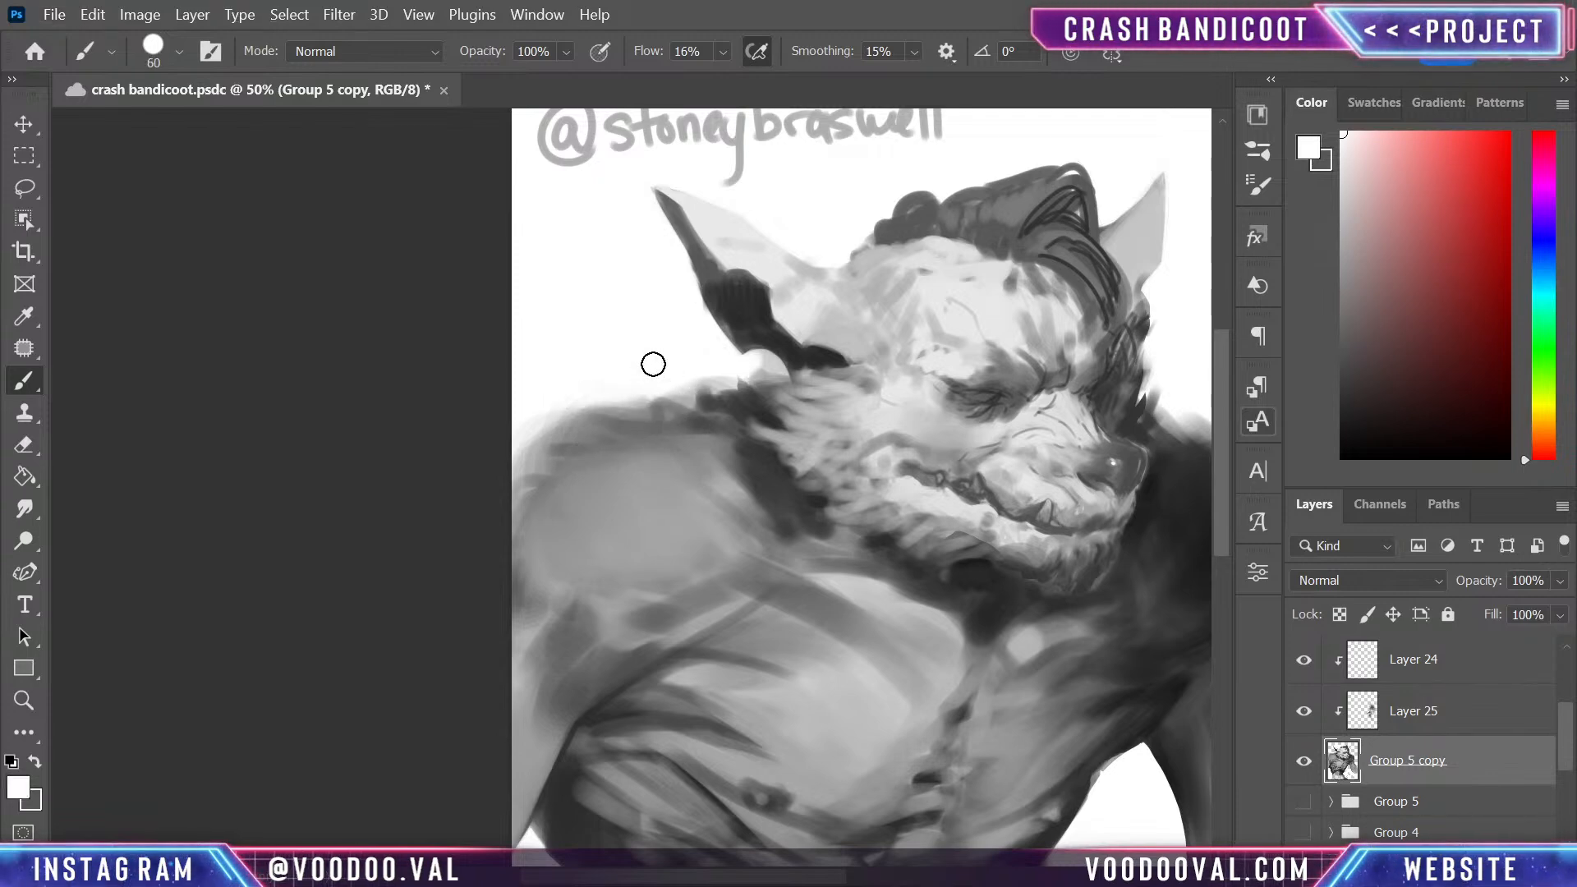
drag(748, 385, 702, 387)
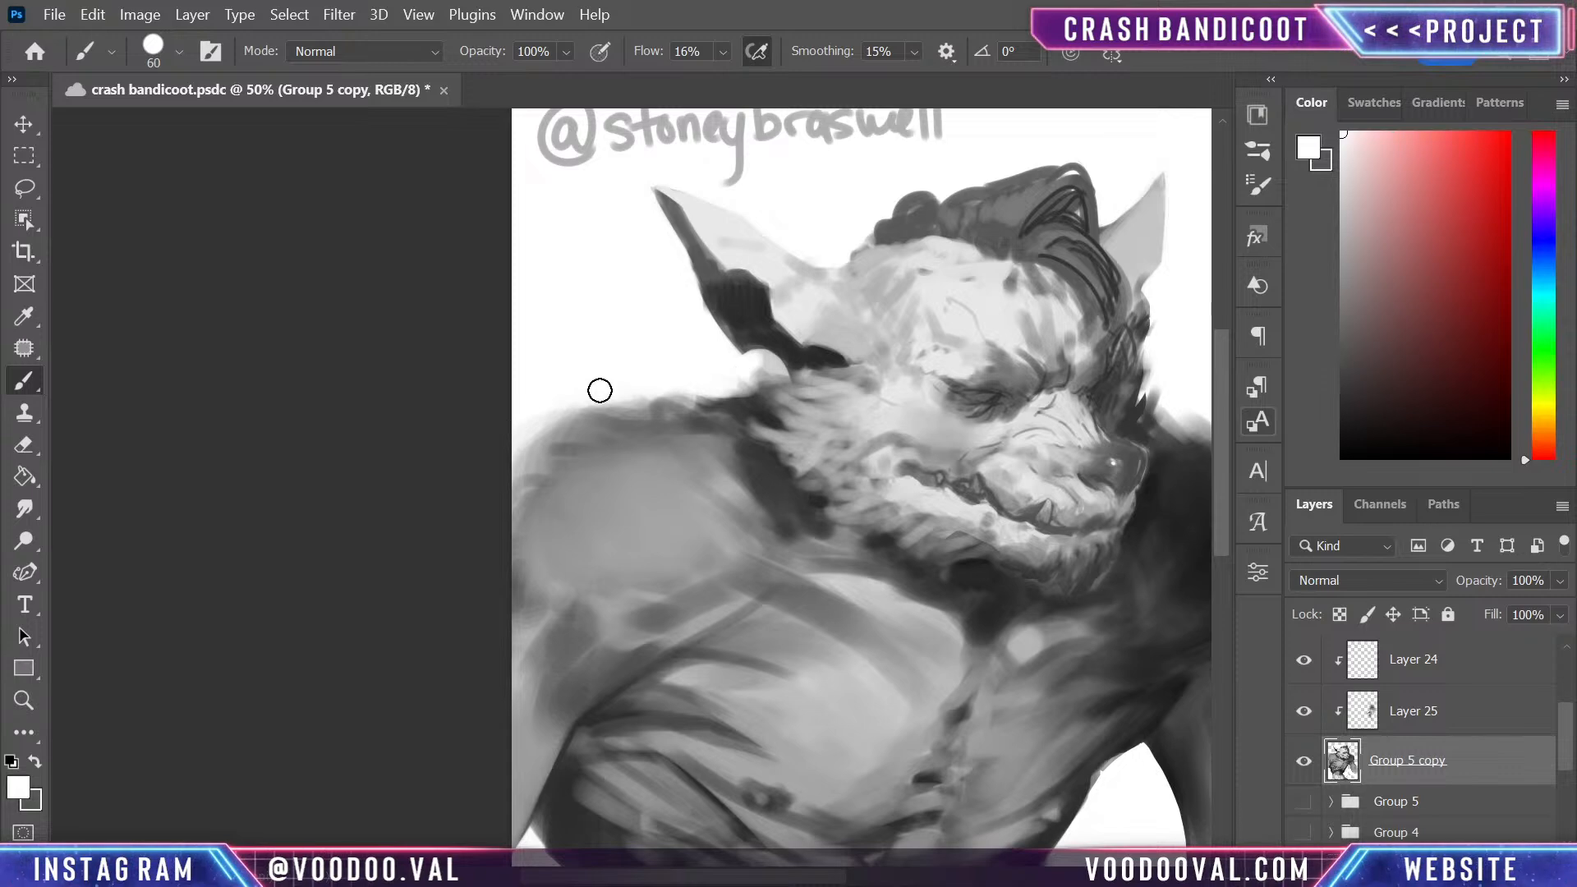
drag(540, 420, 544, 444)
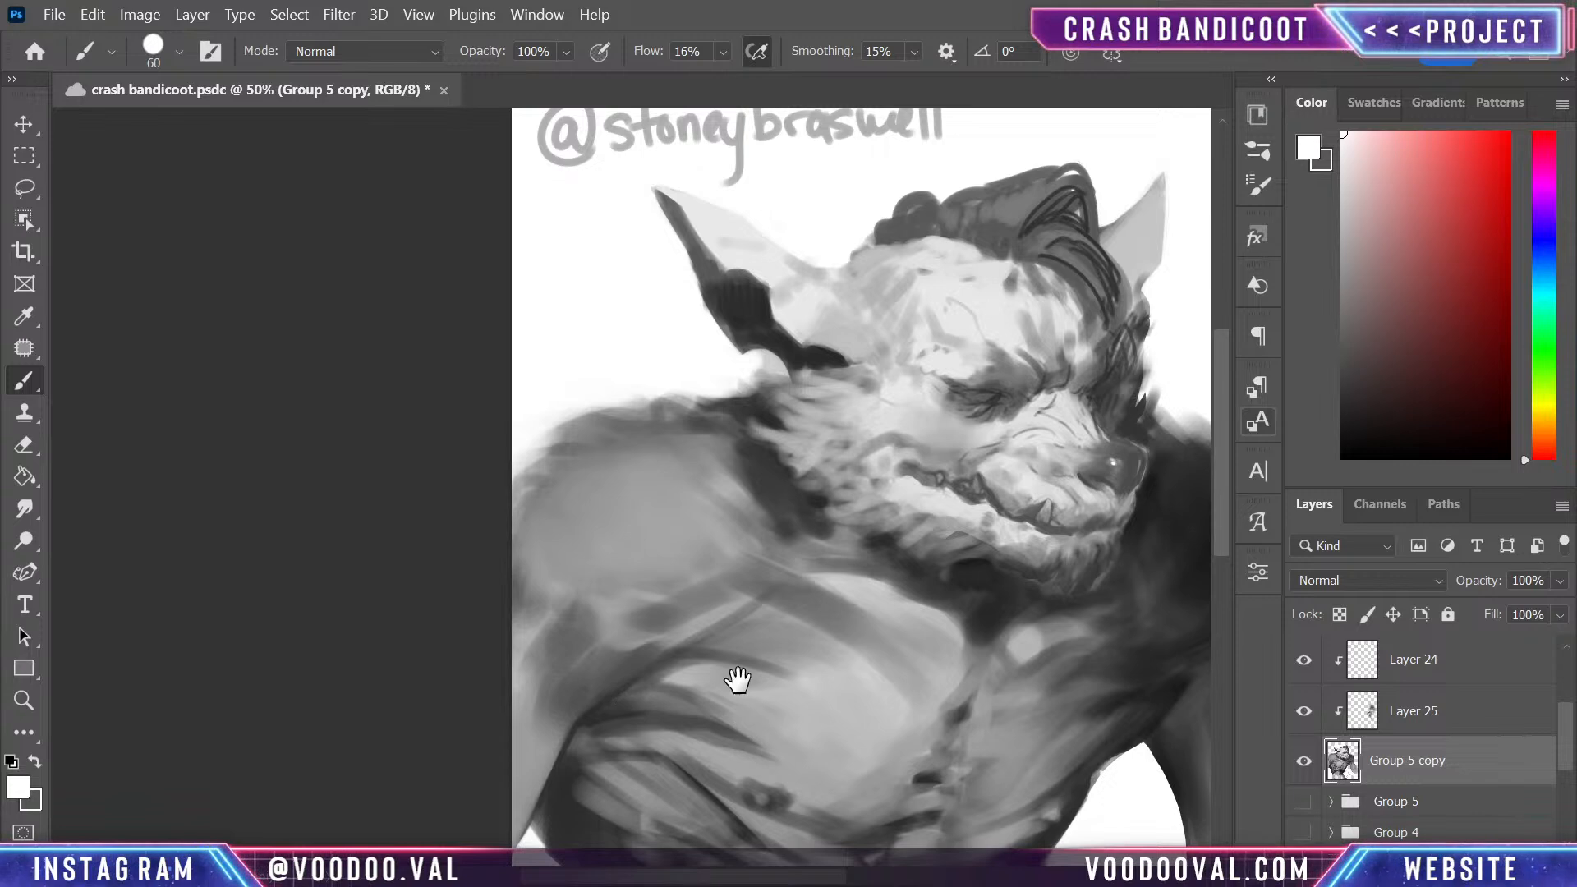
- Refine the near flank's outer edge down to the waist with sampled dark grey and white at brush size 60
drag(736, 676, 652, 428)
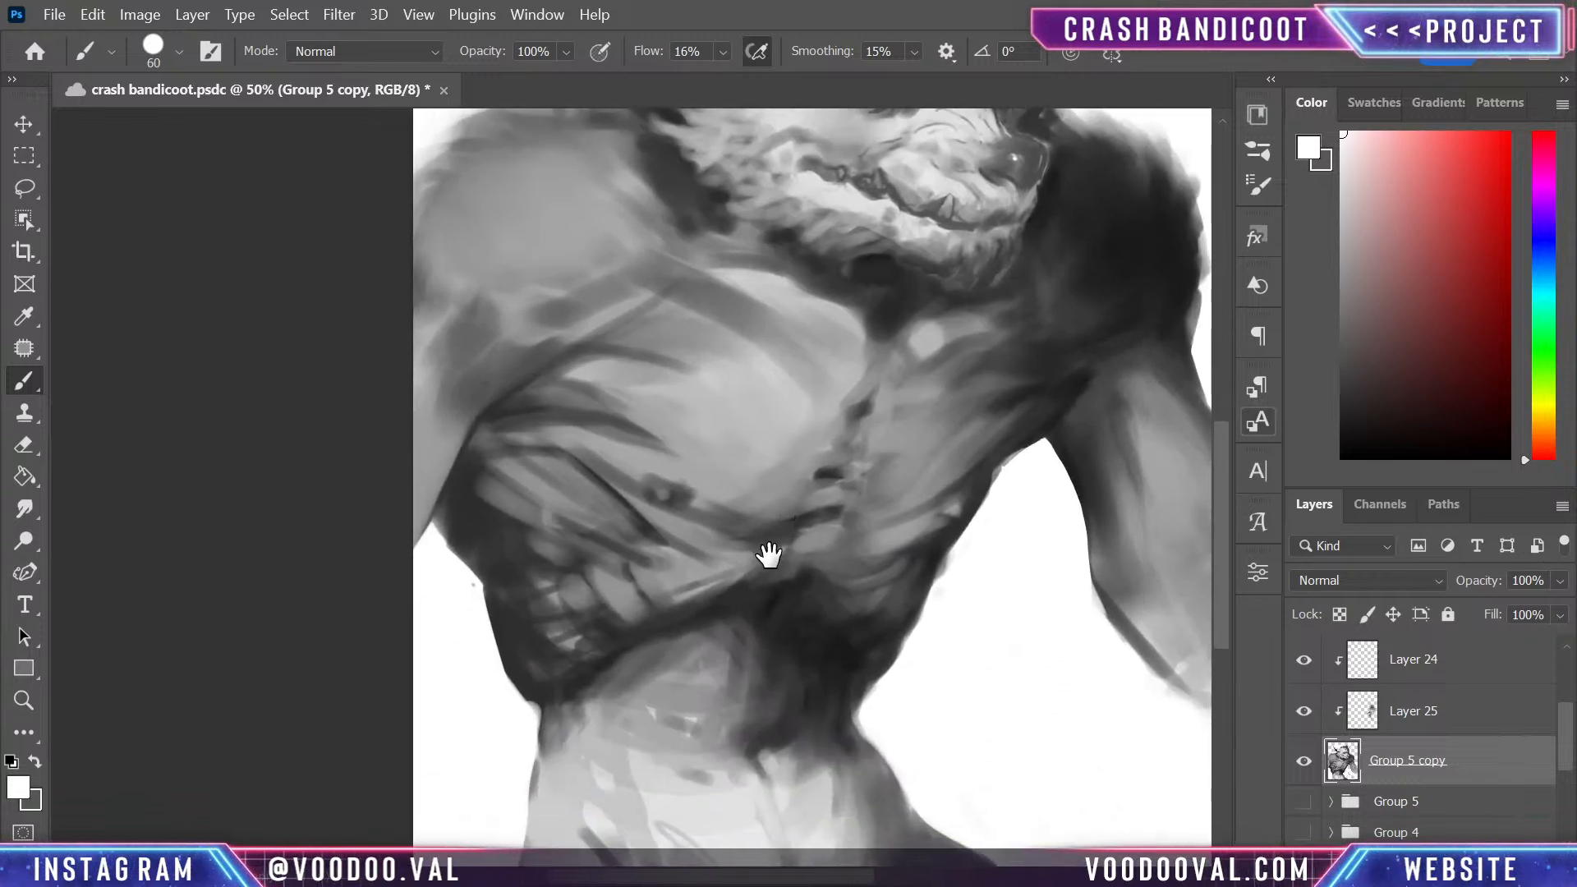
alt+click(471, 553)
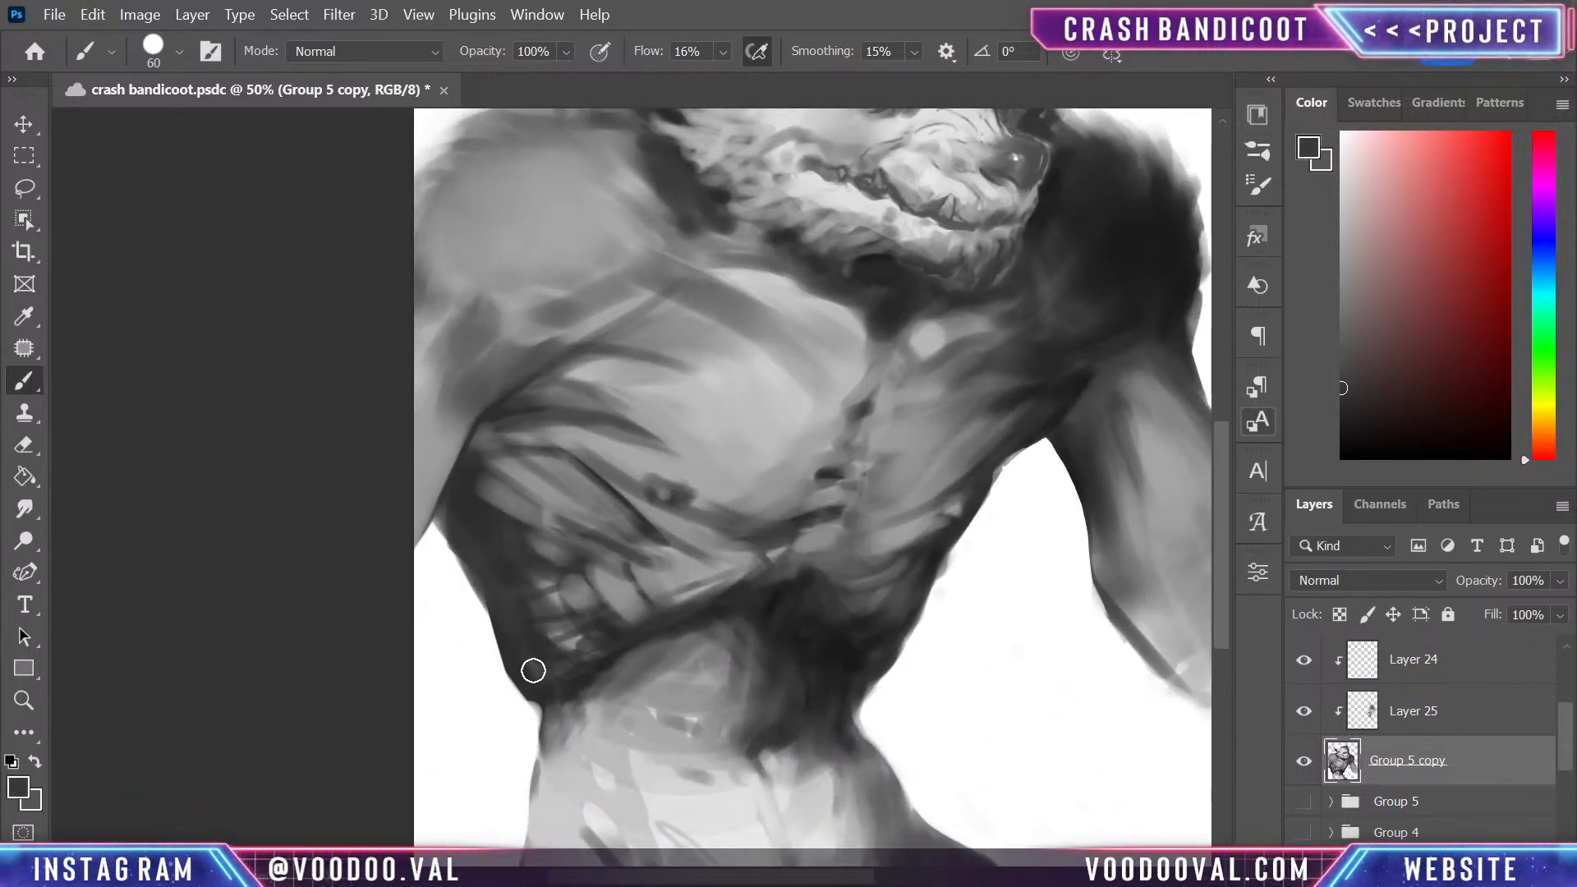
alt+click(485, 651)
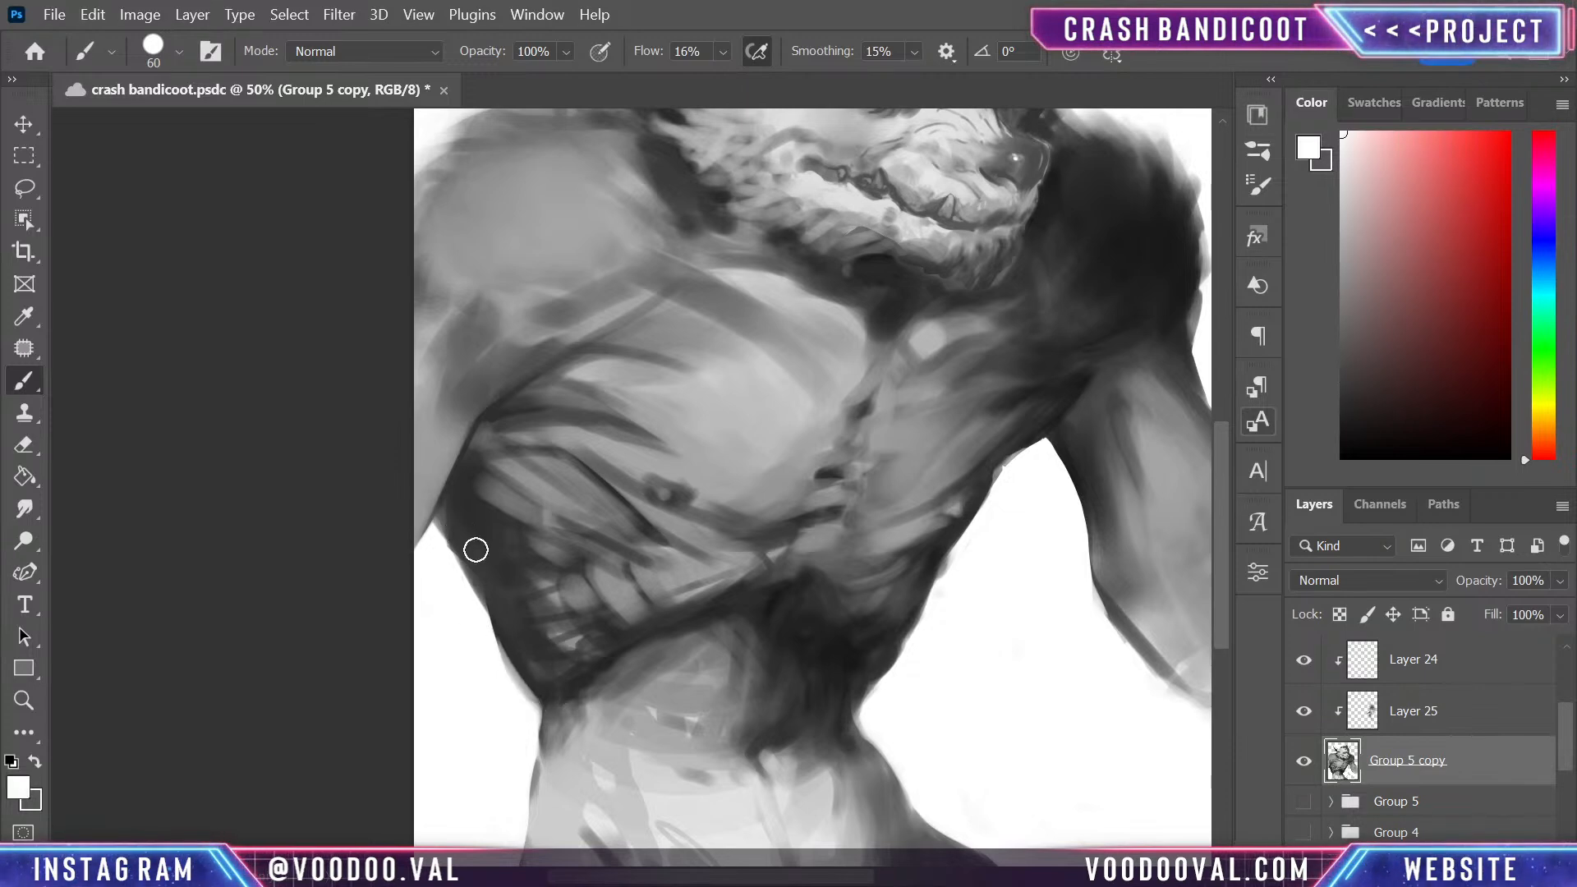
- Trim the near flank's contour below the armpit by lassoing a thin sliver, cutting it away and deselecting
key(l)
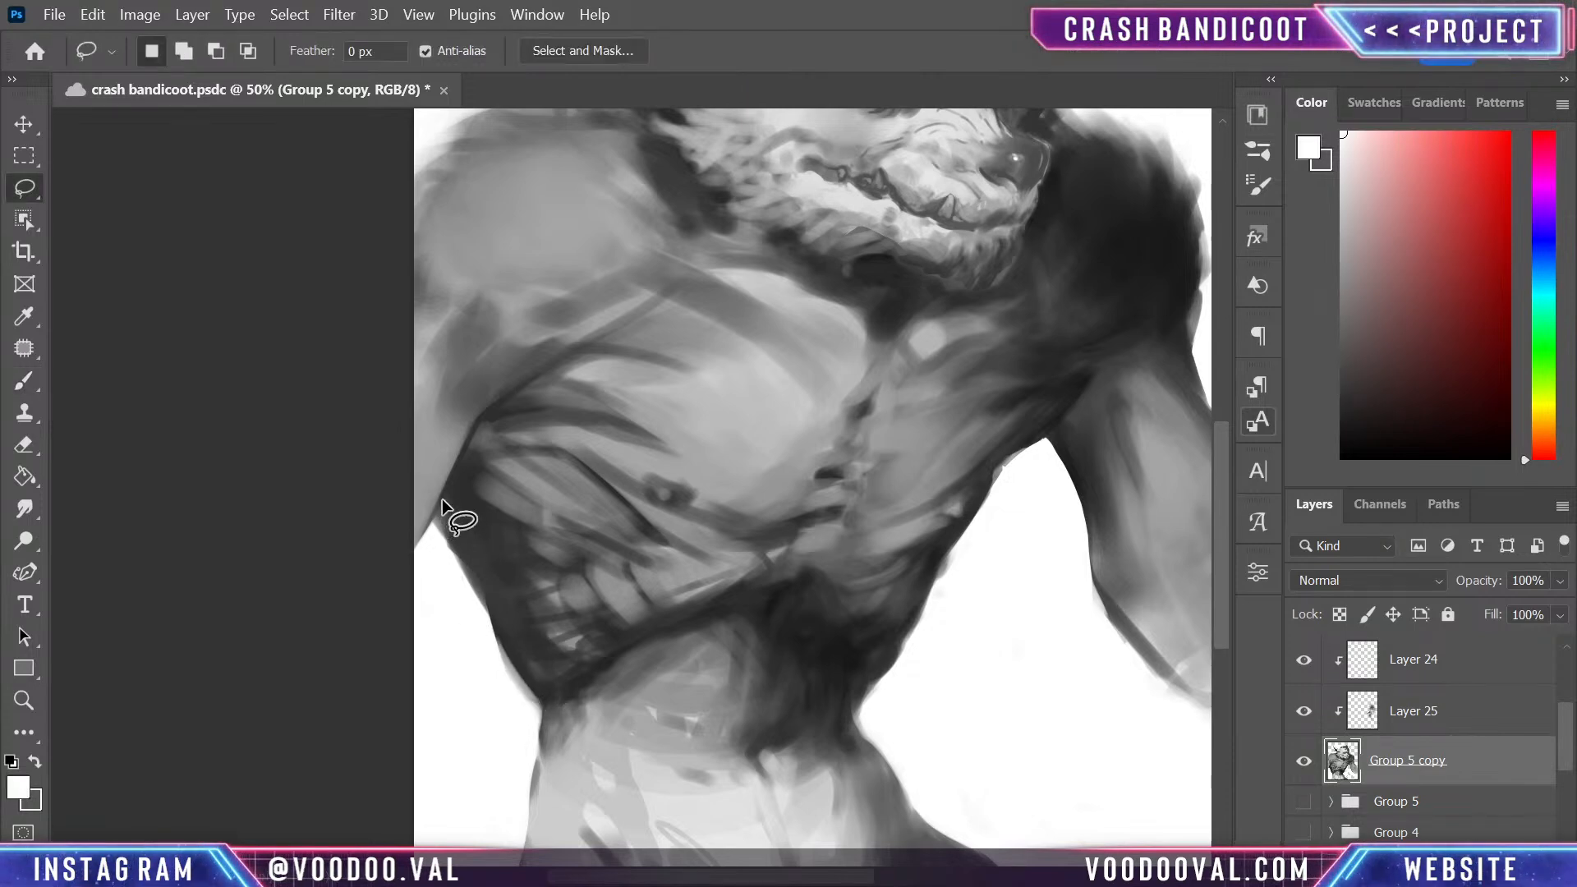
mouse_move(446, 494)
mouse_down()
mouse_move(459, 583)
mouse_move(426, 534)
mouse_move(446, 496)
mouse_up()
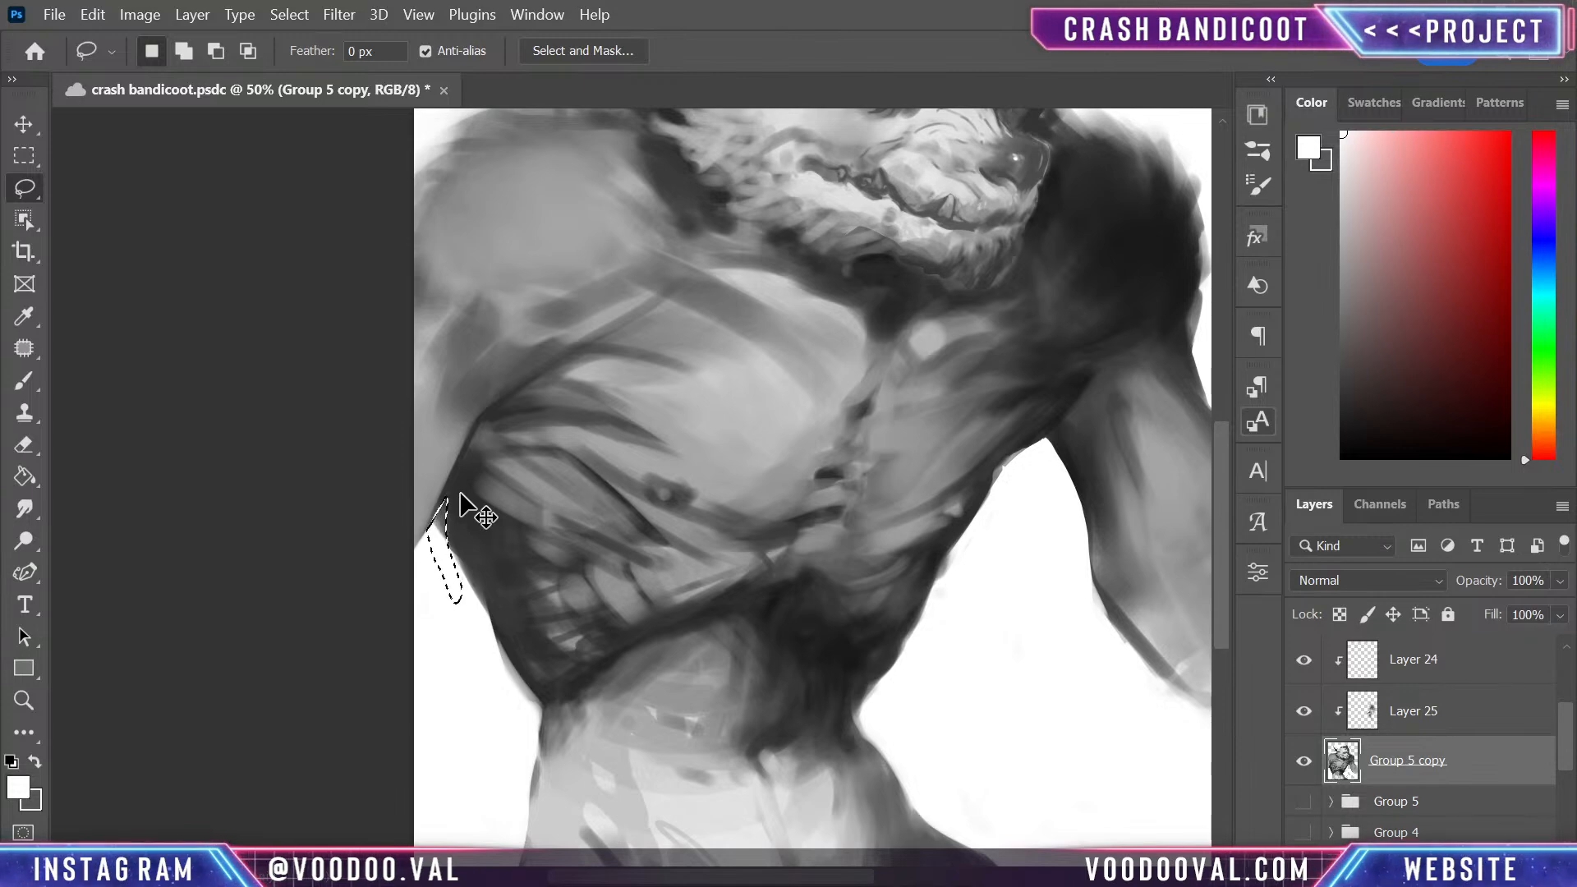
key(ctrl+x)
key(ctrl+d)
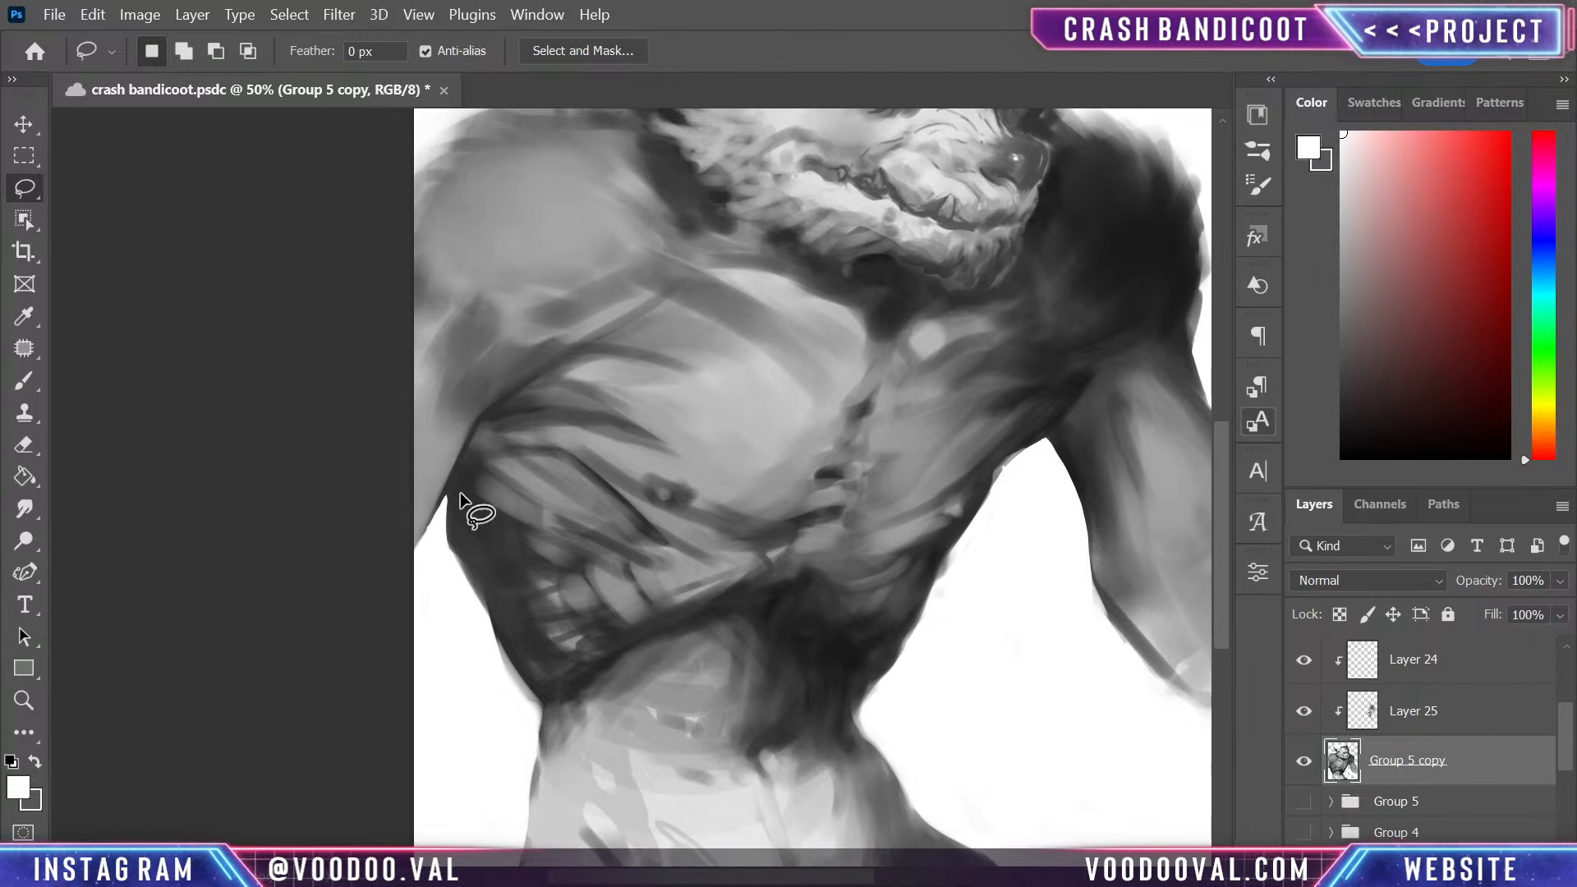
- Trim the far flank by lassoing the stray slivers along its lower ribs and below the armpit, cutting them and deselecting
mouse_move(954, 619)
mouse_down()
mouse_move(999, 806)
mouse_move(975, 609)
mouse_move(981, 631)
mouse_move(925, 505)
mouse_up()
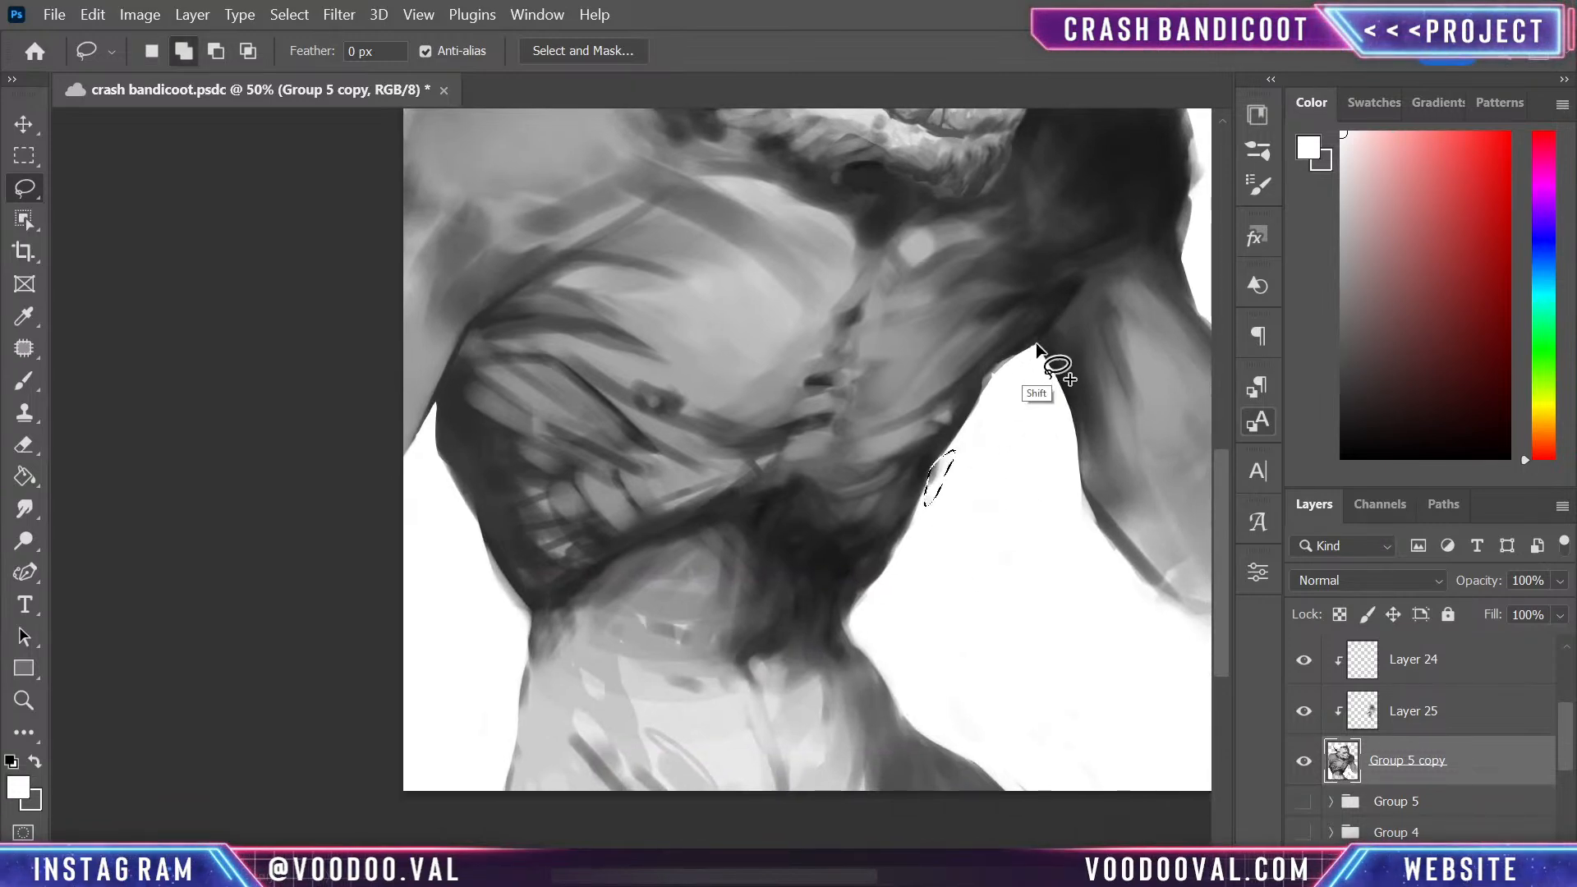
mouse_move(1036, 342)
mouse_down()
mouse_move(980, 386)
mouse_move(1034, 371)
mouse_up()
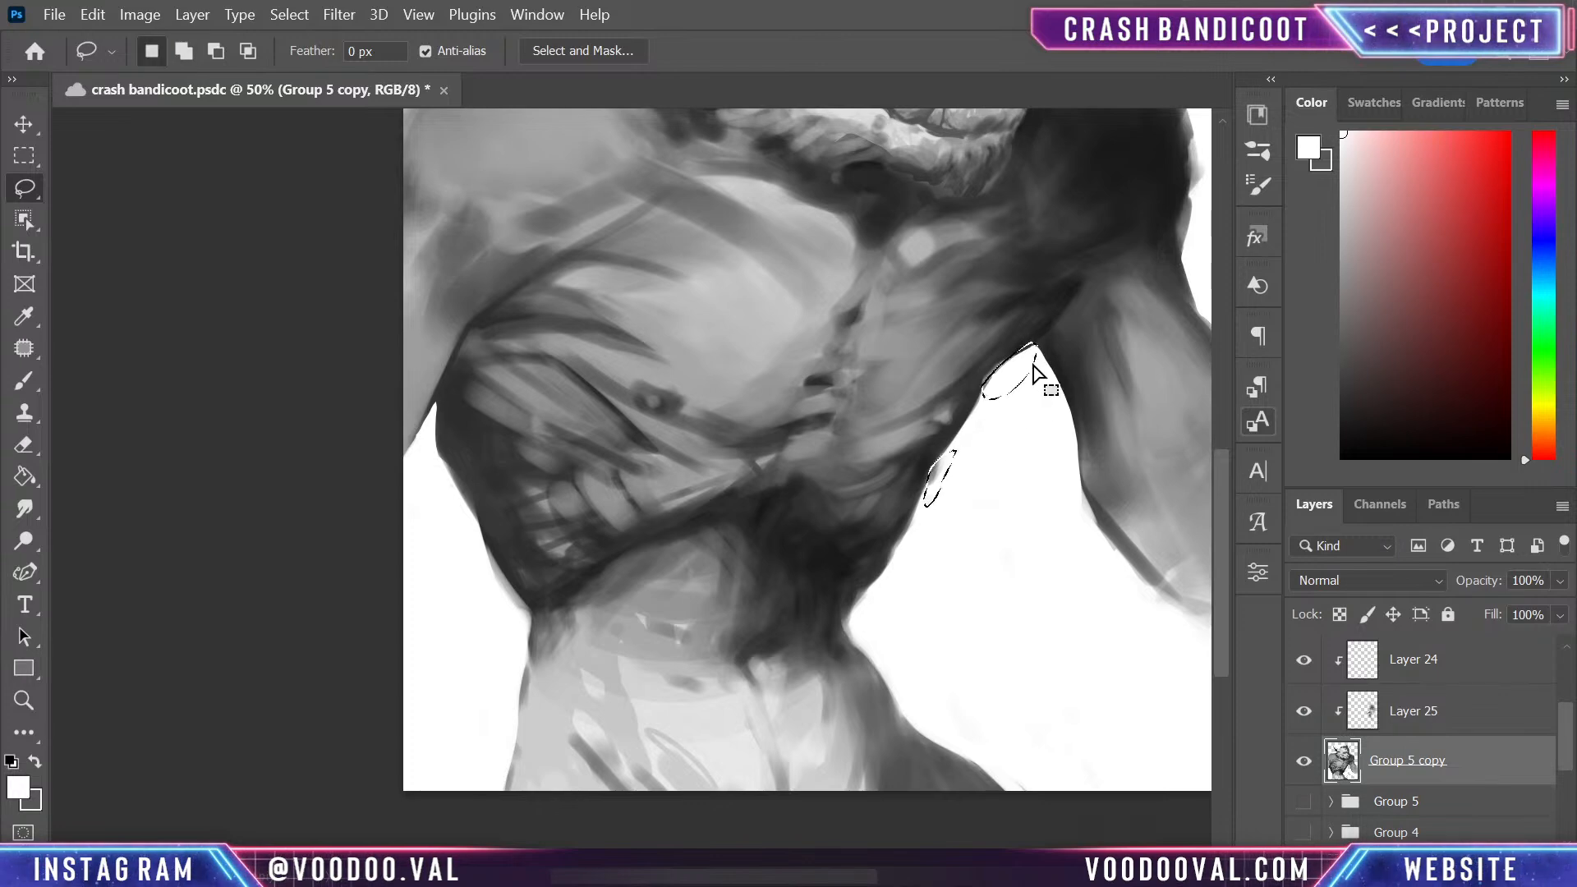
key(ctrl+d)
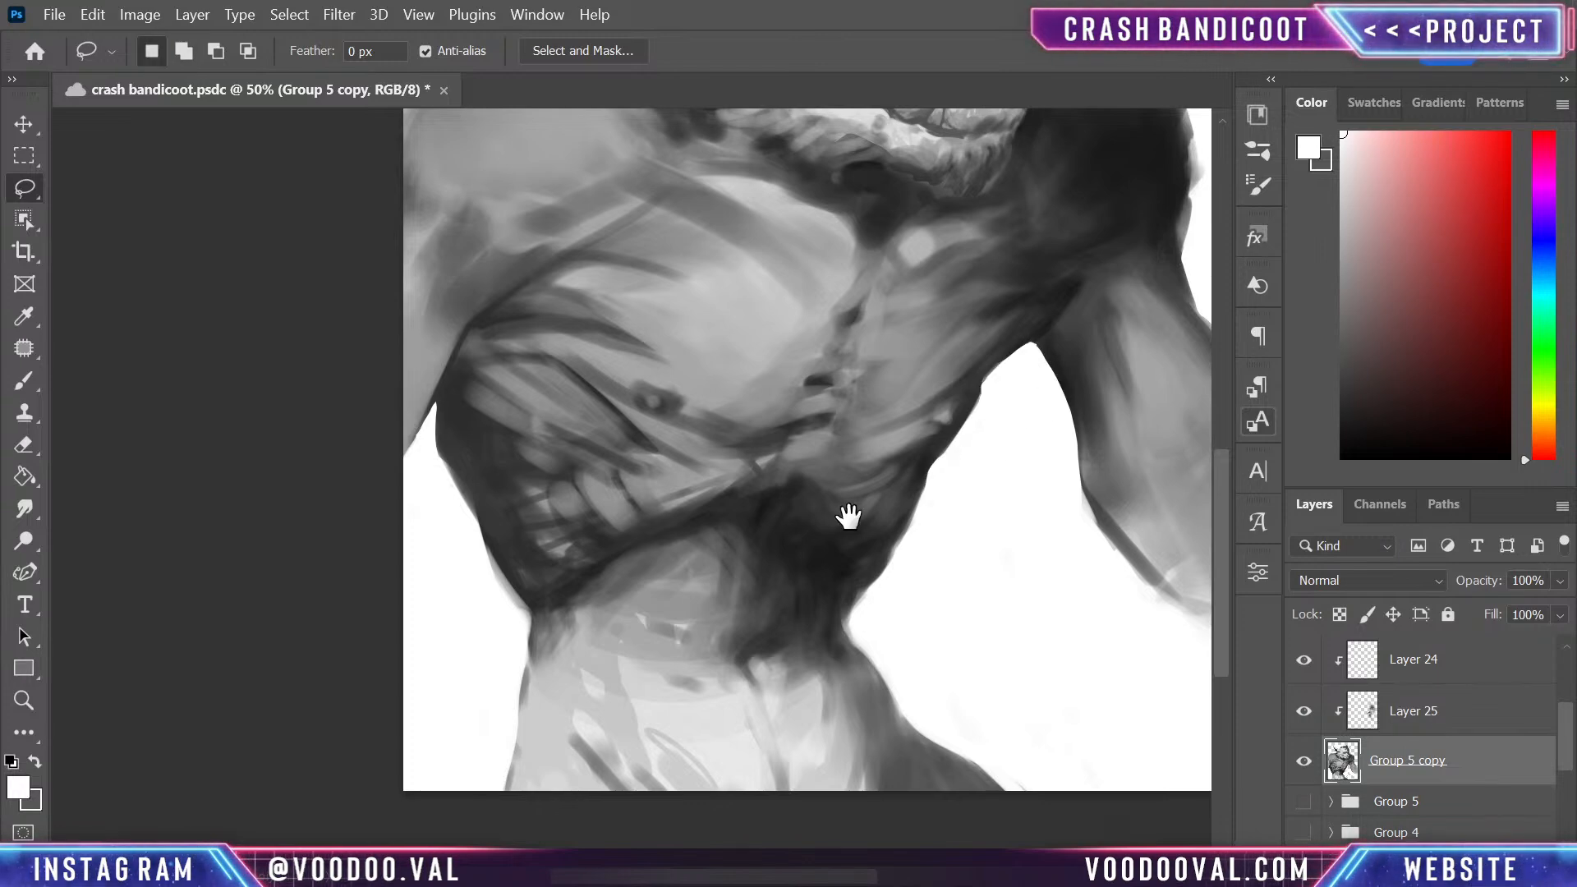
- Smooth the far flank's contour below the armpit with sampled dark grey and a size 25 brush
drag(848, 515, 879, 686)
key(b)
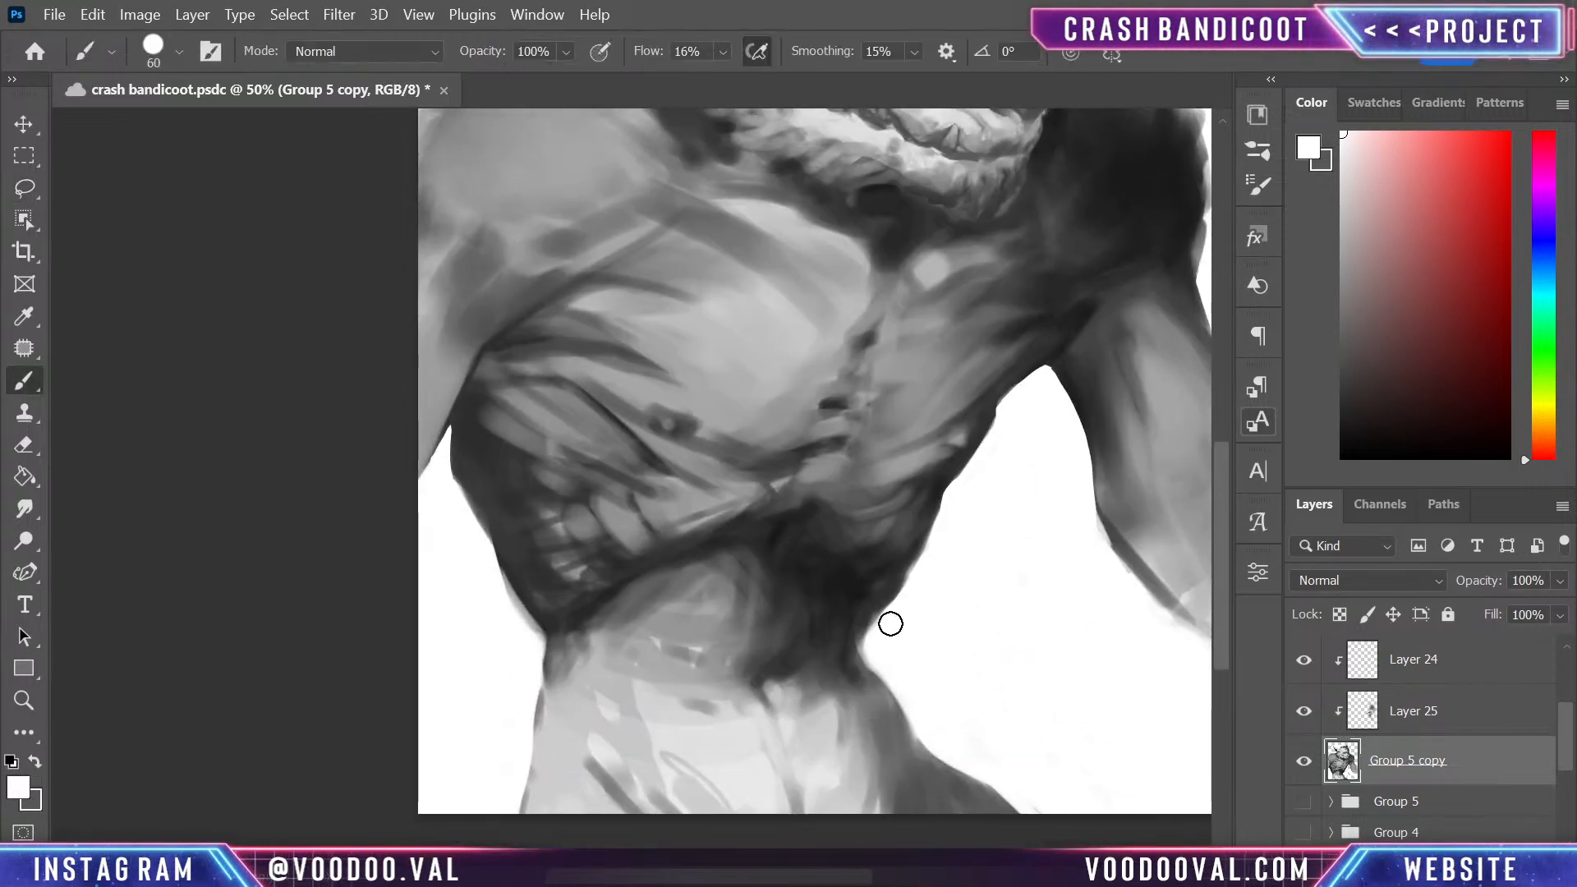
key(bracketleft)
key(bracketleft)
key(bracketleft)
key(bracketleft)
key(bracketleft)
key(bracketleft)
alt+click(989, 422)
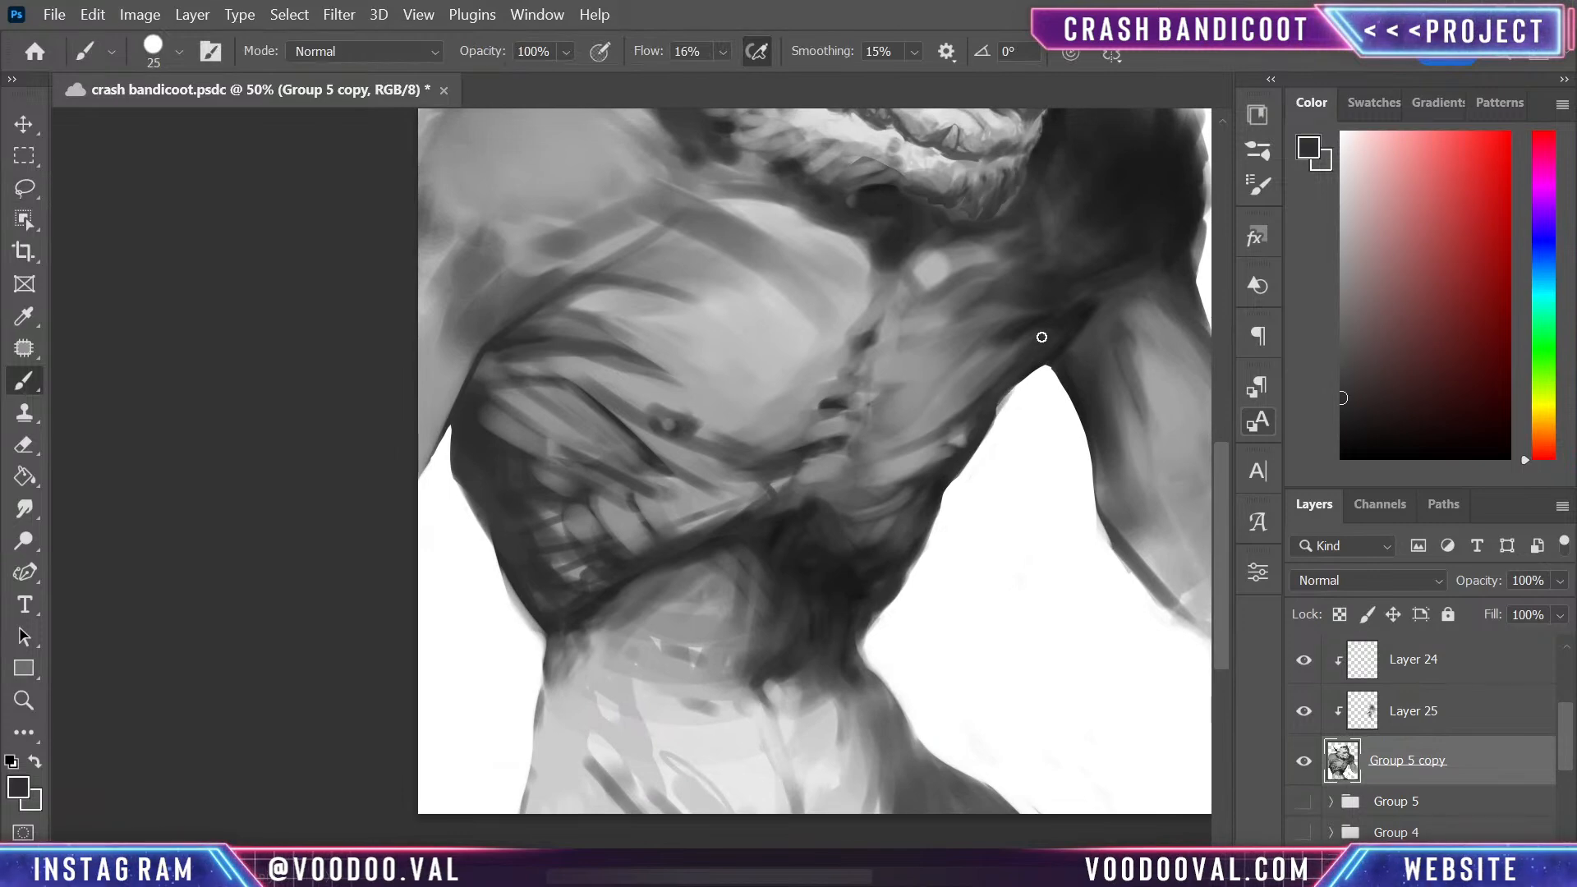
mouse_move(1012, 392)
mouse_down()
mouse_move(1049, 335)
mouse_move(990, 426)
mouse_up()
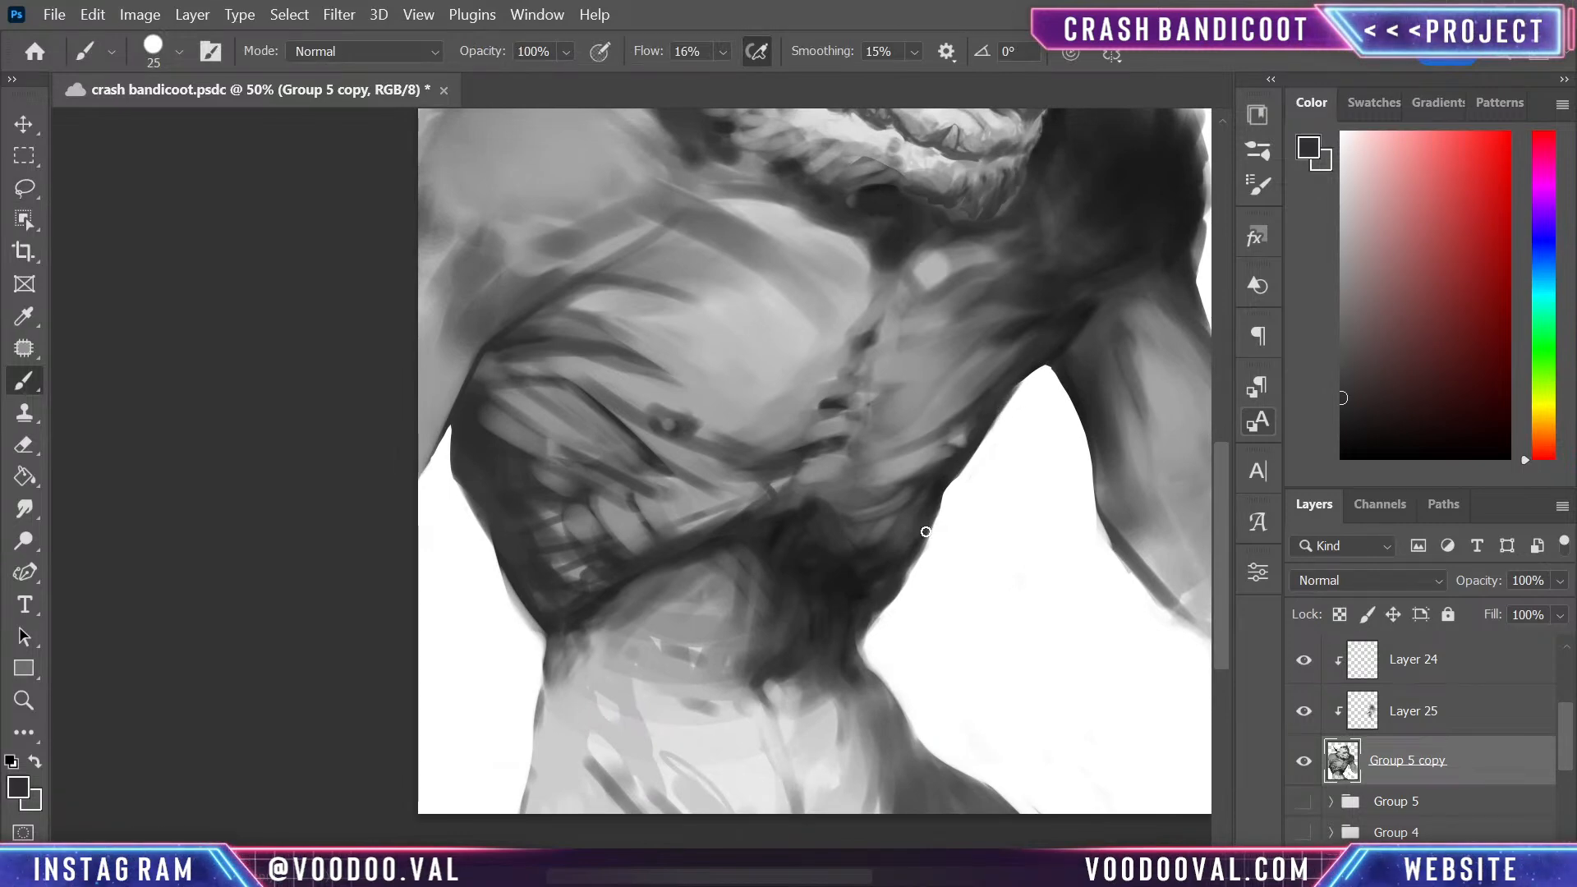
- Break up the lower rib edge above the abdomen with short strokes in sampled dark and mid greys
drag(859, 704, 951, 464)
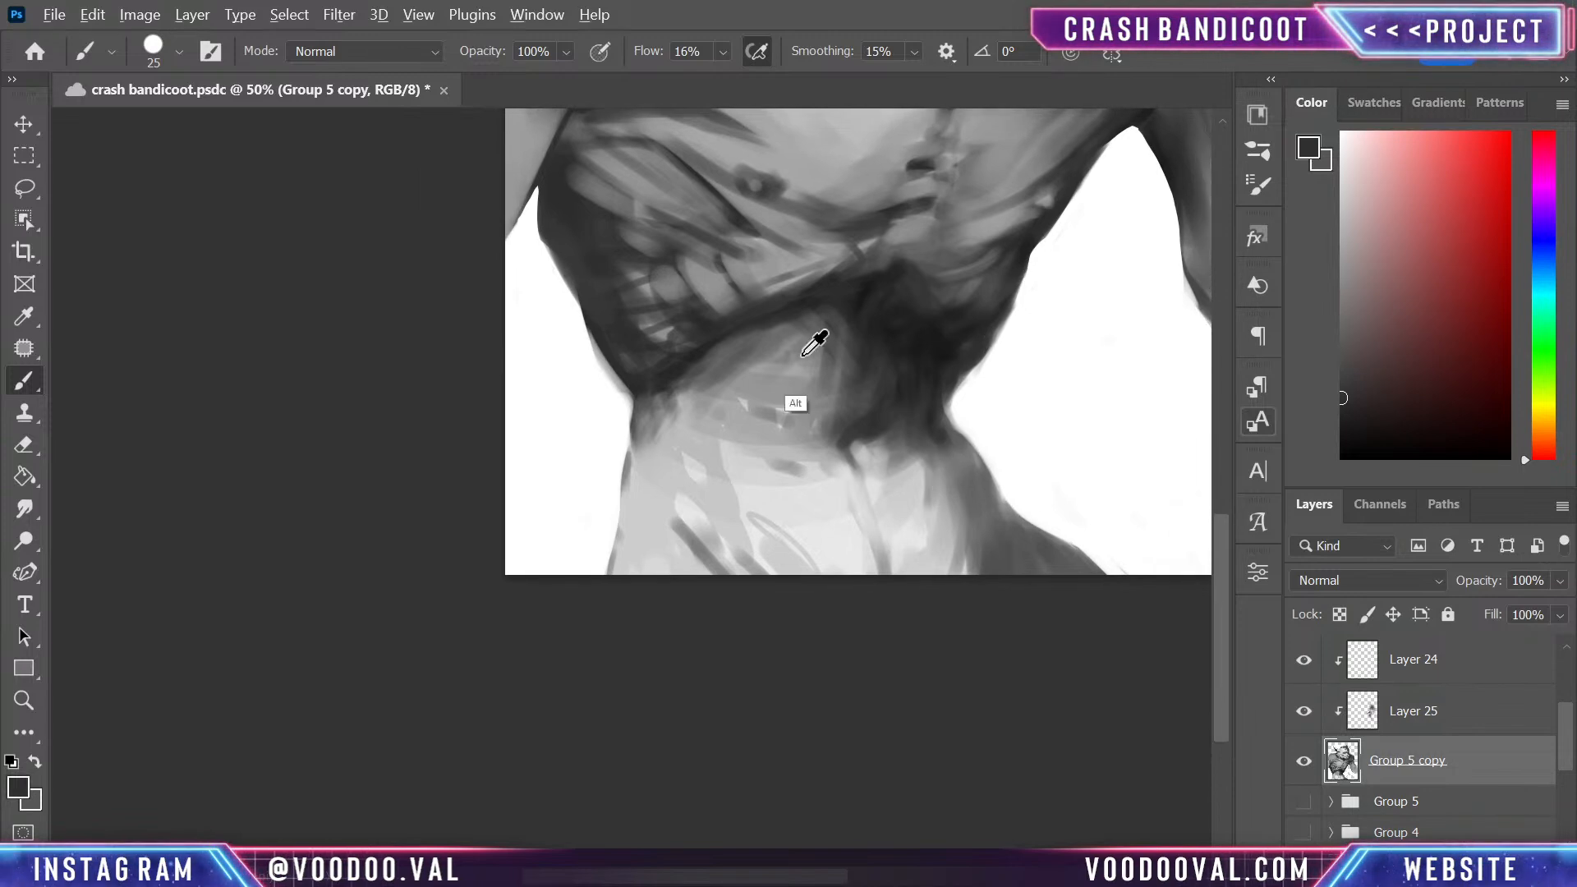
alt+click(683, 368)
drag(750, 325, 695, 376)
mouse_move(794, 319)
mouse_down()
mouse_move(683, 384)
mouse_move(791, 331)
mouse_move(856, 346)
mouse_move(785, 349)
mouse_move(685, 431)
mouse_up()
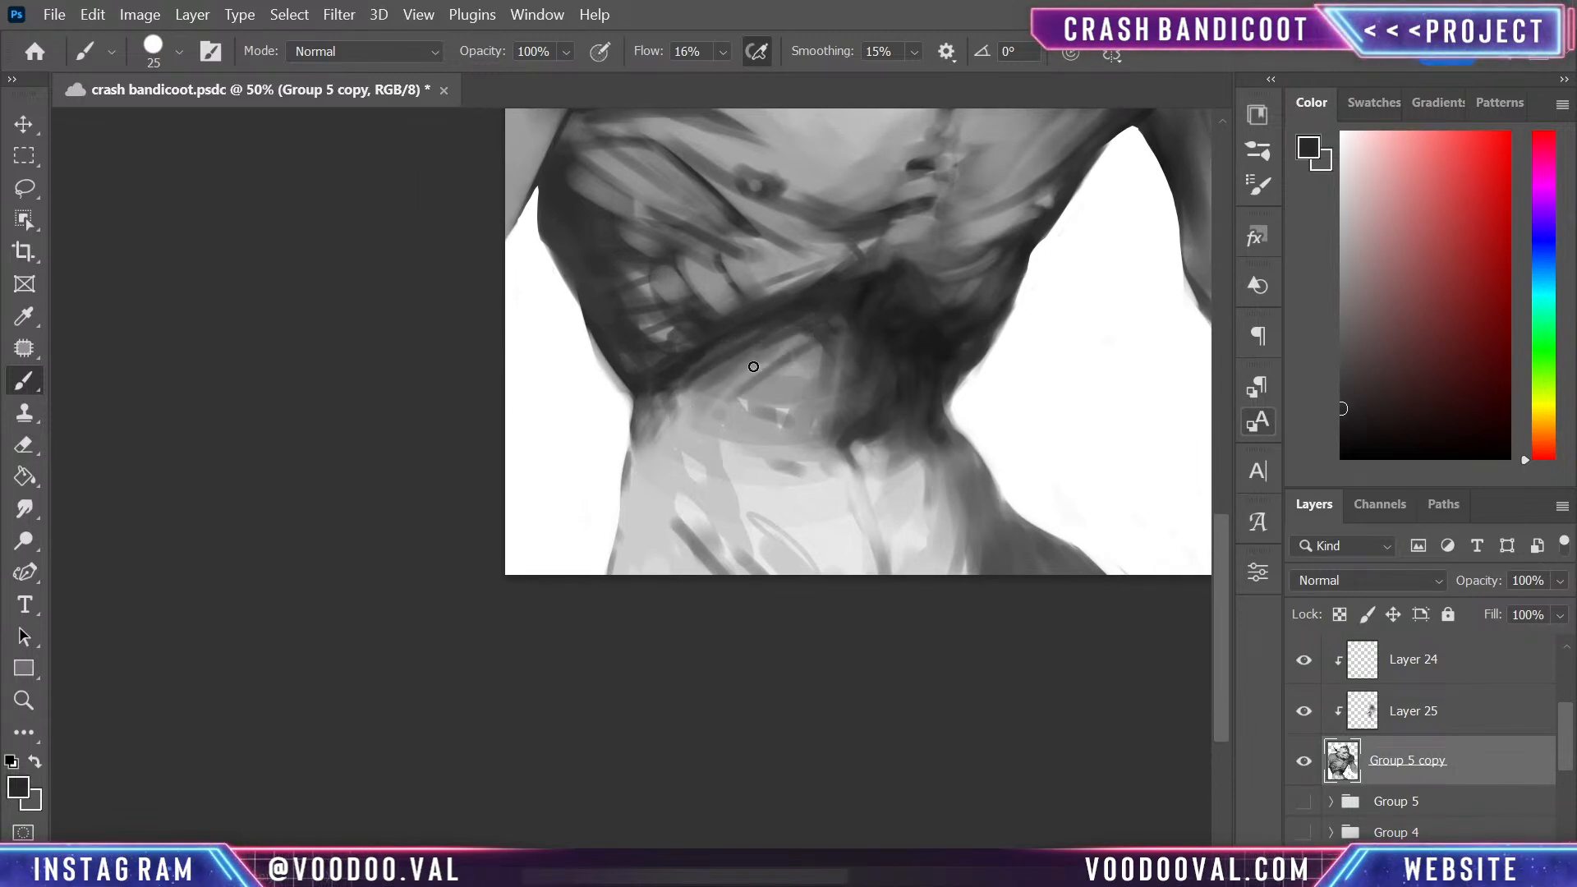
alt+click(765, 444)
mouse_move(798, 368)
mouse_down()
mouse_move(779, 388)
mouse_move(812, 338)
mouse_move(738, 368)
mouse_move(749, 336)
mouse_up()
alt+click(742, 304)
drag(737, 302, 760, 324)
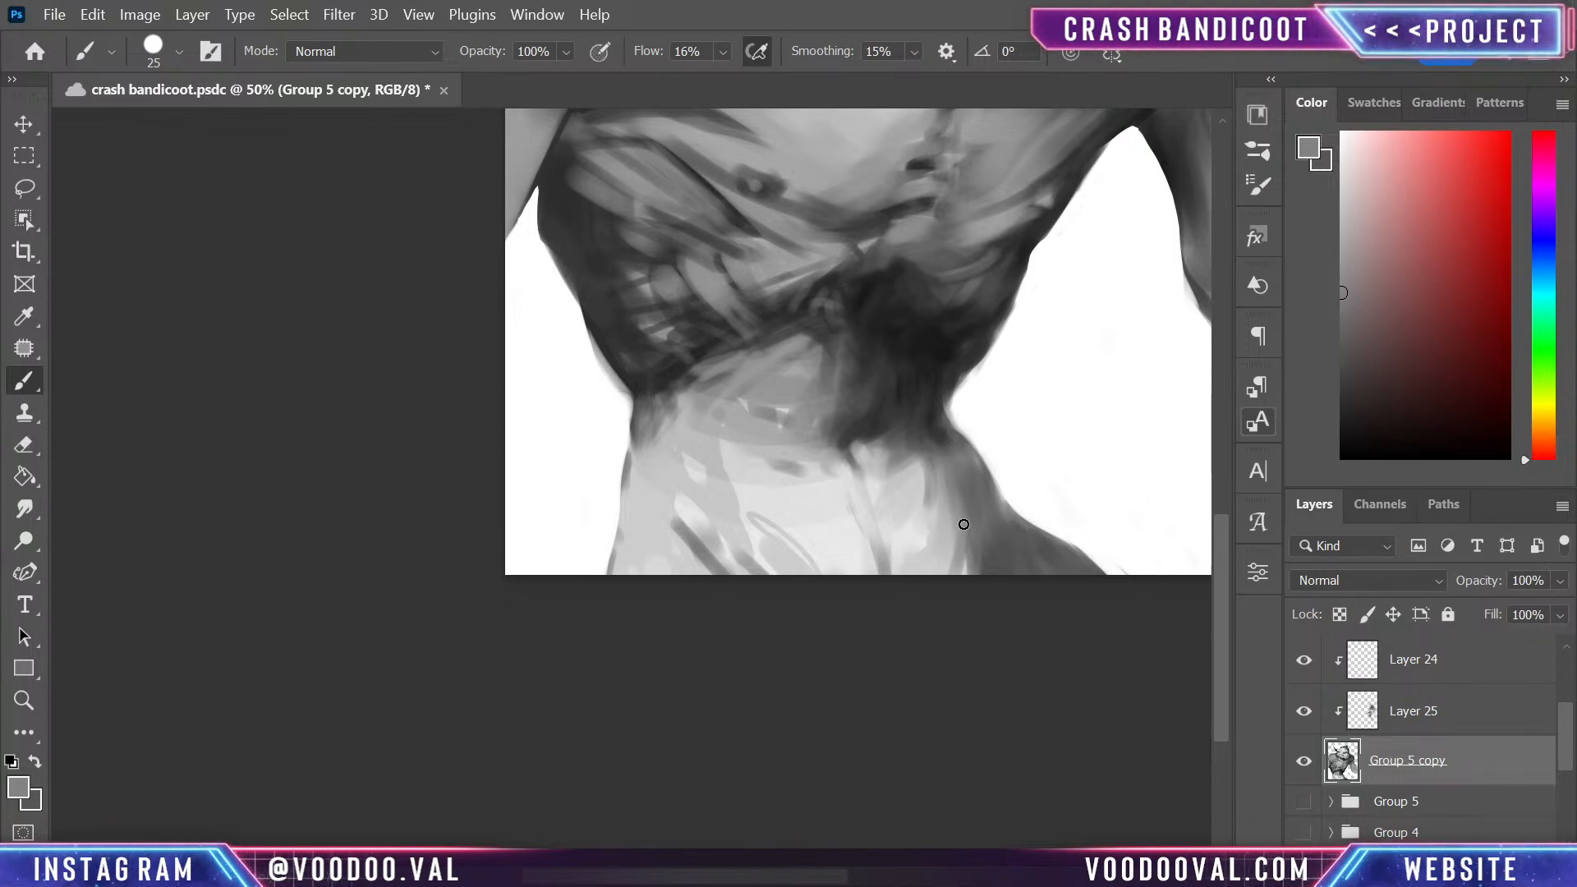
- Add small muscle and rib details on the near side of the ribcage with sampled light and dark greys
drag(986, 431, 972, 576)
alt+click(683, 496)
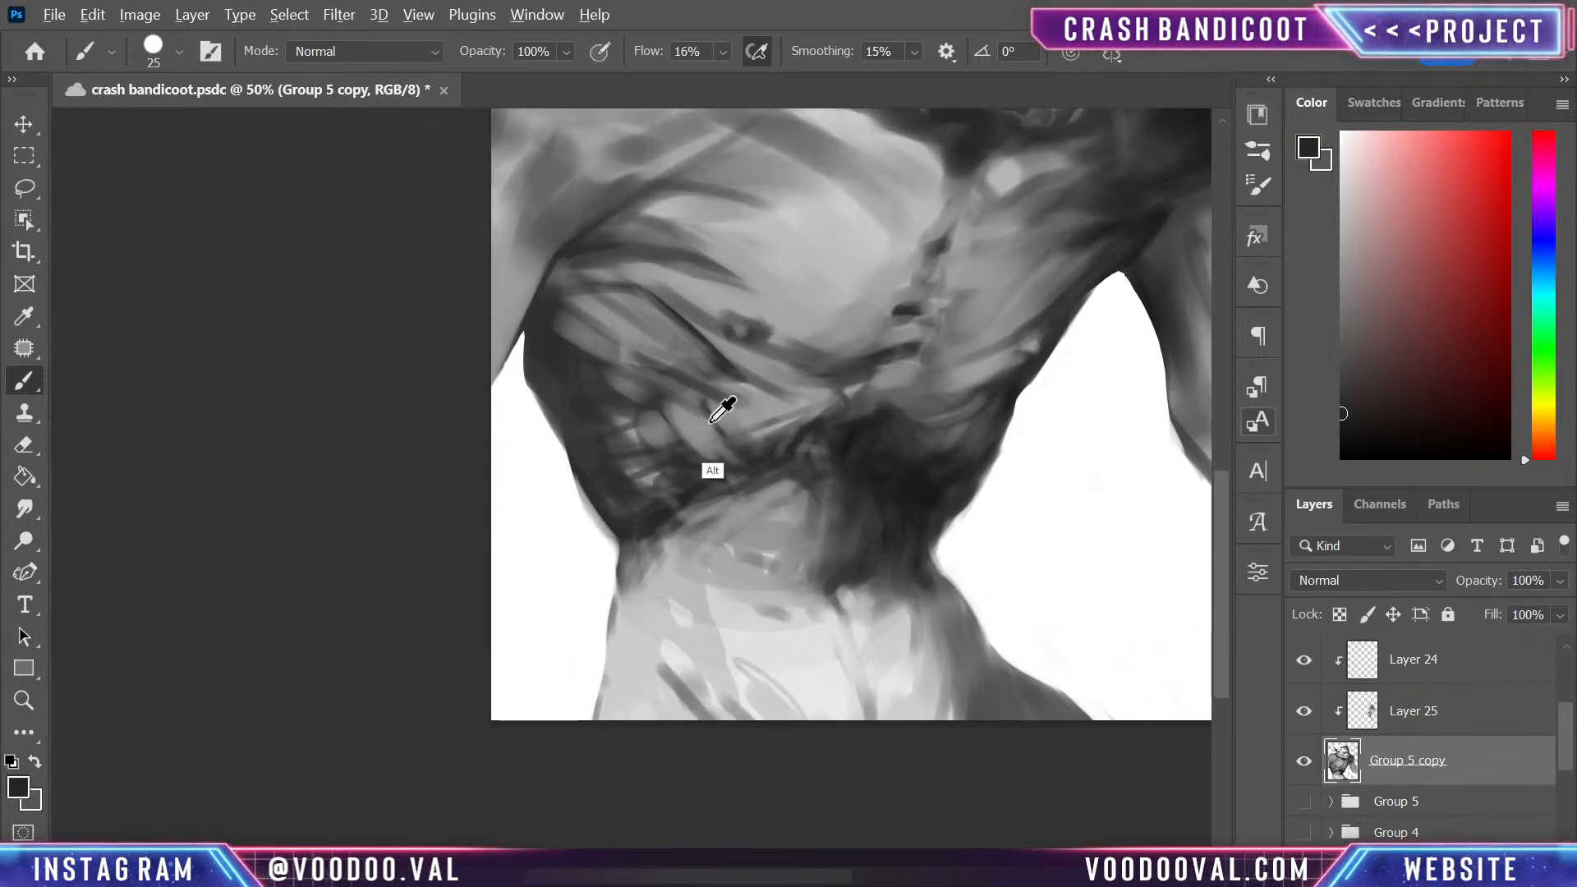
alt+click(651, 432)
mouse_move(657, 435)
mouse_down()
mouse_move(668, 467)
mouse_move(705, 468)
mouse_move(586, 404)
mouse_up()
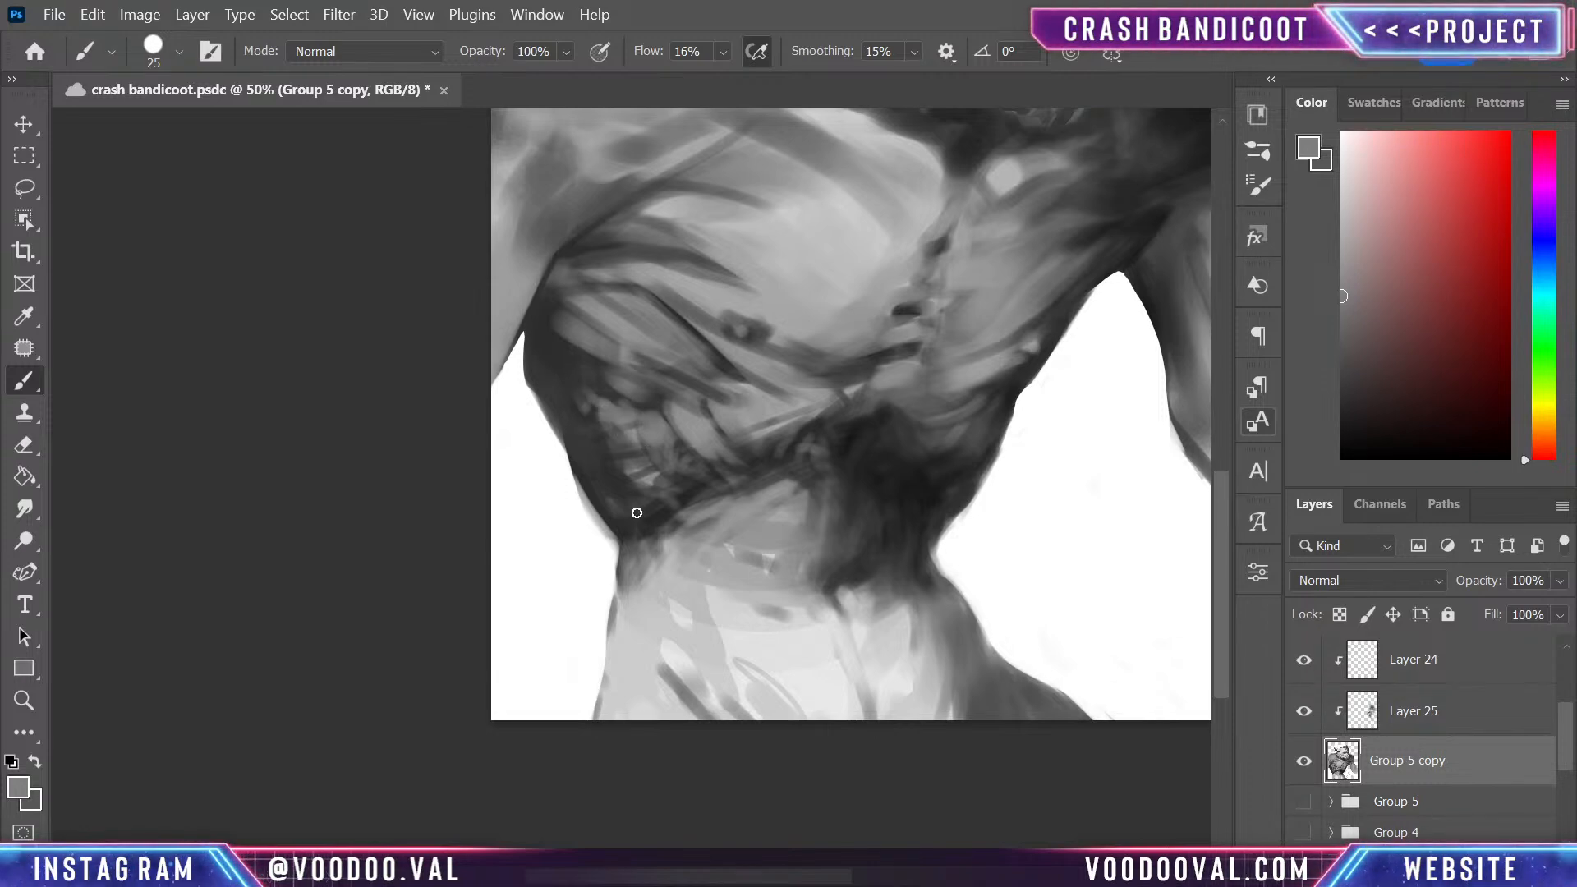
alt+click(634, 447)
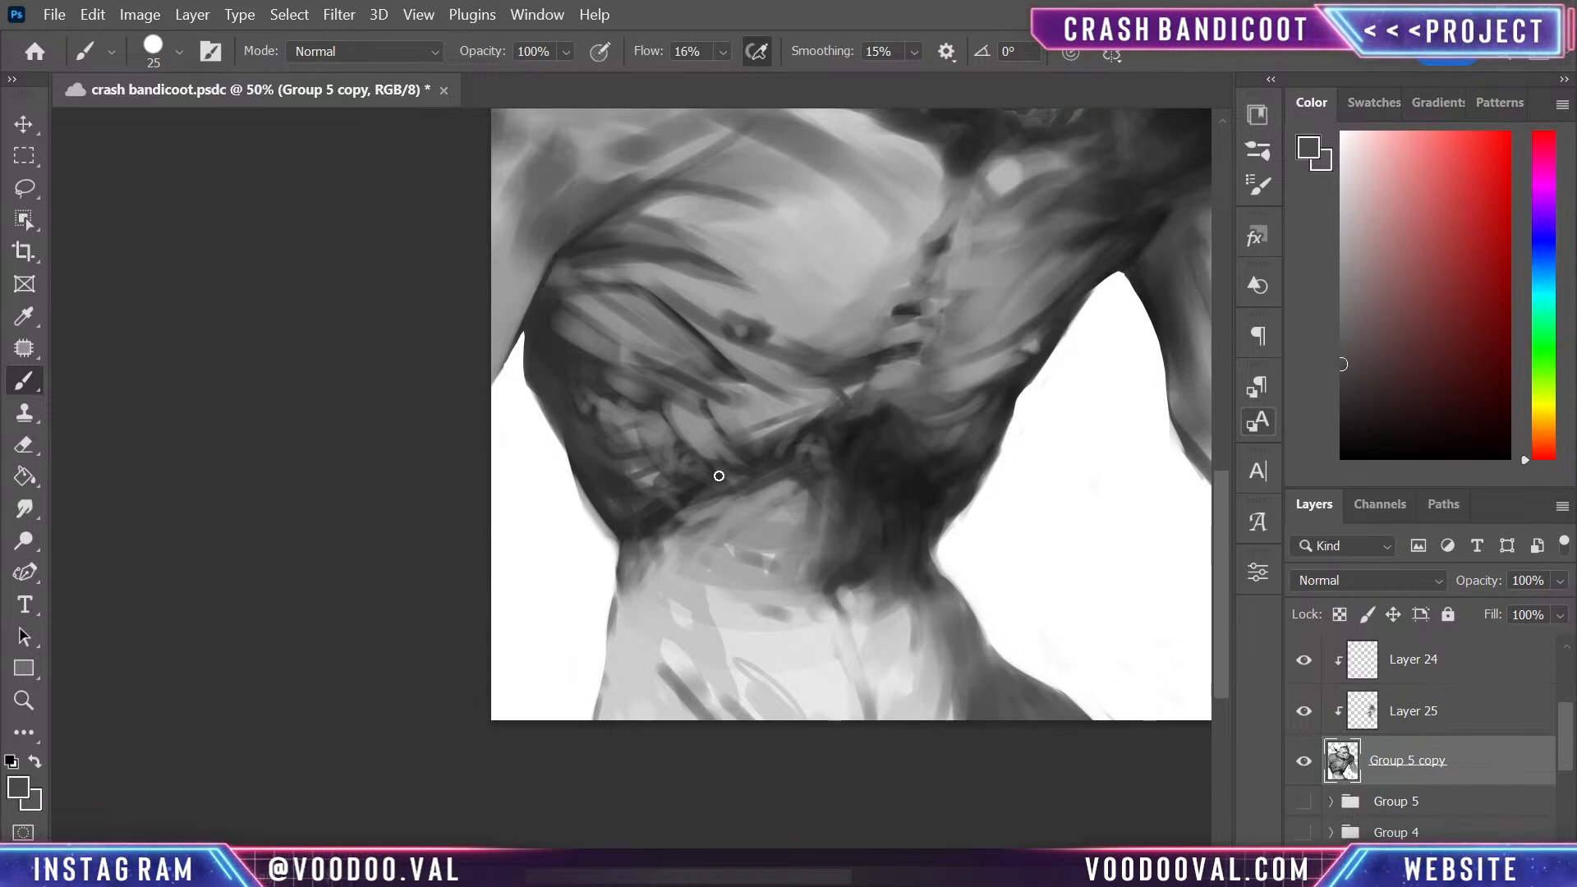
- Paint sampled mid greys into the dark shadow below the sternum to suggest form at the ribcage's centre
alt+click(958, 428)
drag(929, 448, 880, 469)
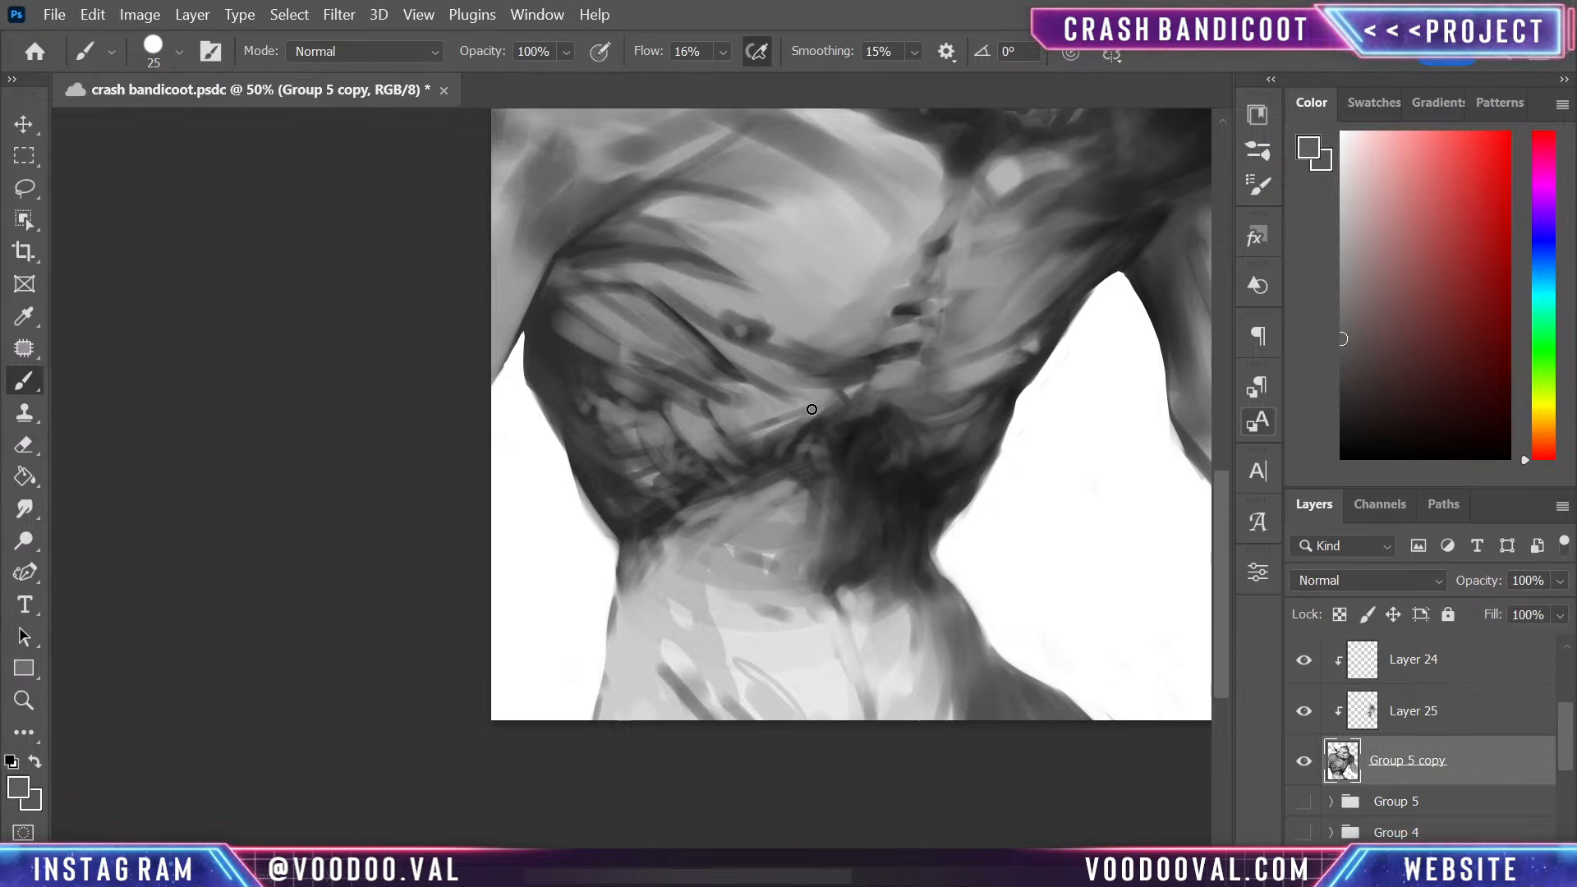
mouse_move(806, 408)
mouse_down()
mouse_move(841, 434)
mouse_move(831, 426)
mouse_move(826, 462)
mouse_up()
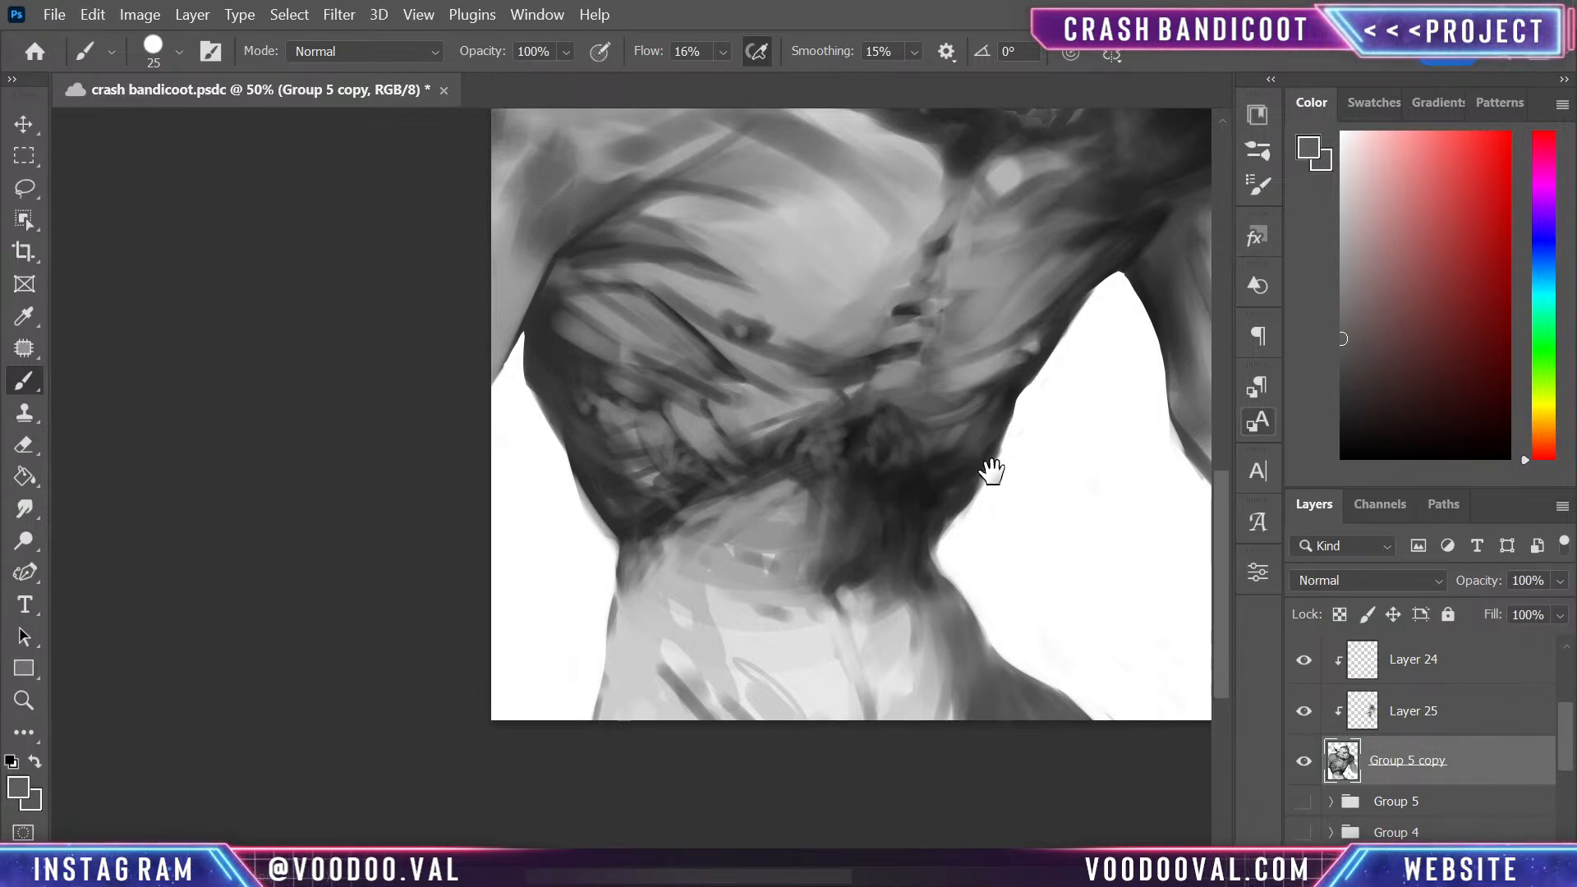
mouse_move(988, 468)
mouse_down()
mouse_move(968, 609)
mouse_move(937, 586)
mouse_up()
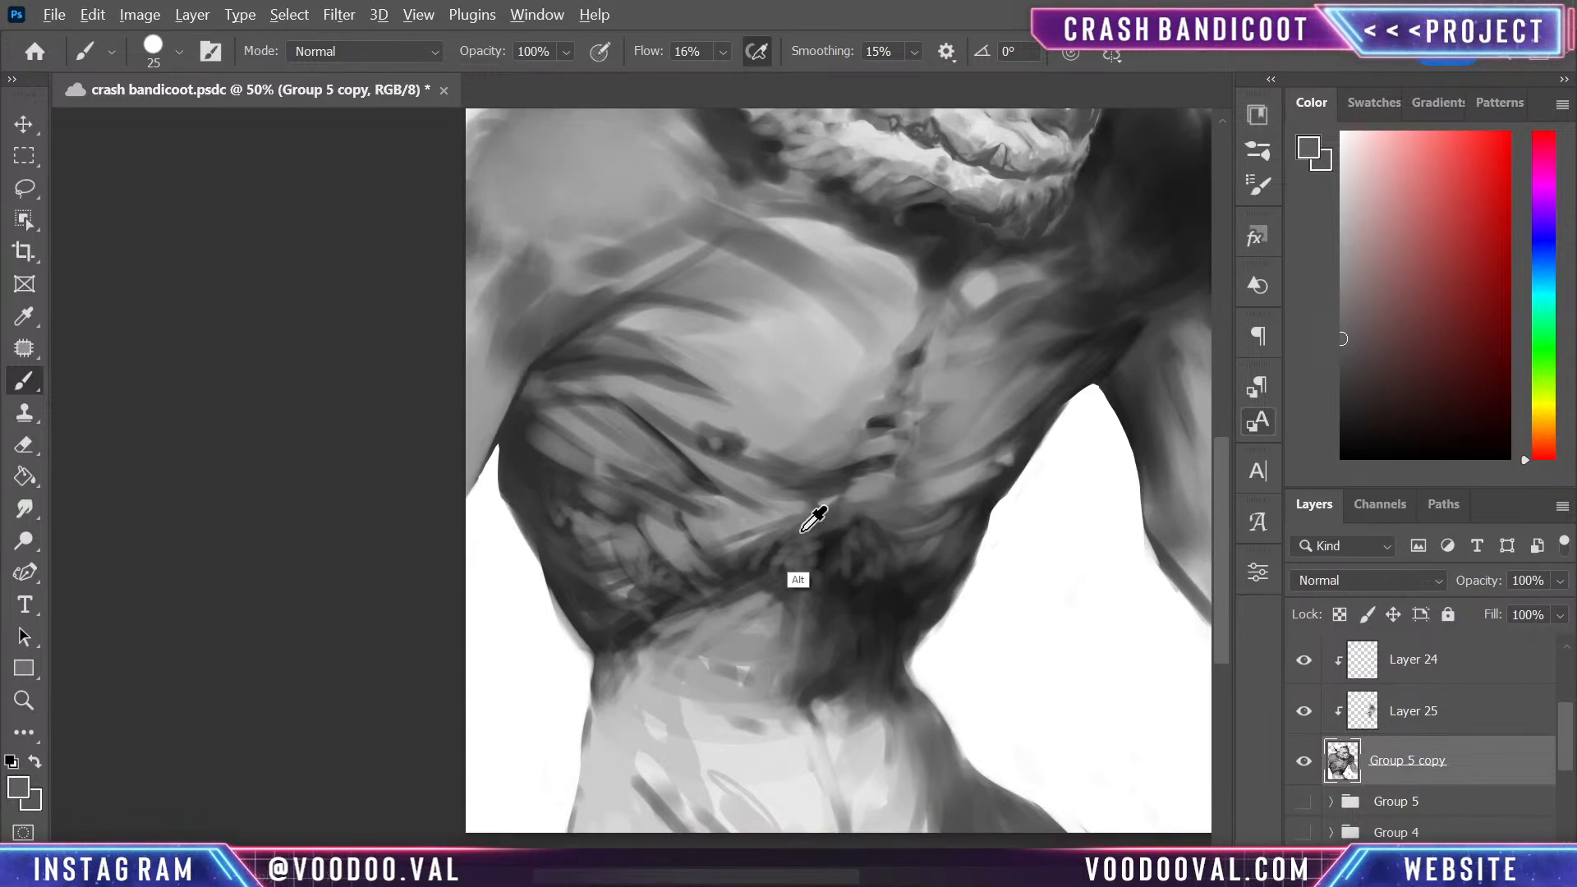
alt+click(796, 531)
drag(803, 527, 804, 566)
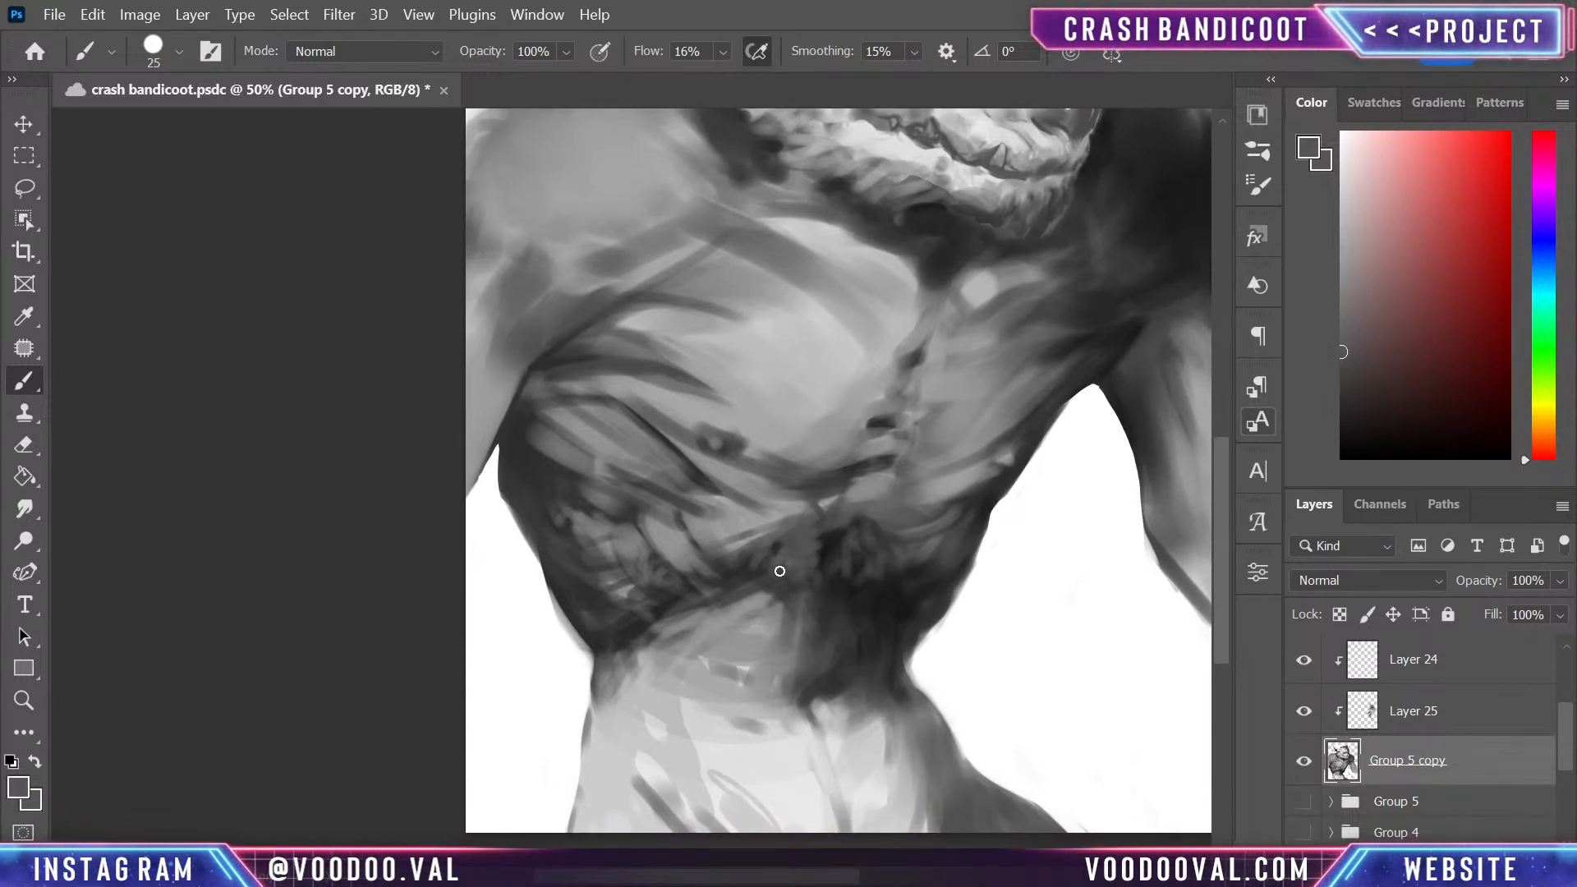
- Deepen the shadows along the lower rib edge and below the sternum with a sampled near-black
alt+click(853, 535)
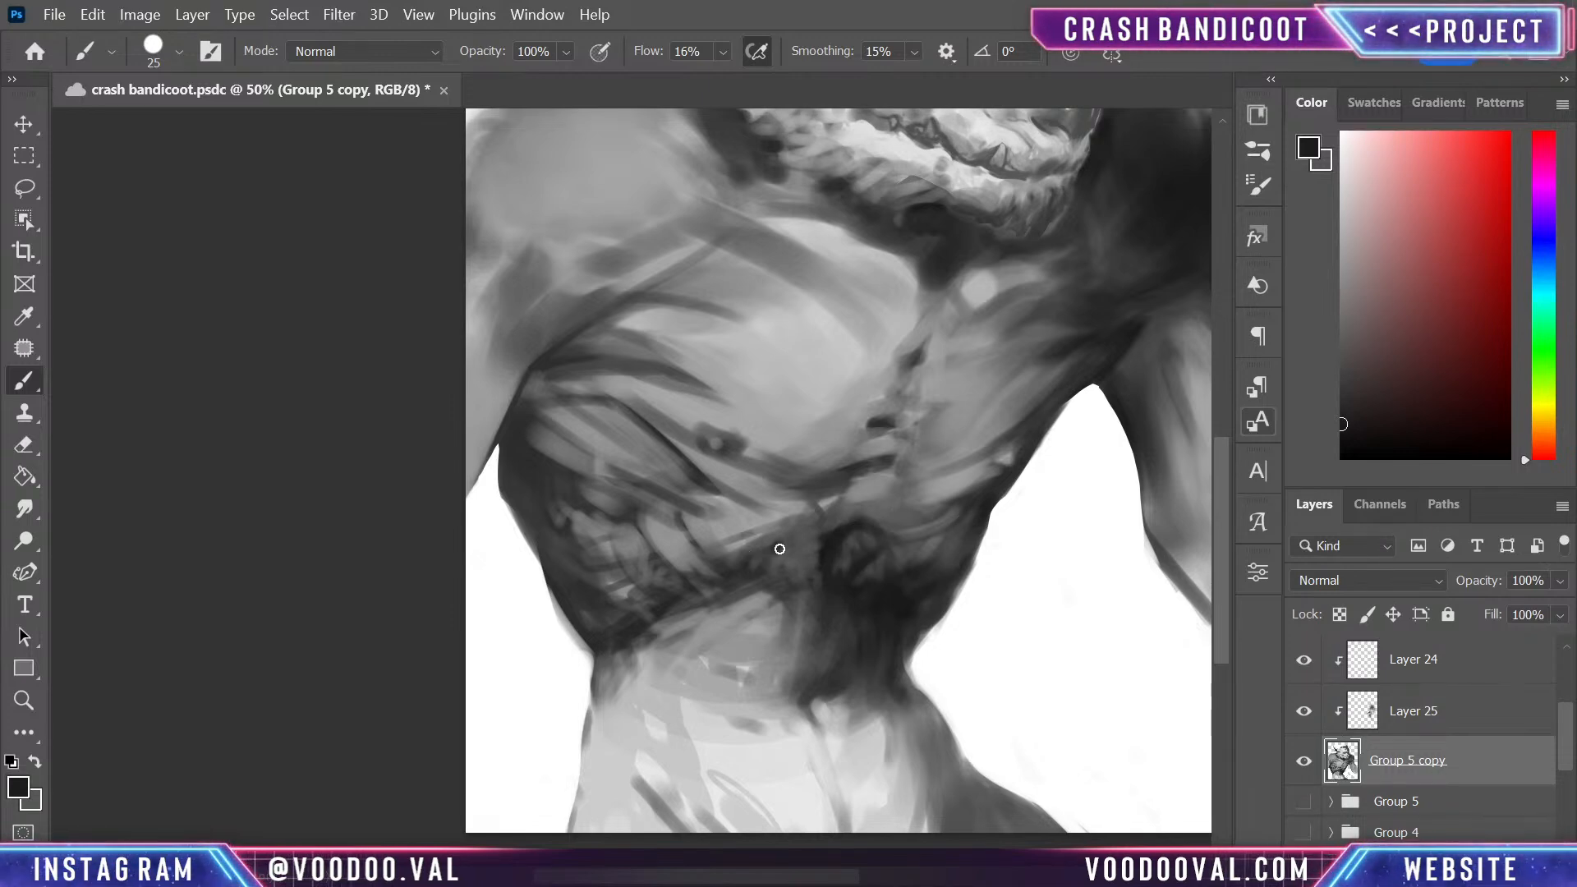
mouse_move(780, 549)
mouse_down()
mouse_move(772, 579)
mouse_move(803, 594)
mouse_up()
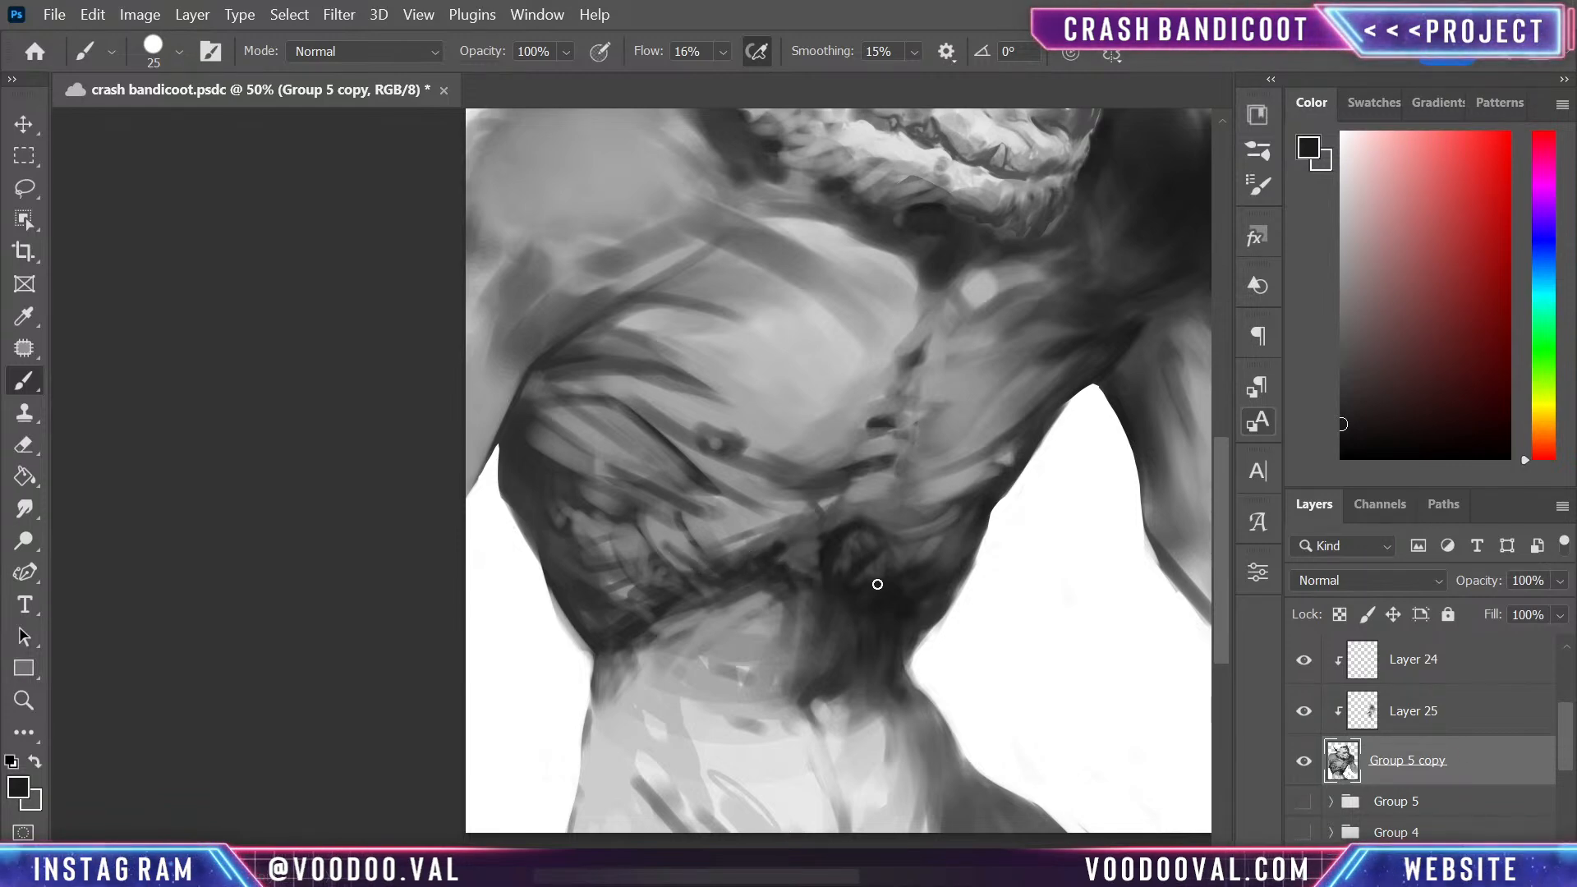
mouse_move(833, 557)
mouse_down()
mouse_move(813, 549)
mouse_move(782, 573)
mouse_up()
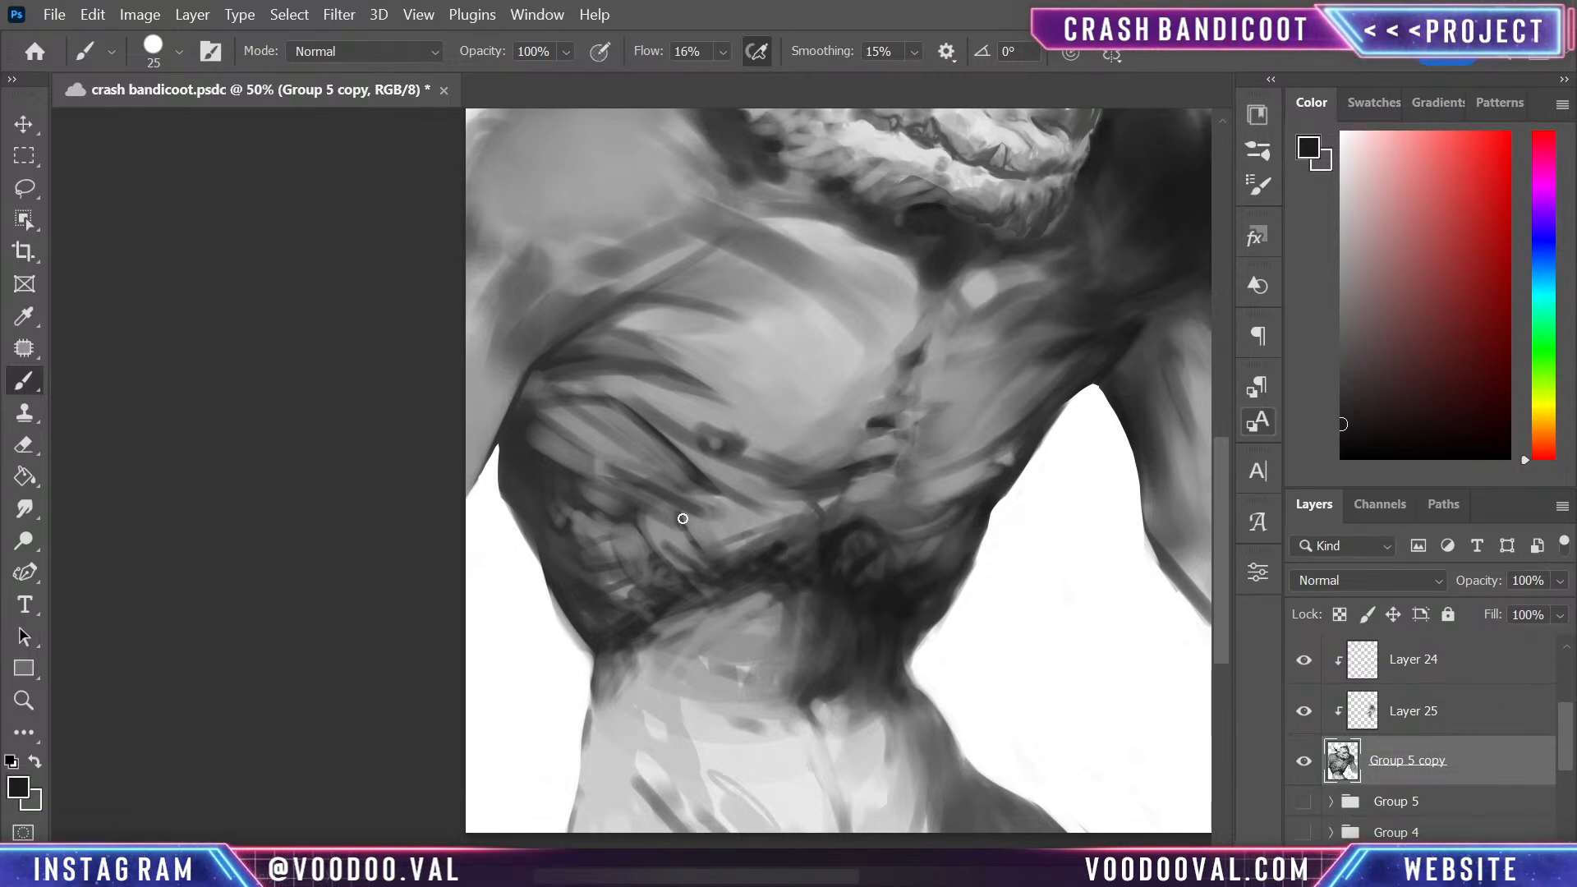
drag(846, 491, 838, 563)
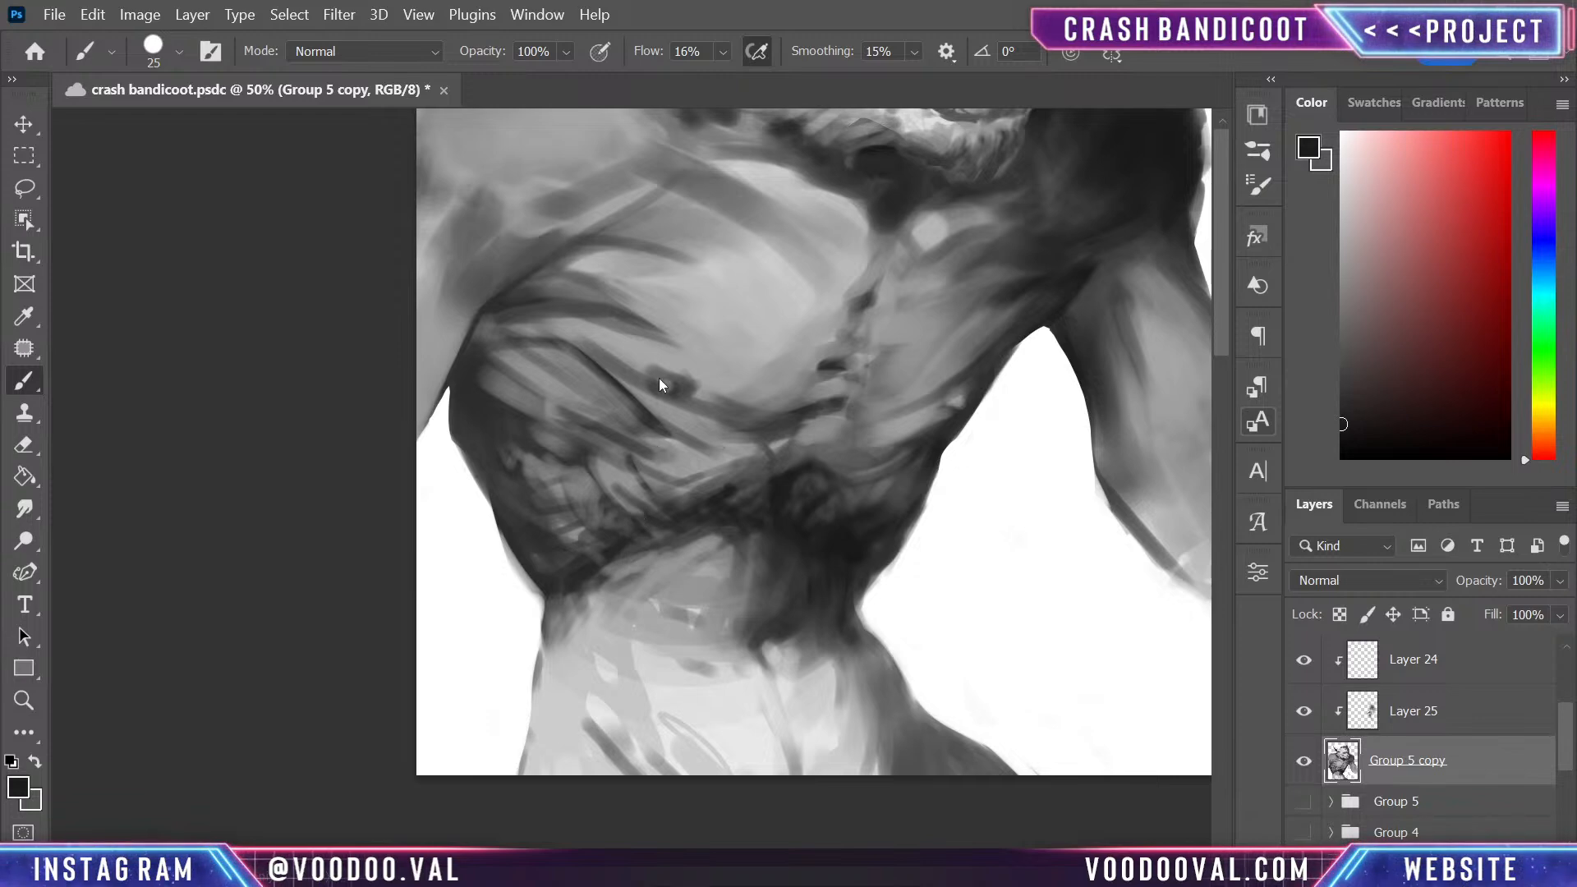
- Save the painting to the 2023 folder in Photoshop format as crash bandicoot
key(ctrl+s)
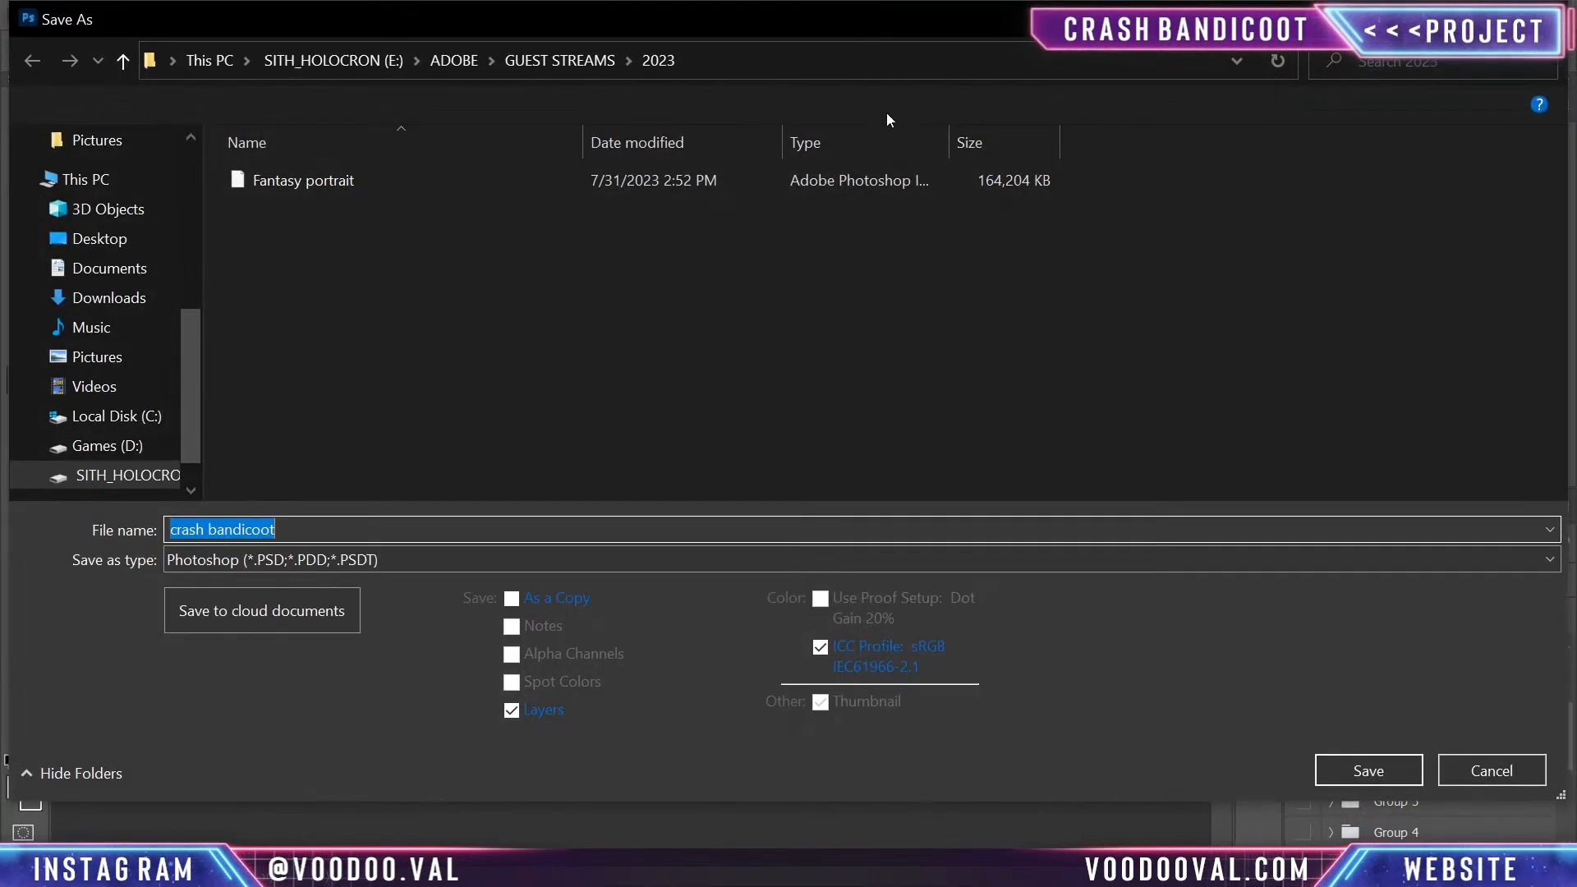
drag(854, 25, 937, 0)
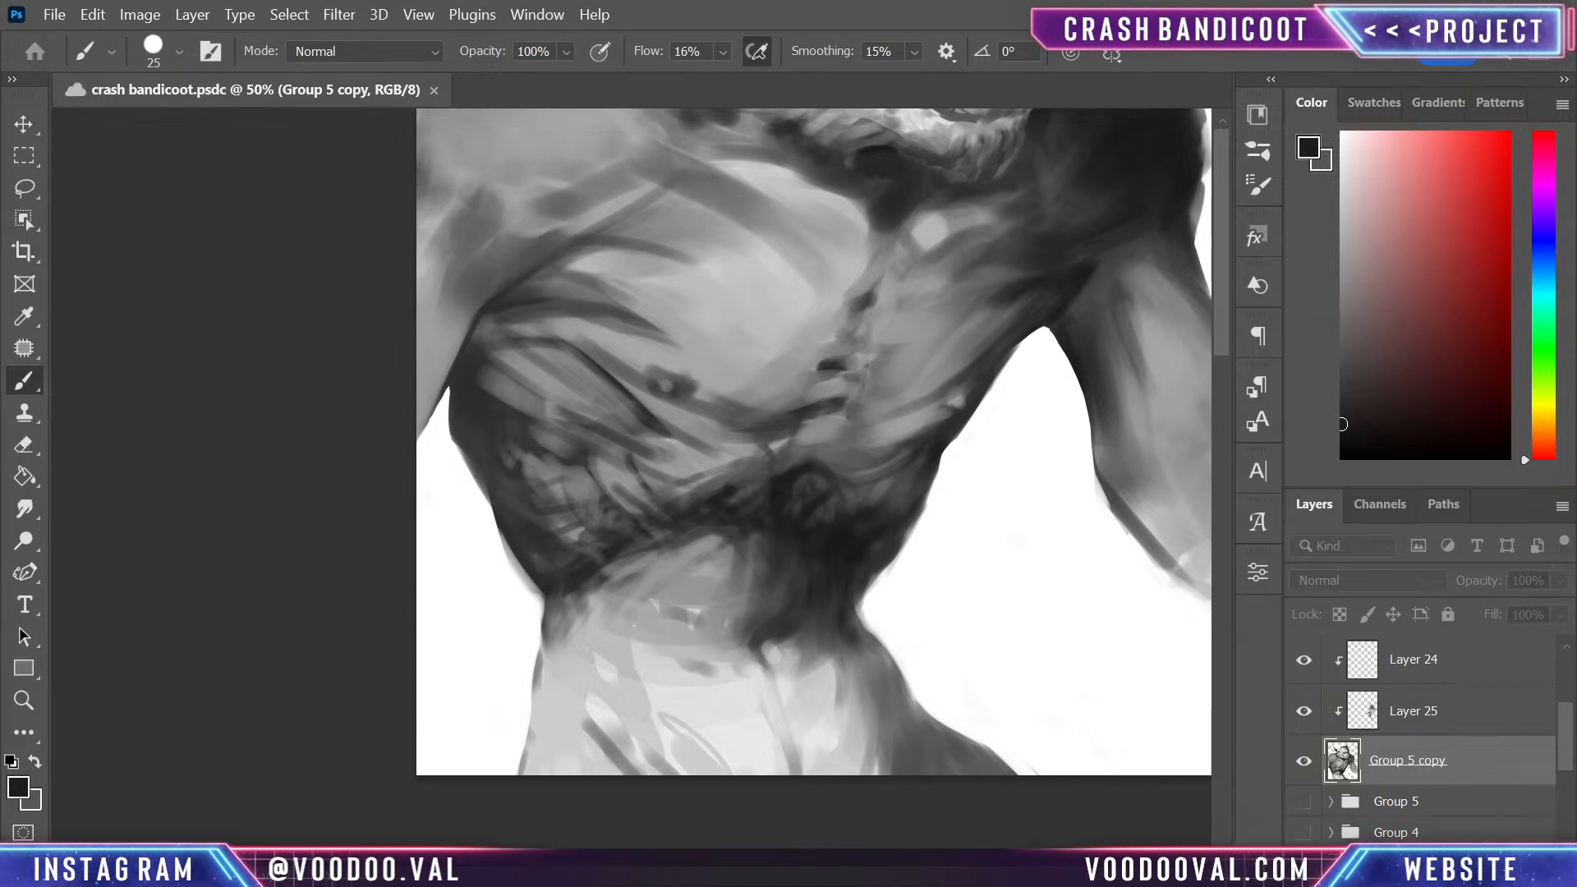
key(ctrl+s)
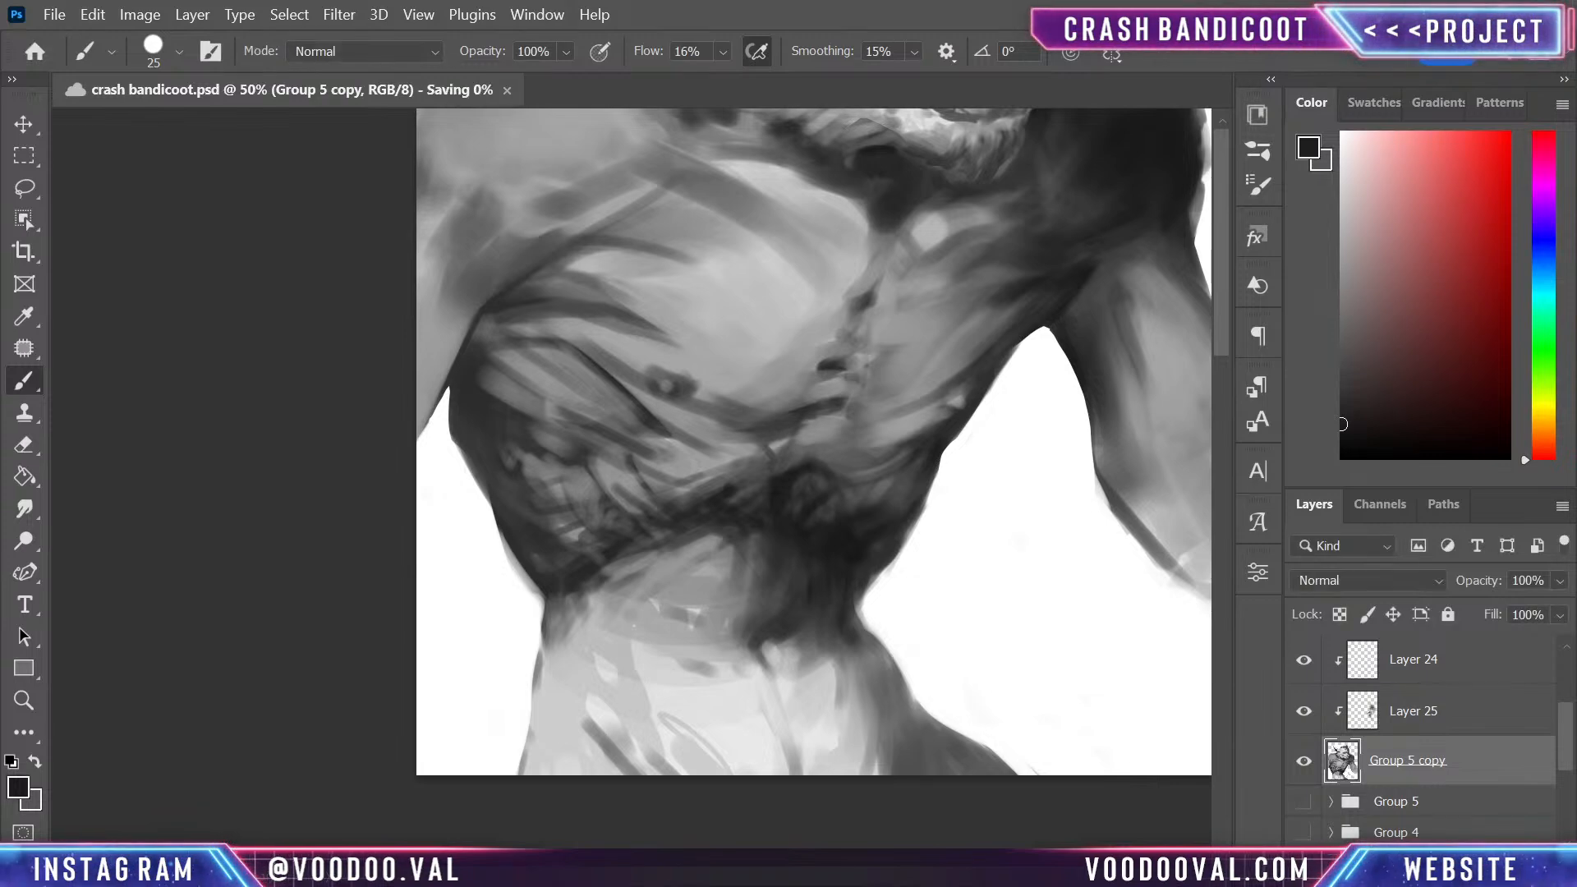
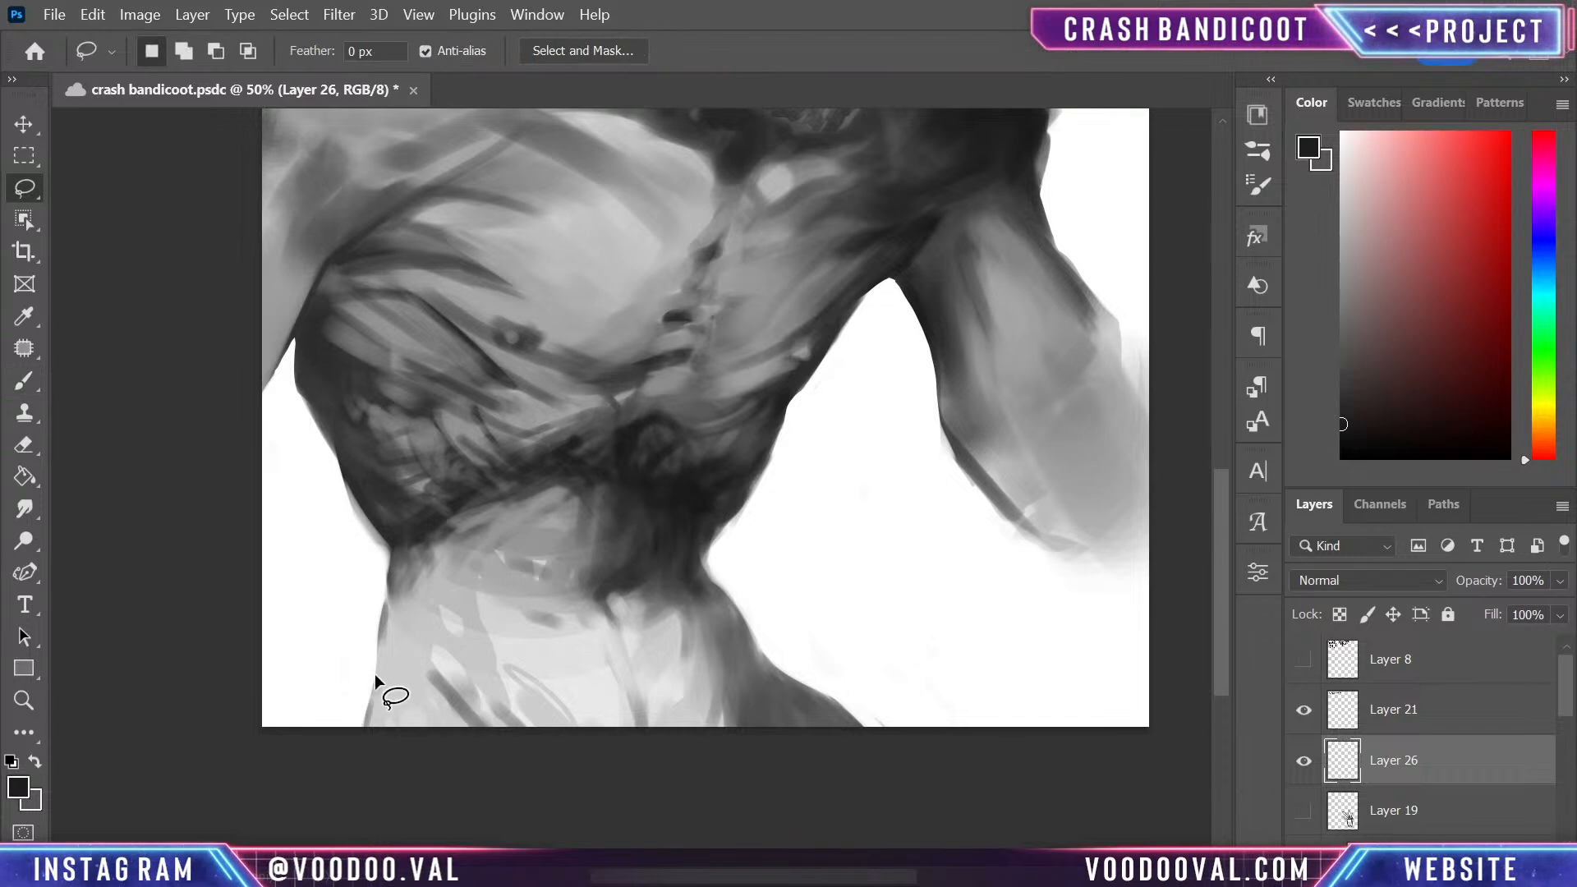
- Sketch a dark curved waistline across the lower abdomen and rough in the far hip of the trousers with the brush
drag(358, 737, 367, 675)
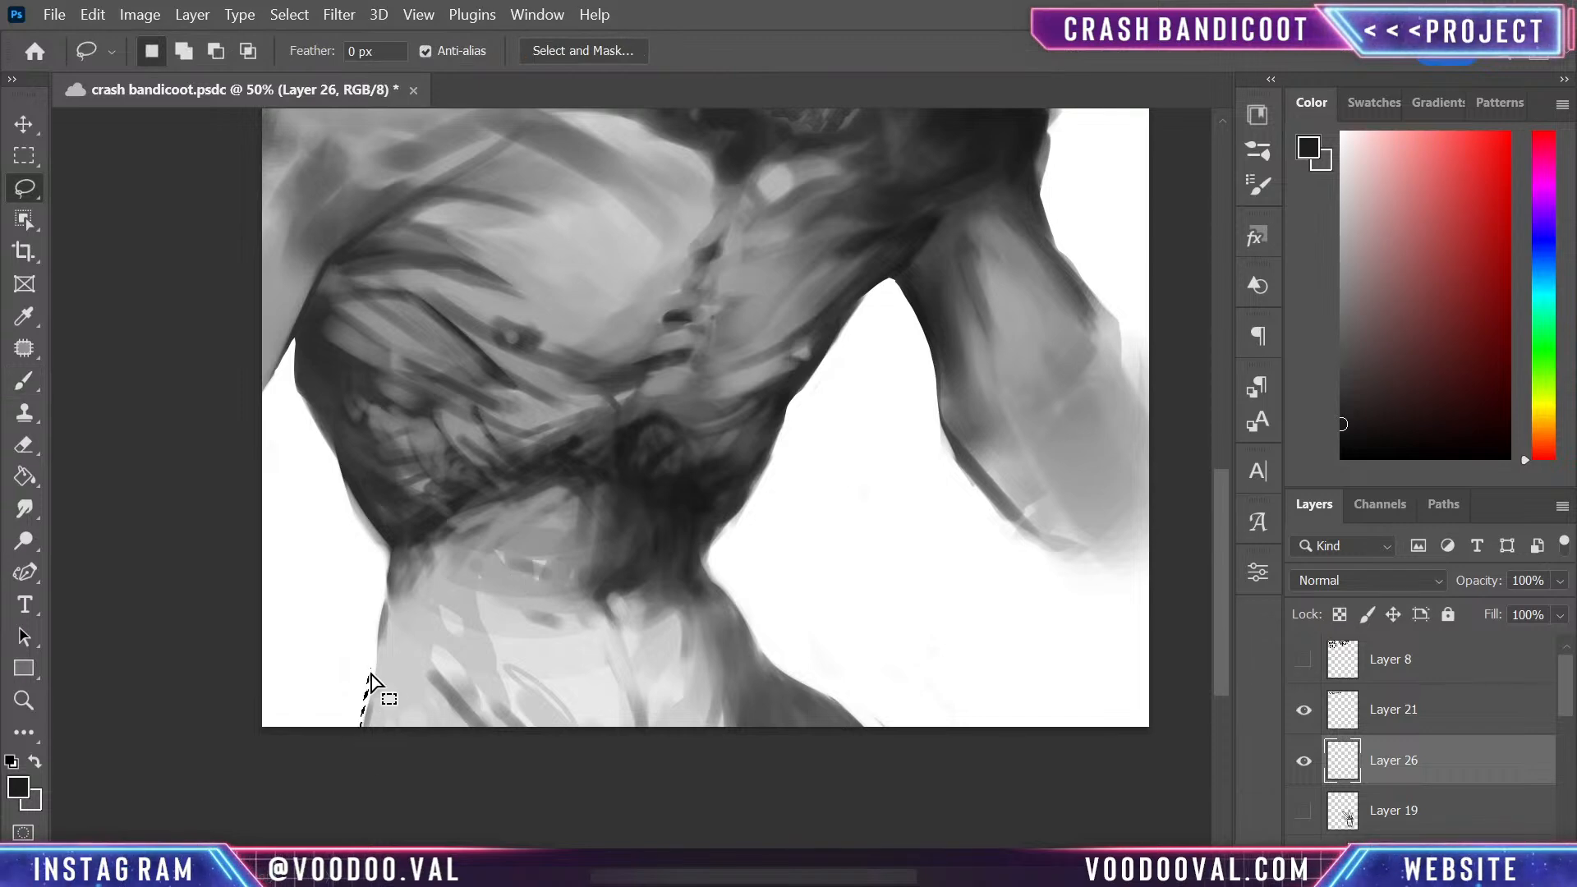
key(ctrl+d)
key(b)
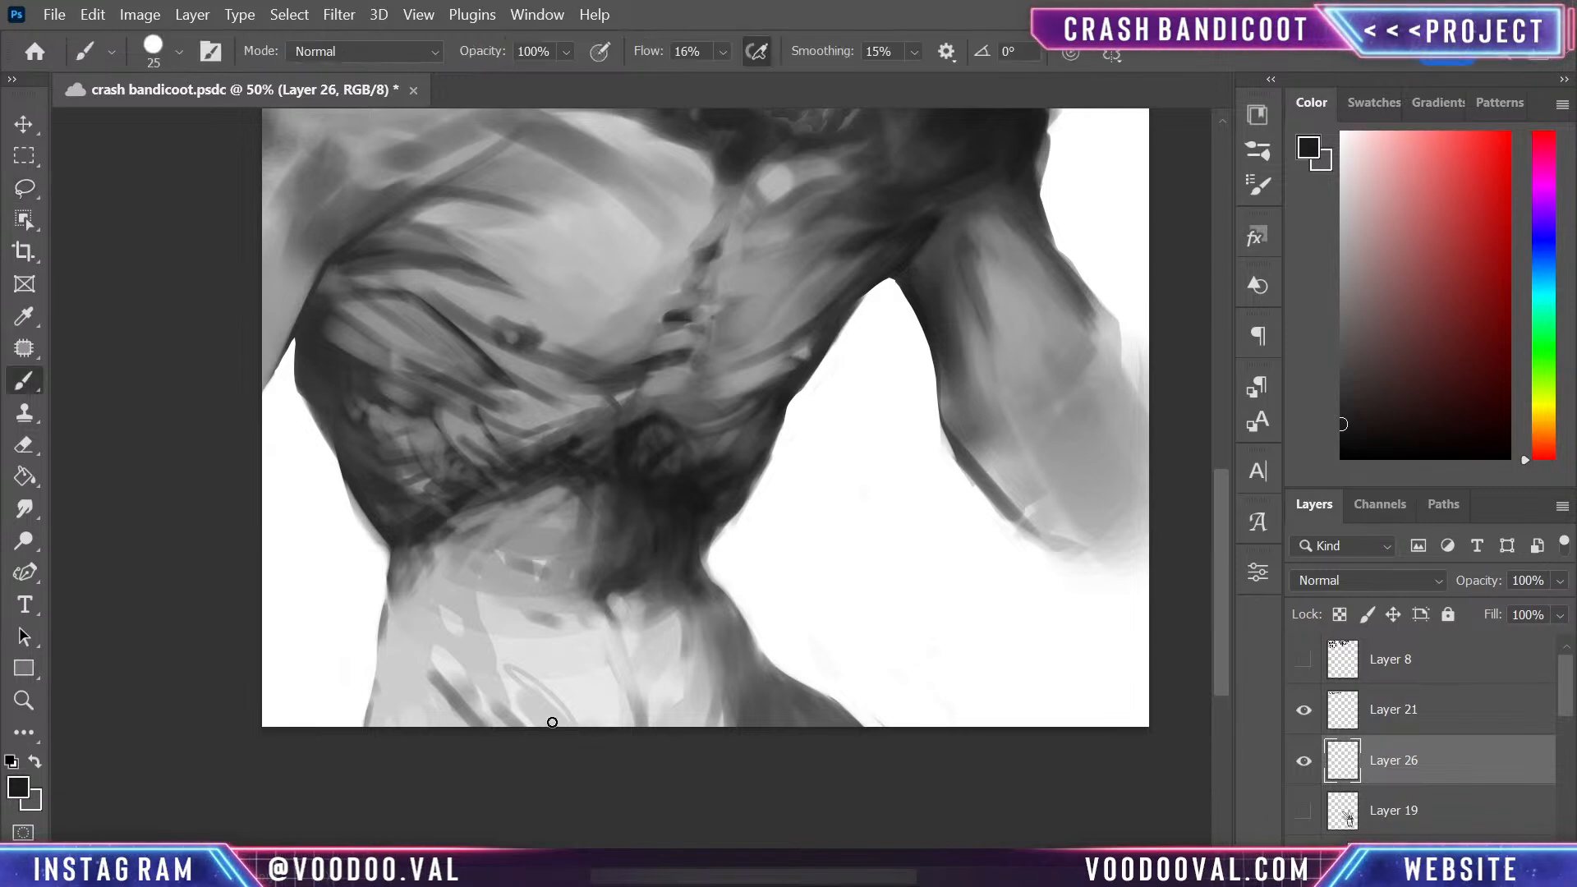
mouse_move(382, 674)
mouse_down()
mouse_move(604, 711)
mouse_move(723, 659)
mouse_up()
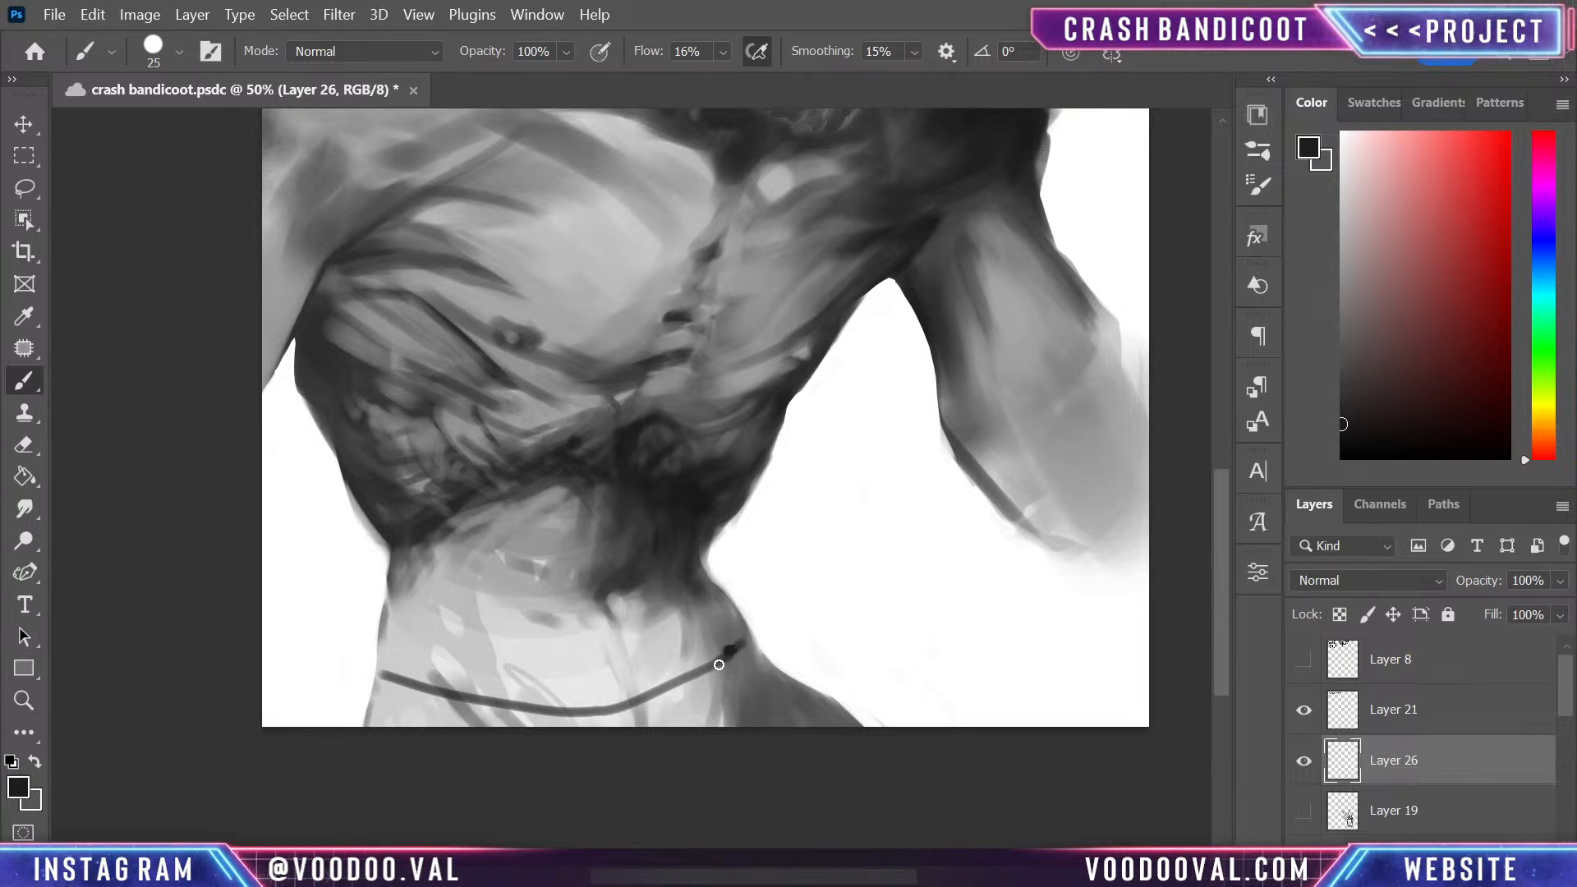
drag(725, 654, 776, 710)
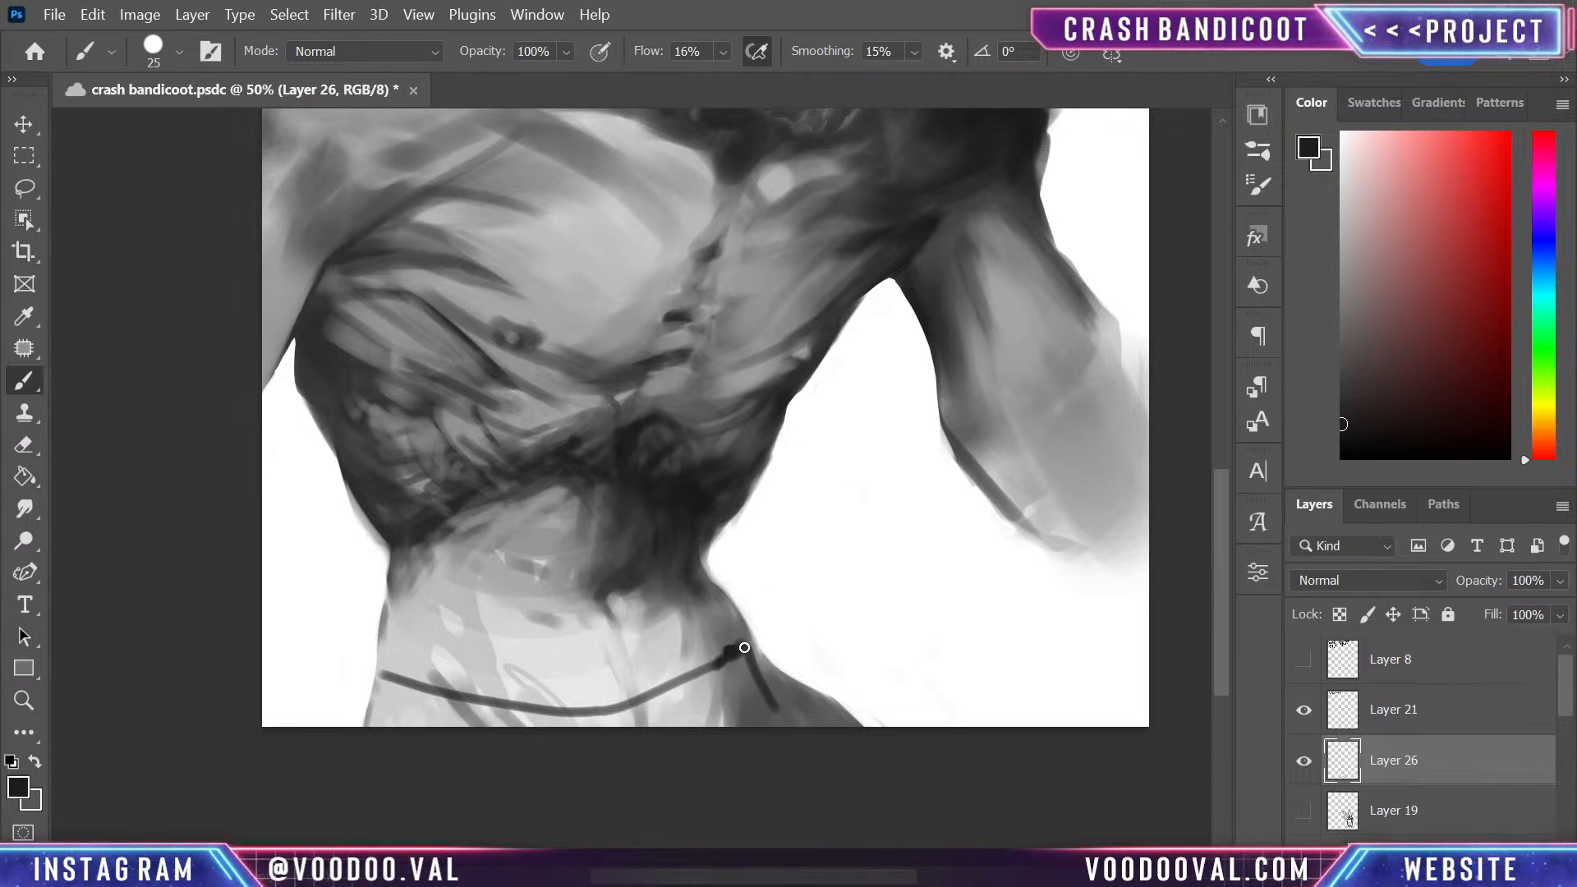
mouse_move(744, 647)
mouse_down()
mouse_move(743, 757)
mouse_move(769, 729)
mouse_up()
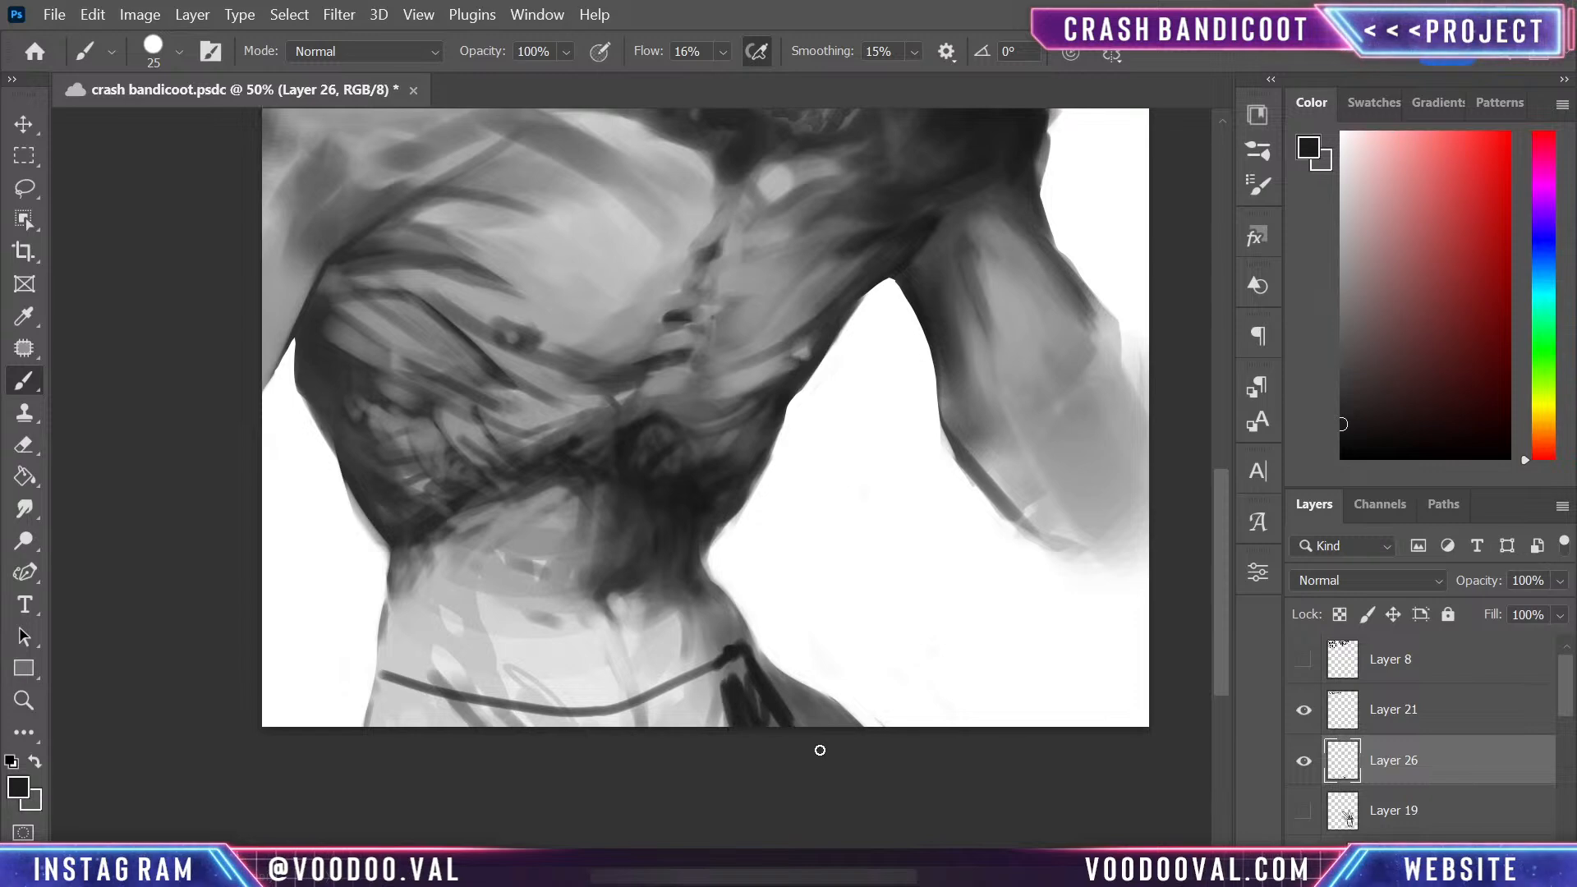
- Fill the far hip of the trousers with near-black and shape its pointed upper corner at the waist
key(bracketright)
key(bracketright)
mouse_move(743, 644)
mouse_down()
mouse_move(668, 696)
mouse_move(767, 660)
mouse_move(746, 646)
mouse_move(762, 676)
mouse_move(748, 639)
mouse_move(793, 689)
mouse_move(752, 644)
mouse_move(775, 689)
mouse_move(753, 643)
mouse_move(786, 697)
mouse_move(764, 670)
mouse_move(863, 743)
mouse_move(777, 685)
mouse_move(859, 738)
mouse_move(780, 690)
mouse_move(850, 730)
mouse_move(845, 743)
mouse_move(806, 732)
mouse_move(753, 681)
mouse_move(704, 738)
mouse_move(712, 646)
mouse_move(746, 643)
mouse_move(741, 620)
mouse_move(723, 659)
mouse_up()
key([)
key(bracketleft)
key(bracketleft)
key(bracketleft)
key(bracketleft)
key(bracketleft)
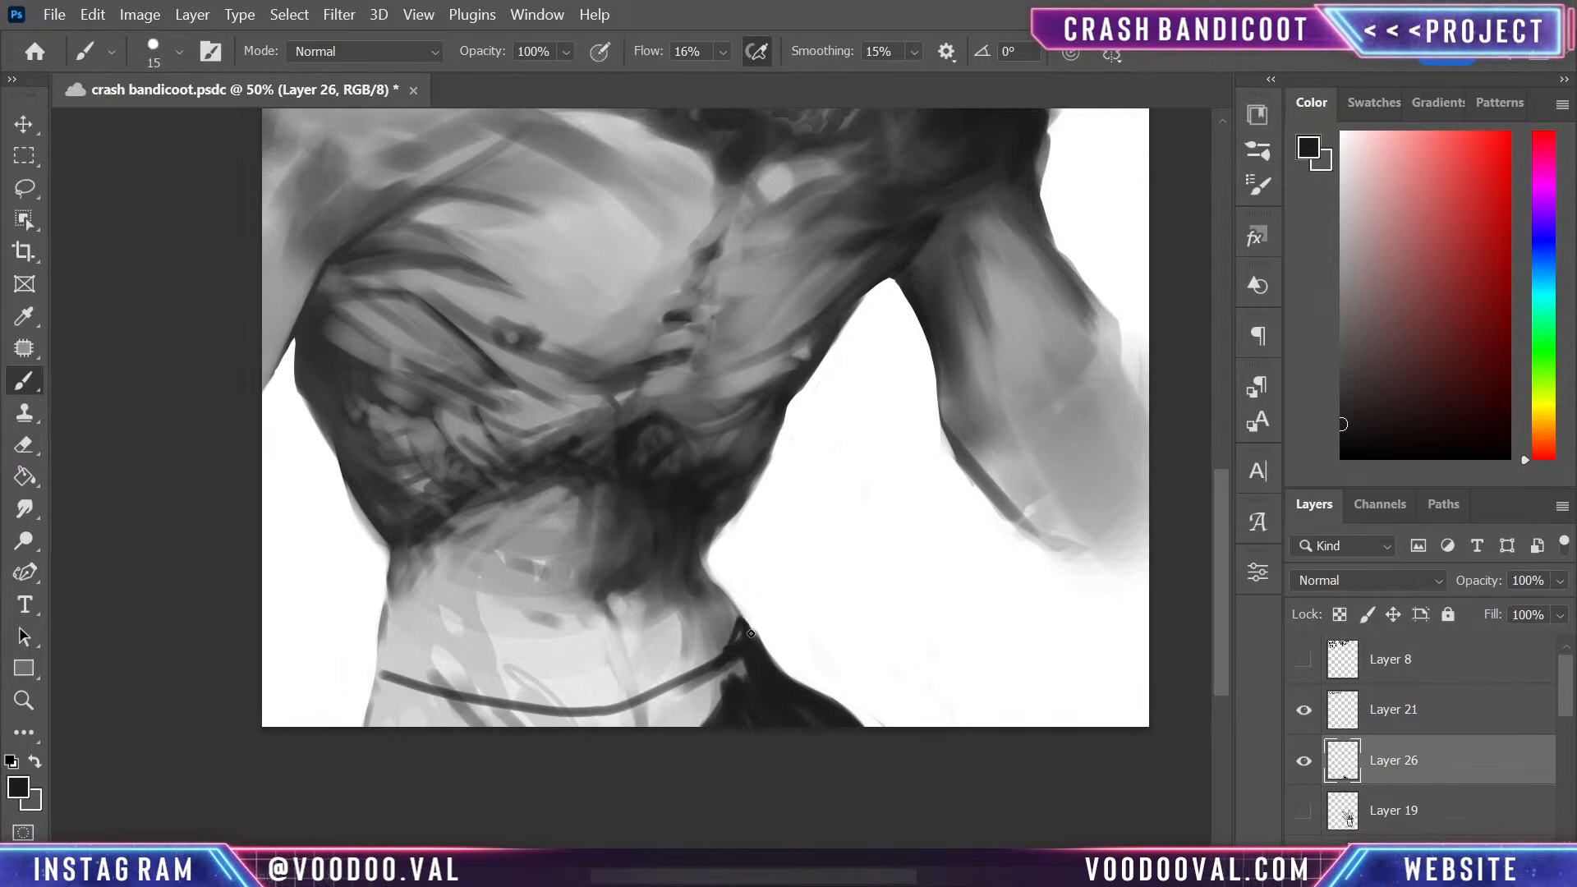
key(bracketright)
key(bracketright)
key(bracketright)
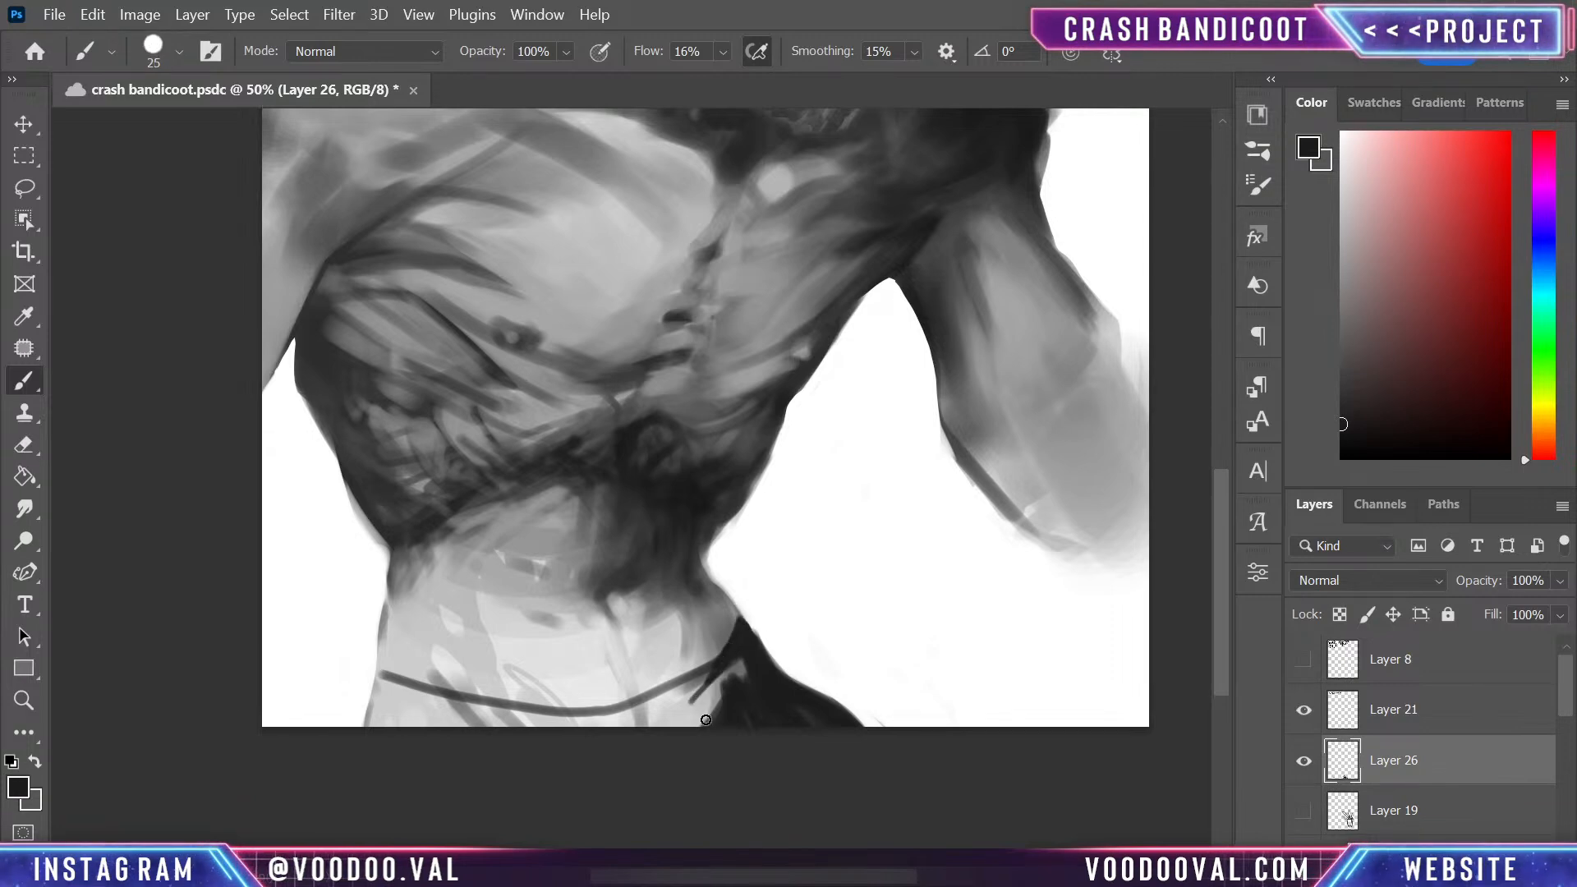
- Fill the remaining trousers with solid near-black from the far hip to the near hip, down to the canvas edge
mouse_move(731, 668)
mouse_down()
mouse_move(651, 729)
mouse_move(722, 709)
mouse_move(703, 715)
mouse_move(714, 680)
mouse_move(684, 711)
mouse_move(474, 730)
mouse_up()
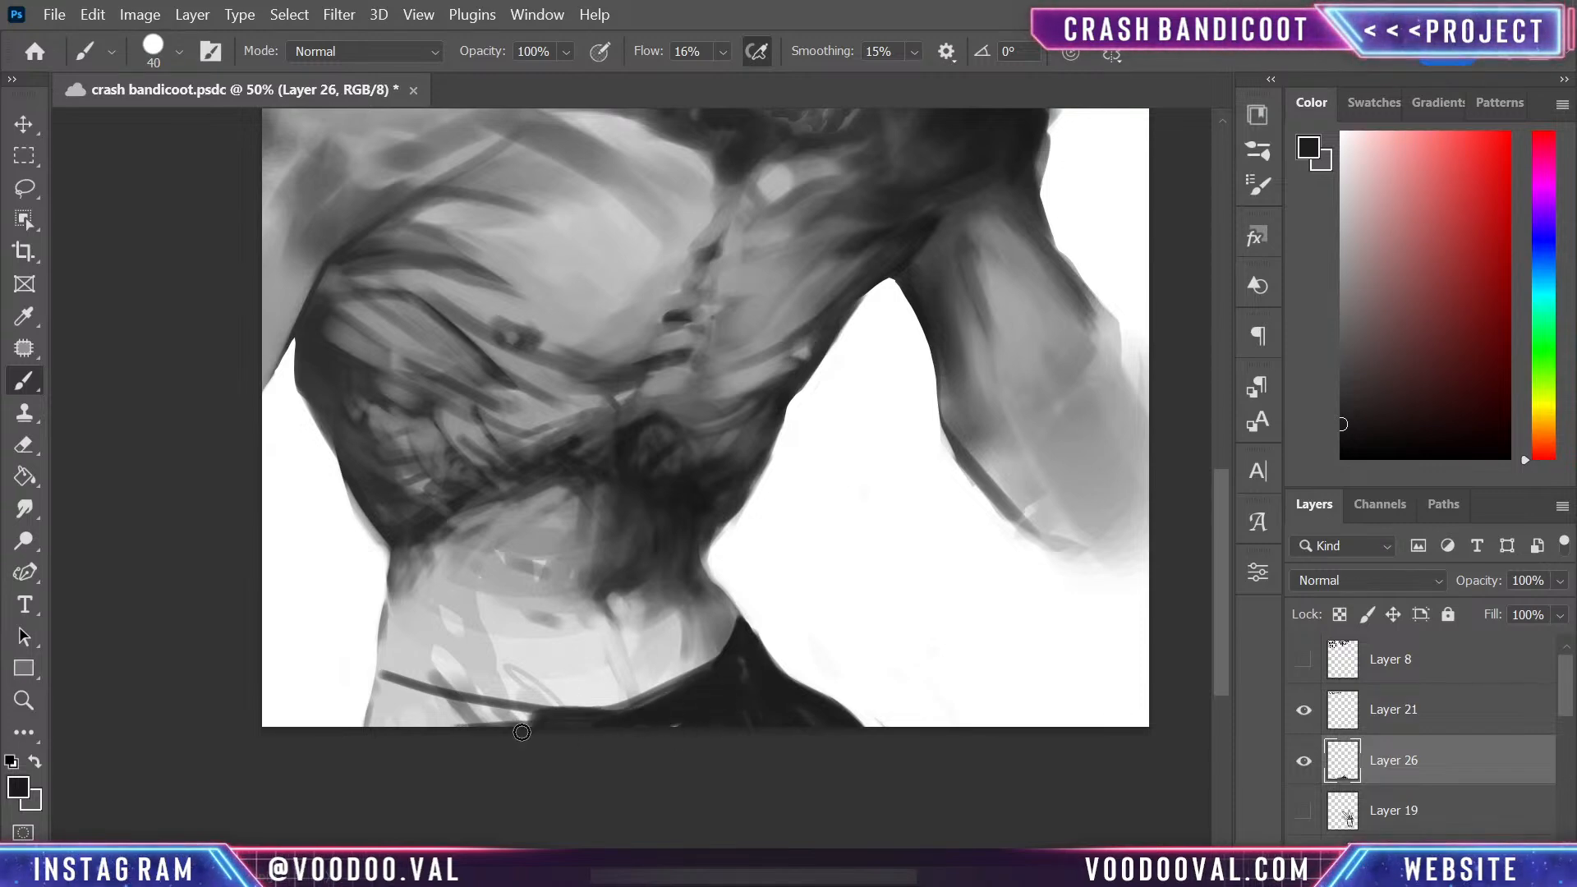
mouse_move(609, 722)
mouse_down()
mouse_move(386, 721)
mouse_move(382, 685)
mouse_move(365, 752)
mouse_move(374, 675)
mouse_move(365, 751)
mouse_up()
key(bracketleft)
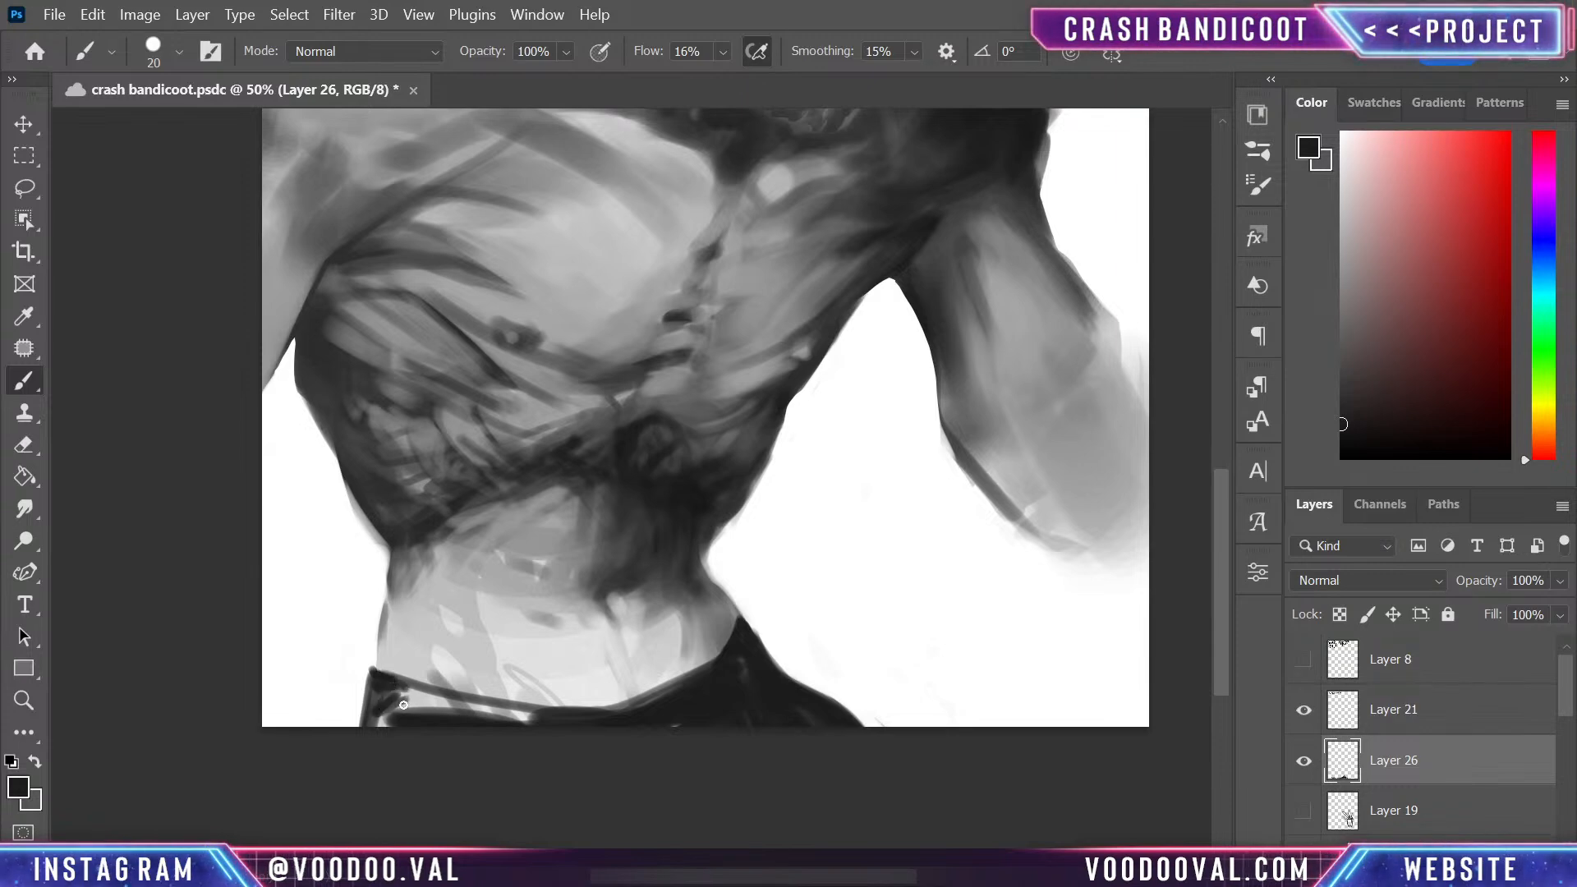
key(bracketright)
key(bracketright)
key(bracketright)
key(bracketright)
mouse_move(377, 692)
mouse_down()
mouse_move(391, 711)
mouse_move(618, 726)
mouse_up()
mouse_move(395, 690)
mouse_down()
mouse_move(531, 726)
mouse_move(396, 690)
mouse_move(591, 722)
mouse_up()
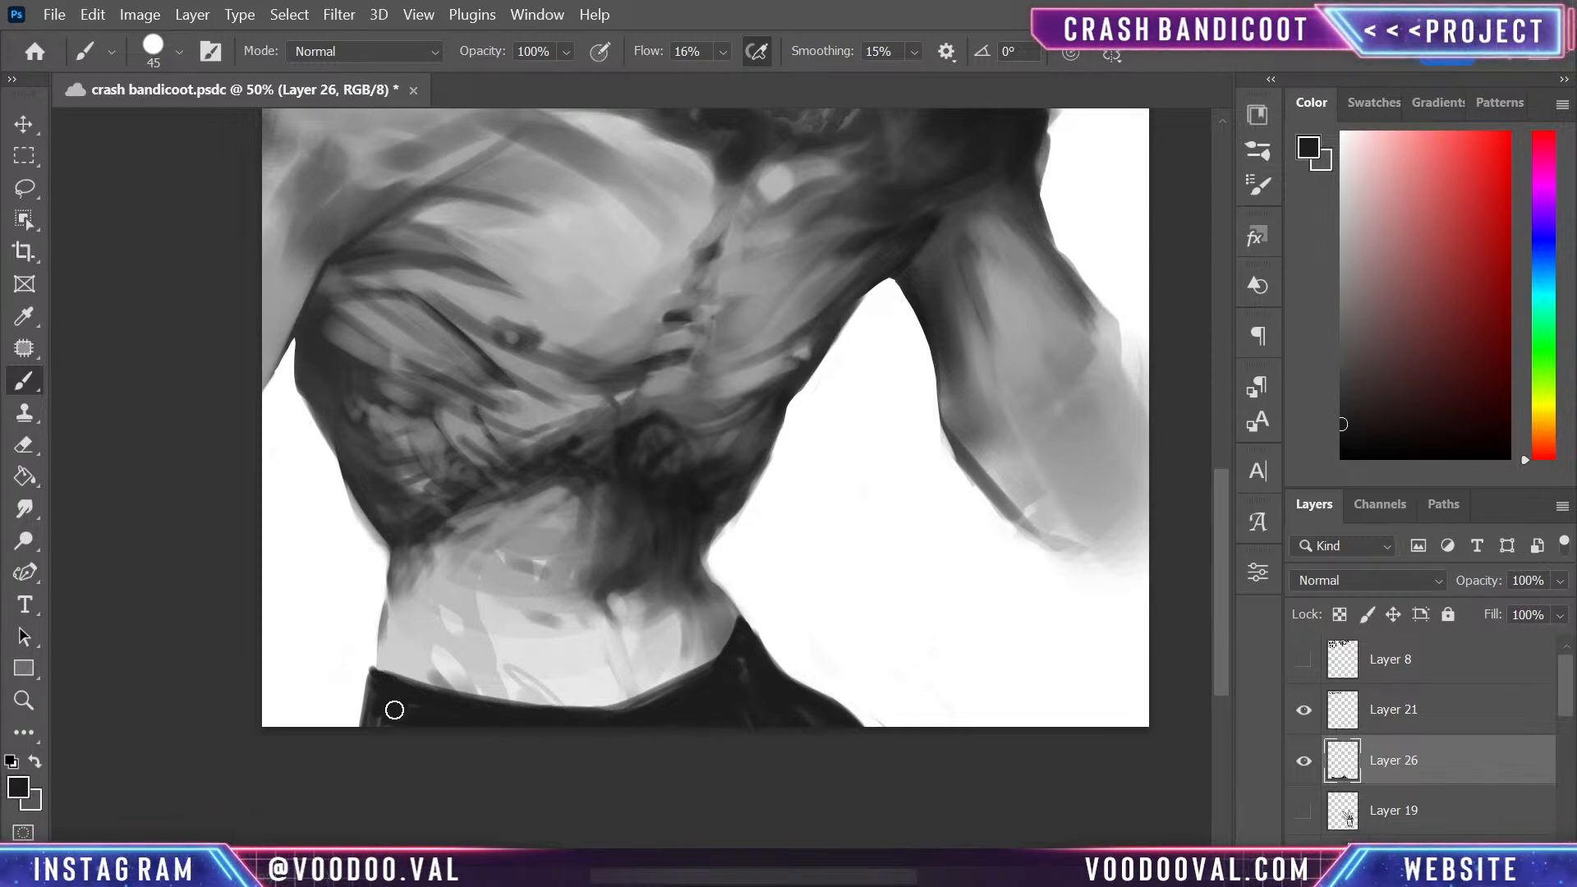
mouse_move(709, 675)
mouse_down()
mouse_move(549, 740)
mouse_move(575, 731)
mouse_up()
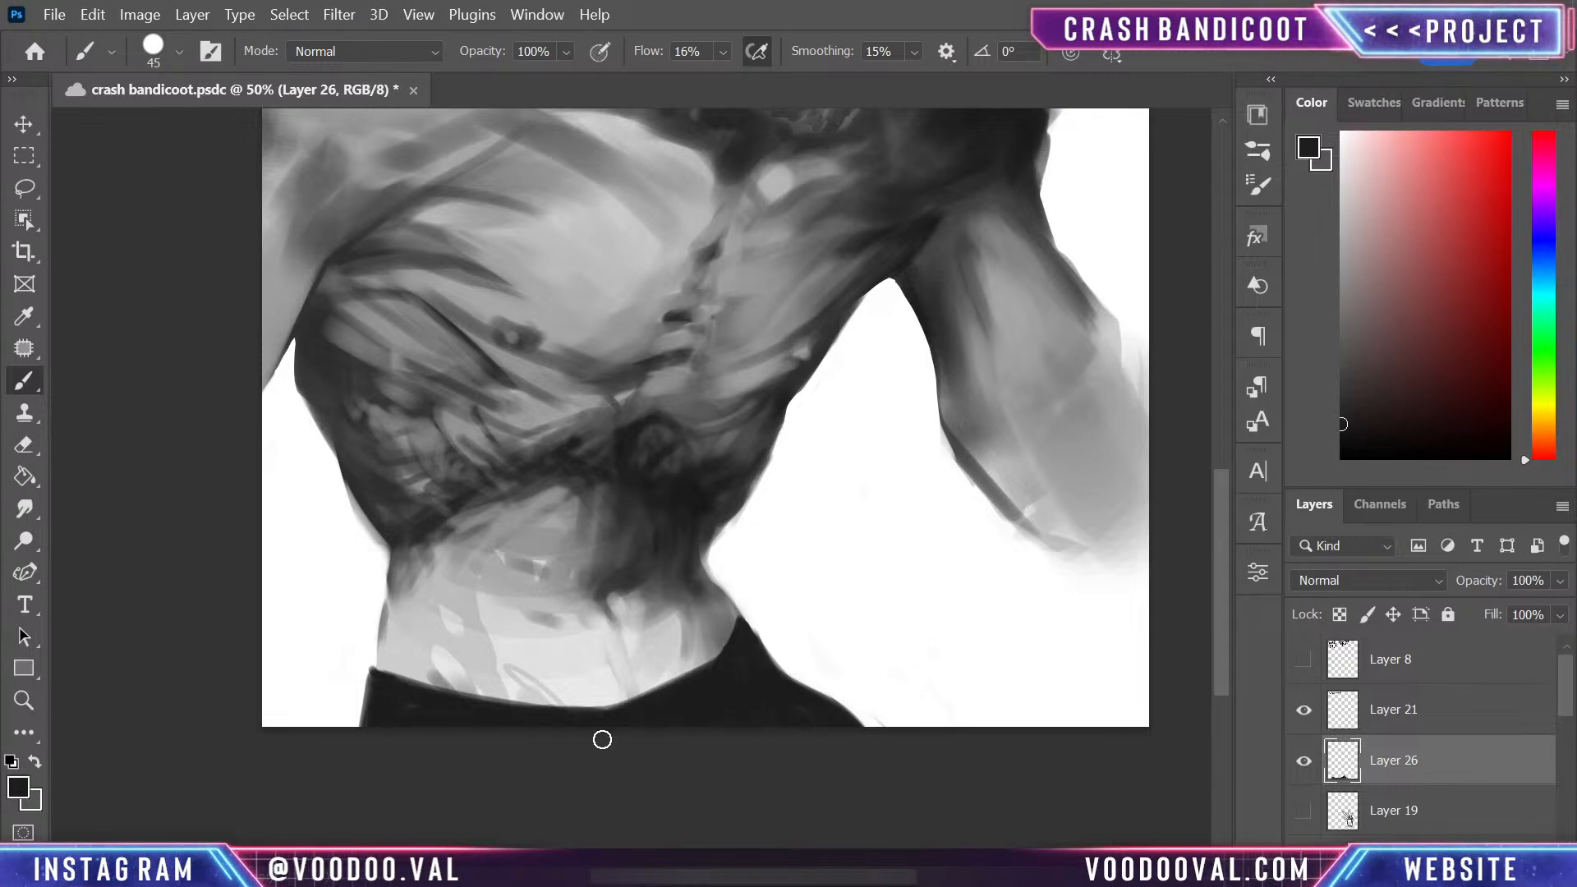
- Set the blend mode of Layer 26 to Hard Light
key(ctrl+minus)
key(ctrl+minus)
key(ctrl+plus)
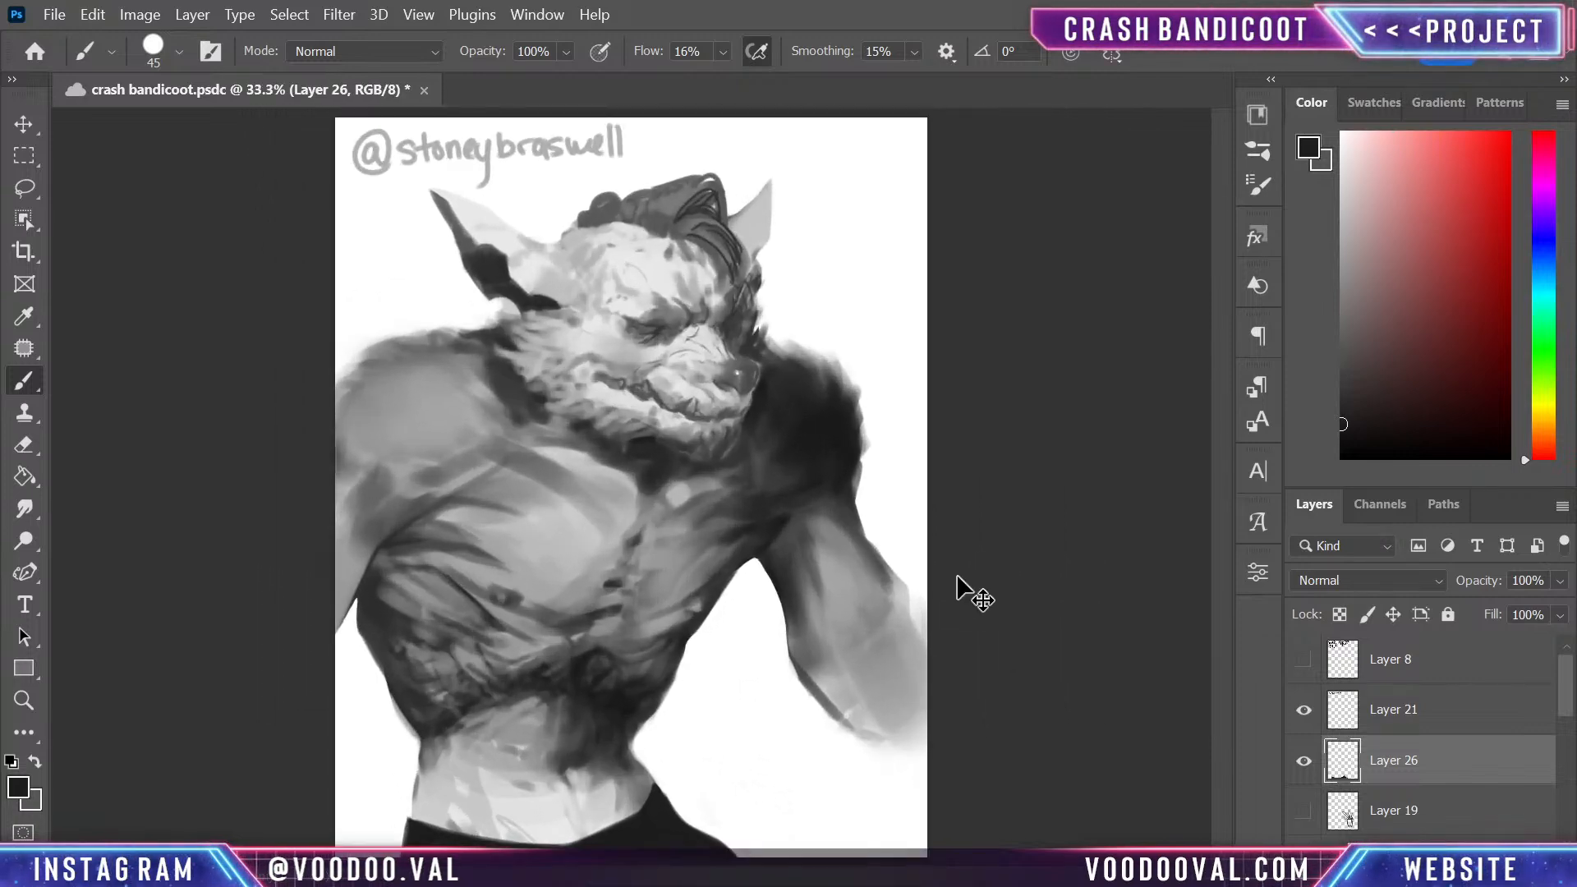
key(ctrl+plus)
key(ctrl+minus)
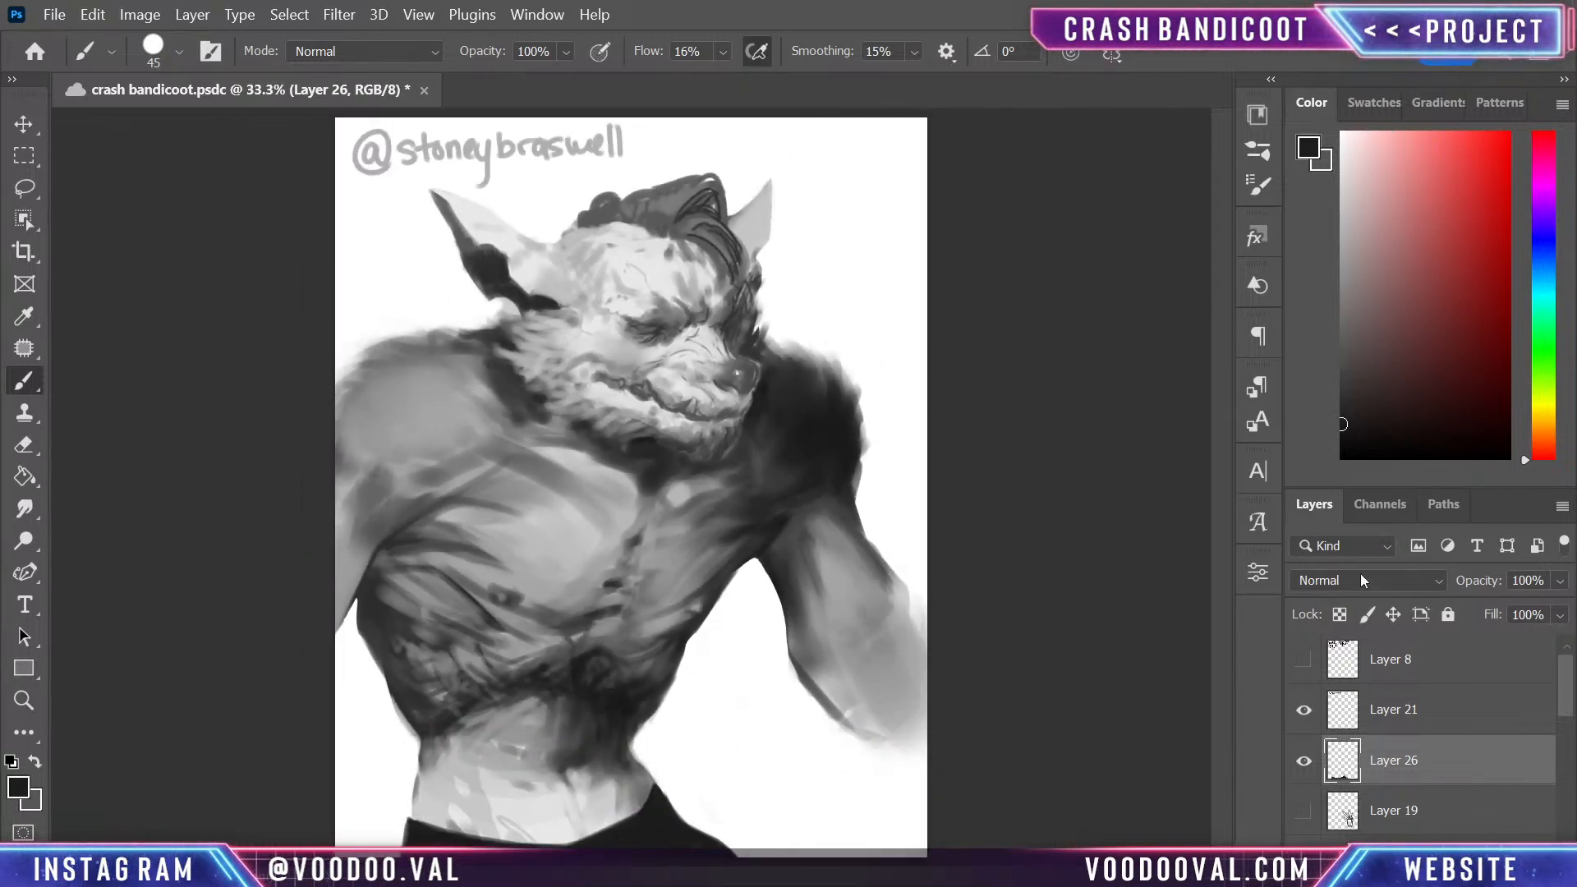
click(1365, 586)
click(1342, 339)
key(Down)
key(Down)
key(Down)
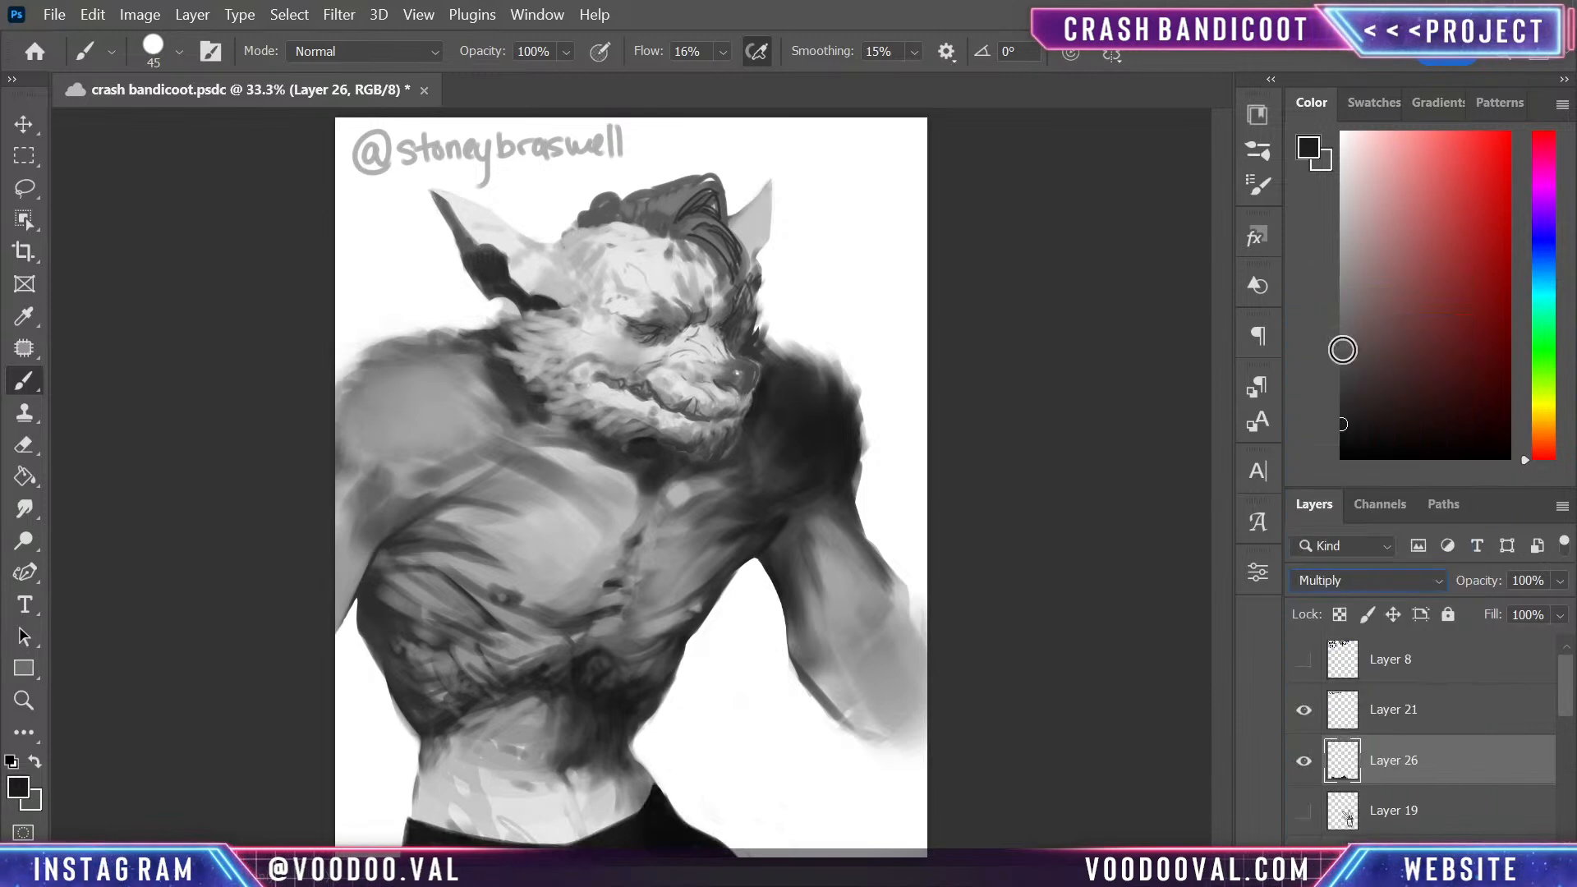
key(Down)
key(Down)
key(Down)
key(Down)
key(Down)
key(Down)
key(Down)
key(Down)
key(Down)
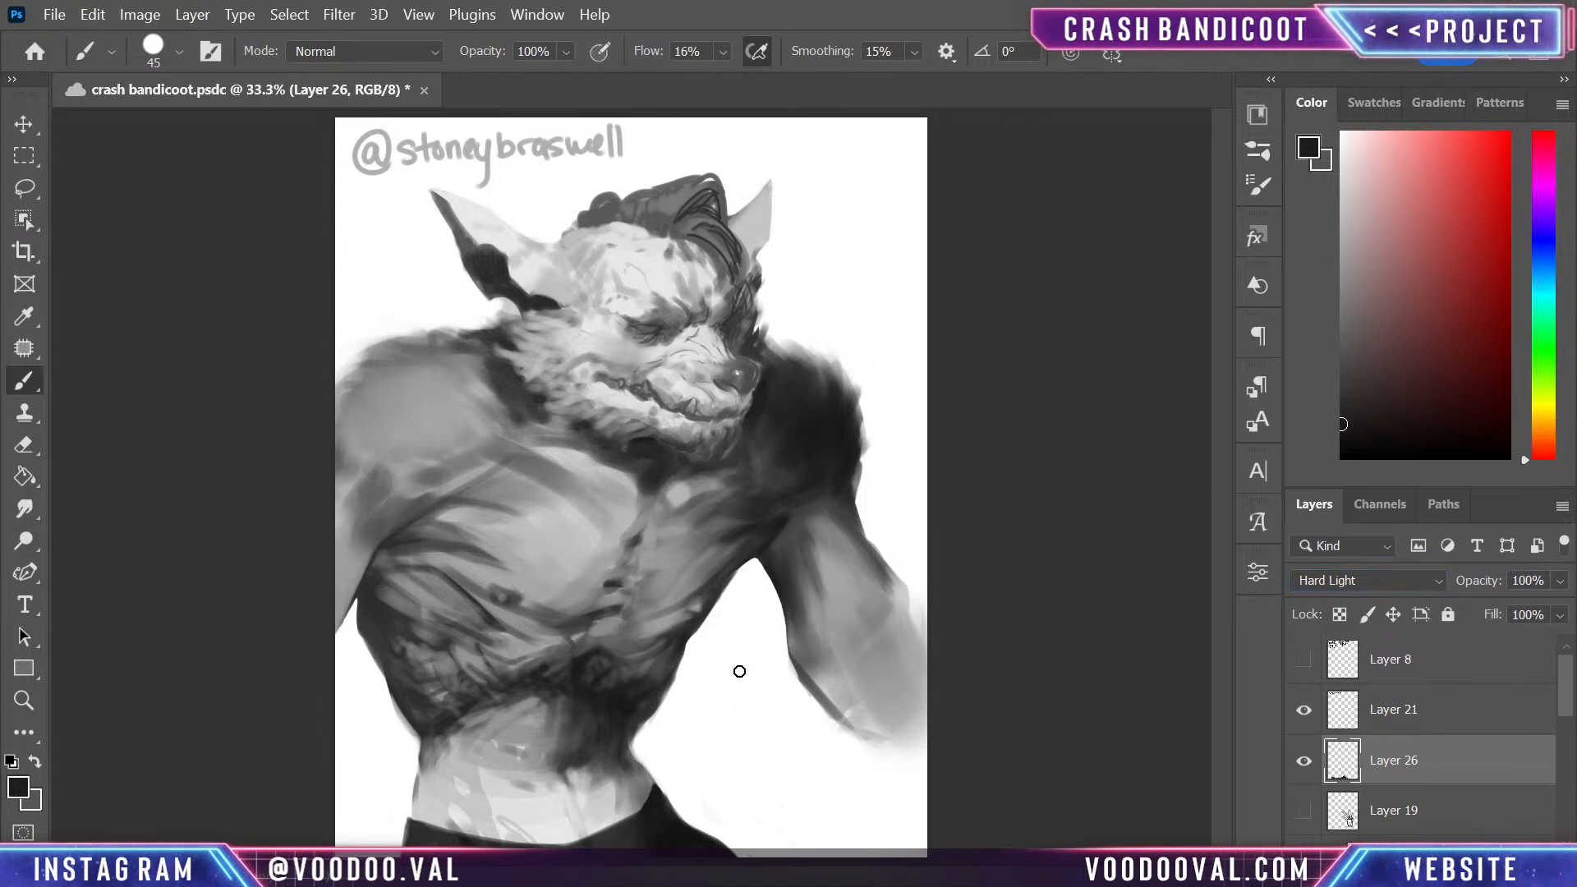
- Switch to full-screen view and touch up the centre of the trousers' dark waistline
key(f)
mouse_move(793, 711)
mouse_down()
mouse_move(751, 517)
mouse_move(753, 547)
mouse_move(795, 523)
mouse_up()
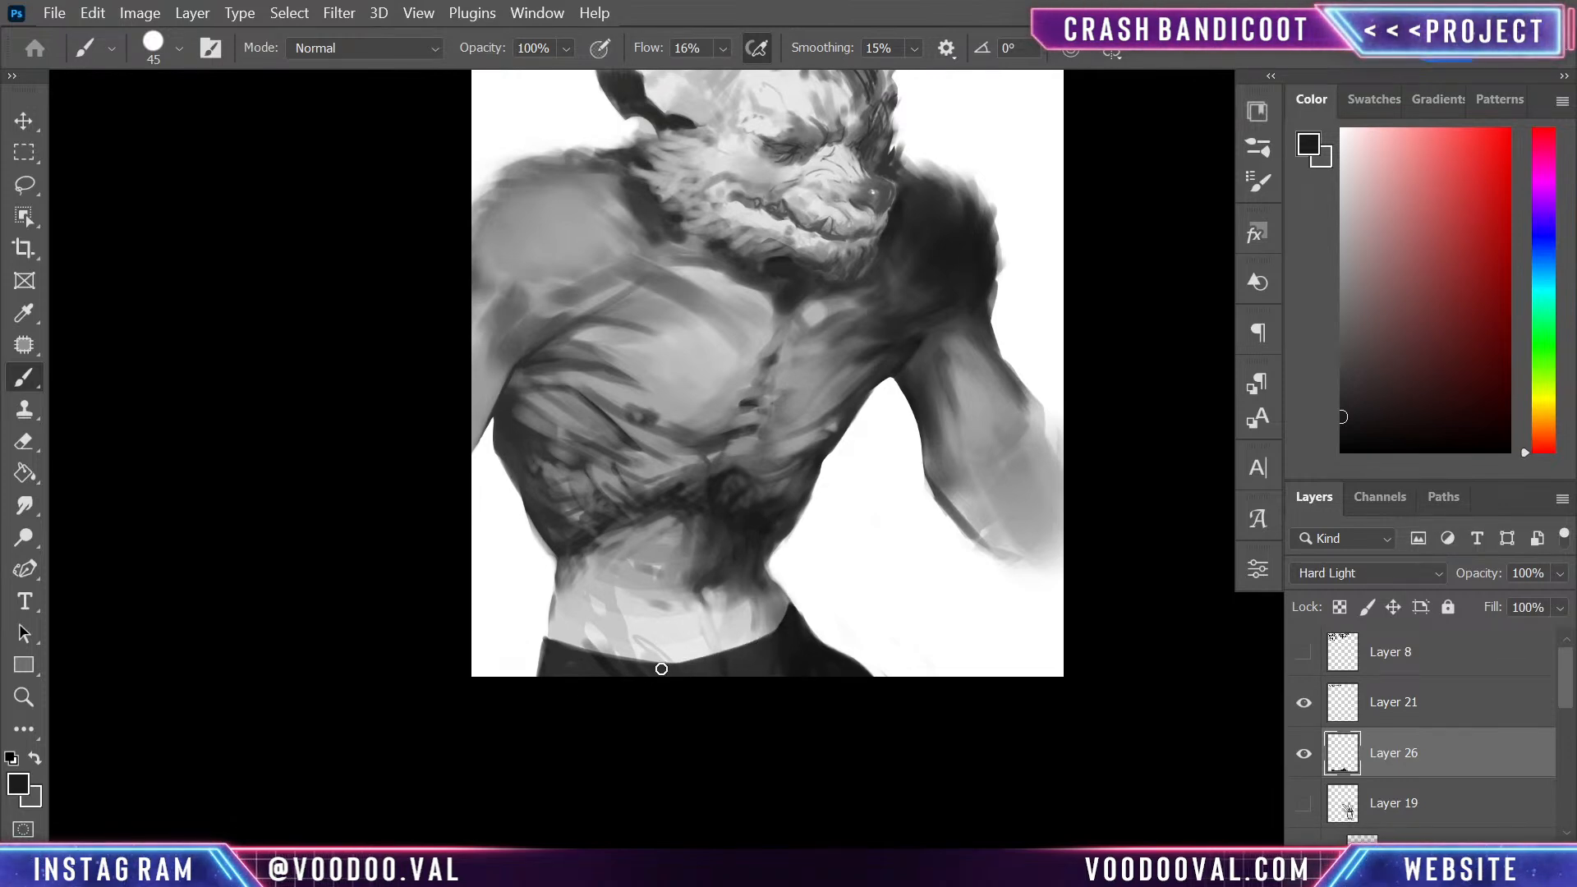
drag(673, 665, 741, 653)
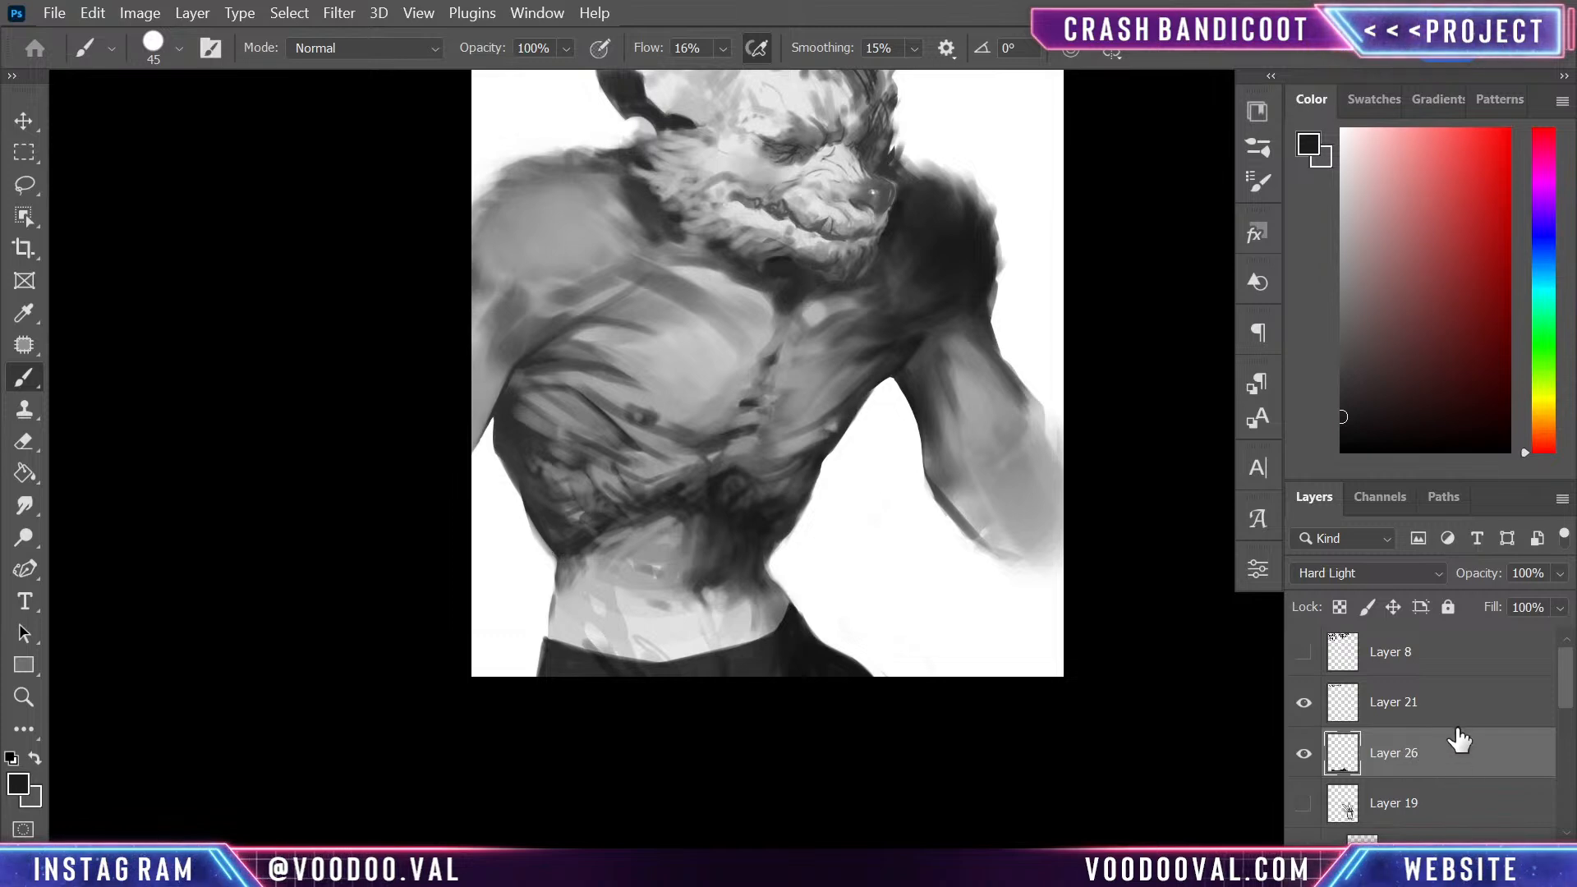
- Add a new layer between Layer 26 and Layer 19 and soften the near lower rib edge with sampled greys
click(1441, 812)
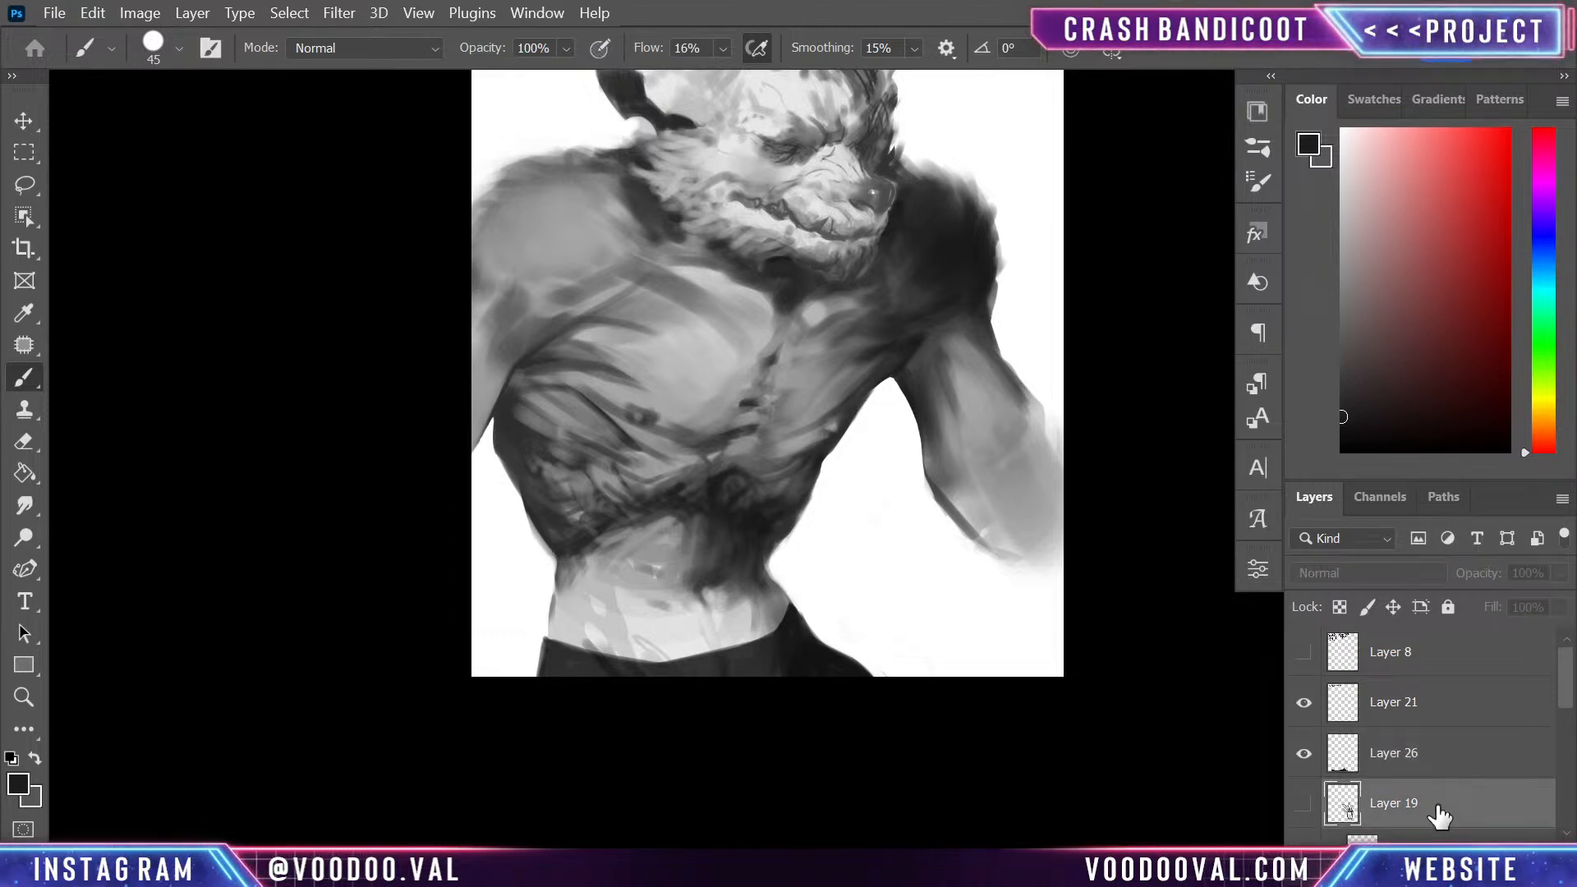
key(ctrl+shift+alt+n)
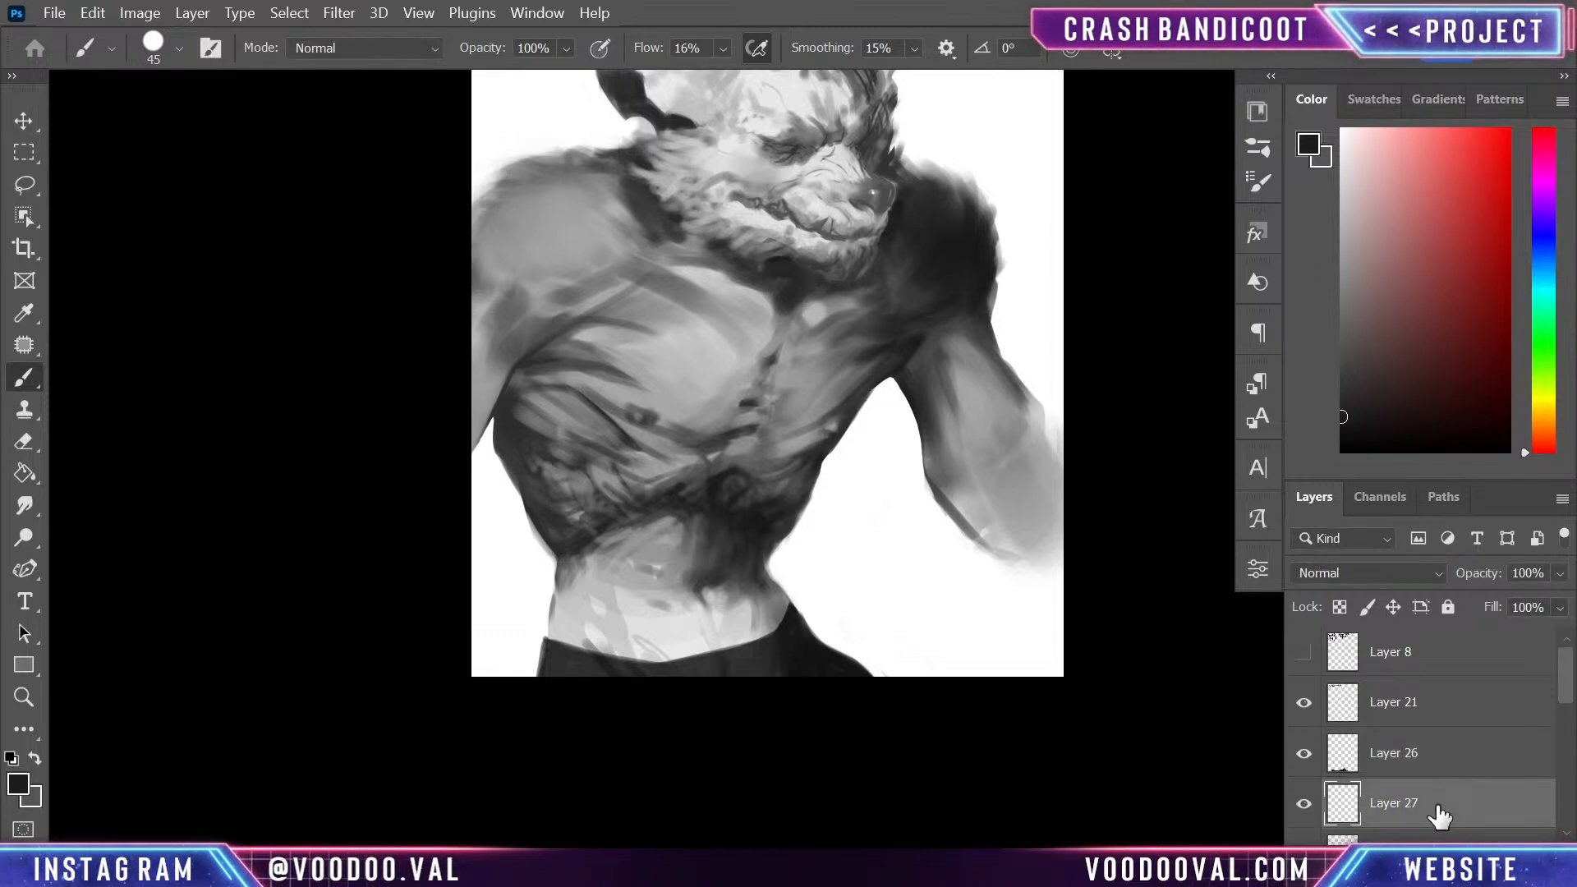
alt+click(595, 500)
alt+click(601, 508)
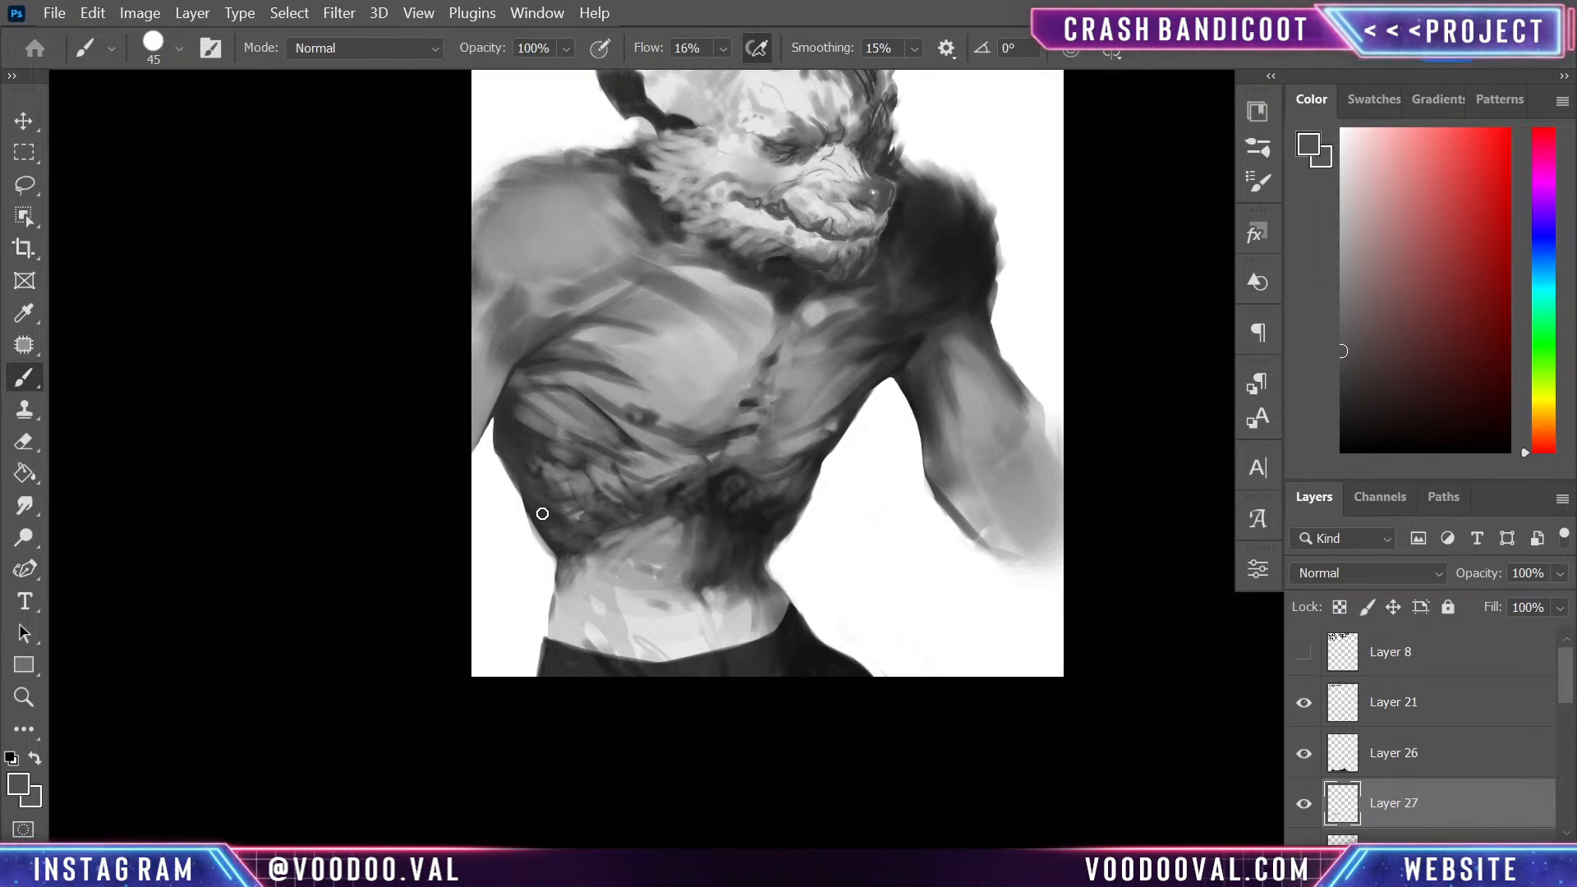
alt+click(649, 532)
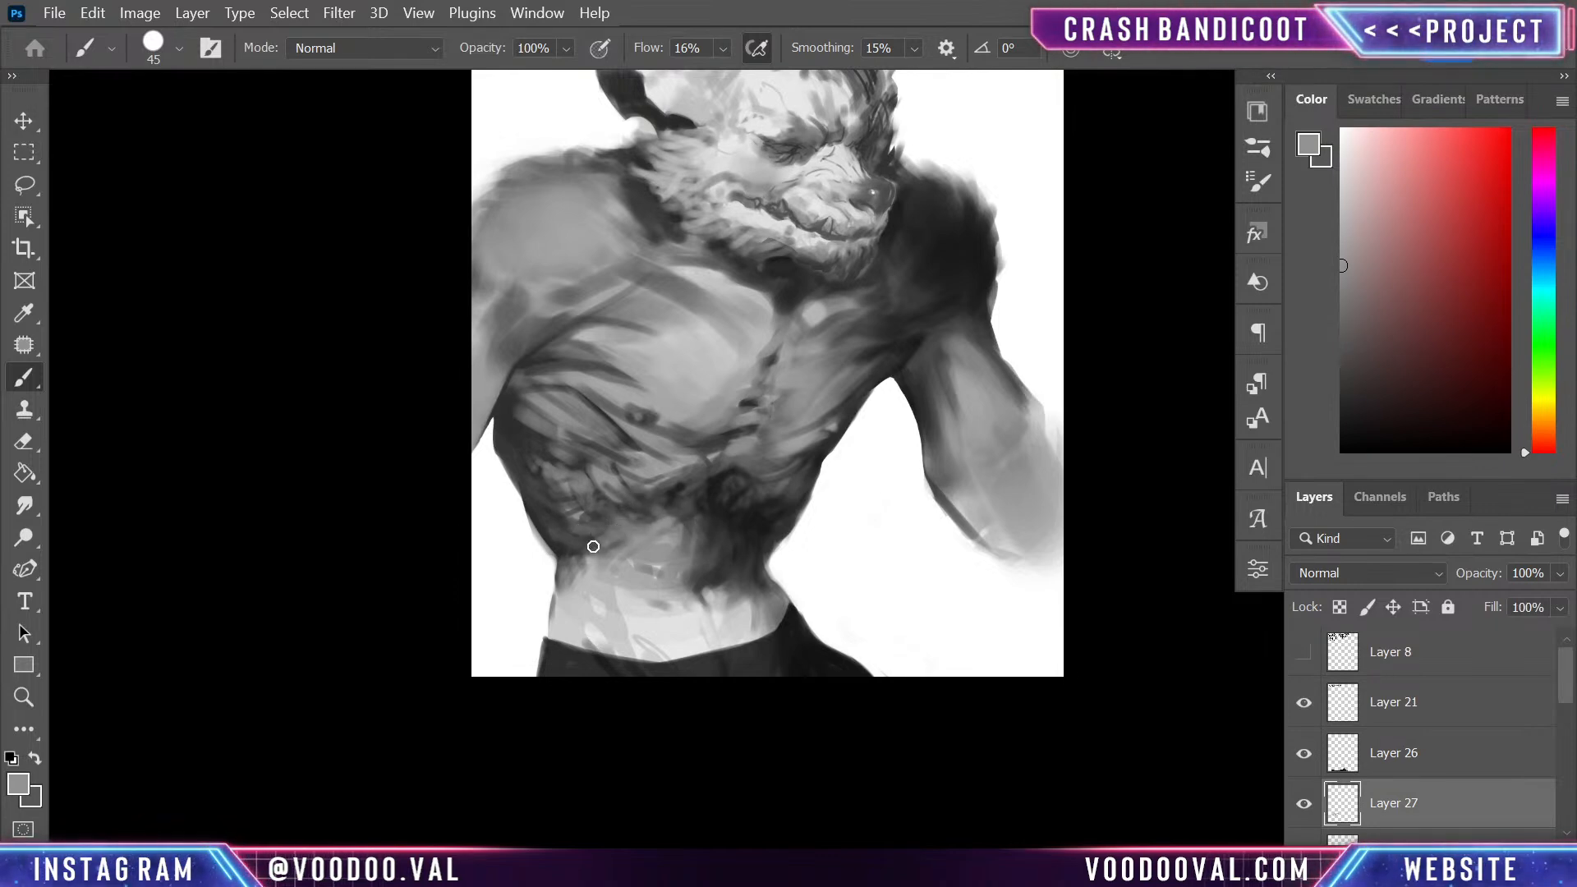
alt+click(625, 550)
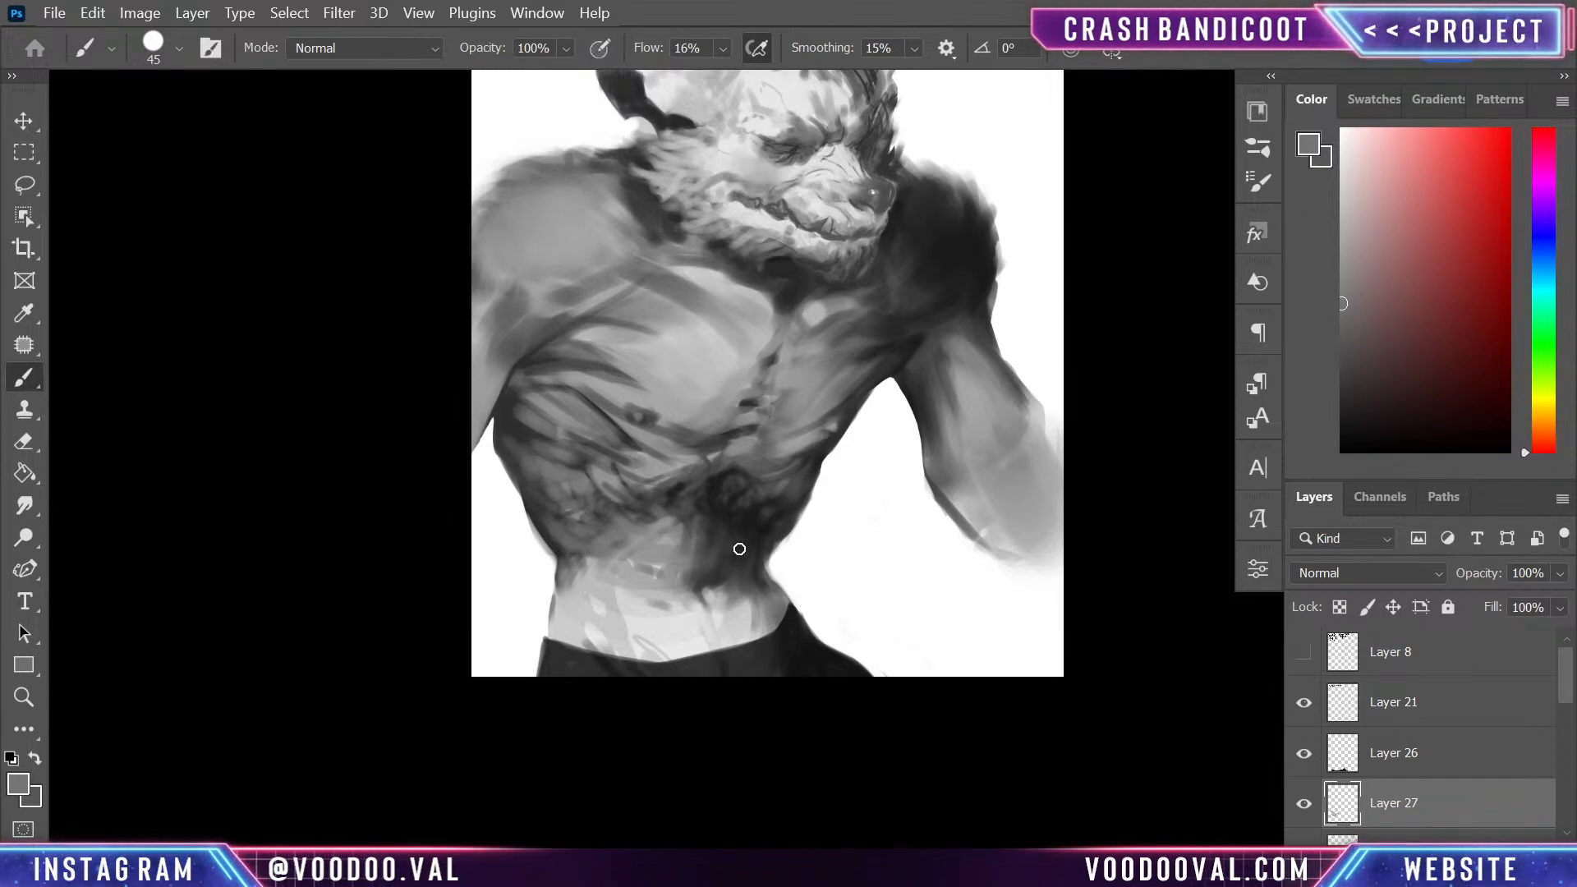
- Deepen the creases under the near pectoral and around the base of the sternum with a sampled near-black
alt+click(768, 519)
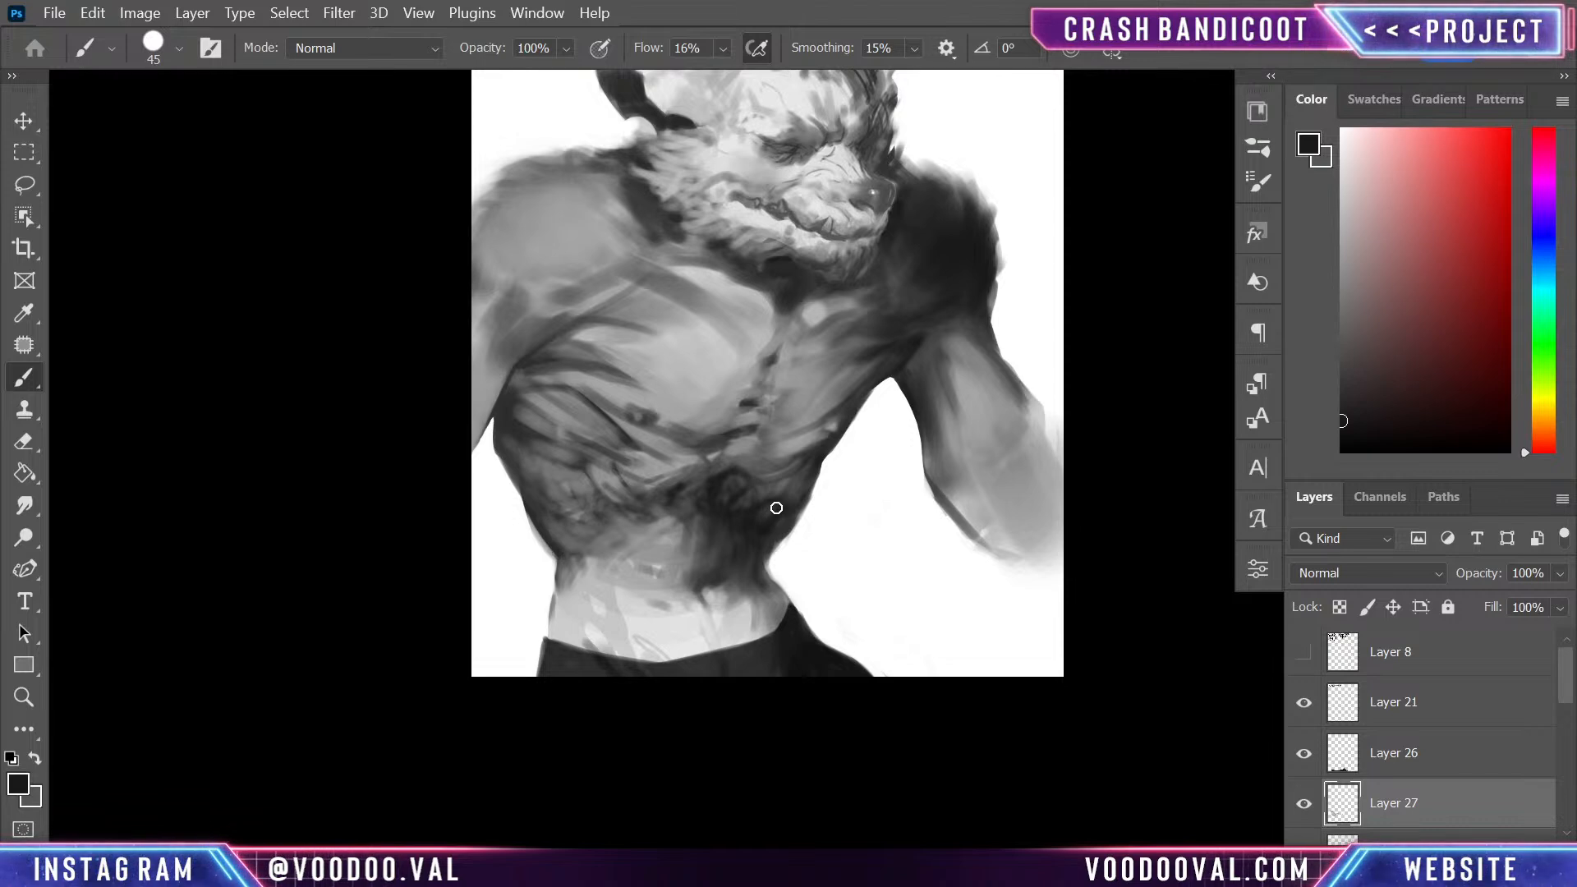
alt+click(720, 470)
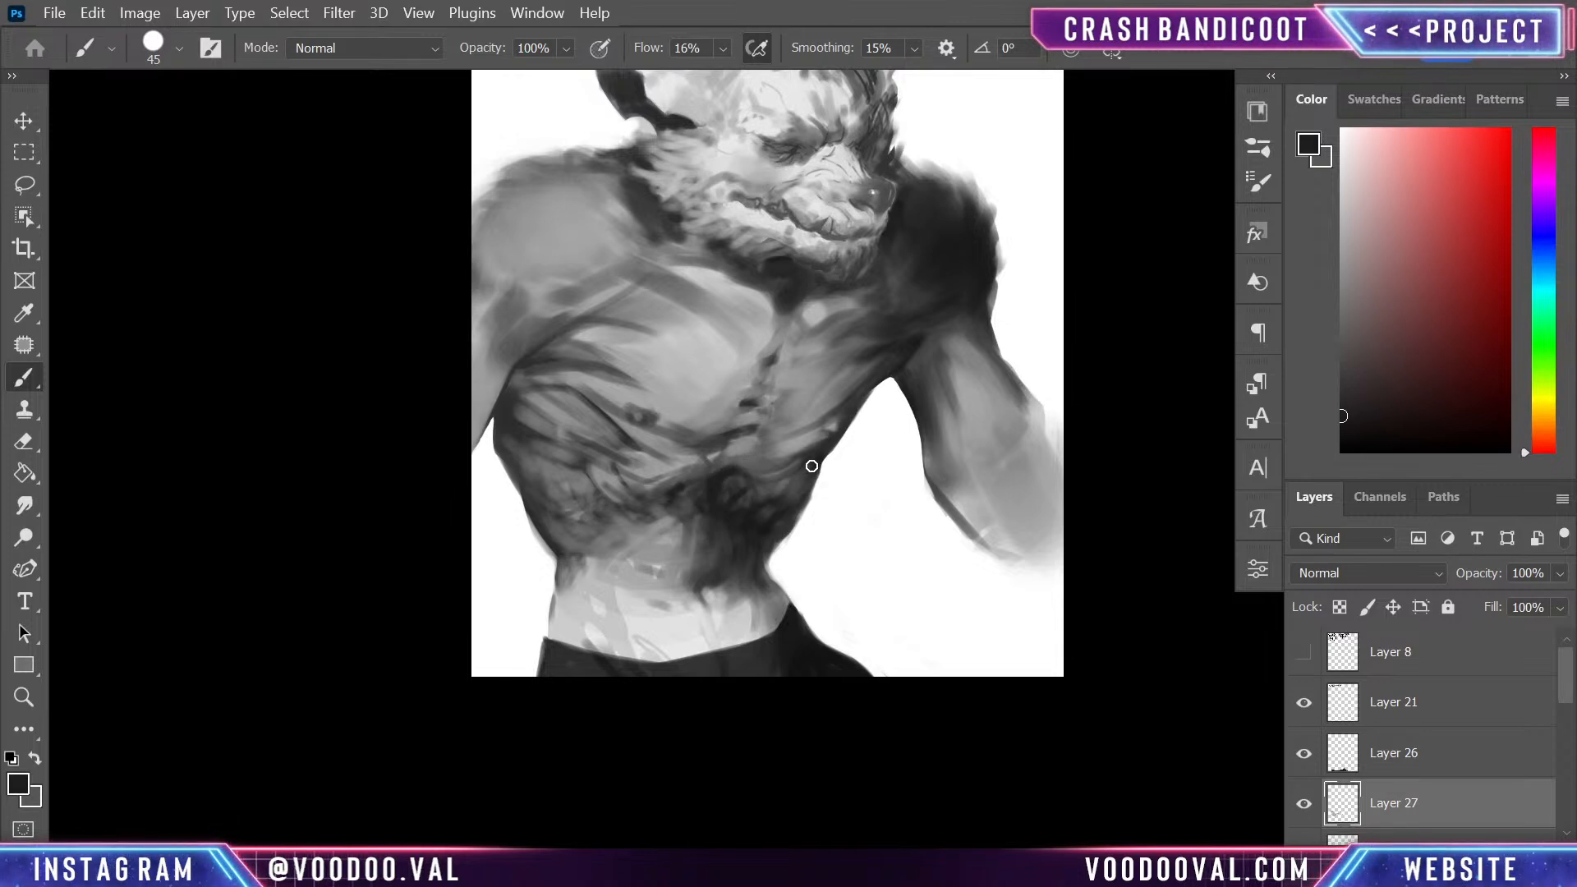
drag(626, 449, 662, 464)
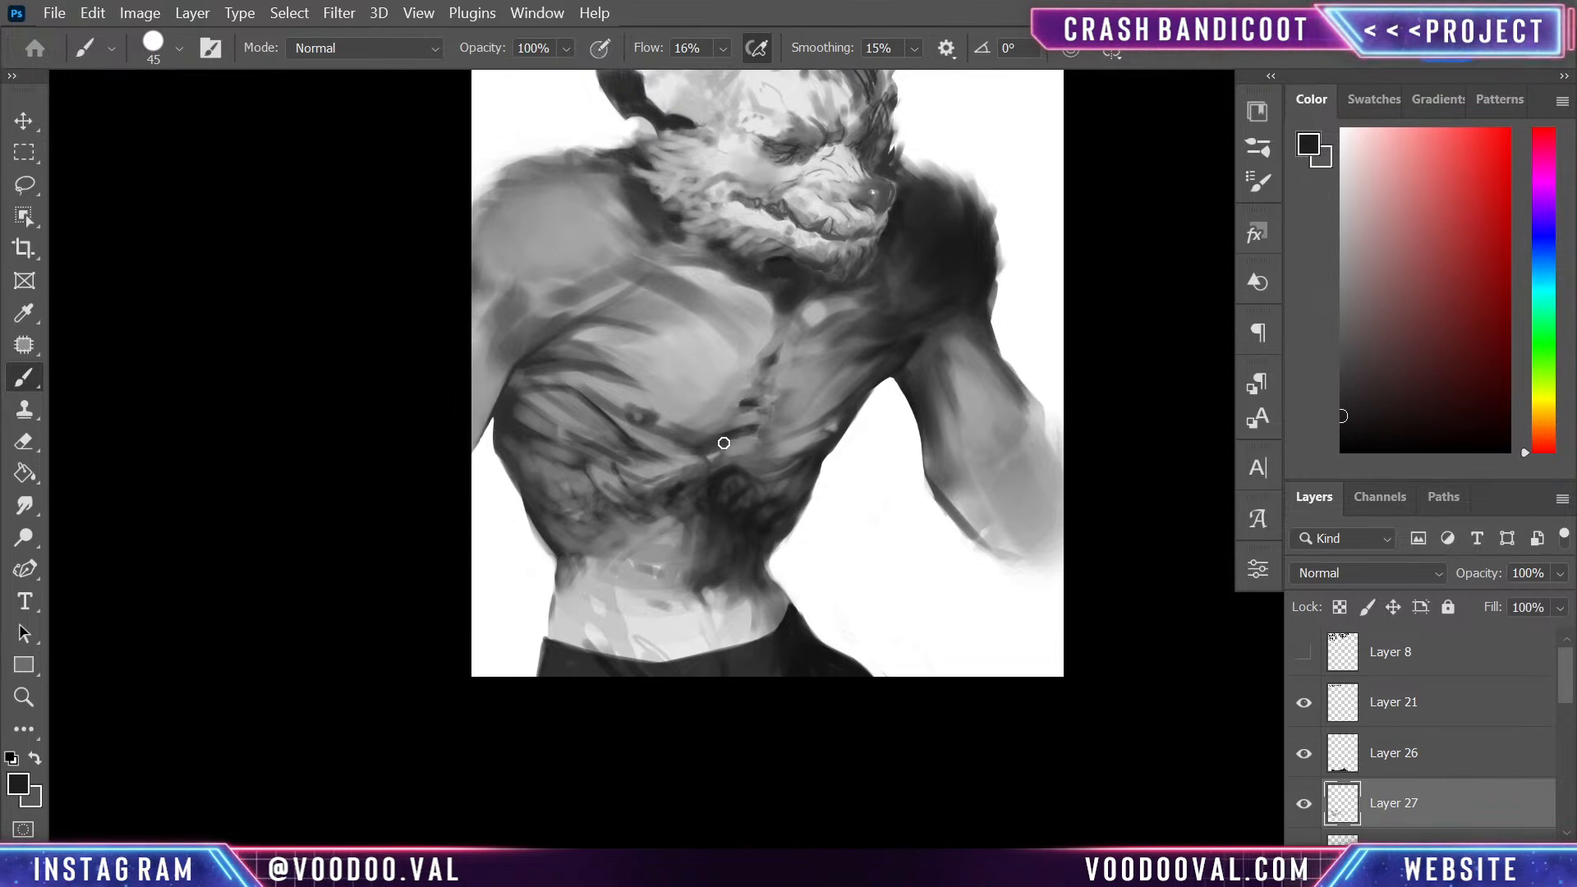
drag(730, 447, 764, 457)
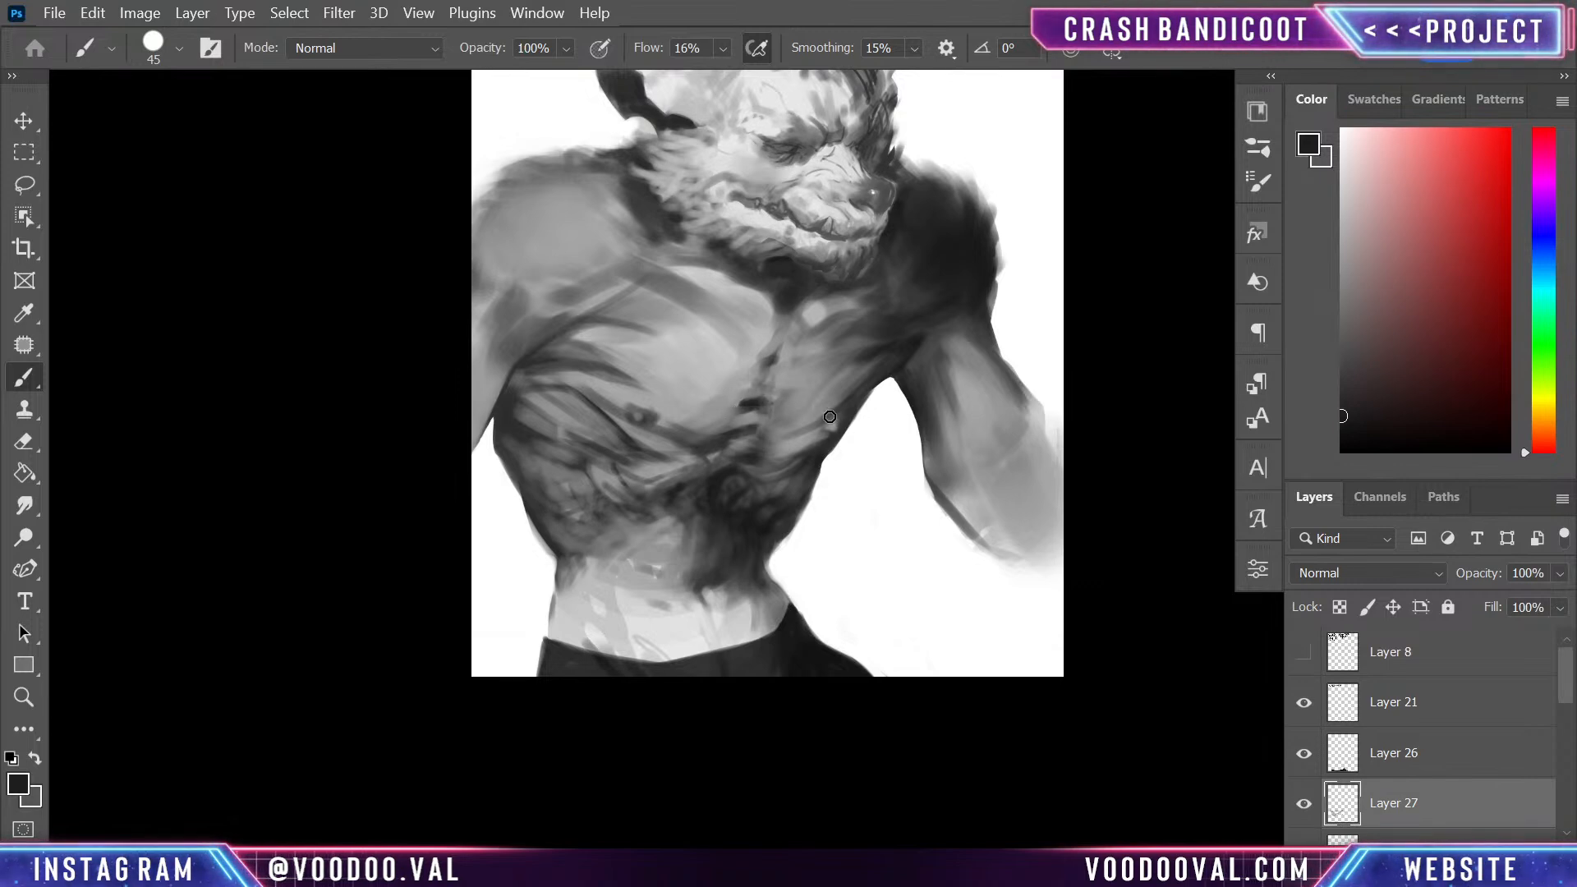
drag(784, 439, 763, 432)
- Rework the dark marks along the lower sternum into blended folds, alternating sampled light, mid and dark greys
alt+click(846, 376)
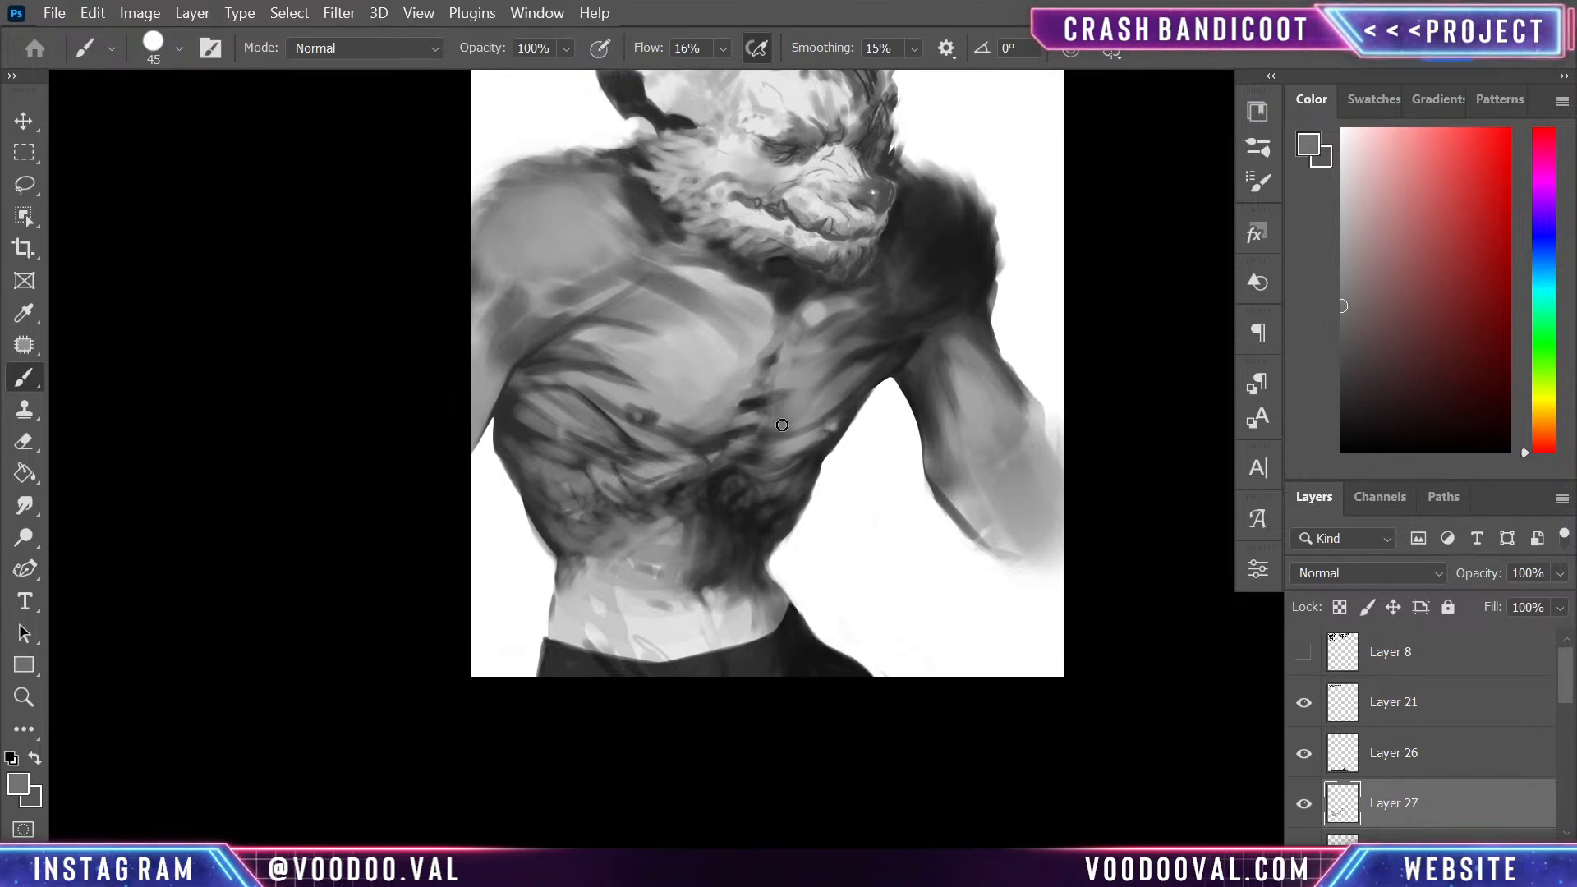
alt+click(530, 363)
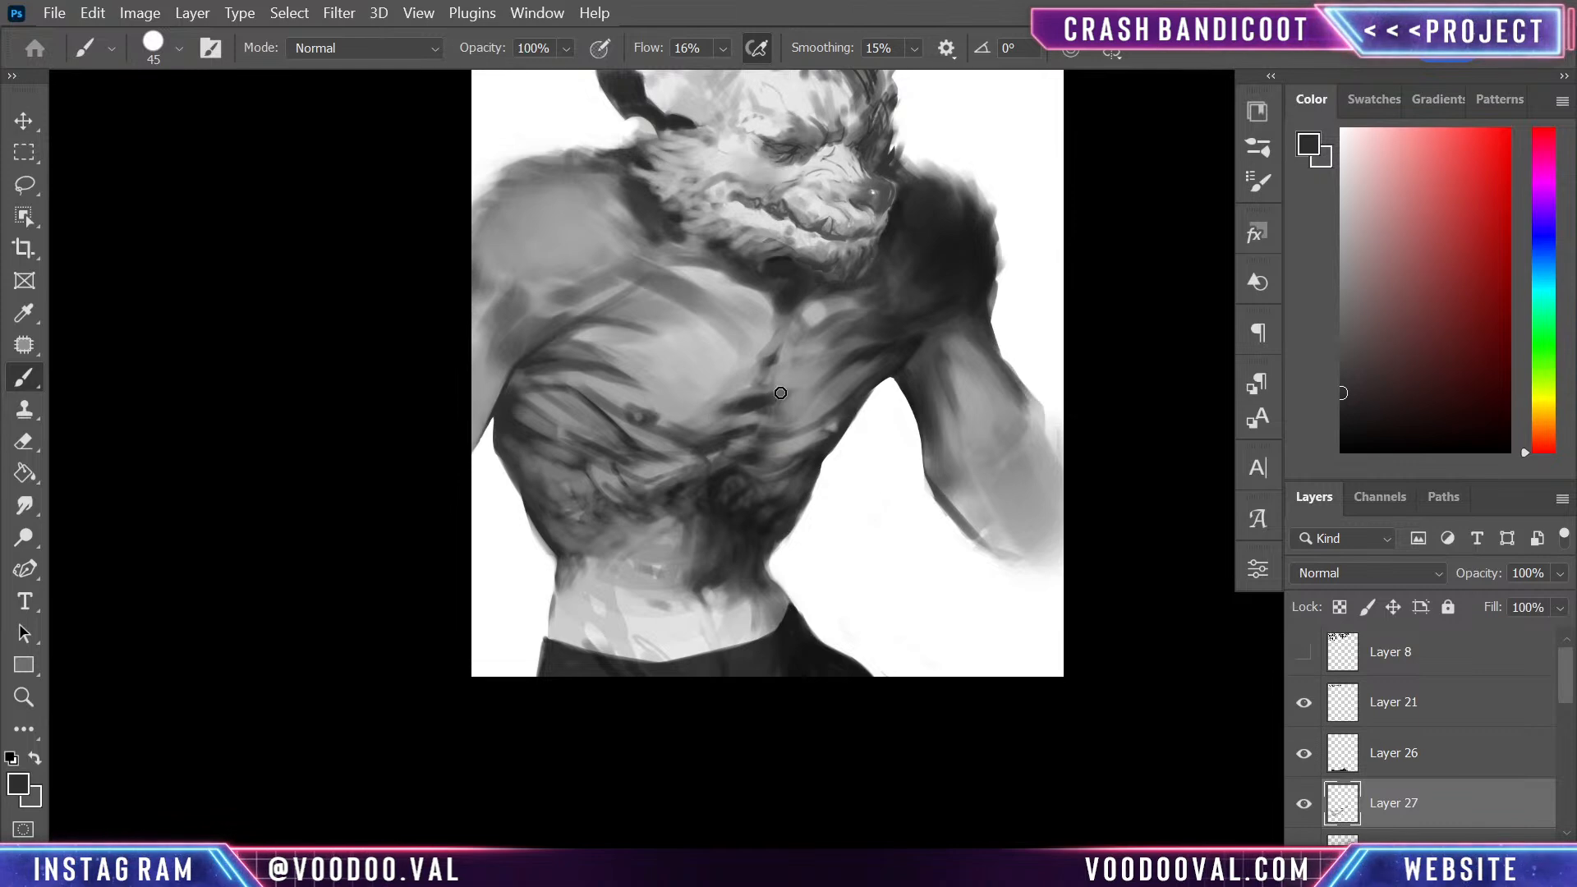
alt+click(774, 404)
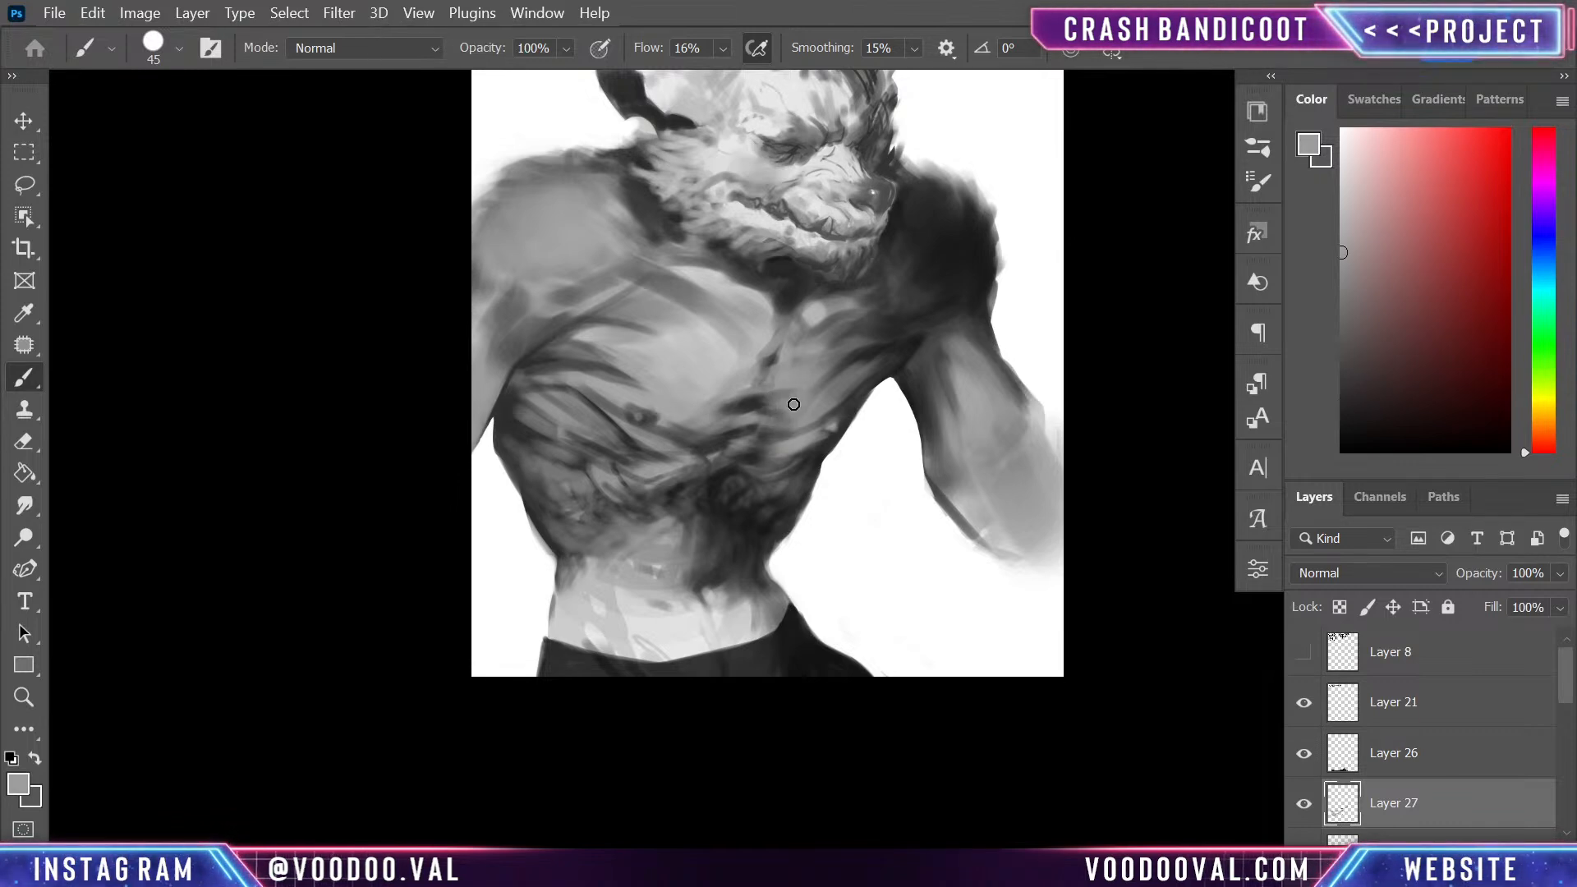
alt+click(758, 410)
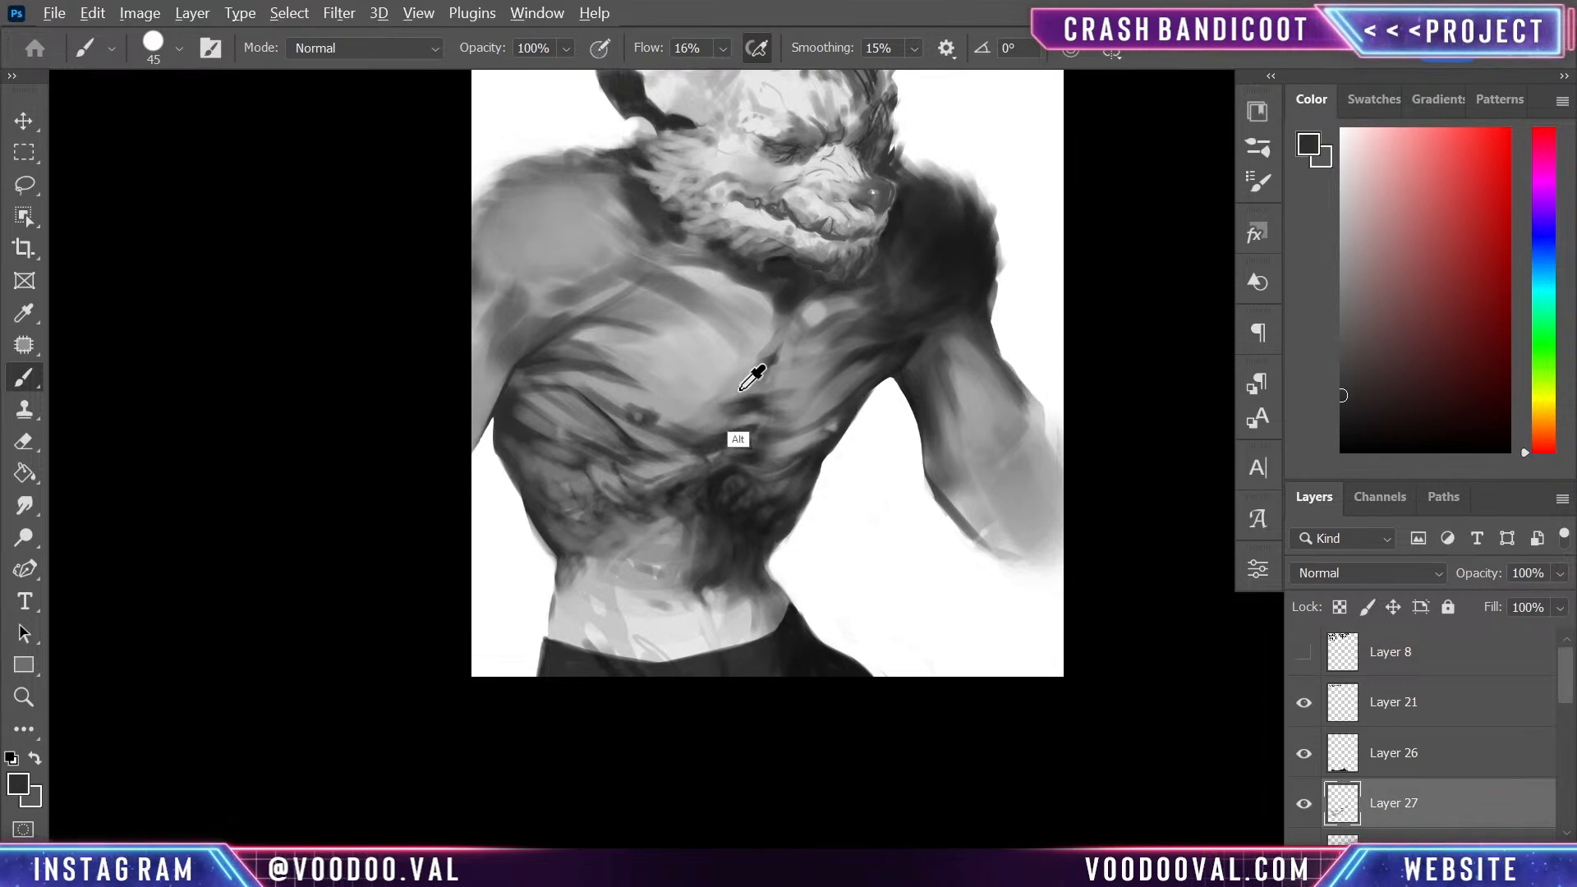
alt+click(770, 383)
alt+click(730, 354)
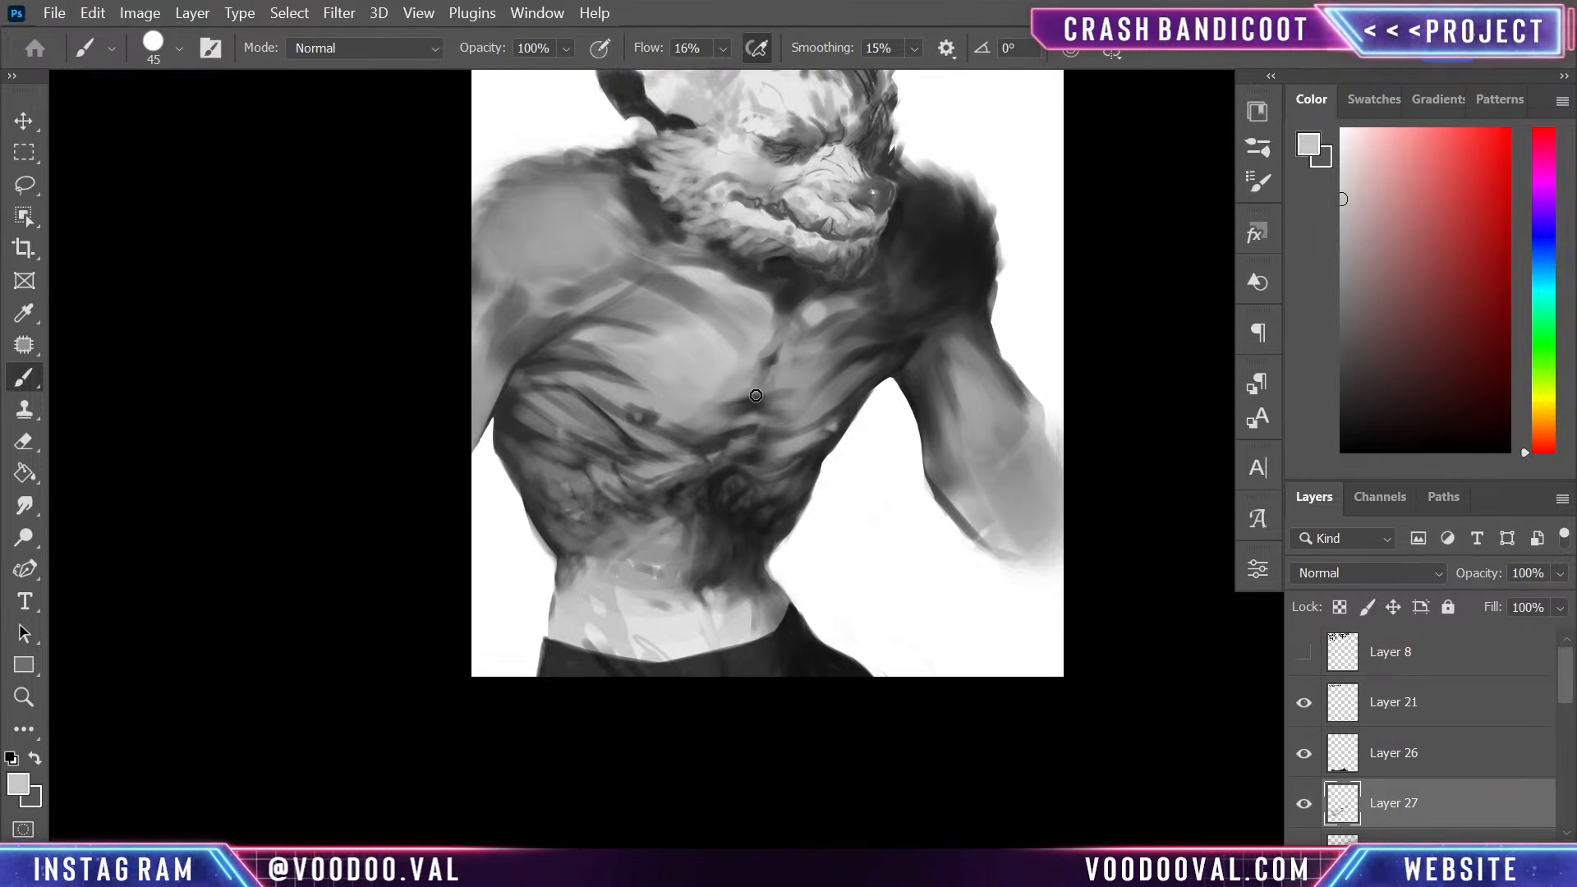
alt+click(747, 401)
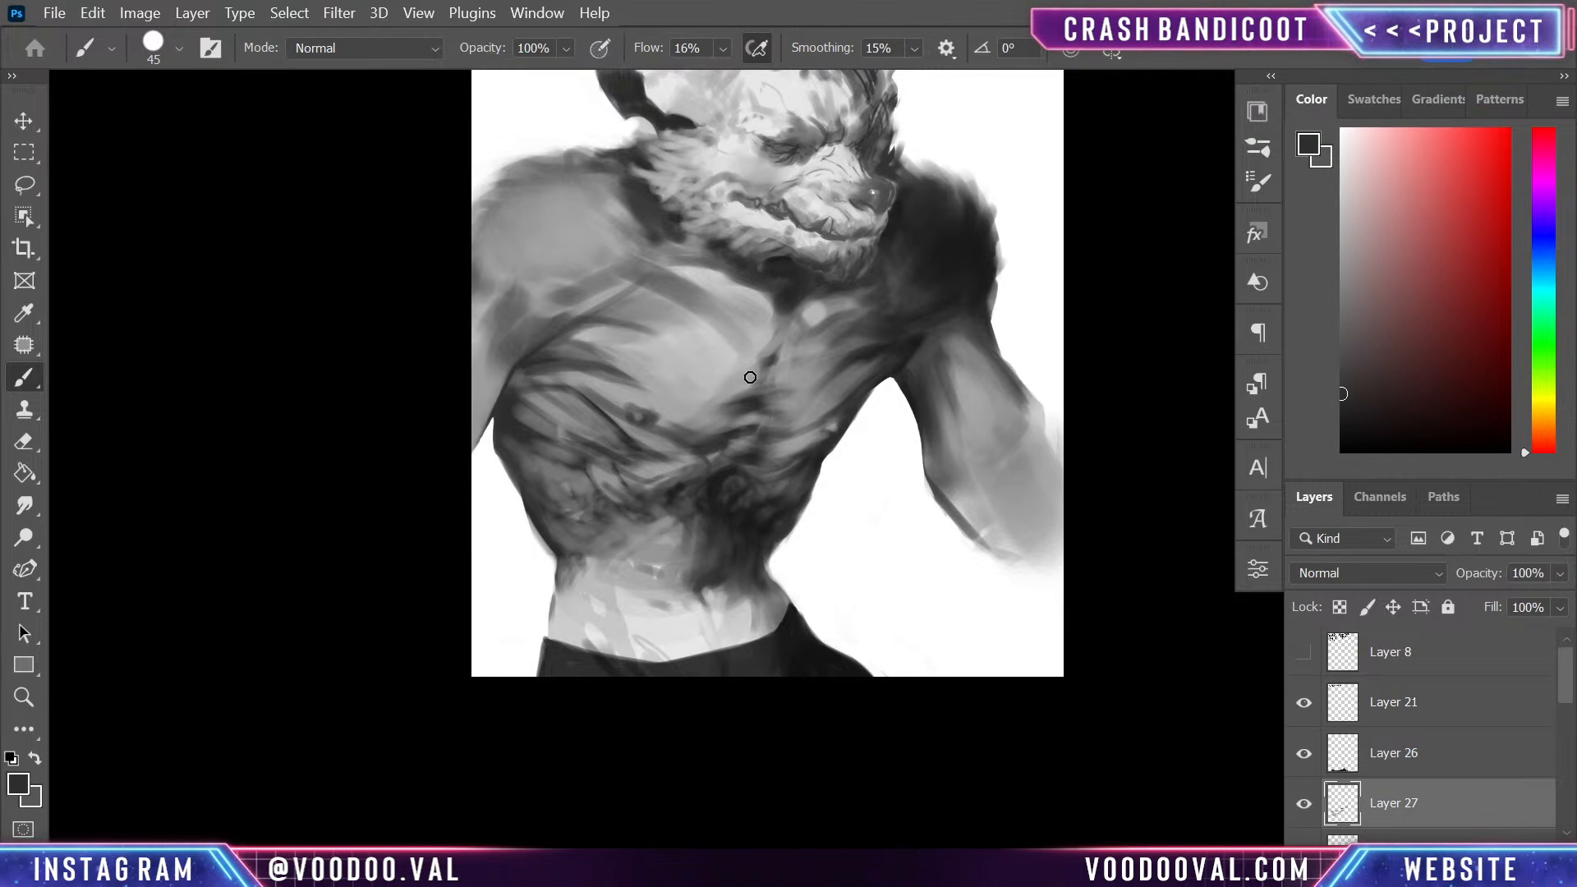
alt+click(744, 409)
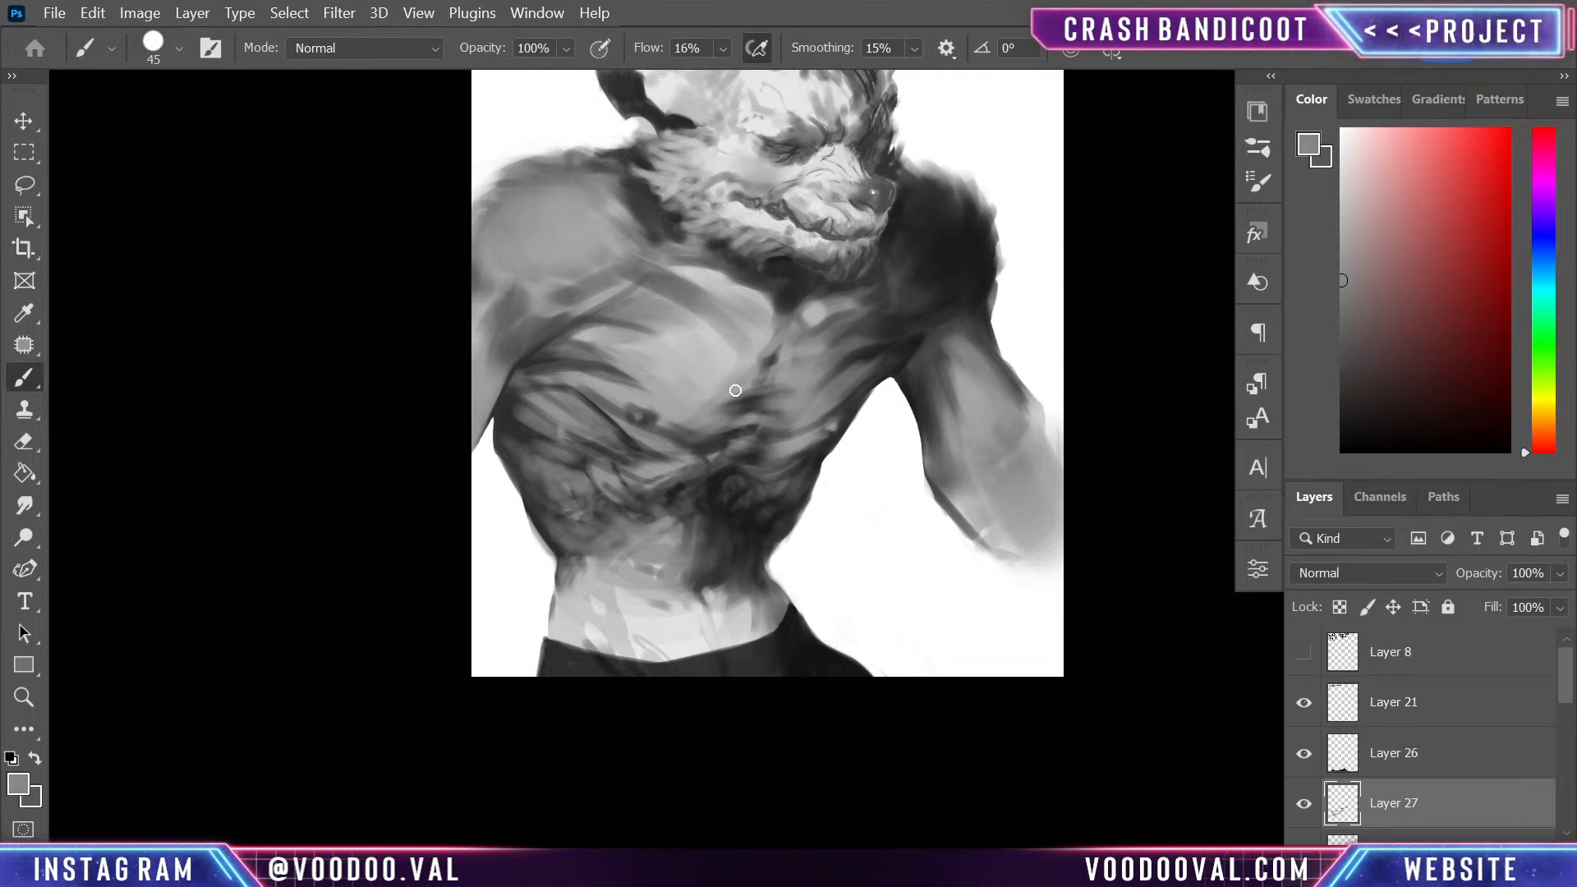
- Paint a light grey highlight at the base of the sternum and define its edges with sampled dark greys
alt+click(724, 453)
alt+click(834, 289)
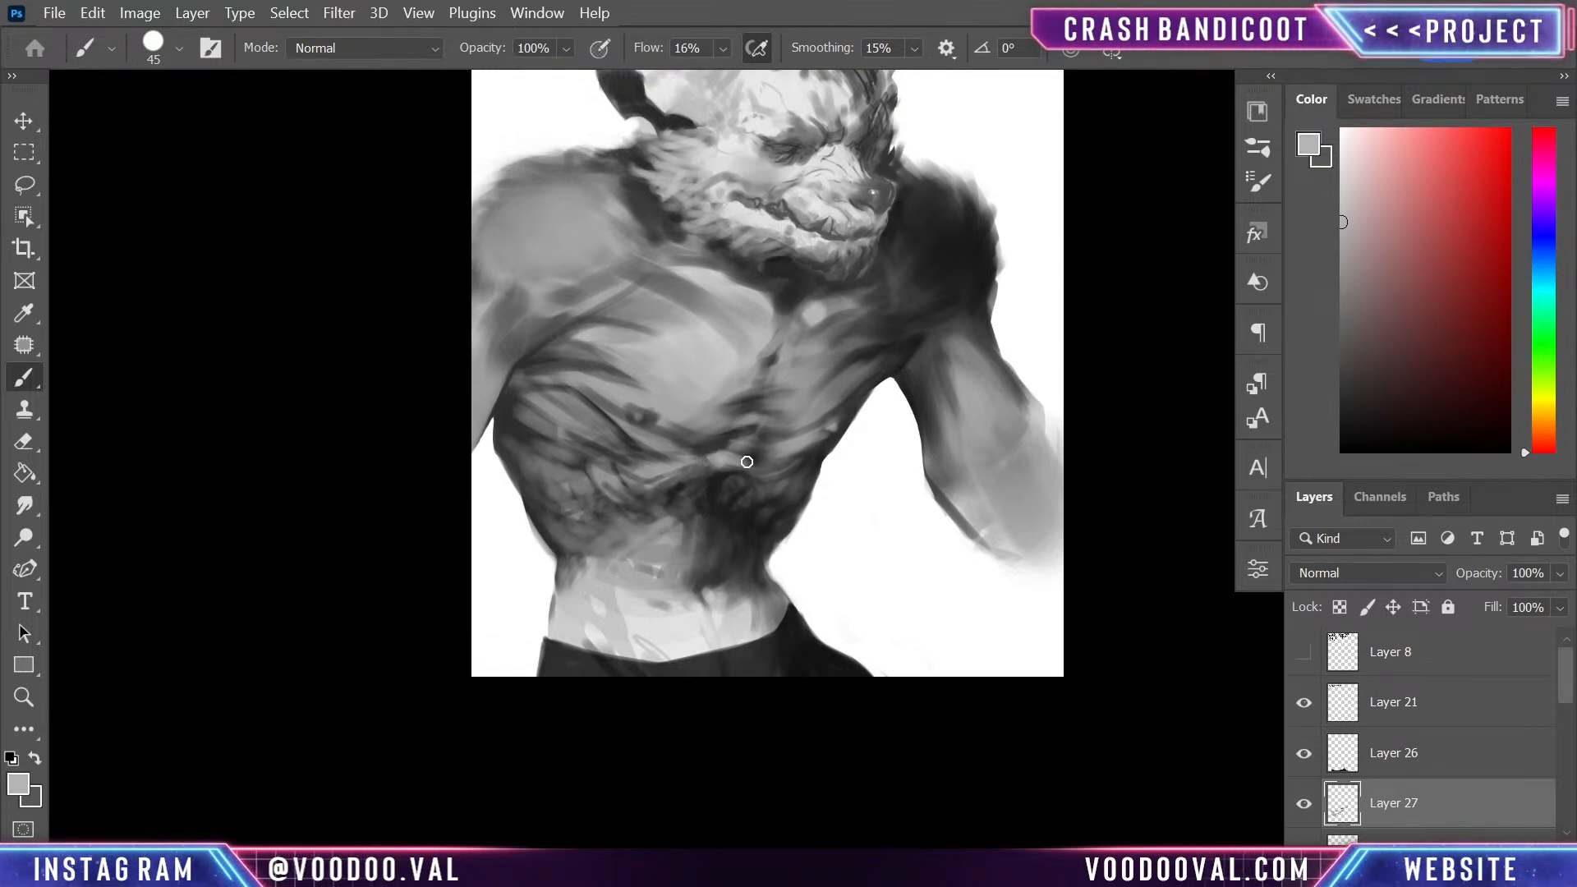
alt+click(724, 435)
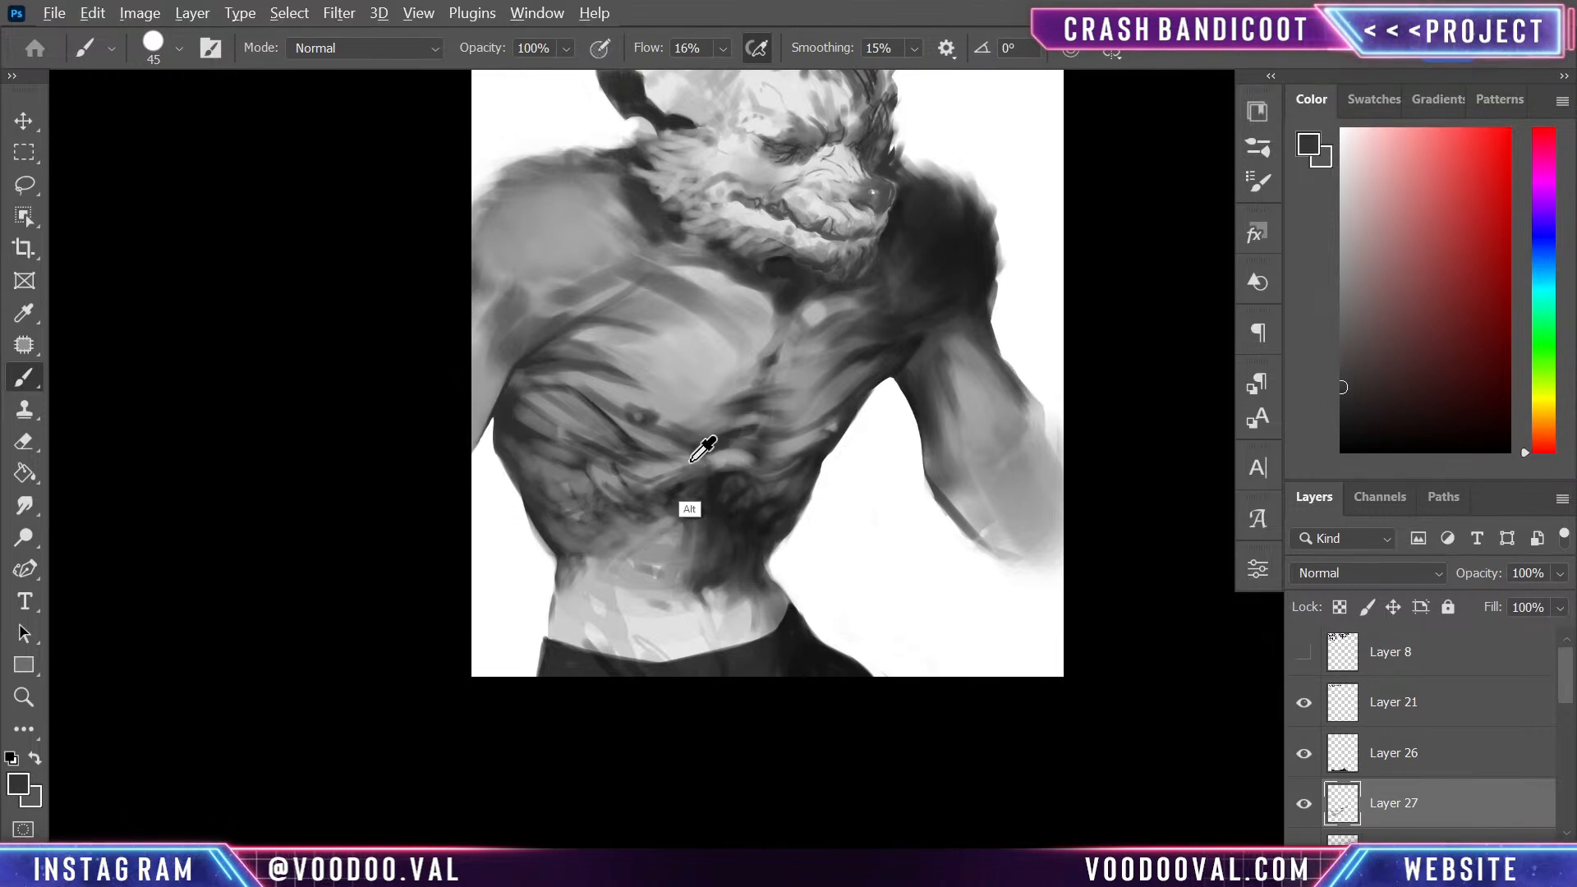
alt+click(719, 437)
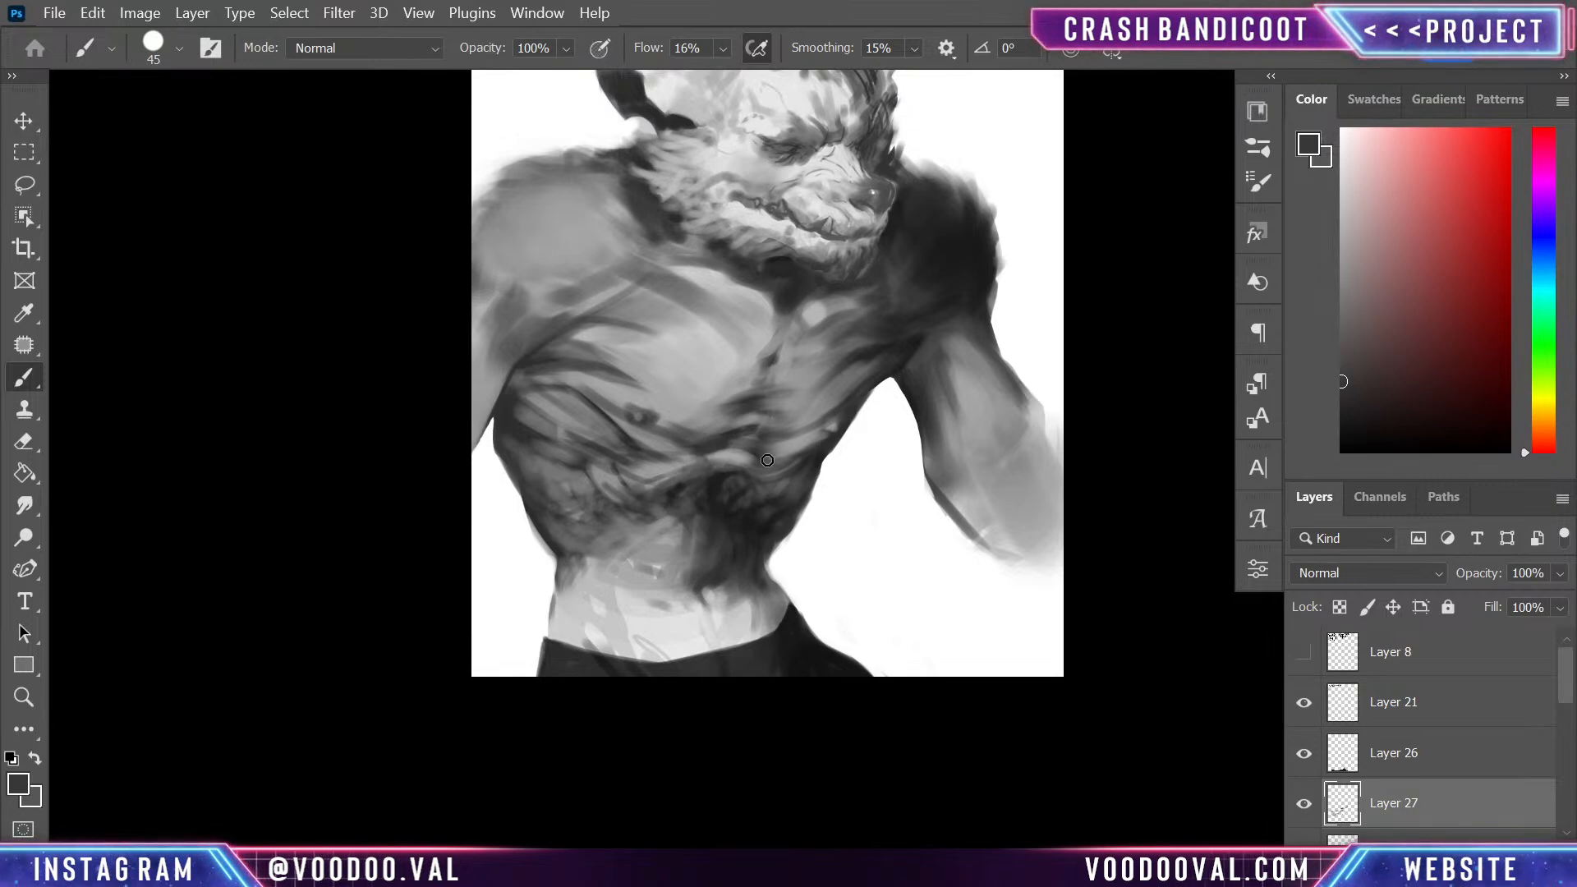
- Refine the folds along the far lower edge of the ribcage, alternating sampled light and dark greys
drag(774, 454, 805, 427)
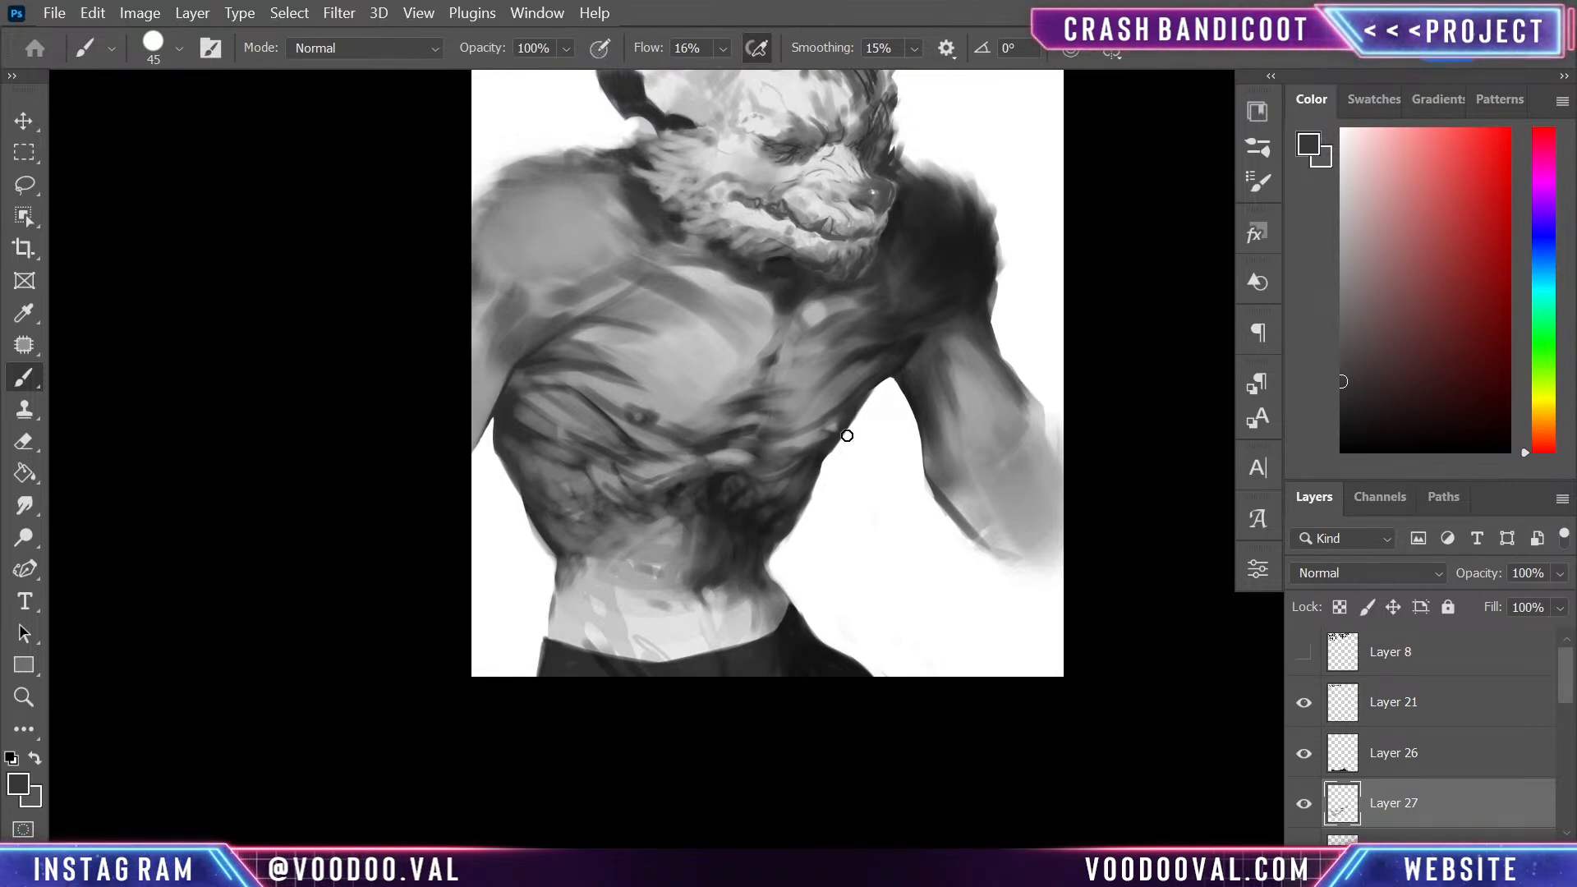
alt+click(828, 444)
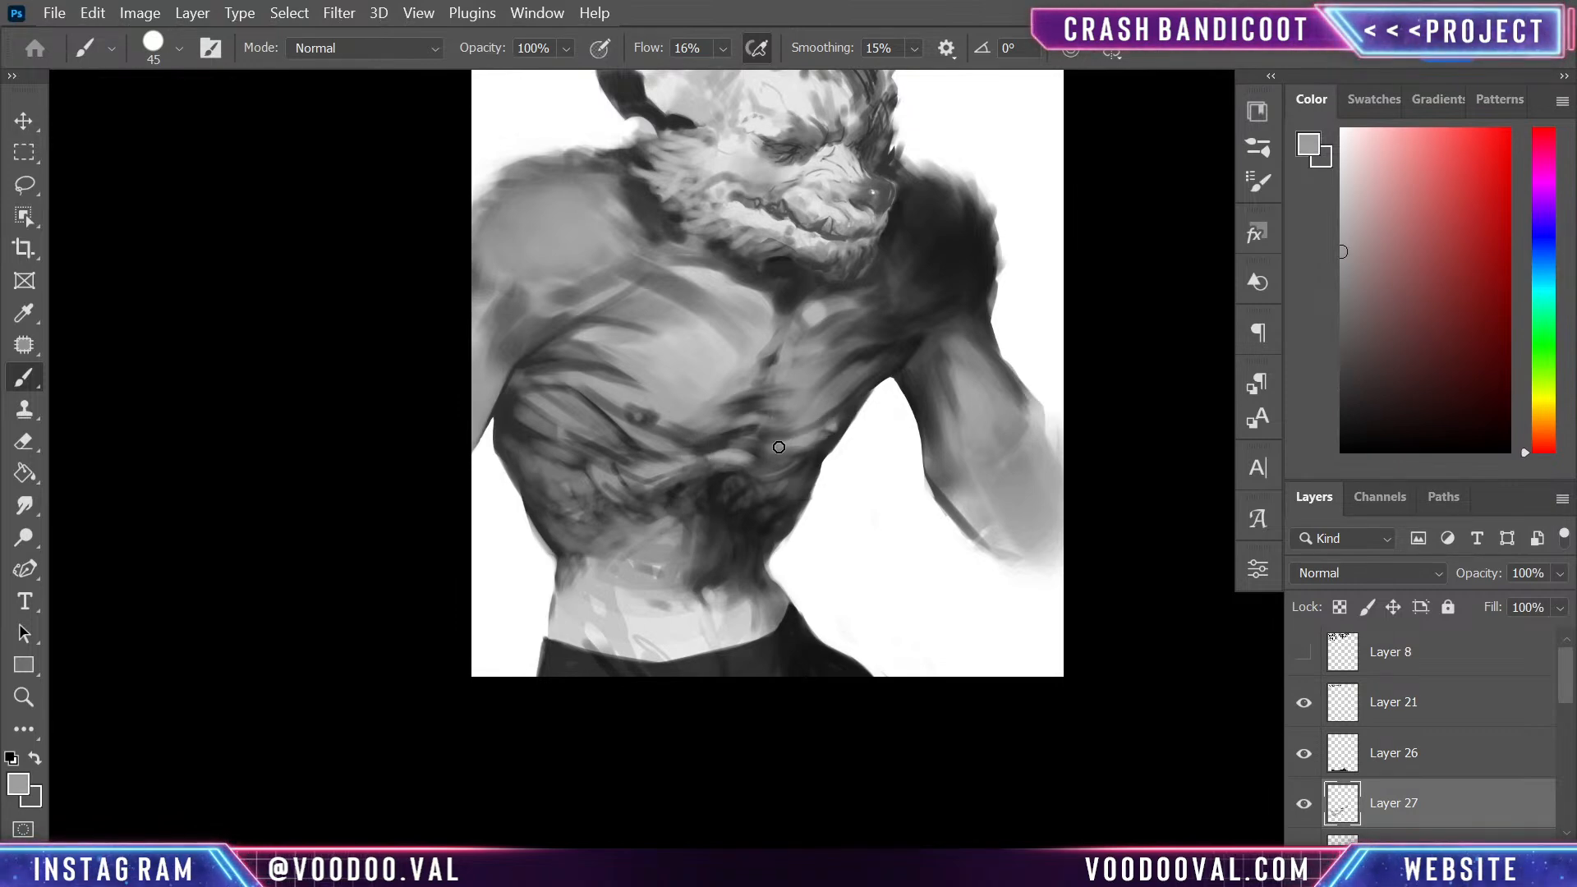
alt+click(827, 436)
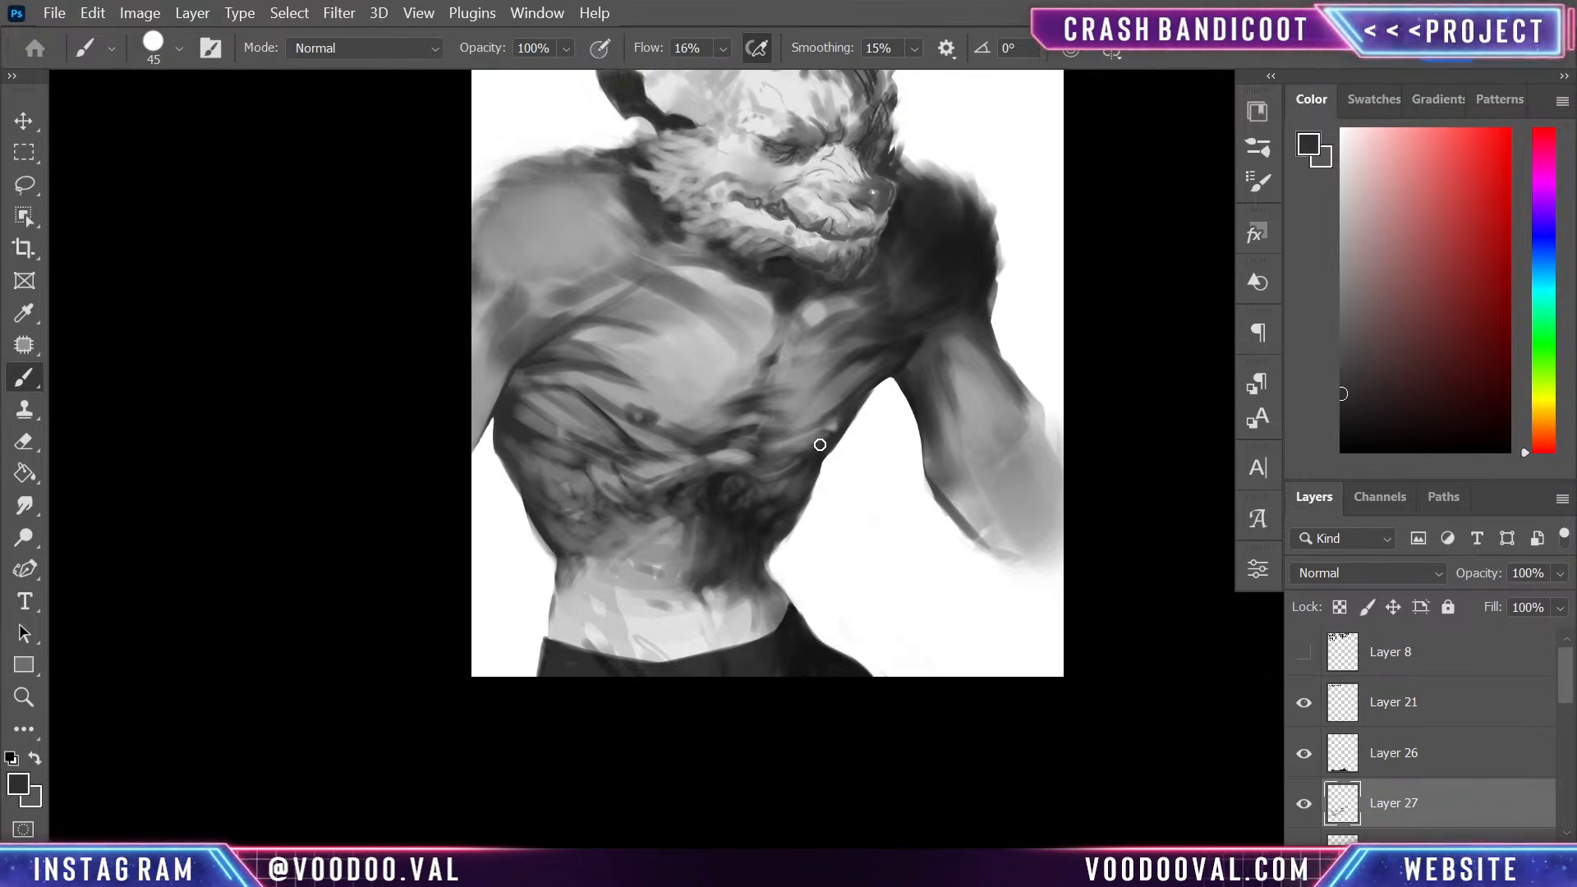
alt+click(826, 435)
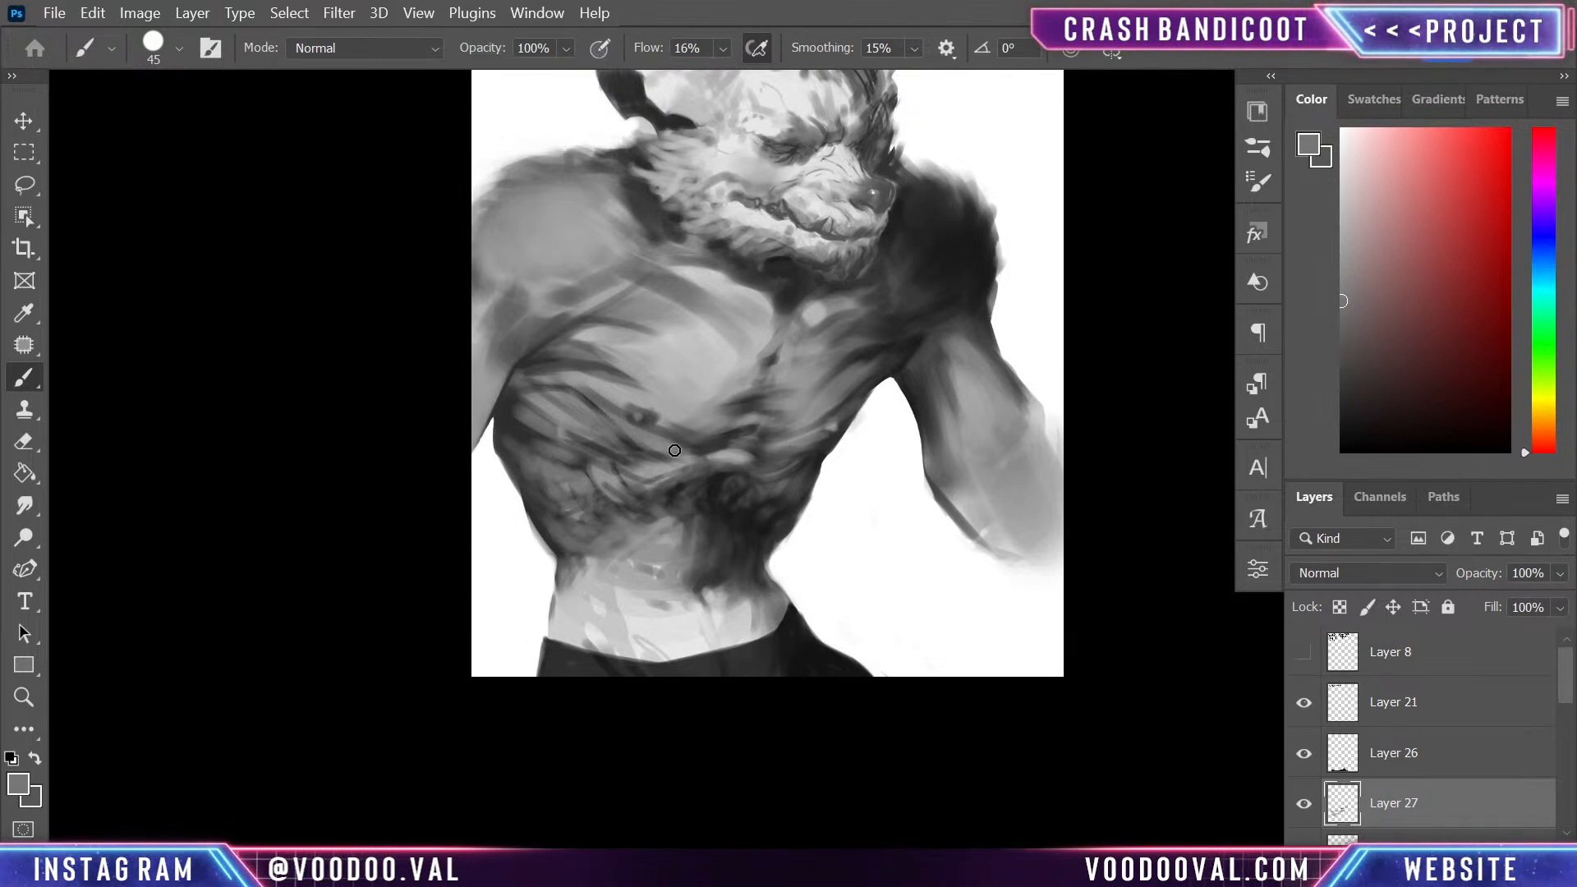
- Blend sampled light greys over the underside of the near pectoral and undo the last stroke
alt+click(612, 369)
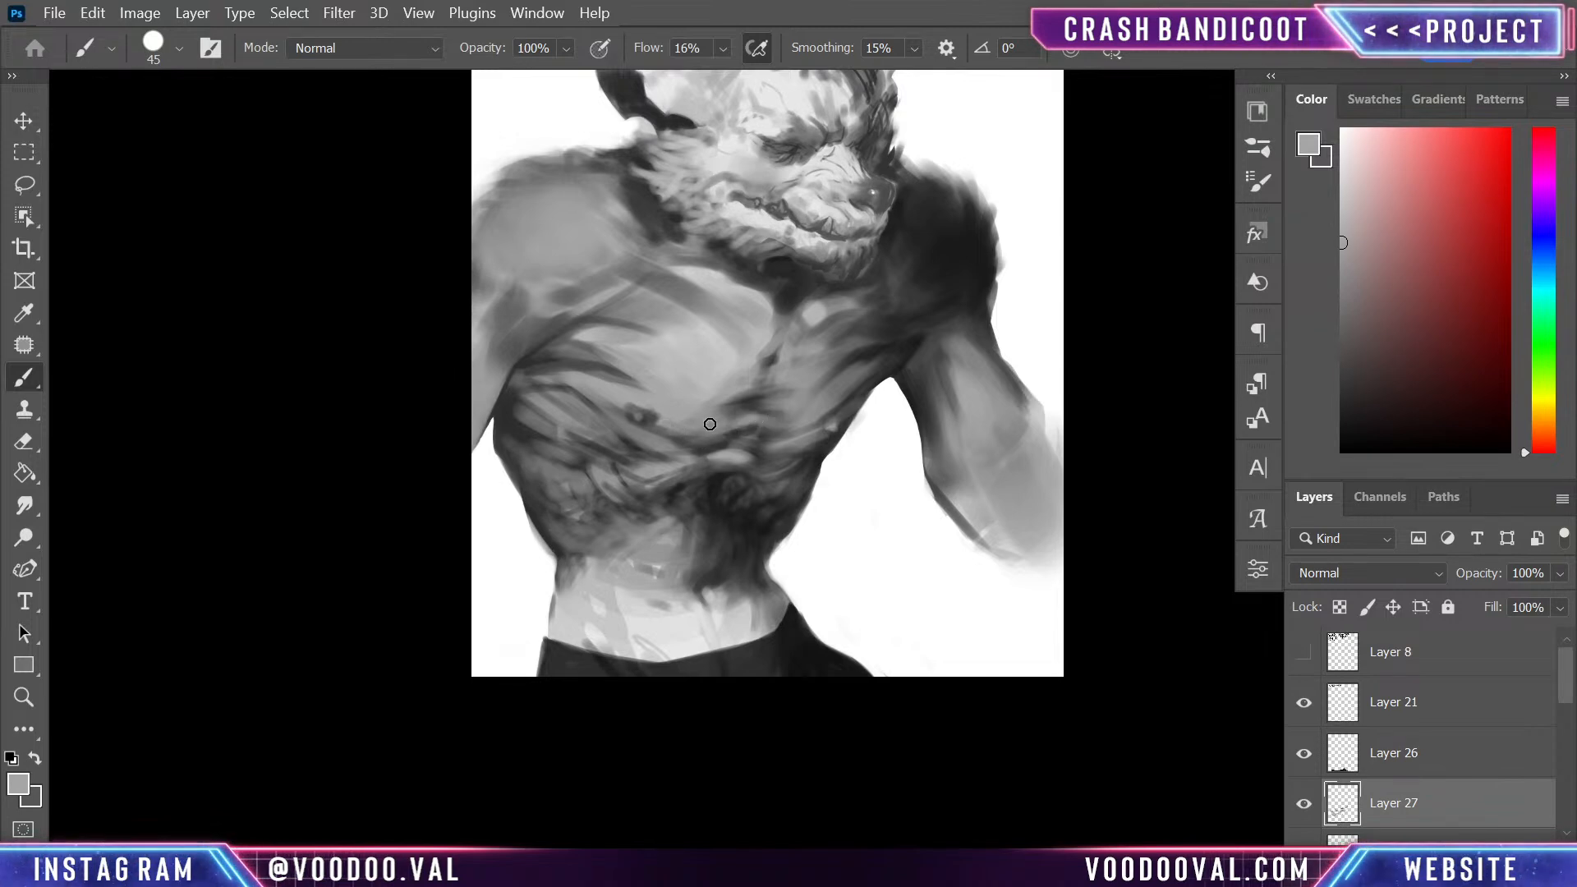
alt+click(647, 352)
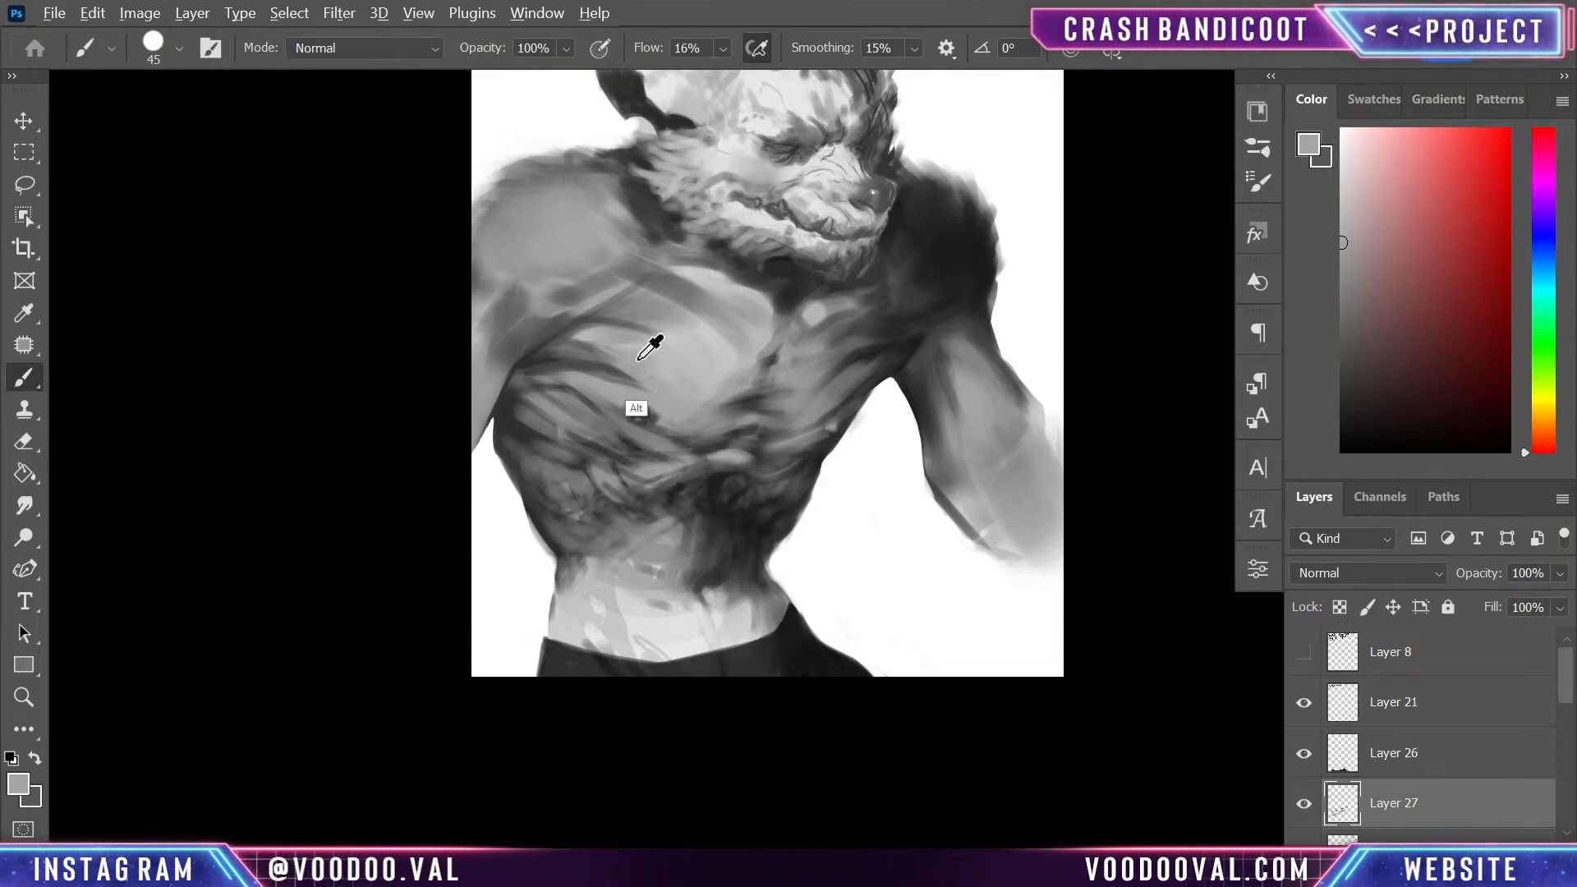
drag(550, 352, 666, 390)
drag(552, 347, 585, 352)
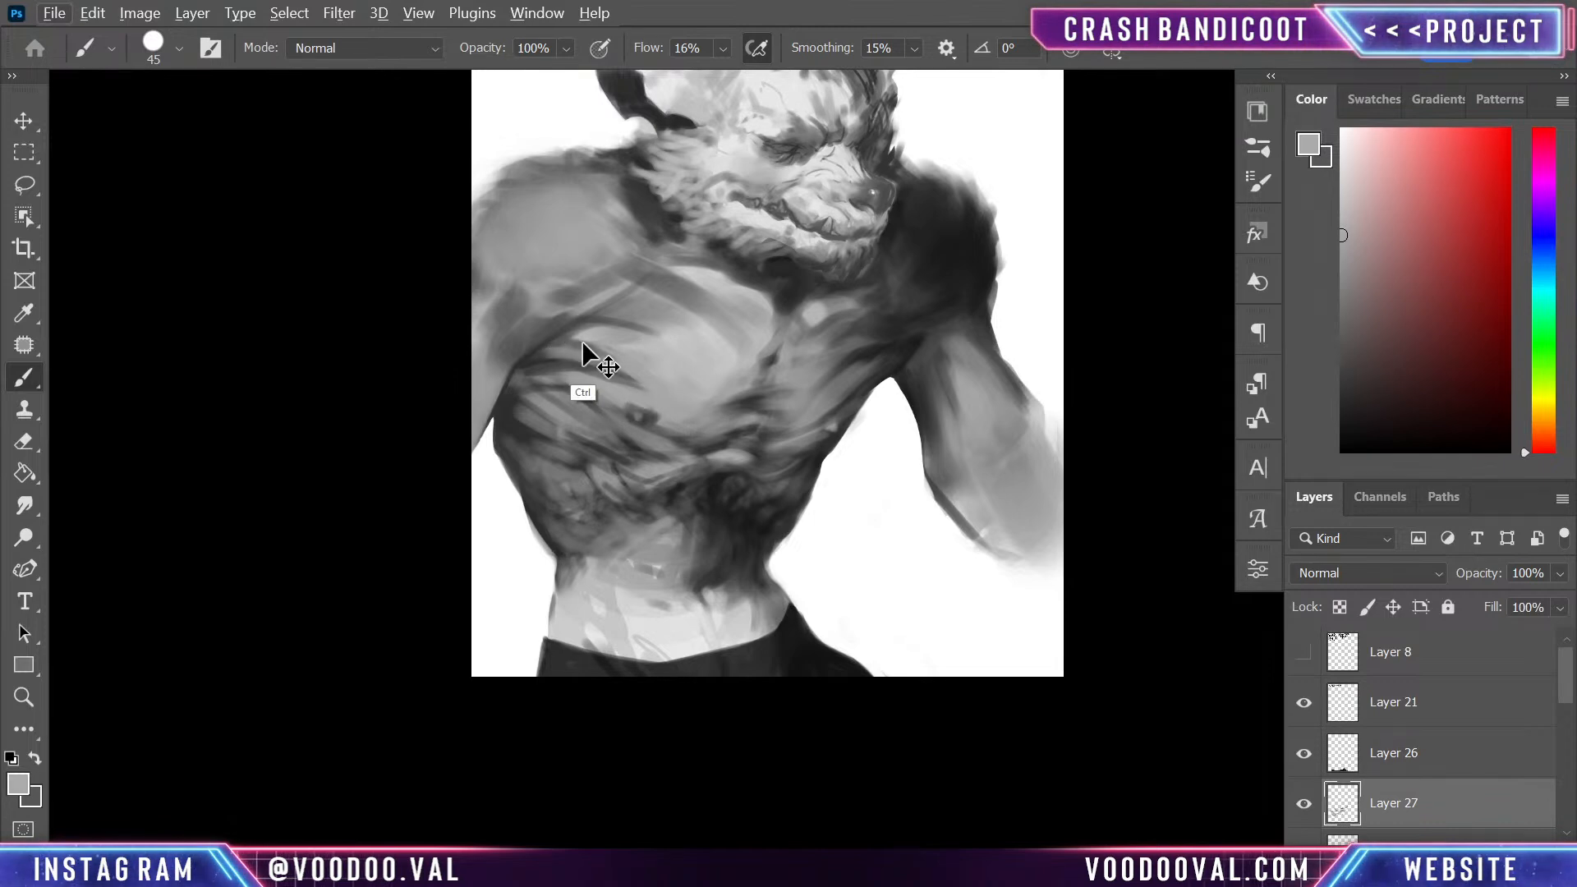
key(ctrl+z)
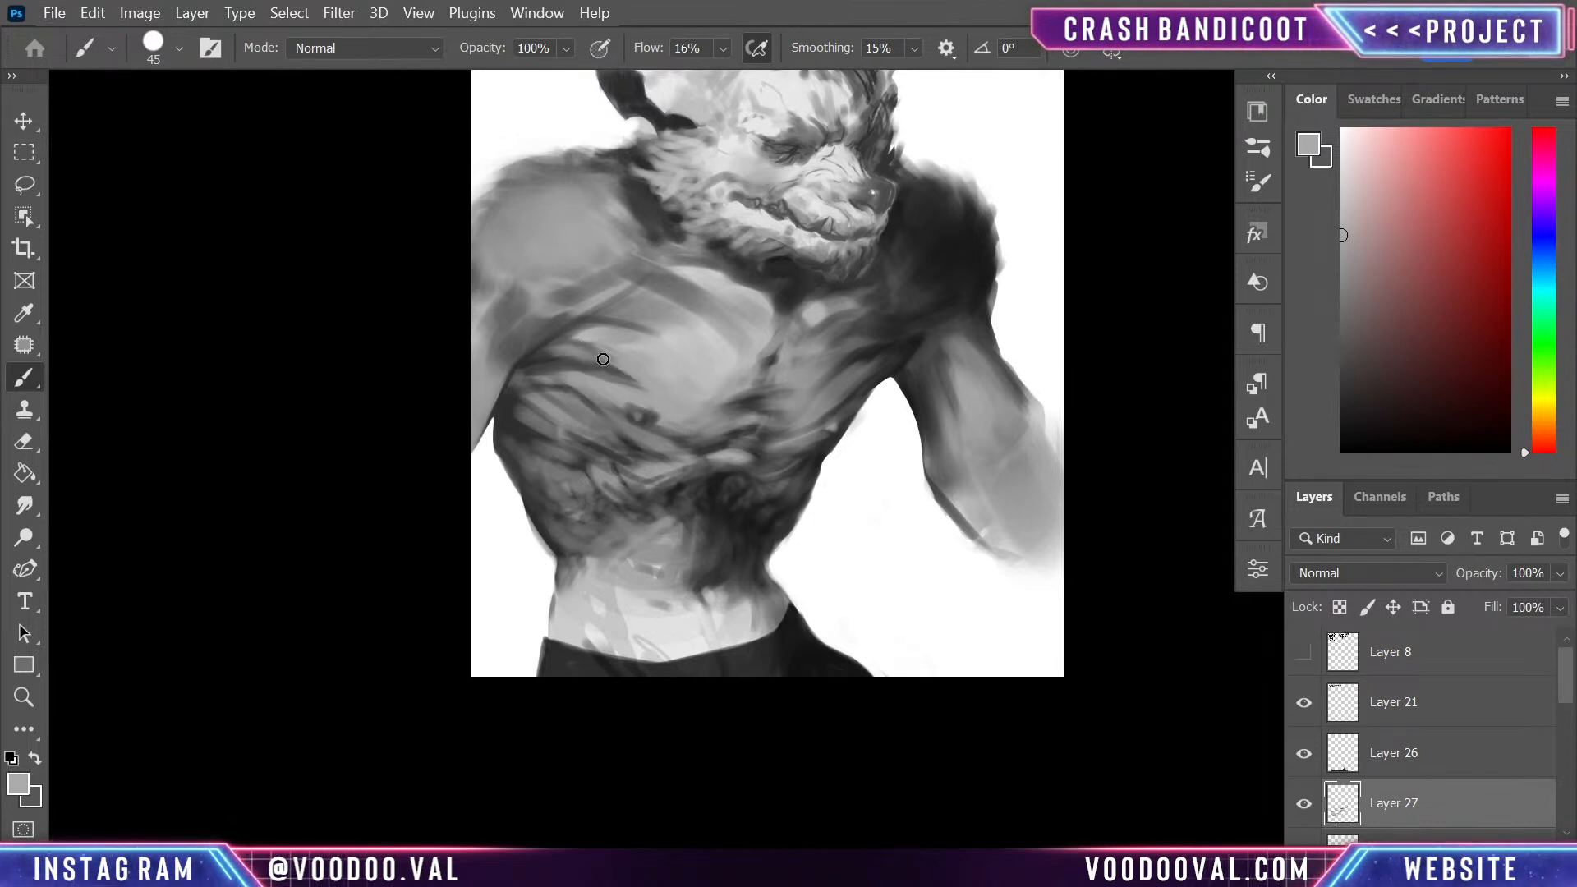
- Paint a dark crease under the near pectoral with a sampled dark grey and soften its edges with sampled light grey
alt+click(545, 354)
drag(530, 355, 643, 389)
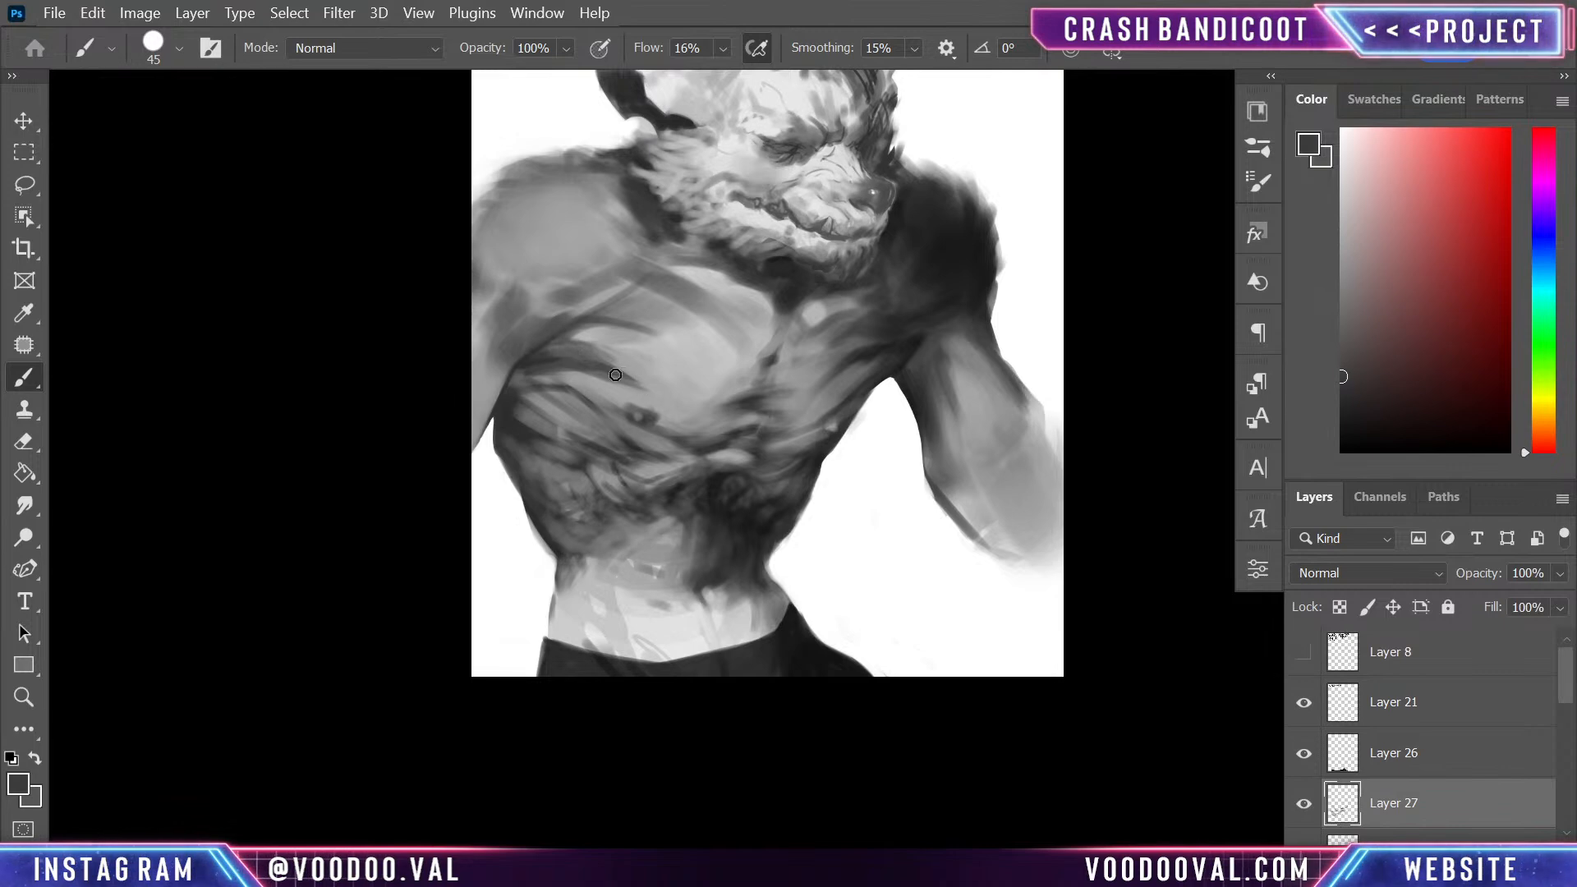
alt+click(644, 375)
alt+click(644, 375)
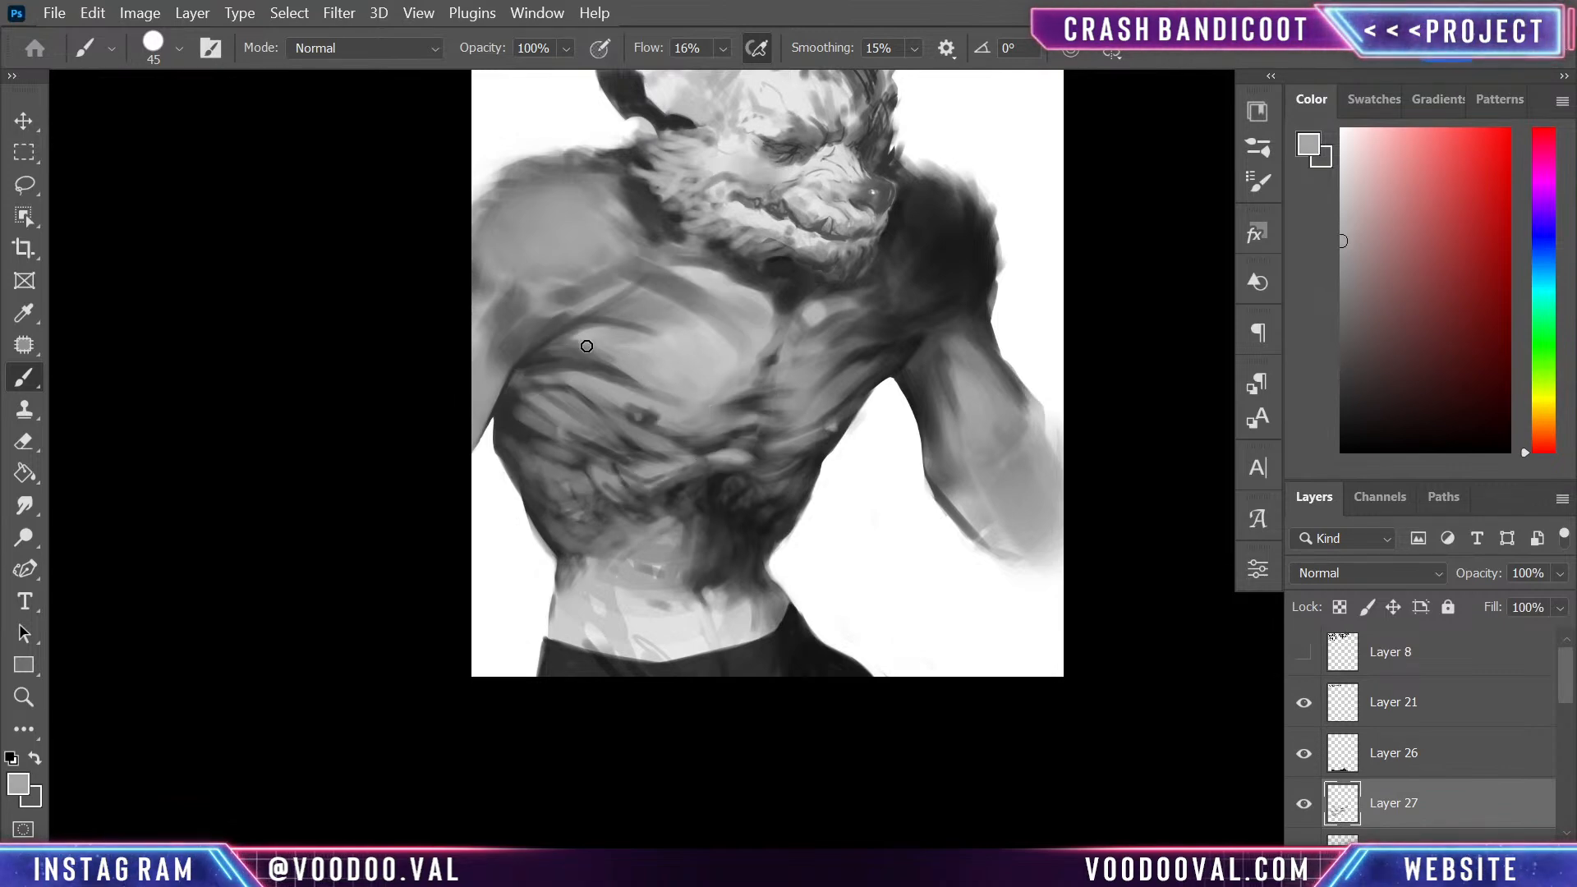
drag(596, 334, 549, 346)
alt+click(627, 394)
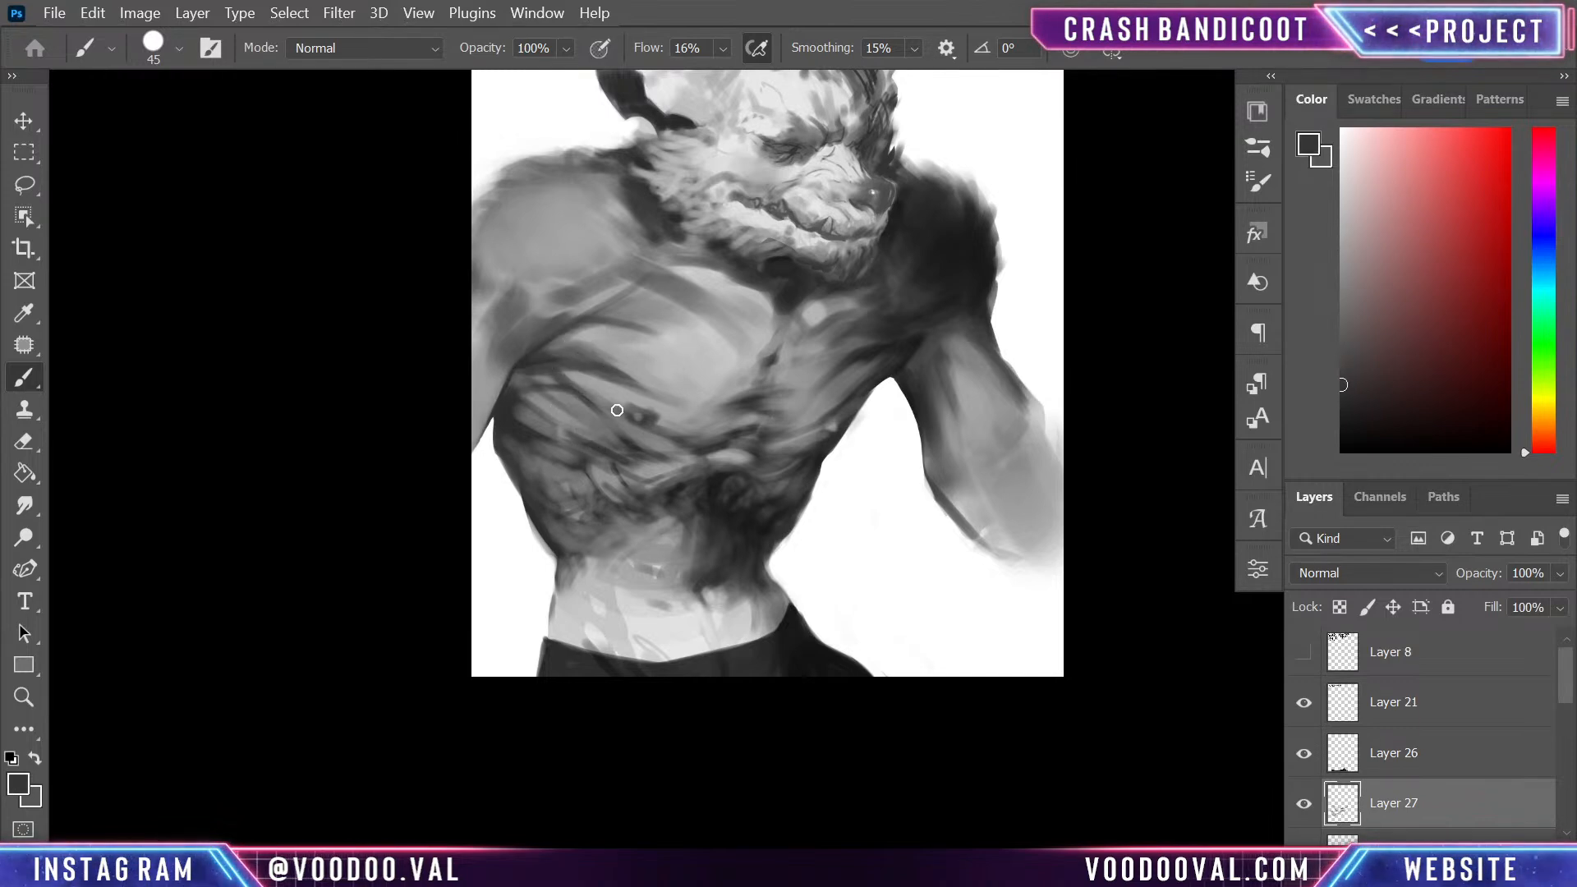
- Darken the ribs below the near armpit and along the torso's near edge, blending the light folds with sampled greys
alt+click(583, 376)
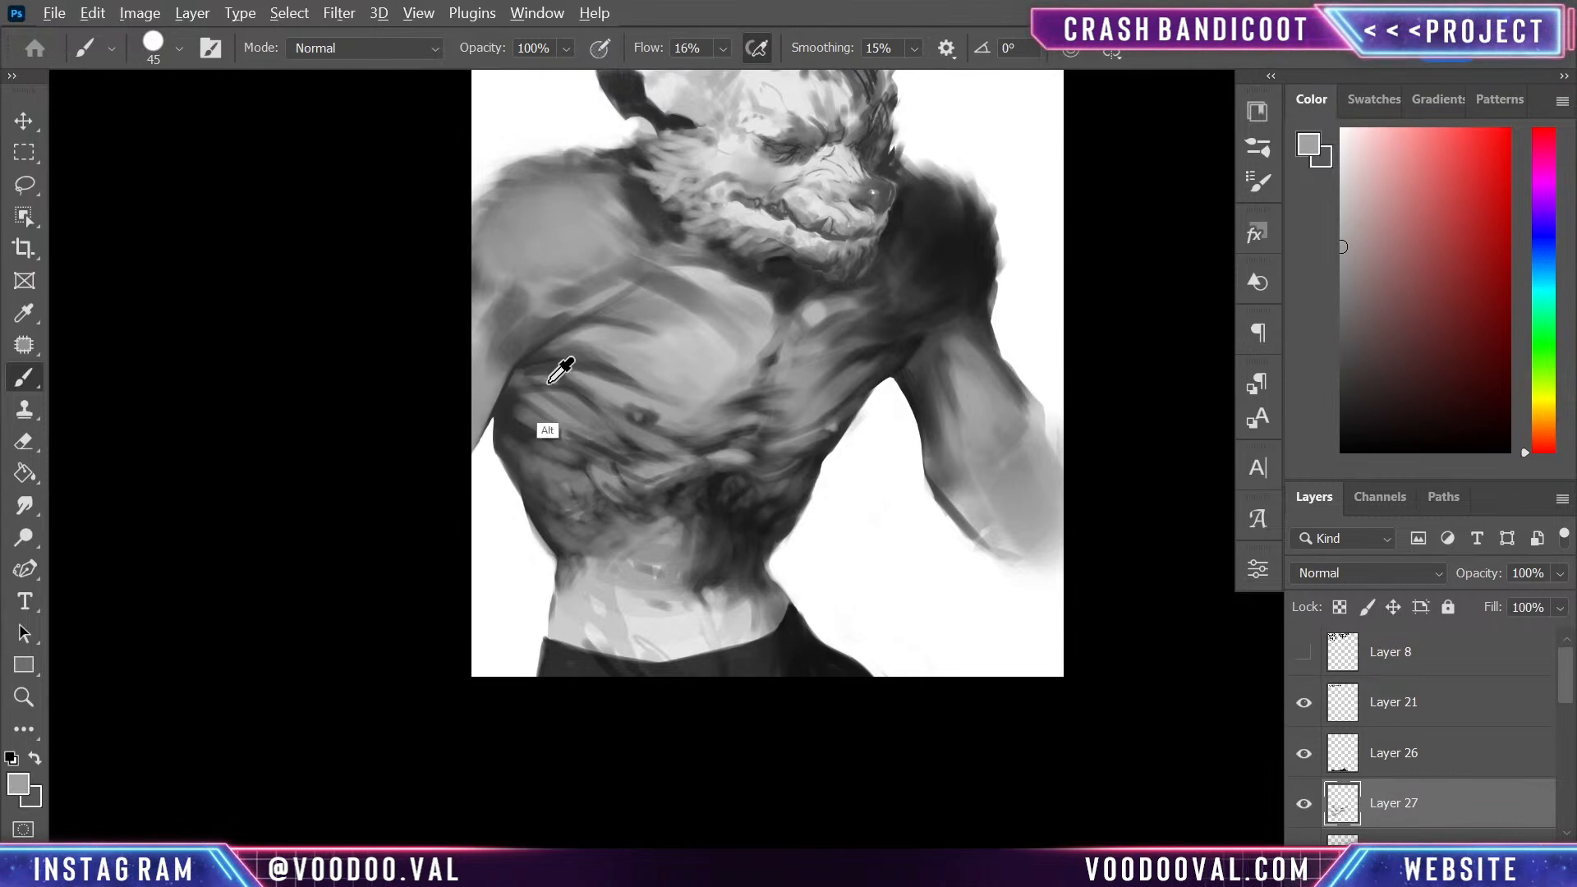
alt+click(599, 386)
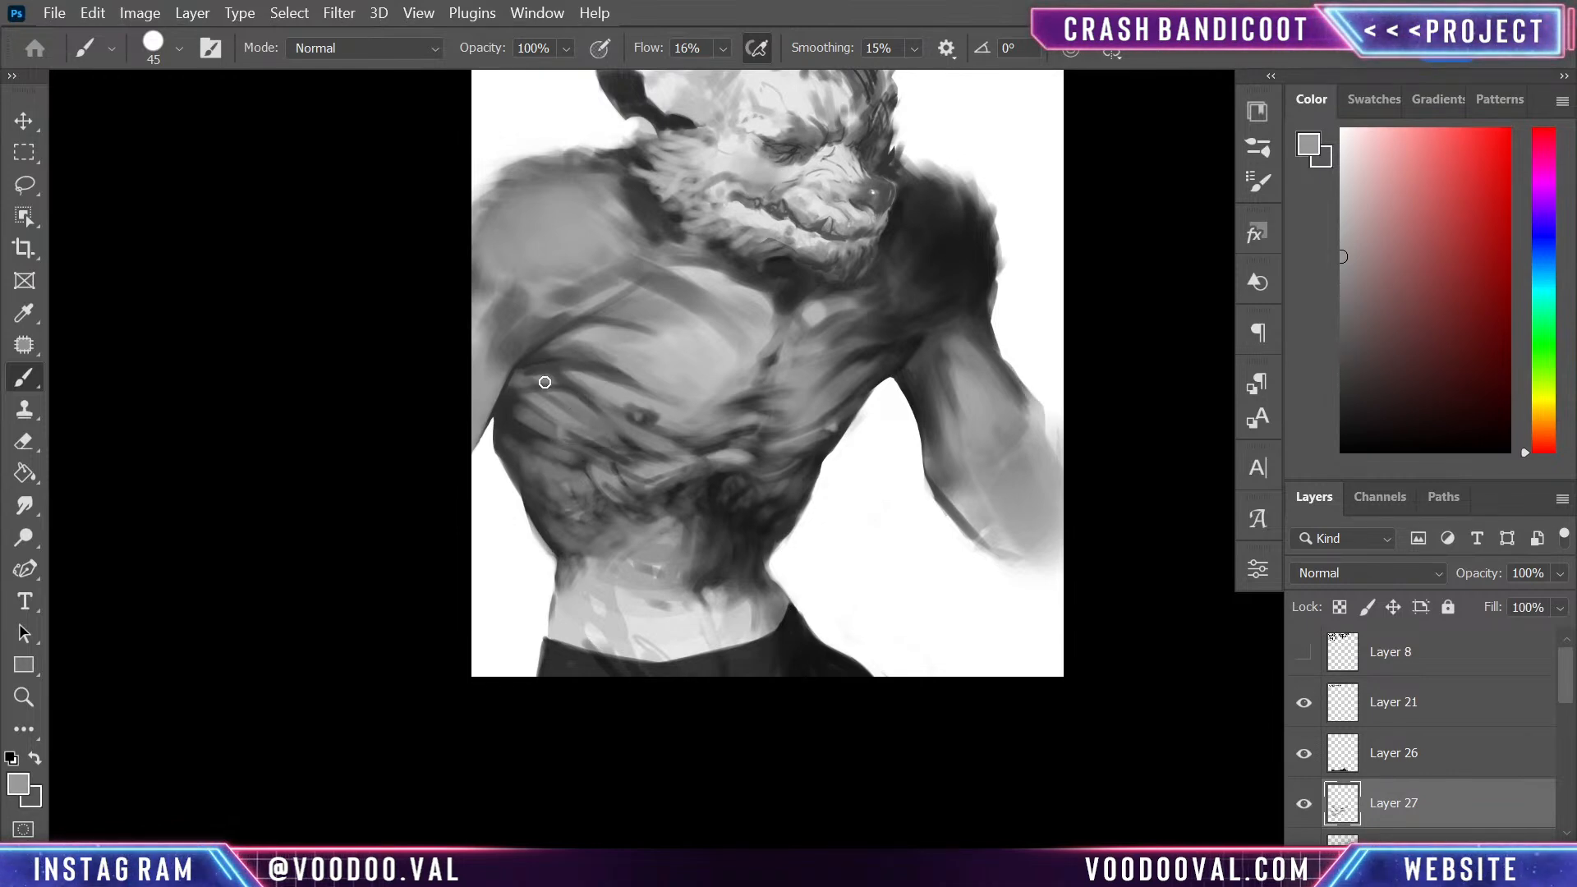
alt+click(529, 355)
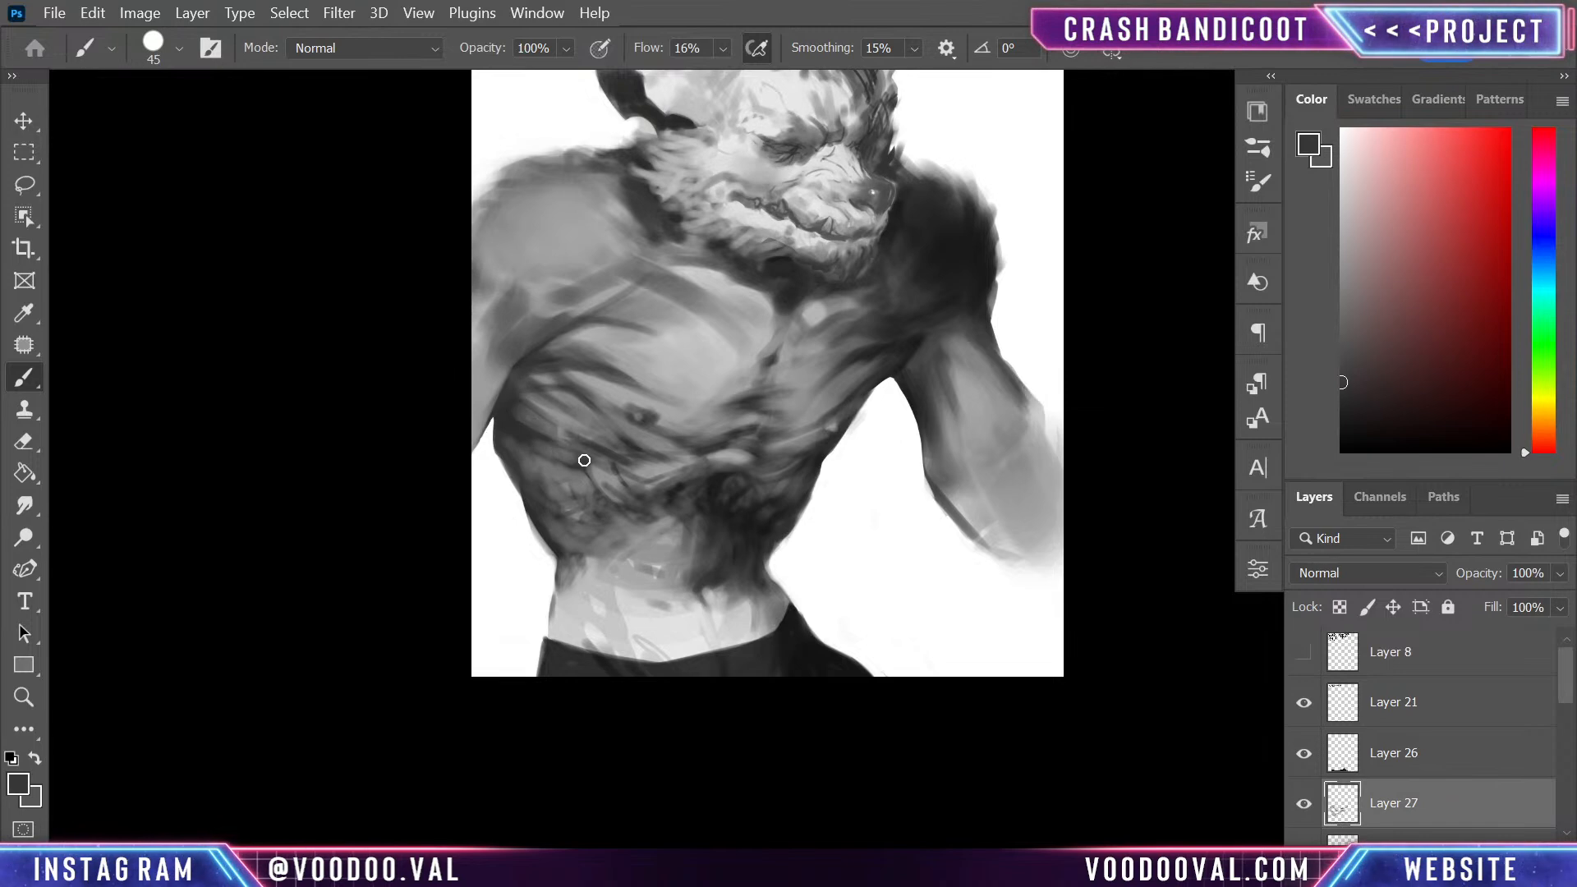
alt+click(530, 402)
drag(532, 430, 519, 455)
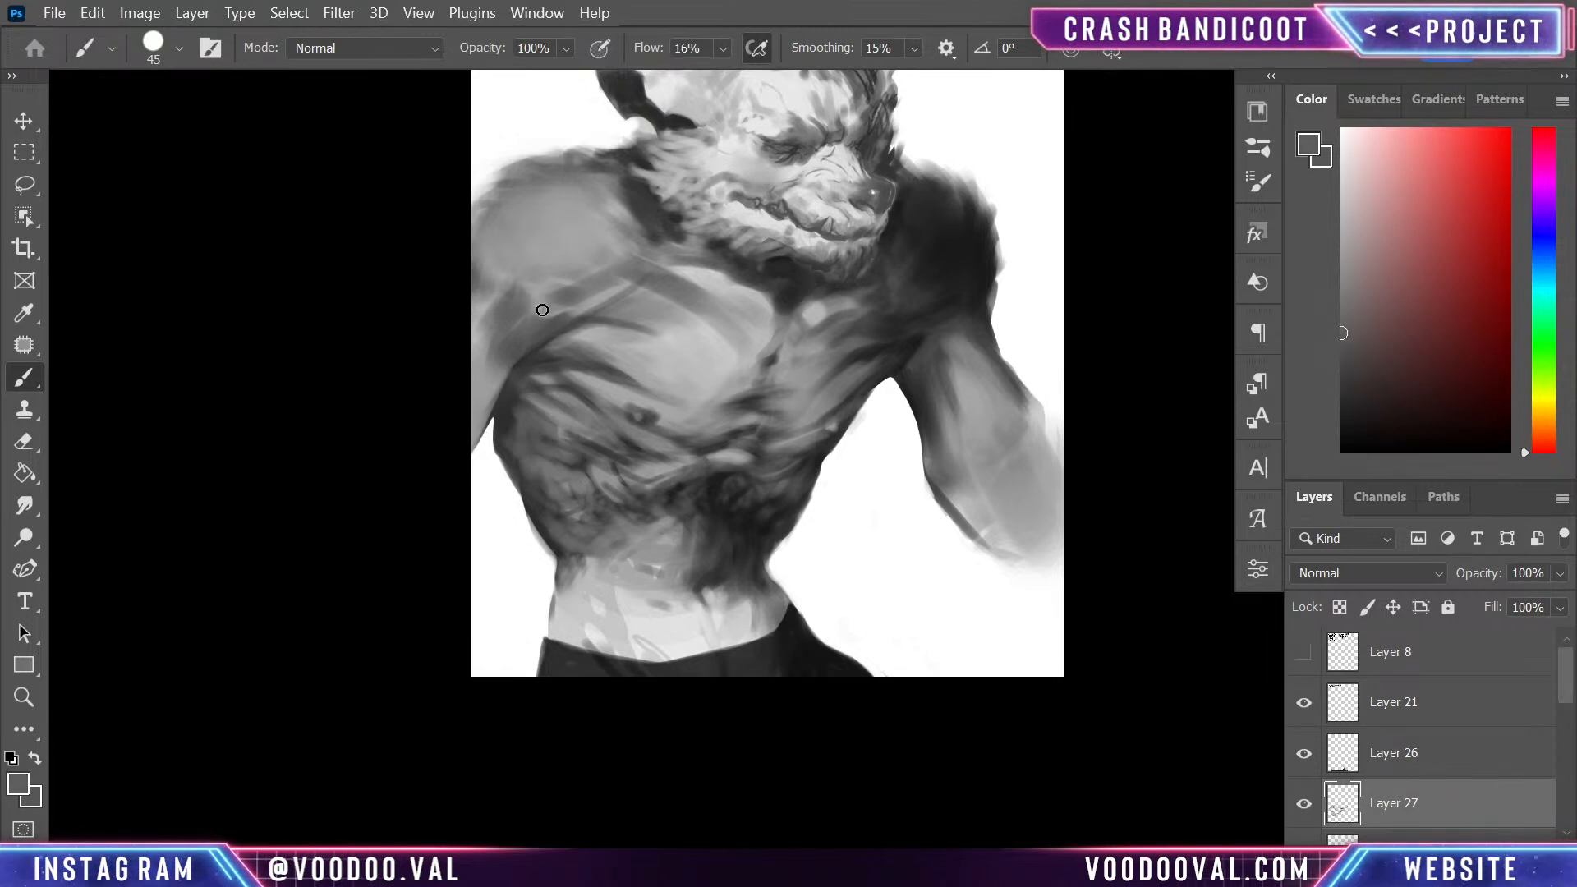
drag(507, 392, 496, 439)
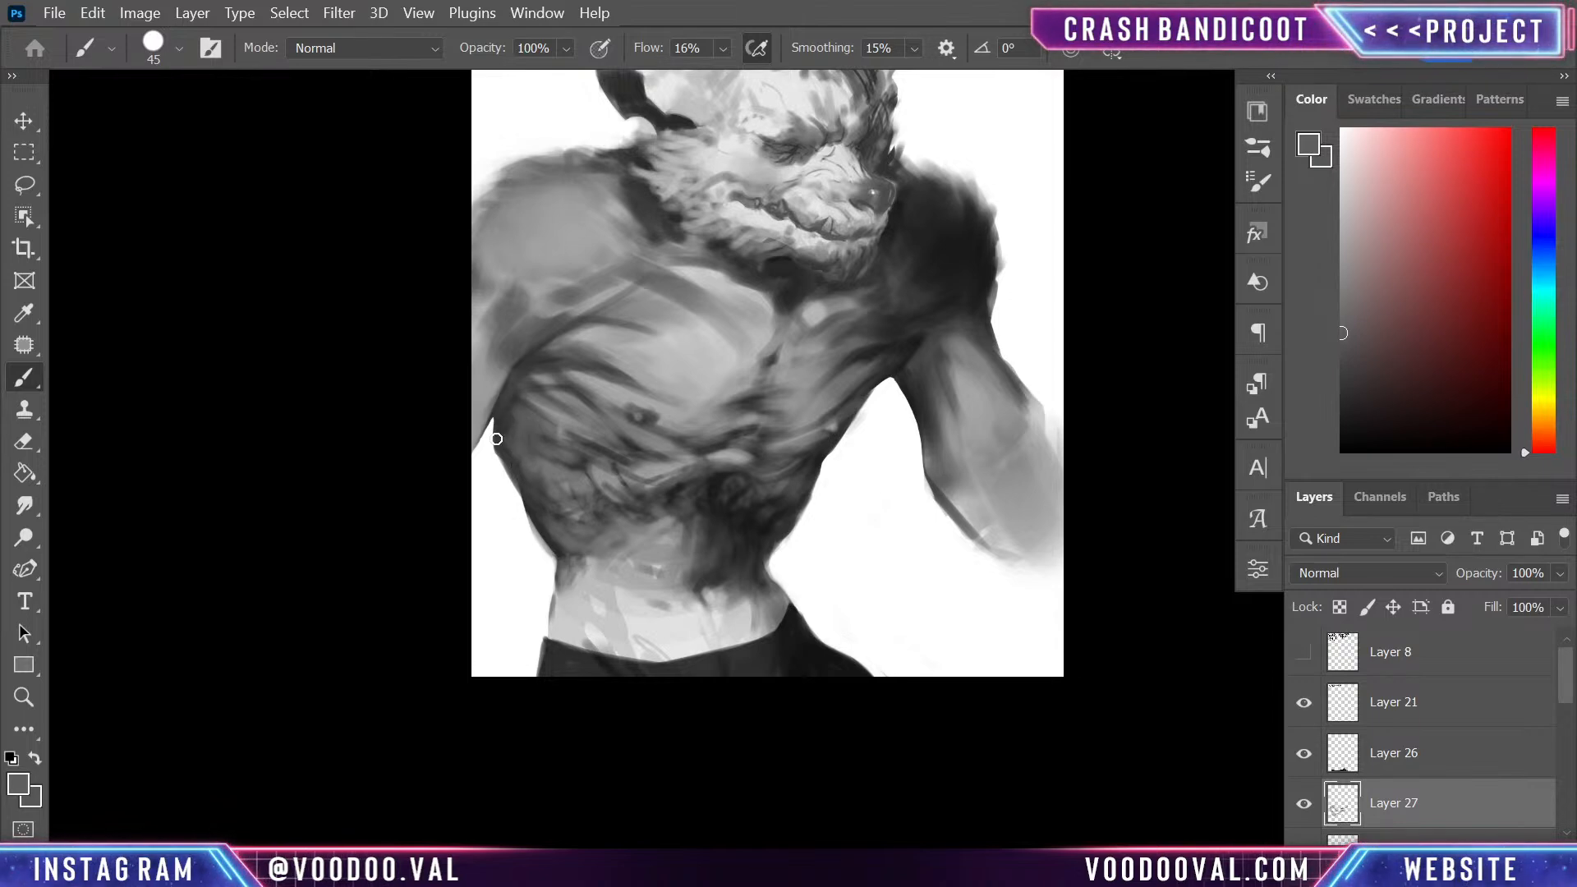
alt+click(501, 431)
alt+click(525, 436)
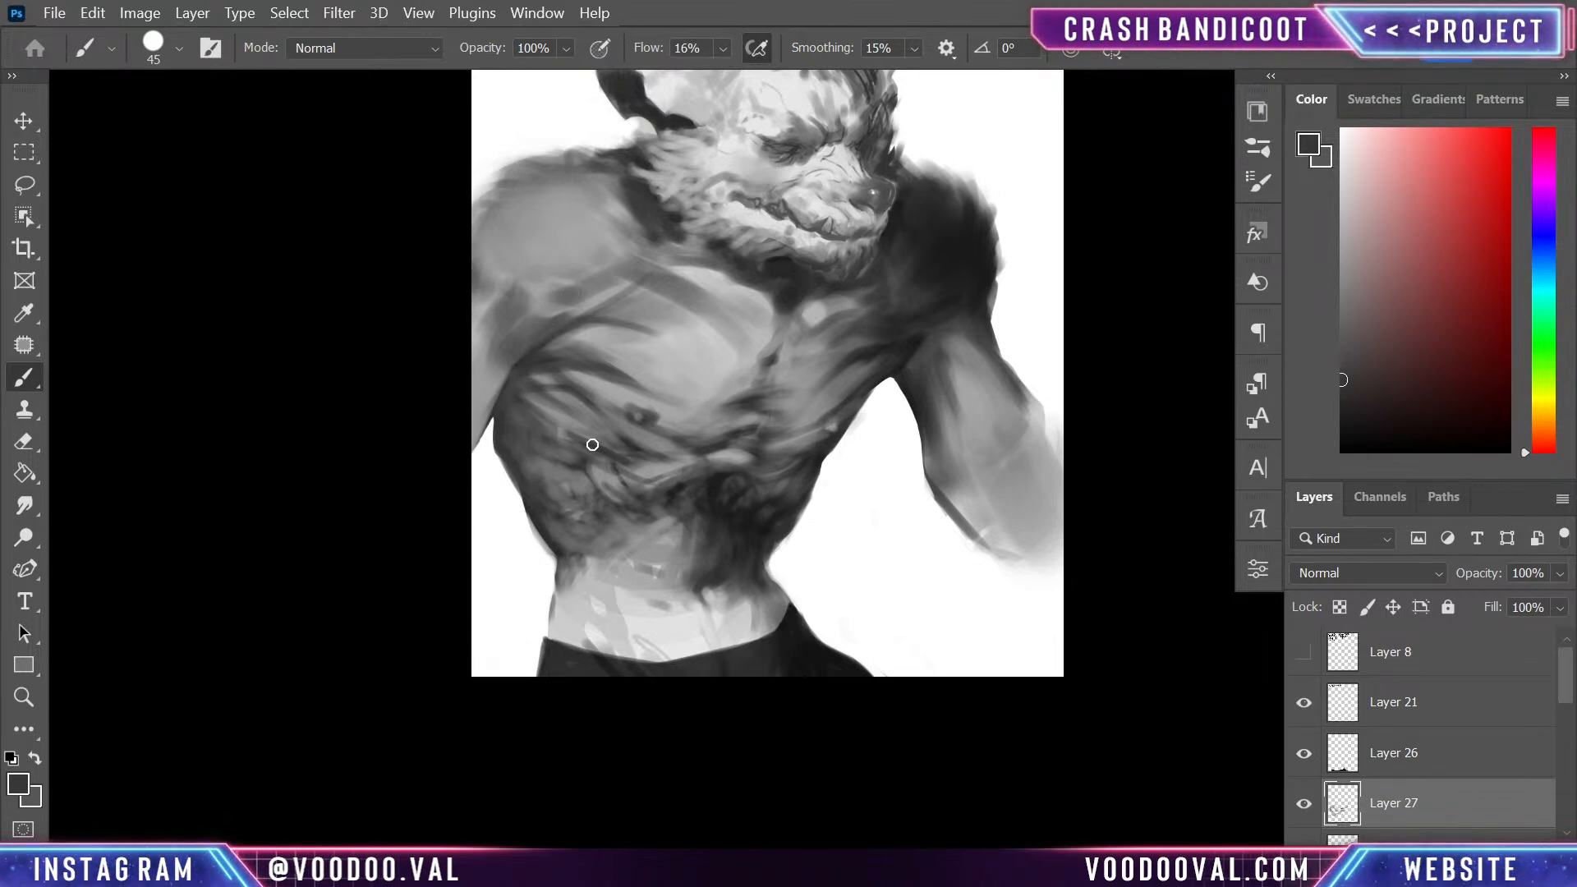
- Deepen the shadows across the lower ribcage and upper abdomen with sampled near-black tones
alt+click(716, 465)
alt+click(711, 493)
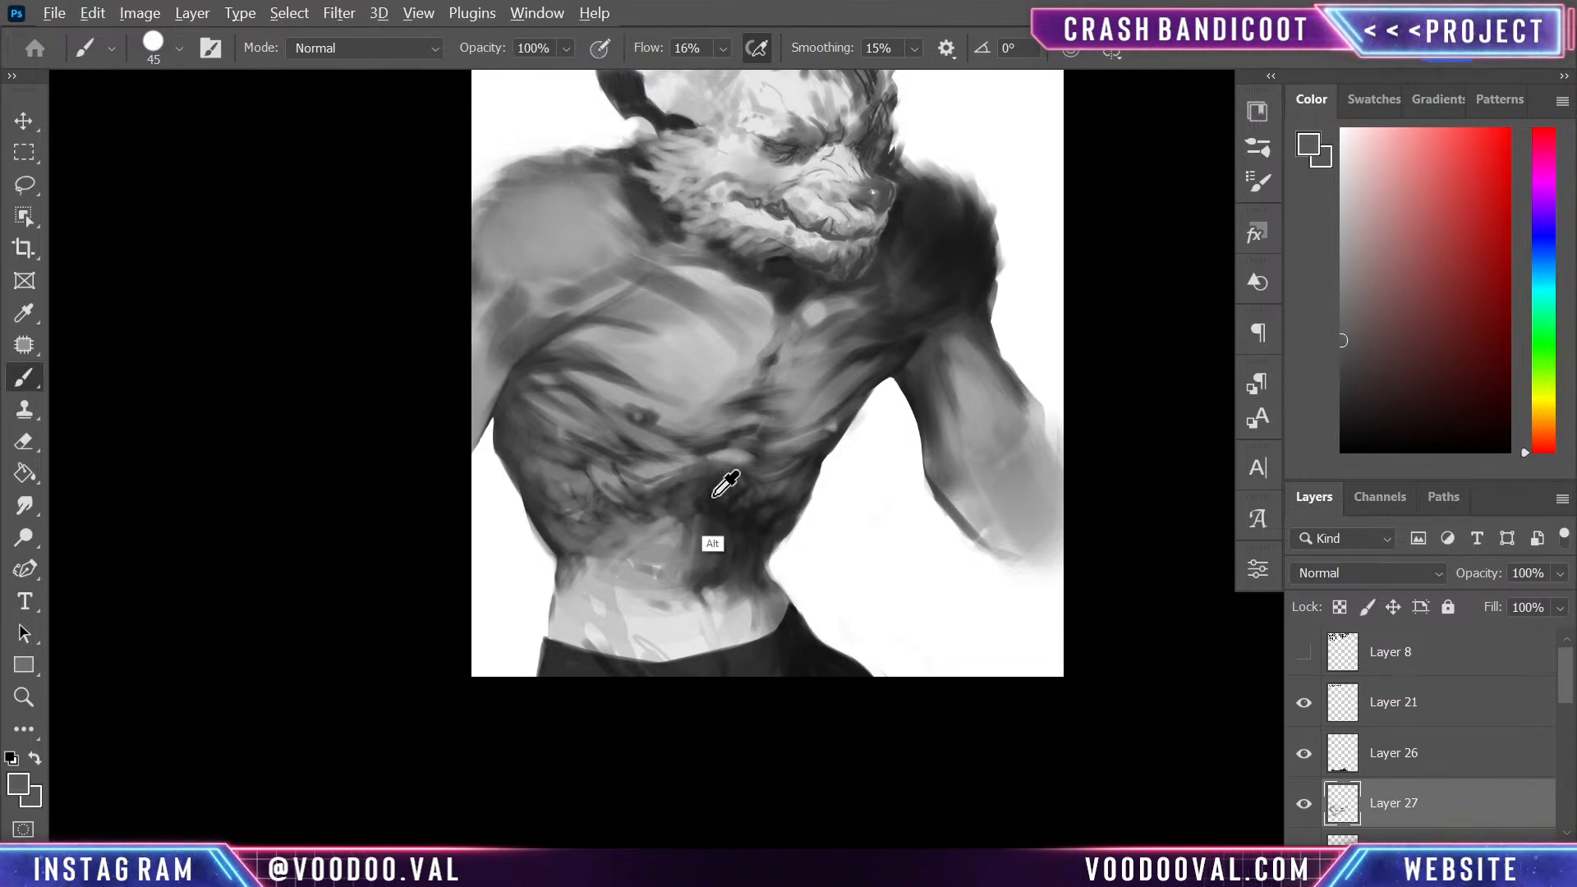
alt+click(566, 483)
mouse_move(665, 513)
mouse_down()
mouse_move(651, 504)
mouse_move(748, 521)
mouse_up()
mouse_move(602, 522)
mouse_down()
mouse_move(570, 538)
mouse_move(577, 520)
mouse_up()
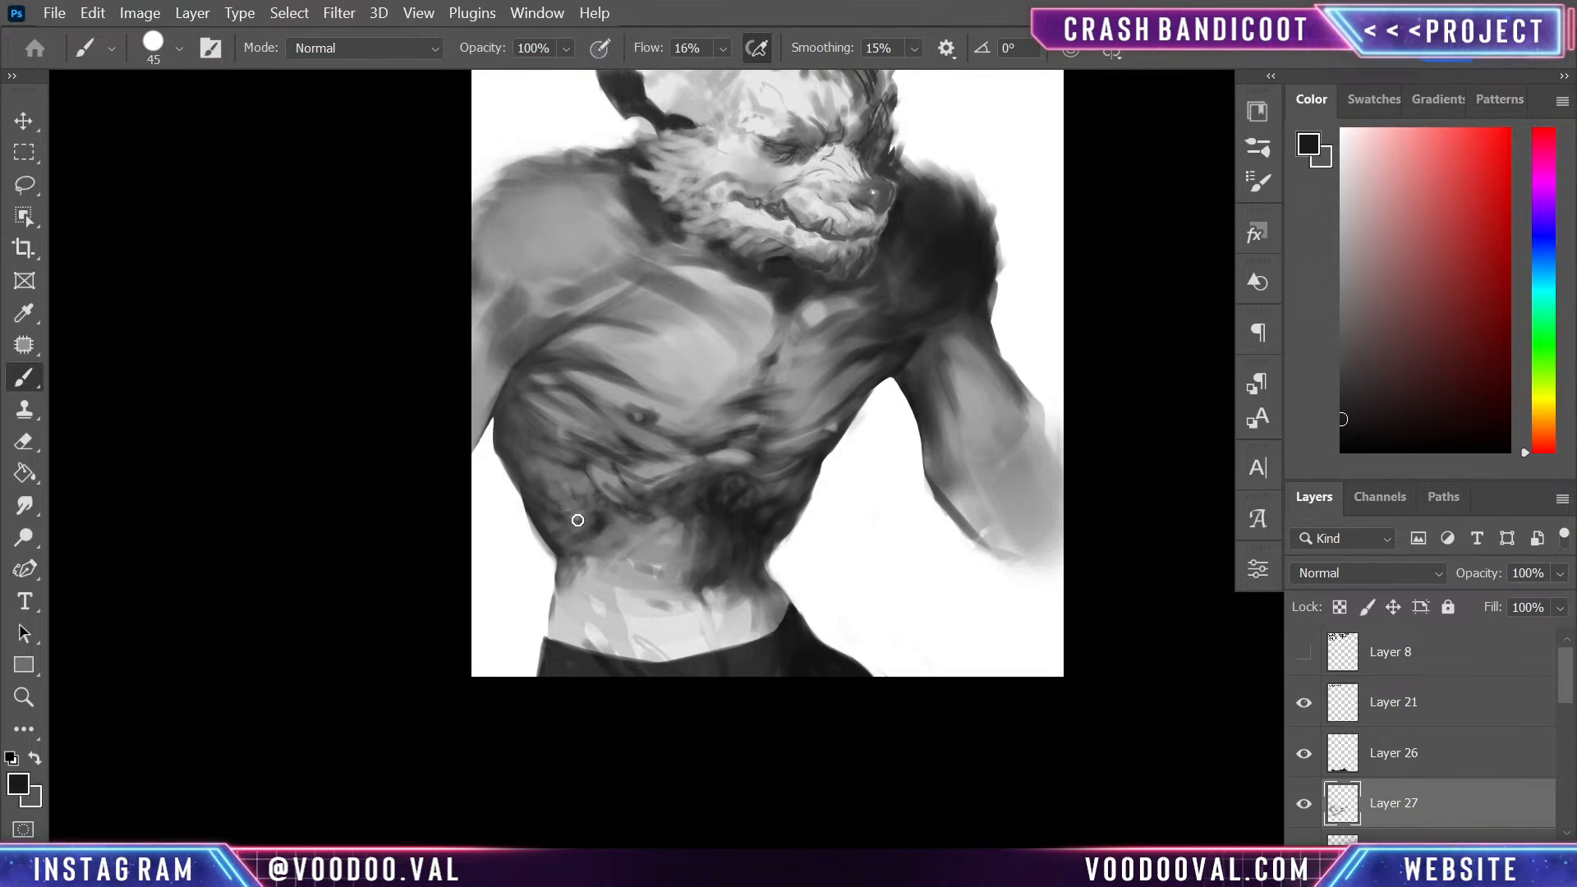
drag(707, 482, 687, 608)
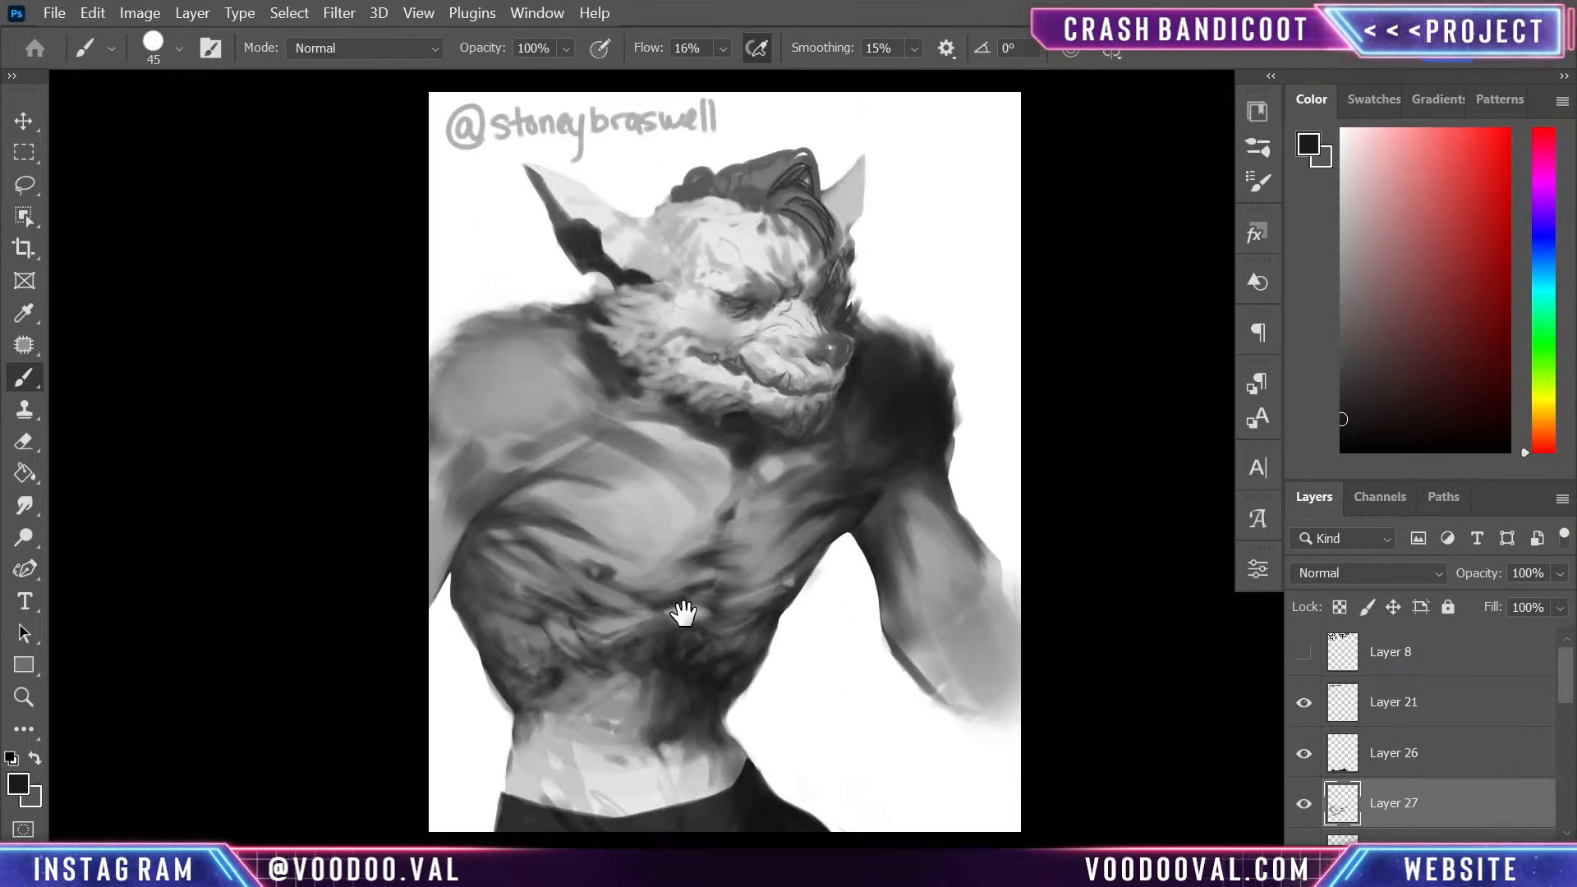
mouse_move(575, 670)
mouse_down()
mouse_move(482, 583)
mouse_move(561, 635)
mouse_move(513, 637)
mouse_move(560, 623)
mouse_move(525, 647)
mouse_up()
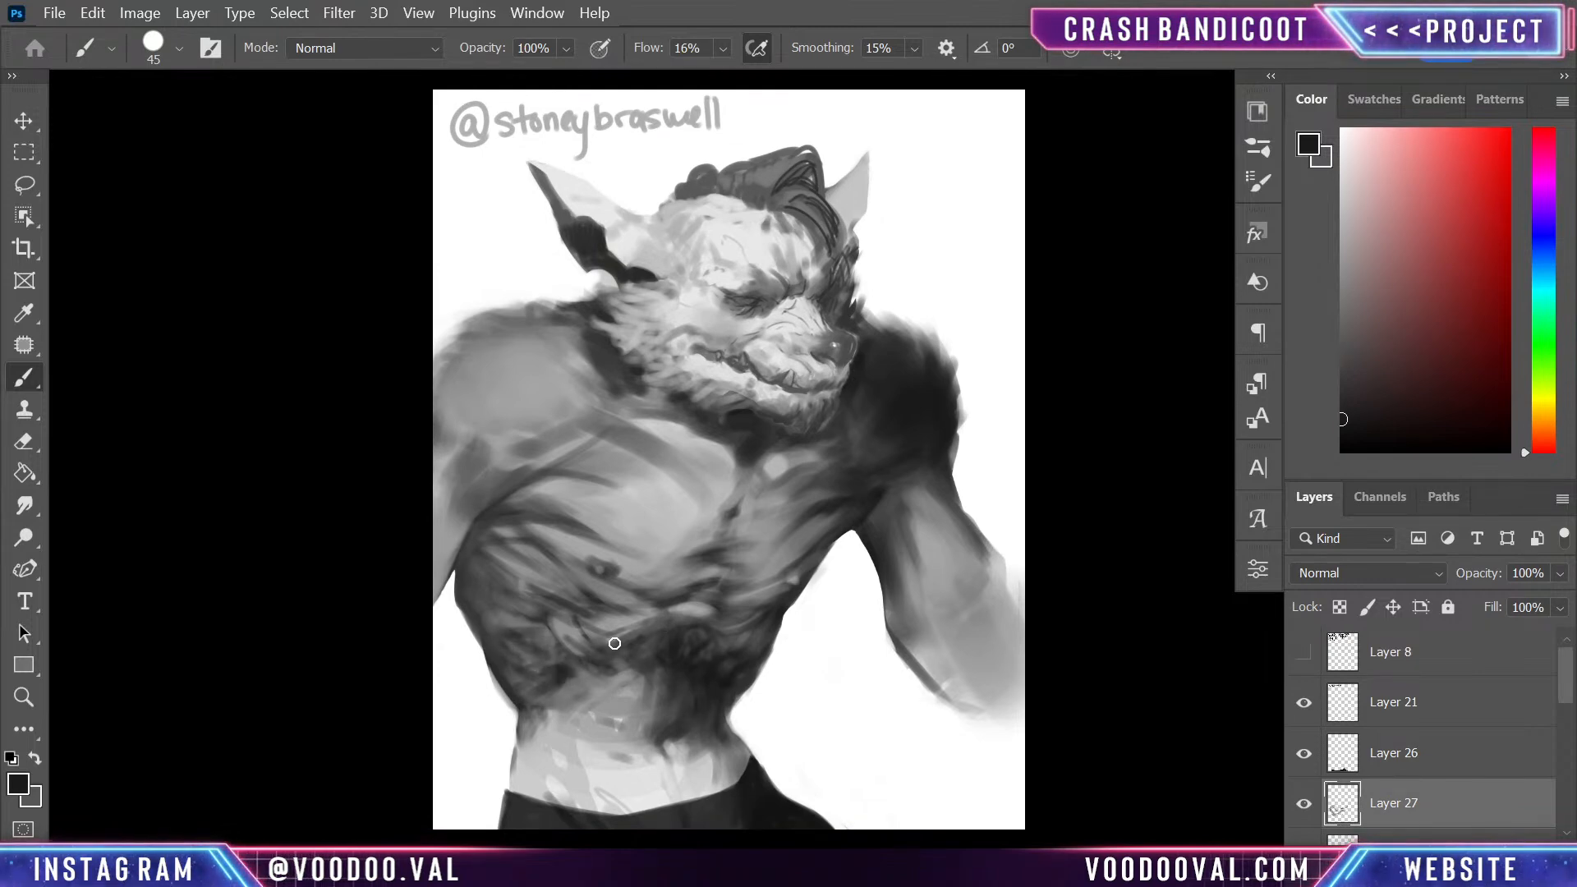
- Select the painting layers down to Group 5 copy and combine them into a new layer group
mouse_move(737, 623)
mouse_down()
mouse_move(845, 732)
mouse_move(855, 616)
mouse_move(988, 534)
mouse_move(936, 644)
mouse_up()
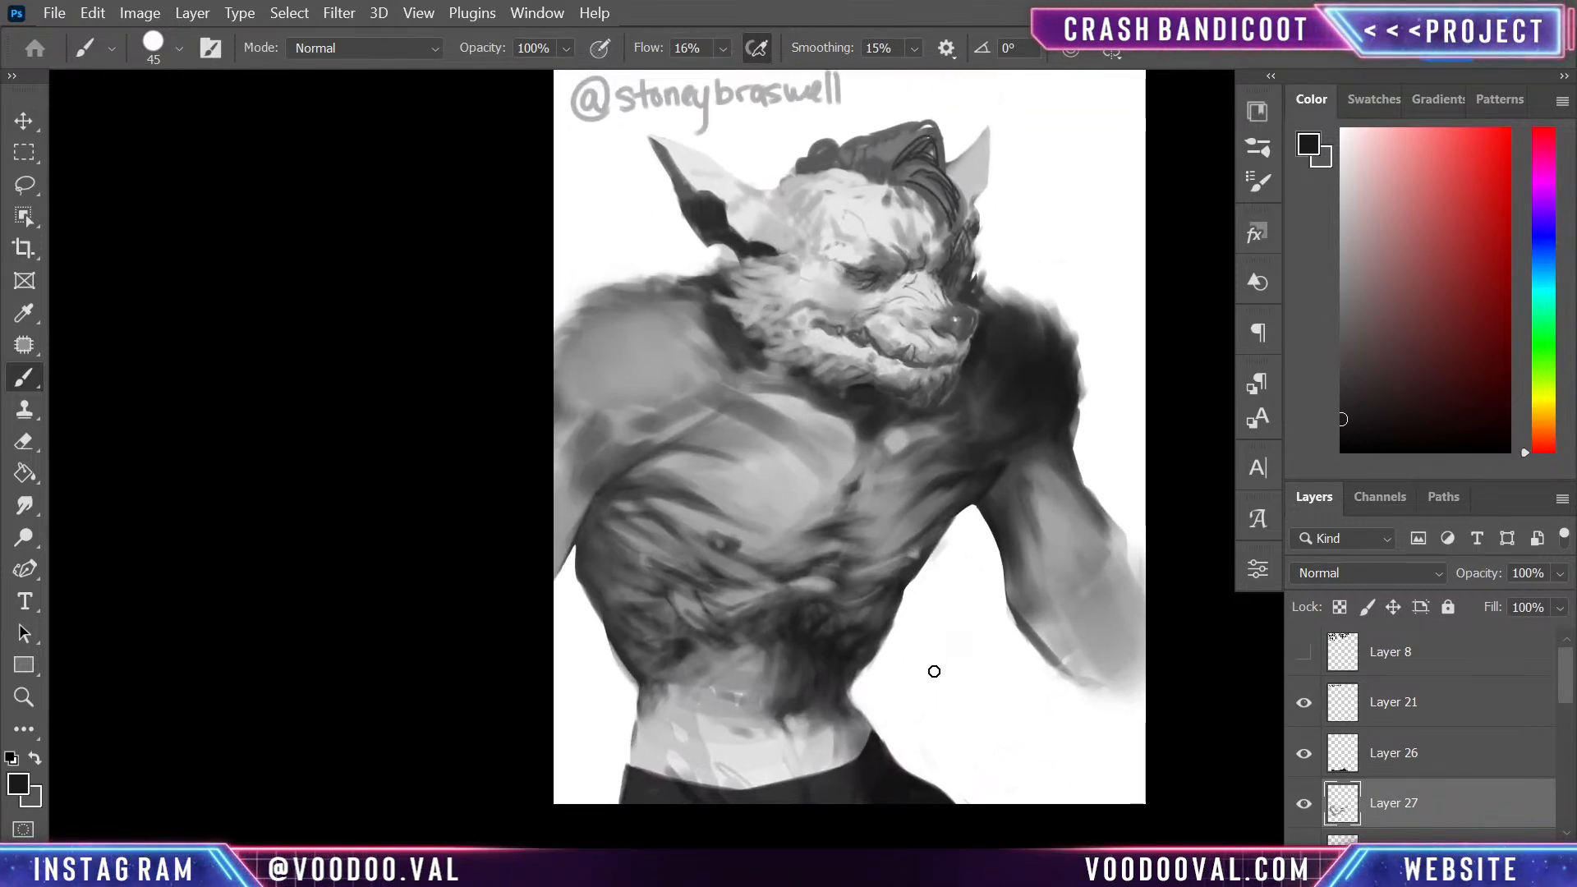
drag(940, 446, 933, 535)
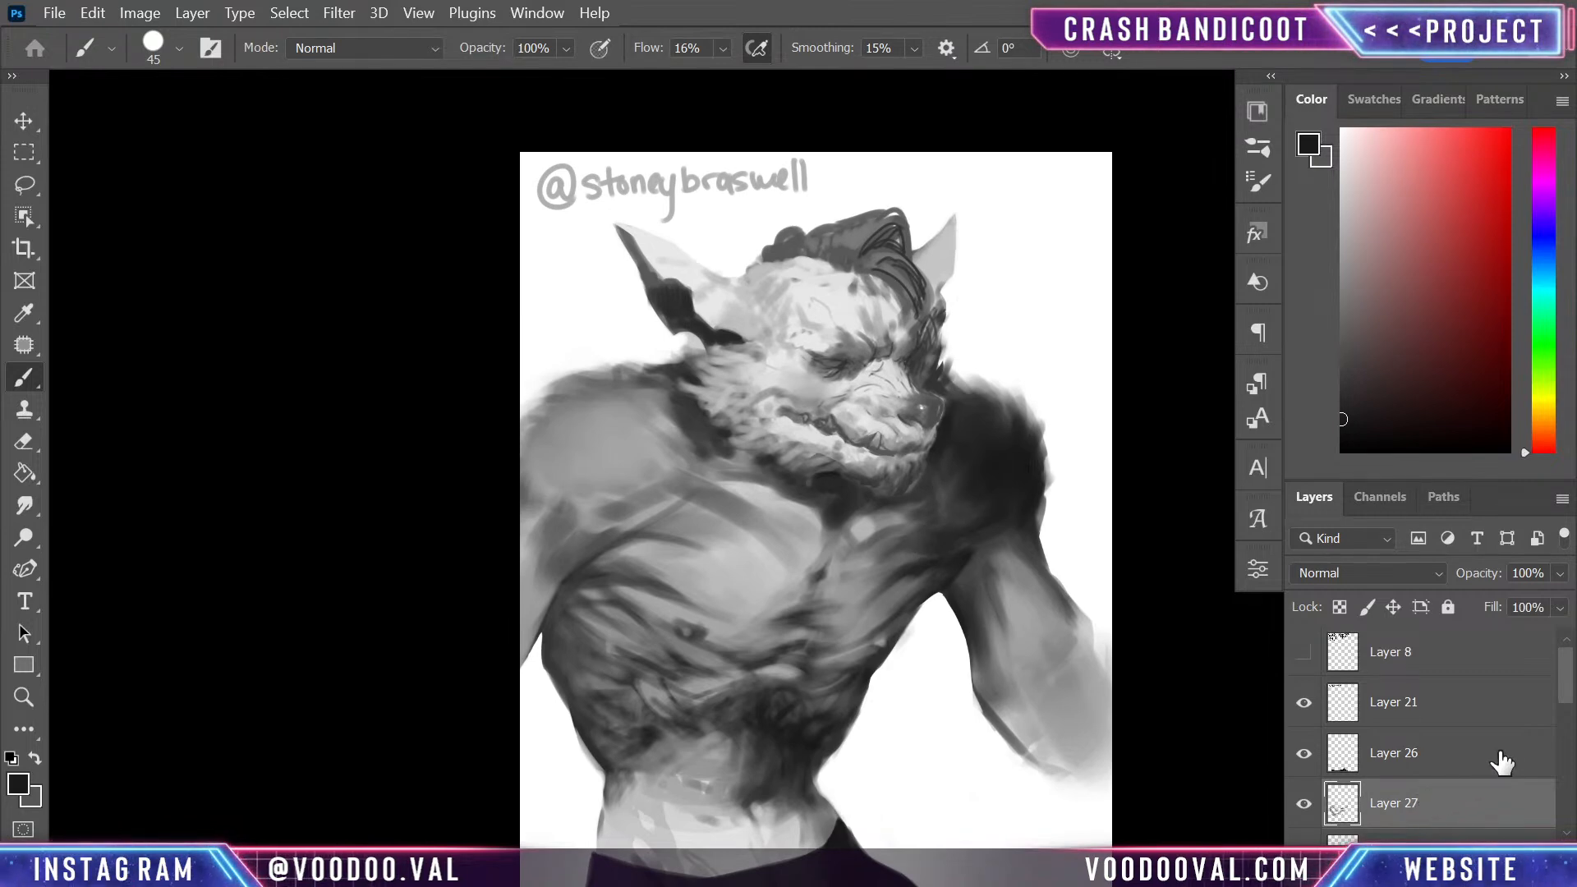
mouse_move(1566, 674)
mouse_down()
mouse_move(1564, 721)
mouse_move(1552, 673)
mouse_move(1544, 694)
mouse_up()
click(1518, 694)
scroll(1521, 702, down, 5)
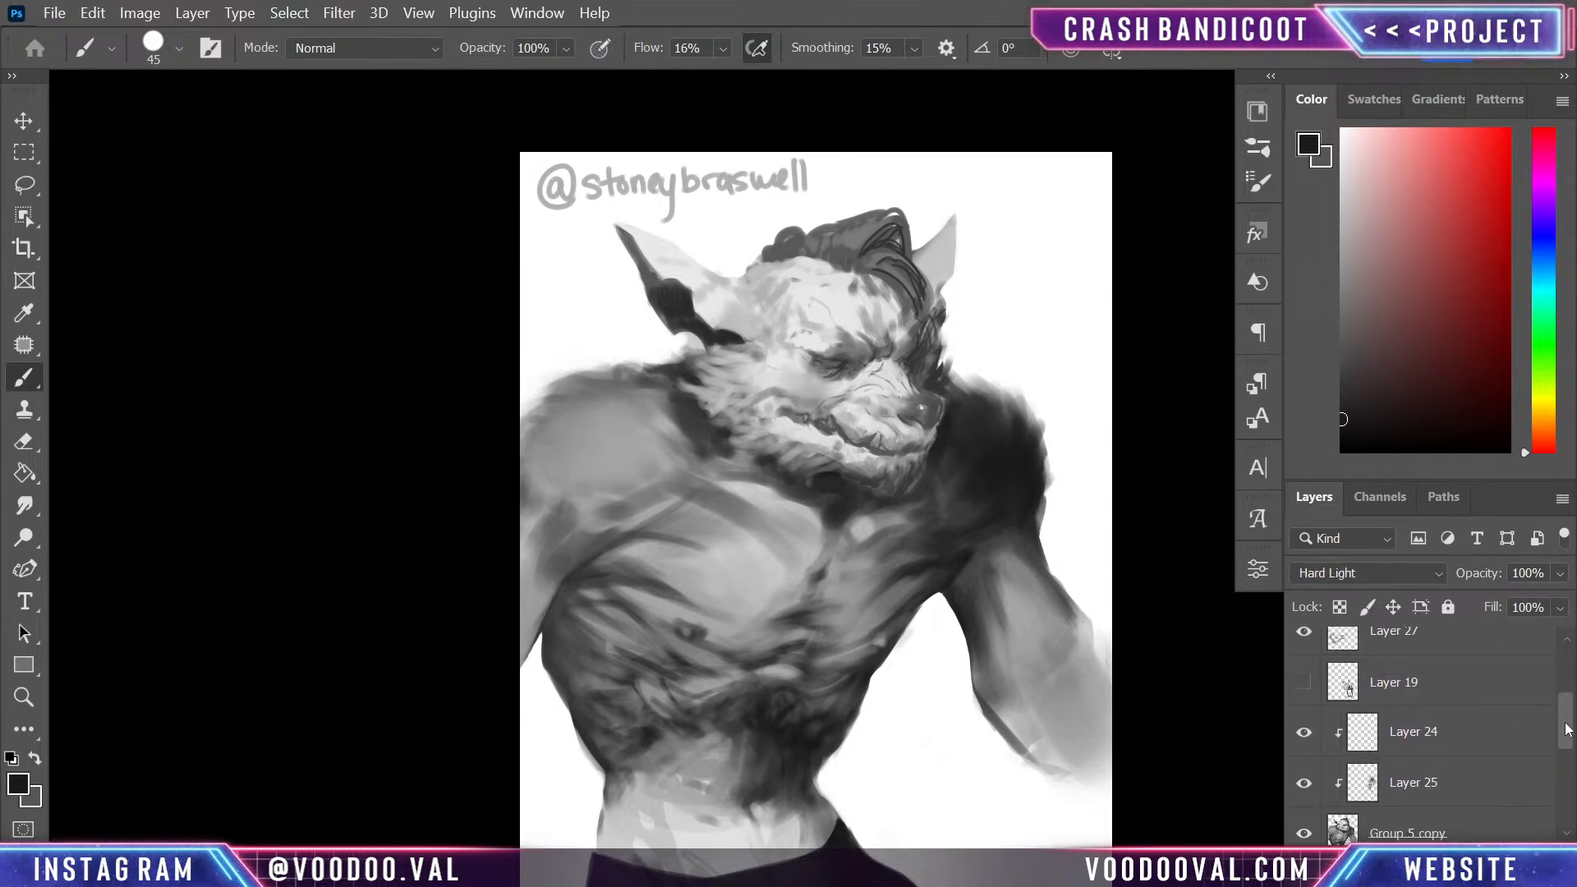
shift+click(1488, 676)
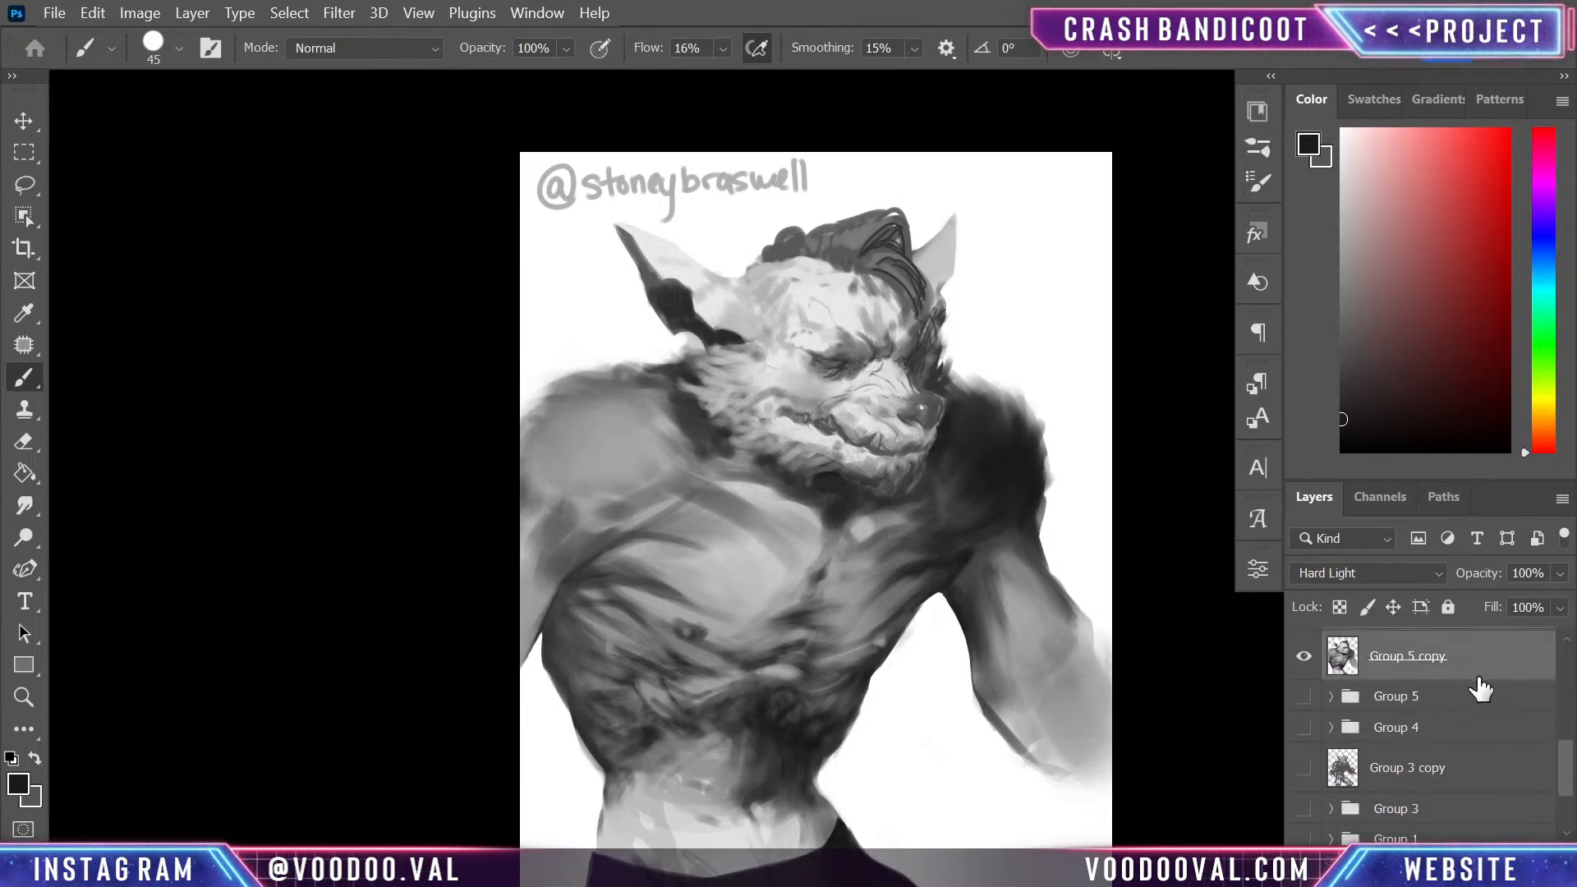
key(ctrl+g)
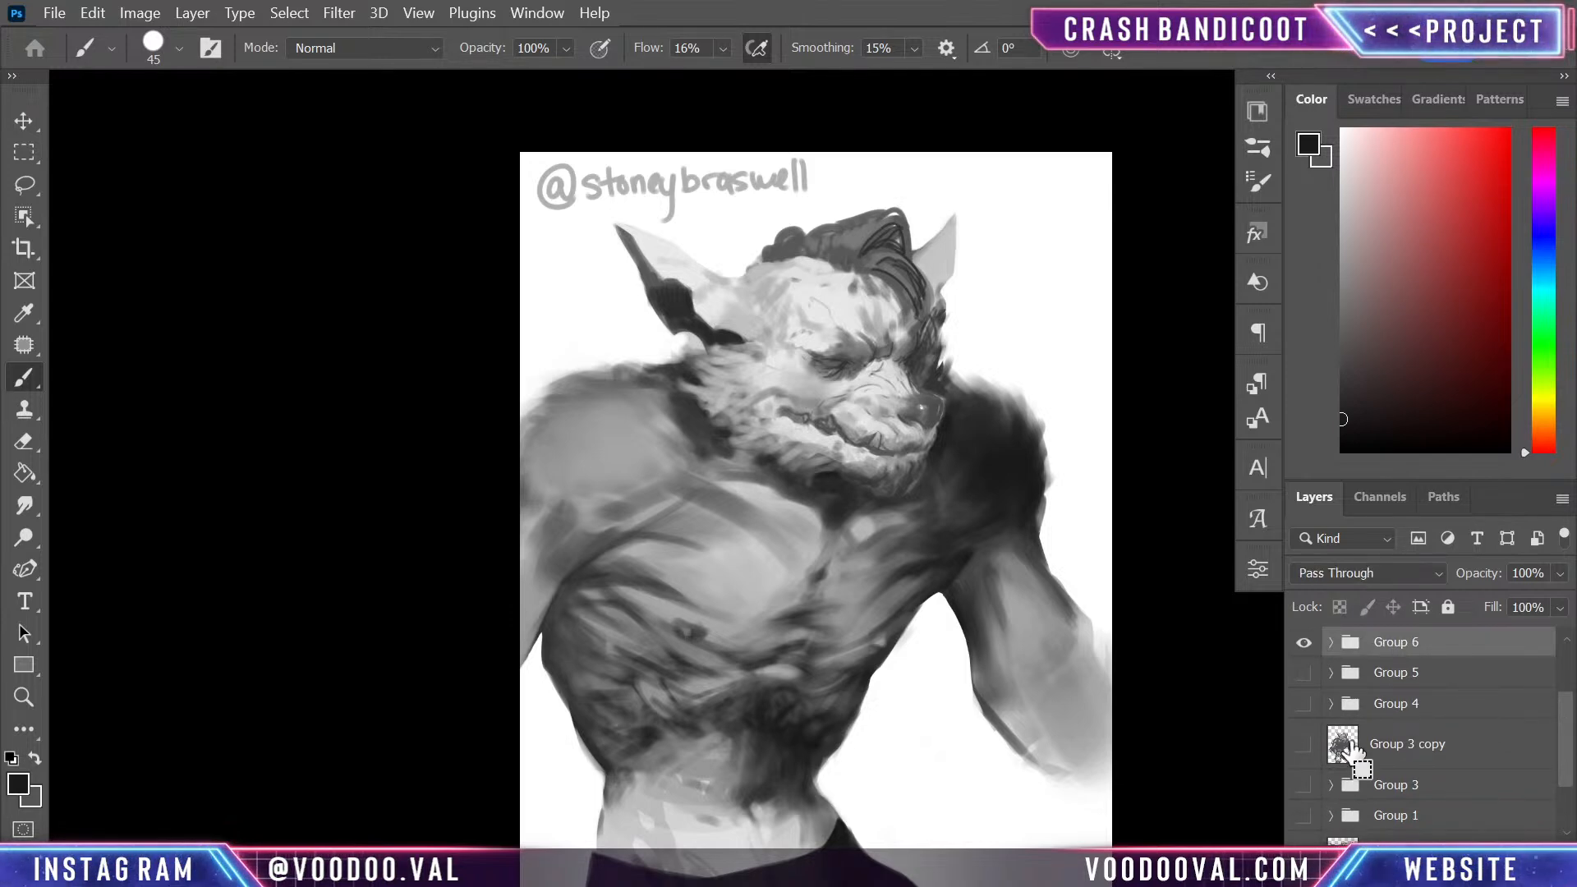
- Add a new layer above the new group and clip it to the group
key(ctrl+shift+alt+n)
right_click(1434, 669)
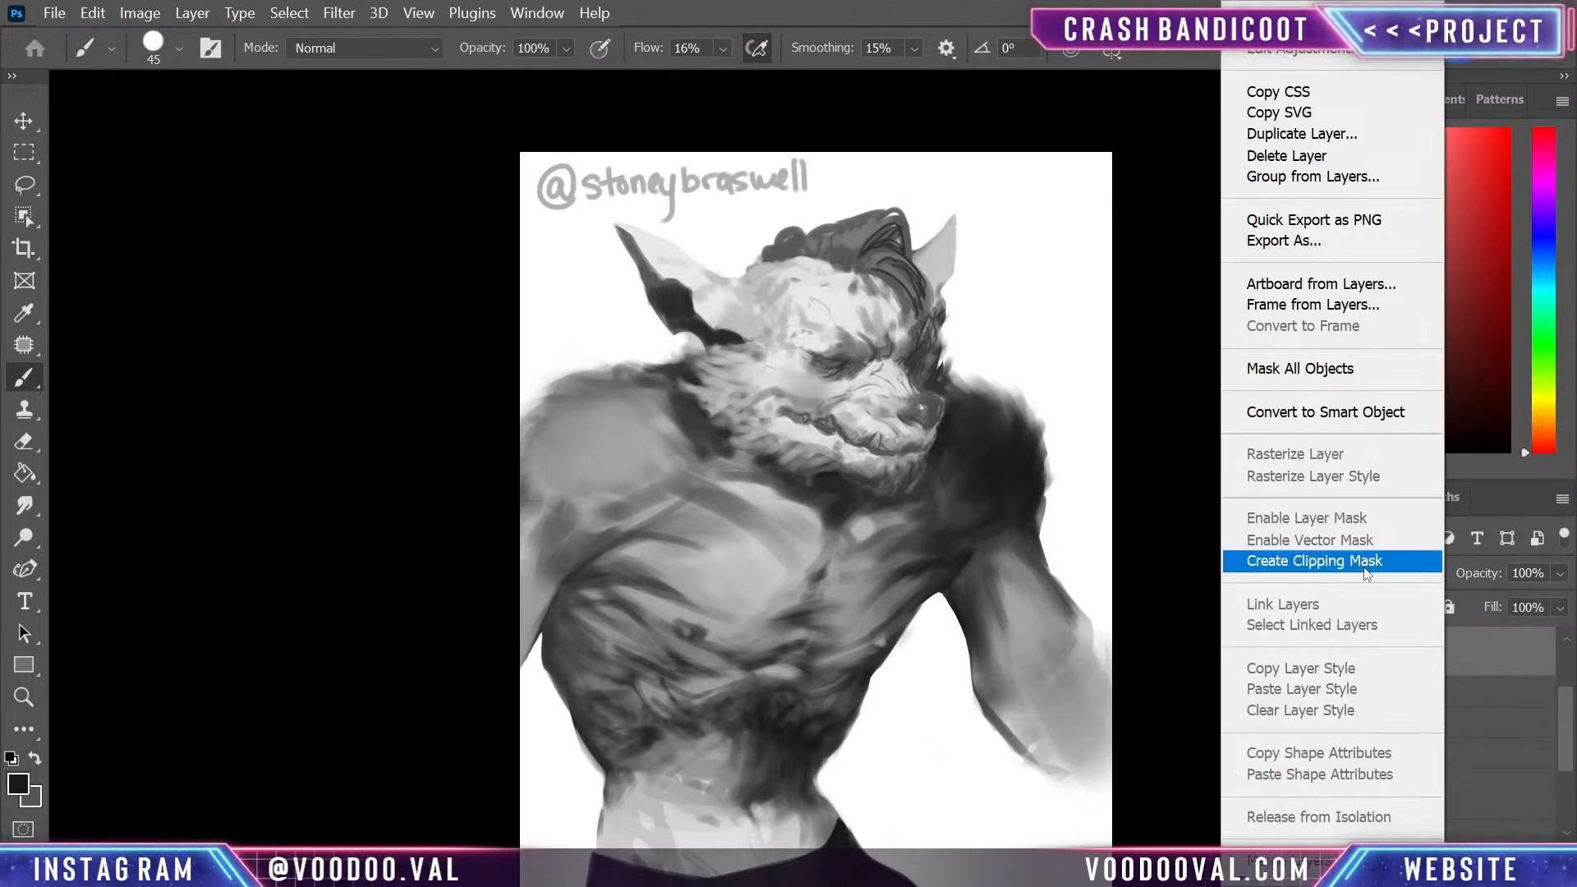
click(1396, 561)
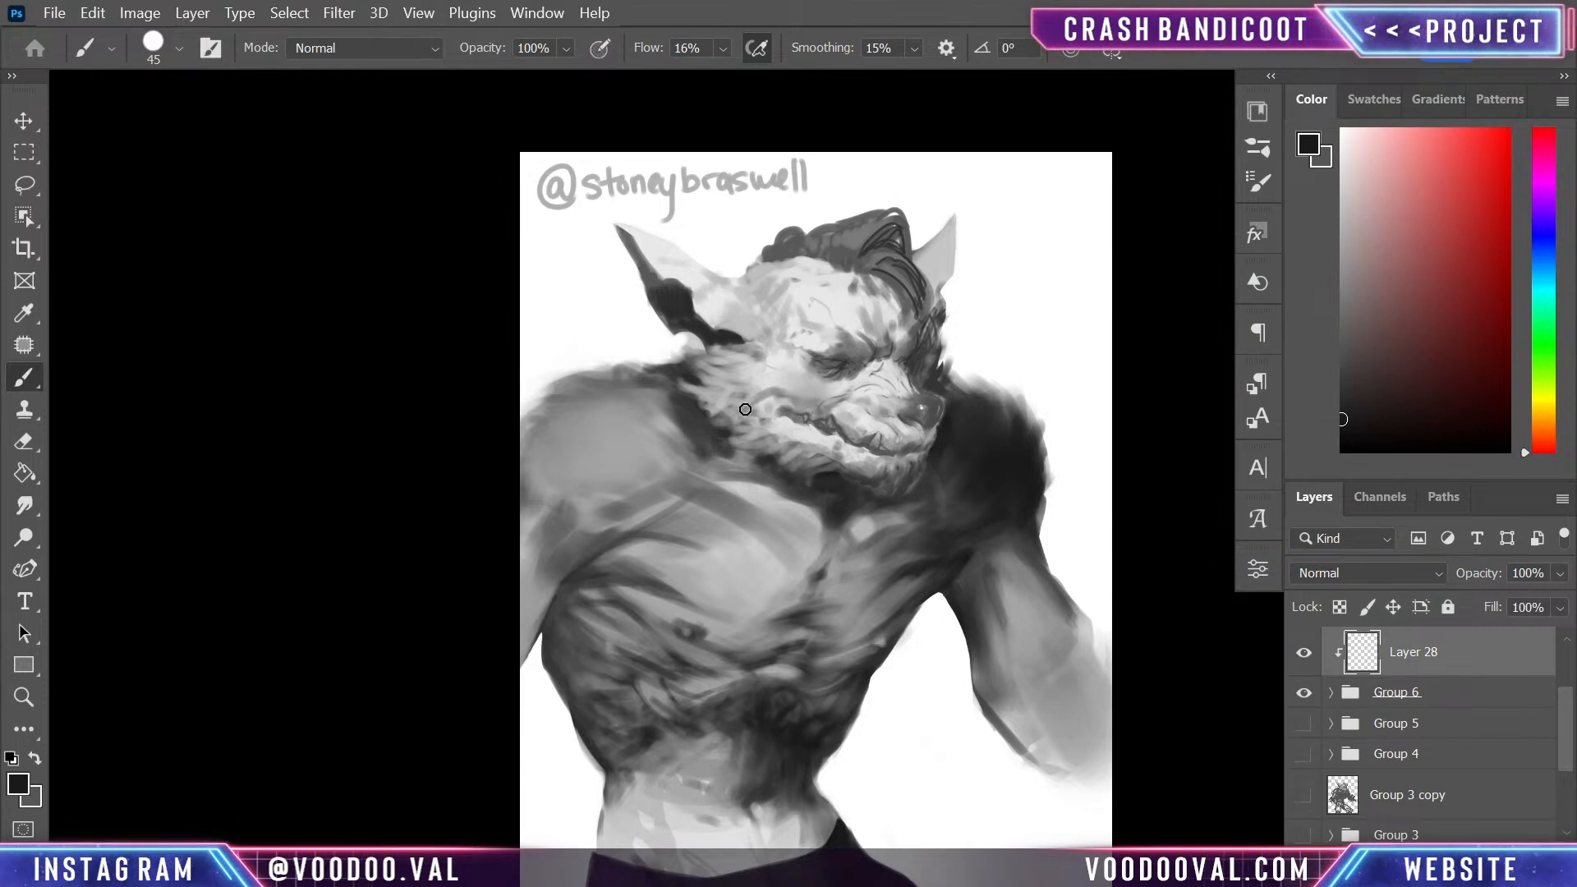
- Shade the near cheek and jaw fur with near-black on the clipped layer, using a brush enlarged to 200
drag(957, 514, 914, 635)
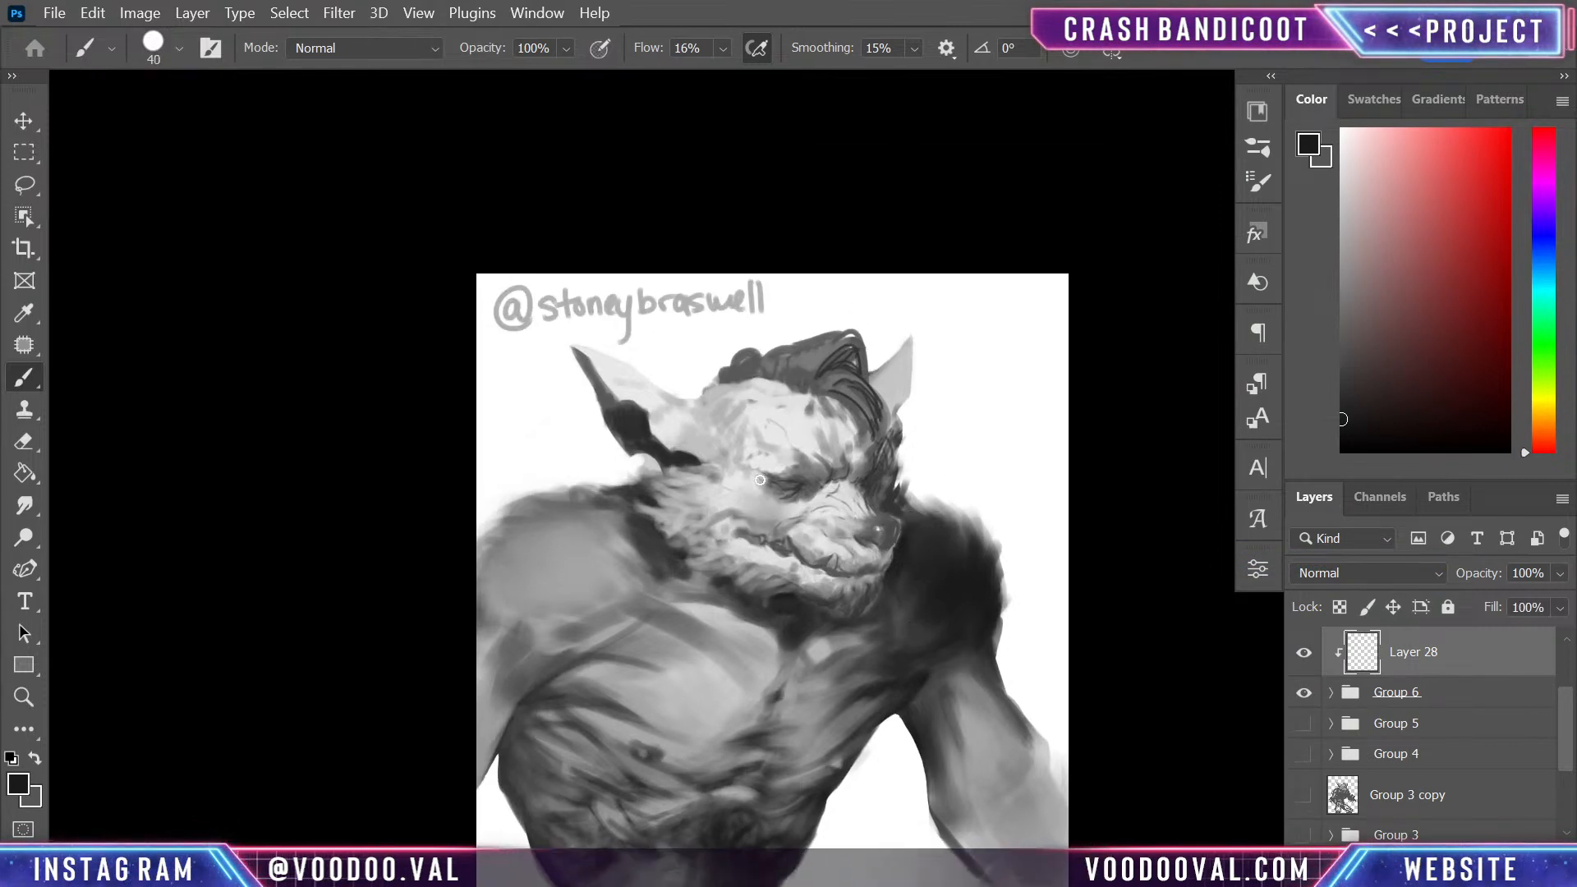
key(bracketleft)
key(bracketleft)
key(bracketleft)
key(bracketright)
key(bracketright)
key(bracketright)
key(bracketright)
key(bracketright)
key(bracketright)
key(bracketright)
key(bracketright)
key(bracketright)
key(bracketright)
key(bracketright)
key(bracketright)
key(bracketright)
key(bracketright)
key(bracketright)
key(bracketright)
key(bracketright)
key(bracketright)
key(bracketright)
key(bracketright)
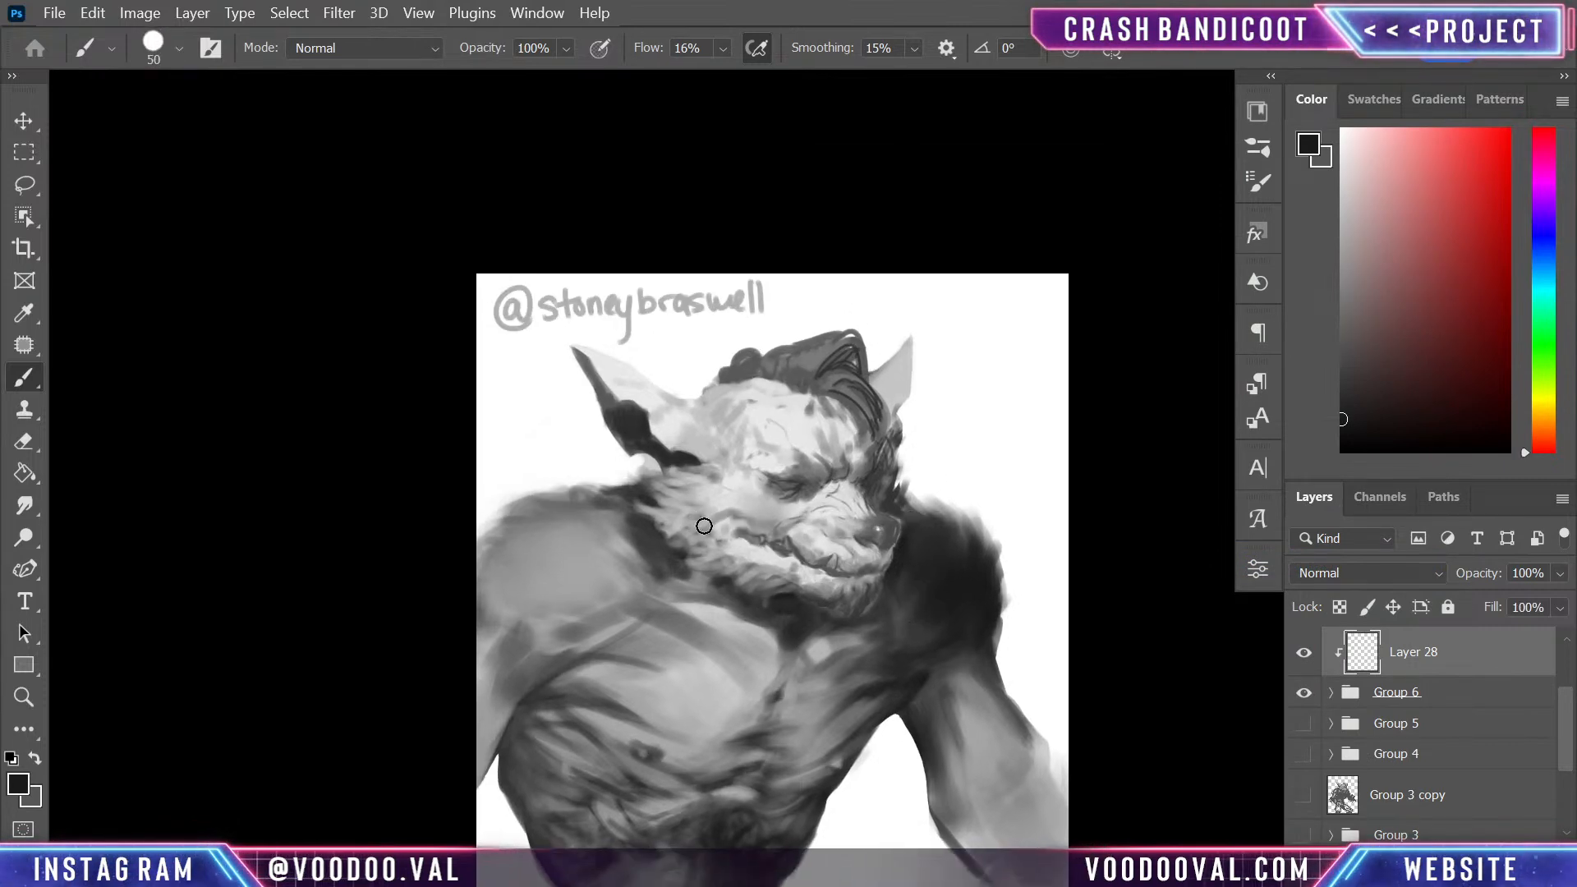
mouse_move(677, 509)
mouse_down()
mouse_move(775, 582)
mouse_move(707, 520)
mouse_move(776, 602)
mouse_move(645, 491)
mouse_move(672, 504)
mouse_move(635, 497)
mouse_up()
key(bracketleft)
key(bracketleft)
key(bracketleft)
key(bracketleft)
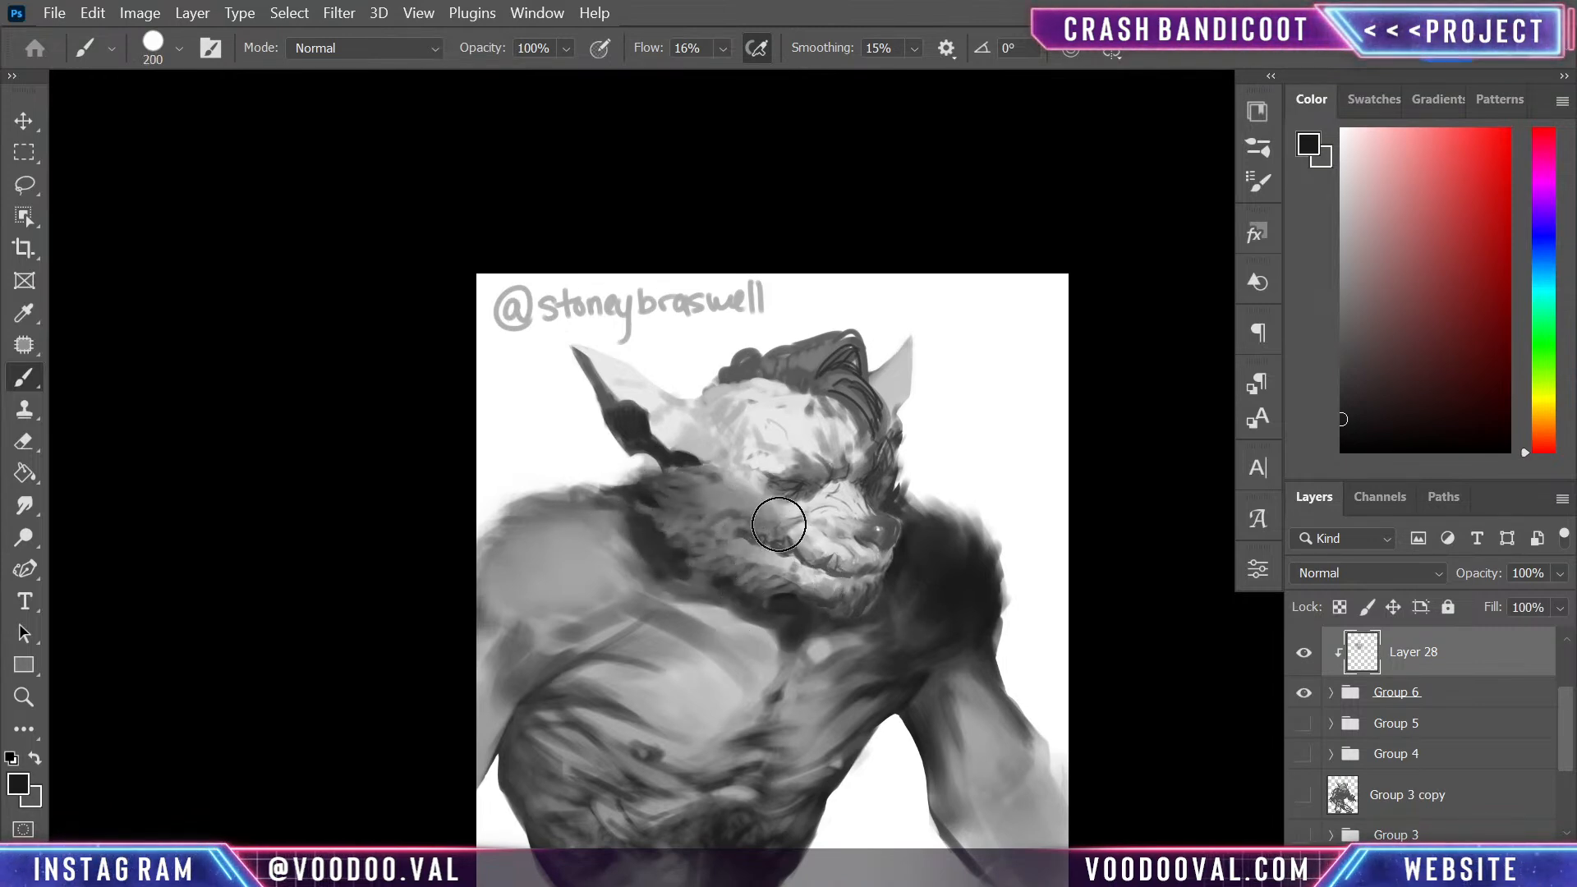
- Restore the lit cheek below the near eye with a sampled light grey, reducing the brush size to 70 and finally to 8
alt+click(790, 550)
key(p)
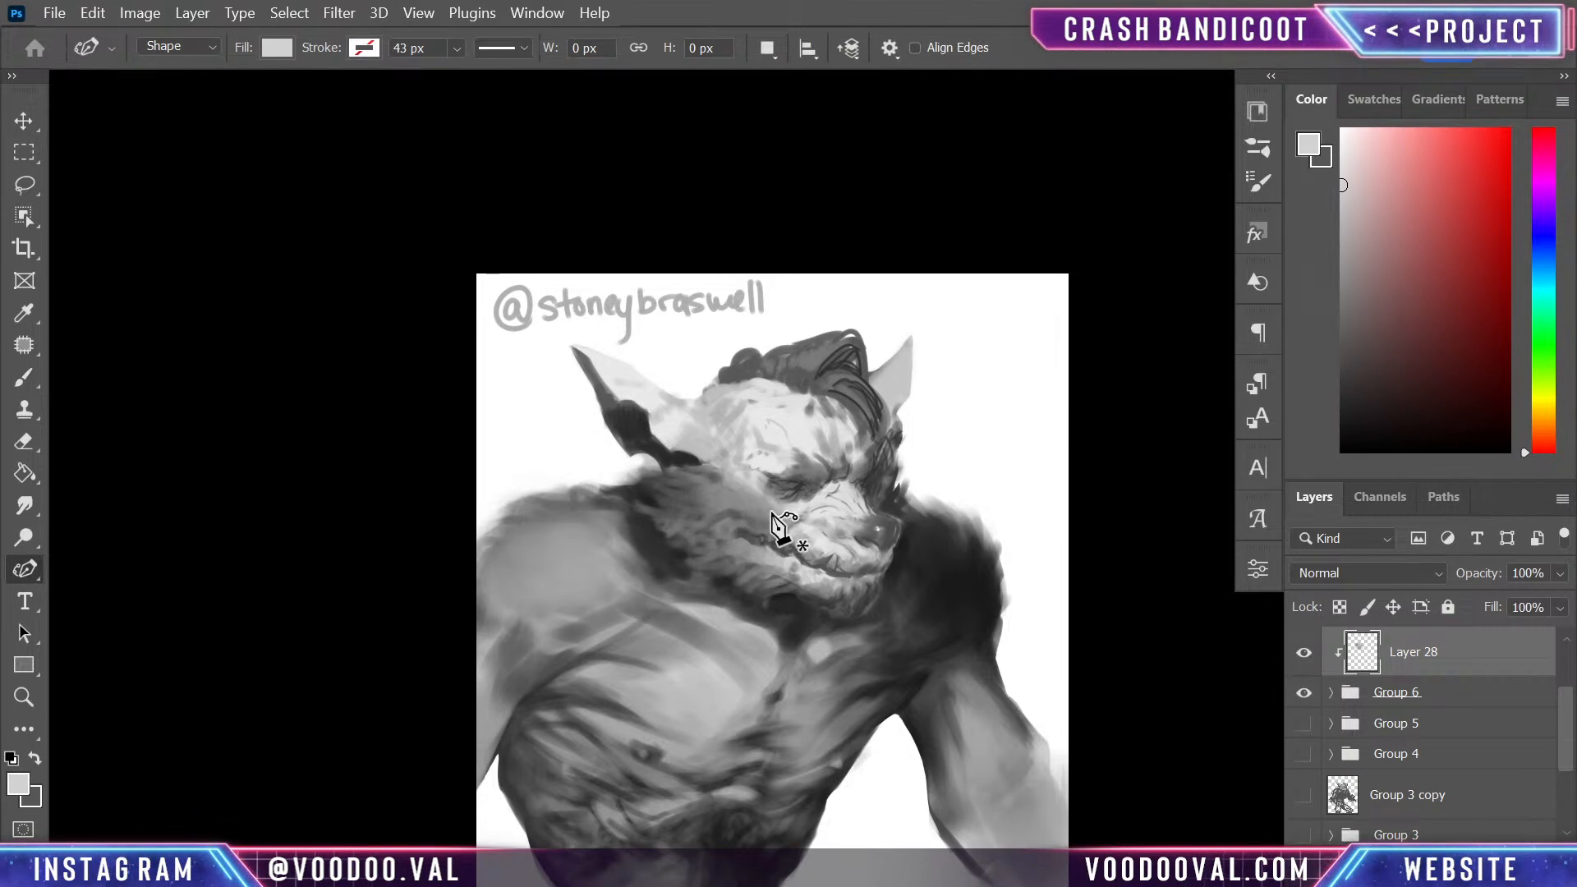
key(b)
key(bracketleft)
alt+scroll(763, 516, up, 1)
key(bracketleft)
key(bracketleft)
key(bracketleft)
key(bracketleft)
key(bracketleft)
key(bracketleft)
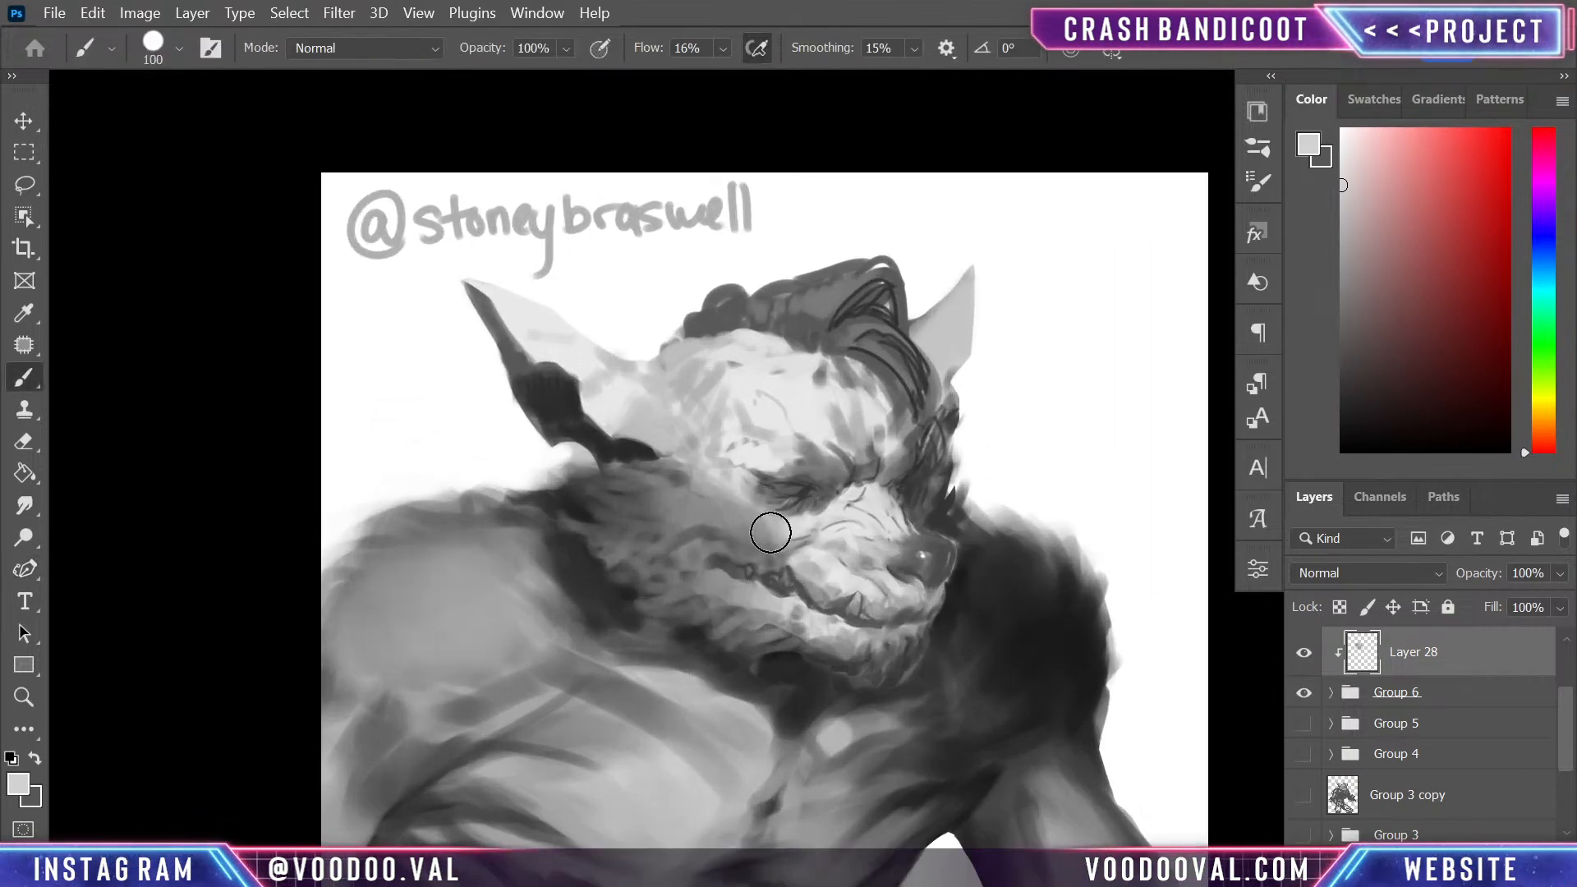
key(bracketleft)
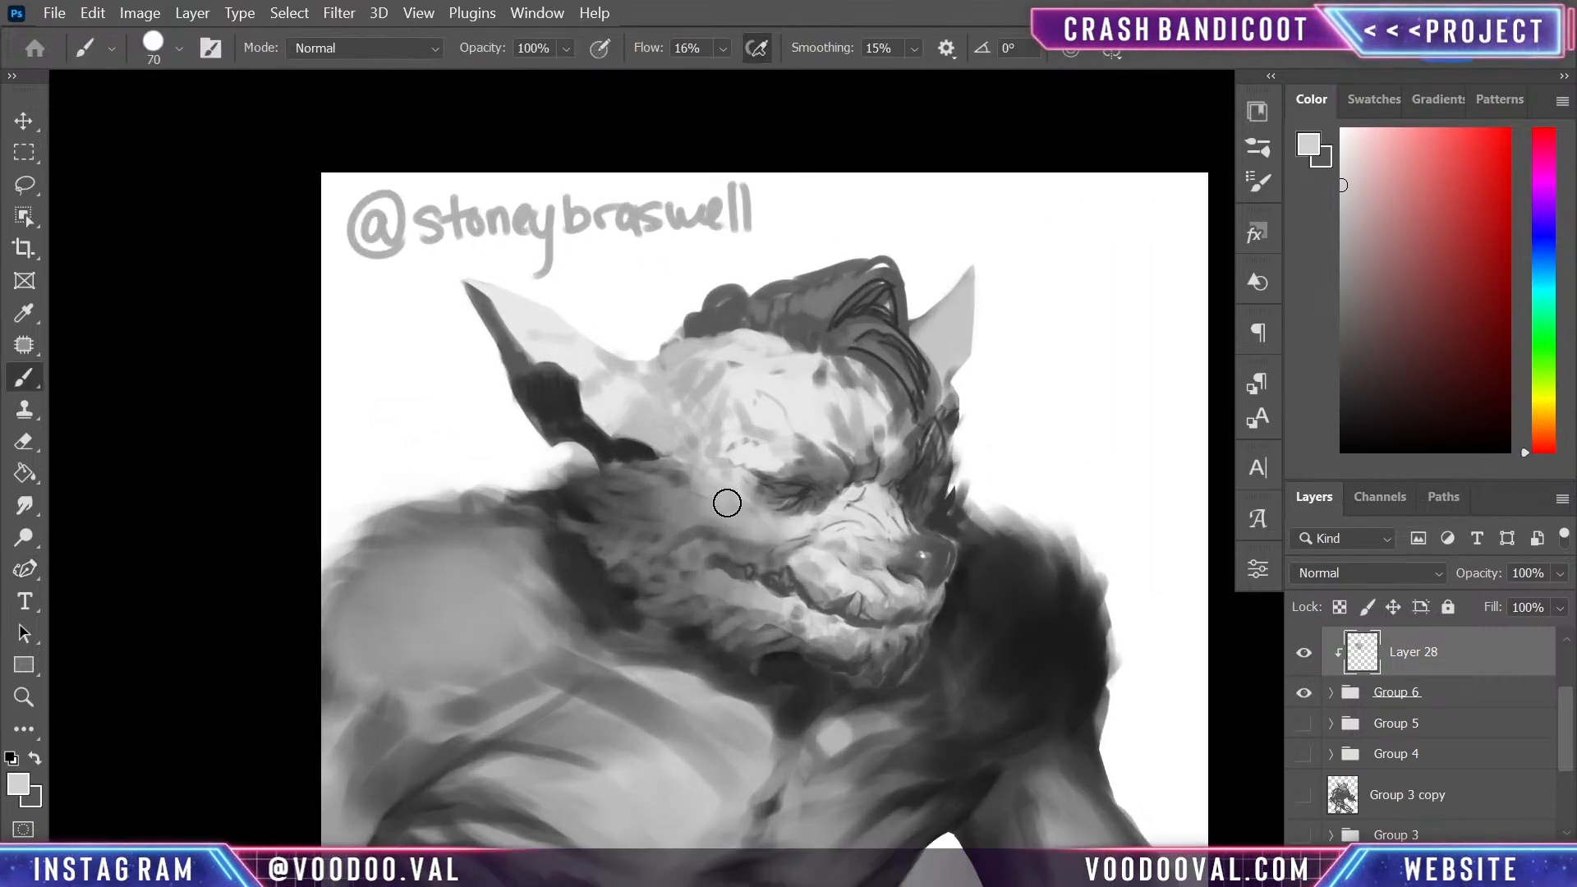
key(bracketleft)
key(bracketleft)
key(bracketleft)
key(bracketleft)
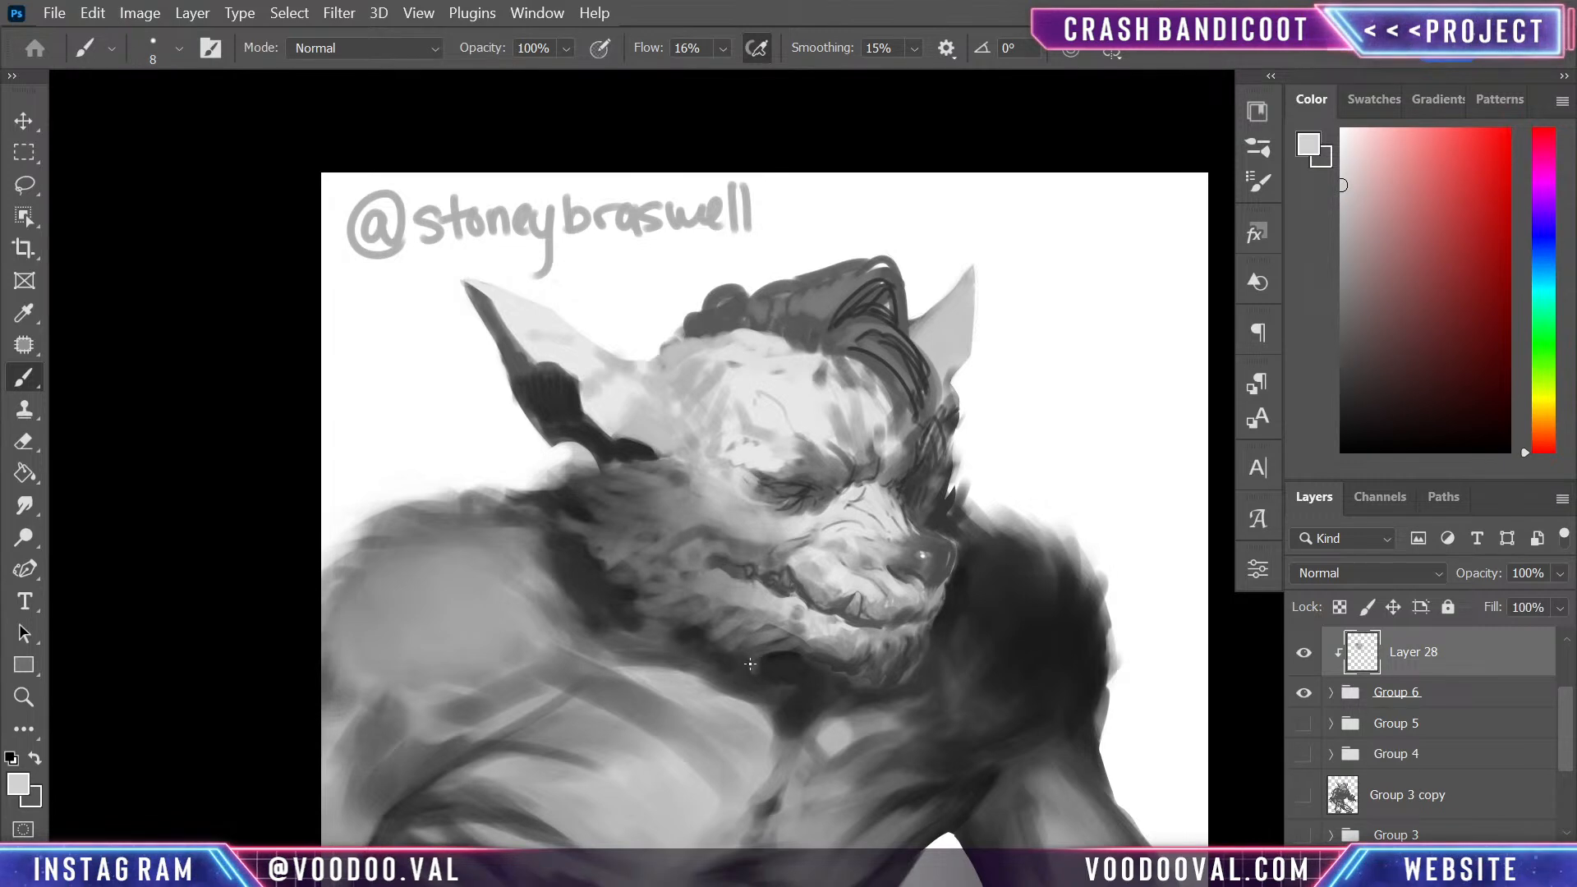
- Brighten the cheek just below the near eye with near-white sampled from the forehead, using a brush enlarged to 25
key(ctrl+plus)
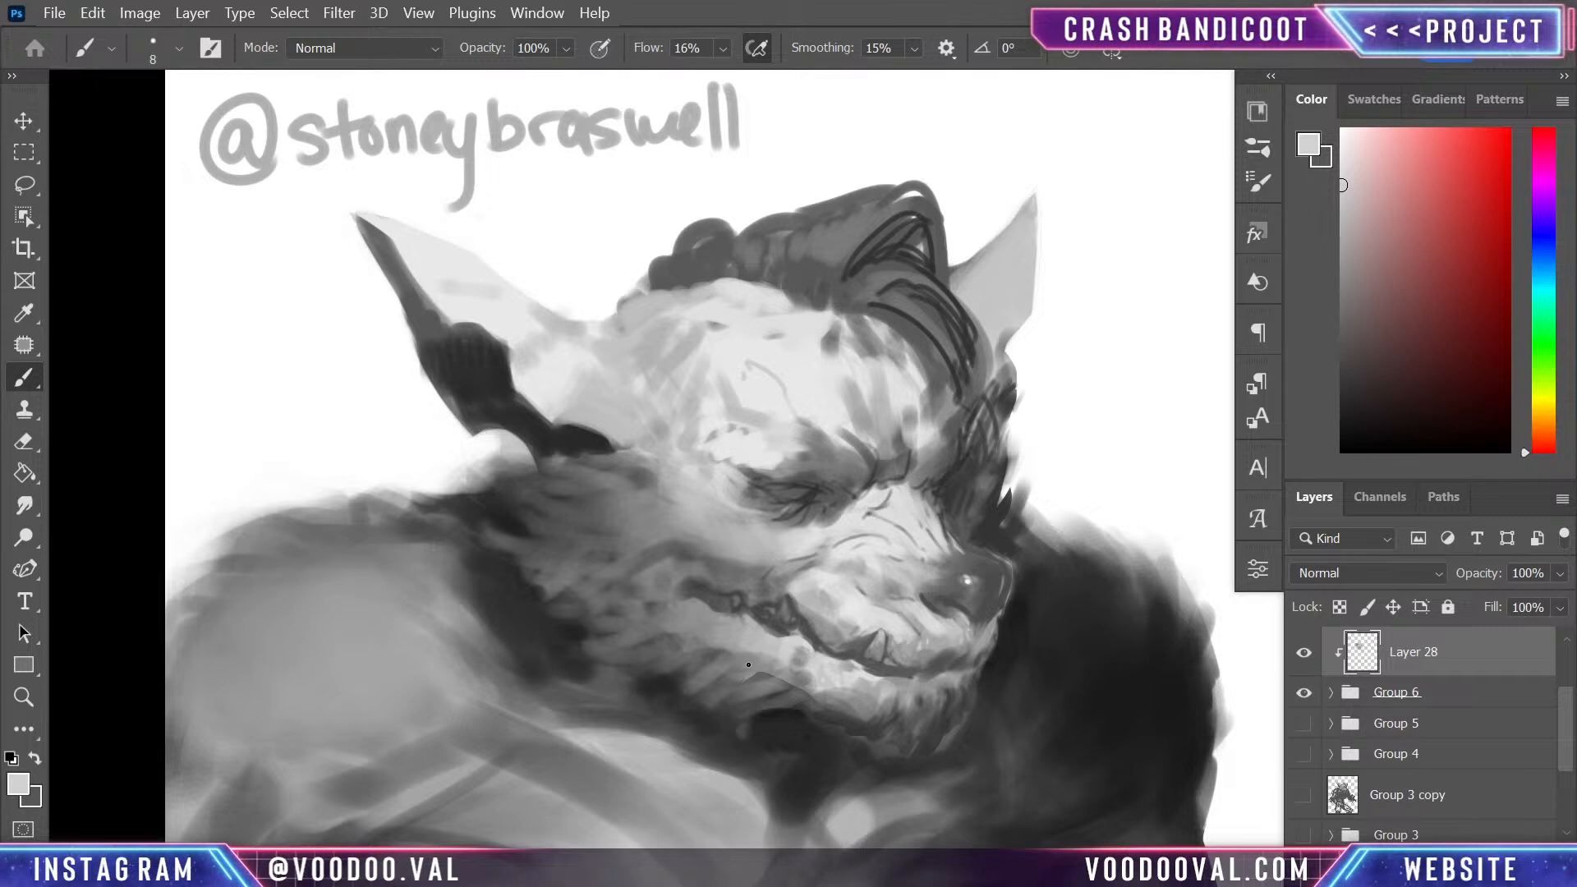
key(bracketright)
key(bracketright)
key(bracketright)
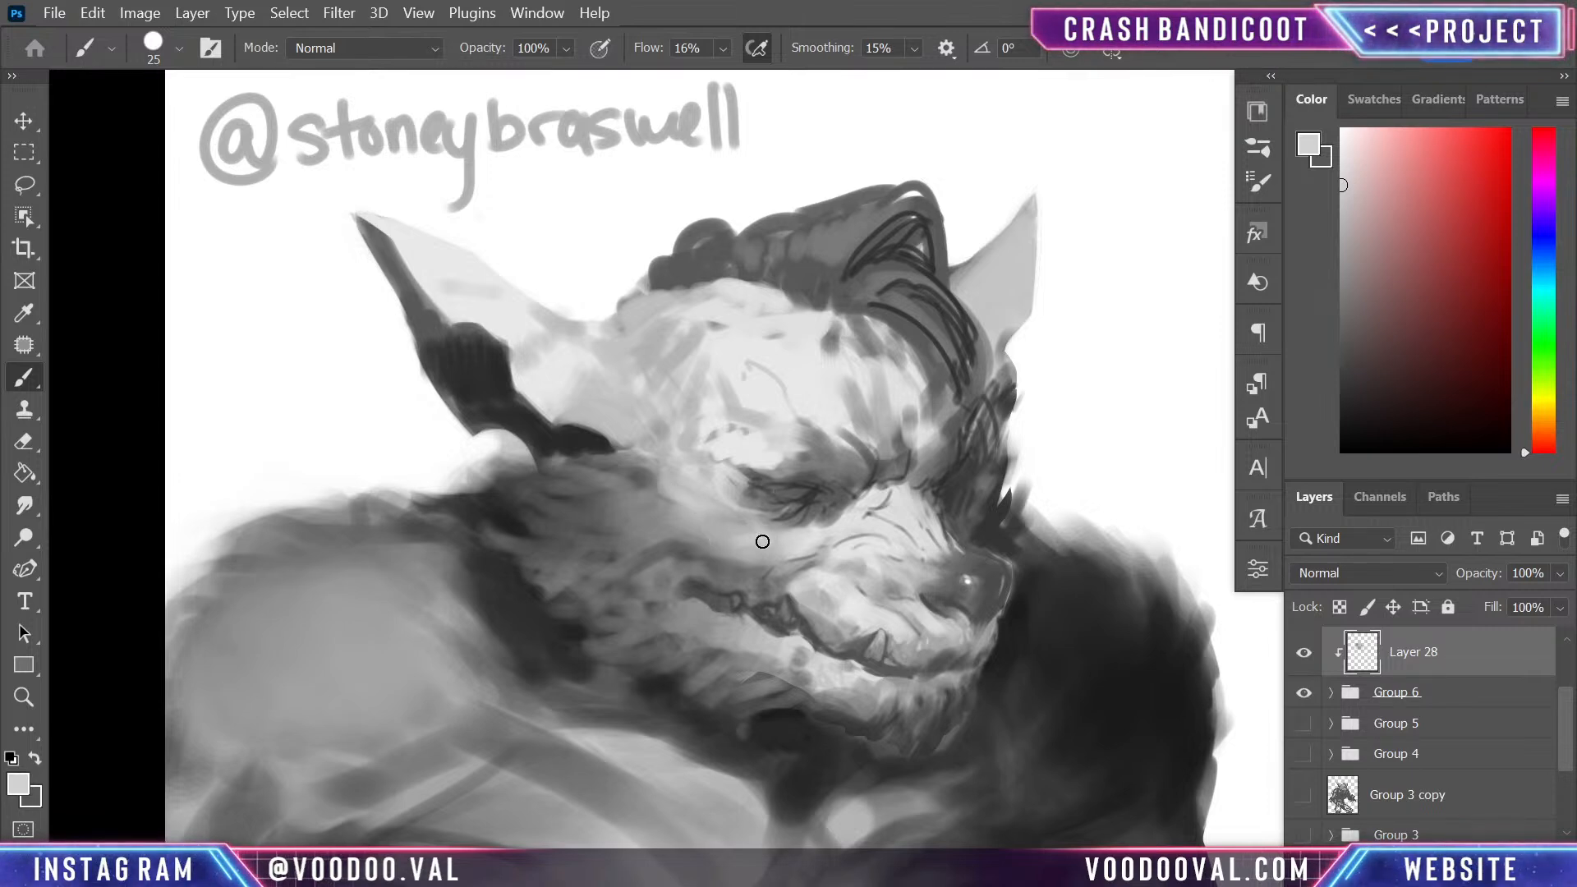
key(alt)
alt+click(749, 362)
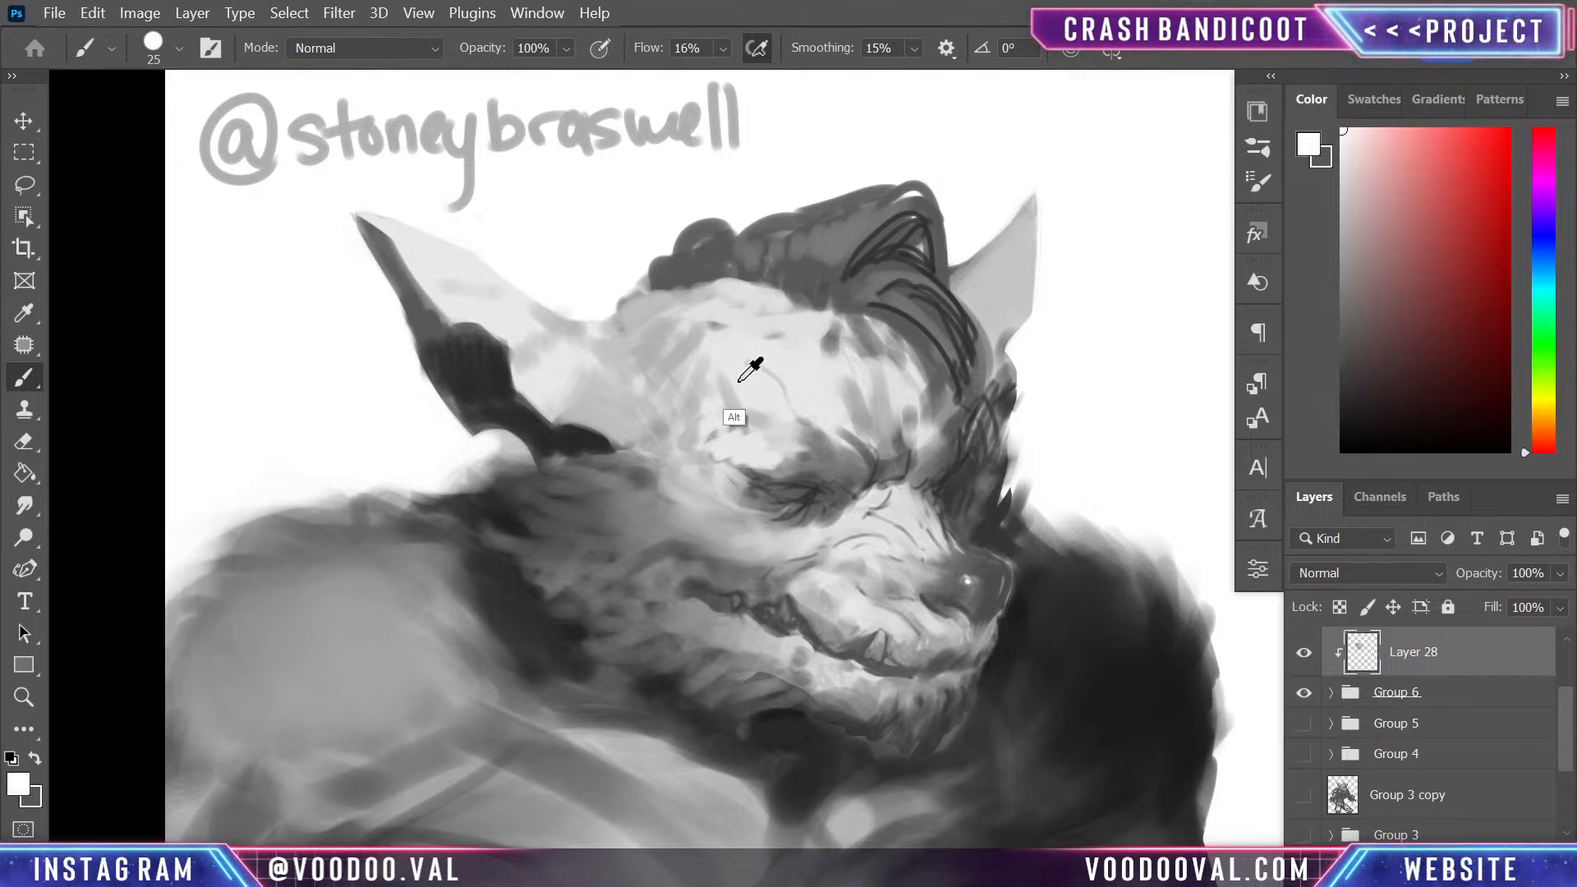
drag(762, 539, 813, 534)
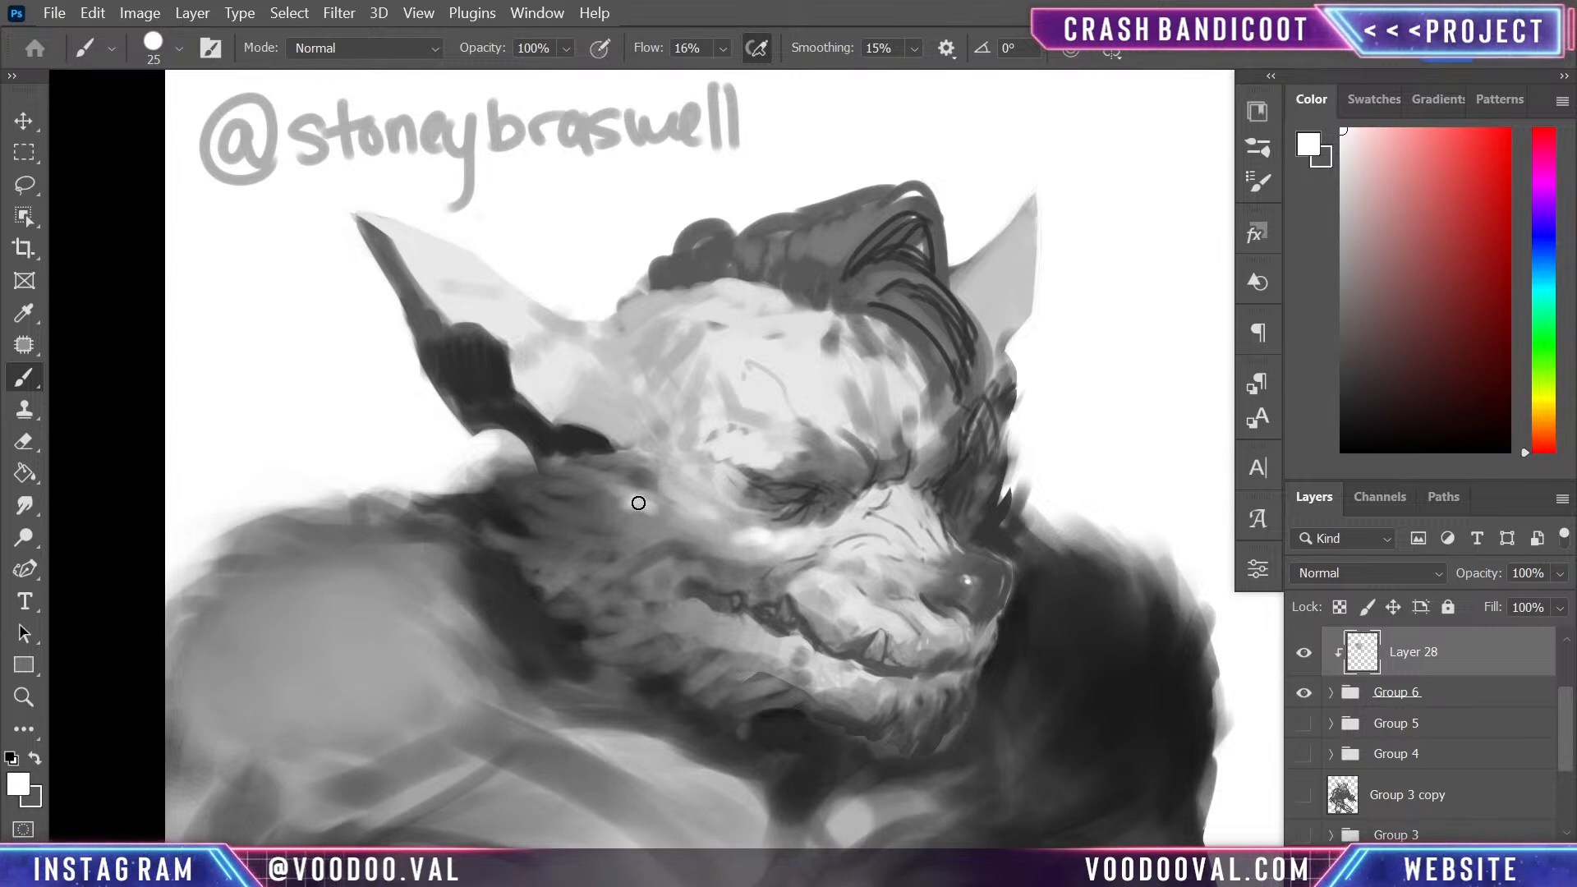
- Paint fur tufts on the side of the near cheek below the ear with sampled mid and light greys
alt+click(591, 504)
alt+click(614, 507)
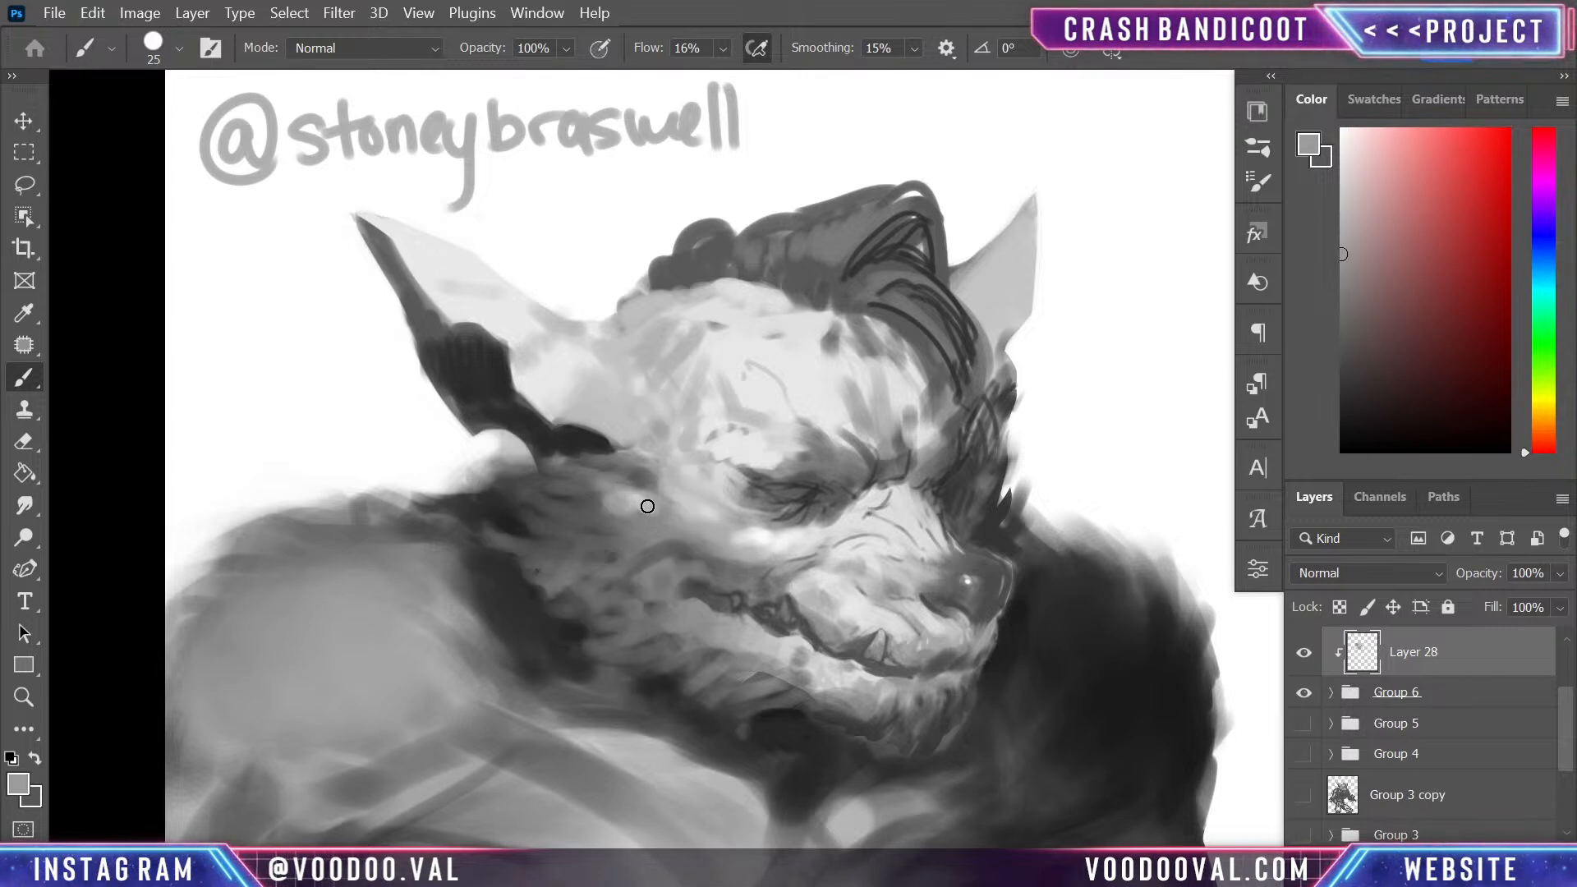
drag(631, 504, 571, 498)
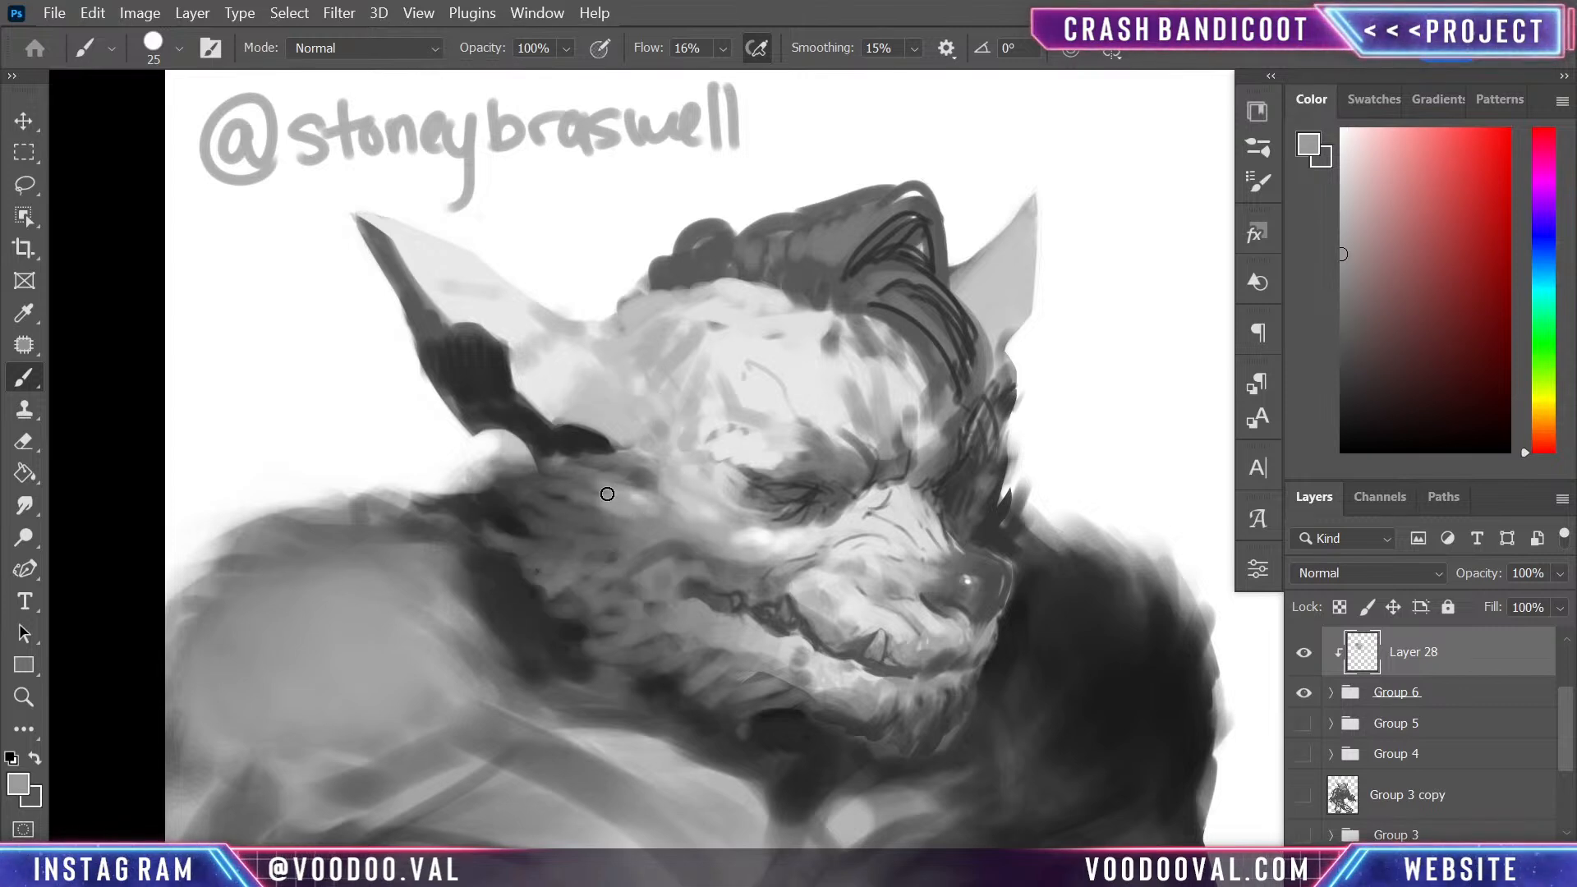
alt+click(687, 555)
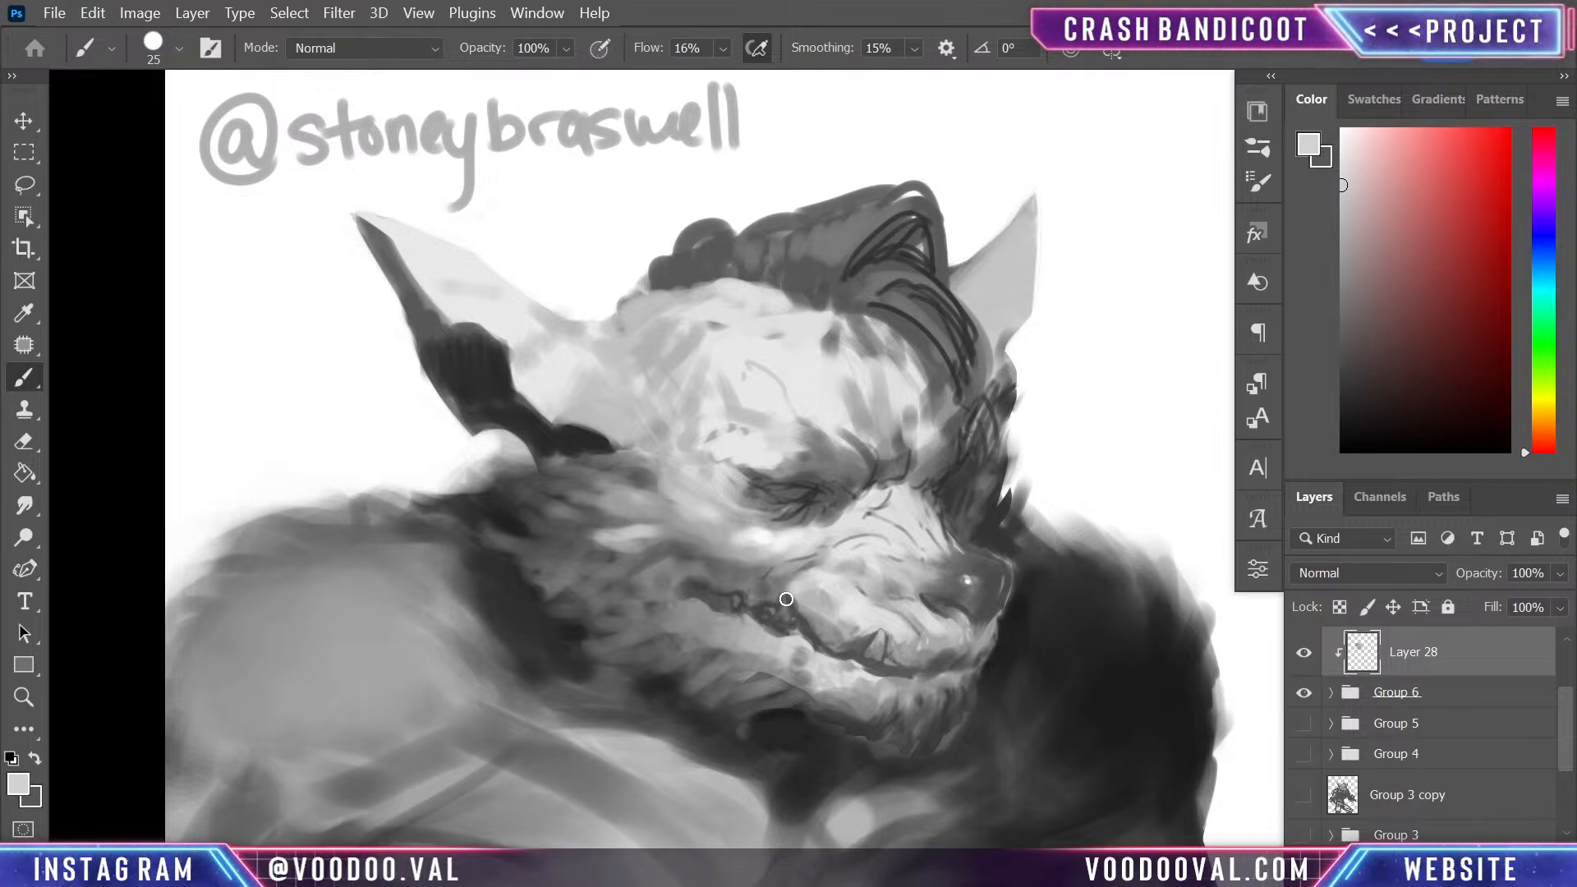
- Model the fold above the near mouth corner with alternating sampled light and mid greys, using a brush reduced to 9
key(bracketleft)
key(bracketleft)
key(bracketleft)
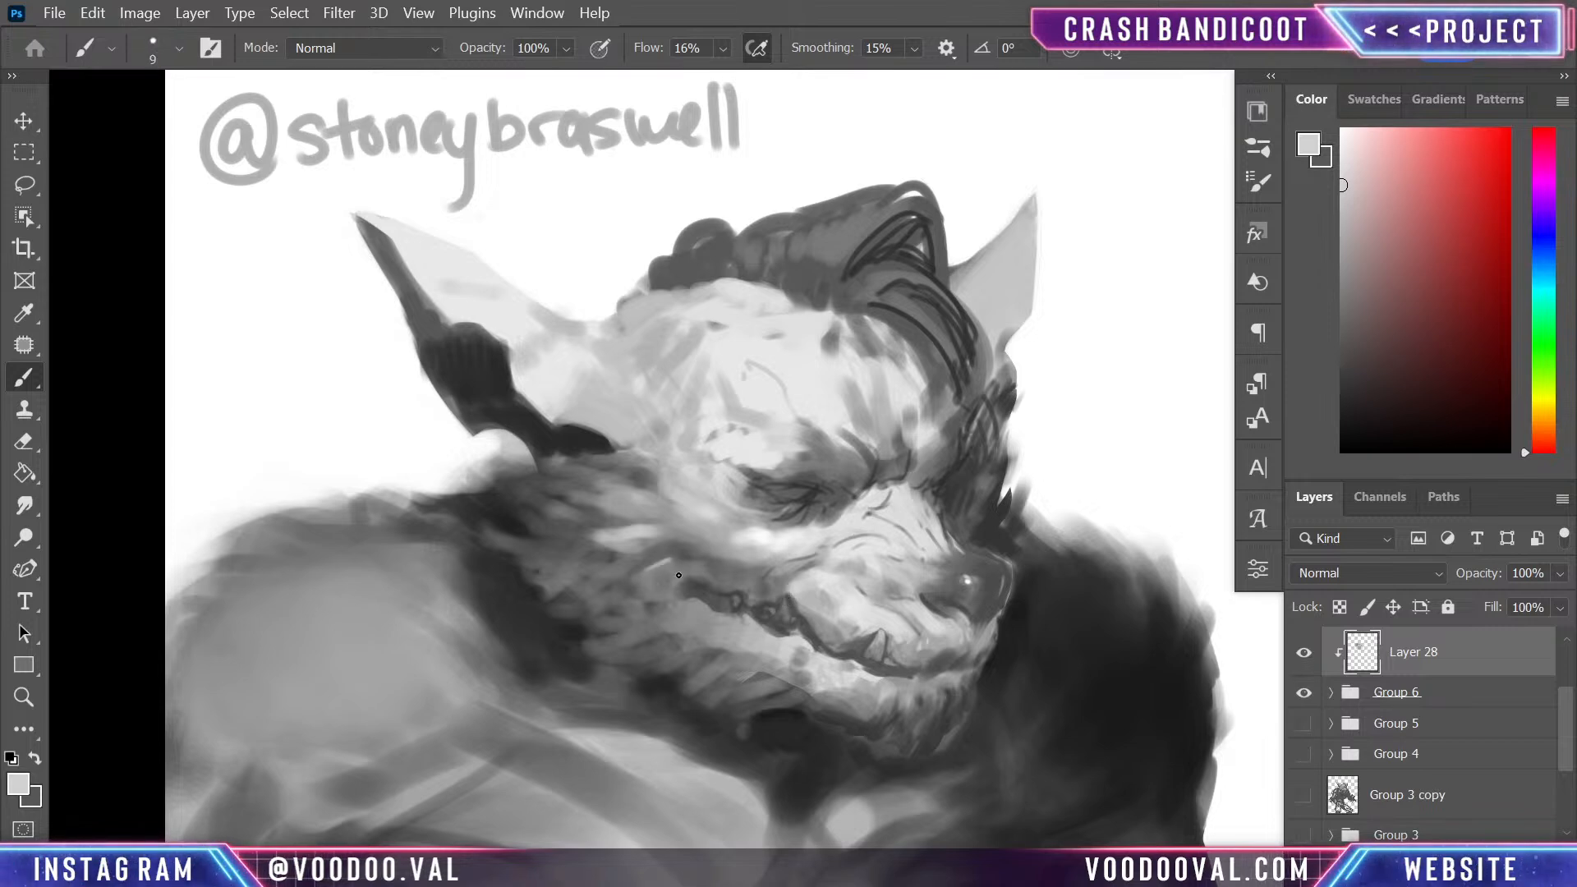
drag(673, 567, 701, 563)
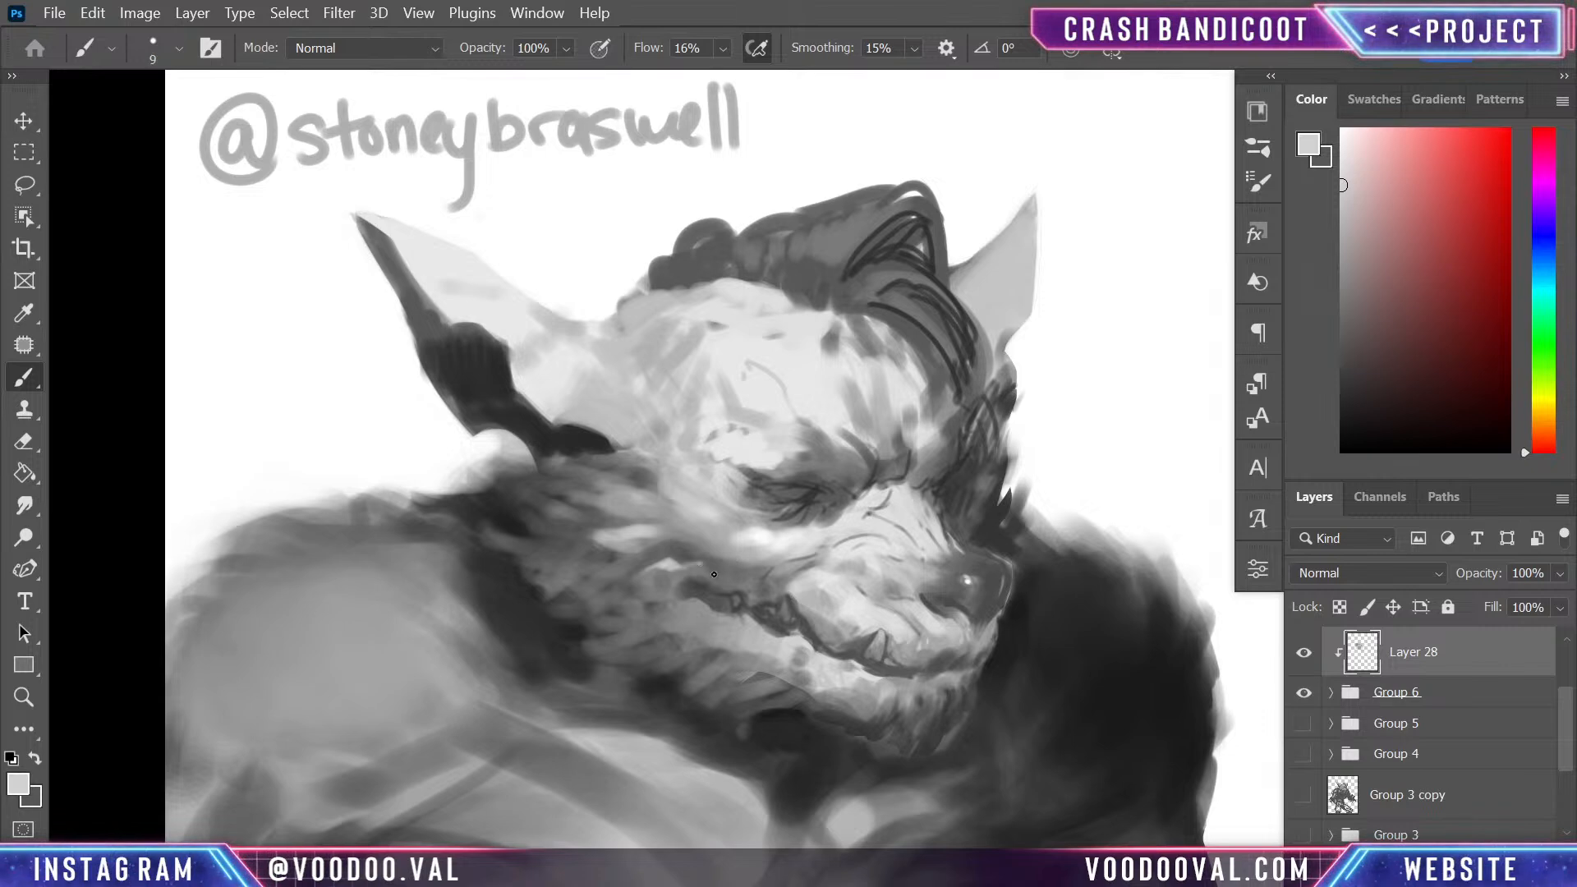
alt+click(686, 554)
alt+click(672, 558)
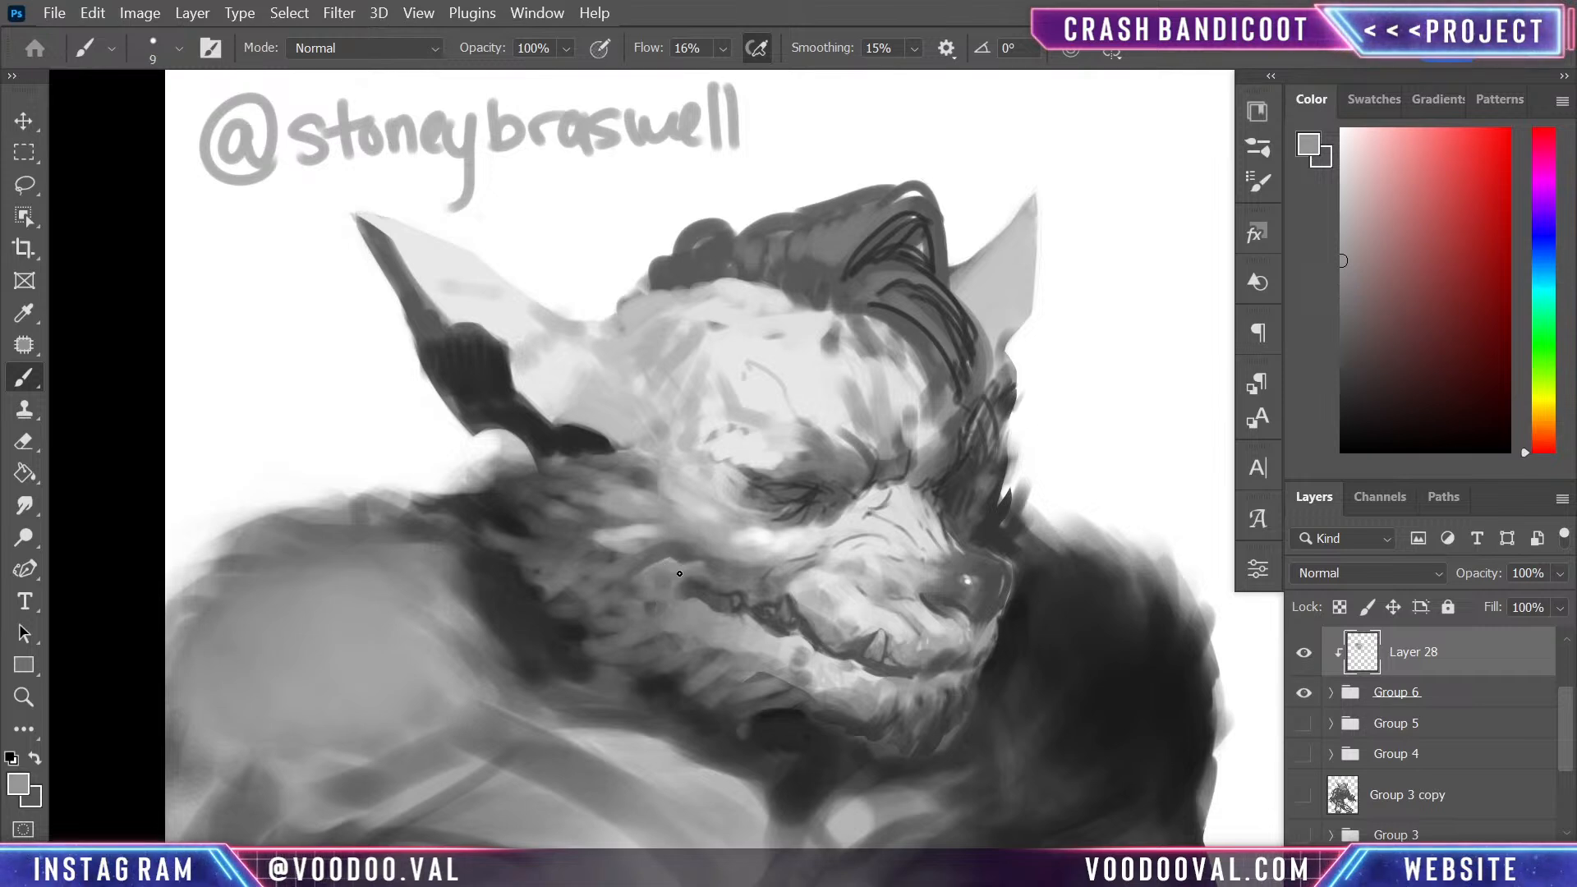
alt+click(632, 531)
alt+click(647, 589)
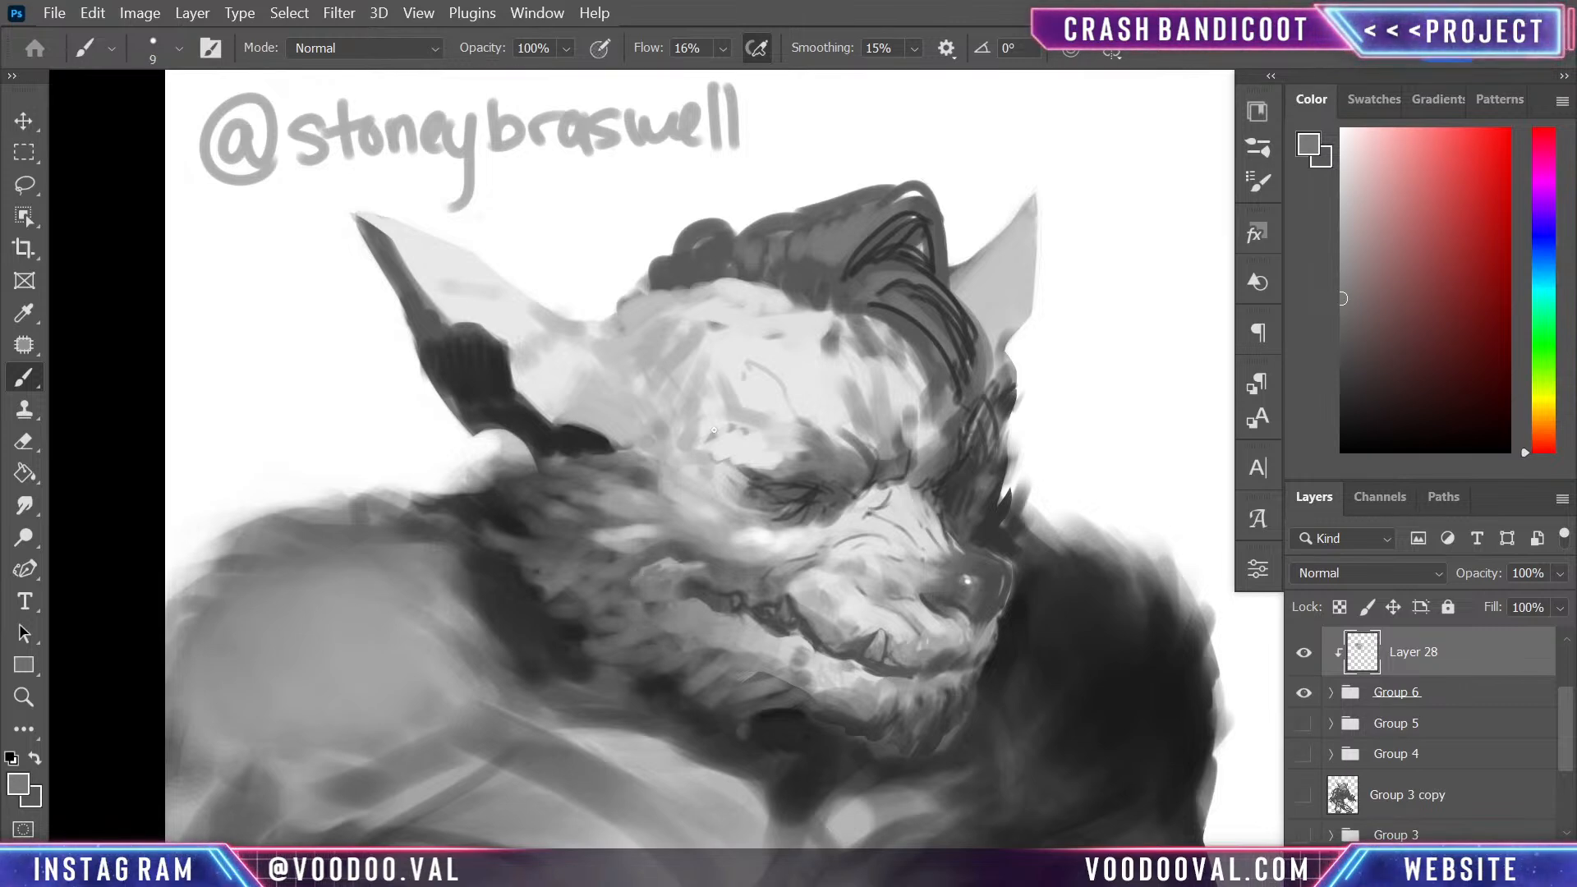
alt+click(676, 563)
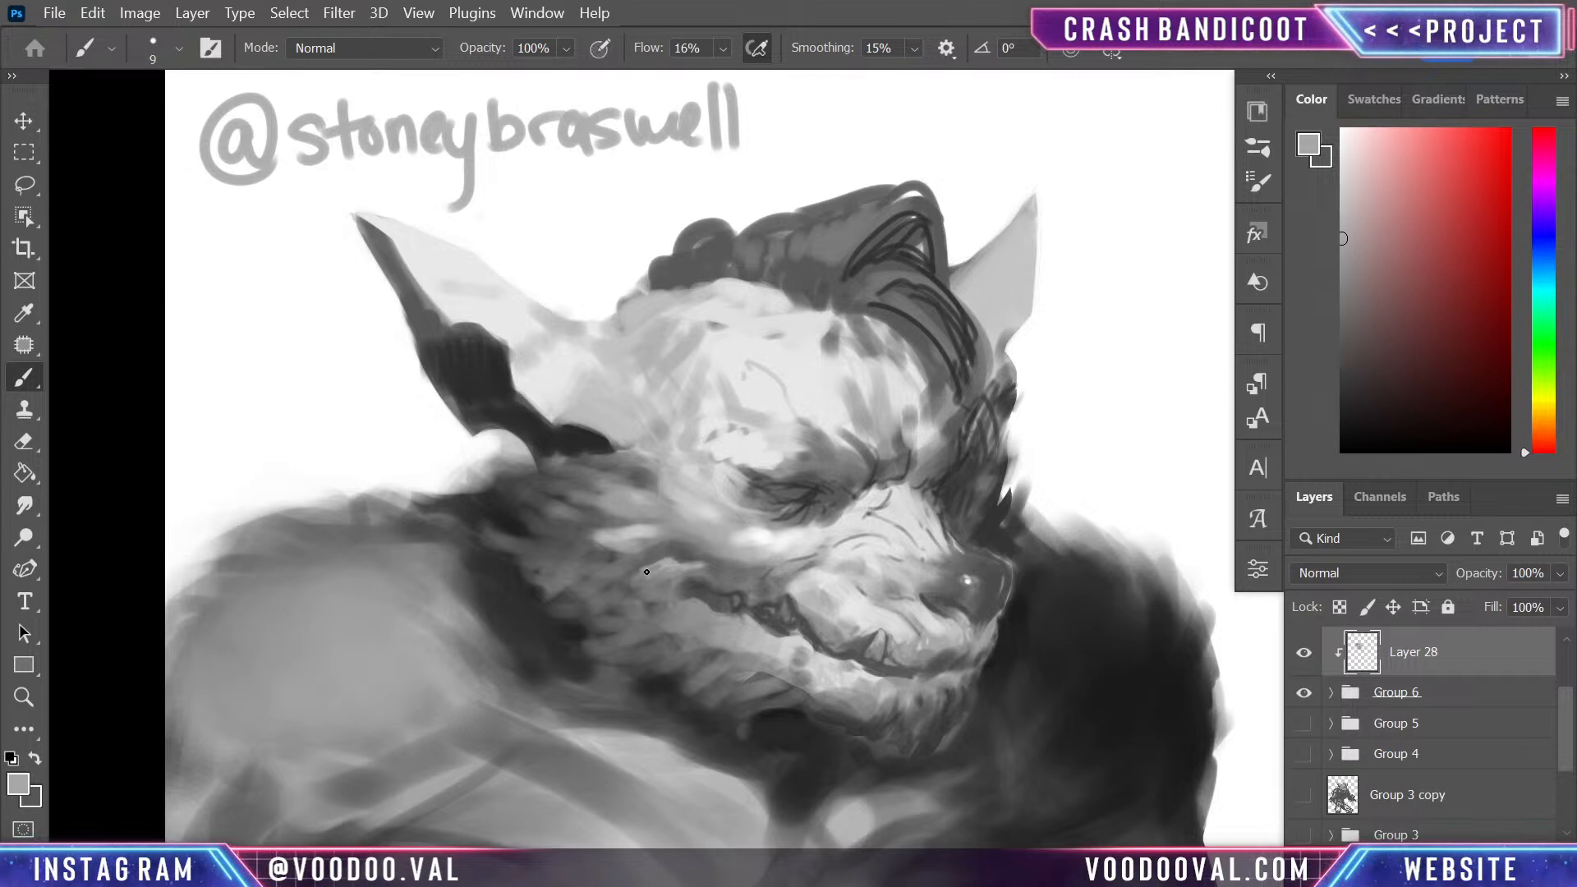
- Refine the cheek fold and fur around the mouth corner with light and mid greys sampled from the face, using a size 10 brush
key(bracketright)
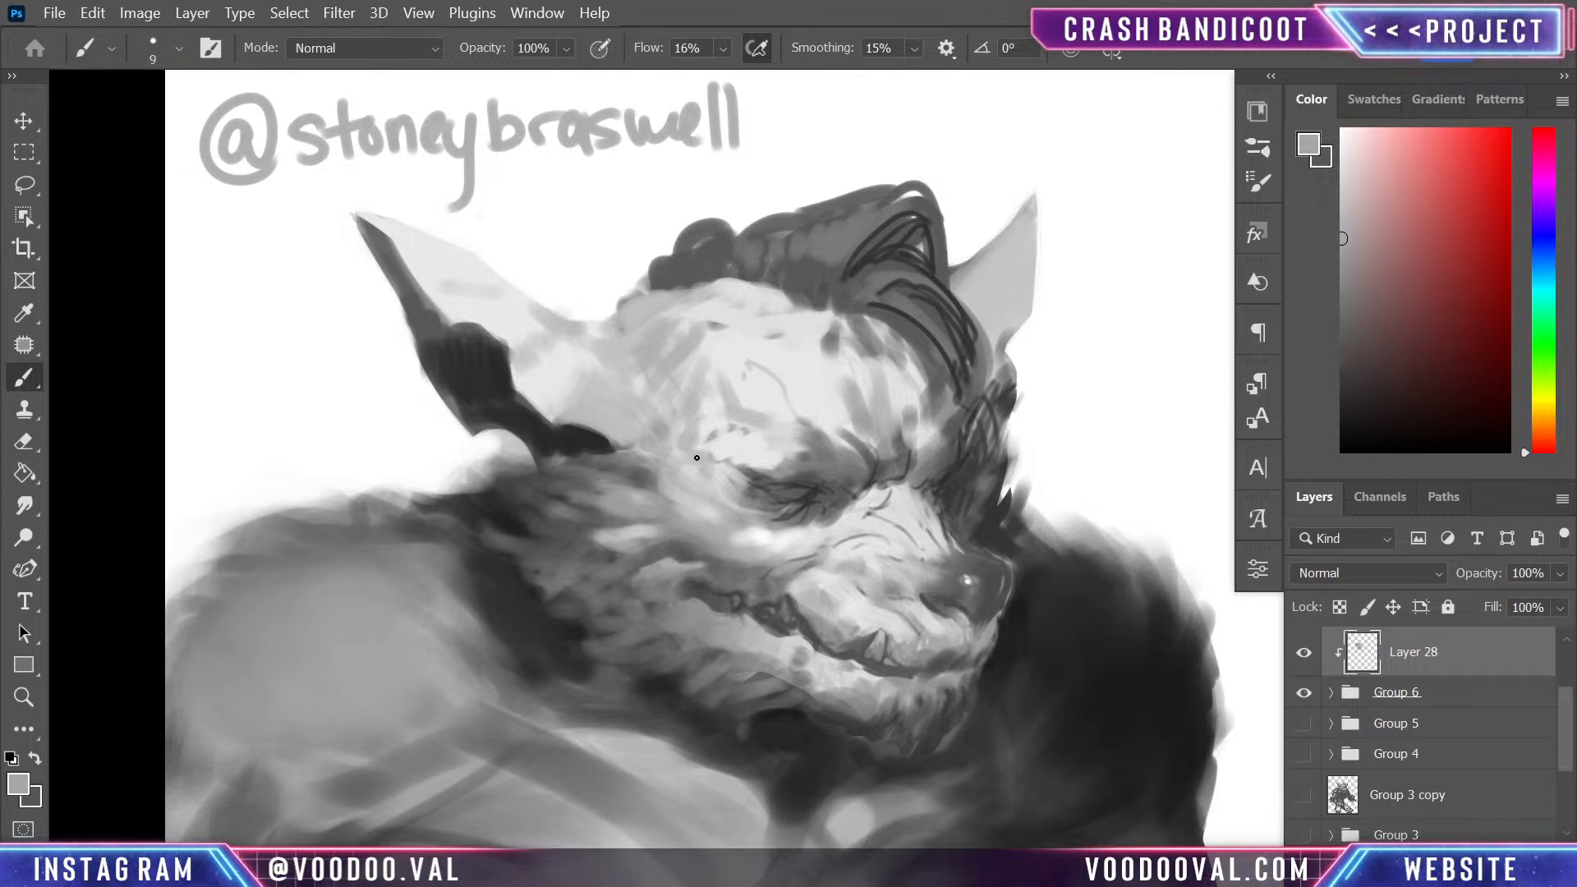
key(bracketright)
key(bracketright)
key(bracketright)
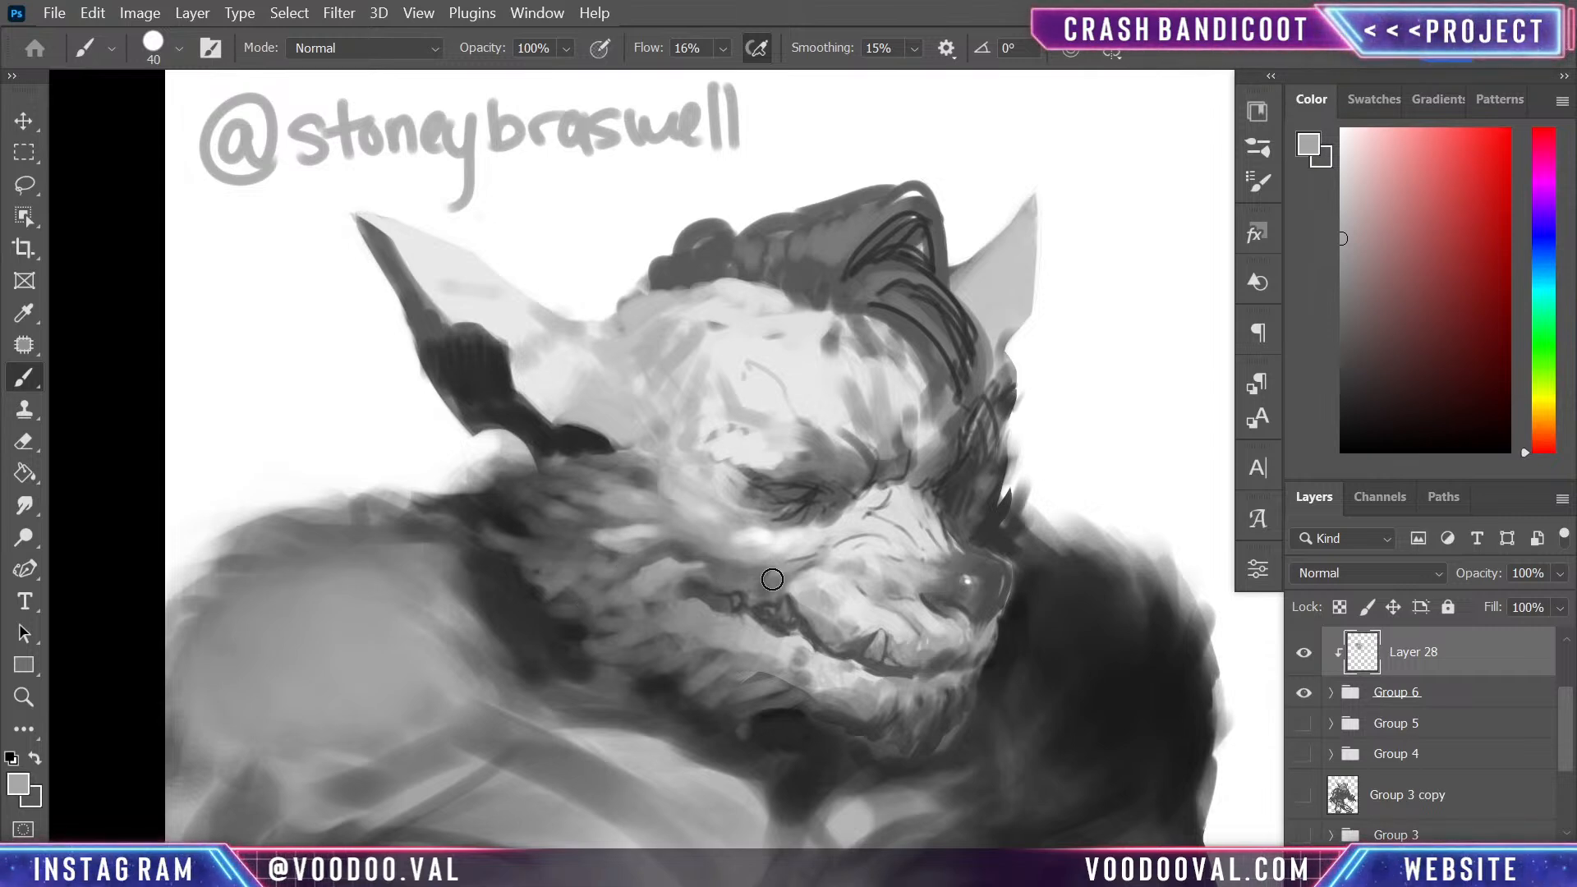
key(p)
key(b)
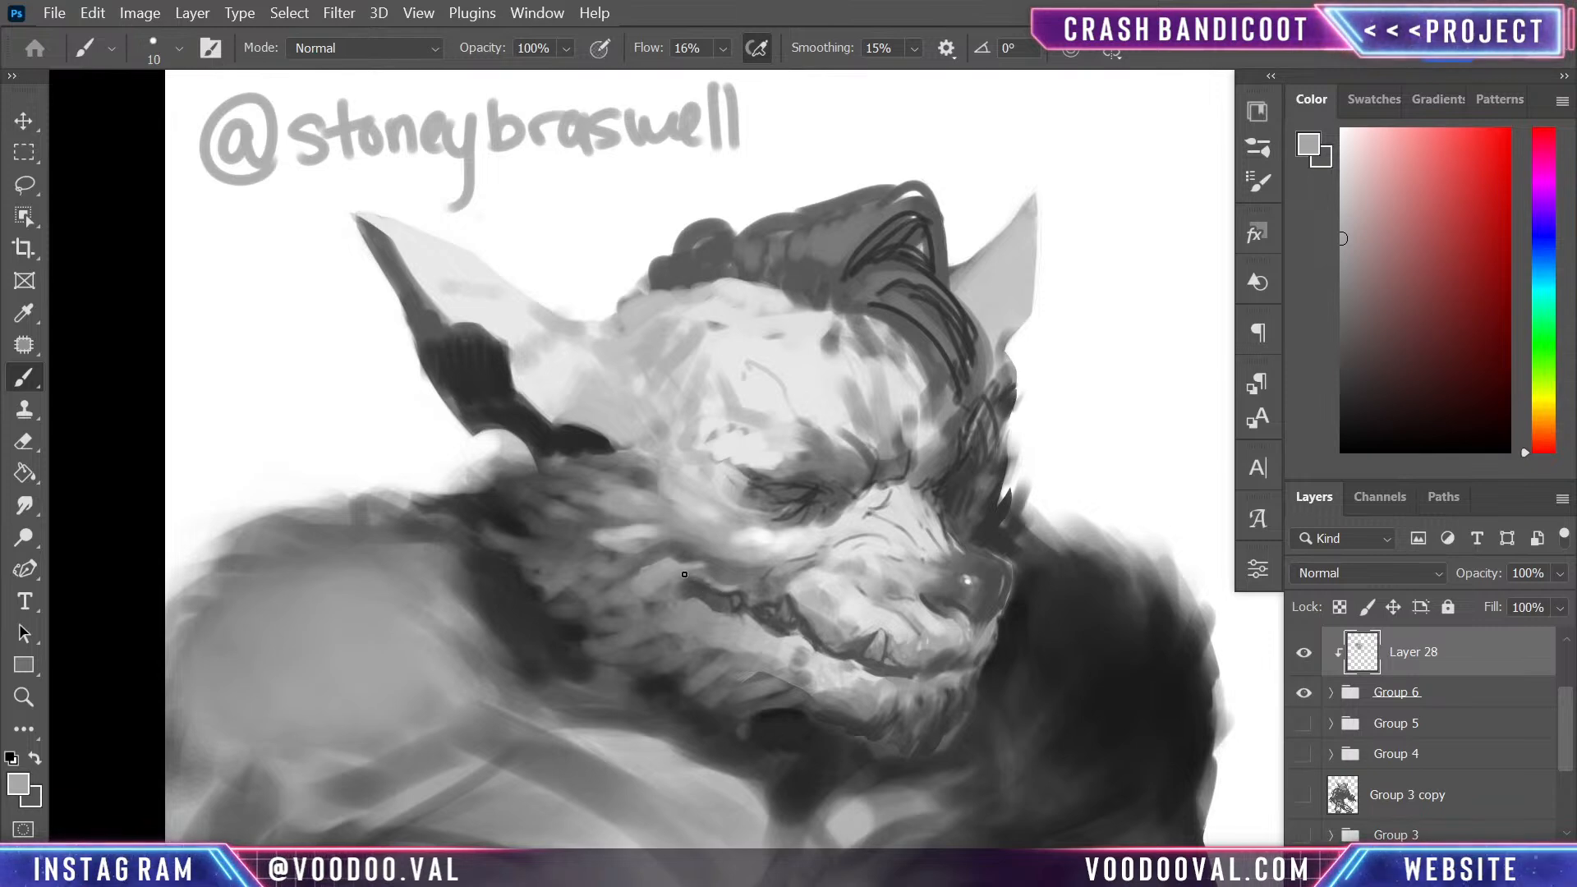
key(ctrl+plus)
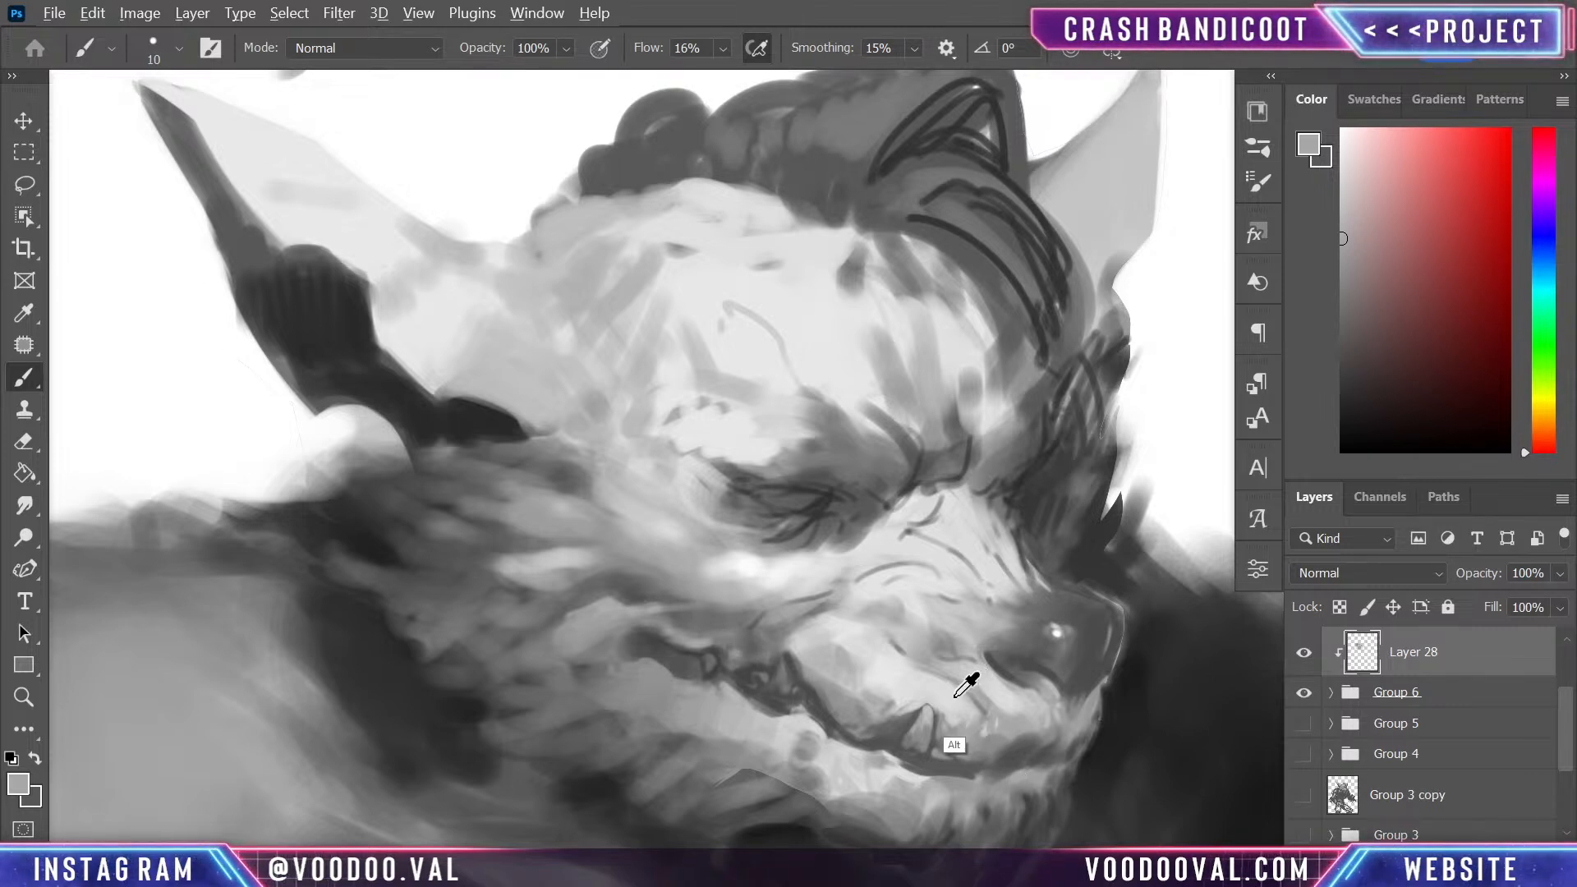
alt+click(1005, 741)
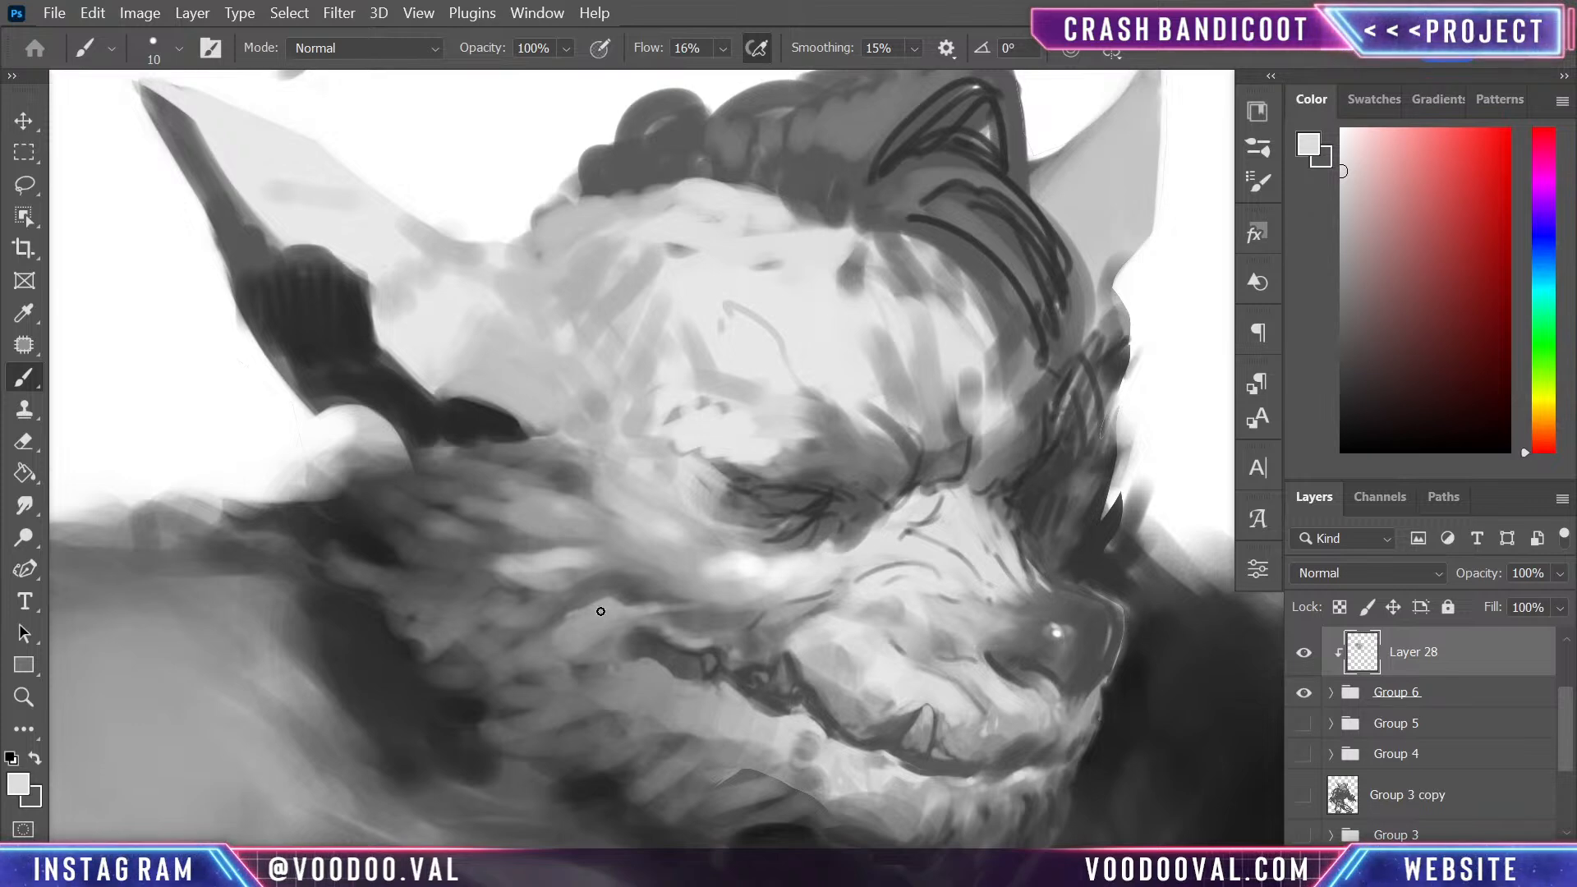
alt+click(649, 657)
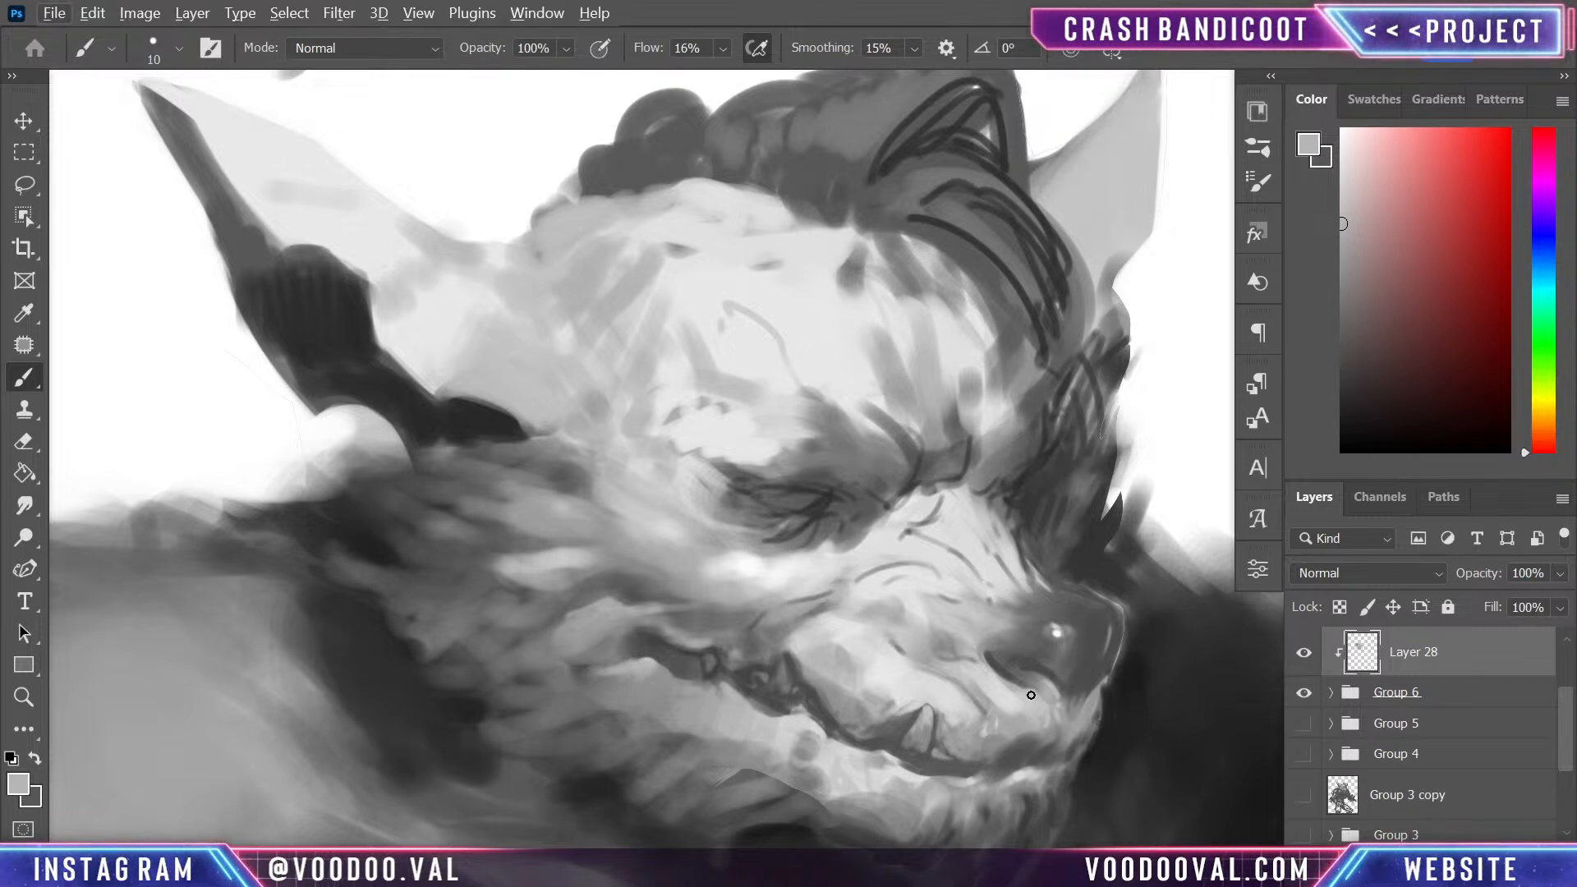
- Shade the upper muzzle beside the near eye with sampled dark grey, using a brush enlarged to 35
key(ctrl+minus)
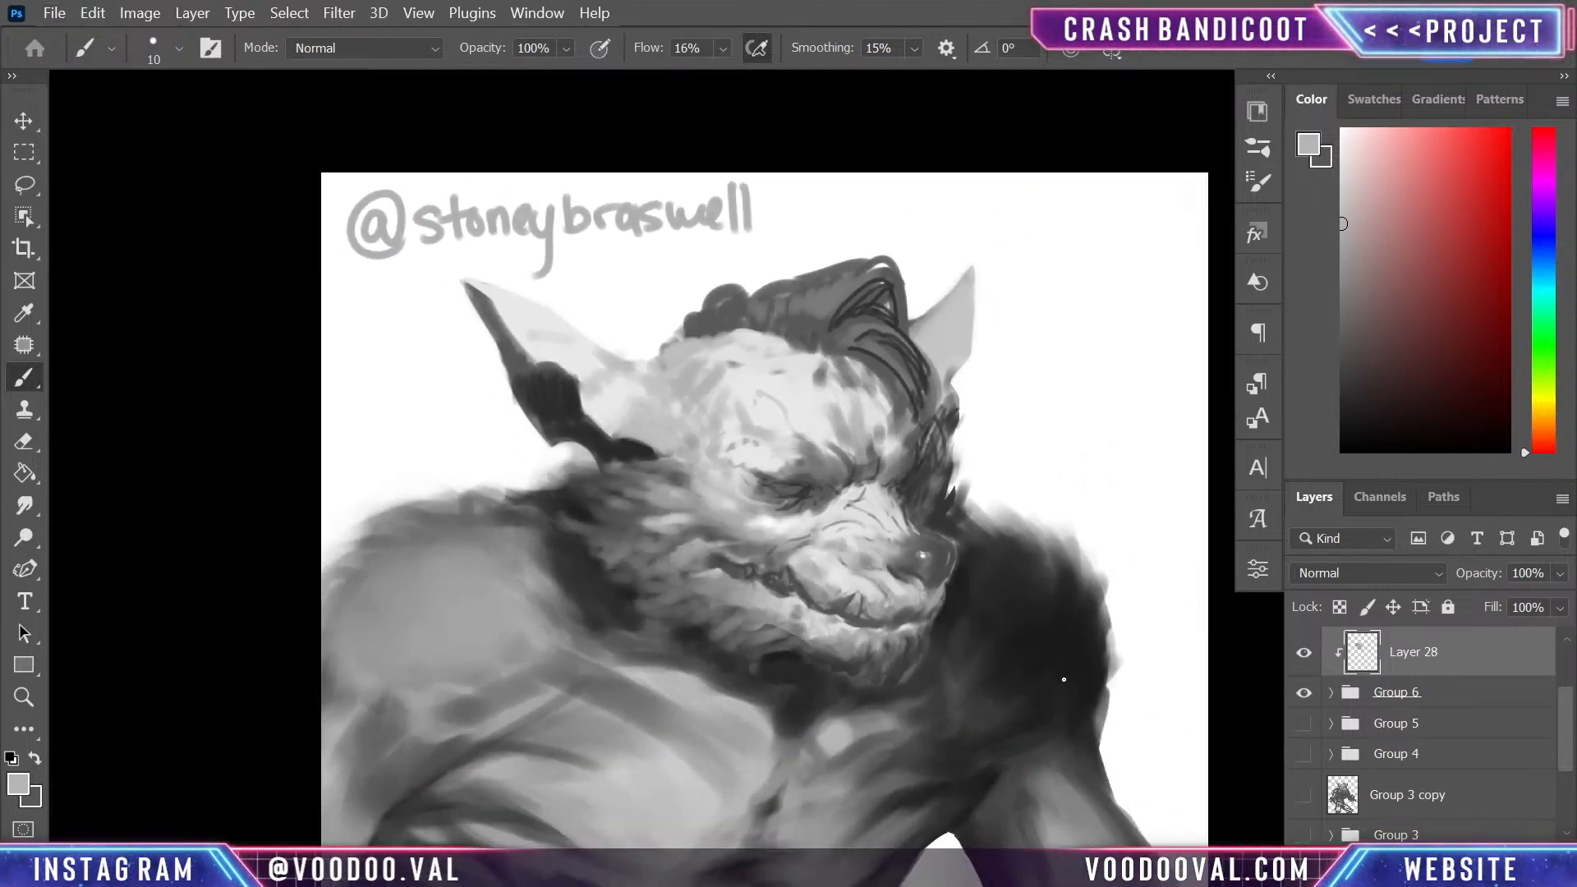
key(ctrl+minus)
key(ctrl+plus)
key(ctrl+plus)
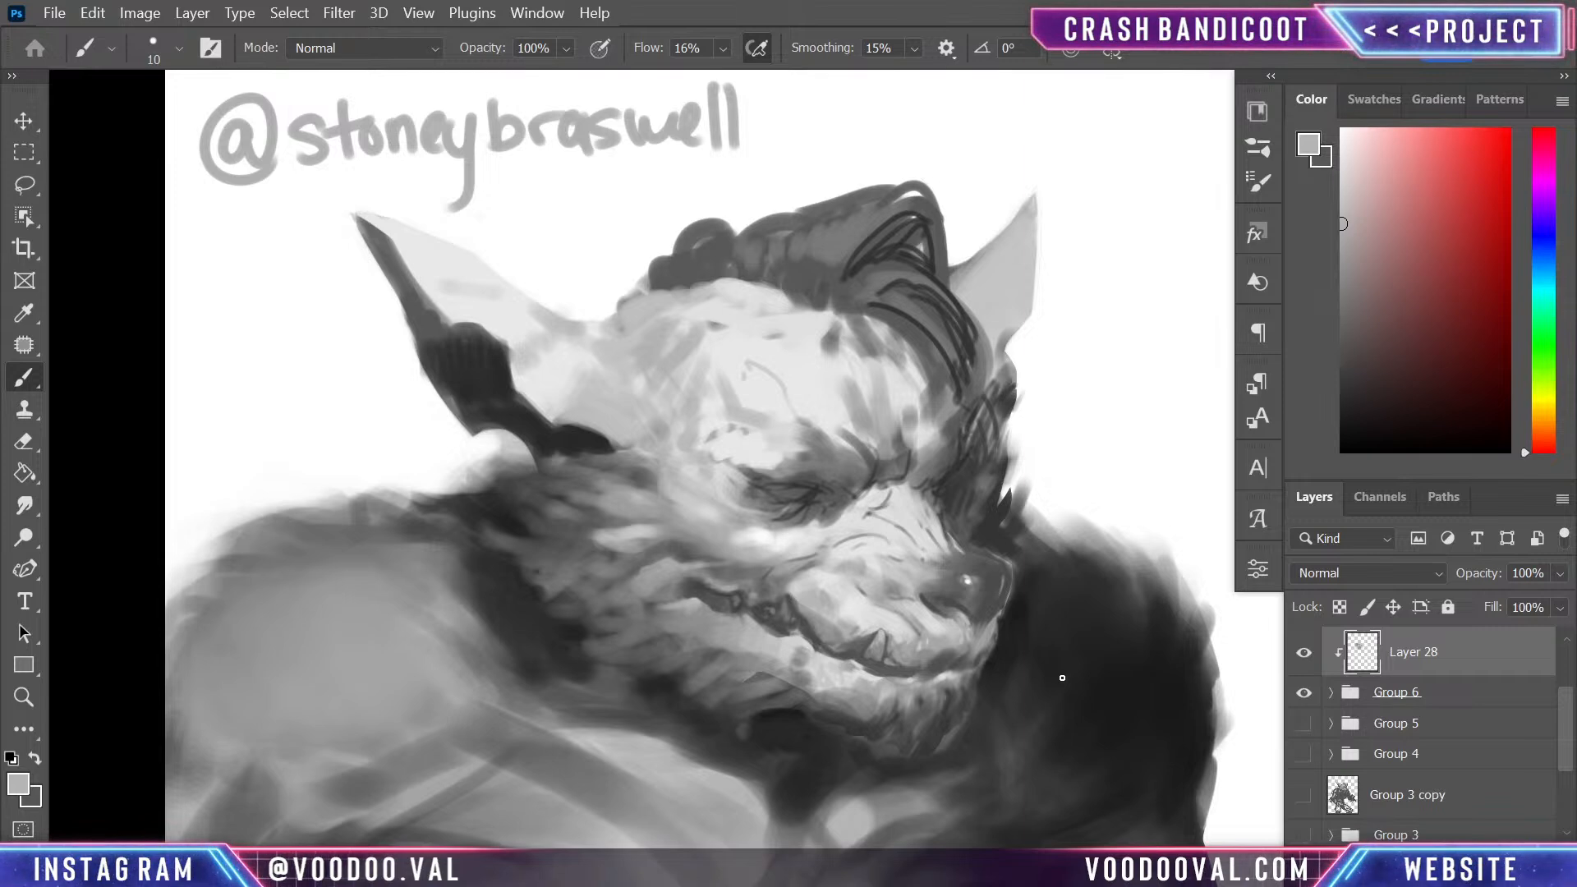
alt+click(868, 489)
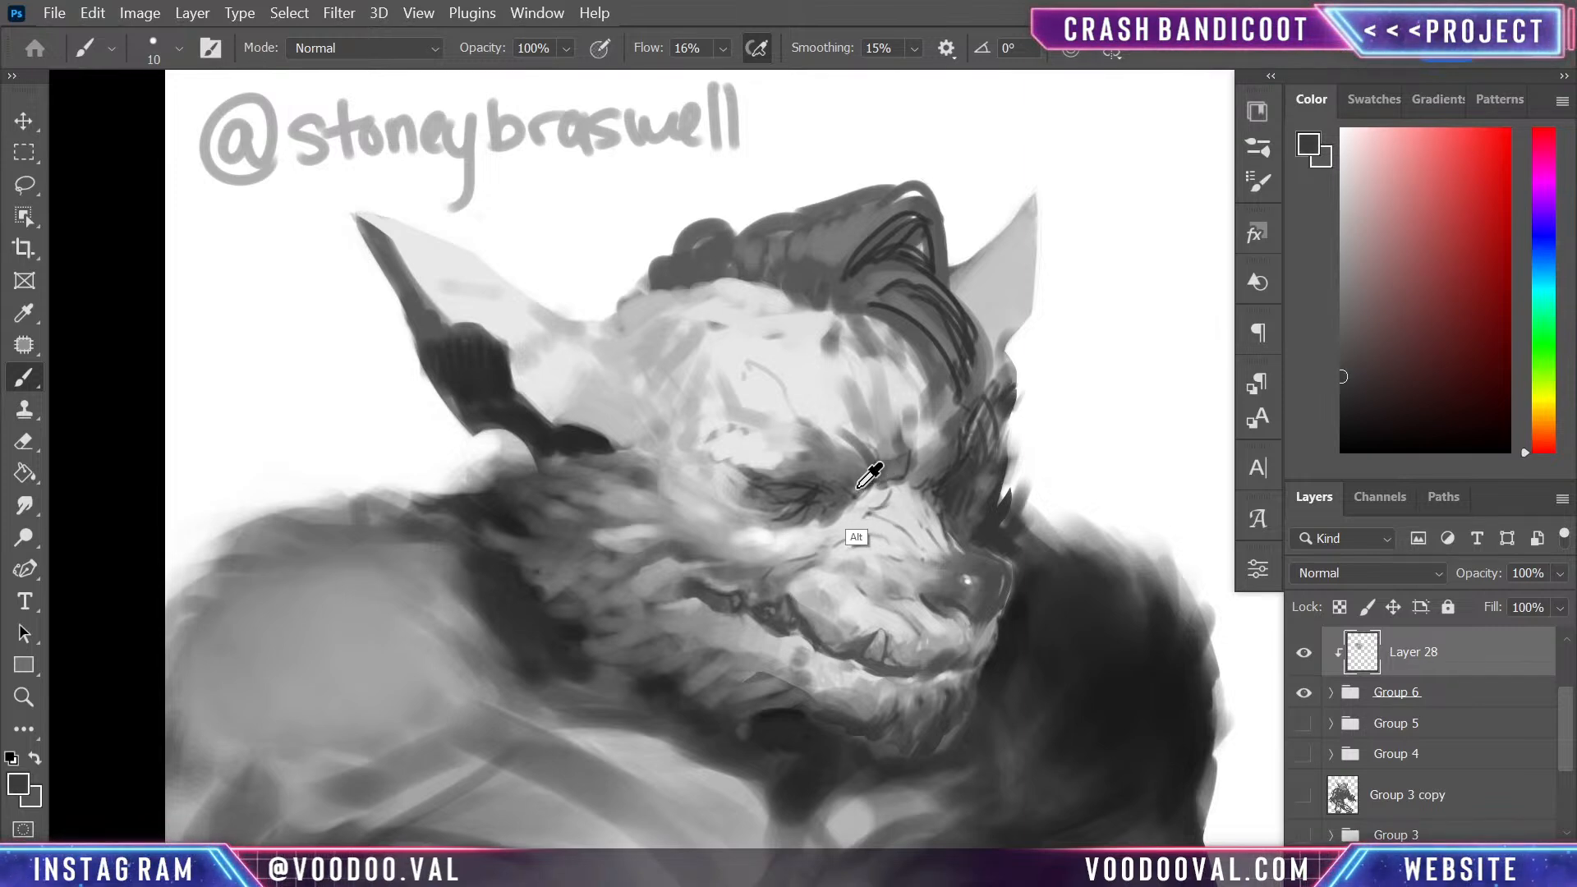
key(bracketright)
key(bracketright)
key(bracketright)
key(bracketright)
key(bracketright)
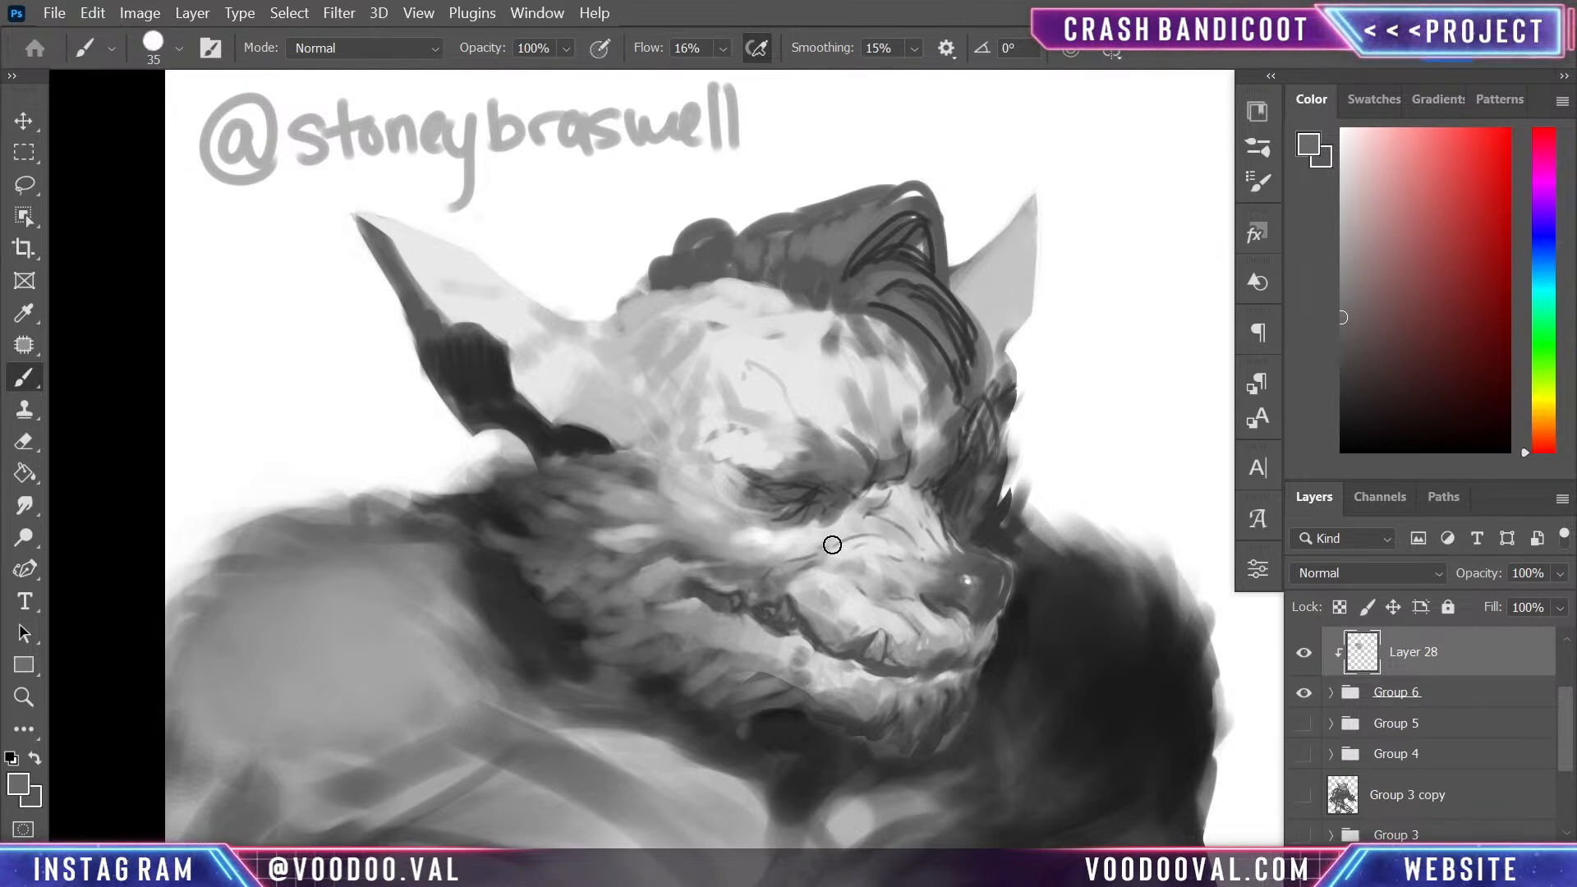
- Lighten the upper muzzle below the inner corner of the near eye with sampled light grey, reducing the brush to 15
alt+click(804, 537)
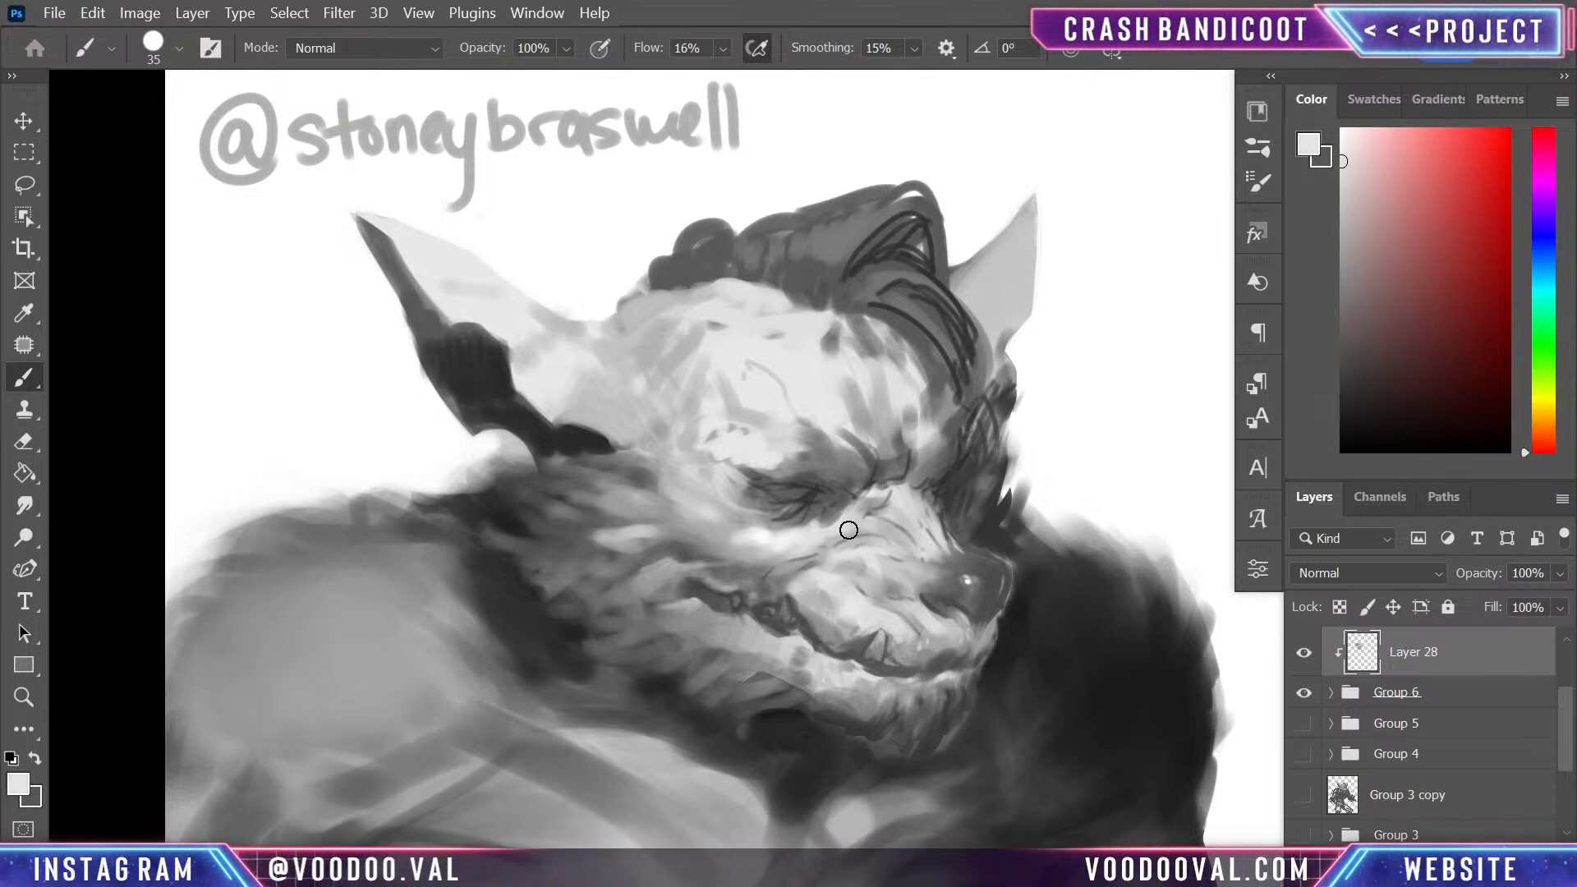
key(bracketleft)
key(bracketleft)
key(bracketleft)
key(bracketleft)
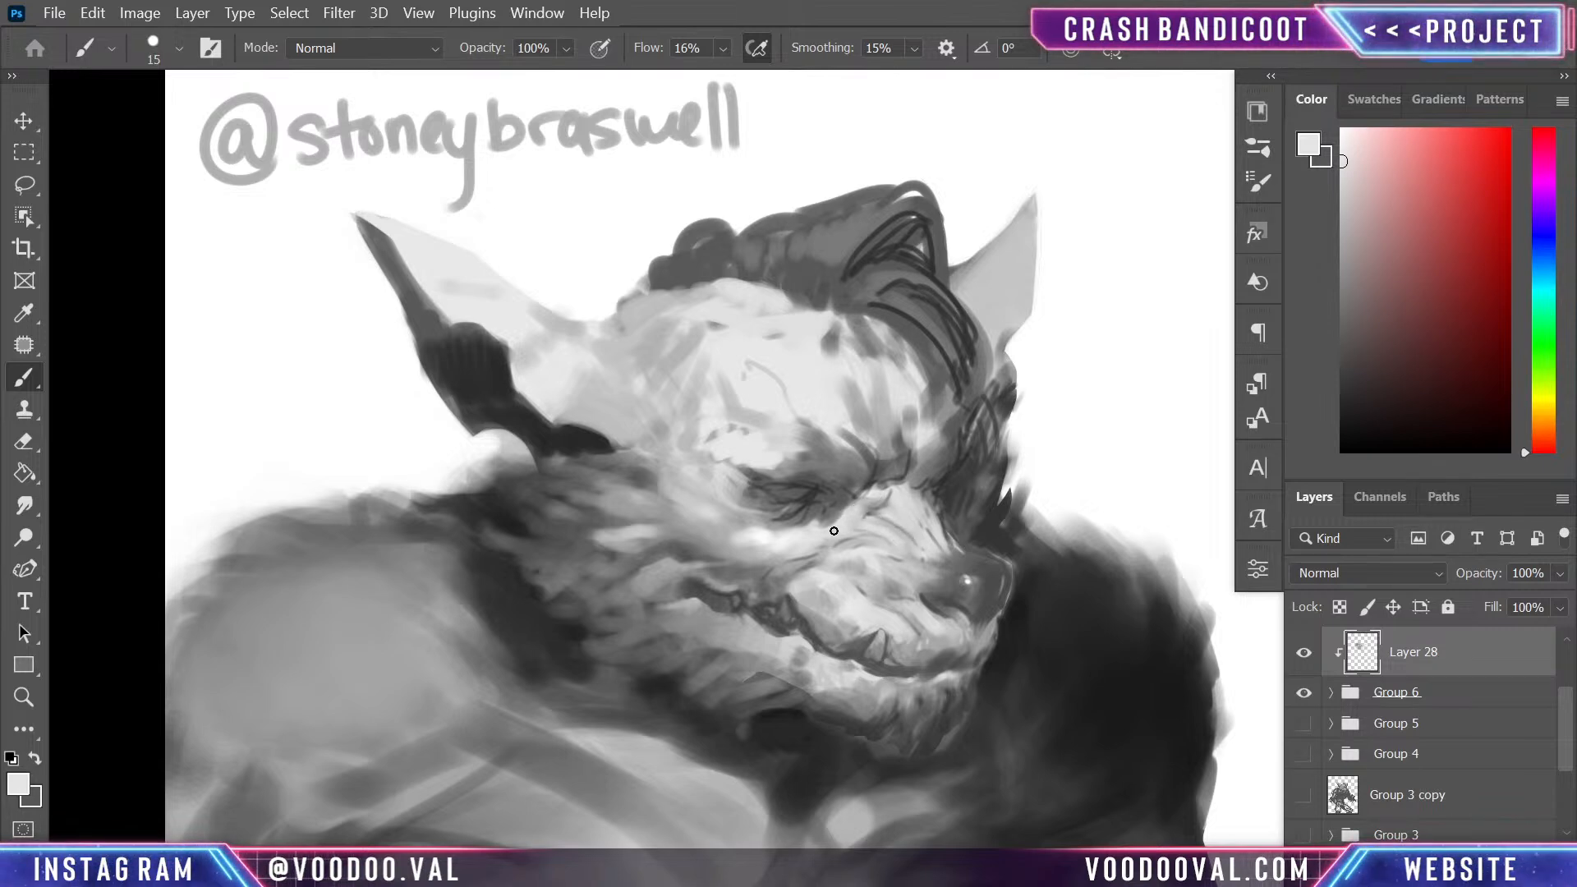
- Define the wrinkles across the bridge of the nose by alternating sampled mid-grey shadows and light grey ridges
alt+click(893, 496)
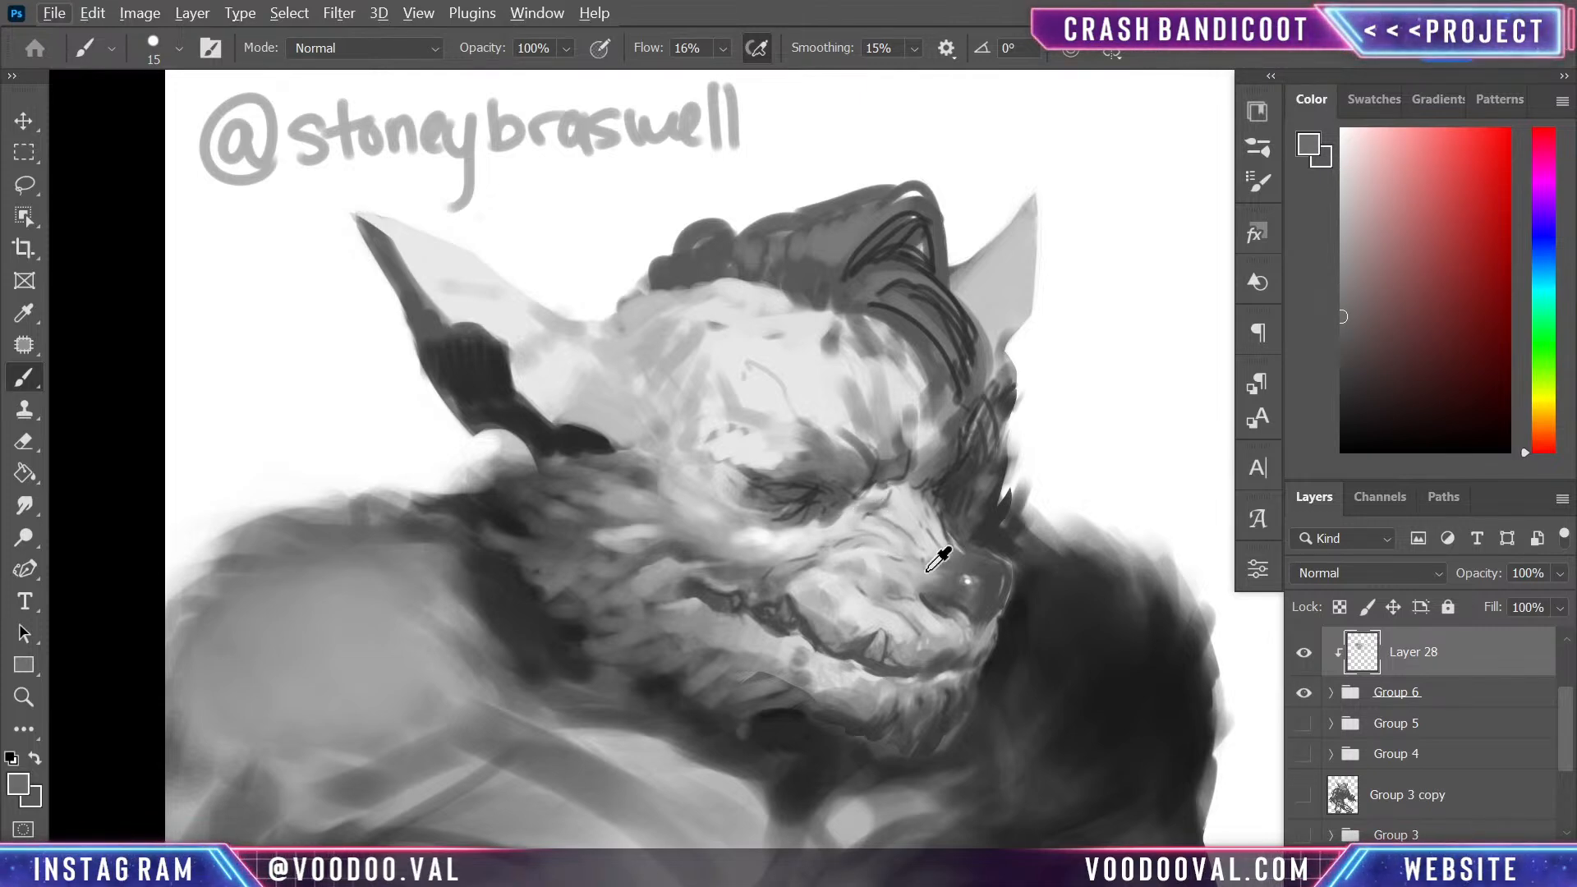
alt+click(901, 526)
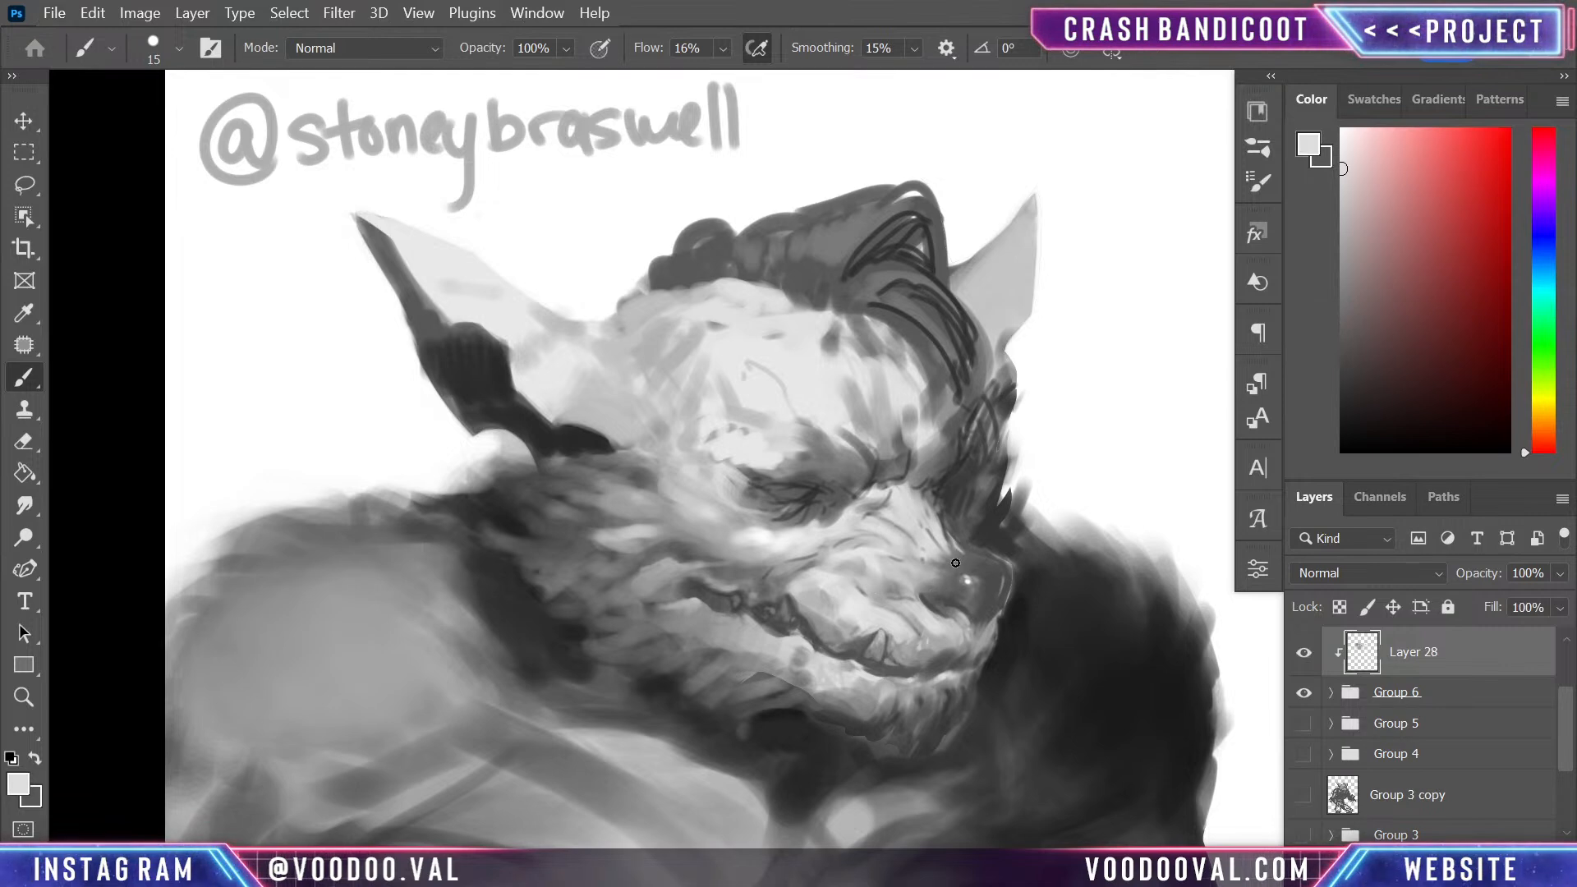
alt+click(901, 527)
alt+click(875, 542)
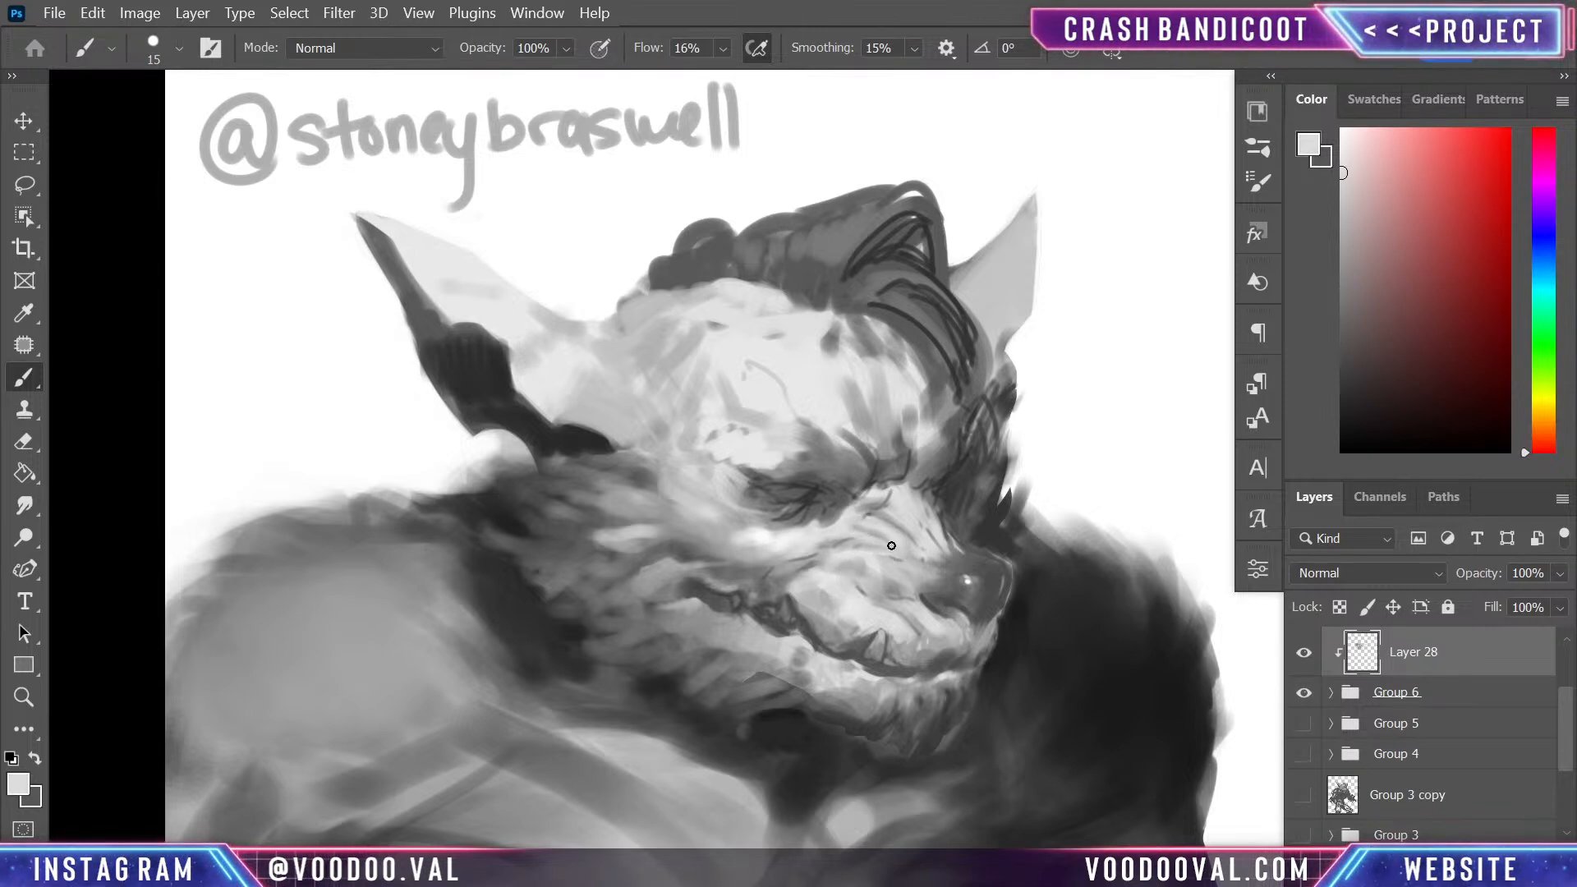
alt+click(883, 543)
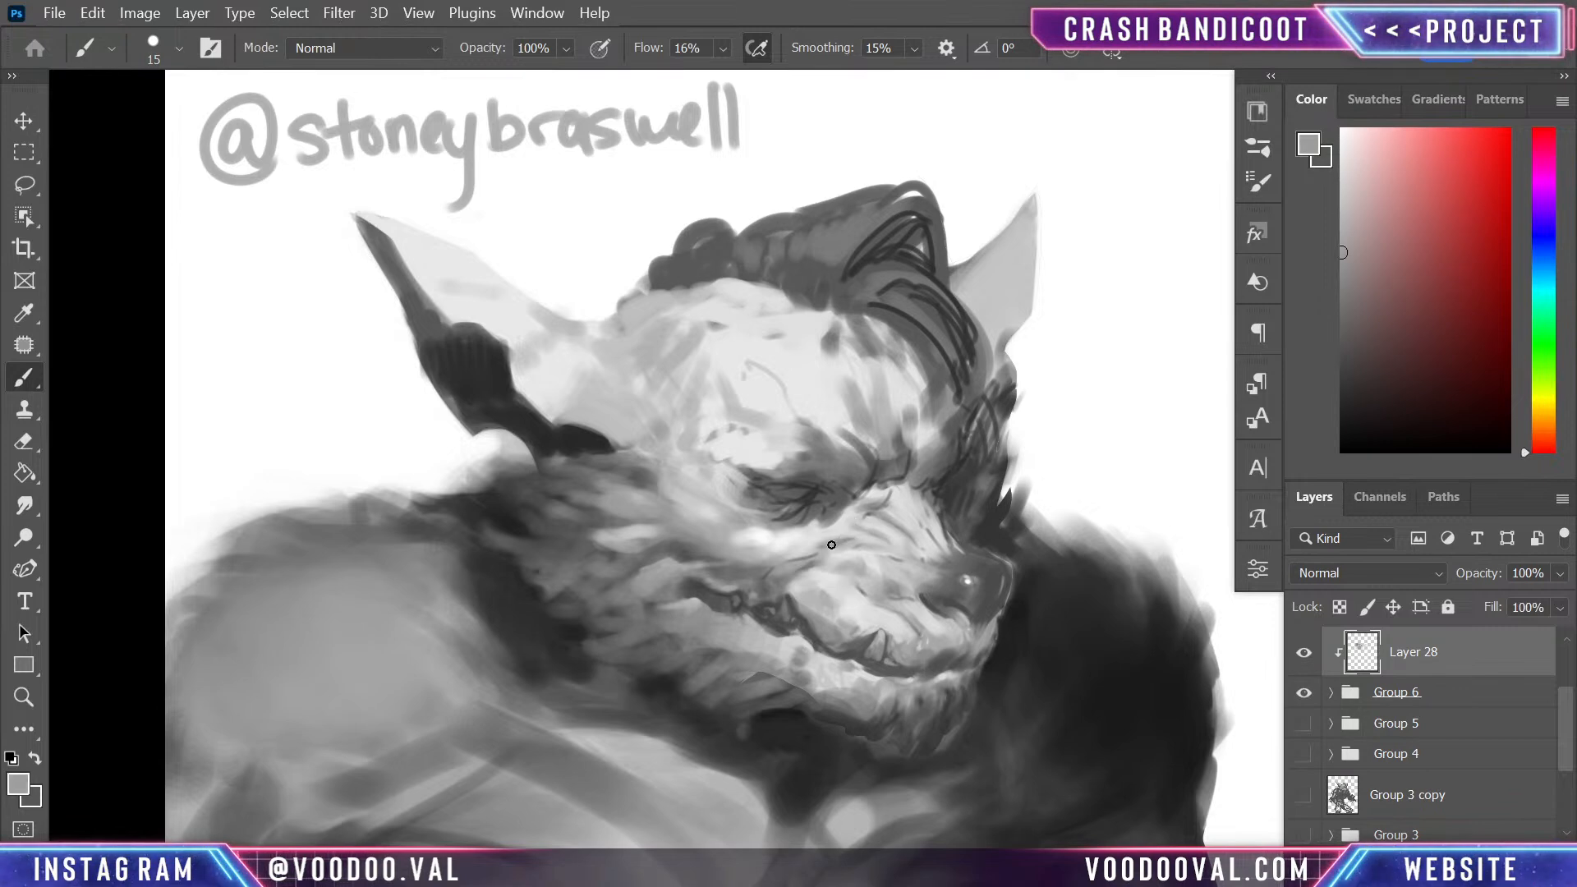
alt+click(834, 604)
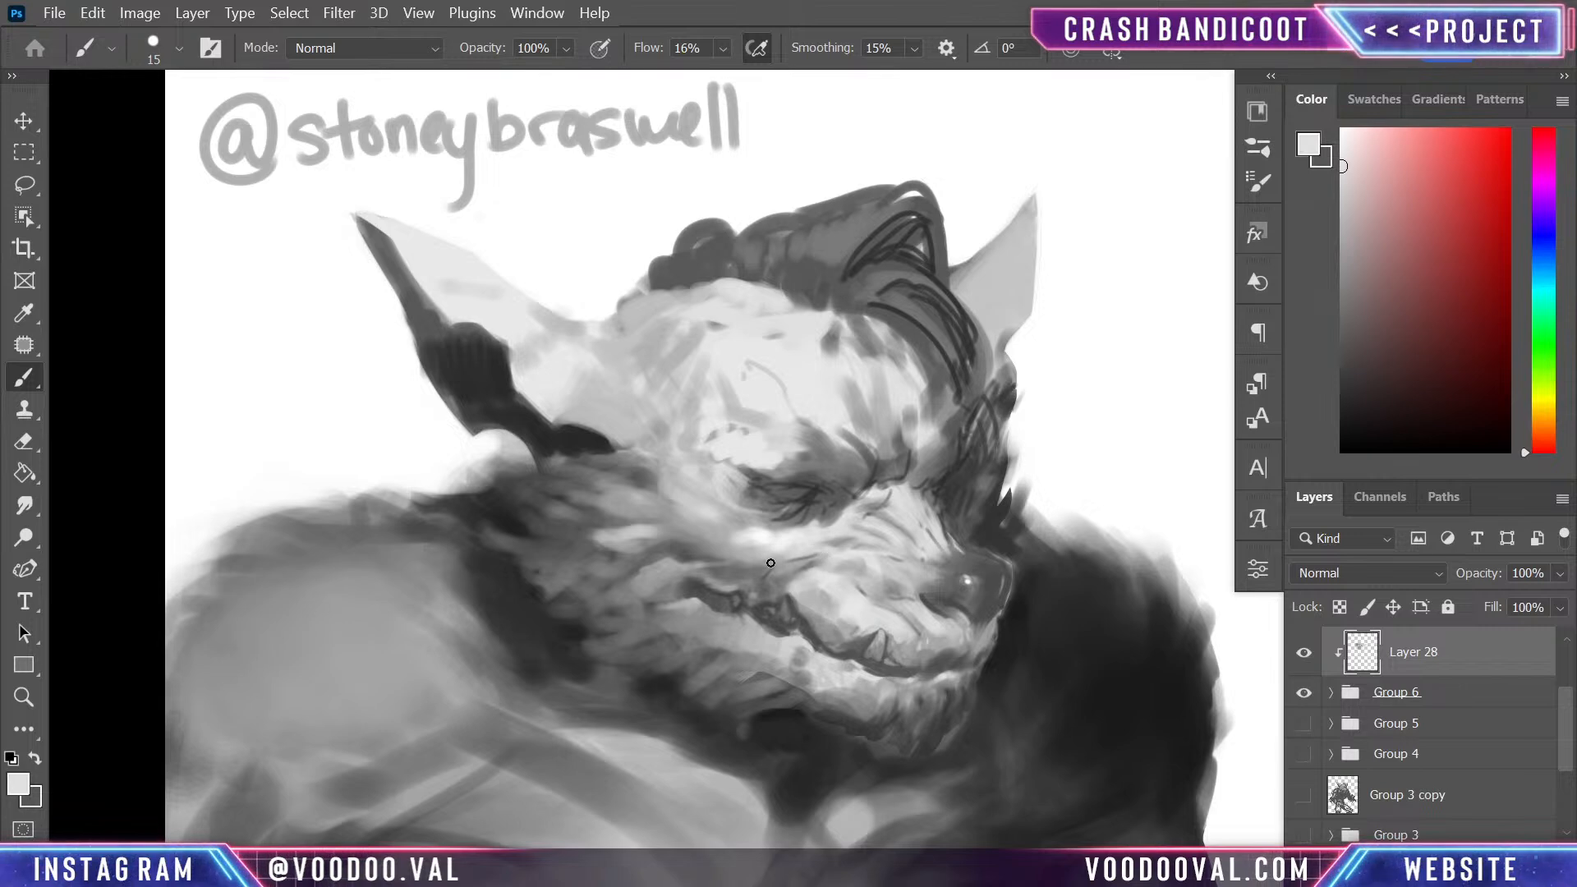
alt+click(838, 541)
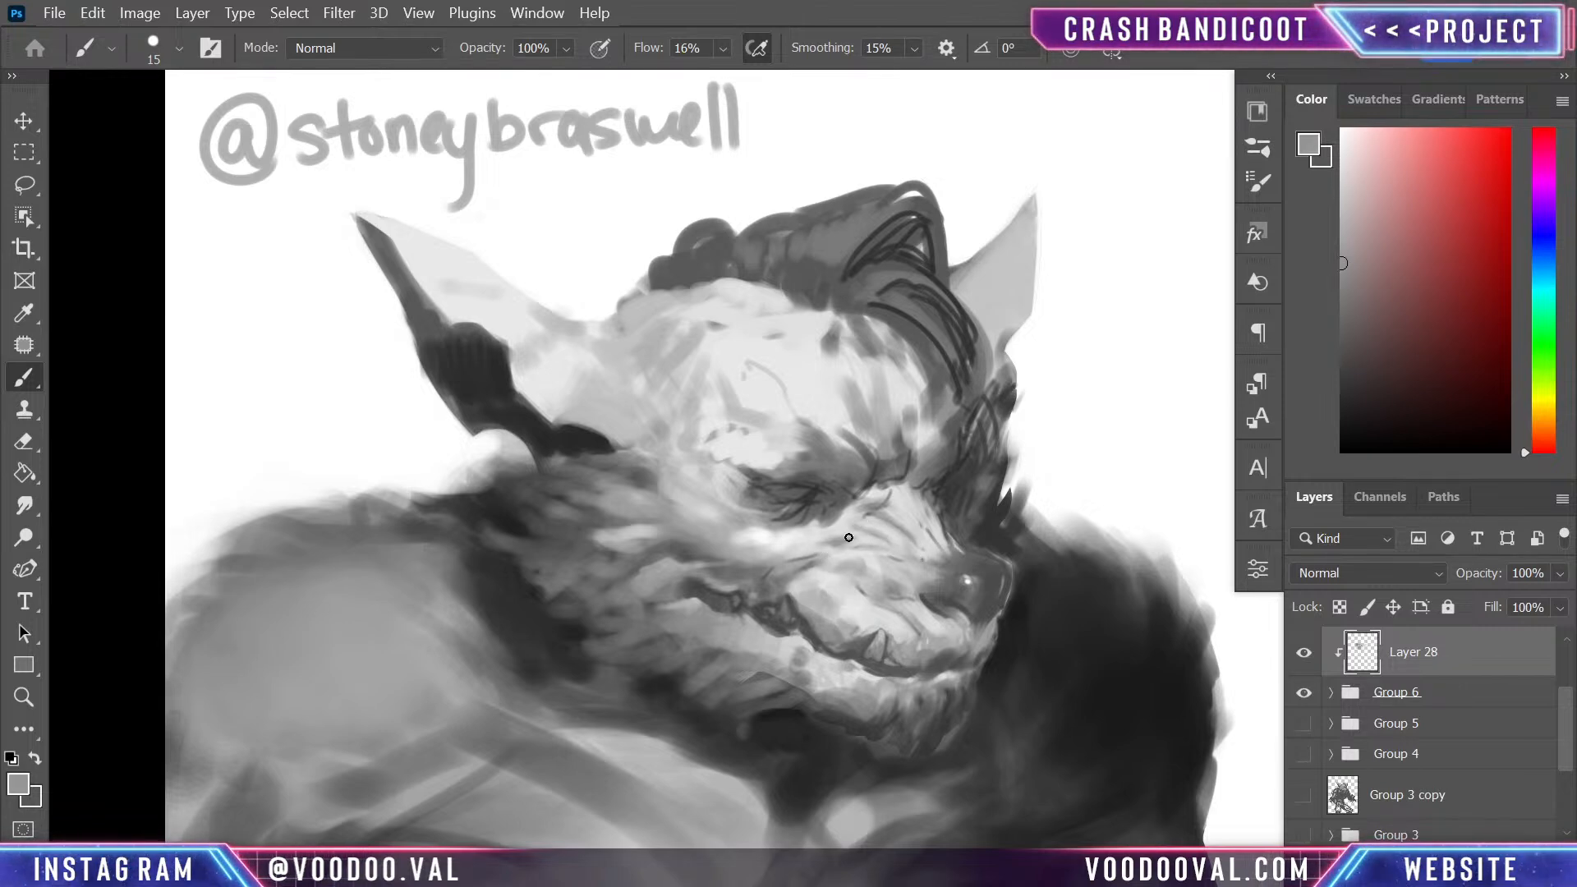
- Sharpen the snarl folds between the near eye and upper lip with sampled mid grey, near-white and light grey strokes
alt+click(834, 587)
alt+click(841, 585)
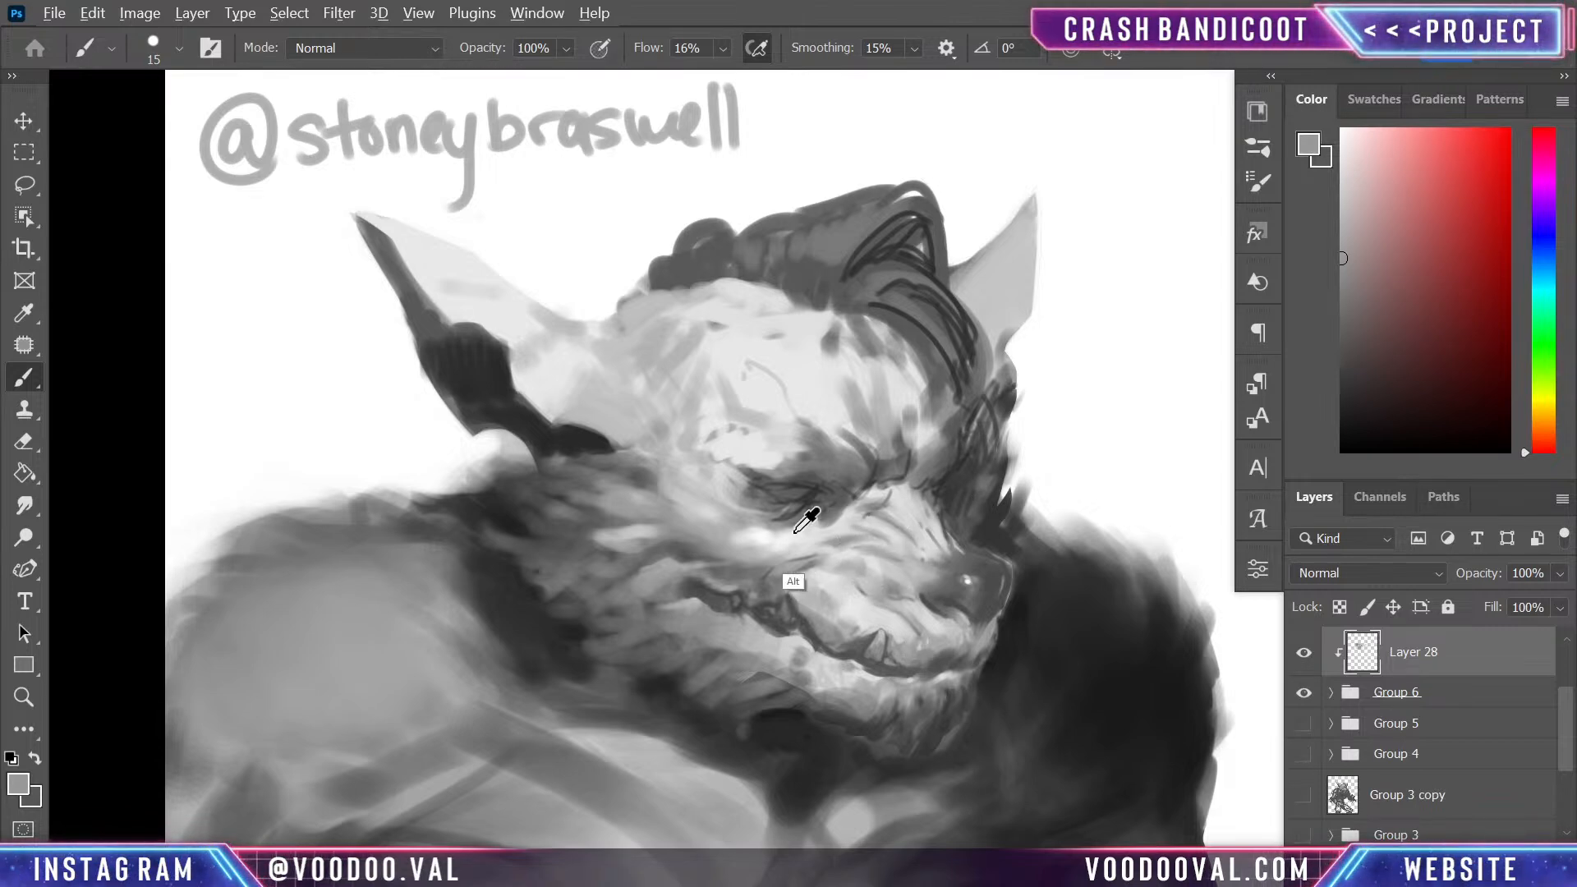
alt+click(766, 588)
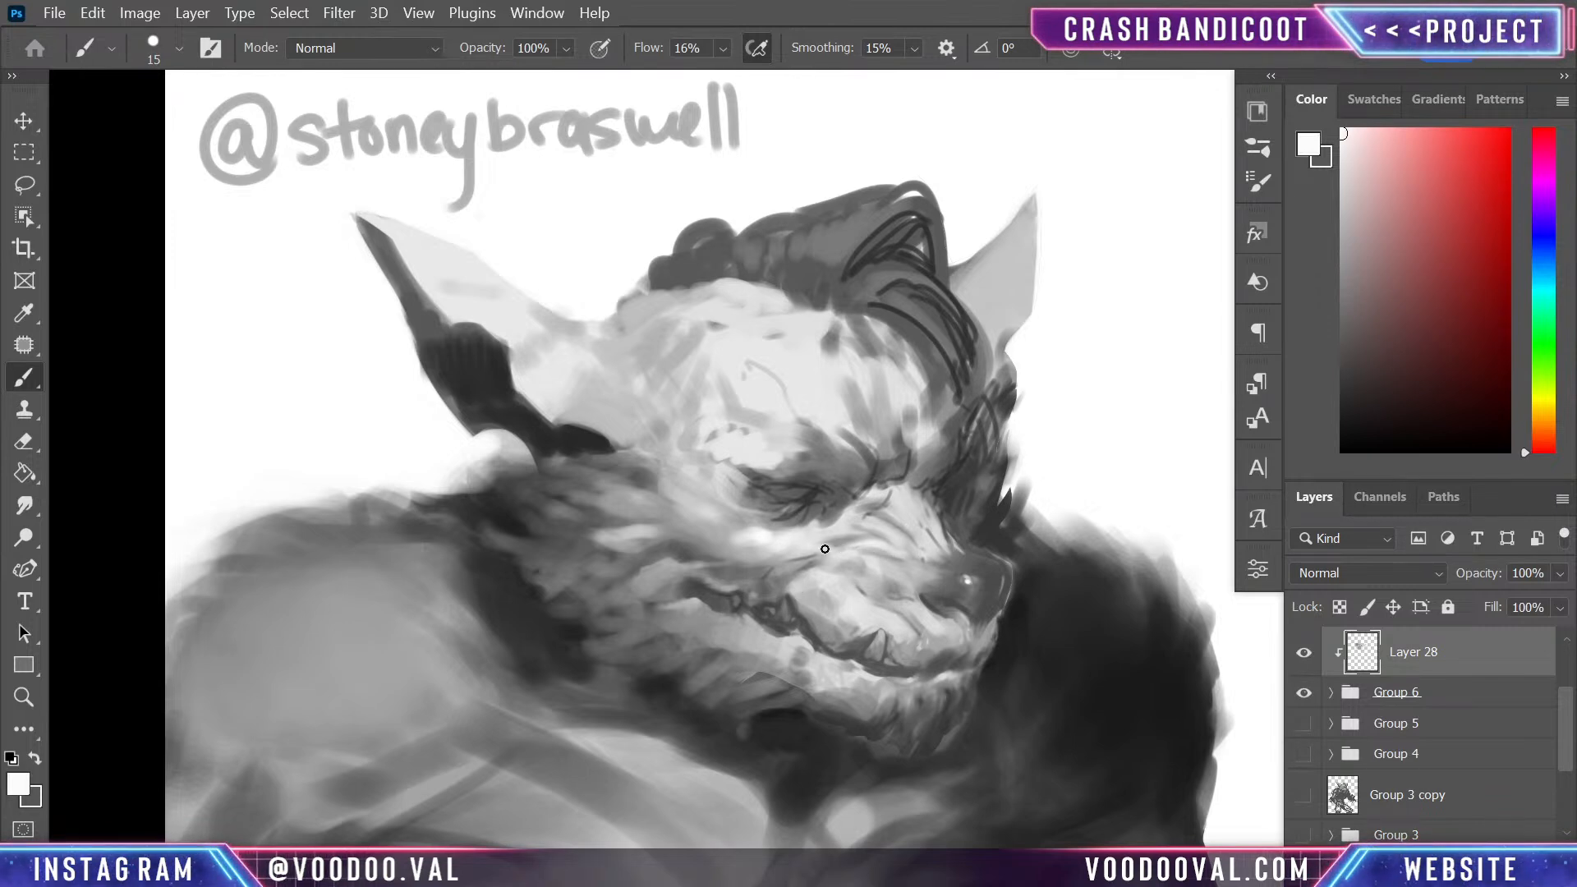
alt+click(846, 538)
alt+click(854, 525)
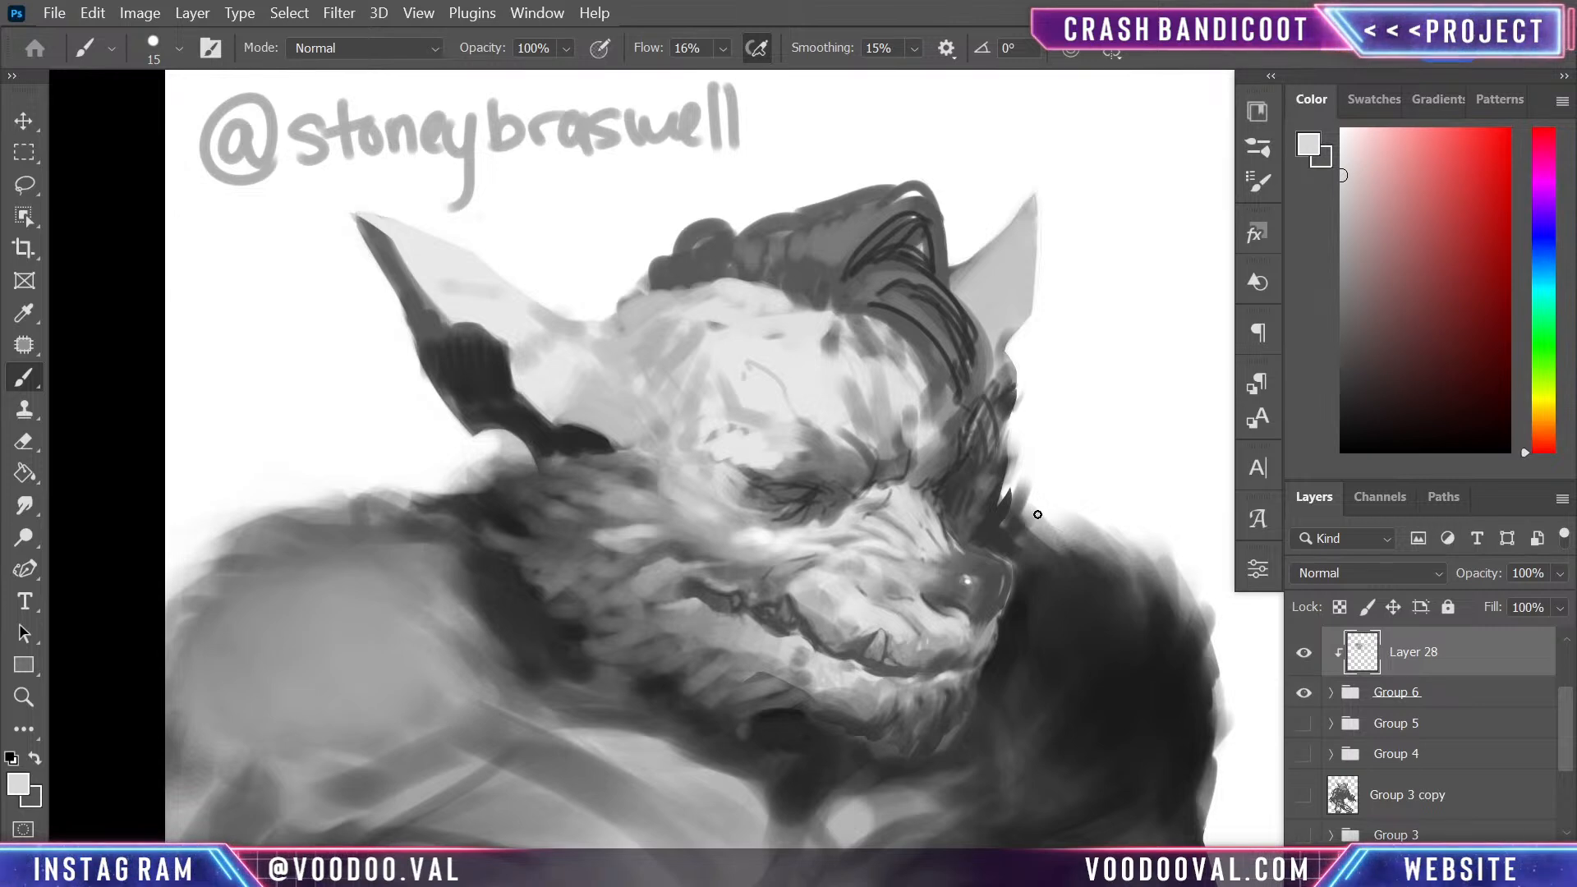
alt+click(929, 609)
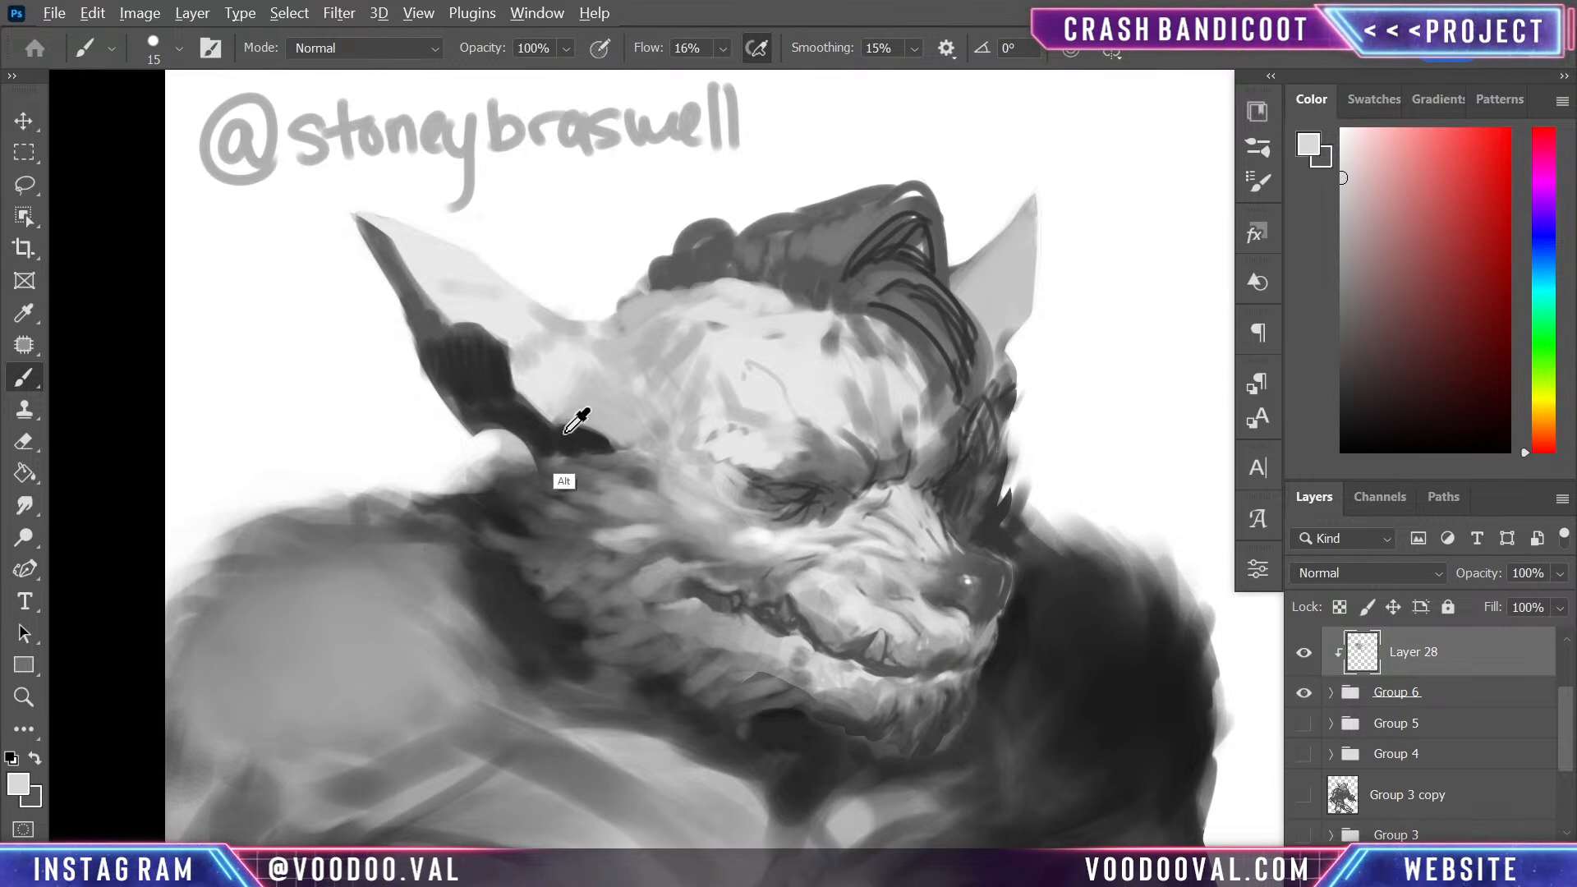
- Refine the lower edge of the nose and the adjoining upper lip with sampled dark, mid and light greys
alt+click(594, 424)
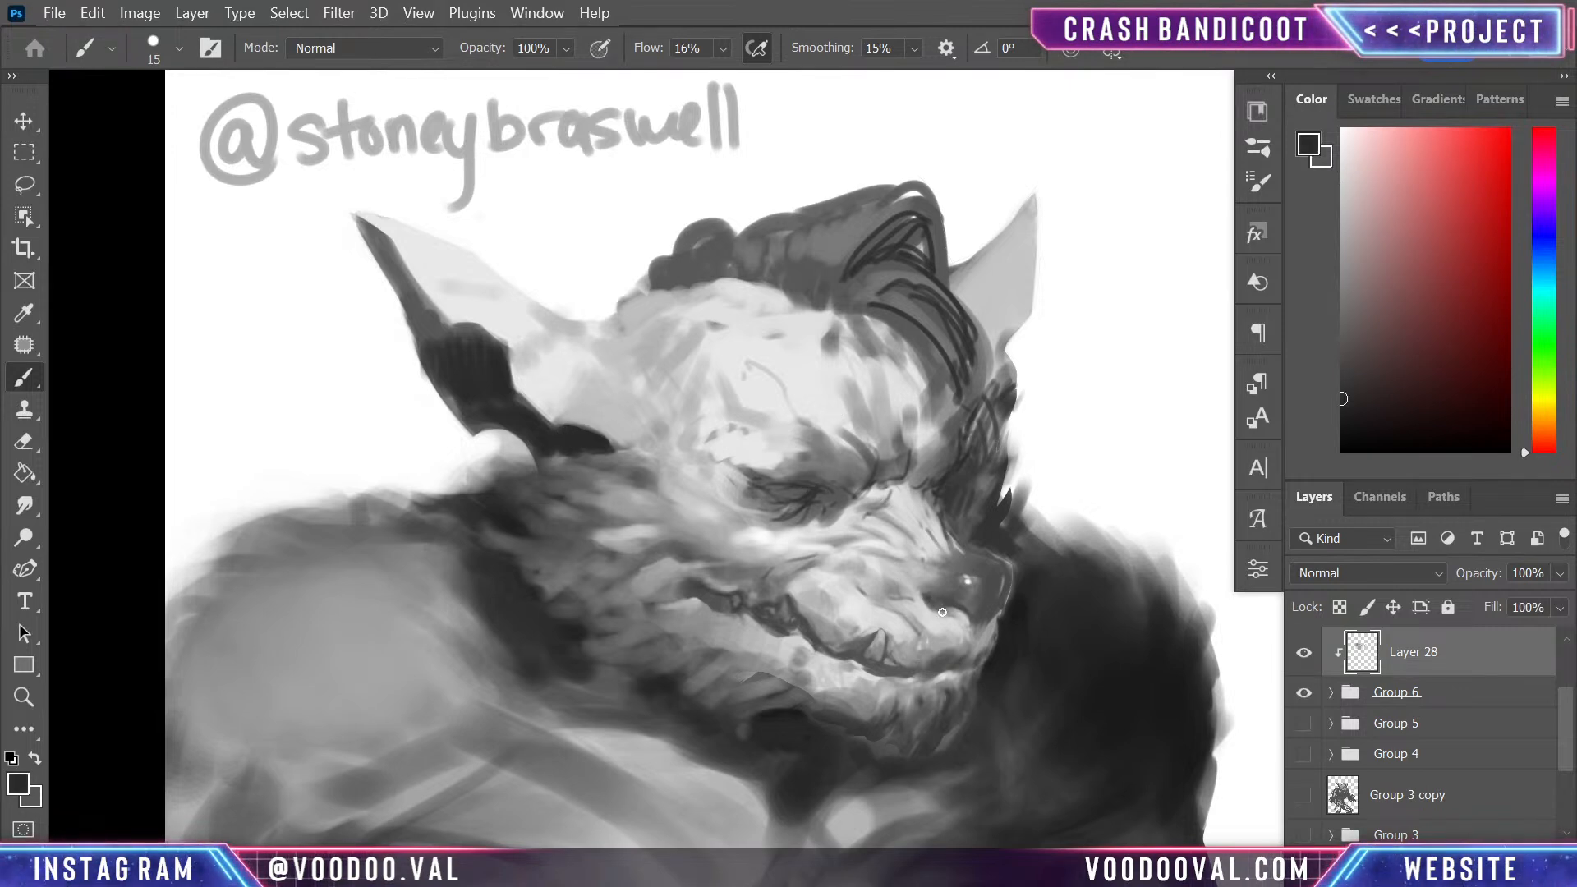
alt+click(941, 588)
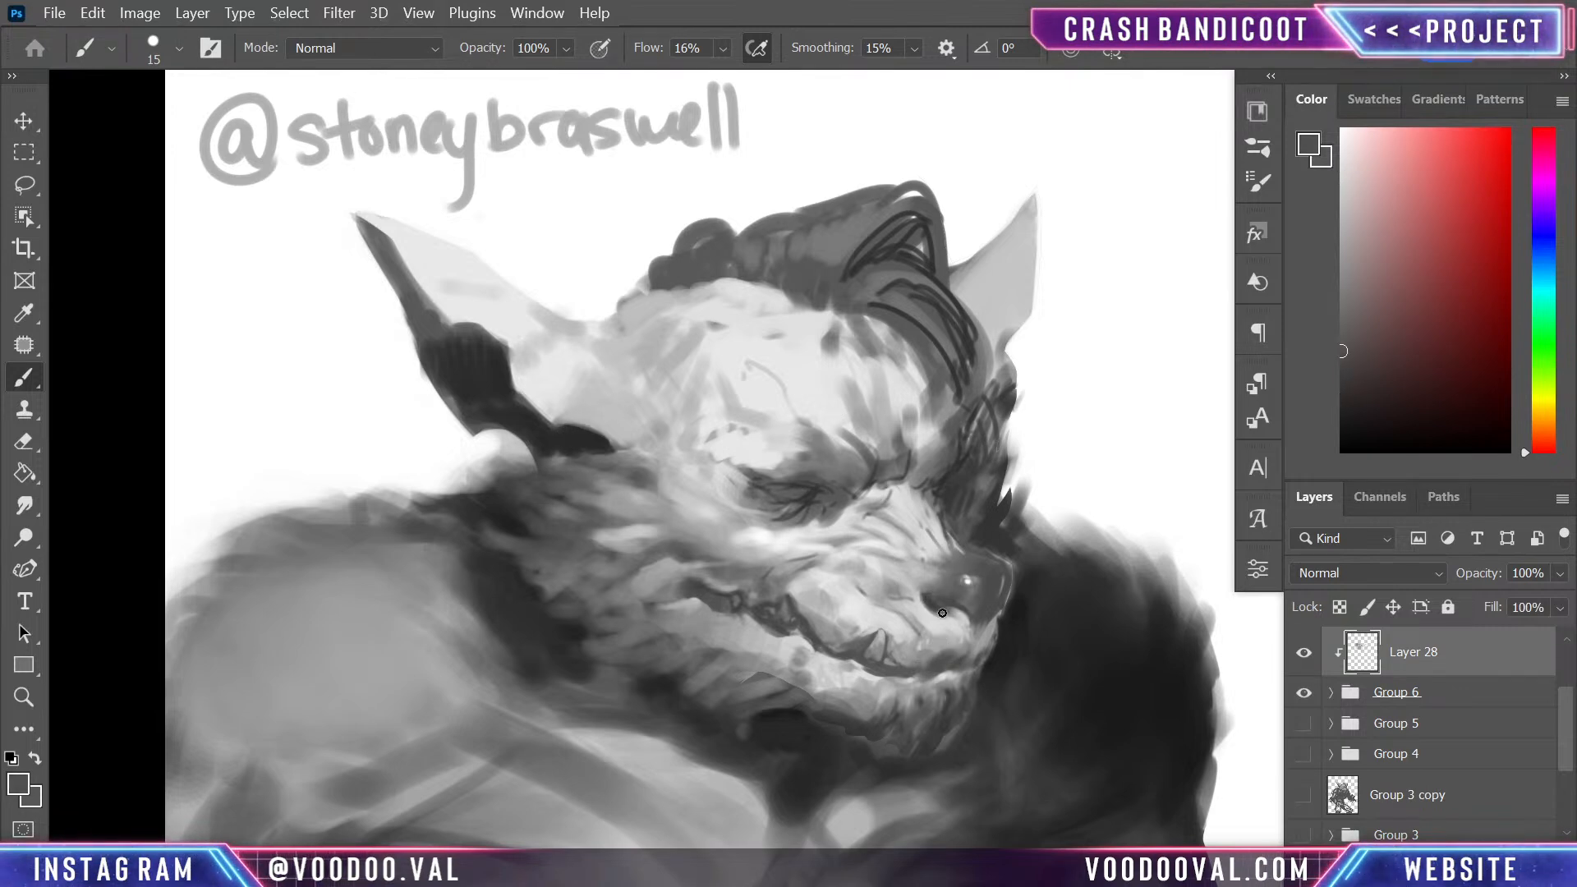
alt+click(939, 589)
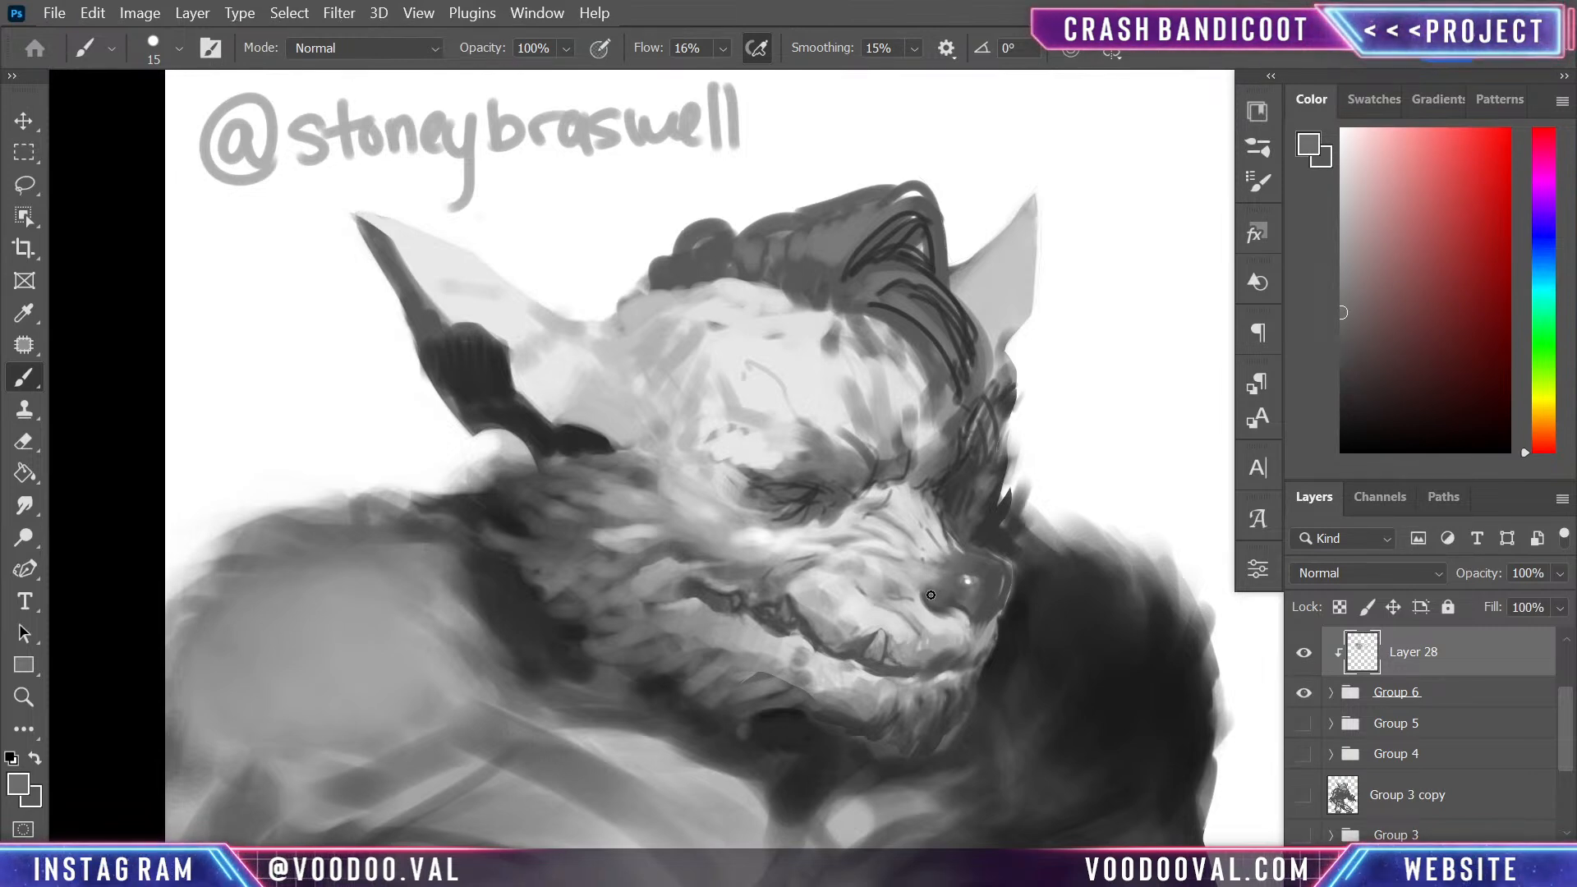
alt+click(935, 599)
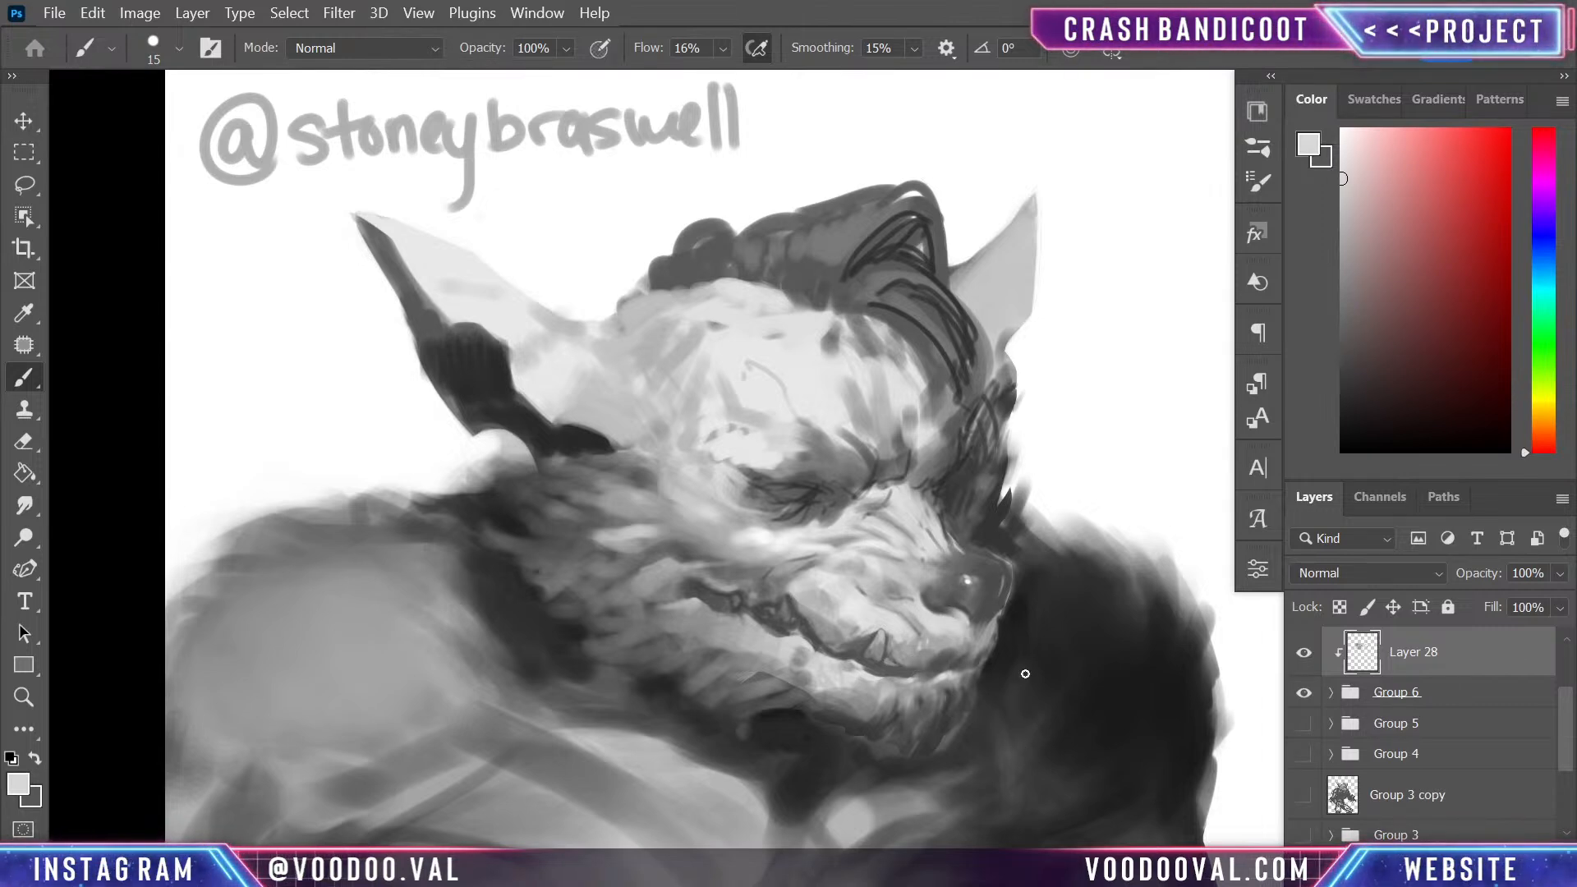
alt+click(1014, 618)
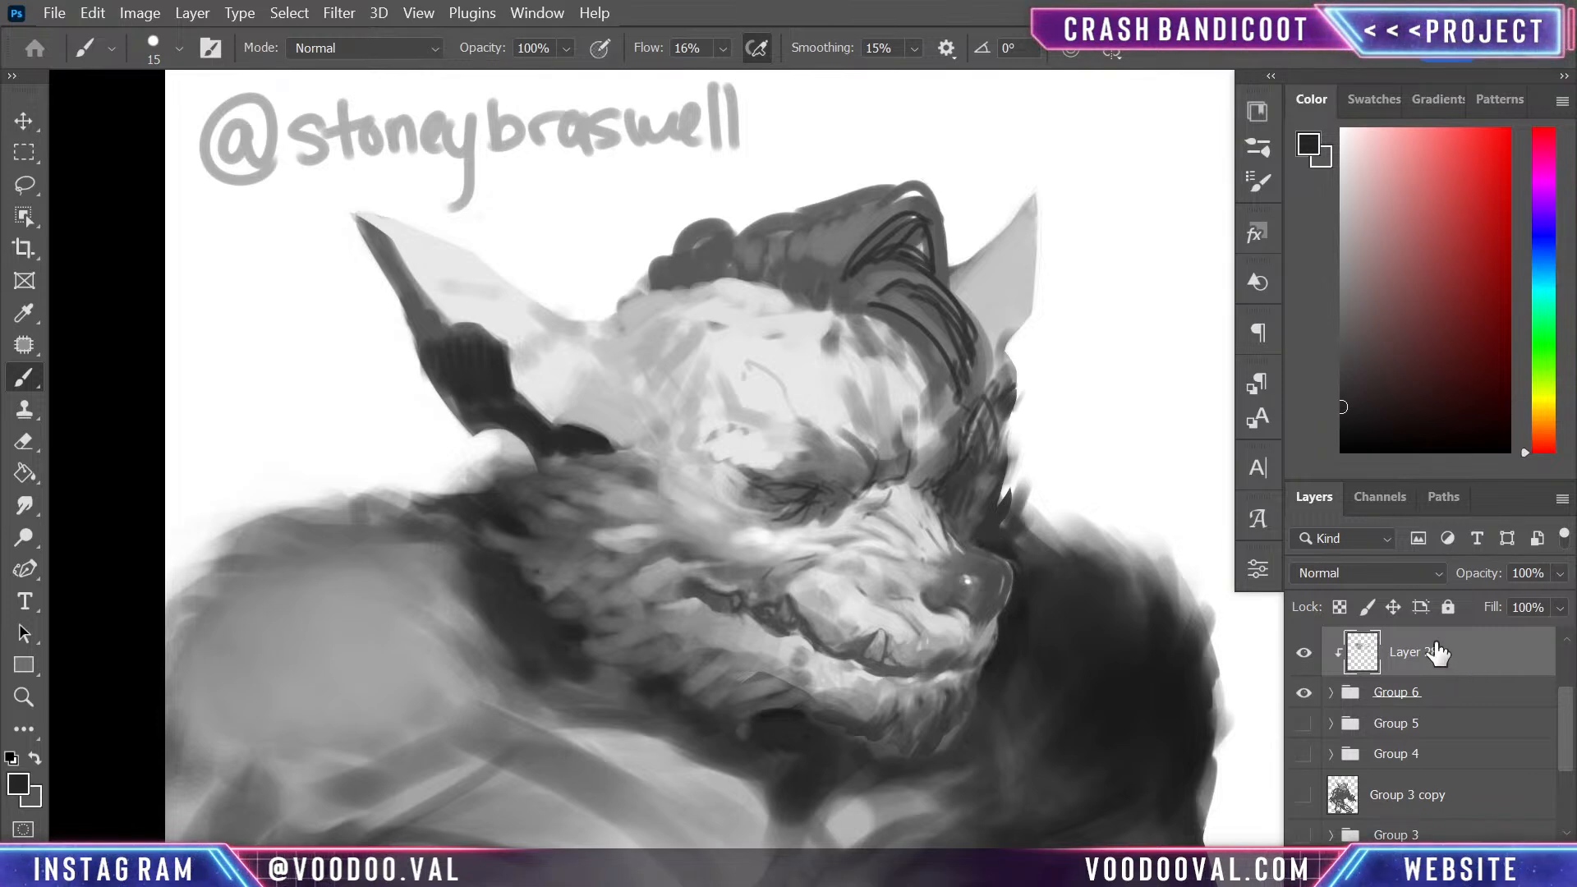
- Darken the nose and nostril in near-black above the existing shading, adding new layers and enlarging the brush to 45
key(ctrl+shift+alt+n)
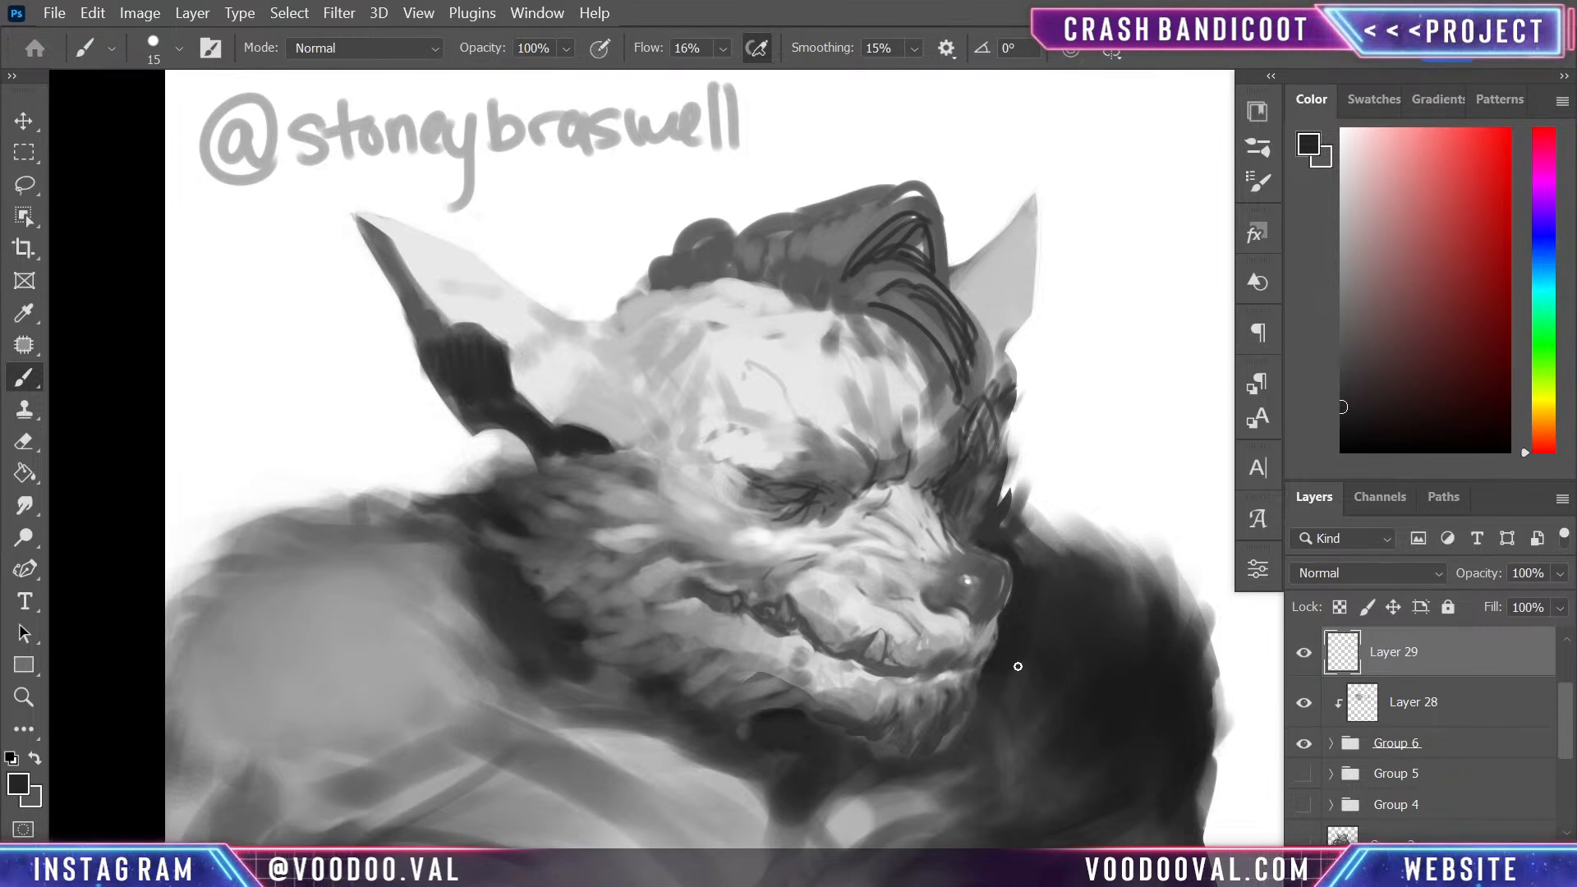
key(bracketright)
key(bracketright)
key(bracketright)
key(bracketright)
key(bracketright)
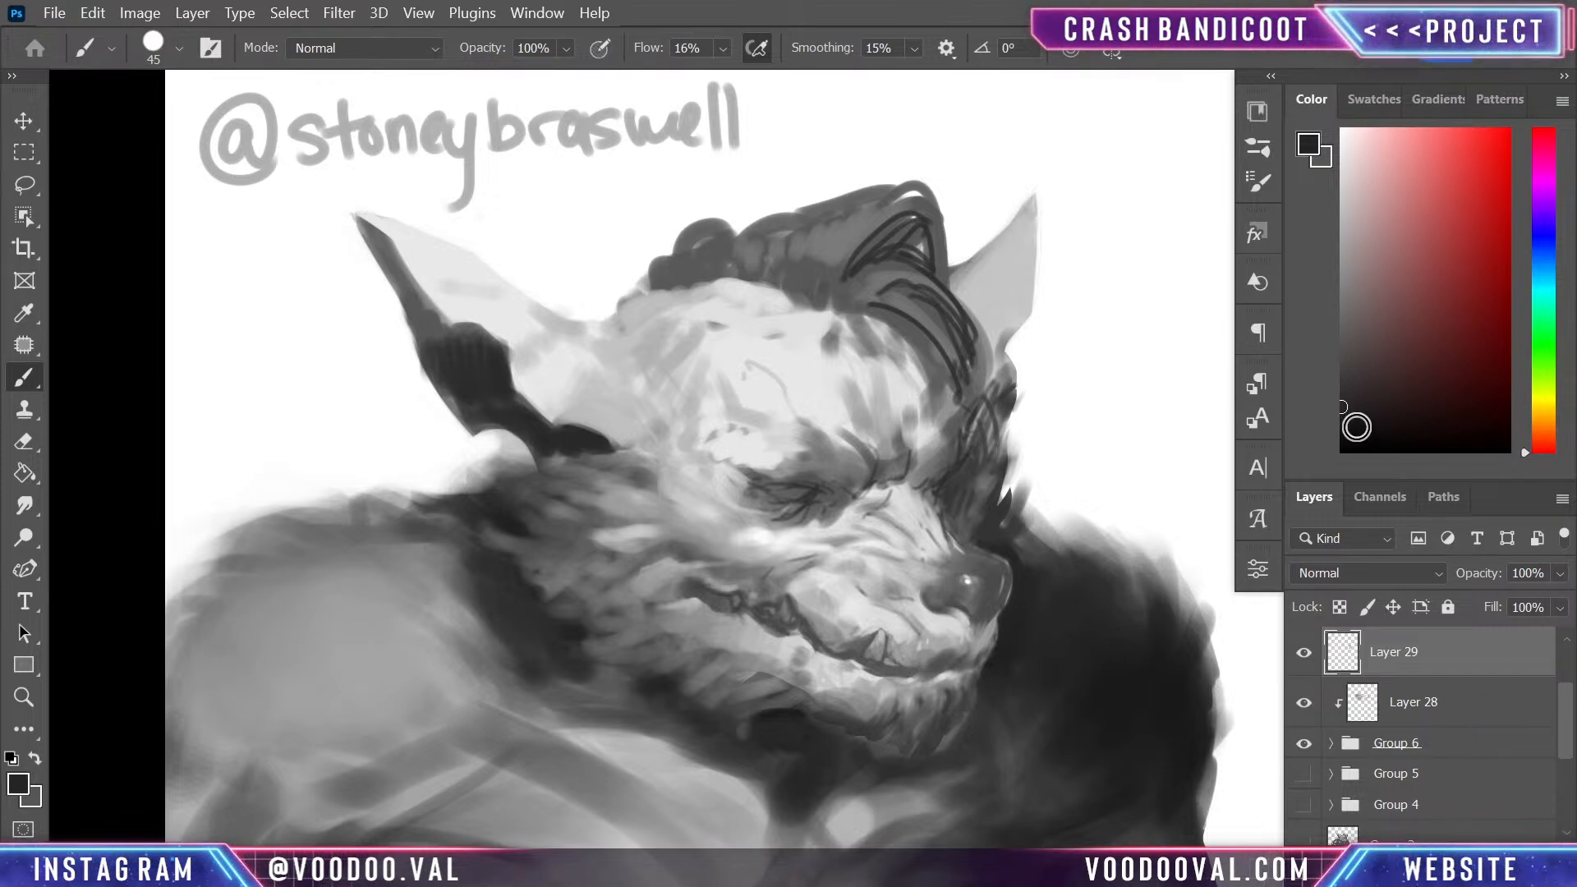
click(1342, 428)
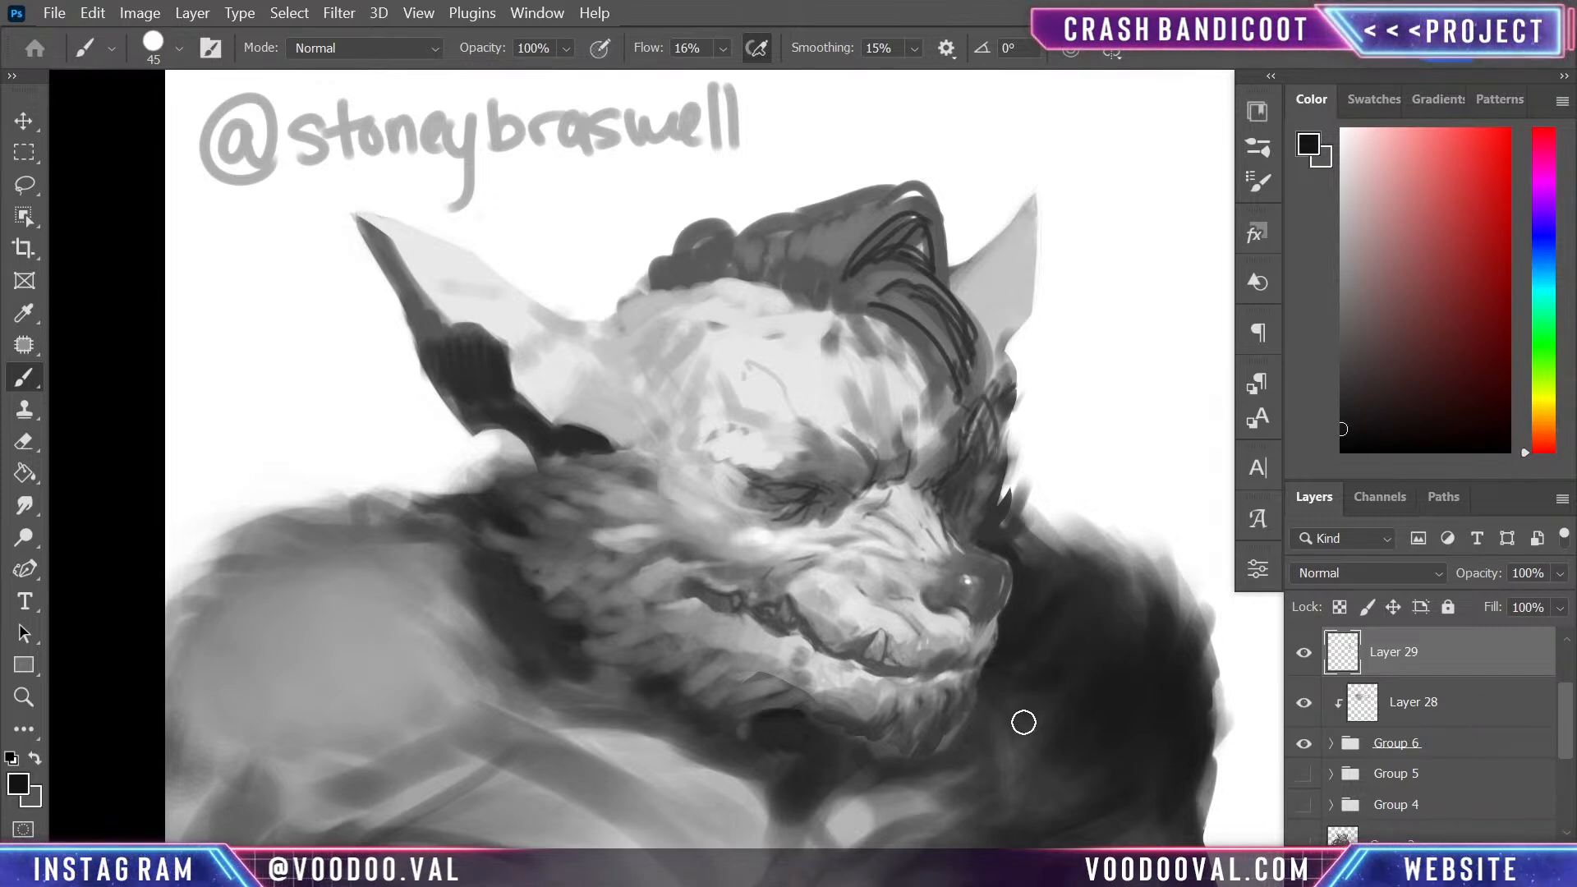
mouse_move(1120, 716)
mouse_down()
mouse_move(1168, 605)
mouse_move(1112, 714)
mouse_move(1098, 657)
mouse_move(1137, 661)
mouse_up()
key(ctrl+shift+alt+n)
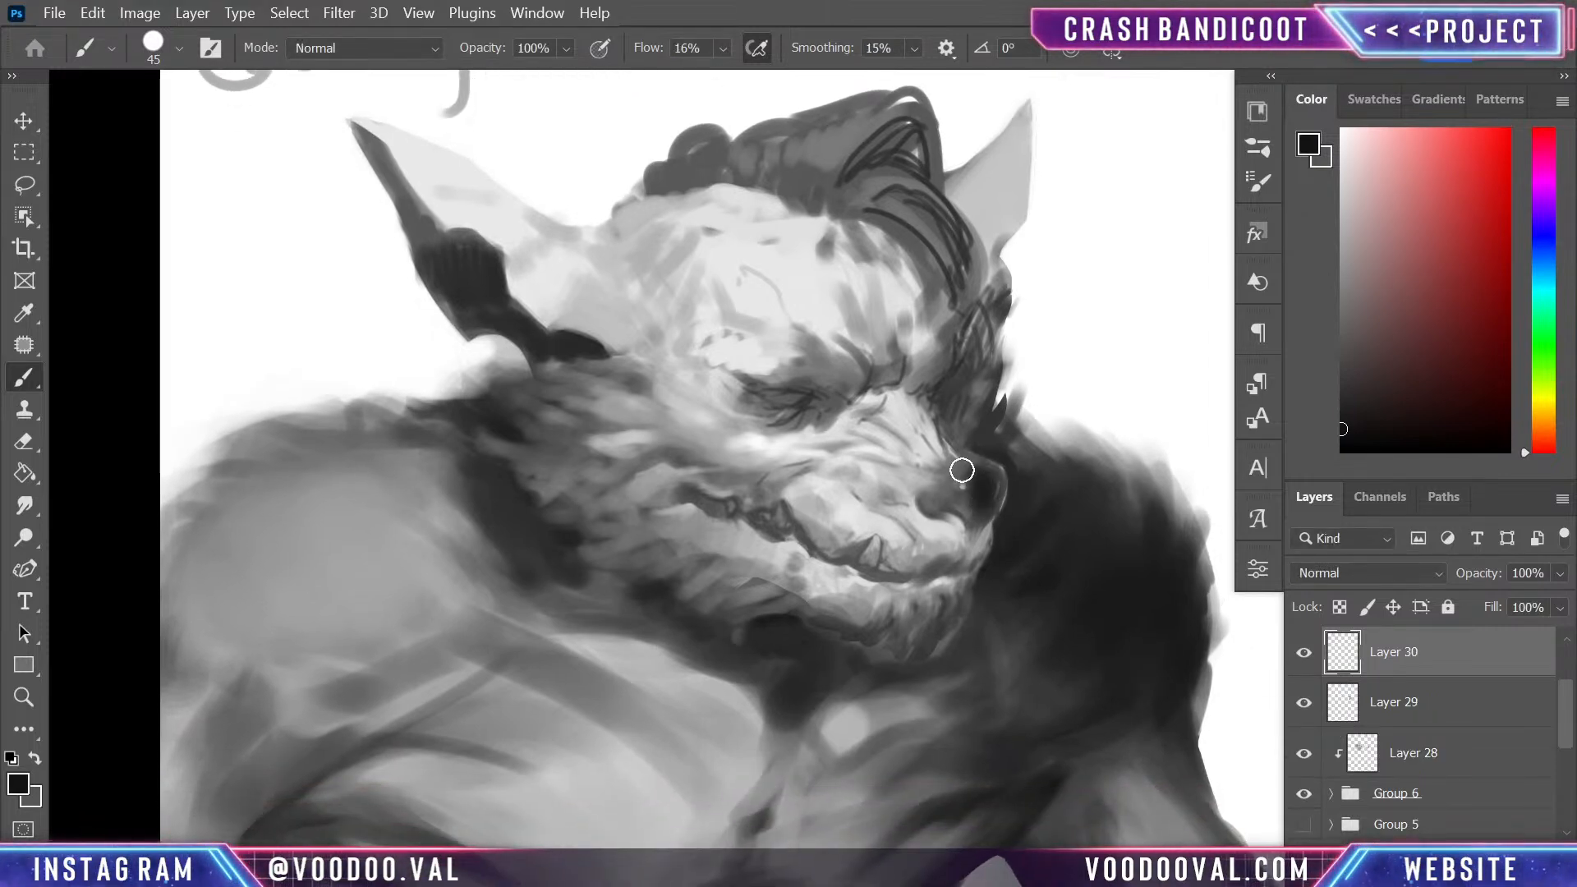
mouse_move(979, 491)
mouse_down()
mouse_move(928, 504)
mouse_move(961, 510)
mouse_up()
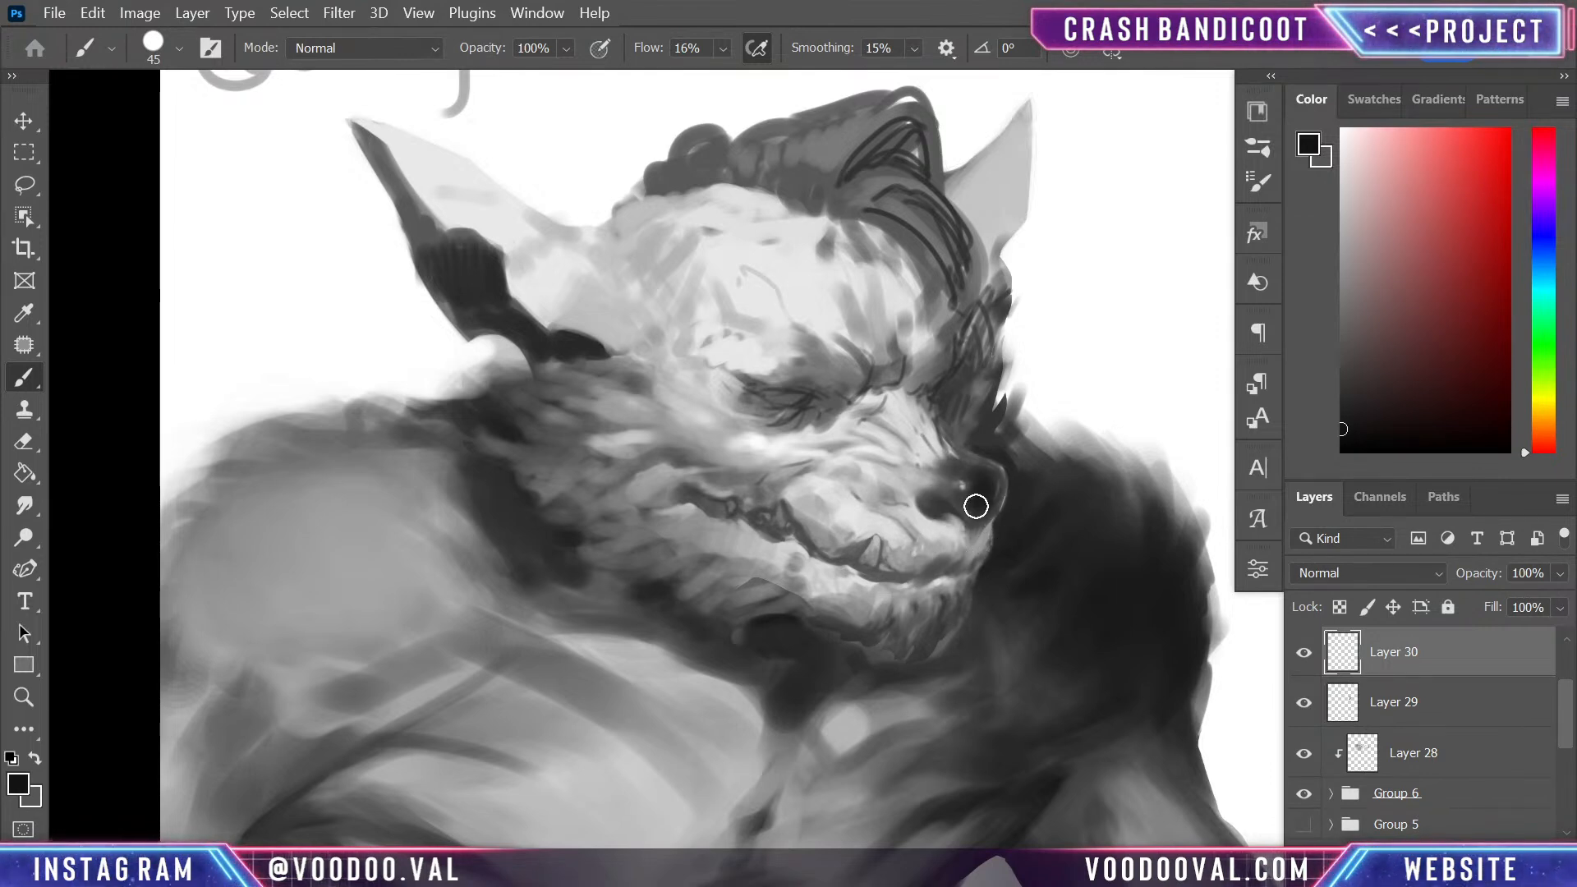
mouse_move(952, 363)
mouse_down()
mouse_move(944, 430)
mouse_move(978, 416)
mouse_up()
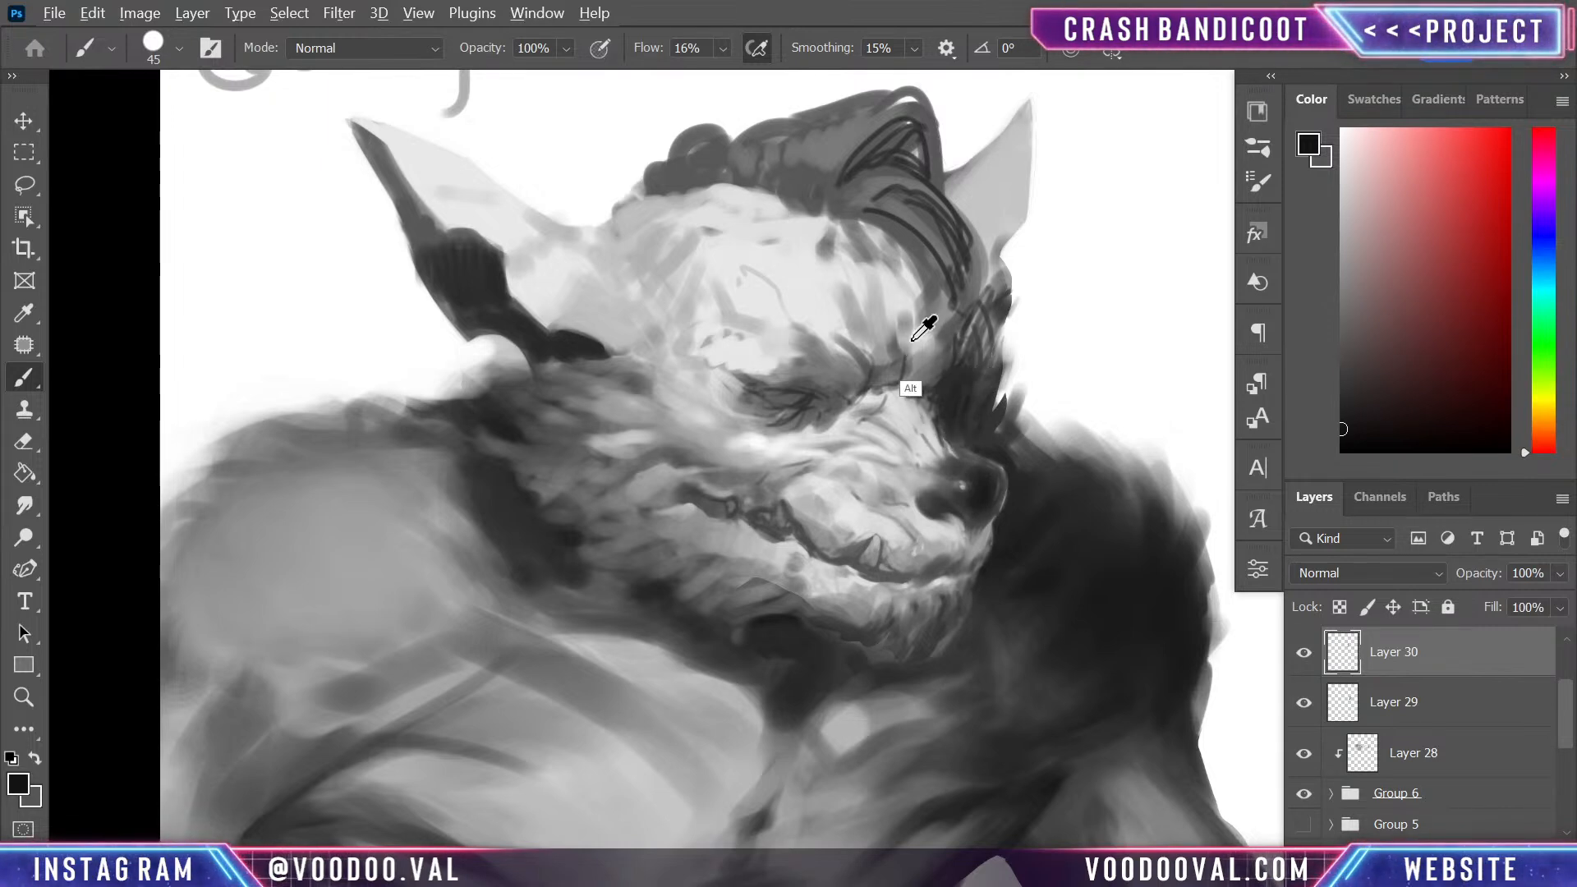
- Block in the dark centres of both eyes with near-black on another new layer, using a brush reduced to 8
alt+click(935, 355)
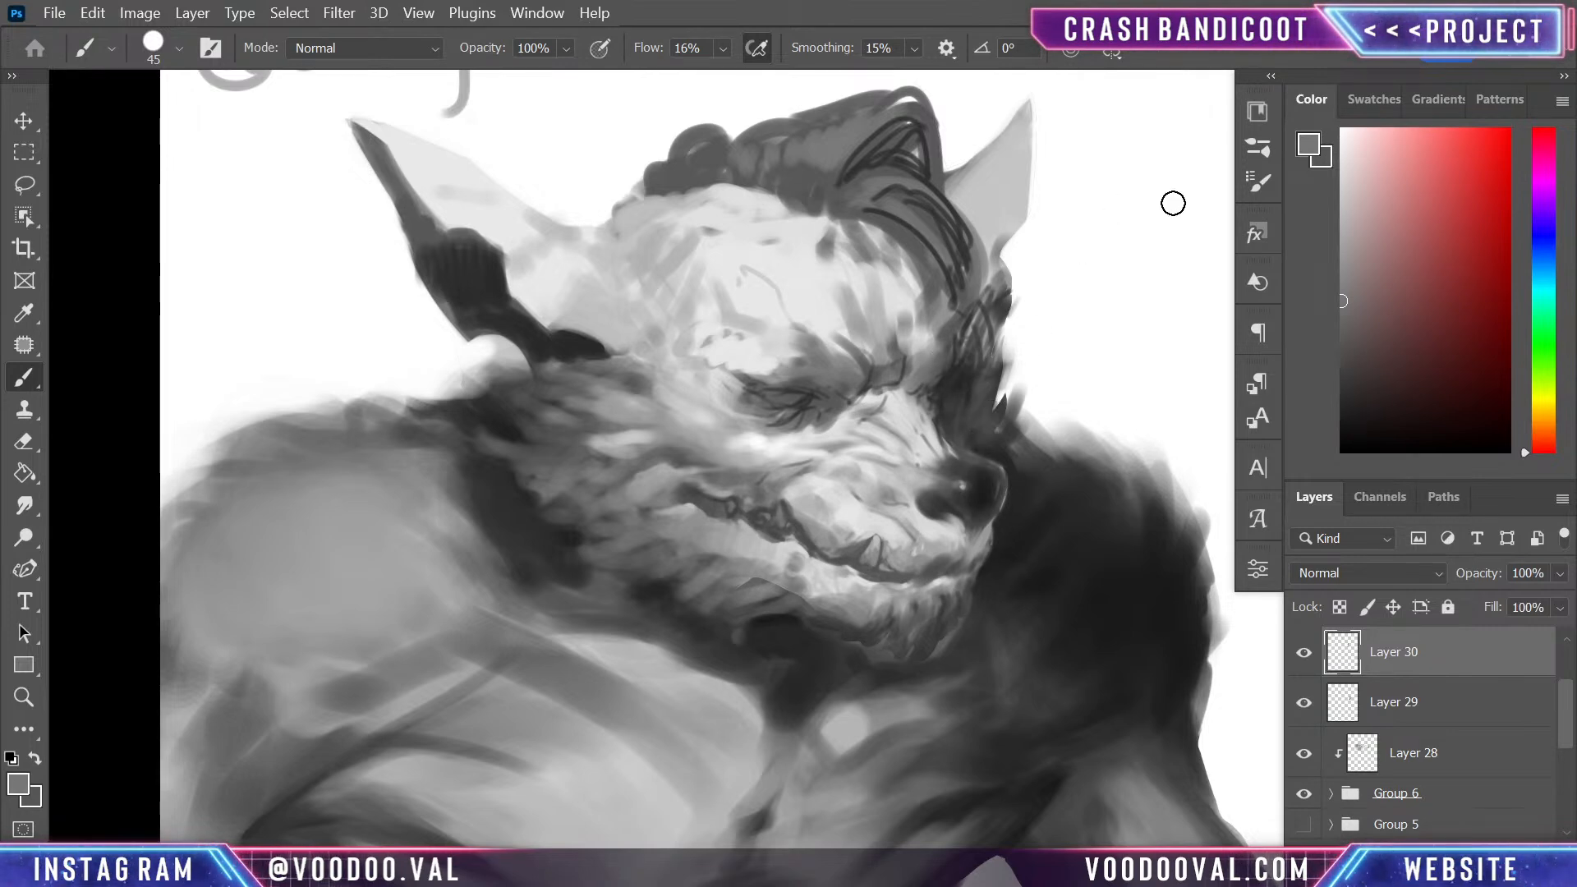
key(ctrl+plus)
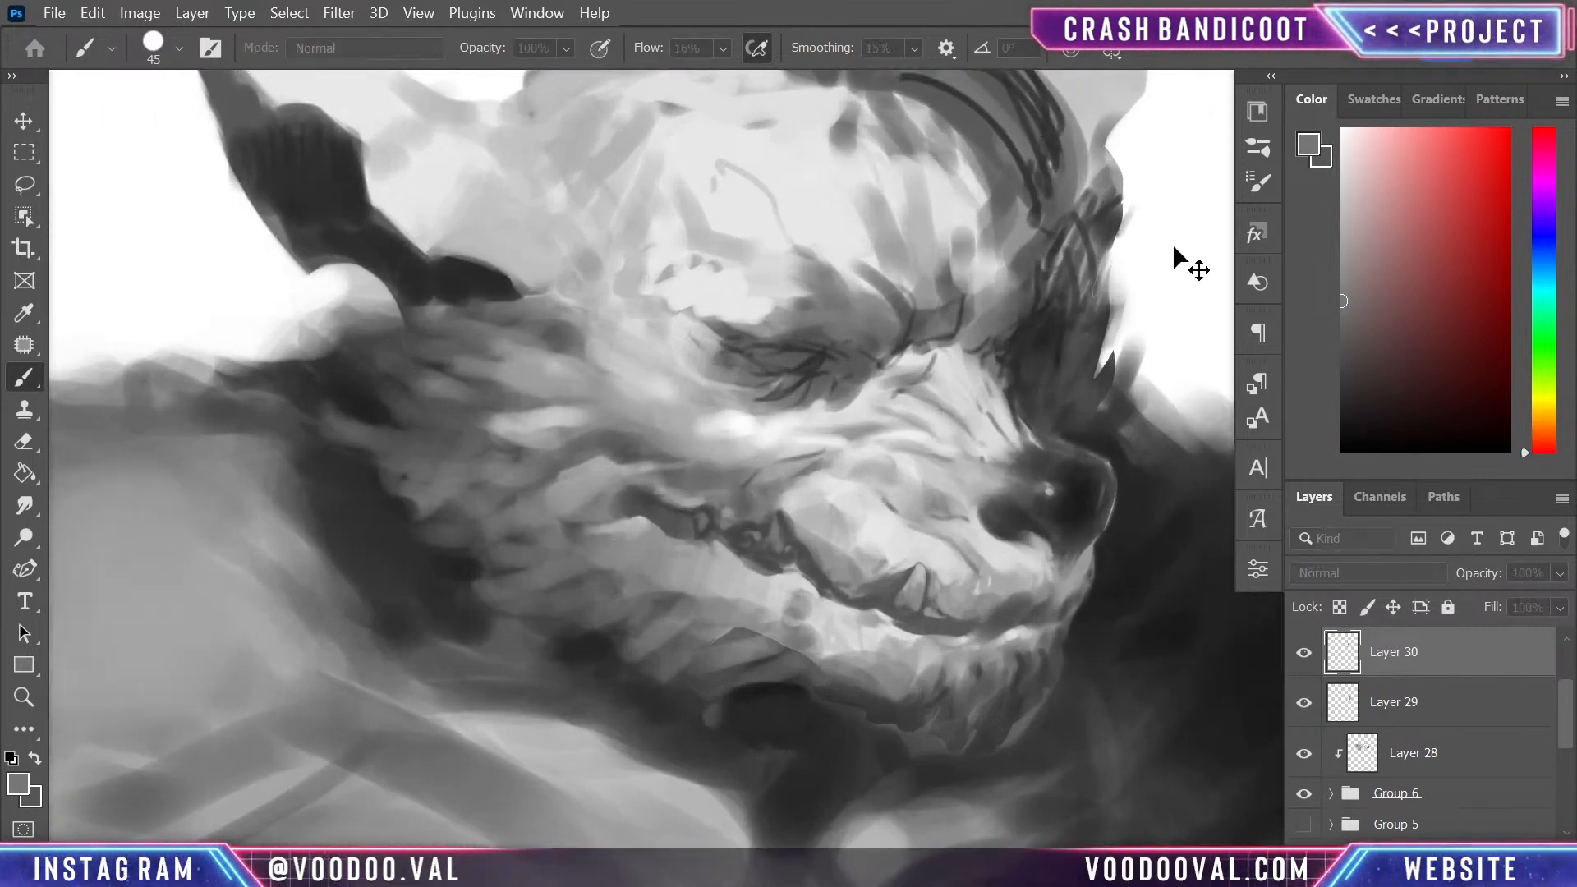
key(ctrl+shift+alt+n)
drag(1172, 246, 964, 637)
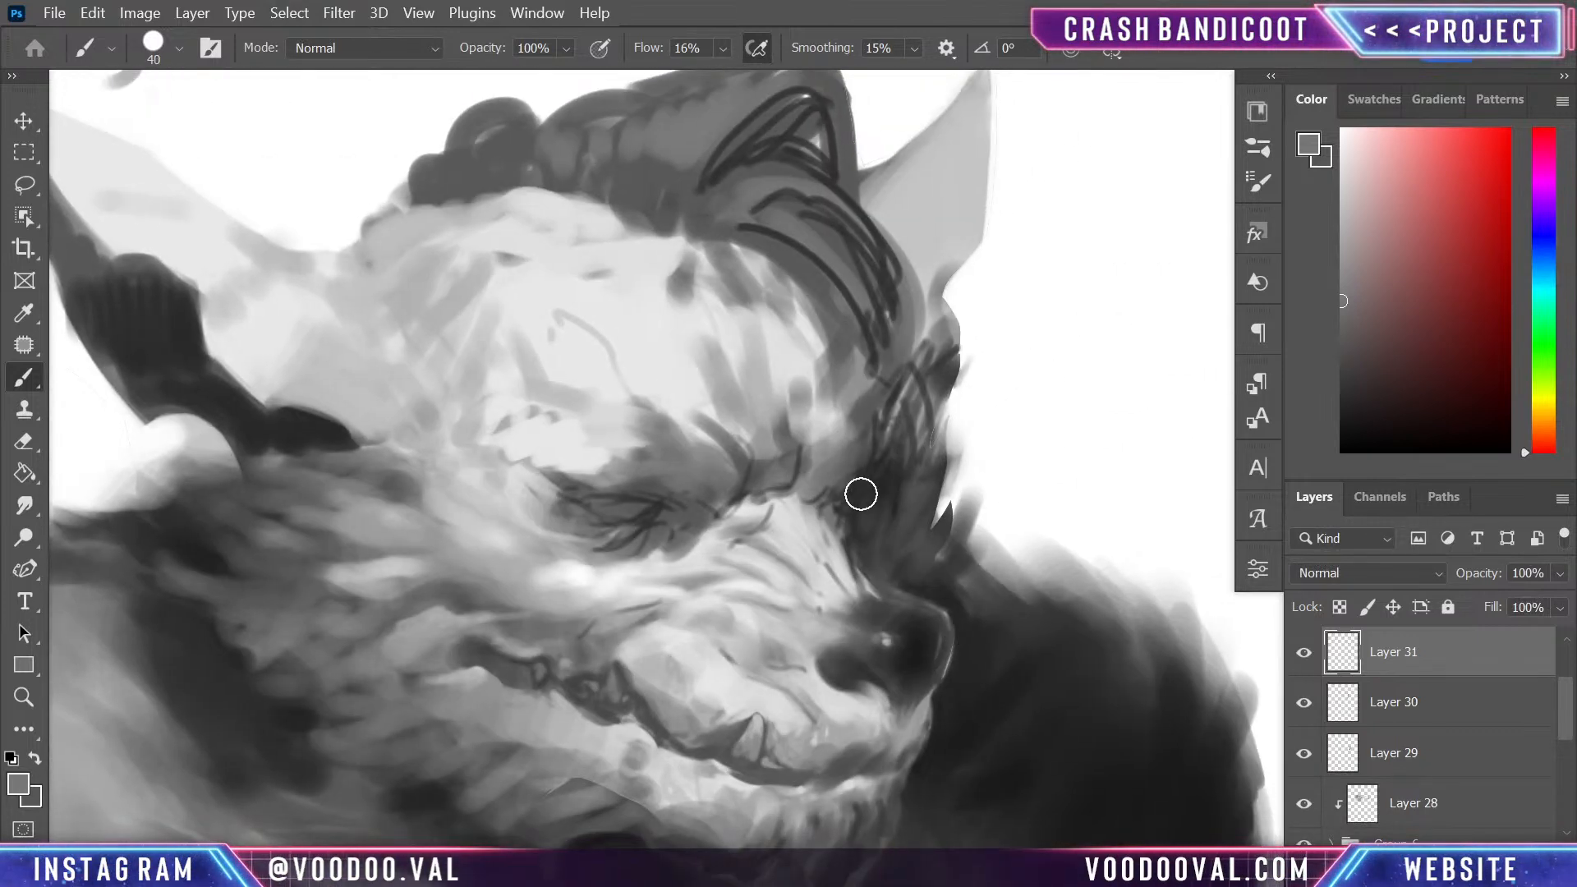
key(bracketleft)
key(bracketleft)
key(bracketleft)
key(bracketleft)
key(bracketleft)
key(bracketleft)
key(bracketleft)
key(bracketleft)
key(bracketleft)
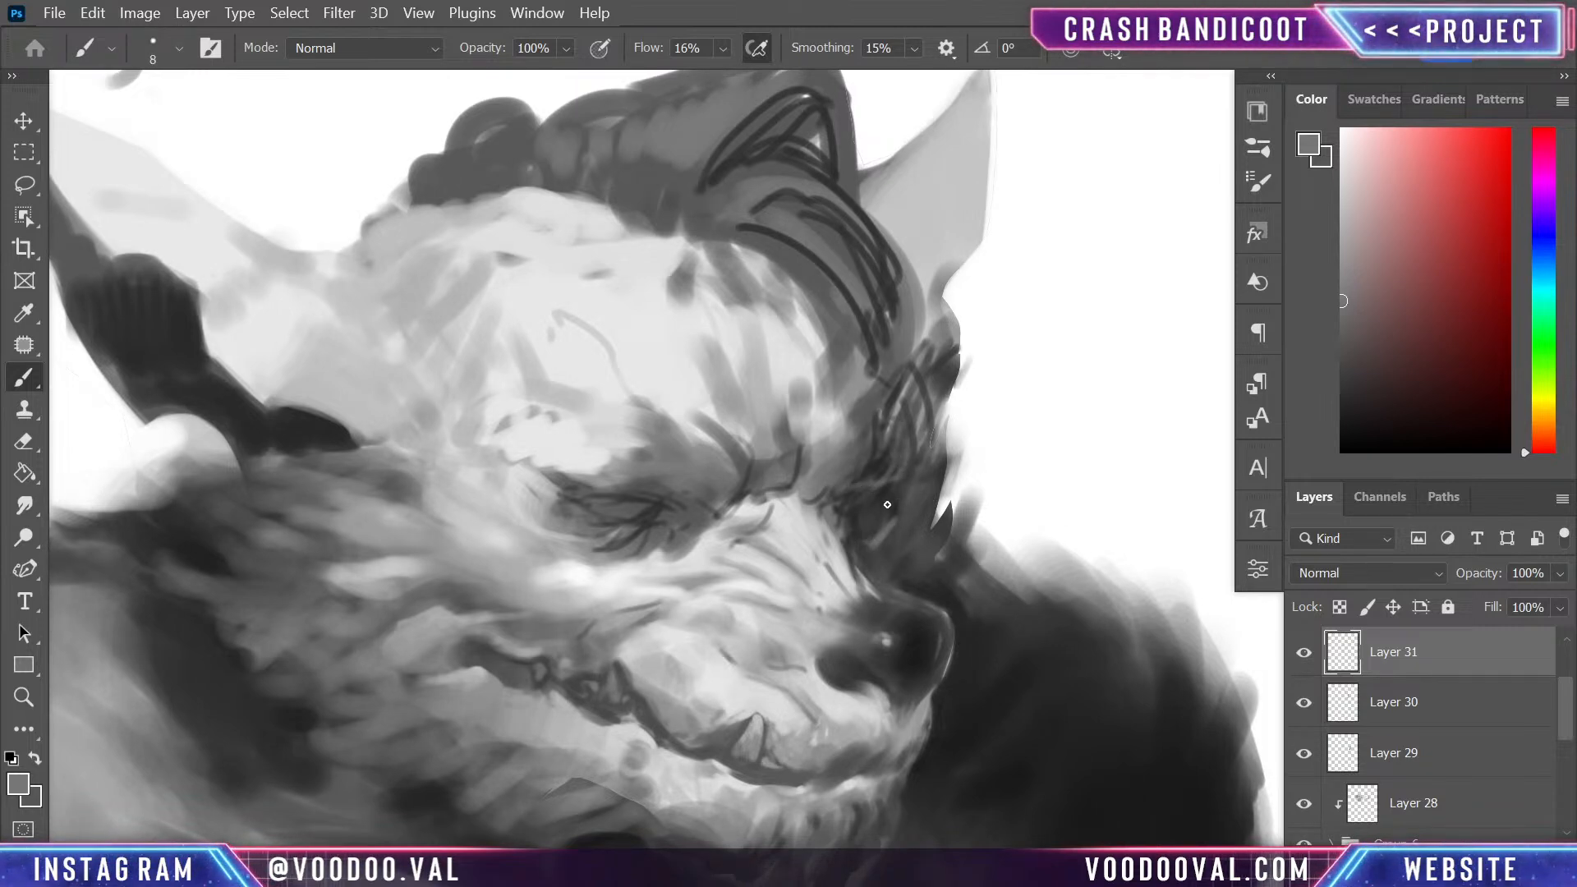
click(1343, 438)
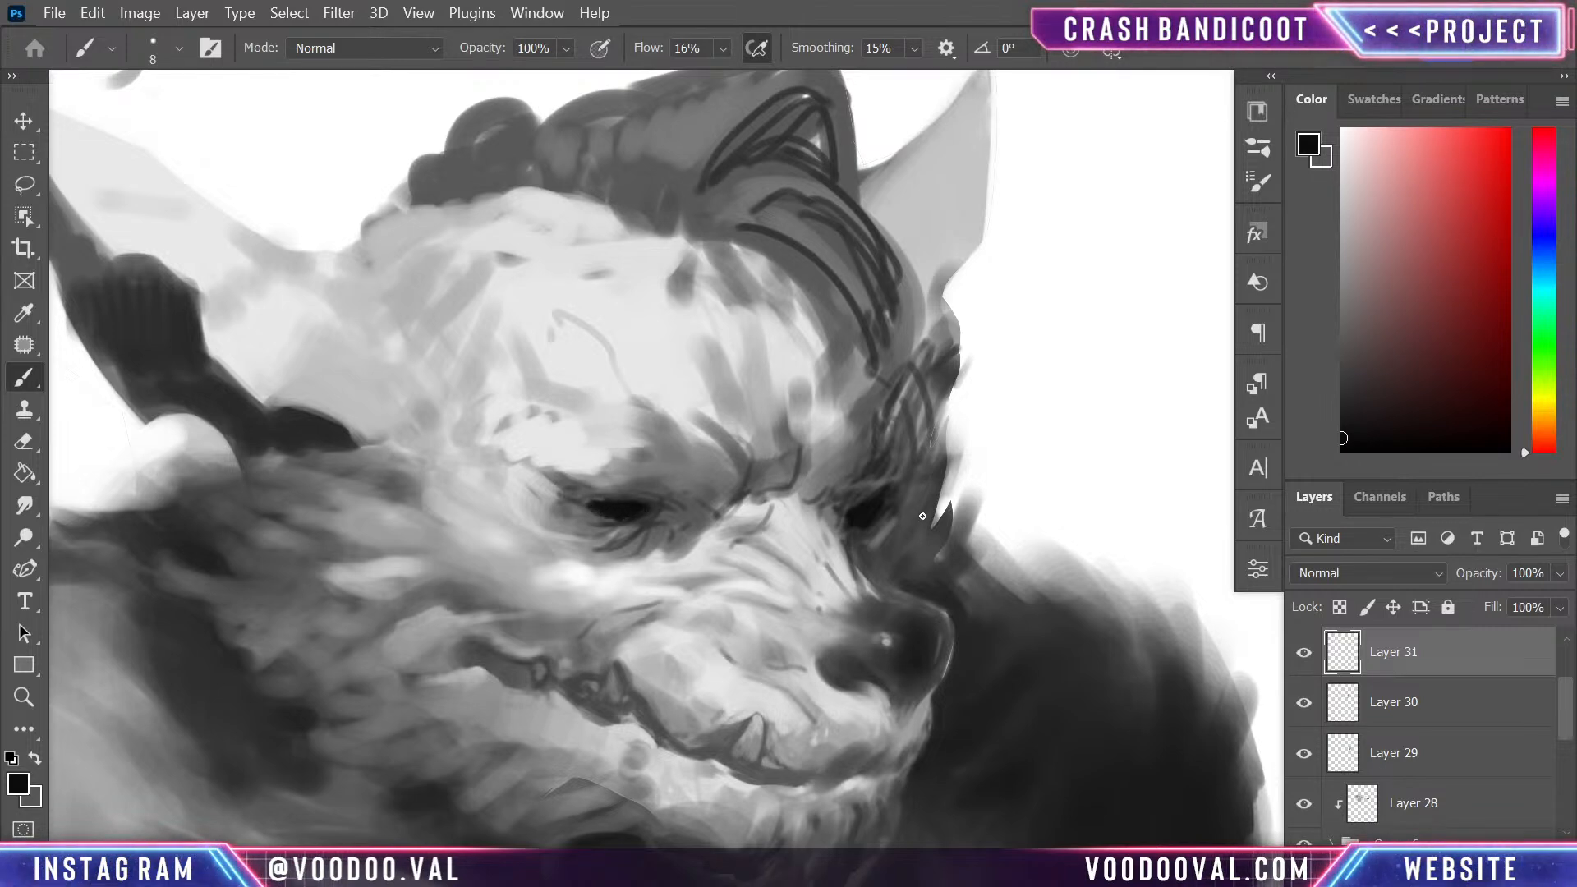
- Refine the inner corner and lower edge of the far eye with sampled dark grey and near-black
alt+click(876, 528)
alt+click(873, 529)
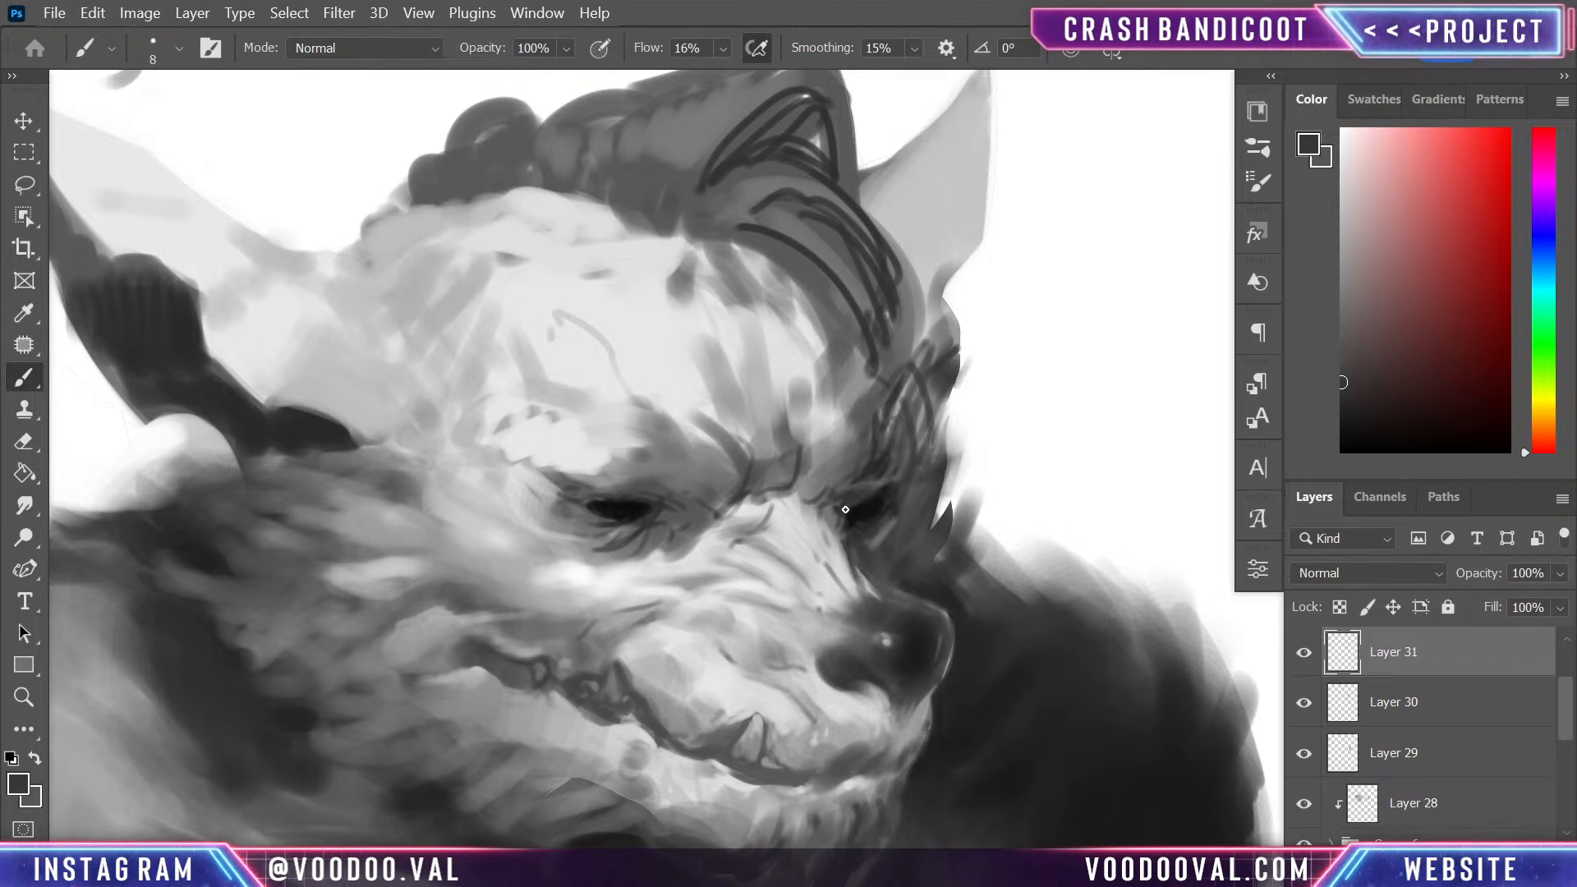
alt+click(855, 497)
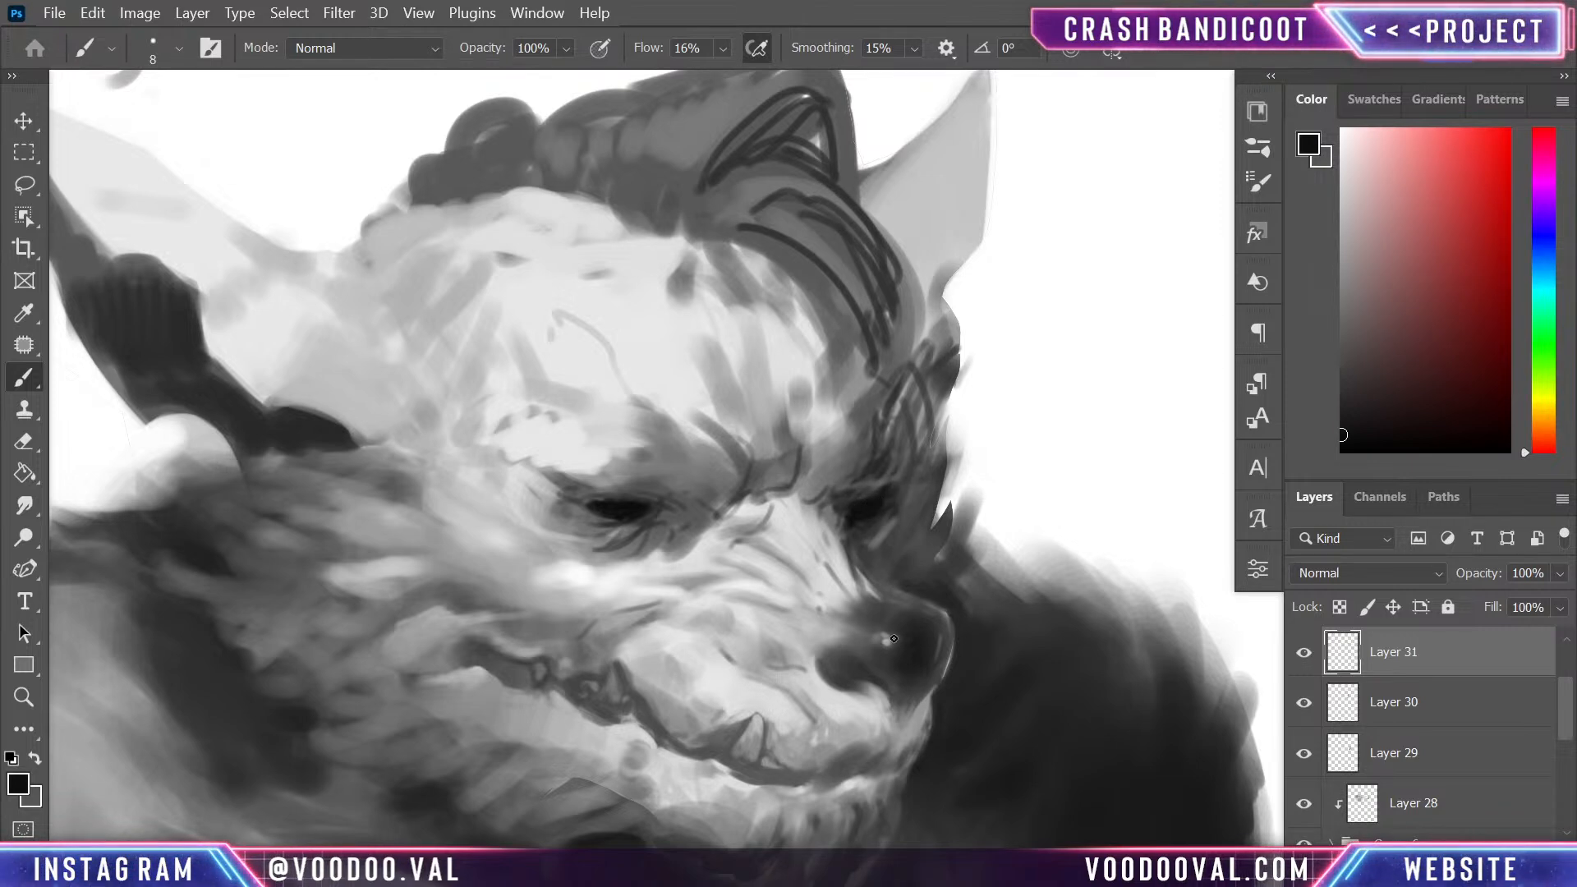
- Mirror the canvas and paint short fur strokes between the far eye and the nose with sampled dark, mid and light greys
drag(918, 660, 1006, 461)
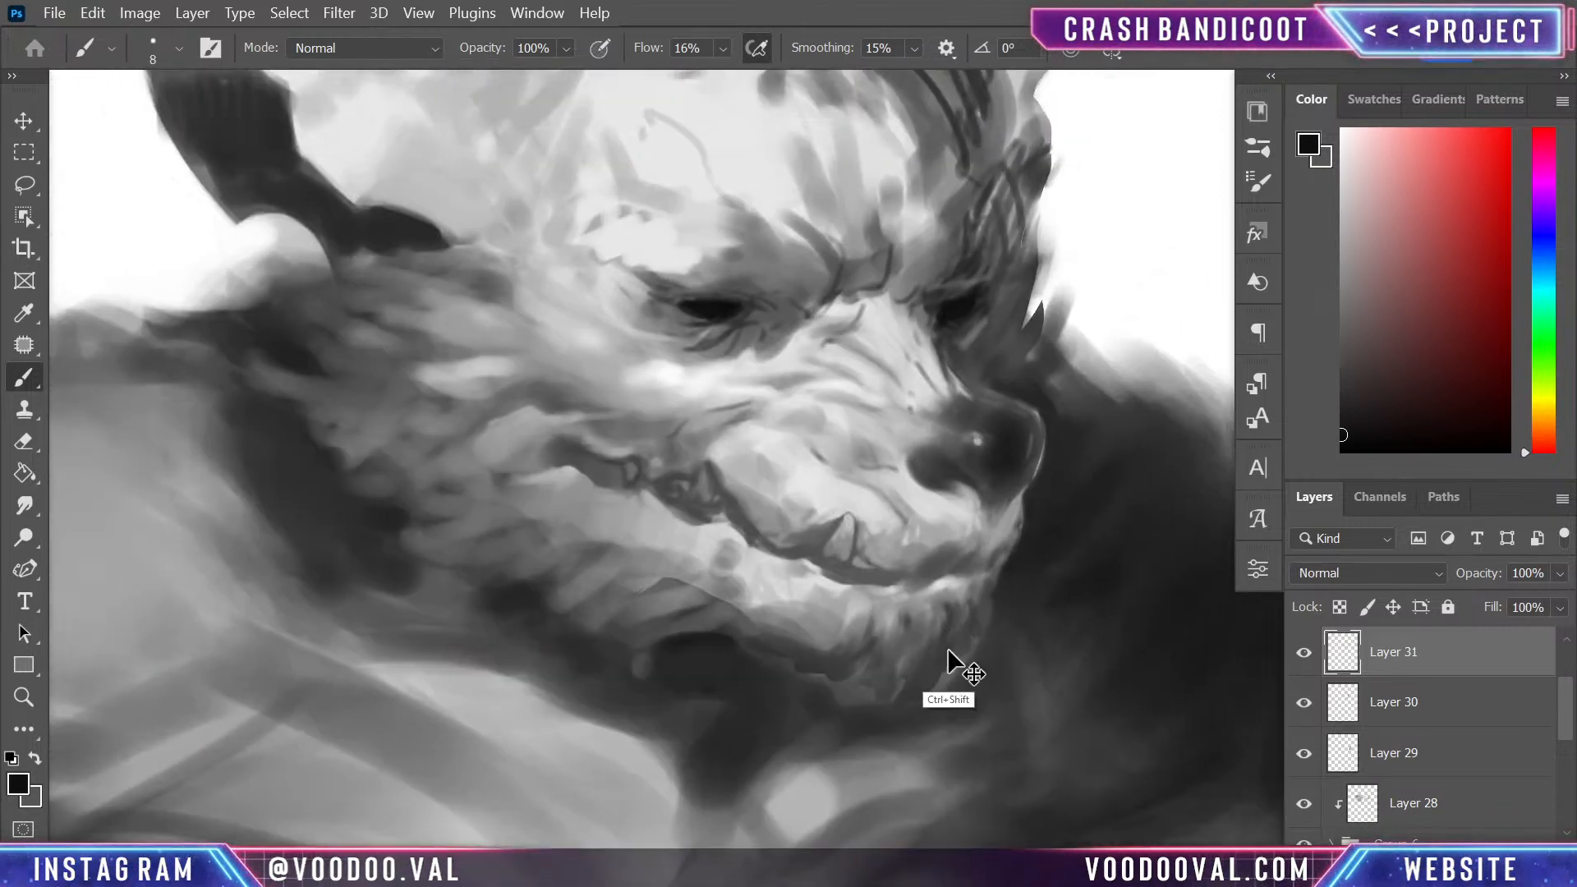
key(ctrl+s)
drag(827, 564, 964, 626)
alt+click(486, 386)
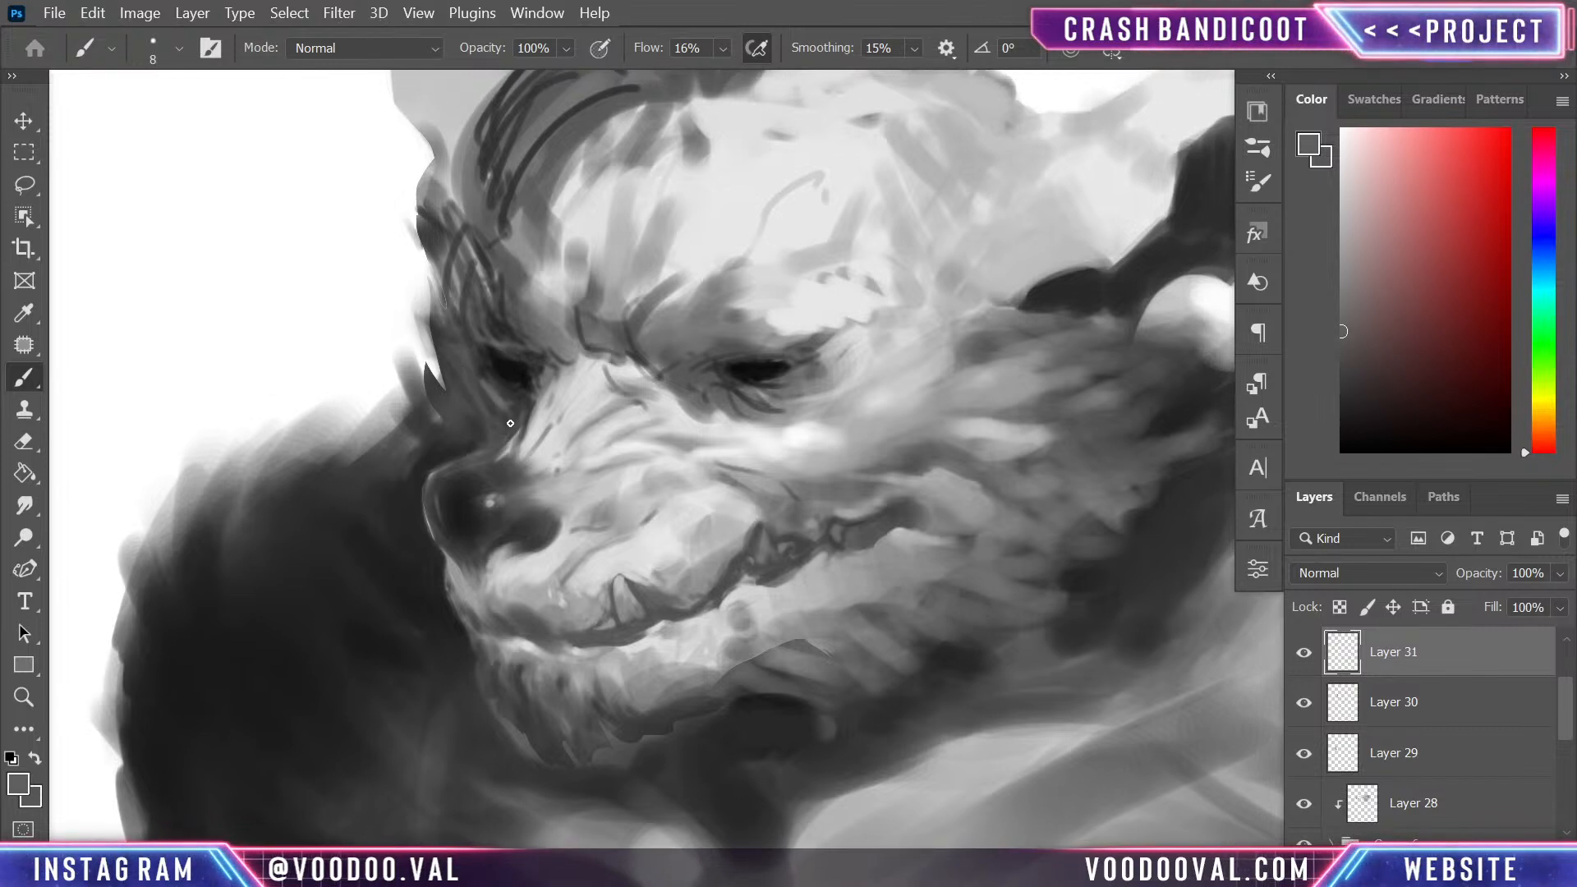
alt+click(485, 361)
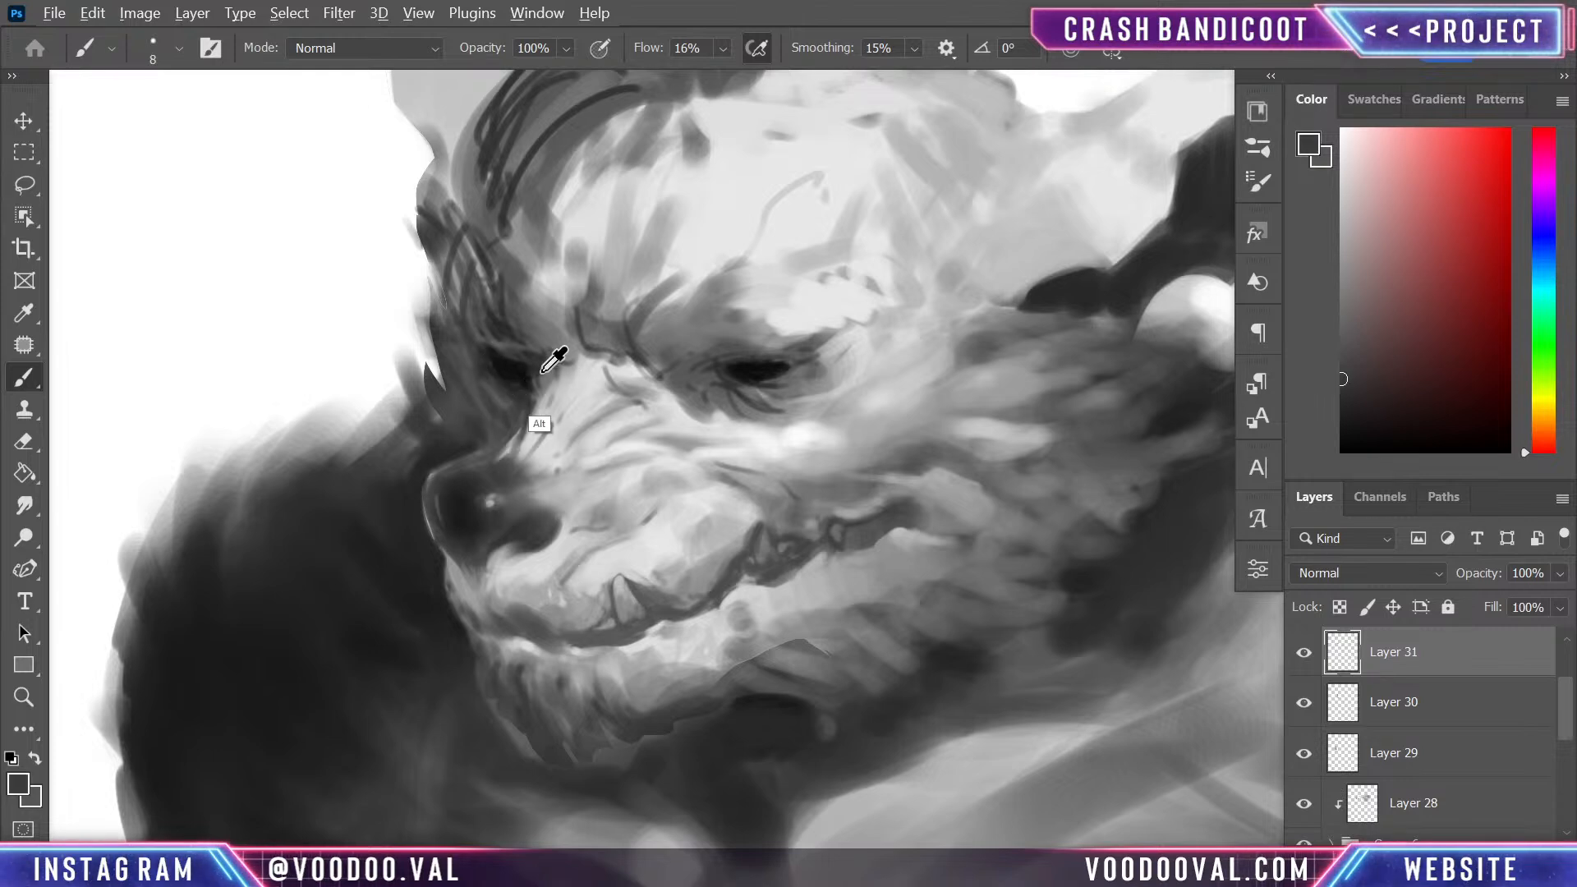
alt+click(542, 373)
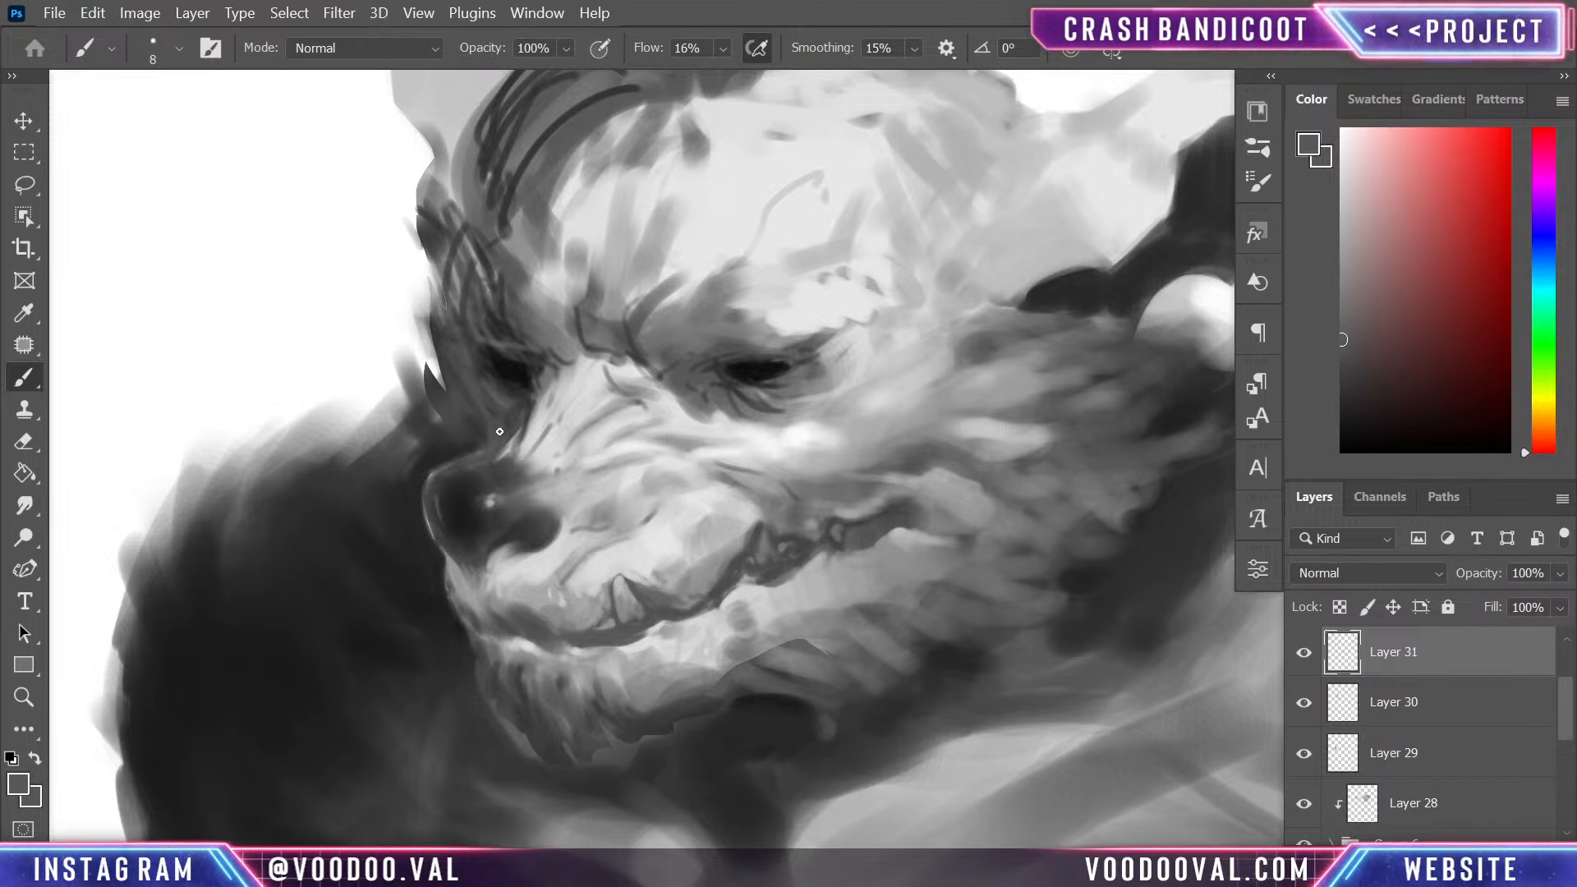
alt+click(536, 428)
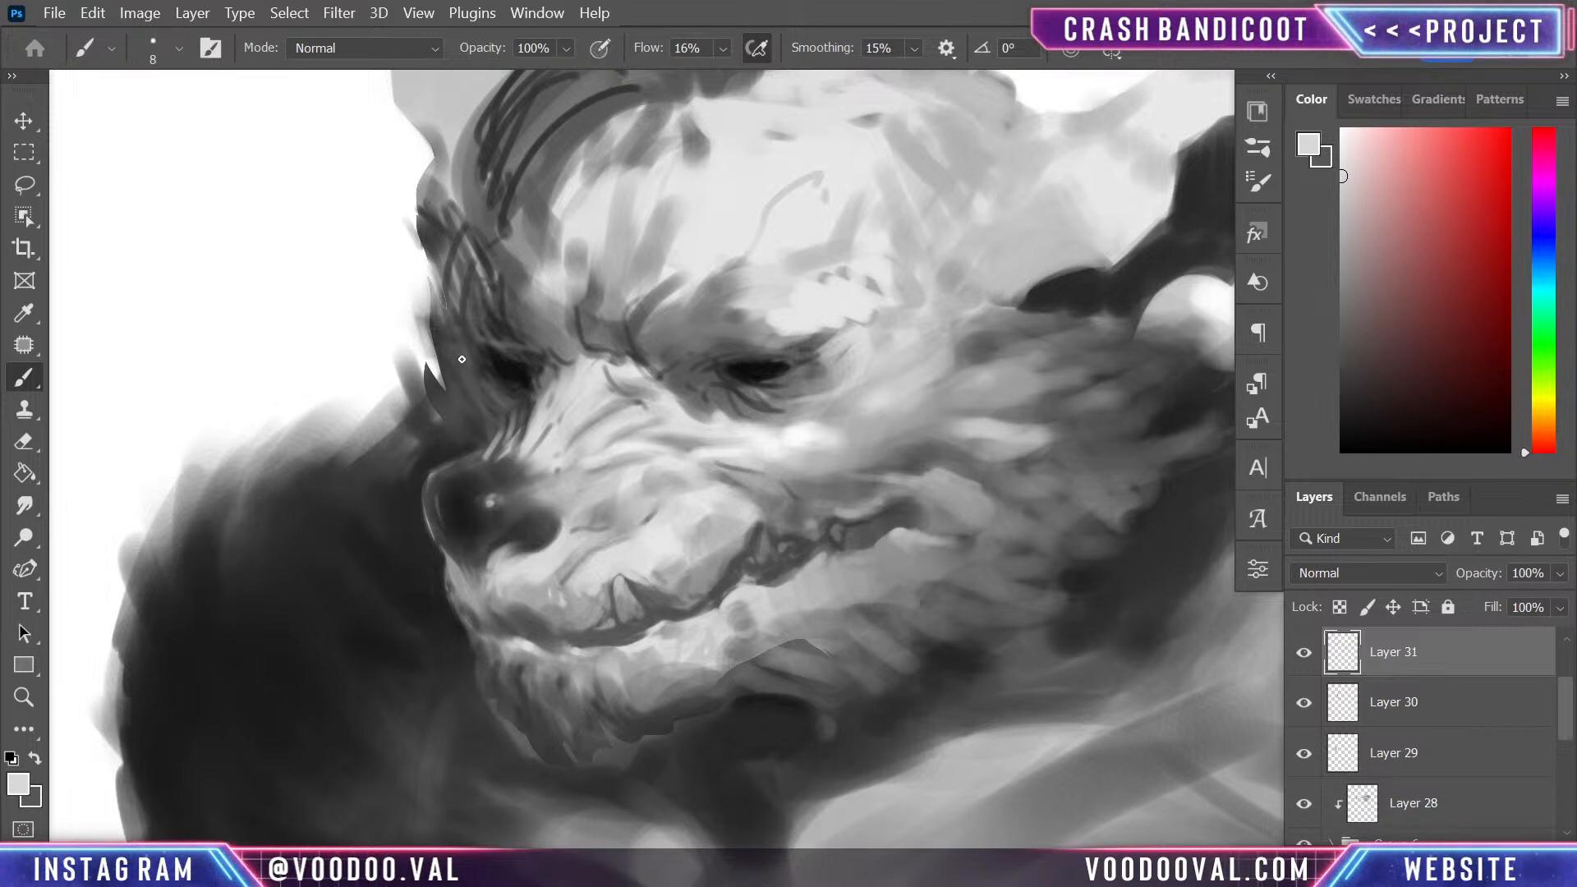
mouse_move(461, 359)
mouse_down()
mouse_move(503, 411)
mouse_move(480, 420)
mouse_up()
- Check the balance of the head and torso at a smaller scale, flipping the canvas back and forth
key(ctrl+minus)
key(ctrl+minus)
key(ctrl+shift+h)
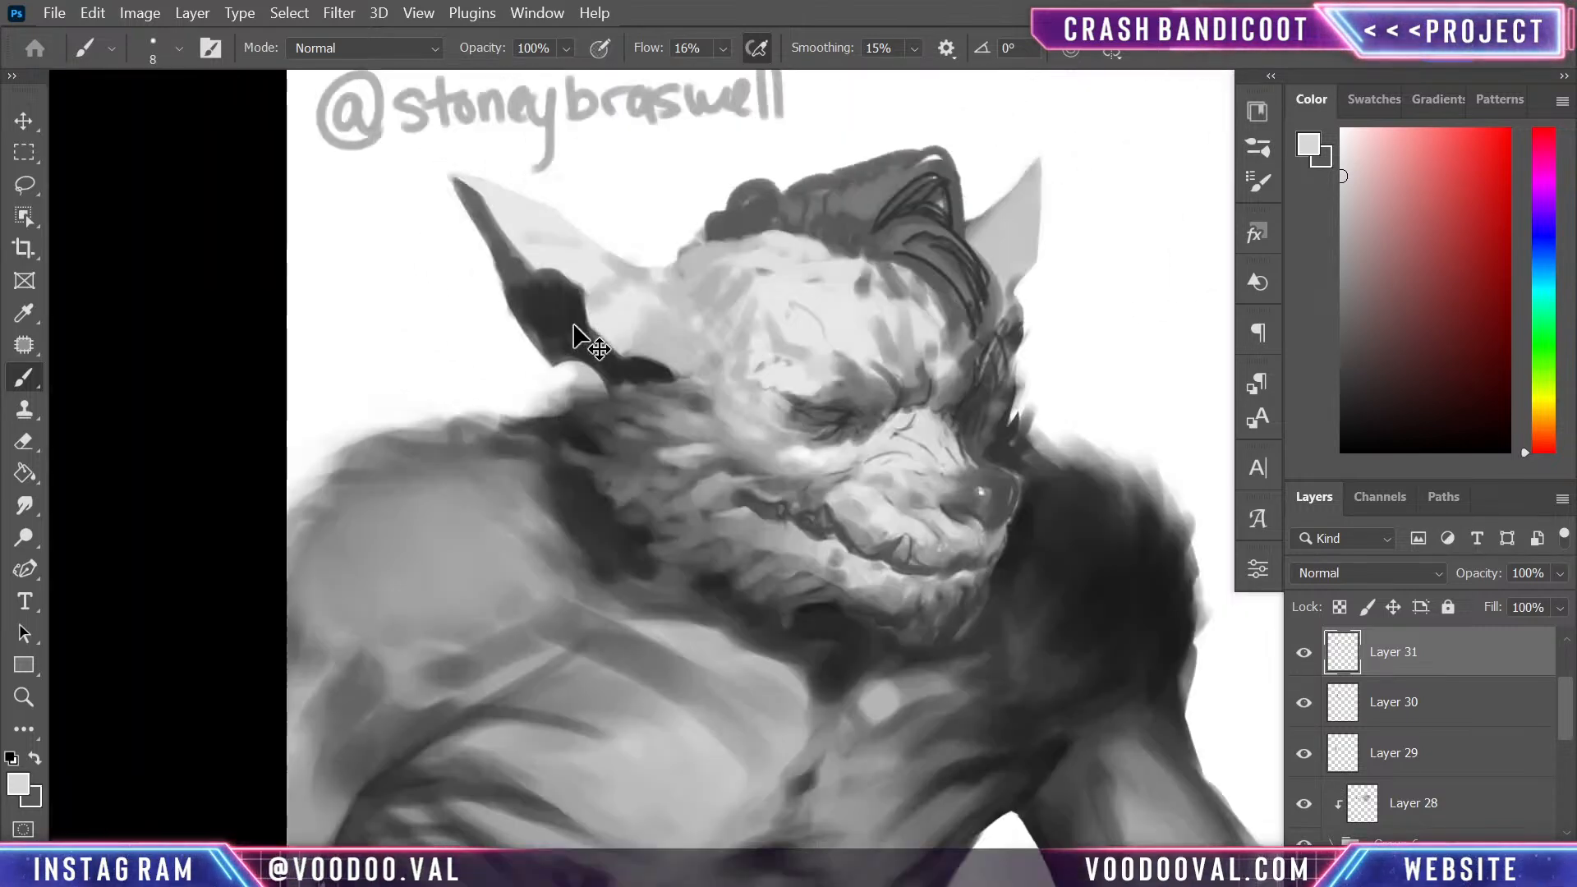
key(ctrl+shift+h)
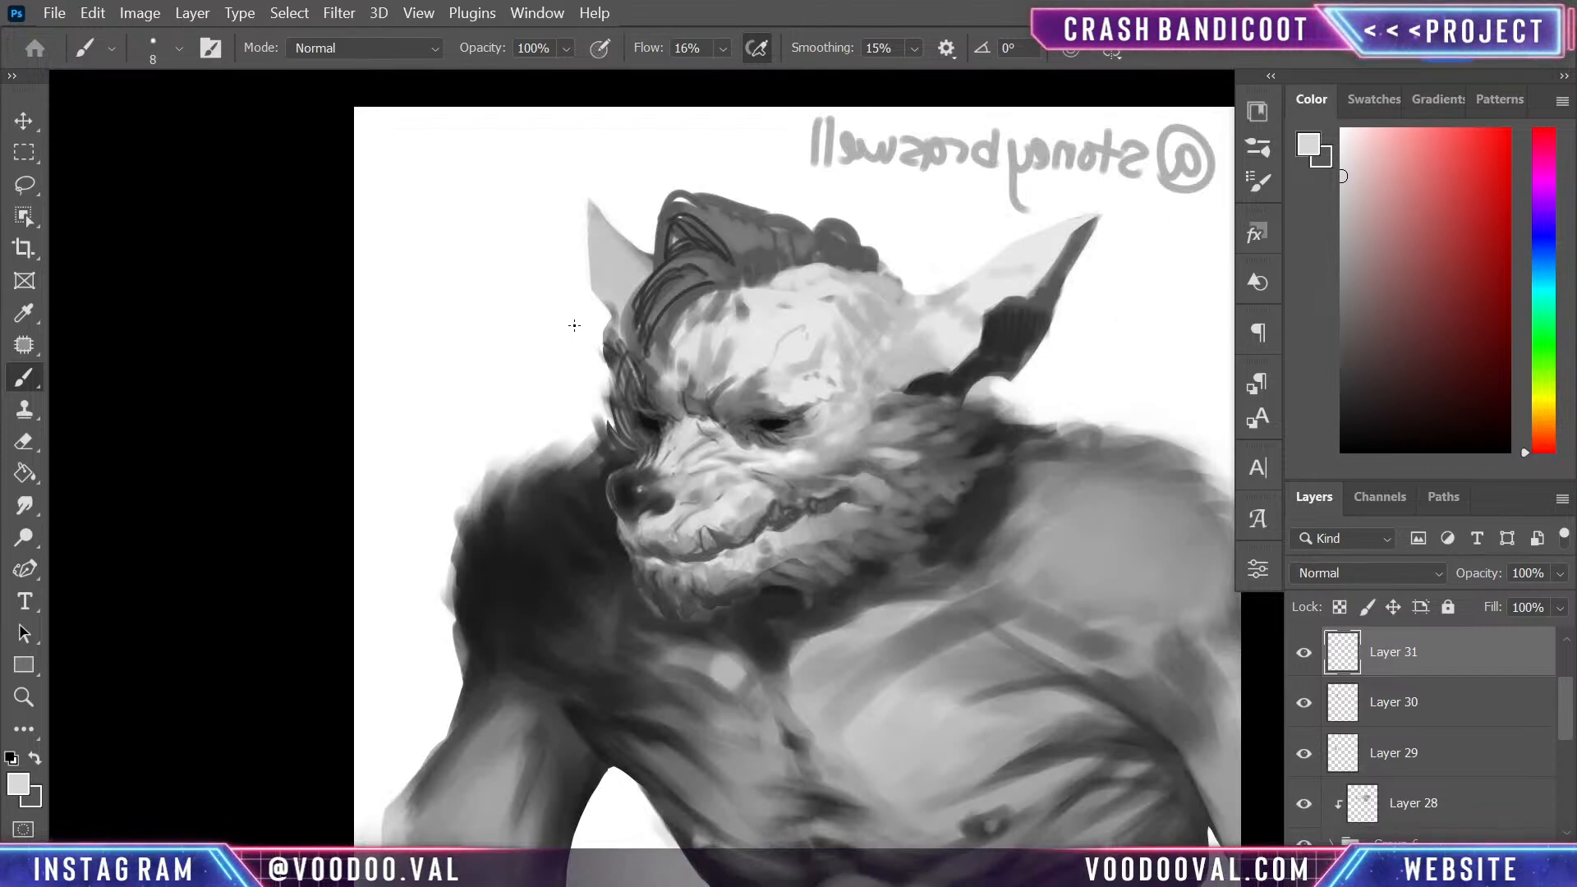
drag(843, 645, 762, 440)
drag(838, 747, 834, 728)
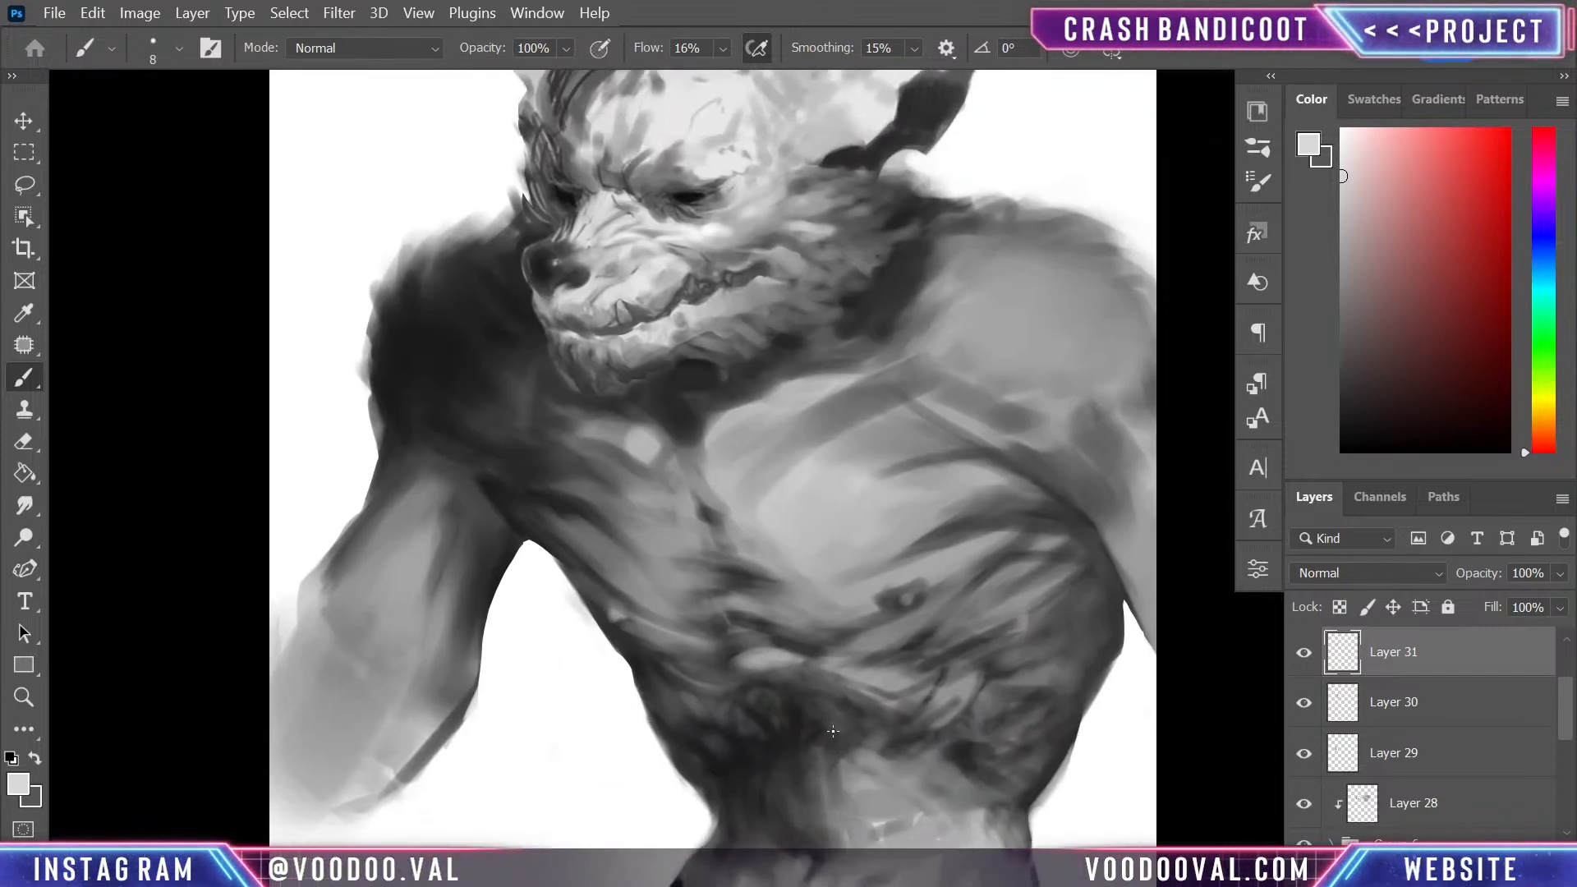
key(ctrl+minus)
key(ctrl+plus)
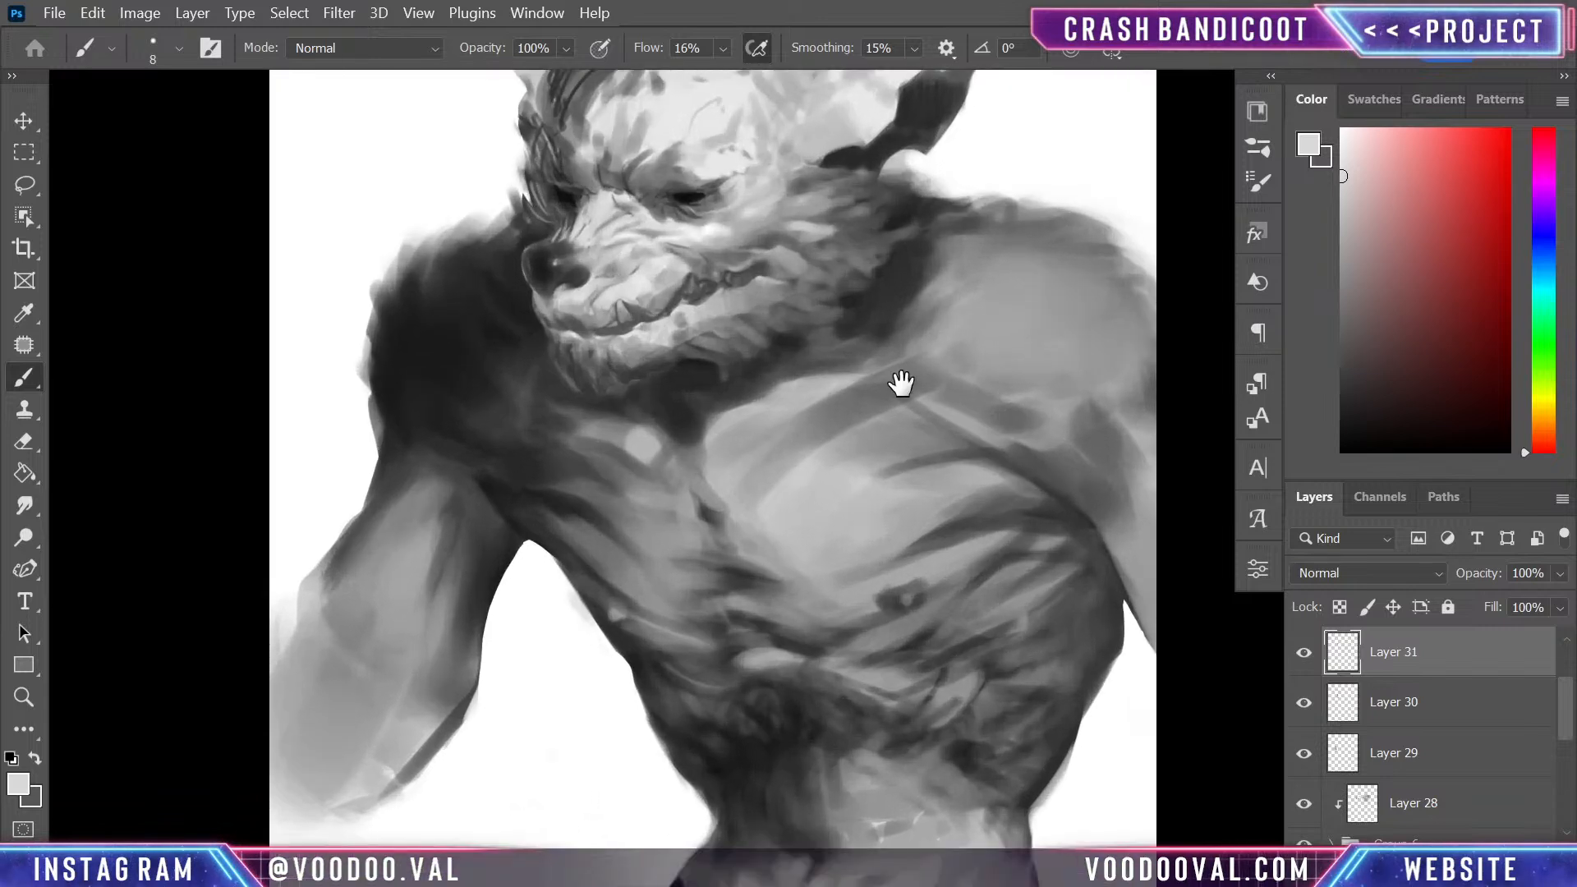
mouse_move(899, 382)
mouse_down()
mouse_move(926, 556)
mouse_move(927, 542)
mouse_up()
- Paint fur strokes over the dark shoulder and along its outer edge with sampled dark grey, enlarging the brush to 25
key(bracketright)
key(bracketright)
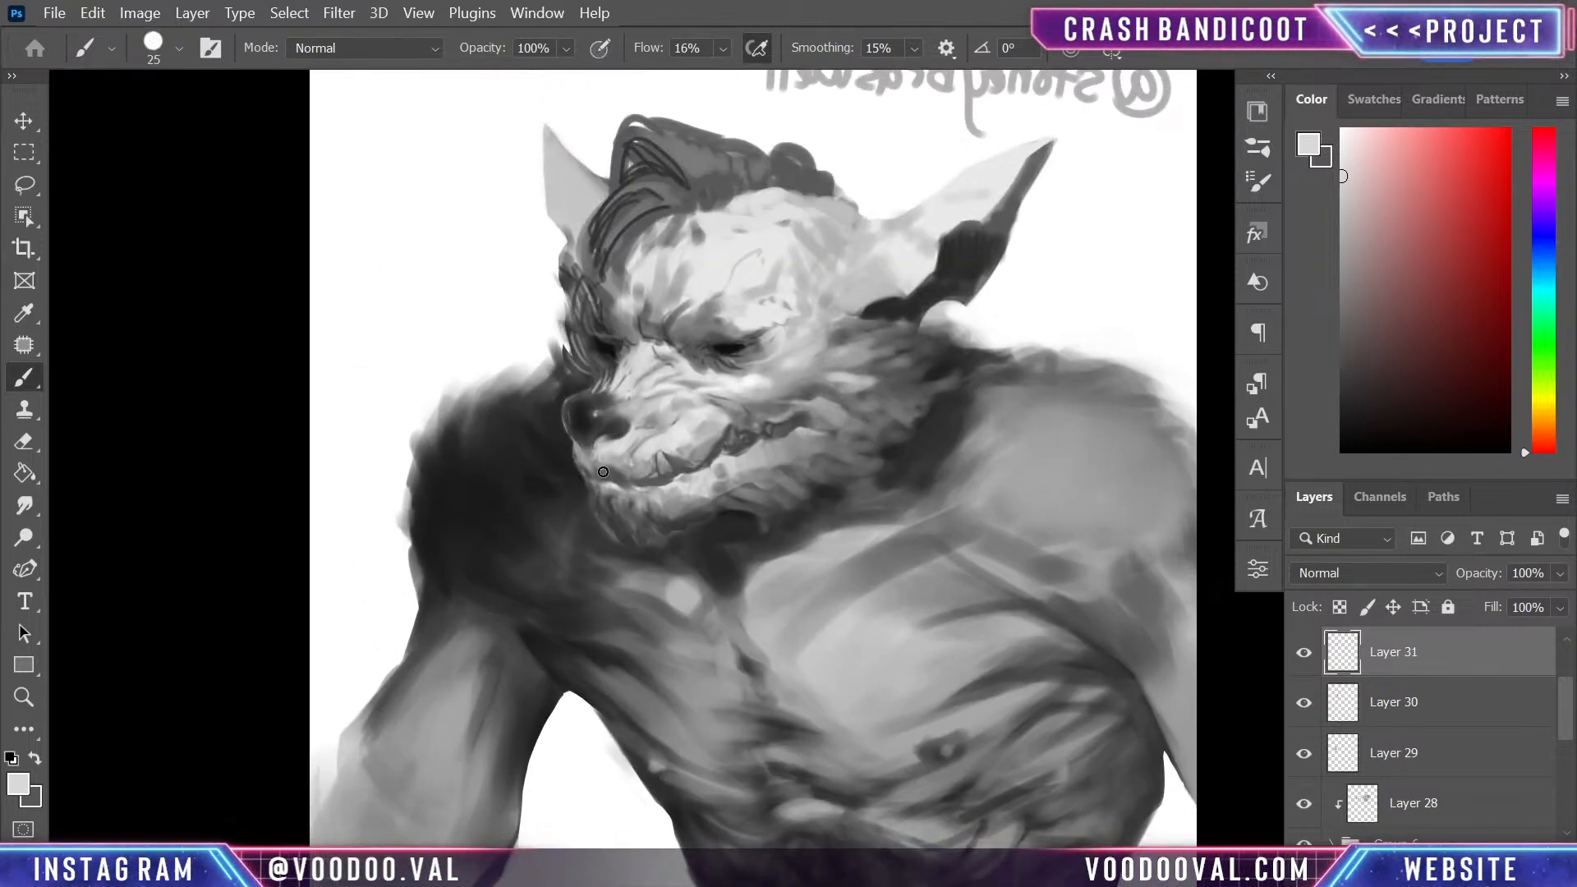
alt+click(526, 485)
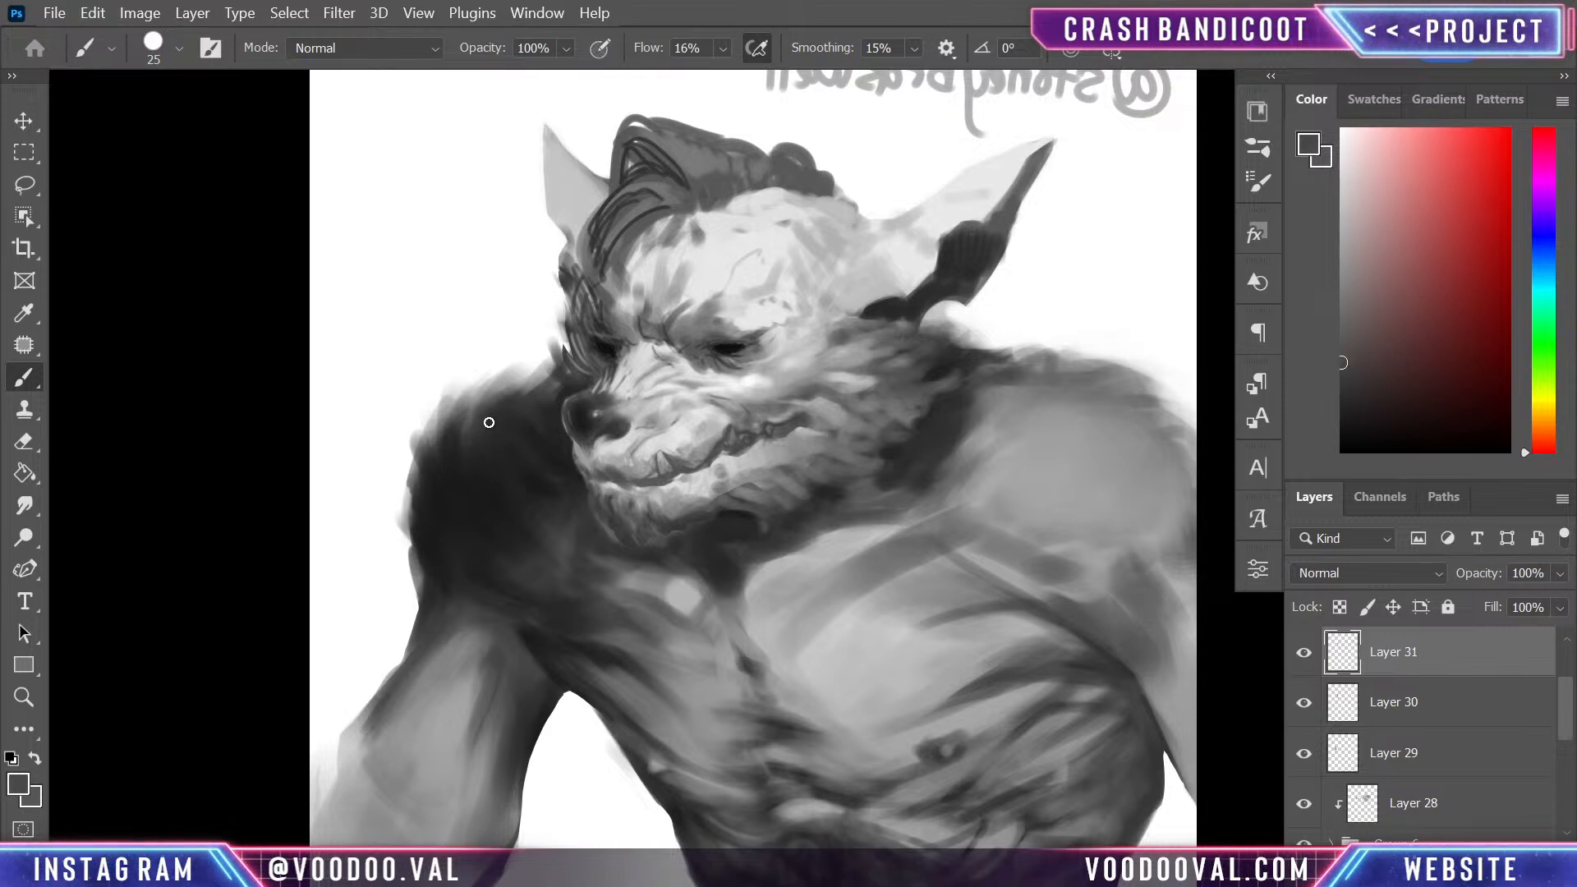
mouse_move(489, 422)
mouse_down()
mouse_move(477, 488)
mouse_move(482, 442)
mouse_move(502, 517)
mouse_move(448, 497)
mouse_up()
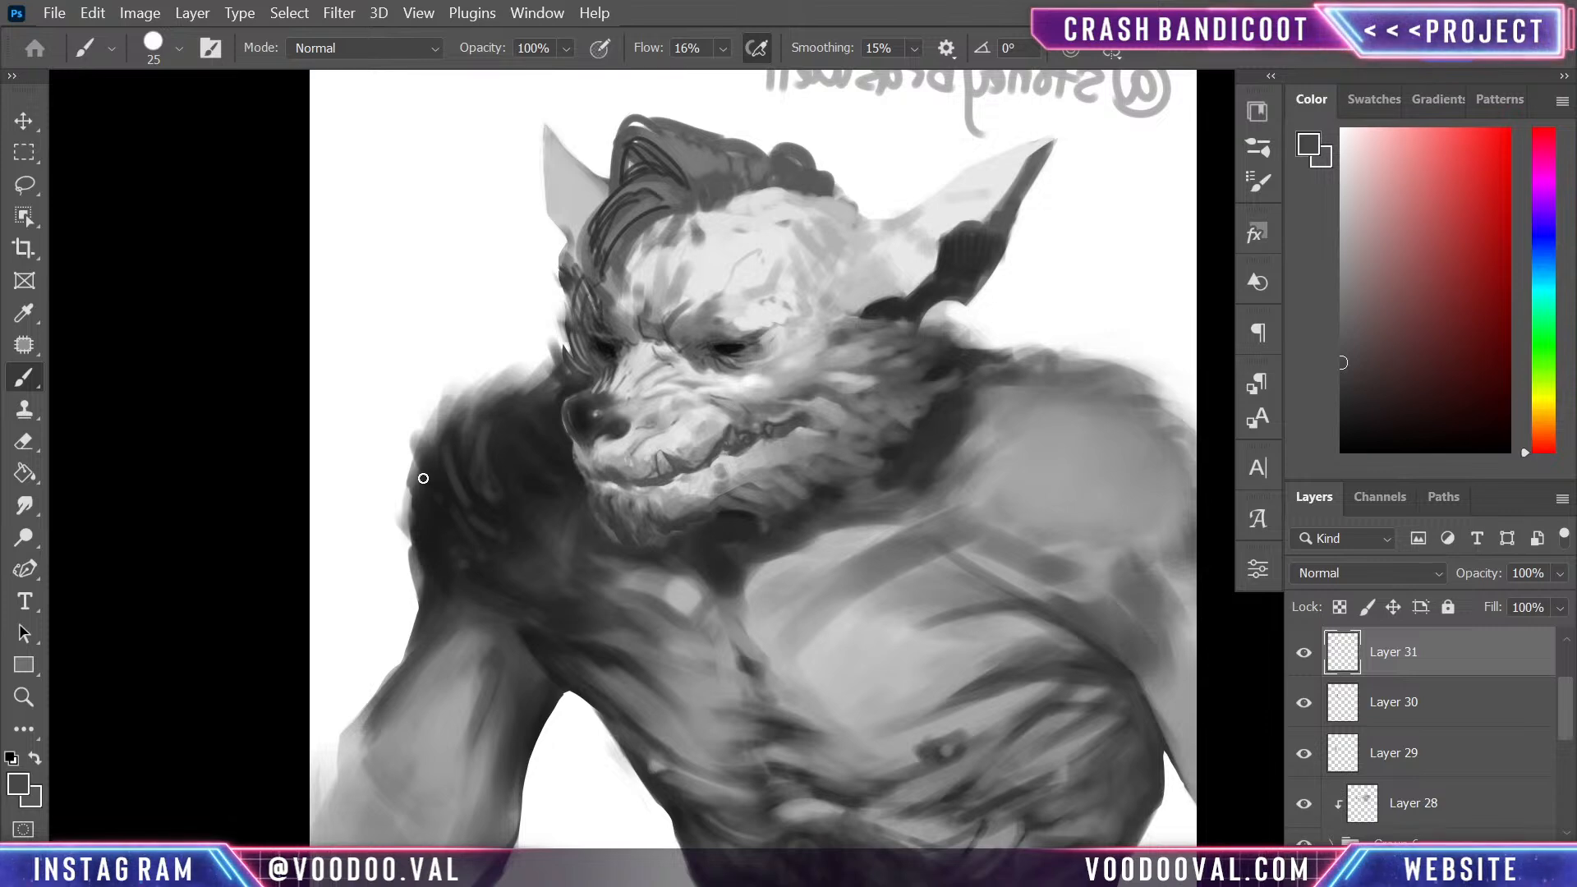
drag(406, 470, 402, 510)
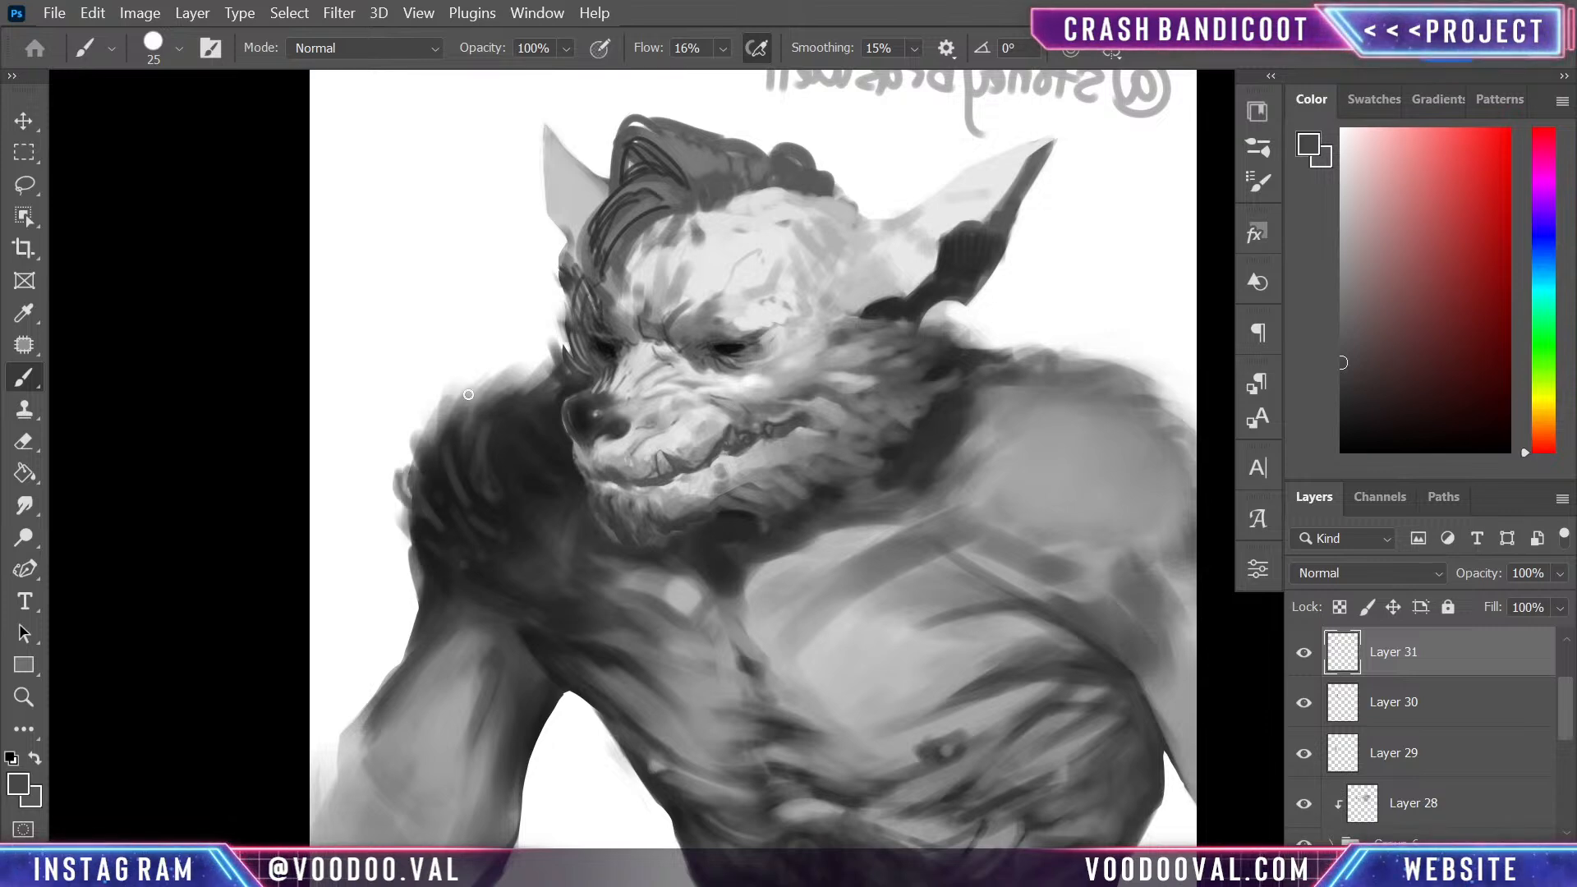
drag(539, 353, 518, 397)
drag(444, 448, 434, 391)
- Trim the dark shoulder's fur silhouette with sampled white, and blend the fur inside it with sampled dark greys
alt+click(457, 362)
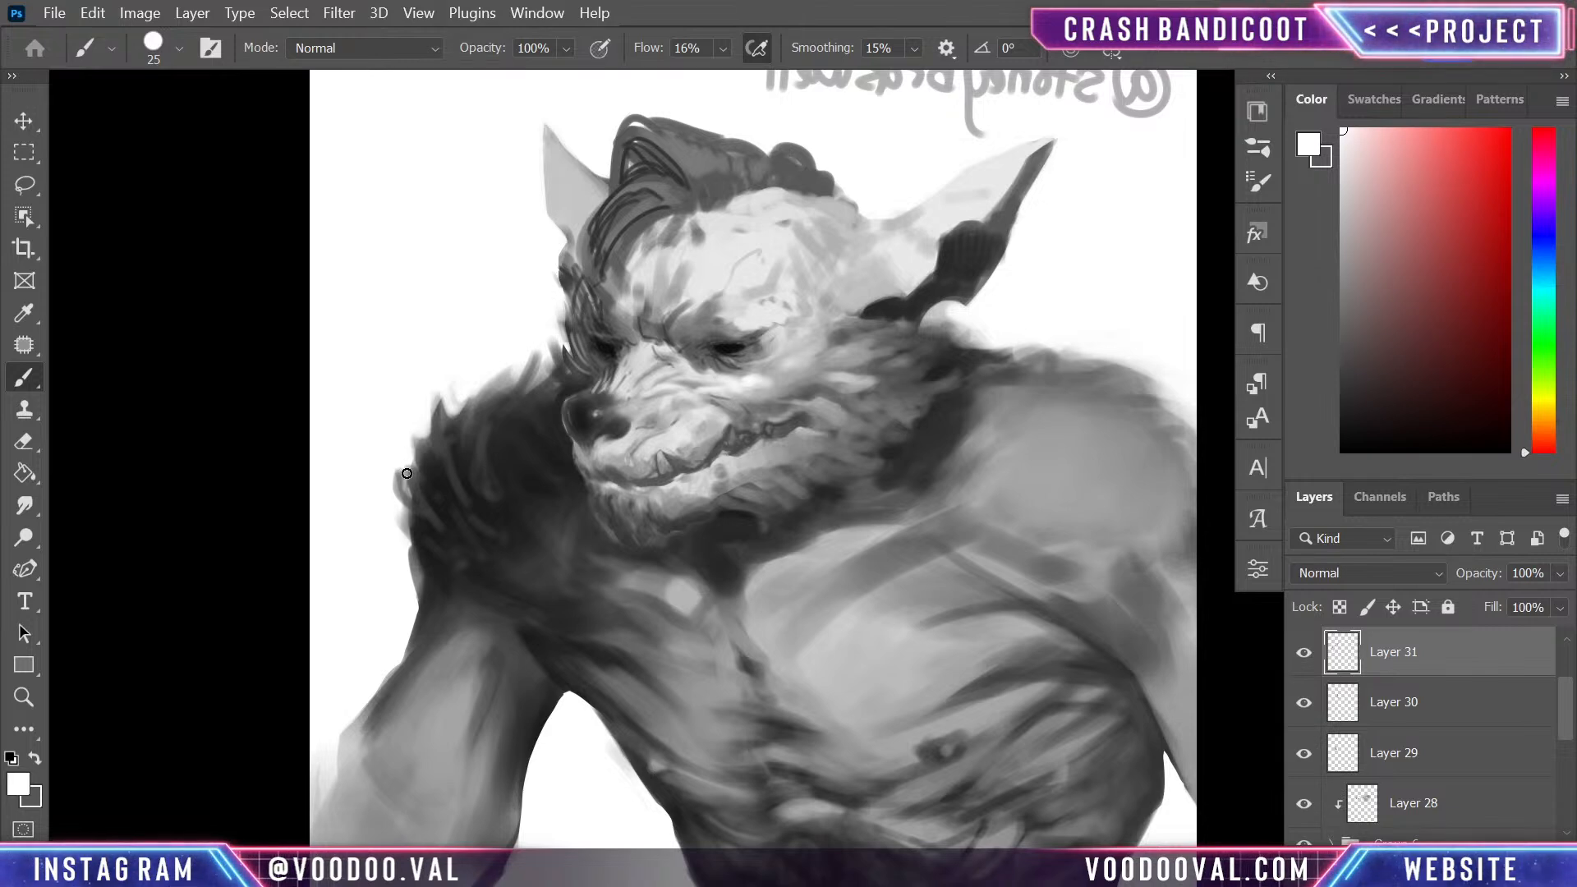
drag(404, 456, 398, 489)
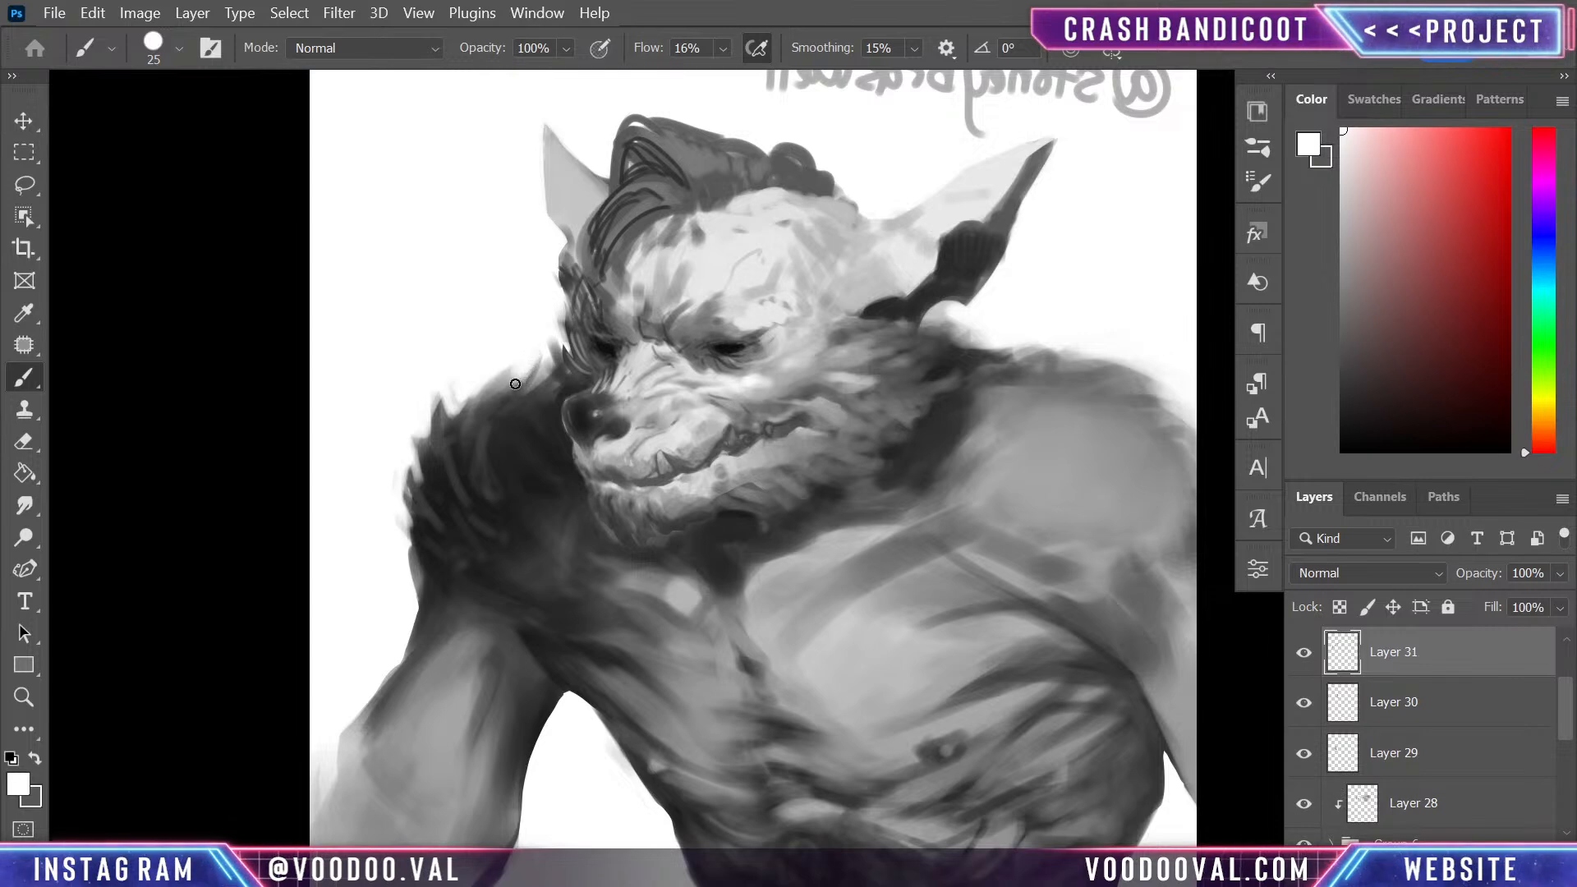
alt+click(528, 456)
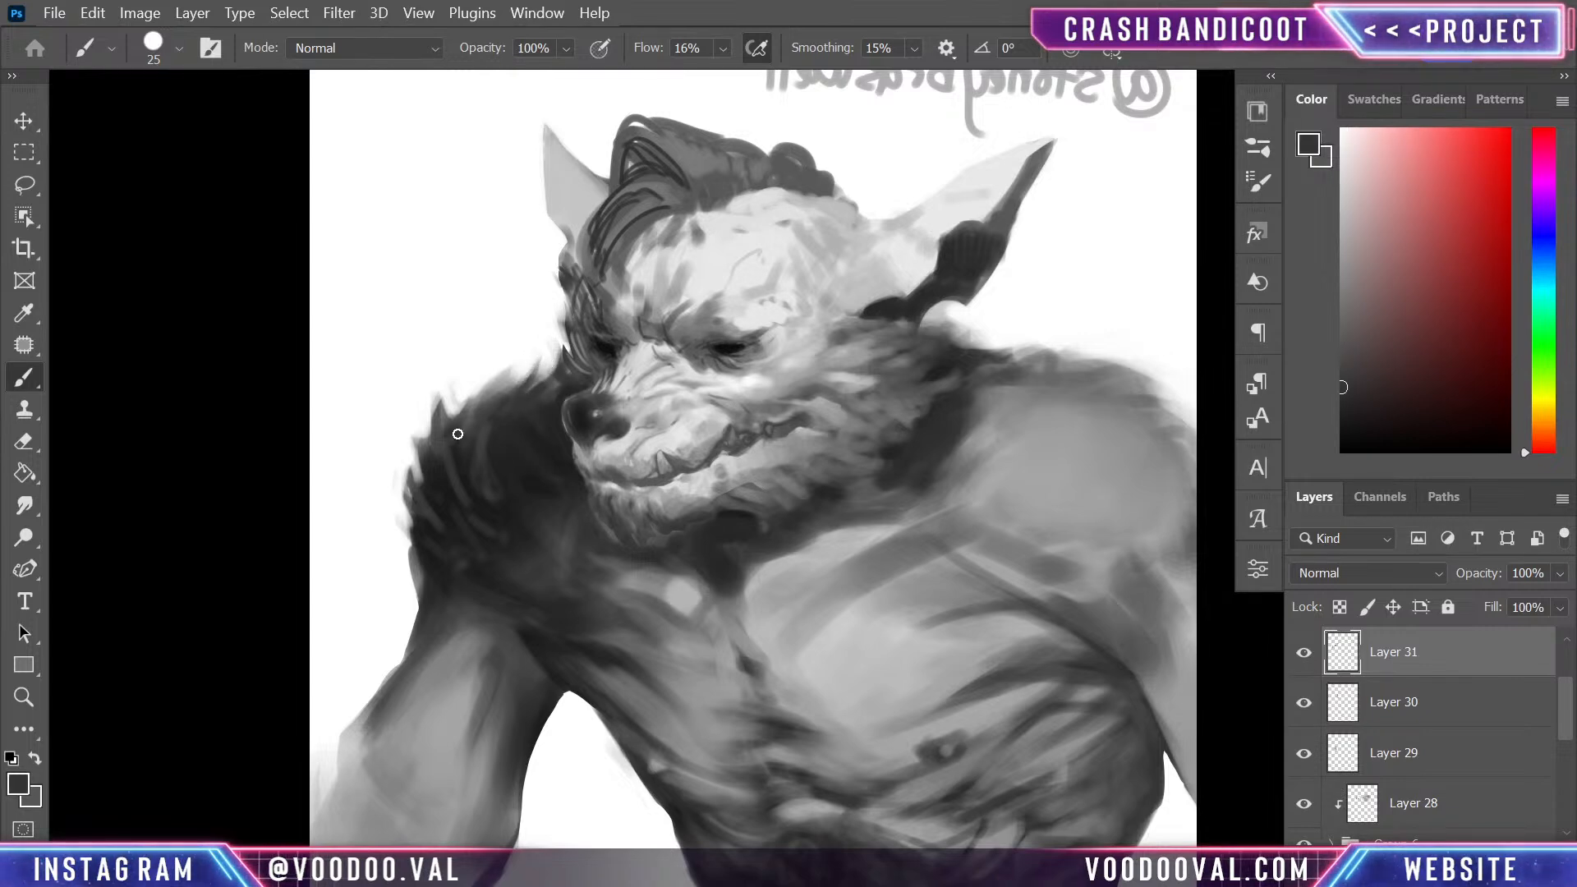
alt+click(493, 496)
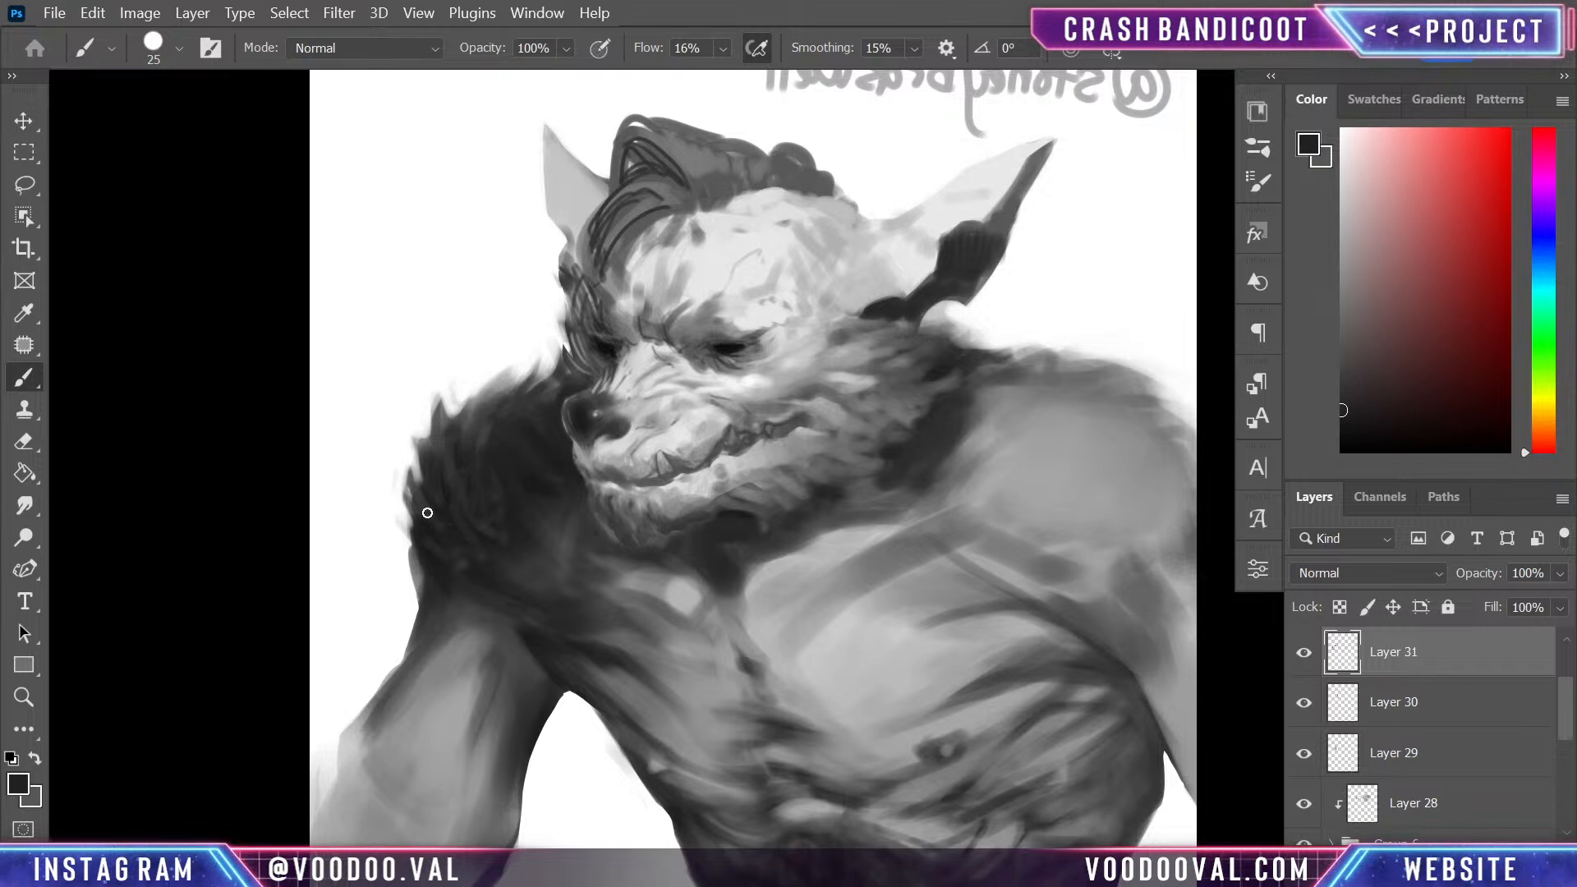
- Darken the shoulder beside the jaw and the outer edge of the upper arm with sampled dark greys, using a size 60 brush
alt+click(538, 550)
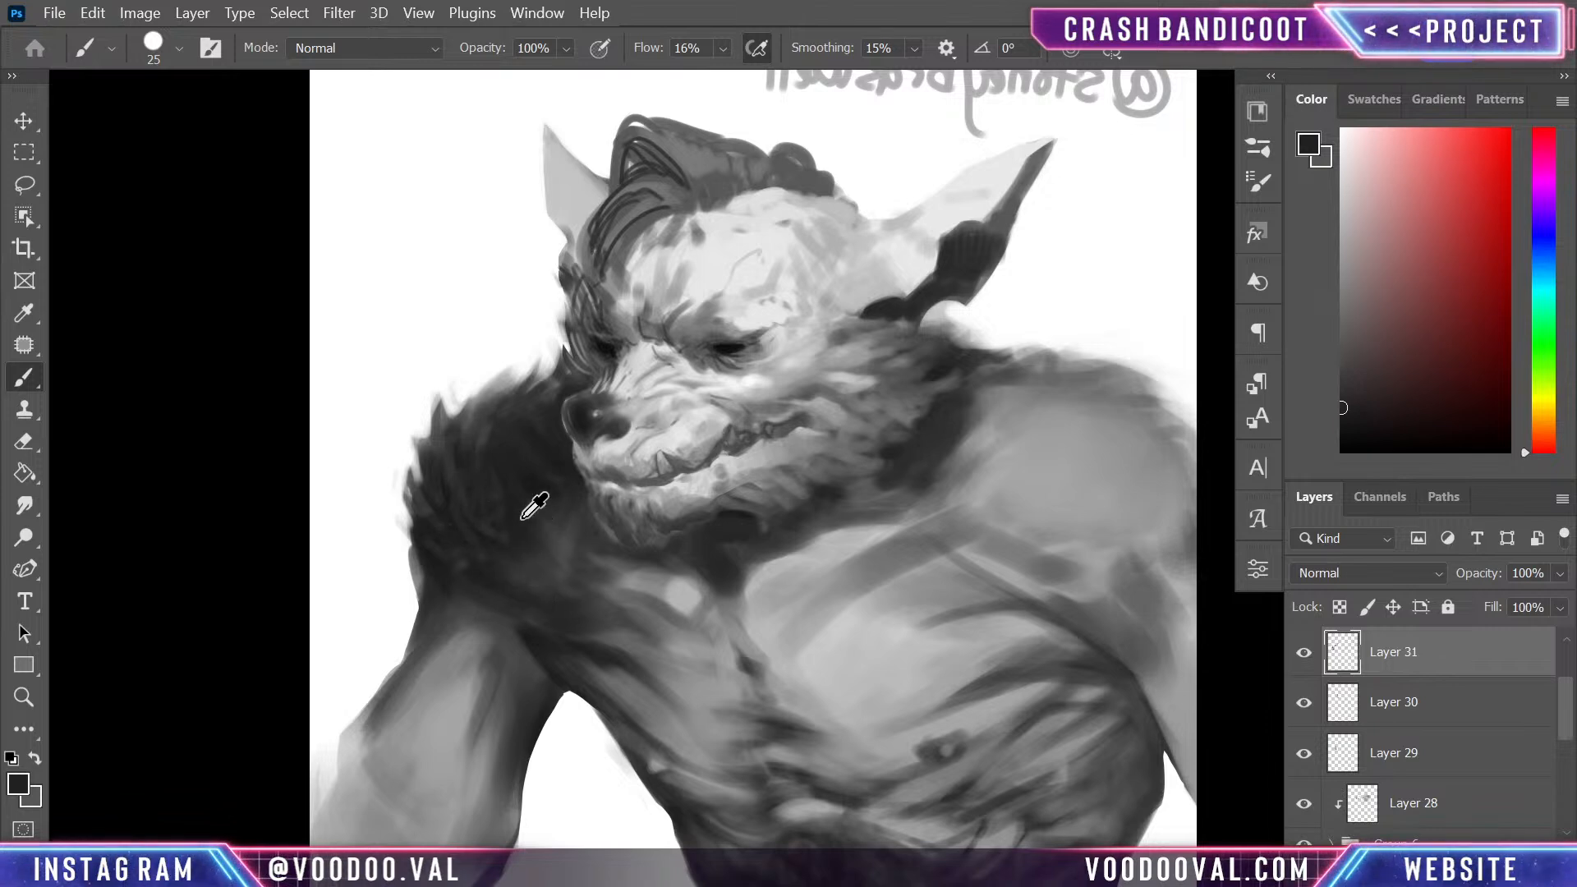
key(])
key(])
key(])
key(])
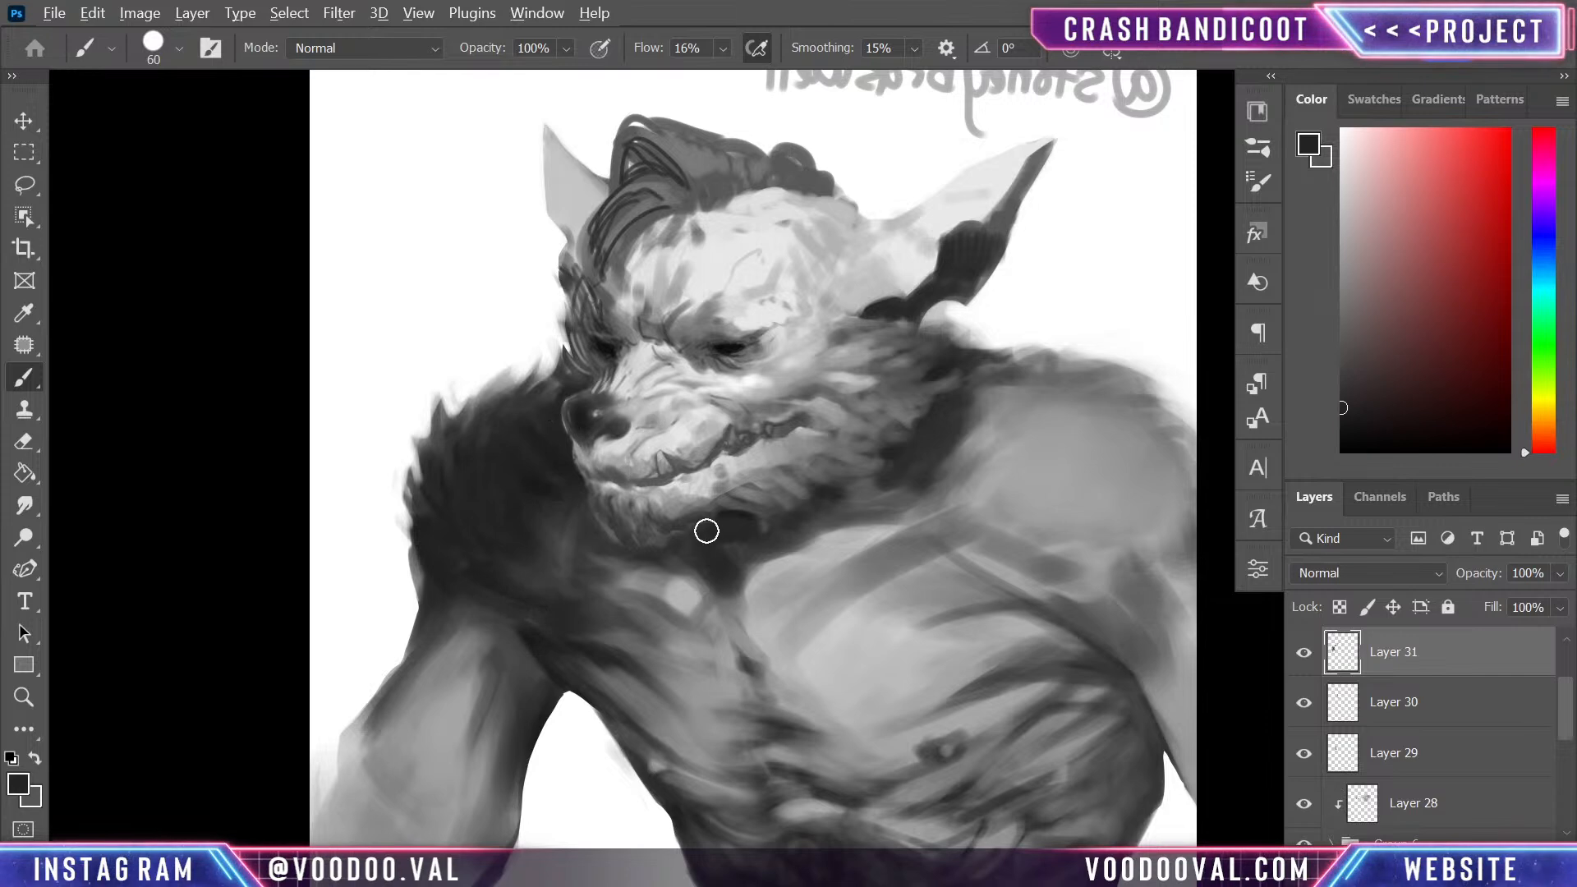
alt+click(699, 394)
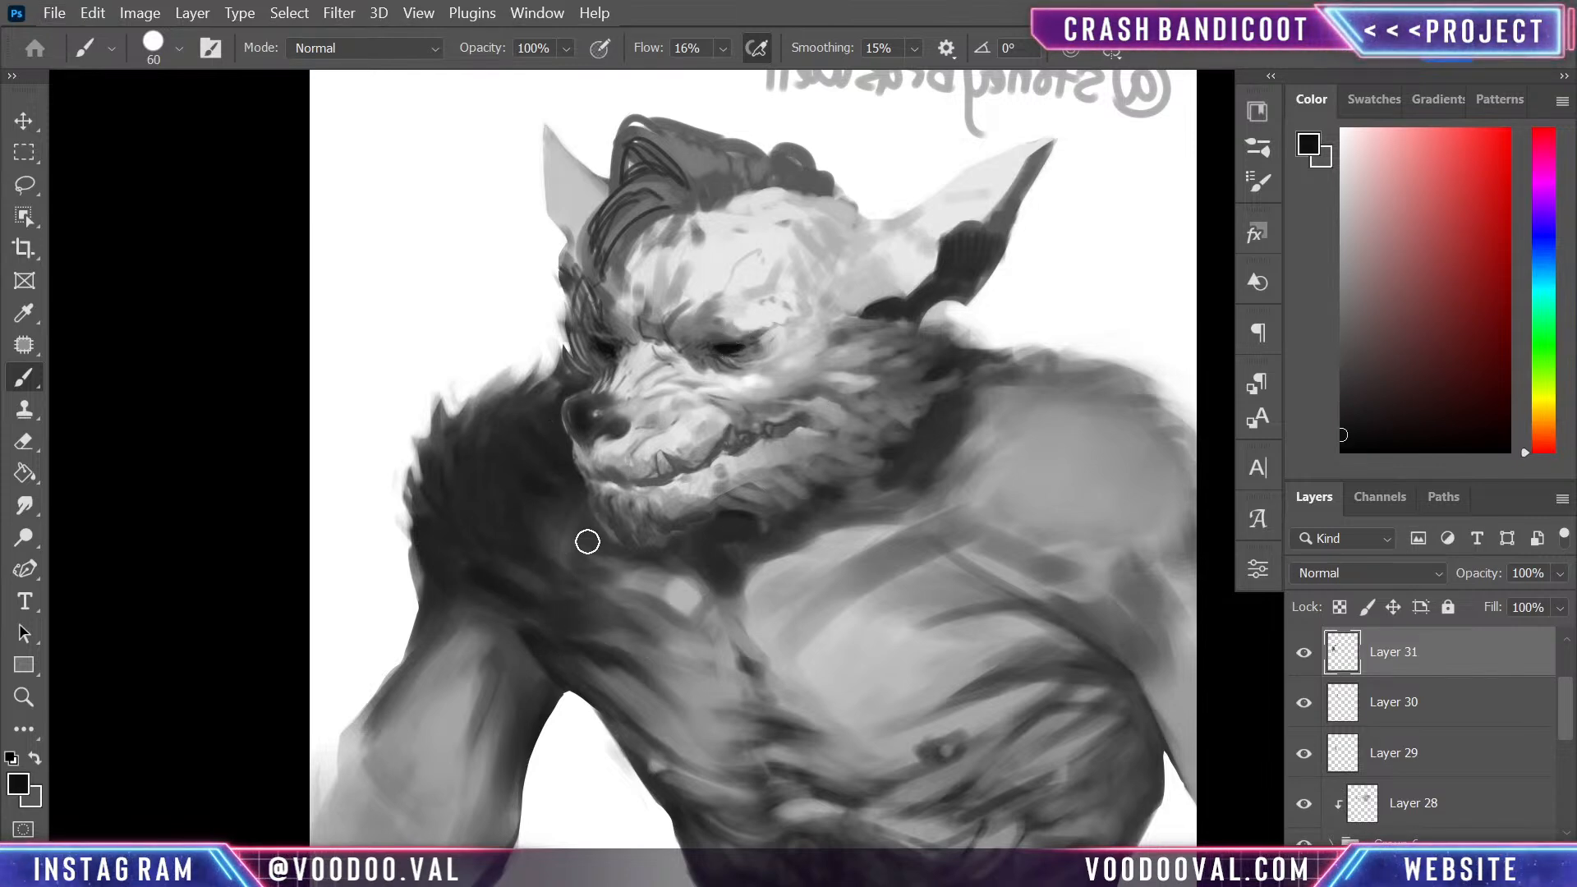
mouse_move(575, 509)
mouse_down()
mouse_move(568, 464)
mouse_move(582, 515)
mouse_up()
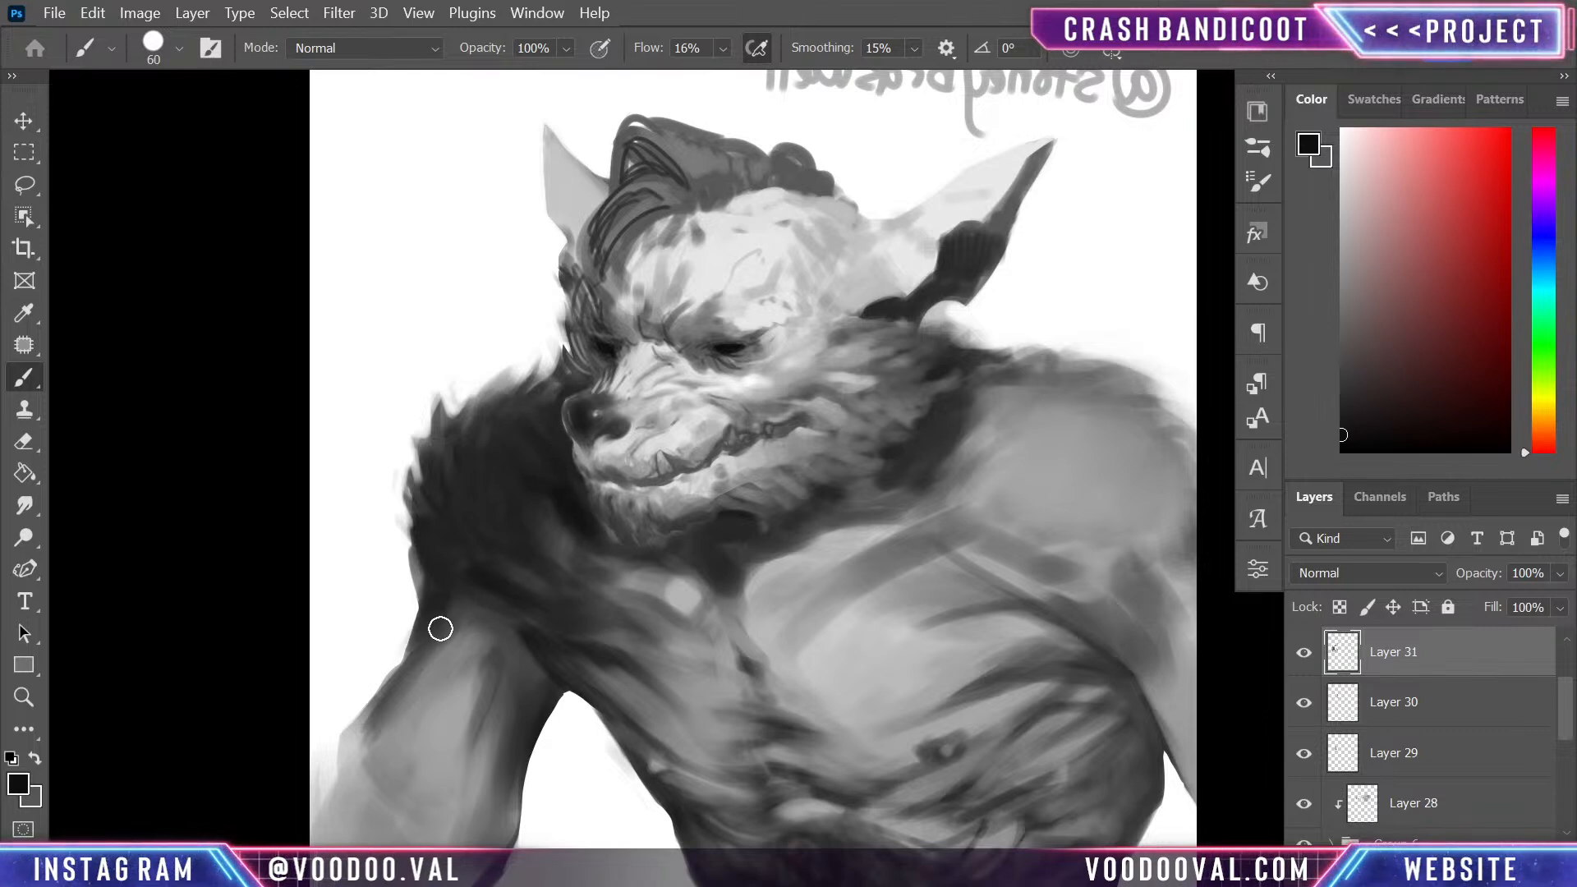
drag(440, 629, 387, 722)
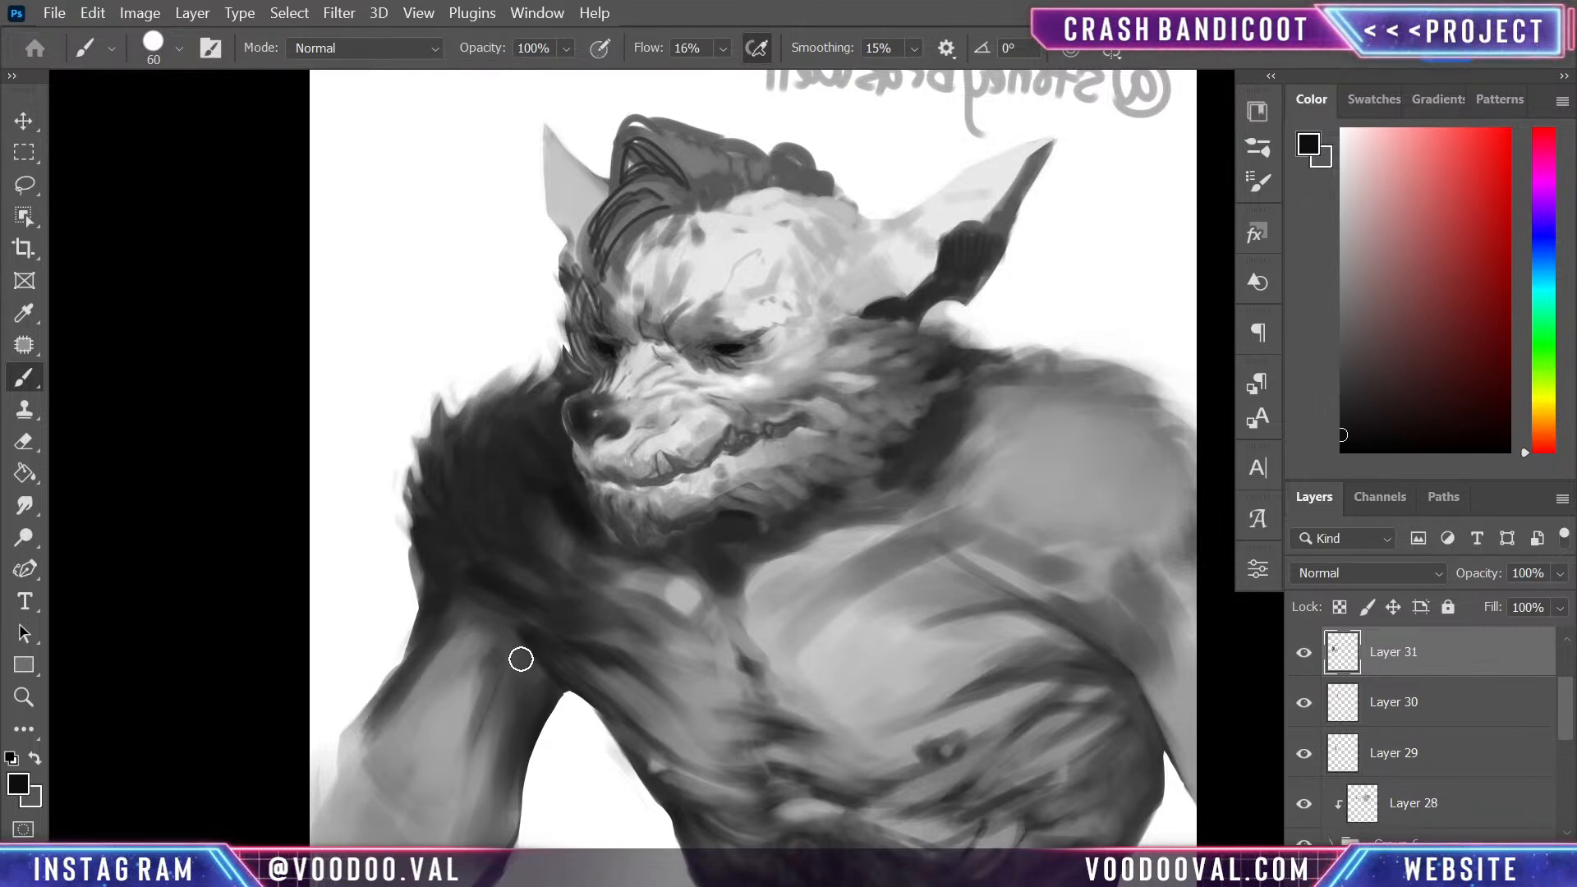
- Blend the armpit with a sampled grey and sharpen its crease and the torso's side edge in darker grey, reducing the brush to 15
drag(565, 666, 595, 529)
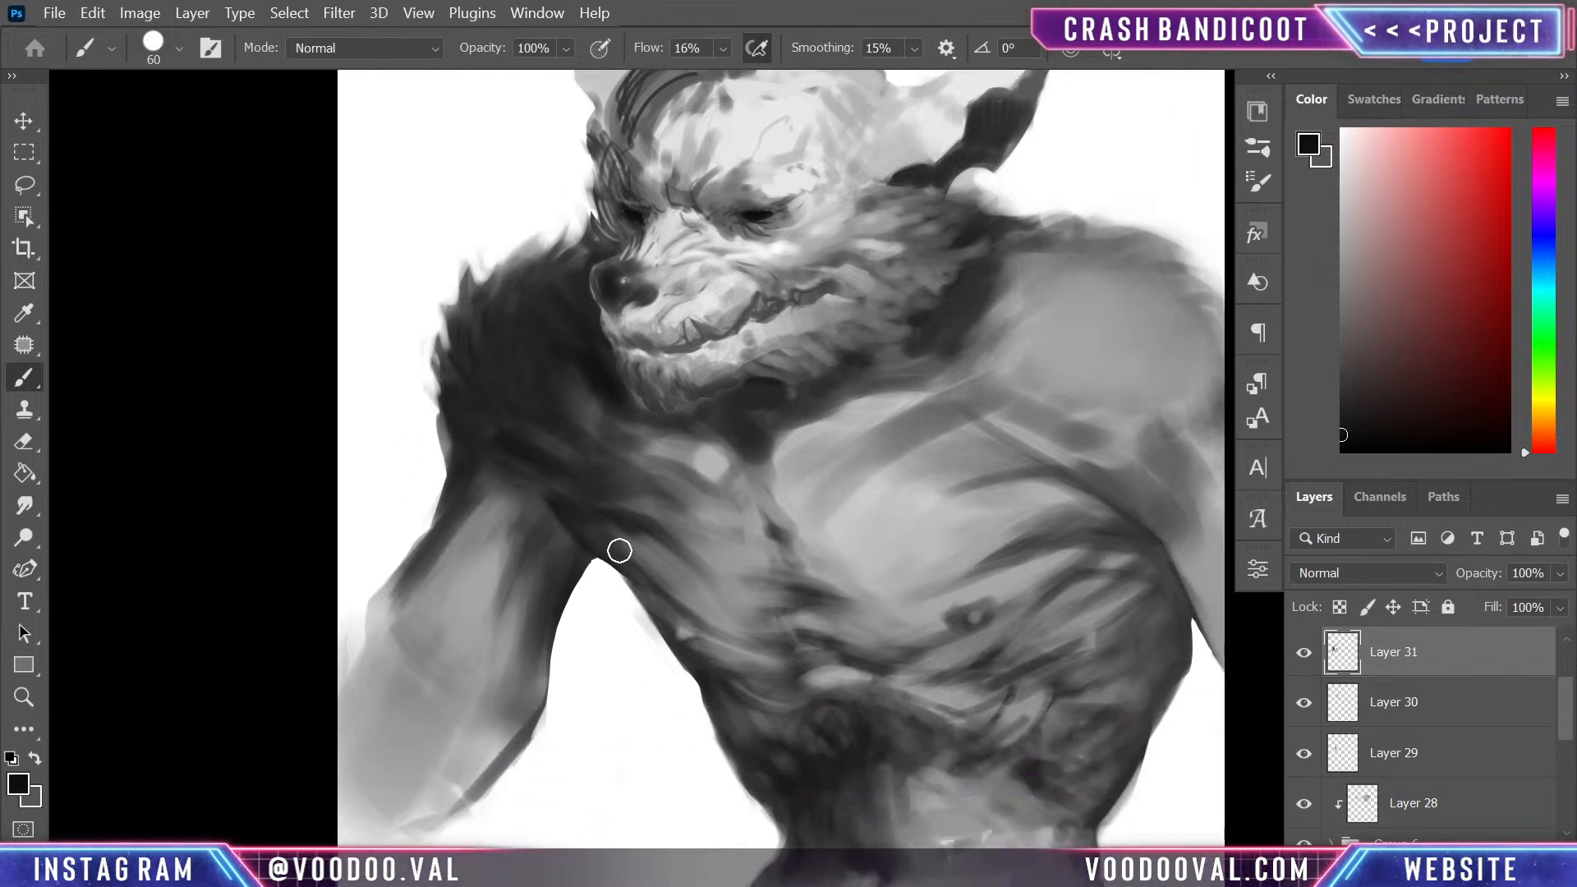
alt+click(574, 528)
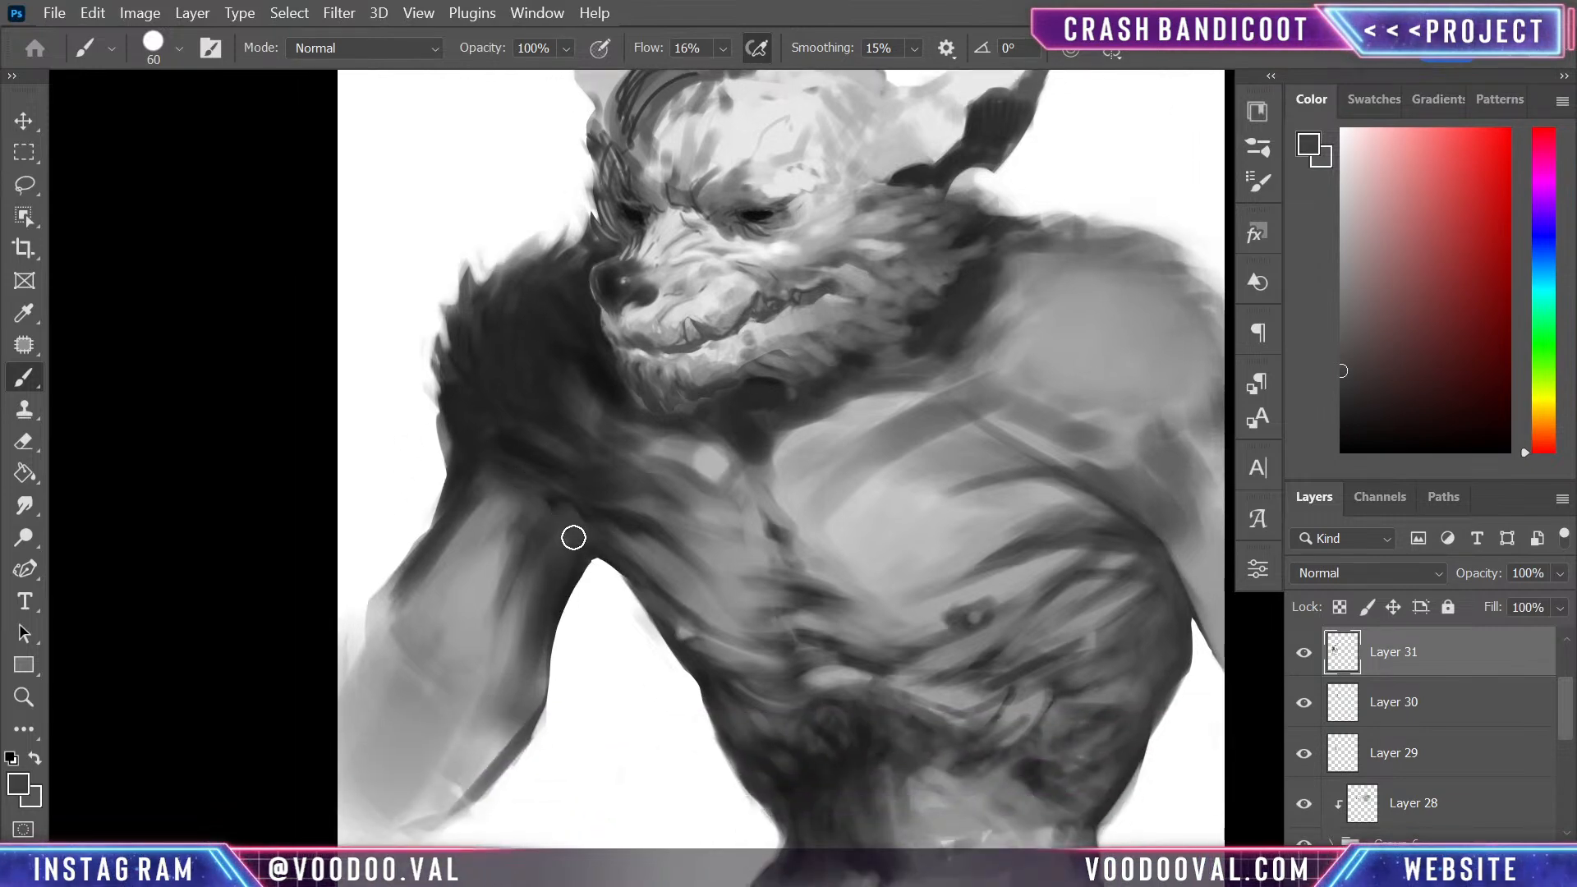
mouse_move(557, 514)
mouse_down()
mouse_move(519, 474)
mouse_move(603, 525)
mouse_up()
scroll(665, 552, up, 3)
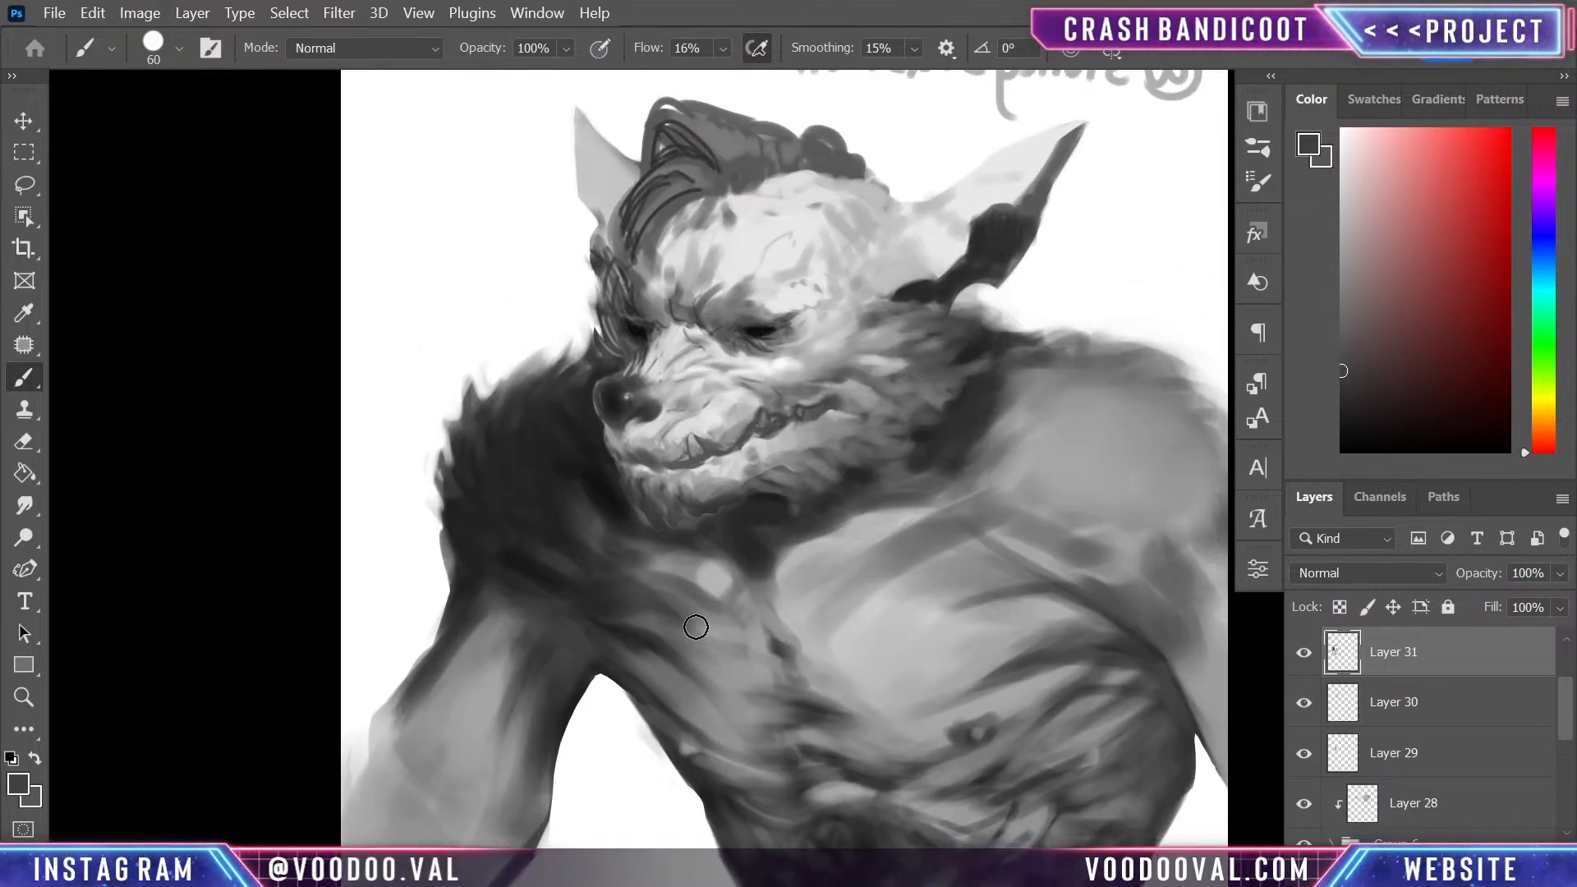
click(1341, 424)
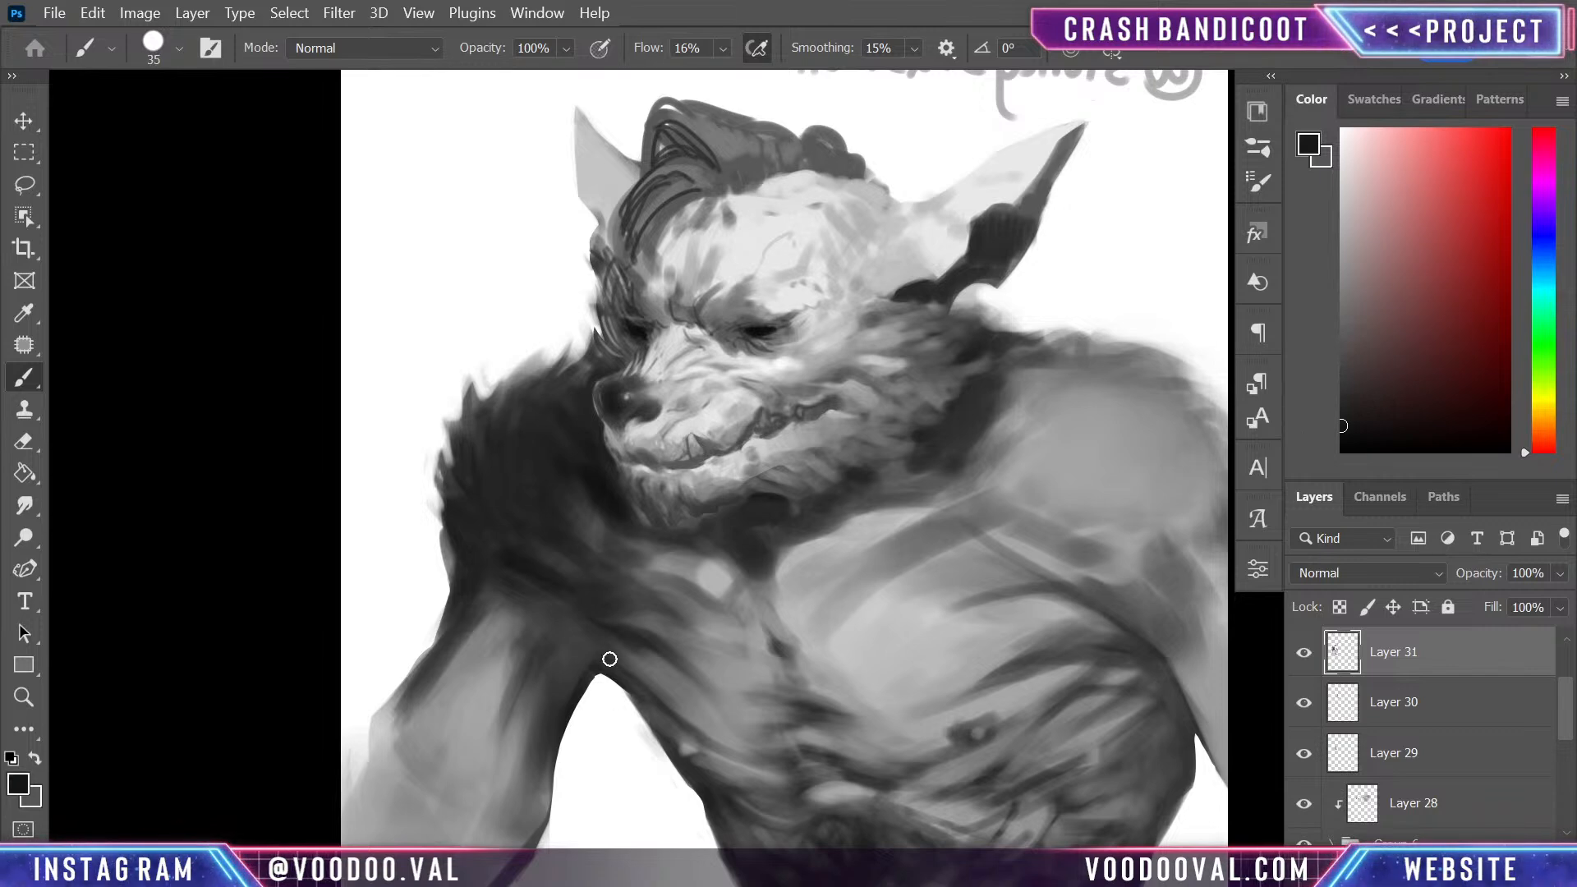
drag(595, 633, 605, 651)
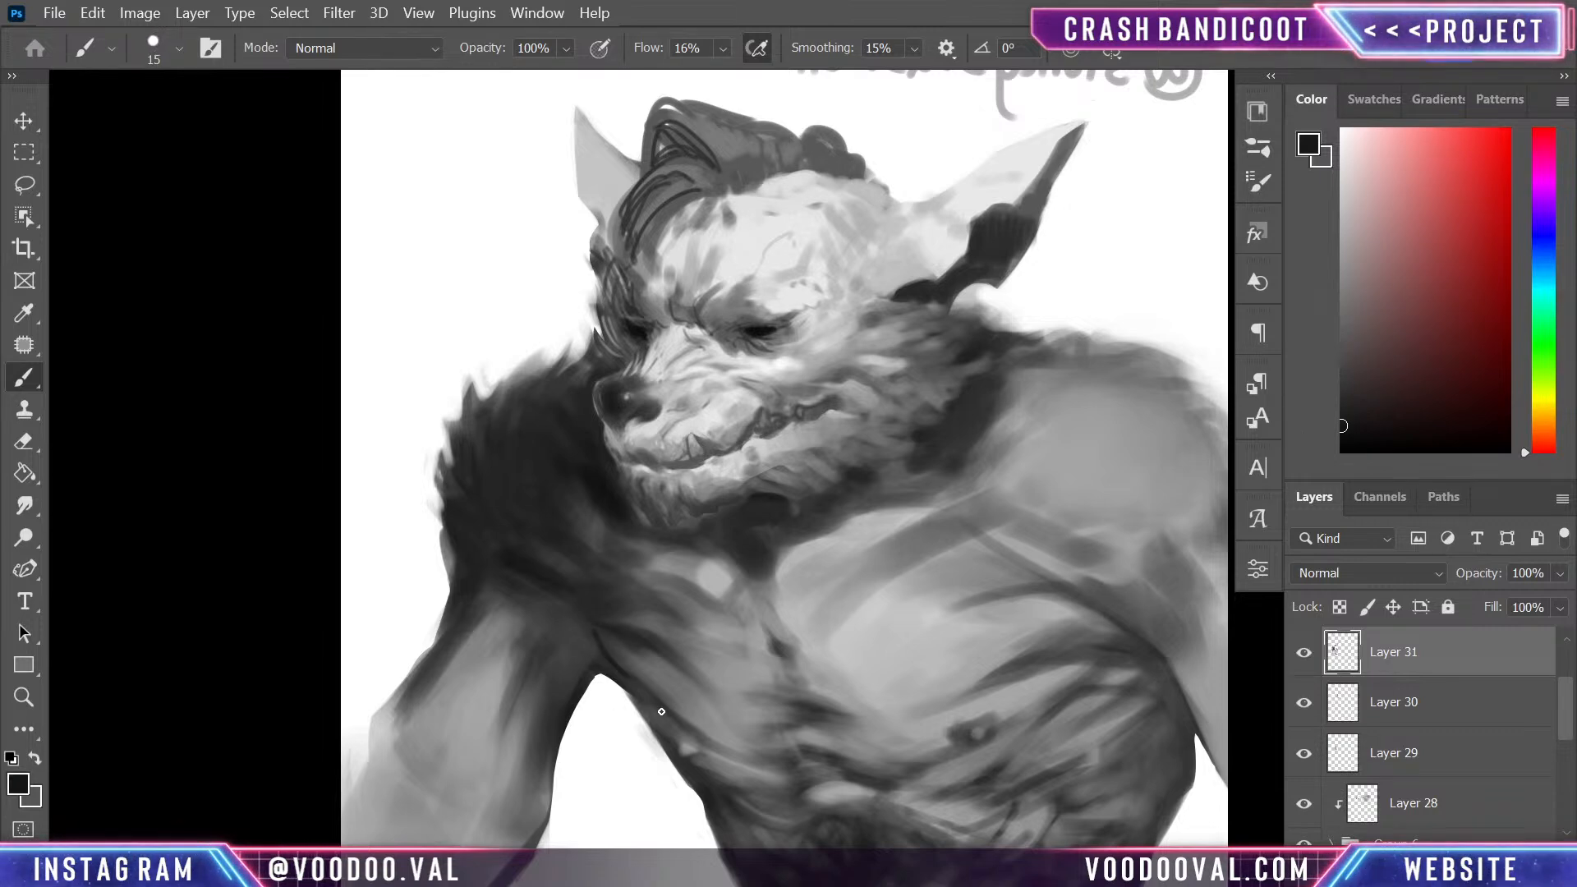
drag(661, 696, 606, 646)
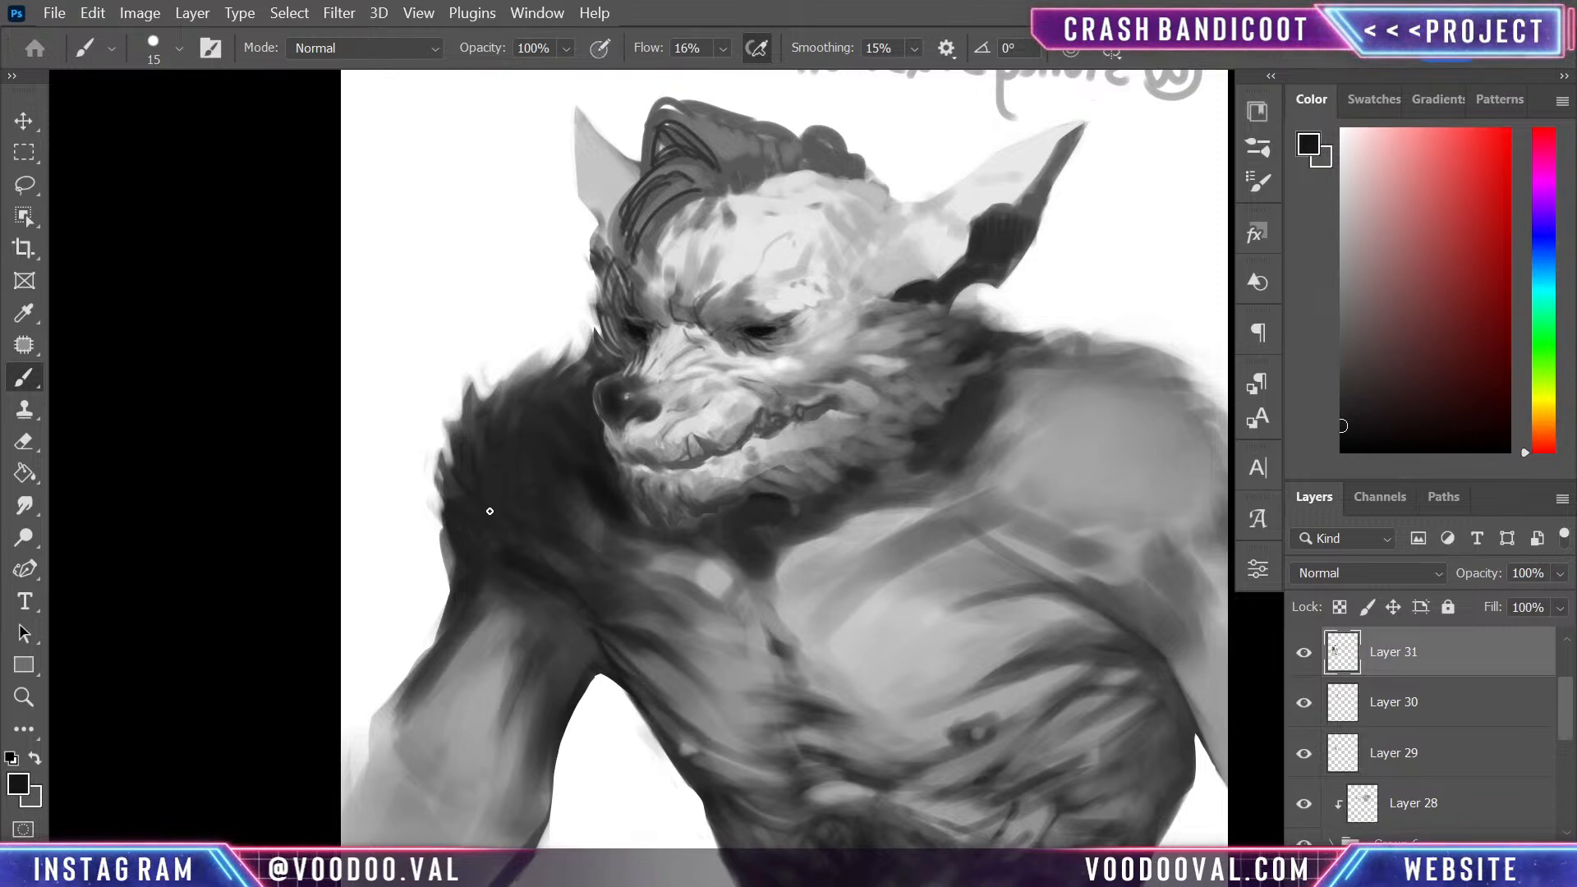
- Group Layers 28 to 31 together with Group 6 into a new layer group
key(space)
drag(769, 548, 575, 308)
drag(806, 629, 849, 702)
drag(801, 561, 838, 662)
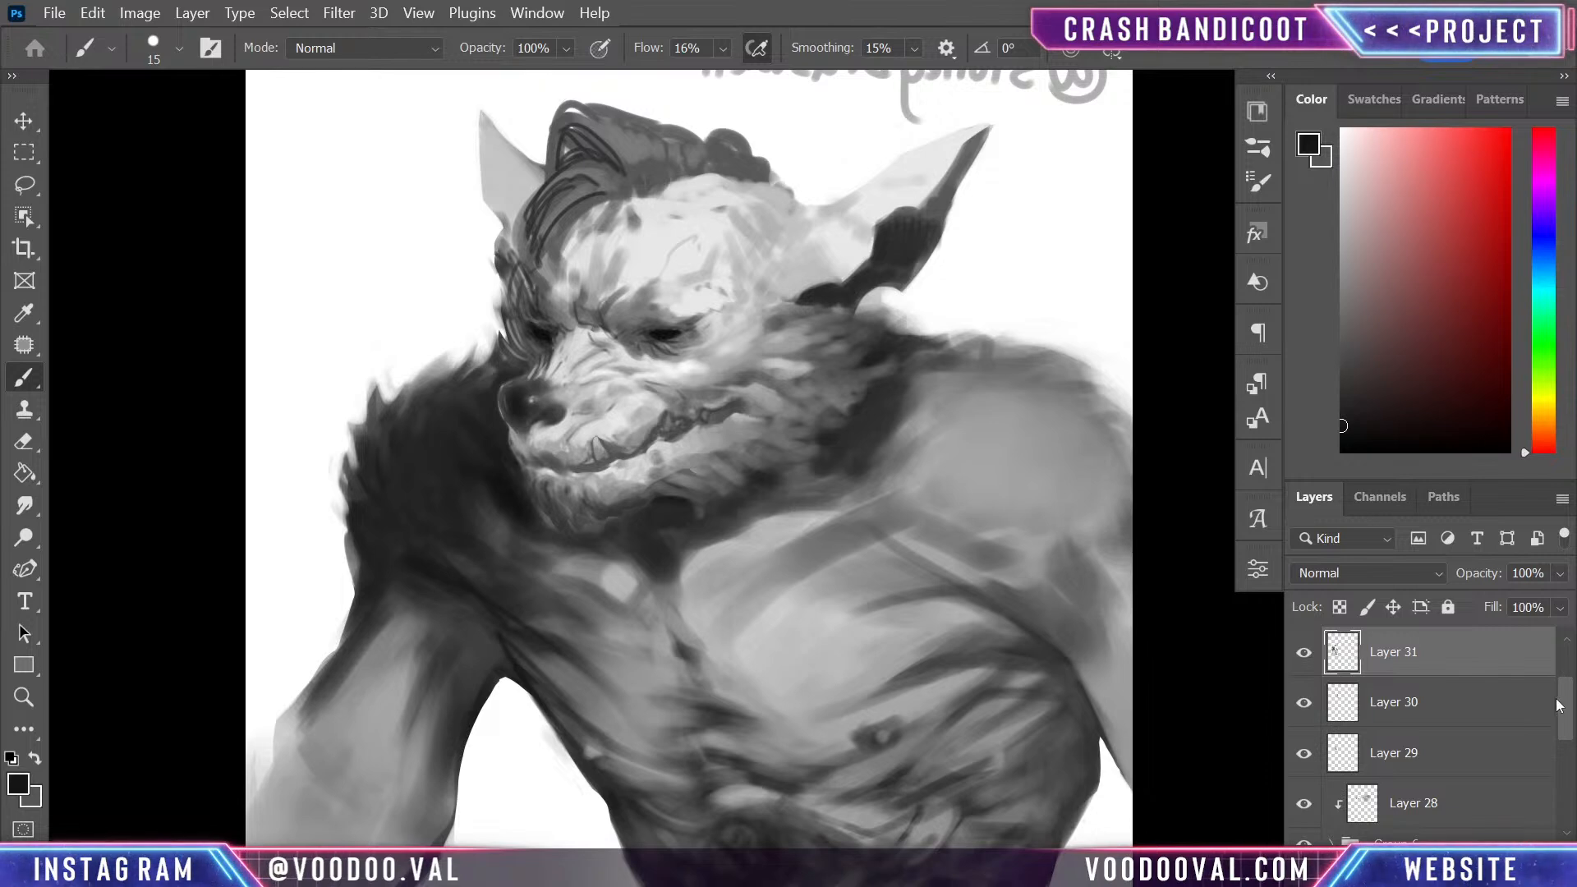
mouse_move(1558, 705)
mouse_down()
mouse_move(1560, 767)
mouse_move(1565, 719)
mouse_up()
shift+click(1461, 785)
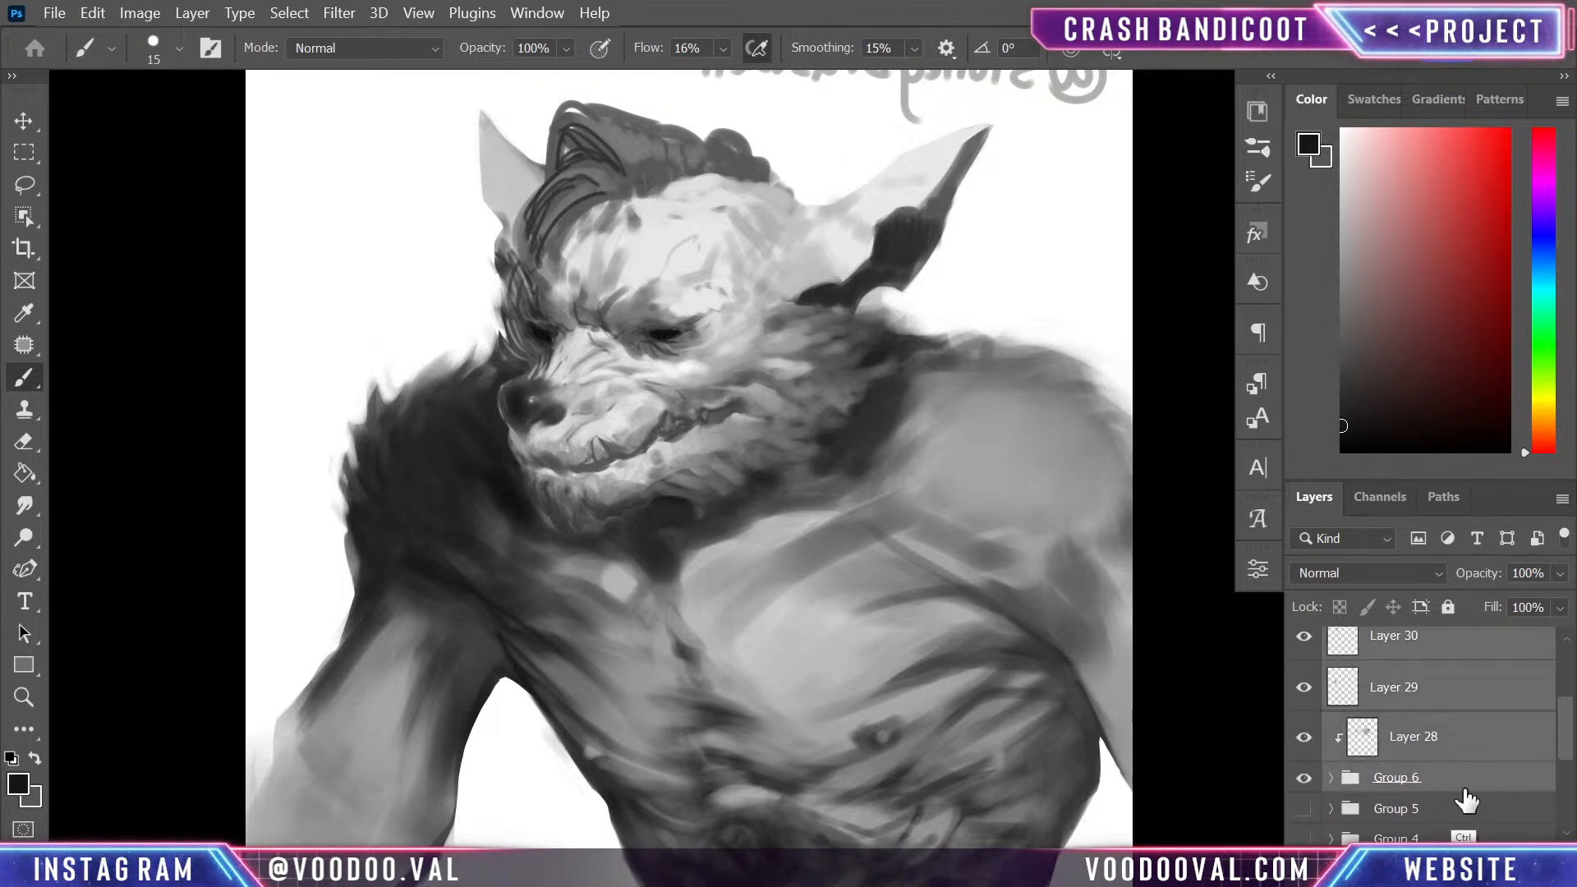
key(ctrl+g)
- Duplicate Group 7, hide the original group and merge the duplicate into a single layer
key(ctrl+j)
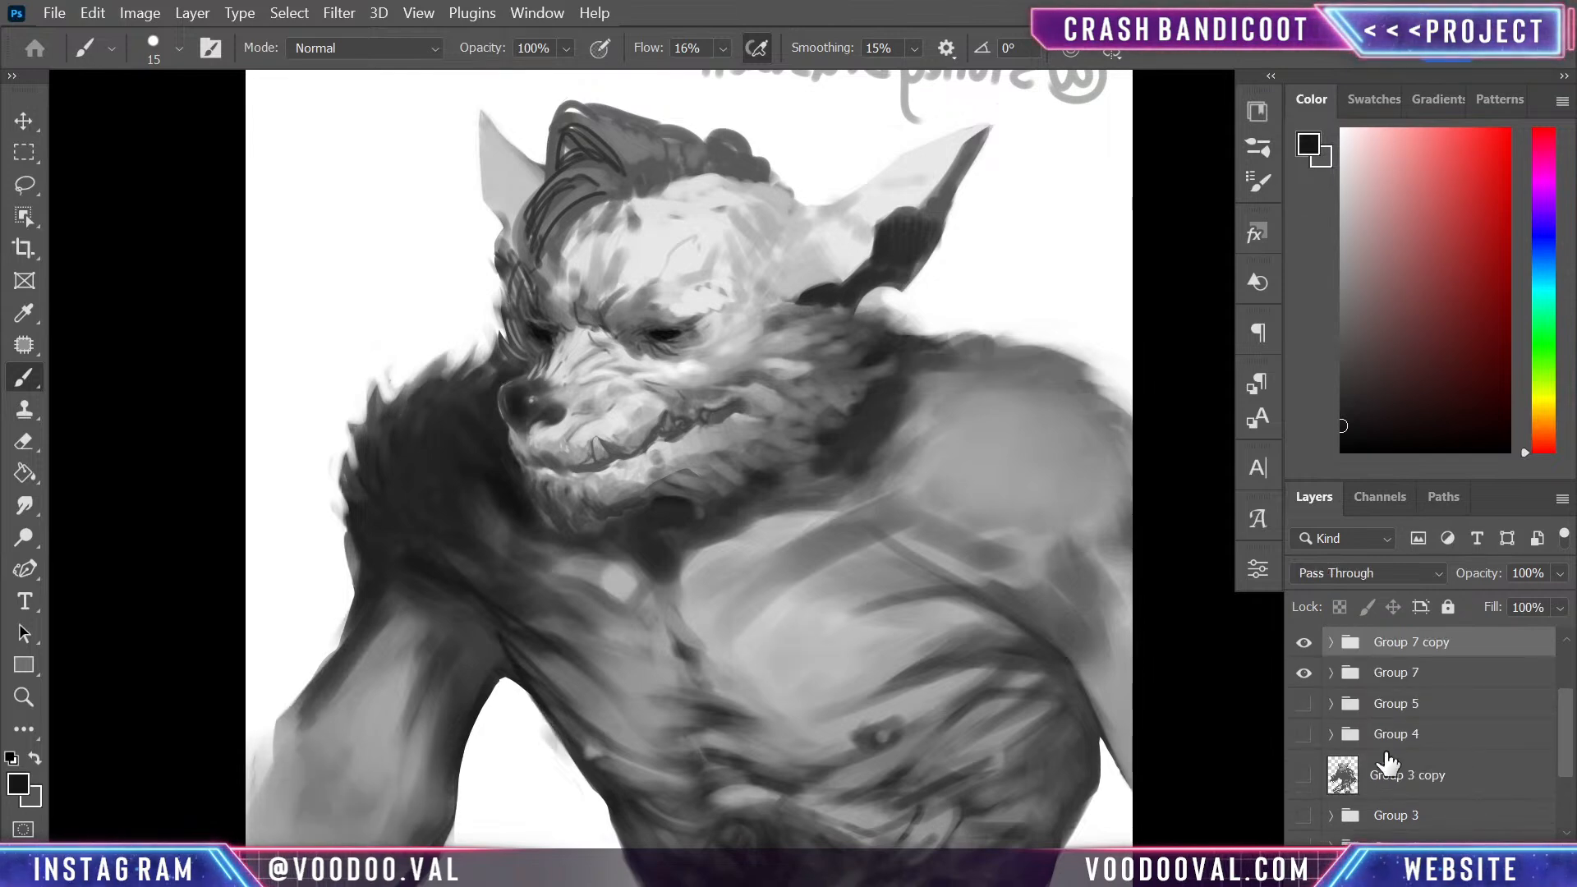
click(1303, 674)
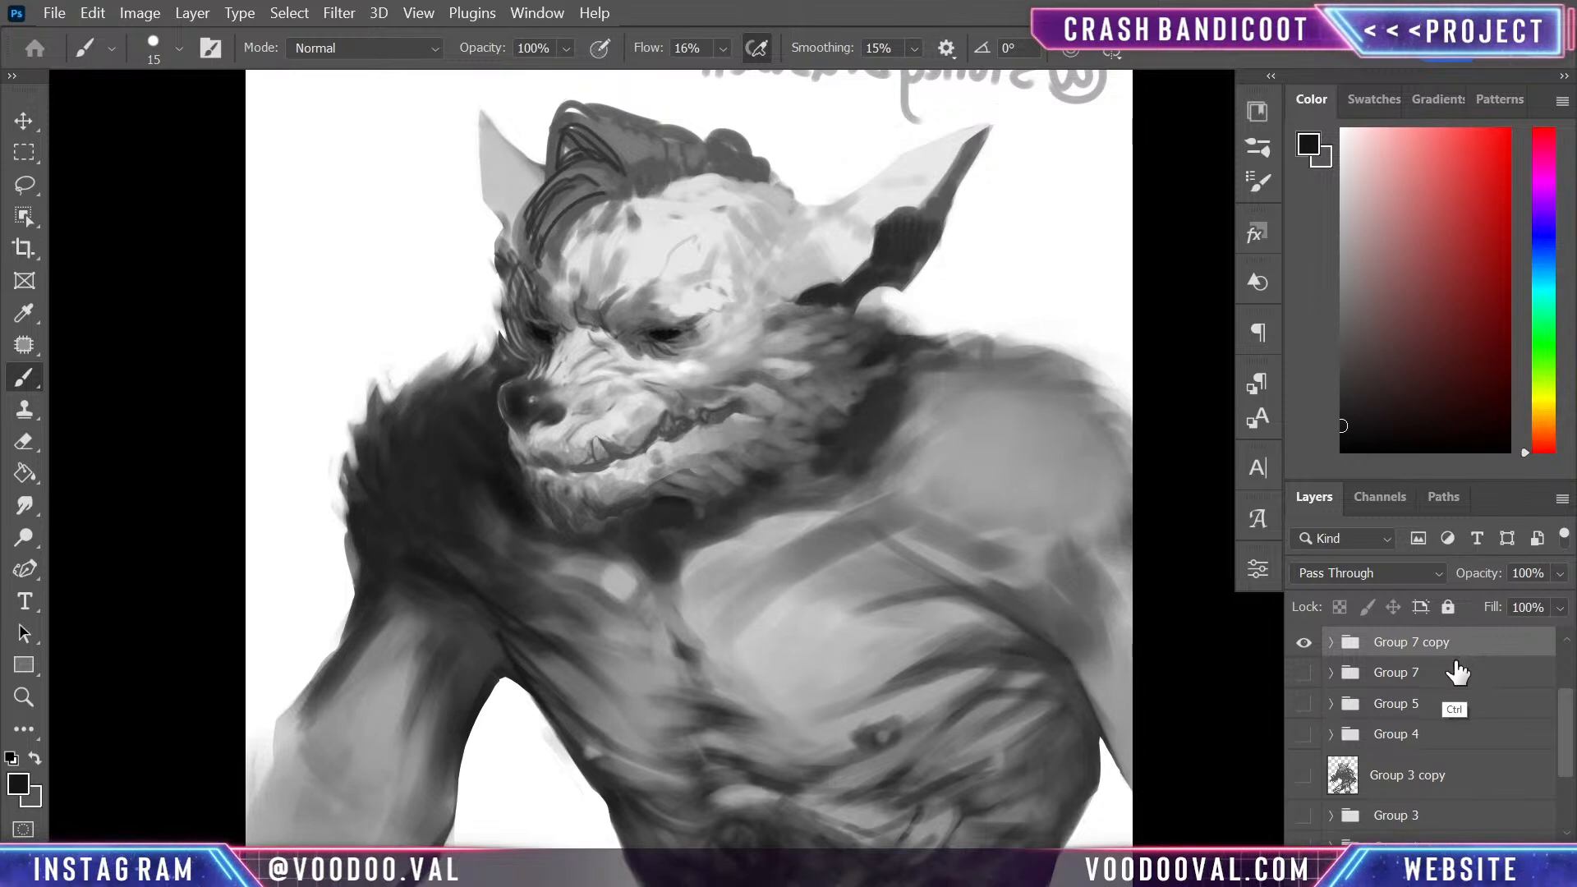
key(ctrl+e)
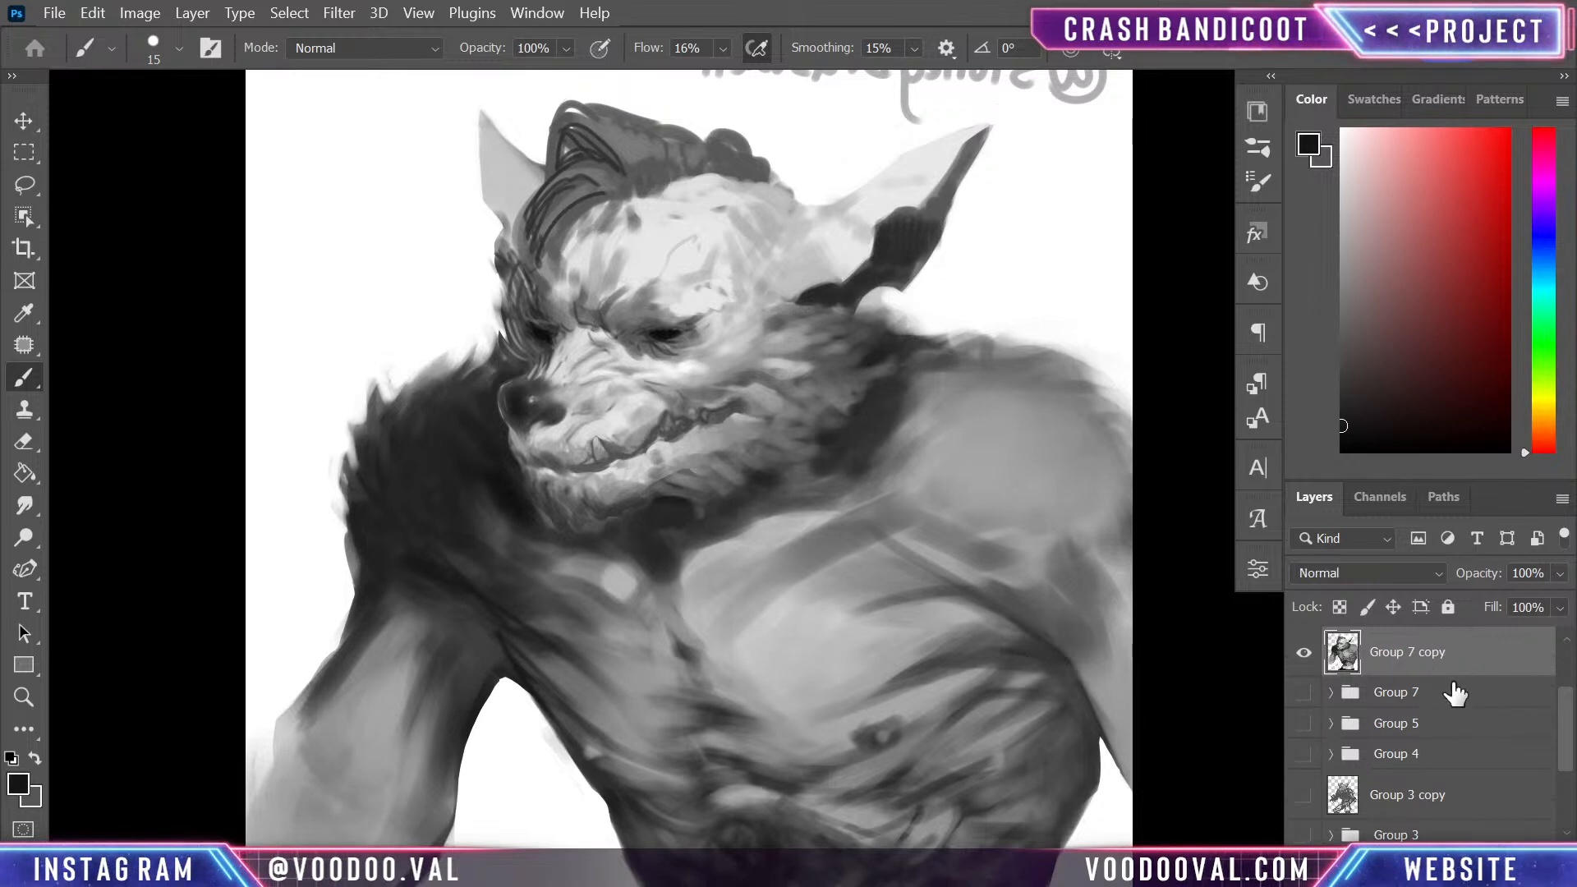
- Lasso the muzzle from the bridge of the nose to the chin and copy it onto its own layer
key(l)
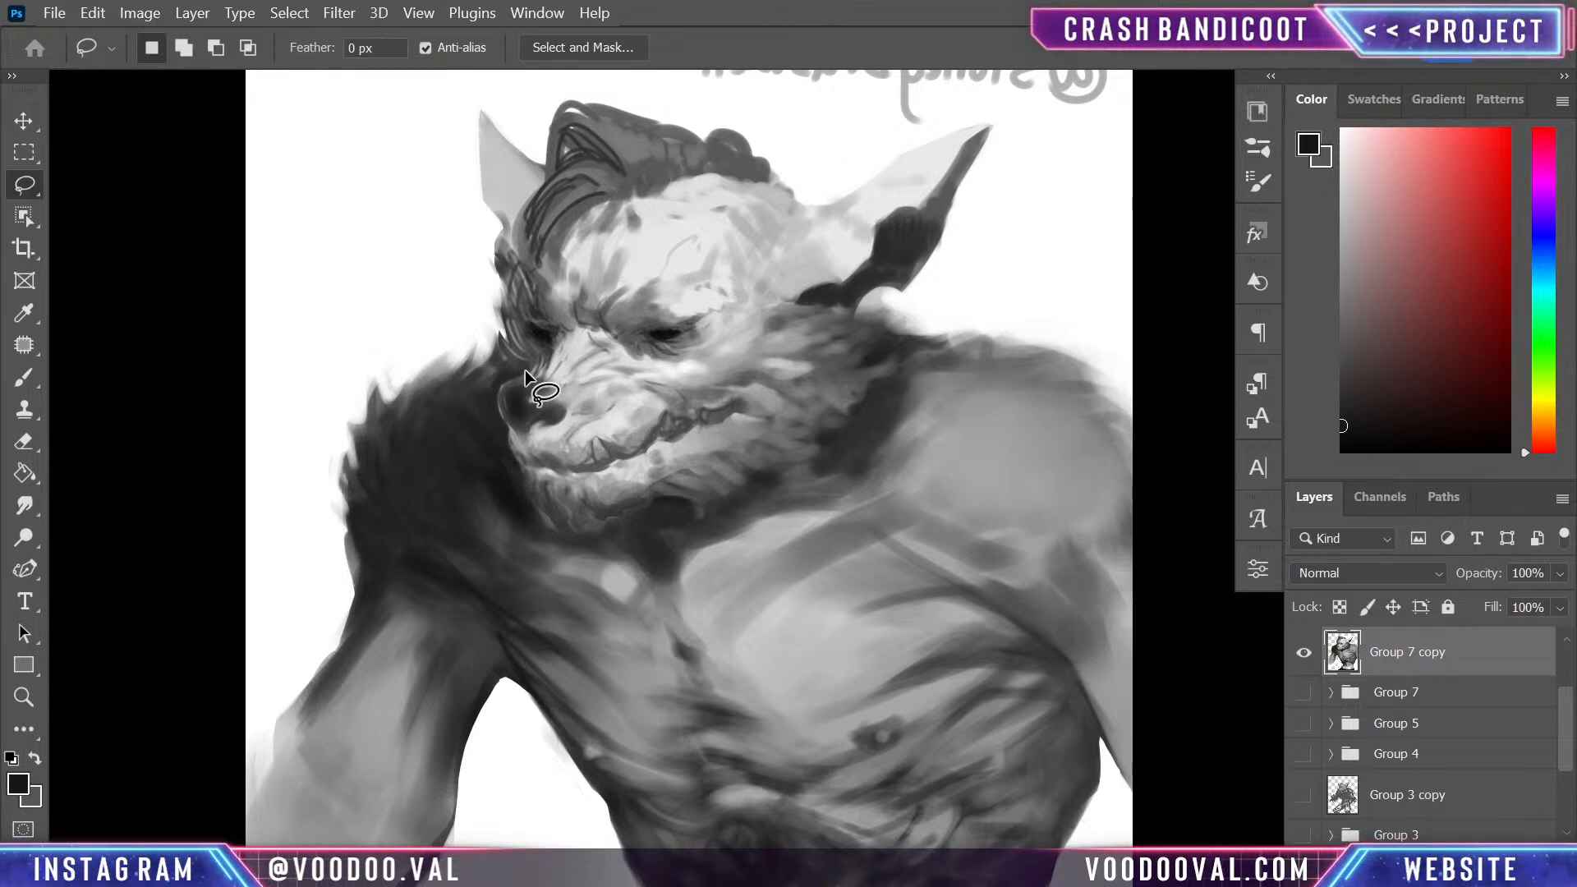
mouse_move(657, 367)
mouse_down()
mouse_move(698, 428)
mouse_move(695, 457)
mouse_move(609, 523)
mouse_move(555, 520)
mouse_up()
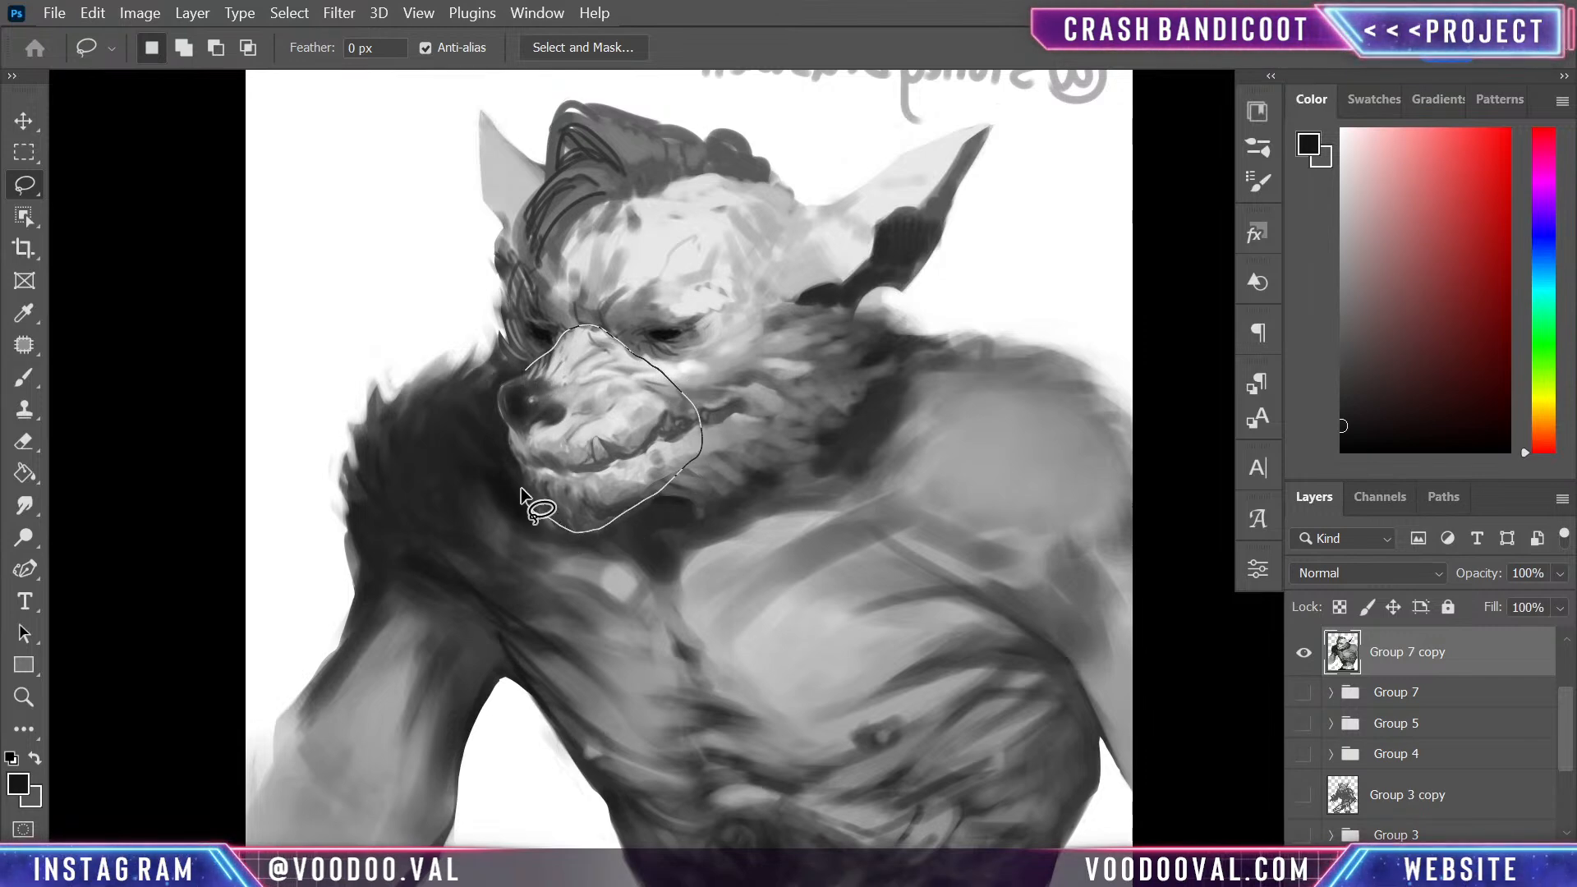
mouse_move(515, 463)
mouse_down()
mouse_move(495, 395)
mouse_move(538, 361)
mouse_up()
key(ctrl+j)
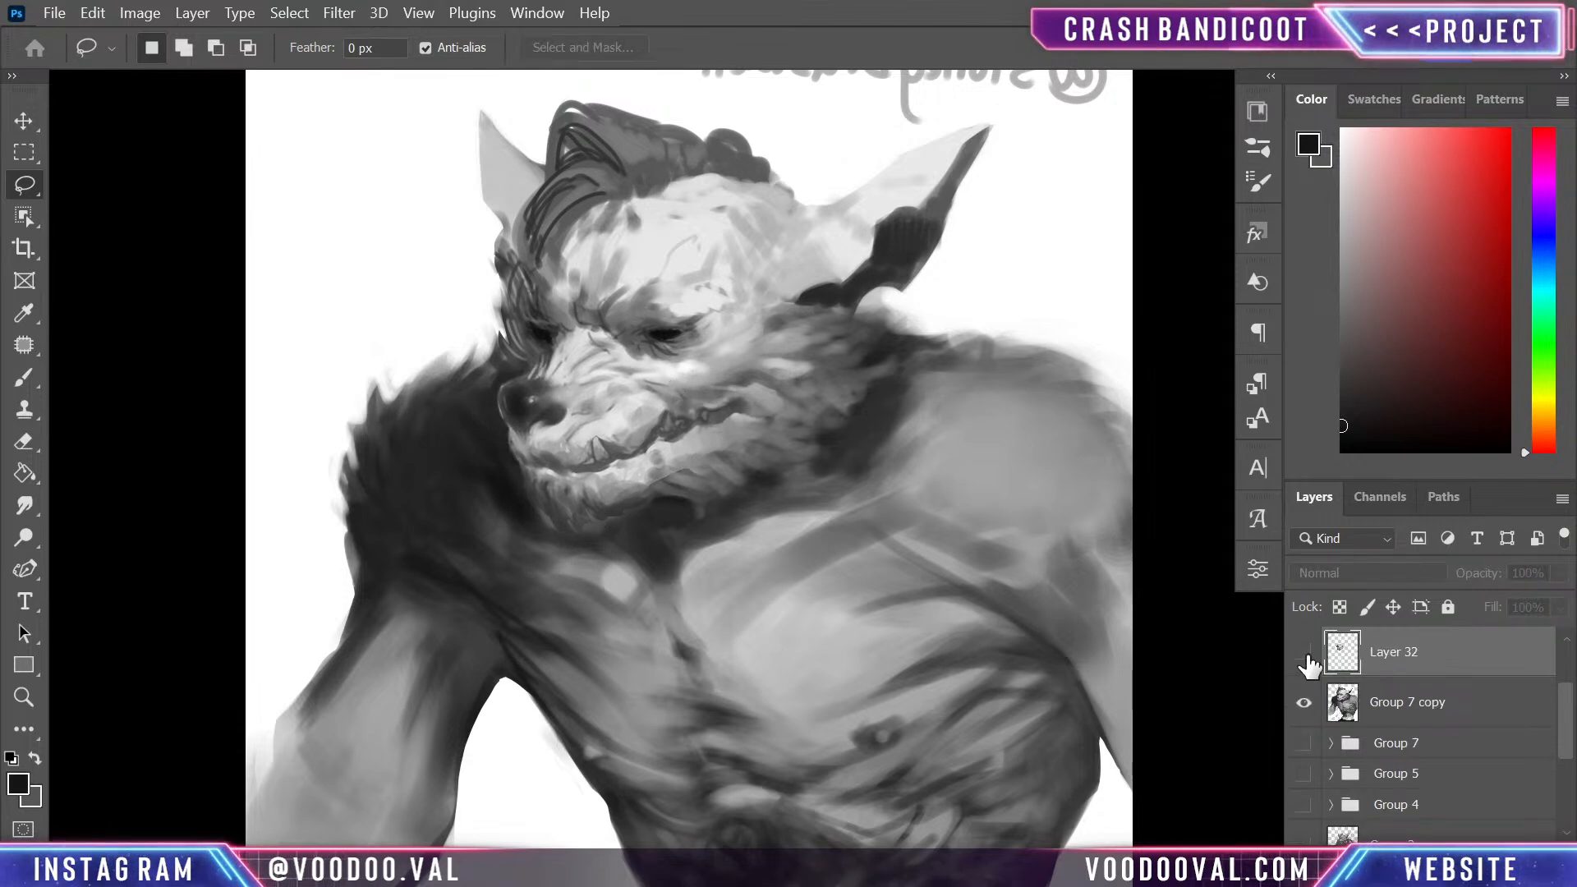
- Warp the copied muzzle so the nose and upper snout extend outward and the jaw and chin bulge wider and lower
key(ctrl+t)
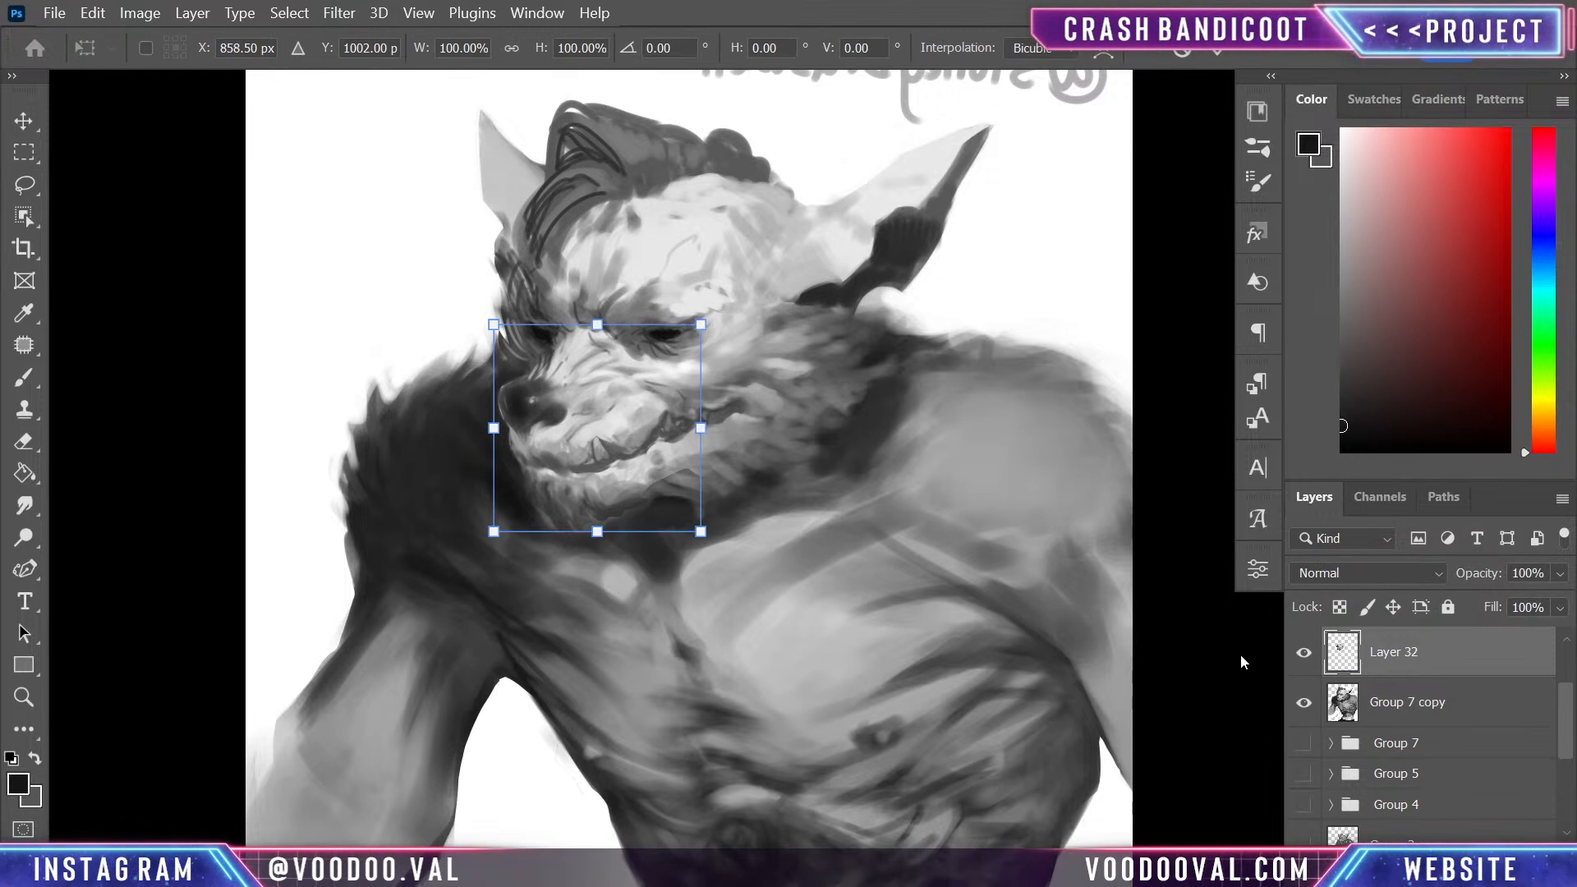
right_click(587, 446)
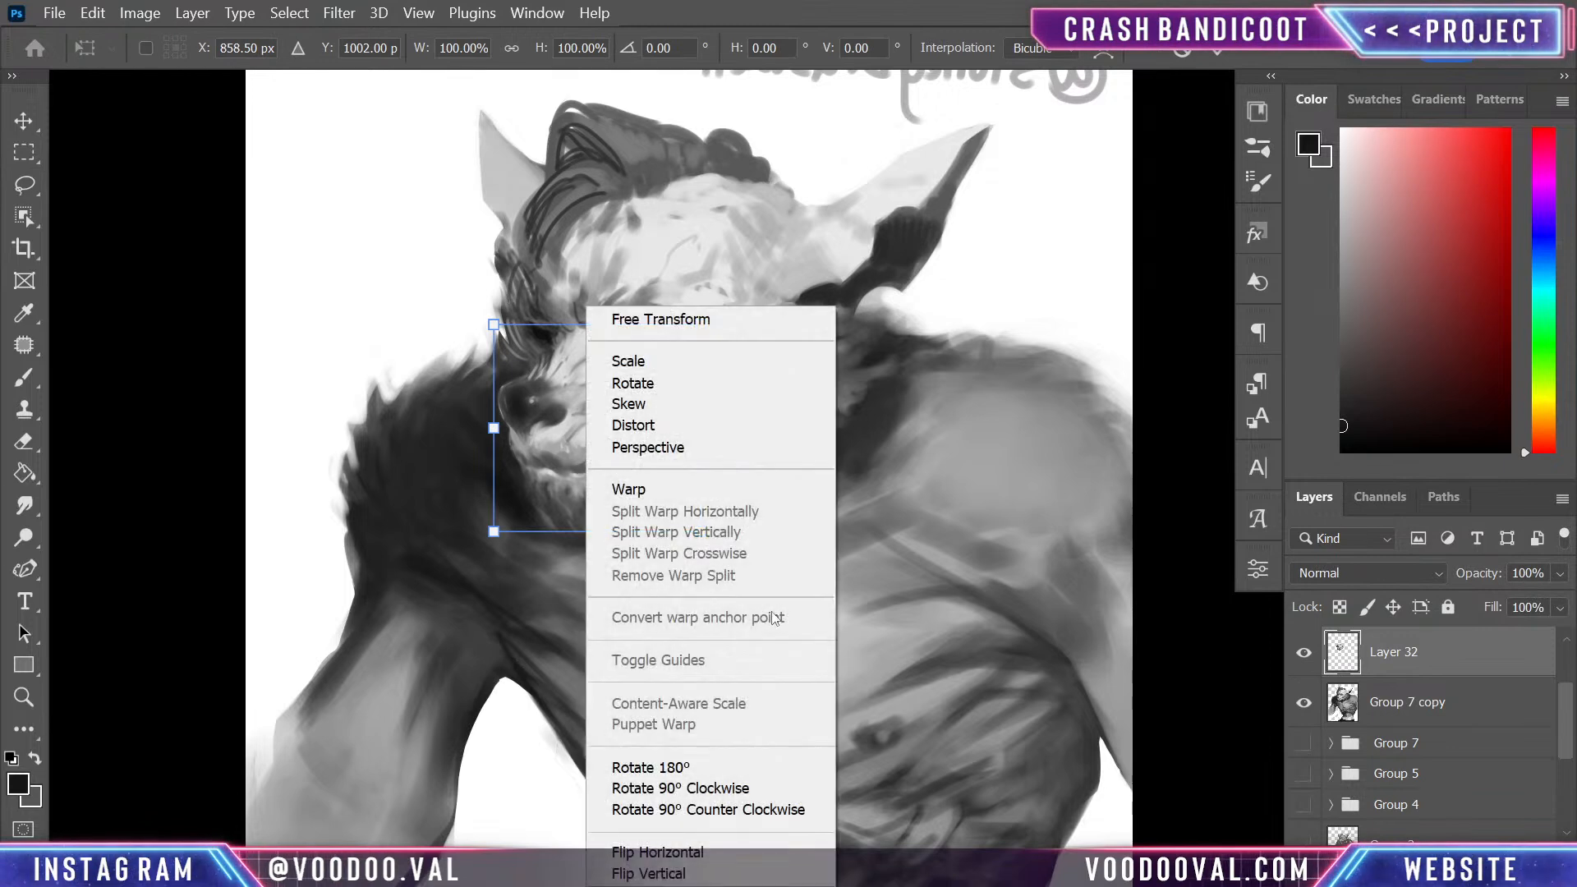
click(648, 491)
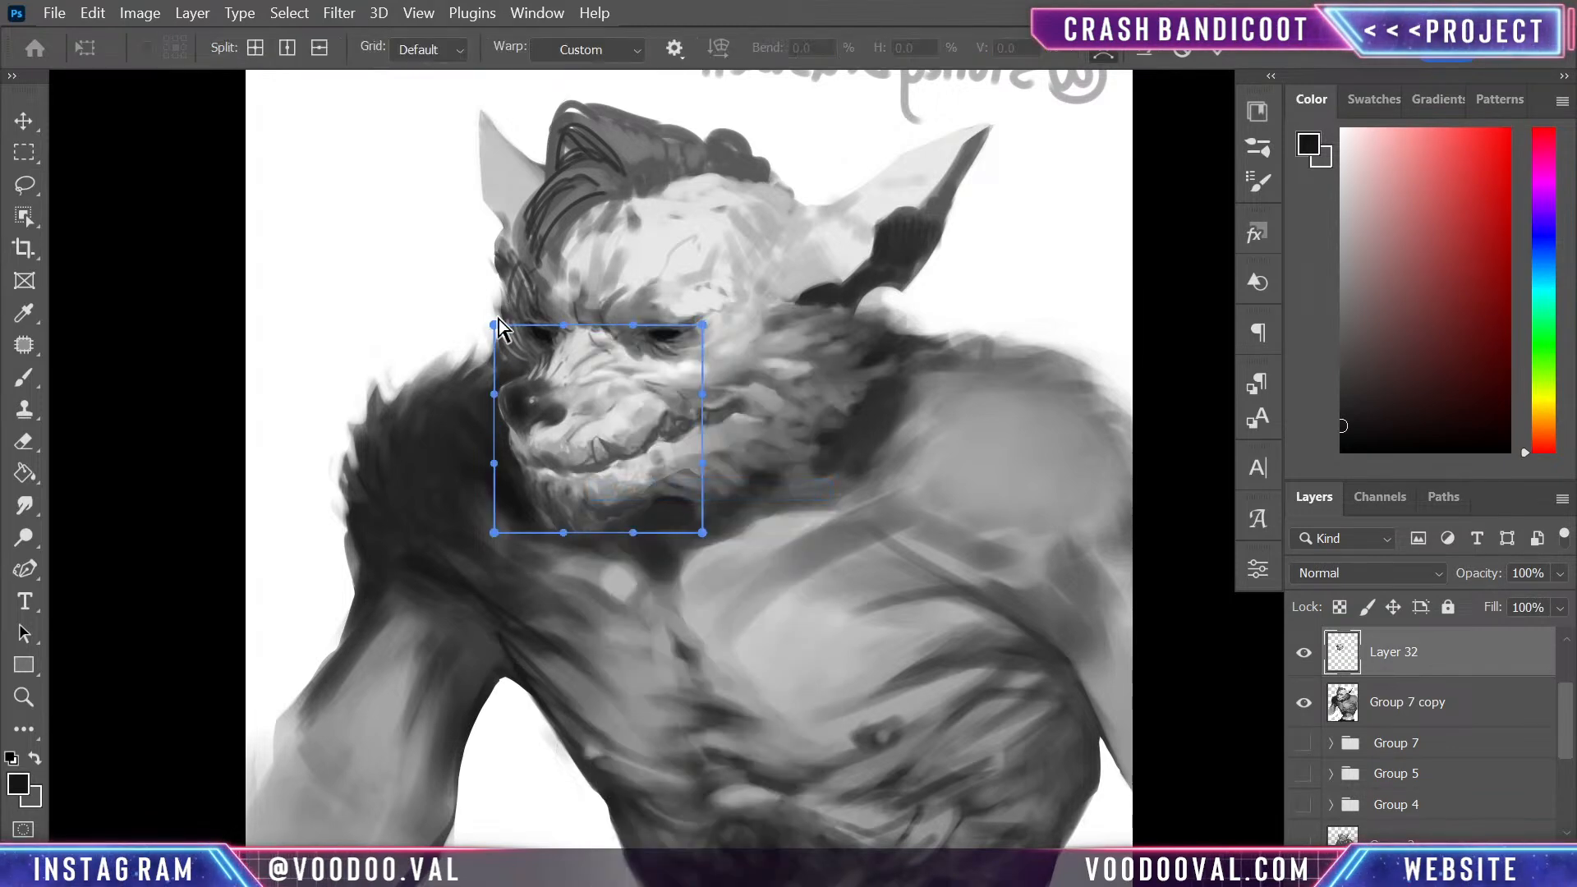
drag(496, 395, 452, 340)
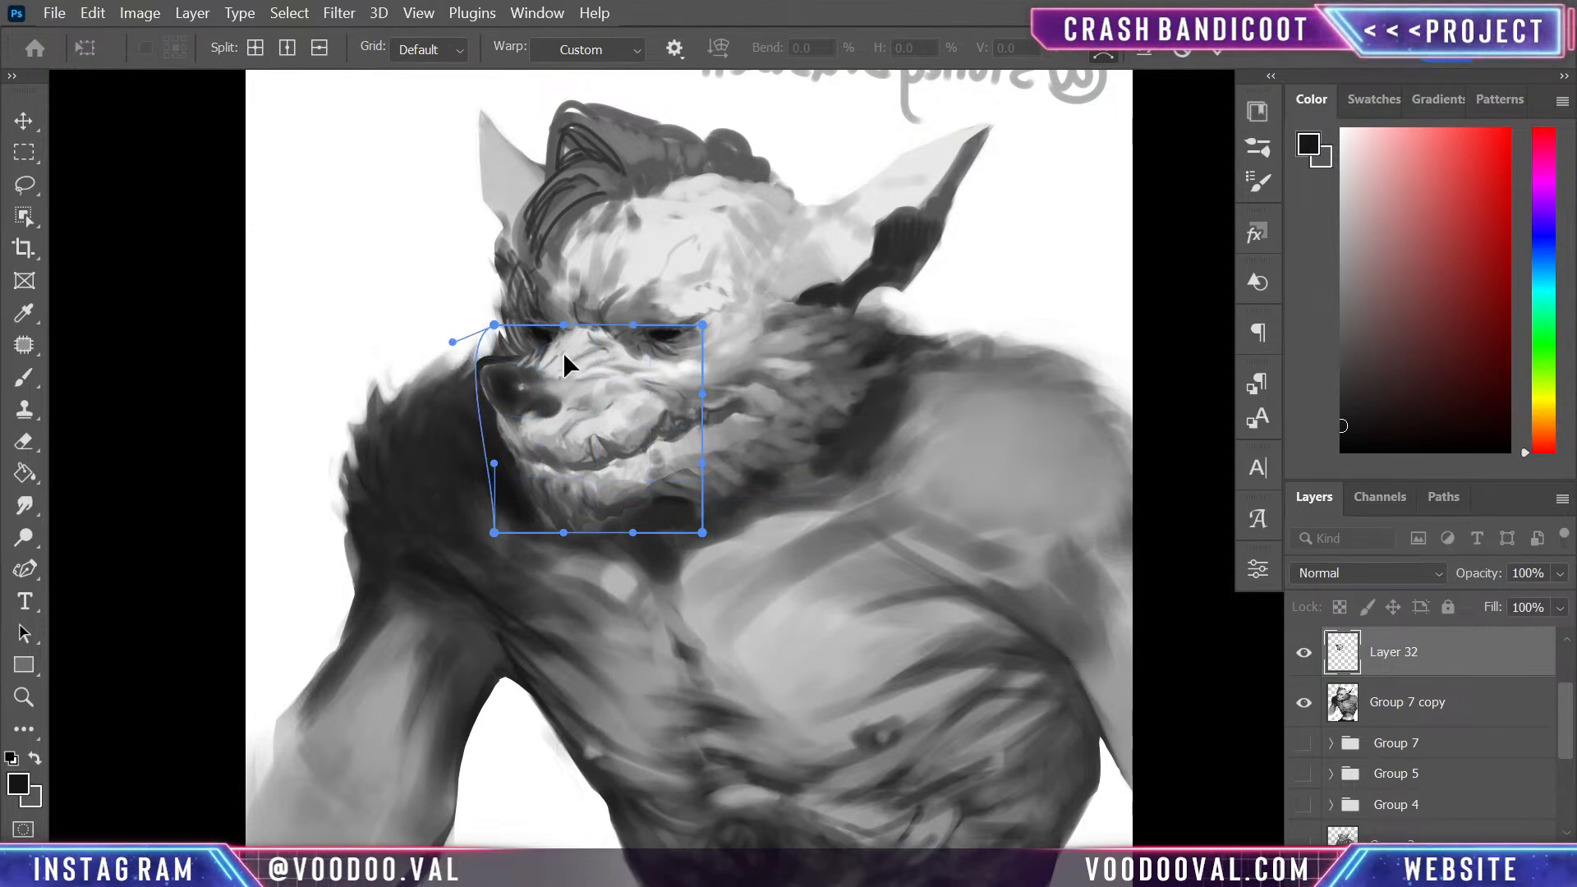
drag(563, 351, 561, 362)
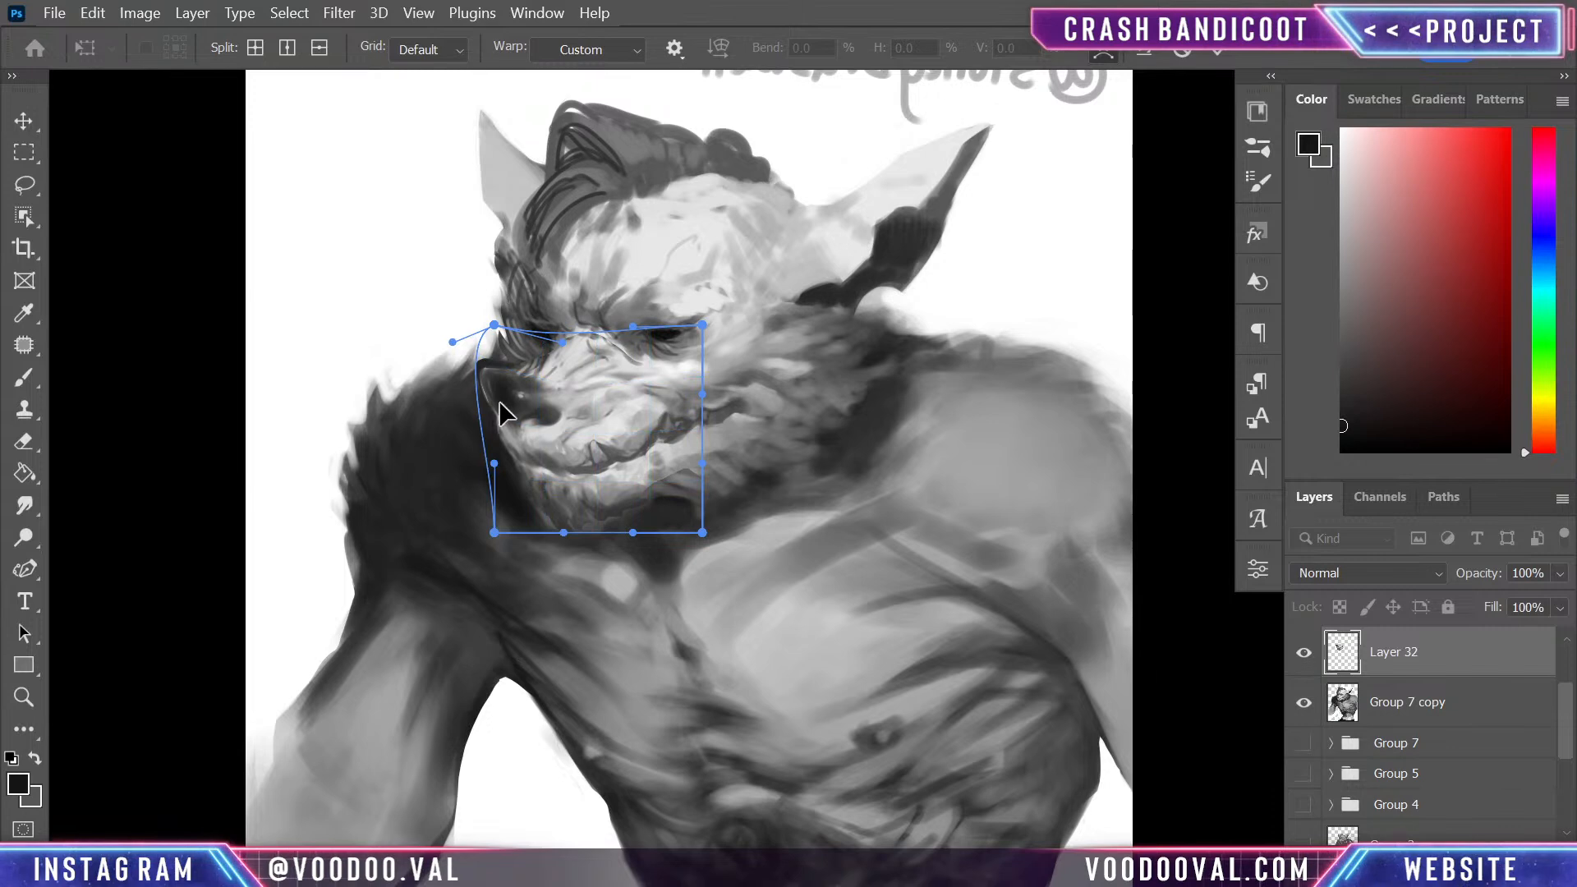
drag(512, 436, 493, 441)
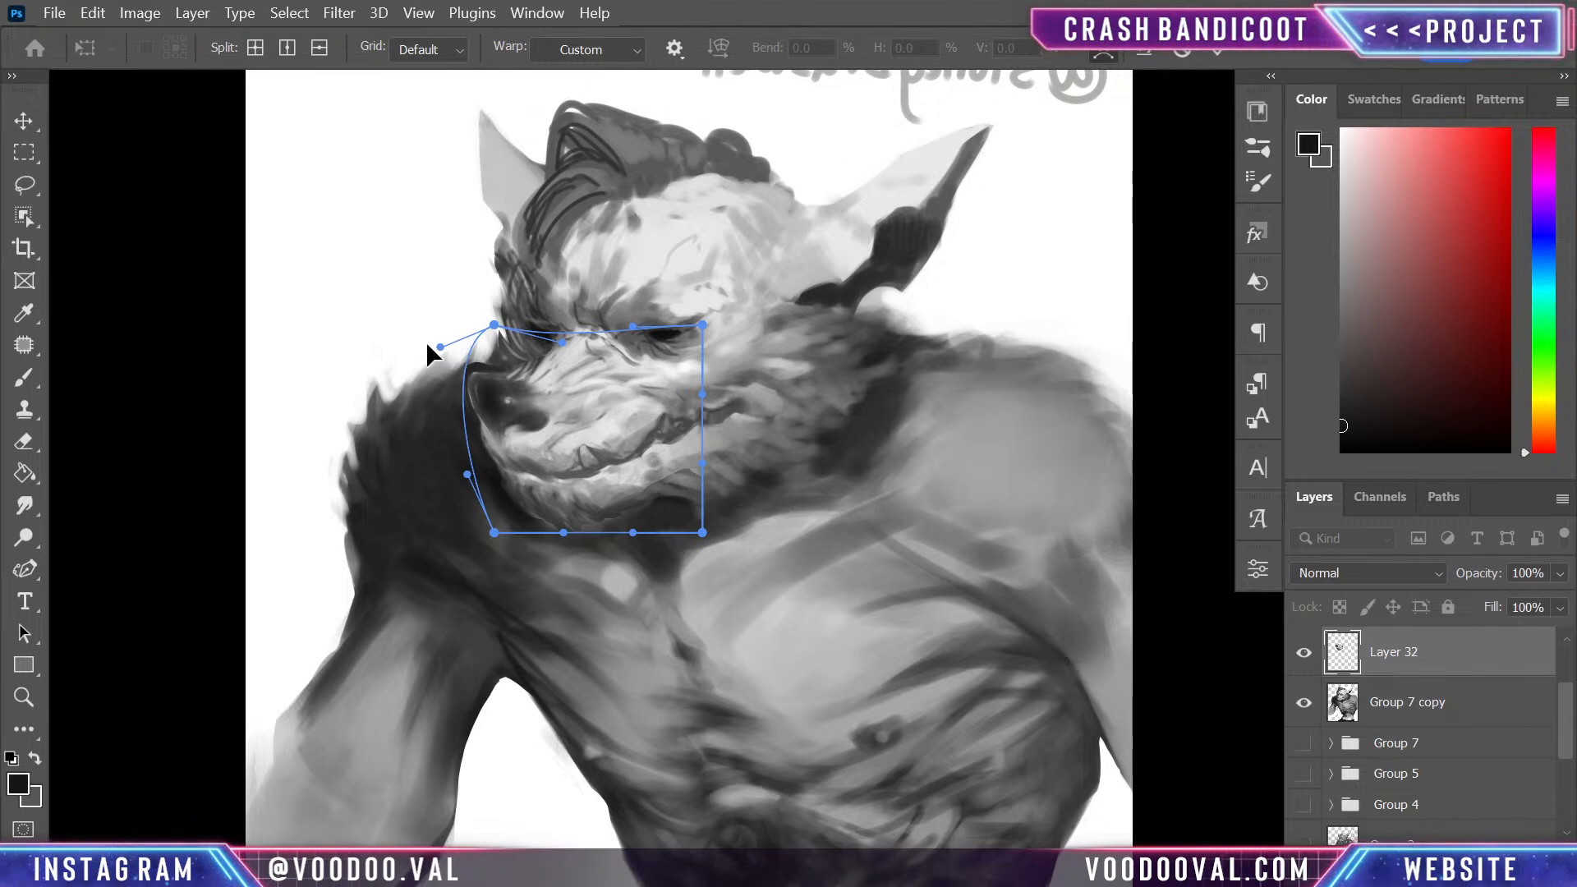
drag(427, 345, 418, 336)
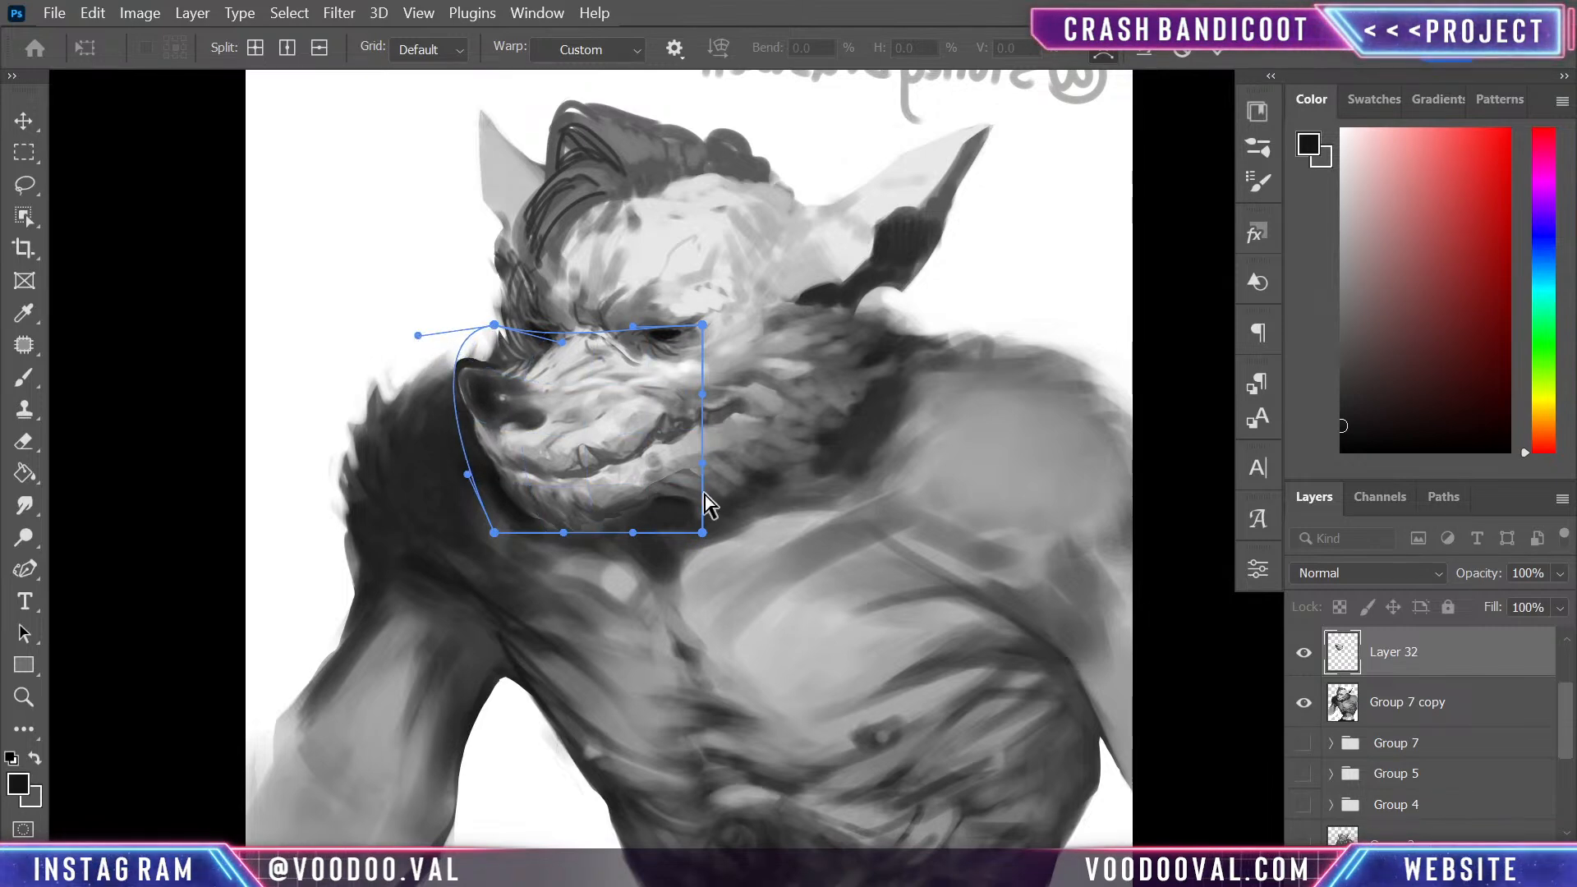
drag(701, 490, 737, 487)
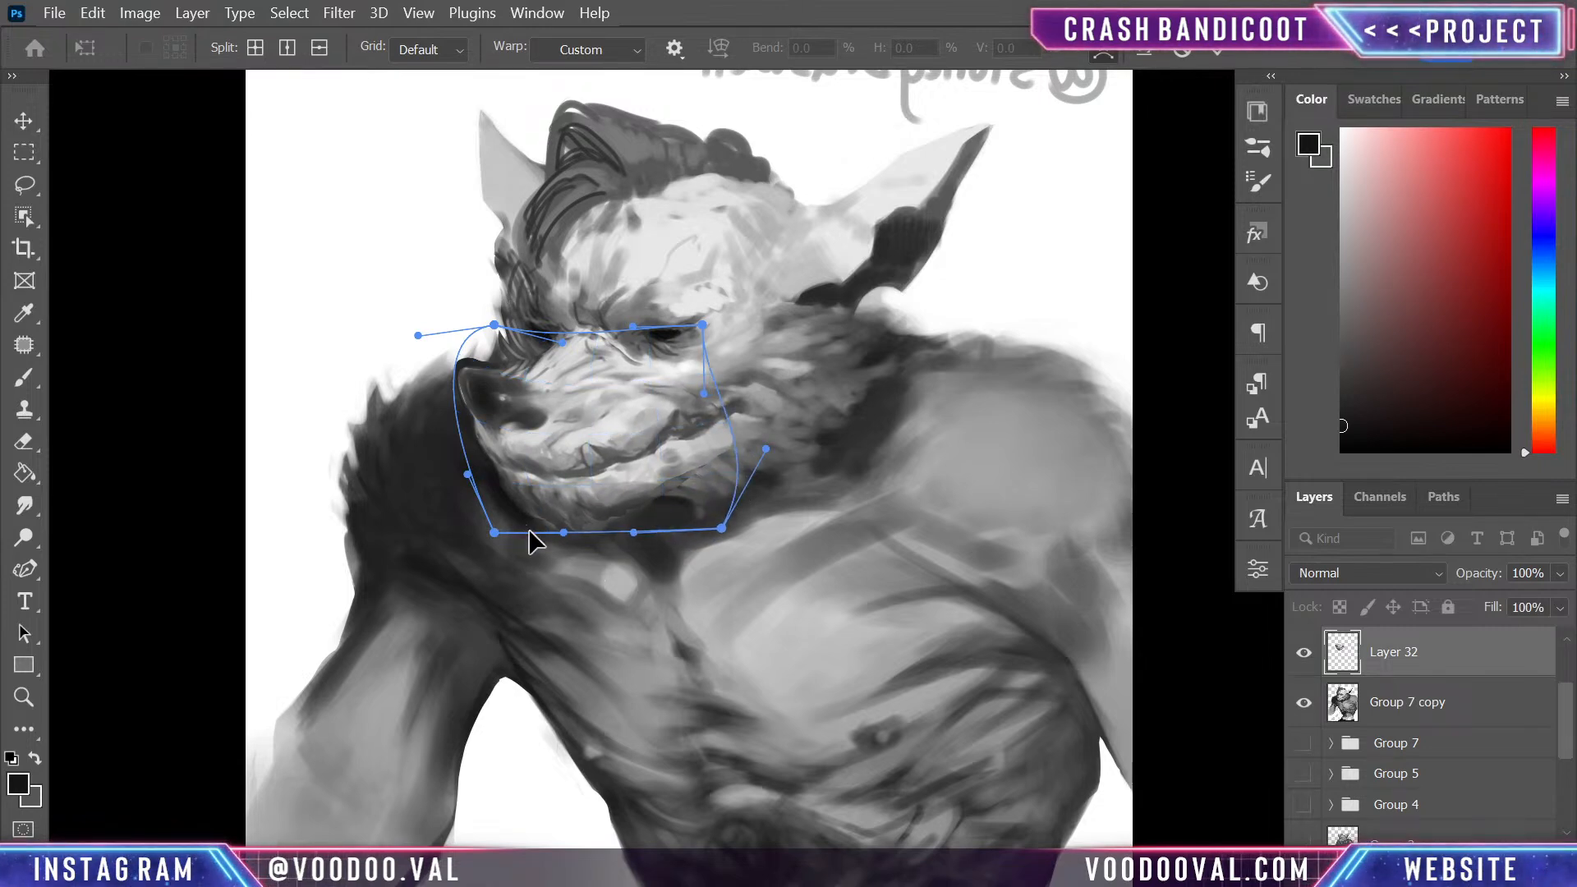
drag(564, 533, 551, 575)
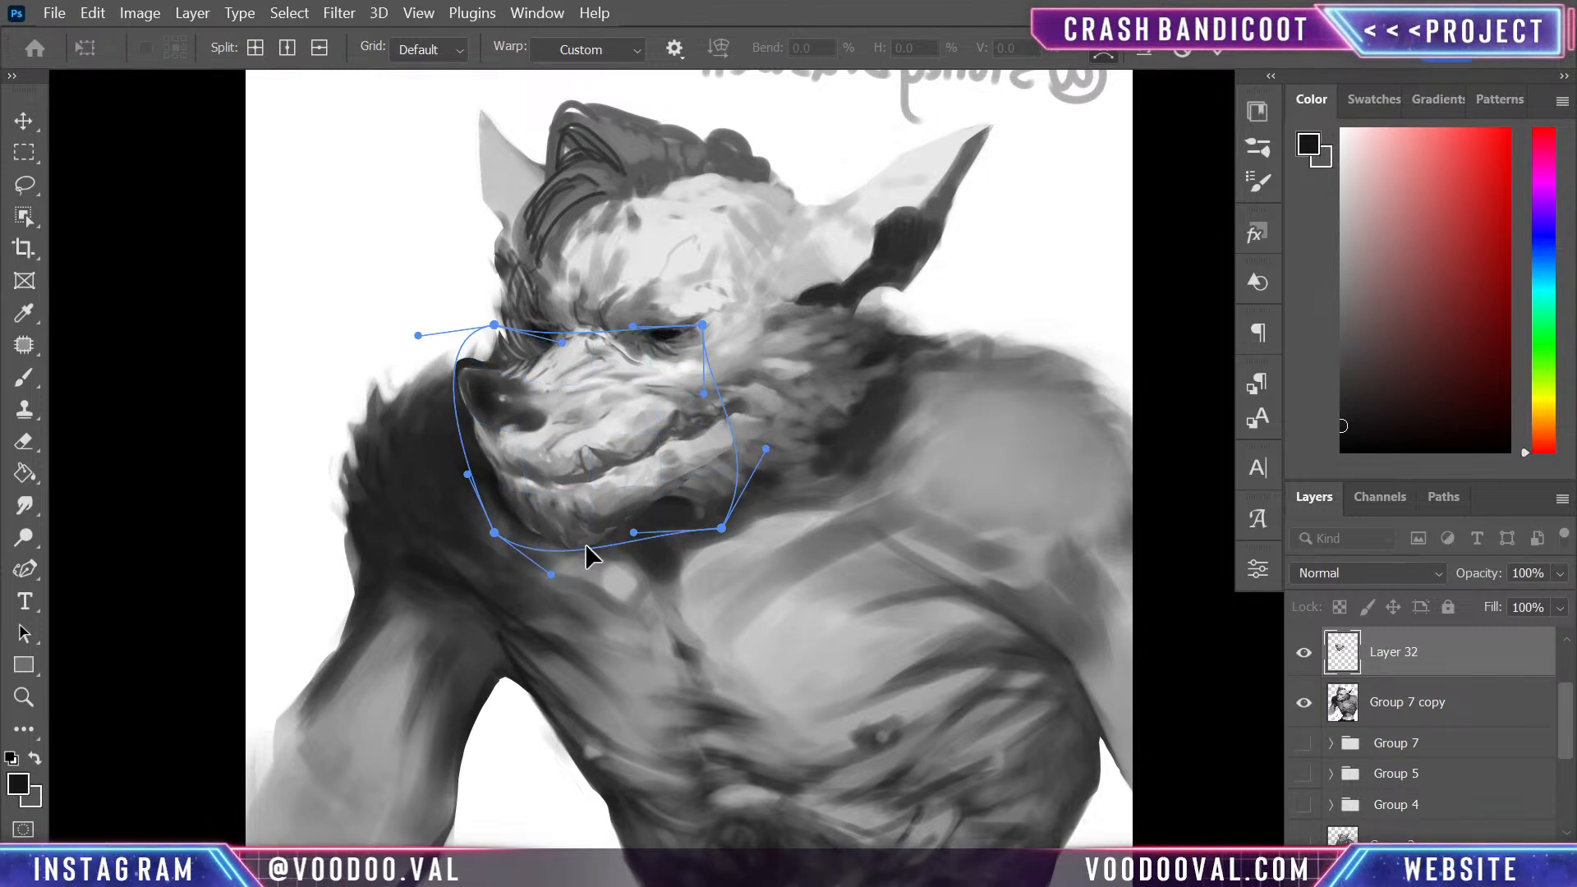
key(Return)
- Switch to the browser and compare the muzzle shape with the Crash Bandicoot 4 character reference on Pinterest
key(l)
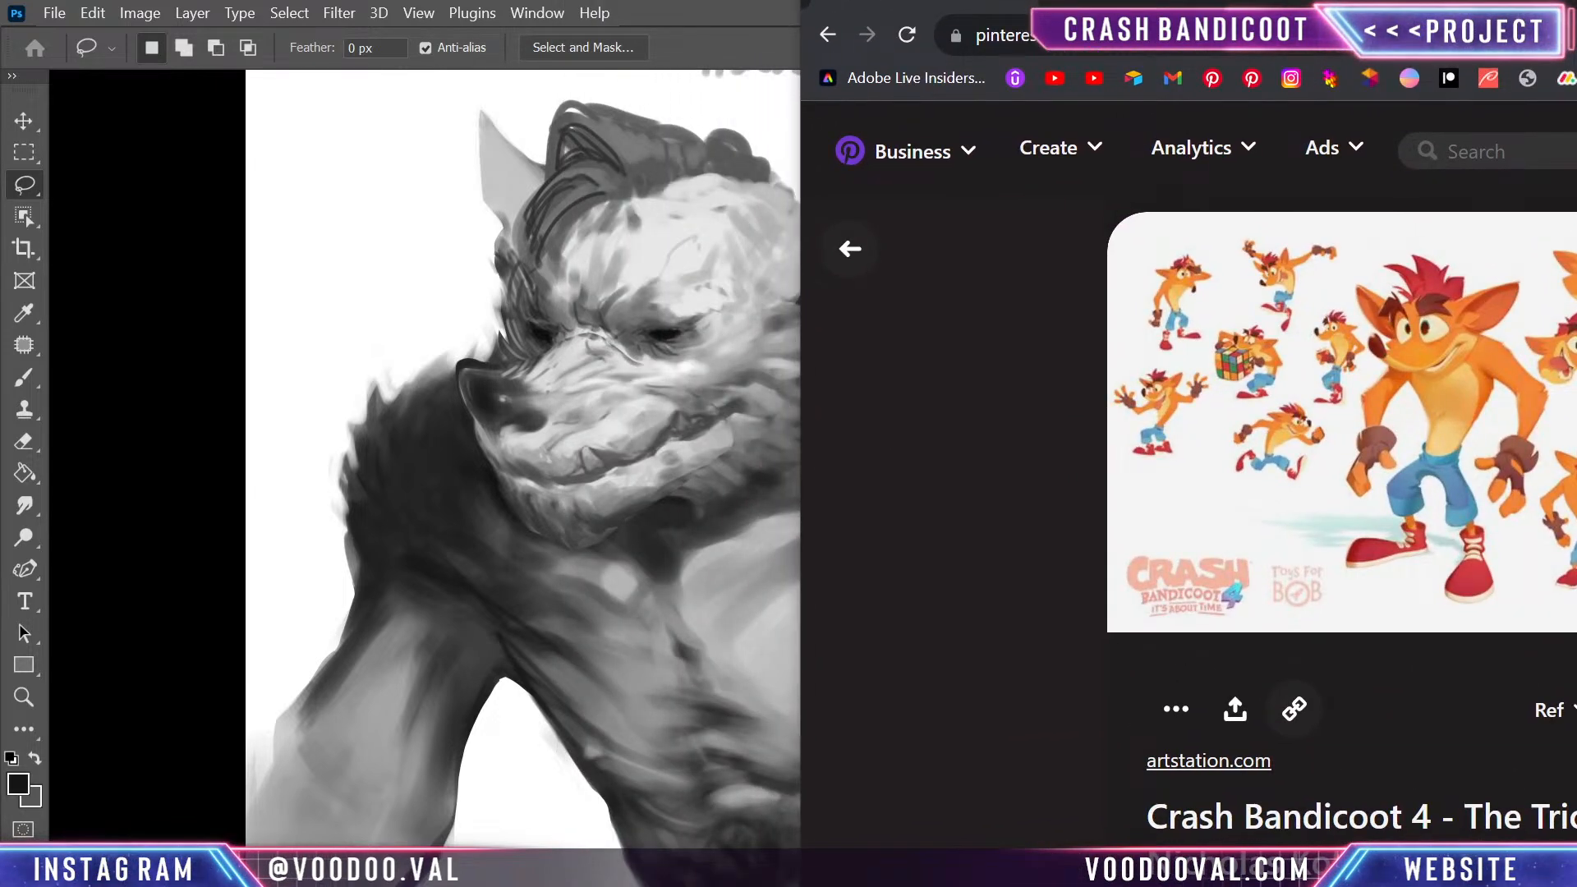
drag(1175, 4, 1195, 0)
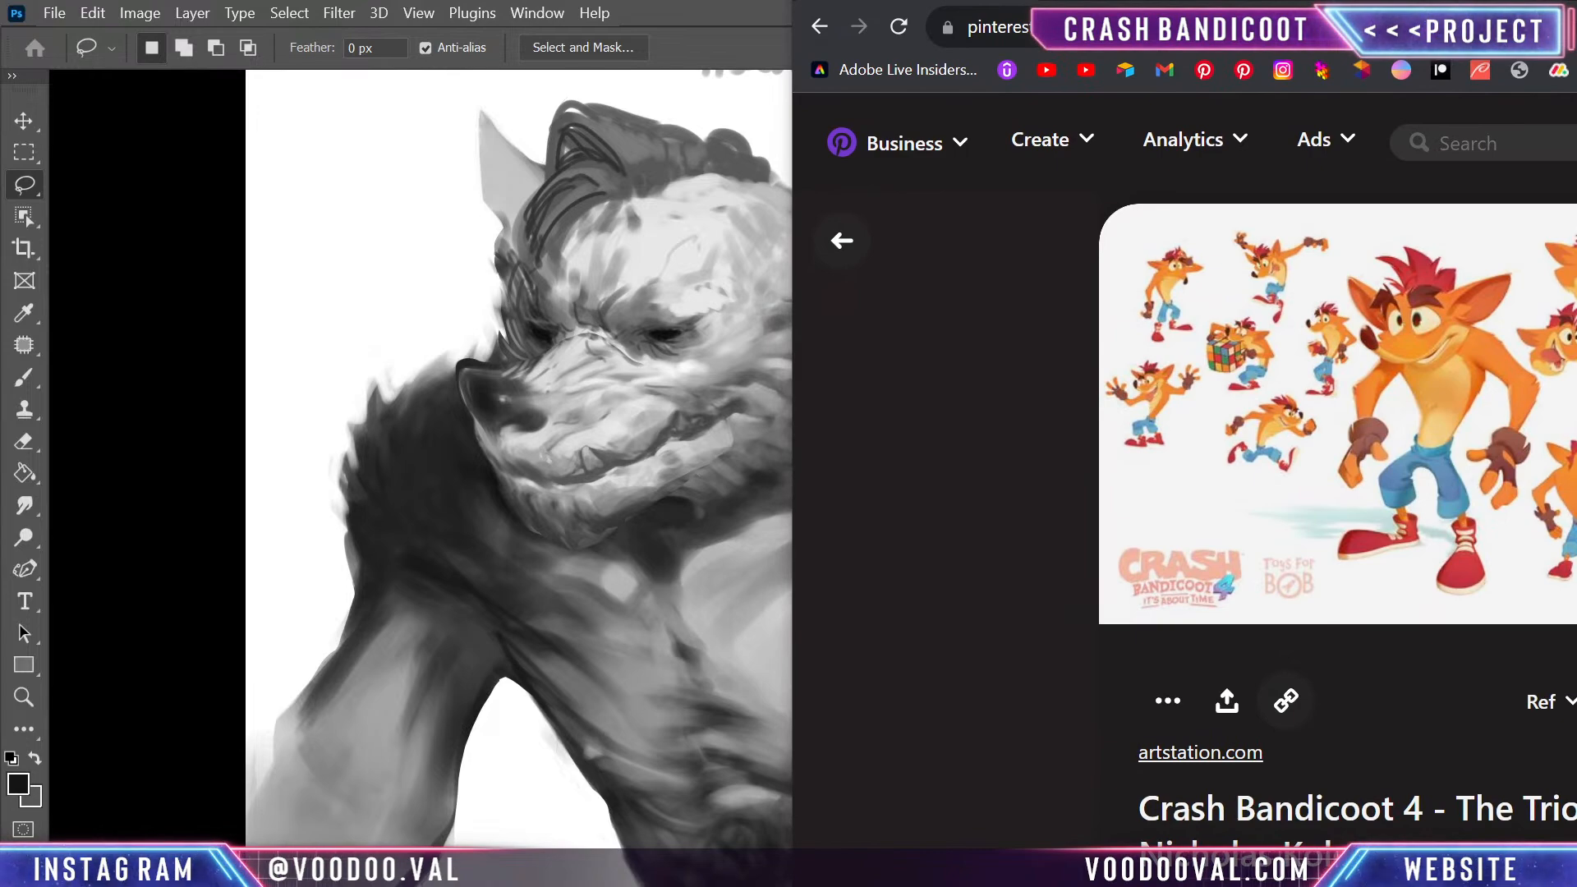
drag(1195, 0, 1281, 0)
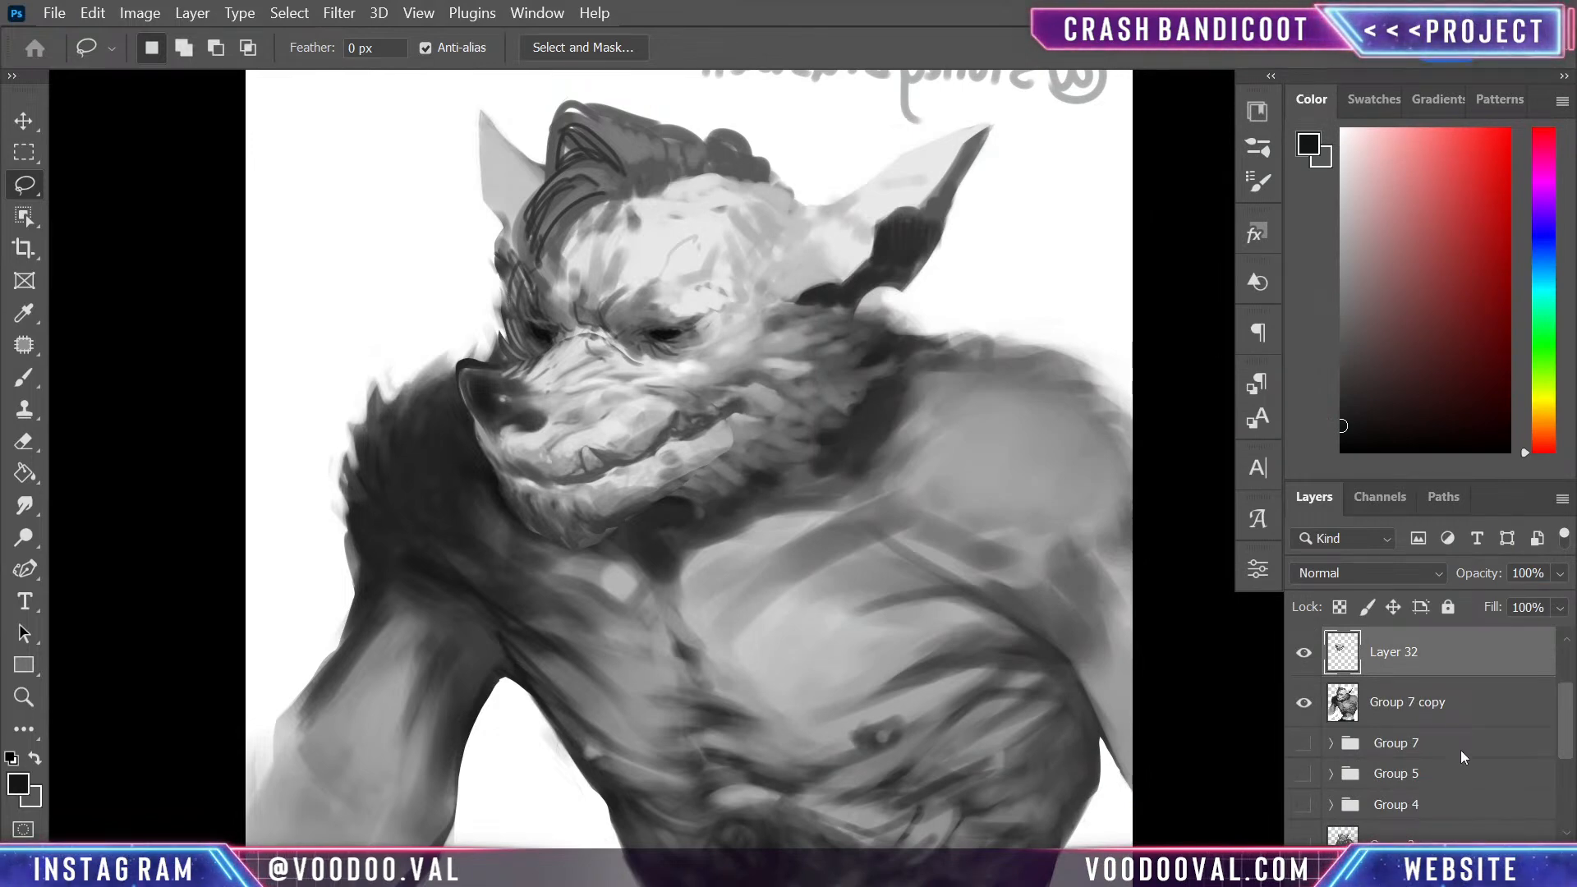
- Add a new layer and repaint the nose with a 15 px brush, blending its outer rim and darkening the nostril area
key(ctrl+plus)
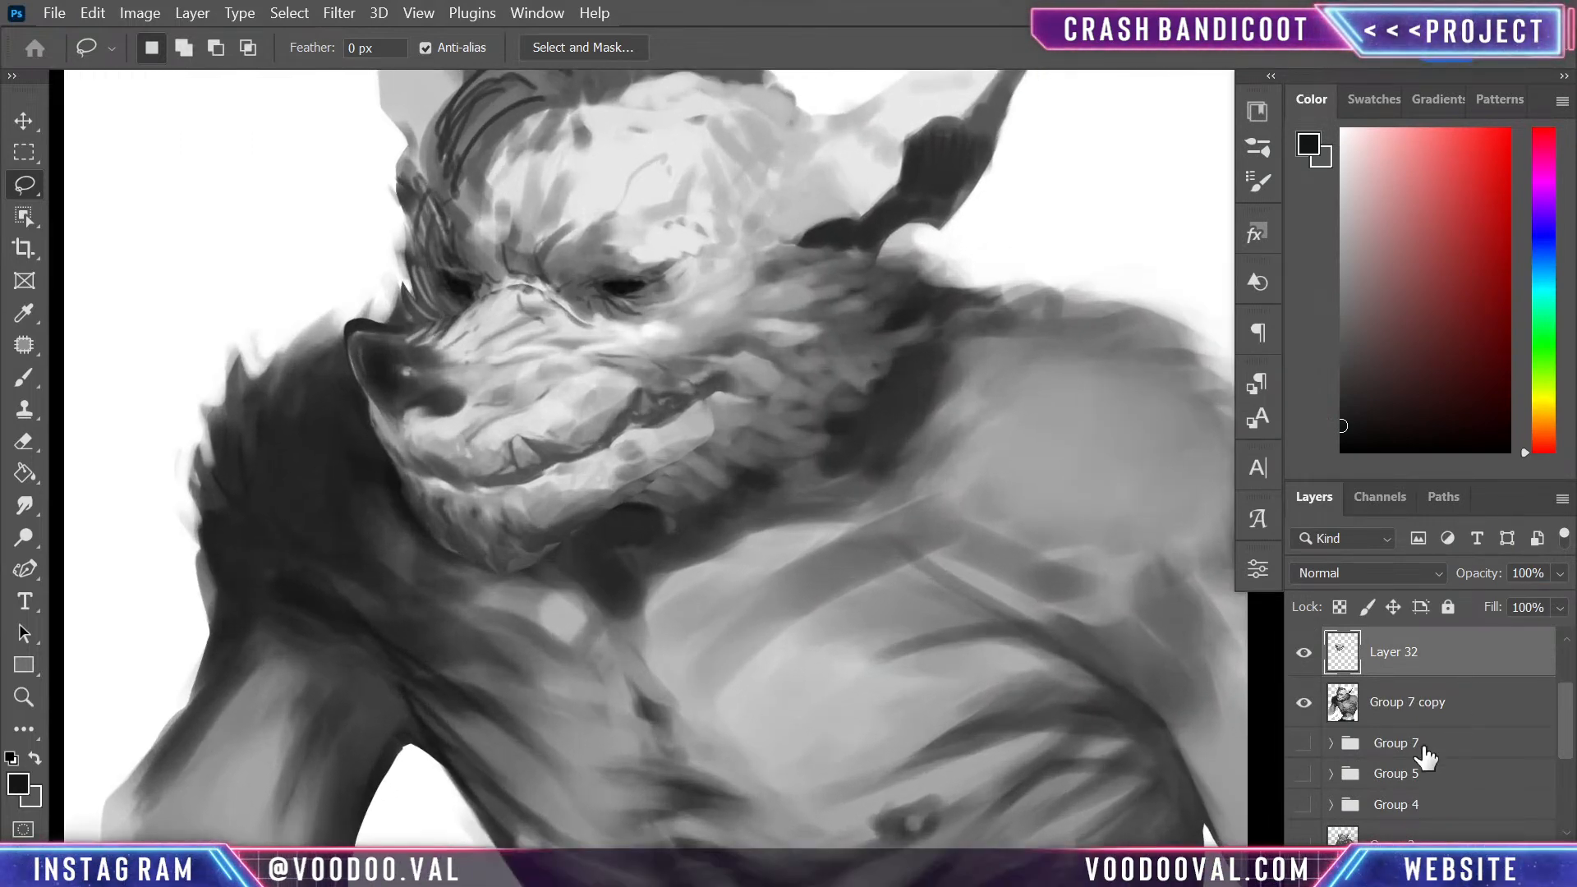
key(ctrl+shift+alt+n)
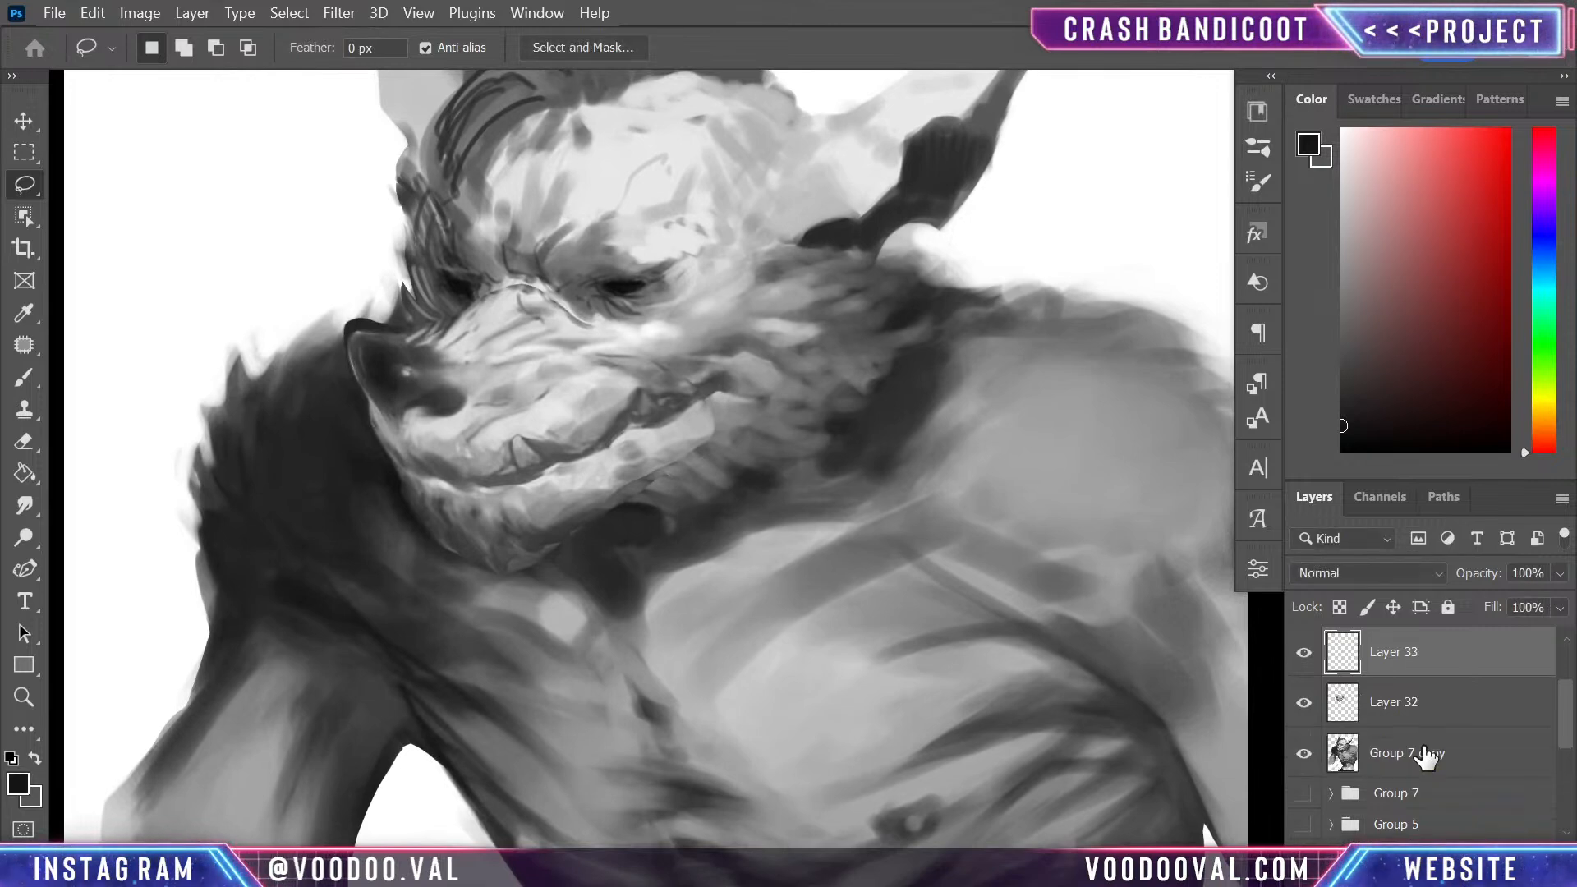
key(b)
key(ctrl+a)
alt+click(353, 347)
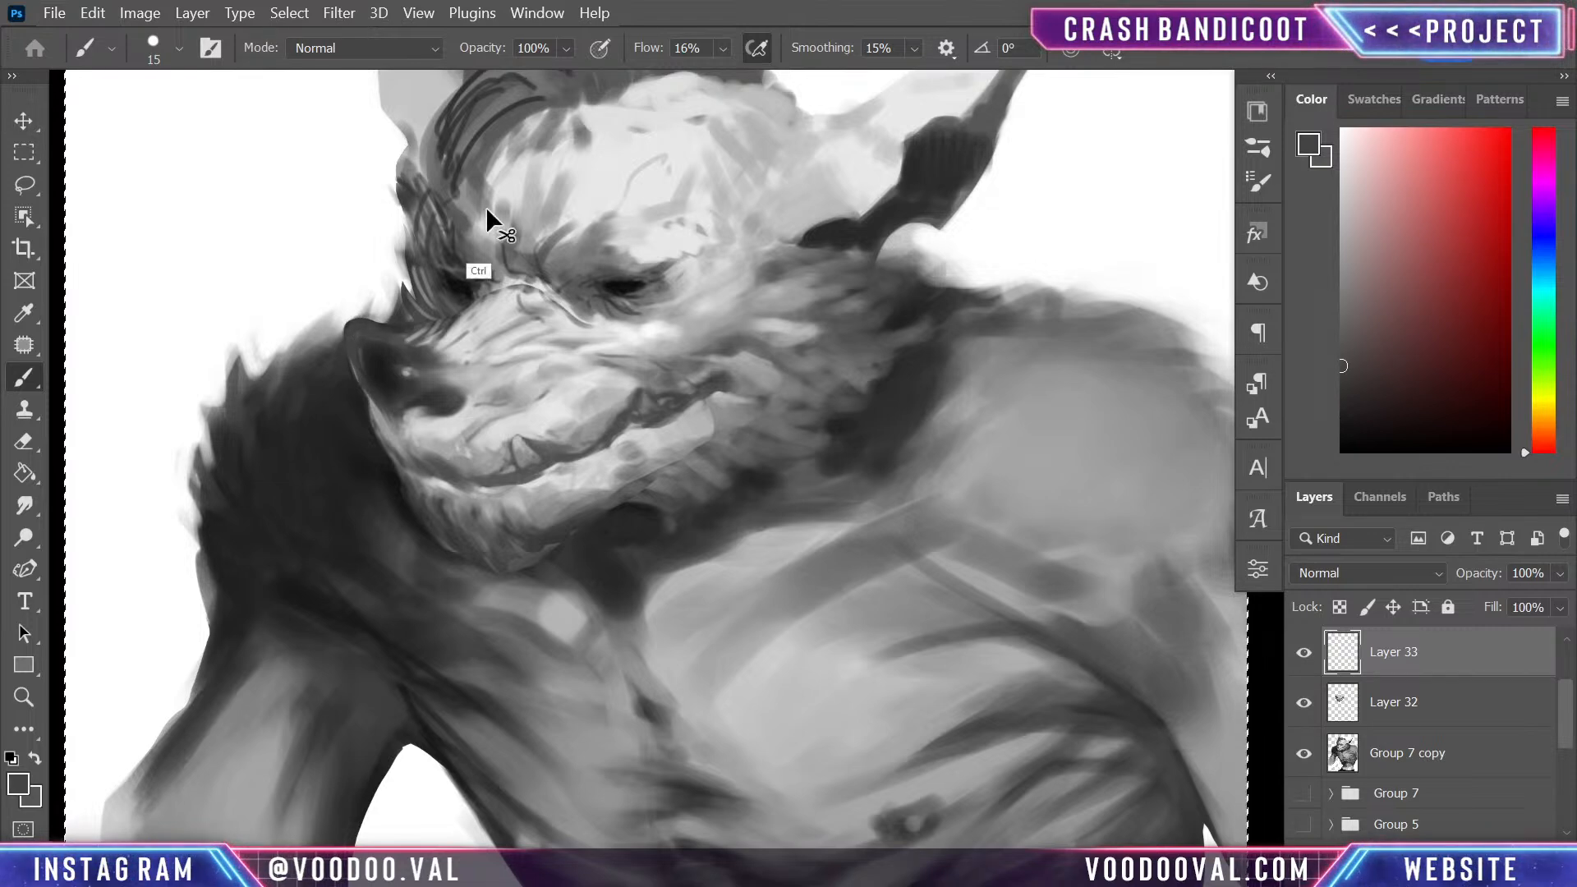
alt+click(365, 345)
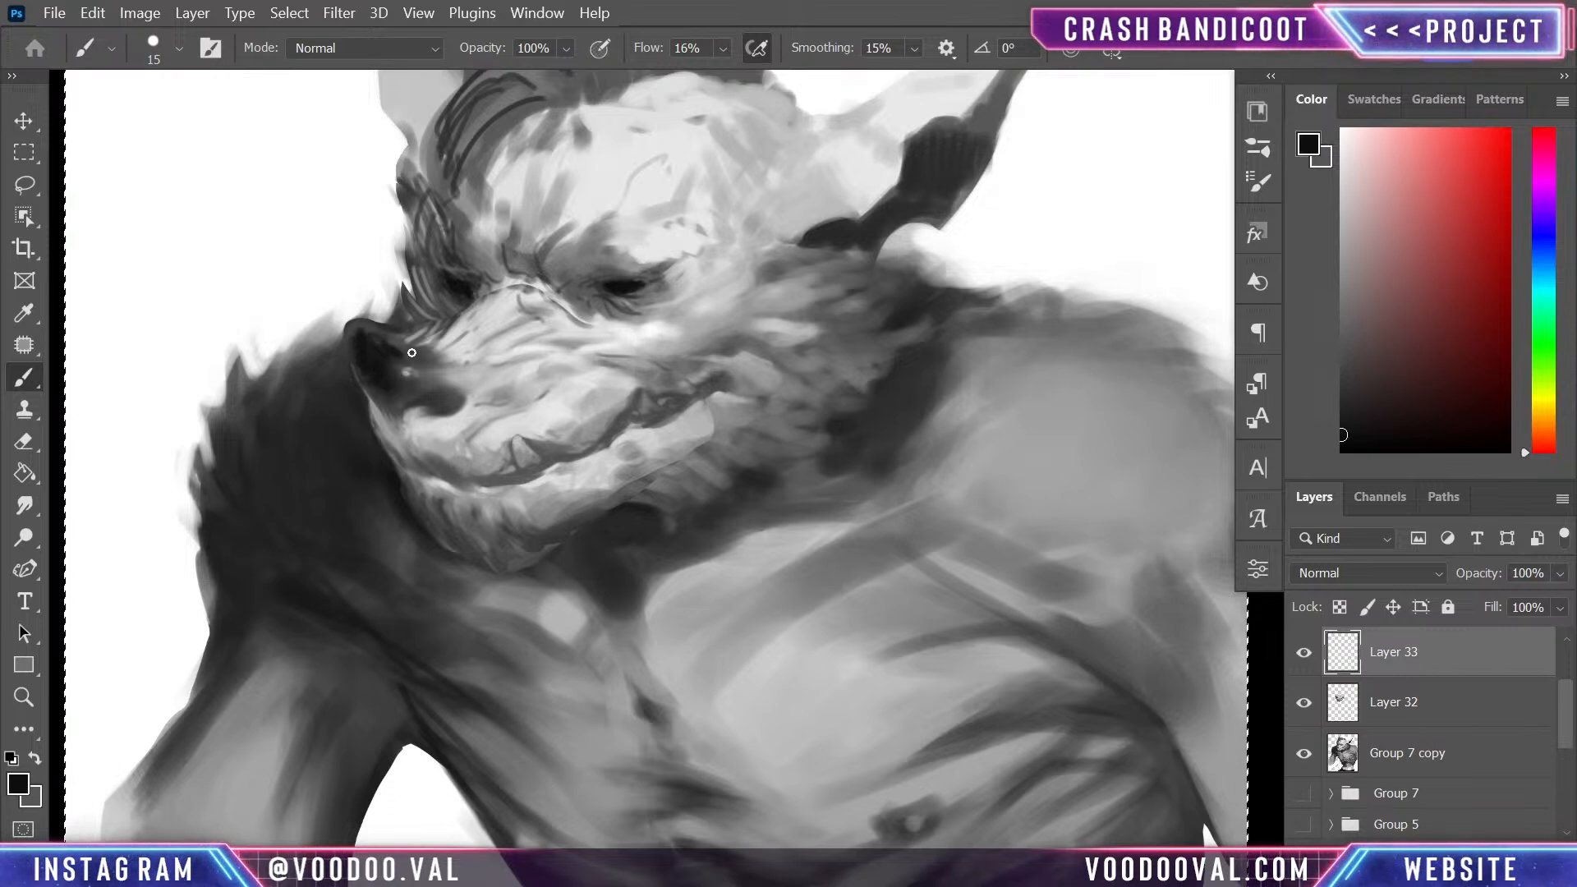
alt+click(368, 337)
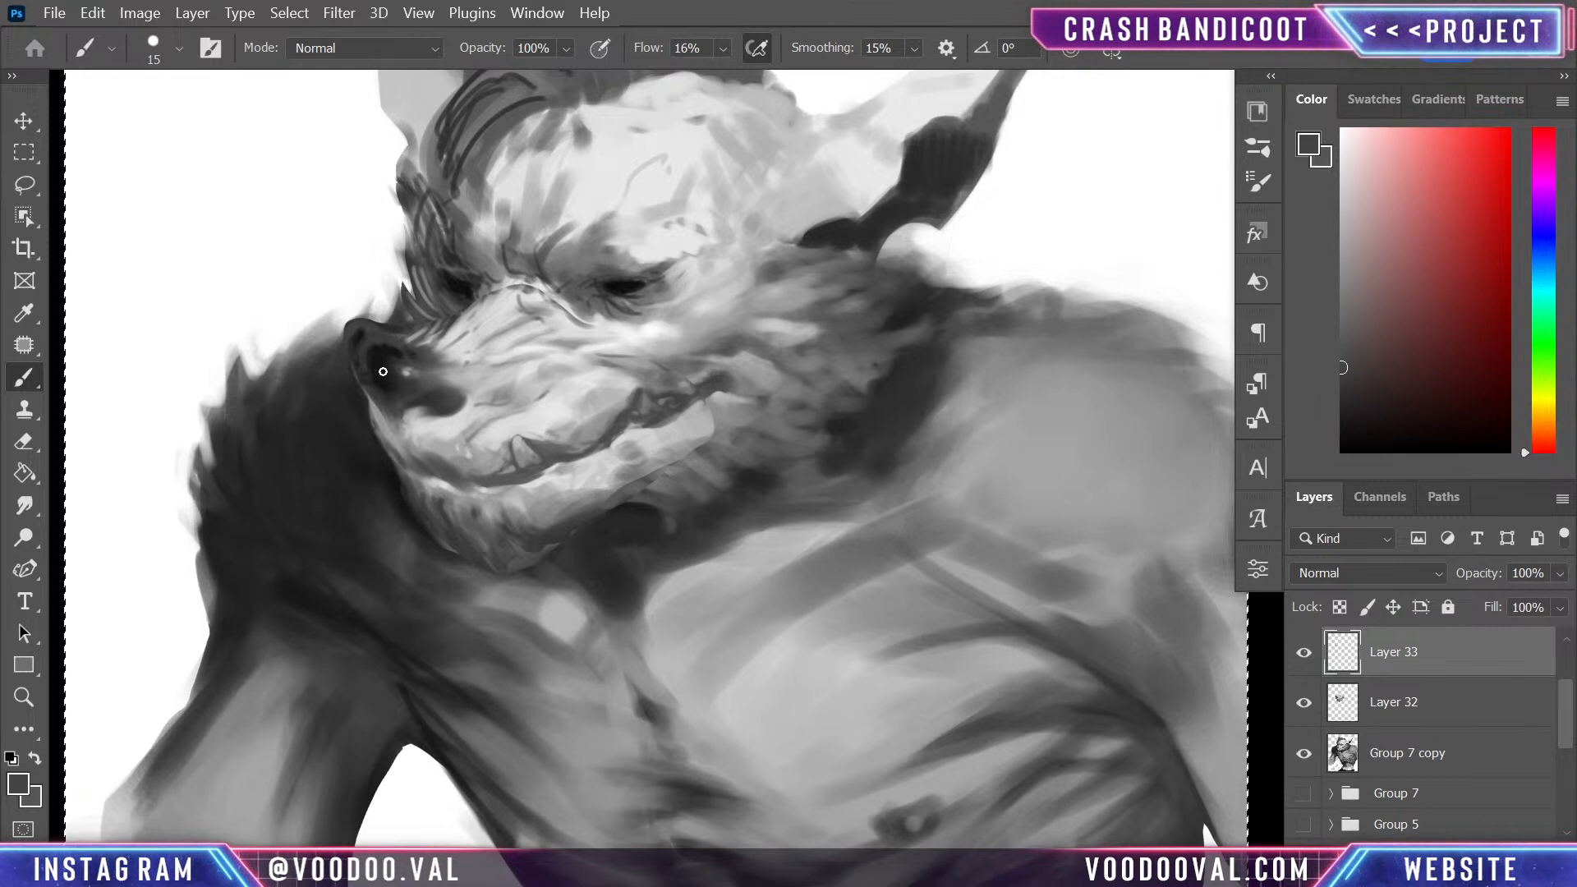
alt+click(364, 342)
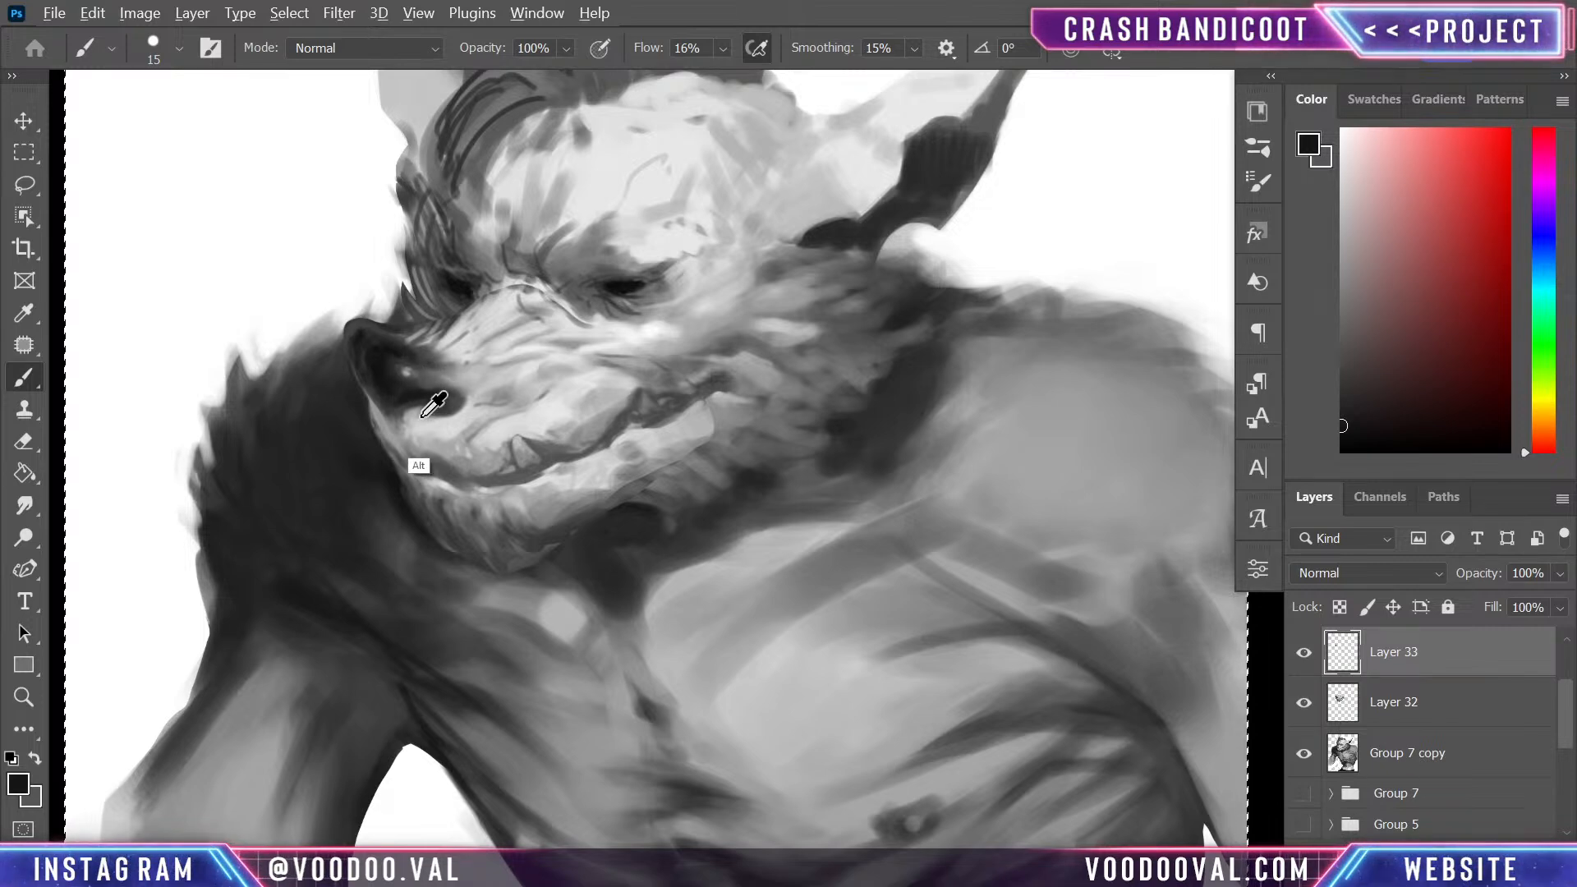
alt+click(415, 461)
alt+click(402, 423)
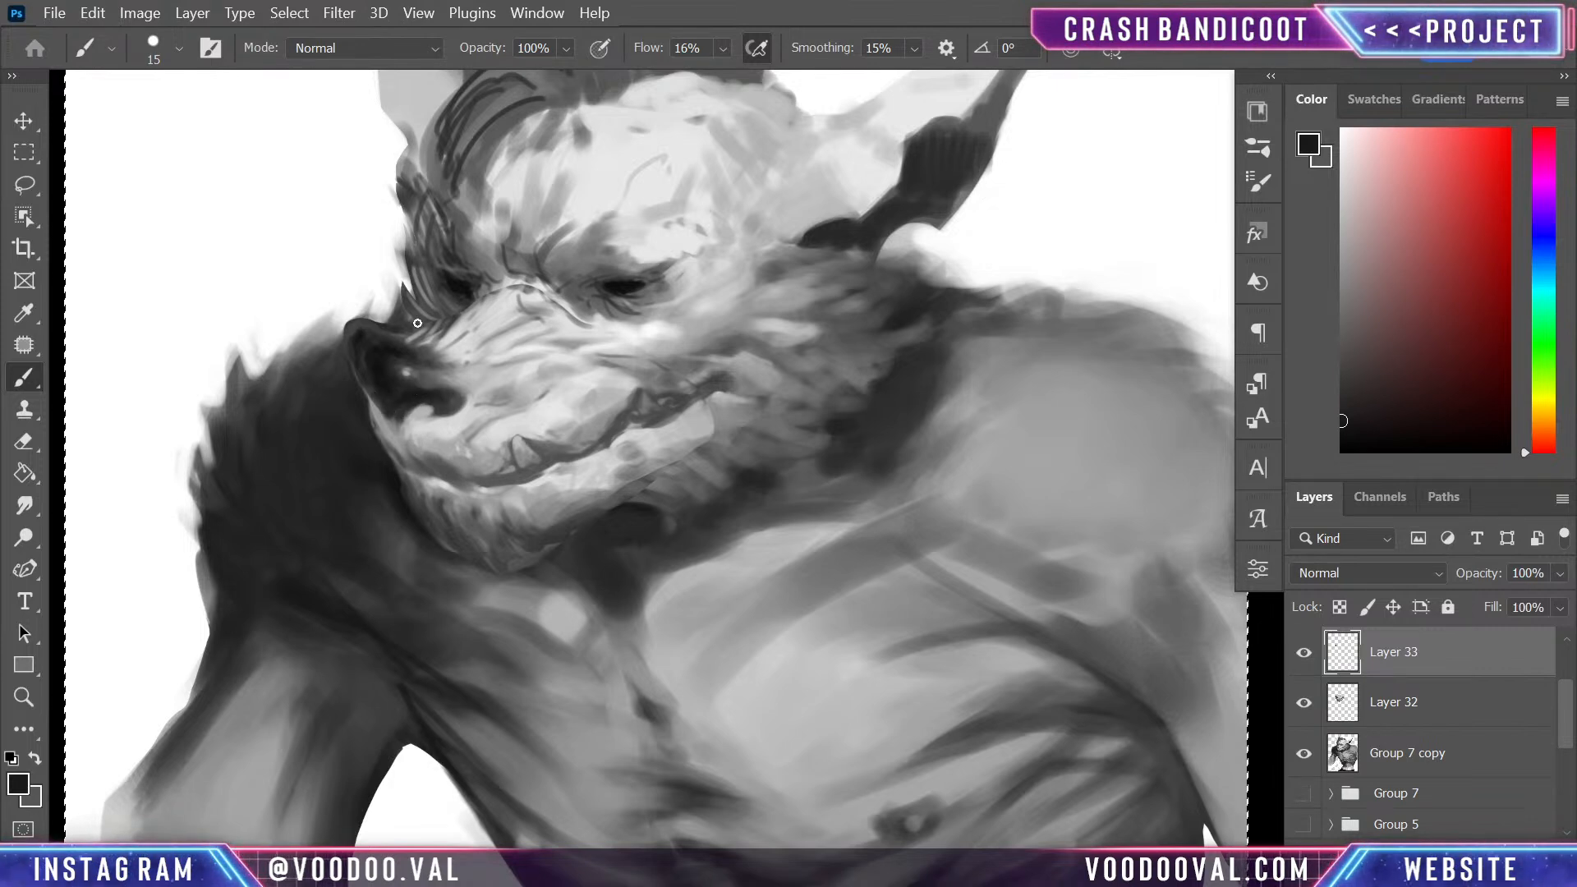
- Deepen the dark shadow around the far eye and along the snout's upper edge down to the nose
alt+click(457, 292)
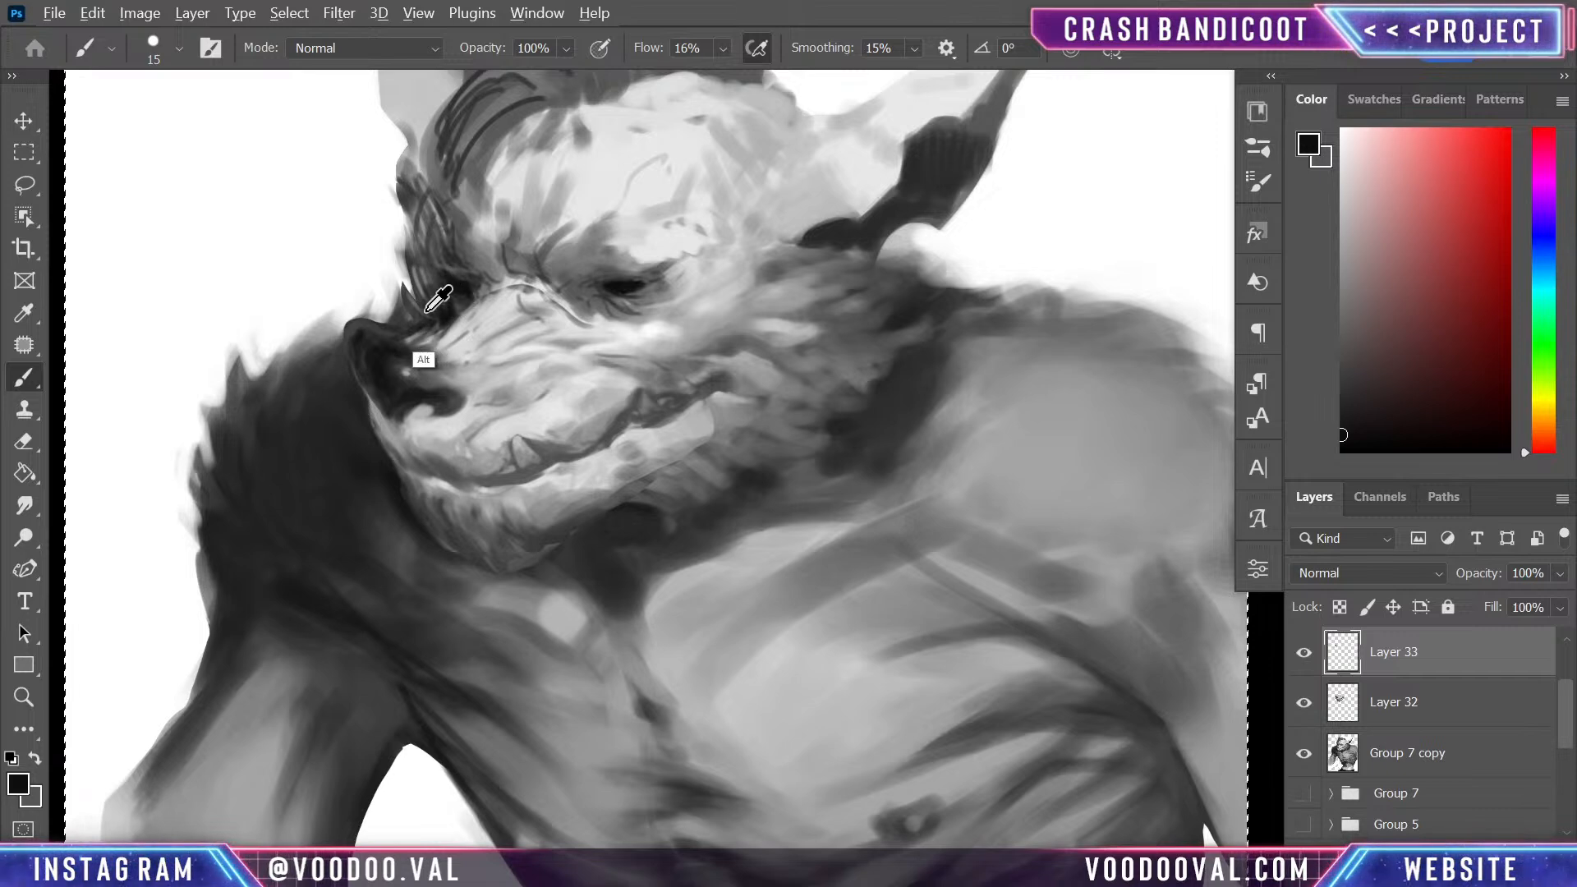
alt+click(406, 362)
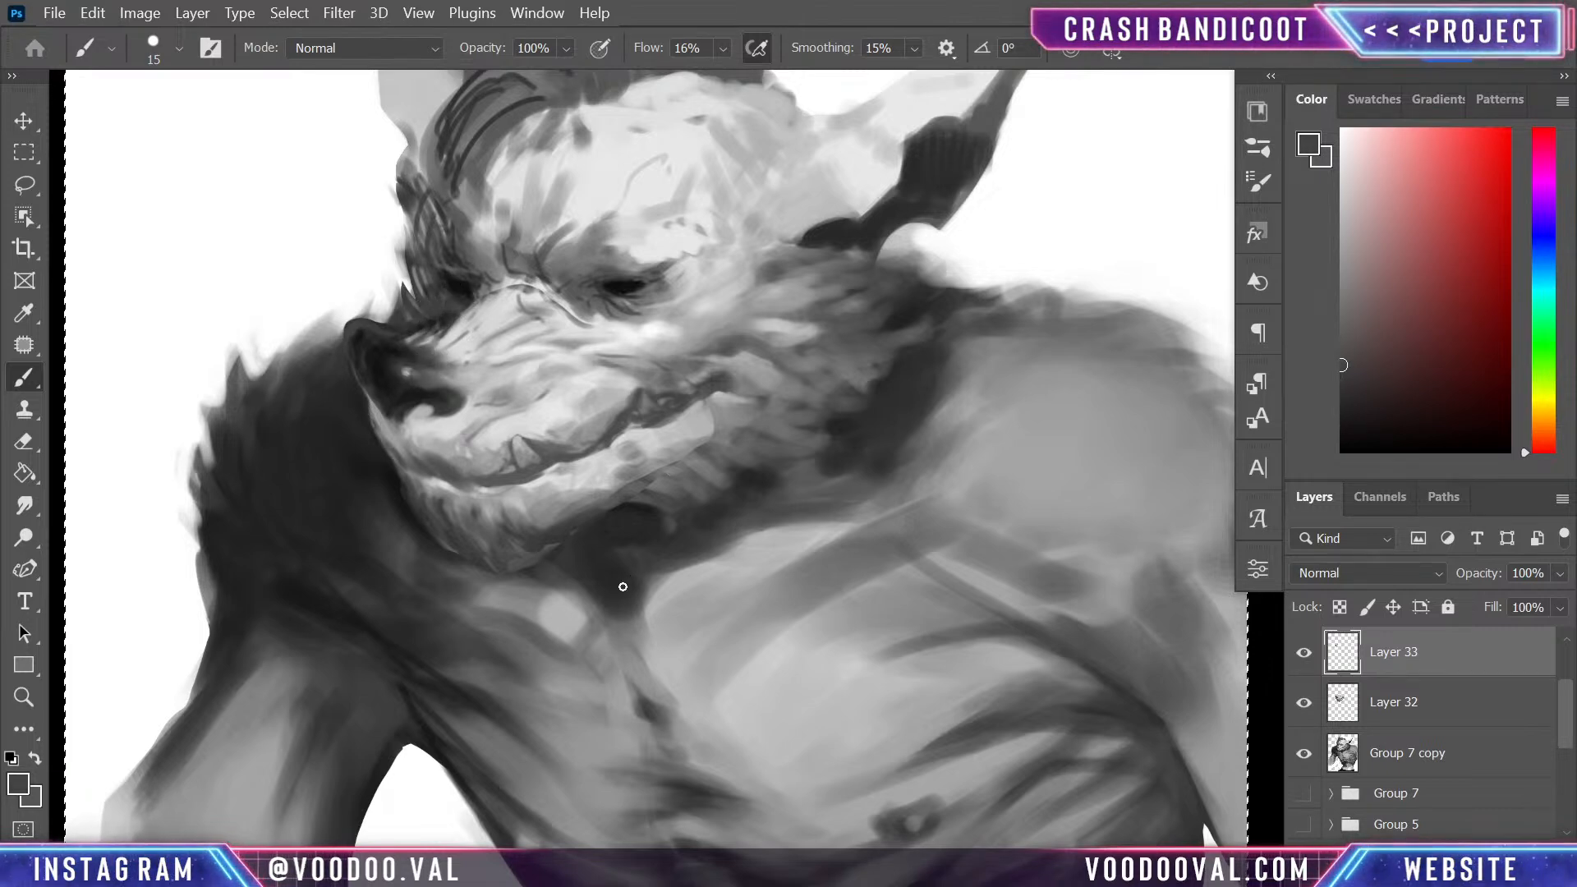
key(ctrl+plus)
key(ctrl+plus)
drag(503, 430, 661, 518)
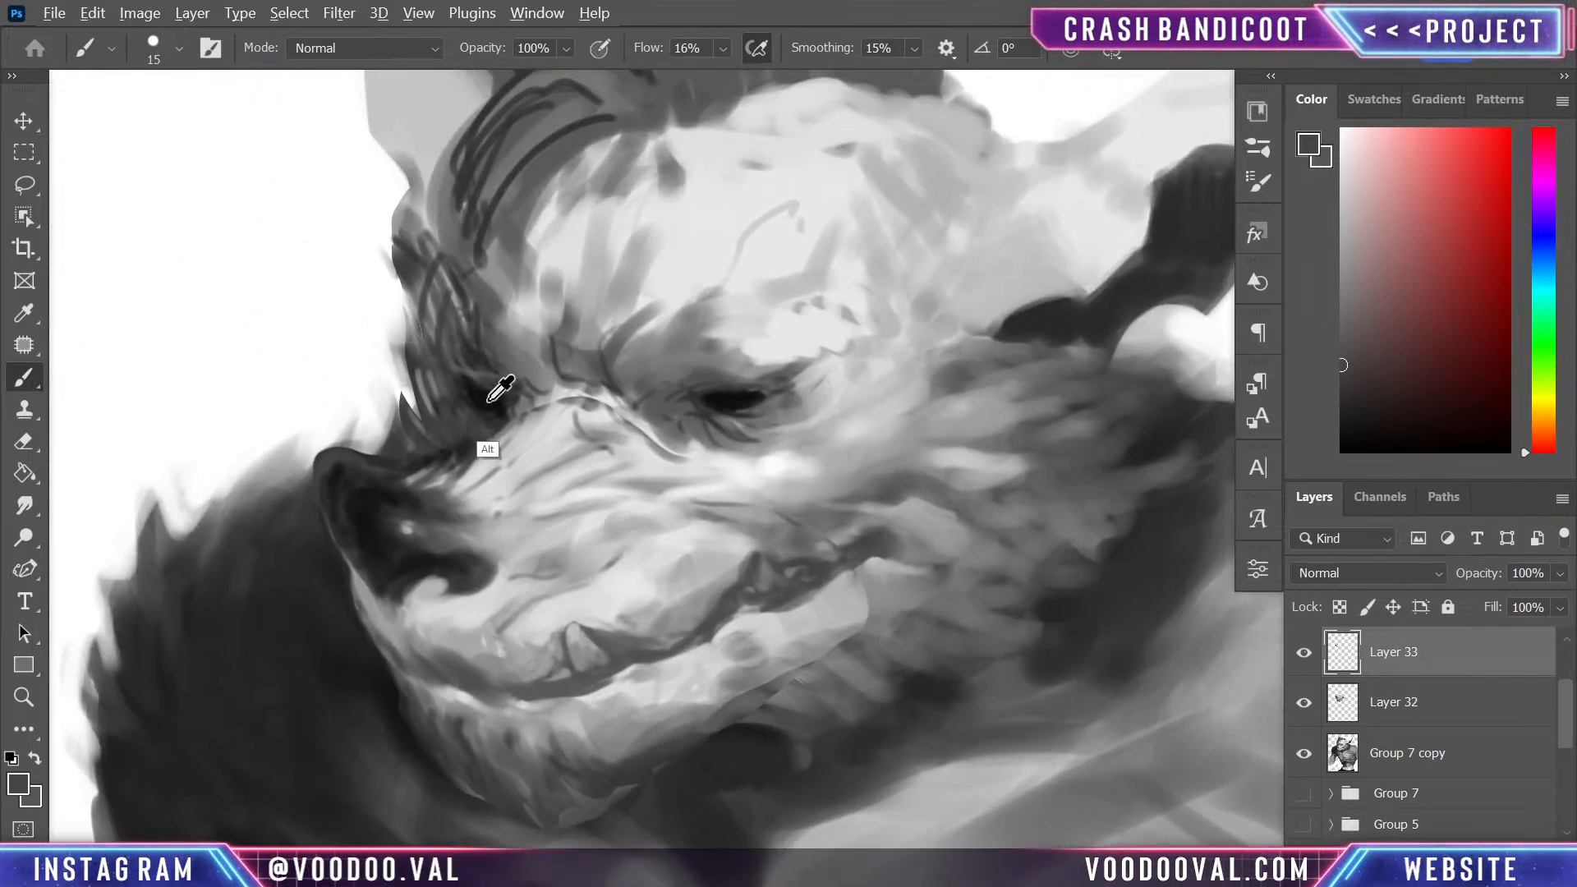
alt+click(427, 460)
mouse_move(392, 468)
mouse_down()
mouse_move(465, 447)
mouse_move(409, 468)
mouse_move(500, 416)
mouse_move(465, 450)
mouse_move(499, 427)
mouse_move(467, 448)
mouse_move(468, 423)
mouse_move(423, 426)
mouse_up()
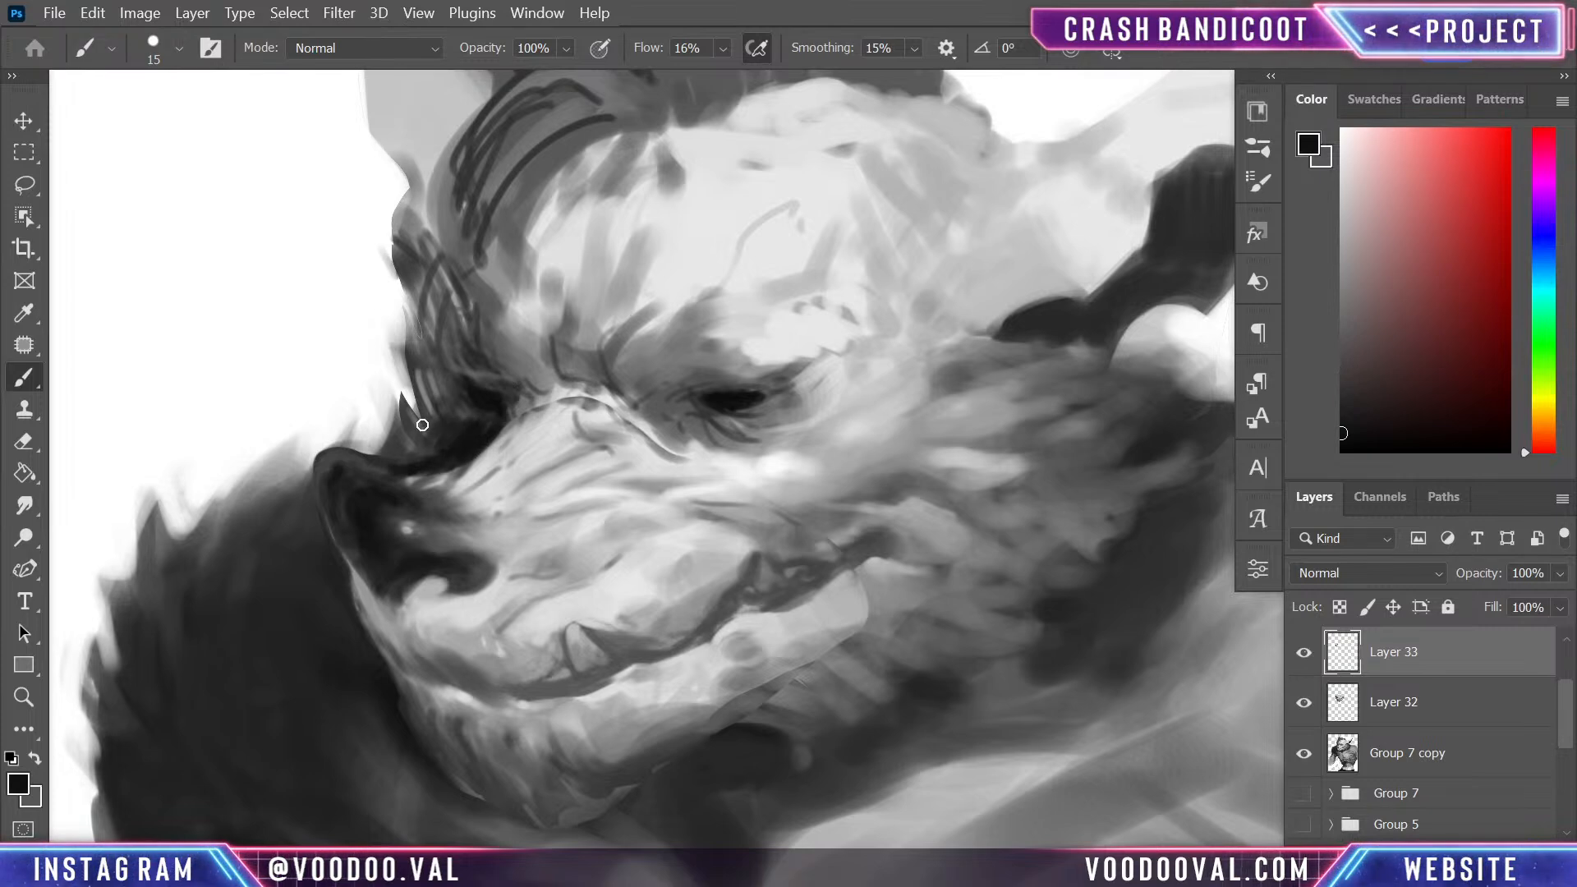
alt+click(444, 418)
alt+click(432, 431)
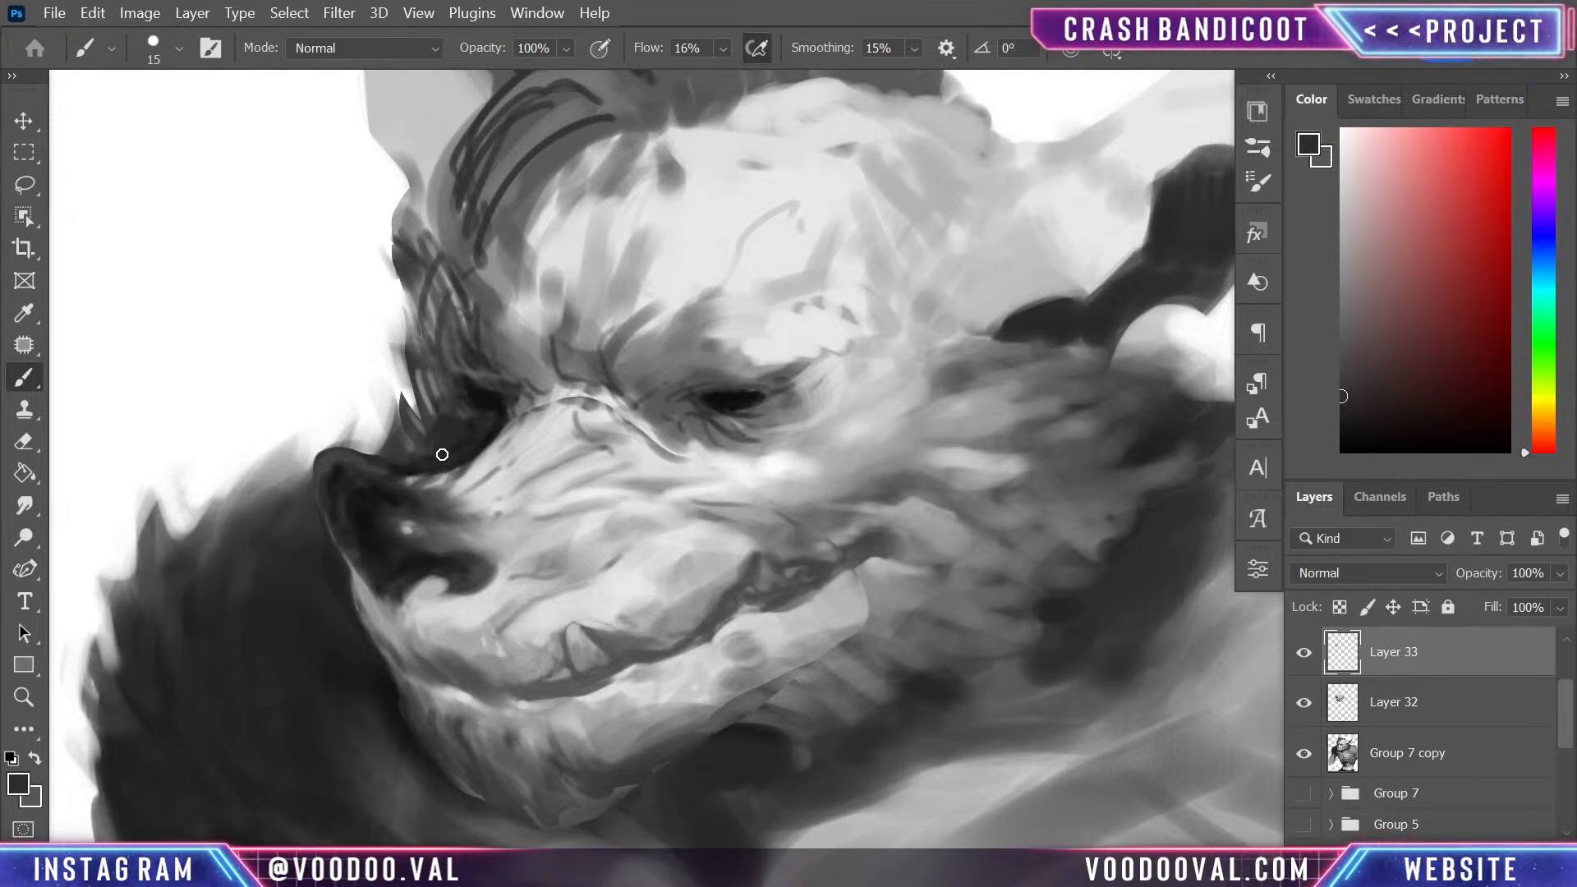
alt+click(500, 422)
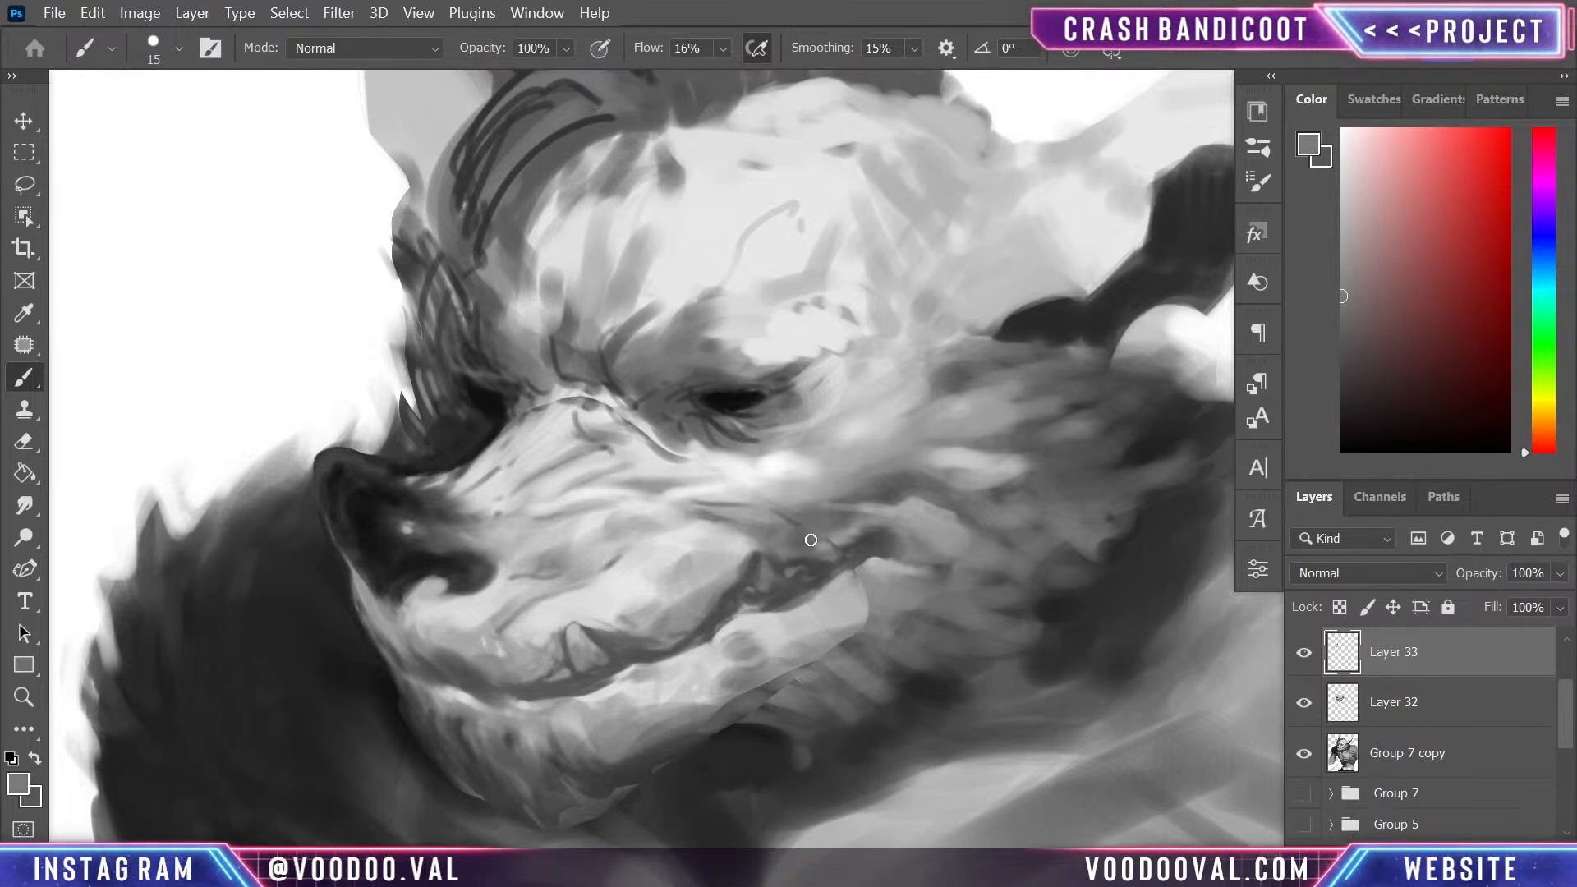
- Blend the mouth corner and the hard edge of the warped jaw into the cheek fur with mid and light greys
alt+click(835, 543)
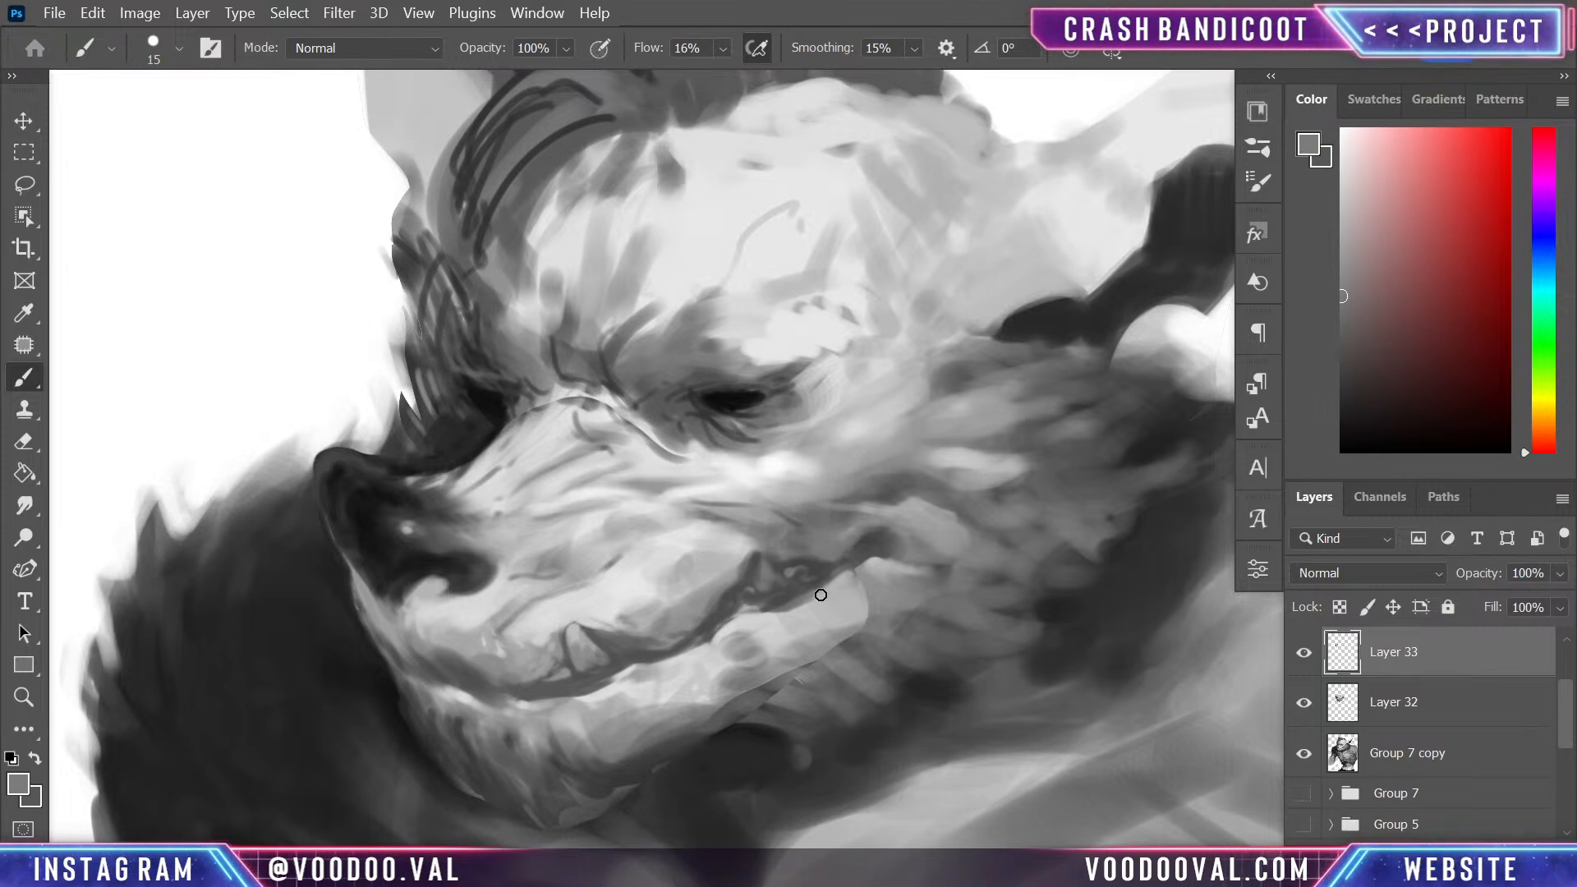
alt+click(855, 599)
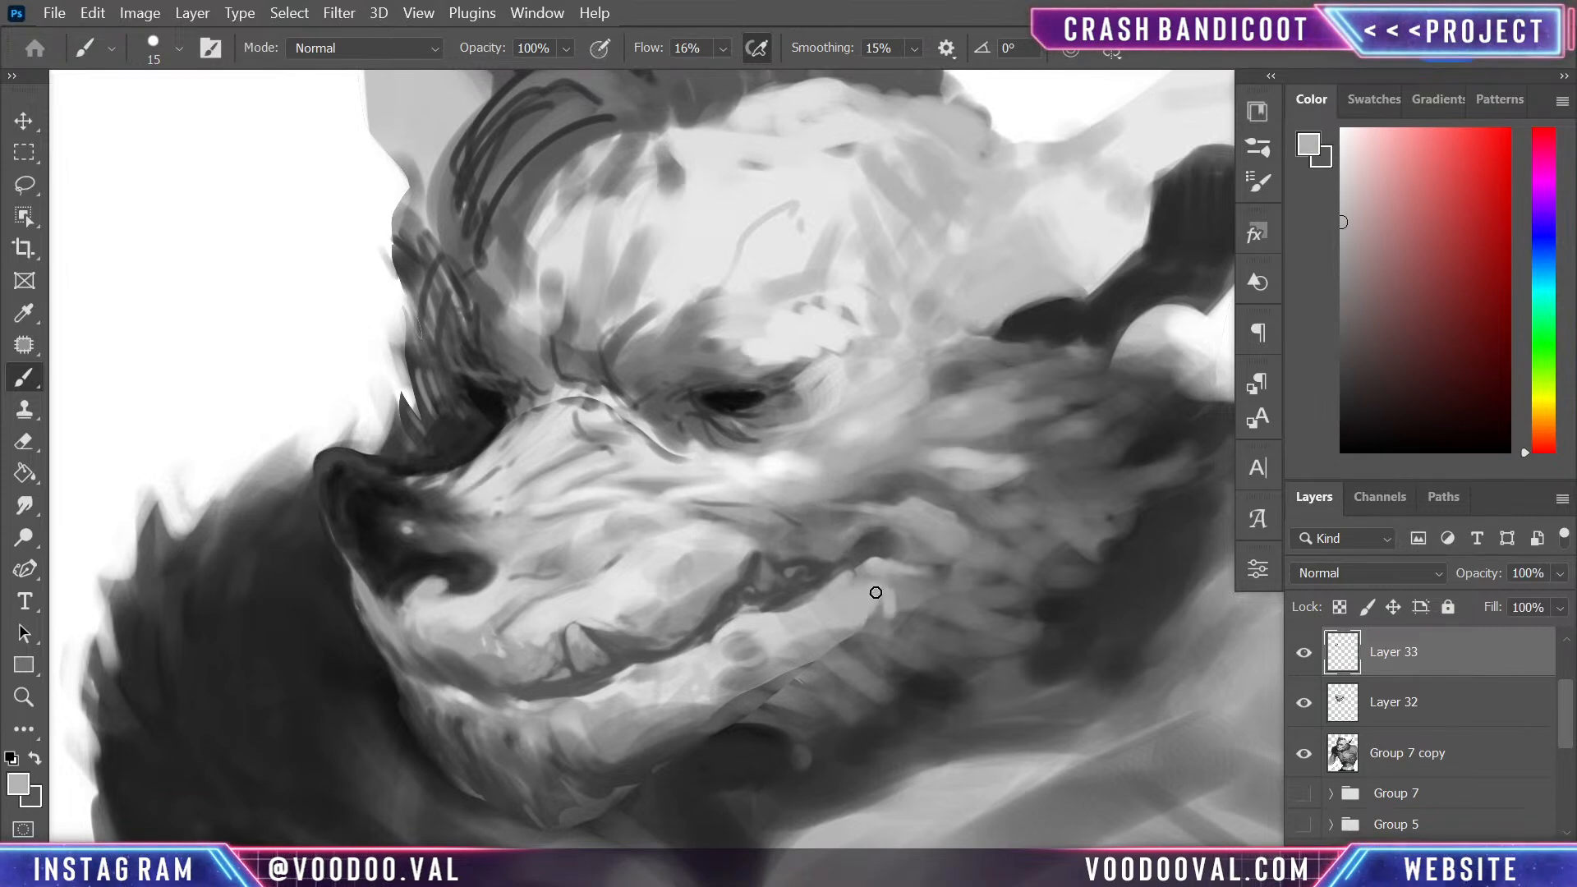
mouse_move(880, 609)
mouse_down()
mouse_move(850, 641)
mouse_move(860, 630)
mouse_up()
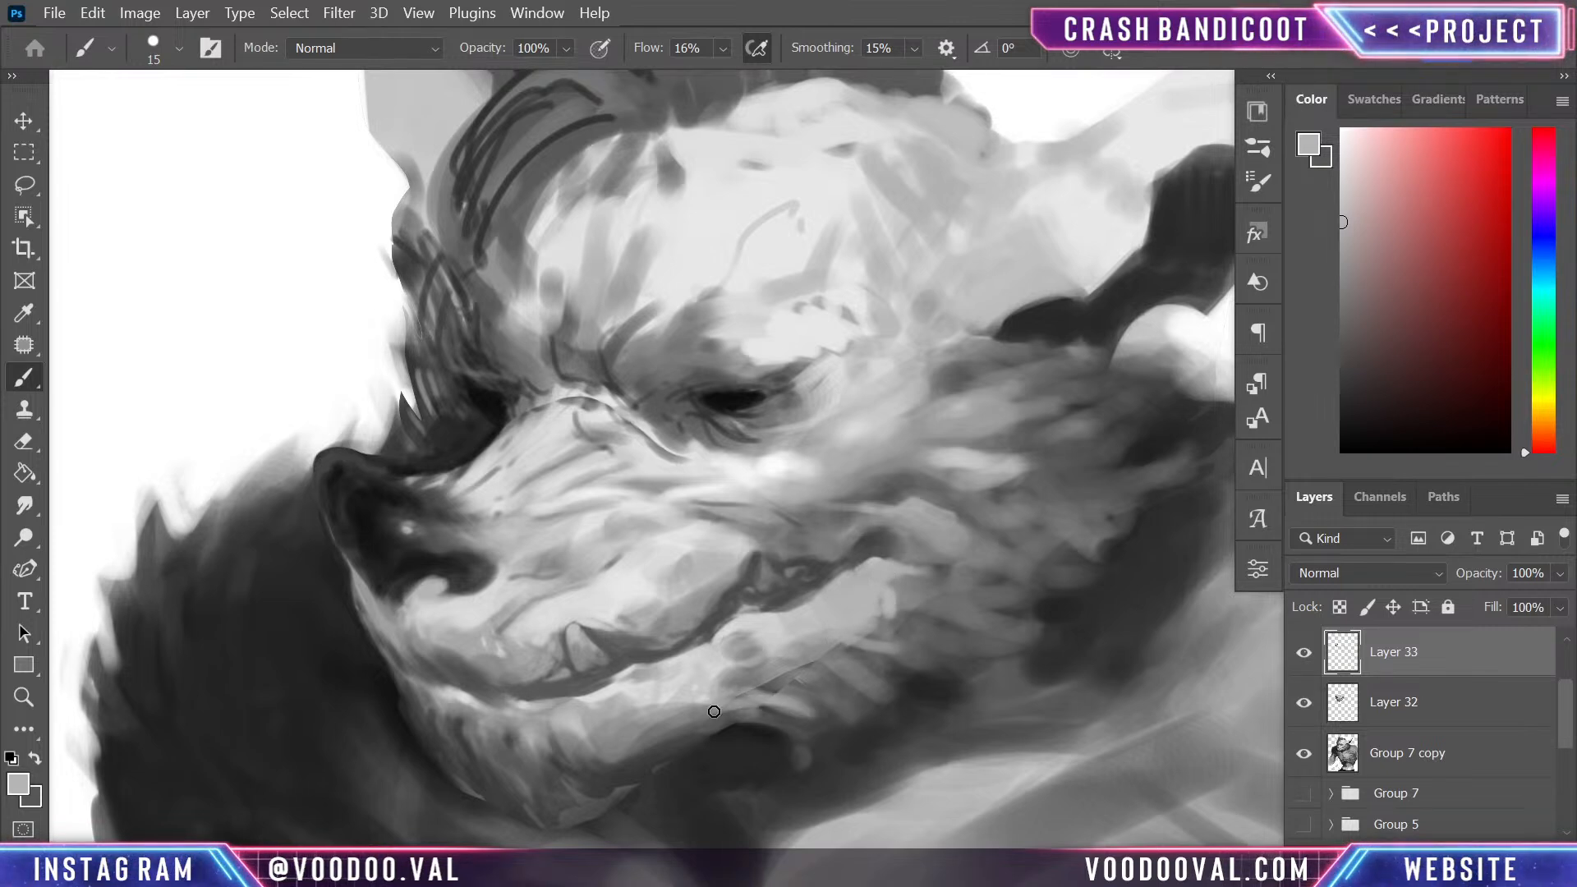
drag(819, 679, 788, 734)
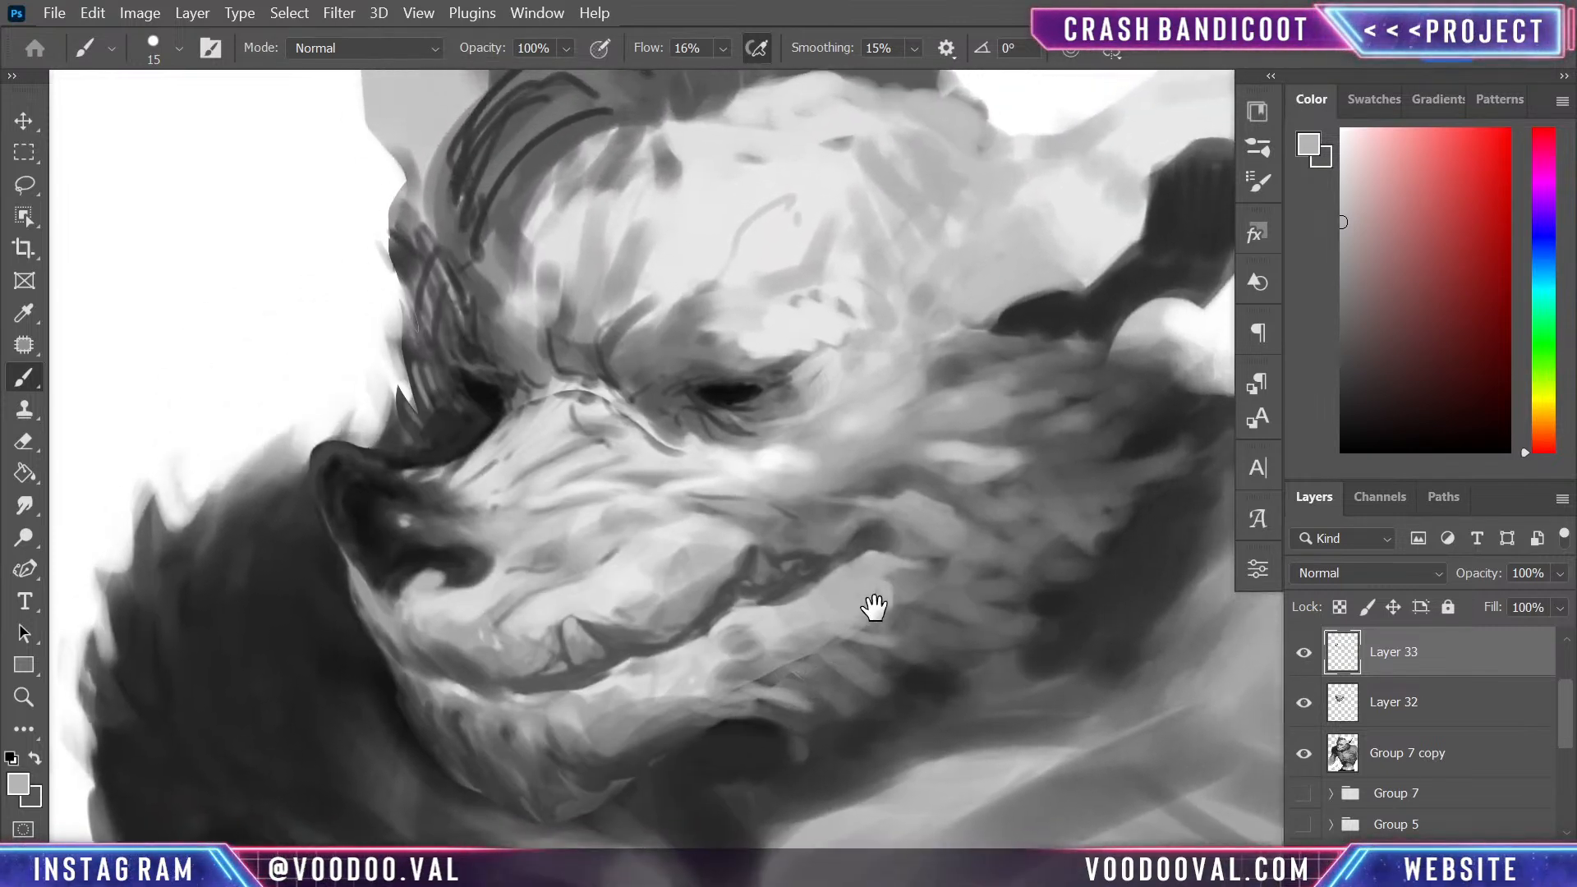
- Paint light fur strokes over the snout's bridge and break up its edge where it meets the dark nose
alt+click(559, 385)
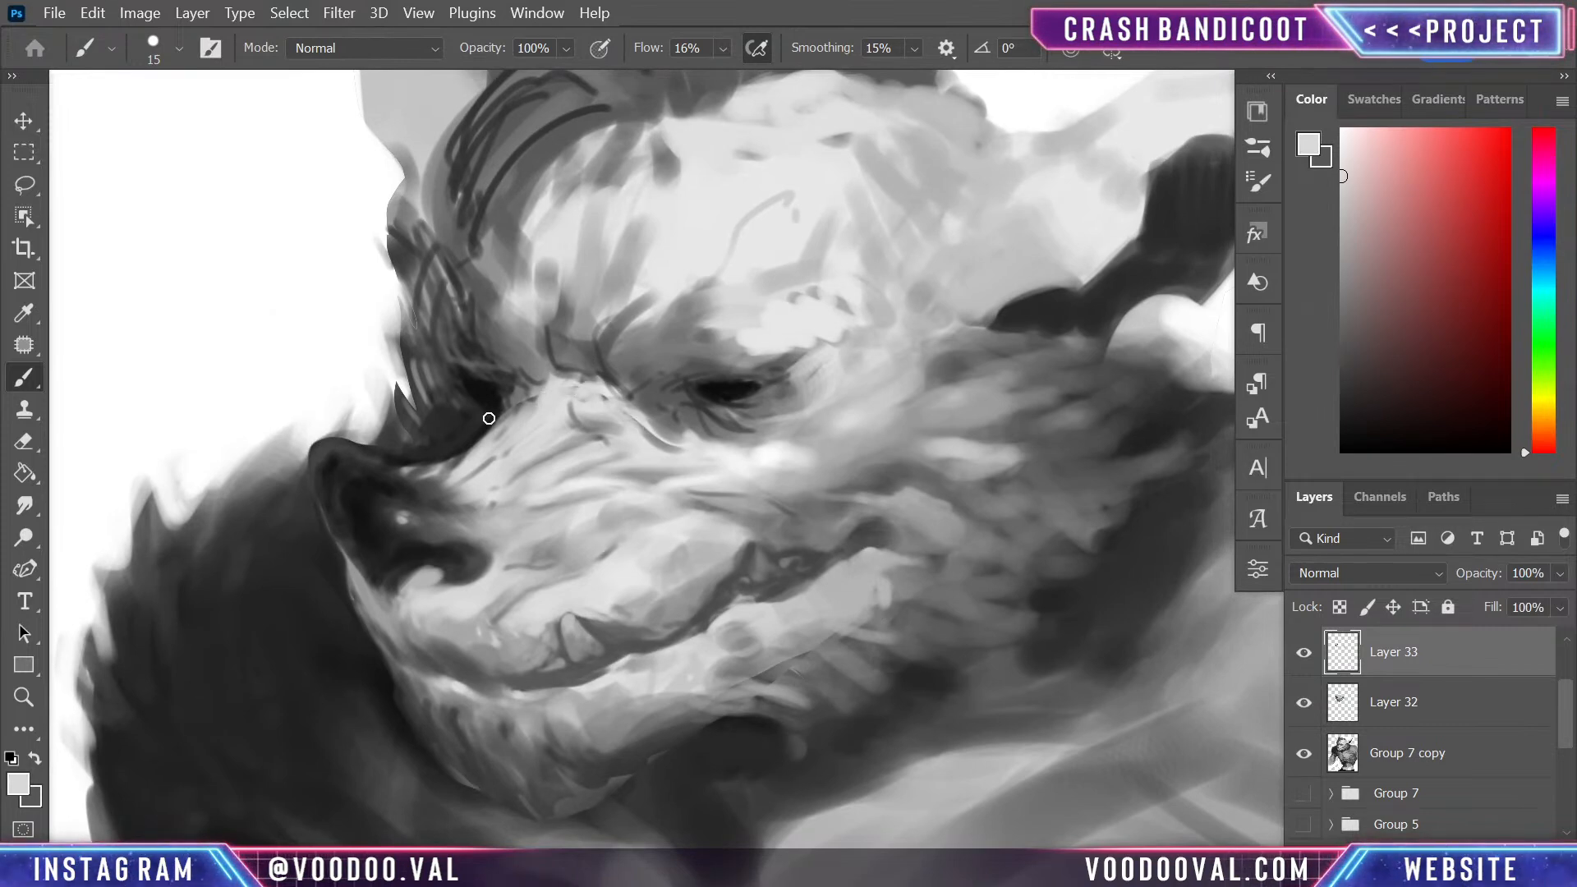
drag(491, 423, 448, 464)
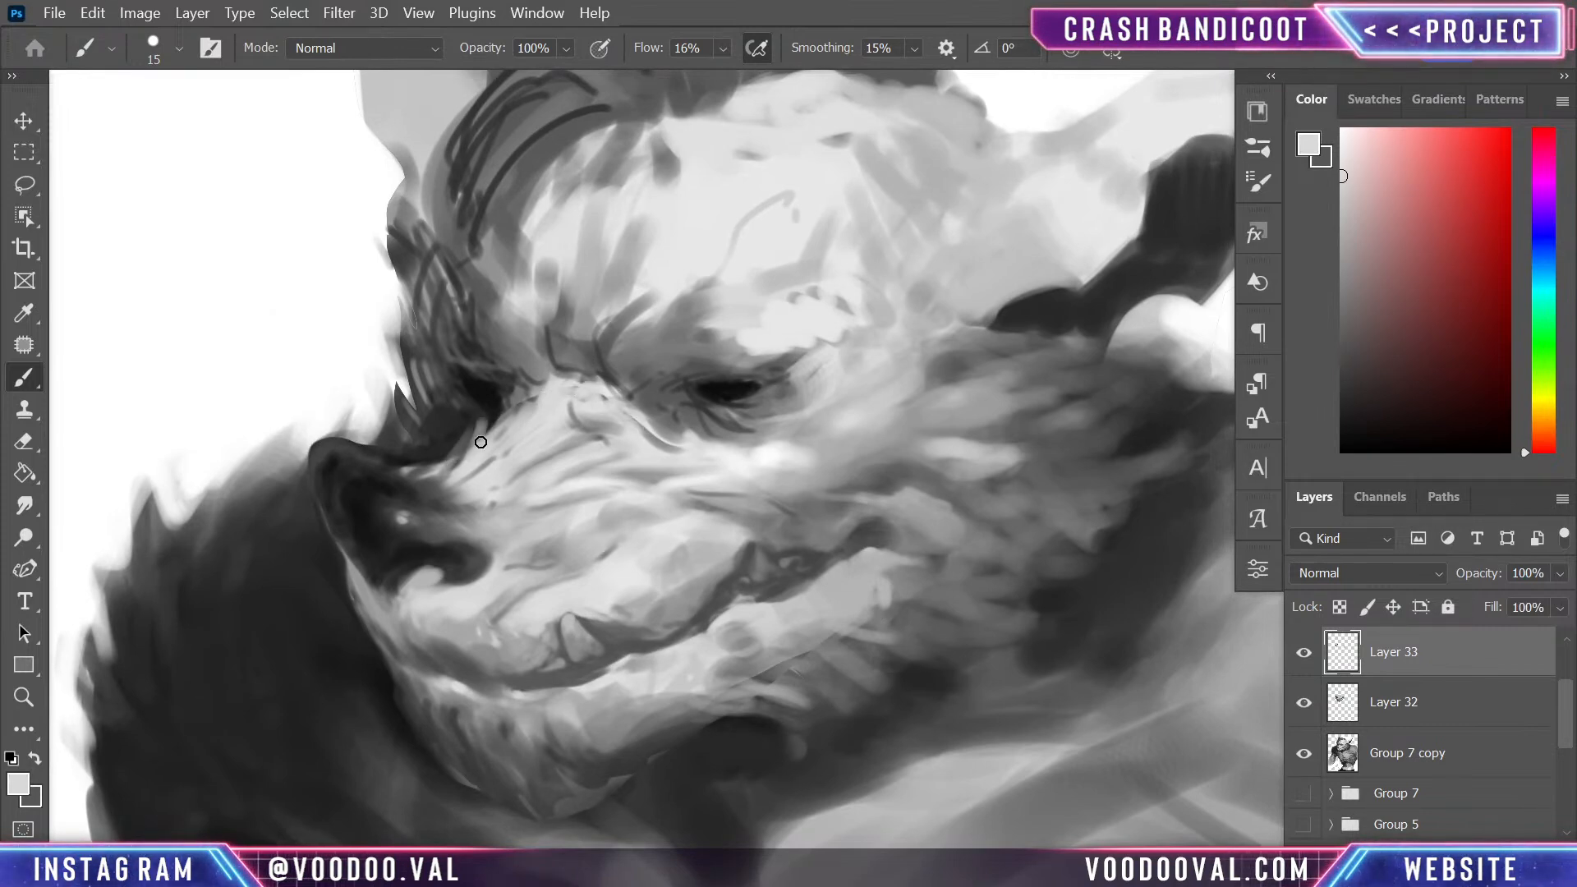
mouse_move(525, 403)
mouse_down()
mouse_move(448, 454)
mouse_move(460, 420)
mouse_move(445, 468)
mouse_move(414, 473)
mouse_up()
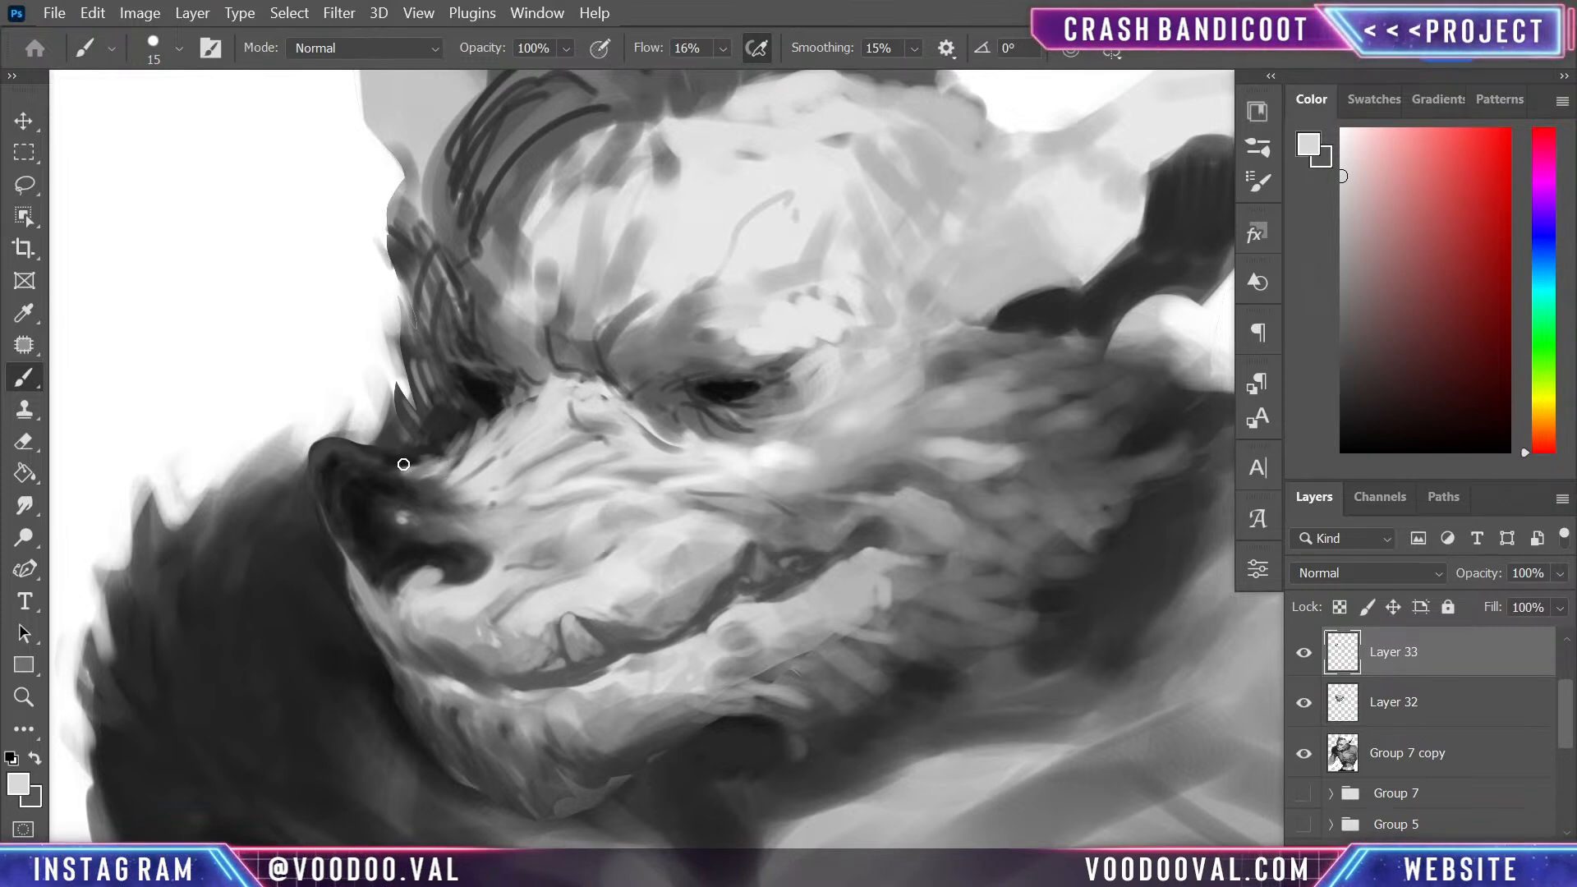
alt+click(471, 419)
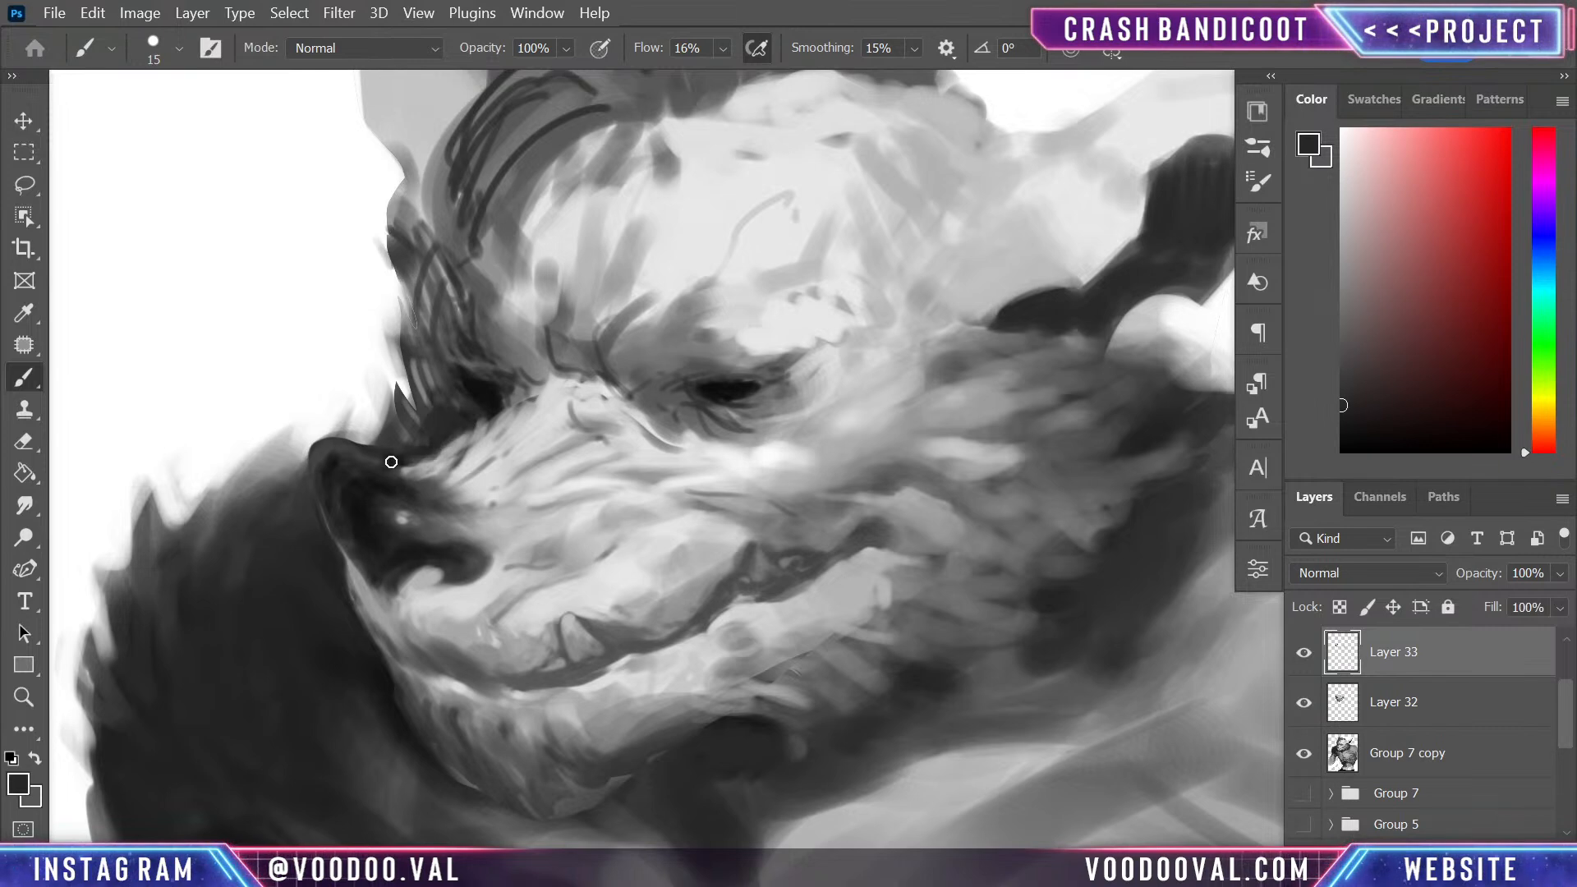
alt+click(394, 479)
drag(398, 474, 487, 469)
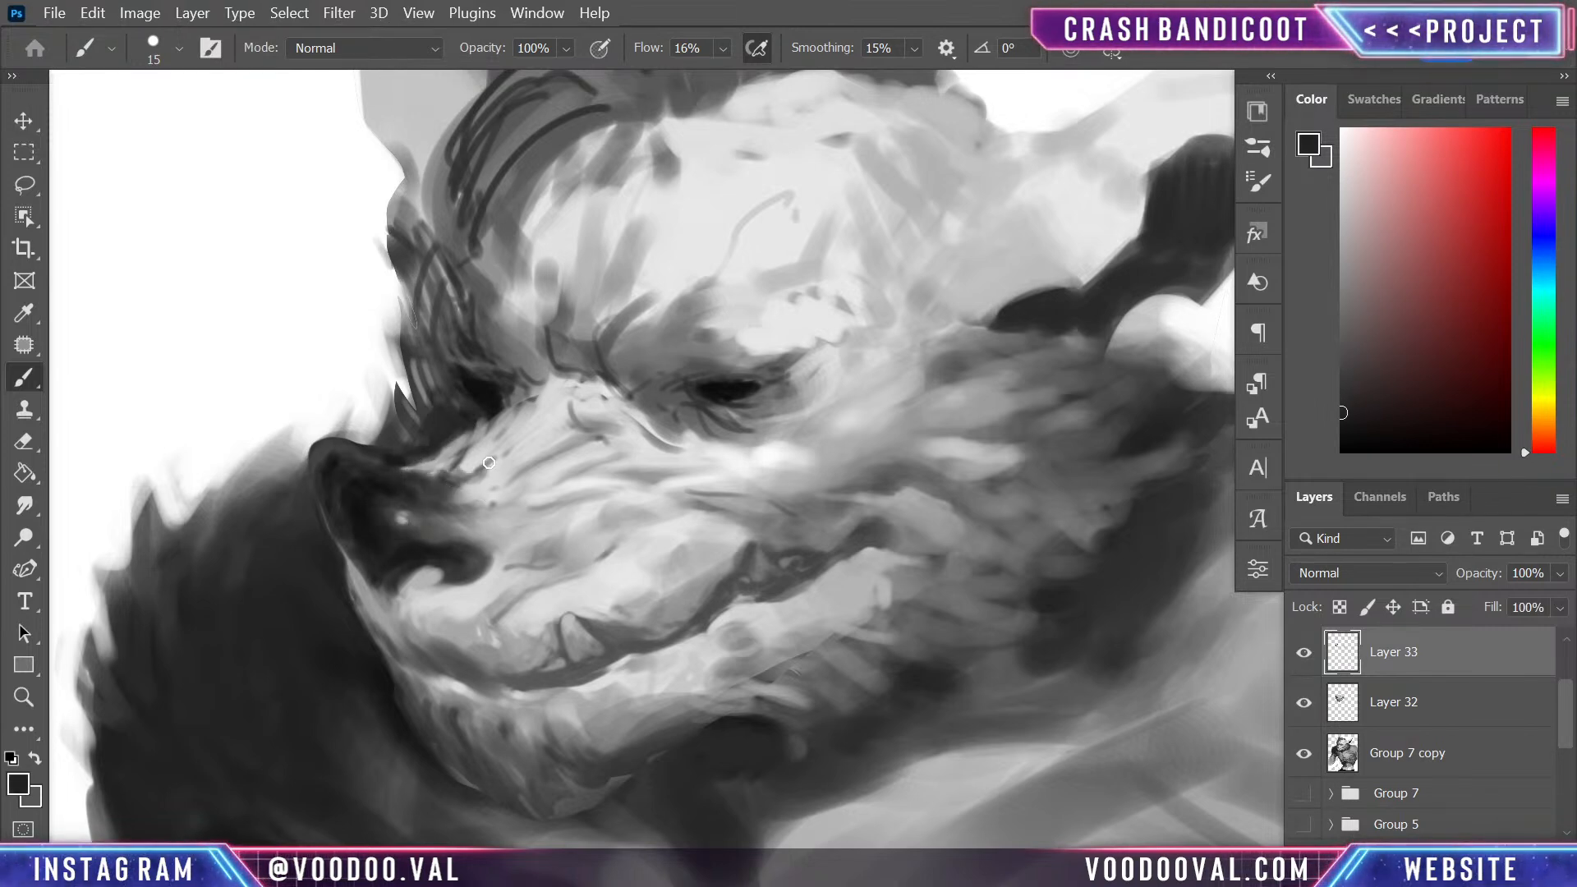
- Darken the inside of the nose and dab a small light-grey highlight on its tip
drag(688, 496, 688, 341)
drag(679, 633, 702, 702)
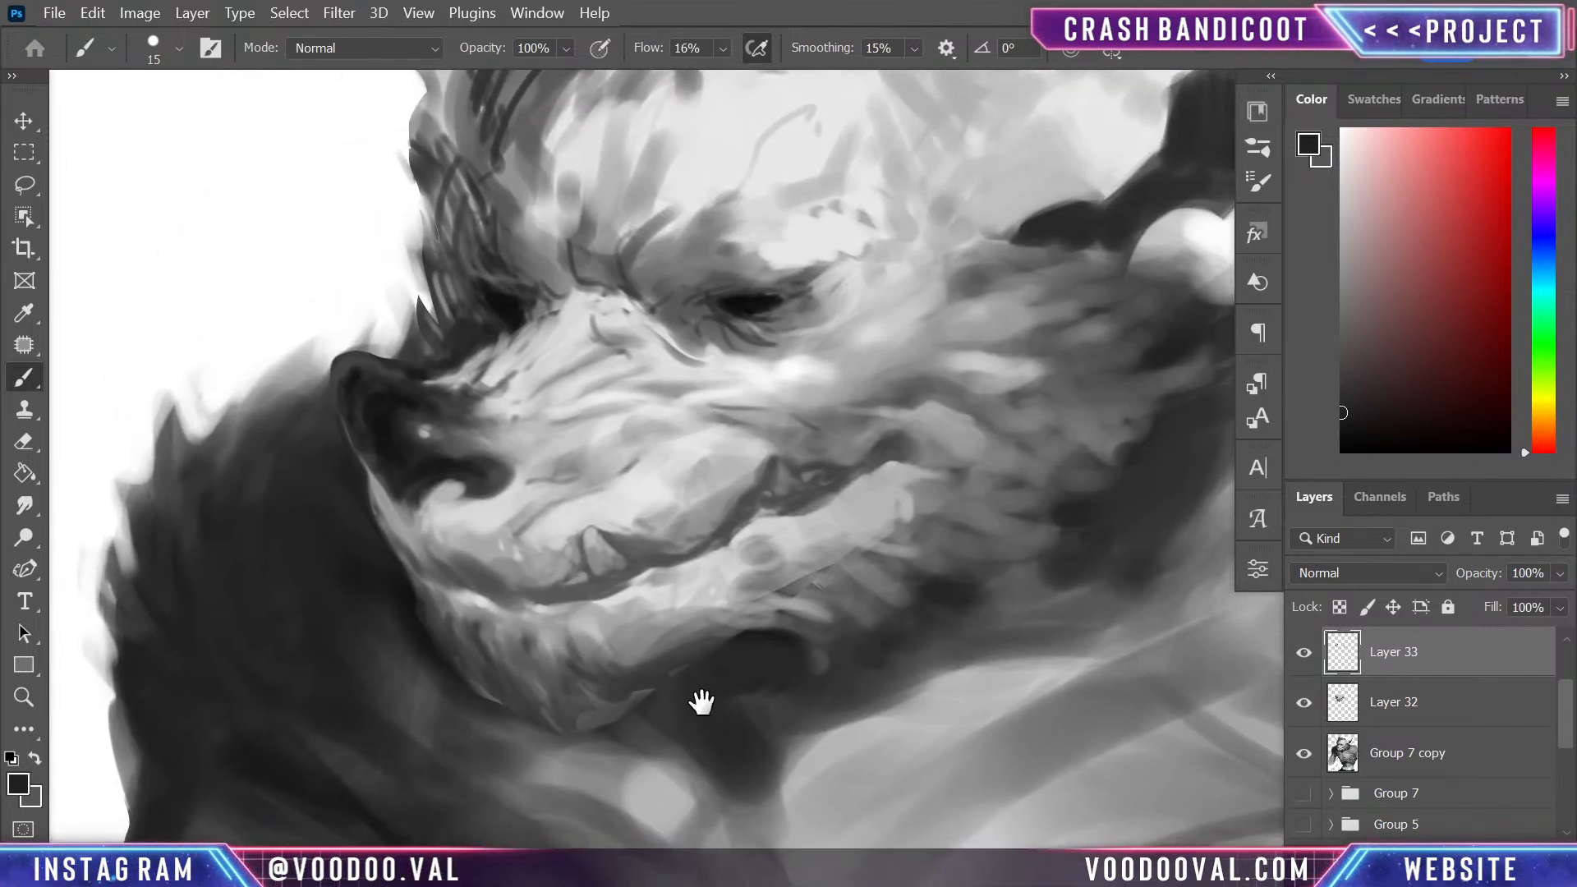
alt+click(424, 432)
drag(372, 371, 376, 377)
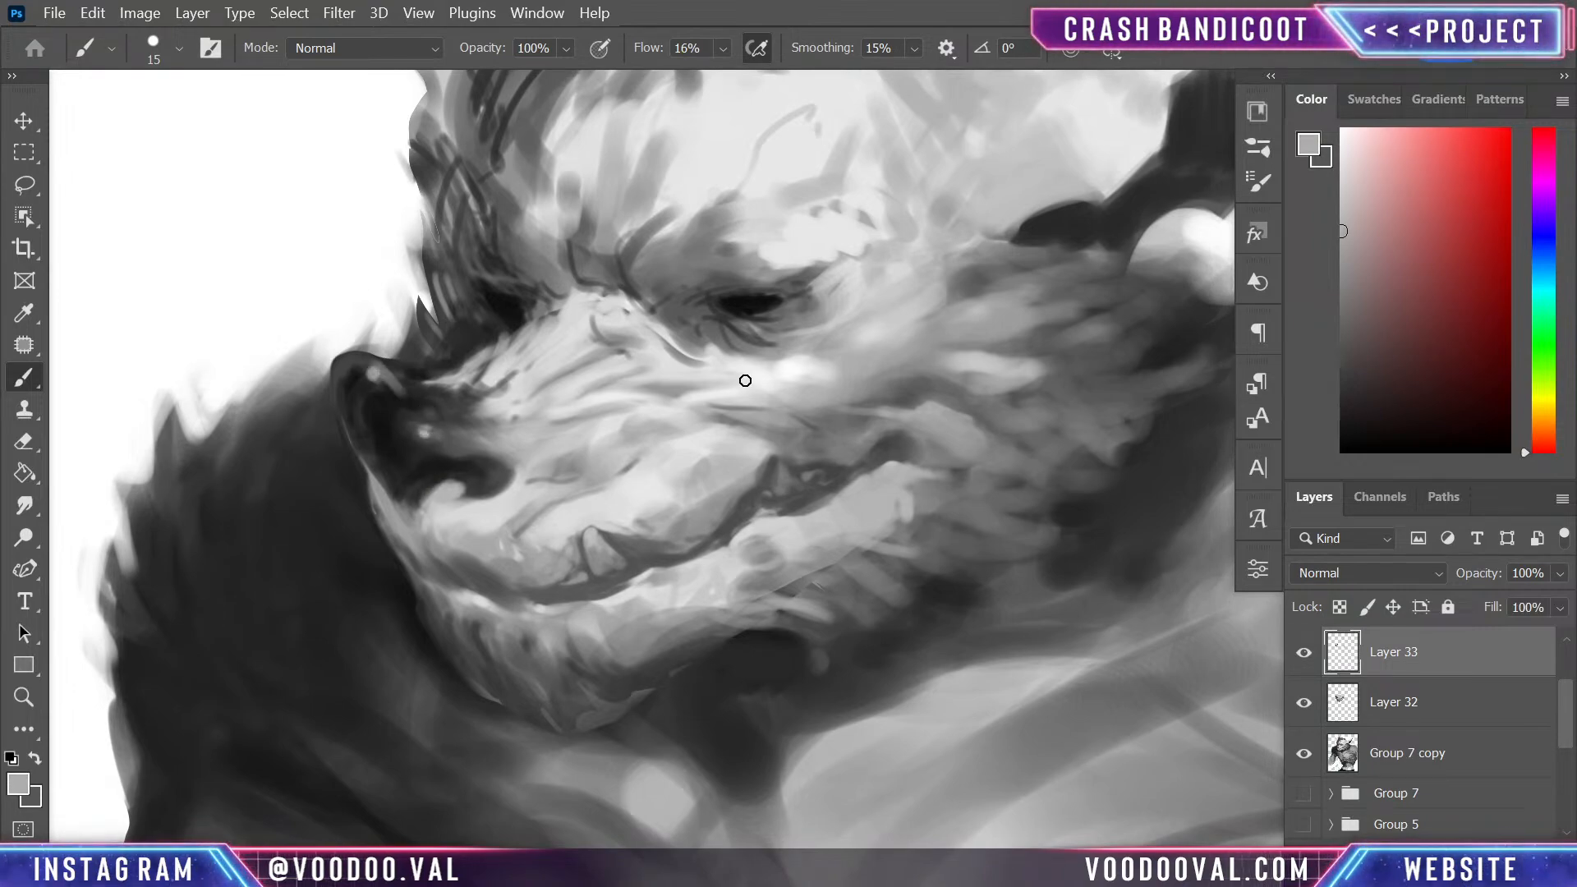
key(ctrl+0)
key(ctrl+a)
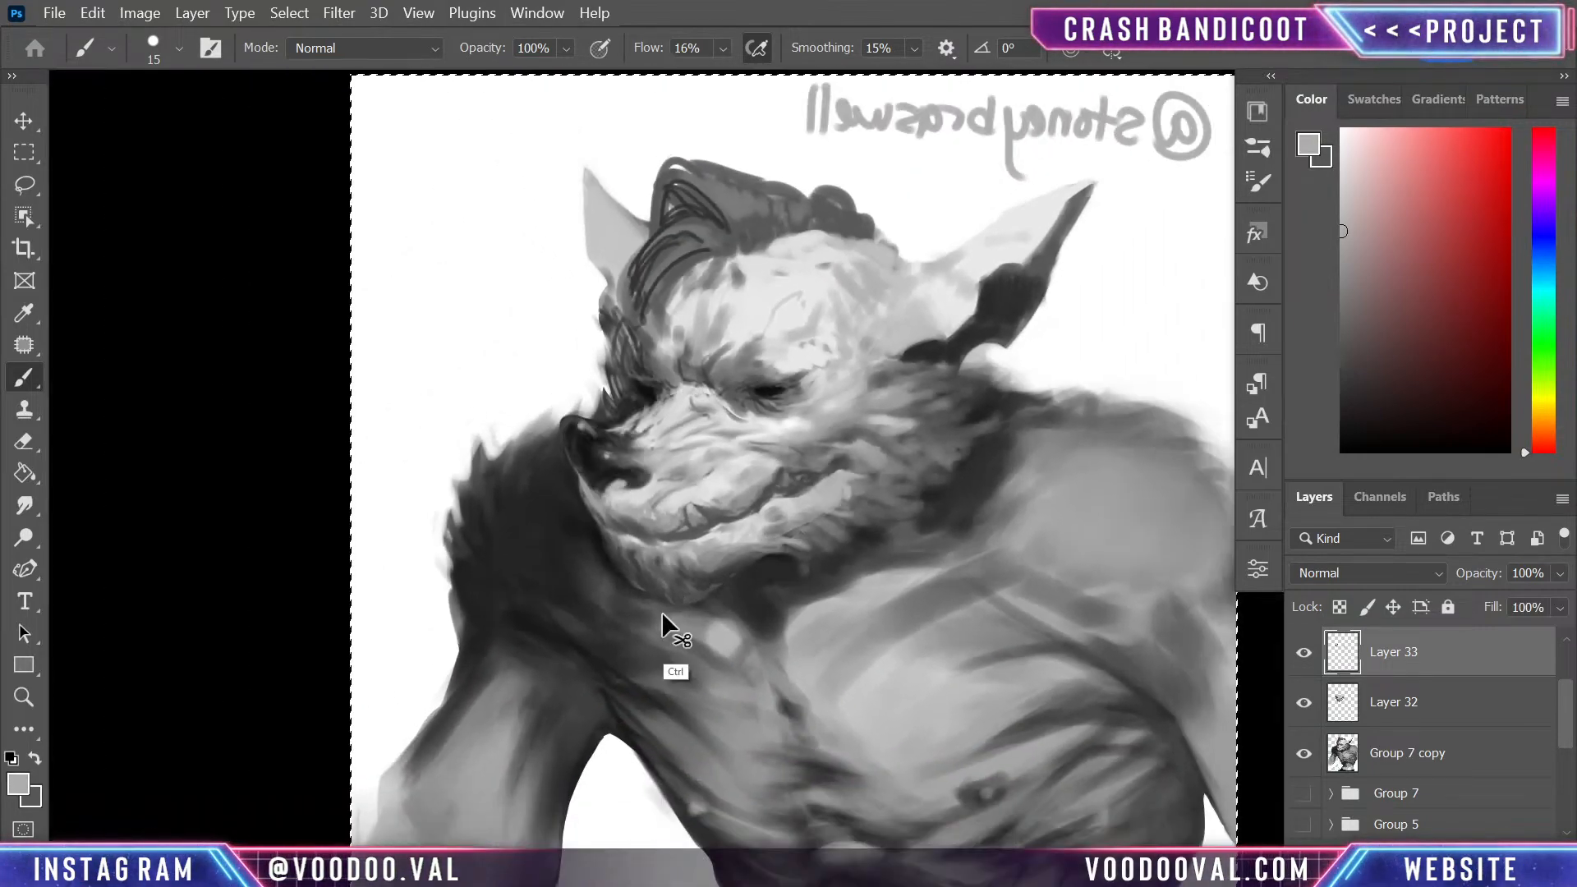
- Paint light-grey fur tufts along the underside of the jaw and from the mouth corner into the cheek
key(ctrl+plus)
key(ctrl+plus)
alt+click(715, 595)
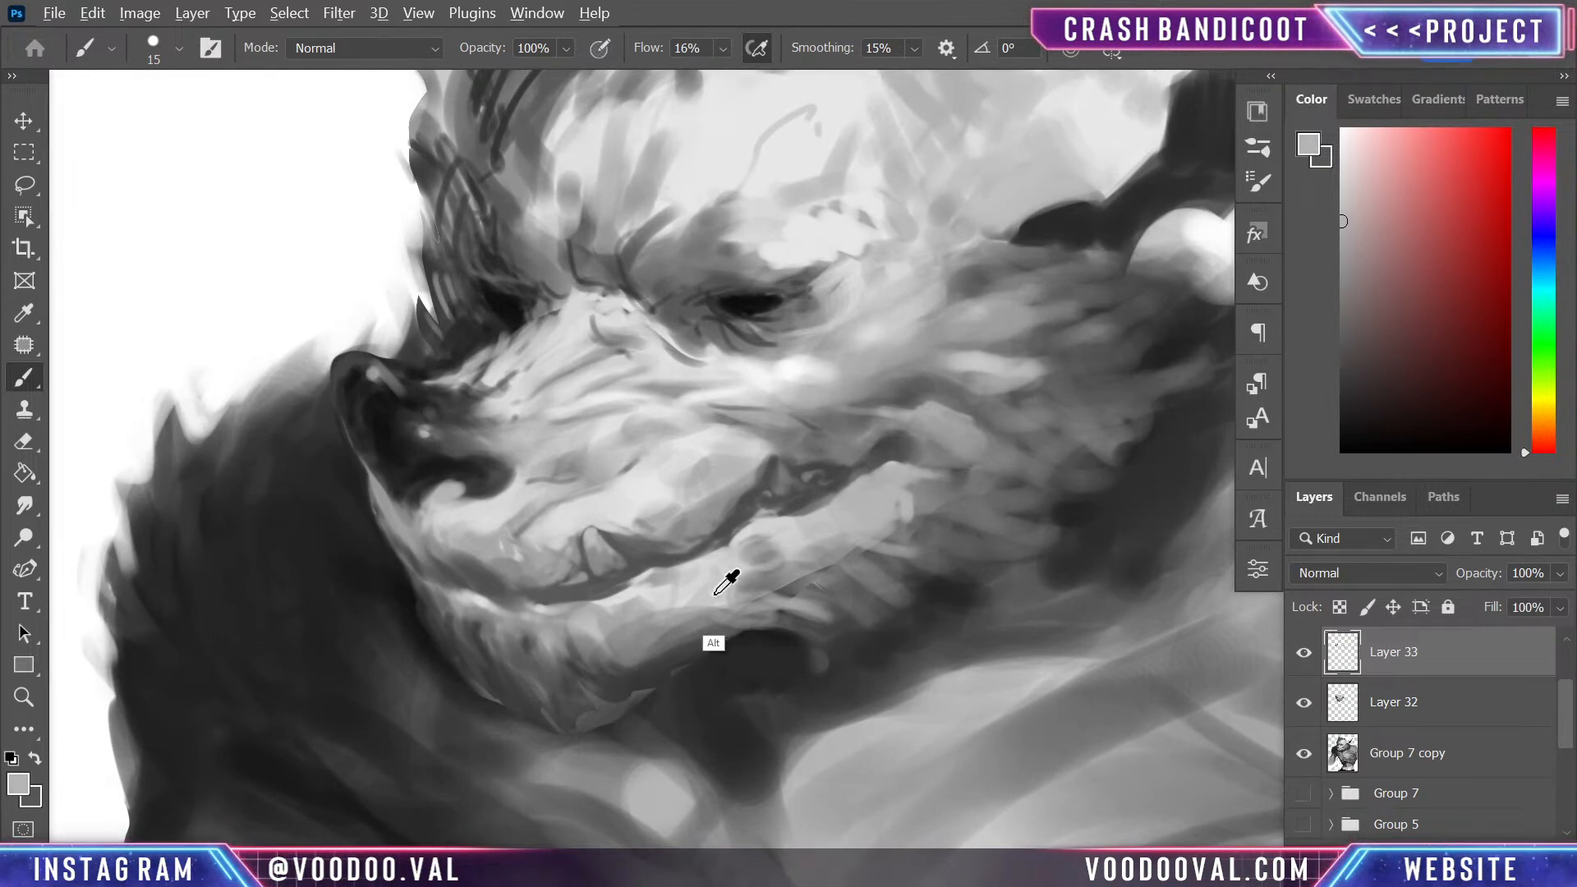
alt+click(716, 594)
drag(725, 610, 824, 630)
mouse_move(741, 601)
mouse_down()
mouse_move(778, 597)
mouse_move(838, 637)
mouse_move(822, 607)
mouse_up()
drag(821, 553, 854, 568)
mouse_move(839, 555)
mouse_down()
mouse_move(864, 576)
mouse_move(933, 563)
mouse_up()
drag(793, 546, 874, 563)
mouse_move(768, 588)
mouse_down()
mouse_move(836, 570)
mouse_move(903, 586)
mouse_move(943, 569)
mouse_up()
drag(903, 494, 908, 520)
drag(920, 491, 946, 507)
drag(956, 498, 1036, 487)
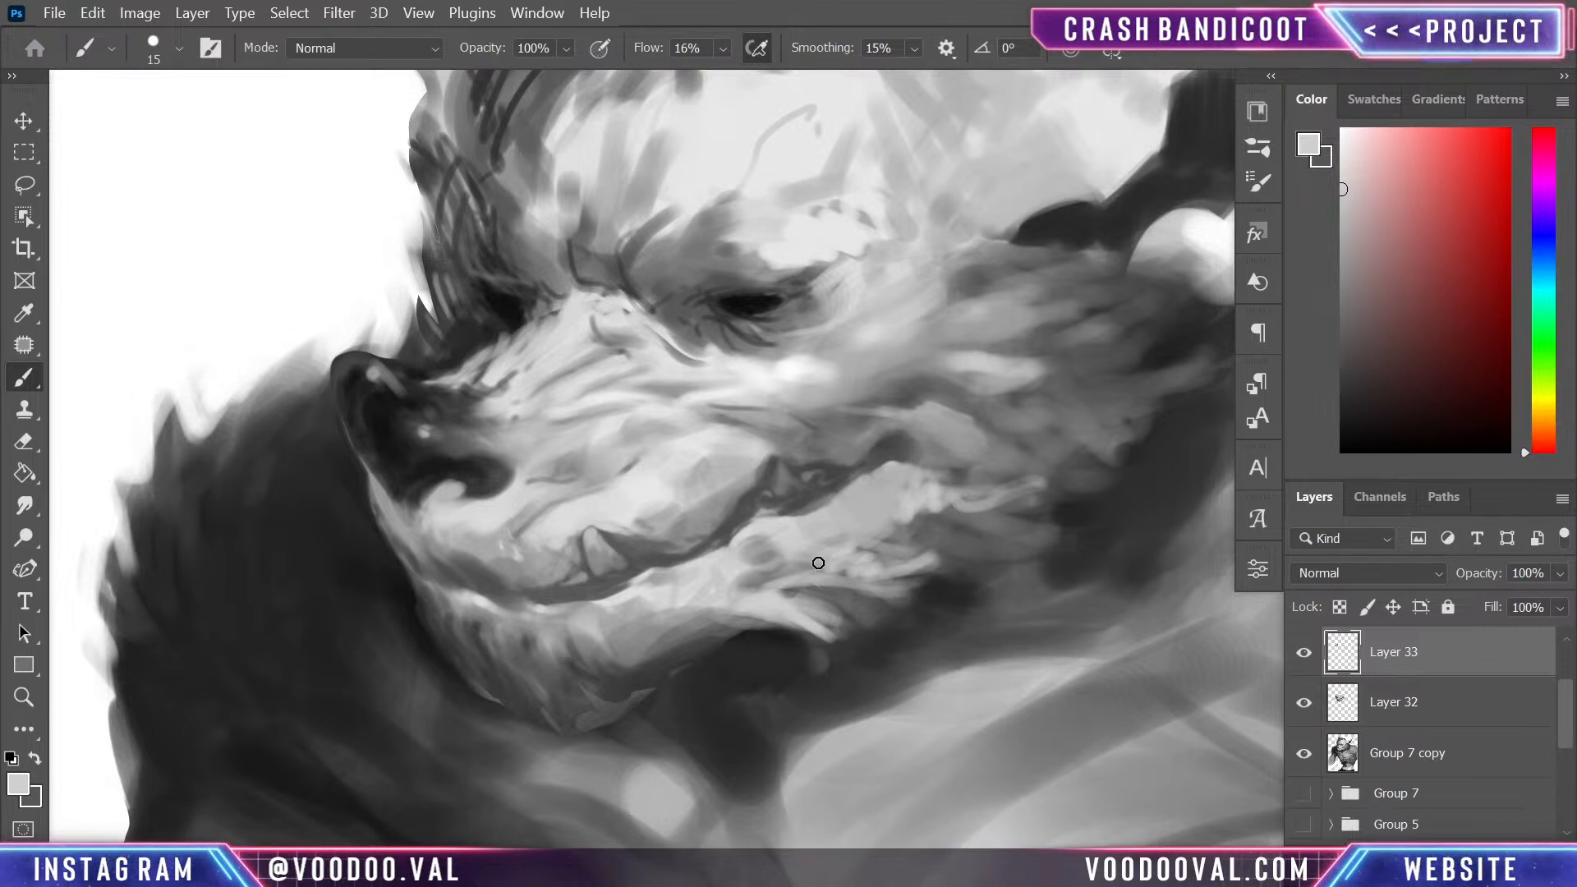
- Paint light fur strands along the lower jaw edge and hanging down over the chin
mouse_move(772, 628)
mouse_down()
mouse_move(665, 647)
mouse_move(573, 692)
mouse_move(562, 721)
mouse_up()
drag(557, 649, 580, 730)
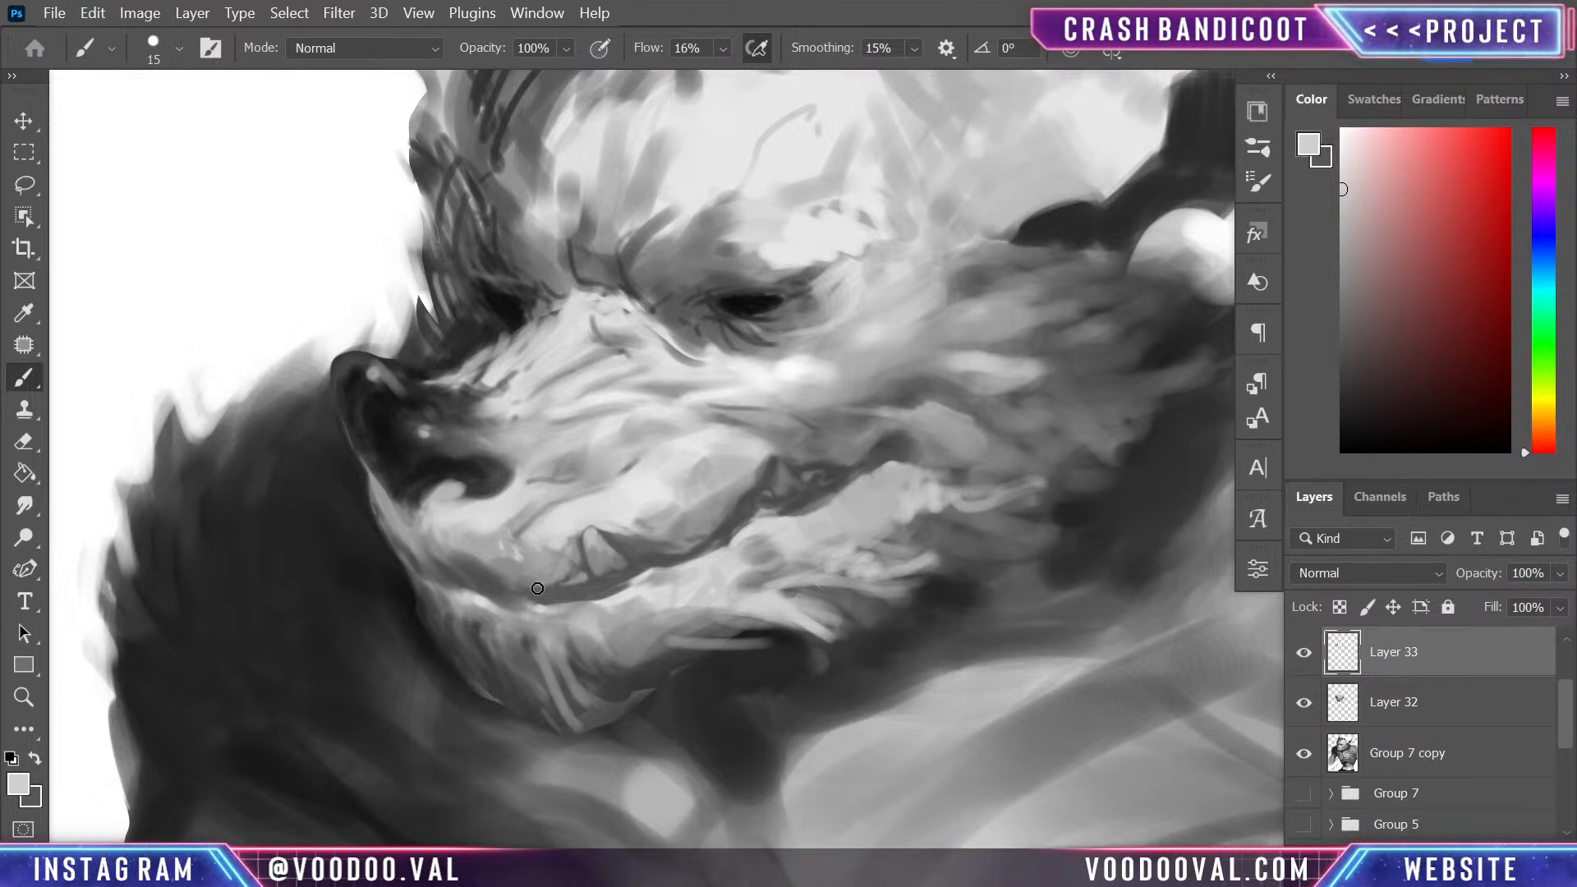
mouse_move(537, 649)
mouse_down()
mouse_move(606, 751)
mouse_move(555, 739)
mouse_up()
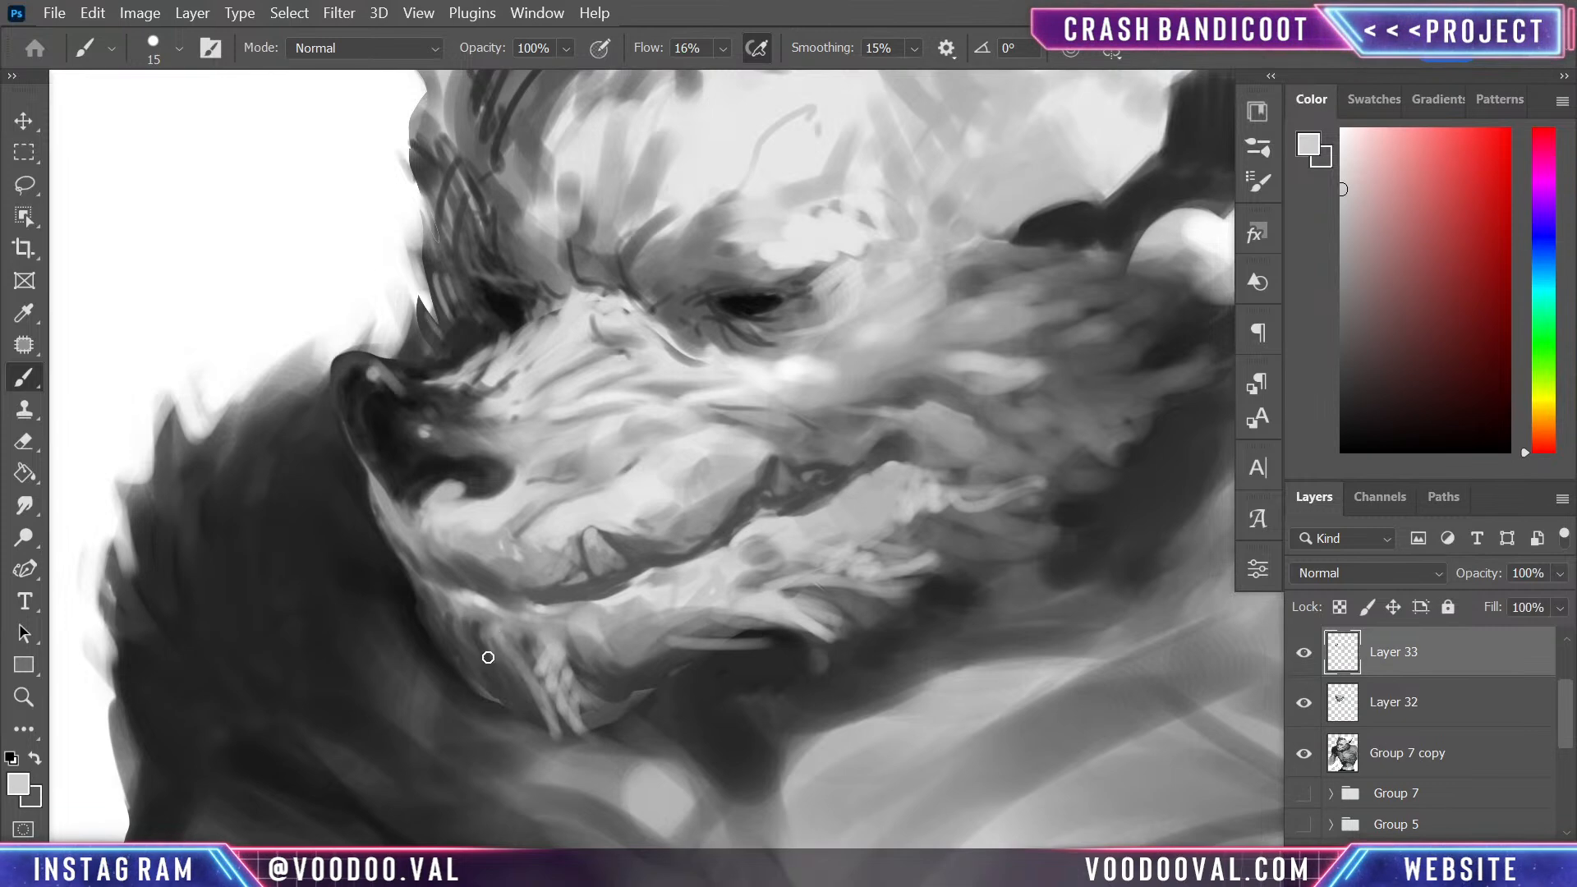
mouse_move(468, 614)
mouse_down()
mouse_move(501, 706)
mouse_move(493, 677)
mouse_up()
mouse_move(429, 599)
mouse_down()
mouse_move(431, 657)
mouse_move(516, 725)
mouse_up()
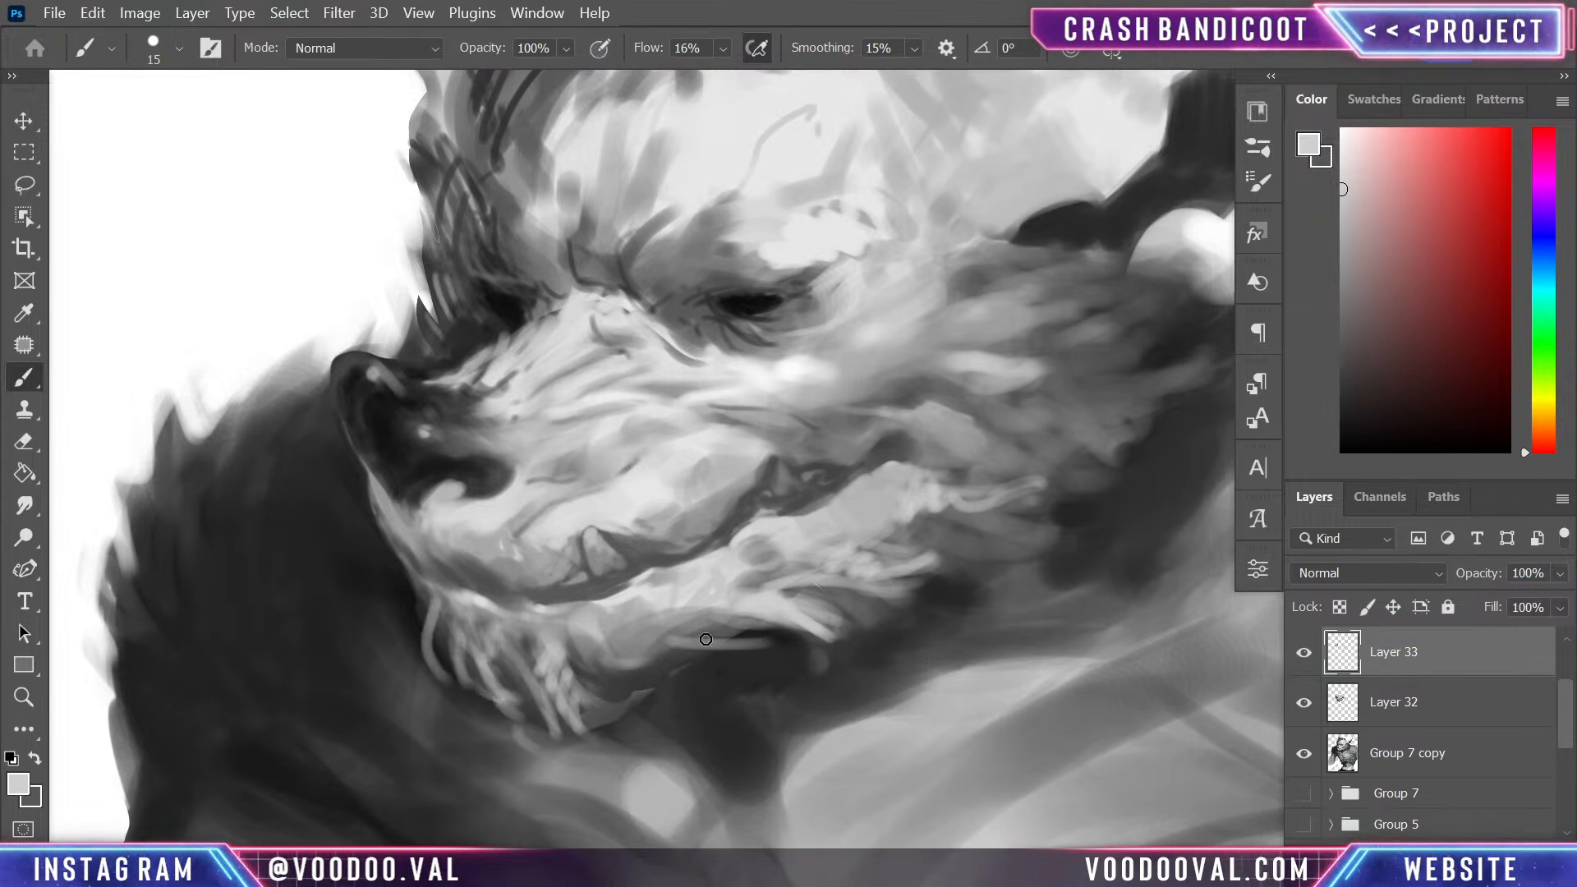
- Flip the canvas horizontally and check the reshaped muzzle within the whole figure
mouse_move(935, 529)
mouse_down()
mouse_move(888, 771)
mouse_move(913, 559)
mouse_move(885, 718)
mouse_up()
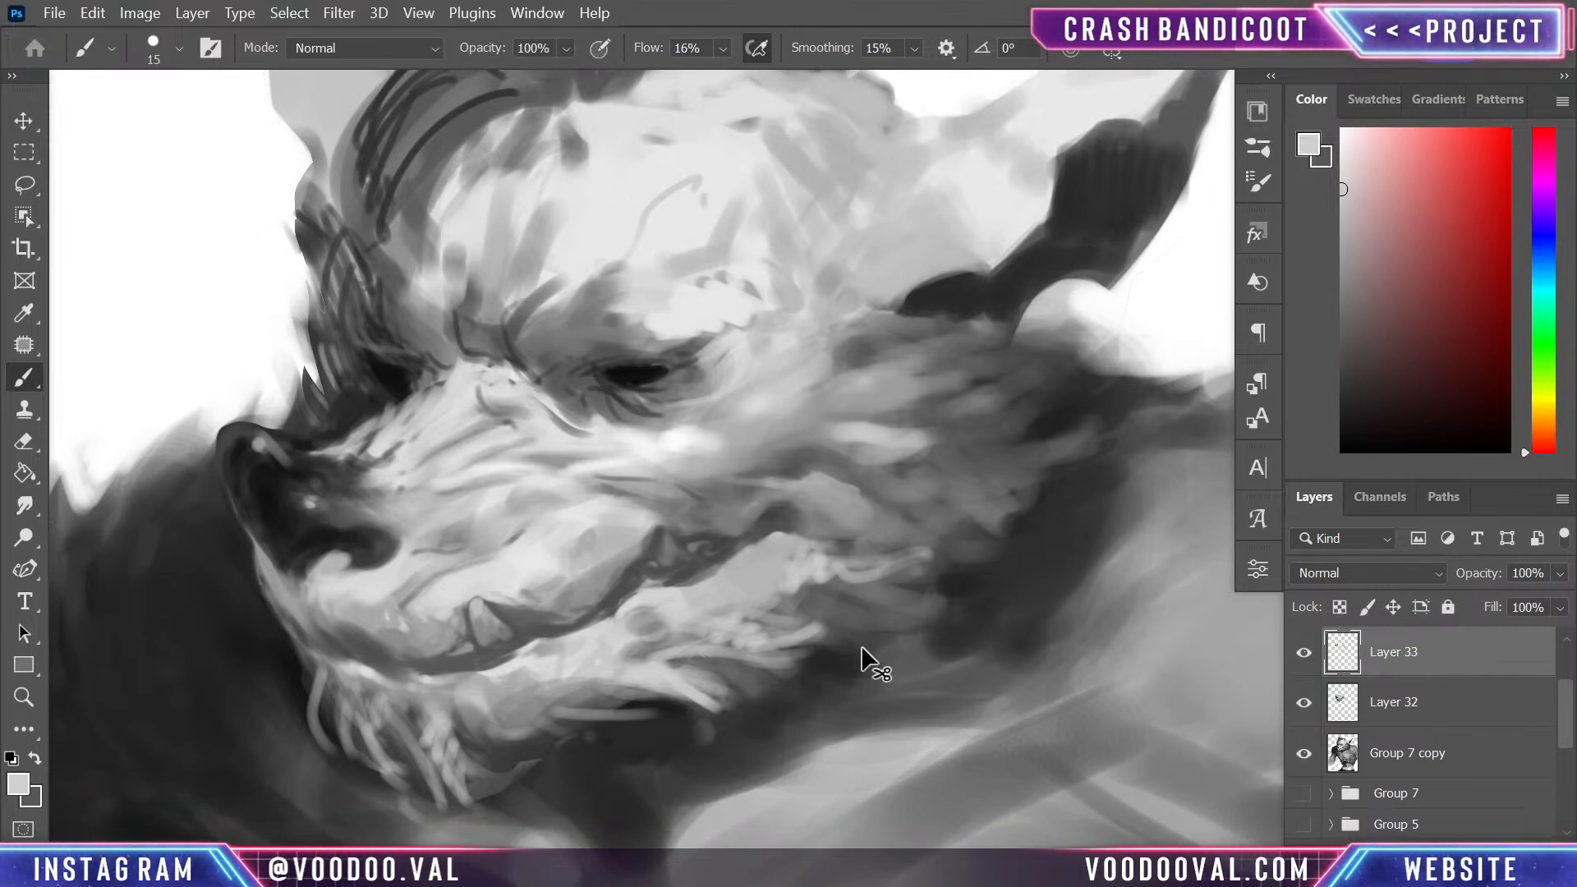
key(ctrl+shift+h)
drag(970, 579, 898, 661)
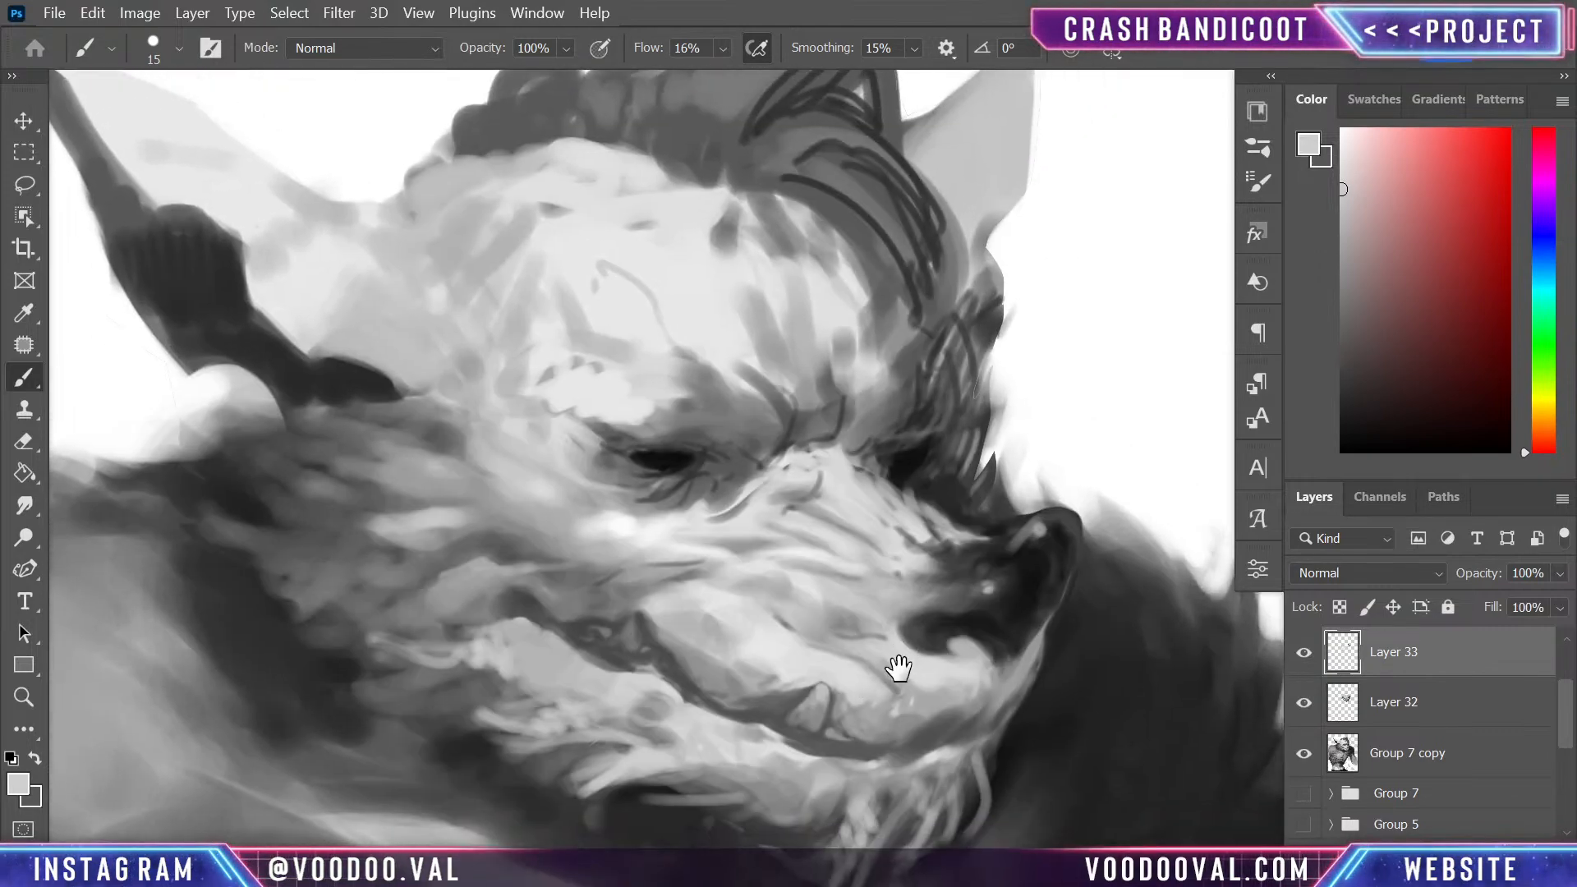
key(ctrl+minus)
key(ctrl+minus)
key(ctrl+shift+h)
key(ctrl+shift+h)
key(ctrl+minus)
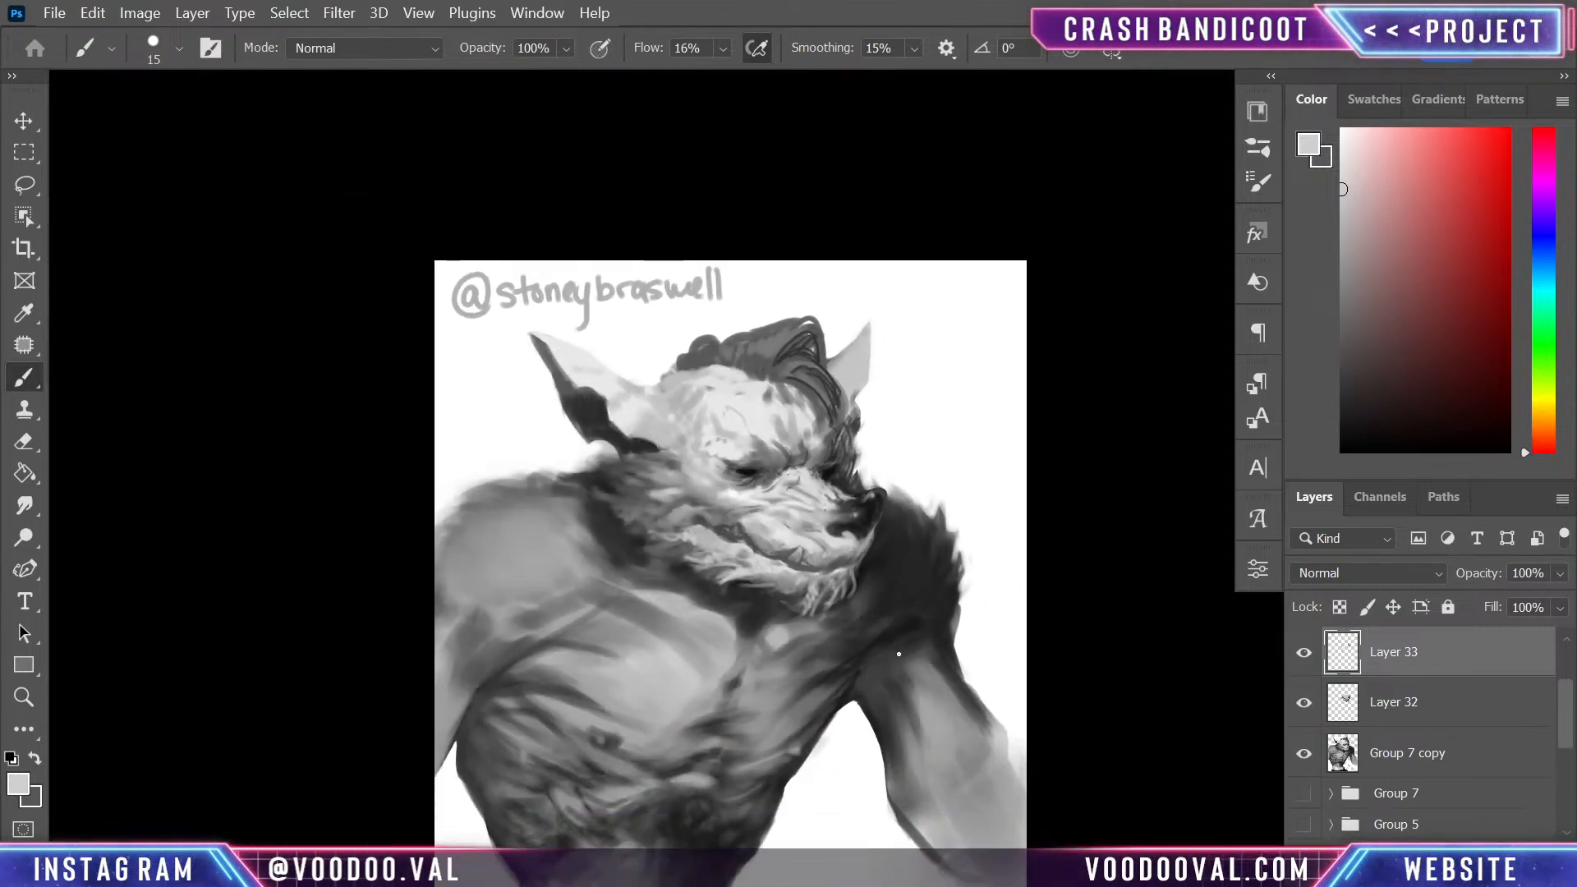
key(ctrl+plus)
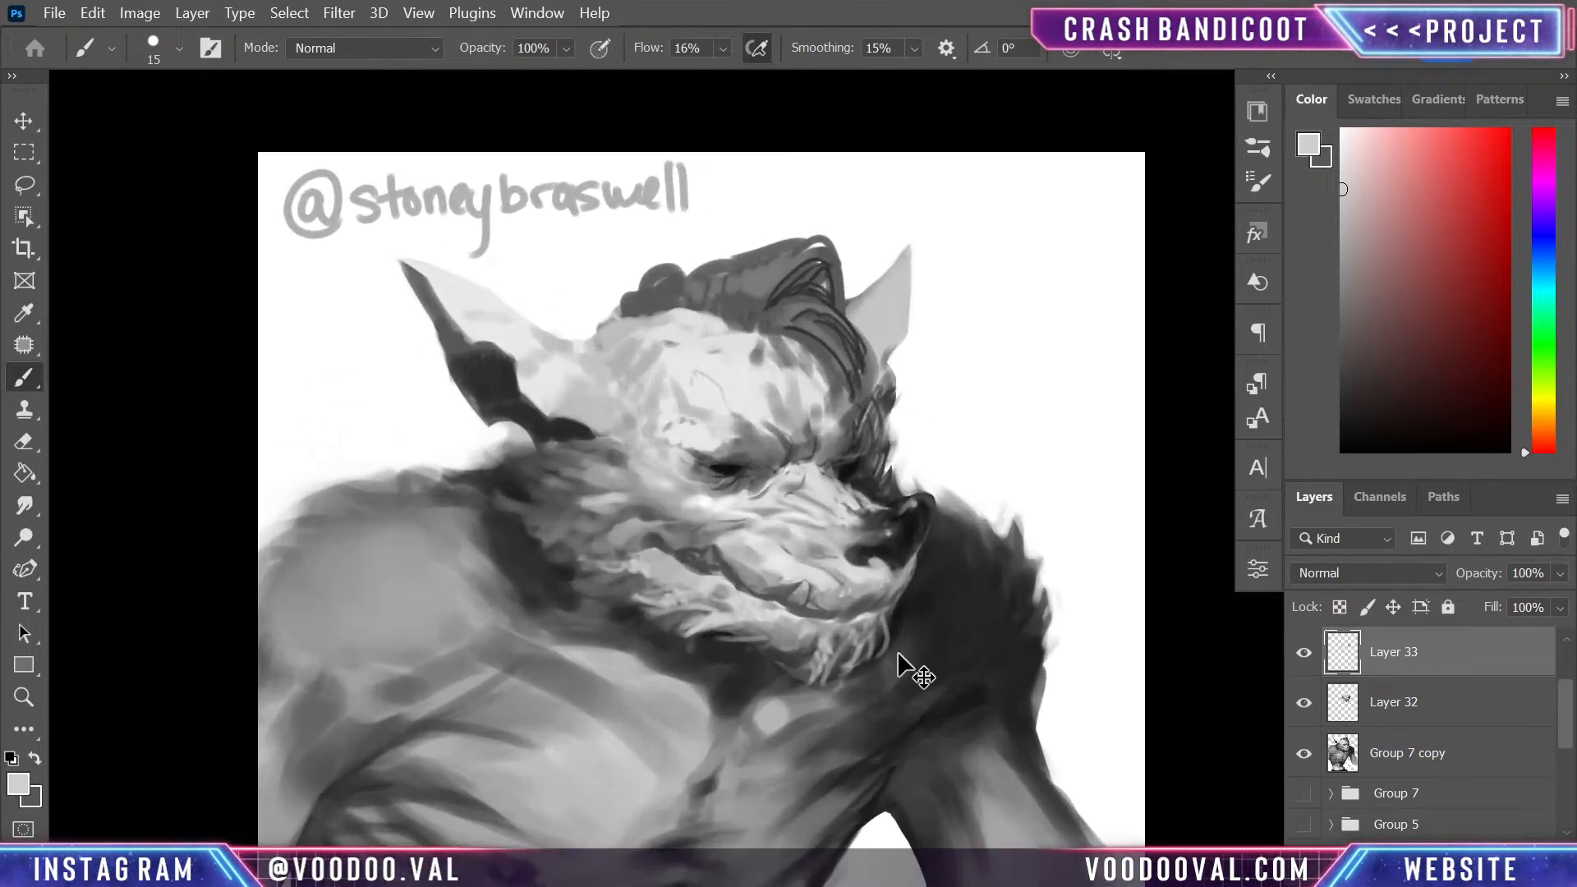
key(ctrl+plus)
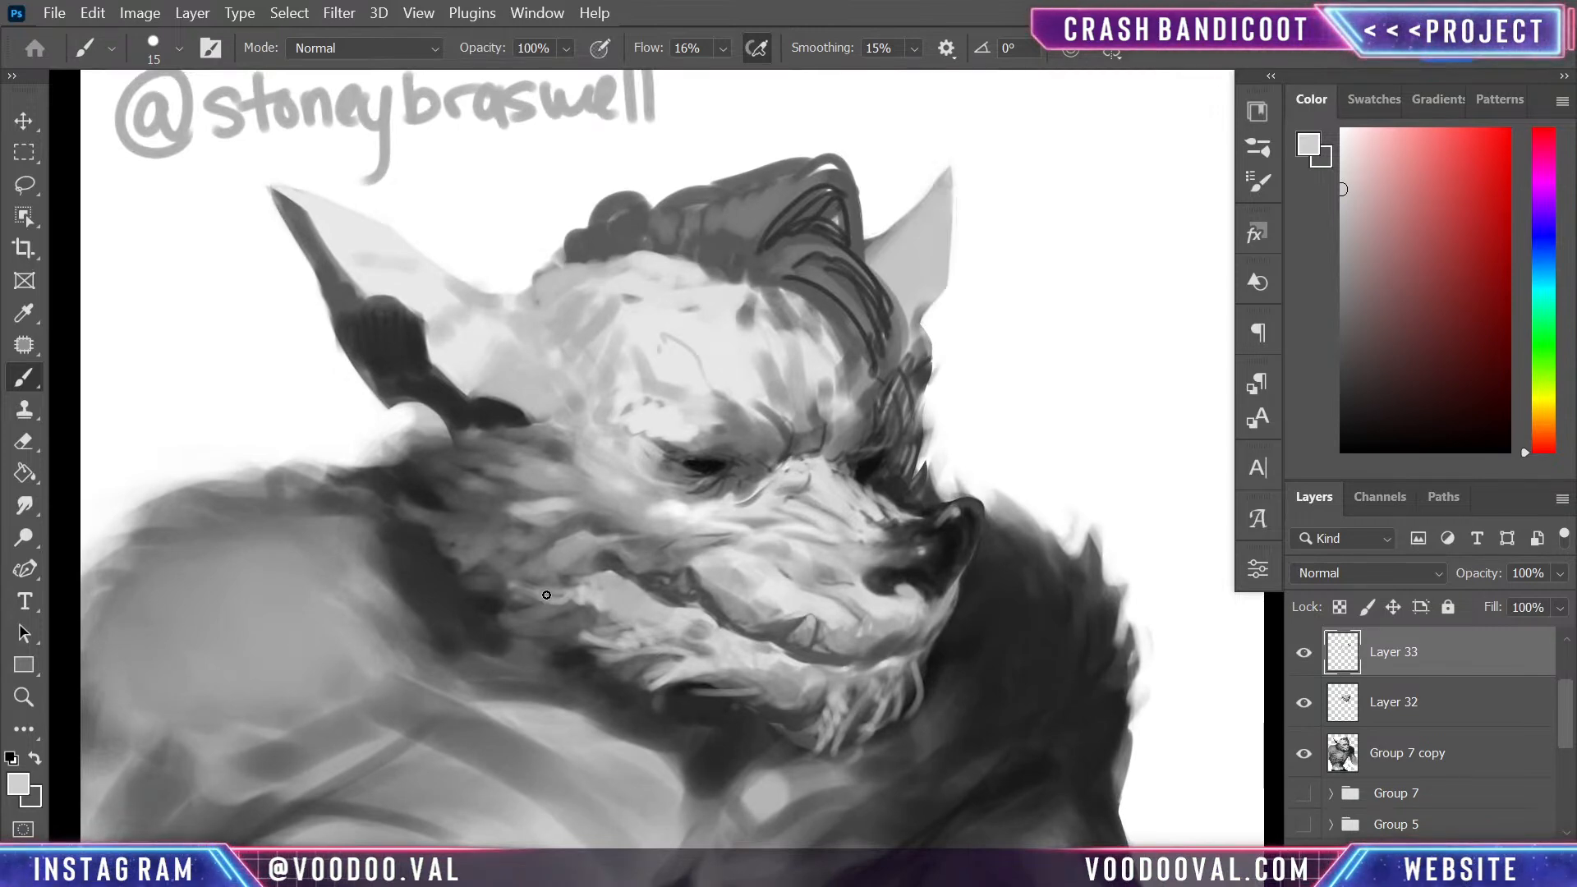
- Work the cheek fur beneath the ear with a size 45 brush, adding light strands and dark grey gaps between the tufts
key(bracketright)
key(bracketright)
key(bracketright)
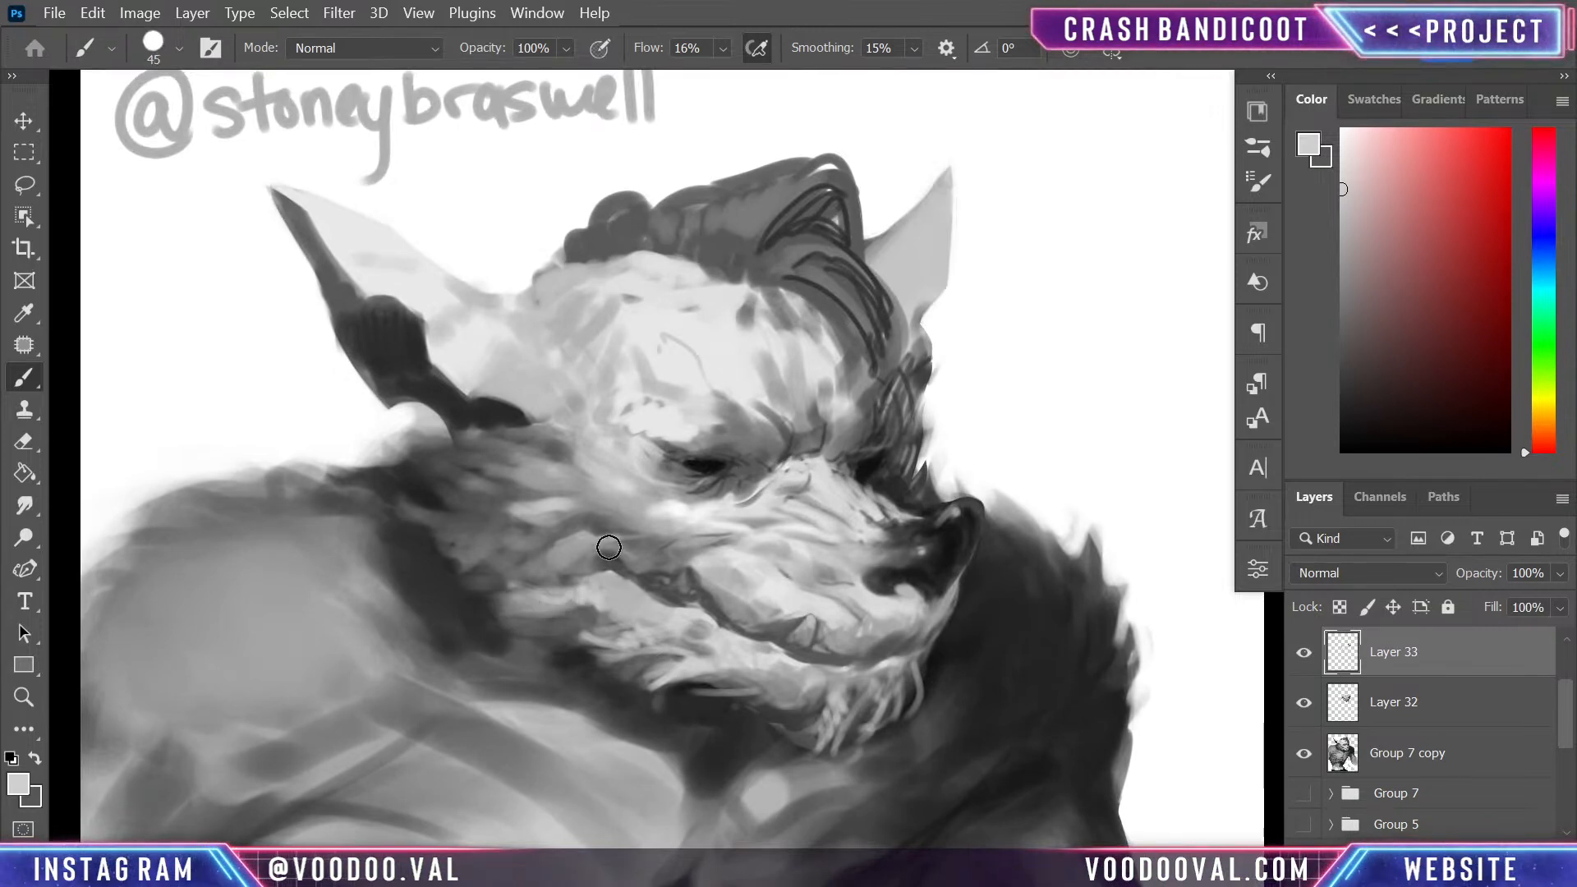
mouse_move(609, 547)
mouse_down()
mouse_move(442, 548)
mouse_move(532, 567)
mouse_move(579, 549)
mouse_move(540, 567)
mouse_move(504, 514)
mouse_move(563, 558)
mouse_move(474, 541)
mouse_move(451, 562)
mouse_move(480, 543)
mouse_move(458, 528)
mouse_move(513, 539)
mouse_move(450, 515)
mouse_up()
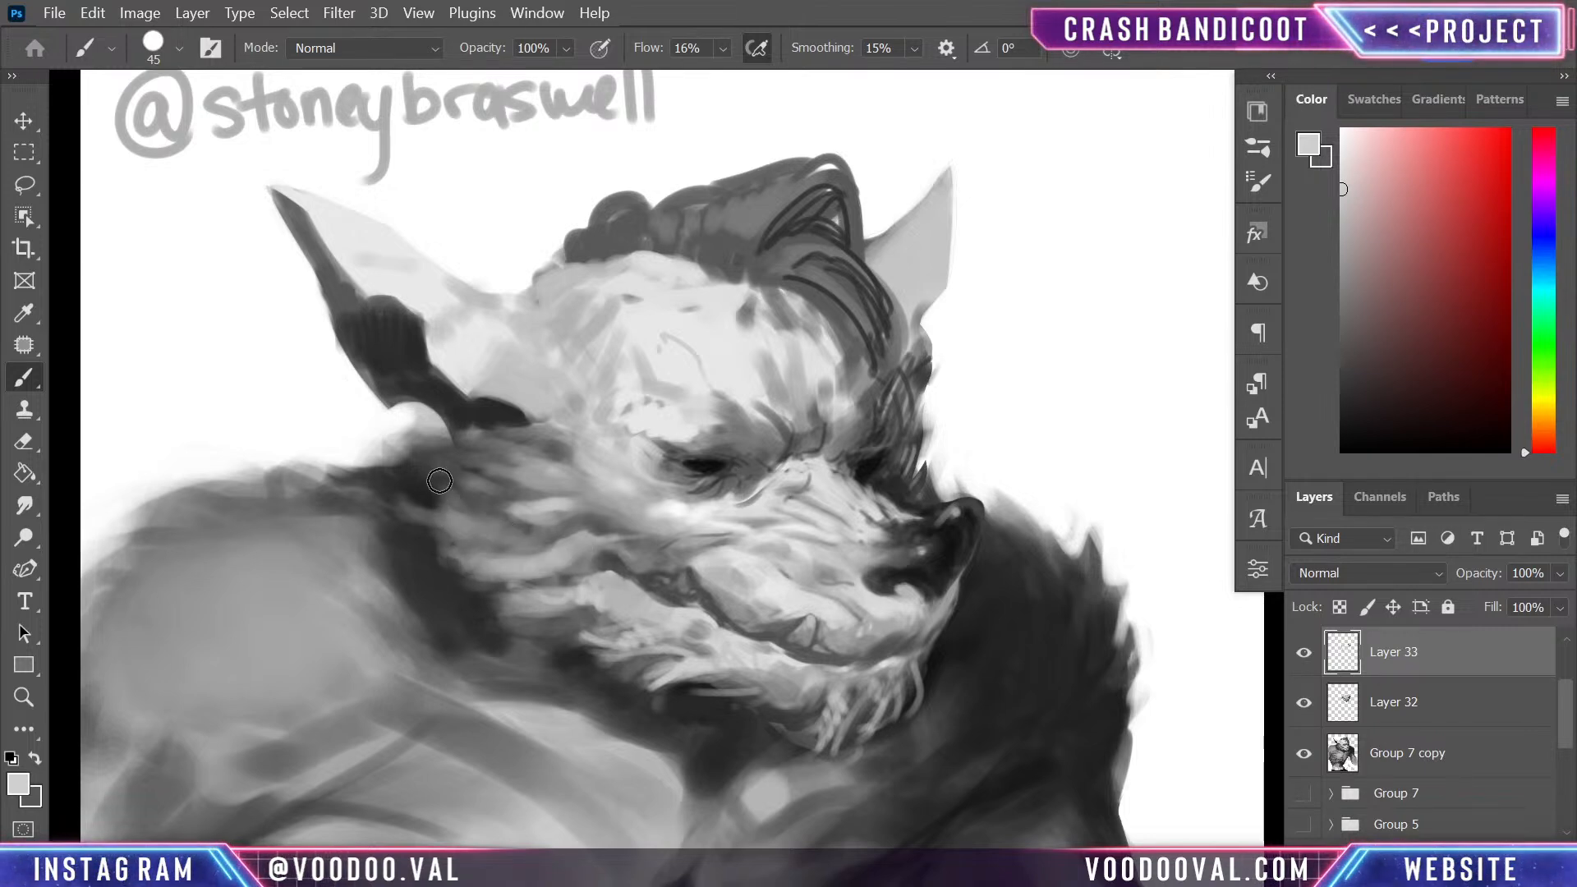
alt+click(457, 581)
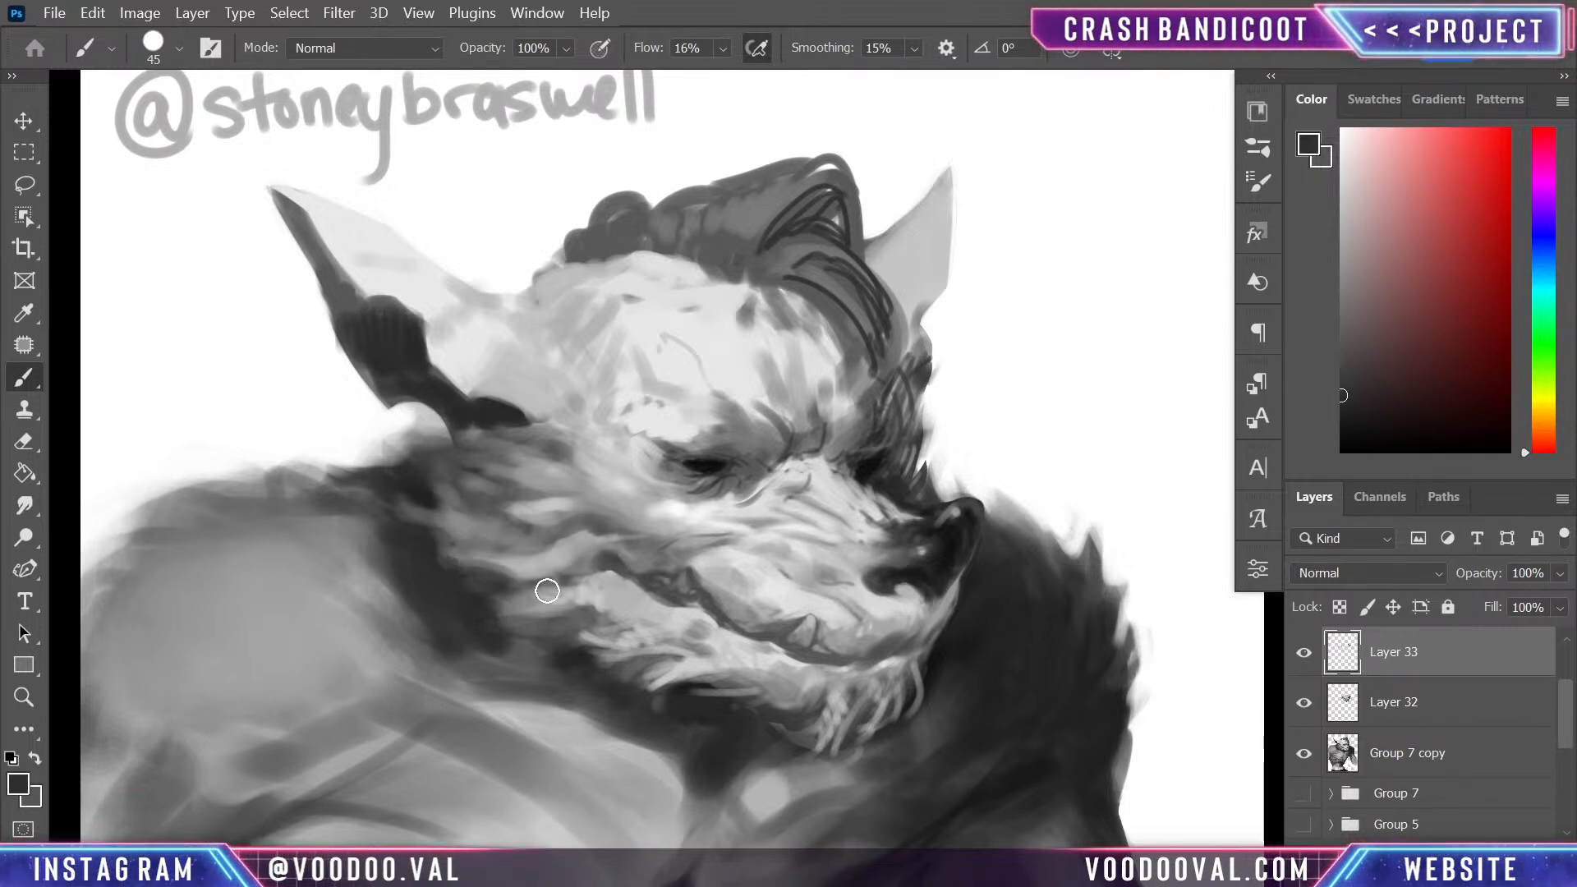
mouse_move(547, 590)
mouse_down()
mouse_move(471, 532)
mouse_move(524, 552)
mouse_move(483, 505)
mouse_move(416, 471)
mouse_move(465, 501)
mouse_up()
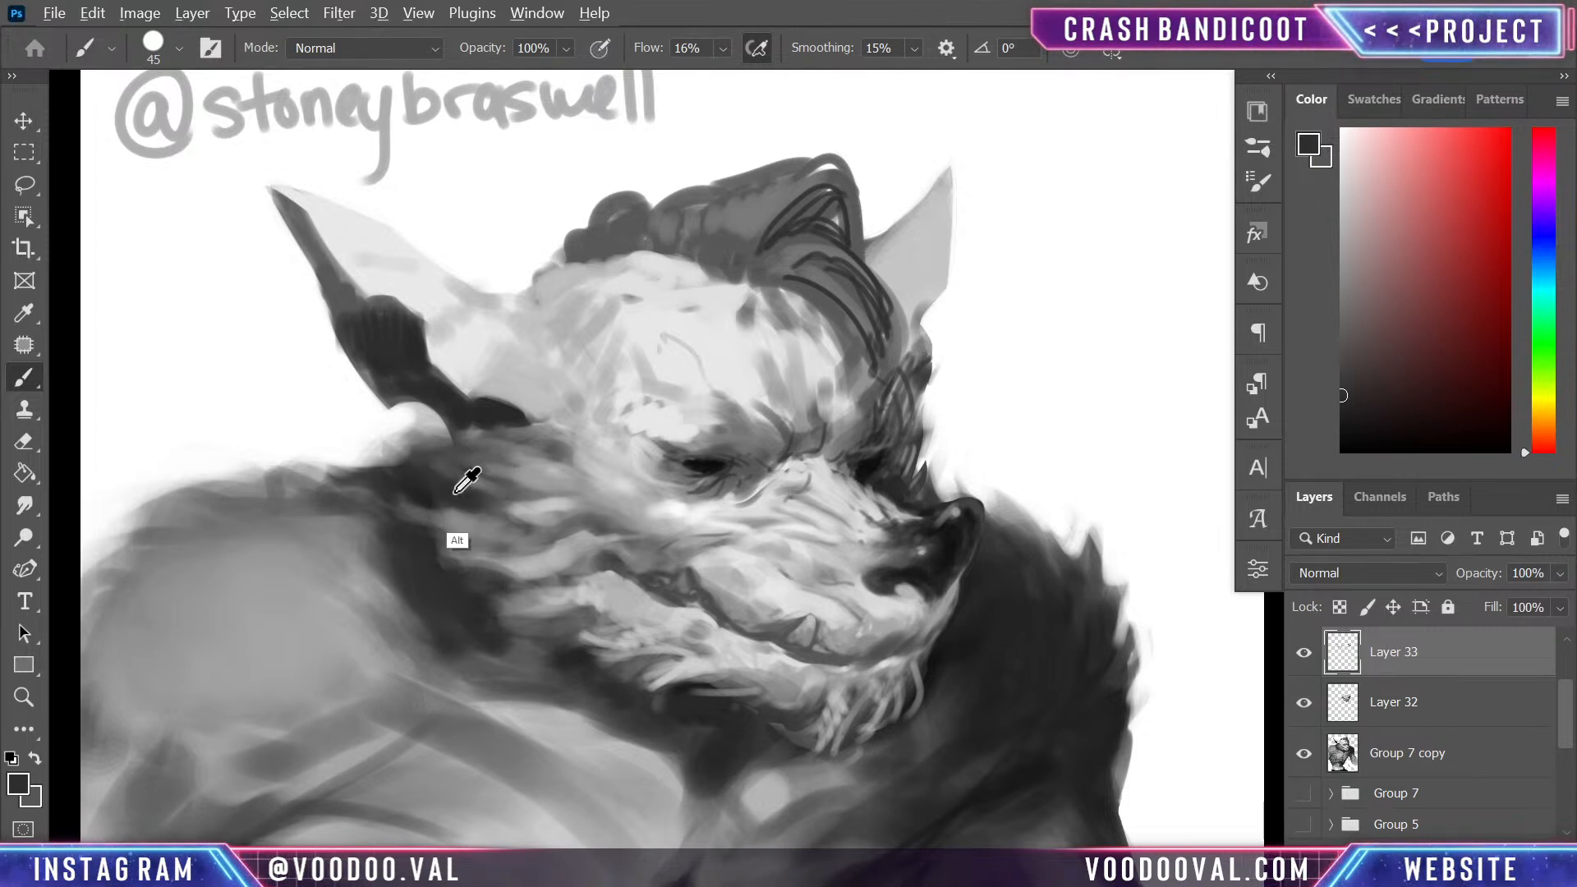
alt+click(489, 420)
mouse_move(491, 471)
mouse_down()
mouse_move(430, 490)
mouse_move(451, 496)
mouse_up()
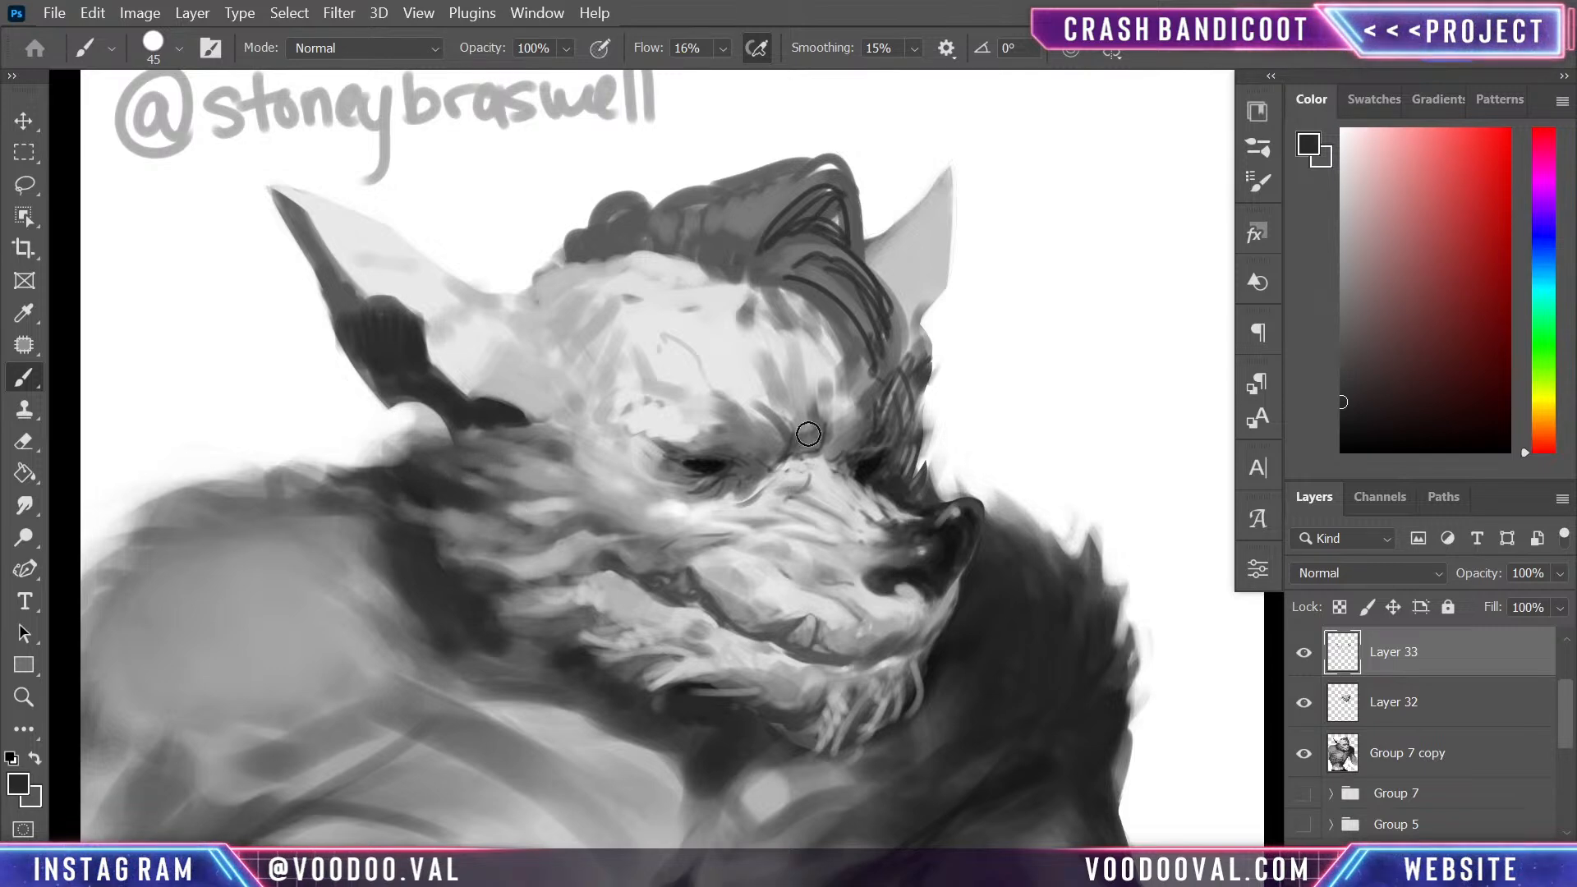
- Add a new layer, paint a thick dark eyebrow above the near eye, and compare the face with and without it
key(ctrl+shift+alt+n)
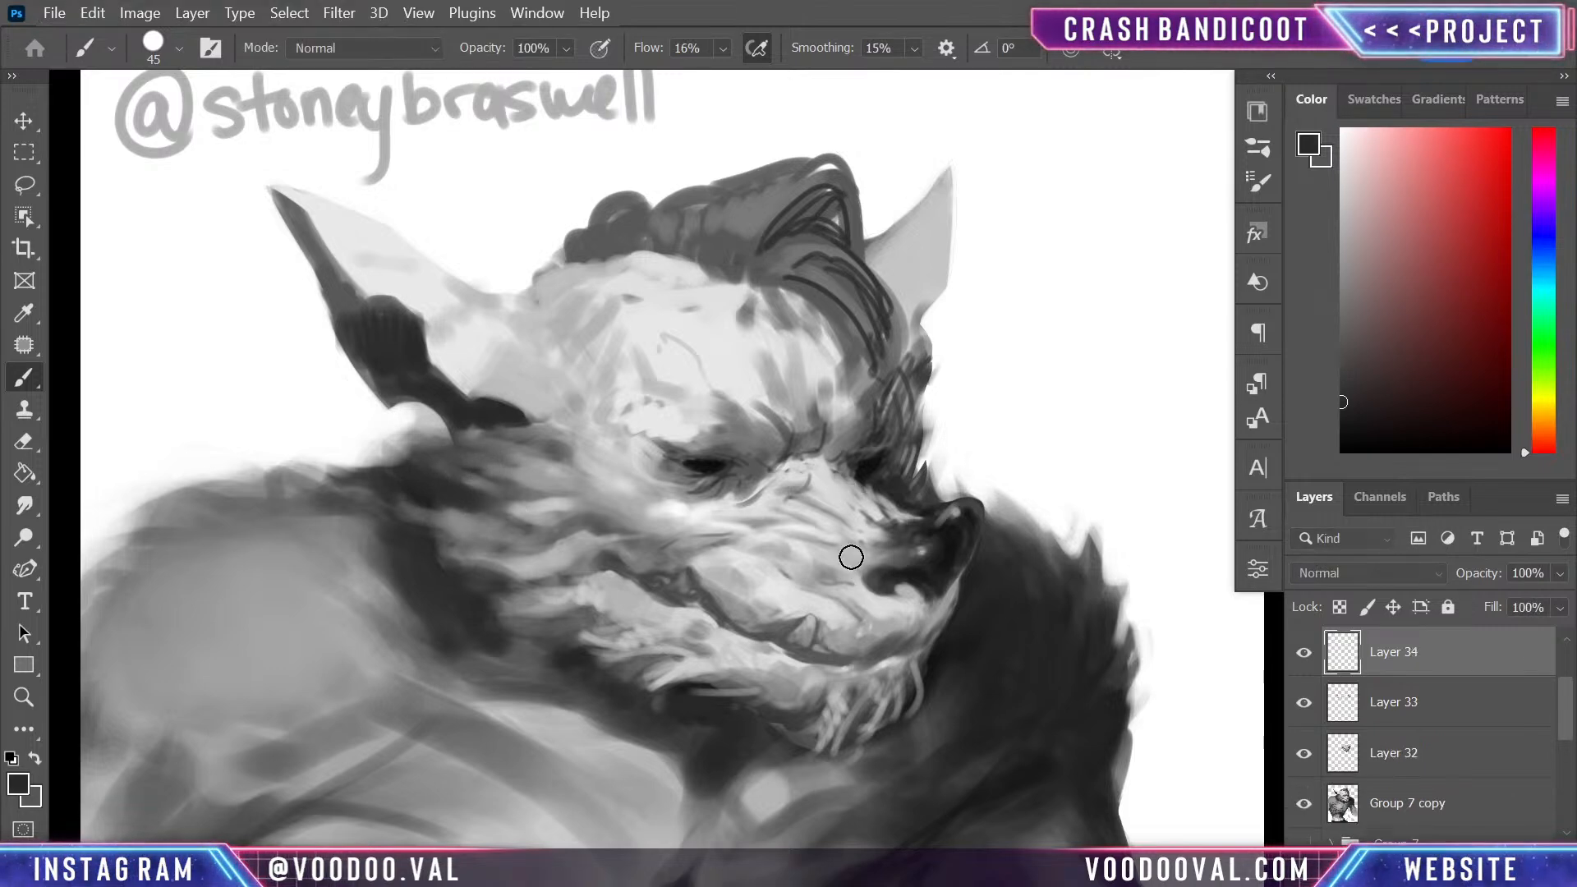
mouse_move(777, 436)
mouse_down()
mouse_move(755, 386)
mouse_move(766, 439)
mouse_move(725, 402)
mouse_move(712, 430)
mouse_move(703, 404)
mouse_move(768, 304)
mouse_move(754, 374)
mouse_move(719, 406)
mouse_move(692, 387)
mouse_move(604, 385)
mouse_move(765, 403)
mouse_move(774, 436)
mouse_move(766, 380)
mouse_move(761, 417)
mouse_move(736, 407)
mouse_move(744, 395)
mouse_move(667, 383)
mouse_move(759, 436)
mouse_move(697, 391)
mouse_move(622, 395)
mouse_move(686, 396)
mouse_move(632, 382)
mouse_move(767, 404)
mouse_move(768, 362)
mouse_move(763, 425)
mouse_up()
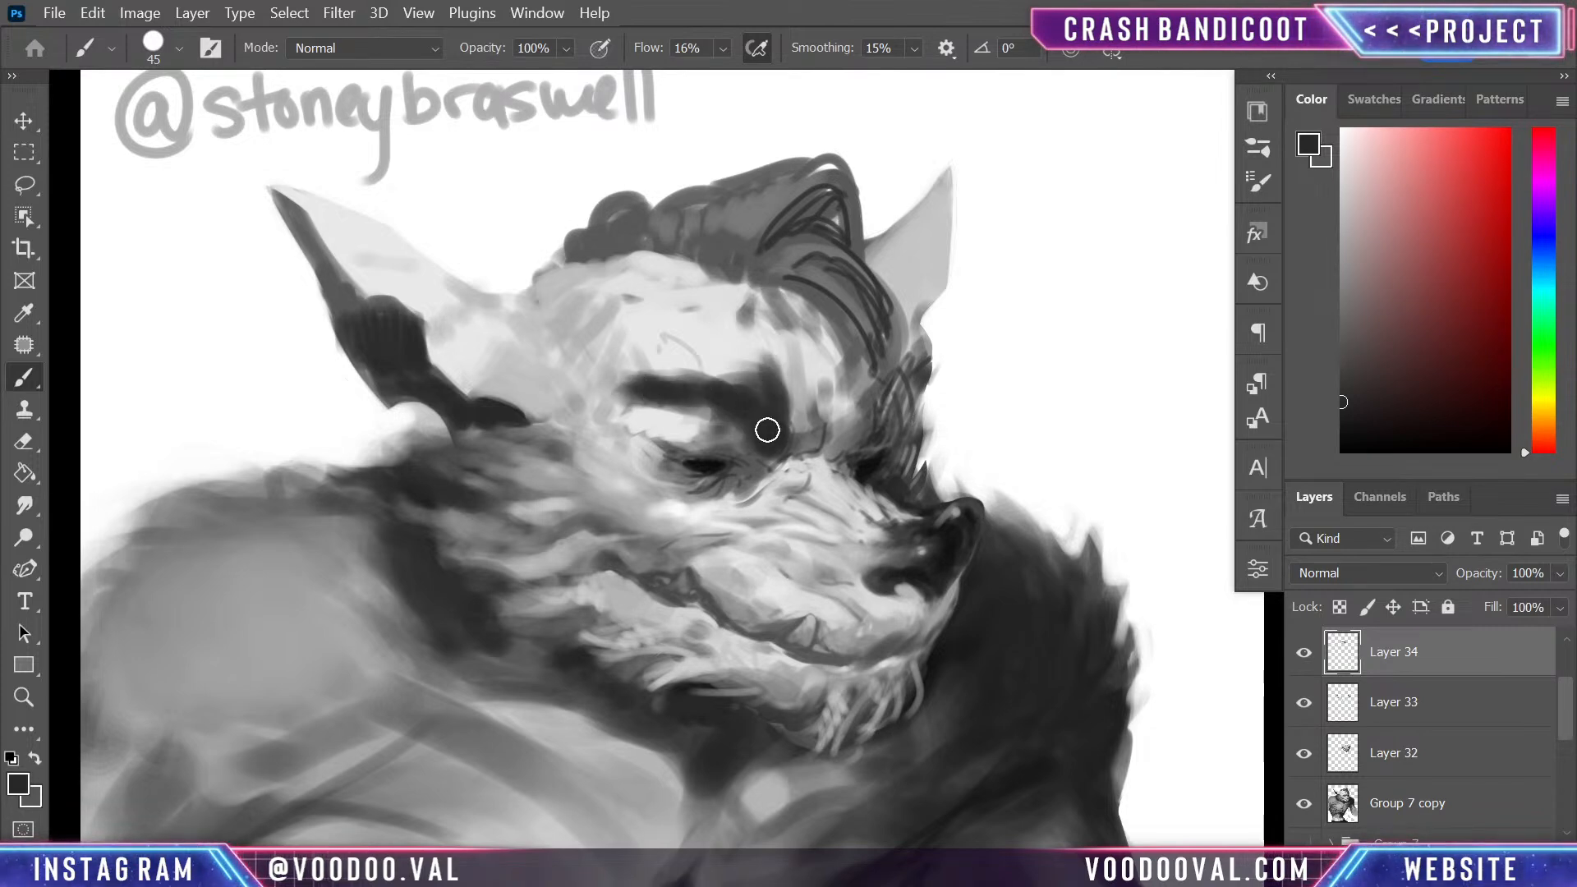
click(1303, 652)
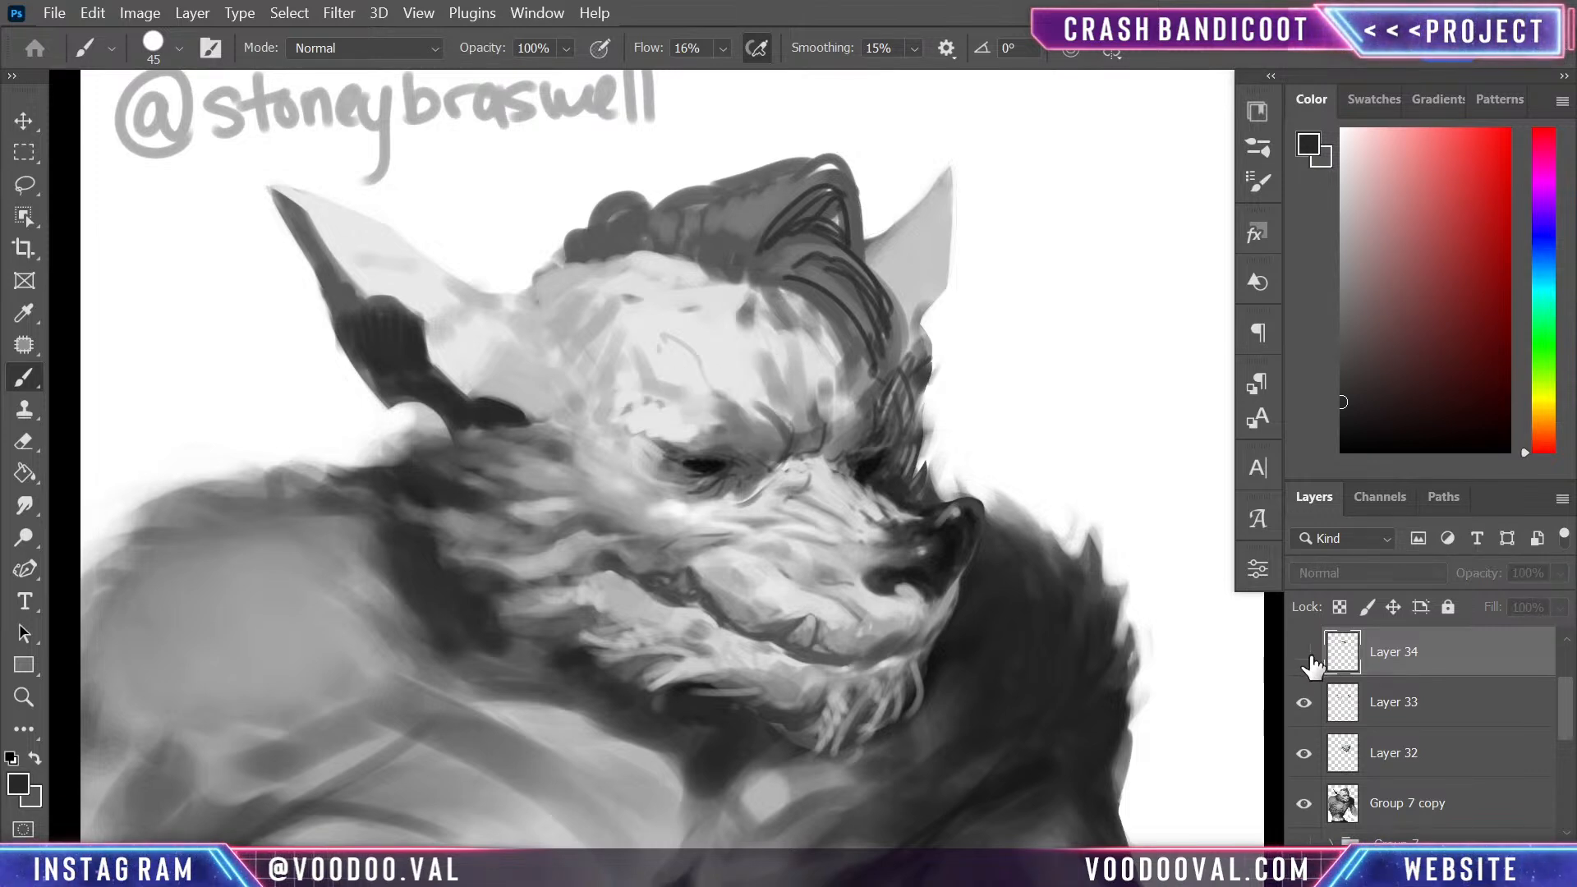
click(1304, 652)
- Erase a thin notch into the upper edge of the near eyebrow, reducing the eraser to size 15
key(e)
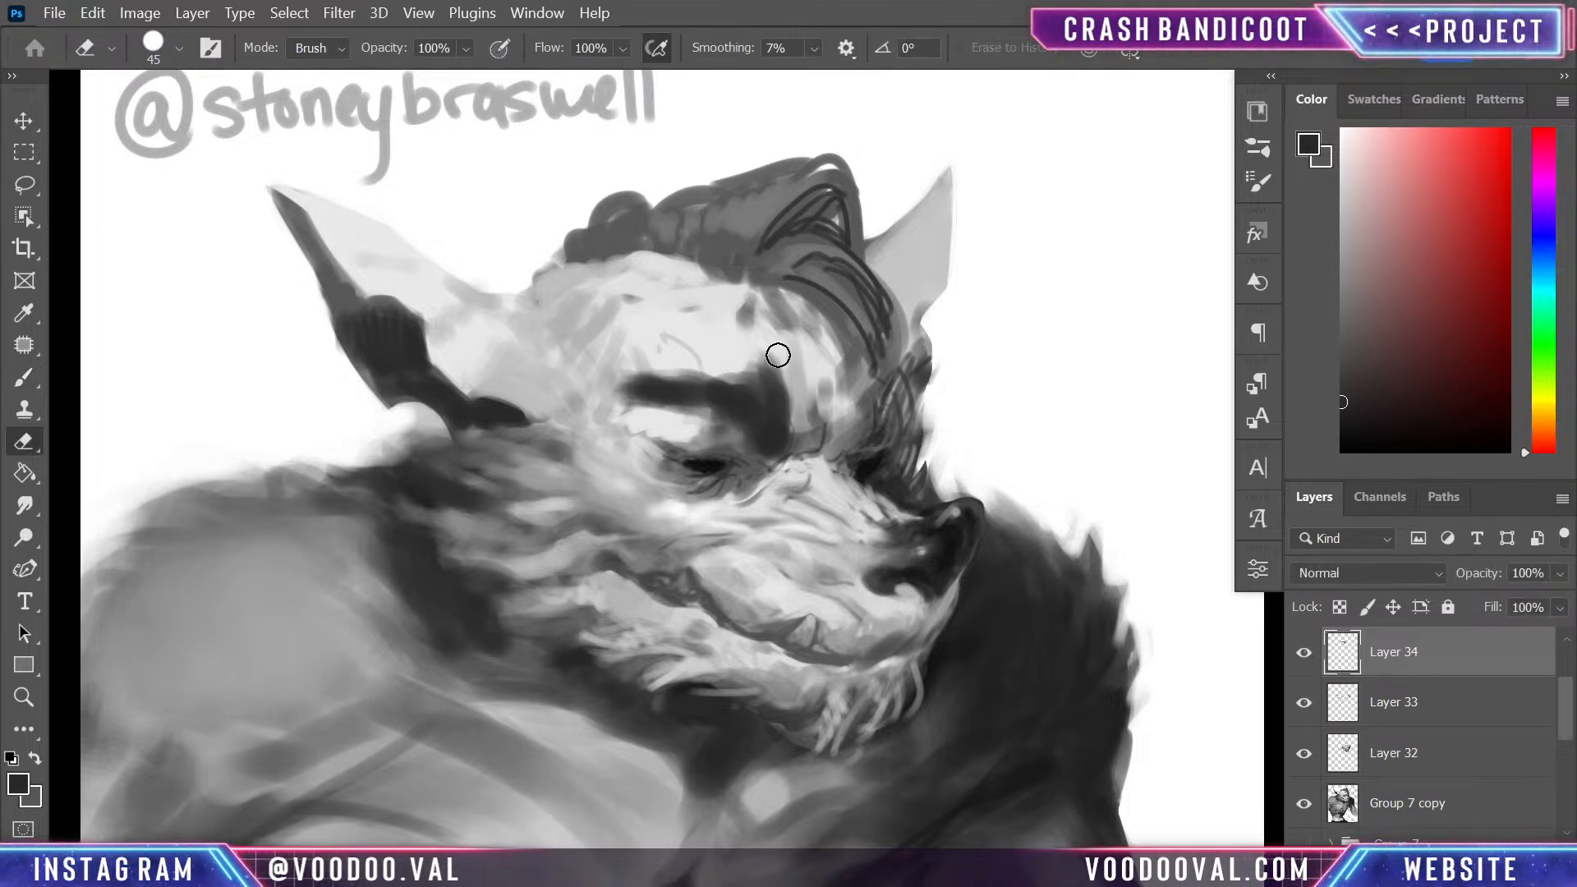
drag(762, 380, 737, 415)
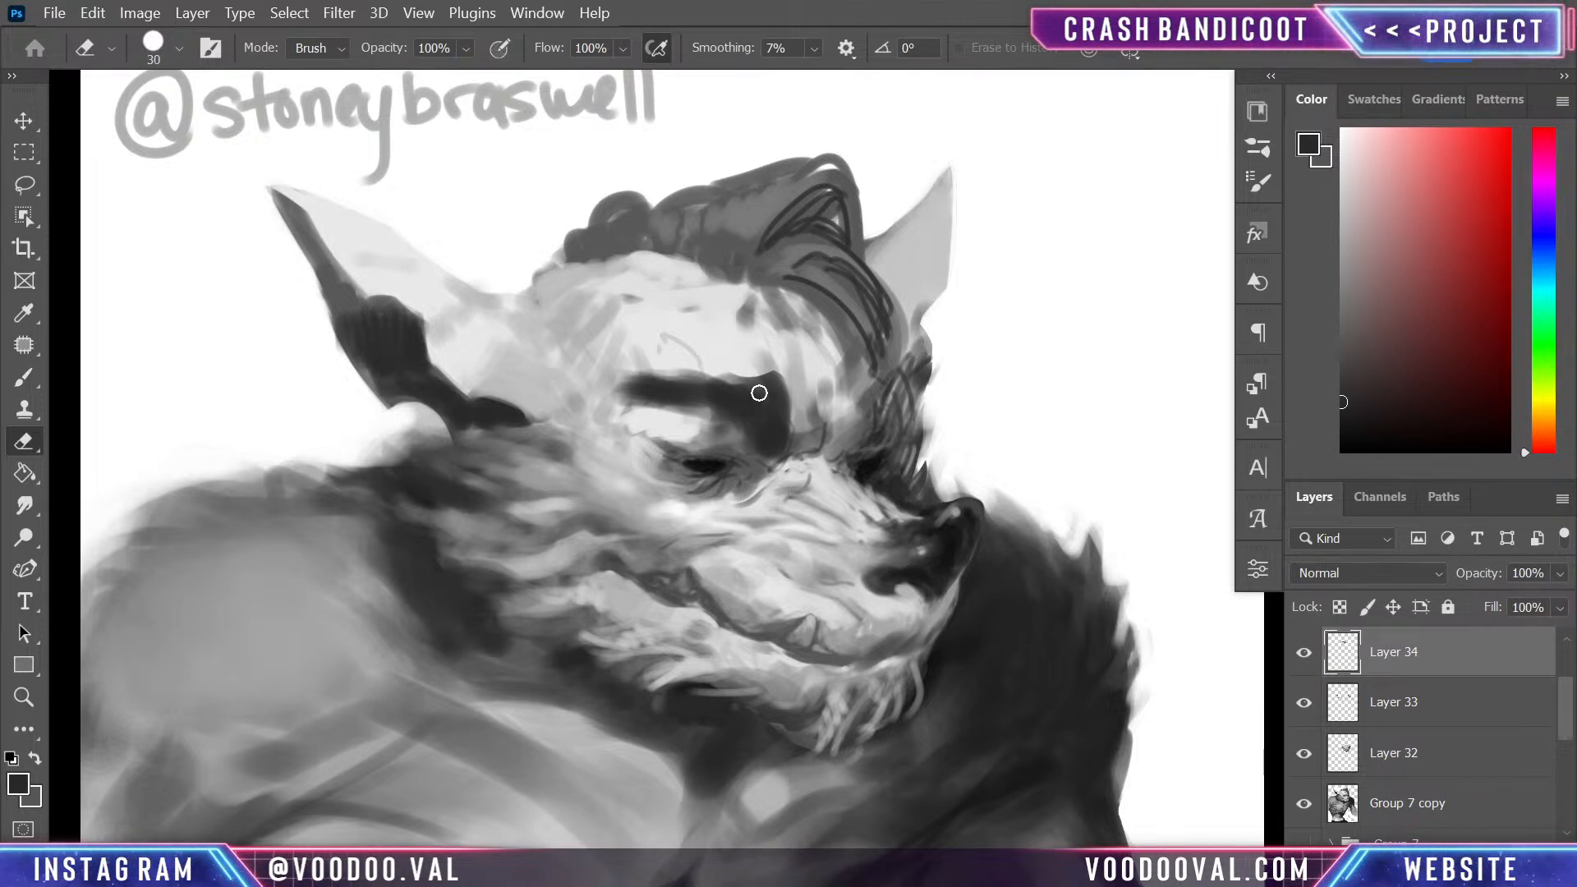
key(bracketleft)
key(bracketleft)
key(bracketleft)
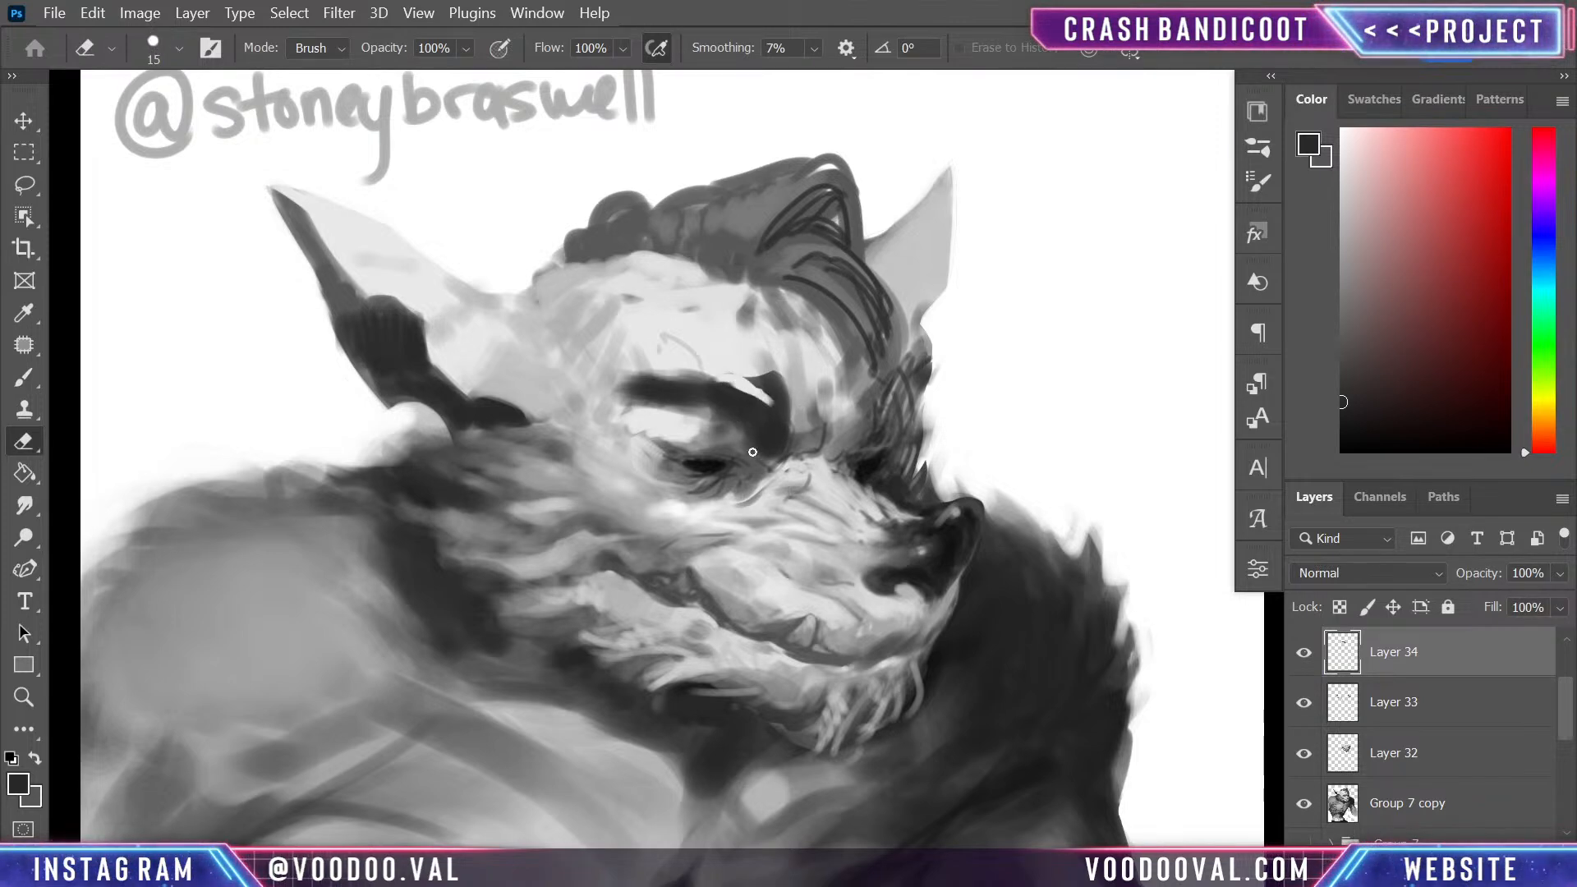
- Reshape the near eyebrow's inner end, upper edge and underside with dark strokes from a size 20 brush
key(b)
key(alt)
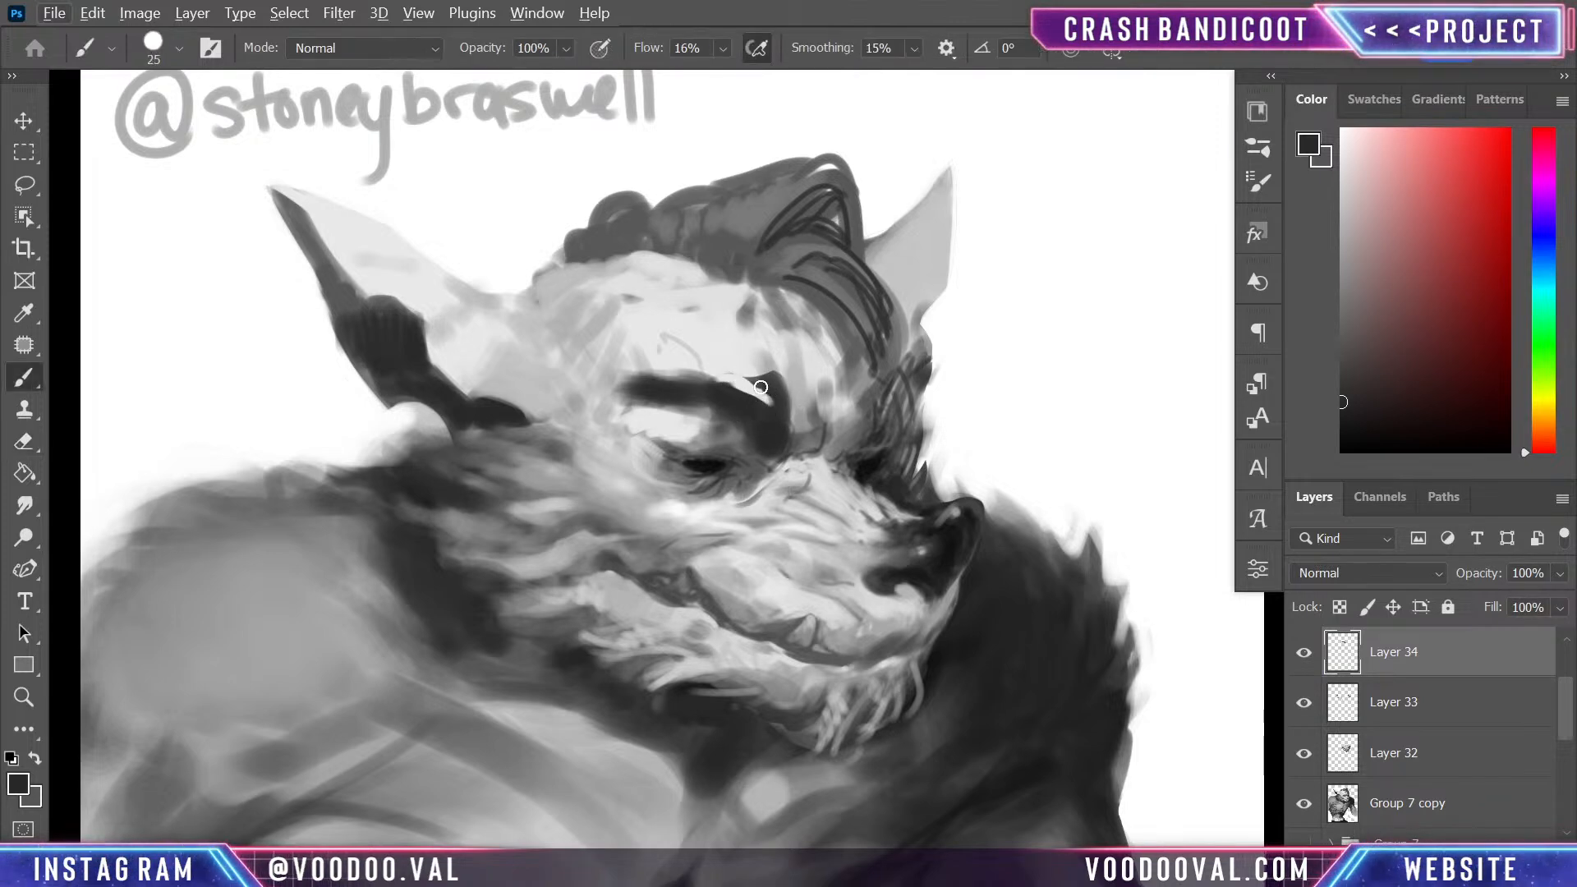
key(bracketleft)
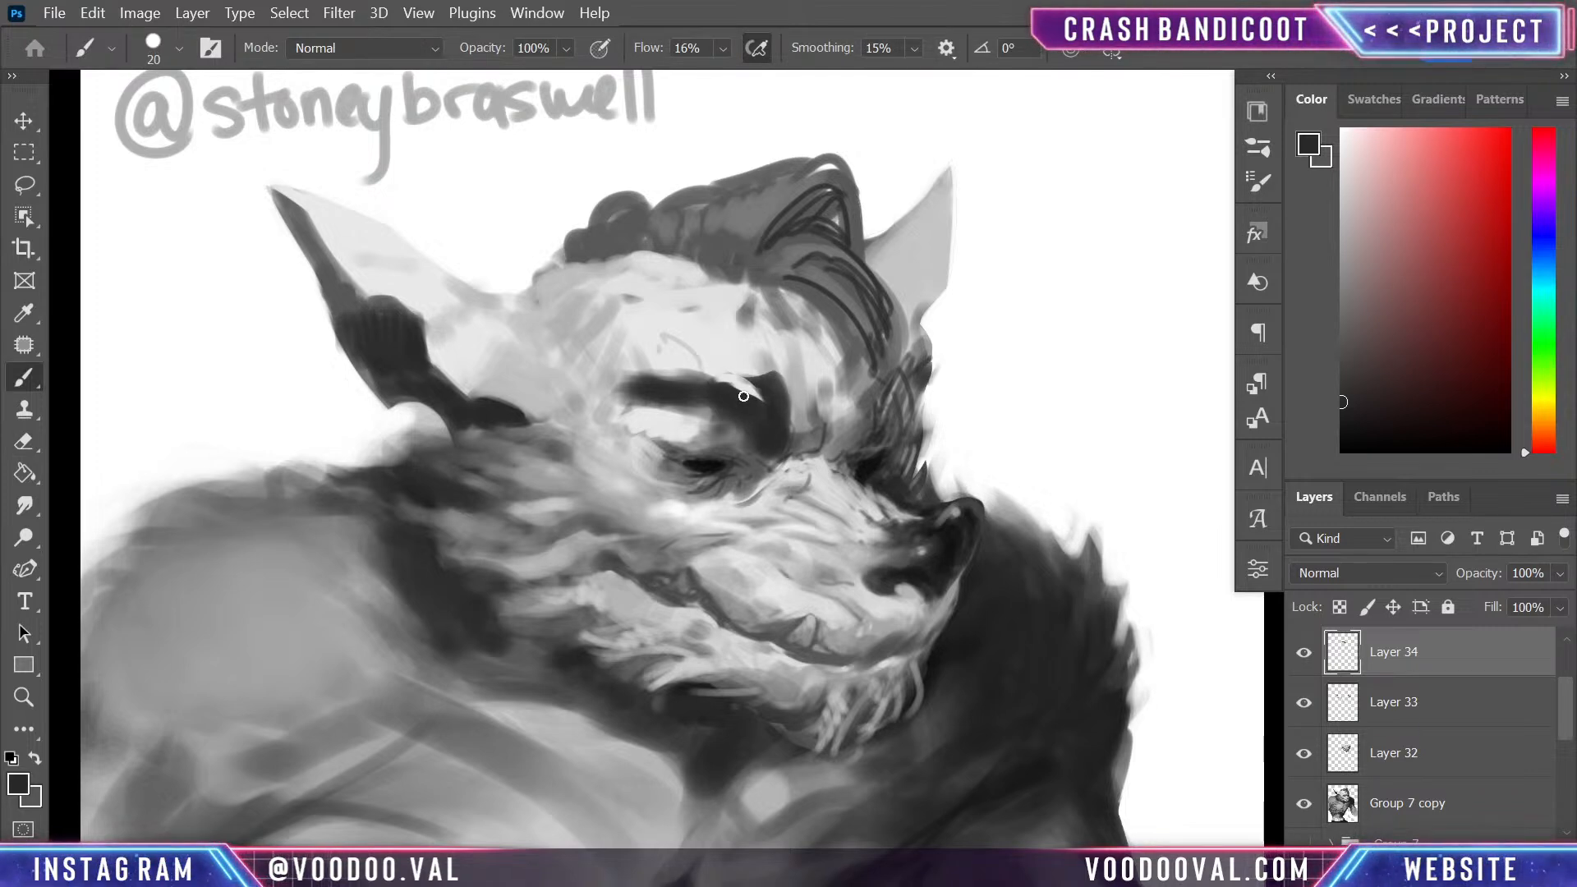
mouse_move(741, 374)
mouse_down()
mouse_move(781, 381)
mouse_move(787, 441)
mouse_move(778, 393)
mouse_move(795, 435)
mouse_up()
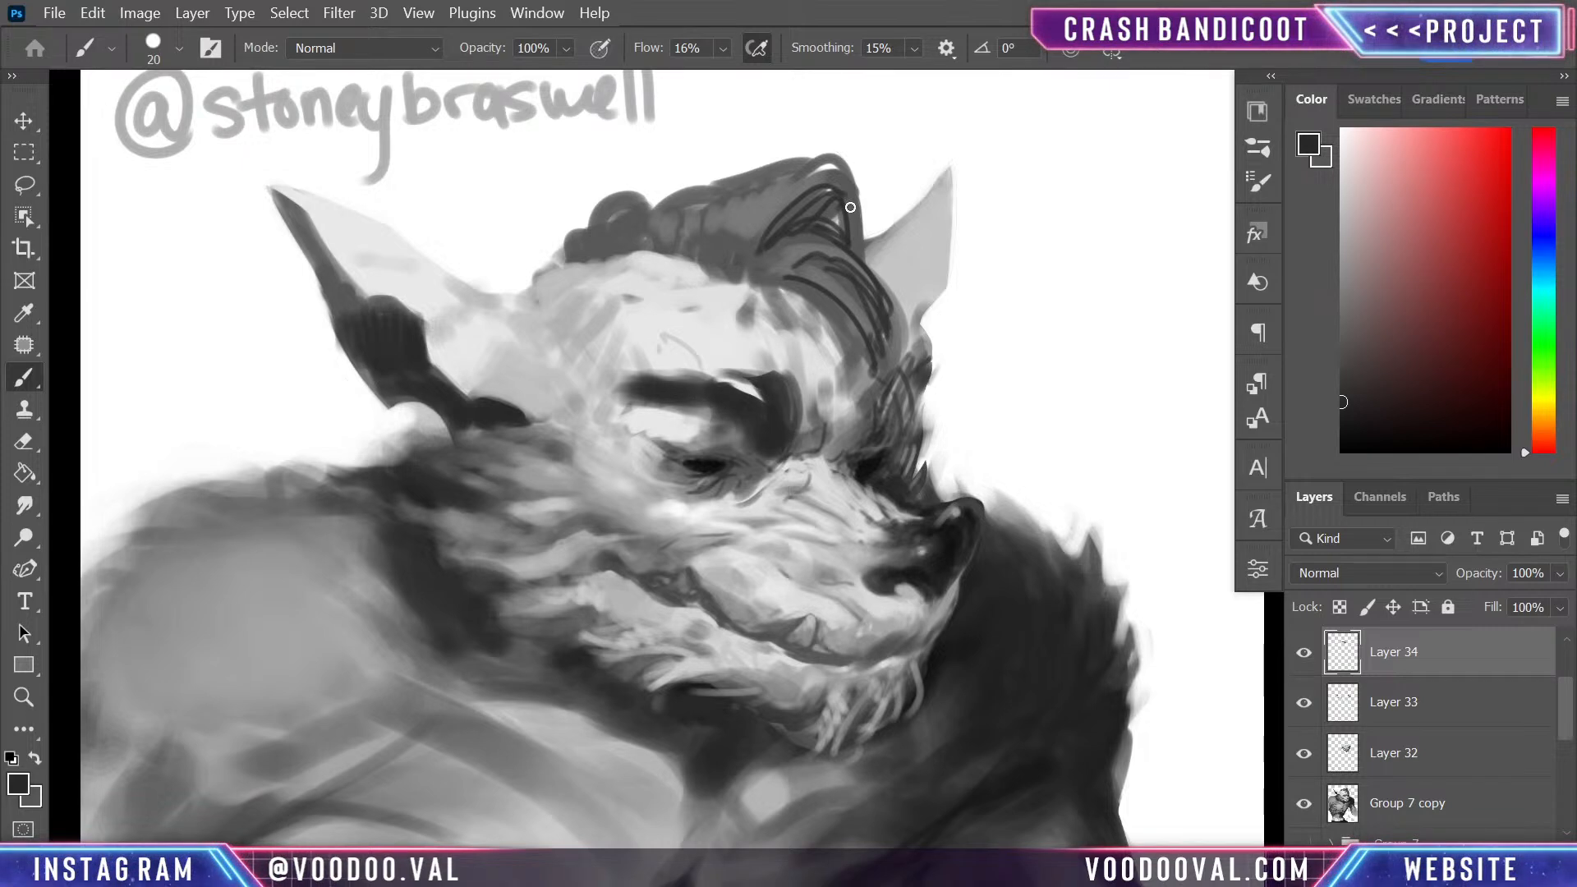
drag(731, 393, 668, 373)
drag(735, 436, 693, 408)
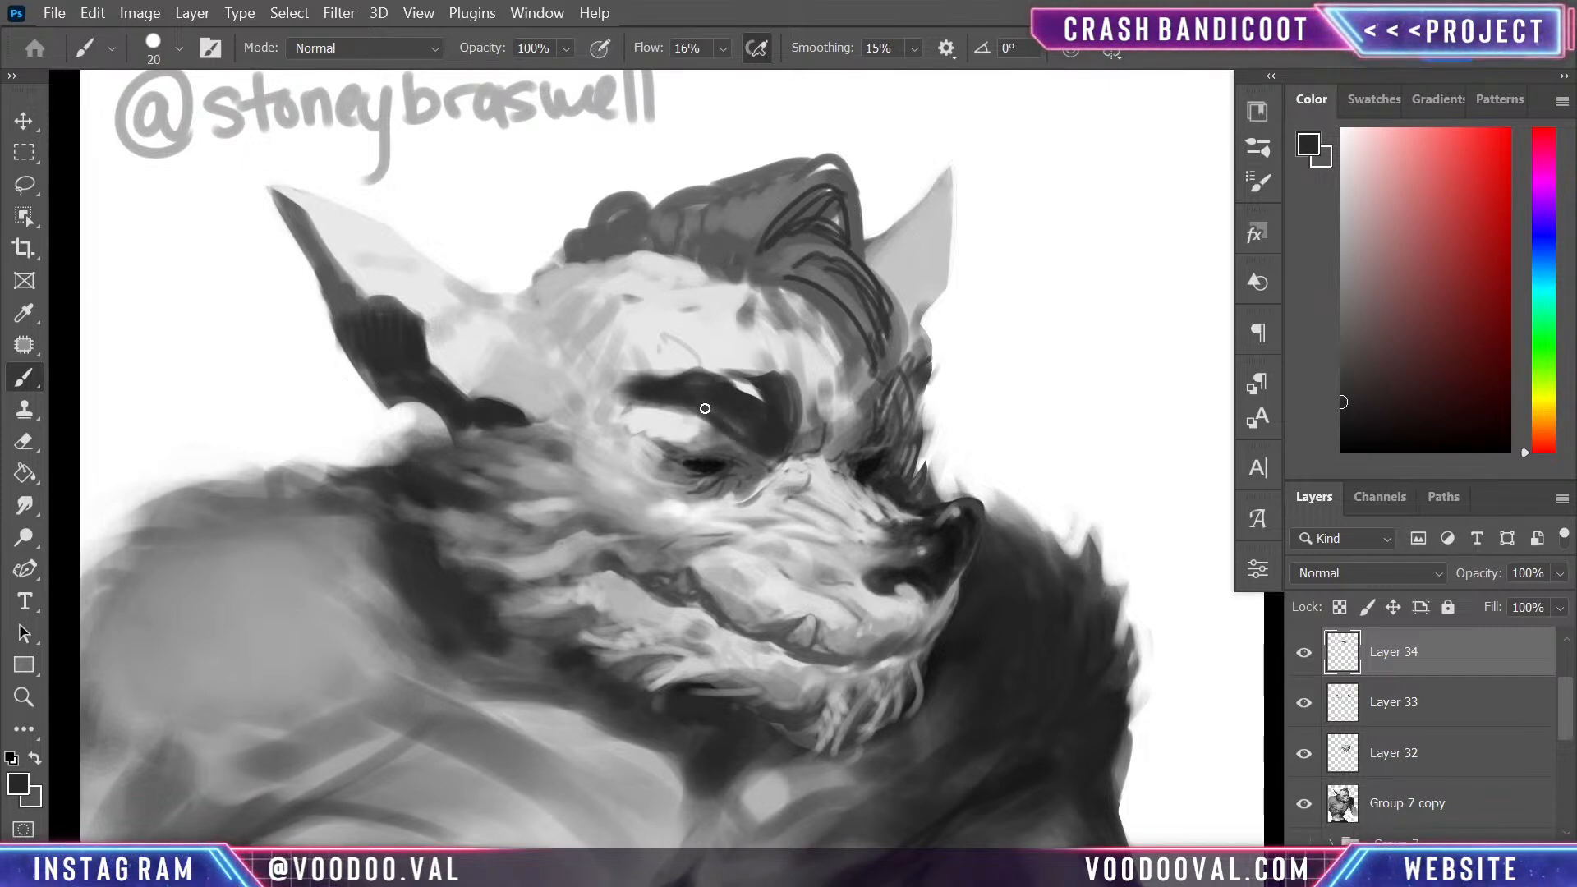
- Trim the near eyebrow's underside above the eyelid with the eraser, and extend its inner end towards the nose bridge with dark strokes
key(e)
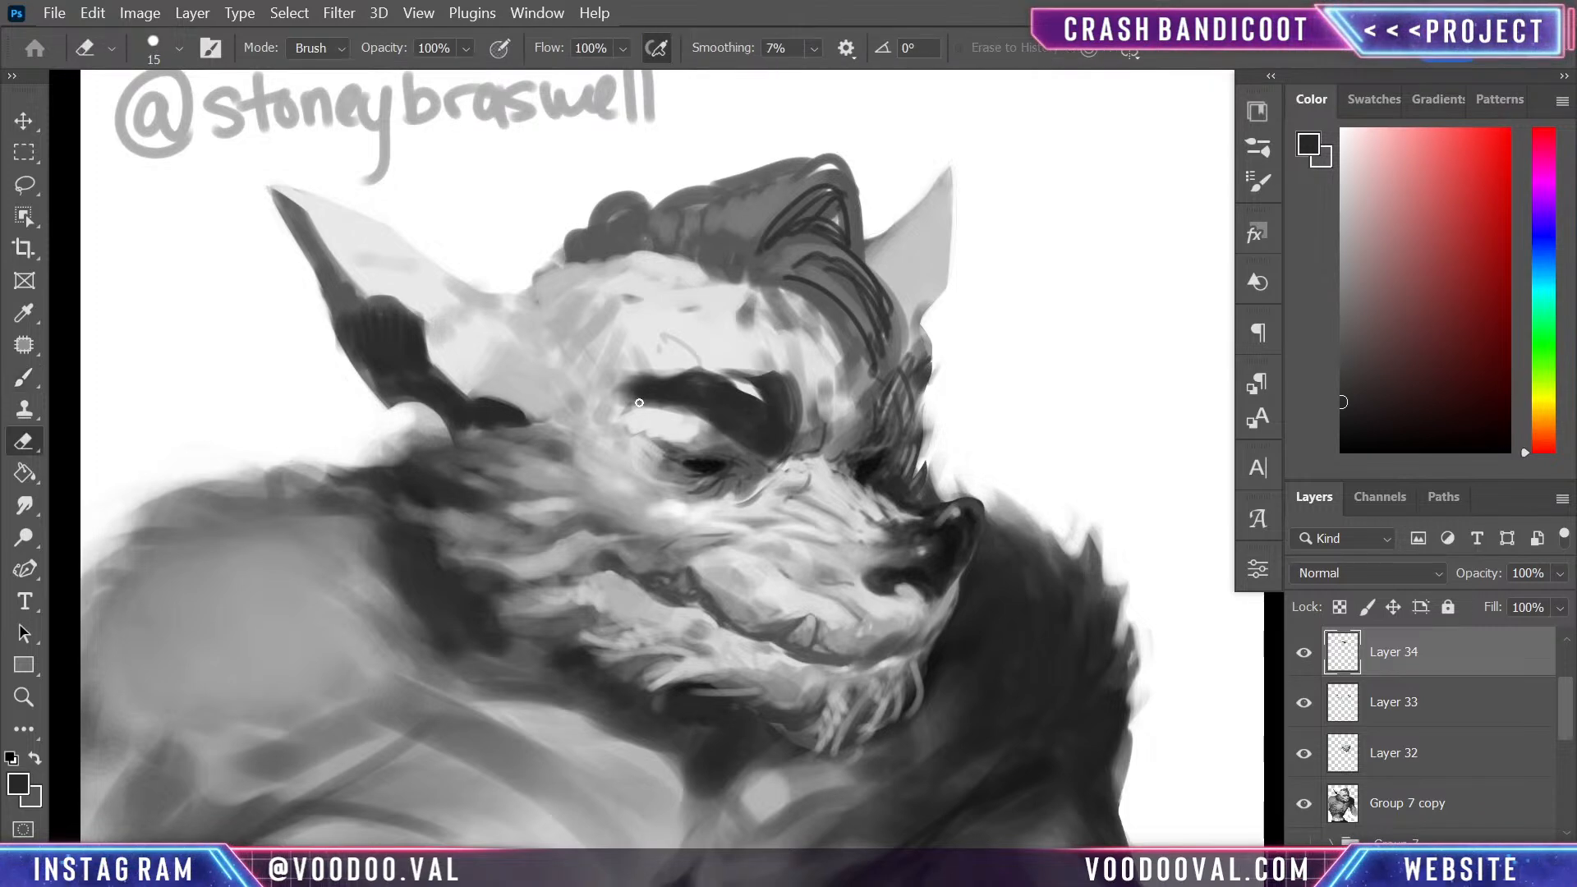
mouse_move(672, 406)
mouse_down()
mouse_move(621, 404)
mouse_move(729, 450)
mouse_up()
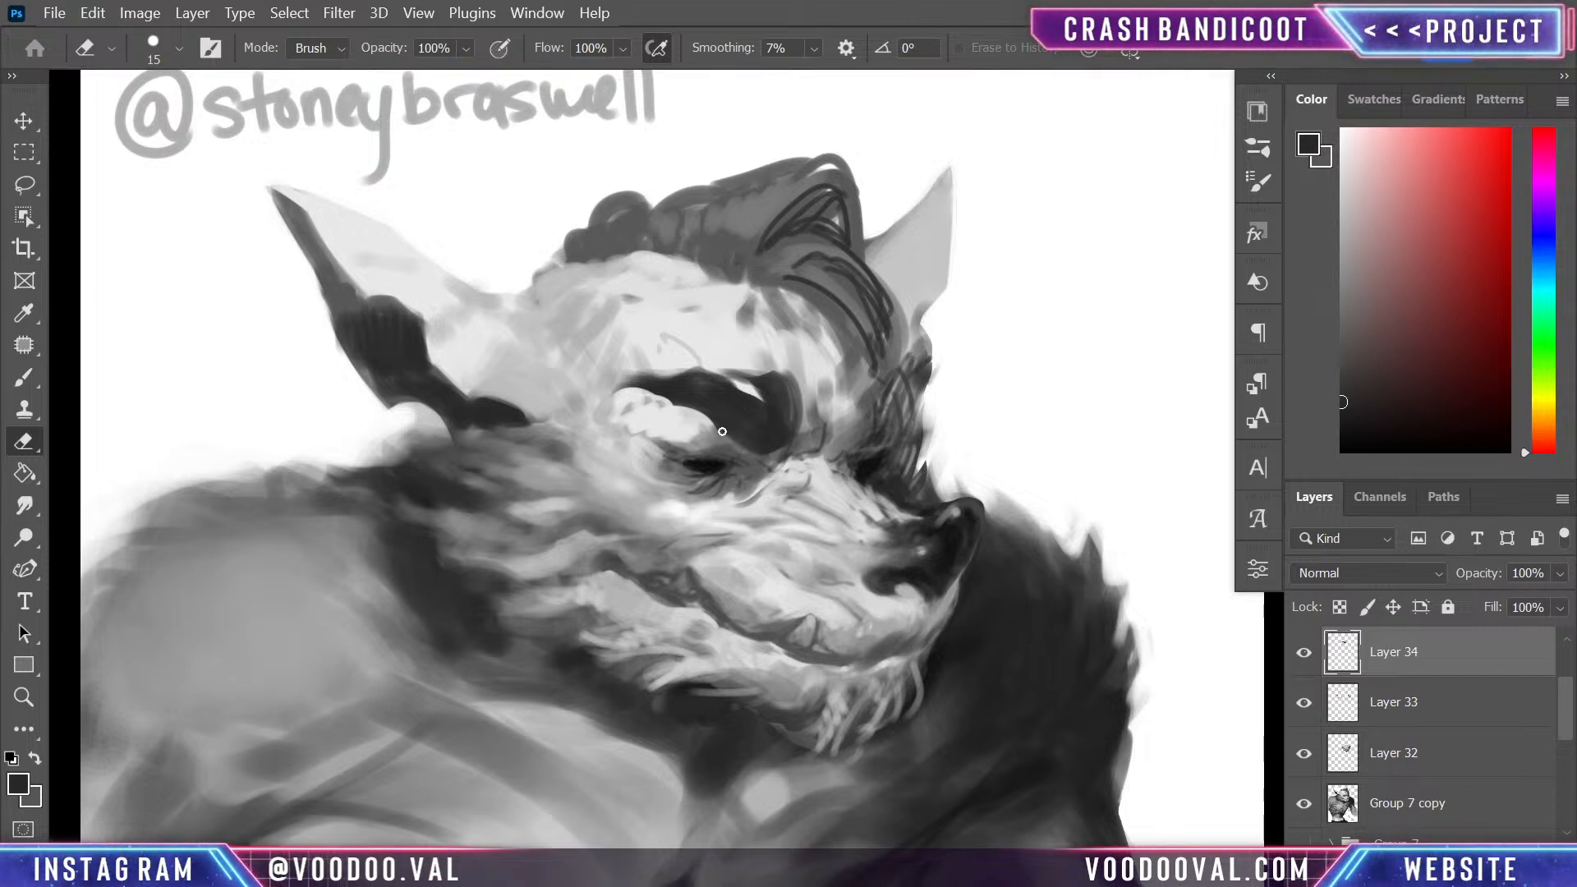
key(b)
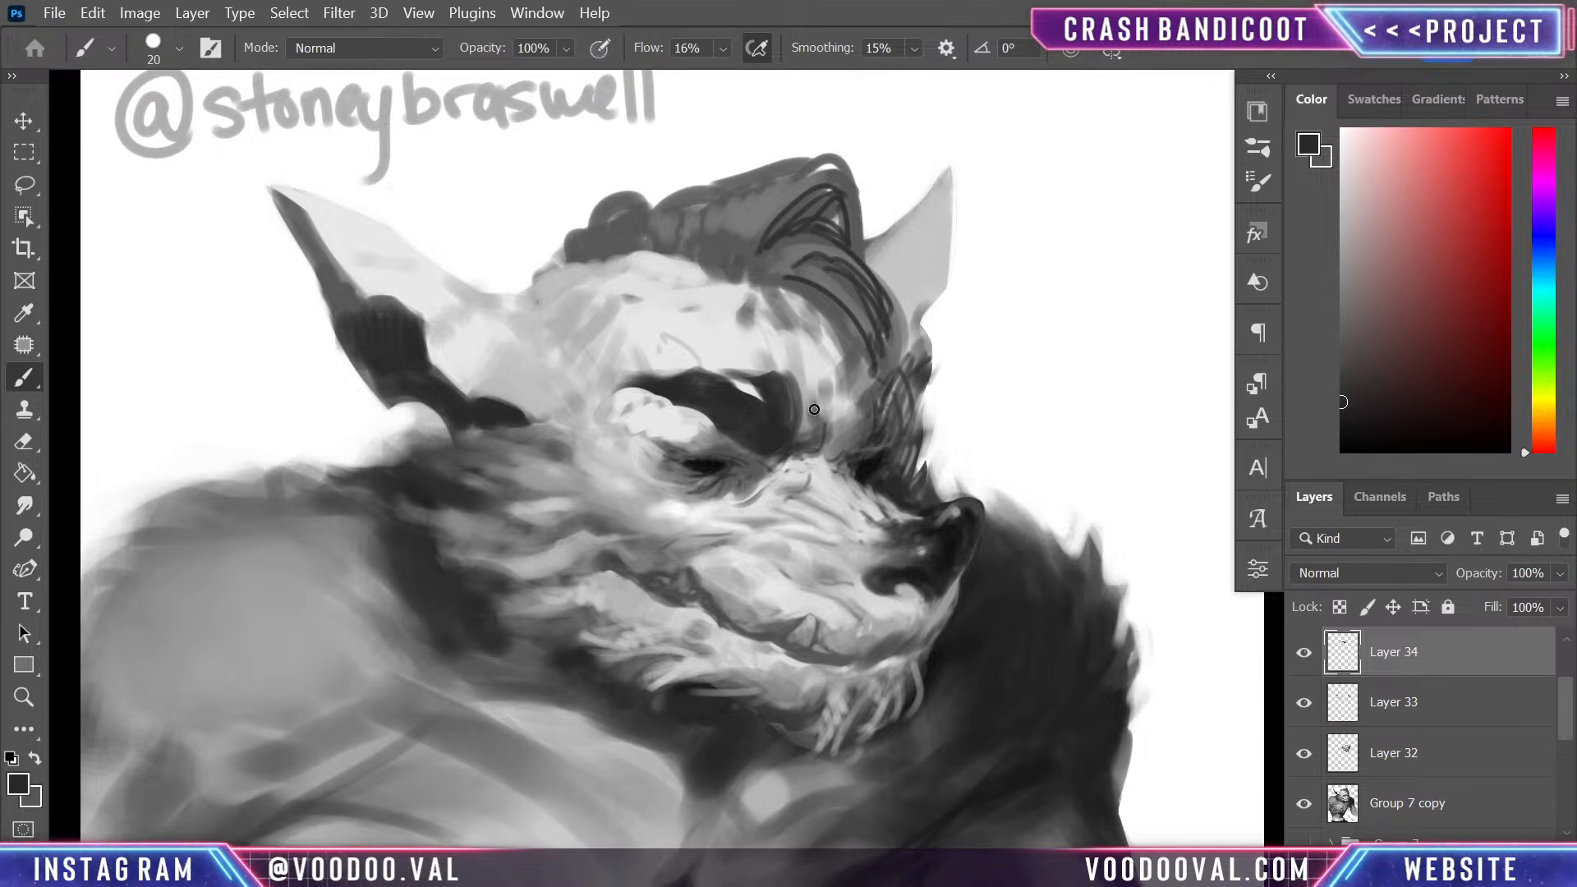
drag(814, 408, 809, 445)
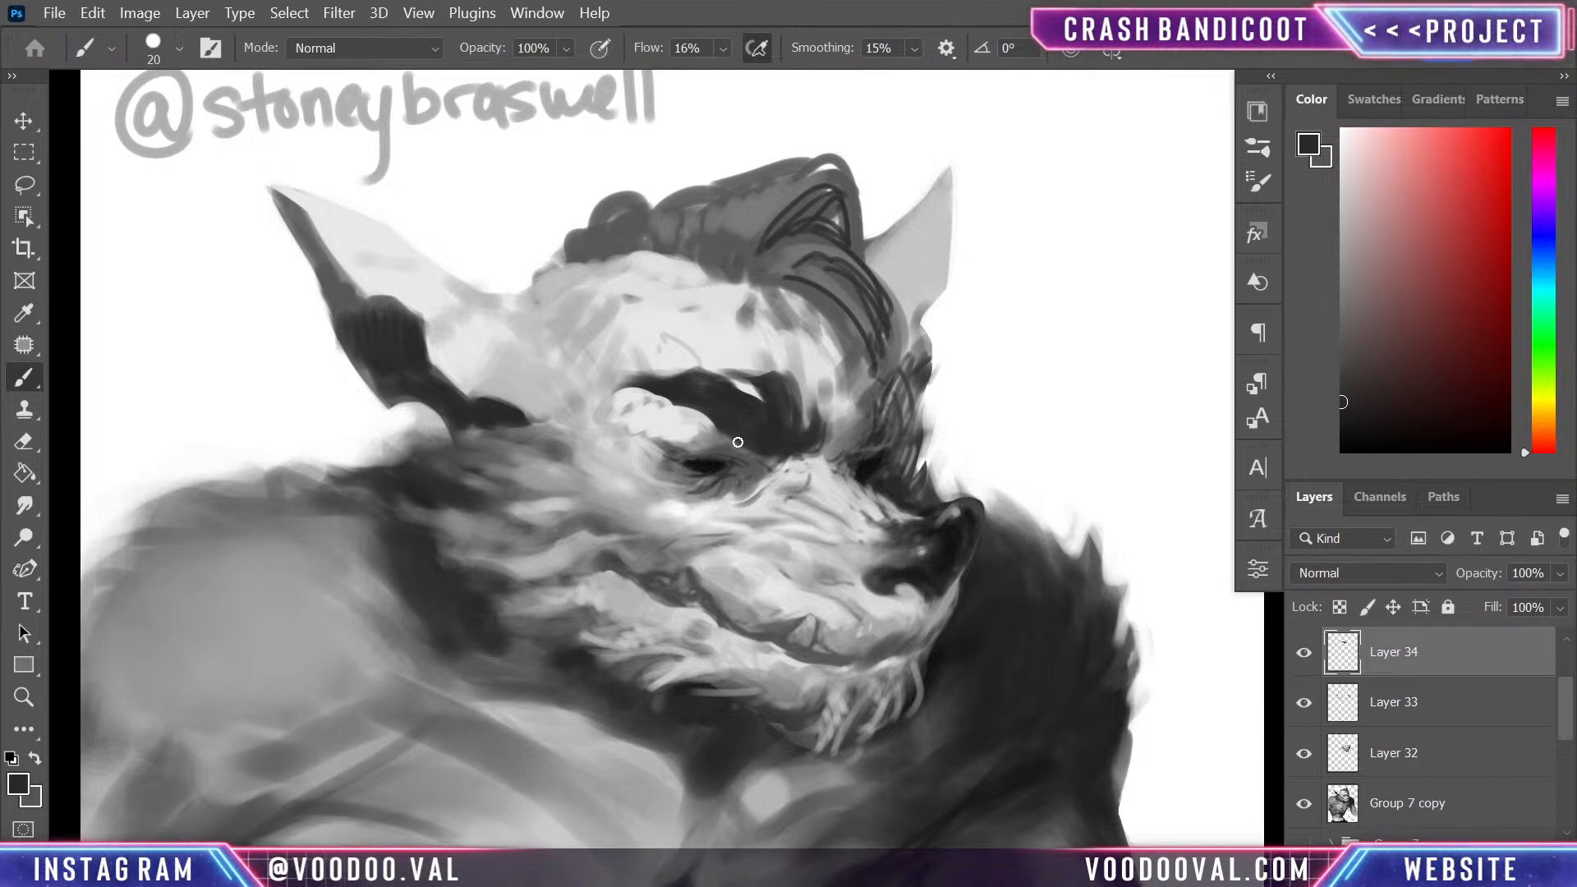
drag(726, 451, 759, 445)
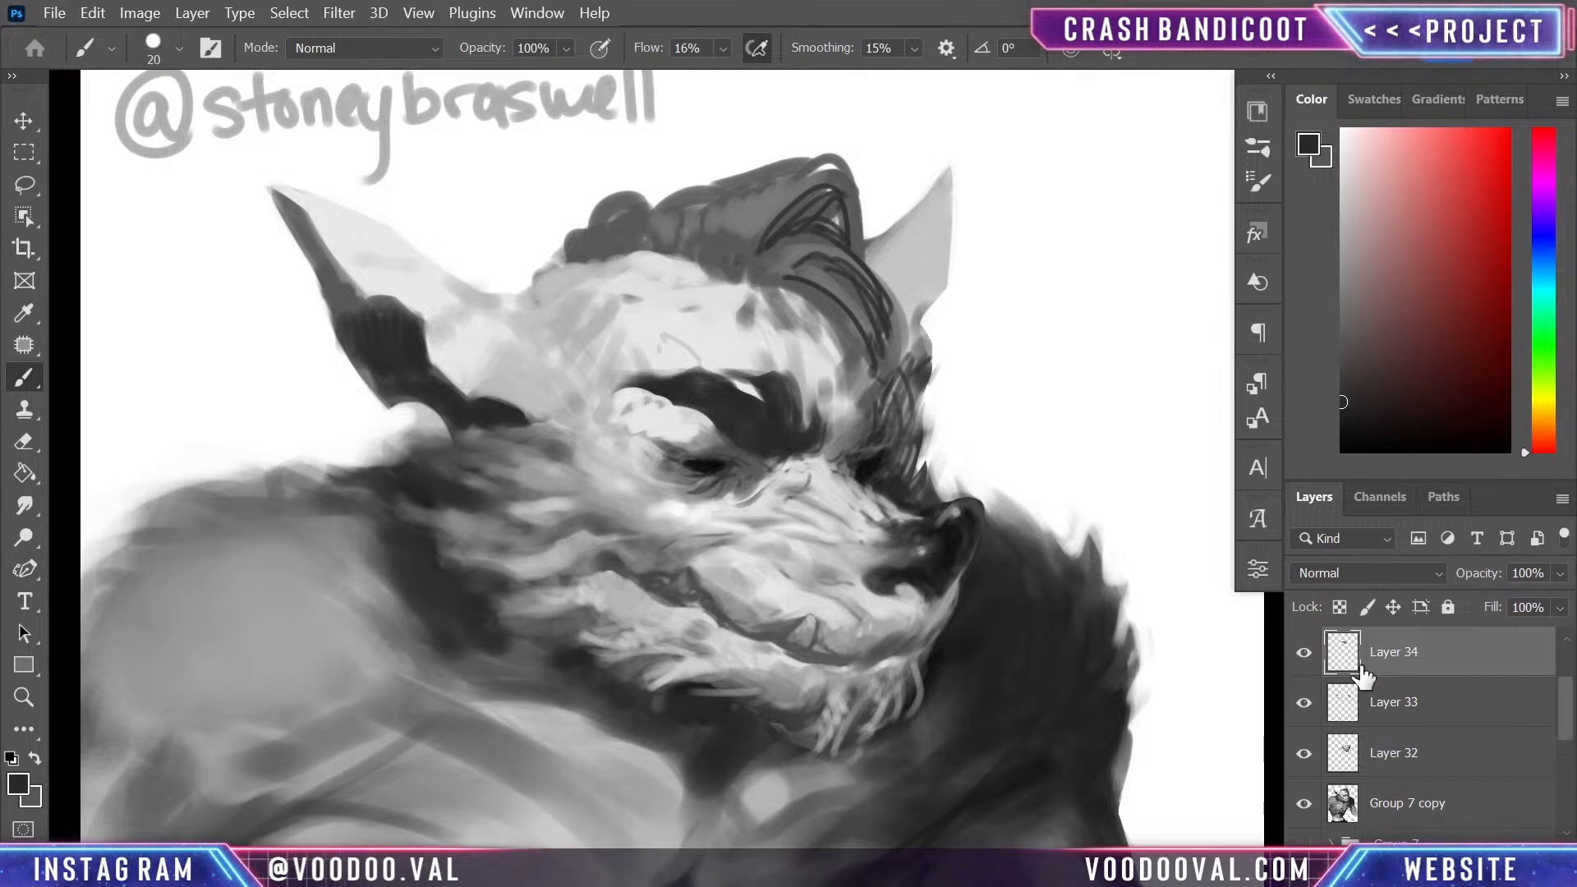
drag(1561, 703, 1560, 672)
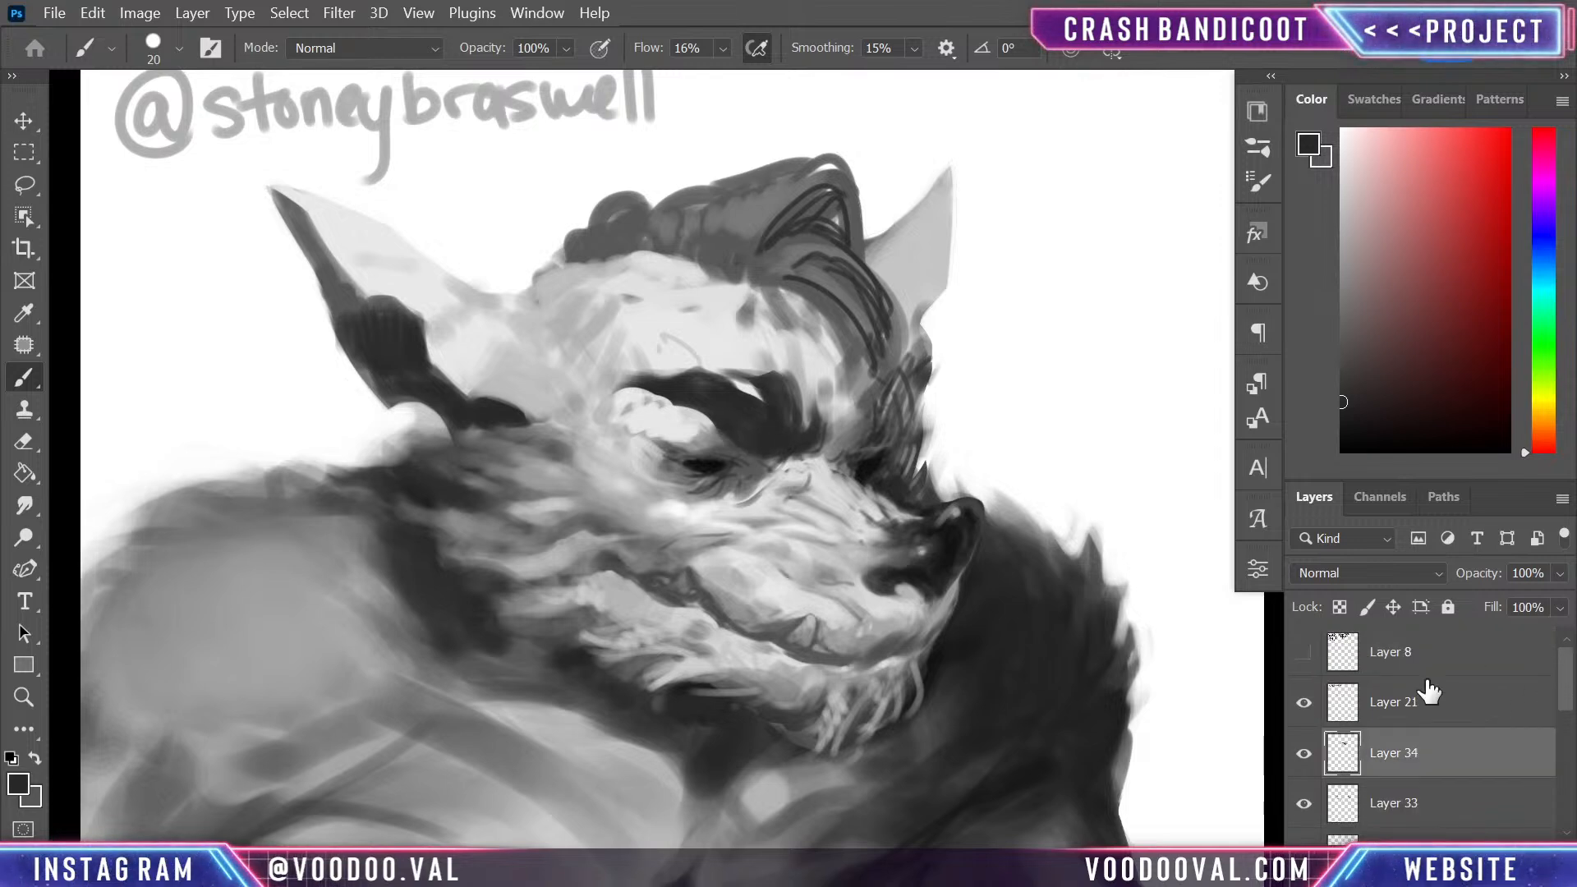
scroll(1567, 699, down, 1)
scroll(1567, 699, down, 3)
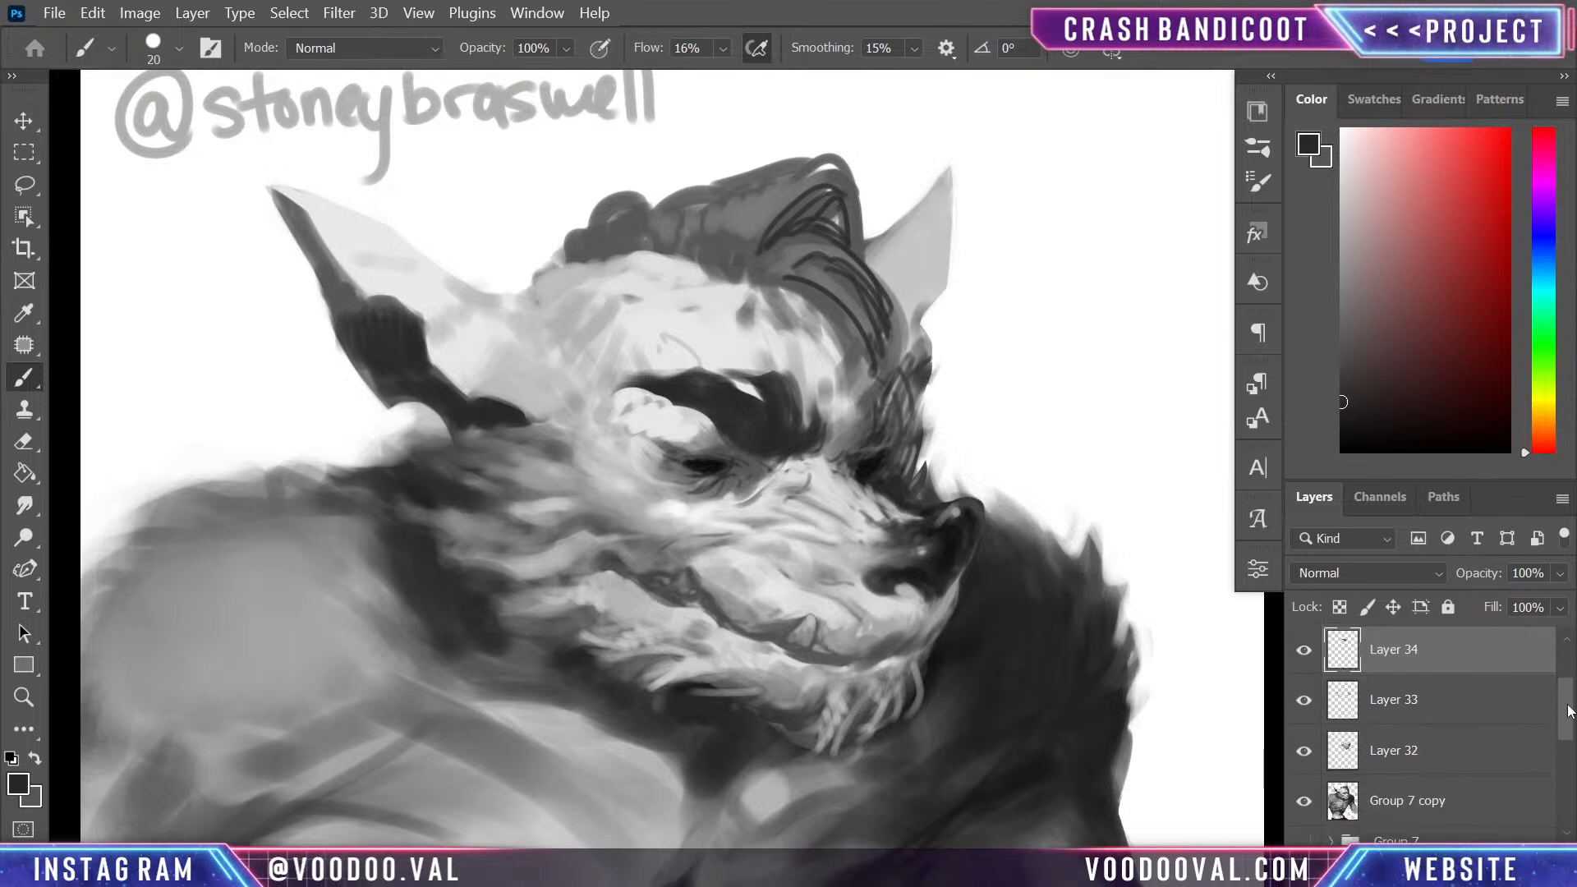
scroll(1563, 704, up, 2)
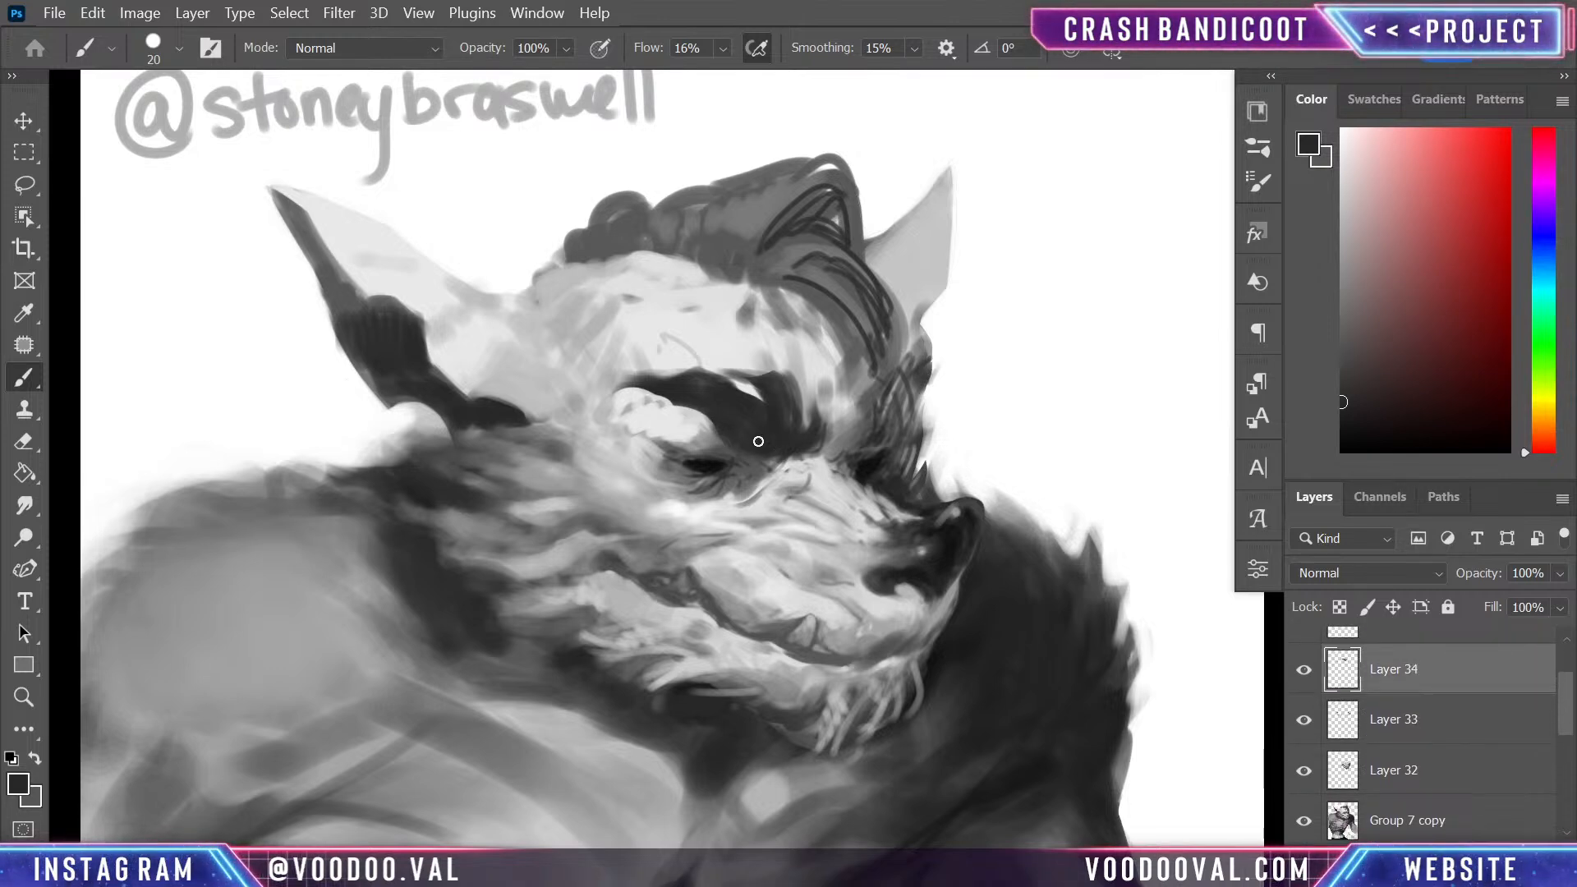
- Deepen the near eyebrow's inner end and paint dark strokes along its outer upper edge
drag(787, 400, 787, 450)
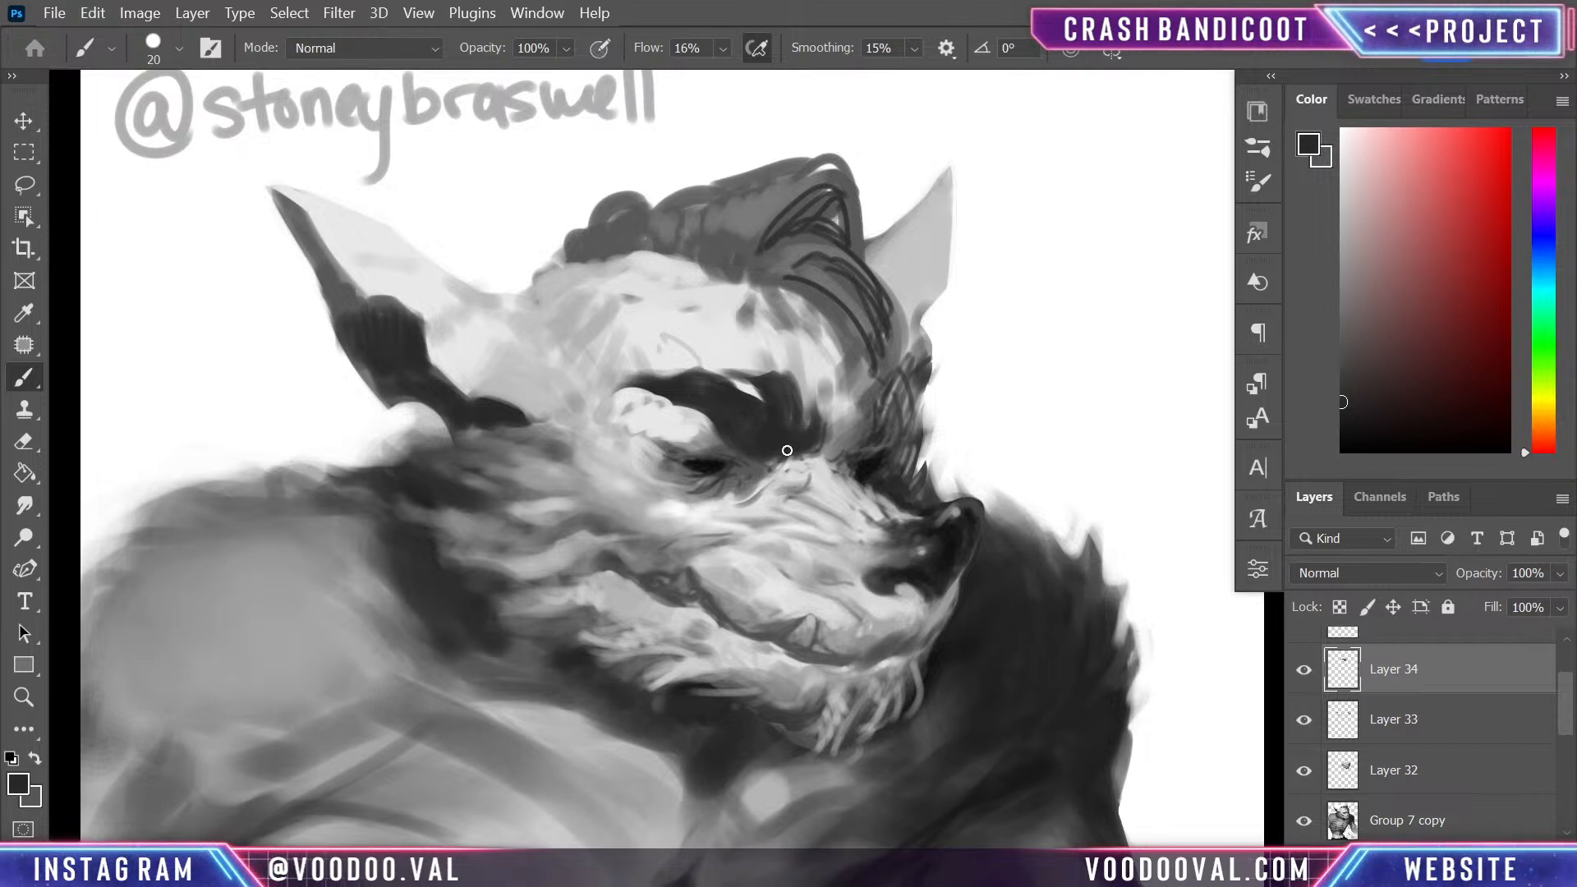
drag(836, 554, 782, 251)
mouse_move(850, 447)
mouse_down()
mouse_move(764, 236)
mouse_move(757, 164)
mouse_up()
mouse_move(712, 613)
mouse_down()
mouse_move(747, 489)
mouse_move(787, 759)
mouse_up()
key(ctrl+z)
drag(897, 557, 944, 821)
mouse_move(899, 239)
mouse_down()
mouse_move(948, 572)
mouse_move(943, 545)
mouse_up()
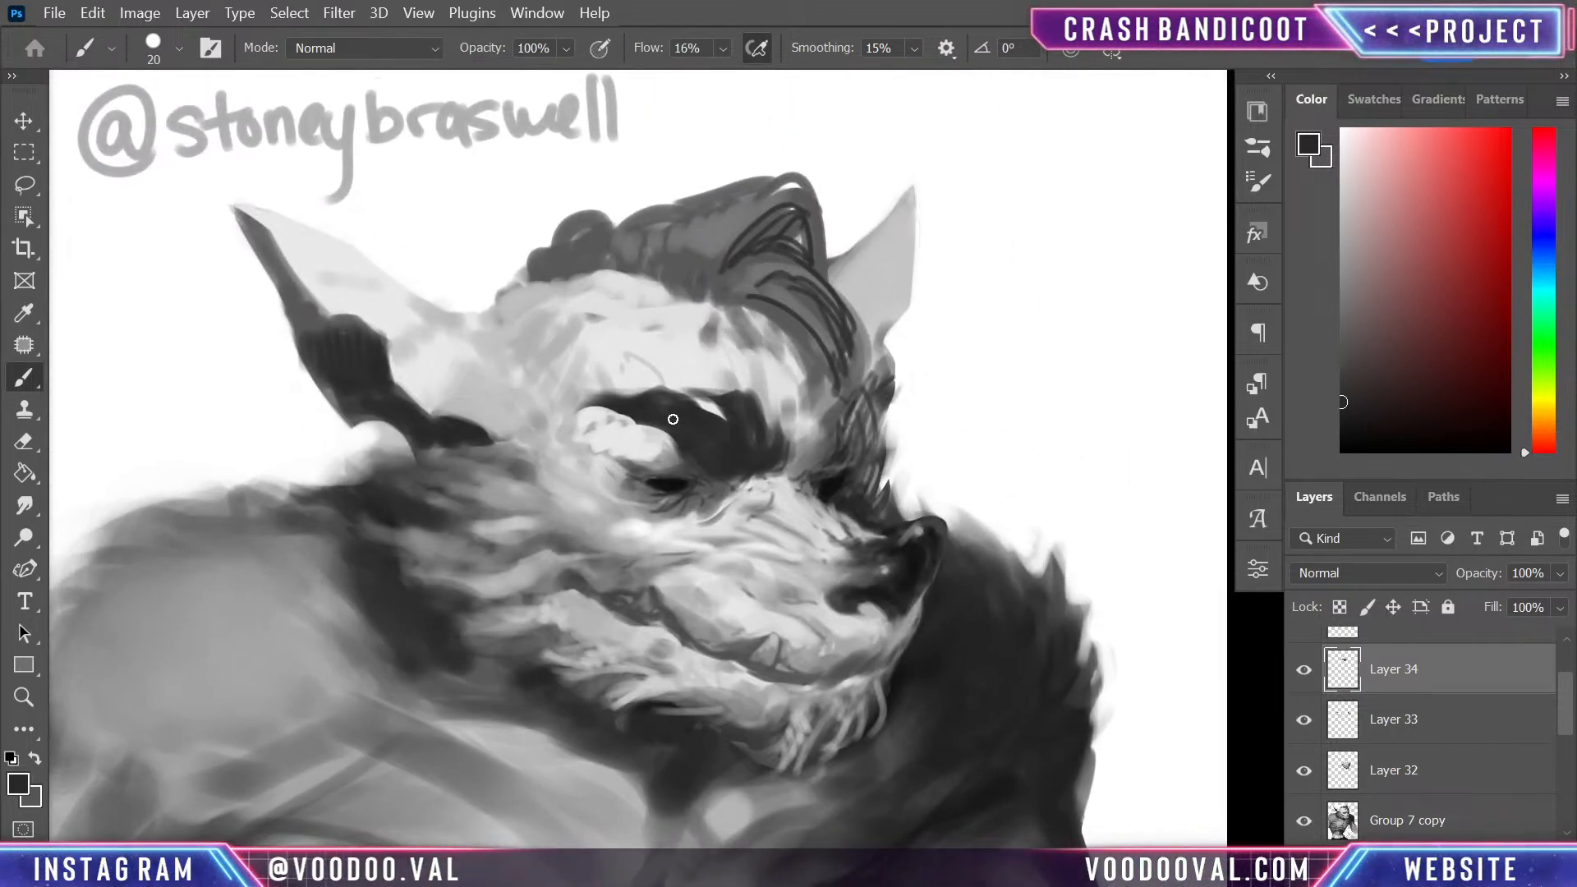
mouse_move(579, 408)
mouse_down()
mouse_move(659, 417)
mouse_move(649, 389)
mouse_up()
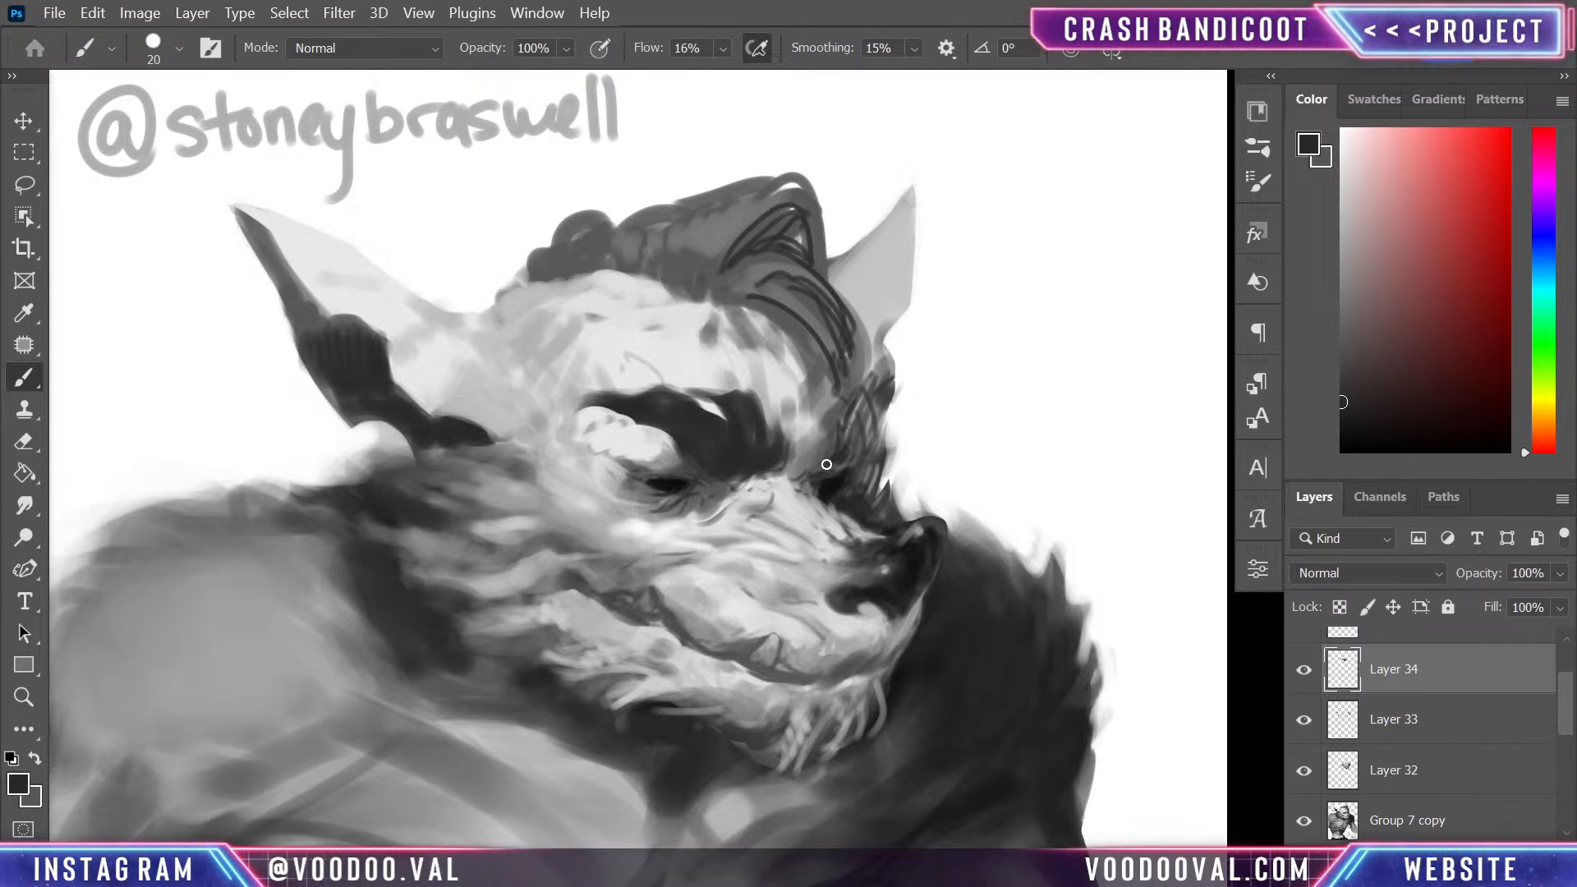
- Block in the far eyebrow beside the hairline with dark strokes, switching to black and carrying them past the face's edge
mouse_move(824, 467)
mouse_down()
mouse_move(830, 380)
mouse_move(841, 421)
mouse_move(825, 473)
mouse_move(839, 401)
mouse_move(834, 456)
mouse_move(884, 413)
mouse_move(865, 457)
mouse_move(860, 383)
mouse_up()
click(1344, 449)
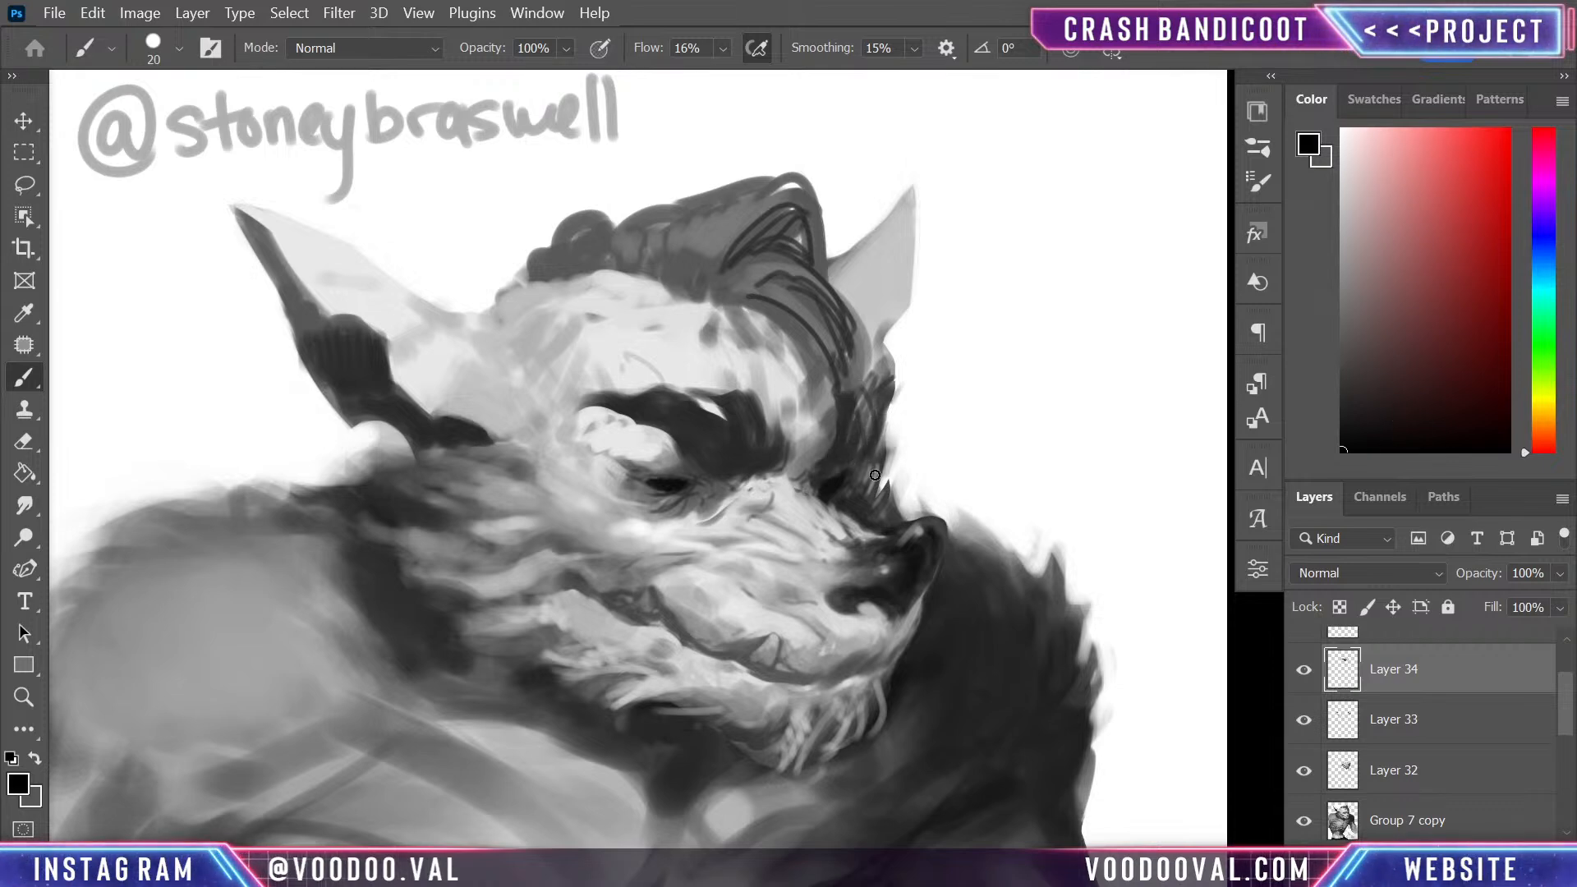
mouse_move(815, 471)
mouse_down()
mouse_move(863, 408)
mouse_move(876, 431)
mouse_move(852, 454)
mouse_move(854, 379)
mouse_up()
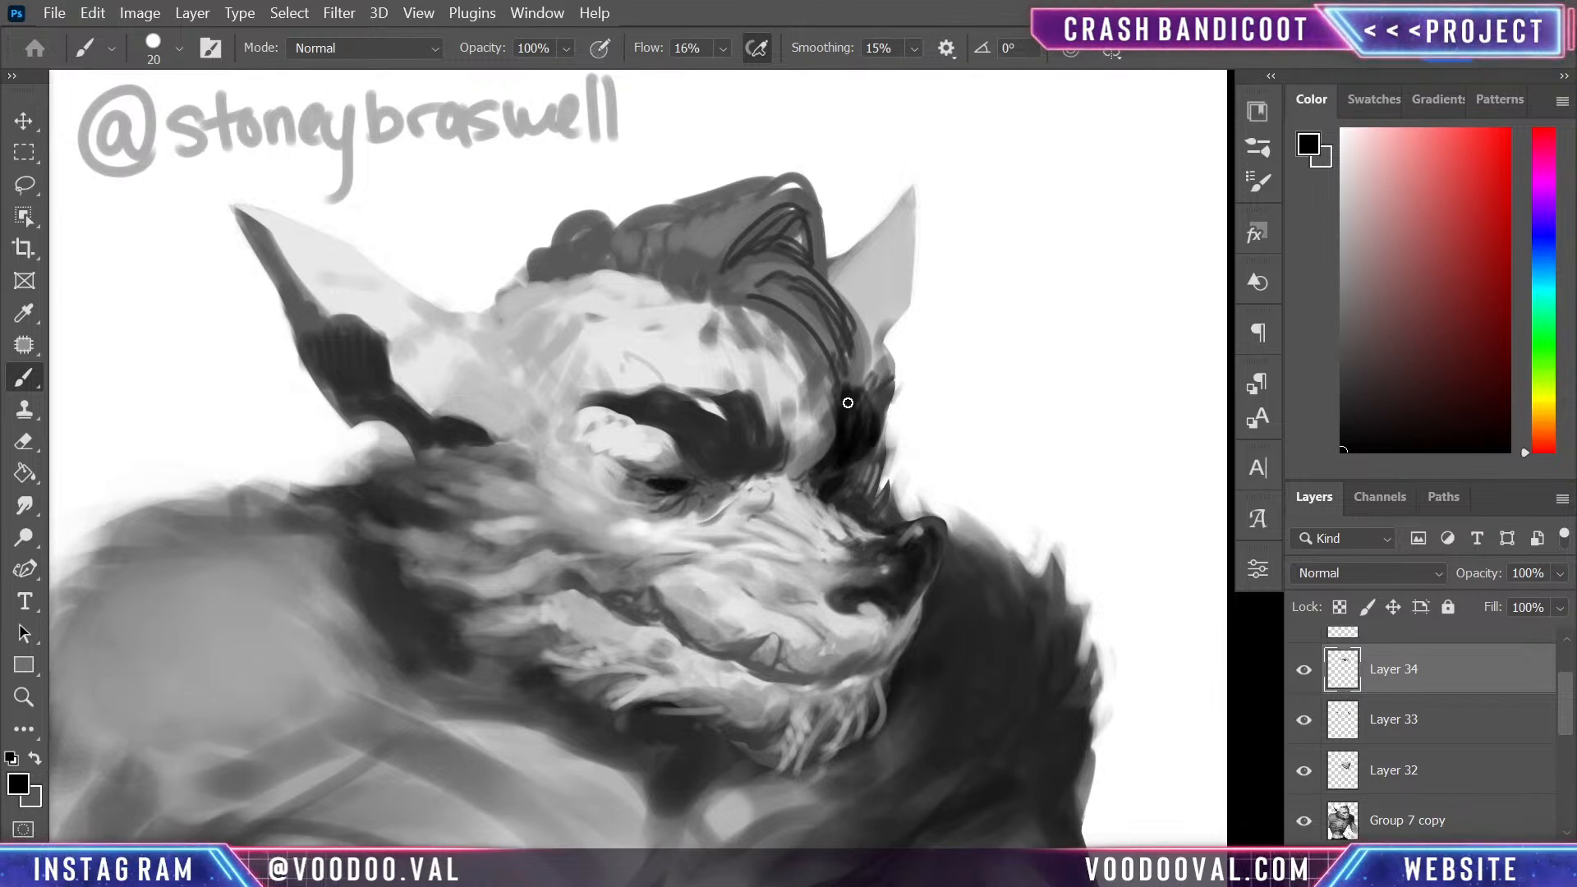
mouse_move(876, 444)
mouse_down()
mouse_move(898, 394)
mouse_move(907, 409)
mouse_move(900, 388)
mouse_up()
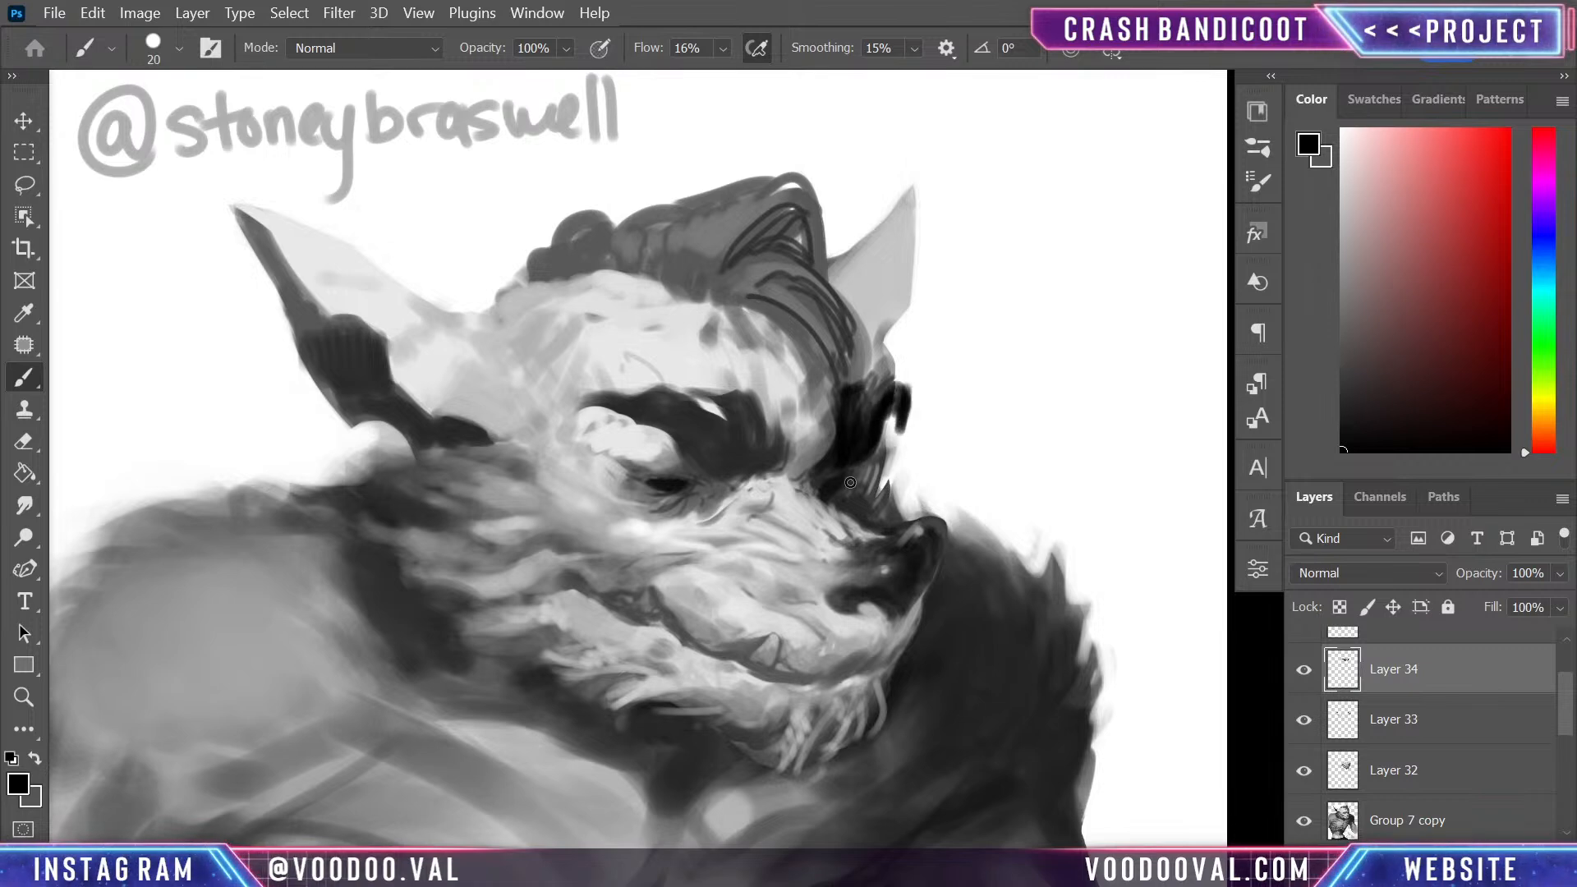
mouse_move(849, 483)
mouse_down()
mouse_move(848, 451)
mouse_move(901, 429)
mouse_up()
- Erase the far eyebrow's overspill beyond the face and trim its upper, lower and inner edges
key(e)
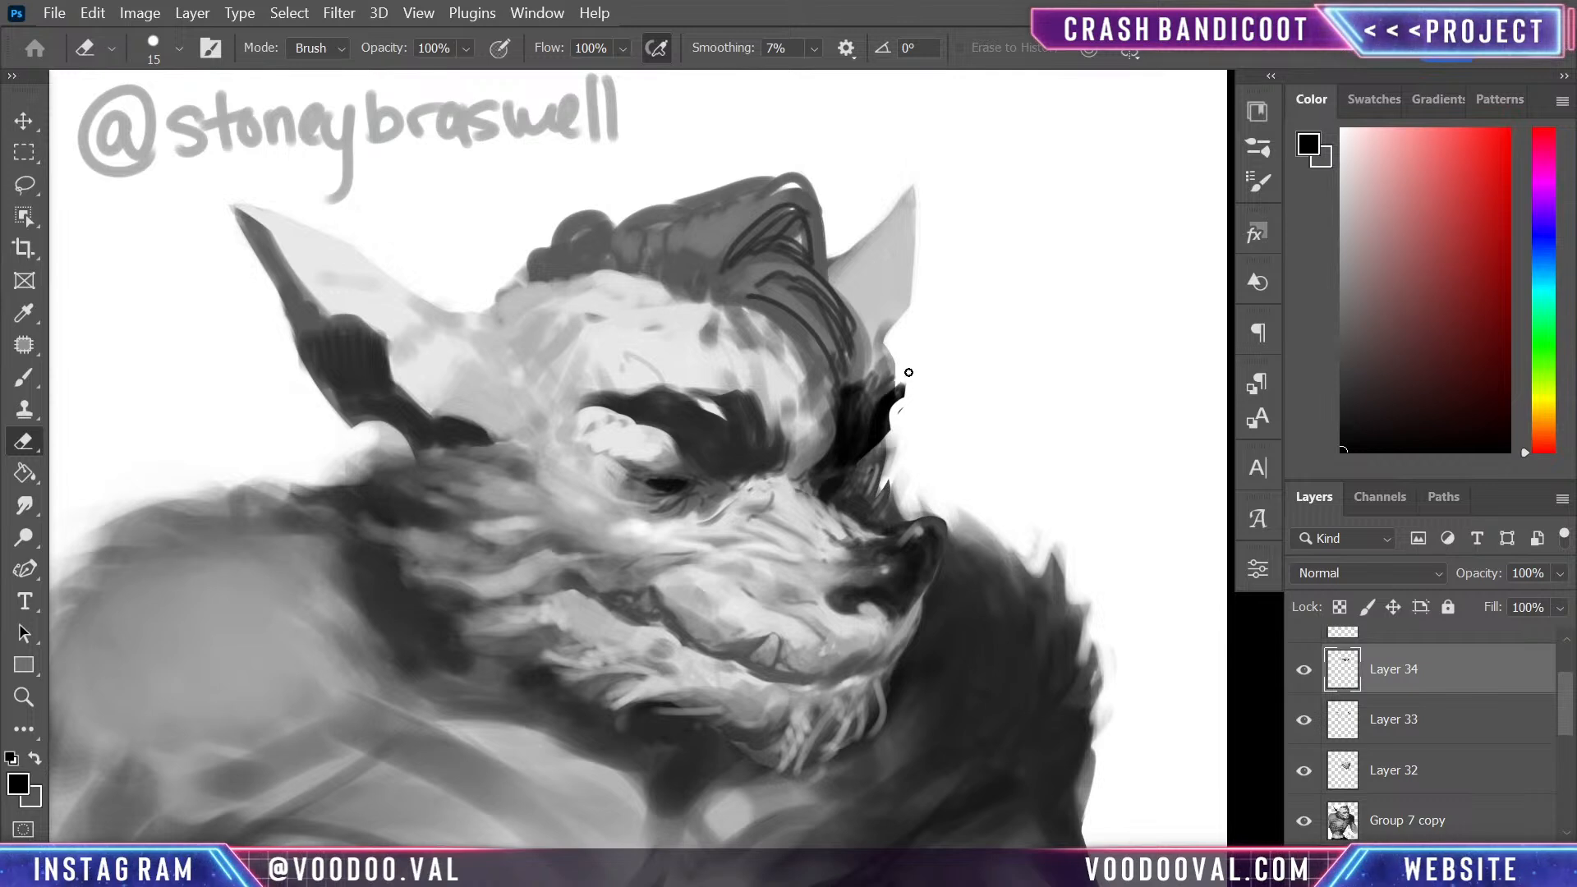
drag(908, 372, 850, 387)
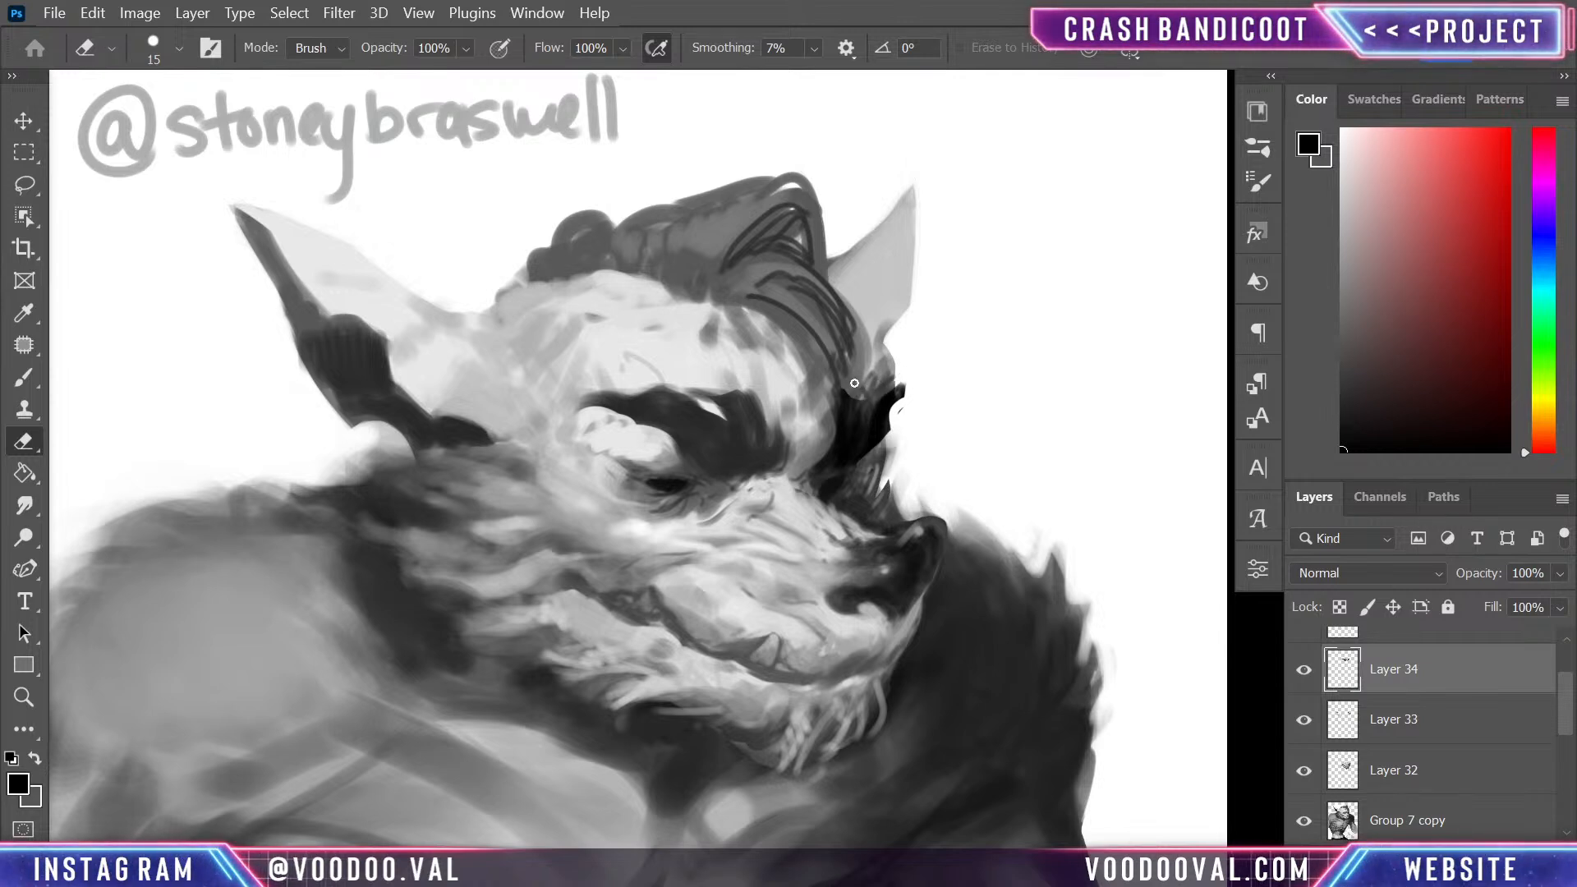
drag(884, 448, 872, 468)
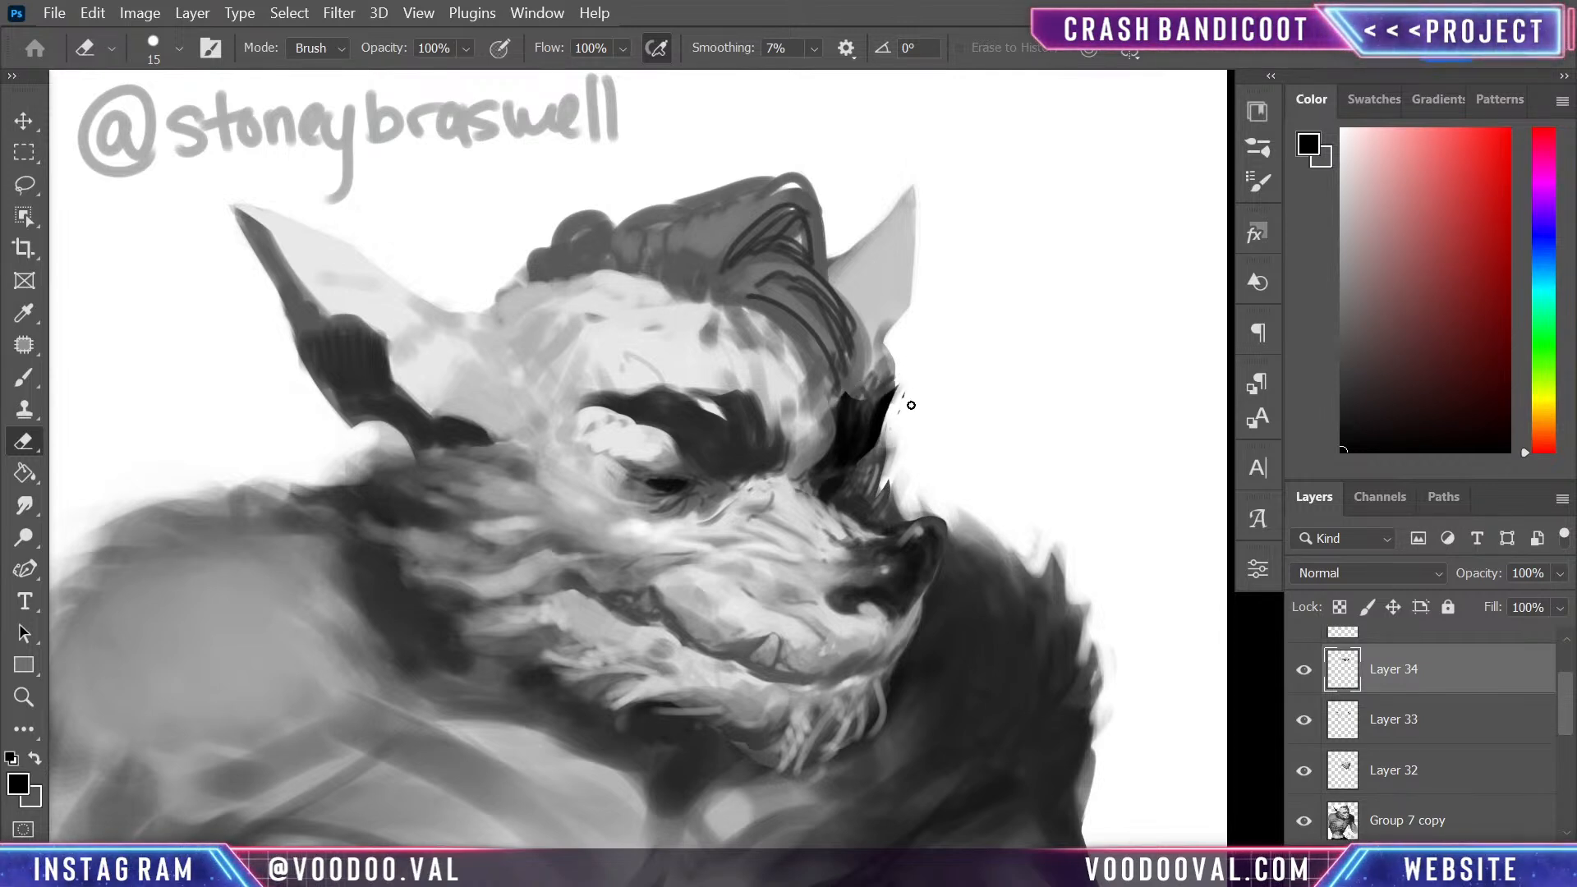
drag(836, 415, 822, 465)
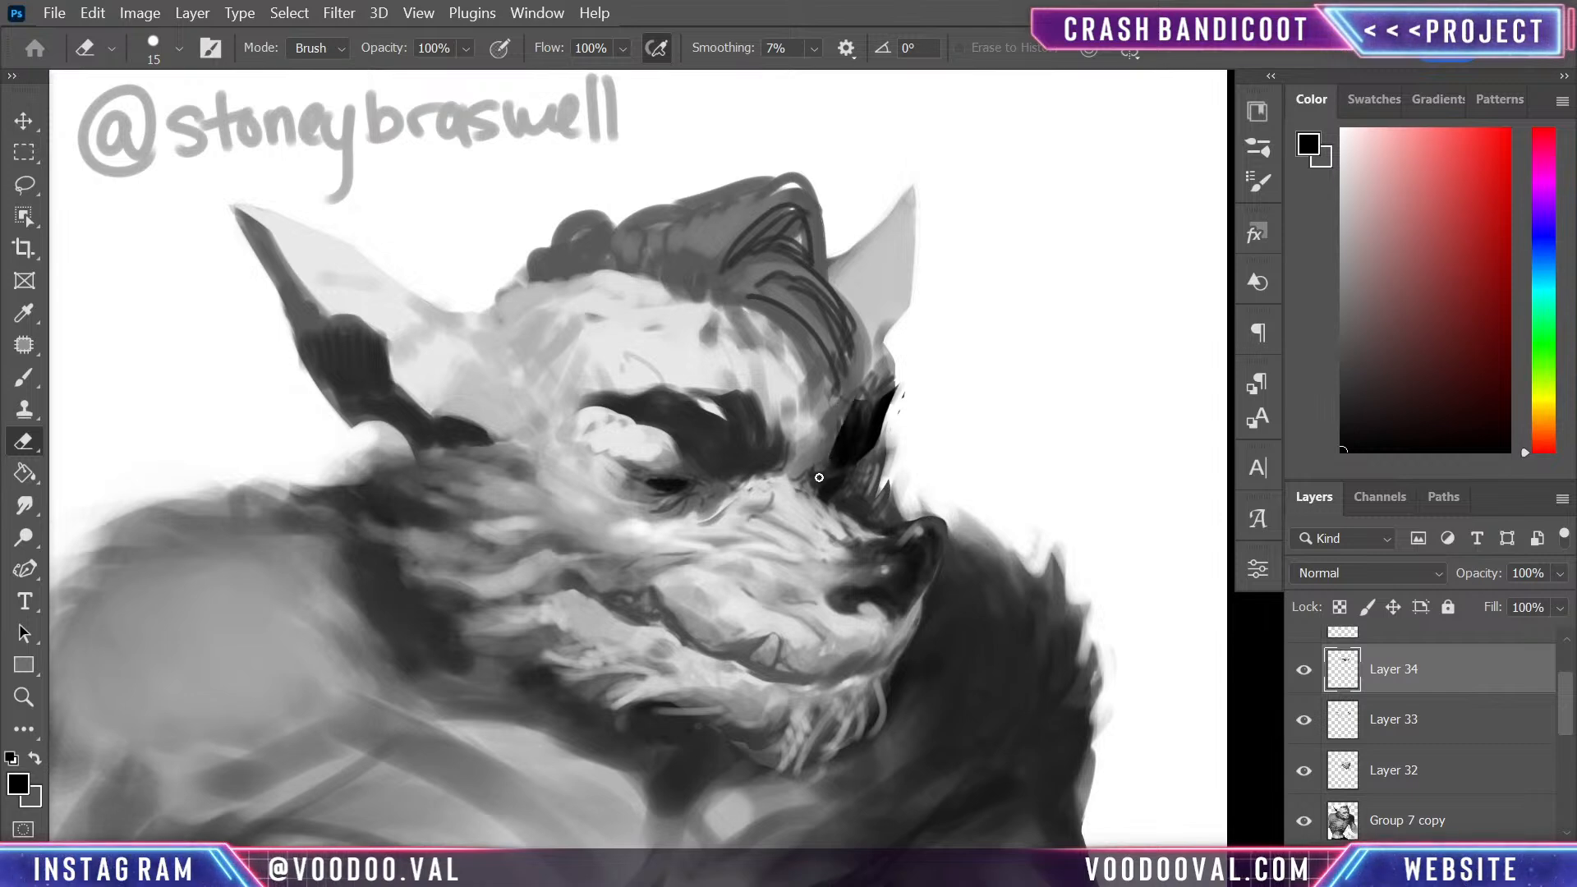
- Repaint black strokes through the far eyebrow down to the eye socket and check both brows at different view sizes
key(b)
mouse_move(889, 395)
mouse_down()
mouse_move(862, 458)
mouse_move(823, 472)
mouse_up()
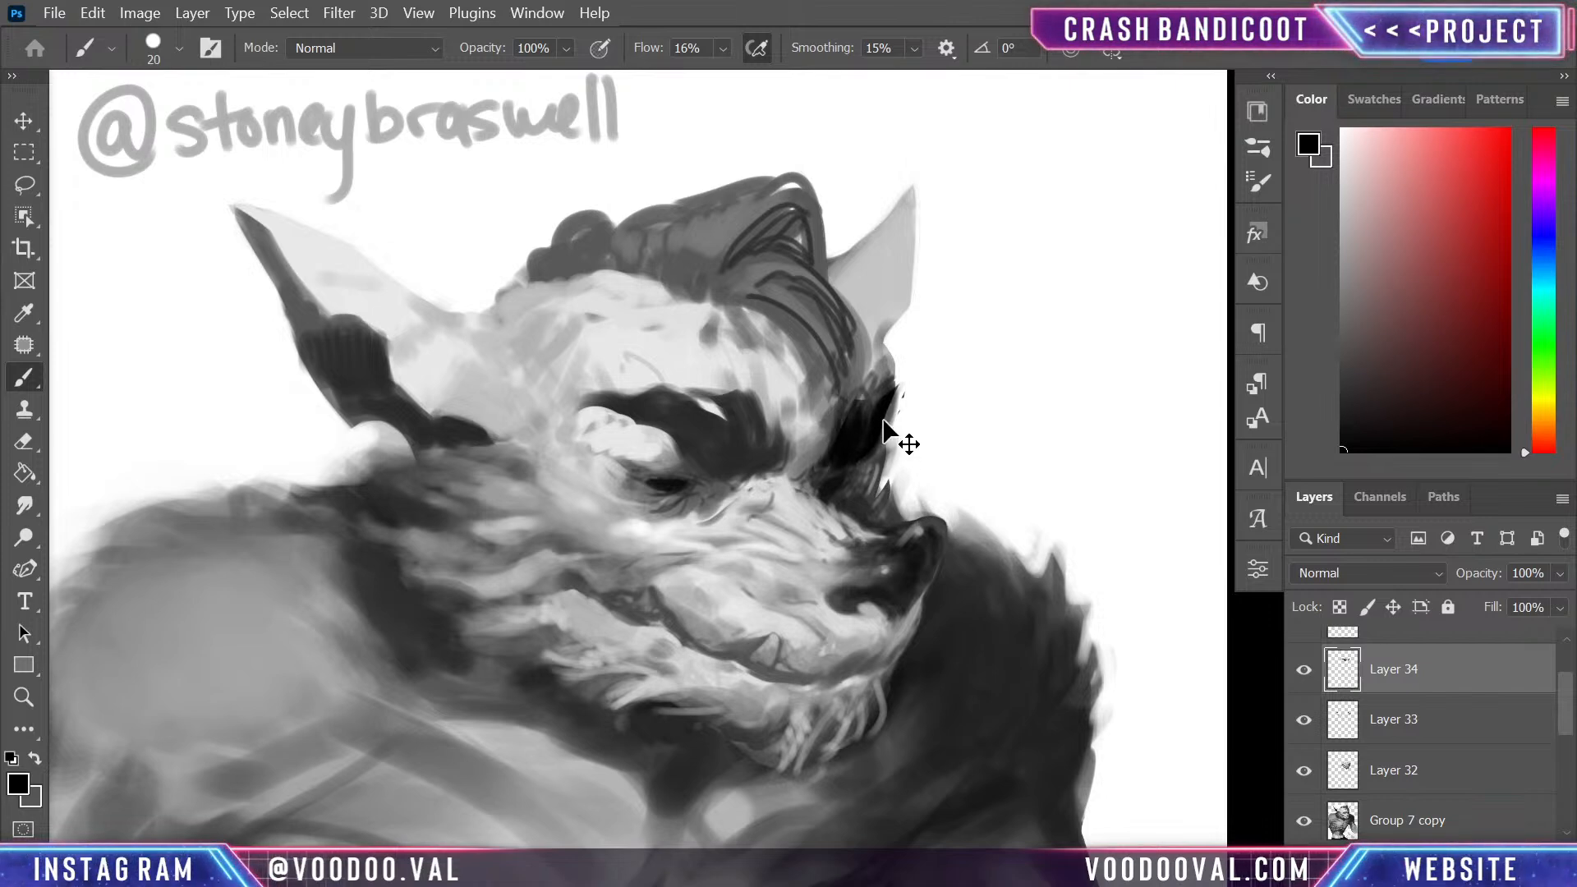
key(ctrl+minus)
key(ctrl+minus)
key(ctrl+plus)
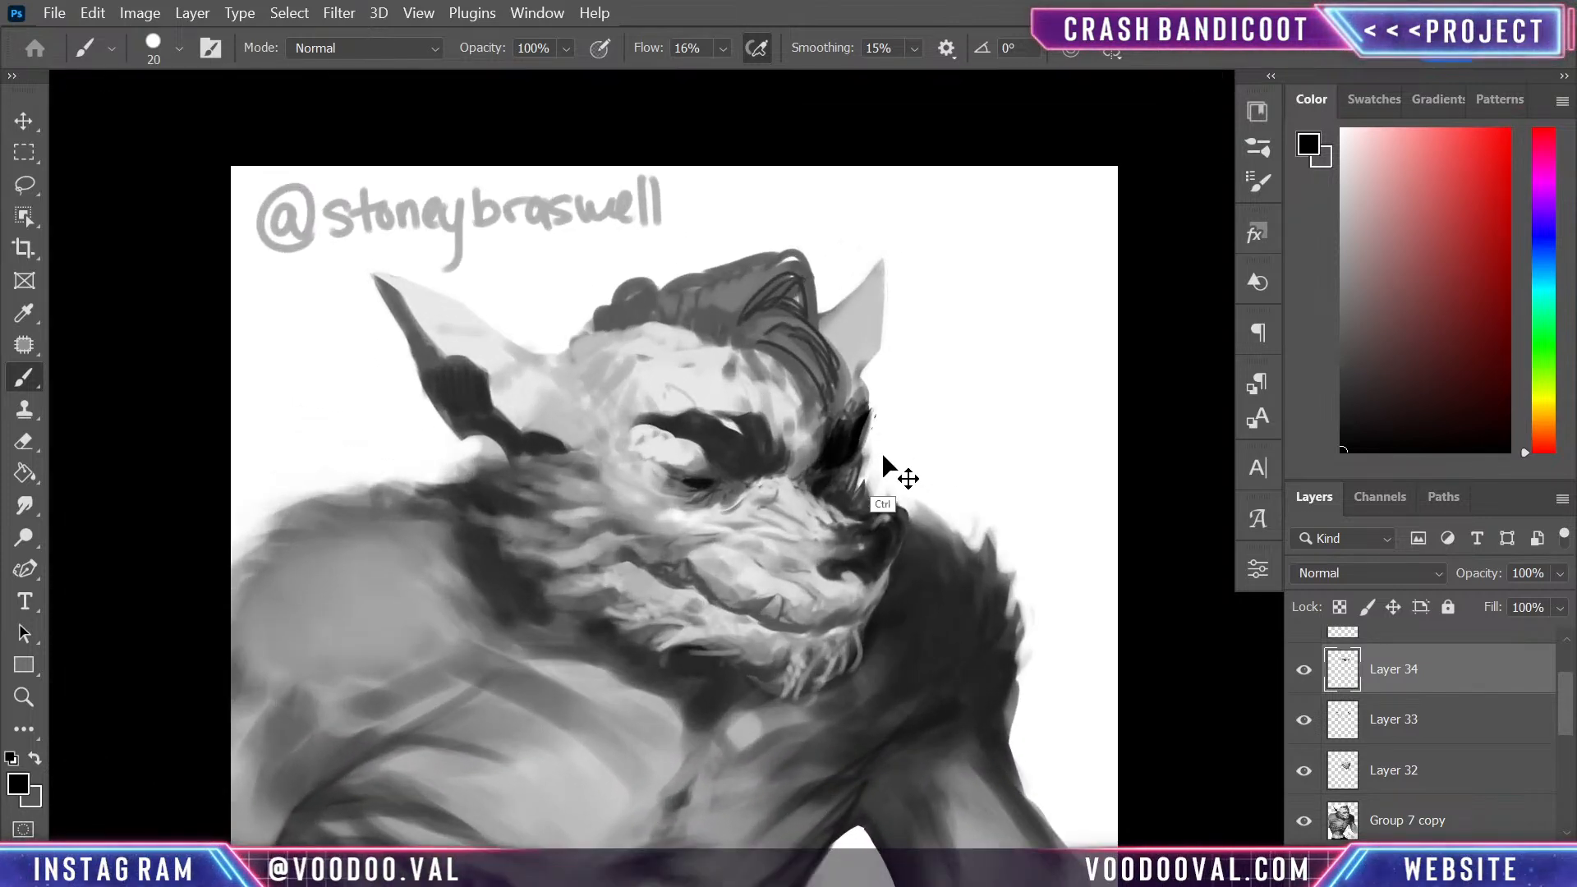
key(ctrl+plus)
key(ctrl+plus)
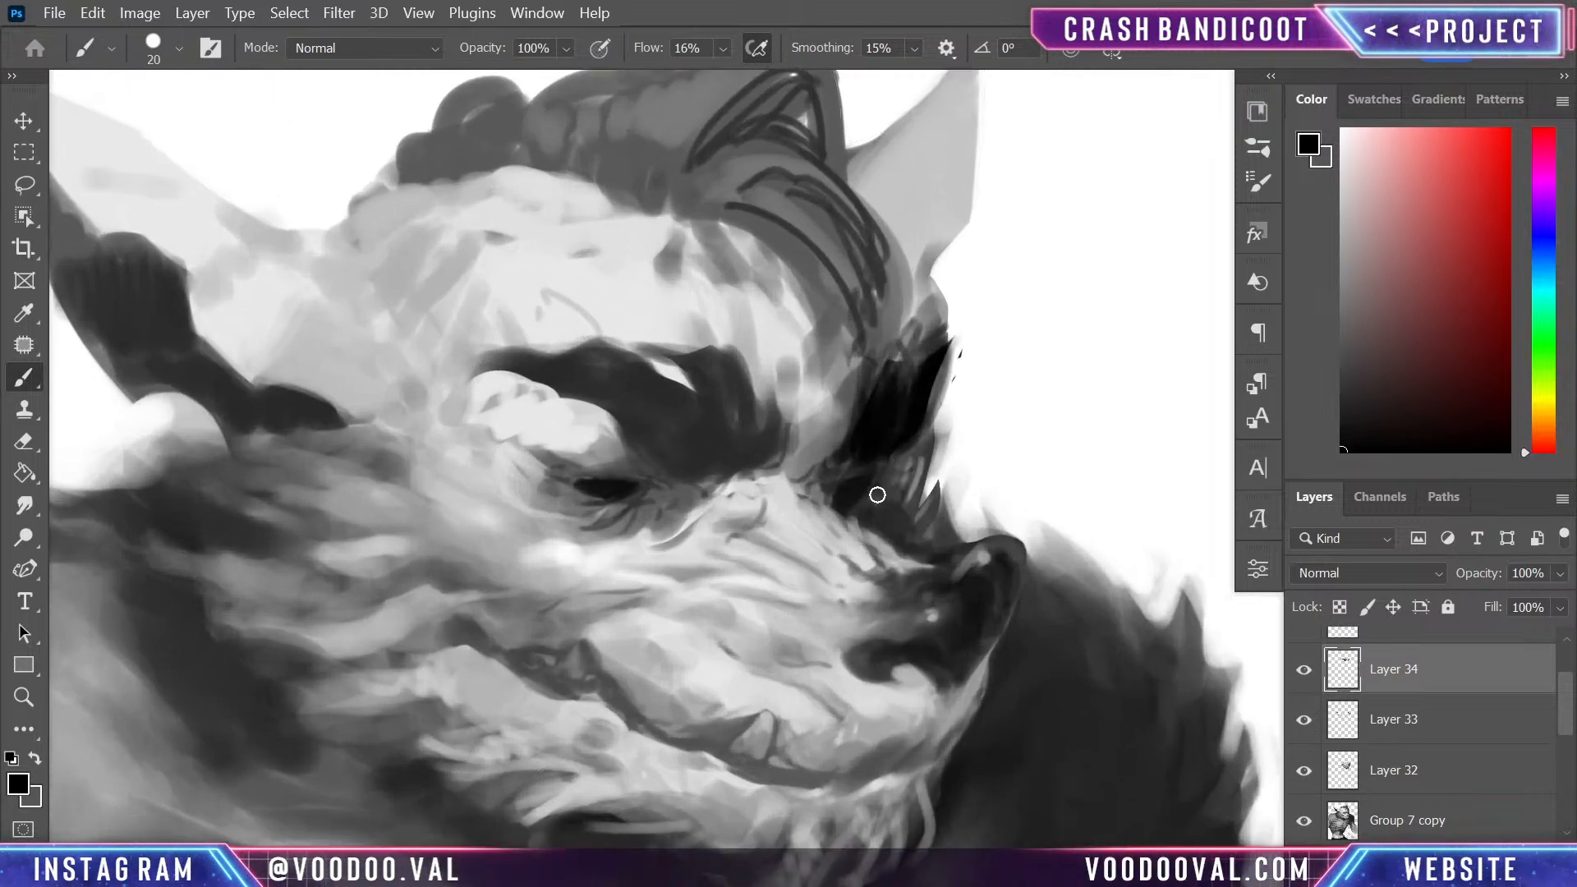
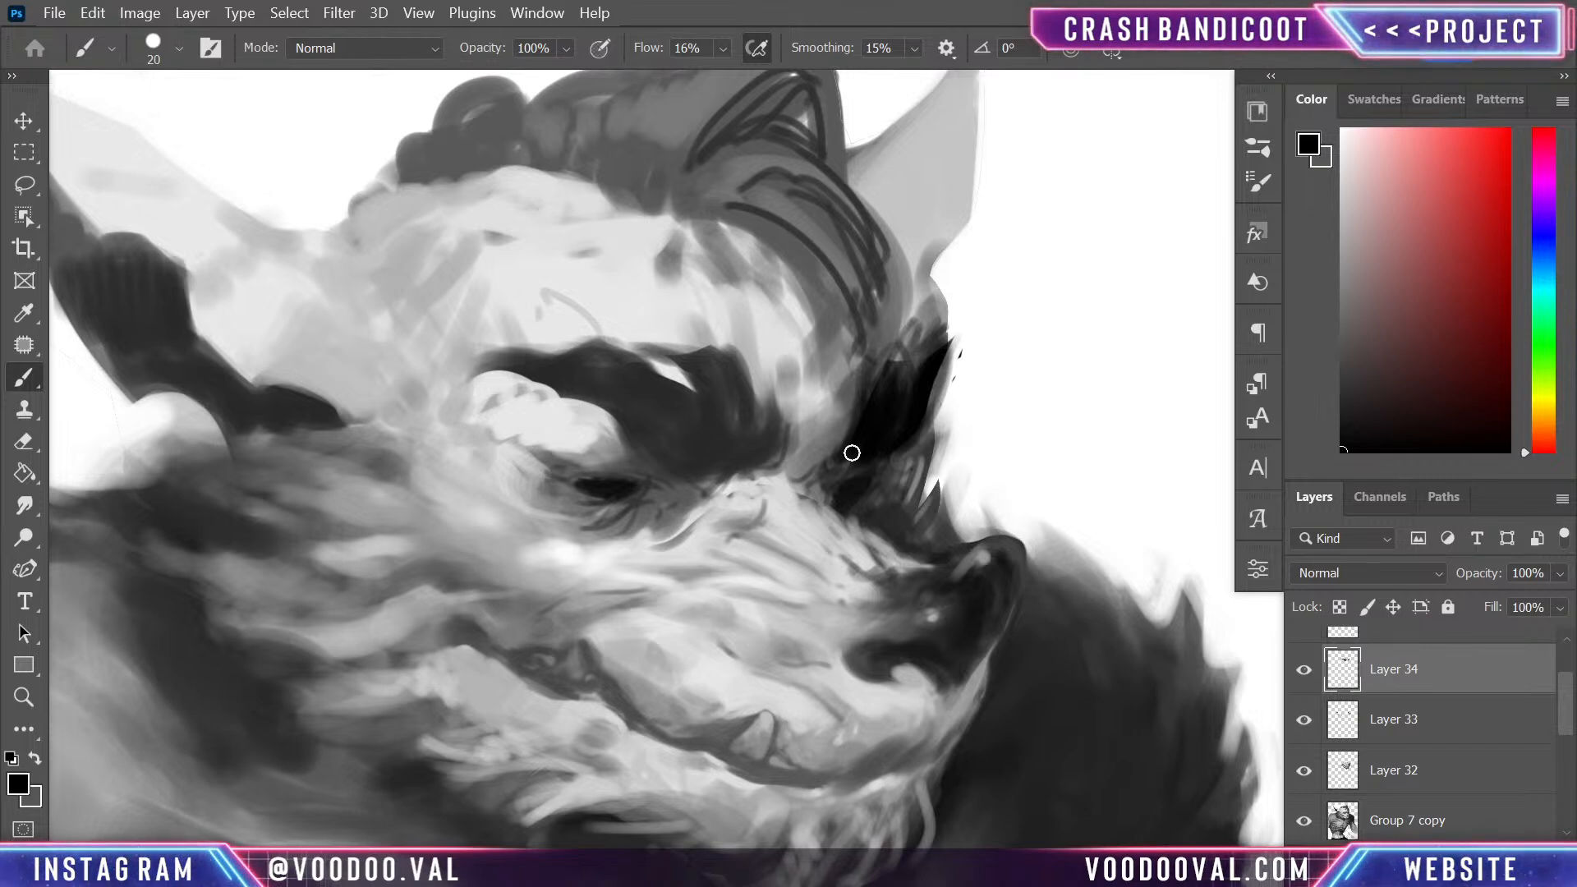
- Deepen the far eye socket beneath the eyebrow and darken the near eye's slit with black strokes
drag(829, 497, 892, 324)
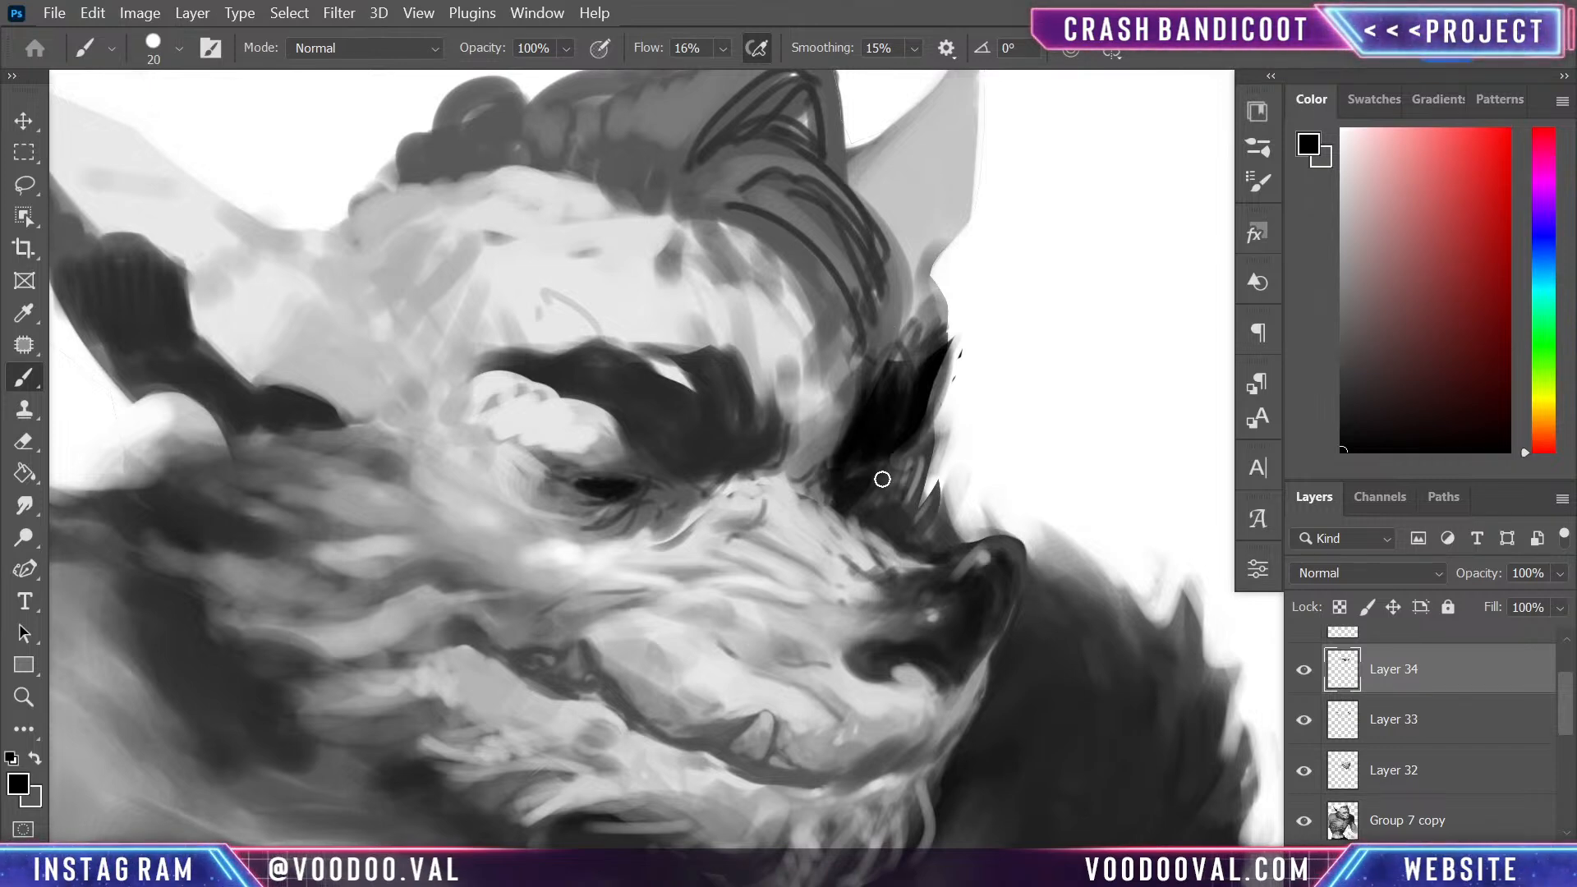
mouse_move(866, 488)
mouse_down()
mouse_move(888, 469)
mouse_move(856, 490)
mouse_up()
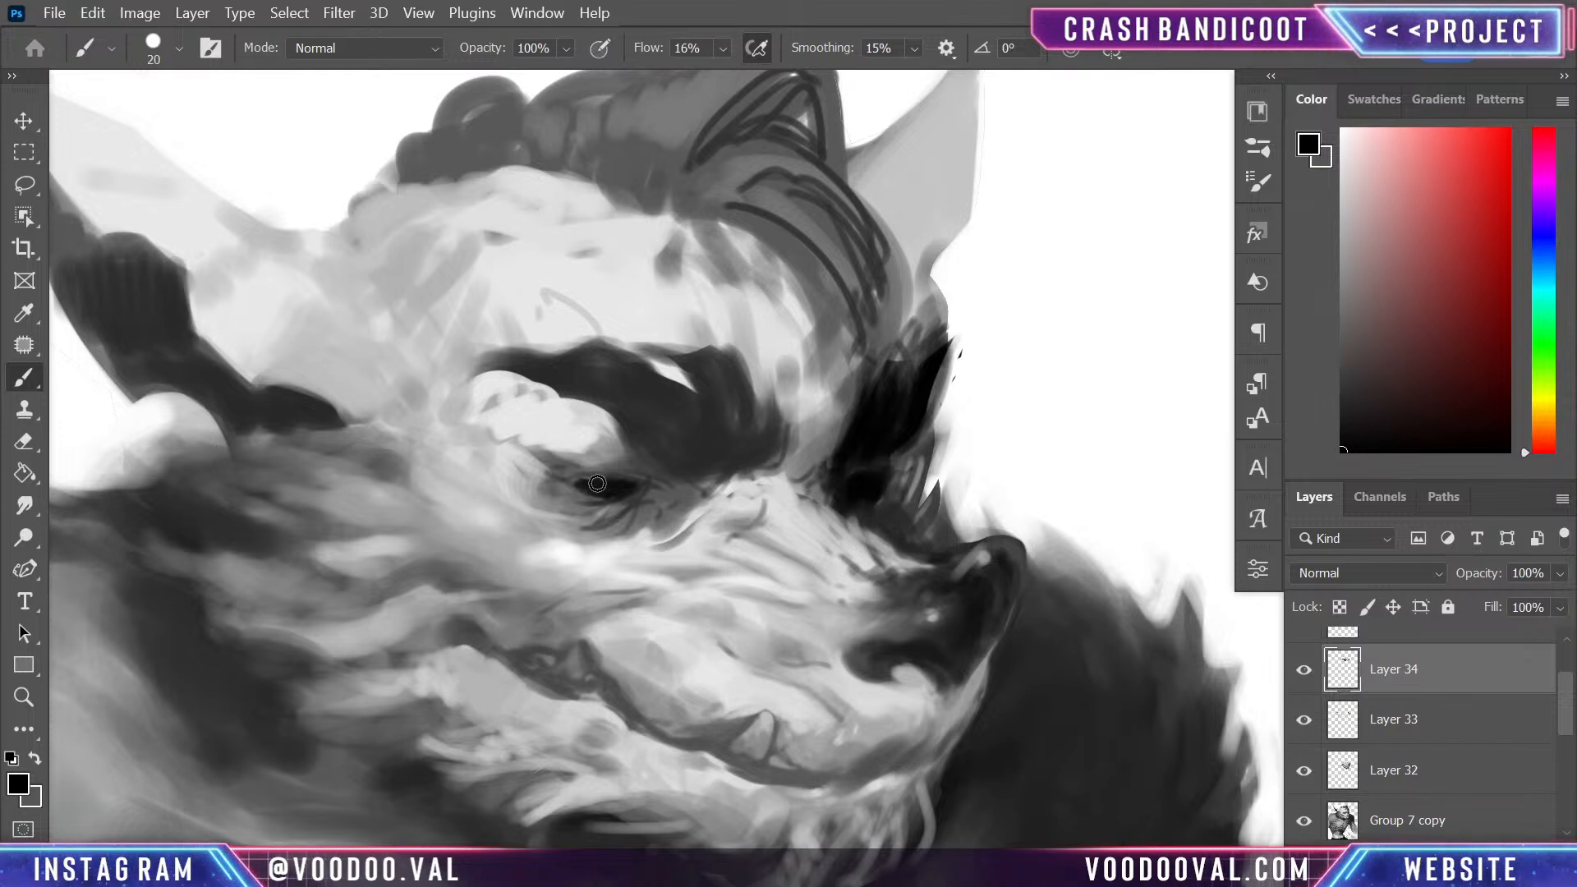
drag(619, 487, 645, 488)
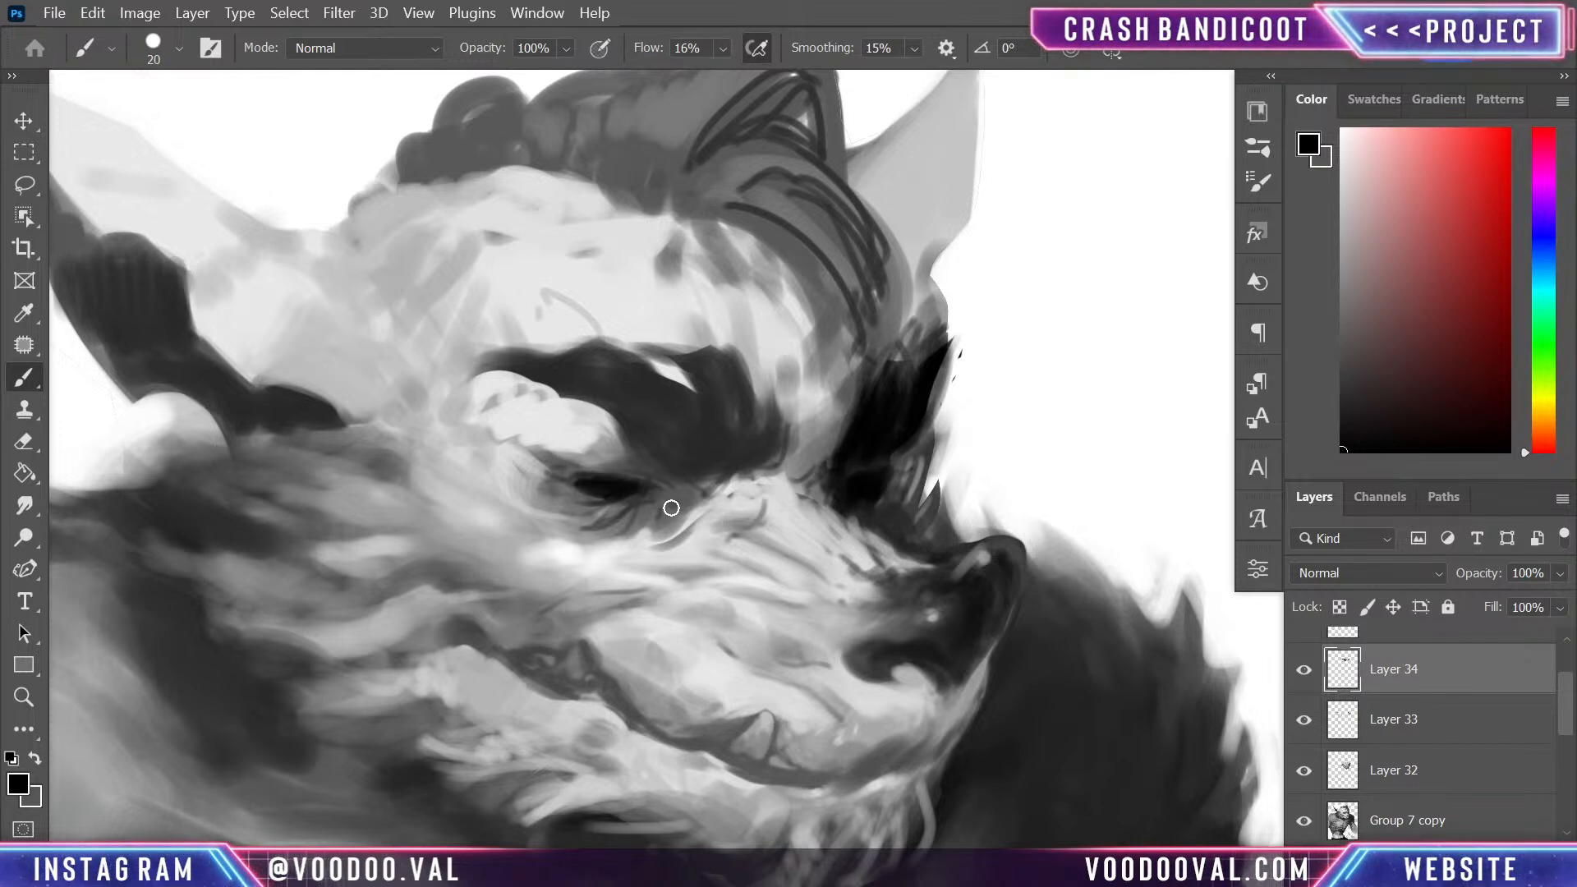
mouse_move(574, 480)
mouse_down()
mouse_move(607, 483)
mouse_move(561, 476)
mouse_move(638, 485)
mouse_move(585, 477)
mouse_move(624, 502)
mouse_move(631, 488)
mouse_move(563, 496)
mouse_move(652, 504)
mouse_up()
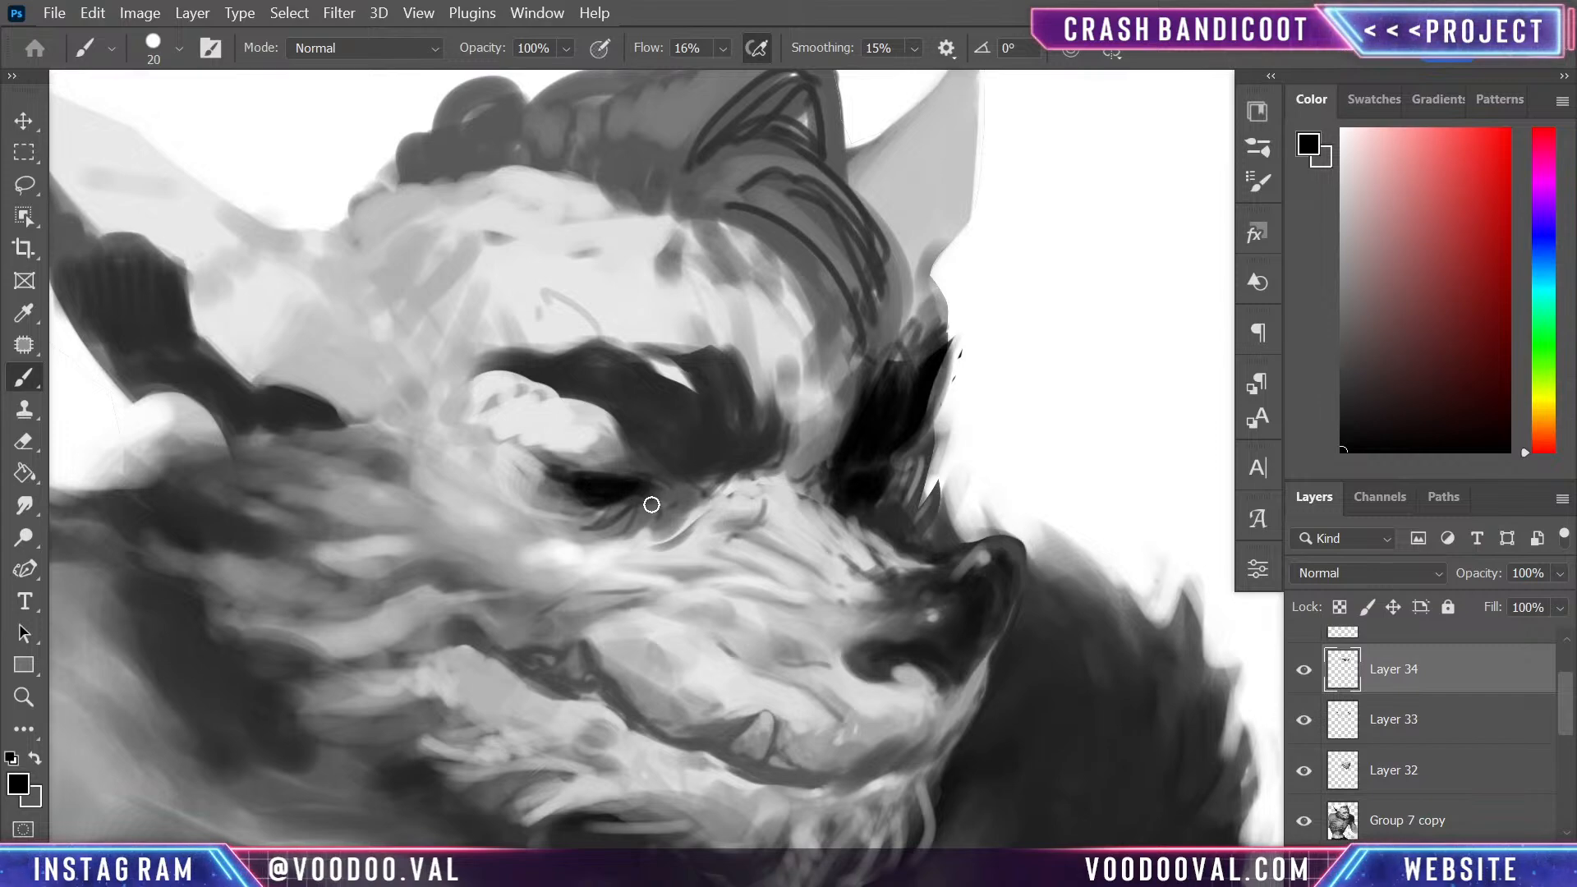
- Sample dark tones from the near brow and eye, and fill the far eyebrow's lower end and outer edge with black strokes
key(ctrl+plus)
mouse_move(977, 525)
mouse_down()
mouse_move(879, 468)
mouse_move(811, 215)
mouse_move(834, 246)
mouse_move(814, 279)
mouse_up()
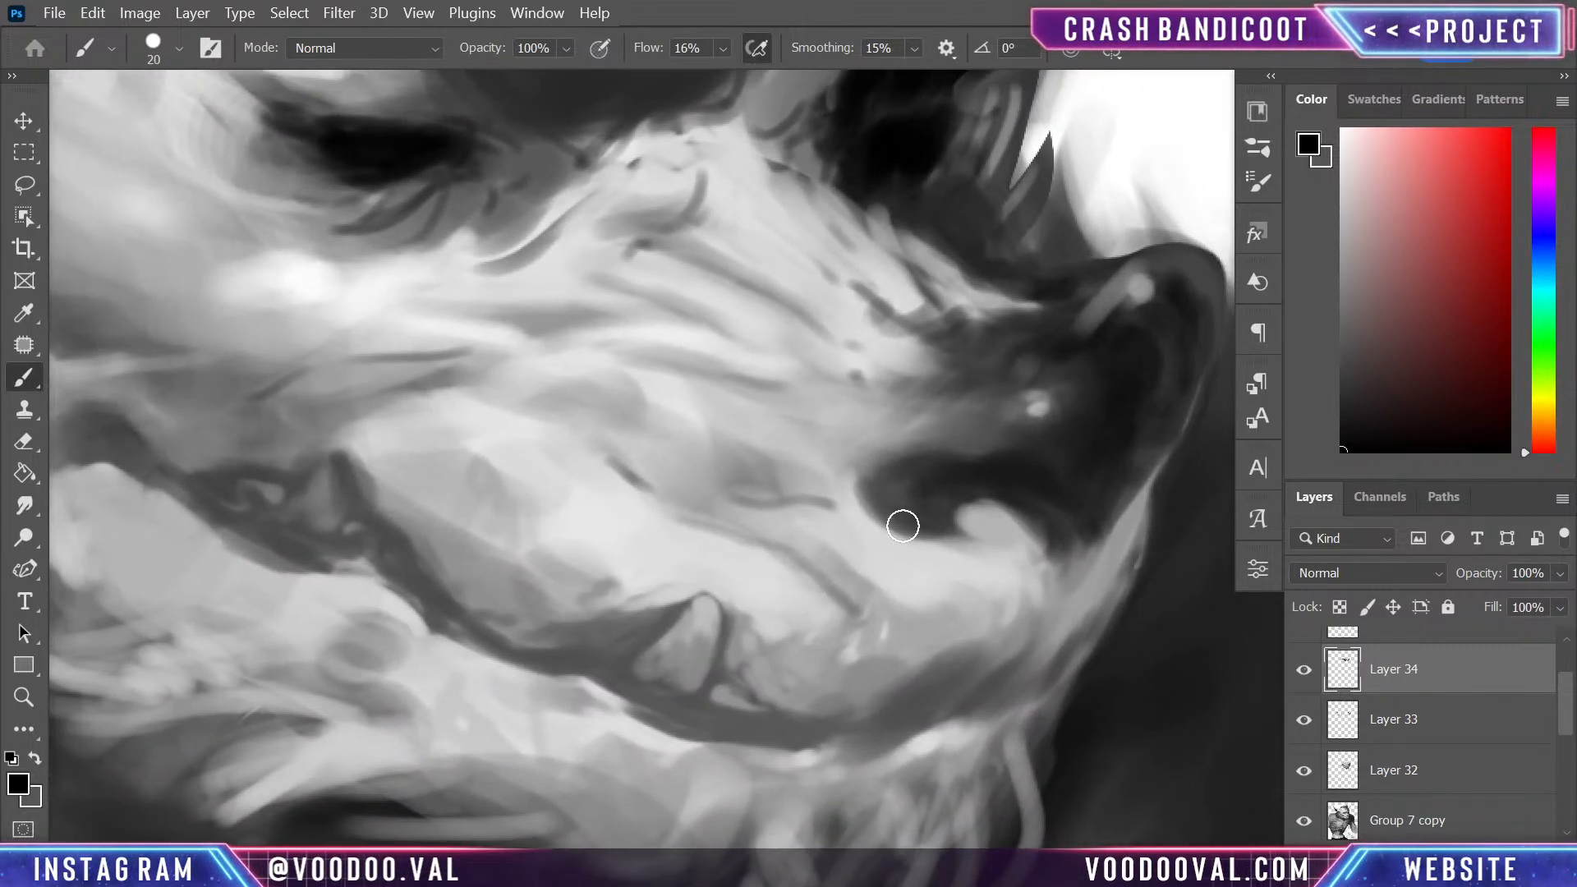
key(ctrl+minus)
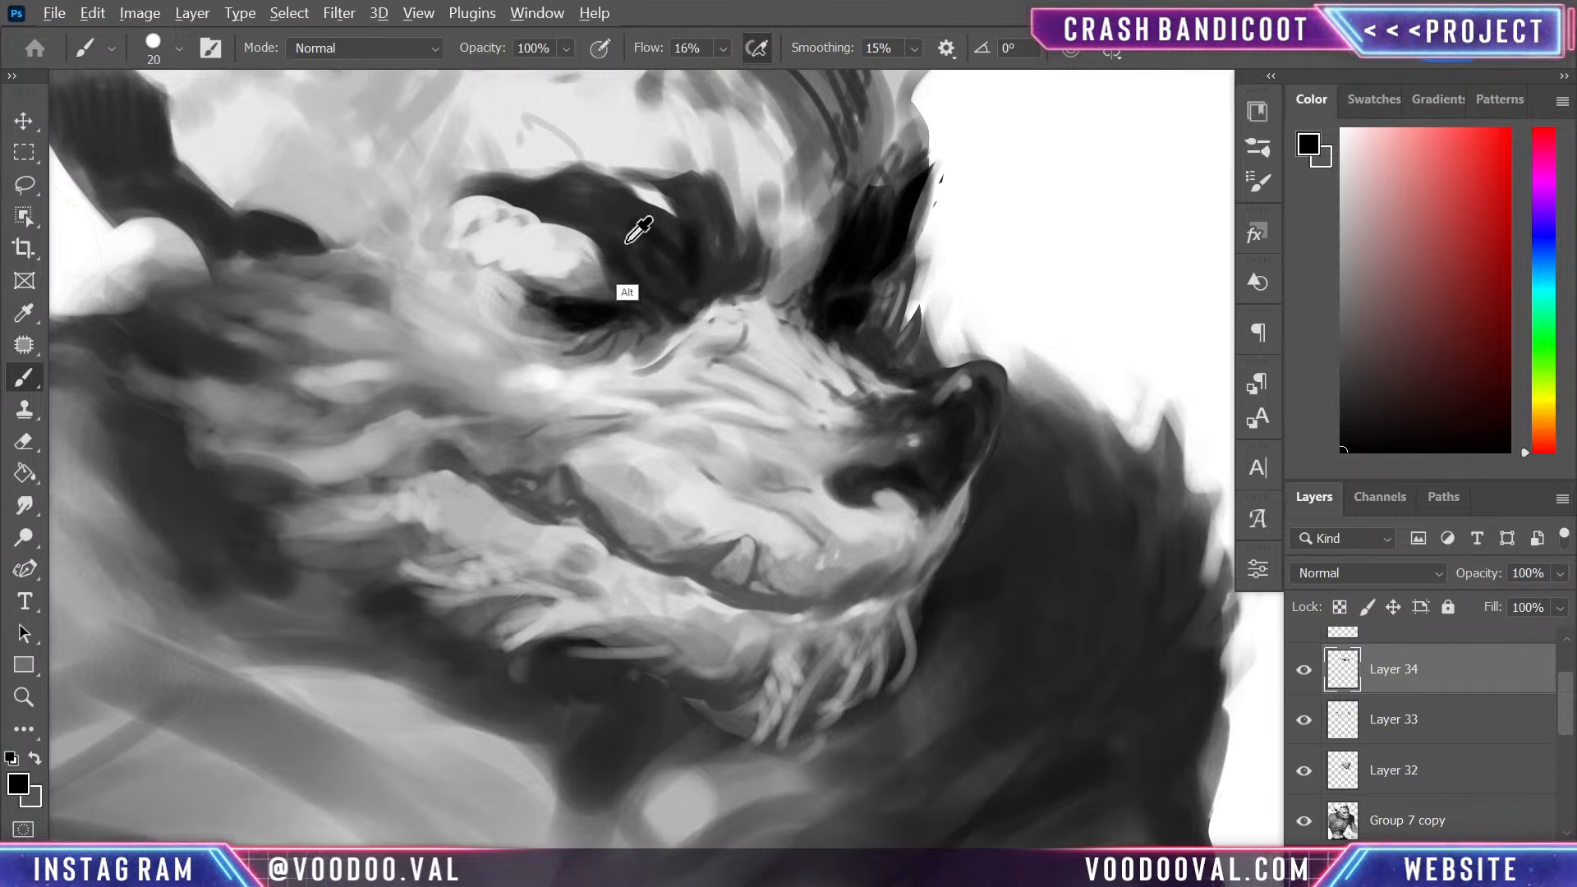
alt+click(661, 276)
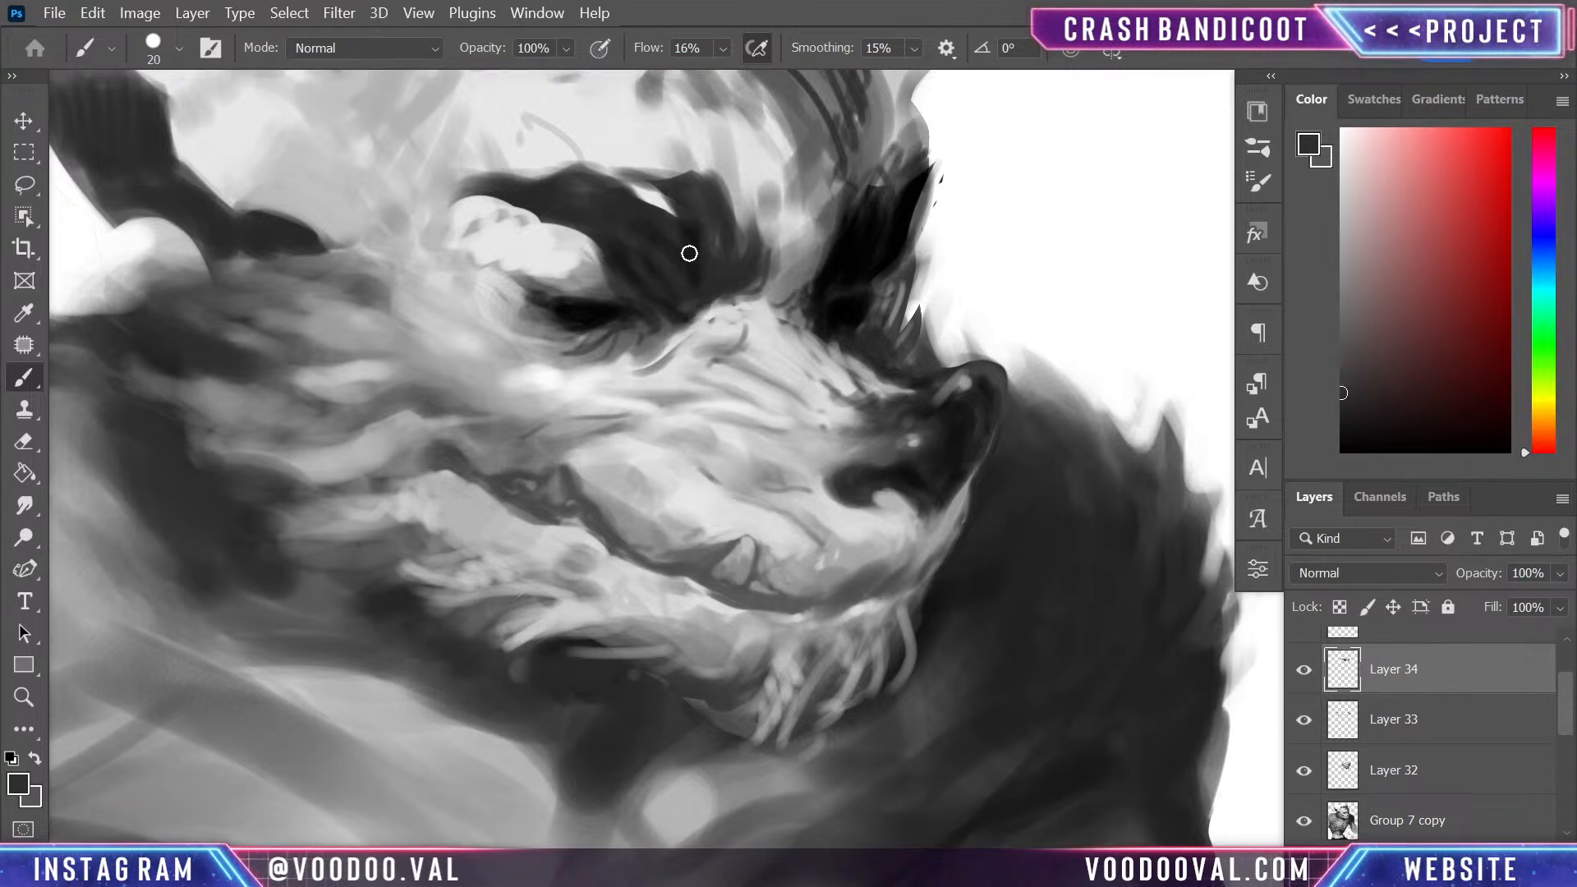
alt+click(564, 308)
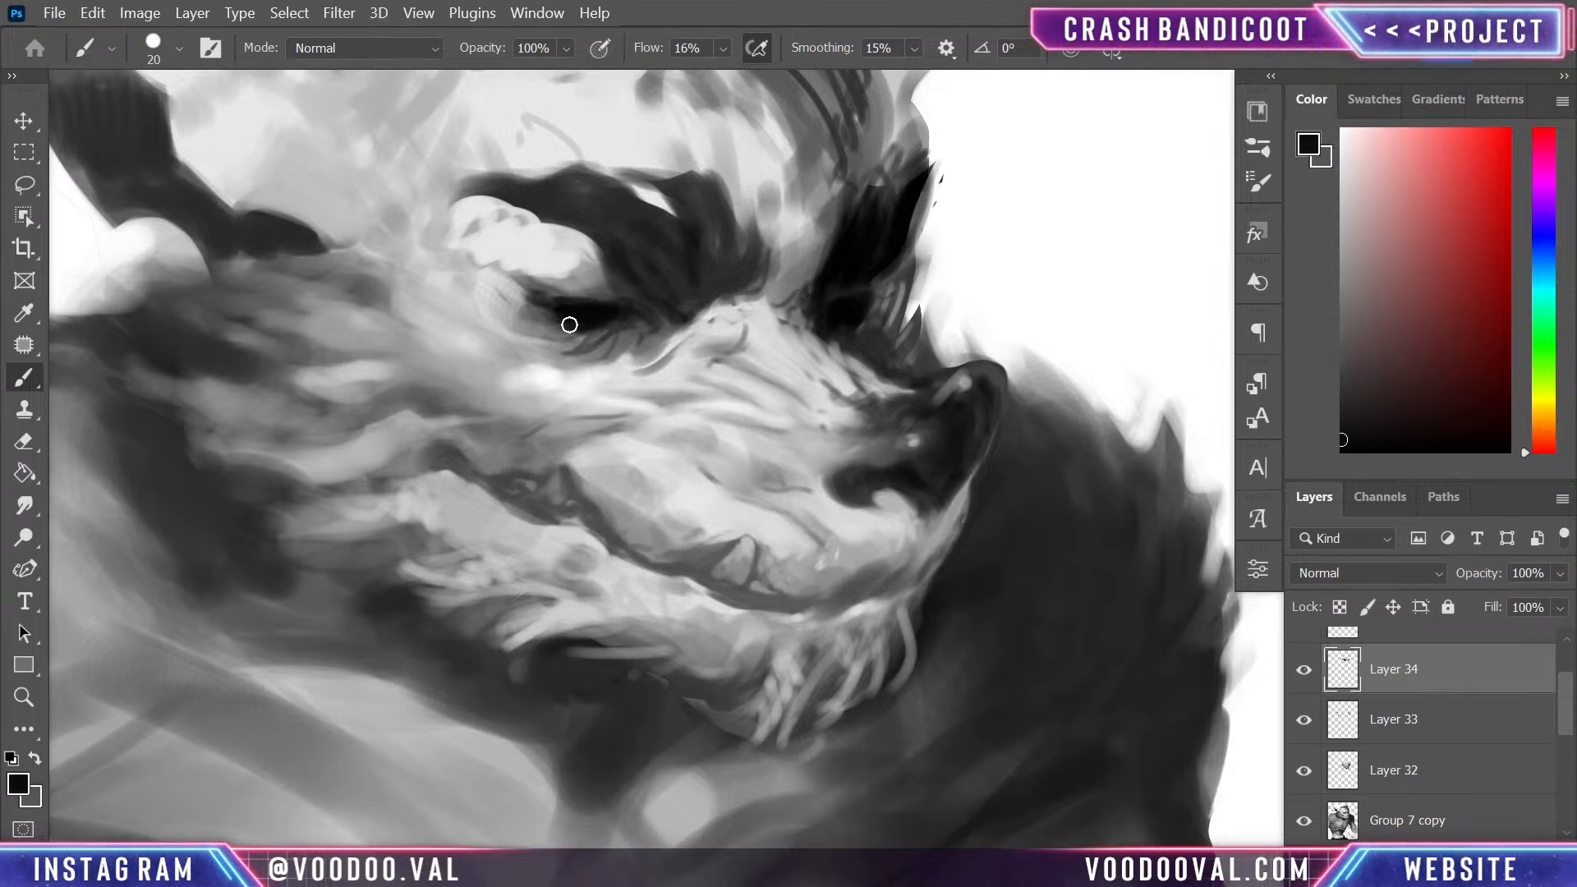
mouse_move(831, 293)
mouse_down()
mouse_move(876, 269)
mouse_move(845, 292)
mouse_up()
alt+click(867, 364)
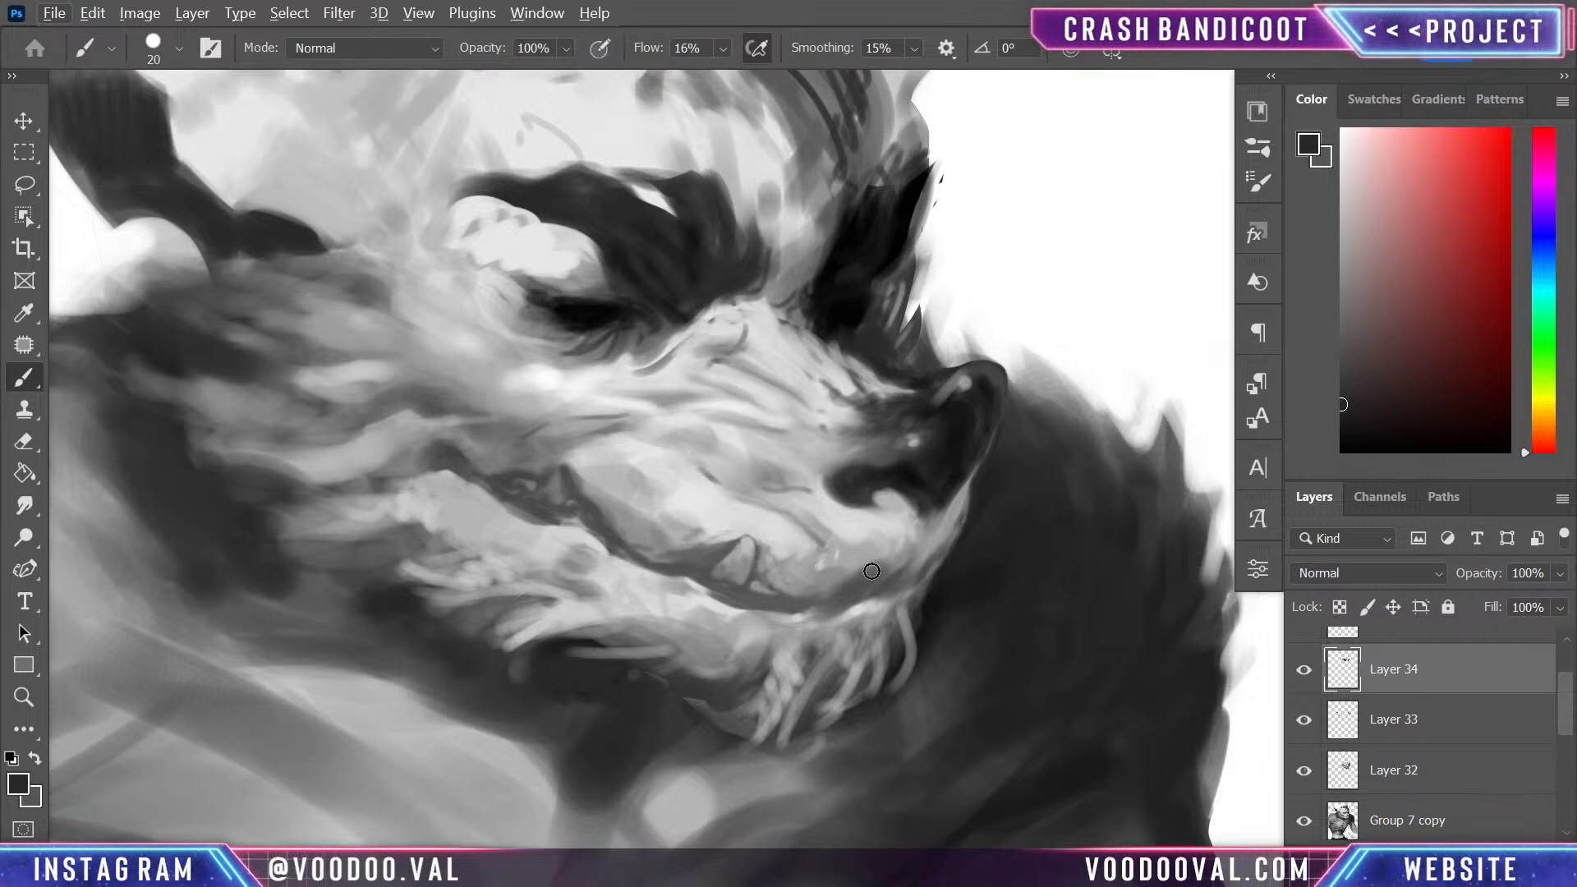
scroll(879, 652, down, 2)
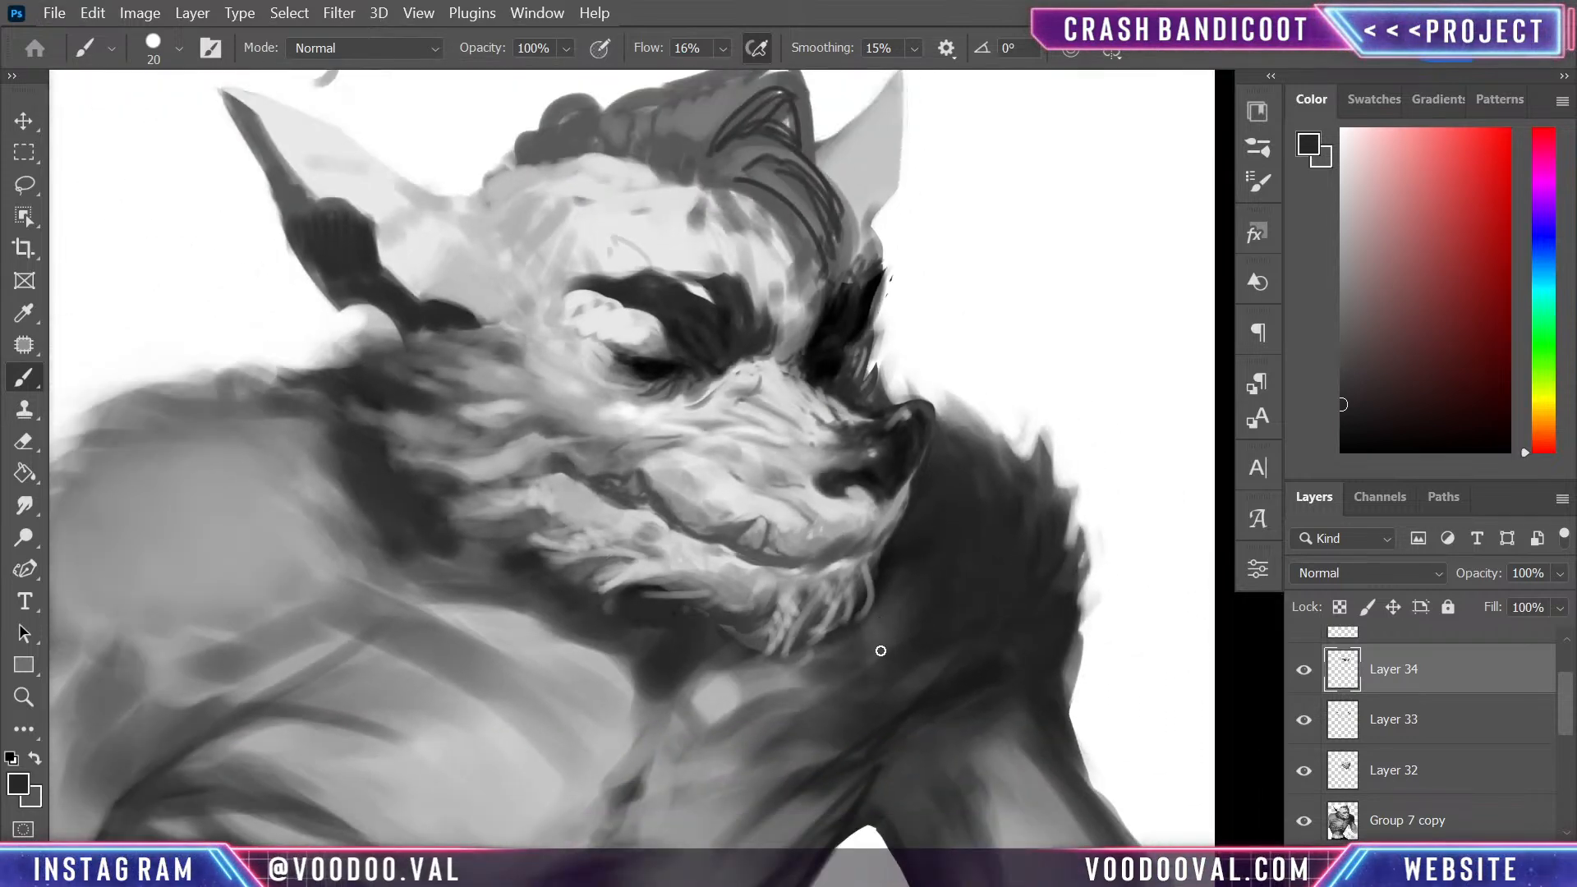
scroll(885, 657, up, 2)
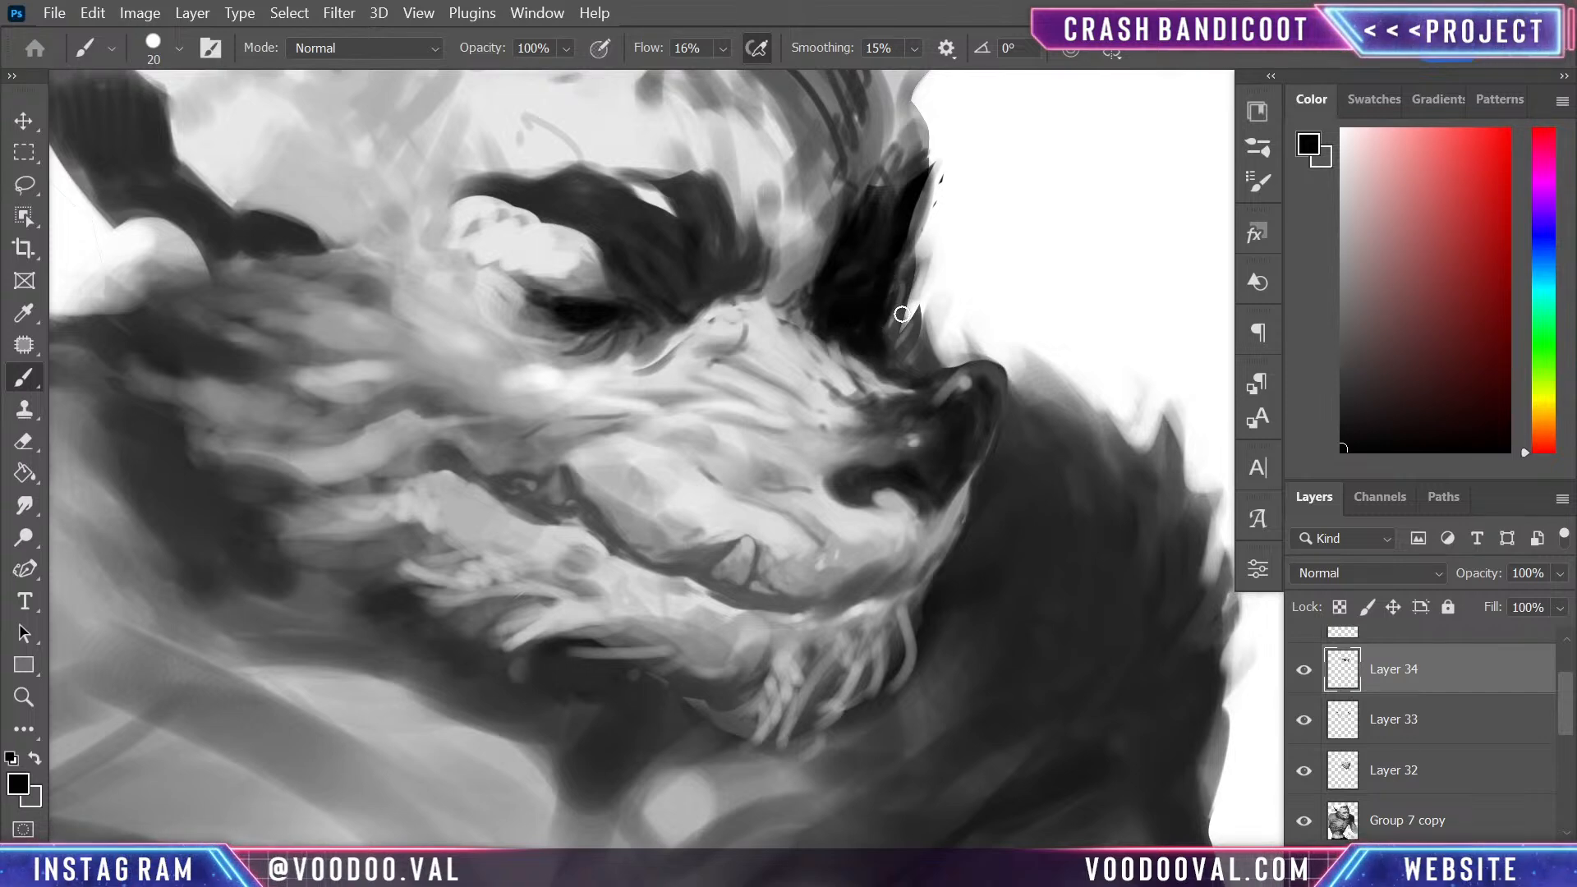
drag(902, 314, 903, 361)
- Sample a mid-grey from beside the far eyebrow and enlarge the brush to size 45
alt+click(821, 180)
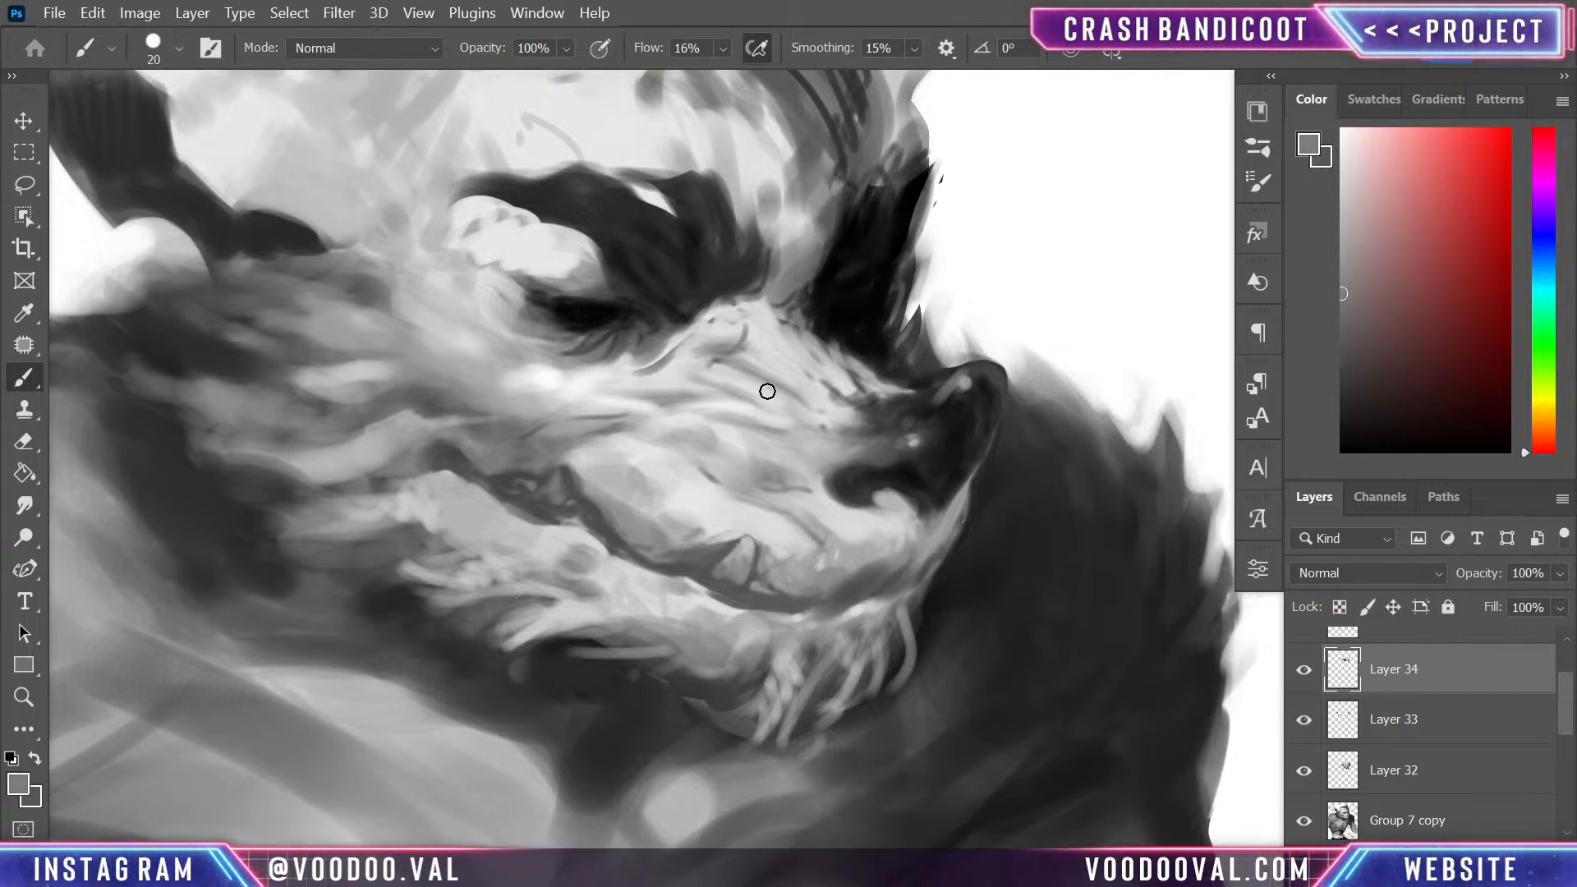
key(bracketright)
key(bracketright)
key(bracketright)
key(bracketright)
key(bracketright)
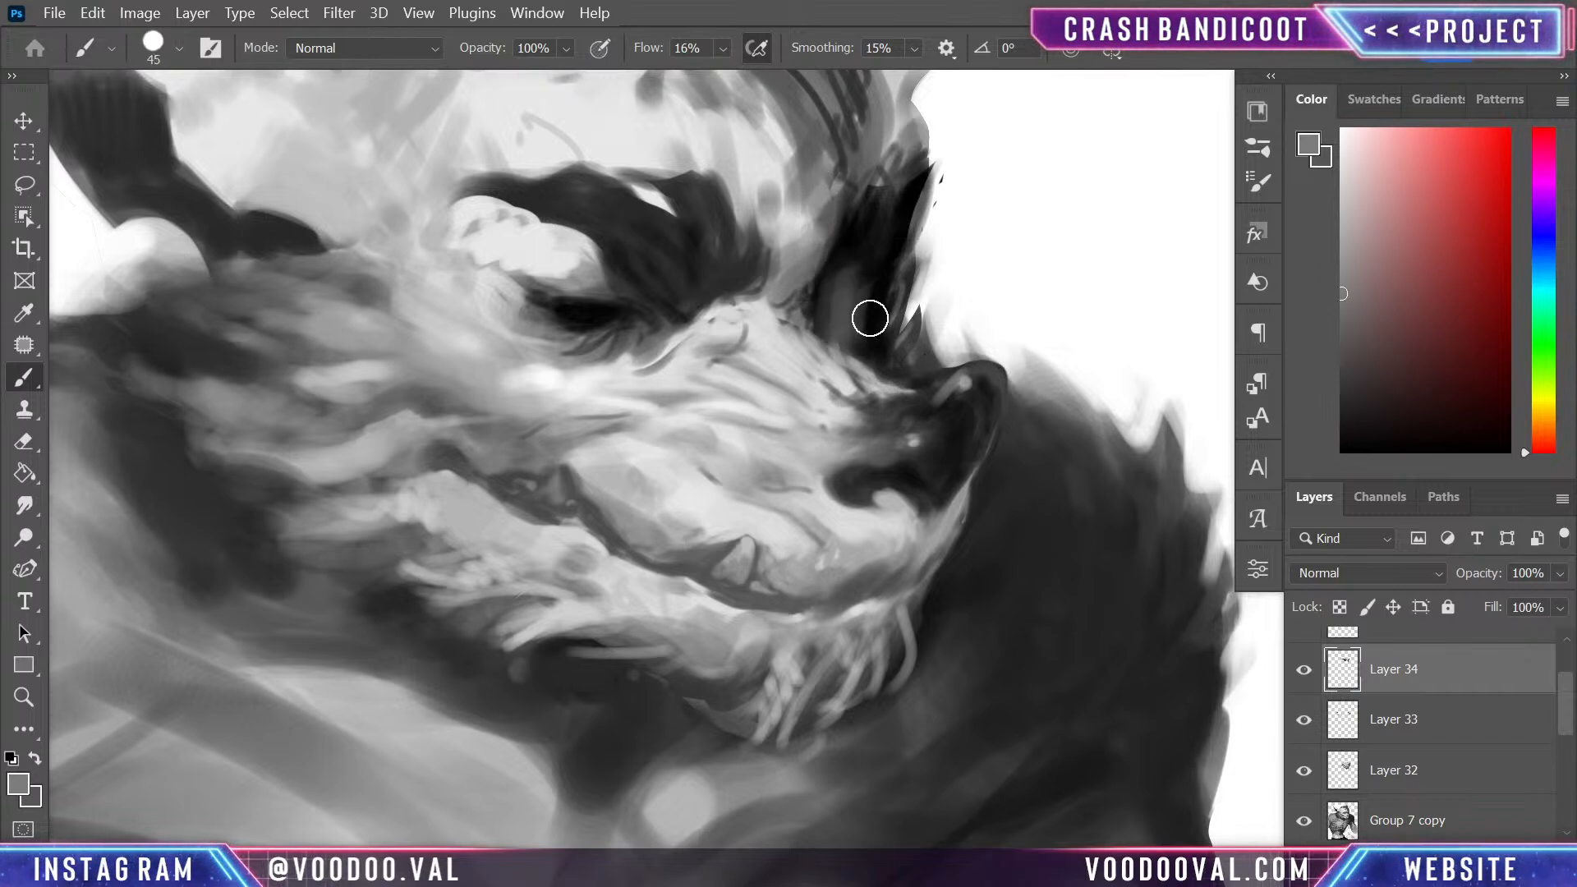
drag(870, 318, 884, 338)
key(ctrl+z)
key(ctrl+z)
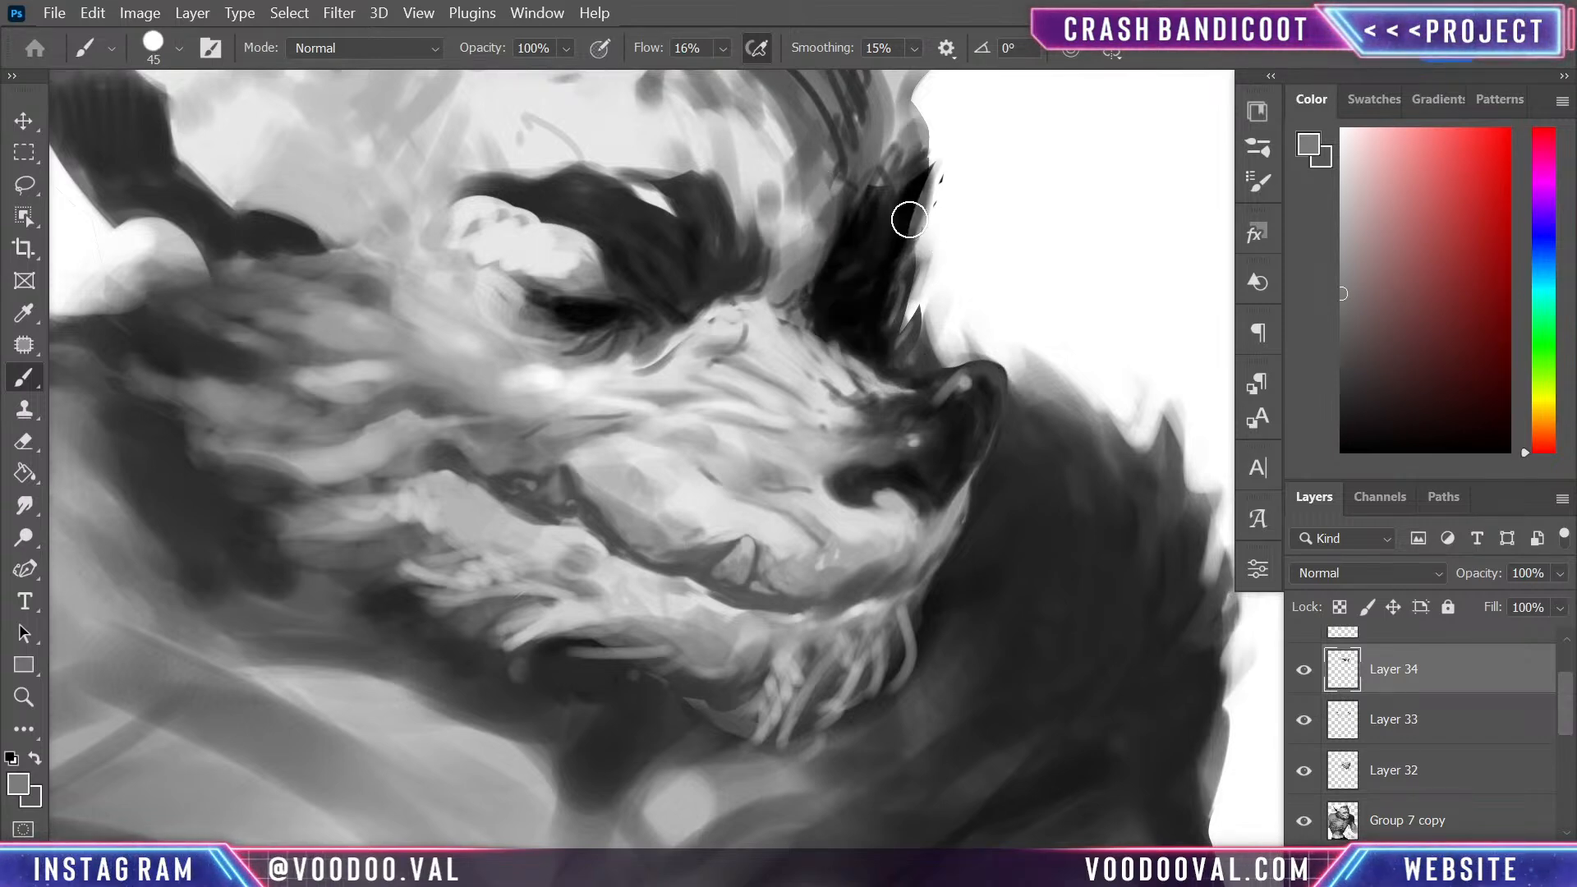
- Cover the far eyebrow and eye socket with mid-grey on a new layer and set its blending to Linear Dodge (Add)
key(ctrl+shift+alt+n)
mouse_move(862, 190)
mouse_down()
mouse_move(837, 246)
mouse_move(847, 326)
mouse_move(884, 243)
mouse_move(873, 317)
mouse_move(838, 254)
mouse_move(859, 355)
mouse_move(897, 362)
mouse_move(905, 140)
mouse_move(852, 109)
mouse_move(781, 317)
mouse_move(845, 274)
mouse_move(910, 346)
mouse_up()
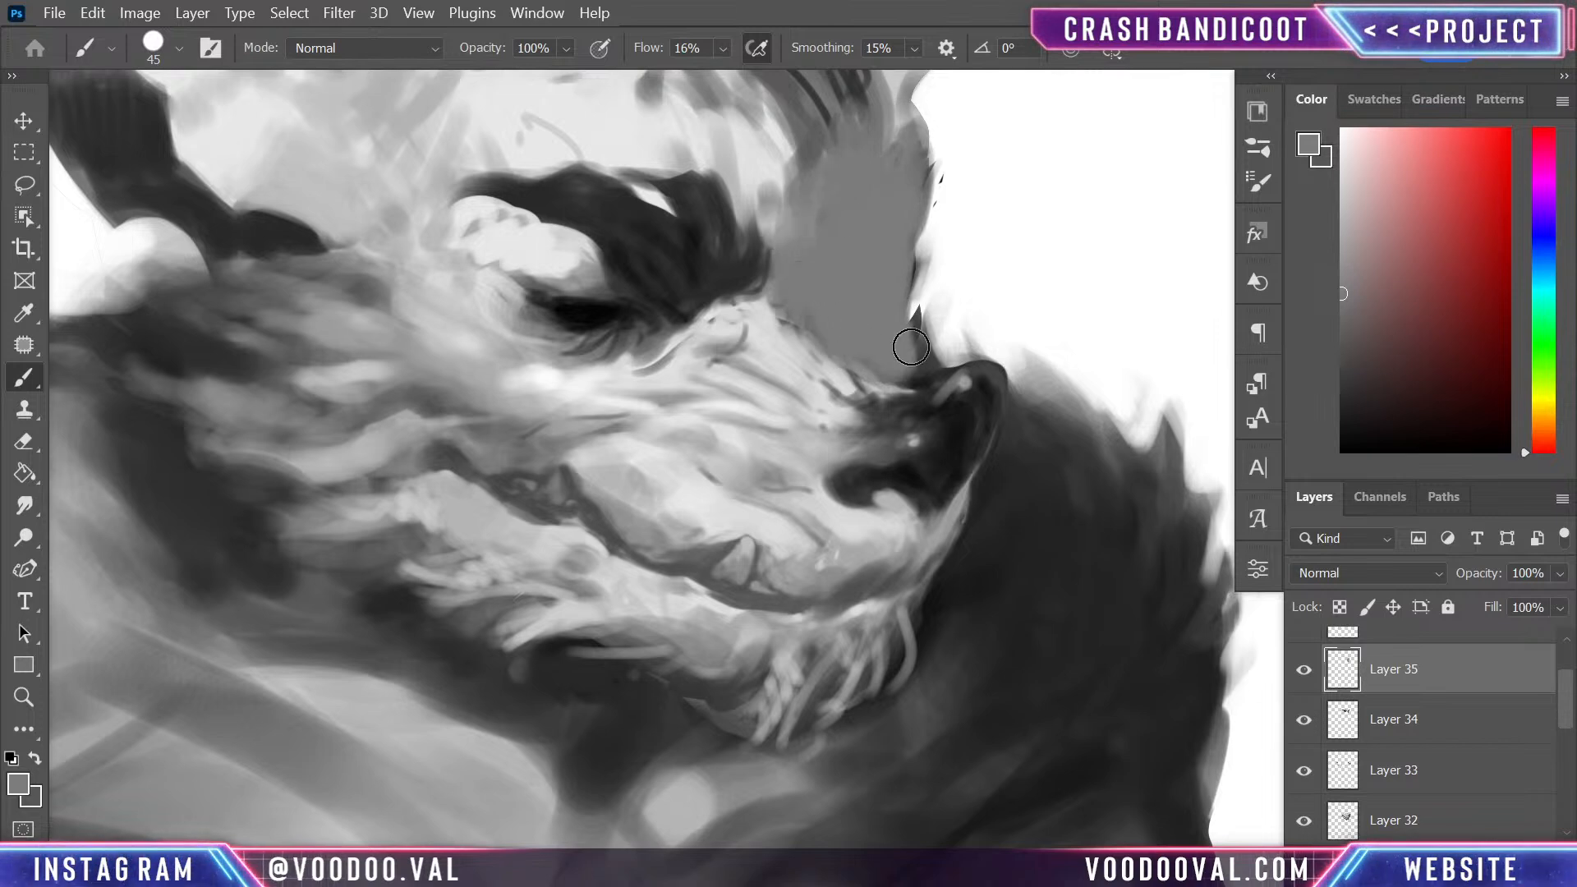
click(1375, 573)
click(1370, 334)
key(Down)
key(Down)
key(Down)
key(Down)
key(Down)
key(Down)
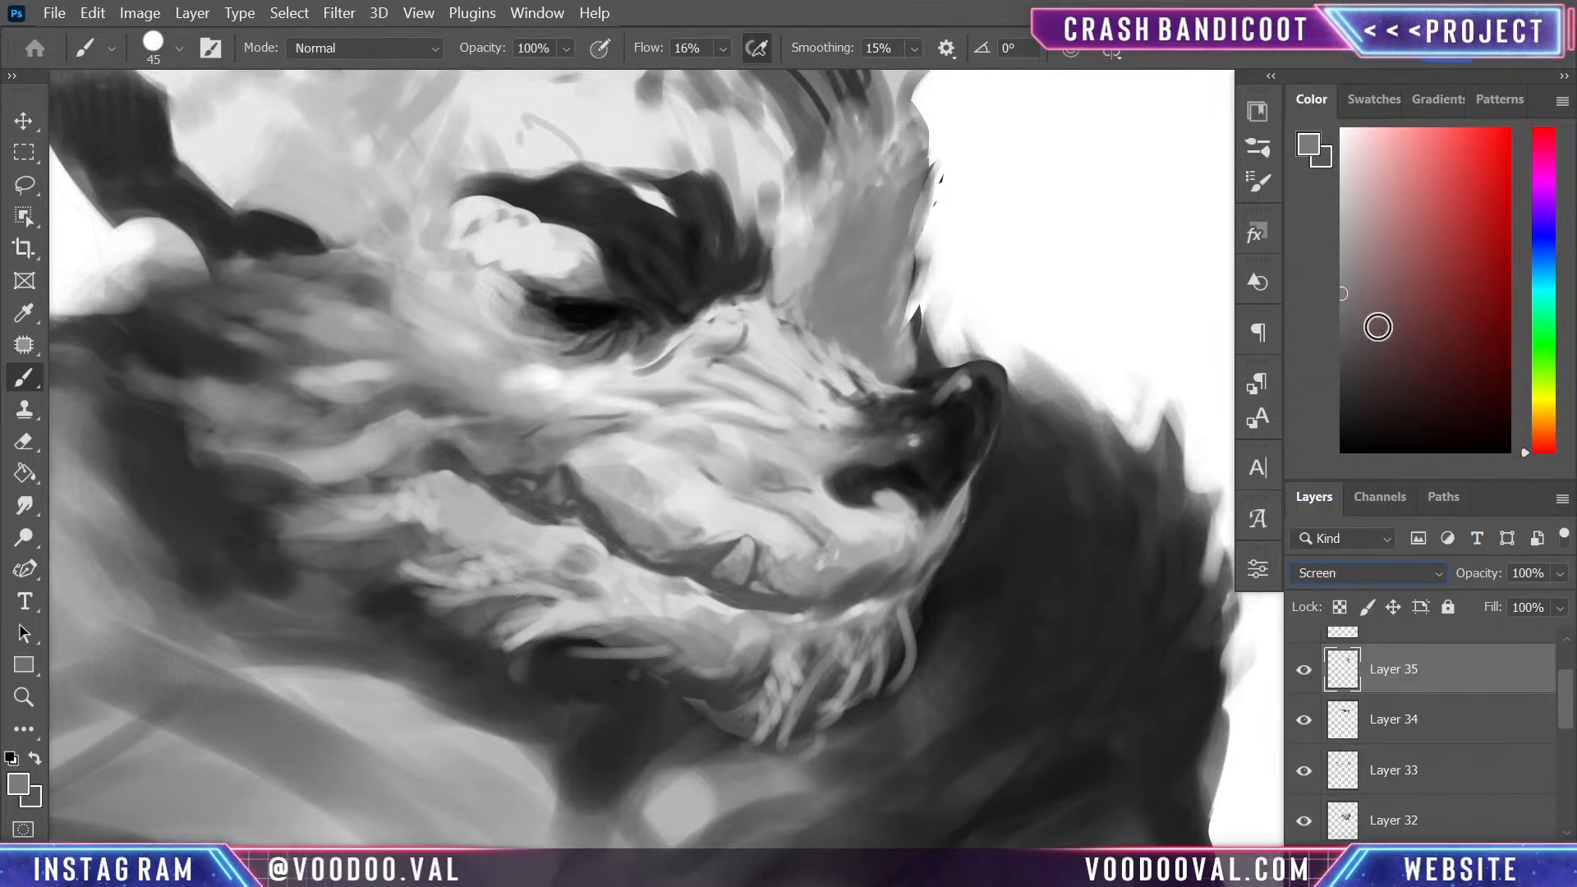
key(Down)
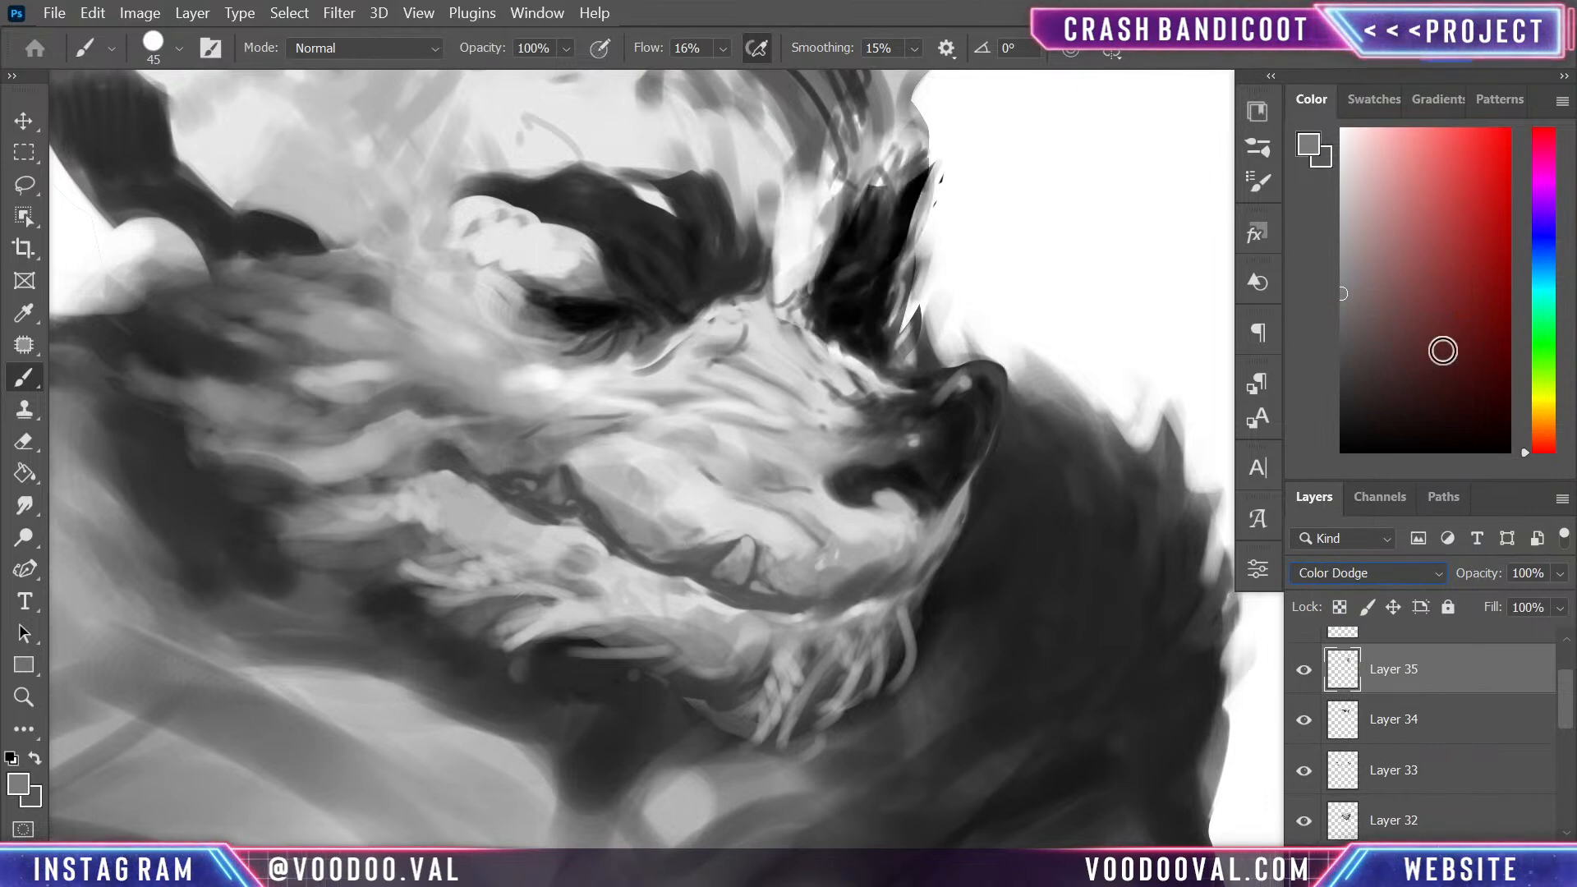
key(Down)
key(Down)
key(Up)
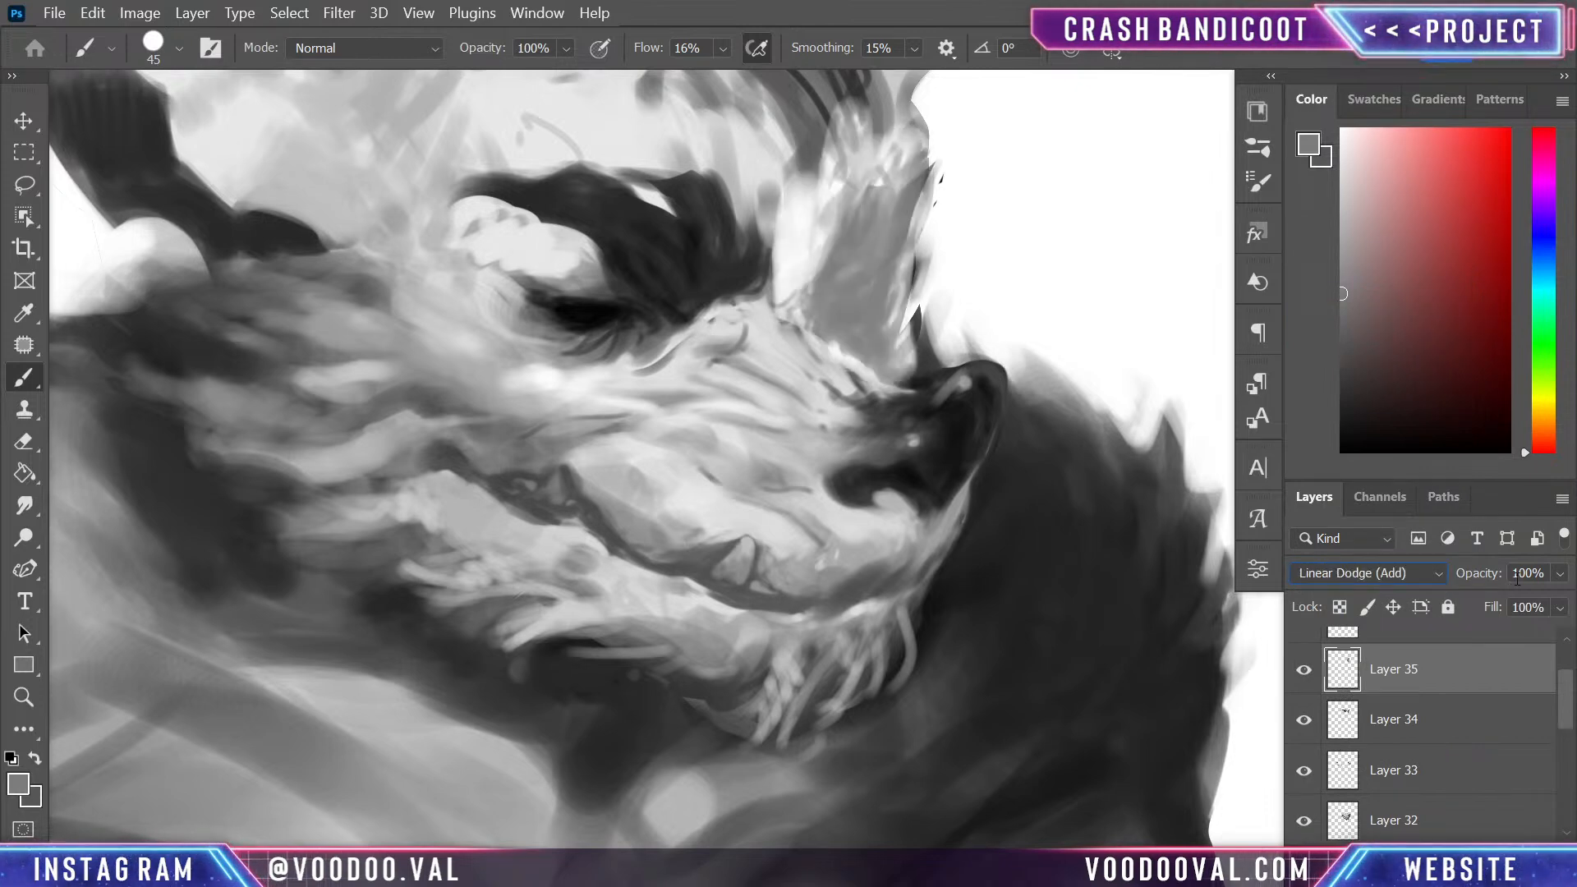
- Lower the opacity of the grey lightening layer over the far eyebrow to 47%
click(1558, 573)
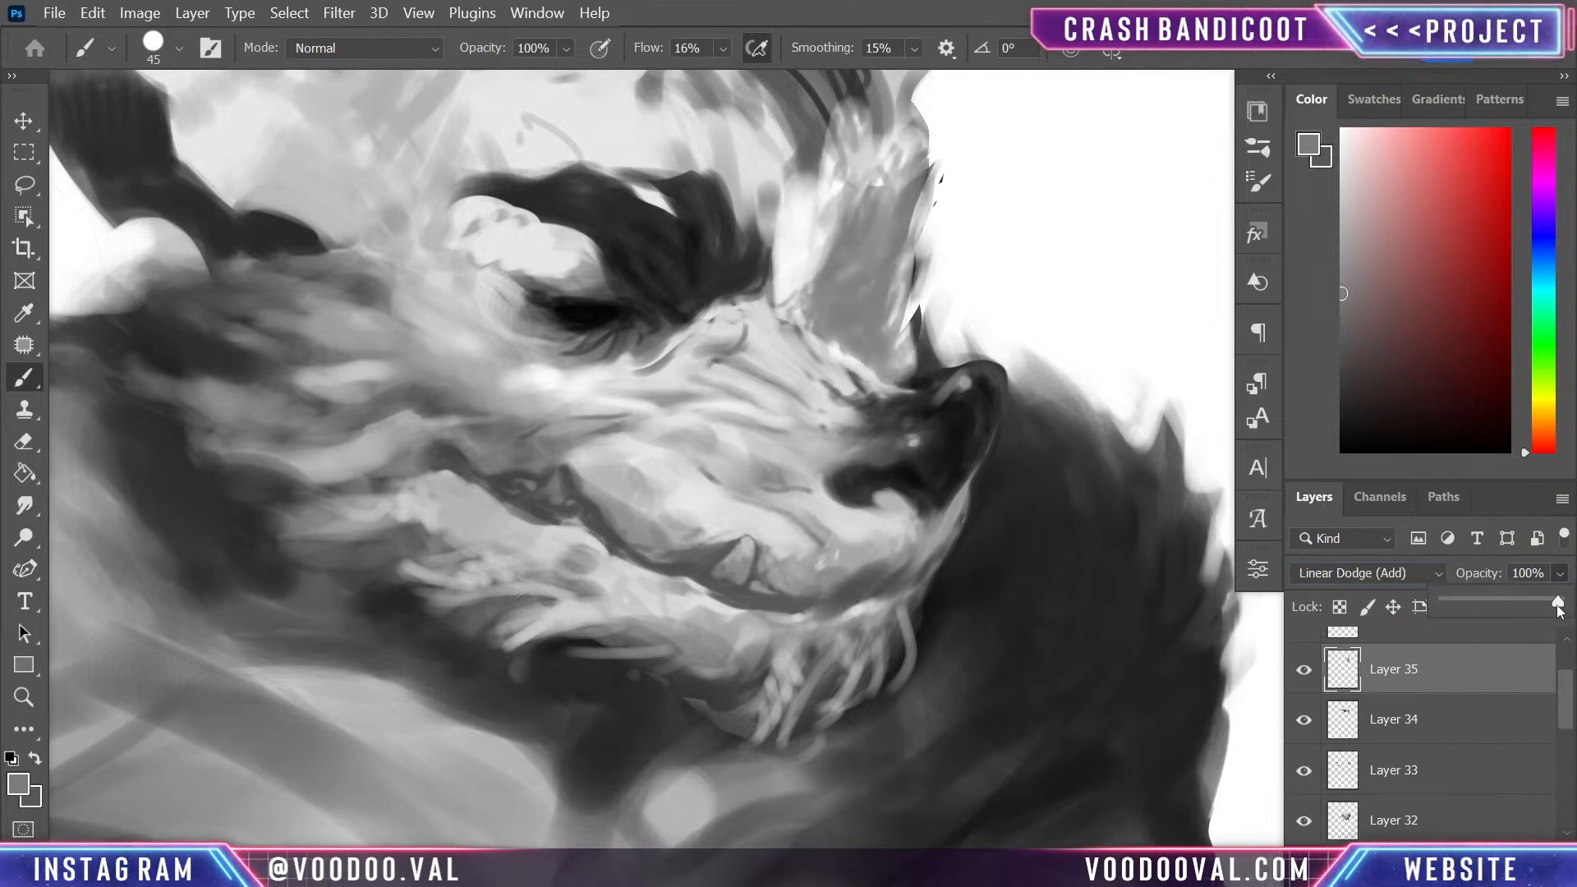
click(1520, 601)
click(1499, 606)
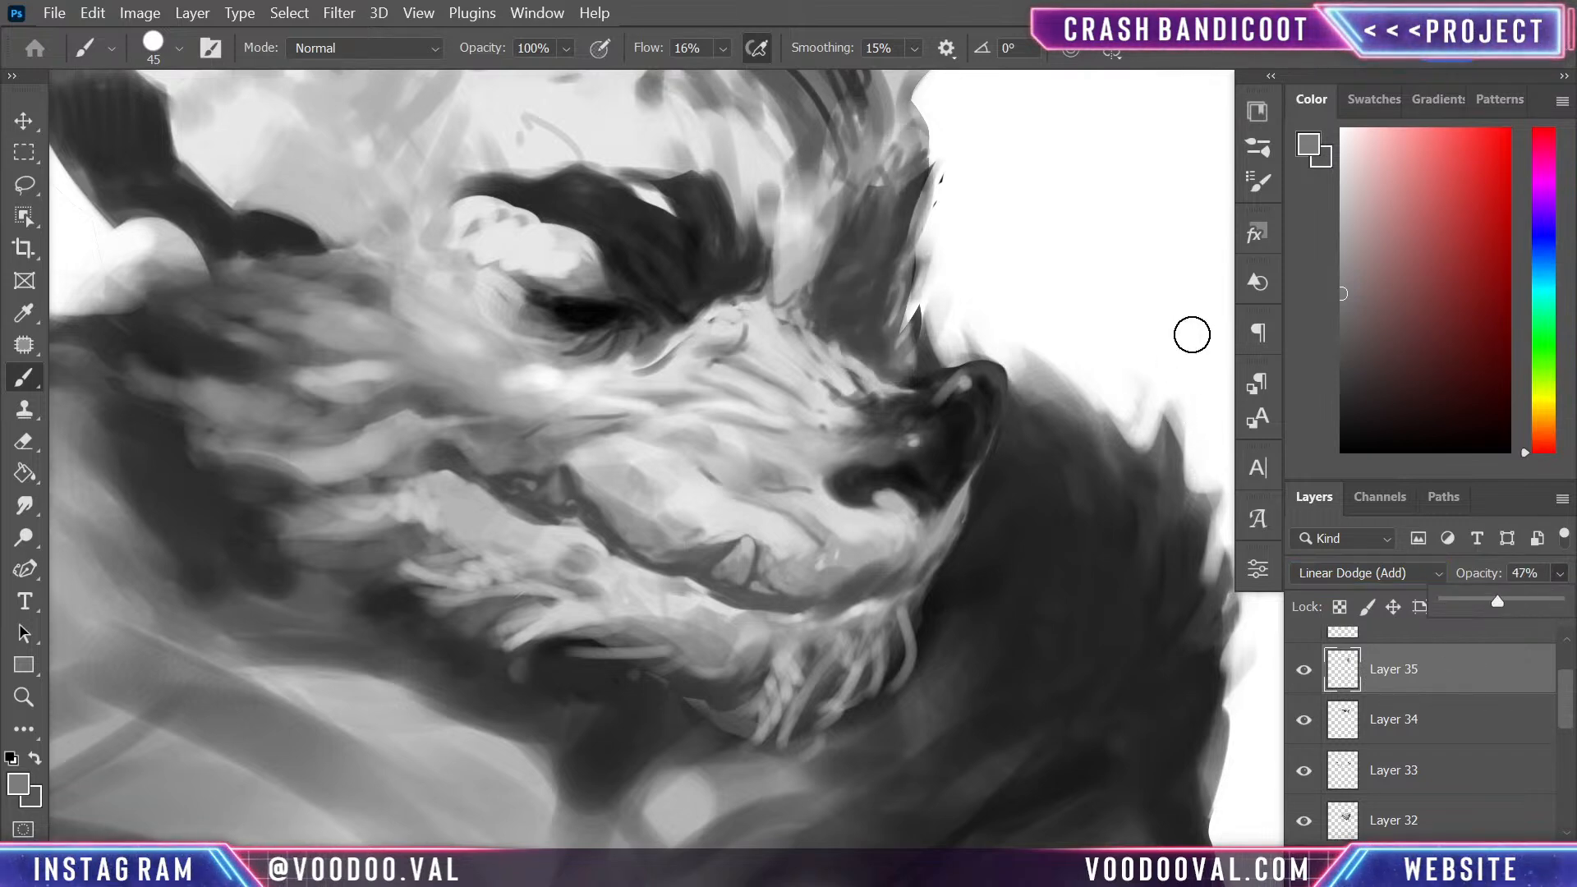
click(1492, 678)
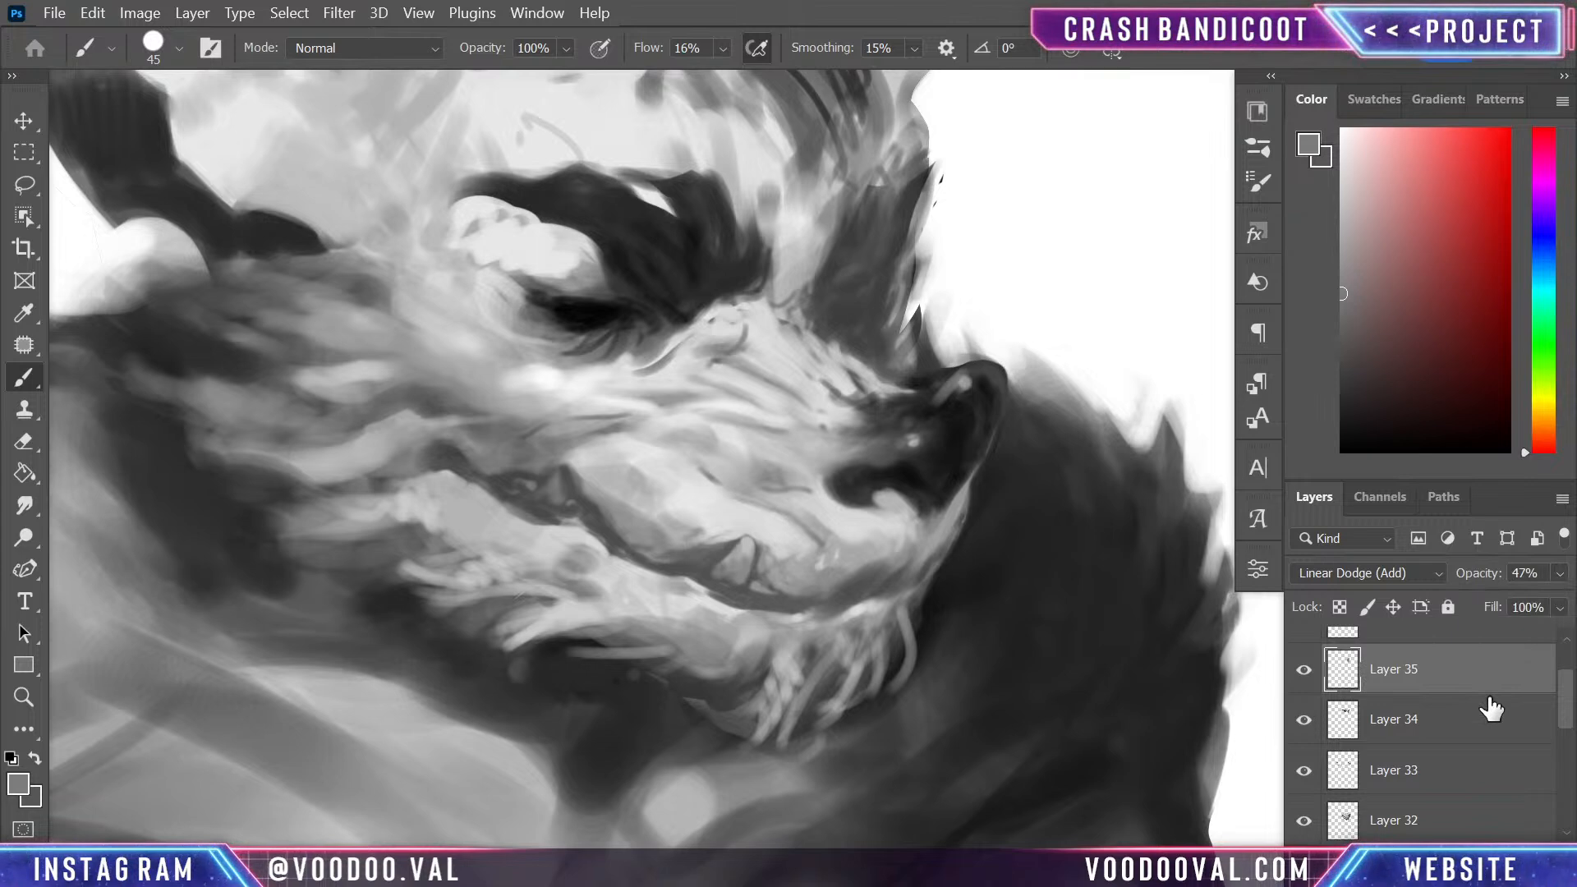
- Fill a new layer with white sampled from the background and reduce its opacity to 43%
key(ctrl+shift+alt+n)
key(g)
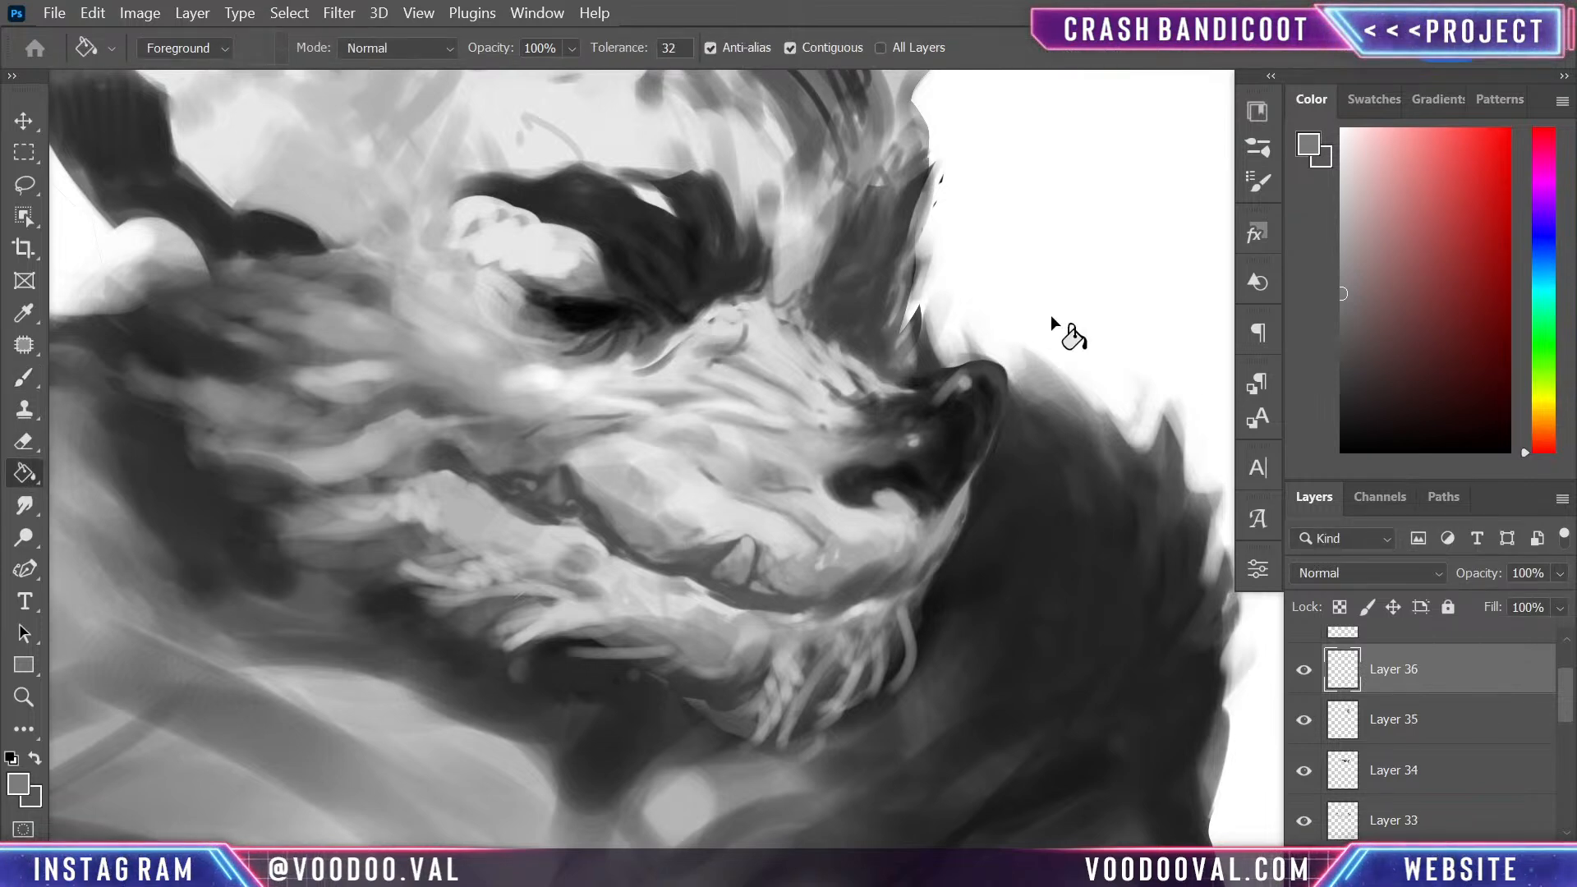
alt+click(1076, 308)
click(1101, 792)
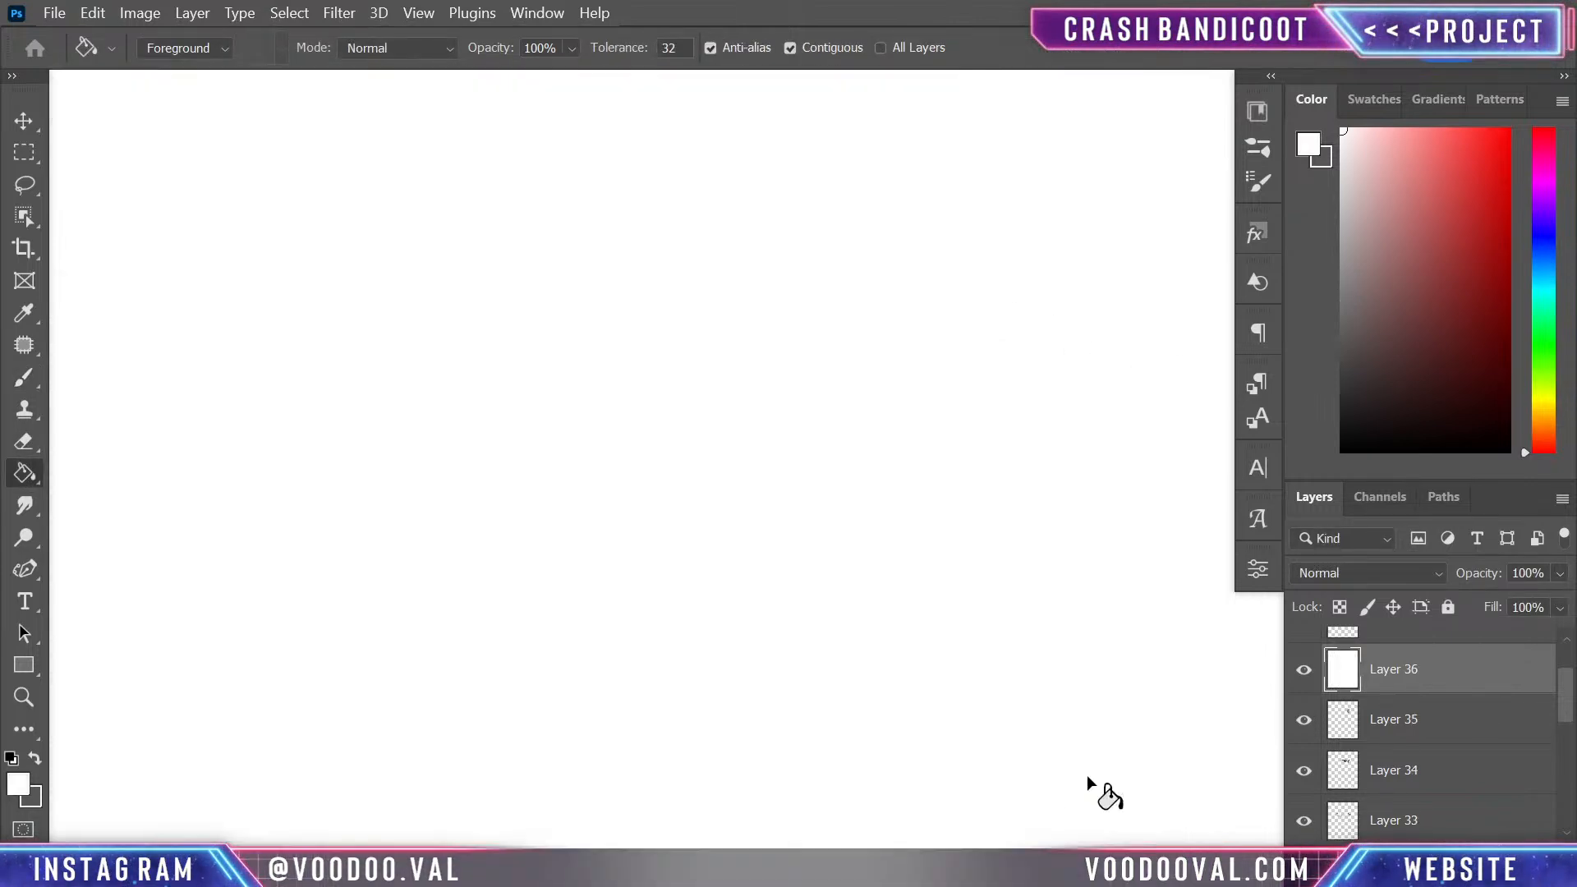
click(1558, 574)
drag(1562, 600, 1484, 613)
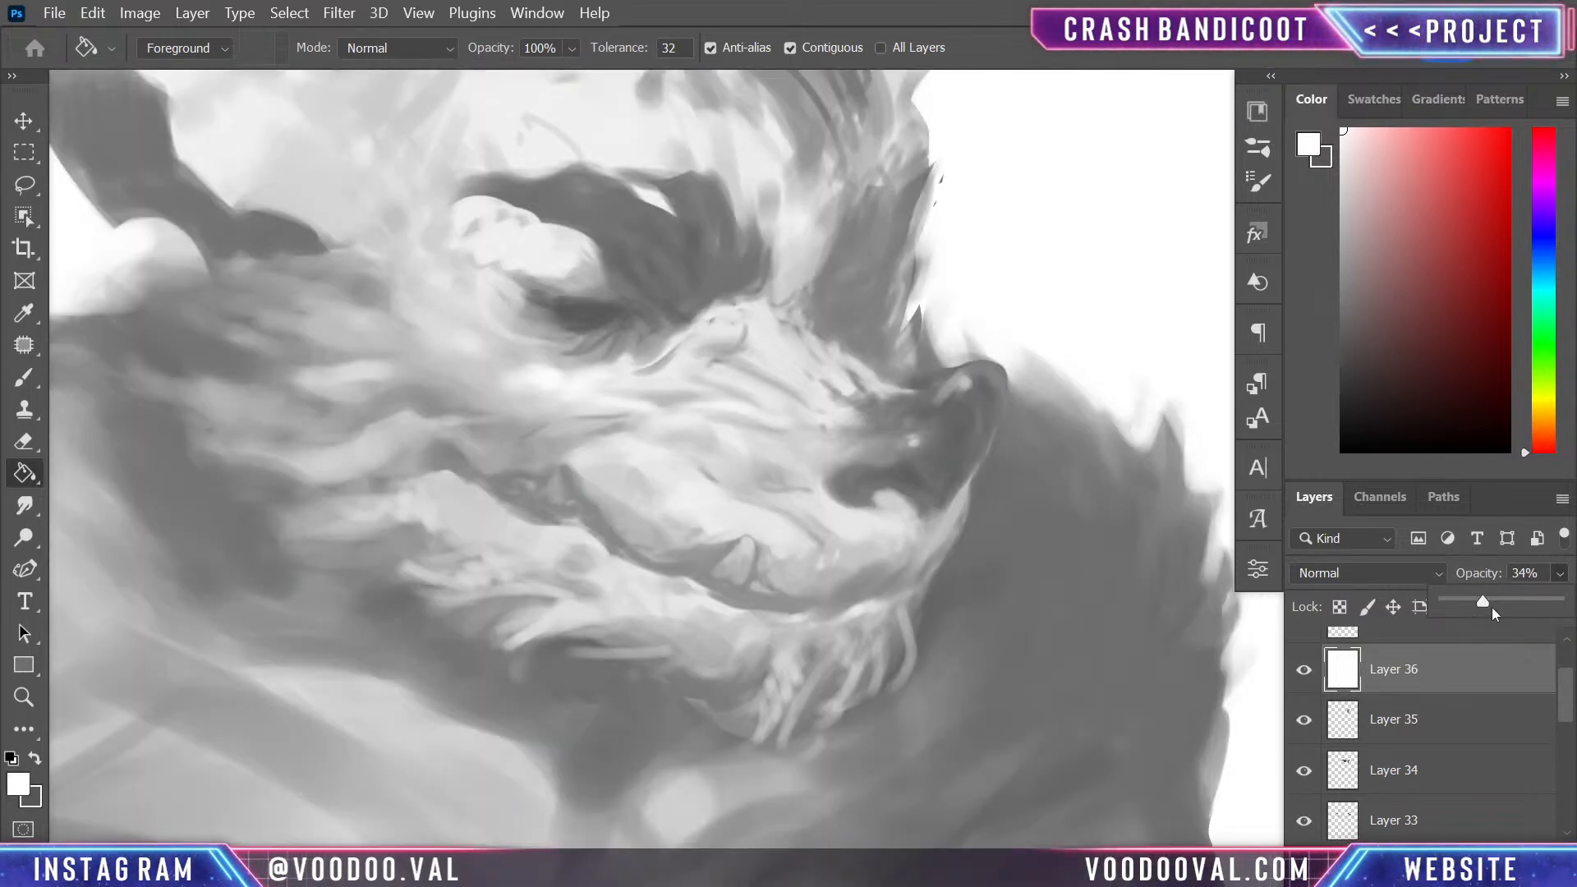
click(1493, 606)
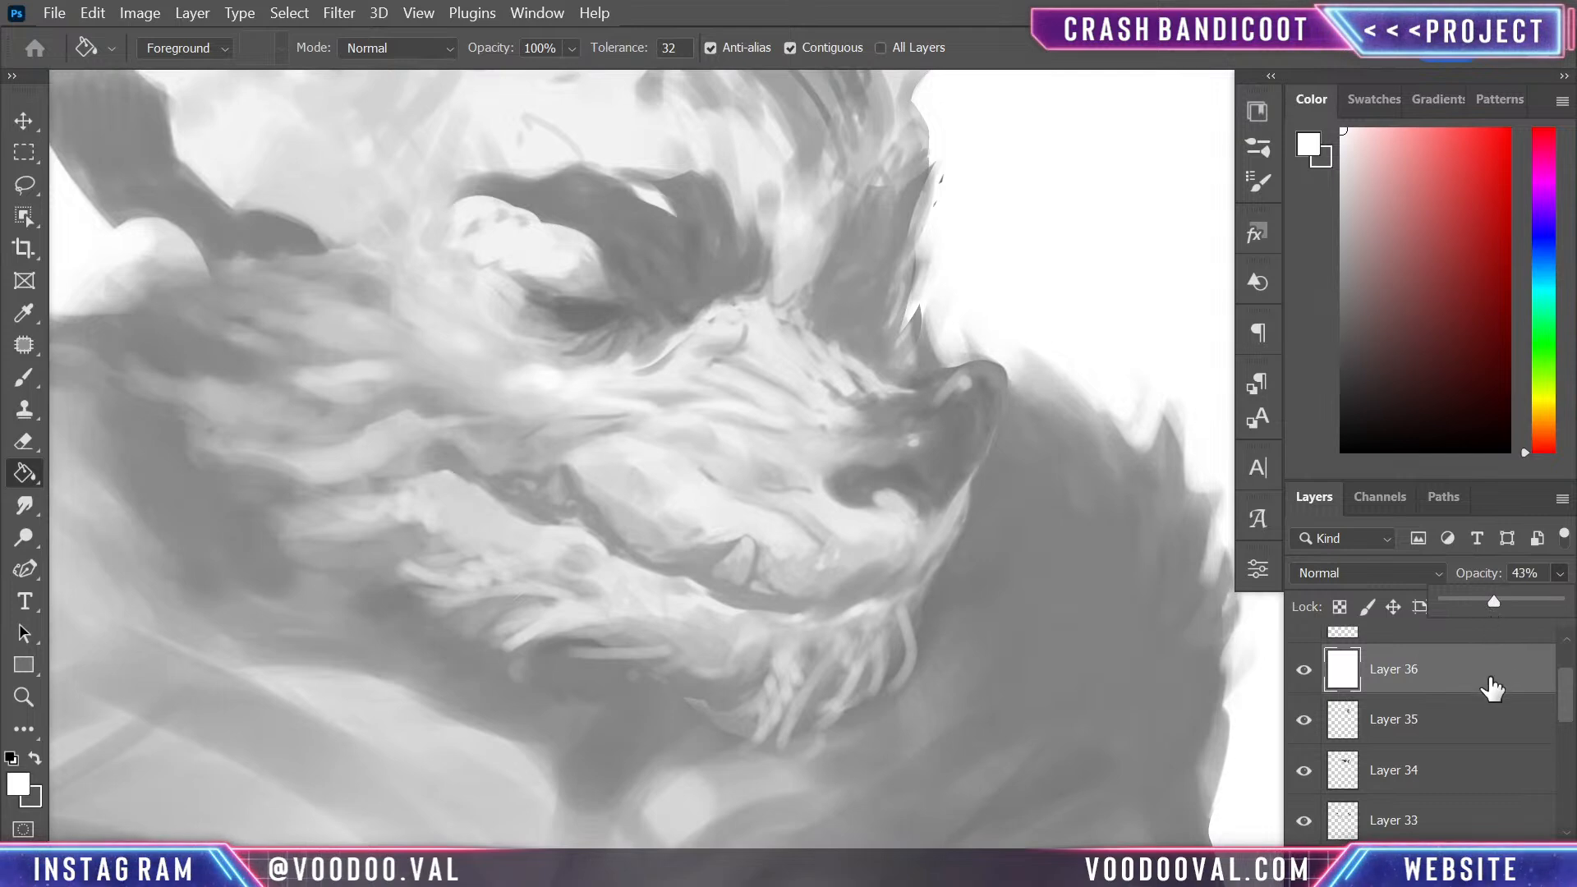
- Sketch the muzzle bridge's contour from the near eye to the nose on a new layer with a size 9 bright red brush
key(ctrl+shift+alt+n)
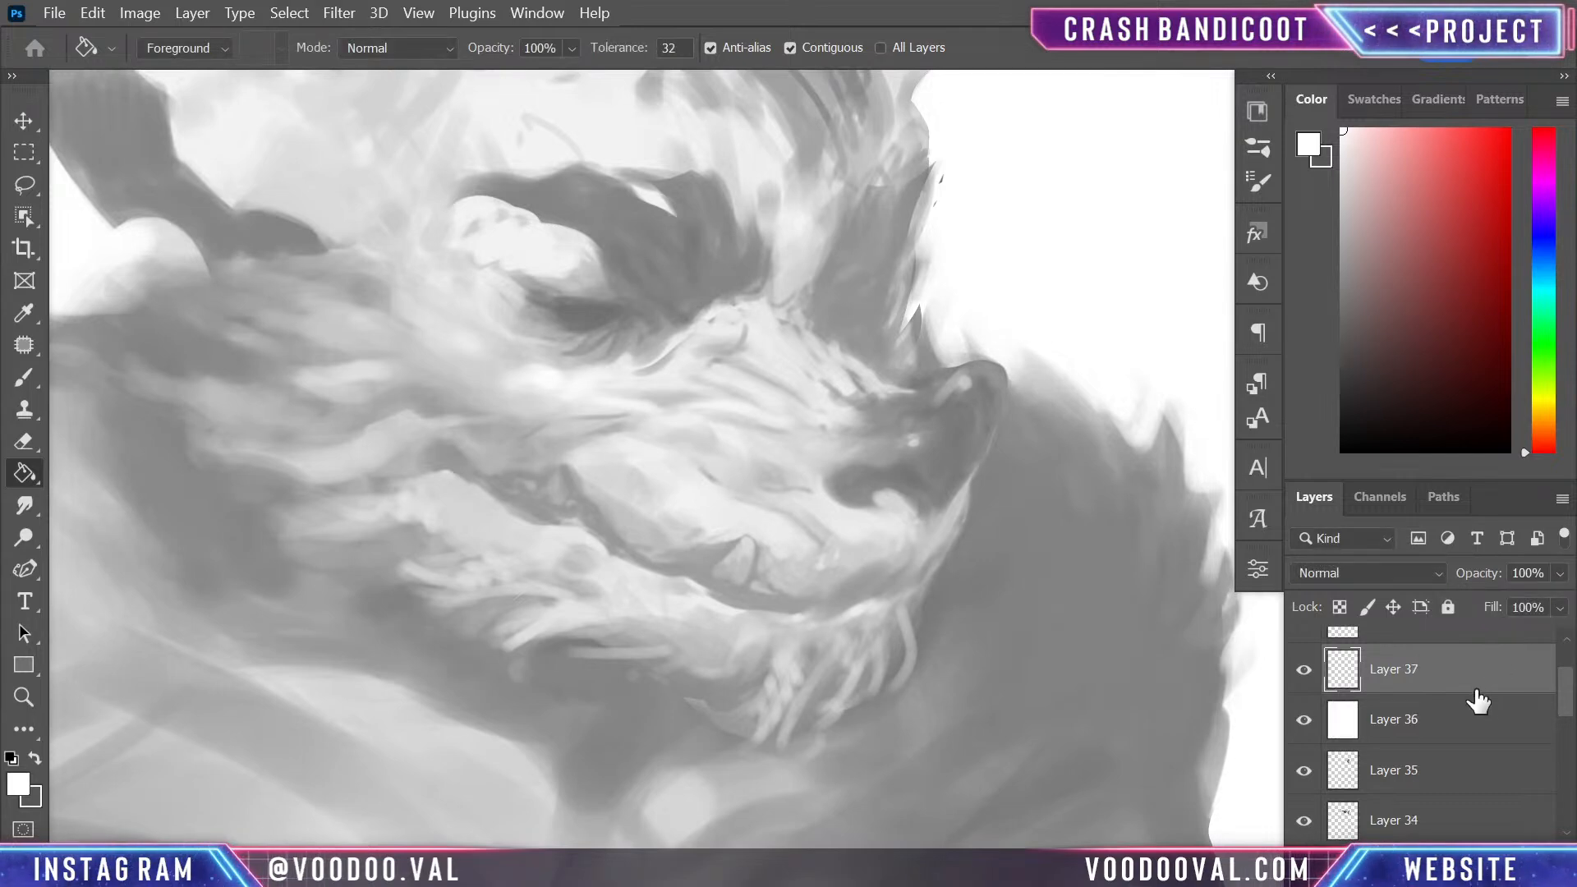
drag(1461, 253, 1500, 189)
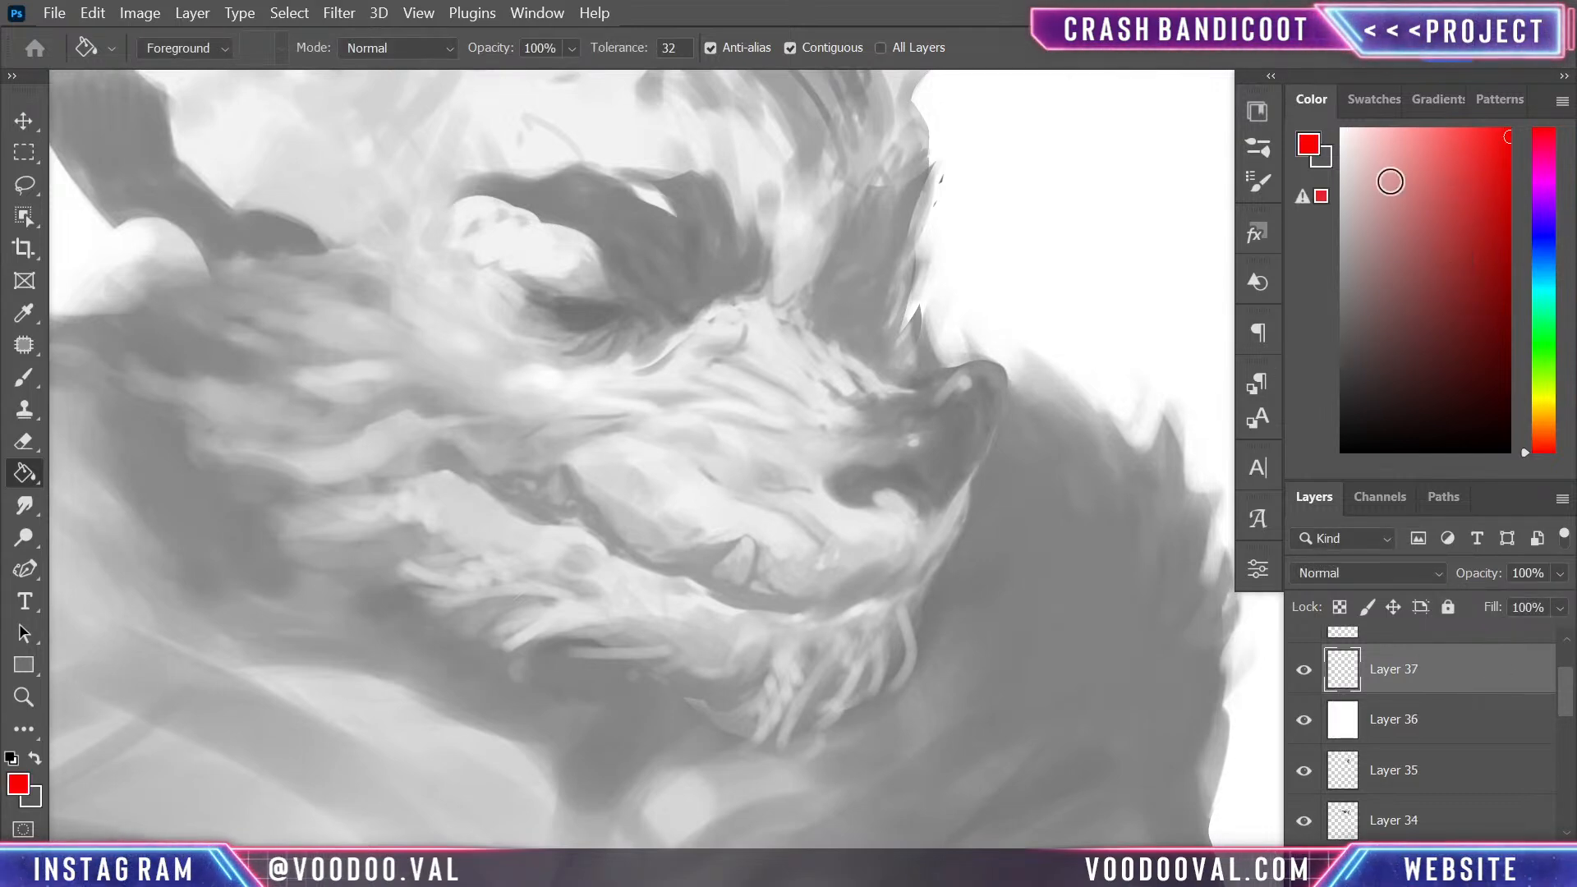
key(b)
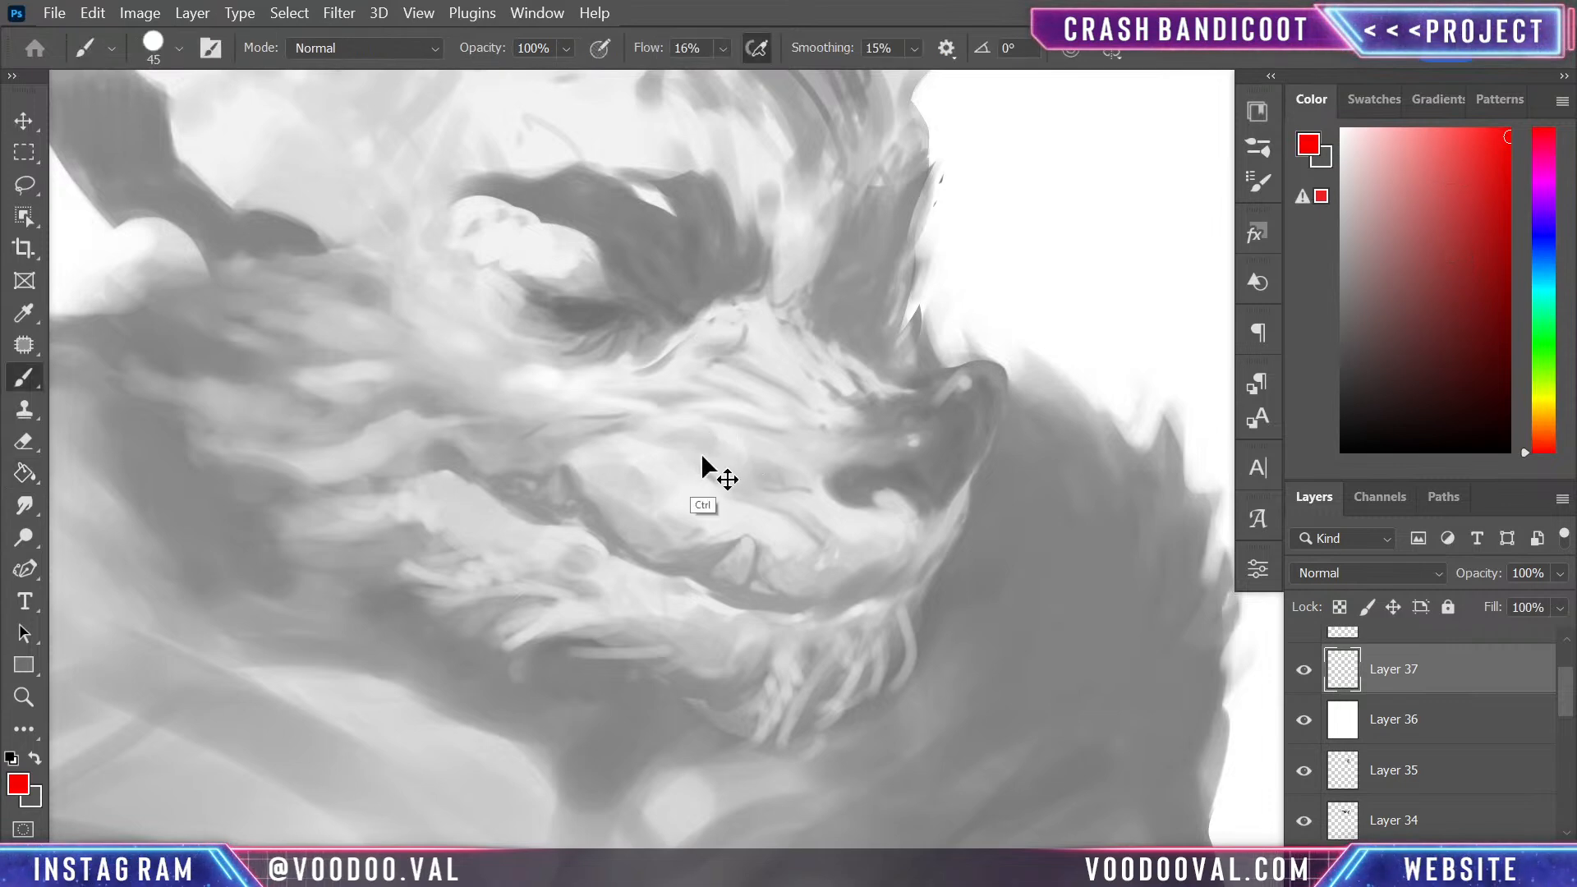
scroll(792, 430, down, 1)
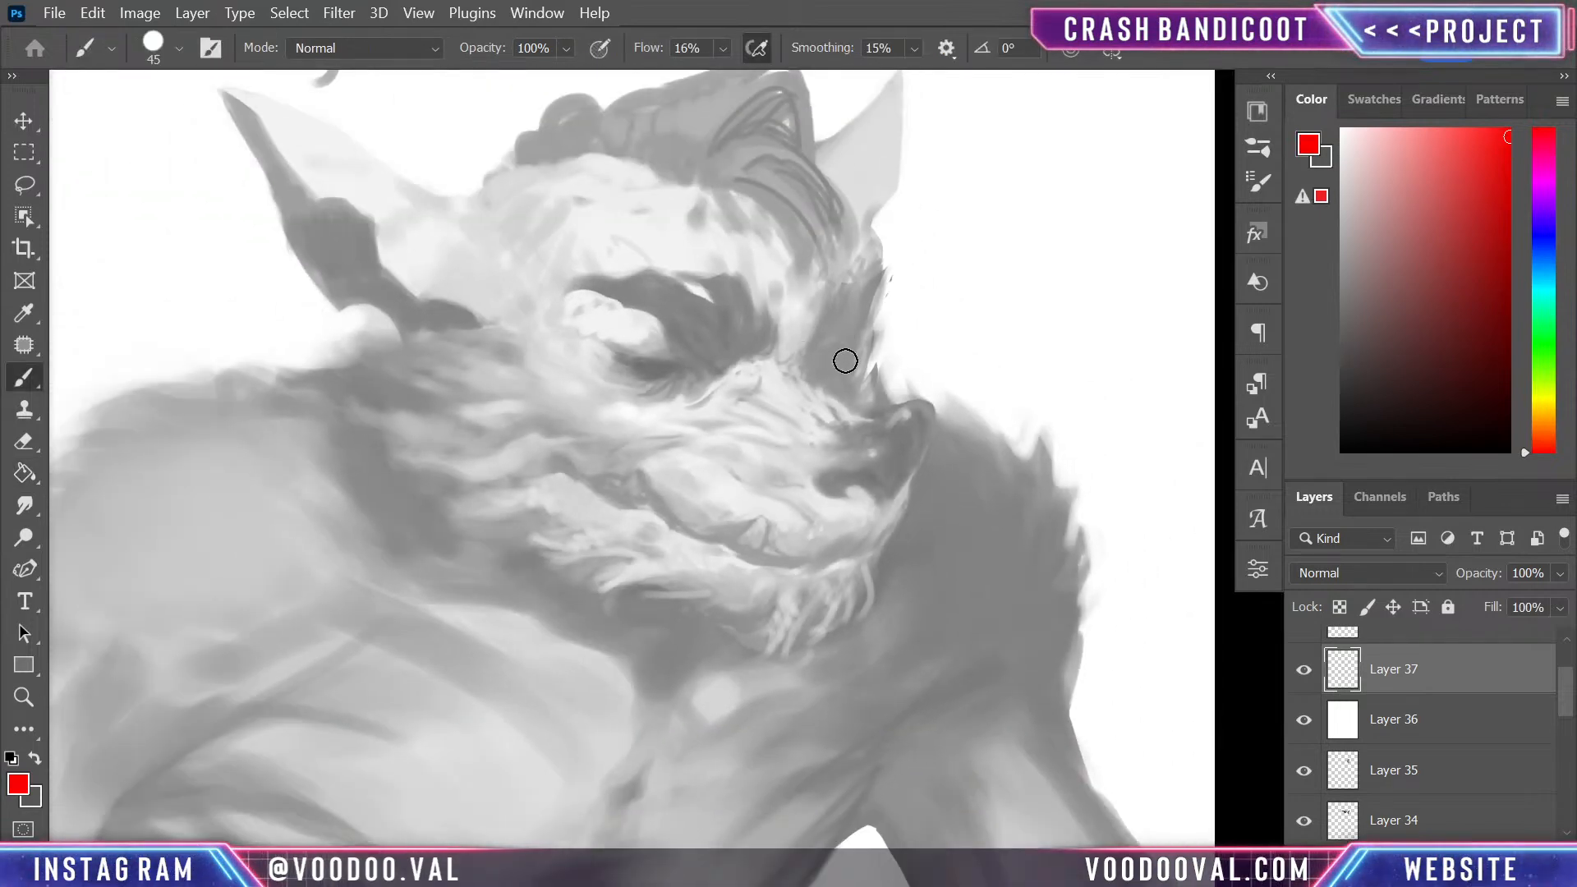
key(bracketleft)
key(bracketleft)
key(bracketleft)
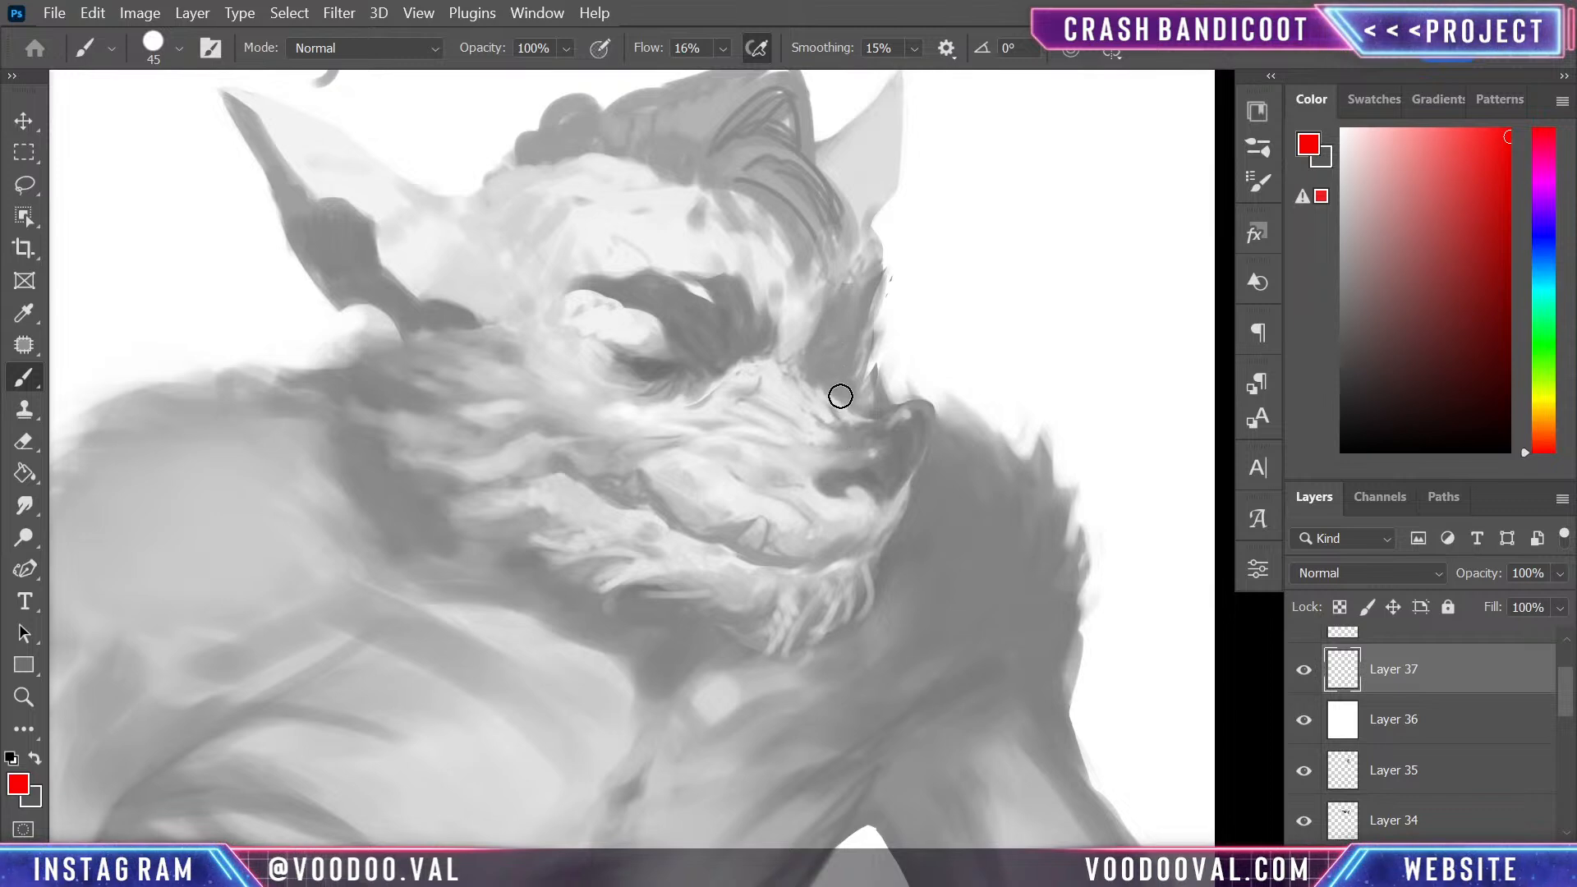
key(bracketleft)
key(bracketleft)
mouse_move(723, 381)
mouse_down()
mouse_move(812, 399)
mouse_move(826, 387)
mouse_move(807, 367)
mouse_move(873, 418)
mouse_up()
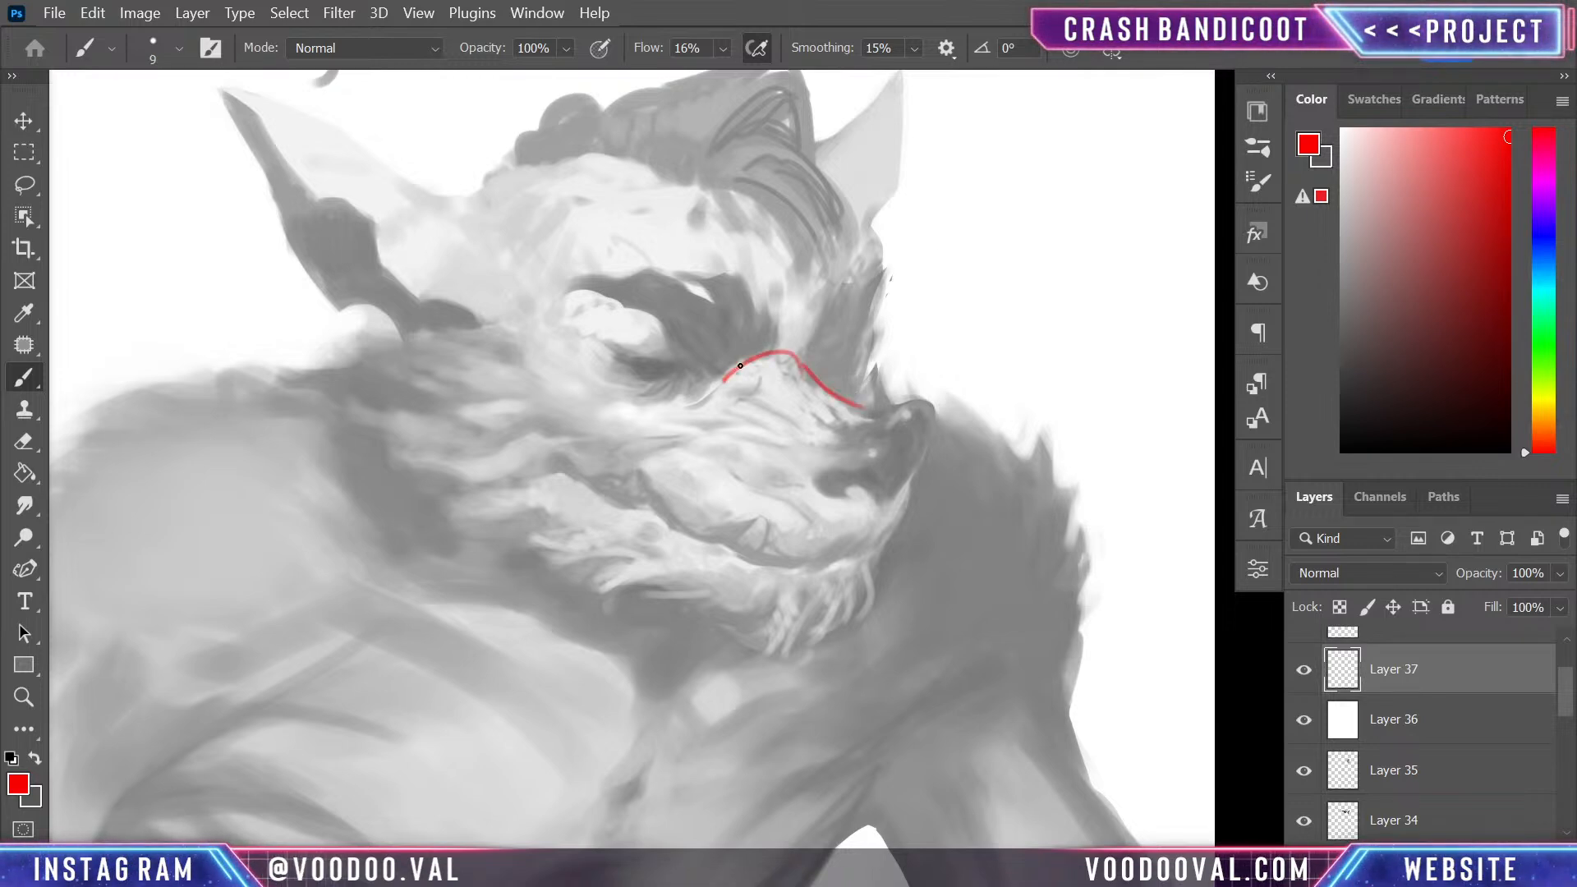
drag(790, 355, 872, 426)
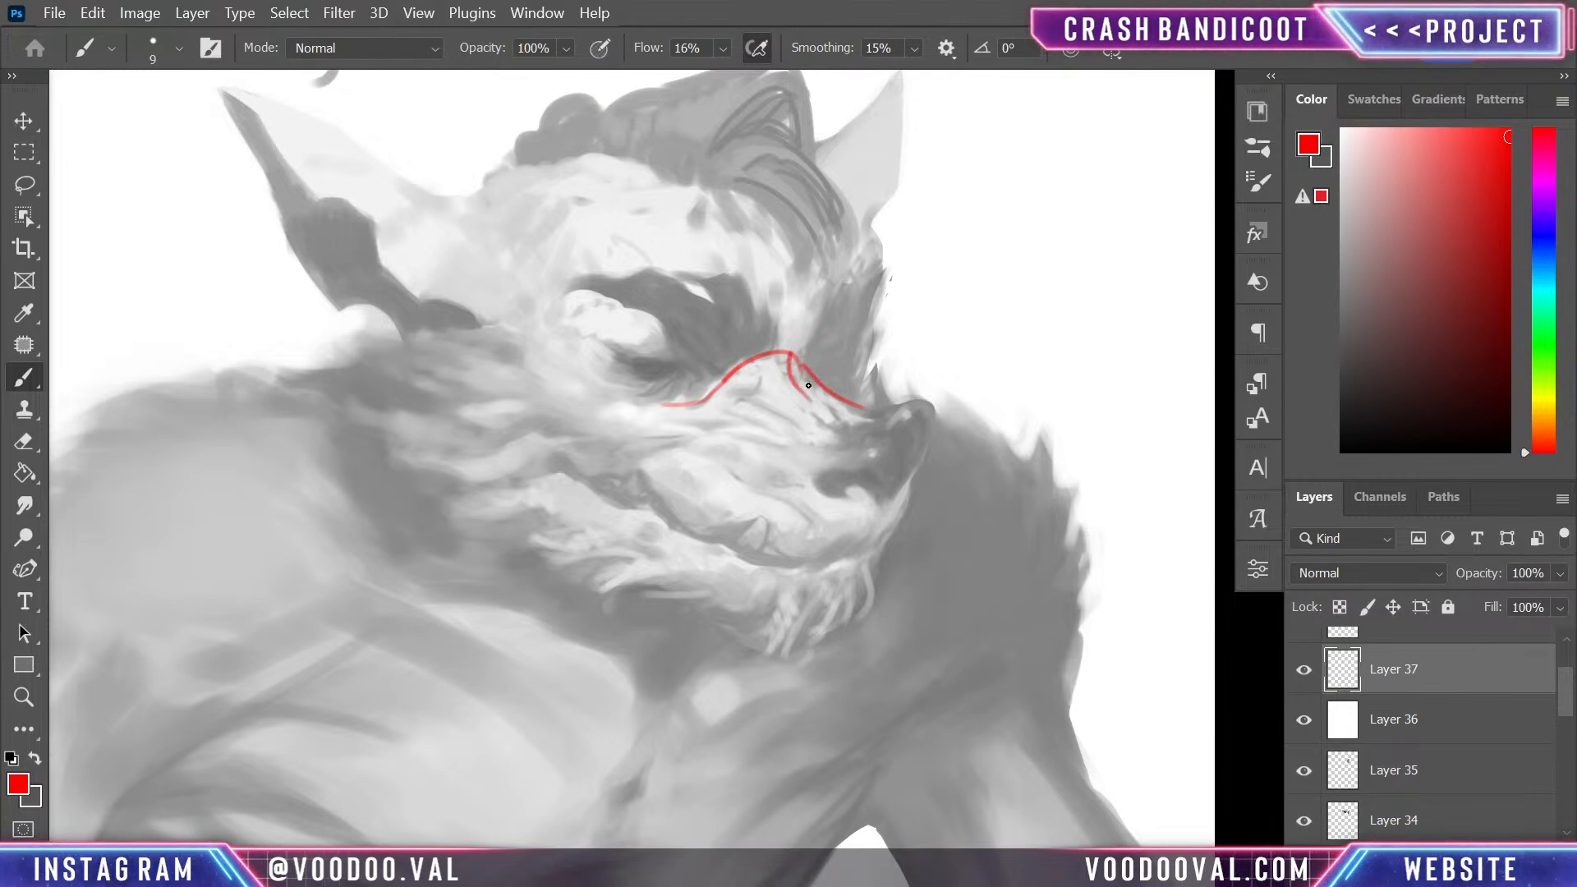
key(ctrl+z)
key(ctrl+z)
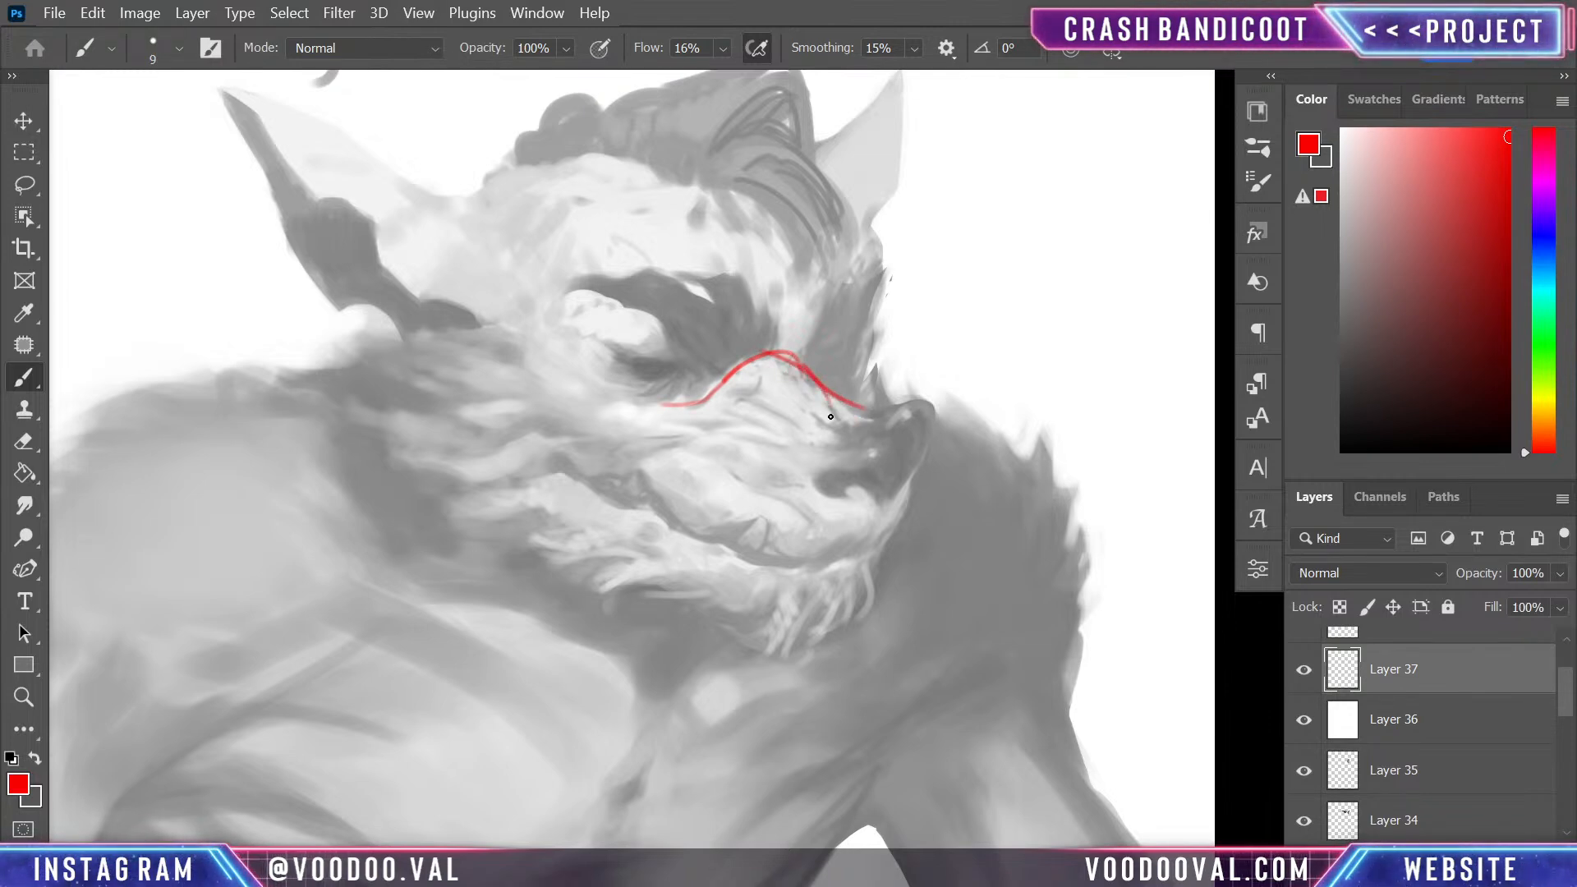
- Outline the nose and nostril in red and reinforce the far edge of the muzzle bridge
mouse_move(780, 351)
mouse_down()
mouse_move(818, 394)
mouse_move(937, 402)
mouse_move(890, 500)
mouse_move(894, 417)
mouse_up()
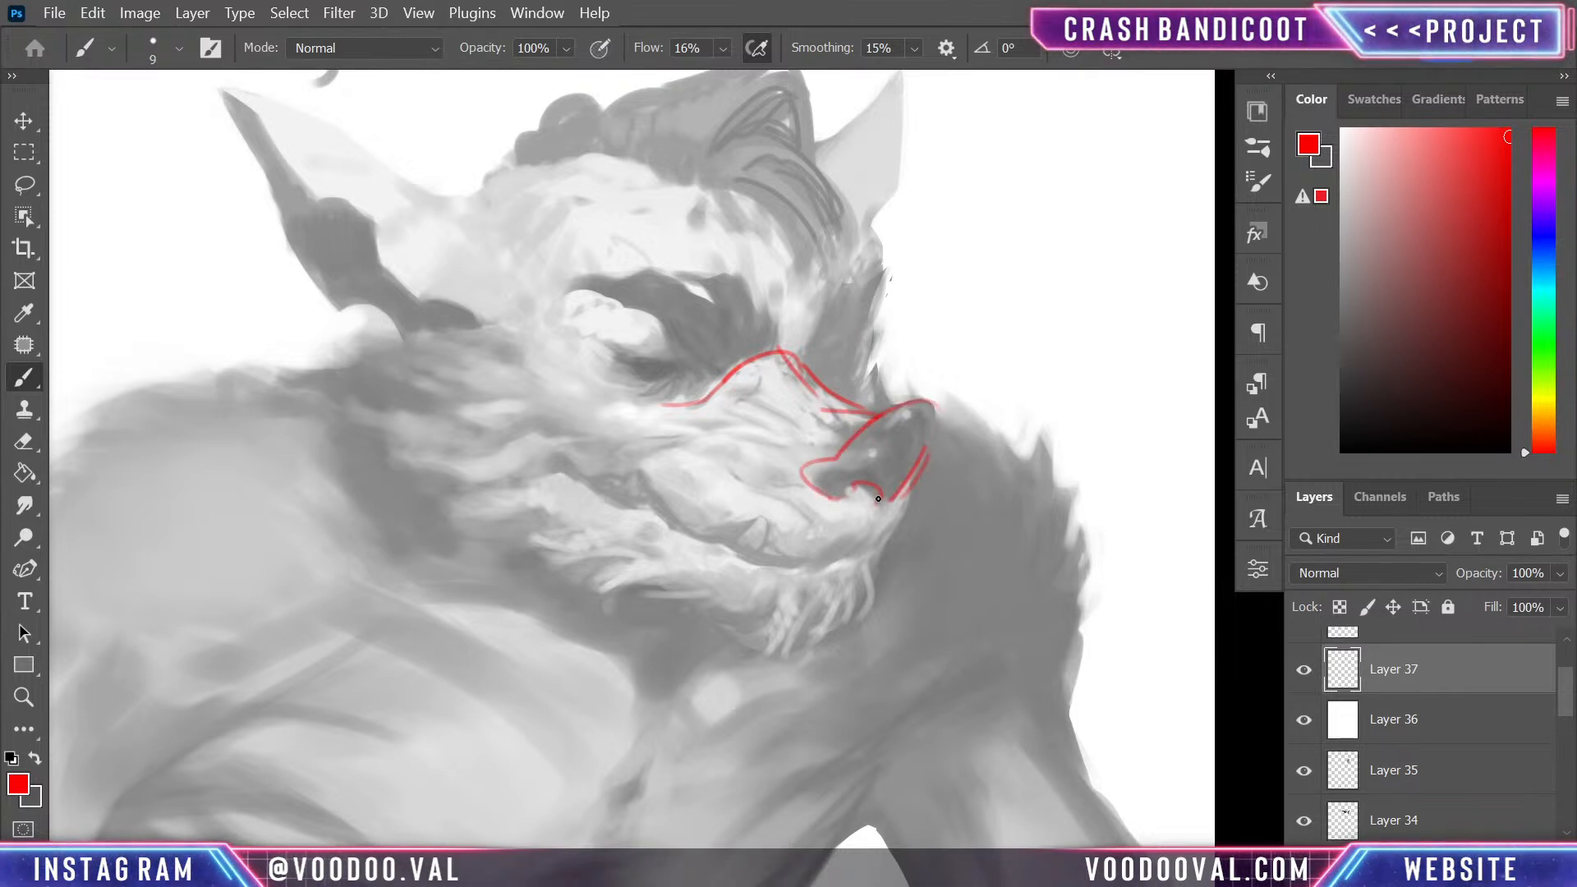
drag(788, 361, 850, 424)
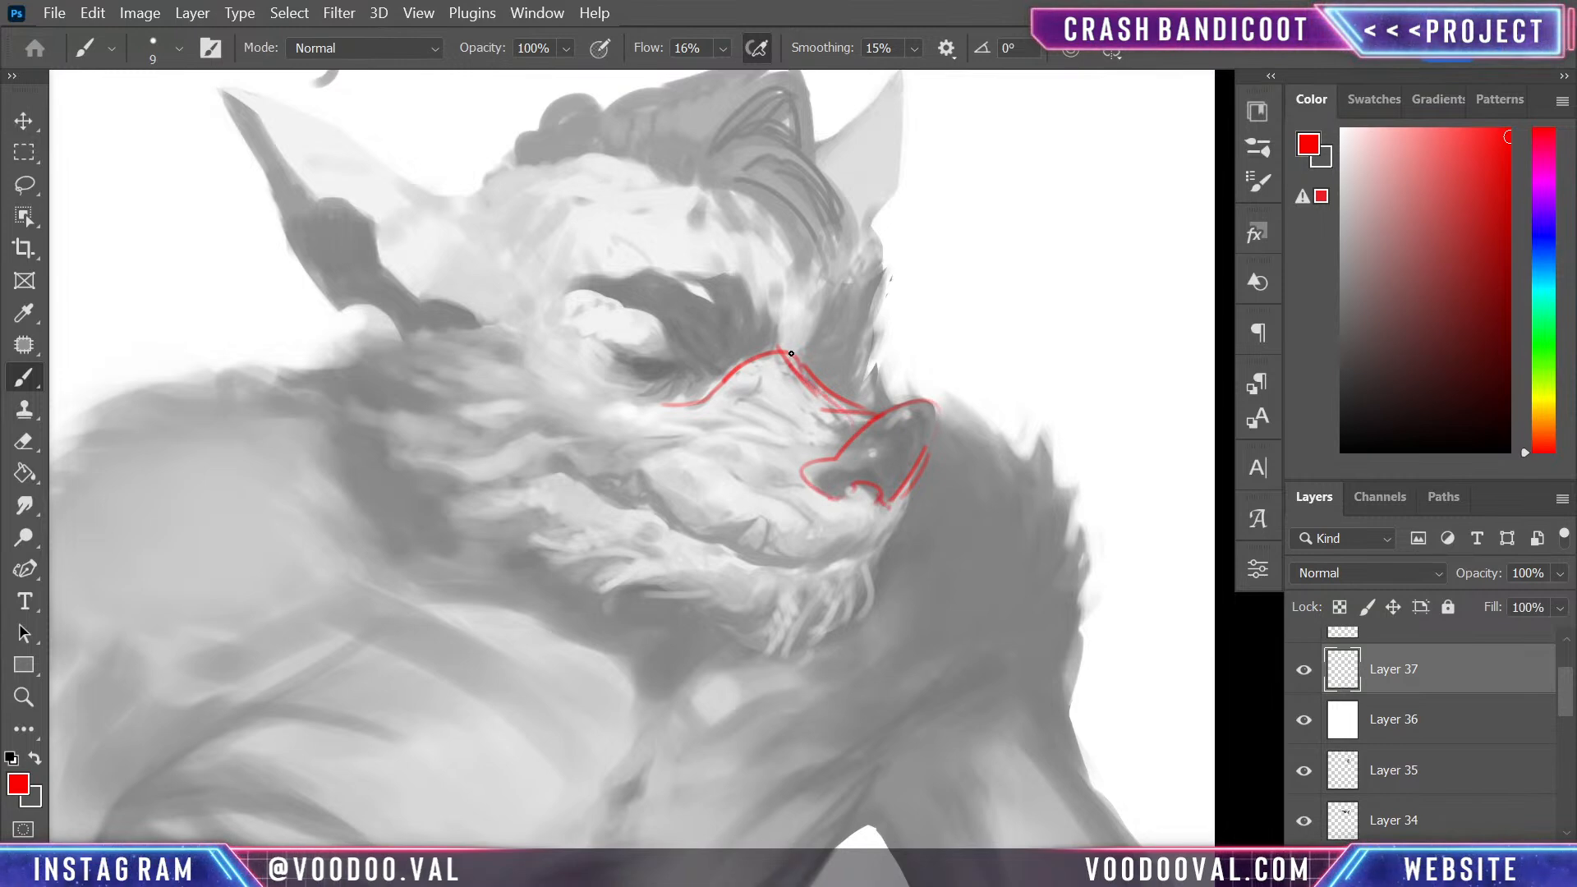
- Sketch the forehead's centre line from the muzzle bridge up into the hair and outline both eye sockets in red
mouse_move(809, 285)
mouse_down()
mouse_move(763, 212)
mouse_move(666, 135)
mouse_move(575, 128)
mouse_up()
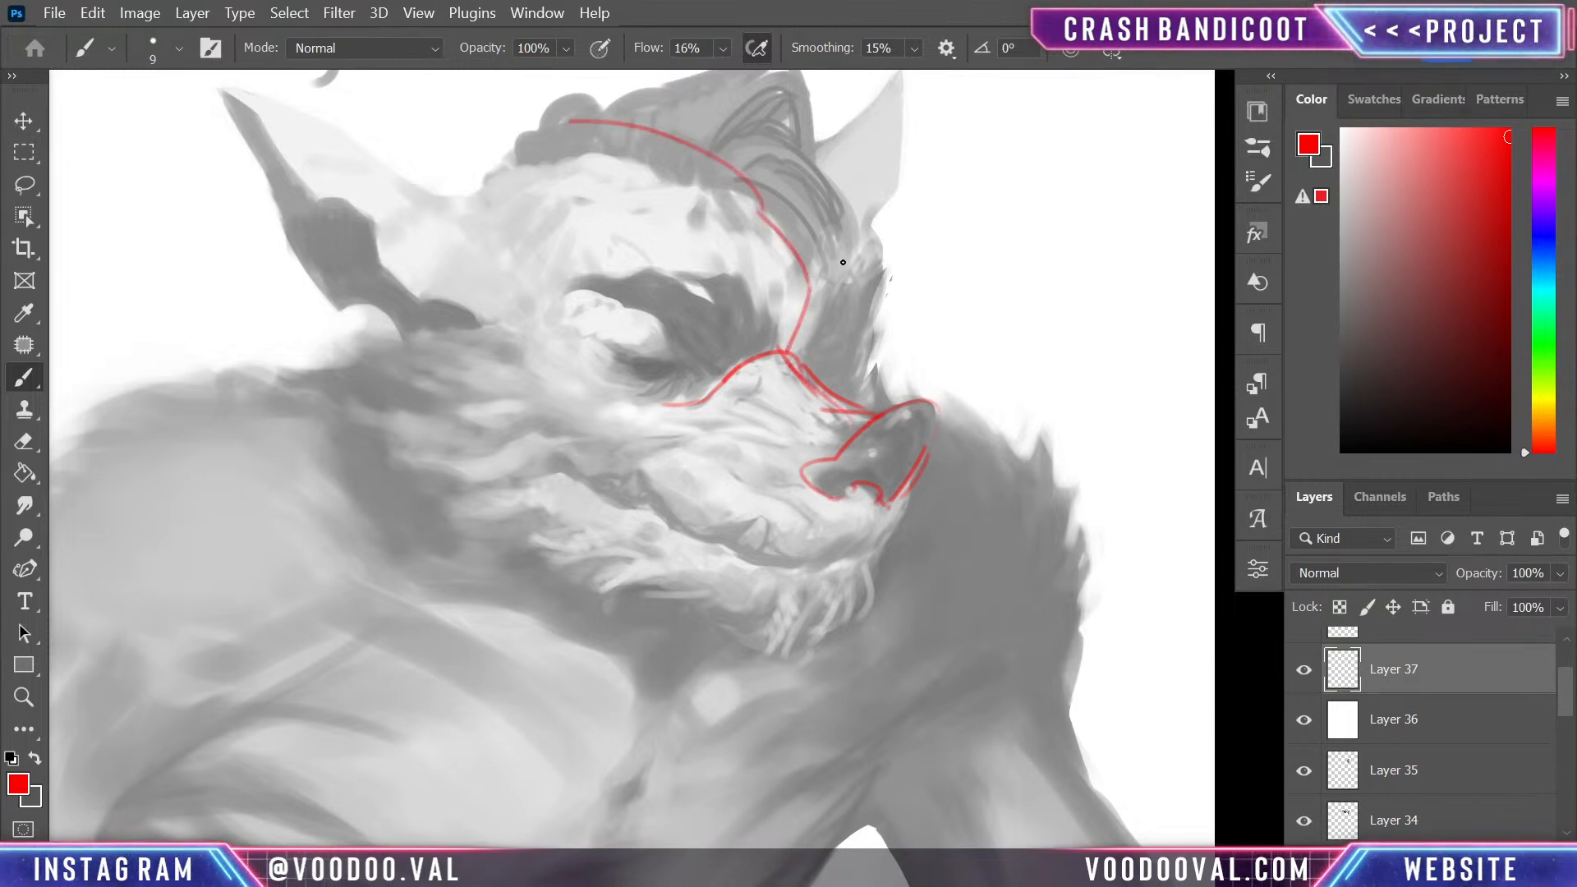
mouse_move(802, 353)
mouse_down()
mouse_move(874, 273)
mouse_move(886, 280)
mouse_move(852, 386)
mouse_up()
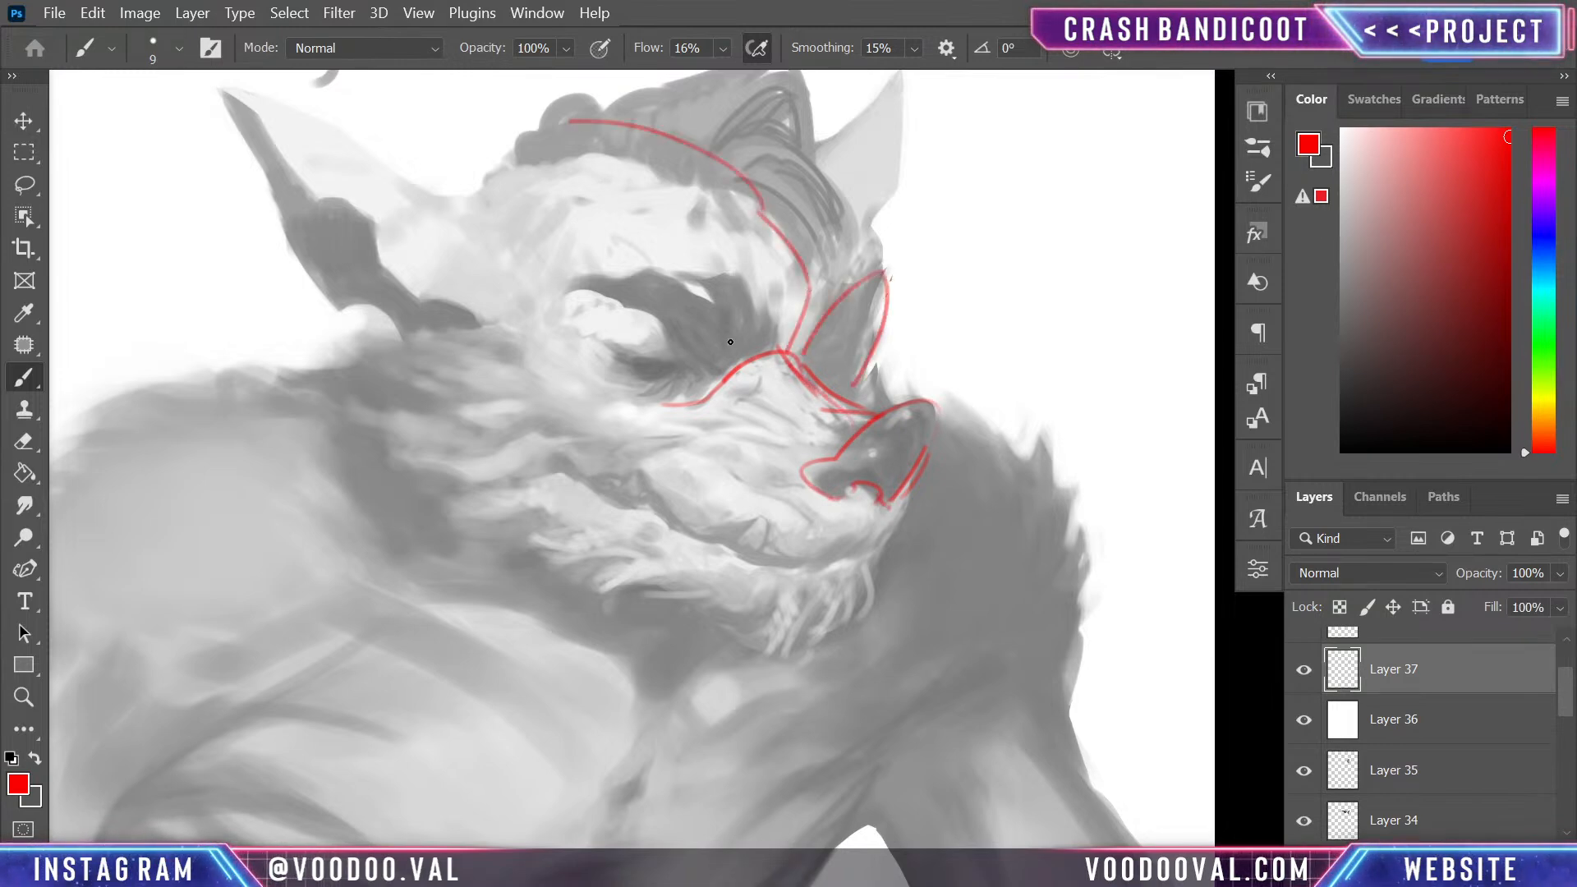
mouse_move(772, 349)
mouse_down()
mouse_move(644, 289)
mouse_move(633, 407)
mouse_up()
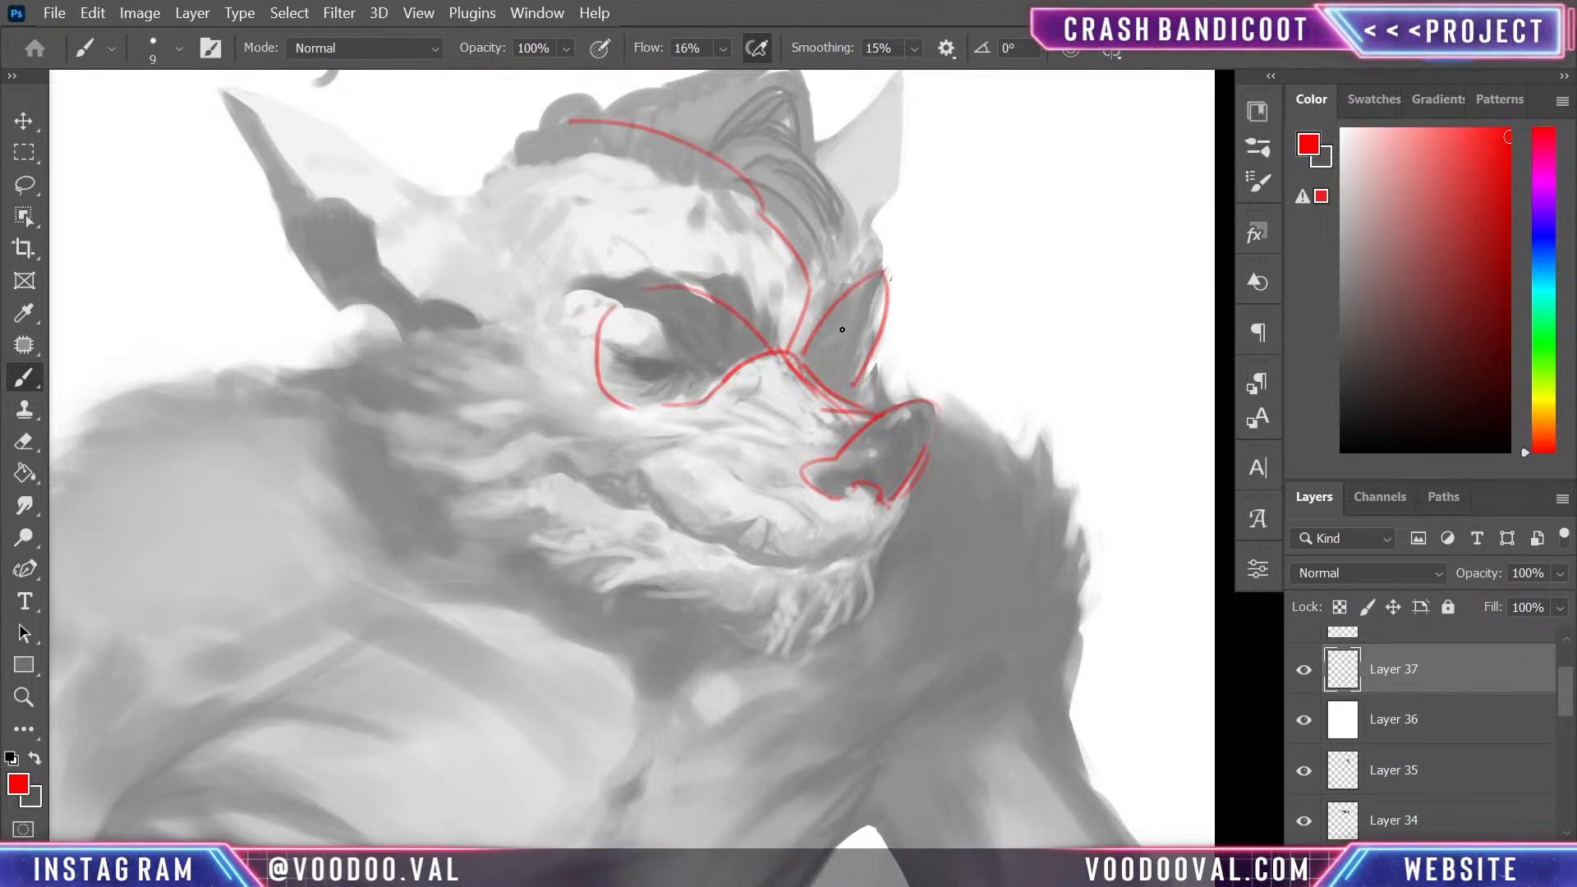
- Sketch the cranium's contour from the far brow over the hair to the near temple, with the temple's edge lines
mouse_move(886, 274)
mouse_down()
mouse_move(841, 185)
mouse_move(806, 158)
mouse_up()
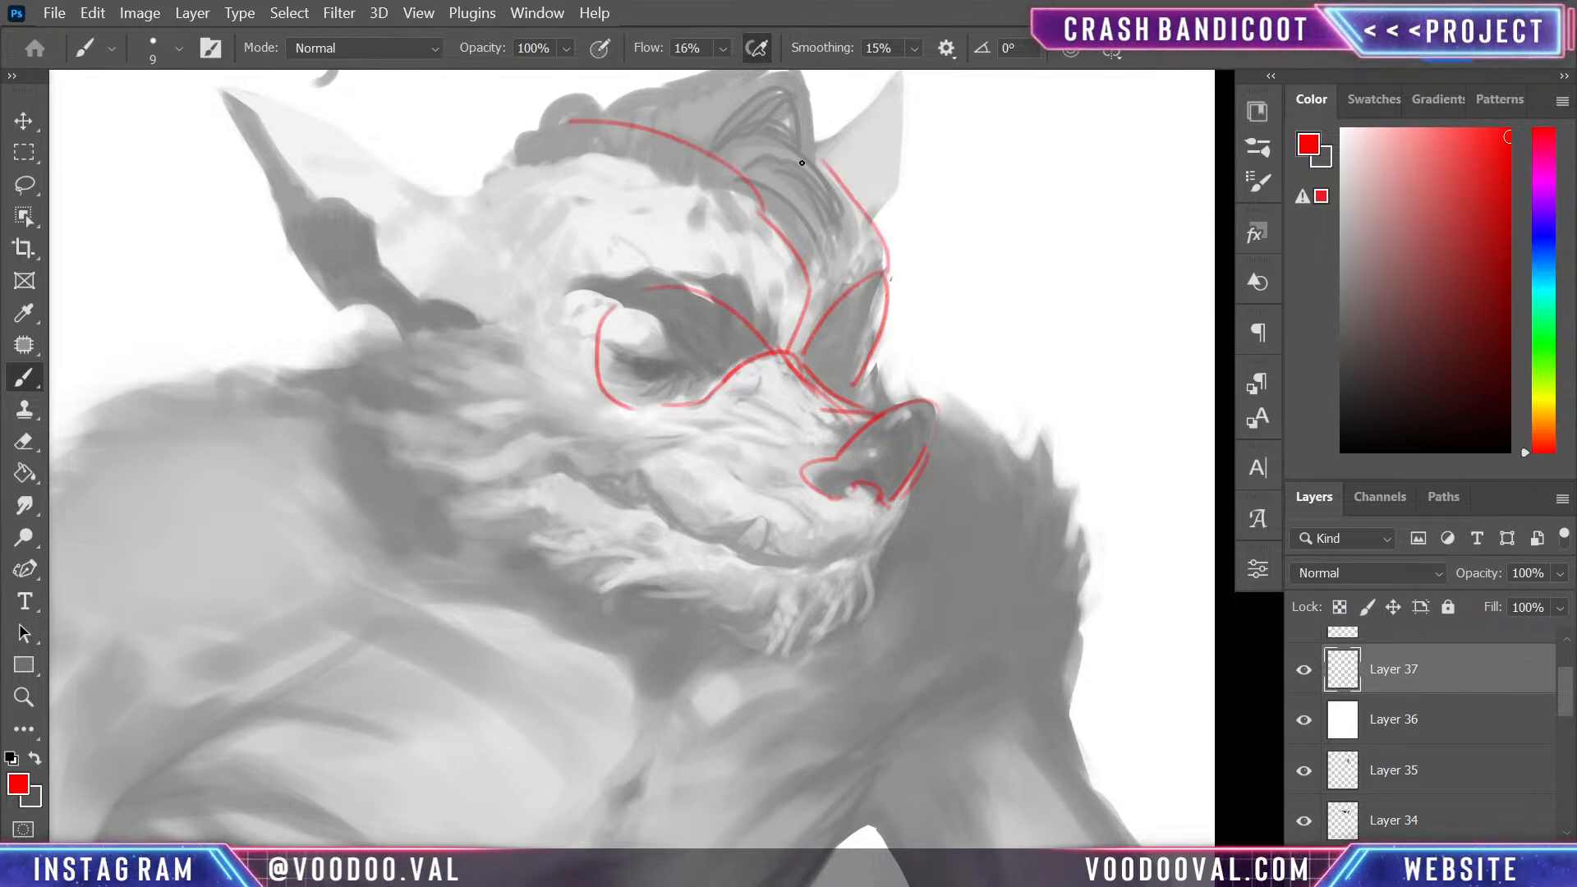
key(ctrl+z)
mouse_move(888, 268)
mouse_down()
mouse_move(876, 206)
mouse_move(715, 133)
mouse_move(708, 160)
mouse_move(751, 131)
mouse_move(737, 122)
mouse_move(612, 125)
mouse_move(573, 147)
mouse_move(694, 124)
mouse_move(672, 115)
mouse_move(546, 126)
mouse_move(475, 197)
mouse_move(574, 119)
mouse_move(479, 218)
mouse_move(542, 259)
mouse_up()
drag(483, 214, 606, 206)
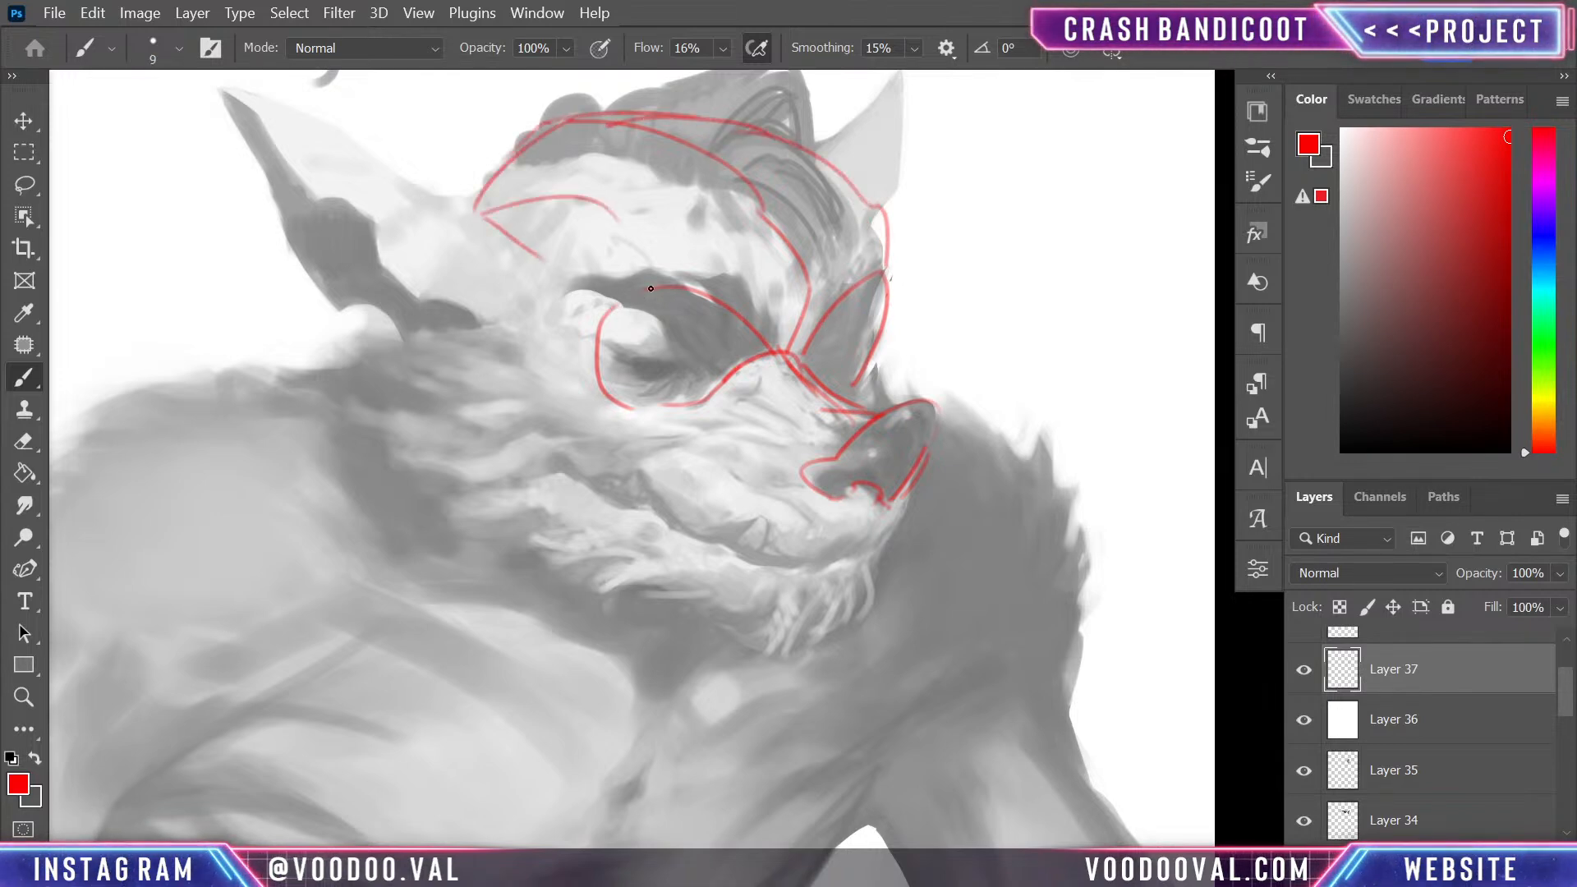
- Connect the near brow to the temple and sketch an oval for the head's side plane behind the near eye
mouse_move(655, 281)
mouse_down()
mouse_move(616, 204)
mouse_move(567, 194)
mouse_move(488, 215)
mouse_move(469, 376)
mouse_up()
mouse_move(533, 435)
mouse_down()
mouse_move(423, 246)
mouse_move(491, 414)
mouse_up()
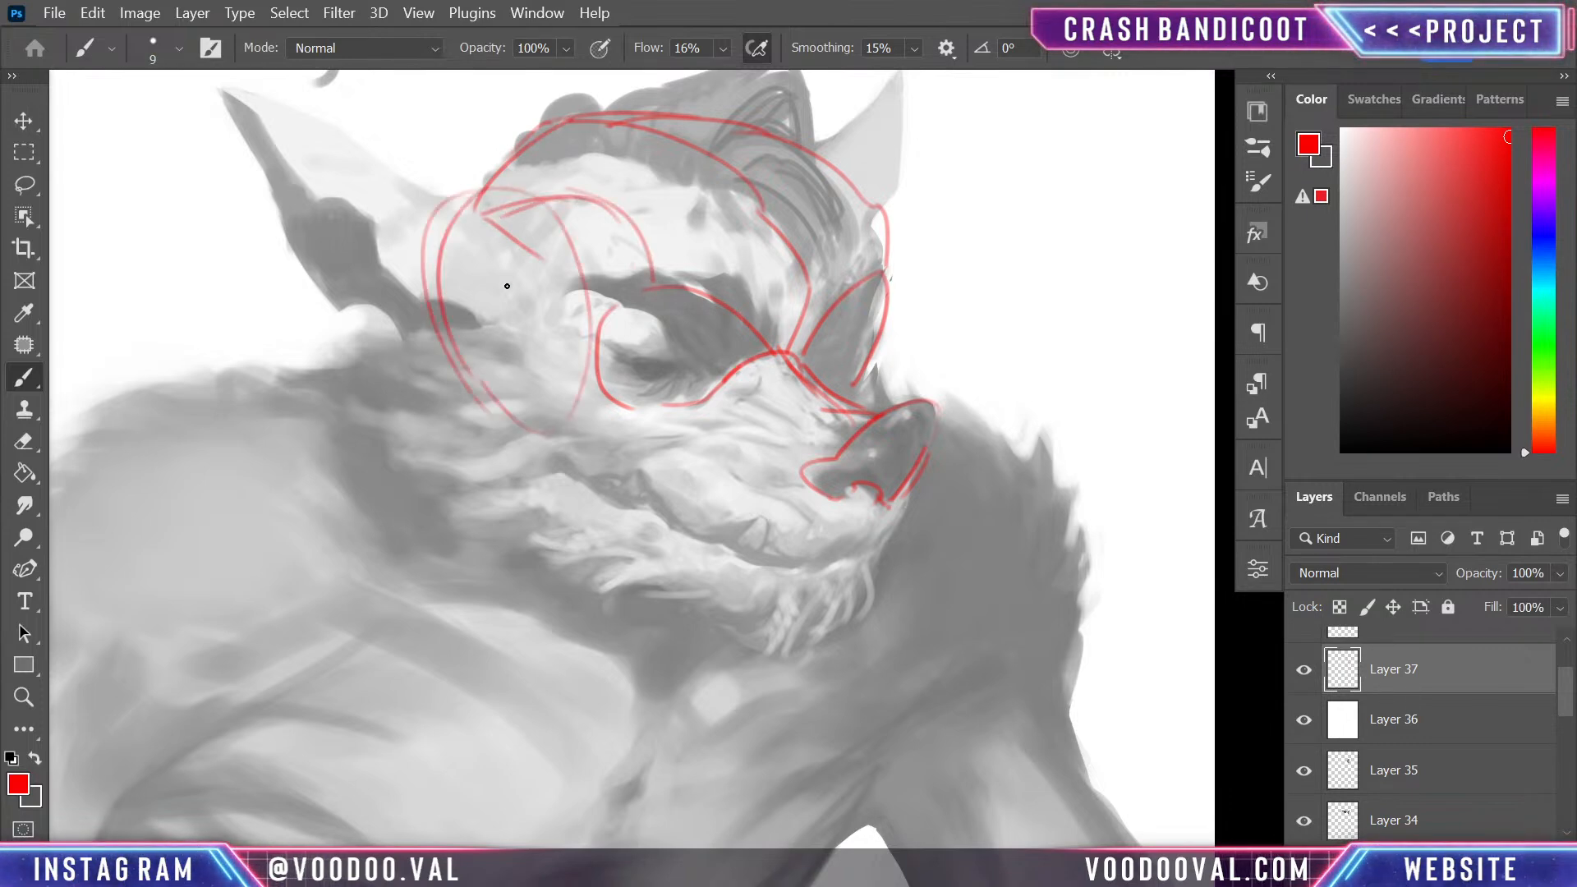
mouse_move(509, 166)
mouse_down()
mouse_move(436, 329)
mouse_move(518, 423)
mouse_up()
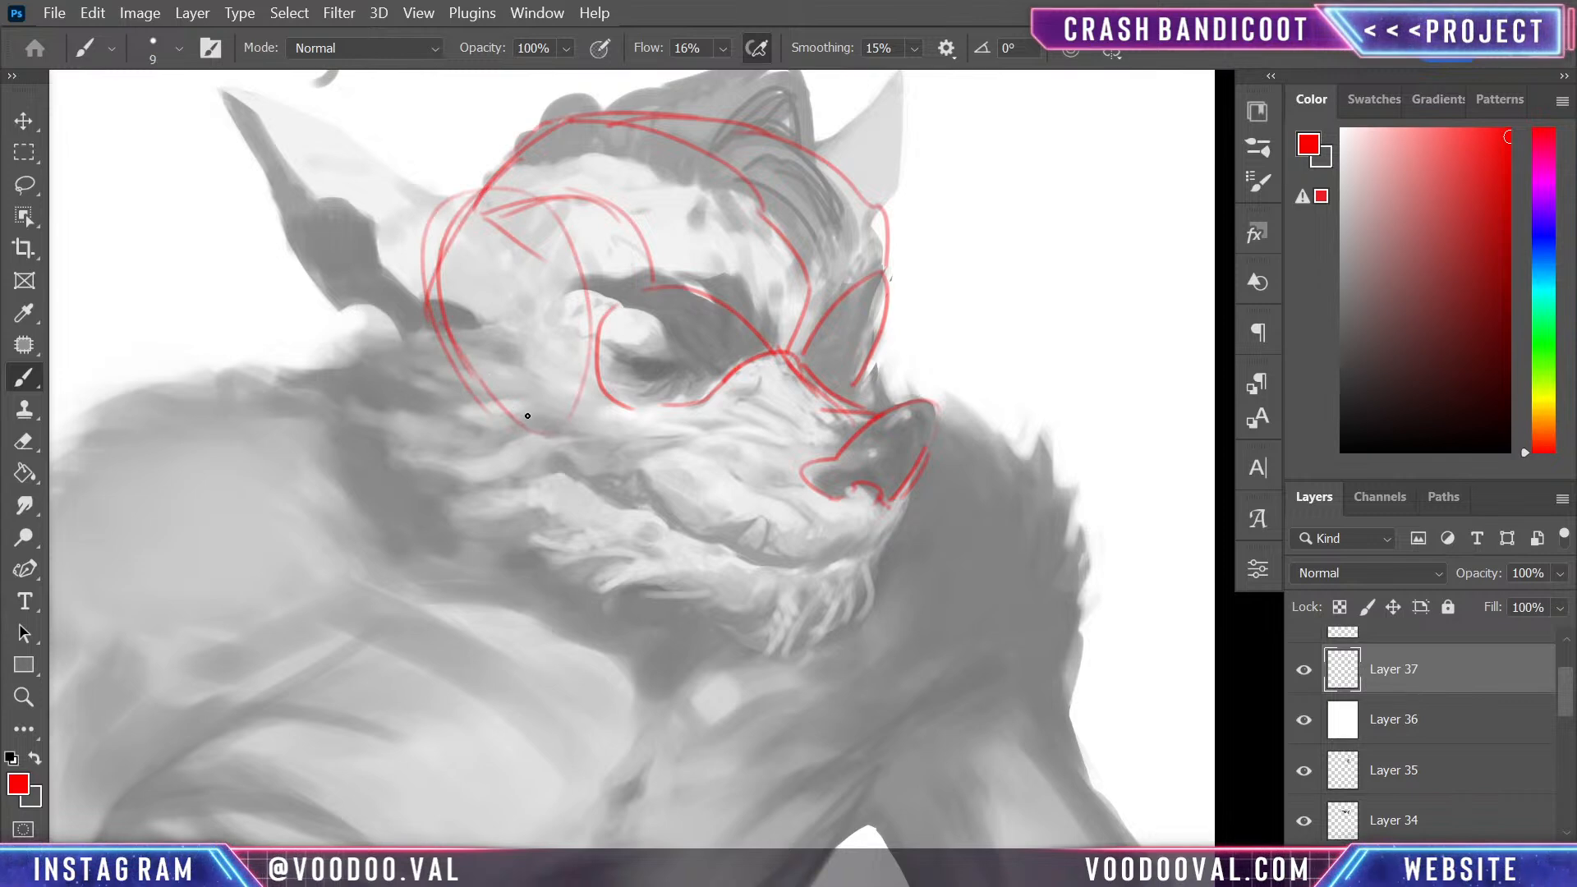
- Outline the muzzle, lower jaw and chin in red from below the near eye round to the nose
mouse_move(671, 404)
mouse_down()
mouse_move(590, 414)
mouse_move(521, 471)
mouse_move(598, 489)
mouse_move(555, 563)
mouse_move(726, 604)
mouse_move(767, 649)
mouse_move(744, 642)
mouse_move(822, 638)
mouse_up()
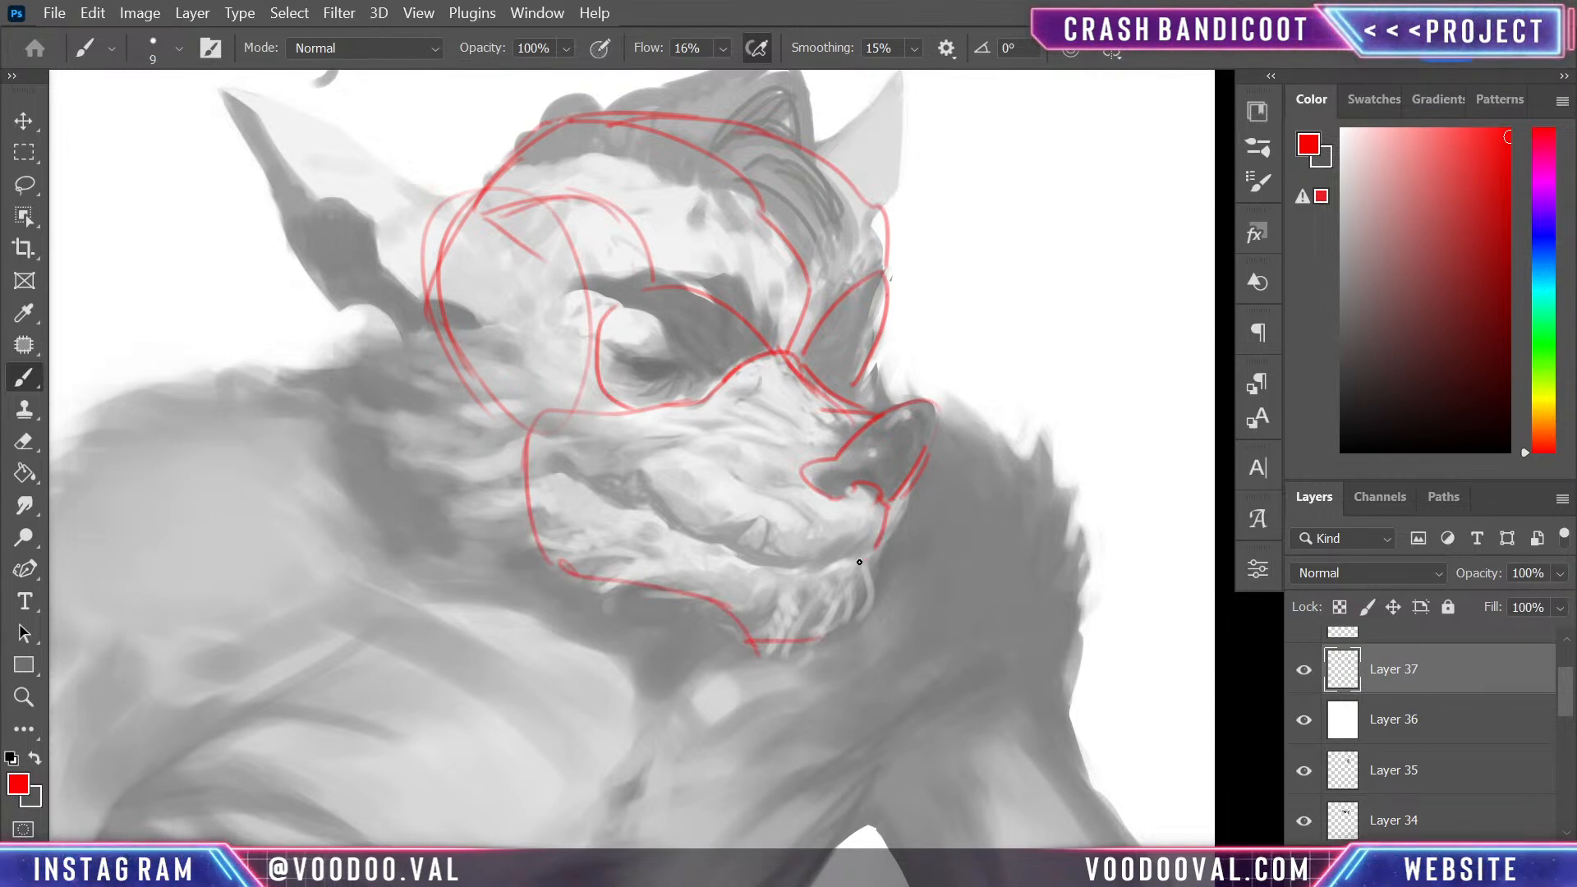
drag(864, 559, 821, 629)
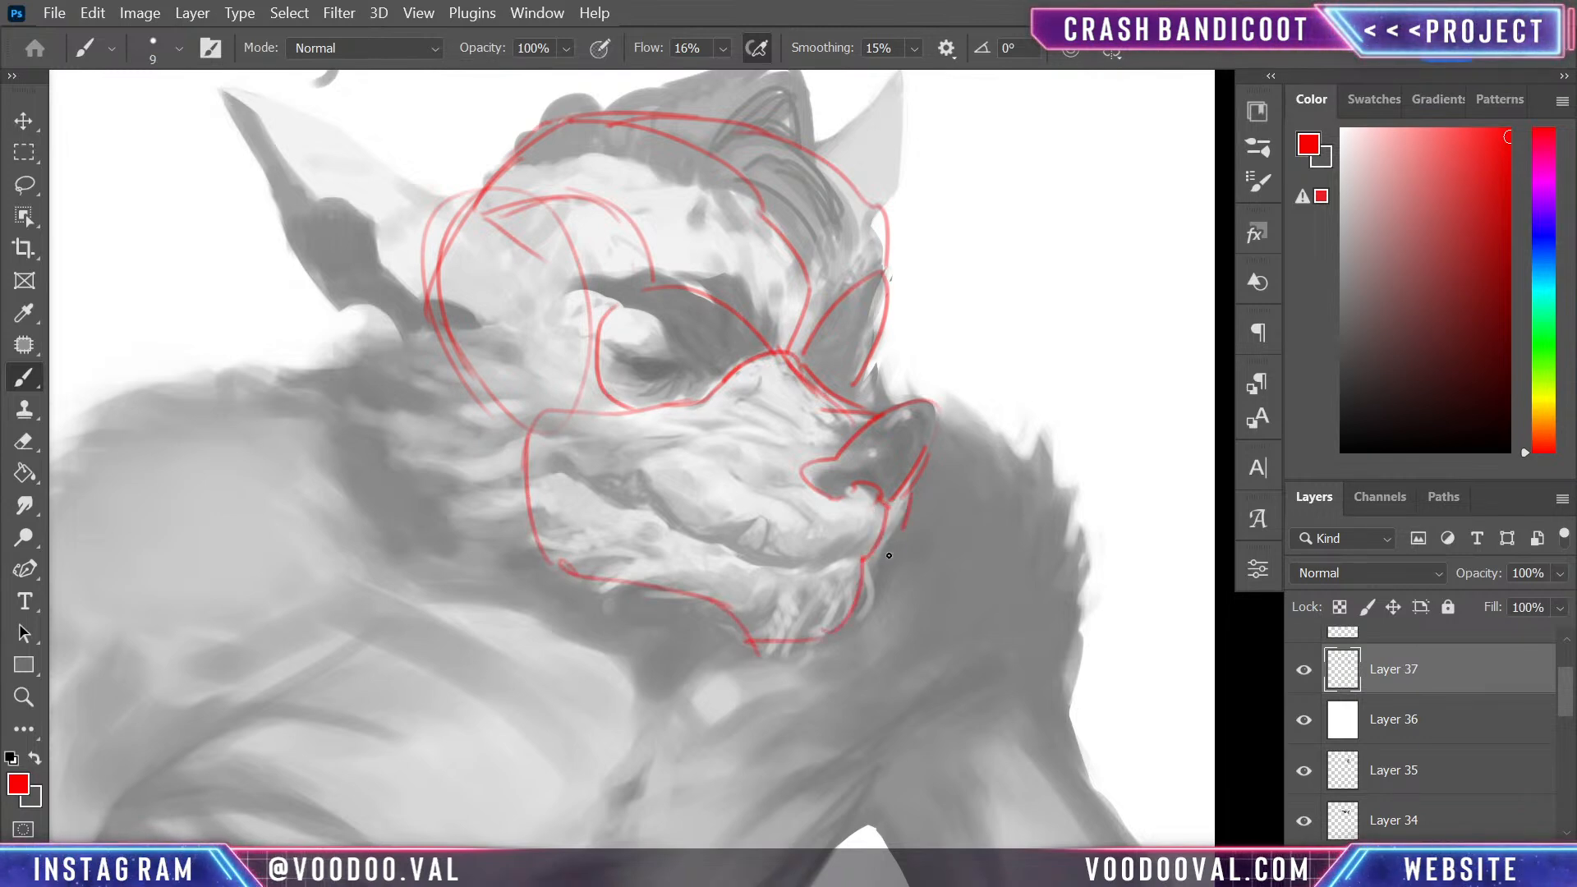
drag(870, 565, 859, 624)
- Sketch the mouth line across the muzzle and a jaw line from the near ear down to the cheek
drag(546, 469, 742, 554)
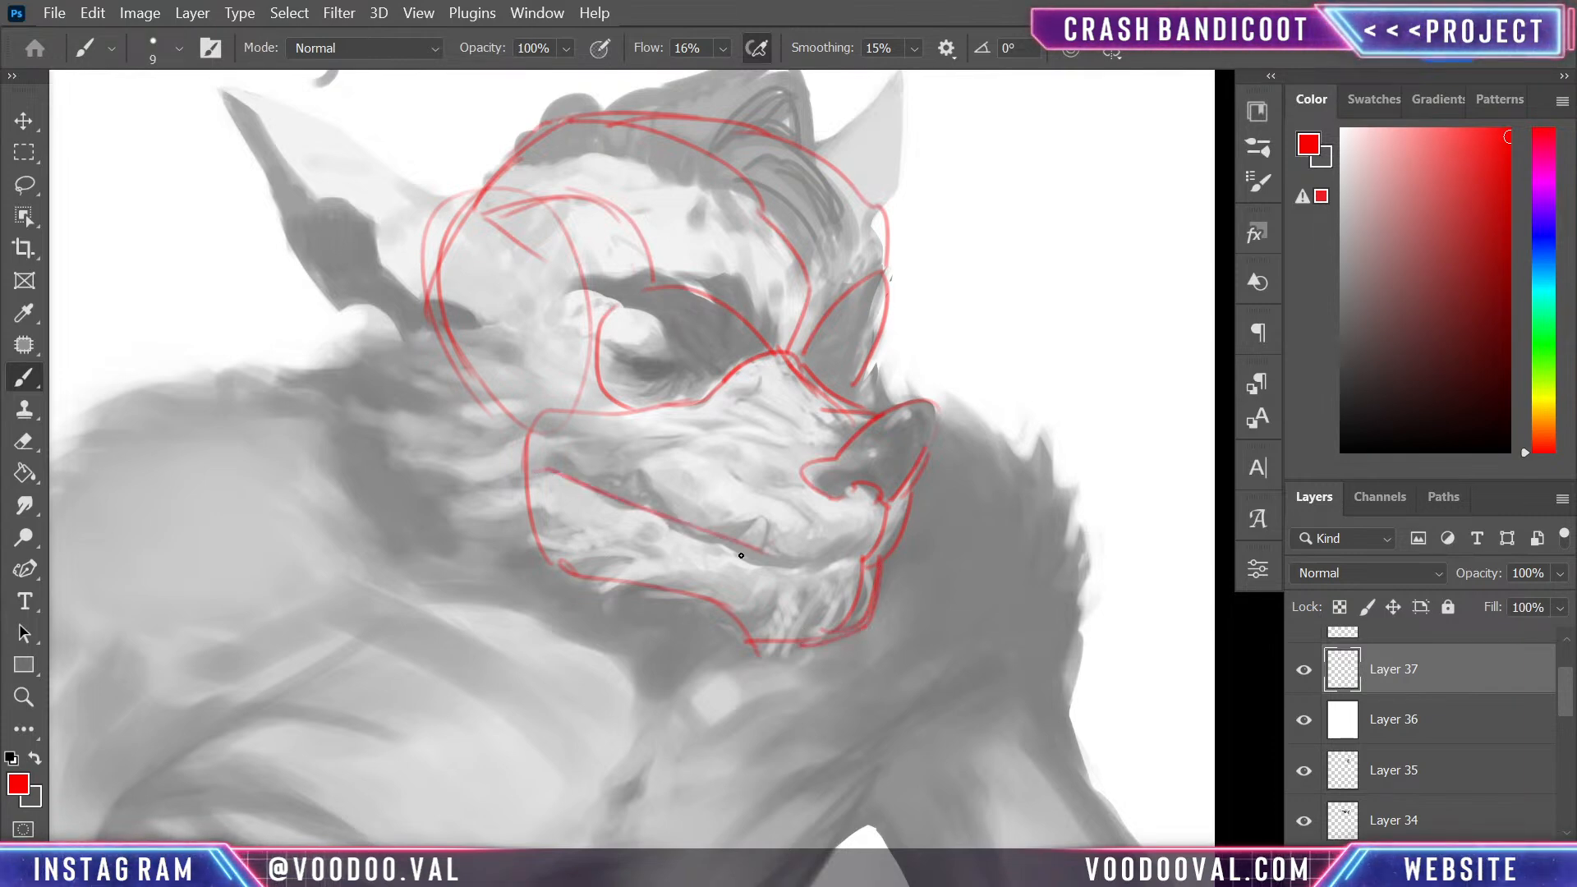
key(ctrl+z)
mouse_move(532, 478)
mouse_down()
mouse_move(792, 564)
mouse_move(896, 562)
mouse_move(832, 574)
mouse_up()
drag(412, 319, 532, 524)
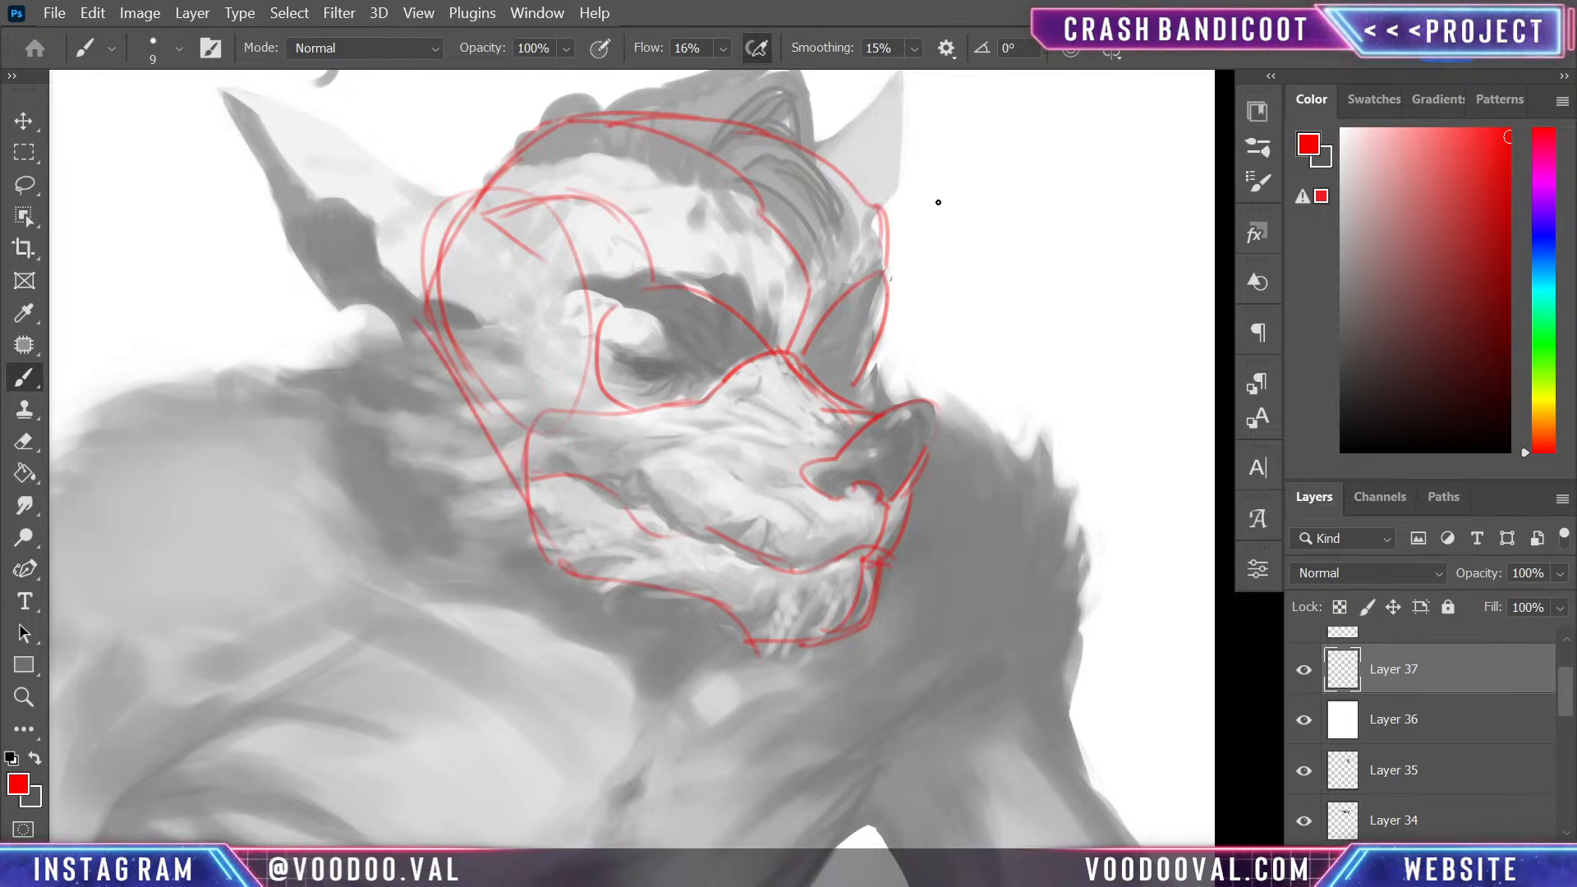
- Add second contour strokes along the near temple and the forehead's curve through the hair
drag(470, 198, 605, 183)
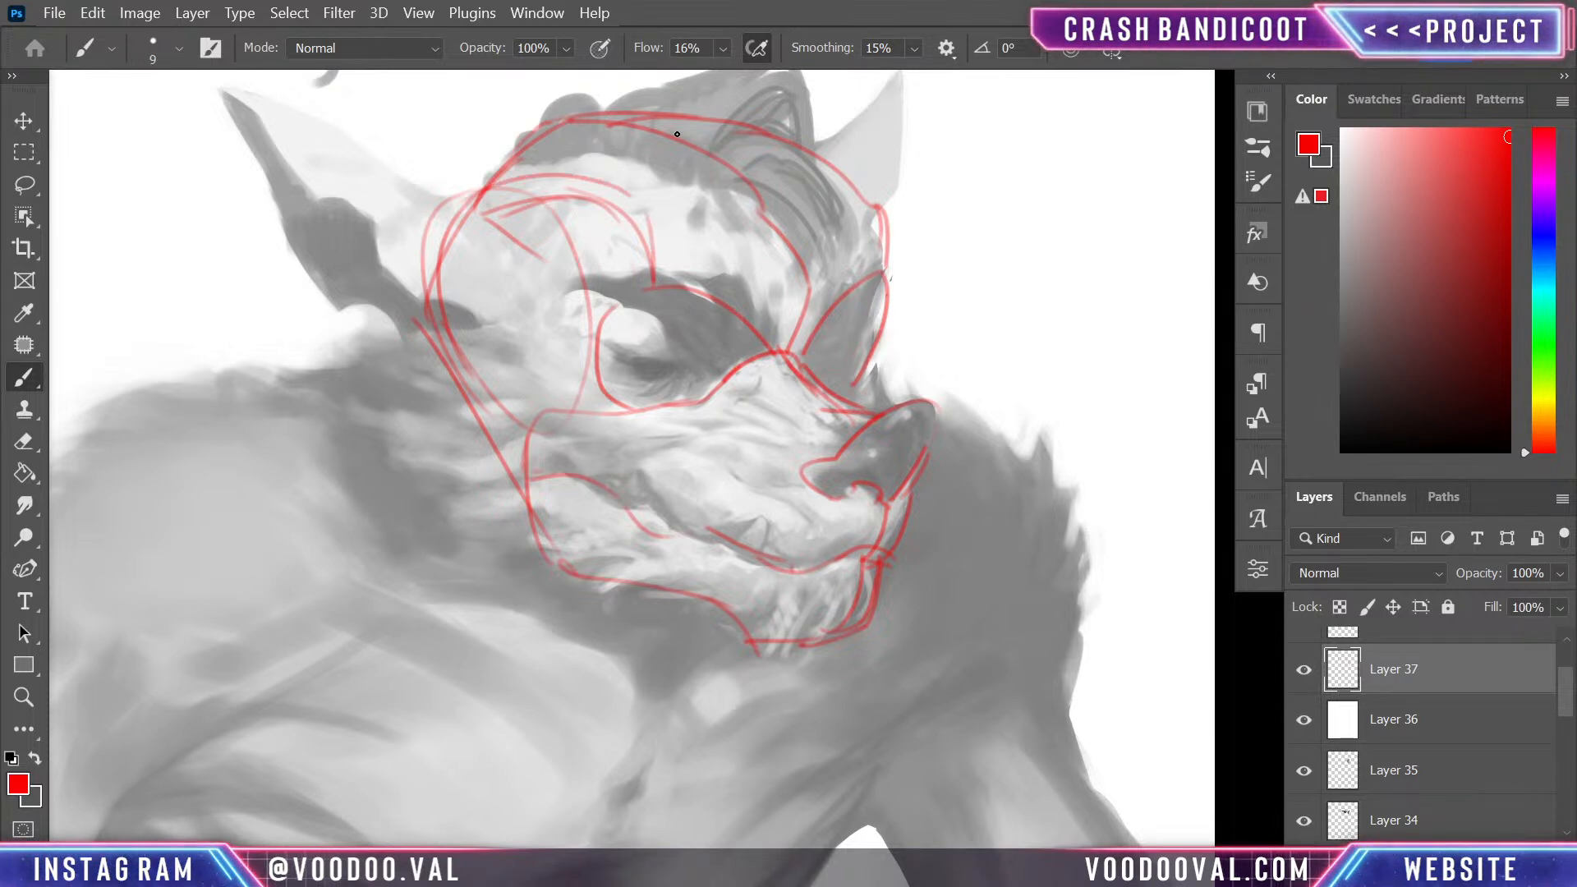
mouse_move(645, 112)
mouse_down()
mouse_move(799, 282)
mouse_move(800, 239)
mouse_move(821, 289)
mouse_up()
key(ctrl+z)
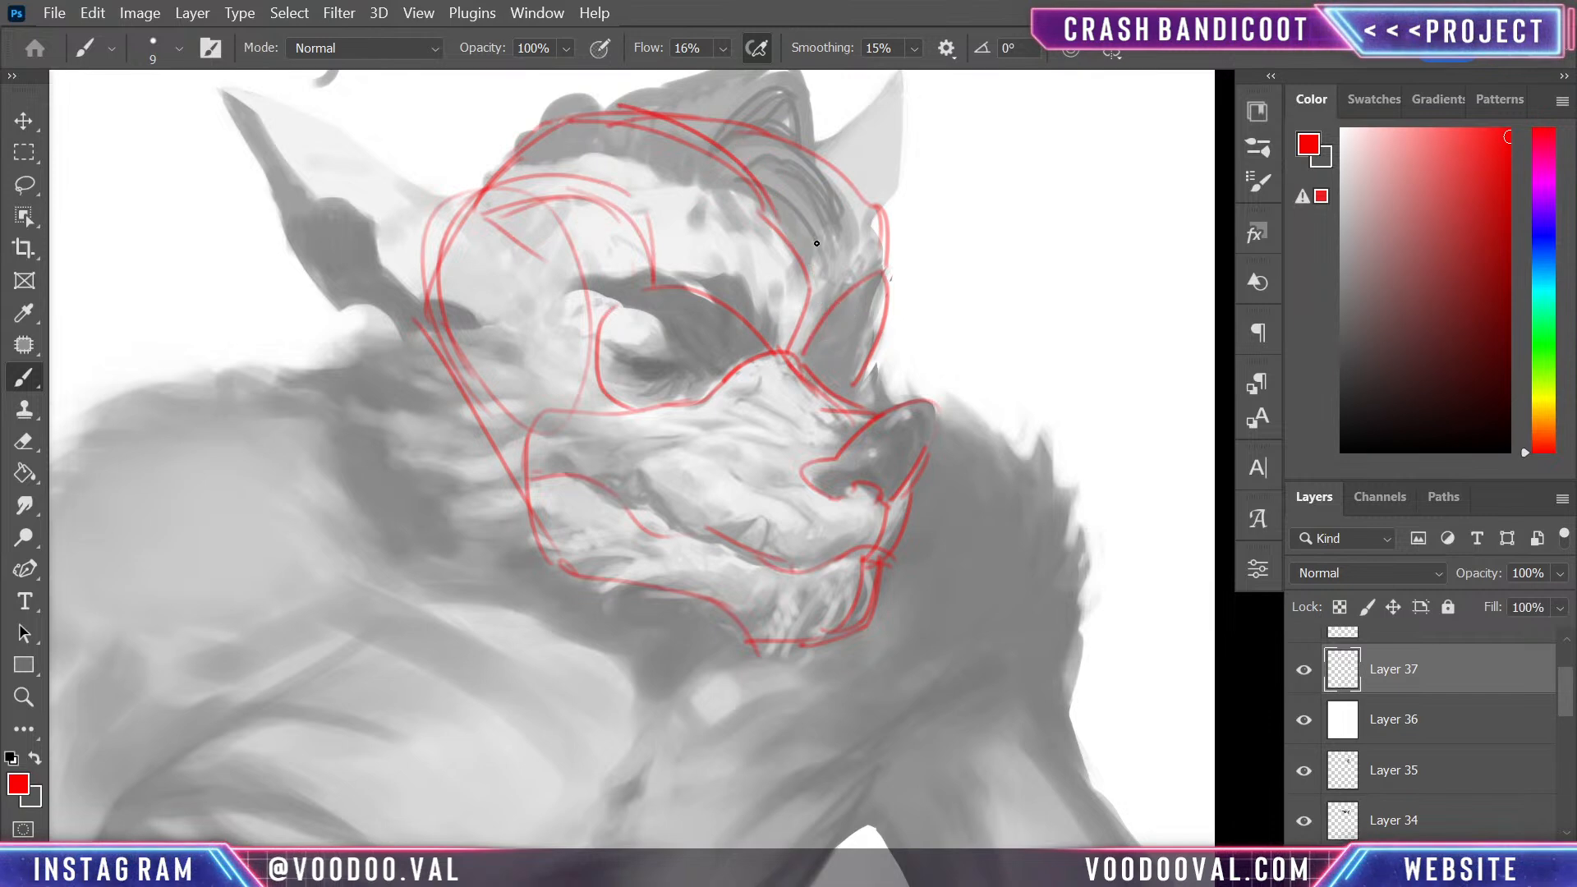
drag(747, 136, 800, 289)
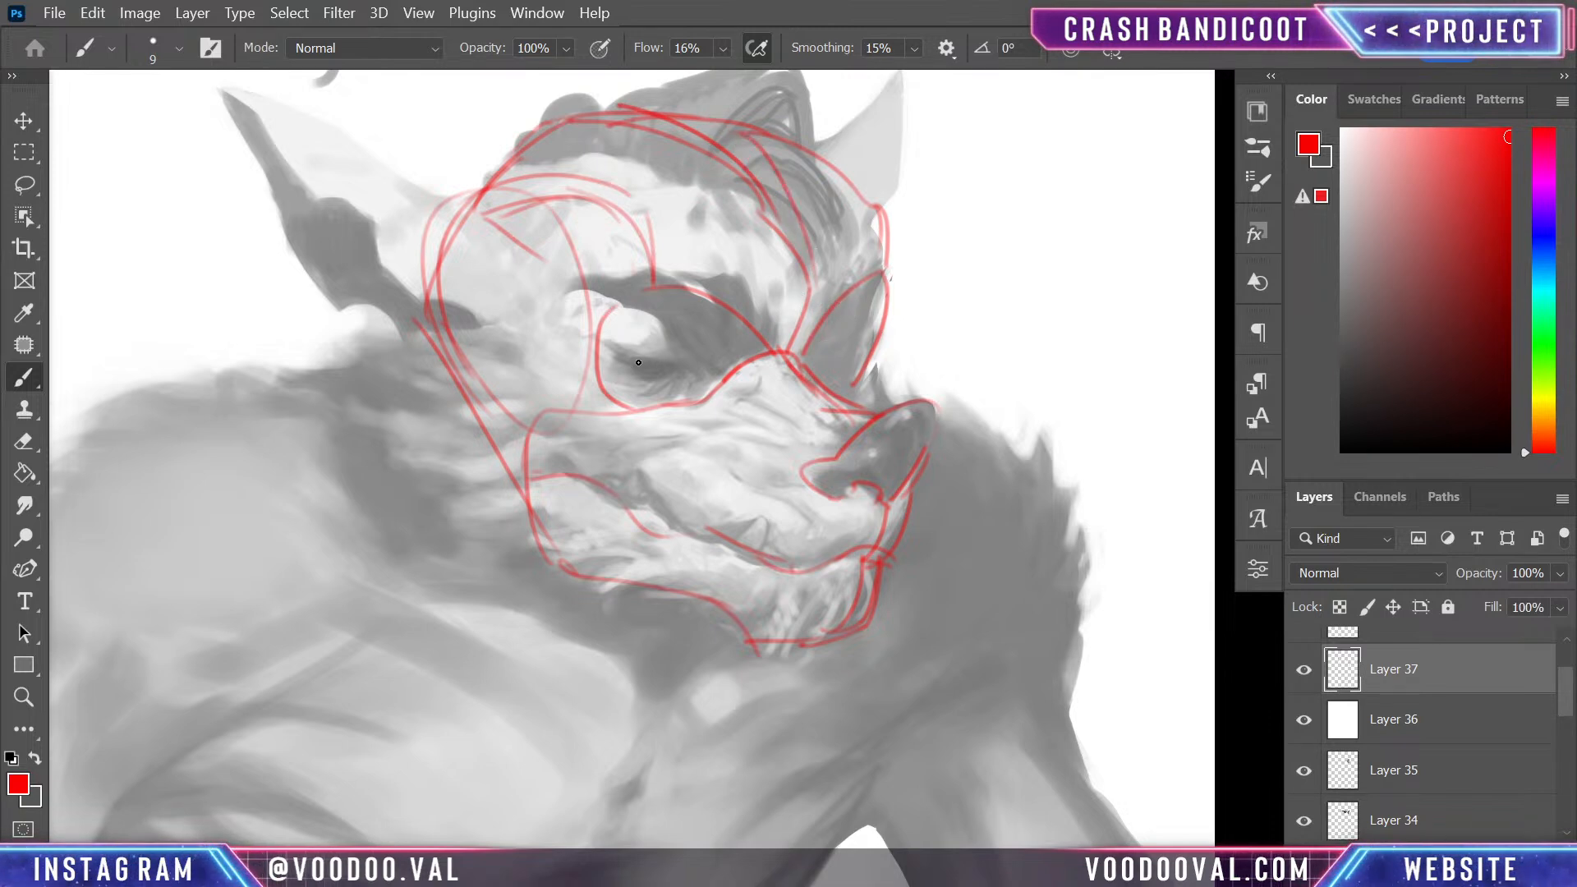
mouse_move(638, 362)
mouse_down()
mouse_move(700, 357)
mouse_move(703, 373)
mouse_move(670, 355)
mouse_move(714, 374)
mouse_move(632, 362)
mouse_move(703, 371)
mouse_move(662, 385)
mouse_move(629, 365)
mouse_move(687, 357)
mouse_move(615, 359)
mouse_up()
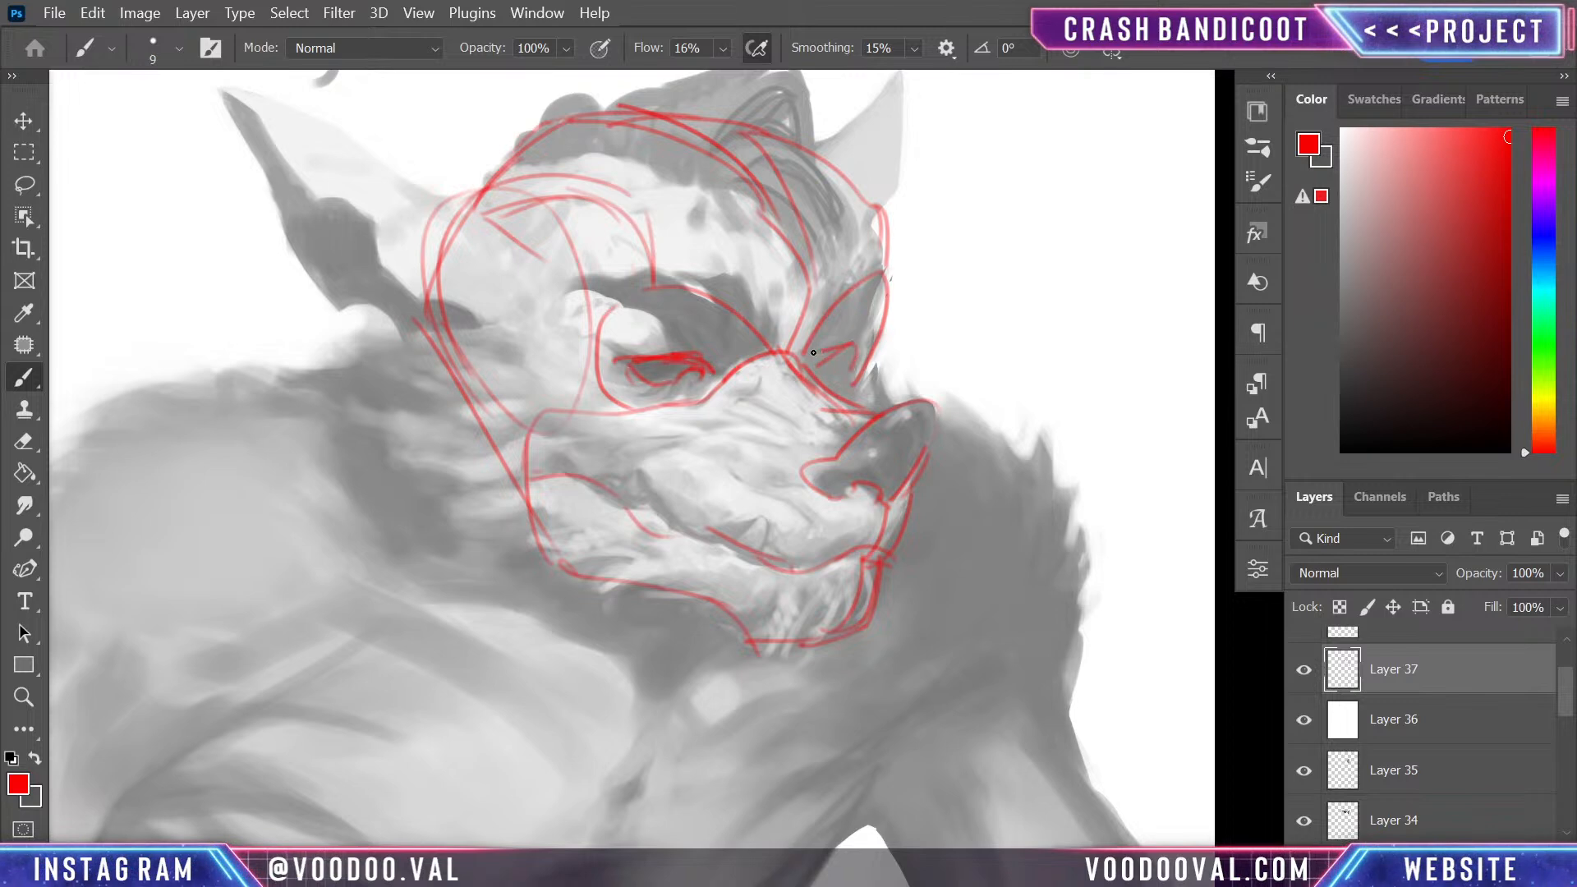
drag(813, 353, 815, 359)
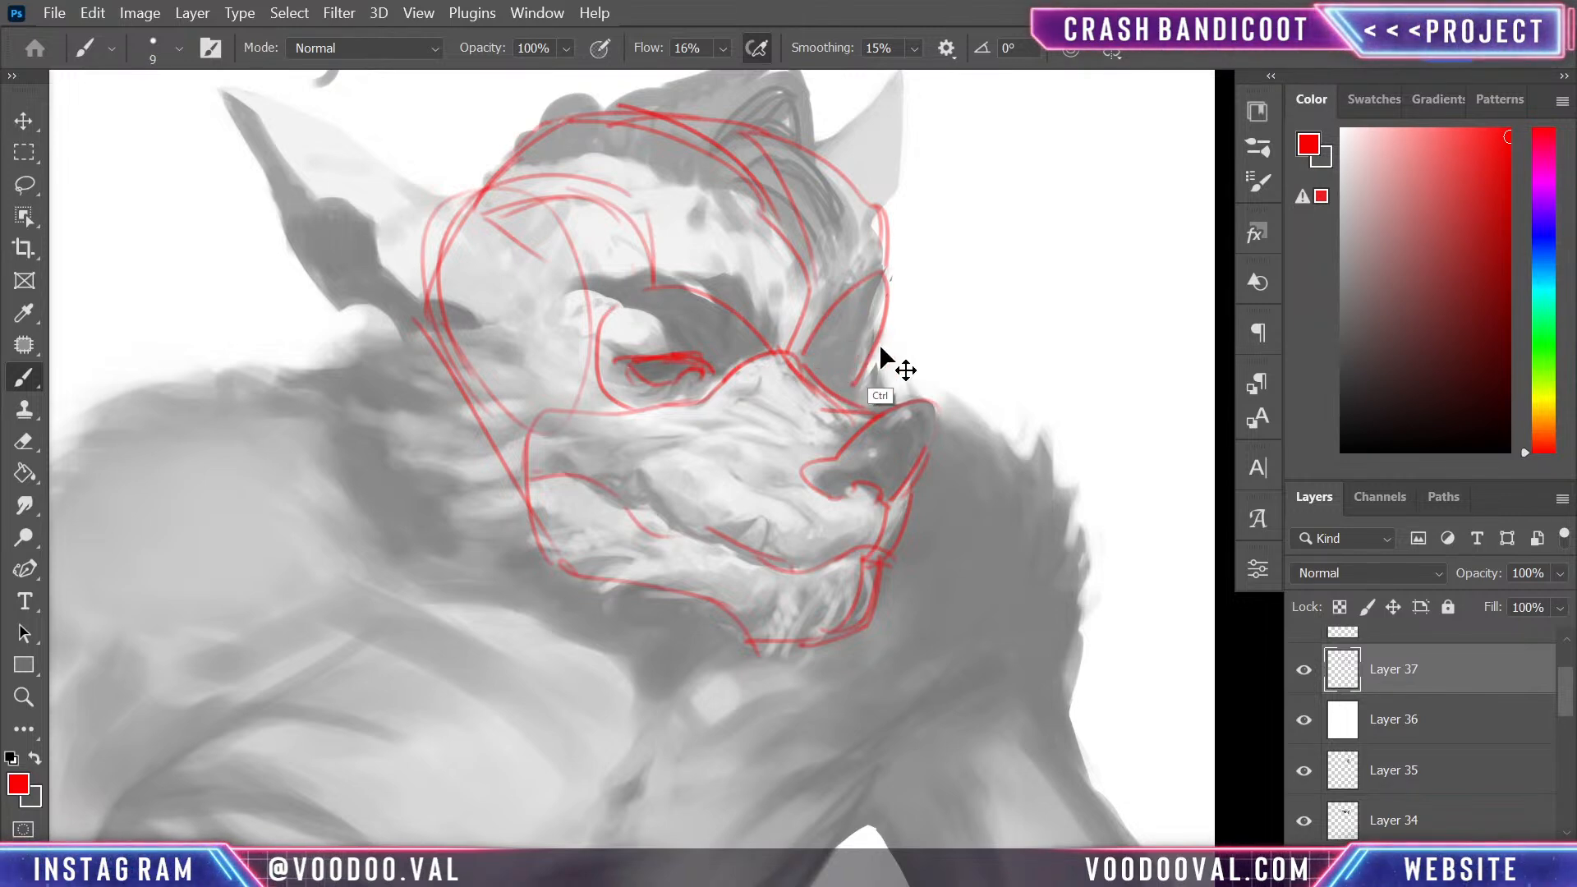
key(ctrl+z)
key(ctrl+z)
key(ctrl+z)
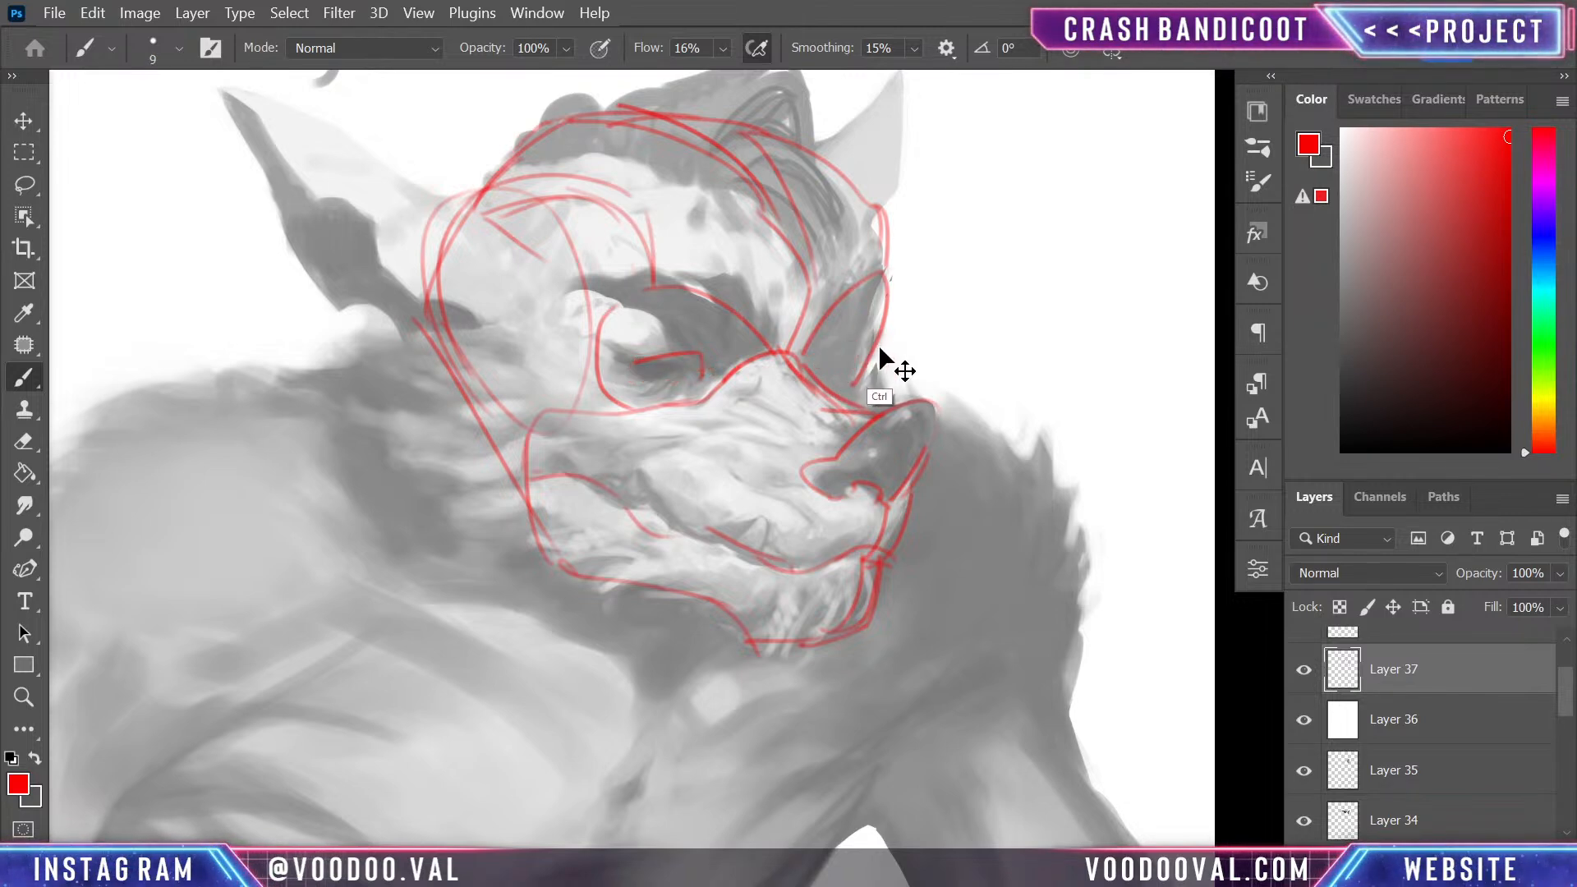
key(ctrl+z)
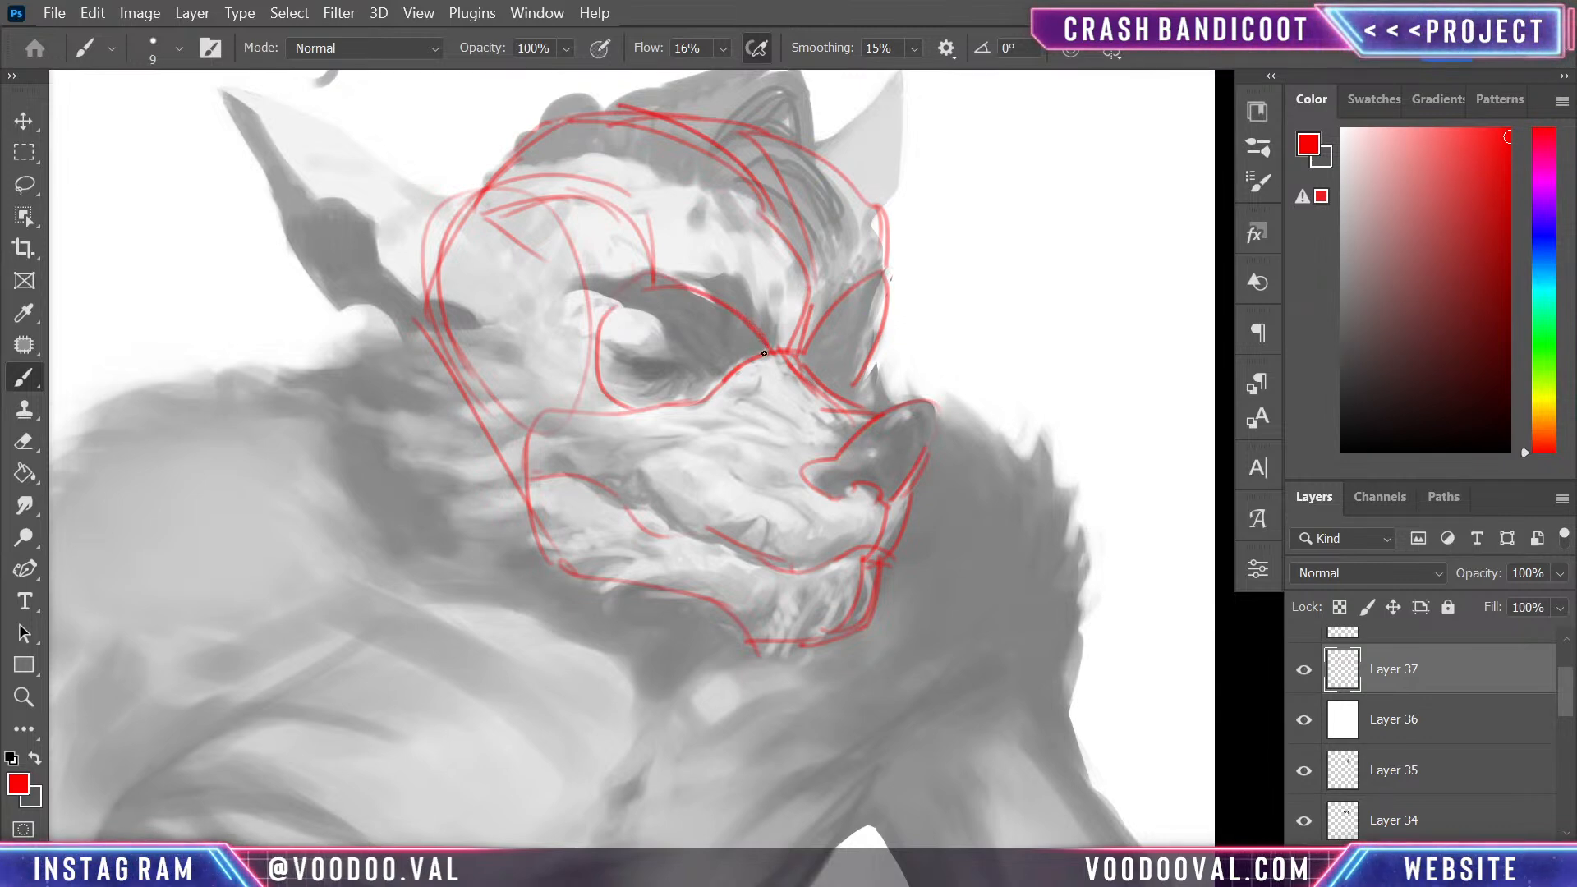
- Extend the brow lines of both sockets and sketch the near eye as a narrow, half-closed shape with its iris
drag(877, 278, 897, 294)
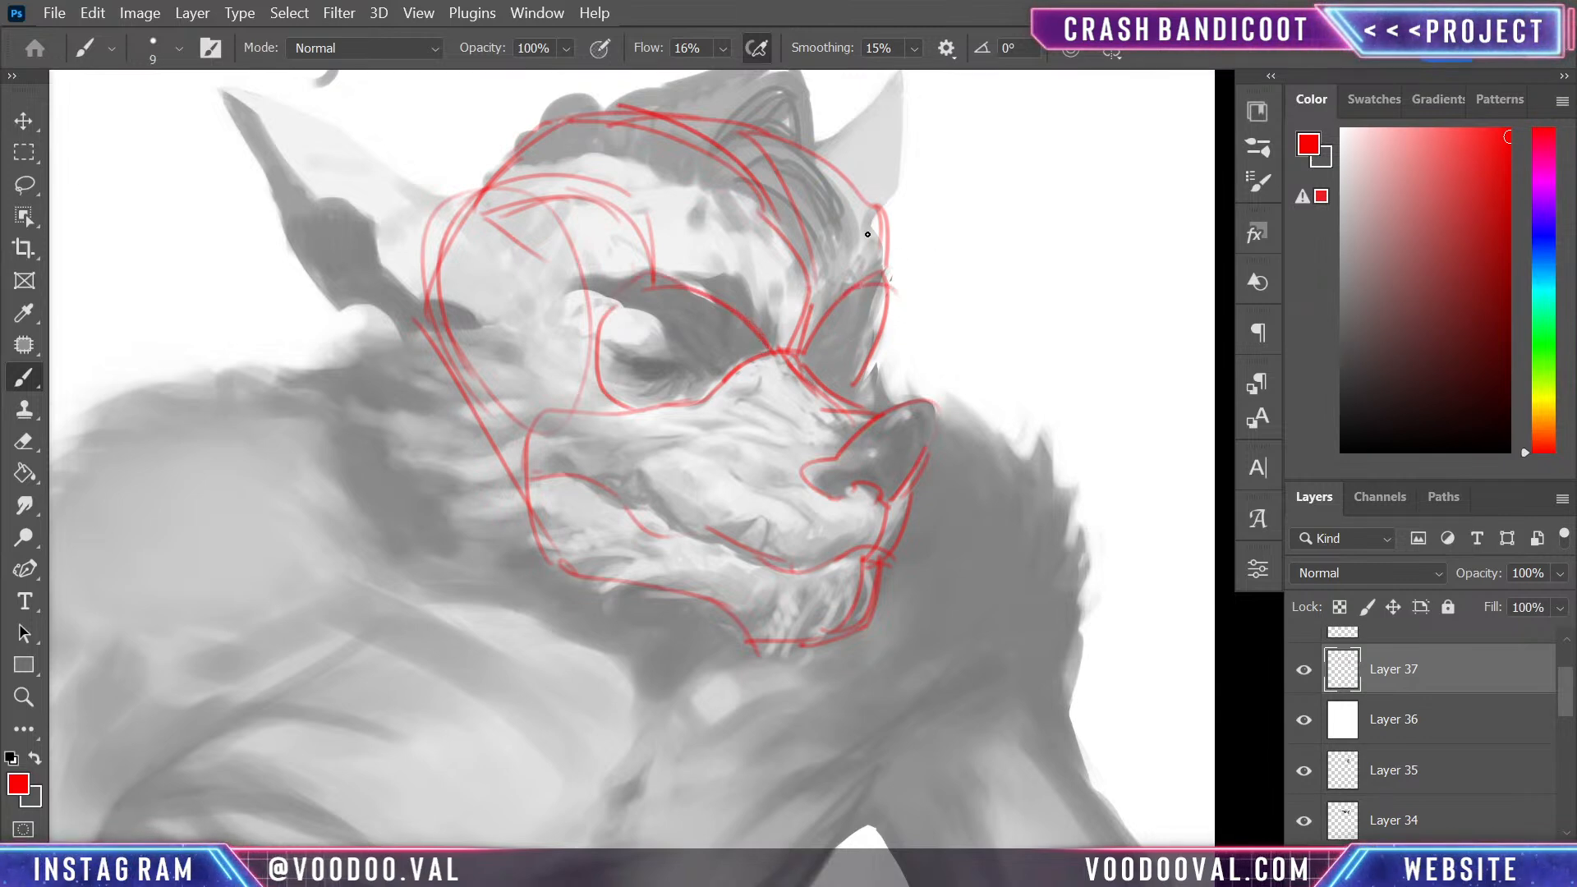
mouse_move(629, 355)
mouse_down()
mouse_move(716, 350)
mouse_move(636, 352)
mouse_move(722, 359)
mouse_move(687, 384)
mouse_move(637, 366)
mouse_move(666, 385)
mouse_up()
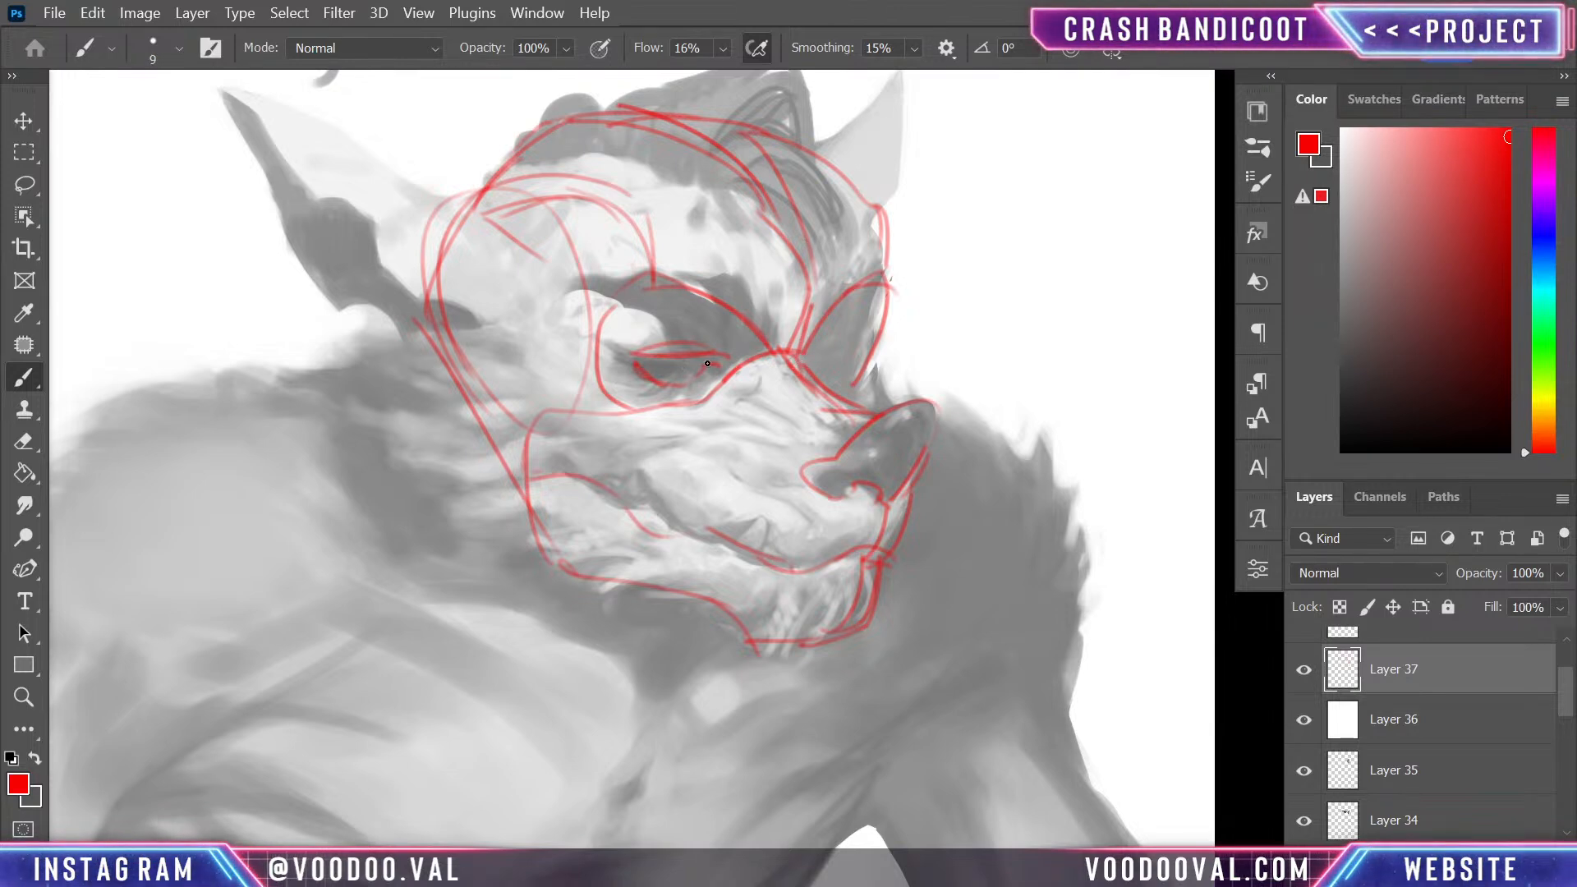
- Lasso the near eye sketch and scale it down to 79.51%
key(l)
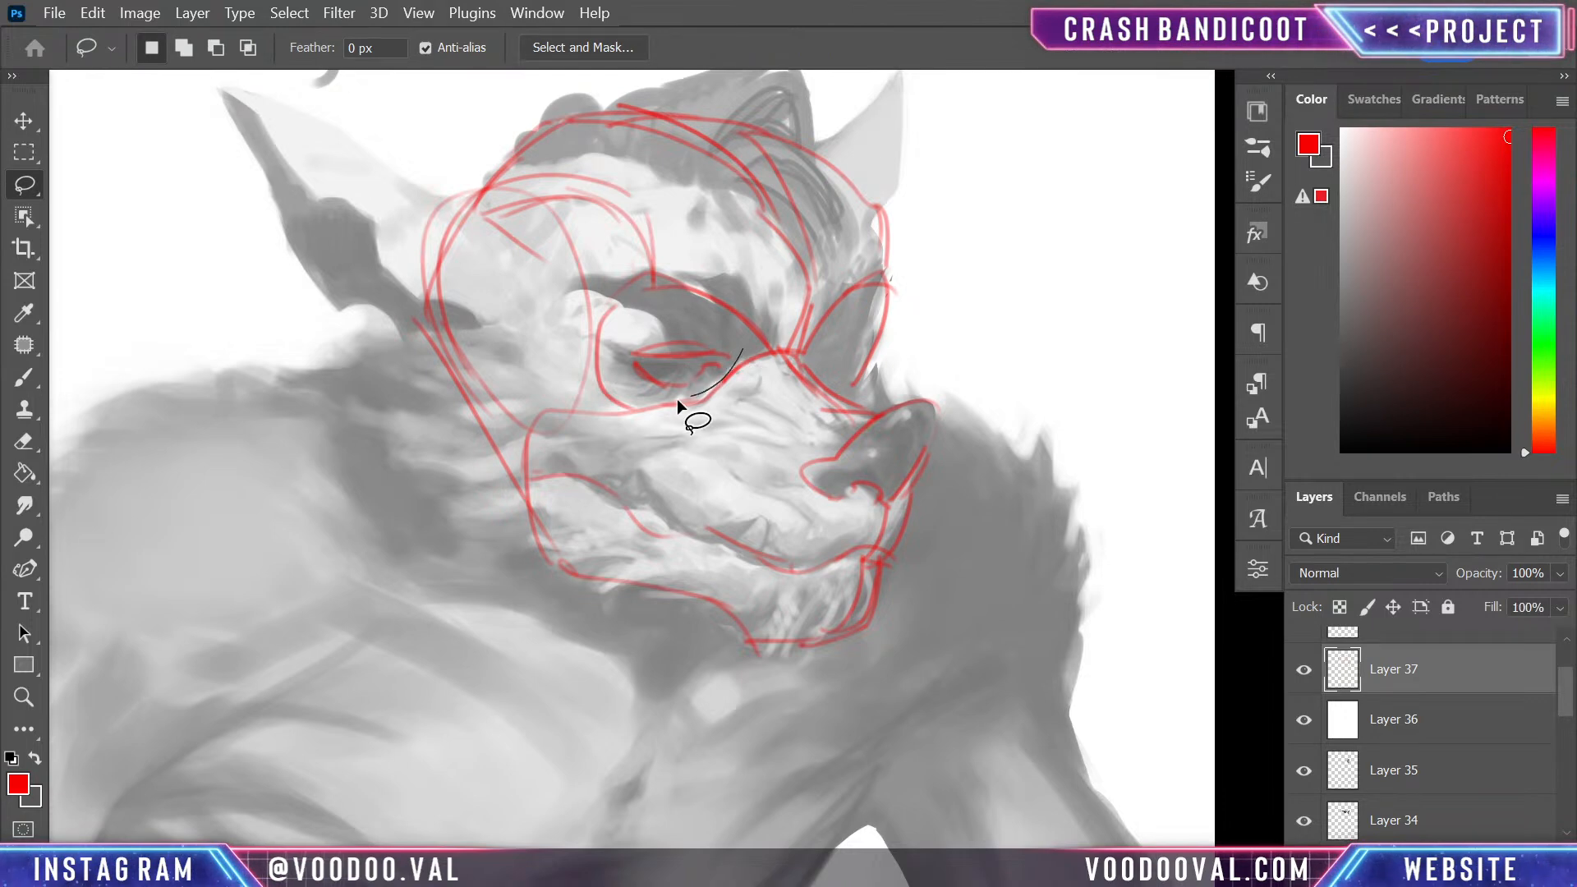
mouse_move(664, 324)
mouse_down()
mouse_move(617, 325)
mouse_move(680, 361)
mouse_up()
key(ctrl+t)
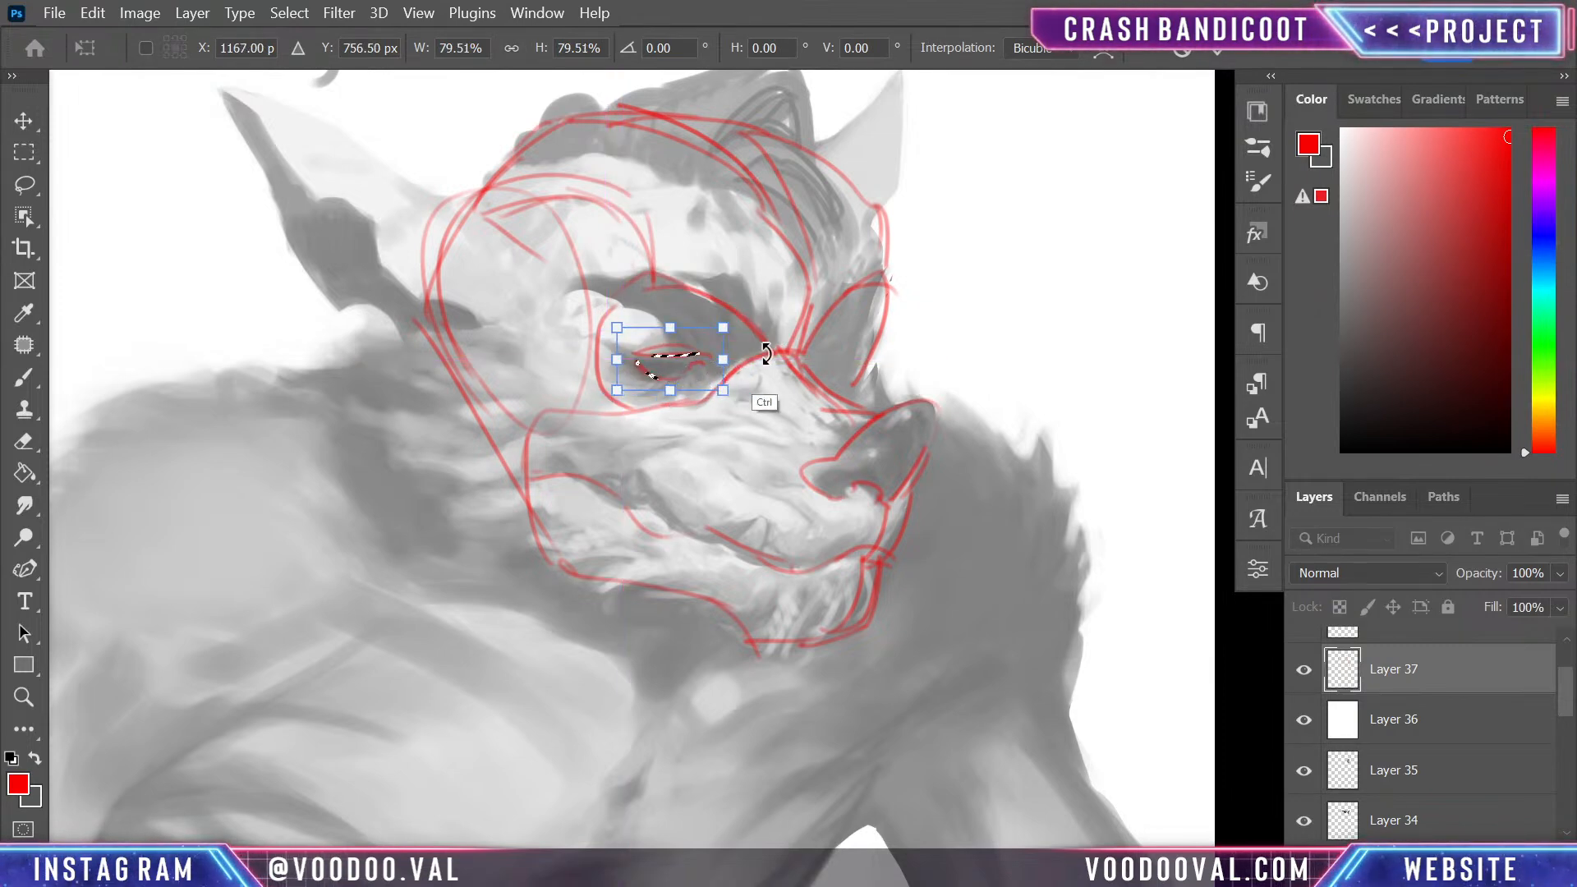
key(Return)
- Copy the near eye sketch to a new layer, flip it horizontally and fit it into the far socket at 46.75% width
key(l)
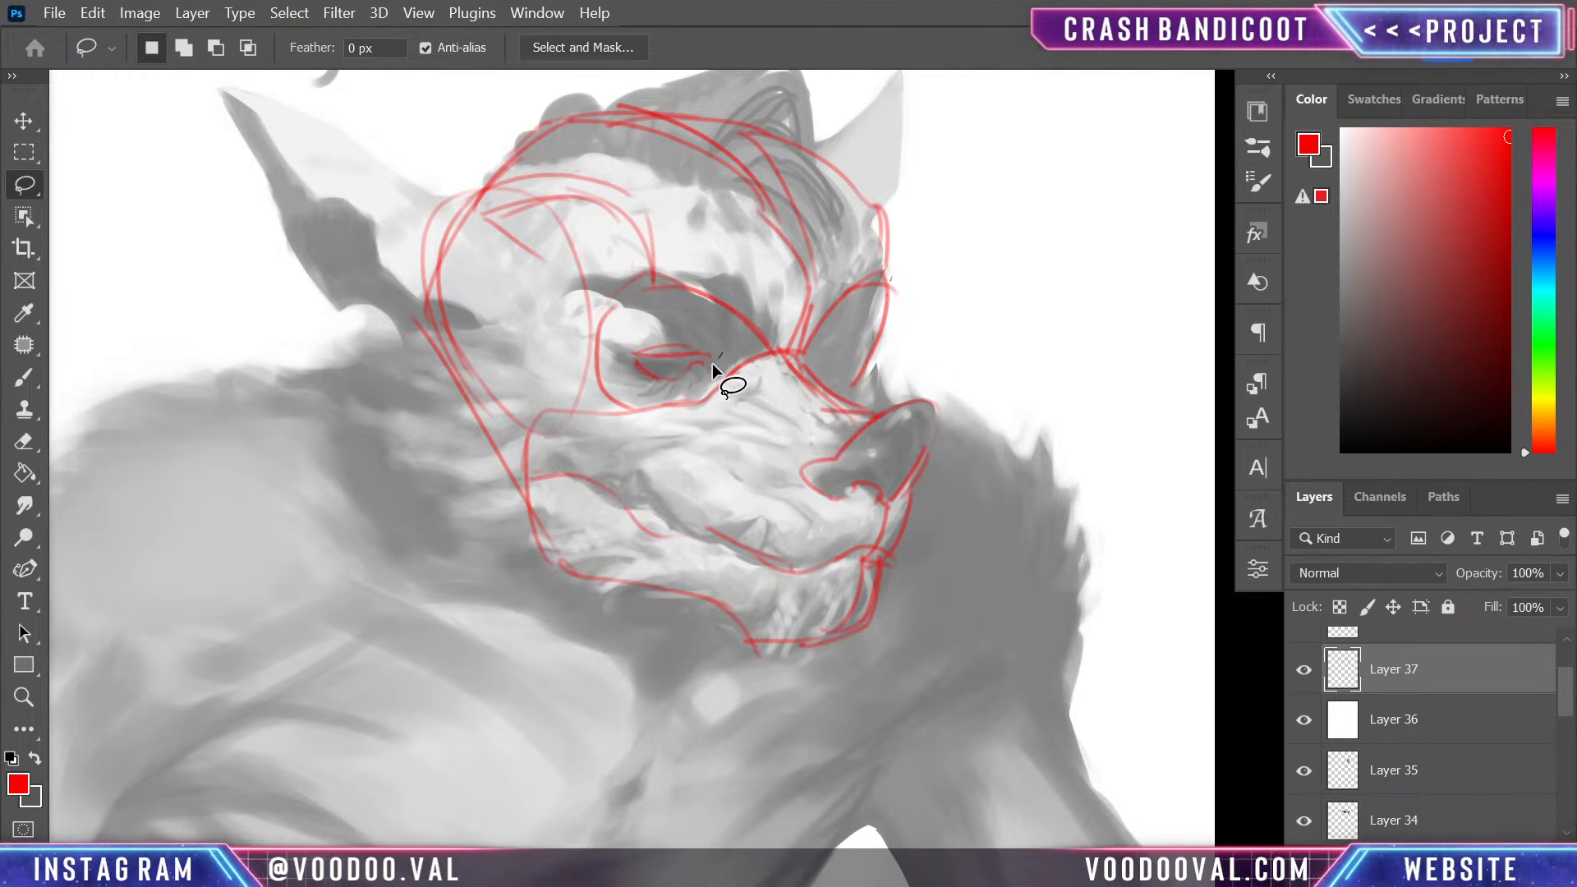
mouse_move(712, 363)
mouse_down()
mouse_move(617, 351)
mouse_move(717, 347)
mouse_up()
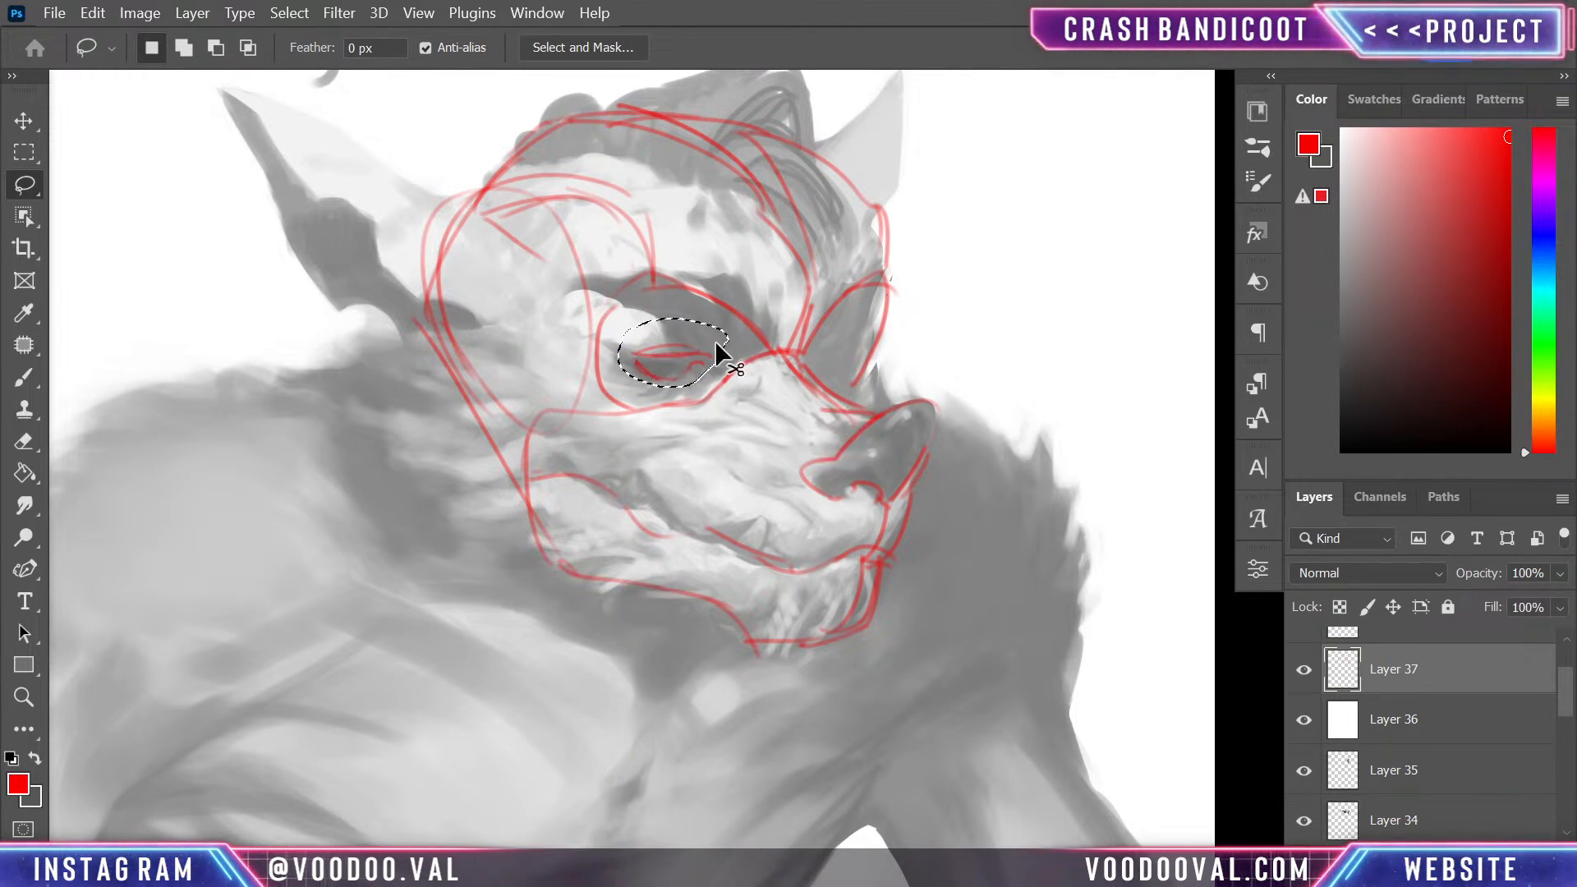
key(ctrl+j)
key(ctrl+t)
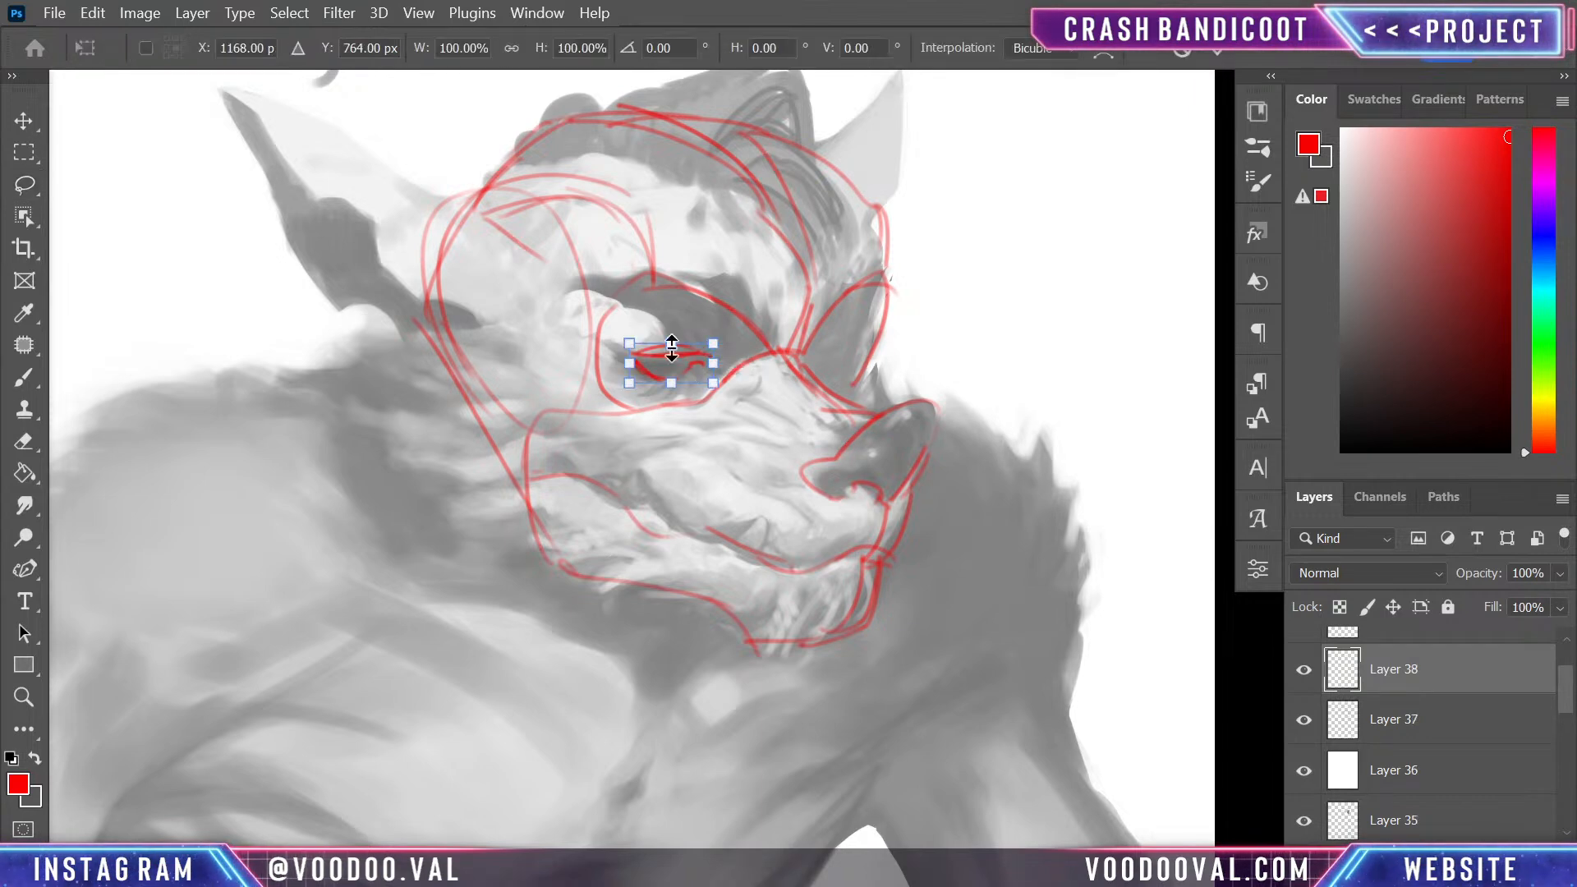
right_click(675, 359)
click(740, 842)
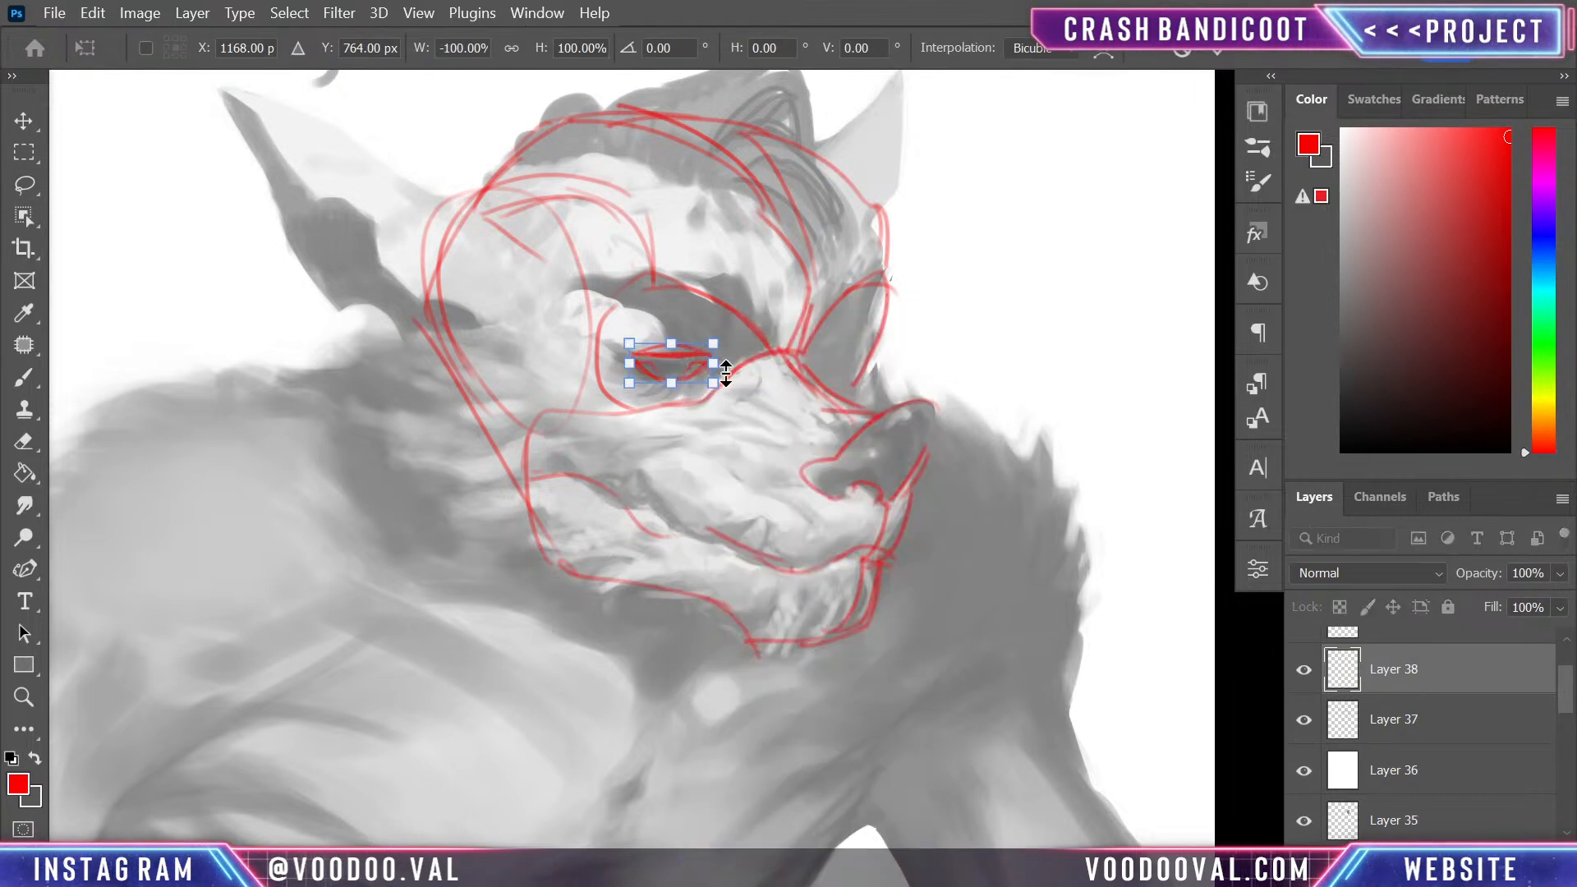
drag(668, 362, 870, 356)
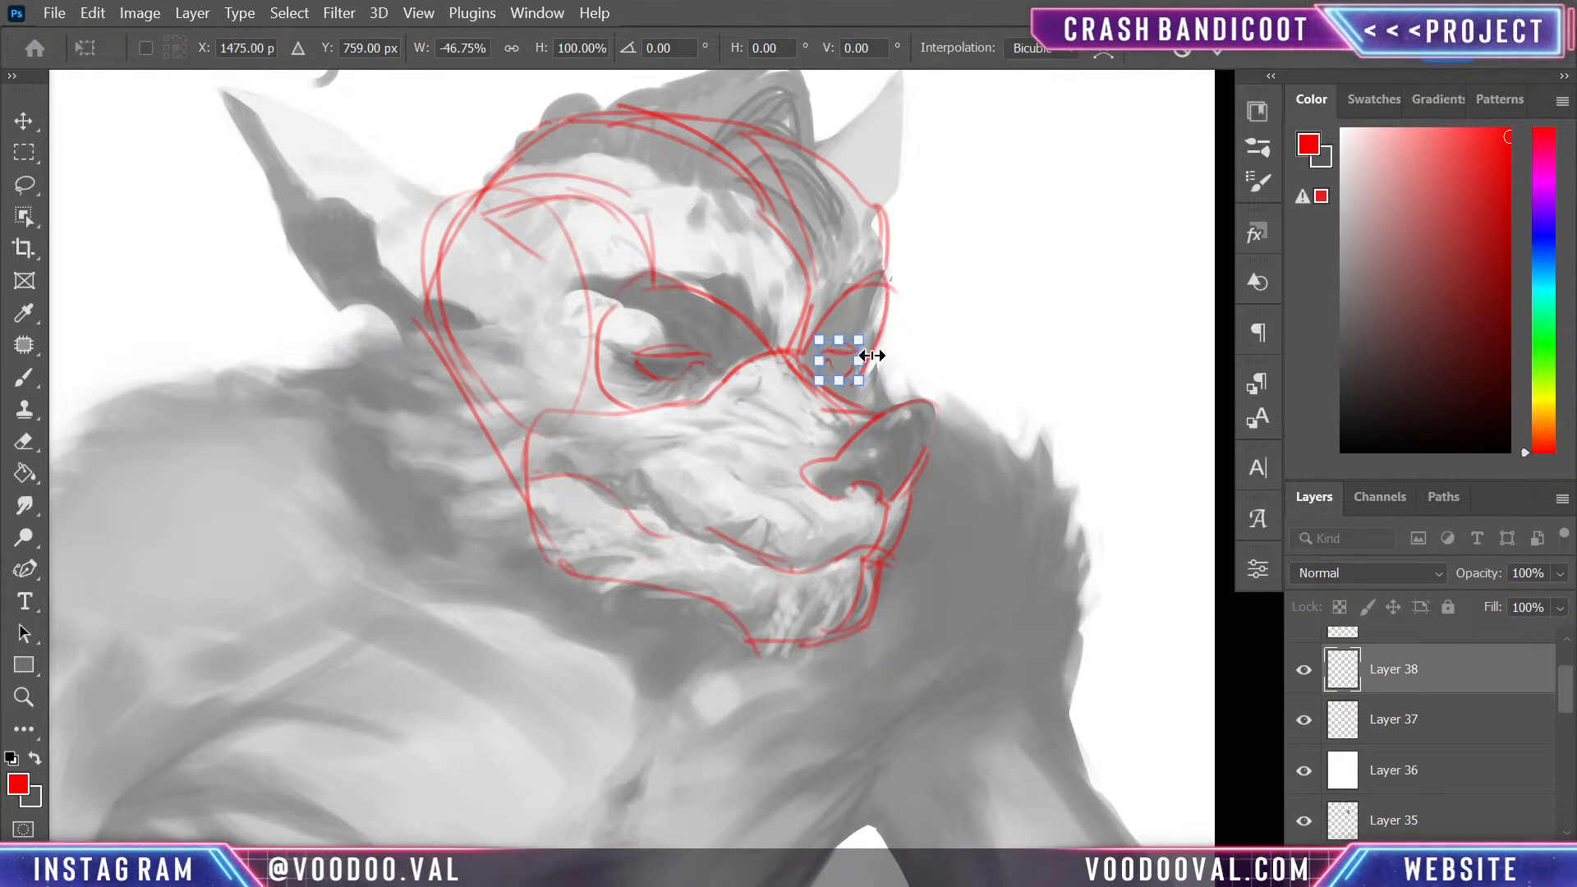
key(Return)
key(l)
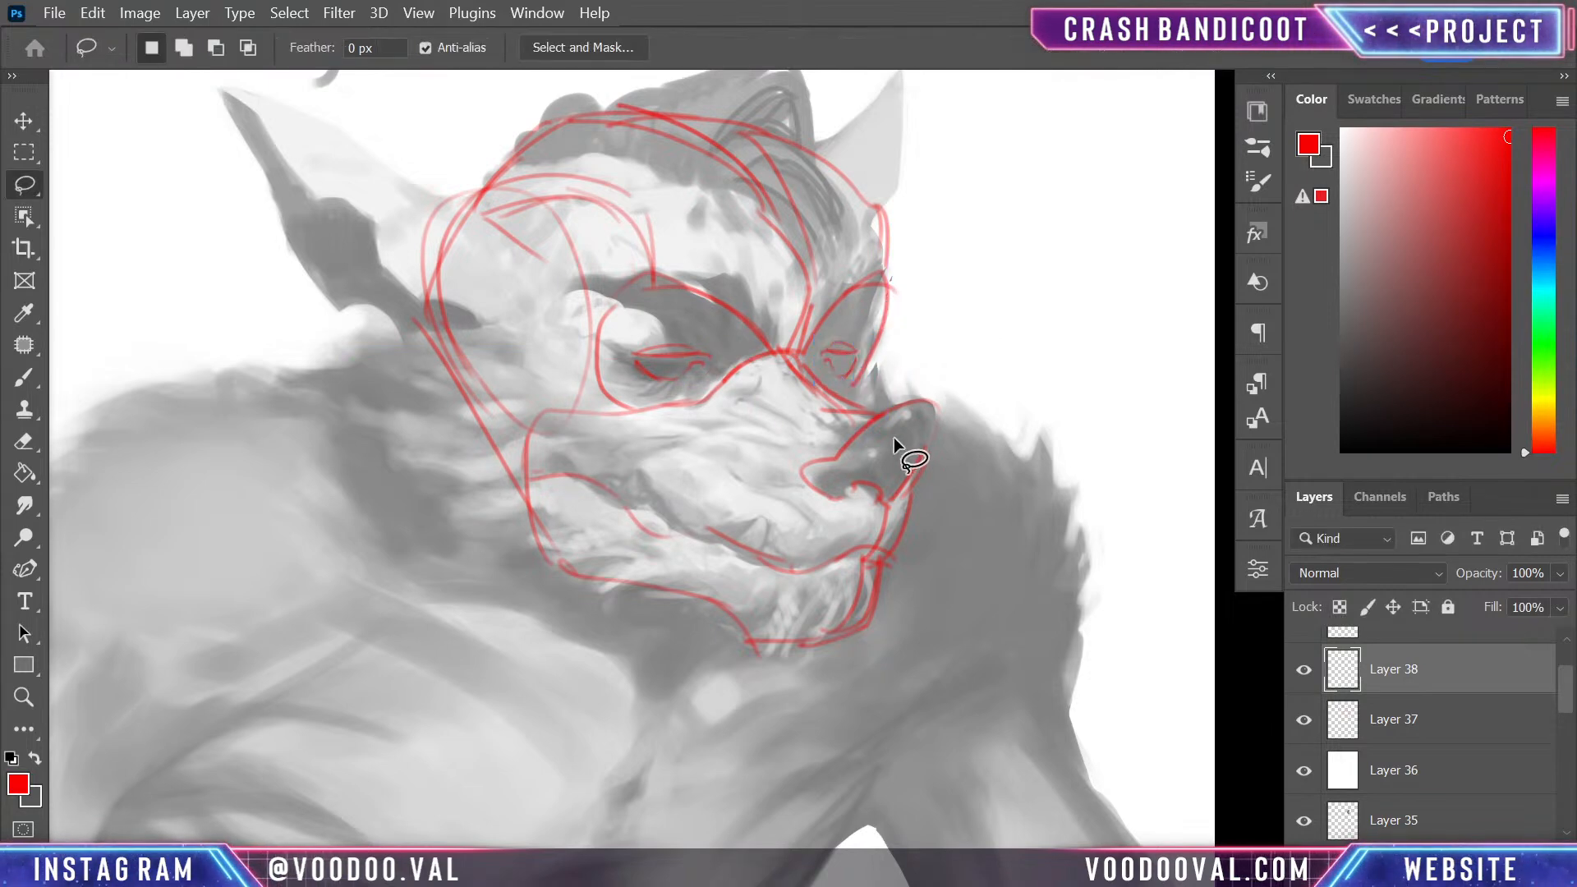
- Strengthen the eyelids of both eyes in red and add curved contour lines through the inner sockets
key(b)
mouse_move(817, 356)
mouse_down()
mouse_move(856, 352)
mouse_move(825, 365)
mouse_move(854, 373)
mouse_move(842, 348)
mouse_up()
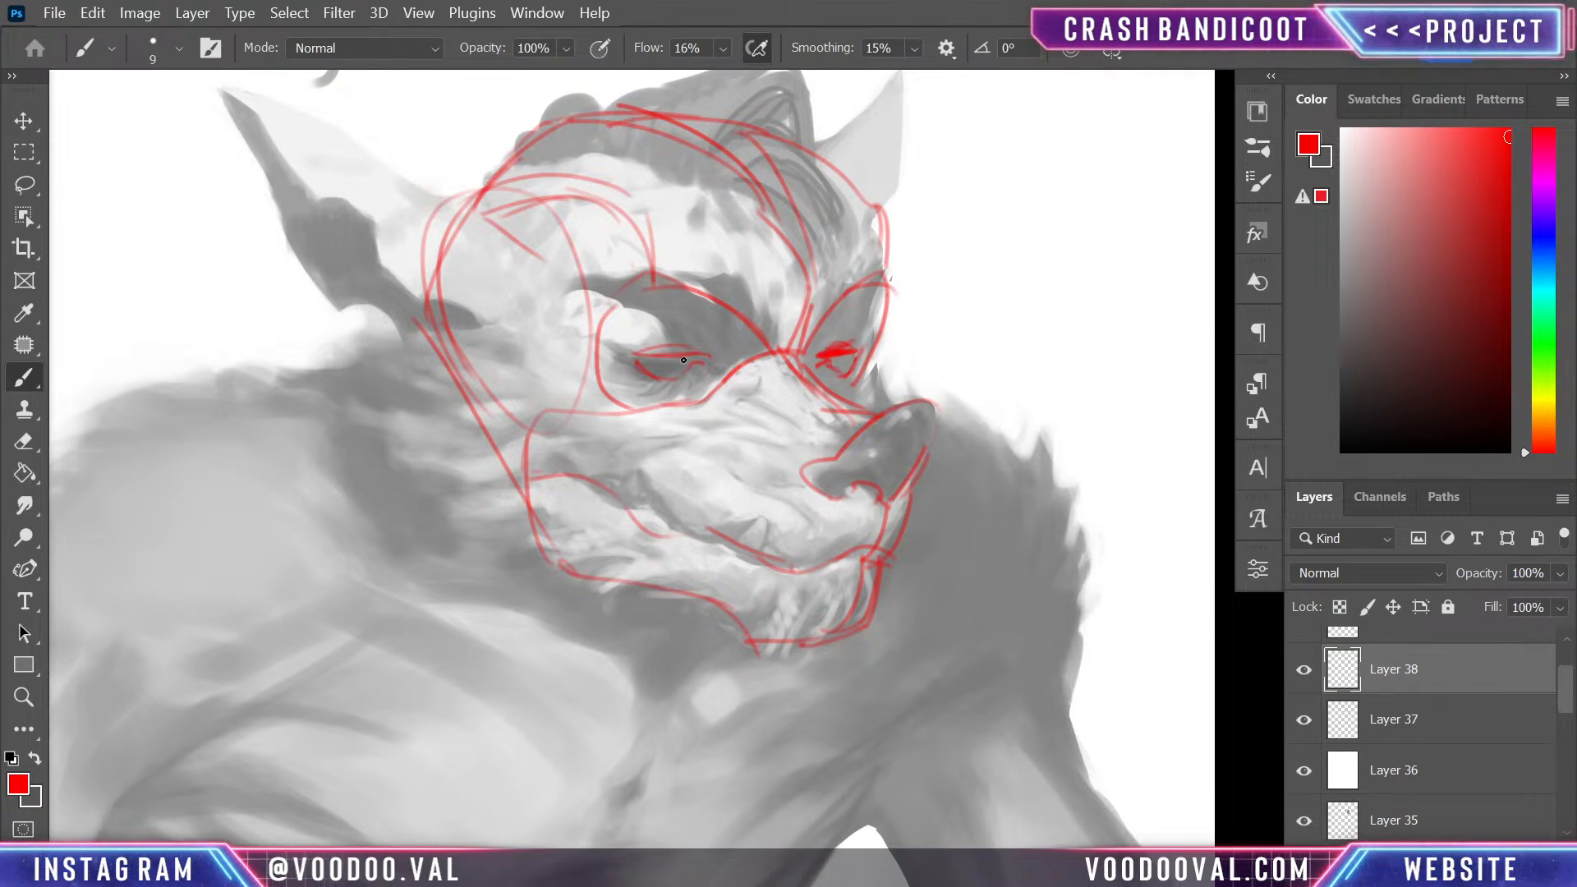
mouse_move(684, 360)
mouse_down()
mouse_move(702, 352)
mouse_move(677, 344)
mouse_move(715, 354)
mouse_move(671, 418)
mouse_up()
drag(828, 365, 844, 385)
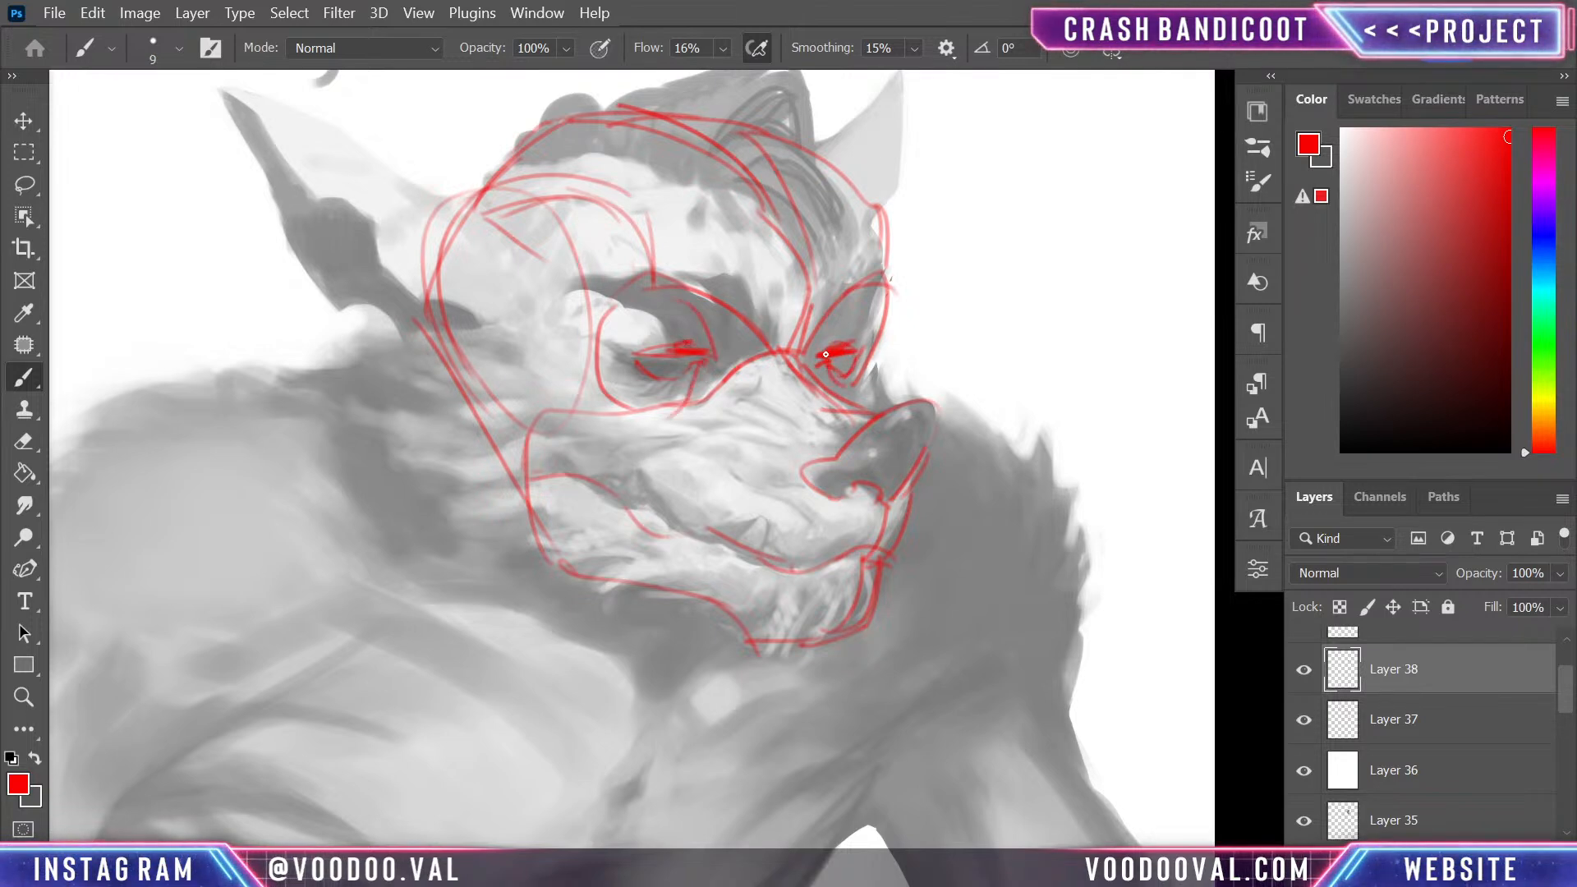
key(ctrl+z)
mouse_move(842, 318)
mouse_down()
mouse_move(821, 347)
mouse_move(856, 299)
mouse_move(819, 368)
mouse_move(844, 386)
mouse_up()
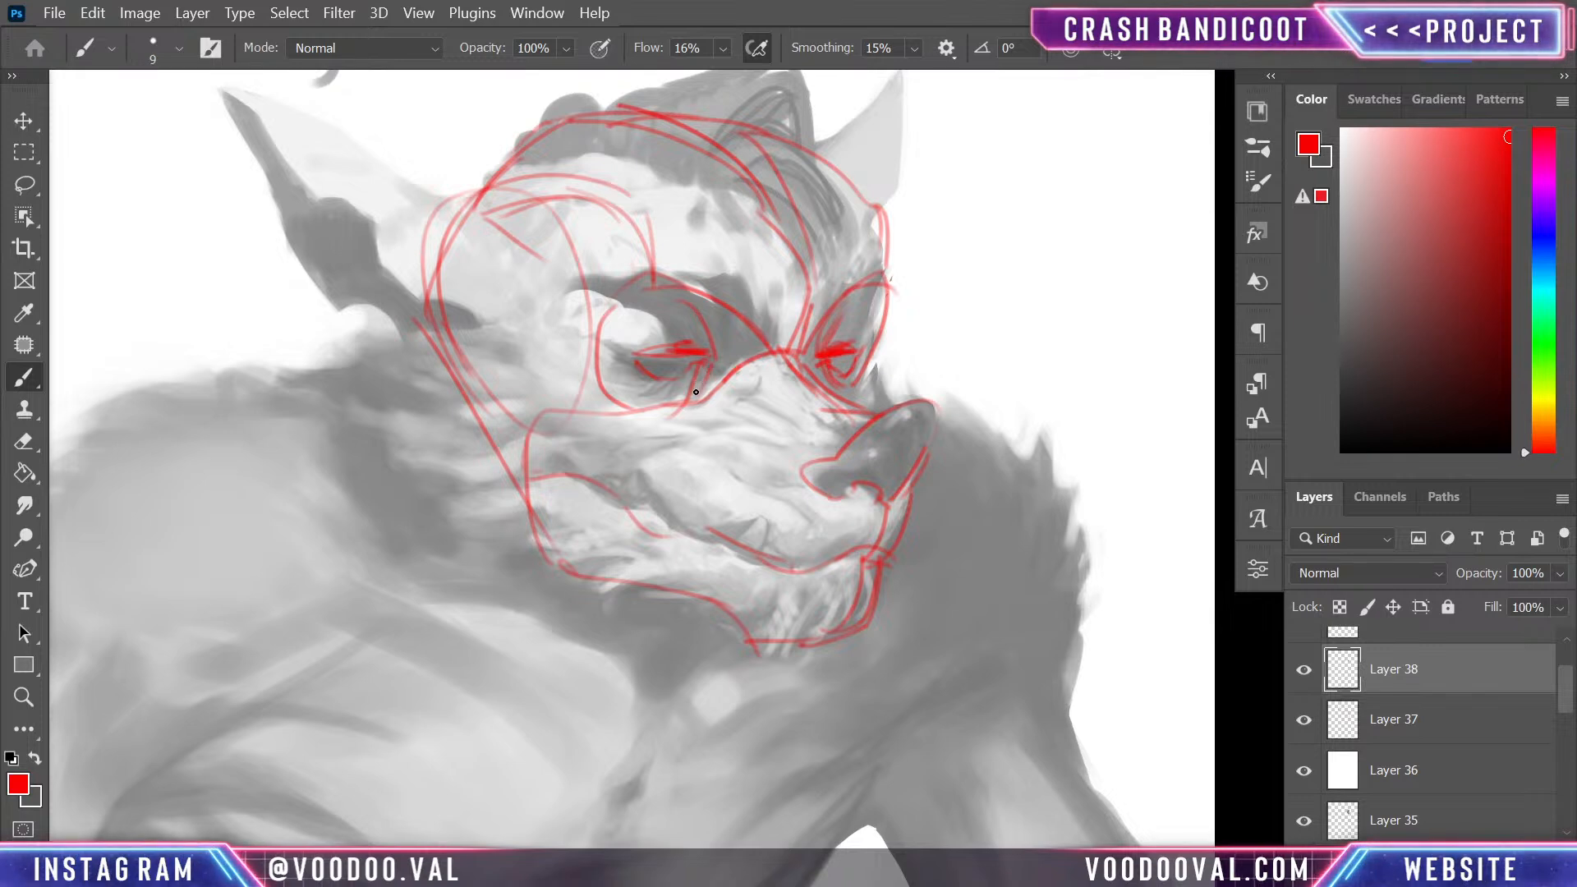
mouse_move(857, 296)
mouse_down()
mouse_move(833, 332)
mouse_move(859, 348)
mouse_move(851, 383)
mouse_up()
mouse_move(632, 363)
mouse_down()
mouse_move(697, 360)
mouse_move(643, 359)
mouse_move(689, 381)
mouse_move(697, 356)
mouse_move(649, 373)
mouse_move(612, 353)
mouse_move(668, 353)
mouse_move(629, 367)
mouse_move(714, 354)
mouse_move(704, 310)
mouse_move(713, 377)
mouse_up()
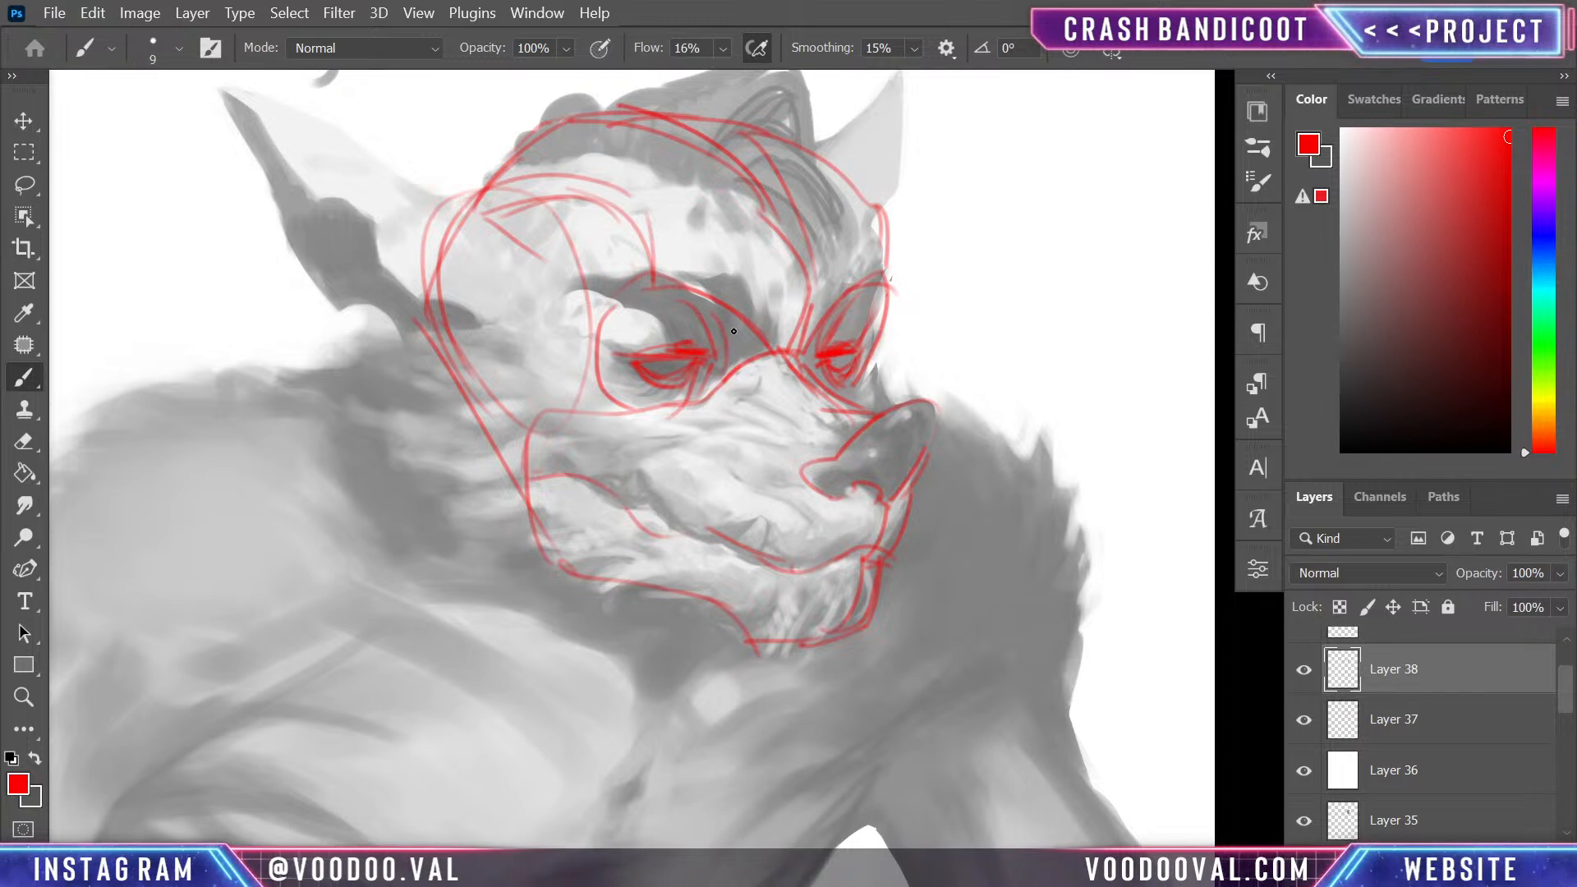
mouse_move(723, 300)
mouse_down()
mouse_move(723, 380)
mouse_move(833, 400)
mouse_up()
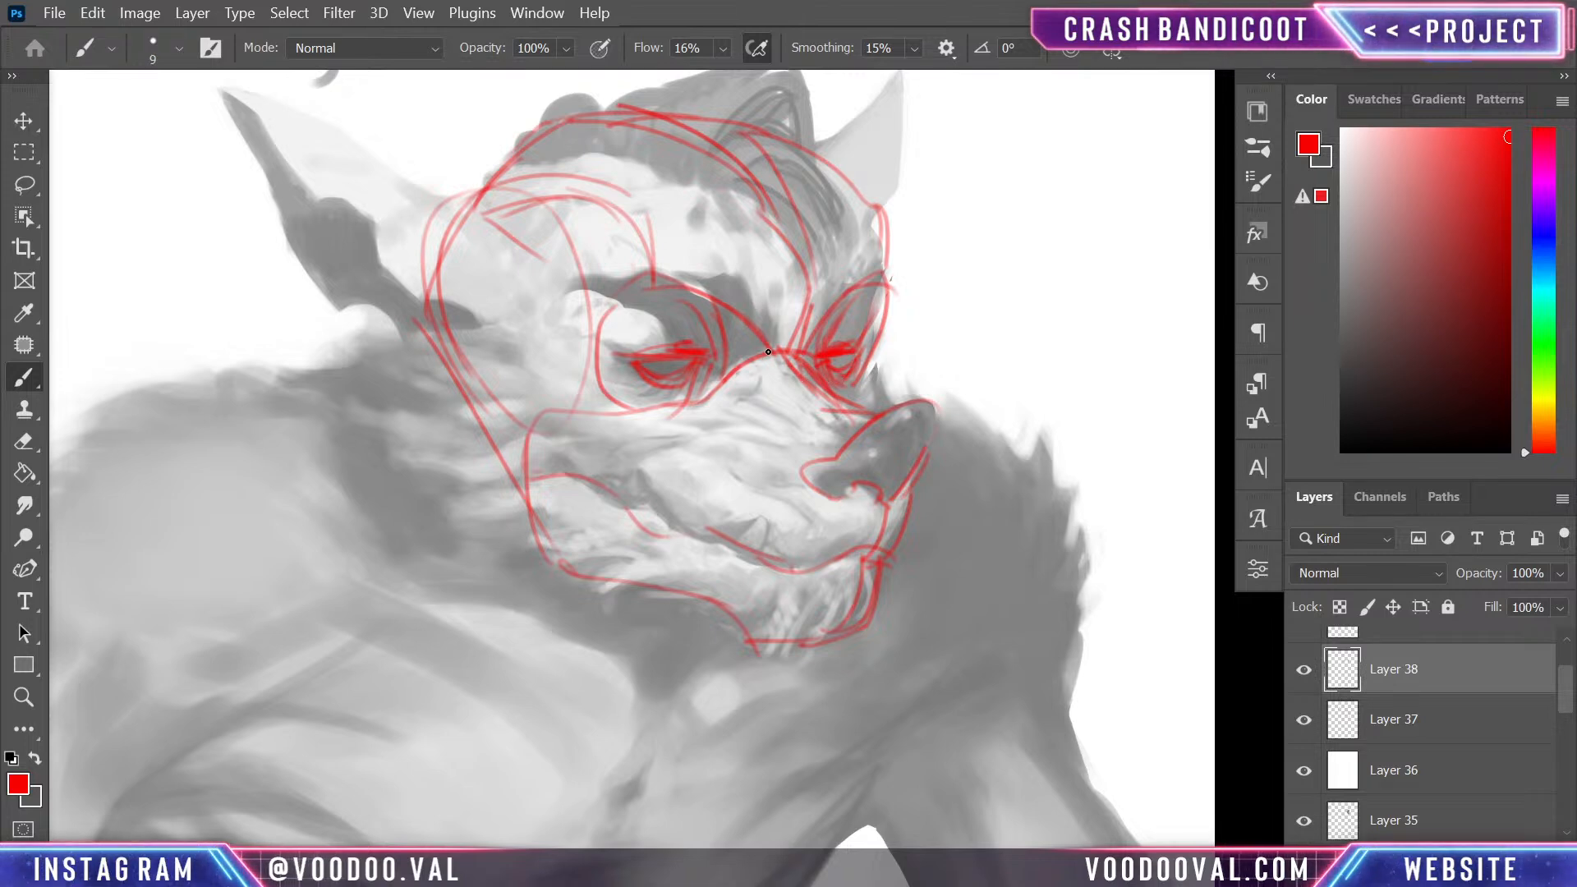
- Add red contour lines down the nose bridge beside the far eye and reinforce the inner brow lines of both sockets
drag(778, 374, 853, 430)
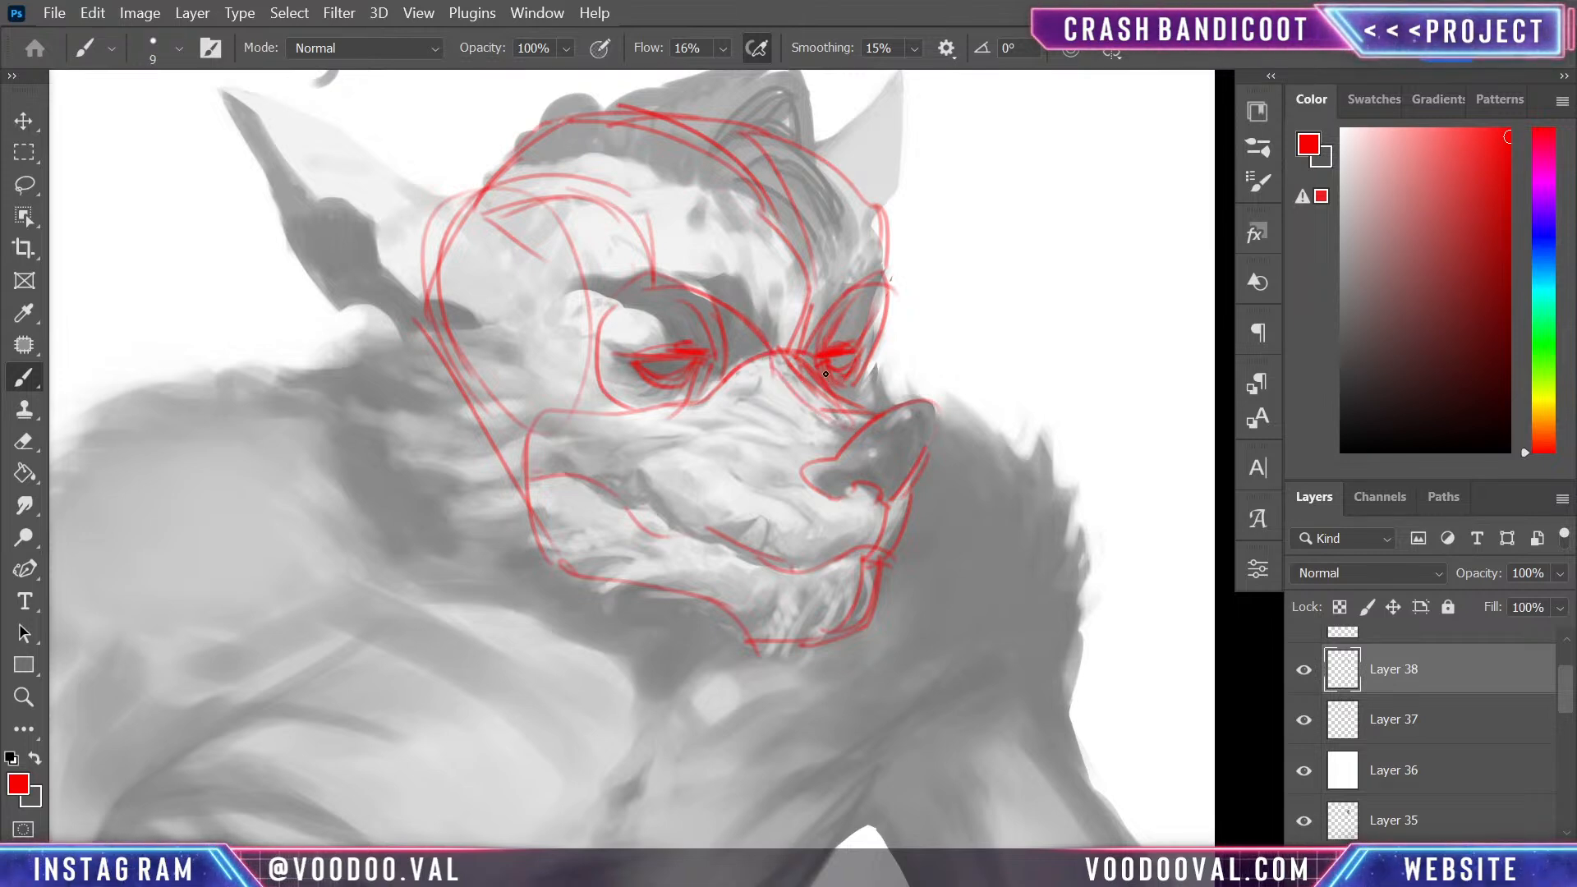
drag(816, 359, 862, 417)
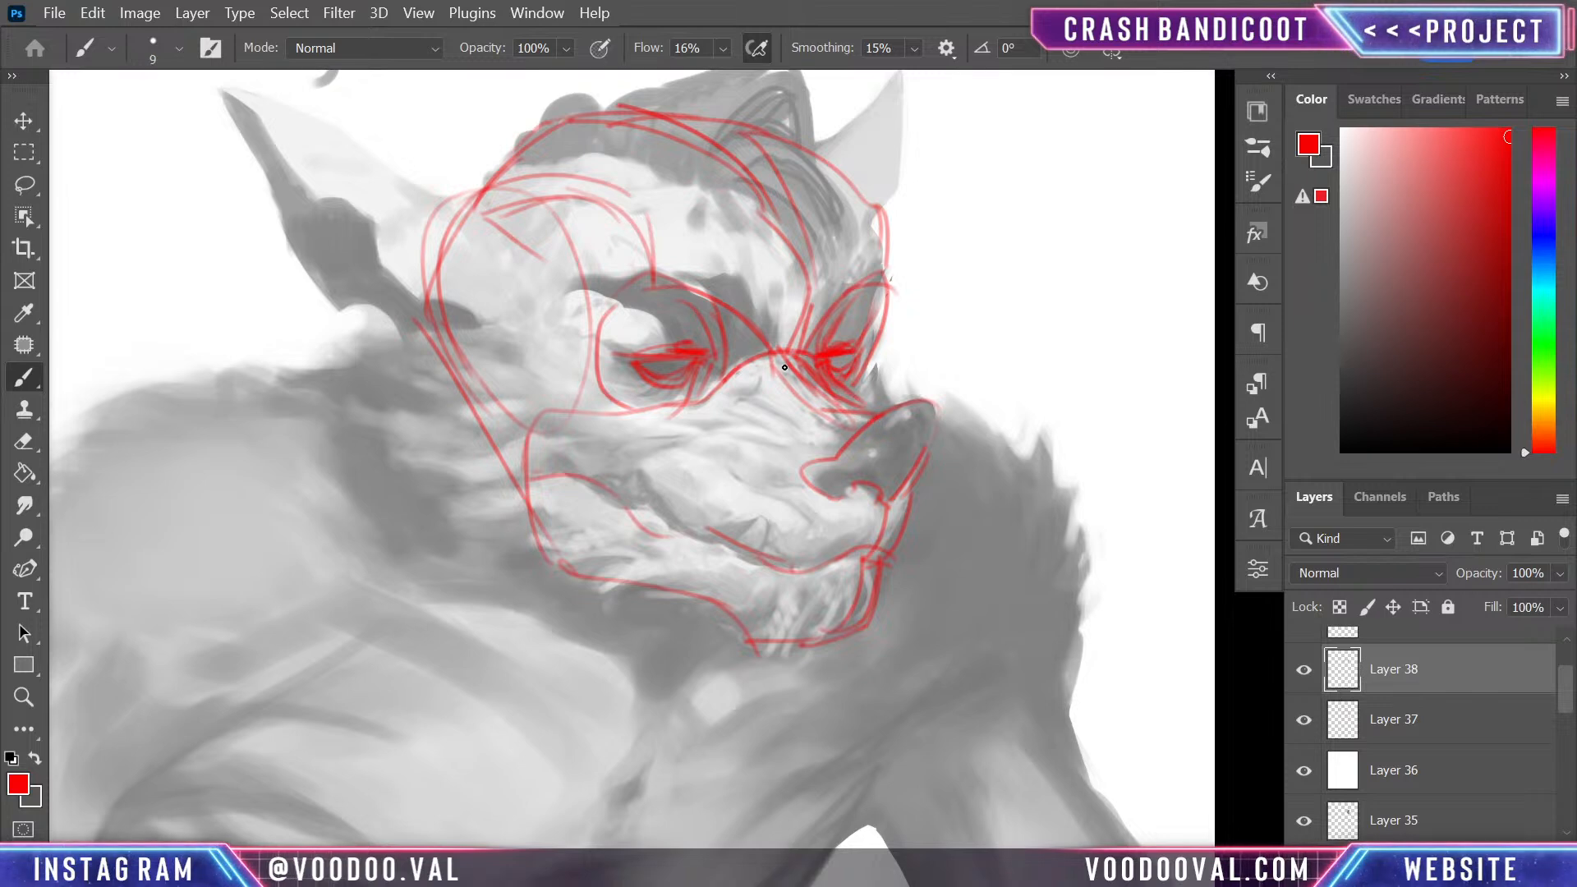
drag(653, 273, 596, 341)
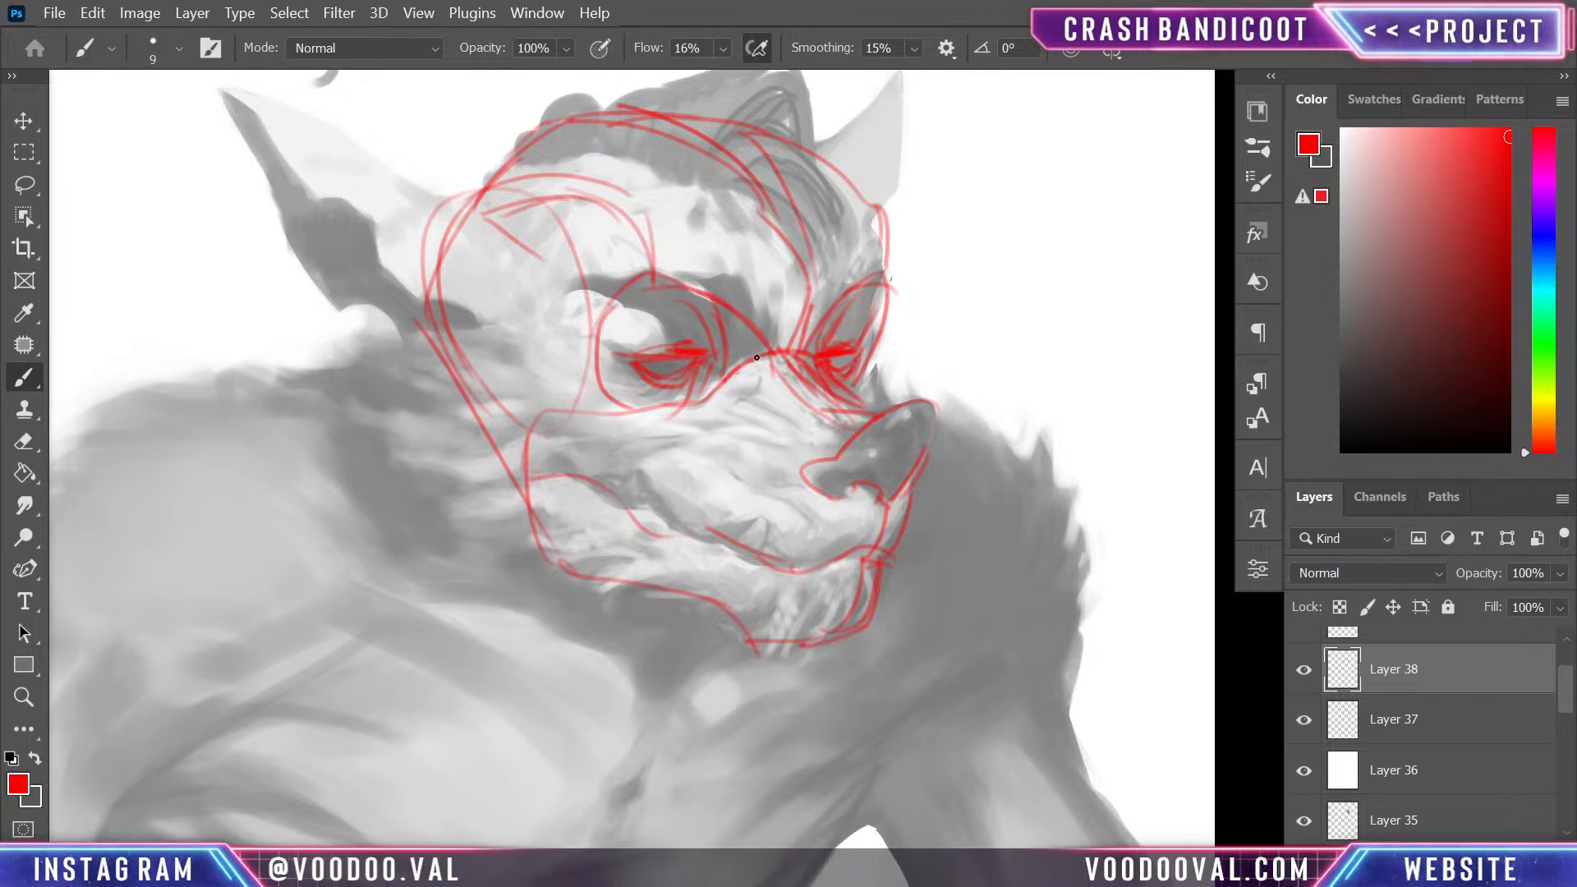
drag(852, 295, 835, 329)
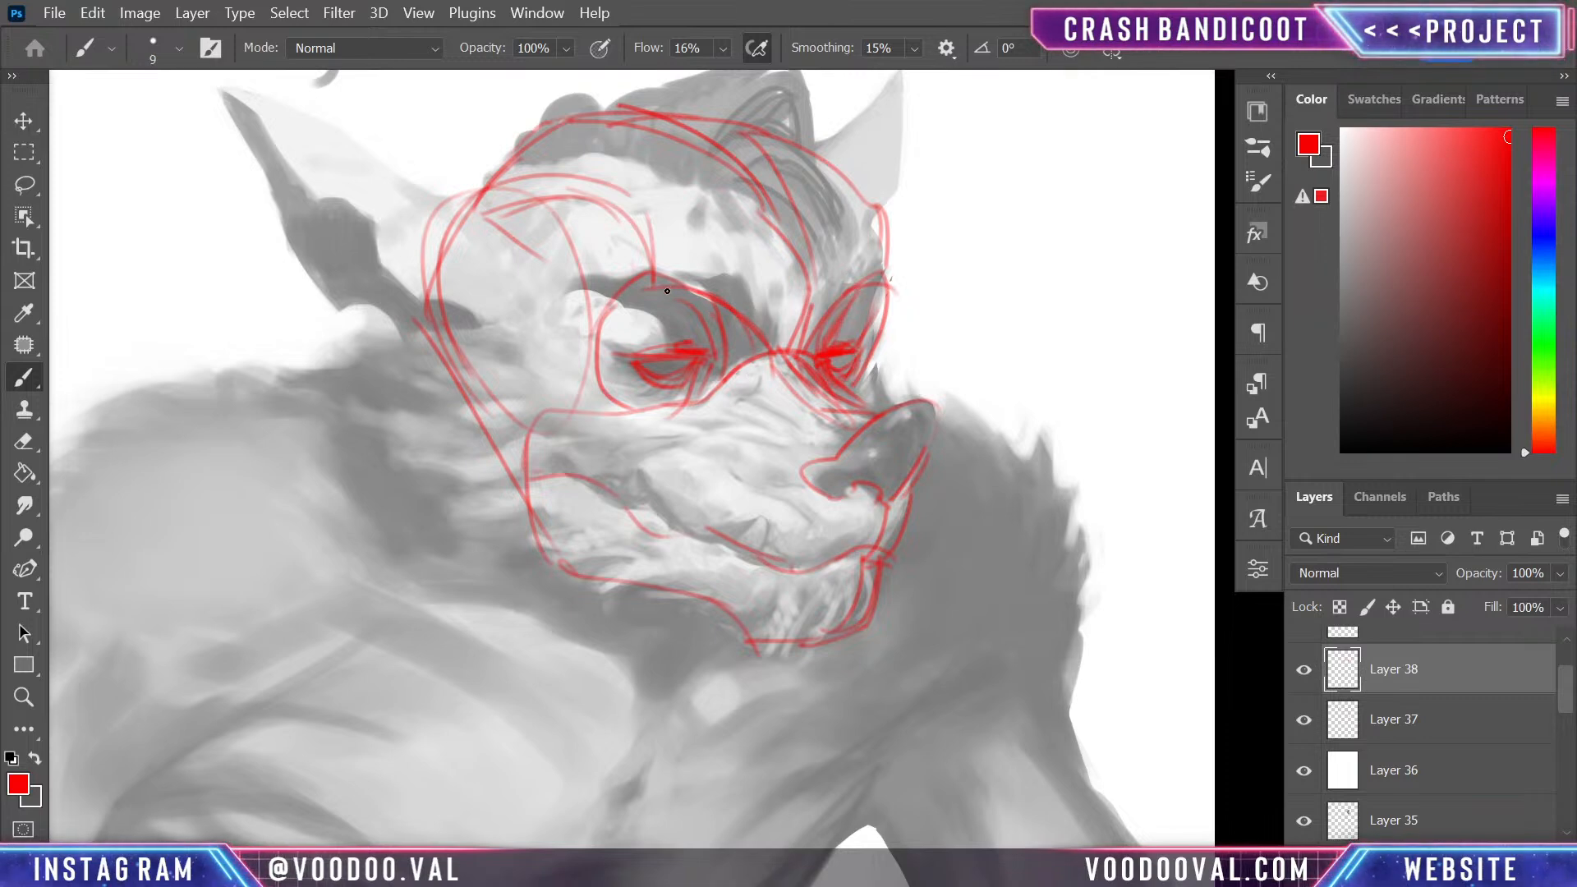
drag(666, 291, 743, 351)
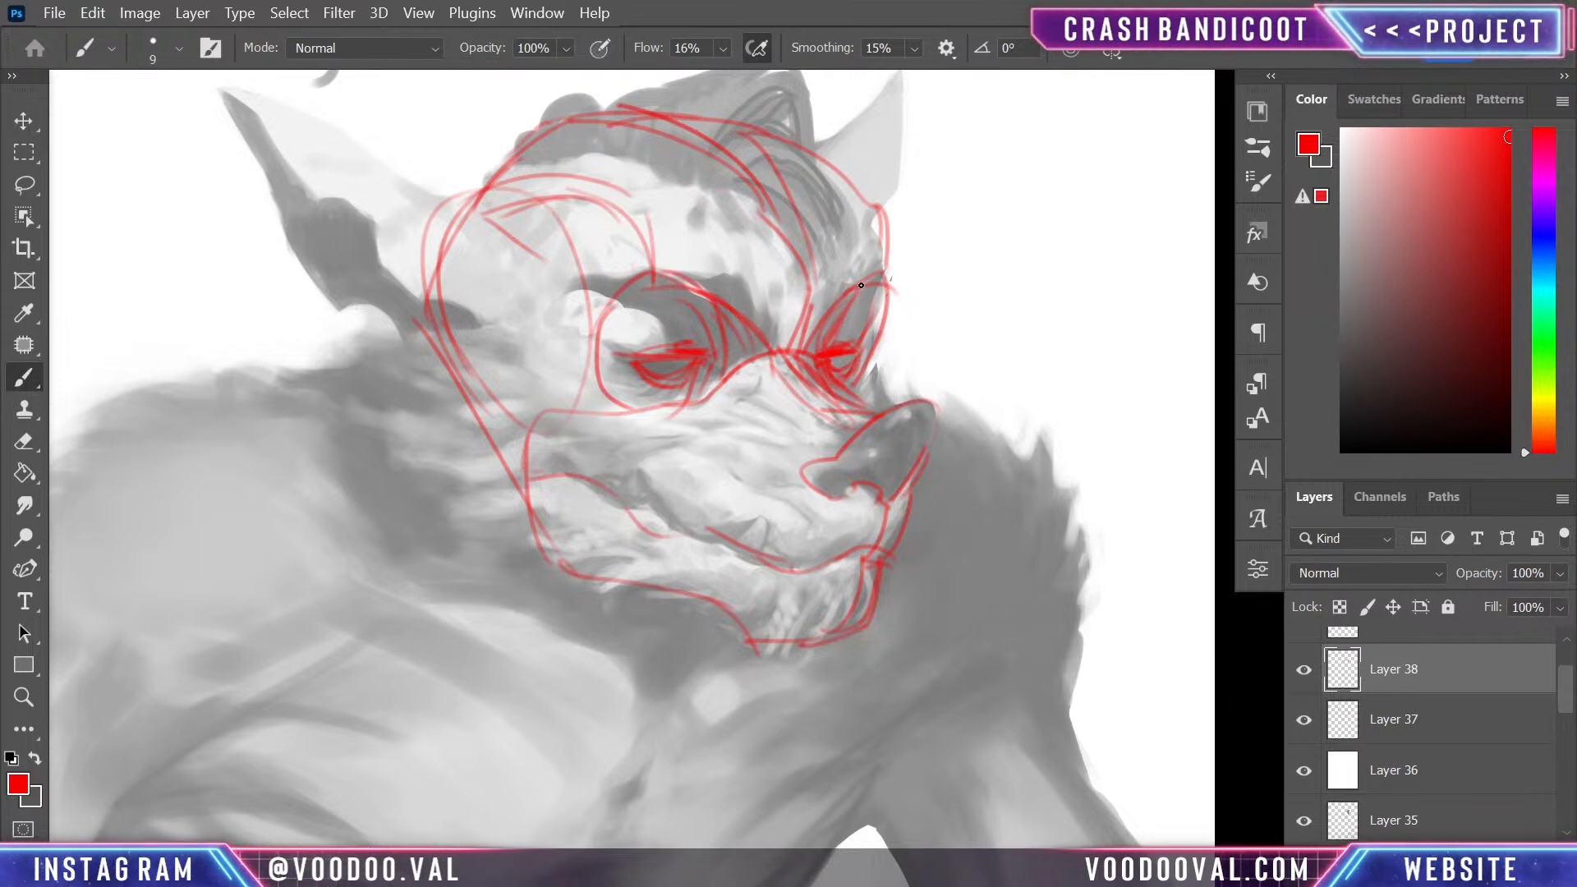
drag(861, 285, 828, 340)
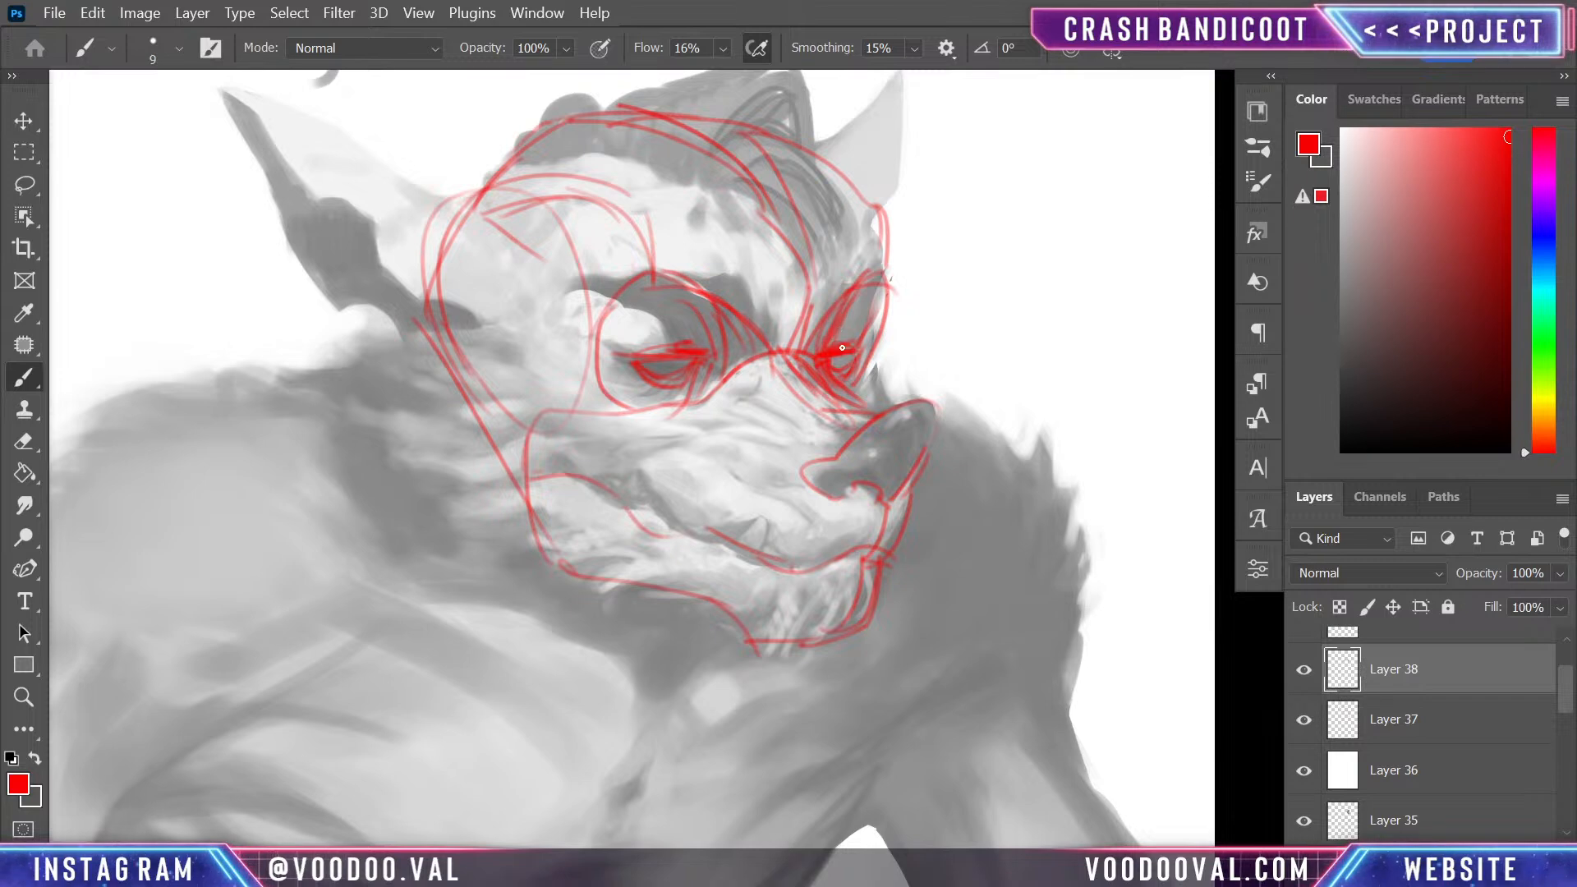
- Sketch the far cheek edge running from the far eye down to the nose and add a curved crease on the near muzzle
drag(865, 366, 877, 417)
drag(874, 393, 875, 415)
drag(627, 497, 698, 425)
drag(869, 364, 887, 395)
drag(882, 332, 881, 407)
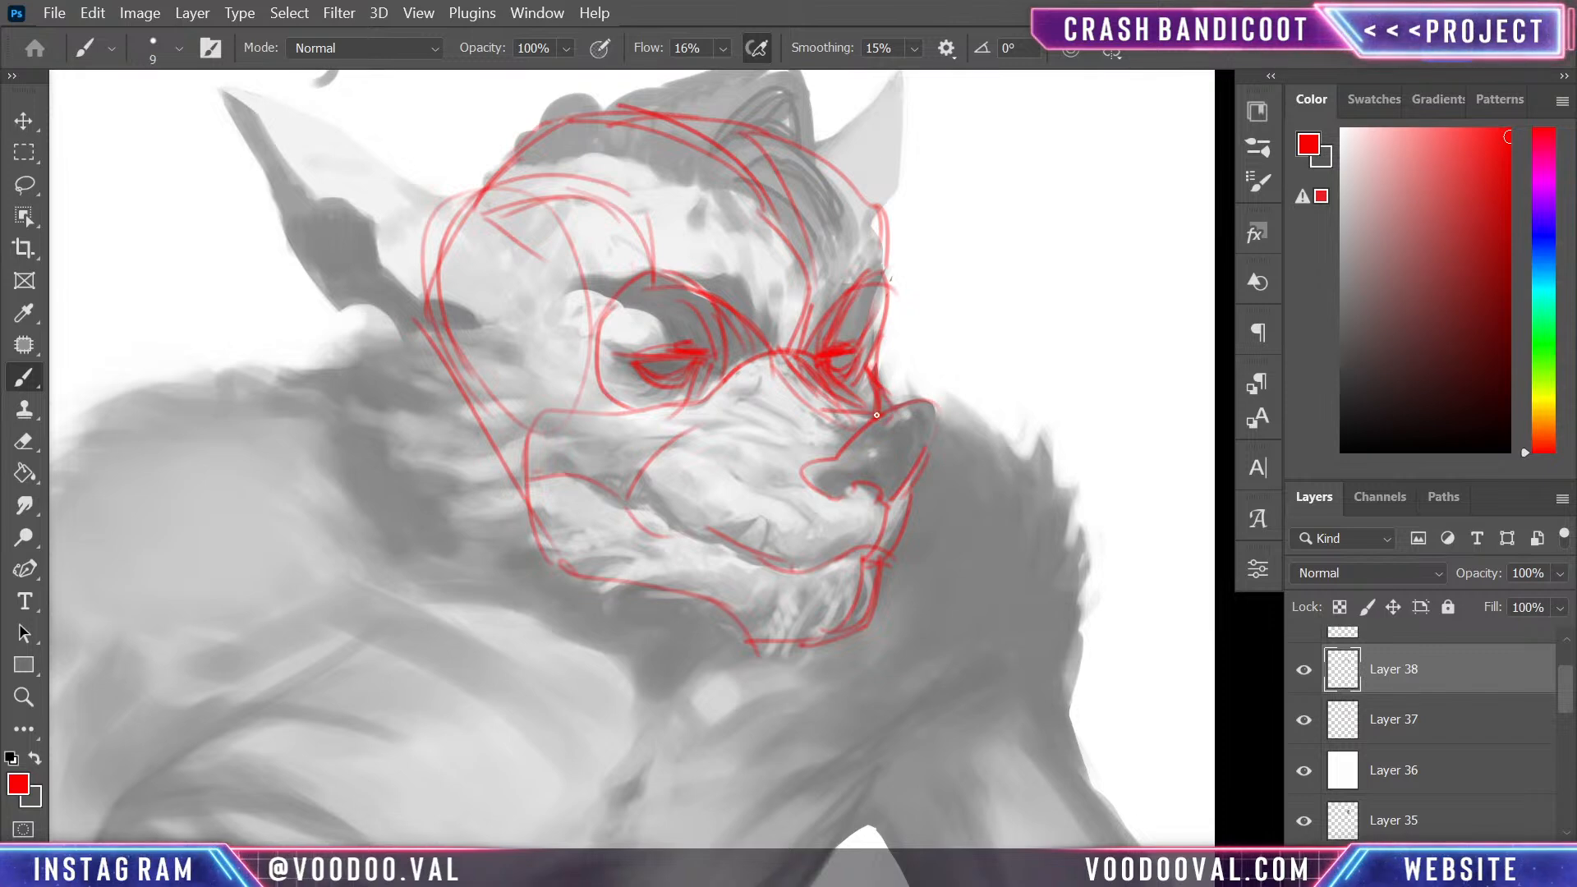
- Sketch the near cheek mass behind the jaw as a rounded shape with a pointed upper tuft, joining the jawline
mouse_move(497, 333)
mouse_down()
mouse_move(444, 348)
mouse_move(381, 386)
mouse_move(417, 482)
mouse_move(498, 547)
mouse_move(570, 554)
mouse_up()
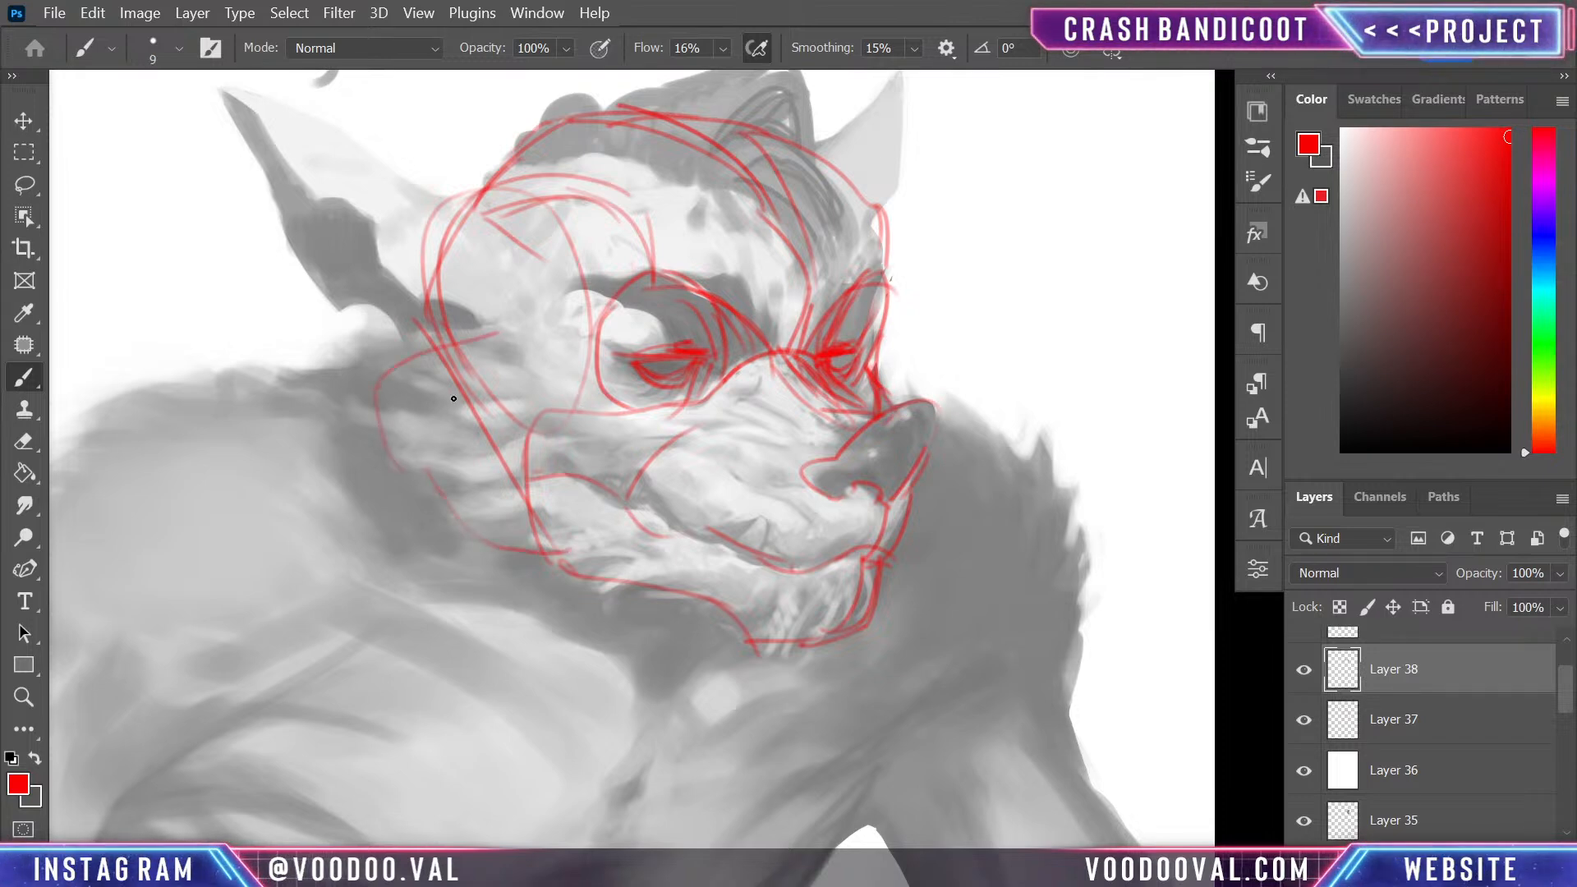
drag(454, 399, 502, 400)
drag(419, 364, 456, 279)
drag(349, 389, 429, 353)
mouse_move(348, 386)
mouse_down()
mouse_move(405, 365)
mouse_move(492, 524)
mouse_up()
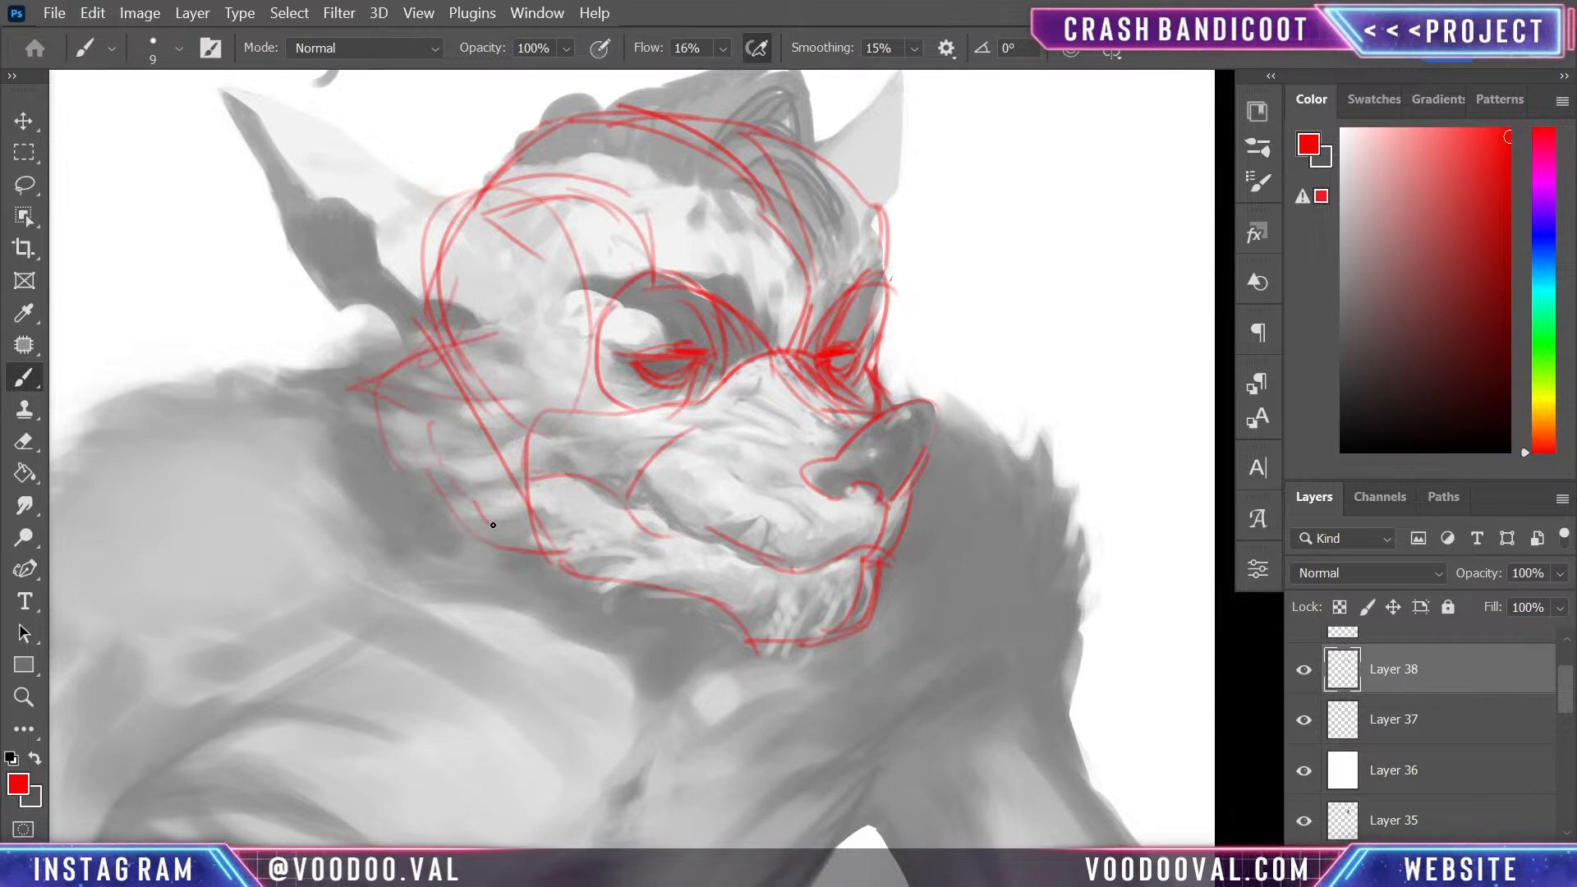
mouse_move(391, 463)
mouse_down()
mouse_move(529, 598)
mouse_move(557, 567)
mouse_move(614, 573)
mouse_up()
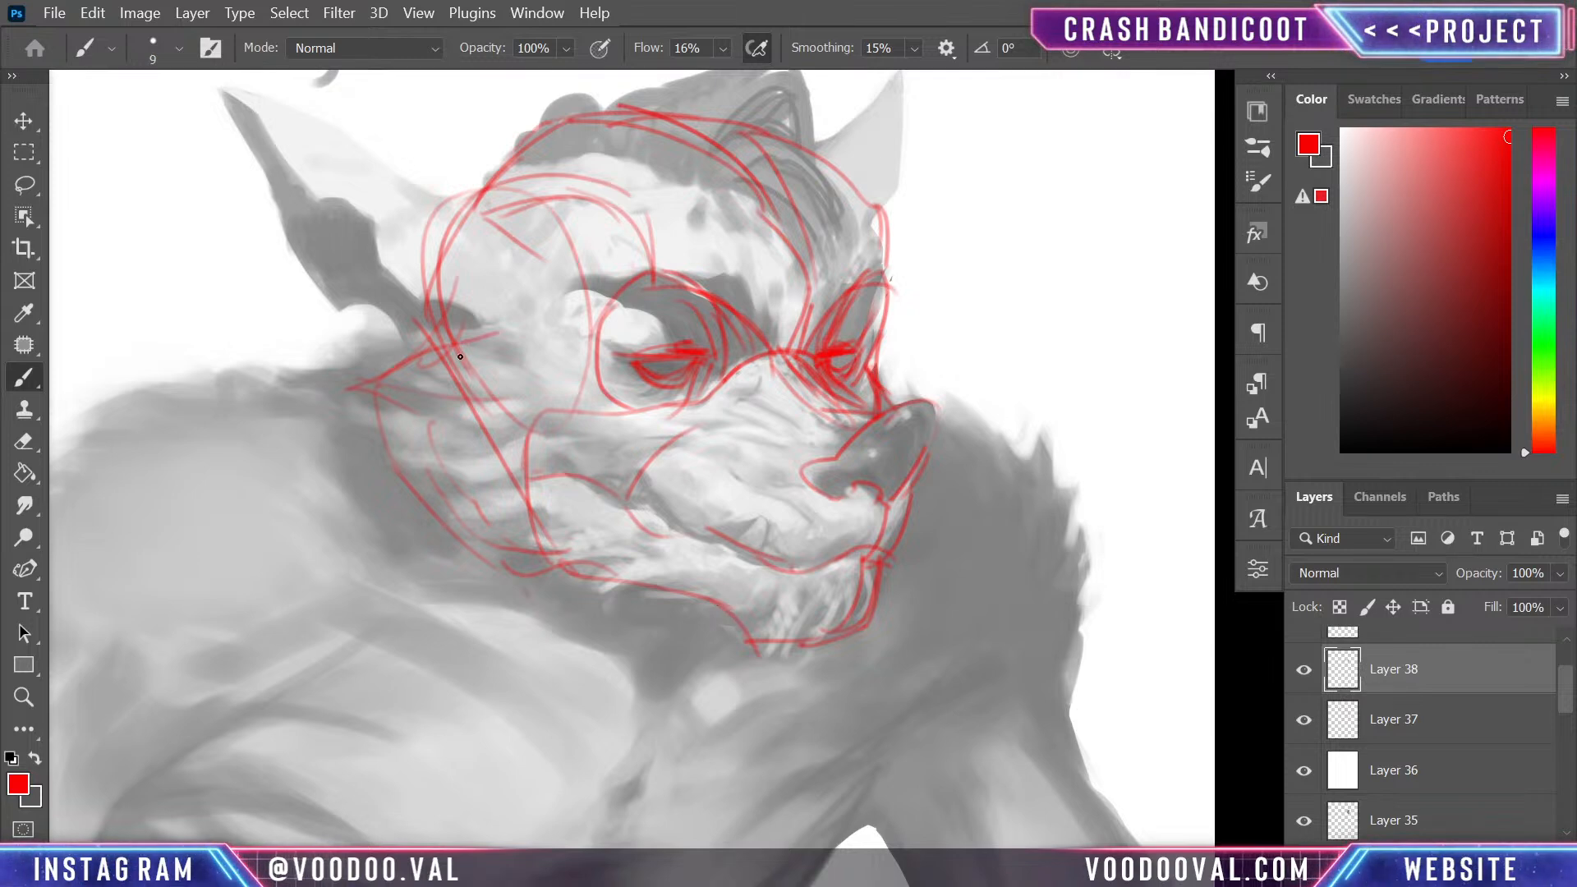
- Fill the near cheek with pointed, overlapping fur strokes and add short fur strokes on the far cheek beside the nose
drag(392, 355, 538, 390)
drag(450, 353, 351, 386)
mouse_move(352, 385)
mouse_down()
mouse_move(482, 430)
mouse_move(366, 460)
mouse_move(453, 495)
mouse_up()
drag(506, 491, 558, 470)
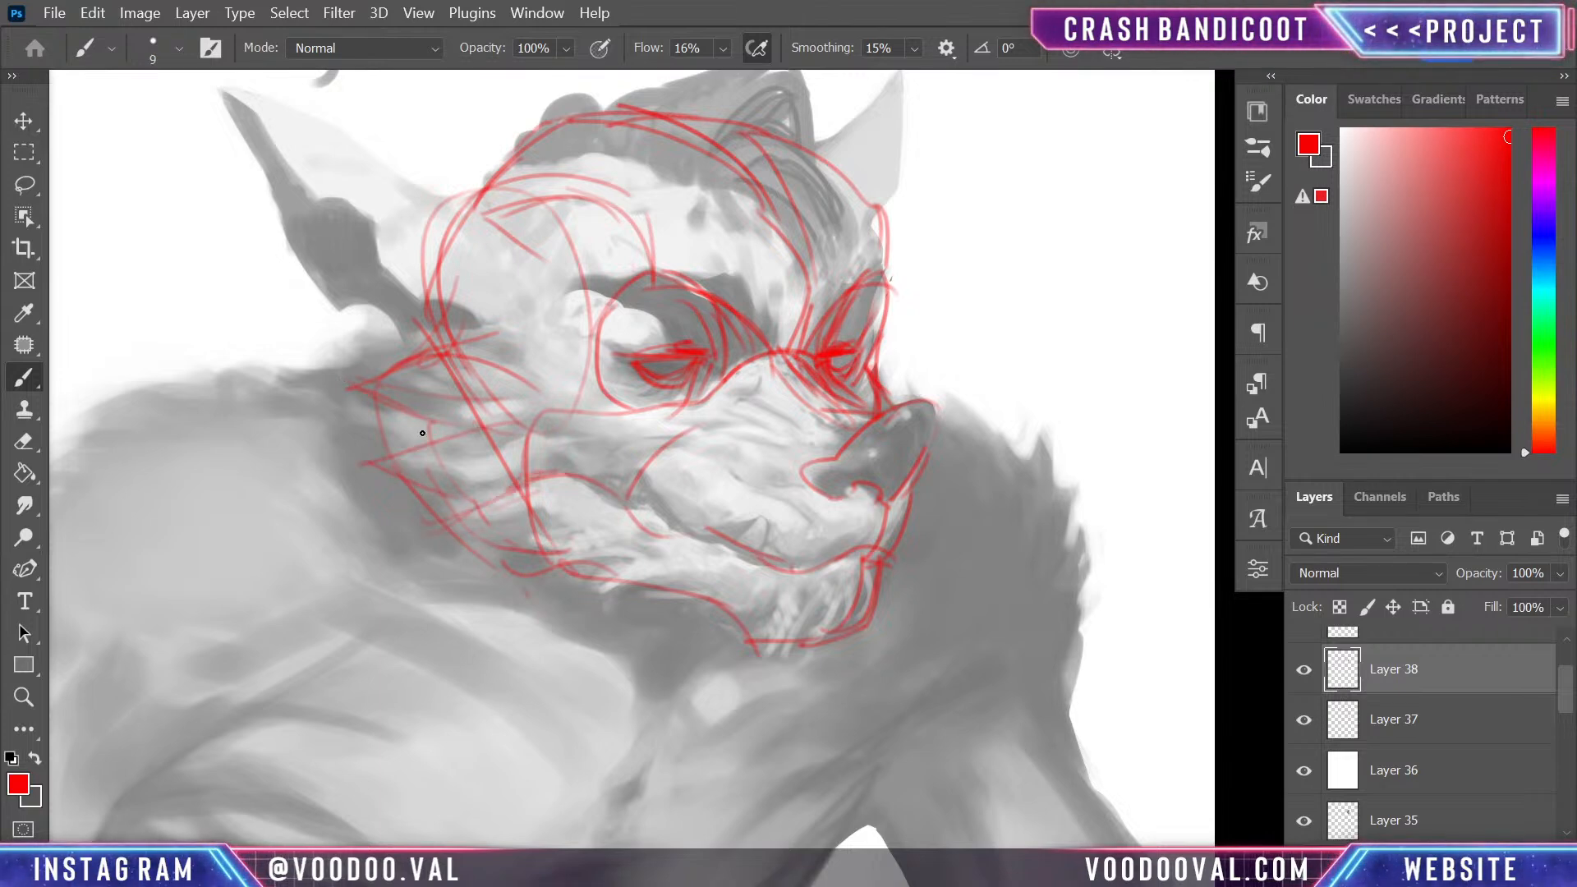
drag(353, 400, 505, 436)
drag(408, 367, 469, 380)
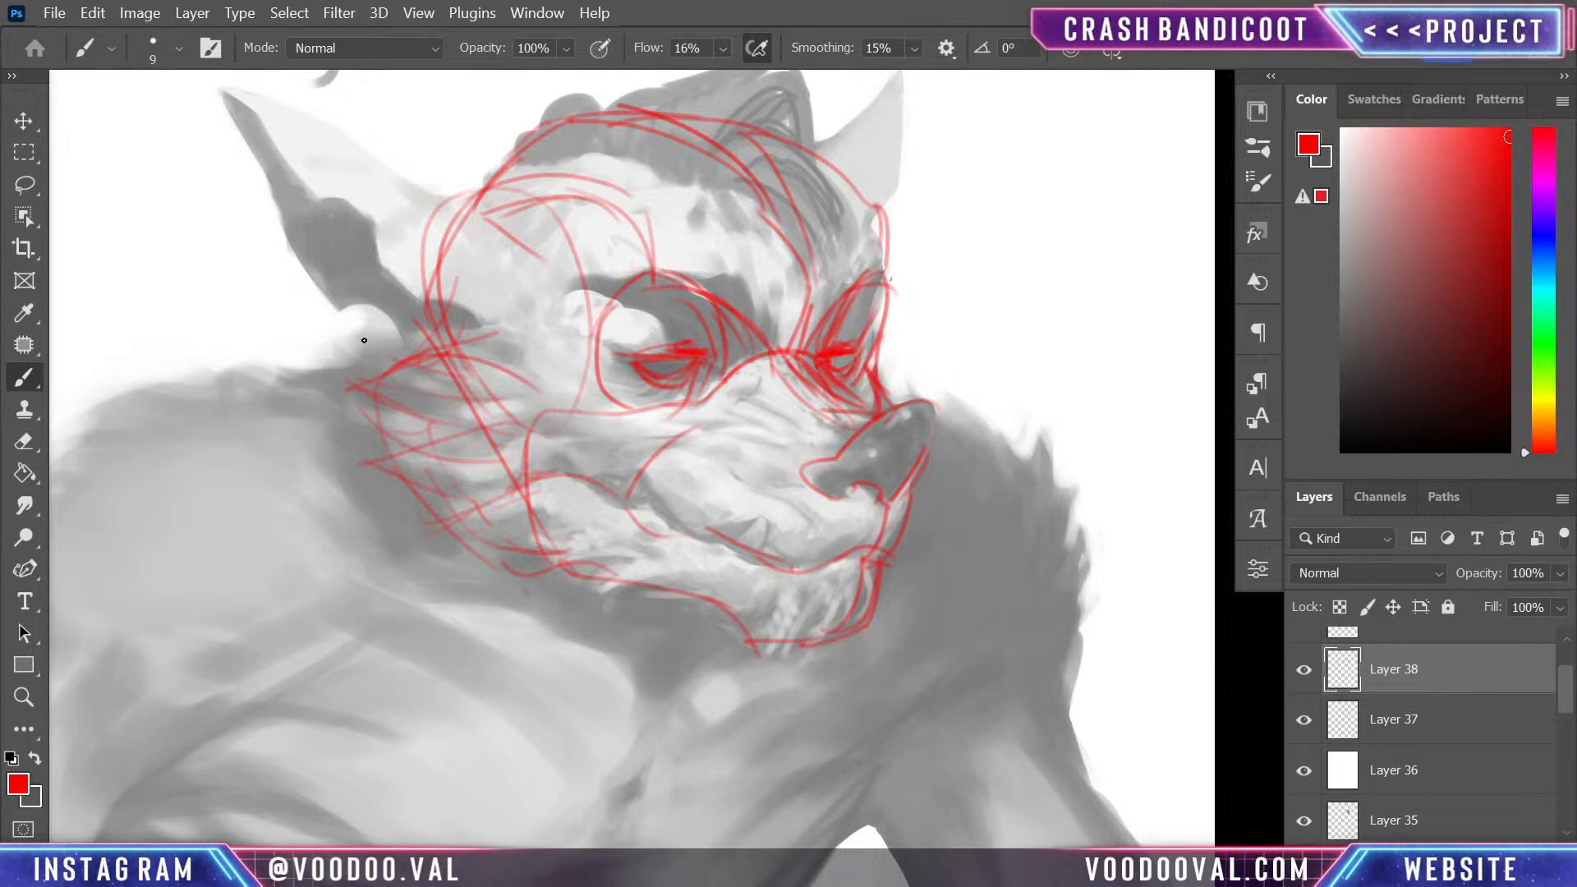
drag(364, 336, 505, 397)
drag(450, 550, 615, 565)
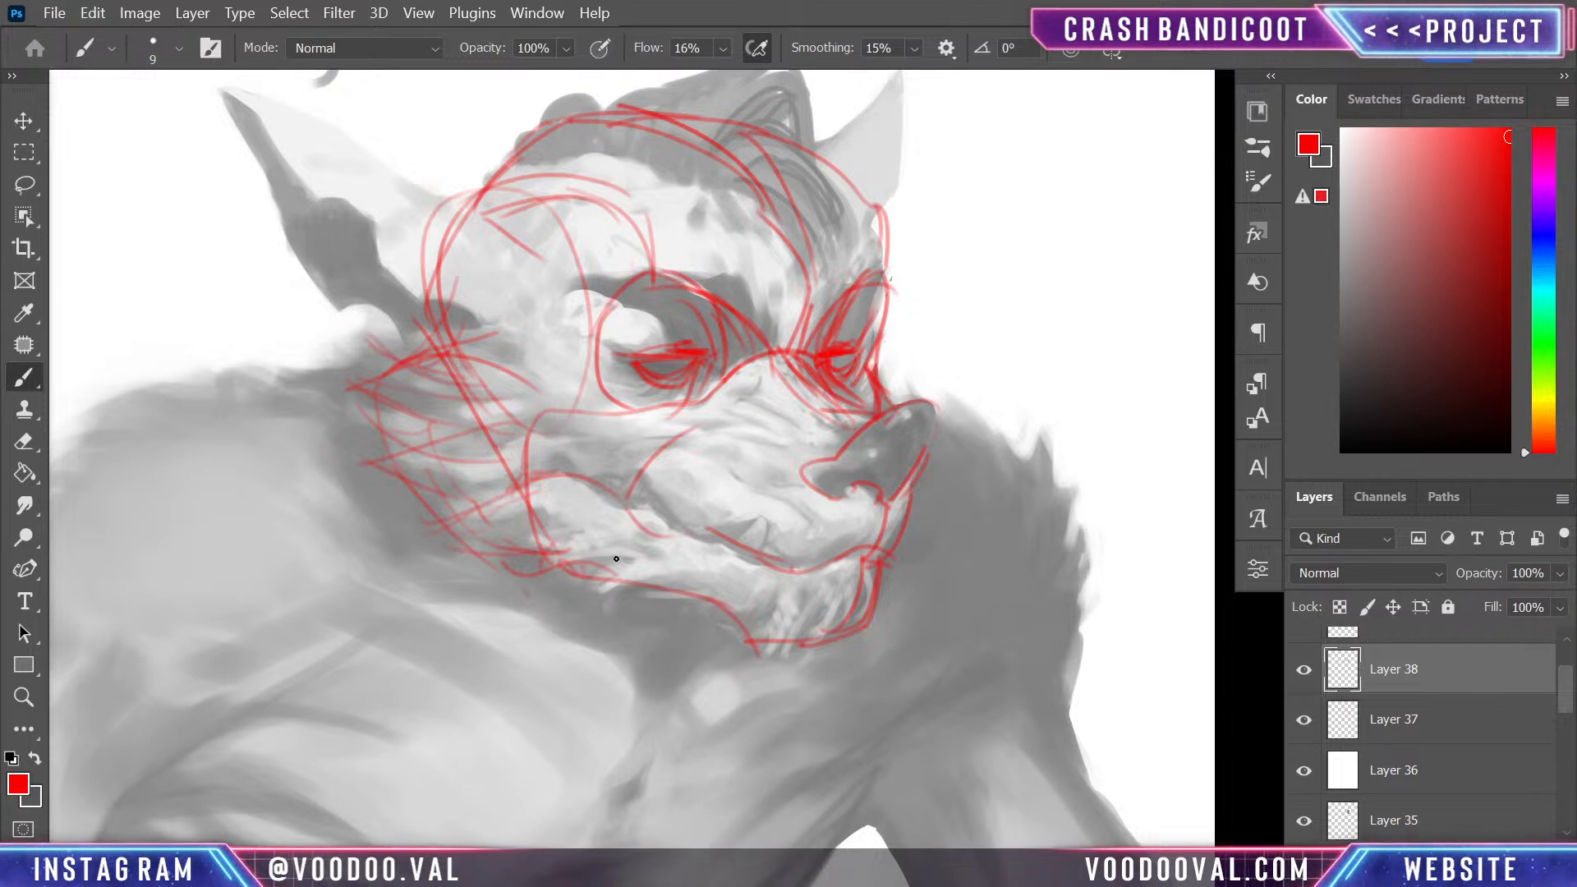
drag(922, 330, 899, 389)
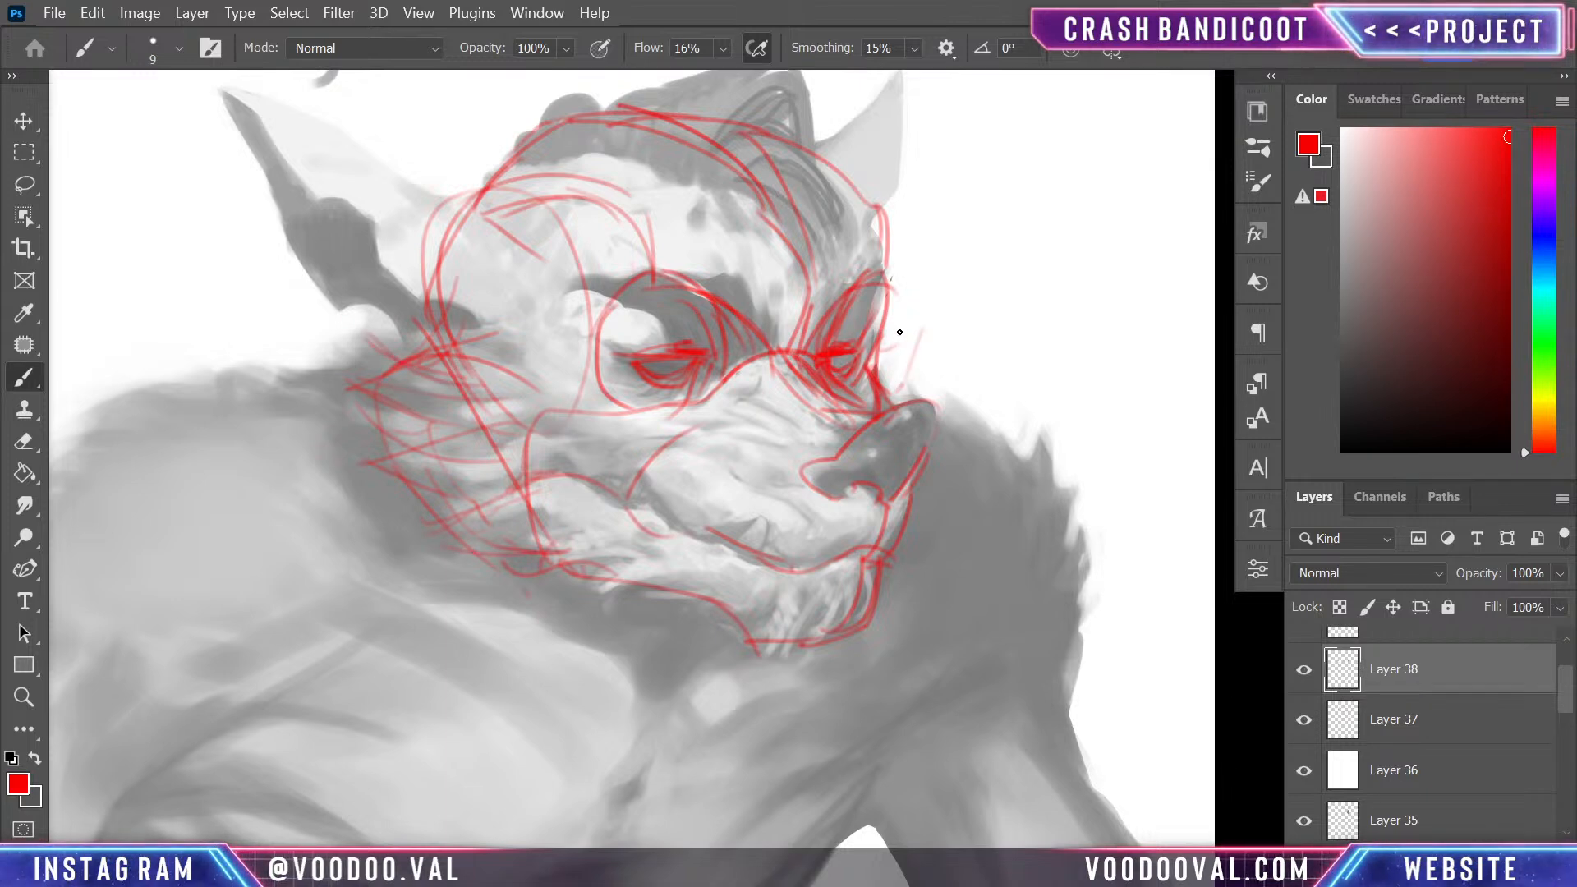
mouse_move(901, 330)
mouse_down()
mouse_move(914, 362)
mouse_move(883, 368)
mouse_up()
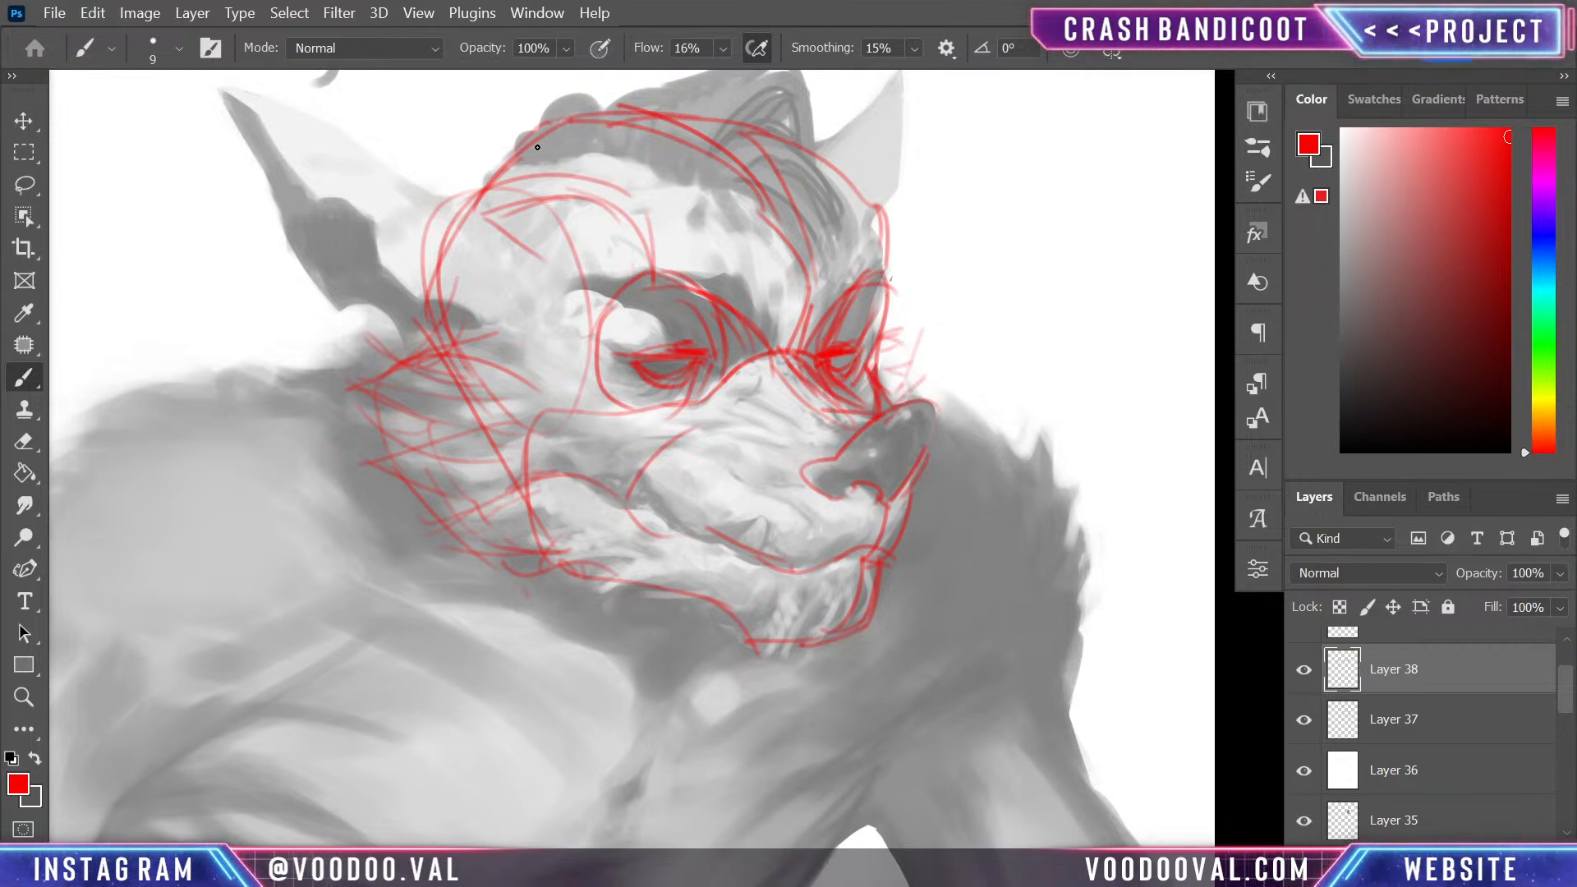
- Sketch the brow ridges and forehead planes above the near eye and reinforce the skull contour at the far temple
mouse_move(456, 200)
mouse_down()
mouse_move(542, 128)
mouse_move(439, 197)
mouse_move(587, 174)
mouse_up()
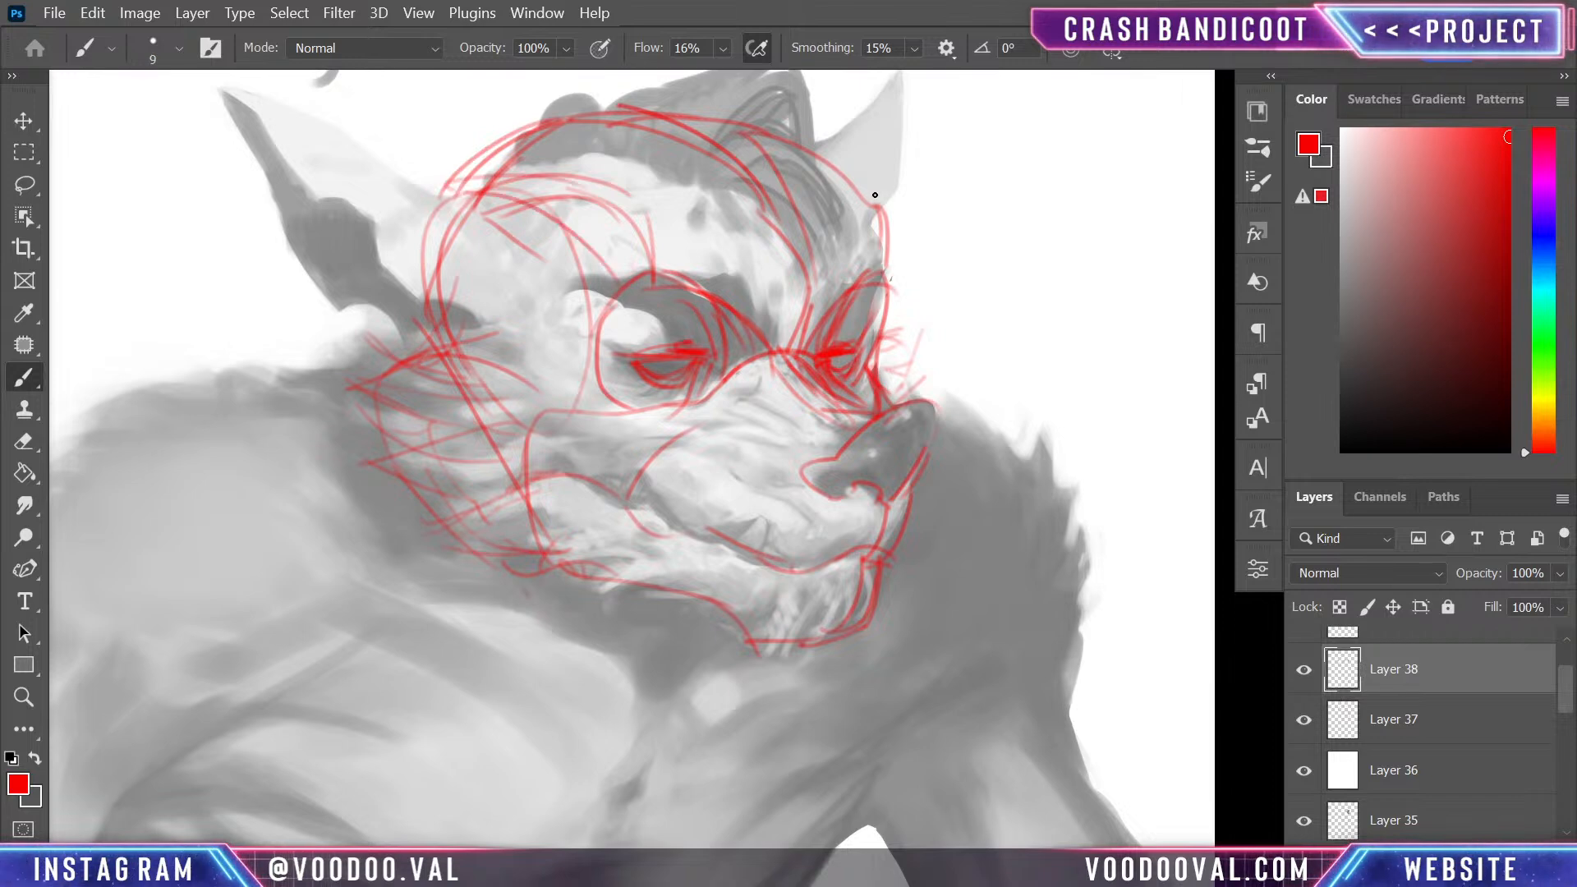
drag(845, 165, 865, 282)
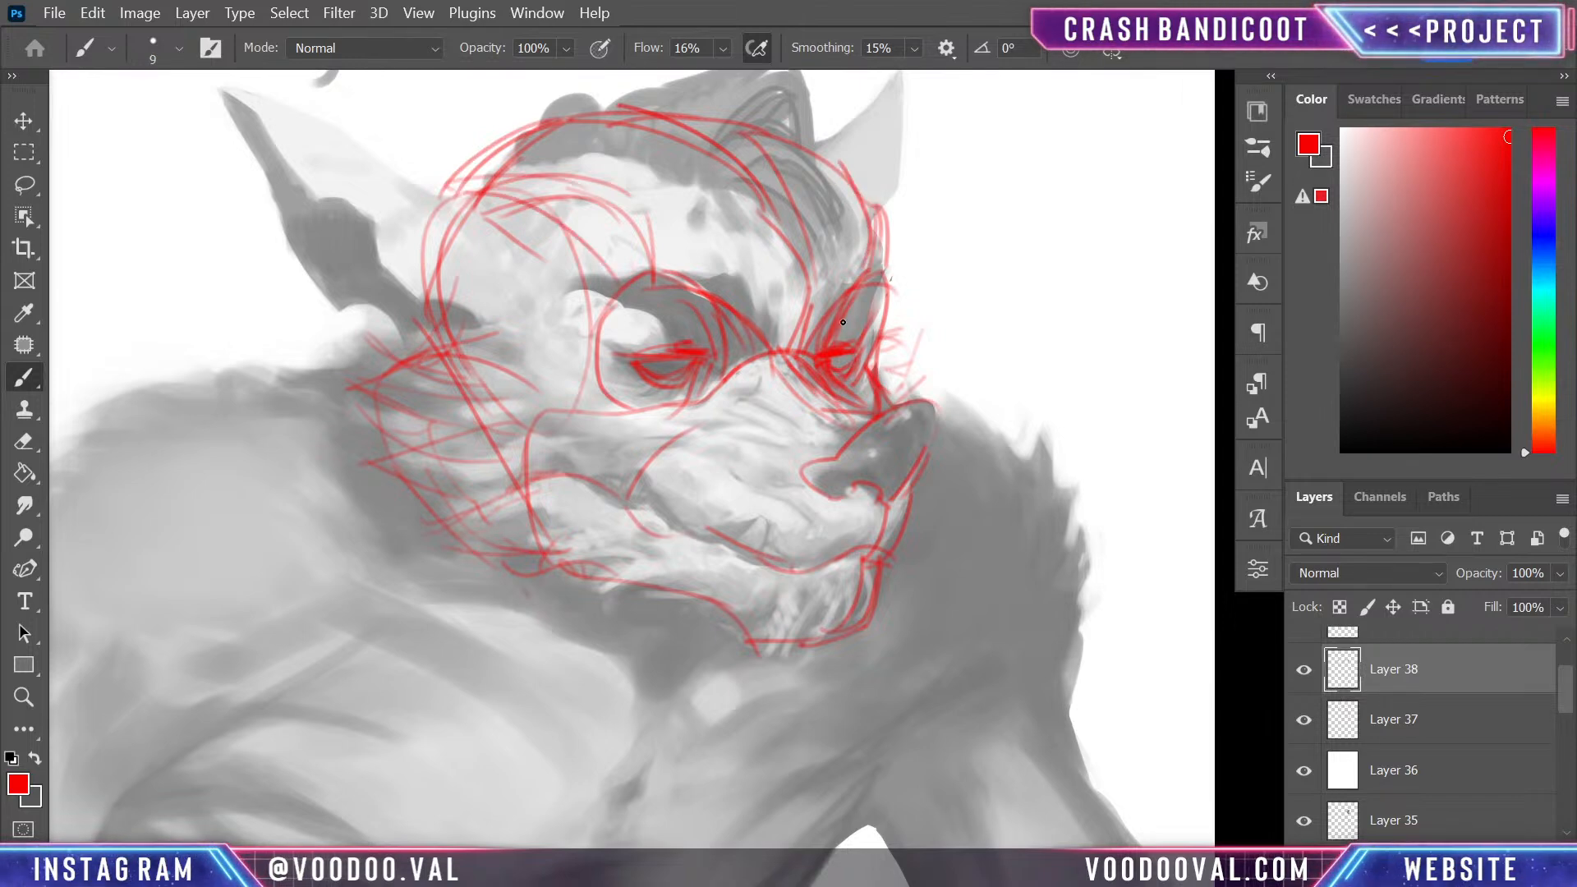
drag(645, 250, 796, 354)
drag(655, 211, 712, 289)
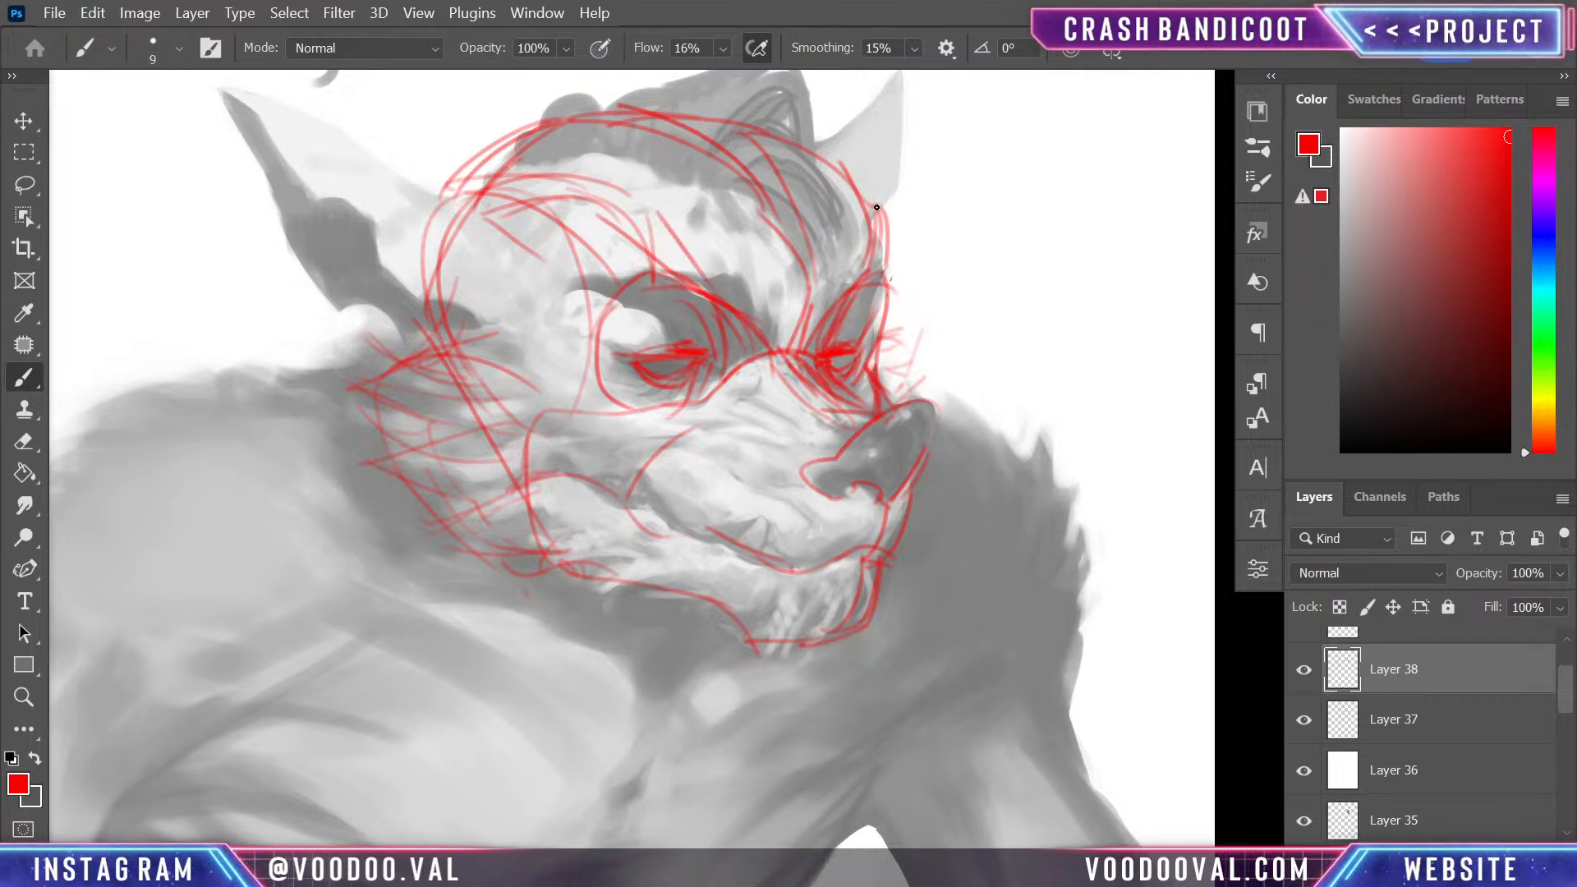
mouse_move(848, 174)
mouse_down()
mouse_move(882, 218)
mouse_move(893, 279)
mouse_up()
drag(535, 251, 641, 310)
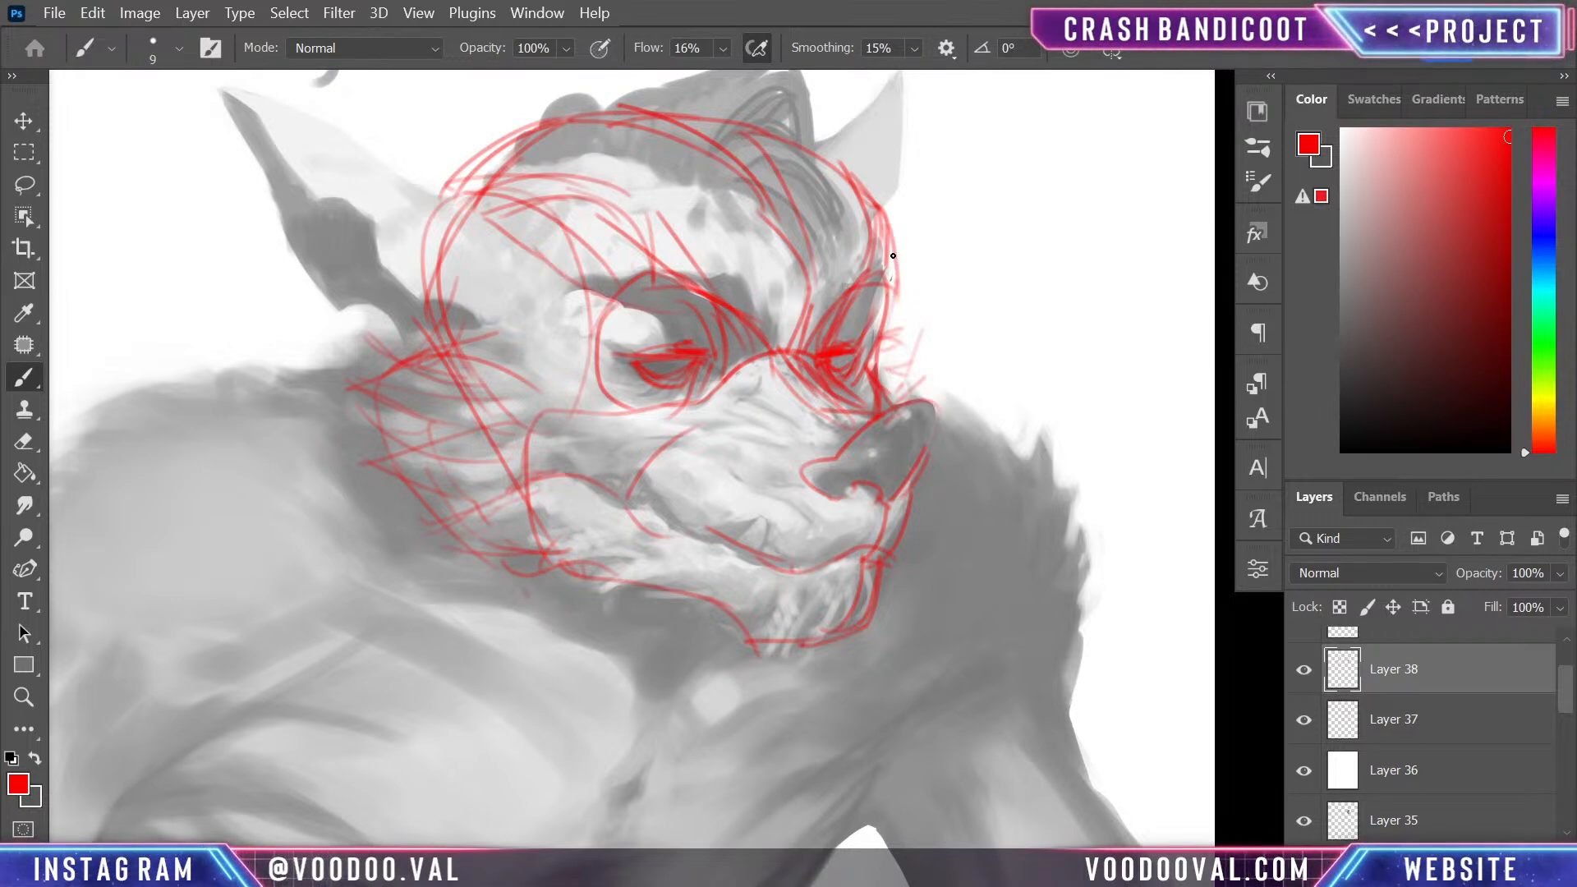
drag(893, 255, 891, 280)
mouse_move(517, 248)
mouse_down()
mouse_move(661, 321)
mouse_move(719, 325)
mouse_up()
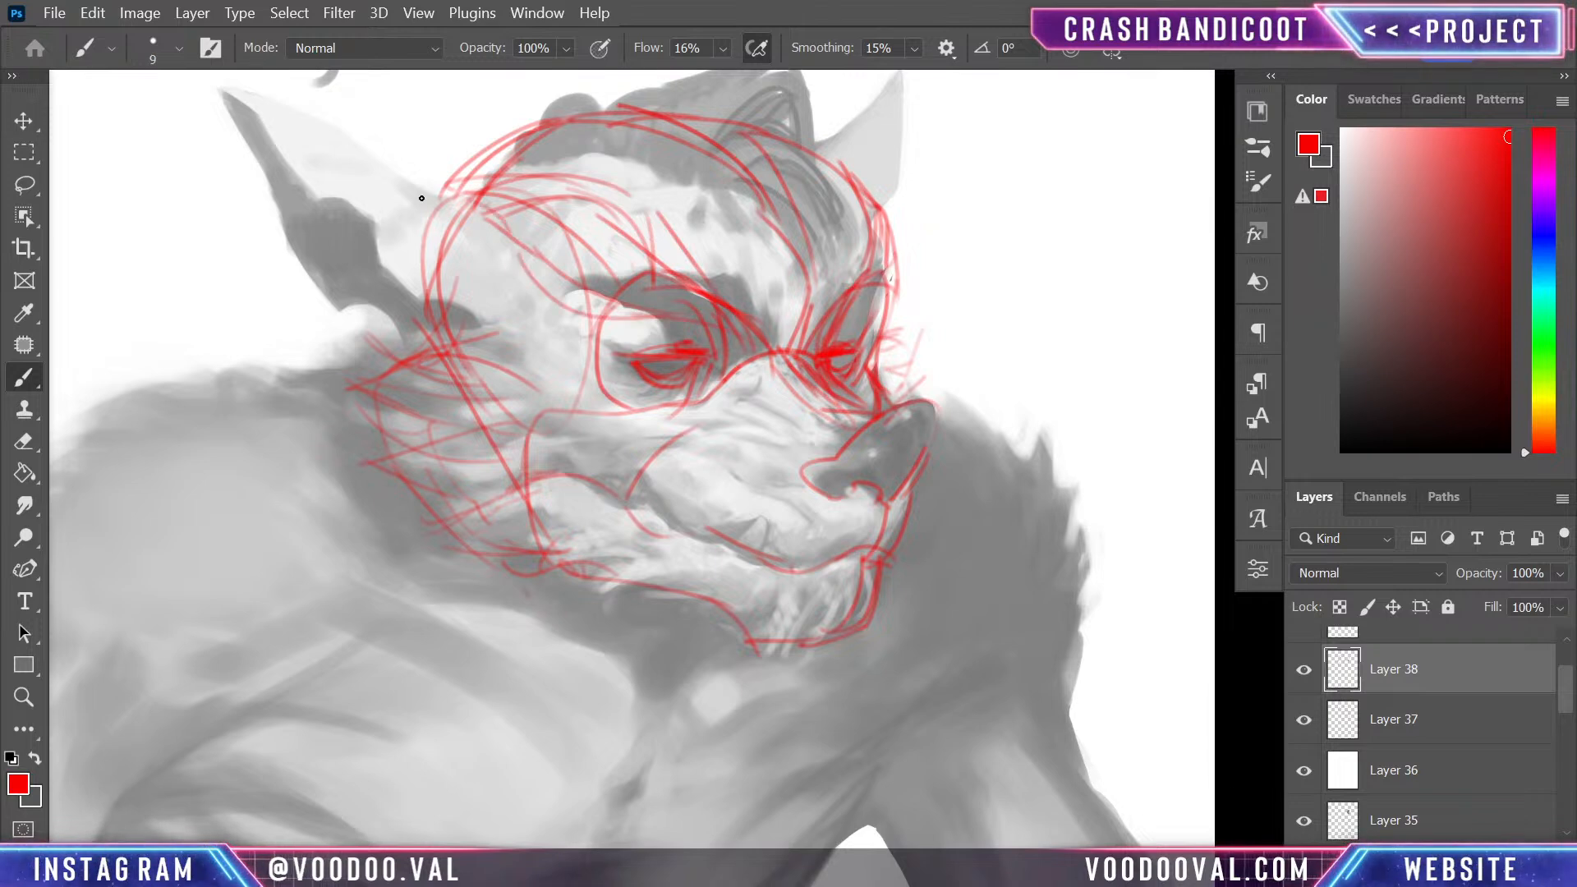
- Sketch the near temple and the lower edge of the near ear from tip to base, and touch up the near eye
drag(523, 294, 476, 322)
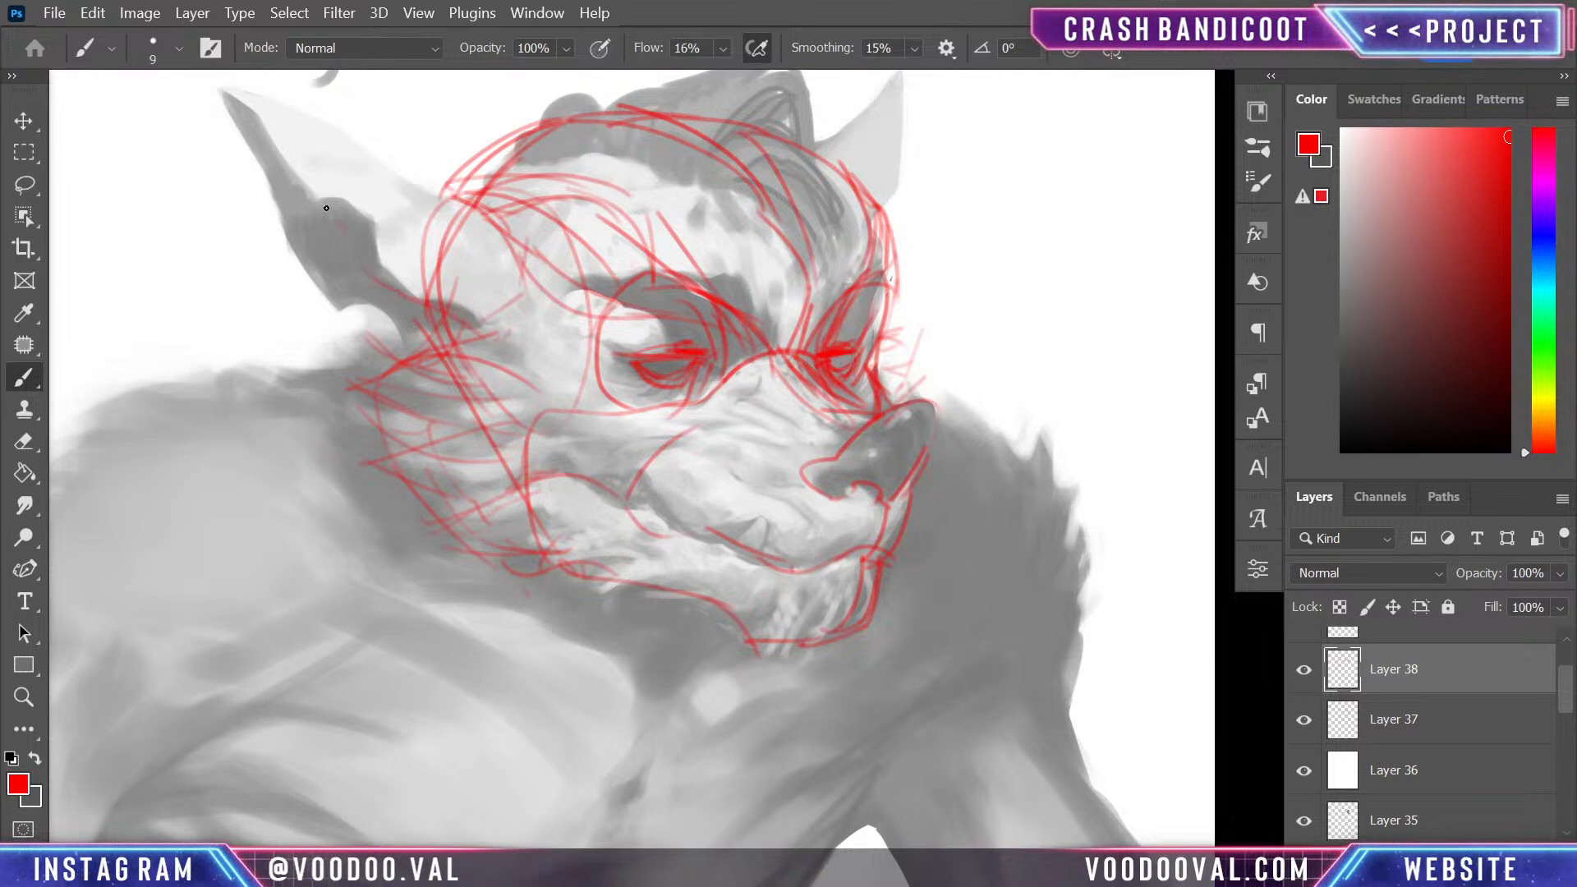
mouse_move(206, 107)
mouse_down()
mouse_move(333, 234)
mouse_move(352, 317)
mouse_move(427, 345)
mouse_up()
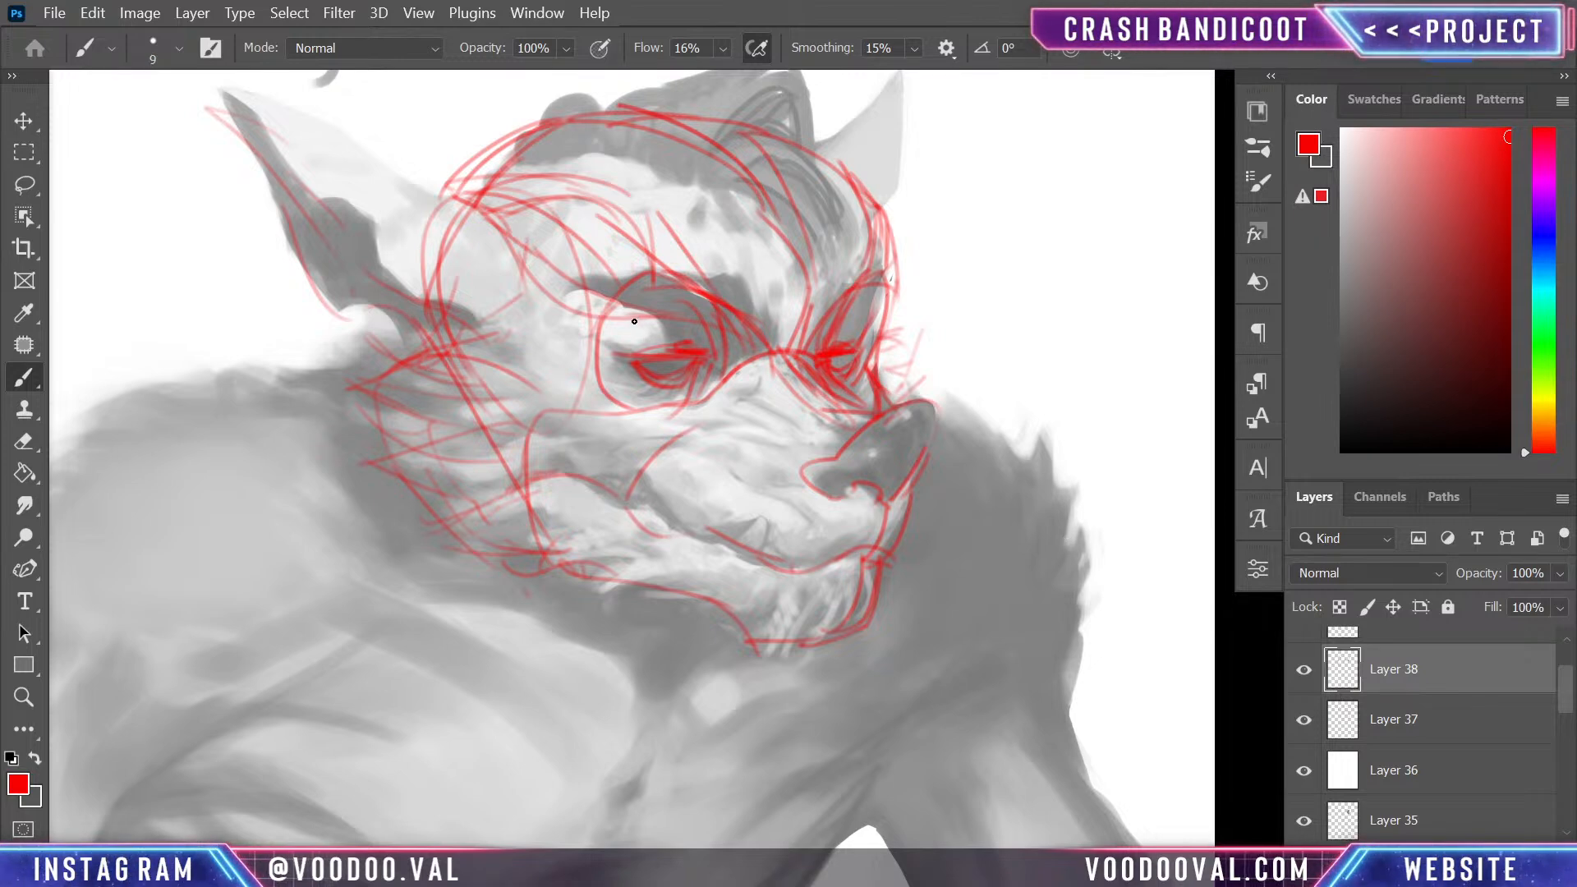
drag(715, 353, 696, 389)
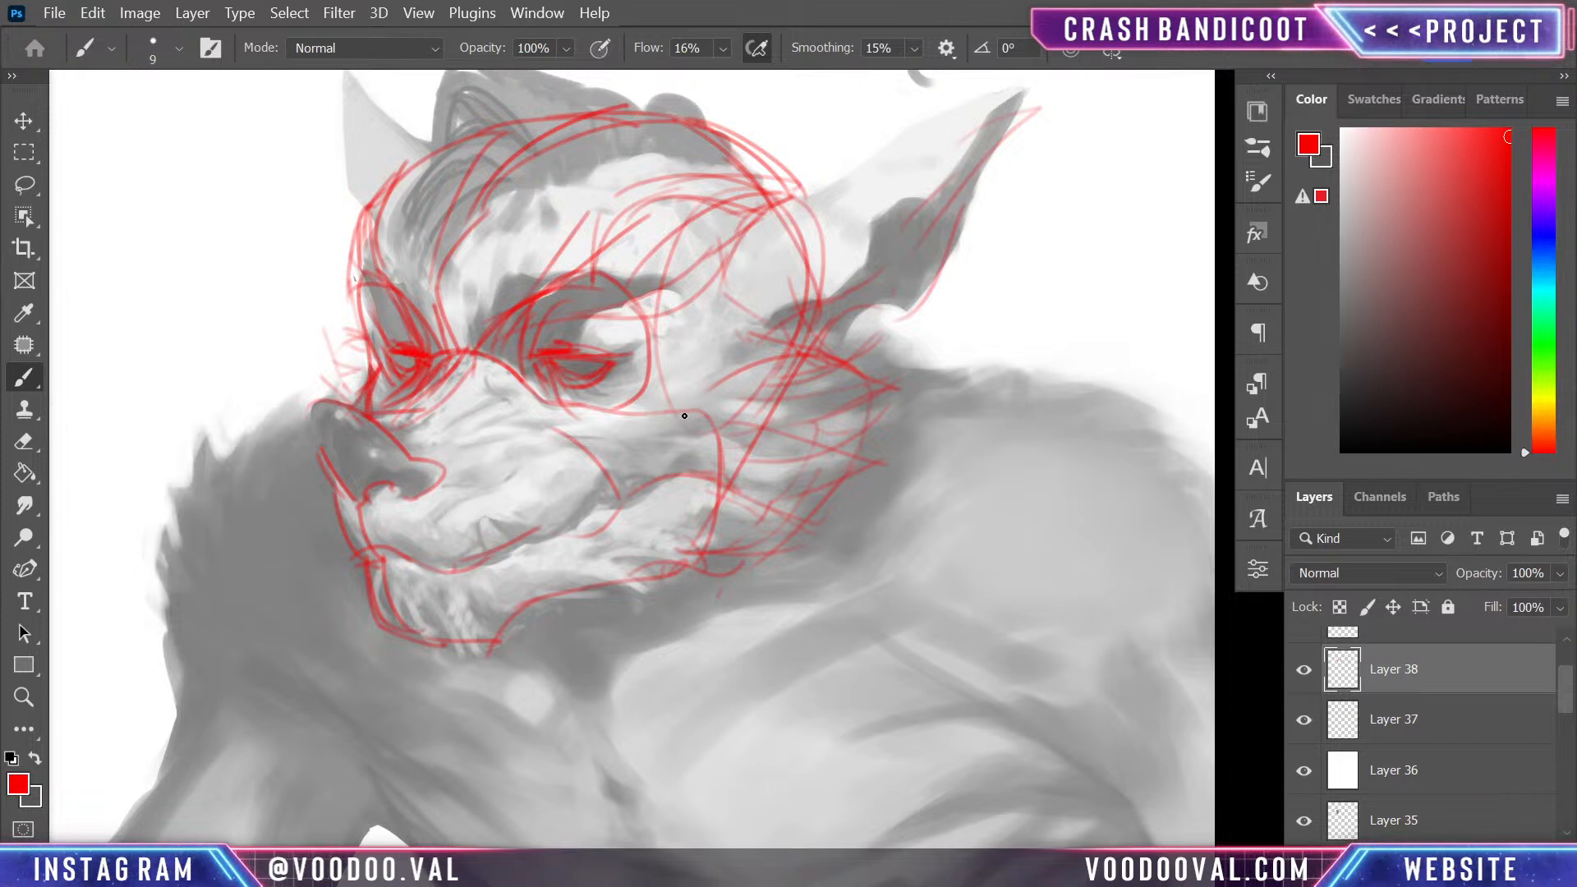
- Sketch the hairline band across the skull in red, with spiky mohawk tufts and a raised front quiff
drag(603, 162, 560, 191)
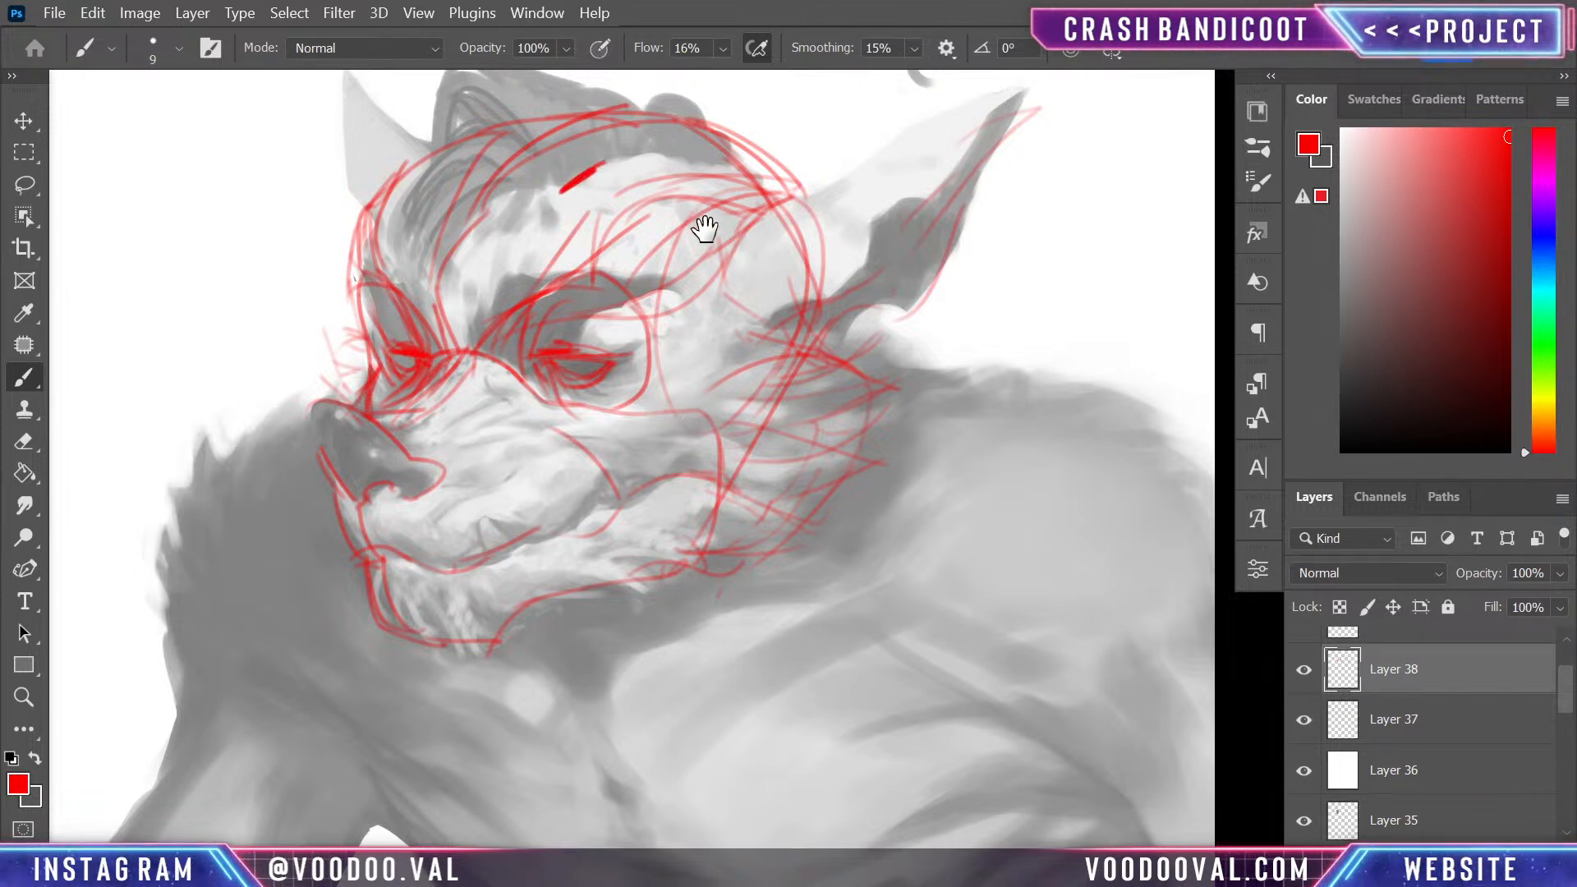
scroll(704, 238, up, 5)
mouse_move(568, 332)
mouse_down()
mouse_move(525, 349)
mouse_move(670, 317)
mouse_move(497, 357)
mouse_move(482, 330)
mouse_move(485, 365)
mouse_move(474, 329)
mouse_move(662, 319)
mouse_up()
mouse_move(503, 321)
mouse_down()
mouse_move(401, 254)
mouse_move(331, 359)
mouse_move(320, 473)
mouse_move(454, 299)
mouse_move(463, 330)
mouse_move(373, 288)
mouse_move(469, 283)
mouse_move(468, 258)
mouse_move(501, 315)
mouse_move(531, 329)
mouse_move(571, 311)
mouse_move(543, 270)
mouse_move(620, 307)
mouse_move(681, 307)
mouse_move(520, 284)
mouse_move(504, 344)
mouse_move(452, 240)
mouse_move(414, 280)
mouse_move(492, 286)
mouse_move(493, 322)
mouse_move(418, 221)
mouse_move(386, 321)
mouse_up()
drag(433, 265, 349, 377)
scroll(419, 316, down, 2)
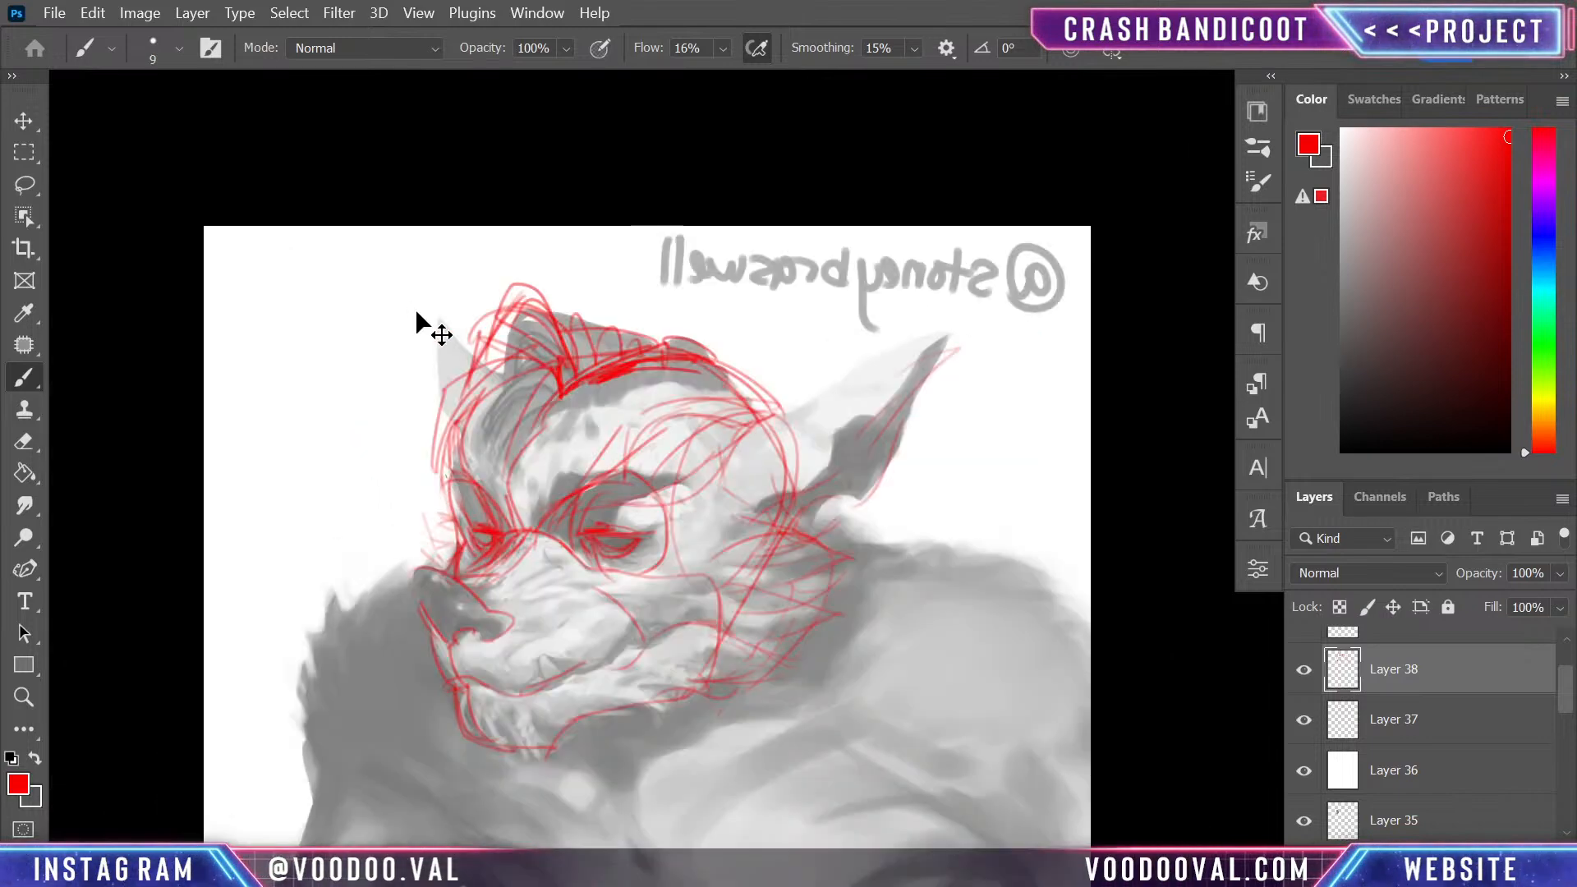
- Build up the front quiff with sweeping red strokes over its tip and down the far side of the head
scroll(419, 316, up, 5)
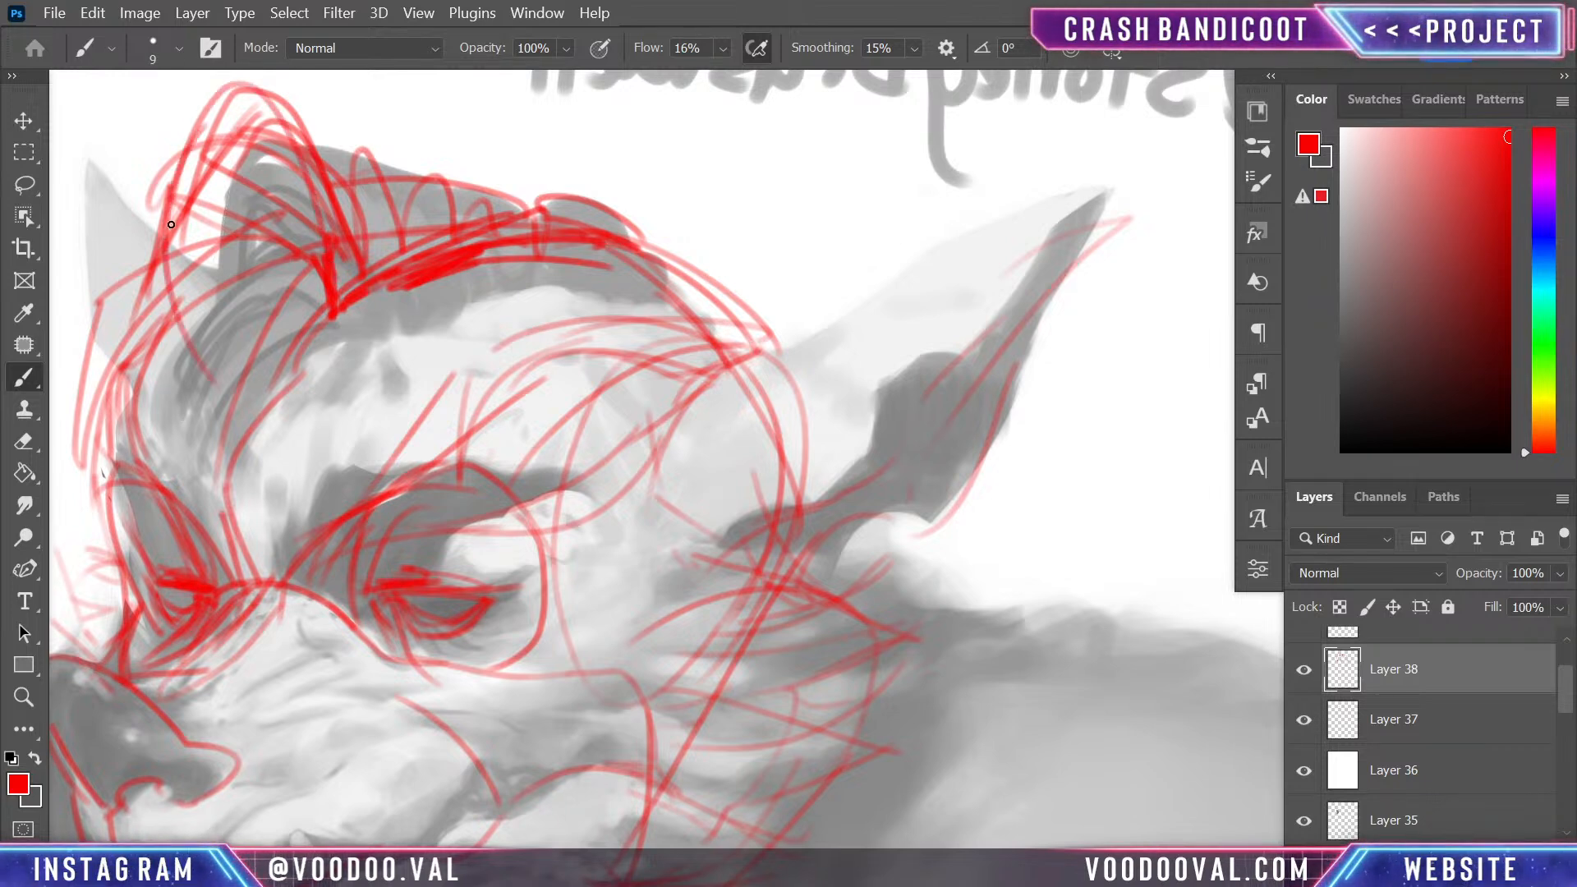
mouse_move(530, 357)
mouse_down()
mouse_move(657, 566)
mouse_move(749, 390)
mouse_up()
drag(480, 265, 417, 481)
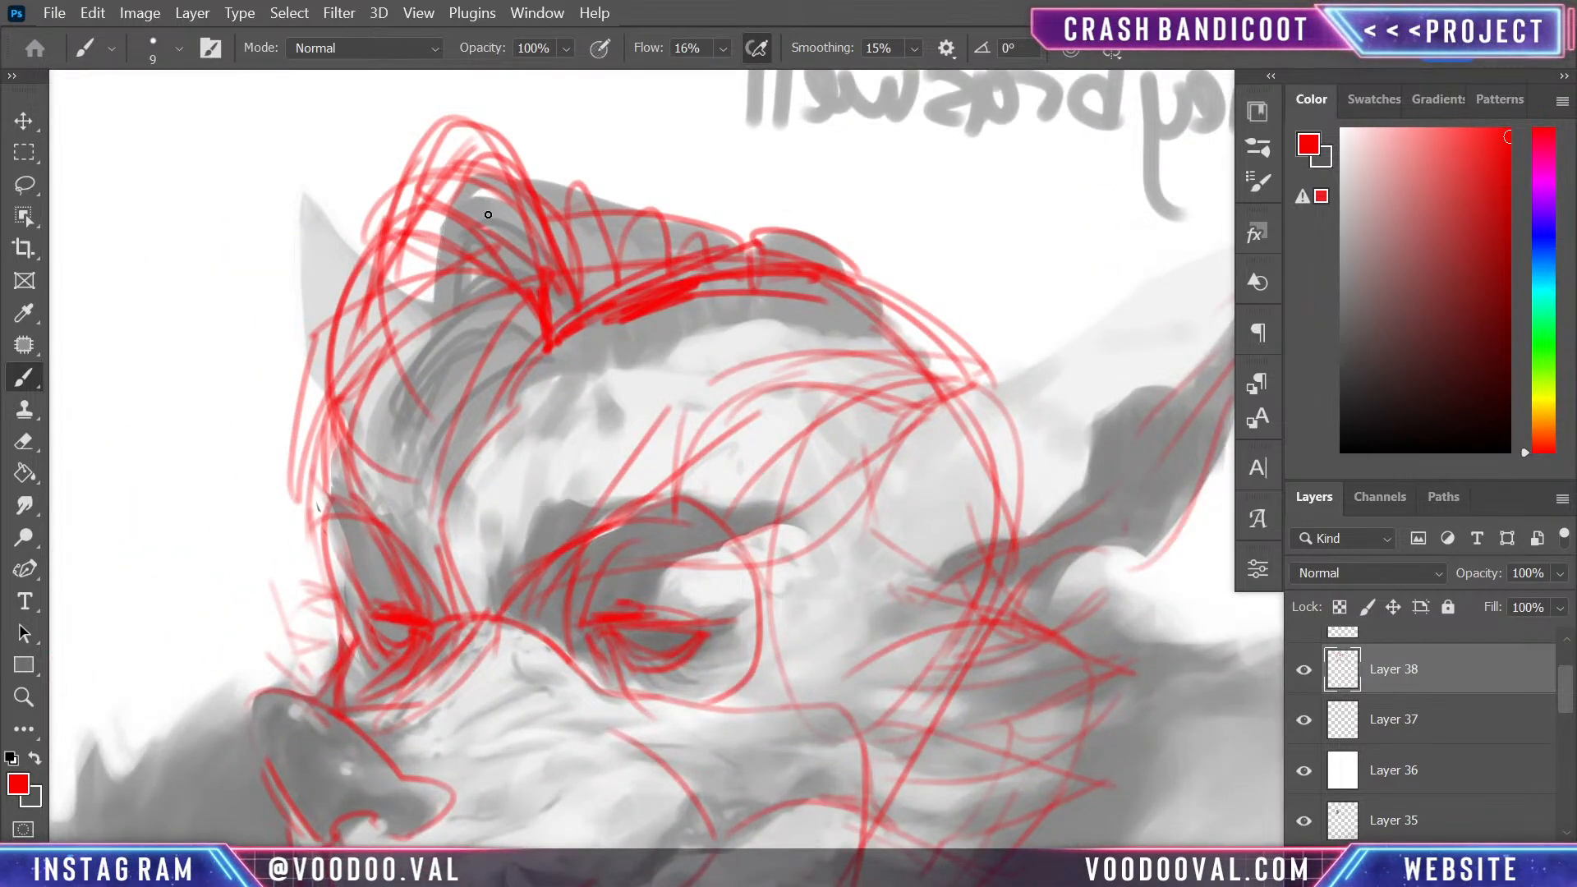
mouse_move(475, 110)
mouse_down()
mouse_move(405, 130)
mouse_move(361, 366)
mouse_up()
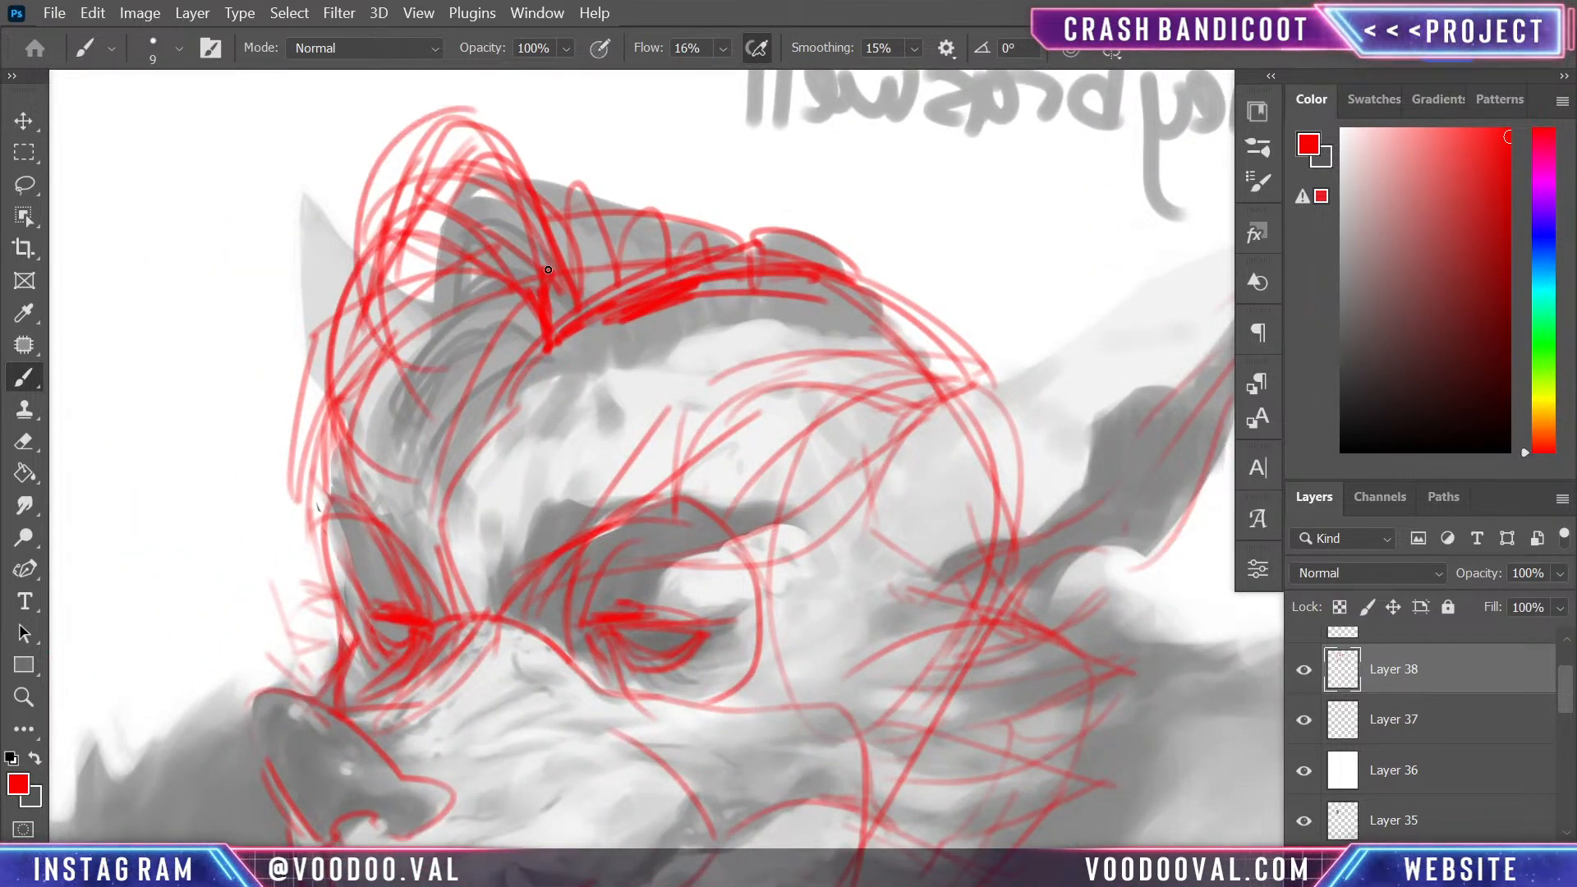
scroll(812, 439, down, 2)
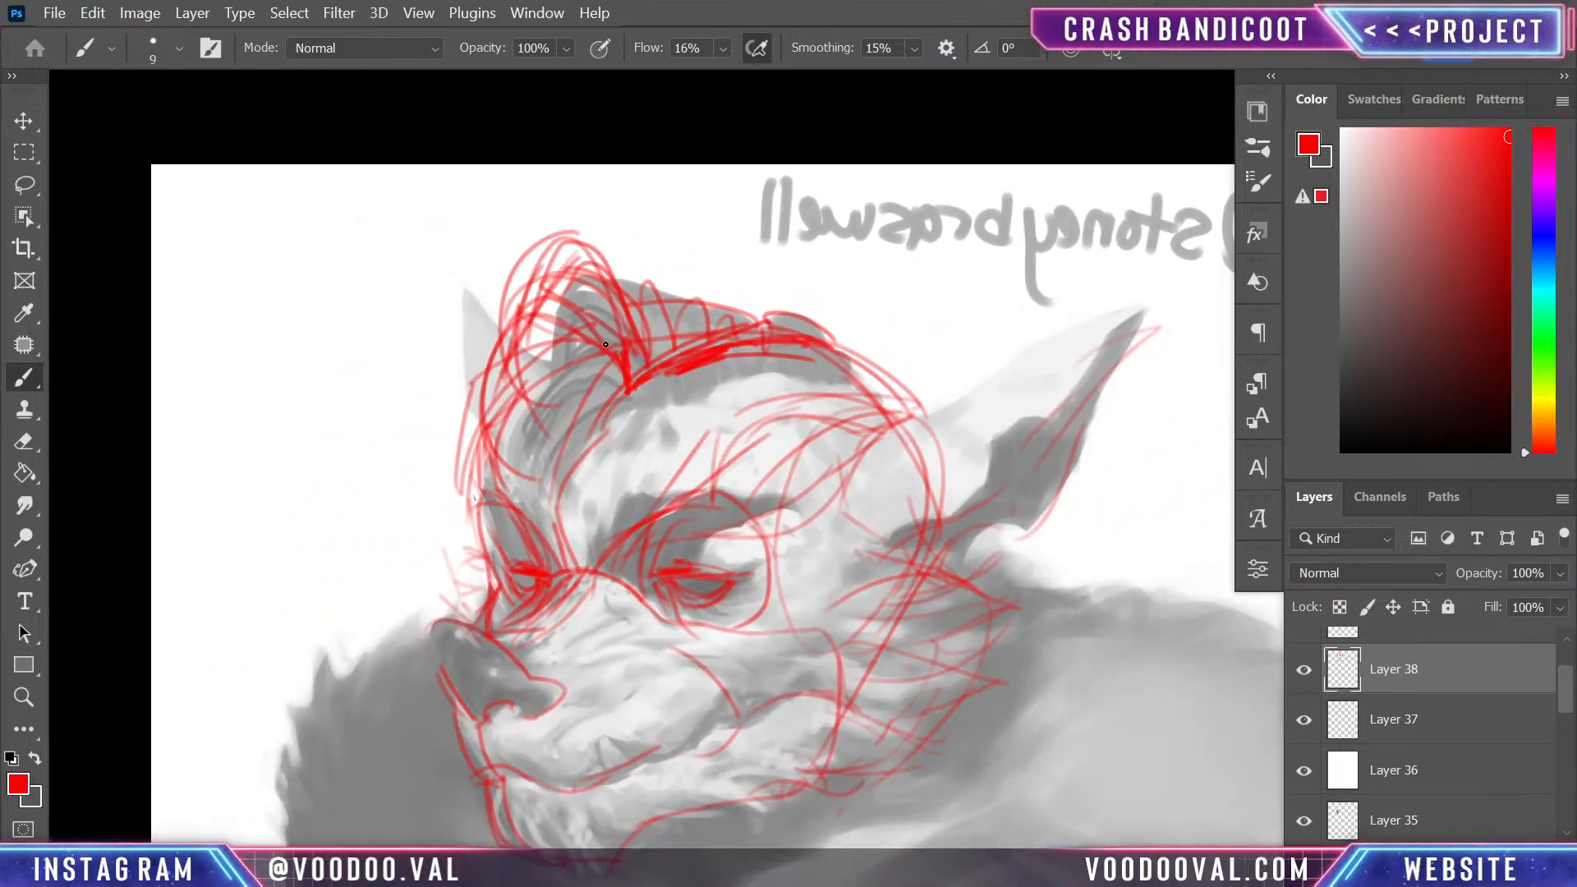
drag(605, 344, 528, 477)
scroll(566, 424, down, 2)
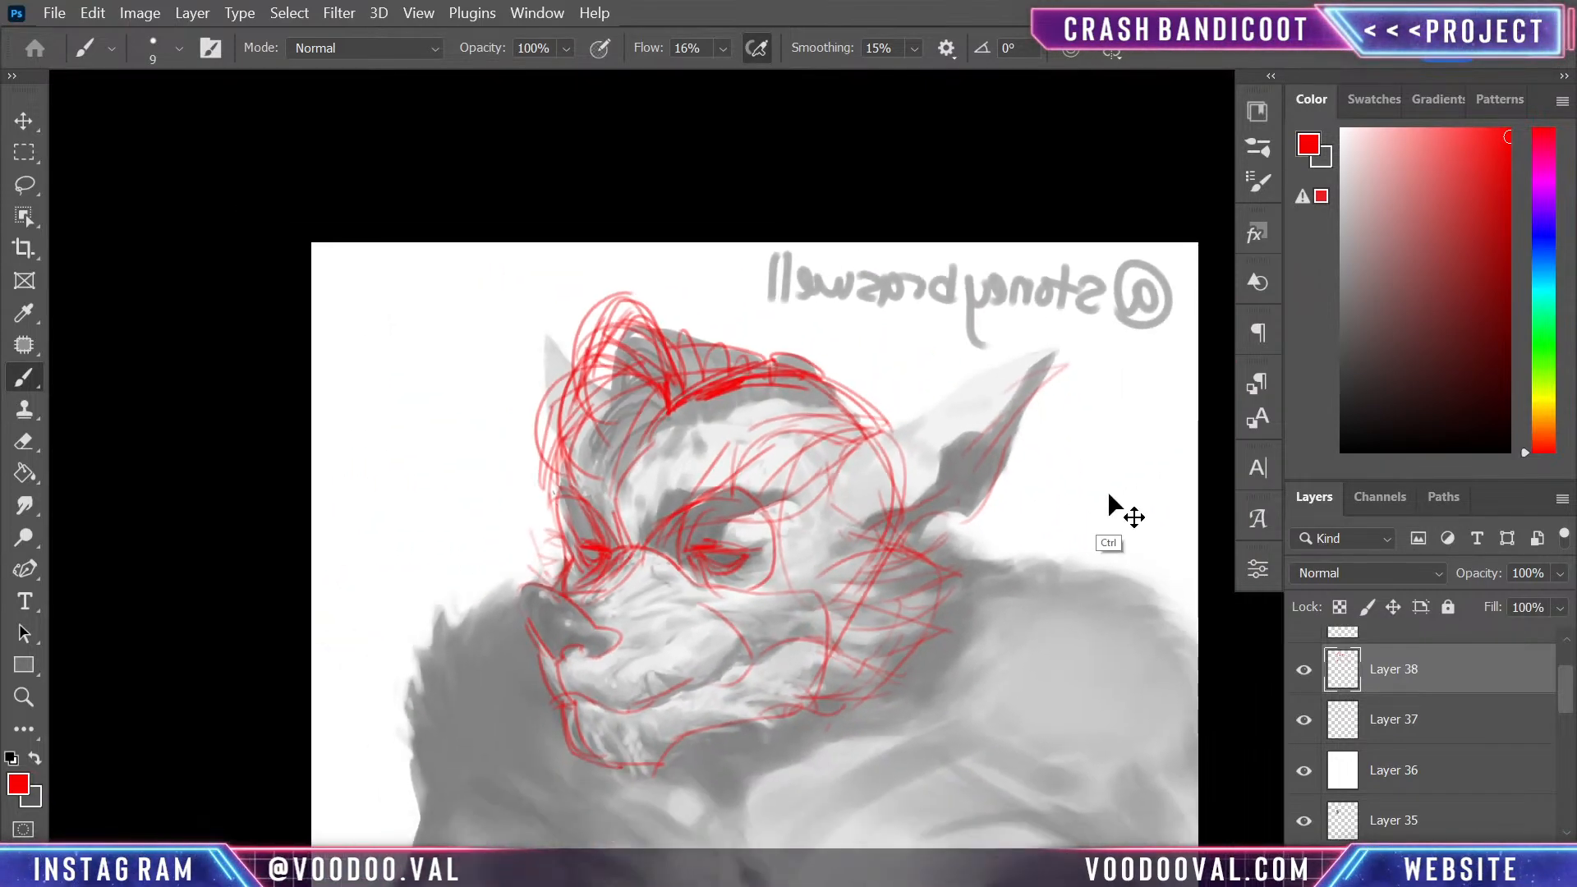
- Merge Layer 38 down into Layer 37 and toggle the red sketch's visibility to compare it with the painting beneath
scroll(1118, 510, up, 2)
drag(1063, 520, 882, 467)
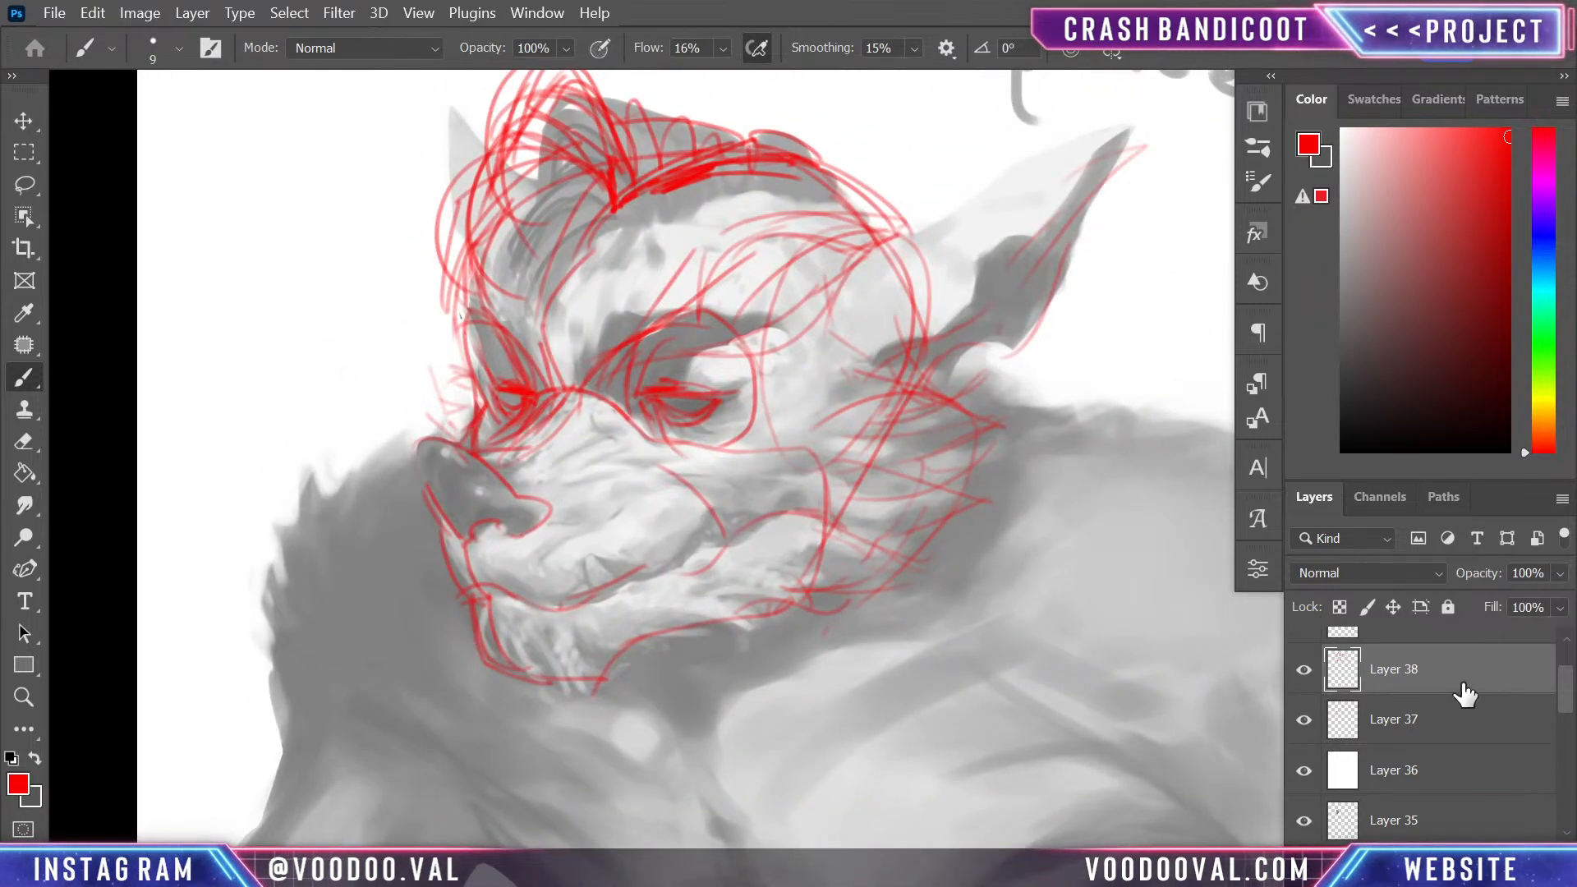
click(1304, 670)
click(1304, 672)
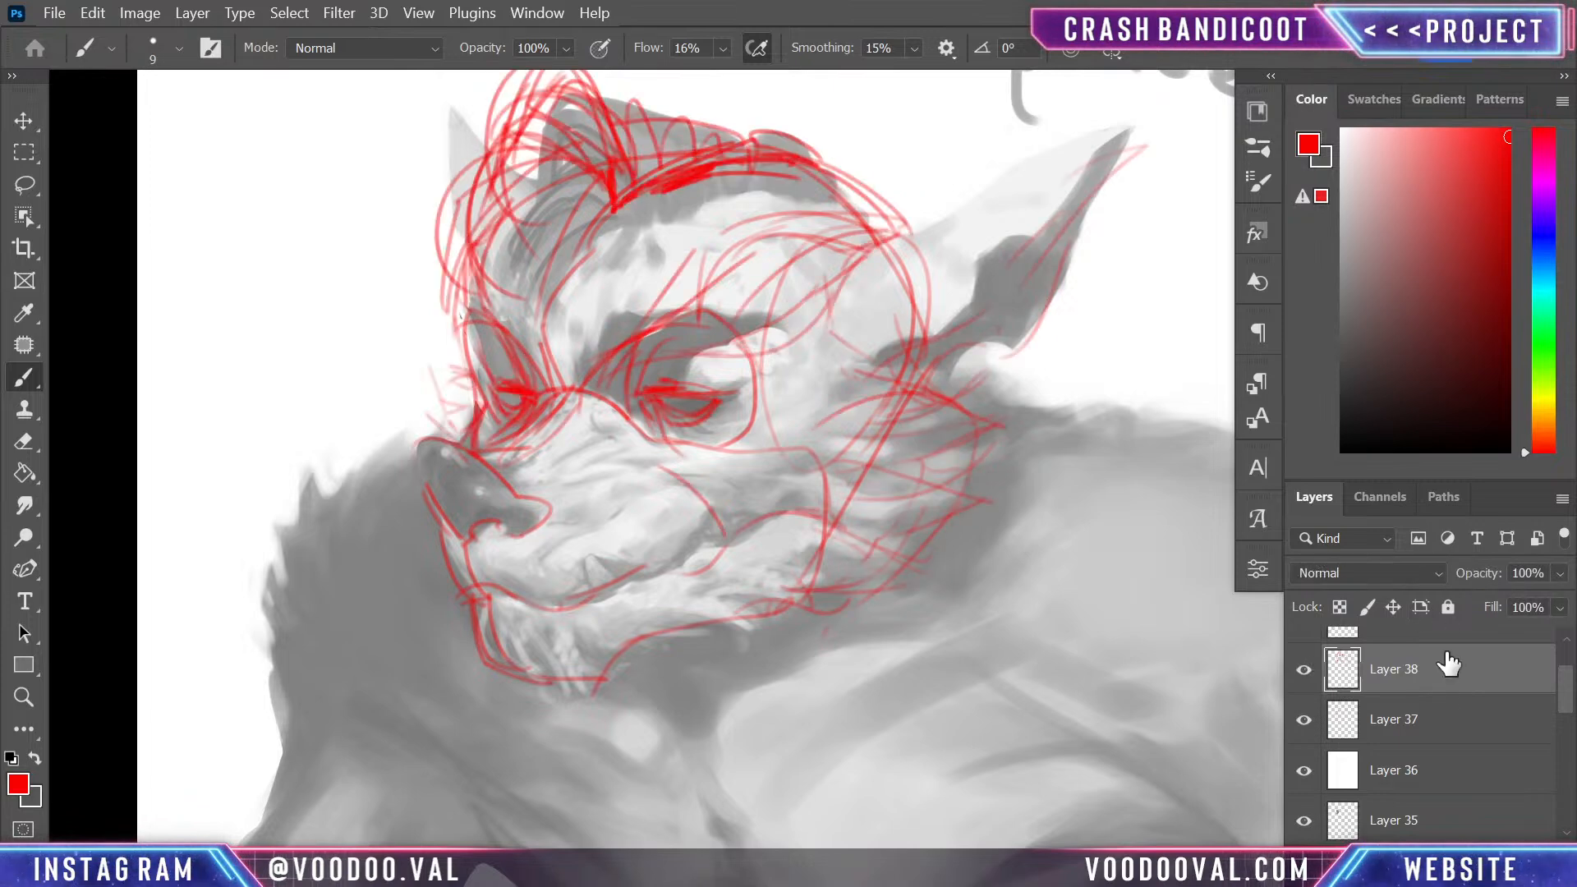
key(ctrl+e)
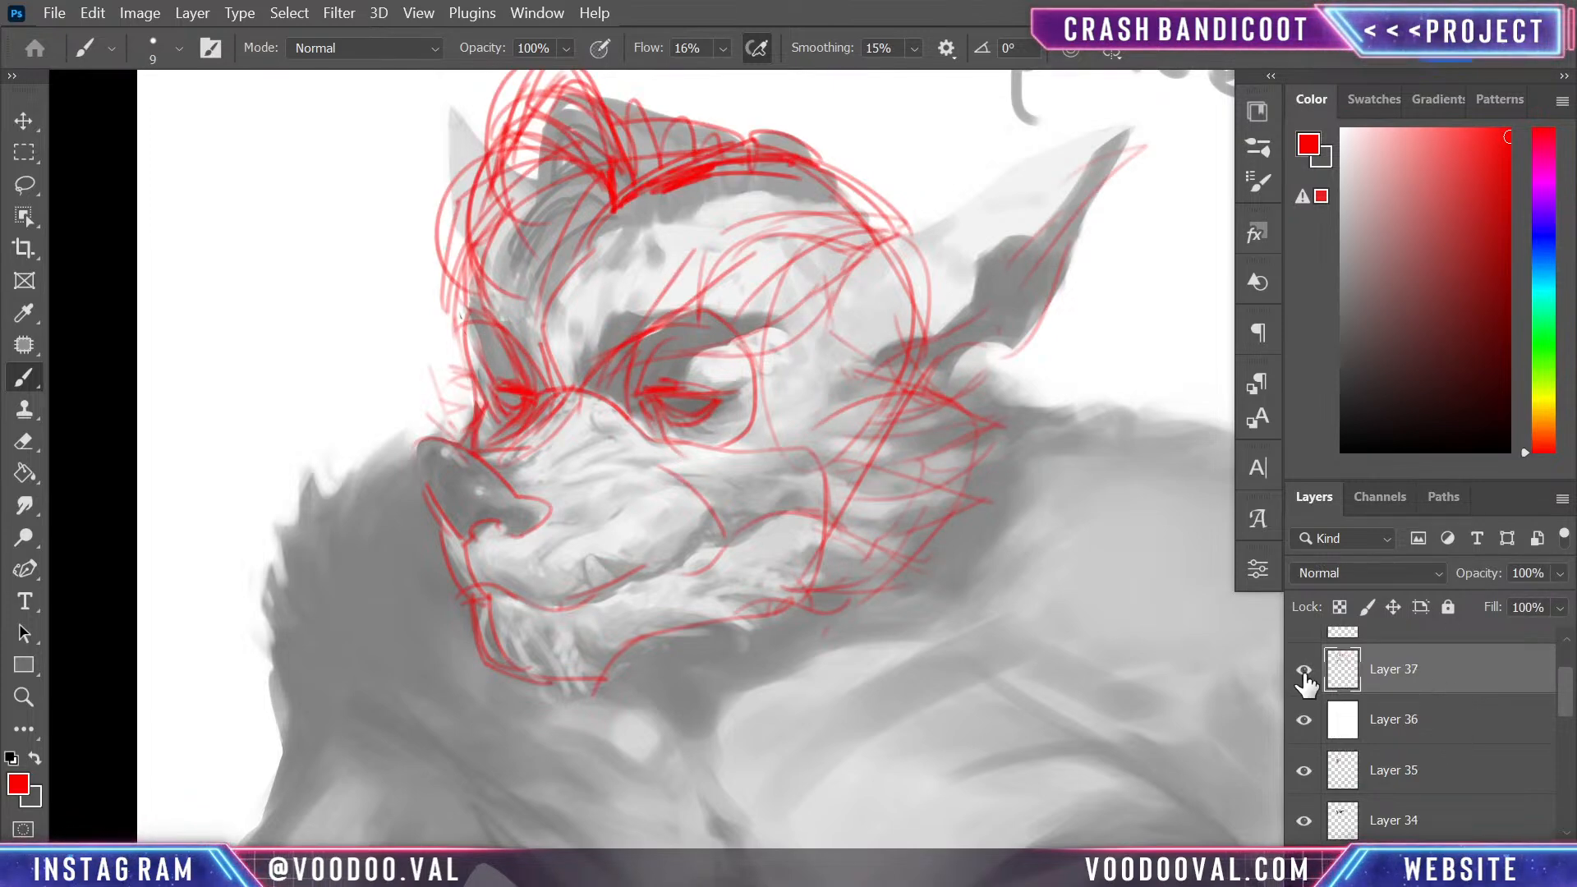
click(1304, 670)
click(1304, 672)
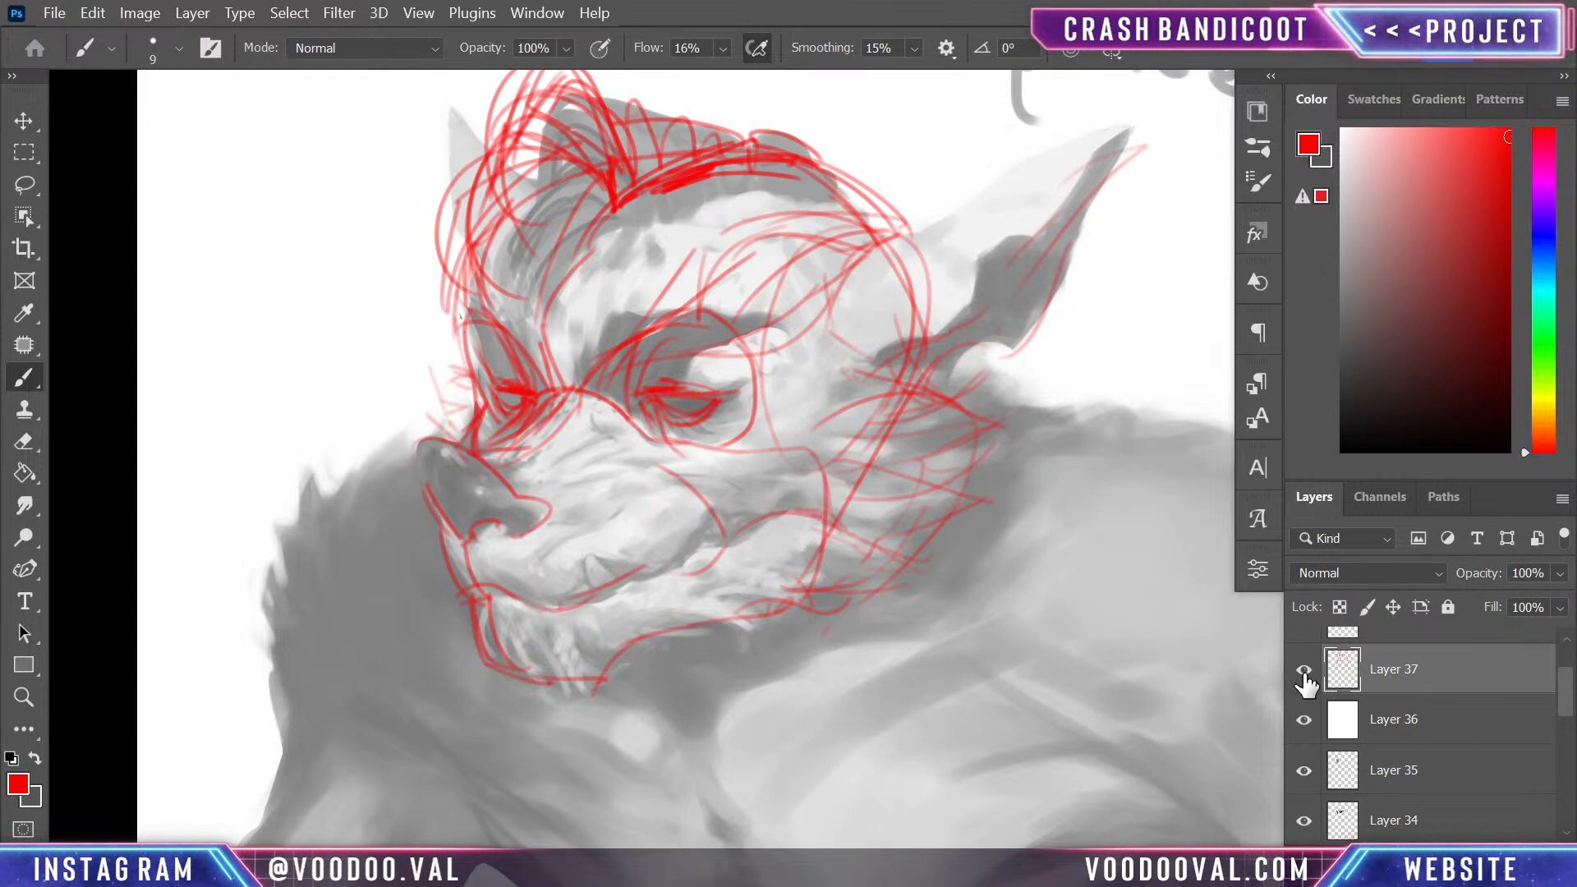
click(1304, 671)
click(1304, 672)
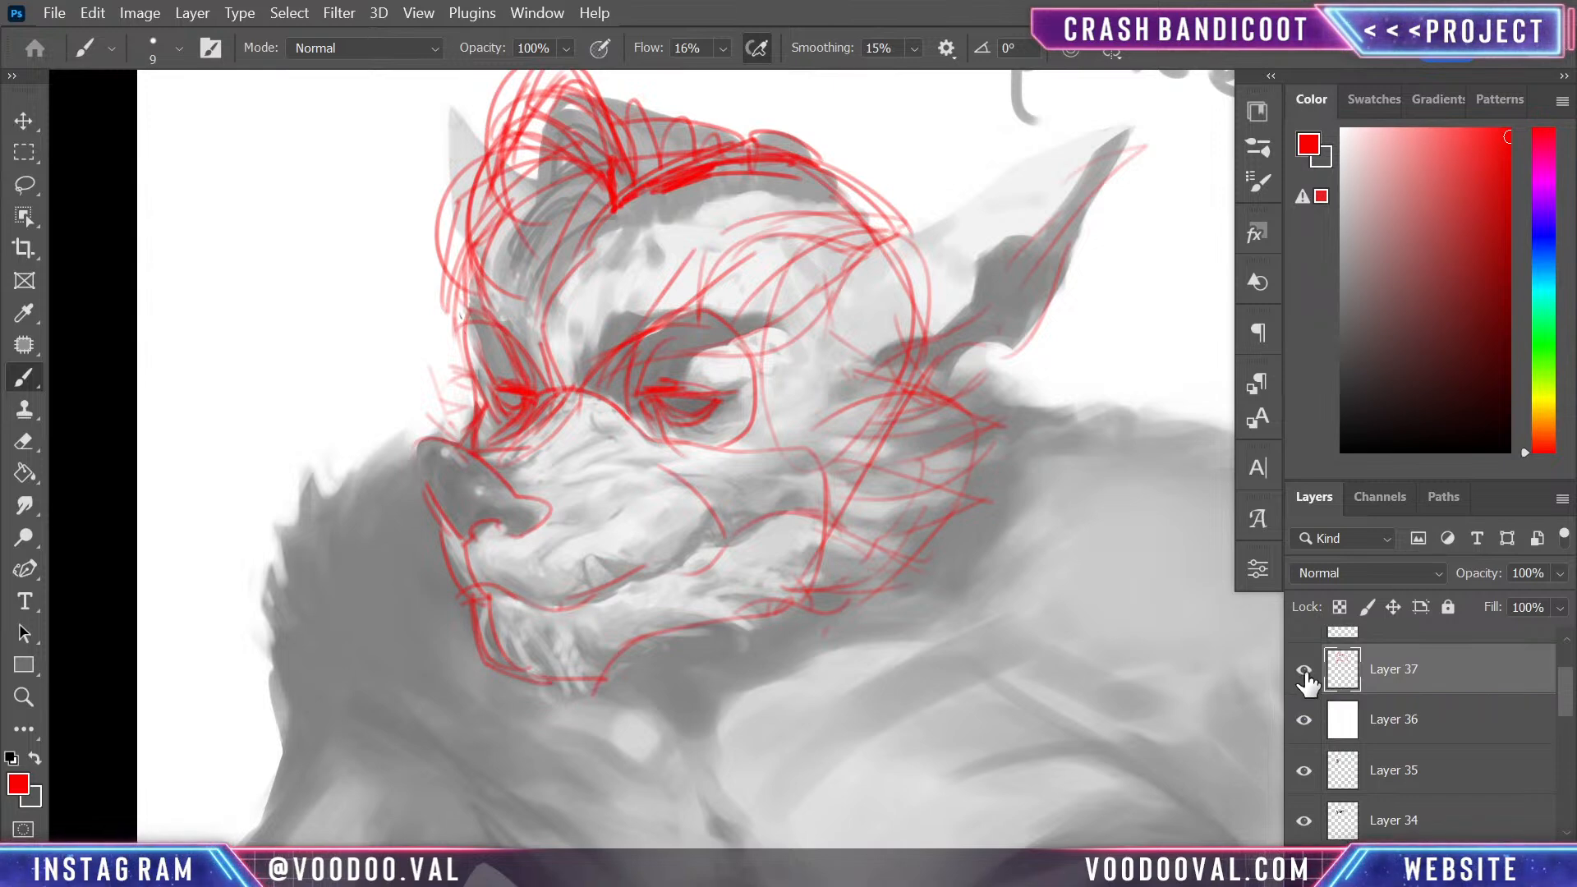
- Hide and show Layer 37 repeatedly to judge the painted head with and without its red structural sketch
click(1304, 672)
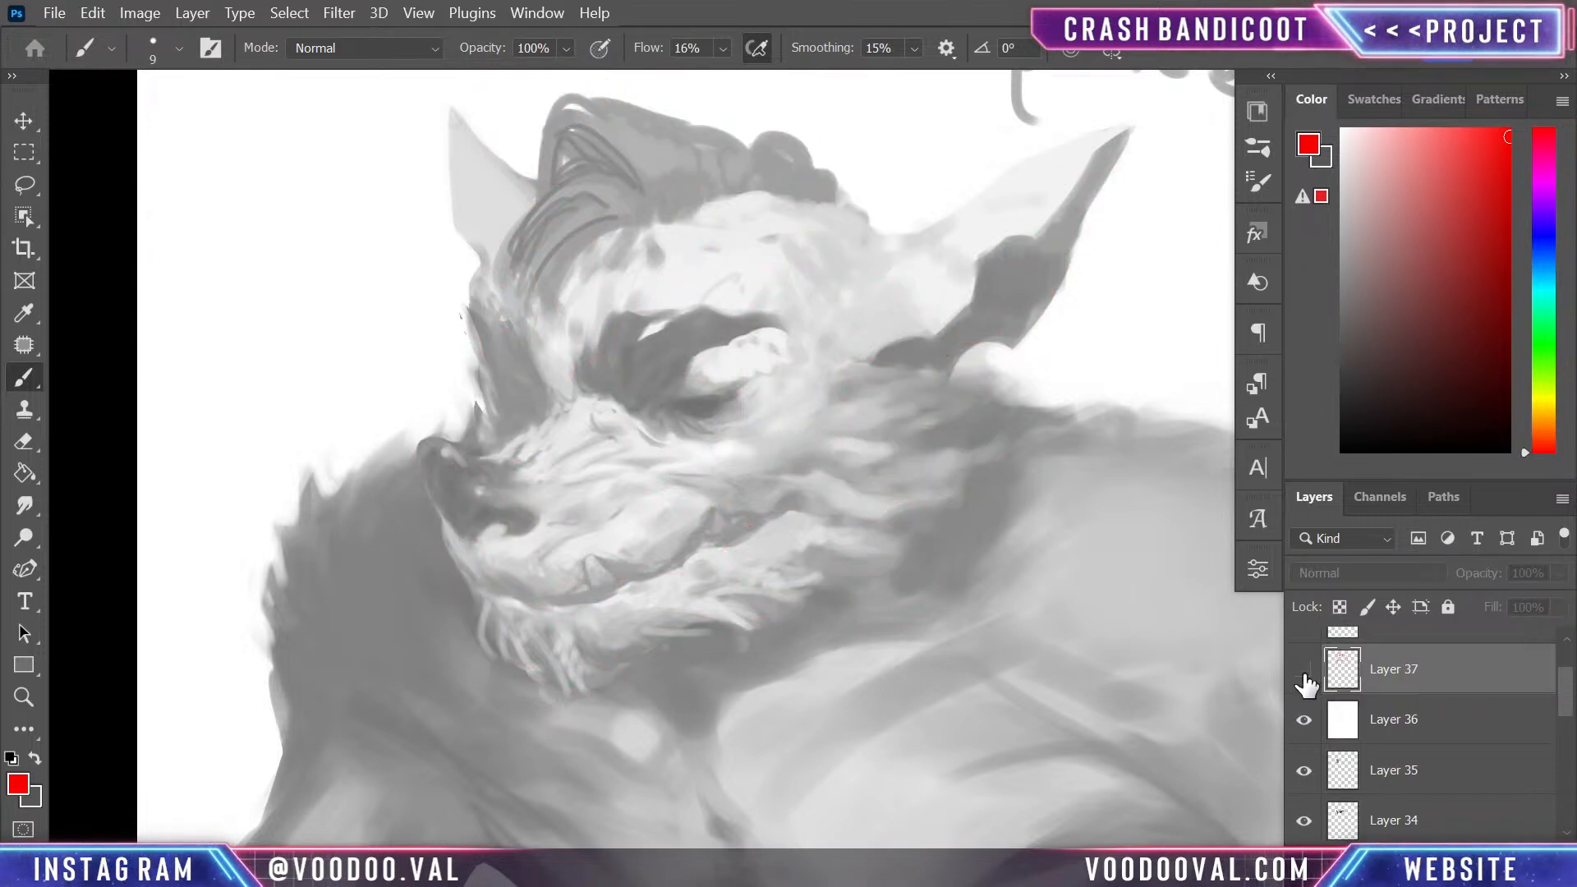
click(1304, 672)
click(1305, 672)
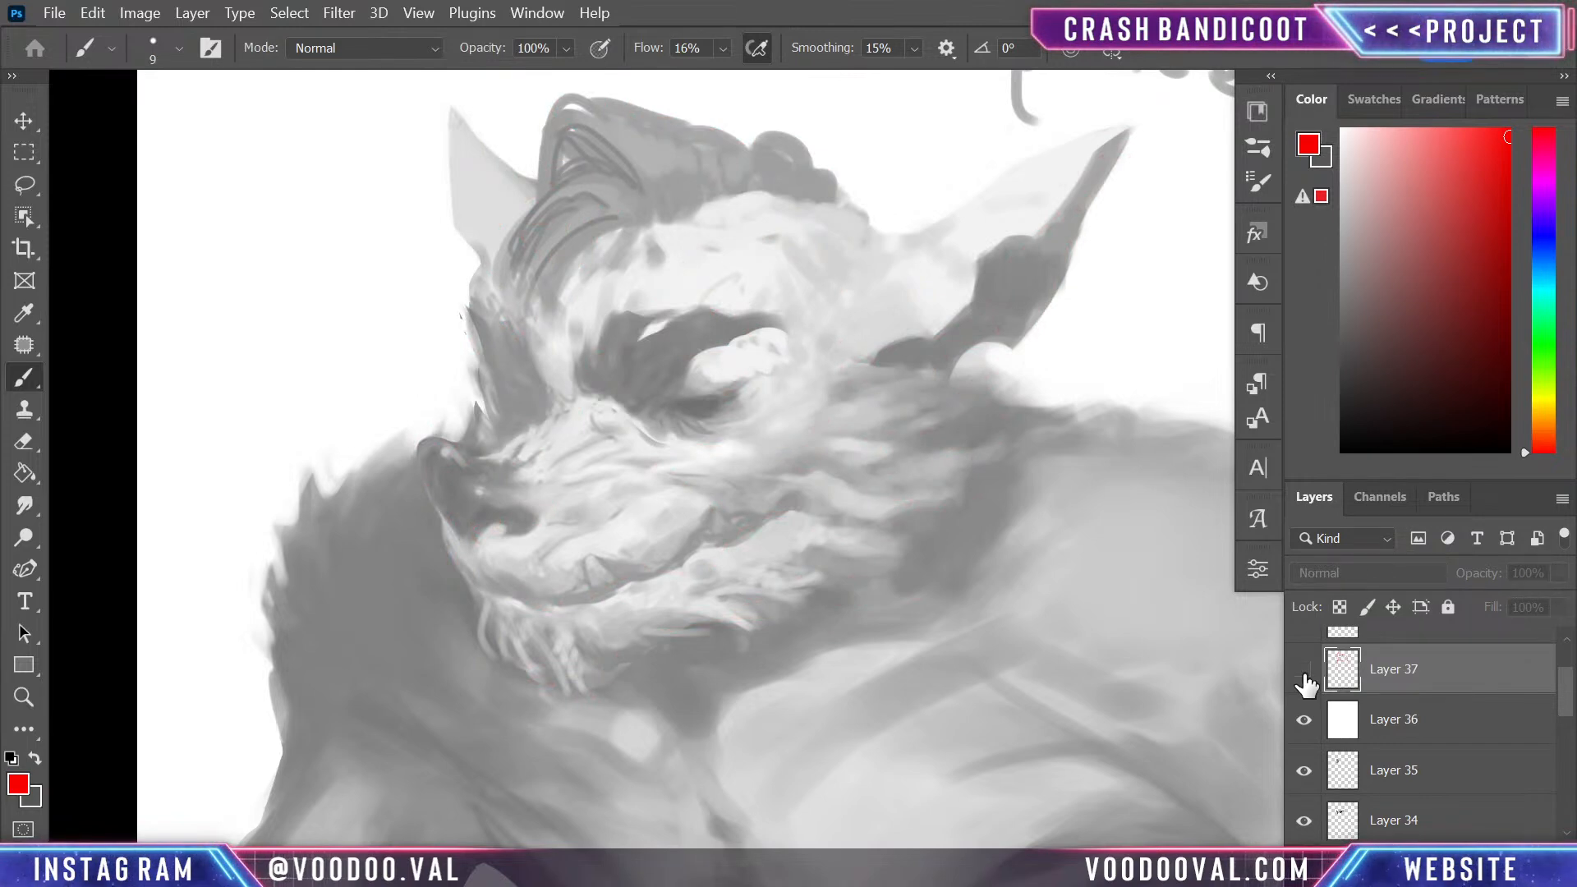
click(1304, 671)
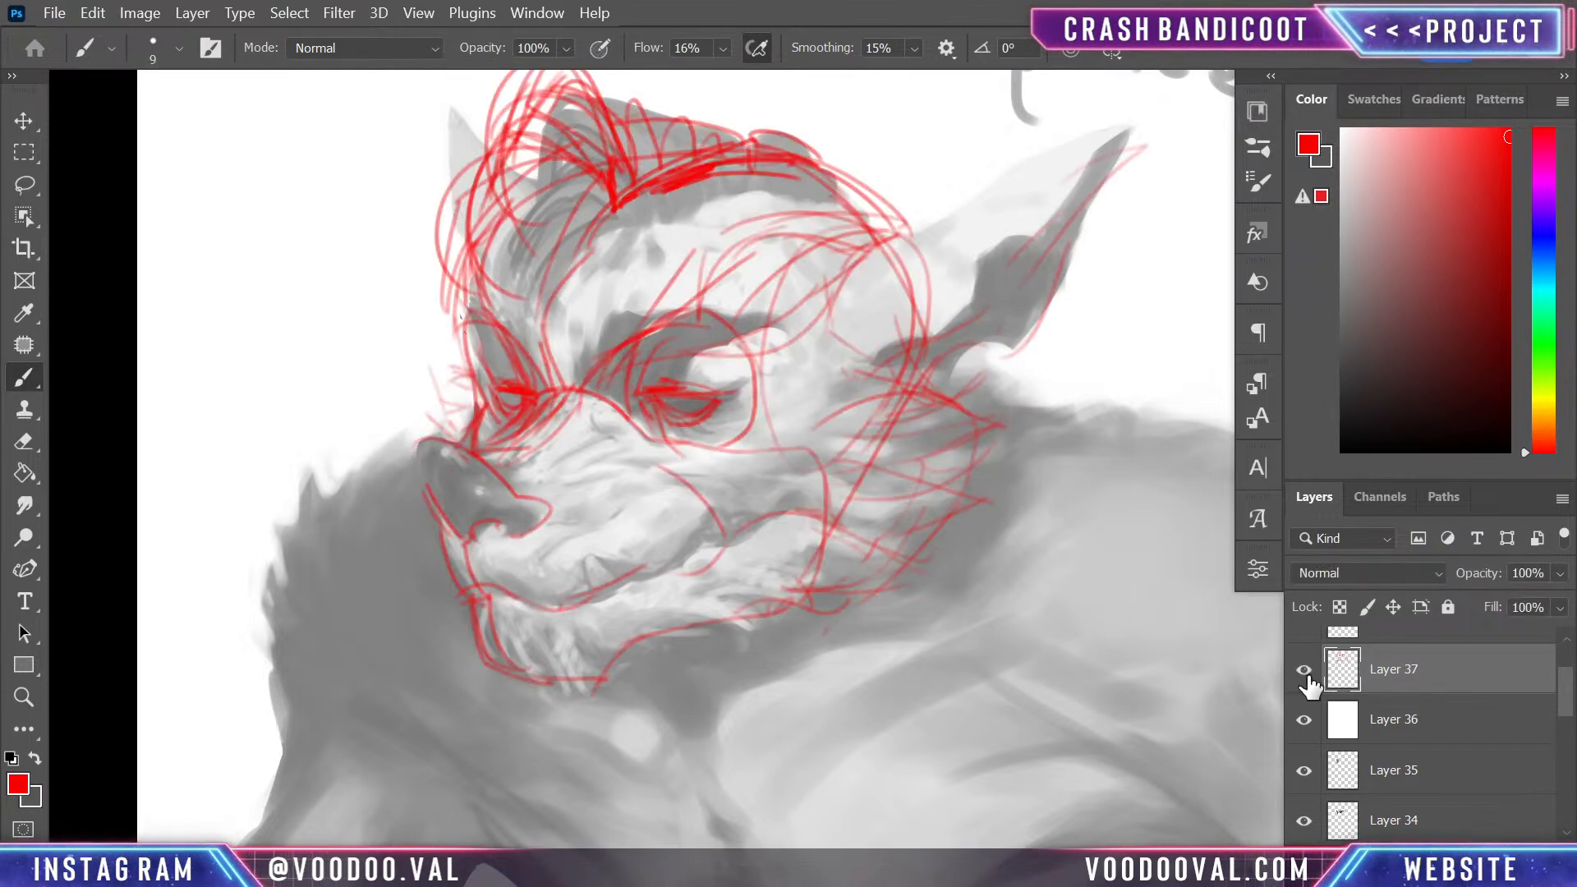
- Lock Layer 37's transparent pixels and recolour its red sketch lines black with a 900 px brush
click(1339, 608)
key(bracketright)
key(bracketright)
key(bracketright)
key(bracketright)
key(d)
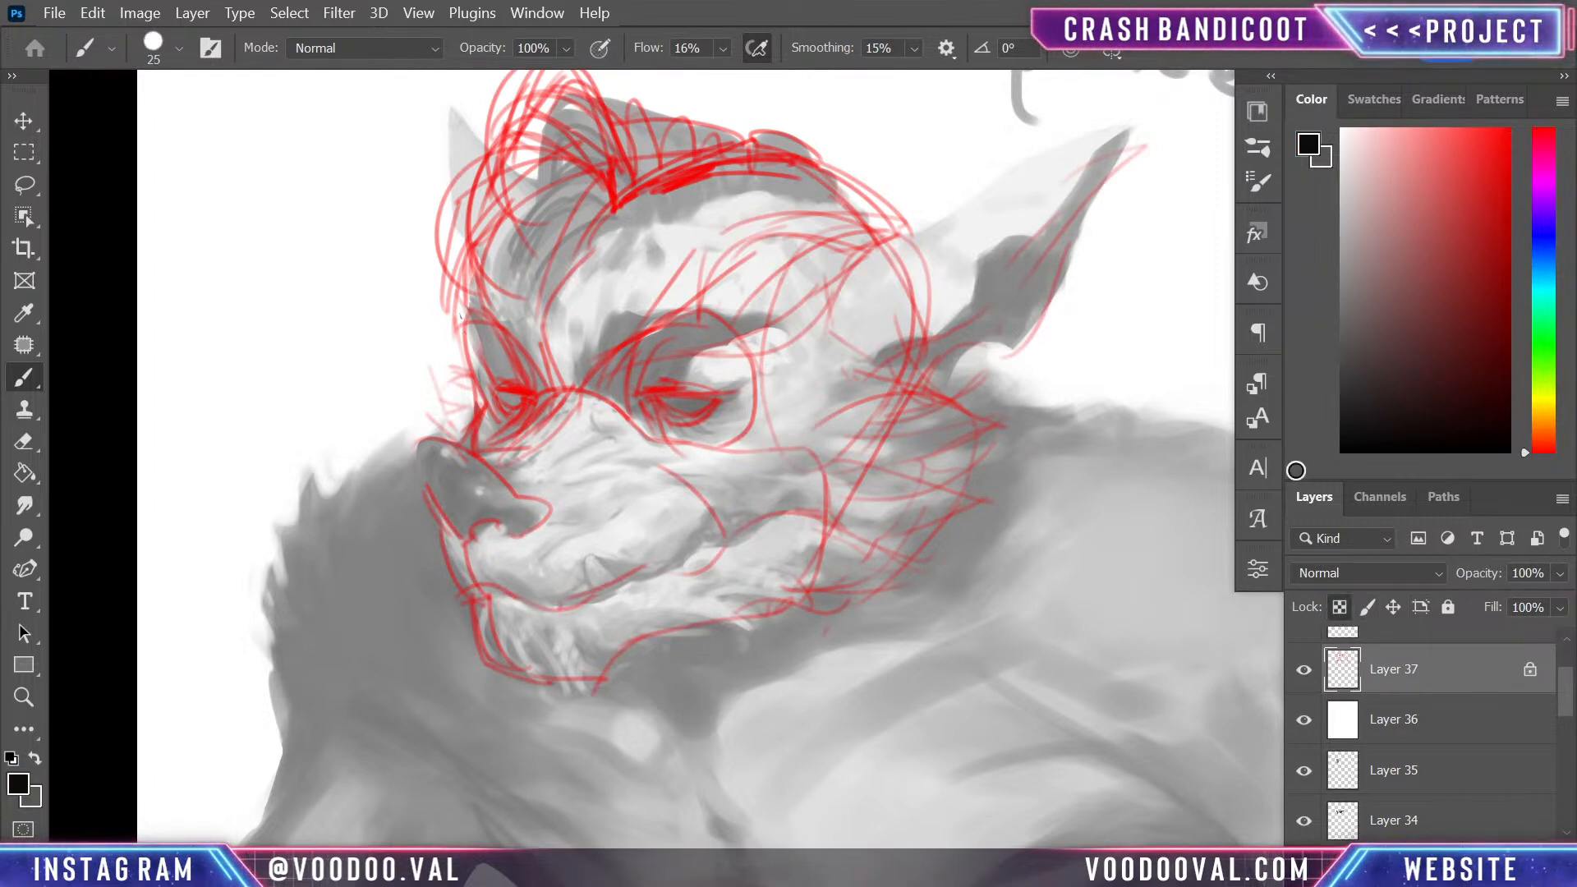
key(bracketright)
key(bracketright)
key(bracketright)
key(bracketright)
key(bracketright)
key(bracketright)
key(bracketright)
key(bracketright)
key(bracketright)
key(bracketright)
key(bracketright)
key(bracketright)
key(bracketright)
key(bracketright)
key(bracketright)
key(bracketright)
key(bracketright)
key(bracketright)
key(bracketright)
key(bracketright)
mouse_move(997, 518)
mouse_down()
mouse_move(571, 595)
mouse_move(791, 194)
mouse_move(440, 264)
mouse_move(564, 545)
mouse_move(986, 448)
mouse_move(707, 431)
mouse_move(793, 613)
mouse_up()
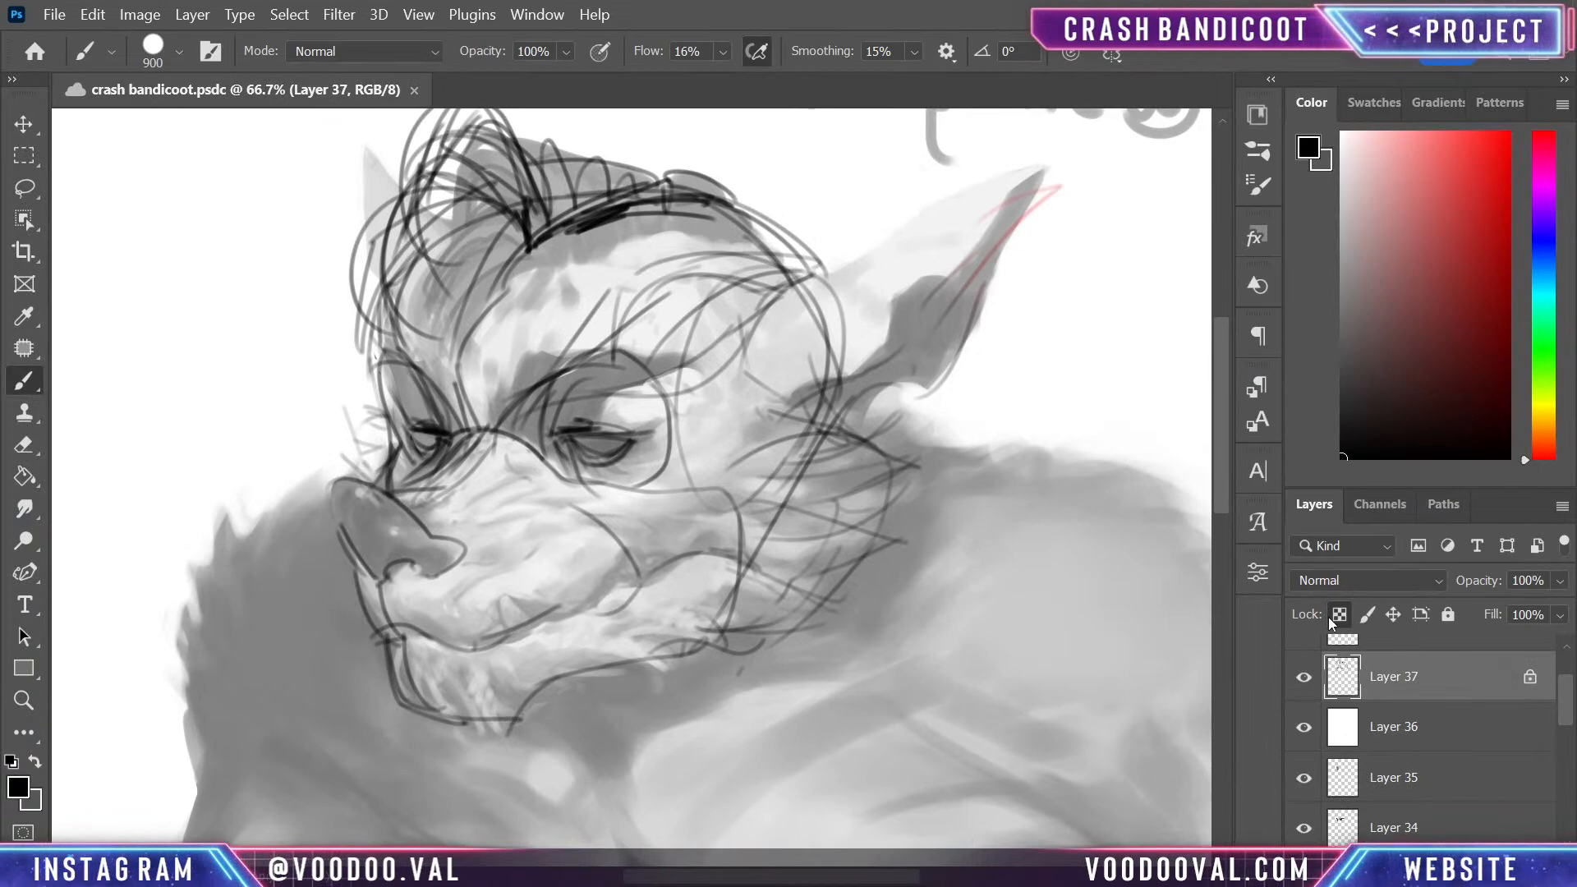
- Reduce Layer 37's opacity to 28% and add a new layer above it
key(f)
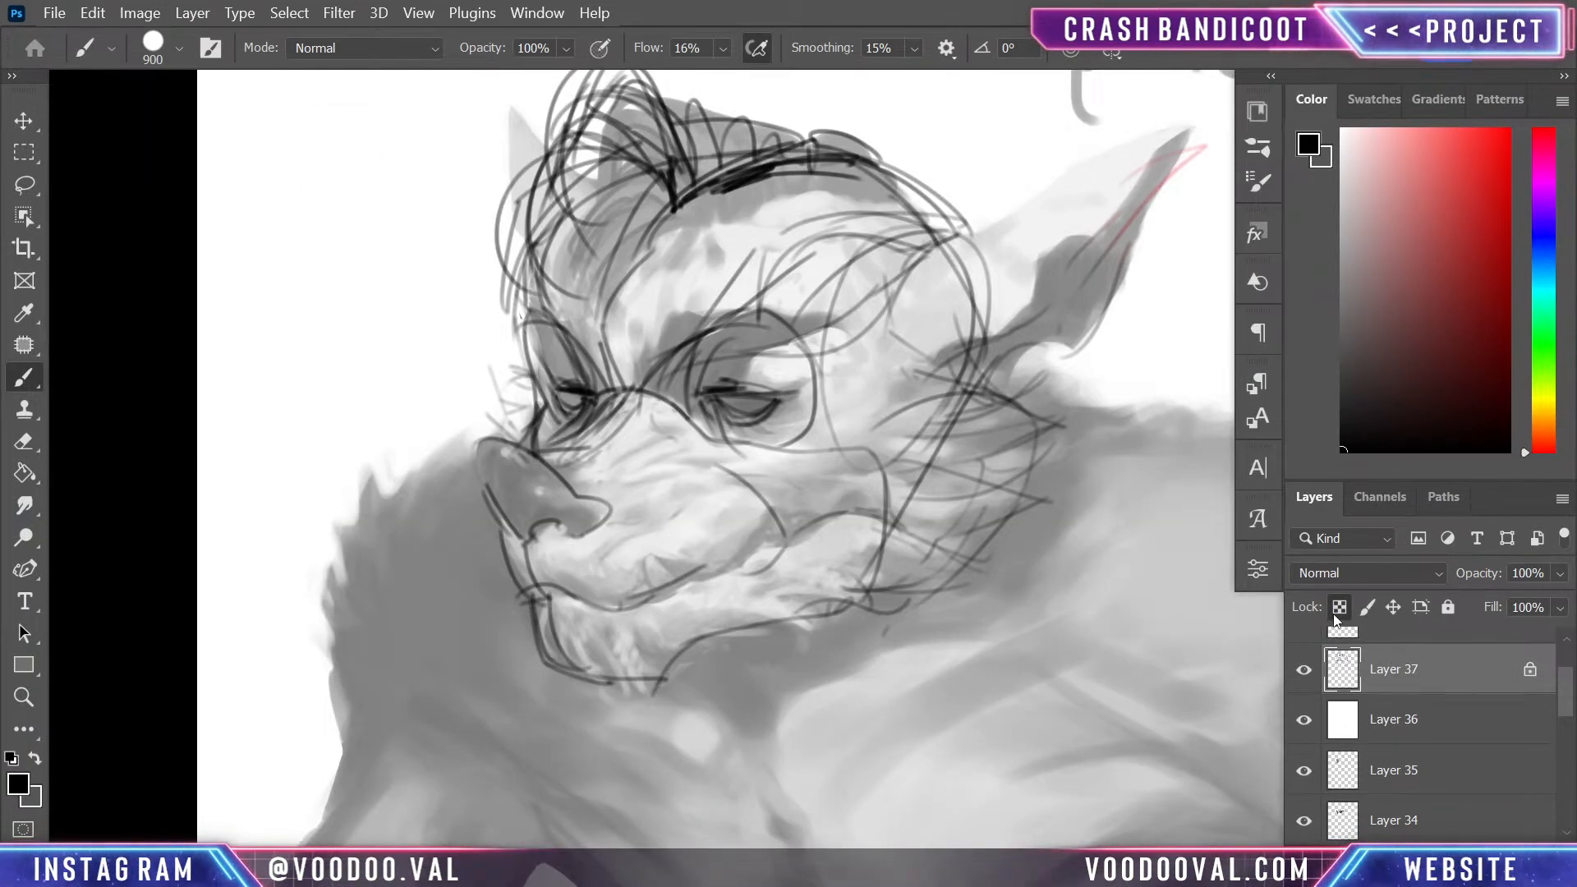
click(1559, 574)
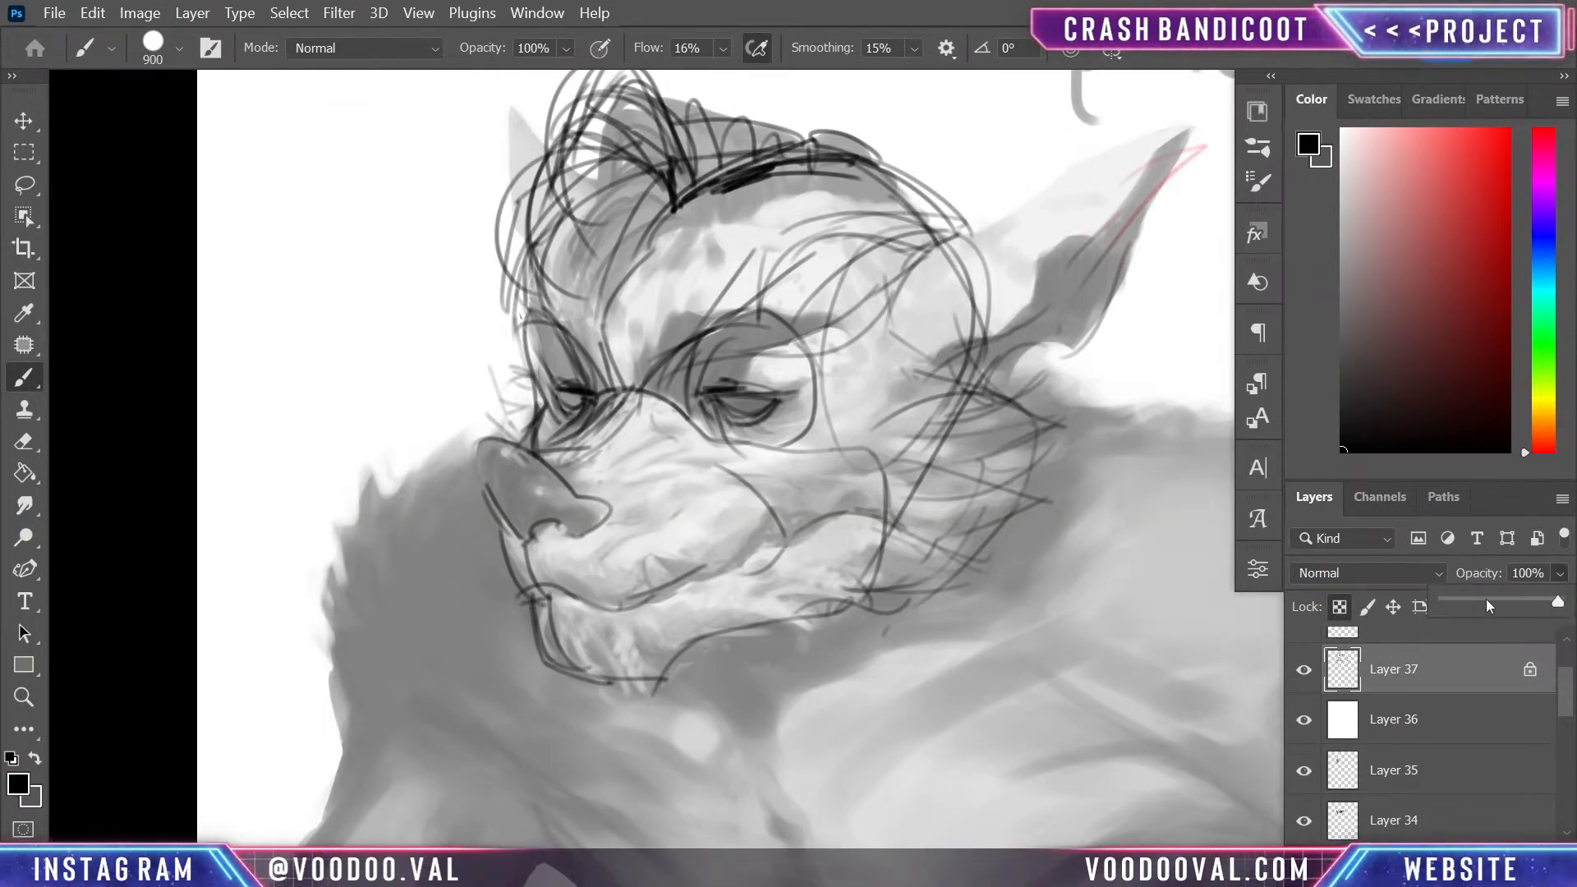
drag(1488, 605, 1482, 606)
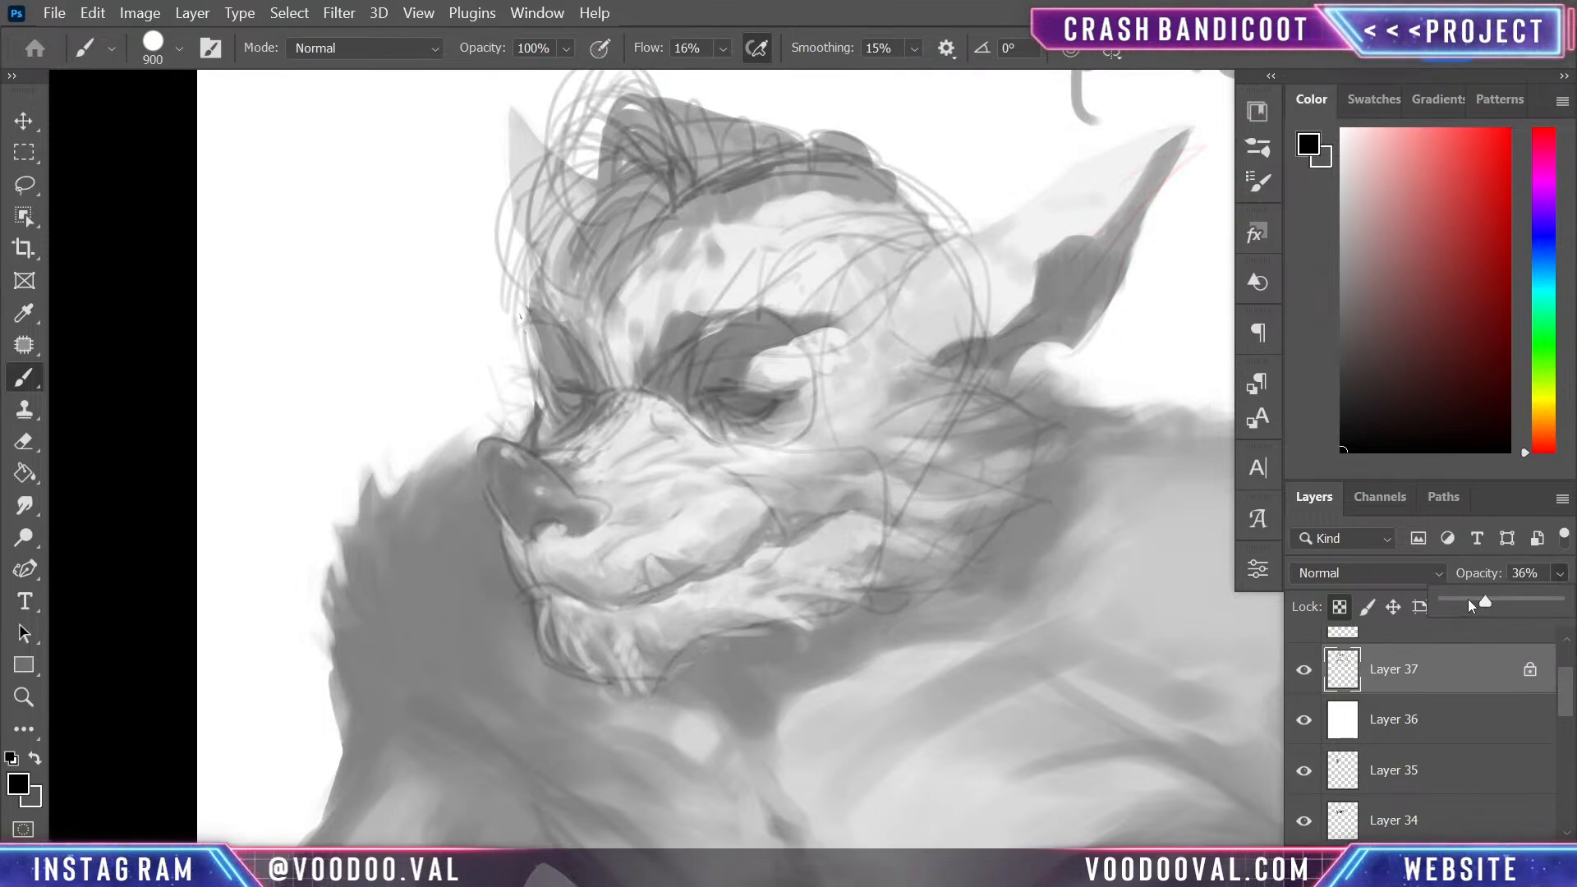
drag(1467, 600, 1475, 602)
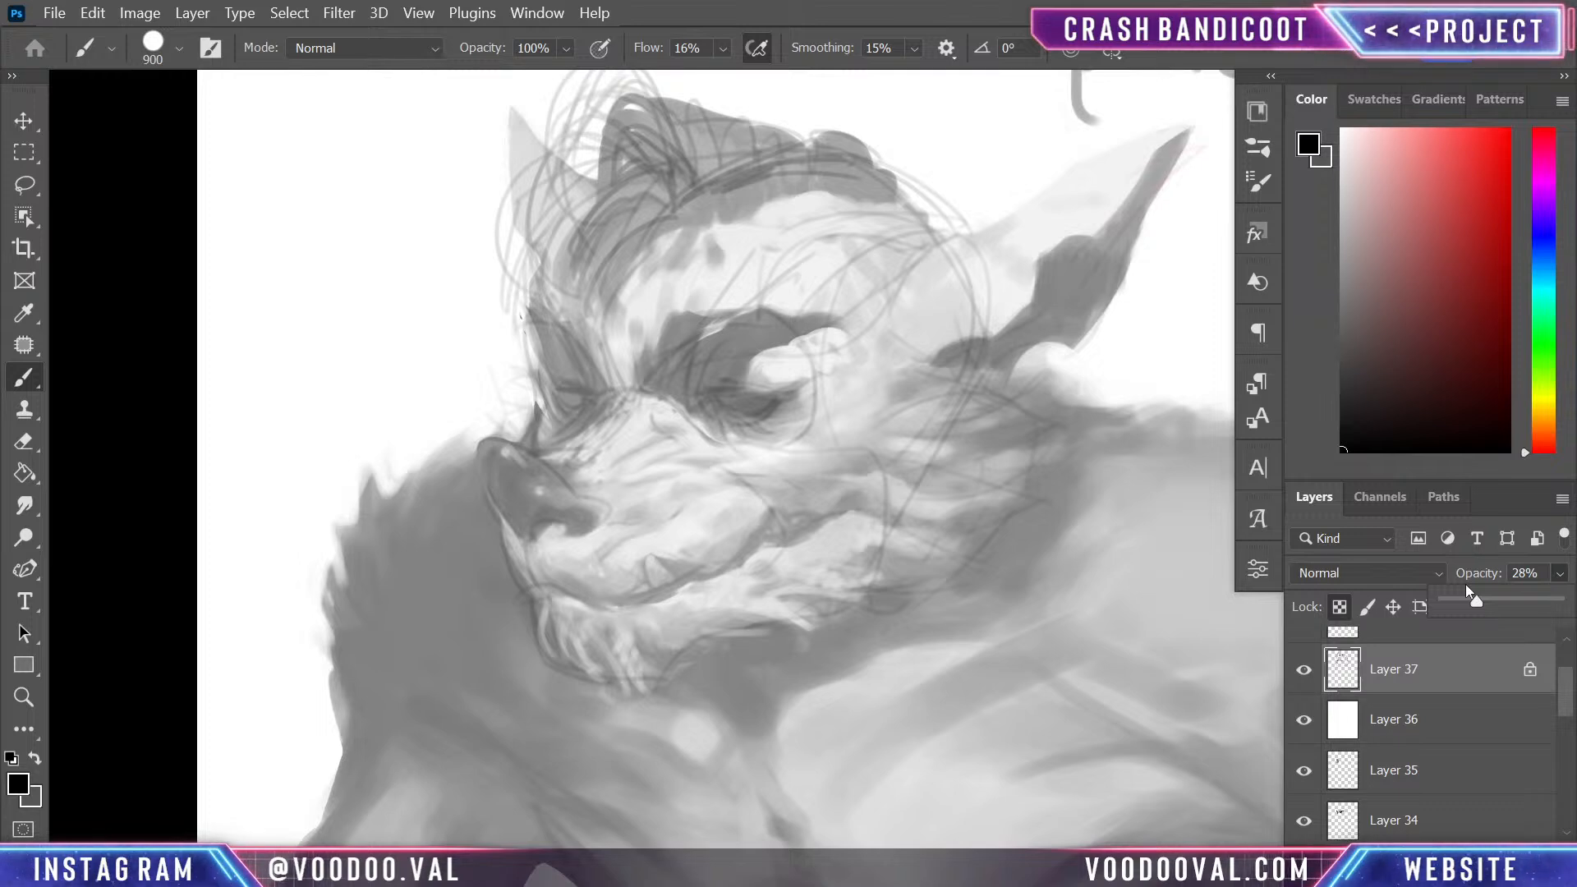
click(1414, 688)
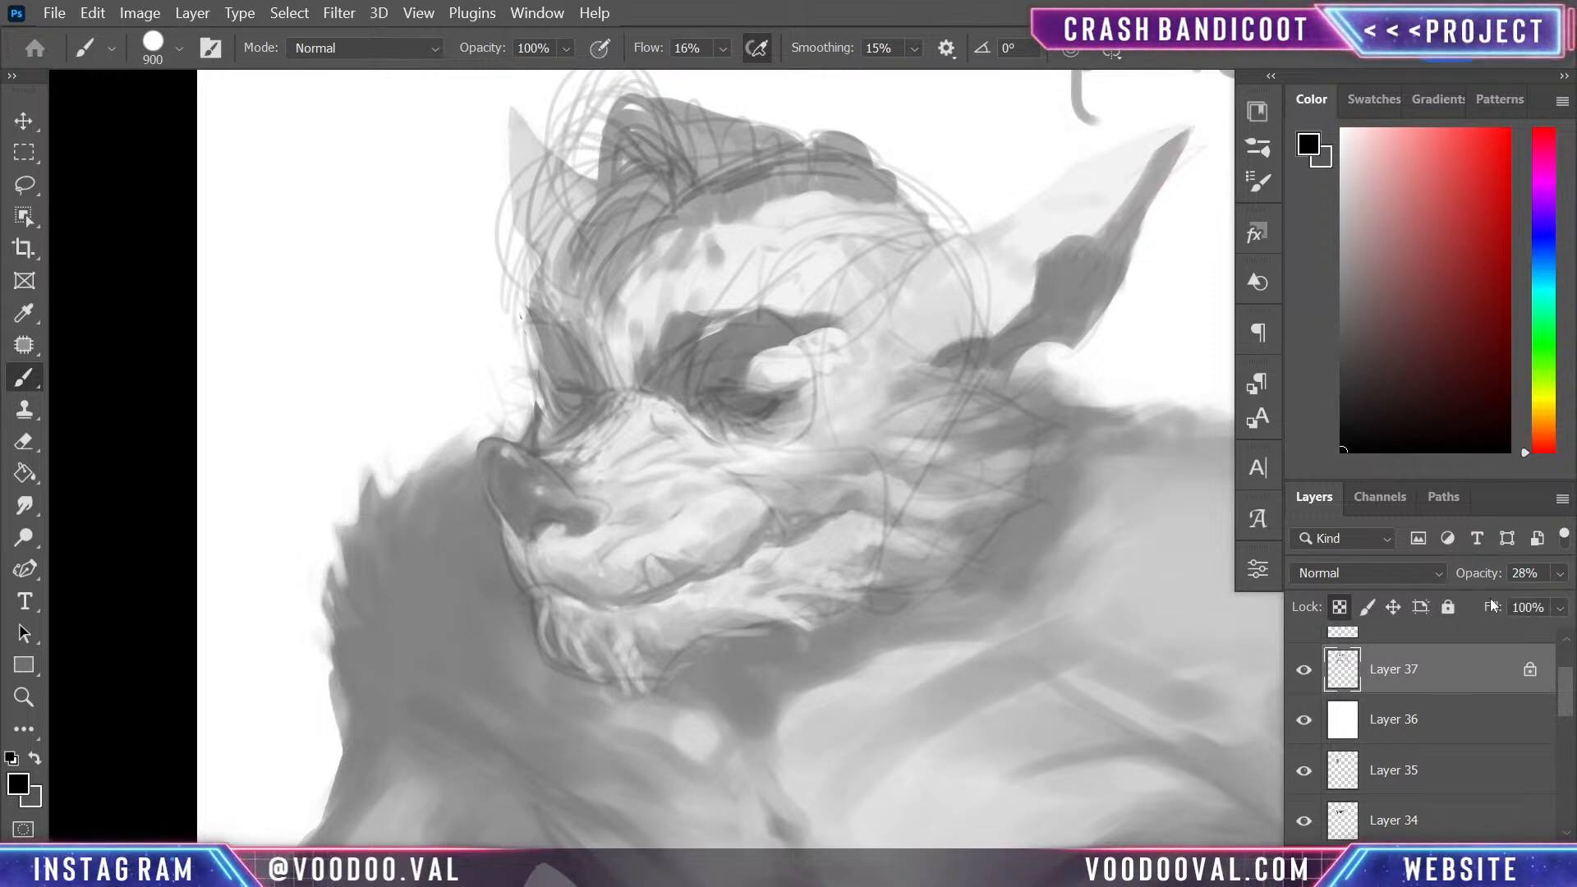
key(ctrl+shift+alt+n)
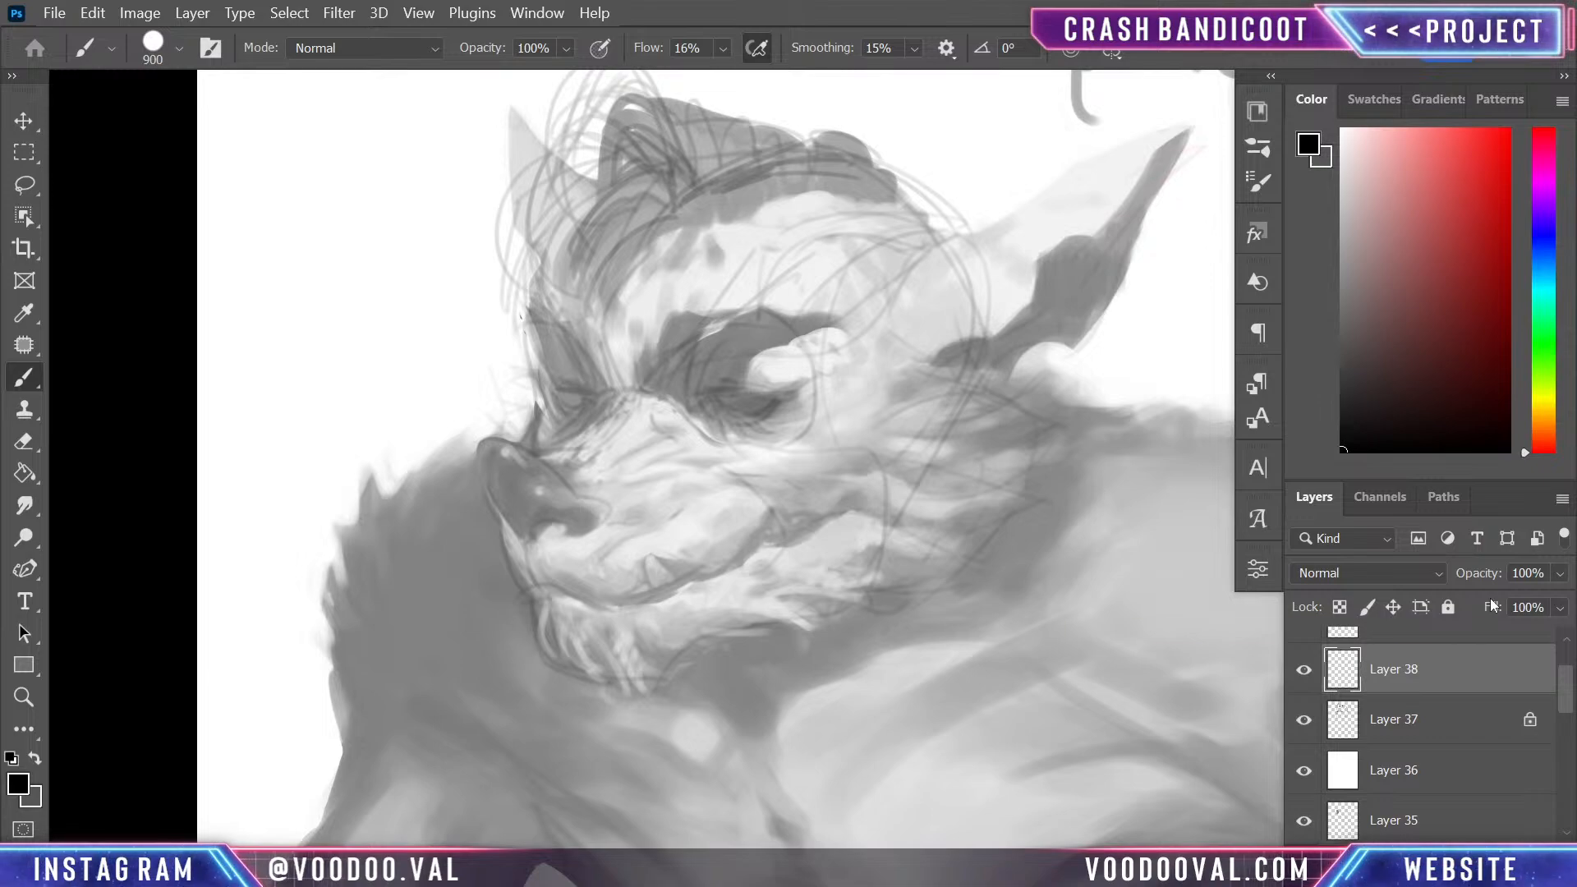
- Lower the white veil on Layer 36 to 18% opacity and check the figure's values at full and close view
key(ctrl+plus)
key(ctrl+plus)
key(ctrl+minus)
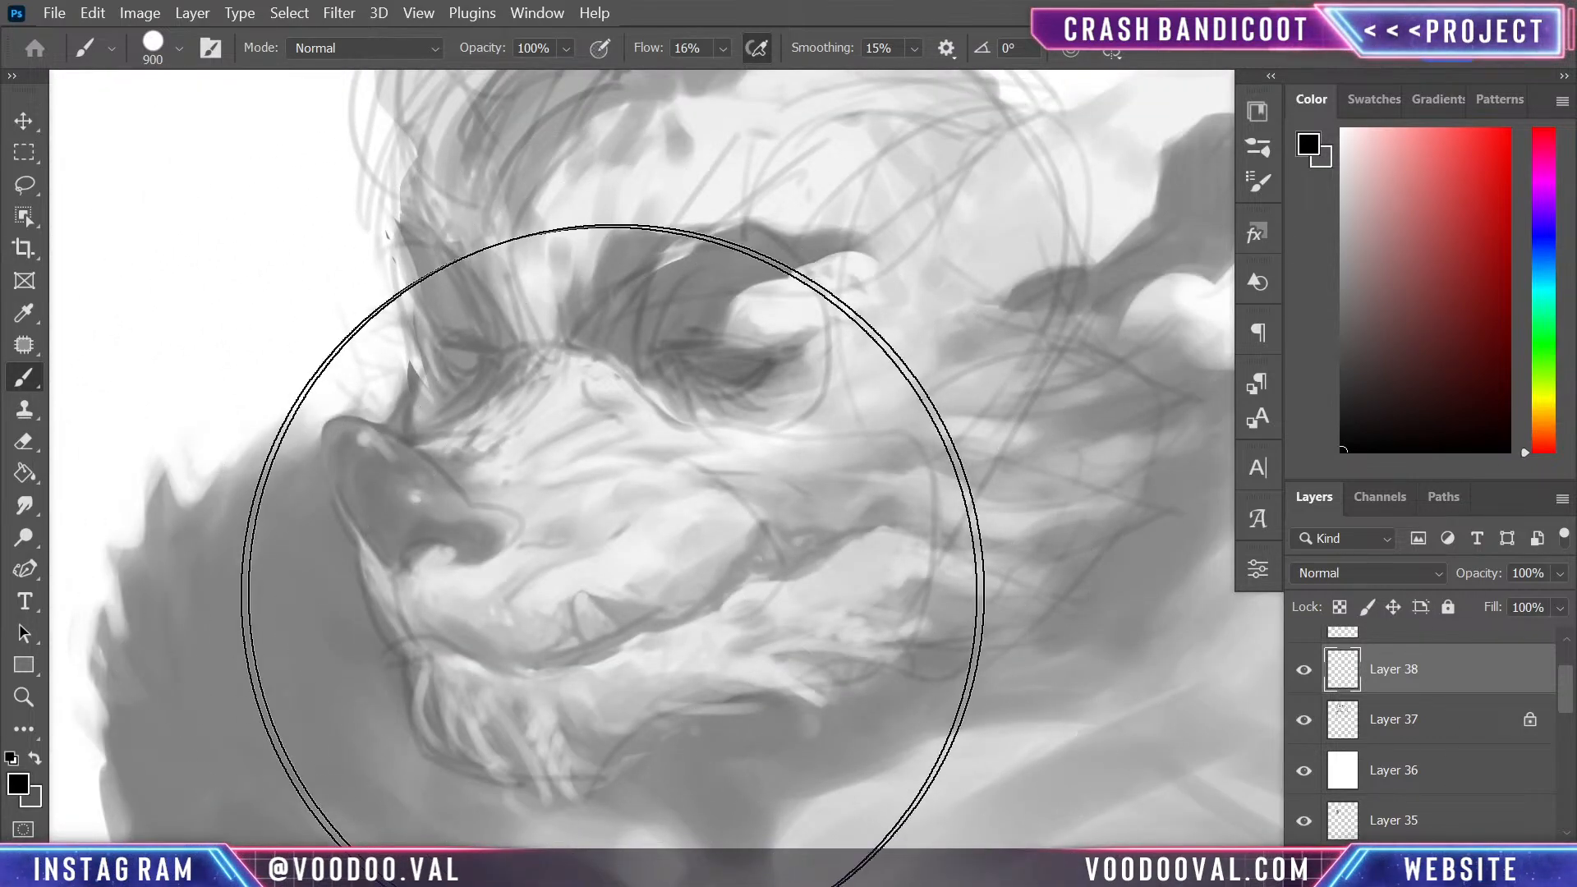
click(1454, 770)
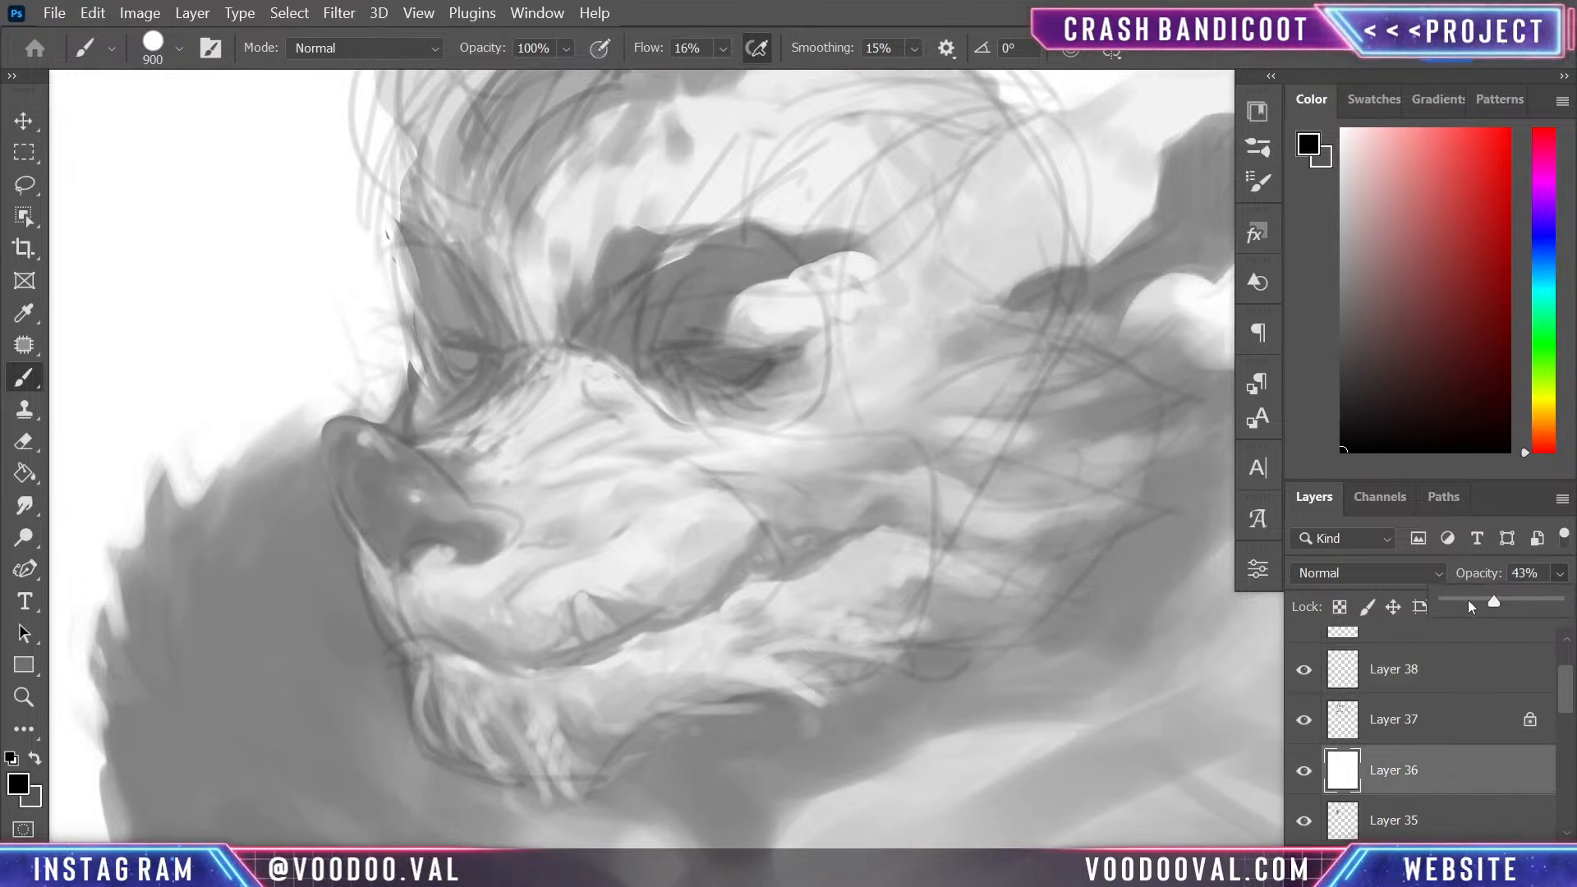
click(1468, 601)
mouse_move(1468, 603)
mouse_down()
mouse_move(1481, 599)
mouse_move(1468, 604)
mouse_up()
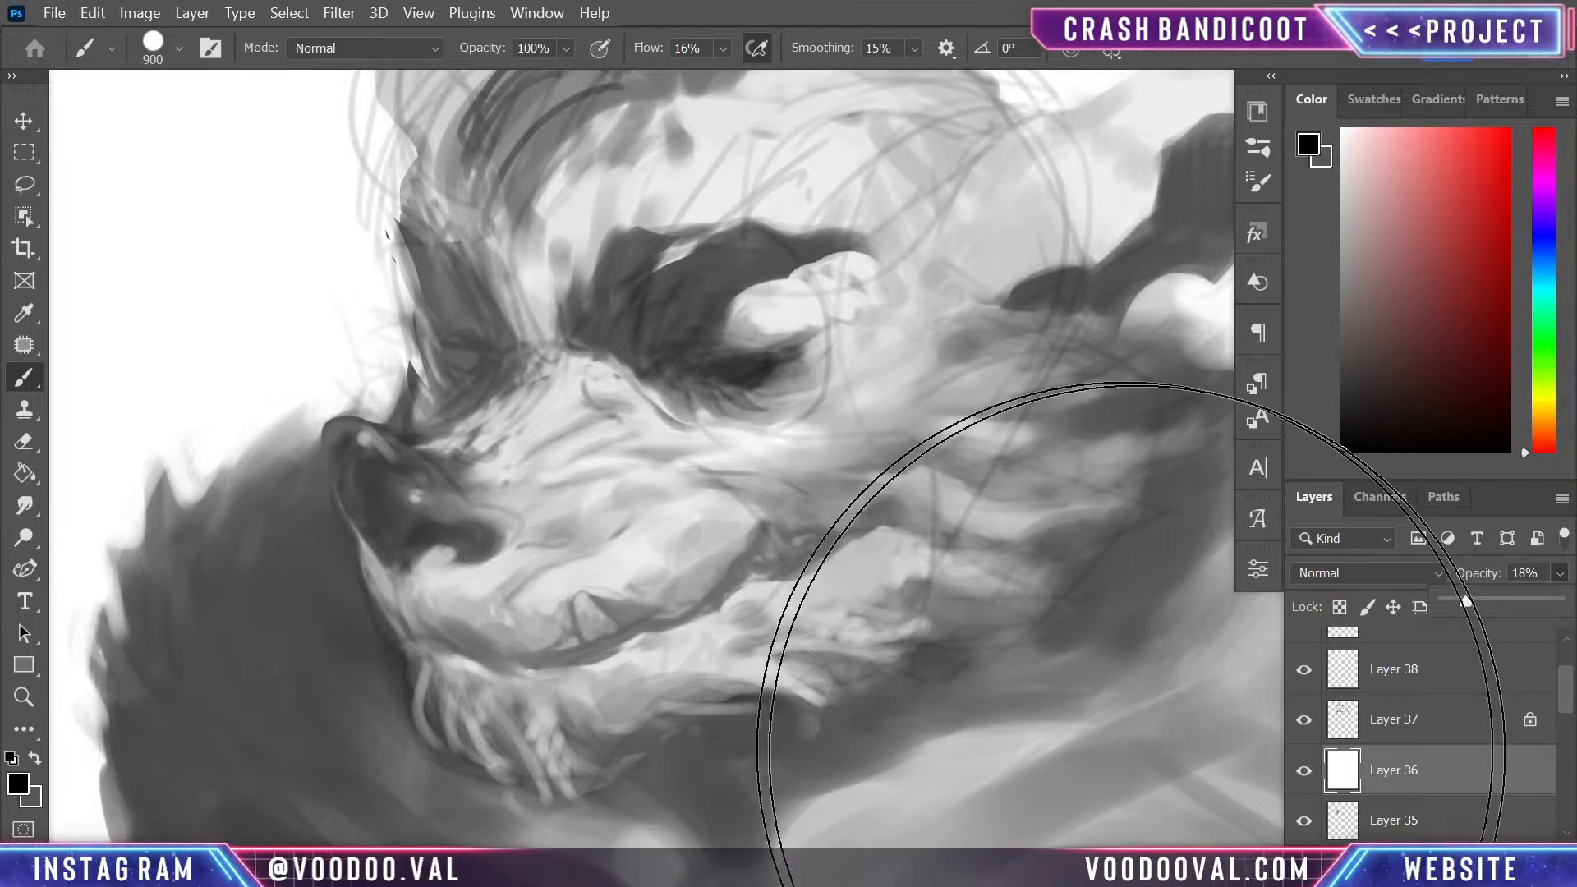
key(ctrl+minus)
key(ctrl+minus)
key(ctrl+minus)
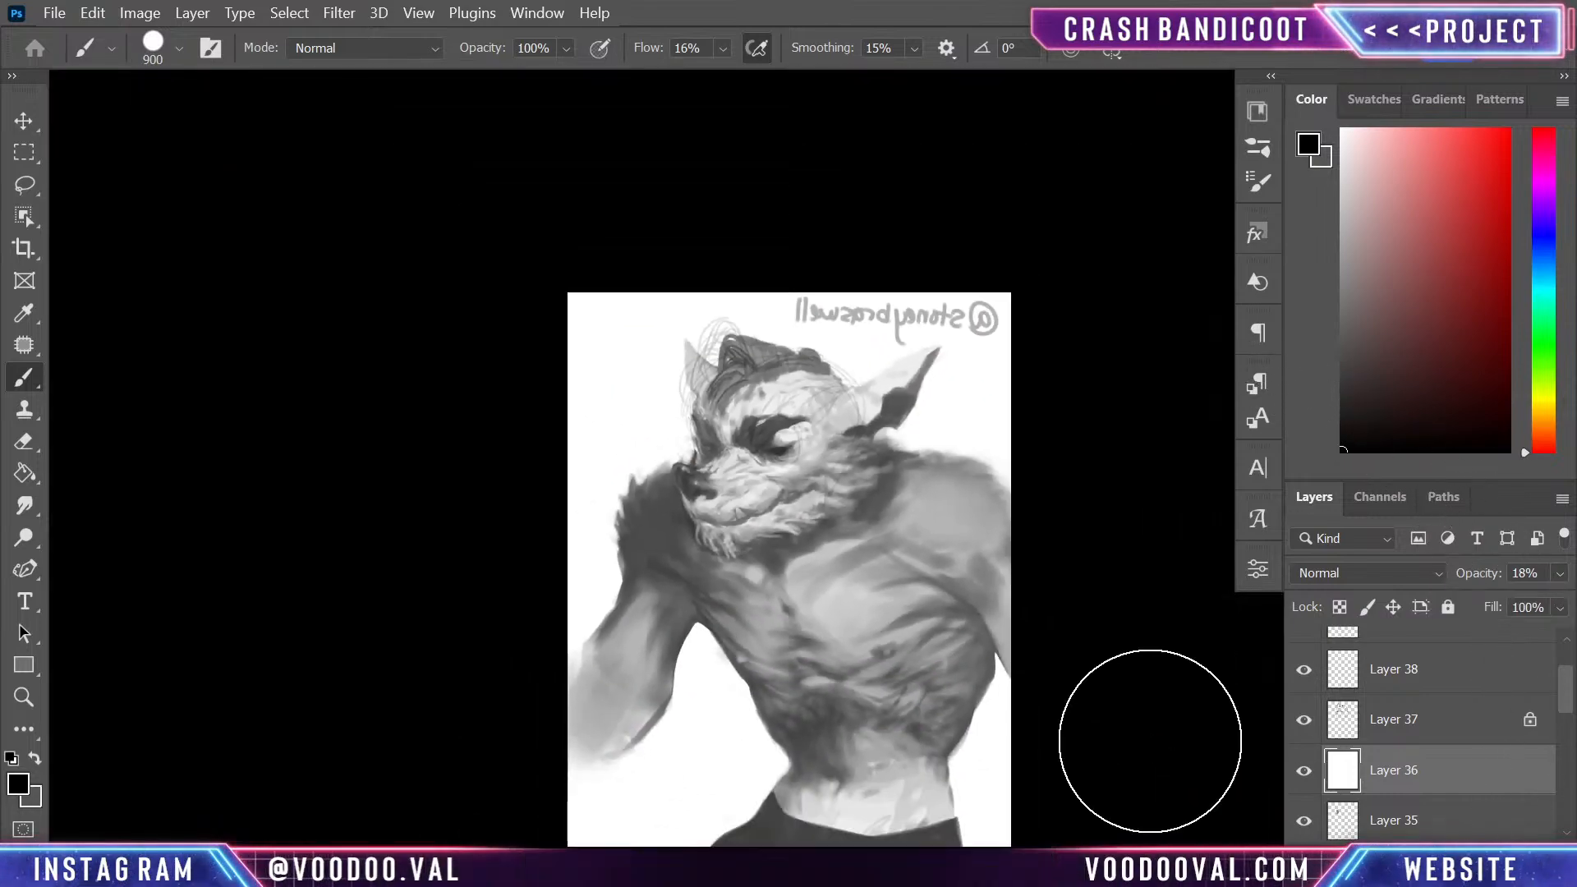
key(ctrl+plus)
key(ctrl+plus)
key(ctrl+plus)
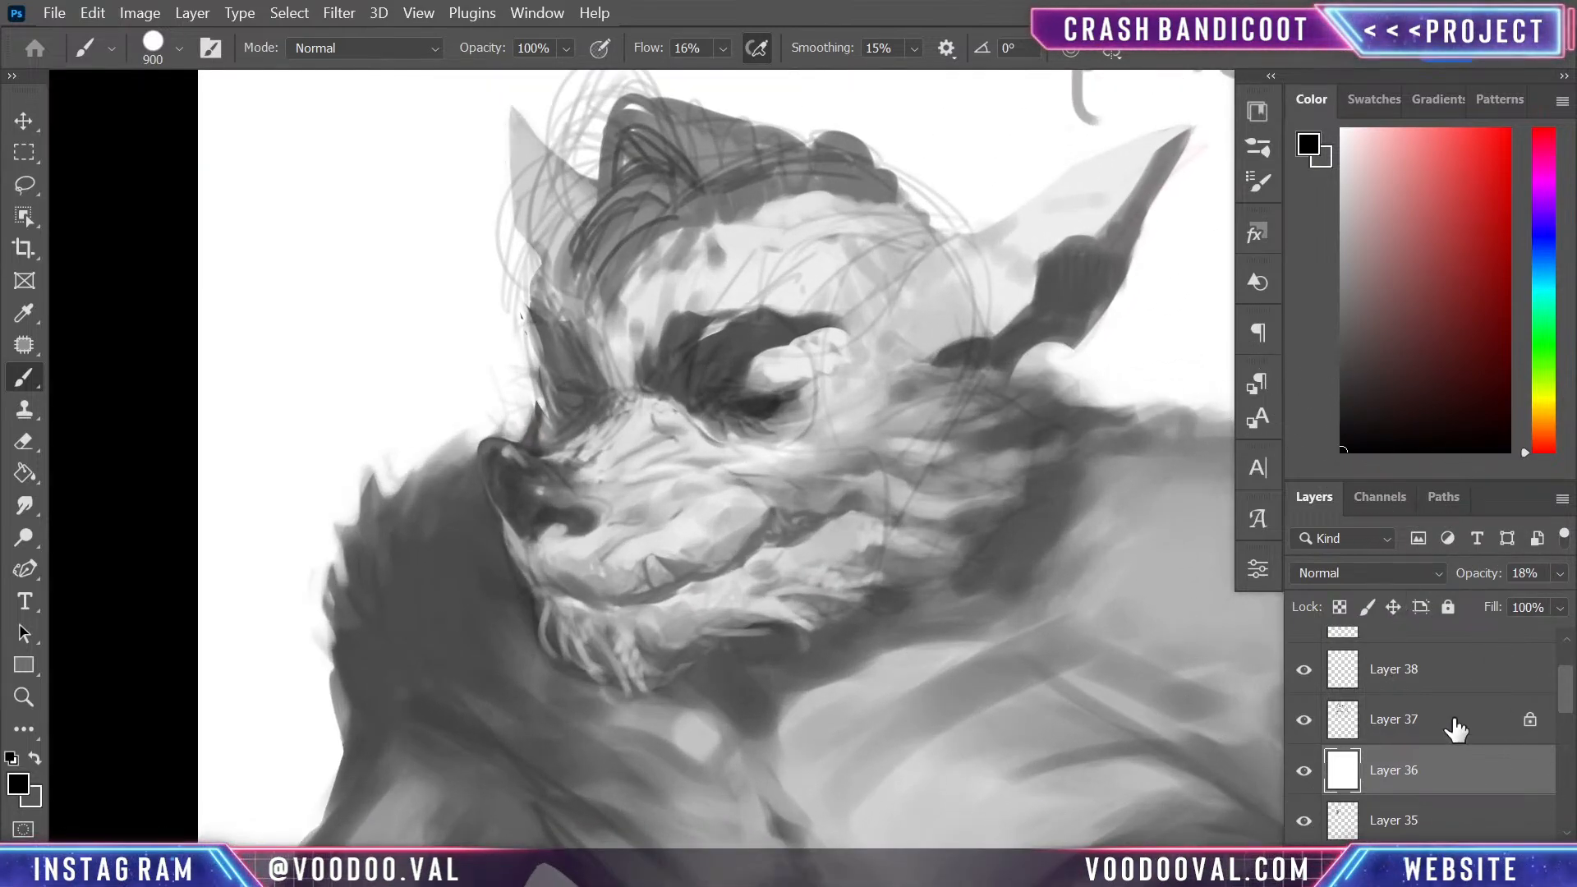
- On Layer 38, paint sampled light grey over the forehead below the hairline with a 60 px brush
click(1470, 685)
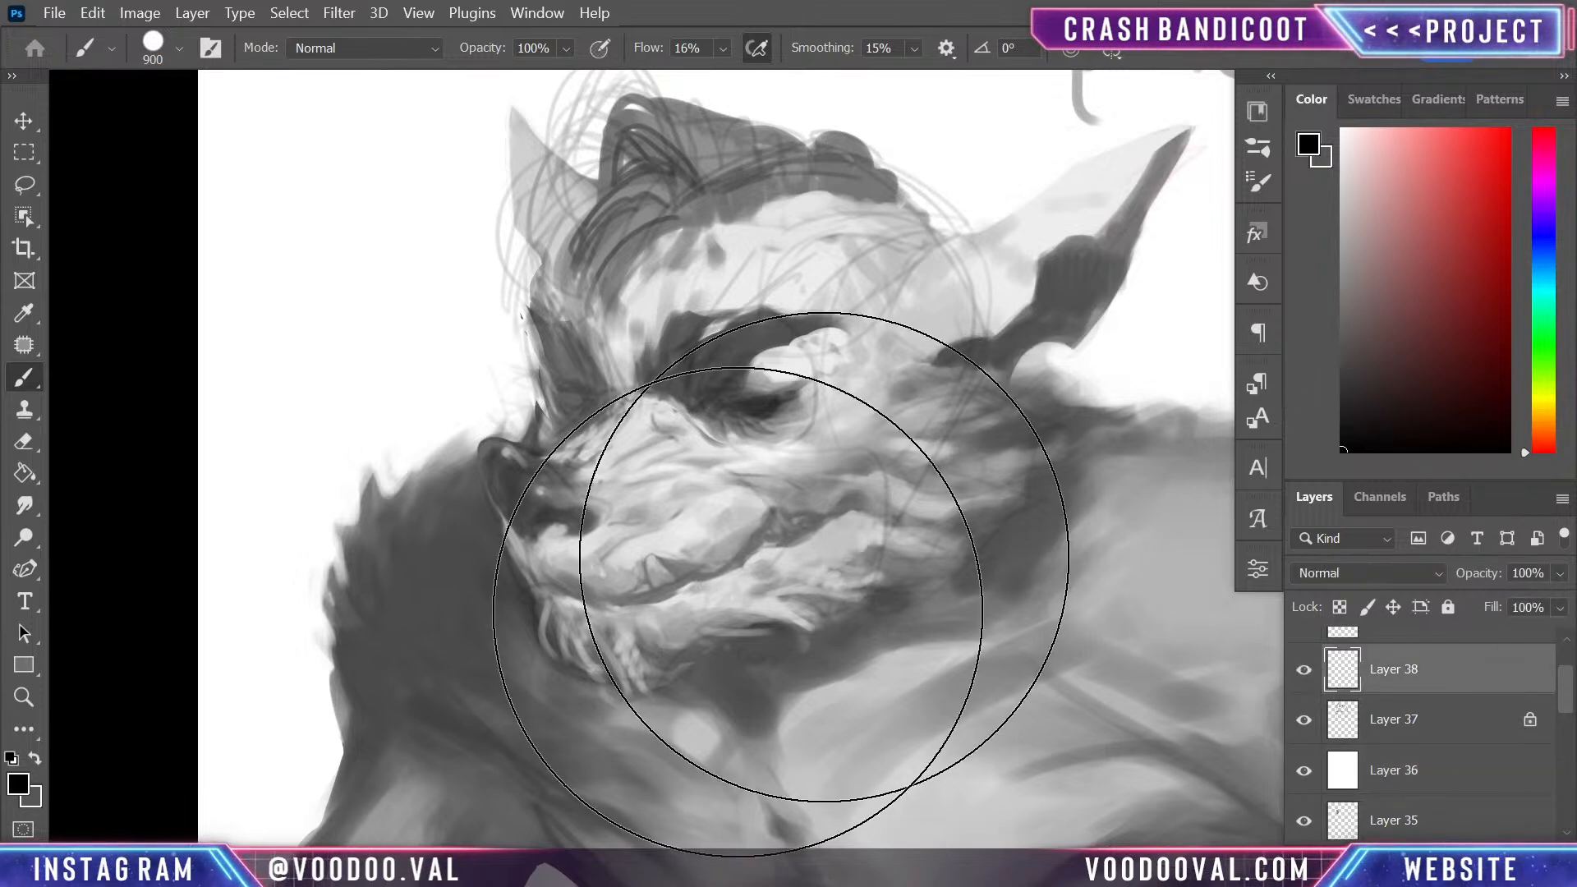
key([)
key([)
key([)
key([)
key([)
key([)
key([)
key([)
key([)
key([)
key([)
key([)
key([)
key([)
key([)
key([)
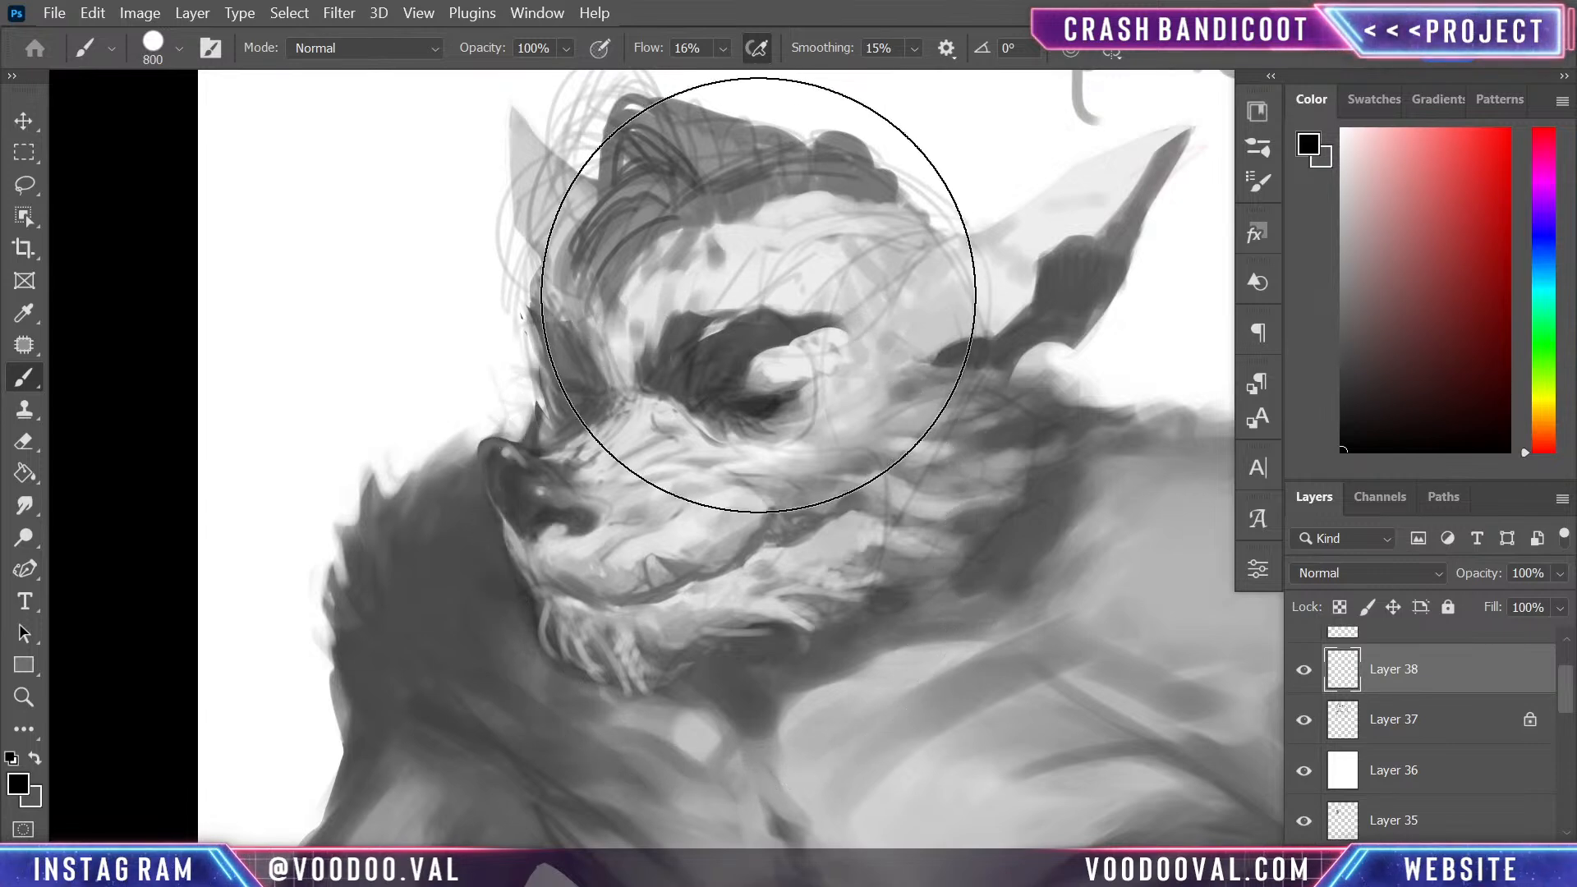
alt+click(725, 217)
mouse_move(727, 210)
mouse_down()
mouse_move(837, 191)
mouse_move(876, 201)
mouse_move(839, 176)
mouse_move(893, 204)
mouse_move(706, 211)
mouse_move(622, 315)
mouse_move(672, 240)
mouse_move(682, 263)
mouse_move(704, 261)
mouse_move(662, 267)
mouse_move(634, 295)
mouse_move(662, 230)
mouse_move(644, 271)
mouse_up()
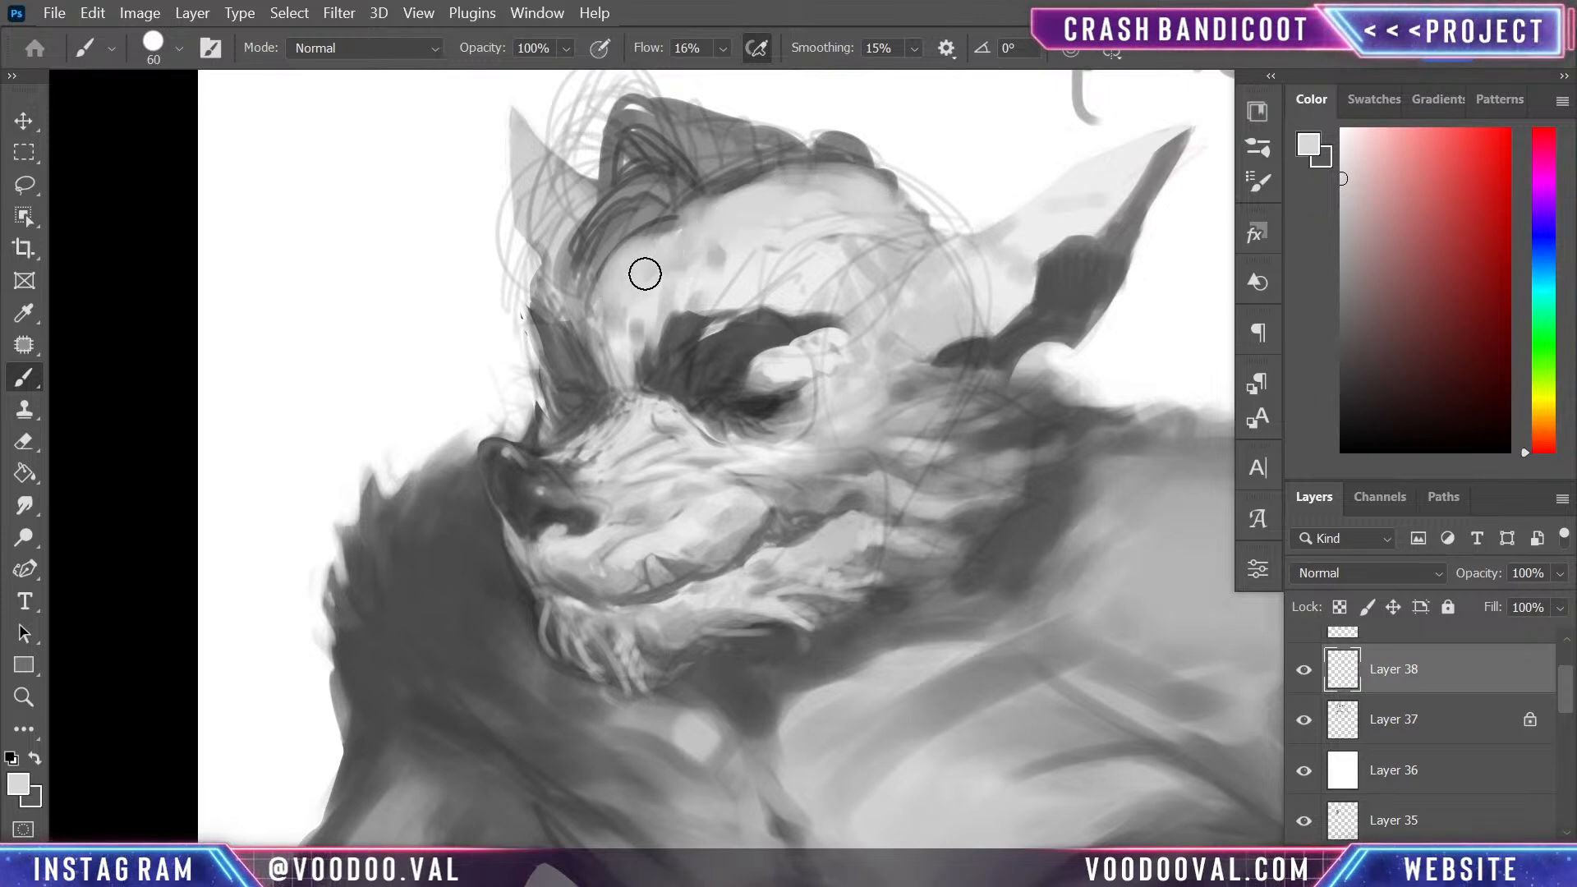
- Sample a dark grey from the eye and fill in the mohawk and front quiff with it
alt+click(757, 393)
alt+click(757, 393)
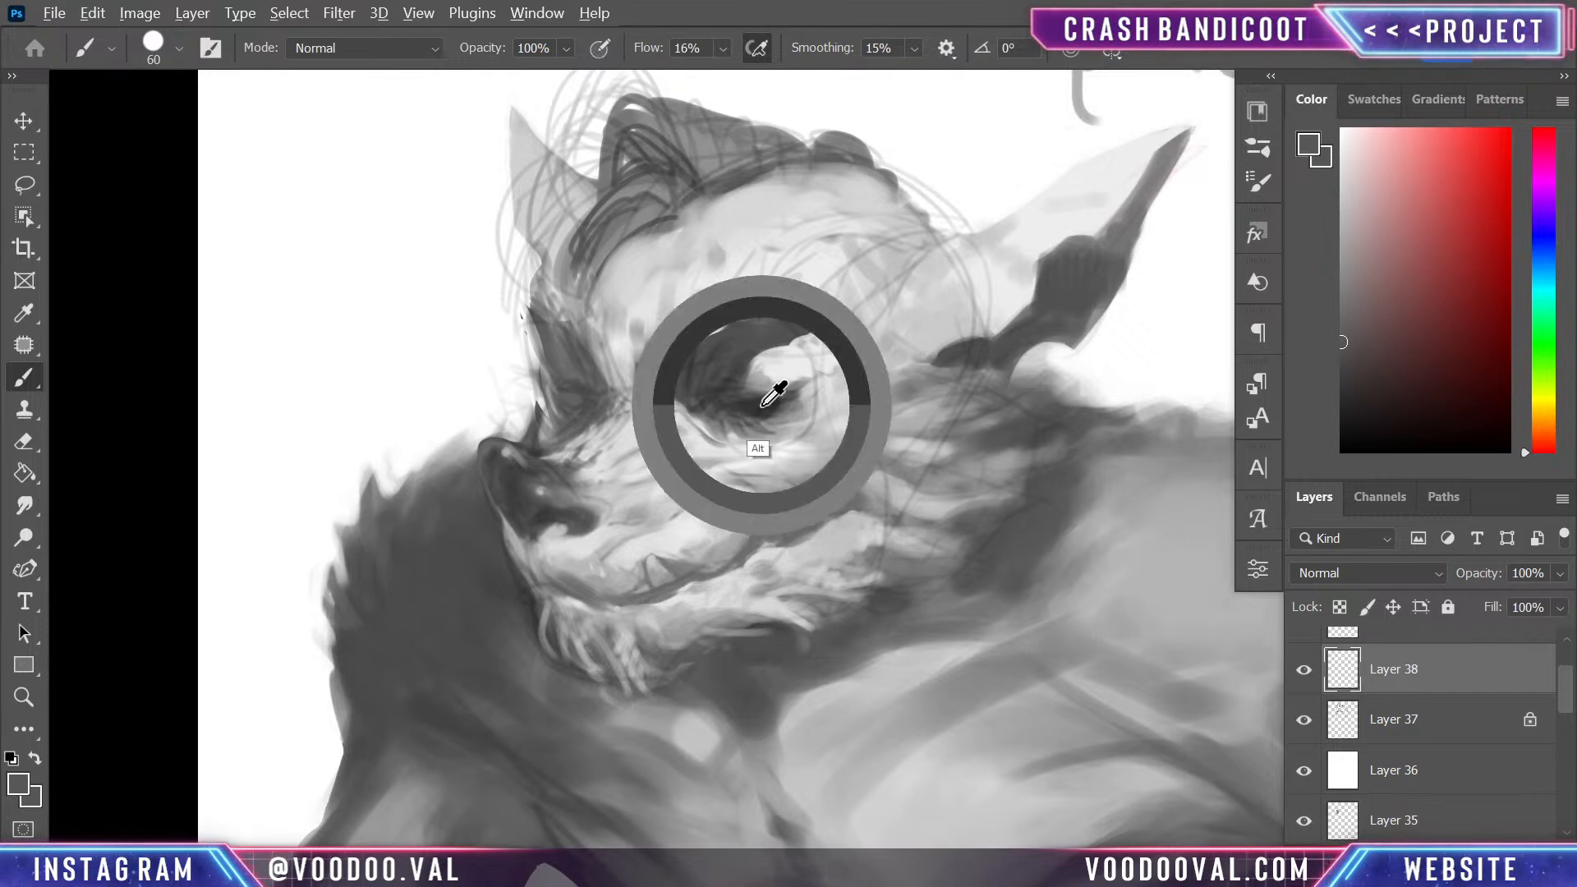
mouse_move(712, 176)
mouse_down()
mouse_move(627, 169)
mouse_move(657, 130)
mouse_move(660, 144)
mouse_move(622, 165)
mouse_up()
mouse_move(619, 228)
mouse_down()
mouse_move(612, 271)
mouse_move(675, 137)
mouse_move(745, 131)
mouse_move(831, 151)
mouse_move(647, 107)
mouse_up()
key(p)
key(b)
- Paint mid-grey strands along the front quiff's edges and tip with a 25 px brush
key([)
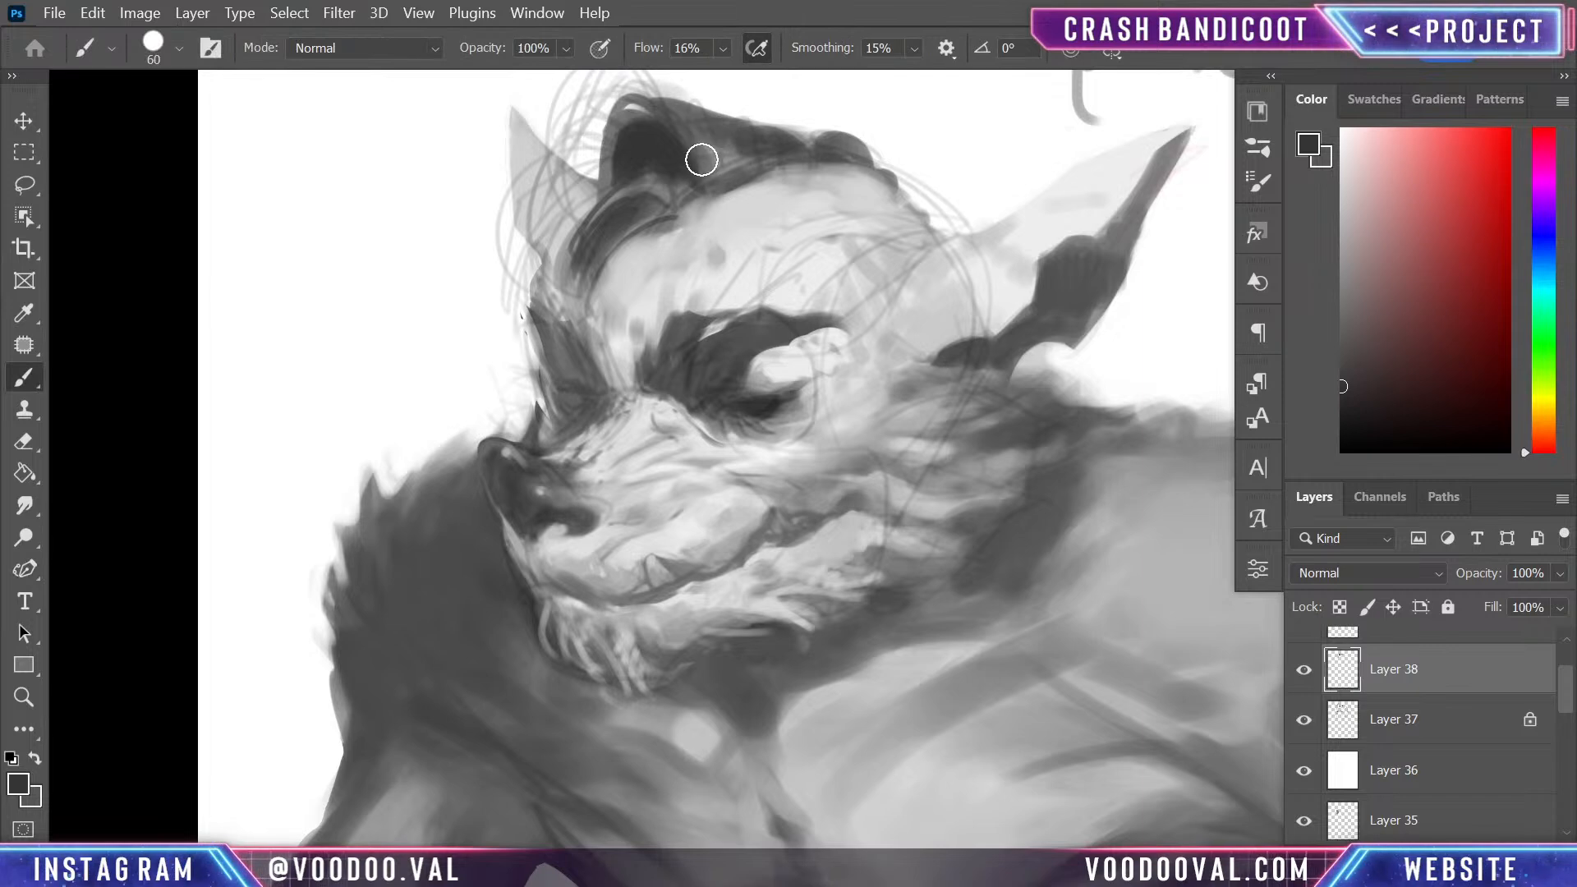
key(ctrl+minus)
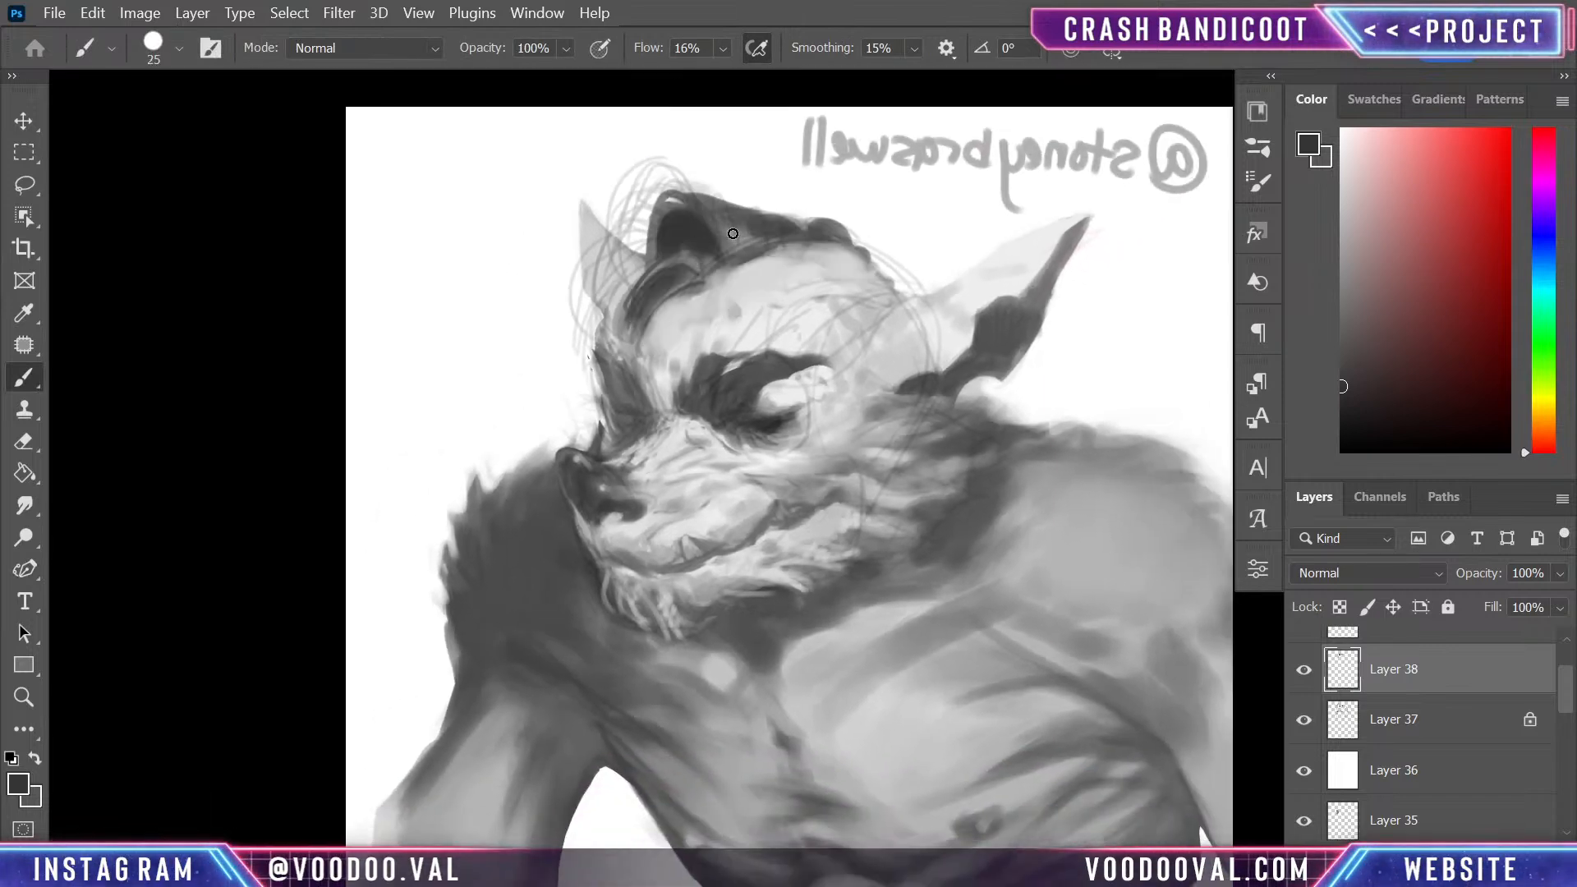
alt+click(742, 220)
key(ctrl+z)
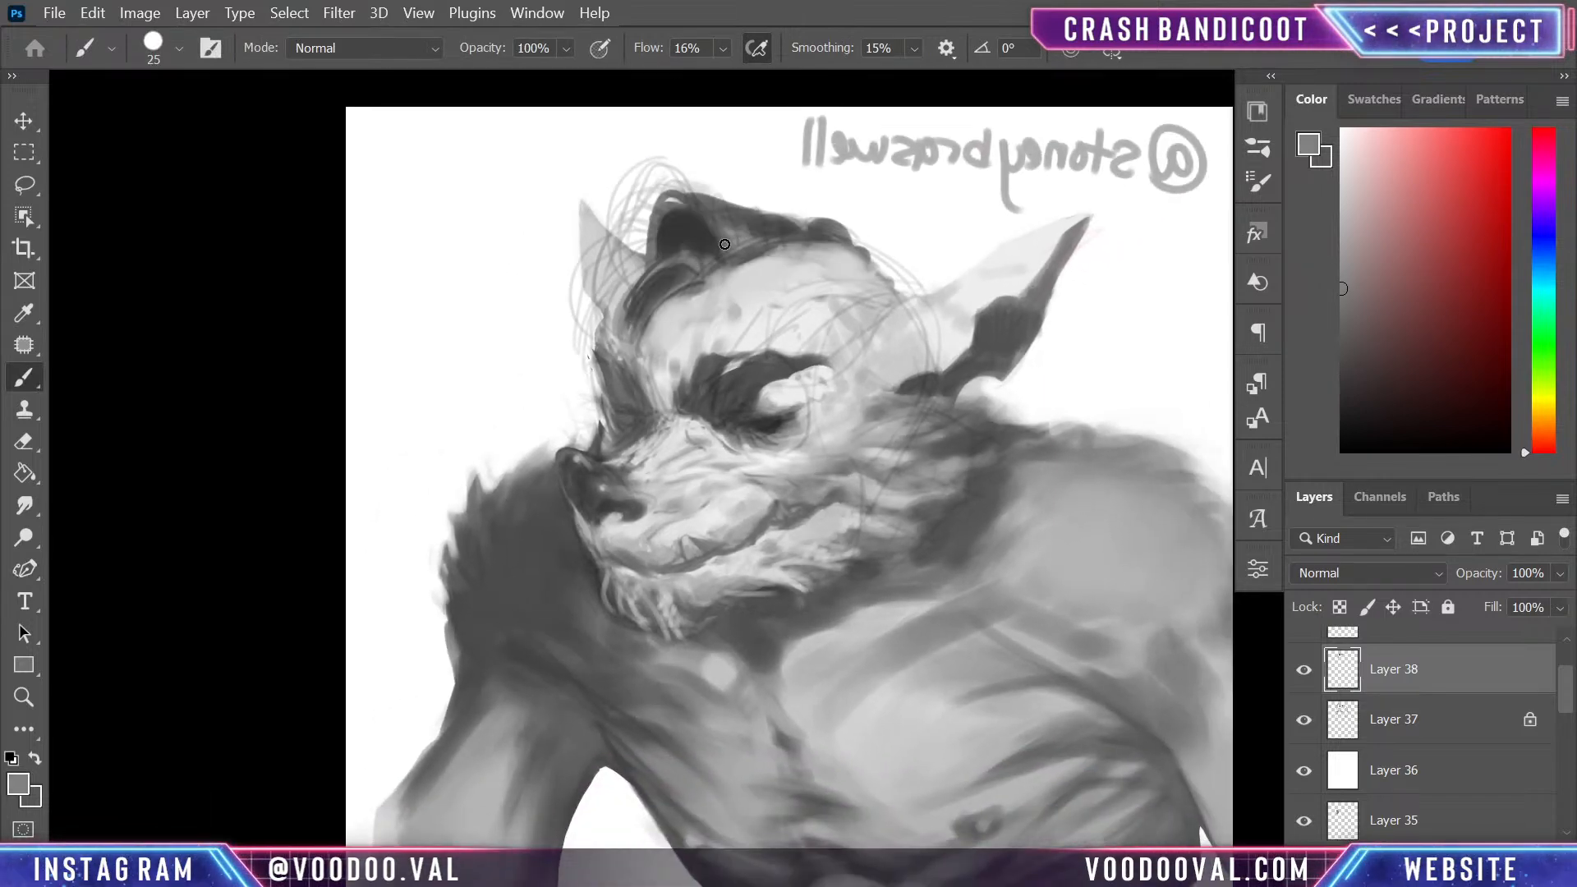
drag(688, 201, 725, 249)
drag(678, 194, 648, 239)
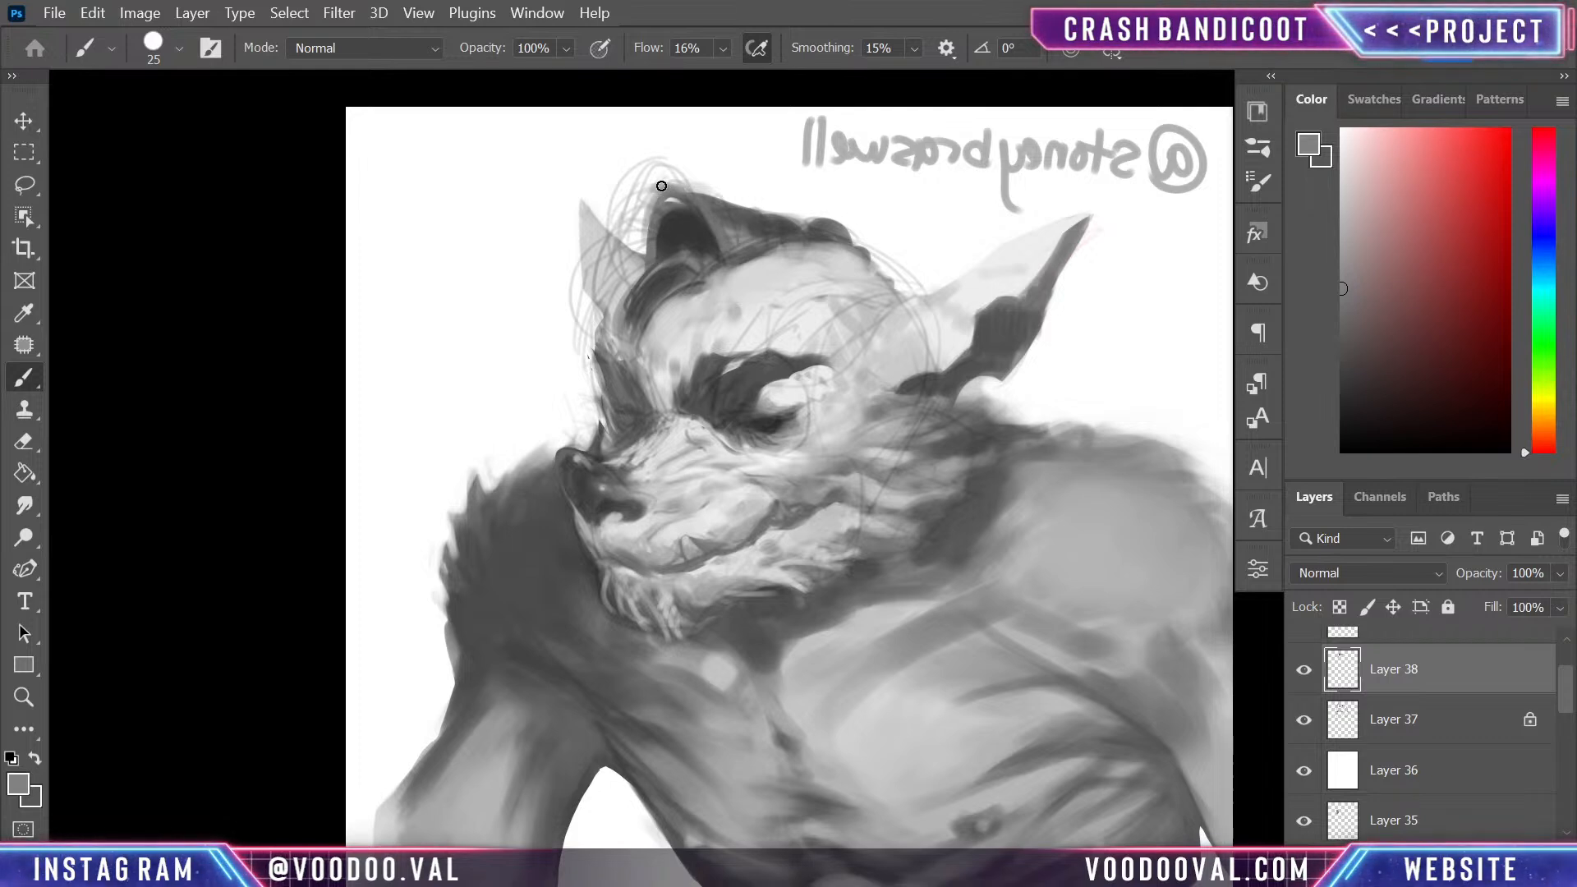
mouse_move(658, 184)
mouse_down()
mouse_move(646, 305)
mouse_move(648, 202)
mouse_move(669, 214)
mouse_move(660, 233)
mouse_move(681, 203)
mouse_up()
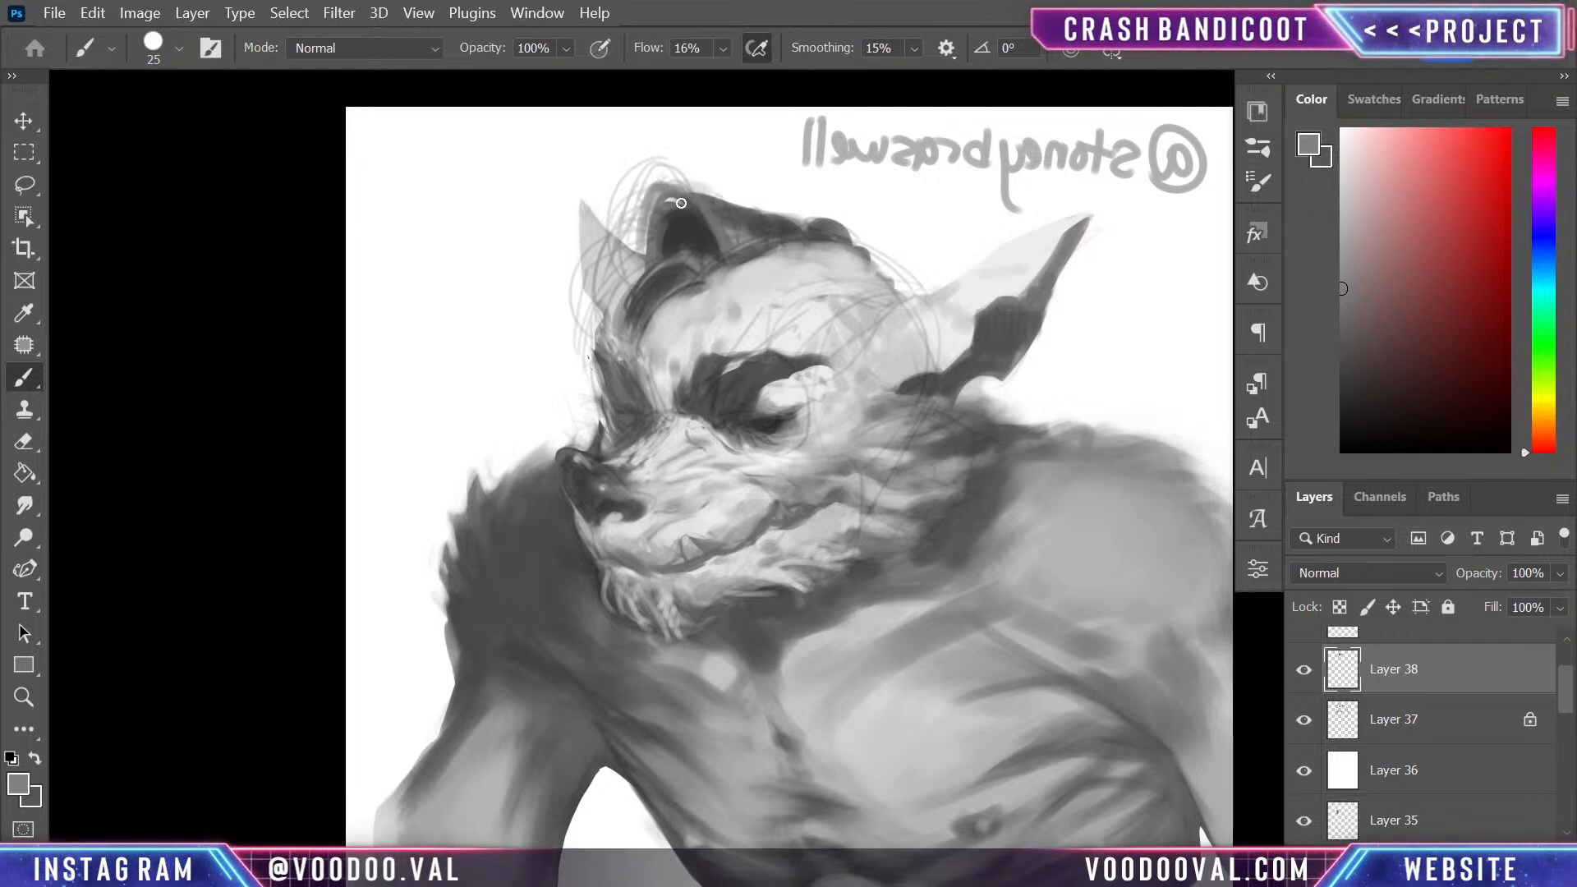
- Refine the quiff's inner shadow and lower locks with sampled dark and mid greys, reducing the brush to 7 px
alt+click(697, 212)
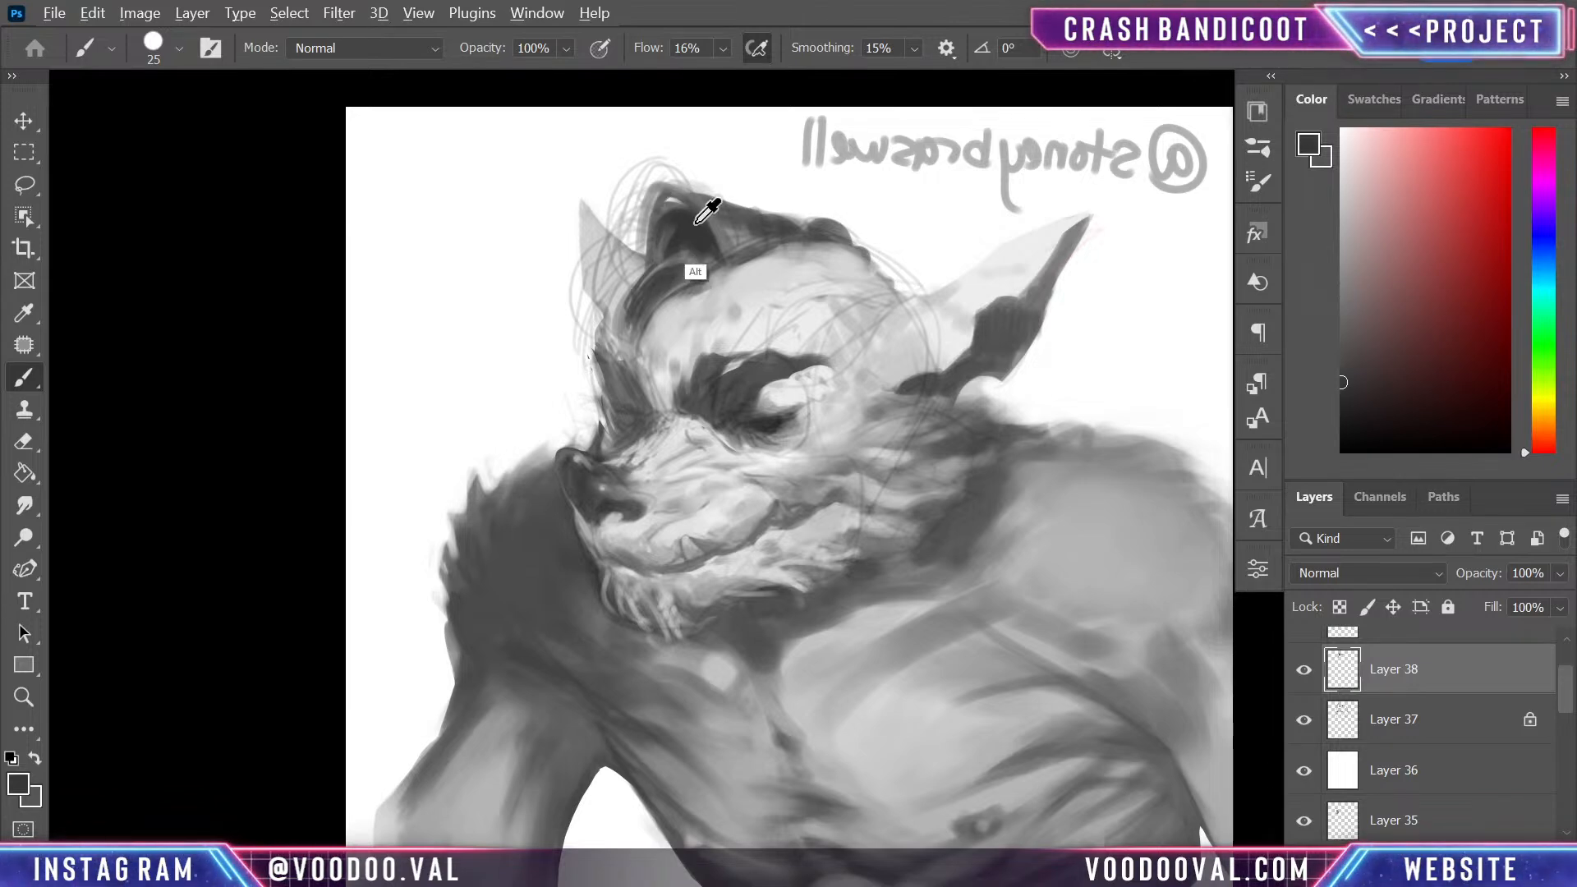
alt+click(712, 273)
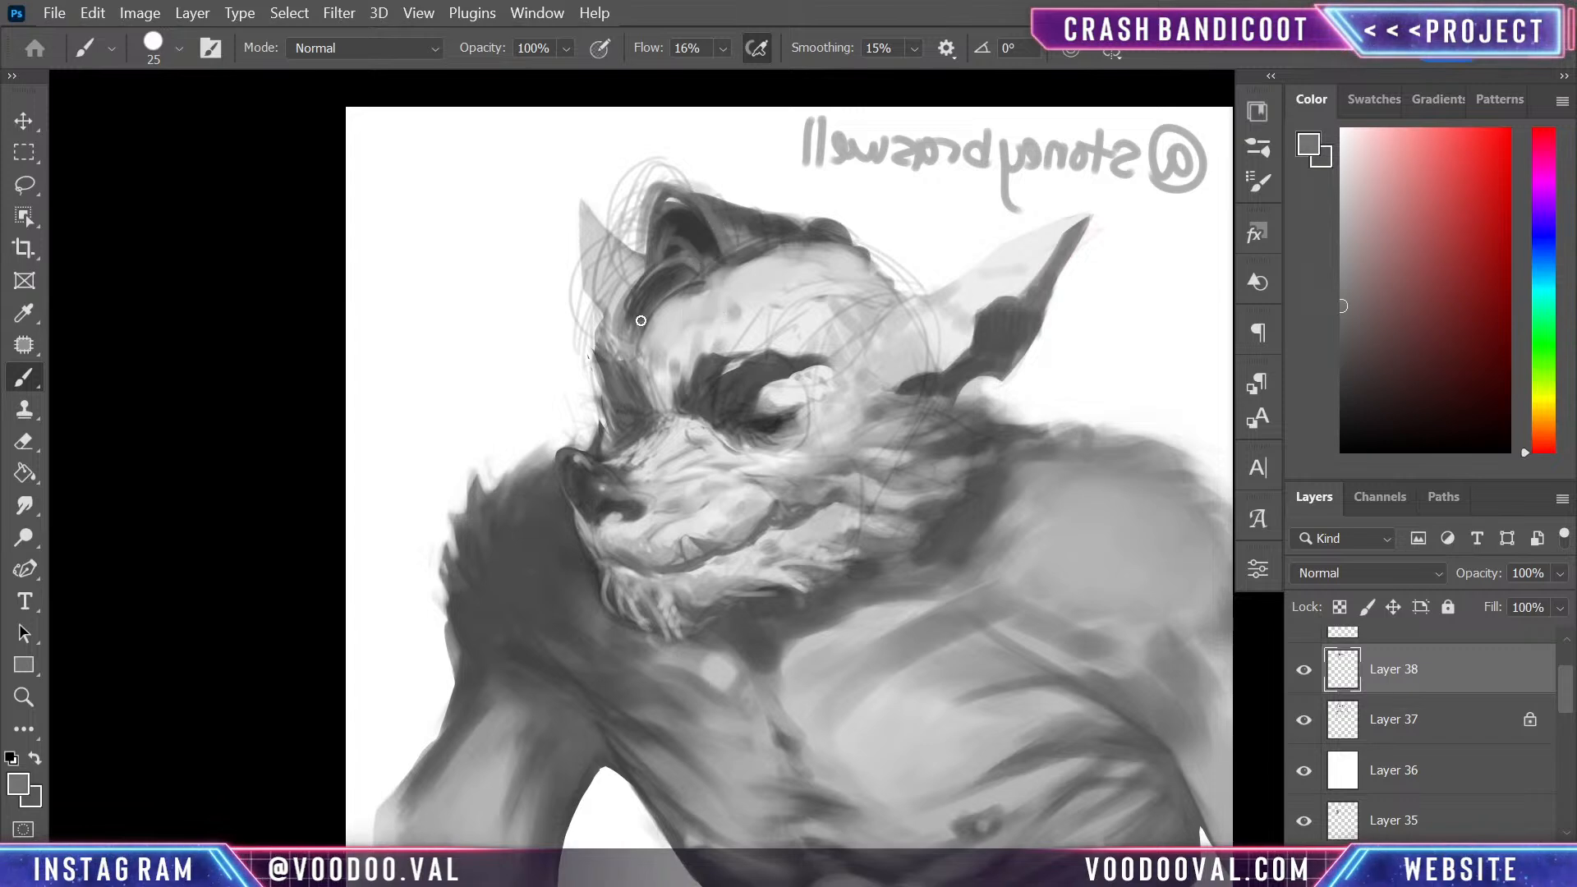
alt+click(702, 236)
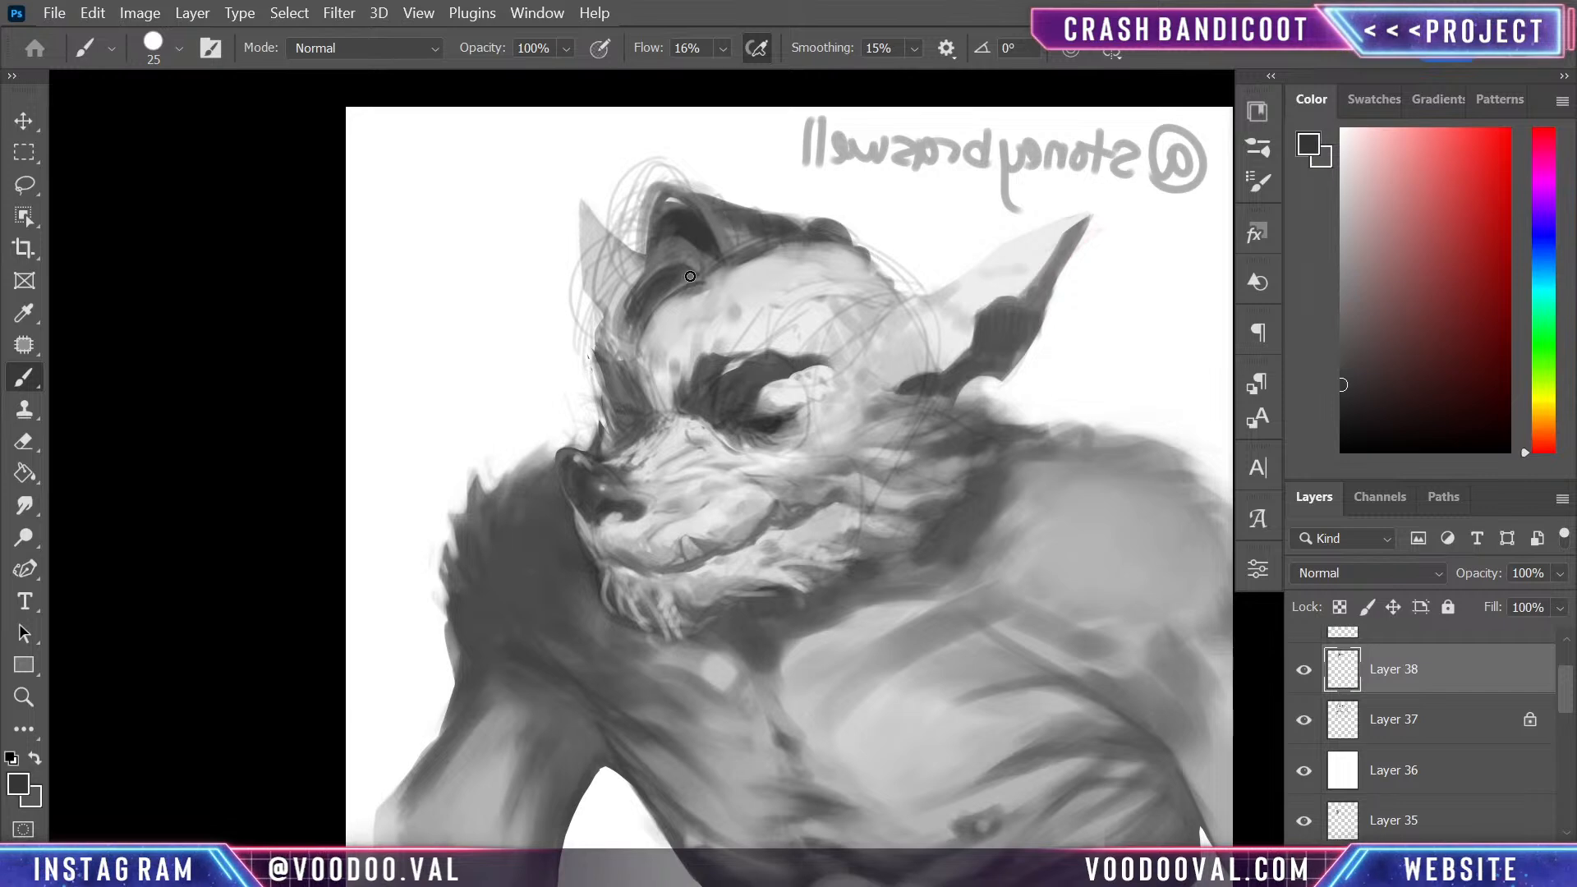
key(bracketleft)
key(ctrl+minus)
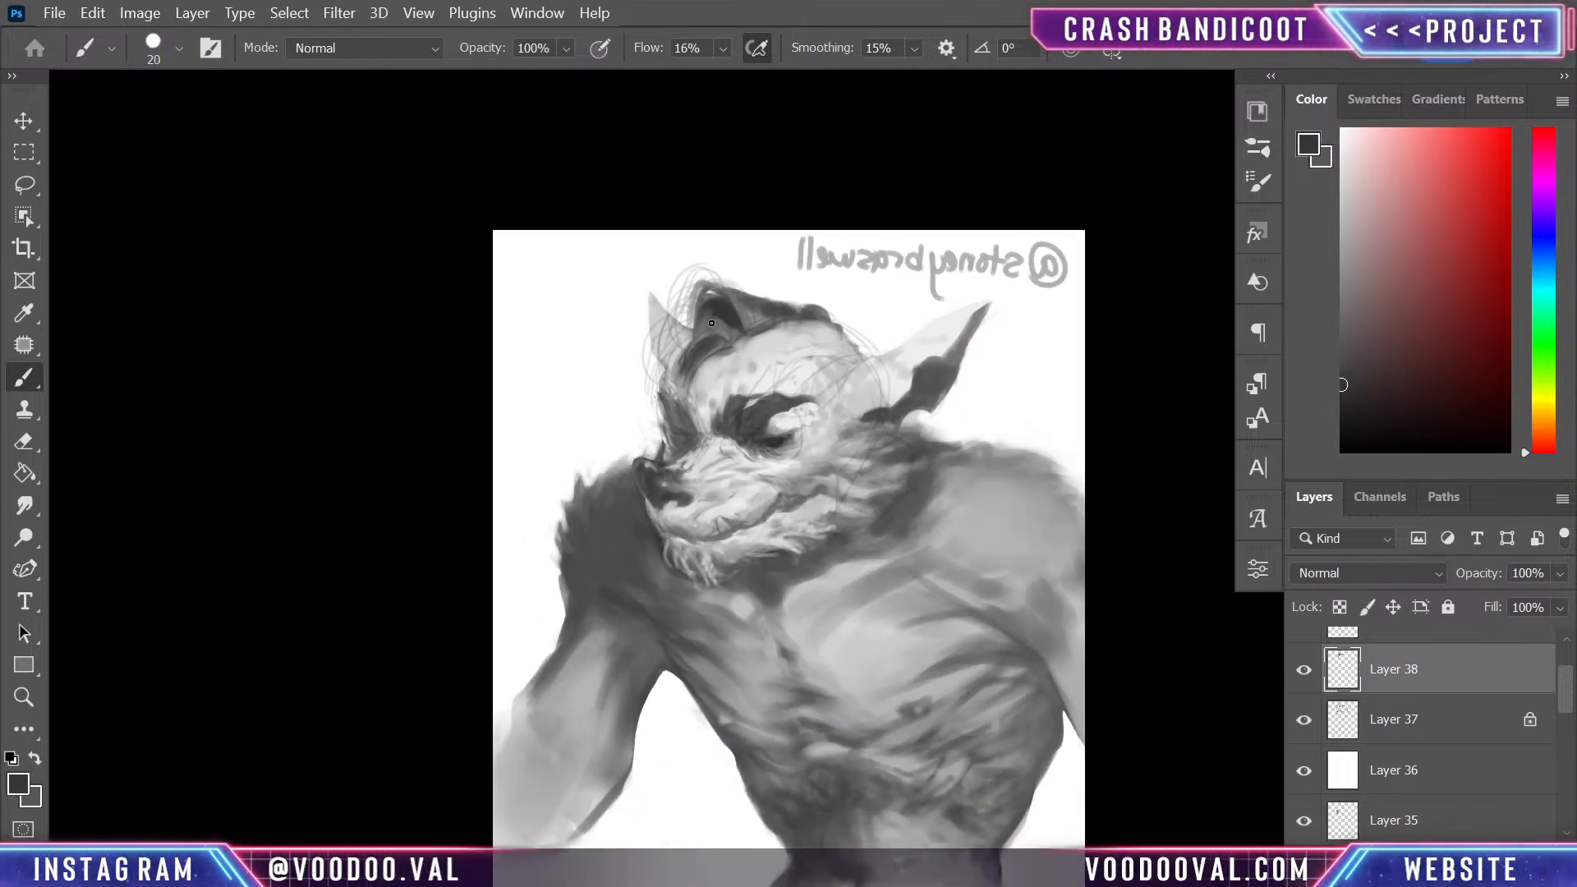
key(ctrl+plus)
key(bracketleft)
key(bracketleft)
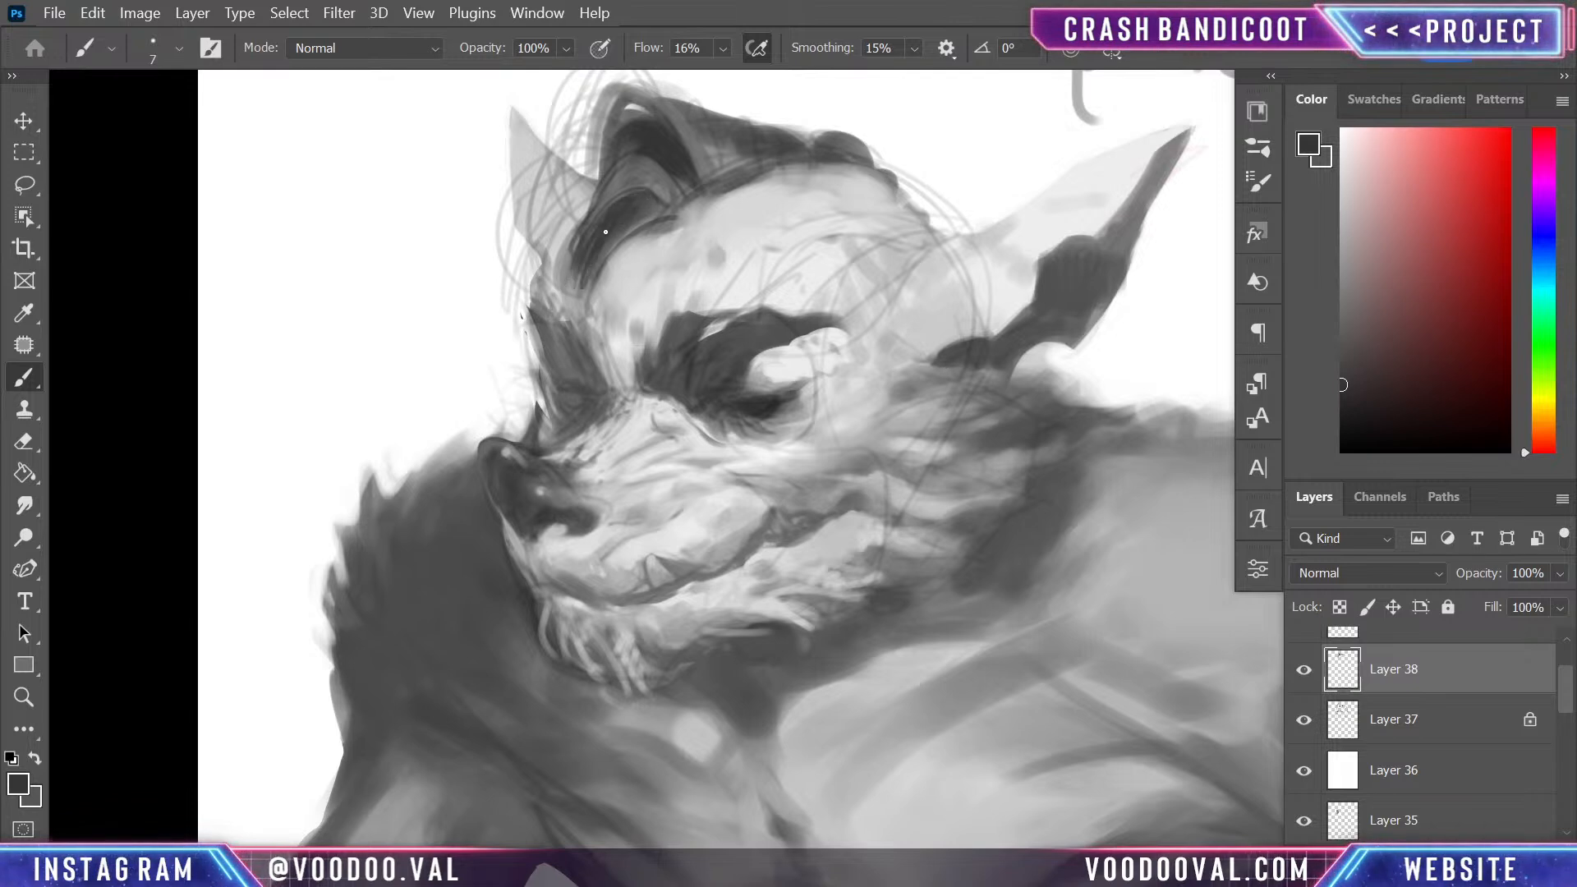
- Carve the front hairline and smooth the forehead beside it with sampled light grey, using a 45 px brush
alt+click(651, 213)
key(])
key(])
key(])
key(])
key(])
key(])
key(])
key(])
key(])
key(])
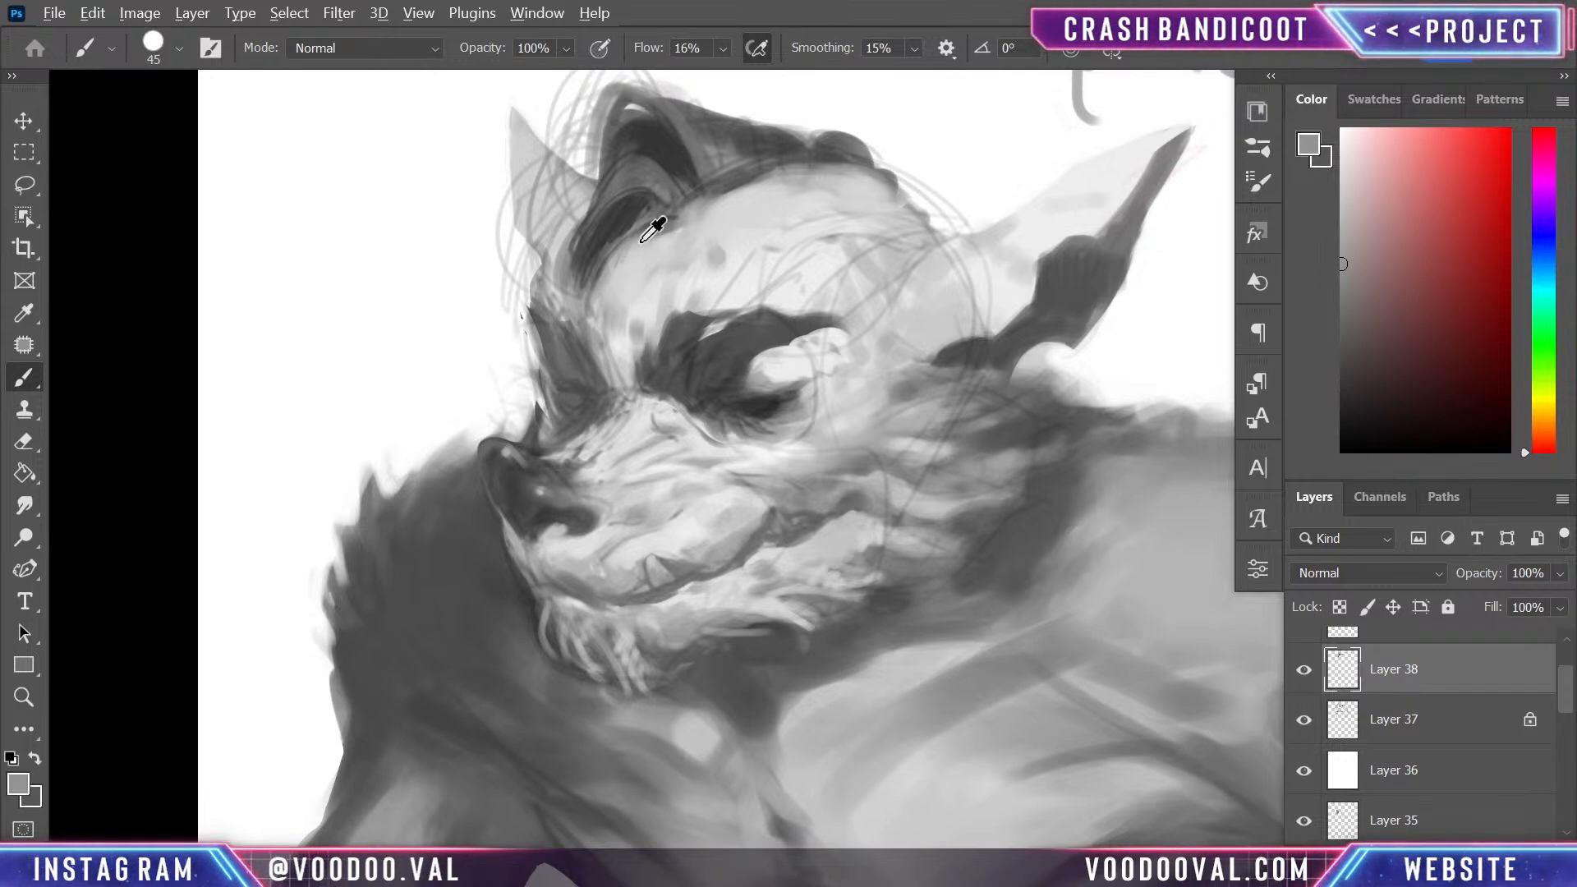
alt+click(642, 240)
mouse_move(612, 275)
mouse_down()
mouse_move(648, 215)
mouse_move(625, 251)
mouse_move(631, 210)
mouse_move(617, 309)
mouse_move(644, 229)
mouse_move(680, 230)
mouse_move(646, 225)
mouse_move(663, 238)
mouse_move(654, 221)
mouse_move(701, 210)
mouse_move(670, 235)
mouse_move(644, 215)
mouse_move(671, 245)
mouse_move(658, 210)
mouse_move(698, 237)
mouse_move(758, 192)
mouse_move(710, 253)
mouse_move(684, 271)
mouse_move(679, 257)
mouse_move(648, 304)
mouse_move(623, 304)
mouse_move(612, 323)
mouse_move(647, 297)
mouse_move(622, 369)
mouse_move(623, 243)
mouse_move(610, 310)
mouse_move(635, 203)
mouse_move(598, 331)
mouse_move(612, 235)
mouse_move(570, 300)
mouse_move(570, 219)
mouse_up()
alt+click(744, 237)
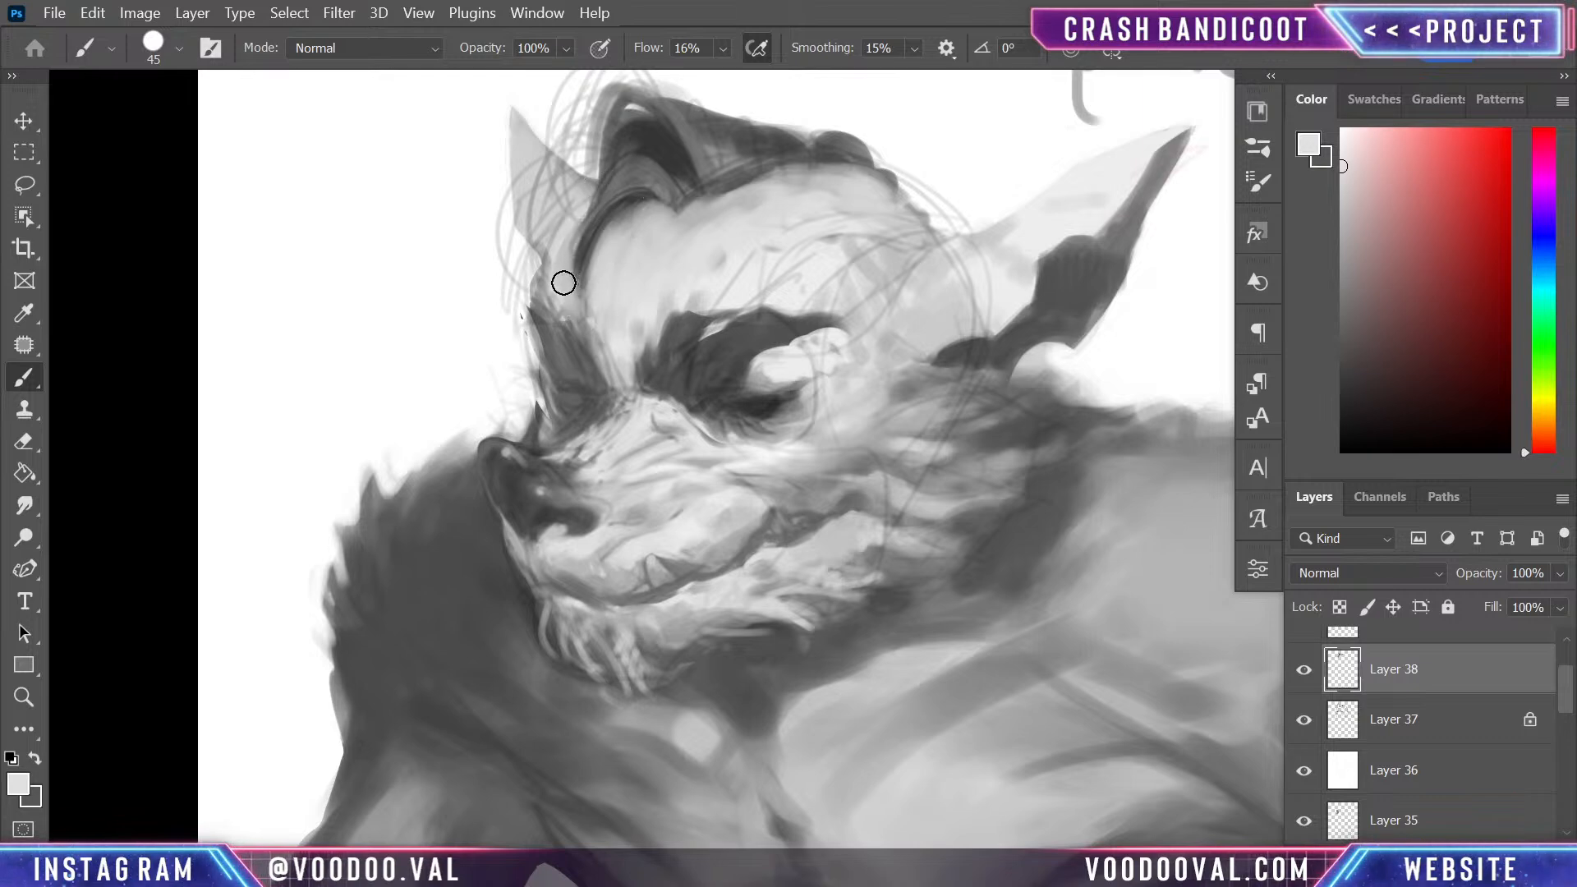
- Shade the far ear beside the quiff with sampled mid greys, using a 45 px brush
alt+click(574, 327)
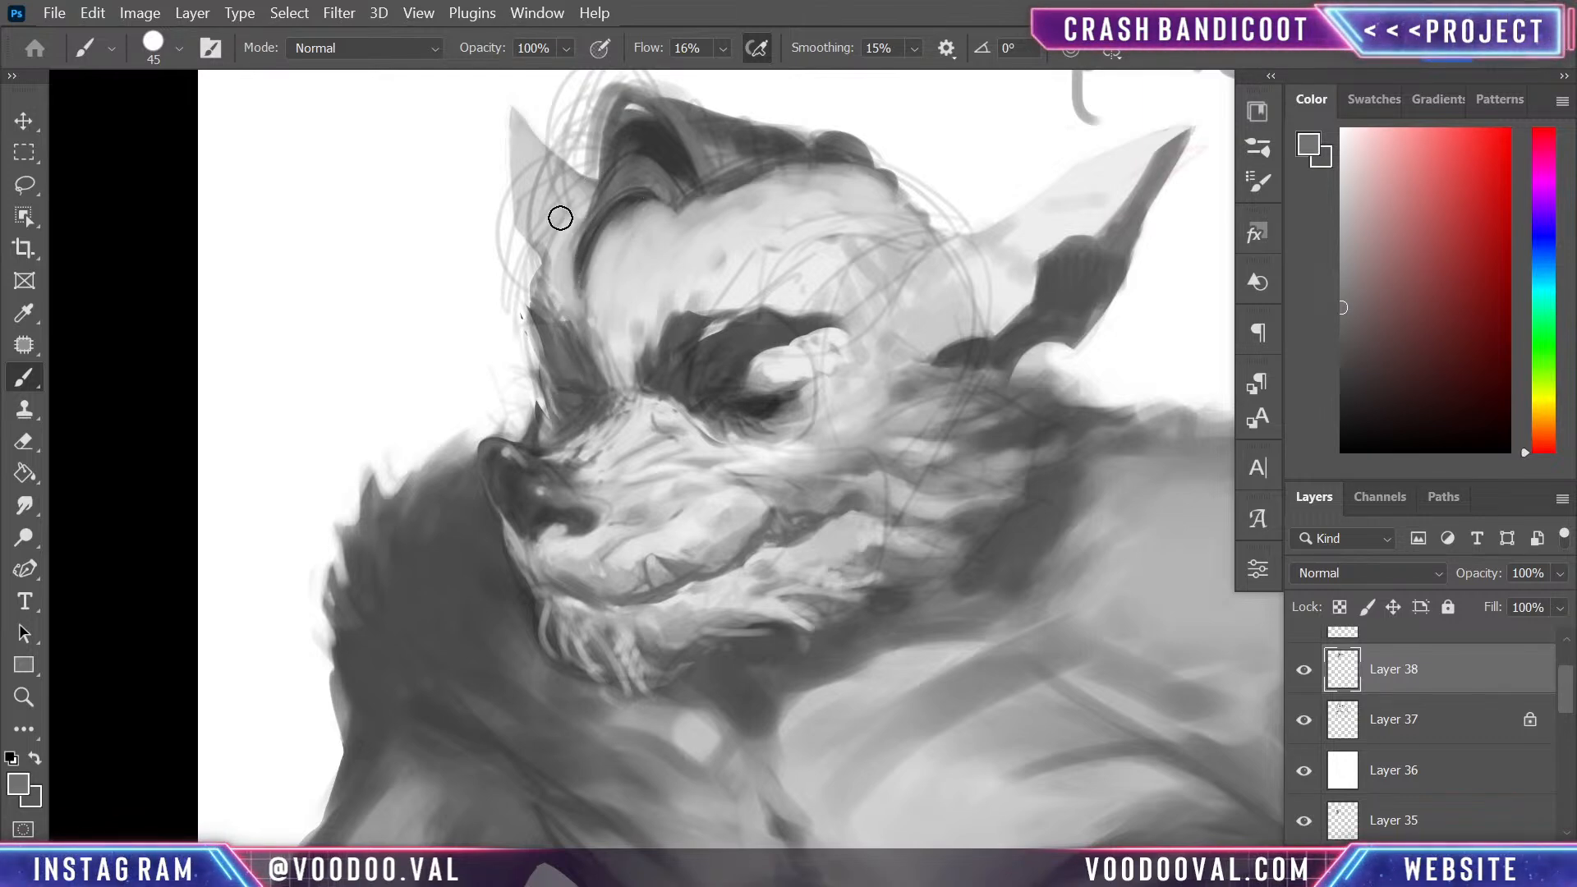
mouse_move(556, 219)
mouse_down()
mouse_move(597, 178)
mouse_move(531, 222)
mouse_move(538, 123)
mouse_move(543, 221)
mouse_up()
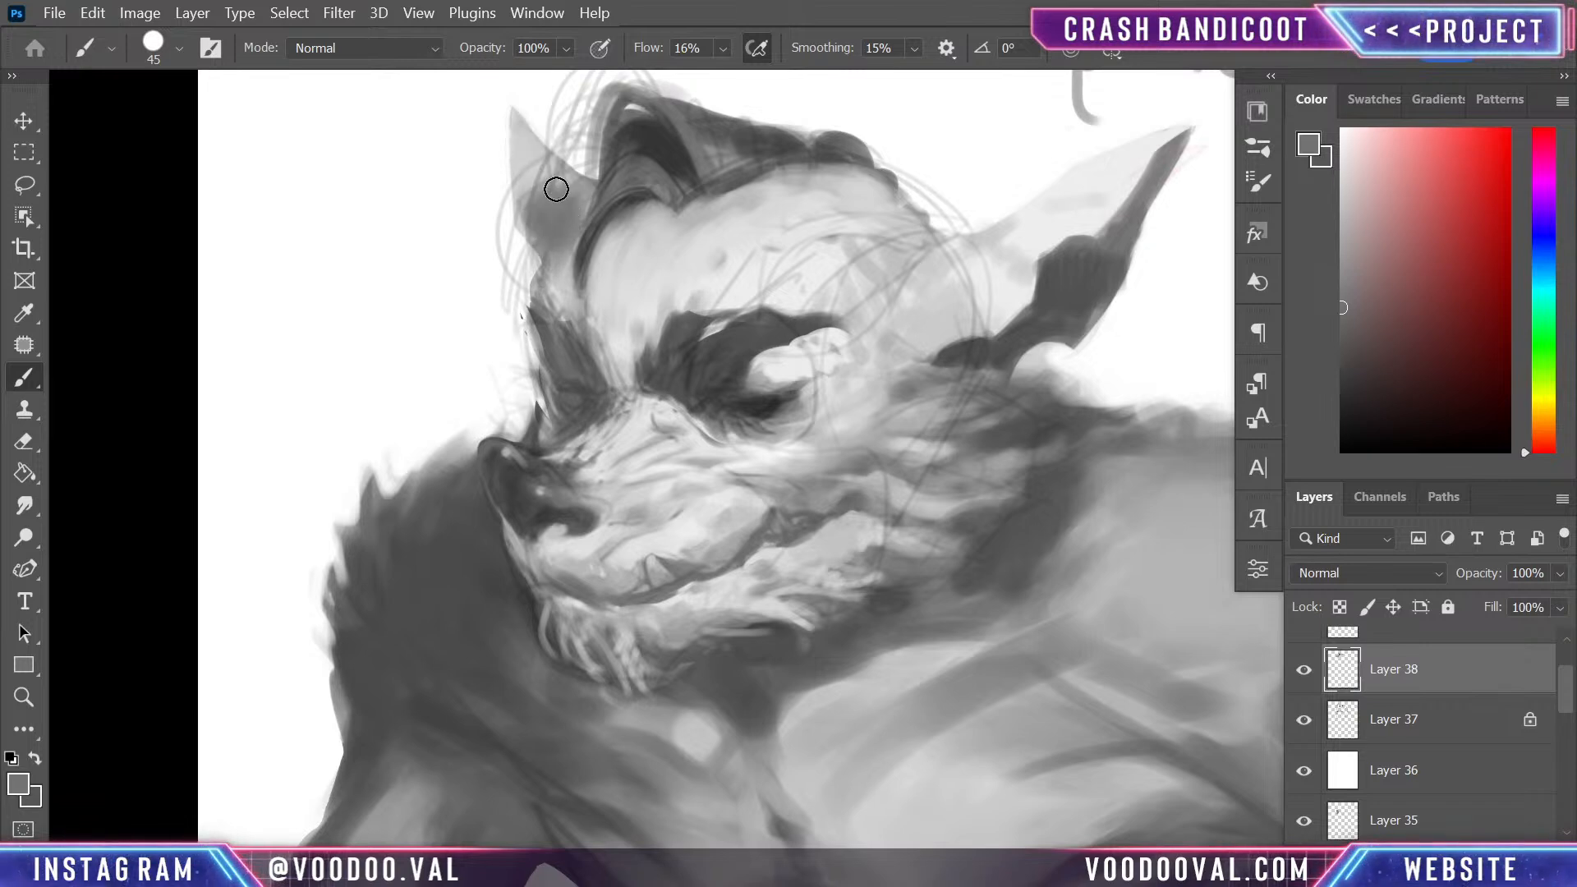
alt+click(526, 174)
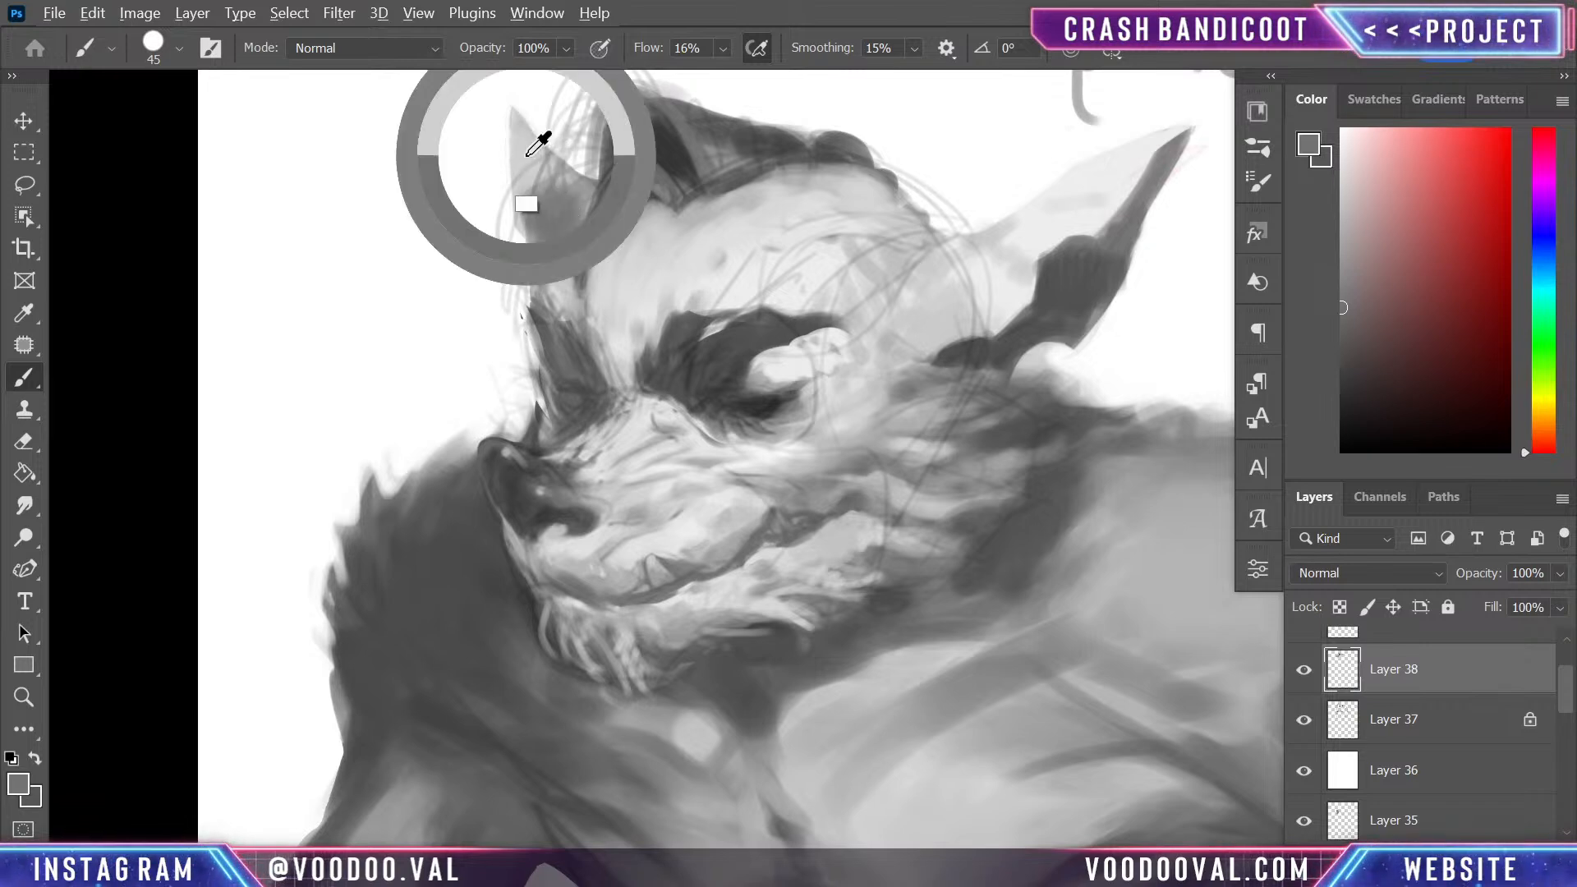
alt+click(556, 215)
mouse_move(564, 219)
mouse_down()
mouse_move(539, 208)
mouse_move(517, 116)
mouse_move(550, 160)
mouse_up()
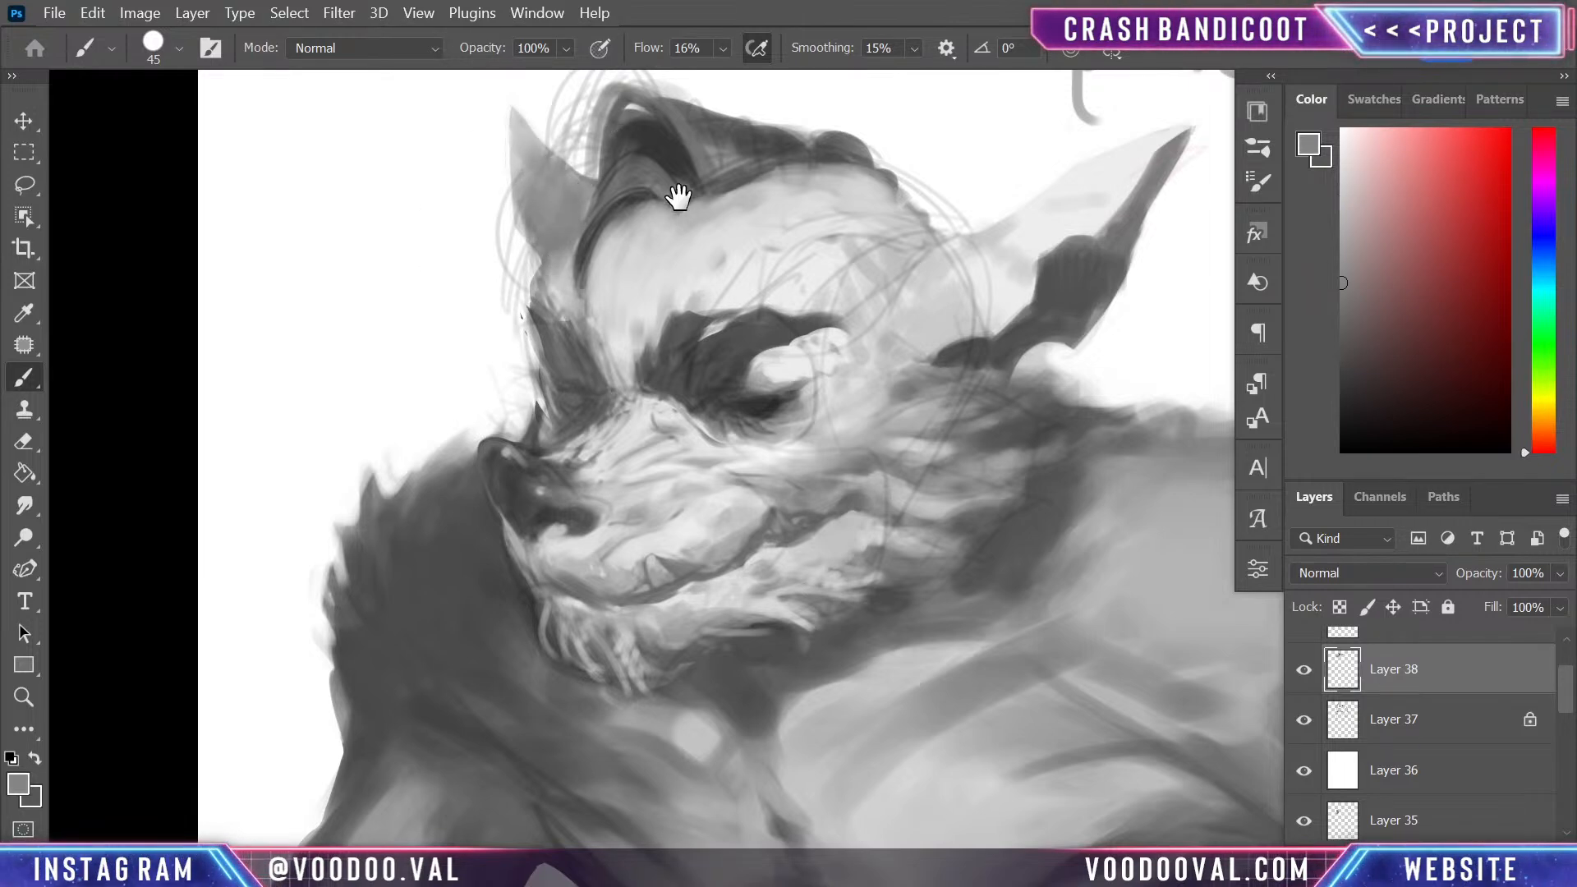
- Hatch the far ear's base with dark grey at 10 px, and blend it into the ear with sampled greys at 40 px
drag(676, 194, 662, 299)
alt+click(764, 494)
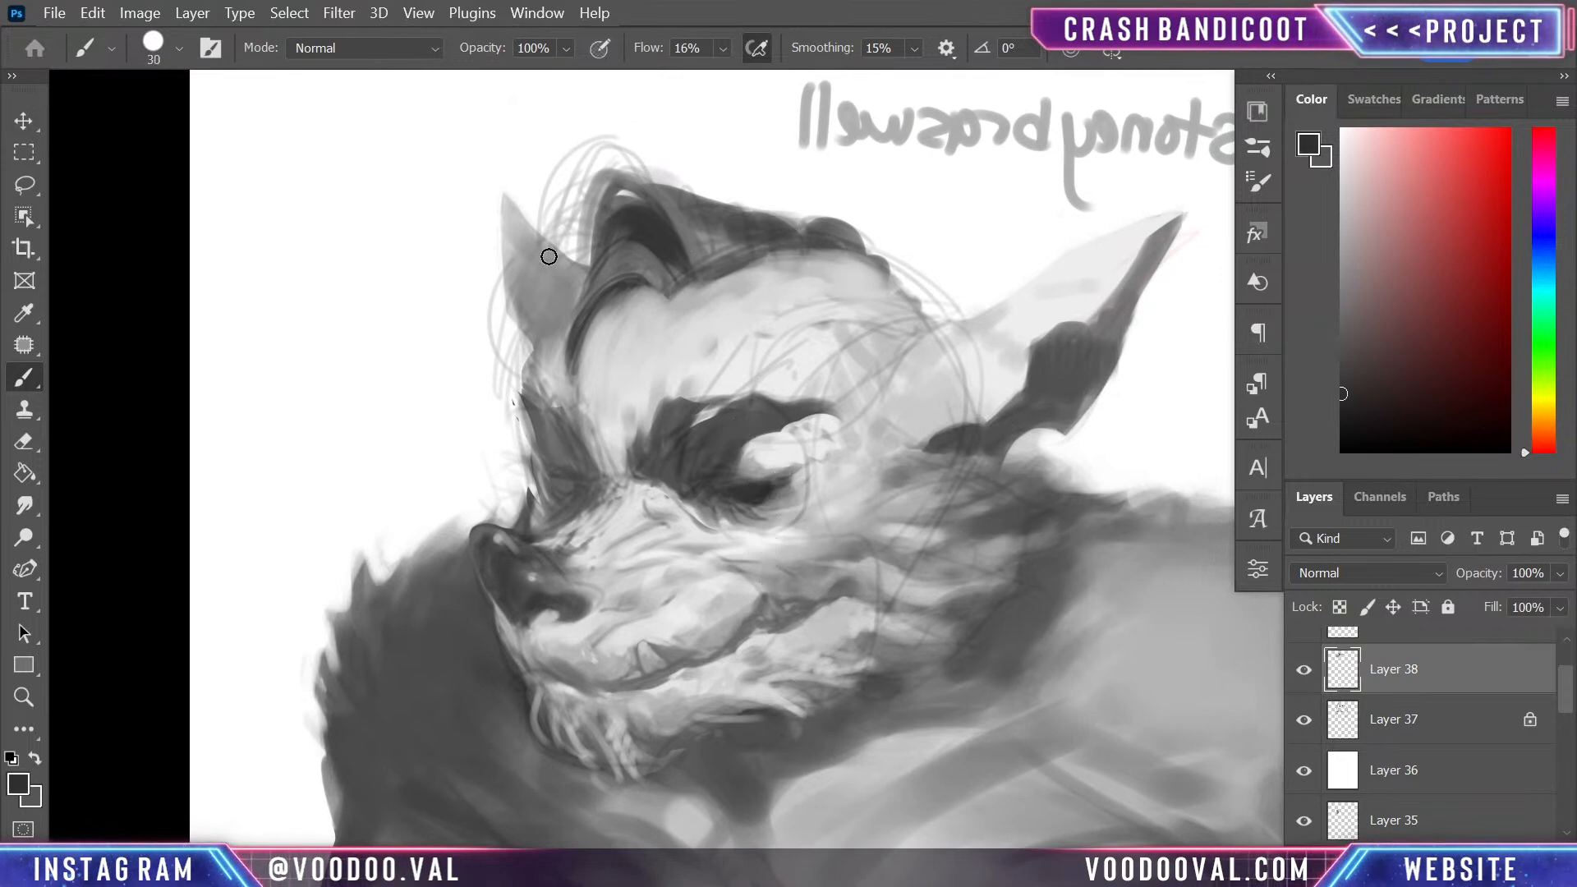
key(bracketleft)
key(bracketleft)
drag(575, 289, 539, 340)
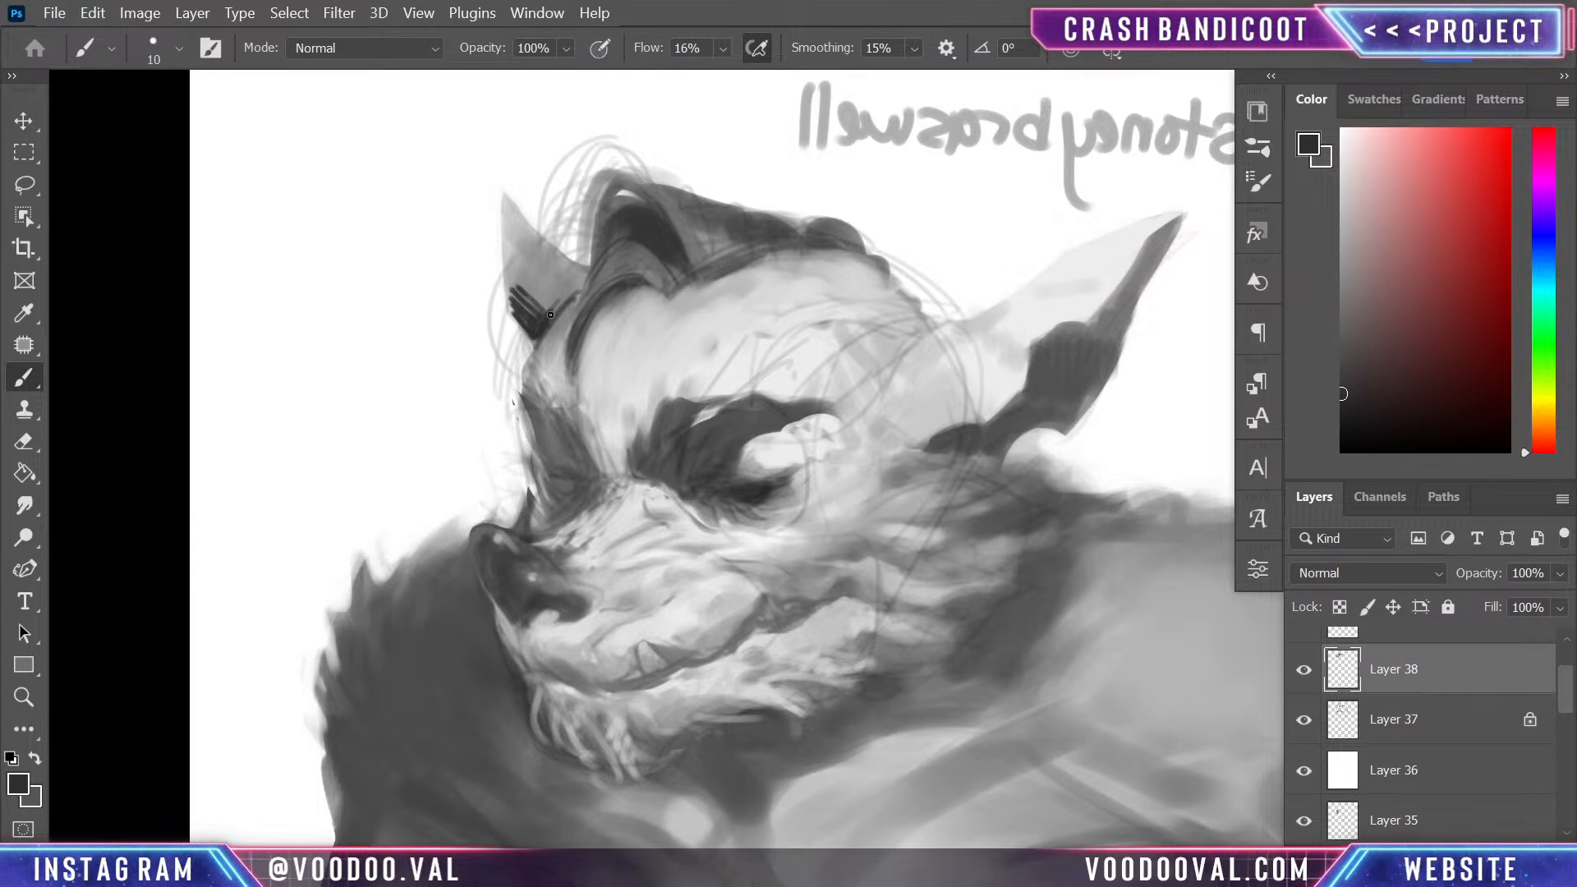
drag(550, 314, 562, 294)
alt+click(542, 270)
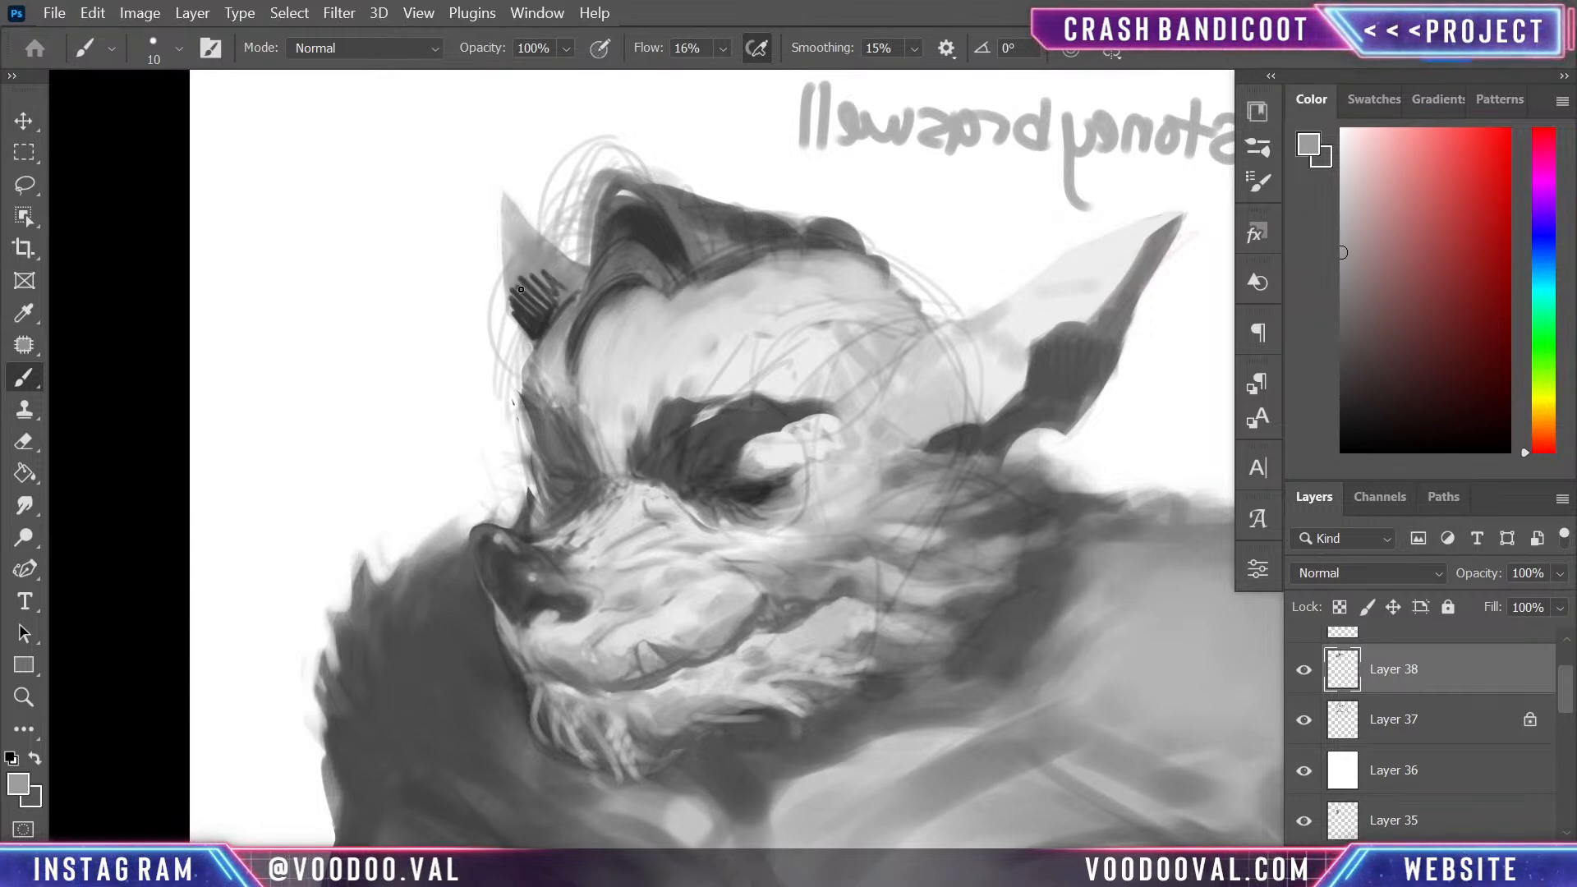
key(])
mouse_move(544, 273)
mouse_down()
mouse_move(535, 301)
mouse_move(556, 285)
mouse_move(524, 308)
mouse_move(533, 322)
mouse_move(517, 311)
mouse_move(520, 275)
mouse_move(540, 295)
mouse_move(556, 271)
mouse_move(521, 268)
mouse_up()
alt+click(539, 315)
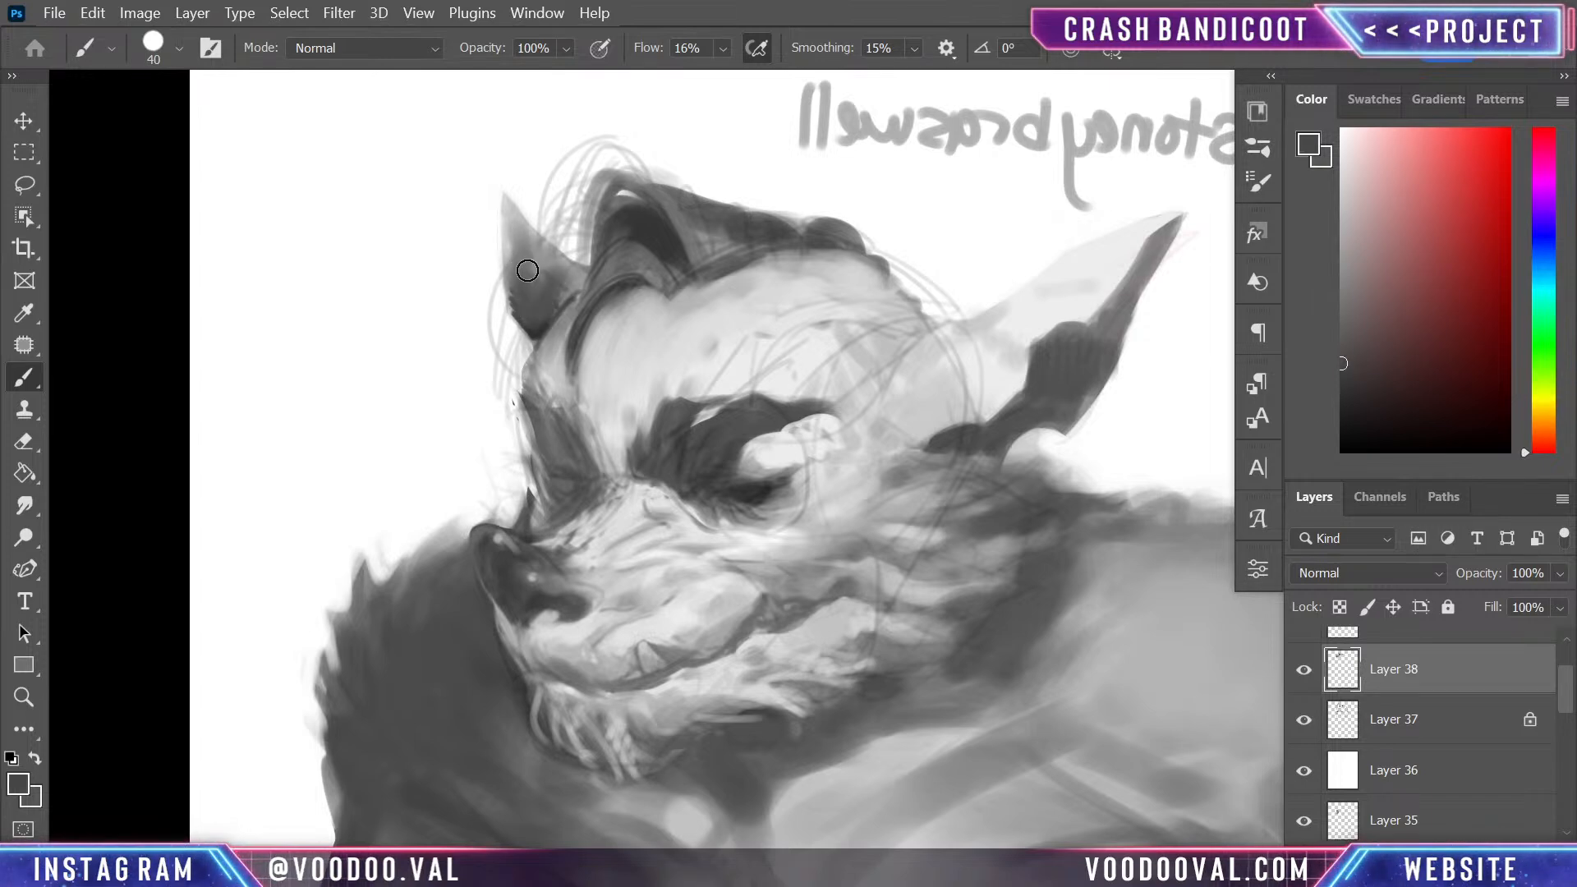
- Define the far ear's outer edge and tip with sampled dark and mid greys, starting with a 15 px brush
key(bracketleft)
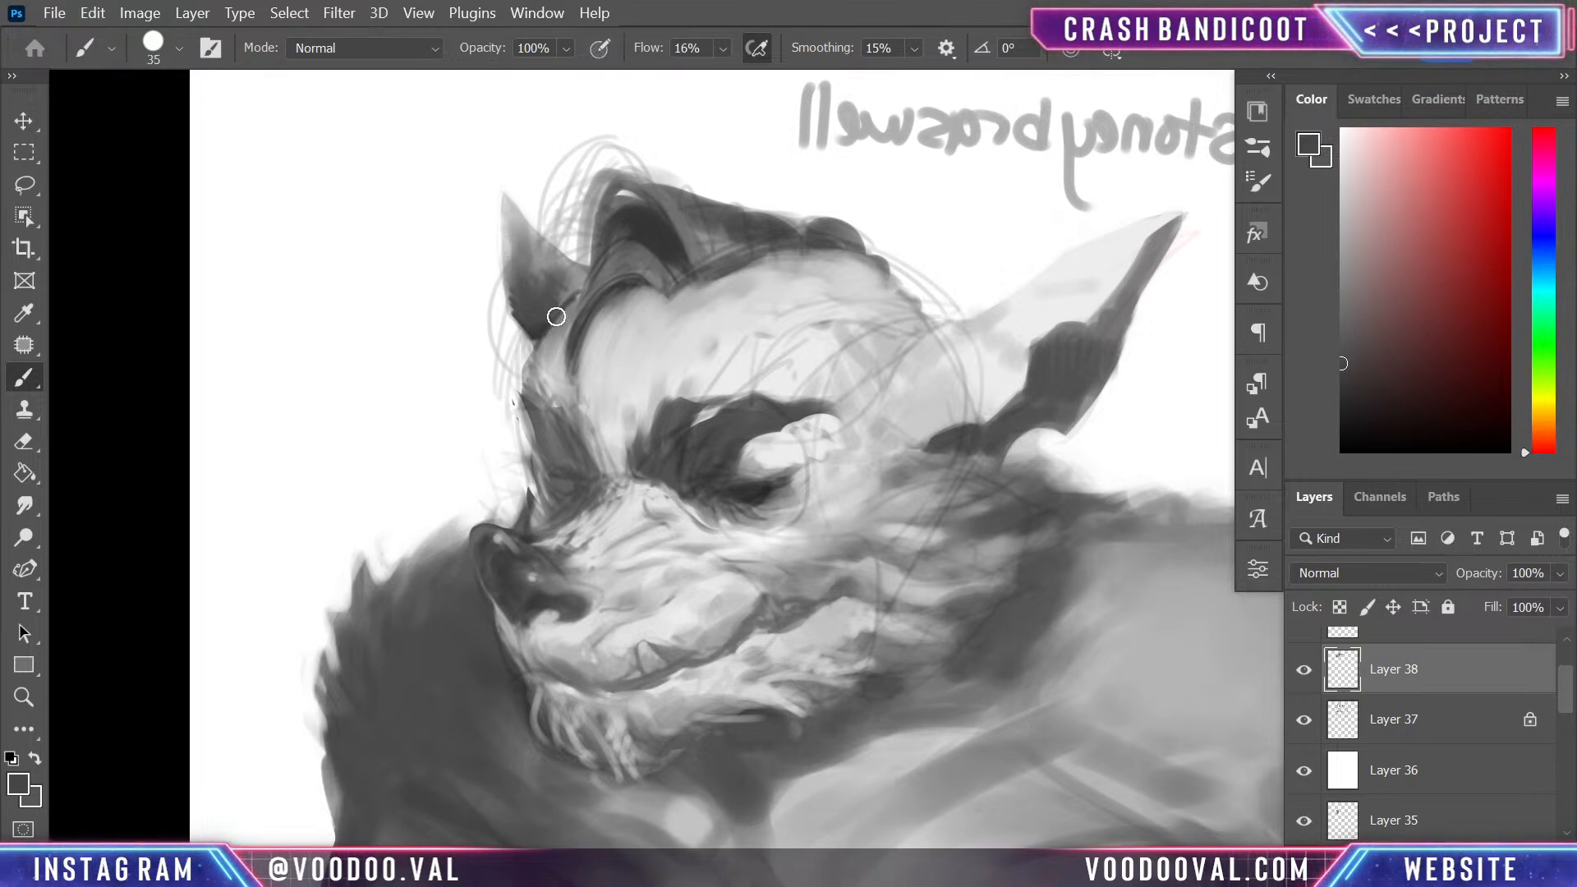
alt+click(522, 245)
alt+click(526, 292)
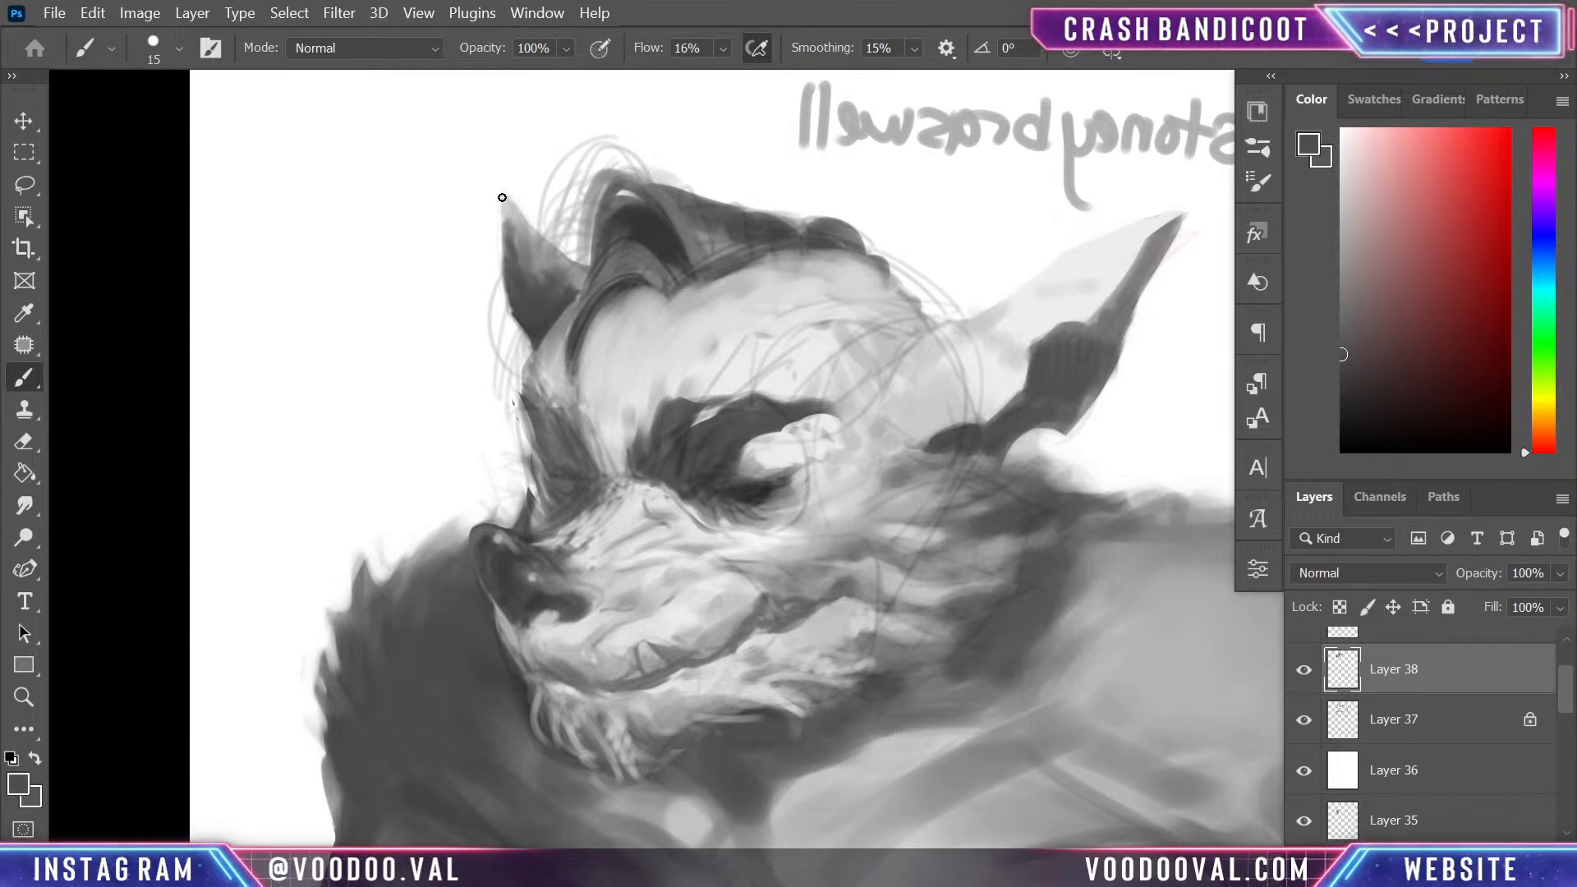
alt+click(530, 224)
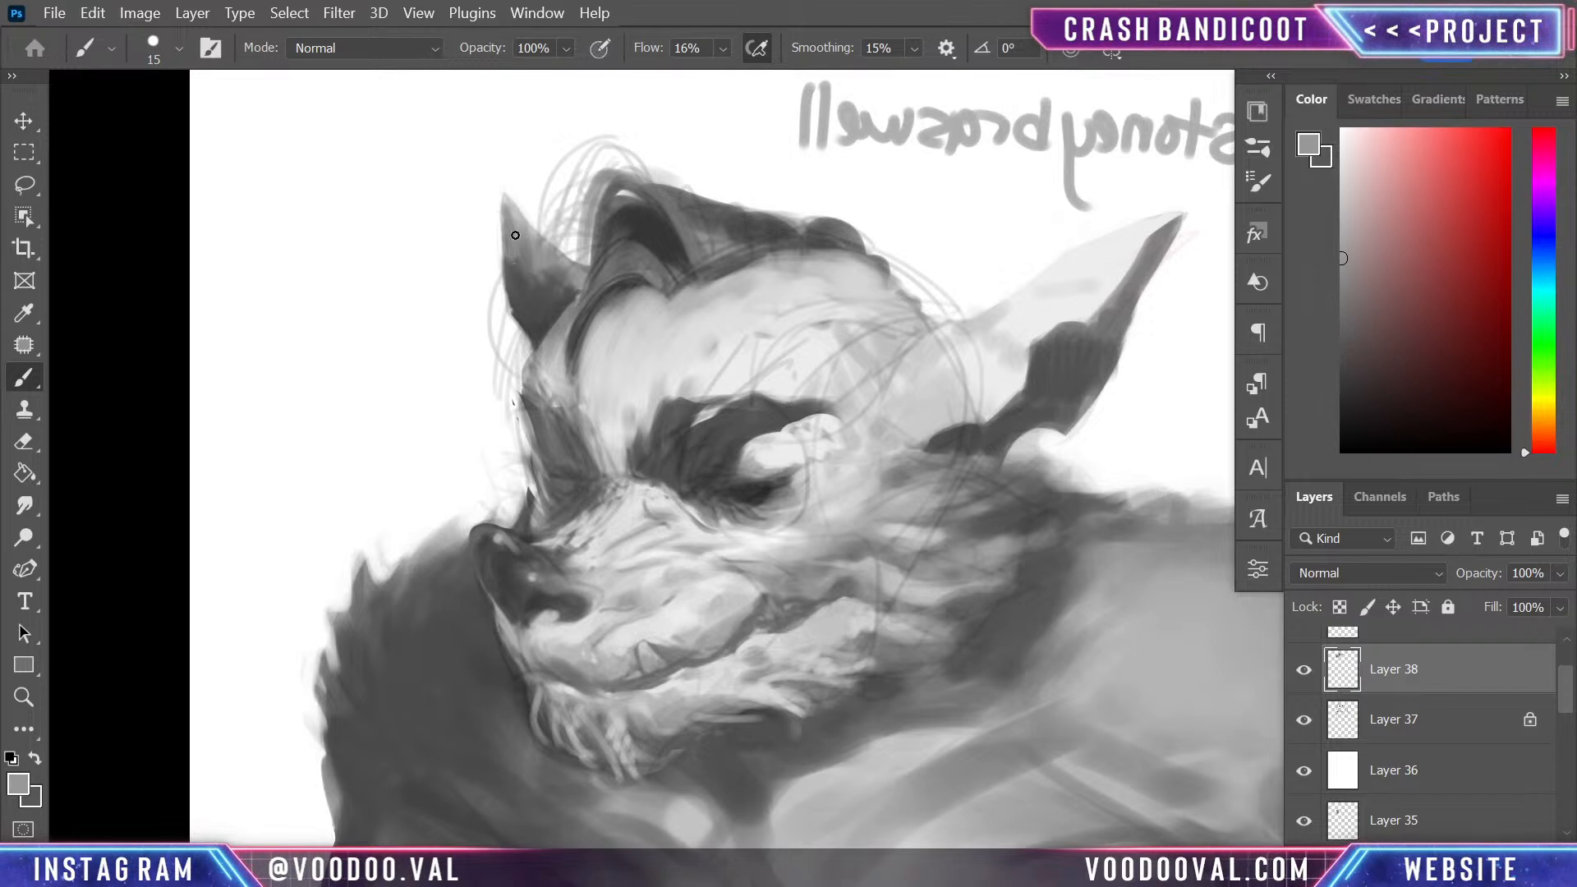
alt+click(526, 336)
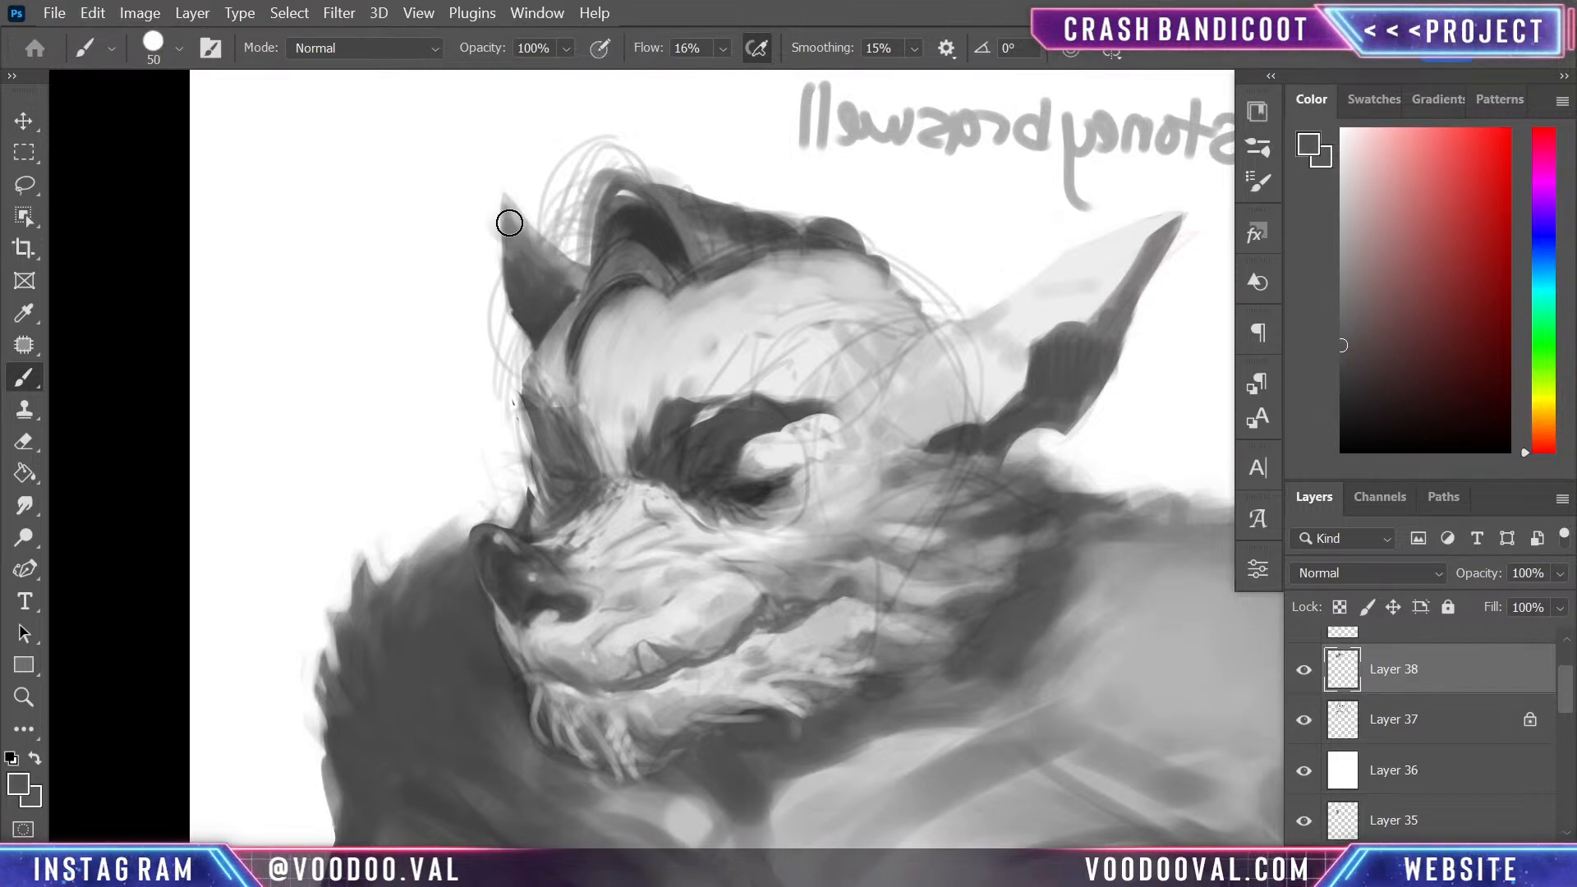
- Lighten the far ear's inner side with sampled mid grey at 20 px, and touch up the skin beside the quiff with light grey
alt+click(572, 248)
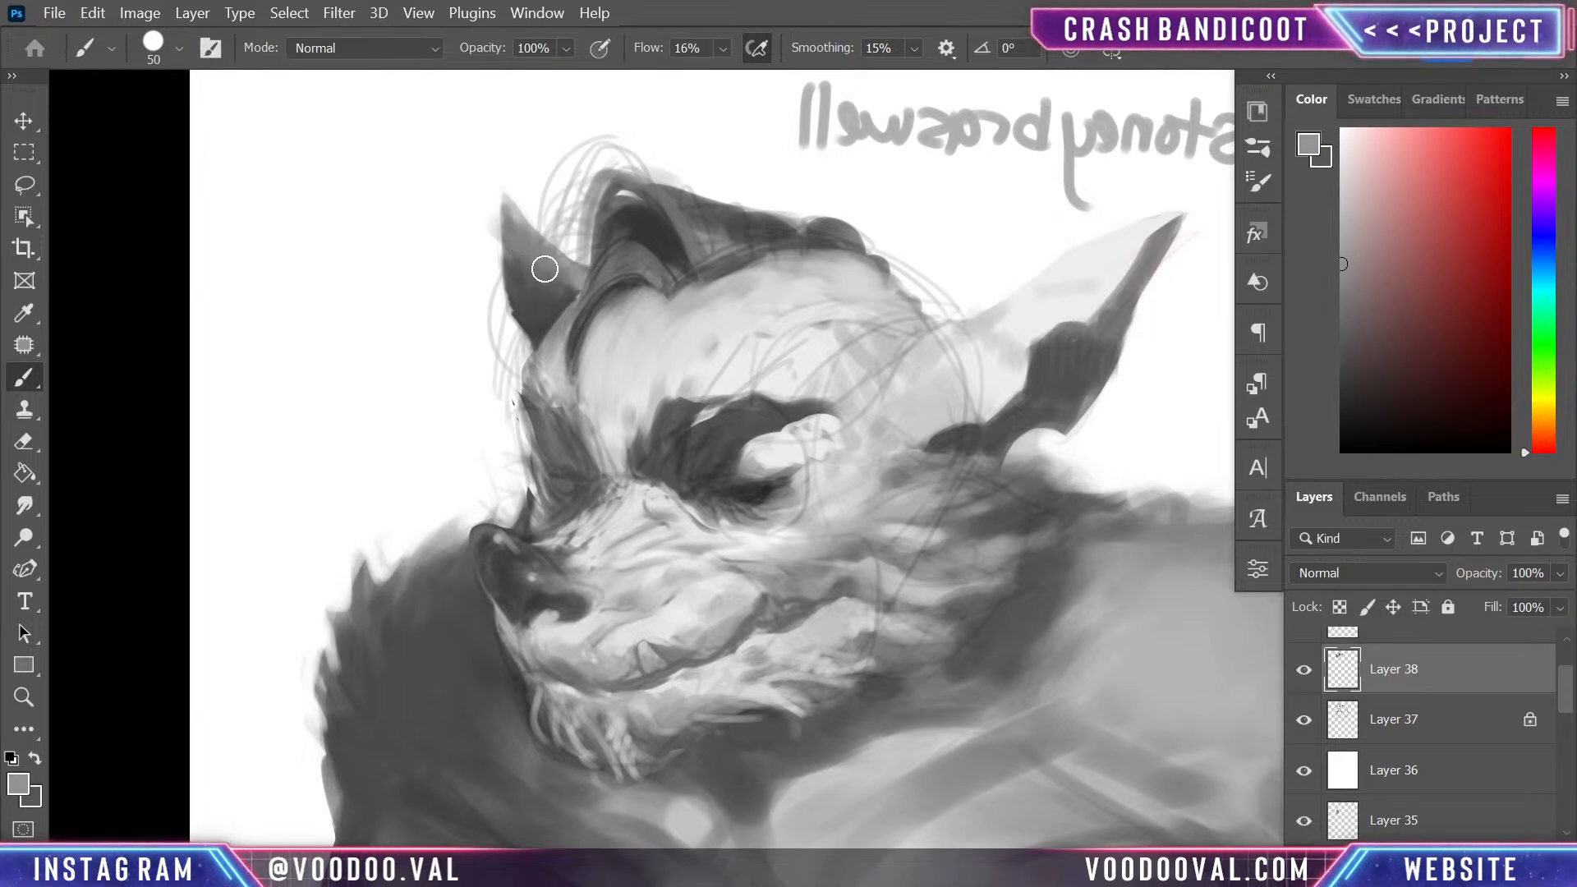
key(bracketleft)
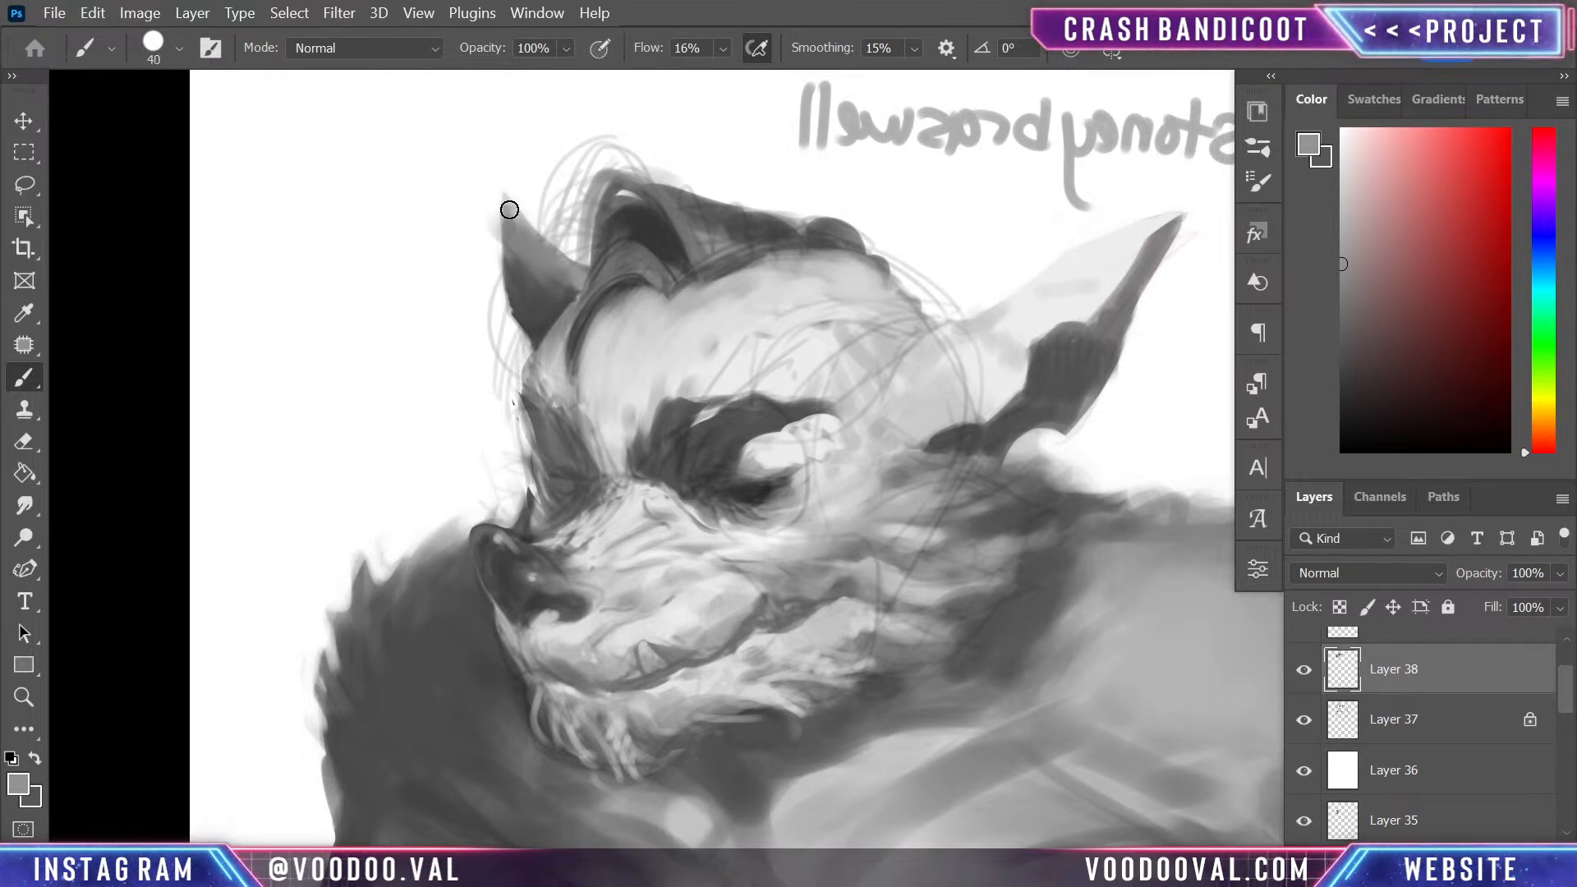
key(bracketleft)
key(bracketleft)
key(bracketleft)
key(bracketleft)
key(bracketleft)
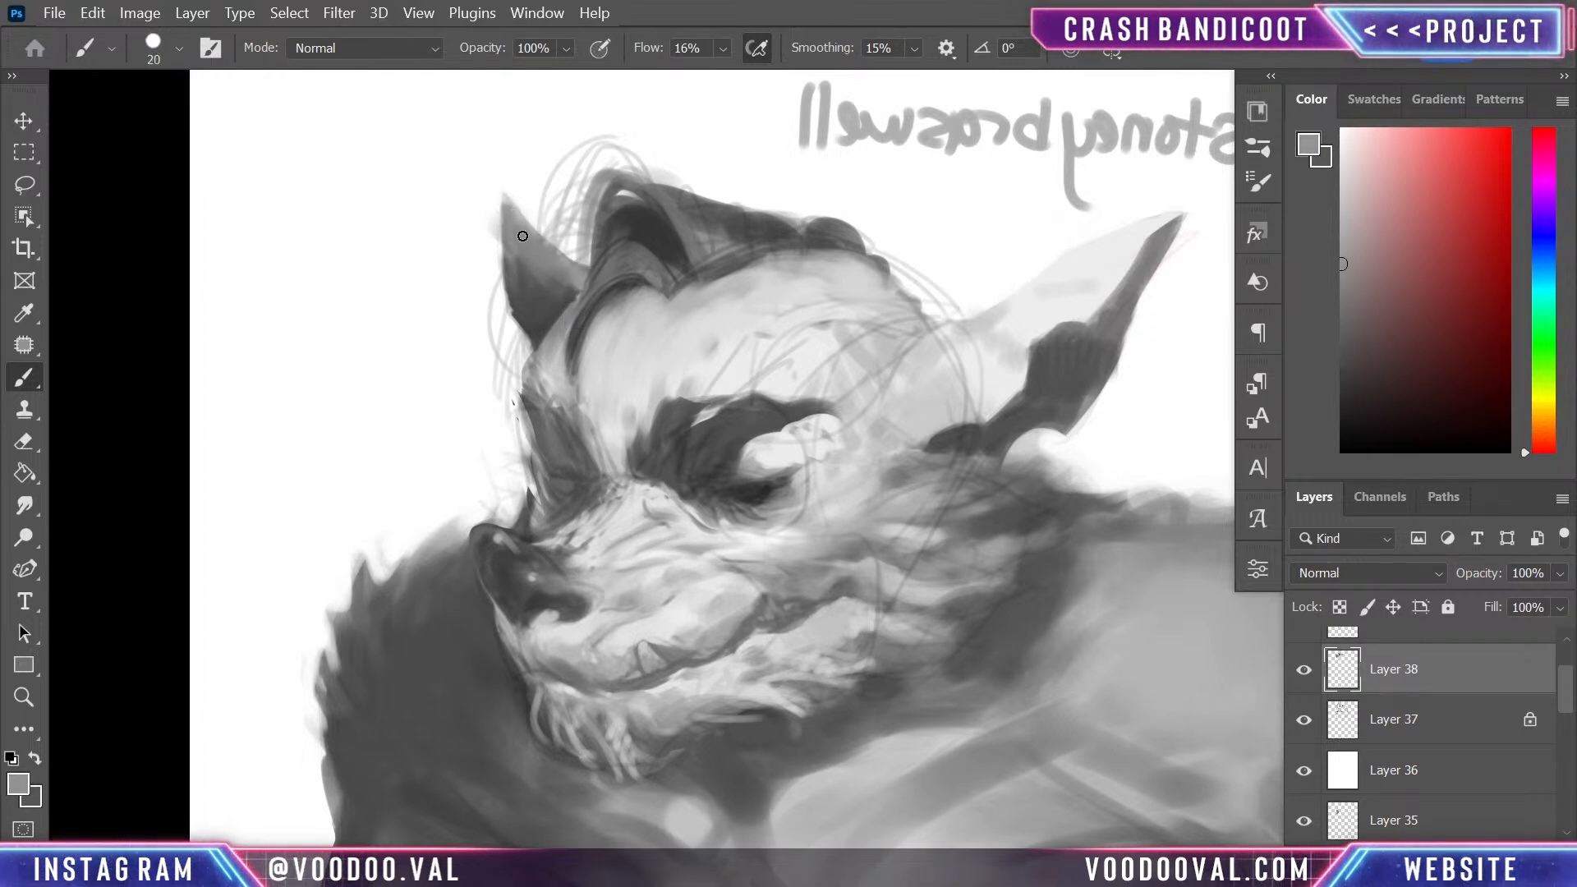
alt+click(544, 283)
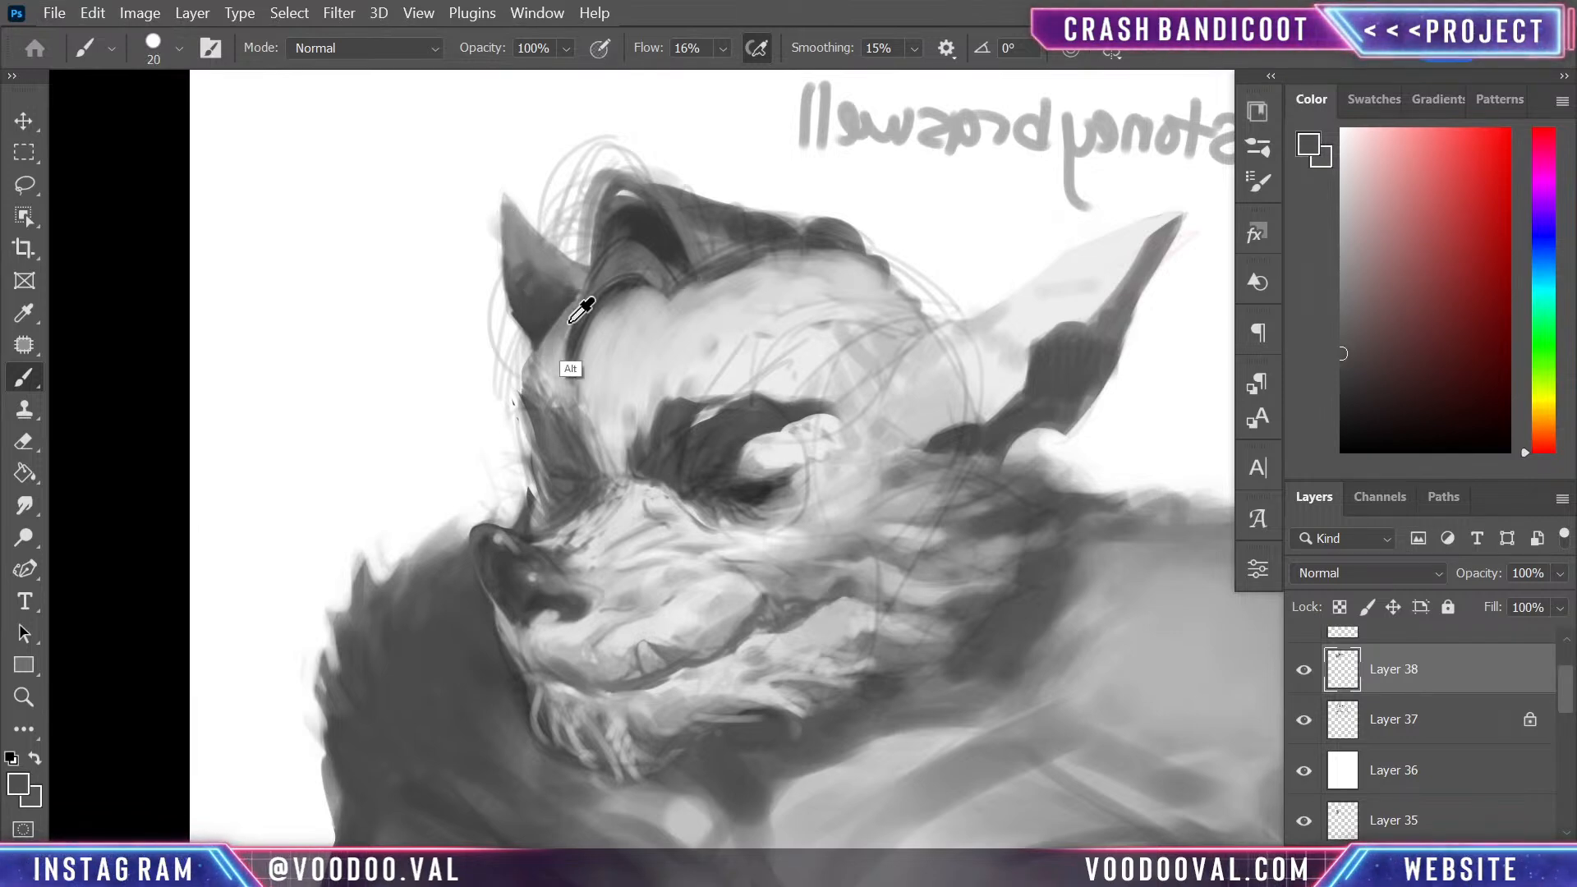
alt+click(555, 398)
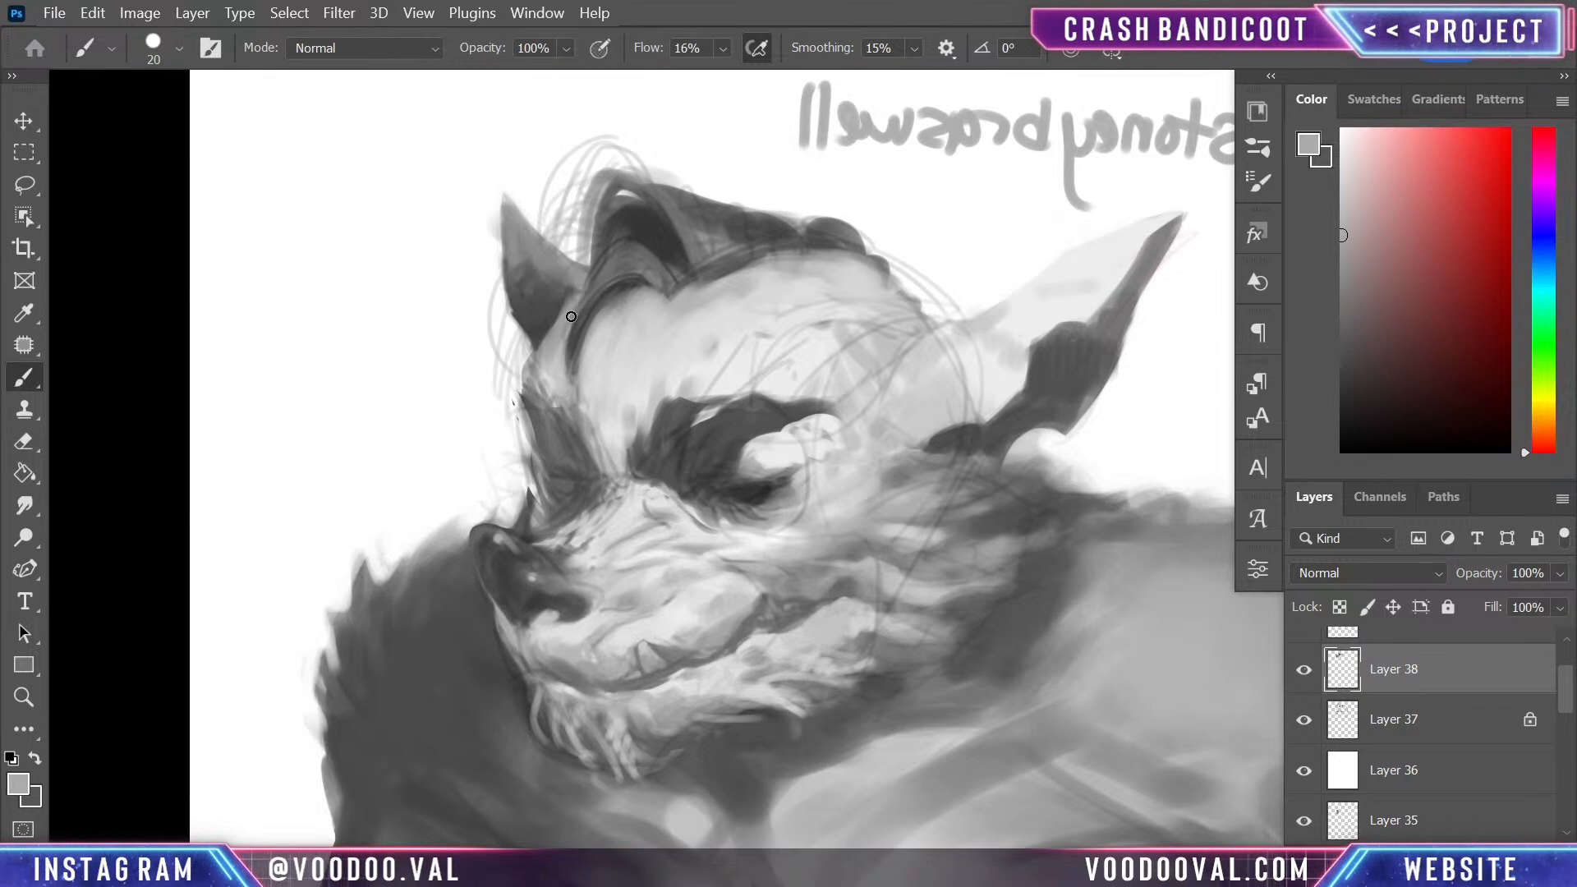
- Strengthen the long front lock falling from the quiff onto the forehead with sampled dark greys at 20 px
alt+click(566, 305)
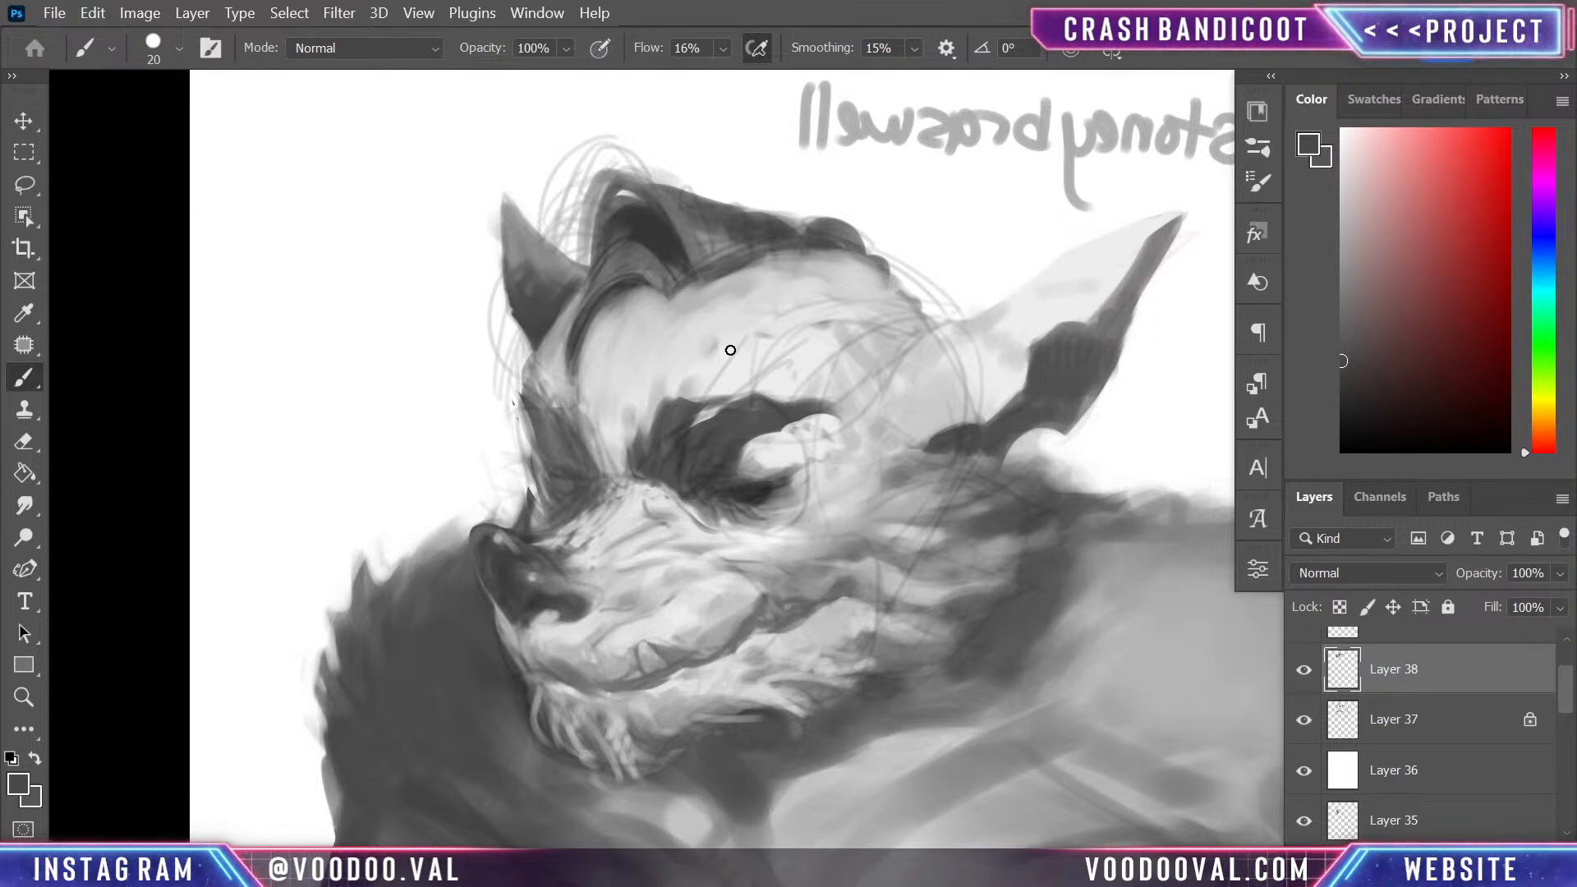
drag(614, 255, 578, 383)
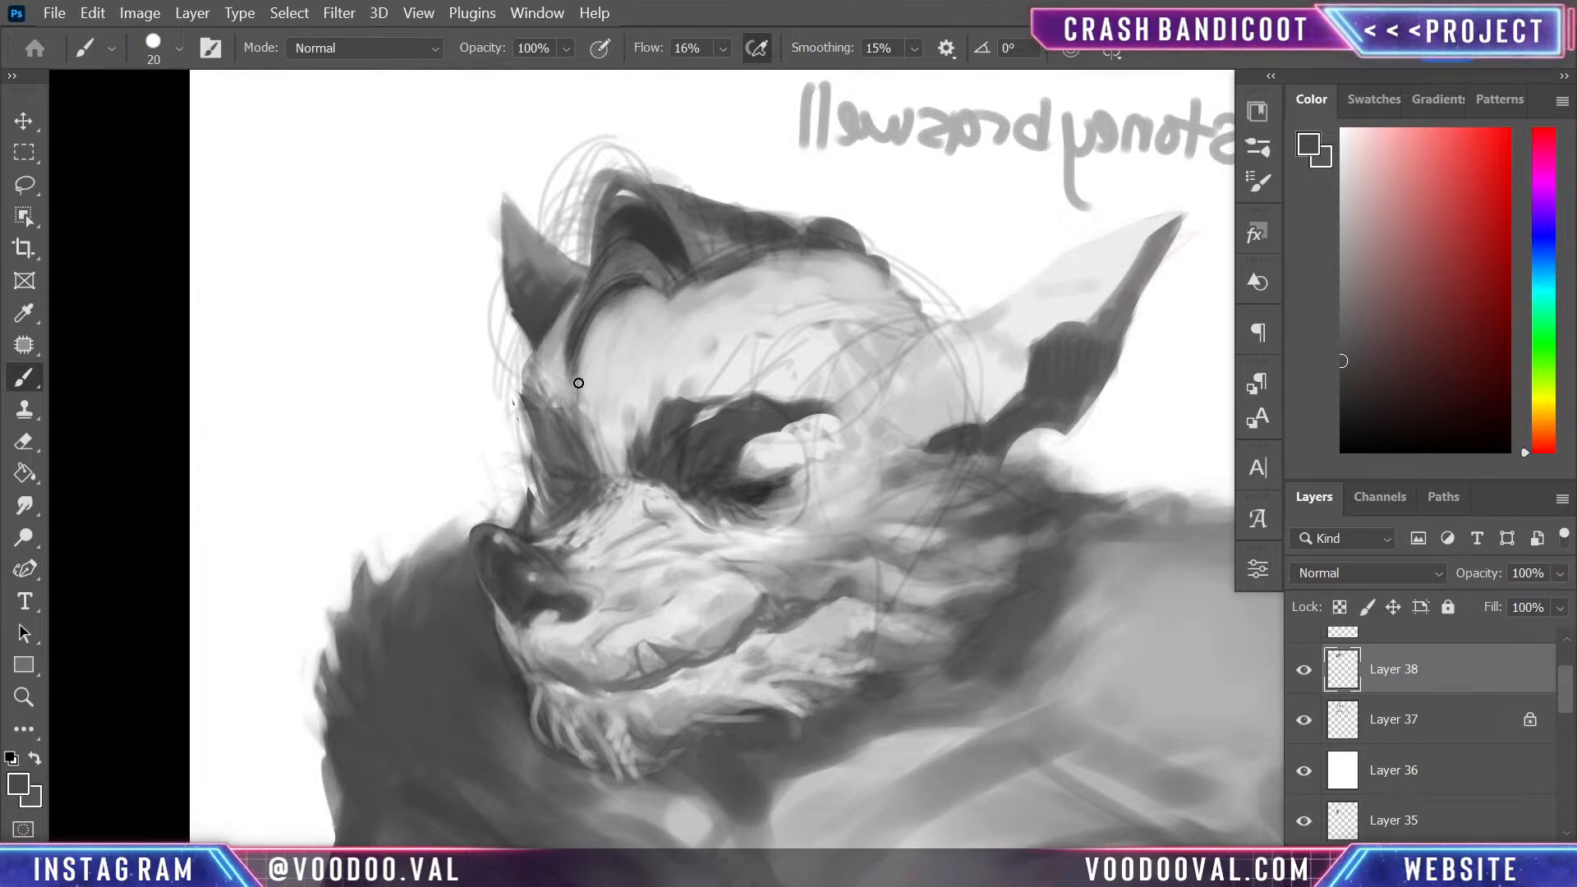
drag(595, 271, 577, 340)
alt+click(628, 264)
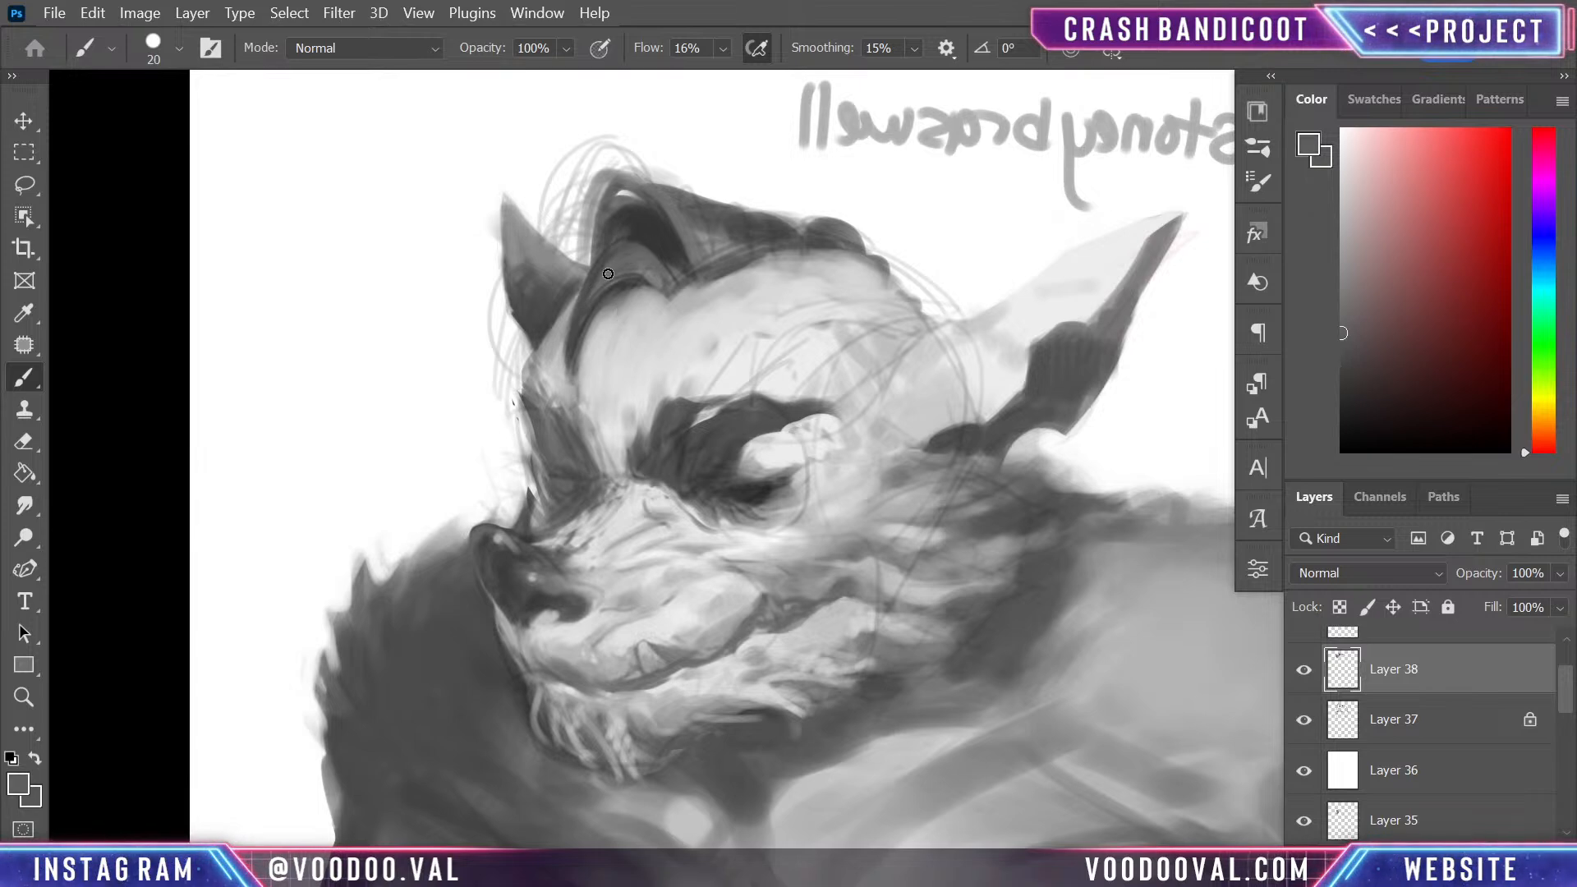
drag(607, 274, 574, 366)
- Paint curved mid-grey strands through the quiff's inner shadow and around its lower edge with the 20 px brush
key(alt)
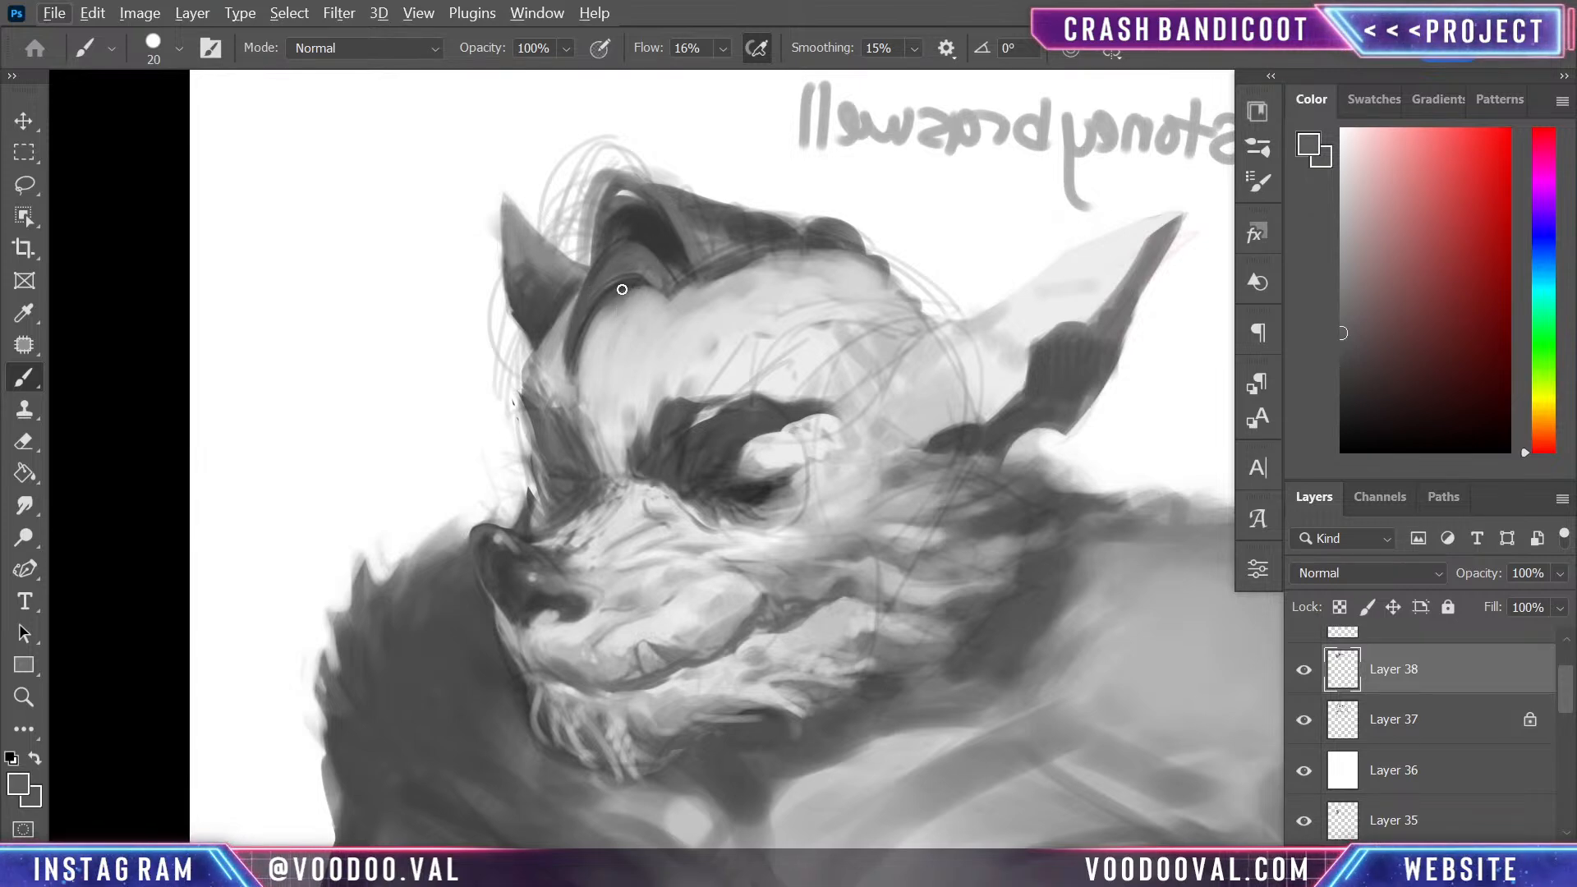
mouse_move(622, 289)
mouse_down()
mouse_move(654, 297)
mouse_move(638, 284)
mouse_move(647, 313)
mouse_move(627, 281)
mouse_move(652, 317)
mouse_move(680, 283)
mouse_move(660, 239)
mouse_move(686, 307)
mouse_up()
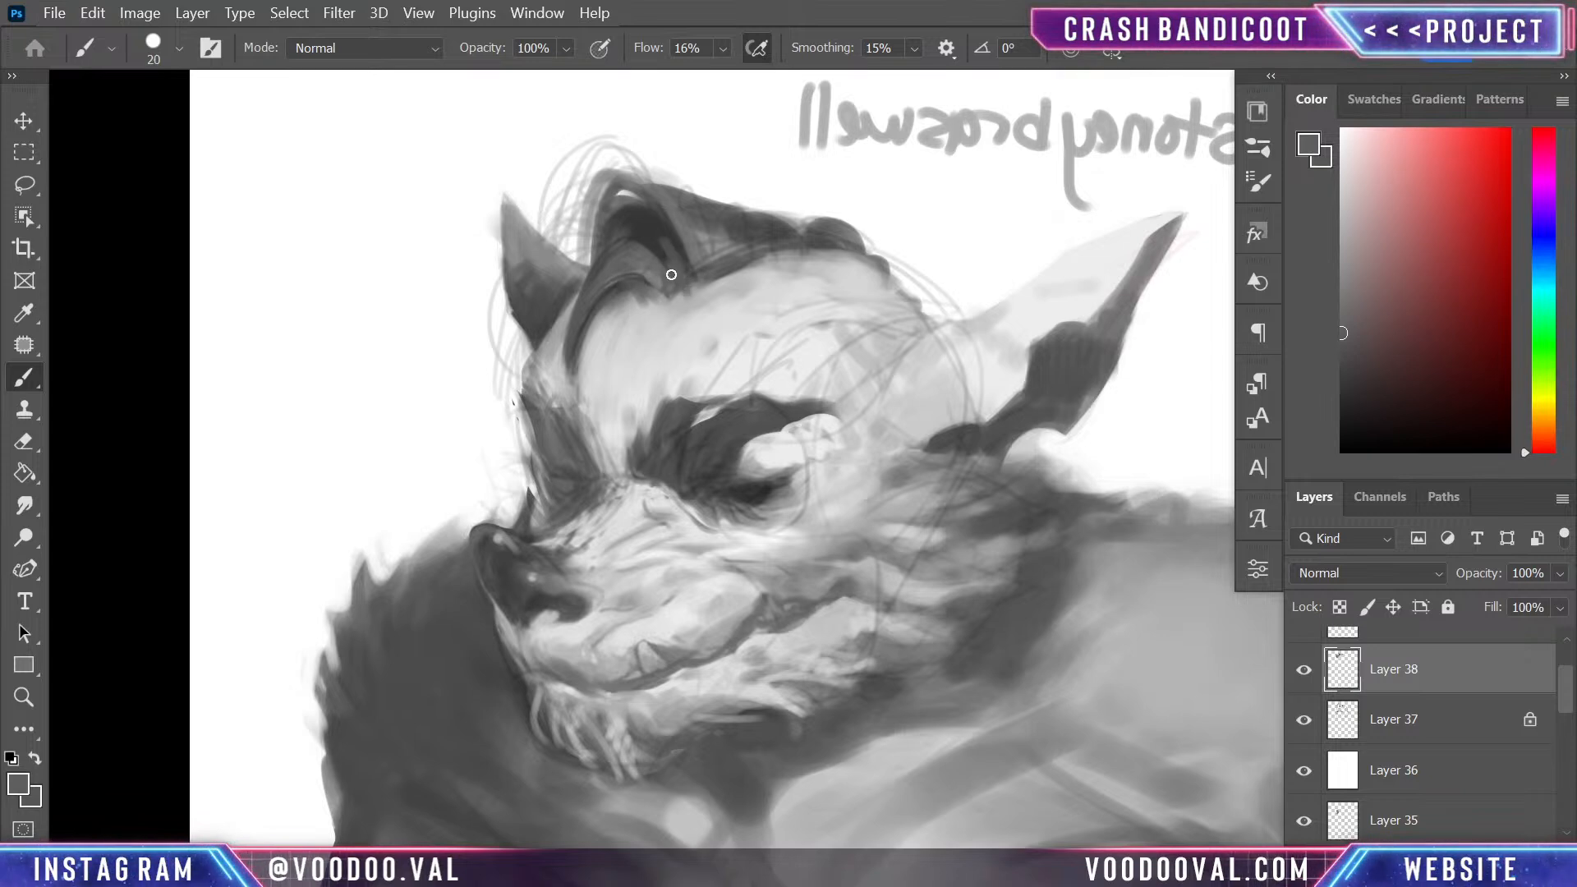
drag(666, 252, 574, 310)
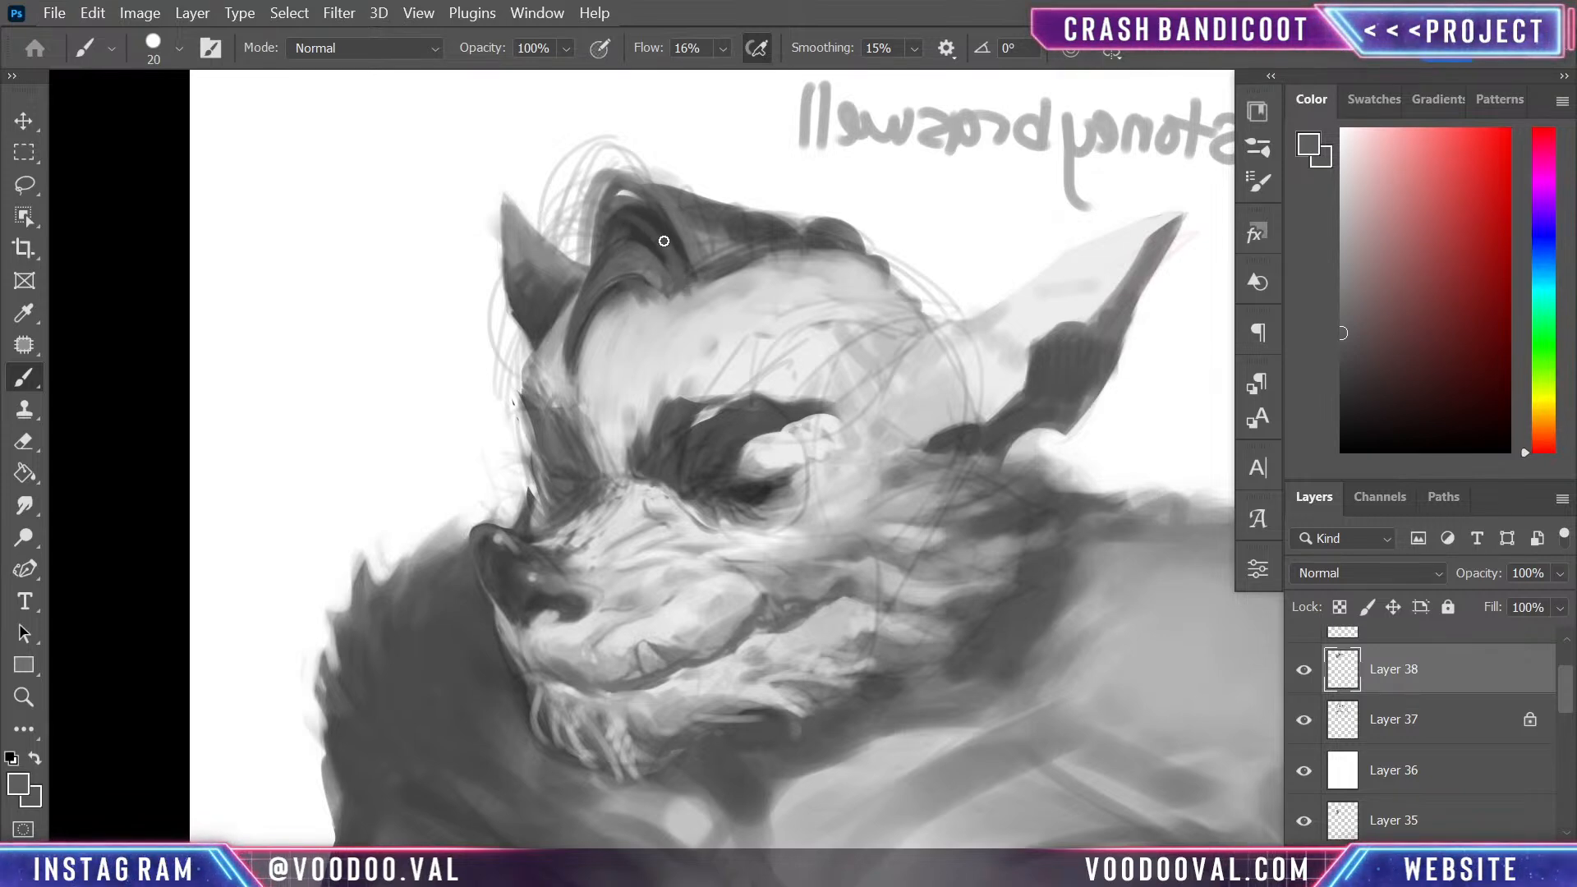
drag(662, 239, 585, 250)
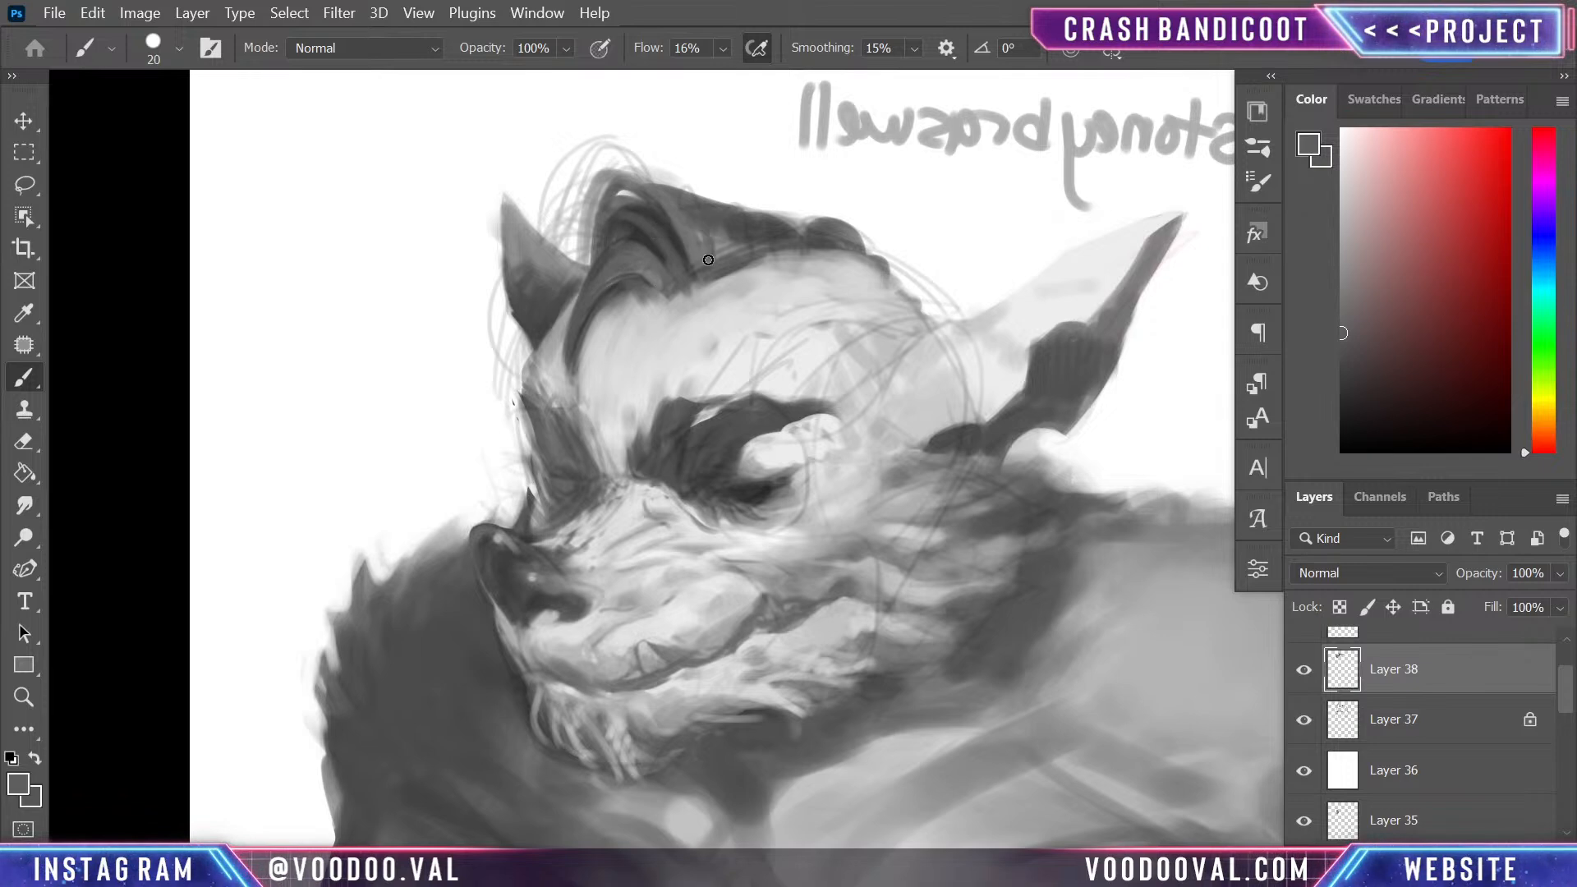
- Reshape the hairline behind the quiff with light grey sampled from the forehead, and sample dark grey from the hair
alt+click(730, 335)
mouse_move(739, 277)
mouse_down()
mouse_move(719, 282)
mouse_move(724, 245)
mouse_move(742, 264)
mouse_move(810, 257)
mouse_up()
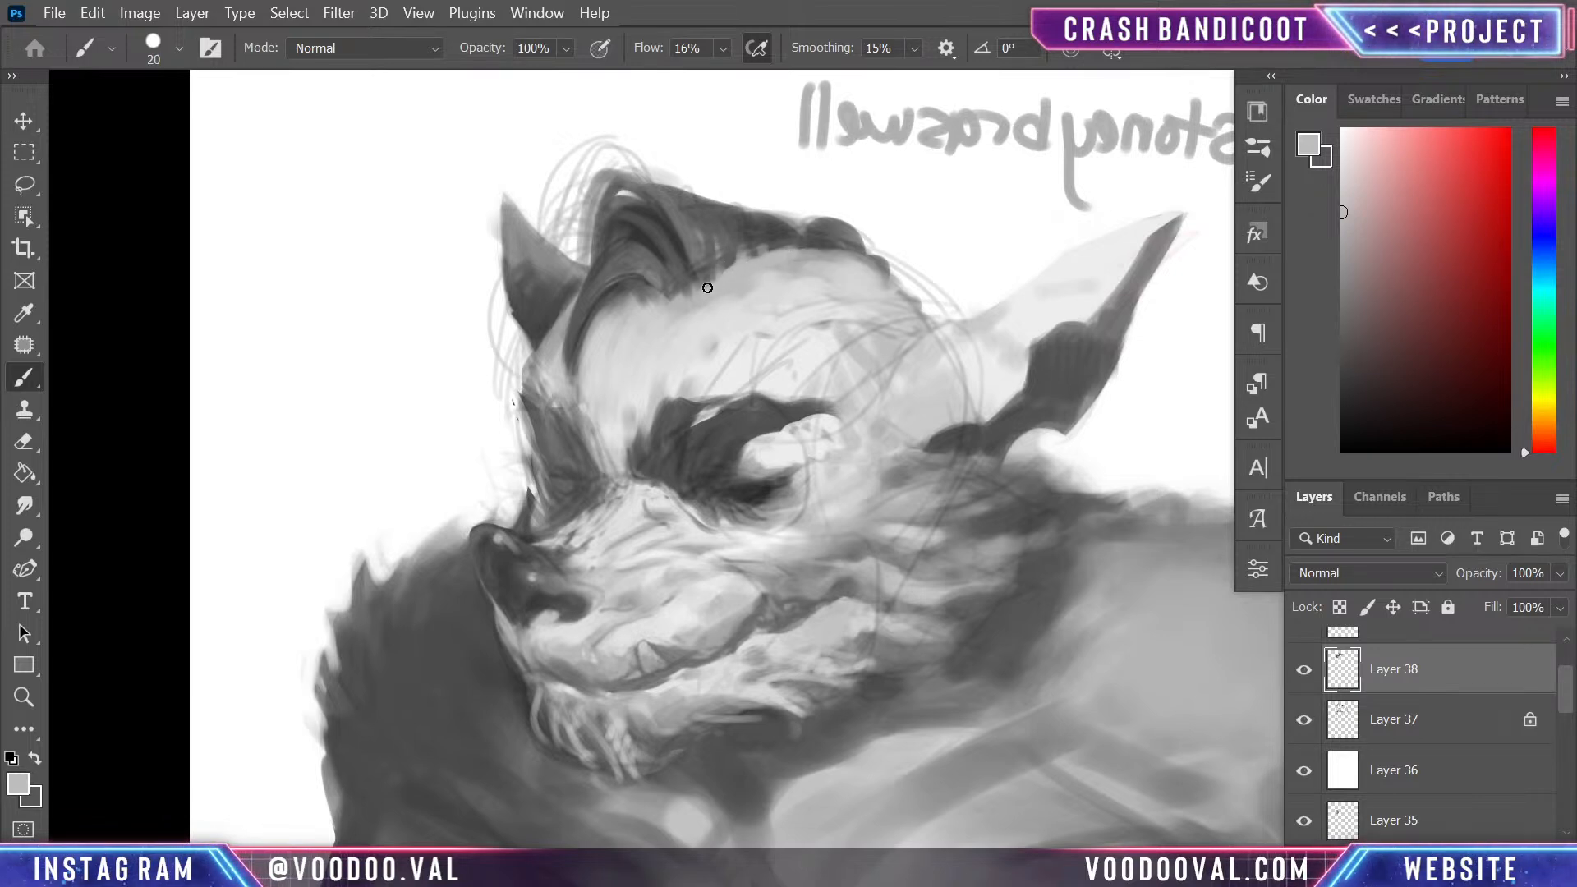
alt+click(739, 220)
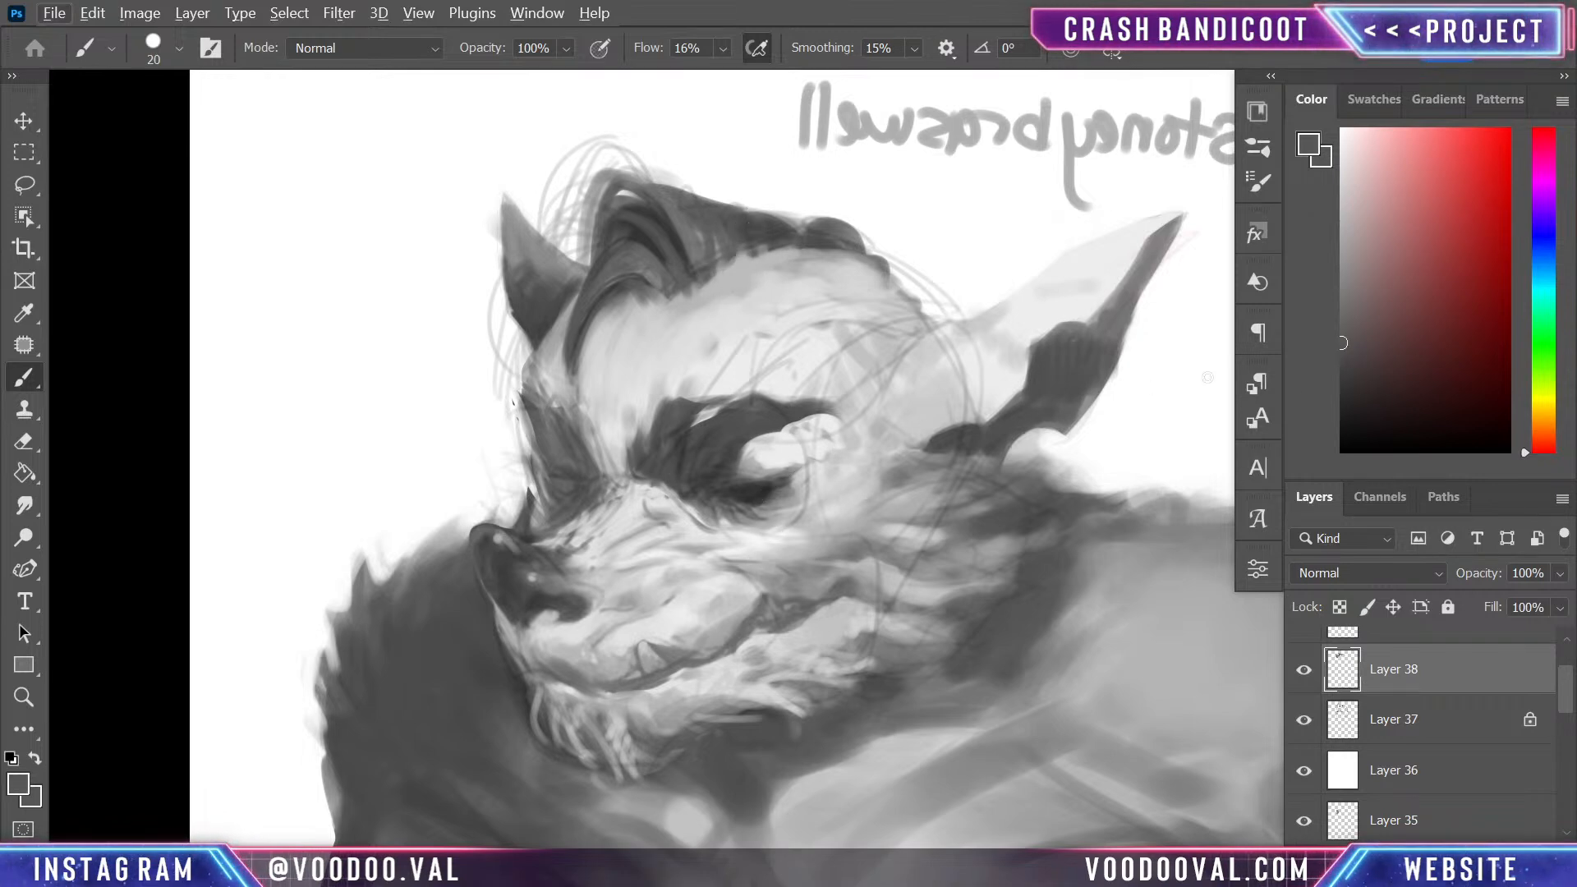
- Draw fine near-black strands across the quiff and mohawk with a 7 px brush
drag(1369, 406, 1287, 417)
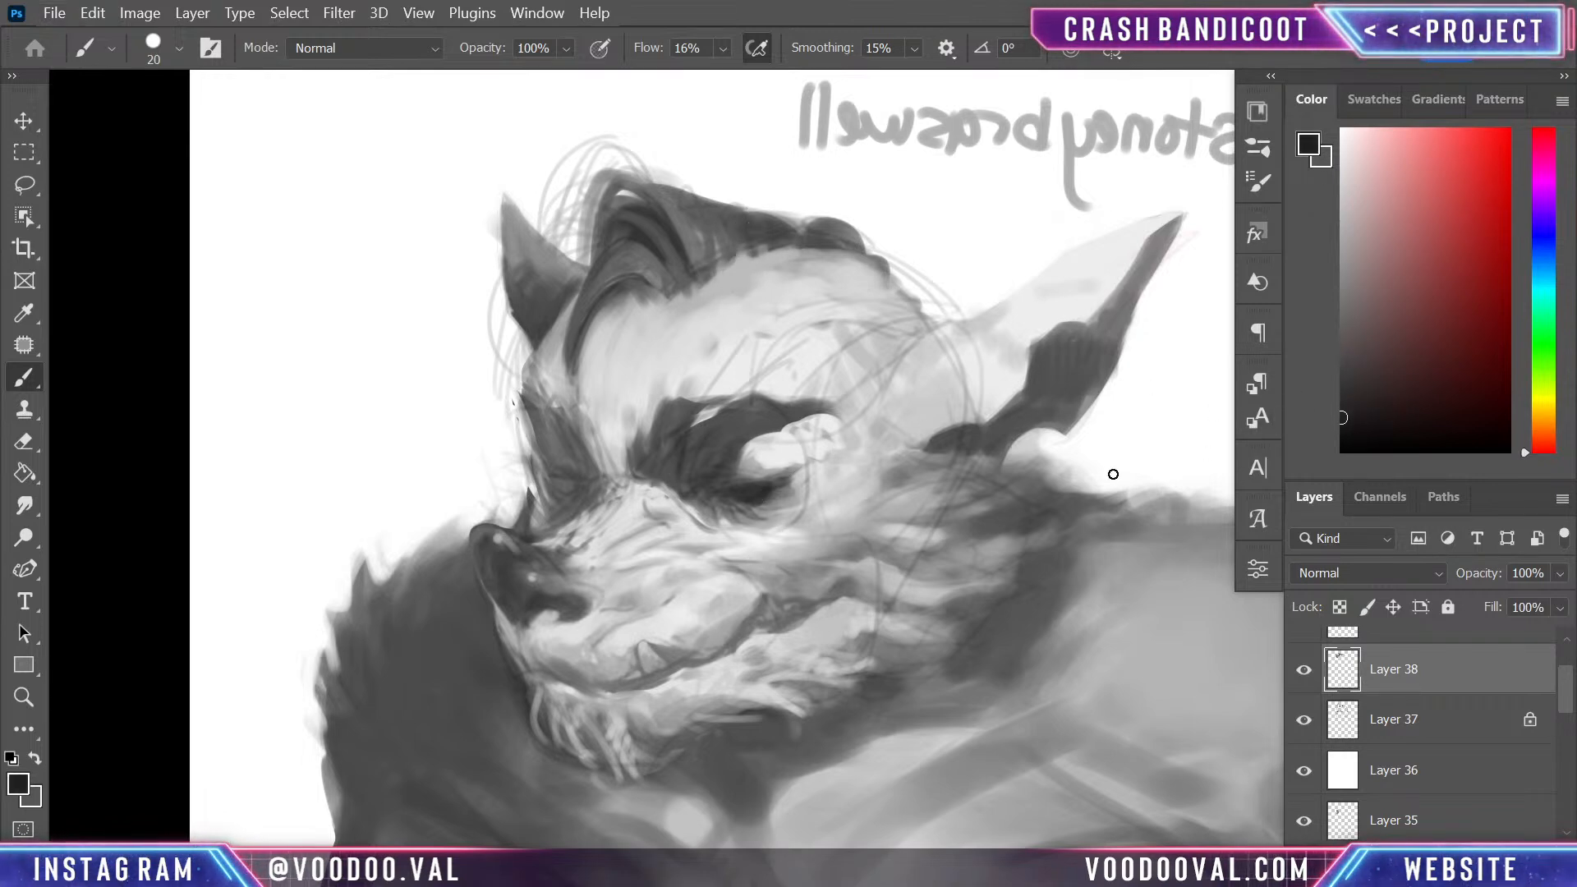
key(bracketleft)
drag(647, 199, 644, 241)
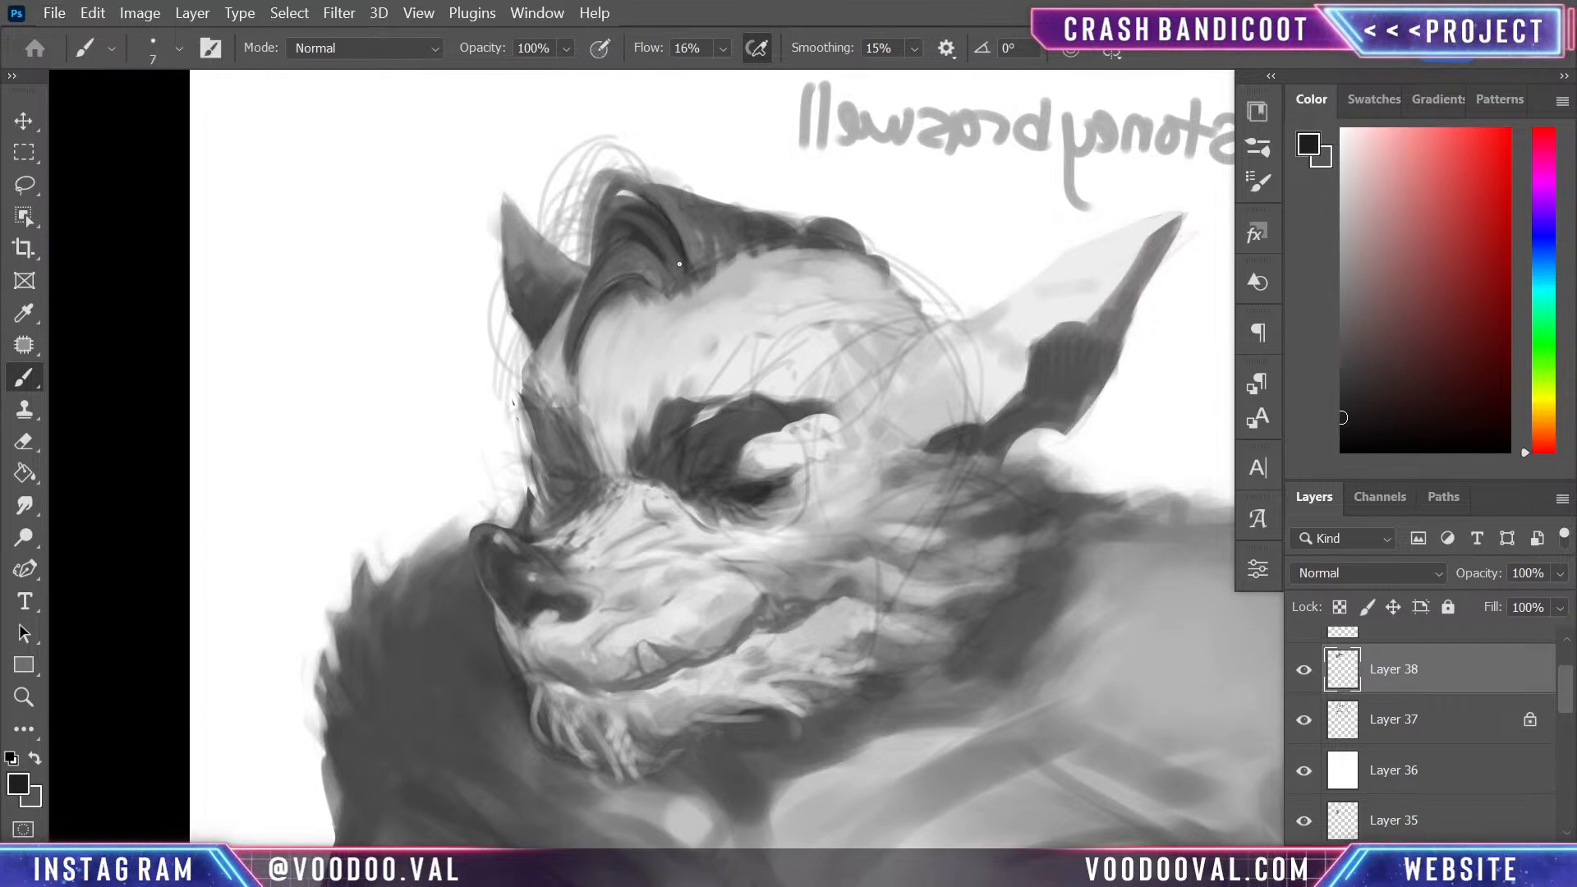
key(bracketleft)
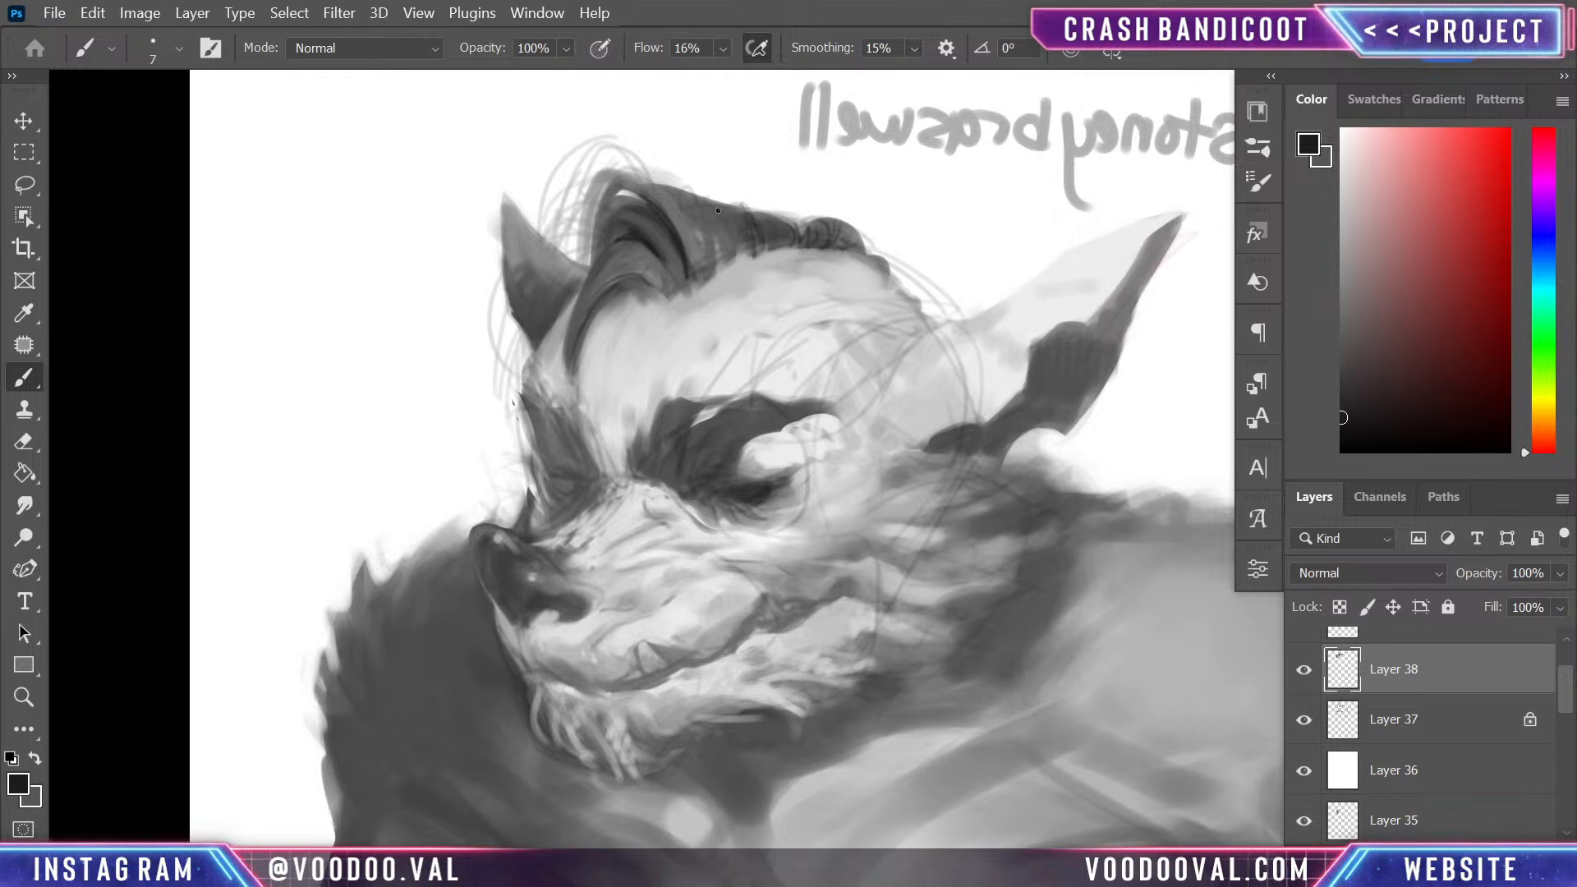
drag(690, 186, 718, 264)
drag(659, 194, 675, 246)
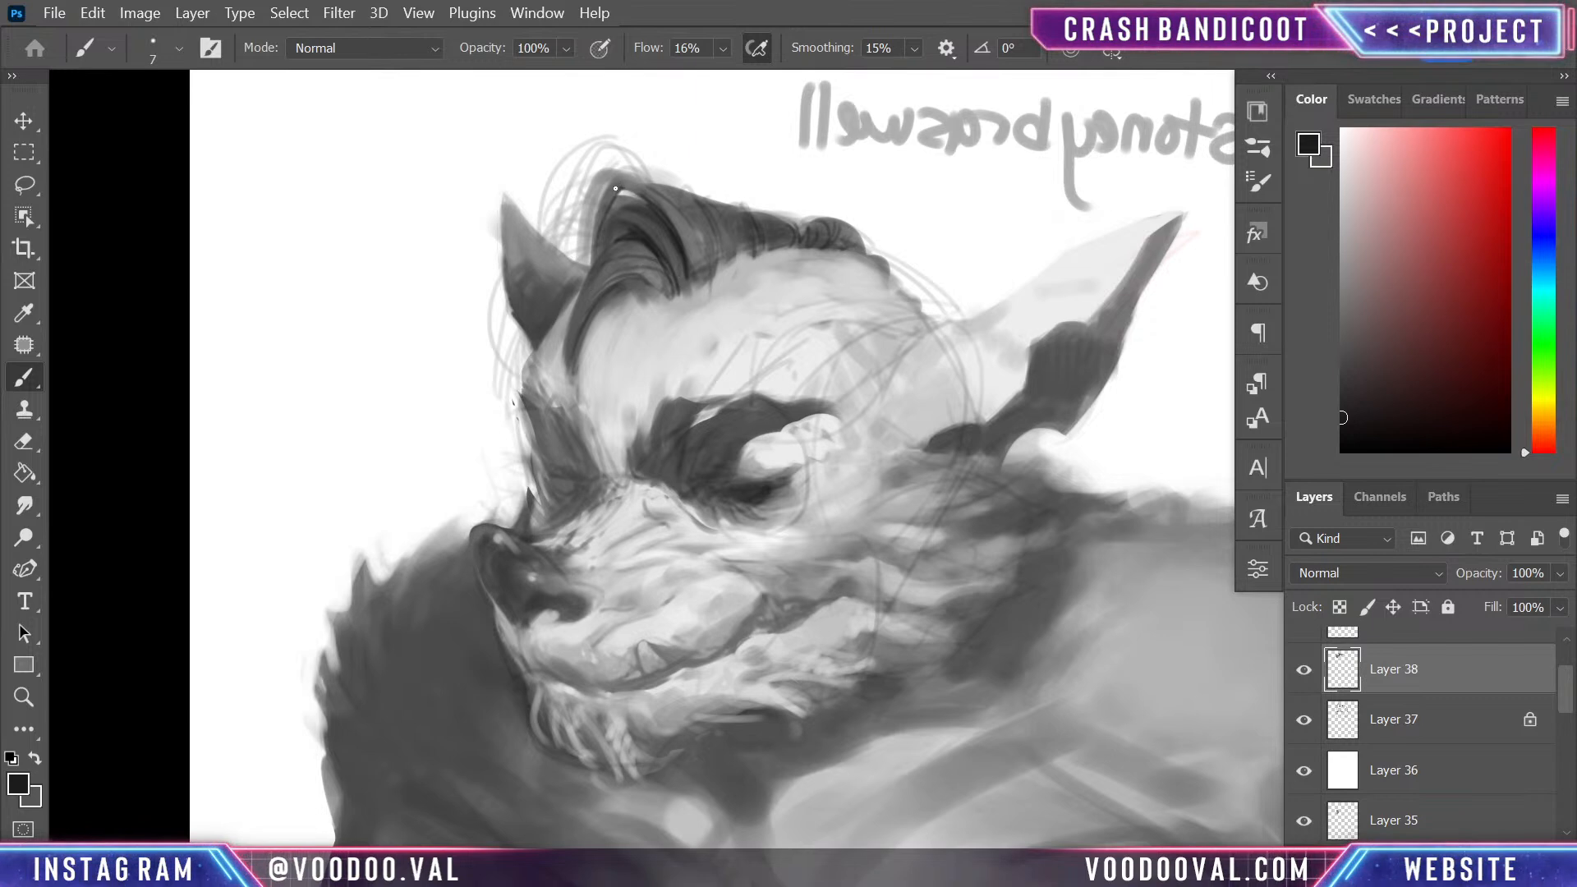
drag(638, 188, 572, 217)
key(ctrl+z)
key(ctrl+z)
- Paint thin near-black strands curving around the quiff's tip and down its front edge at 7 px, undoing misplaced strokes
key(r)
drag(616, 356, 704, 483)
key(ctrl+plus)
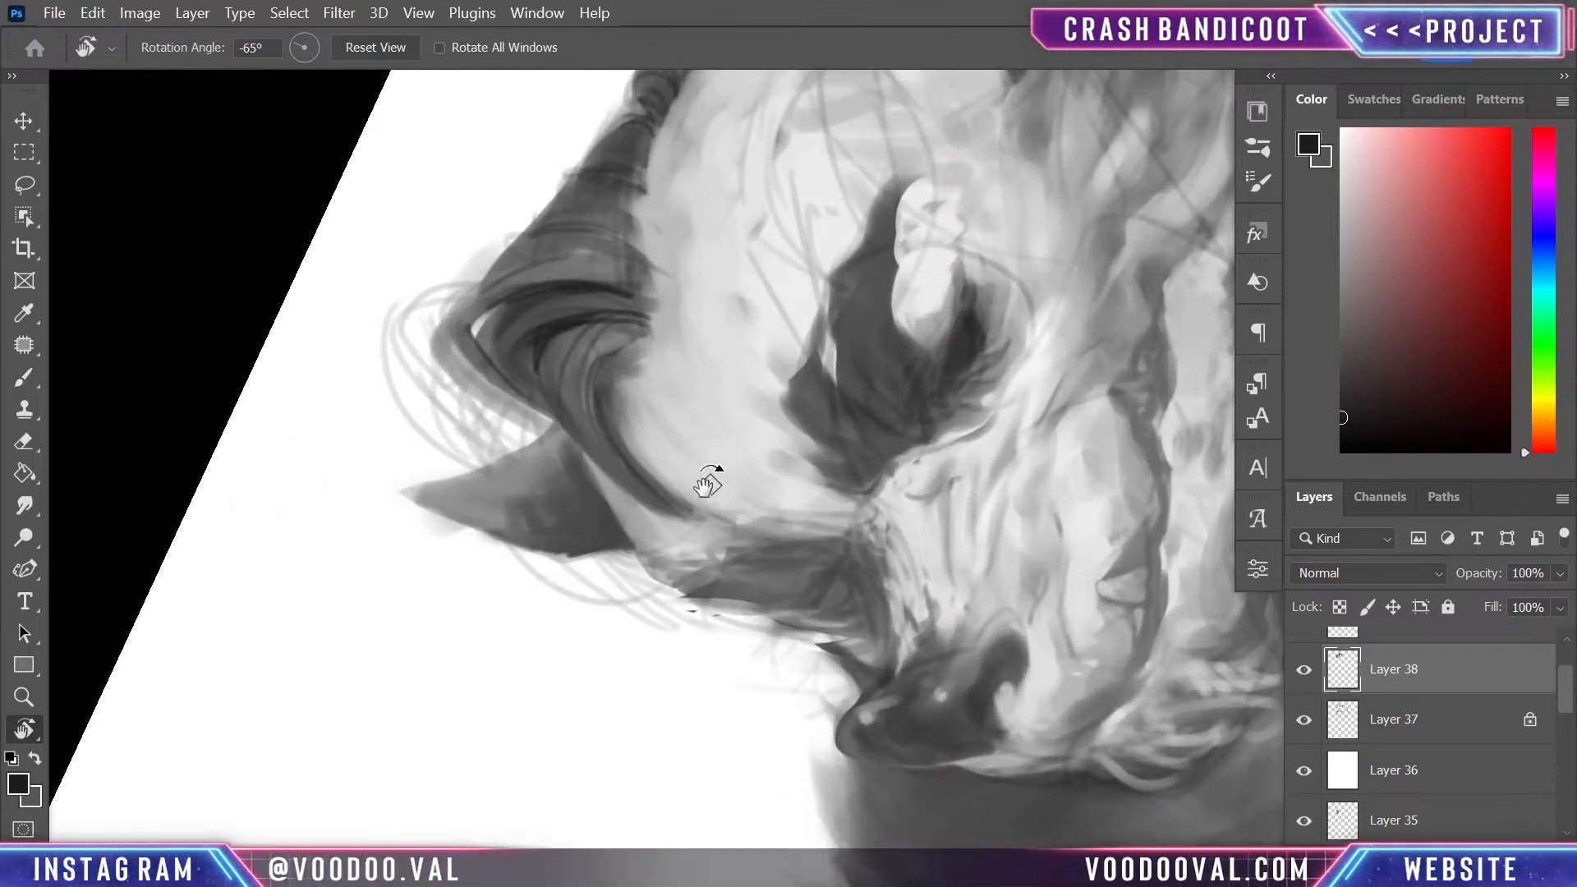
key(b)
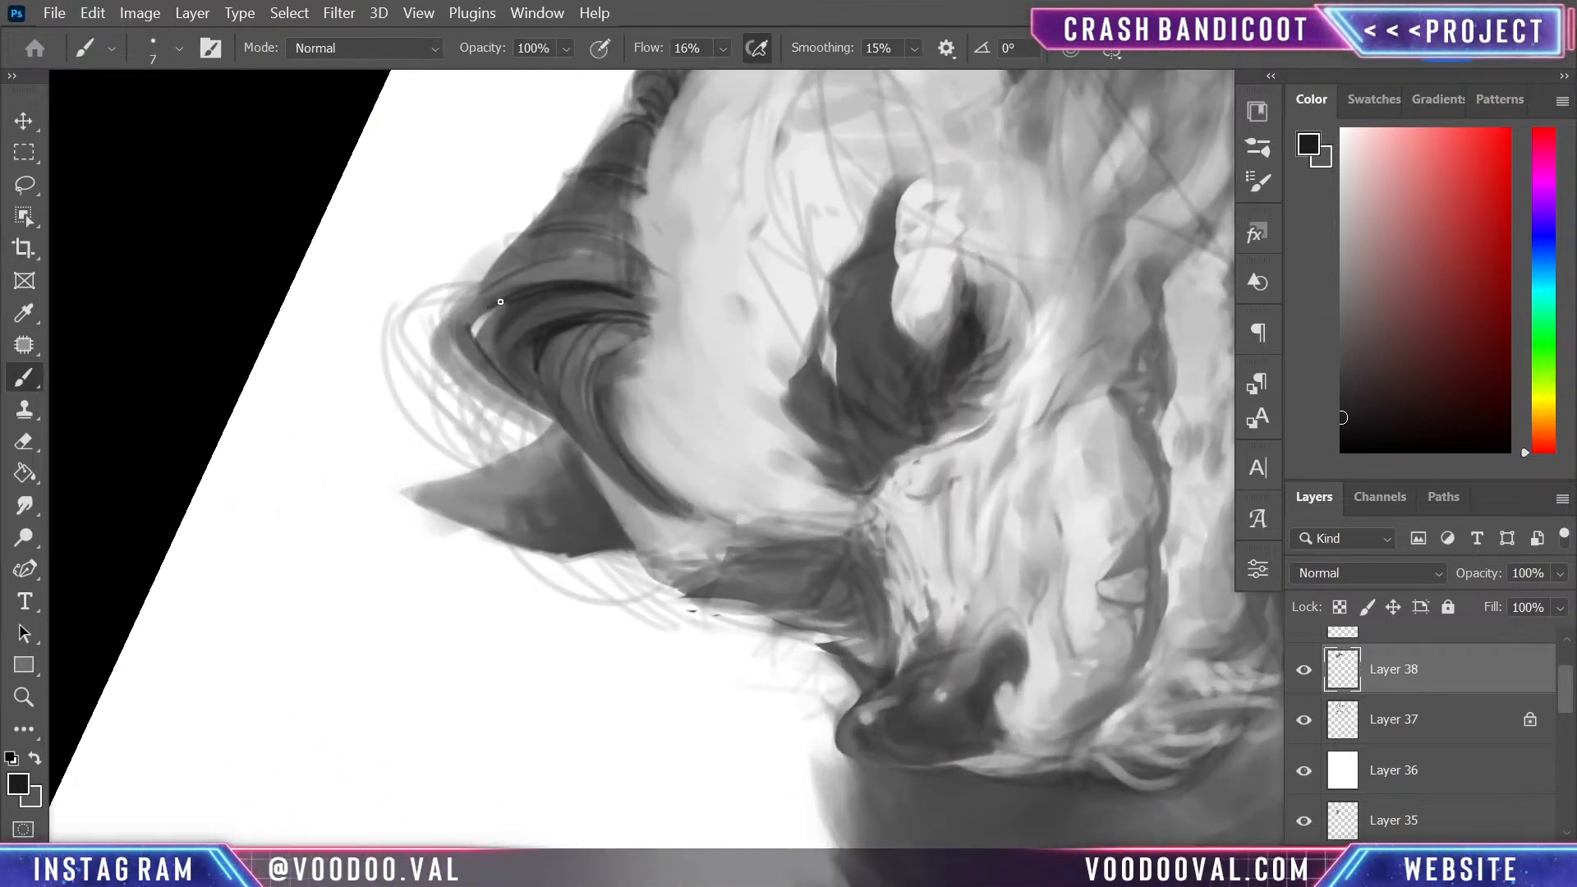
drag(500, 302, 473, 403)
key(ctrl+z)
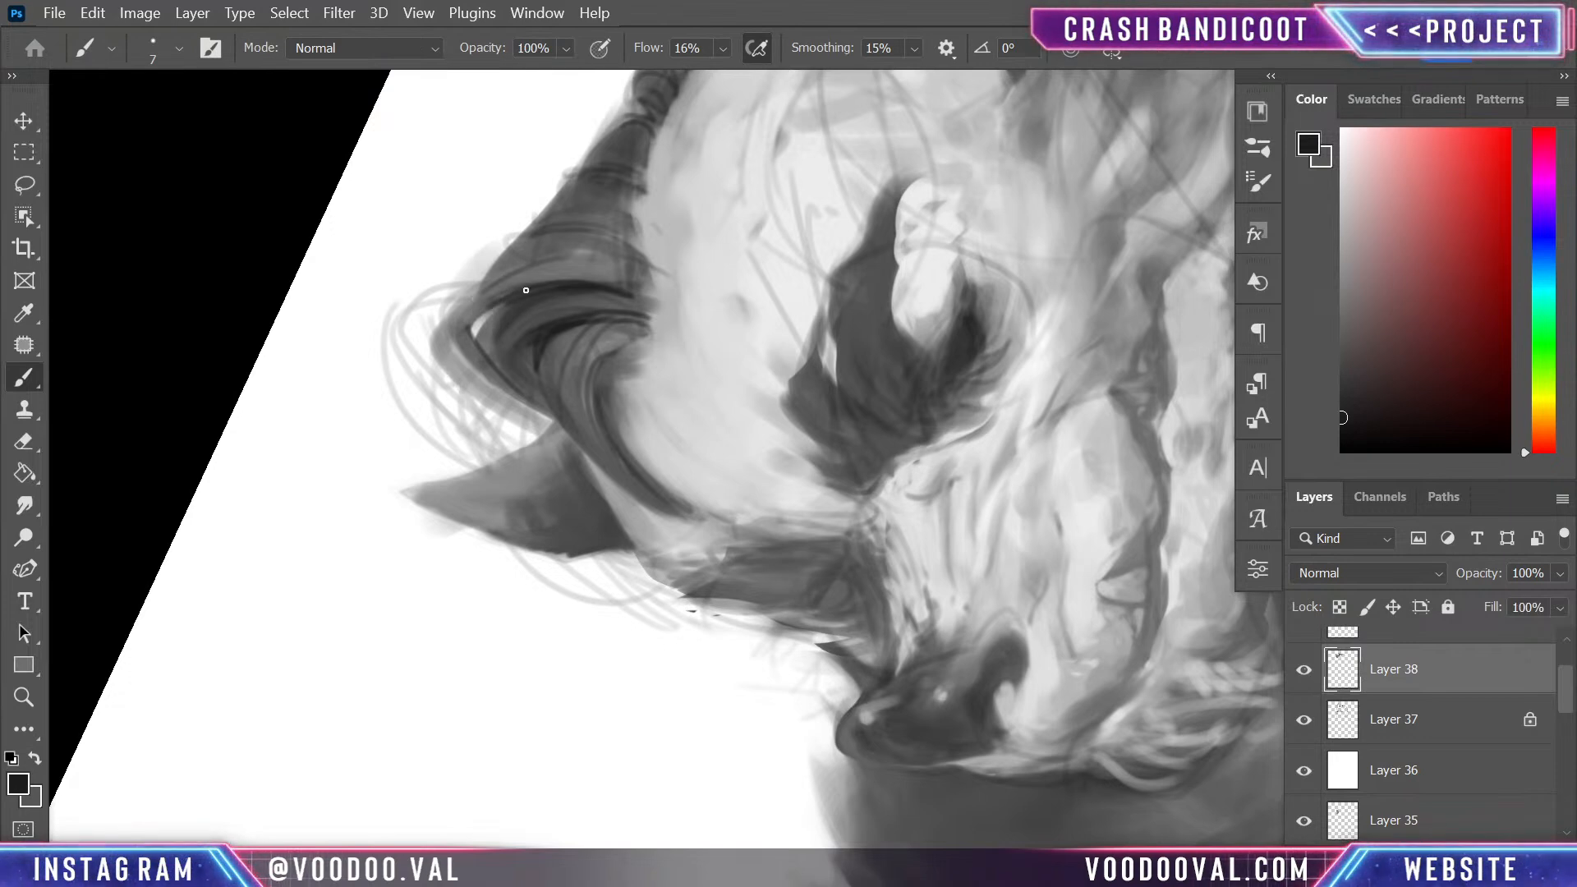
drag(493, 305, 450, 379)
mouse_move(503, 279)
mouse_down()
mouse_move(433, 369)
mouse_move(558, 419)
mouse_up()
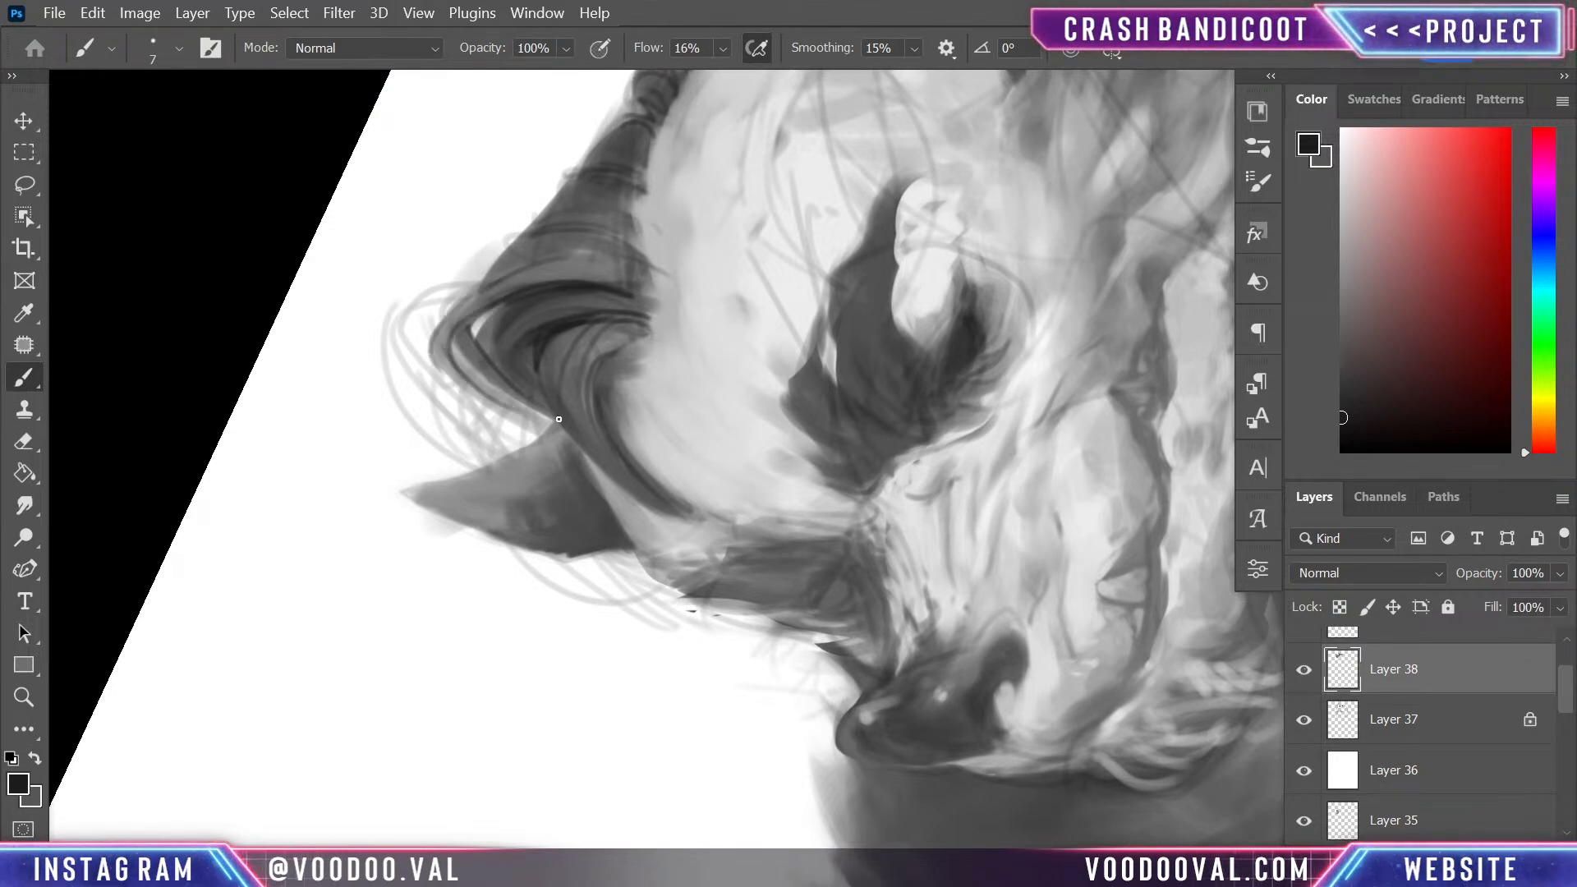
key(ctrl+z)
drag(453, 328, 513, 409)
- Add sampled mid-grey strands along the quiff's front edge from its tip toward the far ear at 7 px
alt+click(446, 347)
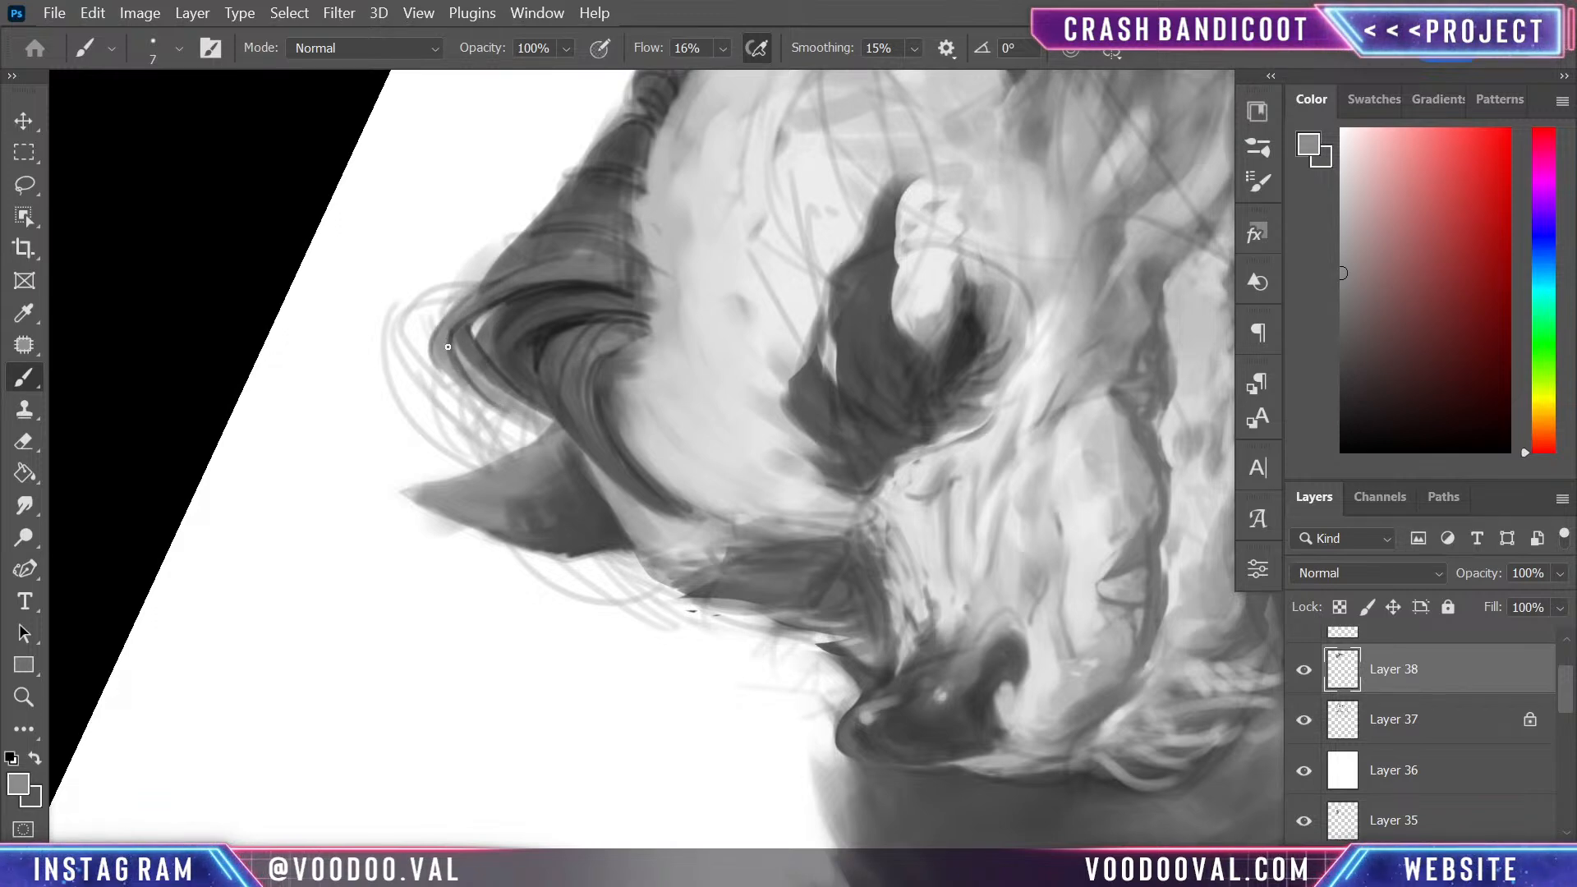
drag(447, 346, 543, 426)
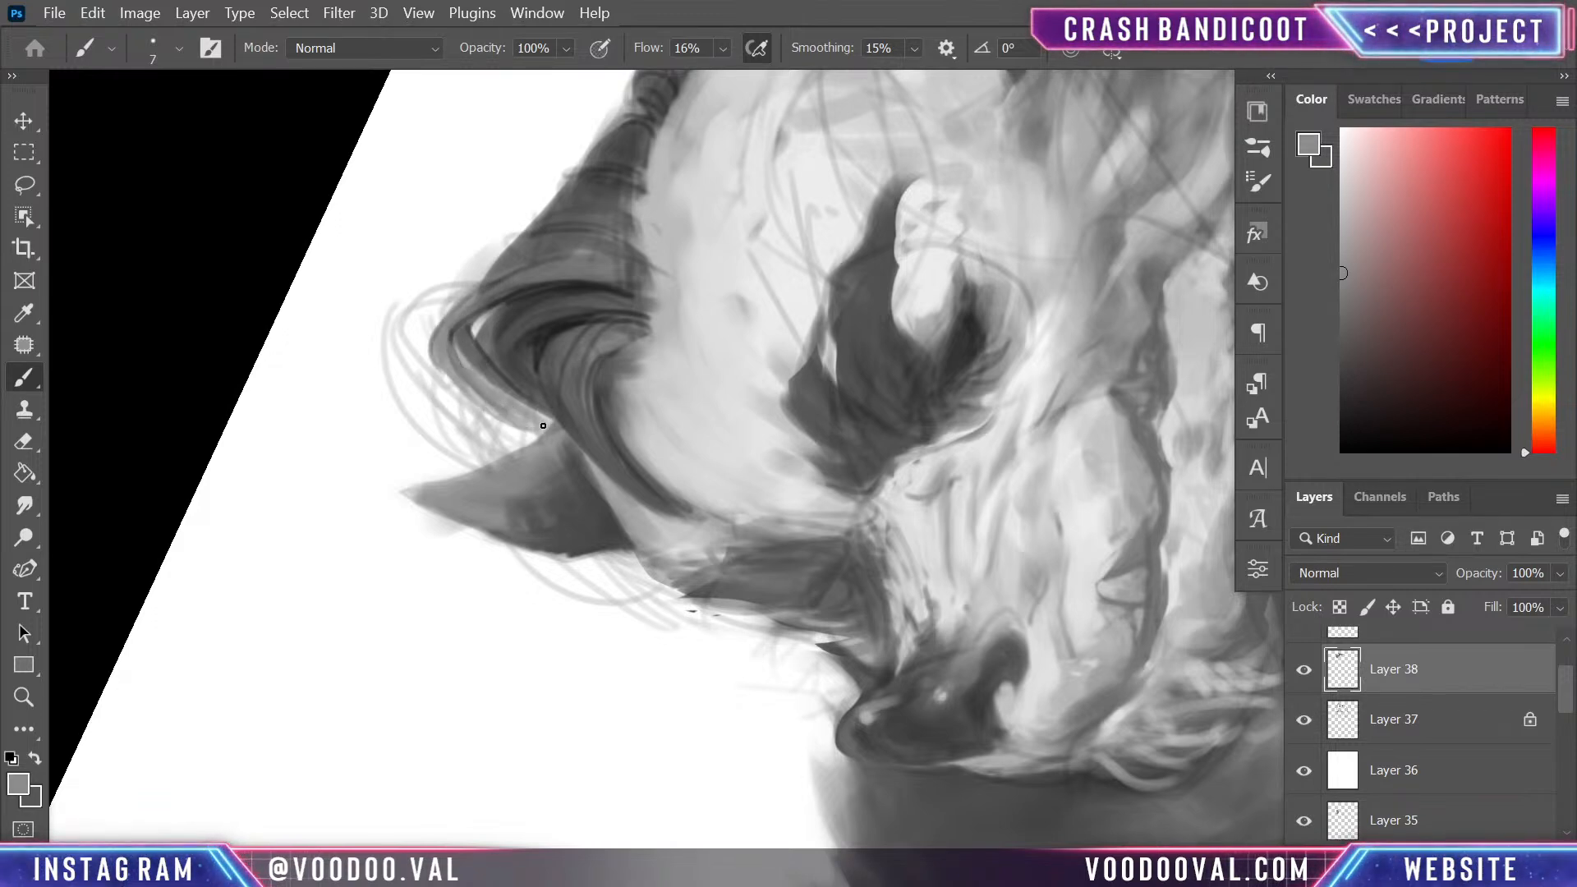
drag(445, 357, 572, 426)
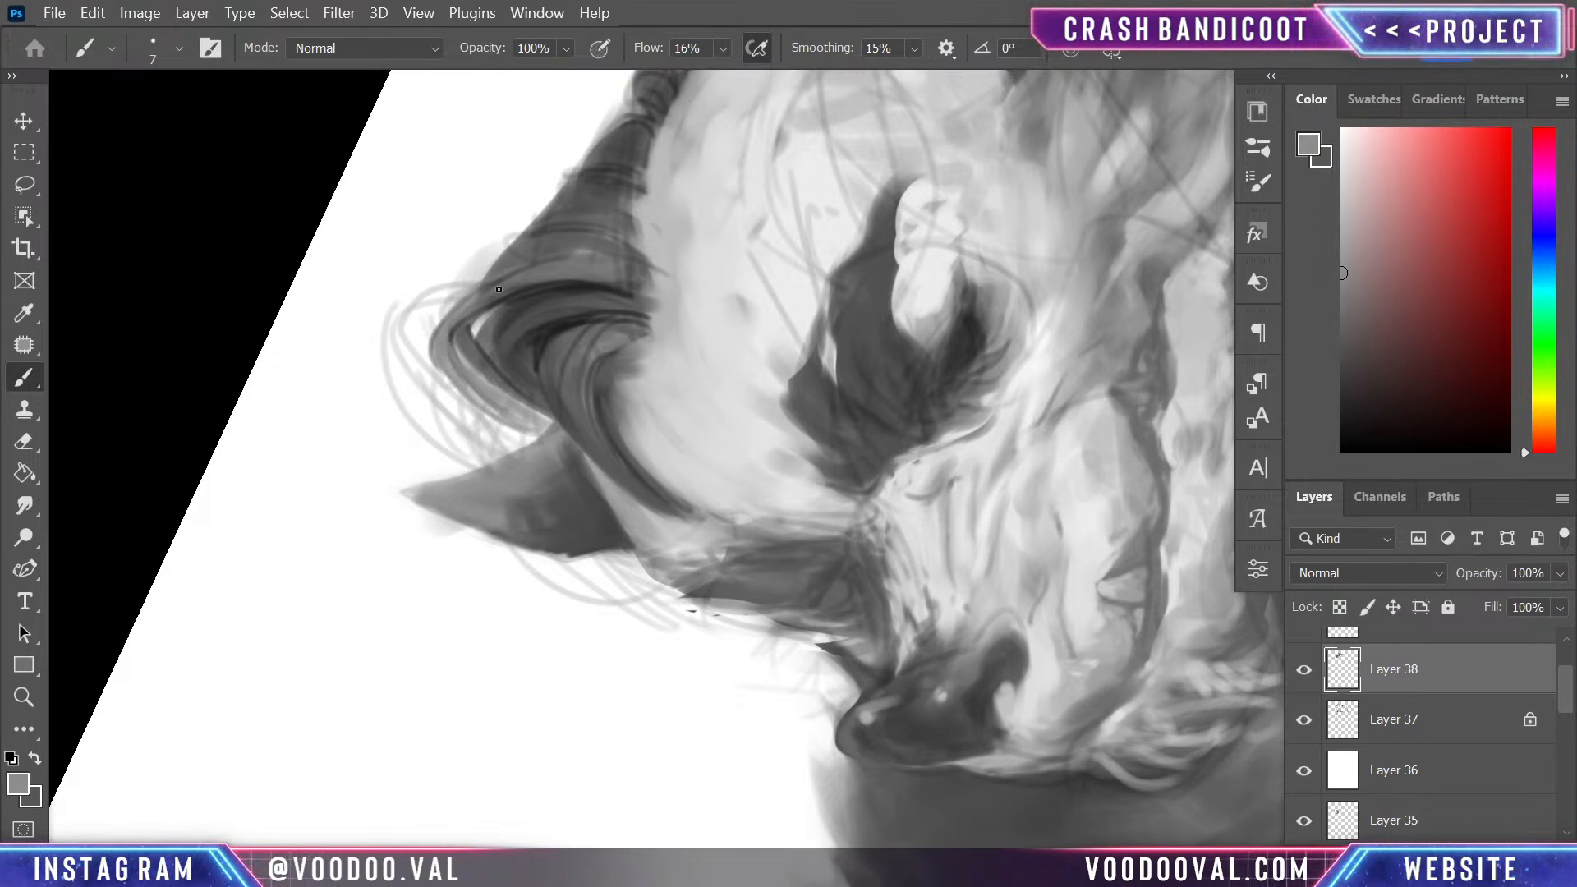
- Paint thin dark grey strands down the quiff's front edge and beneath its tip at 7 px, undoing misplaced strokes
alt+click(467, 331)
mouse_move(445, 353)
mouse_down()
mouse_move(463, 387)
mouse_move(450, 345)
mouse_move(458, 390)
mouse_move(444, 343)
mouse_move(475, 394)
mouse_move(433, 324)
mouse_move(517, 422)
mouse_up()
key(ctrl+z)
drag(441, 354, 520, 427)
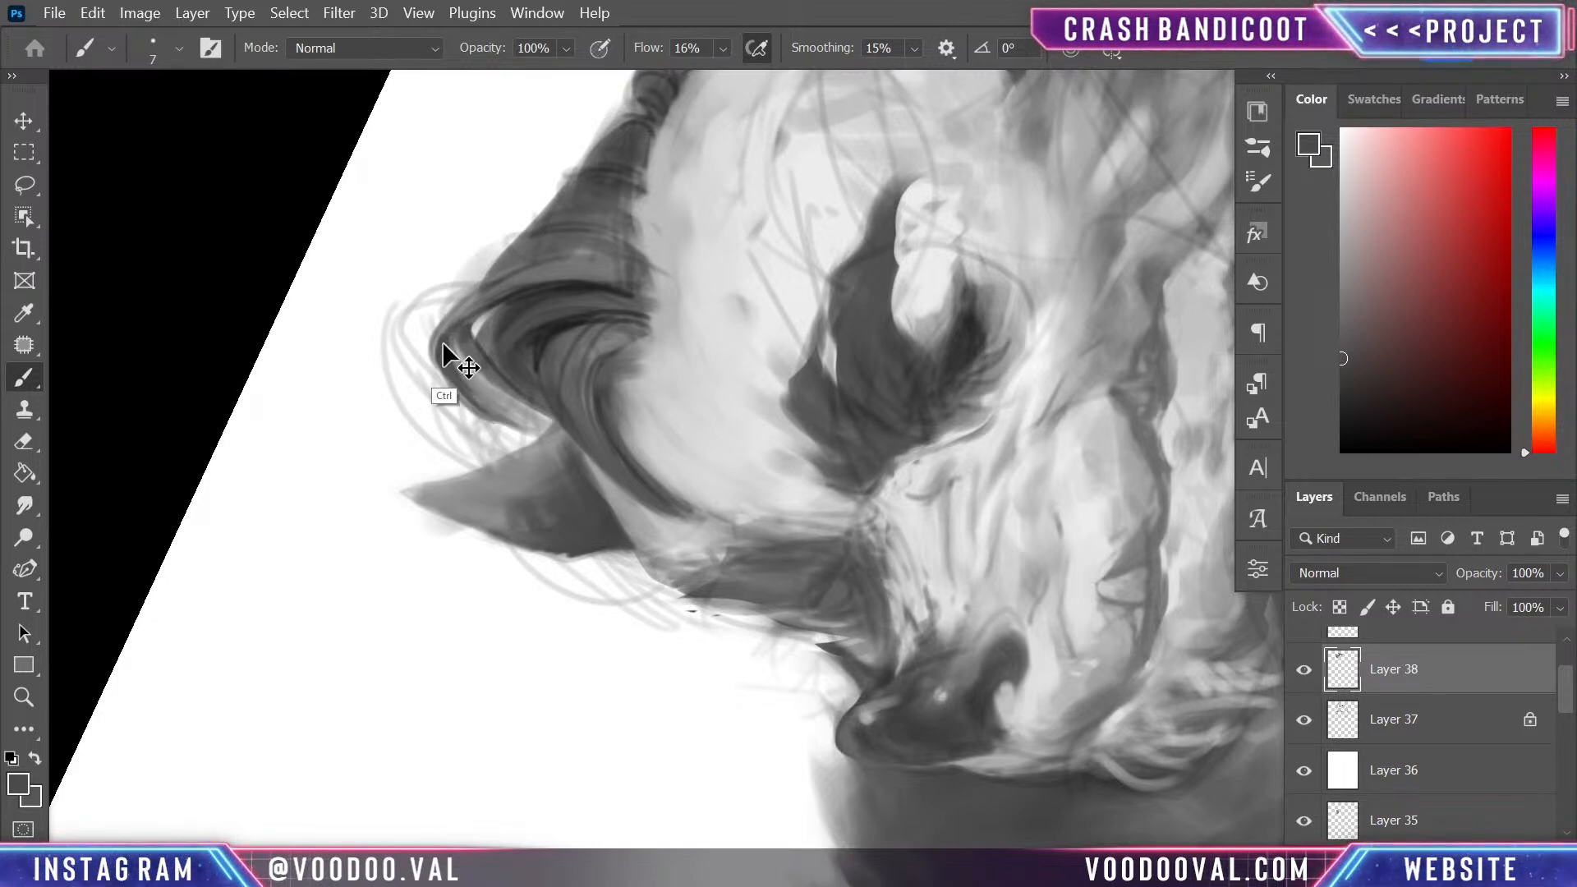
key(ctrl+z)
drag(444, 361, 515, 429)
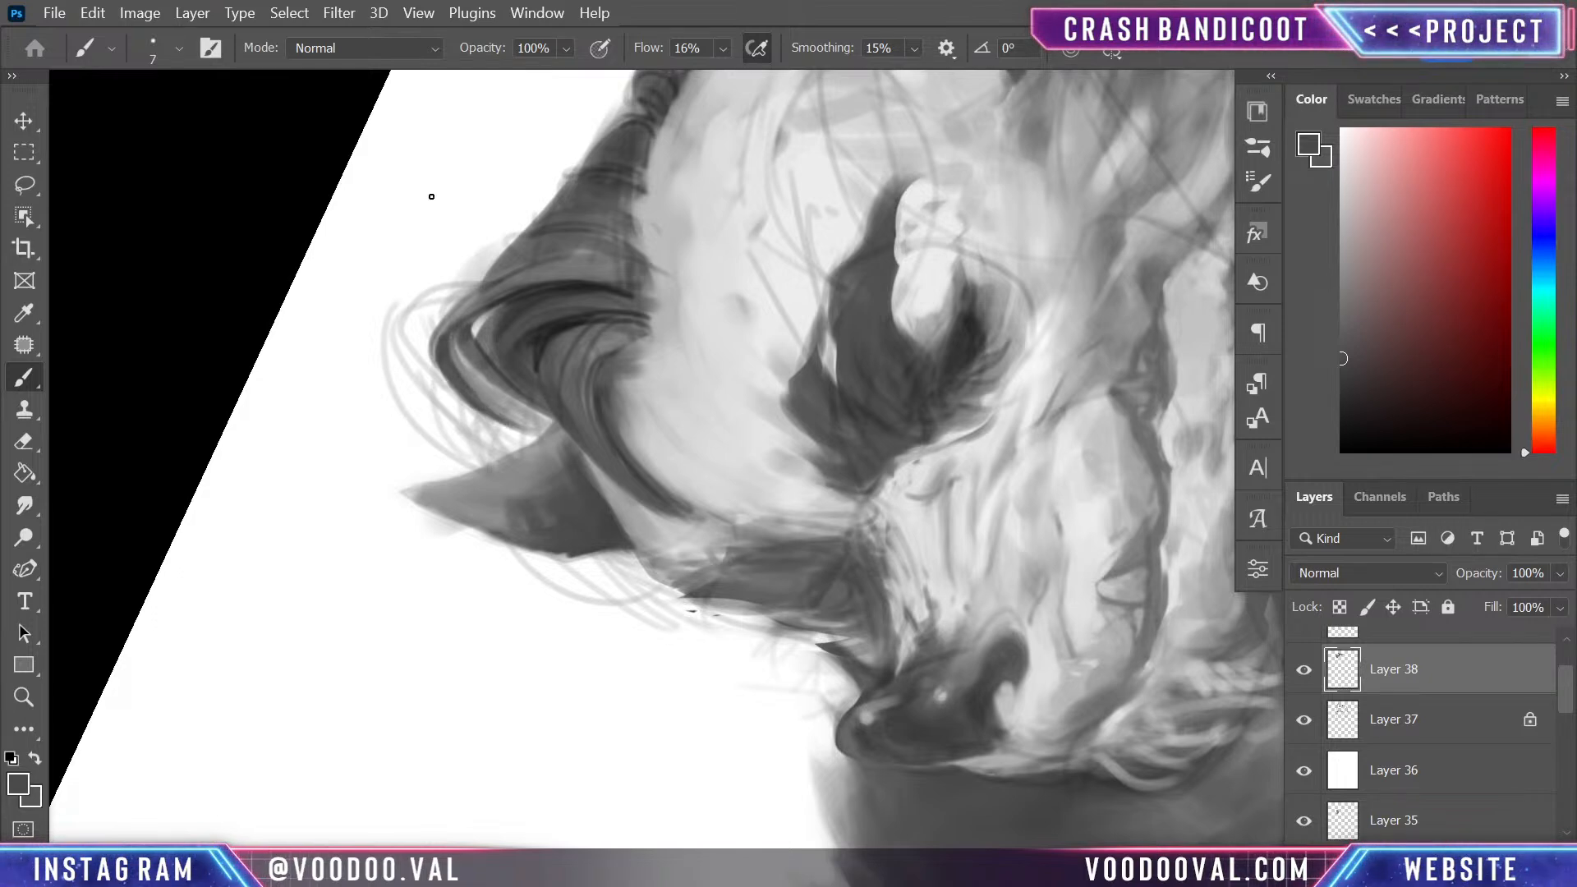
drag(461, 343, 551, 424)
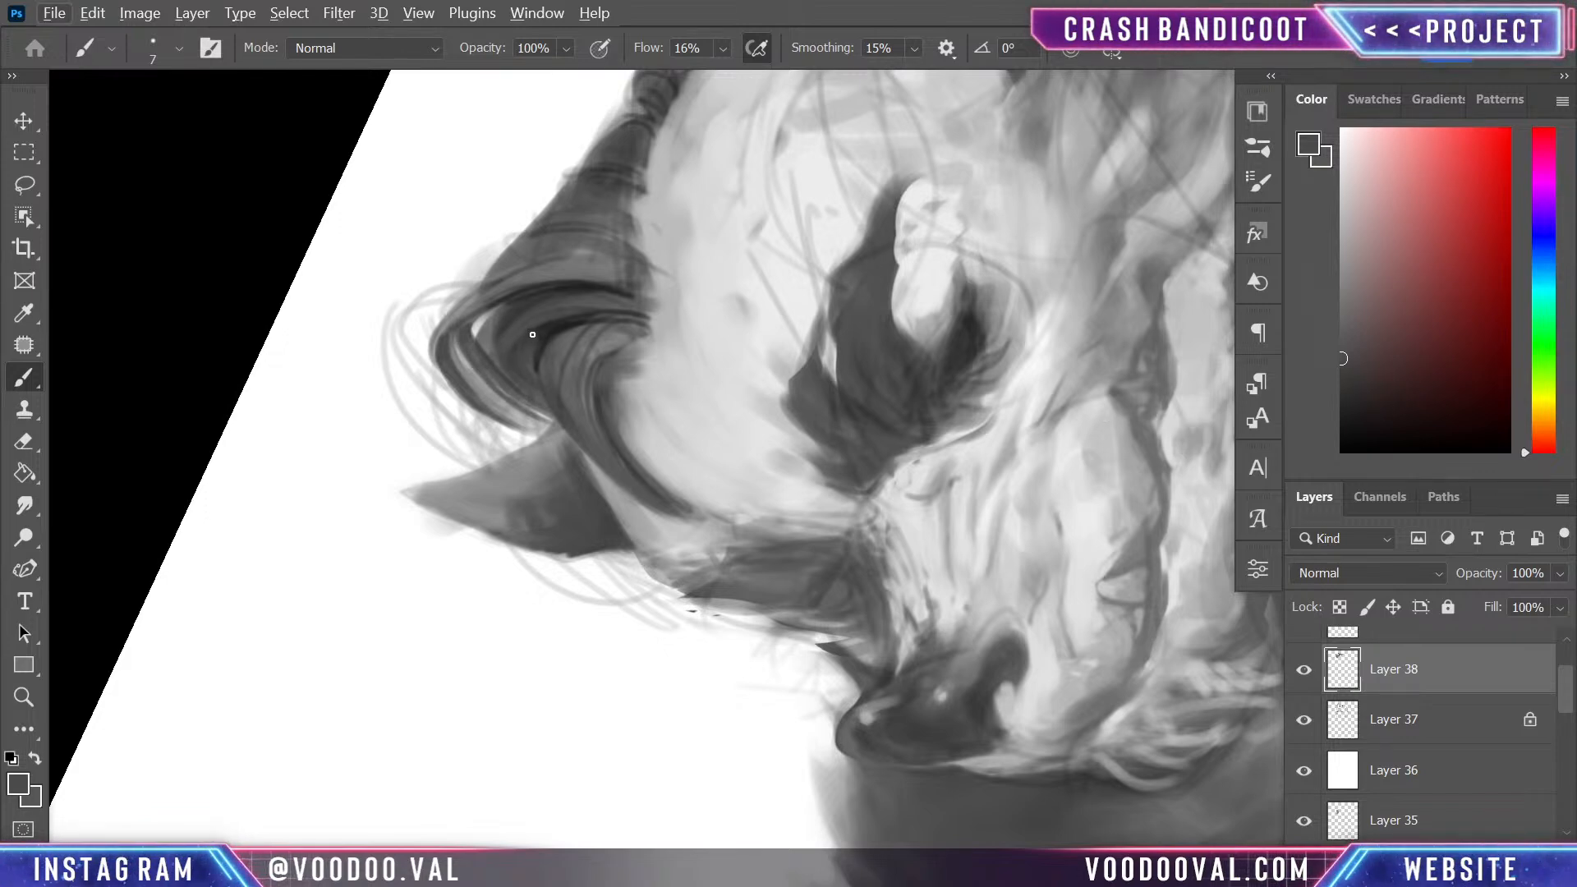
- Choose near-black and paint fine strands inside the quiff's curl and along the lock falling over the forehead
drag(1388, 410, 1234, 428)
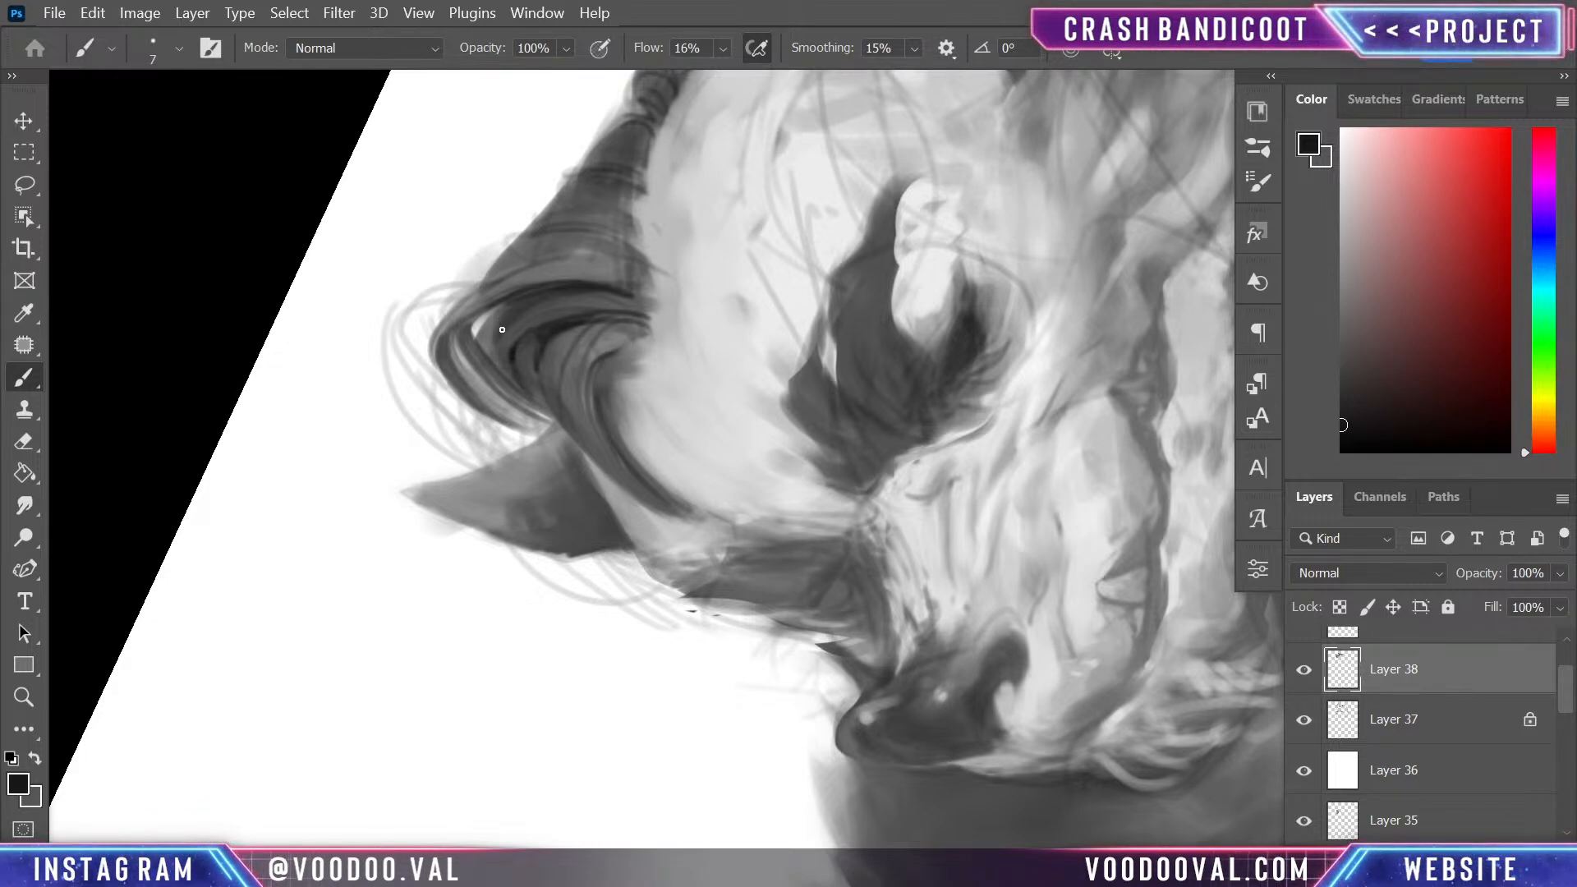
mouse_move(495, 346)
mouse_down()
mouse_move(540, 299)
mouse_move(522, 311)
mouse_up()
drag(486, 409, 565, 436)
drag(569, 378, 693, 511)
mouse_move(591, 370)
mouse_down()
mouse_move(673, 526)
mouse_move(728, 507)
mouse_up()
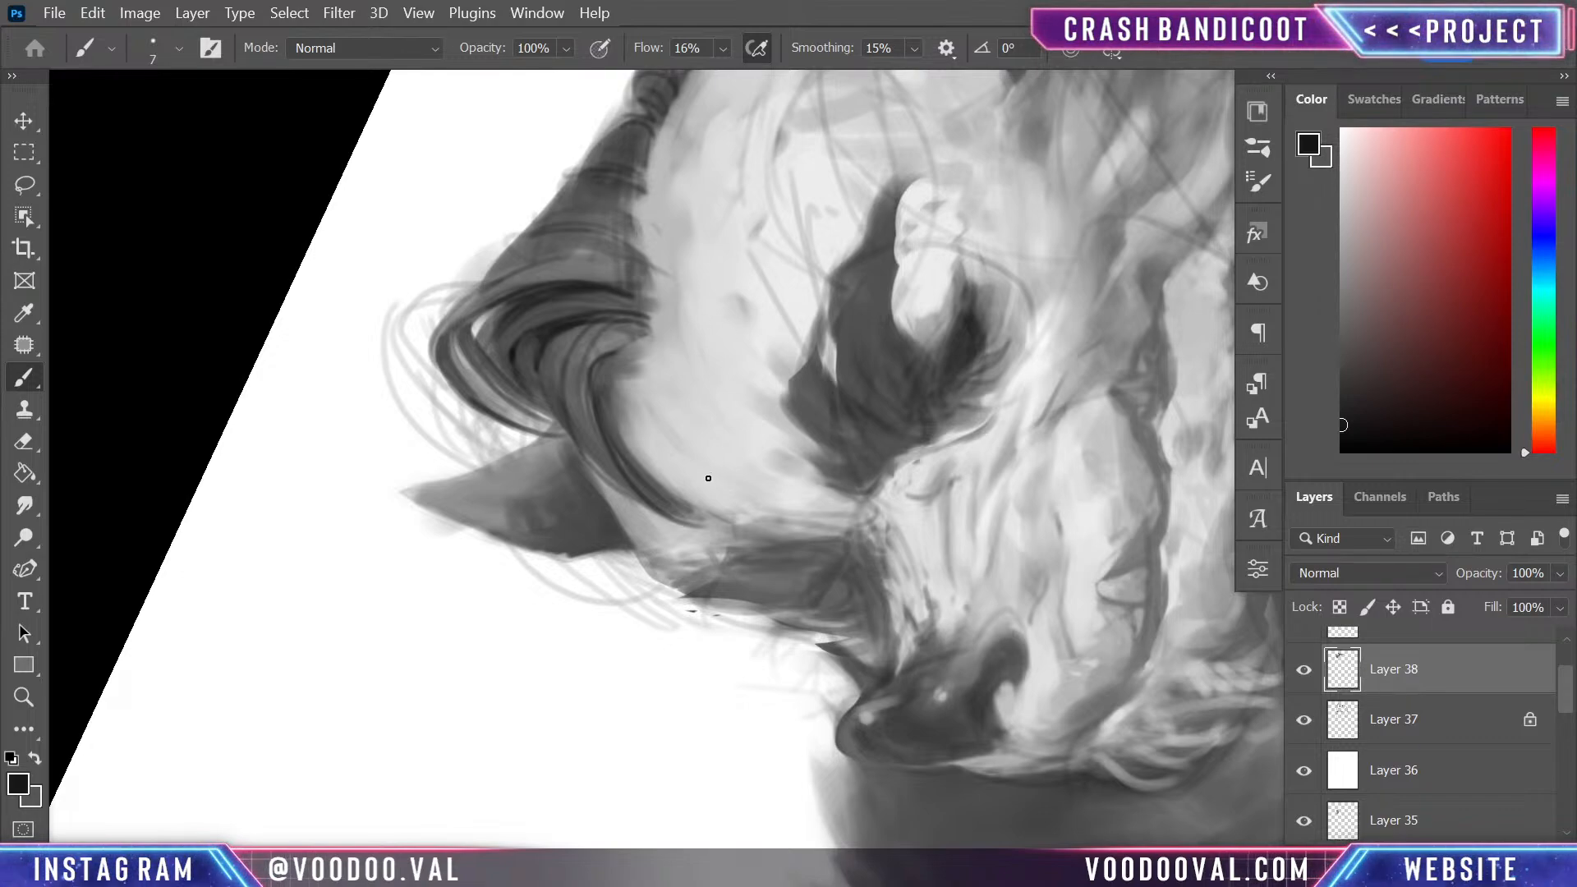
- Paint near-black strands down the back of the quiff's crest, undoing misplaced strokes, and lay a sampled mid-grey strand among them
key(r)
mouse_move(767, 299)
mouse_down()
mouse_move(887, 528)
mouse_move(904, 458)
mouse_up()
key(b)
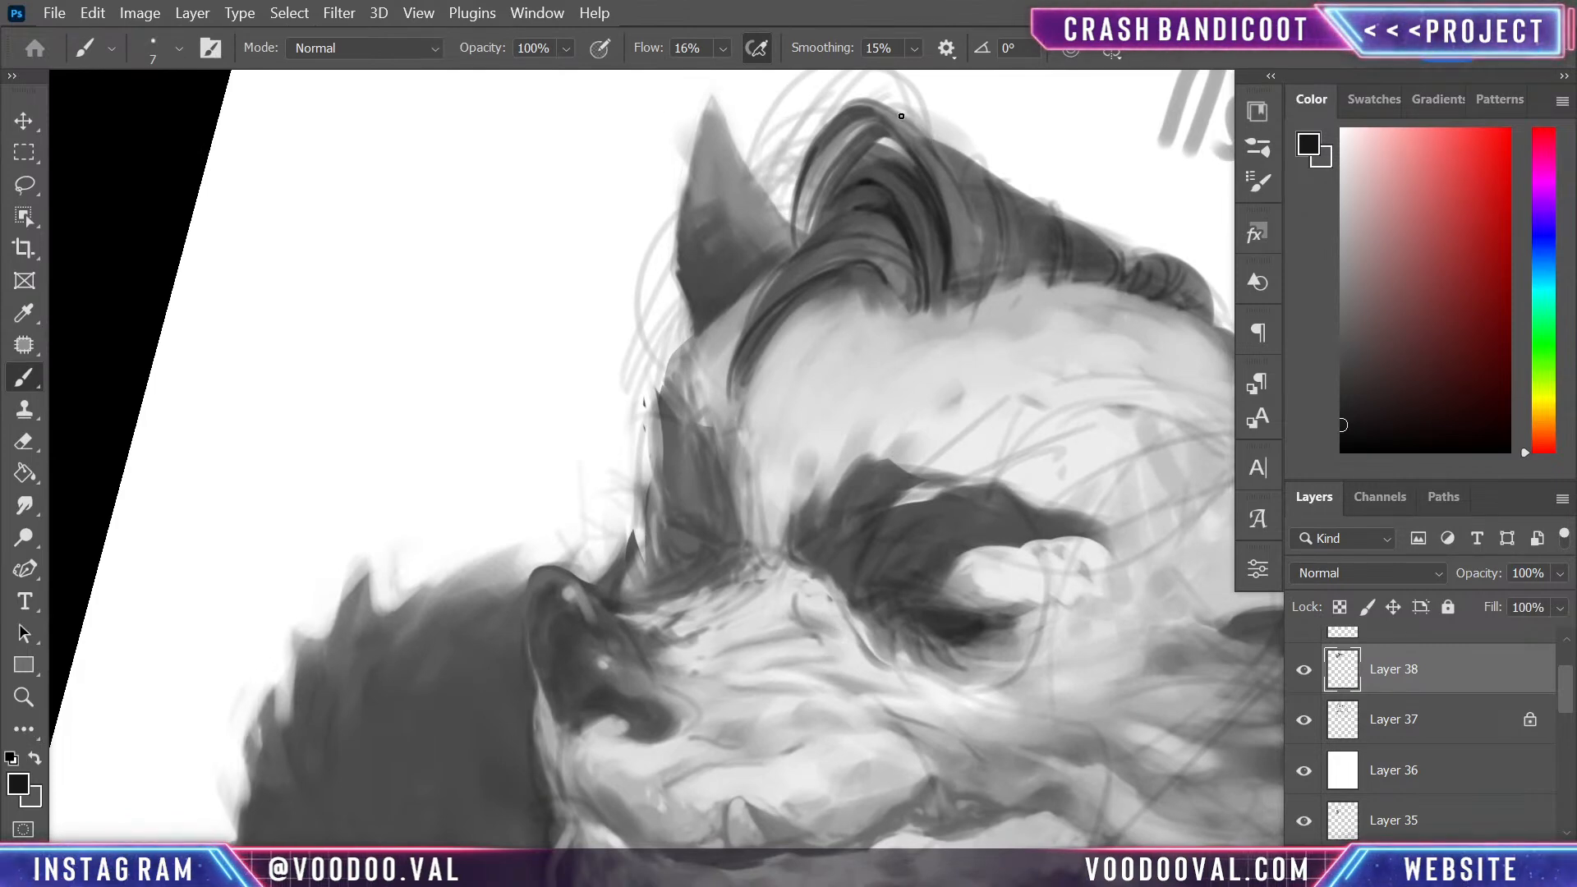
drag(901, 116, 971, 273)
key(ctrl+z)
drag(912, 121, 974, 245)
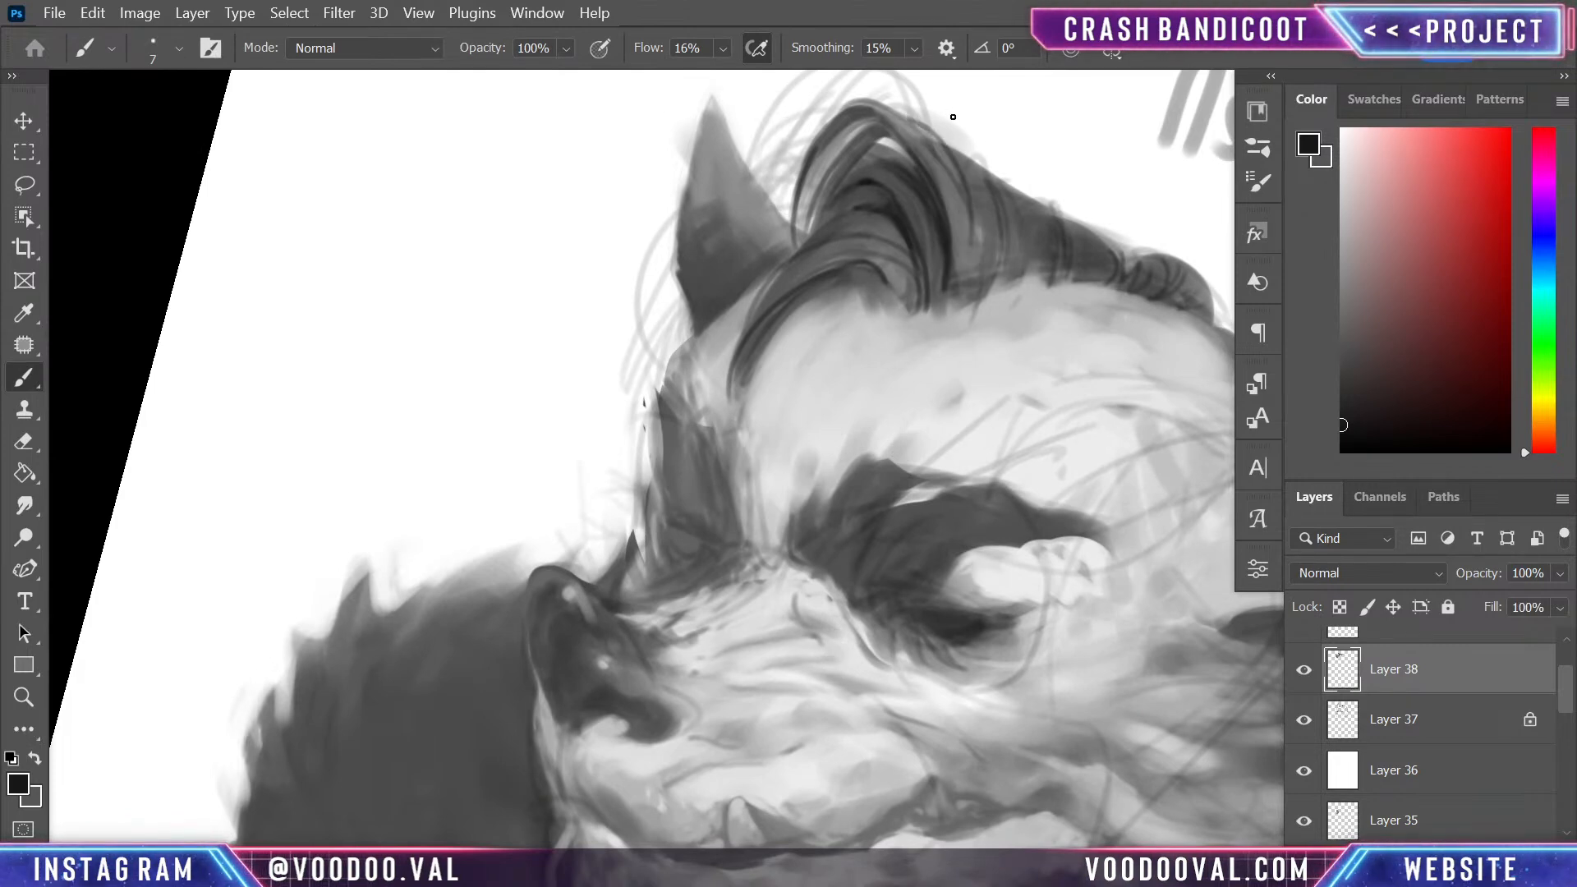
key(ctrl+z)
mouse_move(953, 116)
mouse_down()
mouse_move(956, 201)
mouse_move(942, 132)
mouse_move(978, 214)
mouse_move(944, 134)
mouse_move(968, 297)
mouse_up()
key(ctrl+z)
drag(946, 139, 973, 264)
drag(958, 156, 975, 275)
alt+click(971, 223)
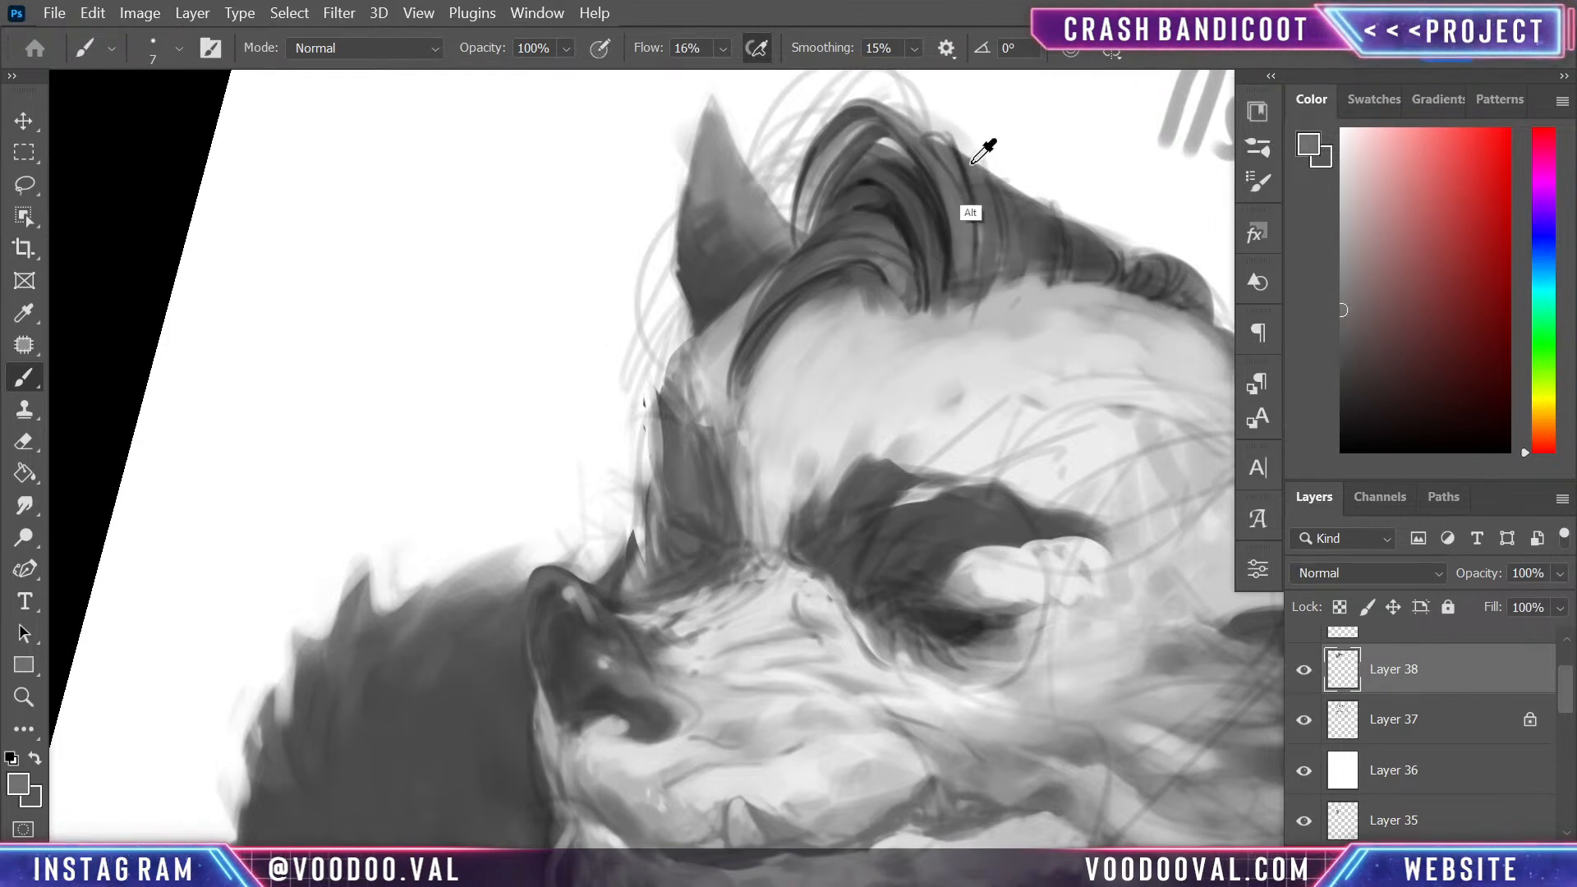
drag(963, 168, 972, 219)
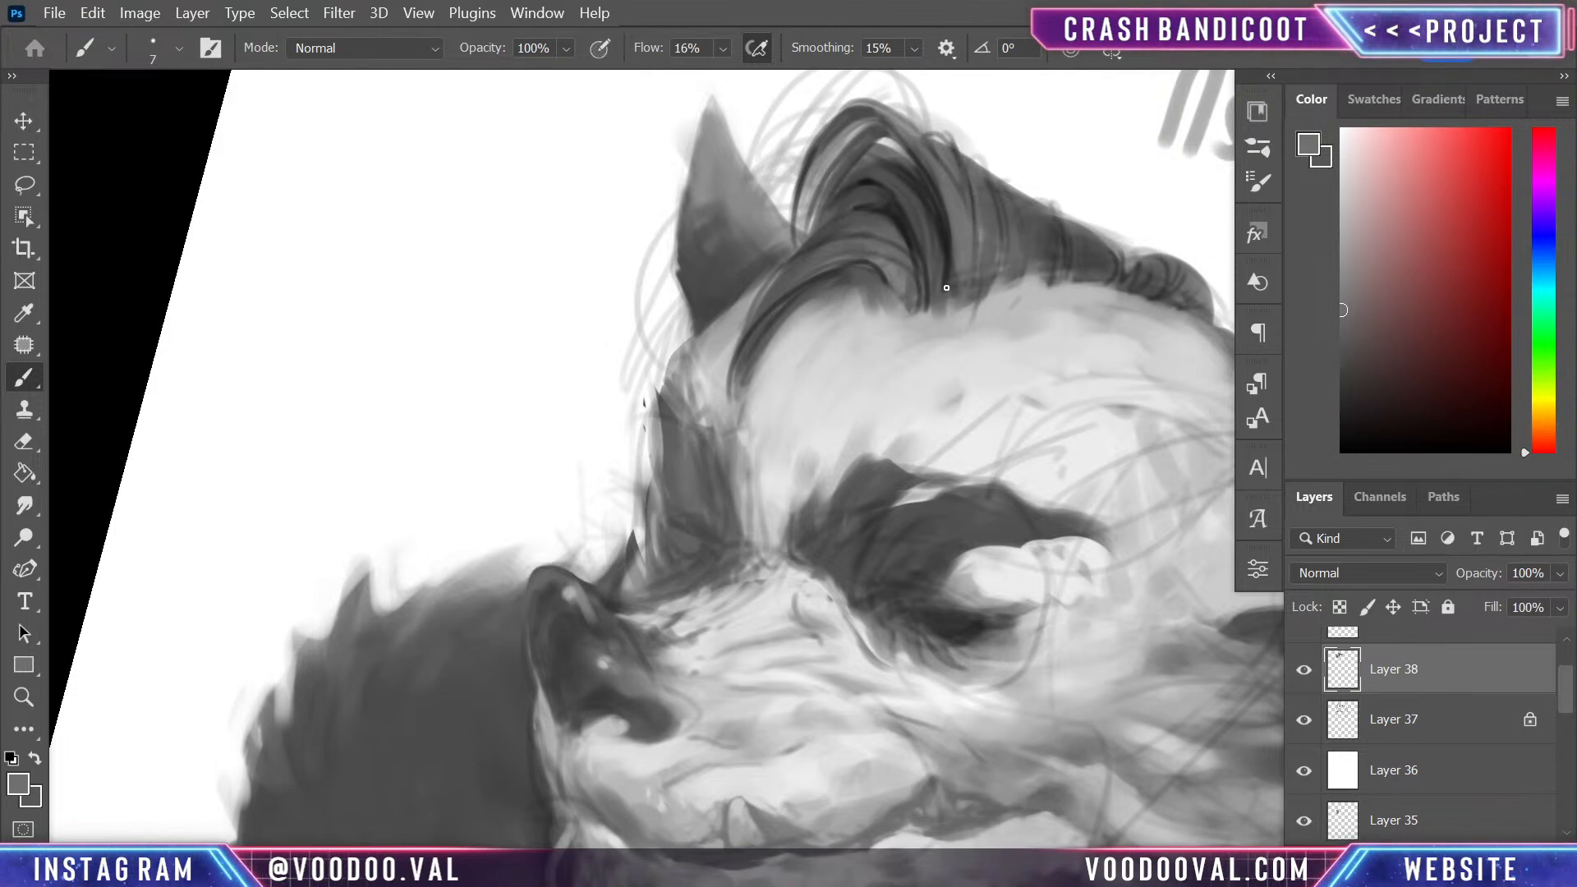
- Paint solid near-black shadow gaps behind the quiff's crest and inside its hollow, raising the brush flow to 100%
alt+click(896, 195)
drag(1366, 406, 1332, 461)
mouse_move(955, 167)
mouse_down()
mouse_move(932, 132)
mouse_move(959, 210)
mouse_up()
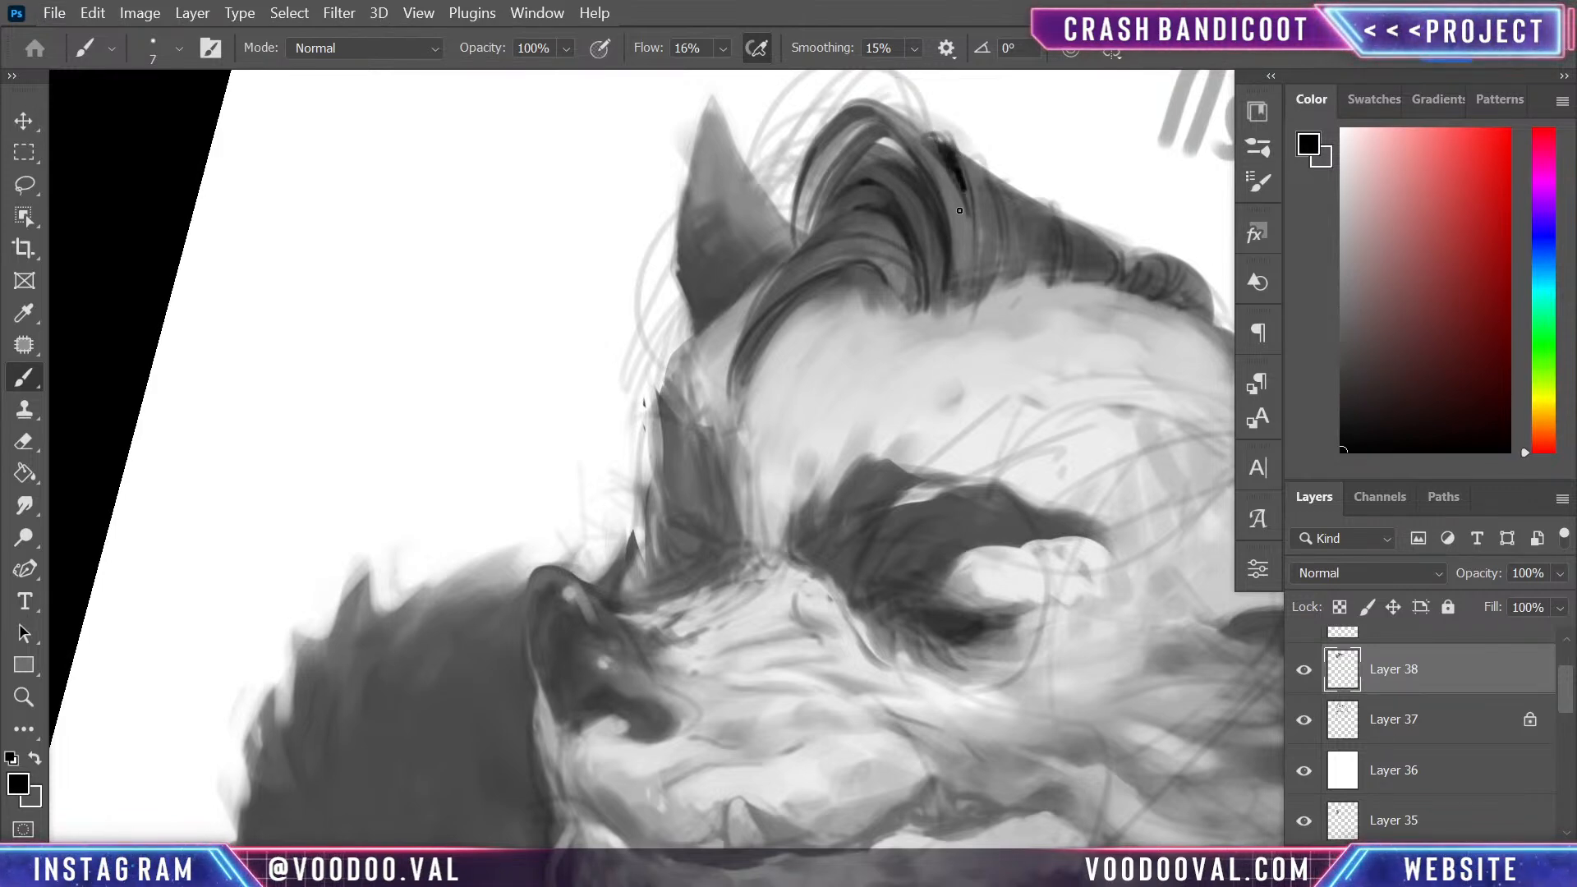
alt+click(925, 137)
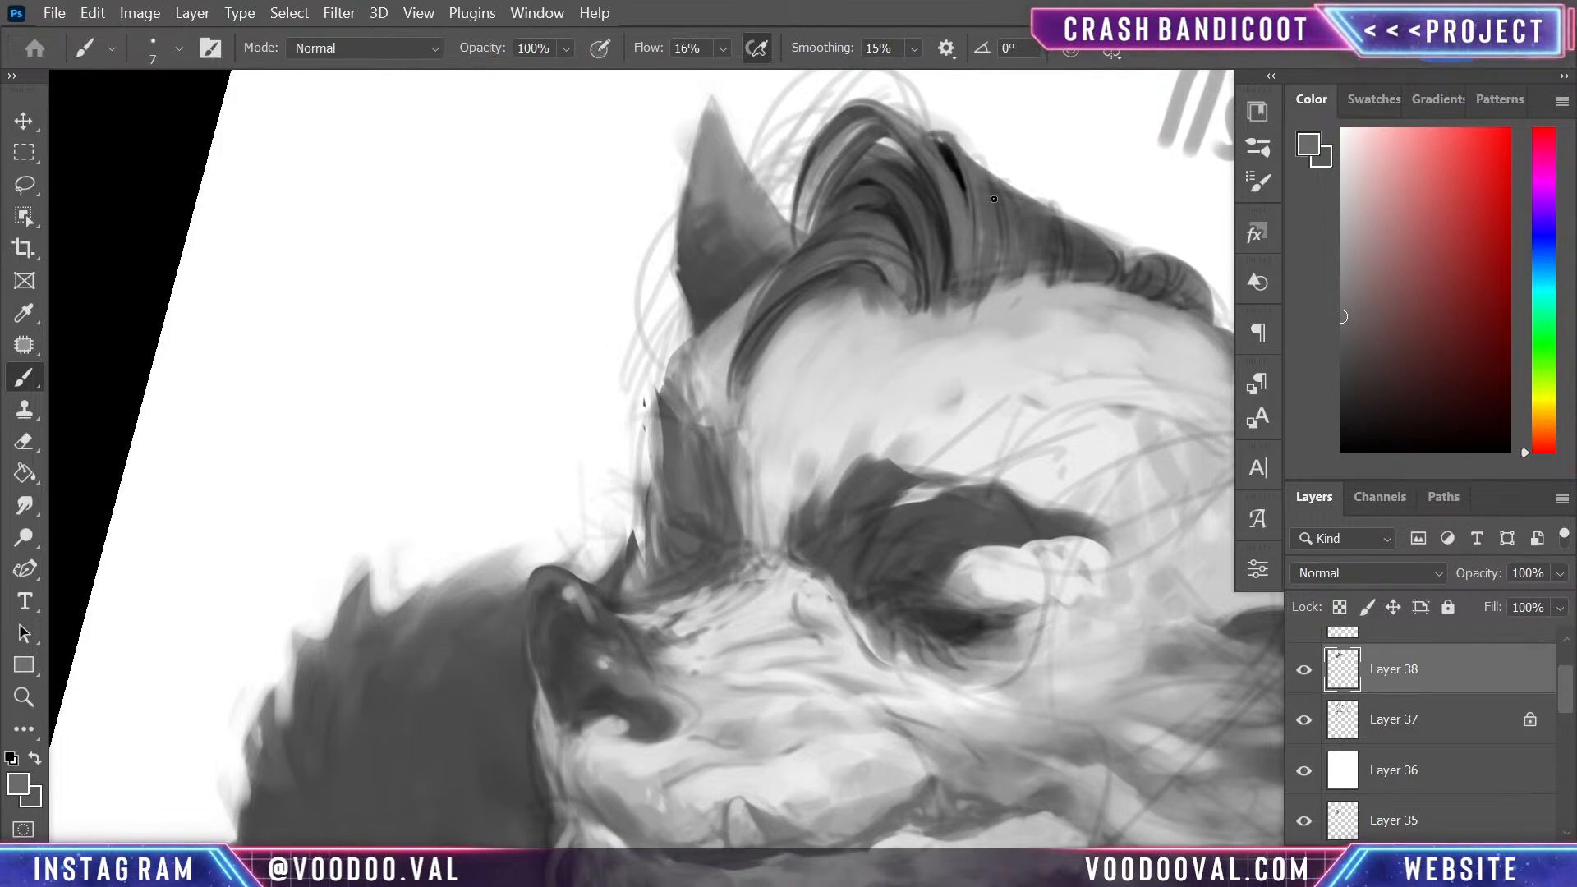
alt+click(946, 202)
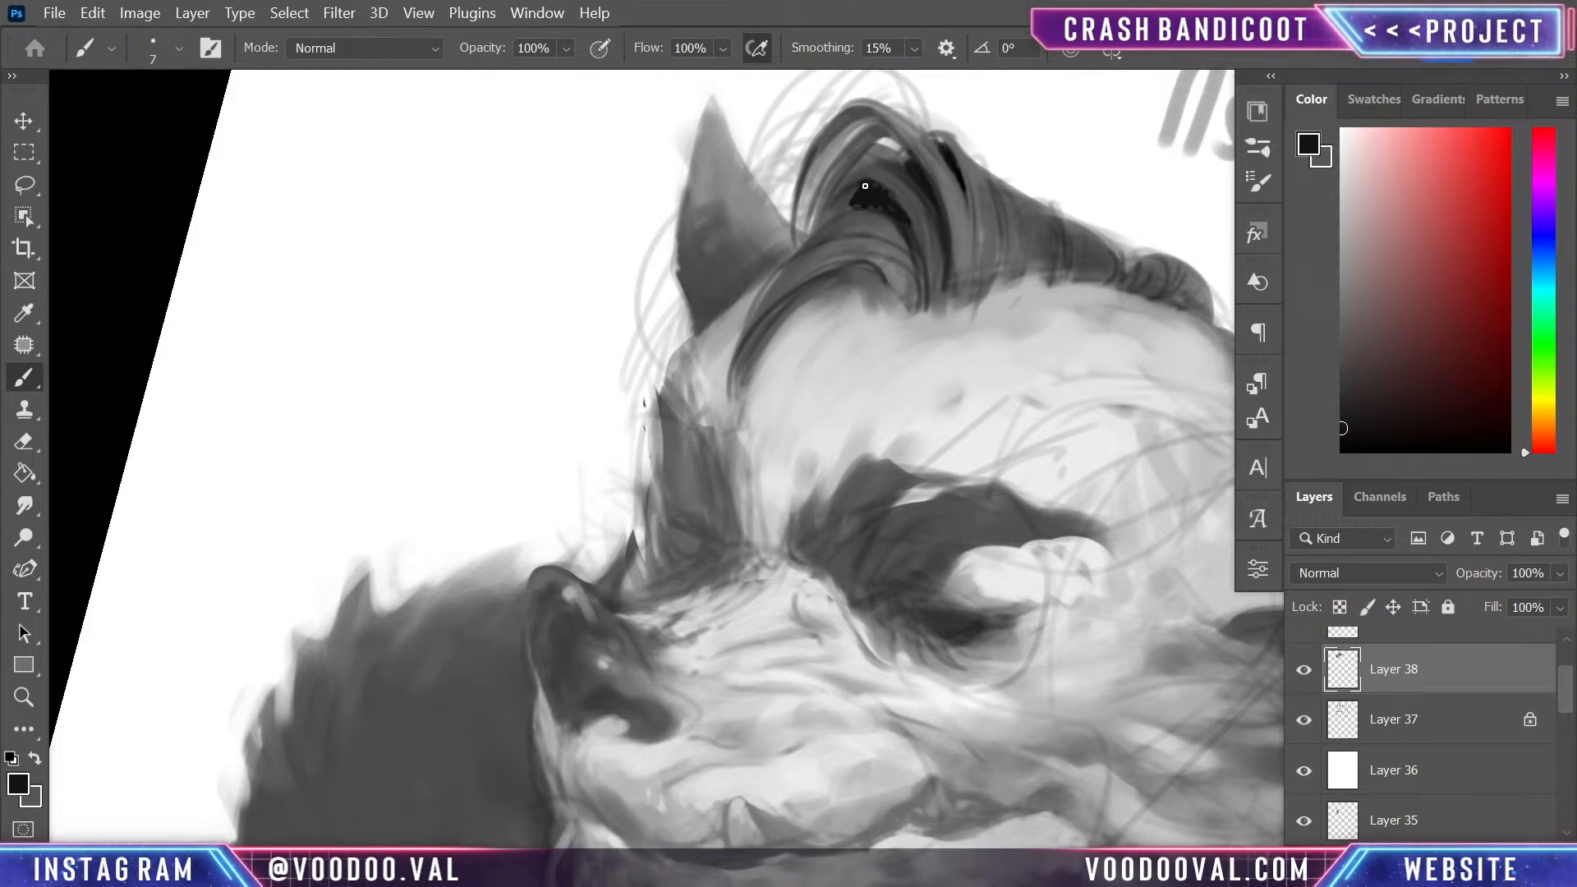
- Darken the quiff's hollow with near-black, undoing misplaced strokes, and refine its lower edge with sampled dark grey strands
mouse_move(864, 187)
mouse_down()
mouse_move(837, 216)
mouse_move(905, 229)
mouse_up()
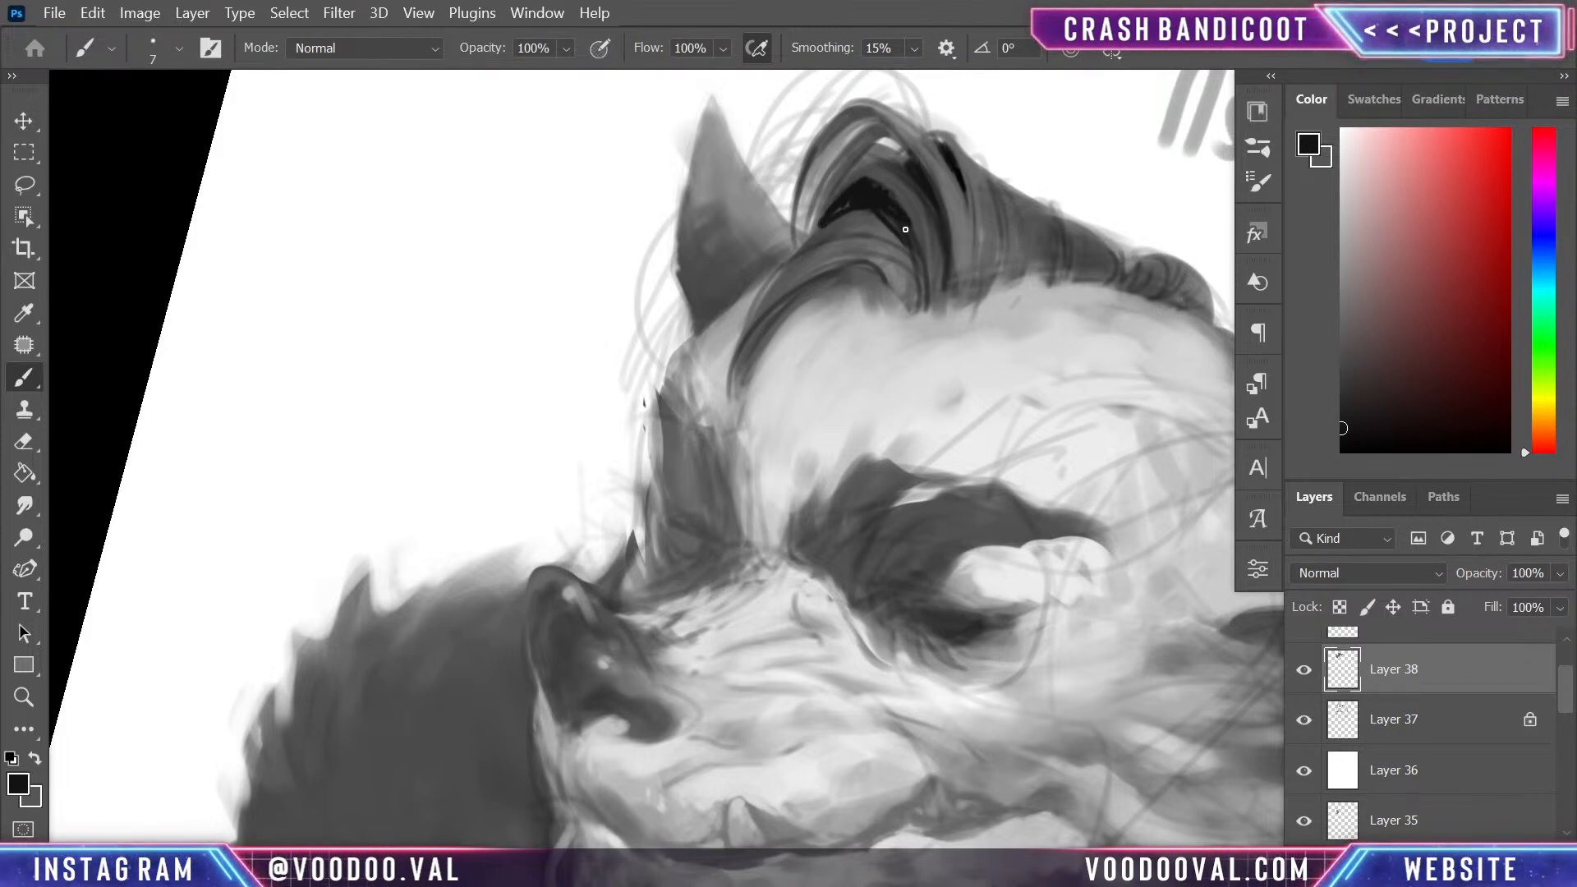
key(ctrl+z)
key(ctrl+z)
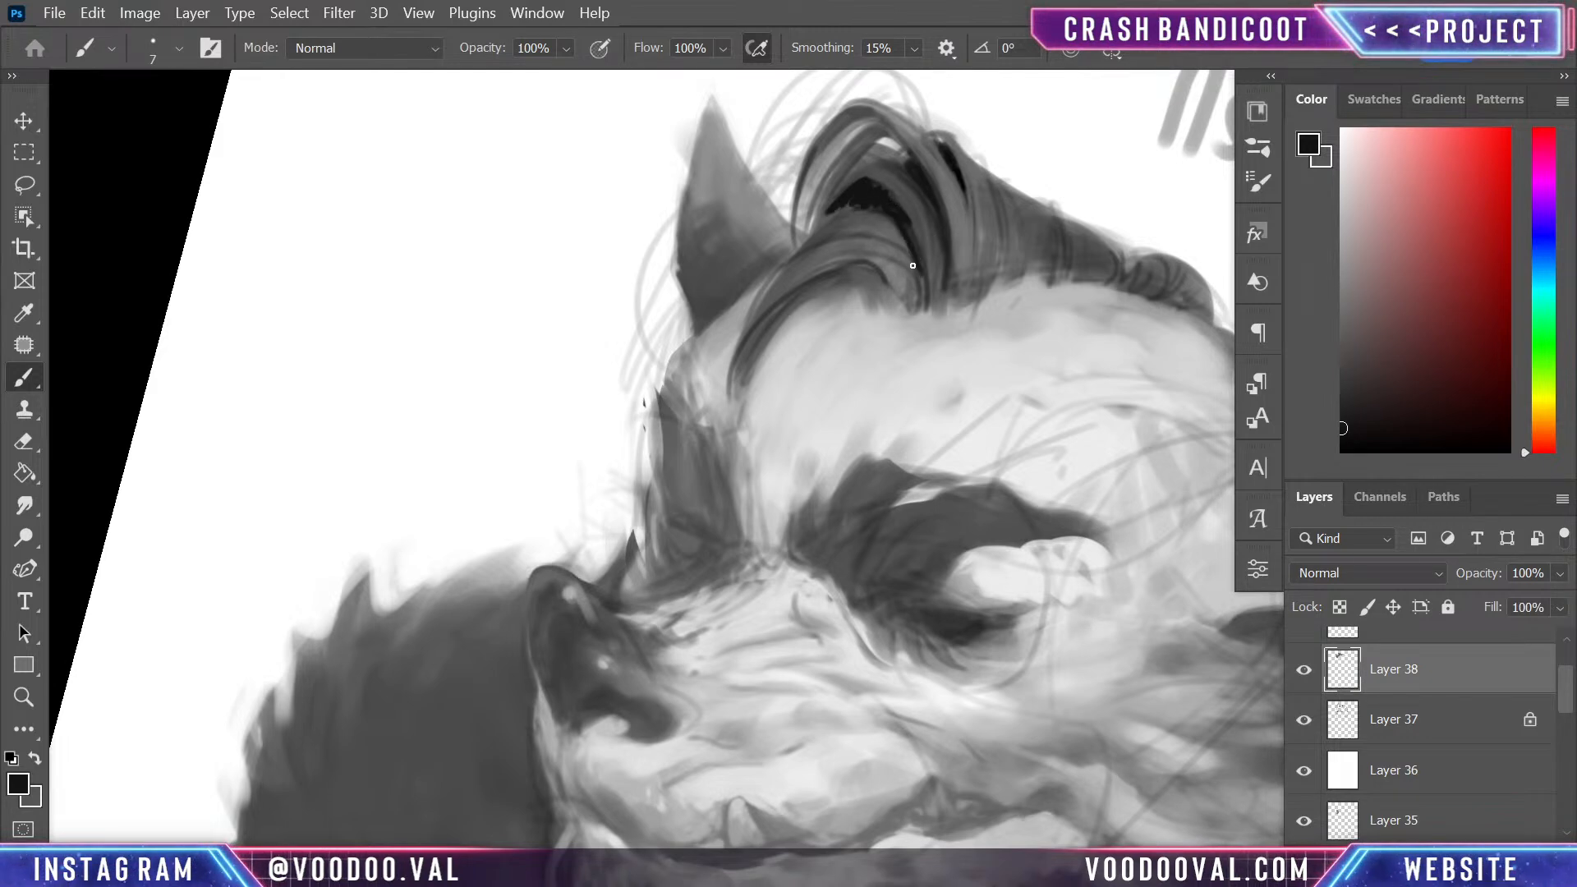
alt+click(880, 217)
drag(880, 215, 918, 291)
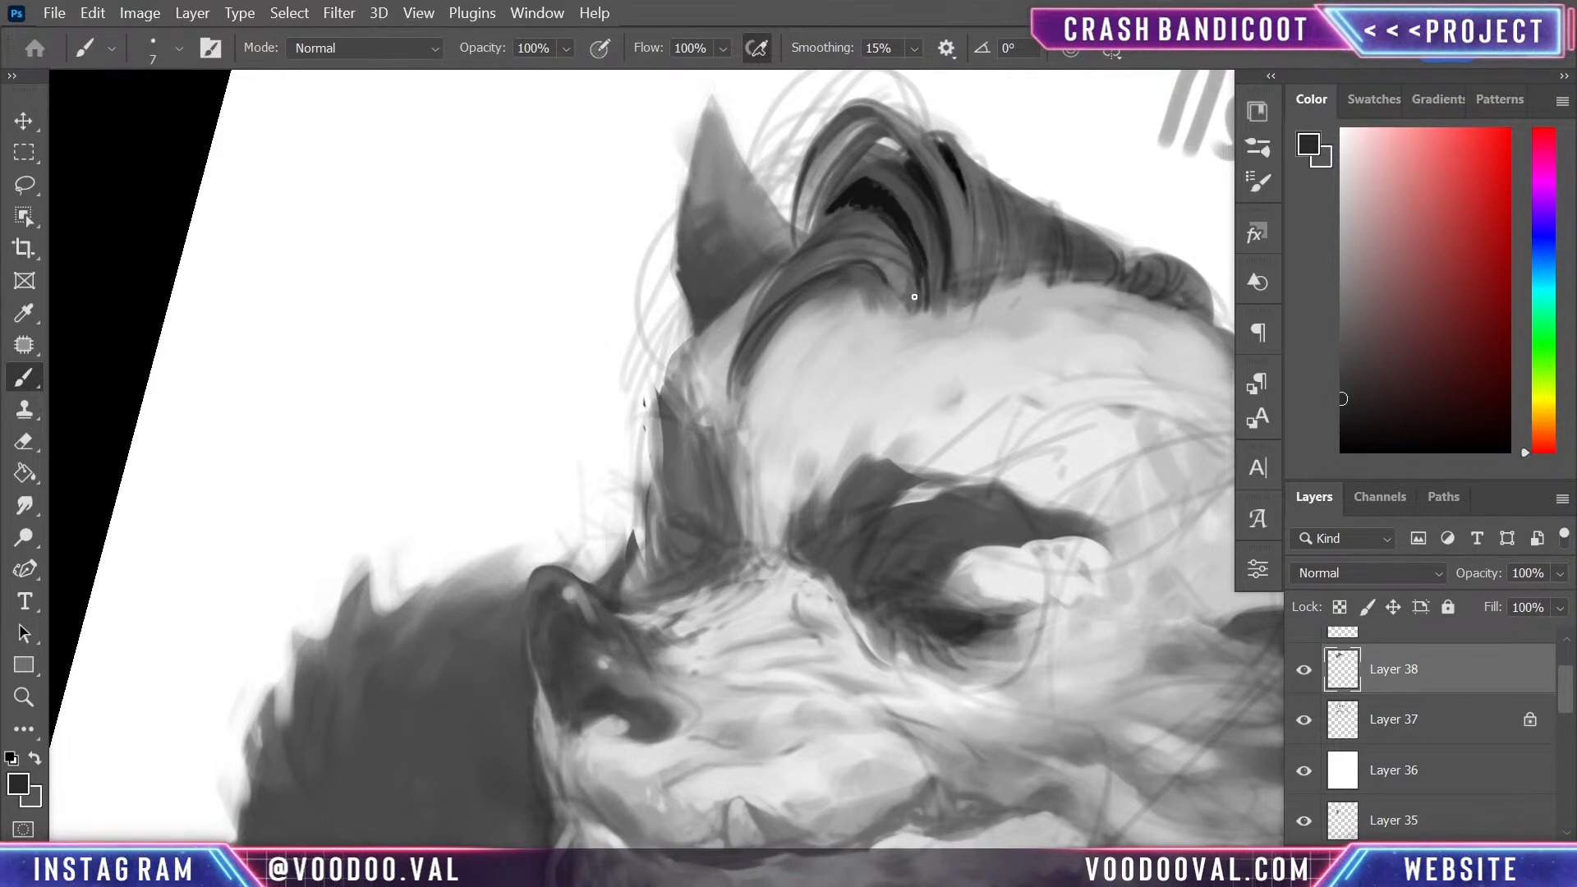
alt+click(874, 228)
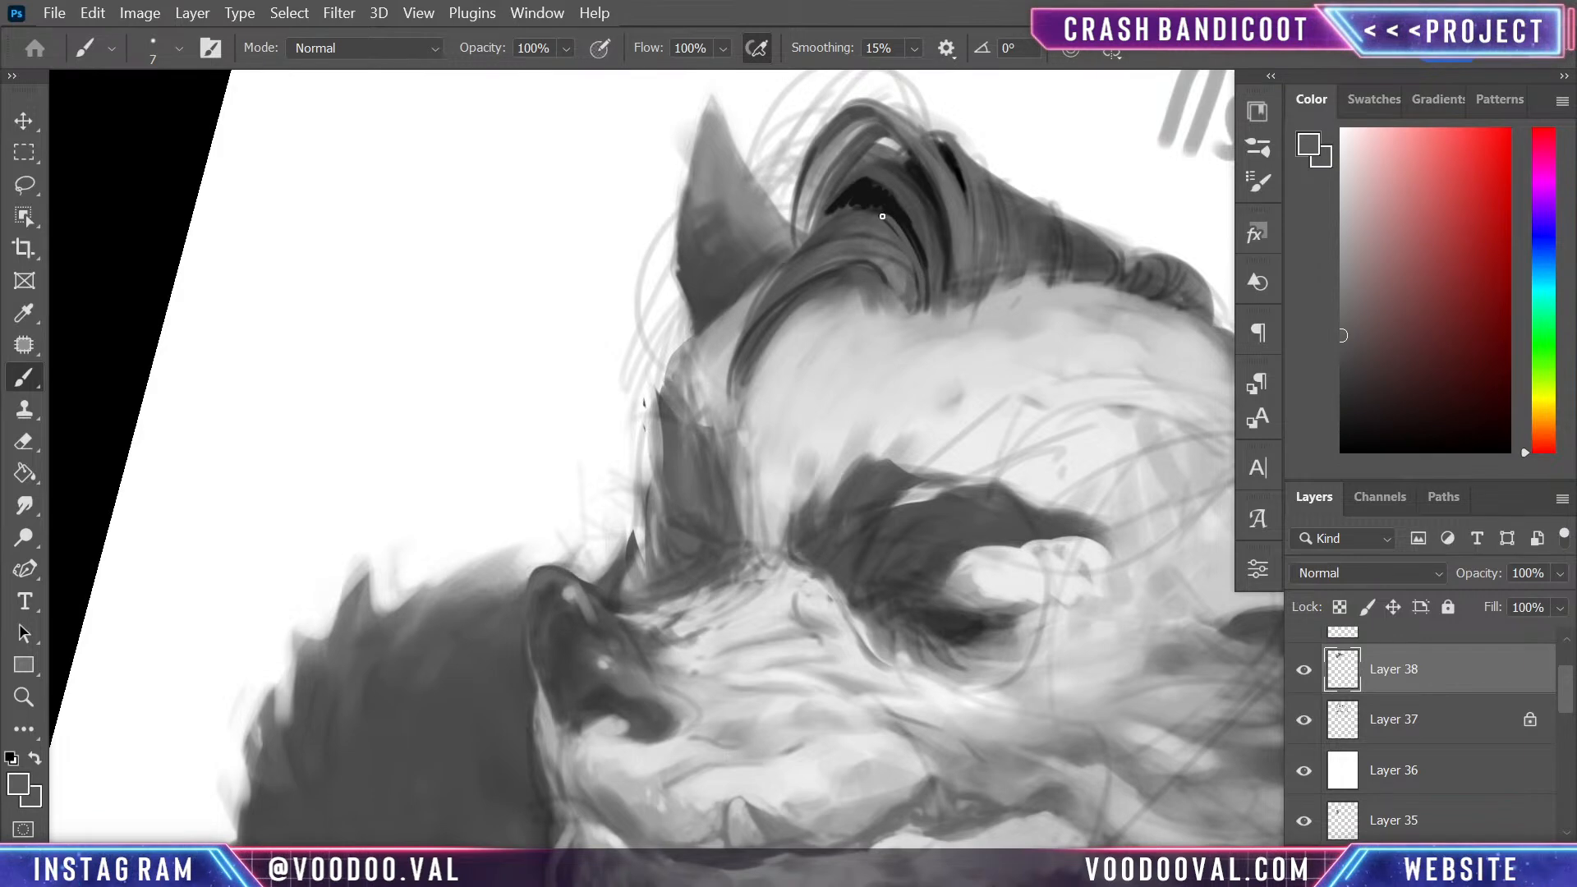
mouse_move(882, 216)
mouse_down()
mouse_move(842, 268)
mouse_move(859, 234)
mouse_move(931, 229)
mouse_move(893, 214)
mouse_move(929, 288)
mouse_up()
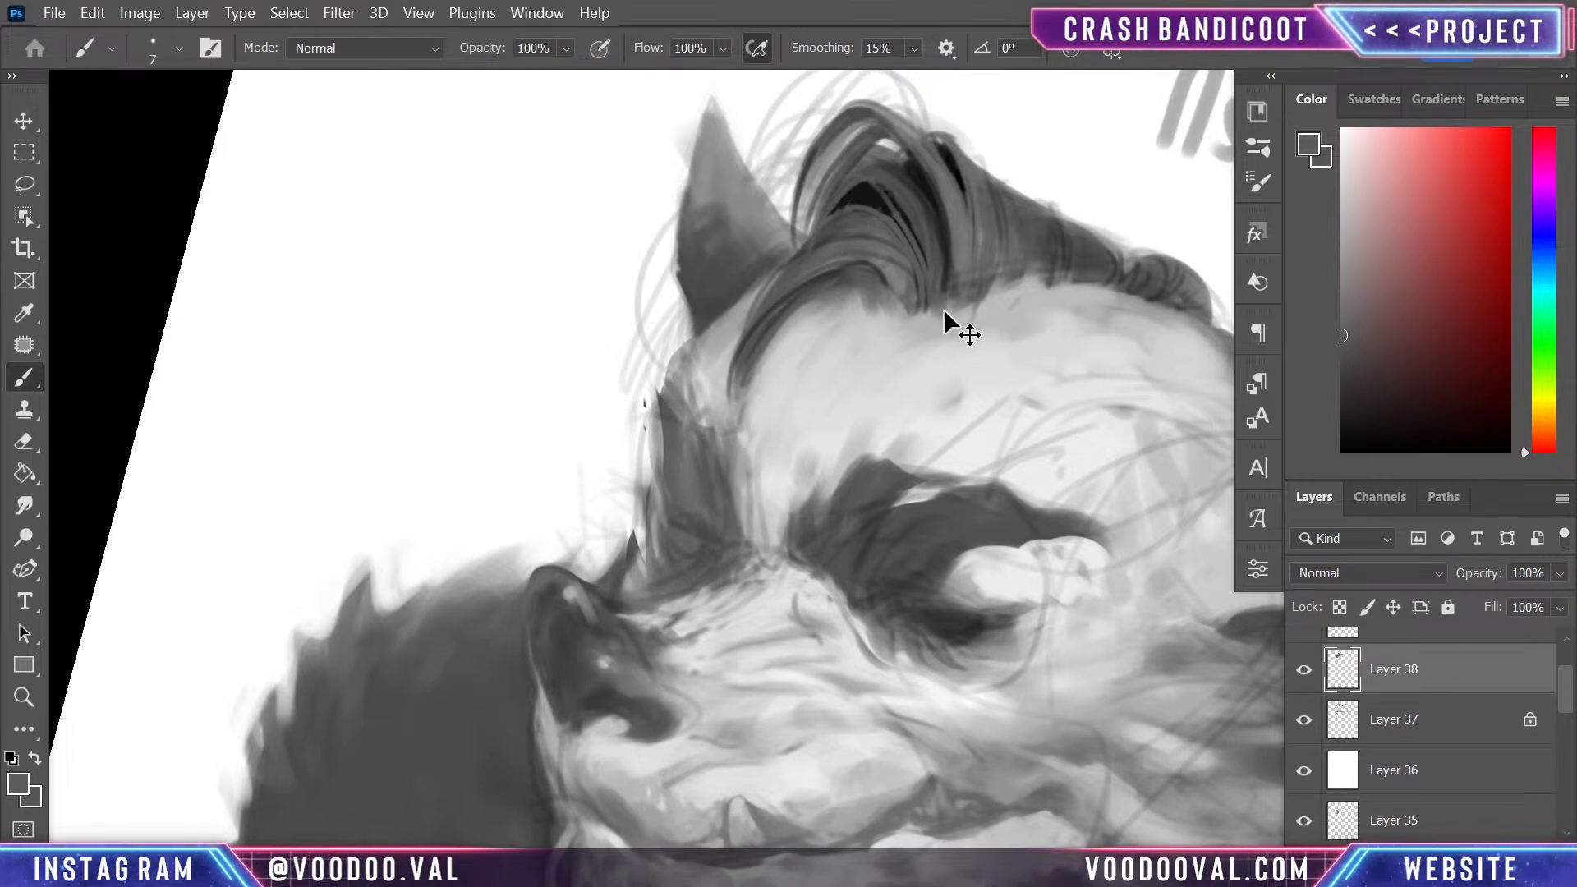
scroll(950, 323, down, 3)
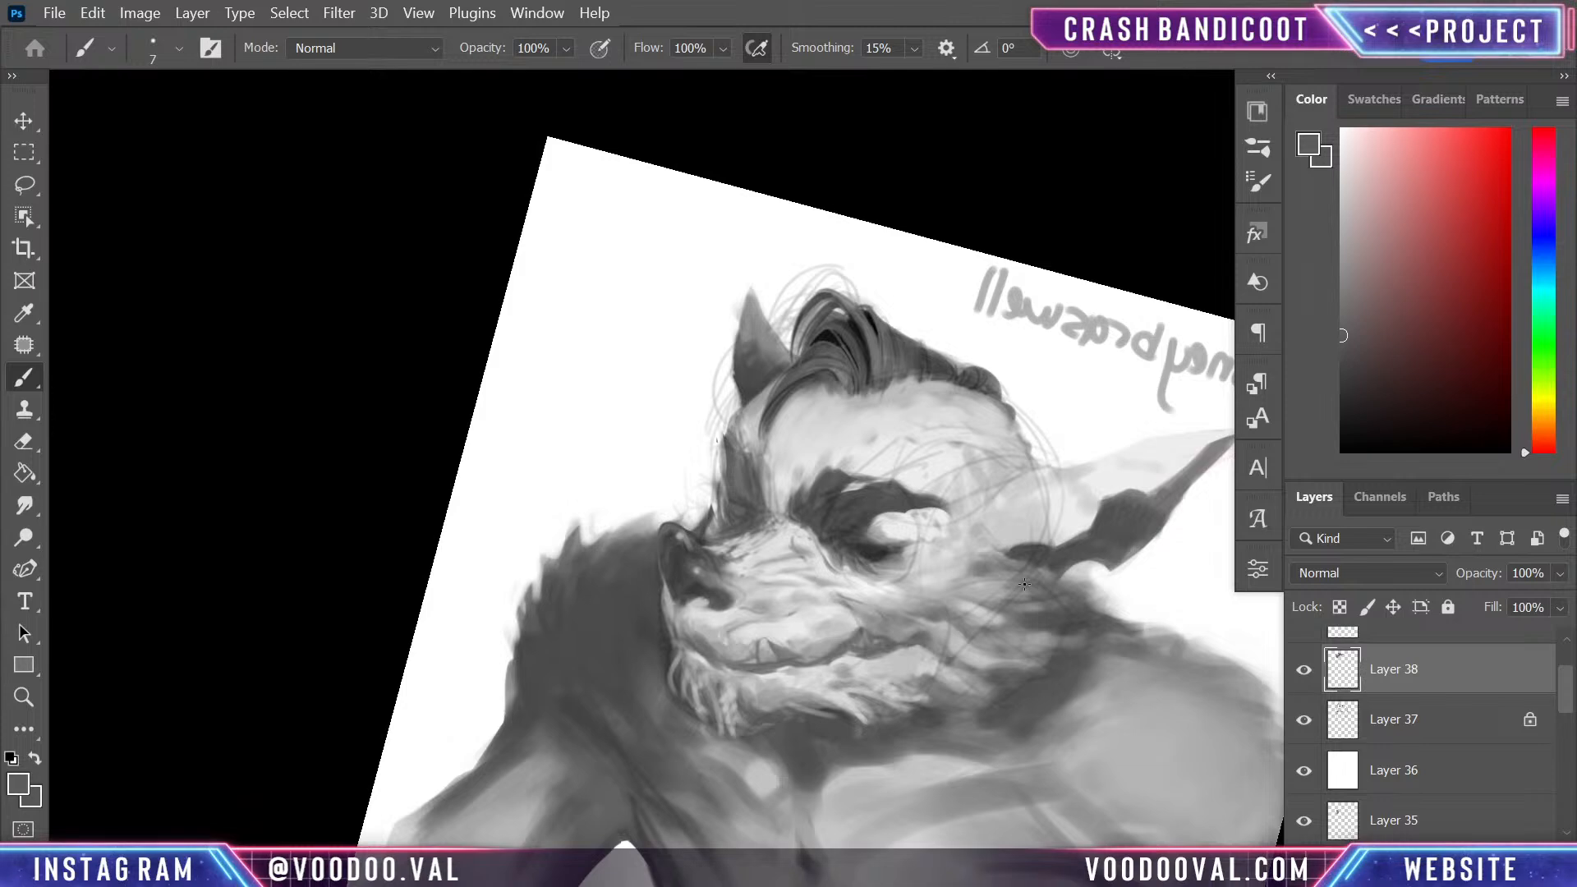
key(r)
key(b)
drag(1125, 556, 1125, 642)
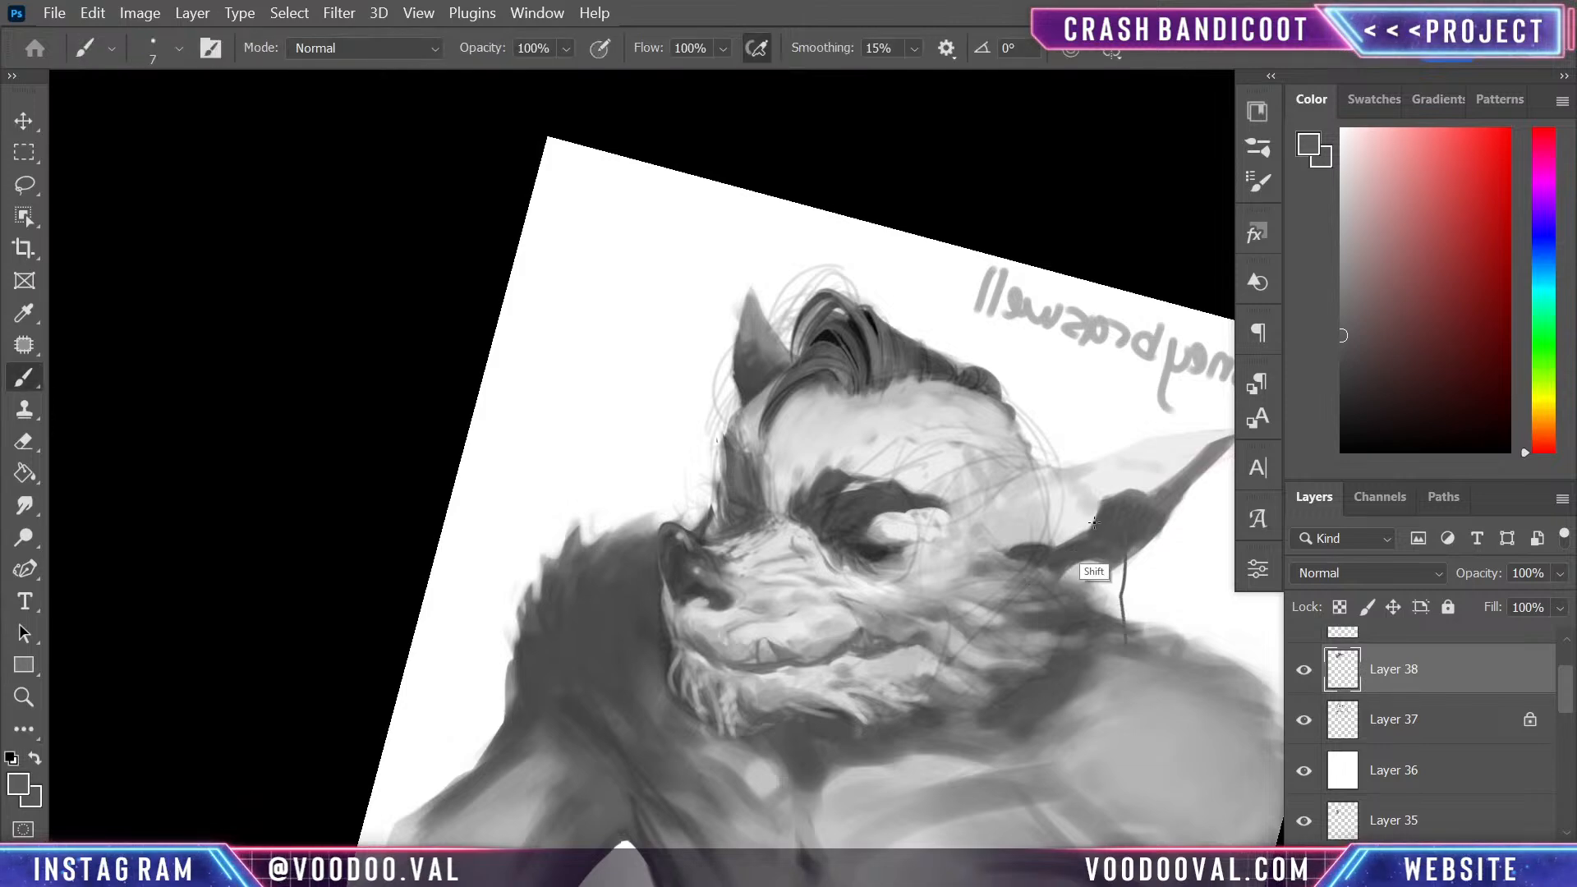
key(ctrl+z)
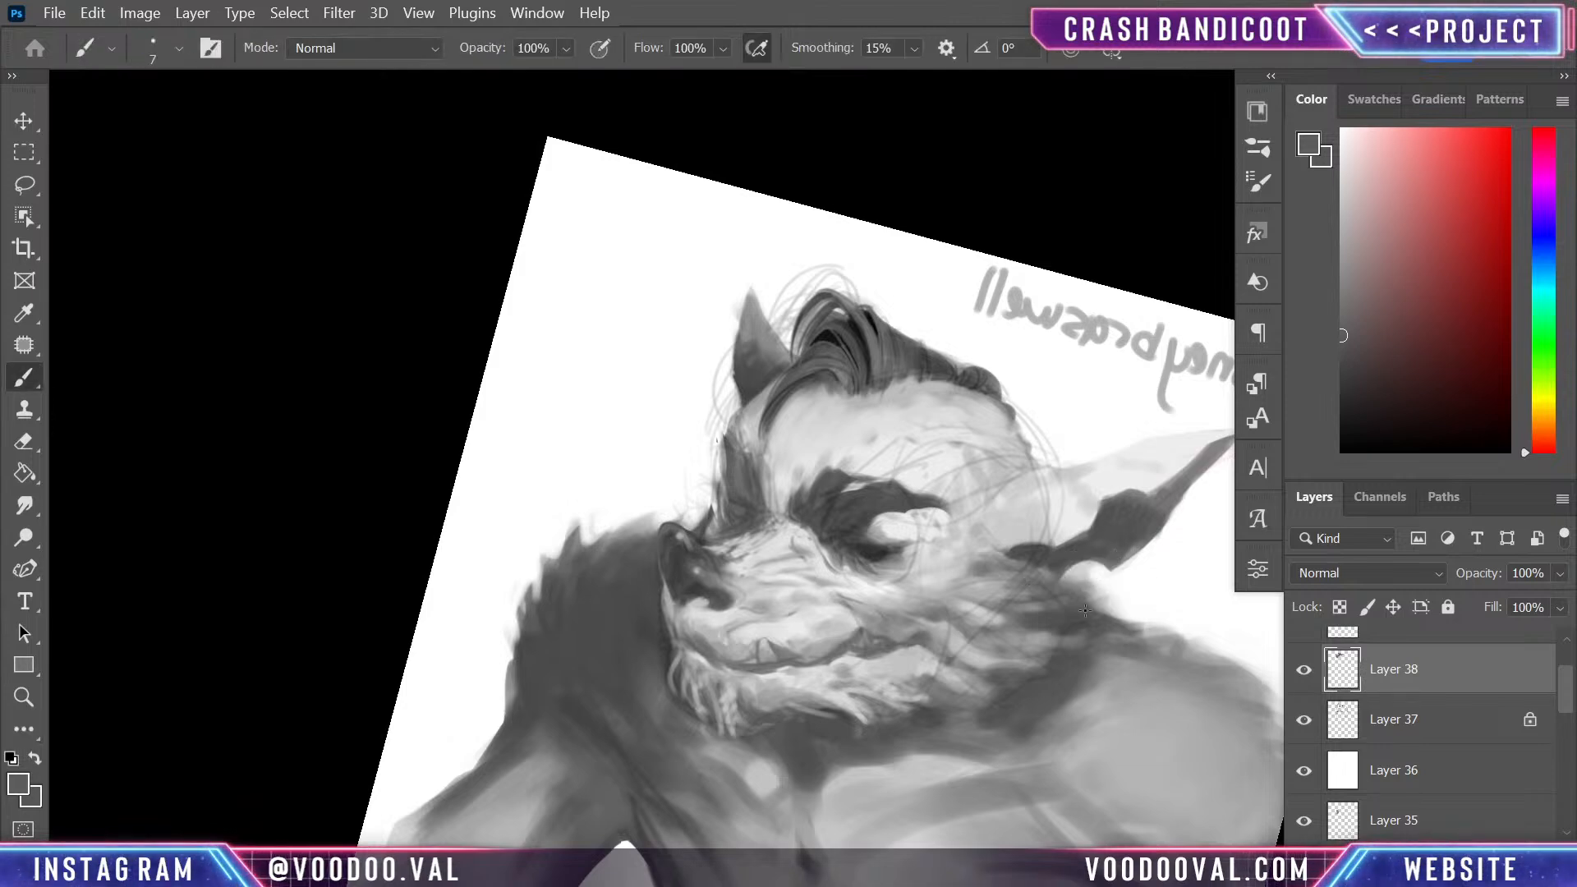
- Straighten the canvas and try a sampled mid-grey strand at the base of the quiff's back edge, undoing the last stroke
key(r)
key(b)
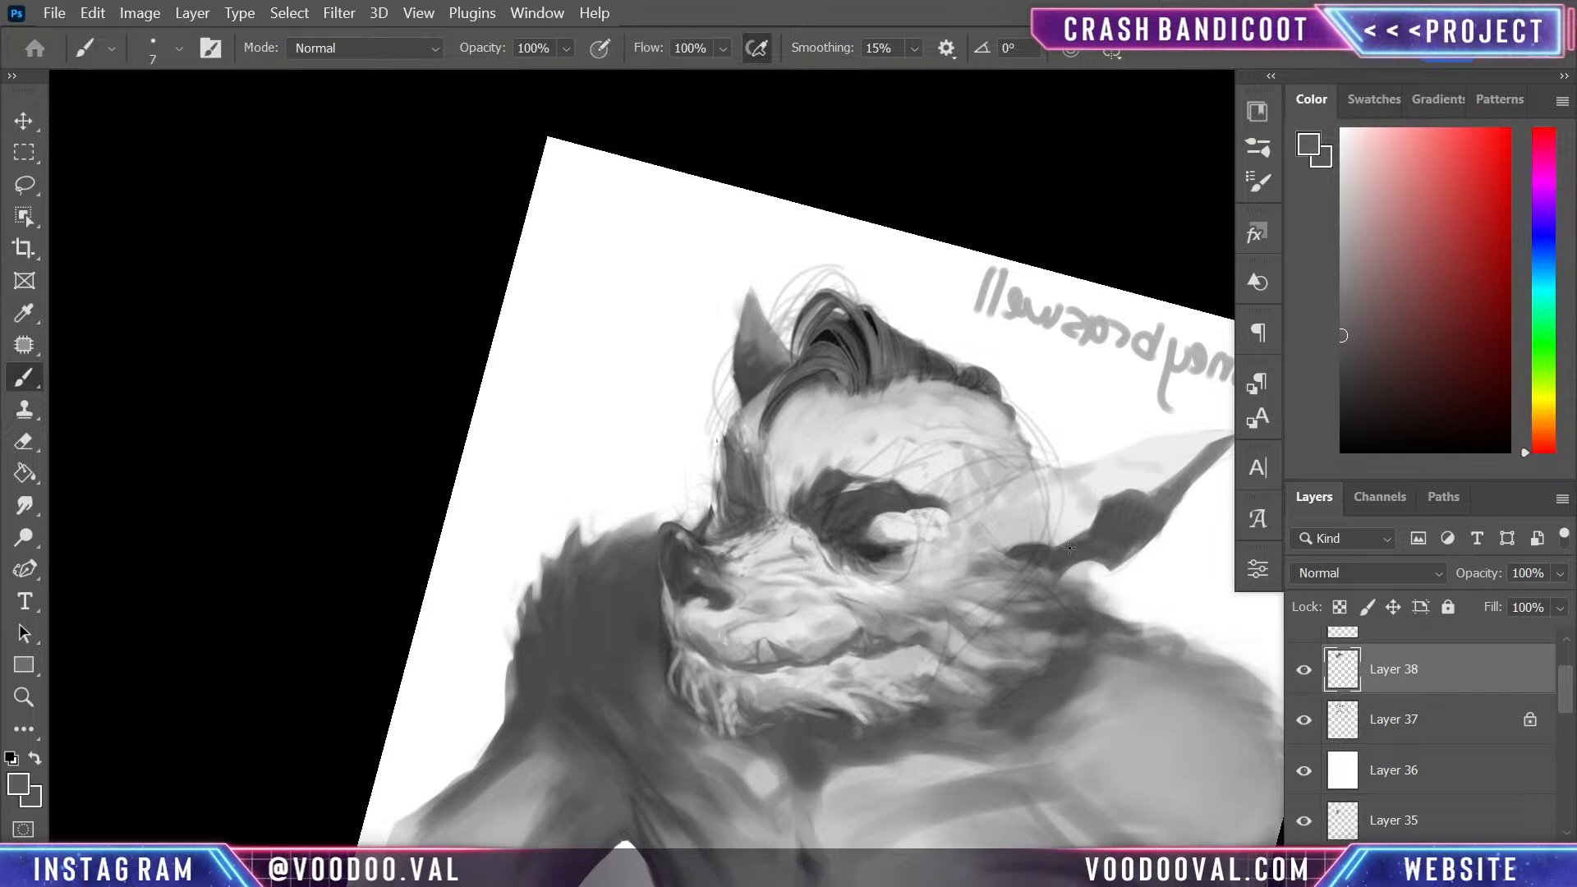
key(r)
mouse_move(996, 535)
mouse_down()
mouse_move(993, 503)
mouse_move(995, 536)
mouse_up()
key(shift)
key(b)
scroll(1010, 581, up, 3)
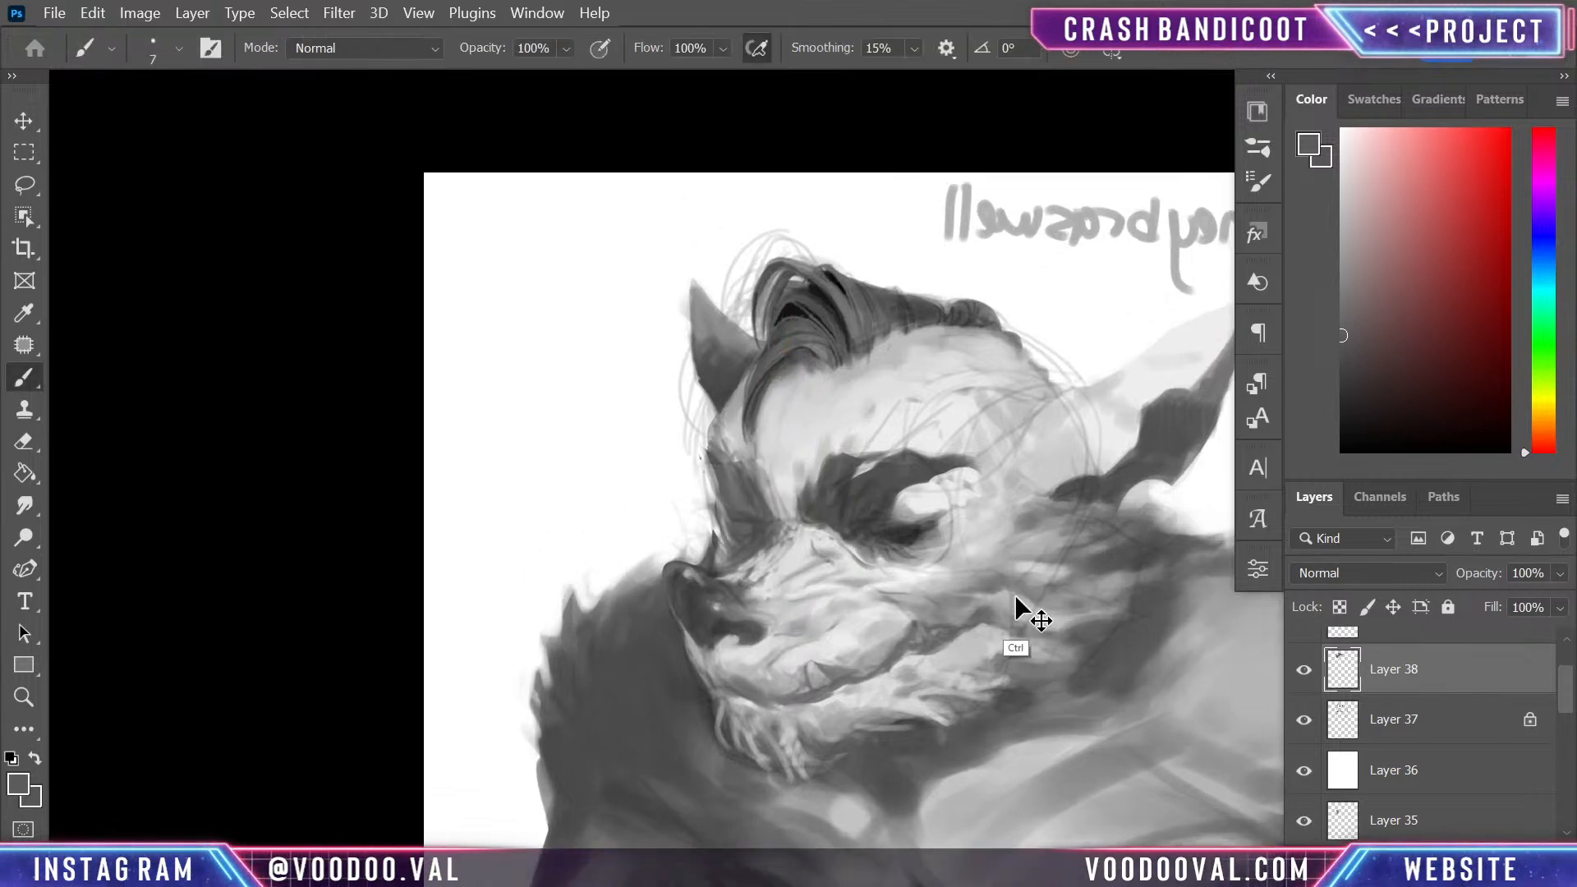
key(ctrl+plus)
mouse_move(1002, 347)
mouse_down()
mouse_move(914, 528)
mouse_move(915, 515)
mouse_up()
alt+click(812, 409)
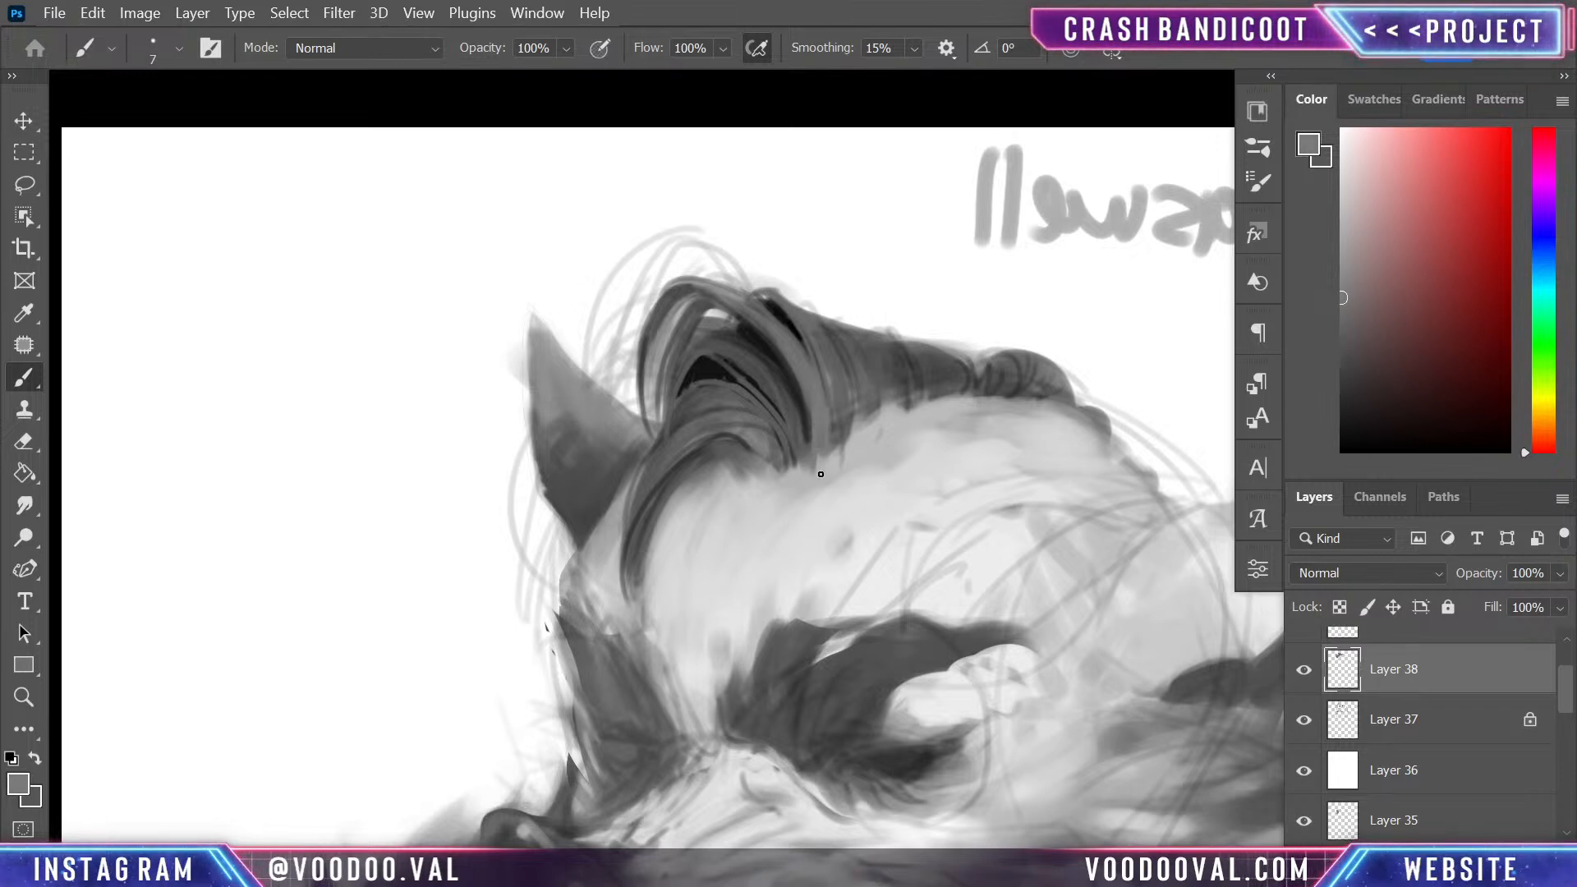
key(ctrl+z)
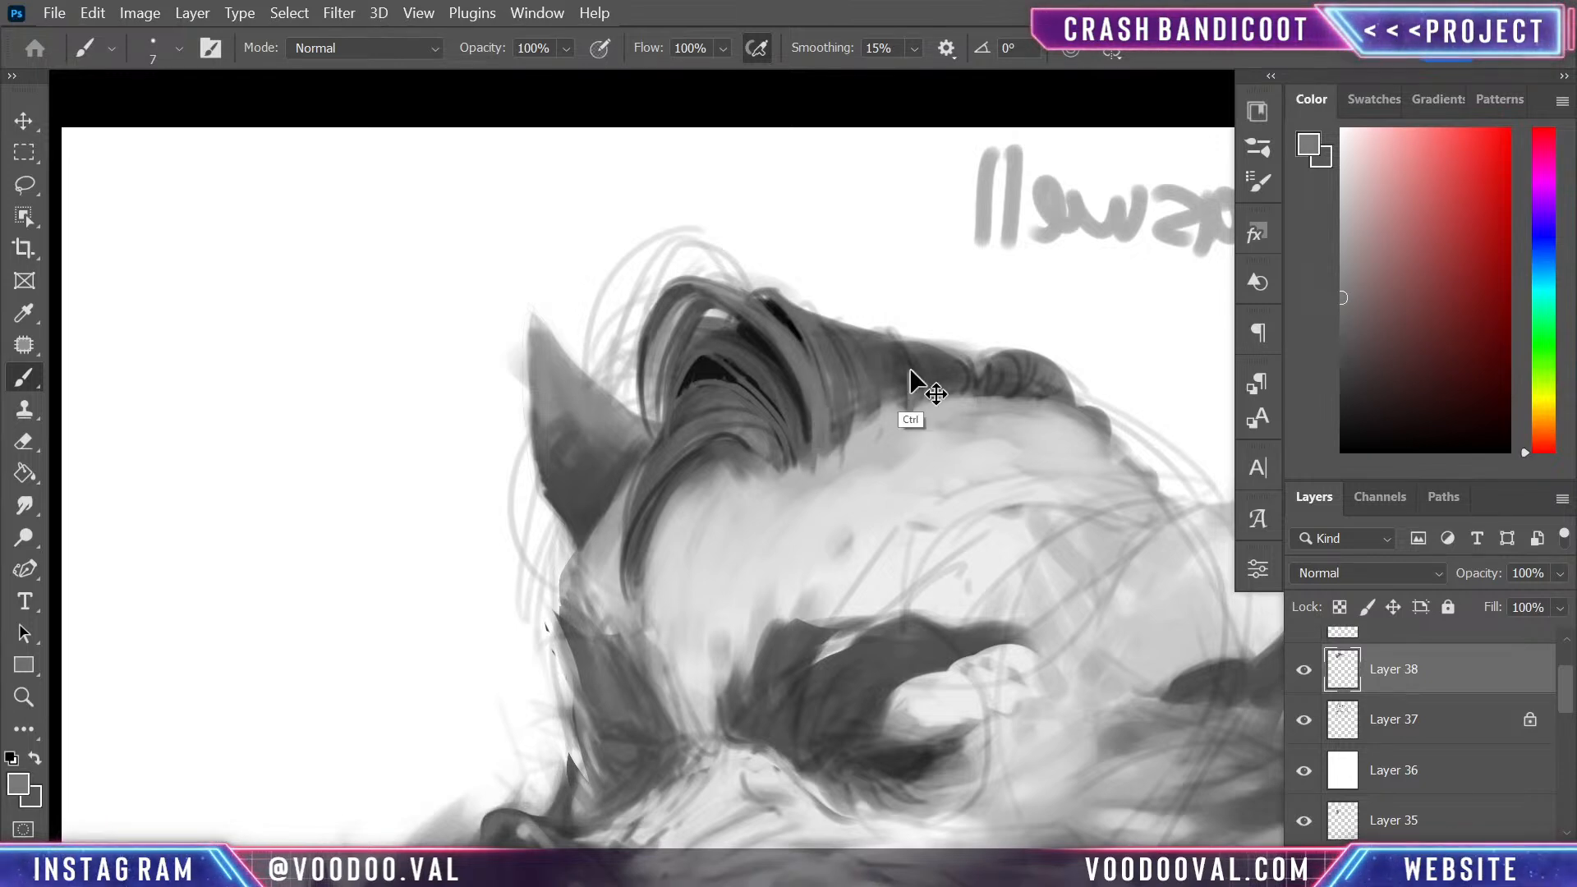
- Paint sampled dark grey strands along the hairline behind the quiff, undo the last two strokes and reduce the brush to 4 px
alt+click(904, 428)
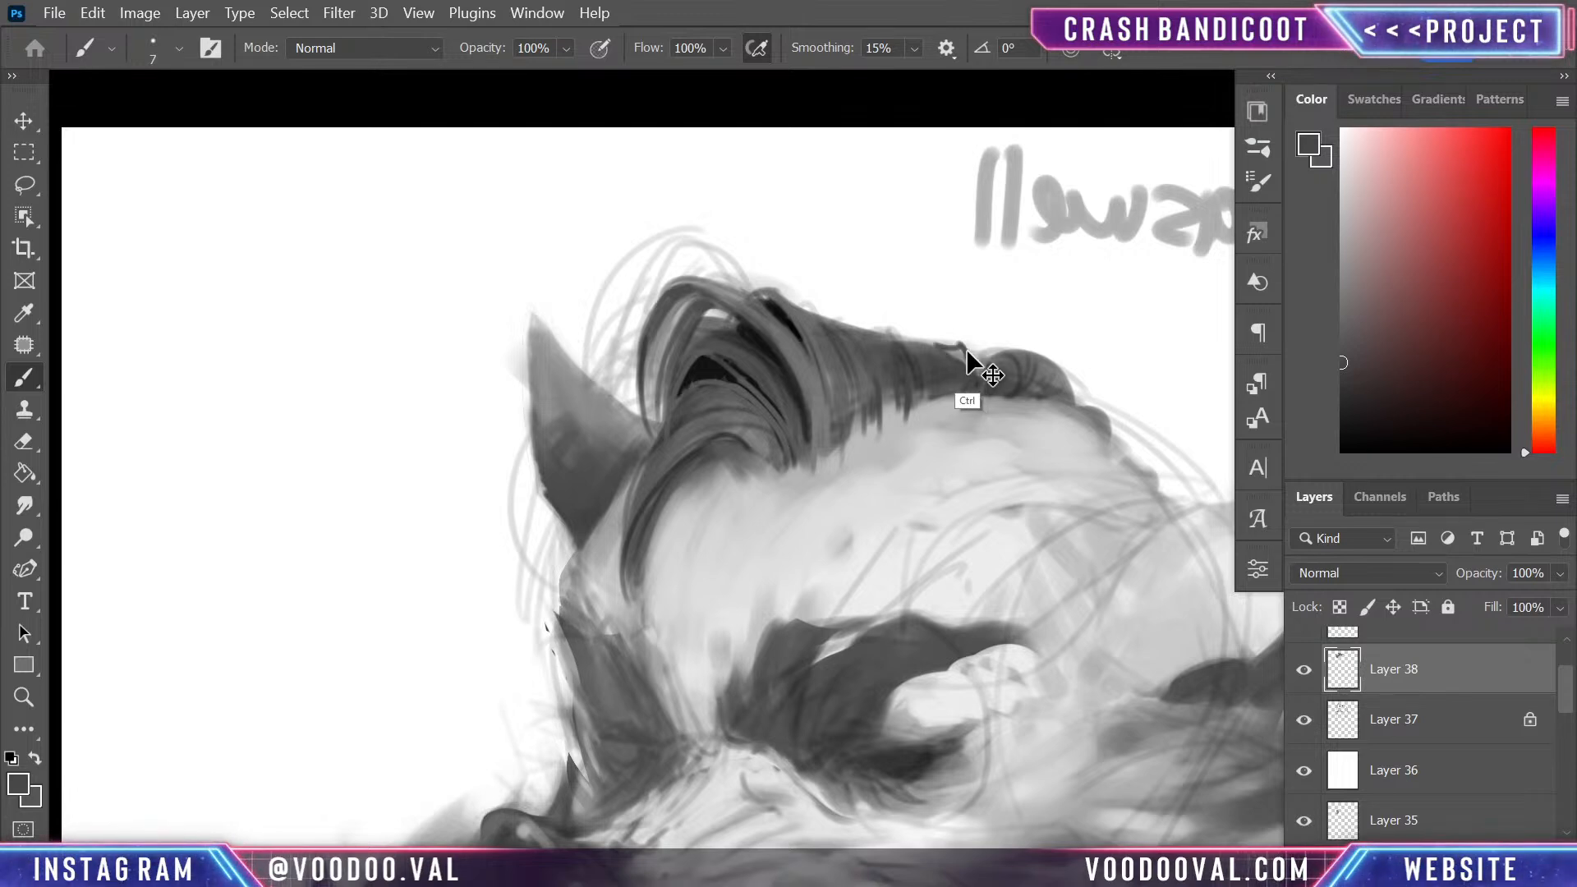
key(ctrl+z)
key(ctrl+z)
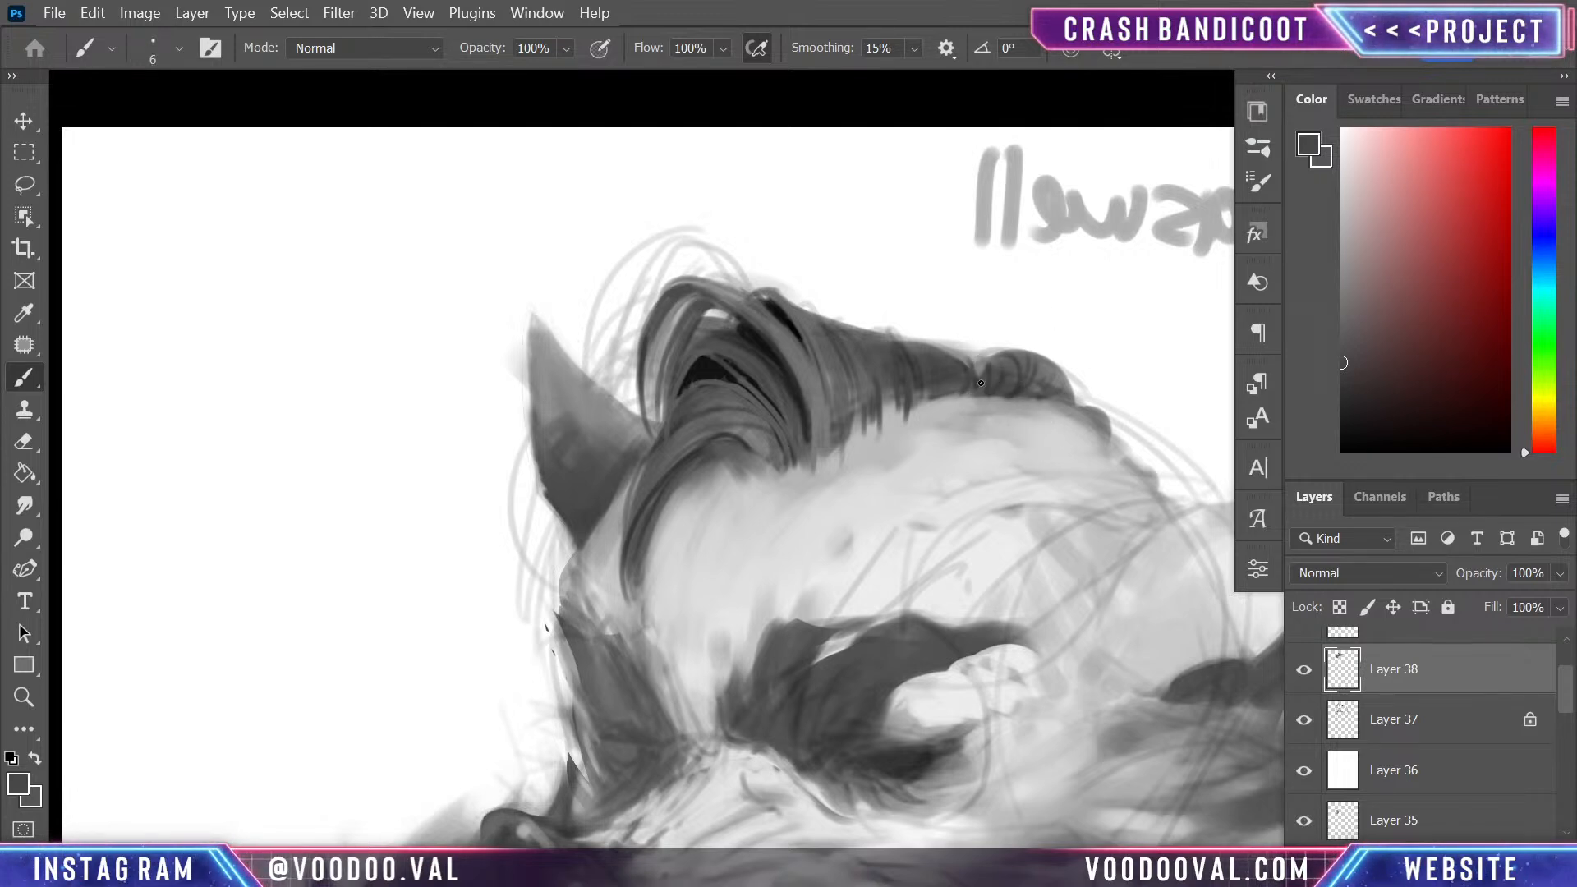
key(bracketleft)
key(bracketleft)
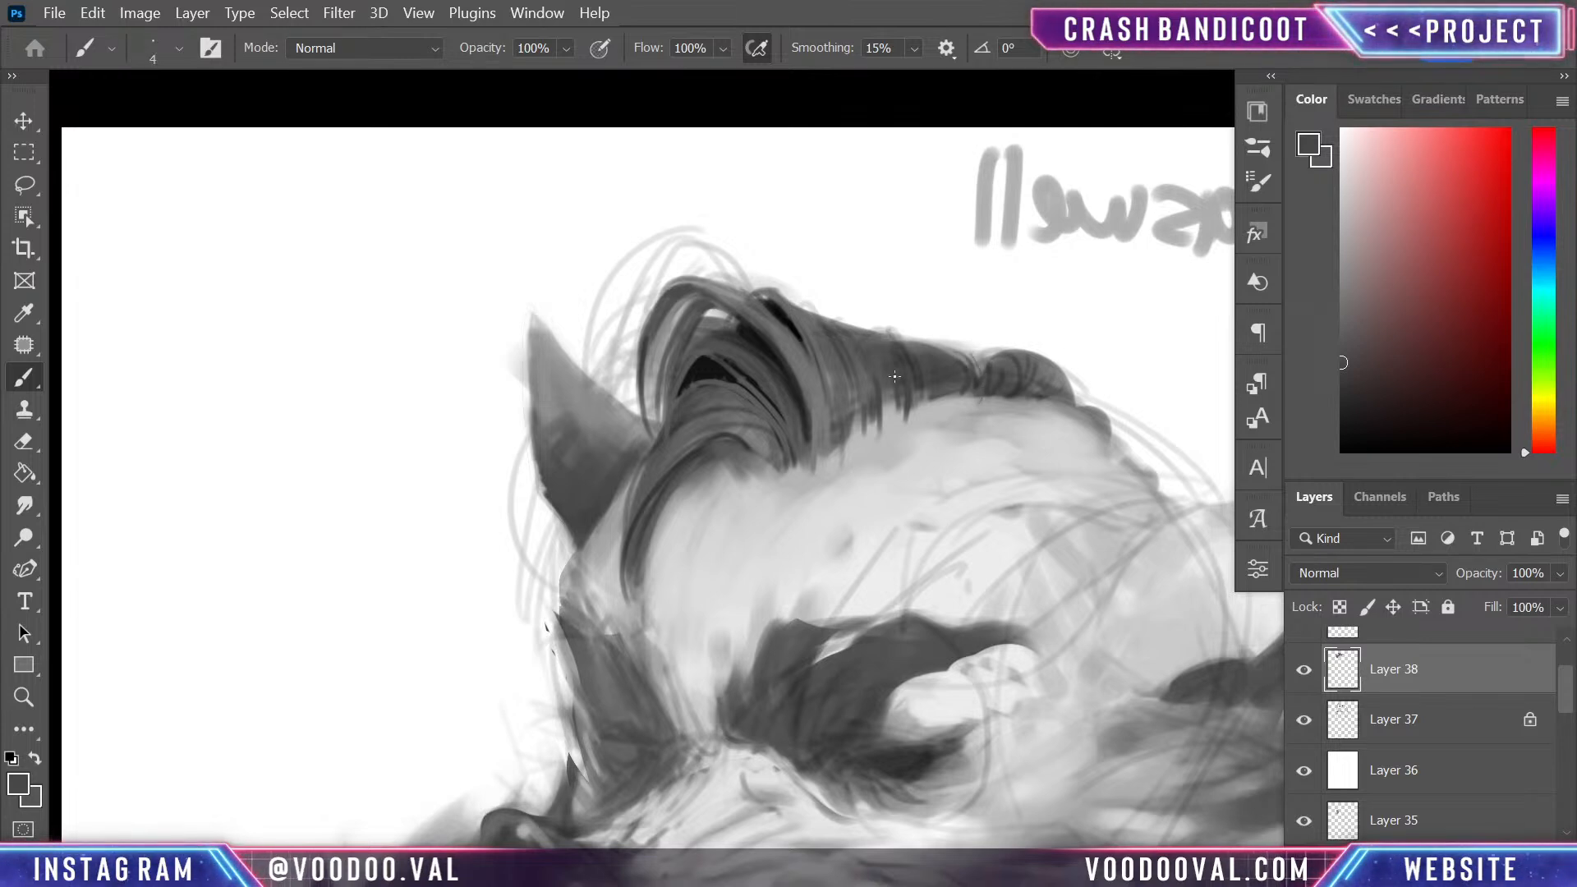
- Sample white from the background and paint over the sketch lines above and in front of the quiff at 40 px
alt+click(772, 239)
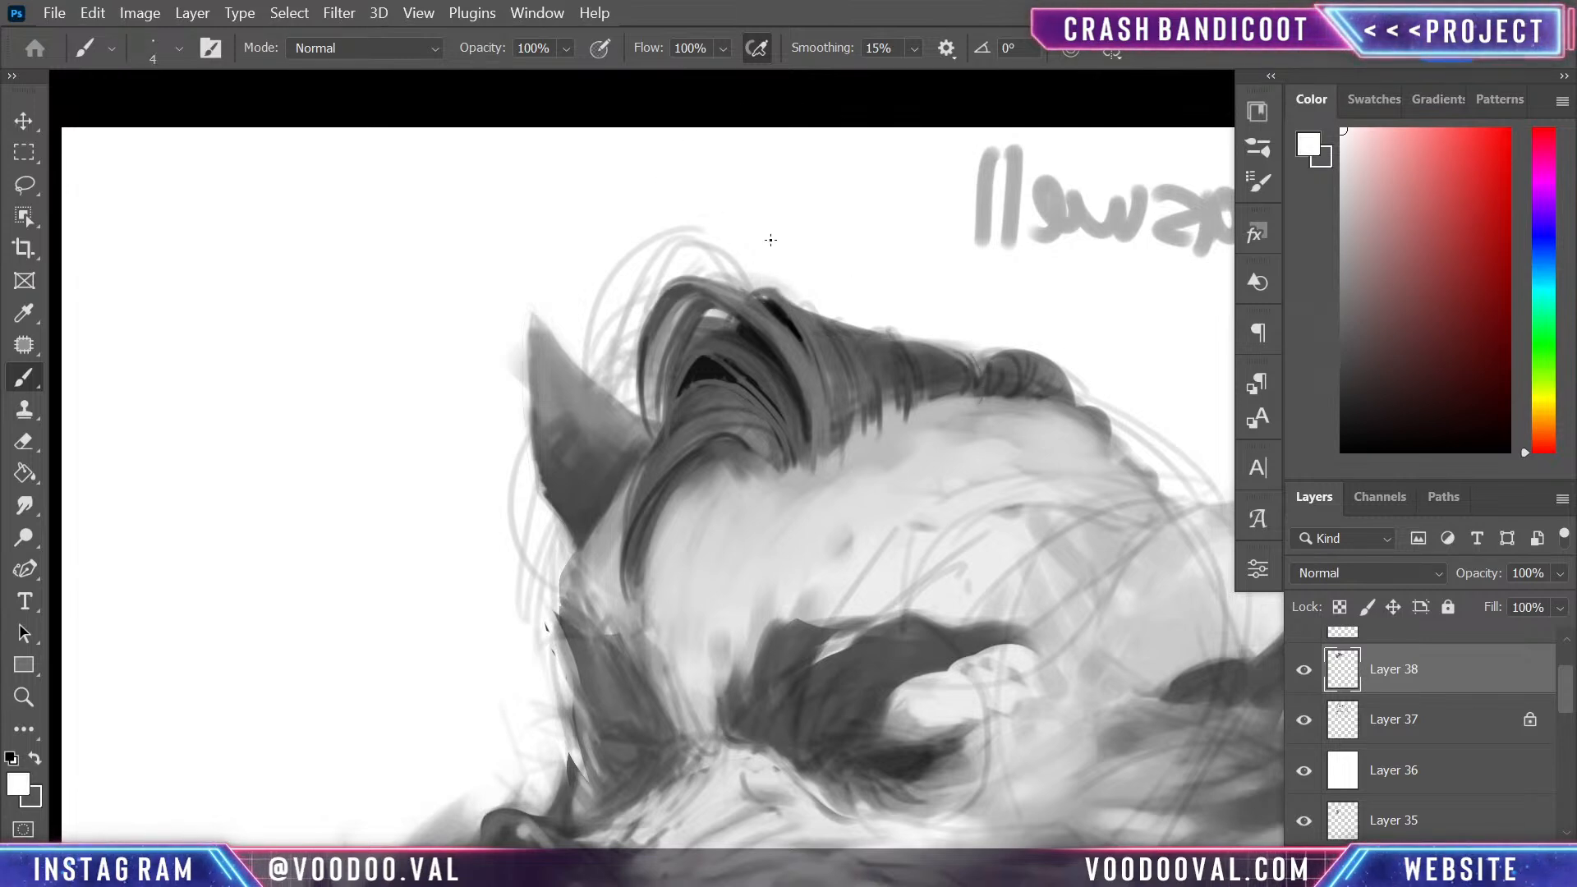
key(bracketright)
key(bracketright)
key(bracketright)
key(bracketright)
key(bracketright)
key(bracketright)
key(bracketright)
key(bracketright)
key(bracketright)
key(bracketright)
key(bracketright)
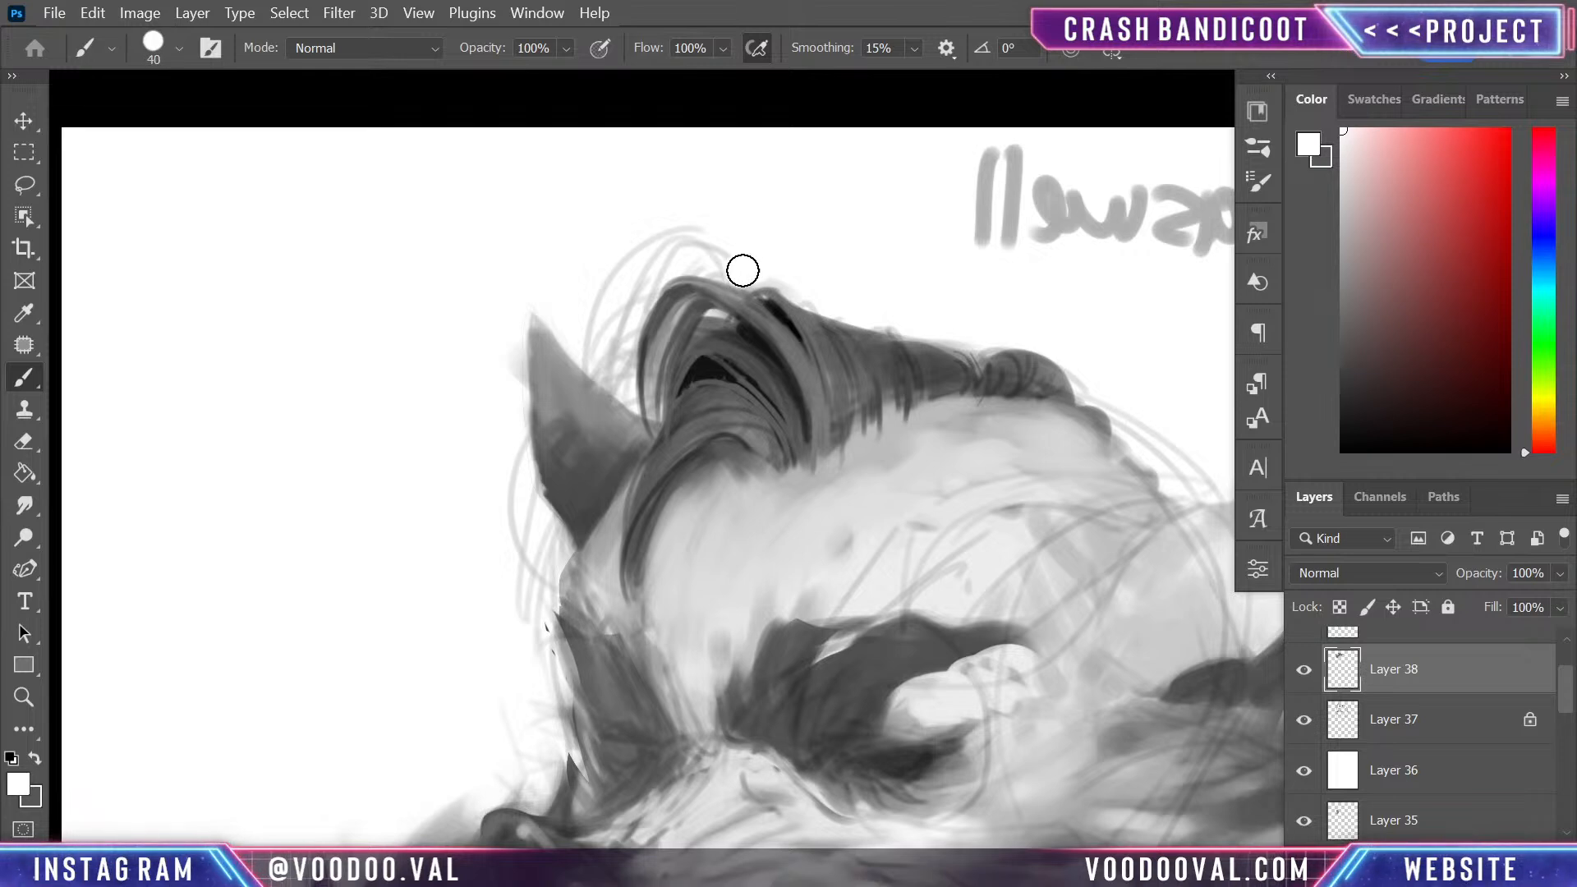
mouse_move(740, 261)
mouse_down()
mouse_move(620, 256)
mouse_move(708, 253)
mouse_move(689, 234)
mouse_move(593, 299)
mouse_move(619, 387)
mouse_up()
- Reduce the brush to 20 px and cover the remaining sketch lines between the quiff and the far ear with white
key(bracketleft)
key(bracketleft)
key(bracketleft)
key(bracketleft)
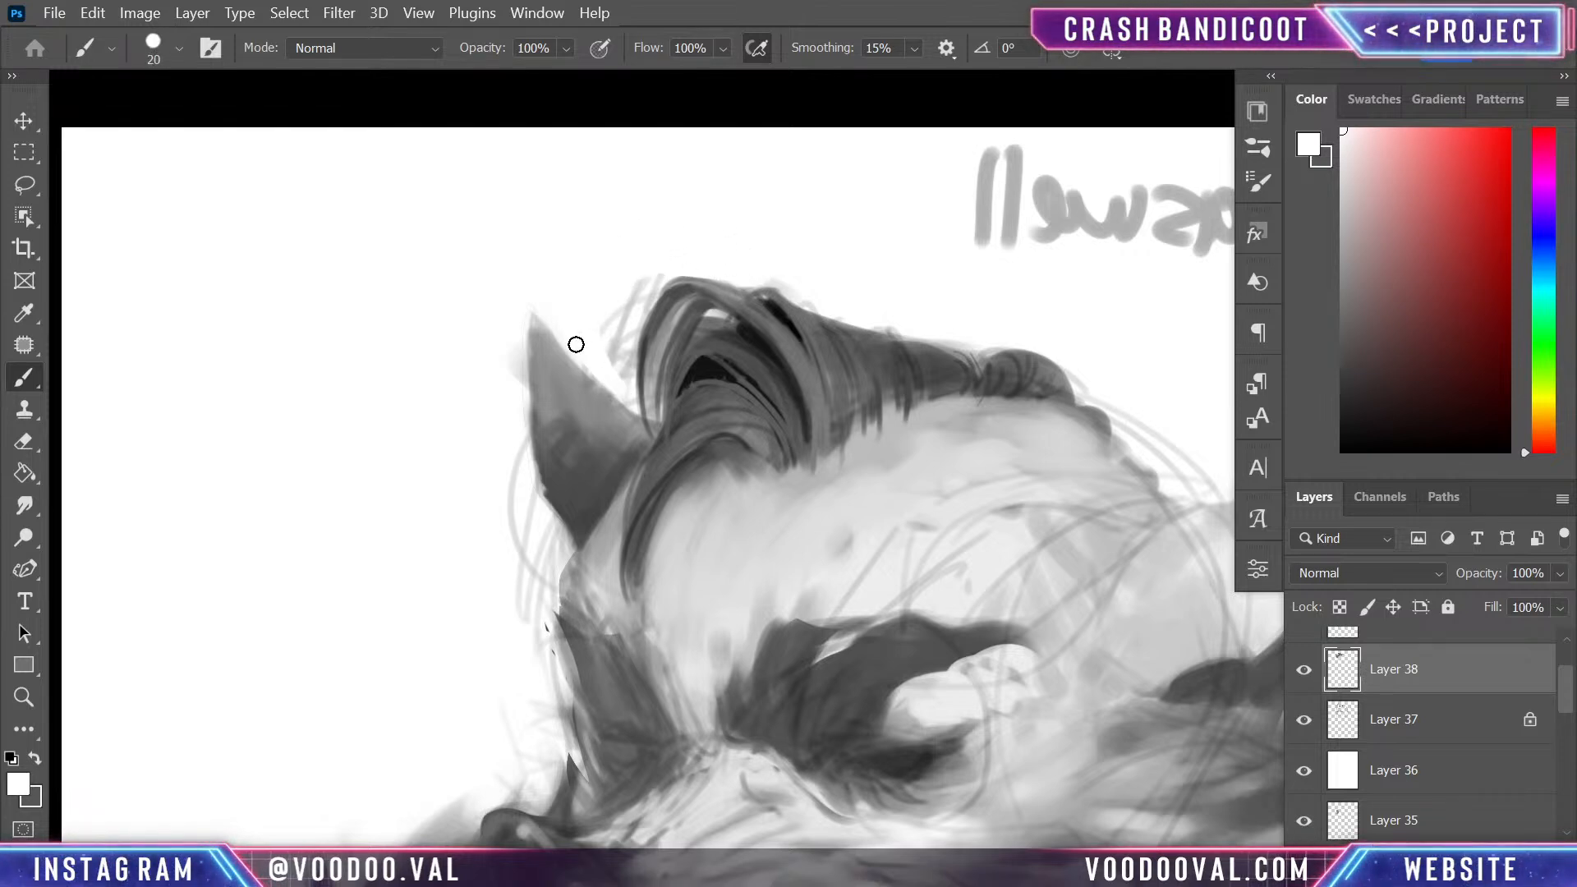
mouse_move(615, 300)
mouse_down()
mouse_move(626, 350)
mouse_move(657, 276)
mouse_up()
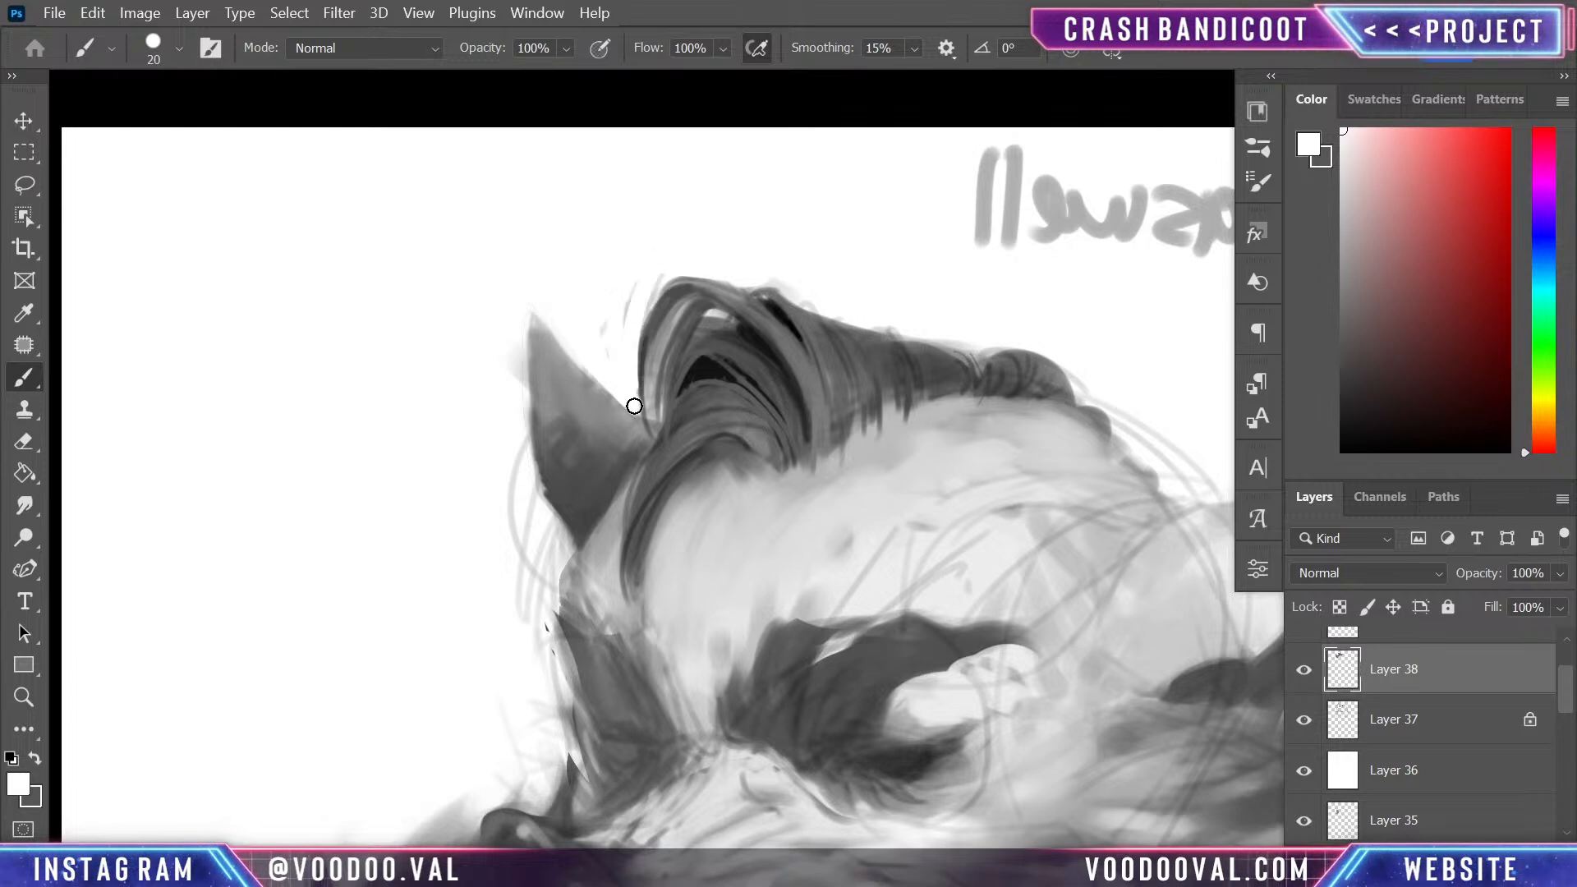
drag(634, 405, 659, 278)
drag(623, 338, 650, 281)
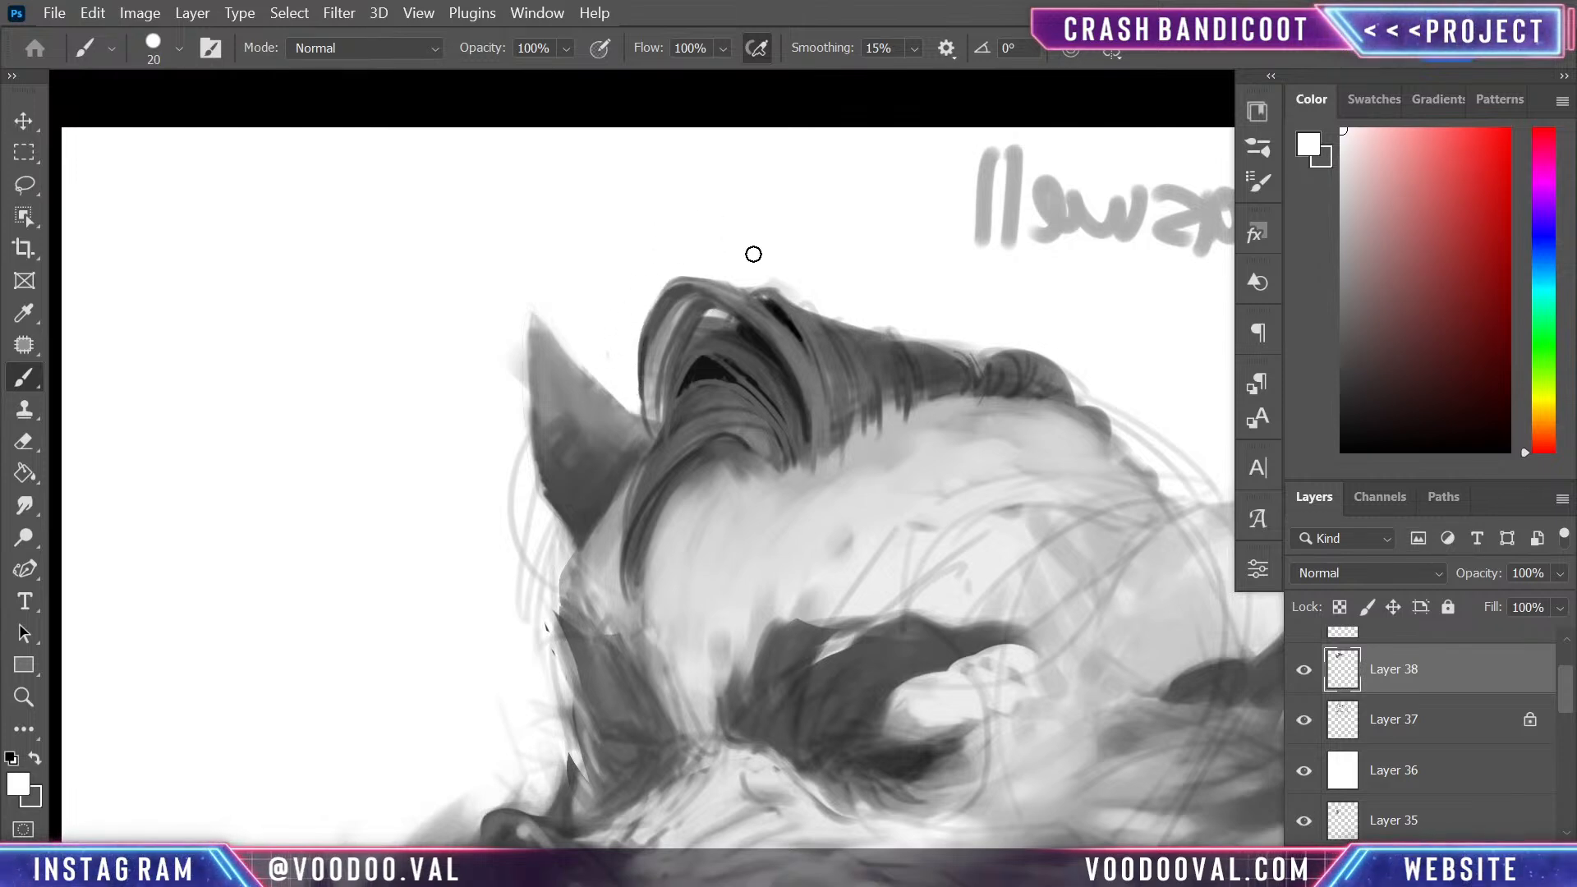
- Clean the outer contour from the far ear down past the brow to the nose with white at 20 px
mouse_move(512, 342)
mouse_down()
mouse_move(529, 586)
mouse_move(561, 550)
mouse_move(499, 456)
mouse_up()
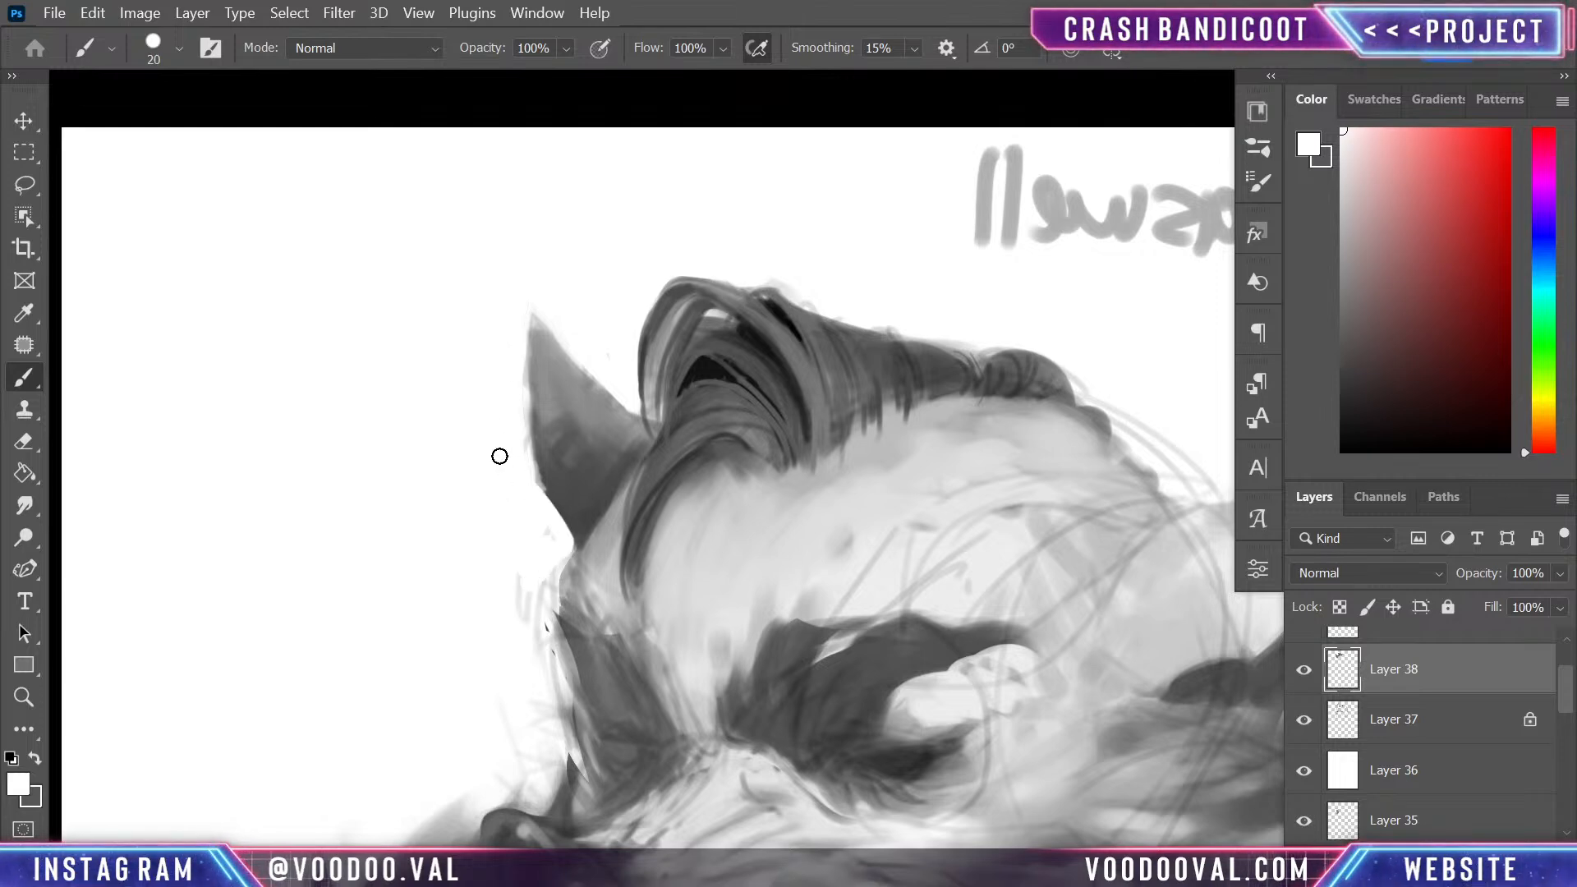
scroll(552, 327, down, 5)
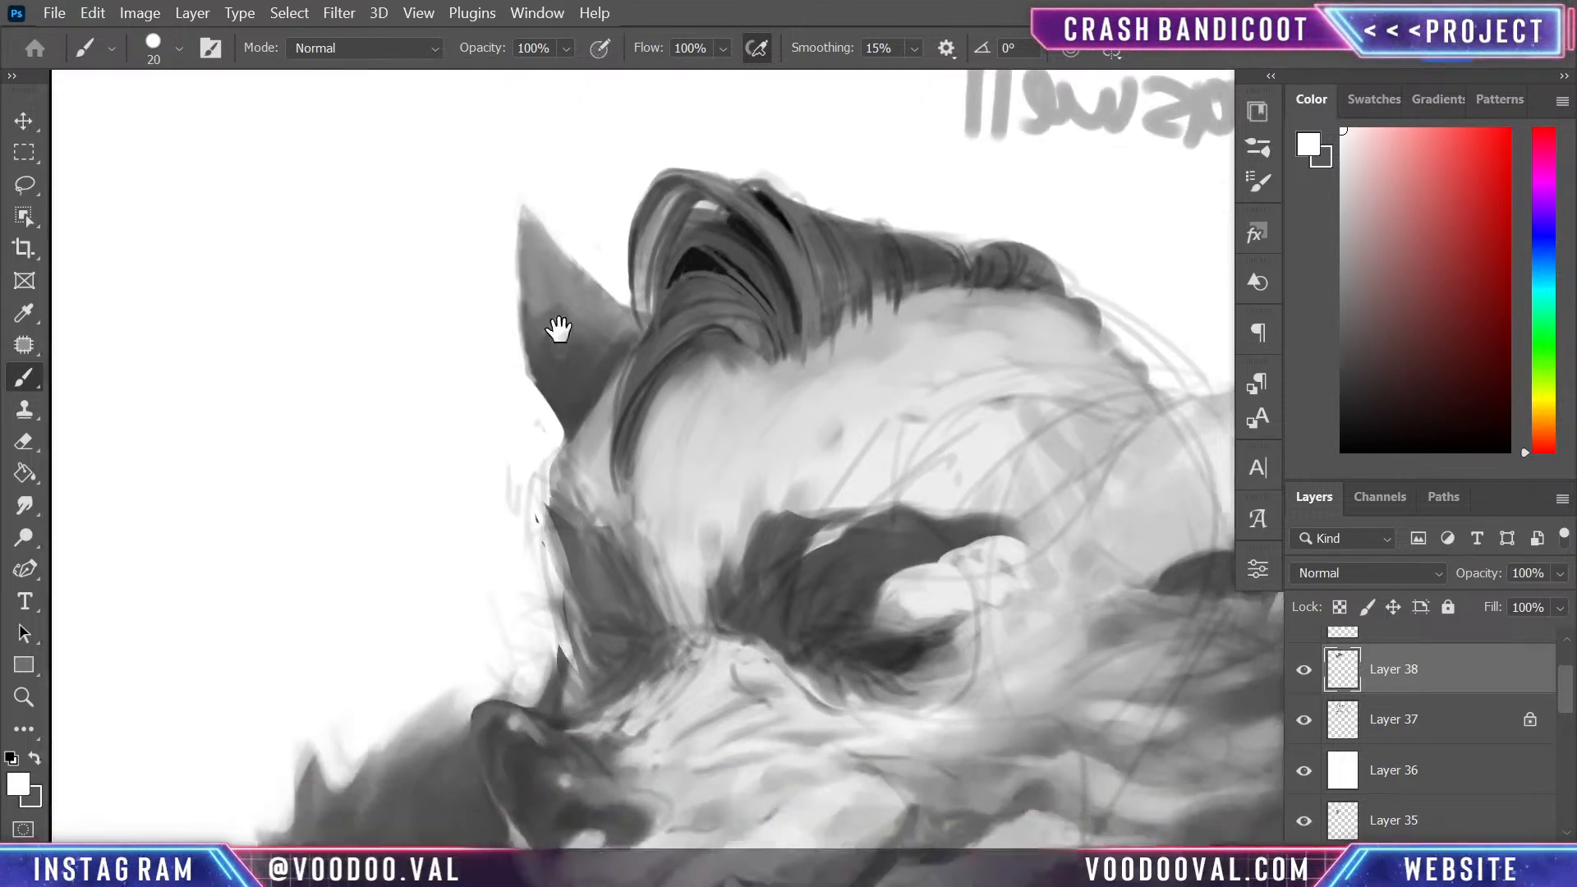
mouse_move(528, 393)
mouse_down()
mouse_move(554, 481)
mouse_move(525, 342)
mouse_up()
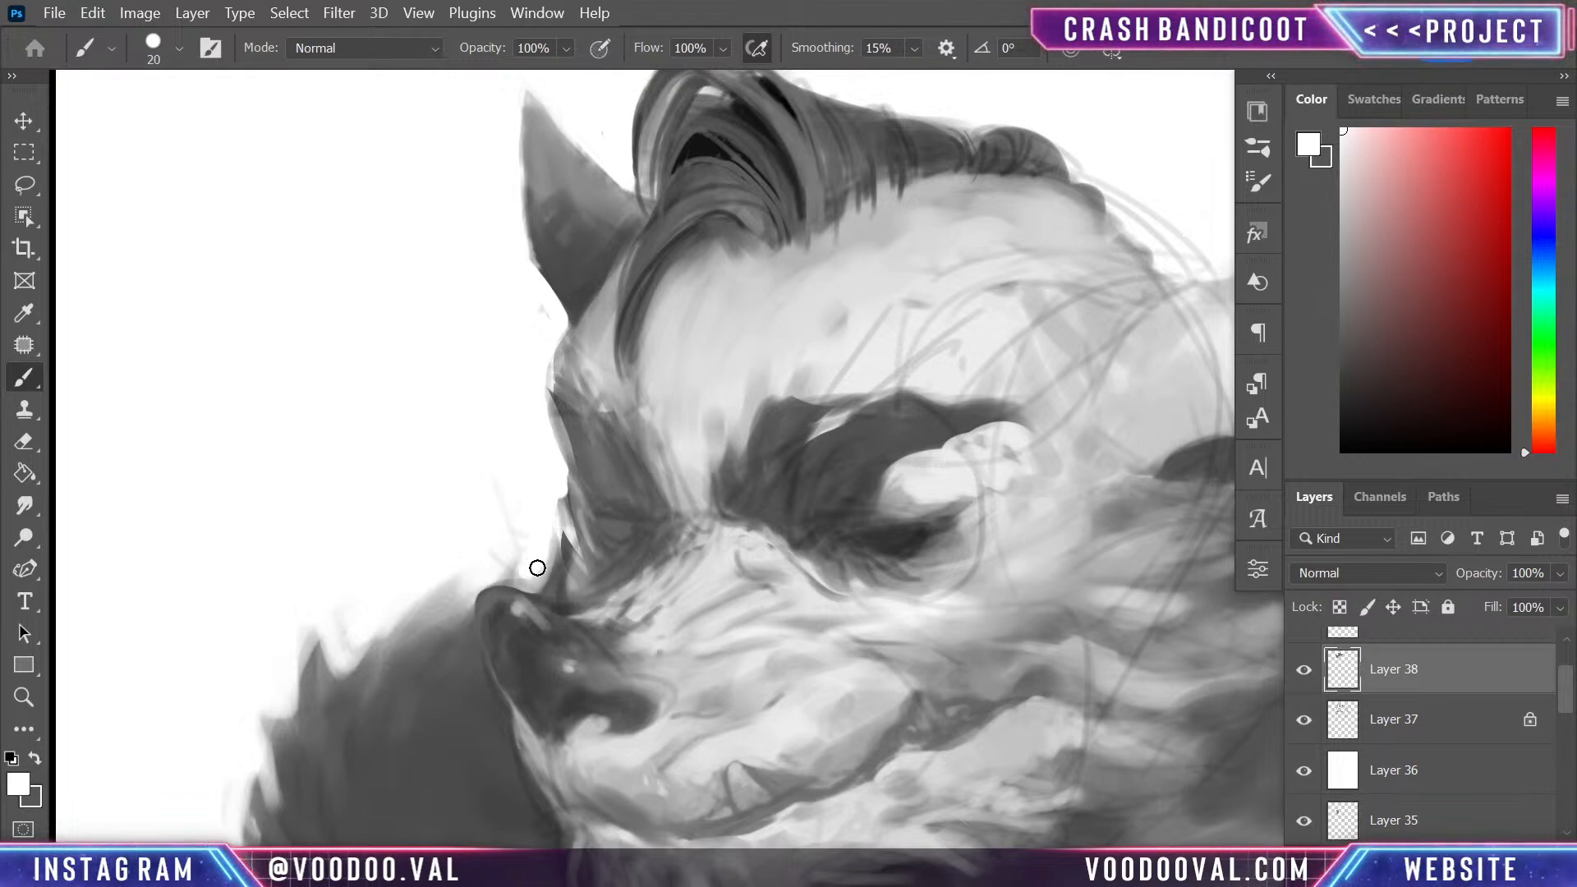
mouse_move(508, 577)
mouse_down()
mouse_move(526, 523)
mouse_move(507, 494)
mouse_move(545, 543)
mouse_up()
mouse_move(742, 521)
mouse_down()
mouse_move(711, 366)
mouse_move(551, 178)
mouse_up()
mouse_move(964, 107)
mouse_down()
mouse_move(889, 571)
mouse_move(914, 468)
mouse_up()
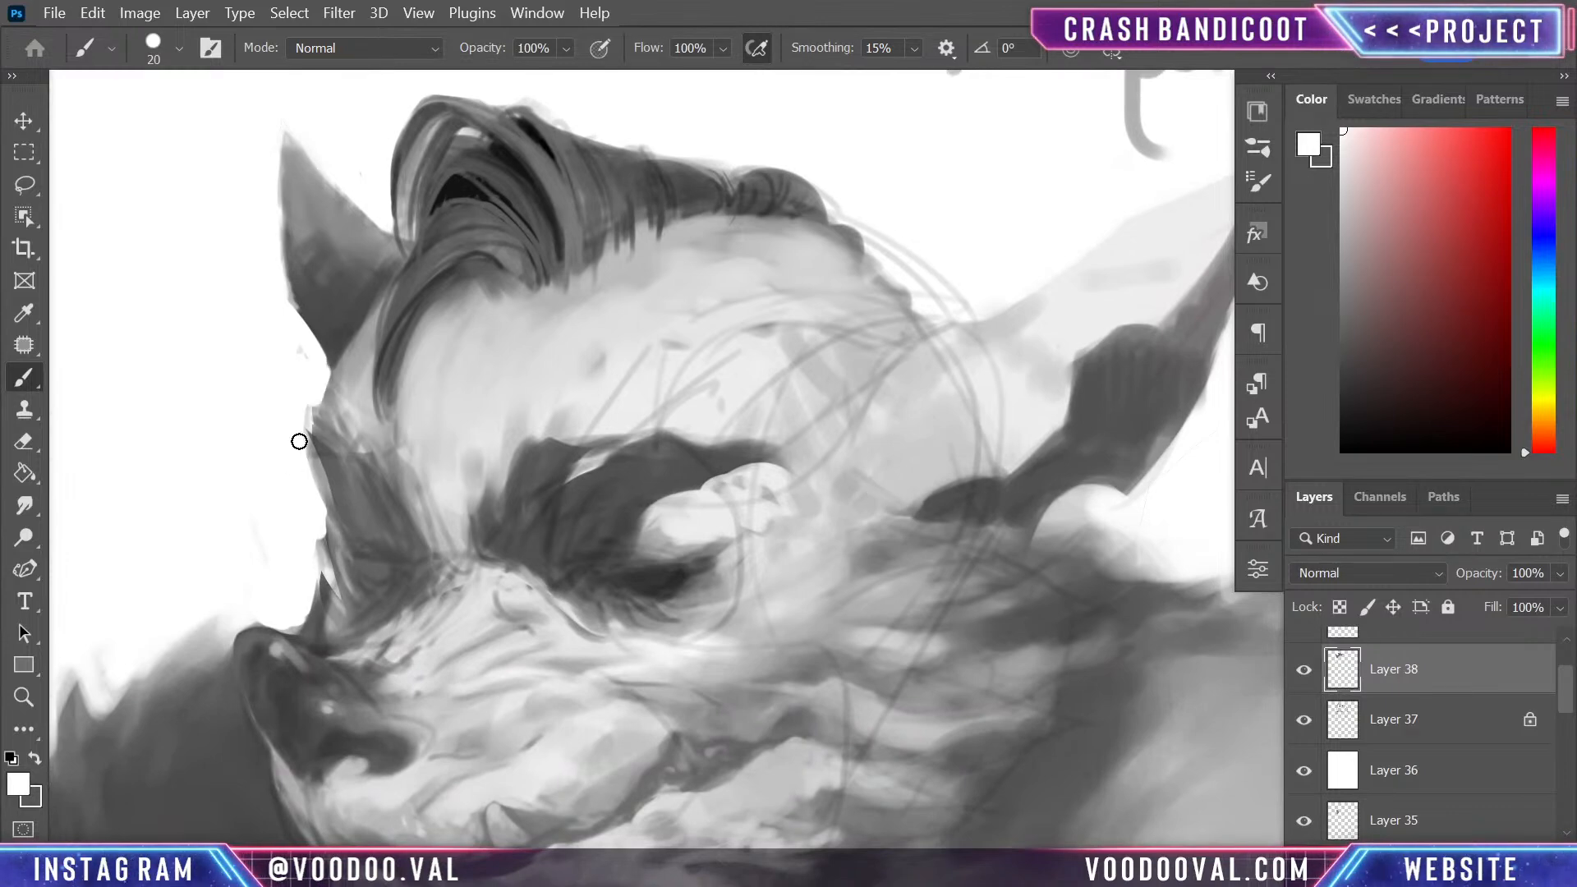
- Sample dark grey from the fur beside the nose bridge, try a tuft above the nose at 20 px and undo it
key(ctrl+minus)
key(ctrl+minus)
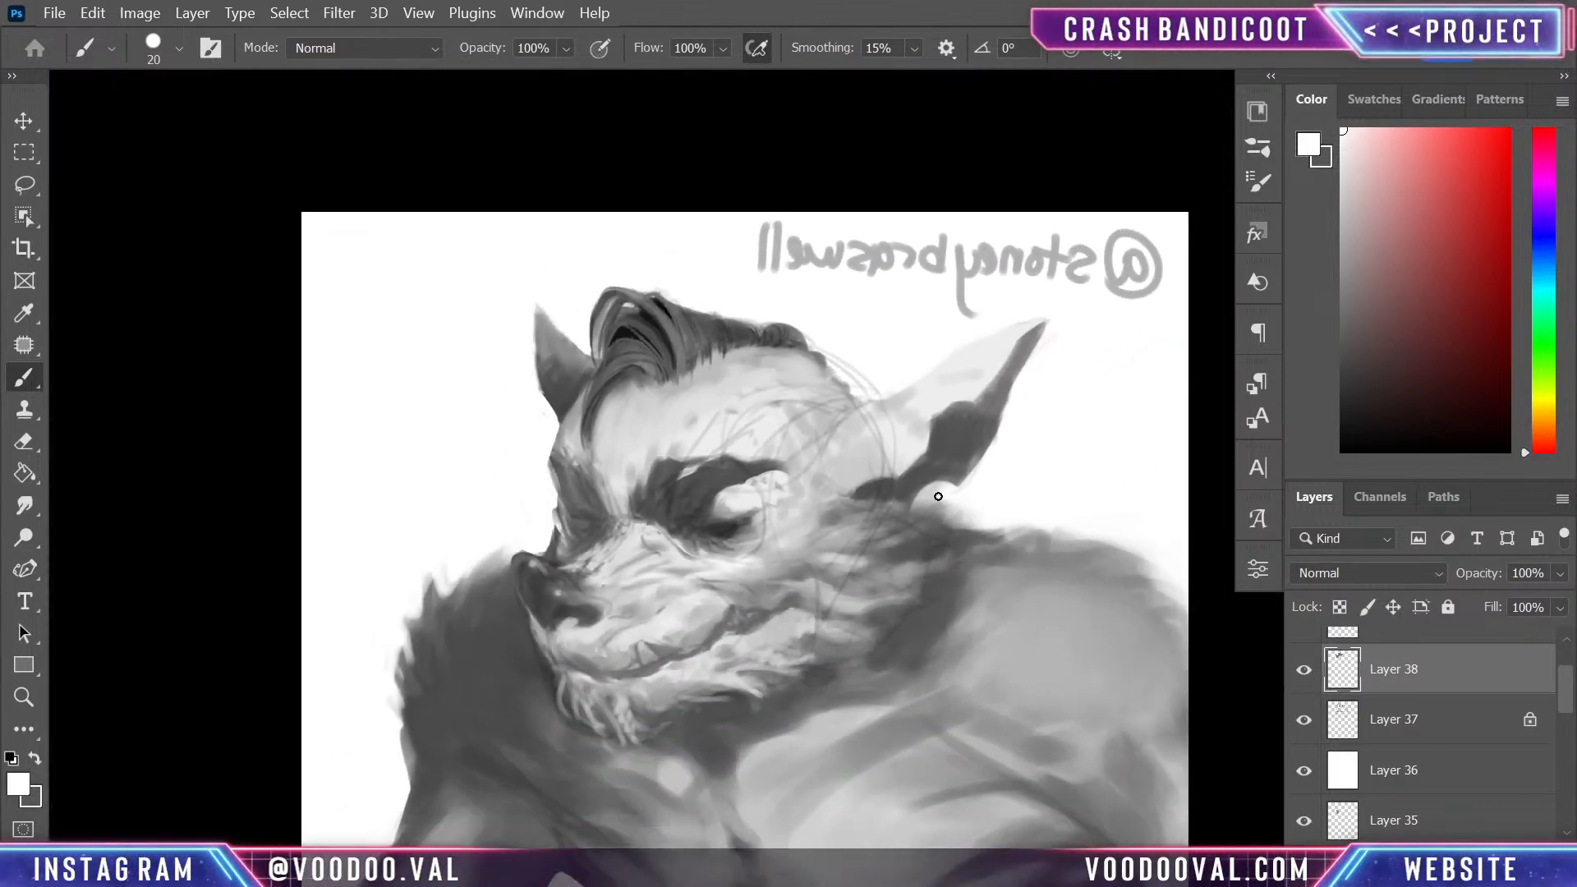
scroll(938, 496, up, 3)
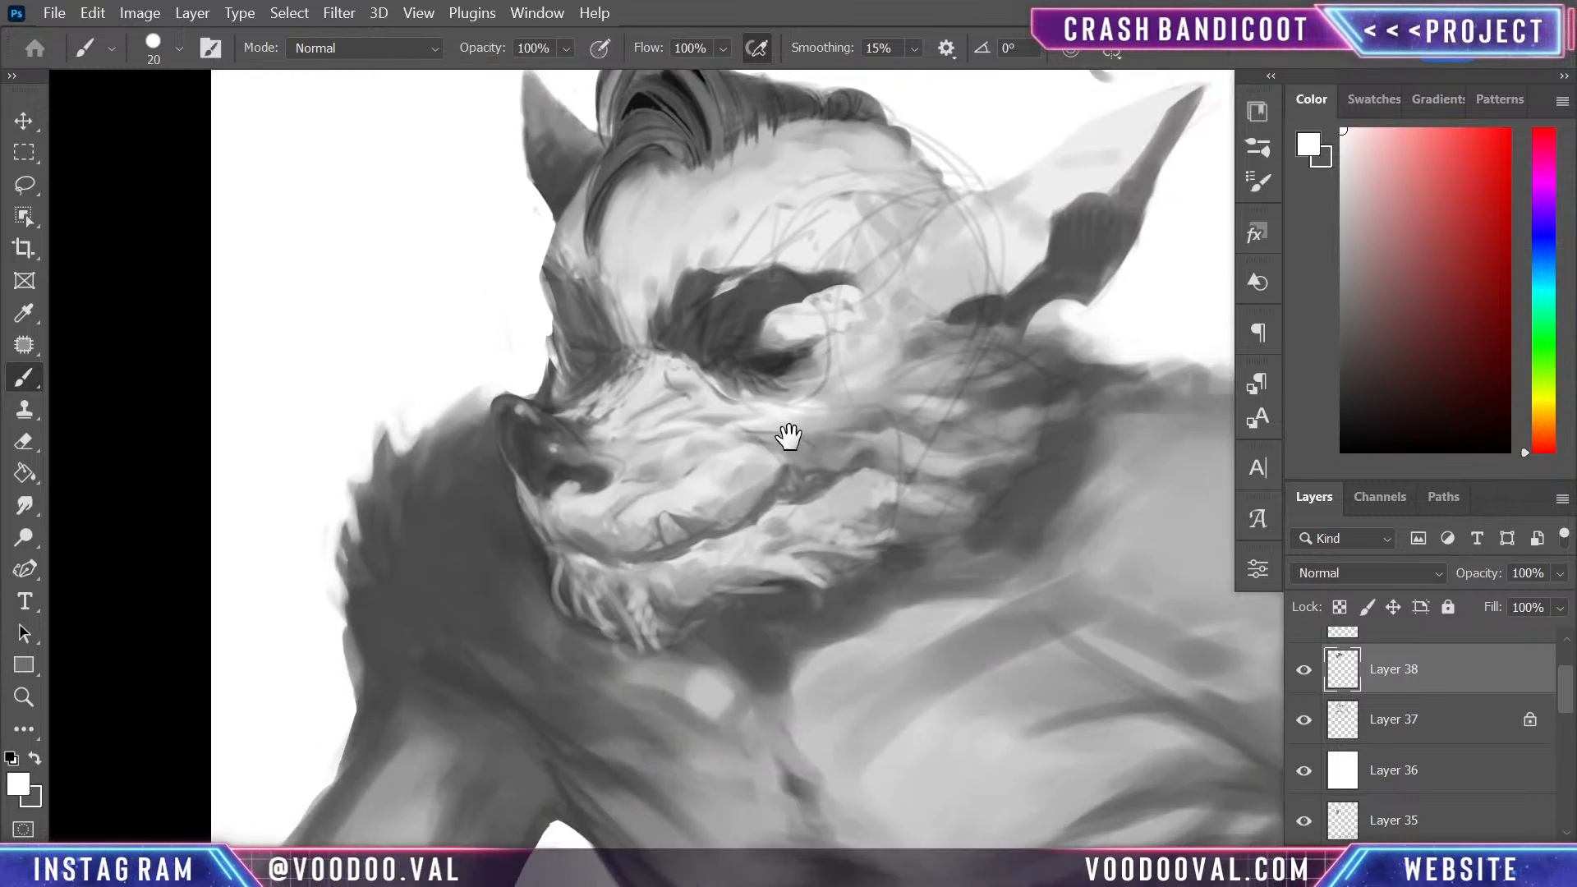
alt+click(546, 386)
drag(538, 396, 528, 352)
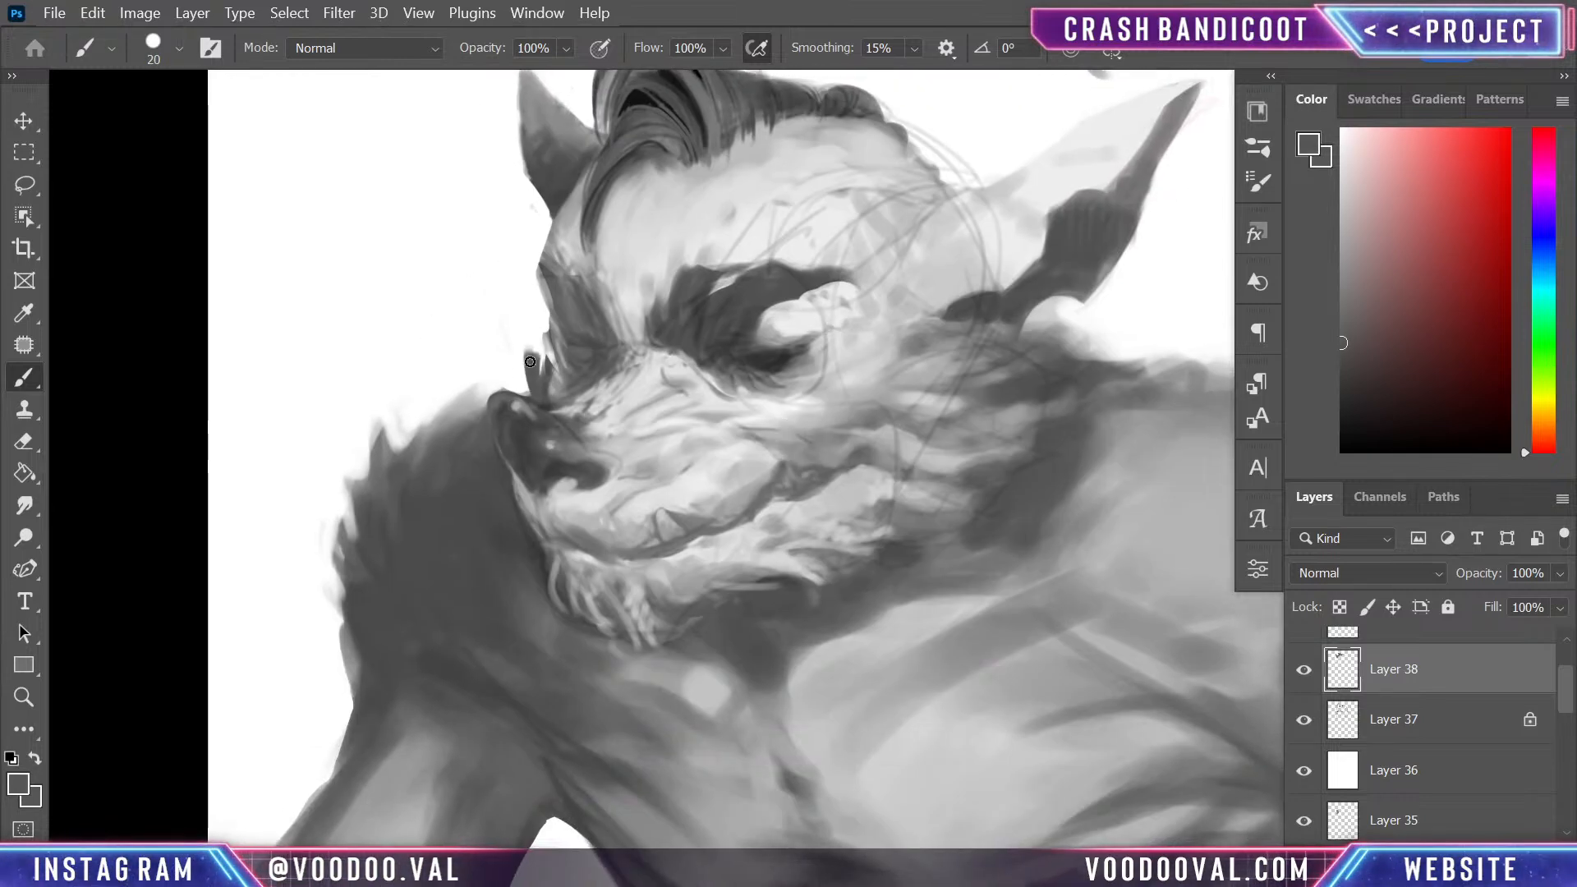
key(ctrl+z)
key(ctrl+z)
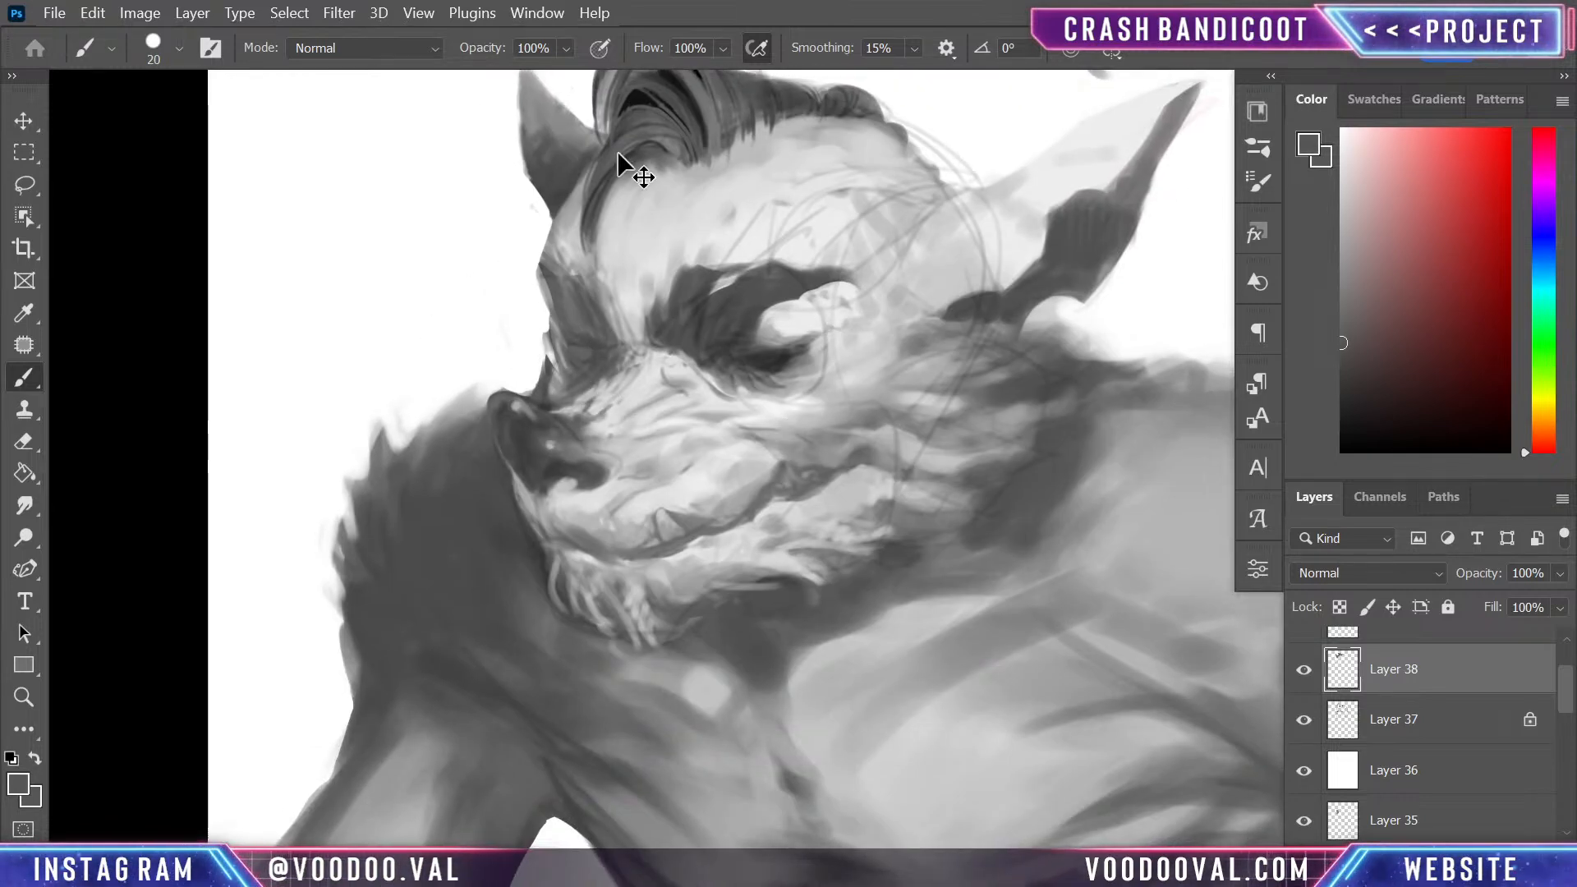
- Reduce the brush to 7 px and paint a thin dark grey hair strand just above the nose
key(bracketleft)
key(bracketleft)
key(bracketleft)
key(bracketleft)
key(bracketleft)
drag(537, 363, 533, 389)
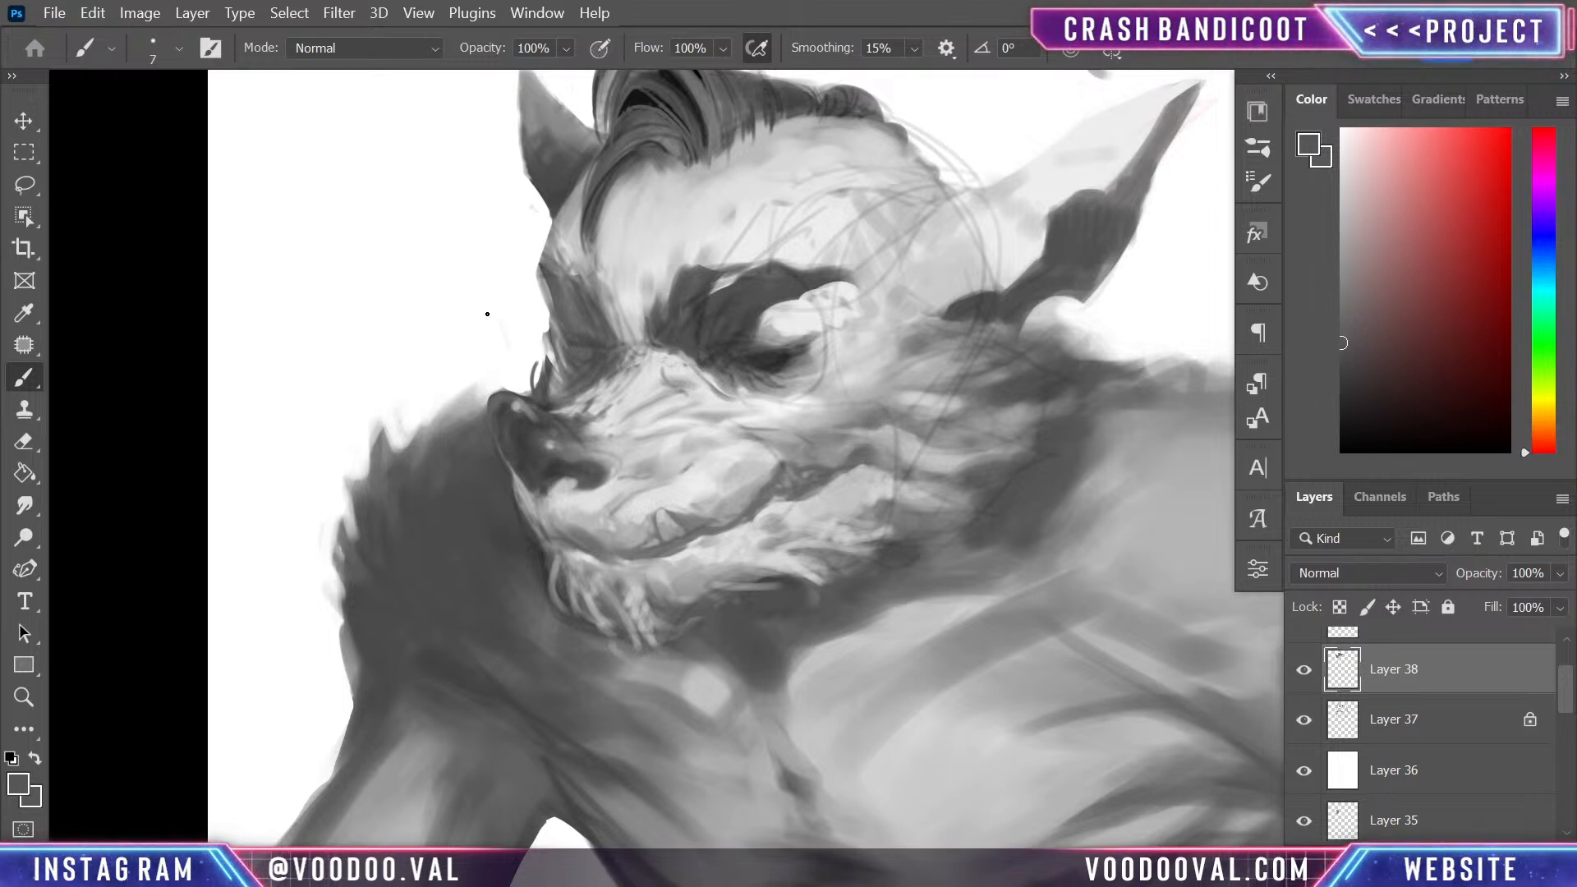
- Sample near-black from the quiff and paint thin dark strands along its lower front at 7 px
alt+click(659, 155)
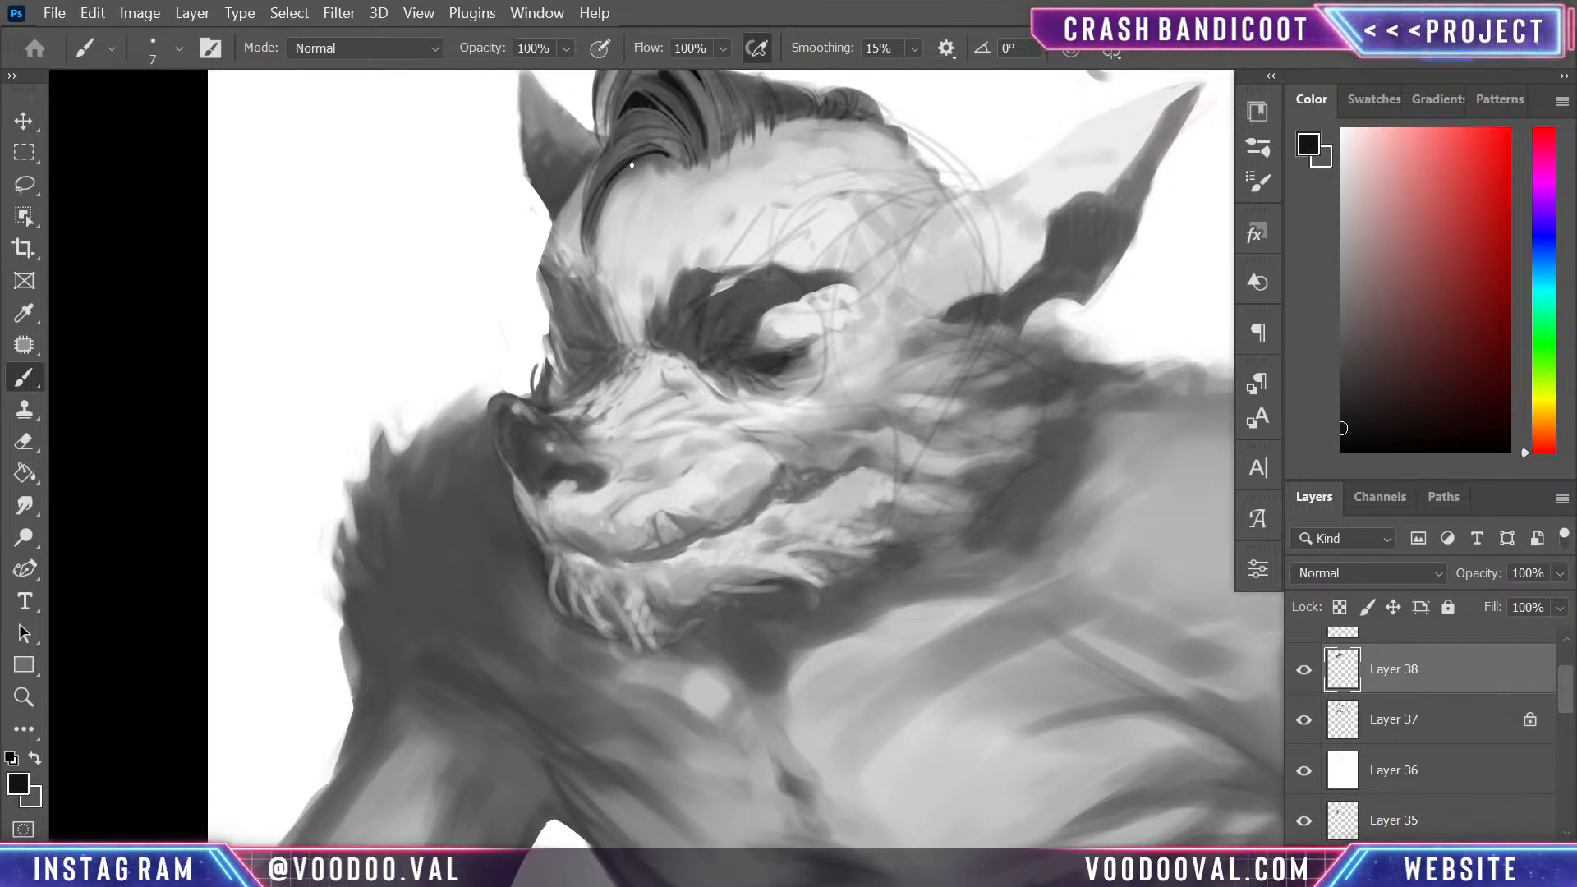
key(space)
drag(727, 136, 689, 250)
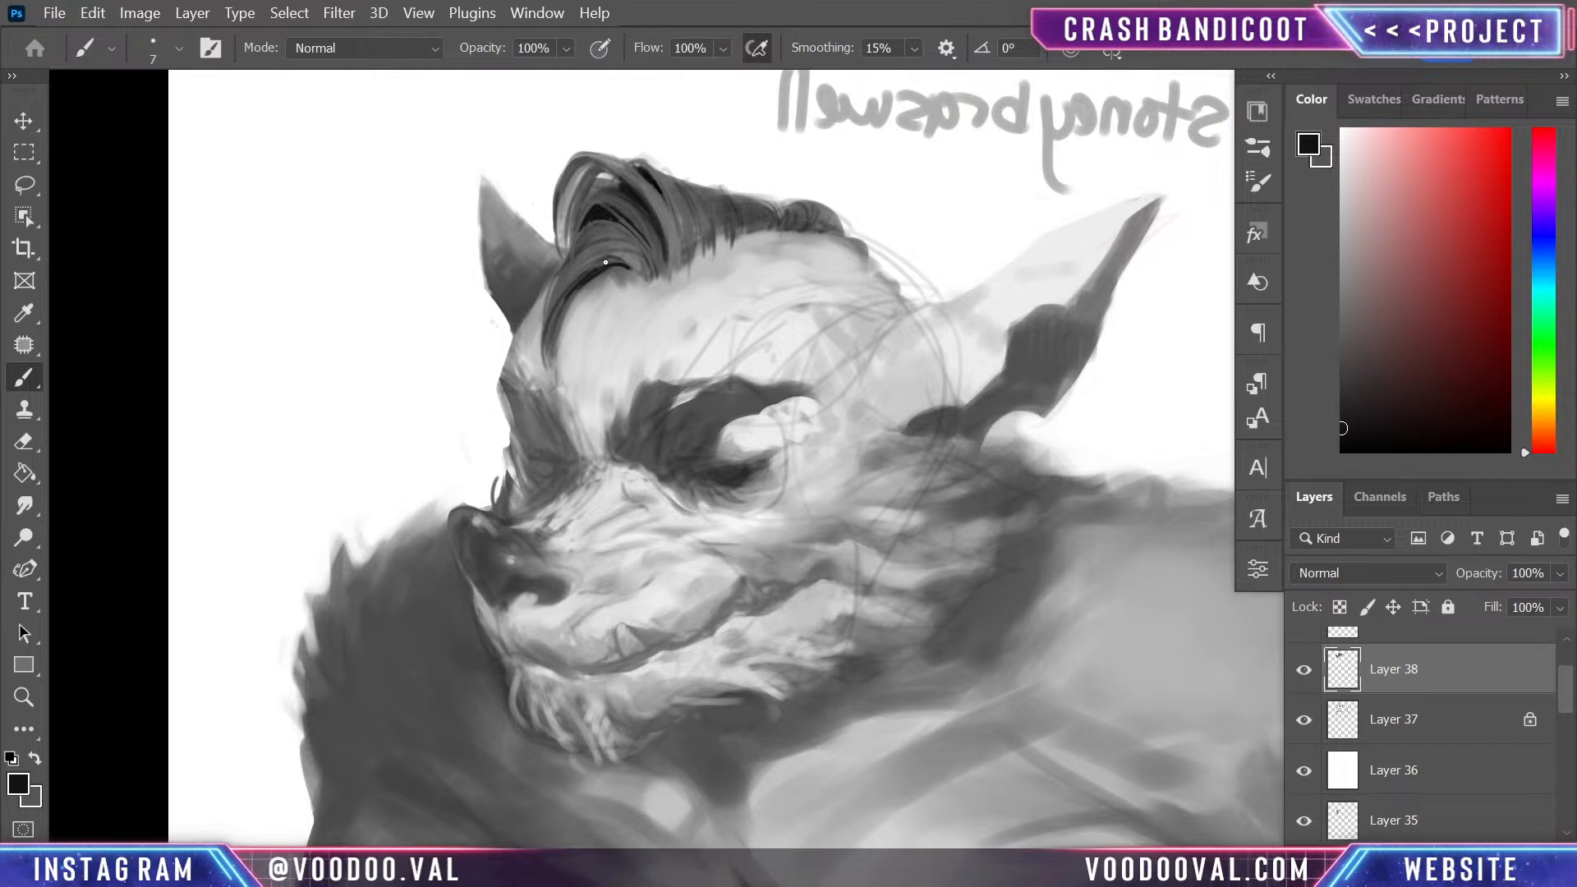
key(ctrl+minus)
key(ctrl+plus)
key(ctrl+plus)
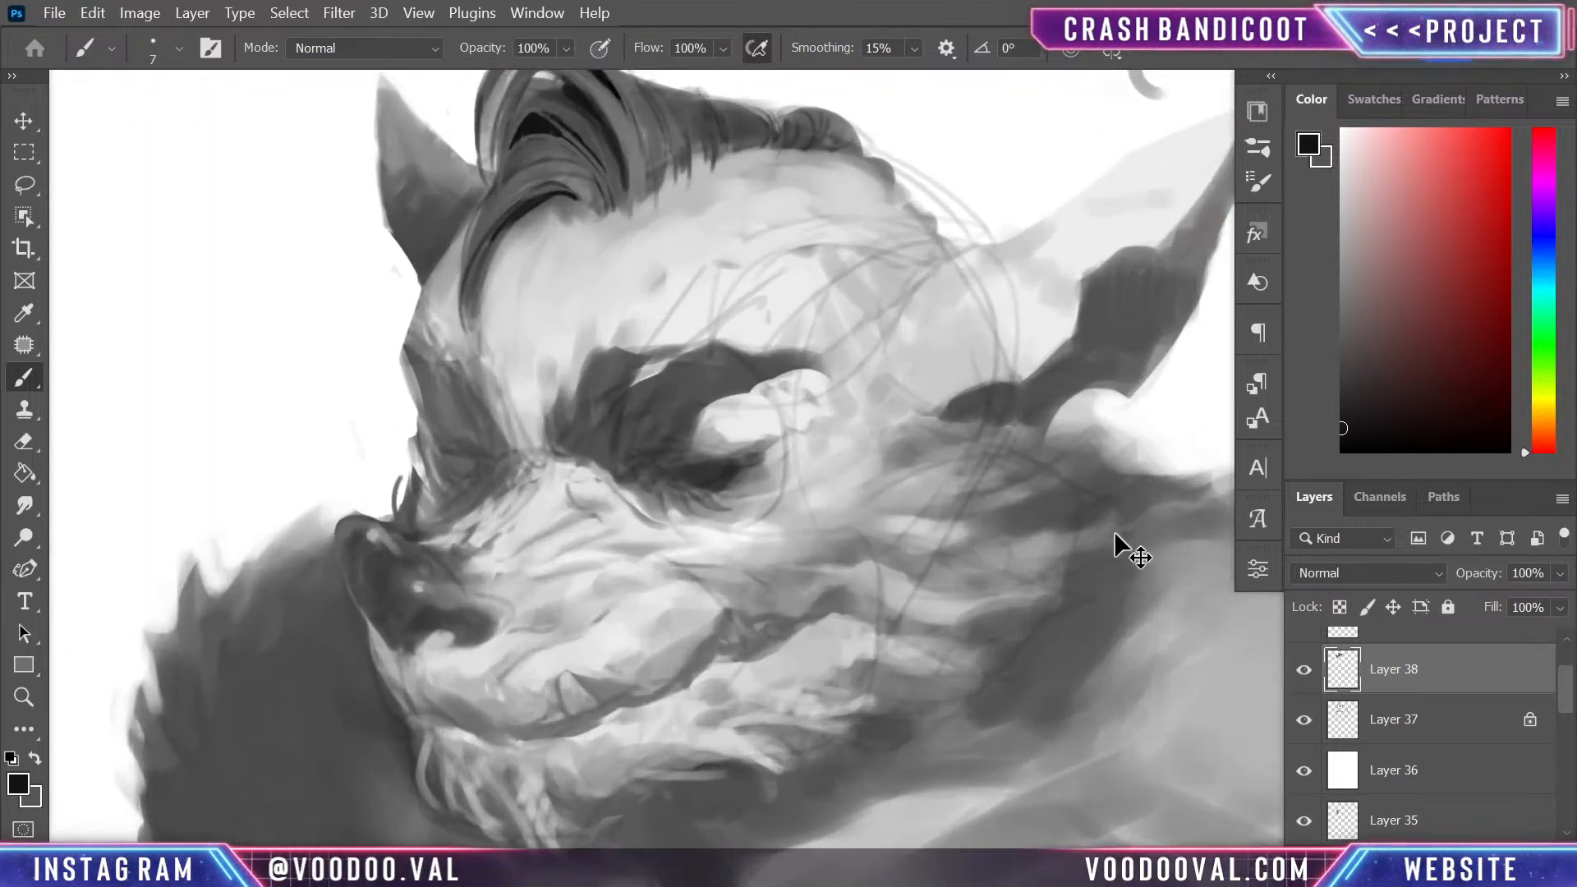
- Sample white from the background and trim the upper contour of the hair behind the quiff at 7 px, undoing a stray stroke
scroll(1038, 341, up, 5)
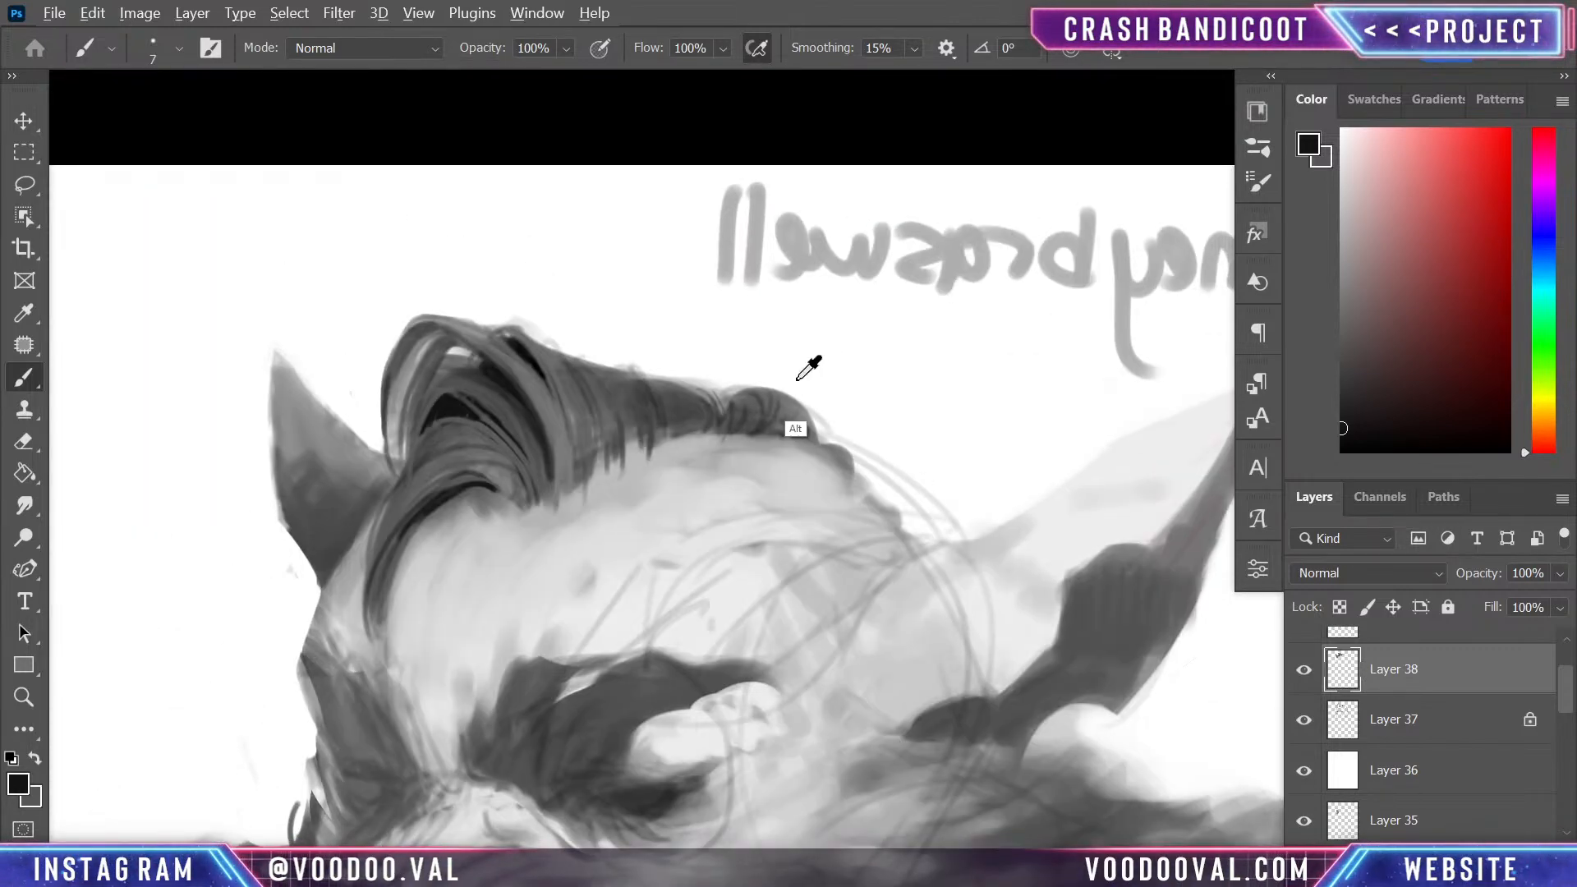
alt+click(797, 379)
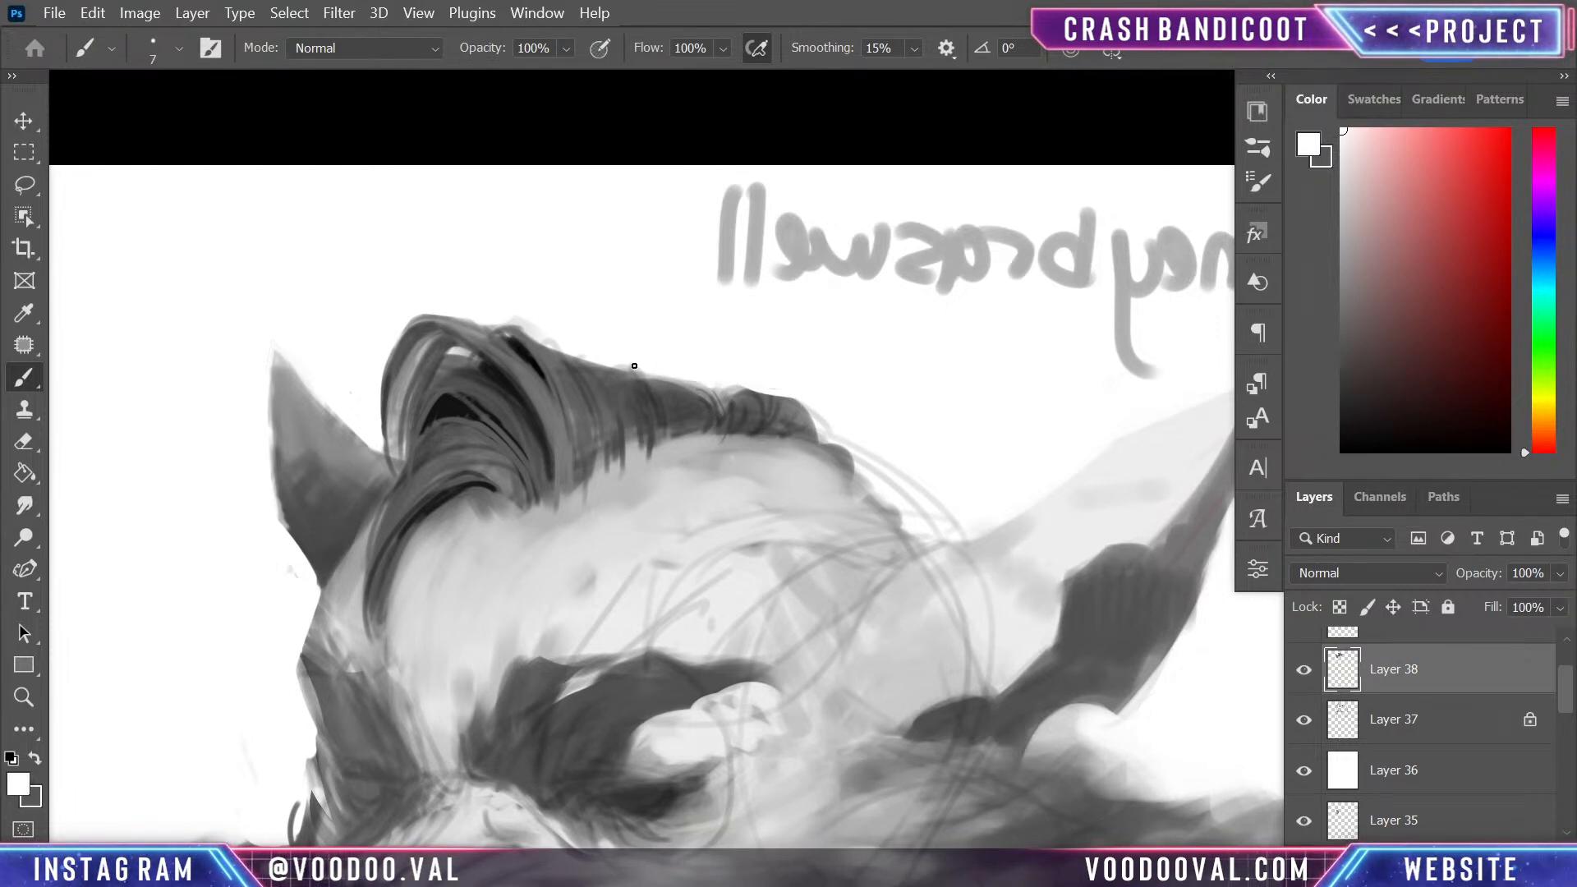
drag(649, 376, 736, 386)
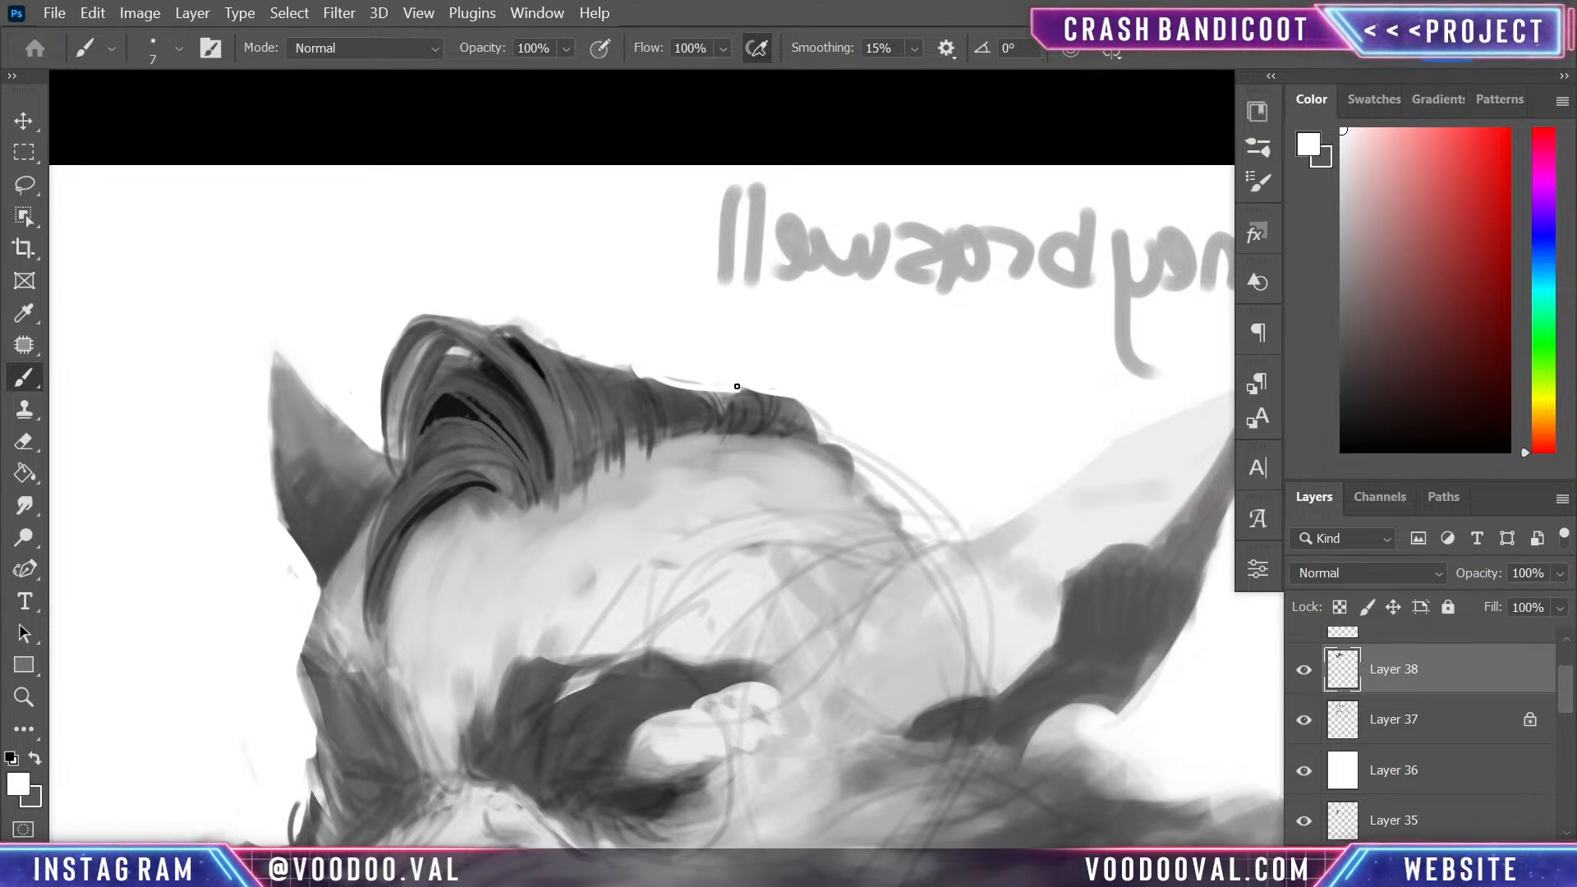
key(ctrl+z)
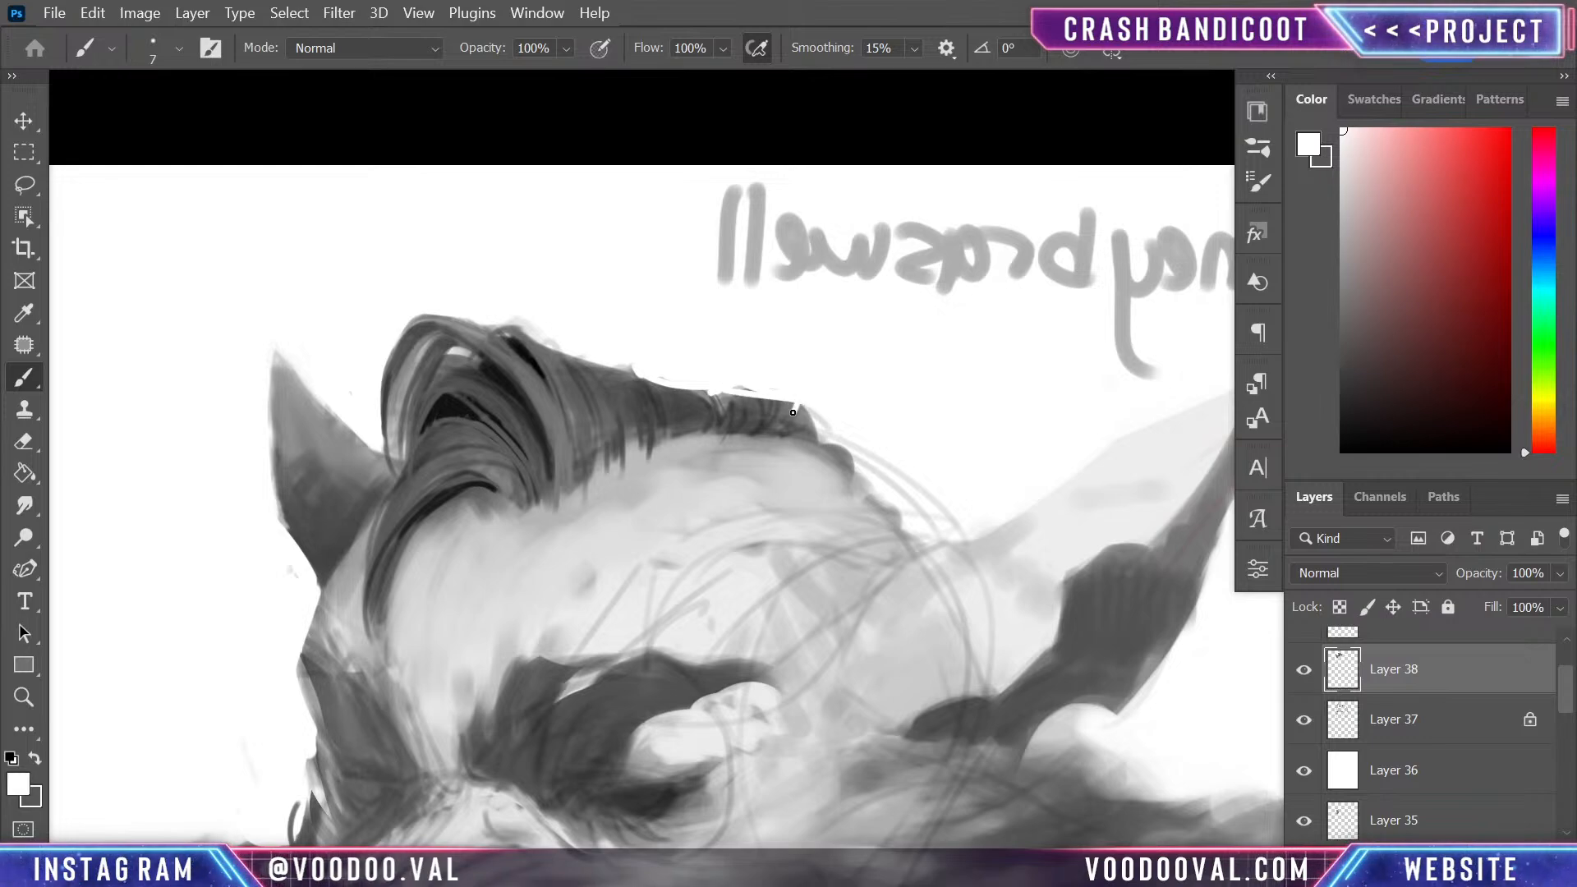
scroll(884, 493, down, 5)
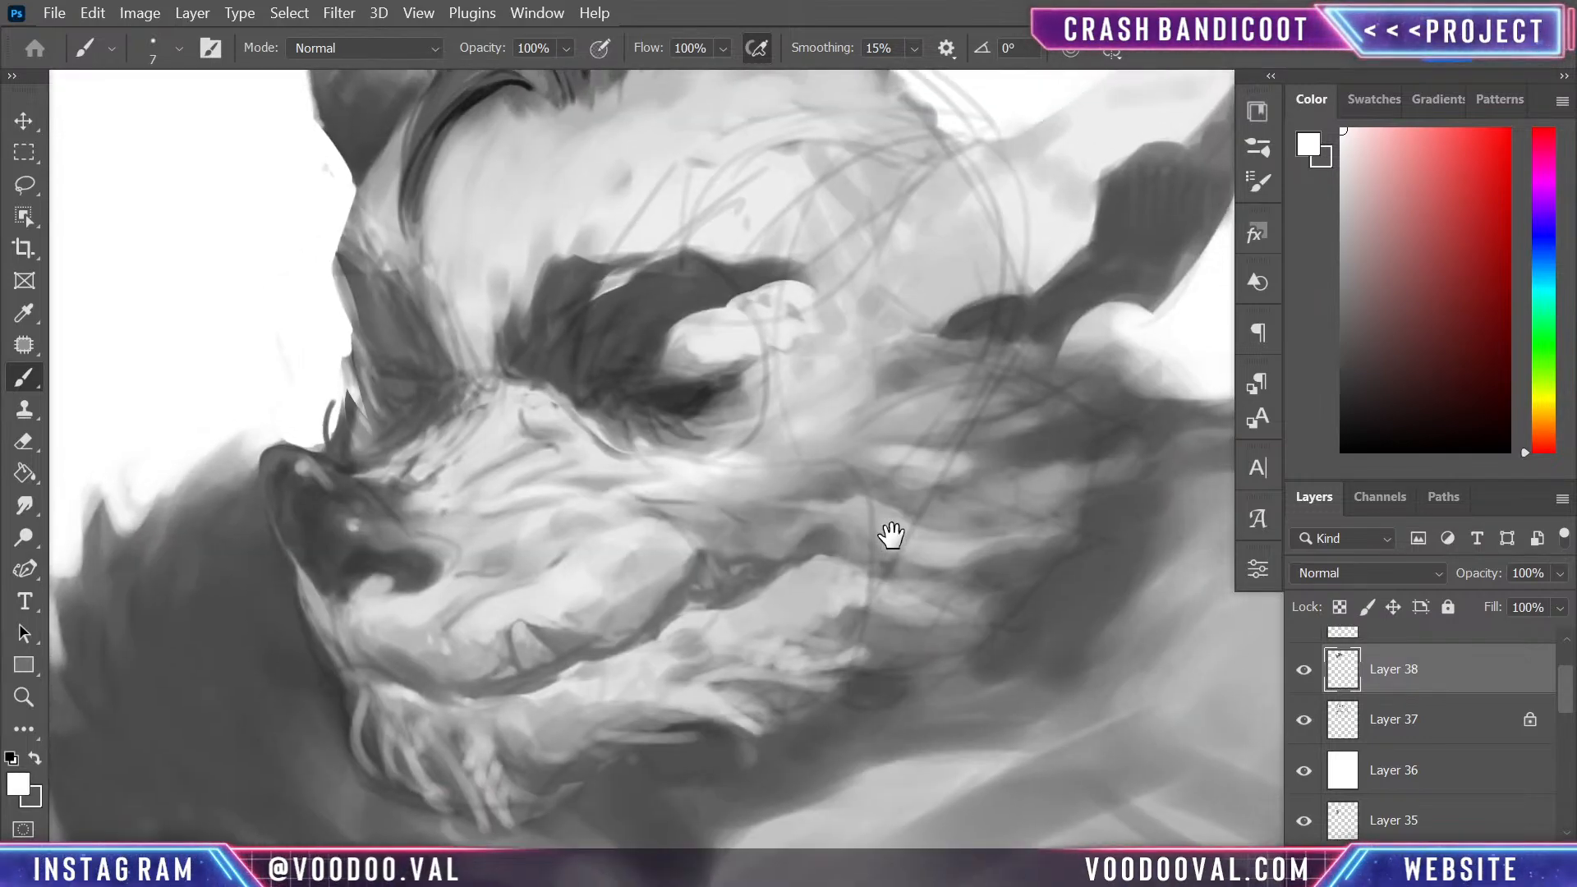
scroll(891, 535, up, 3)
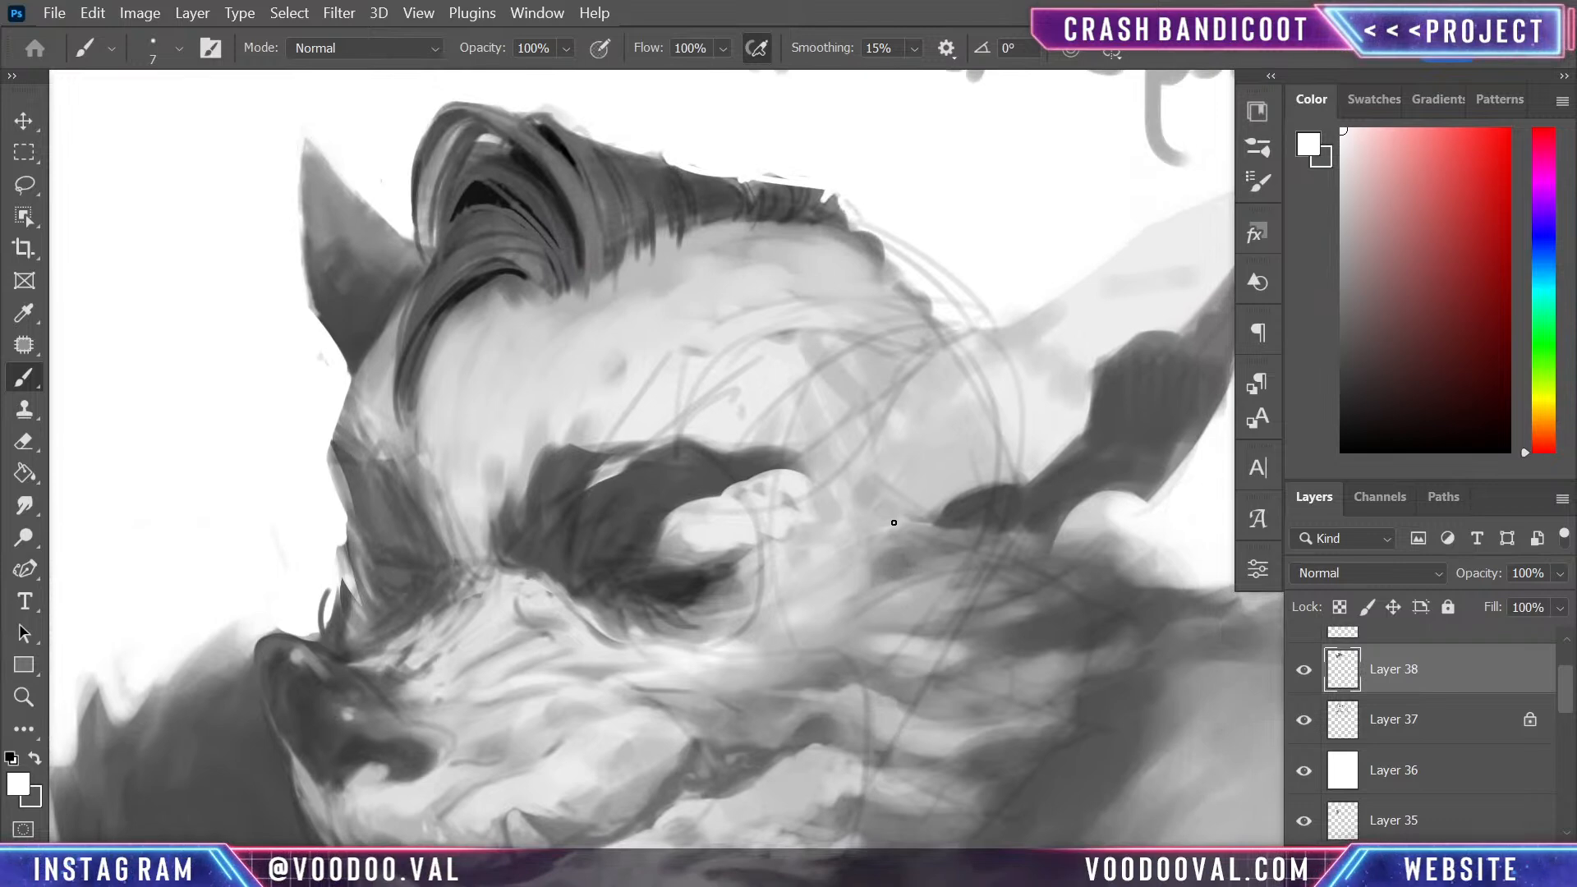
- Darken the base of the far ear with near-black and dark grey sampled from the painting, enlarging the brush to 30 px
alt+click(475, 196)
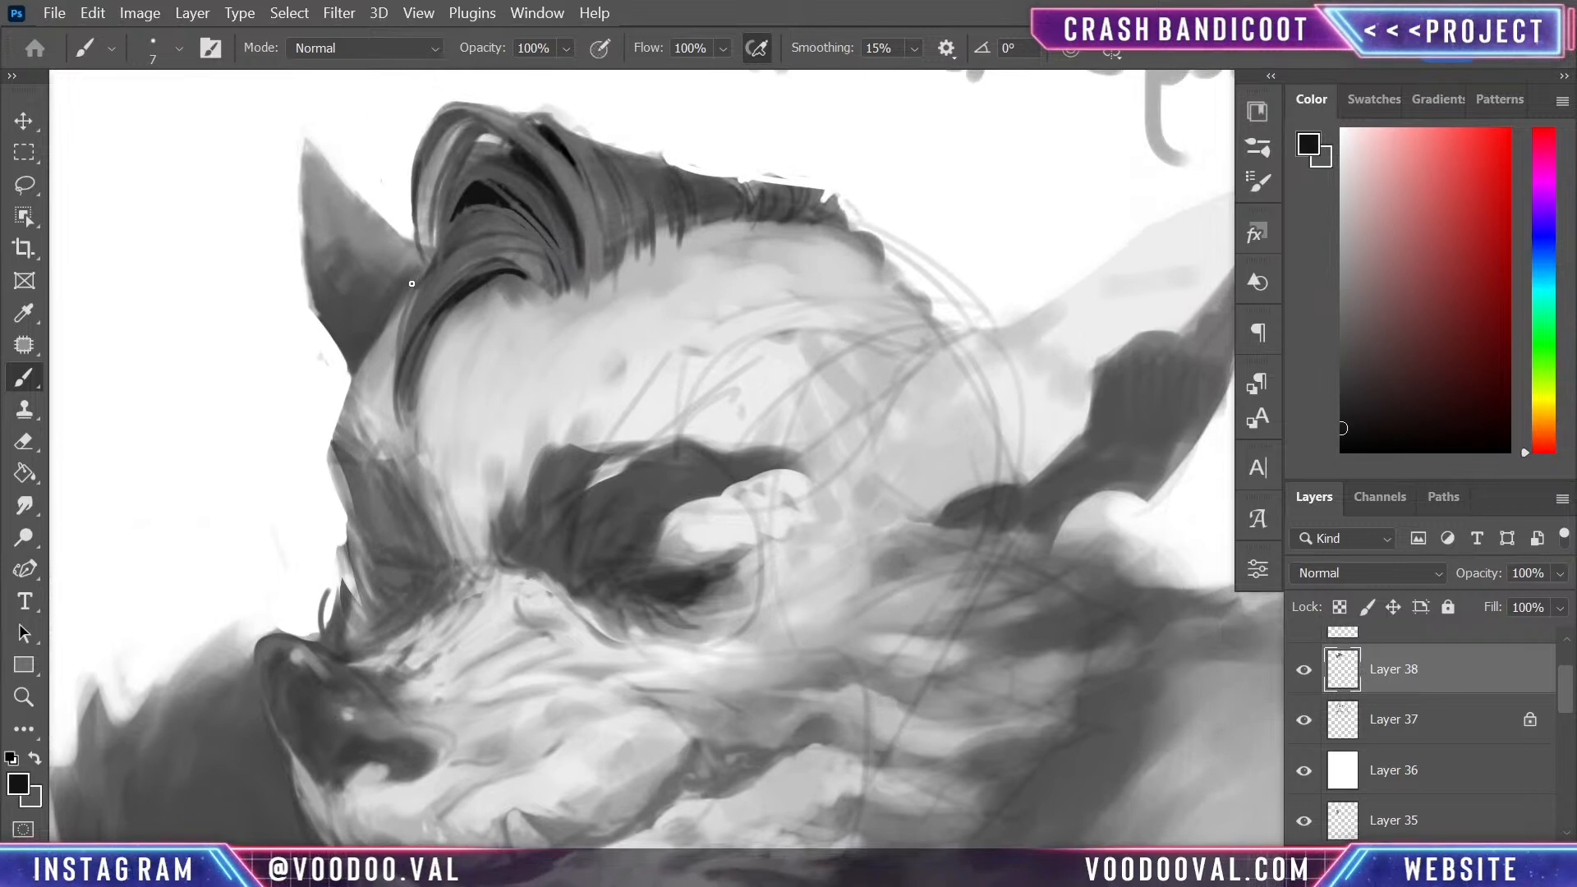
drag(415, 281, 381, 358)
alt+click(380, 330)
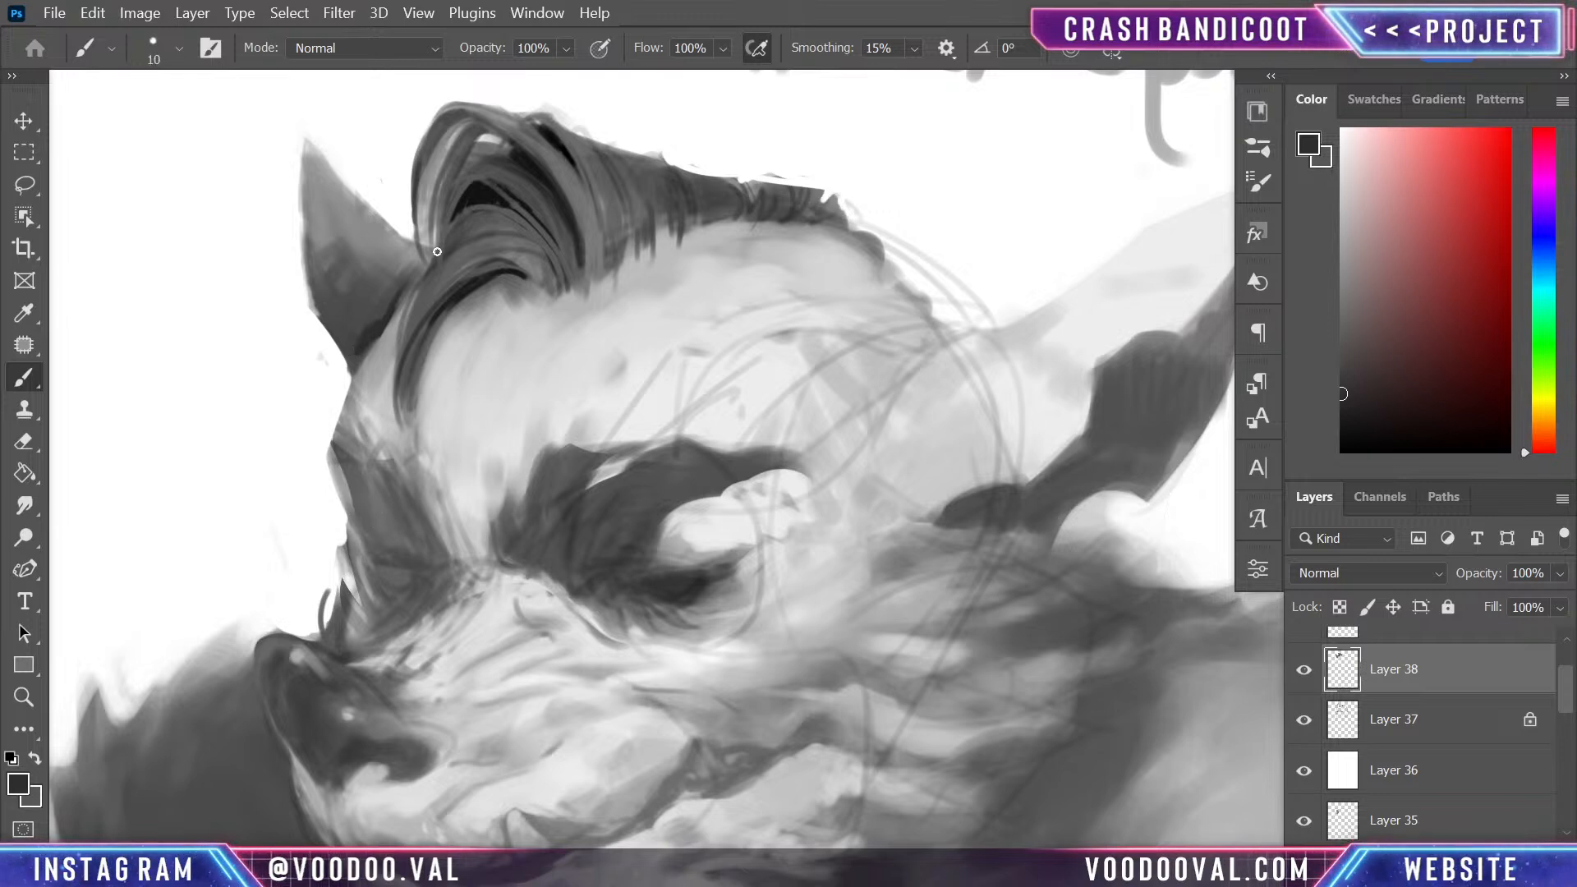
key(bracketright)
key(bracketright)
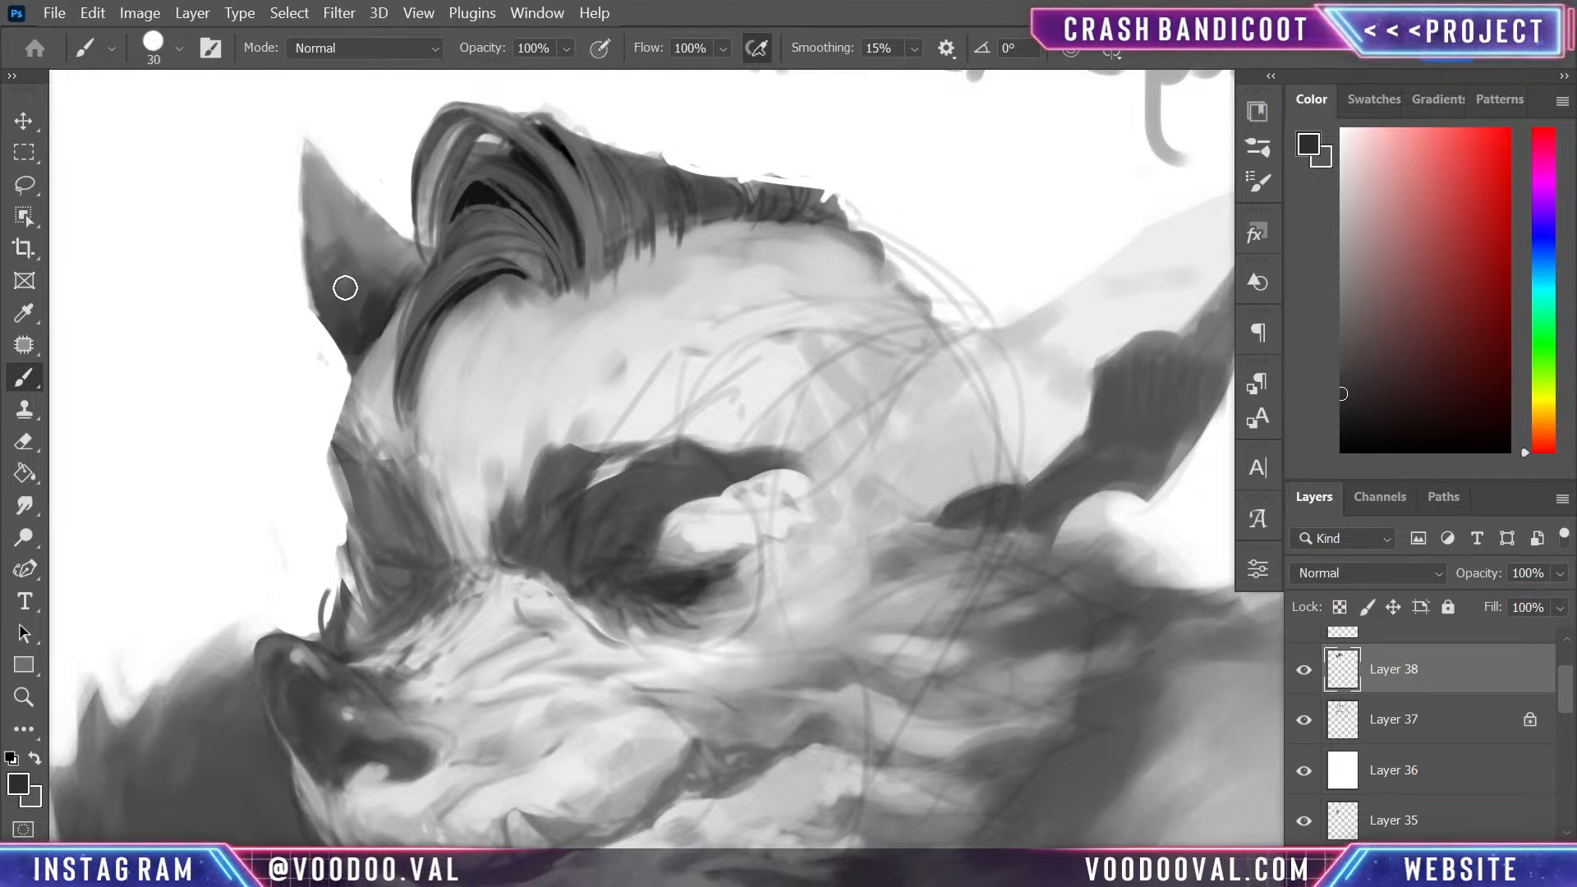
- Rework the hairline at the back of the forehead at 30 px with dark grey and sampled light grey skin tone
mouse_move(750, 419)
mouse_down()
mouse_move(678, 328)
mouse_move(950, 732)
mouse_move(887, 506)
mouse_move(845, 440)
mouse_move(829, 450)
mouse_up()
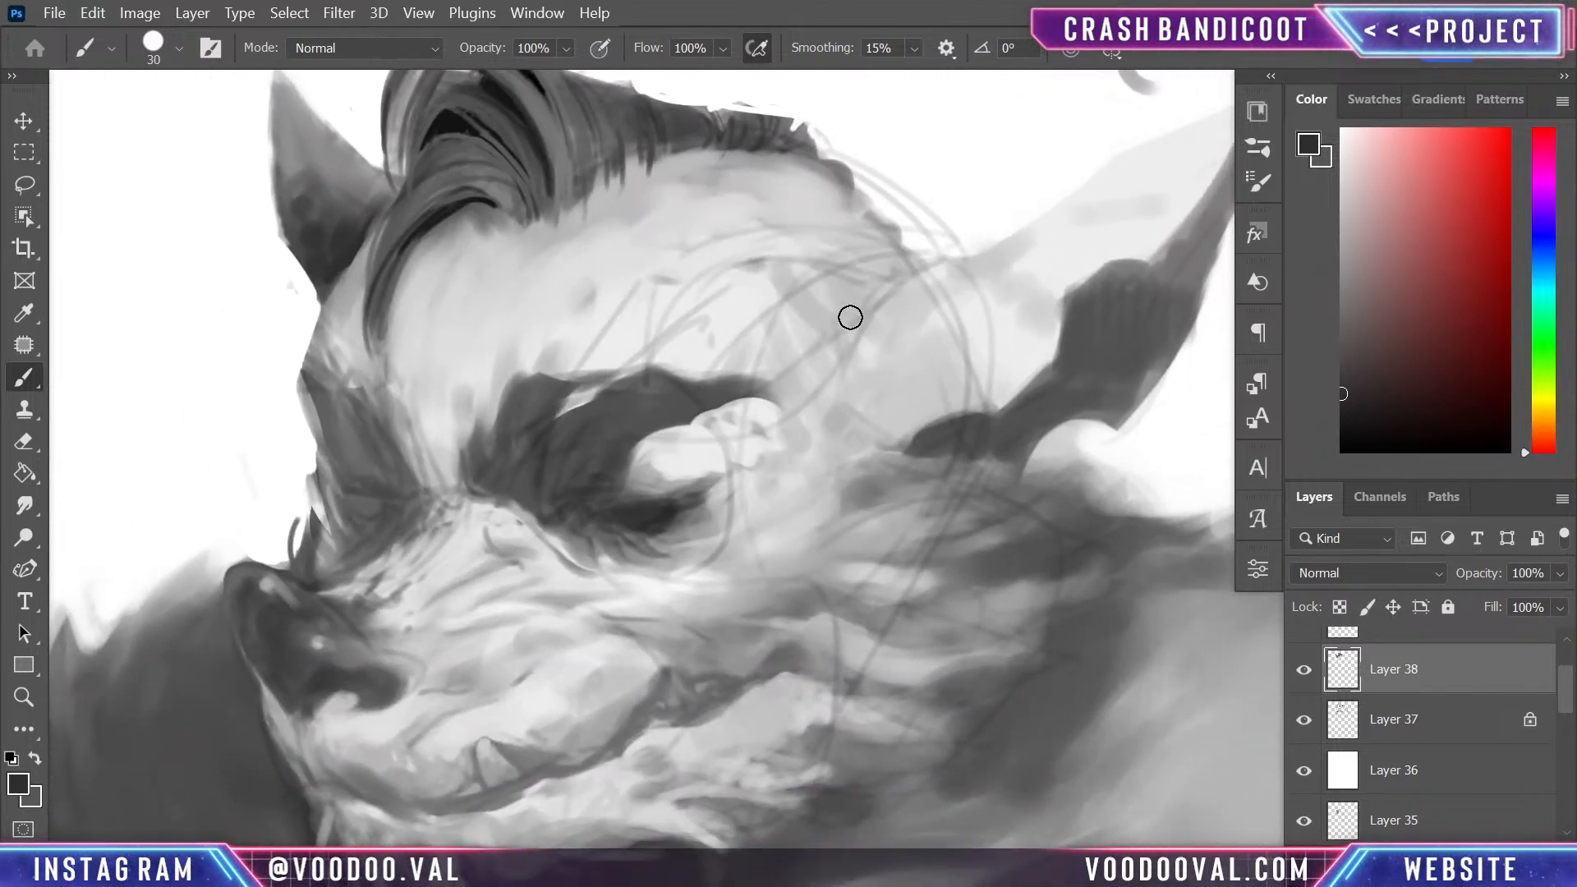
alt+click(771, 174)
mouse_move(787, 166)
mouse_down()
mouse_move(865, 236)
mouse_move(836, 196)
mouse_move(854, 219)
mouse_move(837, 230)
mouse_move(872, 274)
mouse_up()
alt+click(790, 168)
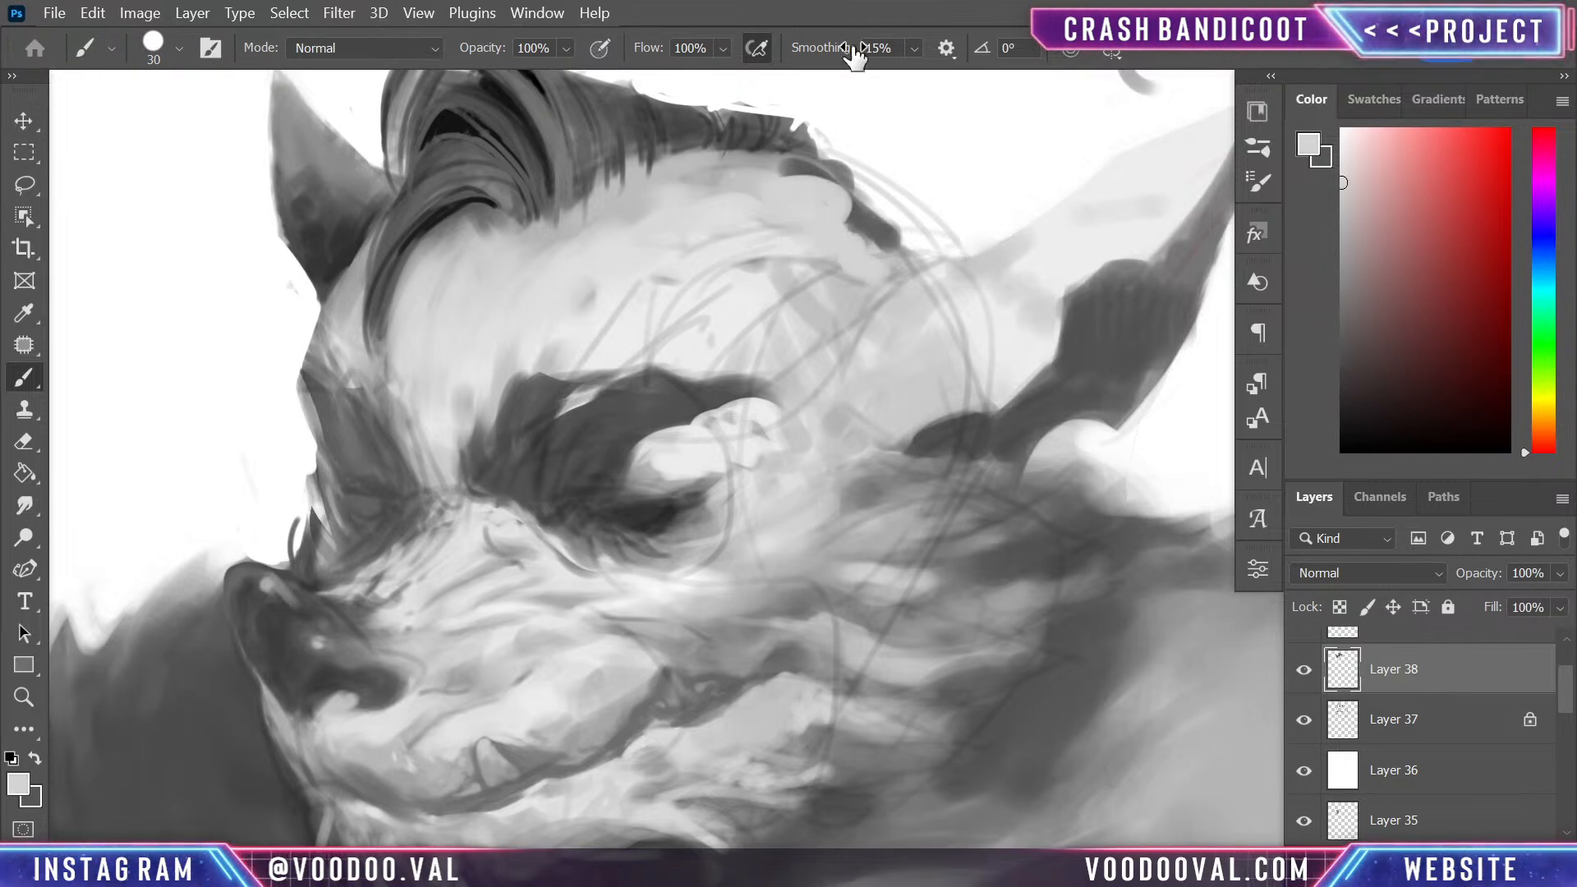
- Set the brush flow to 28% and blend the forehead beneath the rear hairline with sampled light greys
click(721, 48)
click(685, 72)
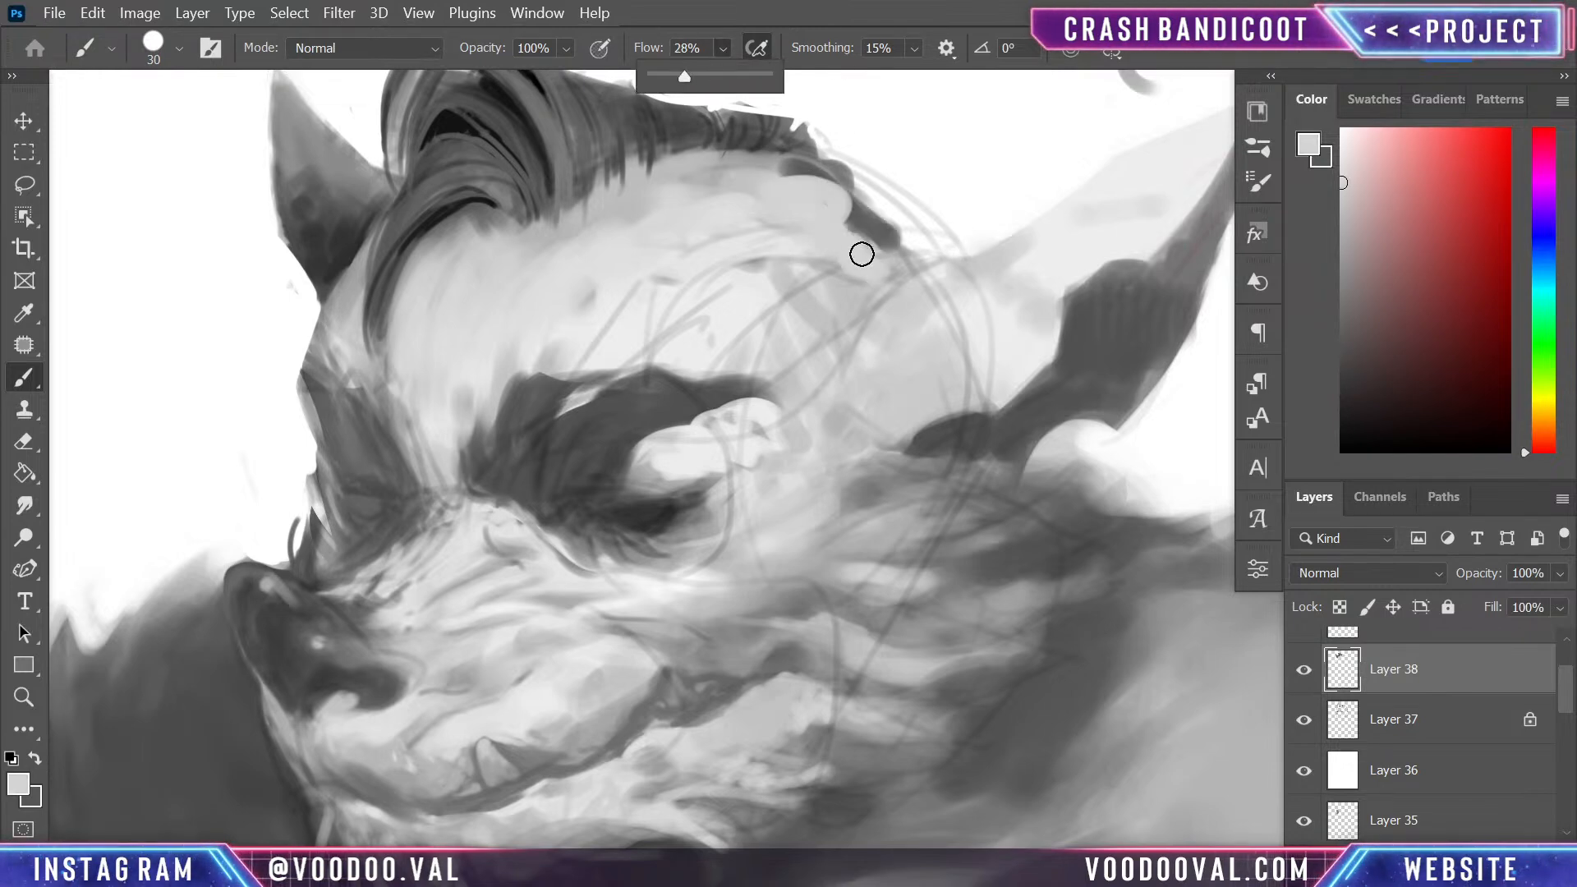
click(862, 254)
mouse_move(863, 248)
mouse_down()
mouse_move(818, 188)
mouse_move(751, 173)
mouse_move(804, 167)
mouse_move(890, 265)
mouse_up()
alt+click(815, 177)
alt+click(803, 213)
mouse_move(815, 197)
mouse_down()
mouse_move(840, 224)
mouse_move(832, 185)
mouse_move(765, 171)
mouse_move(888, 261)
mouse_up()
drag(784, 267, 906, 269)
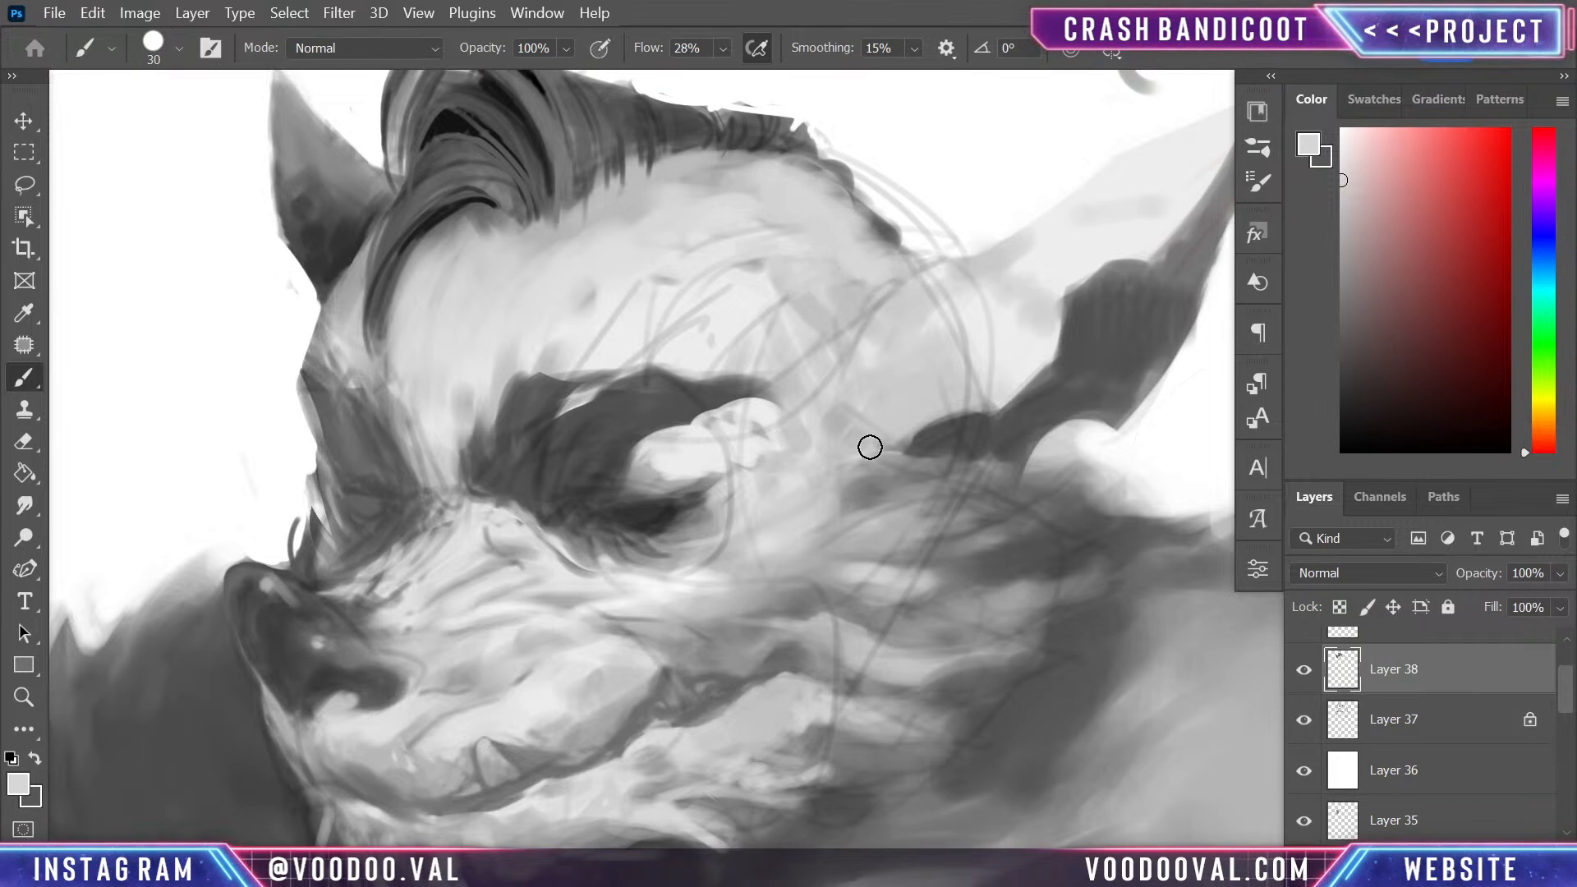
- Sample greys from the cheek fur and soften the cheek below the eye at 30 px and 28% flow
mouse_move(872, 620)
mouse_down()
mouse_move(926, 351)
mouse_move(933, 504)
mouse_move(950, 517)
mouse_move(961, 475)
mouse_up()
alt+click(880, 480)
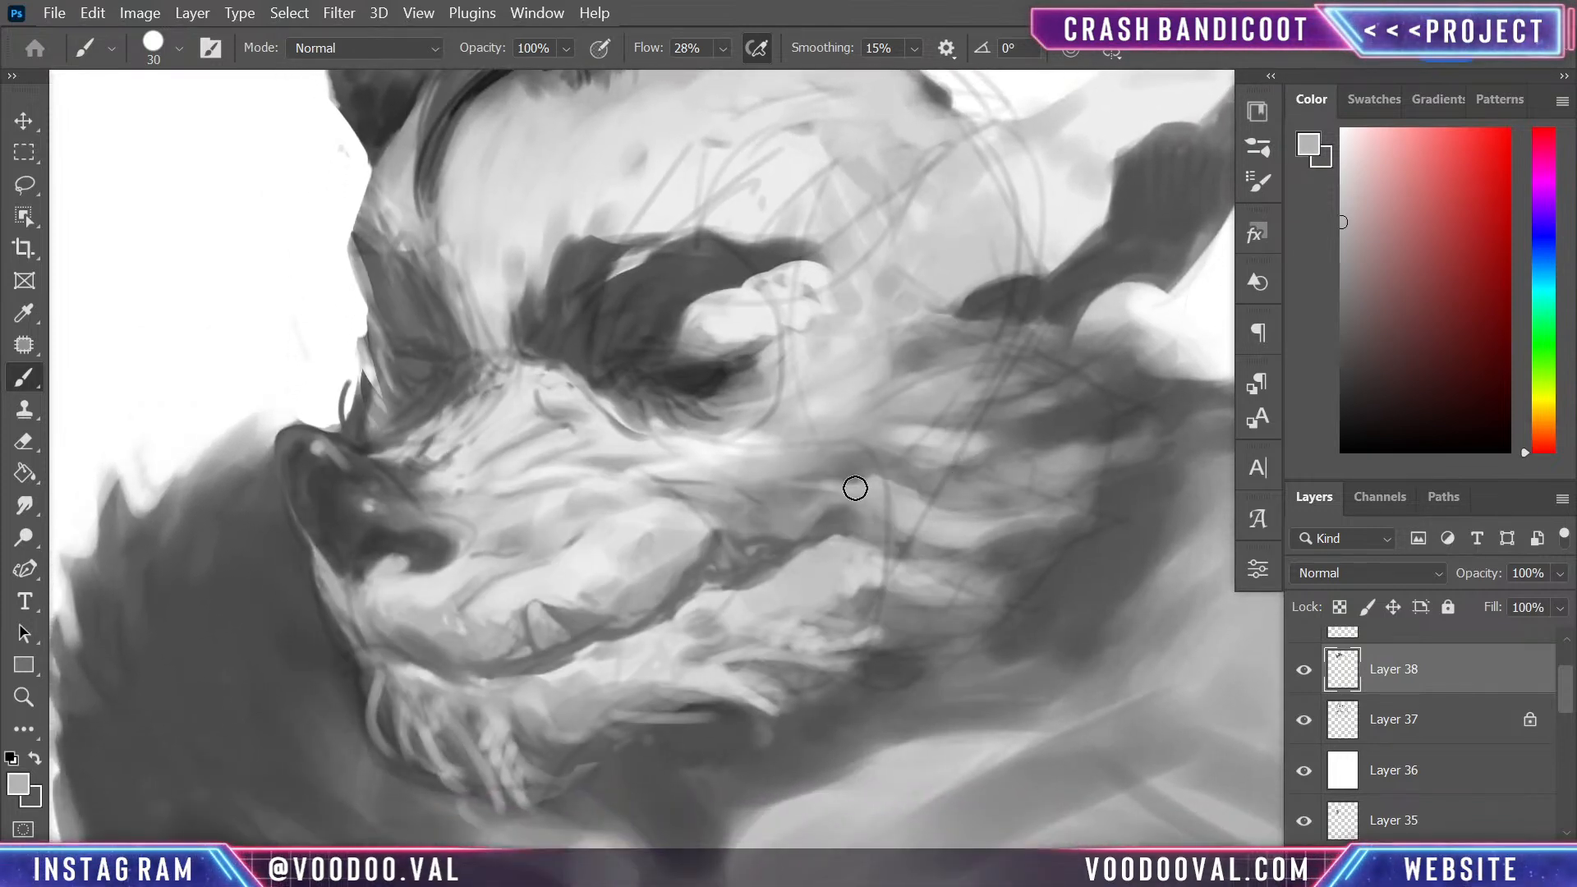
drag(806, 499, 941, 513)
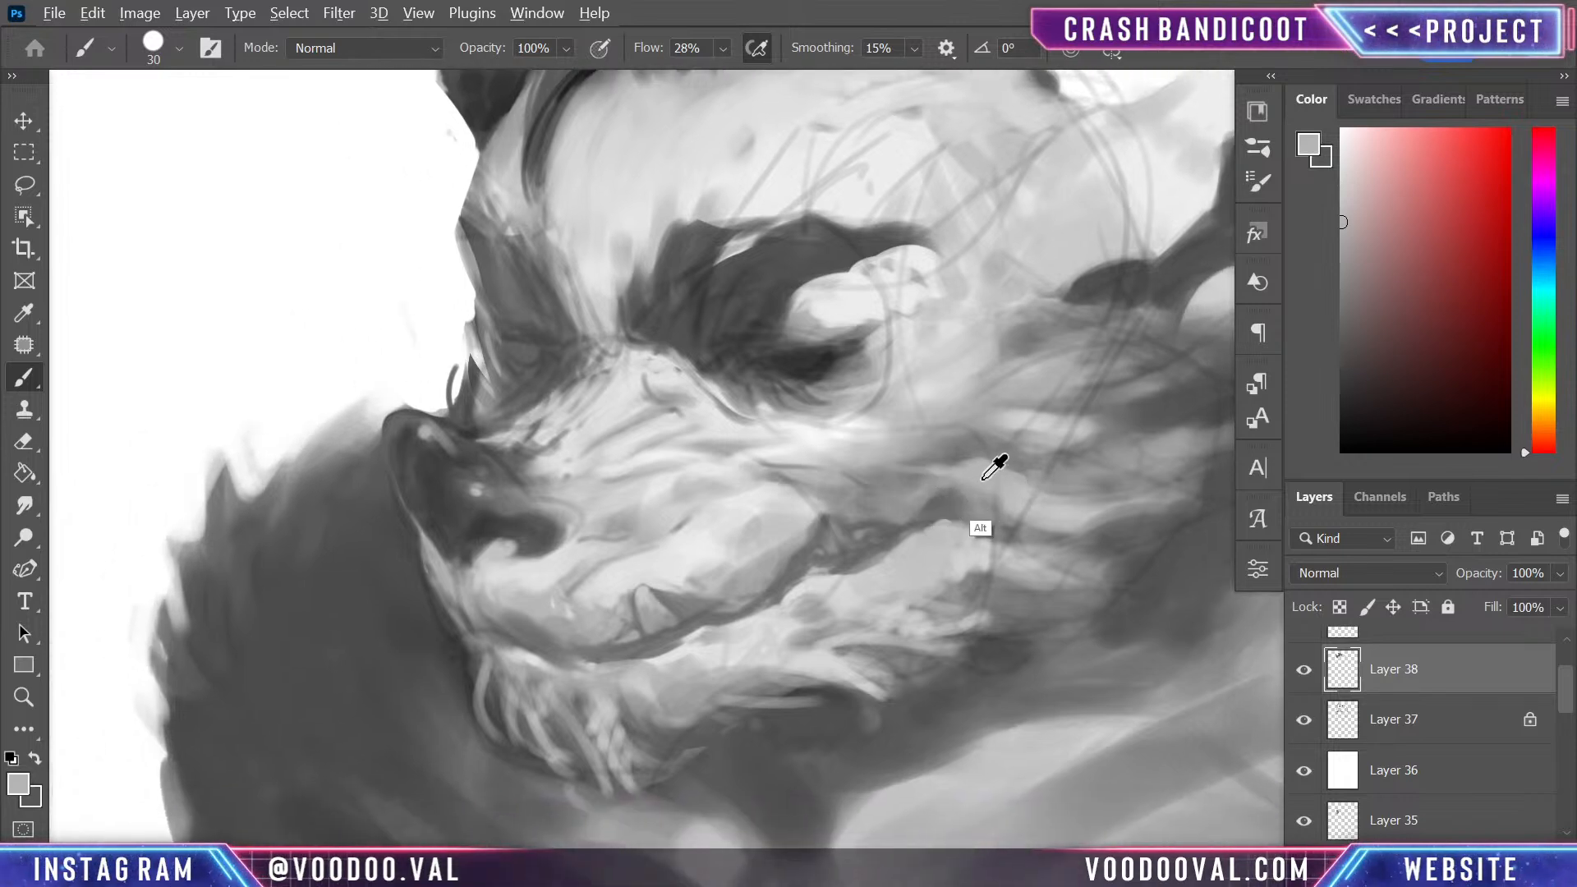
alt+click(977, 435)
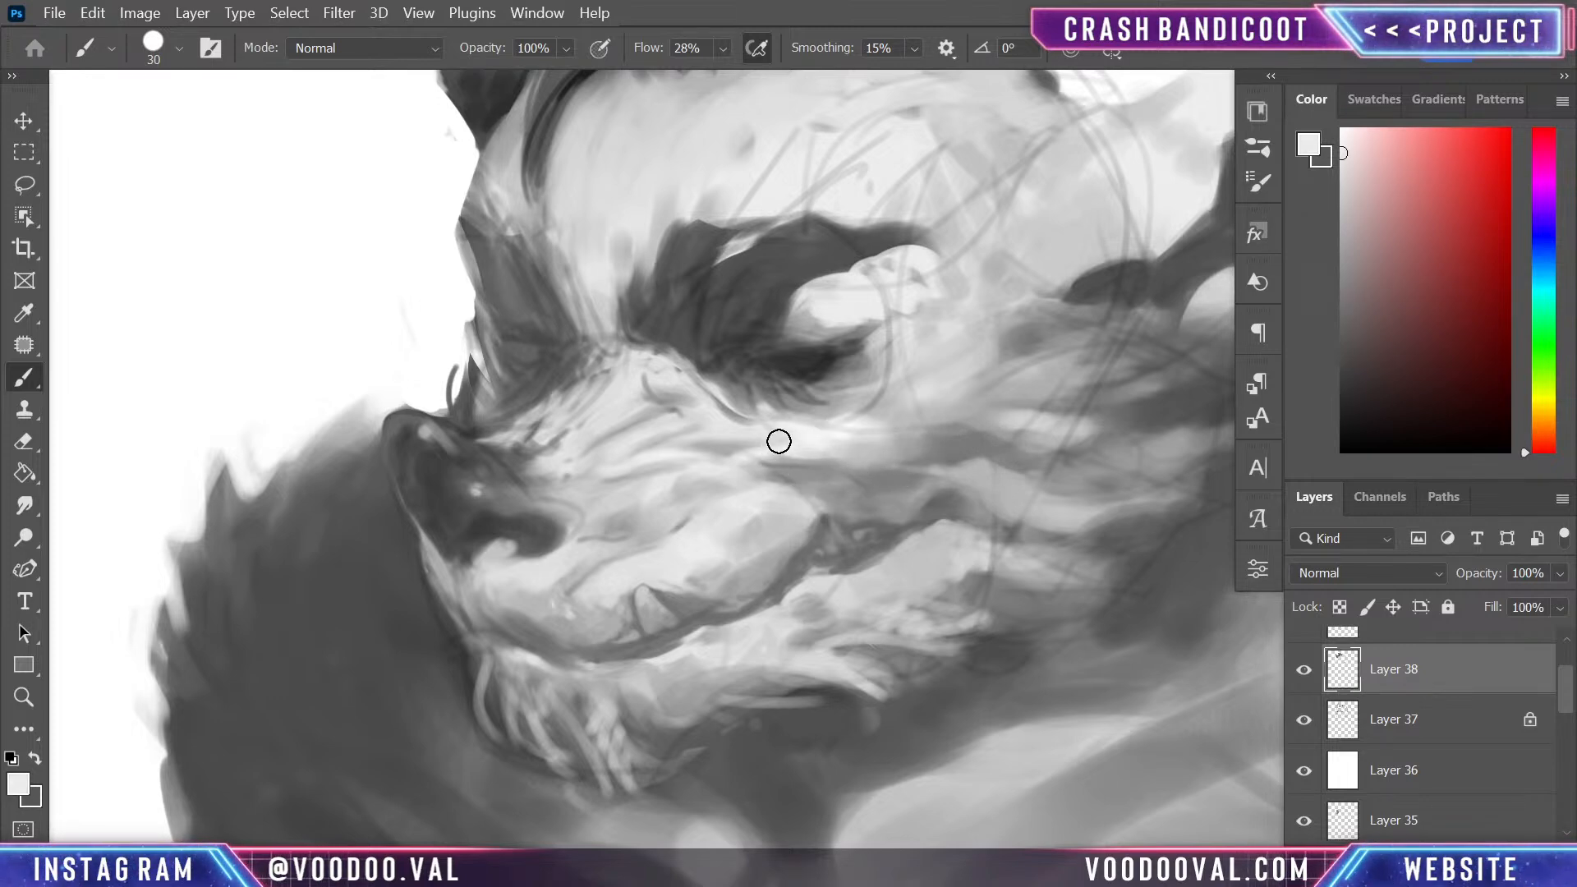
- Reduce the brush to 8 px and paint small fur strokes above the mouth corner with sampled light and mid greys
key(bracketleft)
key(bracketleft)
key(bracketleft)
key(bracketleft)
key(bracketleft)
key(bracketleft)
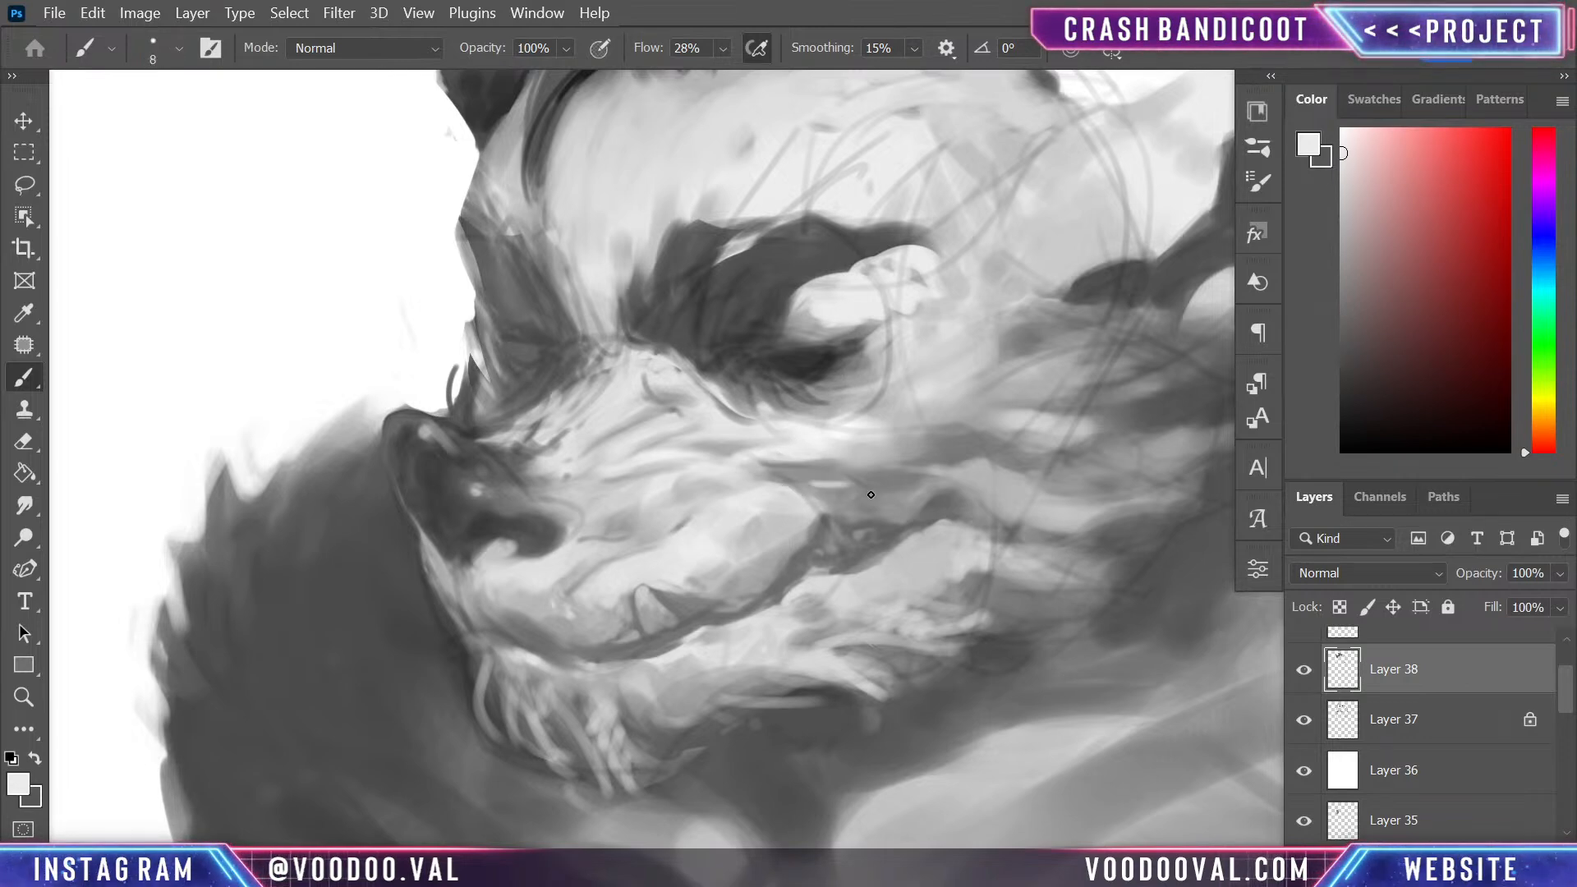
alt+click(801, 491)
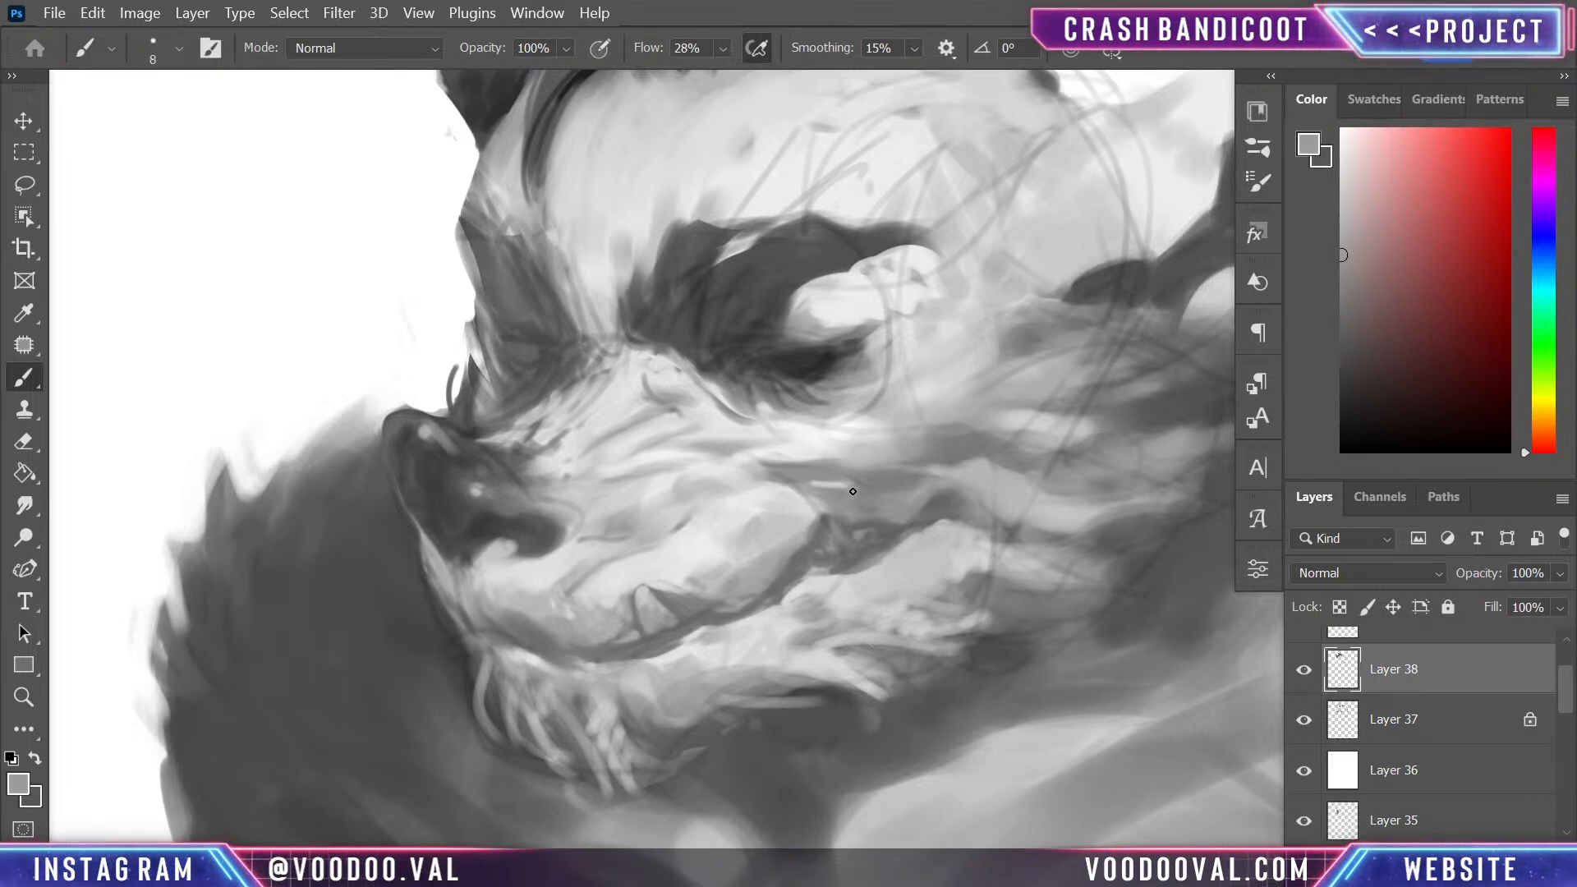
alt+click(834, 435)
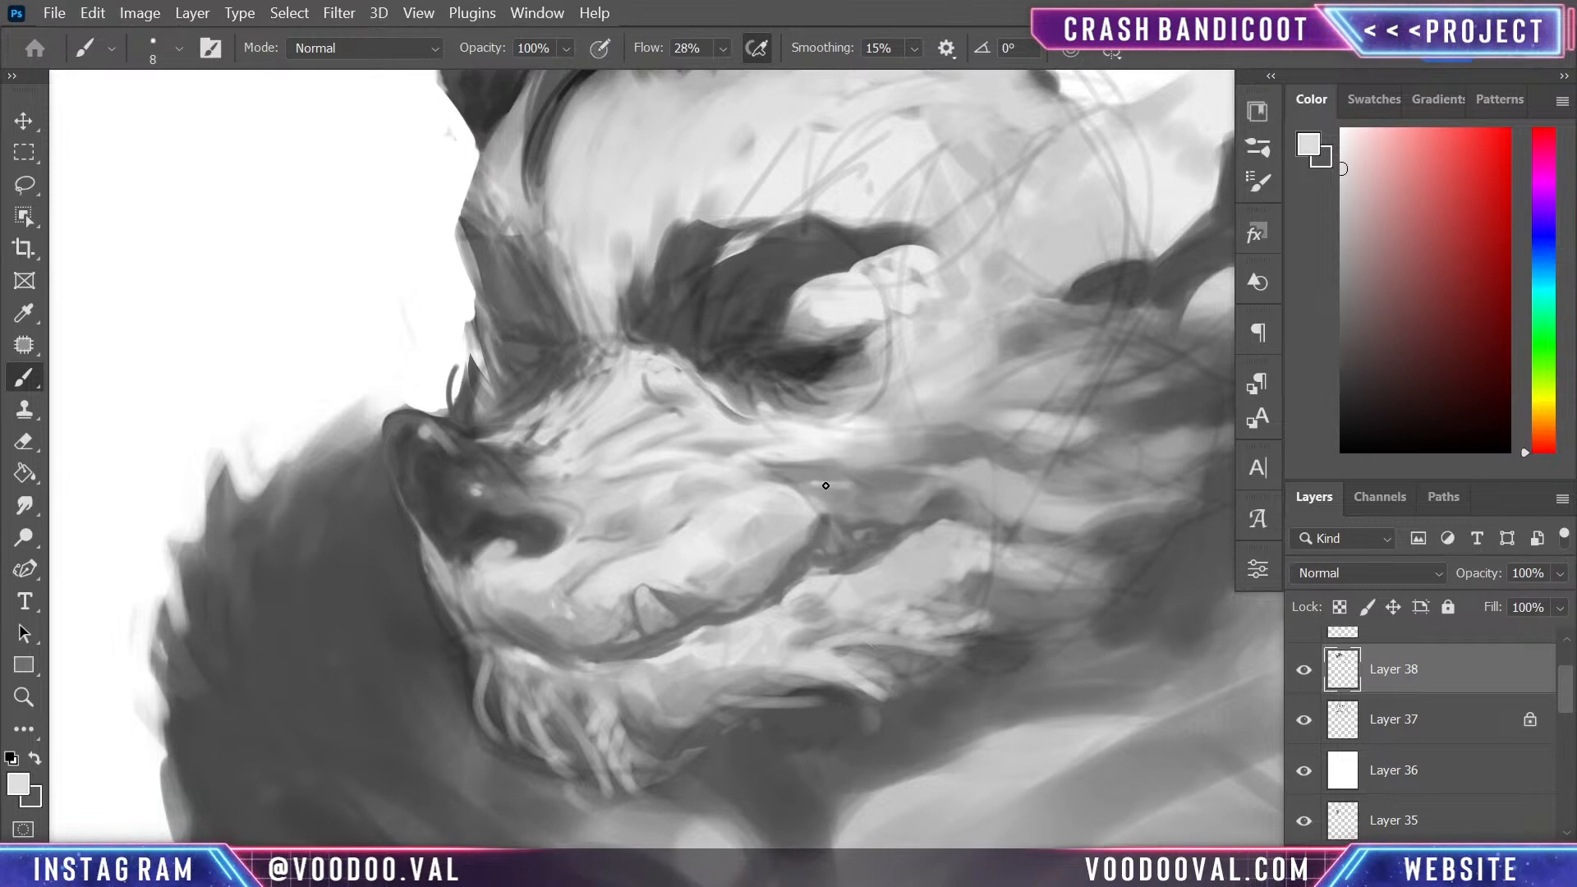
drag(829, 488, 802, 487)
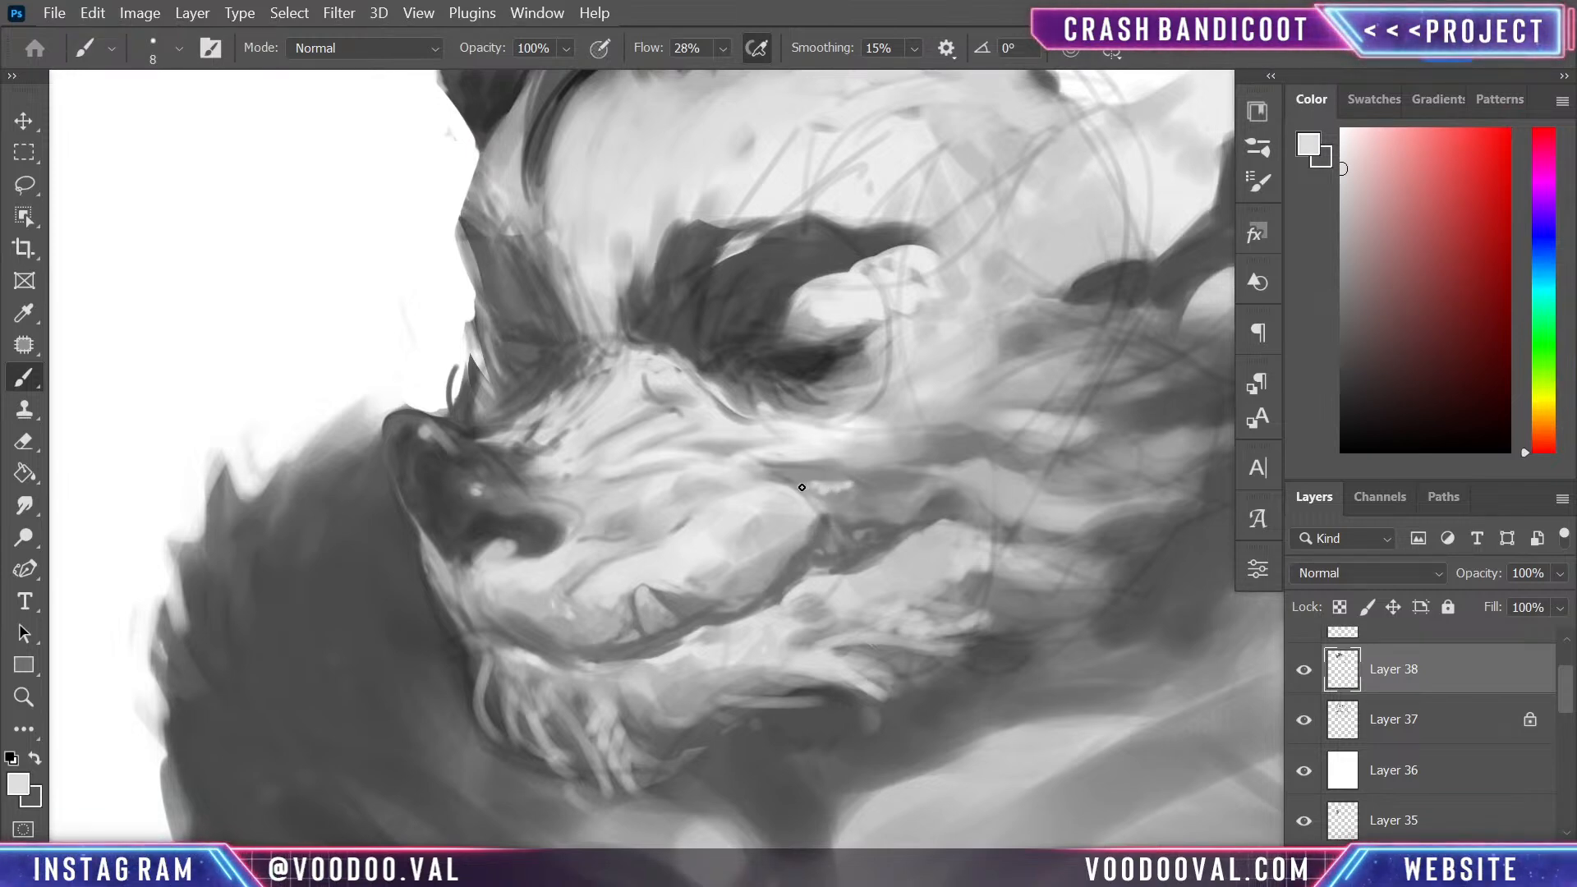
alt+click(858, 488)
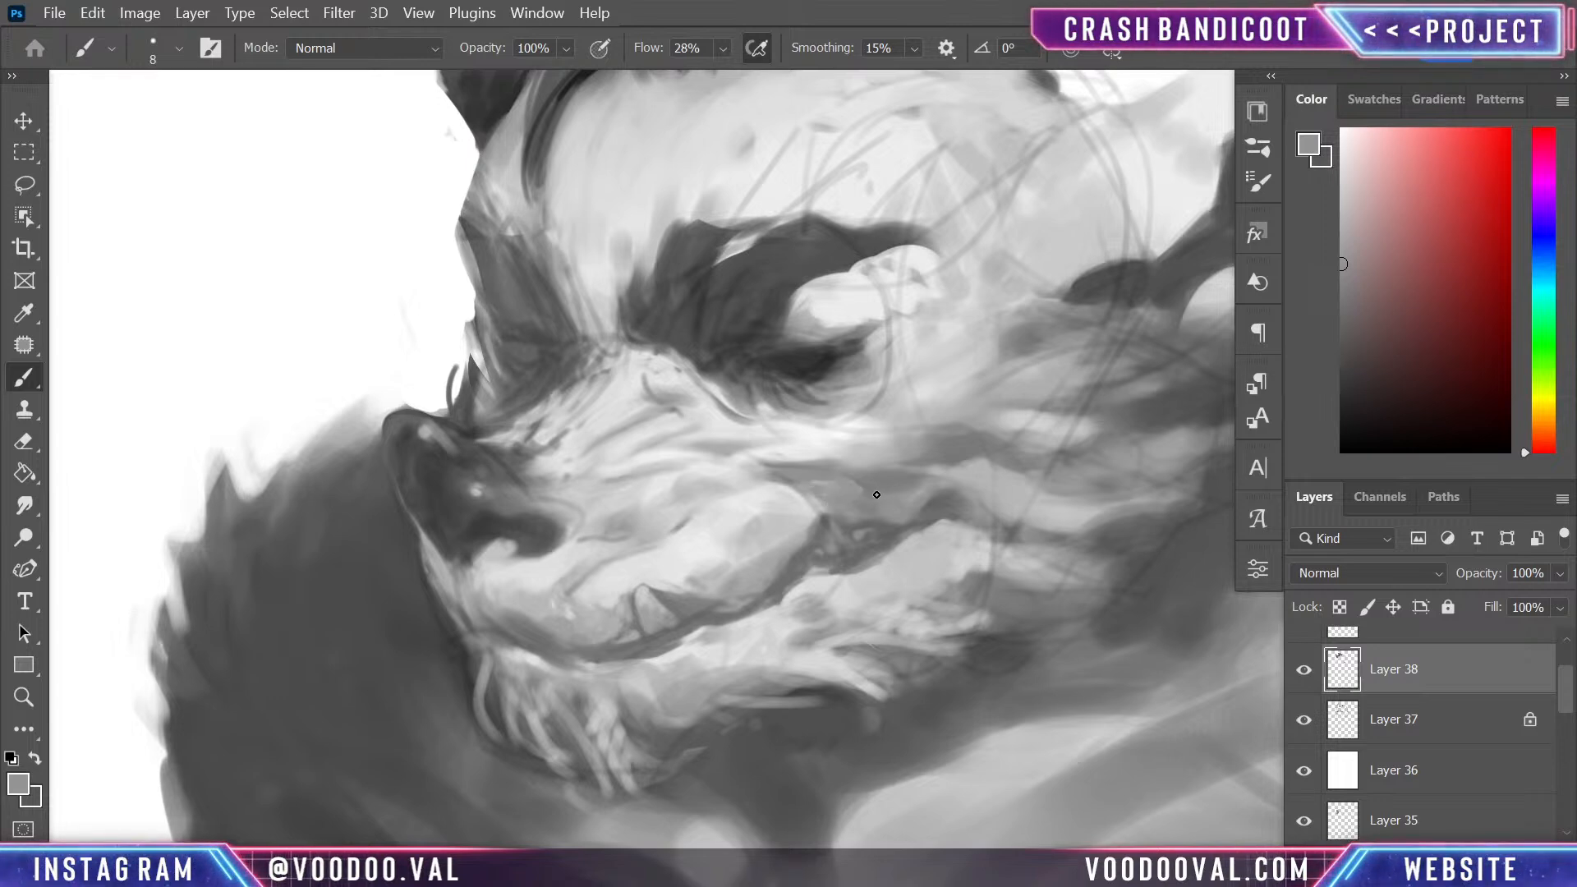
- Blend the muzzle and cheek fur above the mouth at 25 px with sampled mid and light greys
alt+click(555, 488)
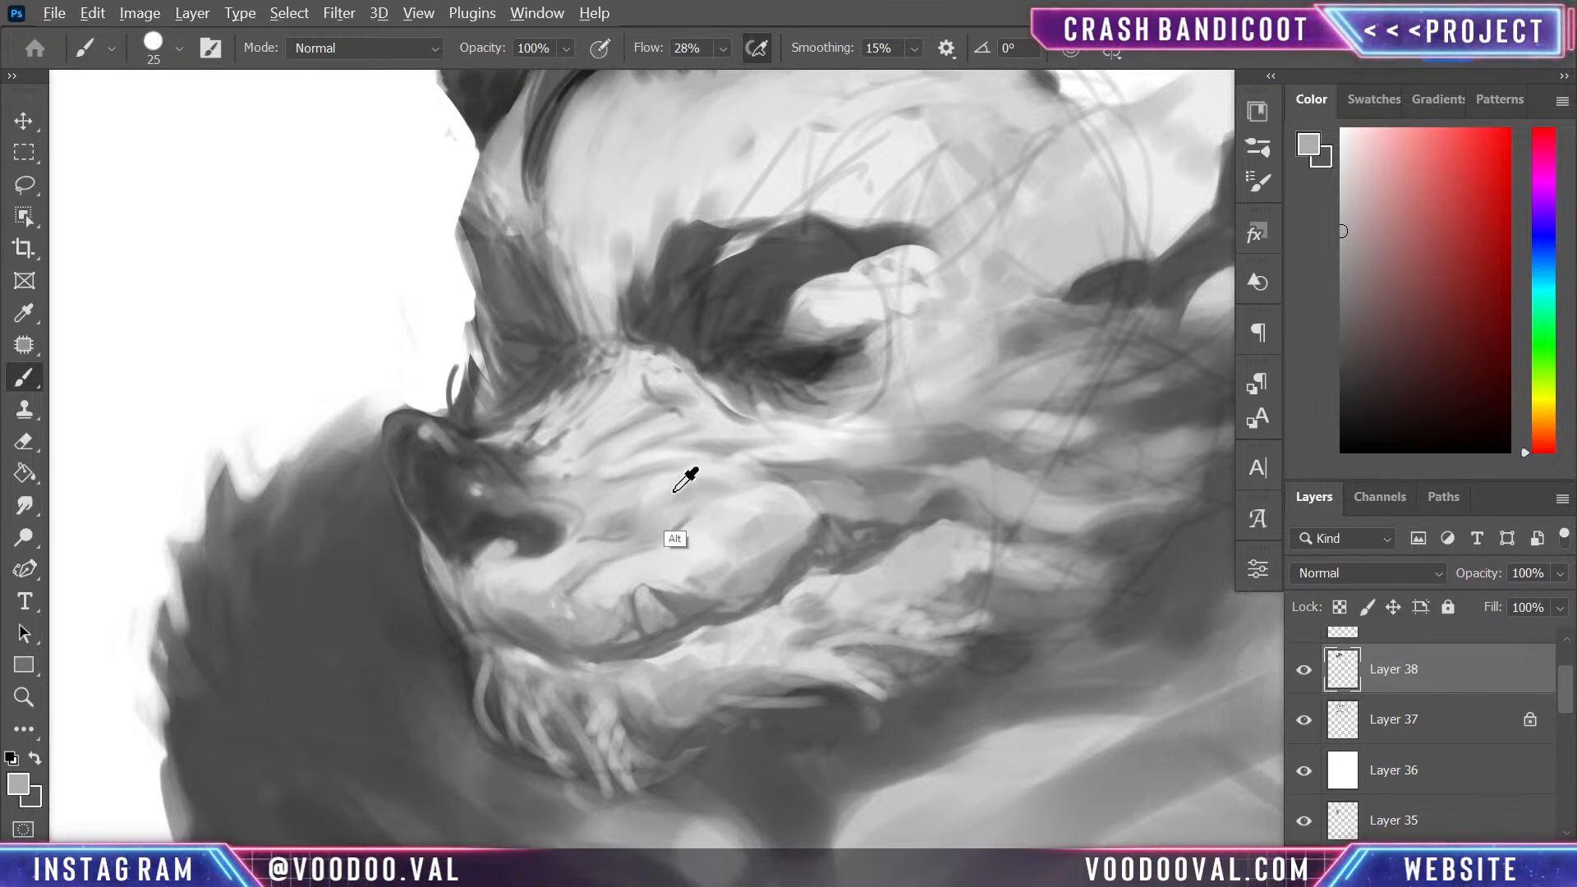
alt+click(643, 489)
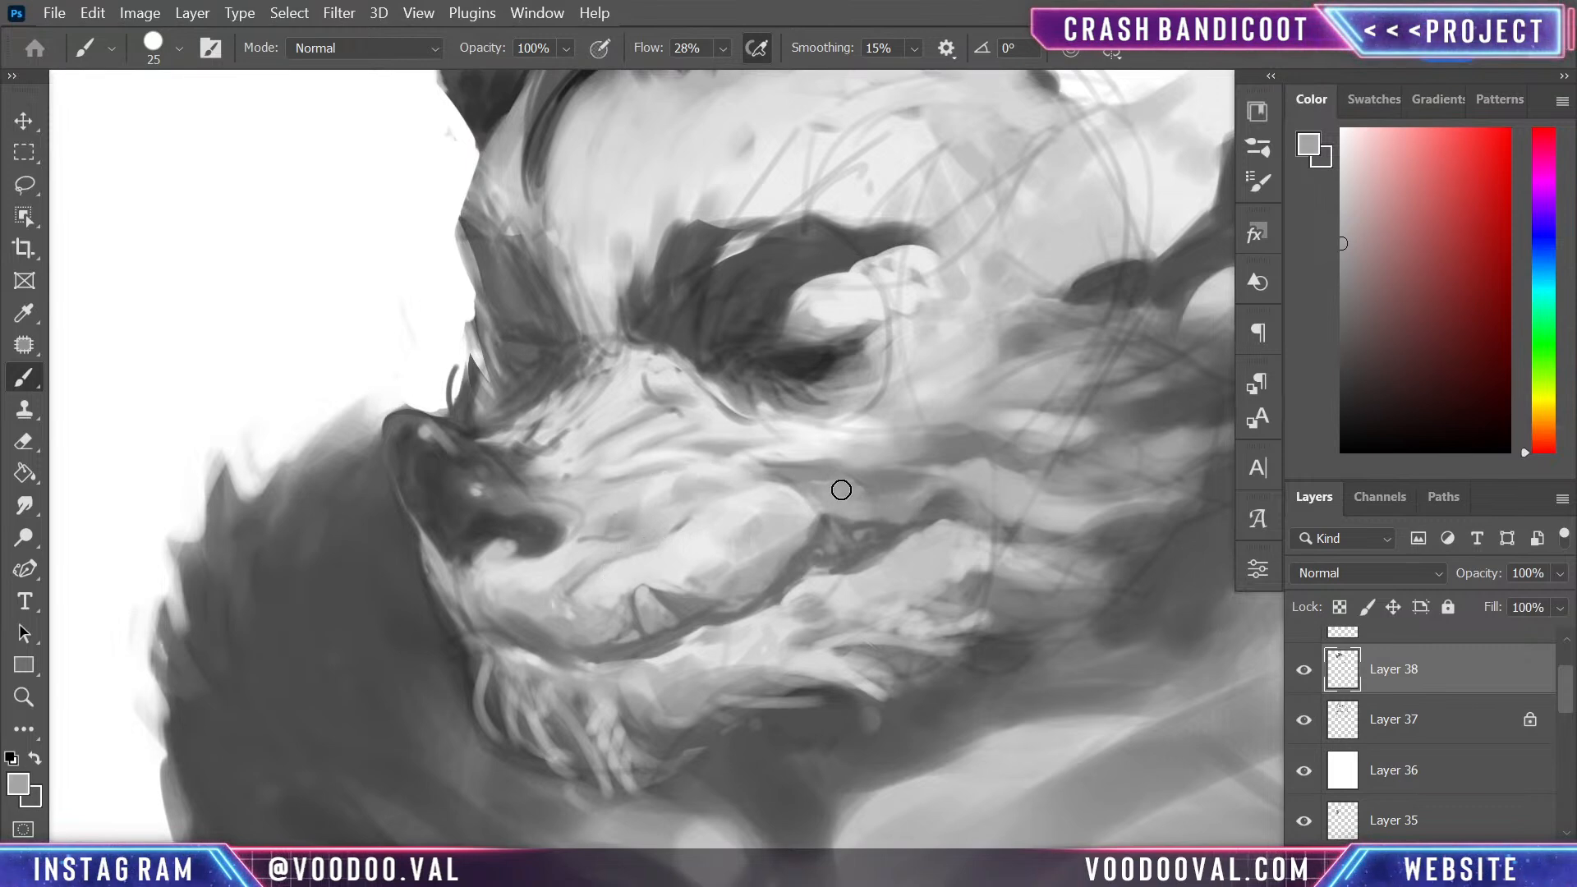
alt+click(887, 426)
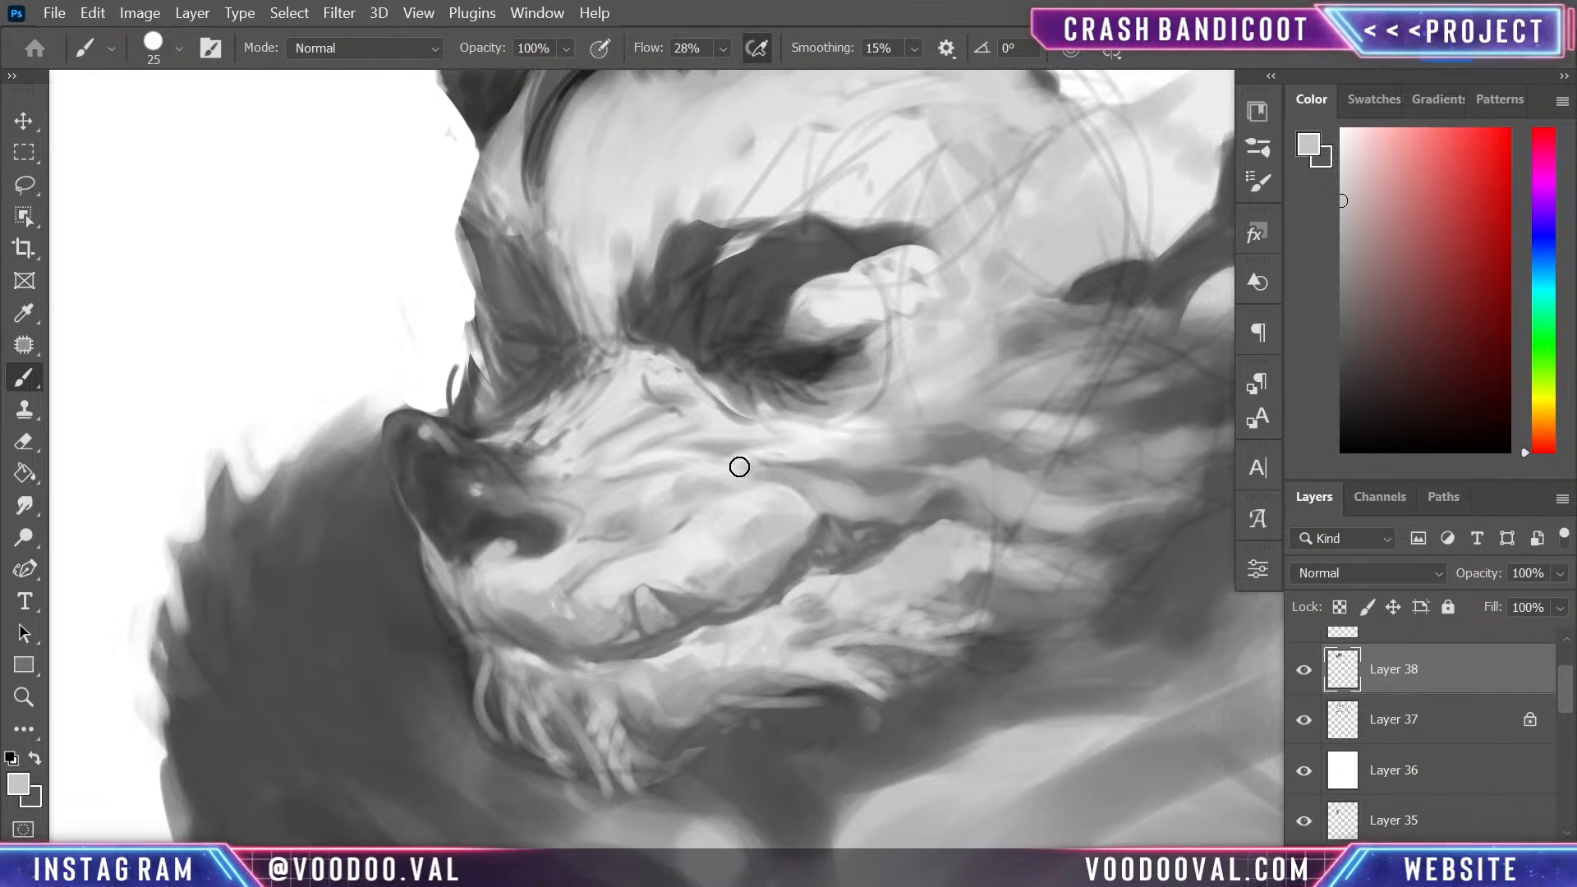
alt+click(838, 448)
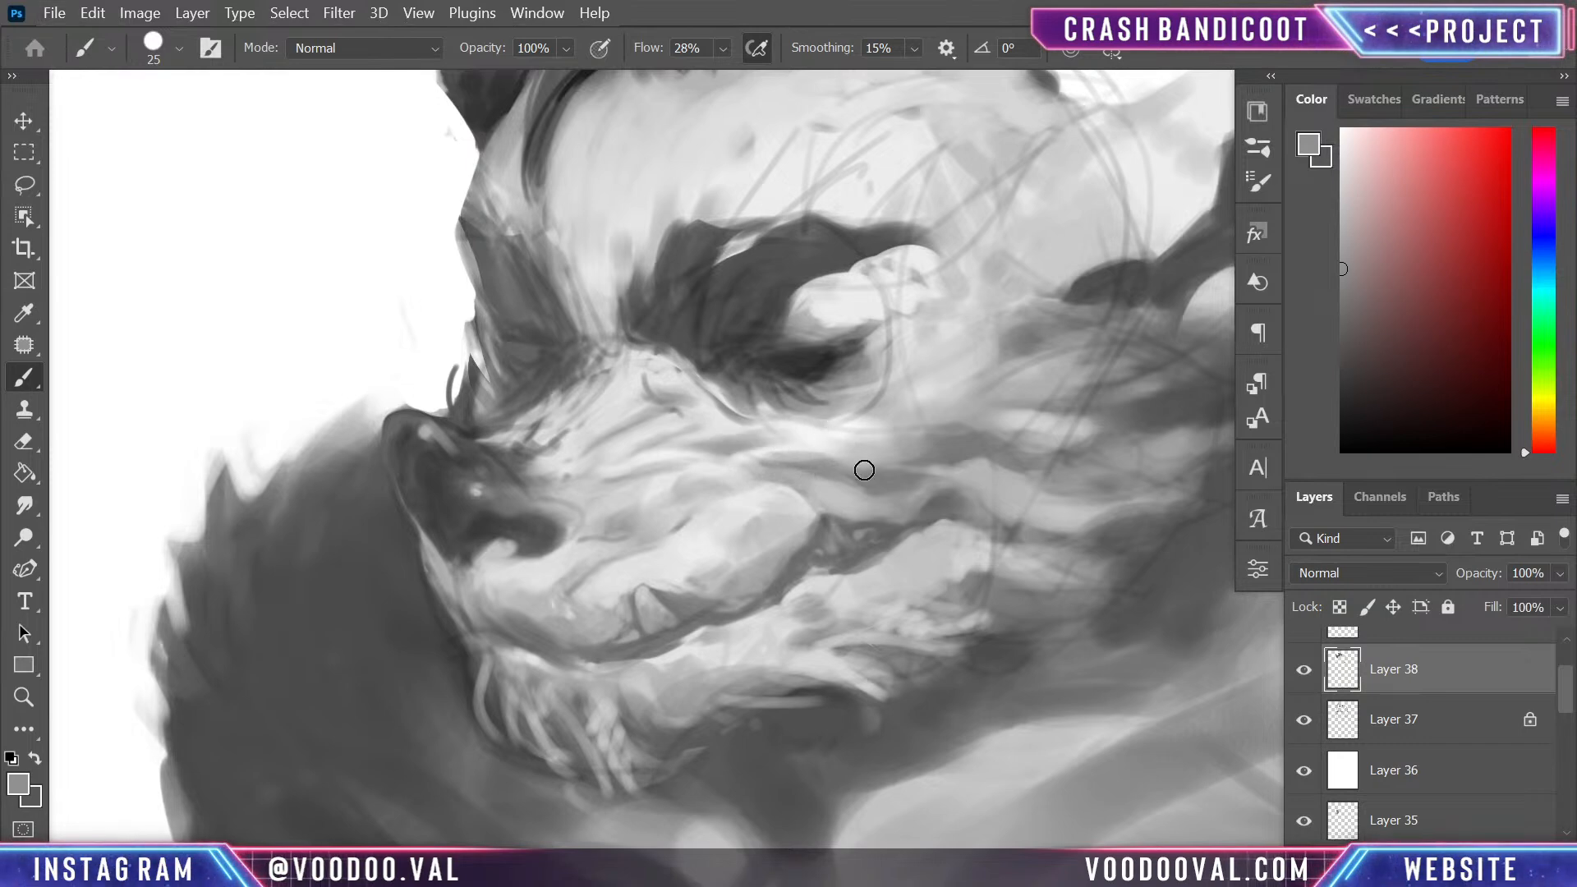
mouse_move(932, 559)
mouse_down()
mouse_move(904, 486)
mouse_move(906, 520)
mouse_up()
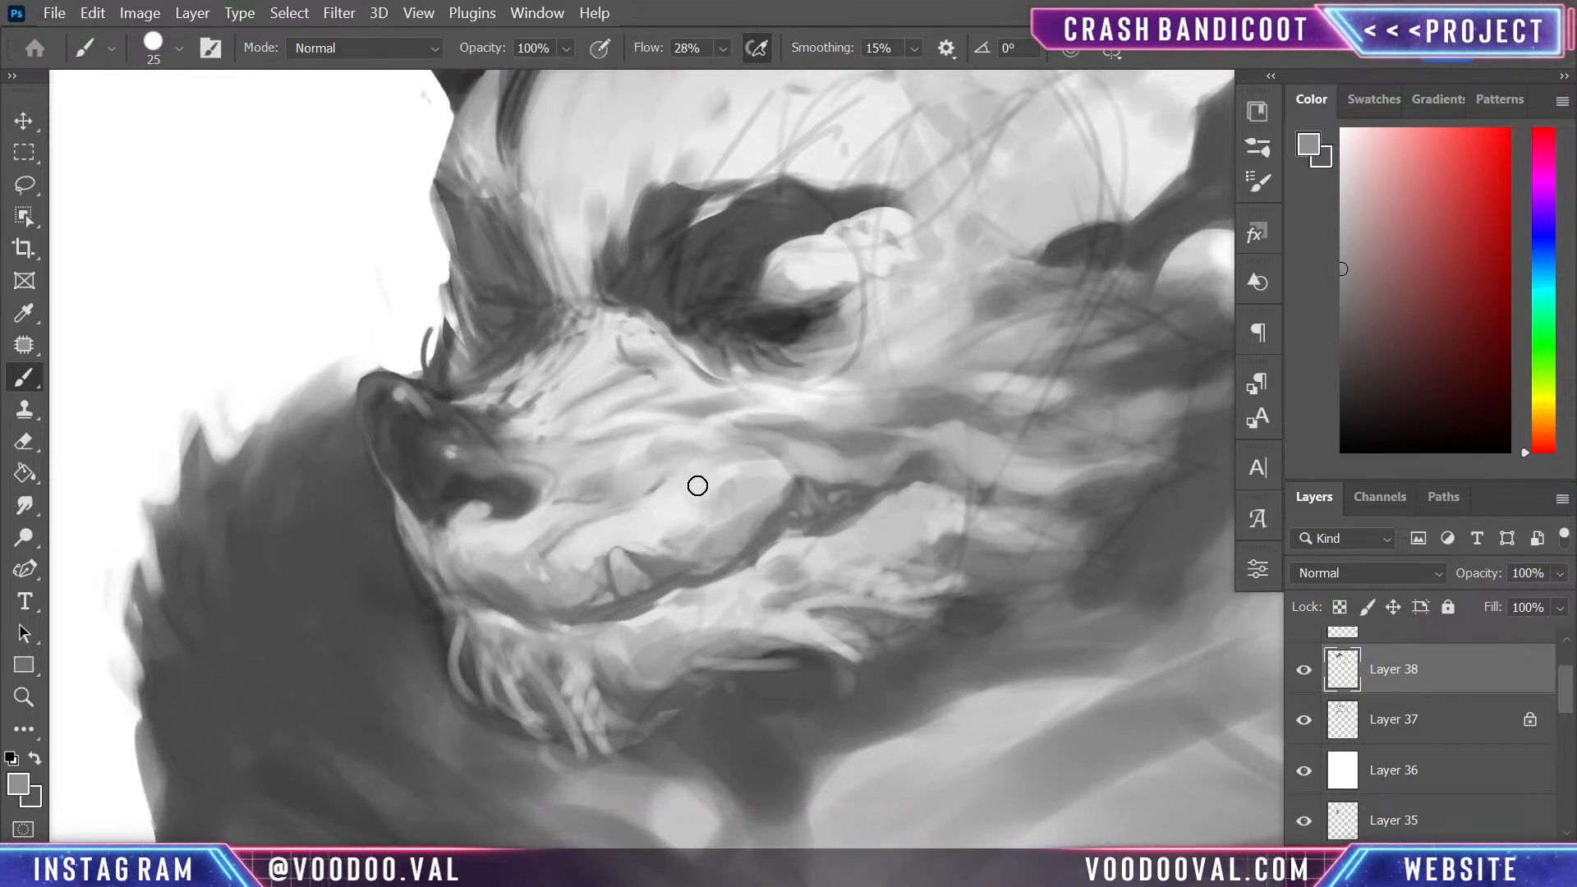
alt+click(742, 459)
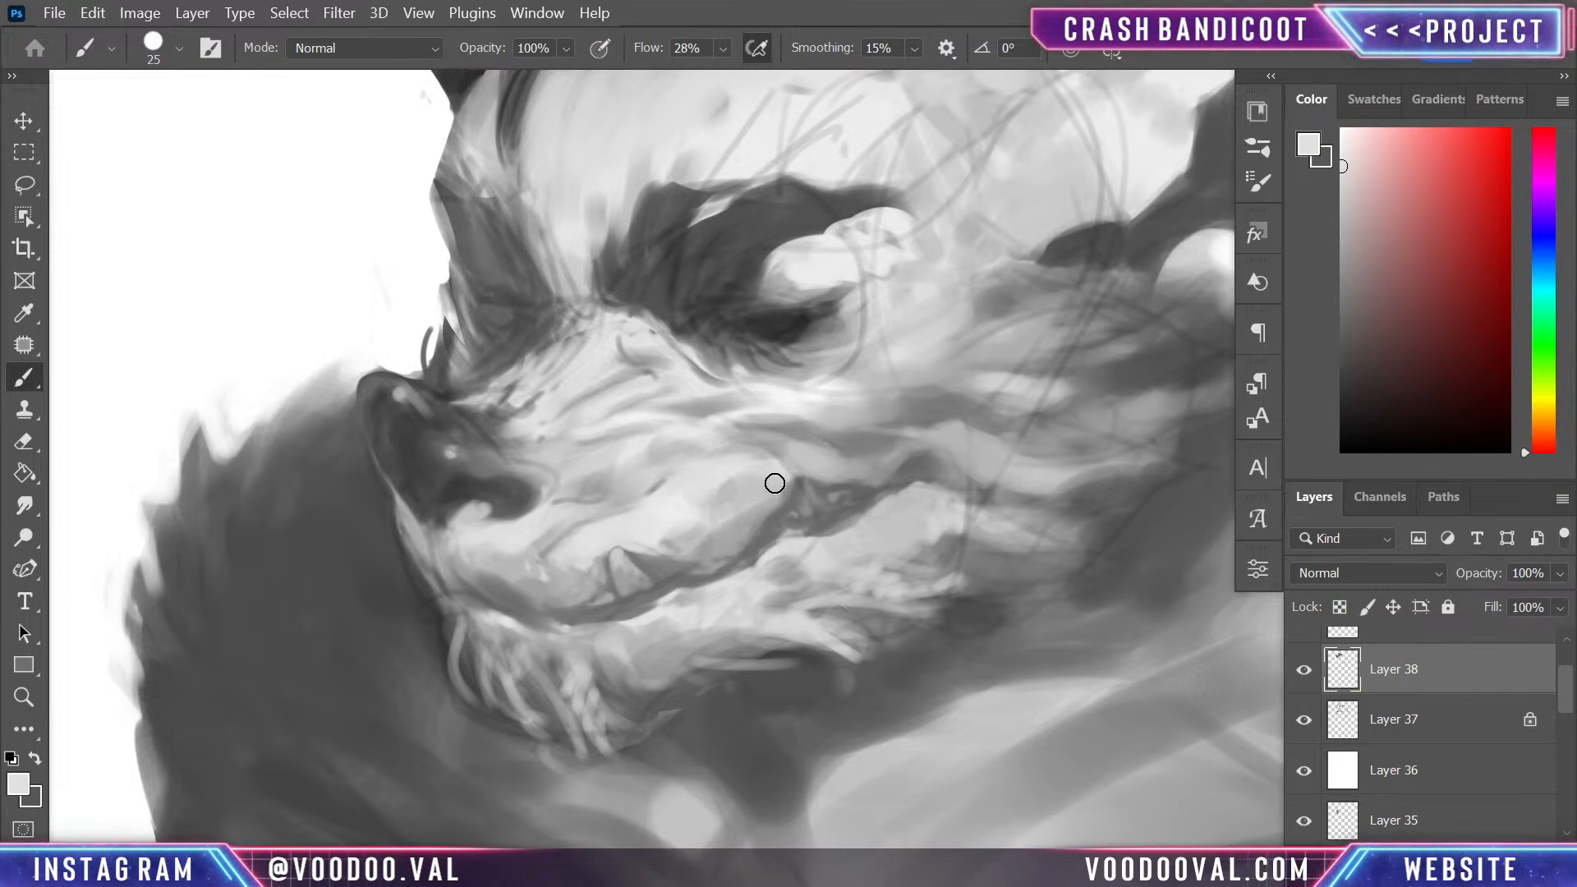
alt+click(675, 495)
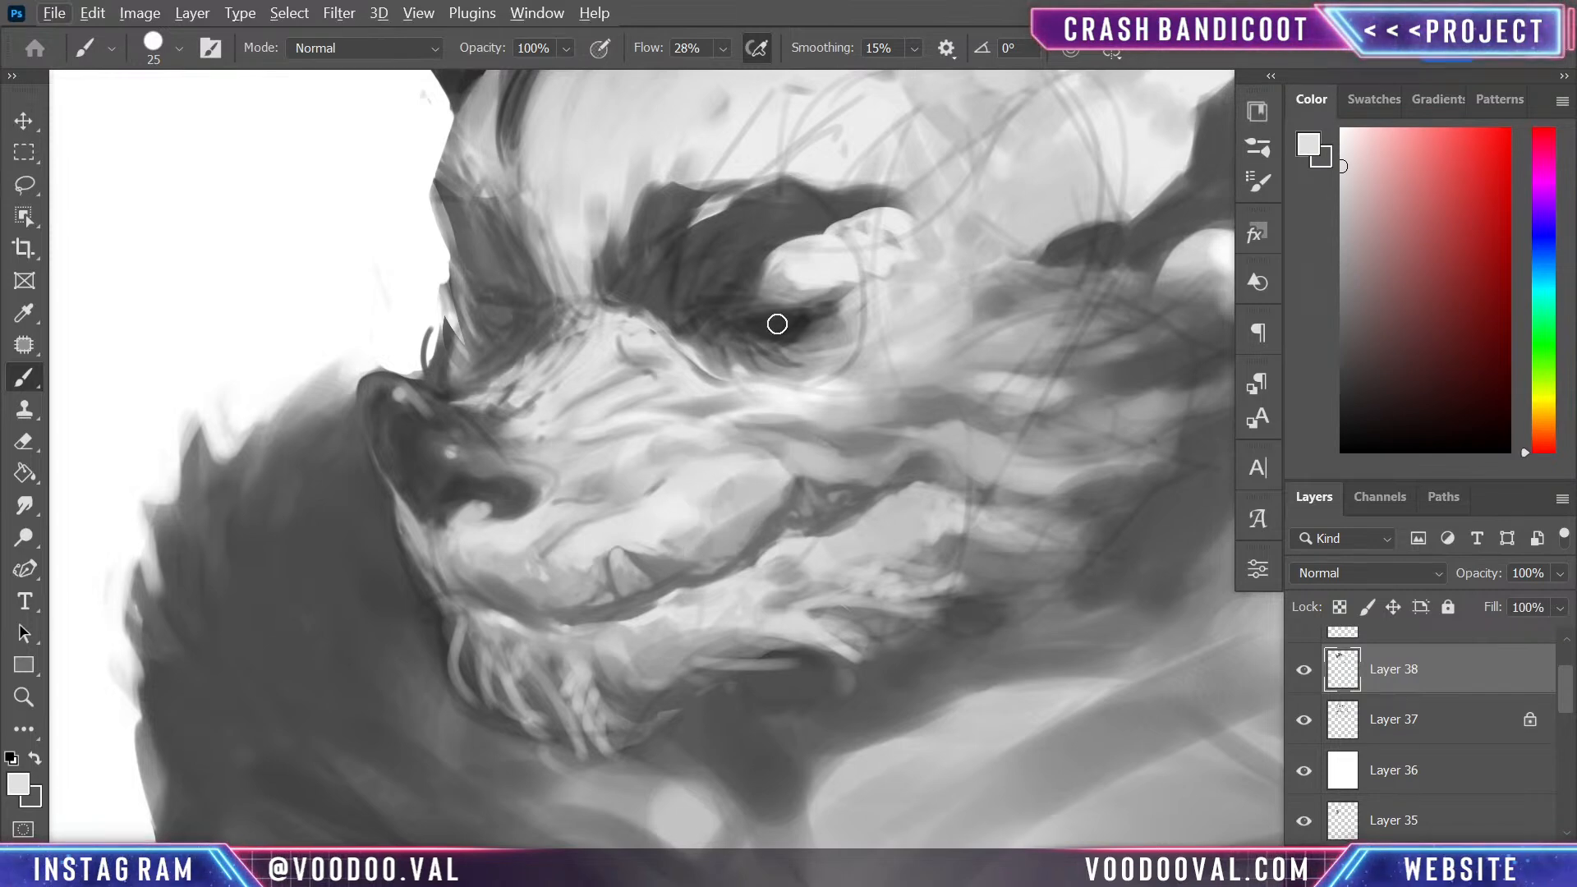
- Paint small white highlights along the upper lip with the 25 px brush
drag(907, 411, 754, 601)
alt+click(1135, 496)
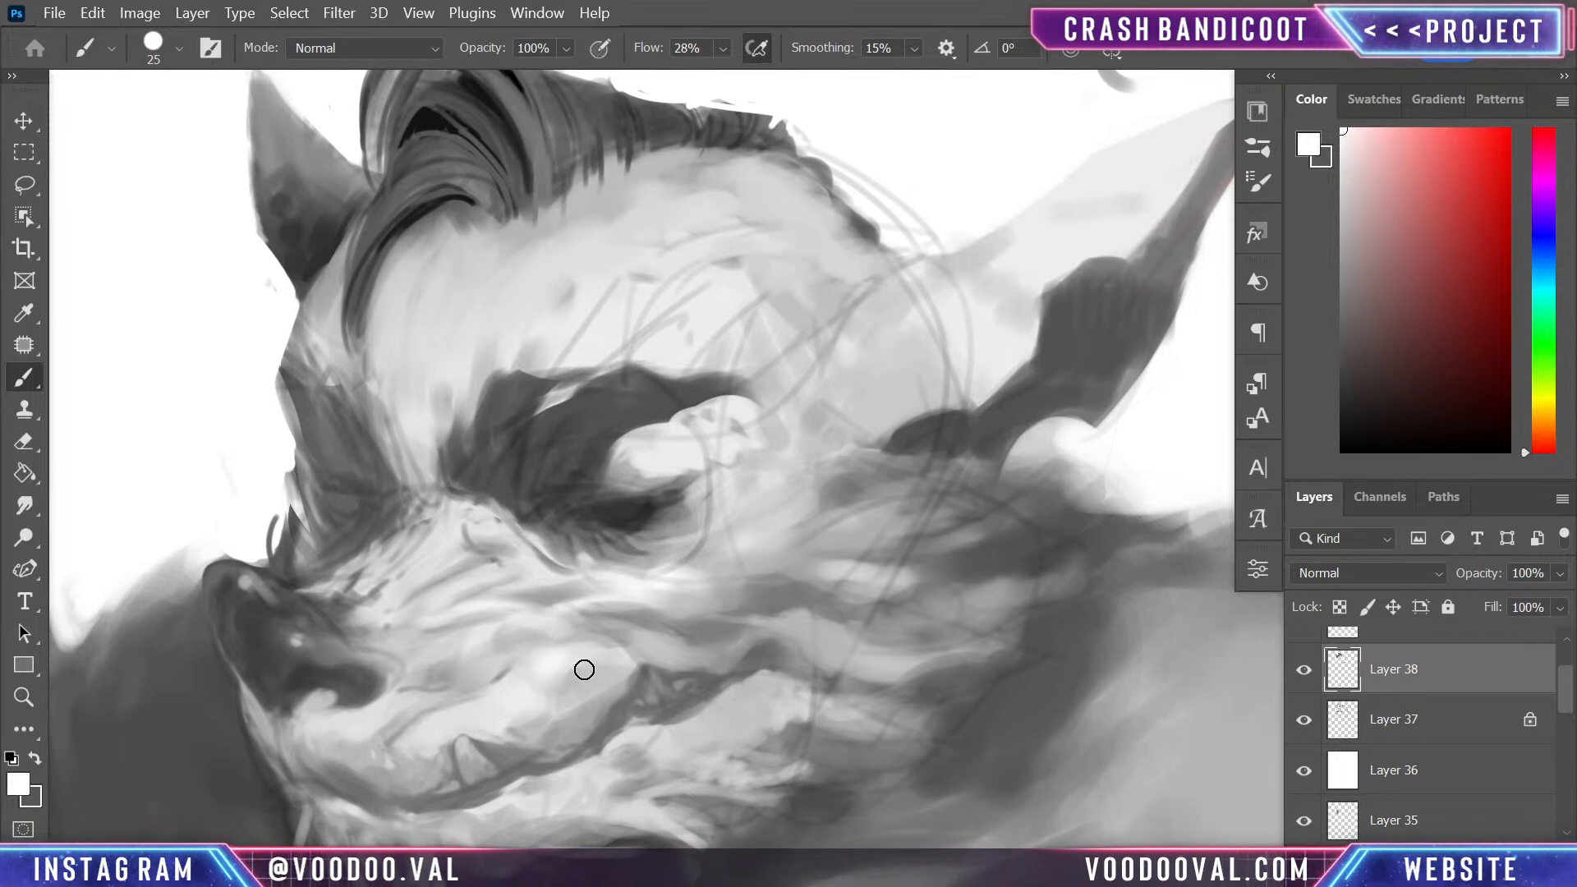
mouse_move(584, 668)
mouse_down()
mouse_move(773, 492)
mouse_move(843, 466)
mouse_up()
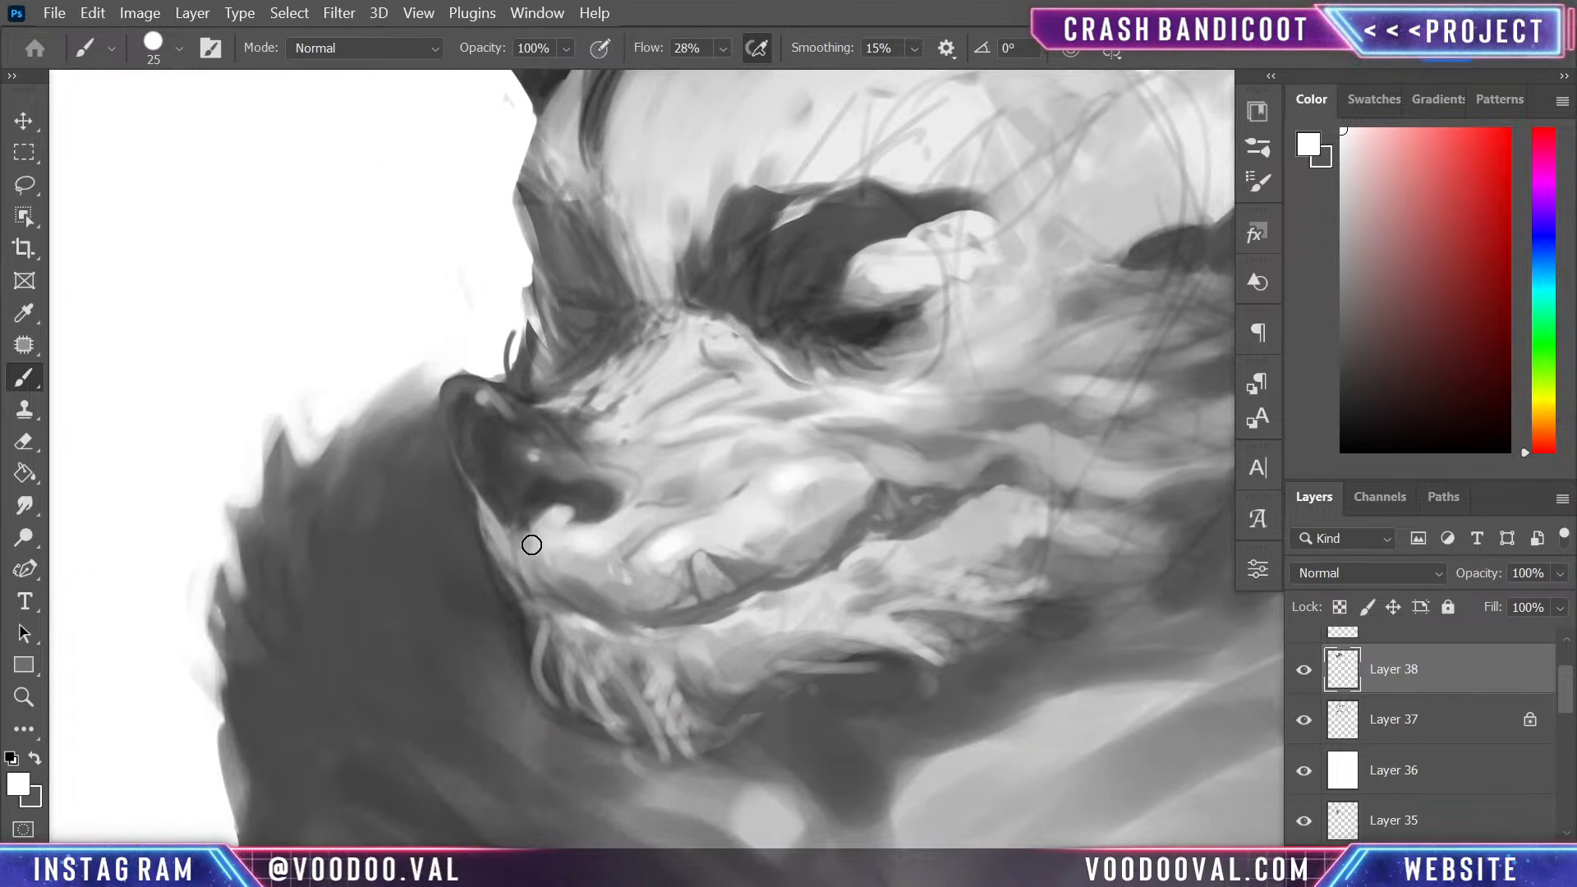
- Sample dark grey from the nostril and darken the nose, evening out its side and nostril area
alt+click(575, 491)
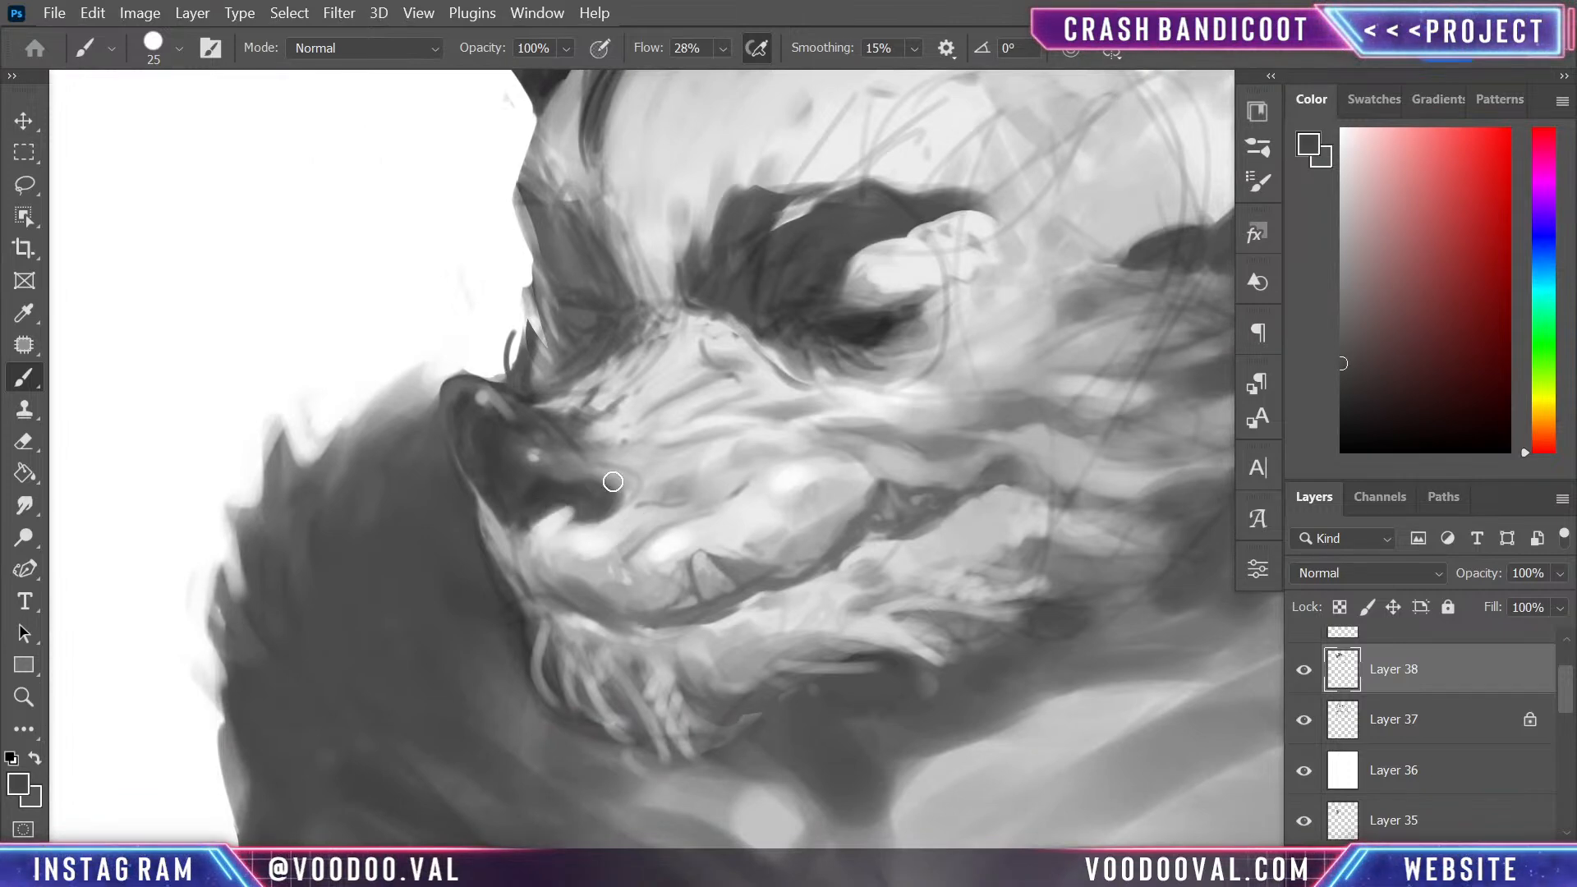
mouse_move(583, 493)
mouse_down()
mouse_move(583, 518)
mouse_move(528, 535)
mouse_up()
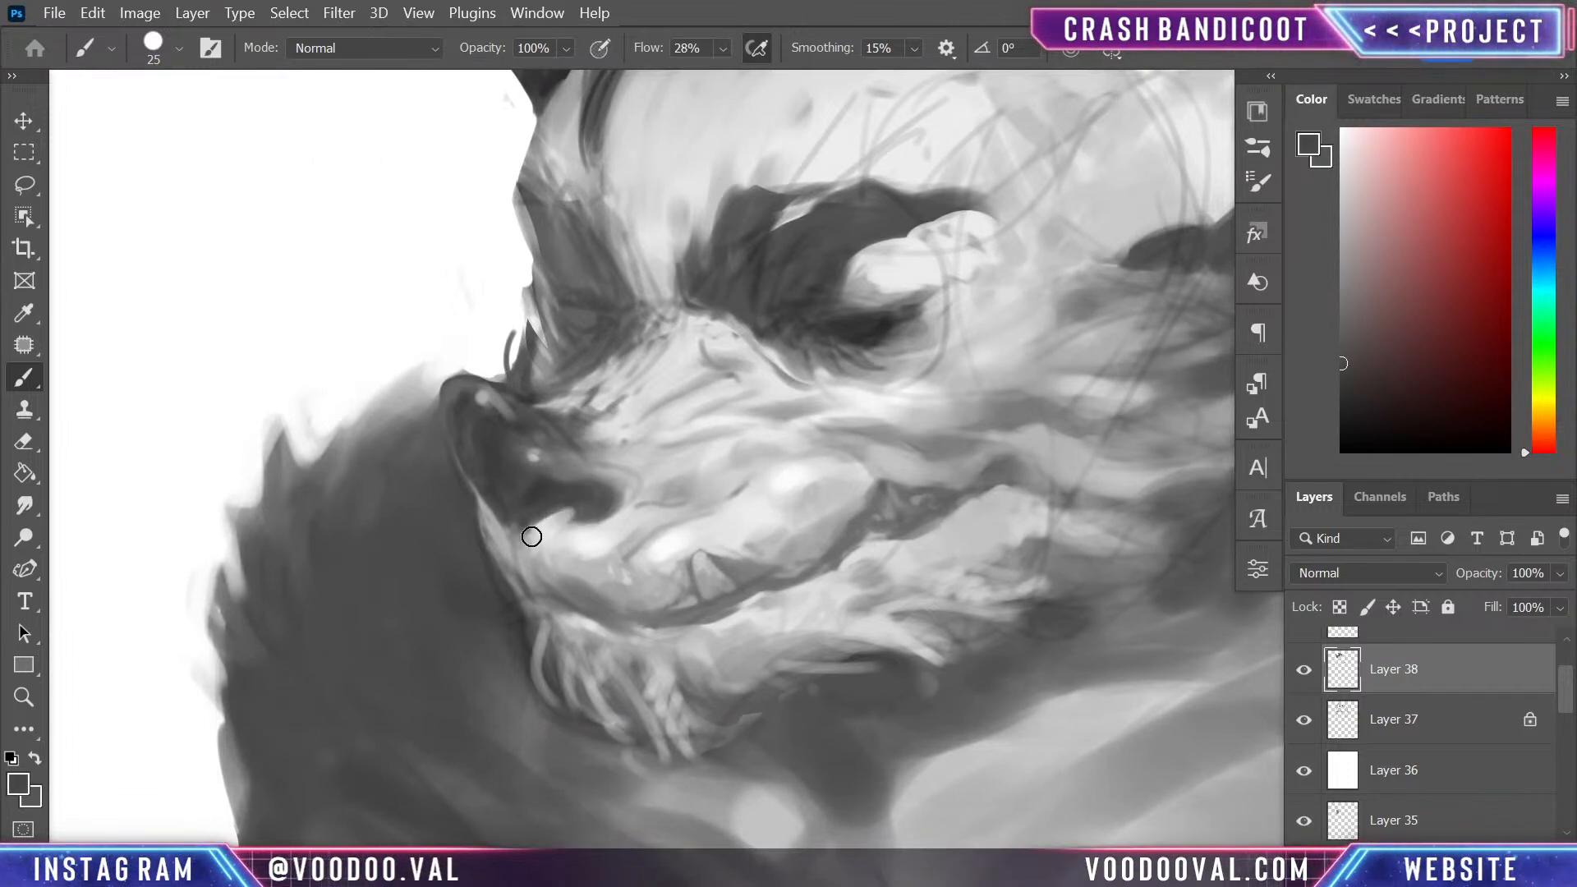
drag(644, 505, 771, 434)
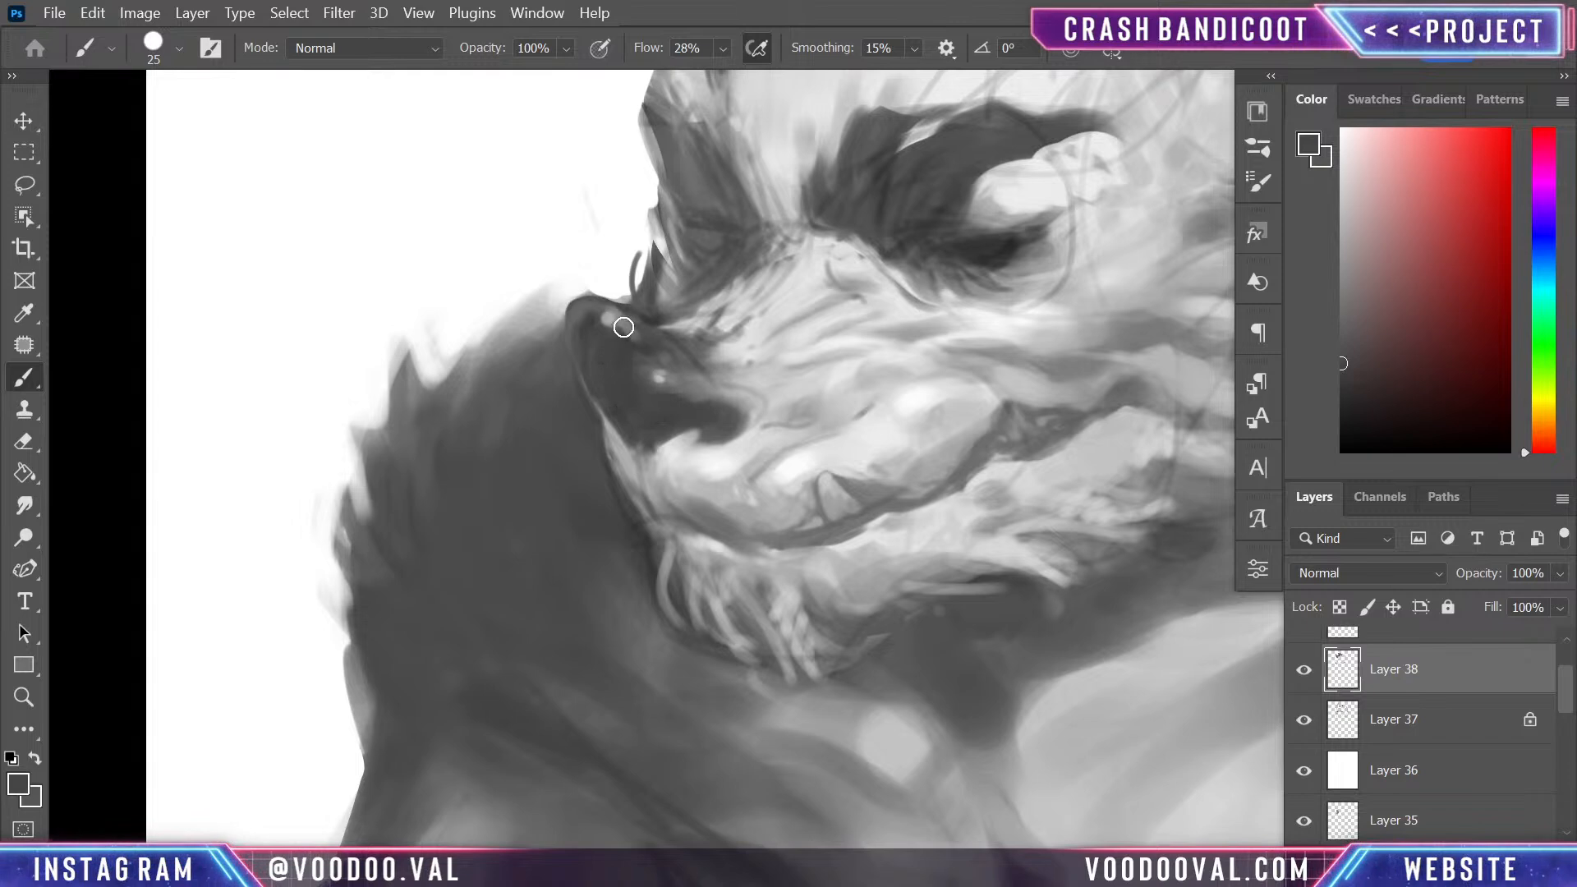
mouse_move(686, 351)
mouse_down()
mouse_move(721, 351)
mouse_move(712, 336)
mouse_move(764, 436)
mouse_move(763, 422)
mouse_up()
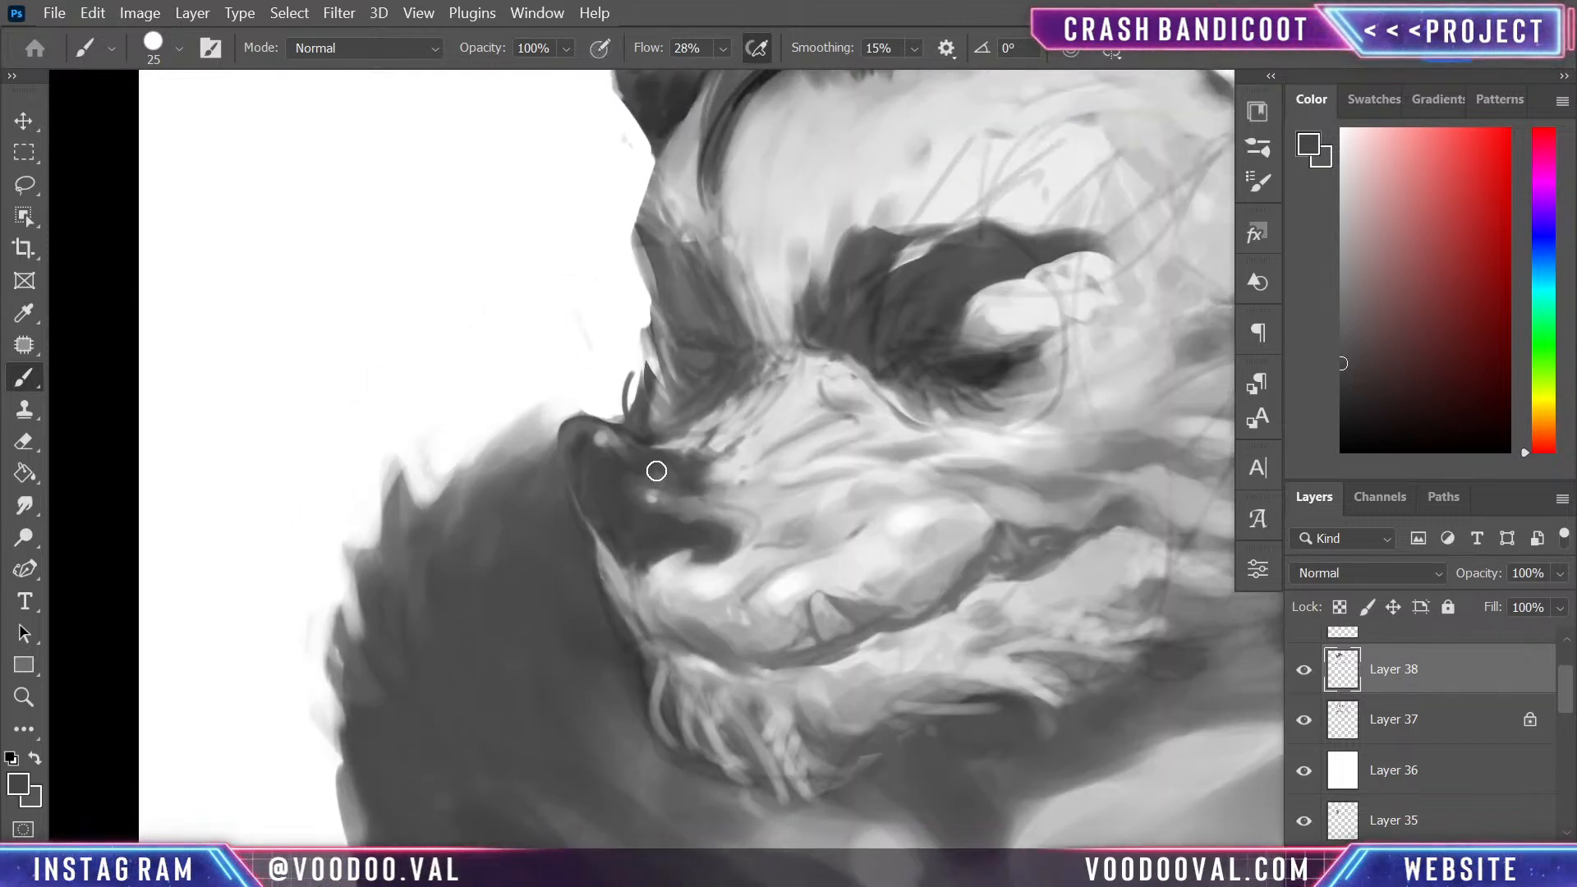
mouse_move(656, 470)
mouse_down()
mouse_move(704, 488)
mouse_move(686, 516)
mouse_move(742, 519)
mouse_move(751, 532)
mouse_move(726, 544)
mouse_move(704, 514)
mouse_move(736, 522)
mouse_up()
- Refine the edge between the back of the nose and the muzzle fur with sampled light and dark greys
alt+click(766, 497)
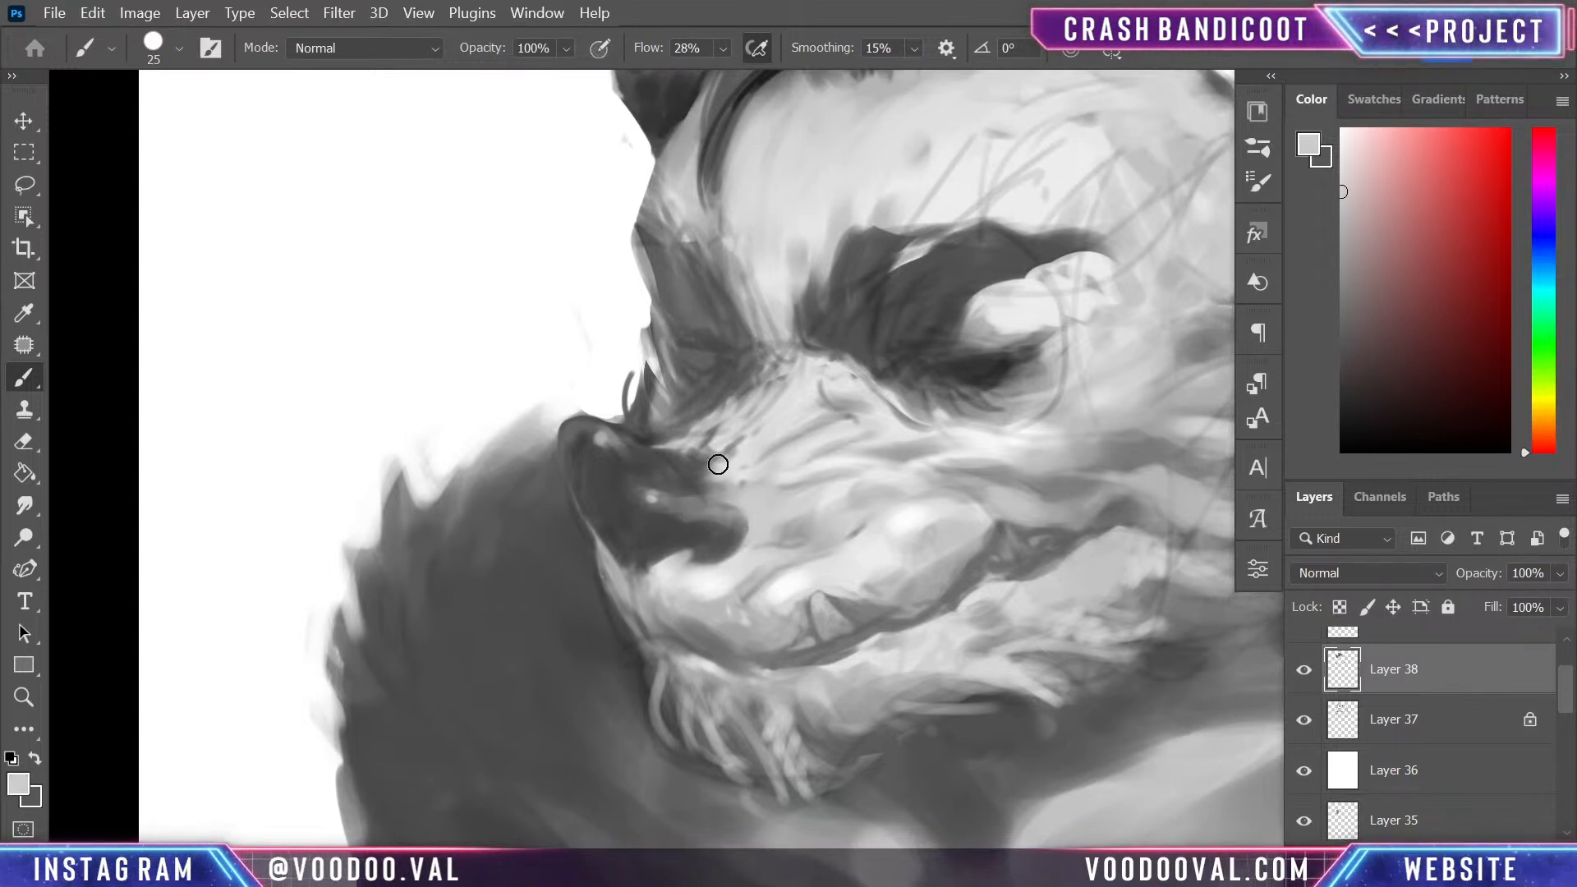
alt+click(657, 464)
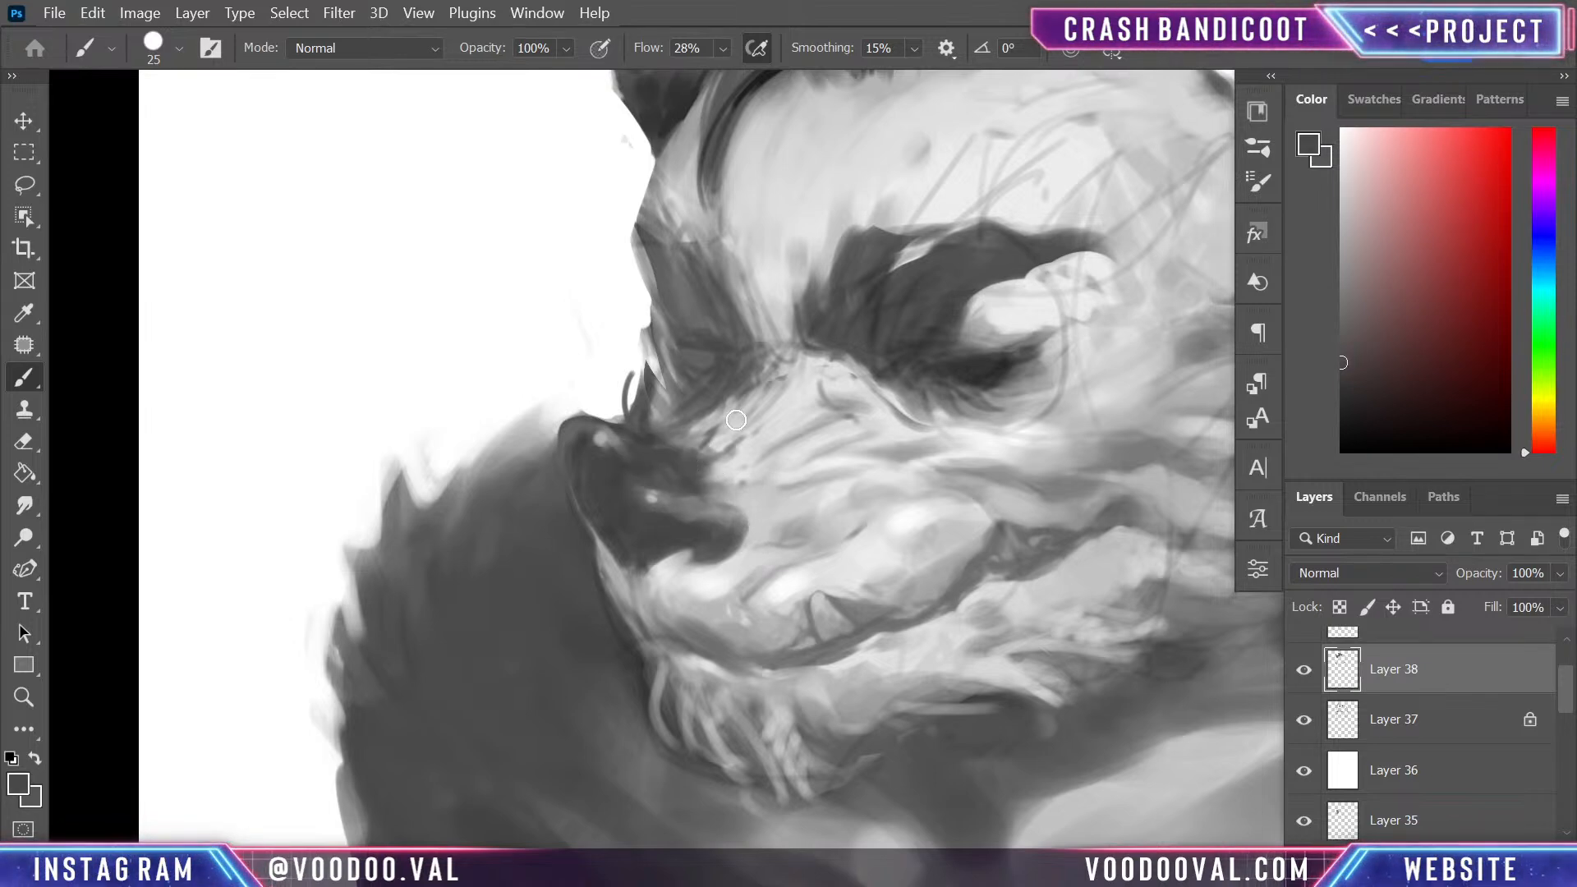
alt+click(719, 443)
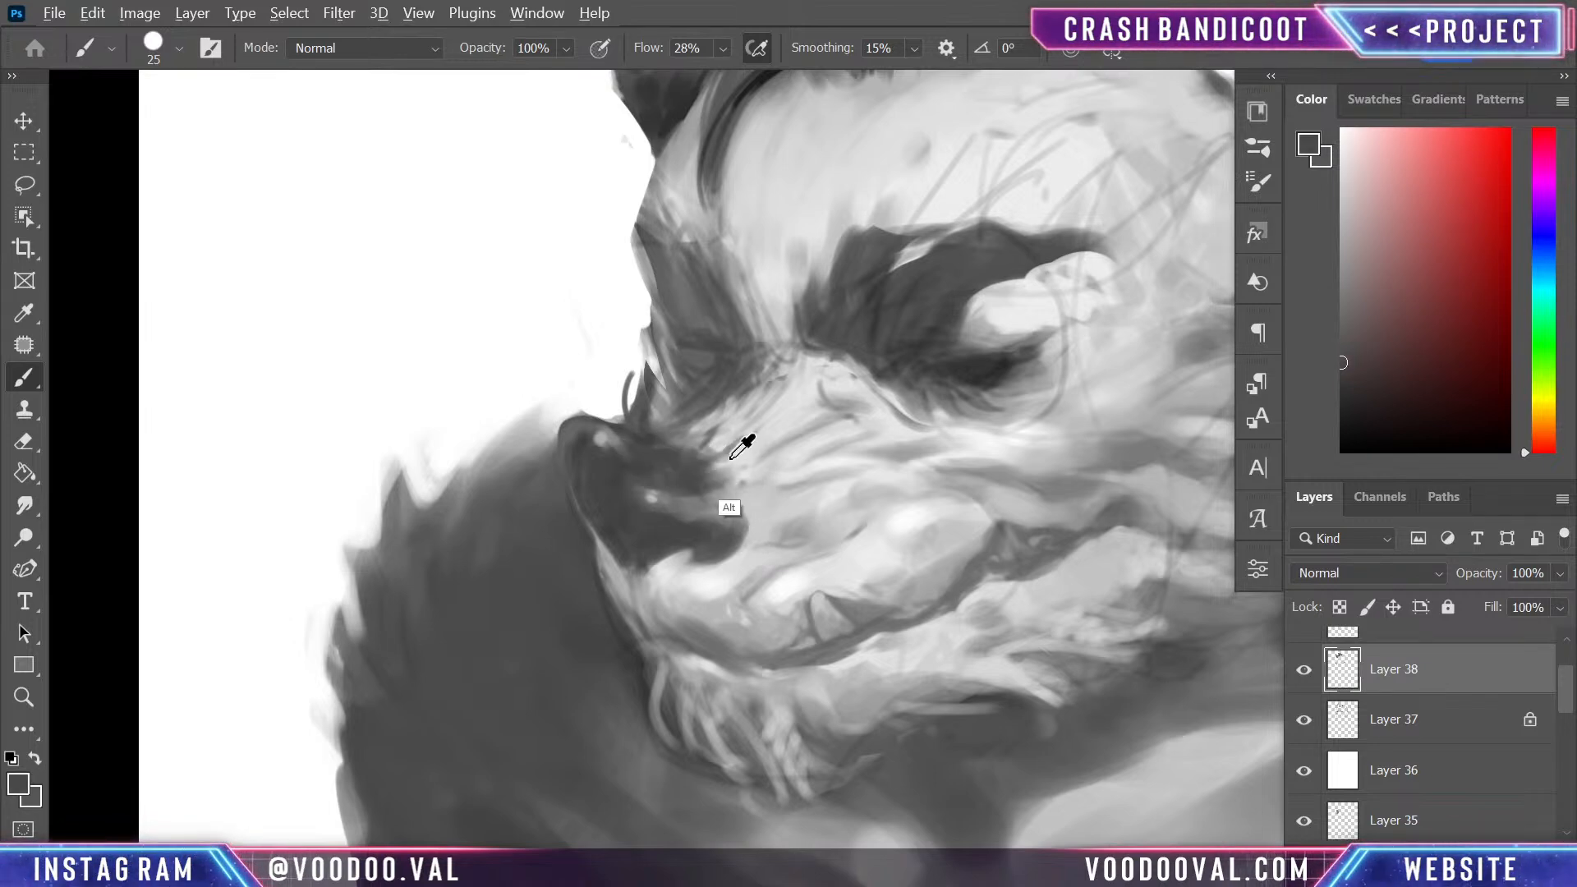
drag(719, 442, 697, 443)
alt+click(667, 450)
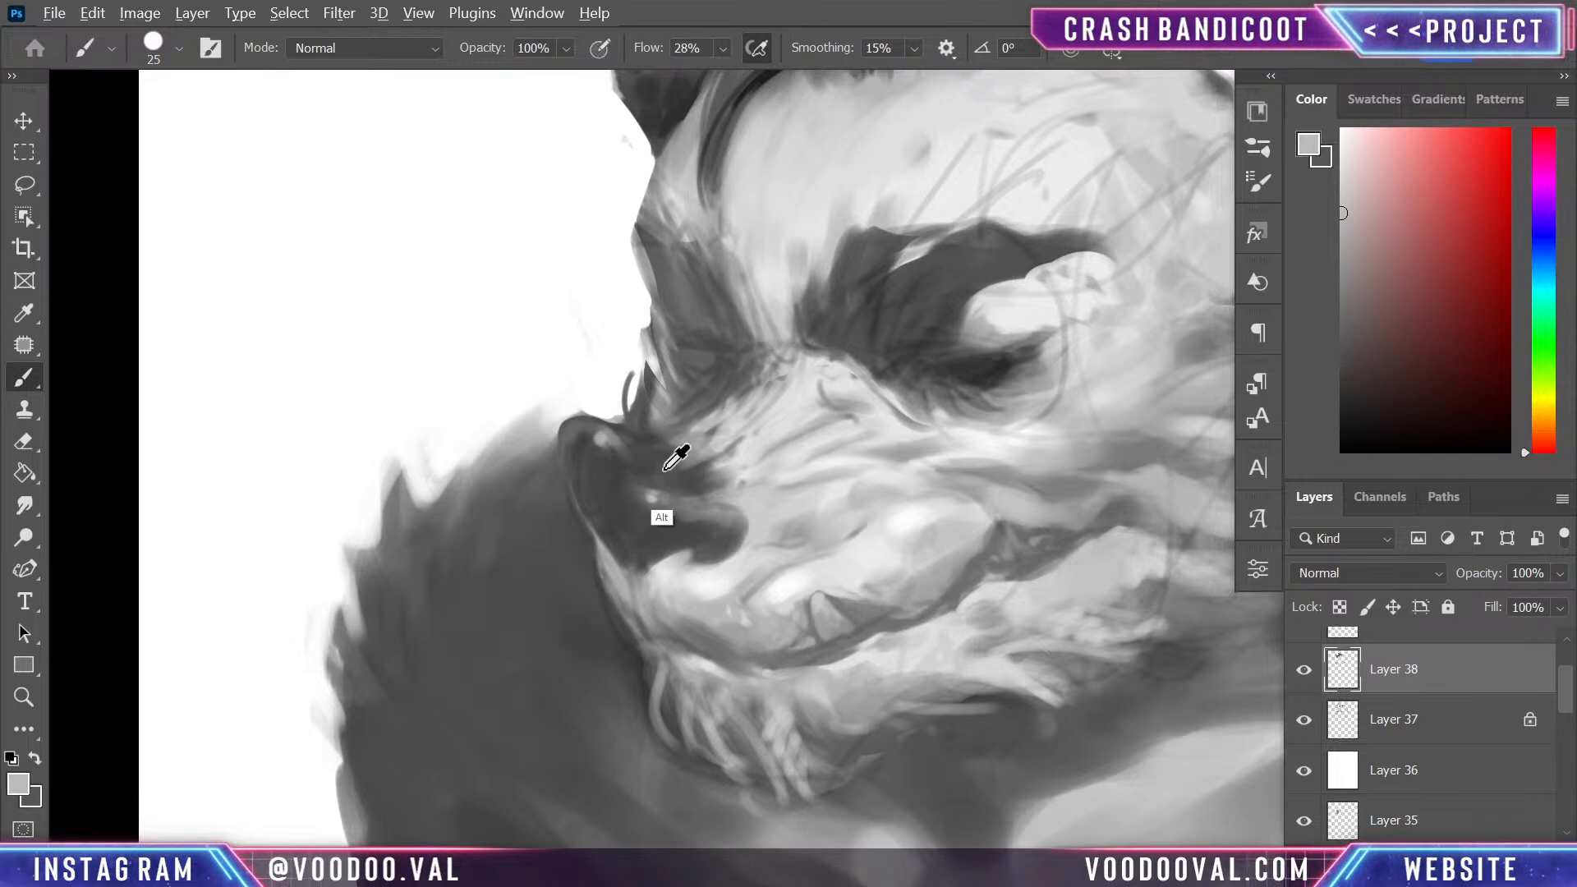
mouse_move(723, 499)
mouse_down()
mouse_move(755, 420)
mouse_move(764, 432)
mouse_move(806, 405)
mouse_up()
alt+click(731, 412)
alt+click(800, 436)
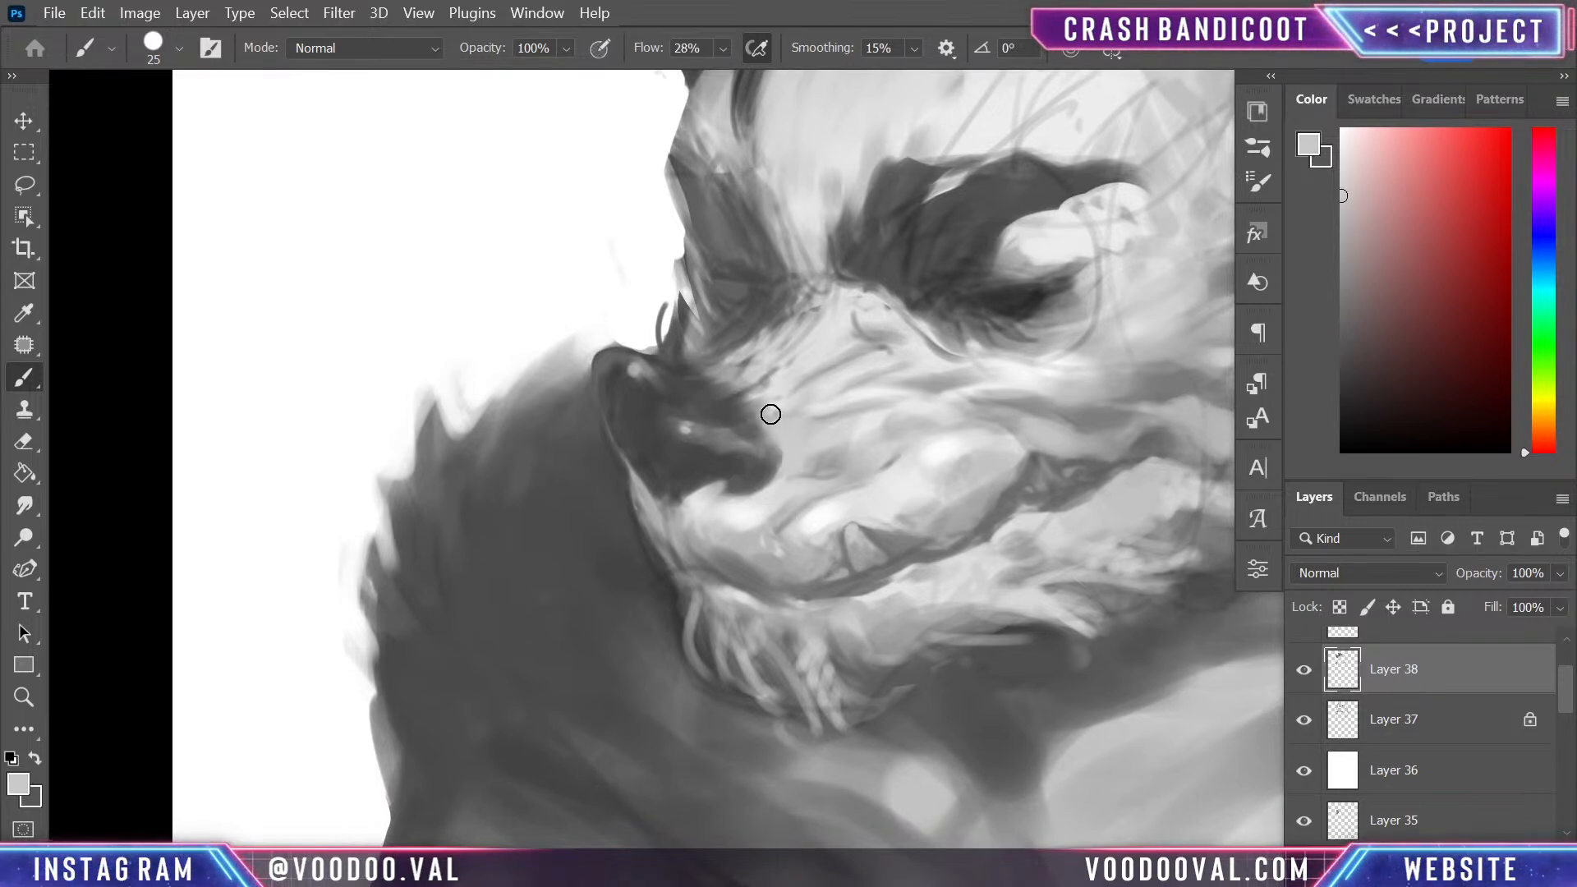
- Sample greys from the nose and soften the highlight and shading near its tip
mouse_move(781, 486)
mouse_down()
mouse_move(755, 589)
mouse_move(694, 310)
mouse_up()
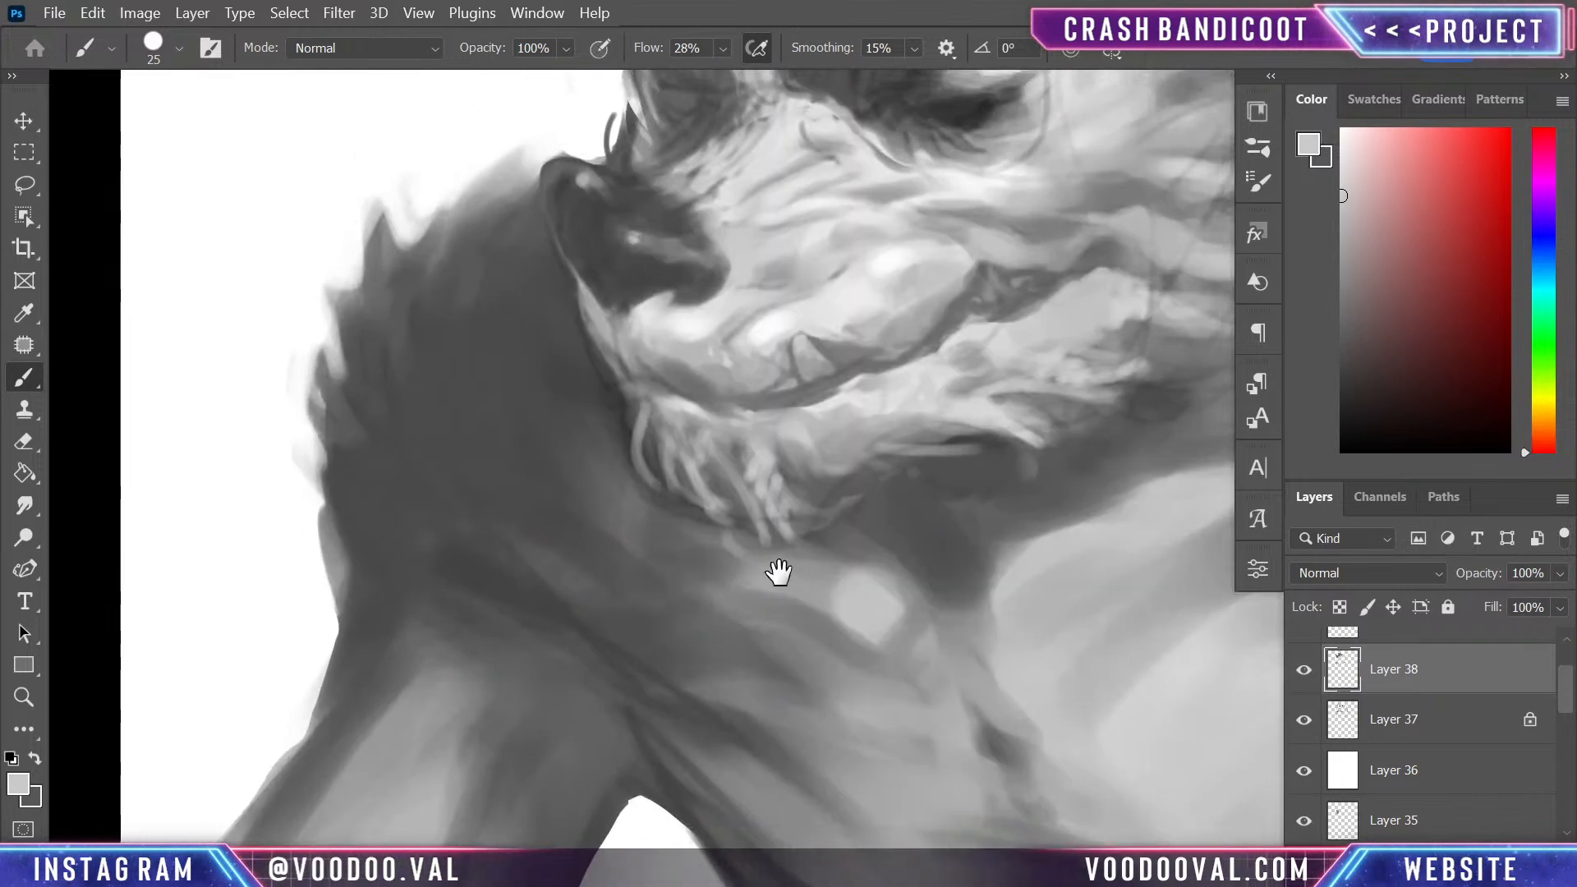
drag(779, 572, 790, 672)
alt+click(626, 290)
drag(593, 276, 605, 288)
alt+click(679, 327)
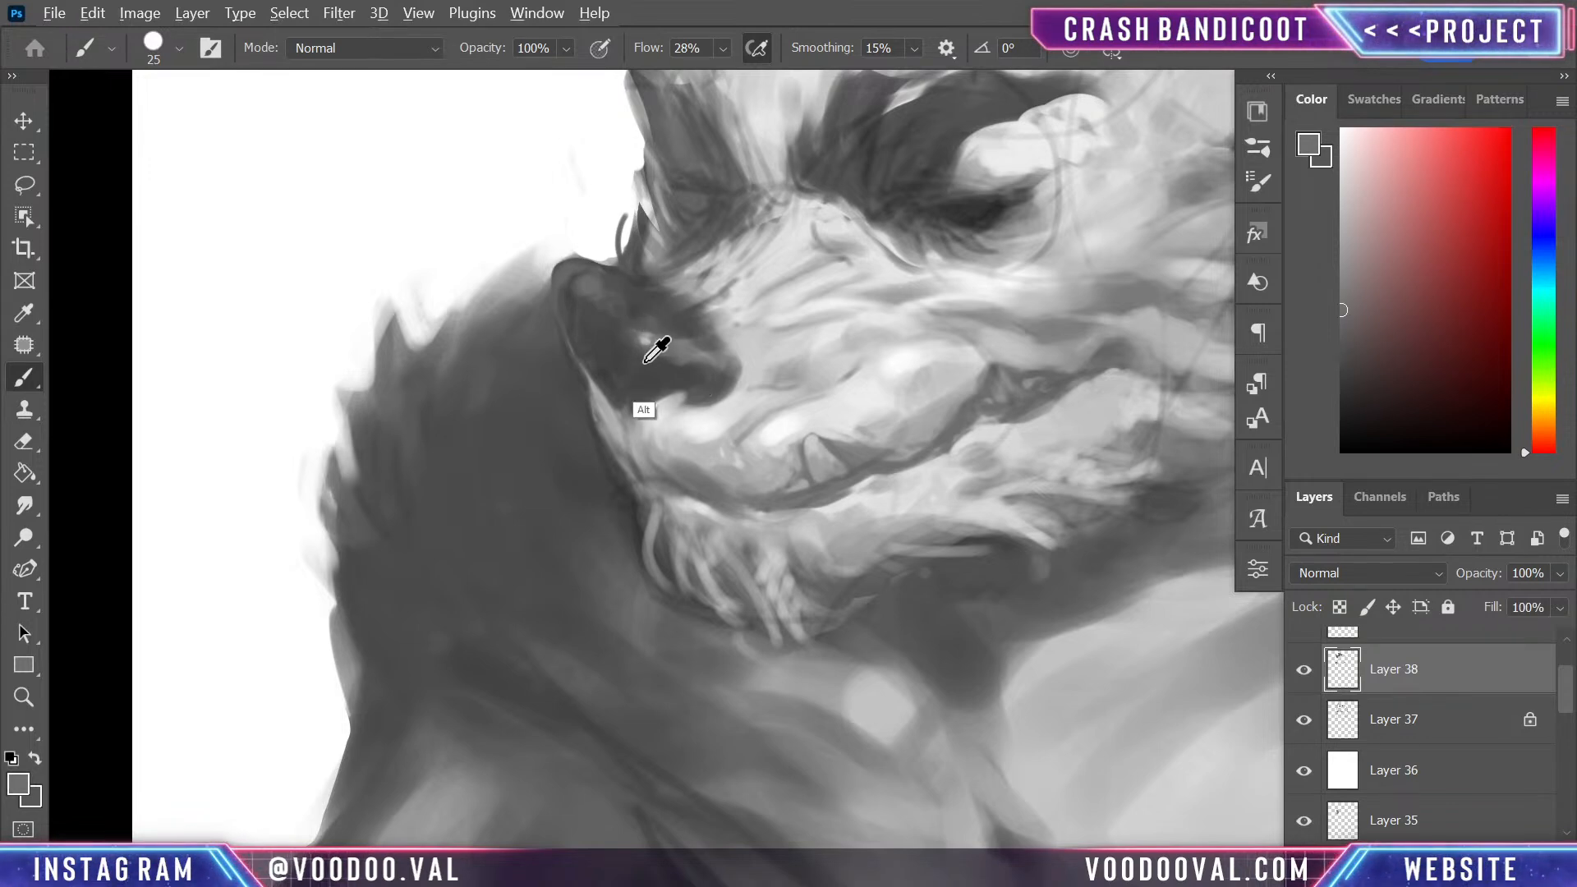
drag(700, 309, 704, 514)
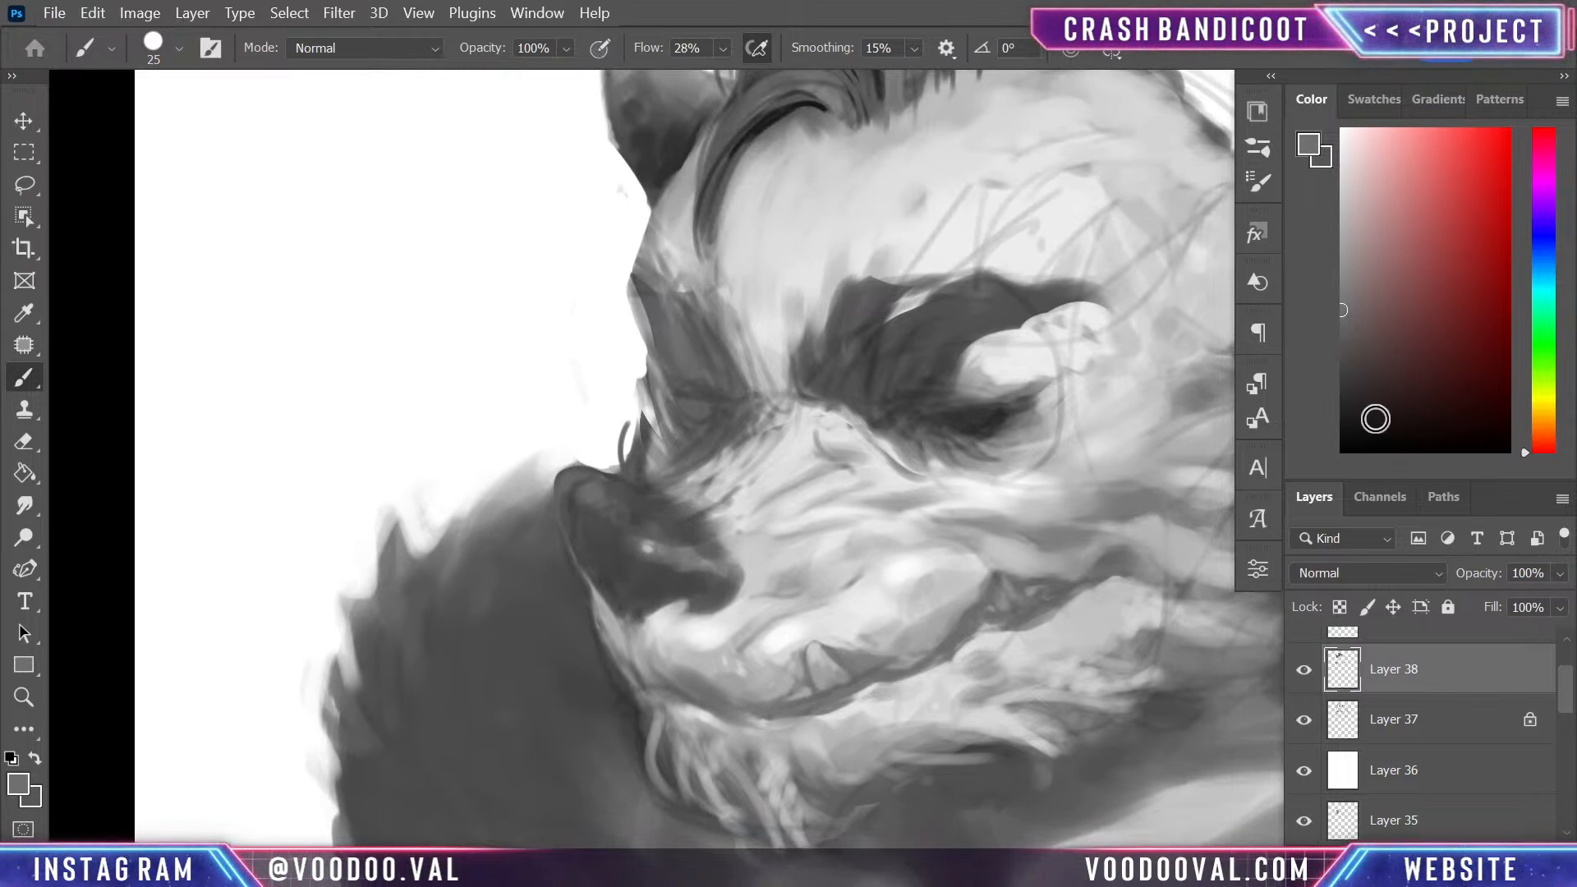
- Choose black to deepen the shadow under the near eye, and darken the far eye socket with sampled dark greys
drag(1376, 419, 1276, 469)
mouse_move(945, 419)
mouse_down()
mouse_move(1023, 405)
mouse_move(922, 432)
mouse_up()
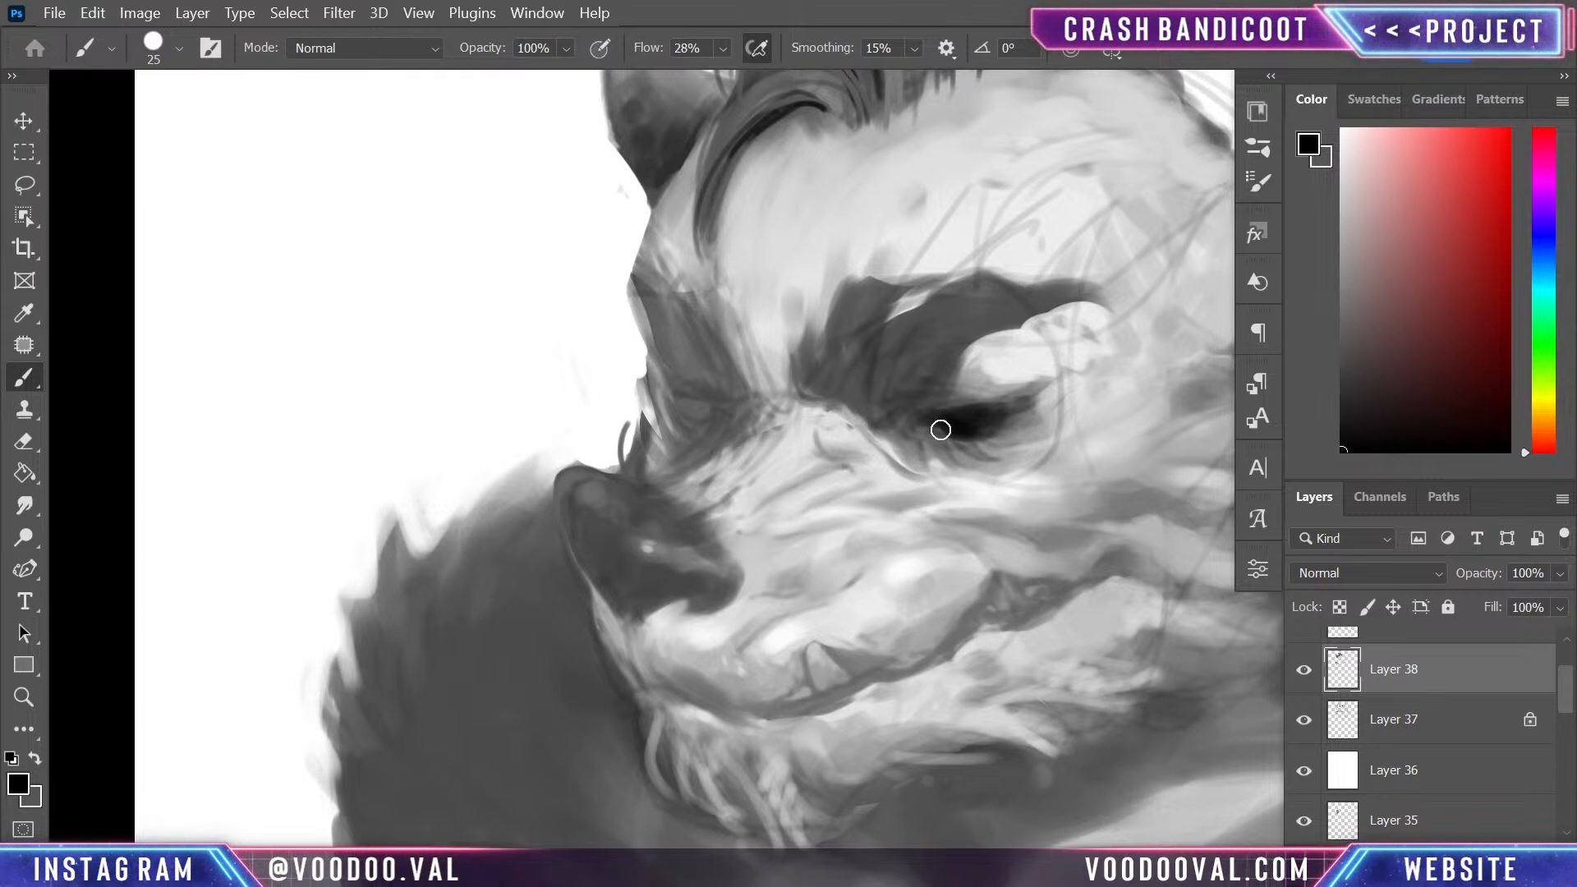
mouse_move(670, 409)
mouse_down()
mouse_move(715, 430)
mouse_move(736, 409)
mouse_move(712, 426)
mouse_move(734, 419)
mouse_move(689, 401)
mouse_move(690, 441)
mouse_up()
alt+click(693, 387)
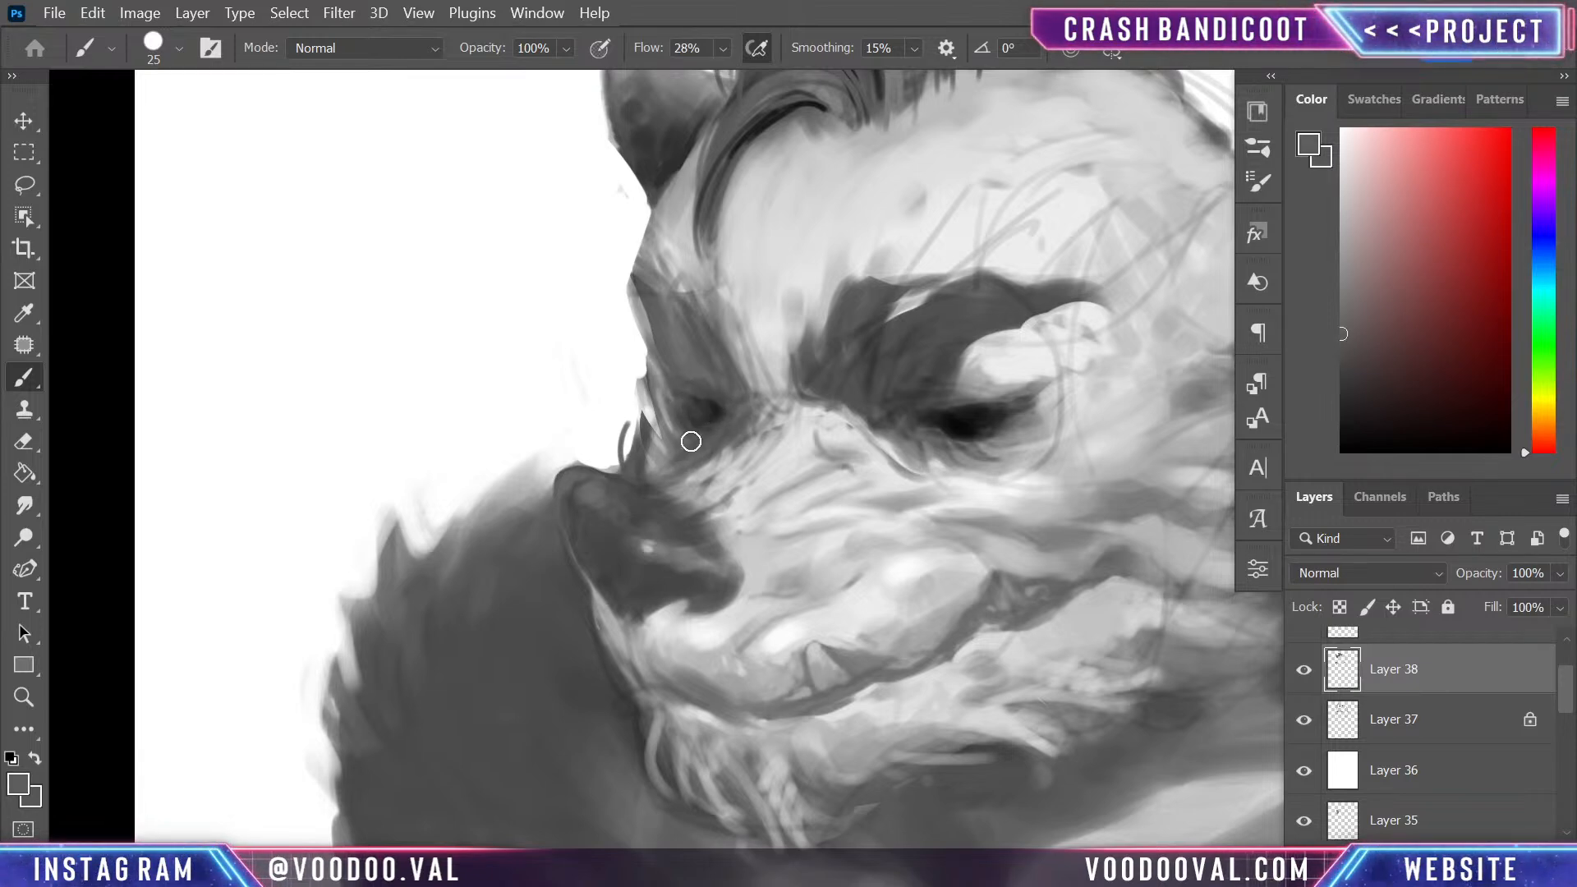
alt+click(705, 384)
mouse_move(704, 384)
mouse_down()
mouse_move(686, 408)
mouse_move(714, 445)
mouse_up()
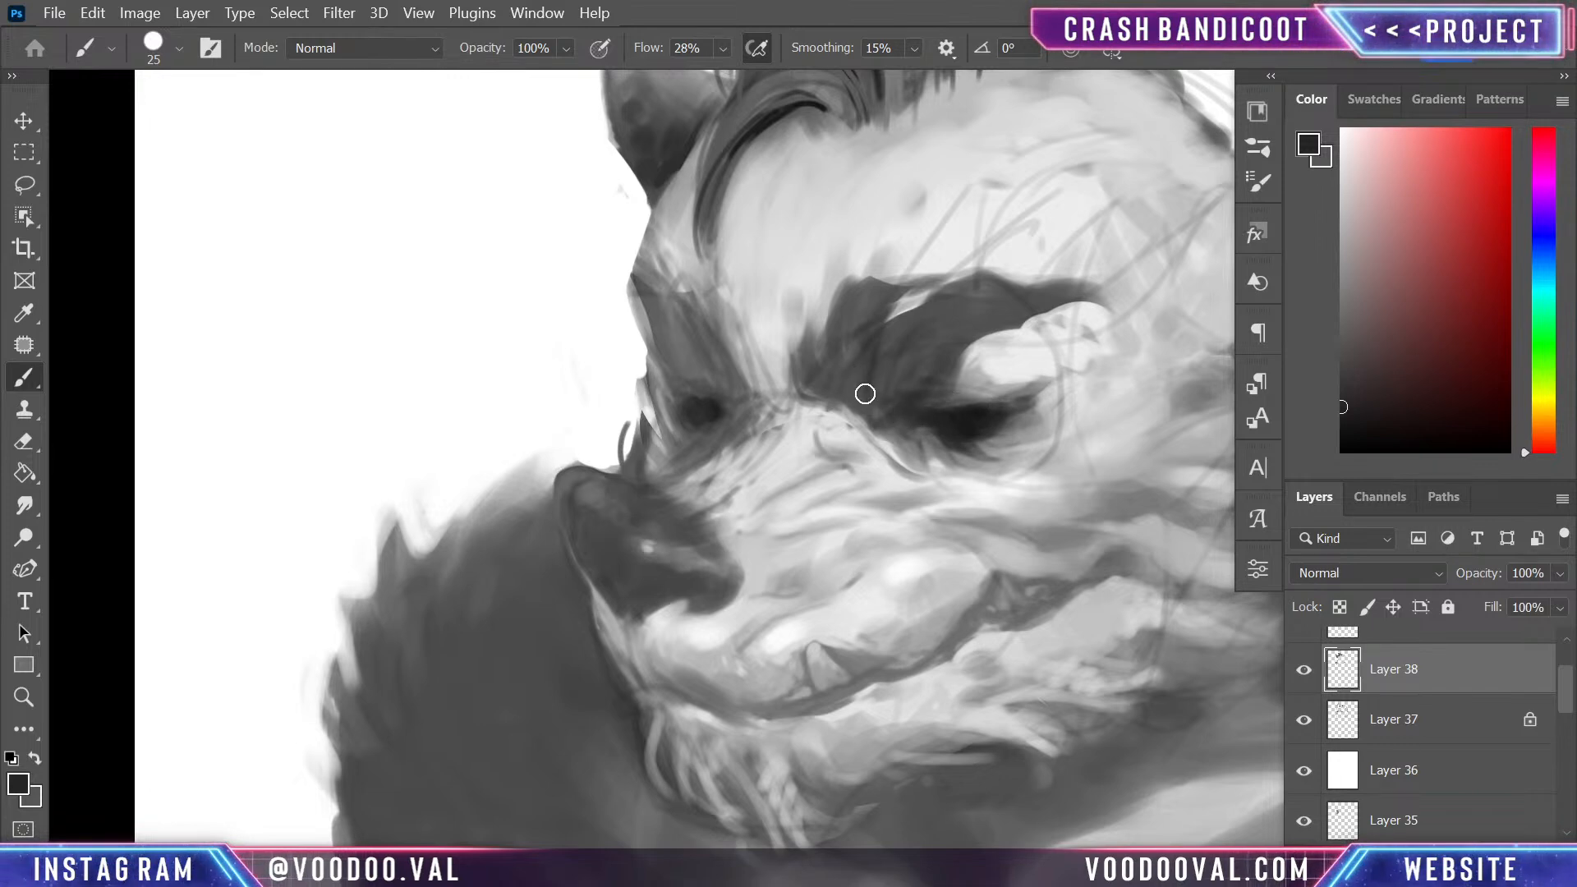
- Darken both eyebrows with near-black and clean up the edges around the far brow with sampled light grey
mouse_move(865, 394)
mouse_down()
mouse_move(890, 339)
mouse_move(860, 356)
mouse_move(893, 303)
mouse_move(845, 365)
mouse_move(858, 292)
mouse_move(860, 358)
mouse_move(823, 364)
mouse_move(842, 392)
mouse_move(861, 398)
mouse_move(939, 320)
mouse_move(888, 367)
mouse_move(908, 326)
mouse_move(868, 408)
mouse_move(938, 372)
mouse_move(941, 336)
mouse_move(866, 370)
mouse_move(900, 339)
mouse_move(1009, 286)
mouse_move(963, 316)
mouse_move(1004, 319)
mouse_move(1036, 297)
mouse_move(998, 313)
mouse_up()
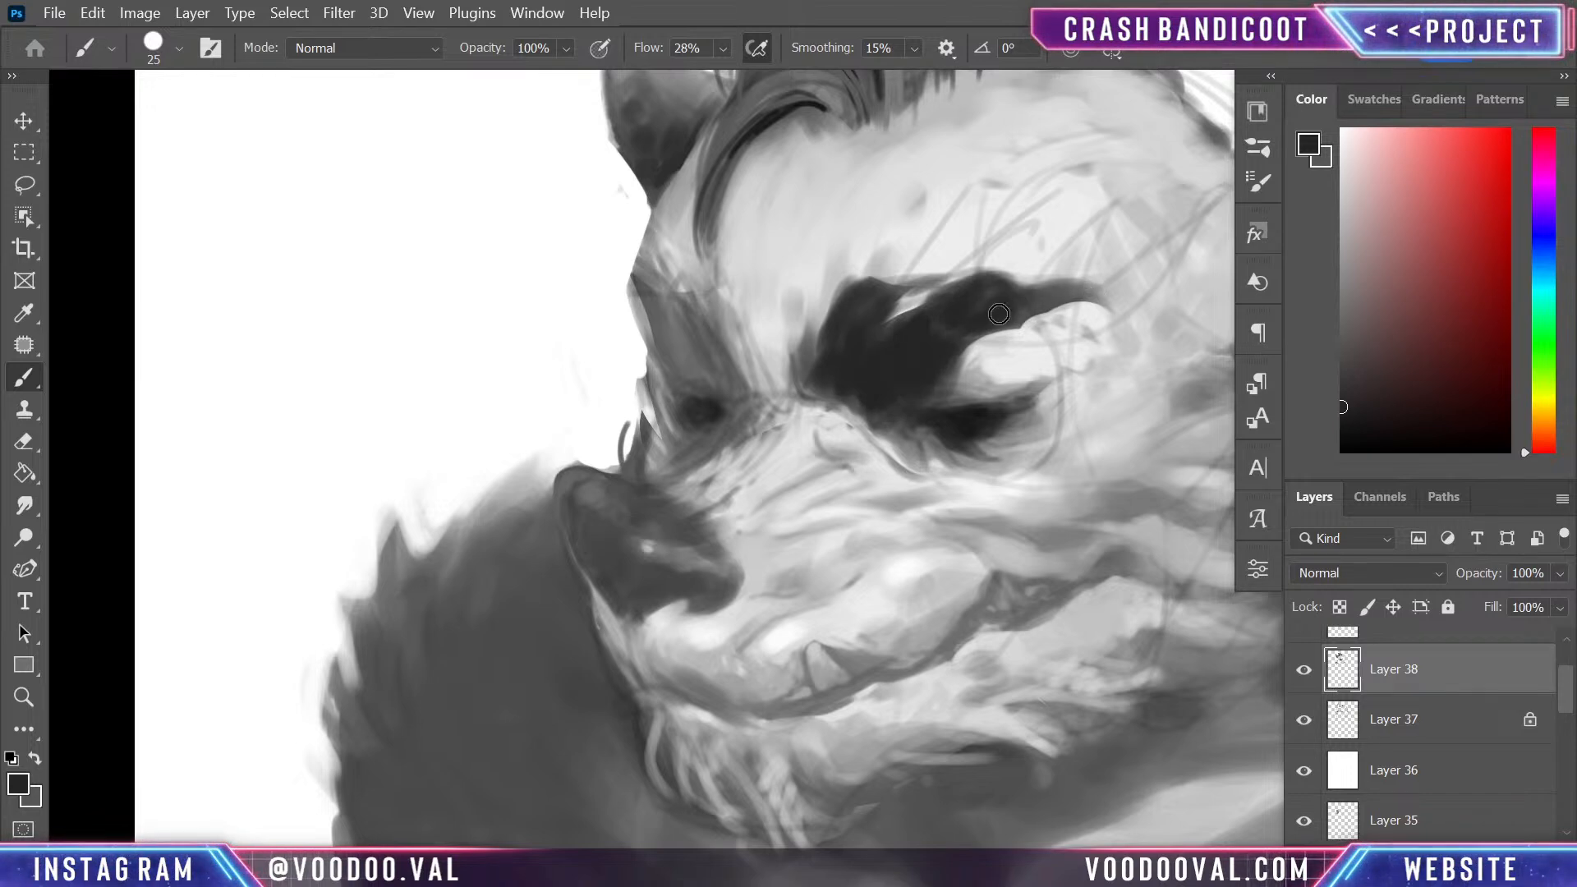
mouse_move(645, 303)
mouse_down()
mouse_move(723, 351)
mouse_move(690, 322)
mouse_move(732, 405)
mouse_move(720, 310)
mouse_move(751, 382)
mouse_move(727, 315)
mouse_move(753, 376)
mouse_move(709, 285)
mouse_move(665, 293)
mouse_move(670, 258)
mouse_move(693, 314)
mouse_move(655, 238)
mouse_move(679, 274)
mouse_move(699, 197)
mouse_move(691, 288)
mouse_up()
alt+click(744, 294)
key(alt)
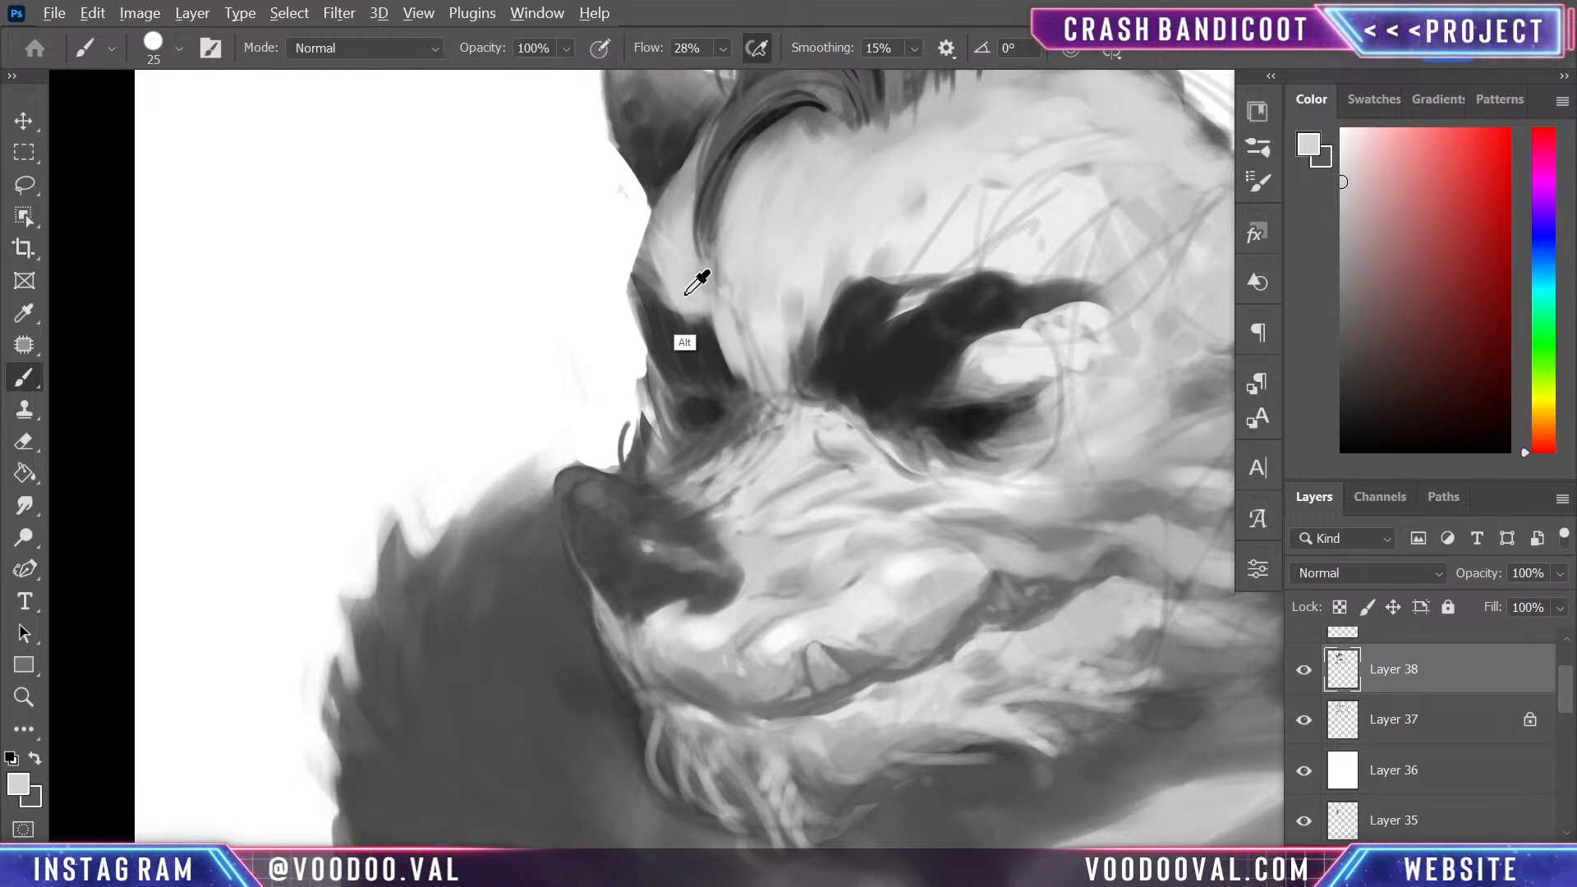
alt+click(713, 314)
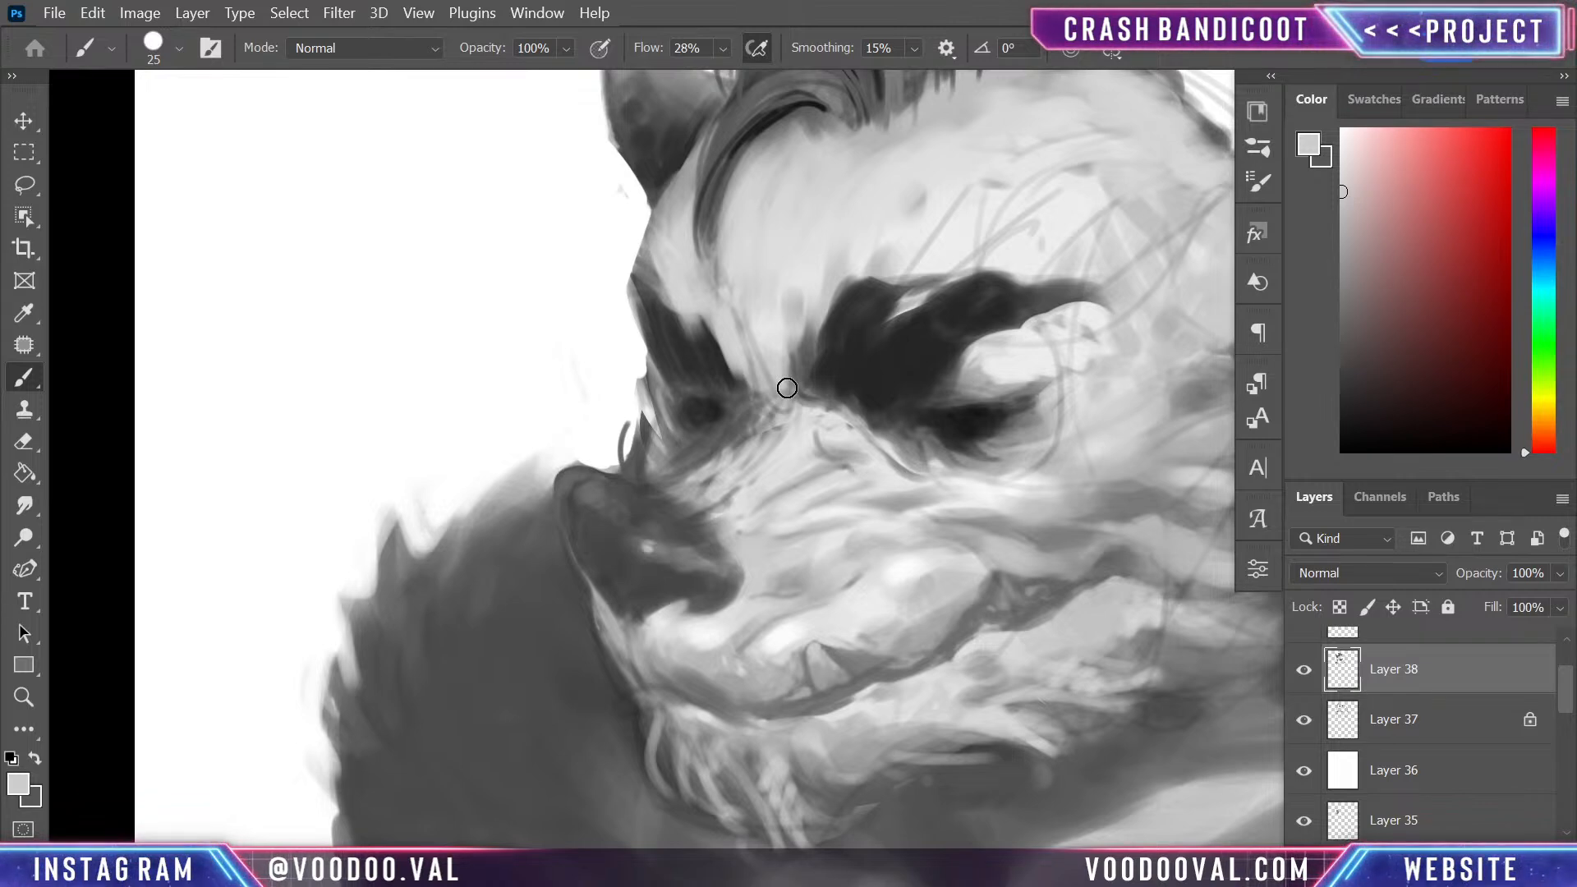
alt+click(799, 505)
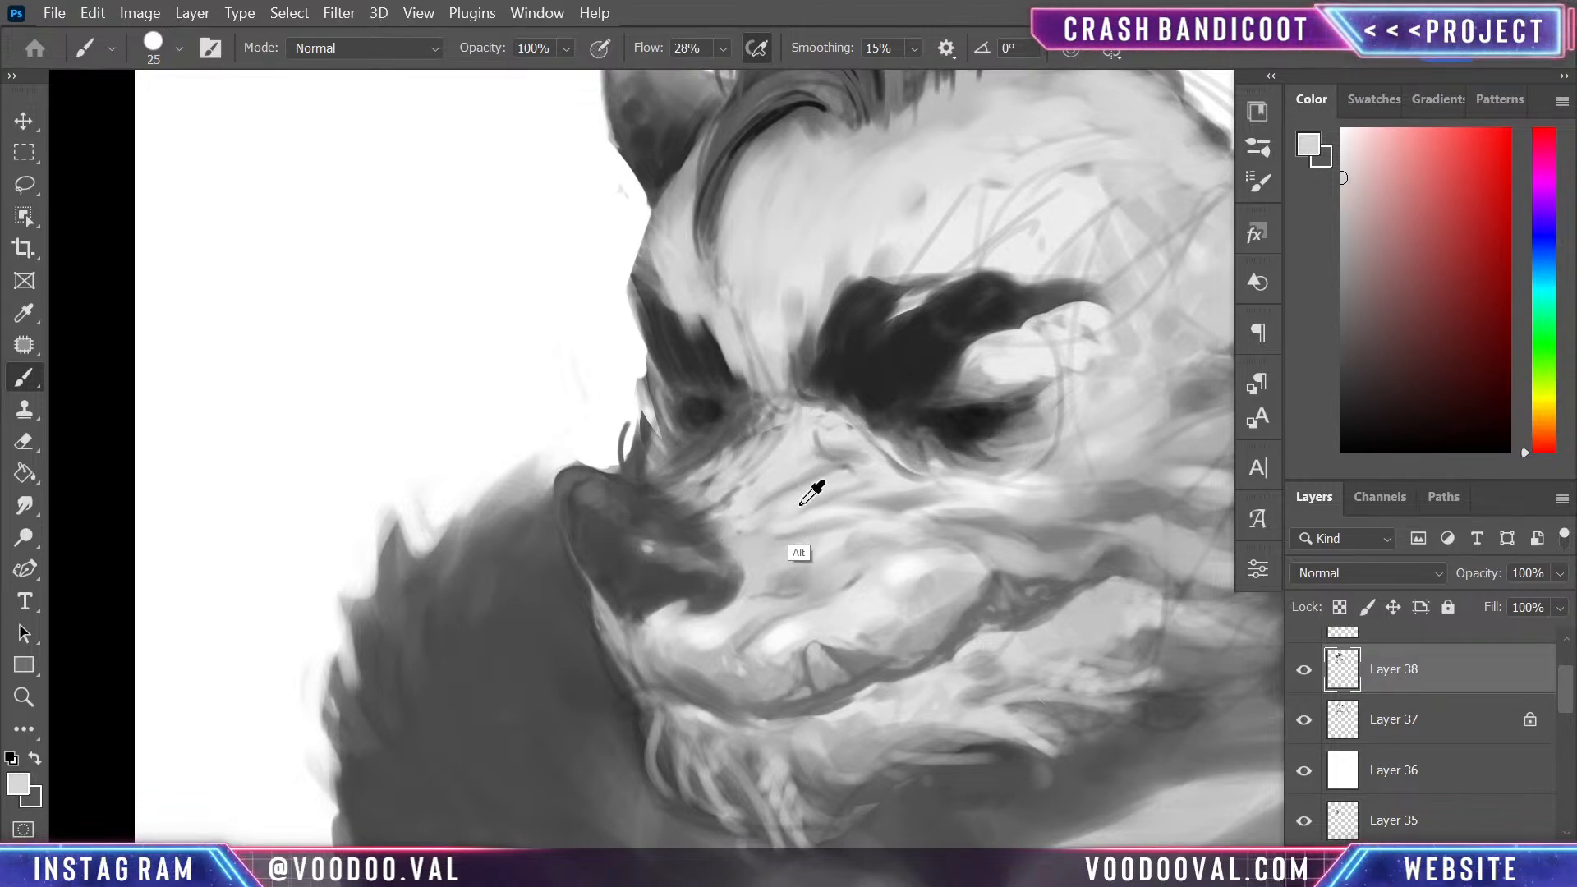
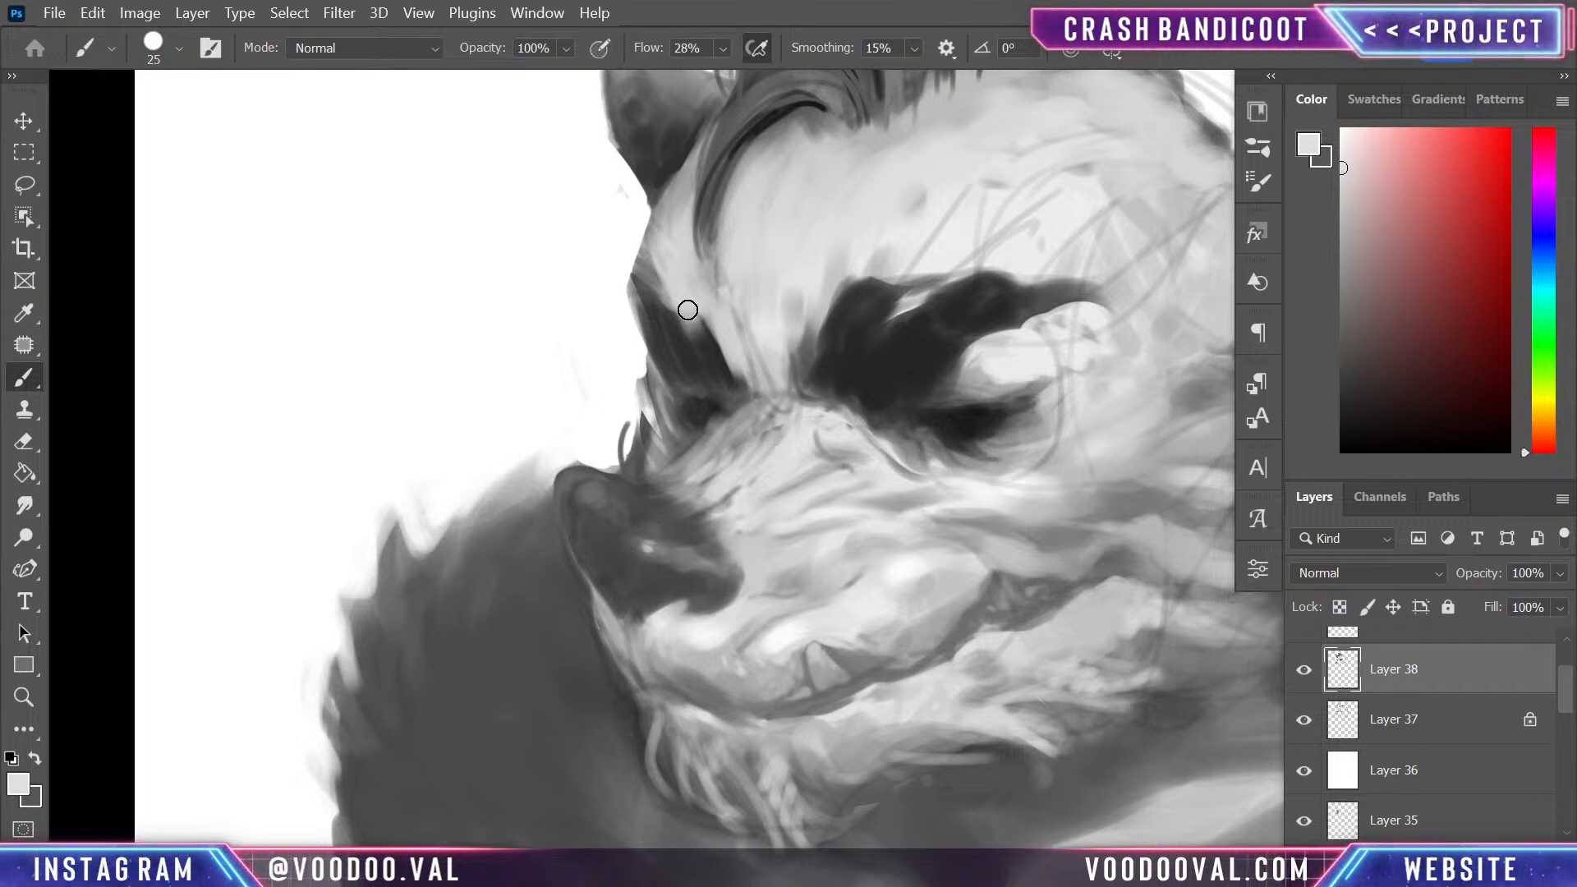
- Sample the near eyebrow's dark grey and darken the far eyebrow and the edges around the far eye with brush strokes
key(alt)
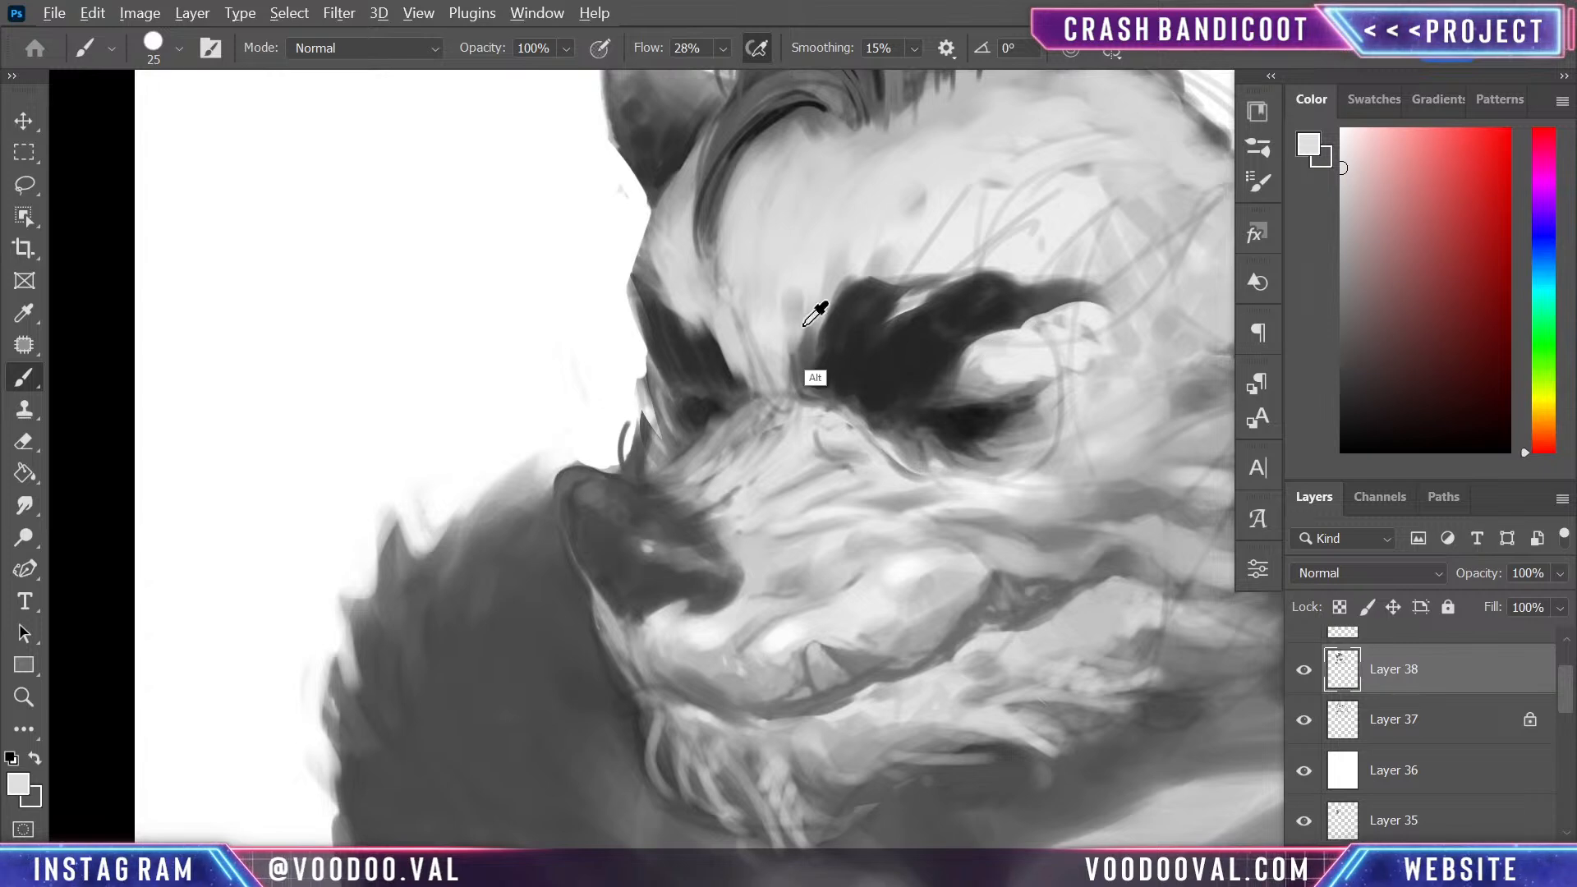
alt+click(804, 325)
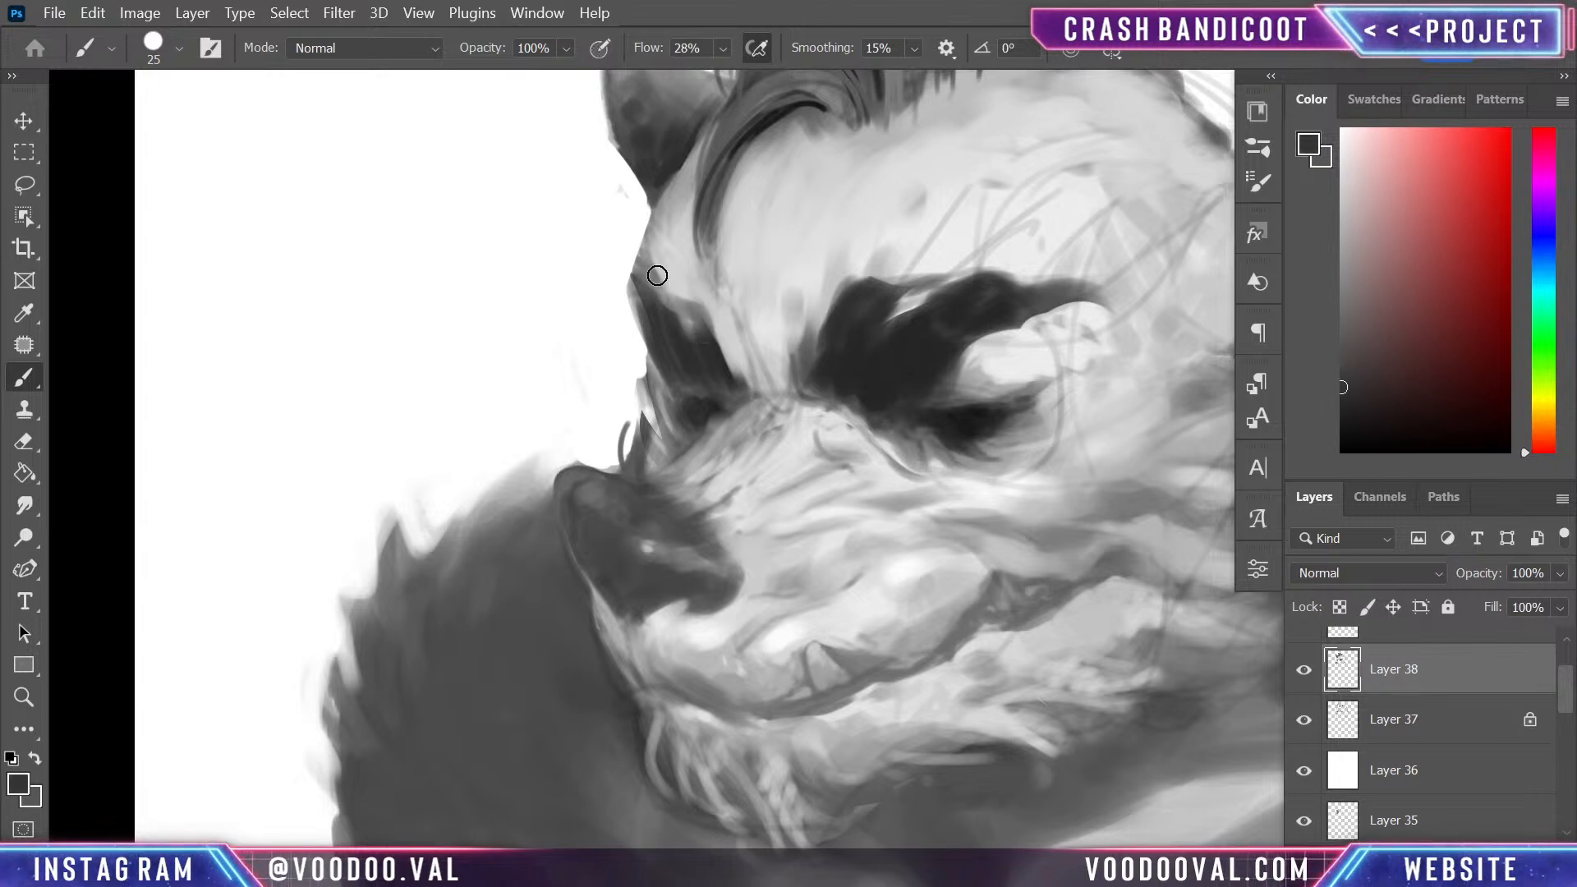
drag(684, 306, 648, 264)
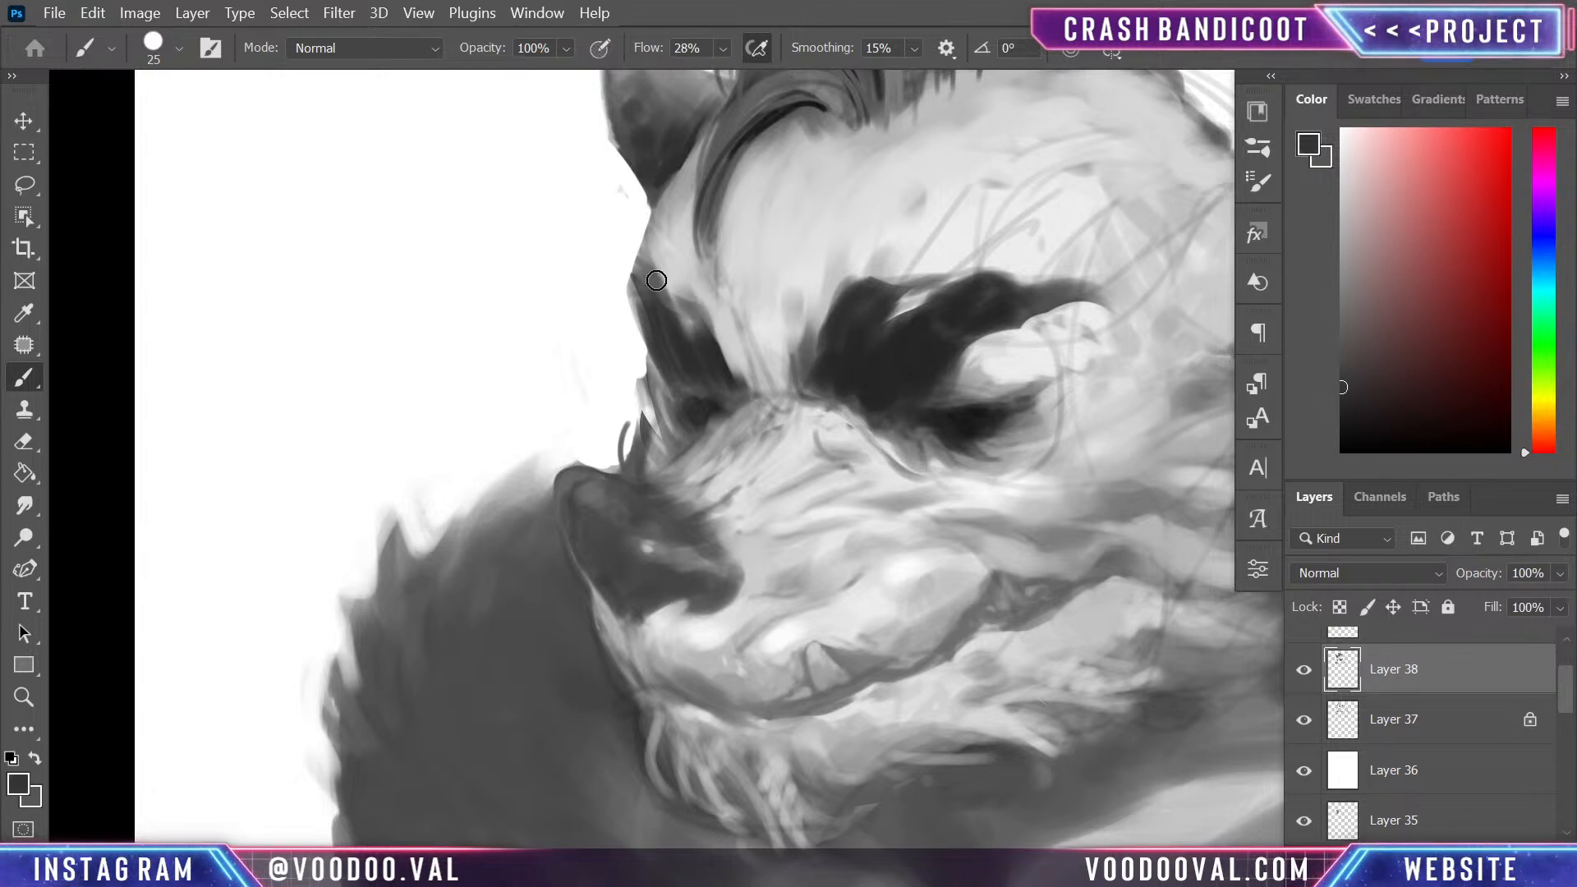
mouse_move(693, 356)
mouse_down()
mouse_move(697, 310)
mouse_move(724, 379)
mouse_up()
drag(711, 318, 735, 405)
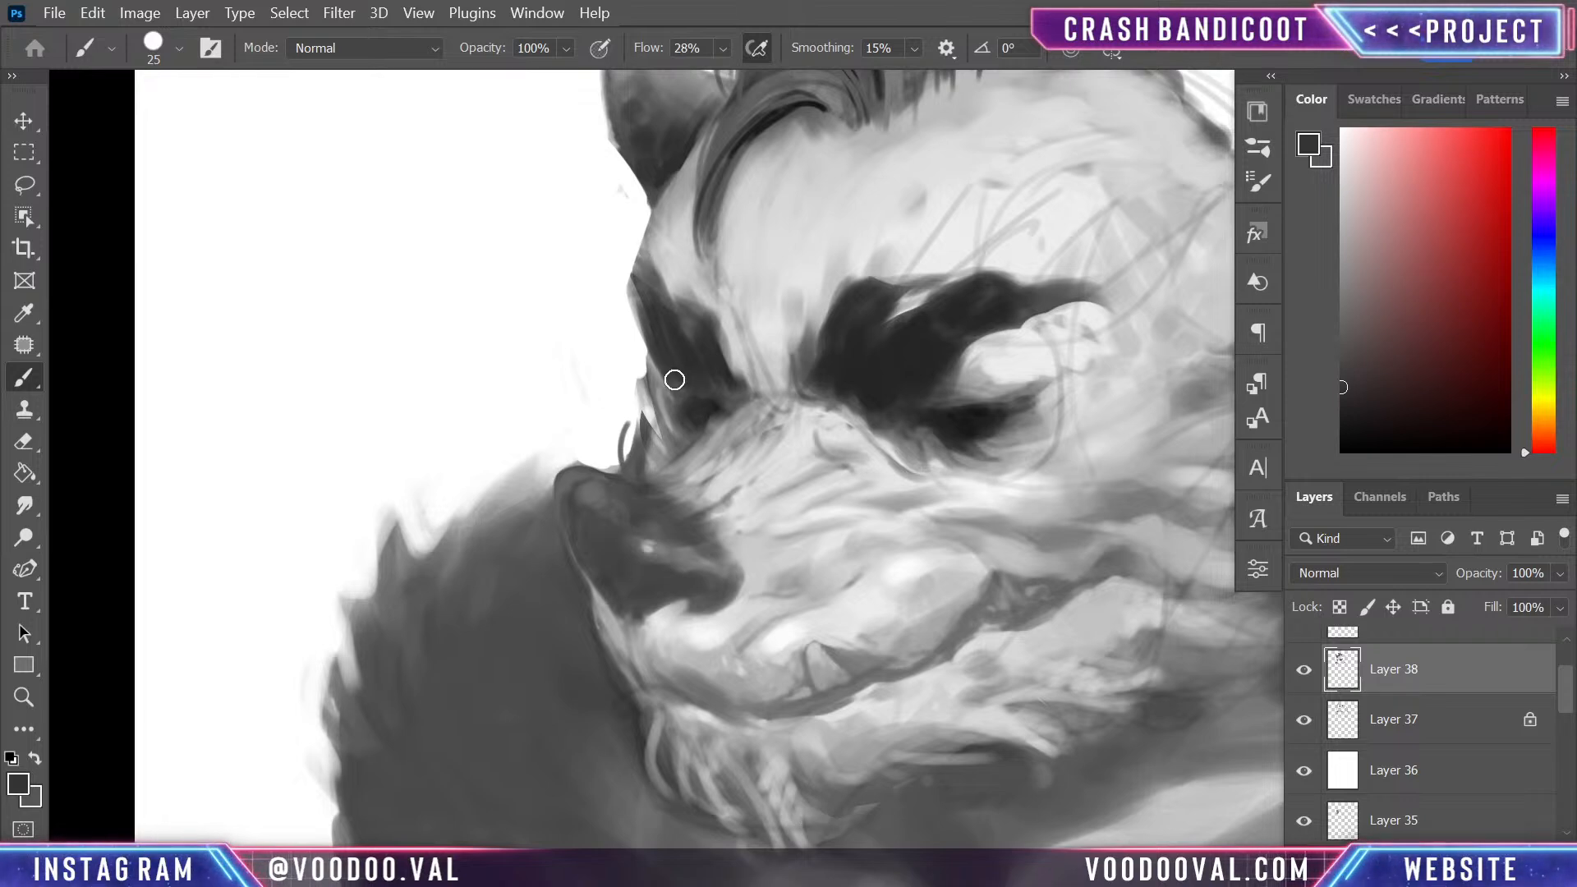
drag(650, 370, 639, 309)
- Shade the corner and lower lid of the near eye with a mid grey sampled from the surrounding fur
drag(935, 470, 862, 633)
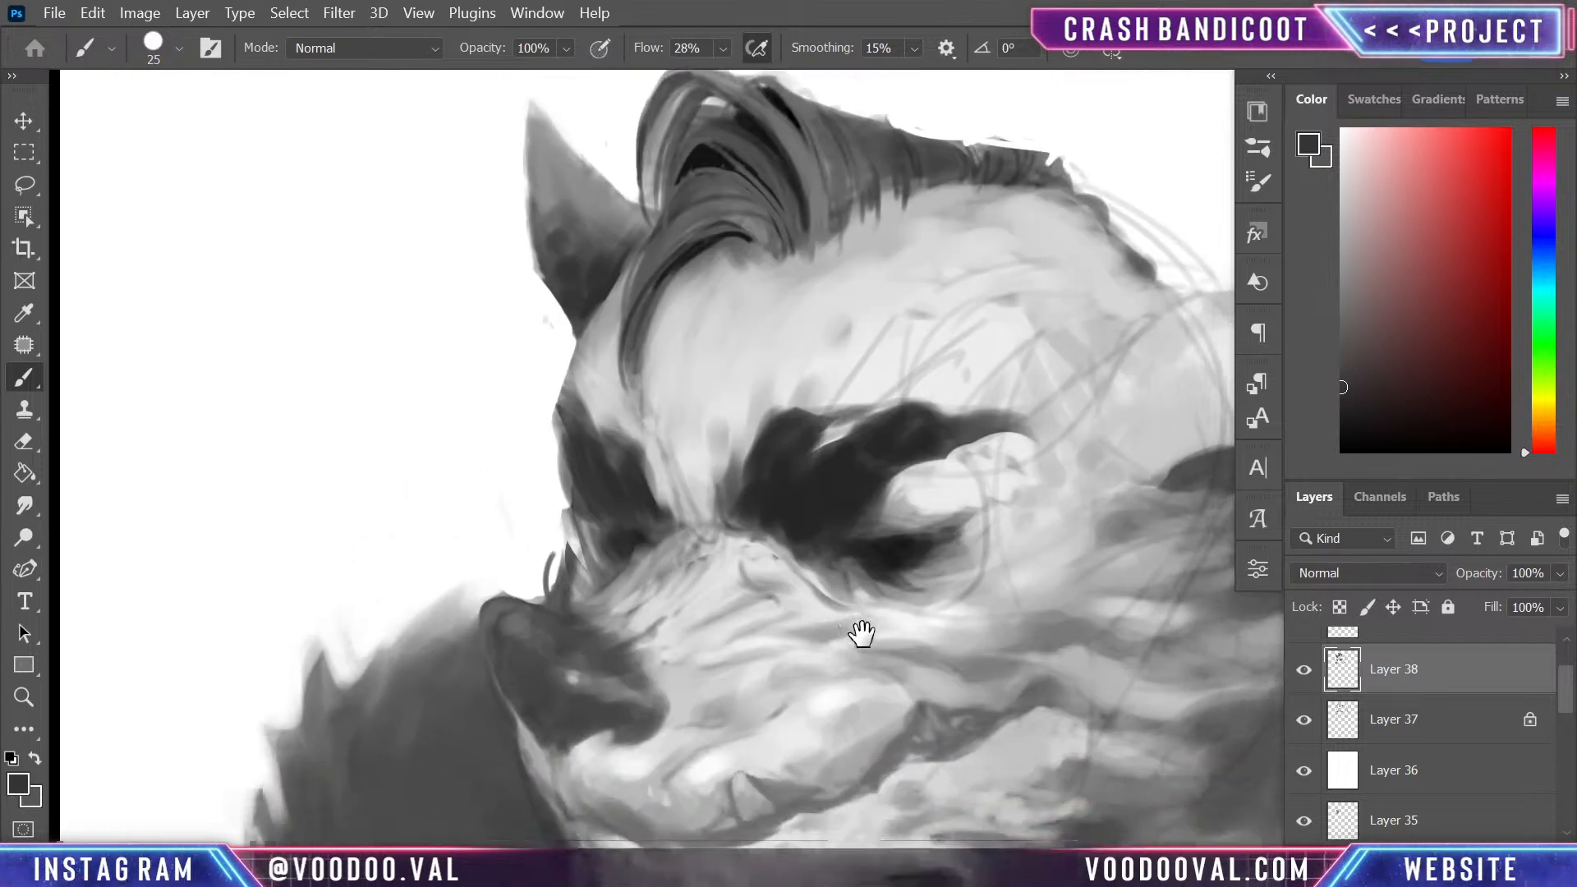
drag(908, 739, 804, 559)
scroll(808, 557, down, 5)
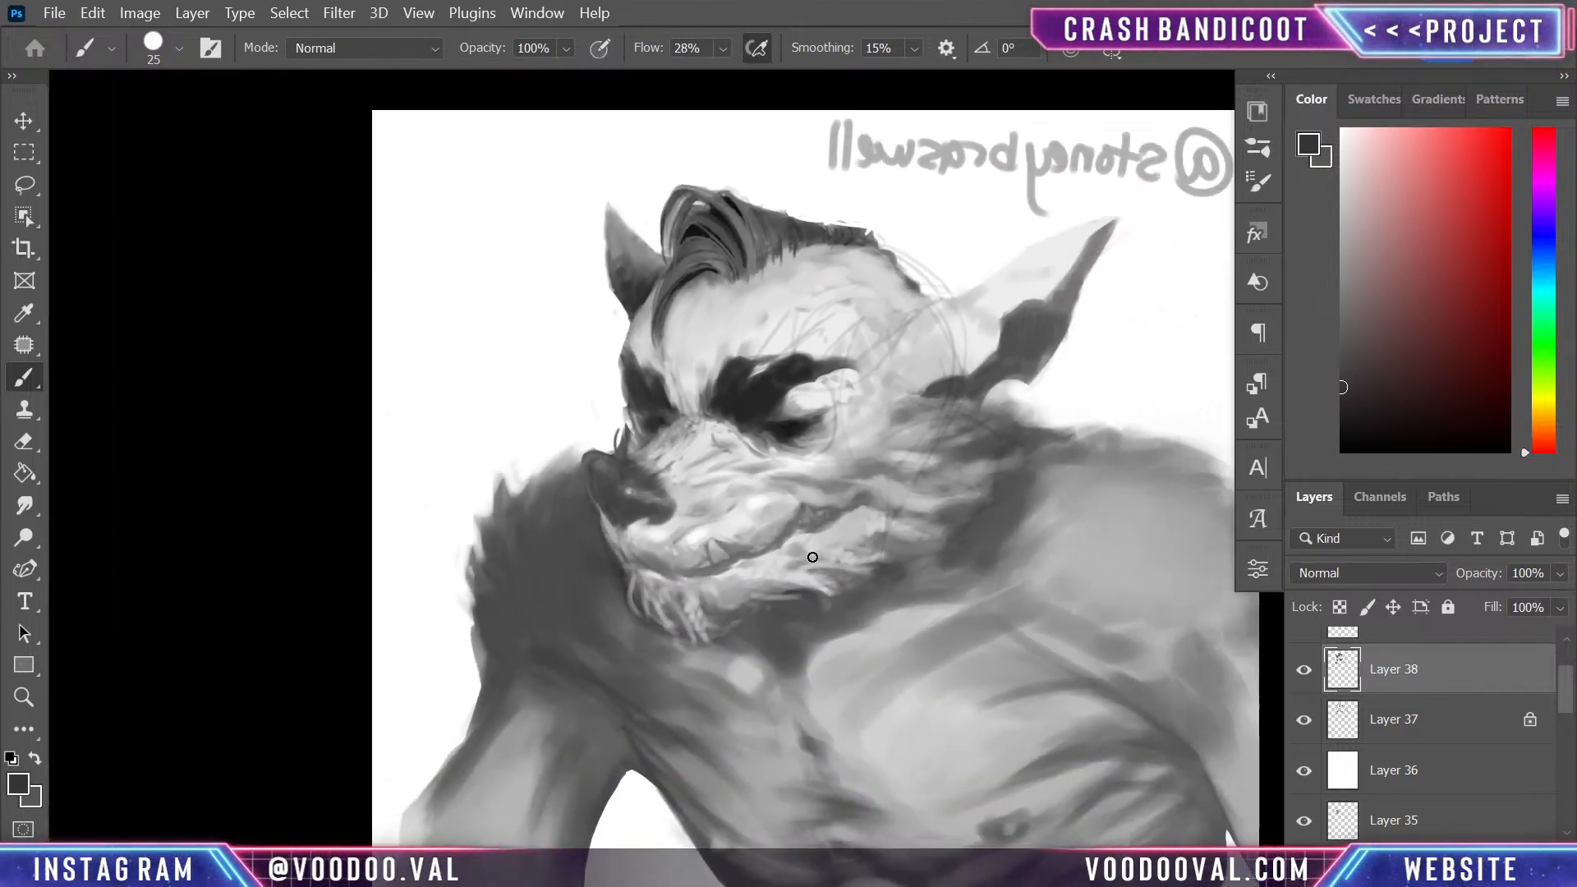
scroll(812, 557, down, 2)
scroll(812, 557, up, 8)
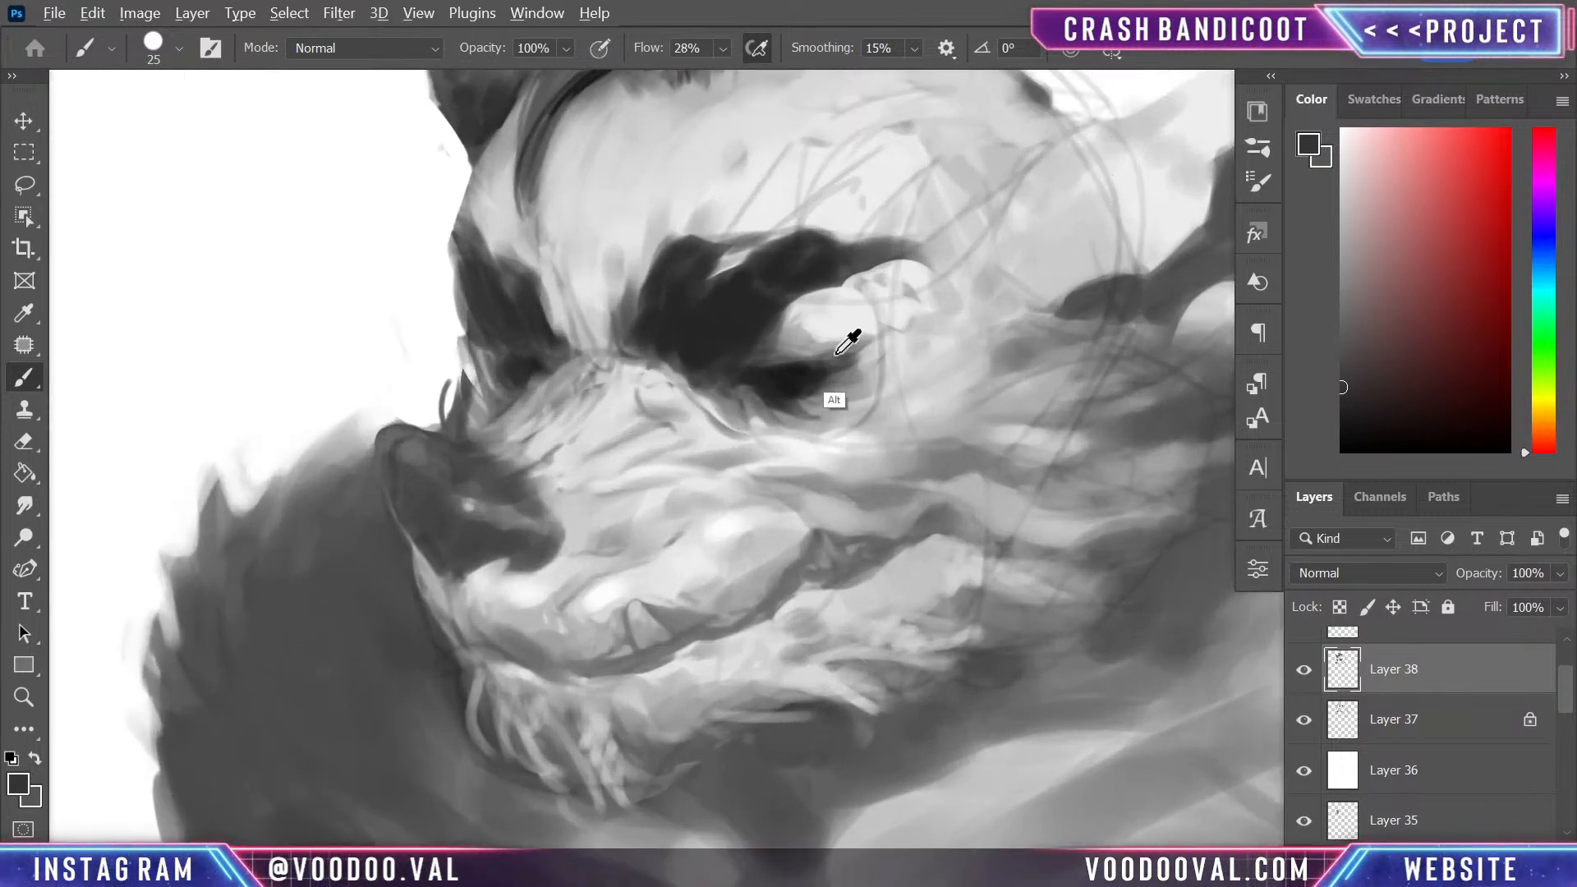
alt+click(824, 409)
drag(788, 378, 861, 354)
alt+click(825, 366)
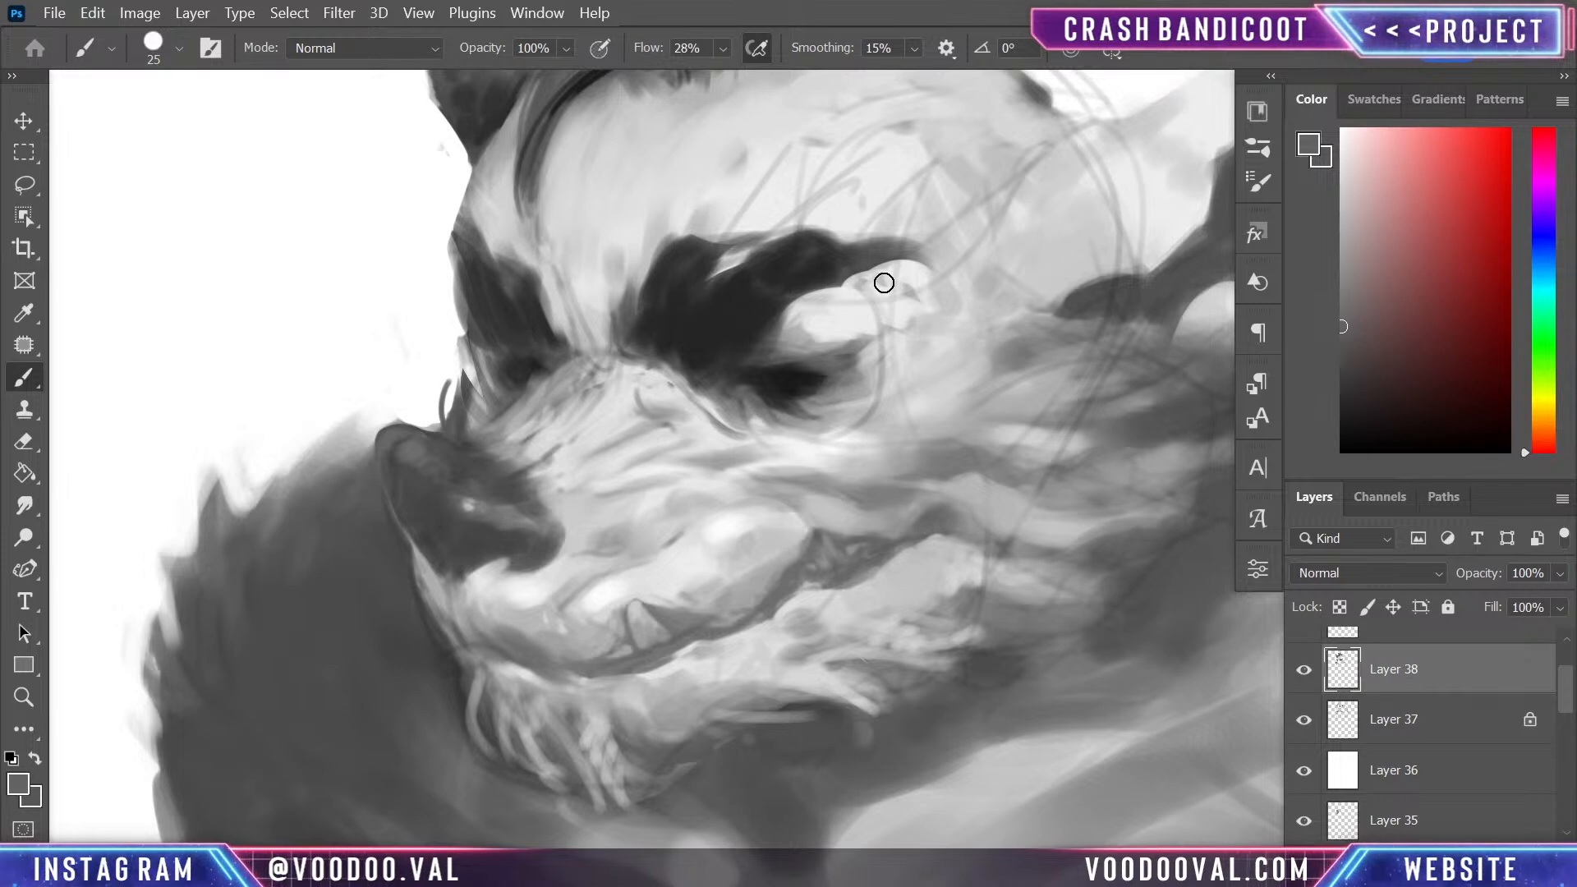
- Extend the far eyebrow beyond the face outline in dark grey and add wispy hair strokes at size 9
mouse_move(441, 285)
mouse_down()
mouse_move(505, 264)
mouse_move(463, 274)
mouse_move(485, 332)
mouse_move(505, 317)
mouse_move(478, 240)
mouse_move(472, 317)
mouse_move(458, 222)
mouse_move(464, 299)
mouse_up()
alt+click(498, 318)
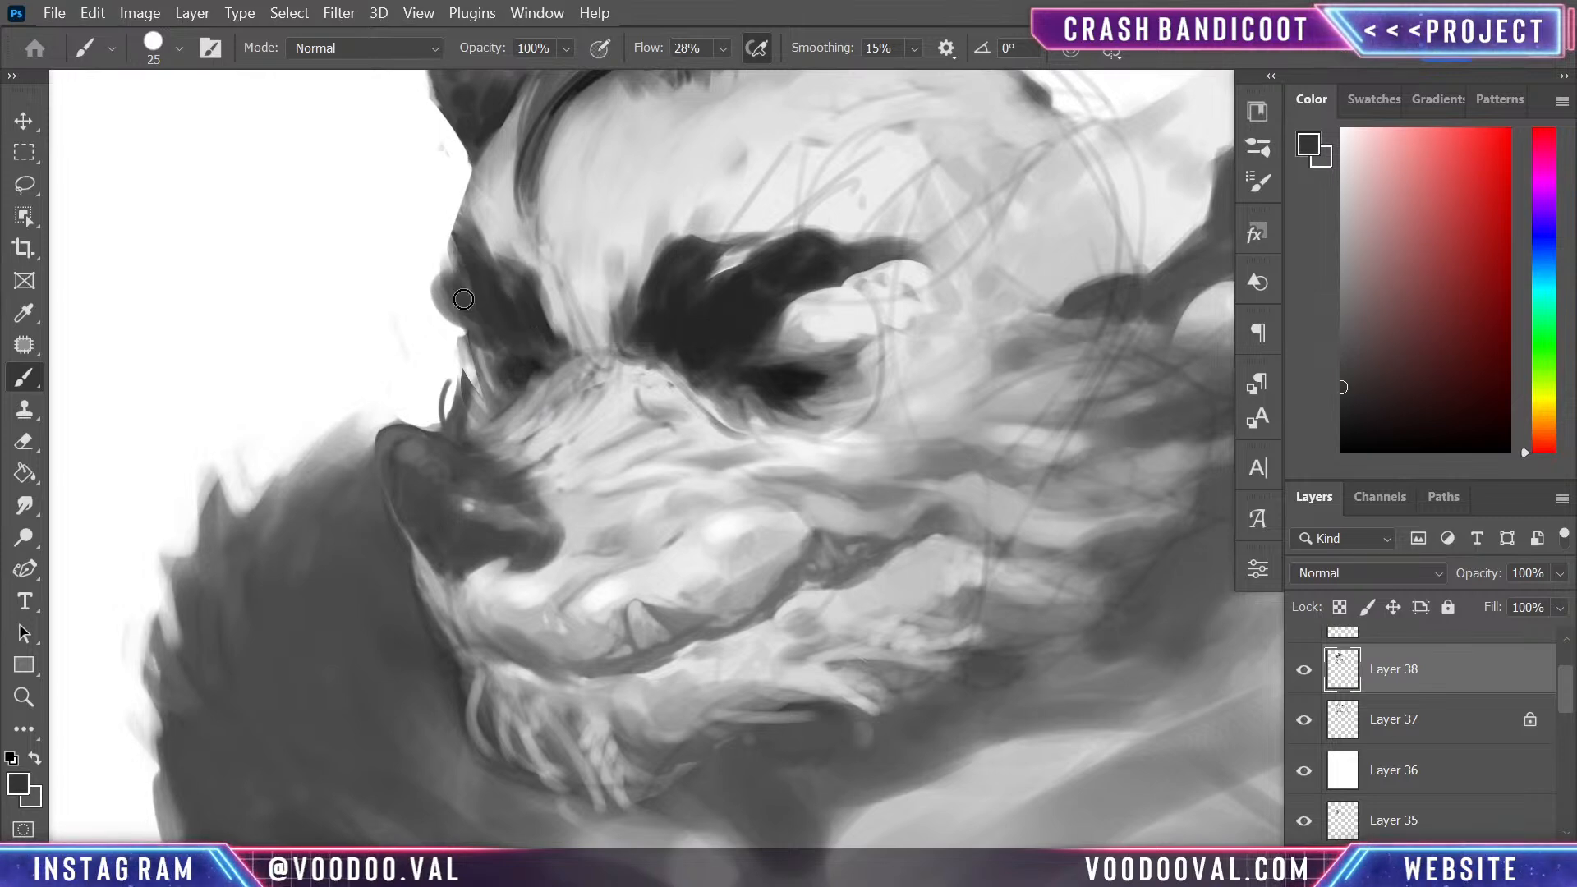
key(bracketleft)
key(bracketleft)
key(bracketleft)
key(bracketleft)
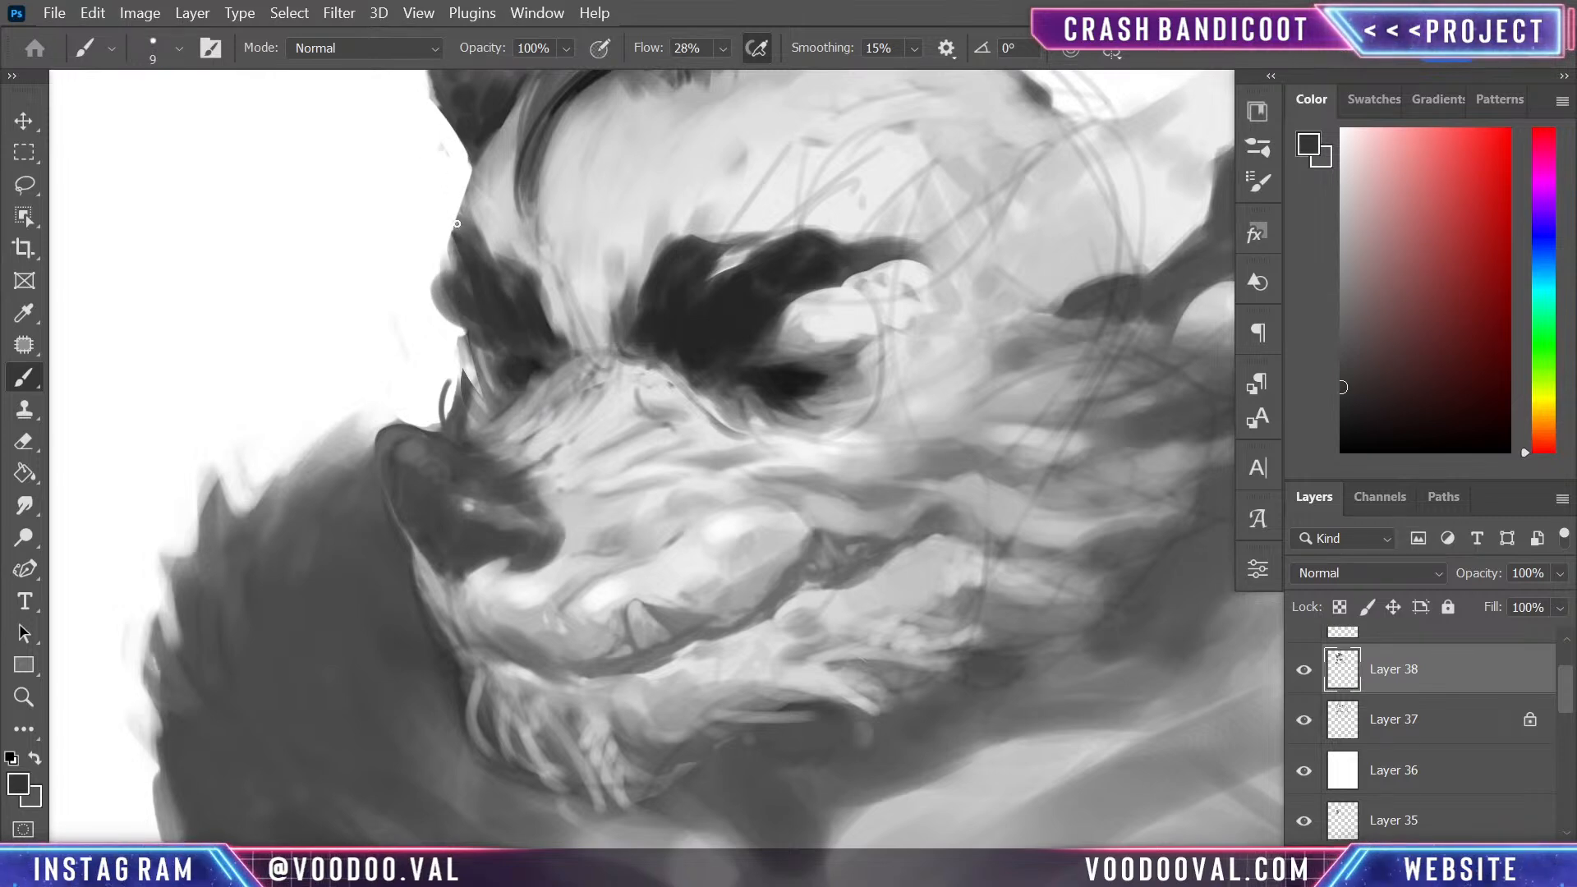
drag(459, 219, 483, 267)
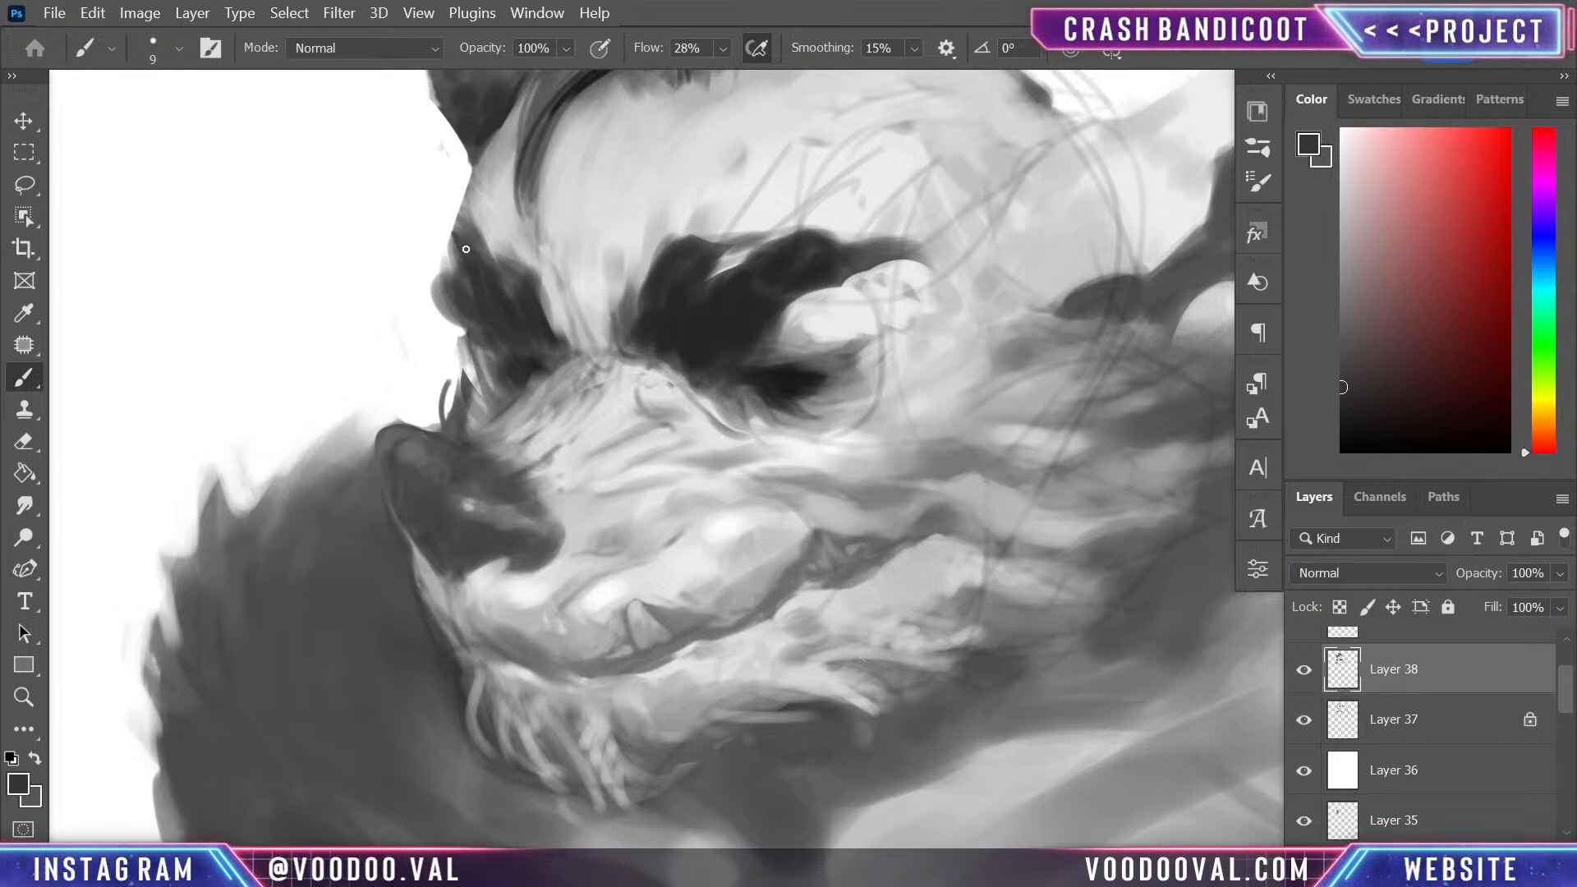
mouse_move(438, 213)
mouse_down()
mouse_move(446, 253)
mouse_move(480, 251)
mouse_move(444, 222)
mouse_move(497, 268)
mouse_up()
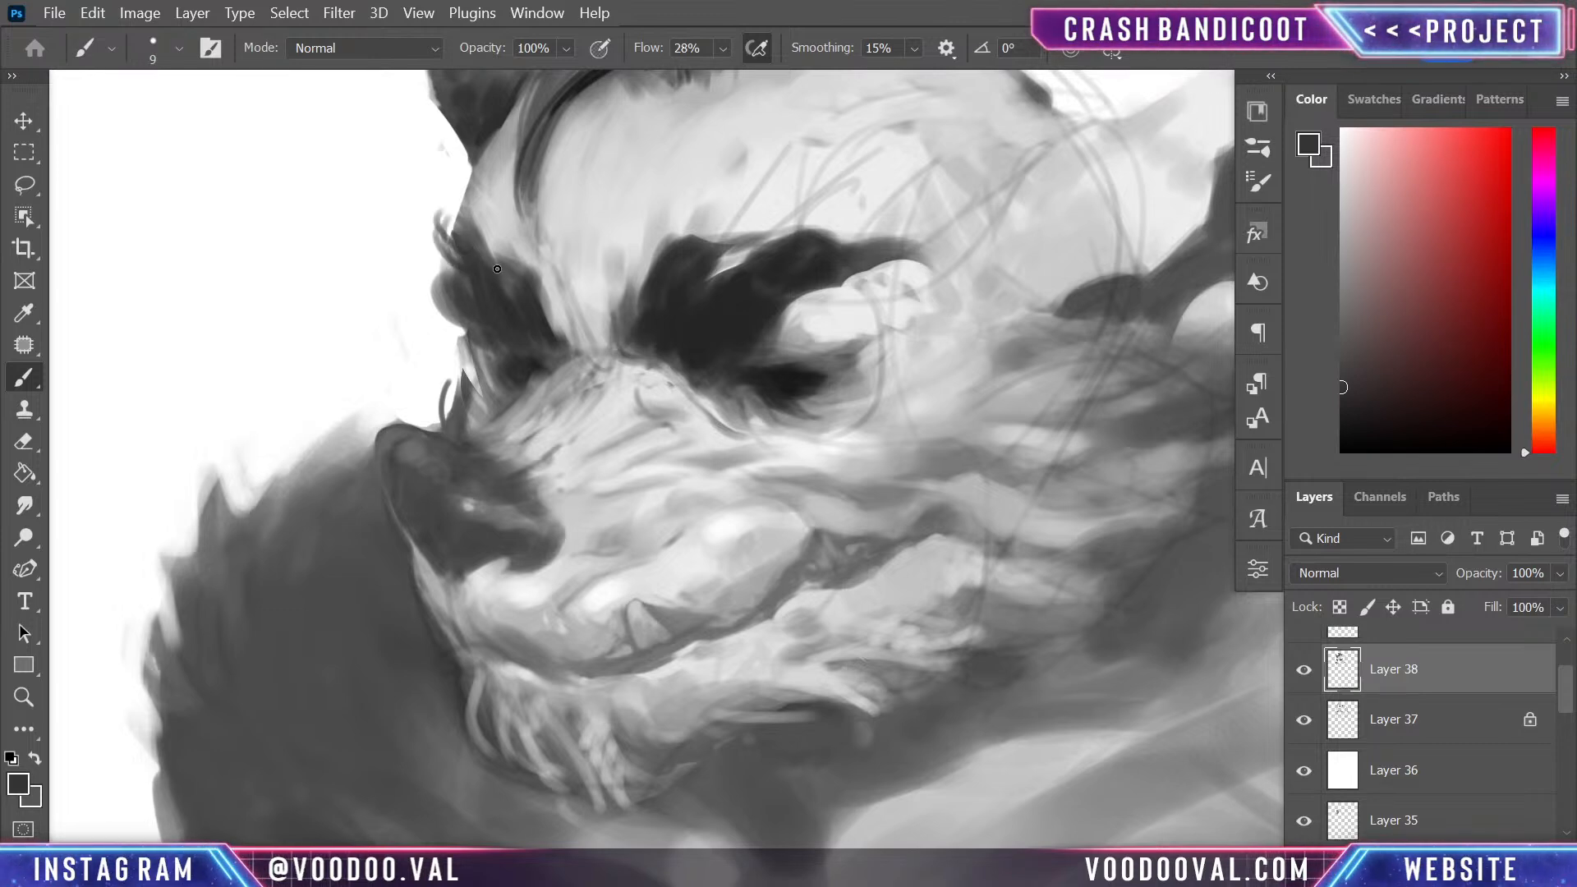
- Refine the outer tufts of the far eyebrow, sampling white from the background and dark grey from the hair
mouse_move(441, 220)
mouse_down()
mouse_move(453, 262)
mouse_move(505, 262)
mouse_move(435, 312)
mouse_up()
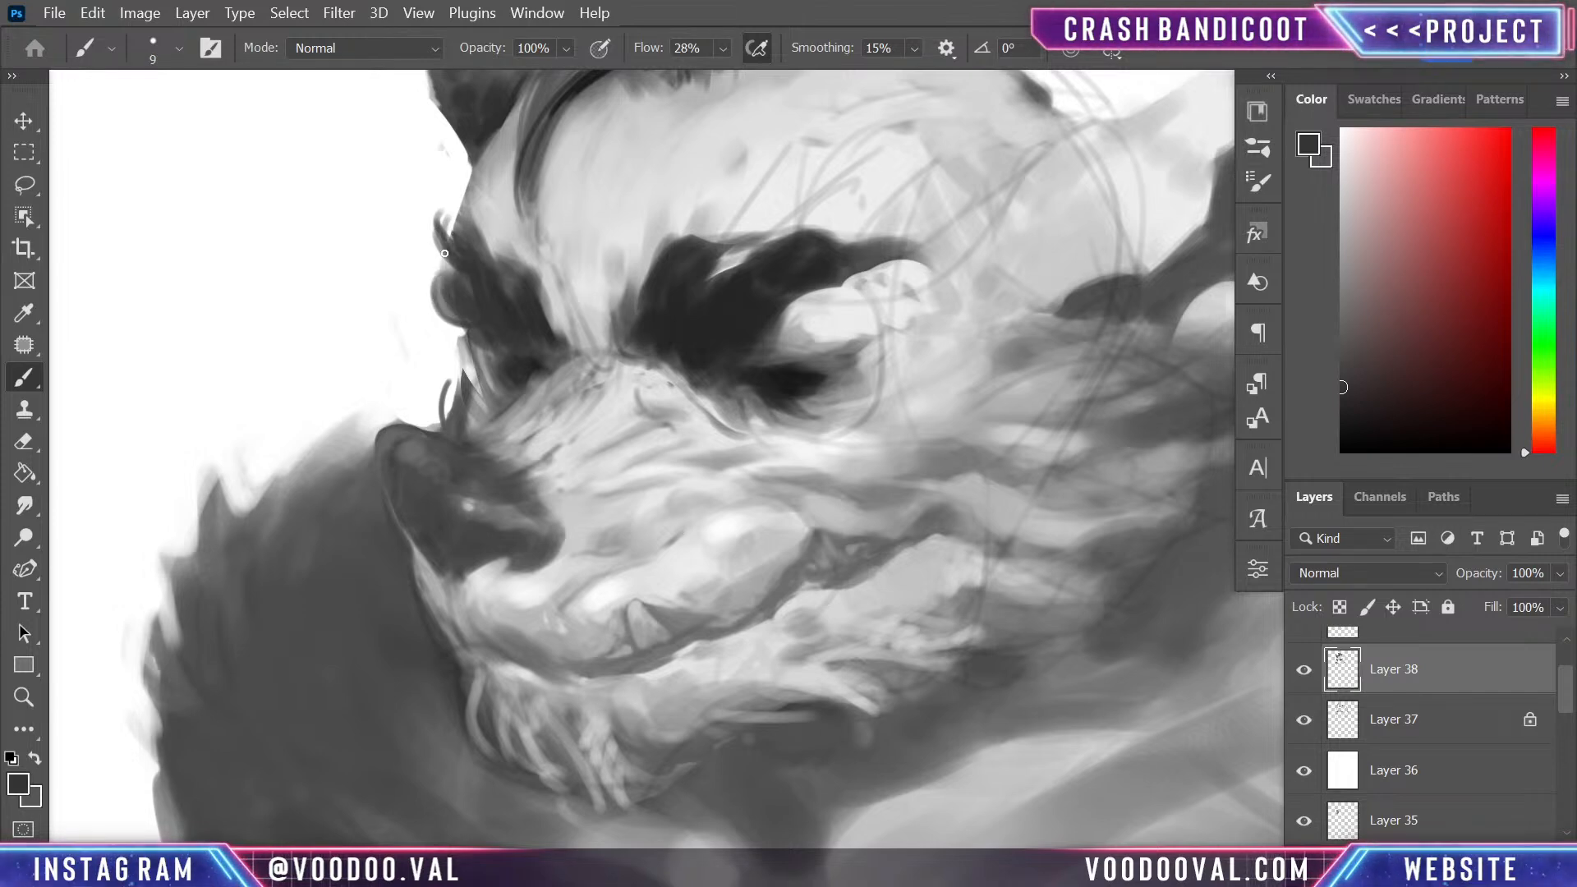
mouse_move(437, 223)
mouse_down()
mouse_move(486, 260)
mouse_move(451, 197)
mouse_up()
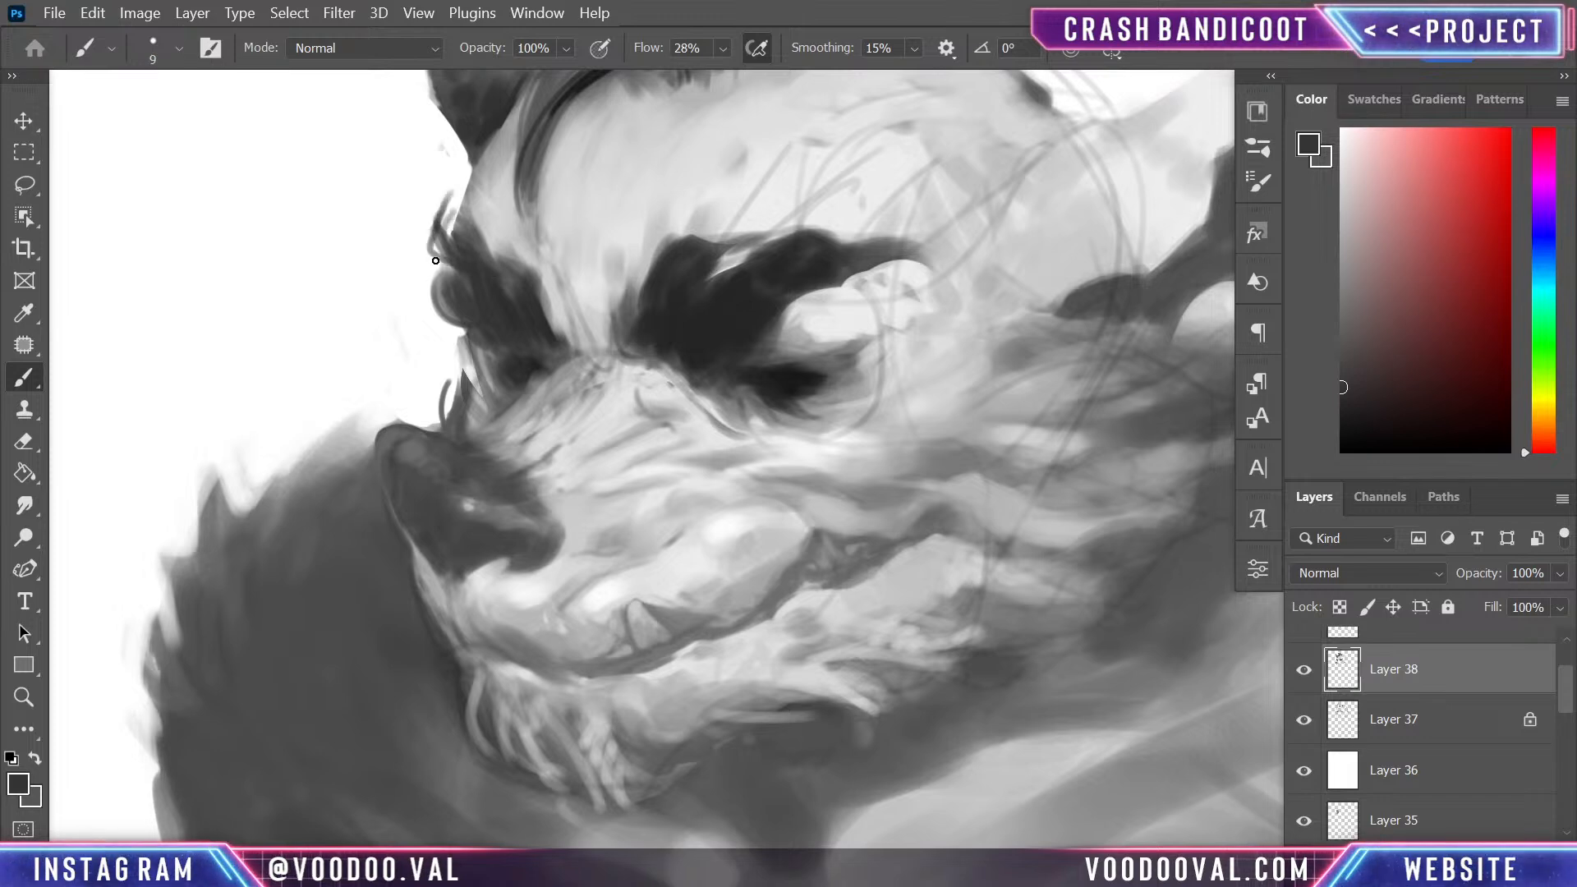
alt+click(454, 195)
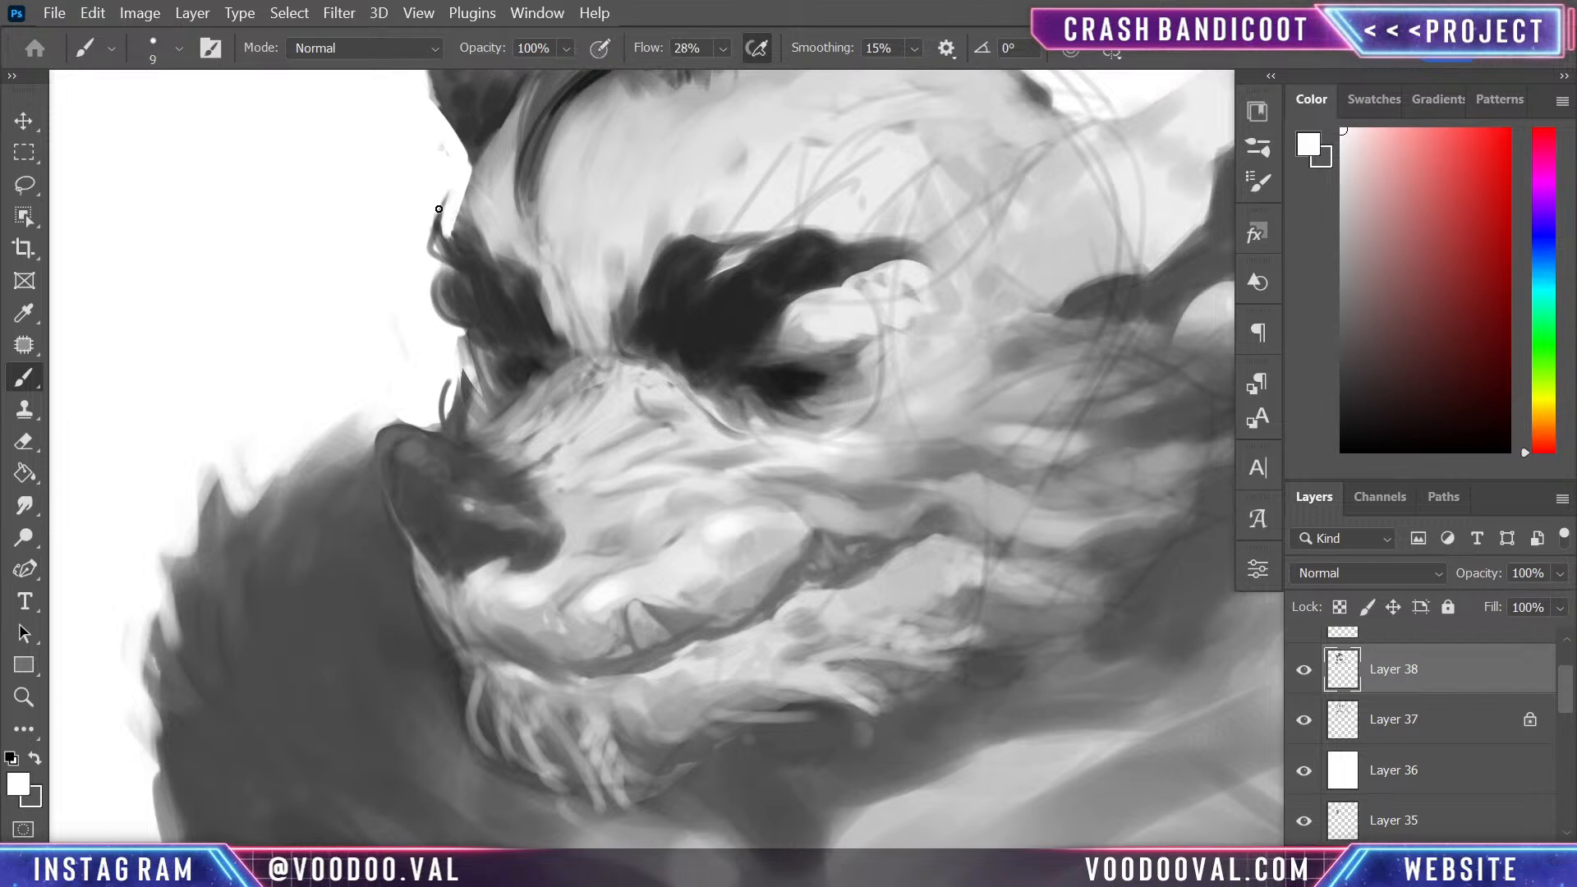
alt+click(438, 224)
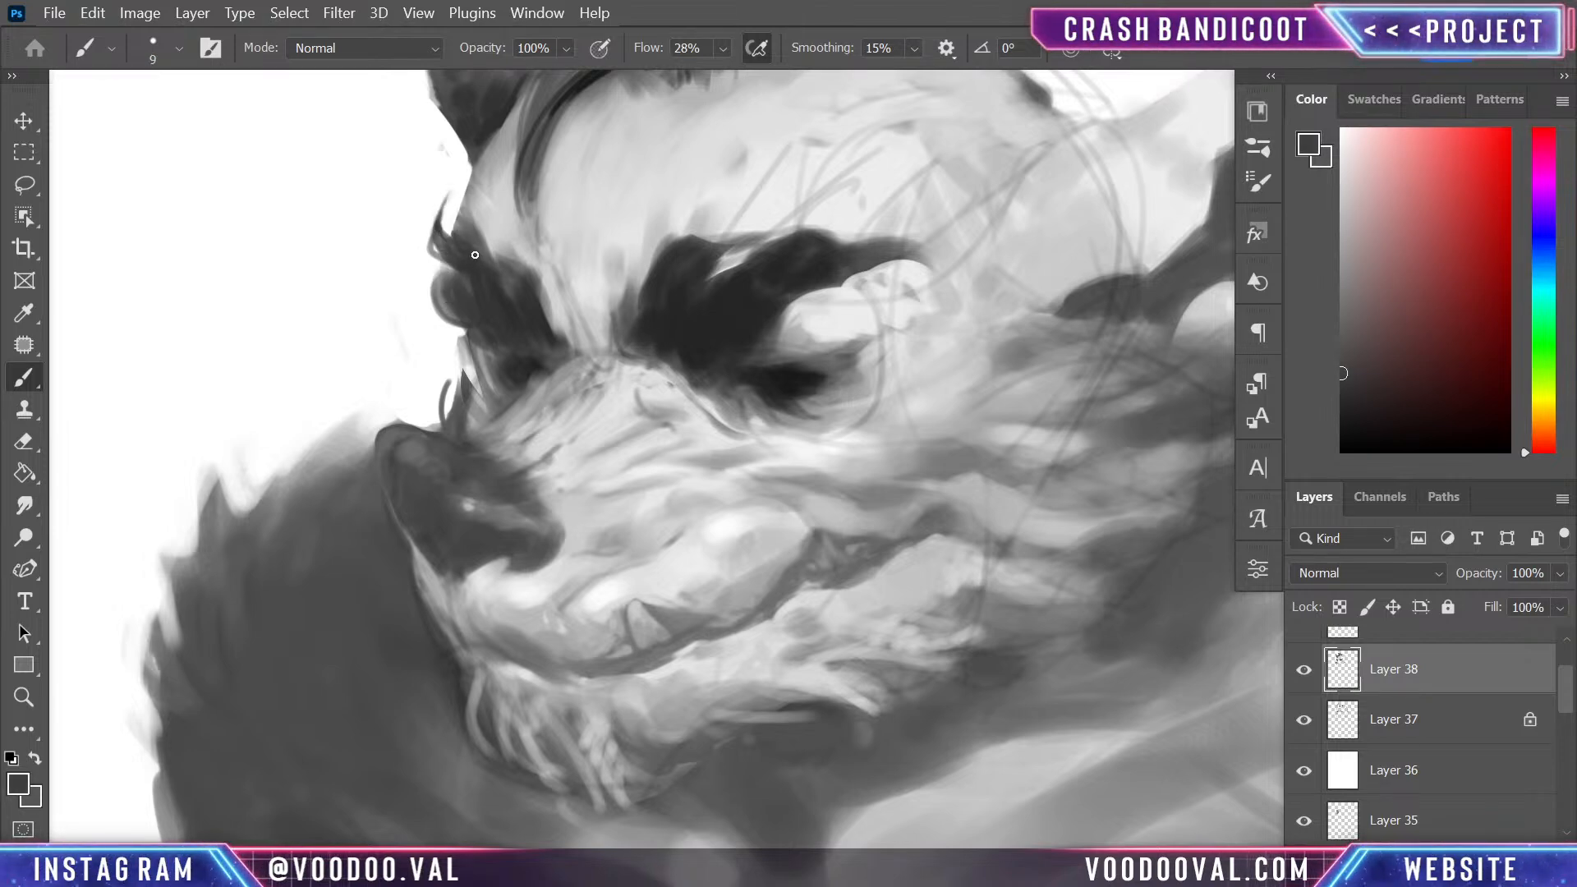
- Paint darker hair strands through the far eyebrow with near-black sampled from the near eye, undoing the last stroke
alt+click(809, 382)
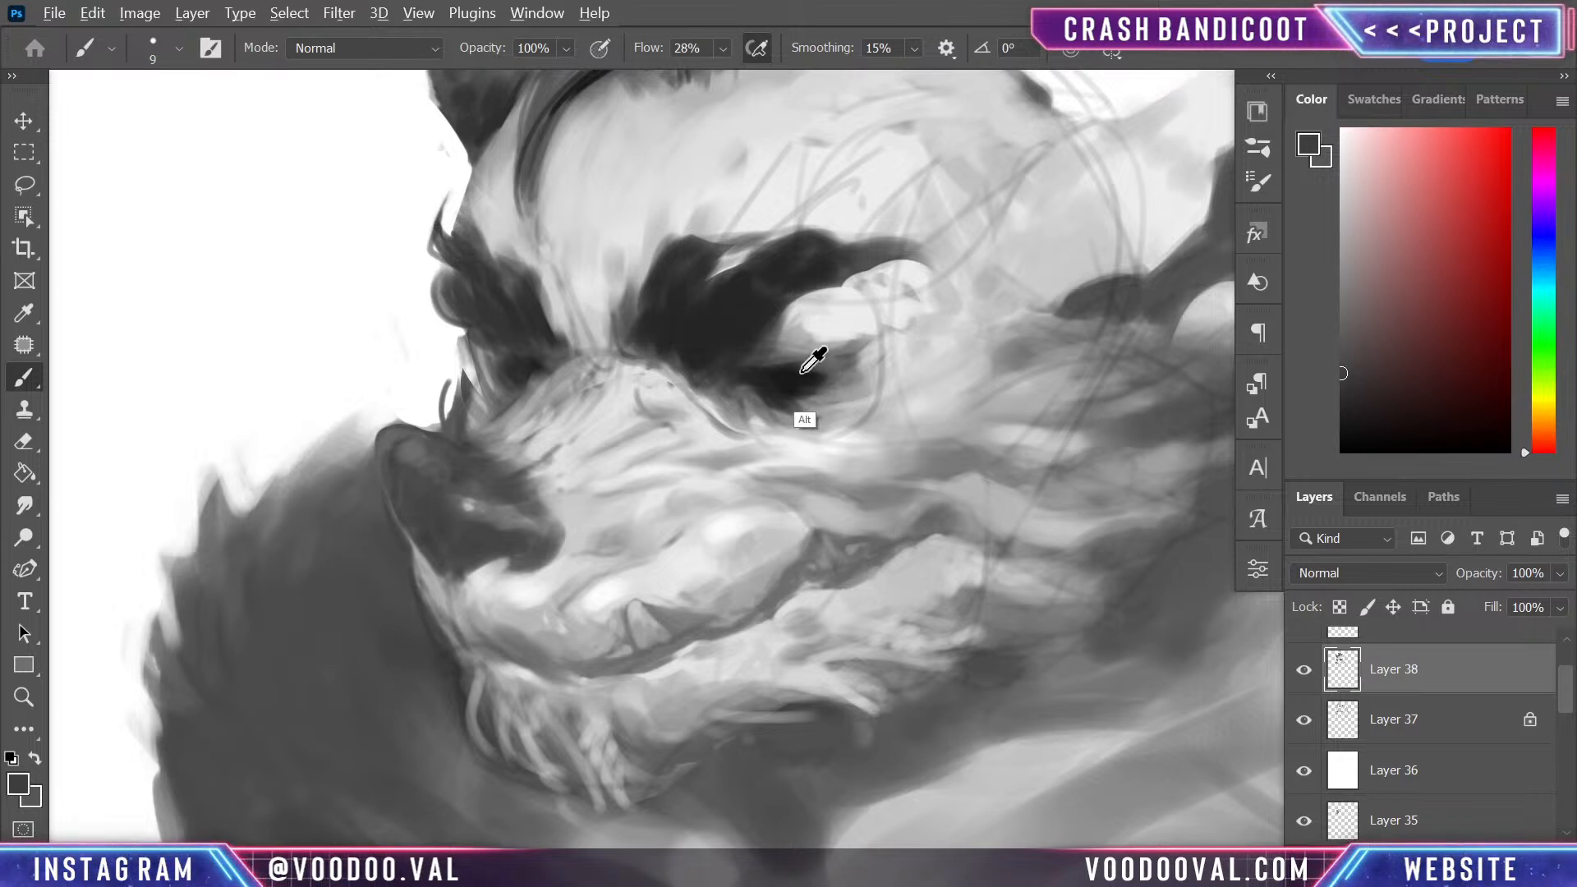
mouse_move(465, 269)
mouse_down()
mouse_move(475, 305)
mouse_move(498, 302)
mouse_move(519, 343)
mouse_up()
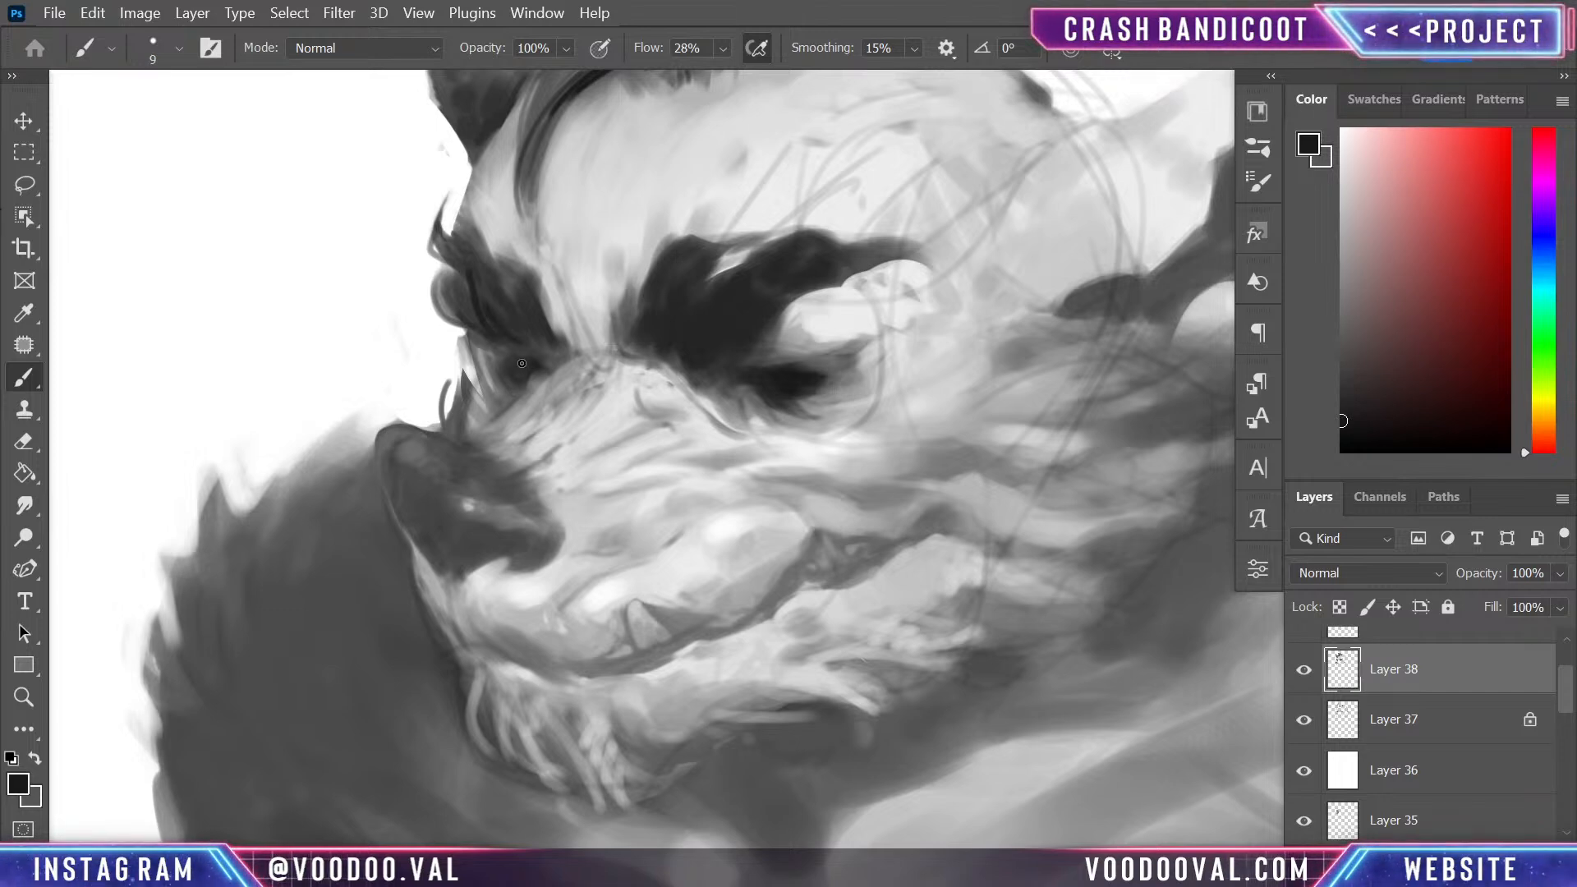
mouse_move(521, 363)
mouse_down()
mouse_move(557, 341)
mouse_move(525, 316)
mouse_up()
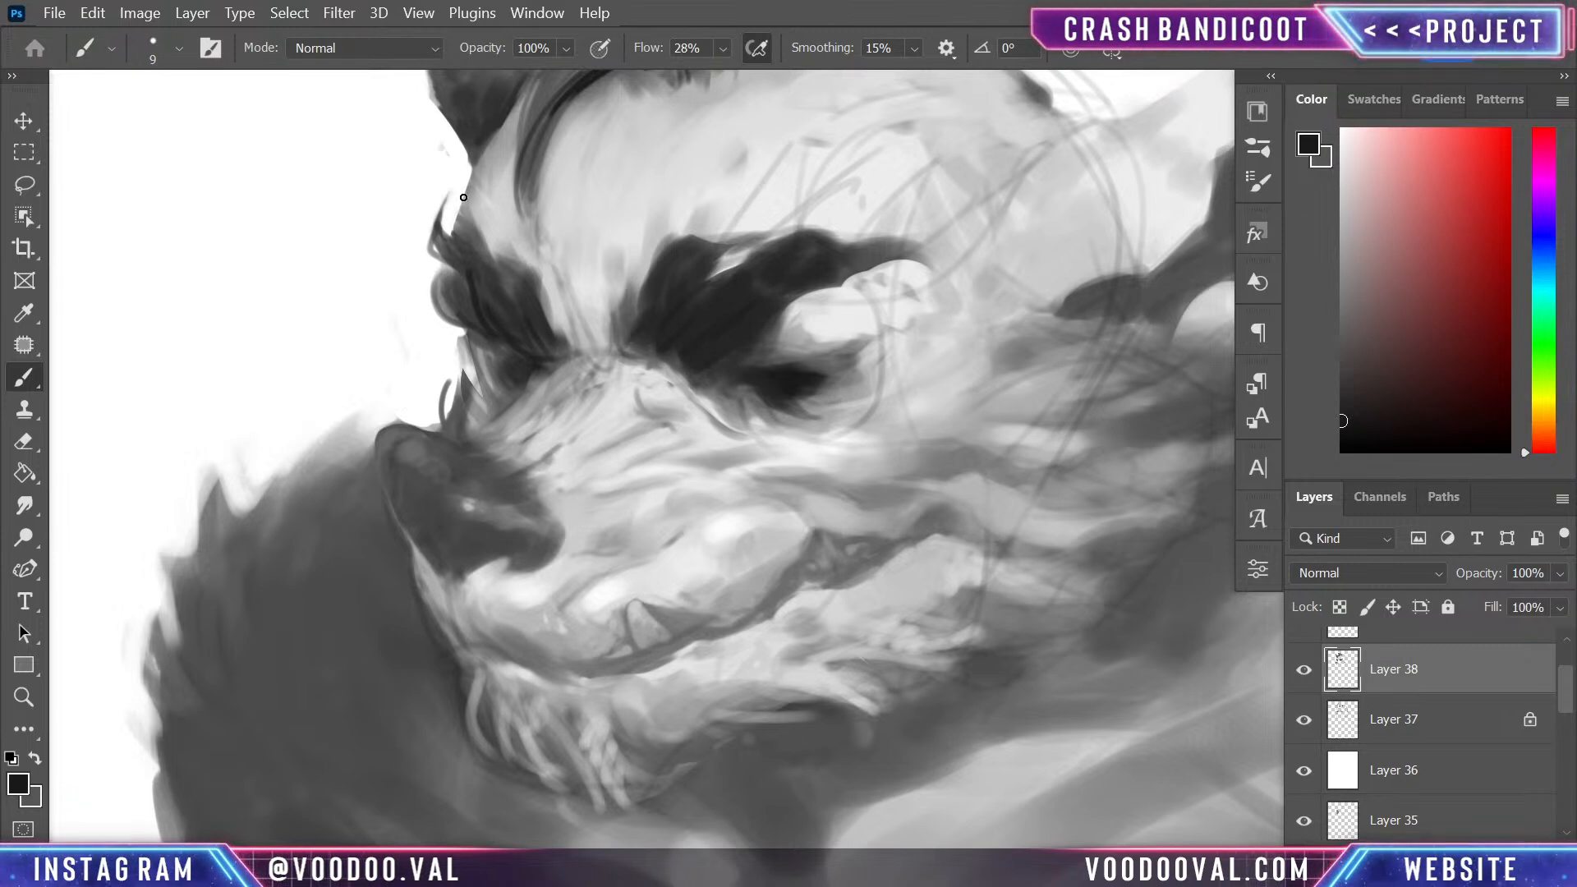
drag(468, 197, 488, 261)
key(ctrl+z)
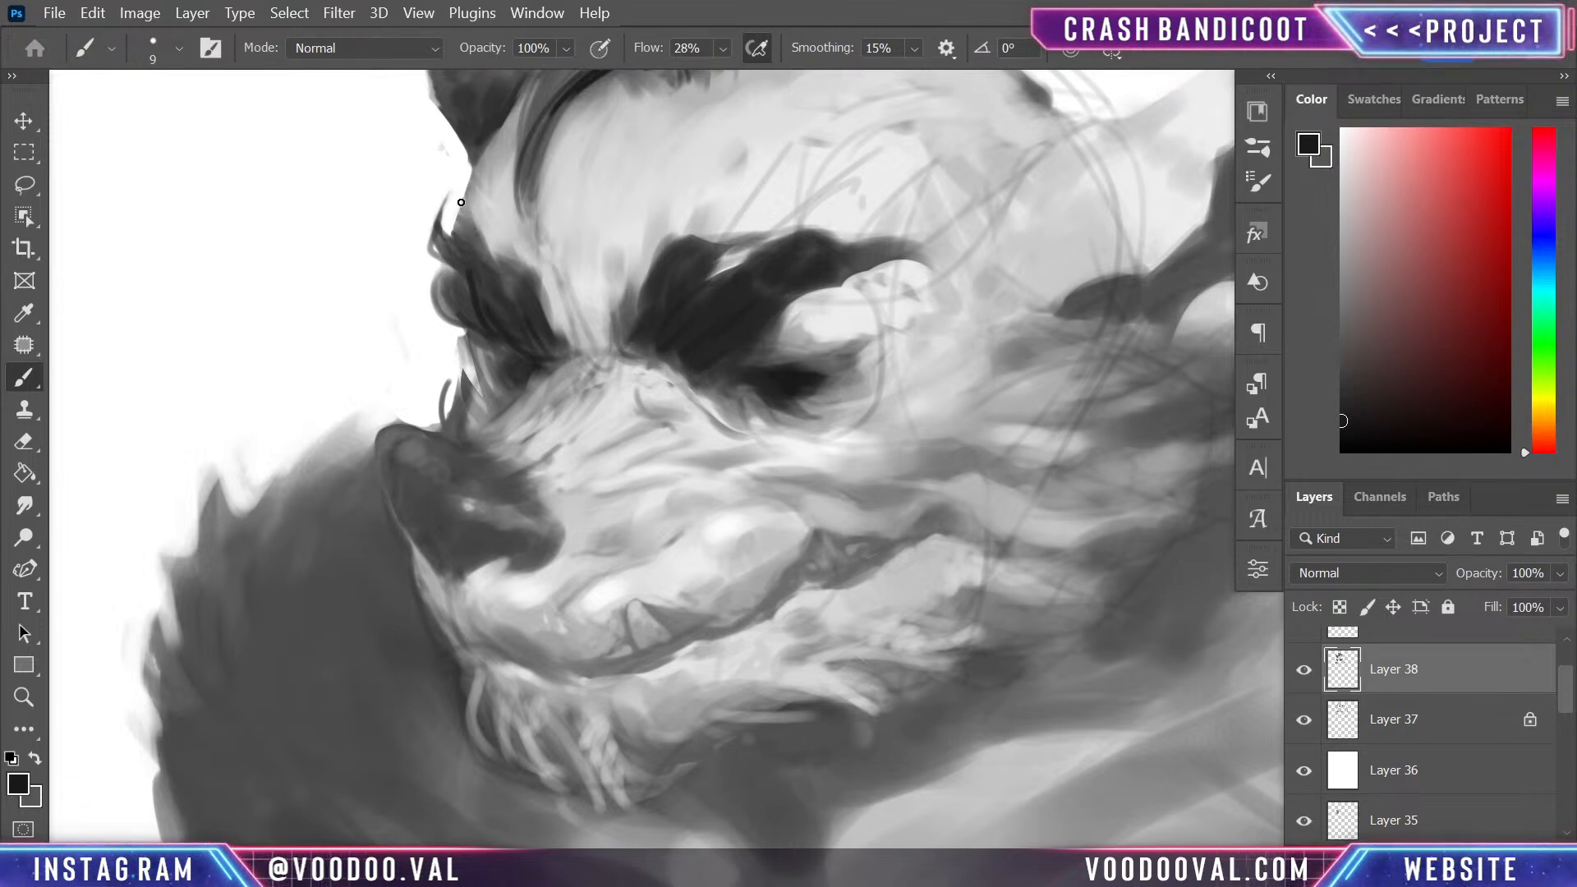
- Add a hair strand to the far eyebrow, deepen the far eye socket and stroke dark fur along the upper nose bridge
drag(461, 204, 499, 258)
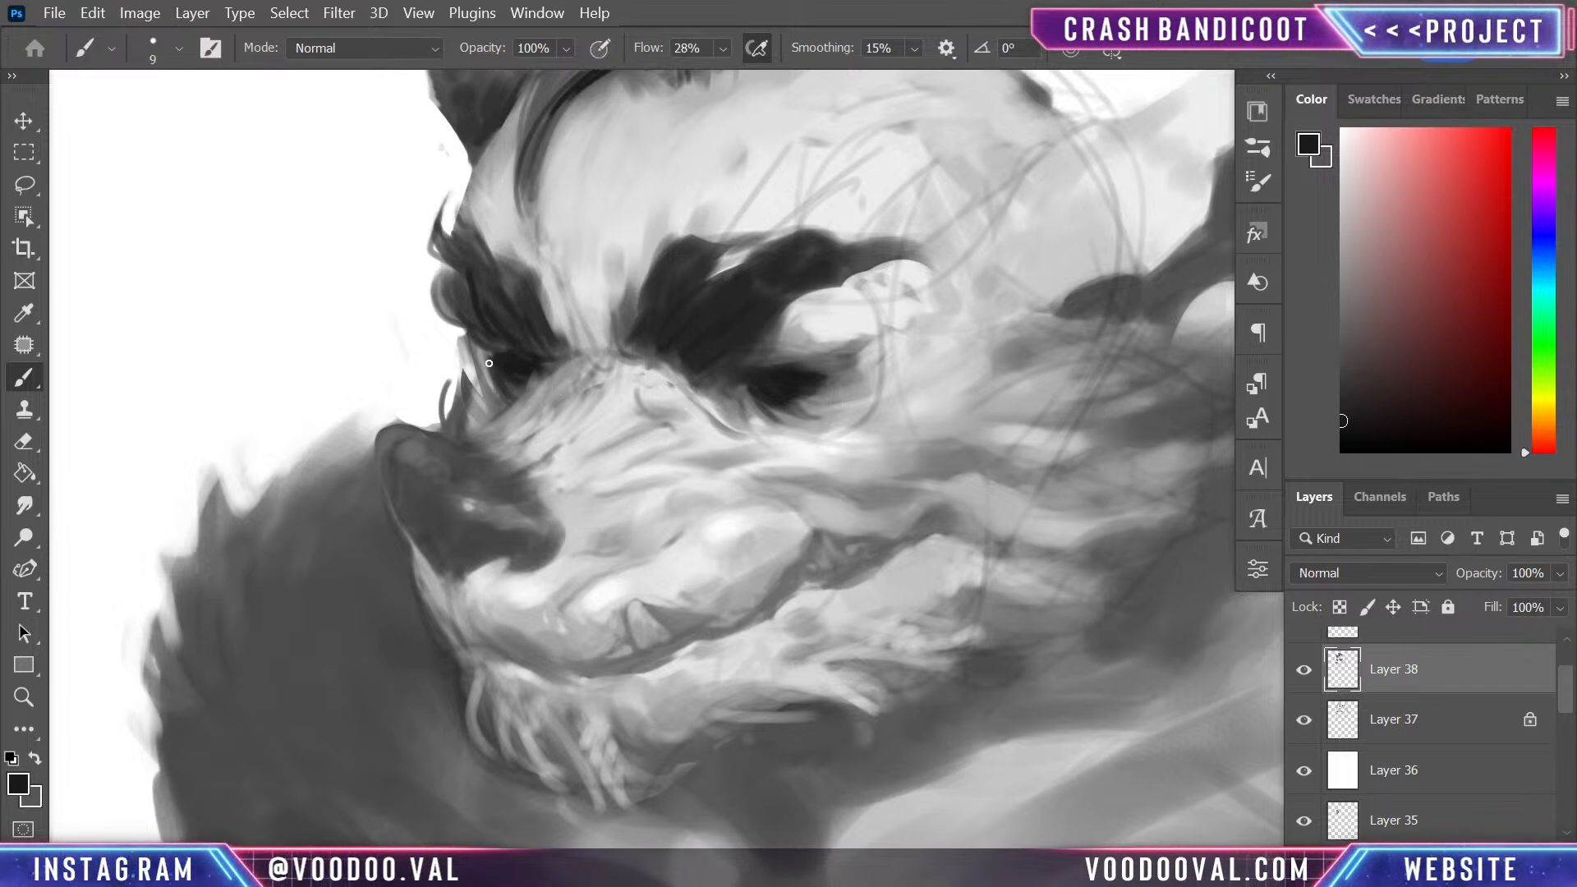
mouse_move(472, 352)
mouse_down()
mouse_move(477, 384)
mouse_move(510, 381)
mouse_move(488, 404)
mouse_up()
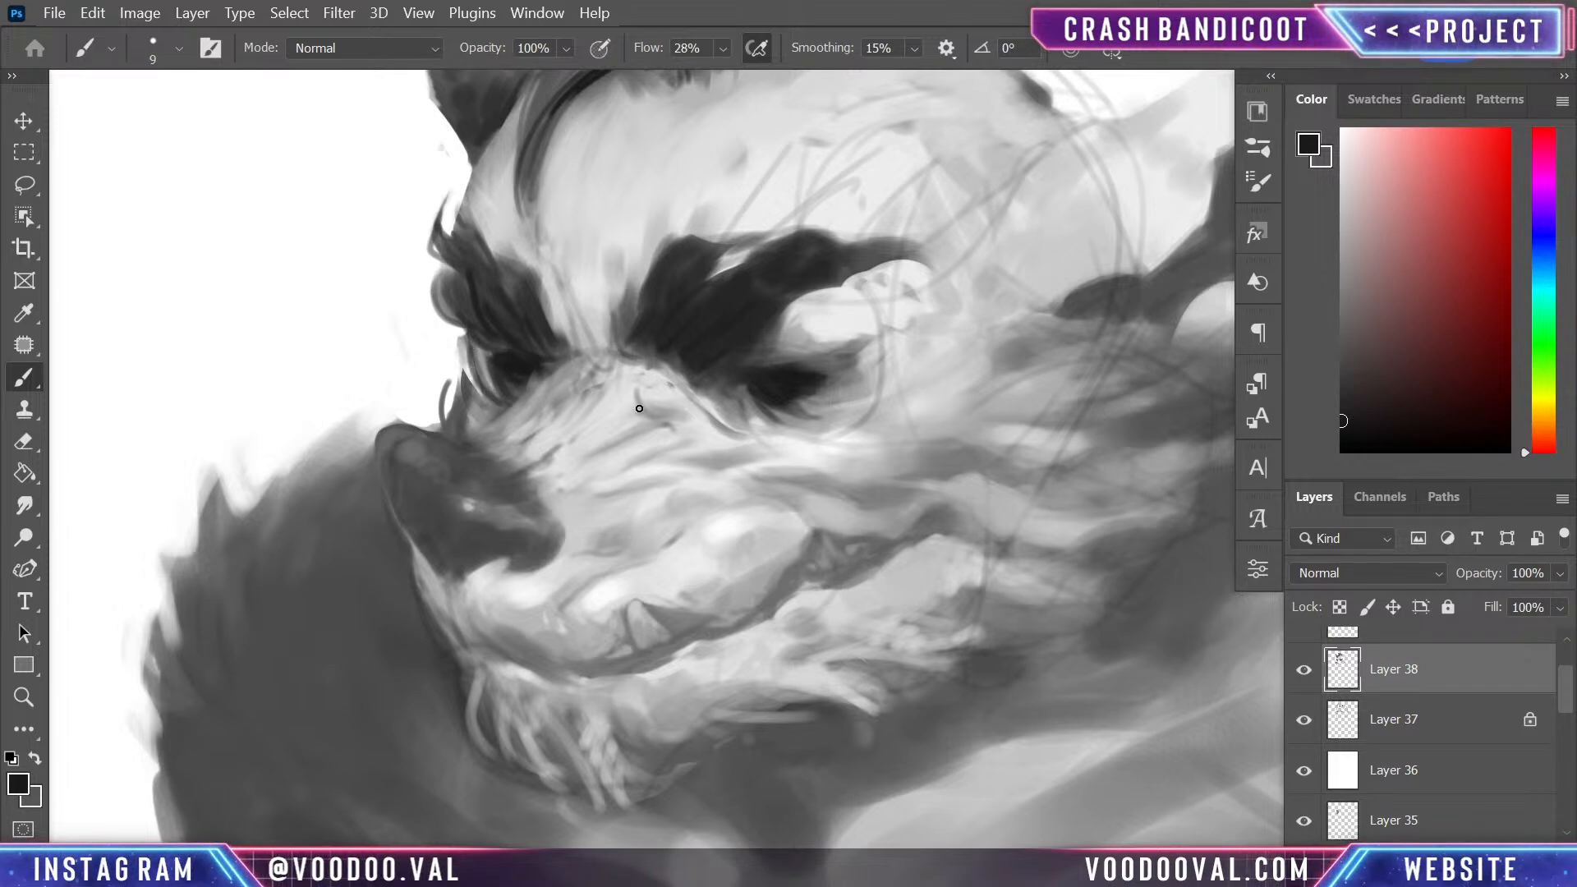
mouse_move(793, 474)
mouse_down()
mouse_move(781, 711)
mouse_move(713, 546)
mouse_move(781, 637)
mouse_up()
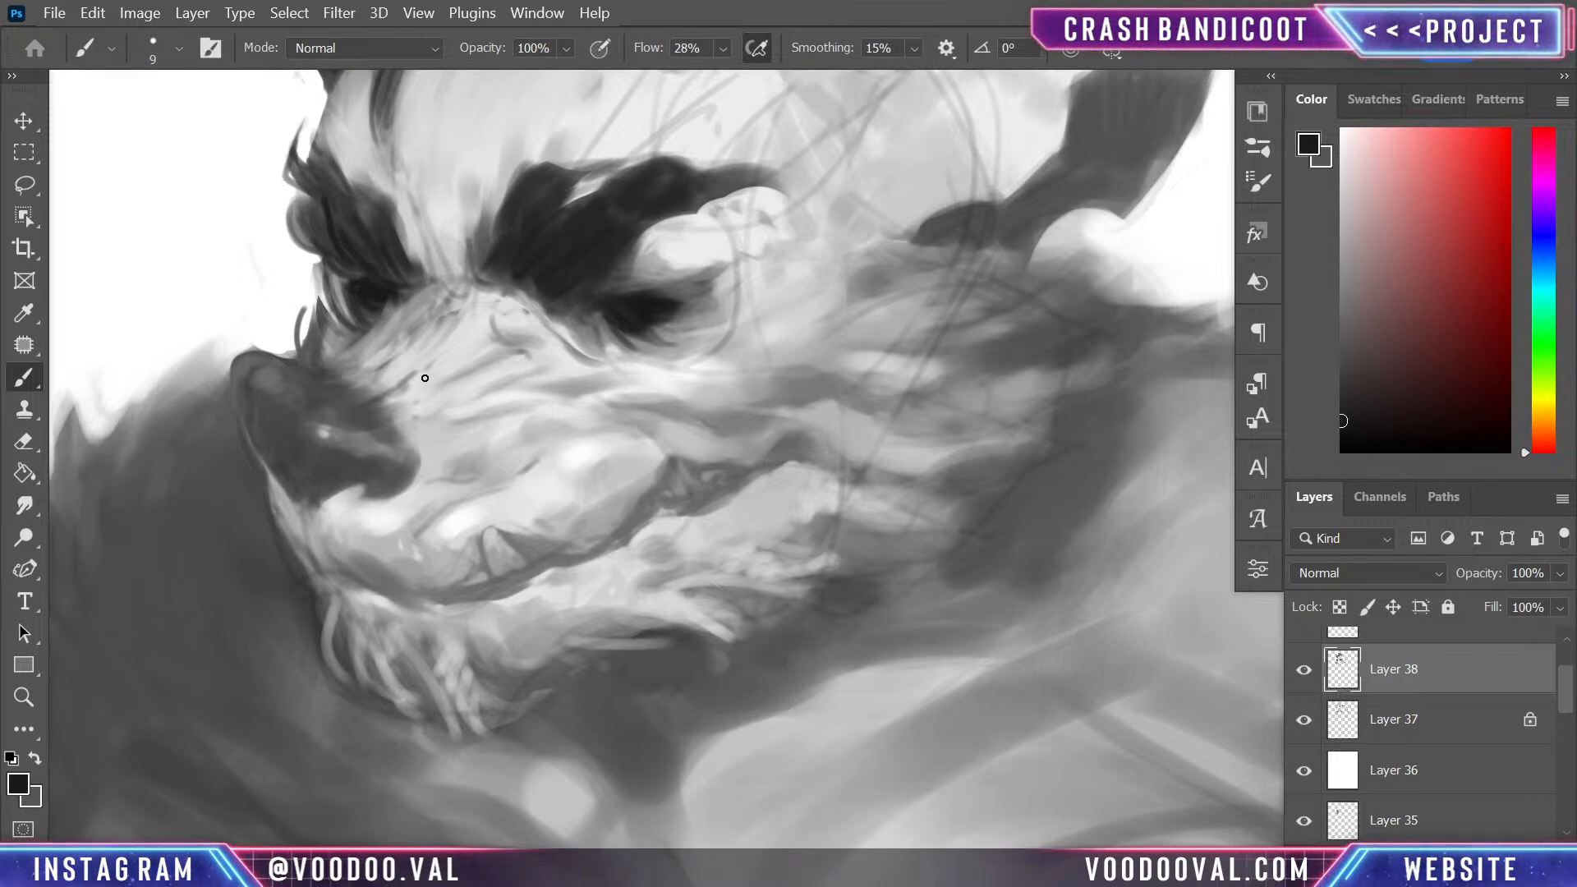
drag(355, 337, 464, 284)
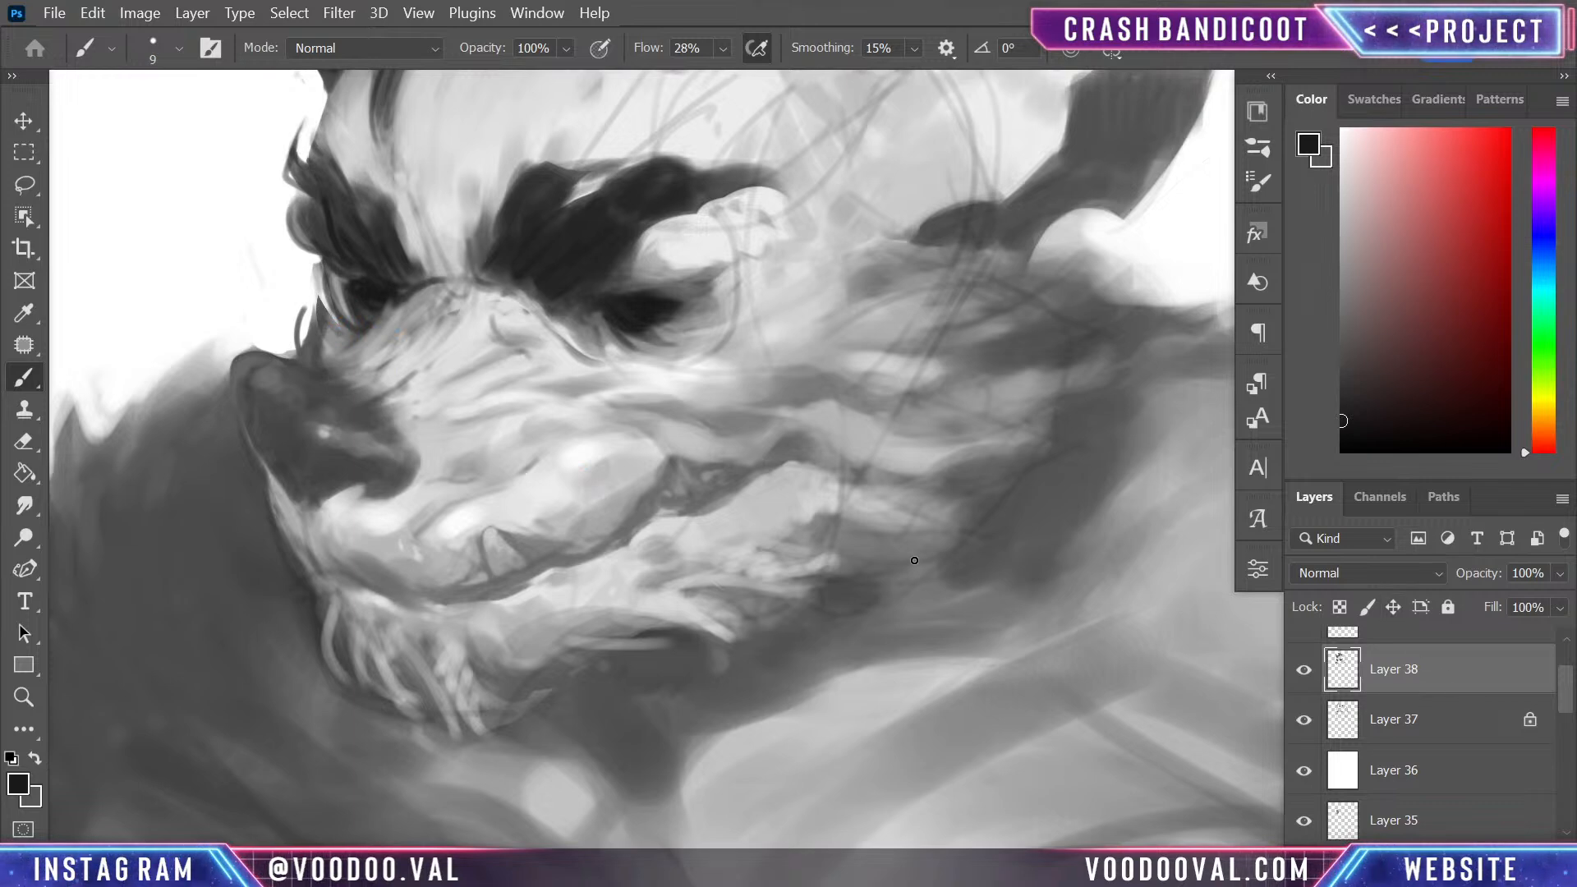
- Define the near eye's lower lid and dark iris, alternating between sampled mid grey and near-black
key(alt)
alt+click(347, 337)
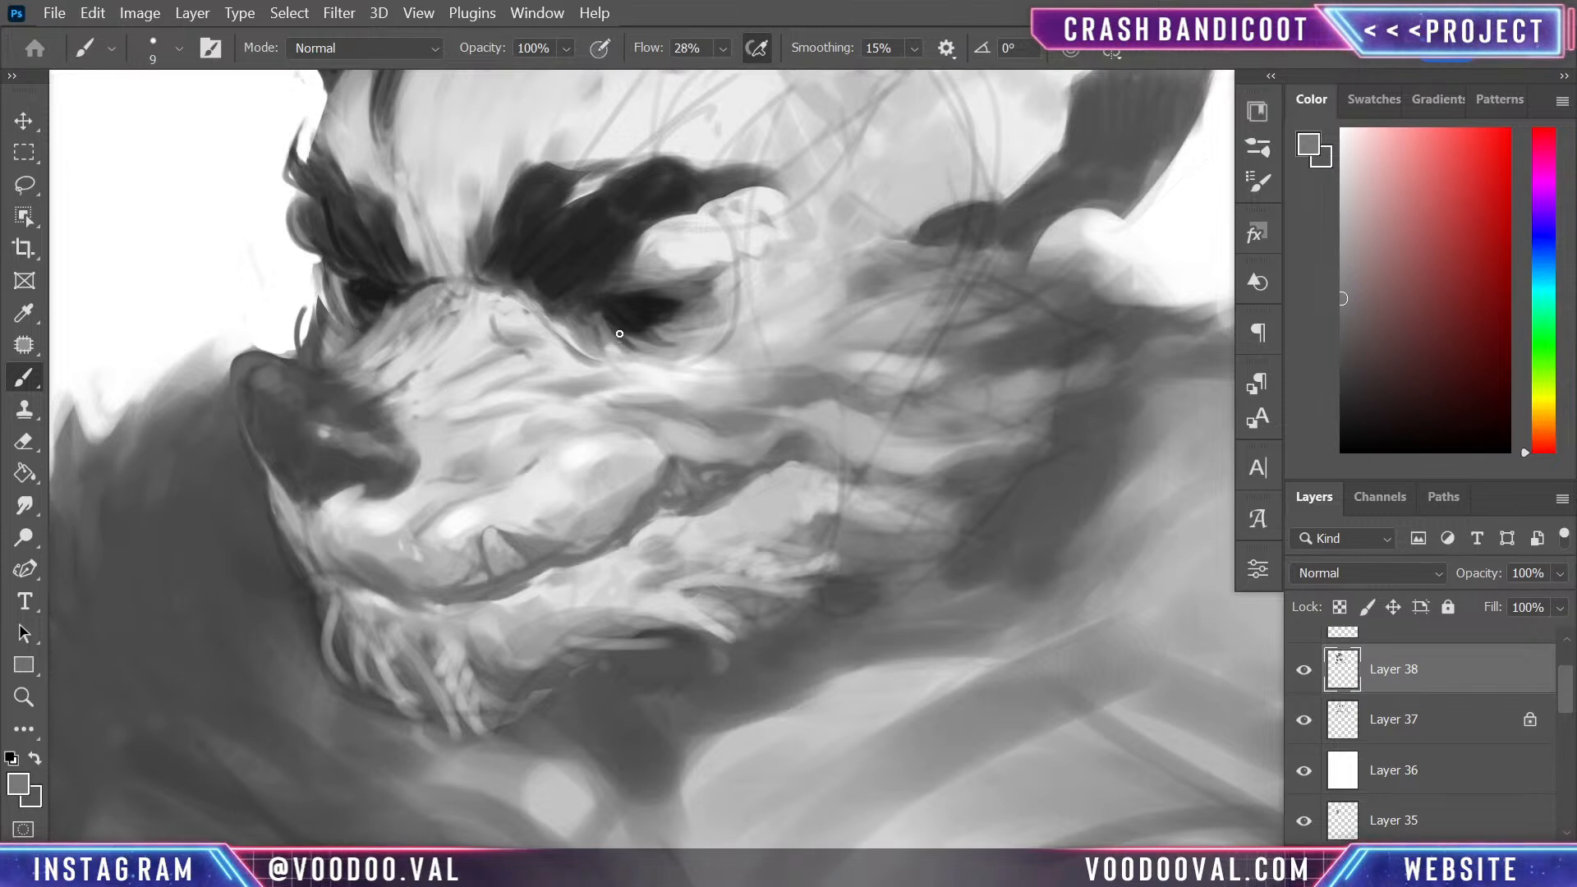
drag(616, 348, 673, 359)
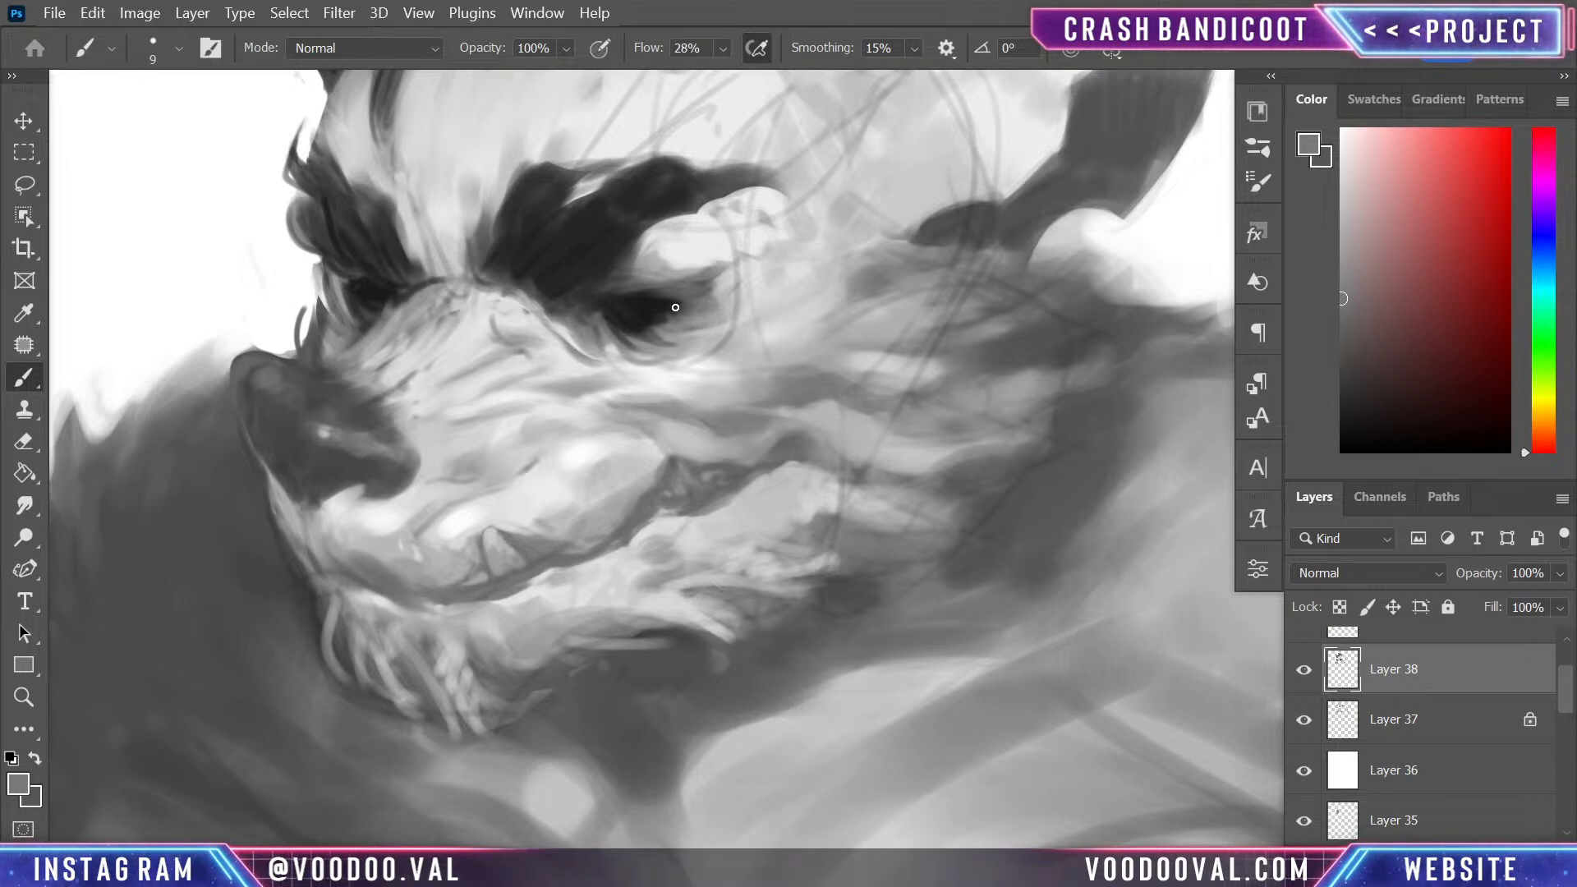
alt+click(675, 307)
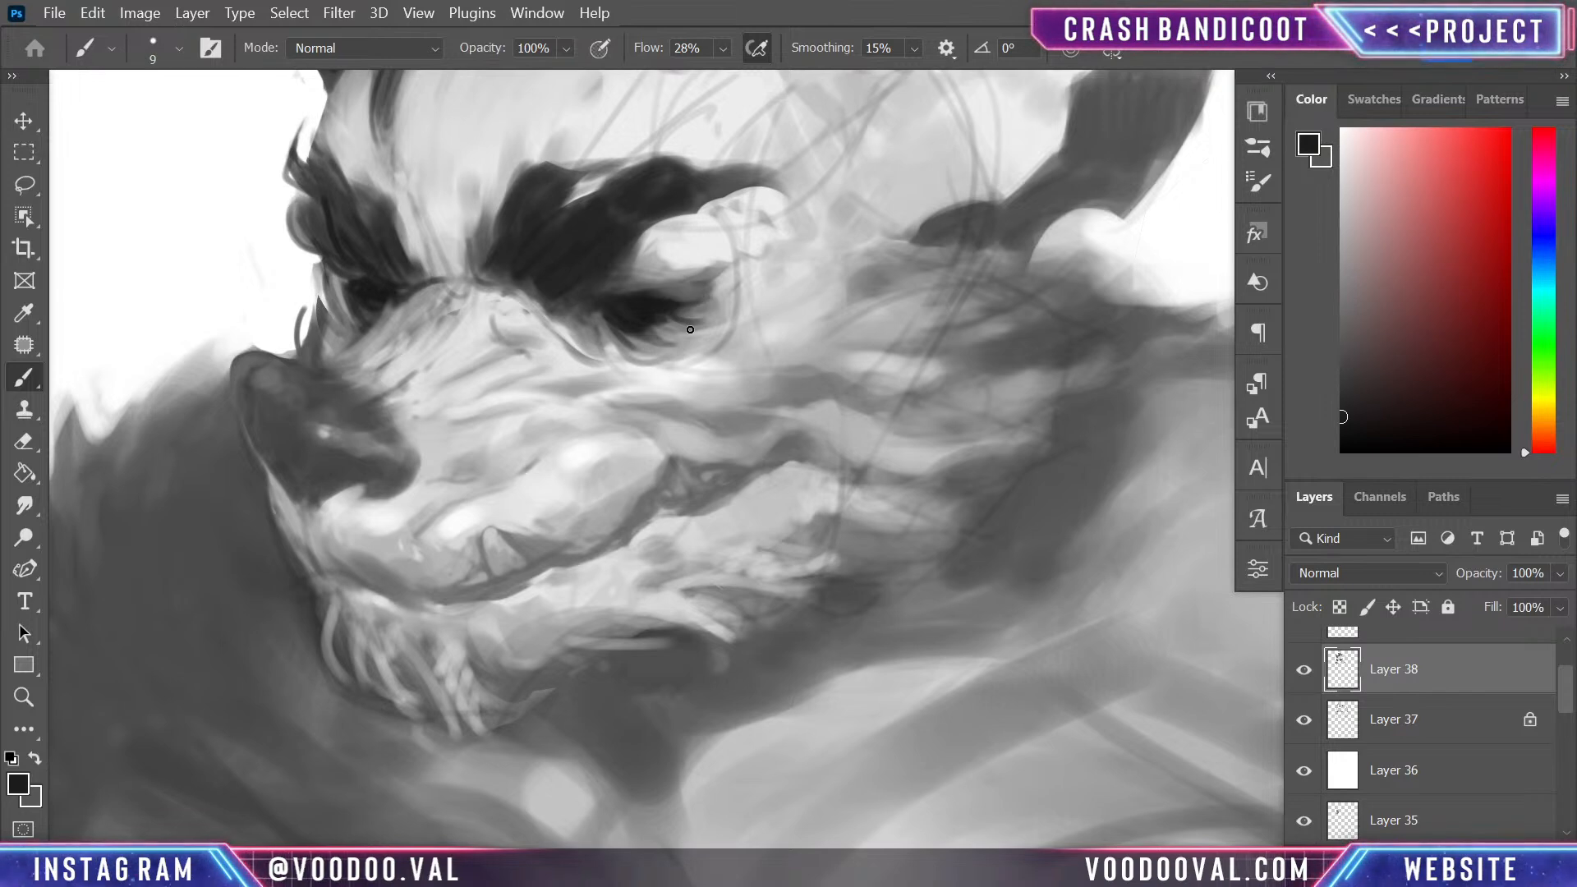
alt+click(691, 317)
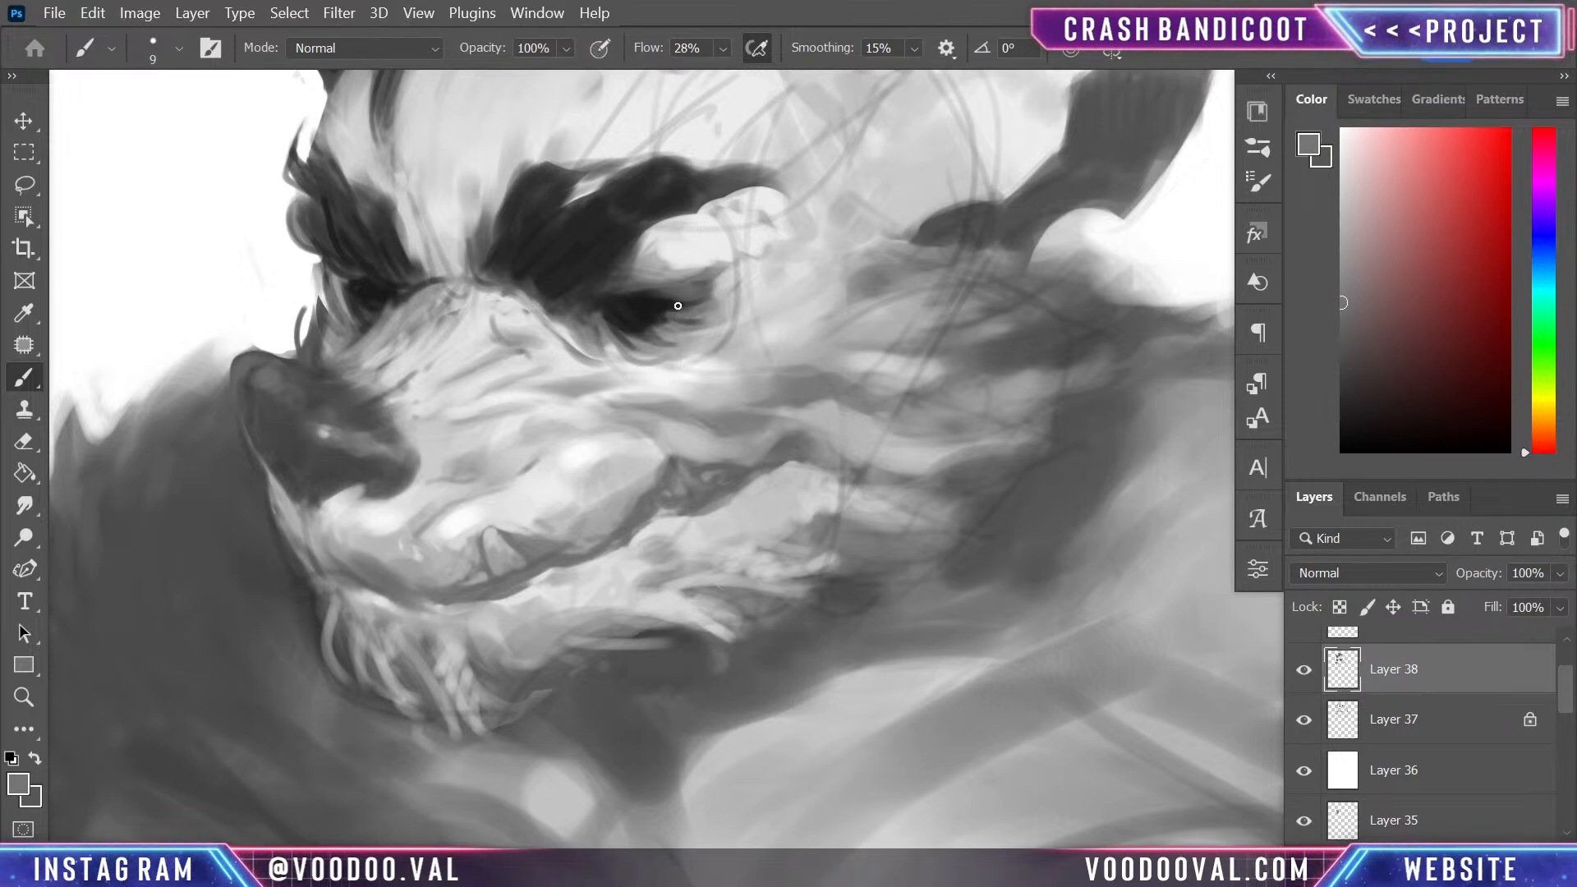
mouse_move(678, 305)
mouse_down()
mouse_move(633, 328)
mouse_move(615, 305)
mouse_up()
alt+click(645, 321)
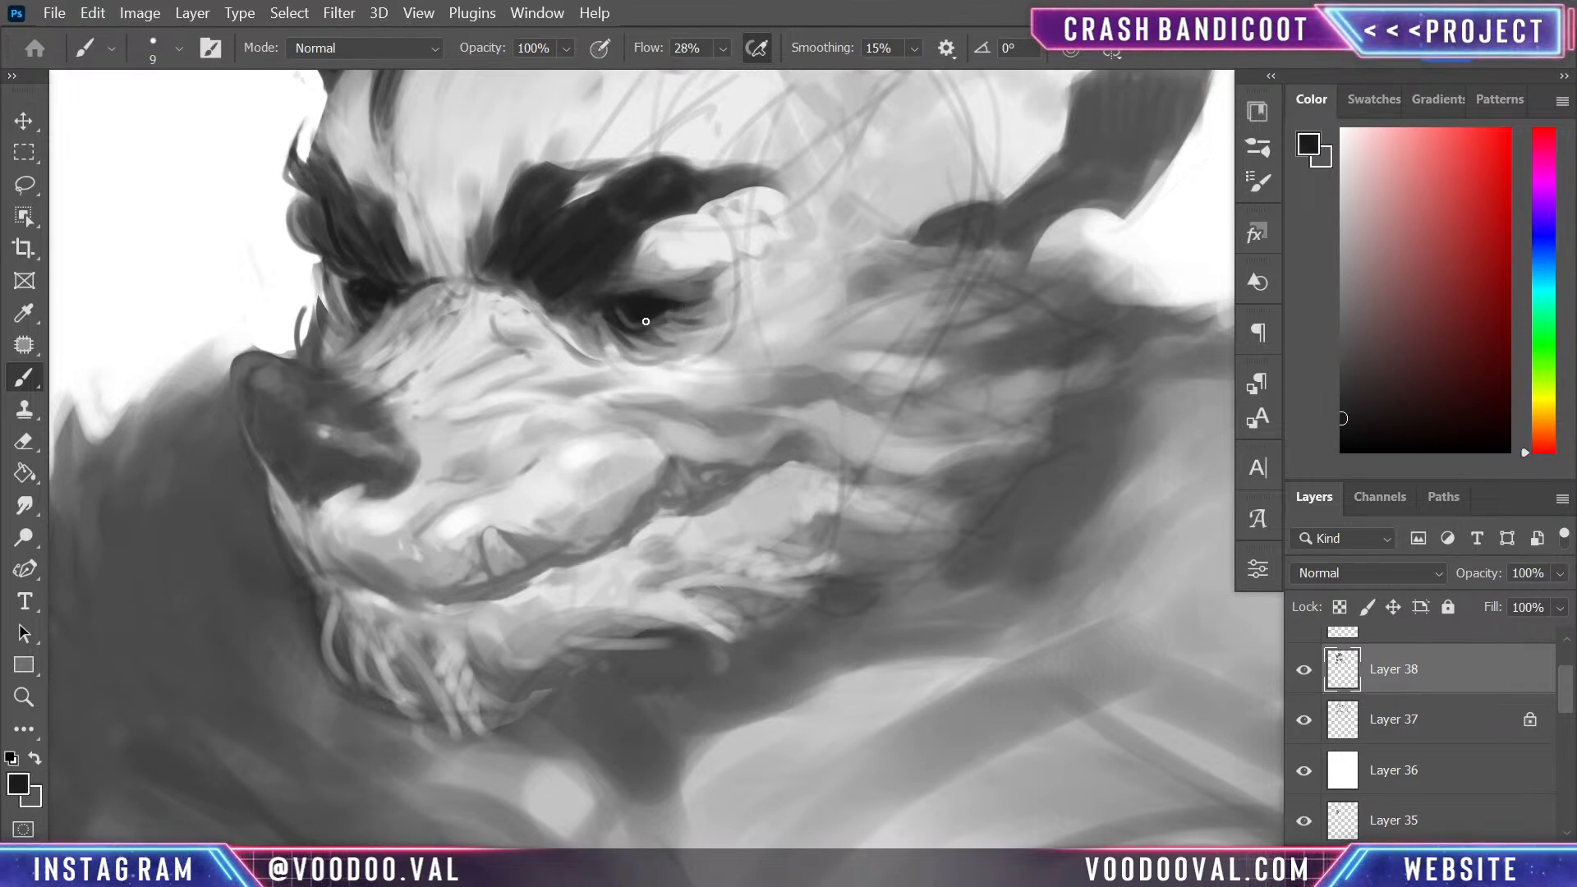
drag(660, 316, 687, 320)
- Touch up the shading of the far eye and the brow above it with near-black and dark grey sampled from both eyes
alt+click(382, 327)
drag(343, 295, 355, 315)
alt+click(623, 307)
alt+click(354, 277)
key(z)
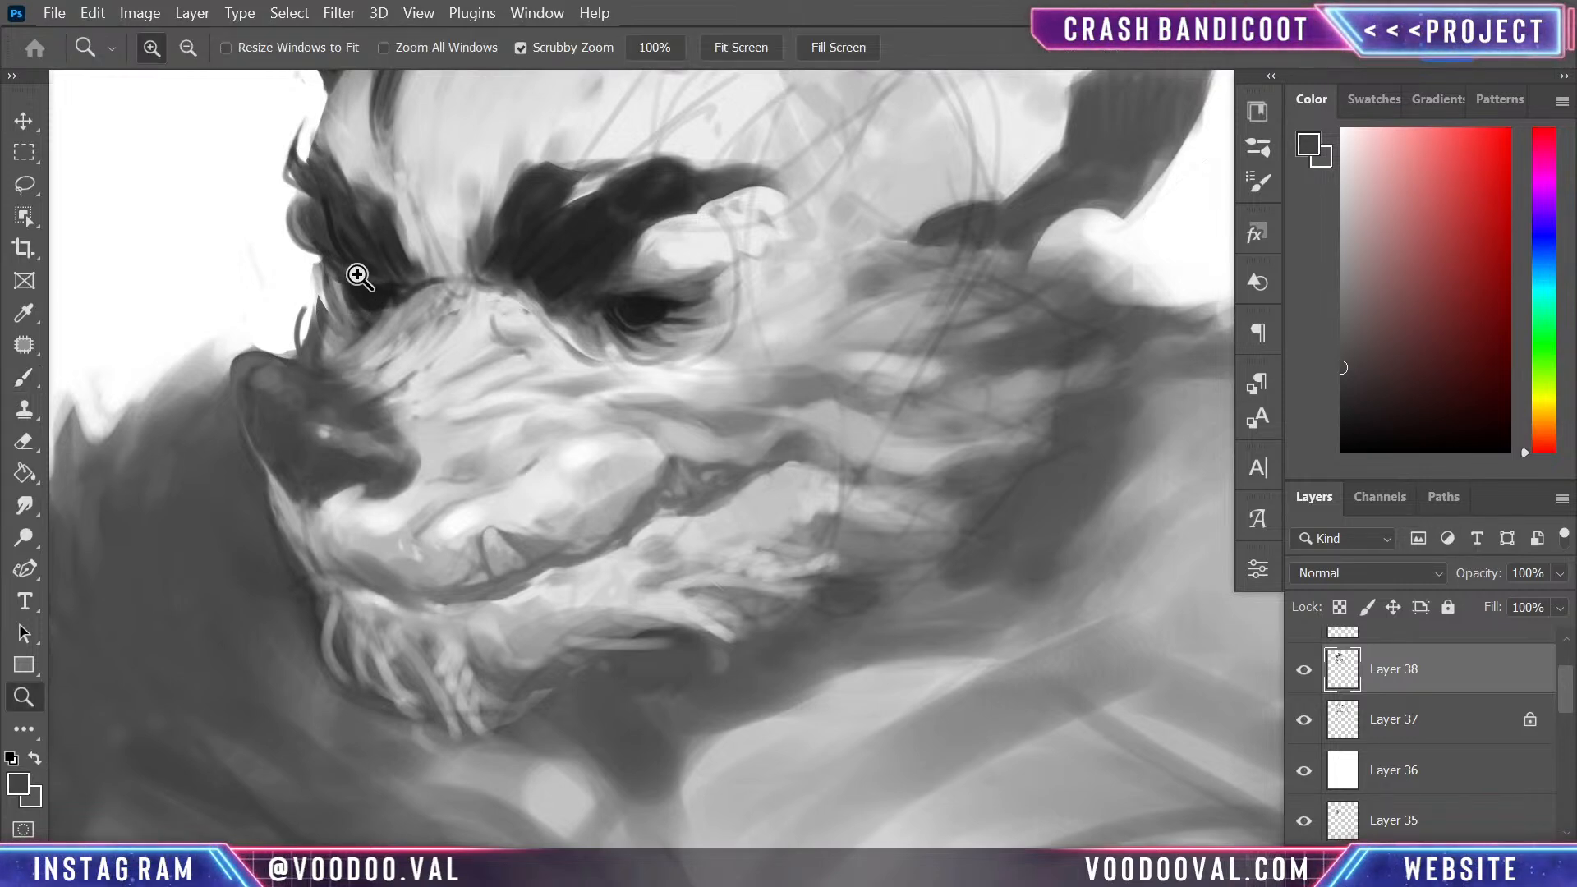
click(356, 271)
key(b)
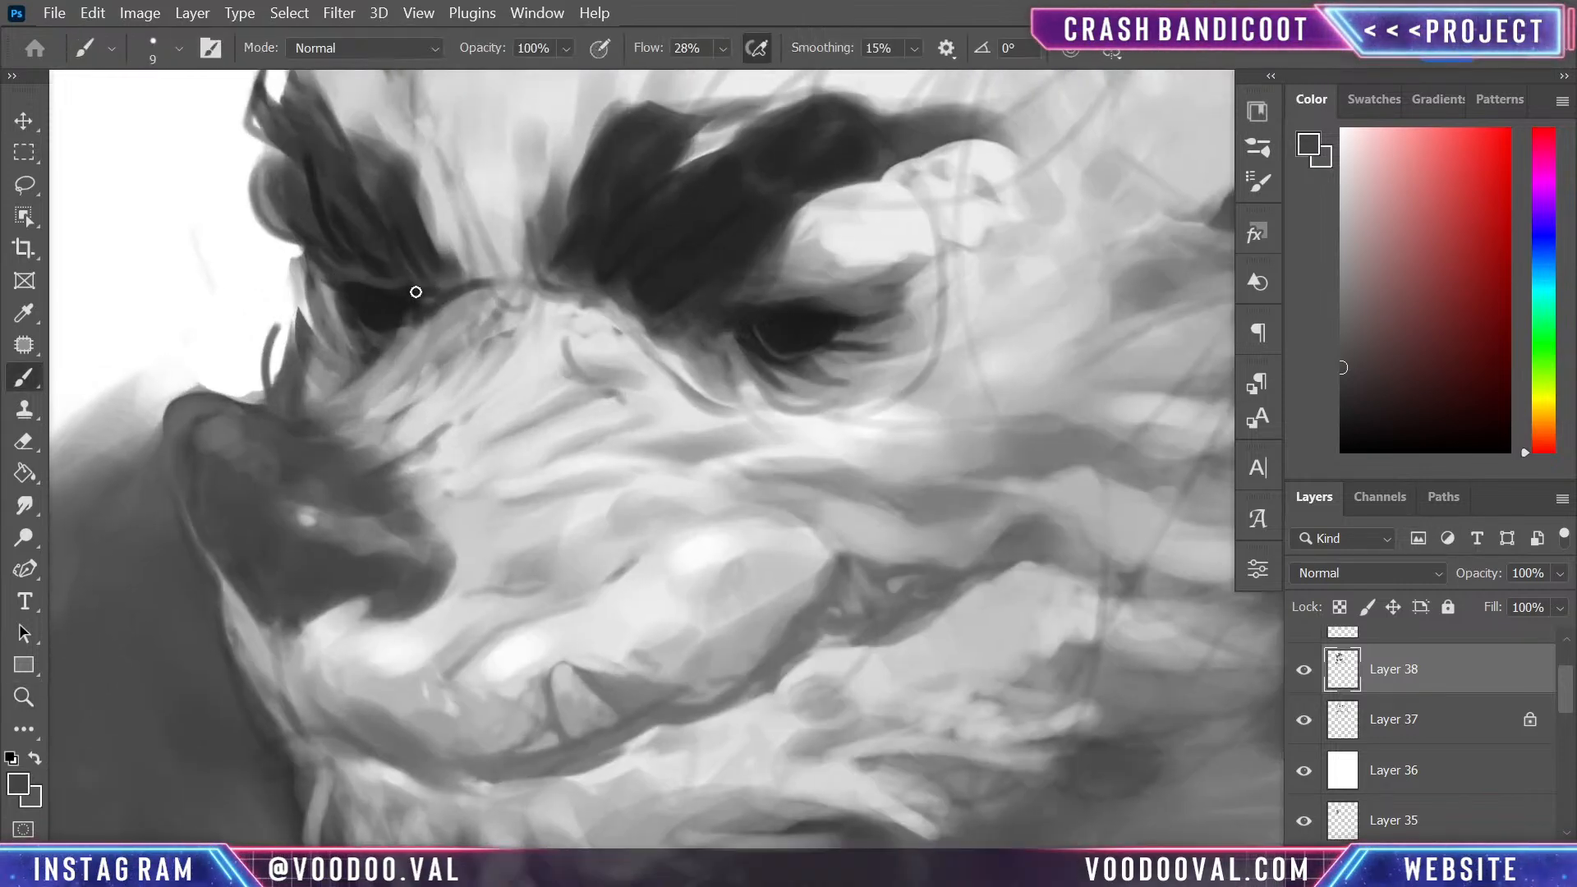
alt+click(404, 276)
- Darken the outline of the protruding tooth and the corner of the mouth with dark grey strokes
drag(704, 633, 714, 387)
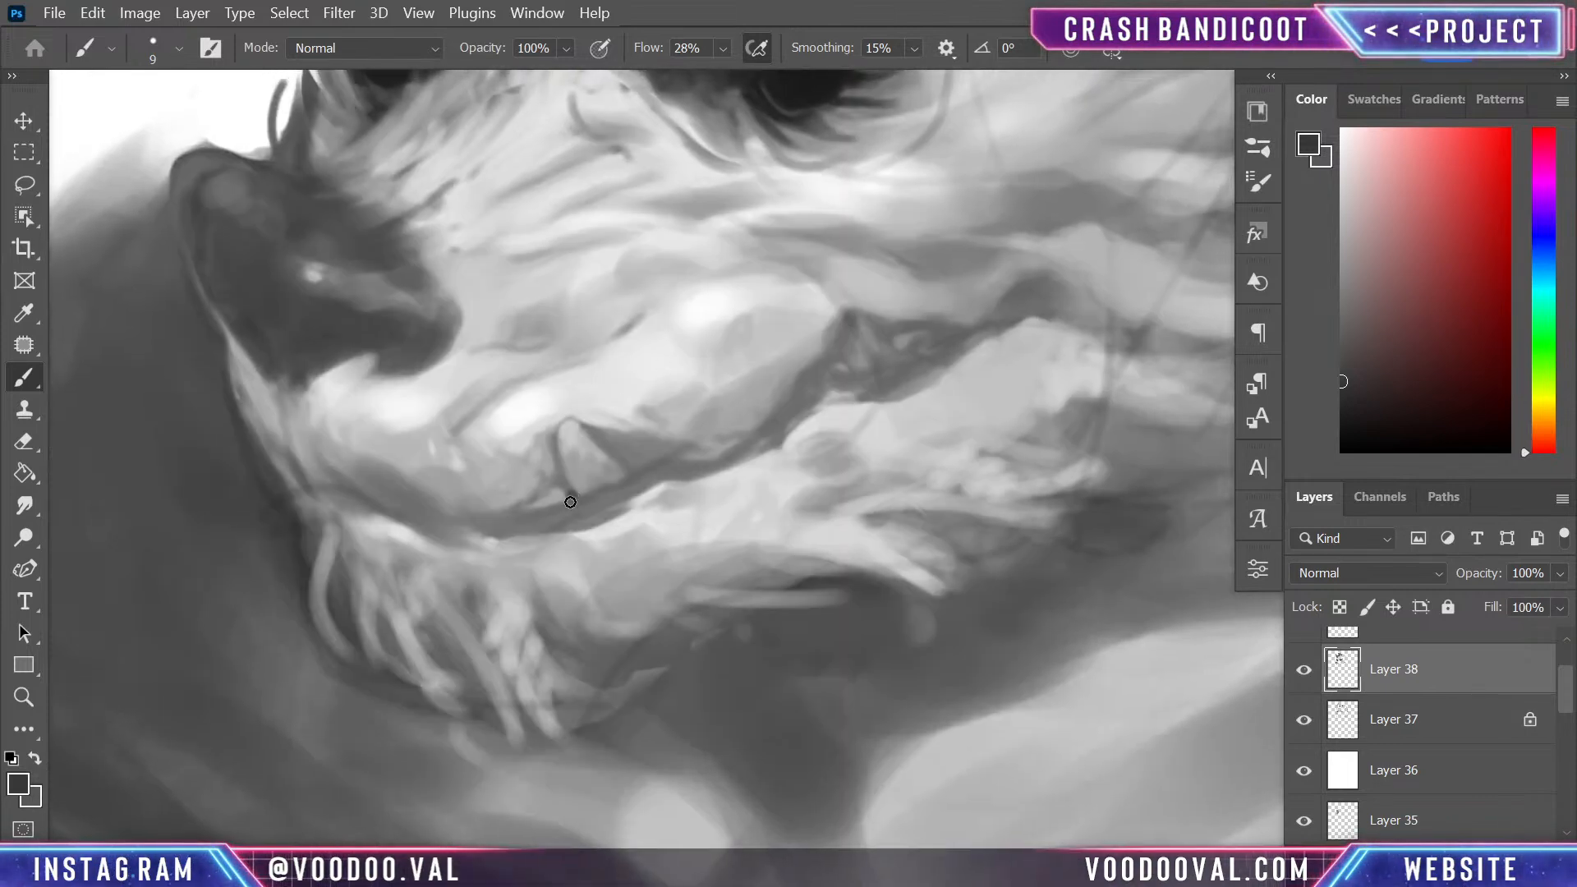
mouse_move(571, 497)
mouse_down()
mouse_move(572, 359)
mouse_move(570, 497)
mouse_move(555, 436)
mouse_up()
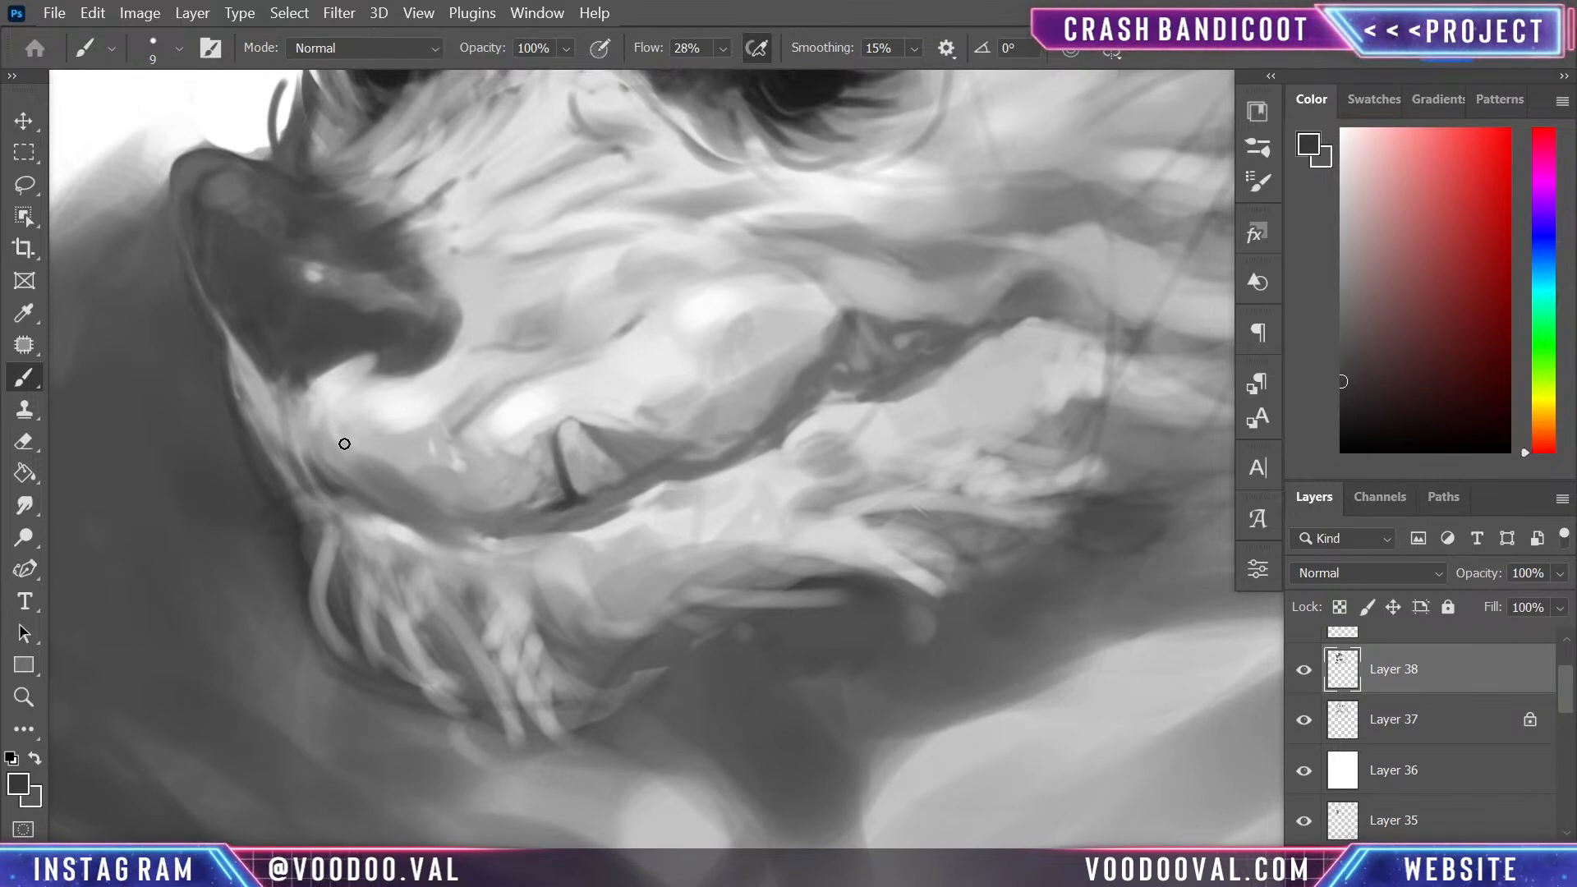
drag(847, 376, 857, 391)
key(ctrl+minus)
key(ctrl+minus)
key(ctrl+minus)
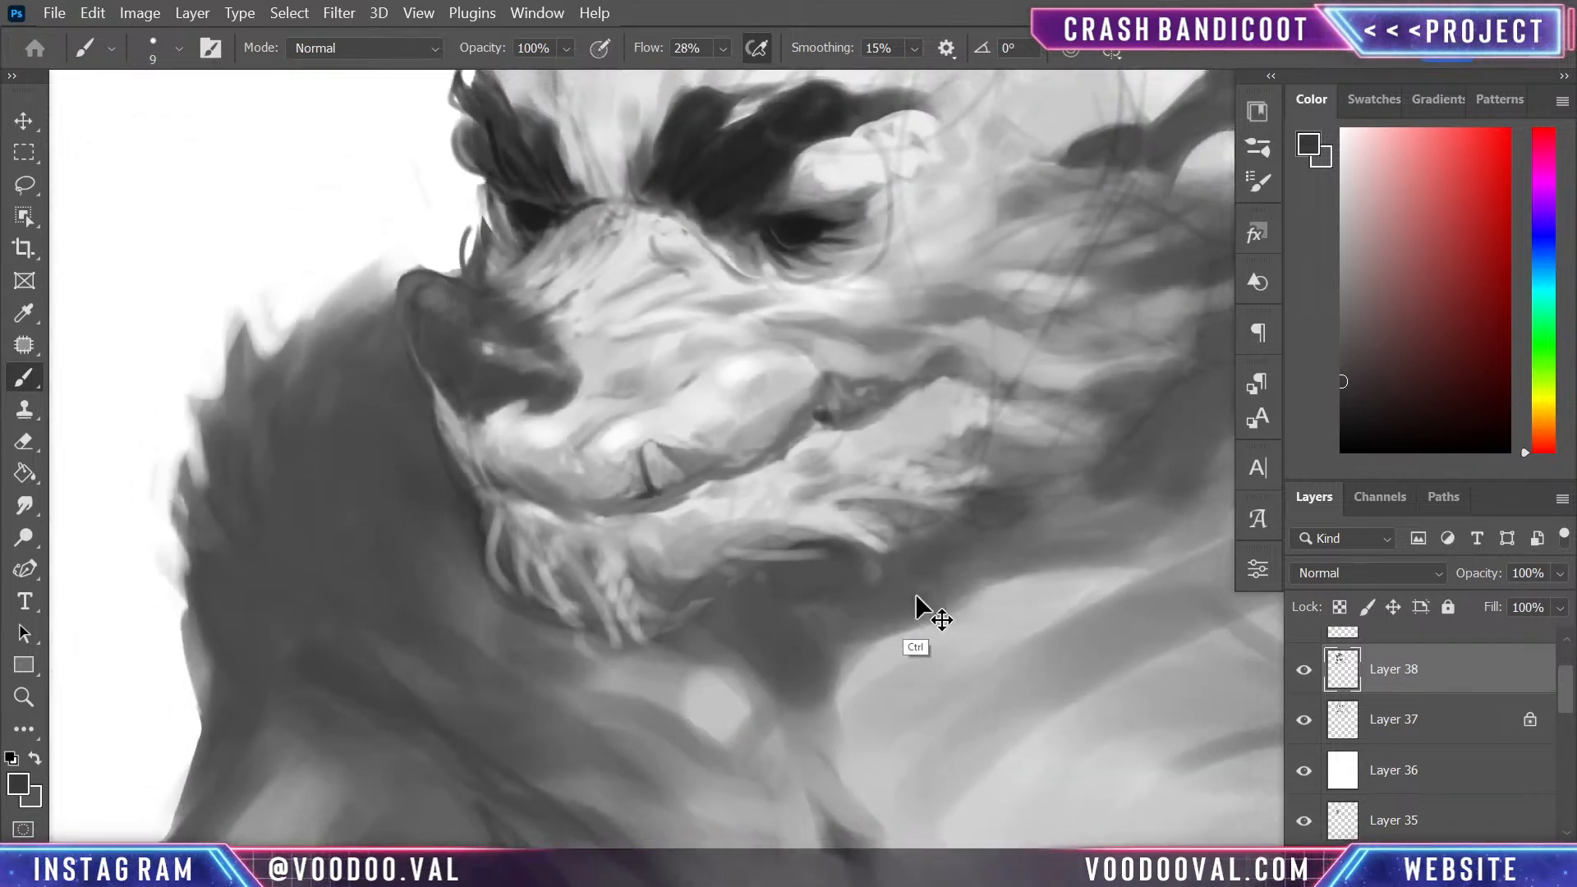
key(ctrl+plus)
key(ctrl+plus)
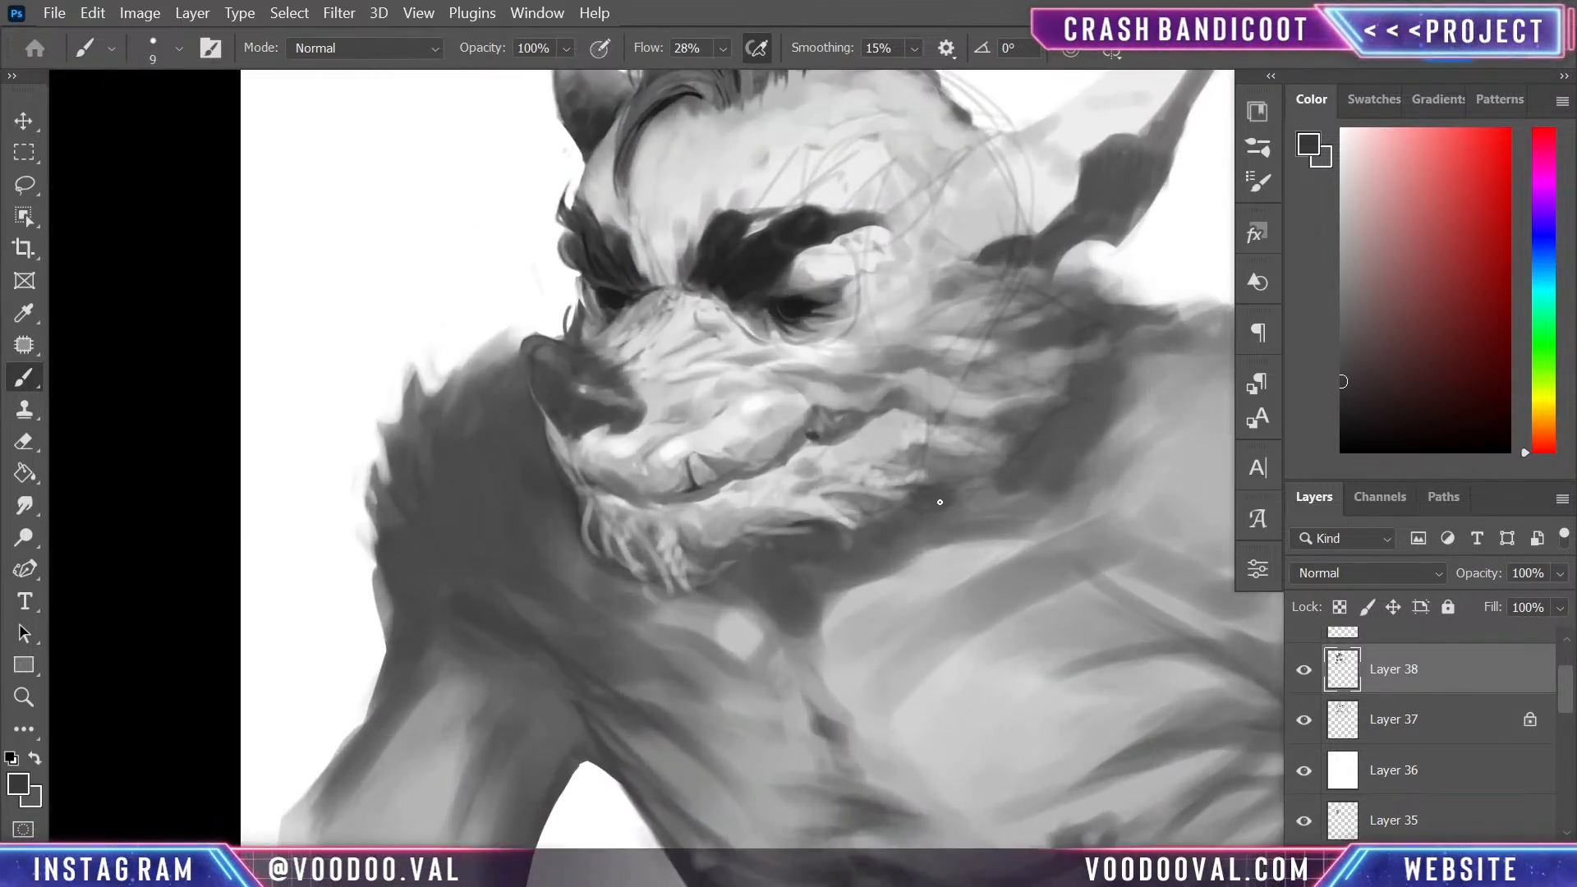
- Set white as the painting colour and dab a small highlight on the dark nose
key(x)
key(ctrl+minus)
key(ctrl+minus)
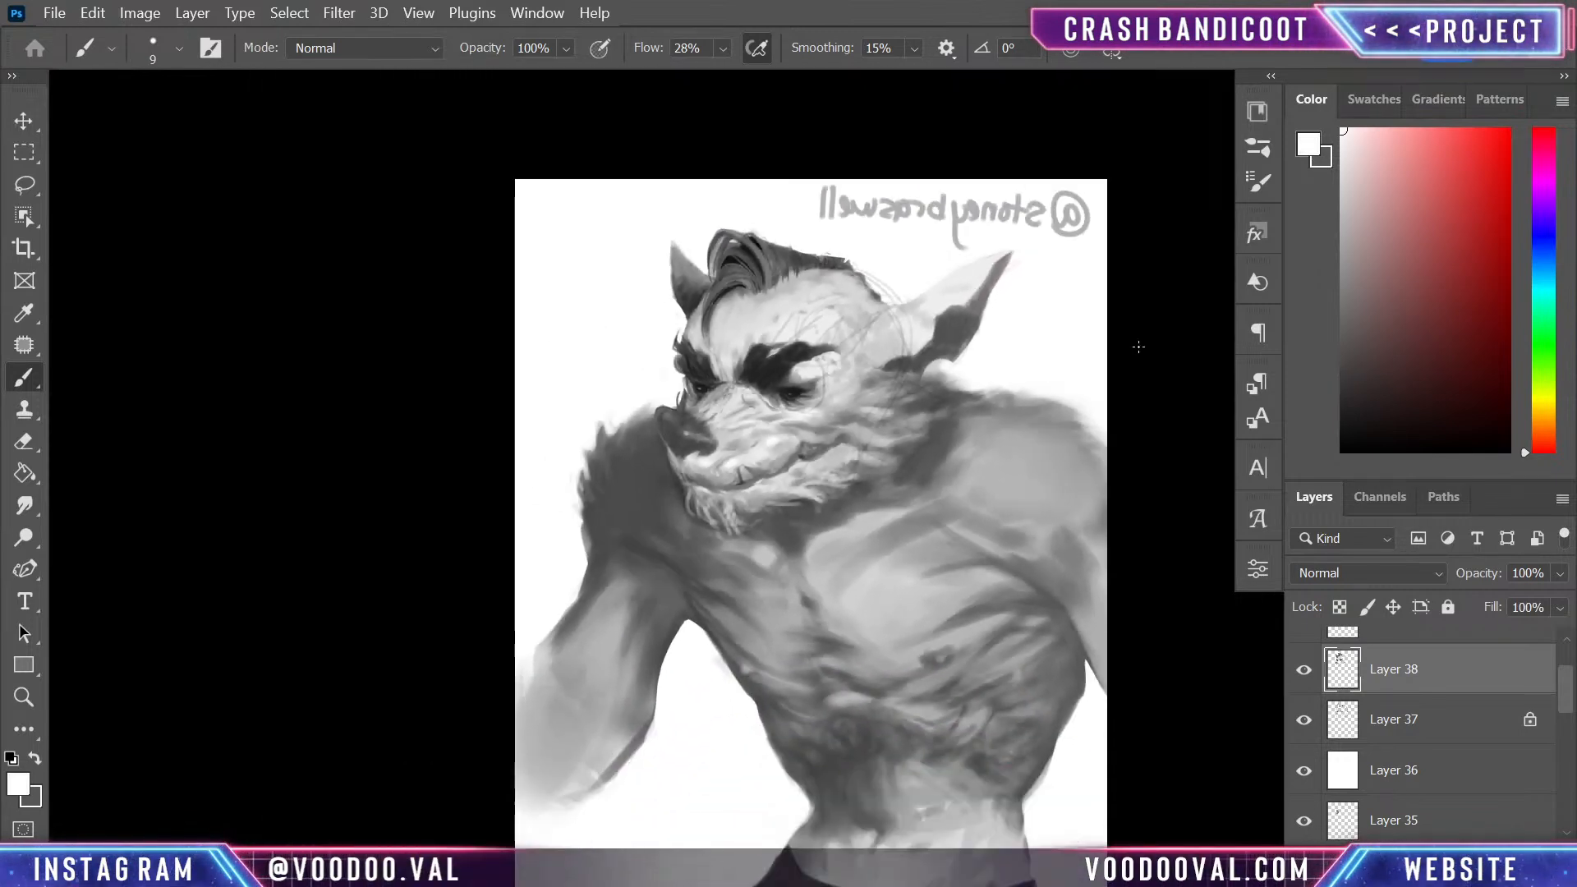
key(ctrl+plus)
key(ctrl+plus)
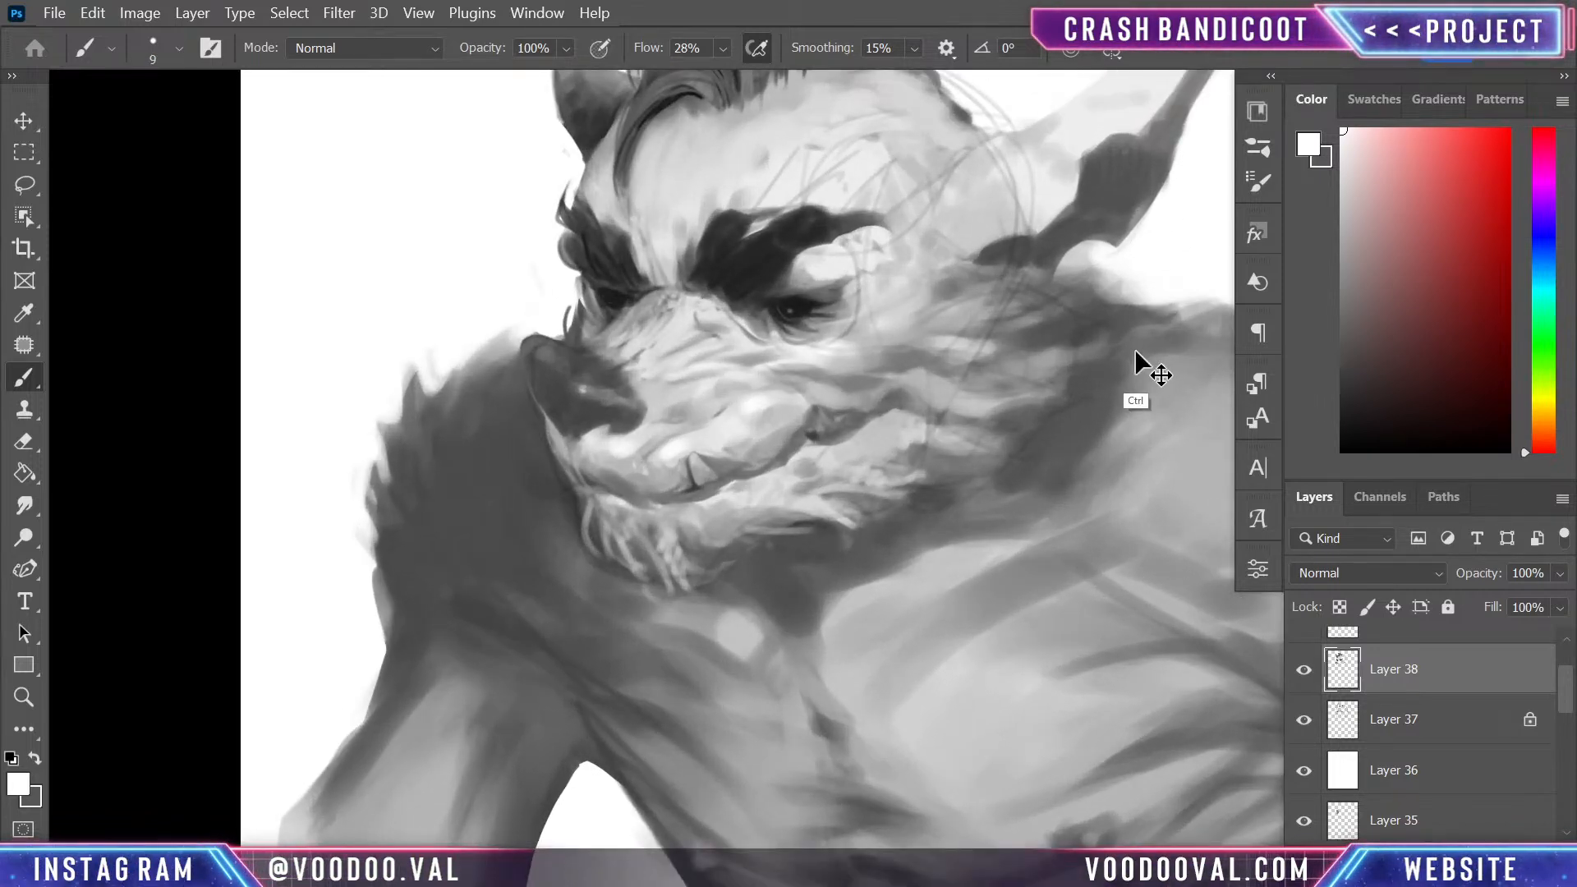
key(ctrl+minus)
key(ctrl+minus)
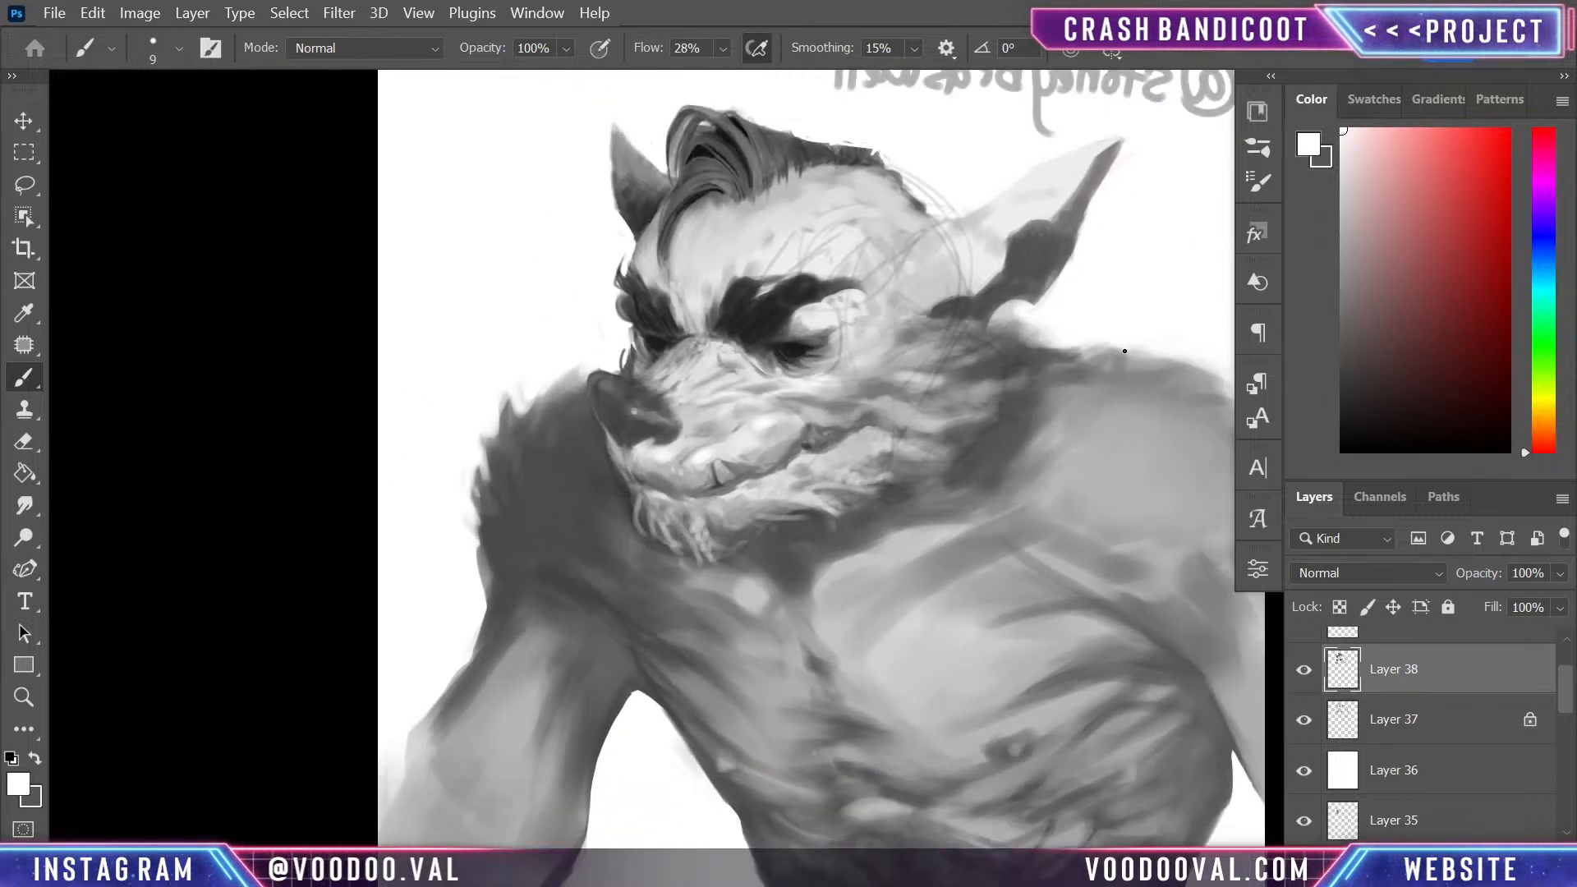
key(ctrl+plus)
key(ctrl+plus)
key(ctrl+plus)
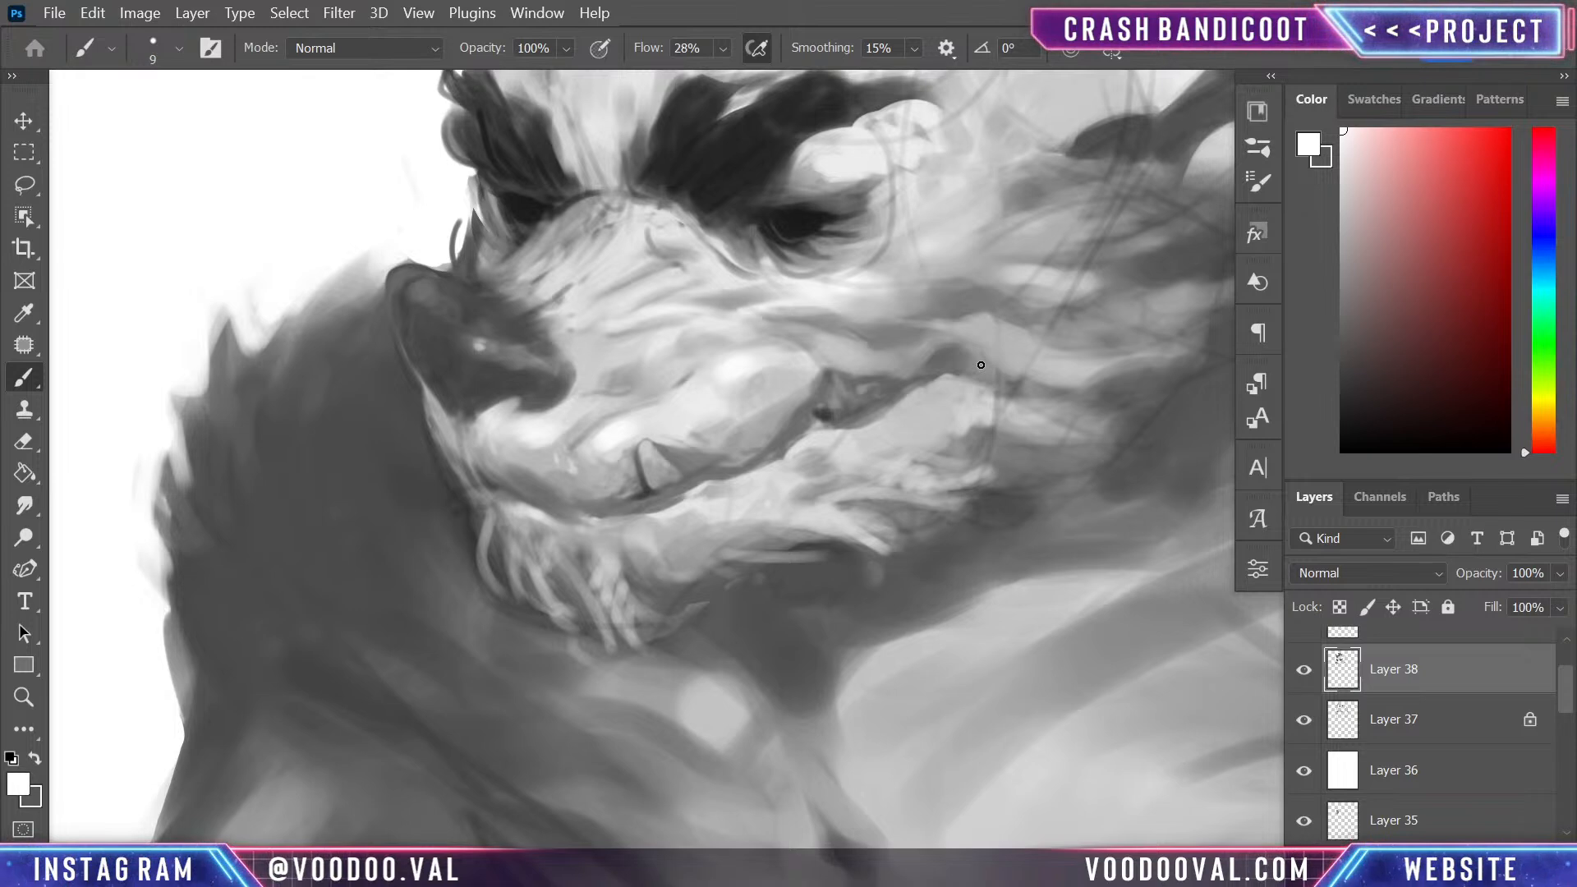
- Enlarge the brush to 45 px and paint light grey over the sketch lines between the temple and the base of the near ear
drag(975, 320, 764, 552)
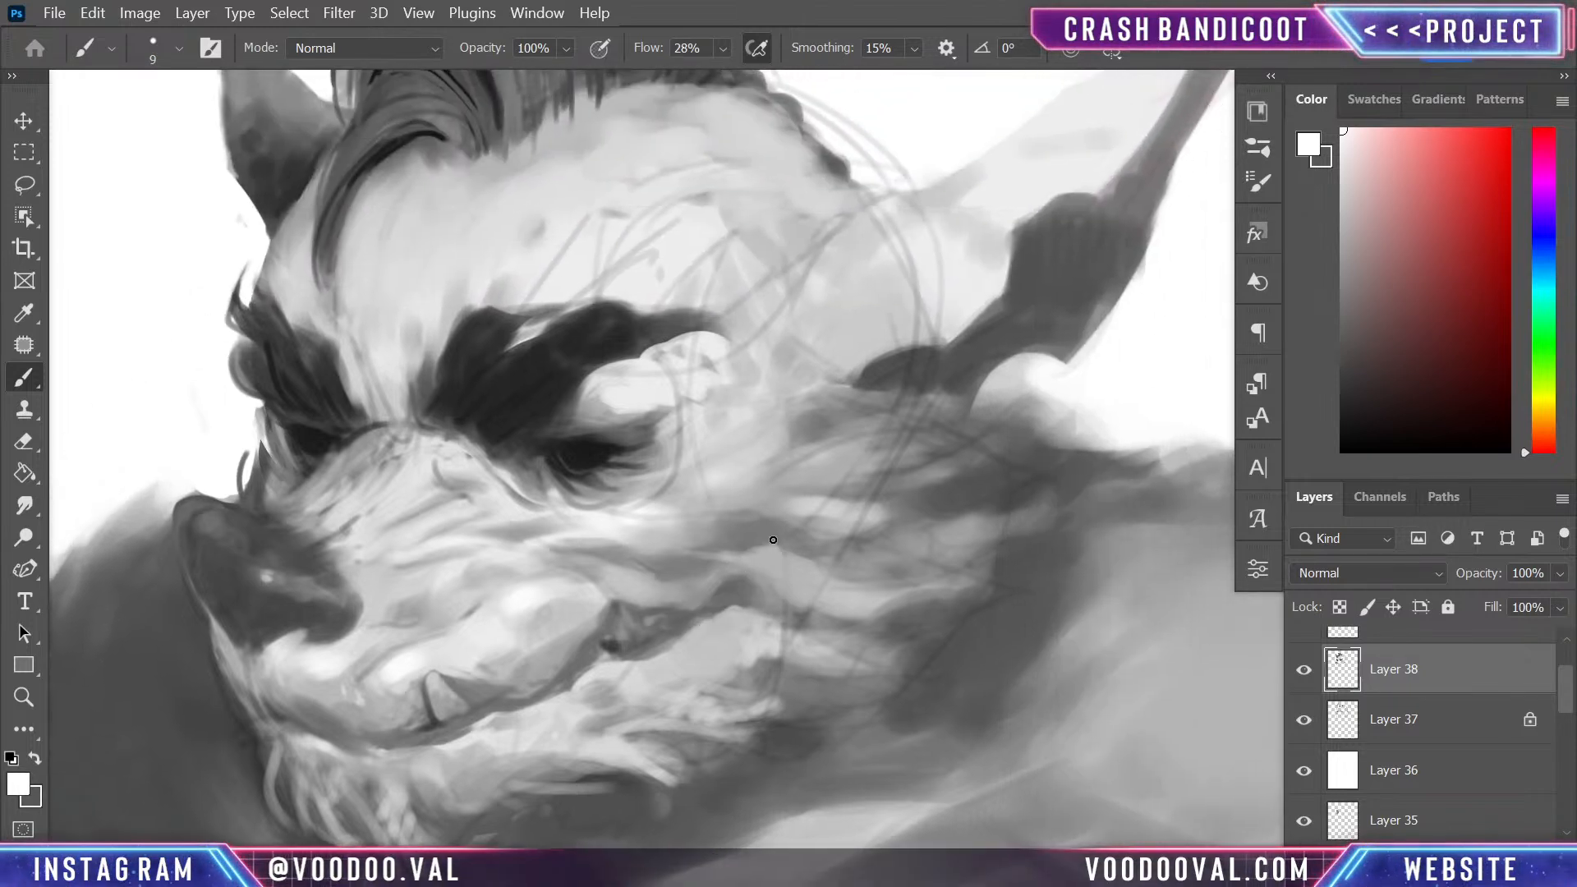
key(ctrl+minus)
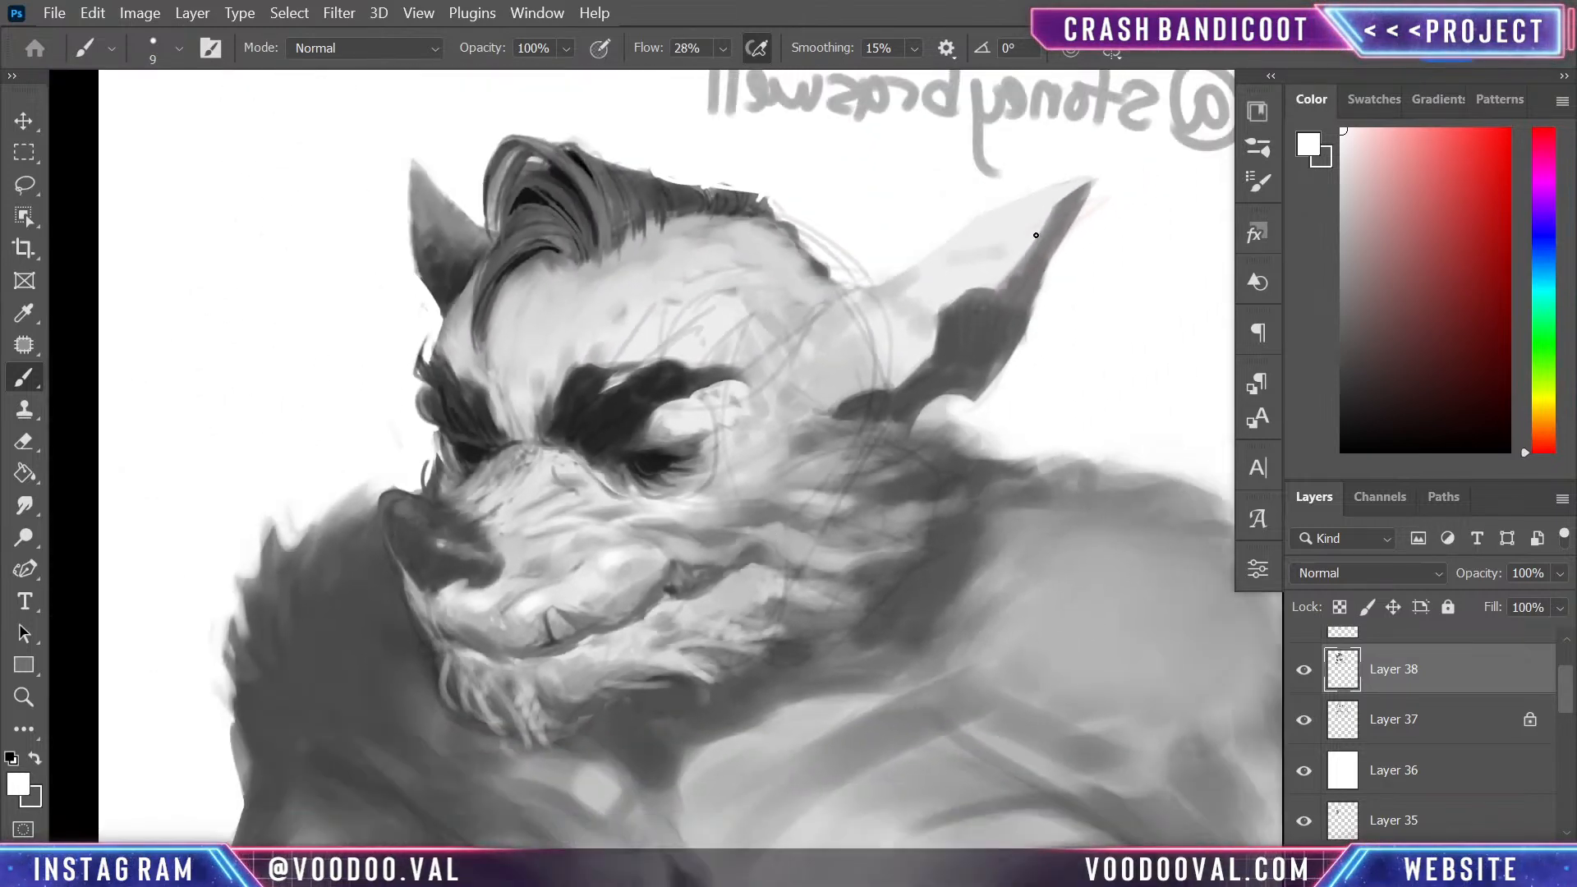
alt+click(894, 357)
mouse_move(889, 372)
mouse_down()
mouse_move(841, 292)
mouse_move(830, 342)
mouse_move(813, 334)
mouse_move(867, 311)
mouse_move(864, 295)
mouse_move(870, 367)
mouse_move(893, 375)
mouse_move(904, 348)
mouse_move(838, 376)
mouse_up()
key(bracketright)
key(bracketright)
key(bracketright)
key(bracketright)
key(bracketright)
key(bracketright)
key(bracketright)
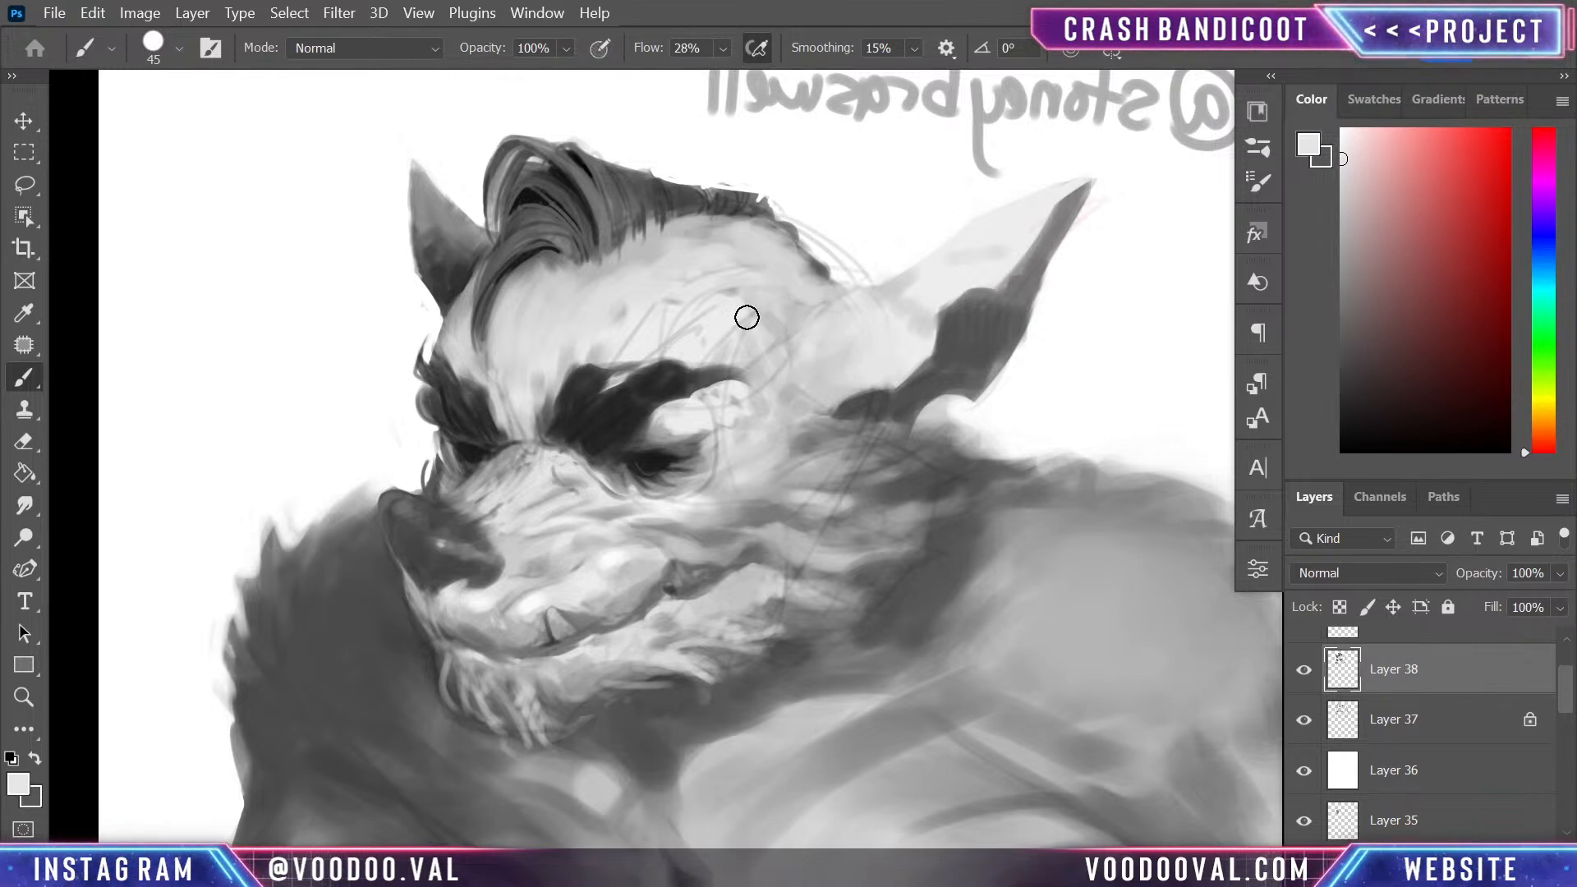
- Blend light grey over the remaining sketch lines on the side of the forehead and shade the temple below the hairline
alt+click(723, 312)
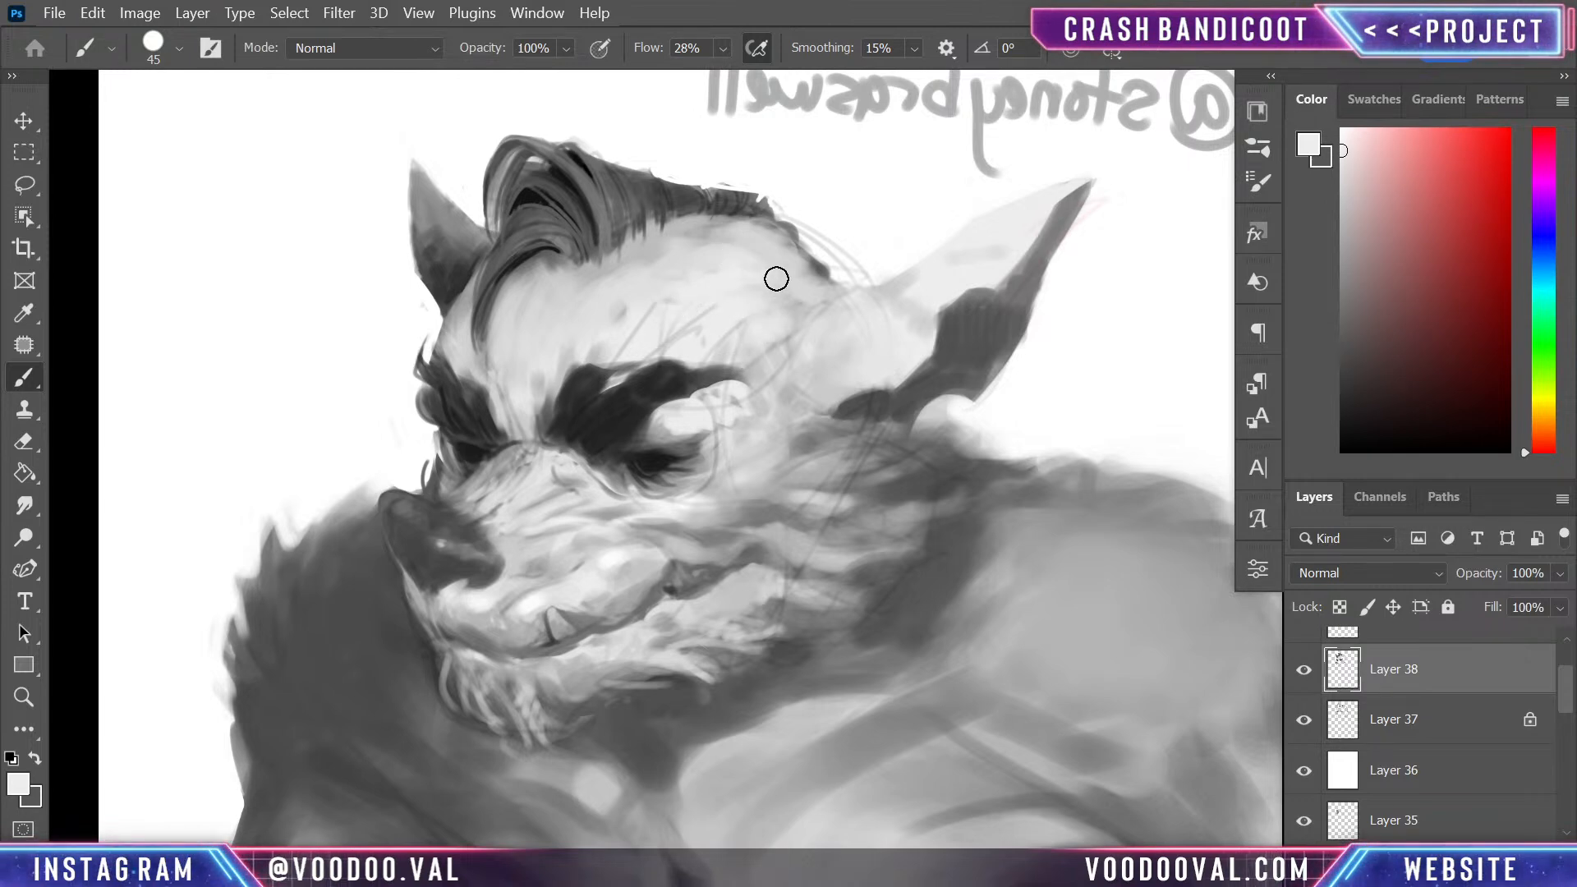
alt+click(822, 272)
mouse_move(795, 325)
mouse_down()
mouse_move(826, 302)
mouse_move(802, 263)
mouse_move(803, 278)
mouse_up()
alt+click(813, 271)
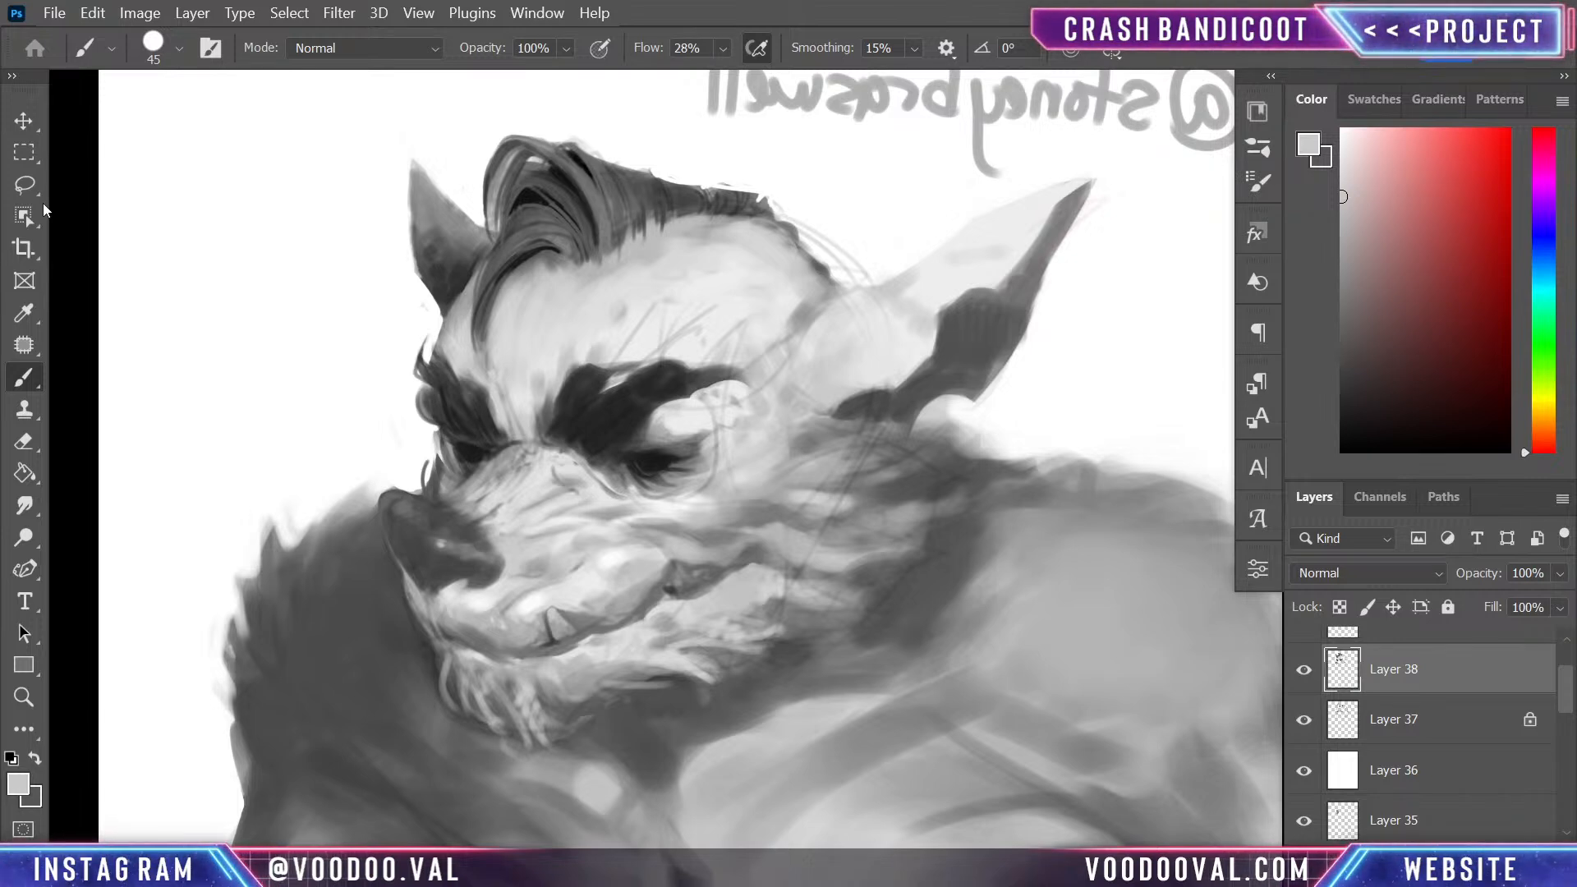
key(space)
mouse_move(763, 495)
mouse_down()
mouse_move(827, 711)
mouse_move(736, 353)
mouse_move(862, 528)
mouse_move(616, 517)
mouse_up()
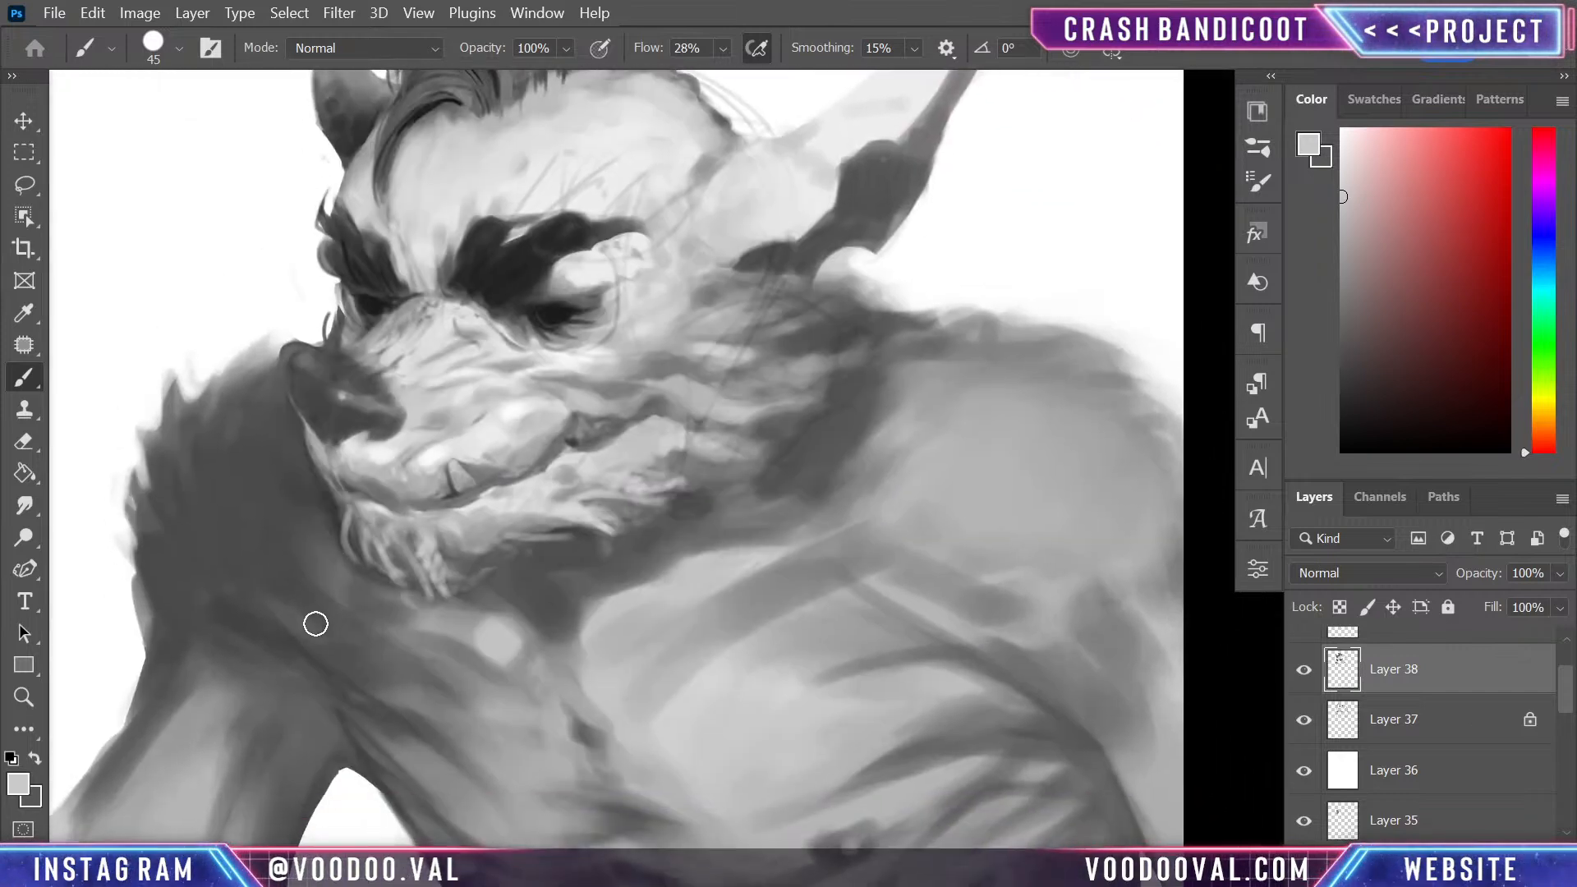
drag(316, 631, 331, 650)
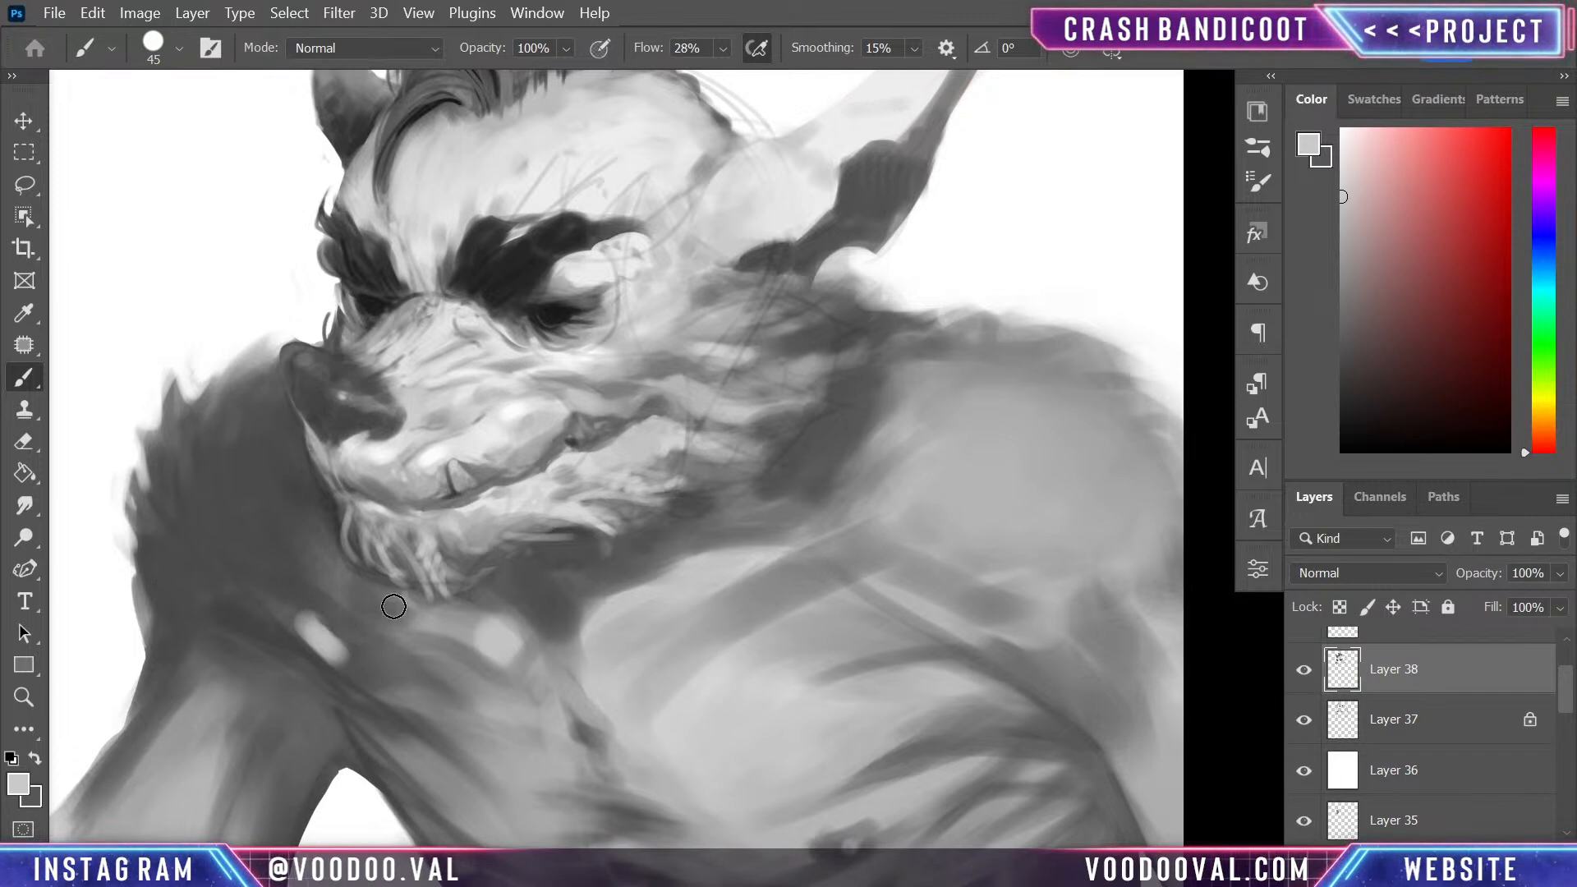
key(ctrl+z)
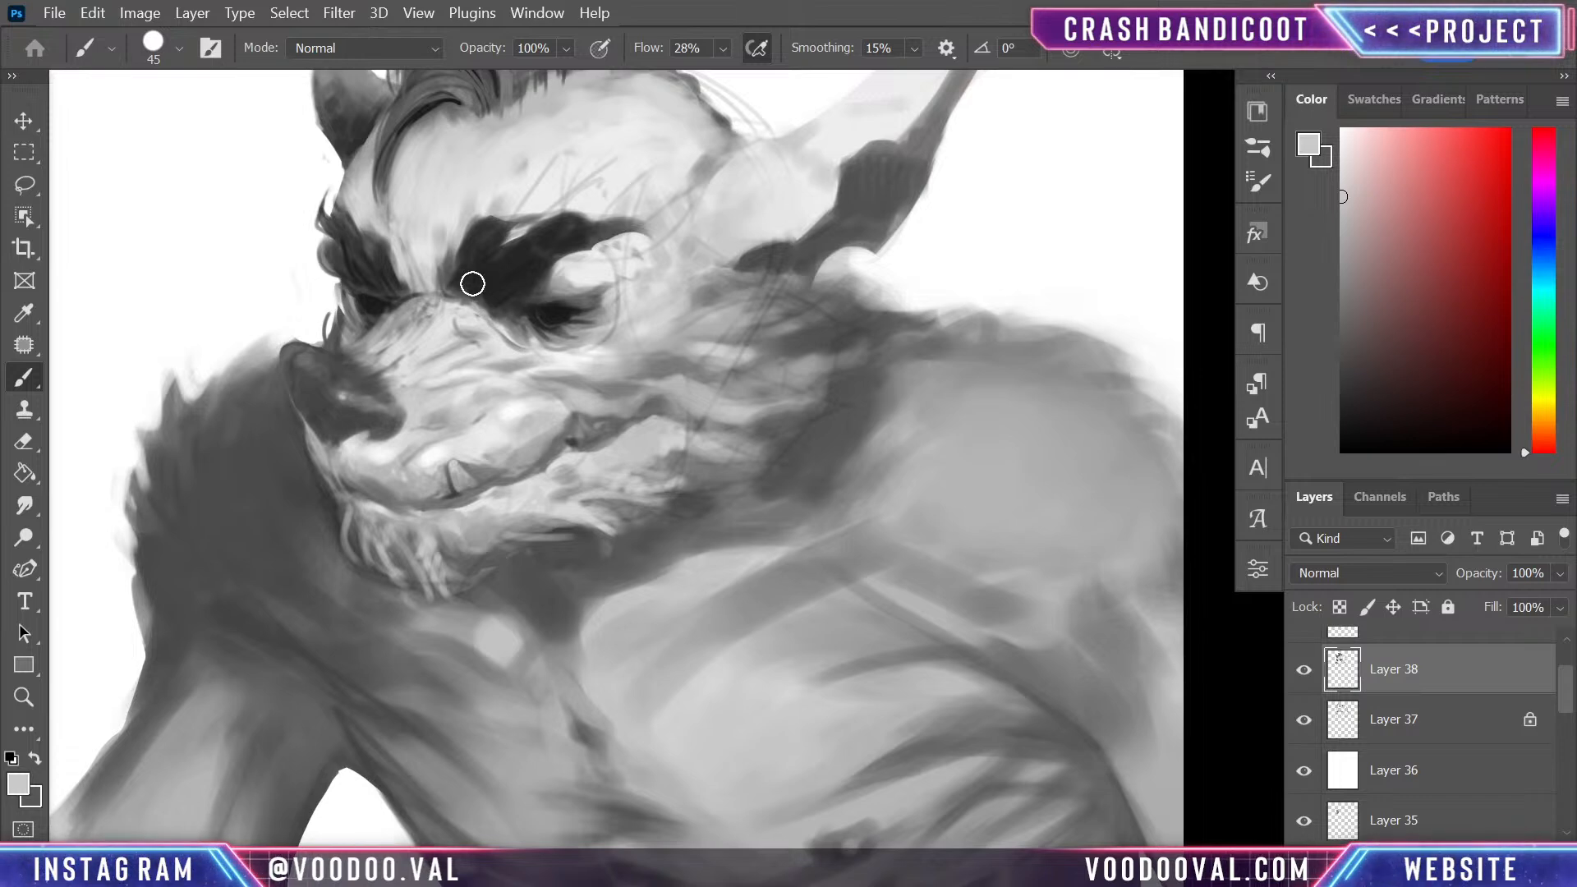
- Paint soft near-black shadows under the chin fur and on the far shoulder beside the jaw
alt+click(457, 273)
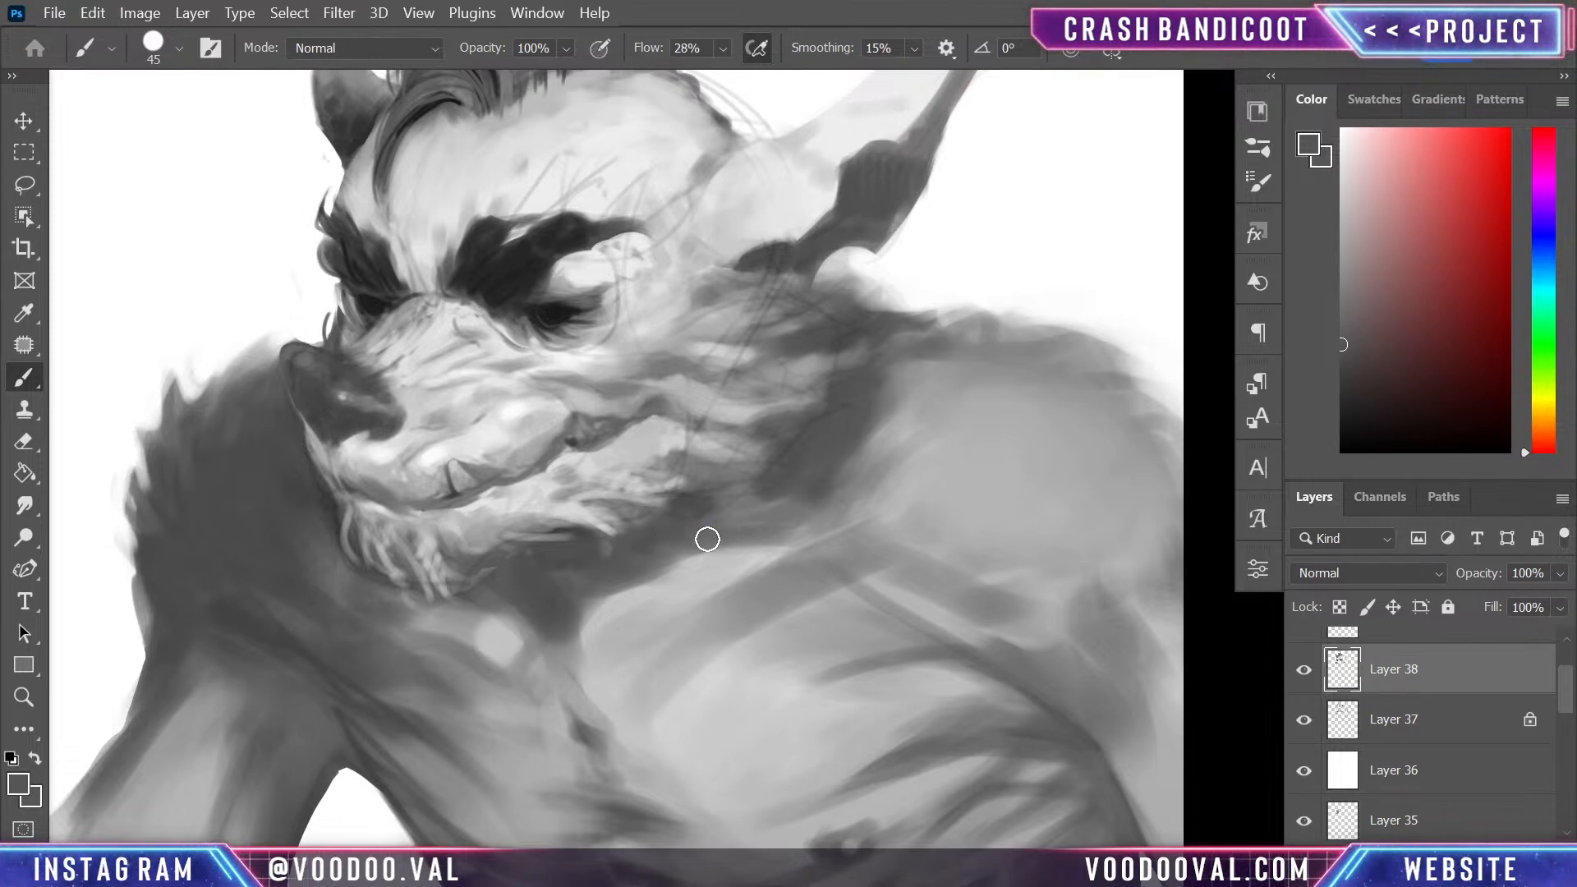
alt+click(545, 315)
mouse_move(592, 542)
mouse_down()
mouse_move(580, 599)
mouse_move(625, 502)
mouse_move(577, 560)
mouse_move(538, 551)
mouse_up()
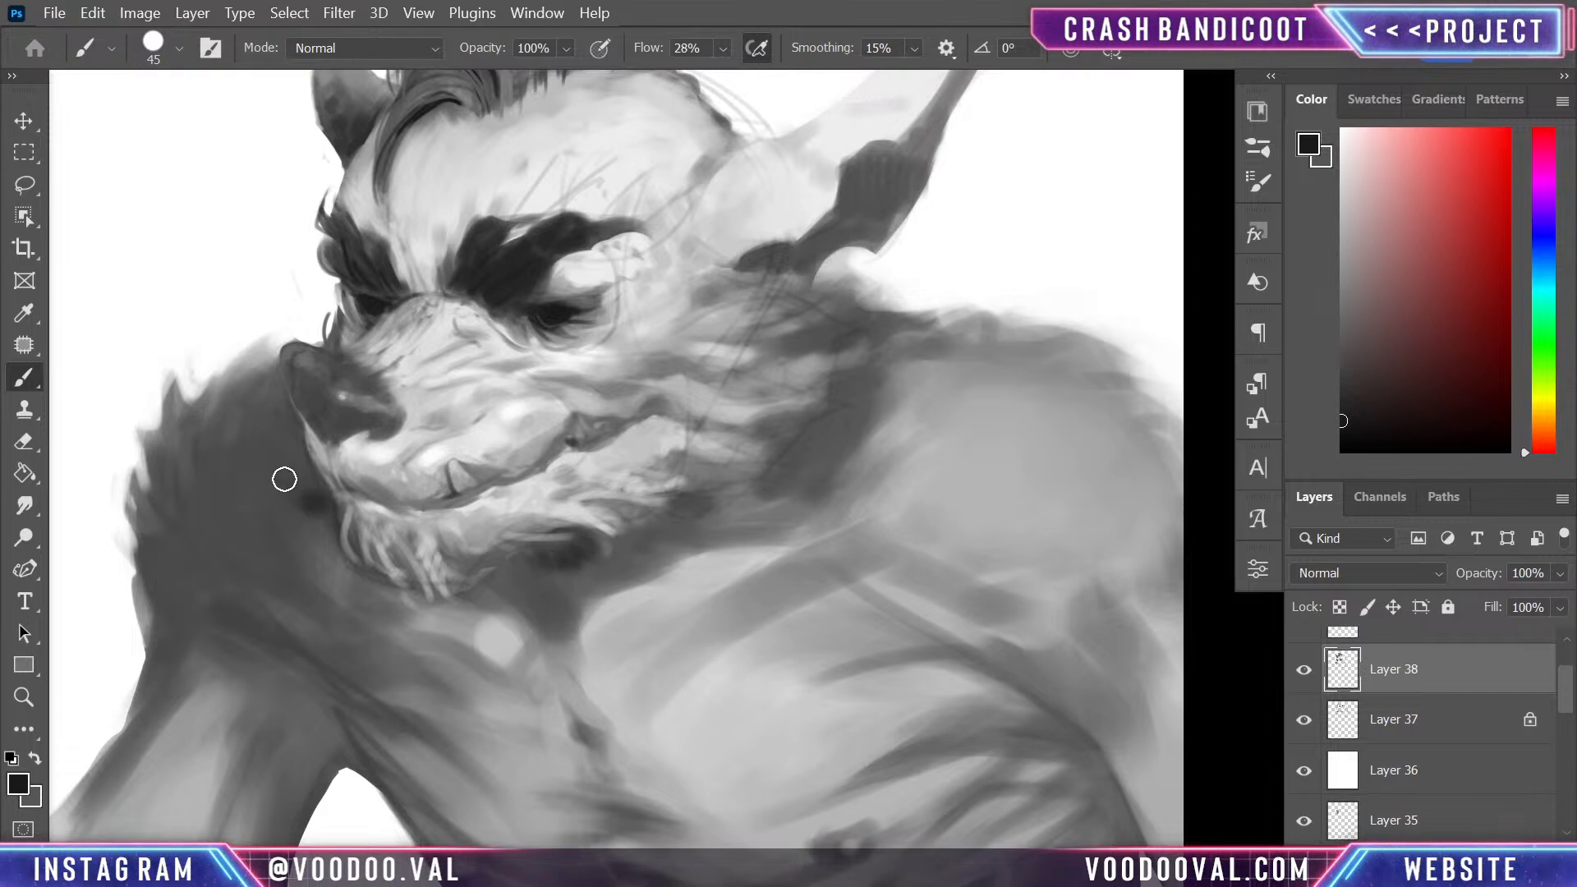
mouse_move(289, 451)
mouse_down()
mouse_move(342, 591)
mouse_move(279, 639)
mouse_up()
mouse_move(308, 516)
mouse_down()
mouse_move(281, 556)
mouse_move(295, 537)
mouse_move(320, 571)
mouse_move(327, 560)
mouse_move(295, 478)
mouse_move(338, 561)
mouse_move(316, 510)
mouse_move(302, 585)
mouse_move(341, 592)
mouse_up()
alt+click(281, 556)
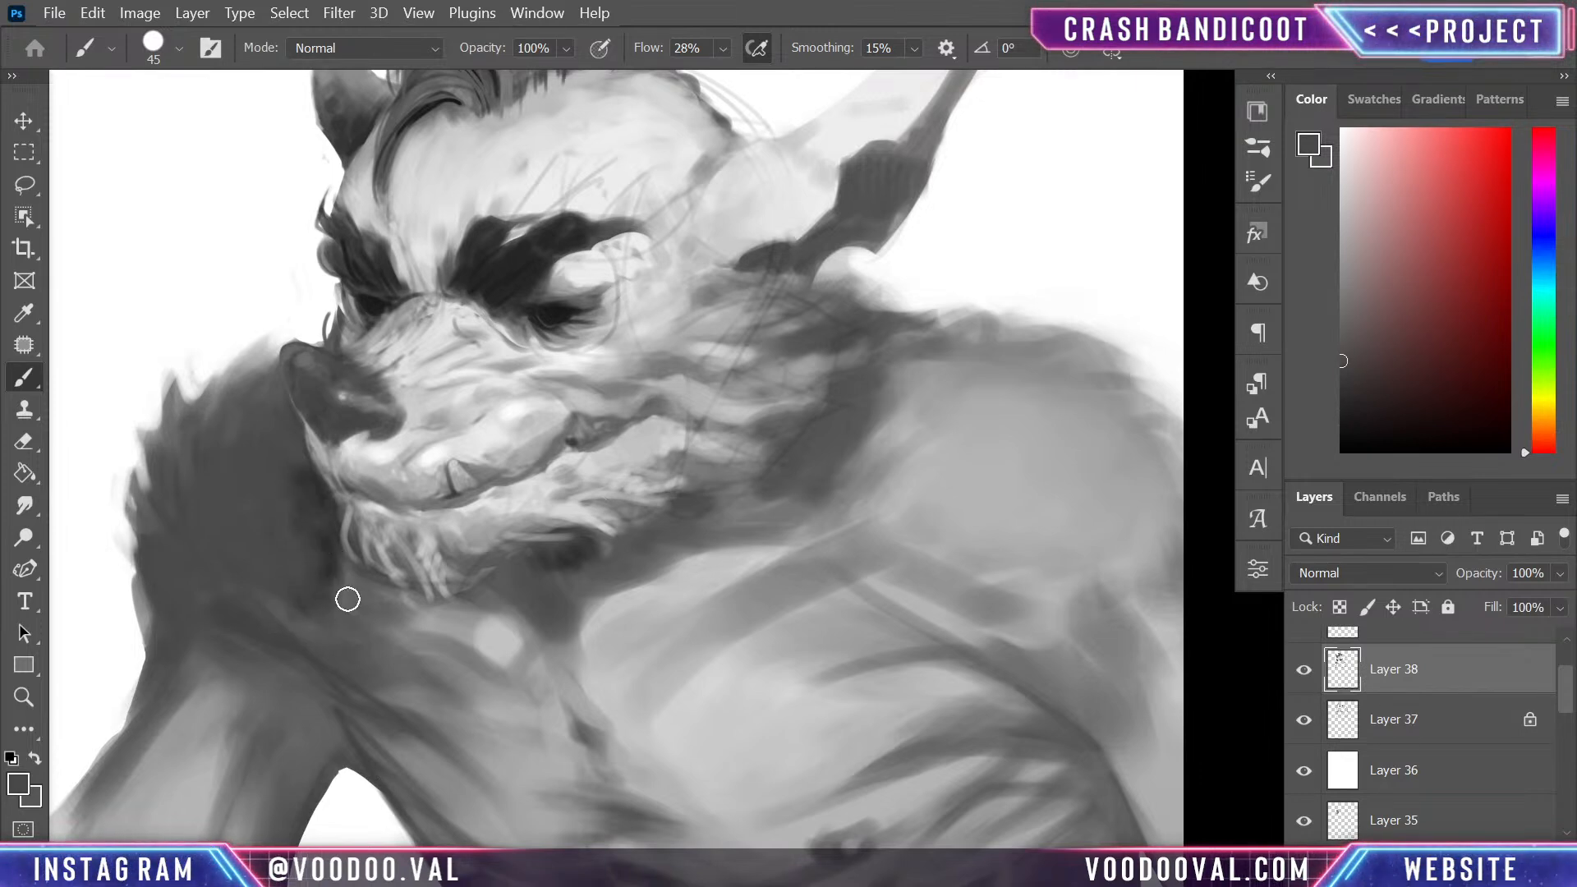
- Darken the crease between the far shoulder and the upper arm with near-black strokes running from below the beard
alt+click(570, 308)
mouse_move(356, 614)
mouse_down()
mouse_move(311, 658)
mouse_move(346, 677)
mouse_move(366, 652)
mouse_move(340, 594)
mouse_move(382, 611)
mouse_move(388, 597)
mouse_move(344, 571)
mouse_move(346, 633)
mouse_move(292, 624)
mouse_move(227, 663)
mouse_move(328, 640)
mouse_move(284, 601)
mouse_move(466, 780)
mouse_move(323, 668)
mouse_move(421, 750)
mouse_move(338, 669)
mouse_move(222, 652)
mouse_up()
alt+click(257, 565)
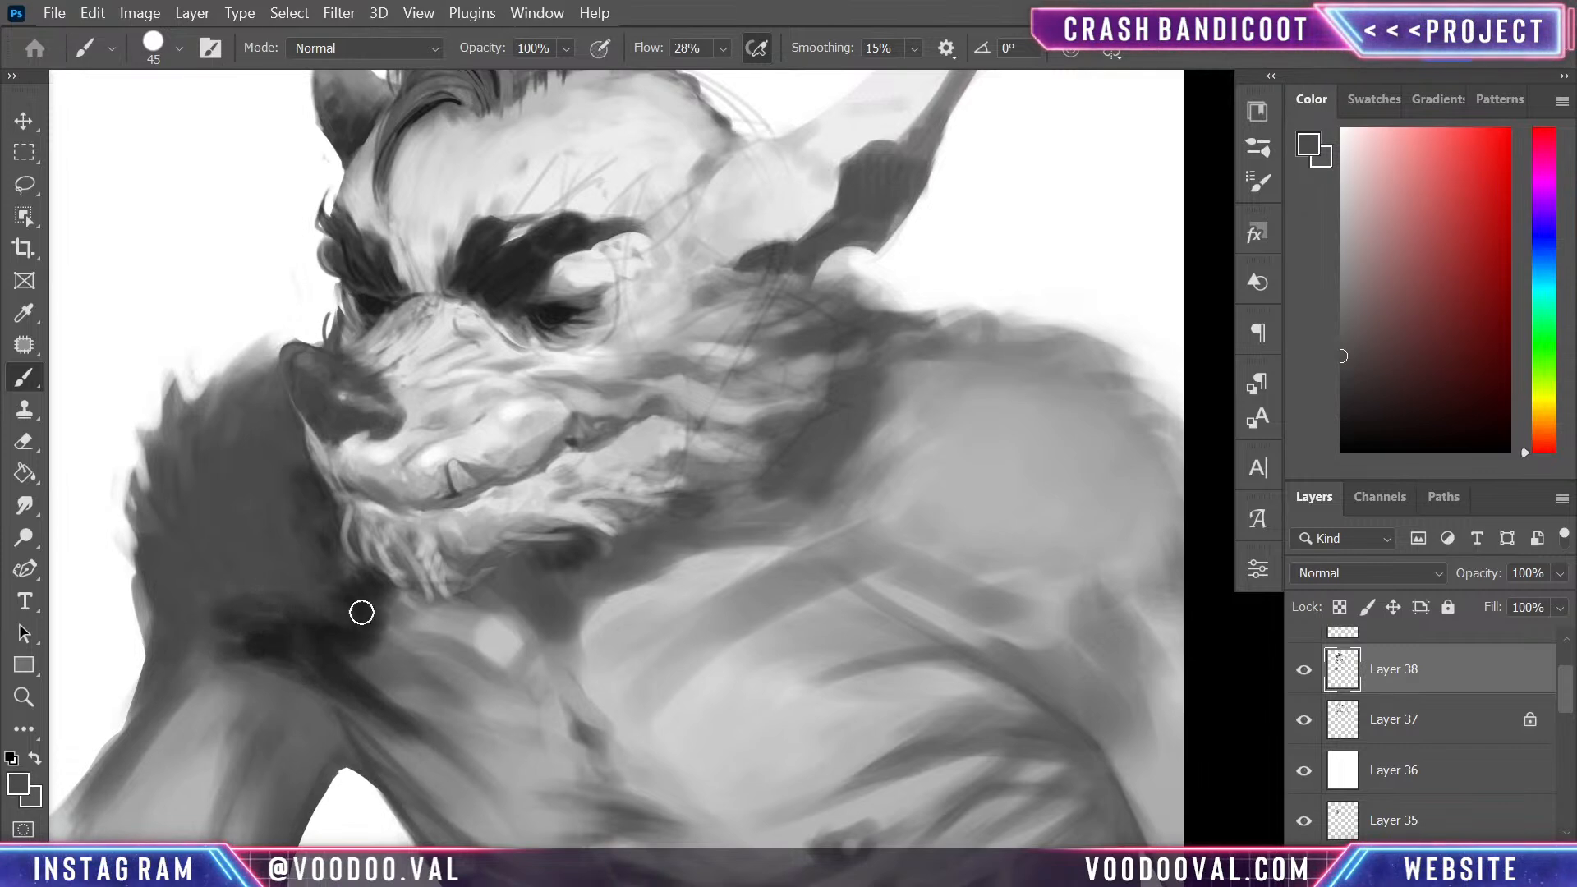
alt+click(306, 635)
alt+click(436, 599)
mouse_move(398, 618)
mouse_down()
mouse_move(316, 575)
mouse_move(343, 599)
mouse_move(363, 589)
mouse_move(359, 658)
mouse_move(246, 642)
mouse_up()
alt+click(295, 582)
- Soften the dark crease at the far armpit by blending mid-dark grey strokes into the surrounding shoulder
mouse_move(388, 713)
mouse_down()
mouse_move(355, 672)
mouse_move(345, 700)
mouse_up()
alt+click(356, 709)
alt+click(358, 719)
alt+click(287, 669)
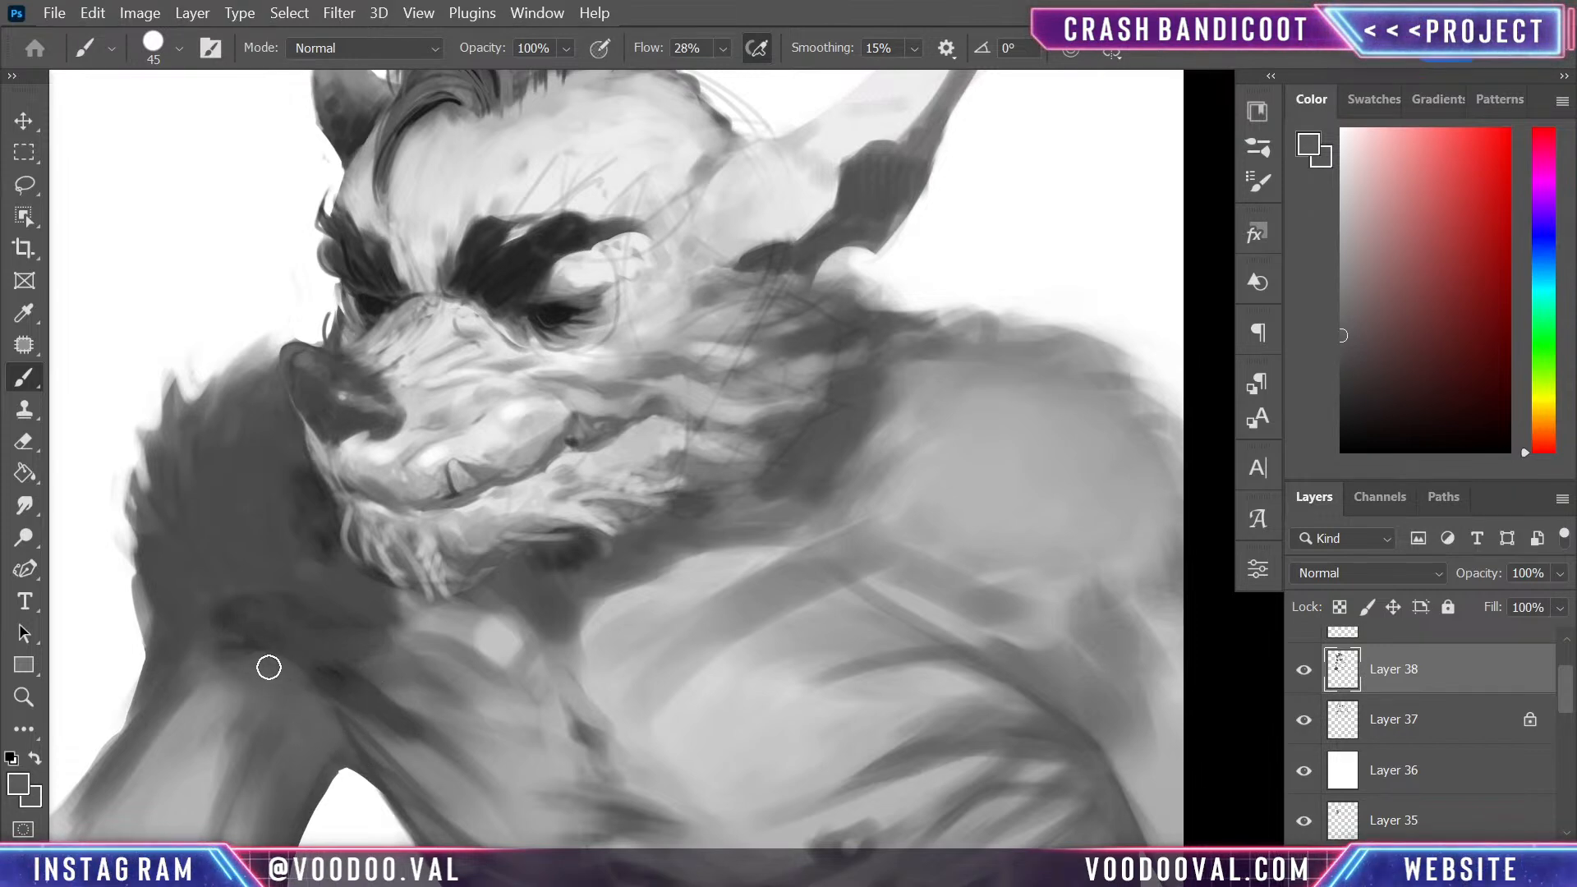
drag(262, 661, 215, 622)
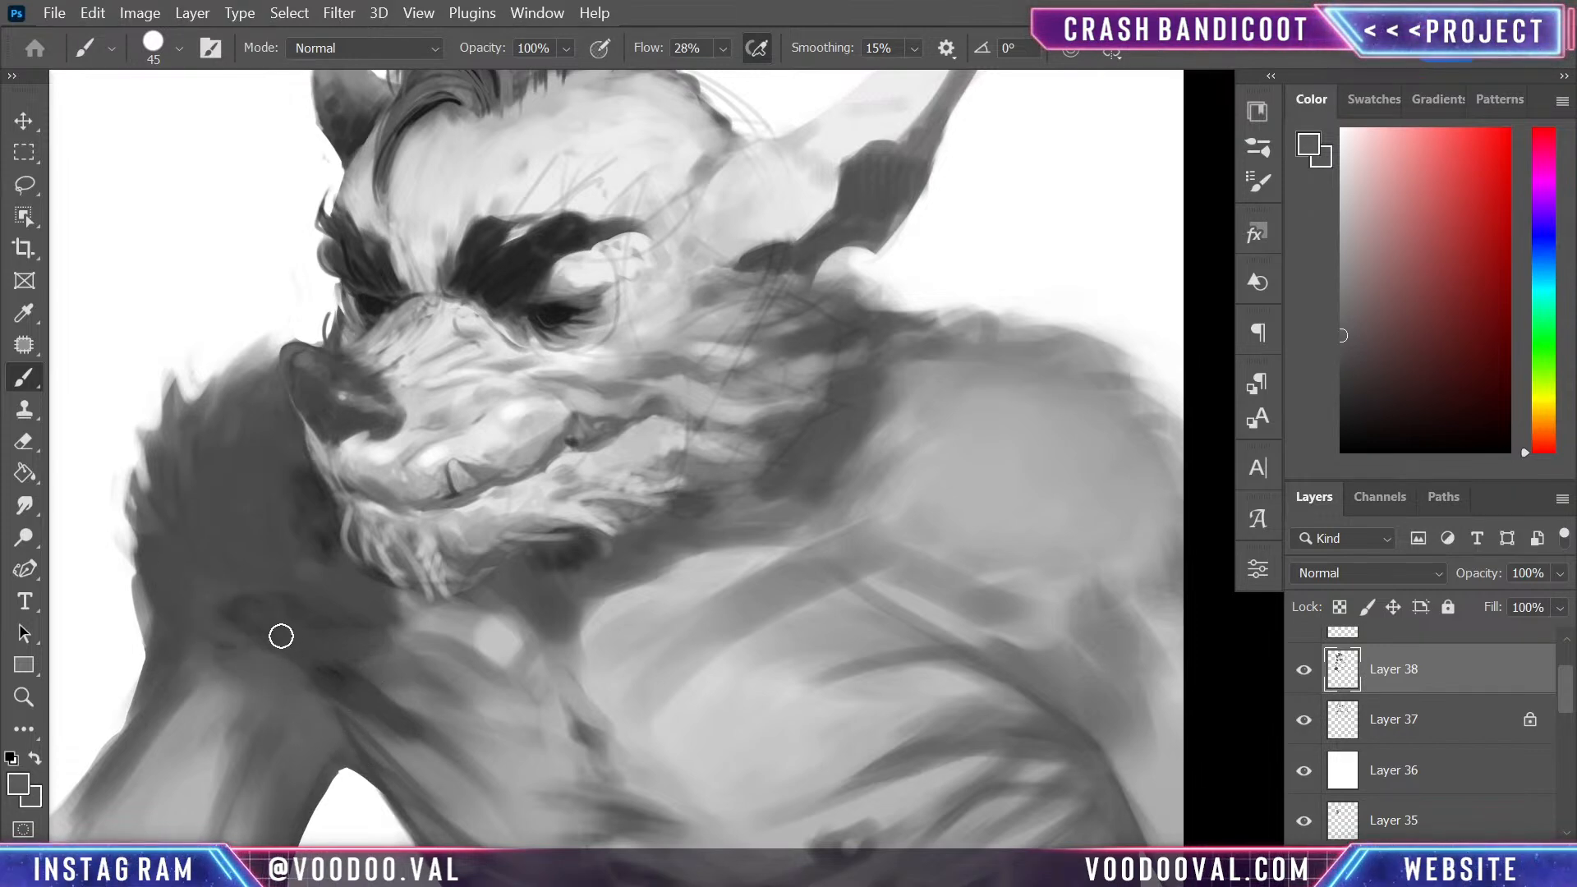
- Blend mid grey strokes along the outer side of the far upper arm just below the shoulder fur
drag(418, 698, 517, 440)
alt+click(236, 422)
drag(238, 371, 221, 528)
drag(235, 411, 219, 485)
mouse_move(410, 525)
mouse_down()
mouse_move(404, 606)
mouse_move(468, 714)
mouse_move(419, 412)
mouse_up()
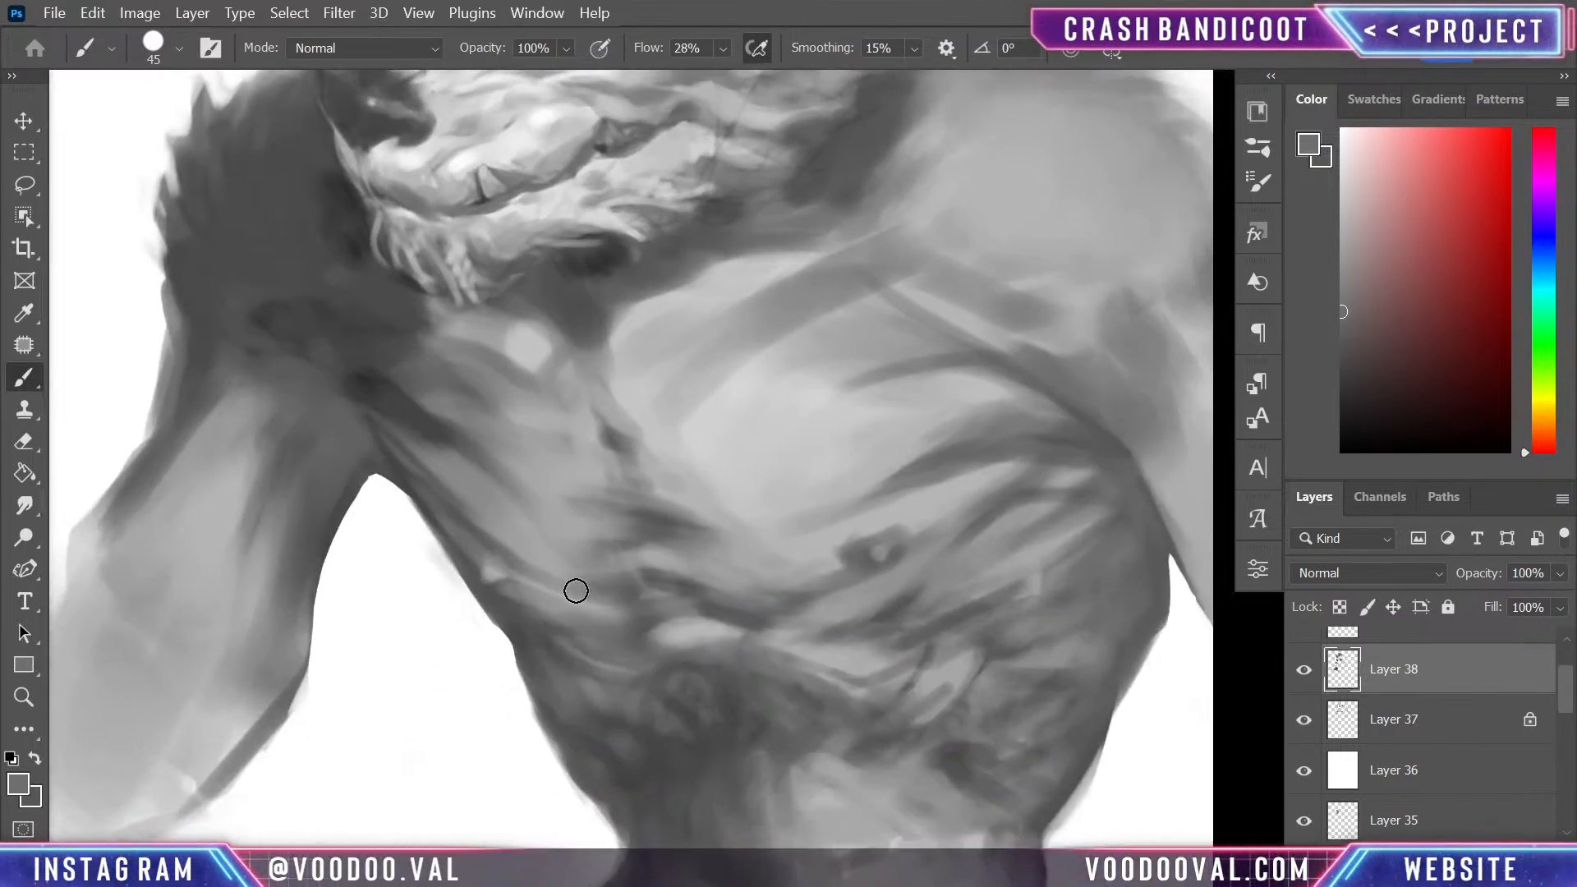
key(ctrl+minus)
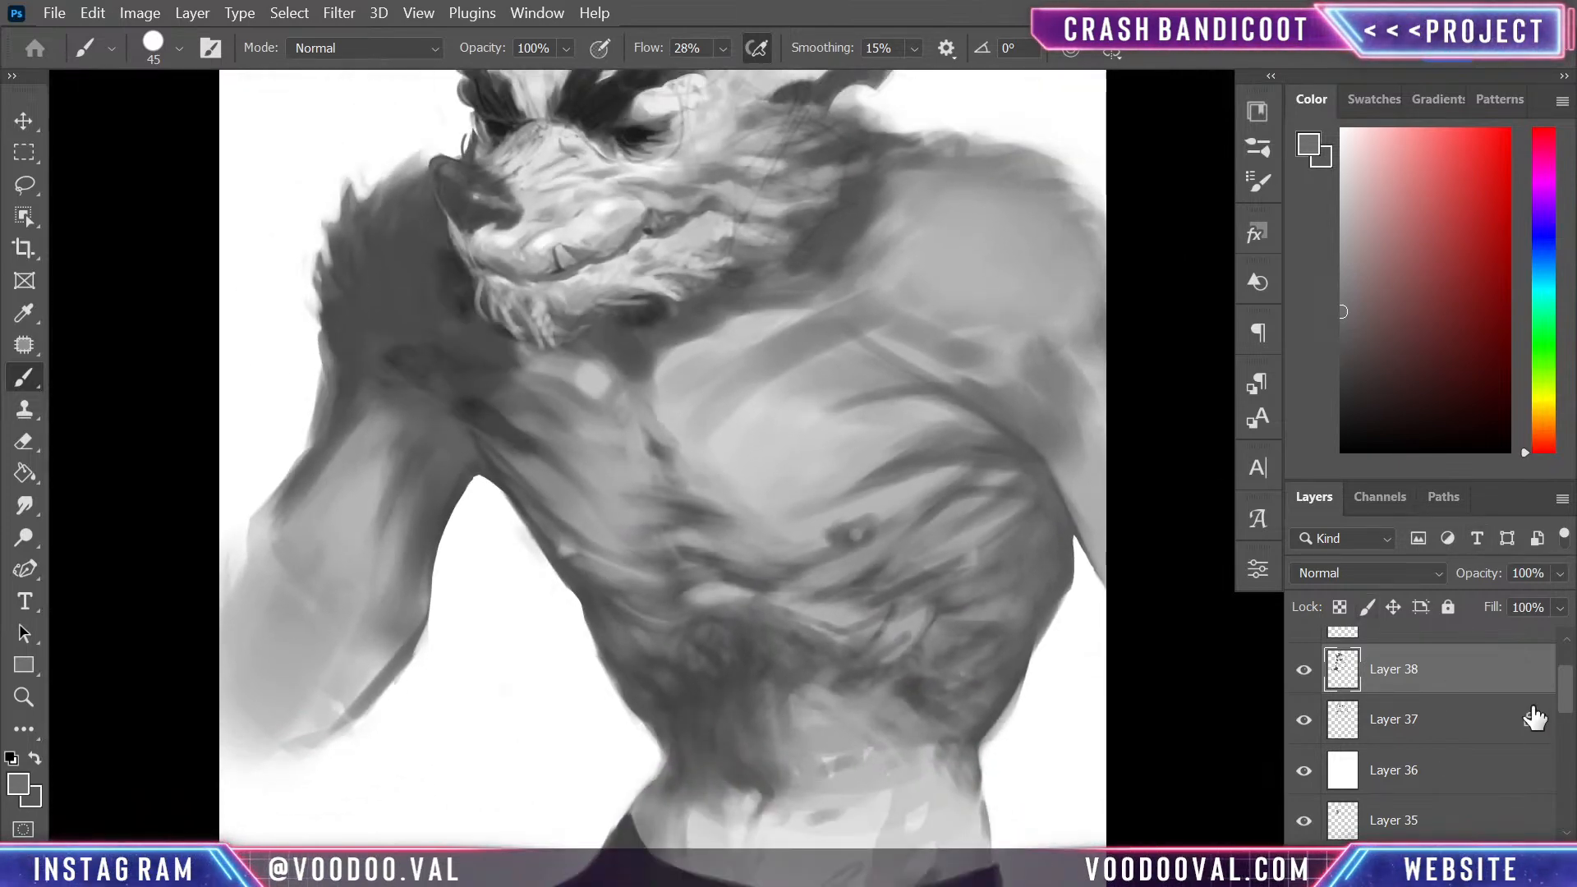
- Create a single merged copy of the layers from Layer 38 down to Group 7 copy, keeping the originals in a hidden group
drag(1567, 699, 1566, 761)
shift+click(1497, 756)
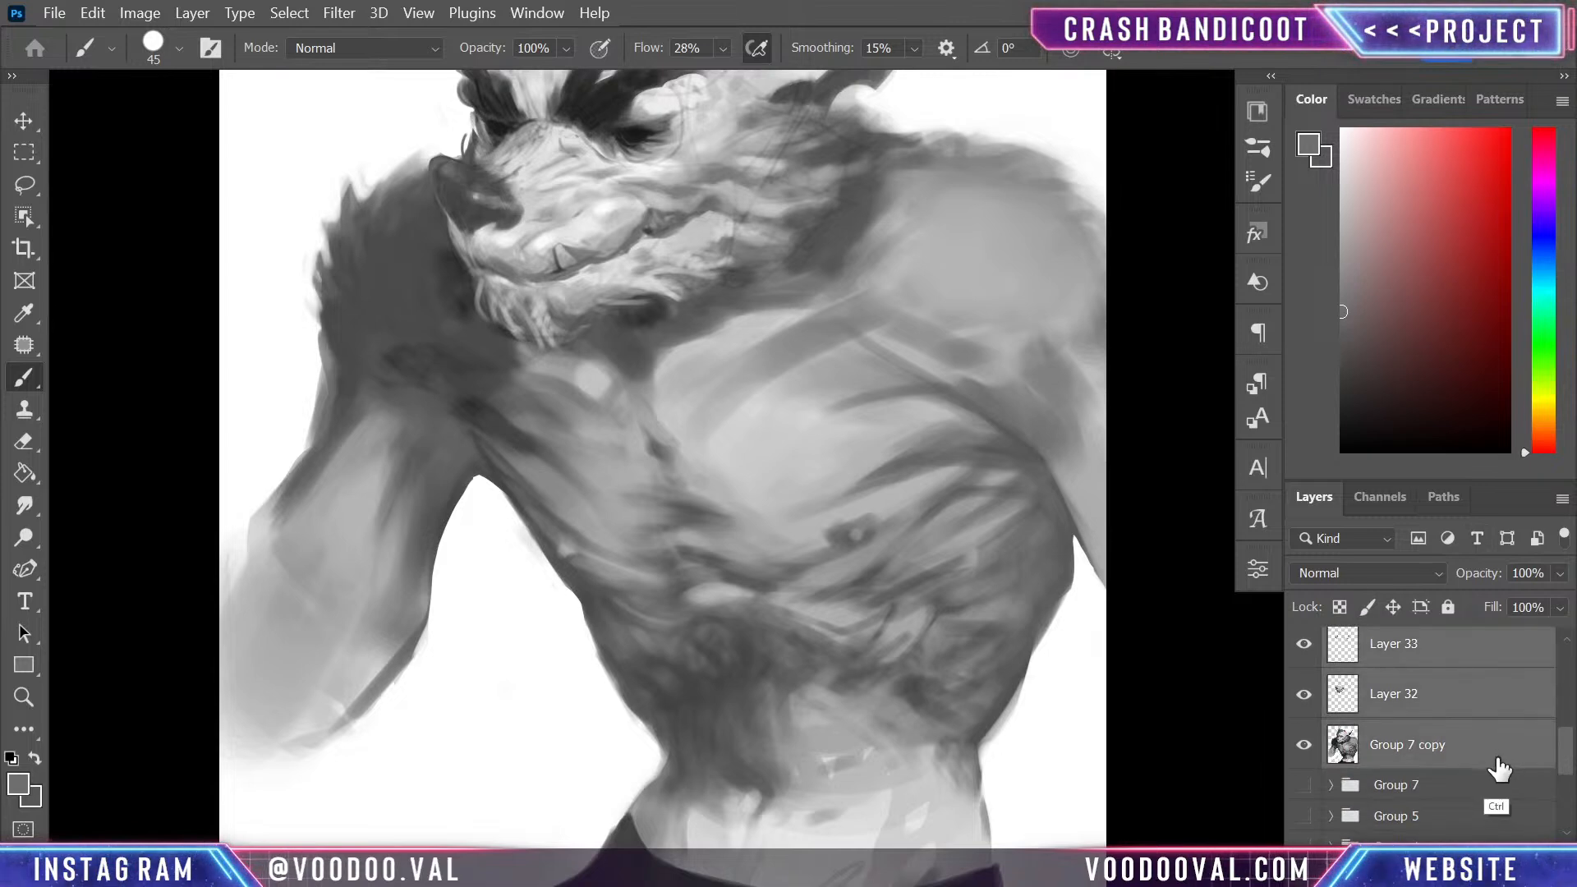
click(1304, 644)
click(1304, 645)
drag(1411, 675, 1412, 694)
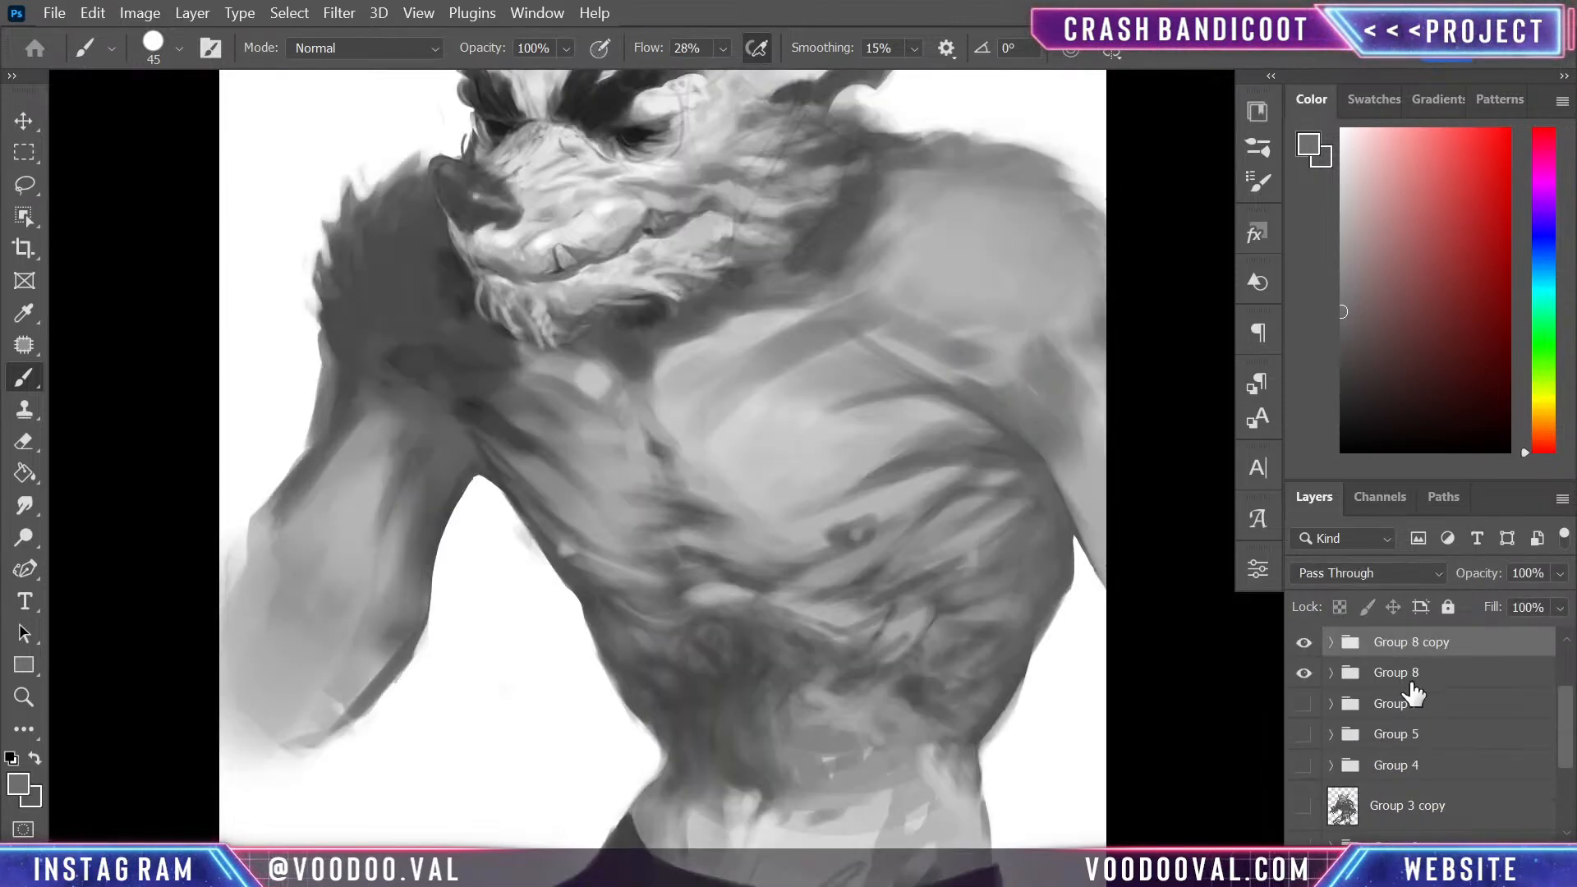
click(1303, 672)
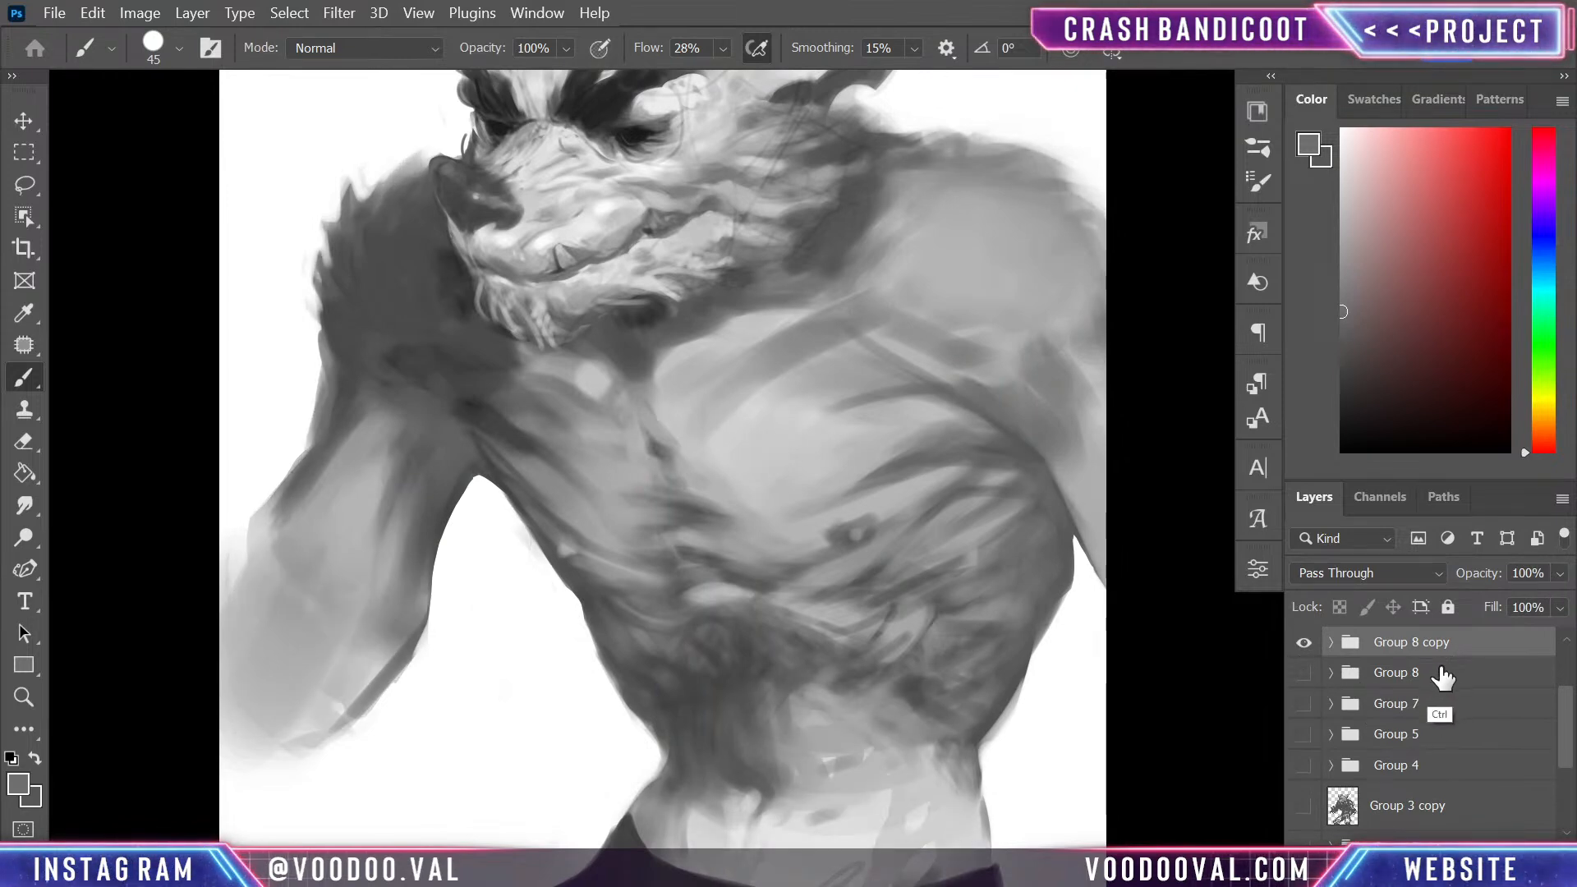
key(ctrl+e)
- Lasso the far arm below the shoulder, rotate it outward from the torso and reposition it against the shoulder, then deselect it
key(l)
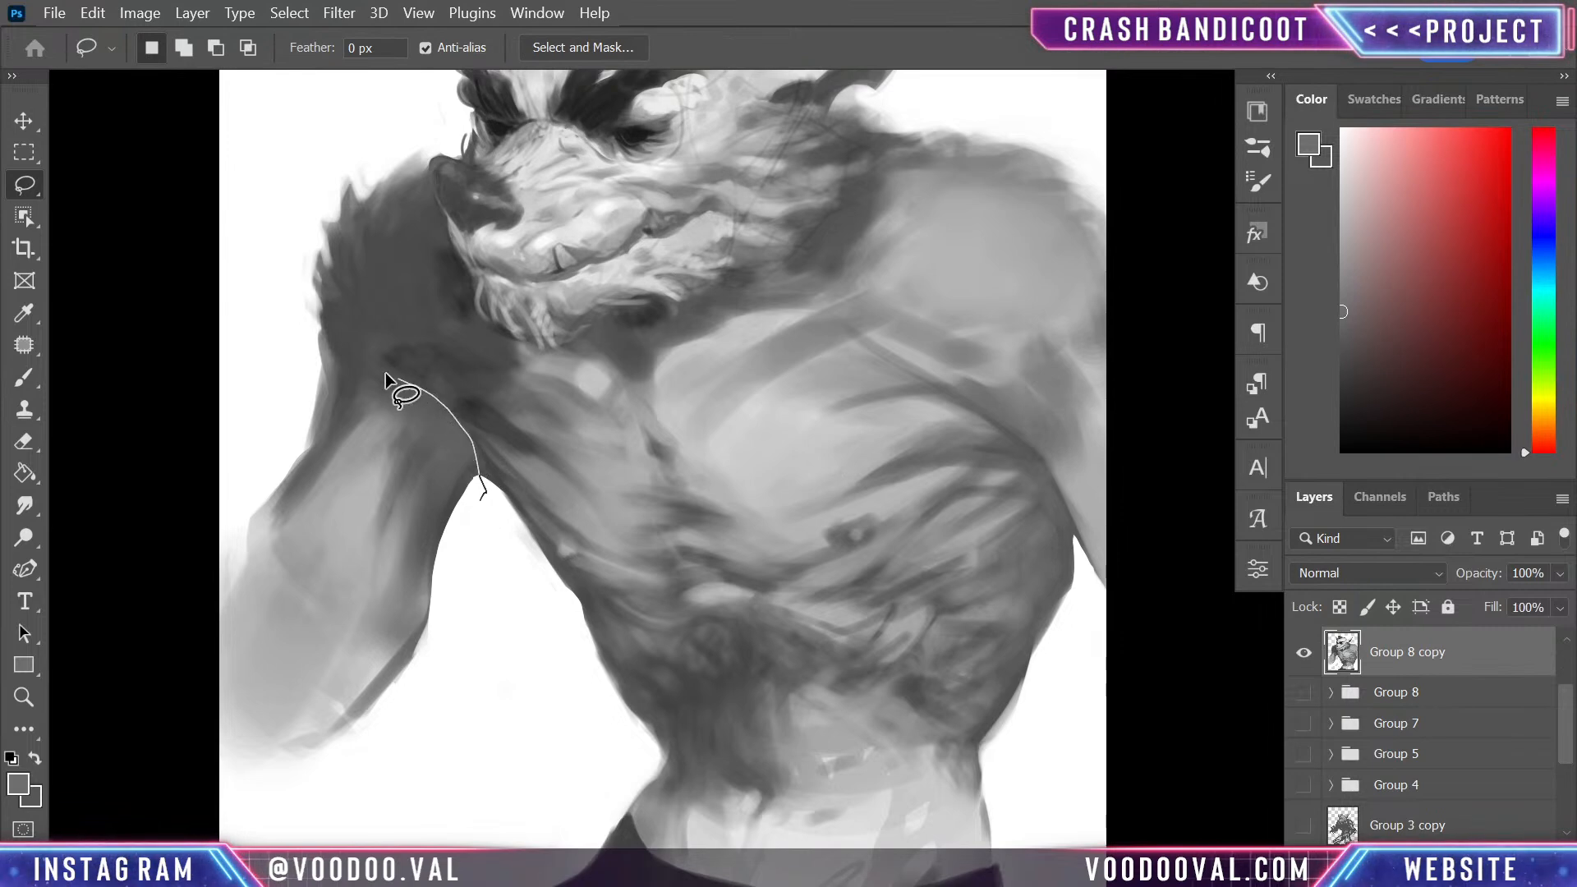
mouse_move(308, 312)
mouse_down()
mouse_move(248, 364)
mouse_move(158, 739)
mouse_move(439, 772)
mouse_move(506, 534)
mouse_move(490, 503)
mouse_move(505, 568)
mouse_up()
key(ctrl+t)
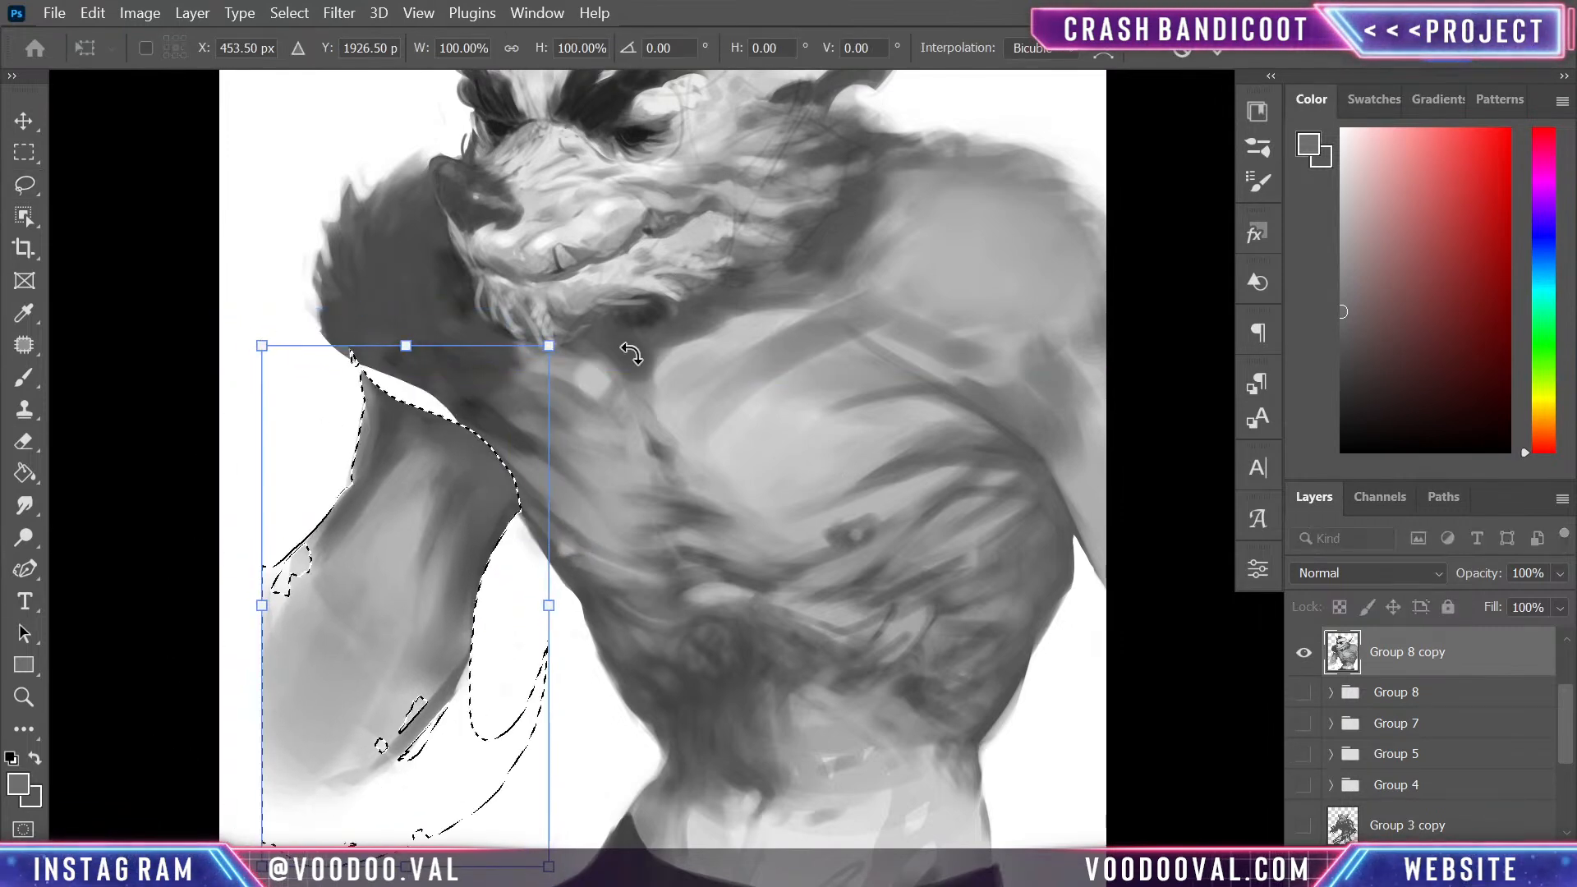
mouse_move(517, 269)
mouse_down()
mouse_move(582, 290)
mouse_move(601, 329)
mouse_up()
drag(510, 450, 454, 422)
key(Return)
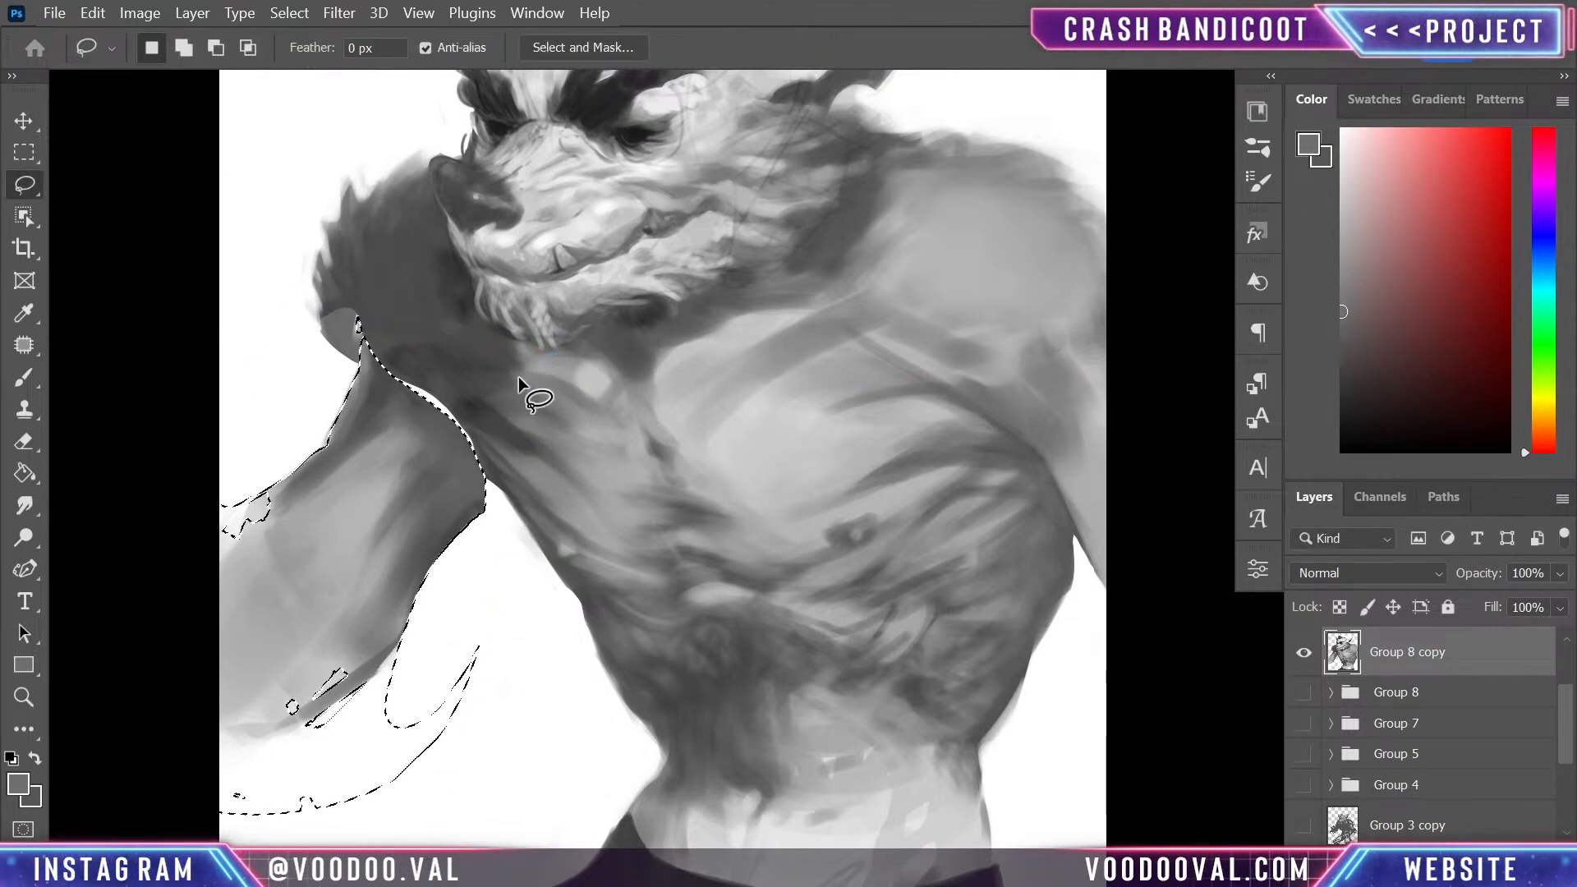
key(ctrl+d)
- Paint dark grey over the gap and light patch between the far shoulder and the rotated arm
key(b)
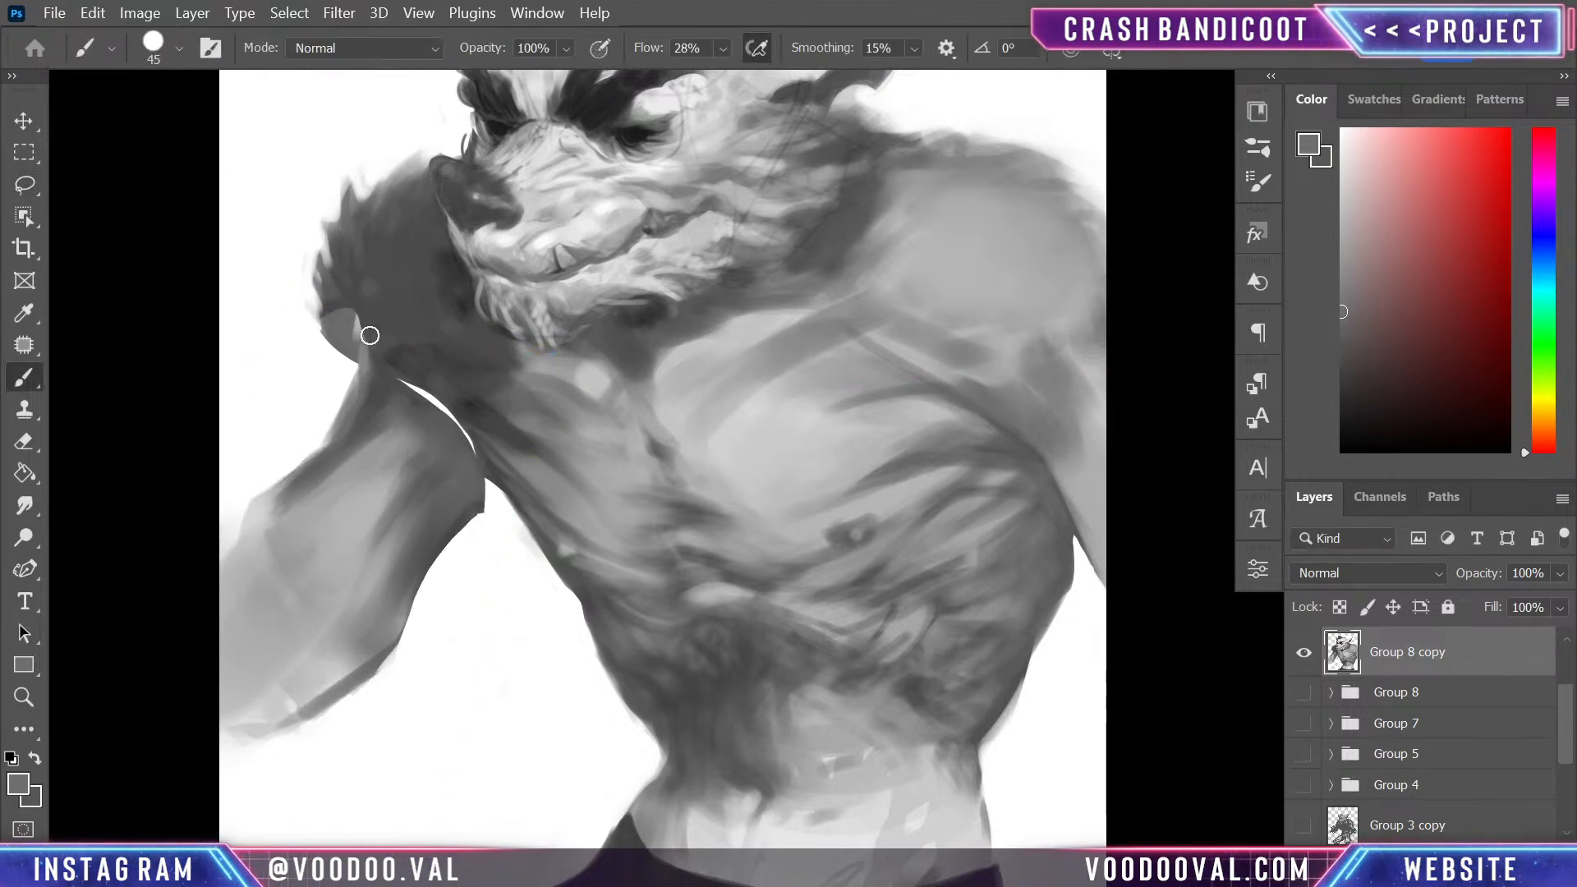
mouse_move(356, 360)
mouse_down()
mouse_move(348, 343)
mouse_move(367, 334)
mouse_move(341, 352)
mouse_move(460, 436)
mouse_up()
alt+click(370, 306)
alt+click(366, 297)
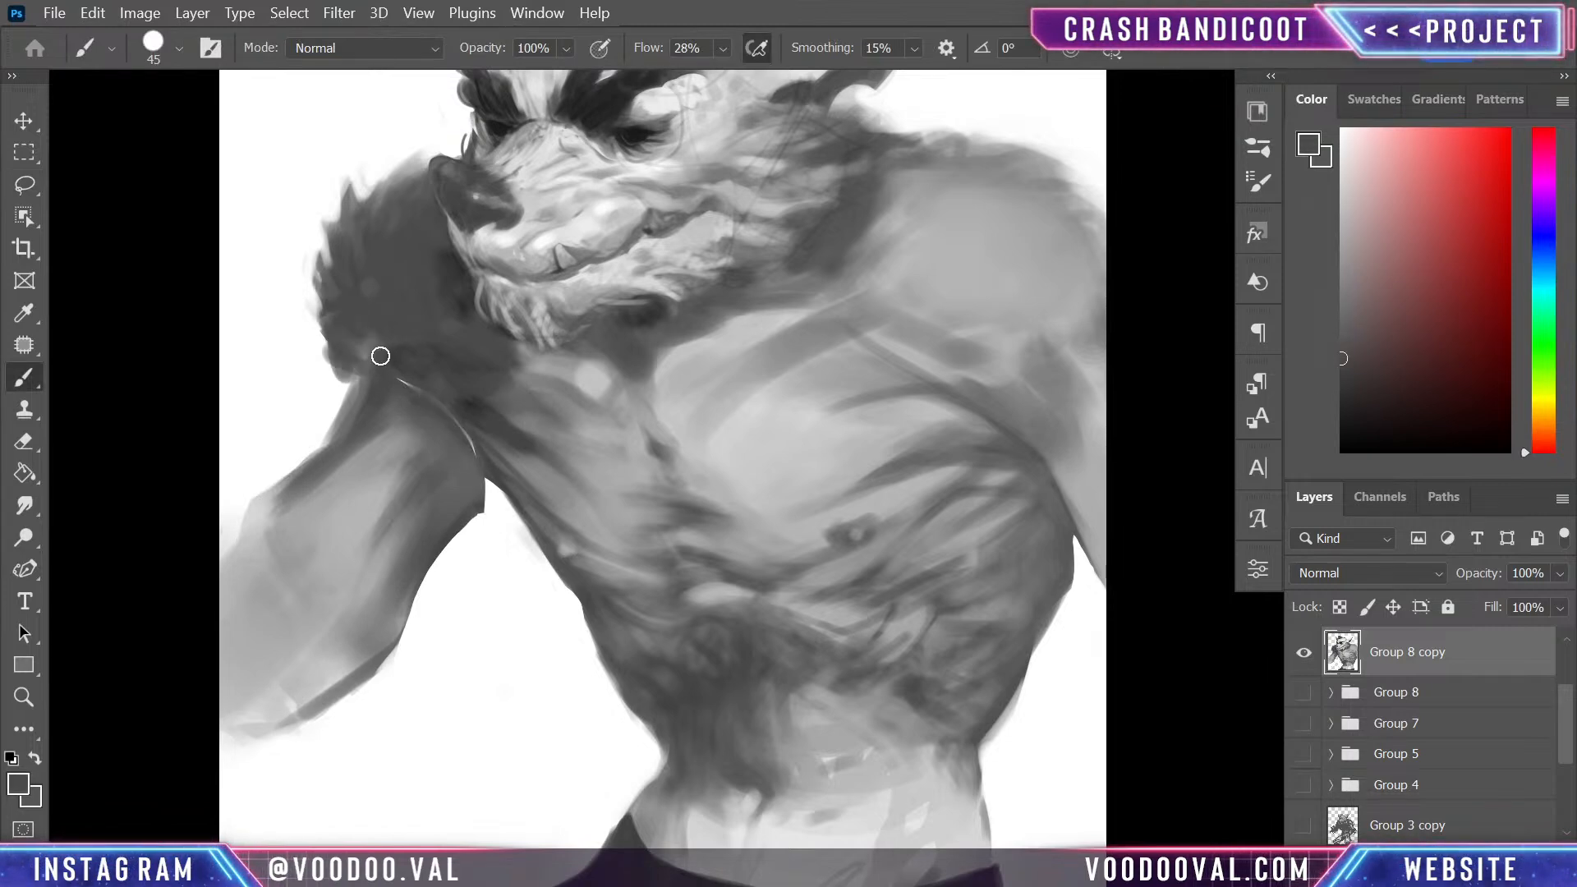
mouse_move(510, 326)
mouse_down()
mouse_move(591, 550)
mouse_move(483, 334)
mouse_up()
mouse_move(365, 393)
mouse_down()
mouse_move(351, 488)
mouse_move(328, 496)
mouse_up()
- Trim the far forearm's outer edge with white and paint grey over the remaining seam at the armpit
key(x)
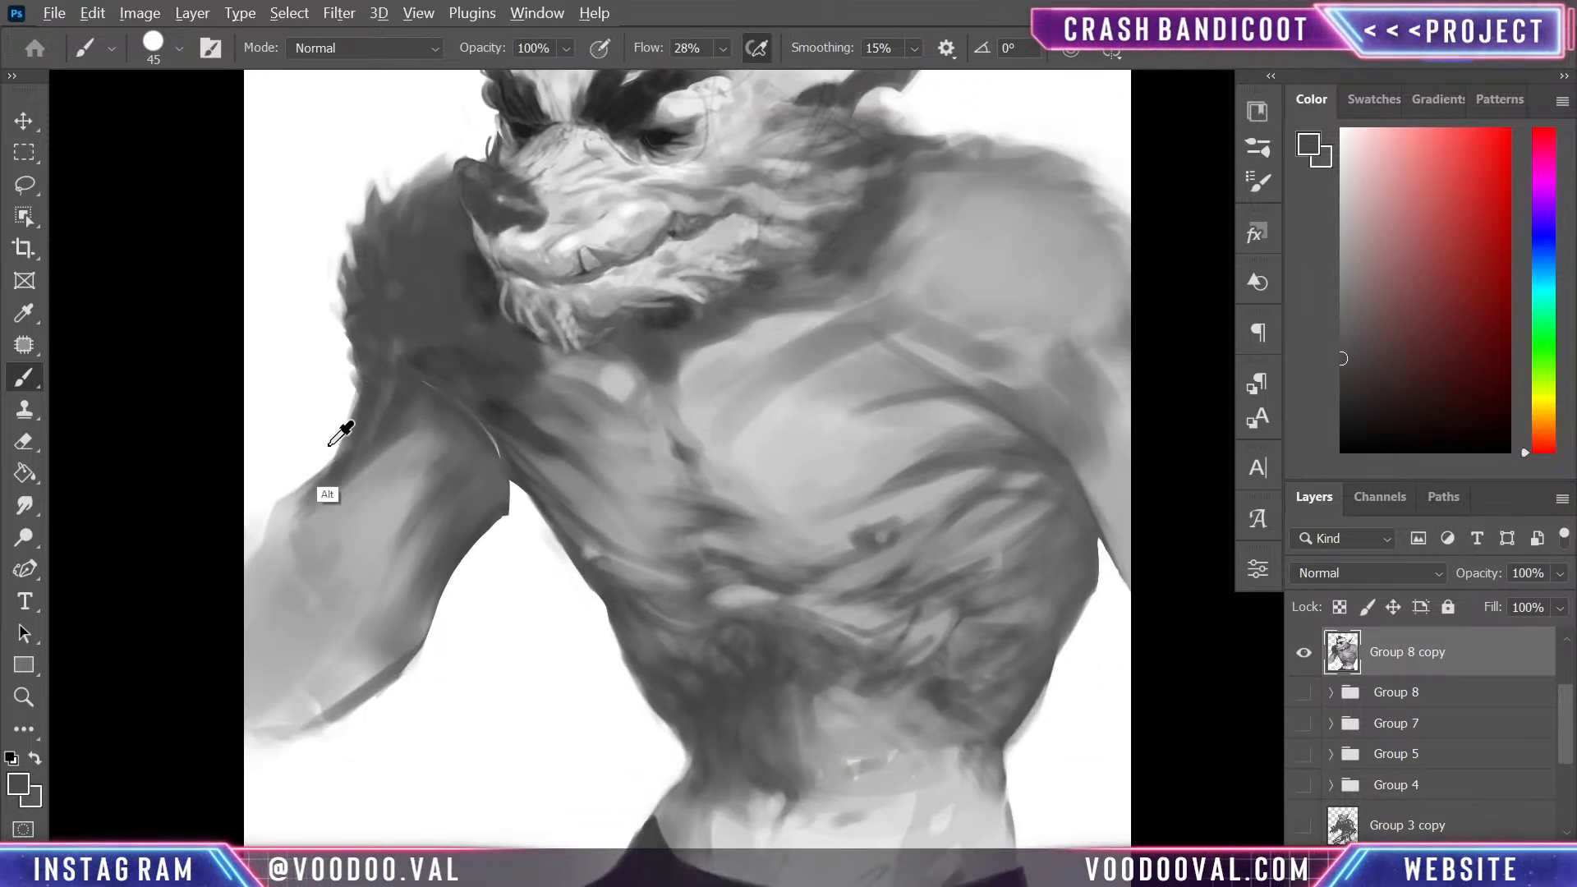
mouse_move(285, 544)
mouse_down()
mouse_move(310, 478)
mouse_move(259, 593)
mouse_move(265, 512)
mouse_up()
alt+click(513, 487)
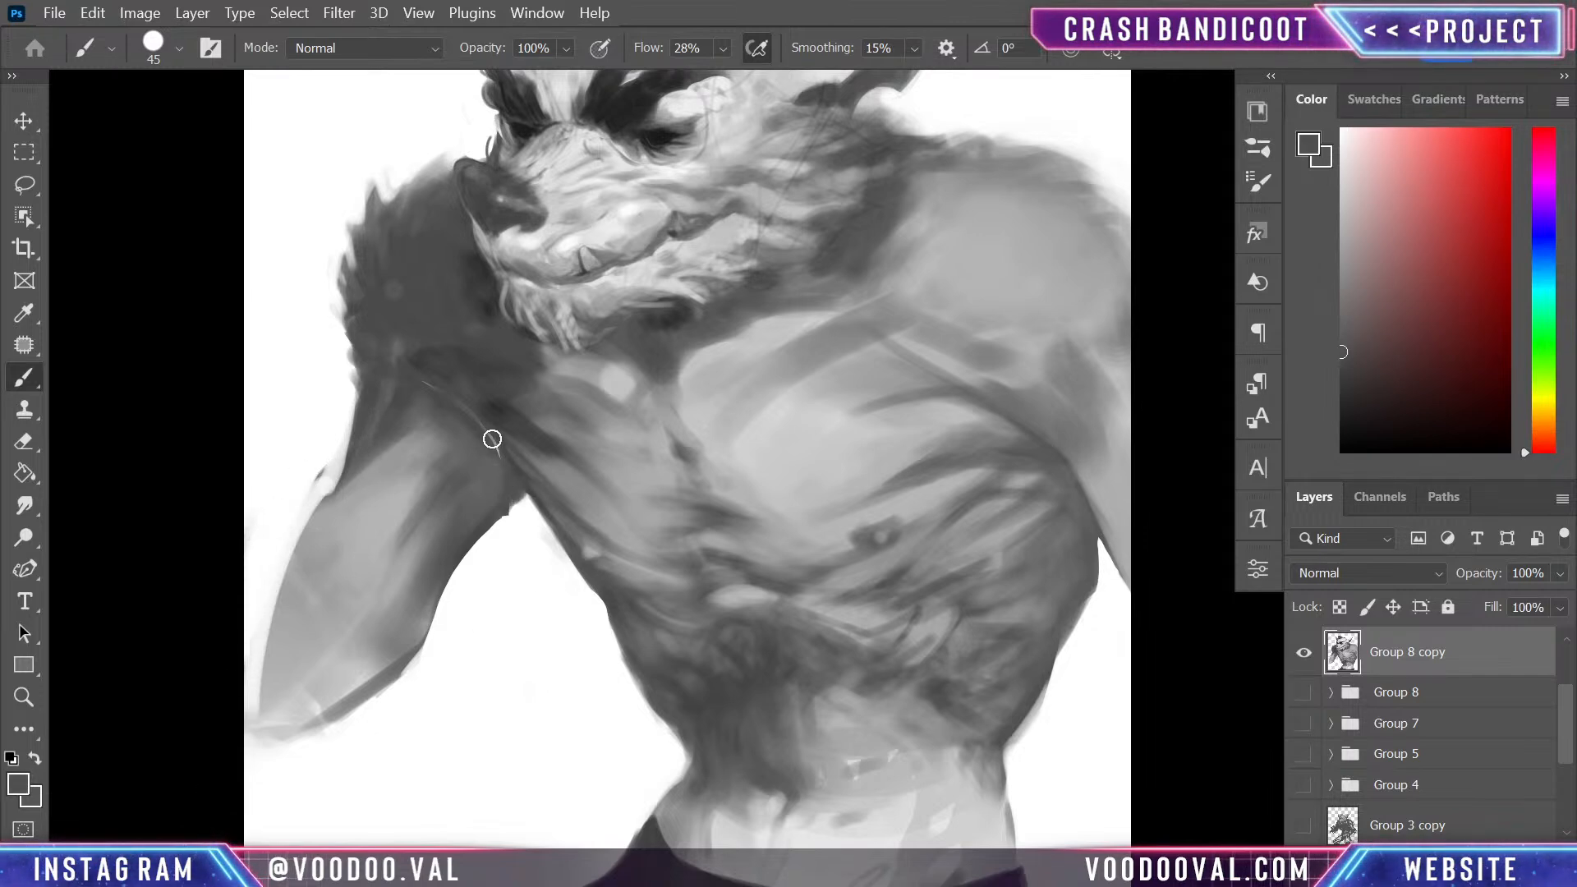
mouse_move(486, 429)
mouse_down()
mouse_move(500, 479)
mouse_move(421, 649)
mouse_up()
drag(352, 472, 342, 542)
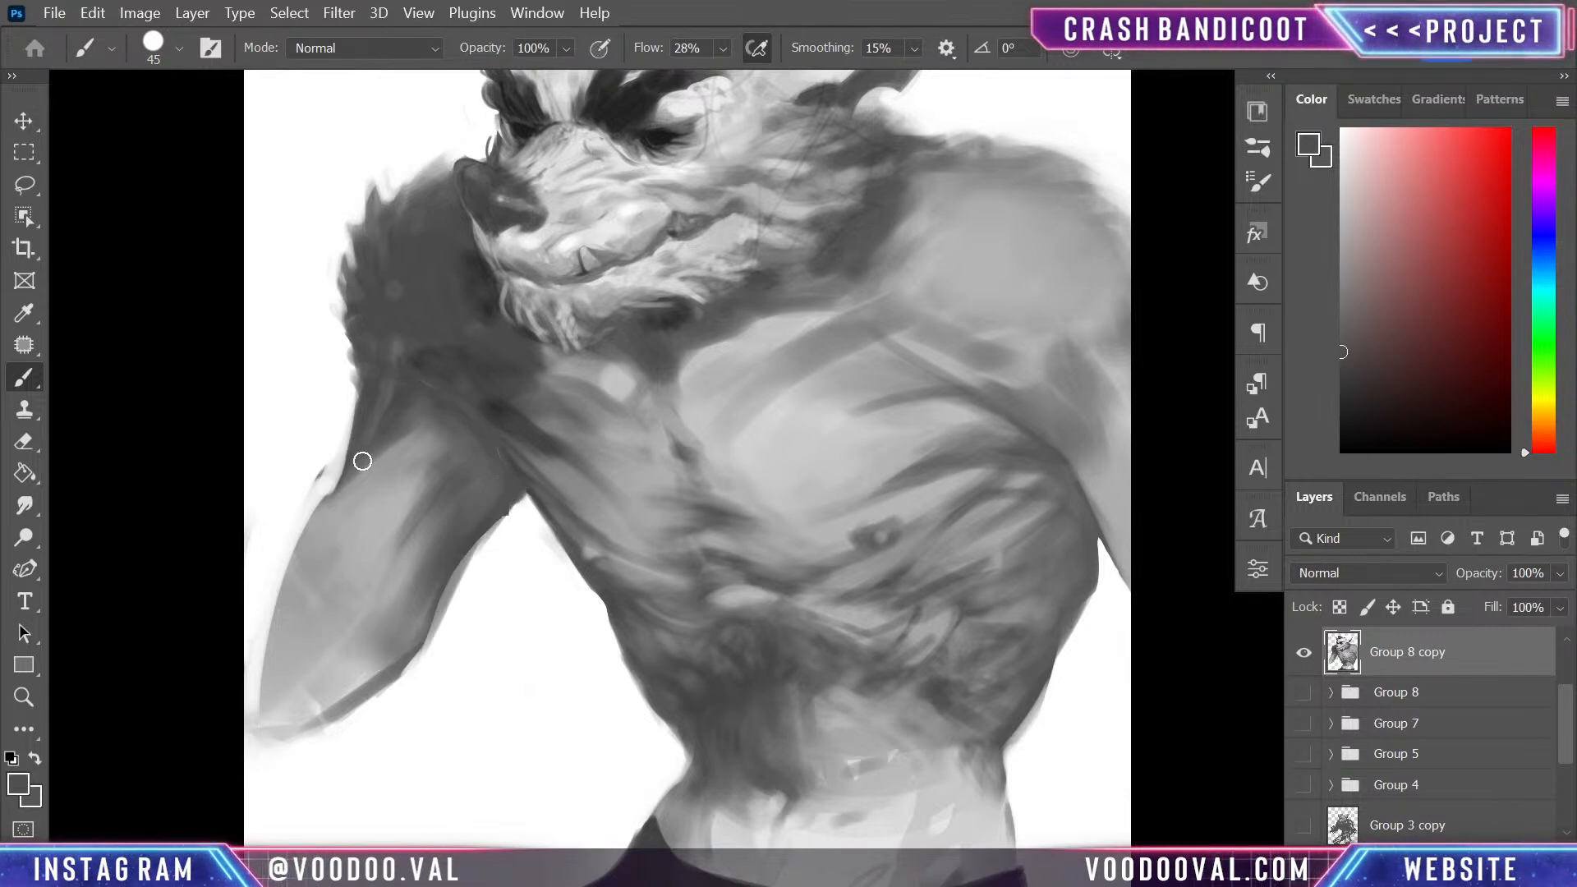
- Darken the far arm's outer contour and extend the forearm downward to the wrist with mid and dark grey strokes
drag(362, 457, 260, 661)
alt+click(394, 448)
mouse_move(509, 359)
mouse_down()
mouse_move(503, 454)
mouse_move(496, 417)
mouse_up()
alt+click(389, 724)
drag(395, 719, 309, 826)
drag(337, 775, 343, 790)
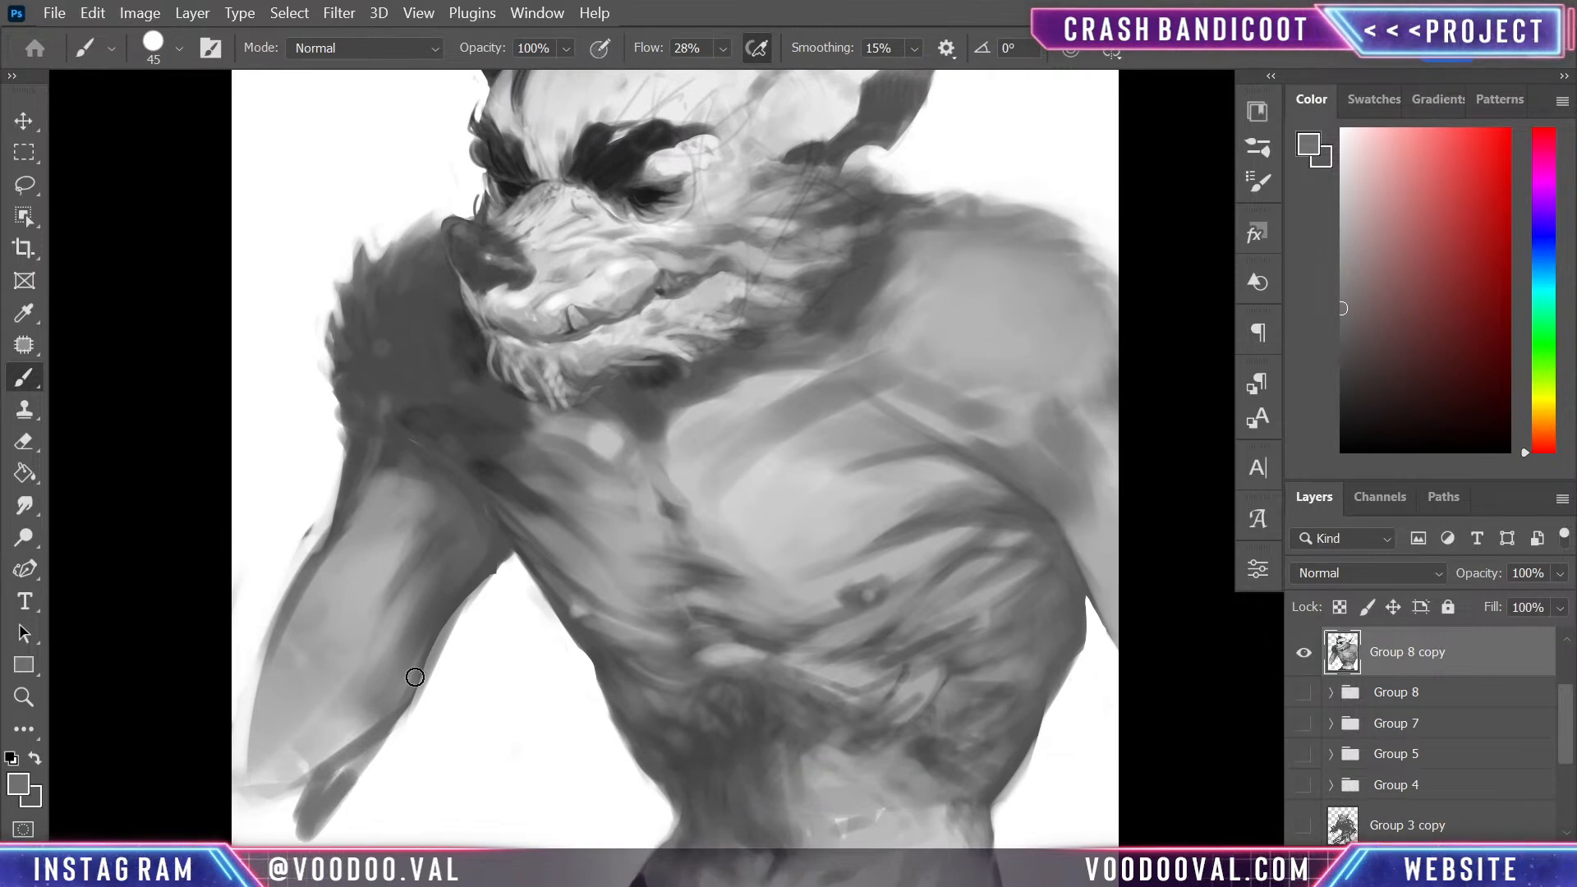
mouse_move(283, 643)
mouse_down()
mouse_move(225, 834)
mouse_move(253, 780)
mouse_move(275, 834)
mouse_move(318, 776)
mouse_move(397, 722)
mouse_up()
mouse_move(457, 591)
mouse_down()
mouse_move(398, 725)
mouse_move(363, 750)
mouse_up()
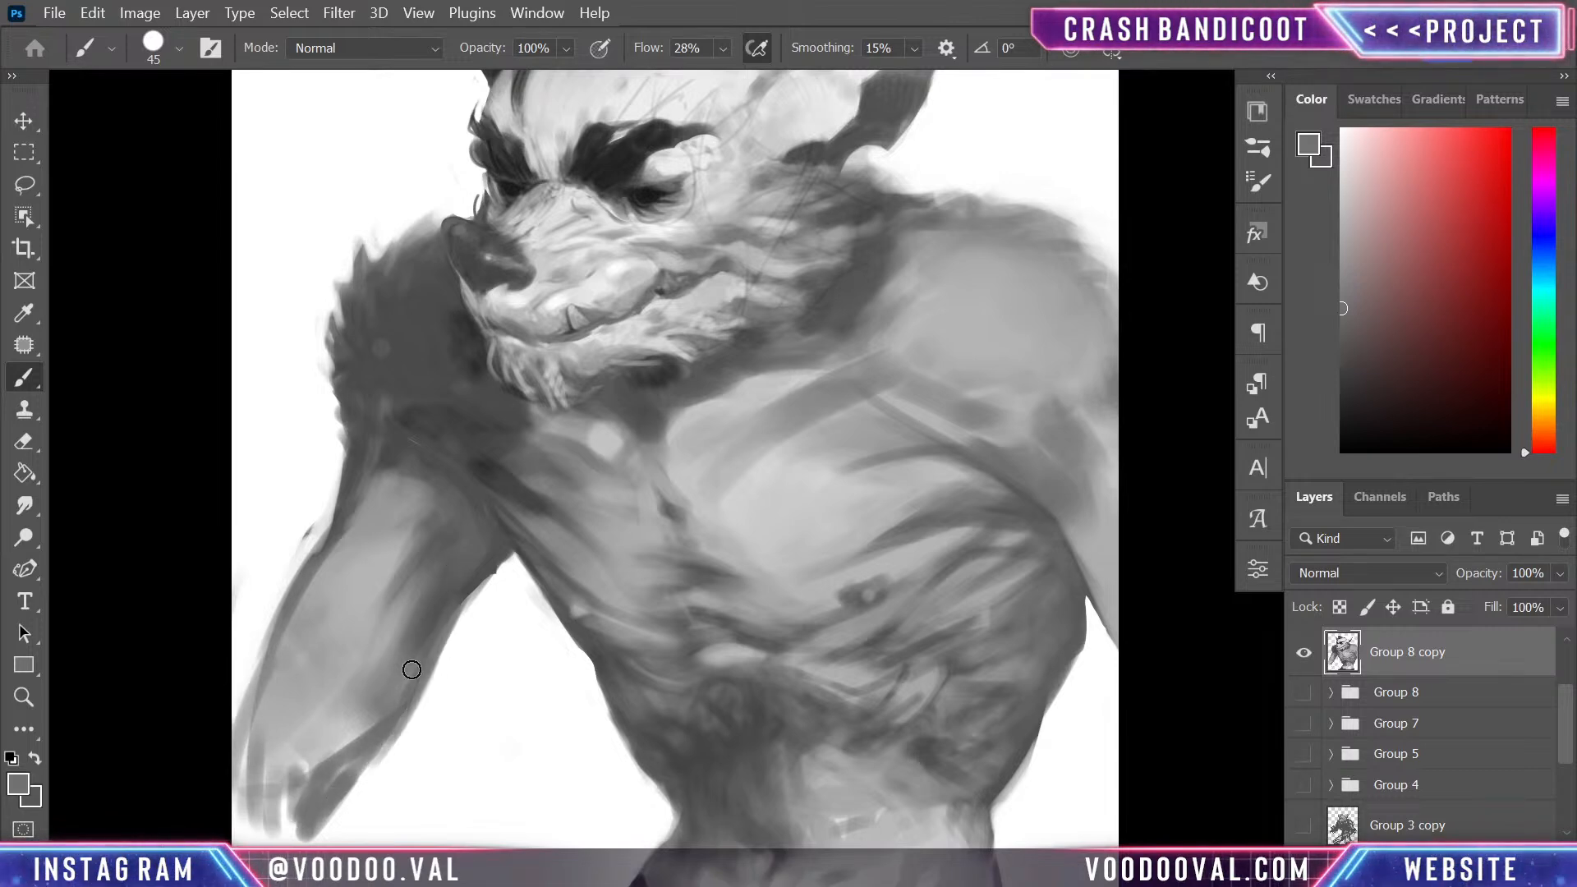
- Blend dark grey over the top of the far upper arm and the light spots in the shoulder fur
alt+click(408, 457)
drag(438, 507, 425, 486)
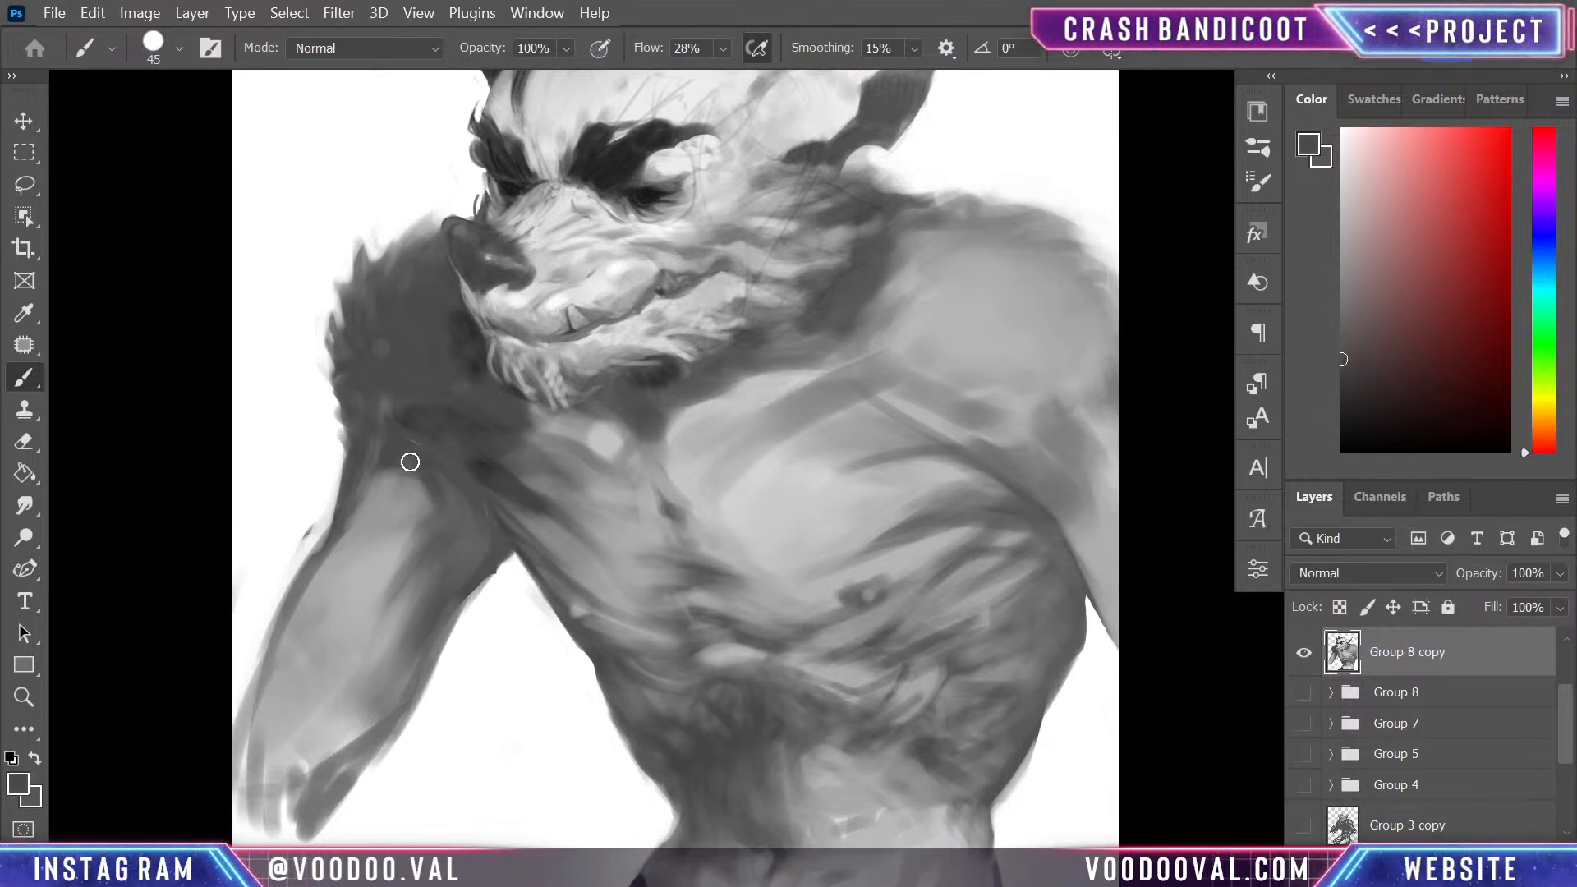
drag(459, 411, 468, 528)
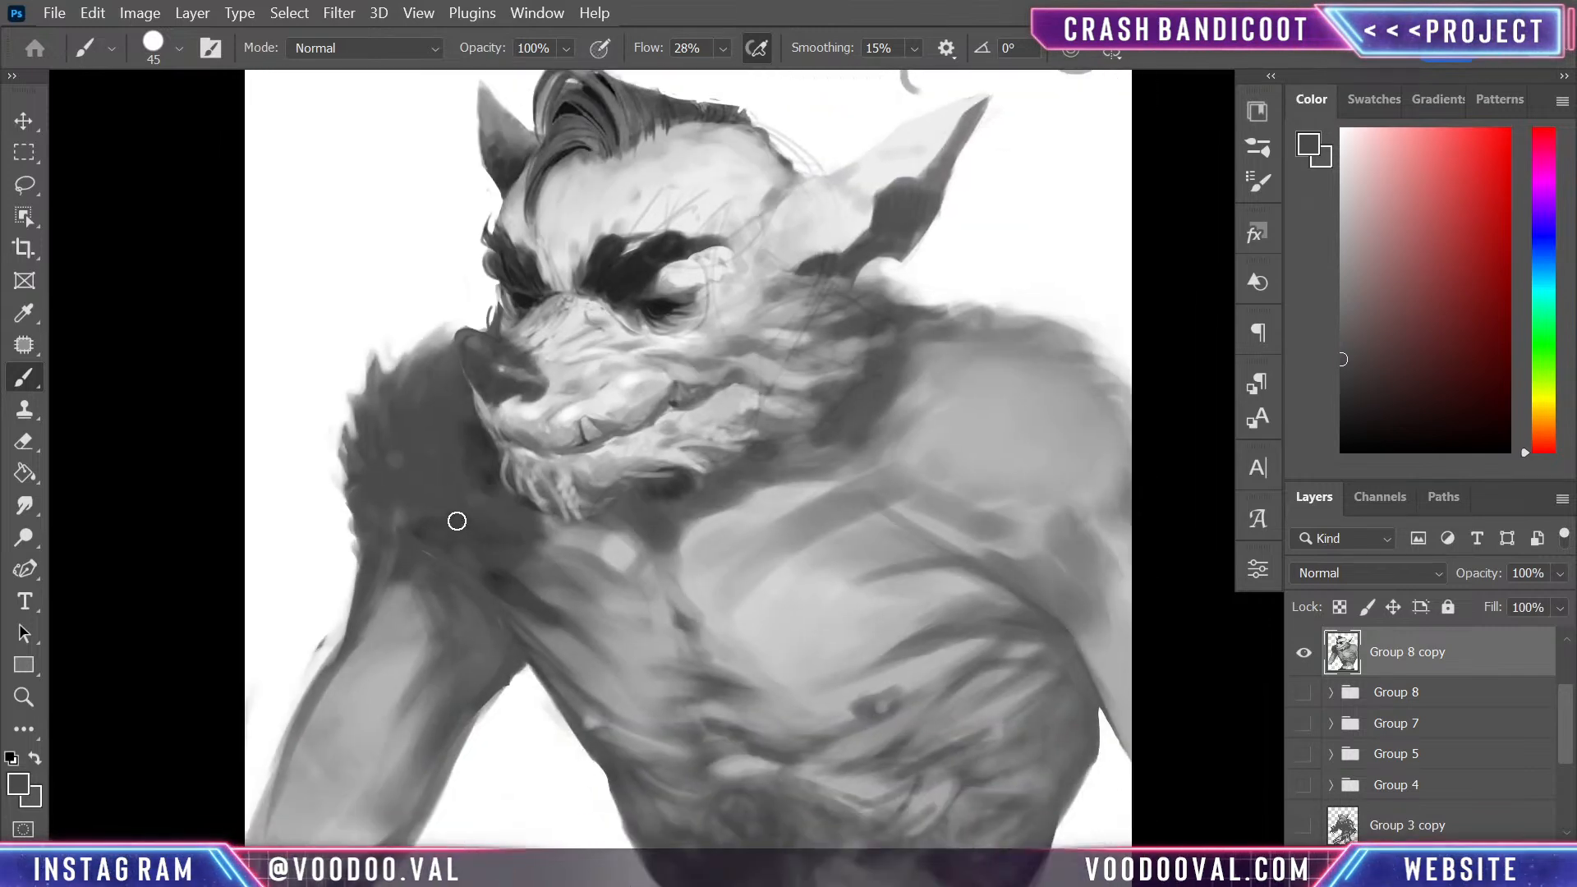
alt+click(422, 499)
mouse_move(460, 447)
mouse_down()
mouse_move(487, 493)
mouse_move(466, 431)
mouse_up()
alt+click(487, 476)
- Deepen the shadow of the far armpit and the adjoining edge of the chest with near-black strokes
alt+click(497, 568)
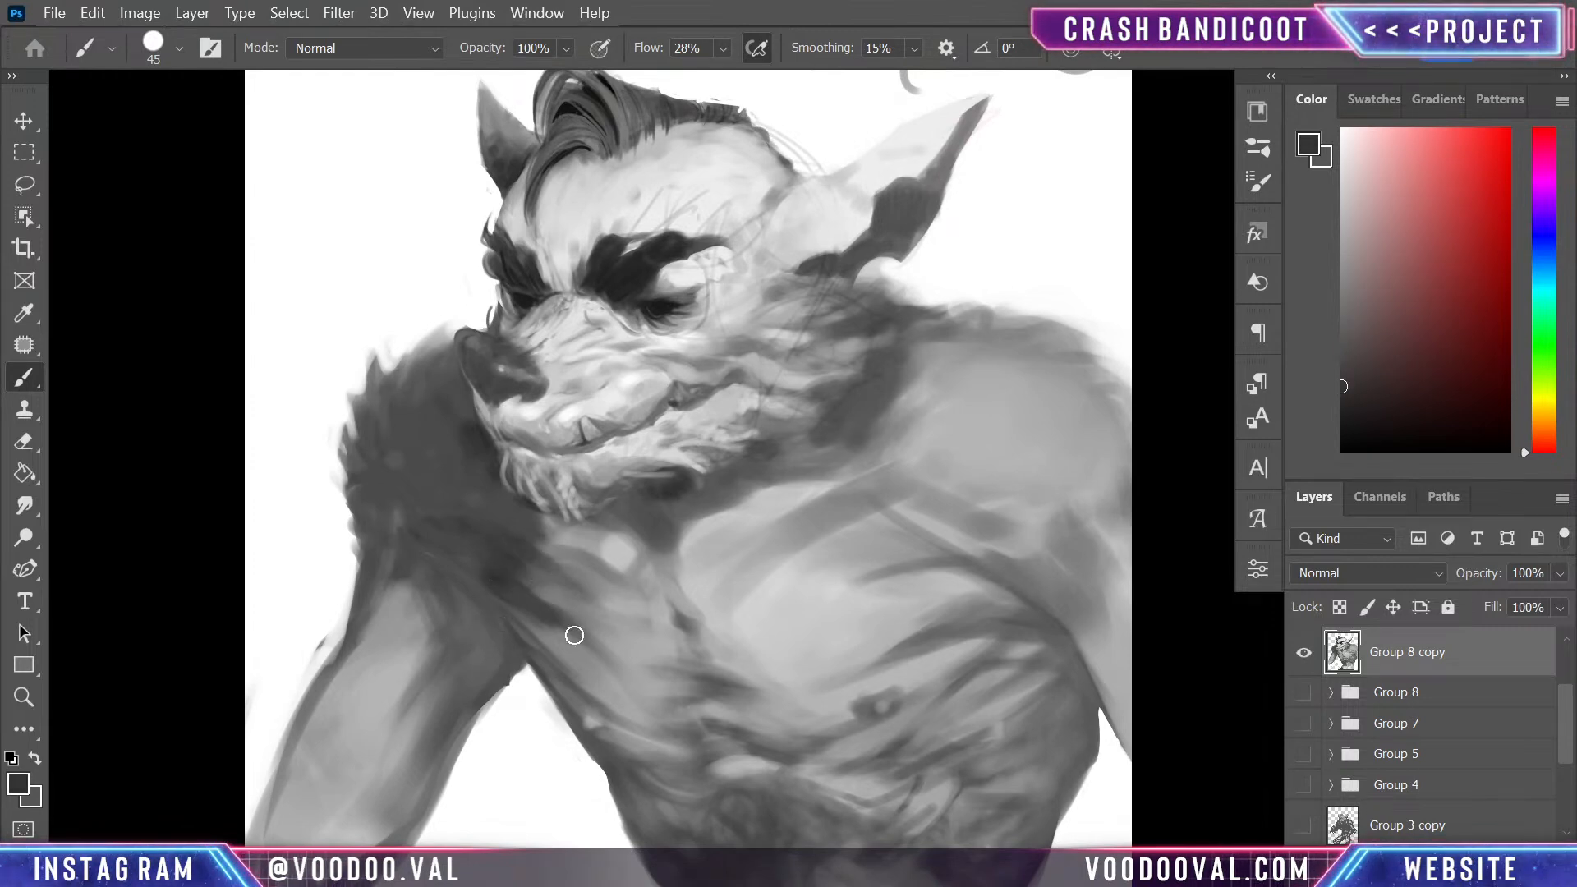
mouse_move(500, 608)
mouse_down()
mouse_move(553, 688)
mouse_move(473, 584)
mouse_move(482, 571)
mouse_move(508, 646)
mouse_move(491, 598)
mouse_move(579, 727)
mouse_up()
drag(435, 580, 531, 662)
key(ctrl+minus)
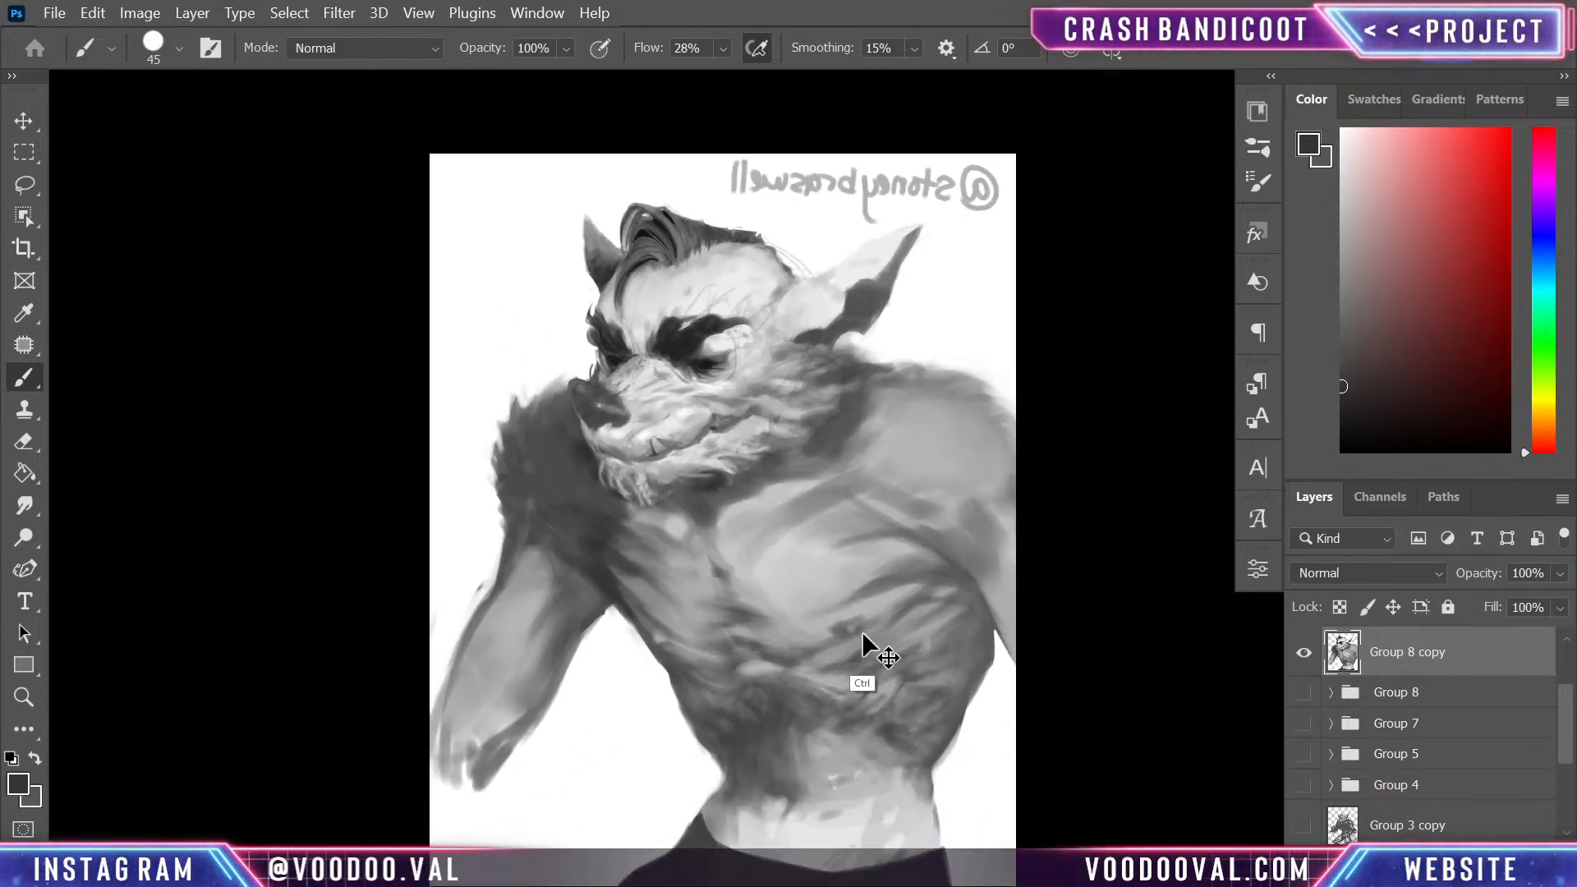
- Enlarge the brush and paint a lighter mid grey over the centre of the far shoulder and the top of the arm
key(ctrl+plus)
key(alt)
alt+click(550, 586)
key(bracketright)
key(bracketright)
mouse_move(424, 543)
mouse_down()
mouse_move(421, 583)
mouse_move(405, 599)
mouse_move(396, 582)
mouse_move(422, 642)
mouse_move(425, 566)
mouse_move(390, 538)
mouse_move(419, 621)
mouse_move(408, 652)
mouse_move(466, 527)
mouse_move(438, 509)
mouse_move(422, 422)
mouse_move(408, 548)
mouse_move(441, 604)
mouse_move(402, 508)
mouse_move(394, 422)
mouse_move(447, 451)
mouse_move(483, 502)
mouse_move(430, 481)
mouse_move(495, 503)
mouse_move(428, 448)
mouse_move(442, 456)
mouse_move(435, 387)
mouse_move(403, 483)
mouse_move(372, 434)
mouse_move(562, 658)
mouse_move(502, 505)
mouse_up()
alt+click(399, 647)
alt+click(499, 612)
- Reduce the brush to 70 px and model the far shoulder with dark and mid grey strokes around the crease above the arm
key(bracketleft)
key(bracketleft)
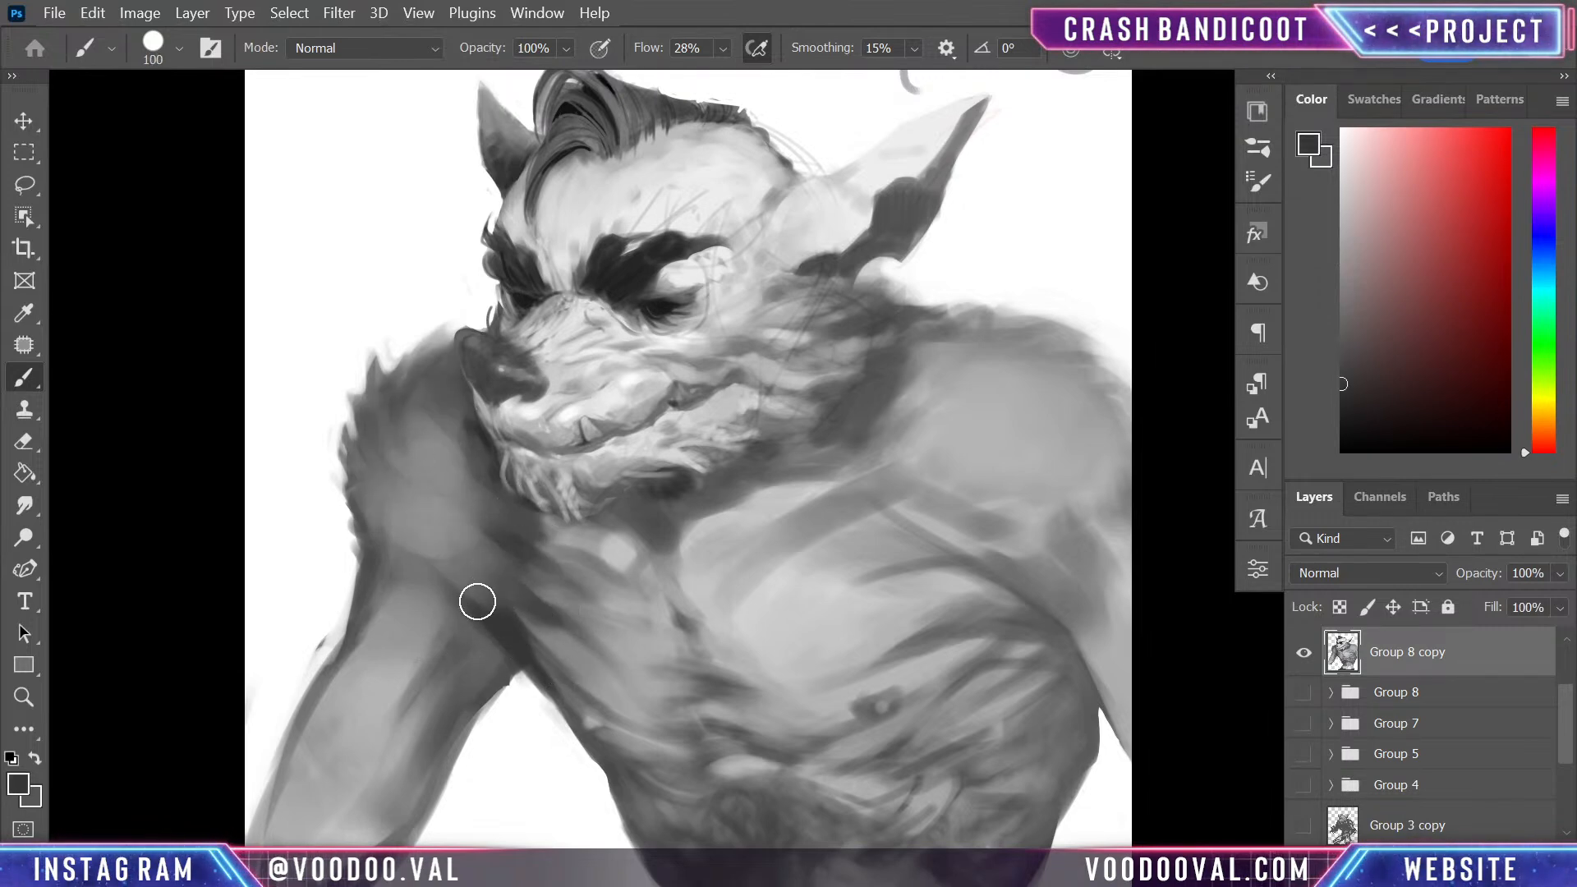
mouse_move(459, 590)
mouse_down()
mouse_move(444, 563)
mouse_move(504, 584)
mouse_move(457, 570)
mouse_move(476, 548)
mouse_up()
alt+click(454, 520)
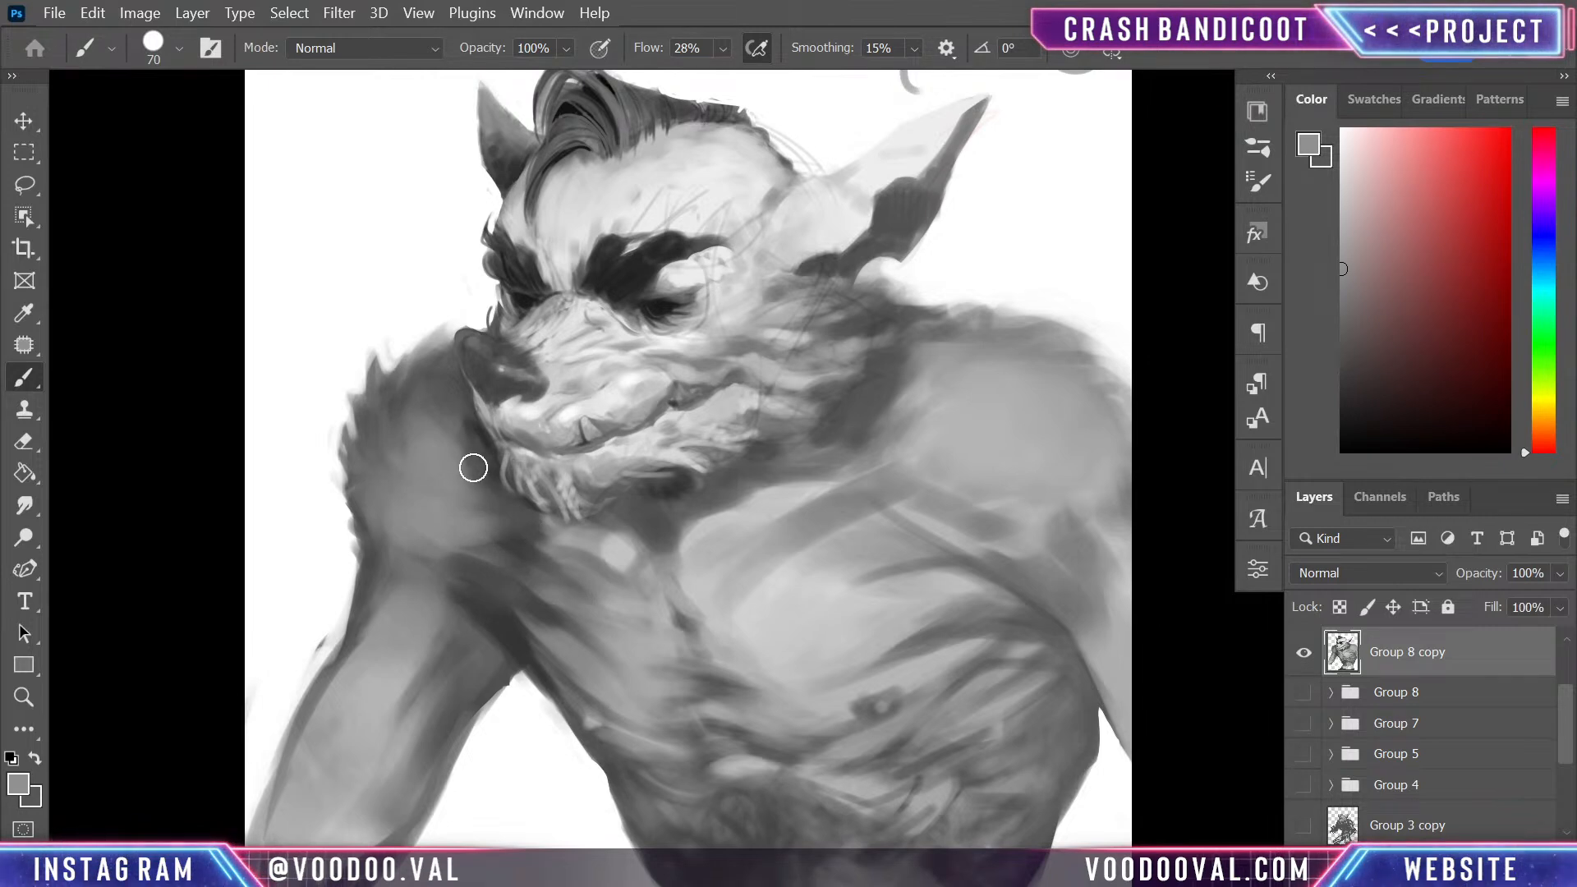
alt+click(484, 424)
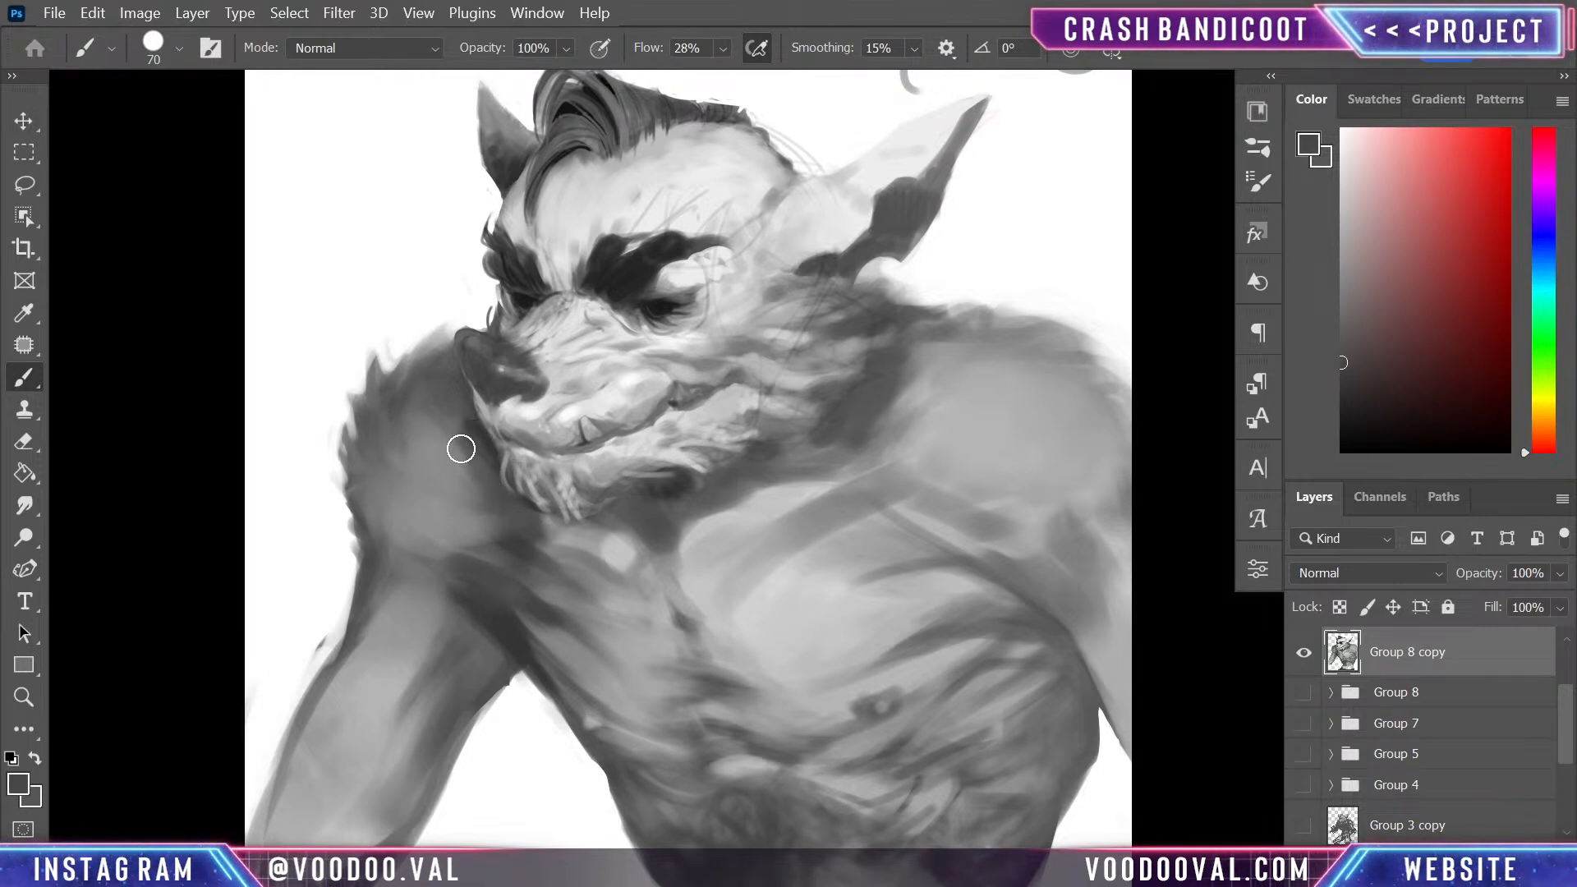
mouse_move(429, 577)
mouse_down()
mouse_move(372, 456)
mouse_move(366, 490)
mouse_move(446, 583)
mouse_move(415, 524)
mouse_move(477, 571)
mouse_move(457, 505)
mouse_up()
alt+click(457, 505)
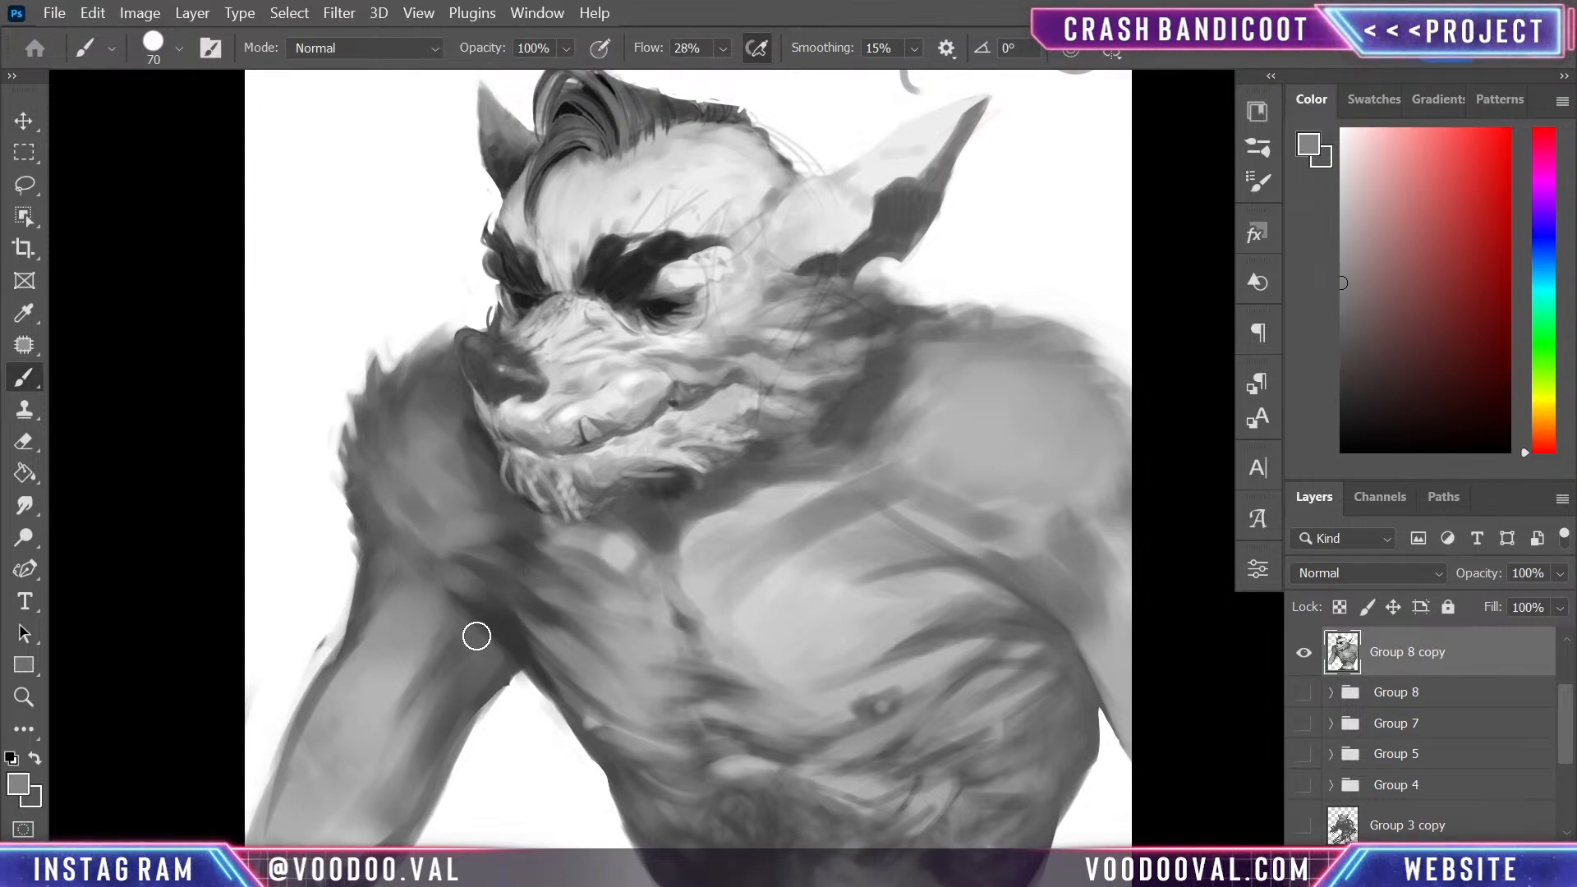
- Blend sampled mid greys into the top of the far upper arm beside the armpit
alt+click(482, 641)
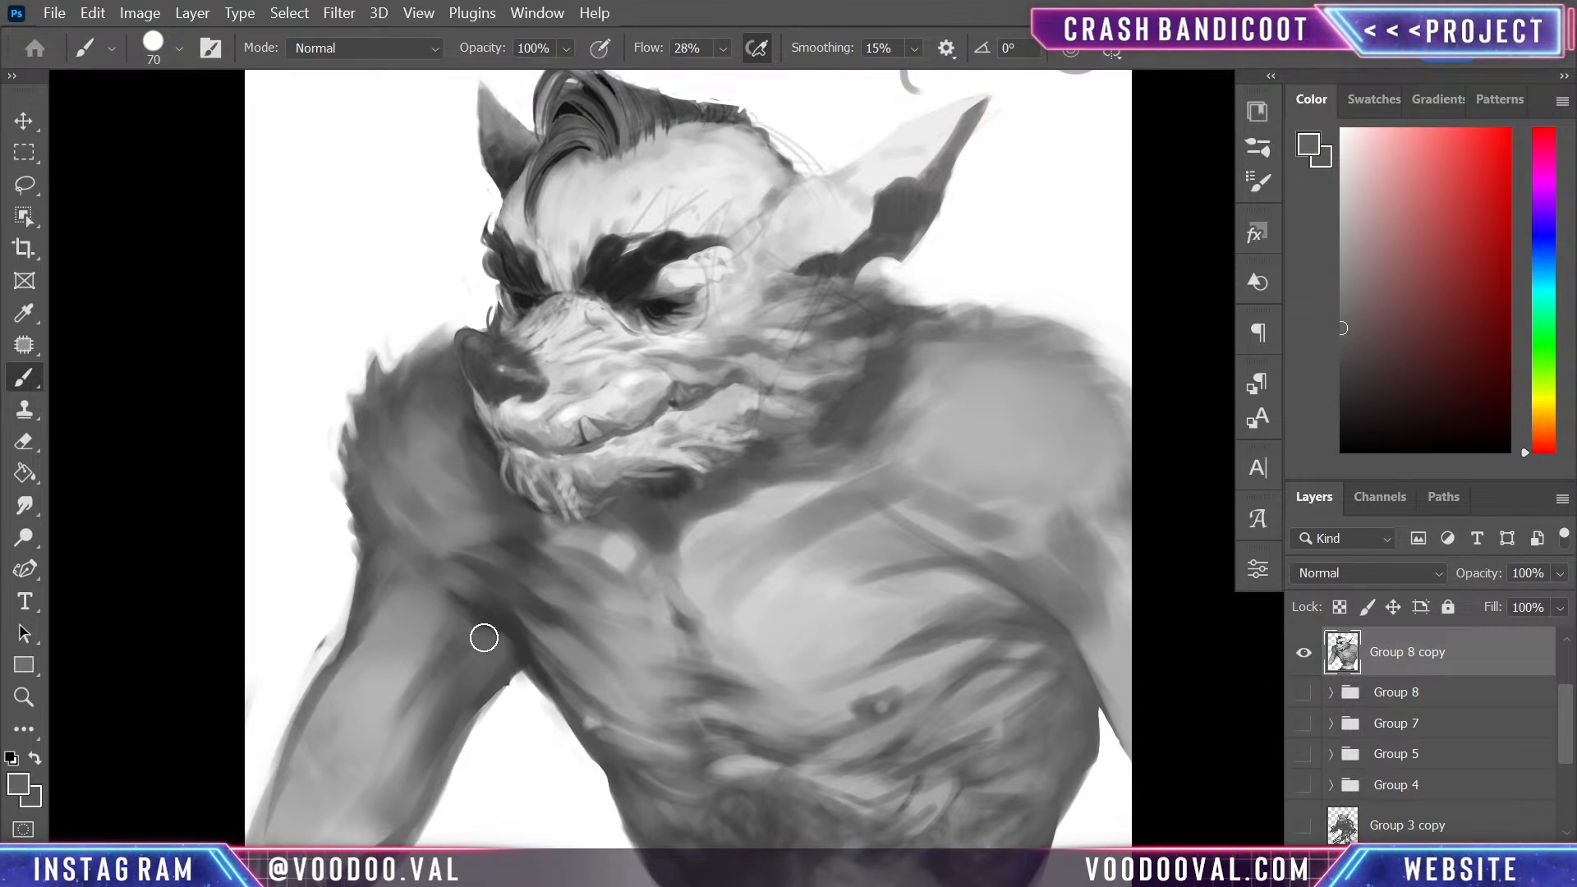
alt+click(439, 587)
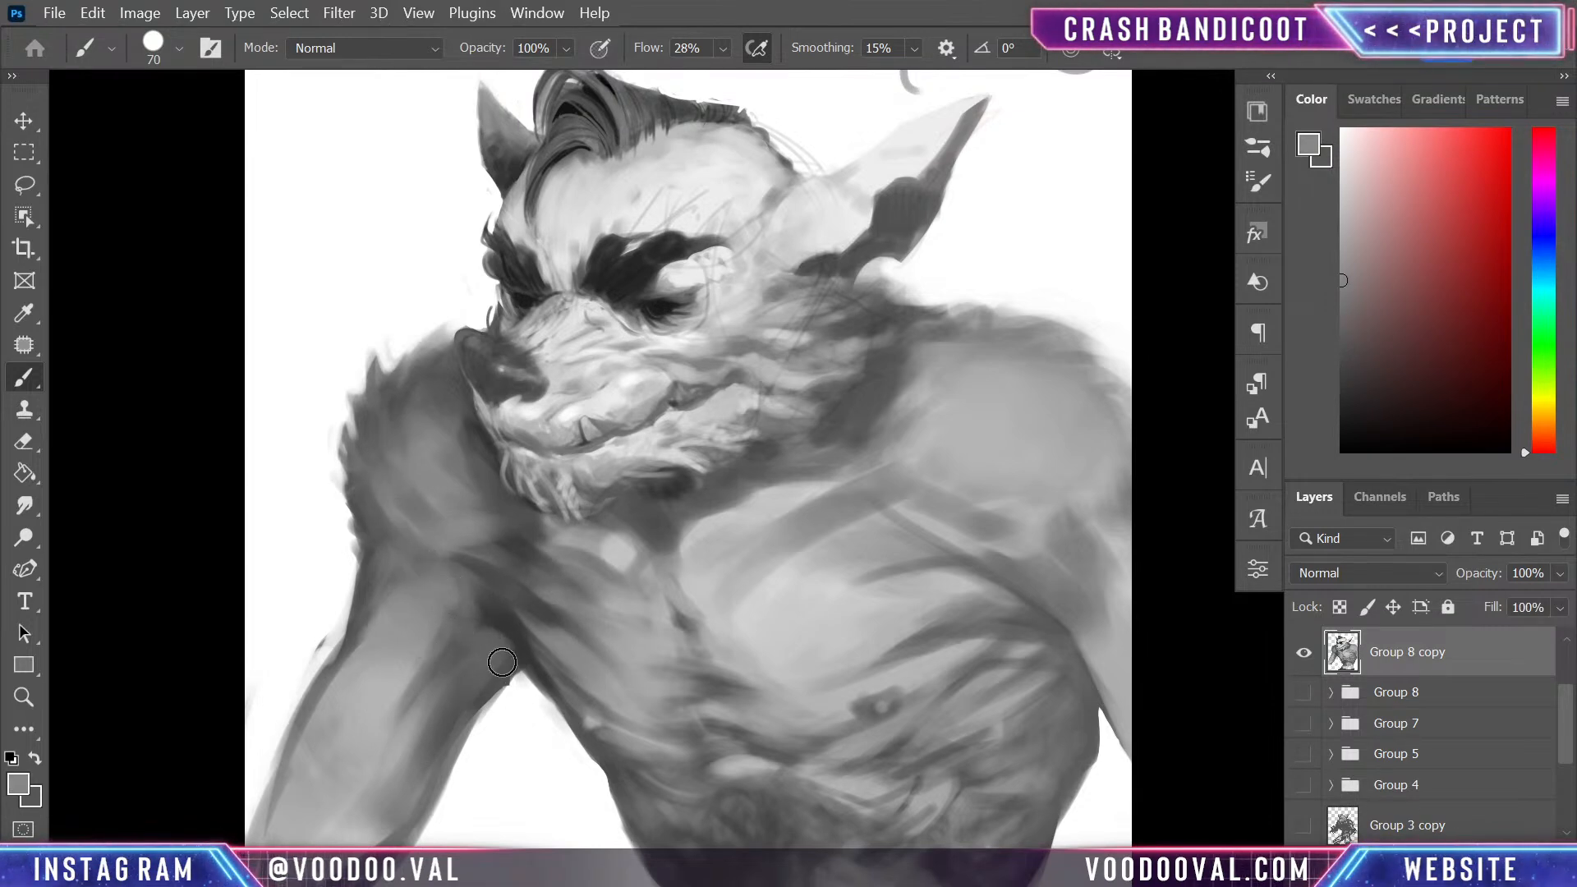
alt+click(491, 639)
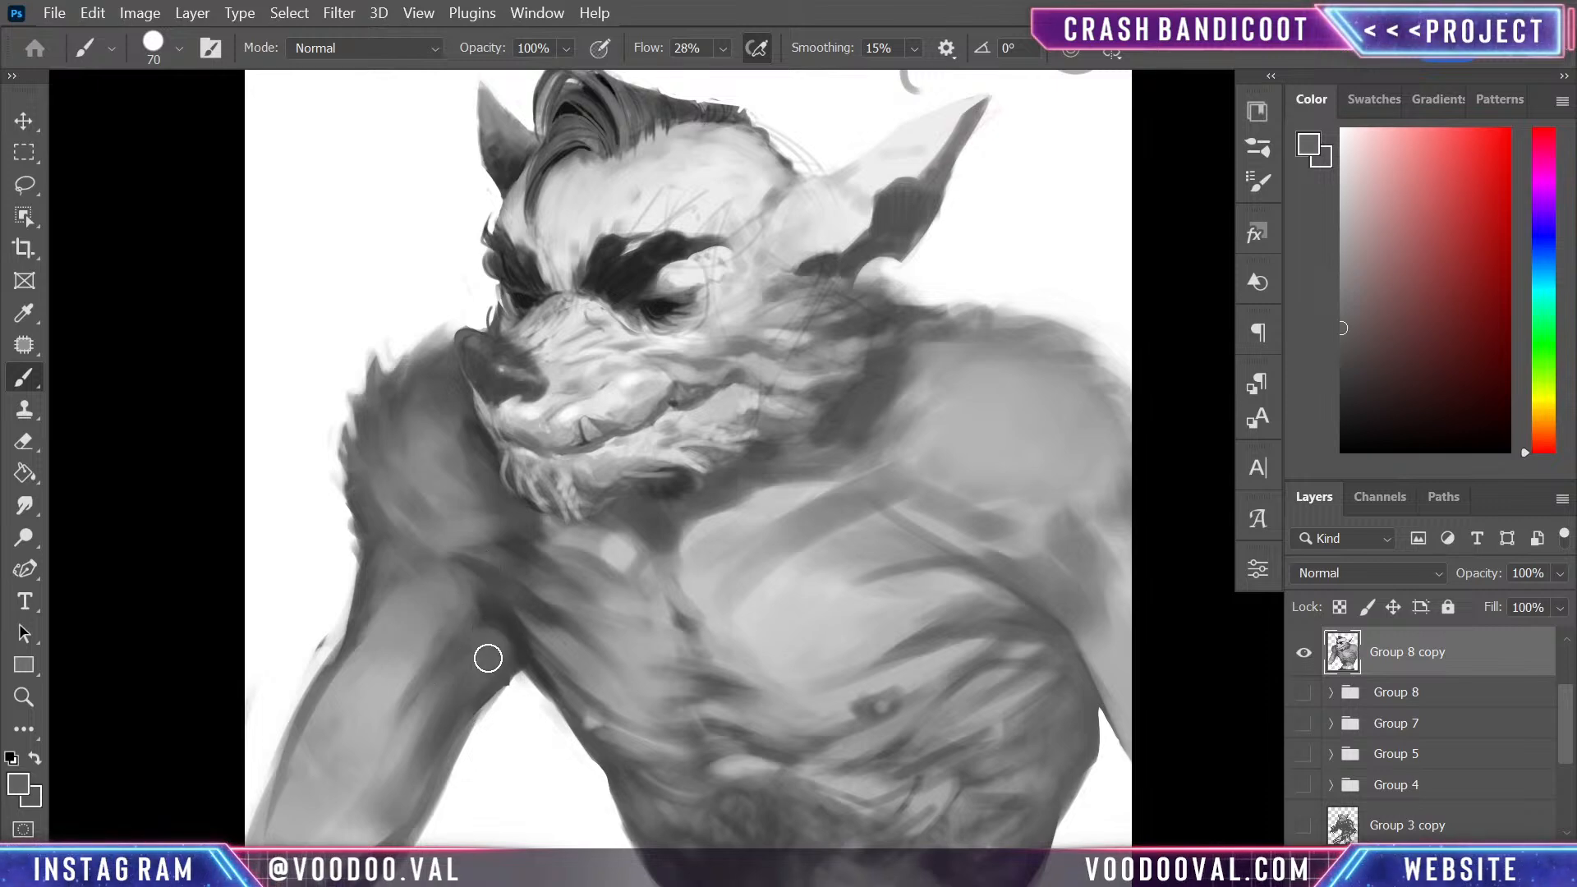
- Blend sampled dark and mid greys along the crease where the far shoulder meets the upper arm
alt+click(482, 546)
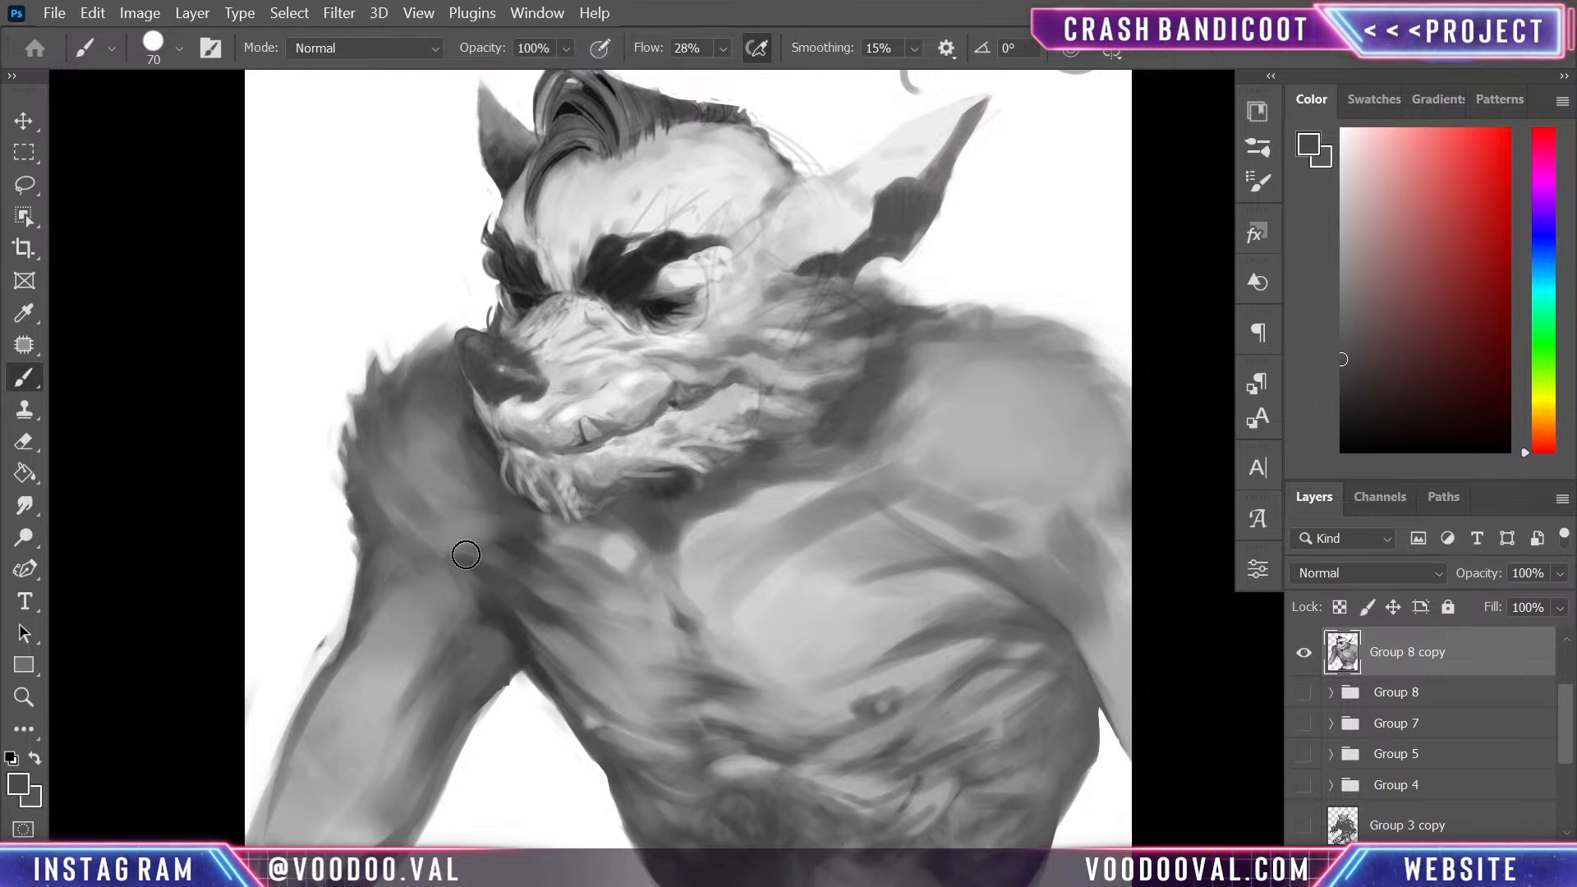
alt+click(453, 513)
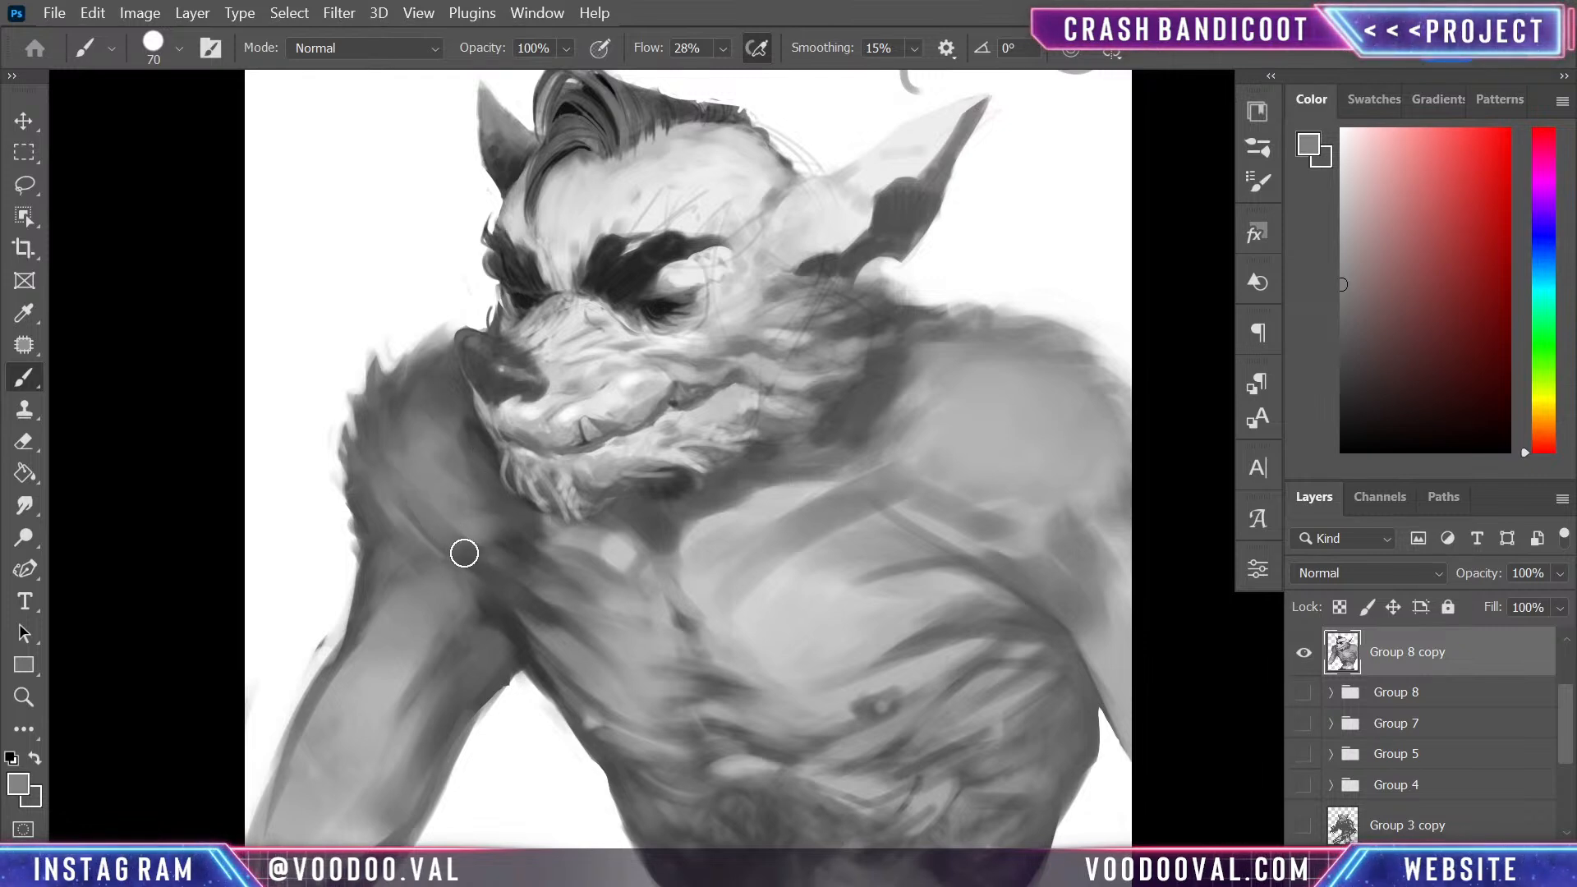
alt+click(493, 628)
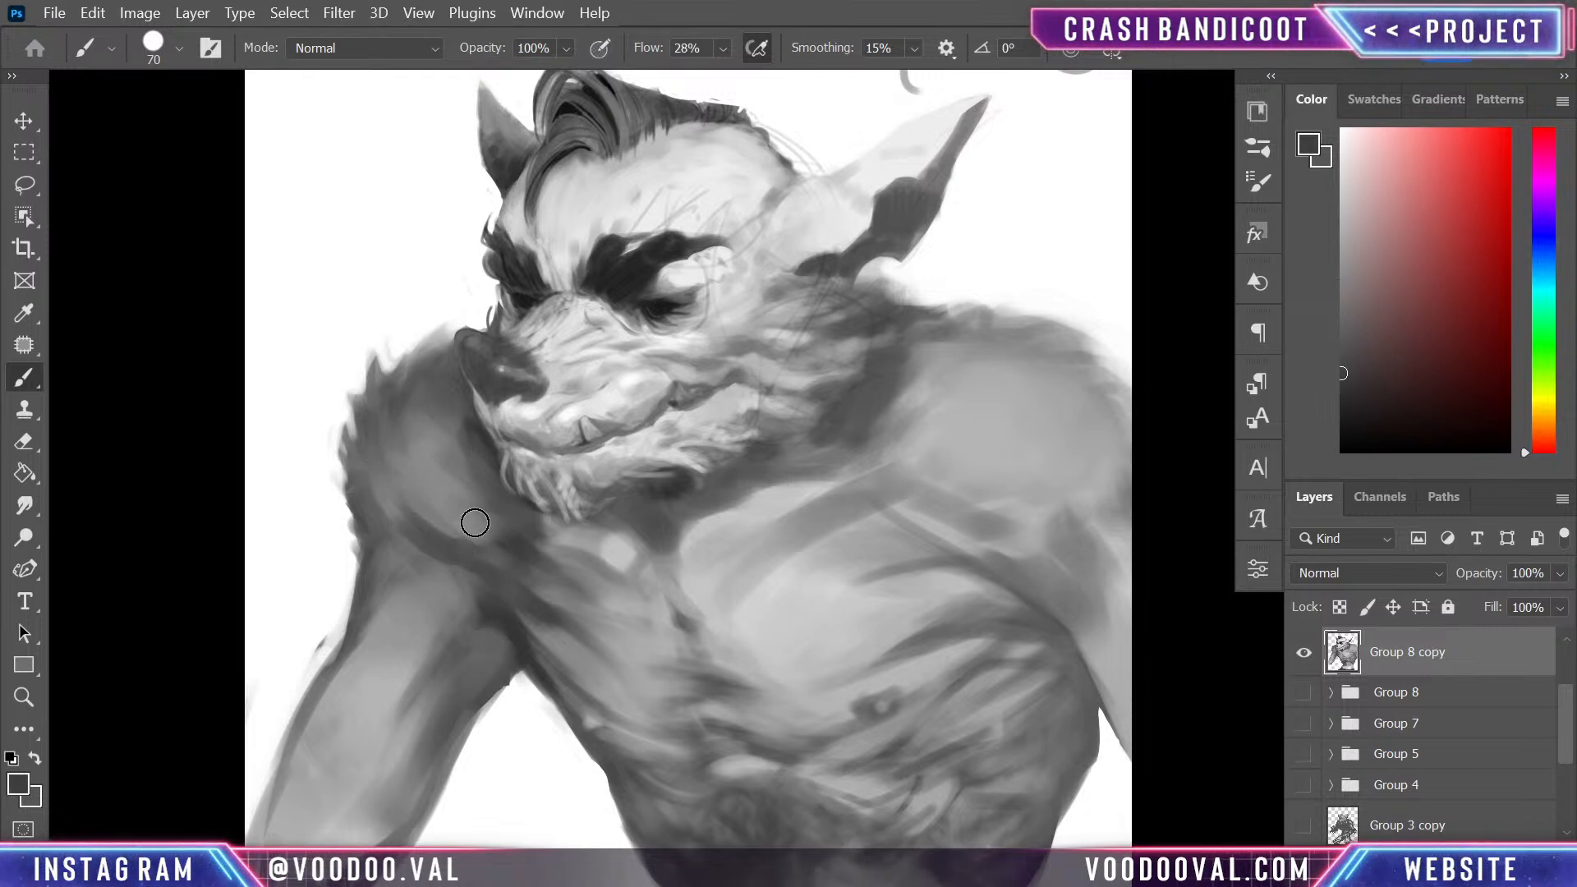
drag(411, 489, 505, 598)
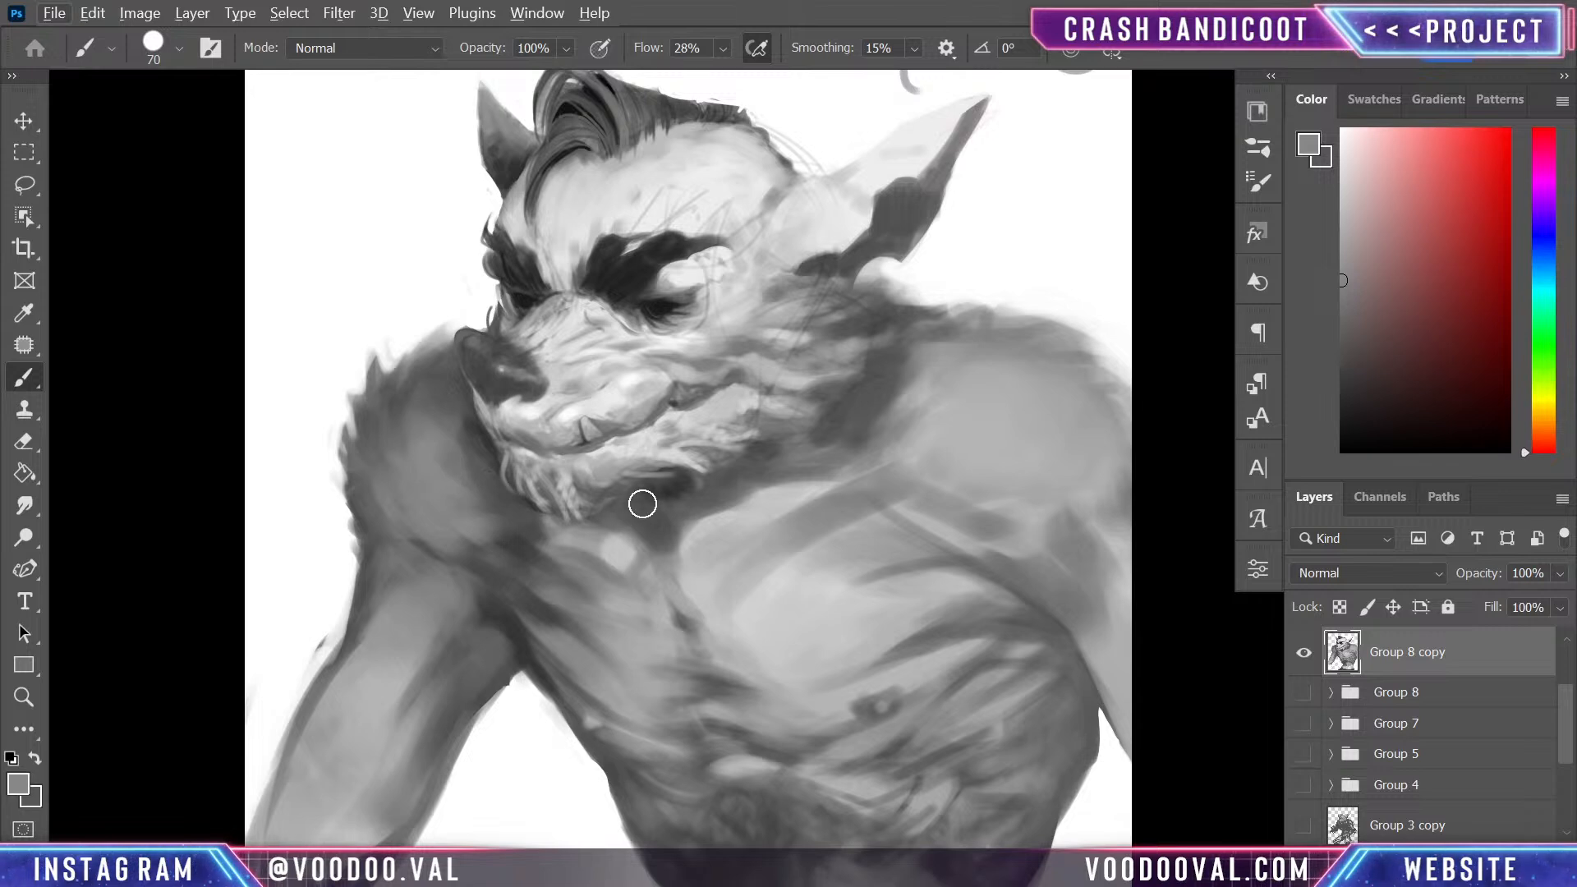
- Compare the full painting with the earlier Group 8 version by toggling layer visibility
drag(732, 556, 634, 380)
key(ctrl+minus)
key(ctrl+minus)
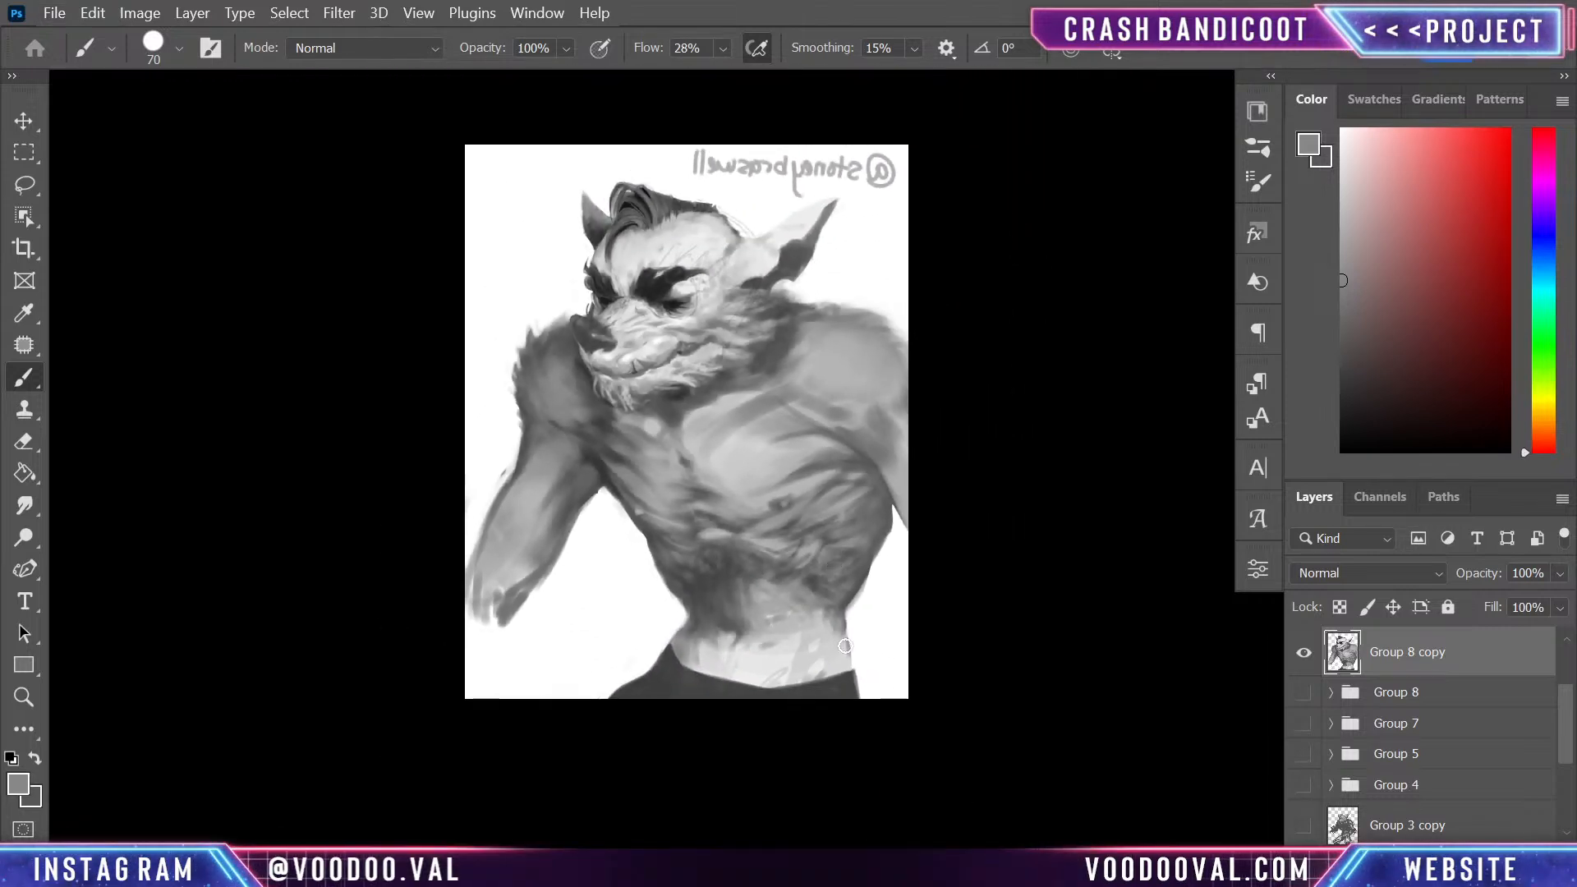
click(1303, 694)
click(1304, 654)
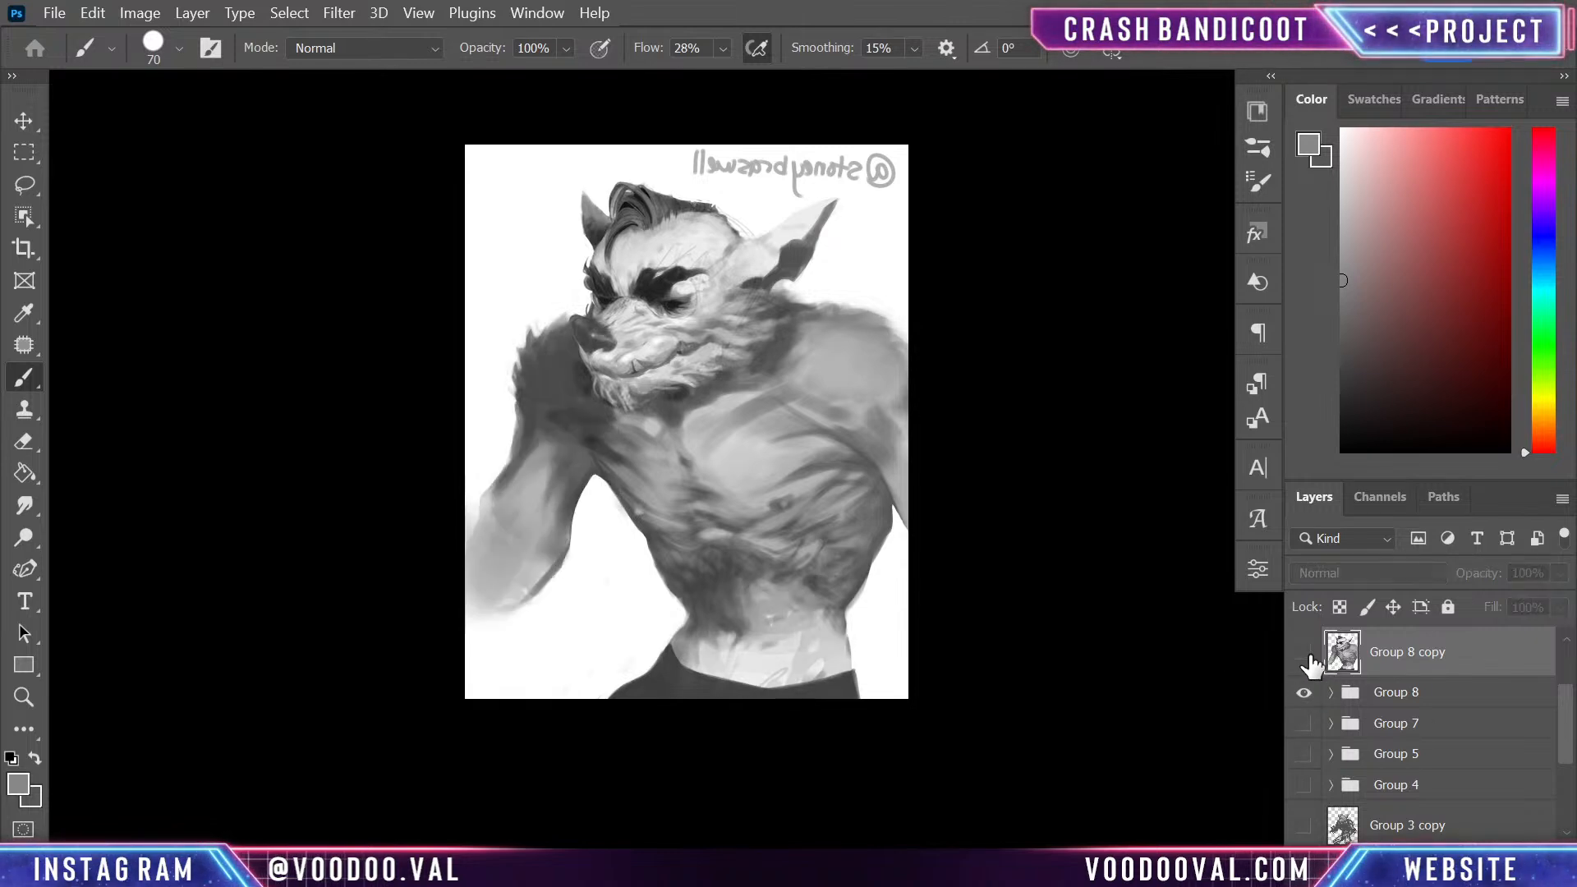
click(1304, 654)
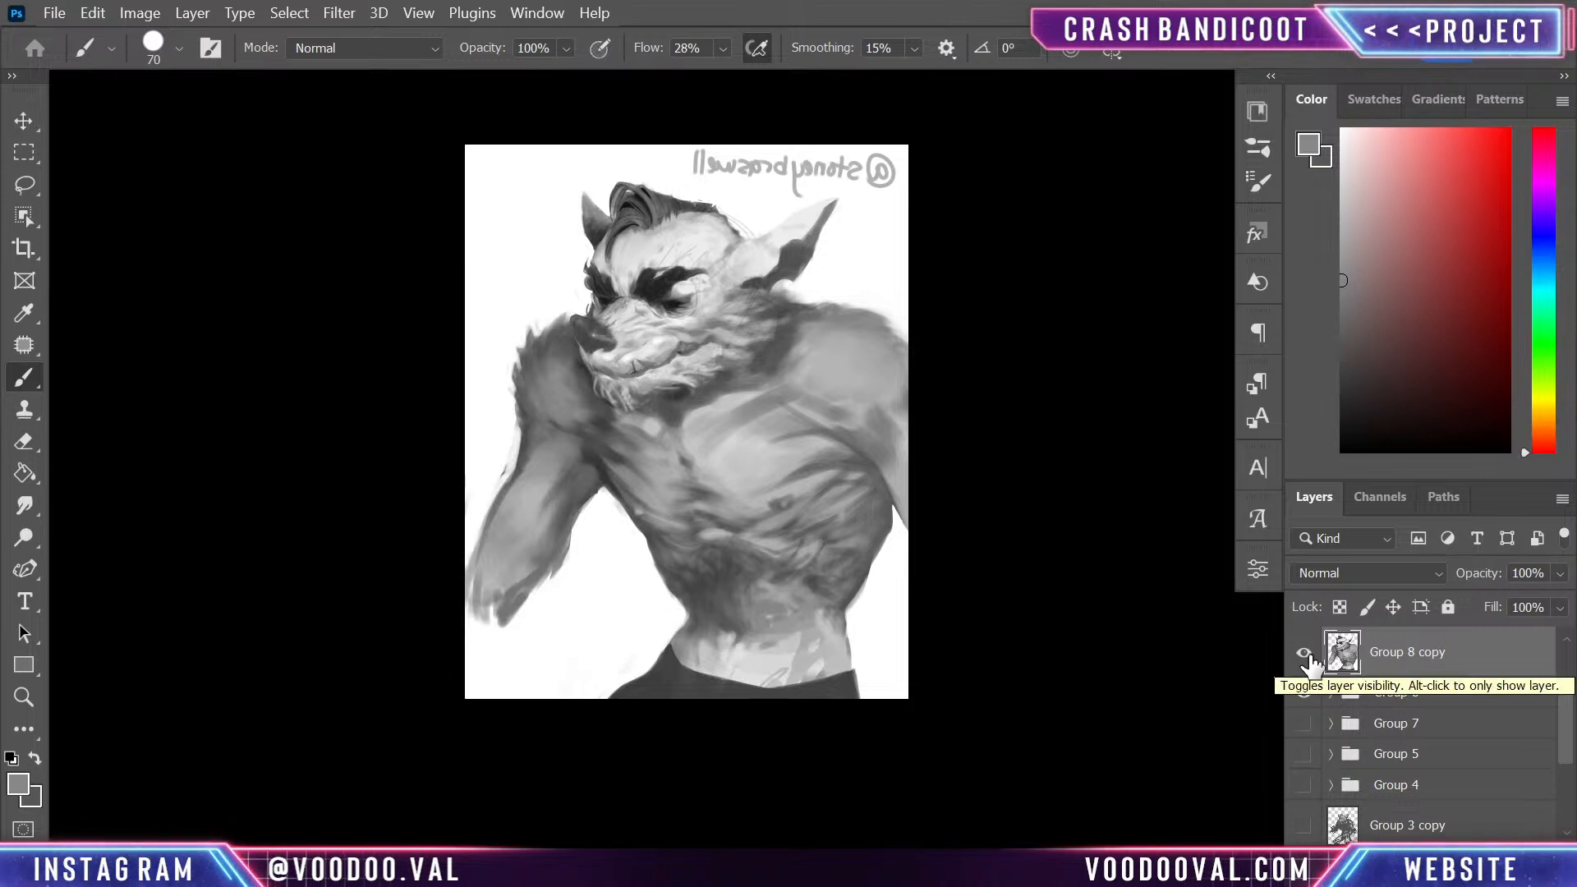
click(1304, 693)
- Compare the current Group 8 copy with the older Group 7 version by toggling layer visibility
click(1304, 725)
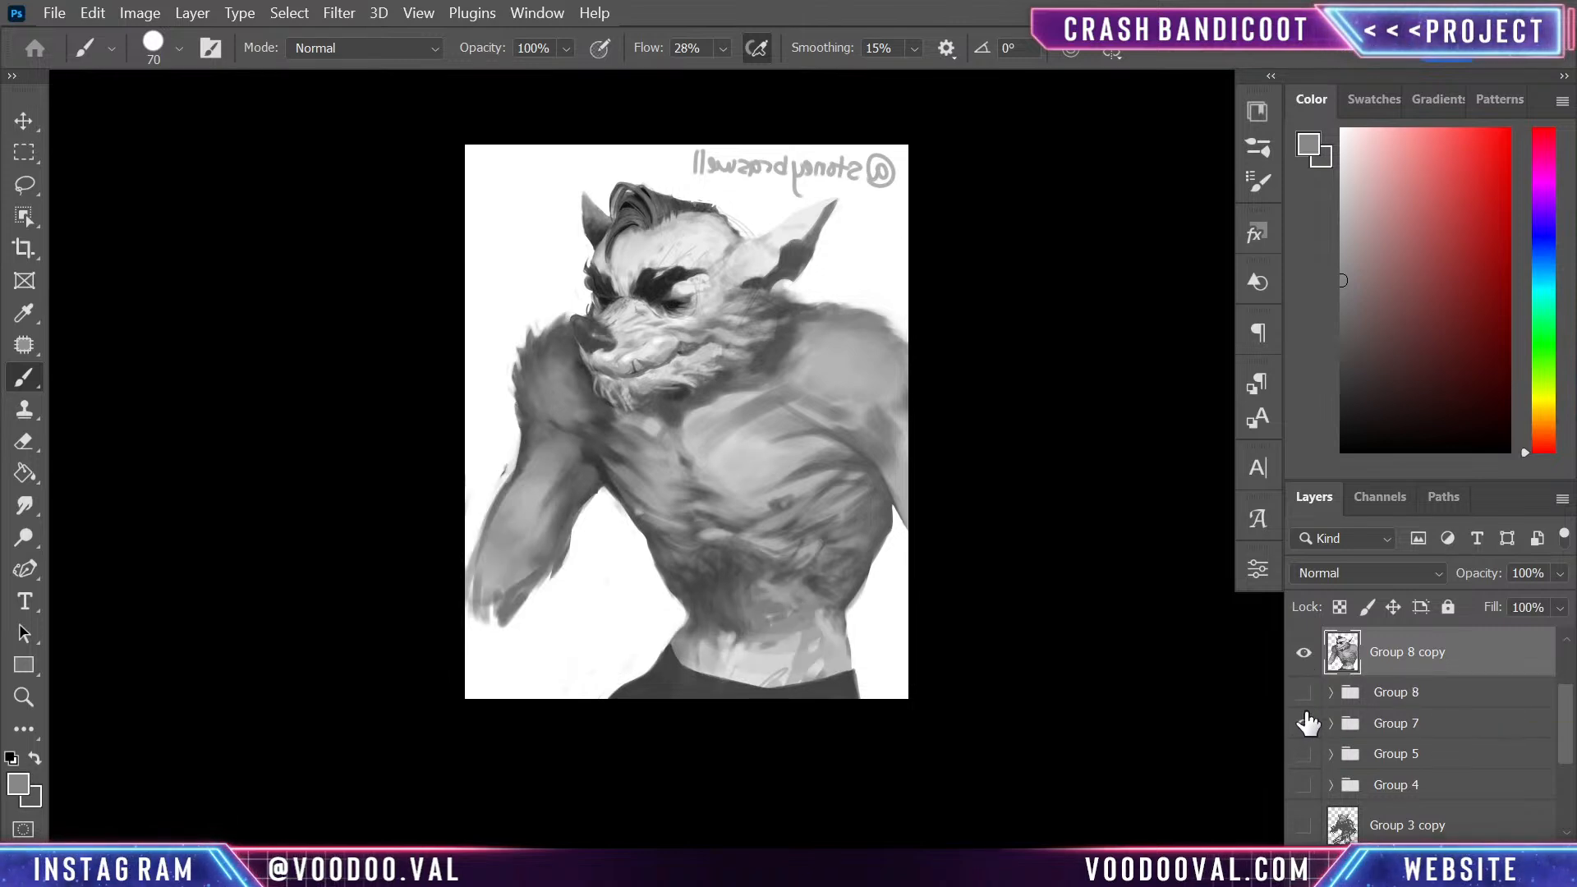
click(1309, 654)
click(1308, 654)
click(1309, 654)
click(1304, 654)
click(1304, 654)
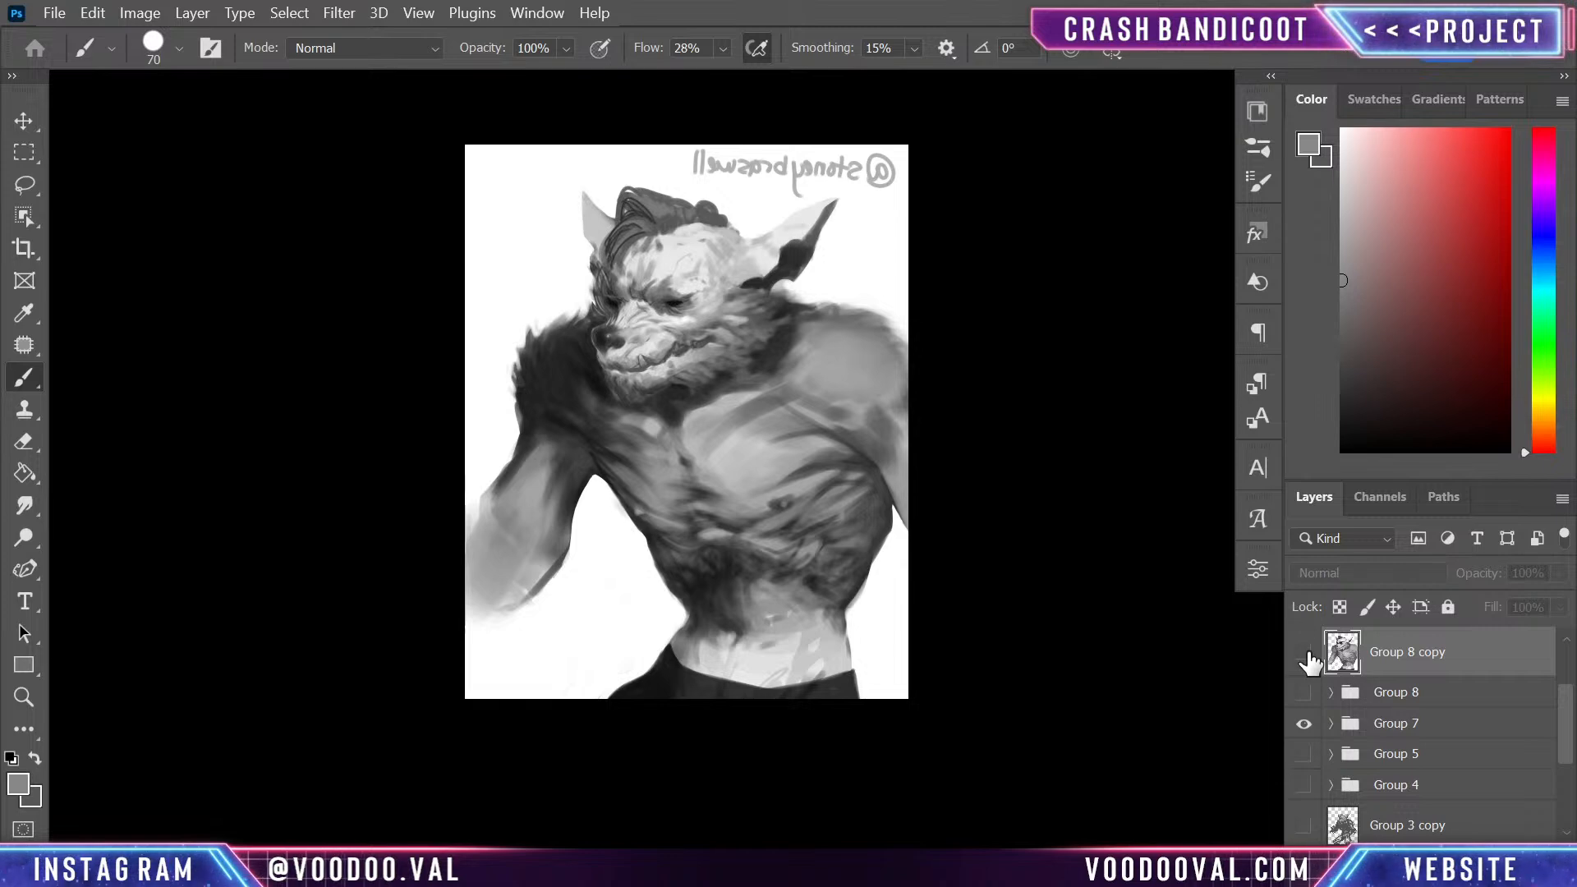
click(1305, 653)
click(1303, 722)
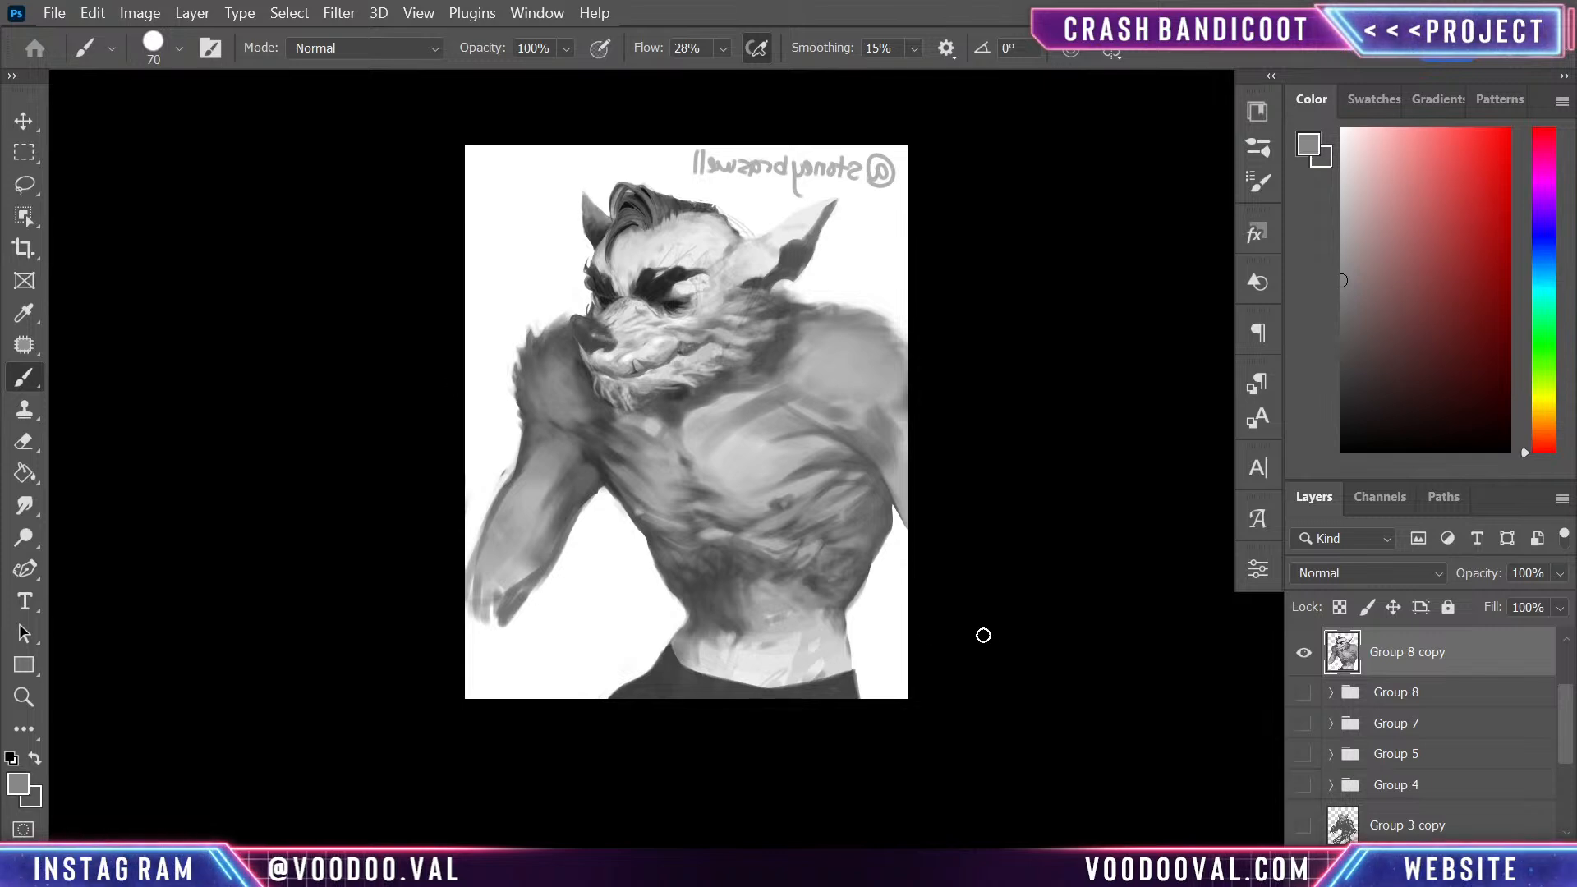
- Trim the furry outer contour of the far shoulder with white and rework its edge with sampled grey
alt+click(517, 435)
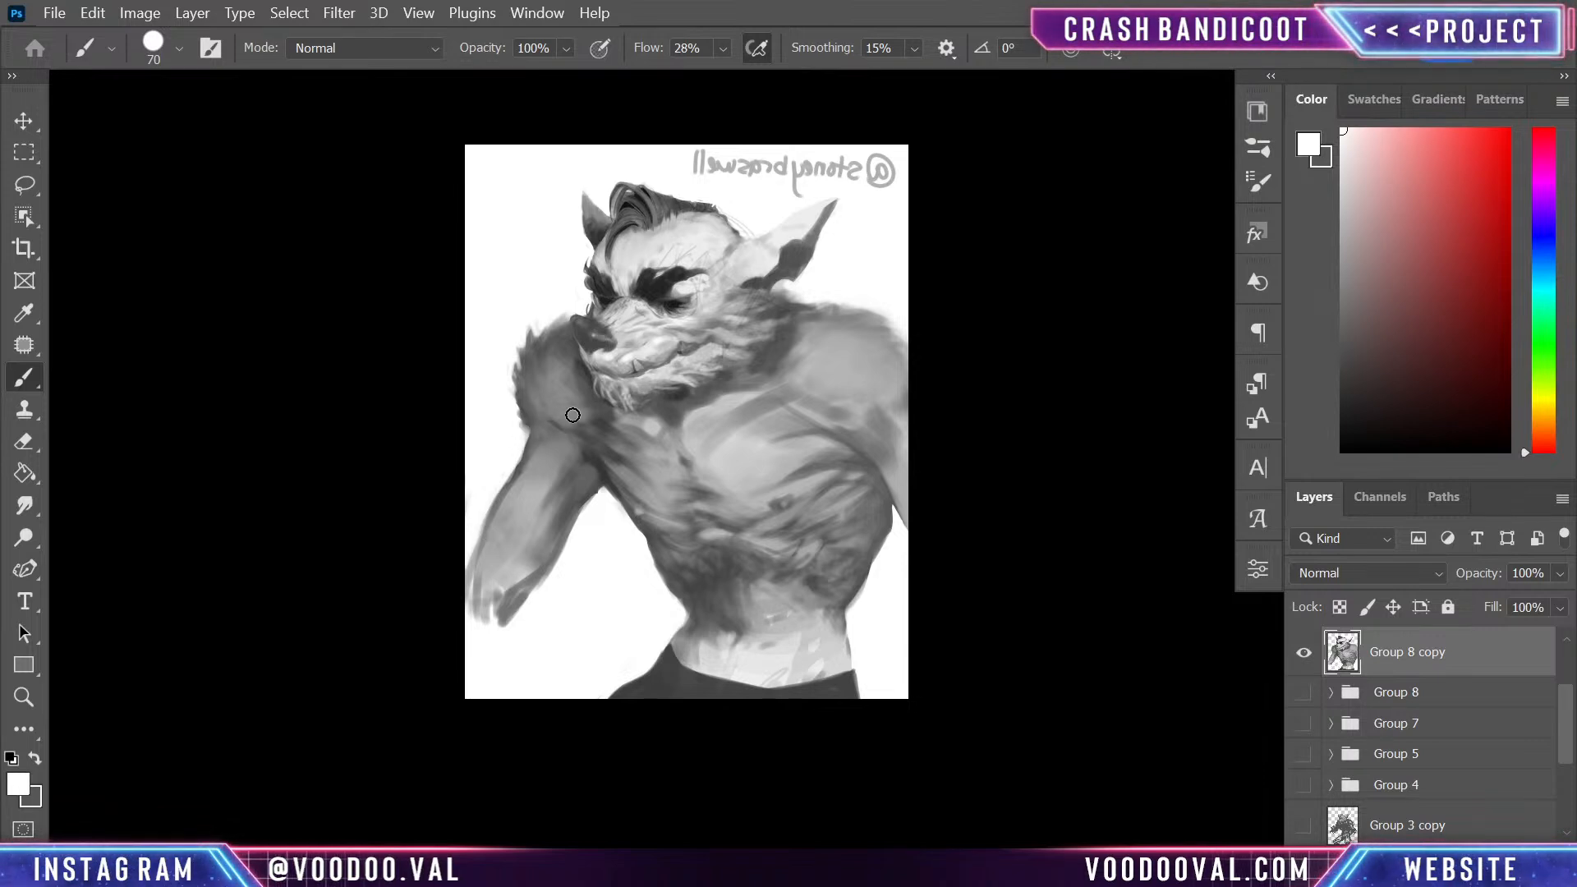
alt+click(524, 391)
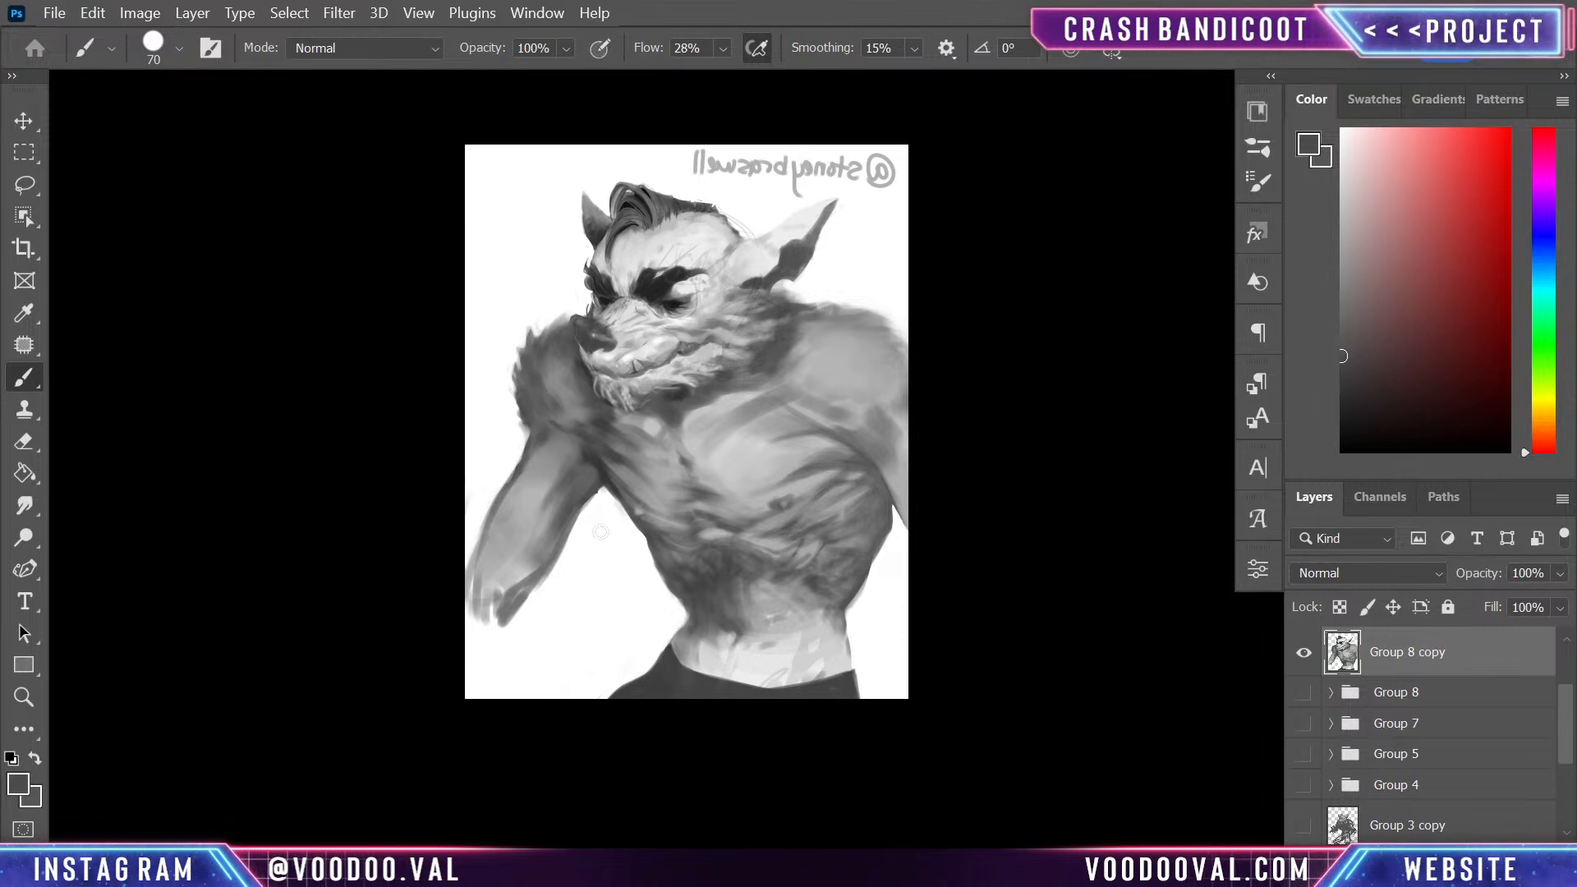
alt+click(502, 417)
drag(518, 434, 513, 394)
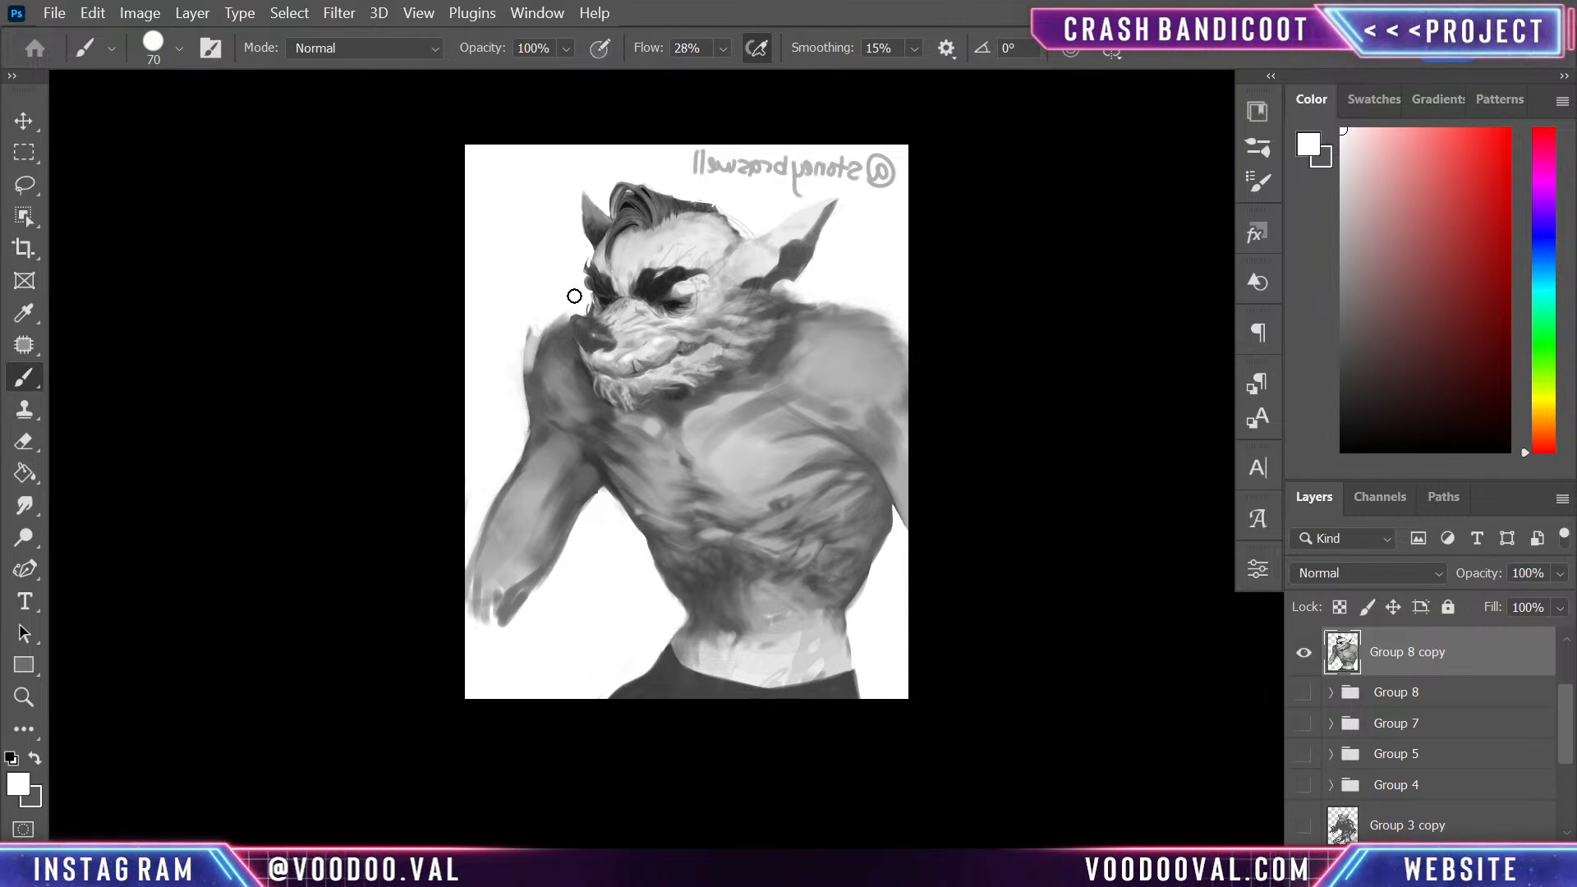
alt+click(551, 351)
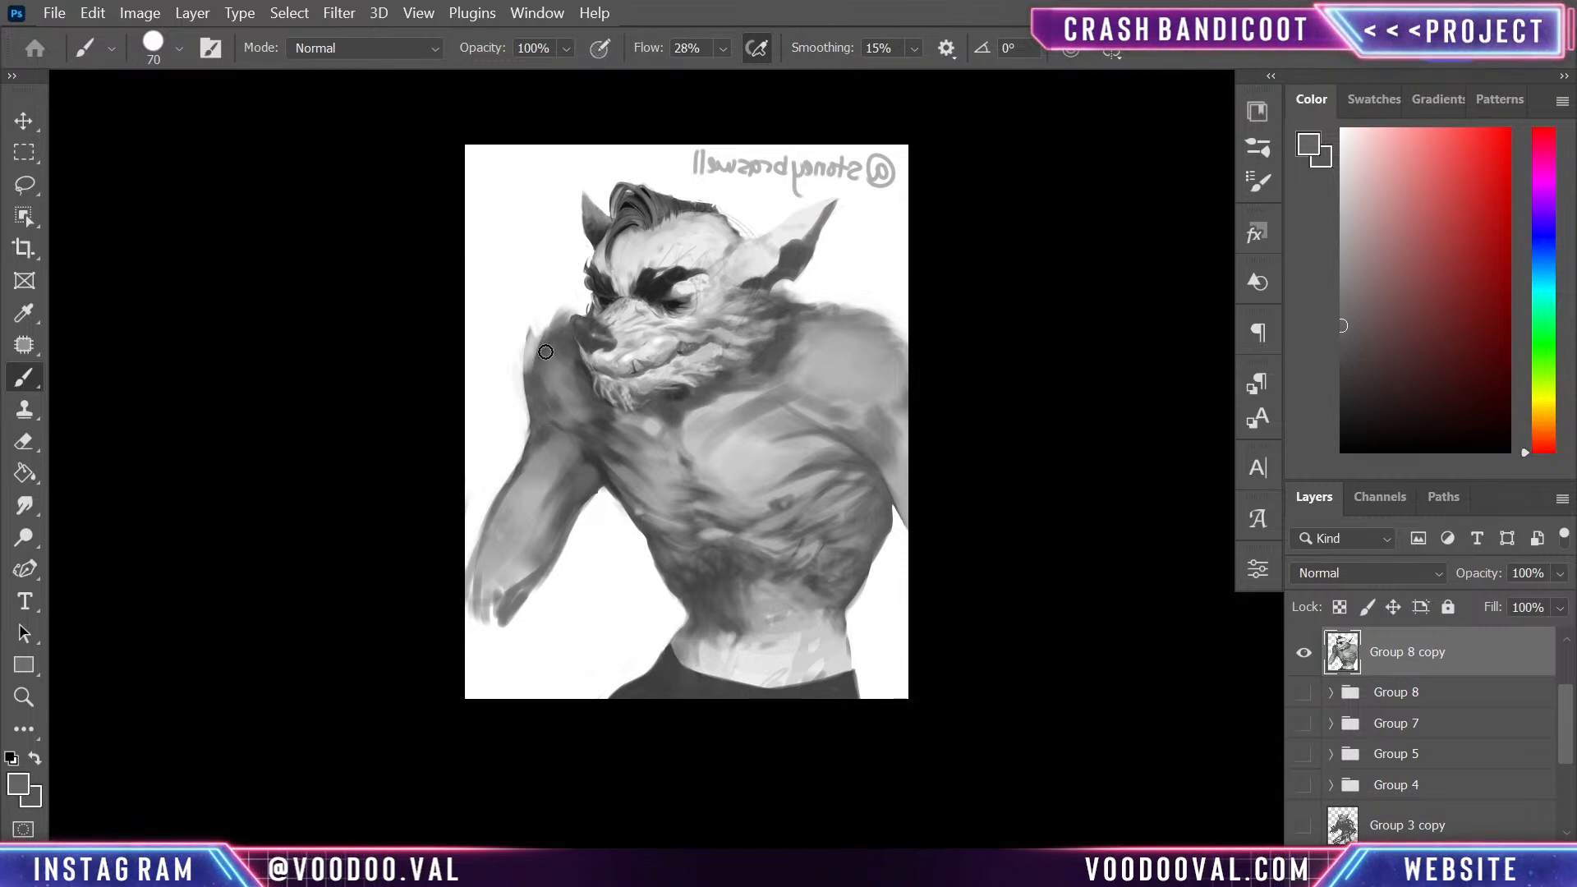
alt+click(518, 416)
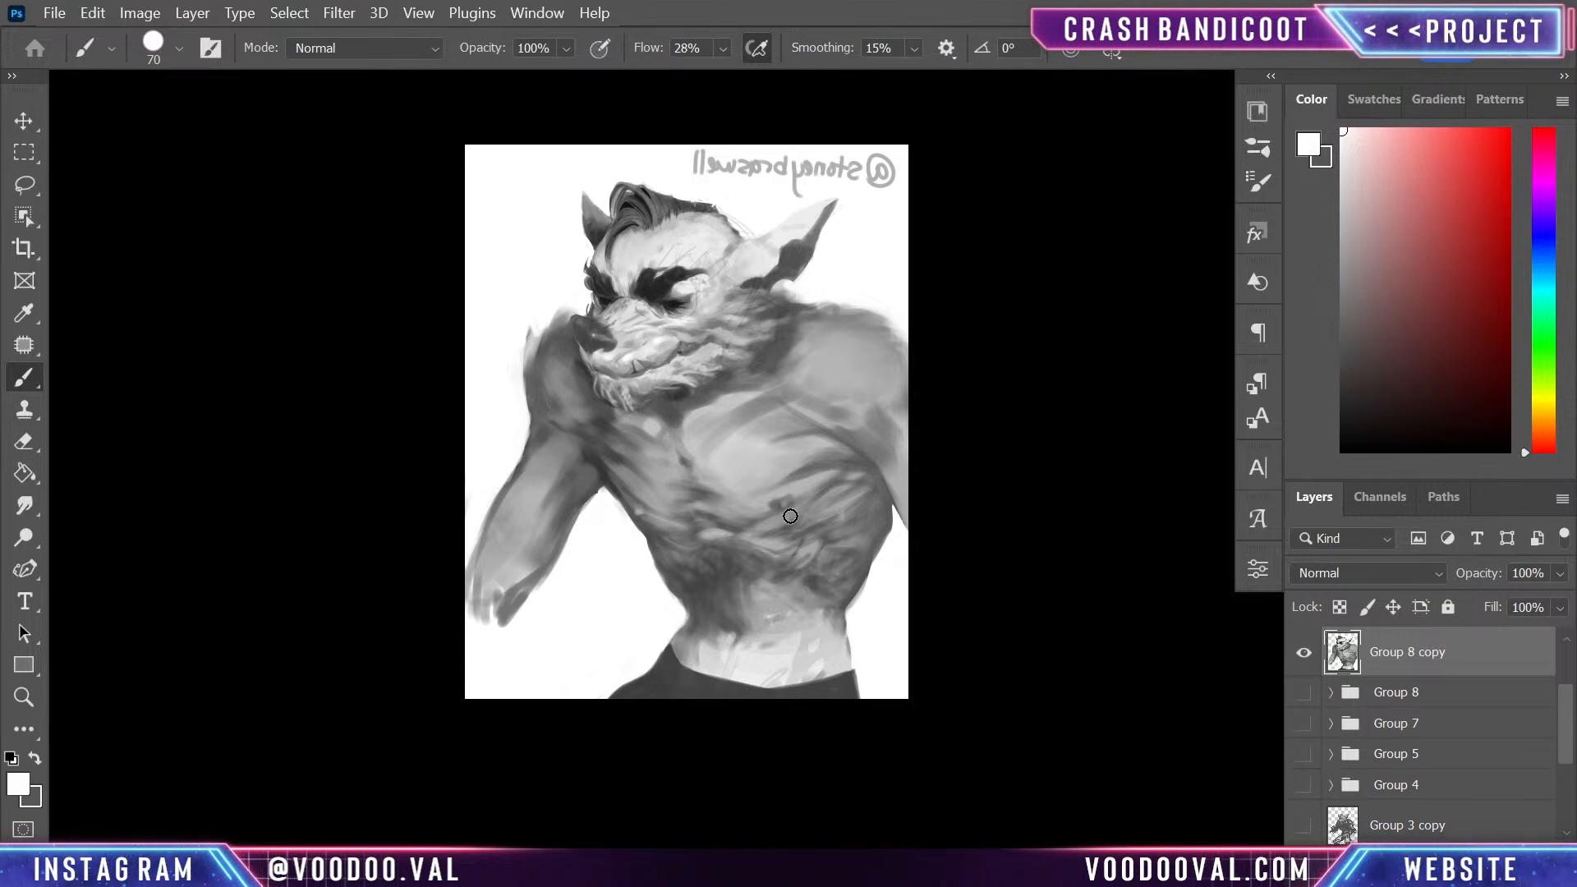
- Rework the upper edge of the near shoulder beside the neck with sampled light and dark greys
alt+click(883, 333)
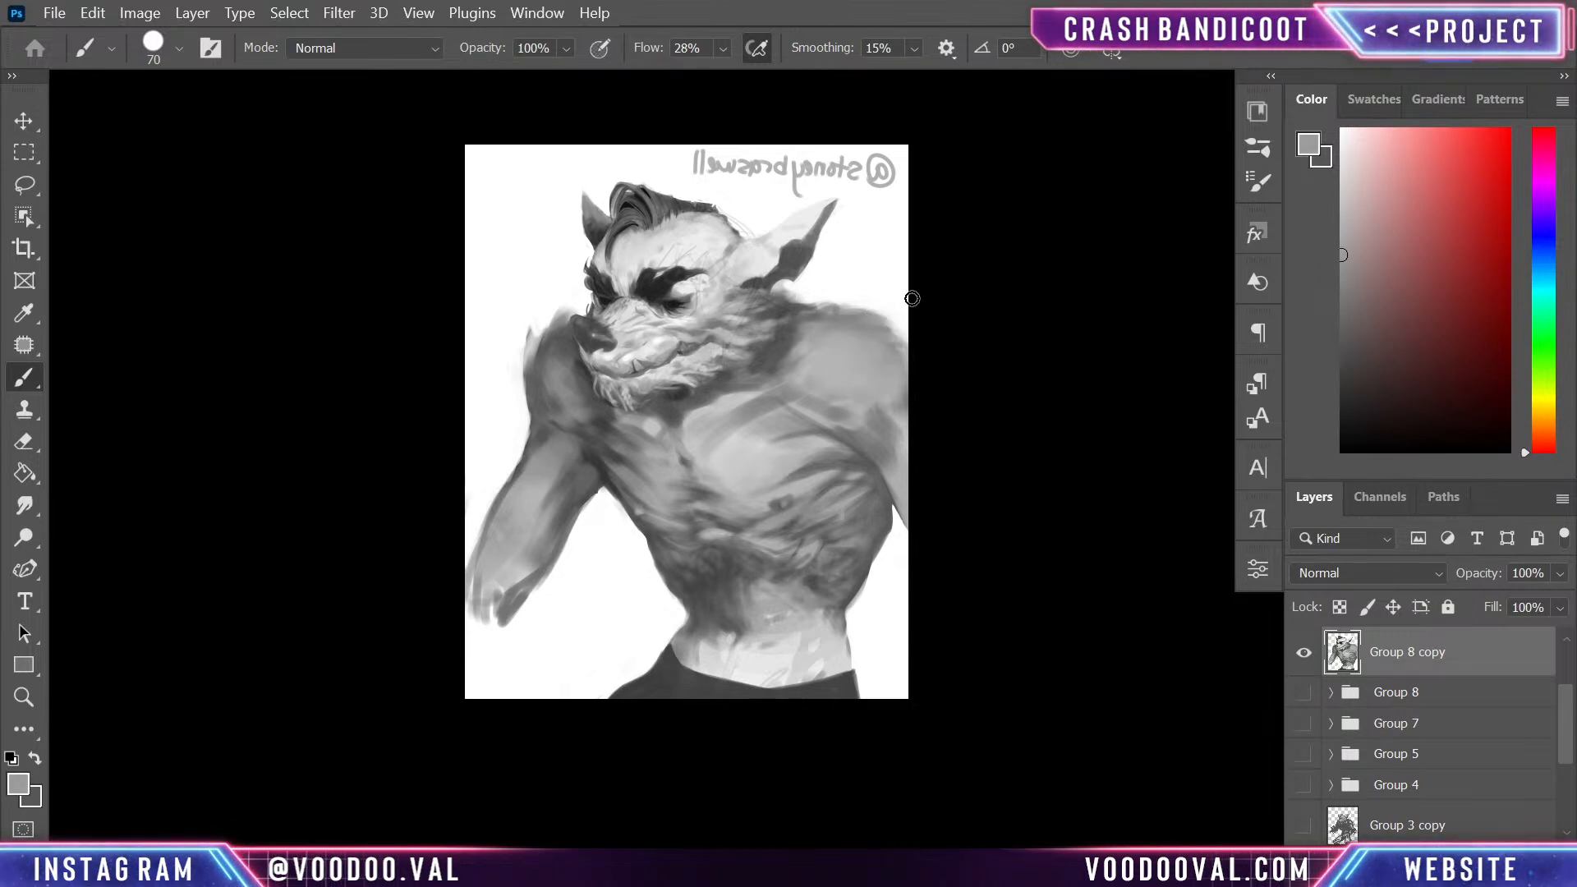
drag(854, 315, 857, 325)
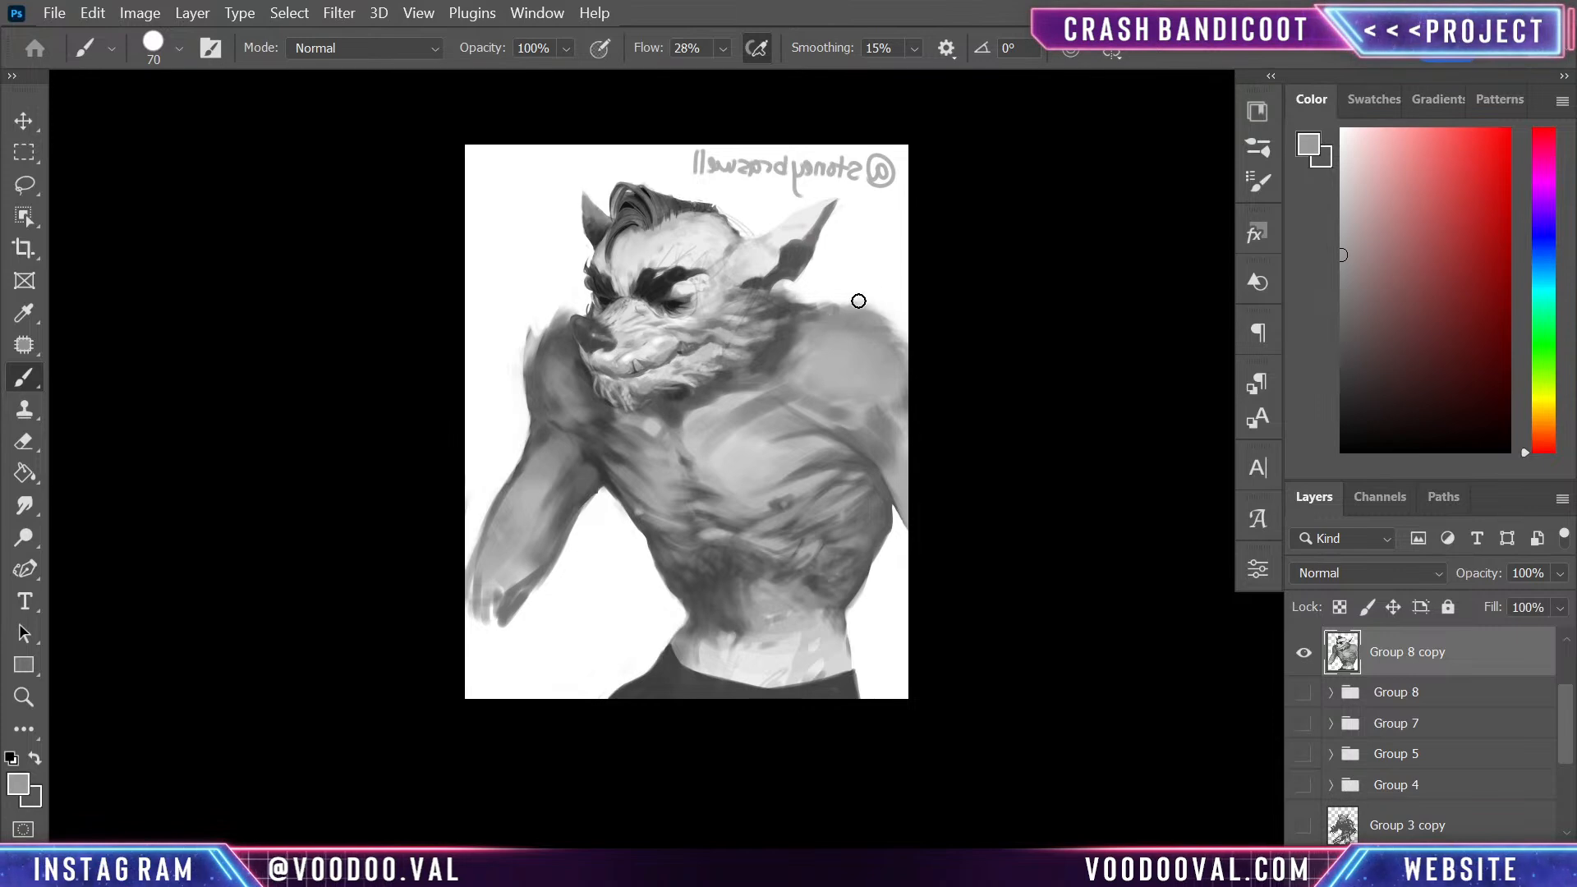
alt+click(786, 308)
mouse_move(811, 298)
mouse_down()
mouse_move(793, 303)
mouse_move(825, 302)
mouse_up()
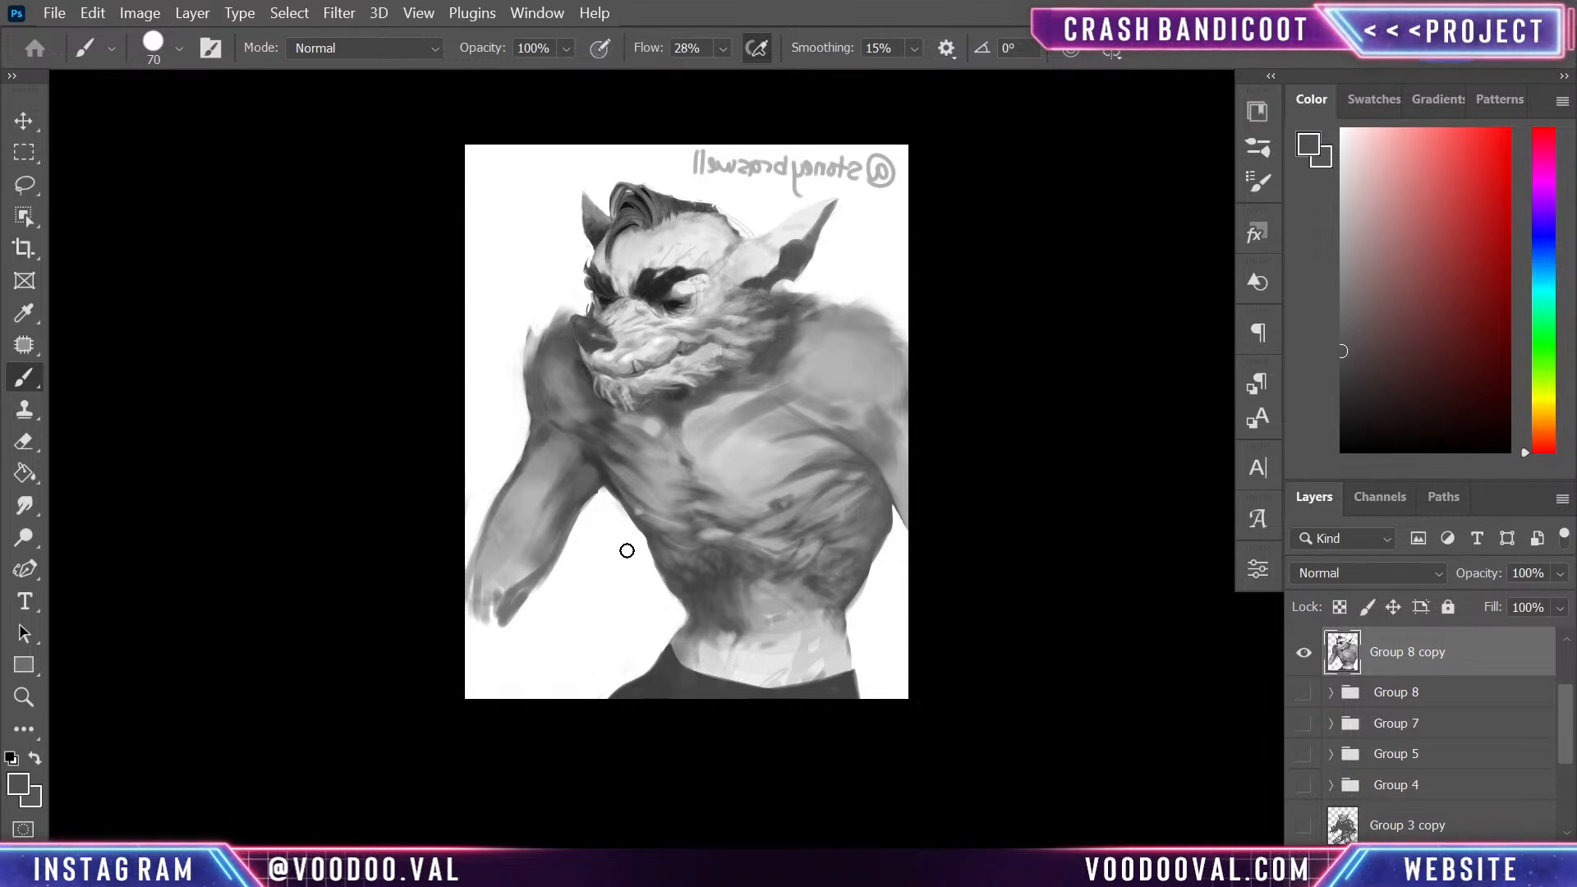
- Soften the chin fur and its lower edge below the mouth with sampled light and mid greys
key(ctrl+plus)
alt+click(706, 292)
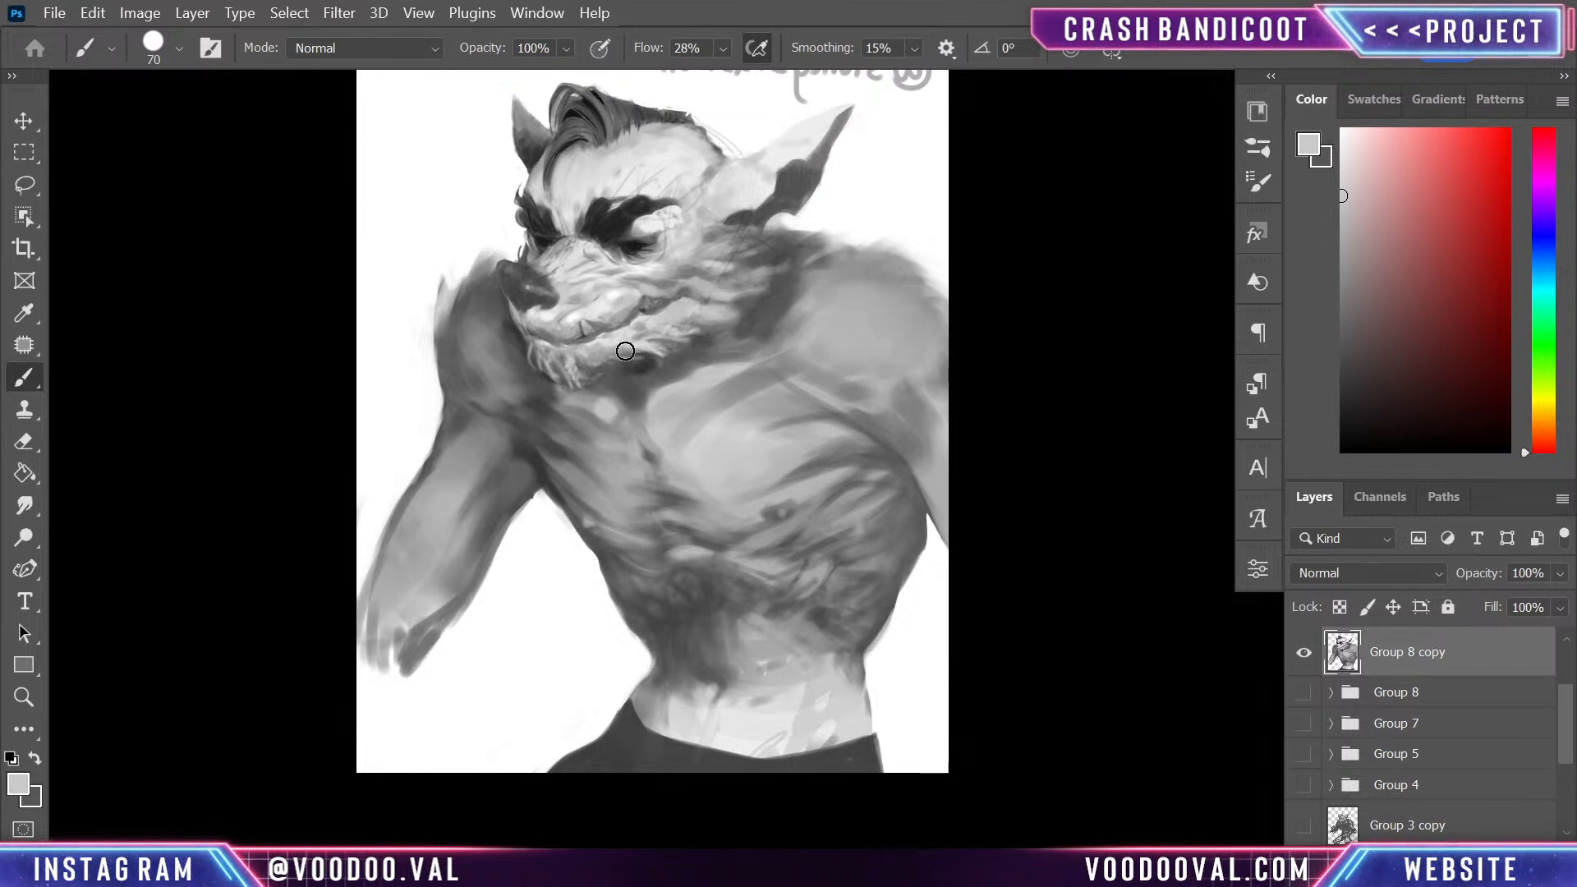
mouse_move(555, 376)
mouse_down()
mouse_move(563, 355)
mouse_move(545, 352)
mouse_move(645, 346)
mouse_up()
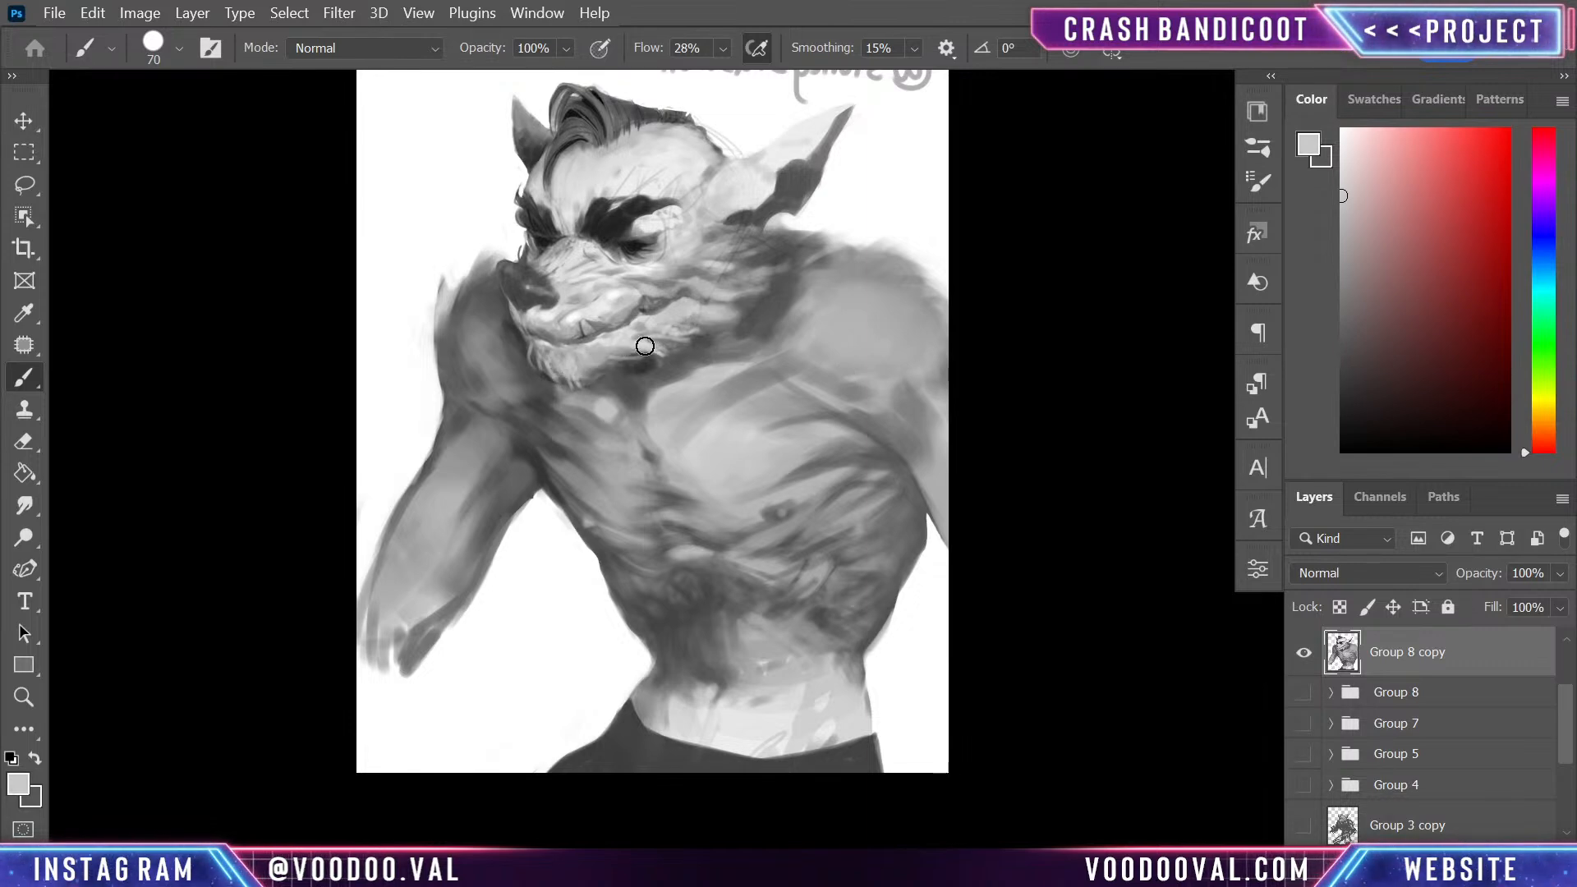
alt+click(543, 350)
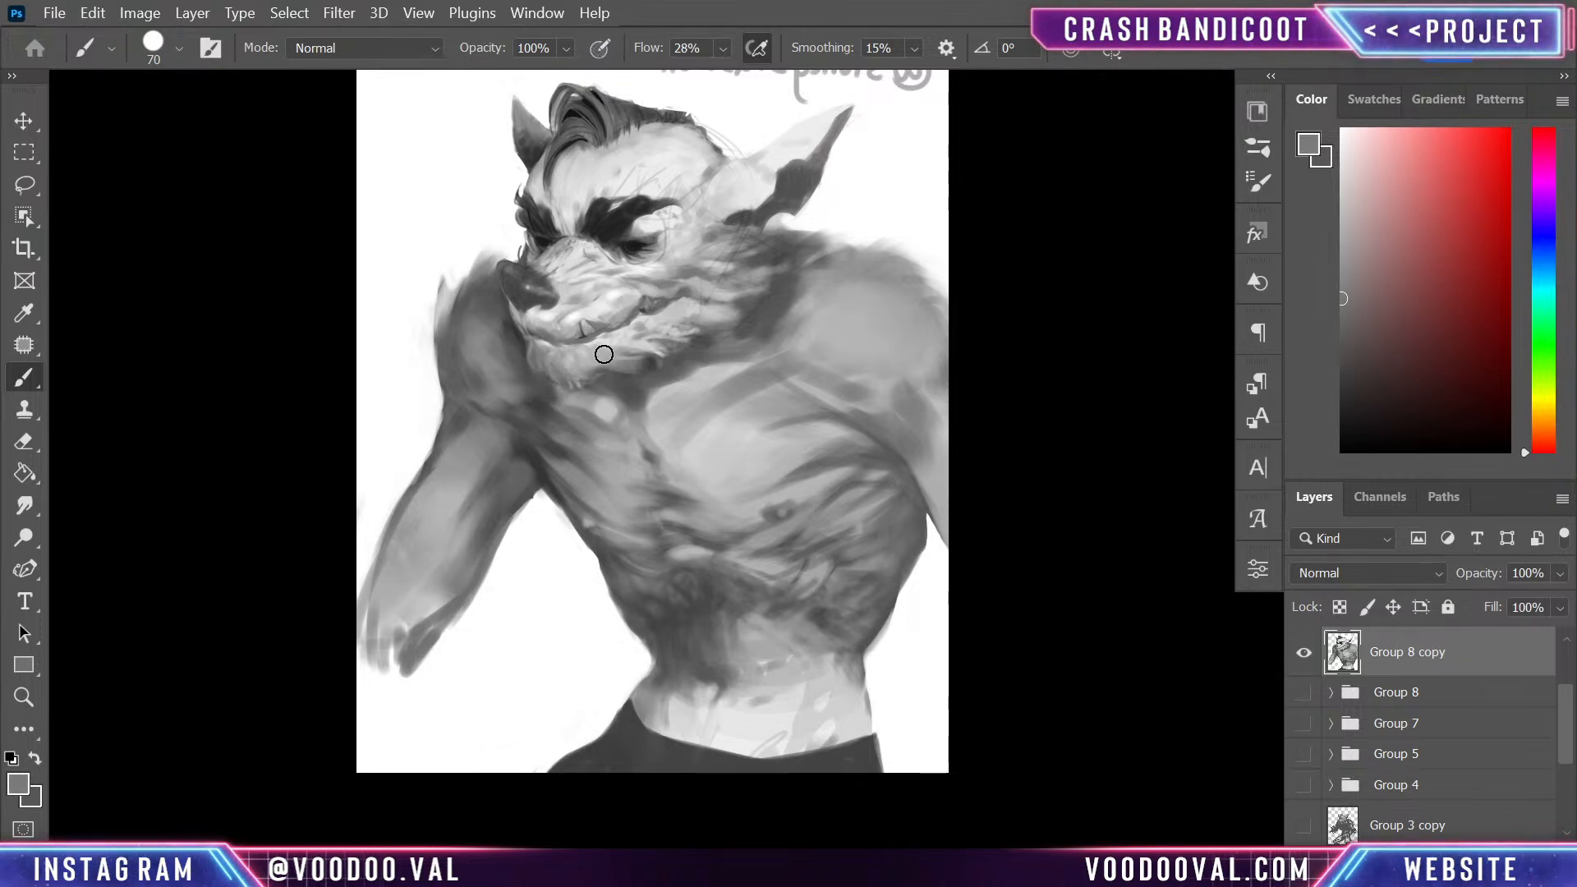
alt+click(587, 229)
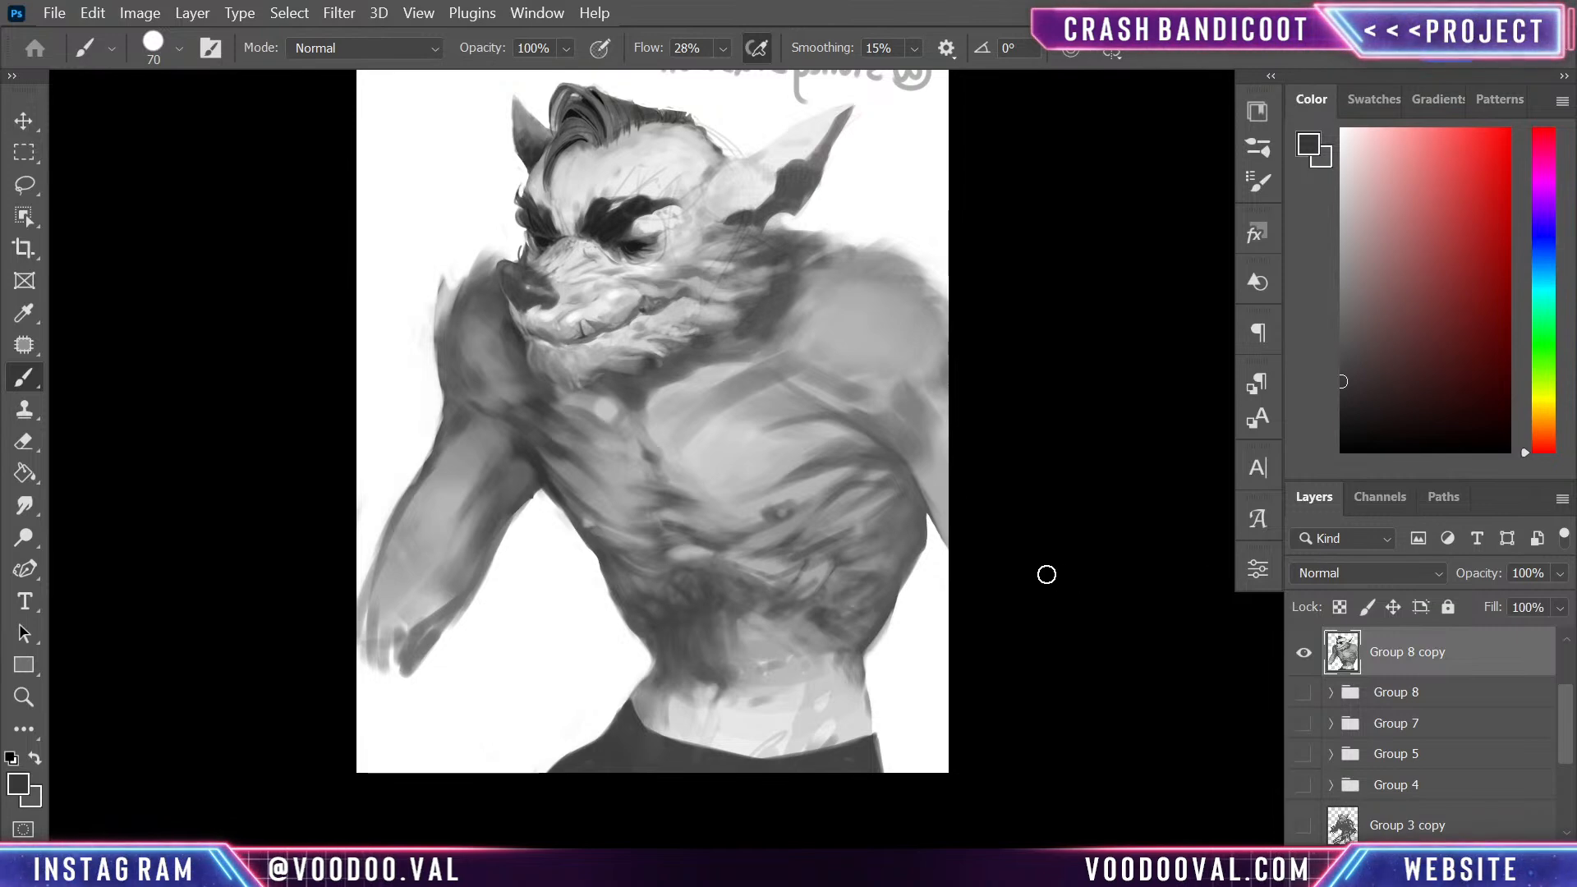
- Shade the near side of the waist down to the waistband with dark and mid grey strokes
alt+click(861, 649)
drag(857, 657, 855, 664)
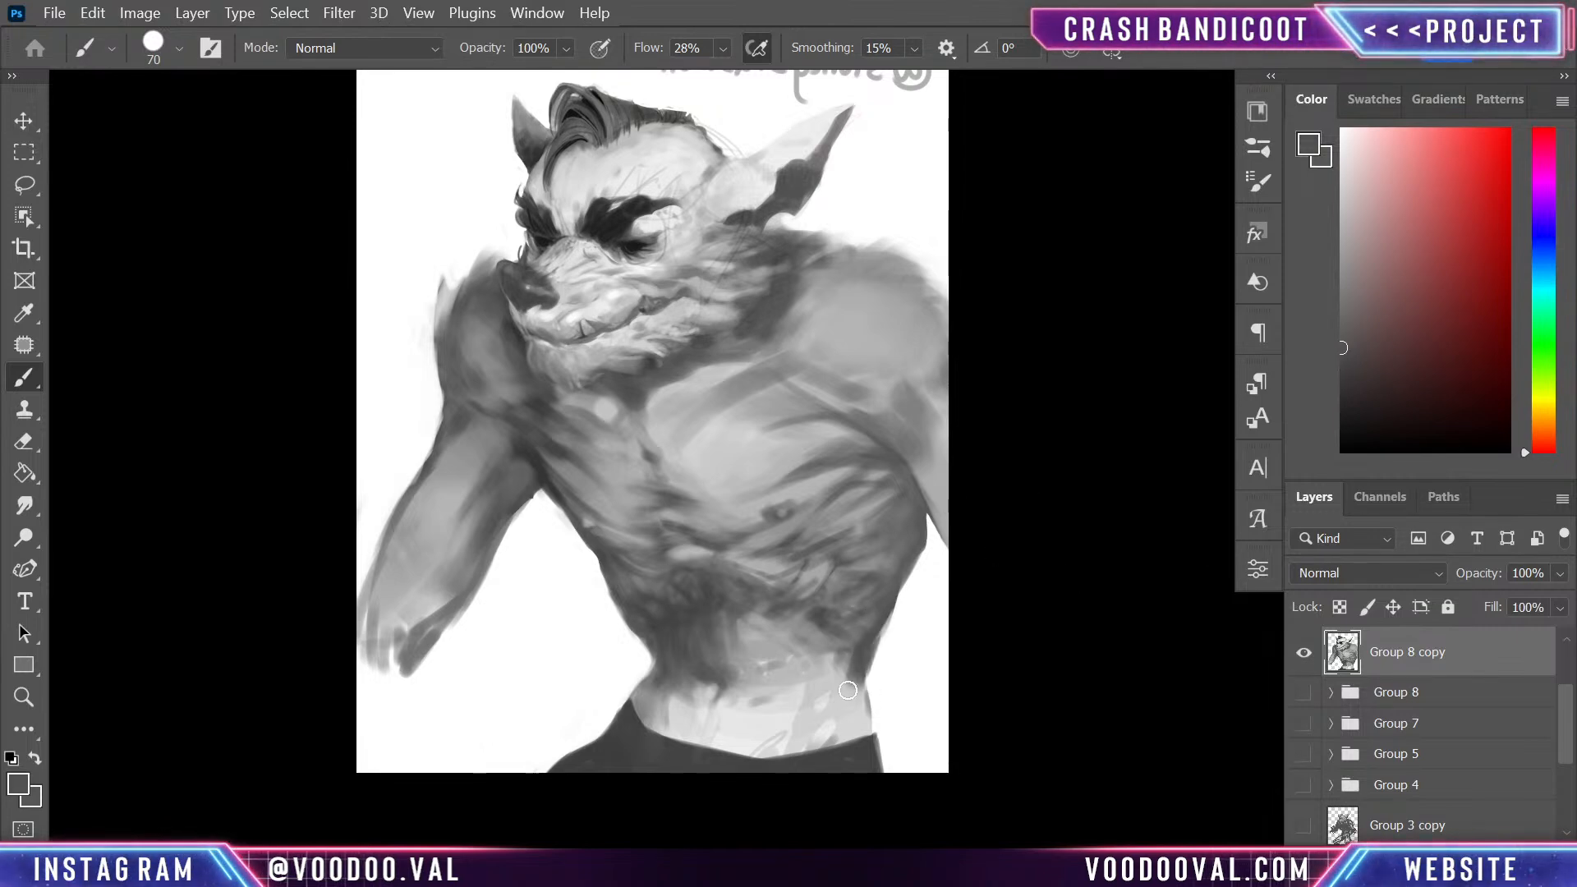
alt+click(849, 657)
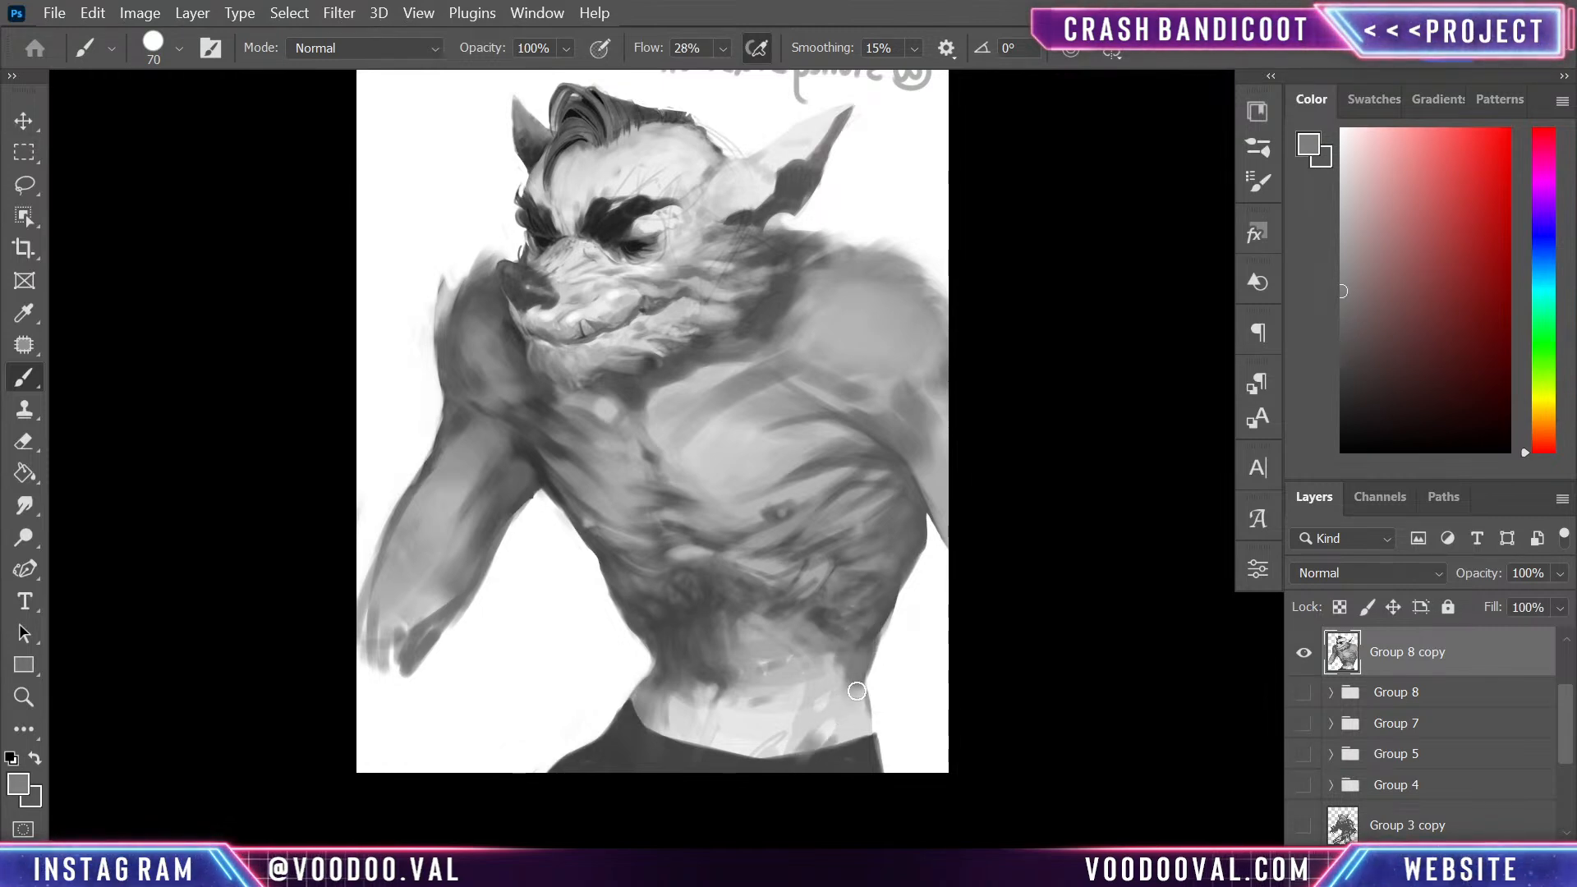
alt+click(843, 749)
drag(795, 743, 788, 739)
- Darken the far side of the waist above the trousers with sampled dark greys
drag(660, 706, 662, 658)
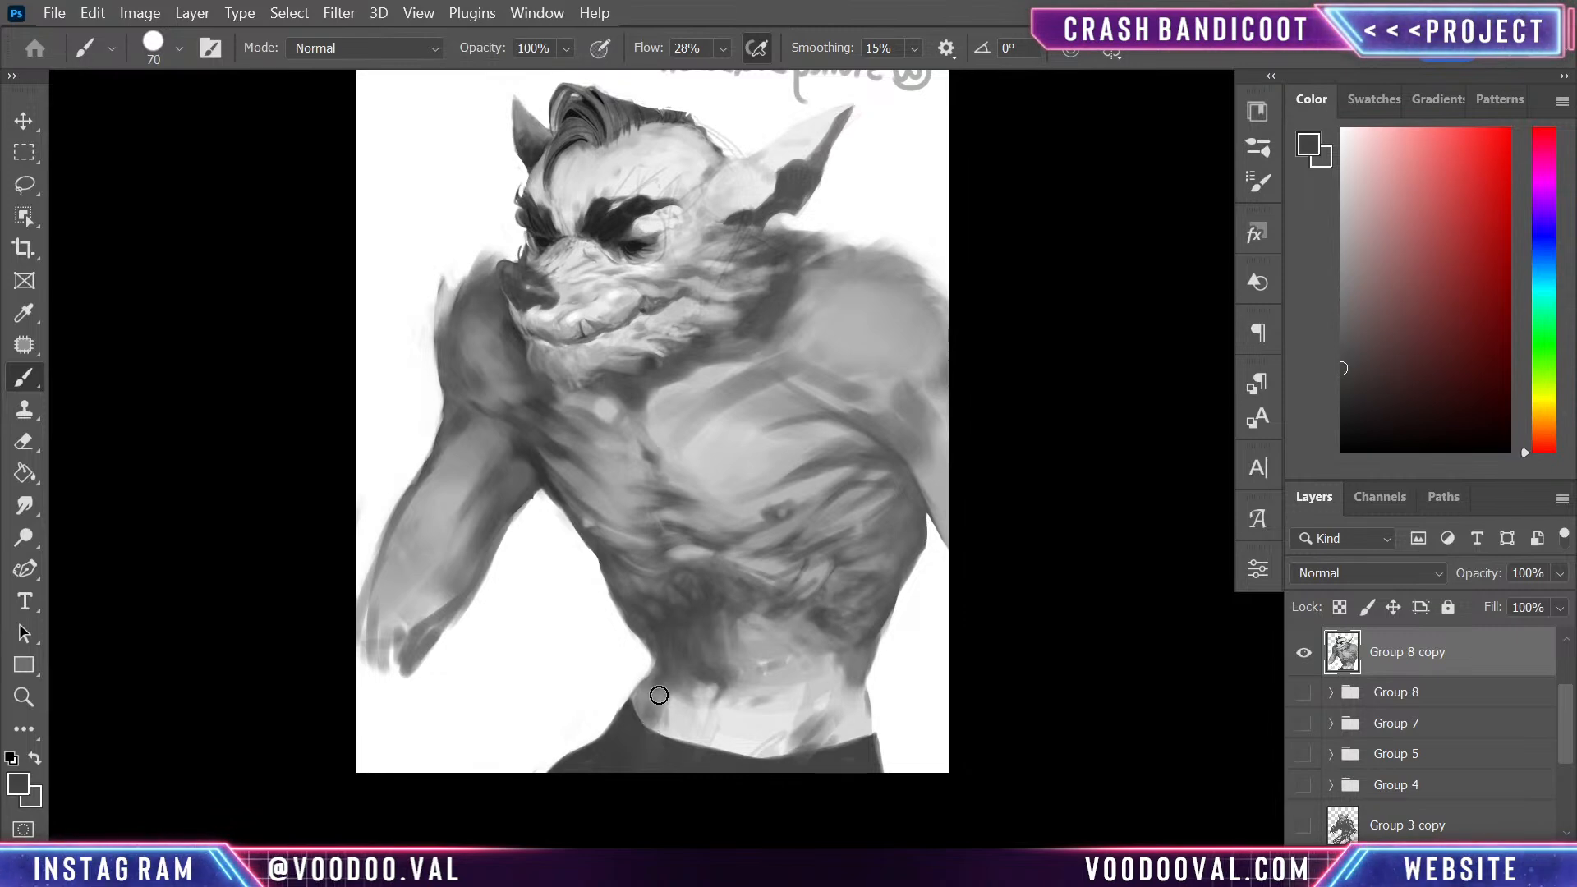
alt+click(688, 696)
mouse_move(647, 700)
mouse_down()
mouse_move(686, 643)
mouse_move(702, 666)
mouse_move(663, 665)
mouse_move(651, 700)
mouse_up()
alt+click(676, 663)
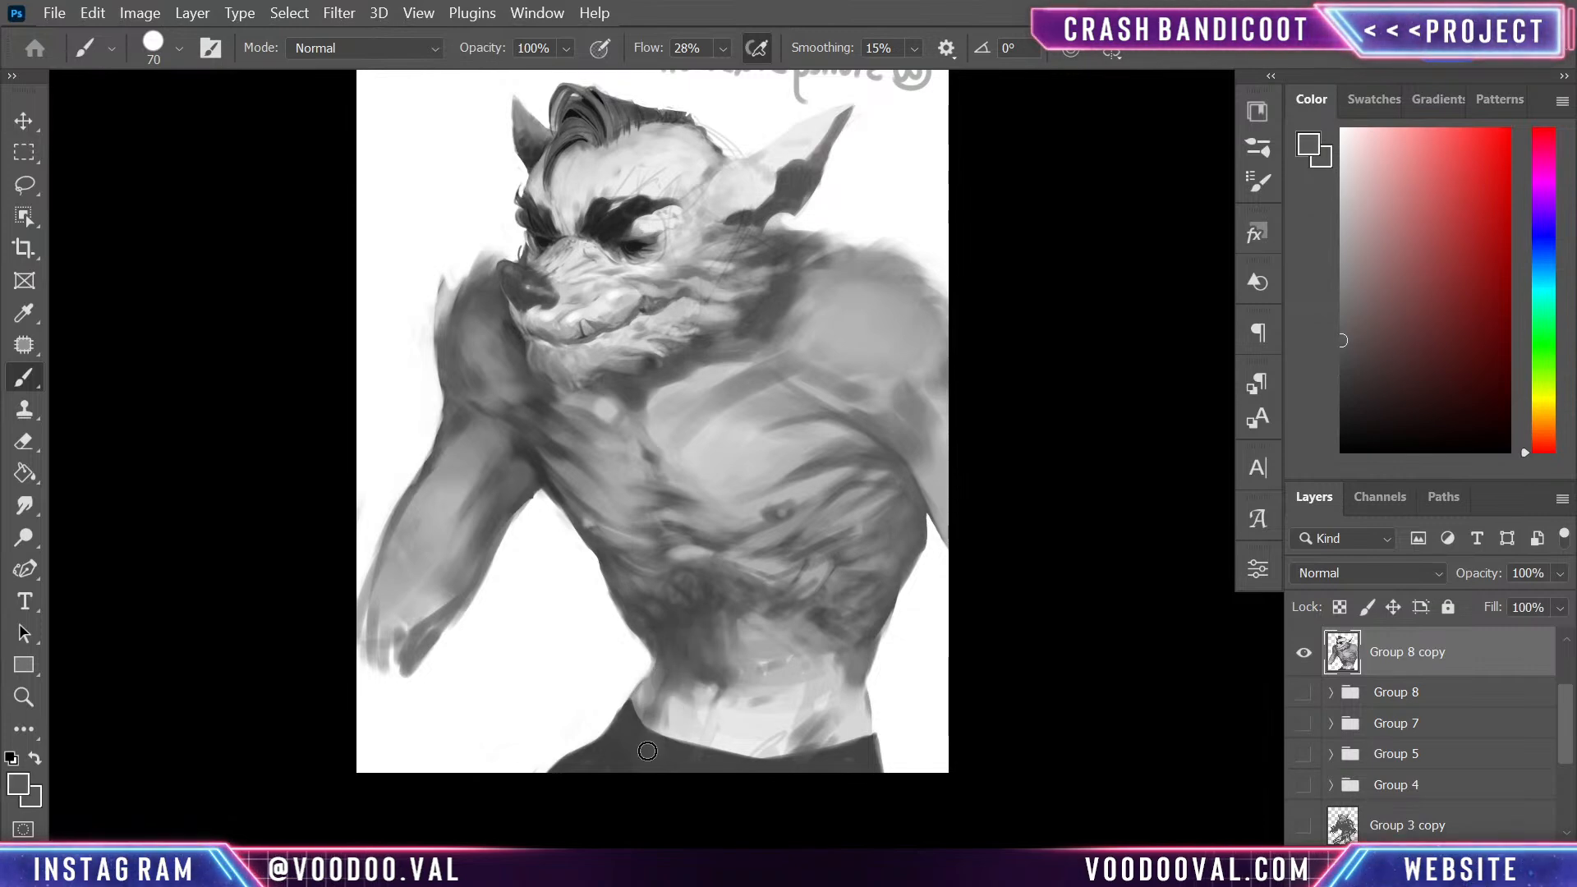
- Paint sampled light greys across the lower belly above the waistband, covering the rough sketch marks
alt+click(643, 694)
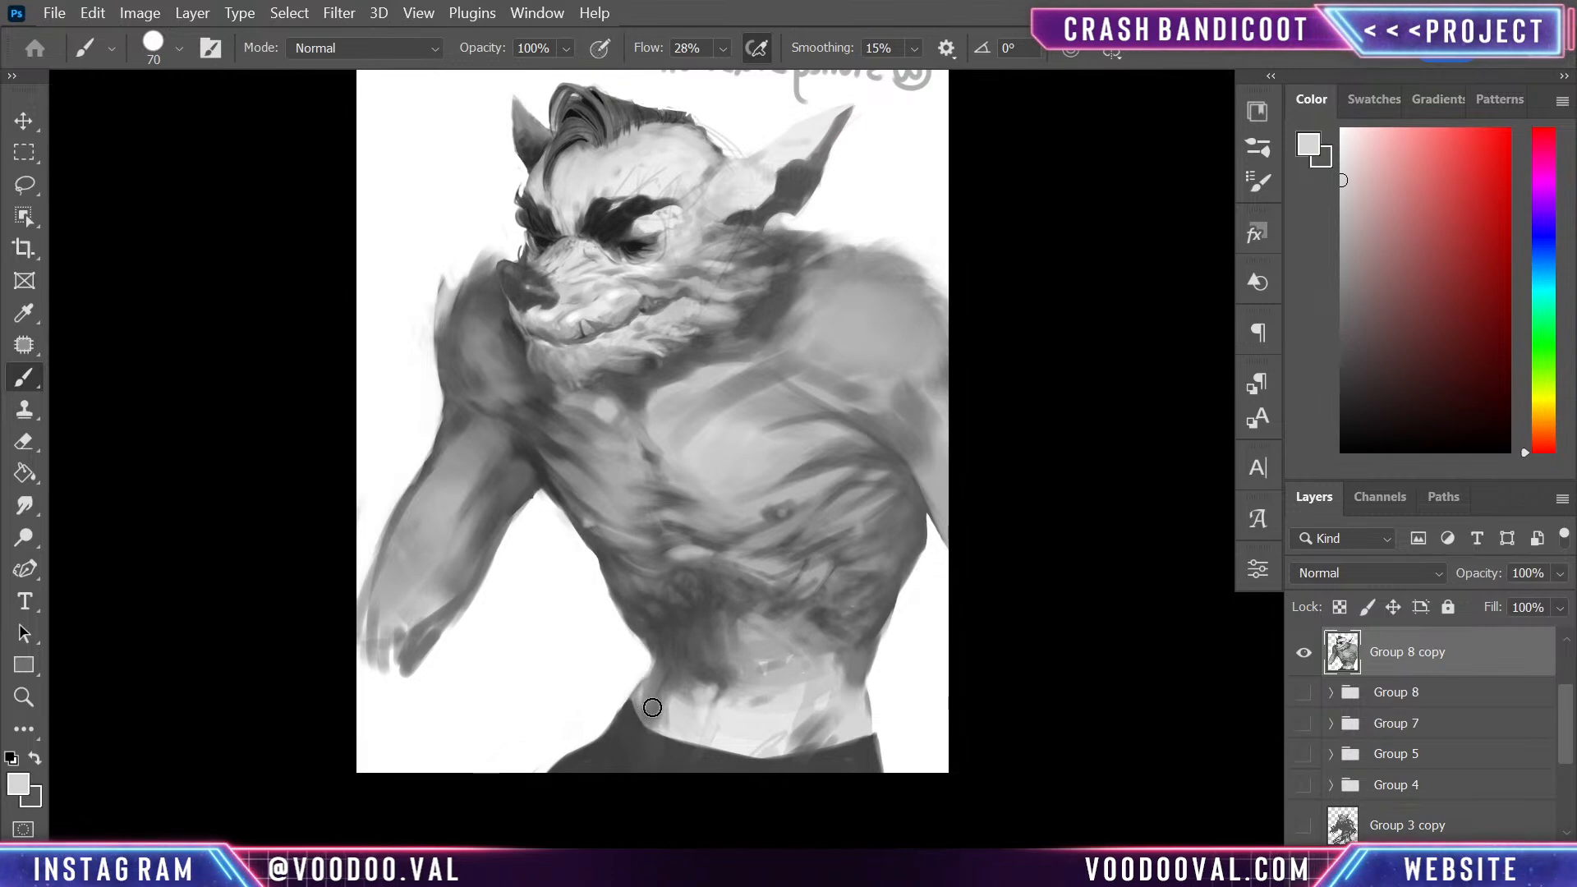
mouse_move(643, 693)
mouse_down()
mouse_move(665, 660)
mouse_move(656, 713)
mouse_up()
alt+click(675, 704)
alt+click(805, 728)
alt+click(762, 722)
drag(829, 721, 820, 735)
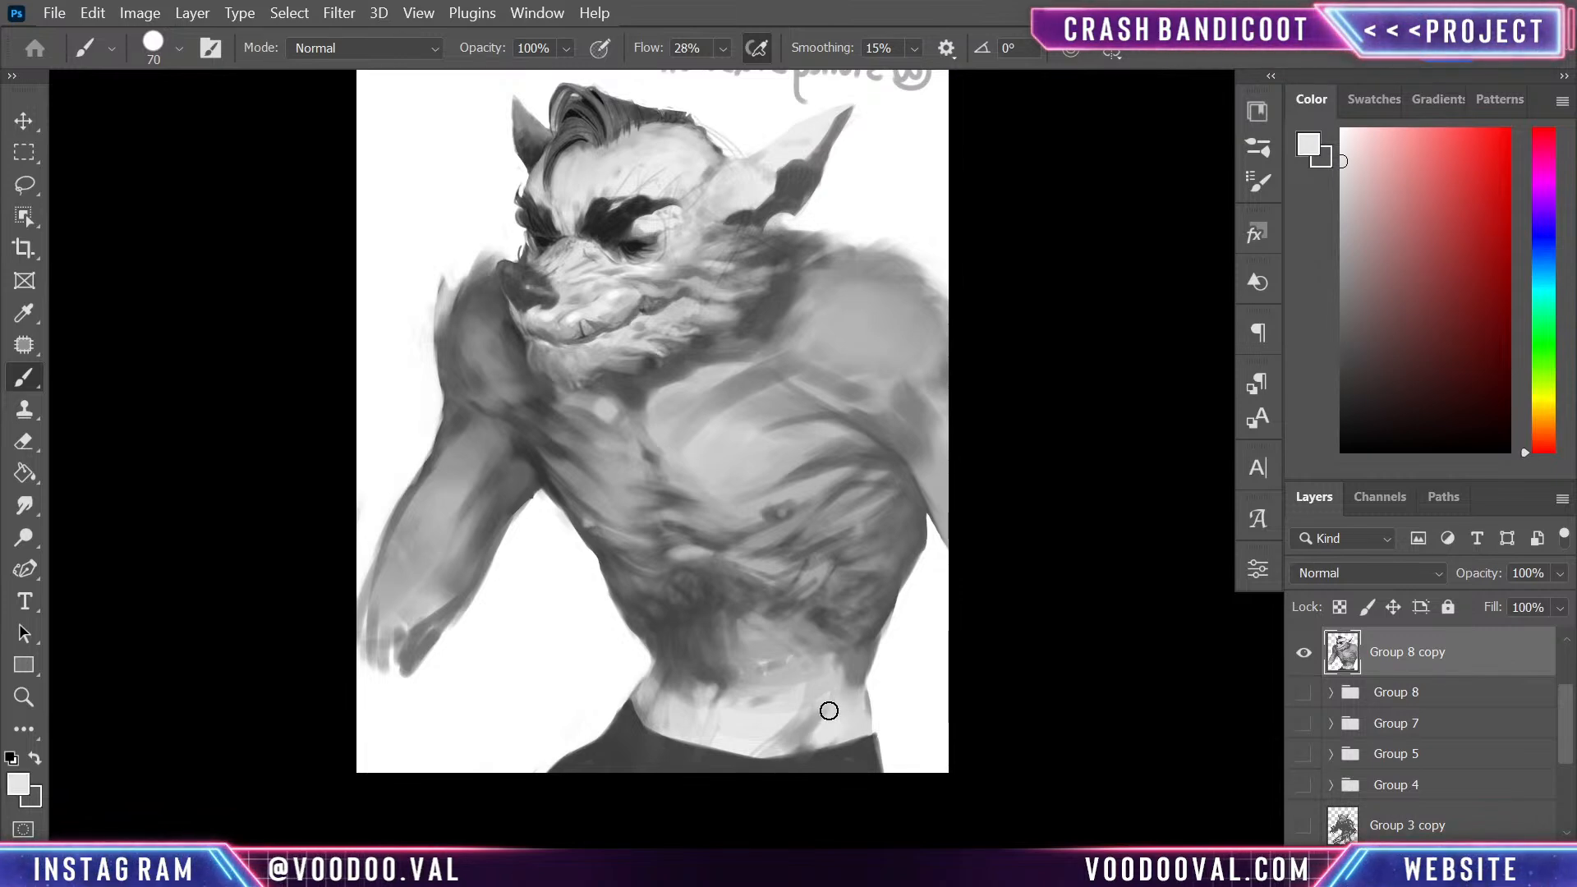
alt+click(792, 724)
alt+click(770, 711)
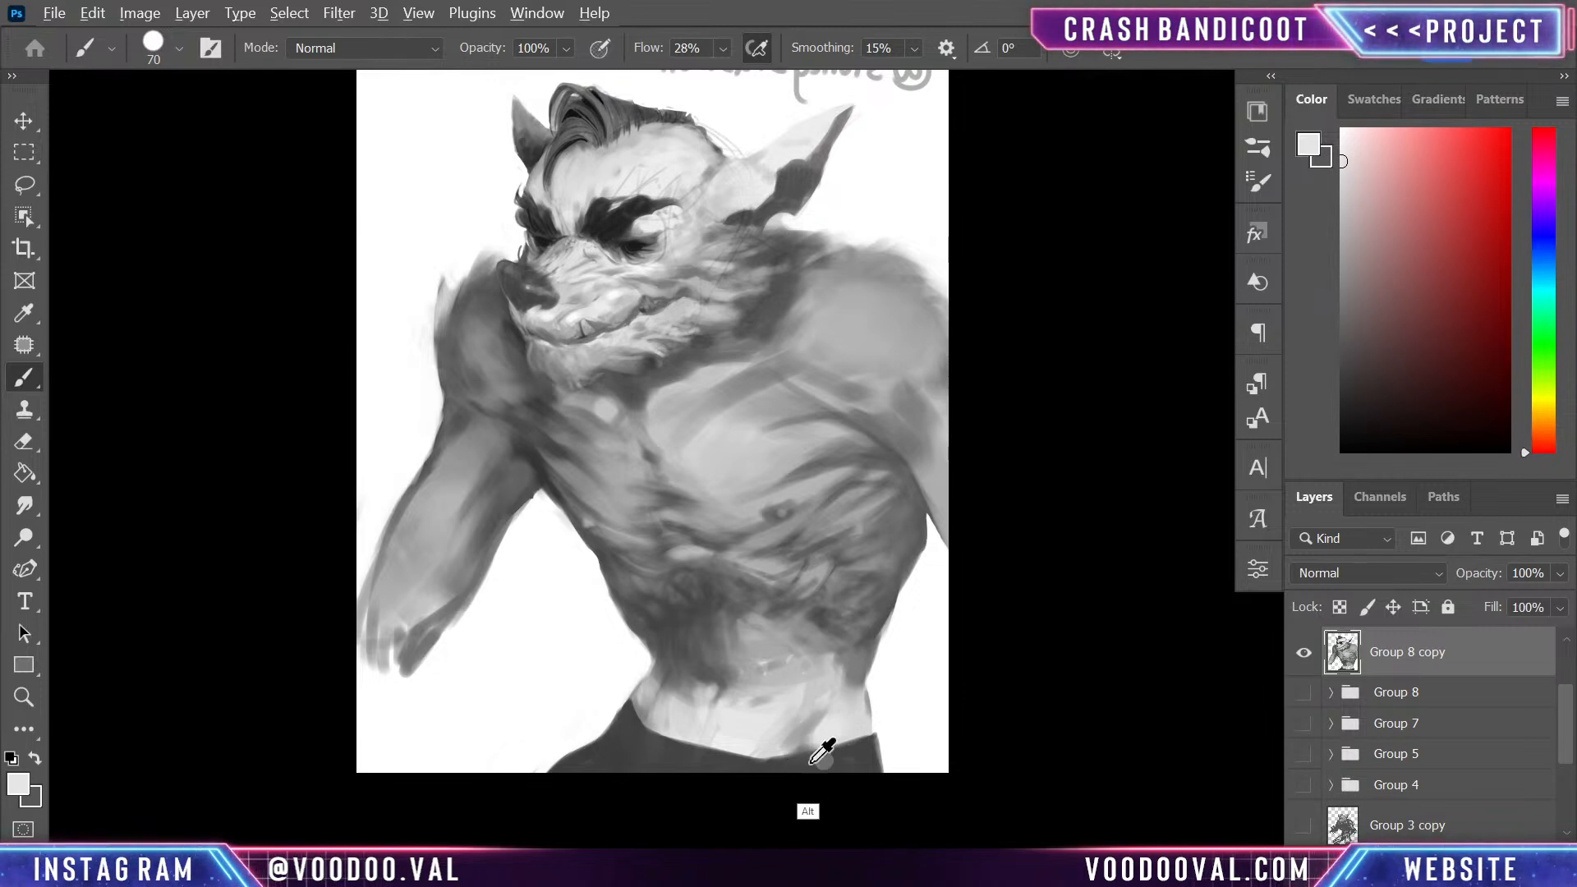
- Redefine the upper edge of the trousers' waistband with long dark grey strokes
alt+click(854, 744)
mouse_move(836, 755)
mouse_down()
mouse_move(731, 780)
mouse_move(860, 755)
mouse_move(665, 753)
mouse_up()
drag(775, 746, 698, 758)
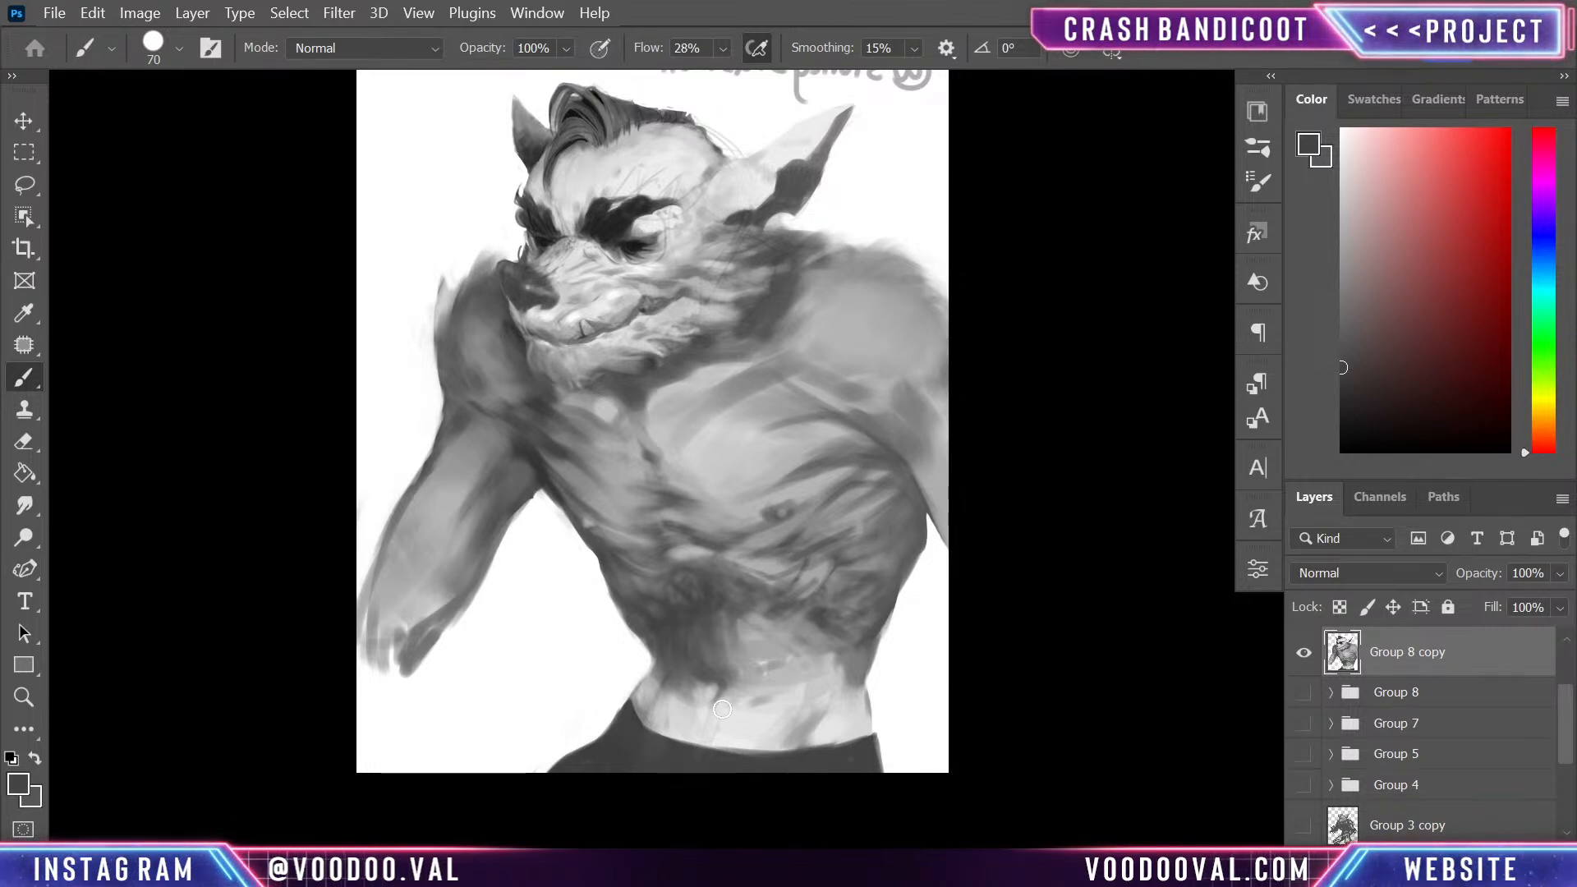
- Blend sampled light and mid greys into the lower belly and the far hip above the waistband
alt+click(817, 728)
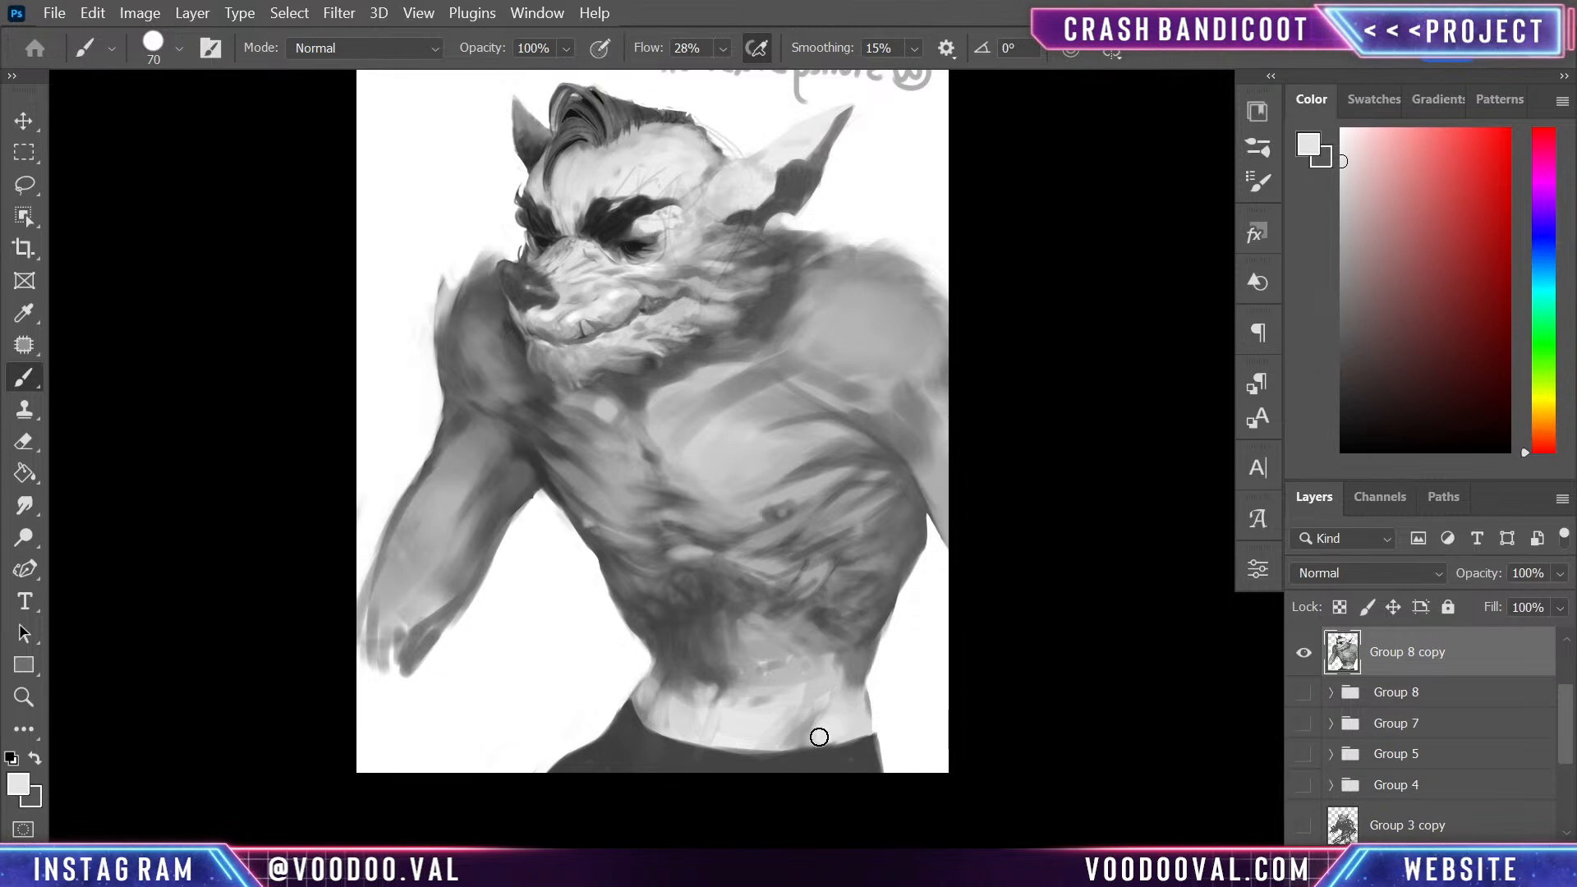
alt+click(808, 719)
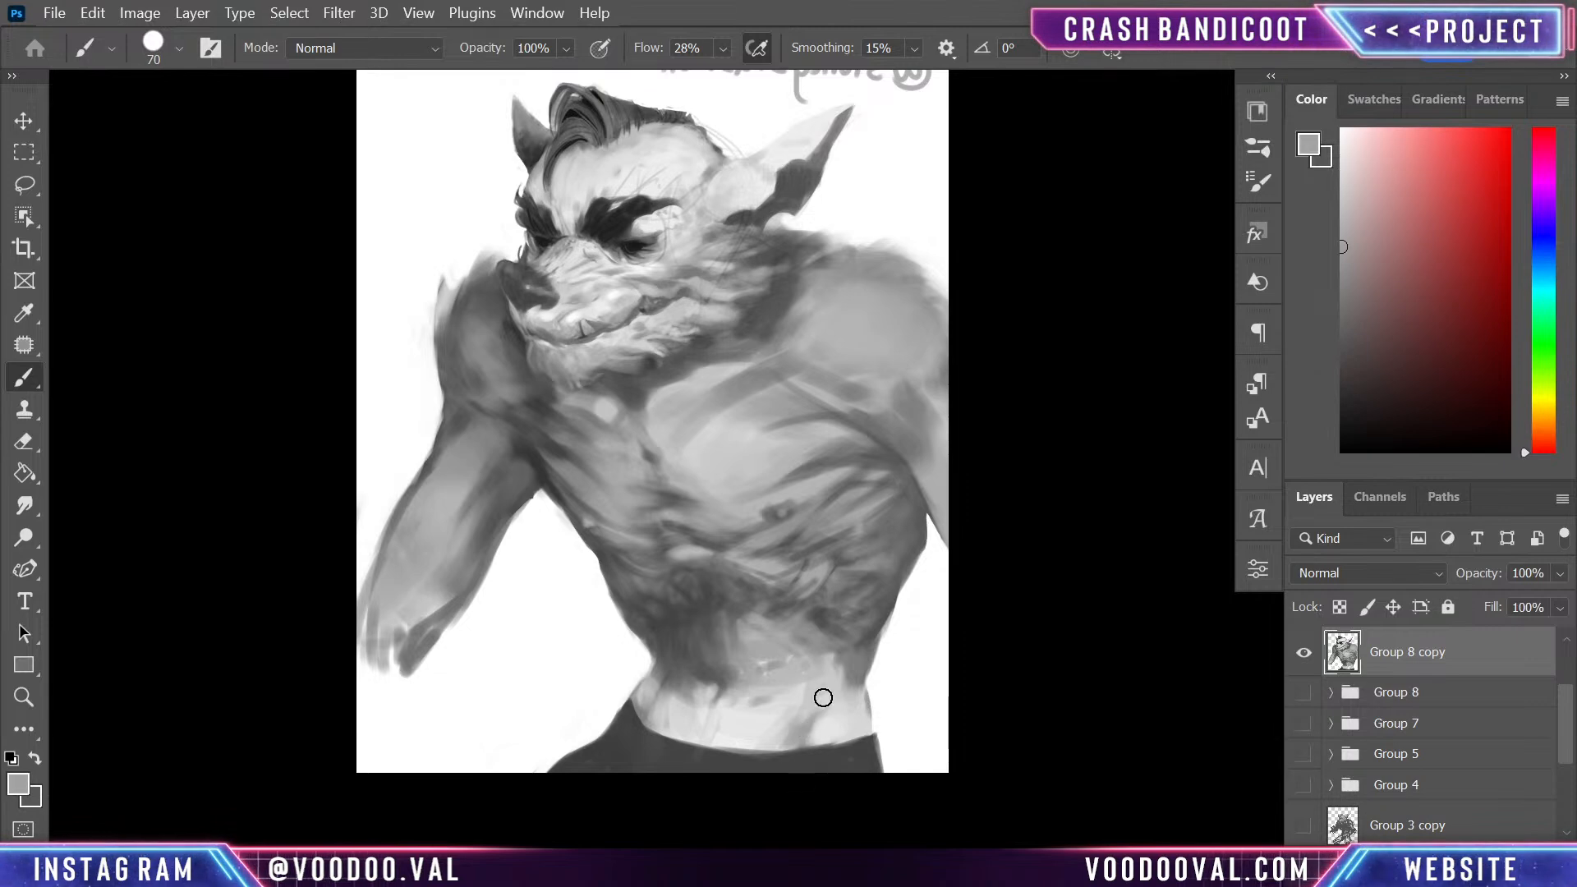
alt+click(670, 669)
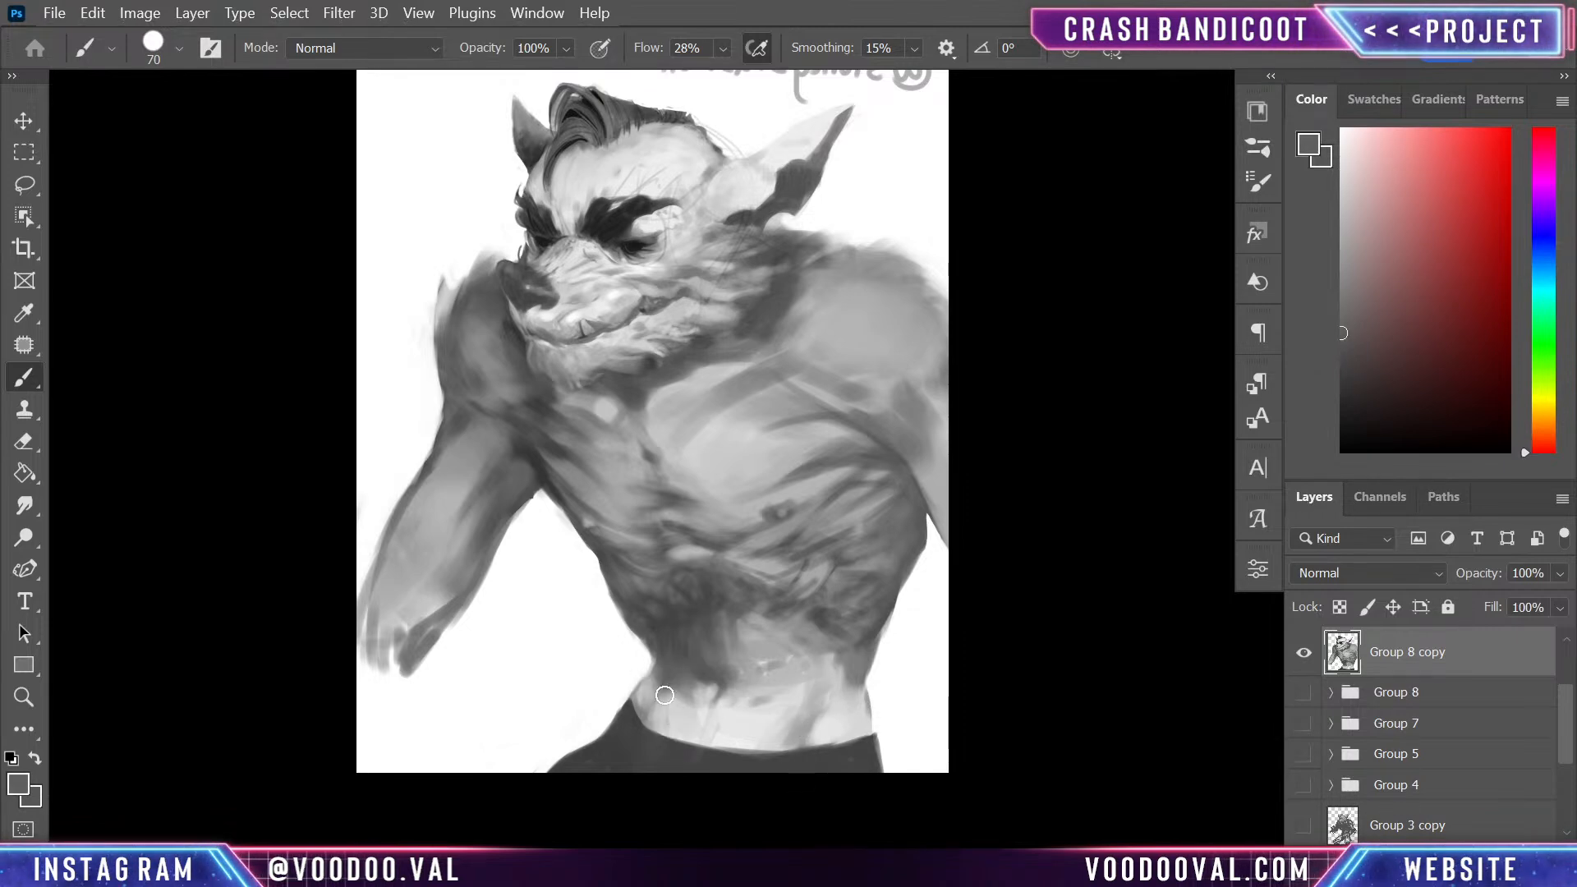
alt+click(646, 698)
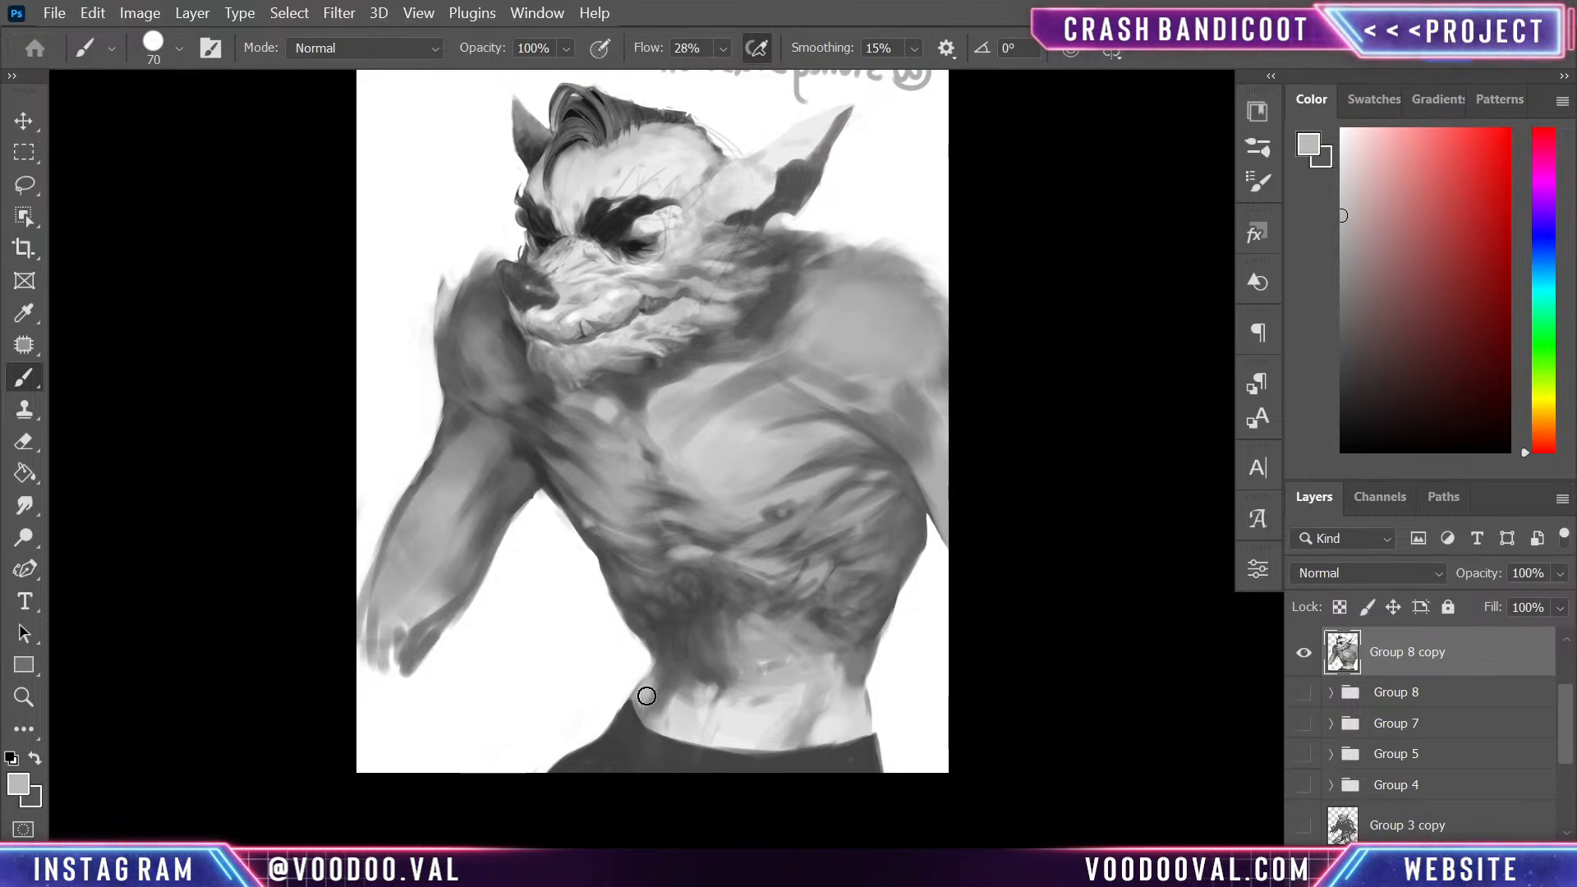
alt+click(669, 718)
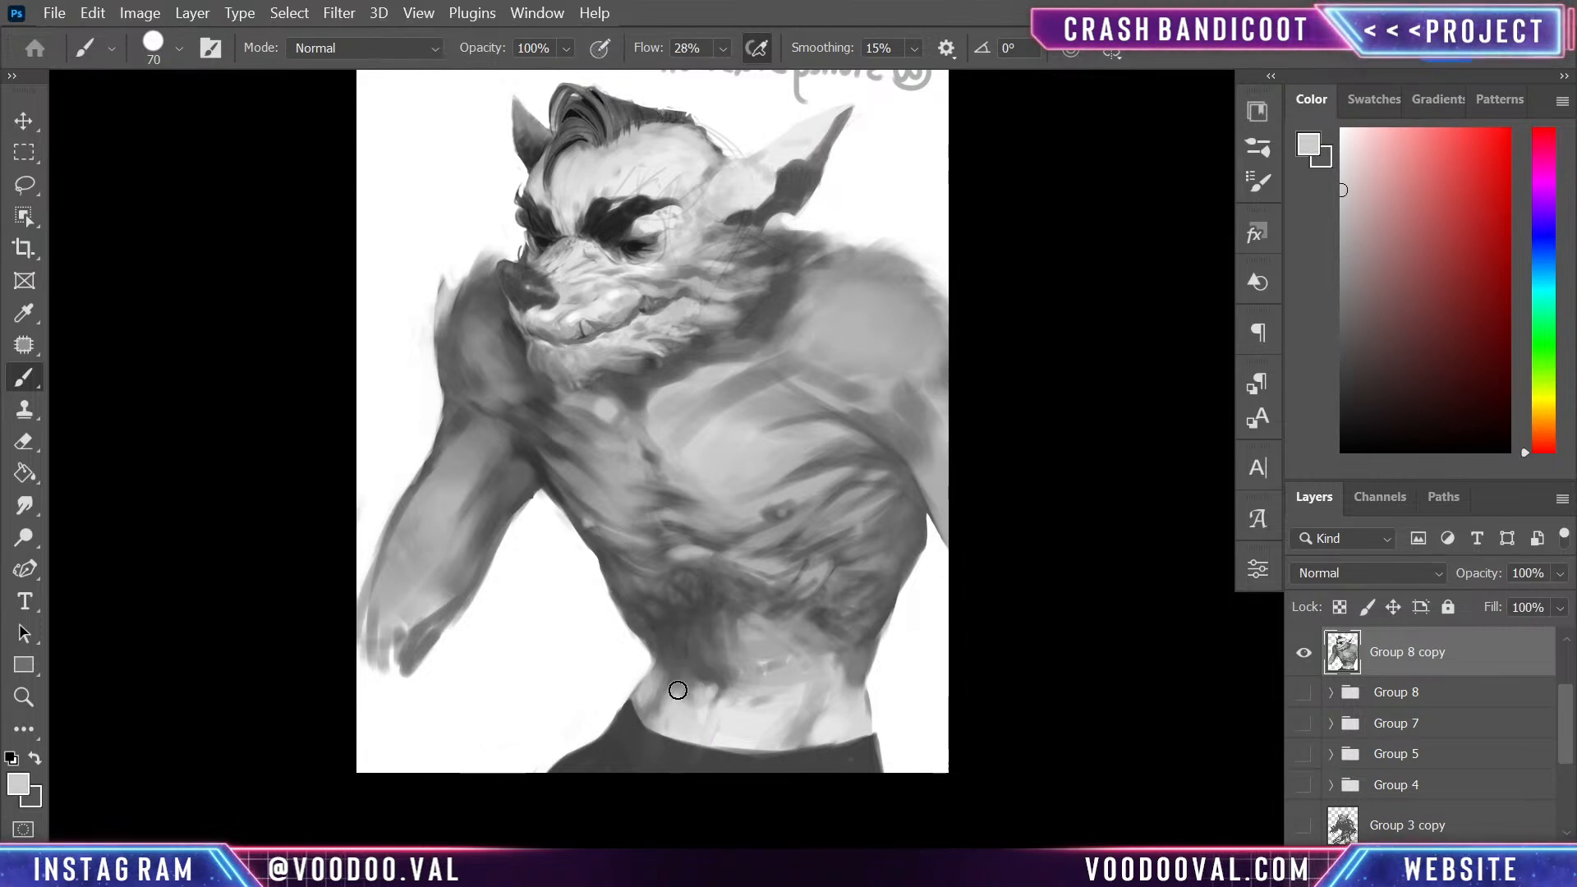
- Blend sampled light and mid greys into the far side of the lower belly above the waistband
alt+click(661, 706)
alt+click(687, 712)
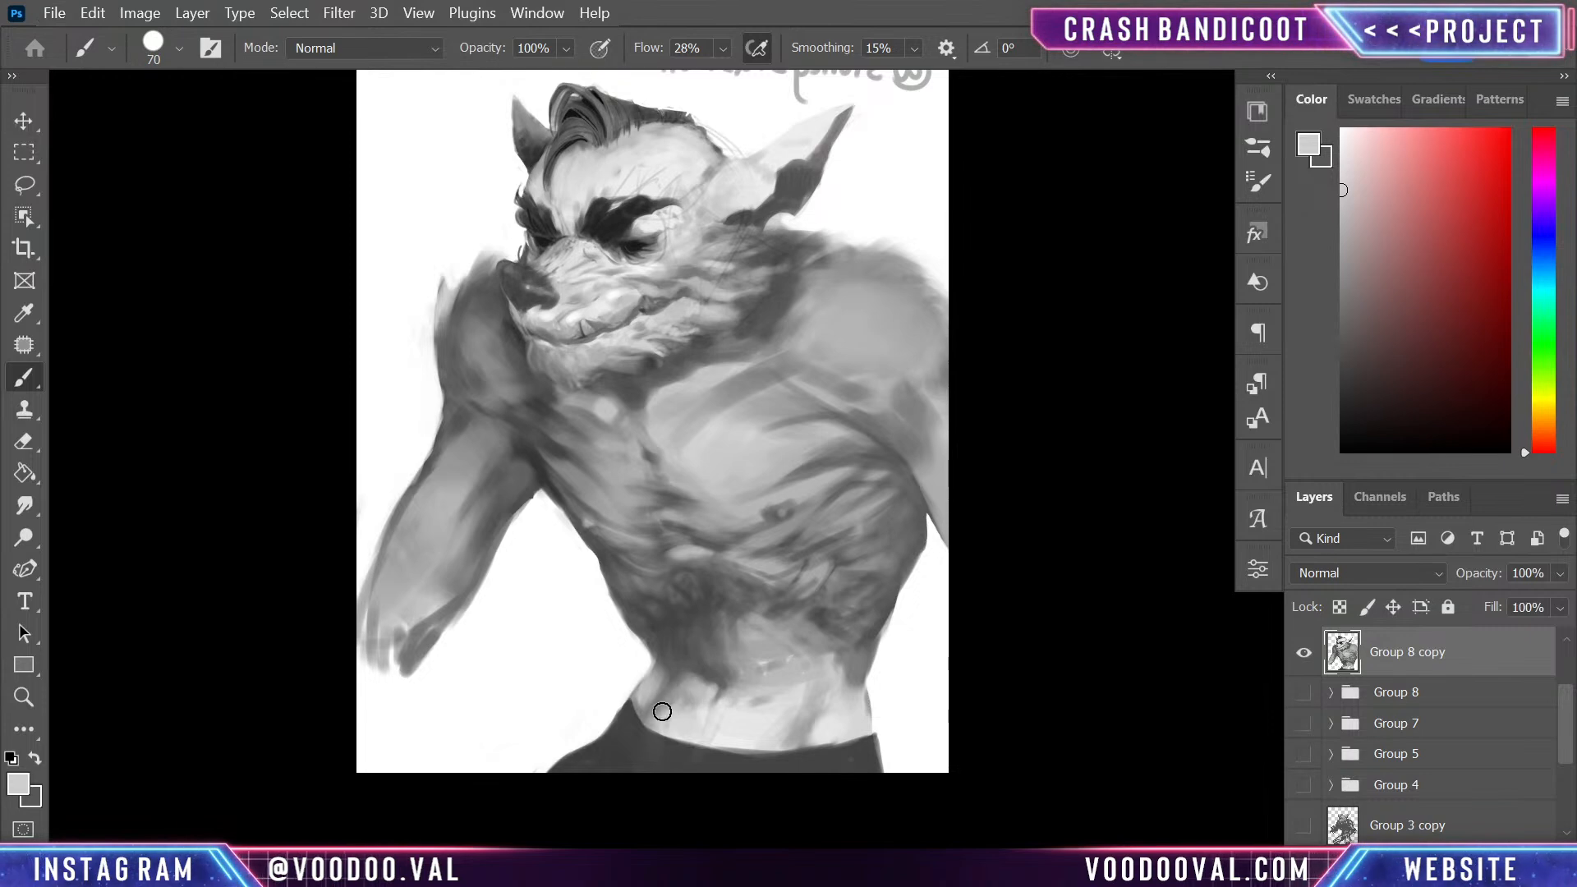
alt+click(688, 674)
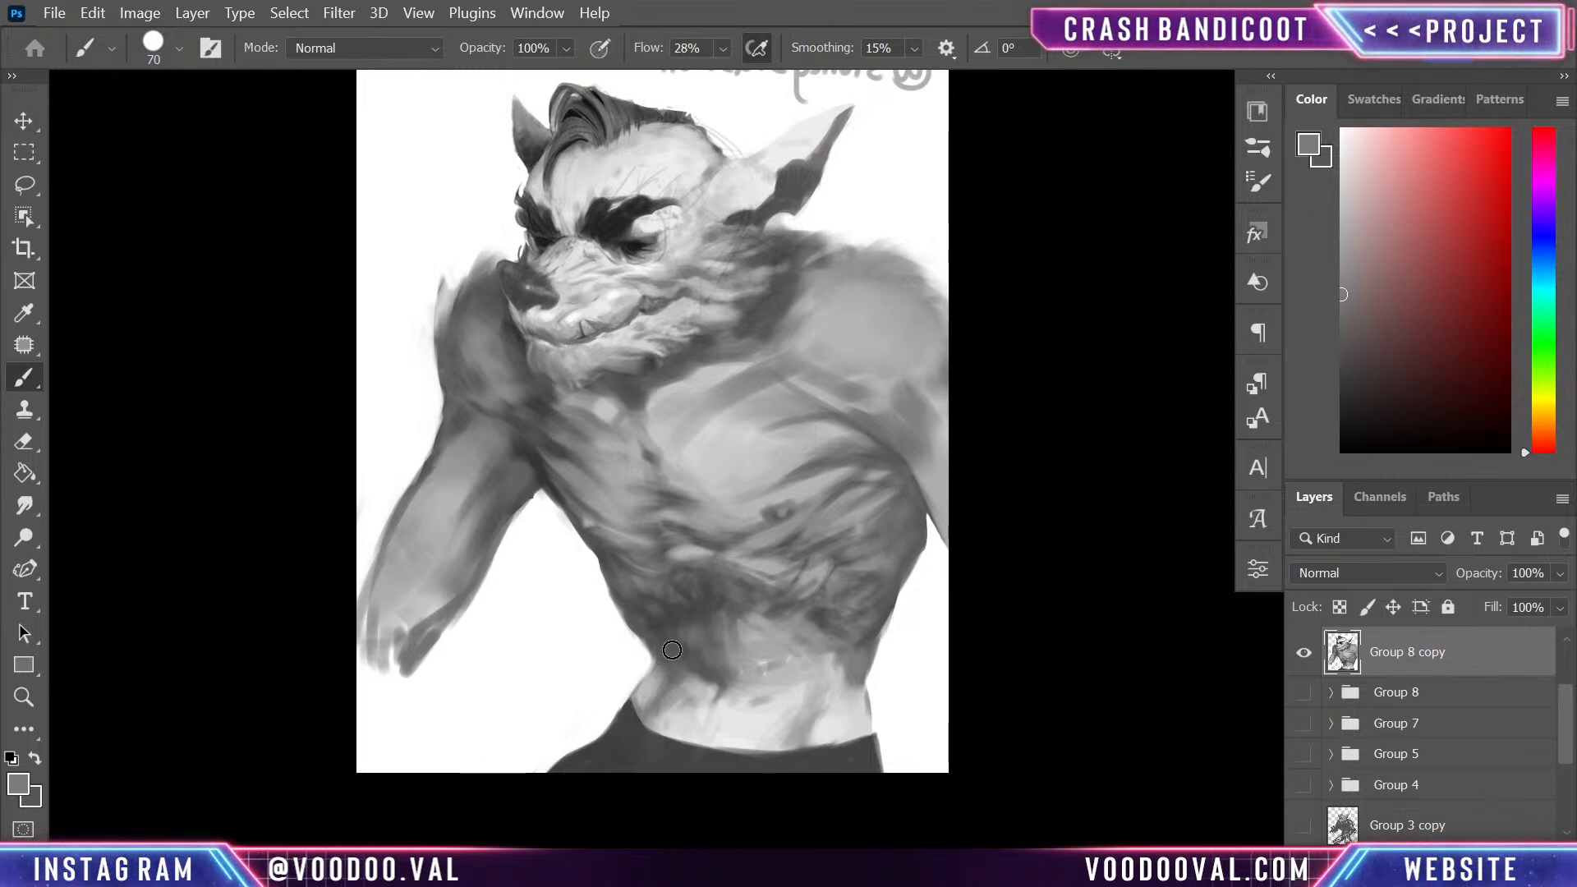
key(ctrl+minus)
key(ctrl+minus)
key(ctrl+minus)
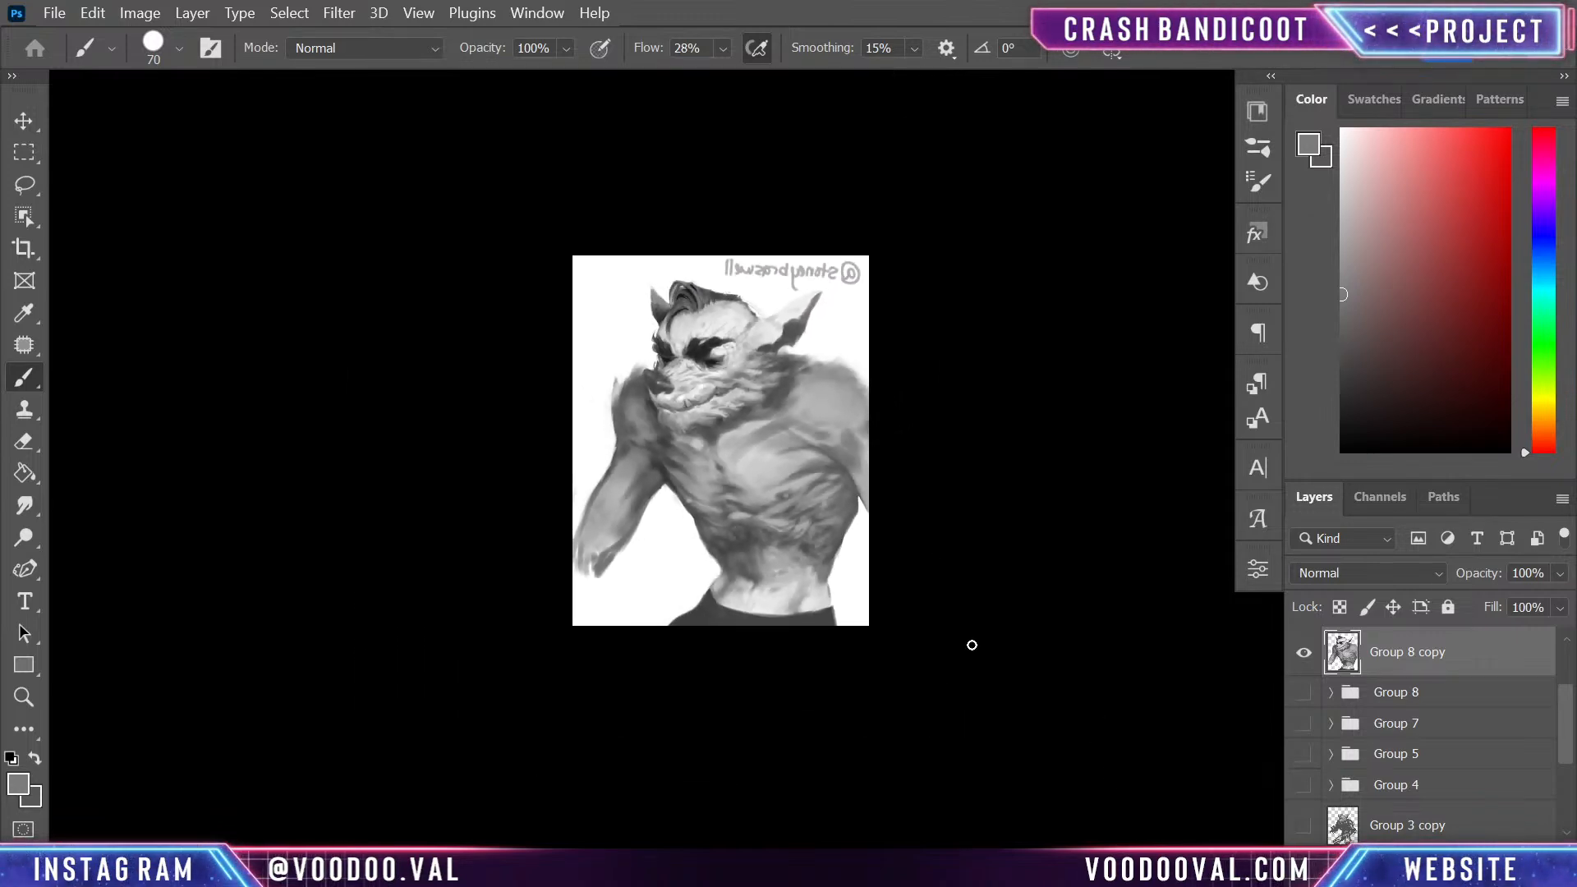
key(ctrl+plus)
key(ctrl+plus)
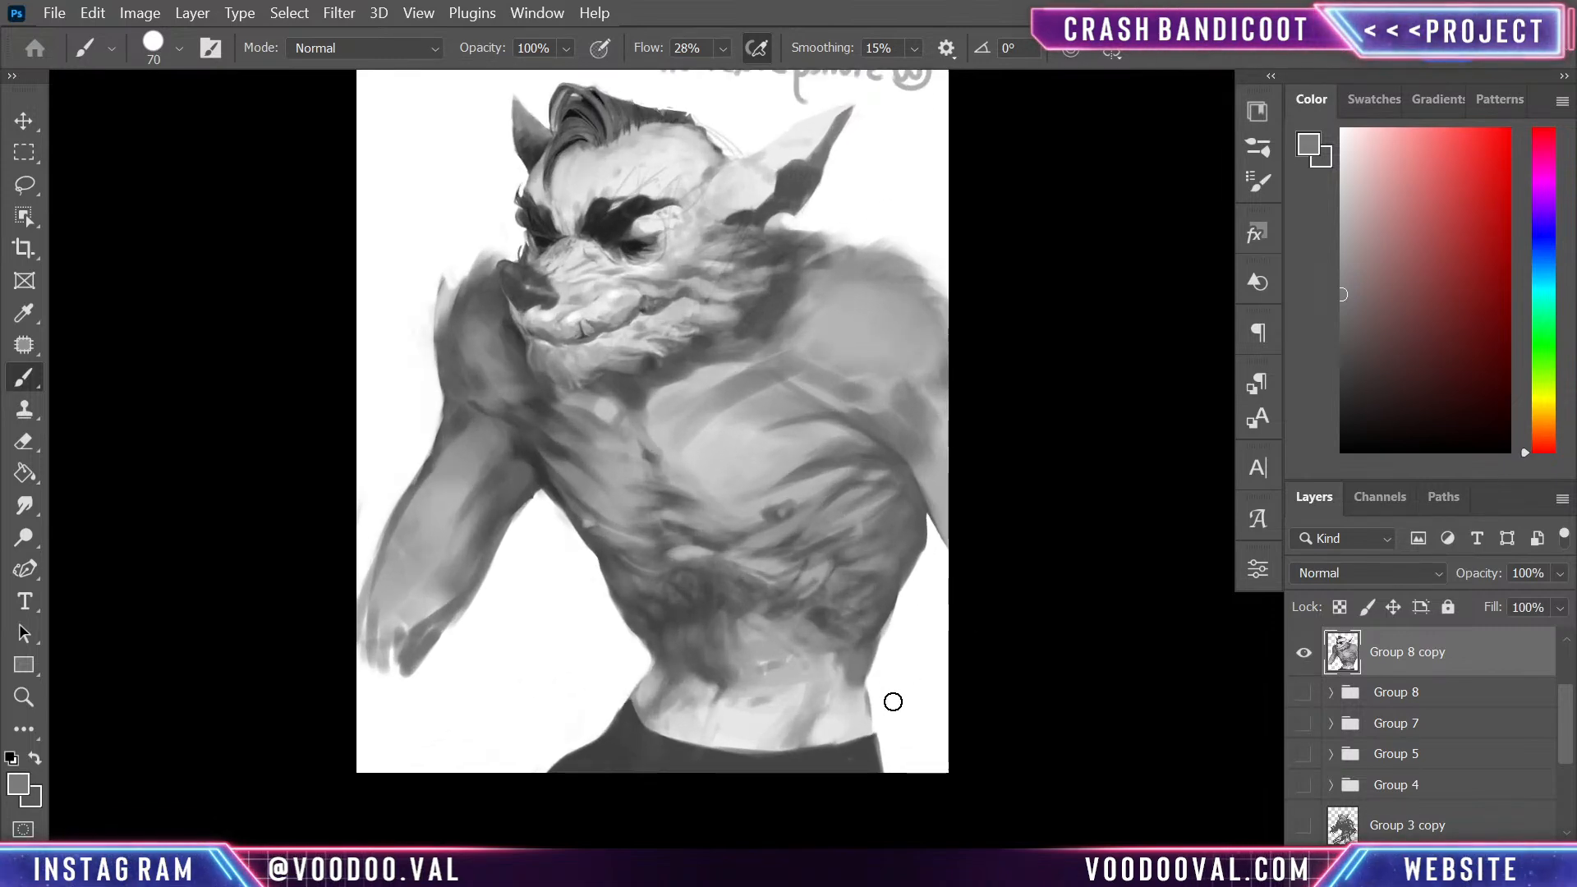
- Add a new layer and extend the near side of the torso outward from ribs to waistband with size 30 dark grey strokes
key(ctrl+shift+alt+n)
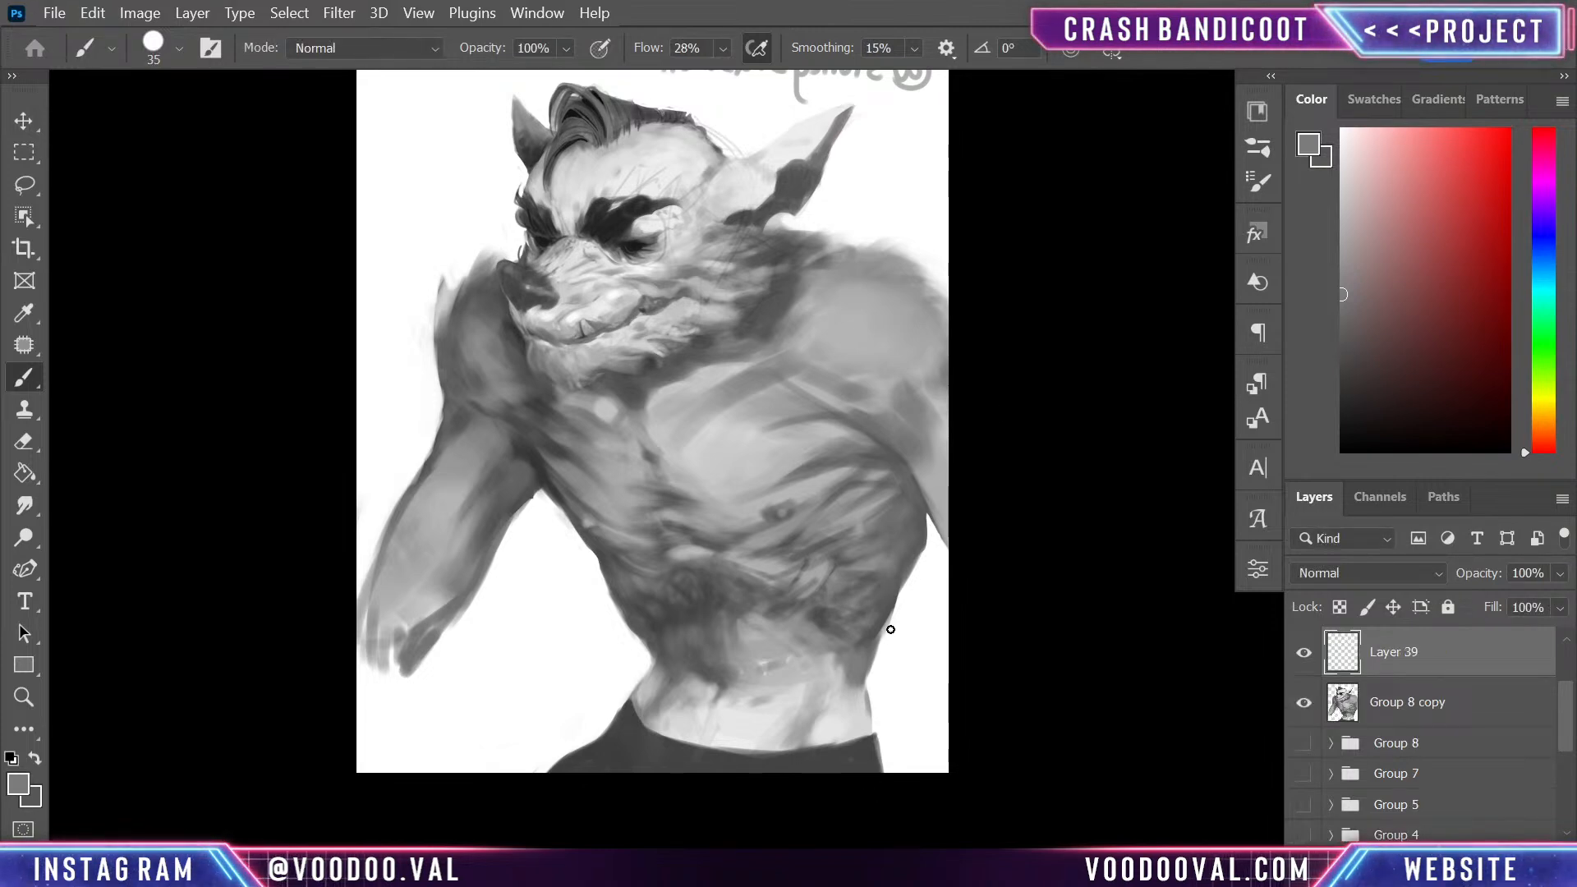
alt+click(918, 554)
drag(915, 559, 892, 629)
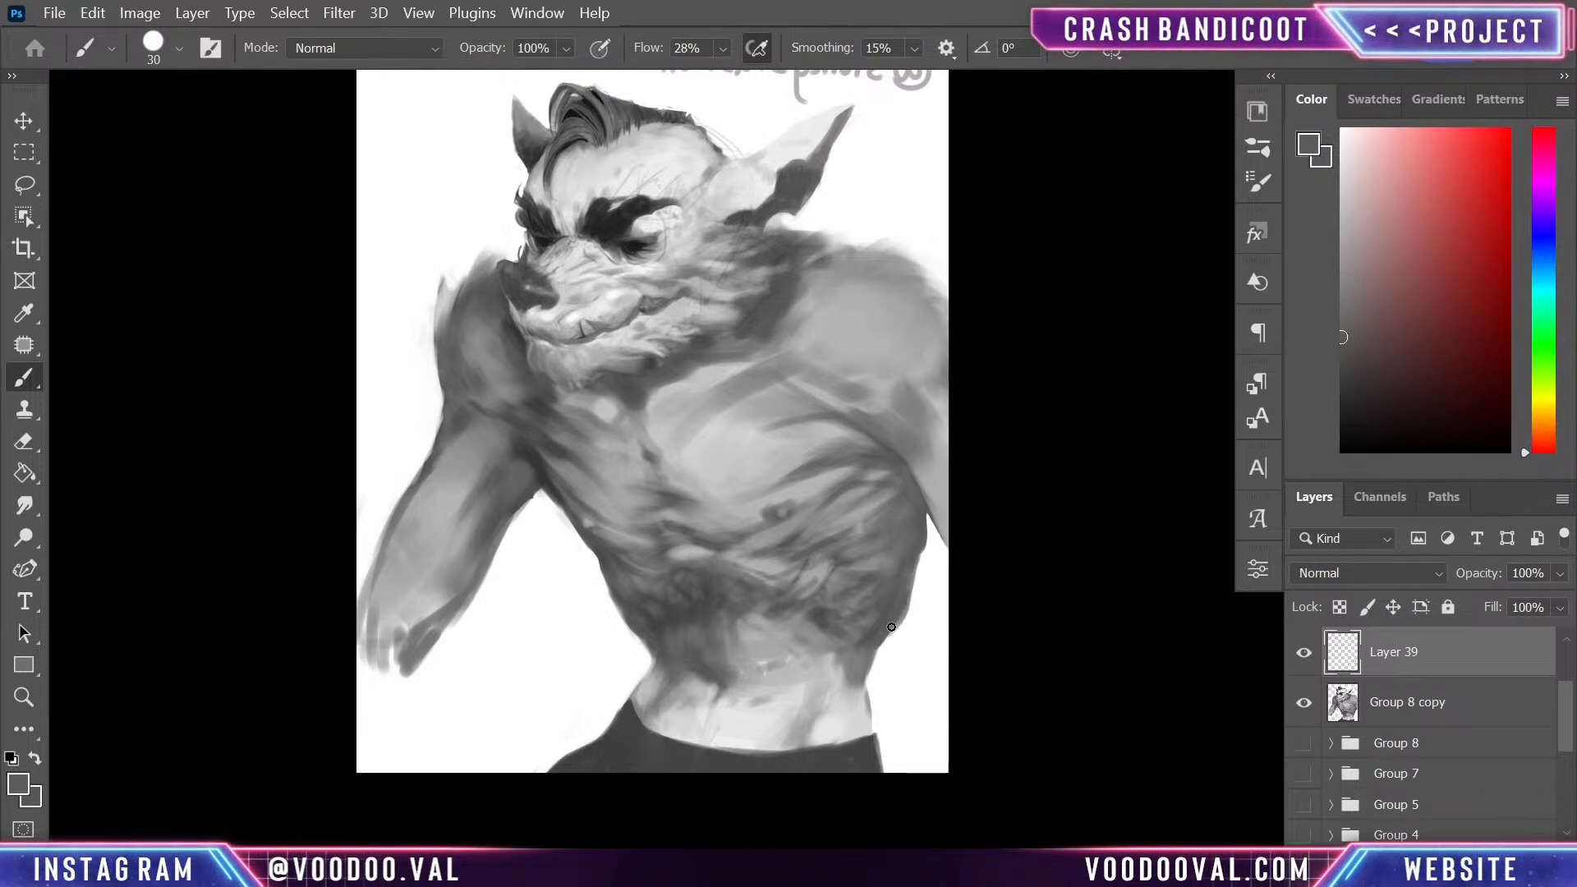
mouse_move(892, 635)
mouse_down()
mouse_move(865, 684)
mouse_move(887, 642)
mouse_up()
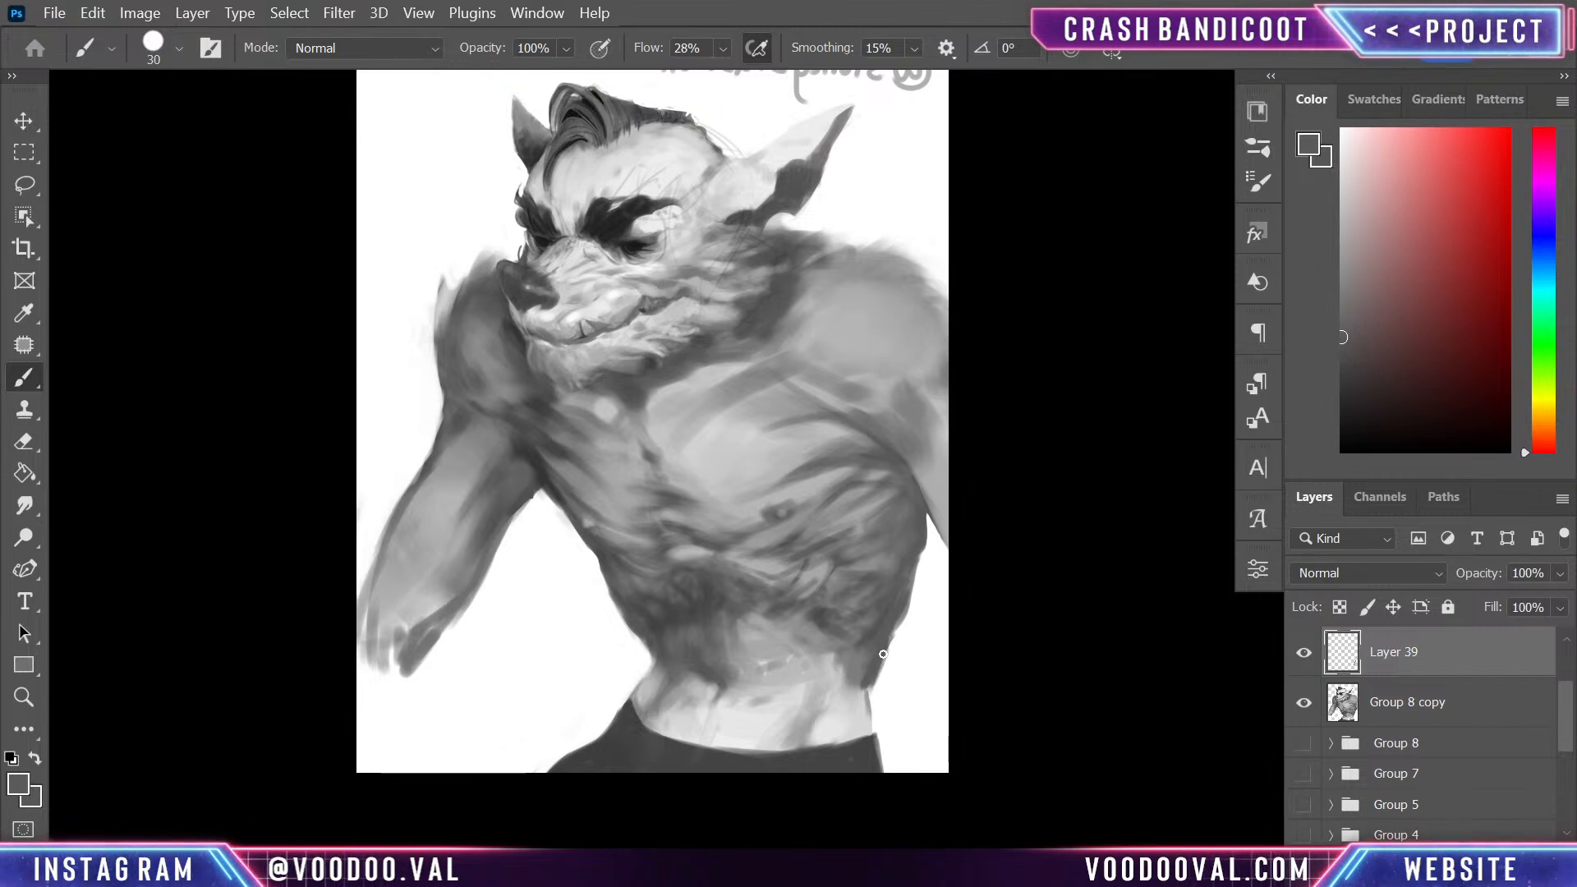
drag(869, 721, 877, 672)
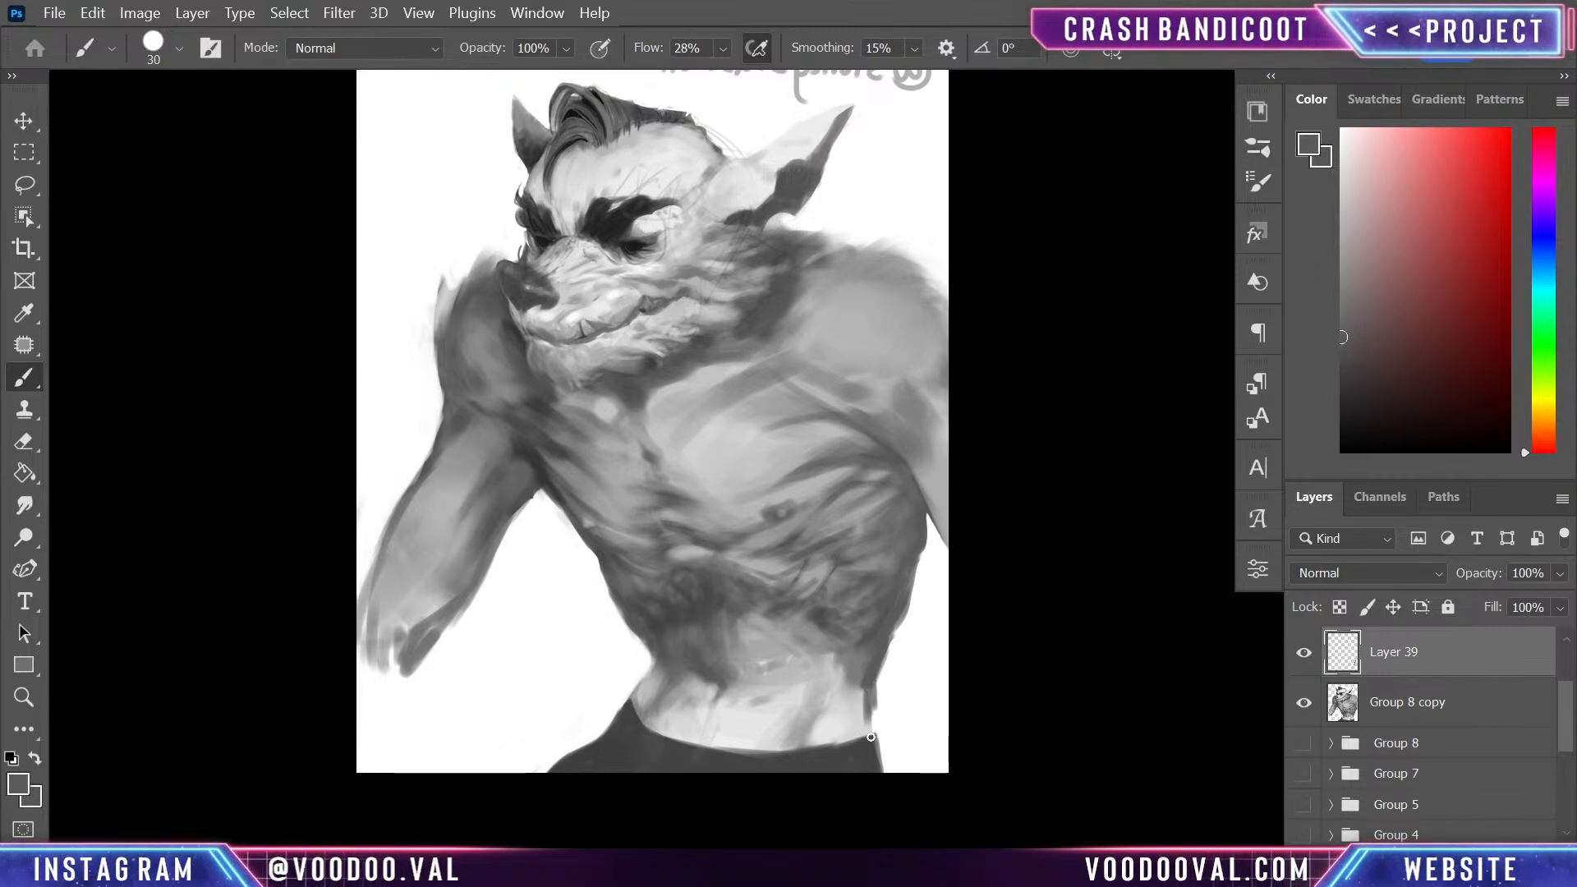
drag(916, 558, 904, 617)
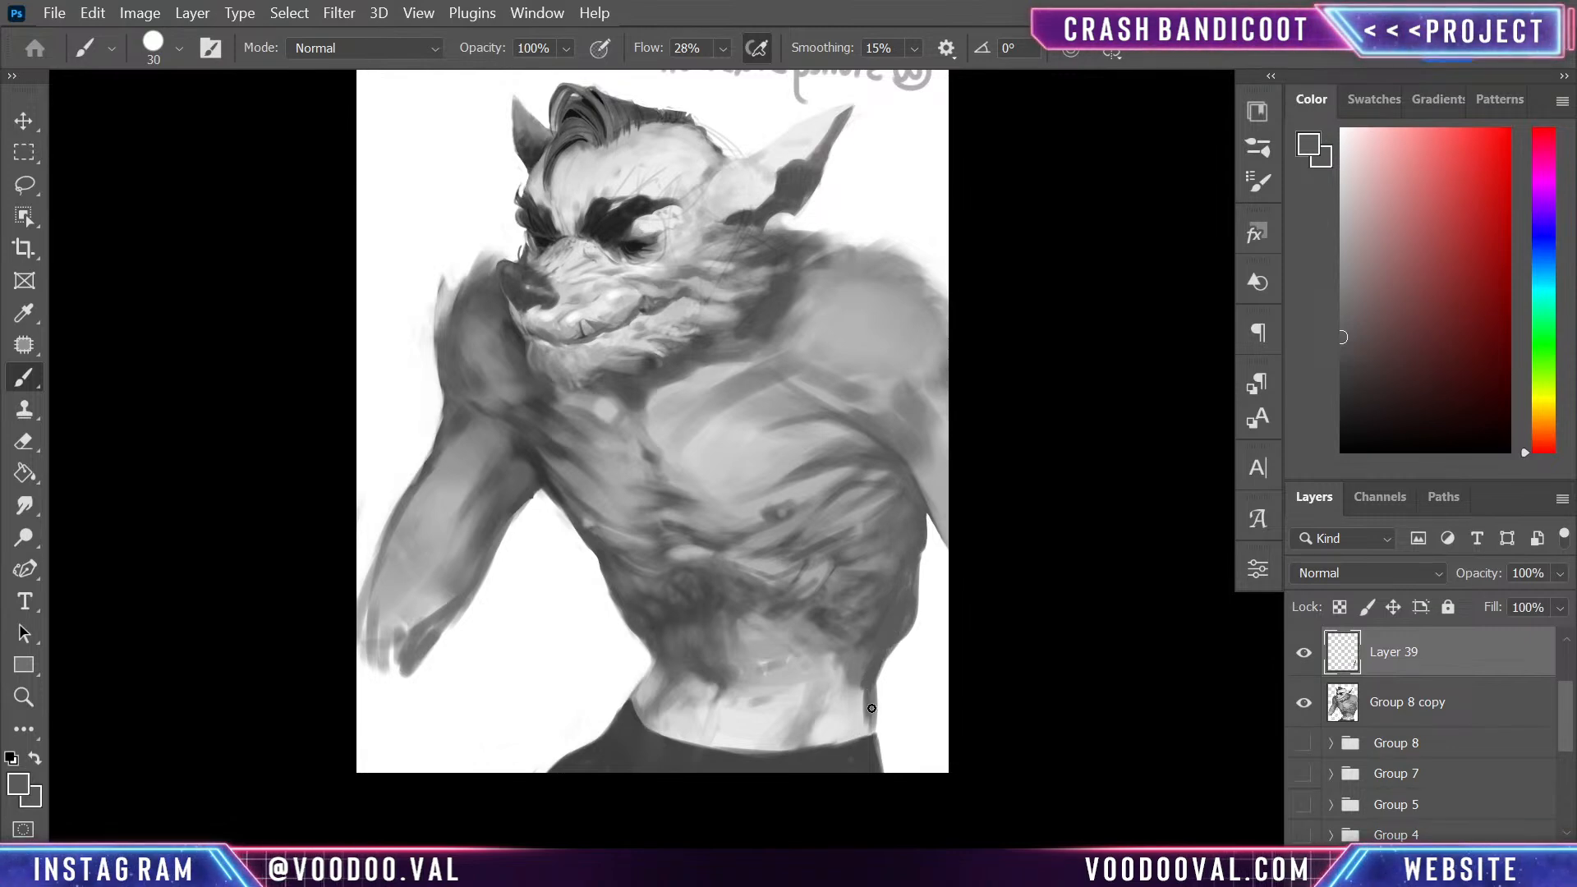
- Trim the near-side torso contour with background white and touch up the hip edge with sampled light grey
alt+click(909, 661)
drag(905, 639, 917, 606)
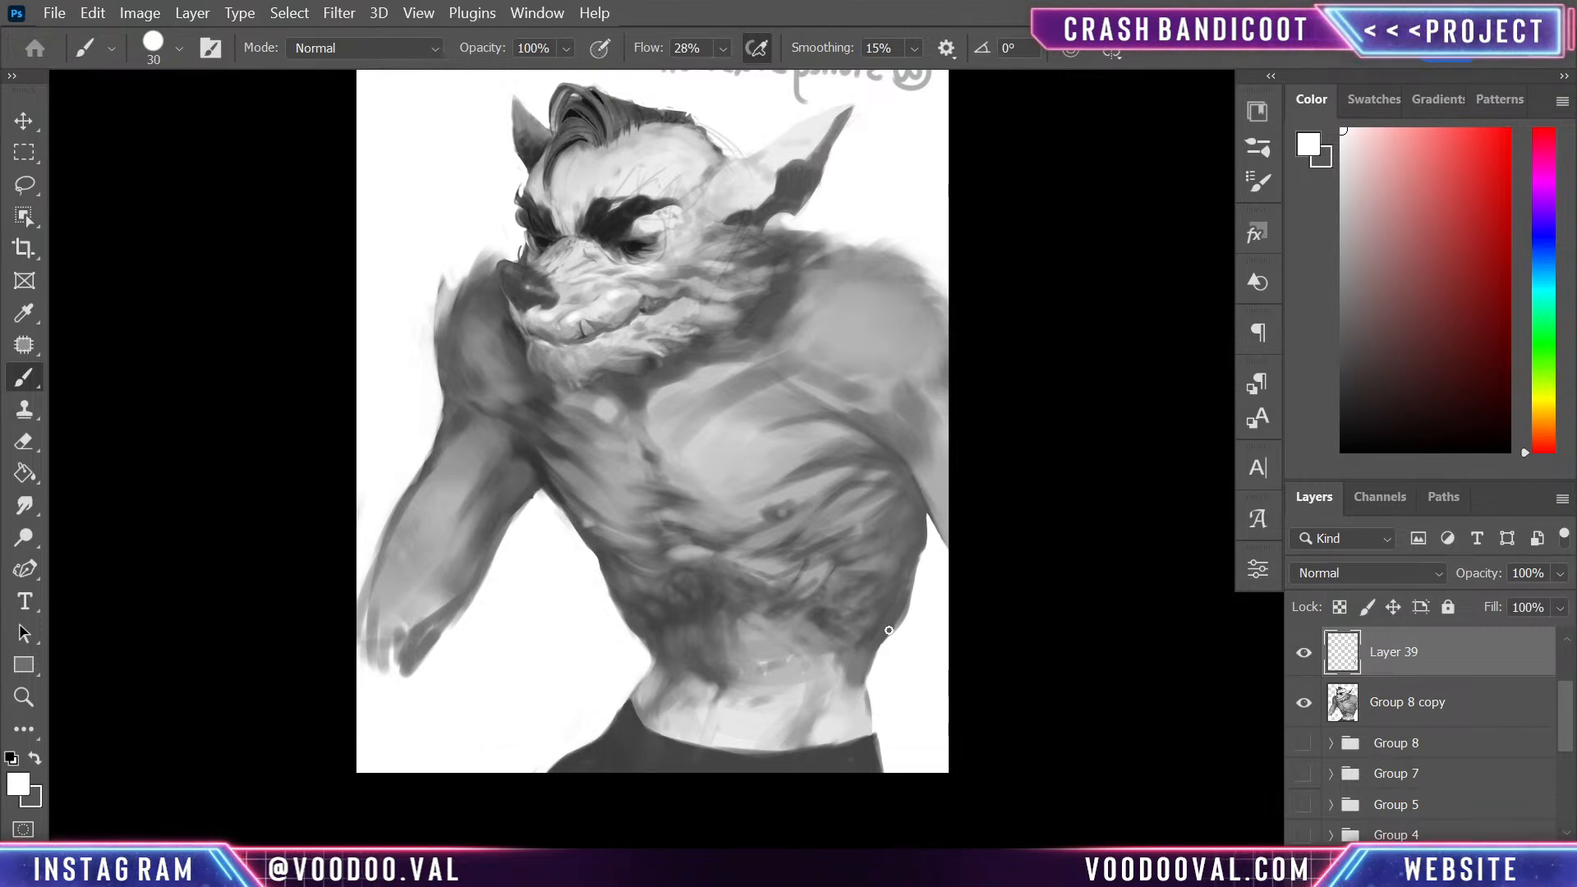
alt+click(873, 673)
mouse_move(869, 689)
mouse_down()
mouse_move(891, 630)
mouse_move(870, 733)
mouse_move(874, 652)
mouse_up()
alt+click(858, 684)
scroll(879, 652, up, 5)
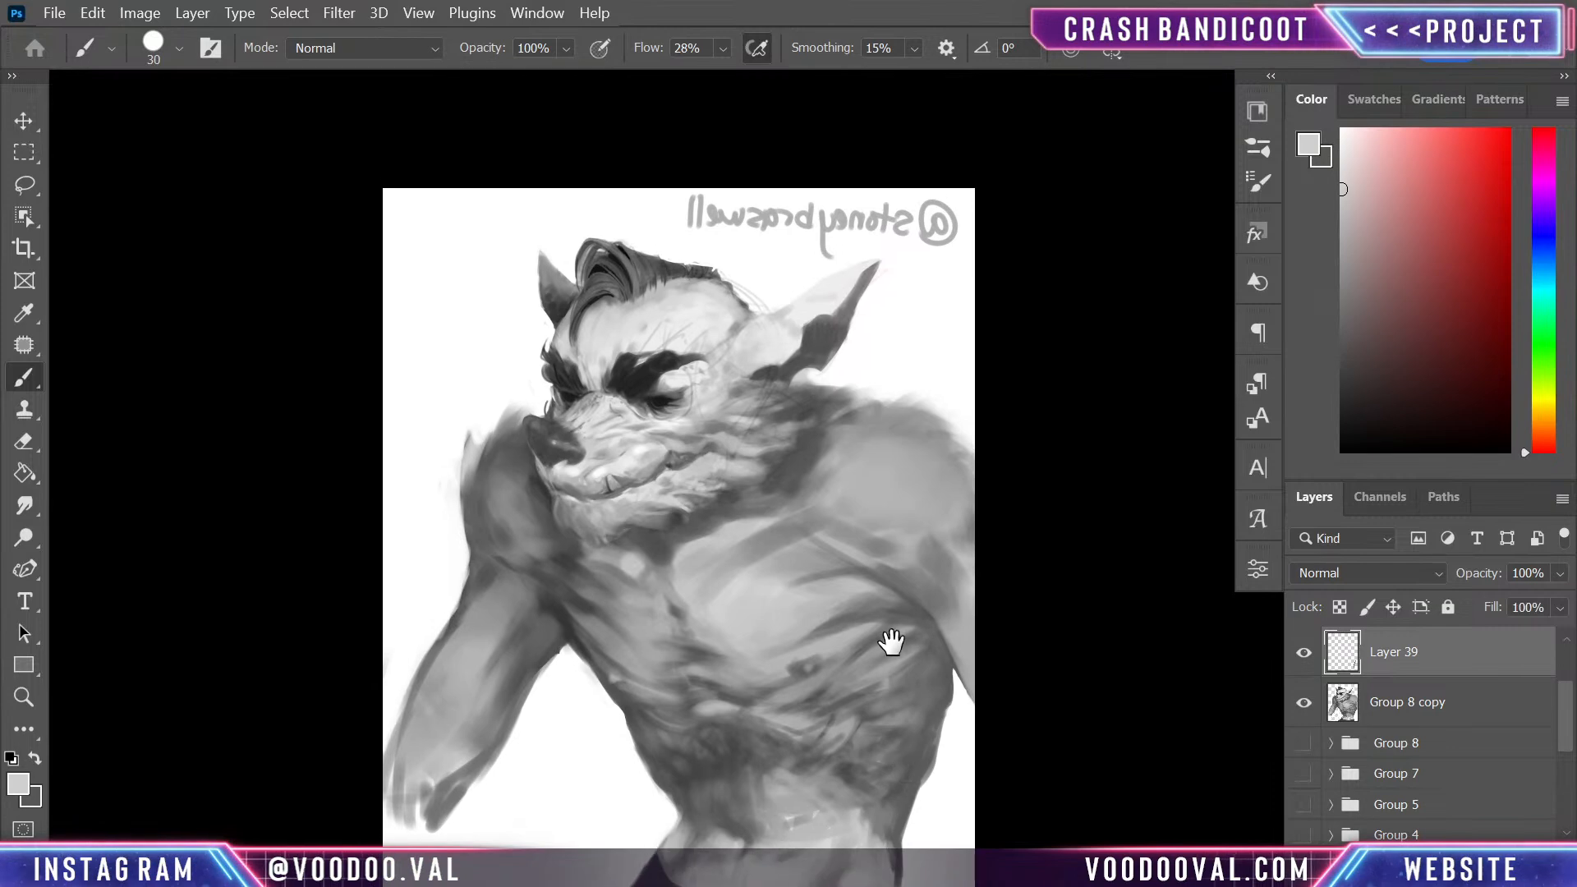
- Lengthen the near ear's tip with sampled dark grey and sharpen its outline with background white
alt+click(799, 500)
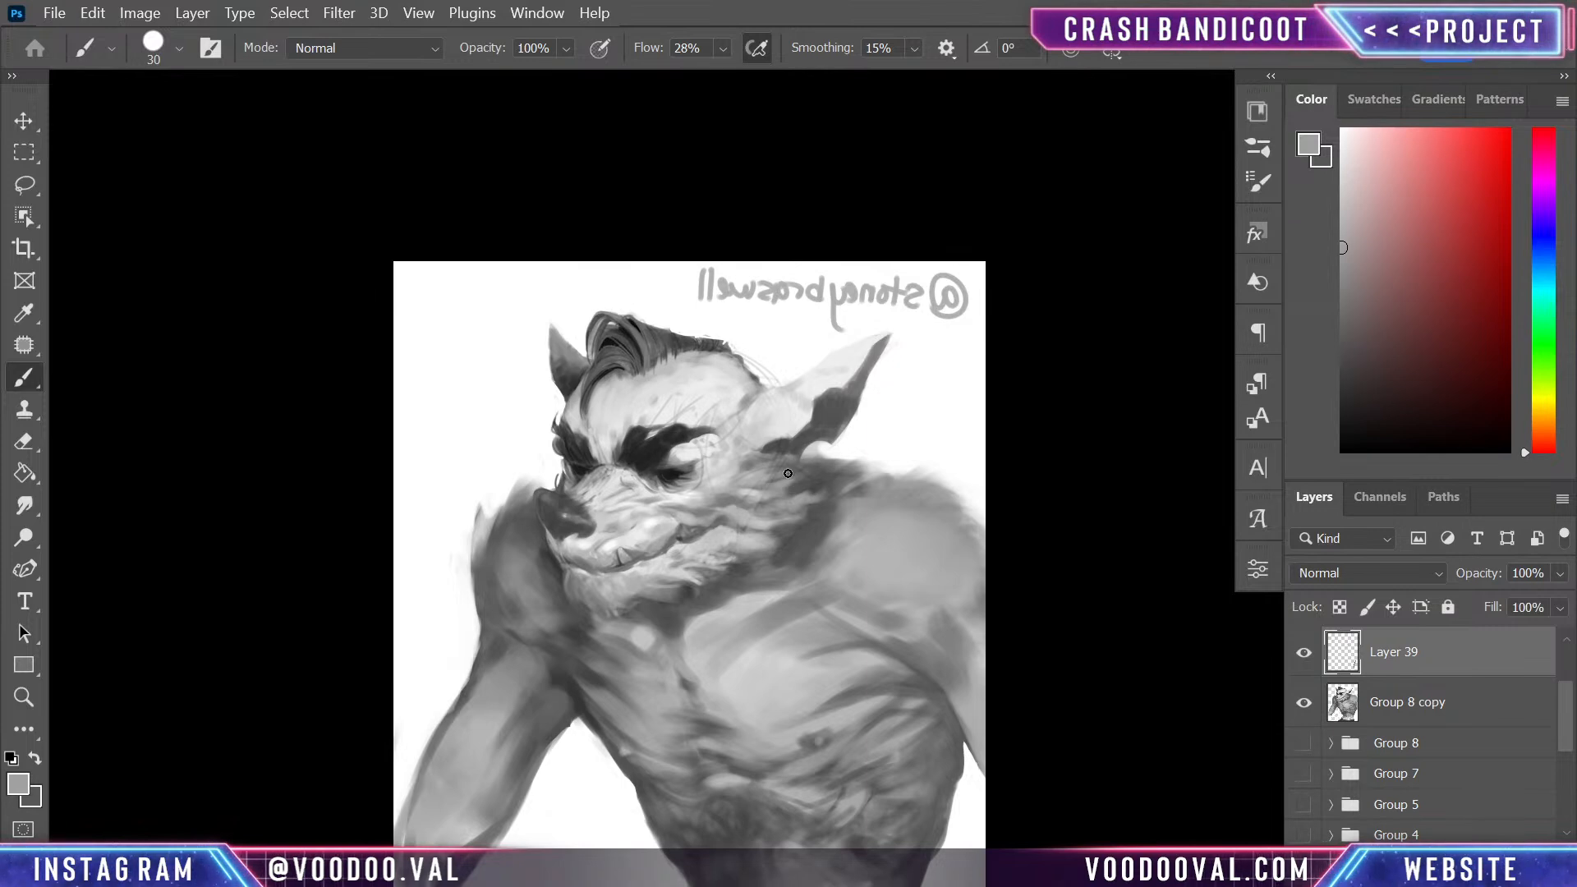
alt+click(859, 393)
alt+click(845, 413)
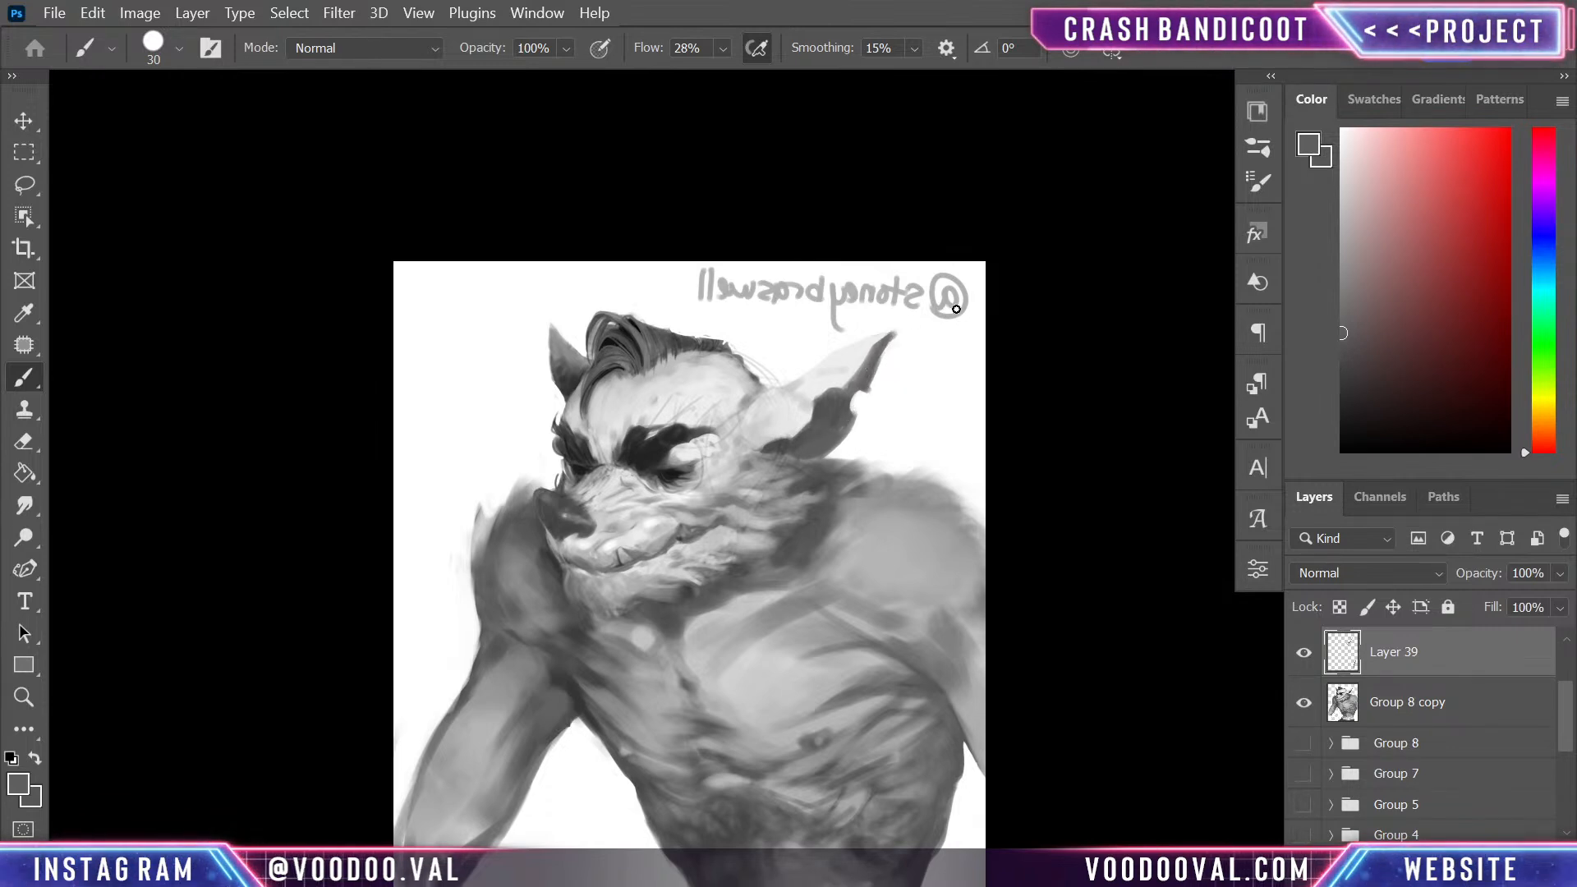
drag(880, 347, 913, 322)
alt+click(904, 337)
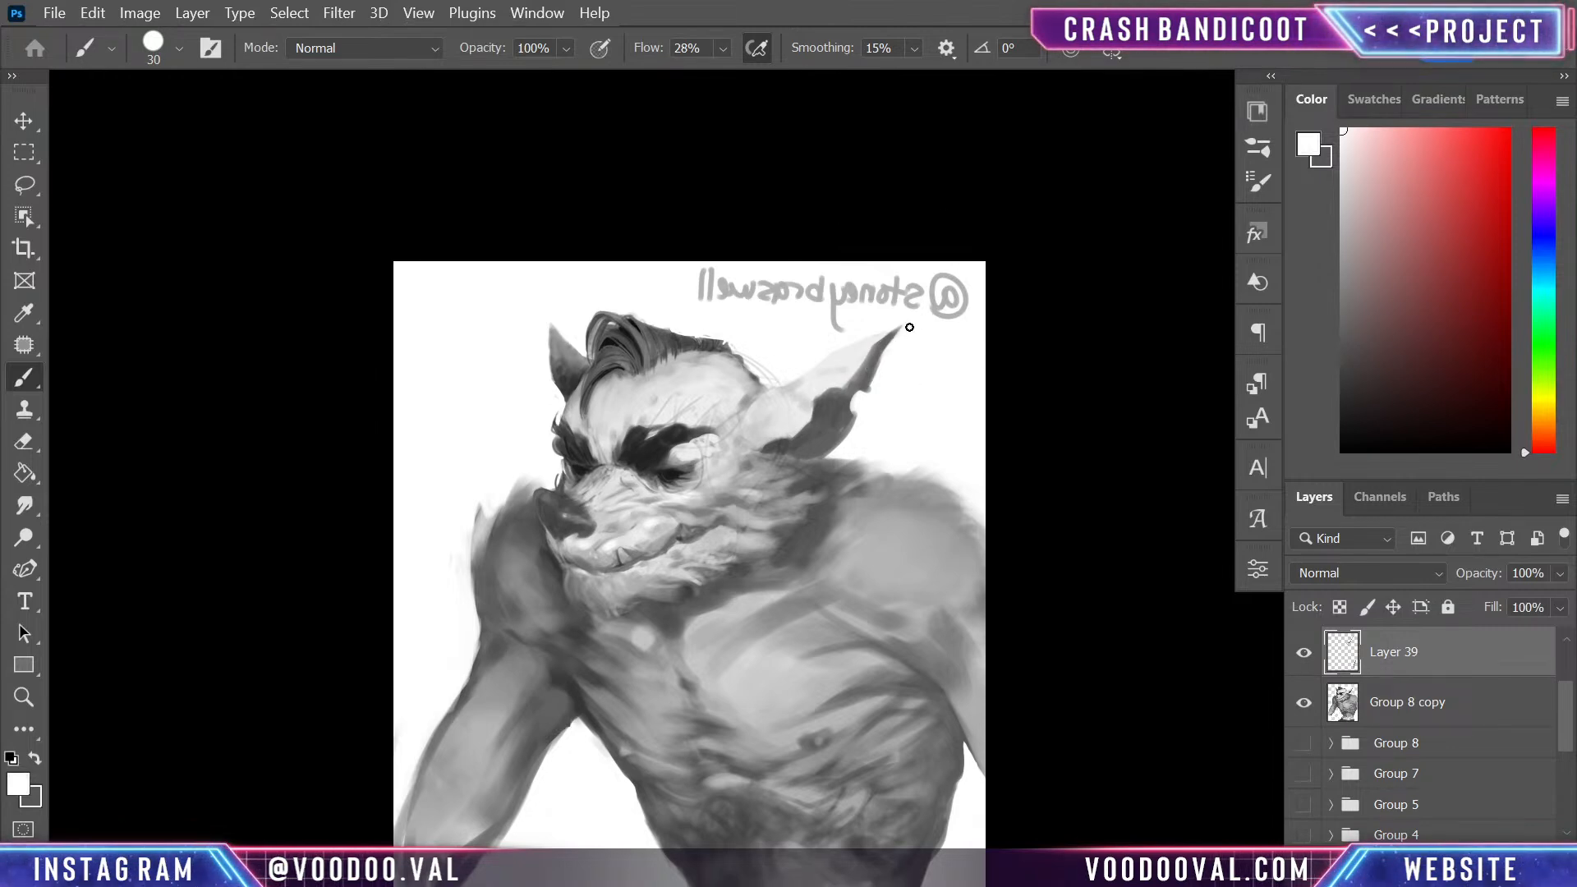
drag(860, 422, 863, 457)
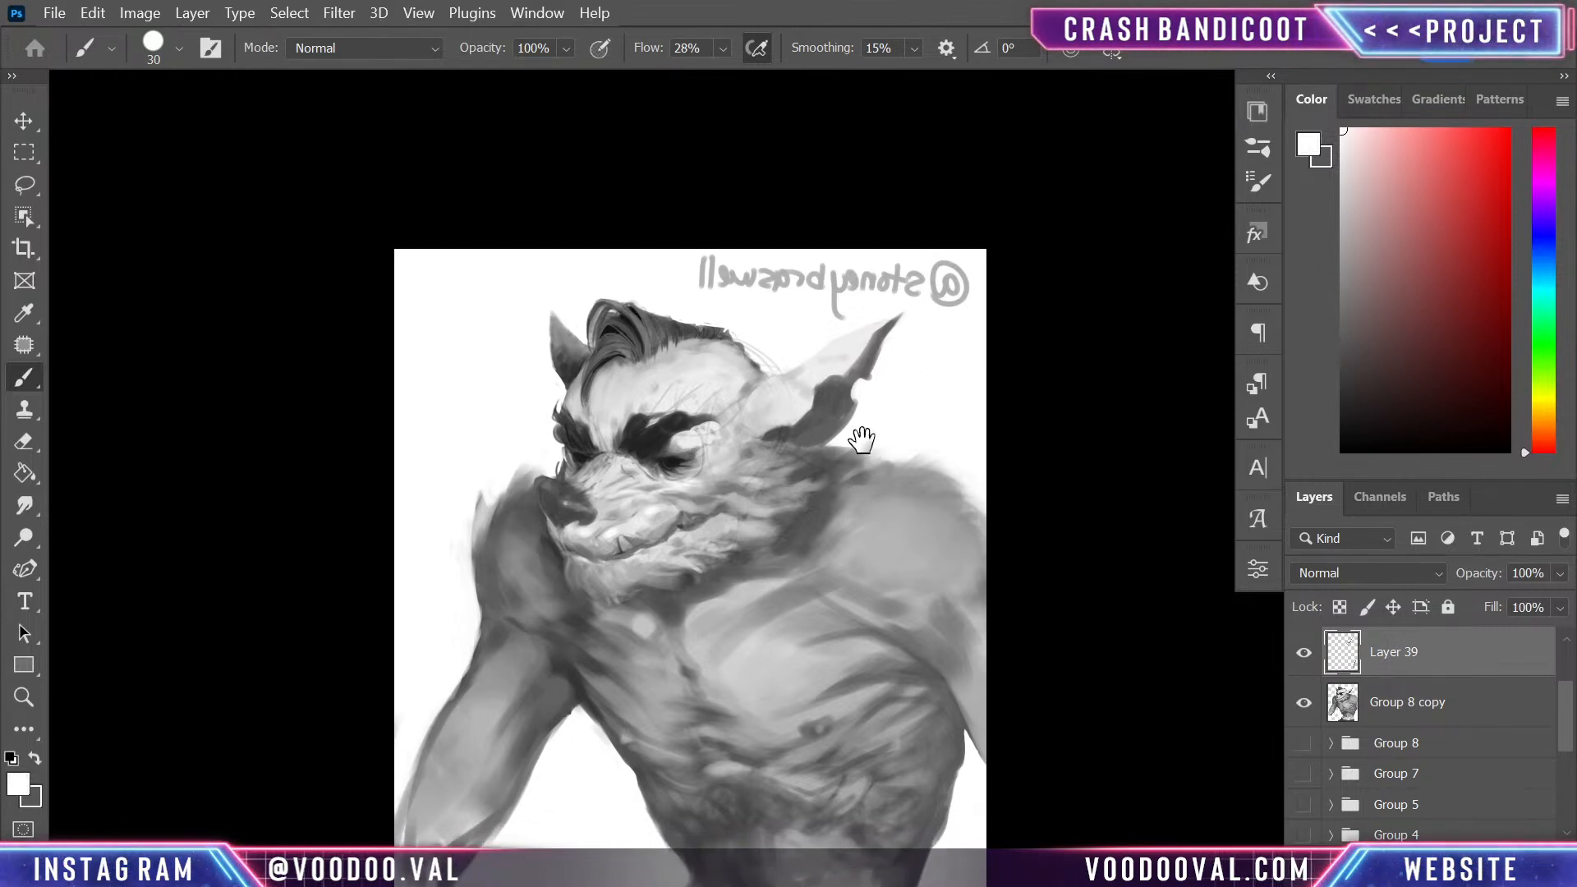
- Paint sampled mid grey over the far ear and clean its edge beside the hair with white
alt+click(558, 324)
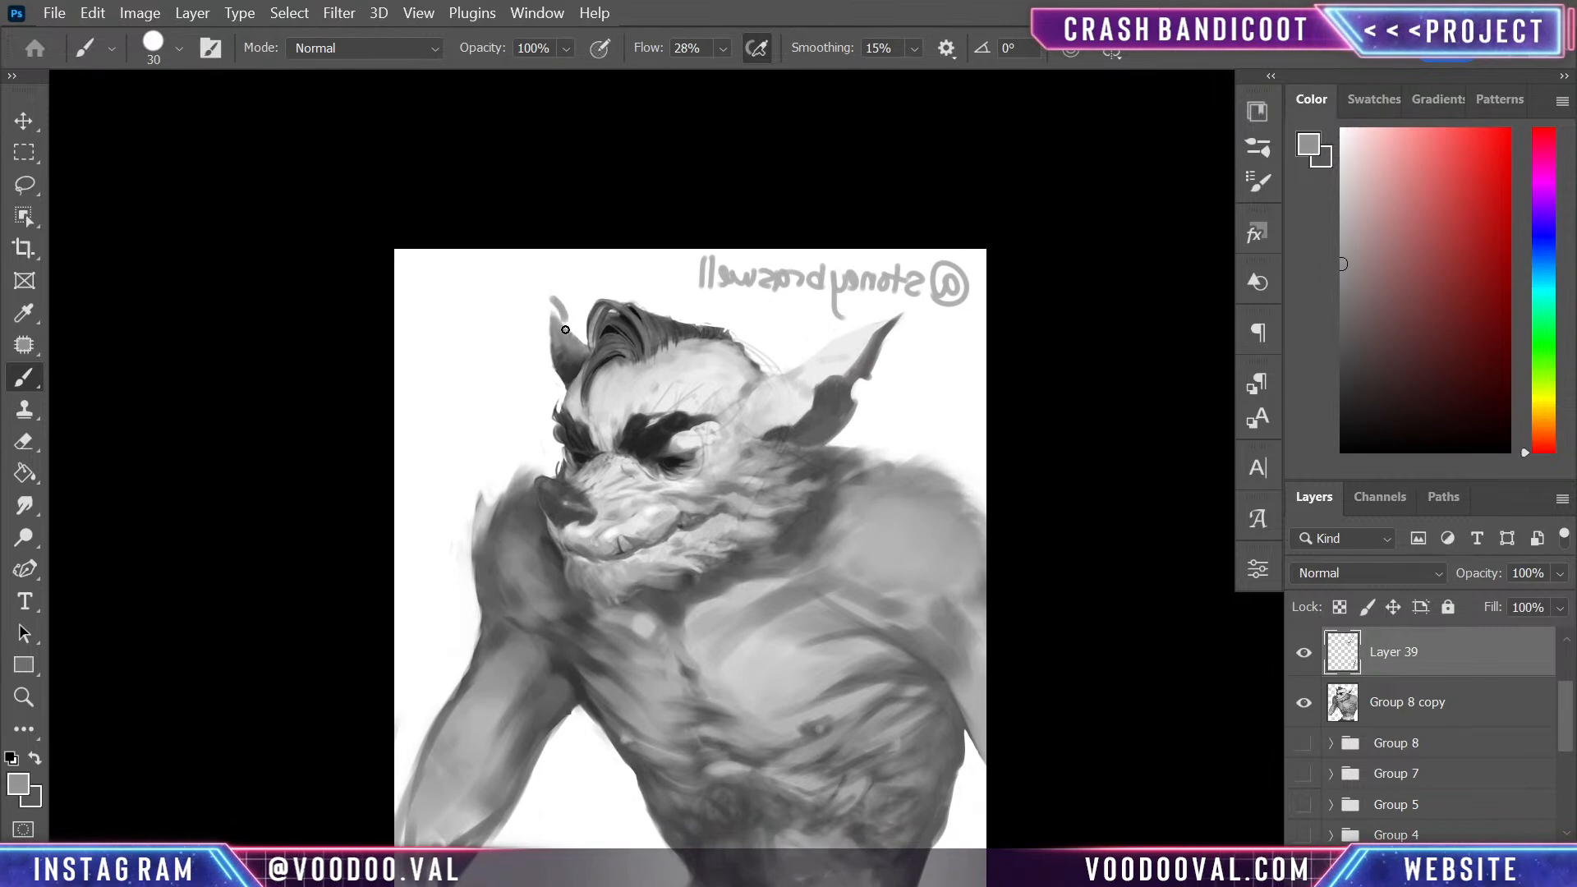
mouse_move(562, 325)
mouse_down()
mouse_move(556, 300)
mouse_move(576, 328)
mouse_up()
alt+click(575, 303)
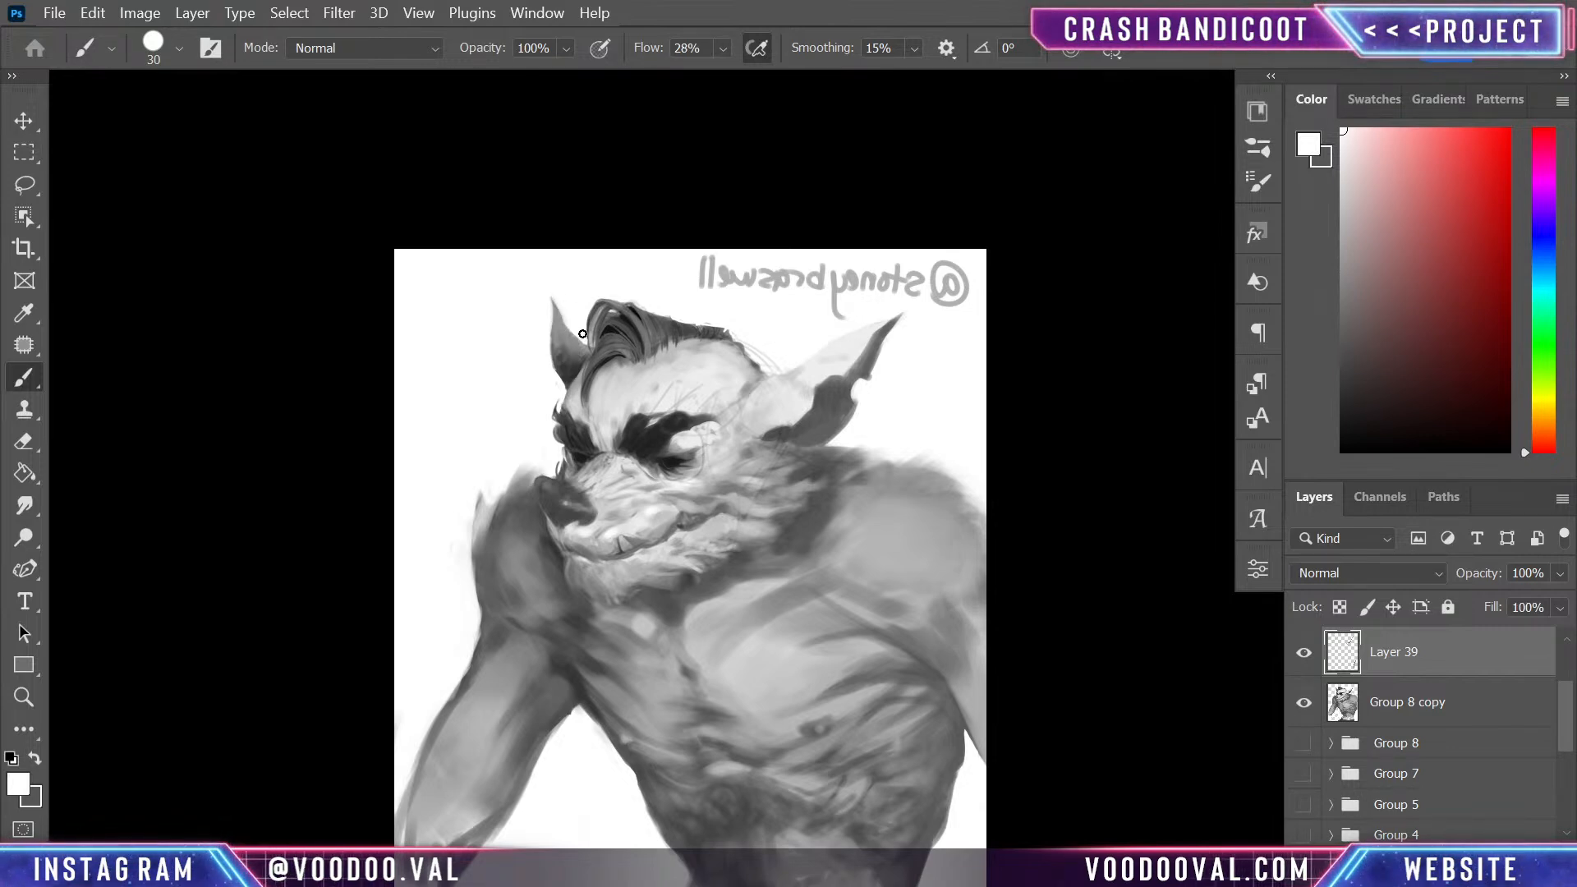
alt+click(557, 341)
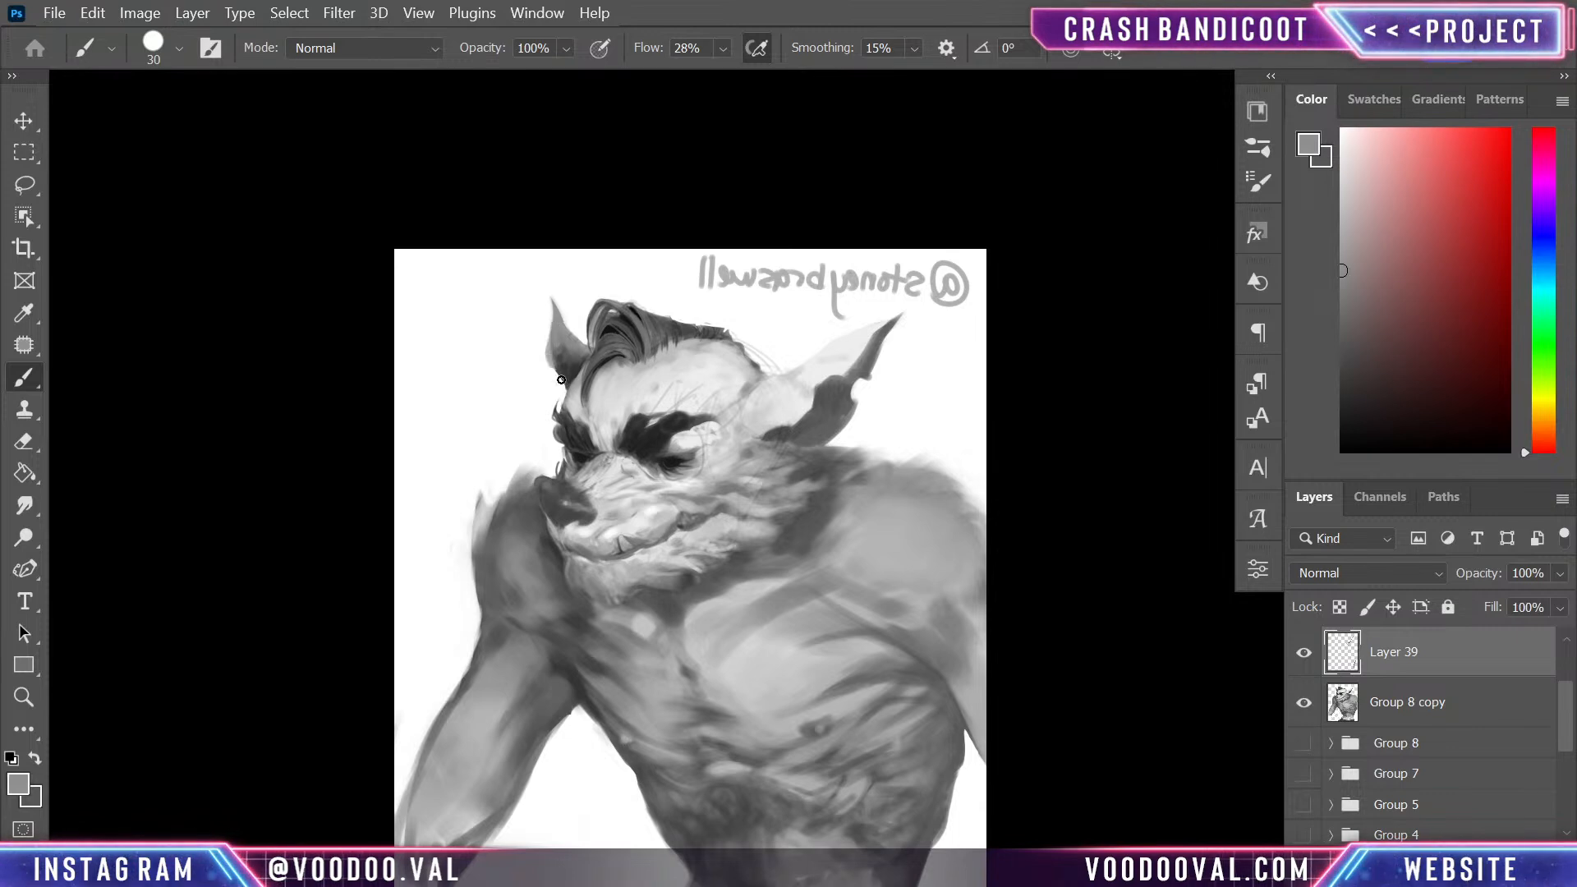
- Extend the far ear into a longer, outward-pointing dark grey tip and trim its edges and base with white
alt+click(565, 374)
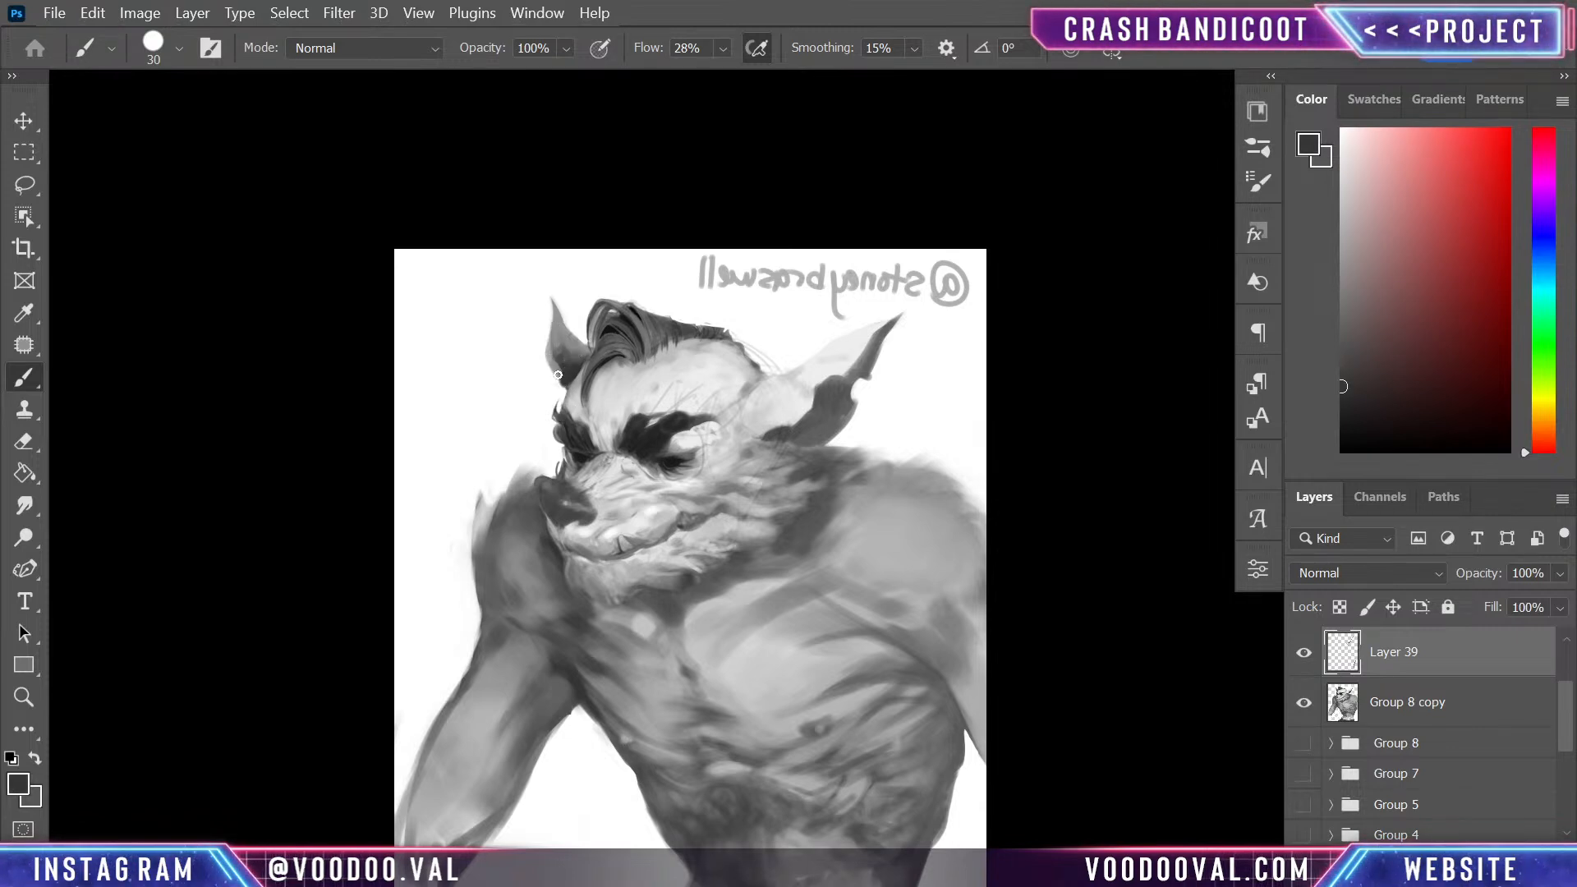
drag(528, 286, 544, 335)
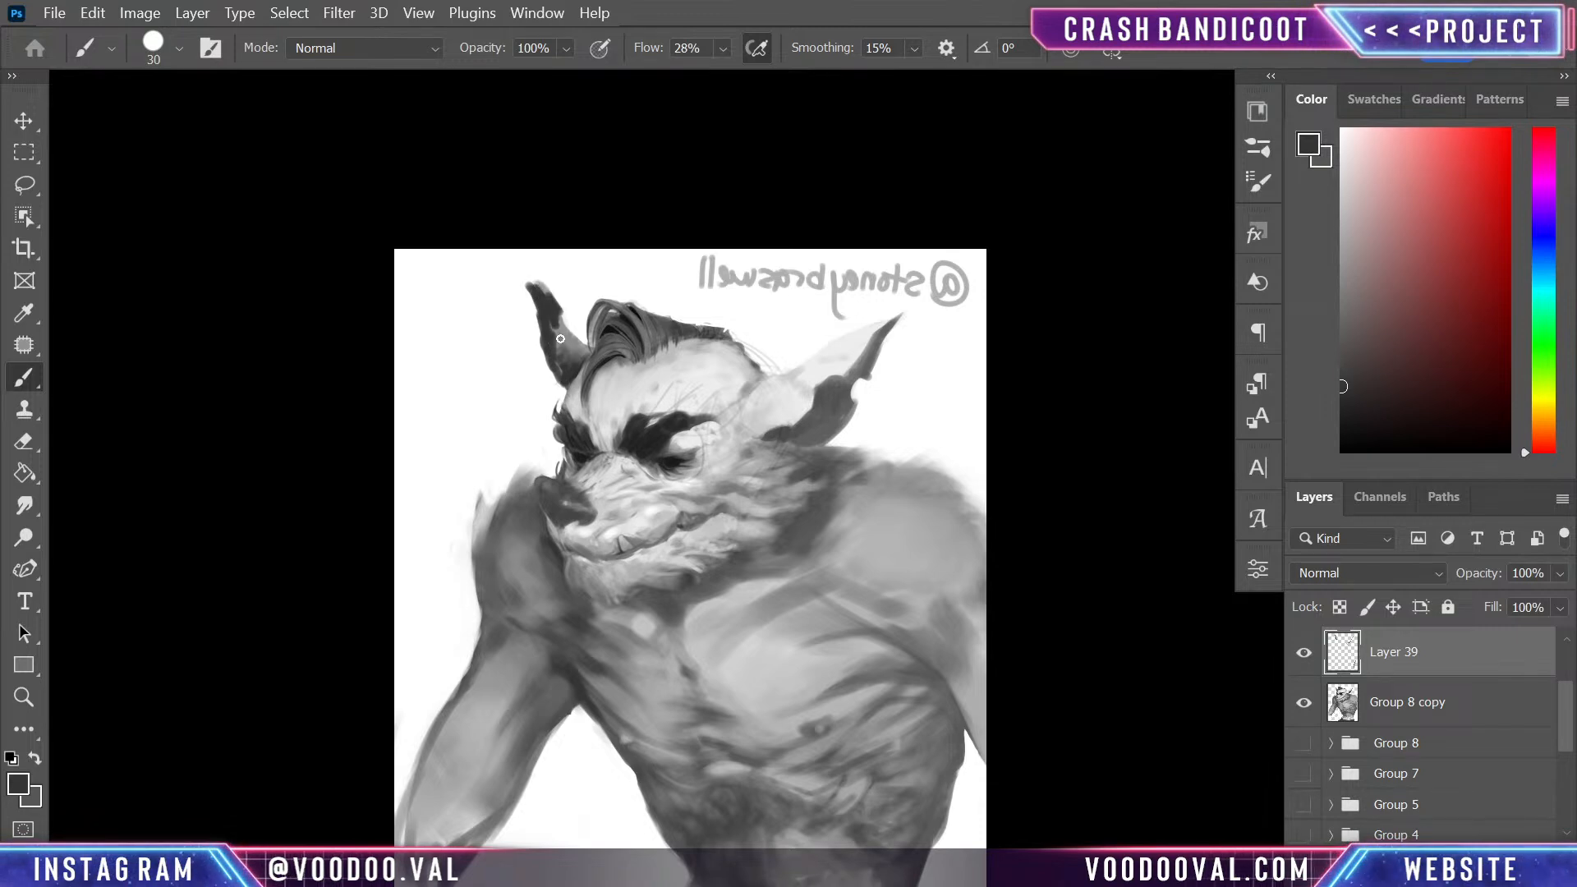
alt+click(559, 288)
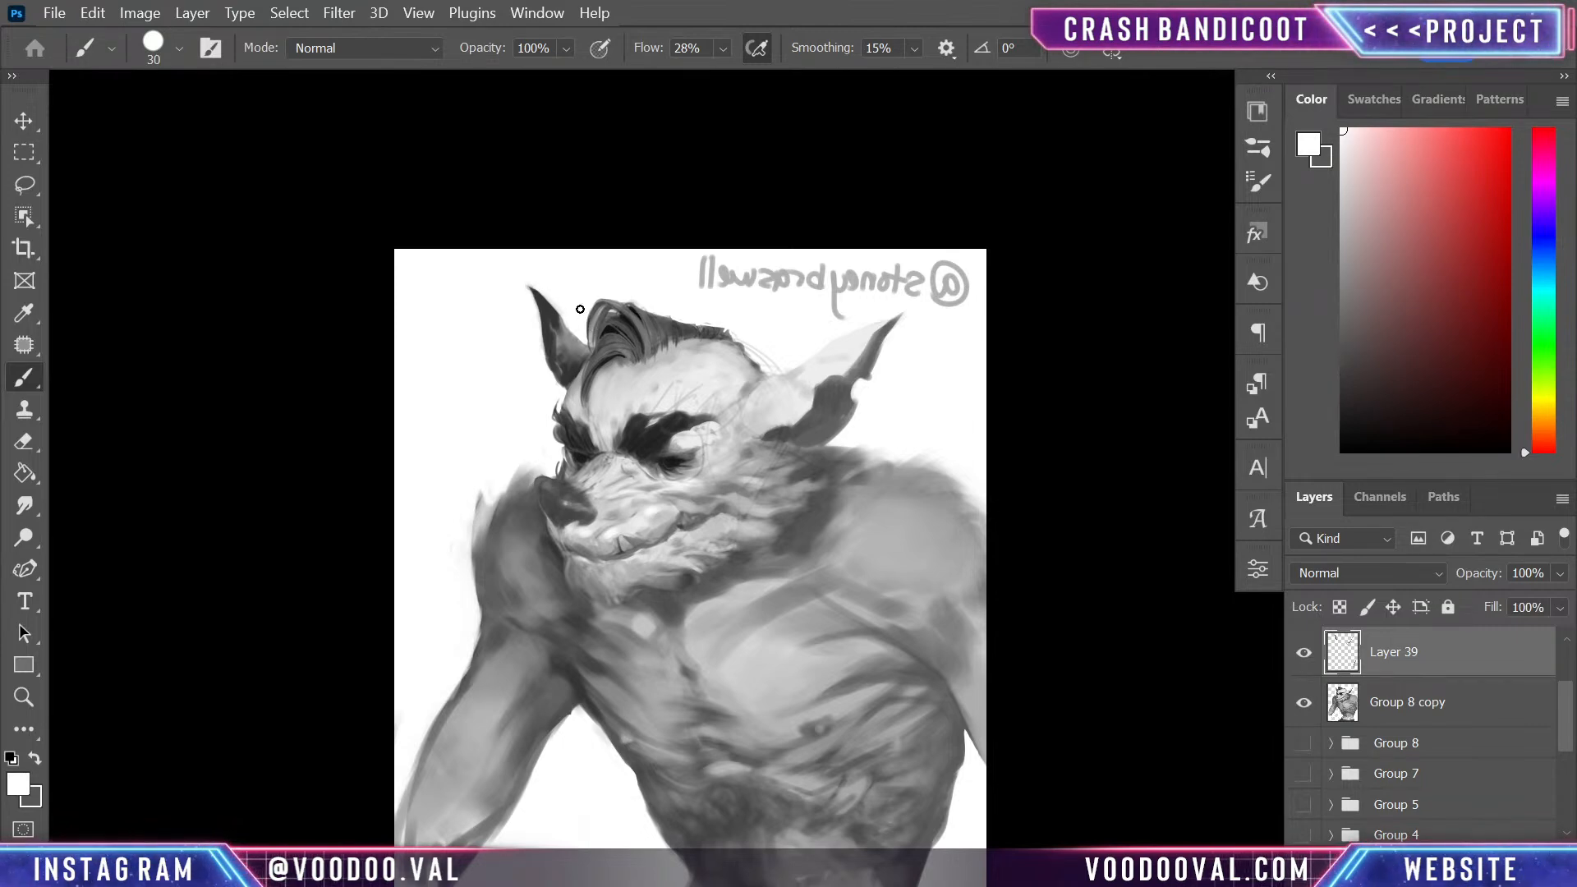
key(alt)
alt+click(558, 375)
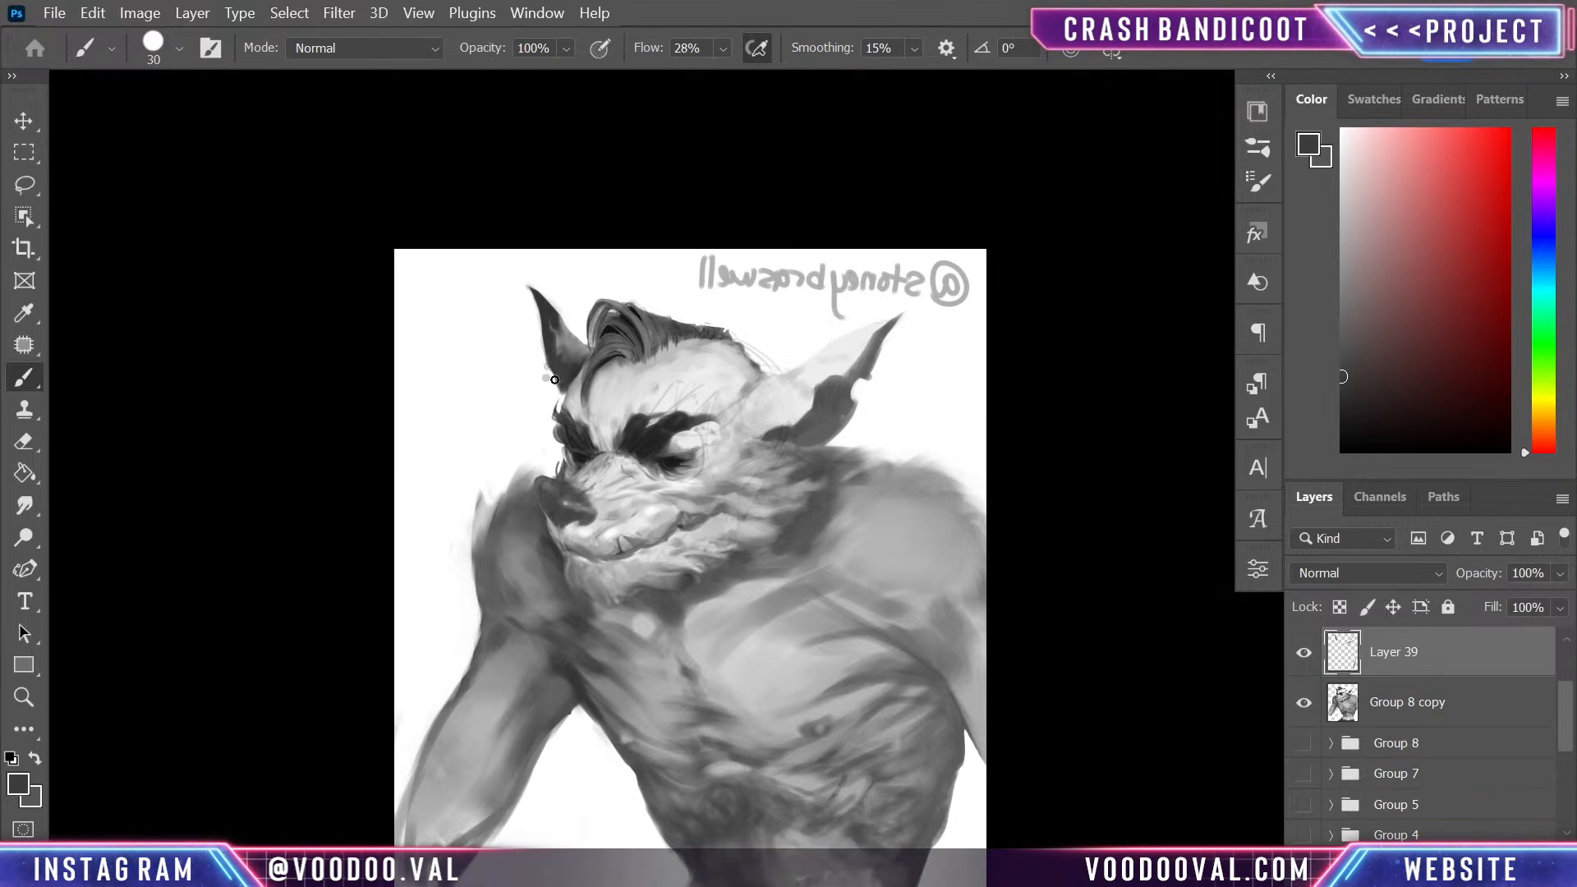
alt+click(542, 379)
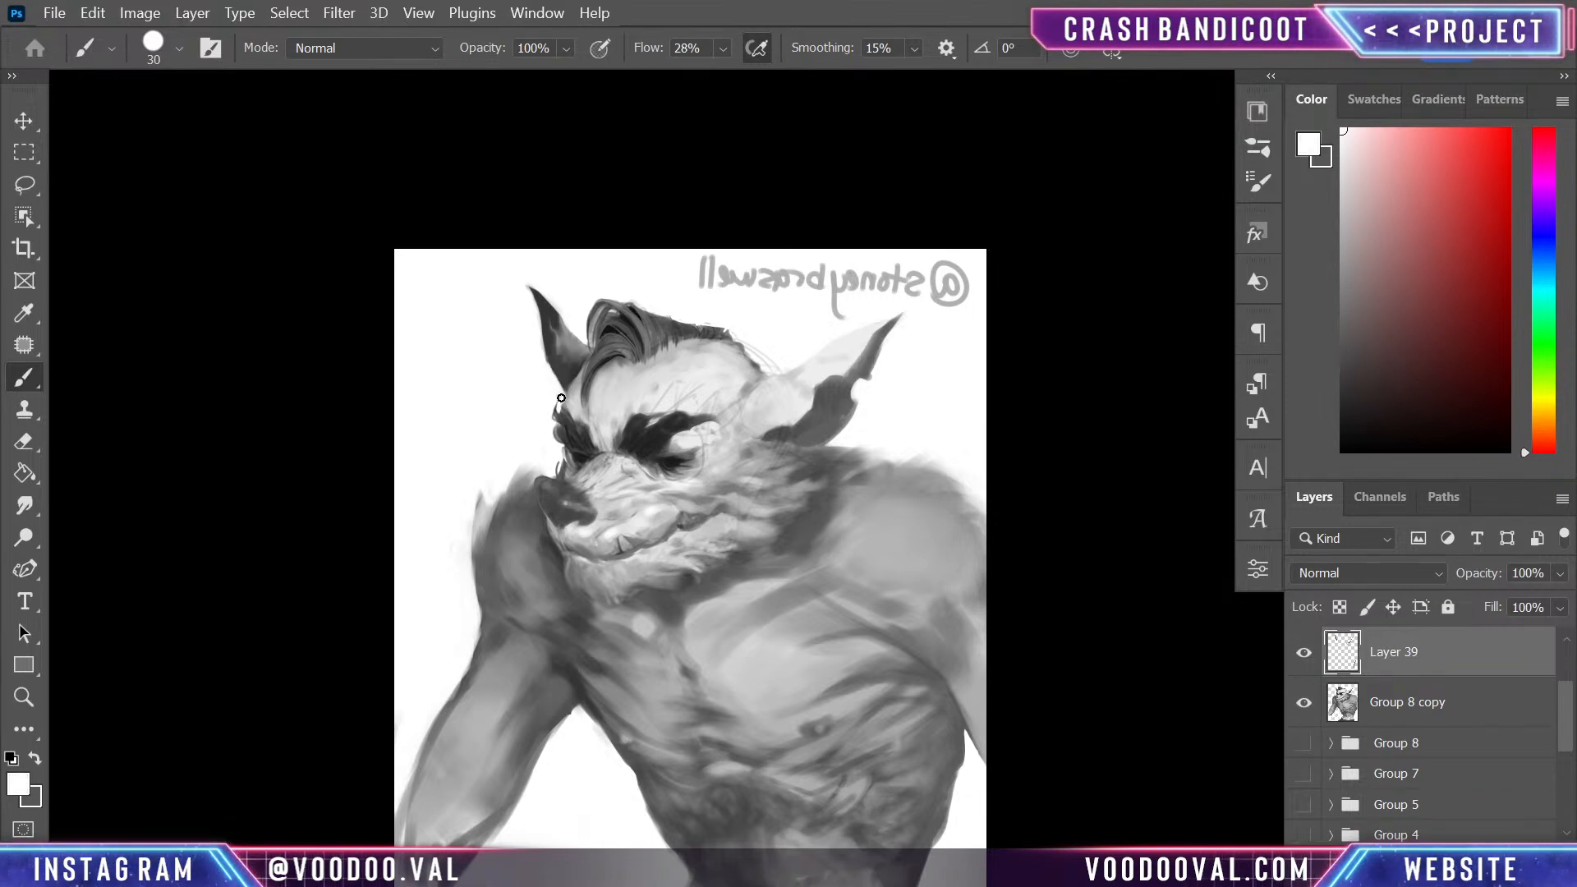
- Blend sampled mid greys inside the far ear and recut its inner edge next to the hair with white
alt+click(573, 348)
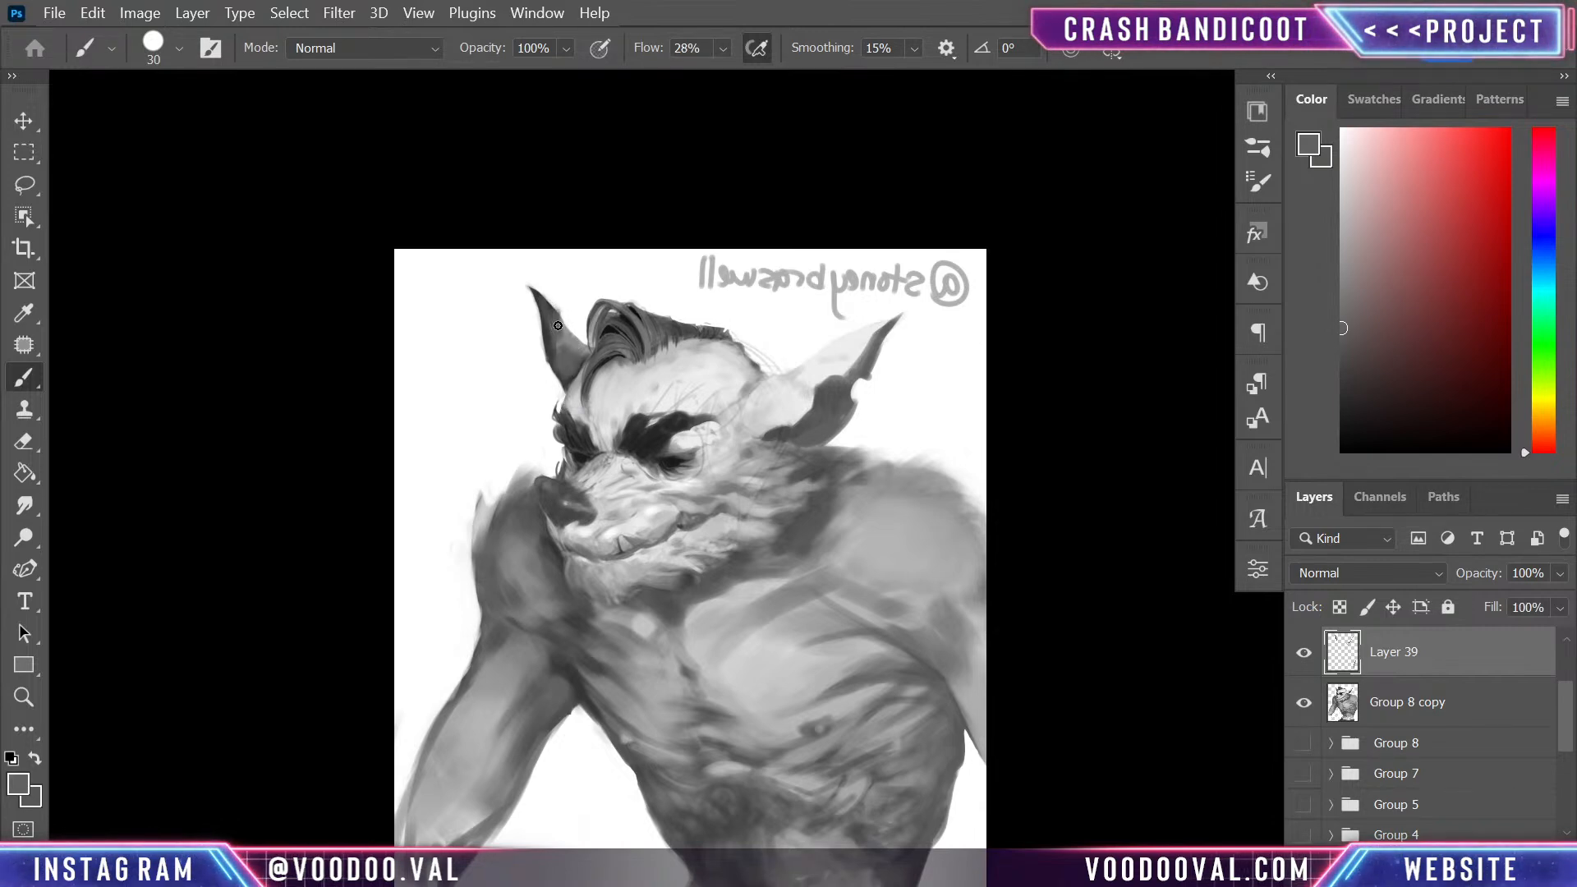
alt+click(567, 310)
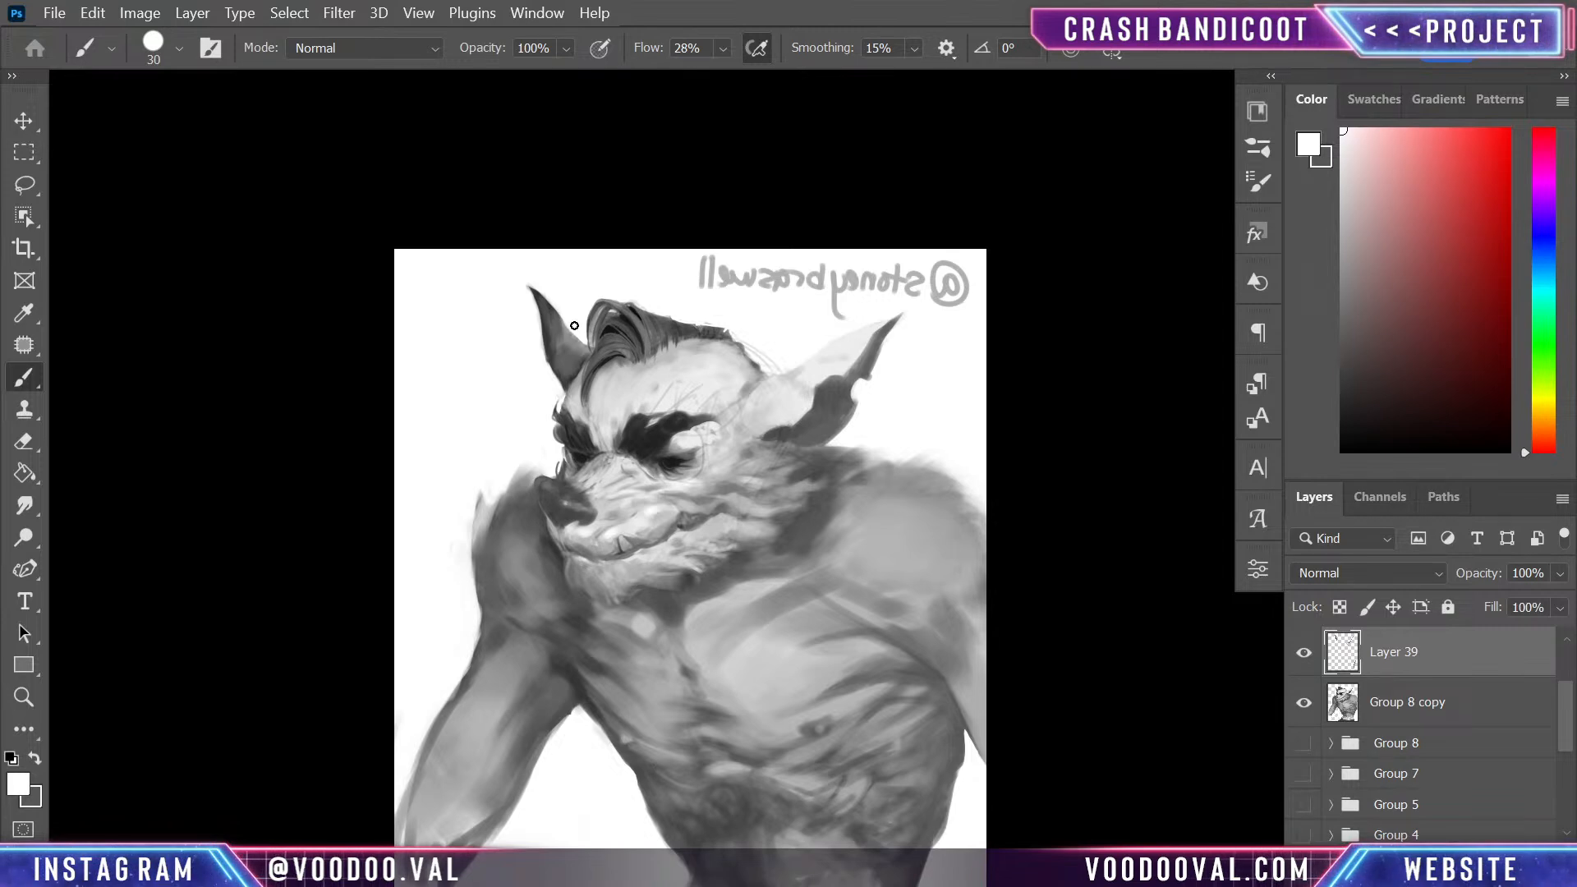
alt+click(570, 353)
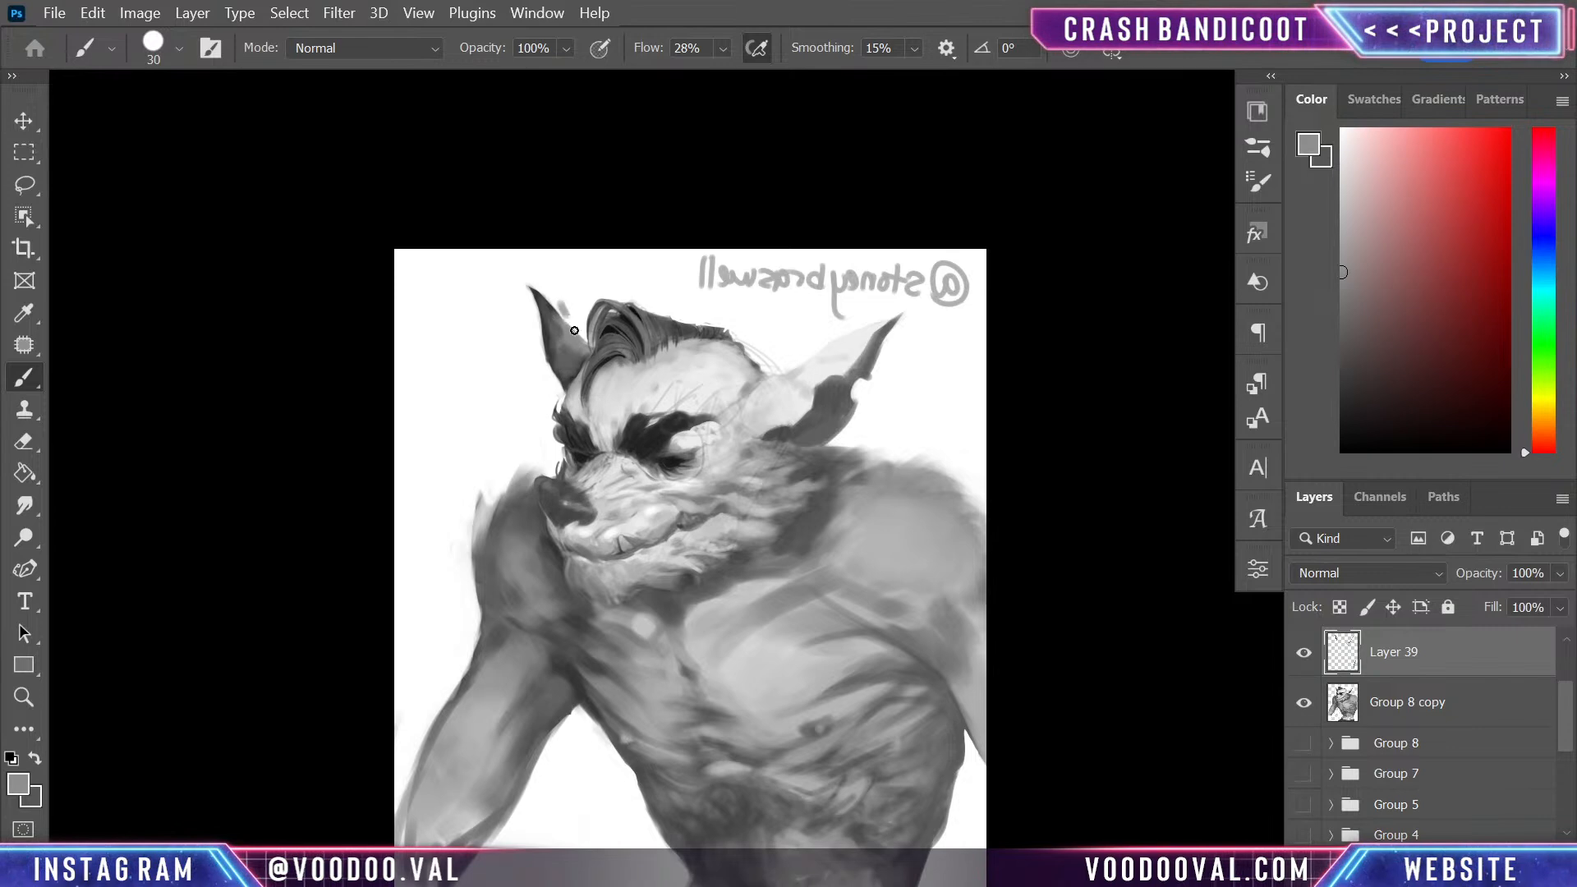
alt+click(563, 291)
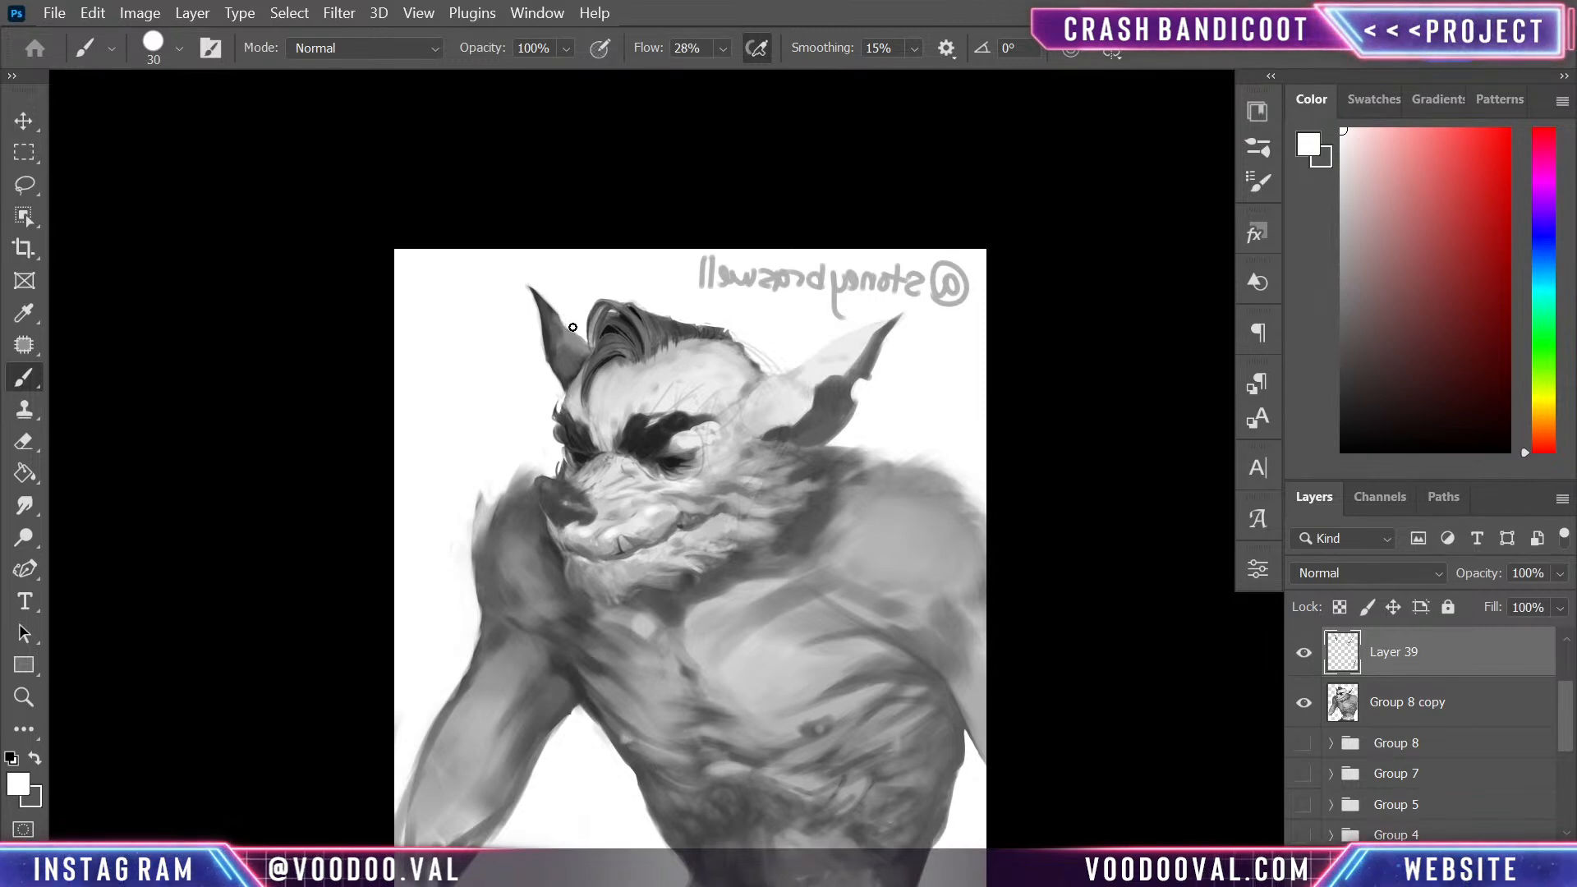
- Widen the far ear along its outer edge with dark grey and carve a pointed tip with white
alt+click(556, 381)
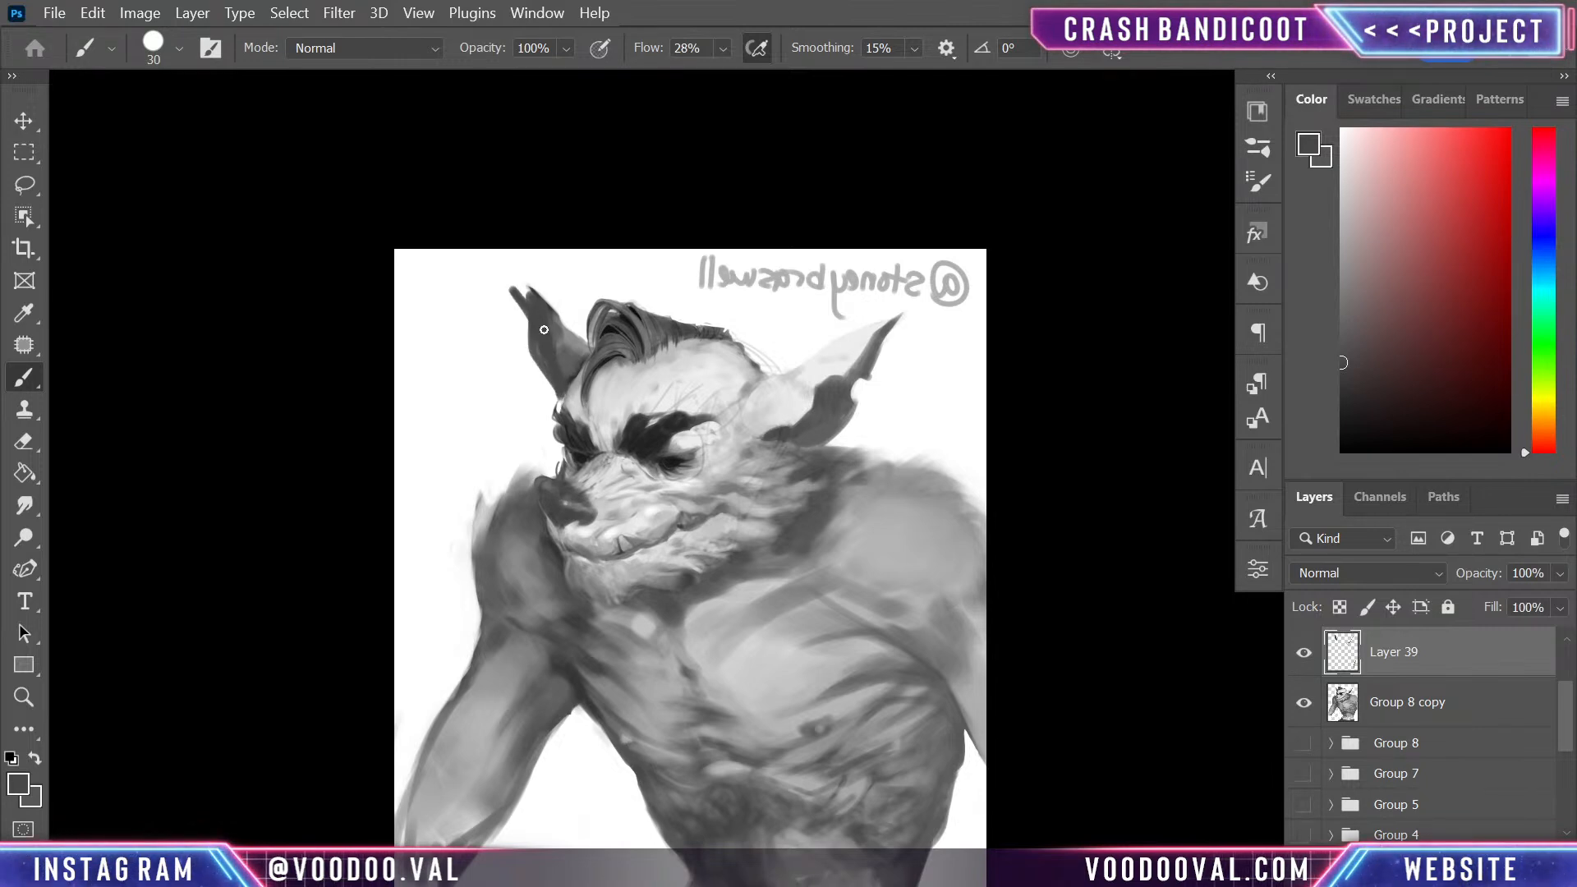
alt+click(547, 285)
mouse_move(499, 278)
mouse_down()
mouse_move(550, 297)
mouse_move(503, 274)
mouse_move(584, 343)
mouse_move(608, 305)
mouse_up()
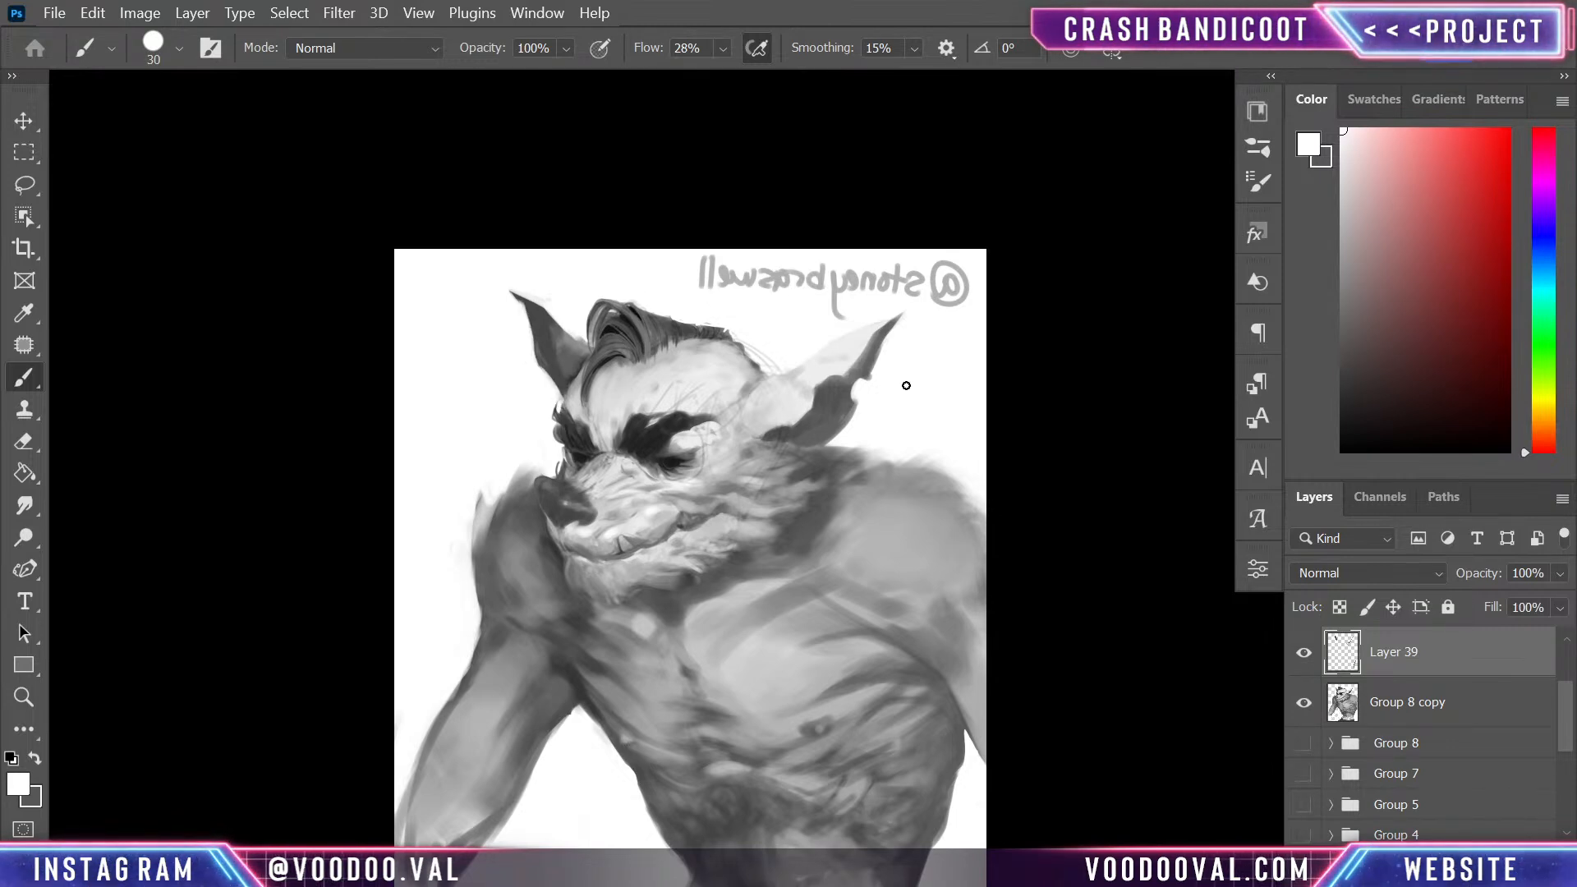
- Flip the canvas horizontally and outline the far ear with a lasso selection
key(ctrl+shift+h)
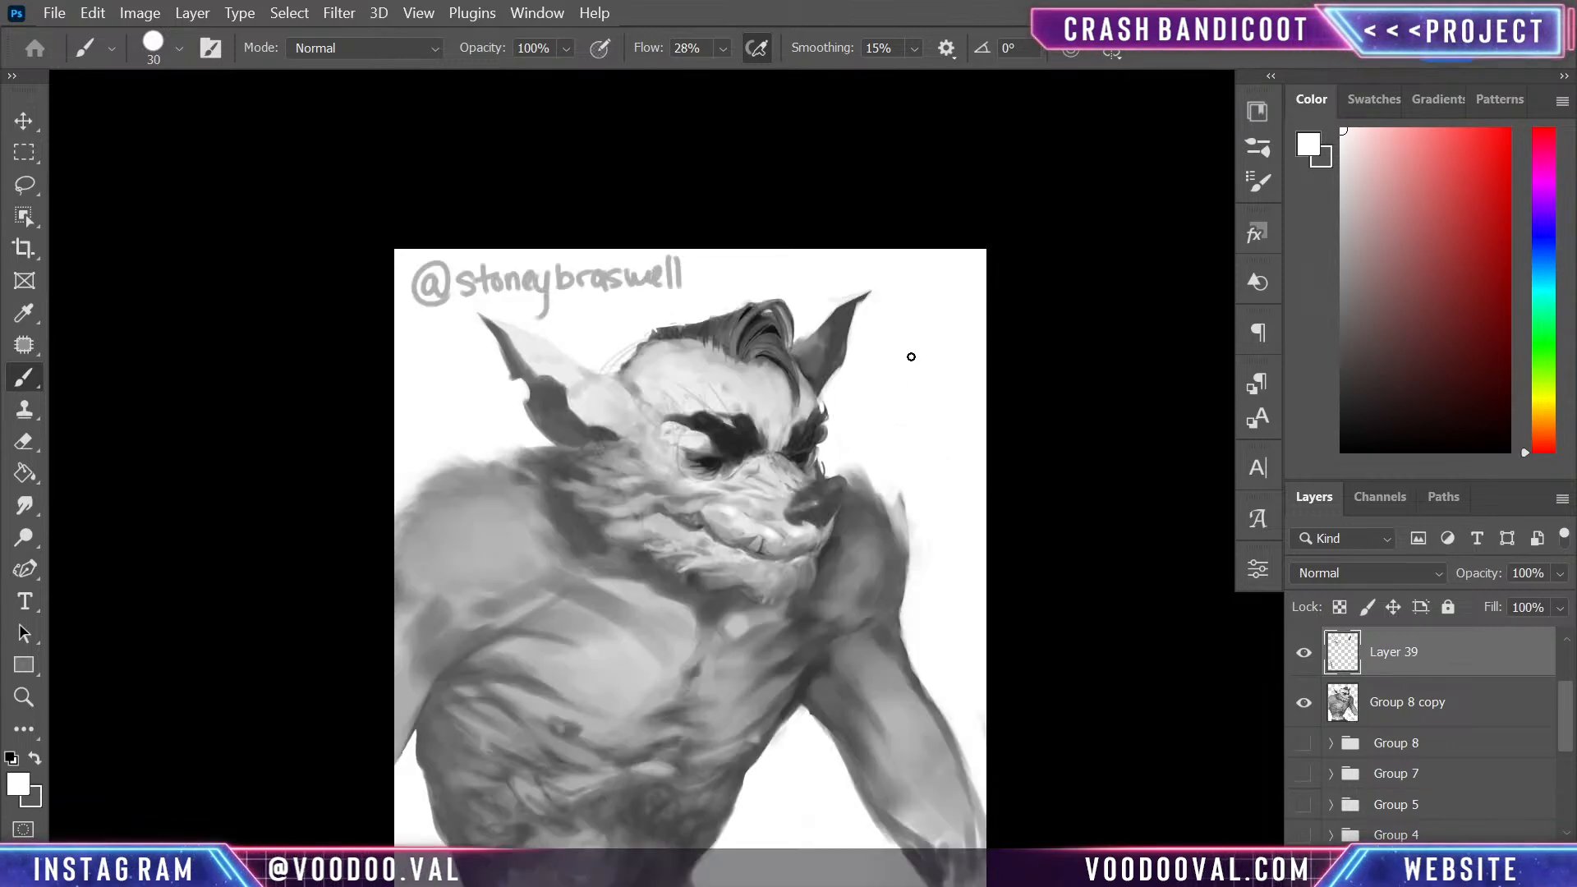
key(l)
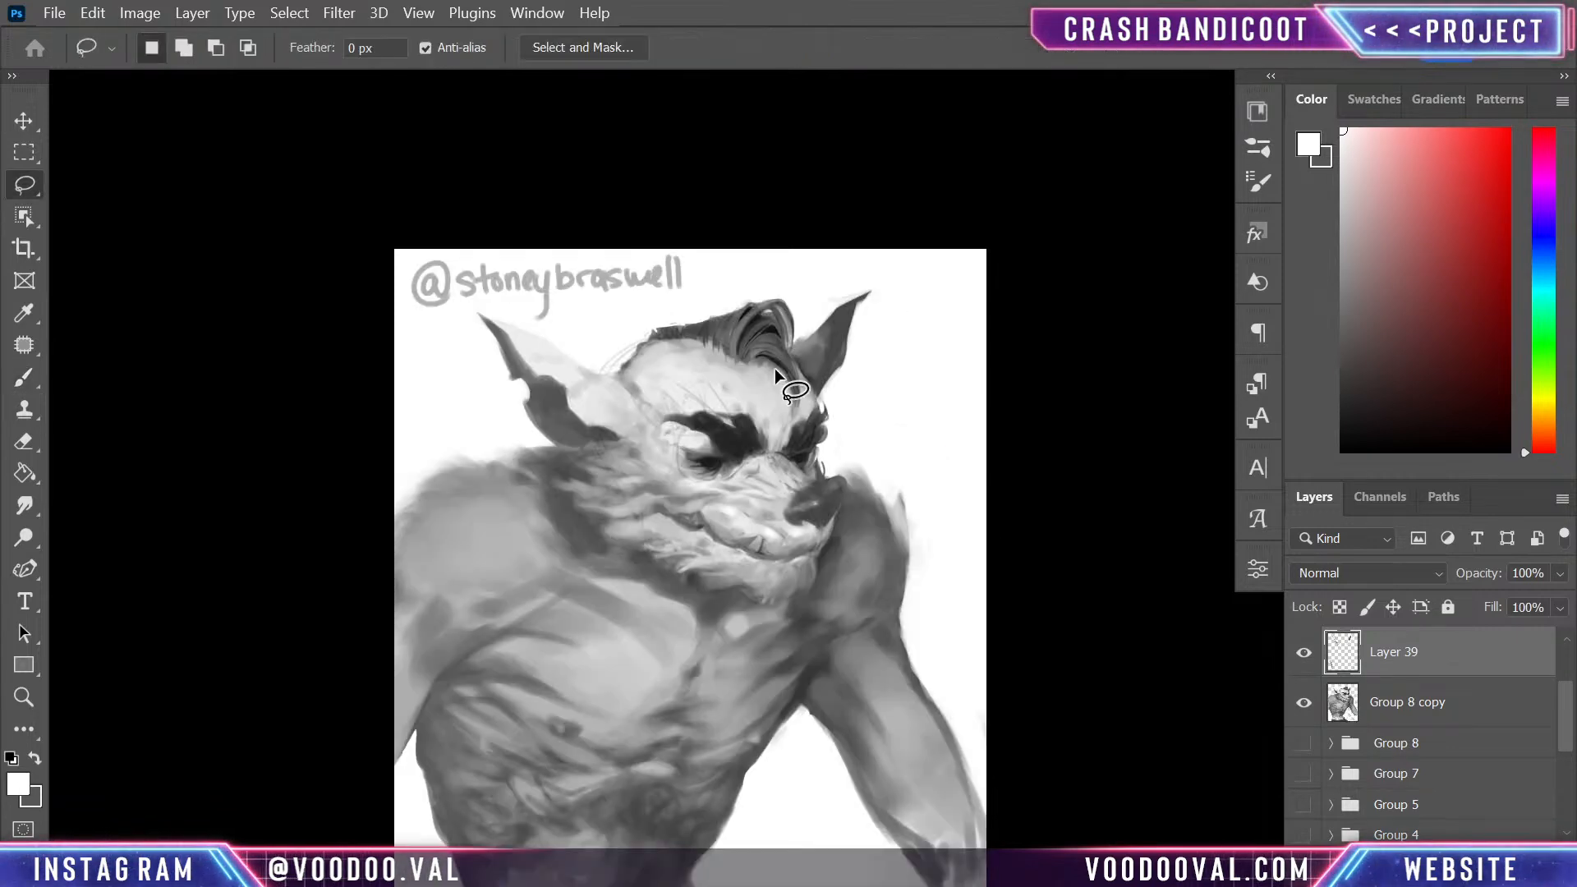
mouse_move(815, 386)
mouse_down()
mouse_move(870, 363)
mouse_move(884, 266)
mouse_move(801, 325)
mouse_up()
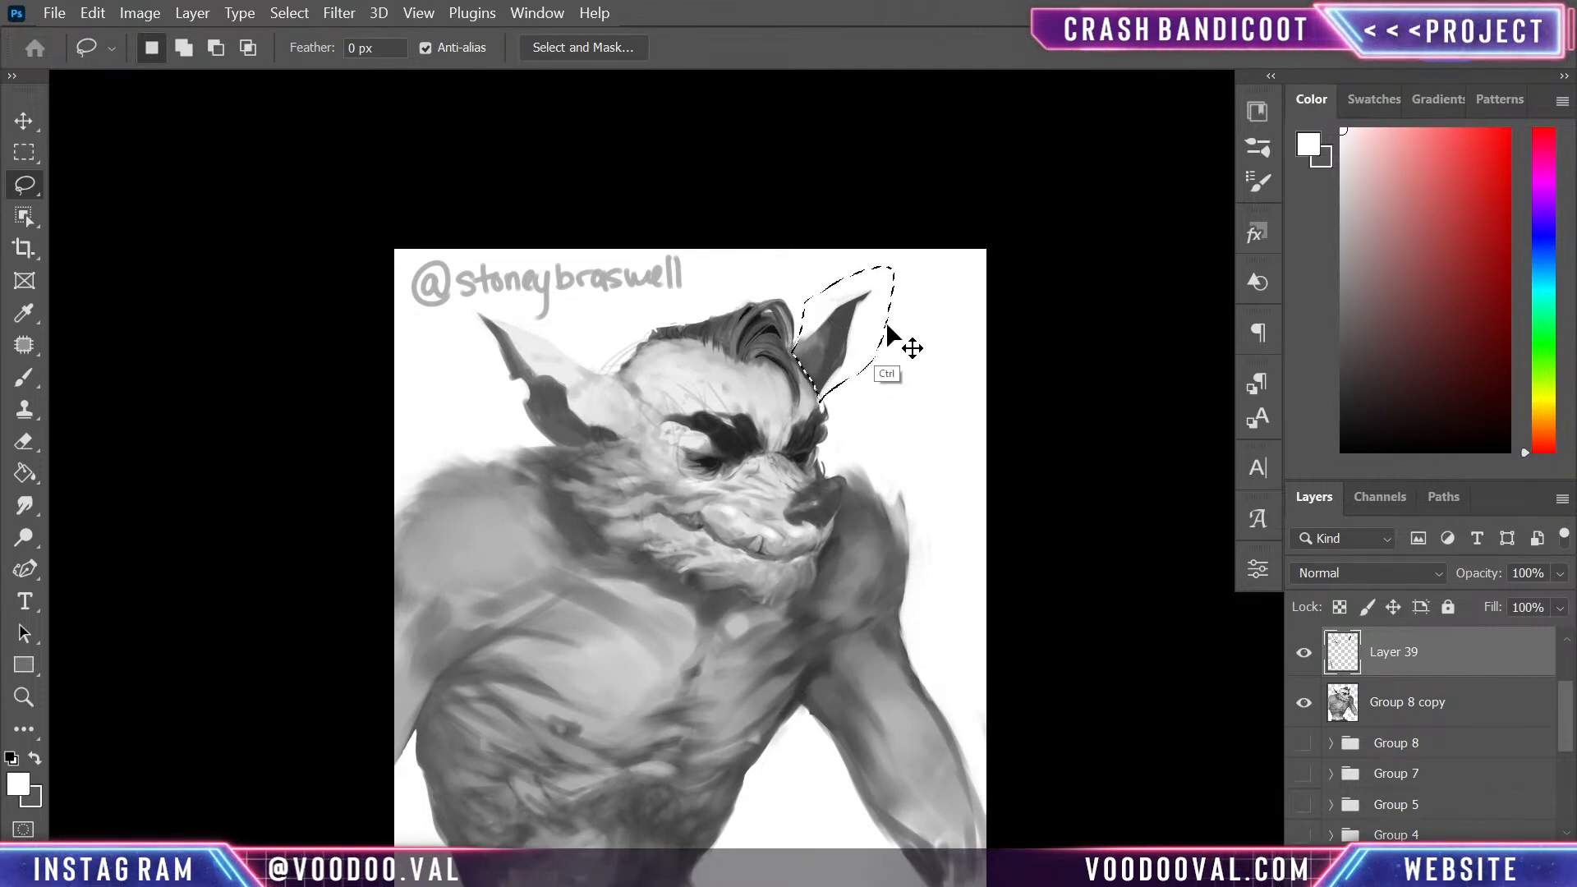
key(ctrl+t)
drag(919, 295, 936, 321)
drag(828, 354, 862, 366)
key(Return)
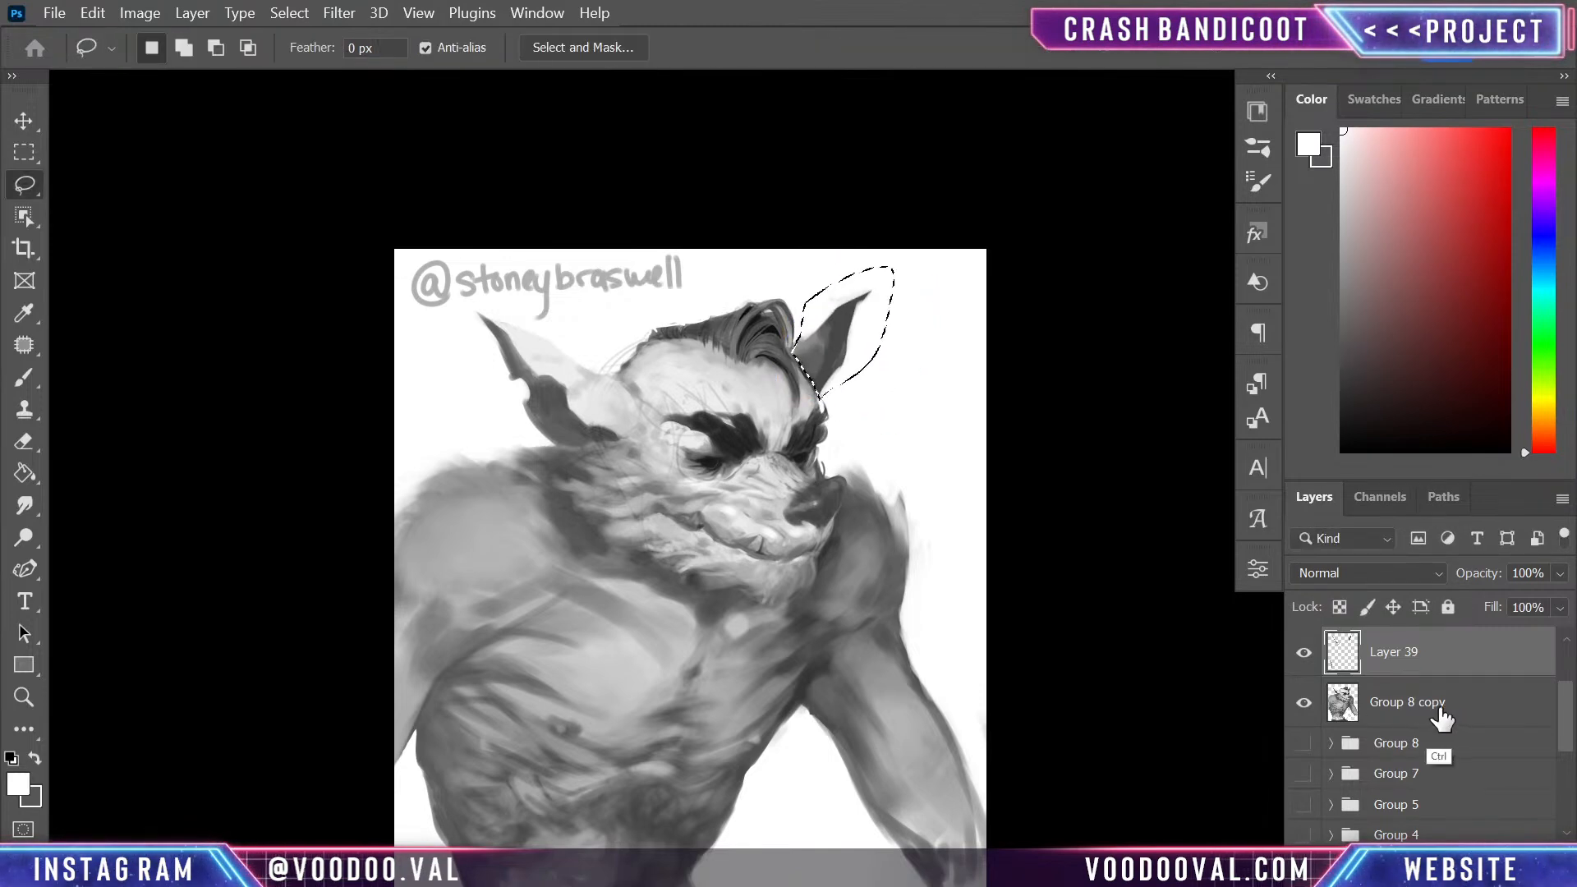
- Merge Layer 39 into Group 8 copy, widen the selected far ear to 122.44% and rotate it 12.10 degrees
key(ctrl+e)
key(ctrl+t)
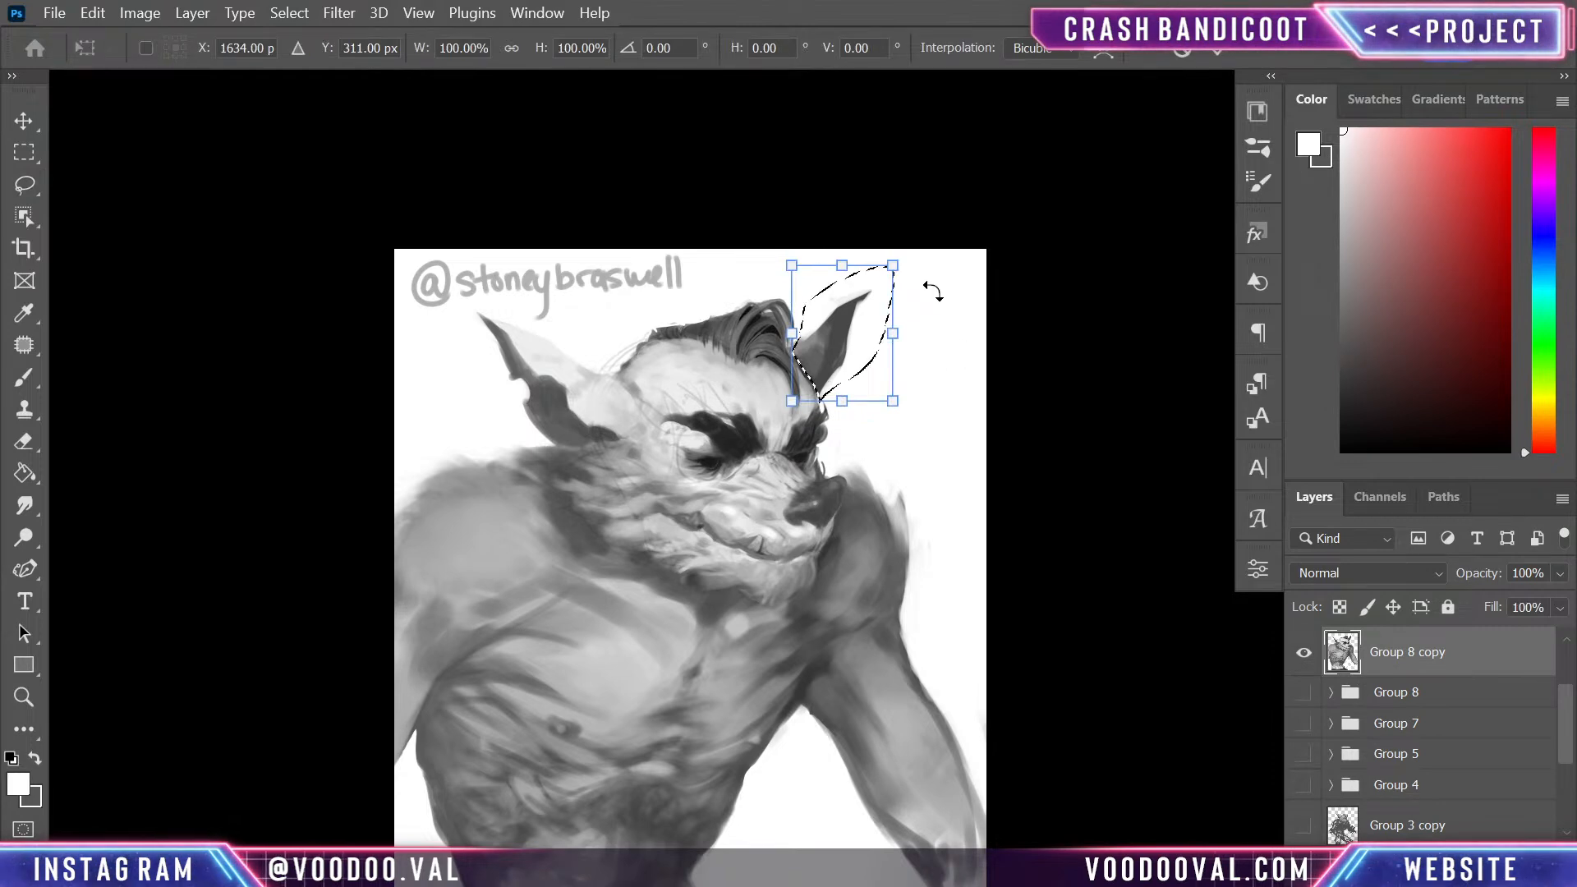
drag(923, 264, 943, 282)
mouse_move(845, 334)
mouse_down()
mouse_move(850, 358)
mouse_move(846, 345)
mouse_move(930, 363)
mouse_move(870, 341)
mouse_up()
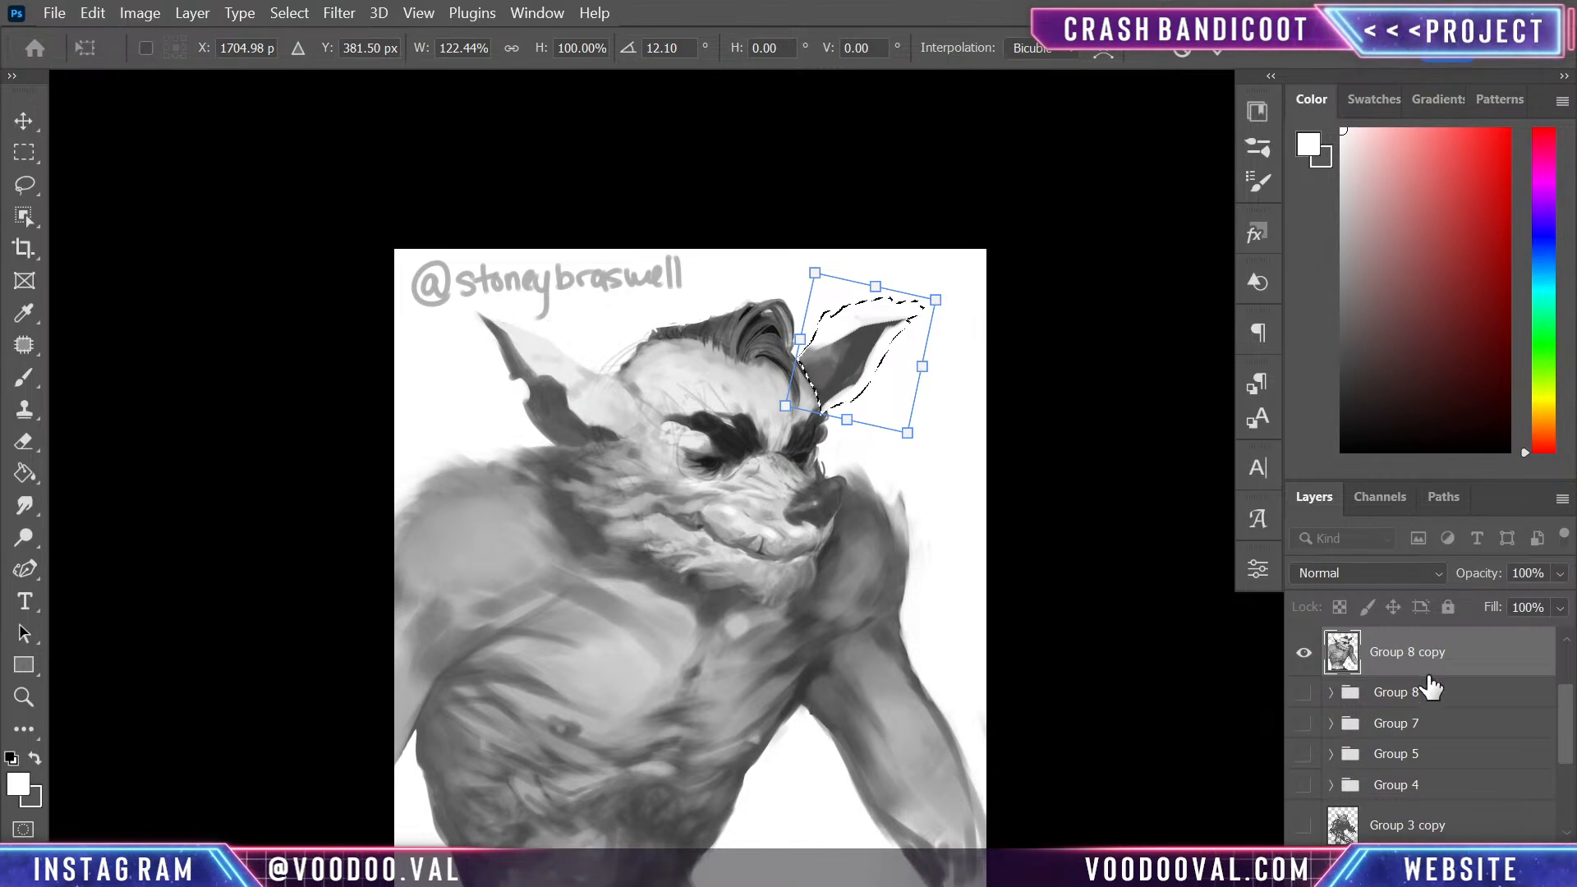
- Move the selected far ear away from the head and cut it out of the painting
drag(876, 335, 926, 304)
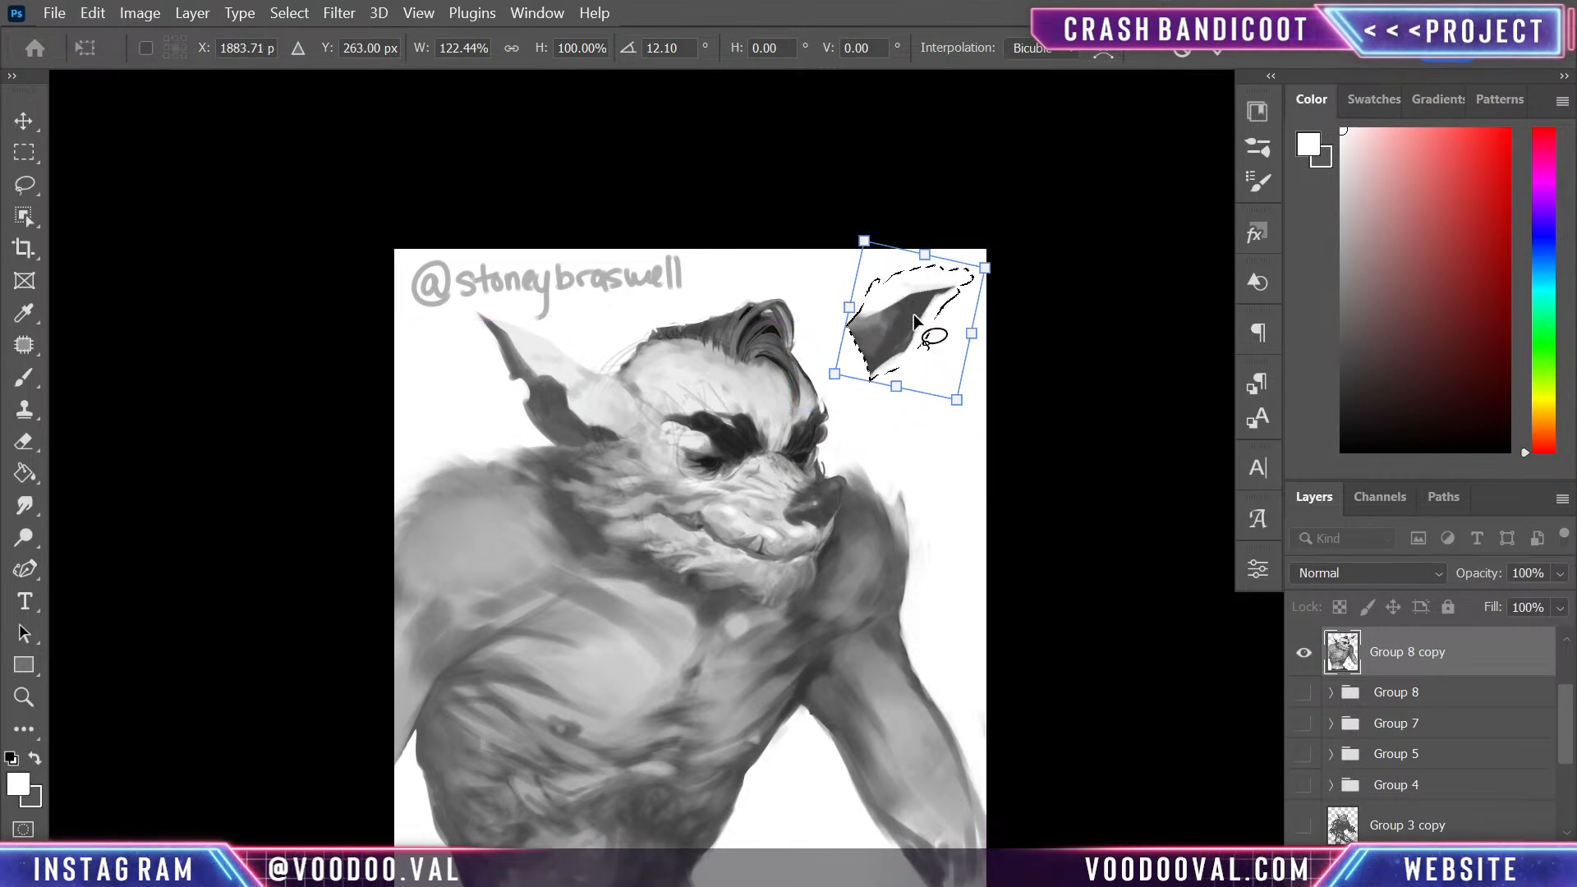
key(Return)
key(ctrl+x)
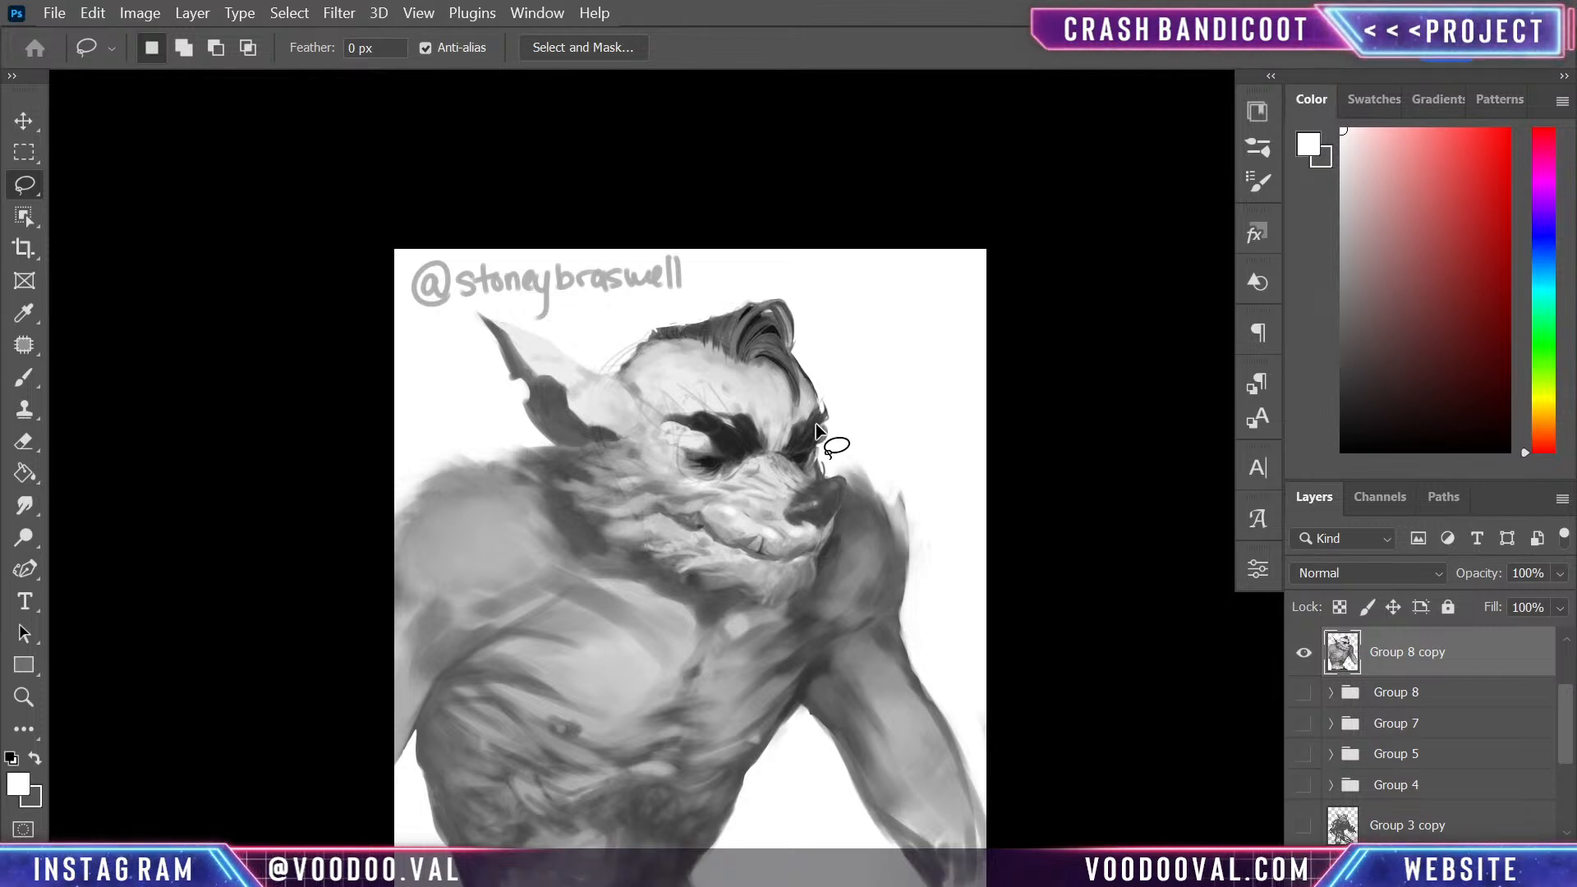
- Select the whole character automatically with an Object Selection rectangle covering the entire canvas
click(24, 217)
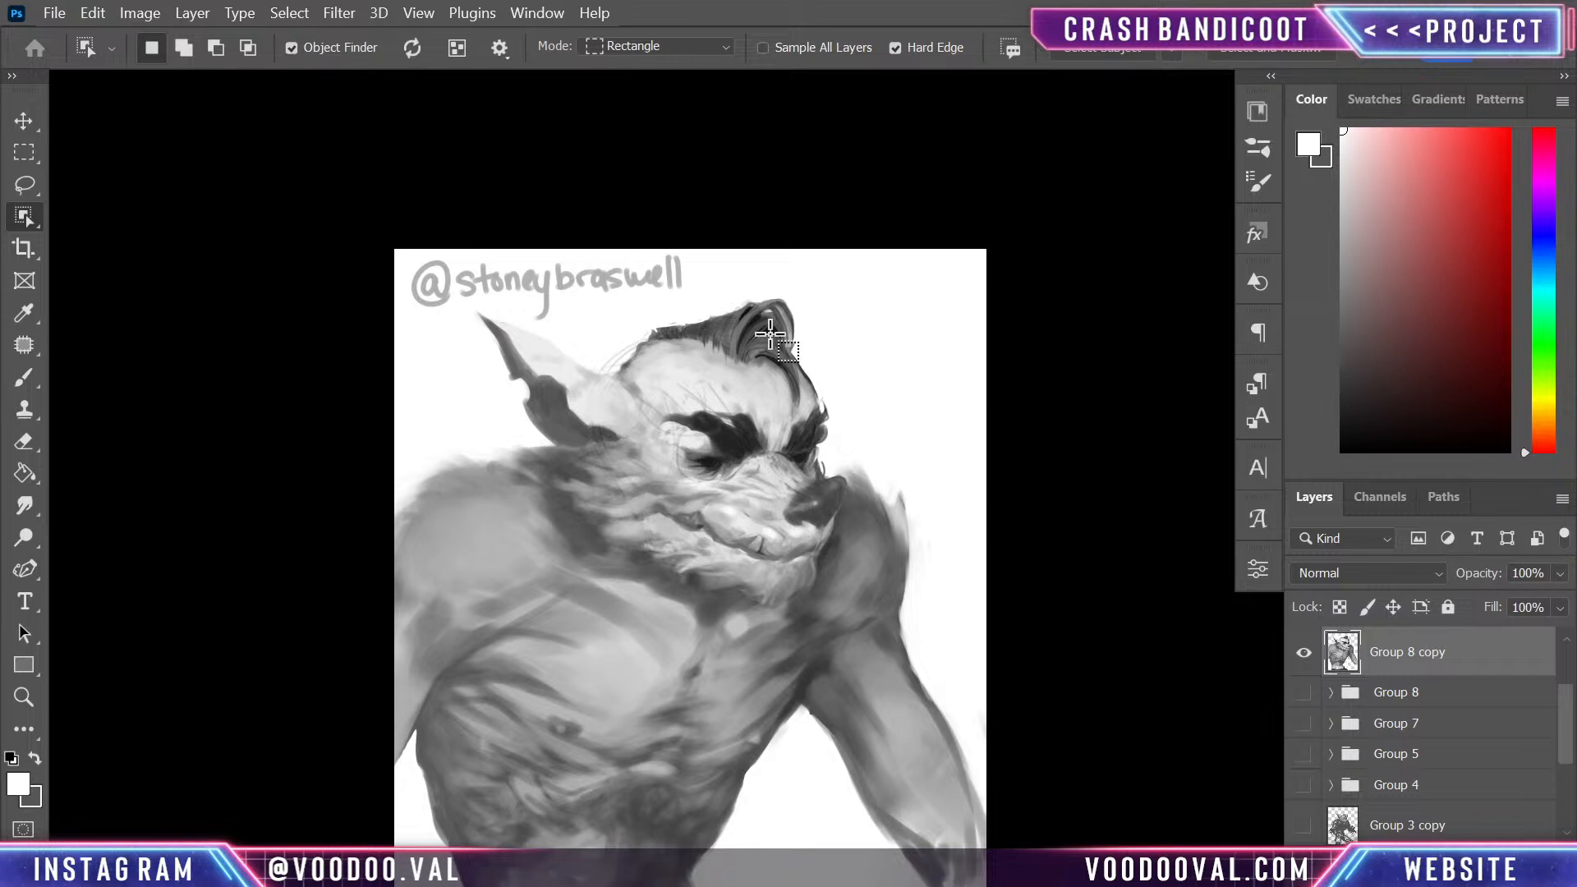
key(ctrl+minus)
drag(400, 284, 1029, 869)
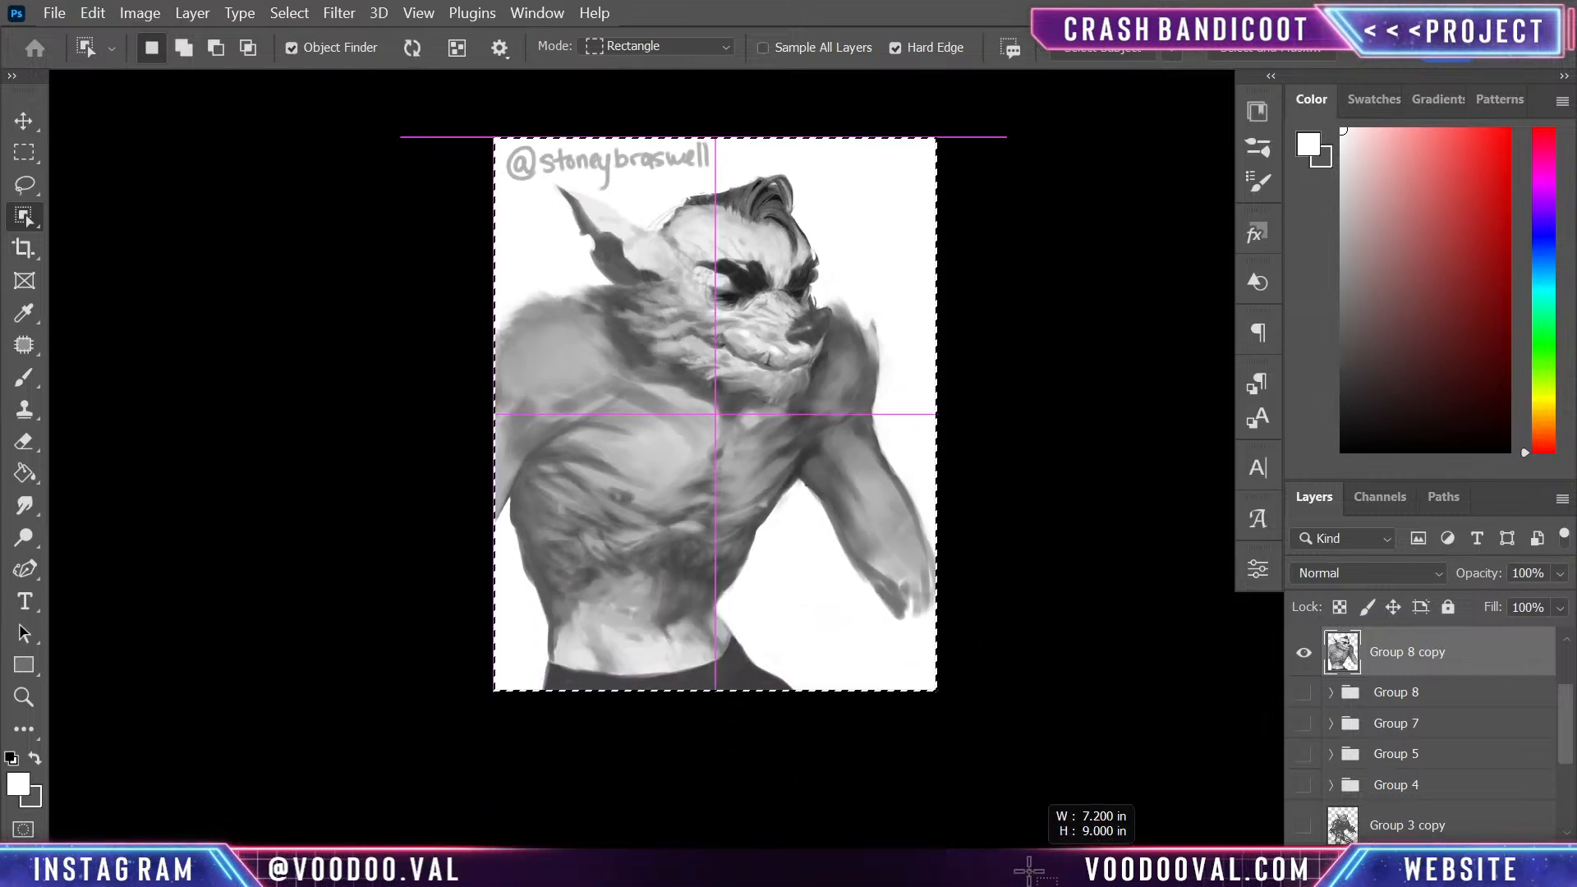
drag(1029, 813, 1028, 813)
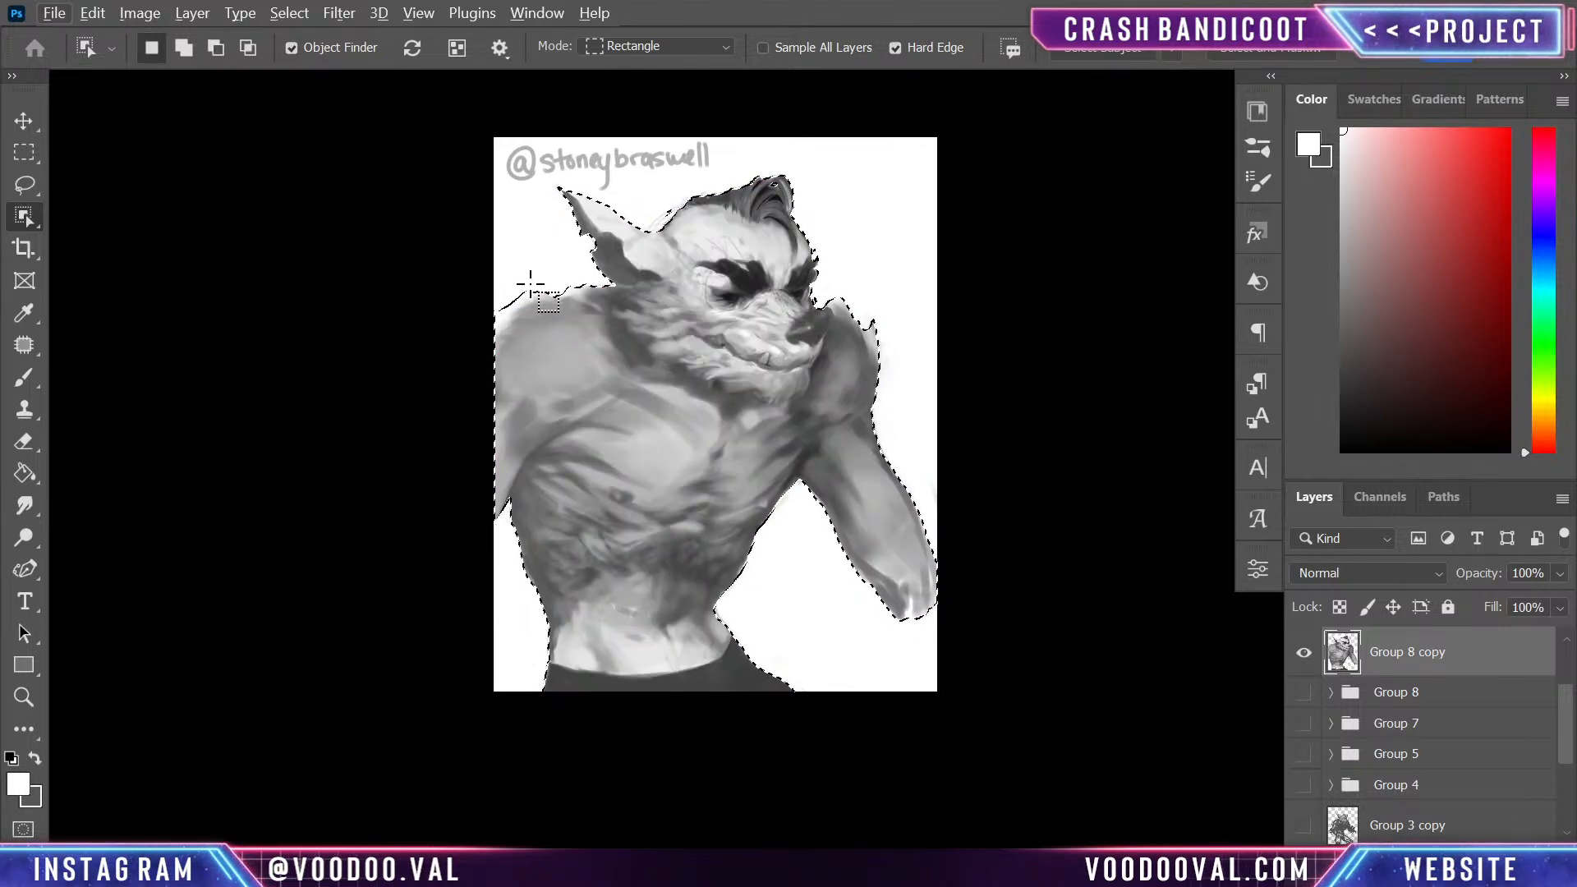
- Subtract the stray white area along the near shoulder from the character selection
key(l)
click(24, 185)
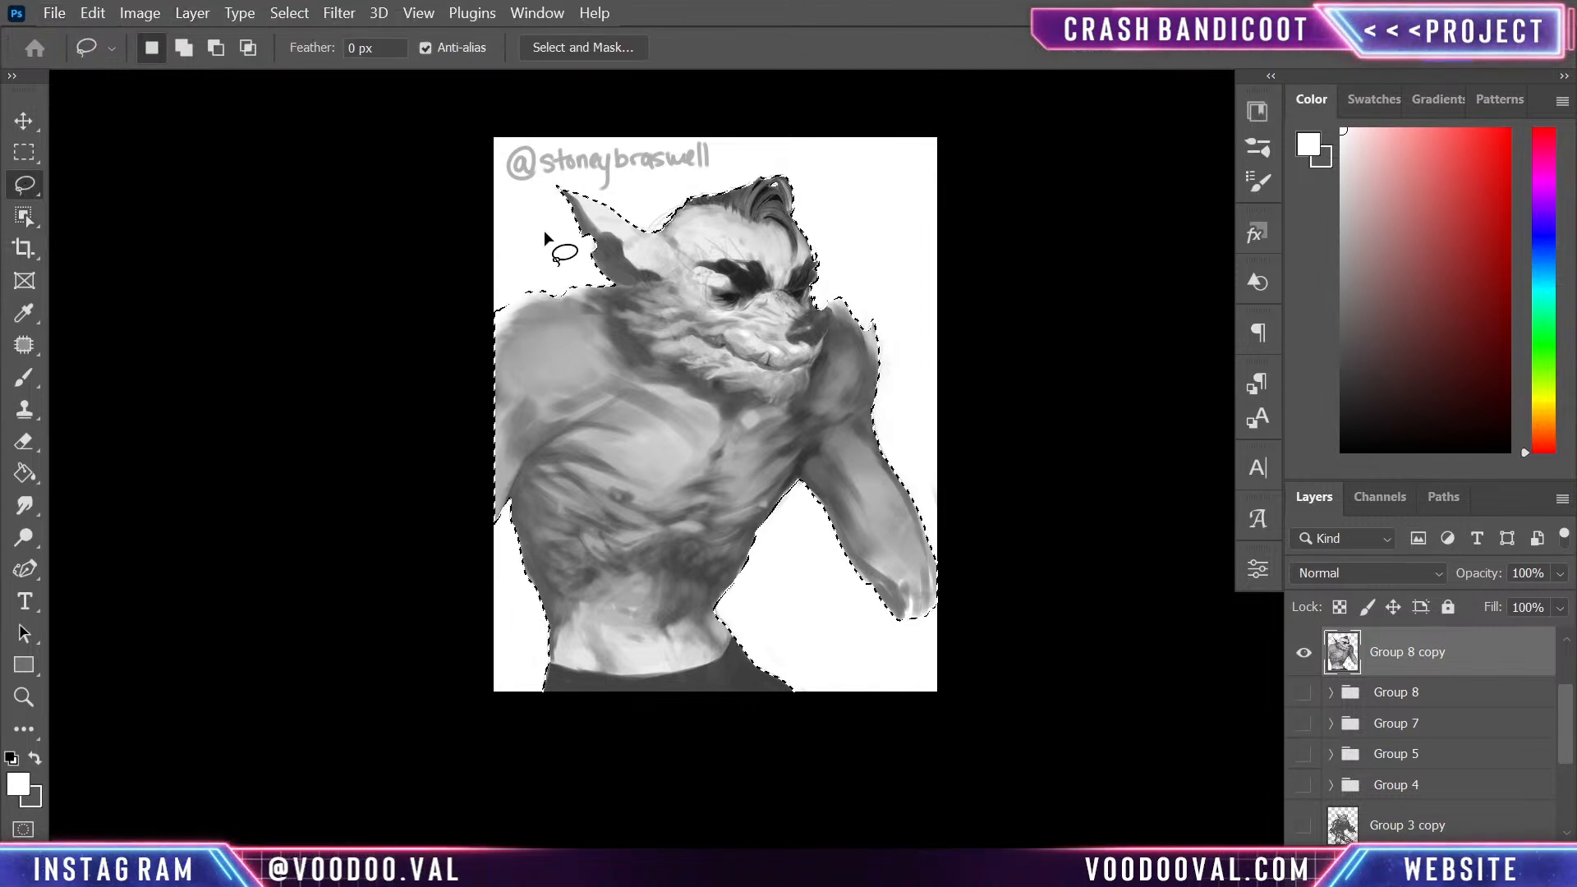
key(w)
key(alt)
drag(528, 288, 534, 277)
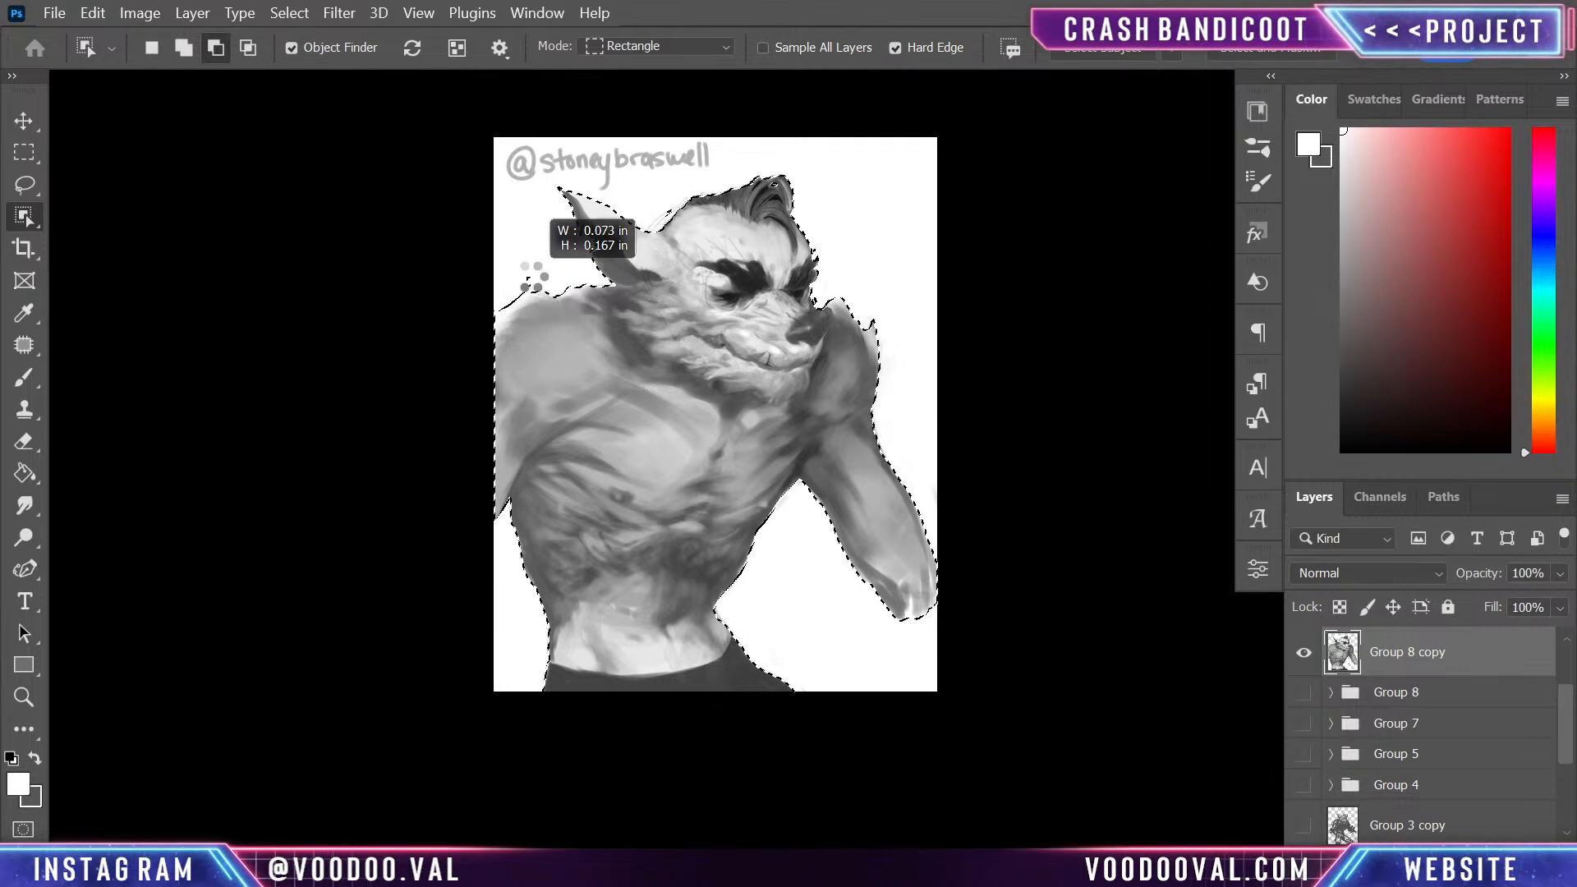
click(876, 392)
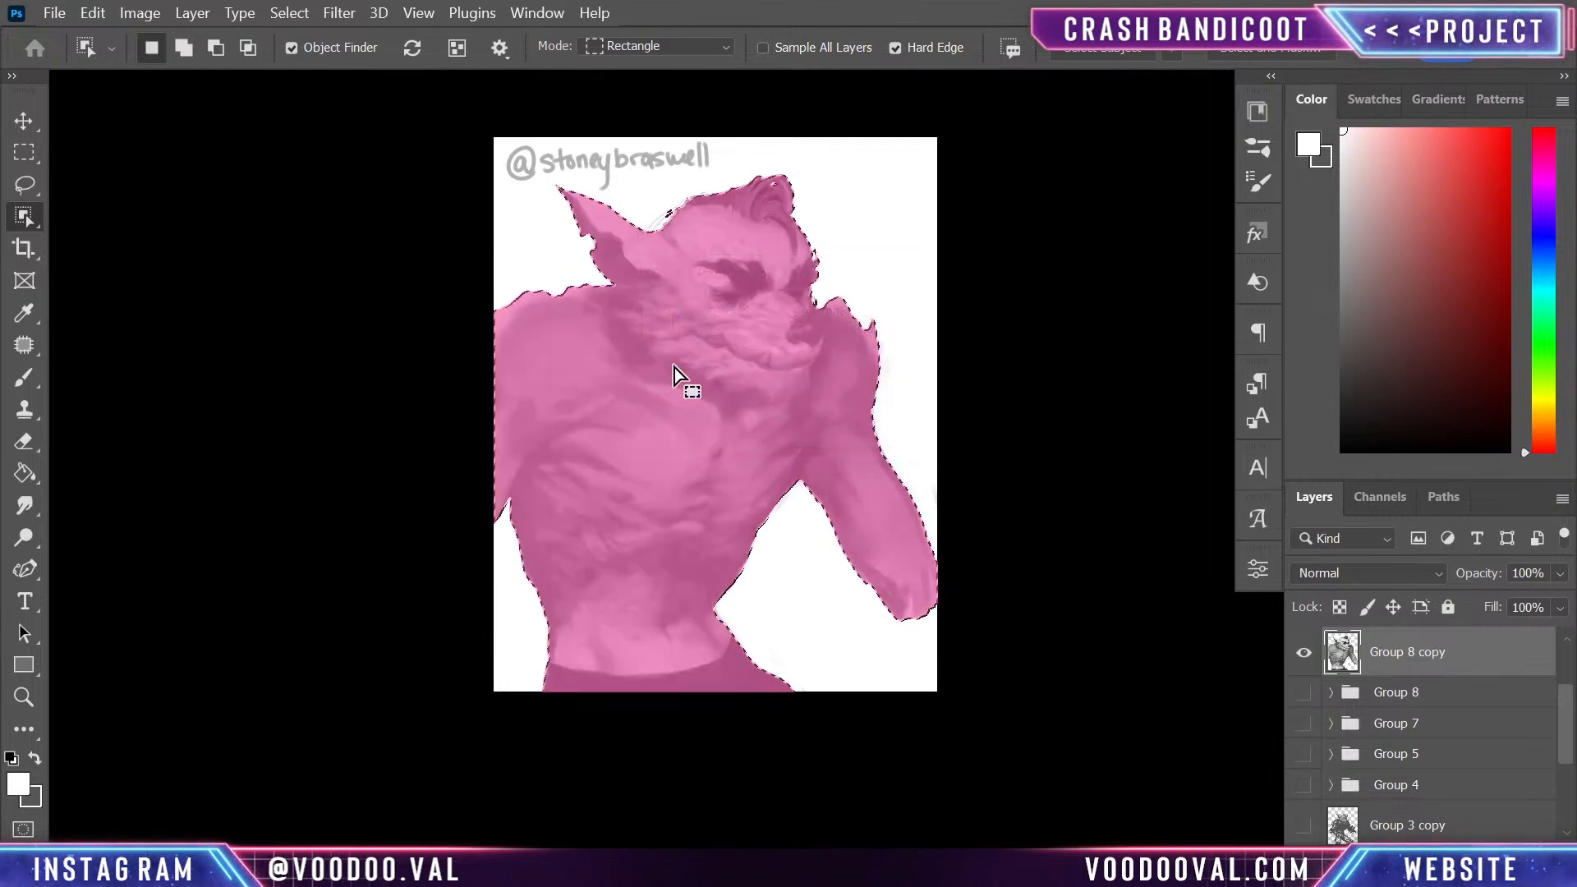
key(l)
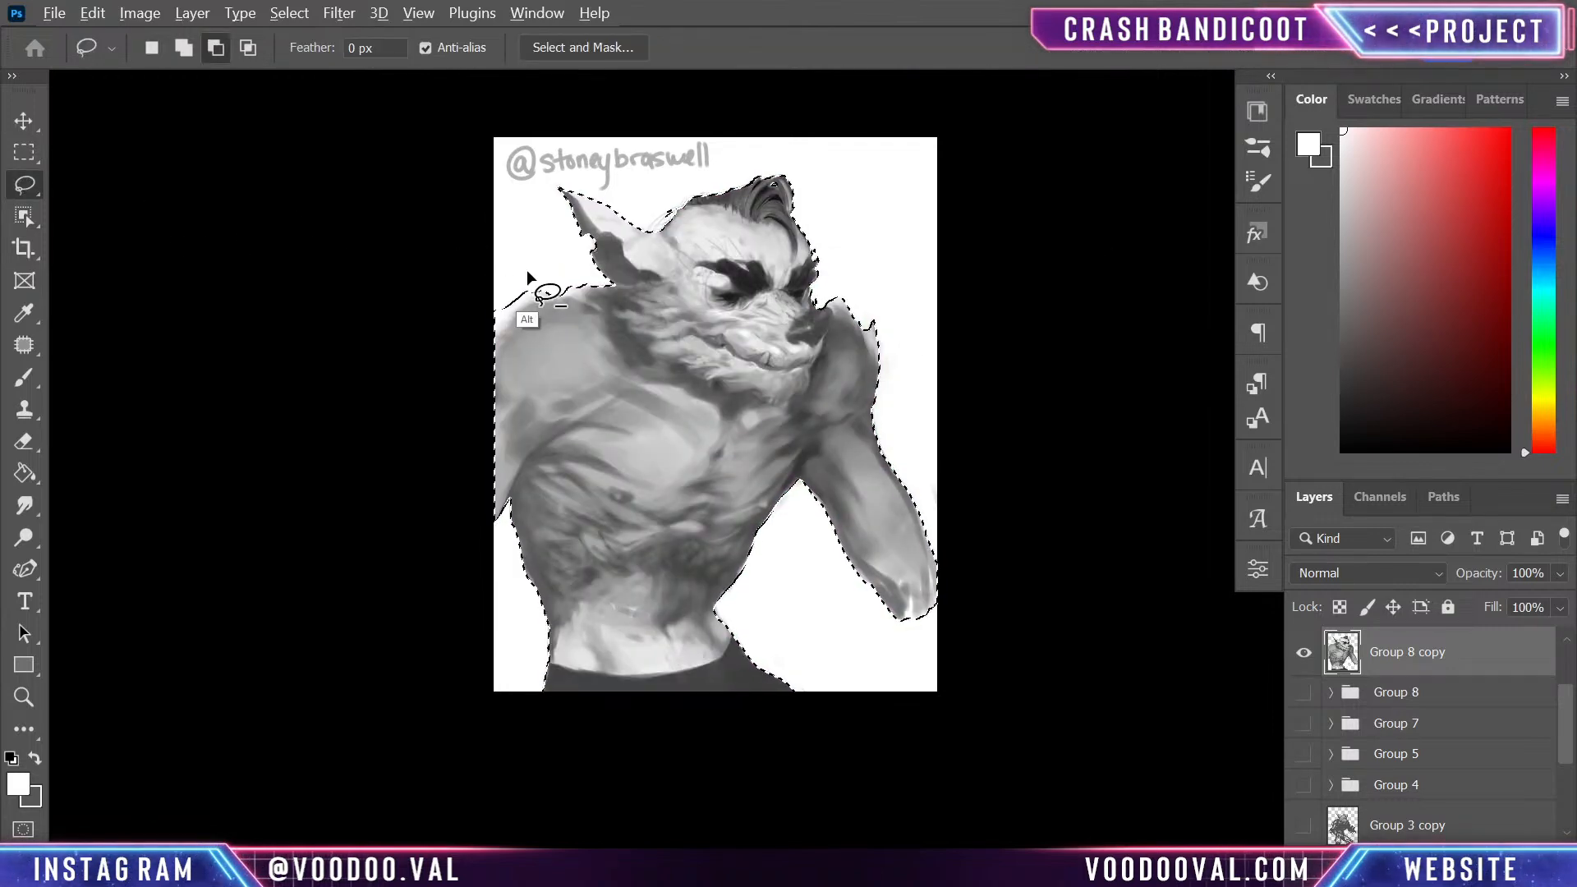
mouse_move(532, 284)
mouse_down()
mouse_move(479, 341)
mouse_move(545, 317)
mouse_up()
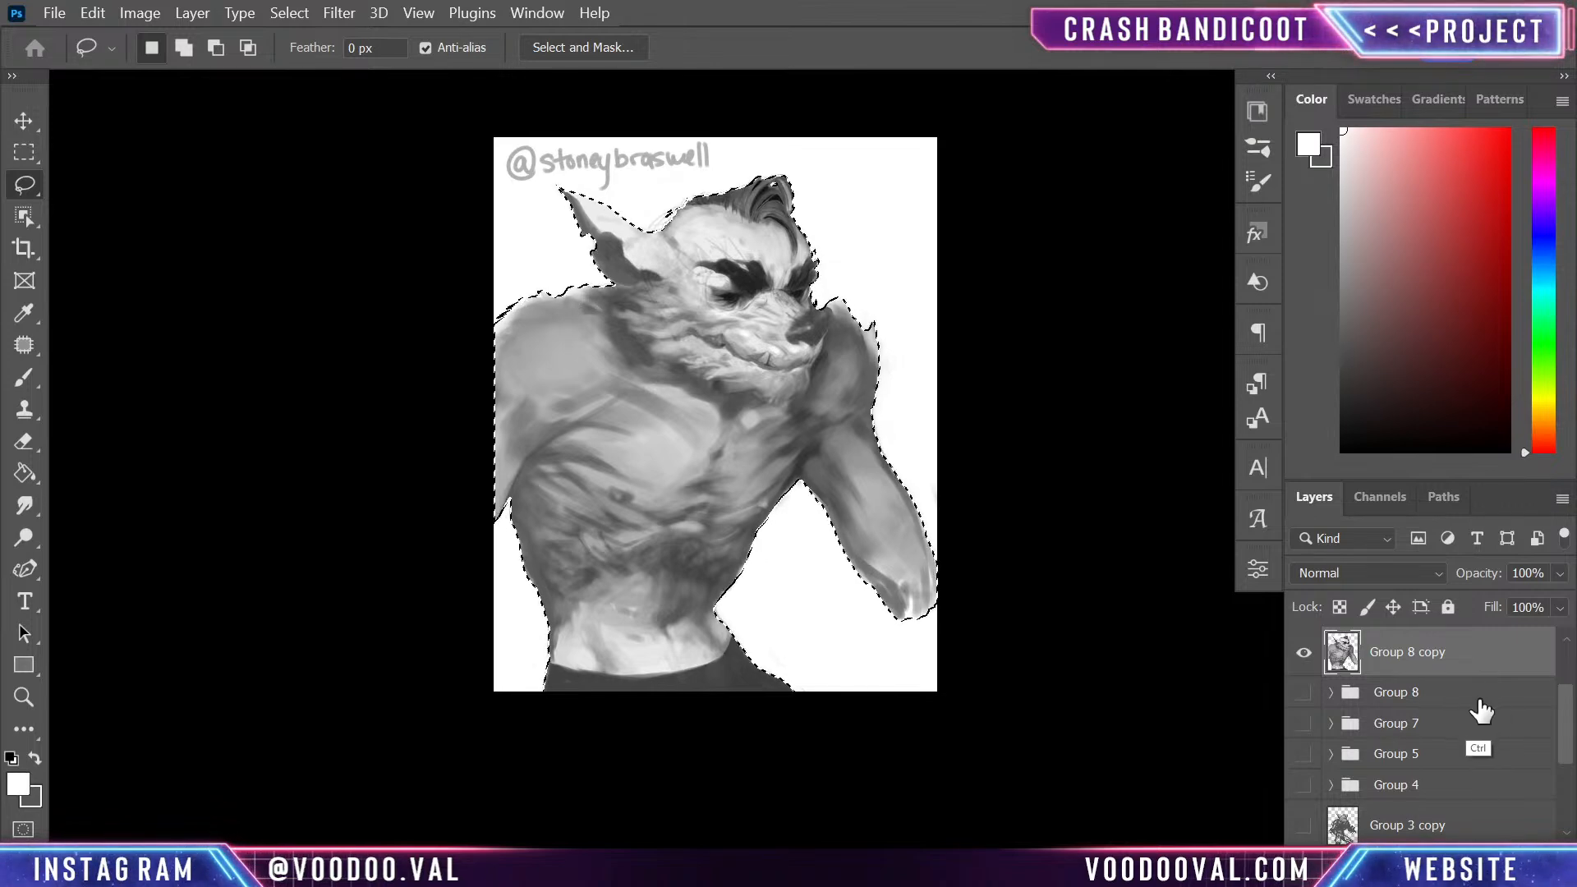
- Copy the selected character to its own layer and hide the Group 8 copy layer
key(ctrl+j)
click(1305, 703)
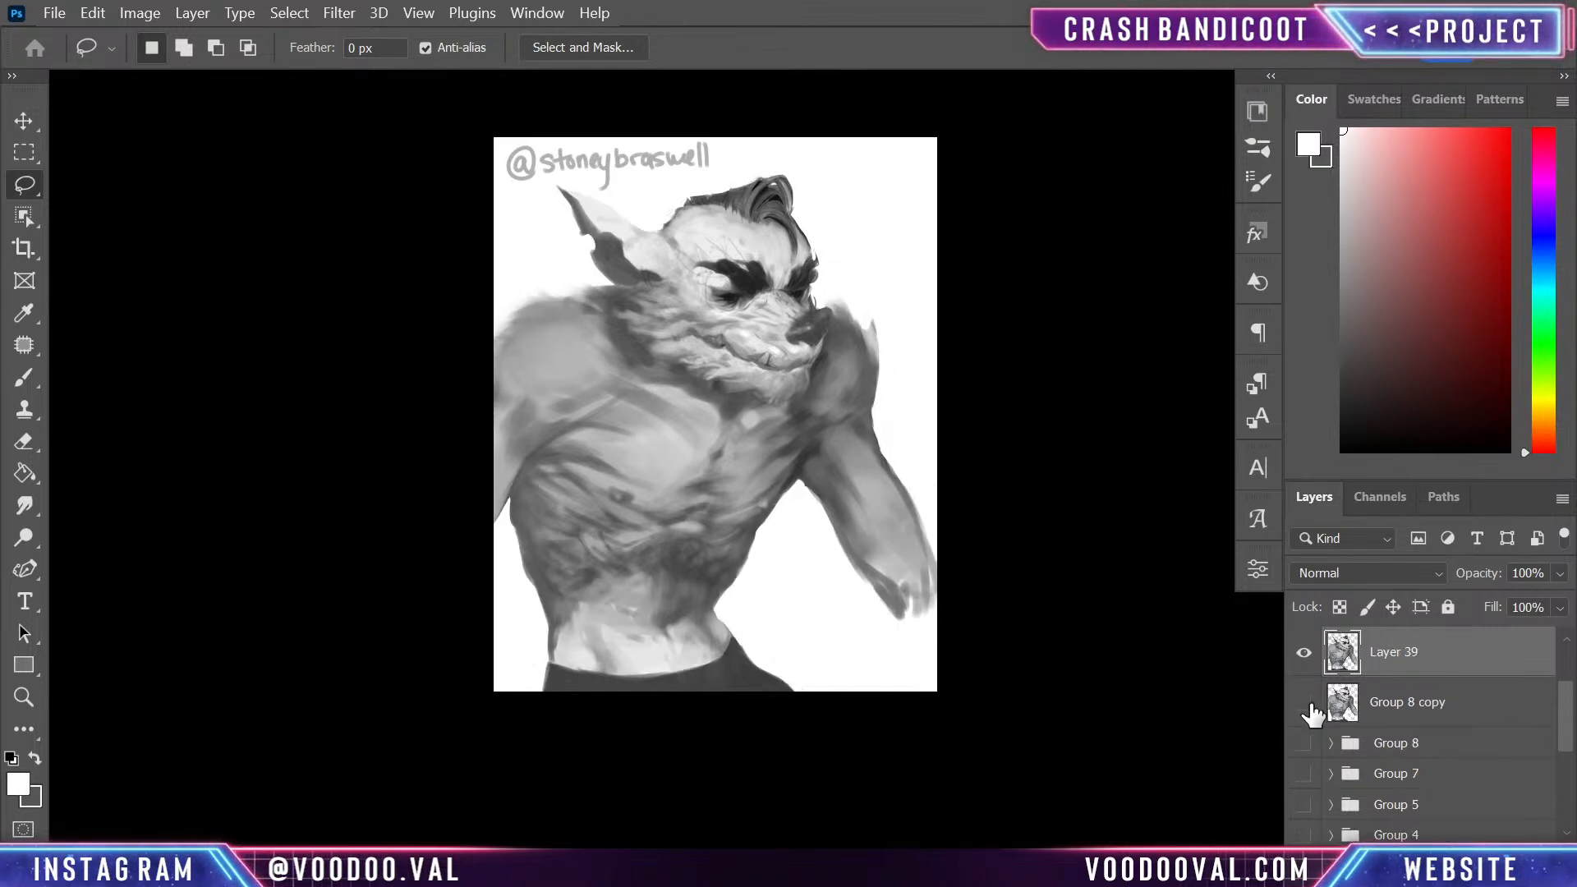
click(1305, 703)
click(1305, 703)
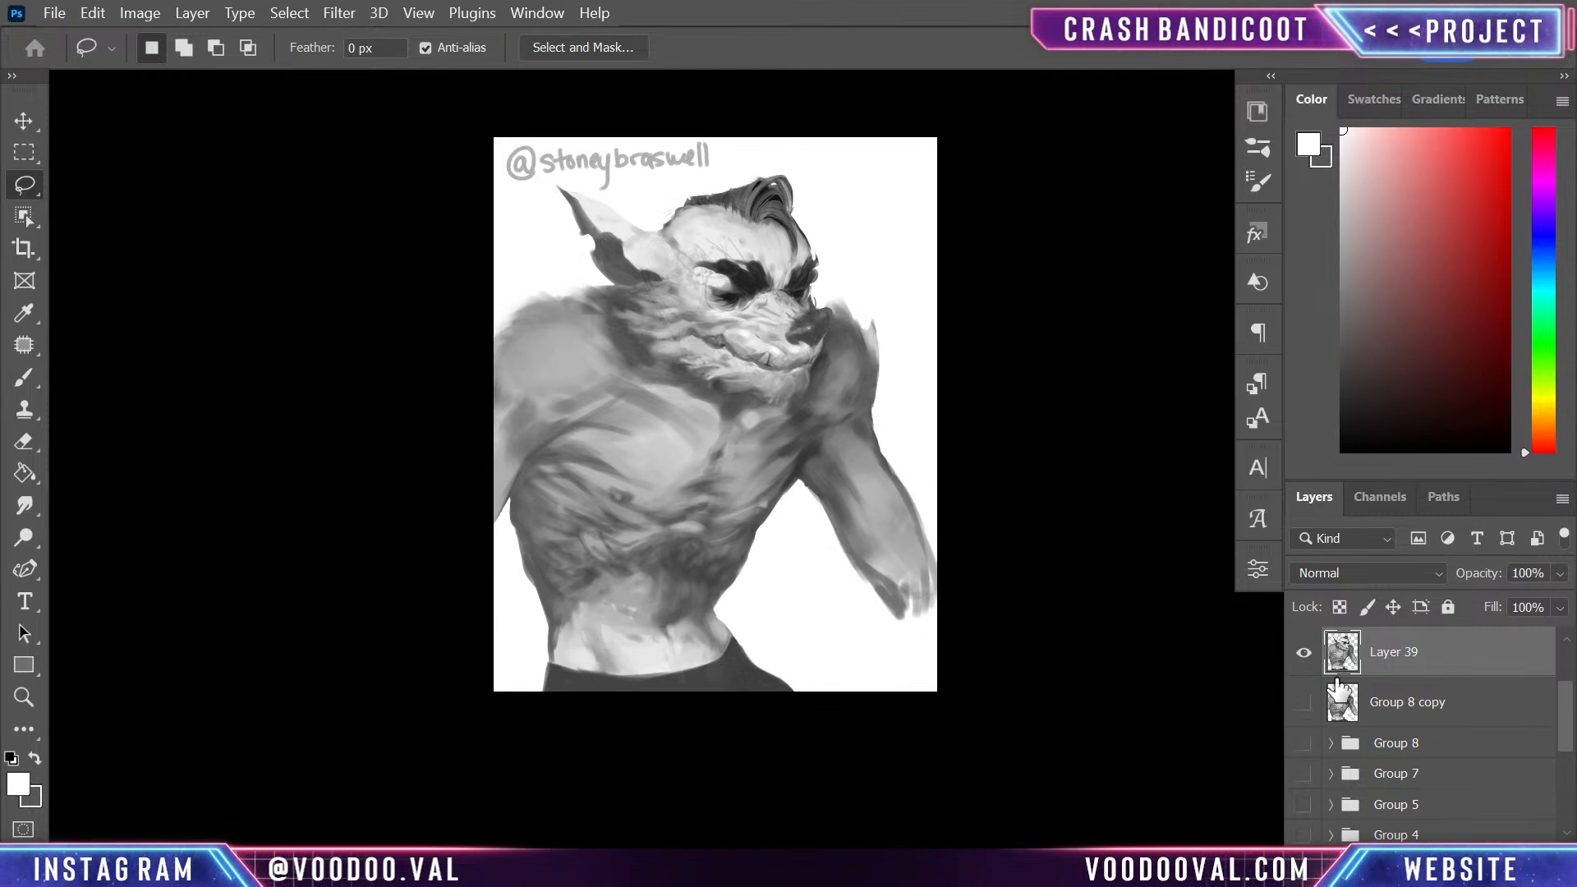
- Add an empty layer beneath the character cutout and block in a pointed grey far ear behind the hair
key(ctrl+plus)
drag(934, 331, 941, 491)
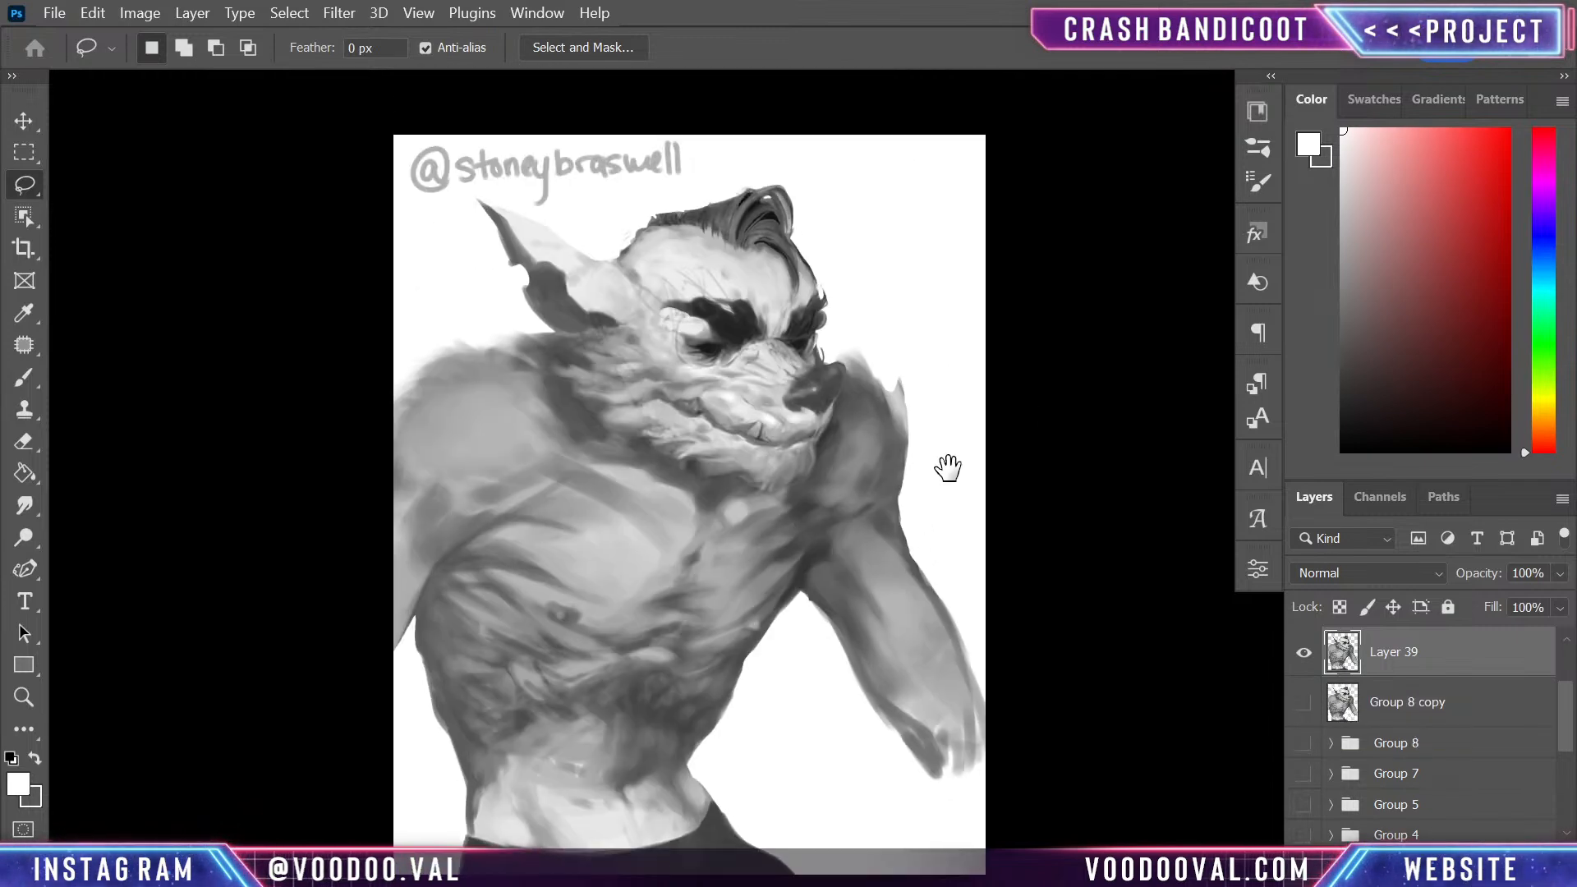
click(1473, 708)
key(ctrl+shift+alt+n)
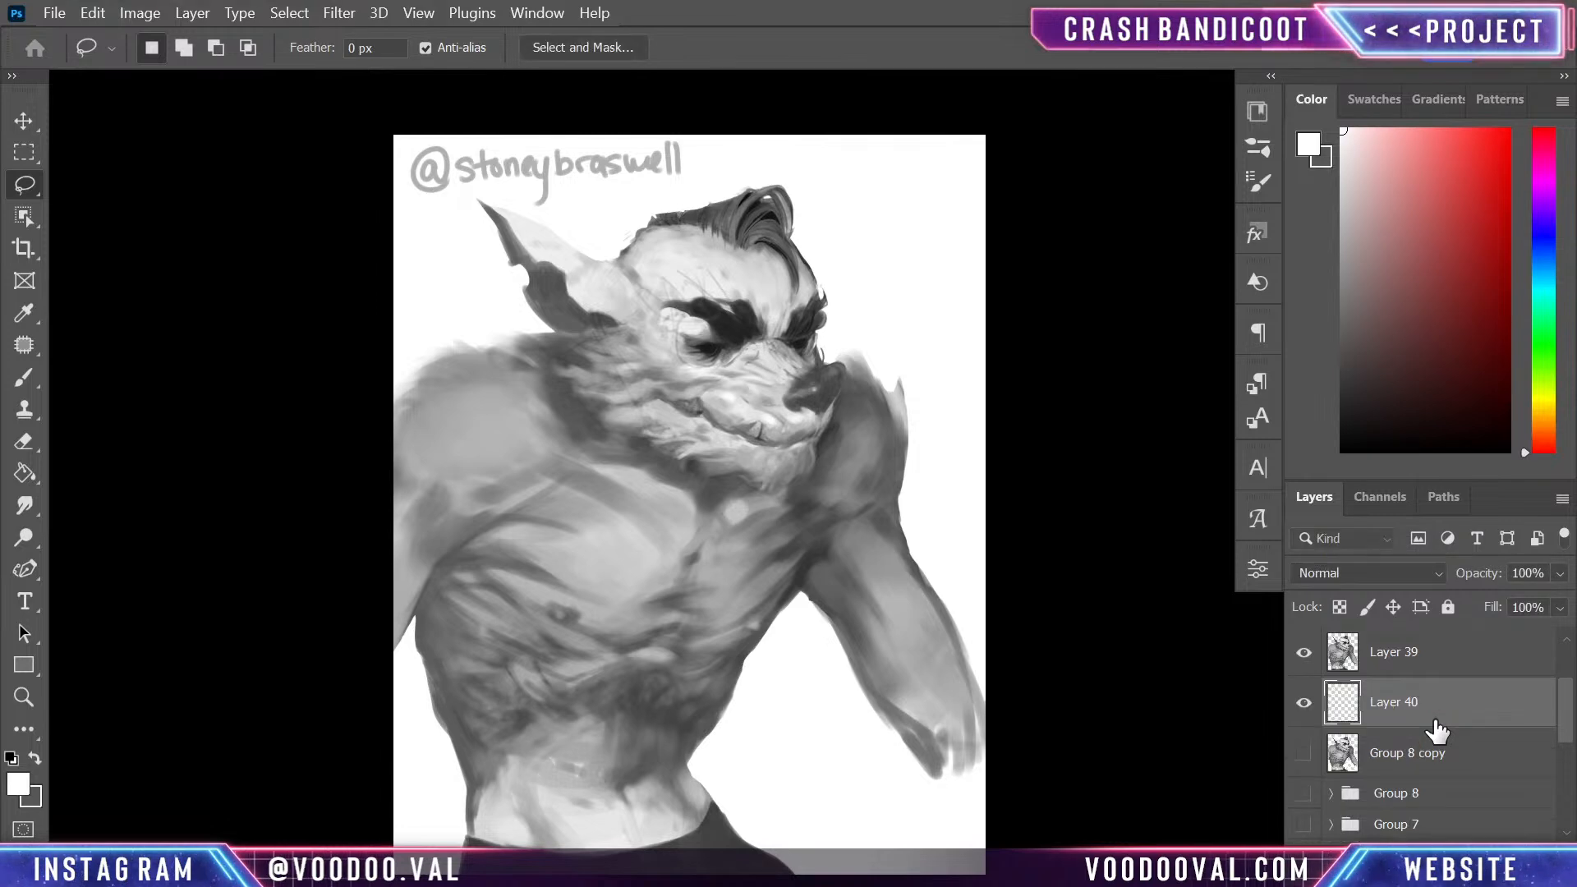
key(b)
drag(891, 349, 898, 476)
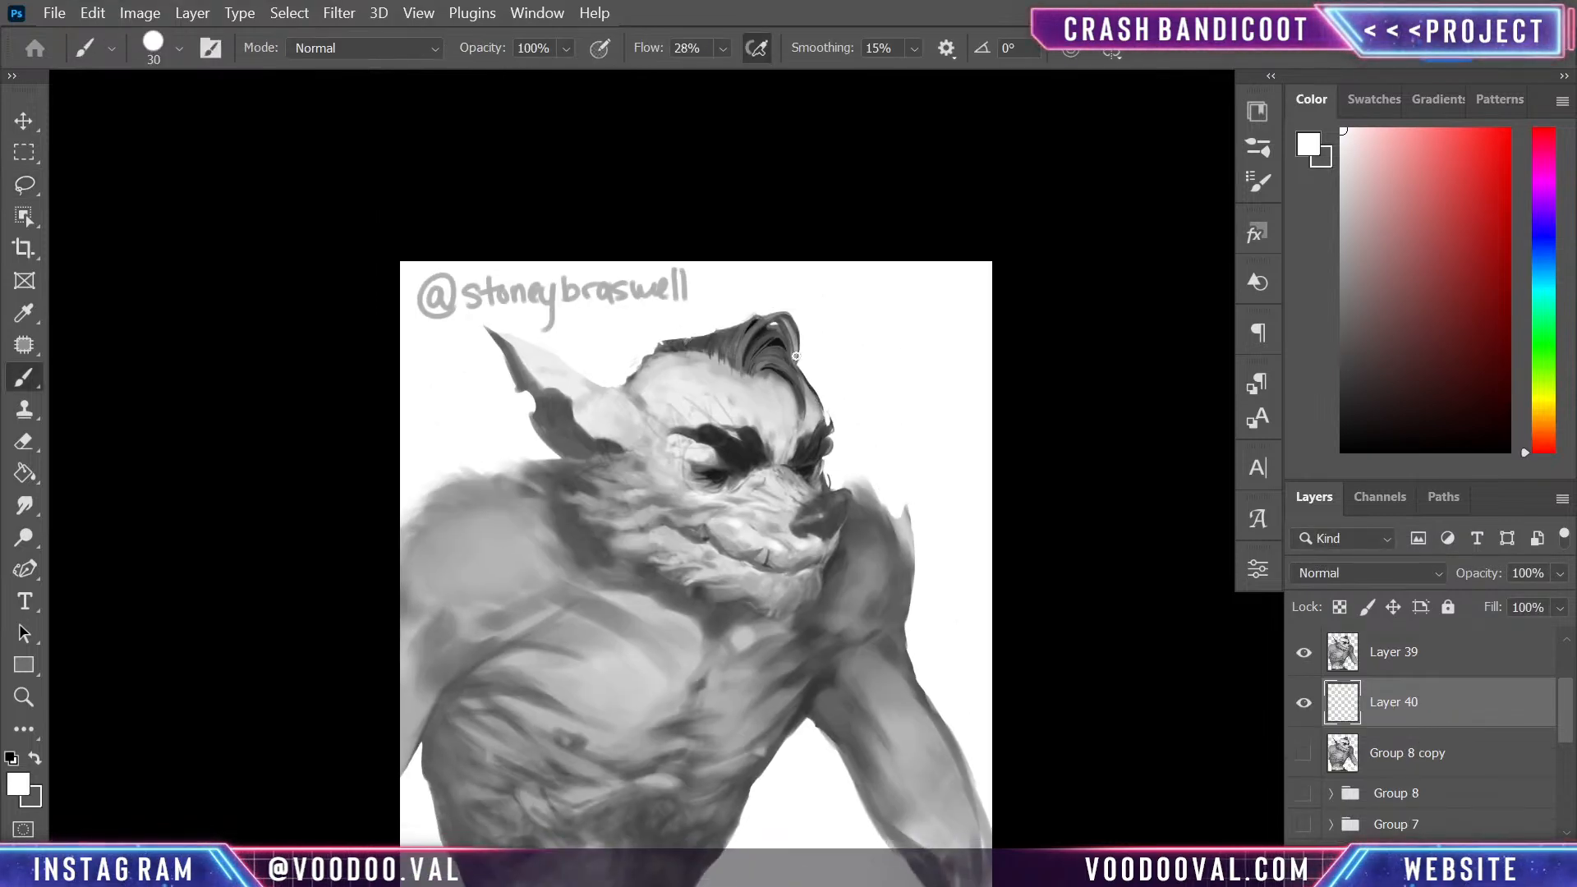
alt+click(654, 354)
alt+click(764, 348)
mouse_move(807, 388)
mouse_down()
mouse_move(856, 407)
mouse_move(835, 383)
mouse_move(851, 357)
mouse_move(807, 383)
mouse_move(880, 345)
mouse_move(820, 406)
mouse_move(849, 378)
mouse_move(844, 421)
mouse_move(863, 366)
mouse_move(837, 421)
mouse_move(815, 376)
mouse_move(796, 376)
mouse_move(826, 357)
mouse_move(817, 349)
mouse_move(895, 317)
mouse_move(907, 340)
mouse_move(860, 394)
mouse_up()
alt+click(852, 329)
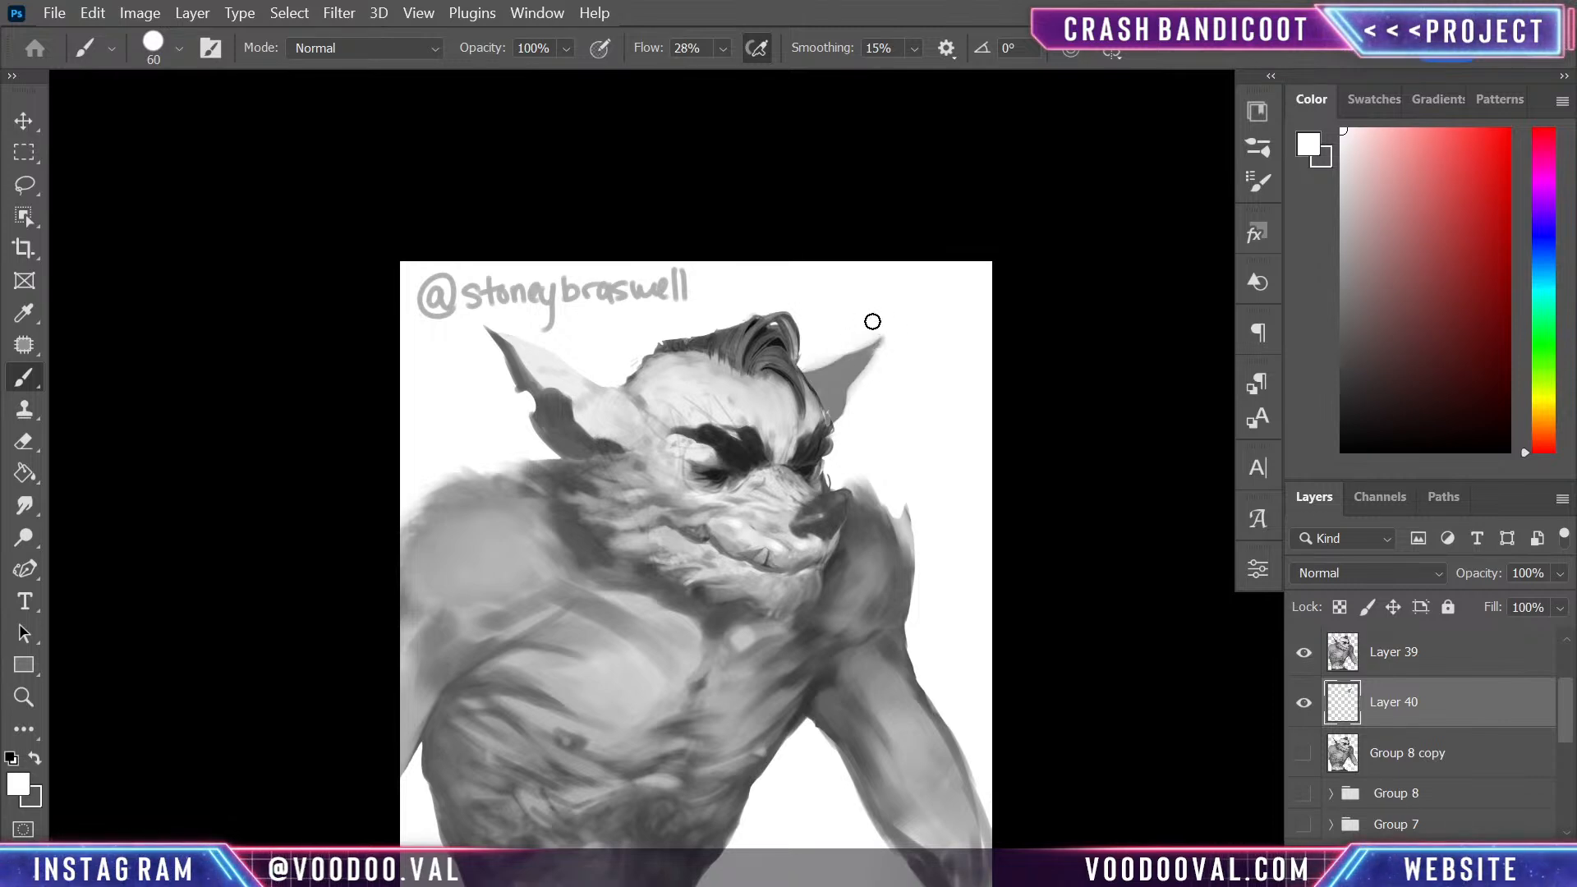
- Lengthen the far ear's tip with sampled mid grey and carve its inner and outer edges with white
mouse_move(883, 339)
mouse_down()
mouse_move(835, 405)
mouse_move(871, 343)
mouse_move(838, 419)
mouse_up()
alt+click(833, 377)
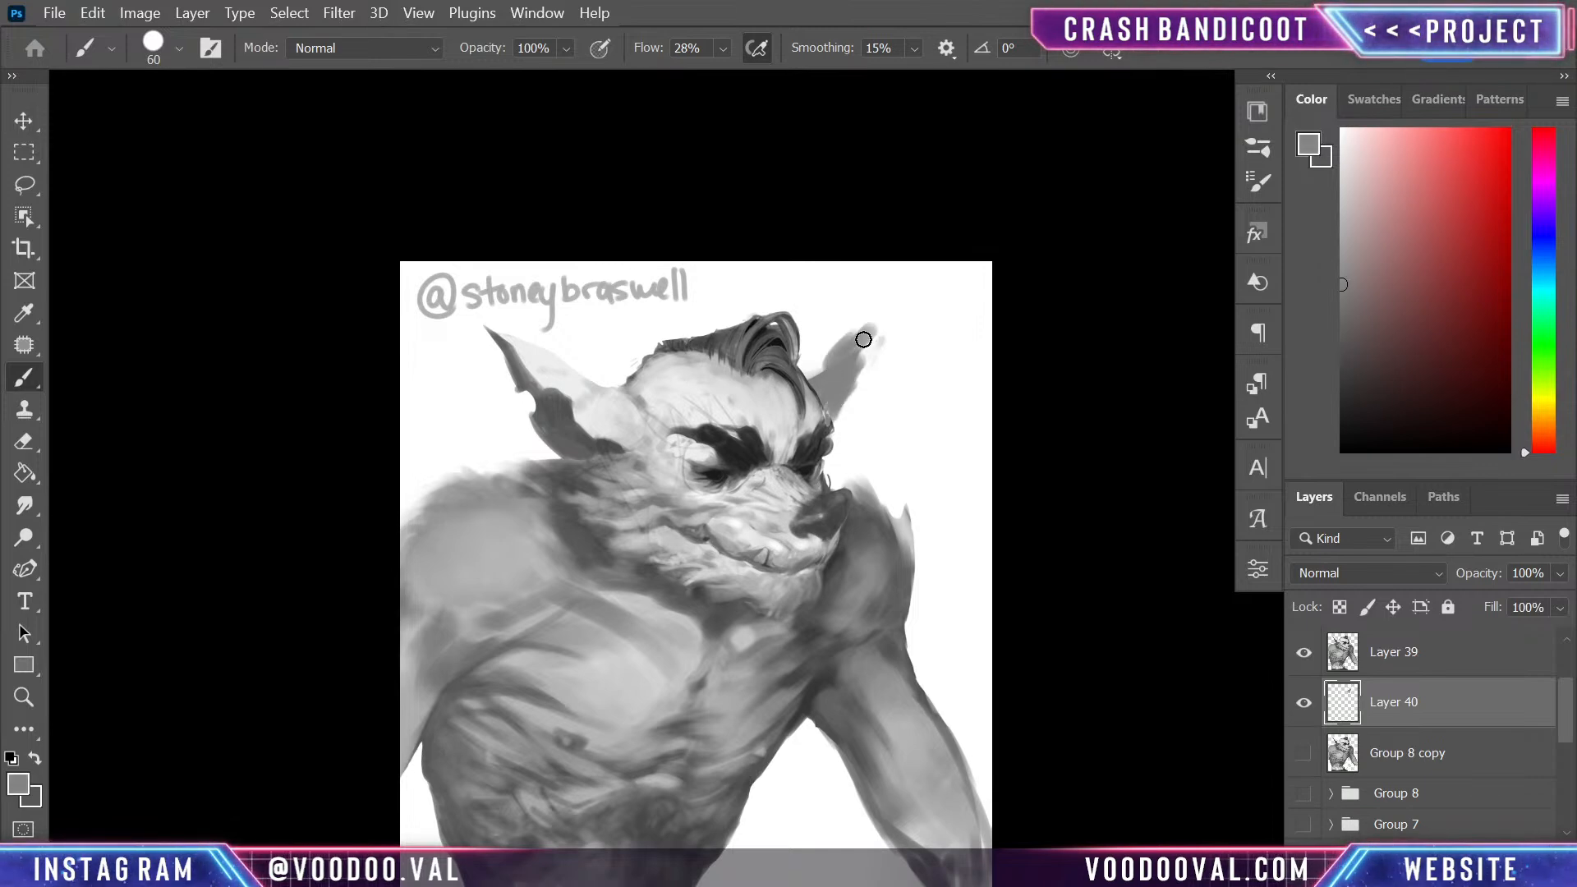
drag(851, 344, 844, 353)
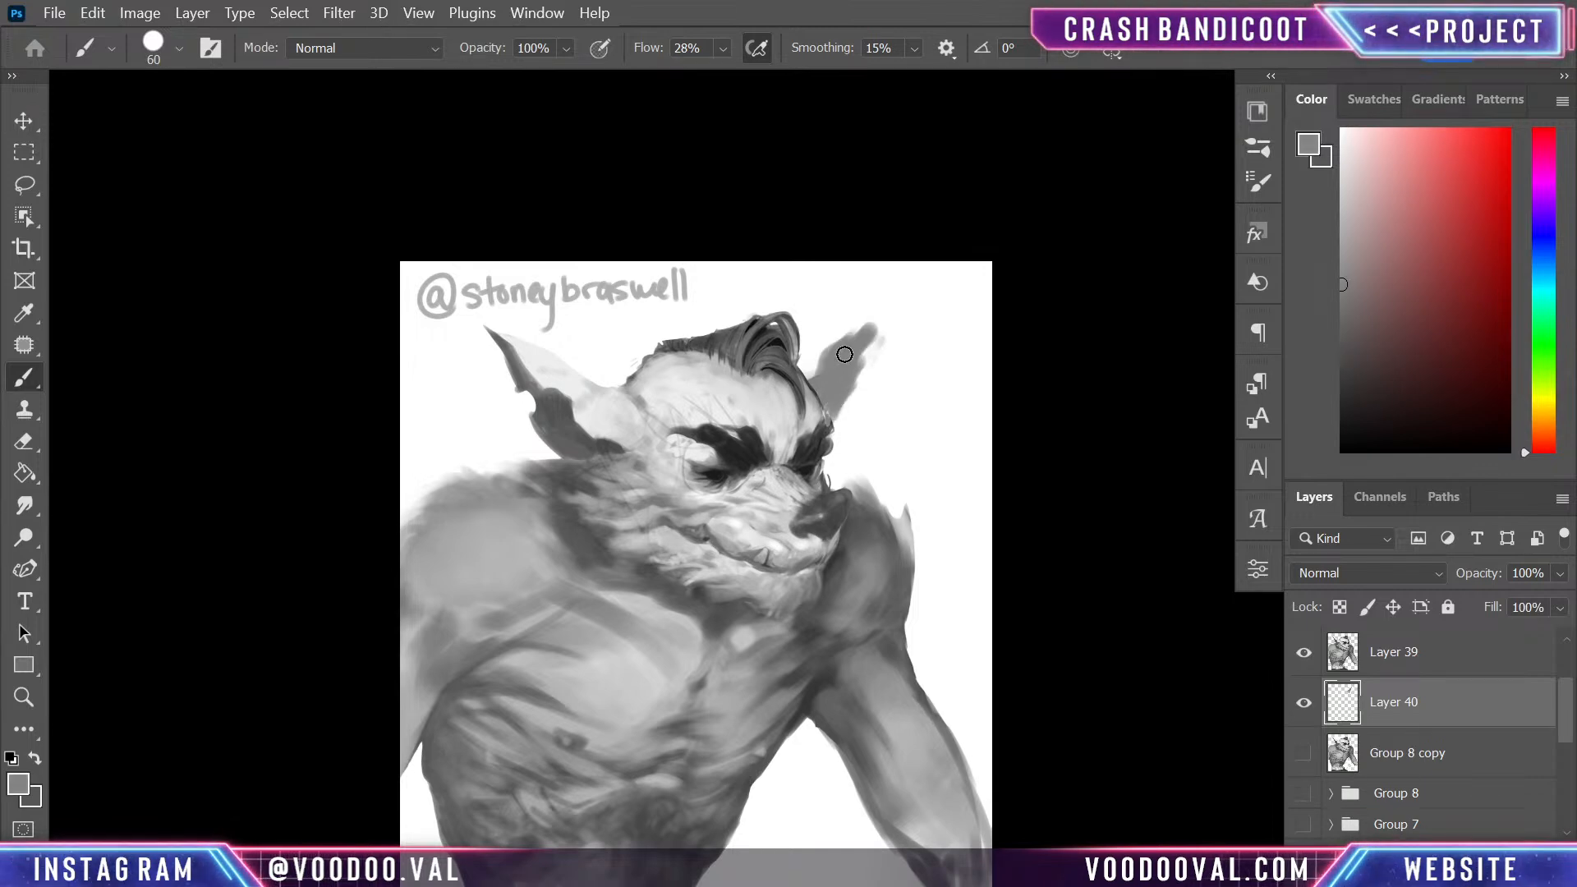
mouse_move(849, 336)
mouse_down()
mouse_move(812, 370)
mouse_move(841, 396)
mouse_move(887, 322)
mouse_move(822, 410)
mouse_move(854, 316)
mouse_move(882, 314)
mouse_move(814, 336)
mouse_move(893, 318)
mouse_up()
alt+click(904, 320)
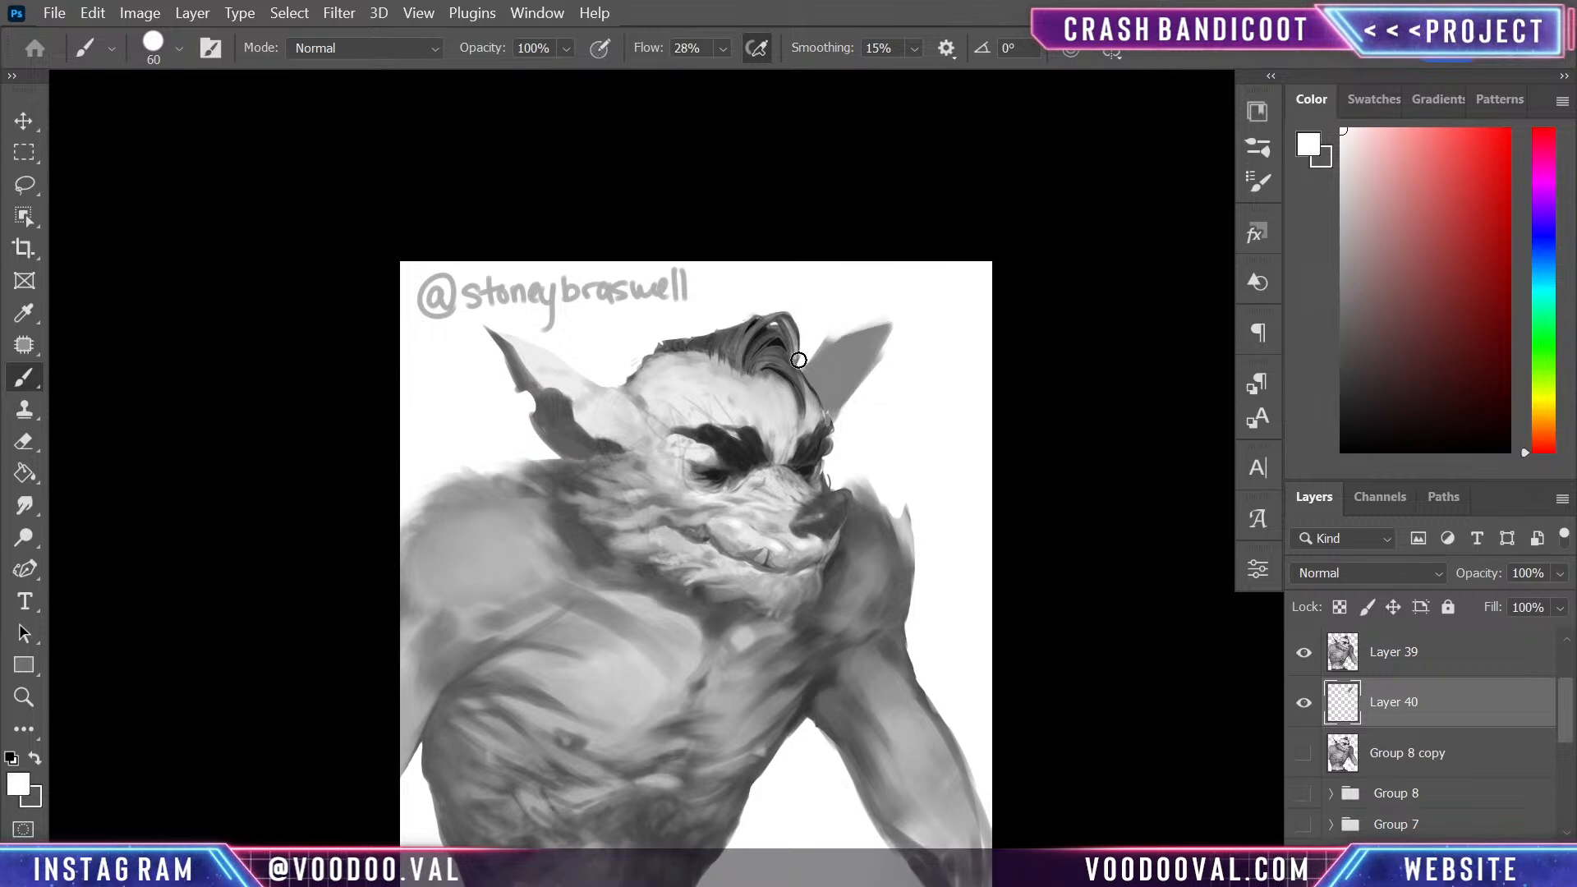
mouse_move(878, 364)
mouse_down()
mouse_move(855, 317)
mouse_move(894, 347)
mouse_up()
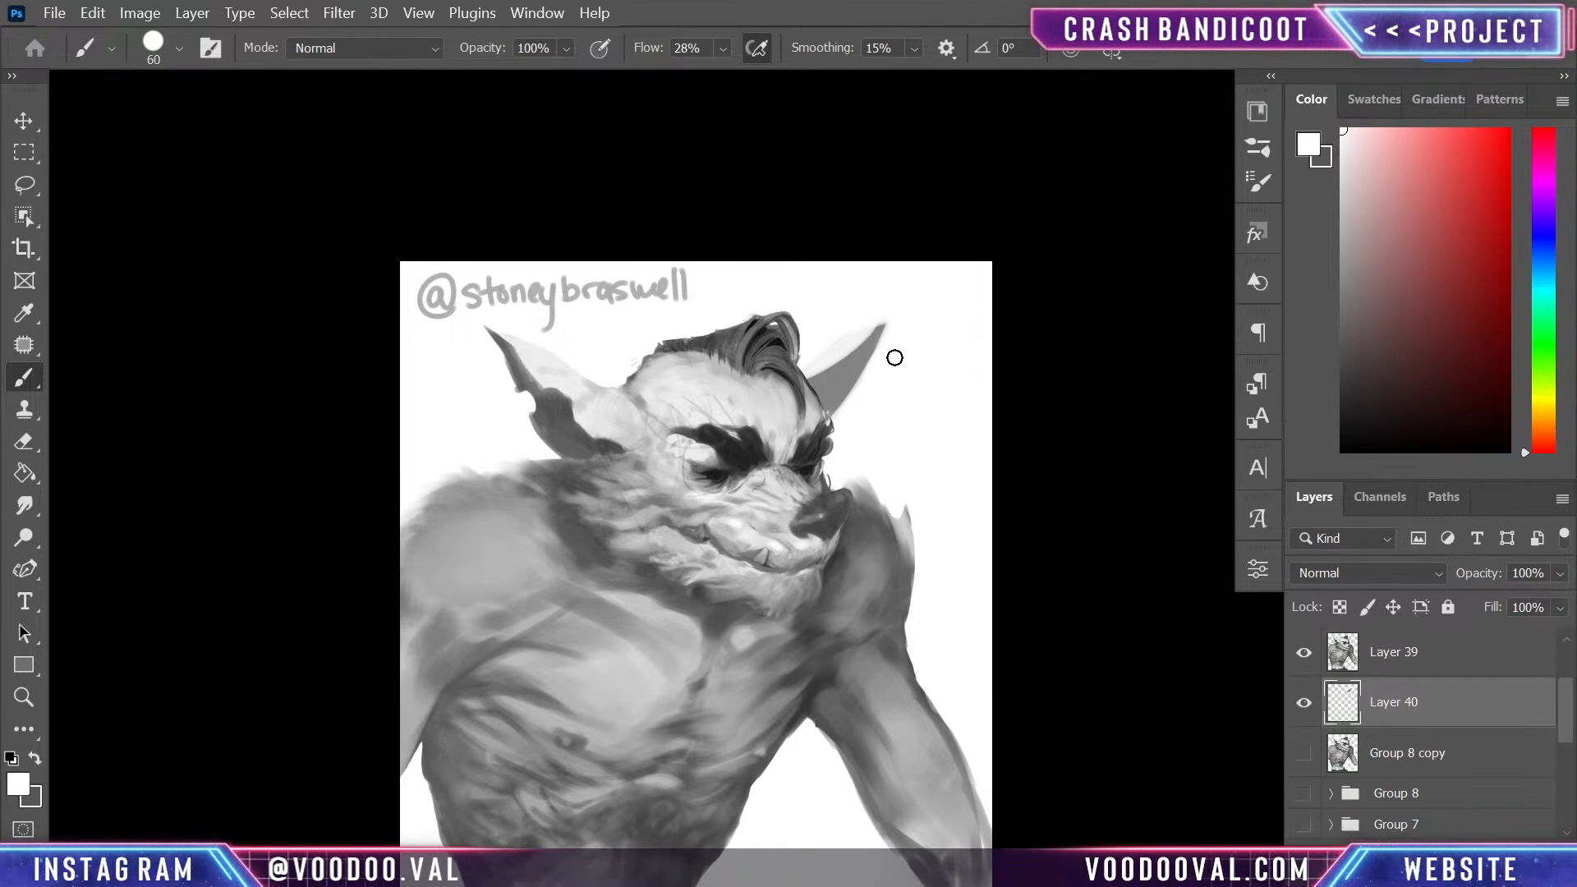
- Hide Layer 40 and paint a lighter grey far ear with a long pointed tip on a new layer behind the head
click(1303, 704)
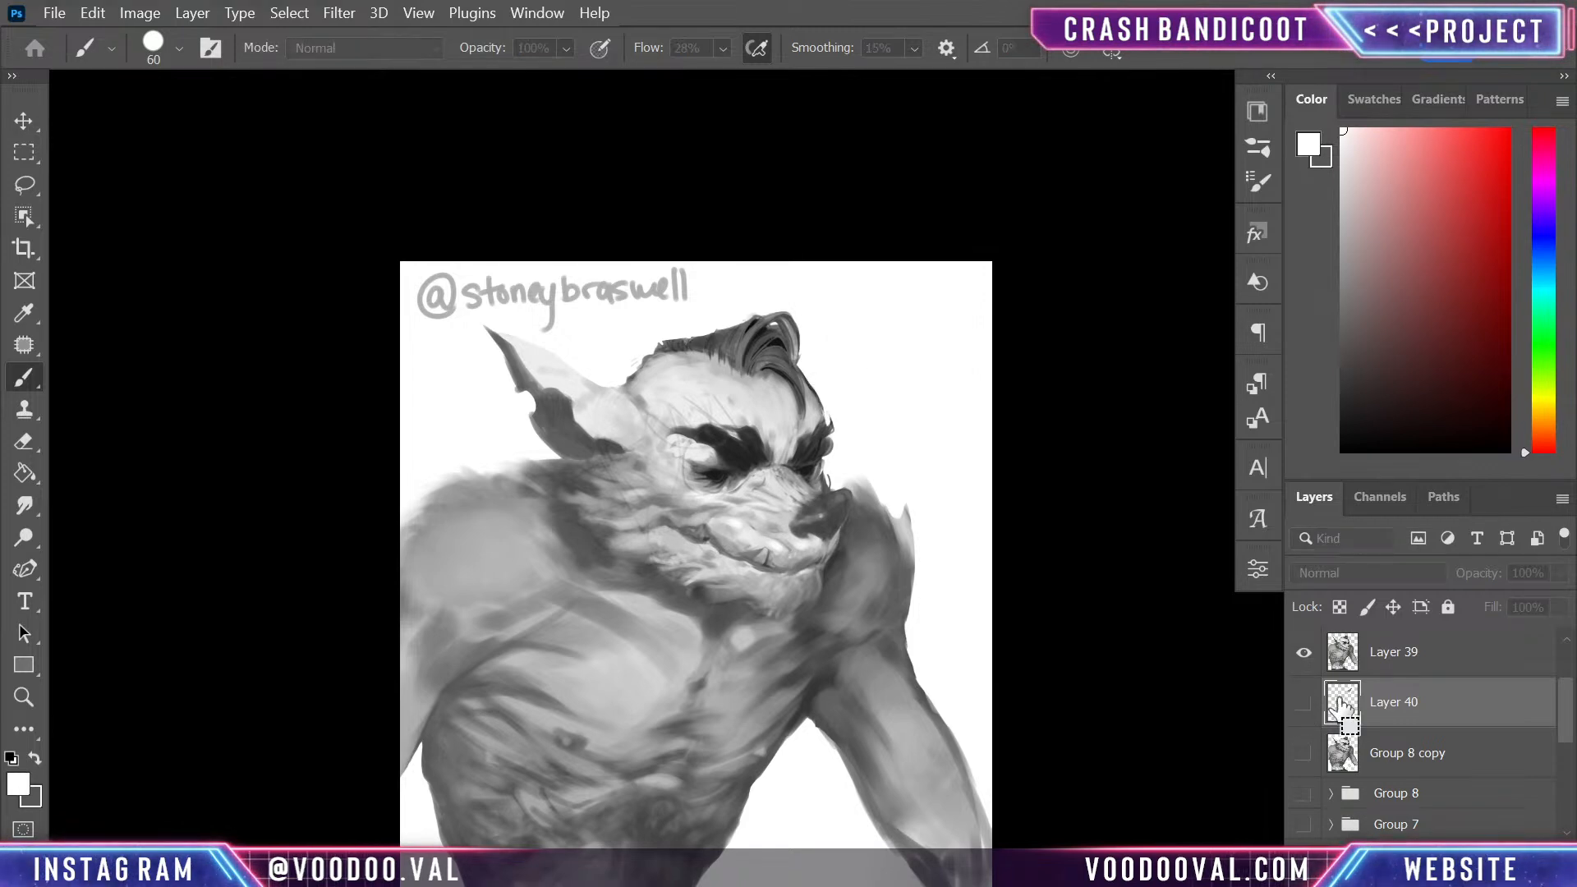
key(ctrl+shift+alt+n)
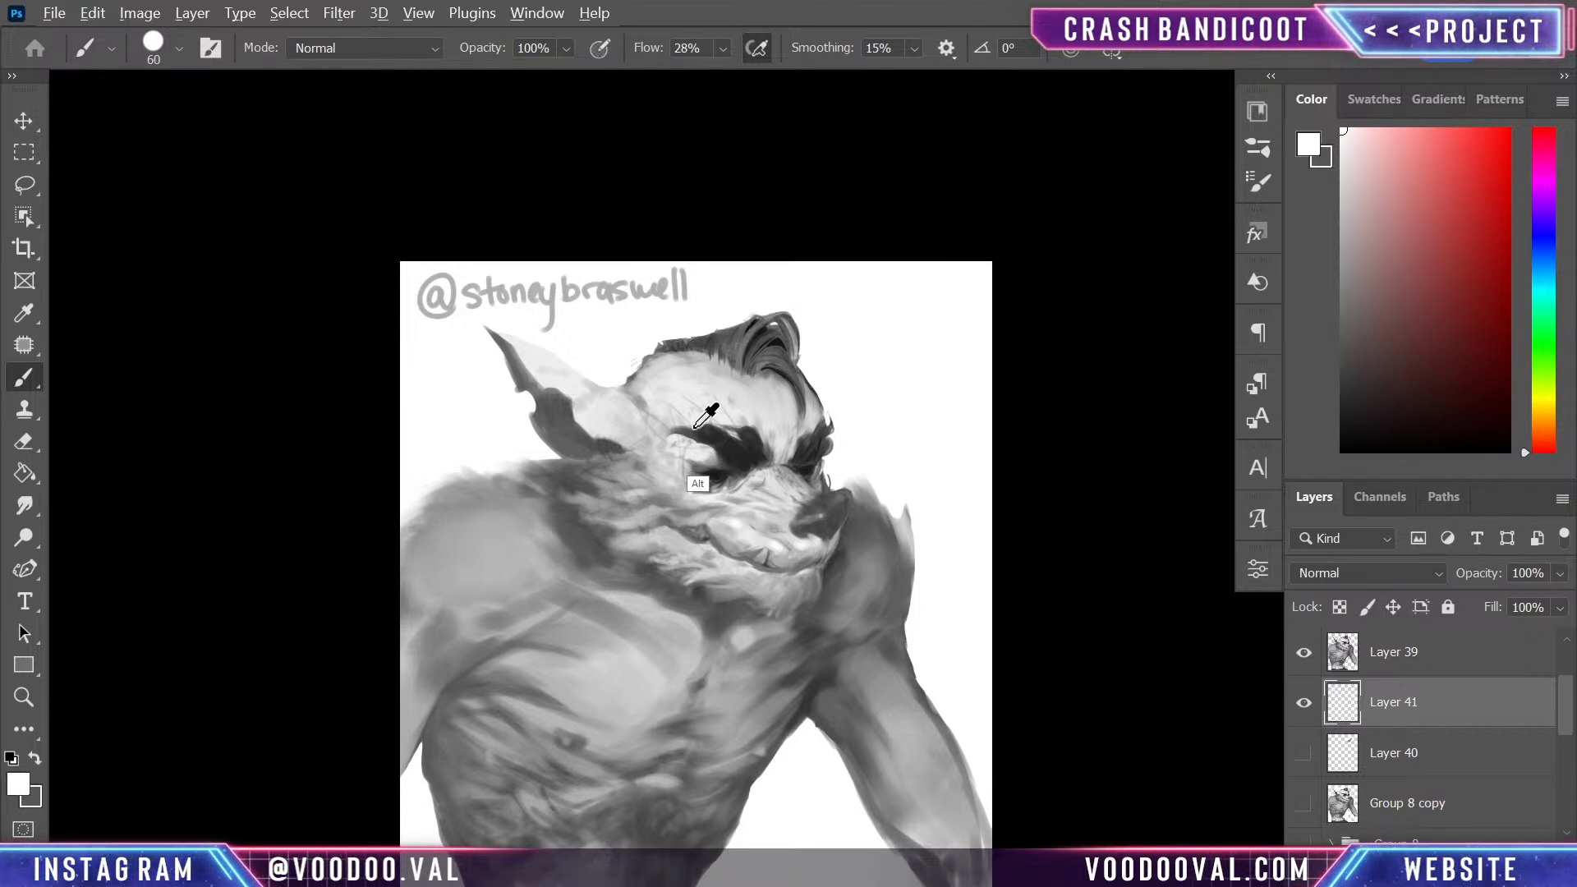
alt+click(639, 401)
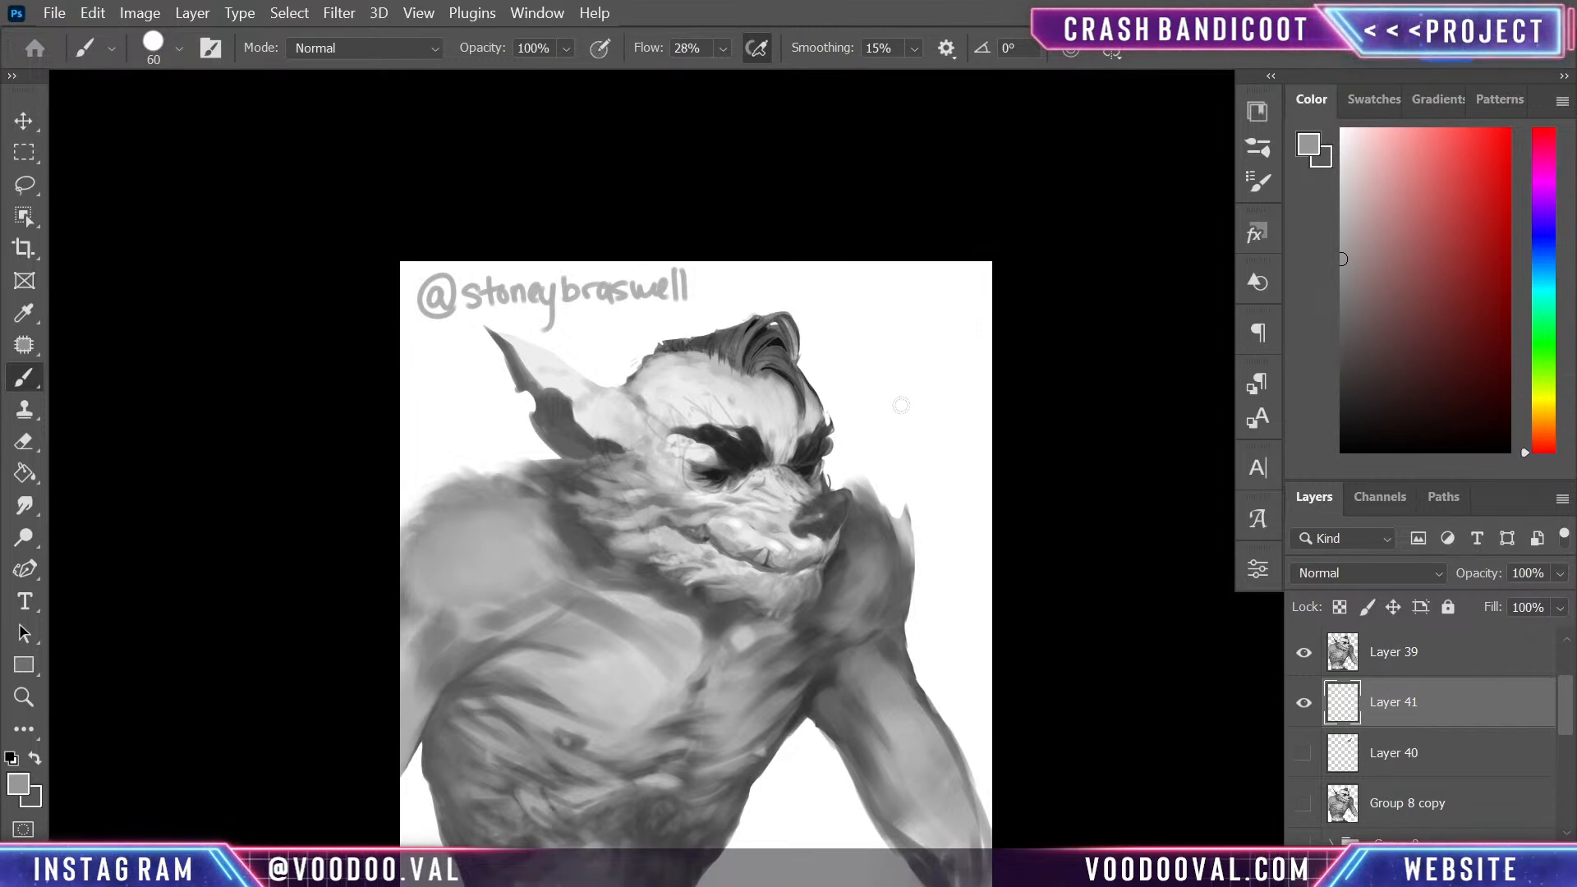
mouse_move(851, 332)
mouse_down()
mouse_move(779, 380)
mouse_move(853, 331)
mouse_move(808, 381)
mouse_move(866, 322)
mouse_move(841, 401)
mouse_up()
mouse_move(853, 344)
mouse_down()
mouse_move(862, 328)
mouse_move(821, 415)
mouse_up()
mouse_move(841, 360)
mouse_down()
mouse_move(884, 312)
mouse_move(796, 376)
mouse_move(882, 302)
mouse_move(818, 338)
mouse_move(868, 341)
mouse_move(828, 413)
mouse_move(878, 338)
mouse_move(813, 439)
mouse_move(916, 320)
mouse_move(812, 440)
mouse_move(846, 402)
mouse_move(811, 390)
mouse_move(837, 349)
mouse_up()
alt+click(867, 298)
alt+click(857, 348)
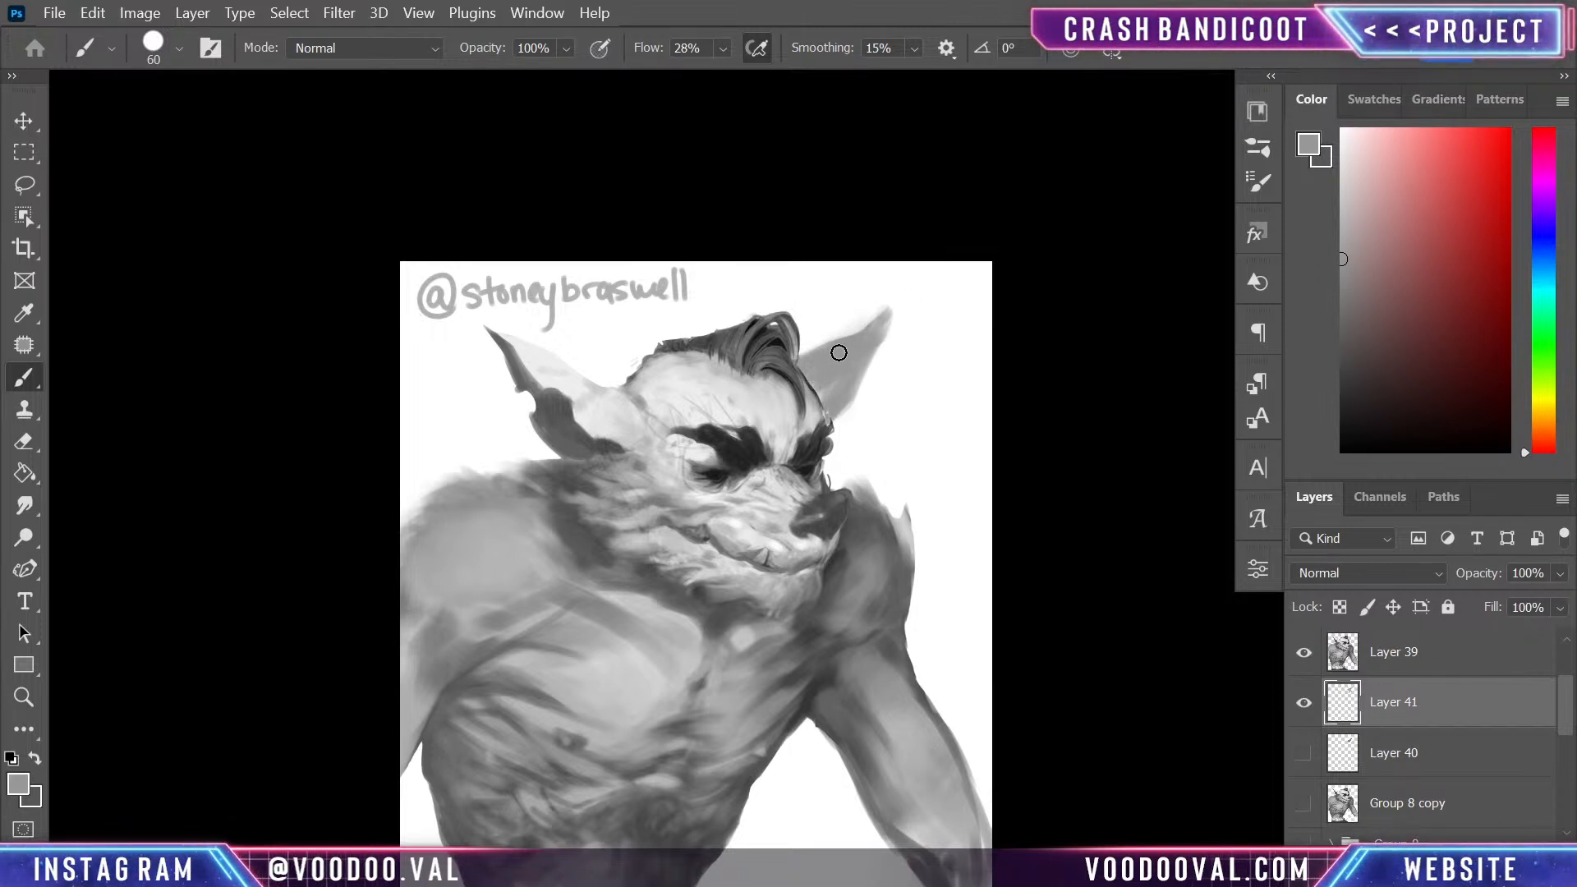
- Trim the far ear's outer edge with white and shift the ear slightly down and inward on its layer
alt+click(885, 344)
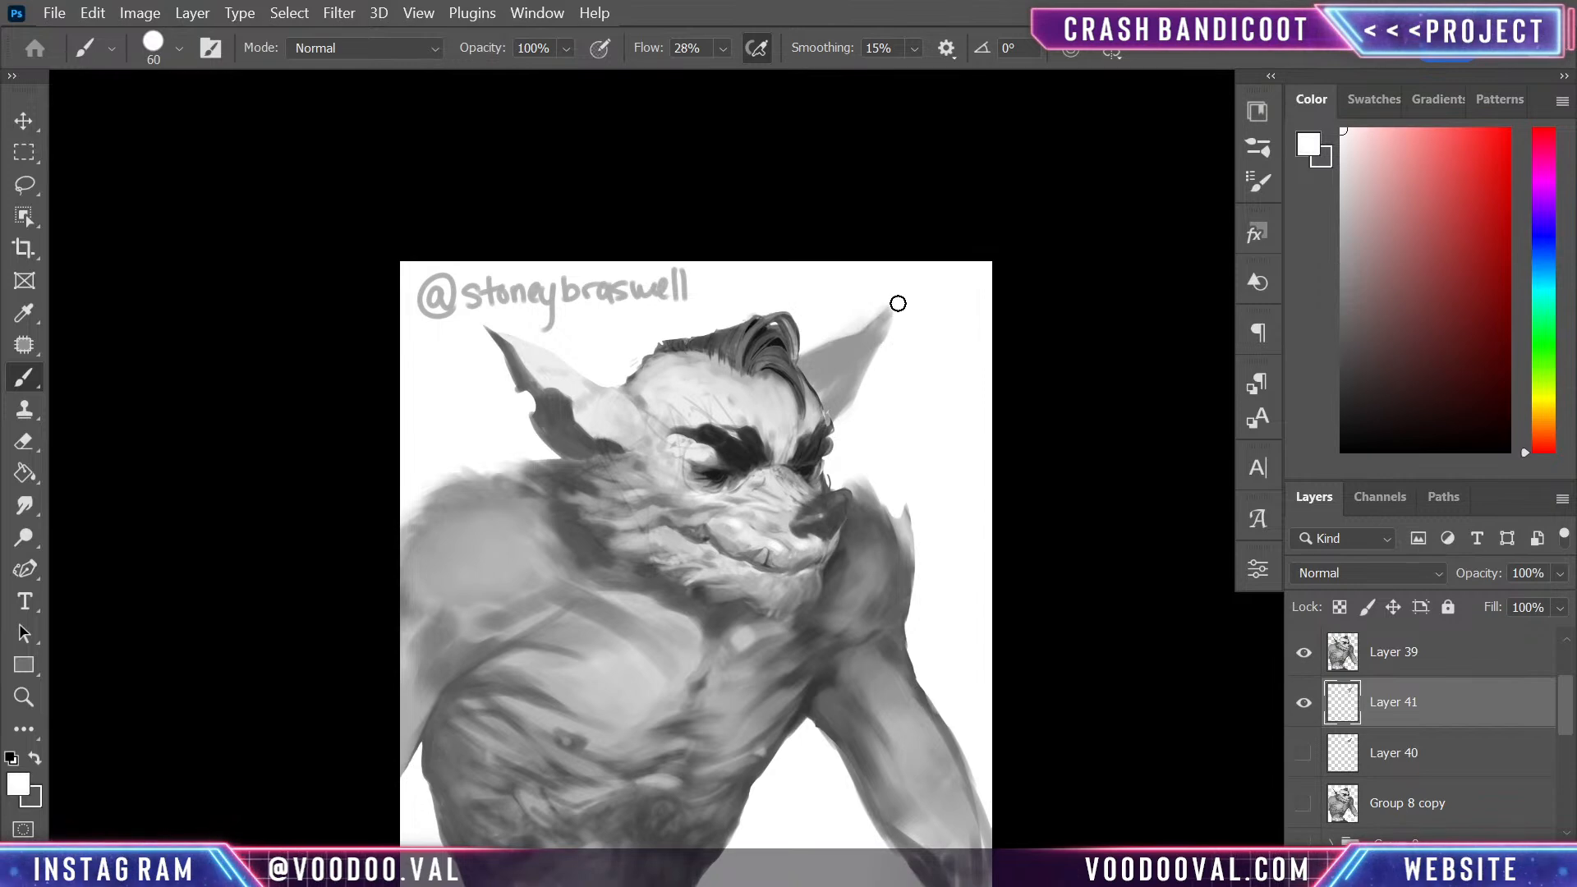
key(ctrl+t)
drag(865, 358, 864, 374)
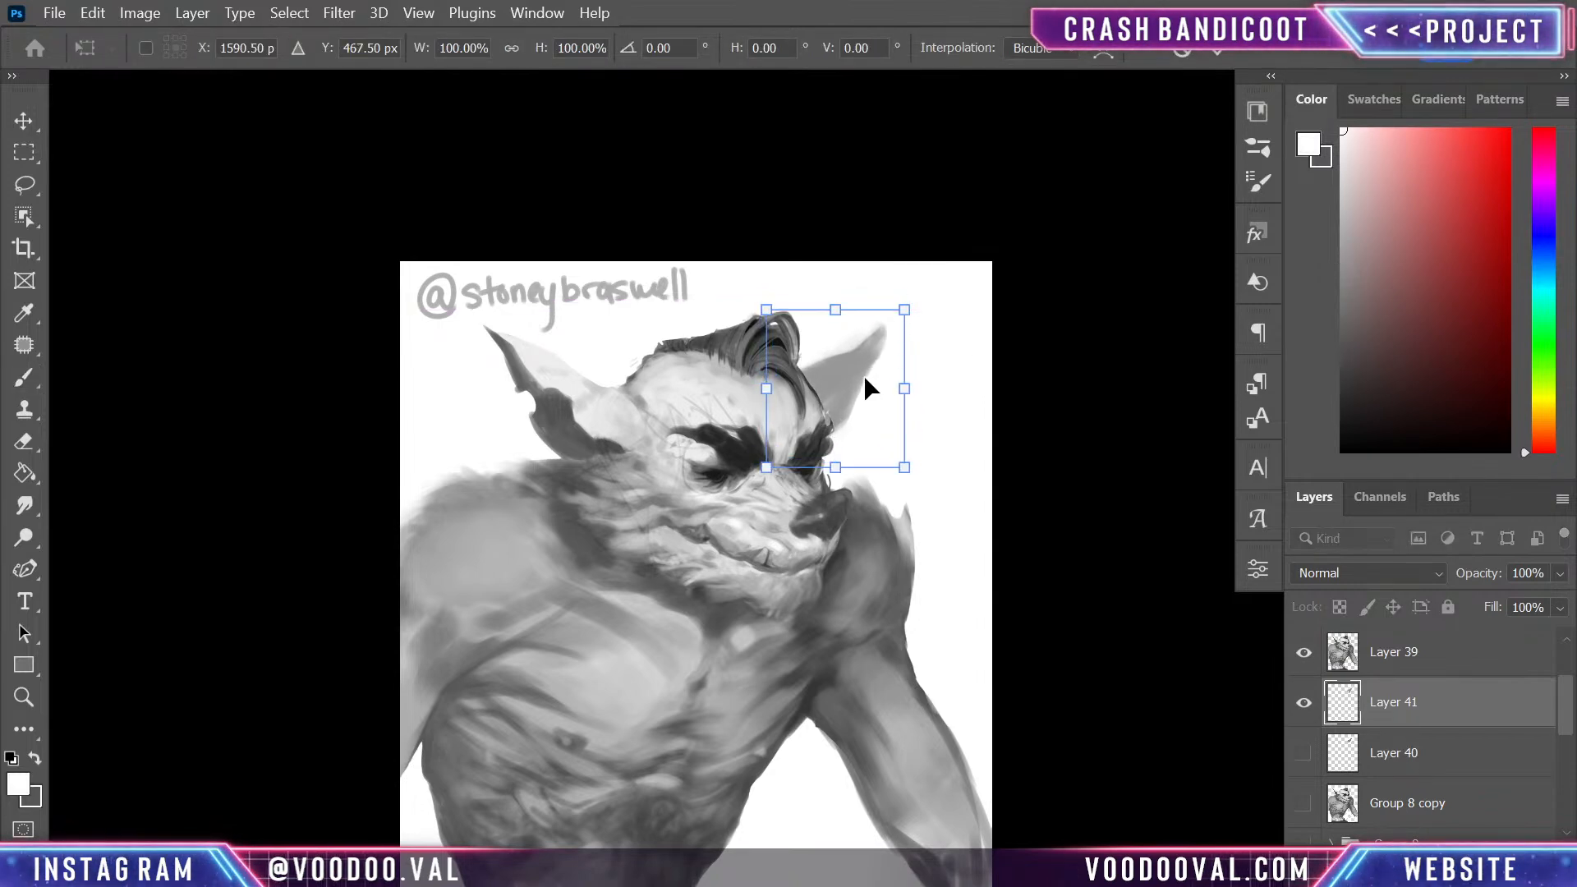
key(Return)
key(b)
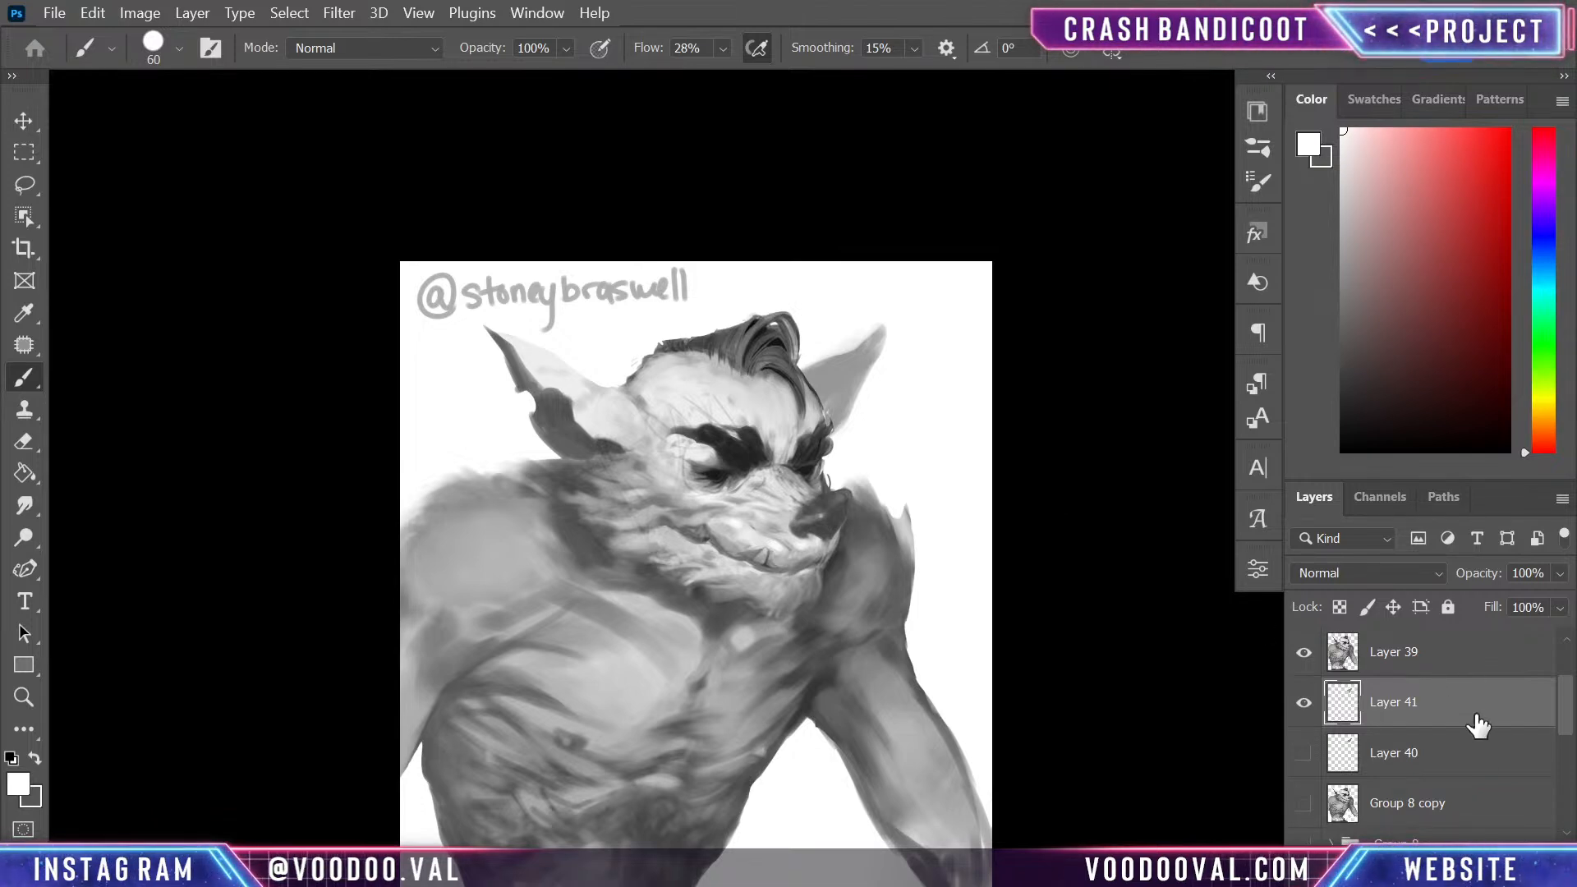
- Add an empty layer above the far ear and prepare a size 30 brush with a light grey sampled from the face
key(ctrl+shift+alt+n)
key(ctrl+plus)
alt+click(565, 496)
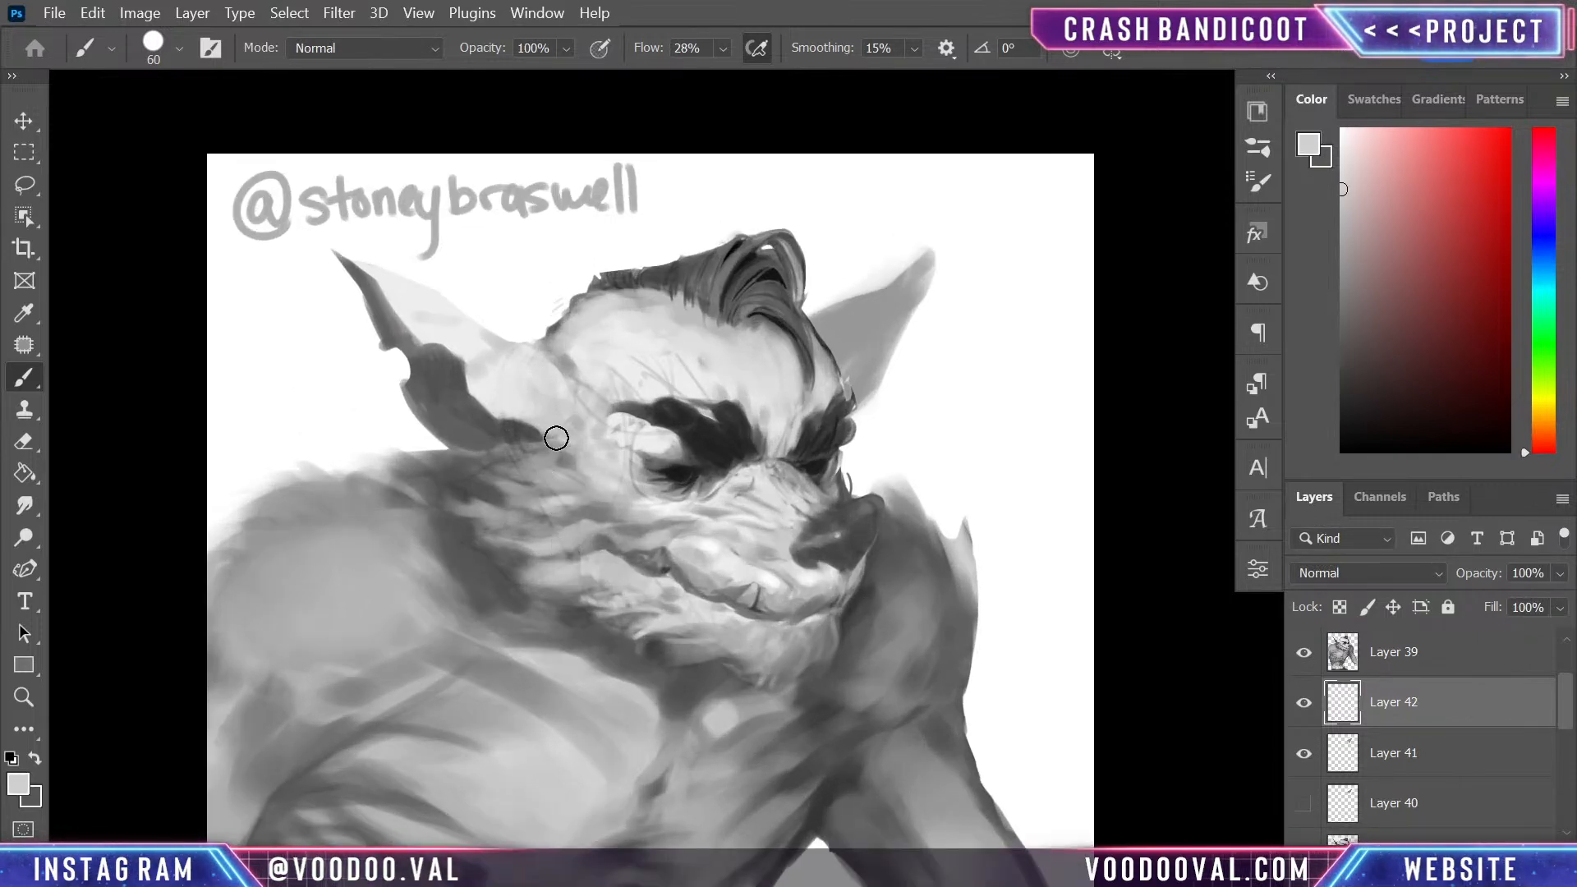
key(bracketleft)
key(bracketleft)
key(bracketleft)
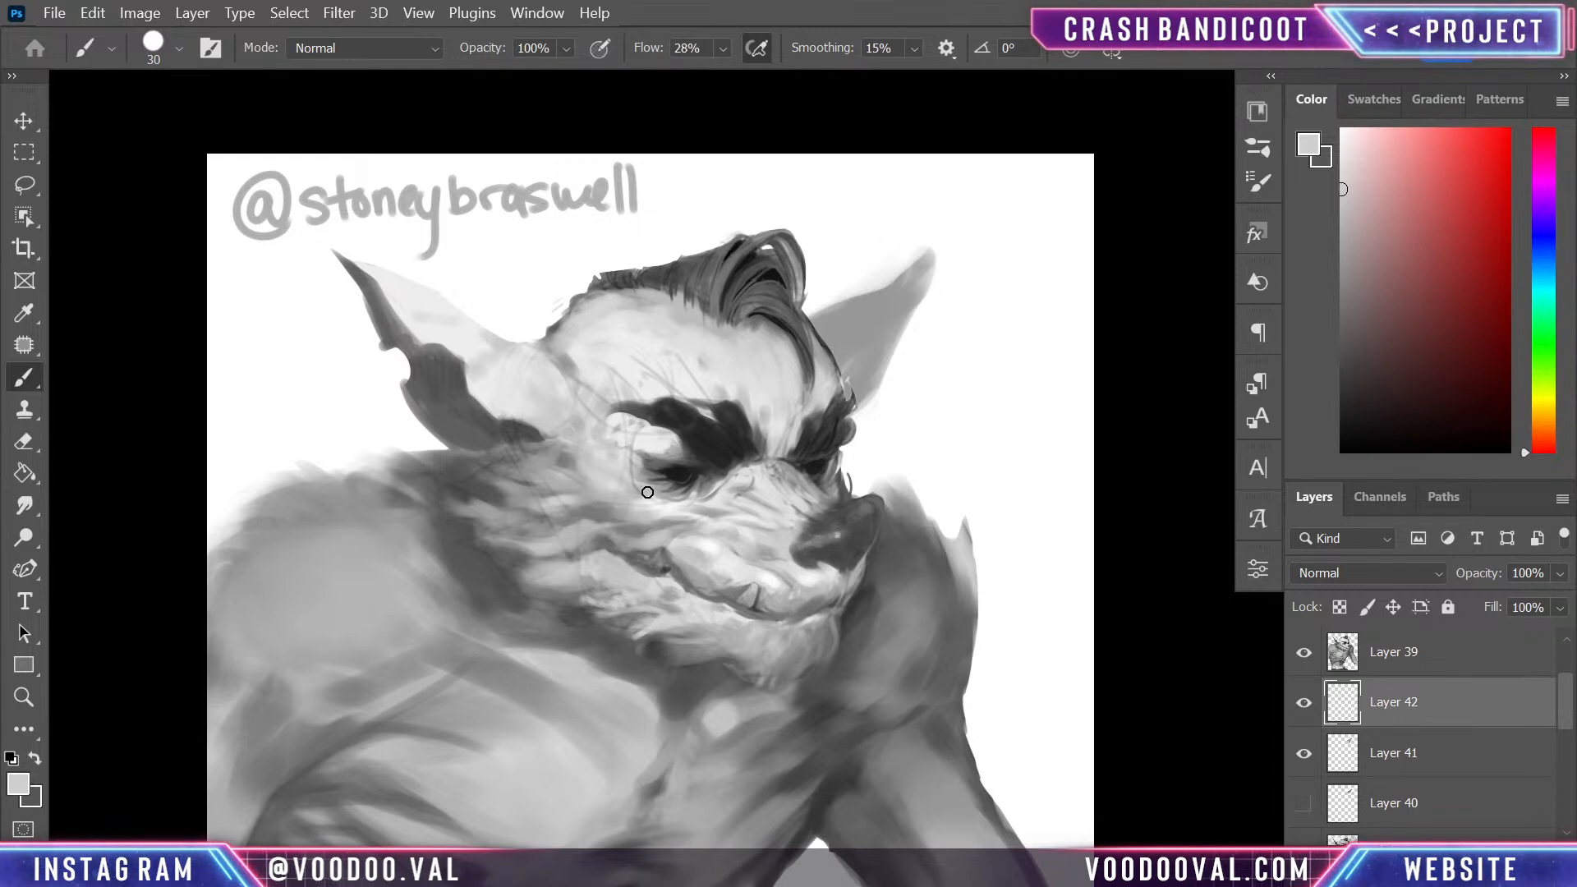
- Add another empty layer, undo the test stroke beside the hair, and place the layer directly above Layer 39
key(ctrl+shift+alt+n)
drag(524, 246, 538, 288)
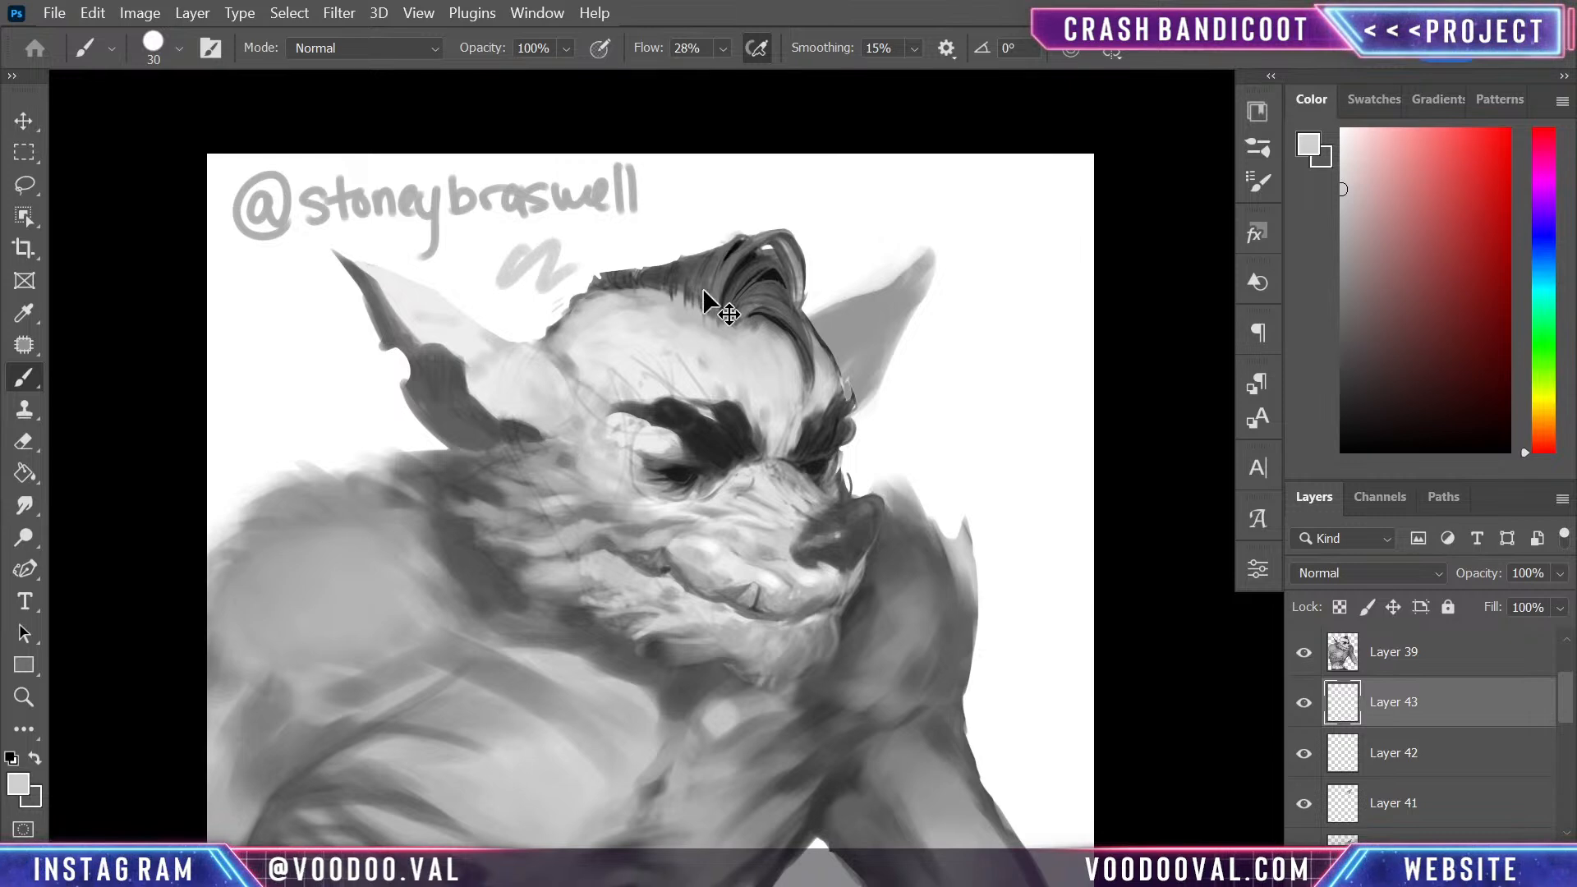
key(ctrl+z)
mouse_move(1476, 712)
mouse_down()
mouse_move(1473, 607)
mouse_move(1471, 739)
mouse_up()
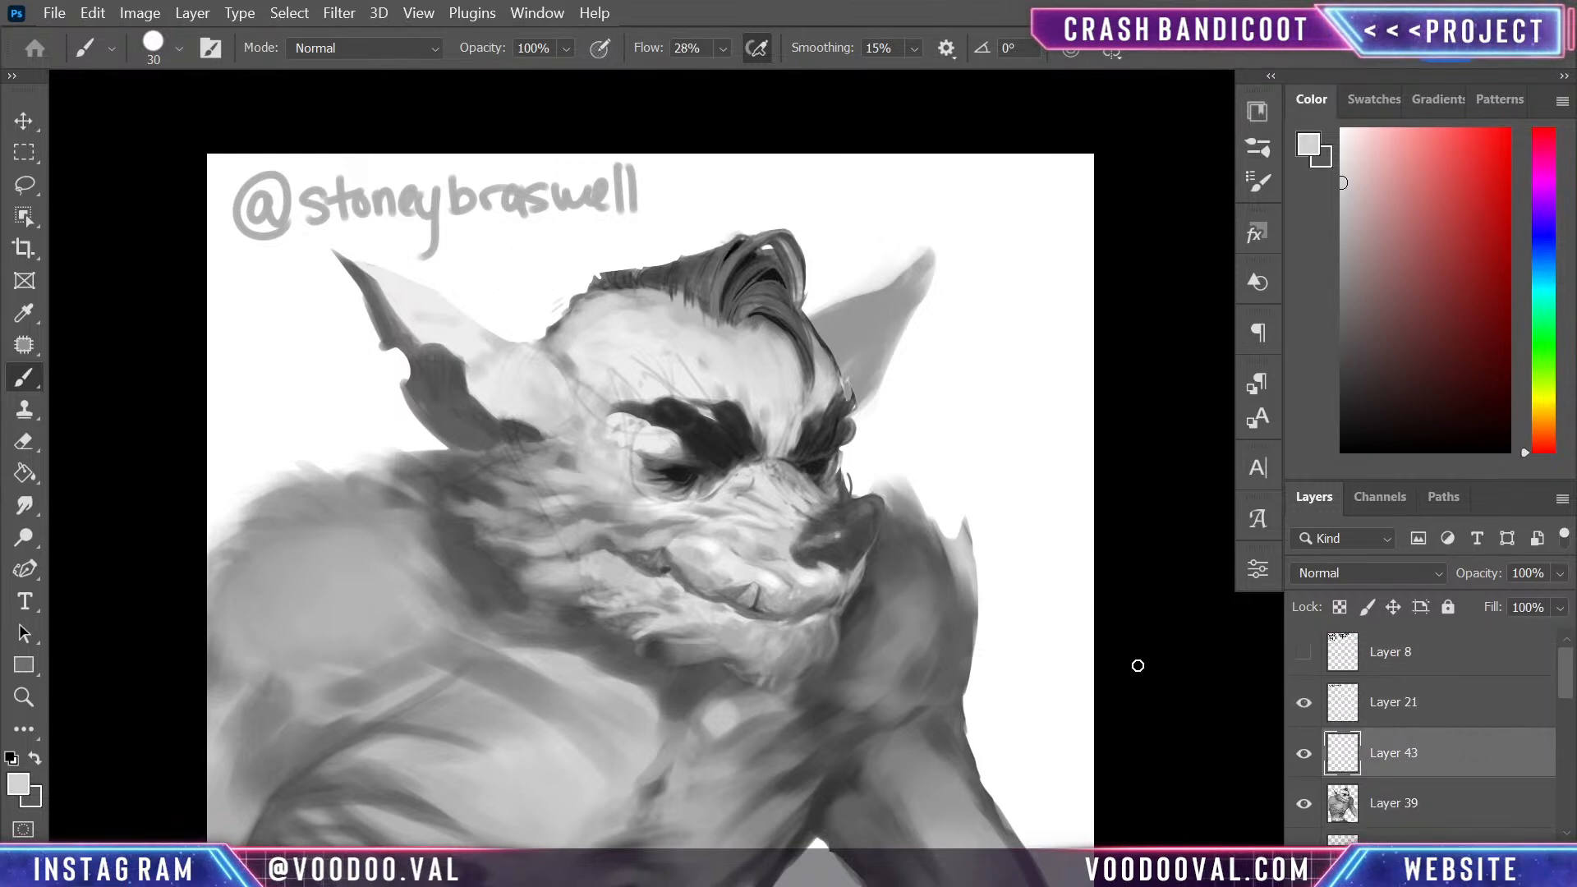
- Touch up the cheek fur with sampled greys and paint over the stray sketch lines around the near brow and temple
alt+click(492, 470)
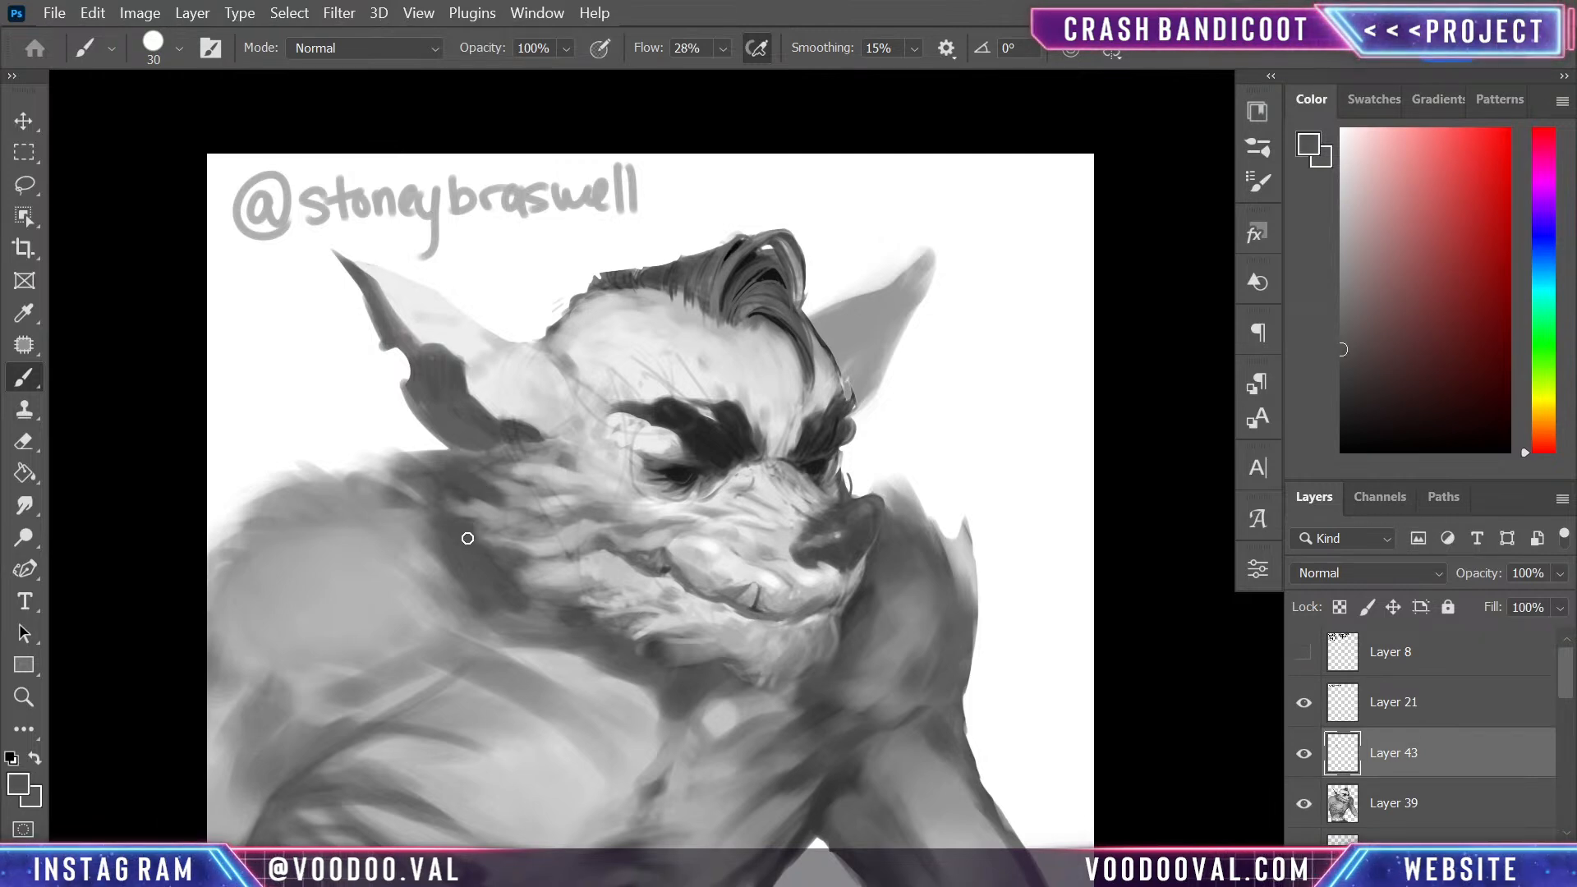
mouse_move(573, 532)
mouse_down()
mouse_move(547, 549)
mouse_move(577, 534)
mouse_up()
alt+click(585, 532)
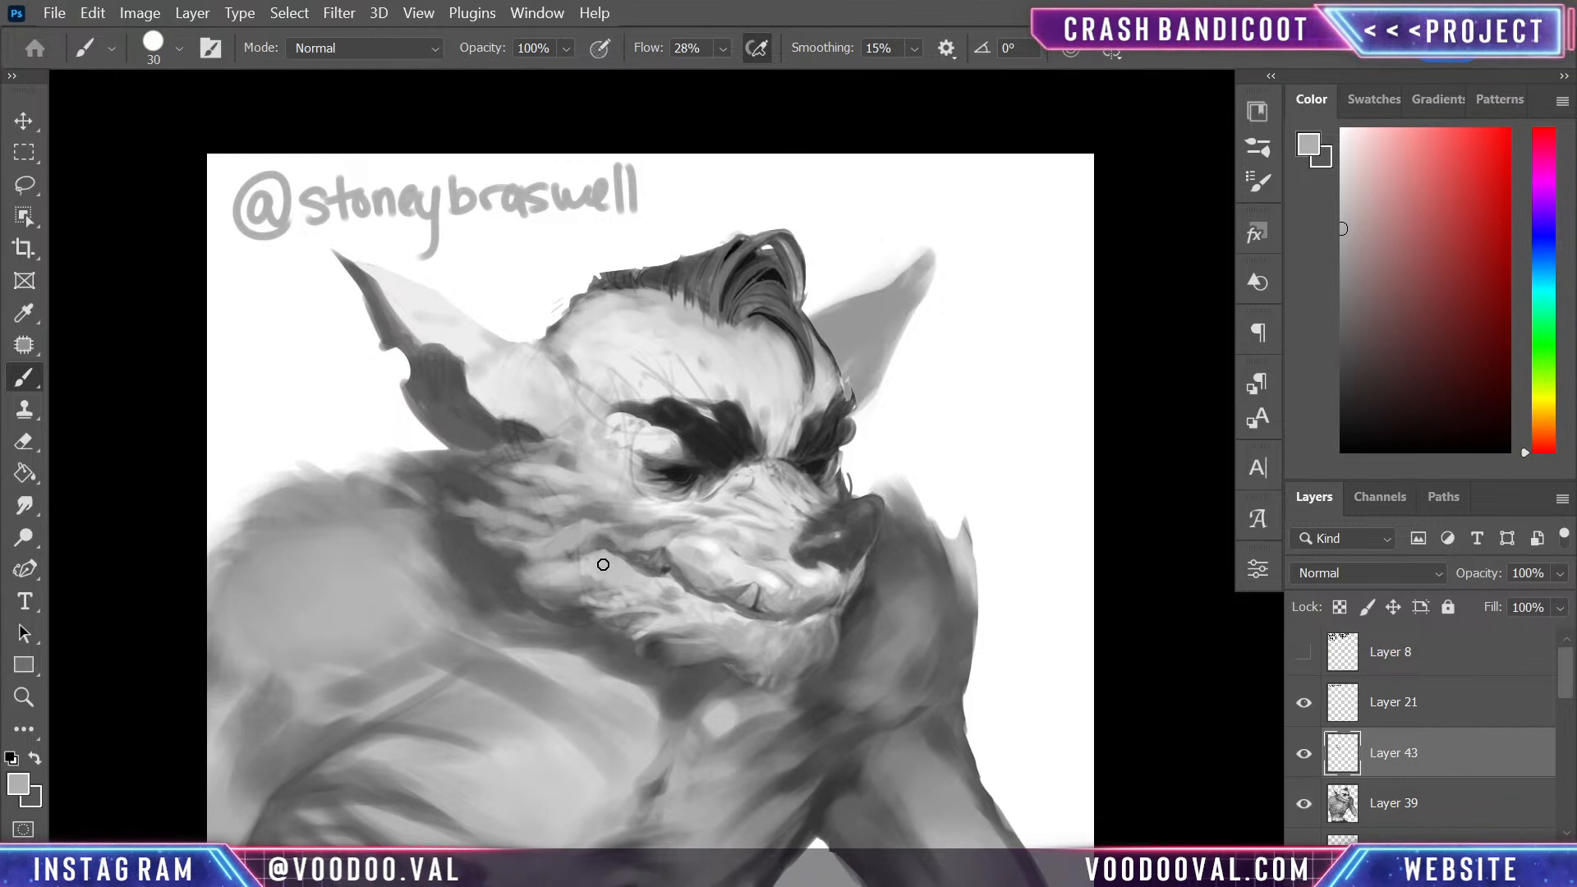
alt+click(628, 425)
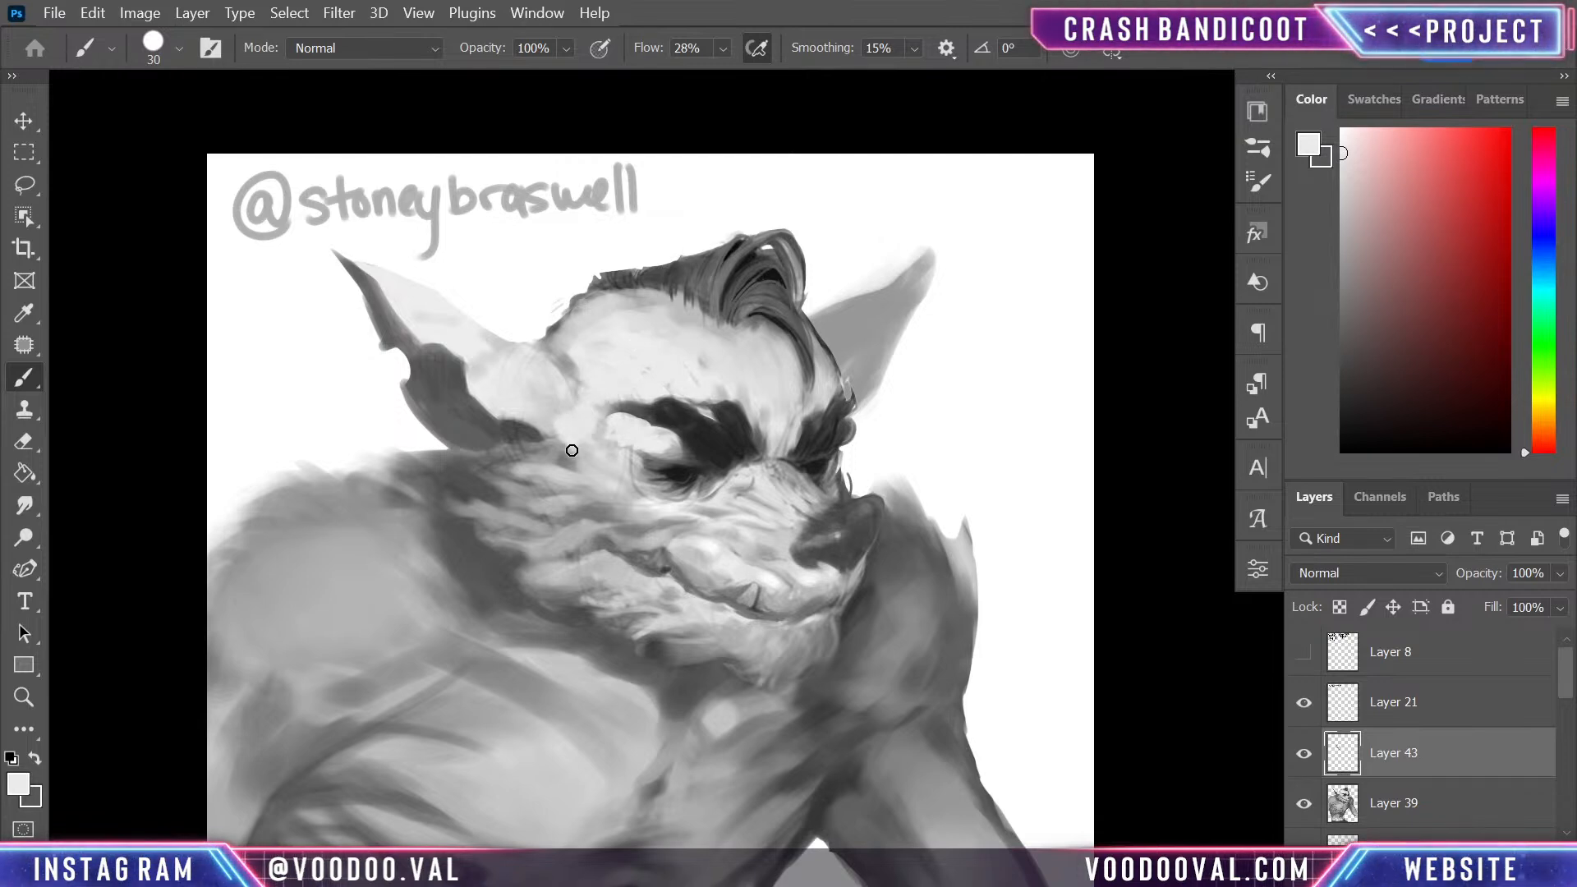
- Blend the side of the head between the near ear and the hairline using light and mid greys sampled from the face
alt+click(556, 429)
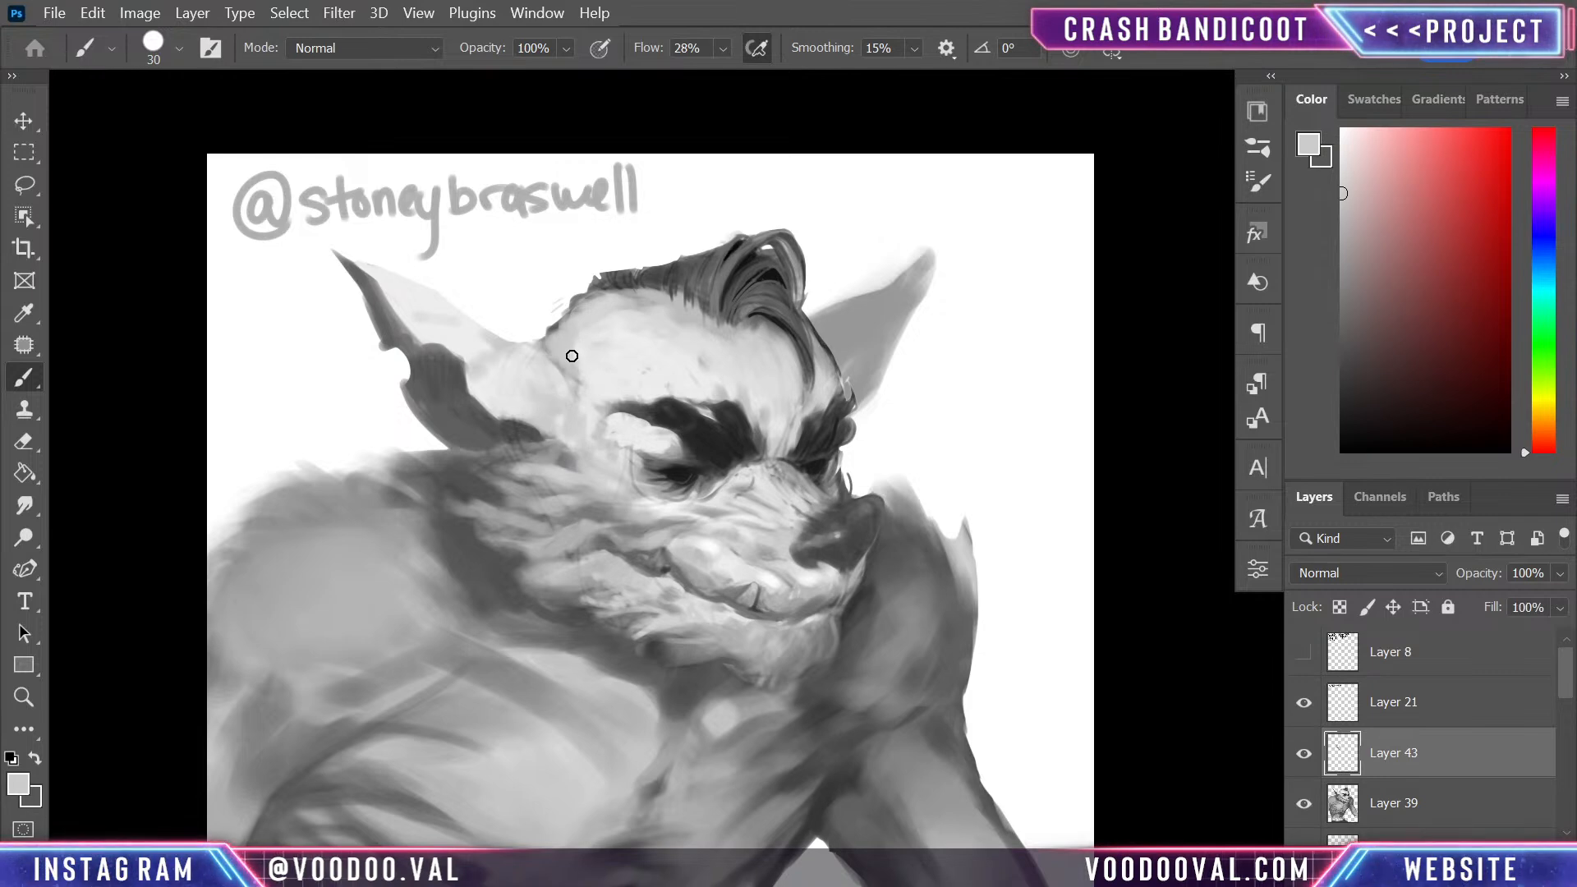
alt+click(547, 345)
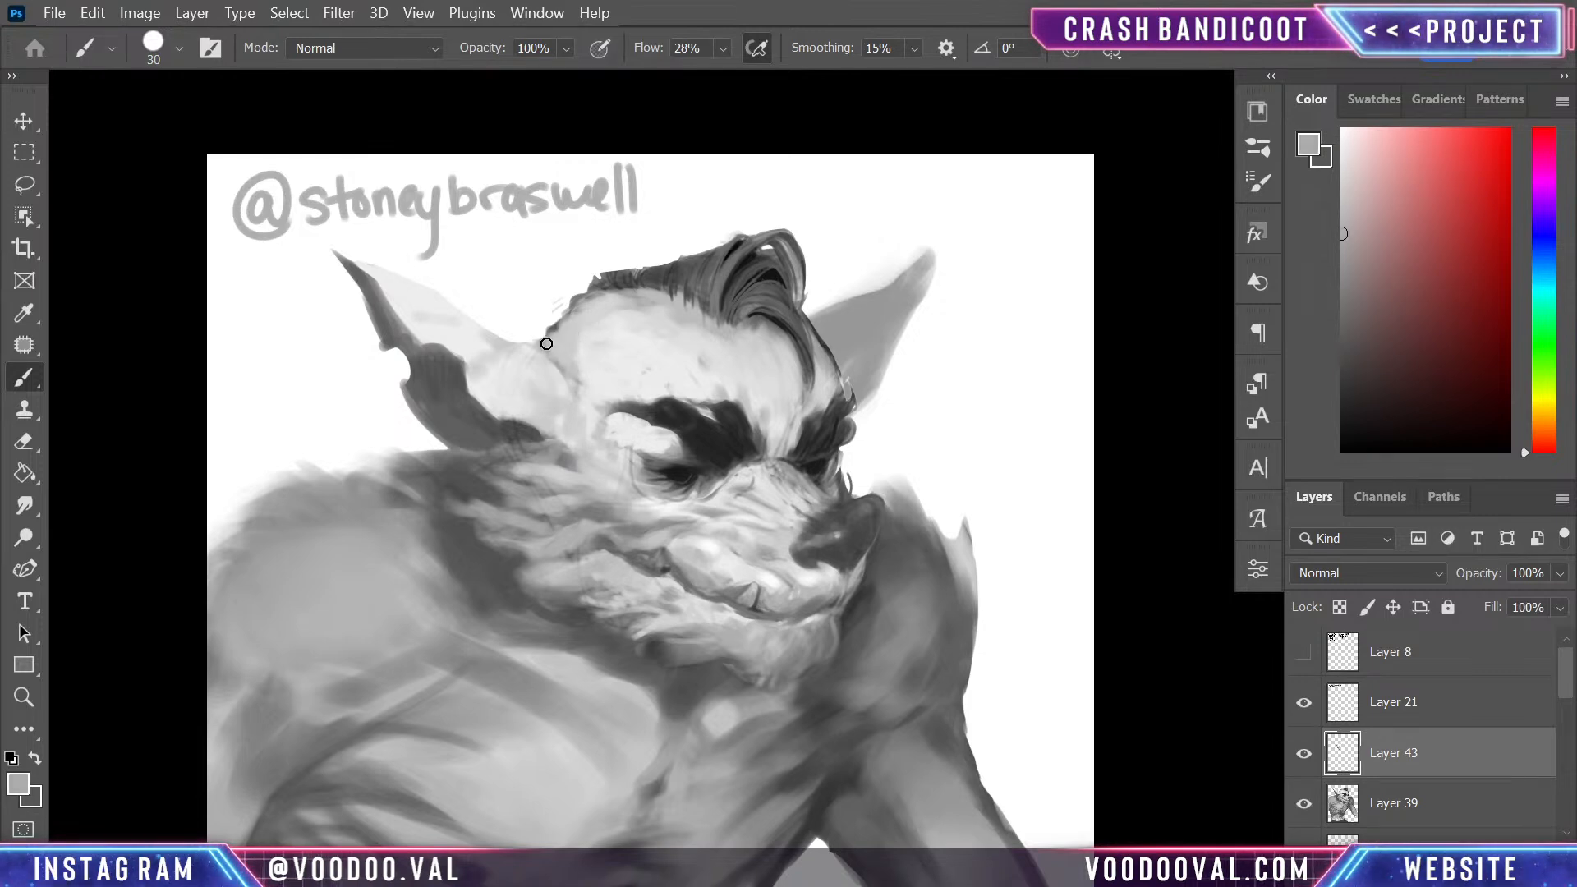
mouse_move(554, 339)
mouse_down()
mouse_move(583, 342)
mouse_move(585, 317)
mouse_up()
mouse_move(582, 371)
mouse_down()
mouse_move(580, 405)
mouse_move(600, 410)
mouse_move(558, 416)
mouse_move(571, 377)
mouse_move(557, 363)
mouse_move(534, 421)
mouse_move(586, 417)
mouse_move(579, 363)
mouse_move(546, 405)
mouse_move(521, 376)
mouse_move(546, 404)
mouse_move(569, 364)
mouse_up()
alt+click(524, 384)
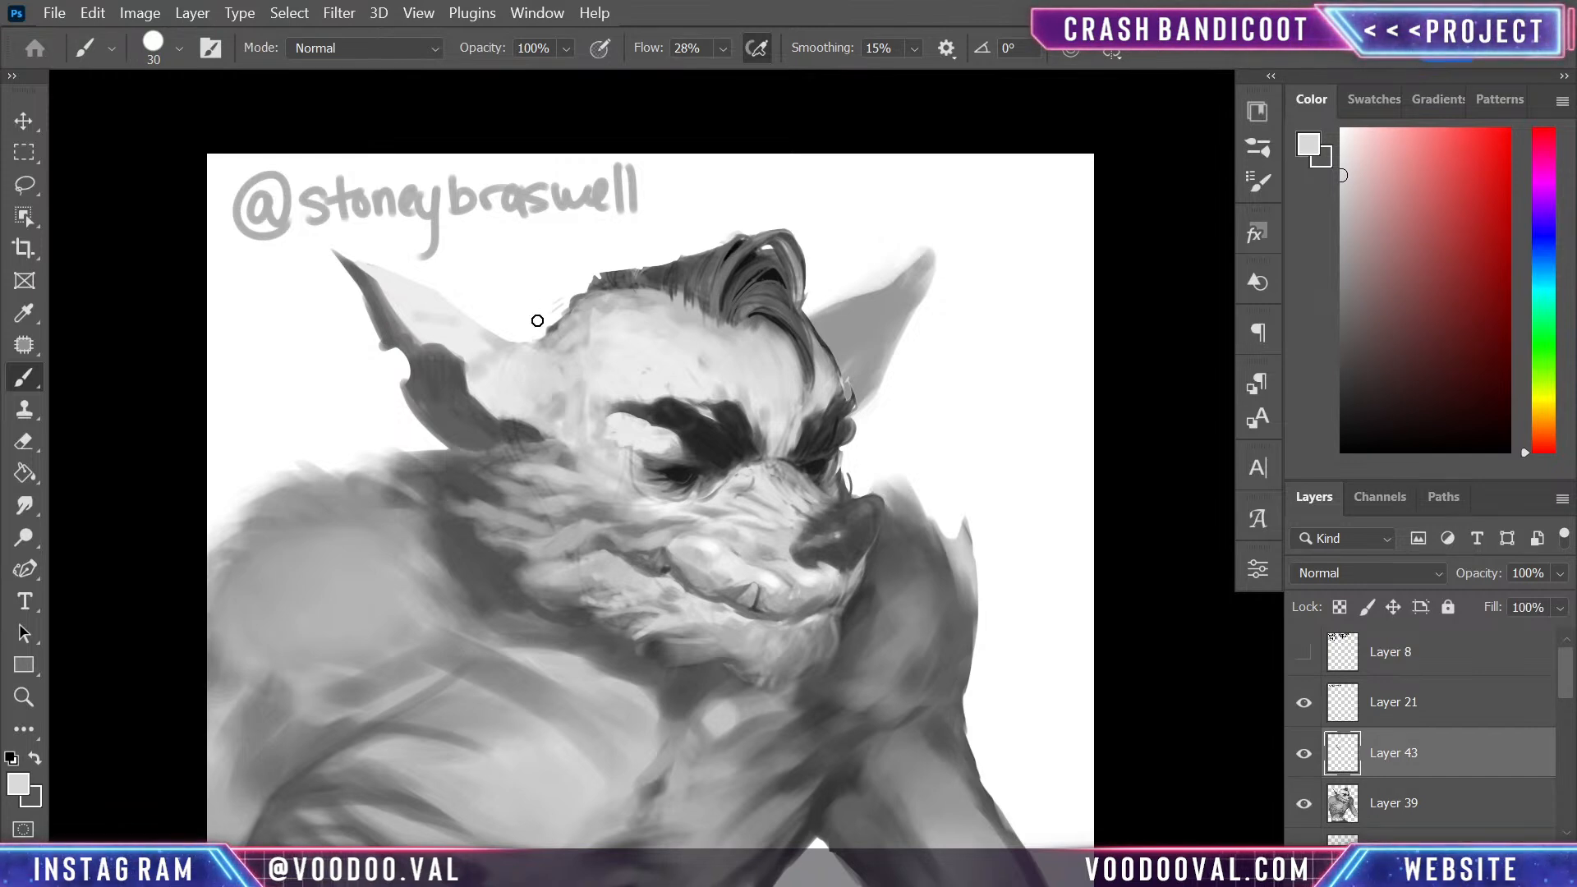
- Fill the notch between the near ear and the skull with light grey, giving the ear a straight upper edge into the head
alt+click(515, 343)
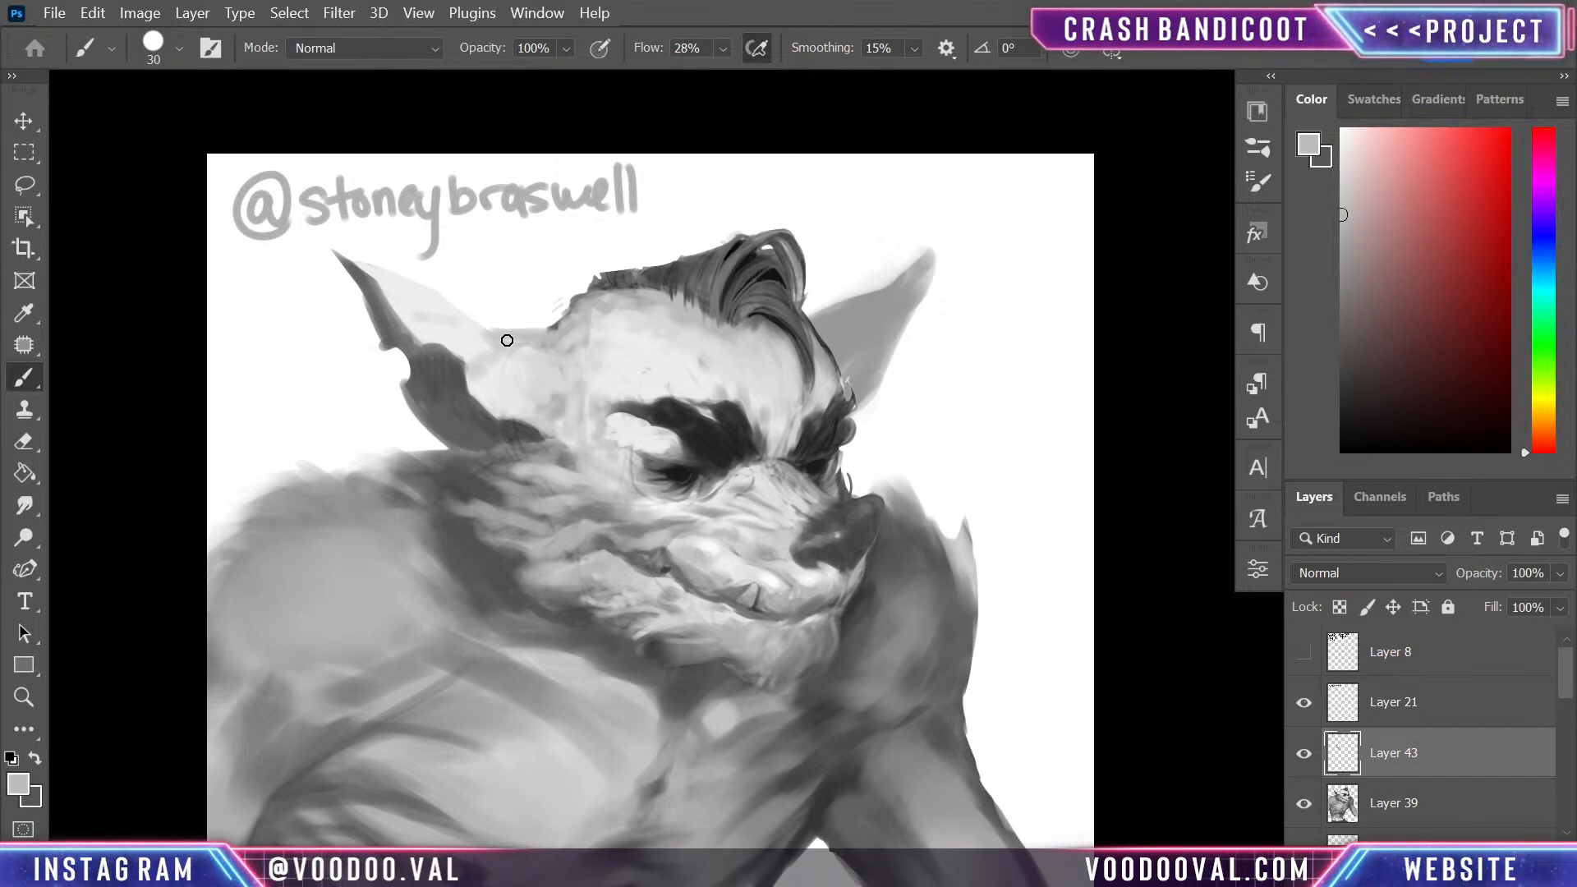
alt+click(509, 357)
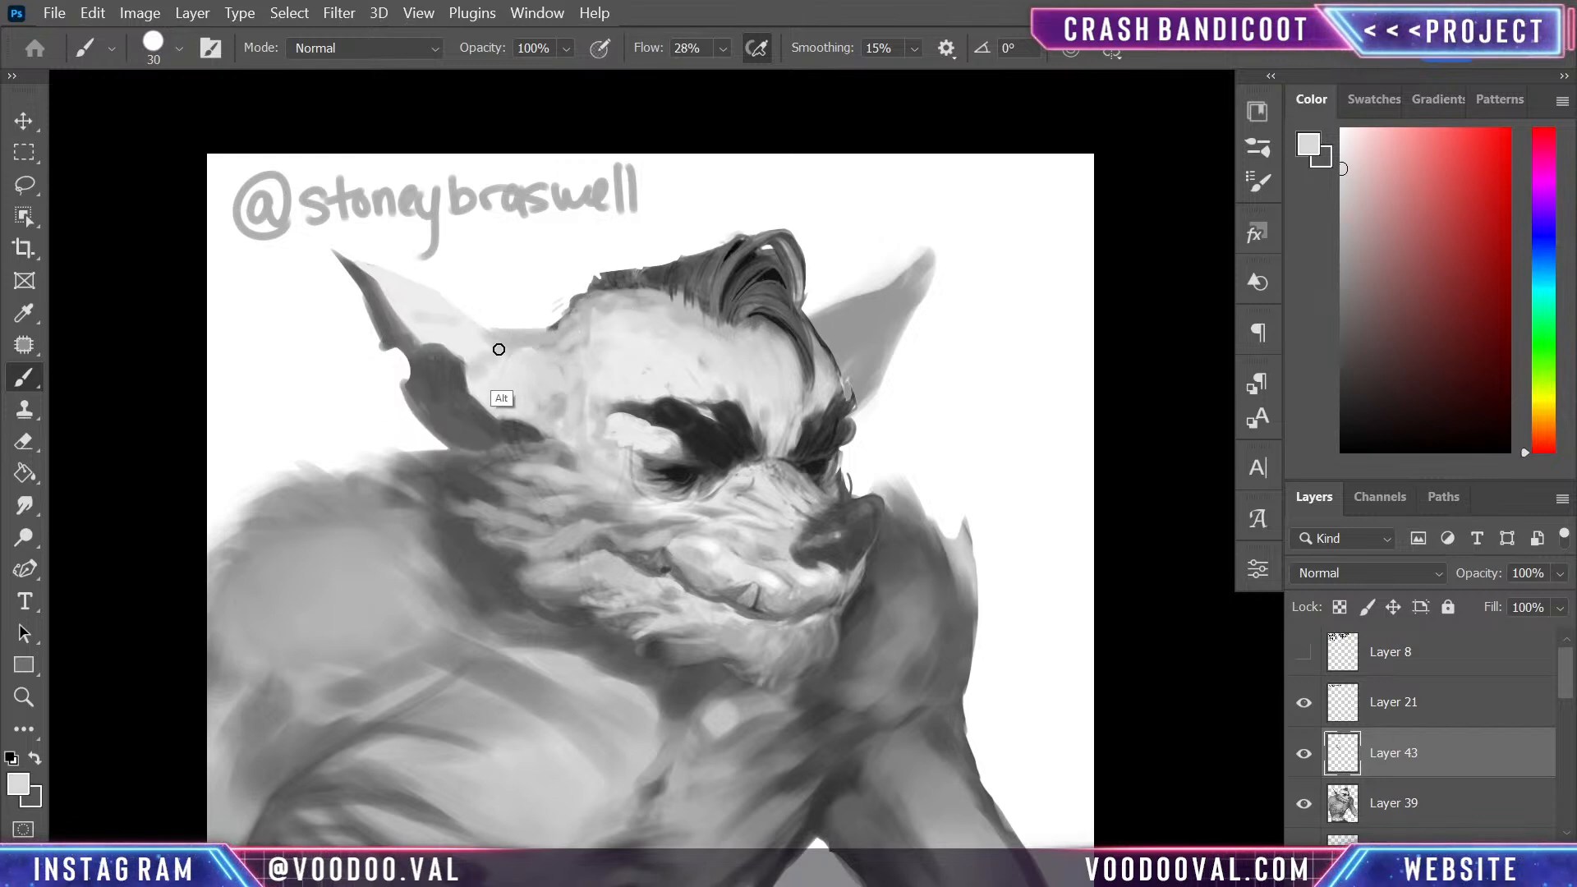
mouse_move(570, 331)
mouse_down()
mouse_move(539, 341)
mouse_move(563, 331)
mouse_move(563, 357)
mouse_move(622, 326)
mouse_move(620, 303)
mouse_move(577, 318)
mouse_up()
drag(474, 331, 581, 330)
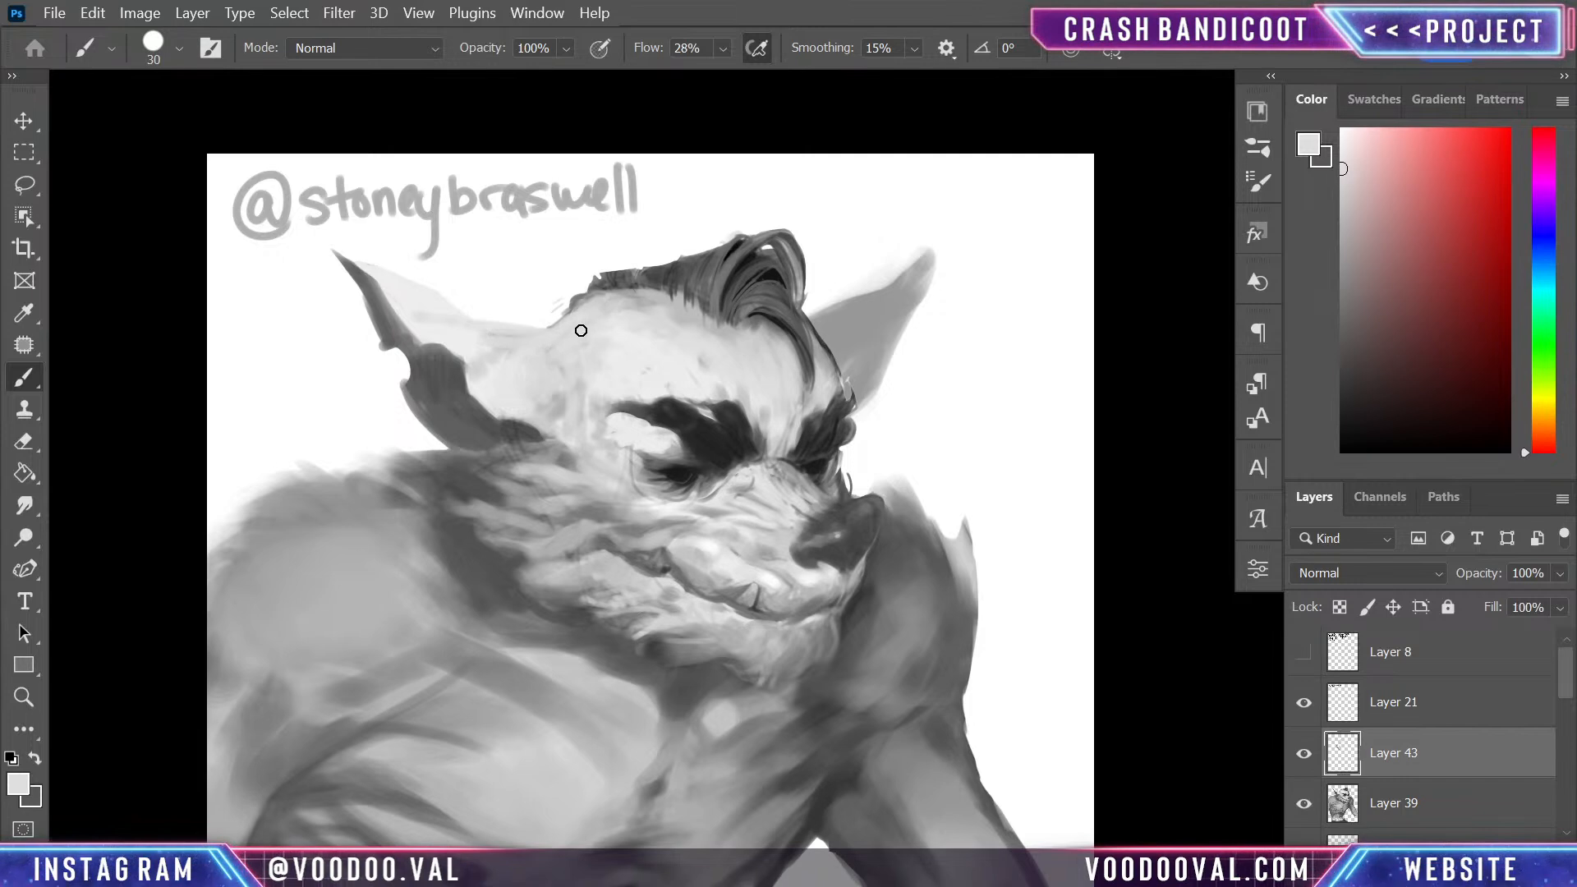
drag(450, 311, 570, 339)
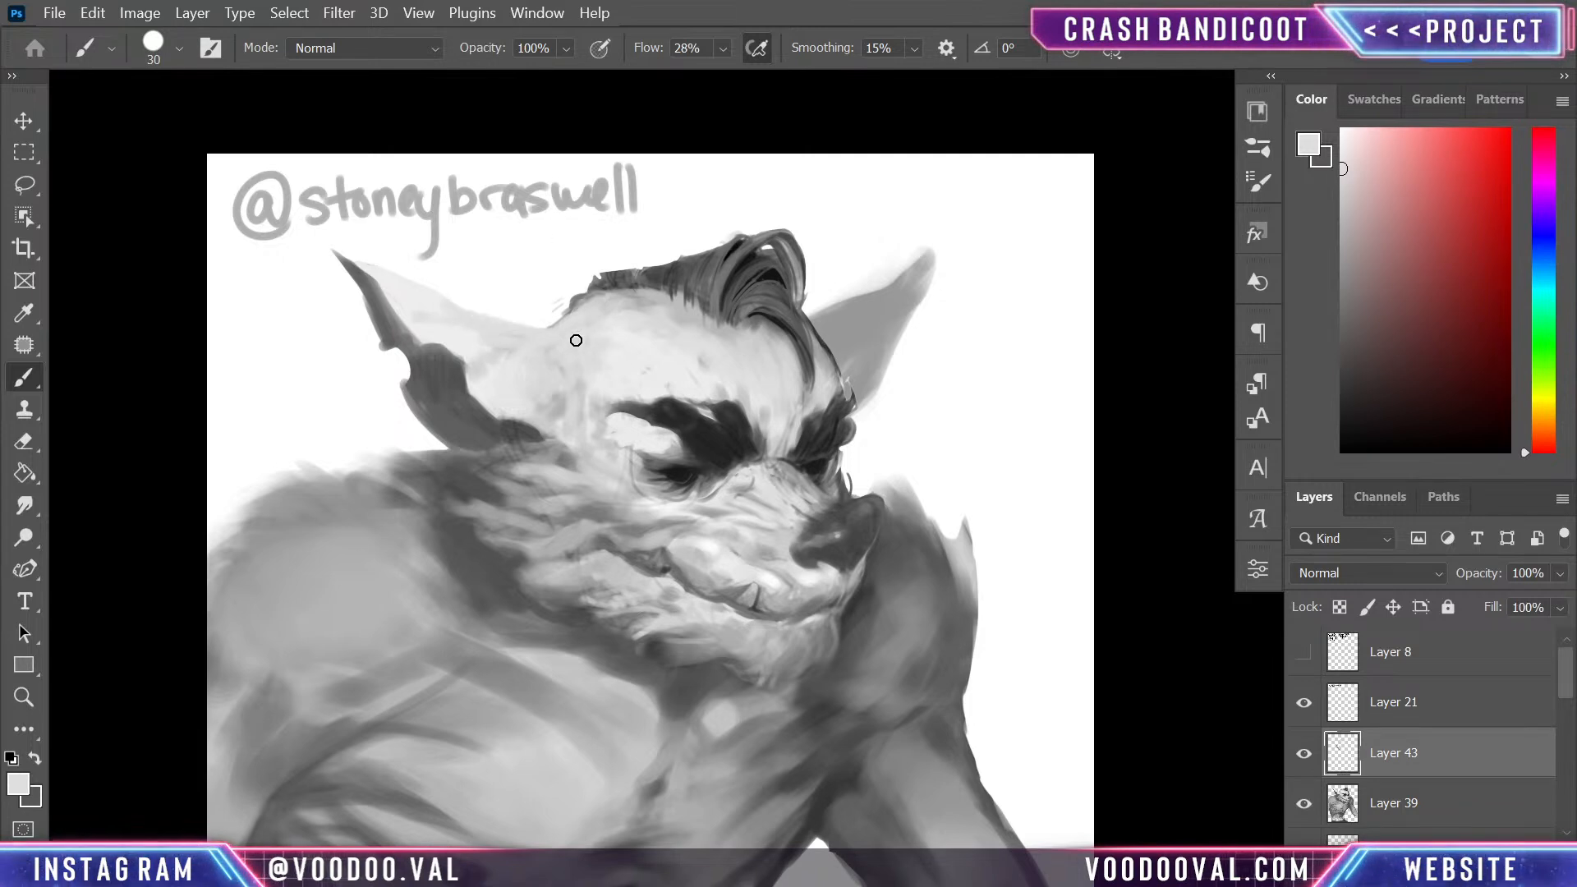
- Paint a dark grey lobe on the lower outer edge of the far ear and trim its outline with white
drag(879, 616, 887, 573)
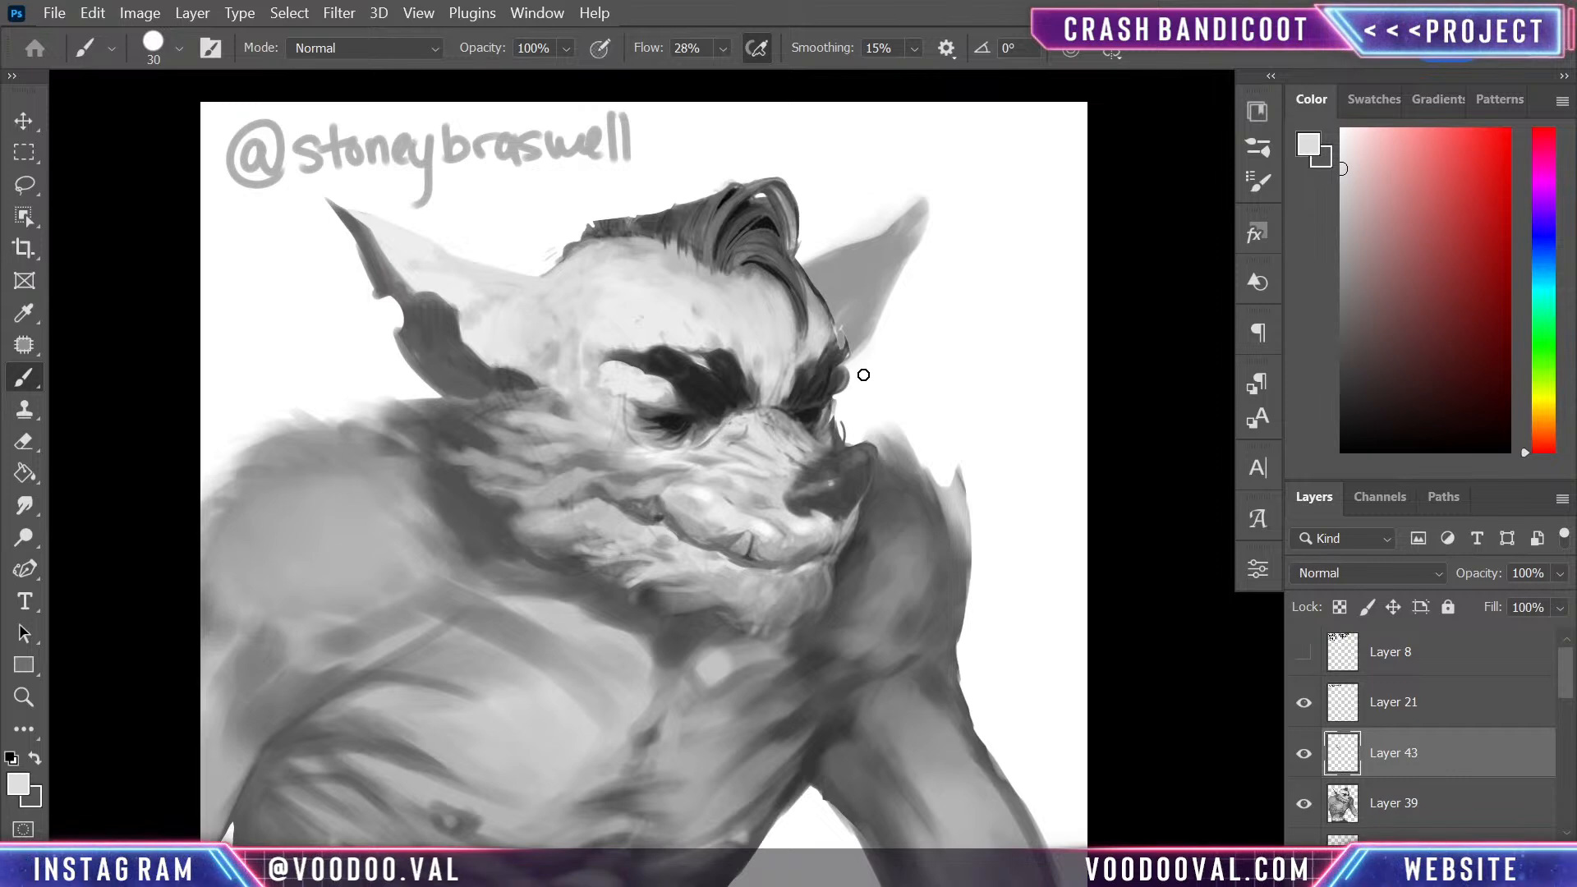
alt+click(849, 345)
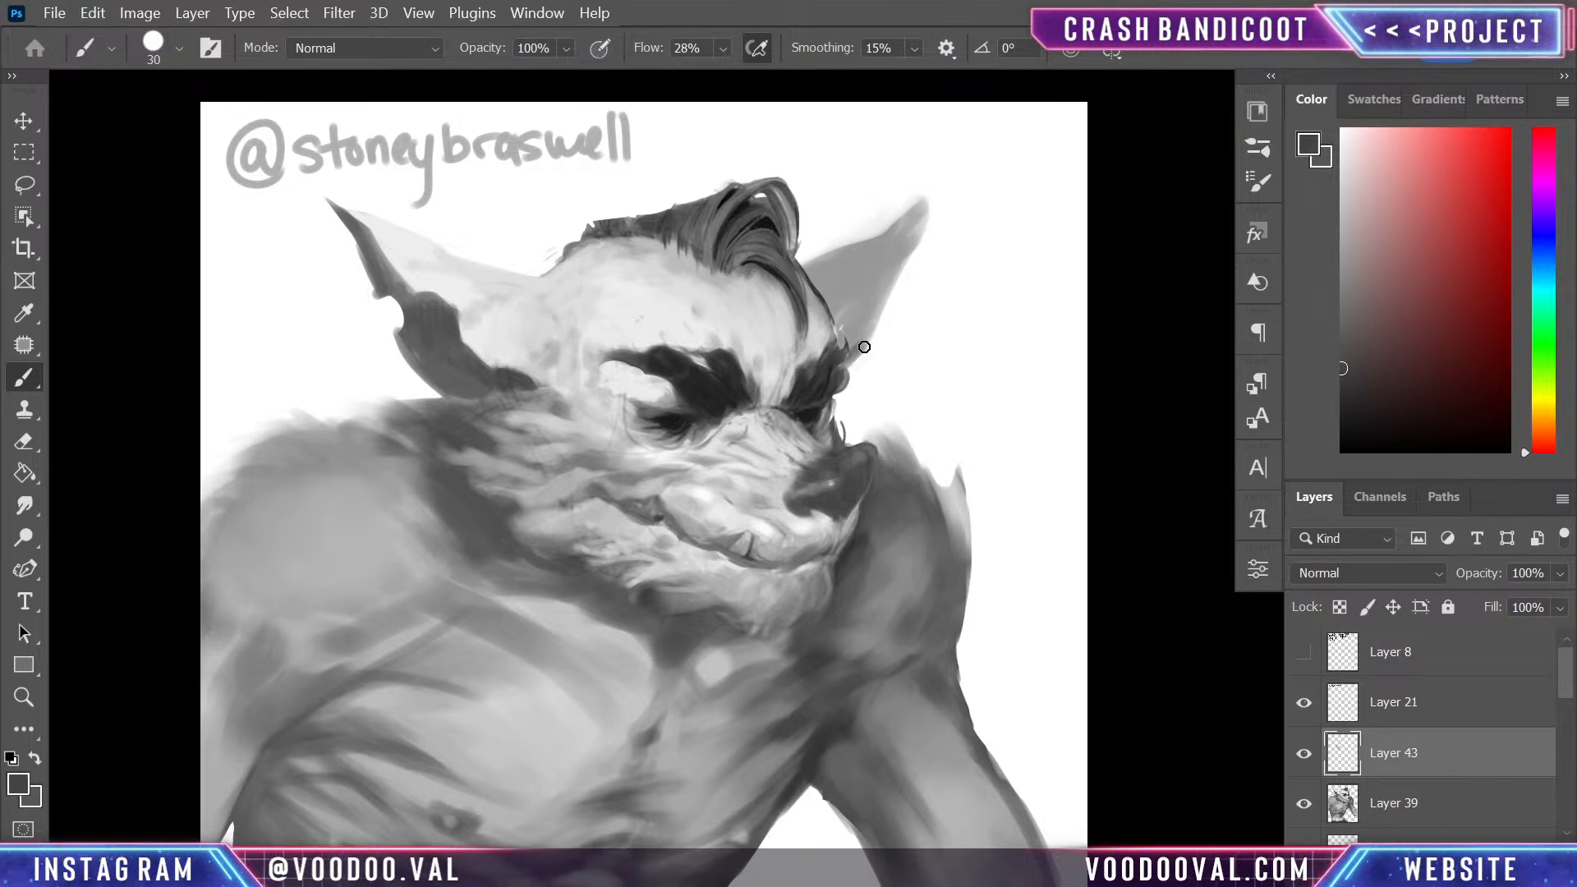
mouse_move(891, 317)
mouse_down()
mouse_move(886, 351)
mouse_move(899, 308)
mouse_up()
alt+click(908, 323)
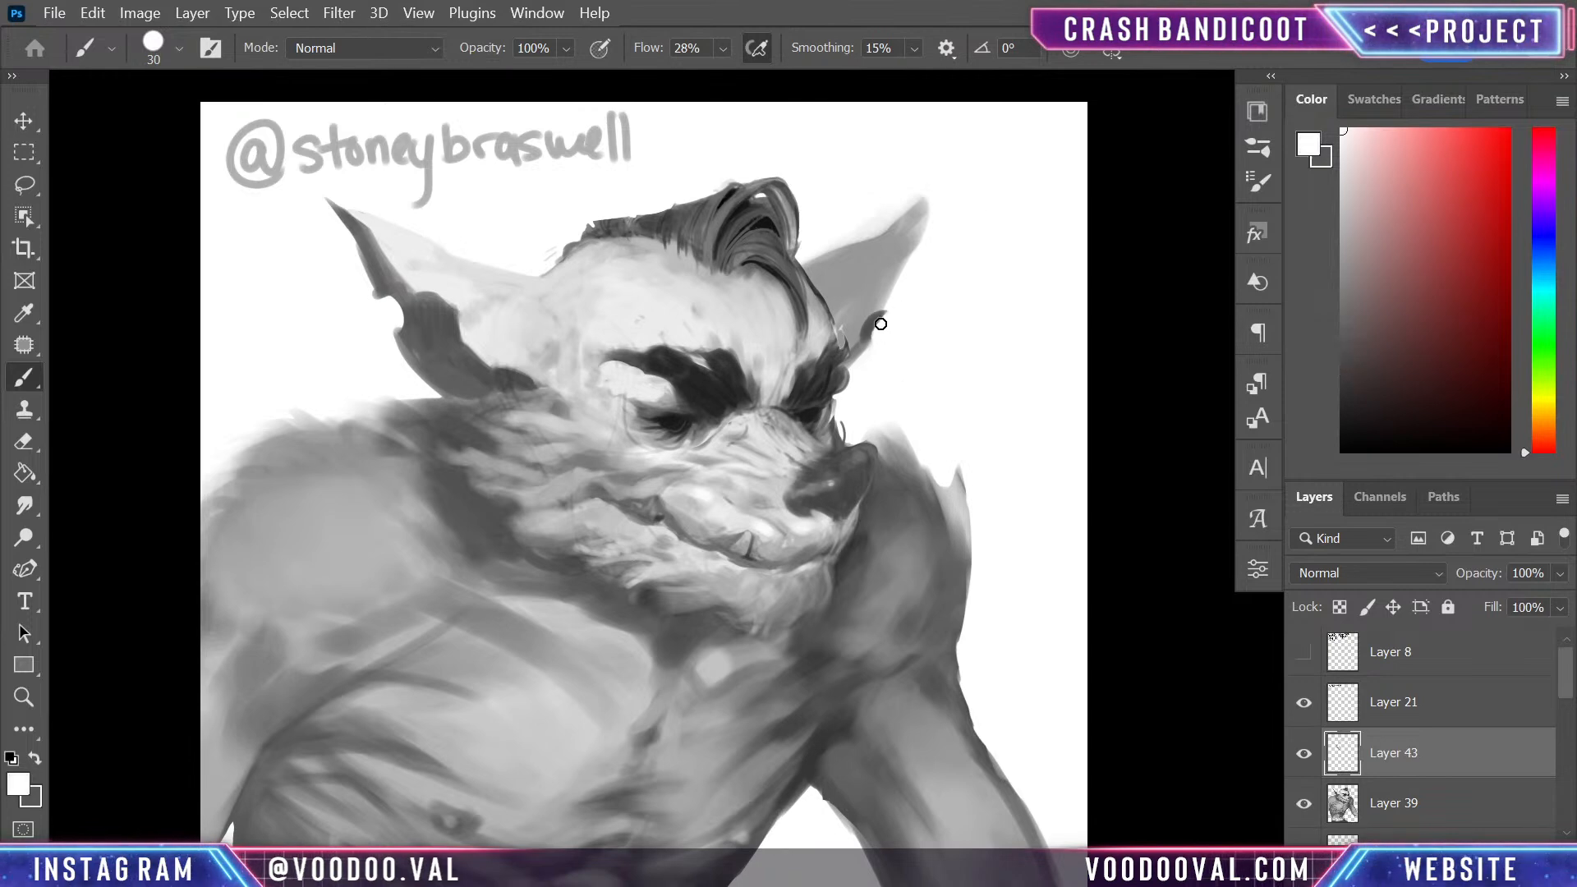
- Paint a near-black hoop earring hanging from the lower edge of the near ear
drag(925, 387, 938, 443)
alt+click(768, 308)
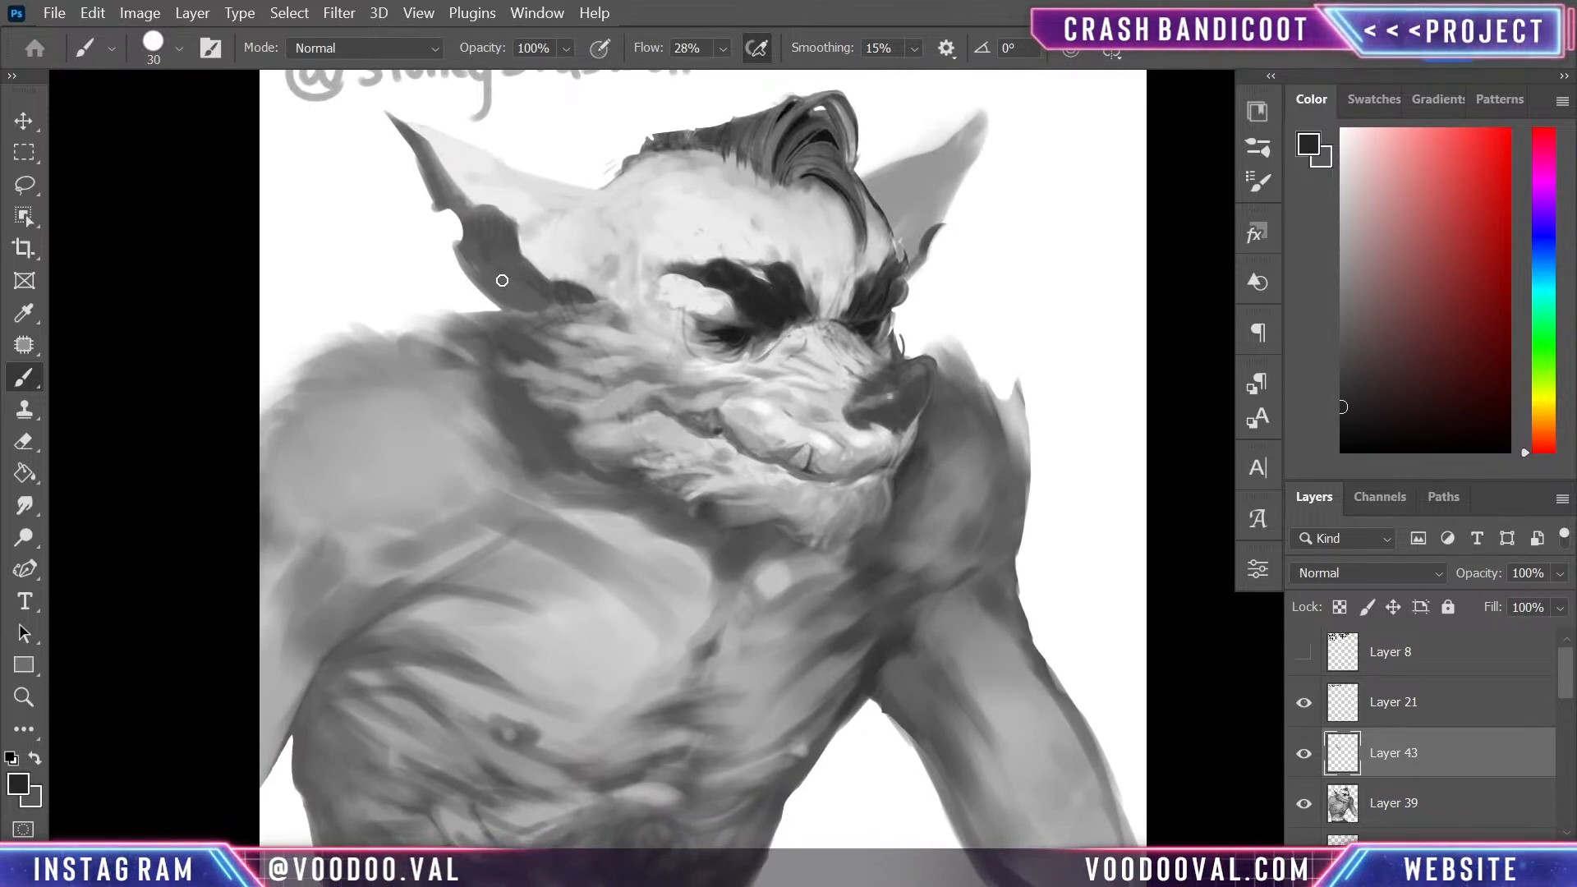
mouse_move(498, 269)
mouse_down()
mouse_move(456, 312)
mouse_move(501, 276)
mouse_move(460, 287)
mouse_move(458, 309)
mouse_move(502, 289)
mouse_move(491, 319)
mouse_up()
alt+click(501, 261)
alt+click(497, 284)
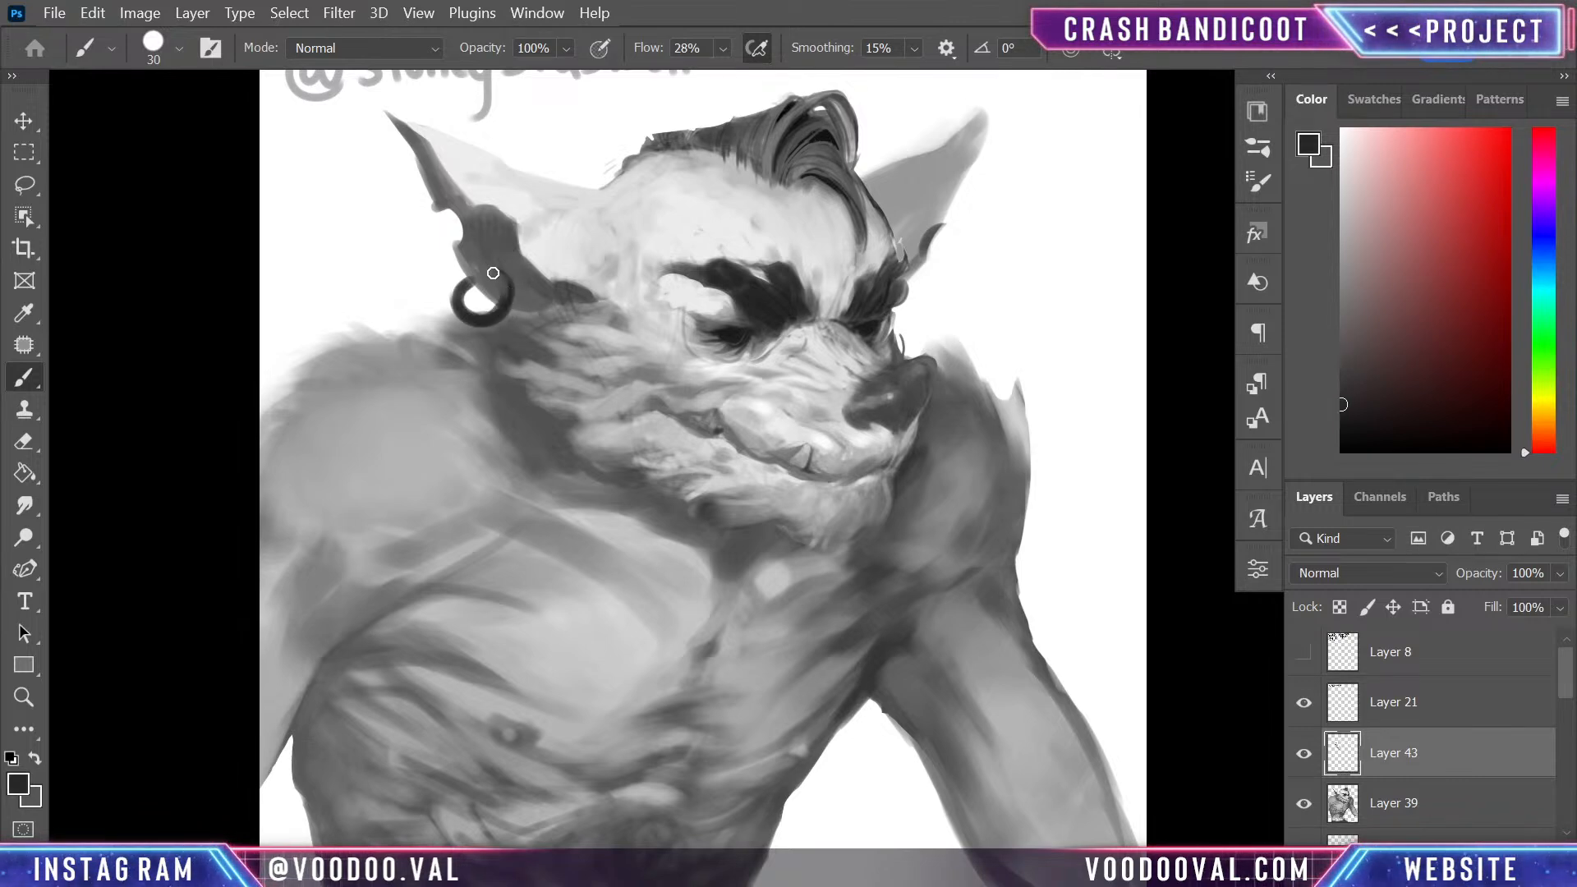
- Shade the hoop earring with sampled greys and add bright white metallic highlights with a size 10 brush
alt+click(483, 265)
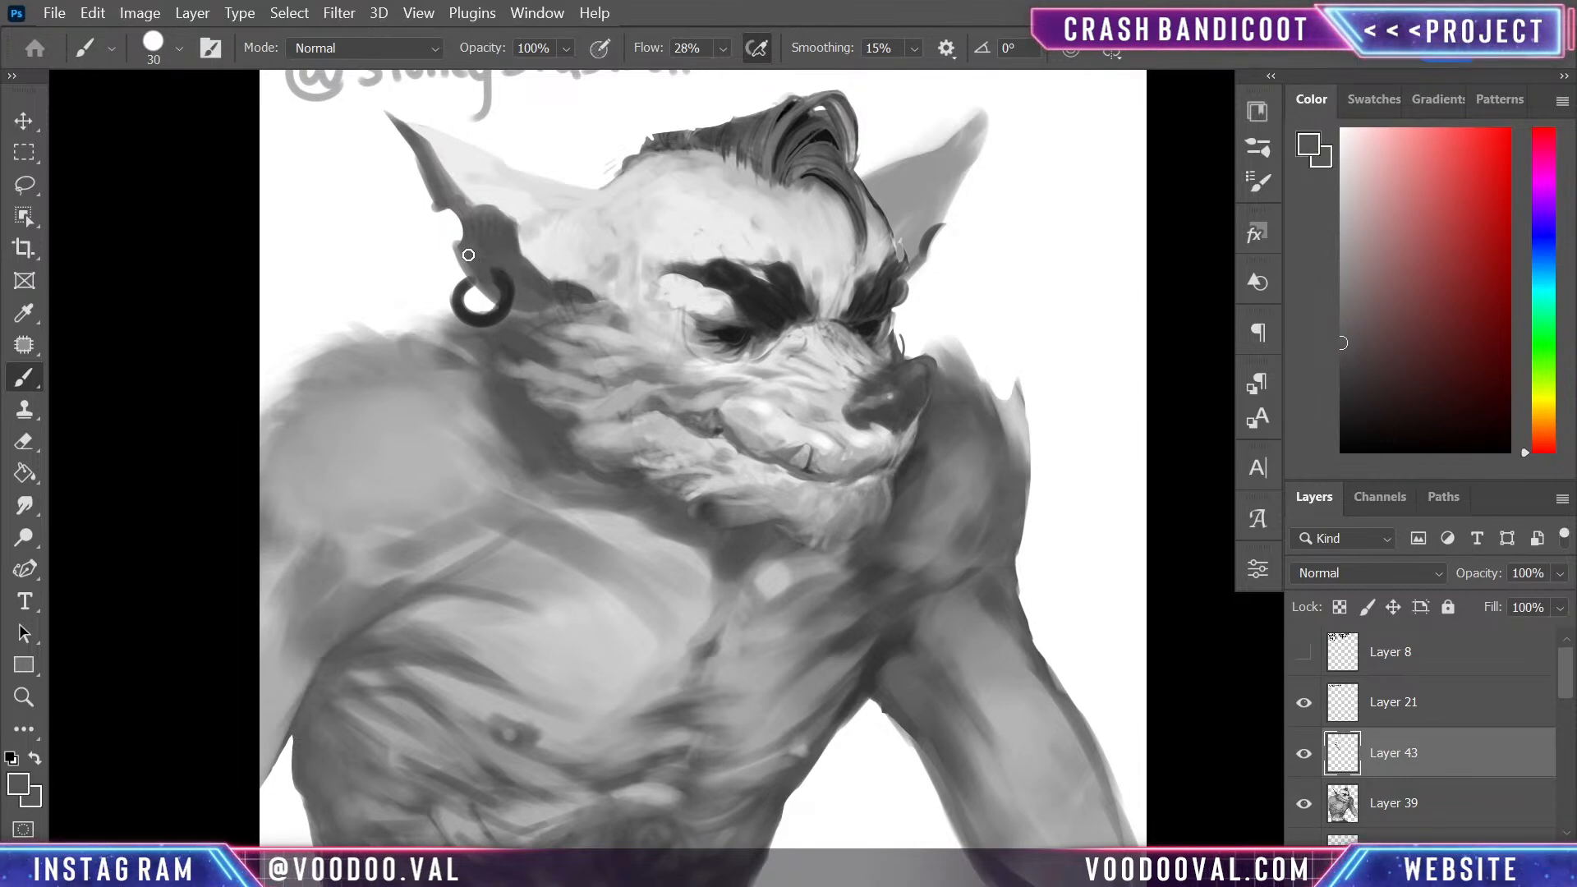
alt+click(550, 254)
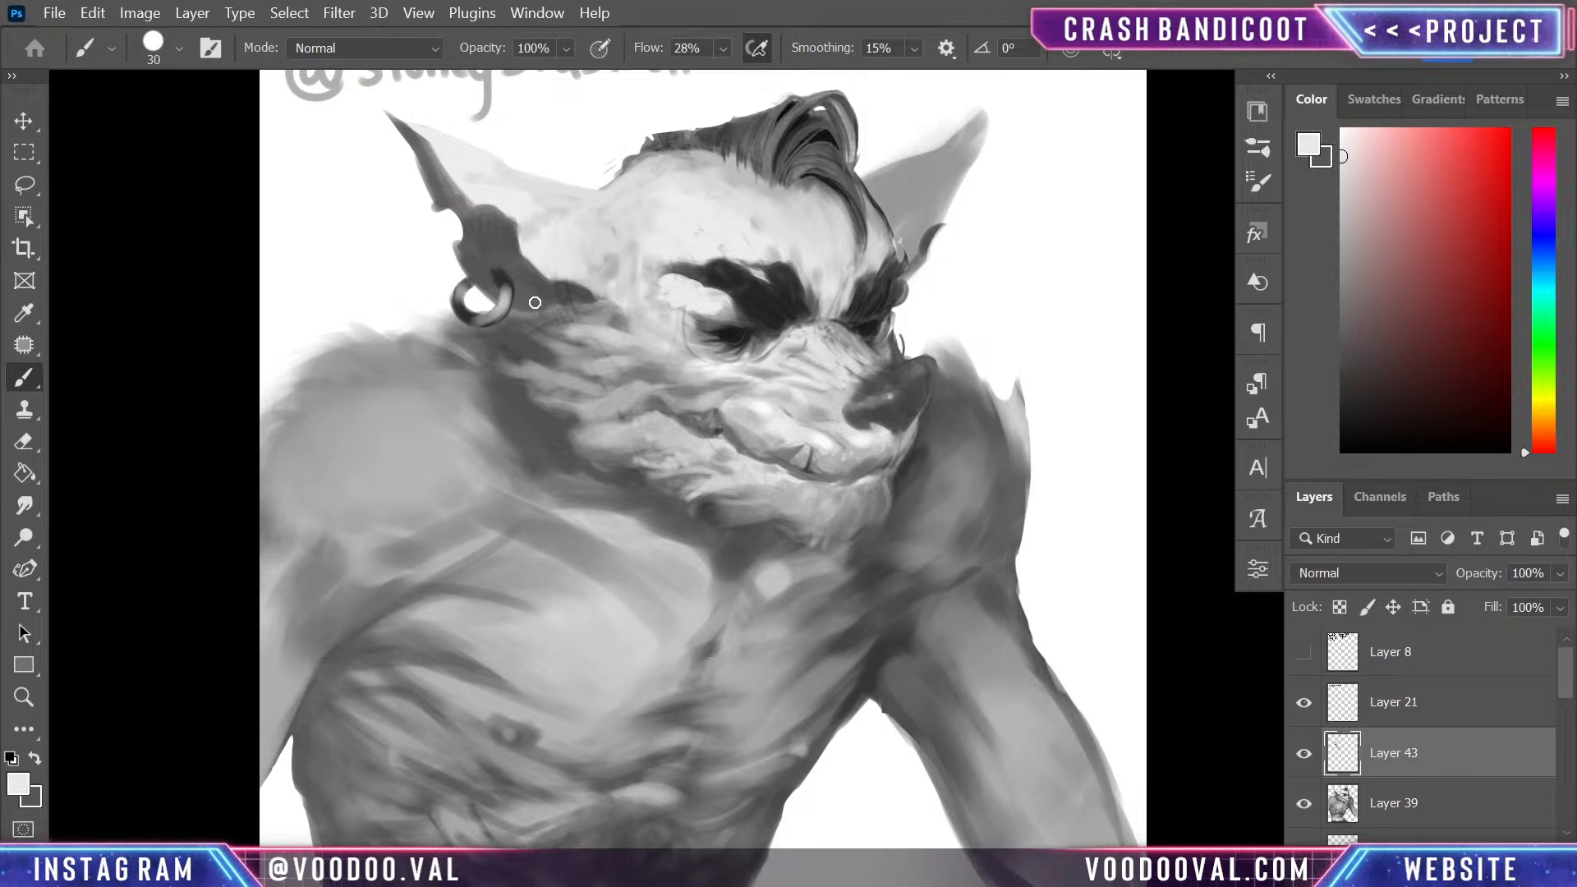
alt+click(450, 253)
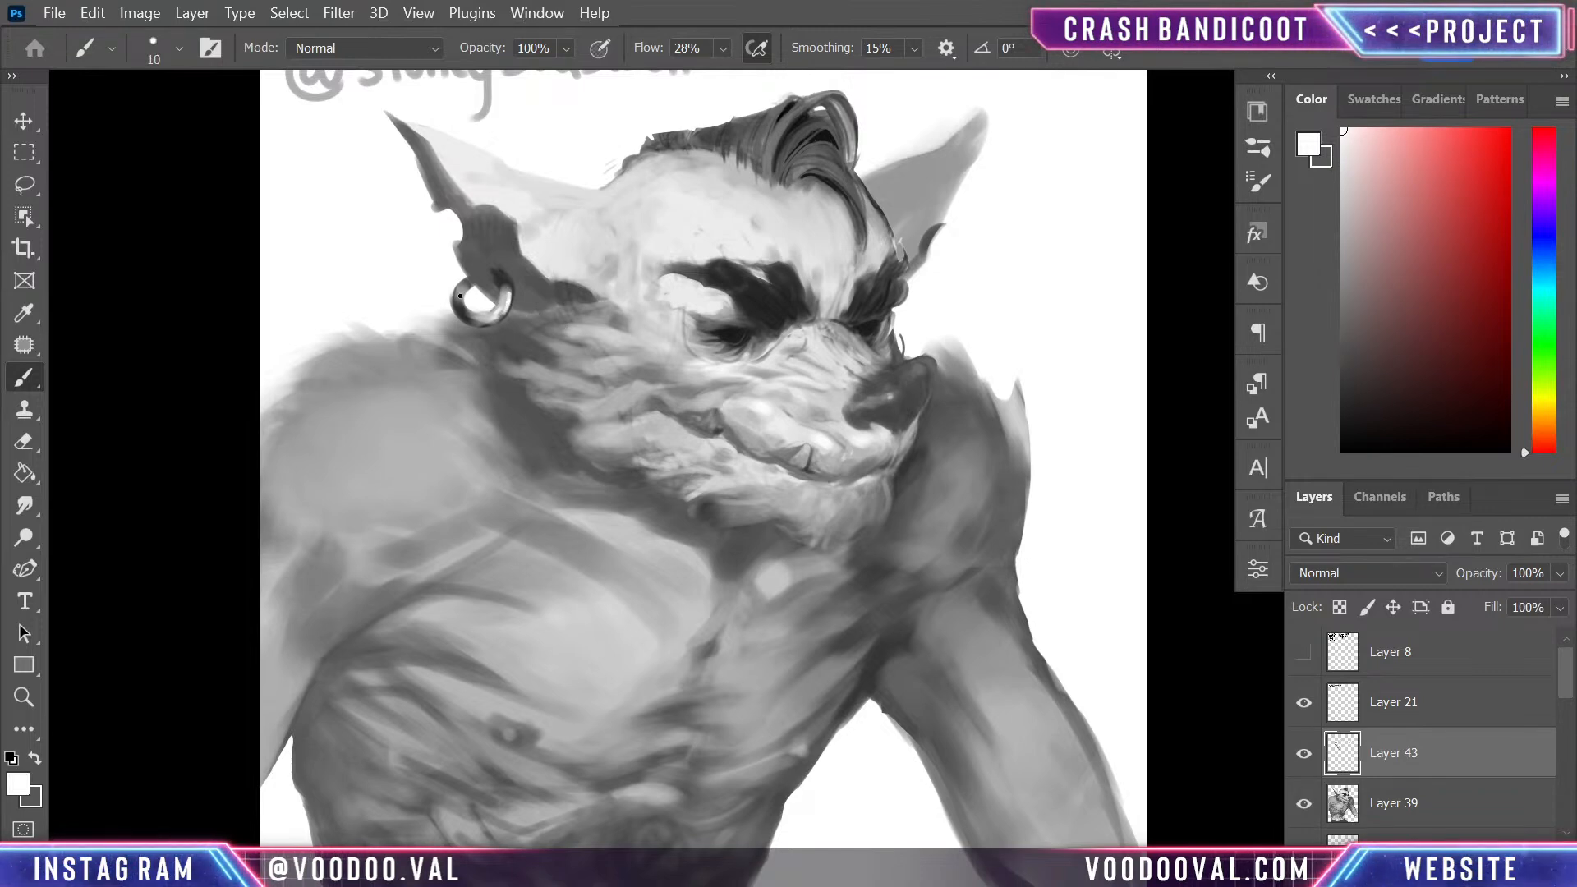
- Darken the nose with a sampled near-black using a size 35 brush and blend its edge with mid grey
scroll(862, 433, down, 1)
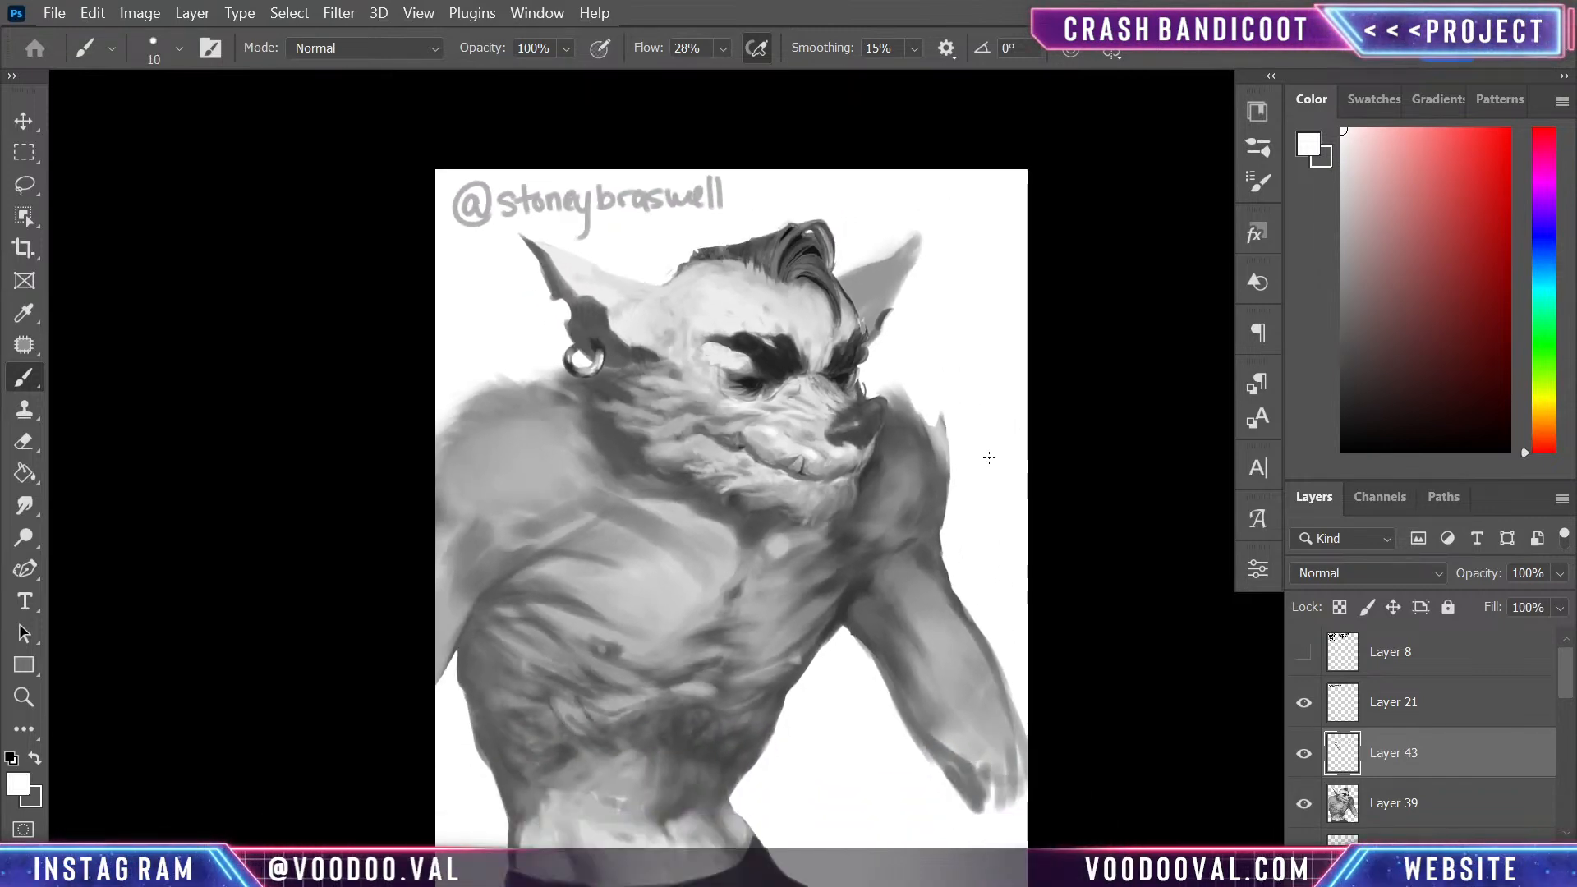
key(ctrl+plus)
mouse_move(876, 614)
mouse_down()
mouse_move(813, 577)
mouse_move(838, 564)
mouse_move(813, 559)
mouse_up()
alt+click(844, 385)
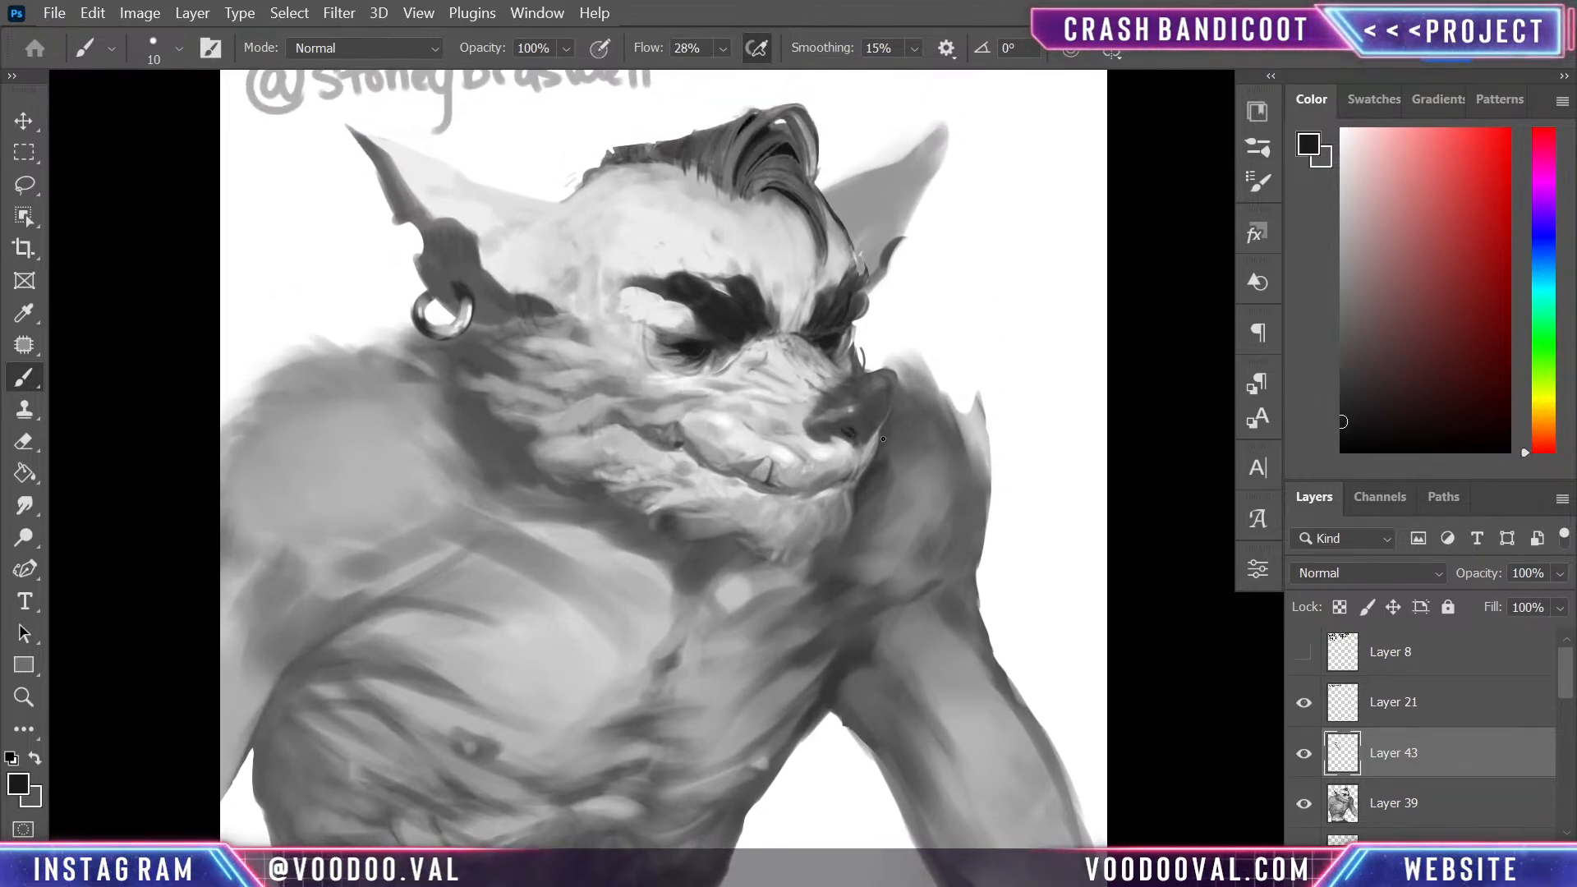
key(bracketright)
key(bracketright)
mouse_move(850, 408)
mouse_down()
mouse_move(880, 398)
mouse_move(862, 434)
mouse_up()
alt+click(825, 478)
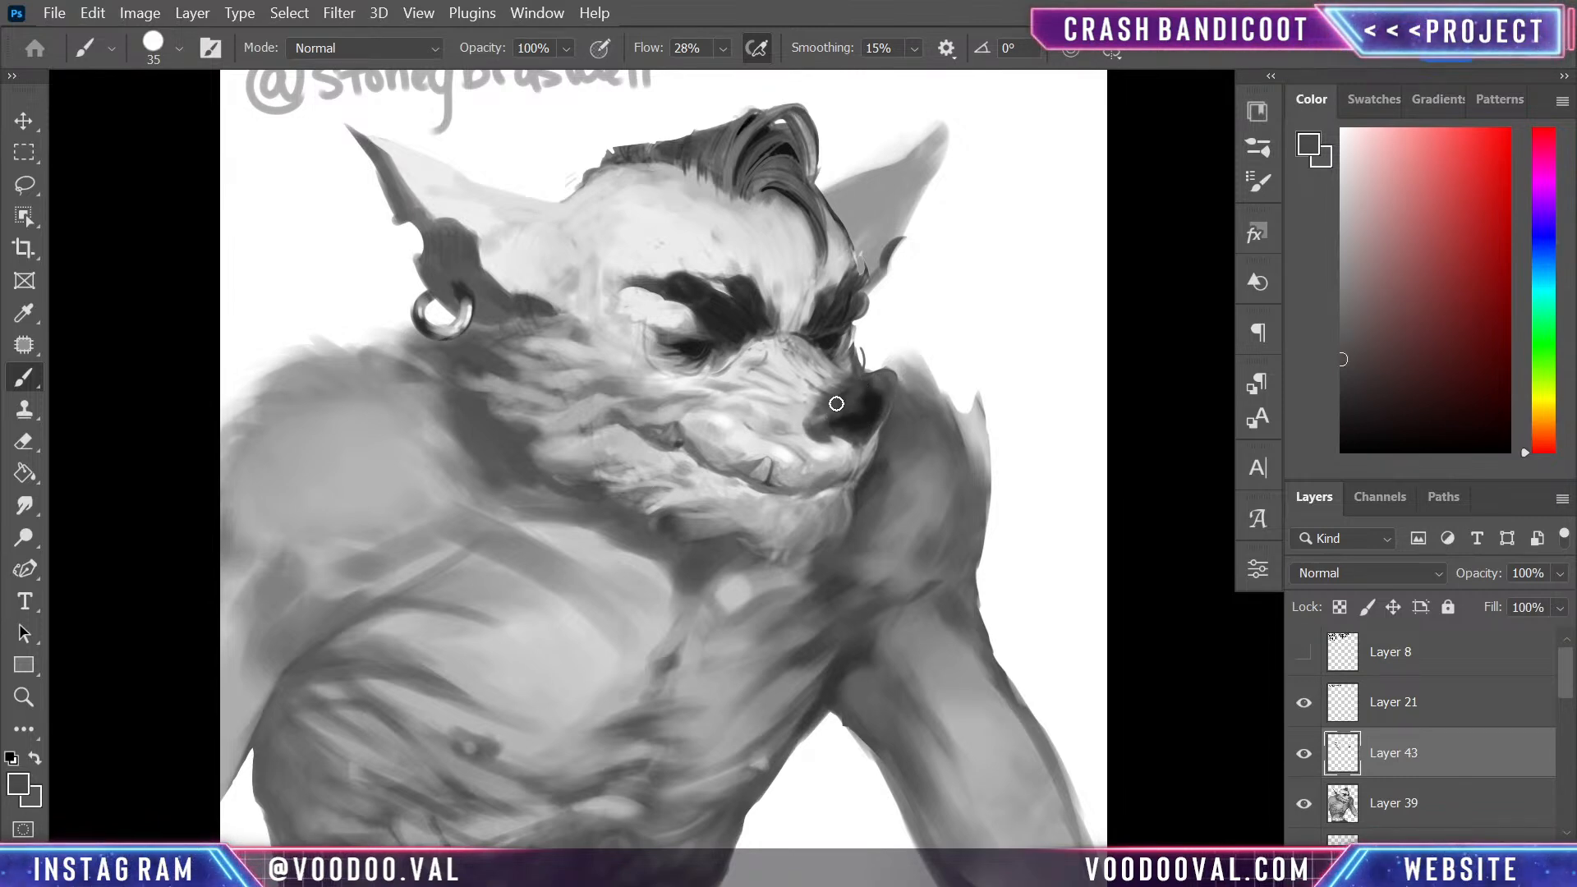
- Add small white highlights to the nose and refine its outer rim with grey and near-black using a size 10 brush
alt+click(946, 317)
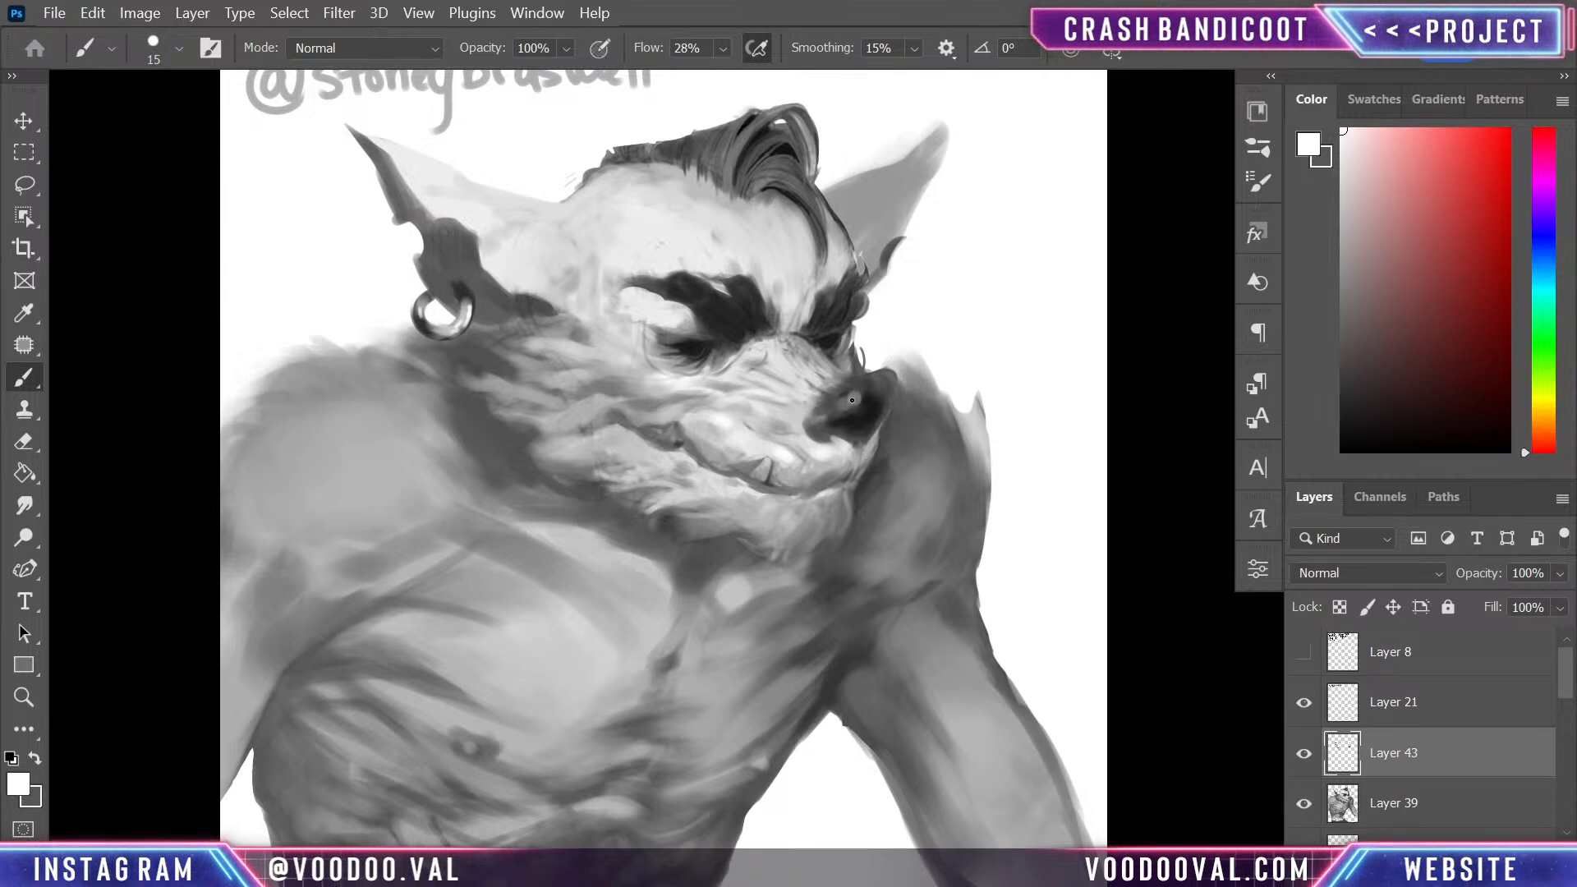
drag(891, 383, 887, 412)
alt+click(885, 379)
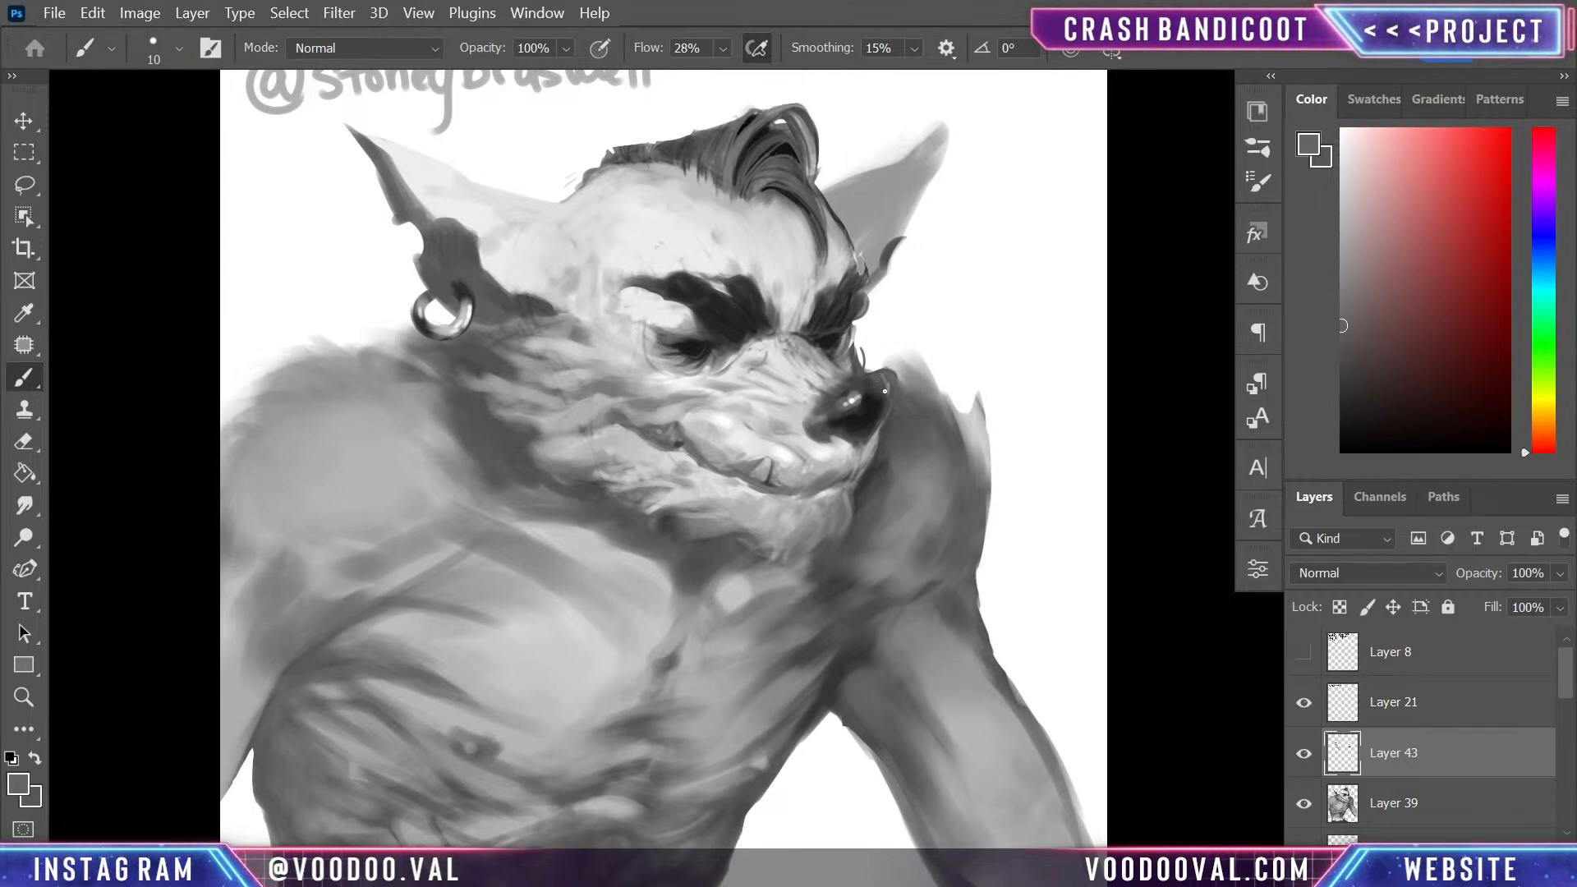
alt+click(876, 416)
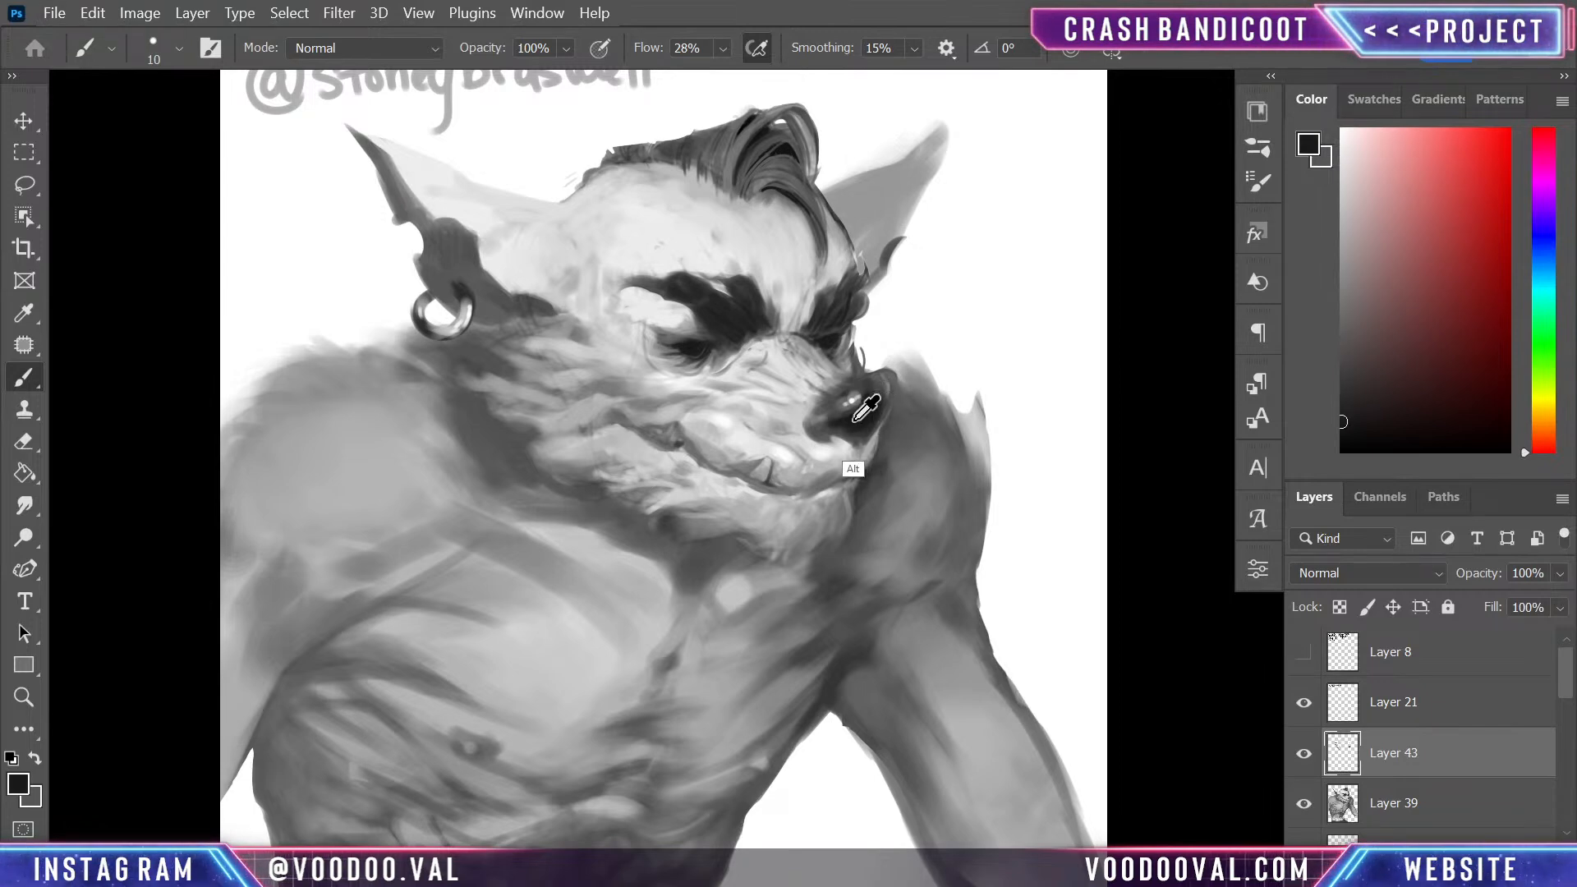
alt+click(875, 381)
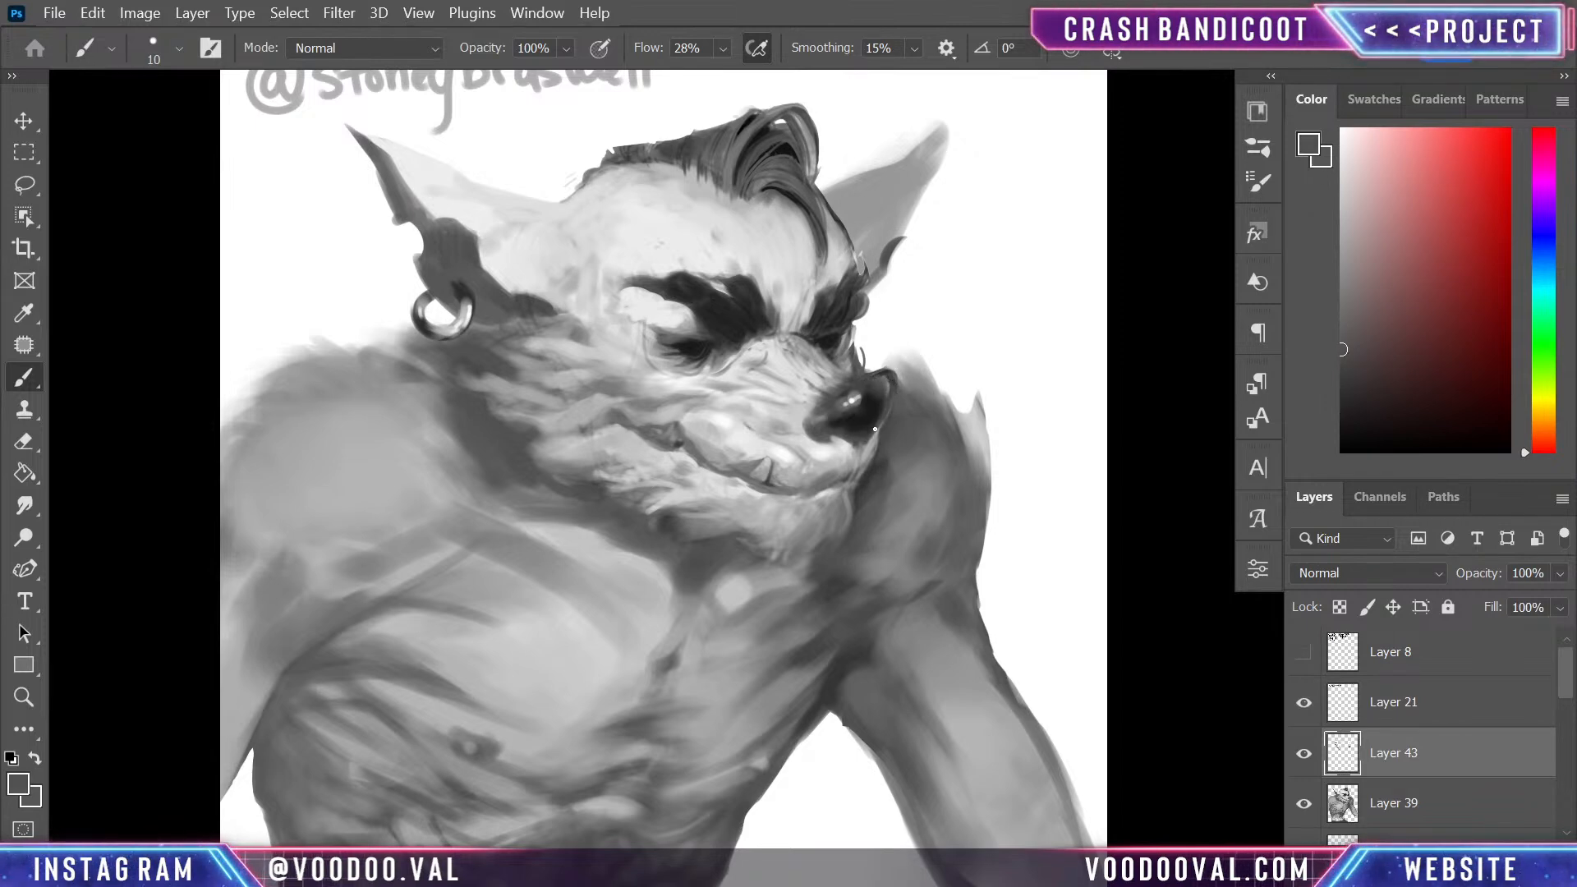
alt+click(857, 409)
- Soften the lower edge of the nose into the muzzle and deepen its dark areas with a size 35 brush
key(bracketright)
alt+click(818, 430)
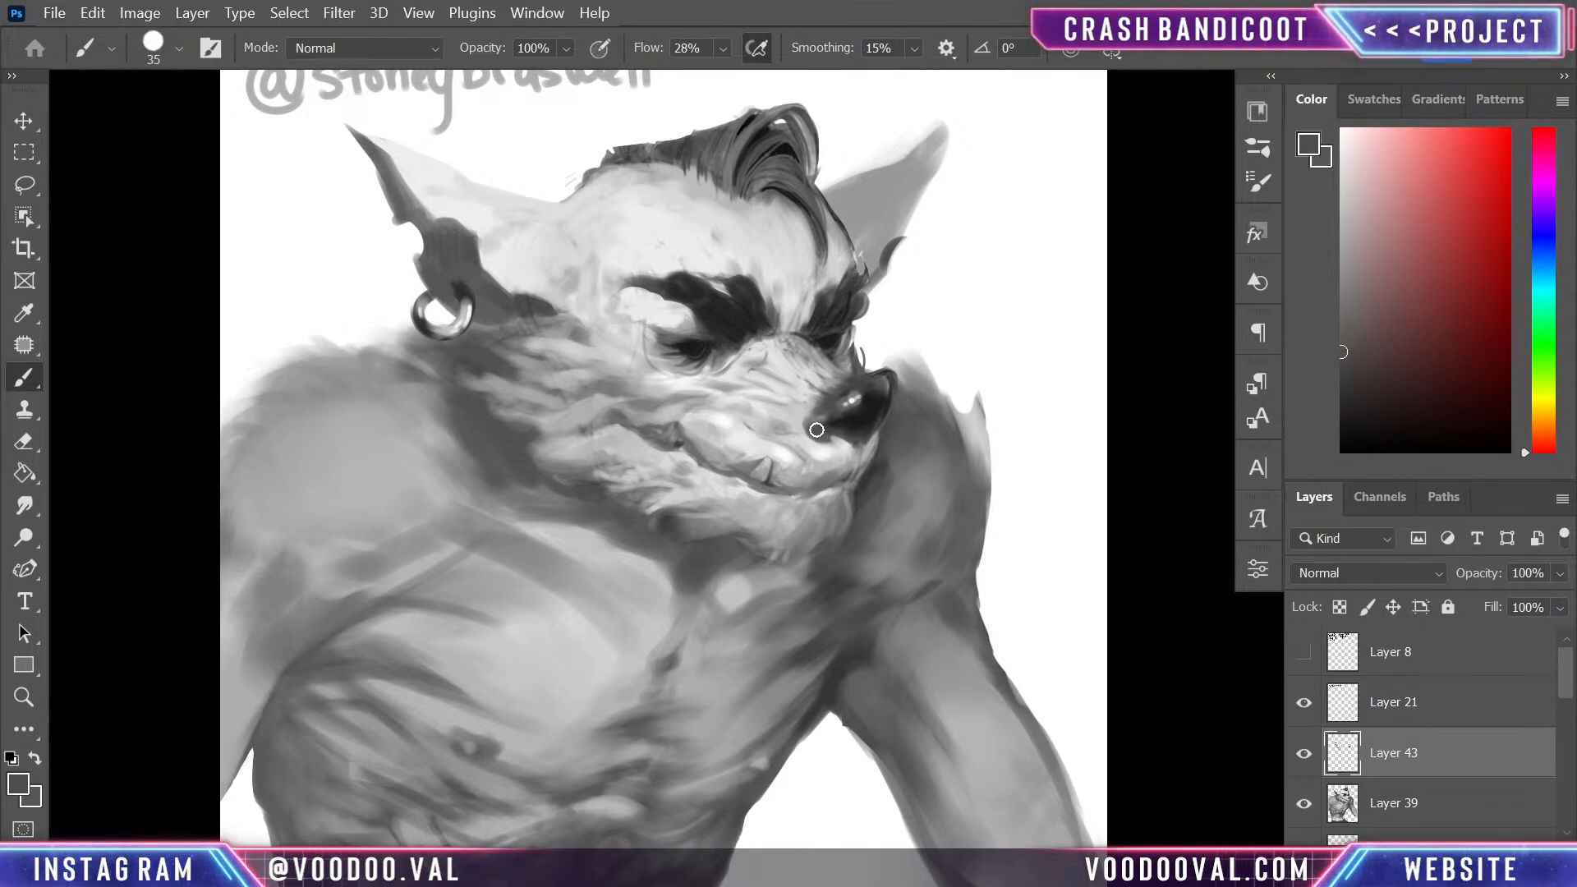
alt+click(852, 418)
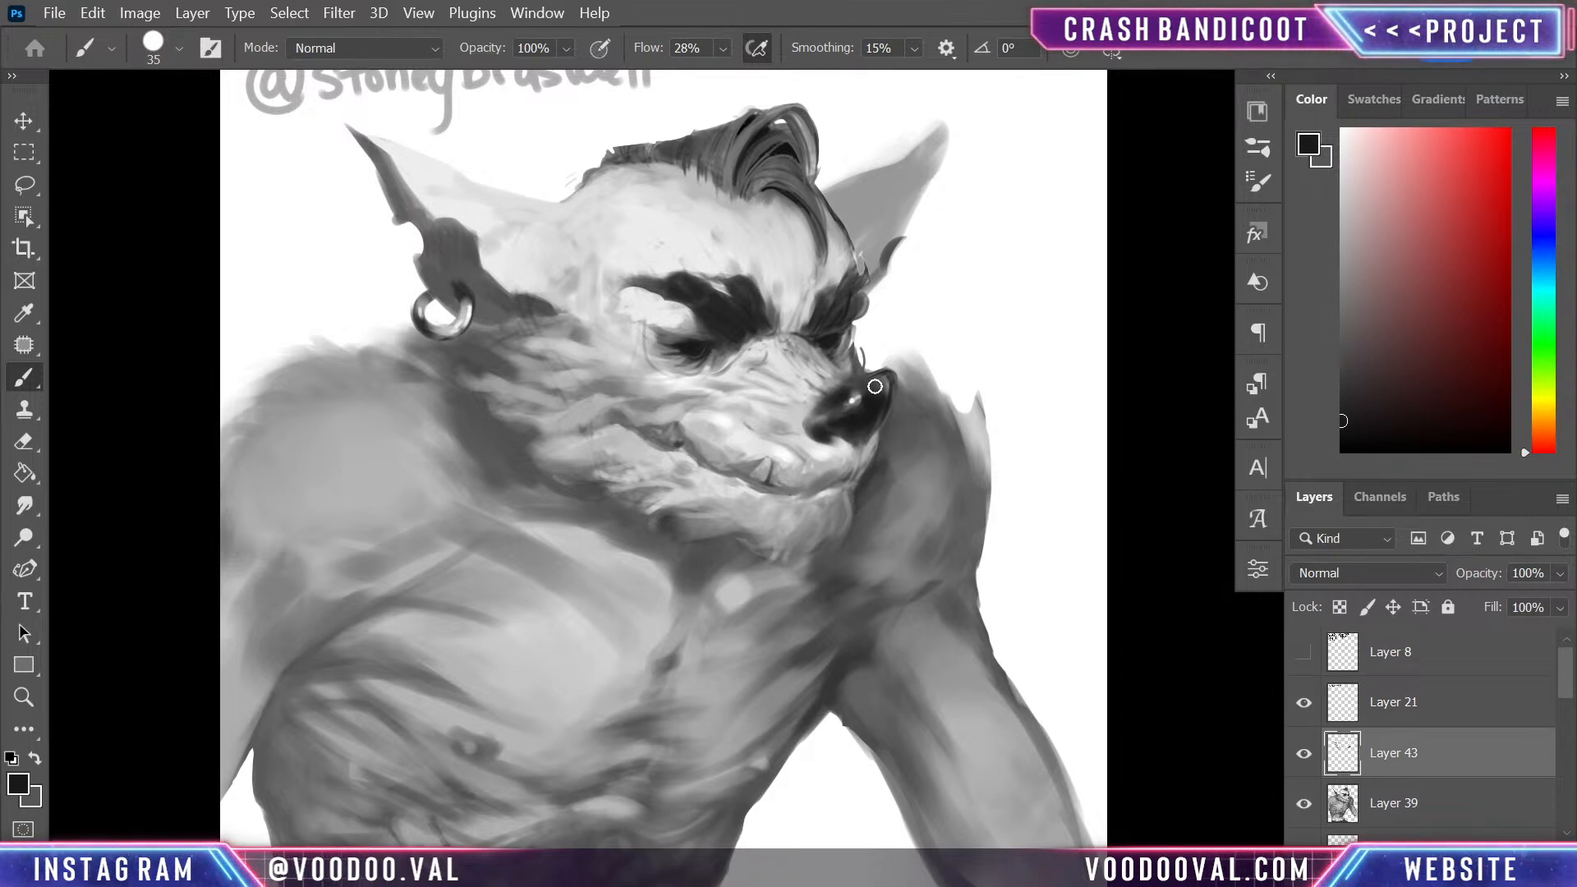
alt+click(854, 401)
drag(849, 398, 858, 396)
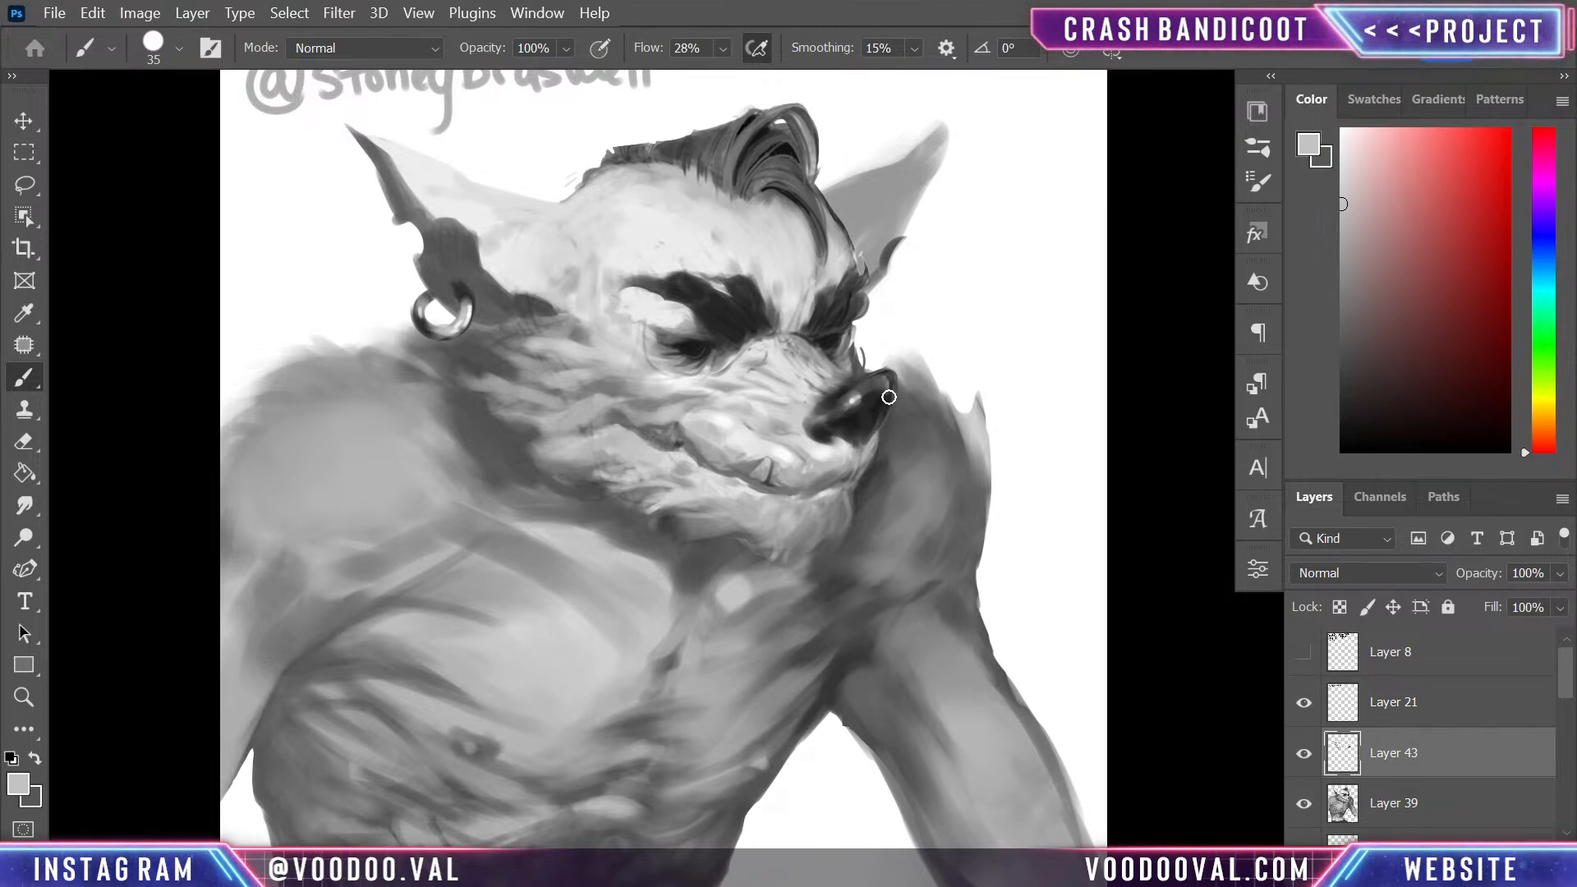
- Sharpen the dark rim of the nose with a size 10 brush and rework its highlight with white at size 35
alt+click(856, 423)
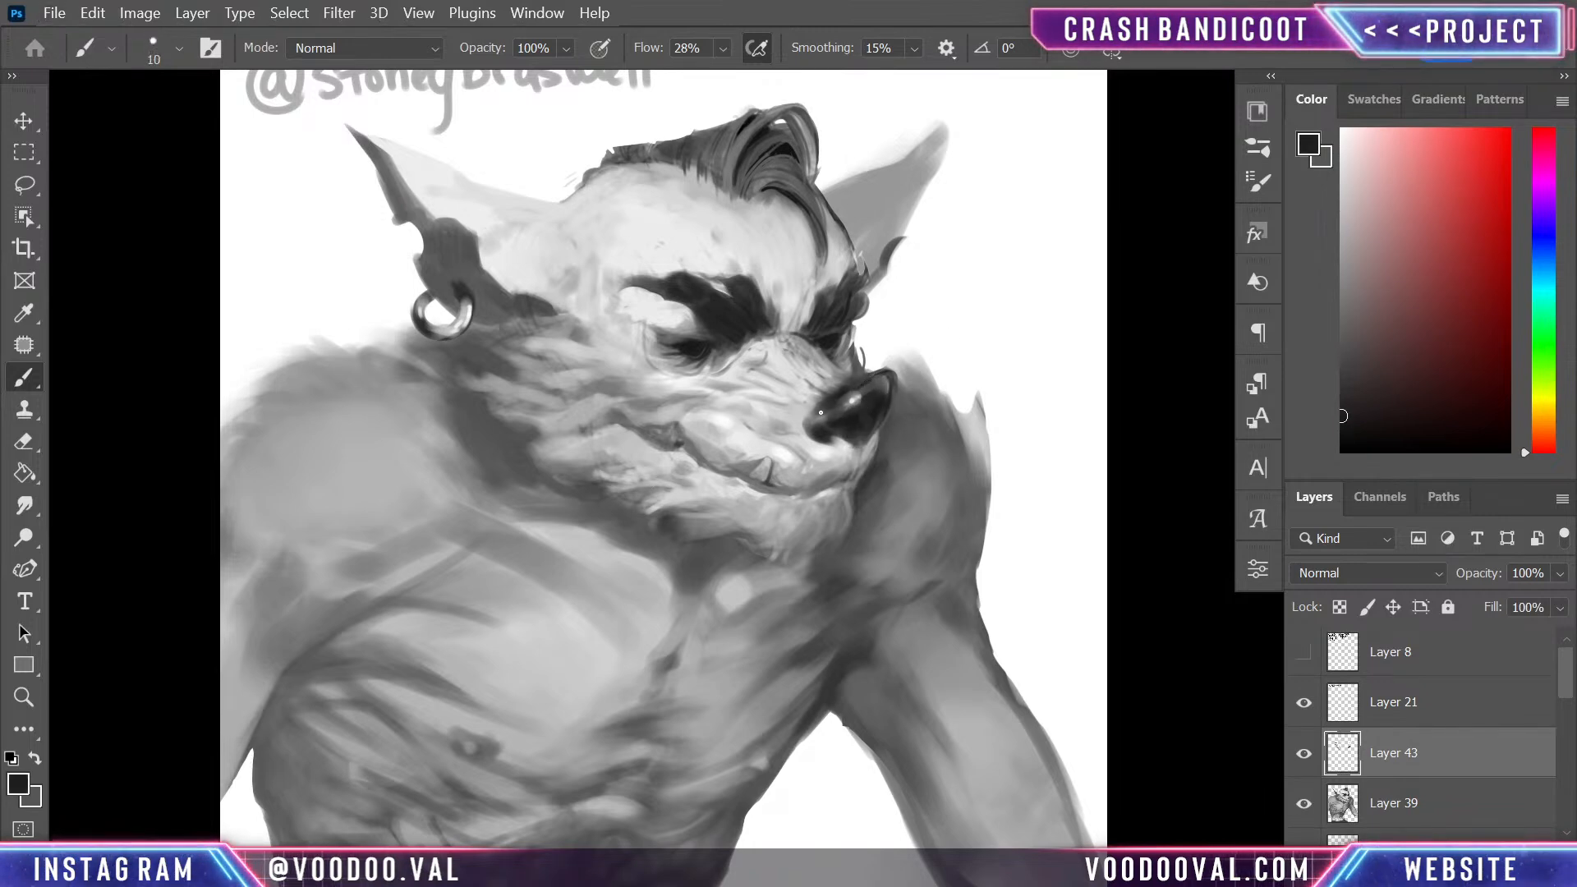
alt+click(859, 398)
alt+click(859, 406)
alt+click(927, 360)
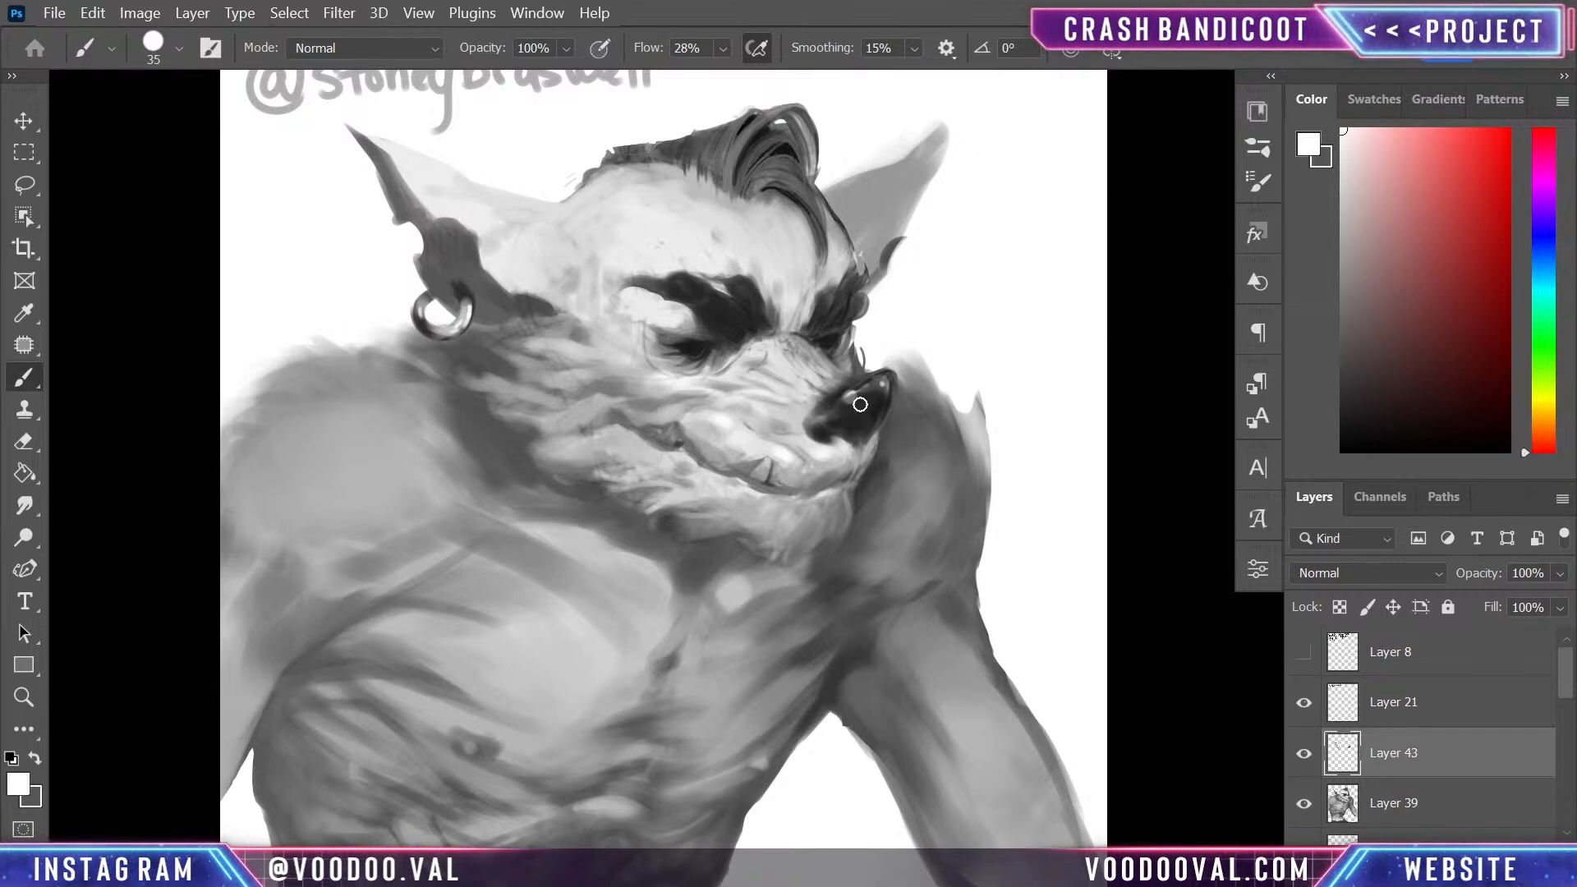
- Review the whole figure and add an empty layer directly above Layer 43
drag(922, 454, 949, 429)
key(ctrl+minus)
key(ctrl+minus)
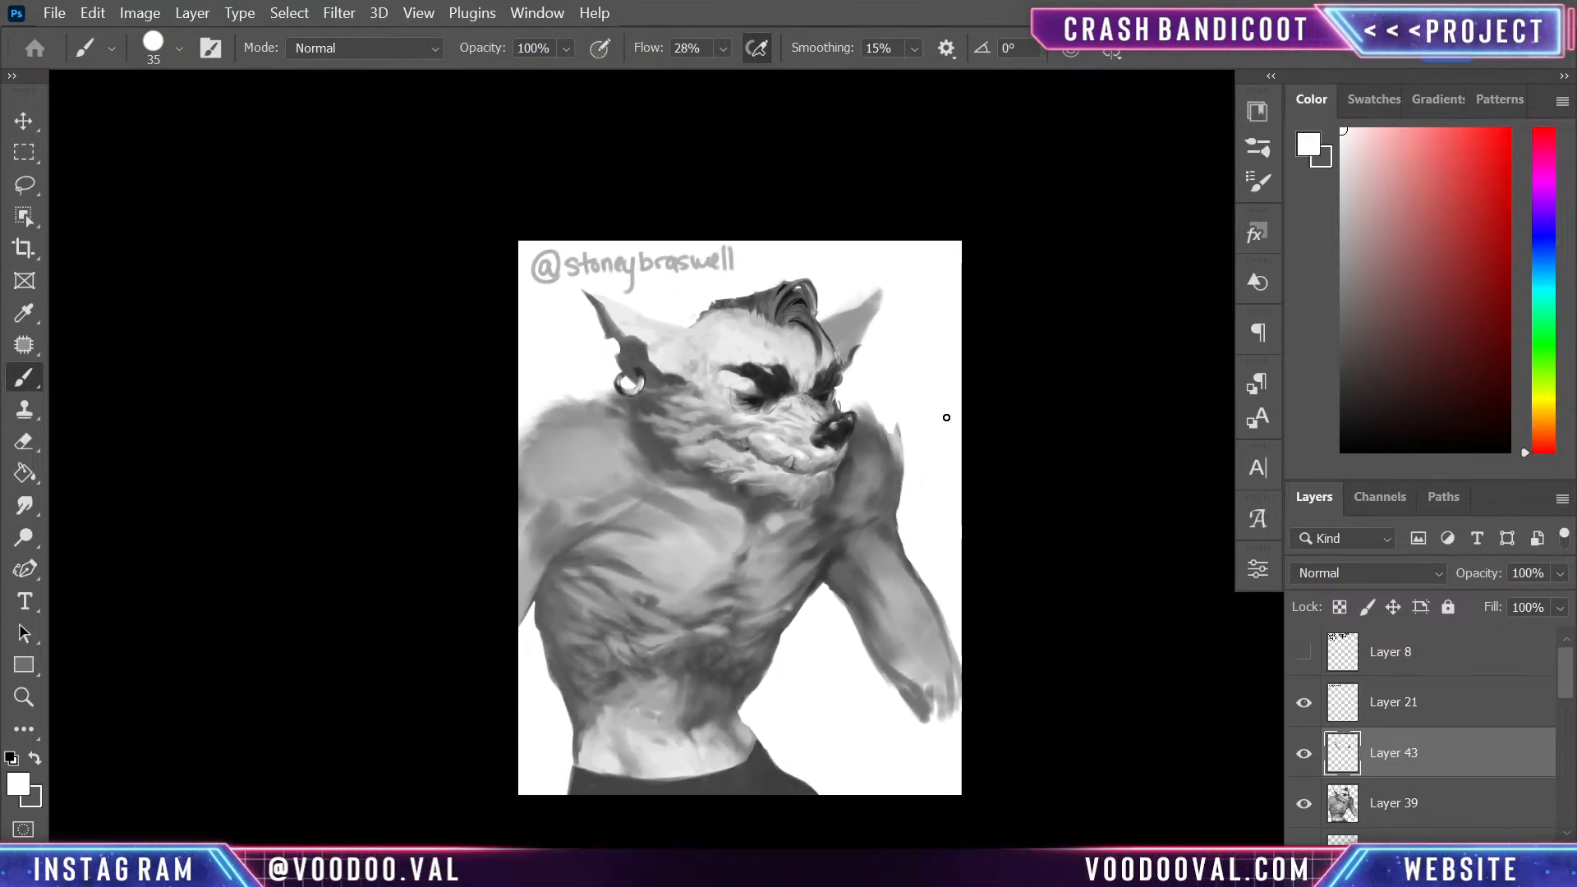
key(ctrl+plus)
key(ctrl+plus)
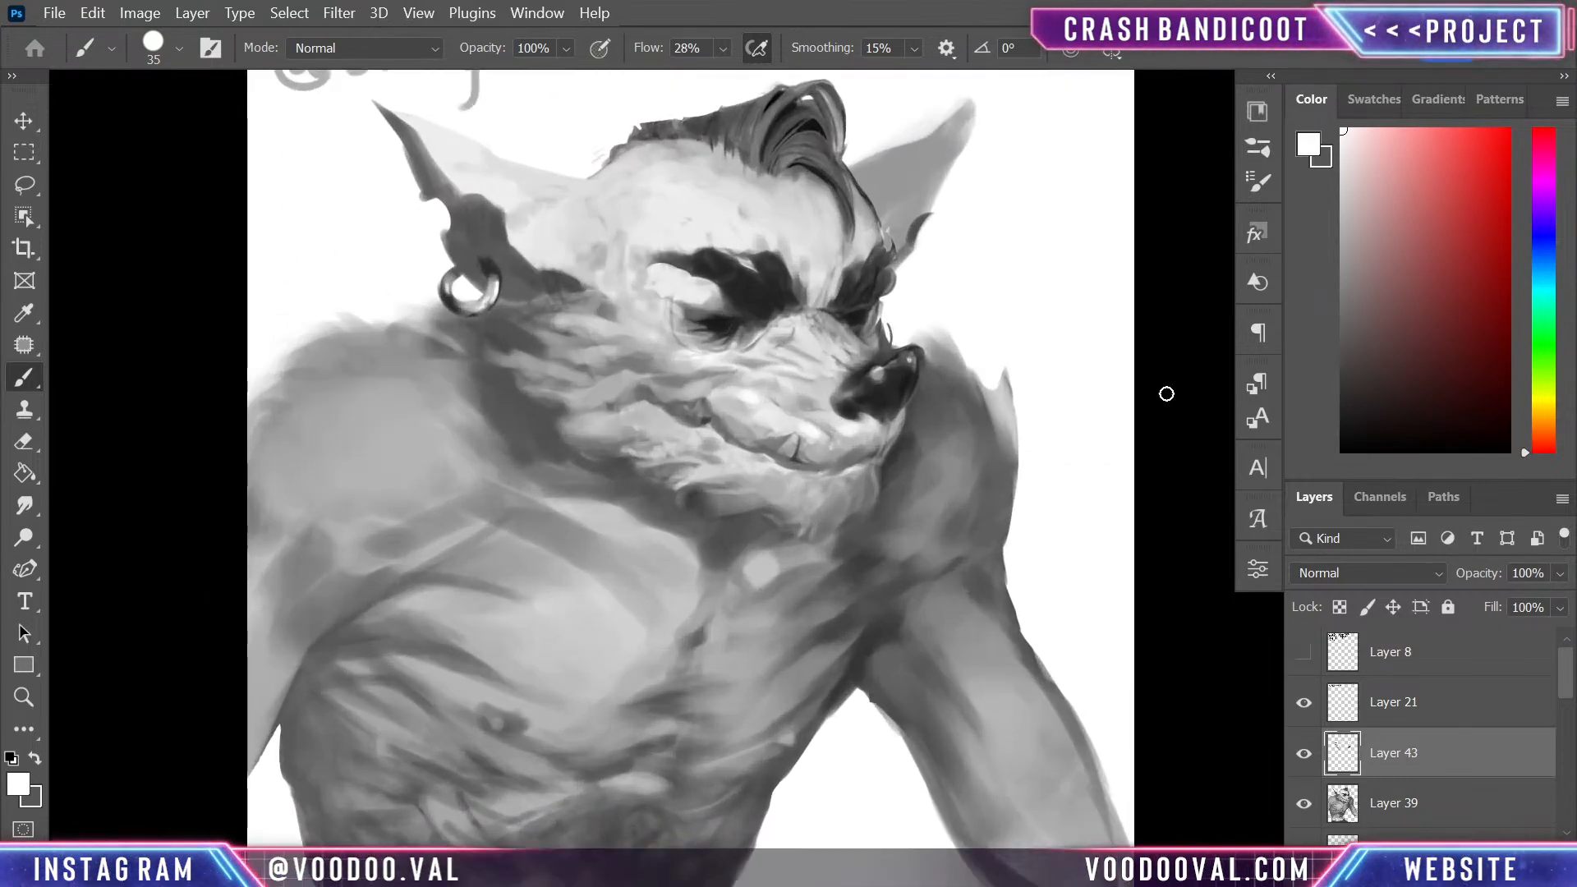
key(ctrl+shift+alt+n)
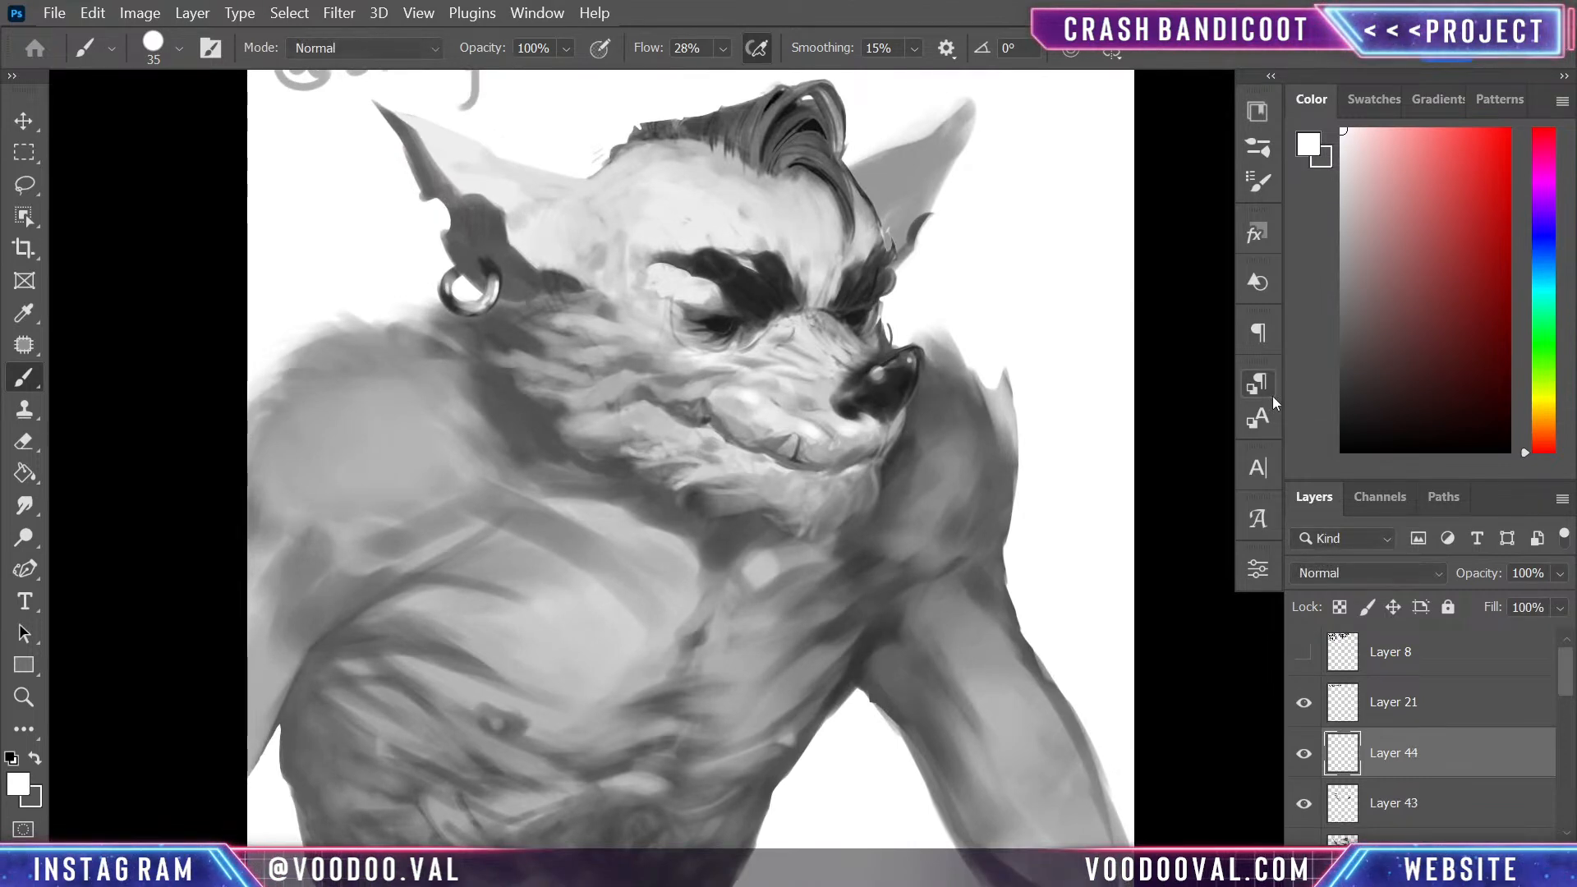
- Lasso the neck, chest and shoulder area below the head, following the nose, jagged chin fur and cheek up to the earring
key(l)
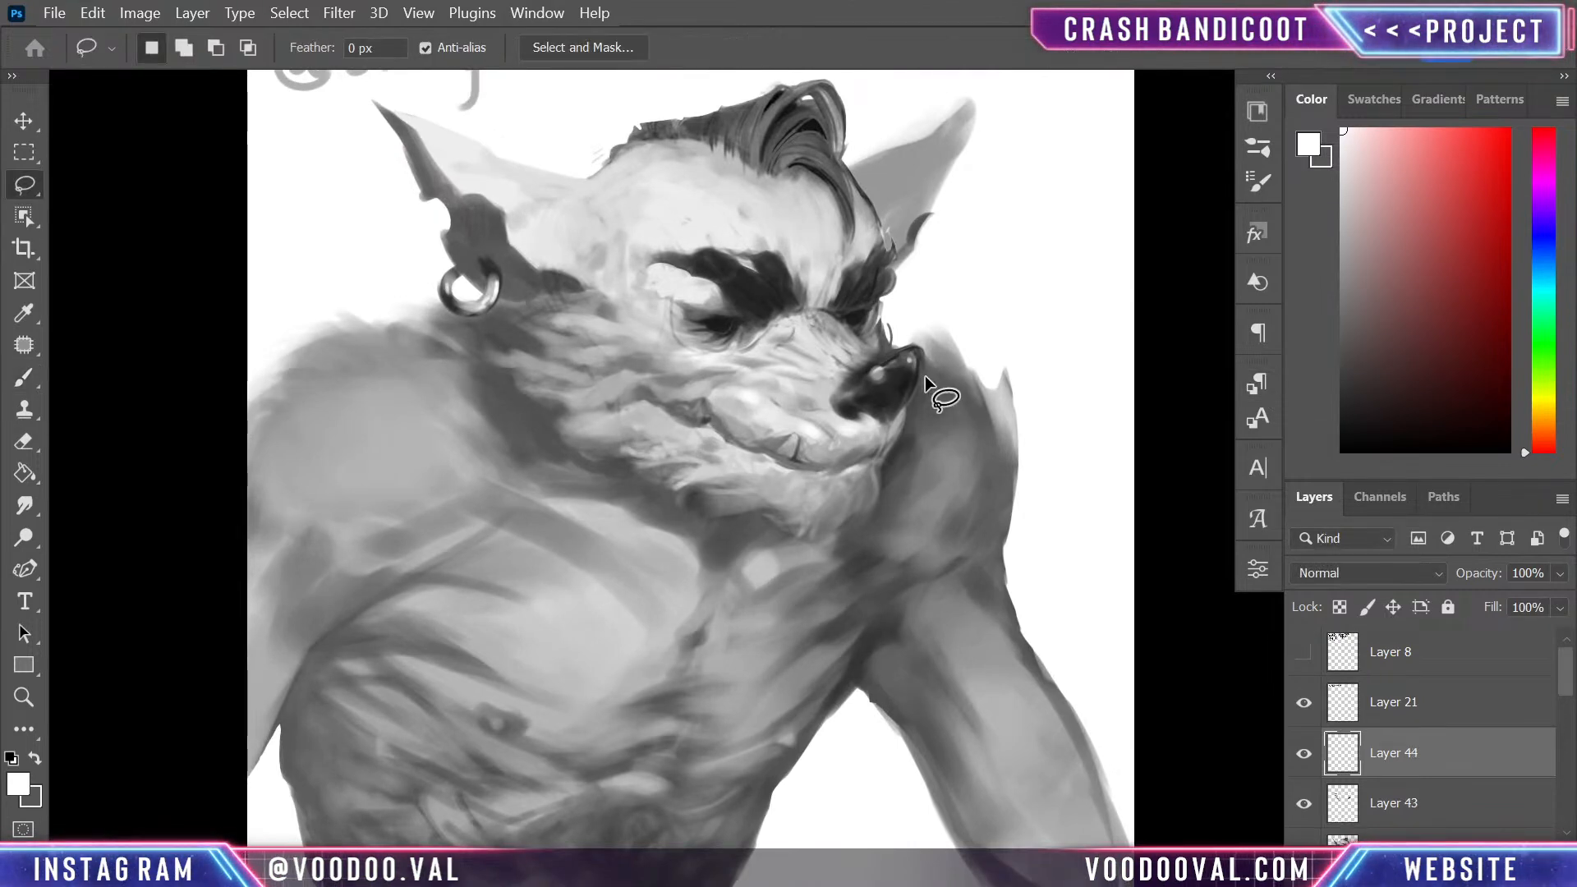
mouse_move(924, 355)
mouse_down()
mouse_move(891, 448)
mouse_move(924, 361)
mouse_up()
mouse_move(896, 453)
mouse_down()
mouse_move(884, 501)
mouse_move(849, 519)
mouse_up()
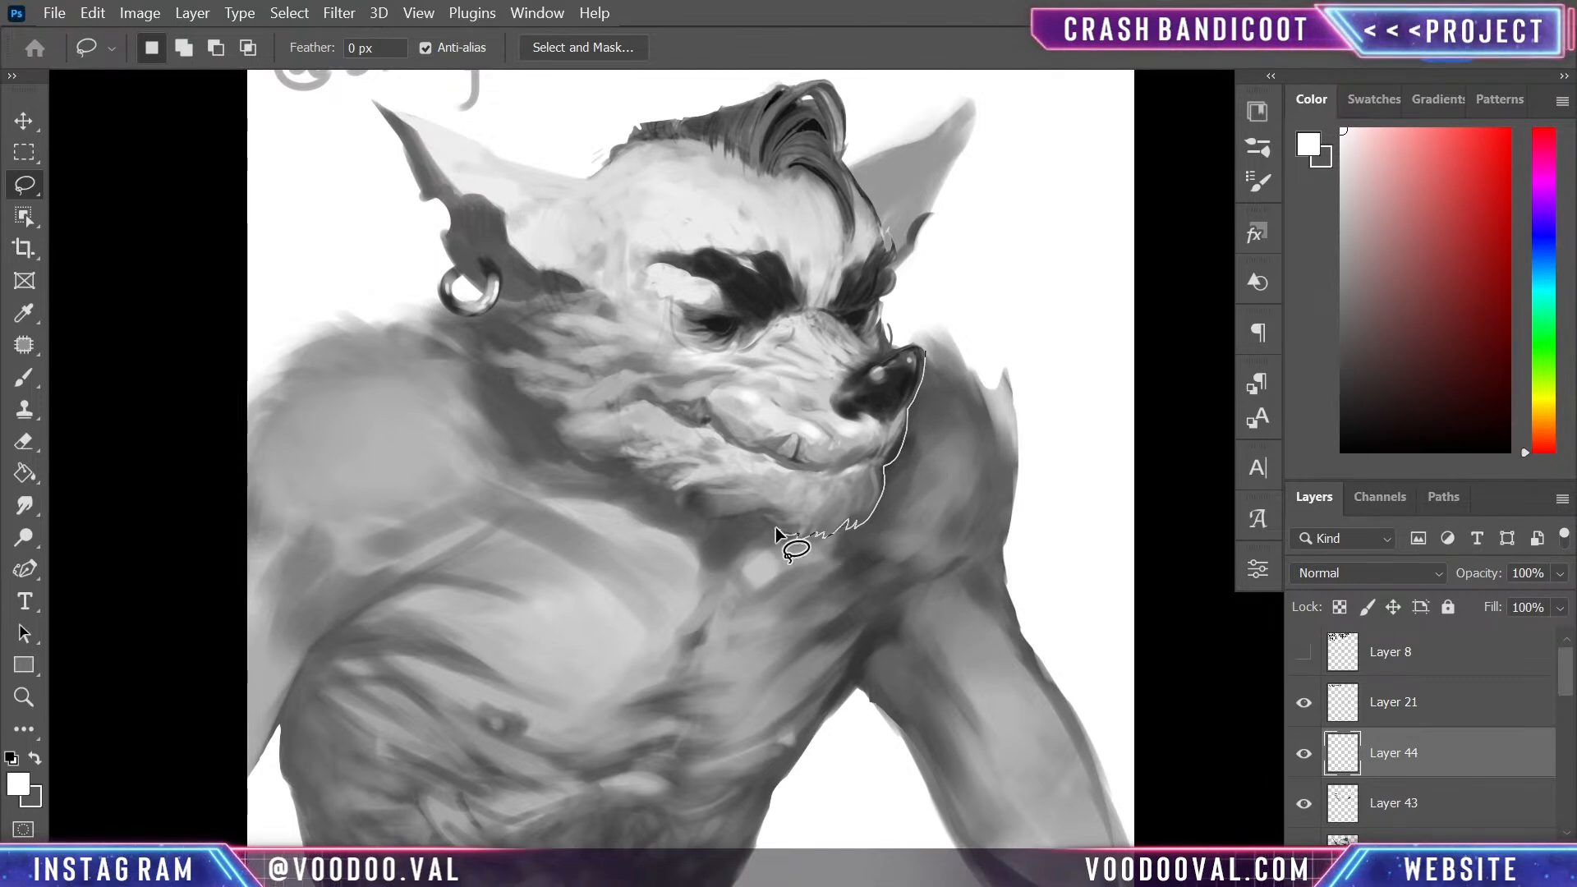
drag(754, 665, 1018, 427)
mouse_move(754, 516)
mouse_down()
mouse_move(640, 475)
mouse_move(831, 601)
mouse_up()
mouse_move(664, 475)
mouse_down()
mouse_move(642, 483)
mouse_move(680, 527)
mouse_move(658, 483)
mouse_move(645, 526)
mouse_move(681, 497)
mouse_up()
mouse_move(649, 503)
mouse_down()
mouse_move(638, 515)
mouse_move(635, 442)
mouse_move(622, 470)
mouse_move(575, 450)
mouse_move(573, 417)
mouse_move(539, 402)
mouse_move(767, 654)
mouse_move(760, 605)
mouse_up()
mouse_move(526, 395)
mouse_down()
mouse_move(490, 353)
mouse_move(513, 345)
mouse_move(502, 325)
mouse_move(457, 315)
mouse_move(541, 517)
mouse_up()
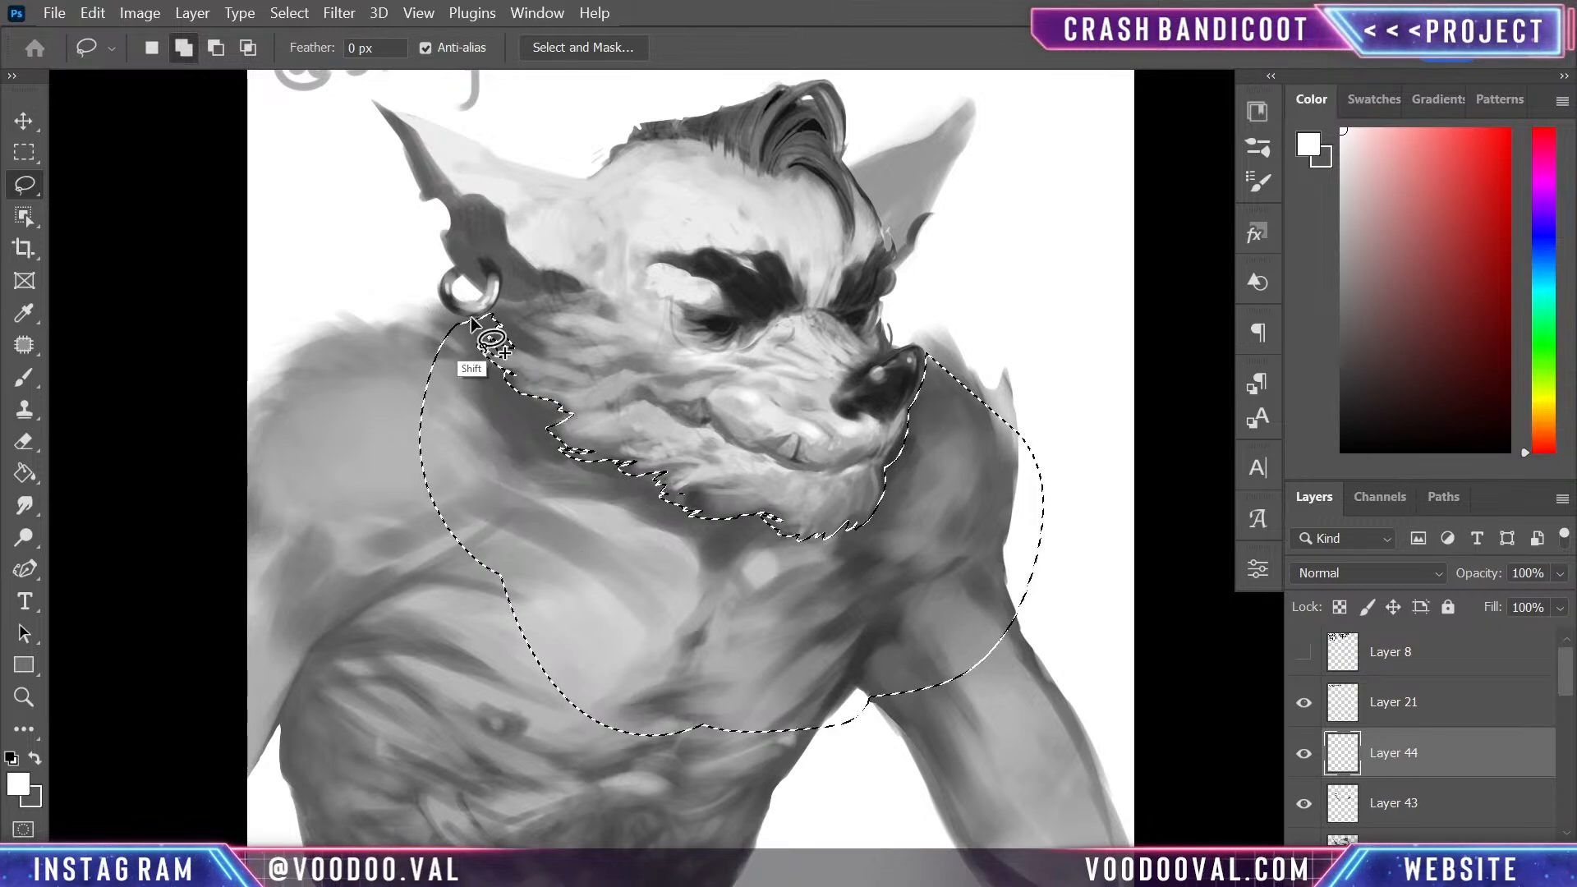
- Extend the lasso selection over the chest, the shoulder behind the earring and the area around the far shoulder up to the nose
mouse_move(462, 316)
mouse_down()
mouse_move(349, 300)
mouse_move(585, 859)
mouse_move(863, 761)
mouse_up()
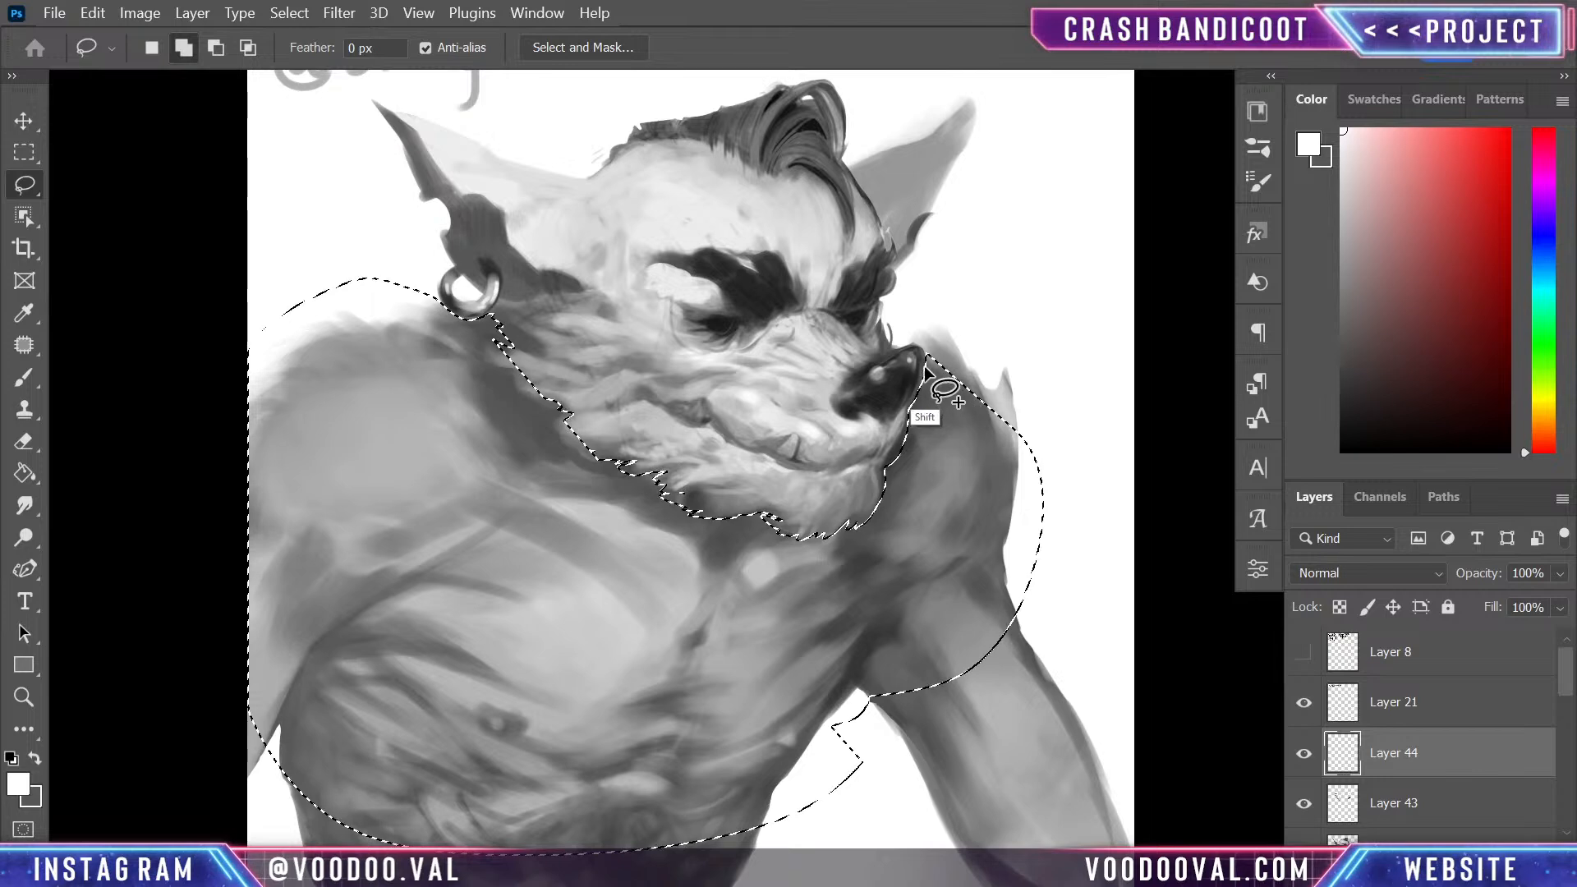
mouse_move(910, 340)
mouse_down()
mouse_move(1022, 370)
mouse_move(1041, 478)
mouse_up()
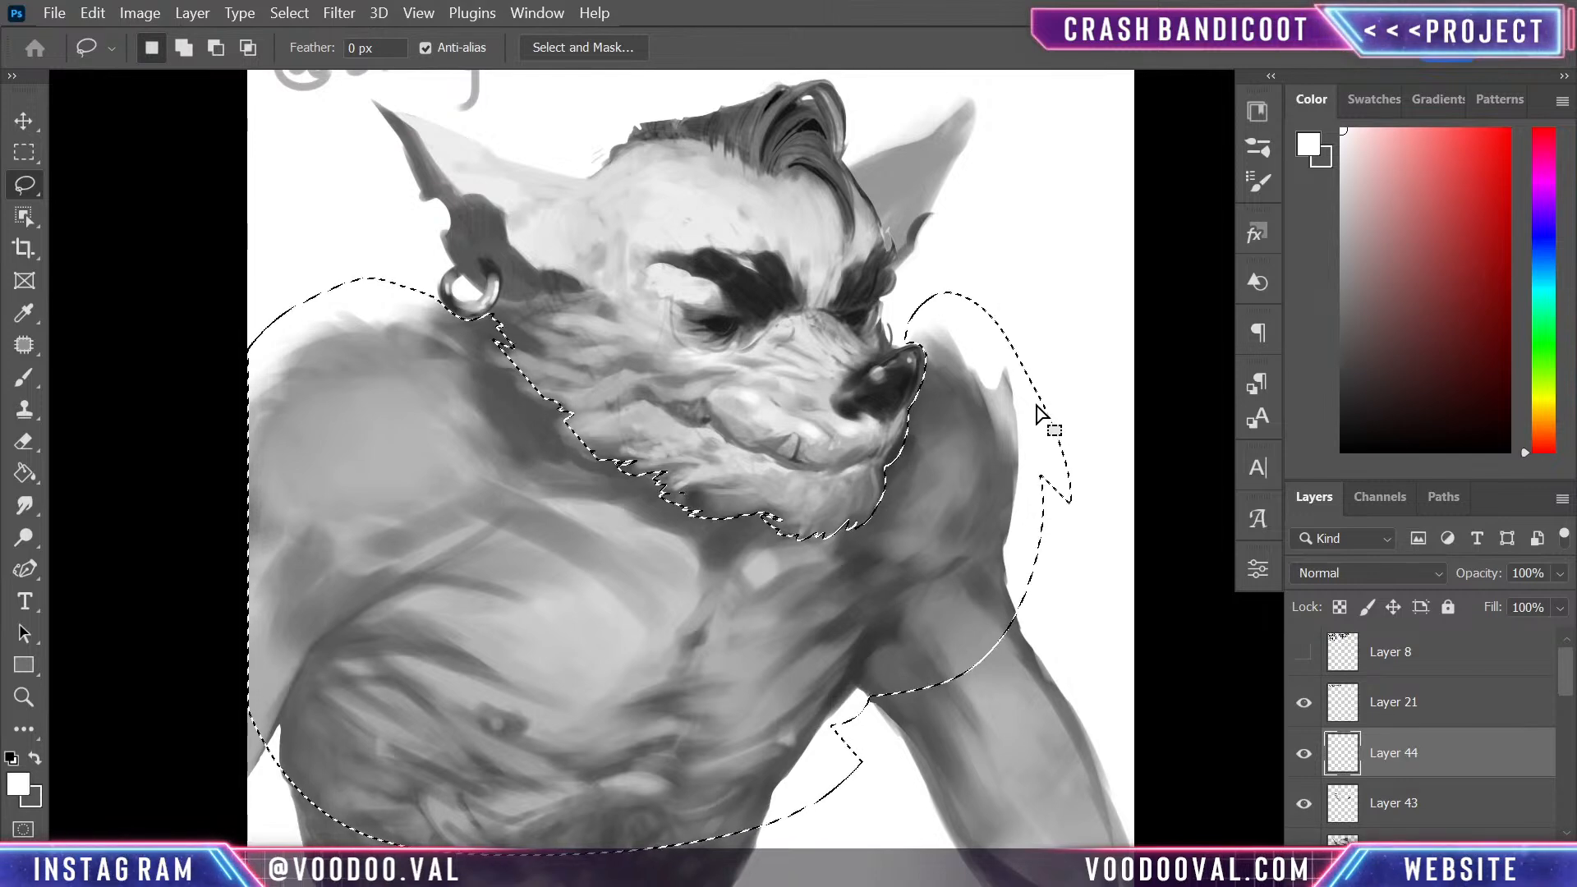
mouse_move(717, 504)
mouse_down()
mouse_move(683, 505)
mouse_move(717, 520)
mouse_move(652, 531)
mouse_up()
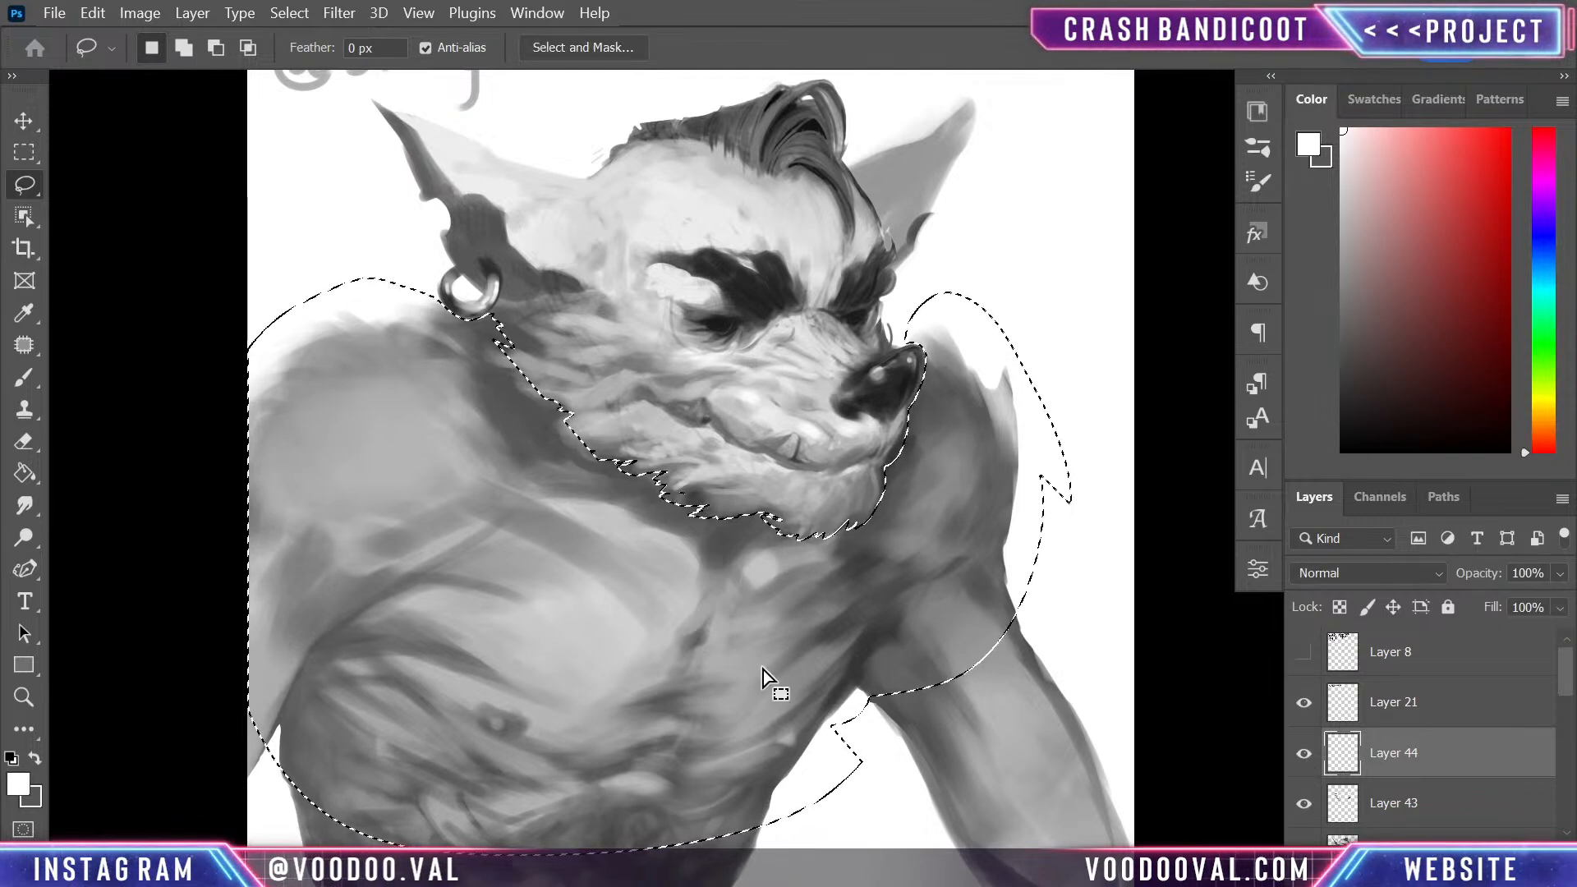
- Paint a broad black shadow under the jaw, across the neck and onto both shoulders within the selection using a size 400 brush
key(b)
key(bracketright)
key(bracketright)
key(bracketright)
key(bracketright)
key(bracketright)
key(bracketright)
key(bracketright)
key(bracketright)
key(bracketright)
key(bracketright)
key(bracketright)
key(bracketright)
key(bracketright)
alt+click(866, 384)
mouse_move(525, 413)
mouse_down()
mouse_move(616, 368)
mouse_move(425, 367)
mouse_move(528, 407)
mouse_move(505, 409)
mouse_move(603, 478)
mouse_move(520, 431)
mouse_move(391, 412)
mouse_move(649, 554)
mouse_move(429, 442)
mouse_move(374, 568)
mouse_move(652, 375)
mouse_move(767, 562)
mouse_move(867, 491)
mouse_move(893, 427)
mouse_up()
mouse_move(866, 503)
mouse_down()
mouse_move(527, 414)
mouse_move(554, 333)
mouse_move(571, 455)
mouse_move(571, 421)
mouse_move(496, 354)
mouse_move(487, 398)
mouse_move(881, 503)
mouse_move(875, 453)
mouse_move(604, 442)
mouse_move(395, 405)
mouse_move(592, 544)
mouse_move(763, 511)
mouse_move(900, 534)
mouse_up()
click(1343, 440)
- Set Layer 44's blending mode to Soft Light and clear the selection
click(1372, 580)
click(1344, 303)
key(Down)
key(Down)
key(Down)
key(Down)
key(Down)
key(Down)
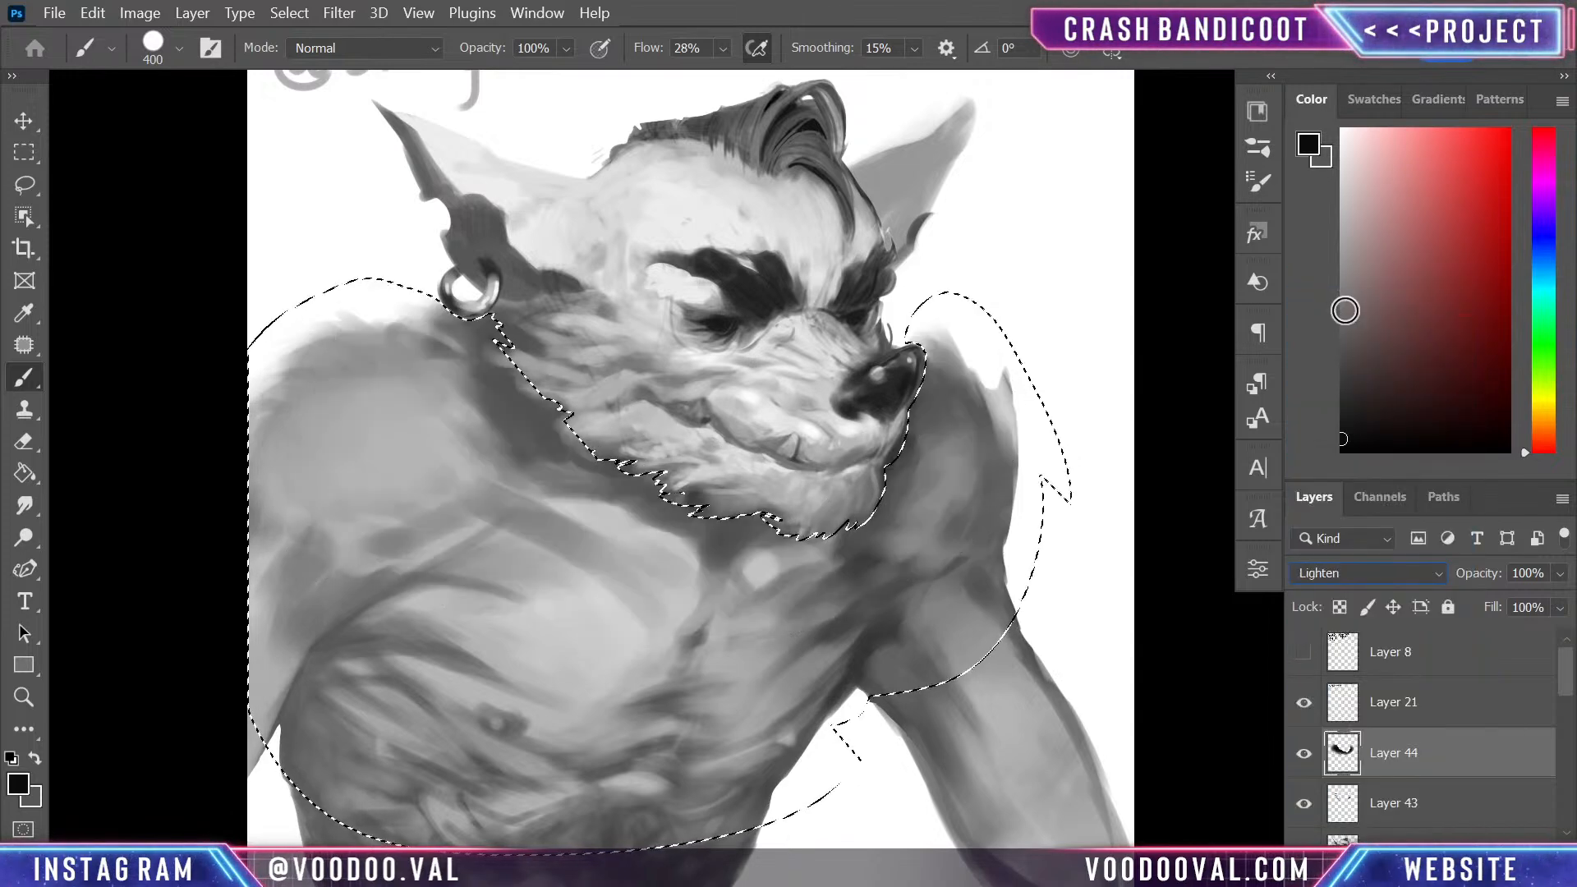
key(Down)
key(Down)
key(Down)
key(Down)
key(Down)
key(Down)
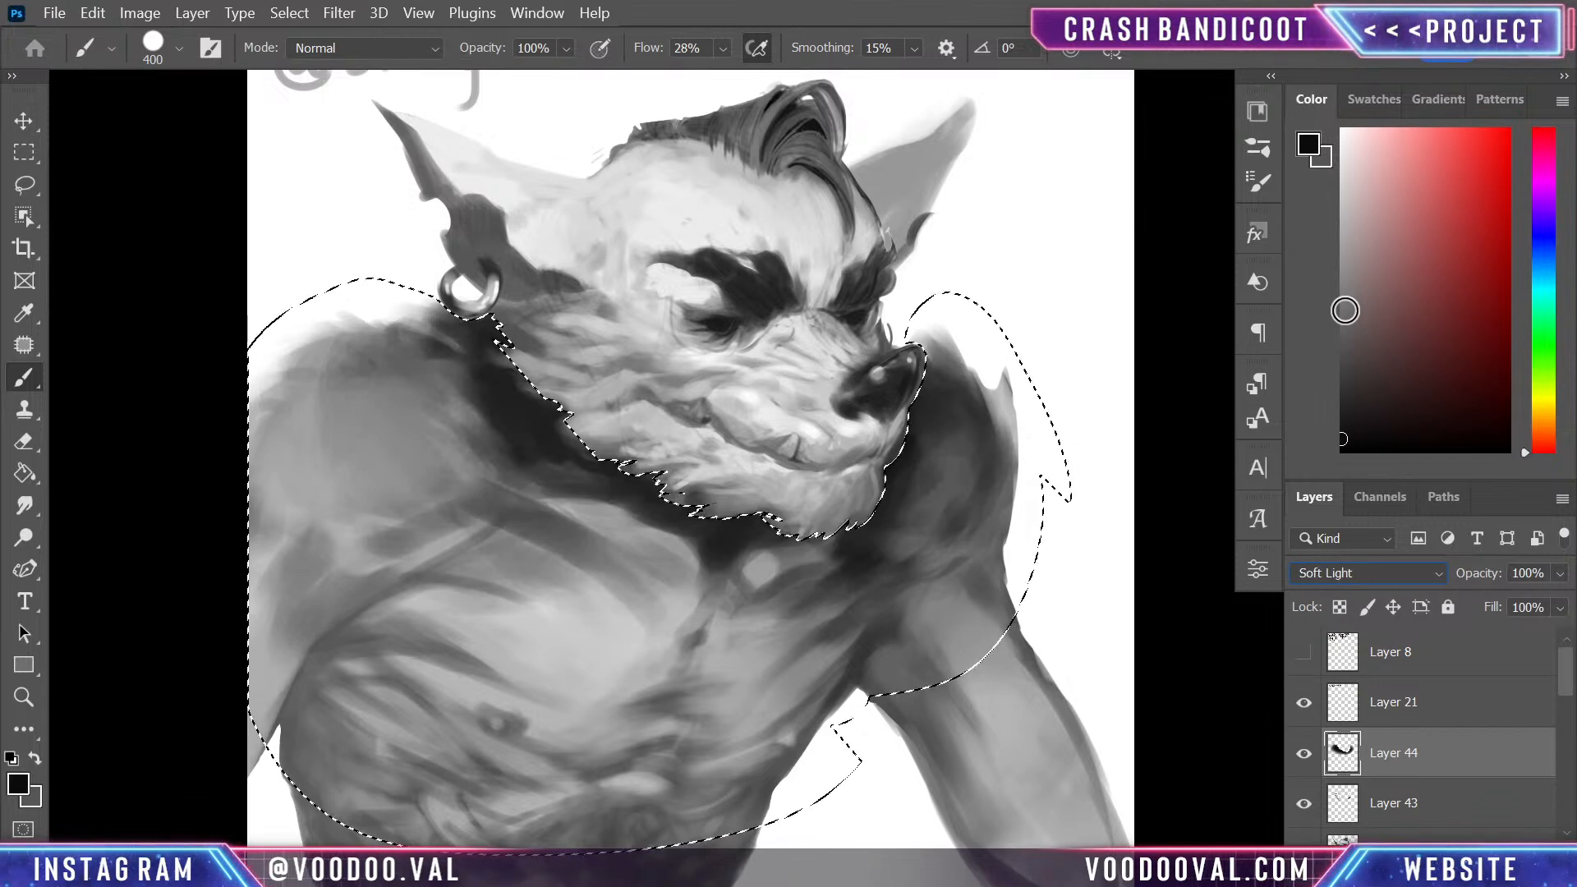
key(ctrl+d)
- Restore the last selection, invert it to cover the head, and add an empty layer above Layer 44
mouse_move(942, 490)
mouse_down()
mouse_move(908, 644)
mouse_move(928, 624)
mouse_up()
key(ctrl+shift+d)
right_click(933, 616)
right_click(755, 648)
key(Escape)
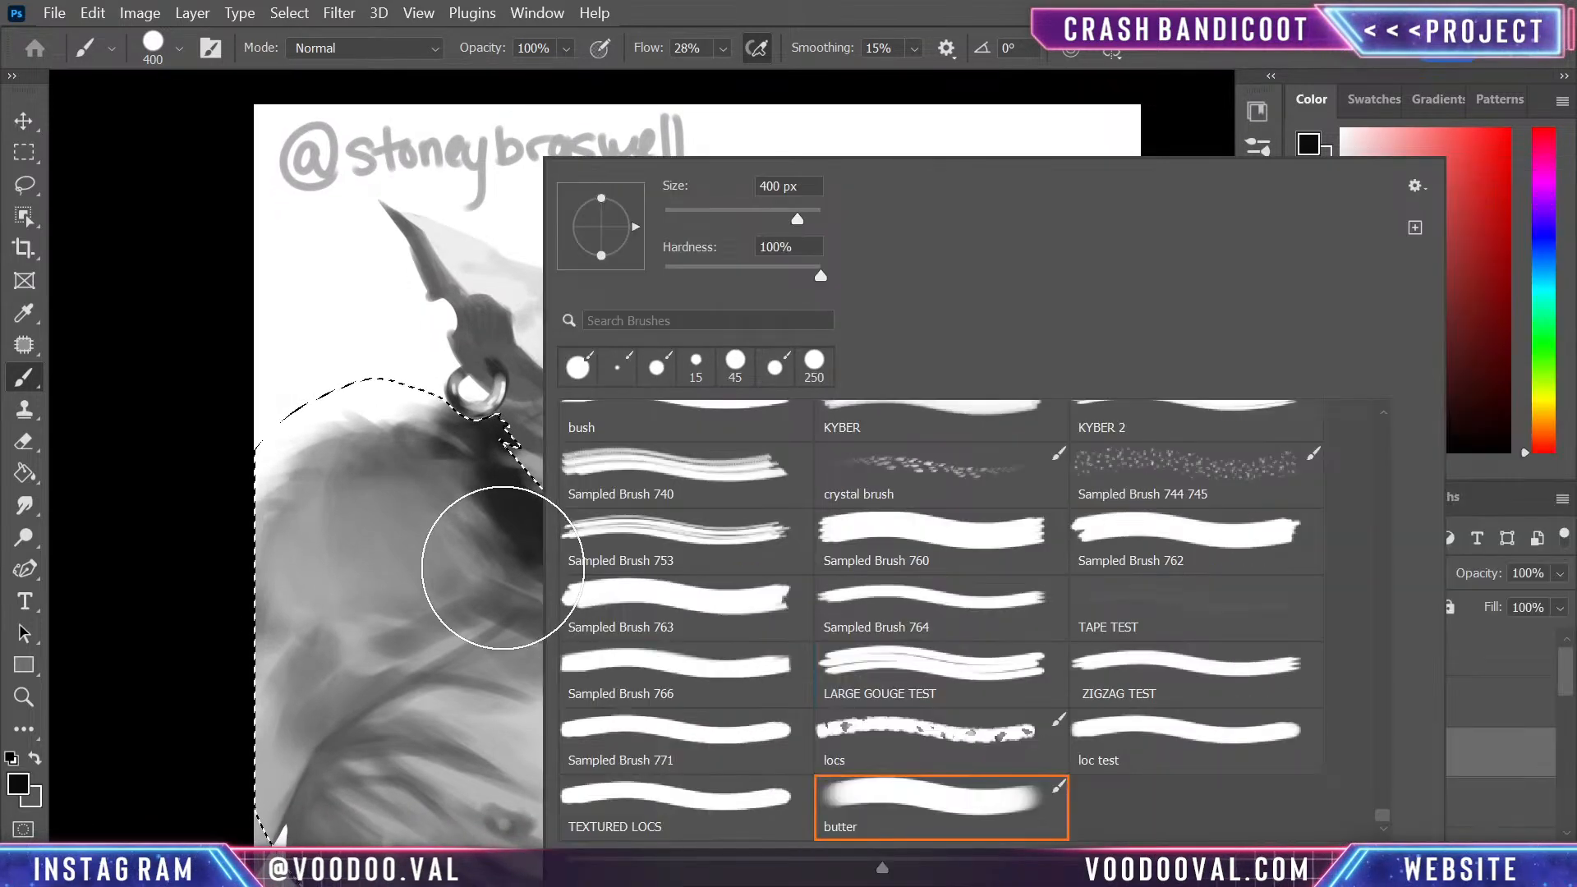
key(l)
right_click(686, 440)
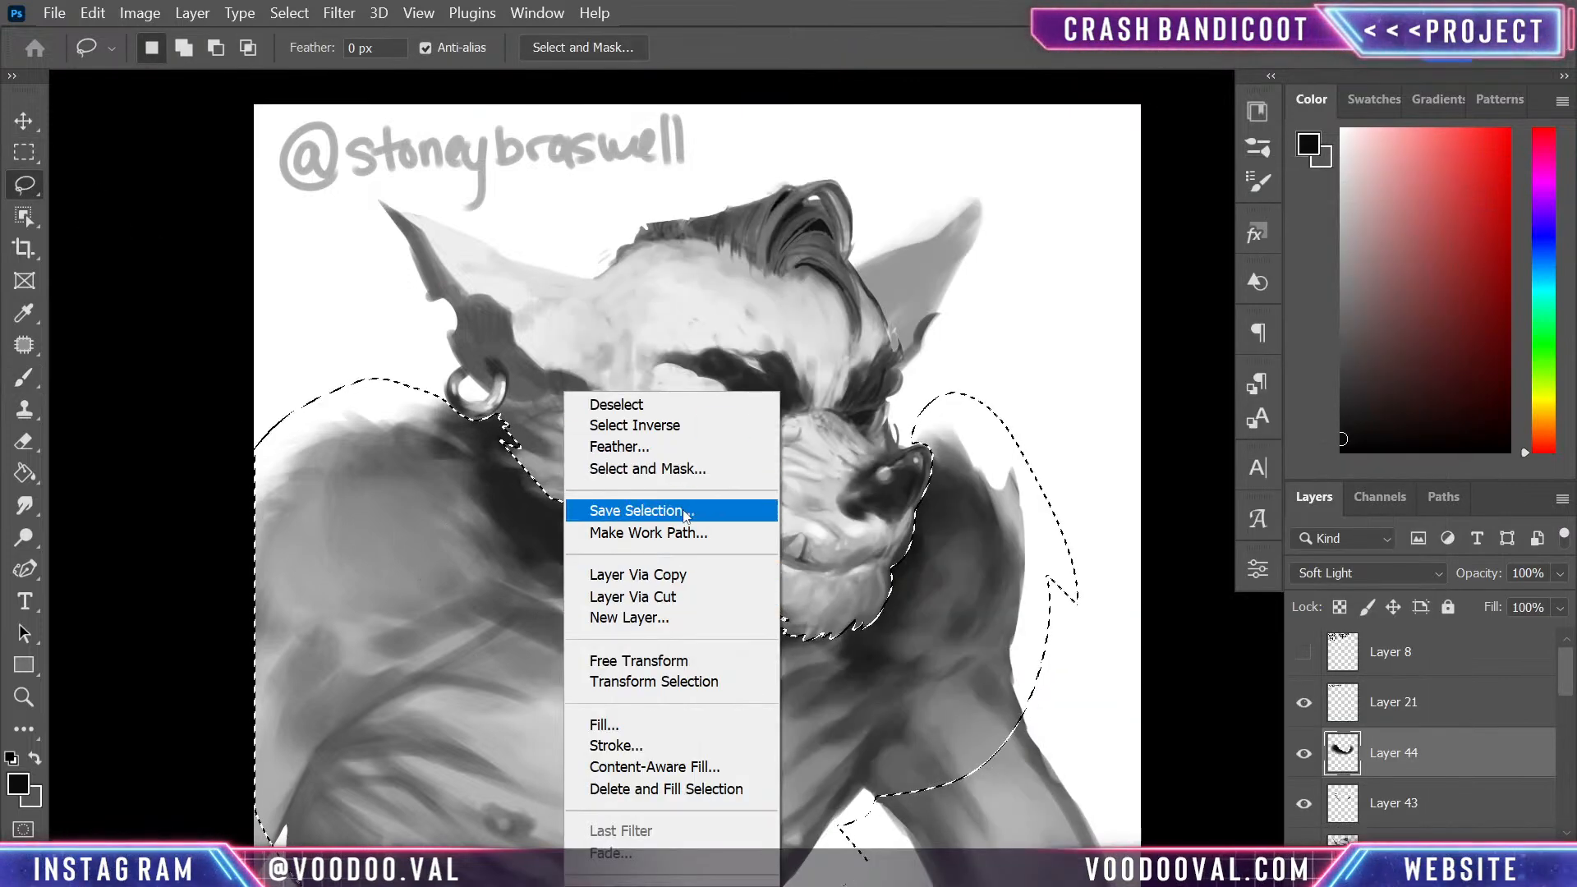
click(687, 424)
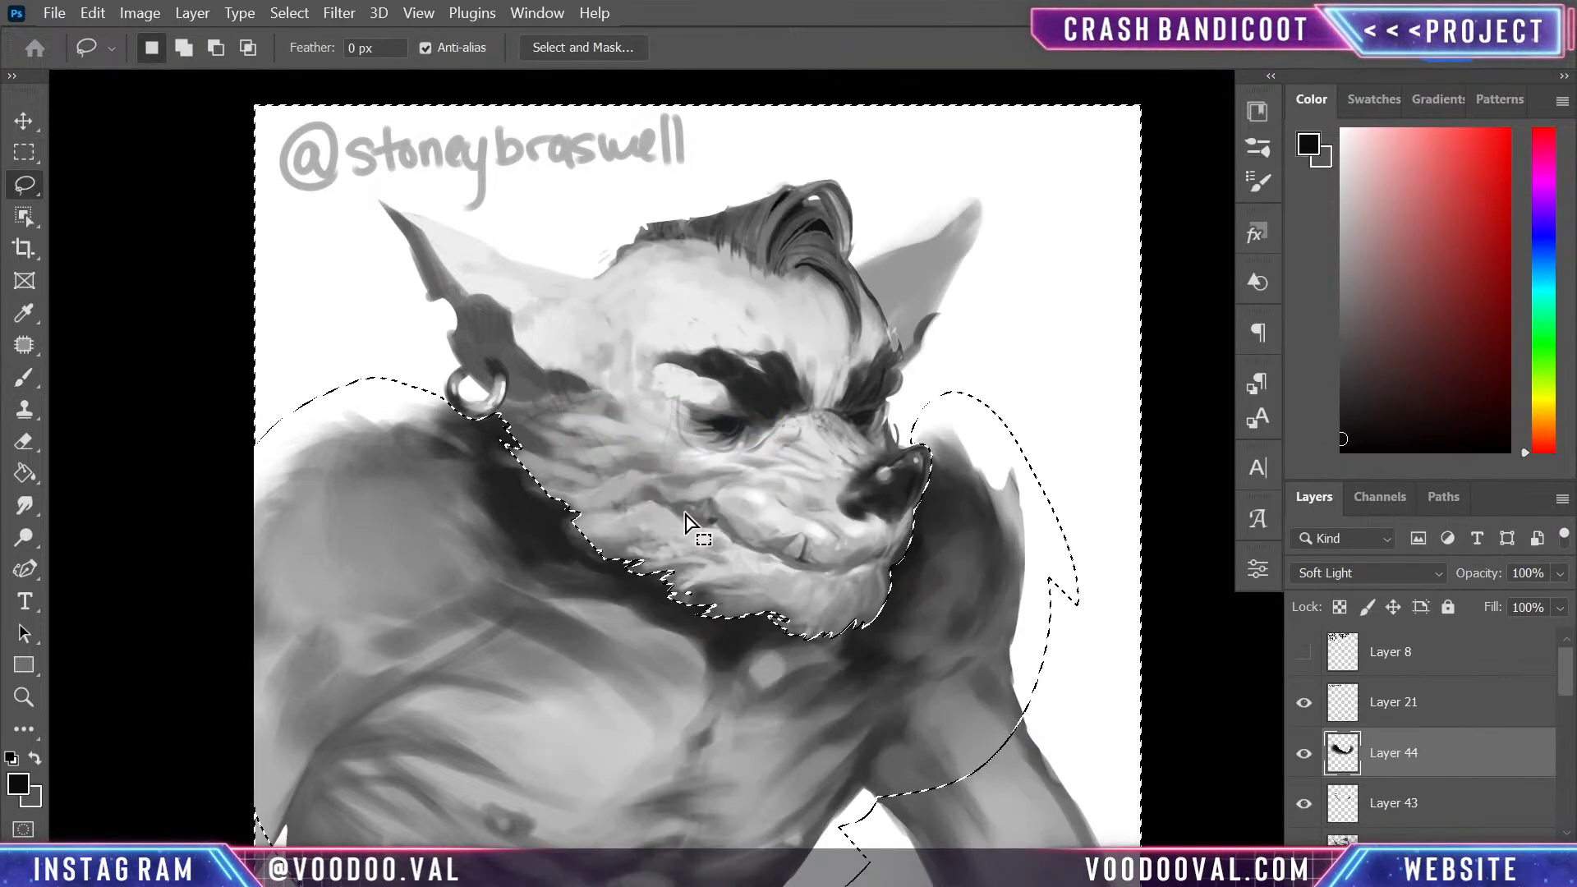
key(ctrl+shift+alt+n)
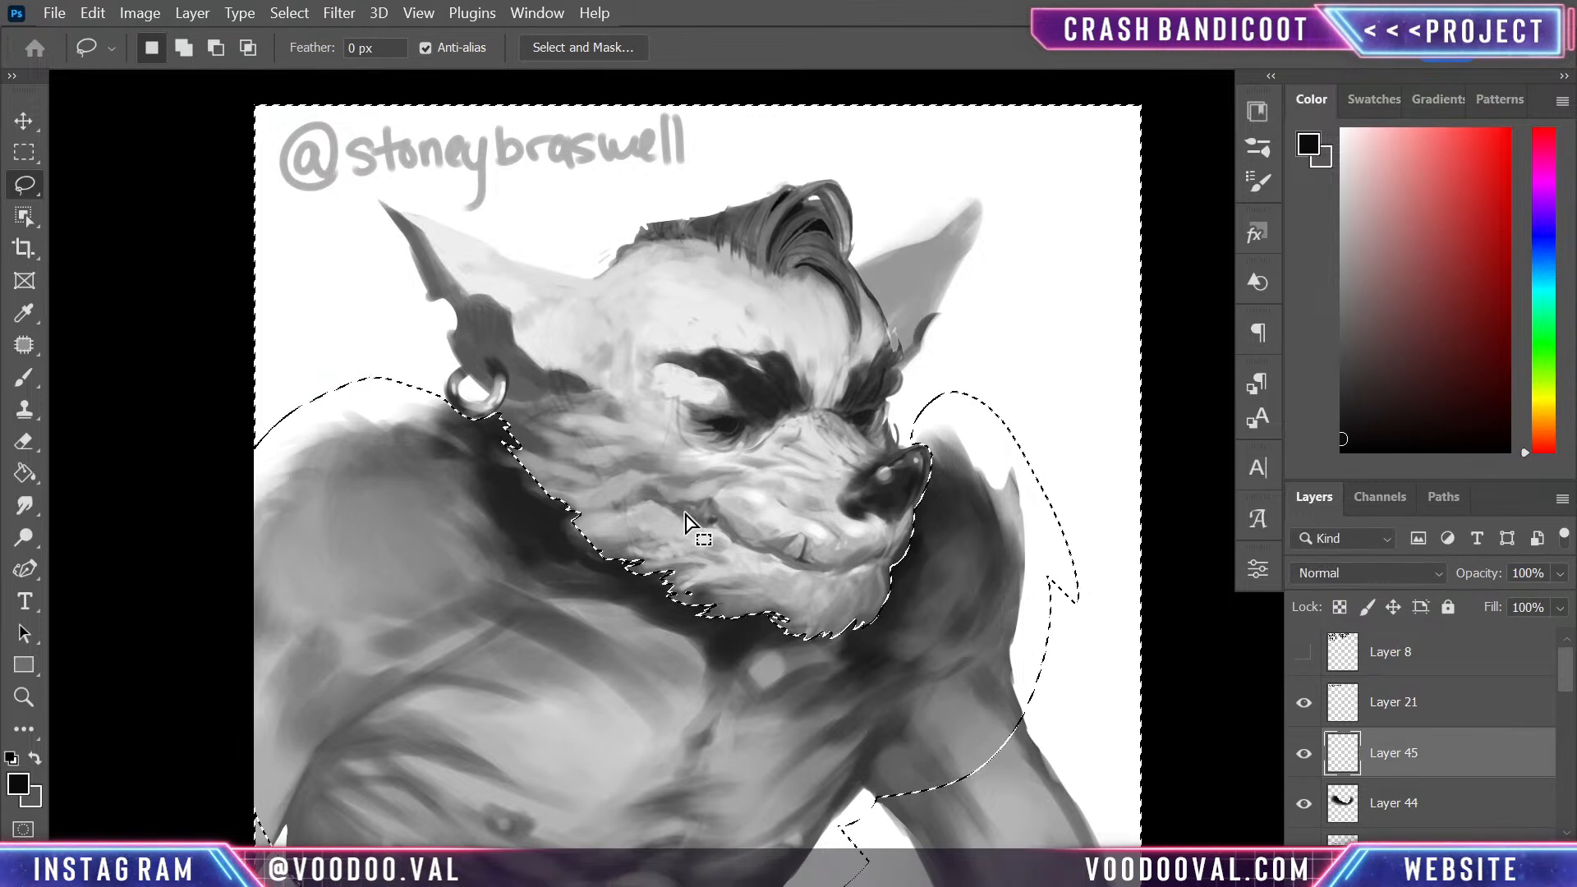
- Shade the cheek, jaw, ears, hair and eye area with a sampled dark grey, using size 400 and 150 brushes
key(b)
key(alt)
alt+click(481, 470)
mouse_move(633, 458)
mouse_down()
mouse_move(563, 475)
mouse_move(633, 546)
mouse_move(671, 480)
mouse_move(662, 556)
mouse_move(556, 450)
mouse_move(570, 482)
mouse_move(791, 587)
mouse_move(556, 486)
mouse_move(469, 476)
mouse_move(652, 286)
mouse_up()
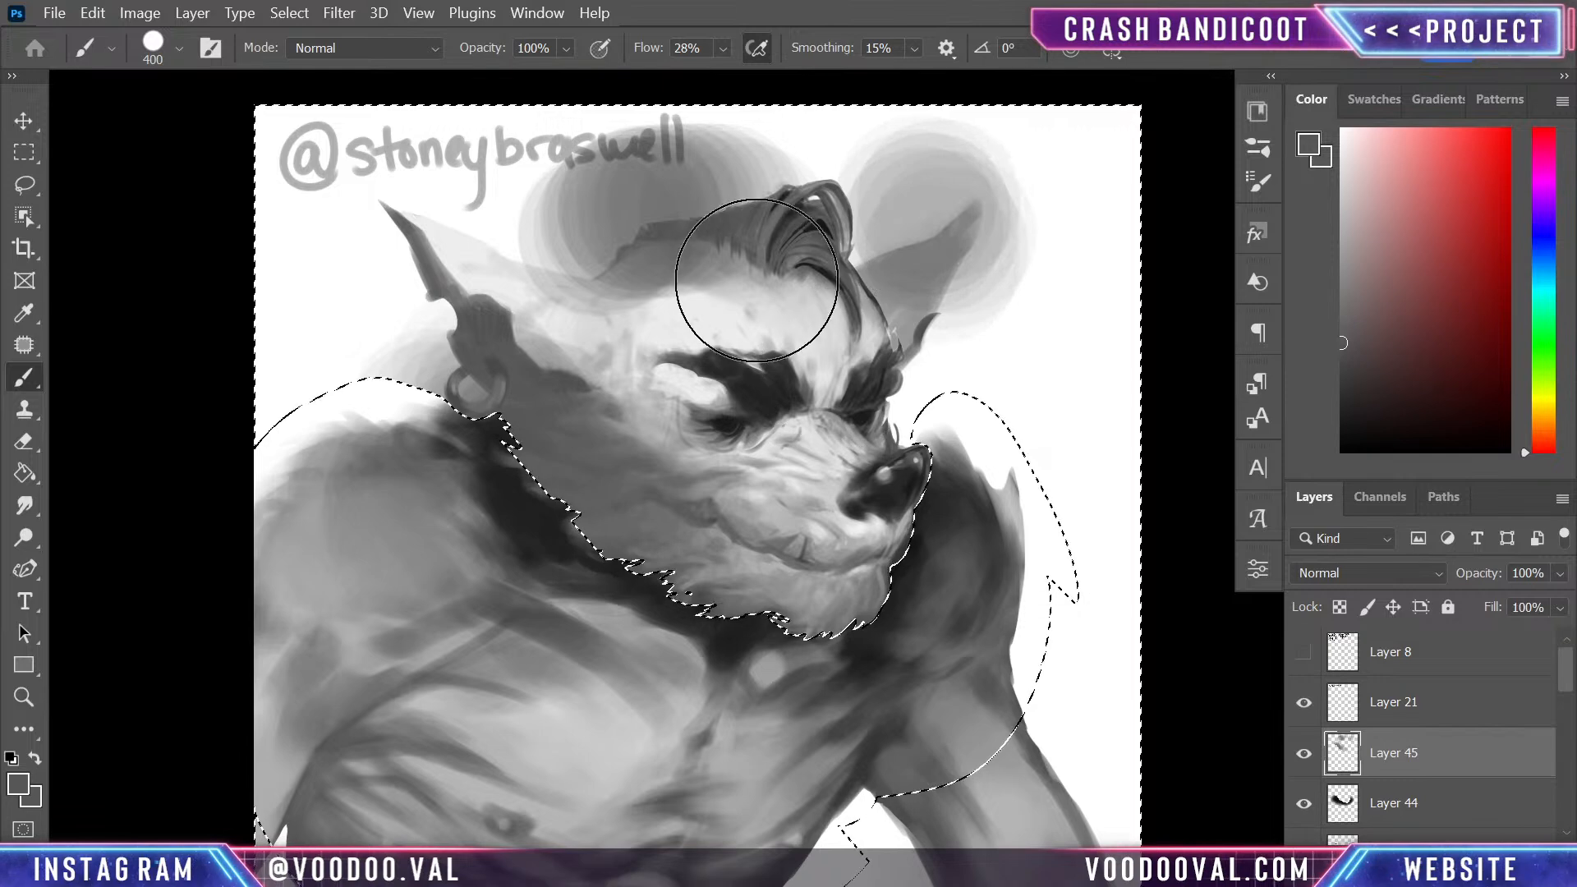
key(bracketleft)
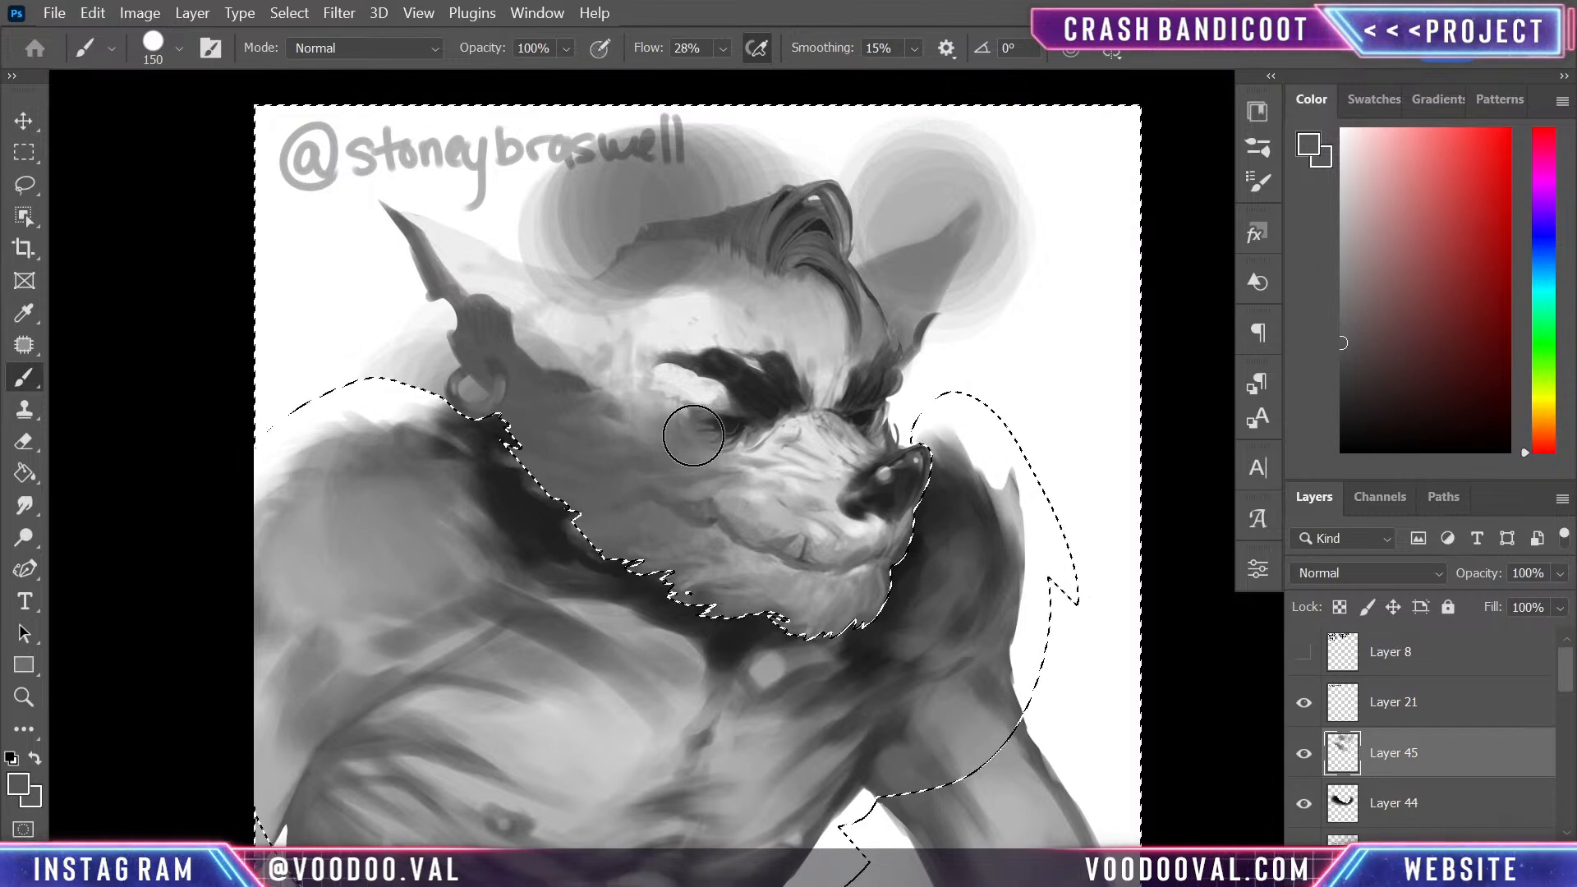
drag(889, 415, 911, 415)
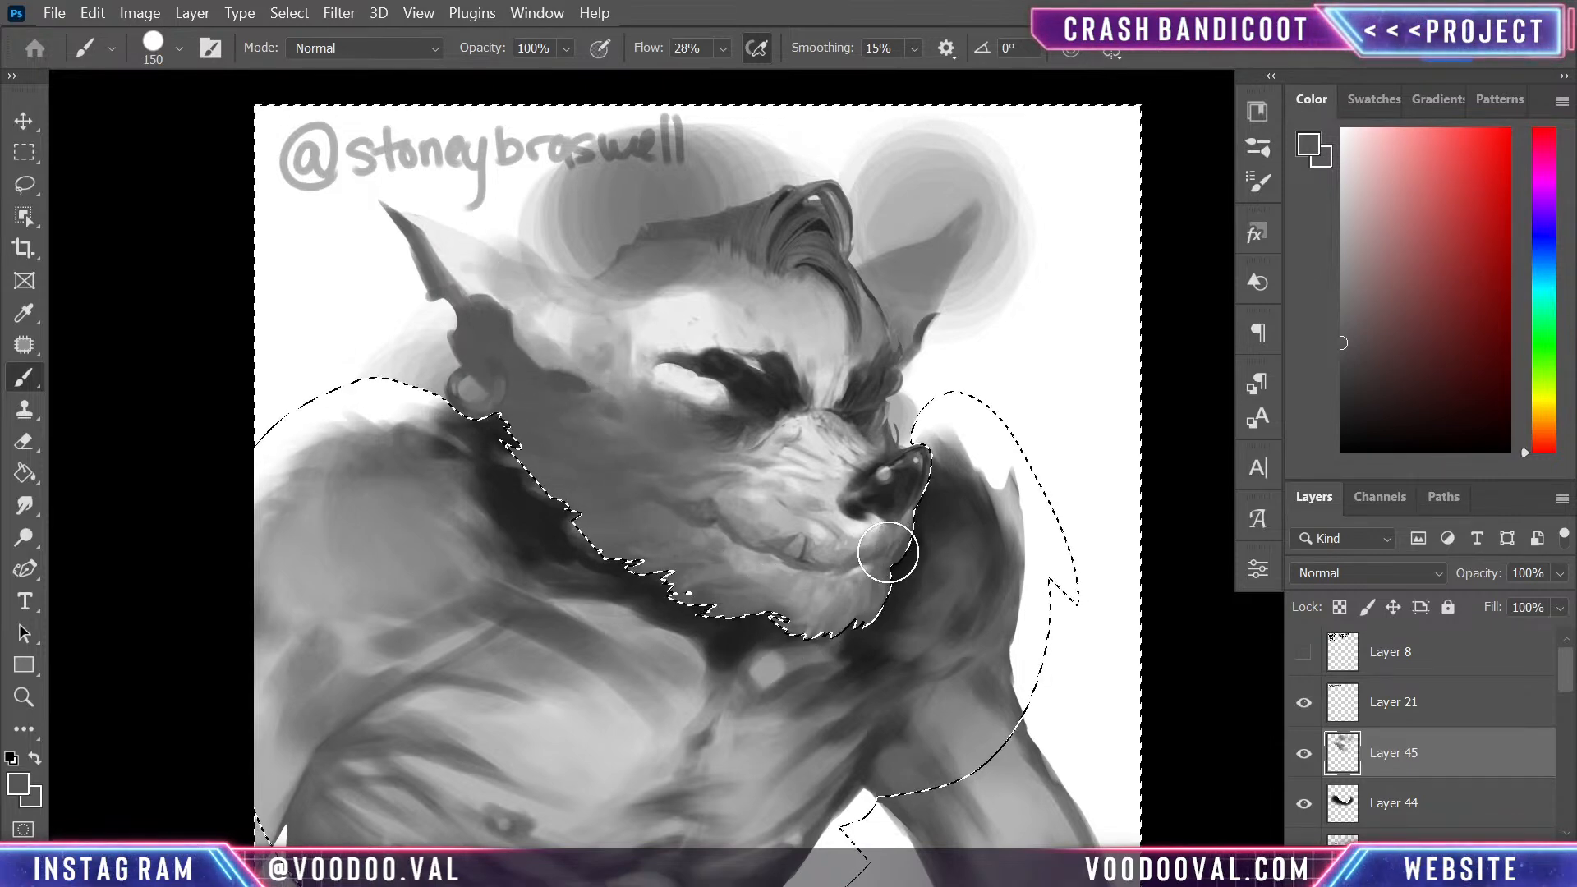
- Compare blending modes for the head shading on Layer 45 and set it to Multiply
click(1399, 574)
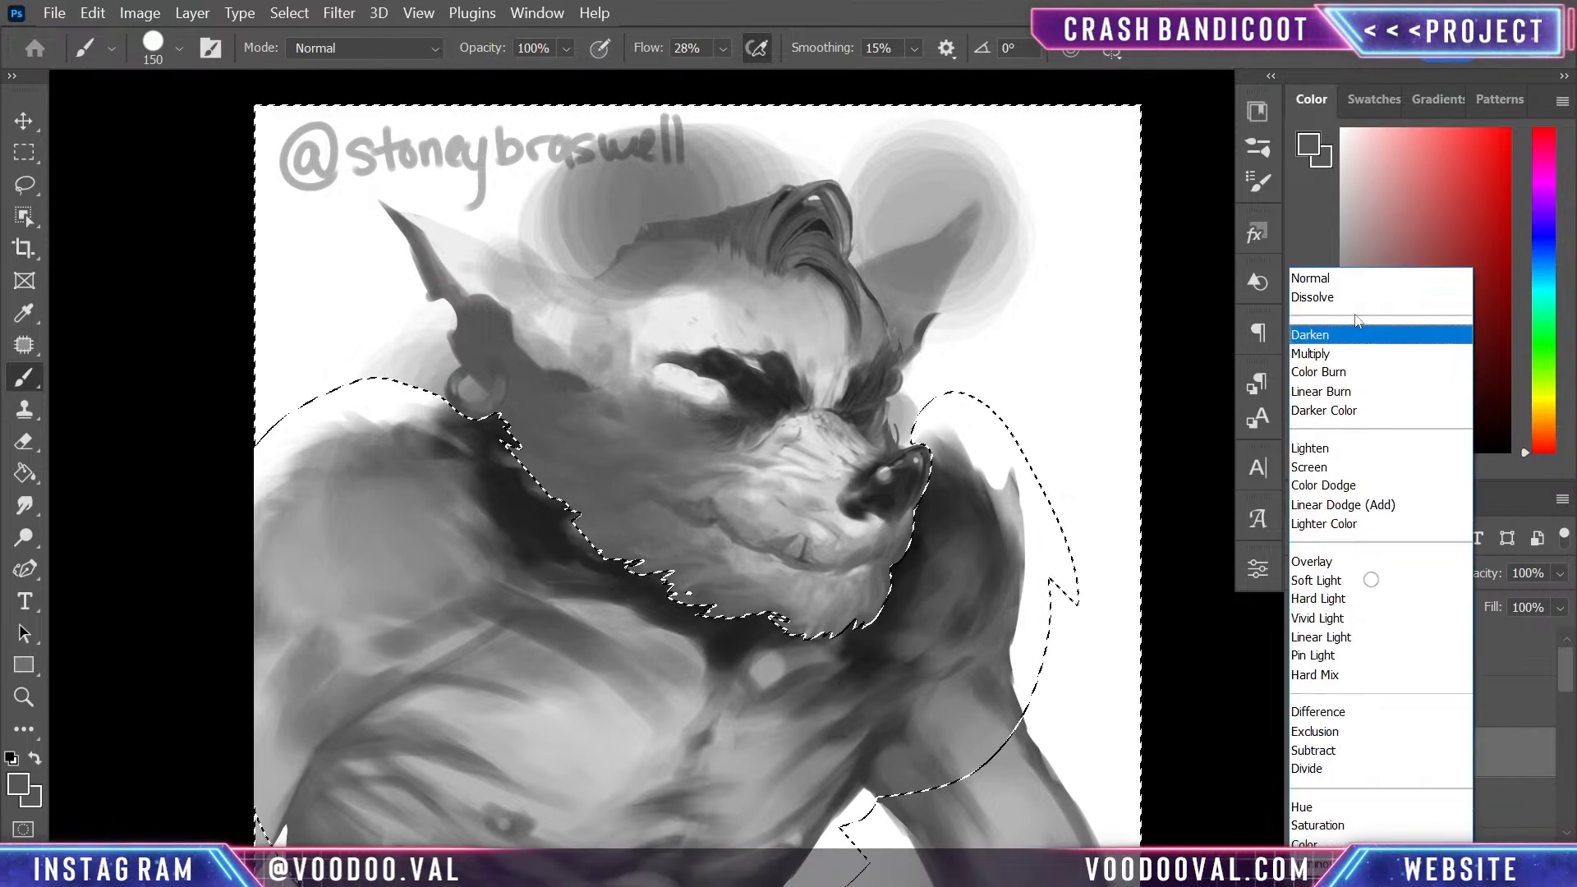
click(1346, 387)
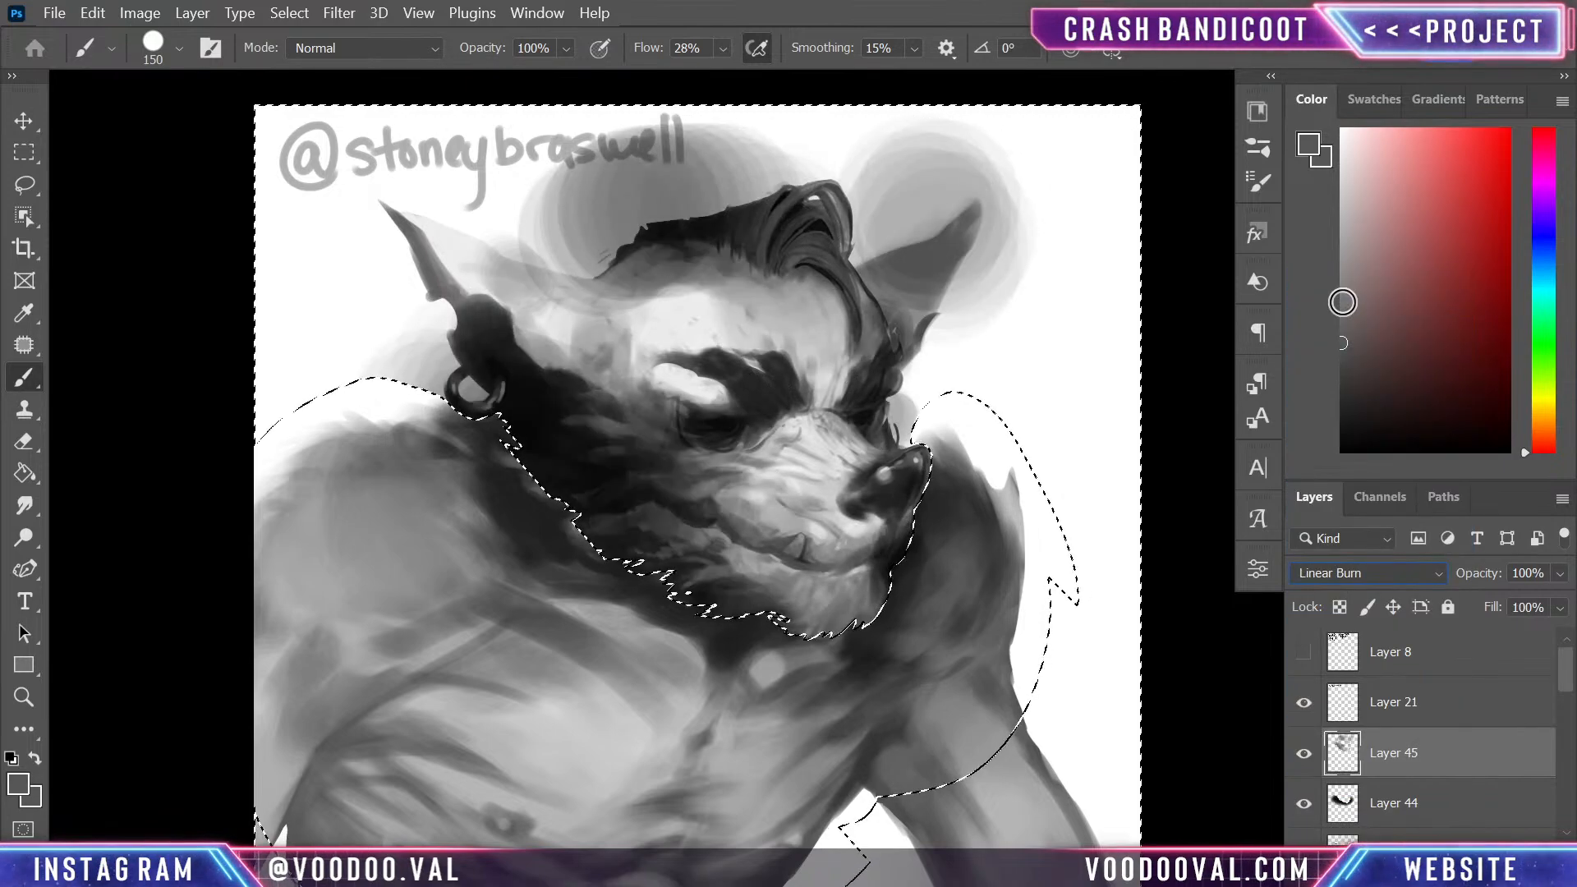
key(Down)
key(Down)
key(Down)
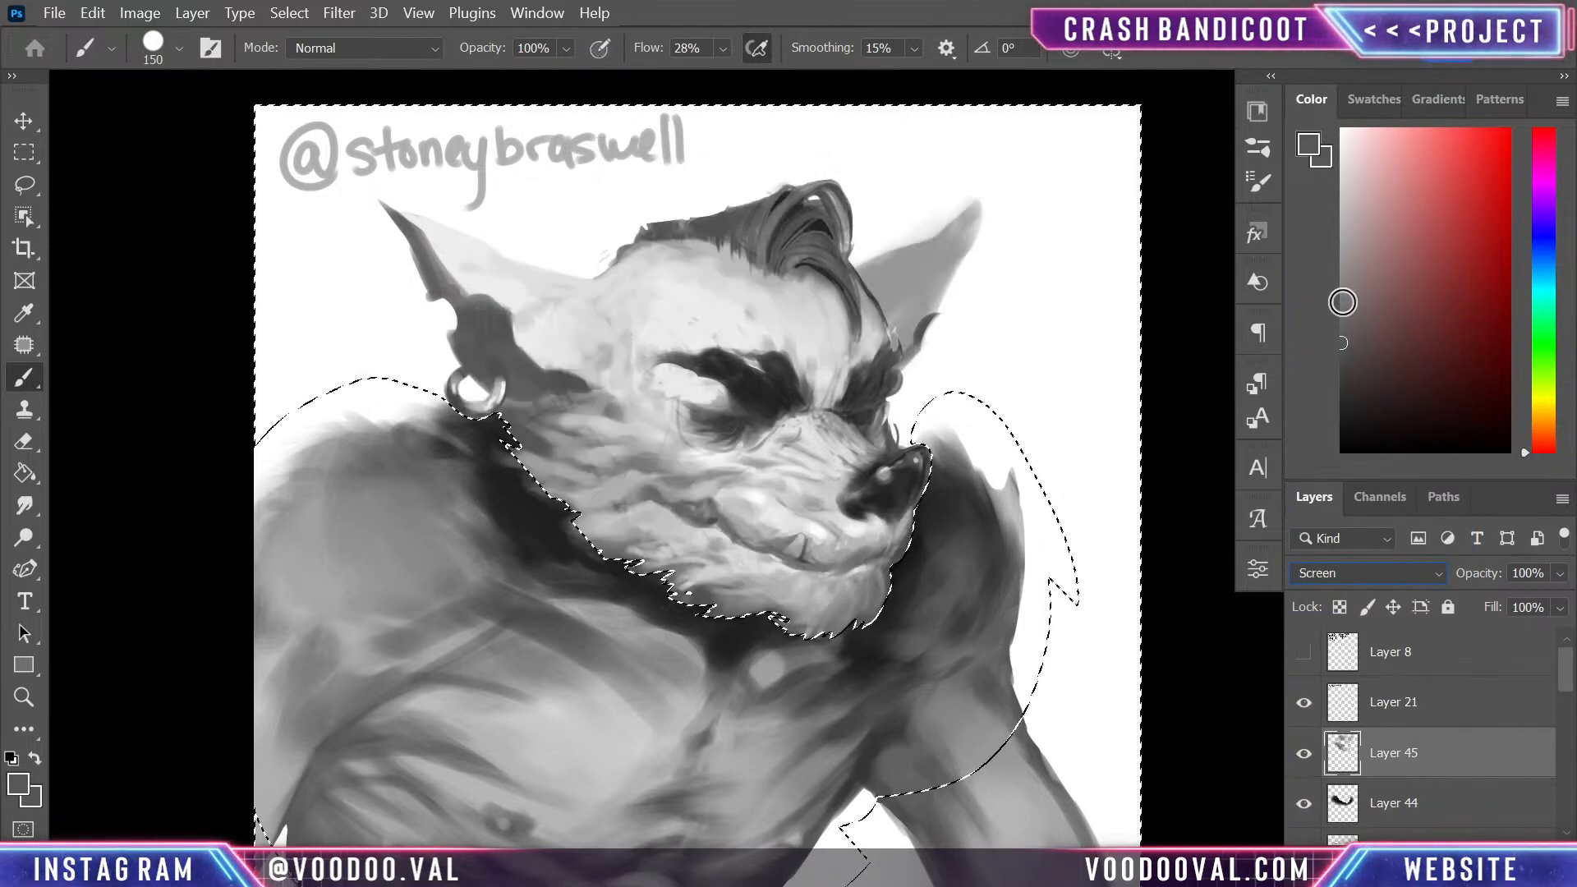
key(Up)
key(Up)
key(Up)
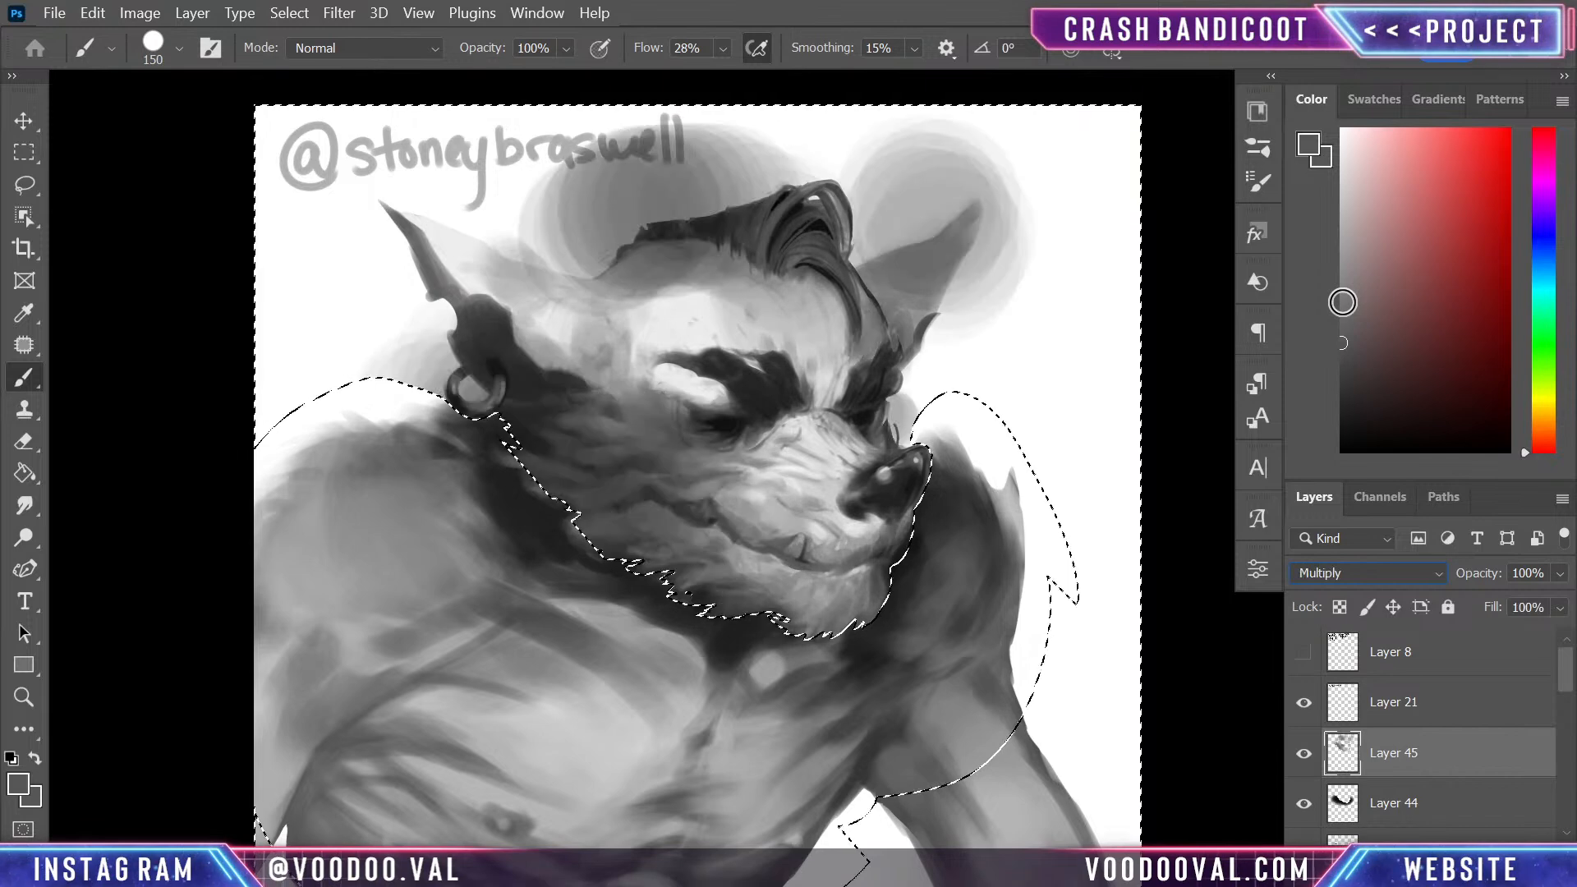
key(Up)
key(Down)
- Lower the fill of Layer 45 to 65% and clear the selection
click(1557, 609)
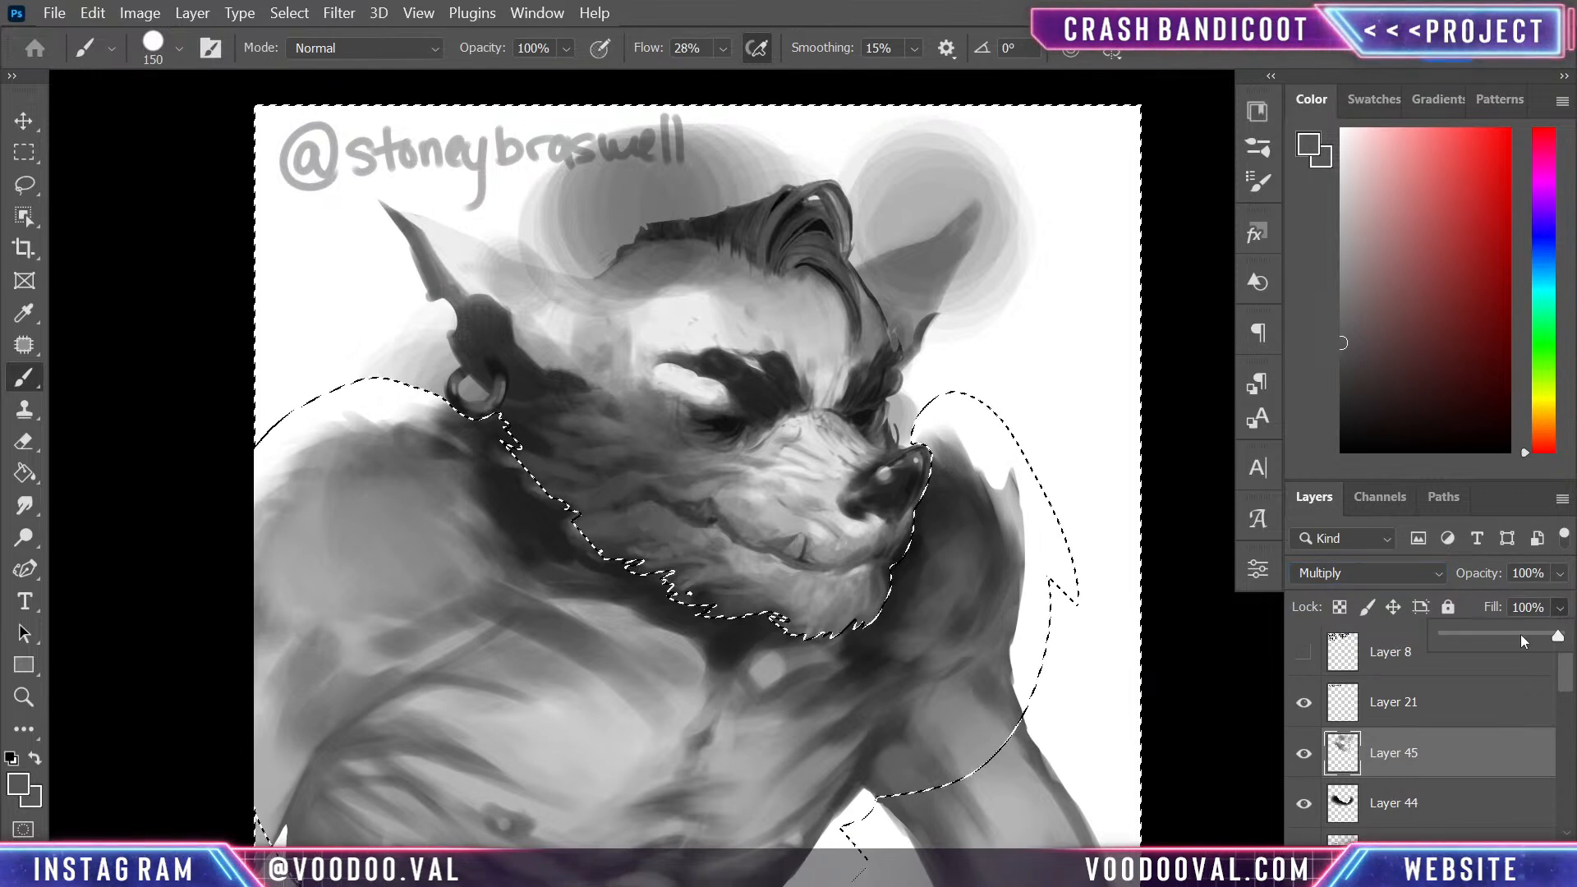
click(1506, 634)
click(1519, 633)
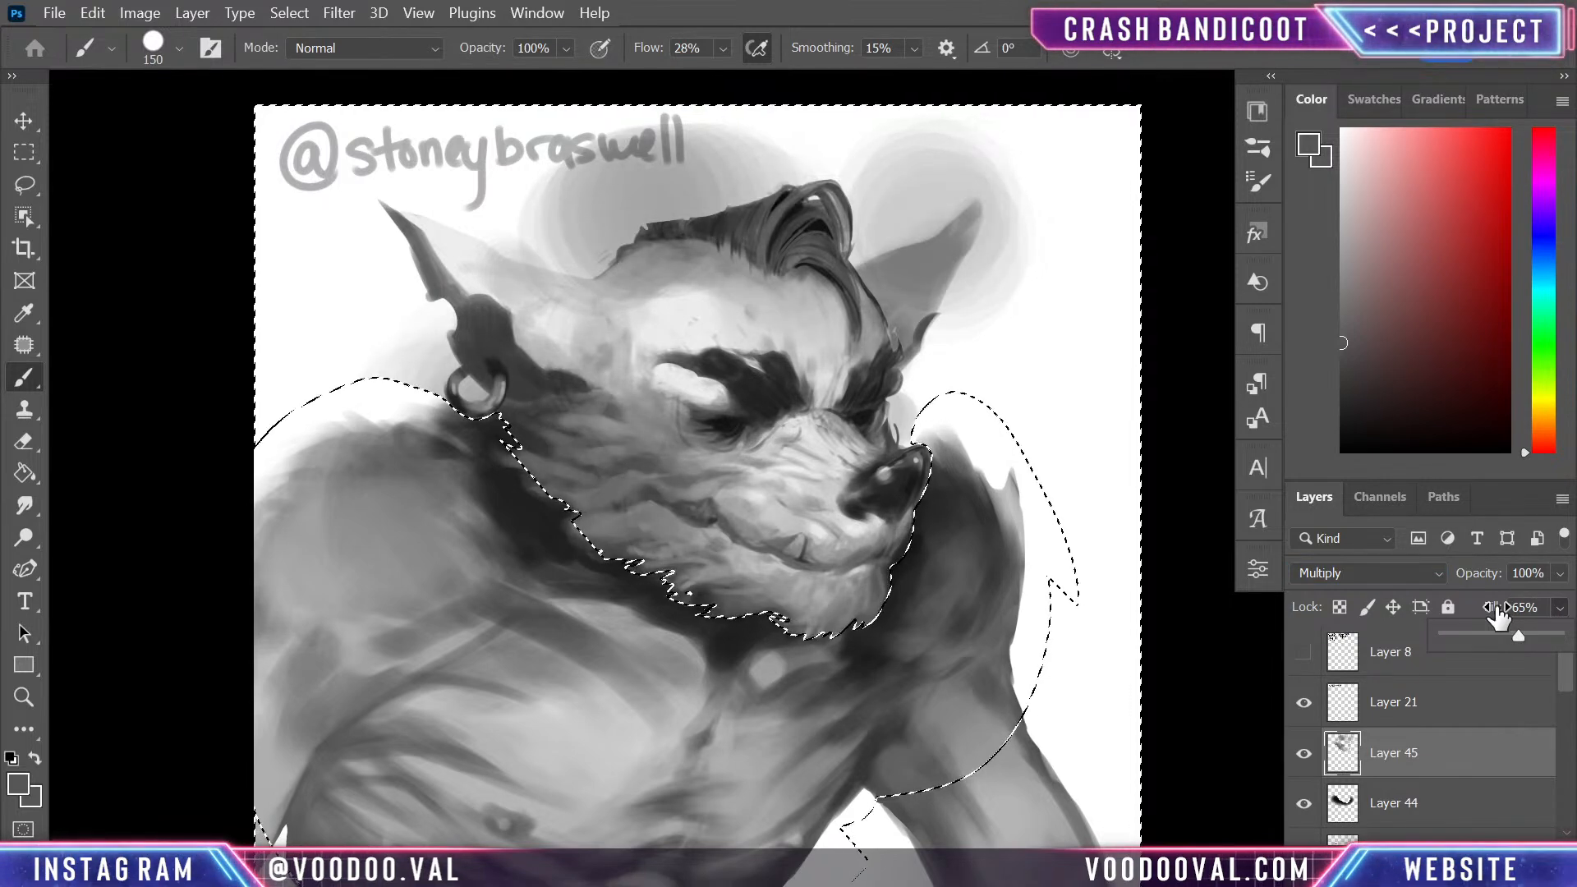
key(ctrl+d)
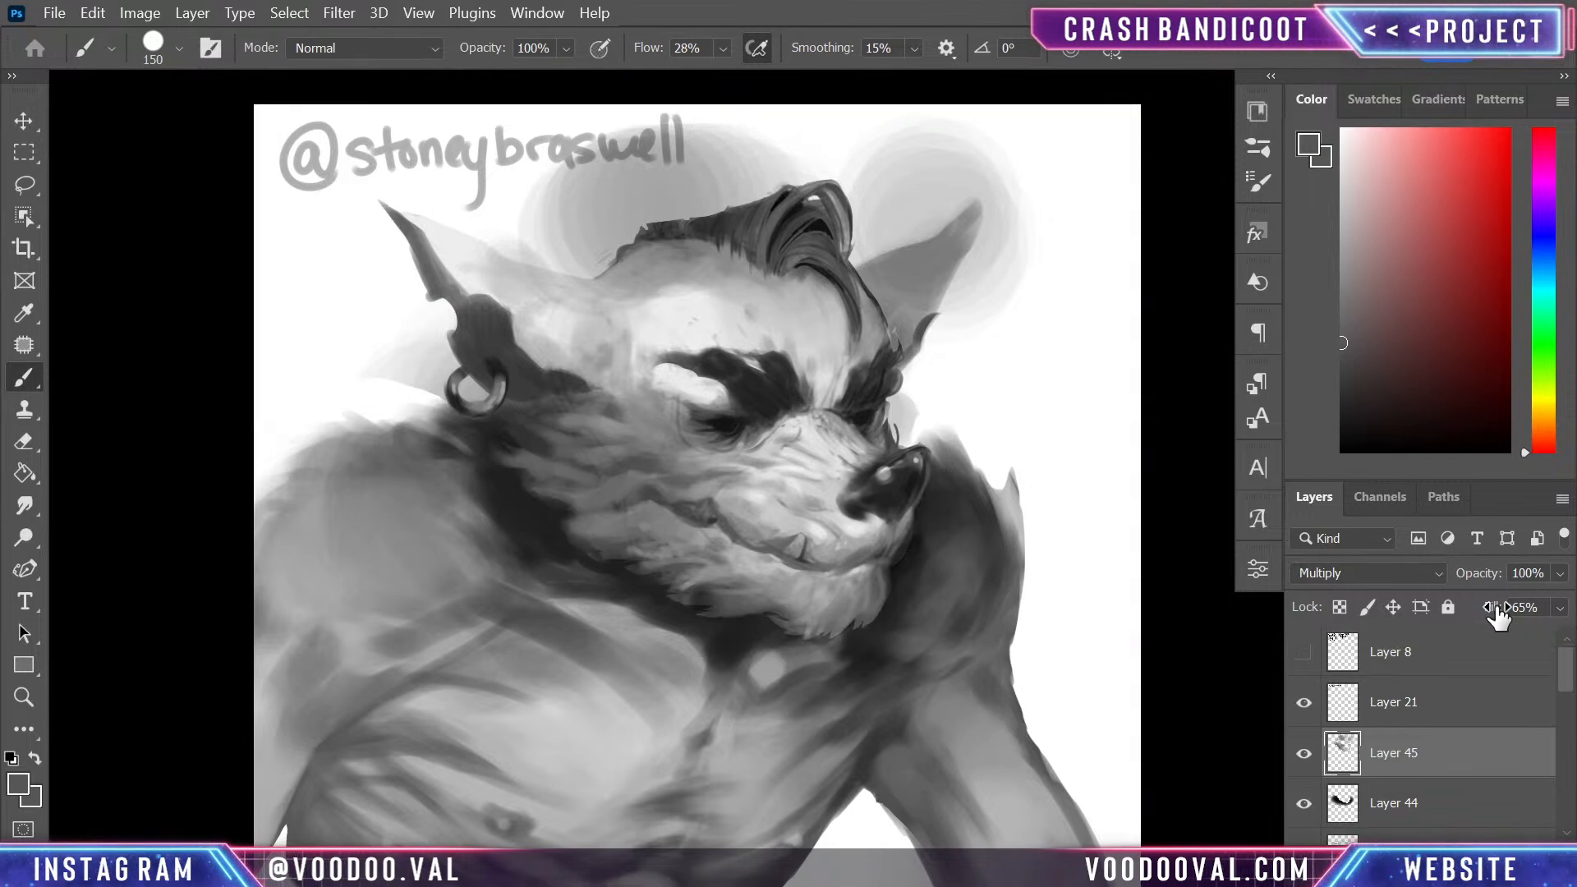
- Lasso the background above the head, following the top of the hair down to the base of the near ear
key(l)
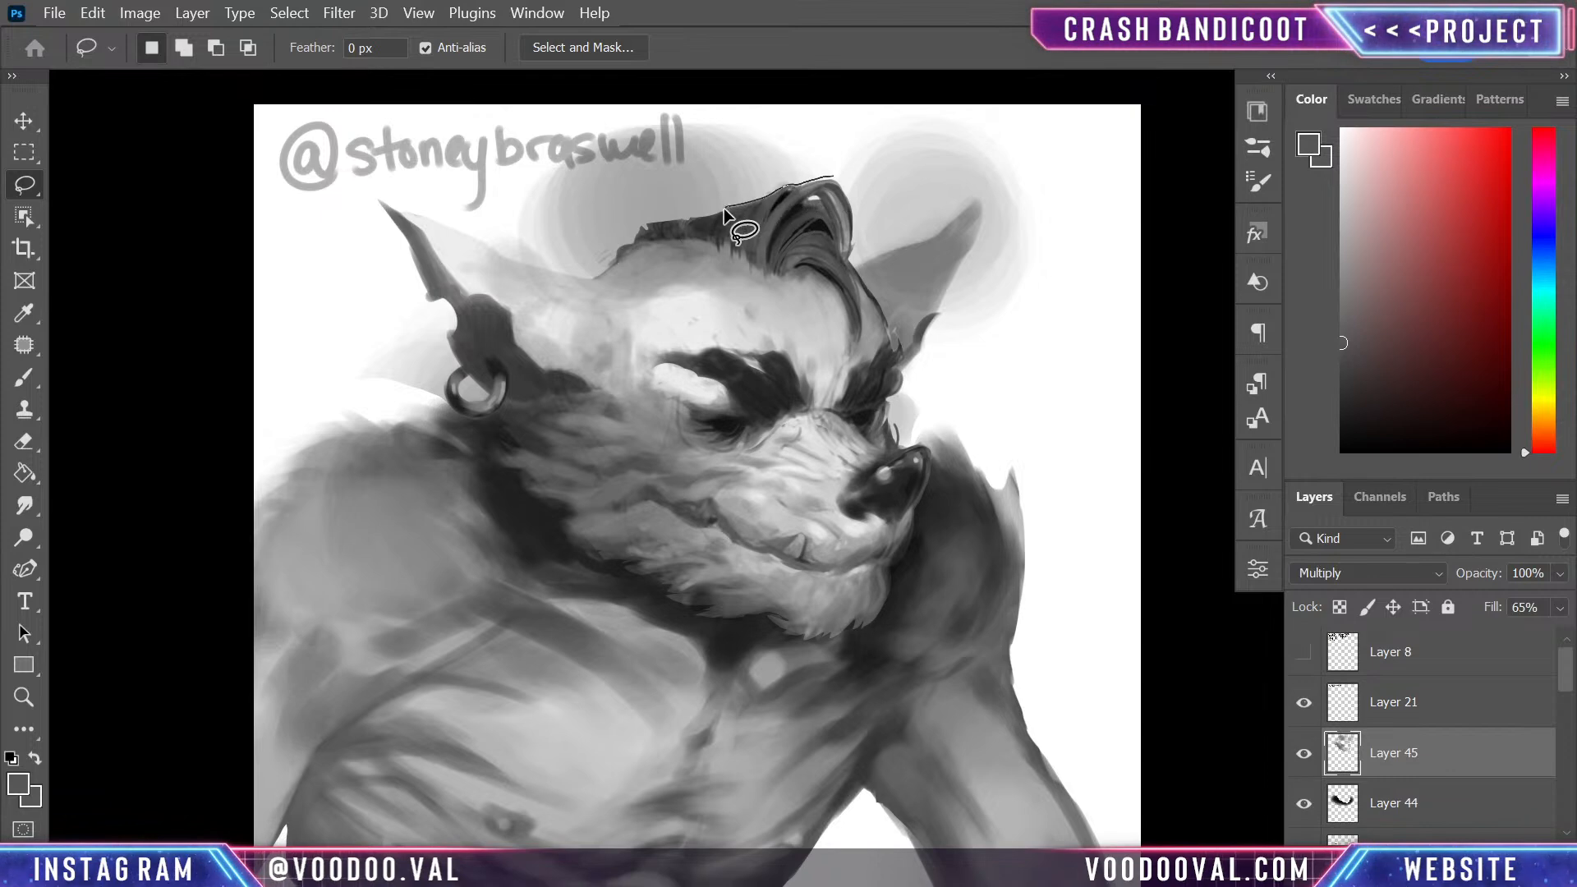
mouse_move(688, 217)
mouse_down()
mouse_move(574, 274)
mouse_move(479, 195)
mouse_move(915, 123)
mouse_move(946, 141)
mouse_up()
key(shift)
mouse_move(591, 281)
mouse_down()
mouse_move(521, 260)
mouse_move(483, 200)
mouse_move(505, 187)
mouse_up()
mouse_move(511, 256)
mouse_down()
mouse_move(455, 225)
mouse_move(525, 152)
mouse_up()
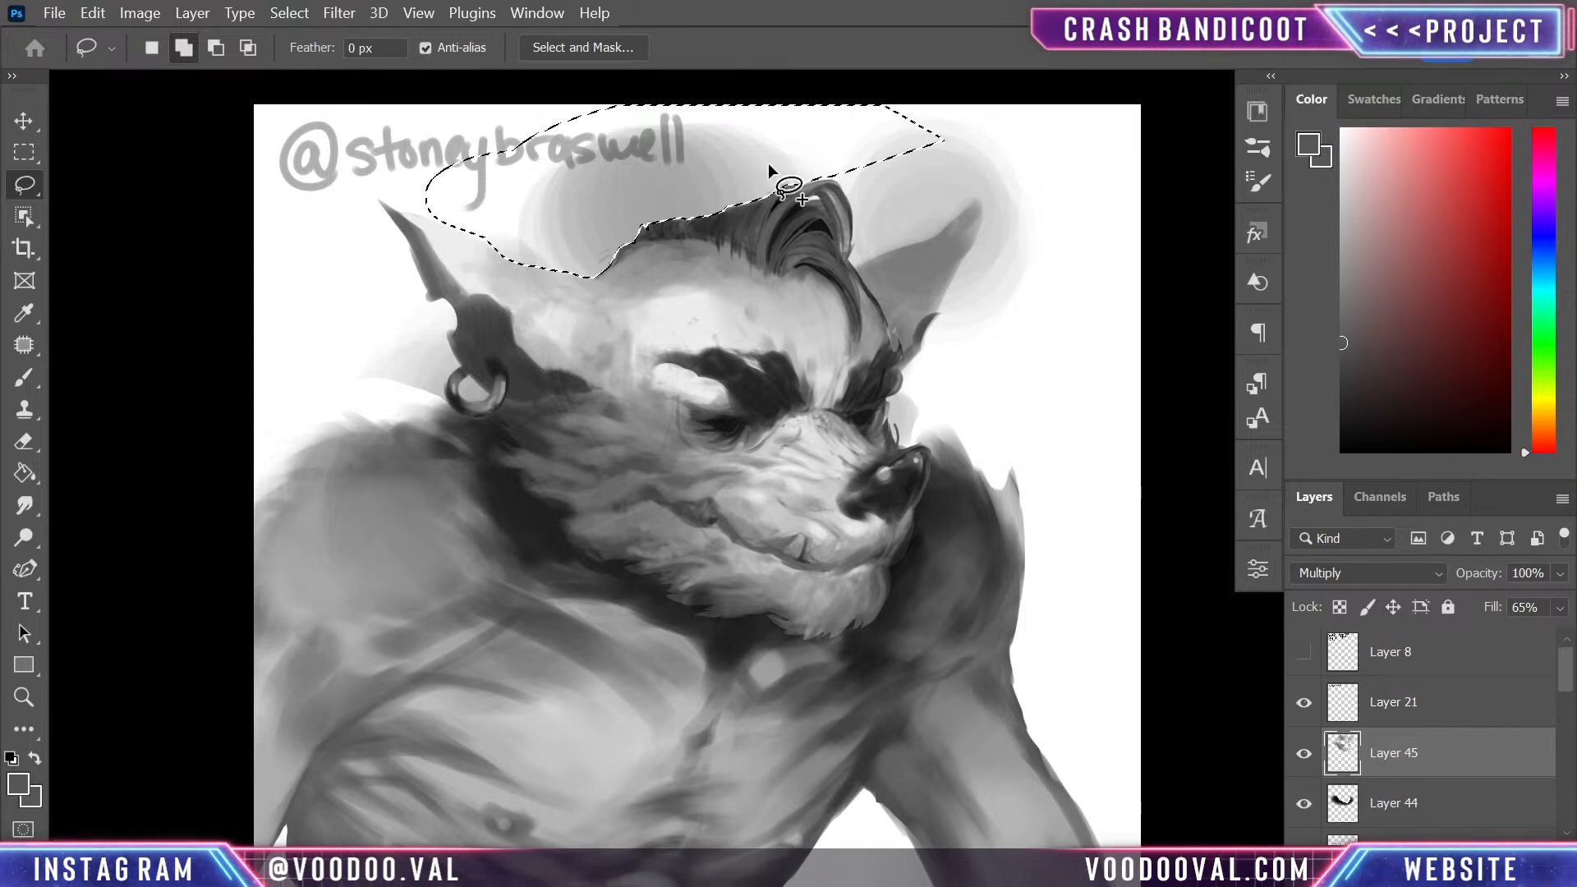
- Add the background around the hair tuft and the far ear to the selection, continuing down the brow to the nose
drag(822, 176, 850, 230)
mouse_move(849, 255)
mouse_down()
mouse_move(873, 138)
mouse_move(902, 153)
mouse_move(927, 214)
mouse_move(849, 263)
mouse_move(949, 230)
mouse_move(981, 195)
mouse_move(972, 137)
mouse_move(865, 168)
mouse_up()
mouse_move(981, 199)
mouse_down()
mouse_move(930, 262)
mouse_move(997, 197)
mouse_move(909, 226)
mouse_move(977, 219)
mouse_move(982, 197)
mouse_up()
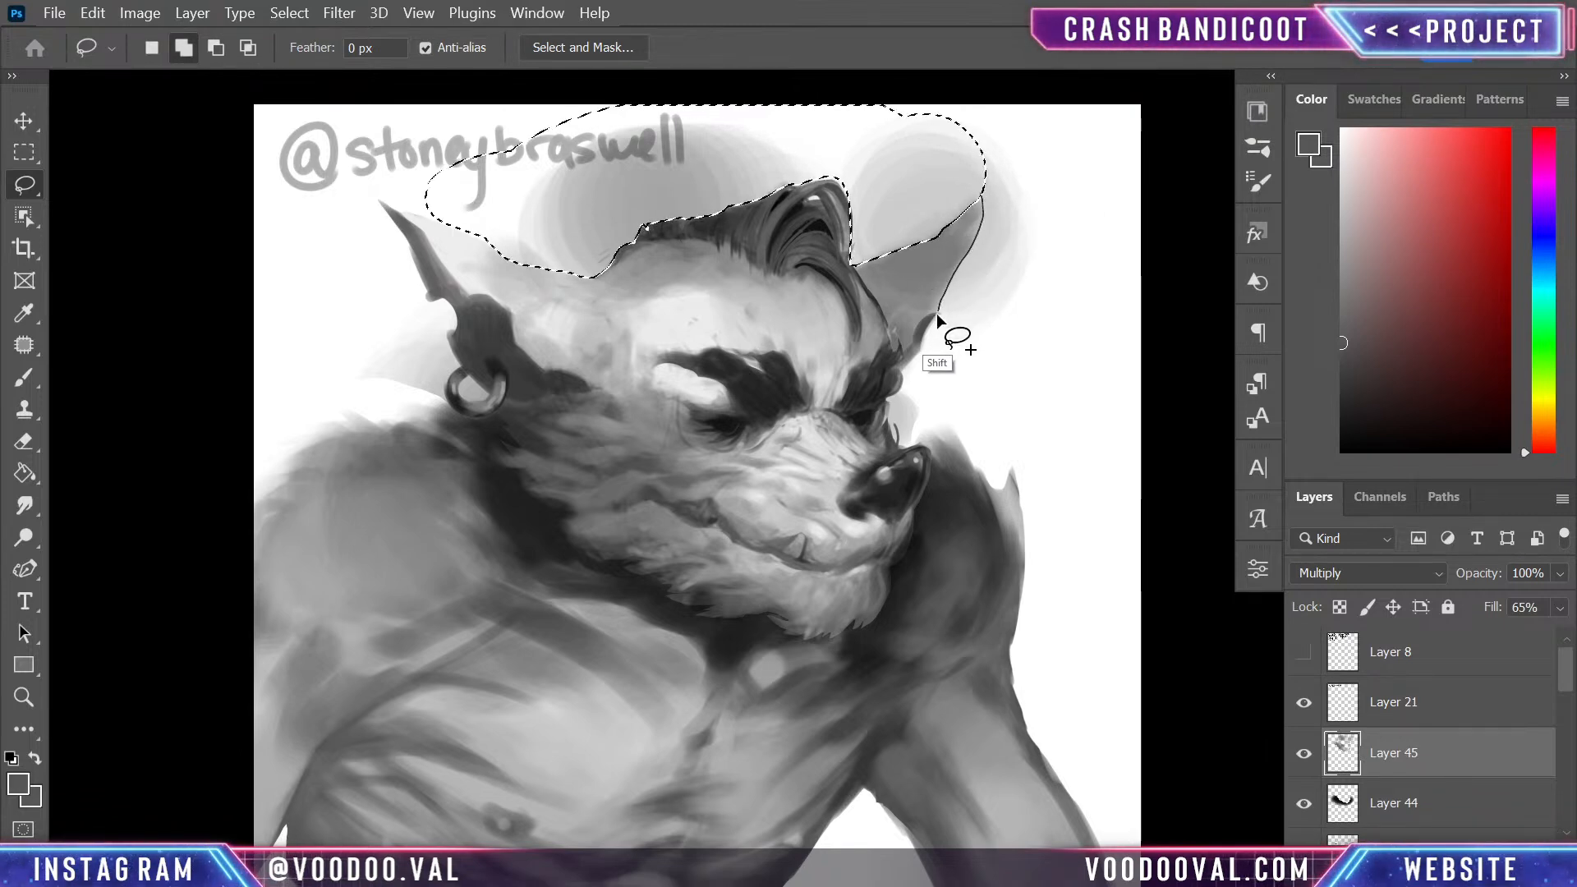
mouse_move(917, 353)
mouse_down()
mouse_move(1146, 333)
mouse_move(1010, 150)
mouse_move(1052, 76)
mouse_move(954, 174)
mouse_up()
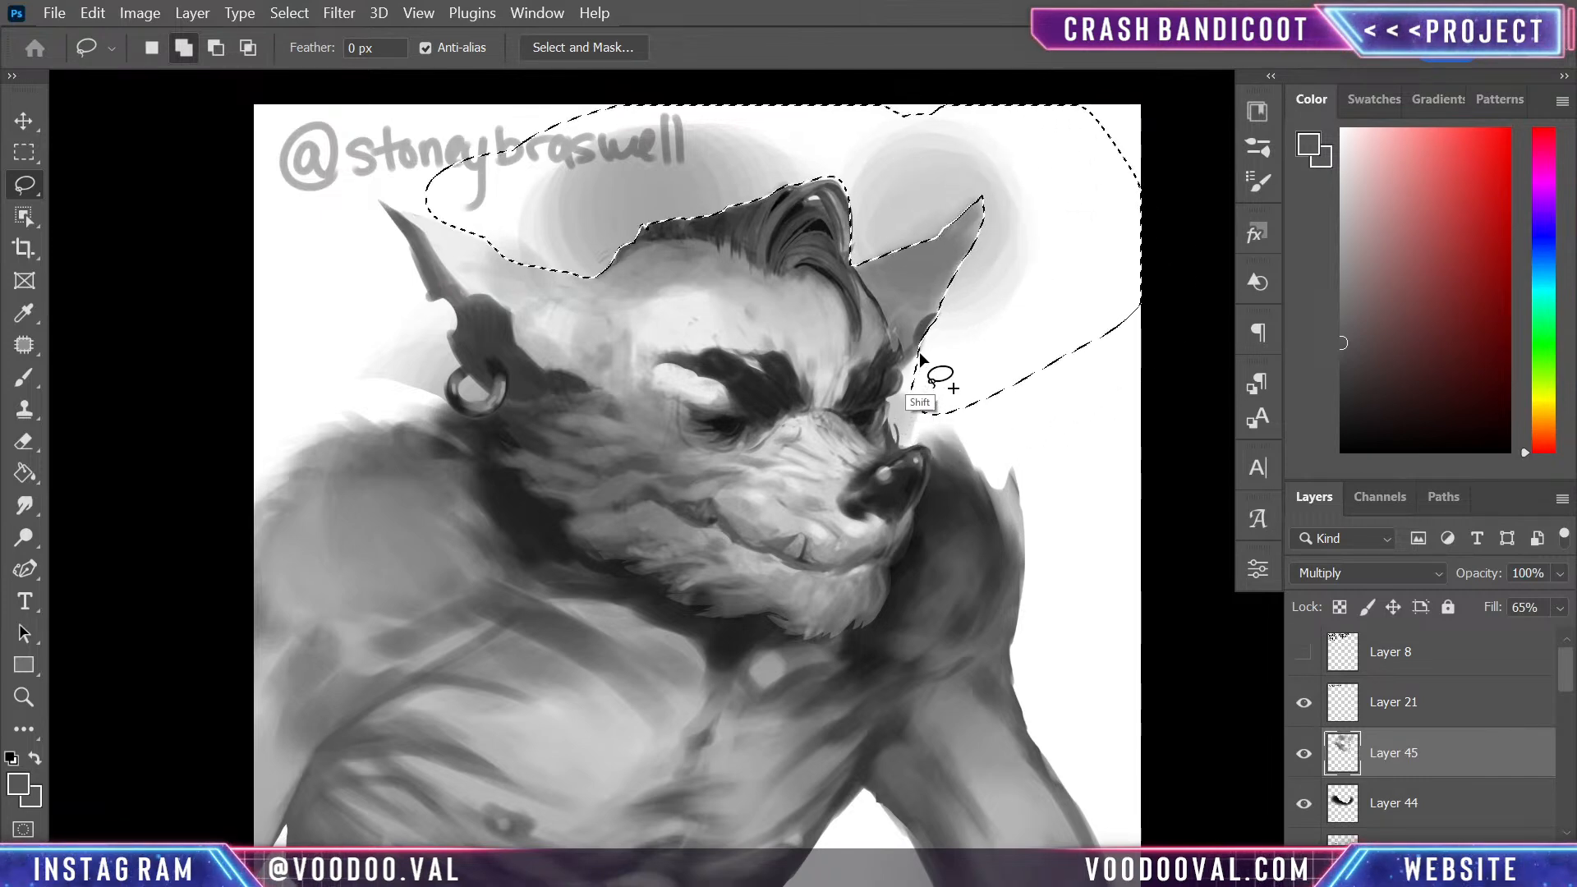
mouse_move(913, 367)
mouse_down()
mouse_move(889, 423)
mouse_move(918, 450)
mouse_move(928, 370)
mouse_move(997, 348)
mouse_up()
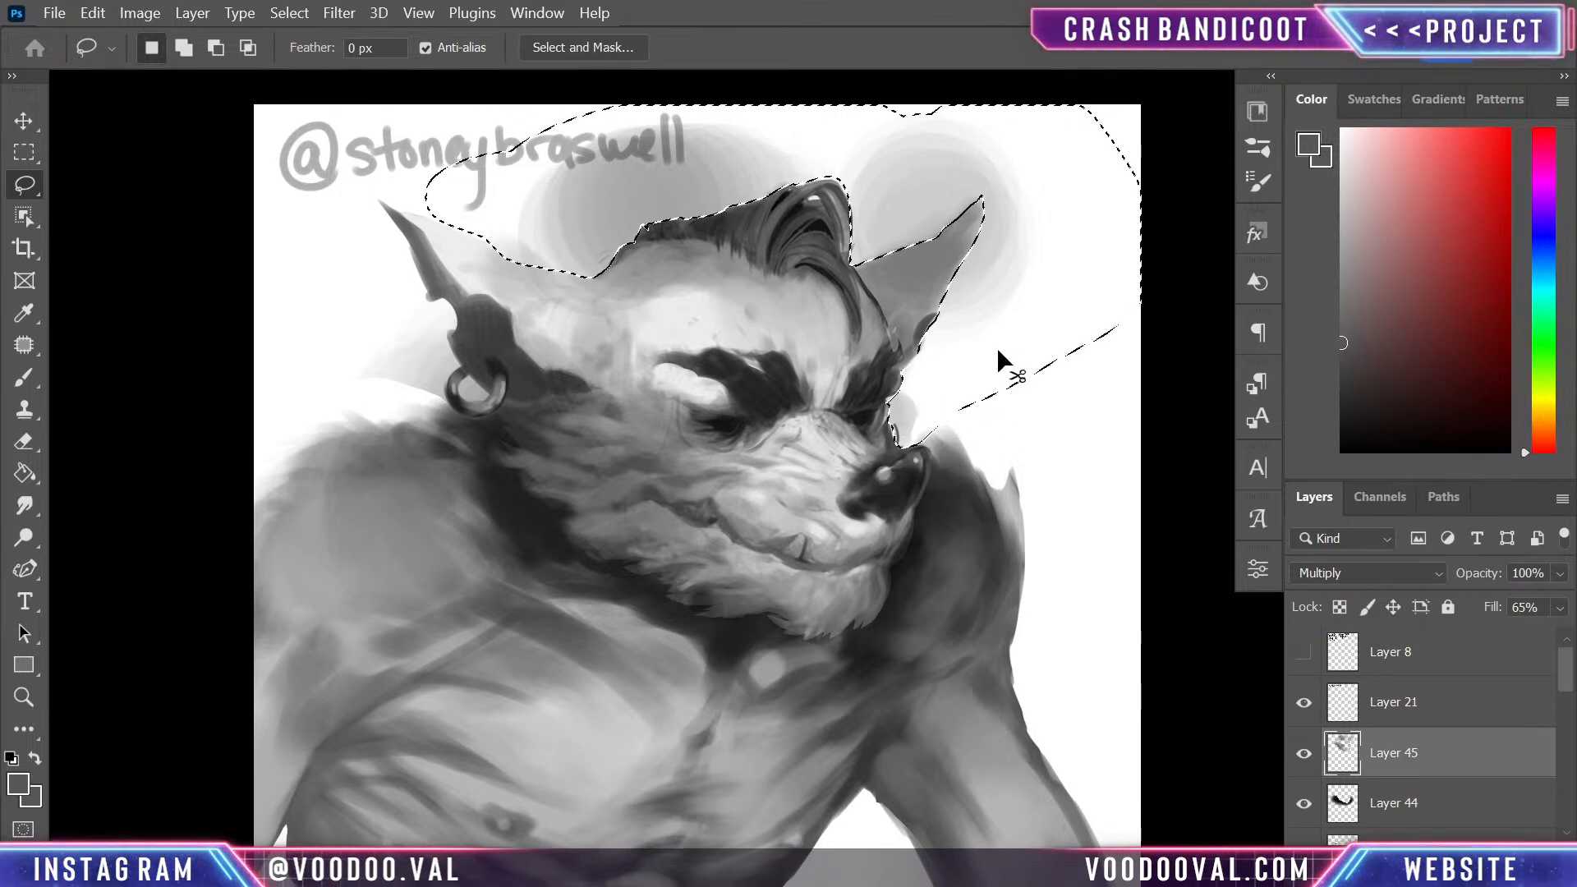
- Add the background behind the near ear and inside the earring to the selection, delete the shading spill on Layer 45, and deselect
drag(406, 243, 427, 295)
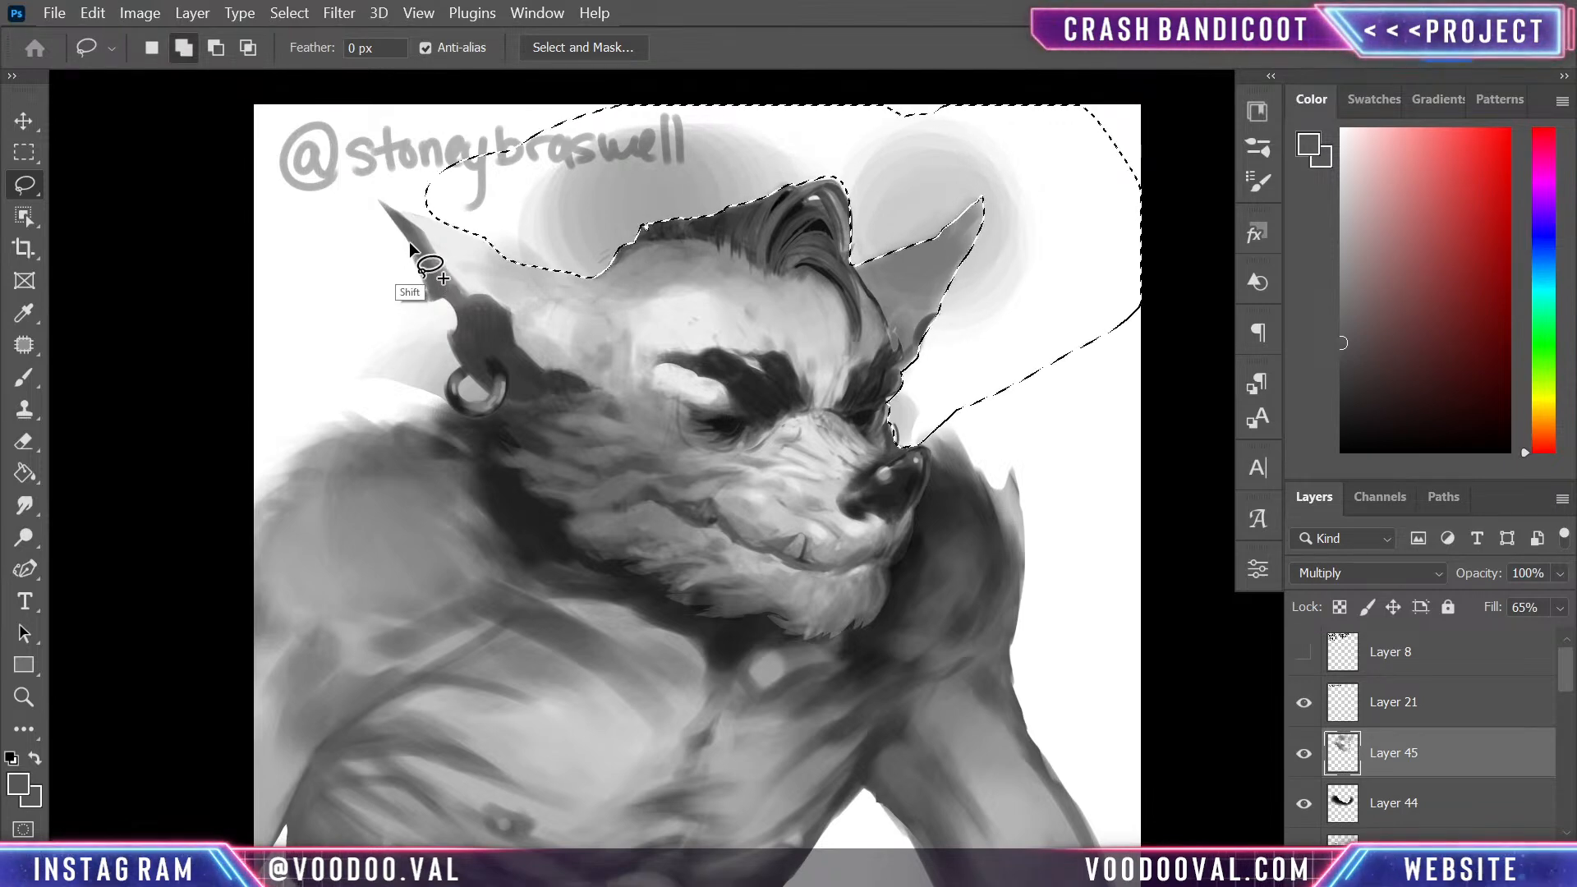
mouse_move(456, 328)
mouse_down()
mouse_move(440, 404)
mouse_move(349, 391)
mouse_move(333, 197)
mouse_up()
mouse_move(466, 373)
mouse_down()
mouse_move(457, 387)
mouse_move(480, 401)
mouse_move(470, 378)
mouse_up()
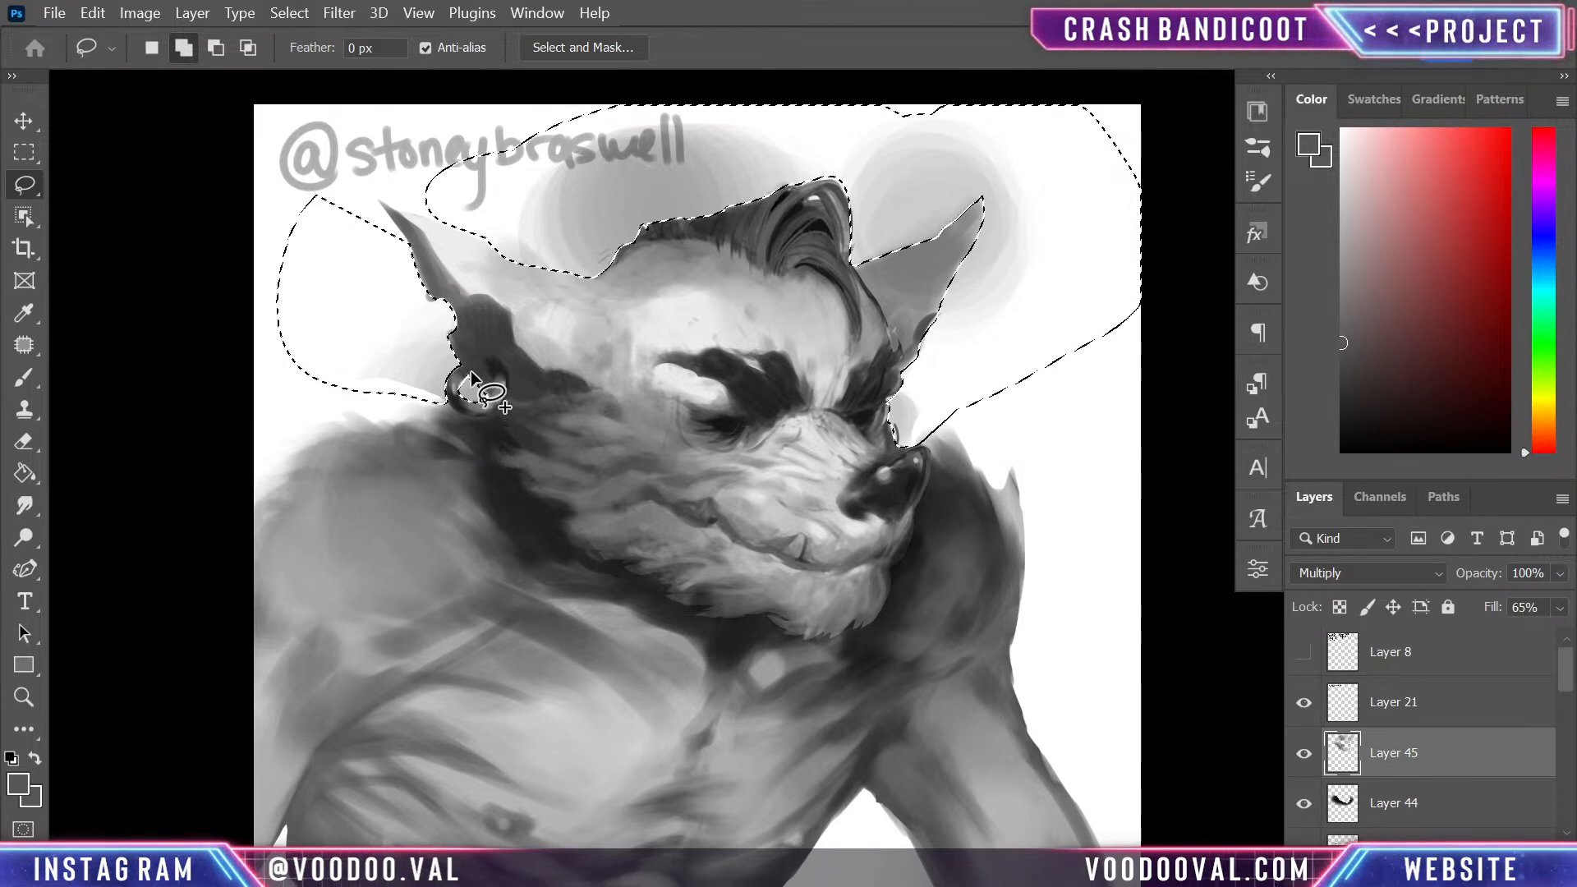
key(ctrl+d)
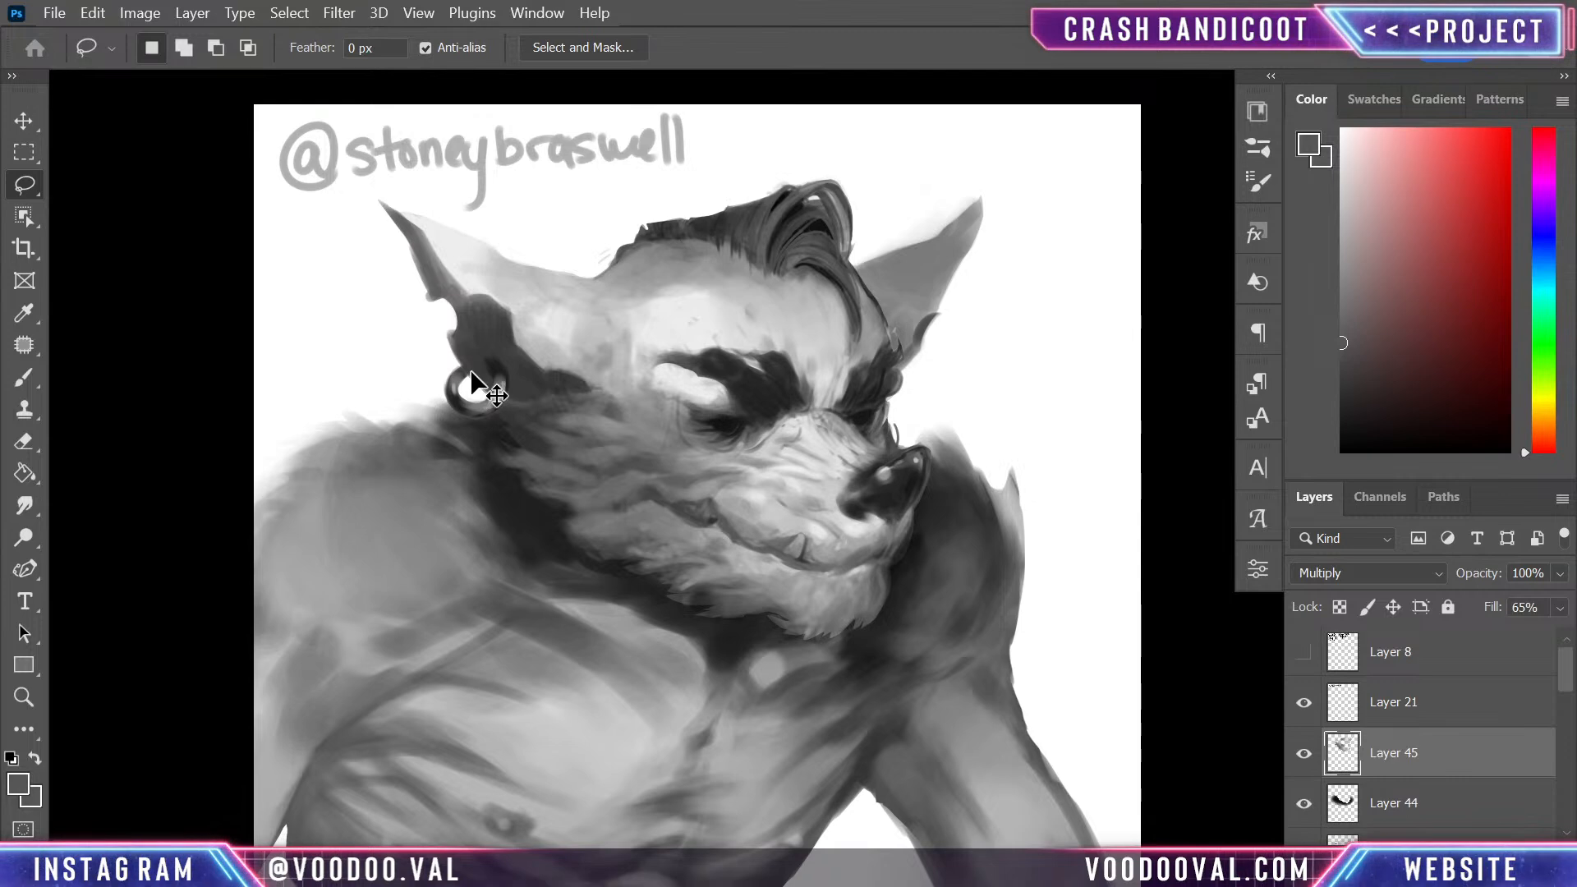
- Add an empty layer above Layer 45 and tone down the bright patch beside the near eye with sampled grey at size 70
key(ctrl+minus)
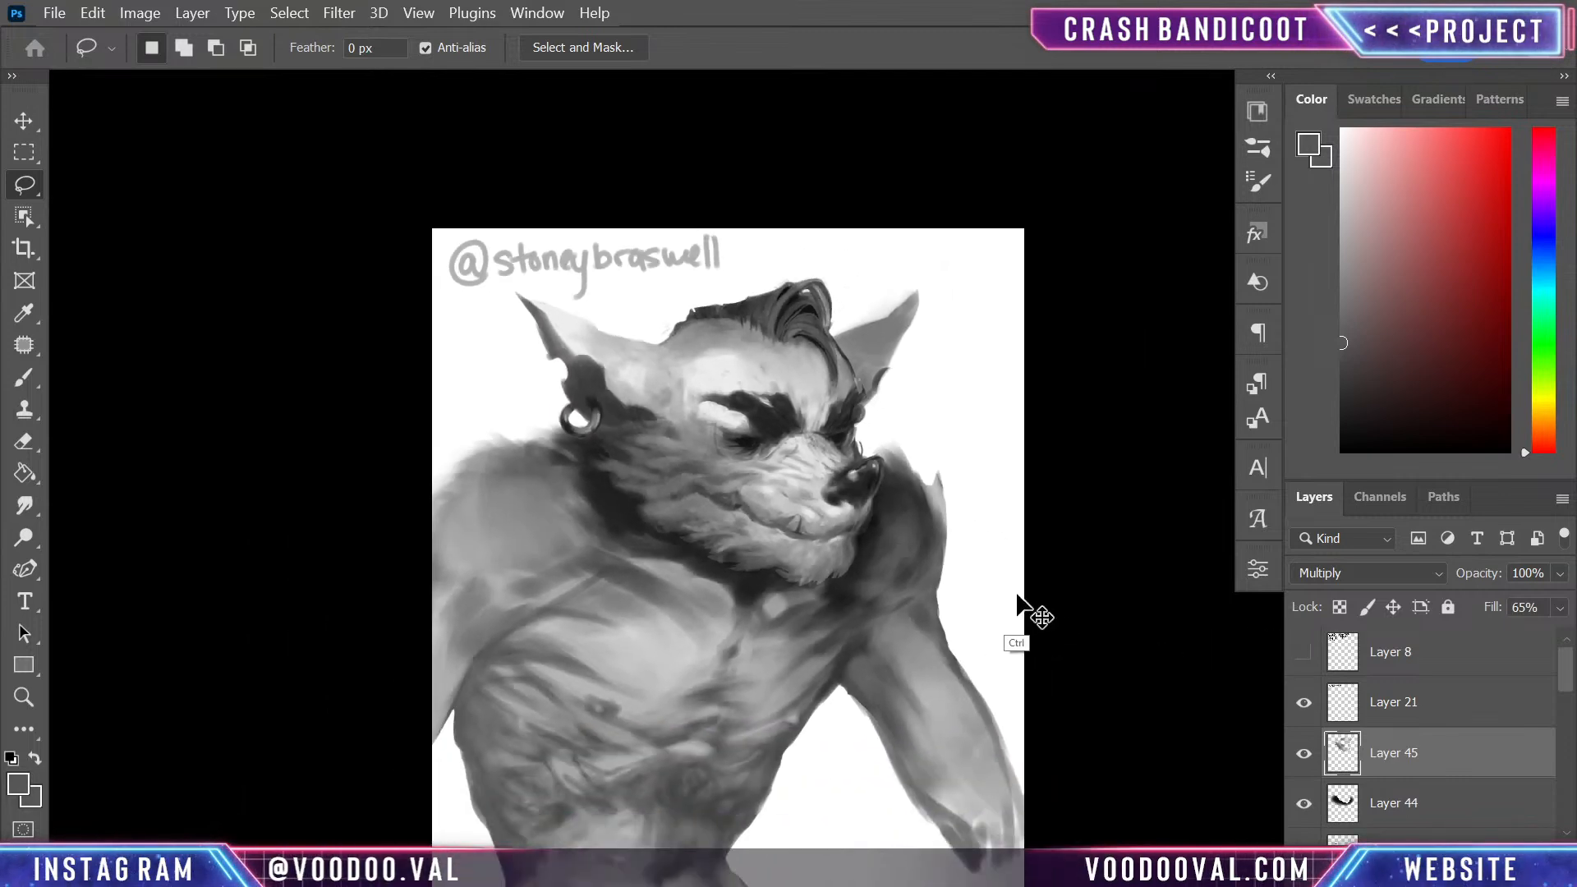
key(ctrl+plus)
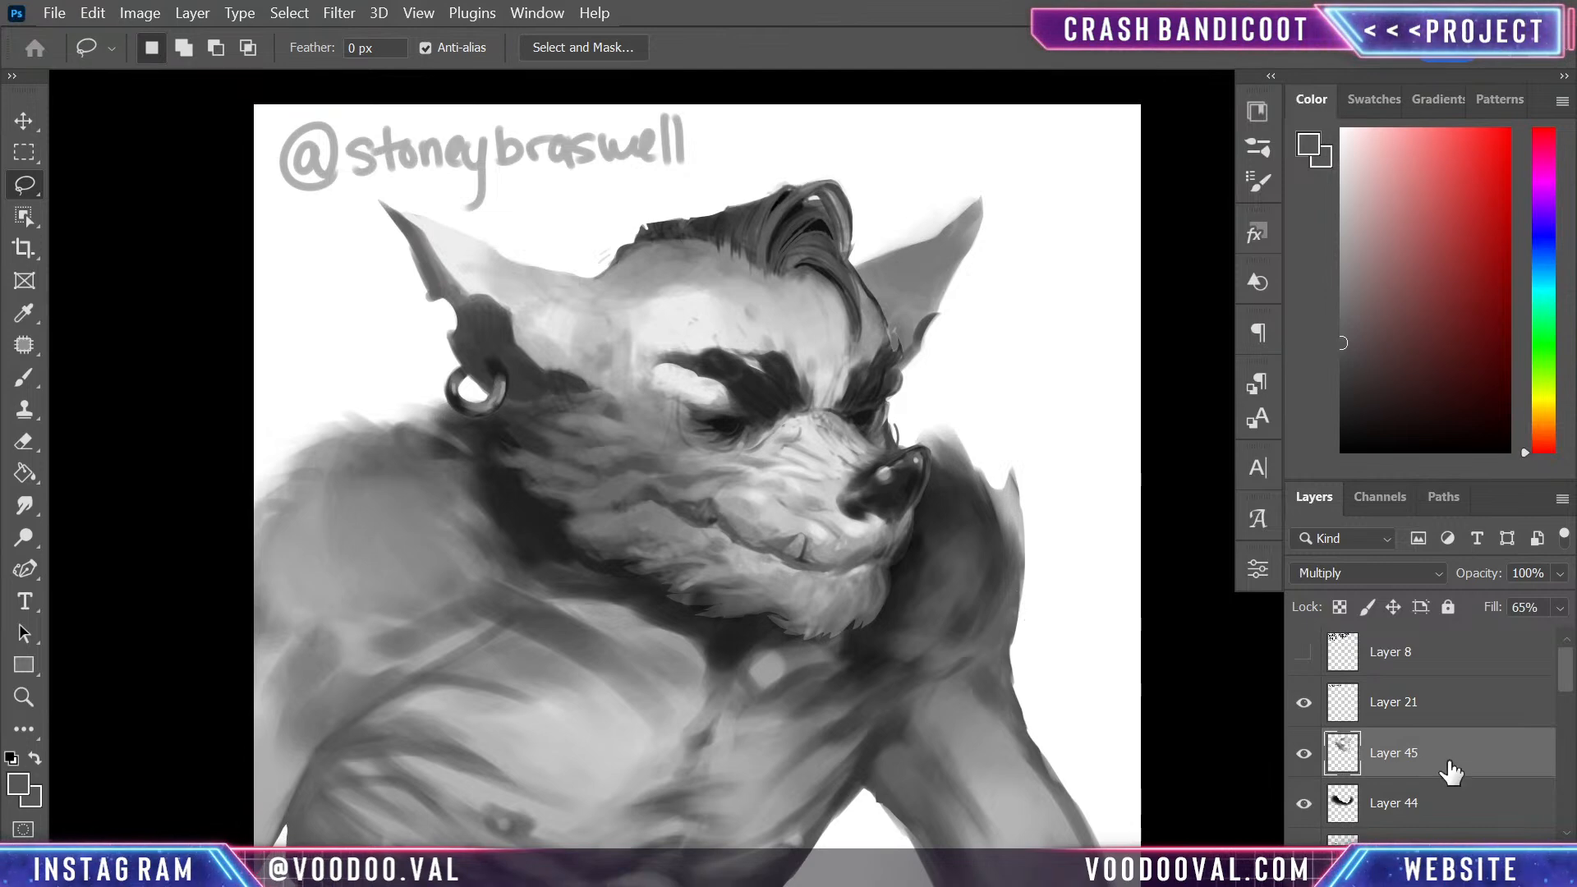
key(ctrl+shift+alt+n)
key(b)
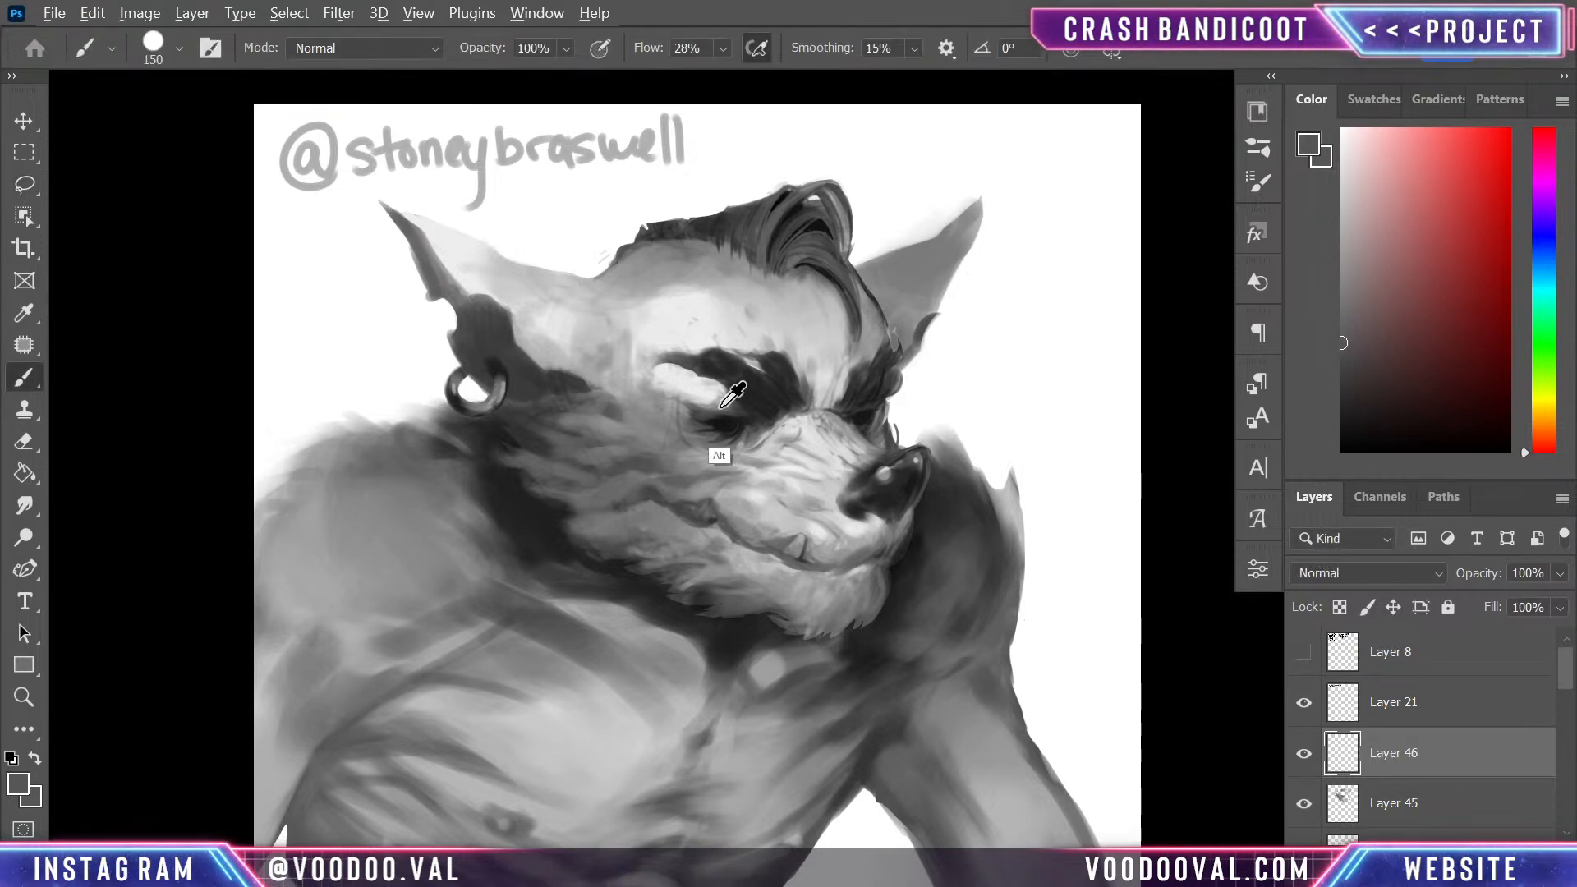
alt+click(658, 401)
key(bracketleft)
key(bracketleft)
key(bracketleft)
key(bracketleft)
mouse_move(687, 398)
mouse_down()
mouse_move(953, 441)
mouse_move(767, 413)
mouse_move(695, 385)
mouse_move(731, 400)
mouse_up()
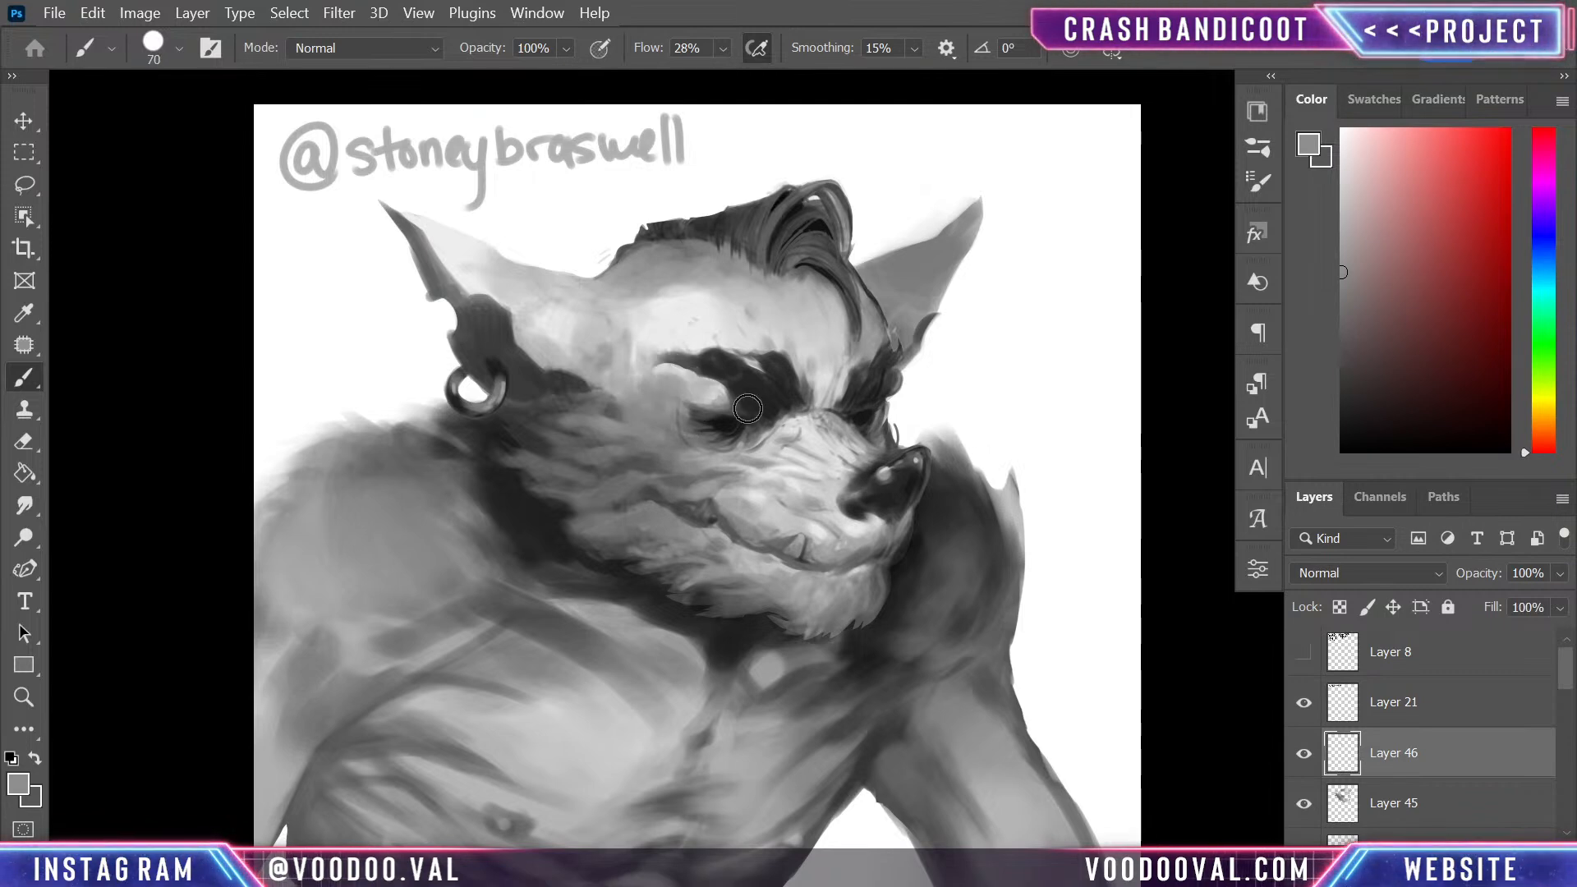
- Group the painting layers from Layer 46 down to just above Layer 40 and hide the group
key(ctrl+minus)
key(ctrl+minus)
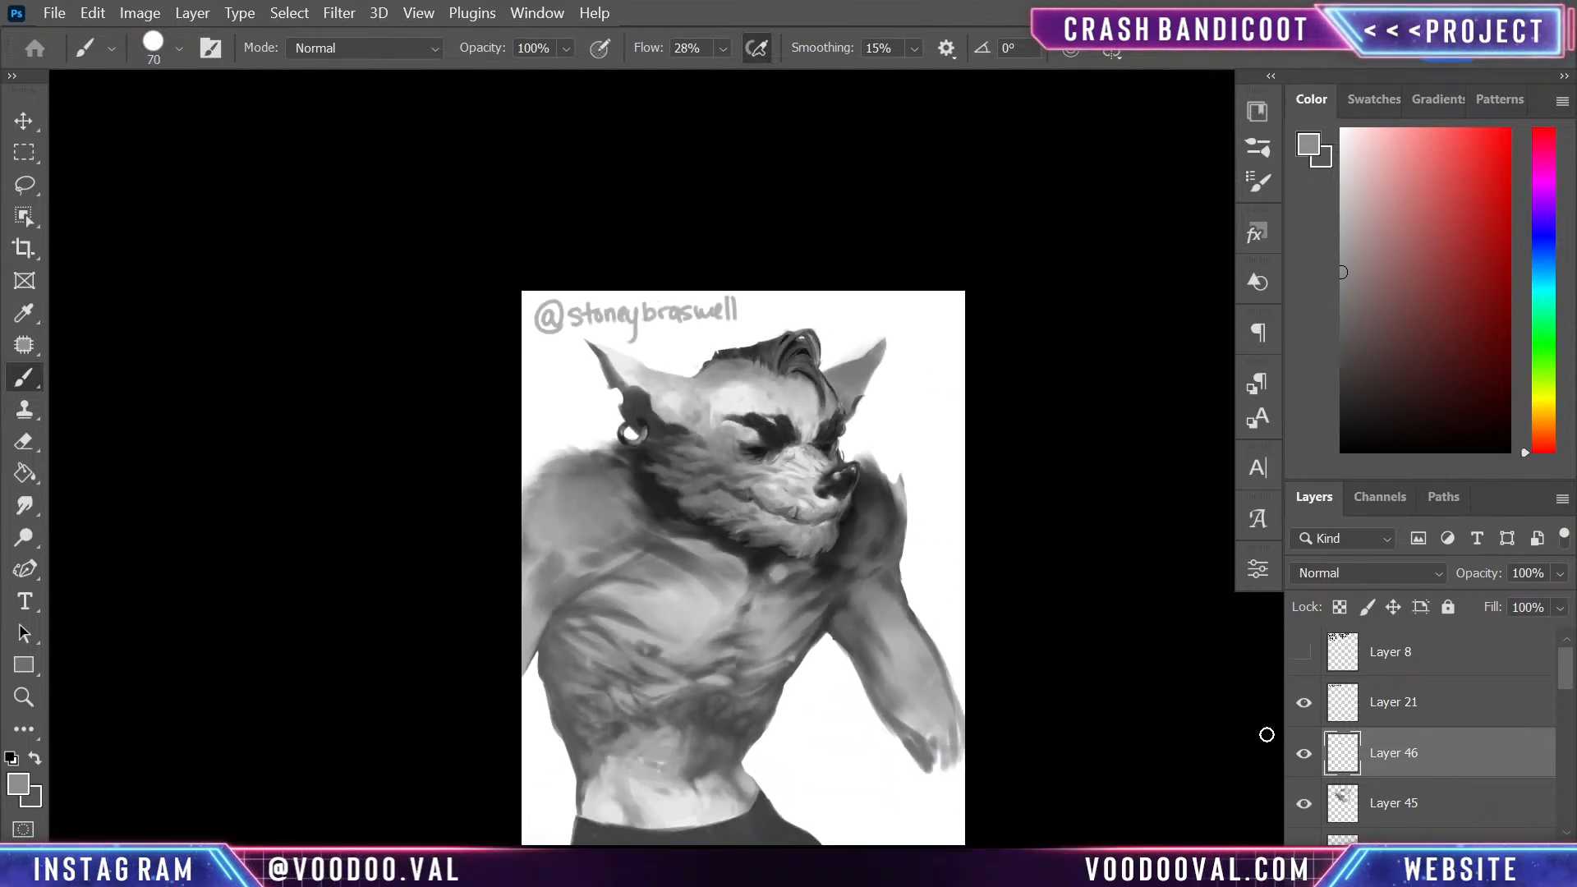
key(ctrl+minus)
key(ctrl+plus)
key(ctrl+plus)
drag(872, 649, 1029, 429)
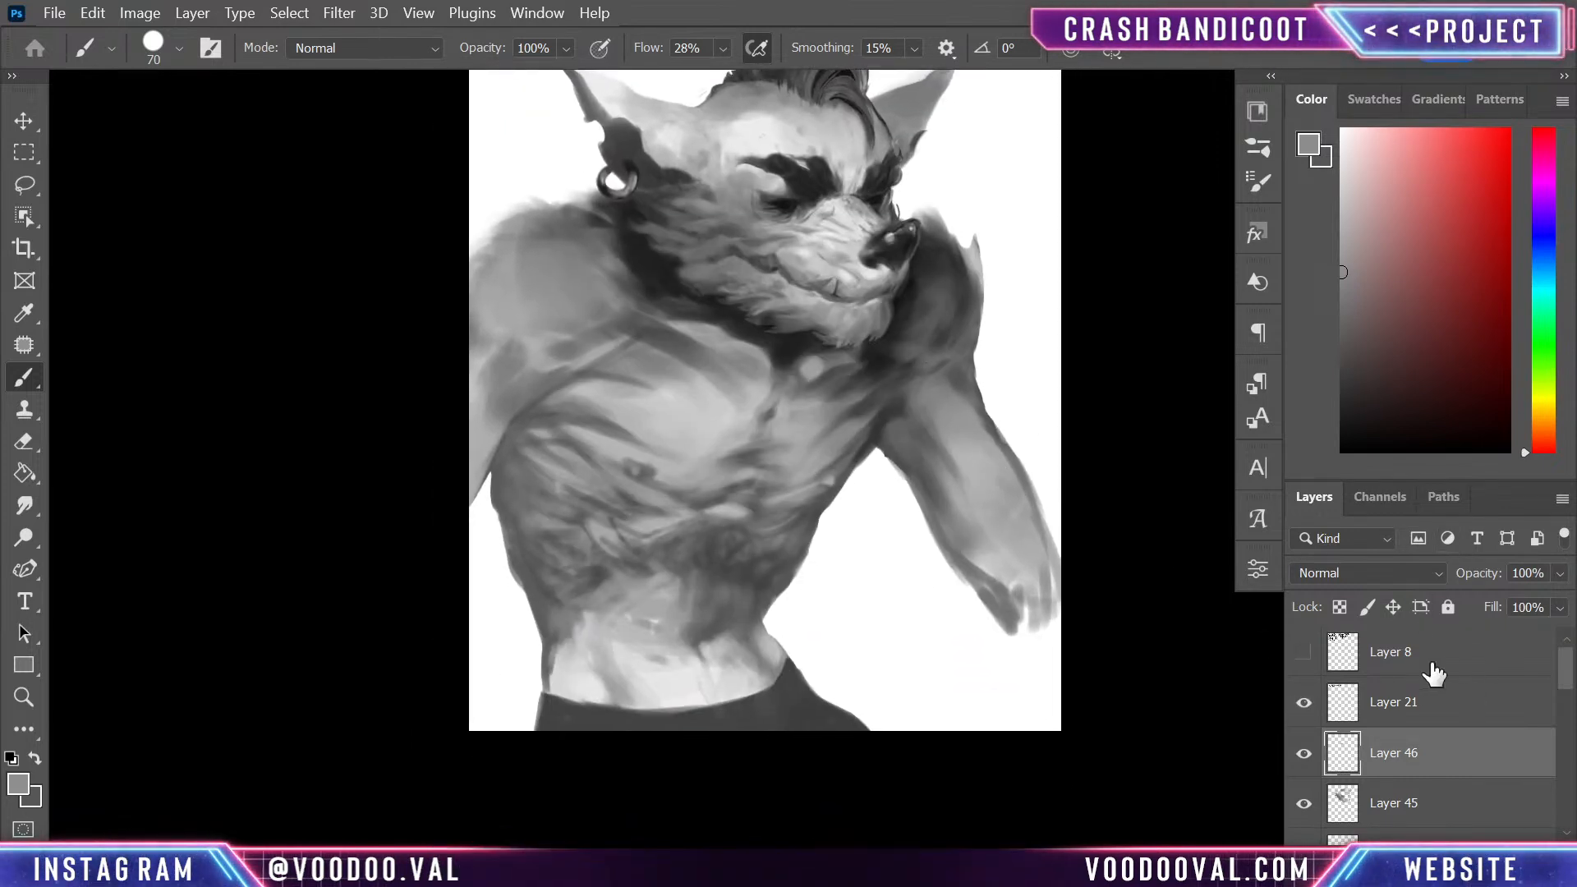
drag(1569, 686, 1568, 721)
shift+click(1482, 811)
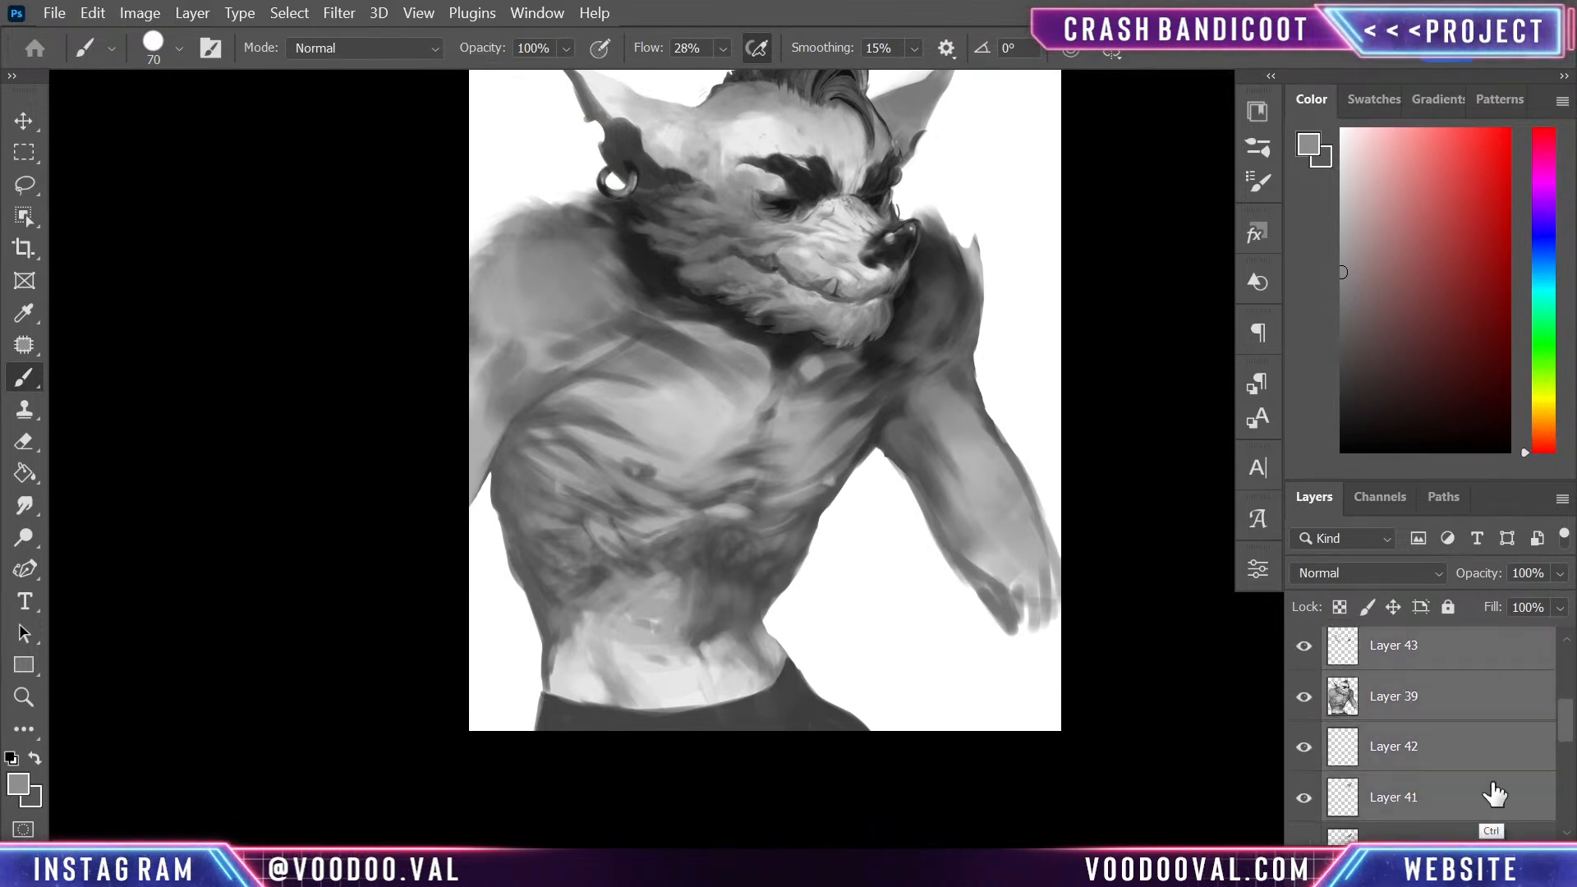
key(ctrl+g)
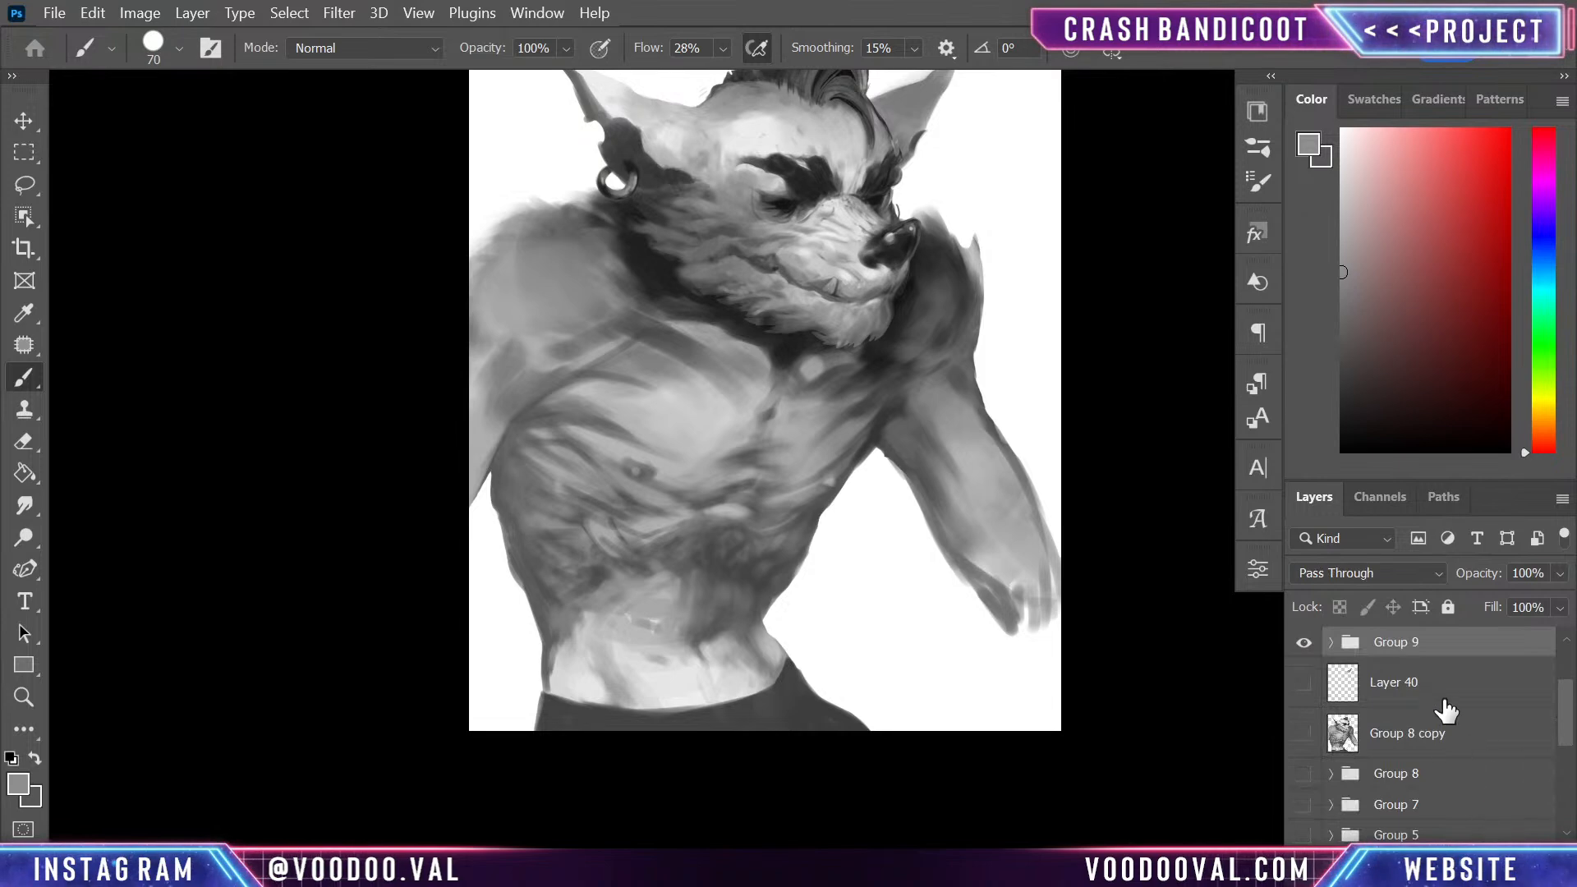
click(1304, 645)
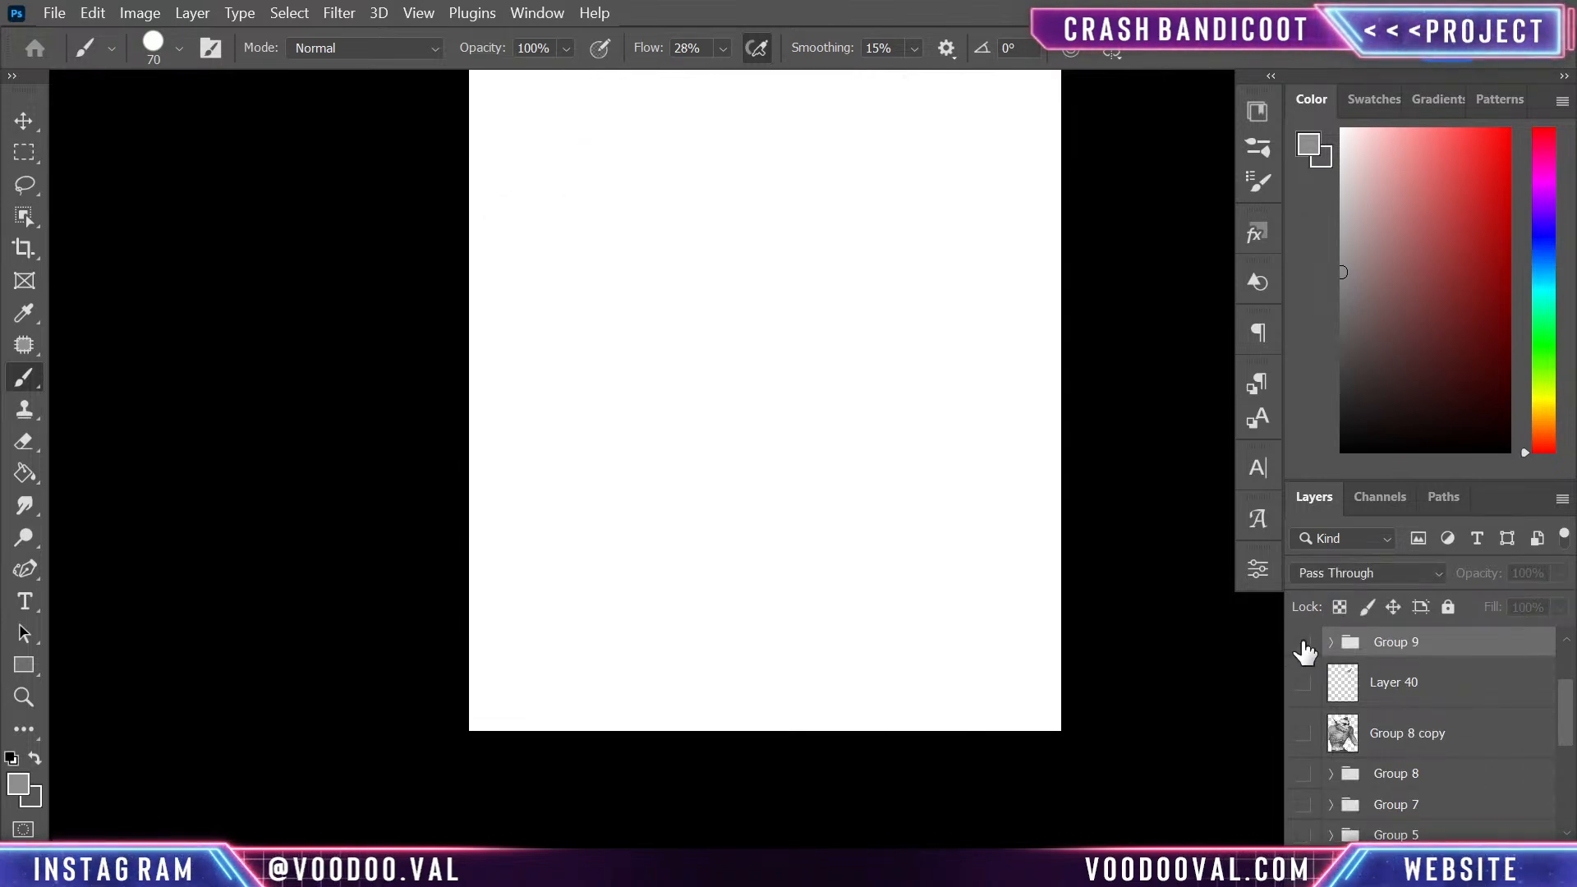
- Show Group 9 and add a new layer above it, clipped to the group and filled with burnt orange
click(1305, 646)
drag(930, 500, 936, 596)
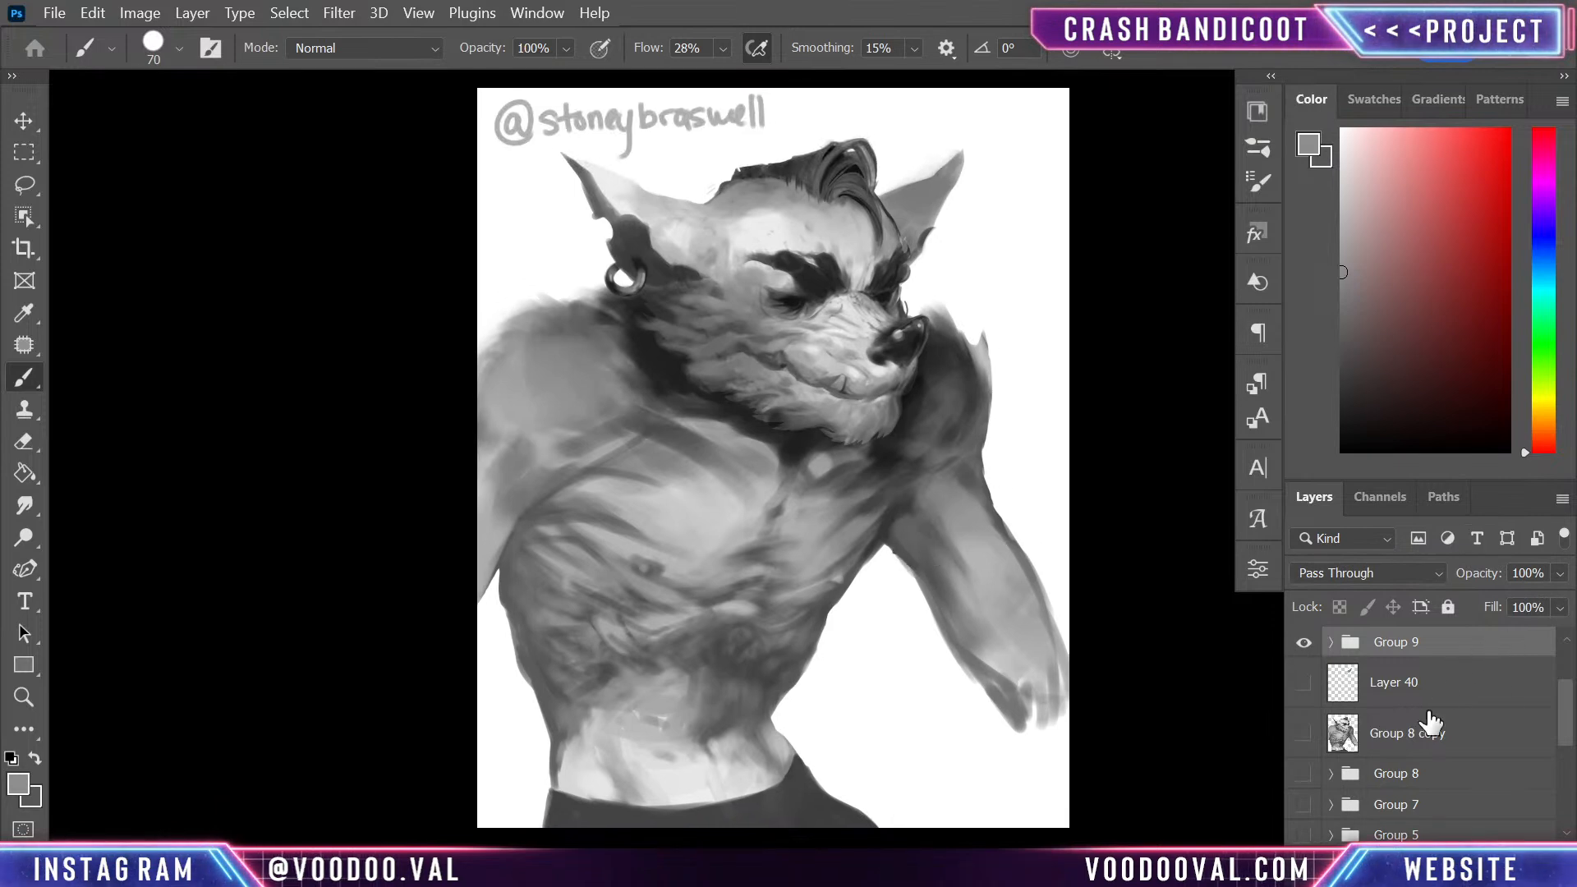
key(ctrl+shift+alt+n)
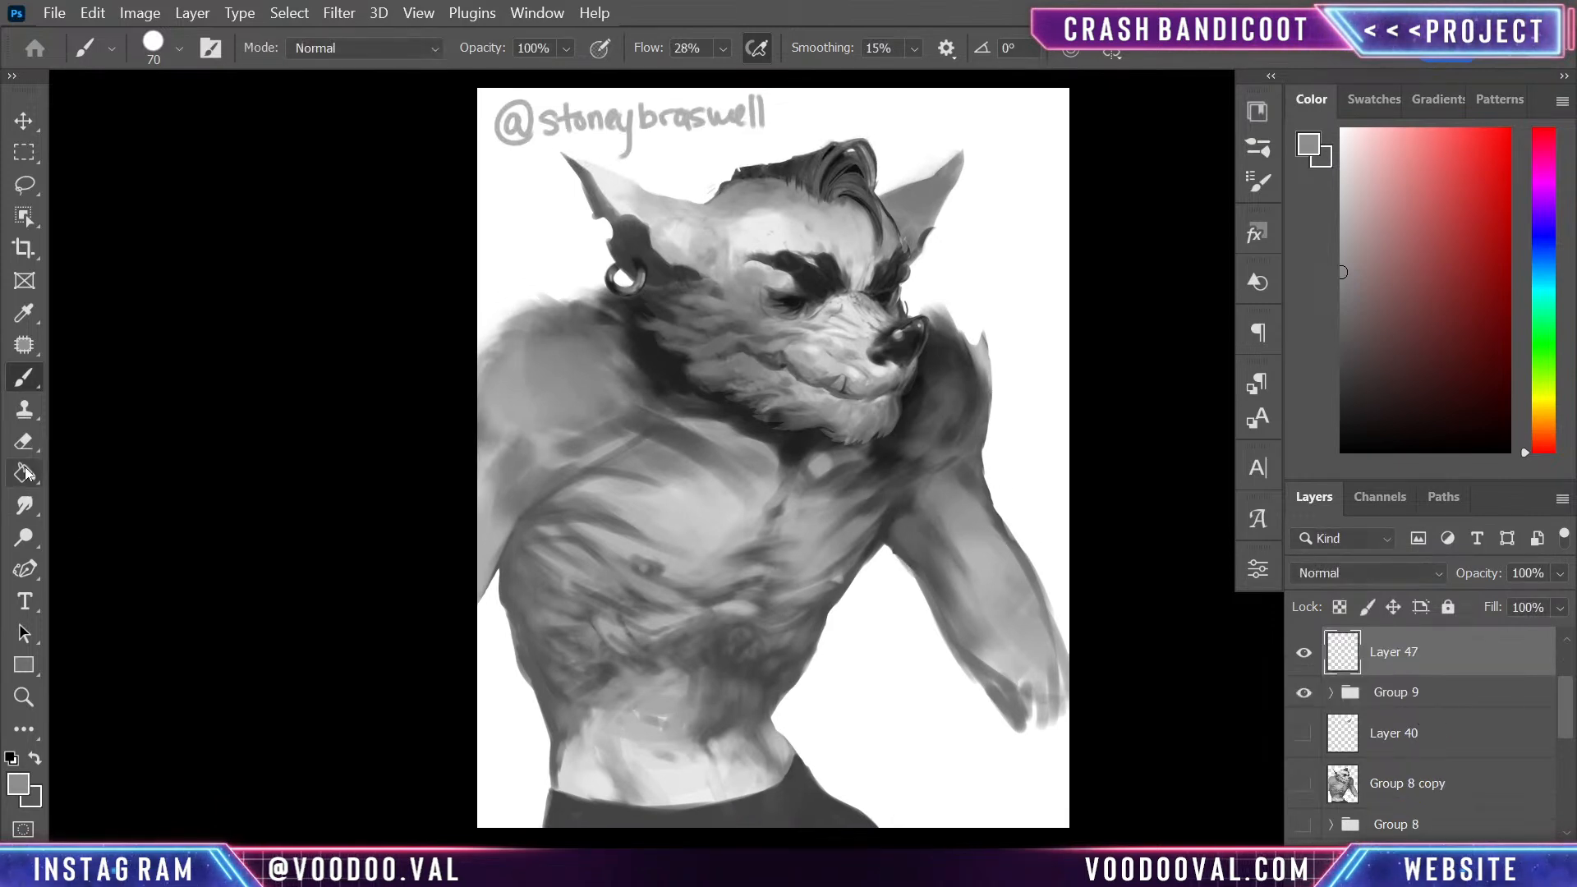
click(25, 473)
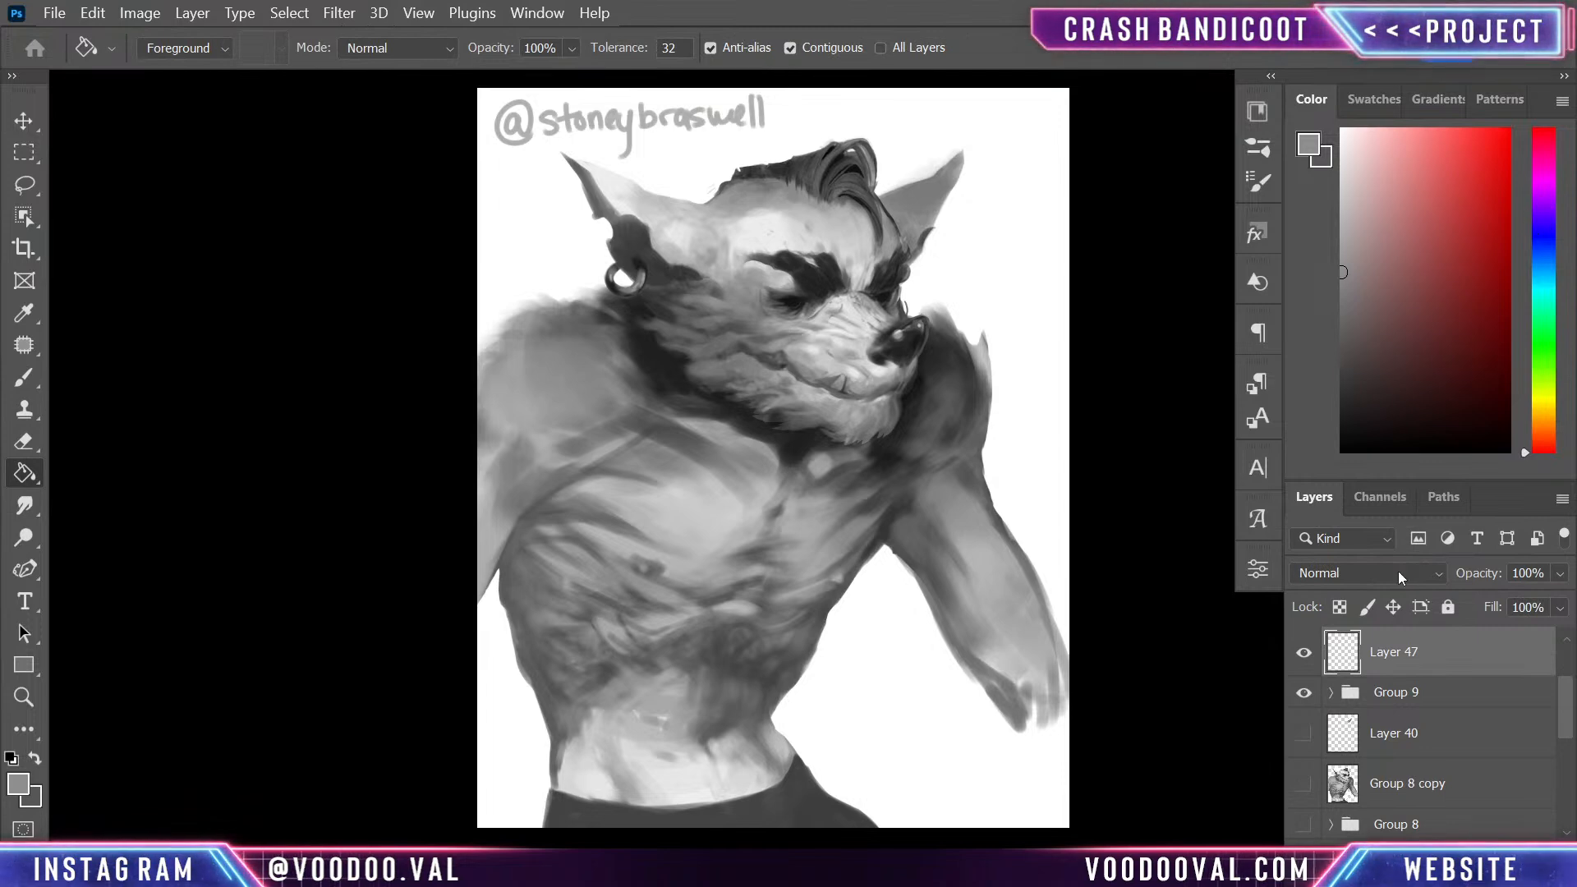
right_click(1444, 668)
click(1347, 561)
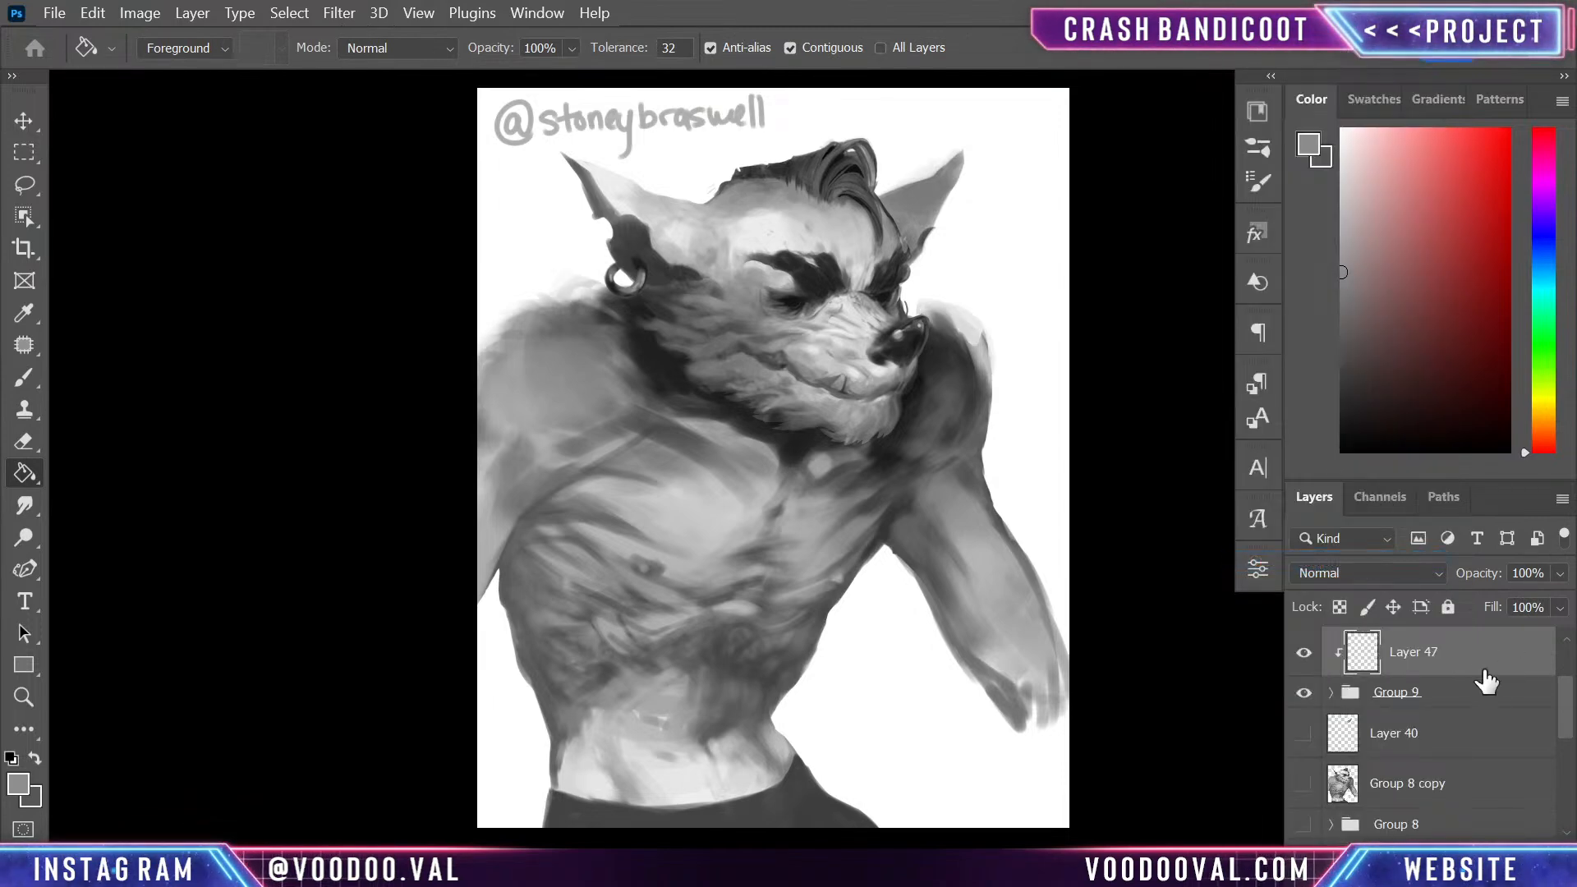
click(1547, 432)
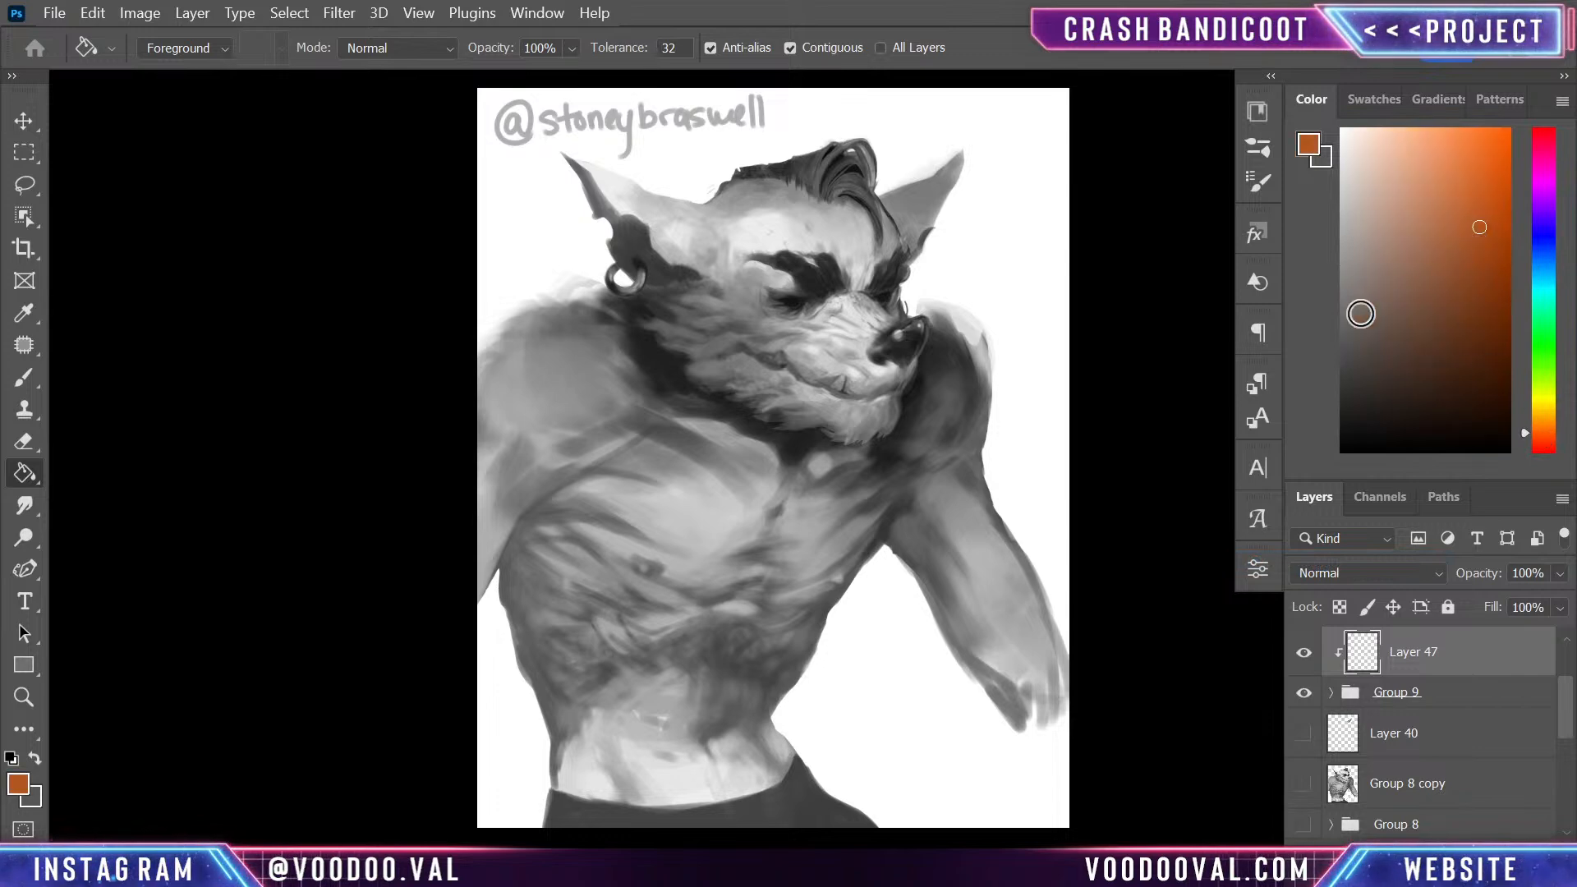
click(876, 596)
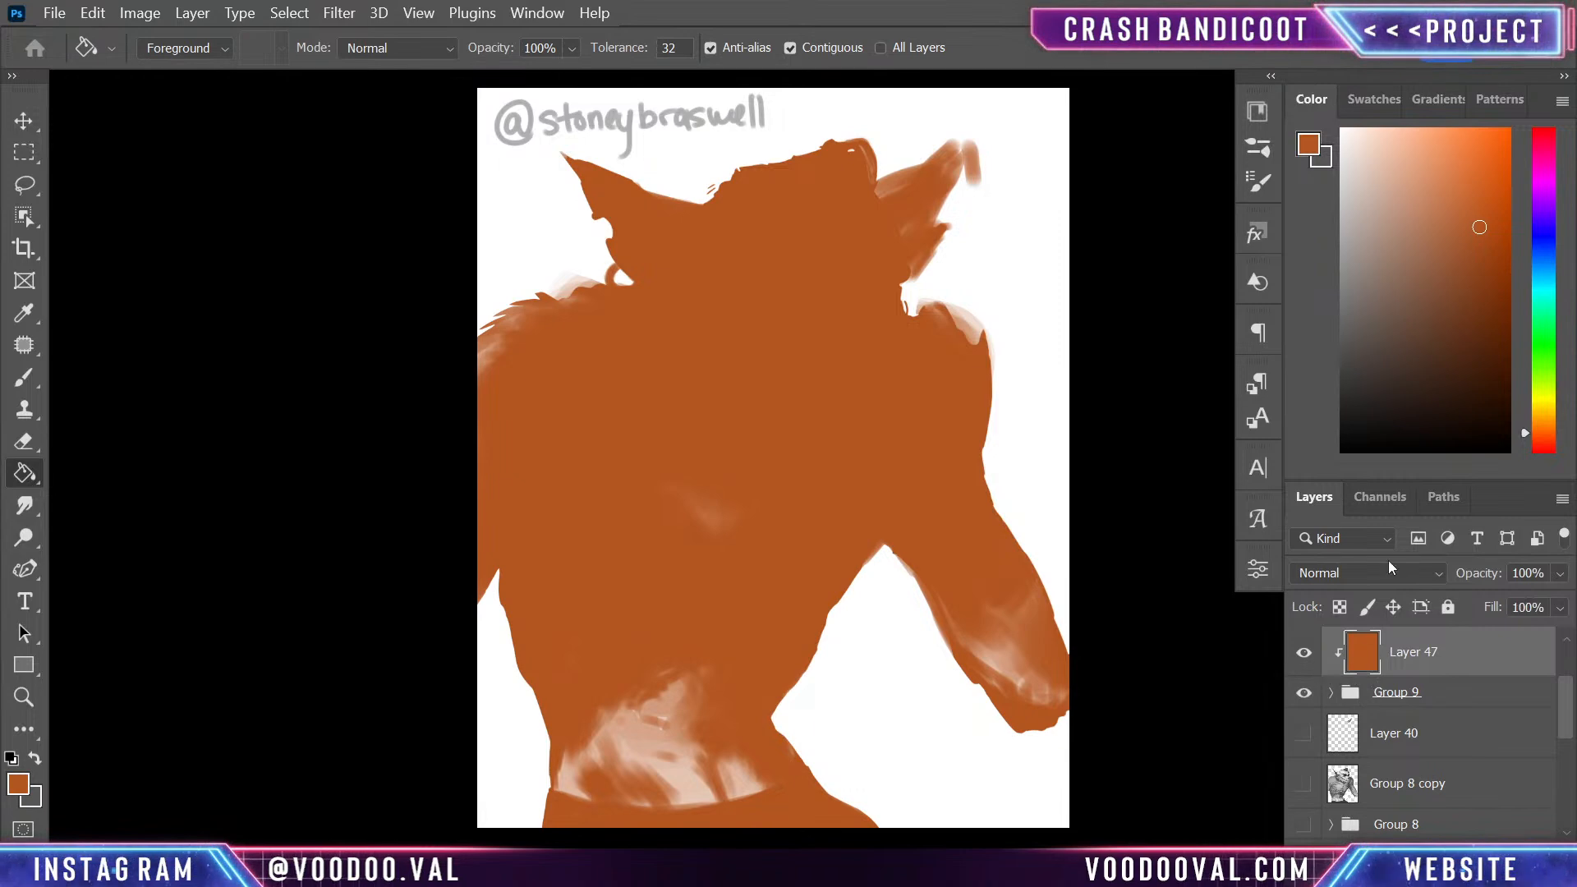
- Hide the orange Layer 47, duplicate Group 9, merge the copy into a single layer, and hide the original group
click(1304, 653)
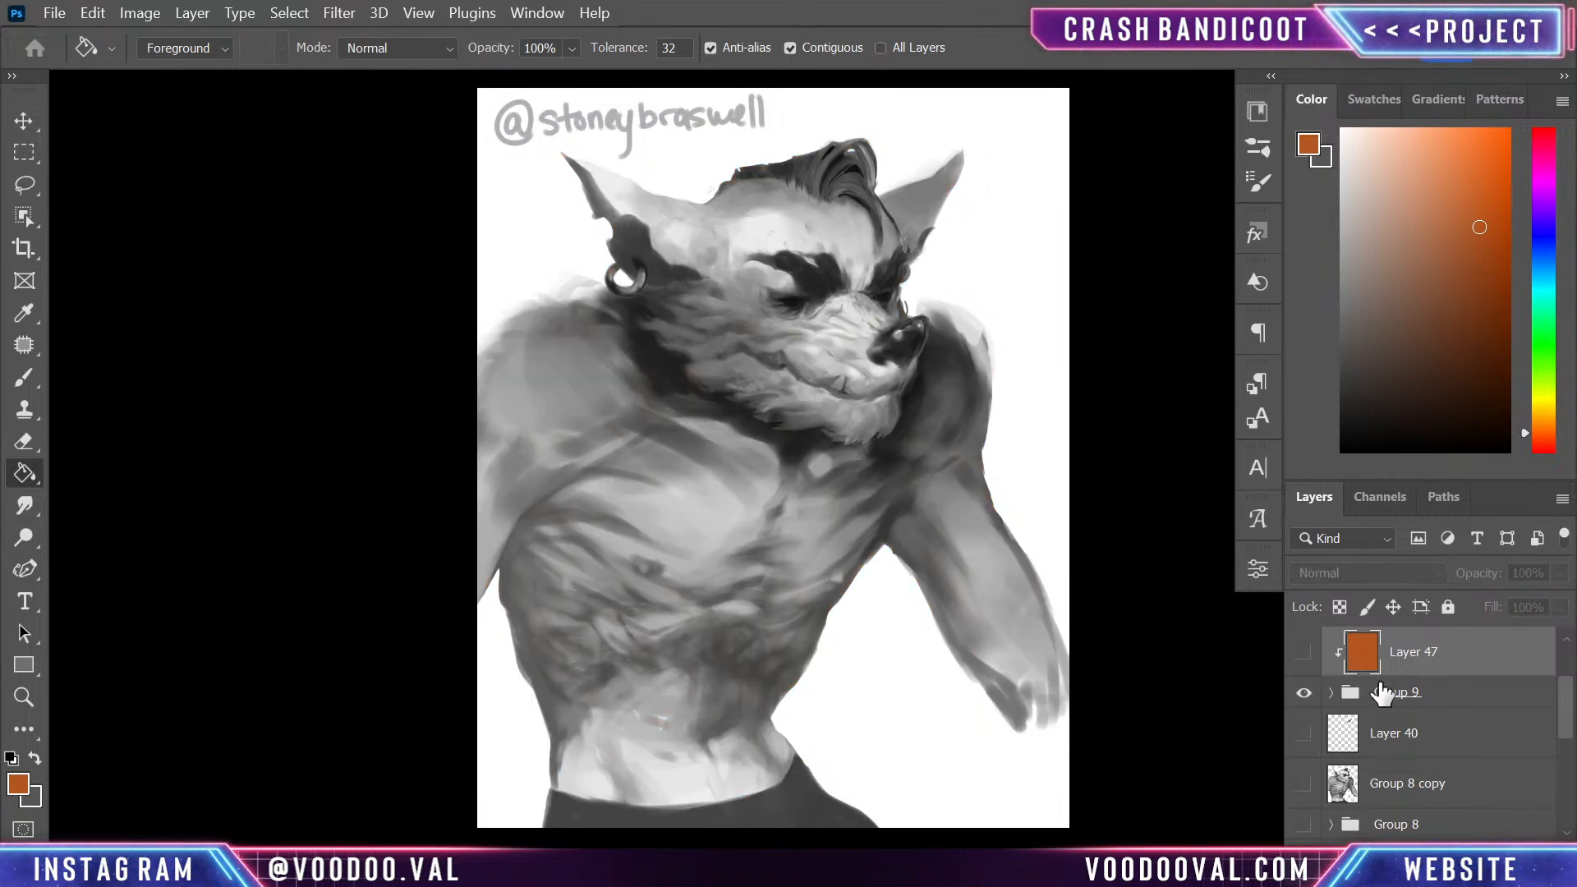
click(1444, 705)
key(ctrl+j)
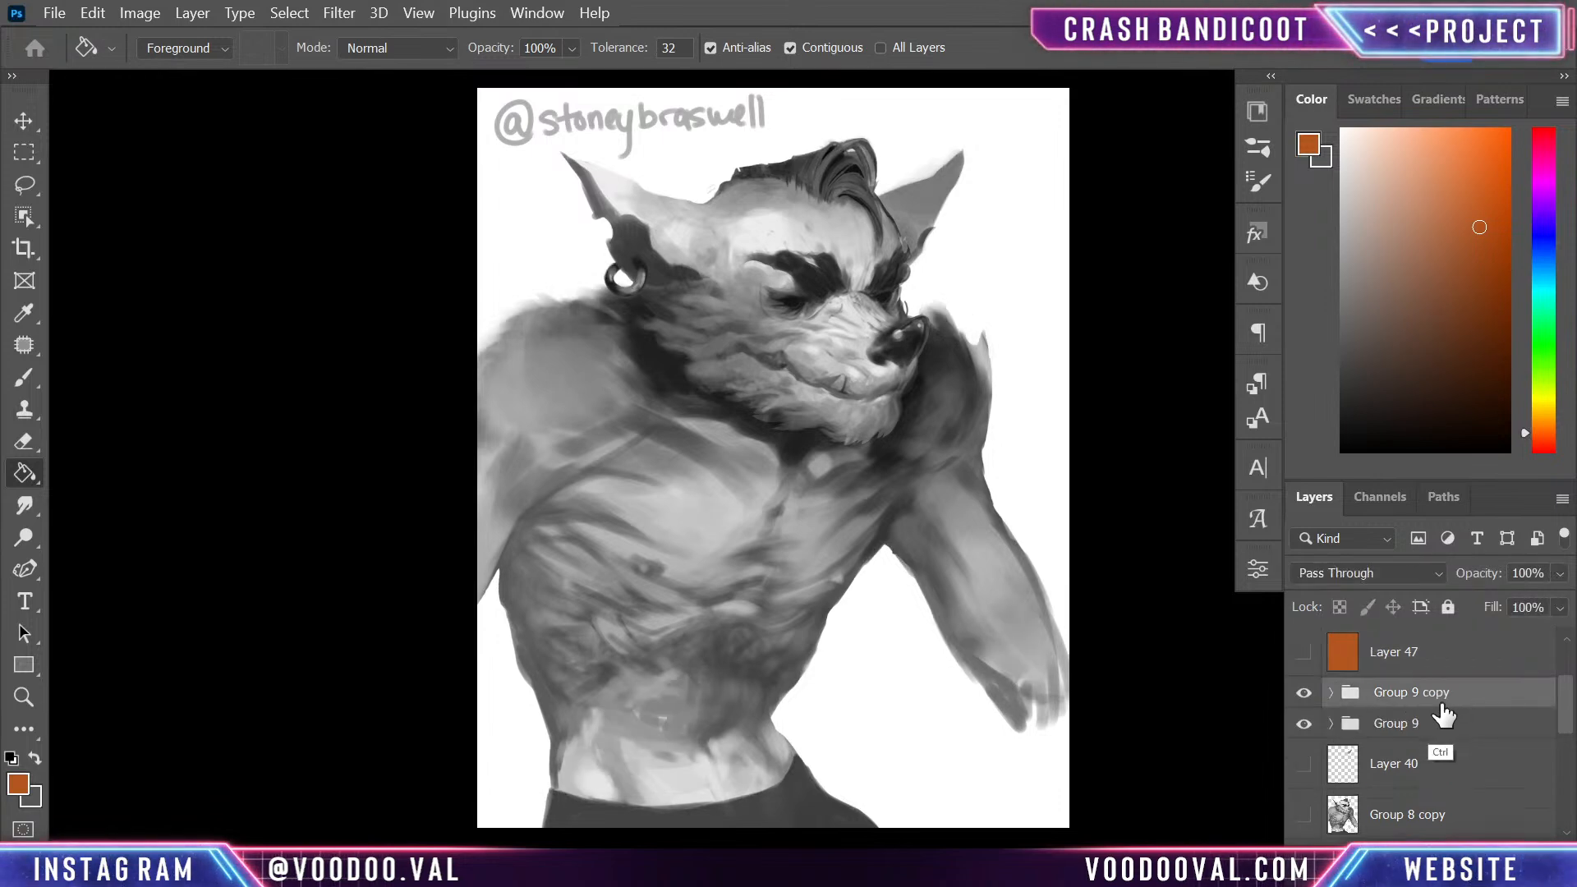
key(ctrl+e)
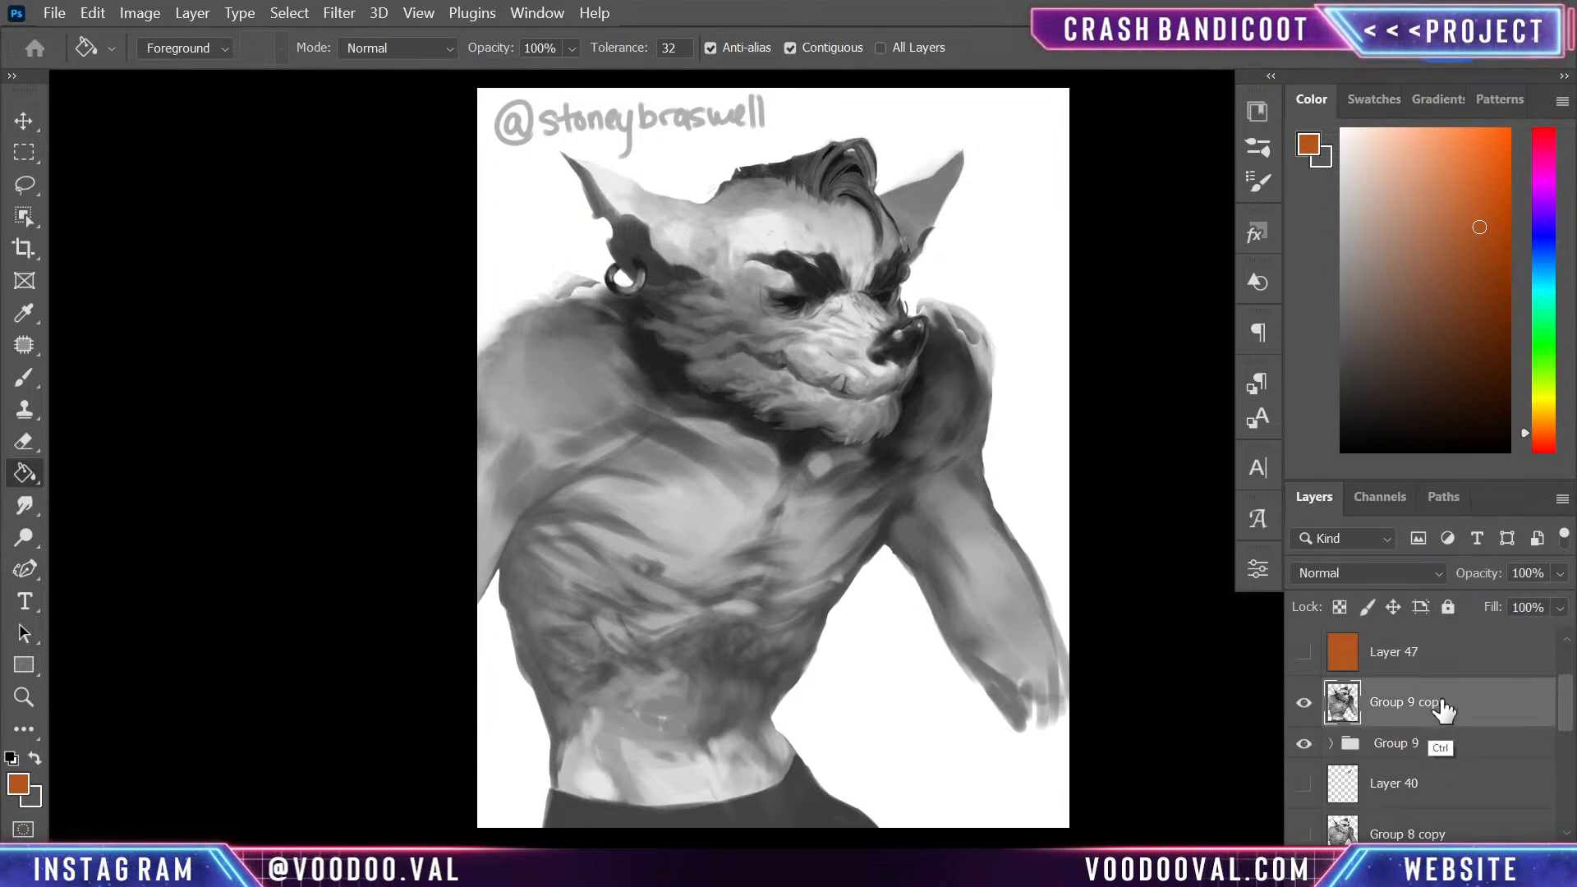
click(1303, 743)
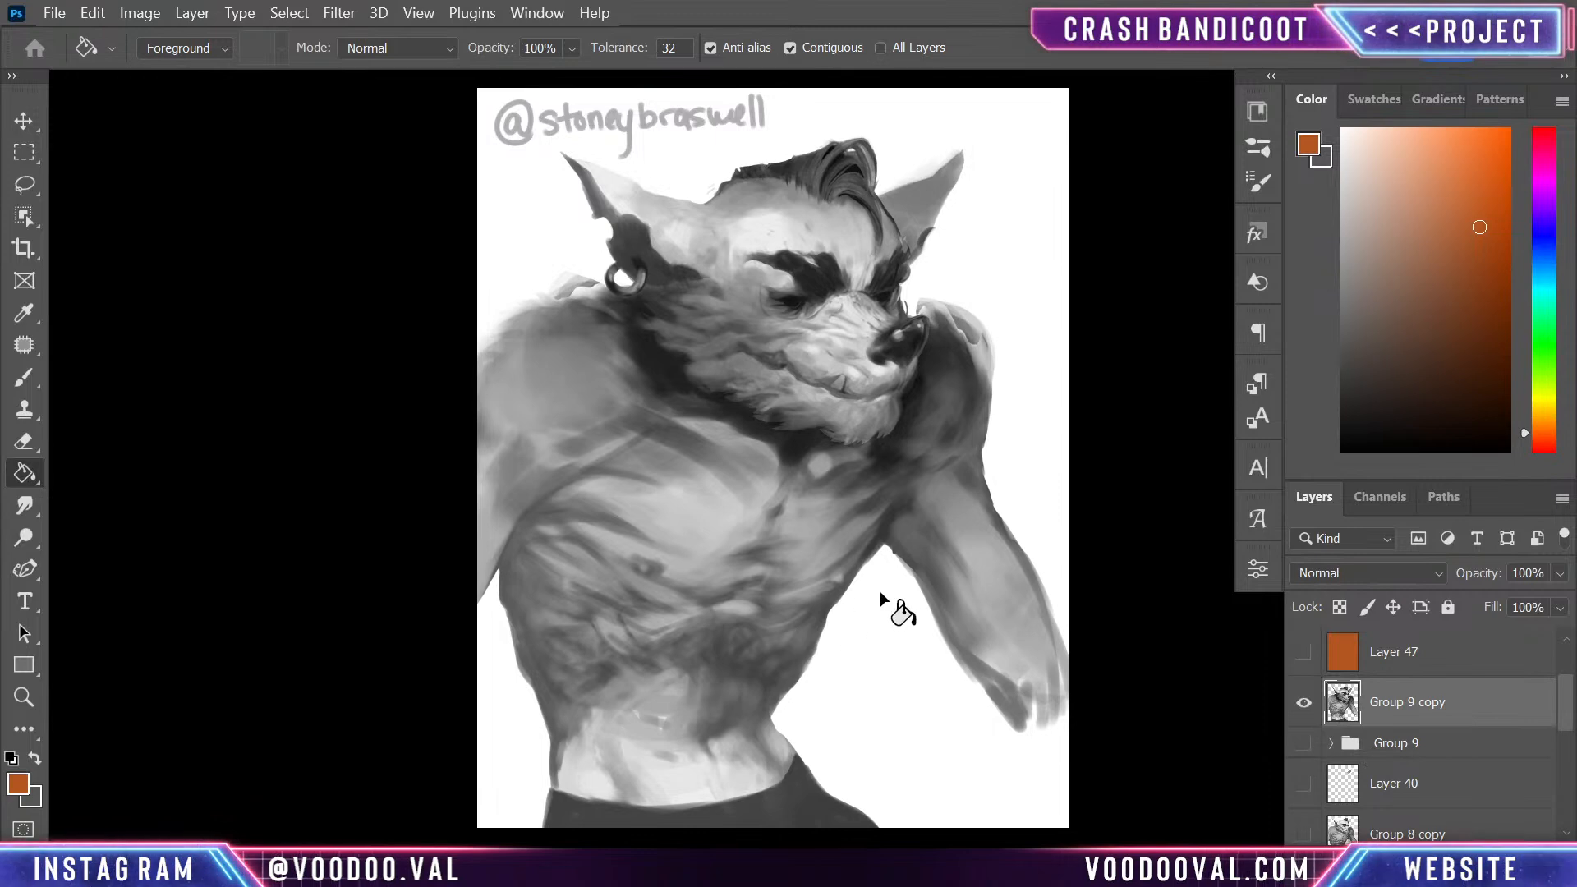
- Lasso the far side of the torso from the armpit down along the waist to the trousers
key(l)
drag(885, 542, 833, 606)
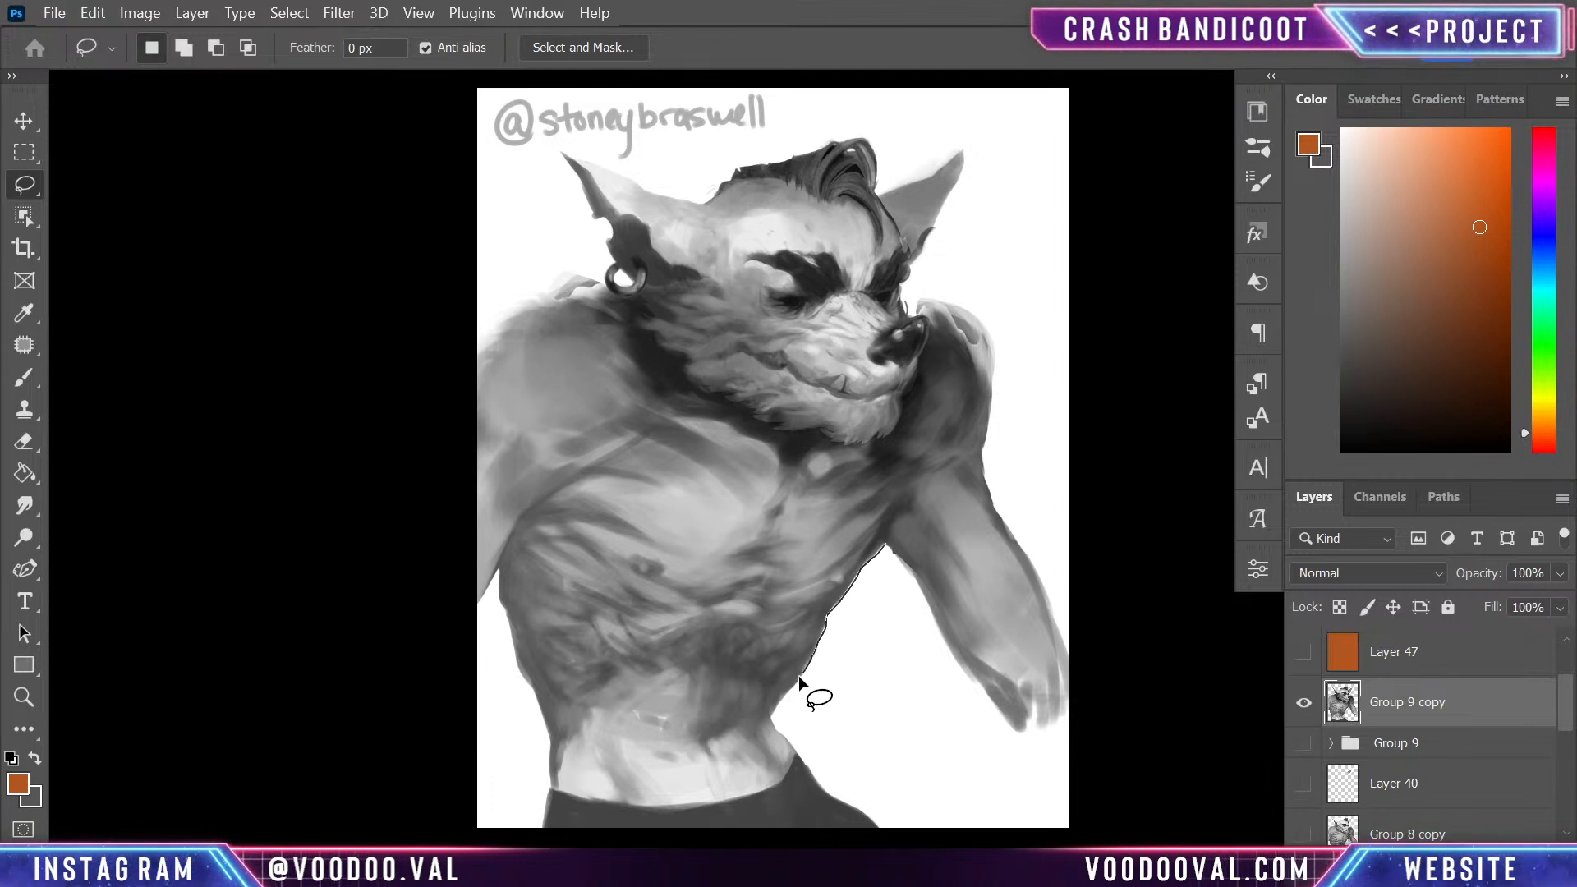
mouse_move(790, 692)
mouse_down()
mouse_move(756, 725)
mouse_move(836, 437)
mouse_up()
key(shift)
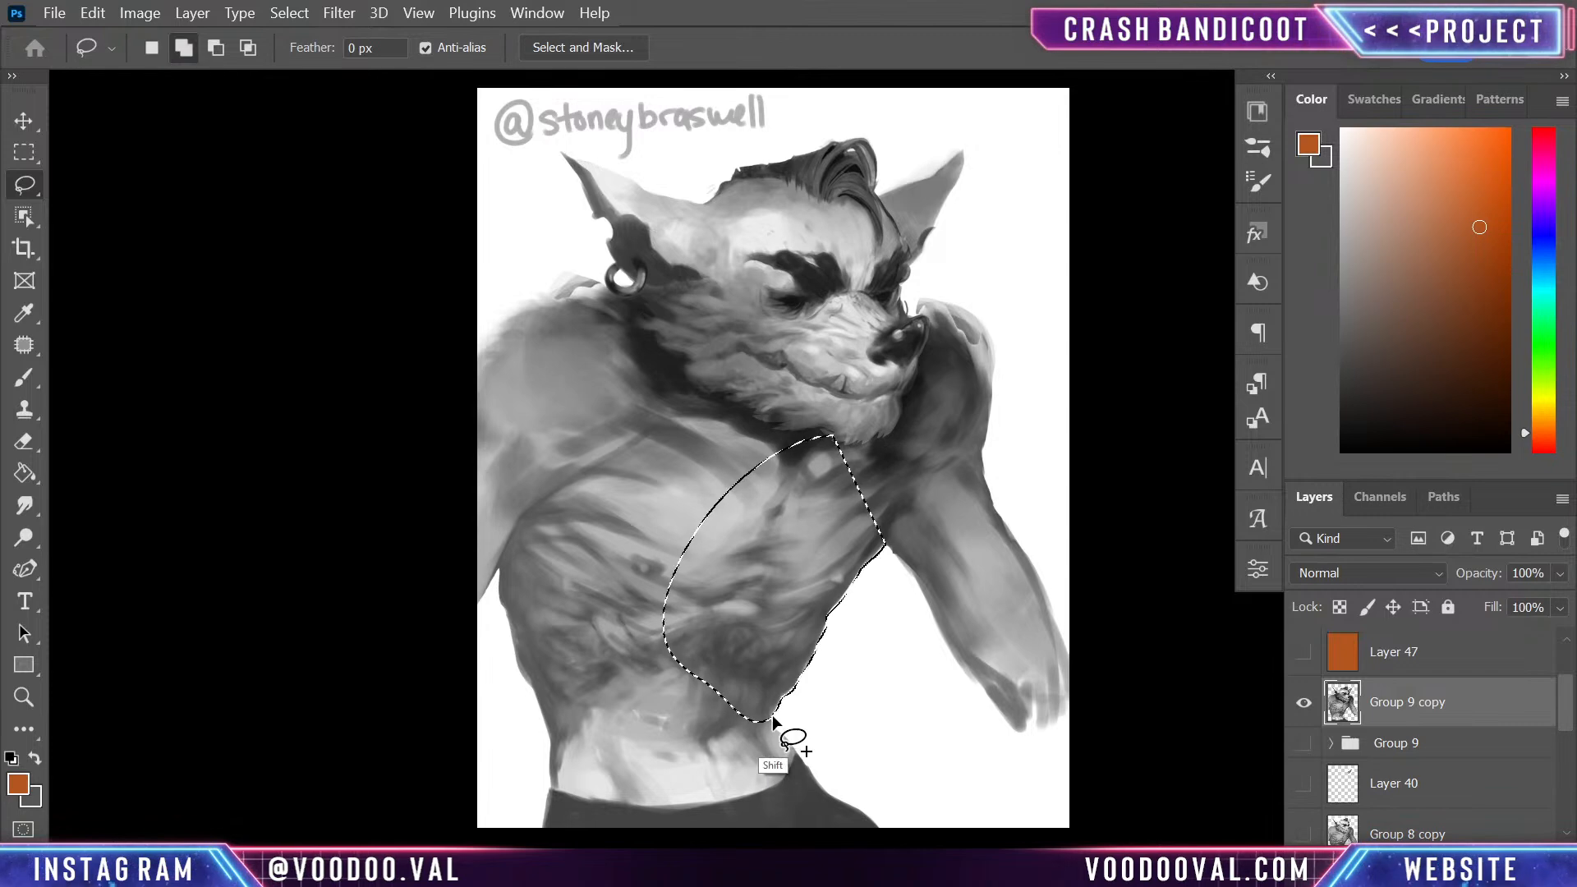
mouse_move(772, 721)
mouse_down()
mouse_move(781, 746)
mouse_move(722, 749)
mouse_move(792, 746)
mouse_move(774, 730)
mouse_move(802, 751)
mouse_move(779, 821)
mouse_move(801, 749)
mouse_move(806, 813)
mouse_move(826, 829)
mouse_move(780, 723)
mouse_move(820, 837)
mouse_move(880, 862)
mouse_move(672, 573)
mouse_up()
- Add the near flank, waist, upper chest, and near shoulder and arm to the lasso selection
mouse_move(501, 558)
mouse_down()
mouse_move(529, 682)
mouse_move(573, 462)
mouse_up()
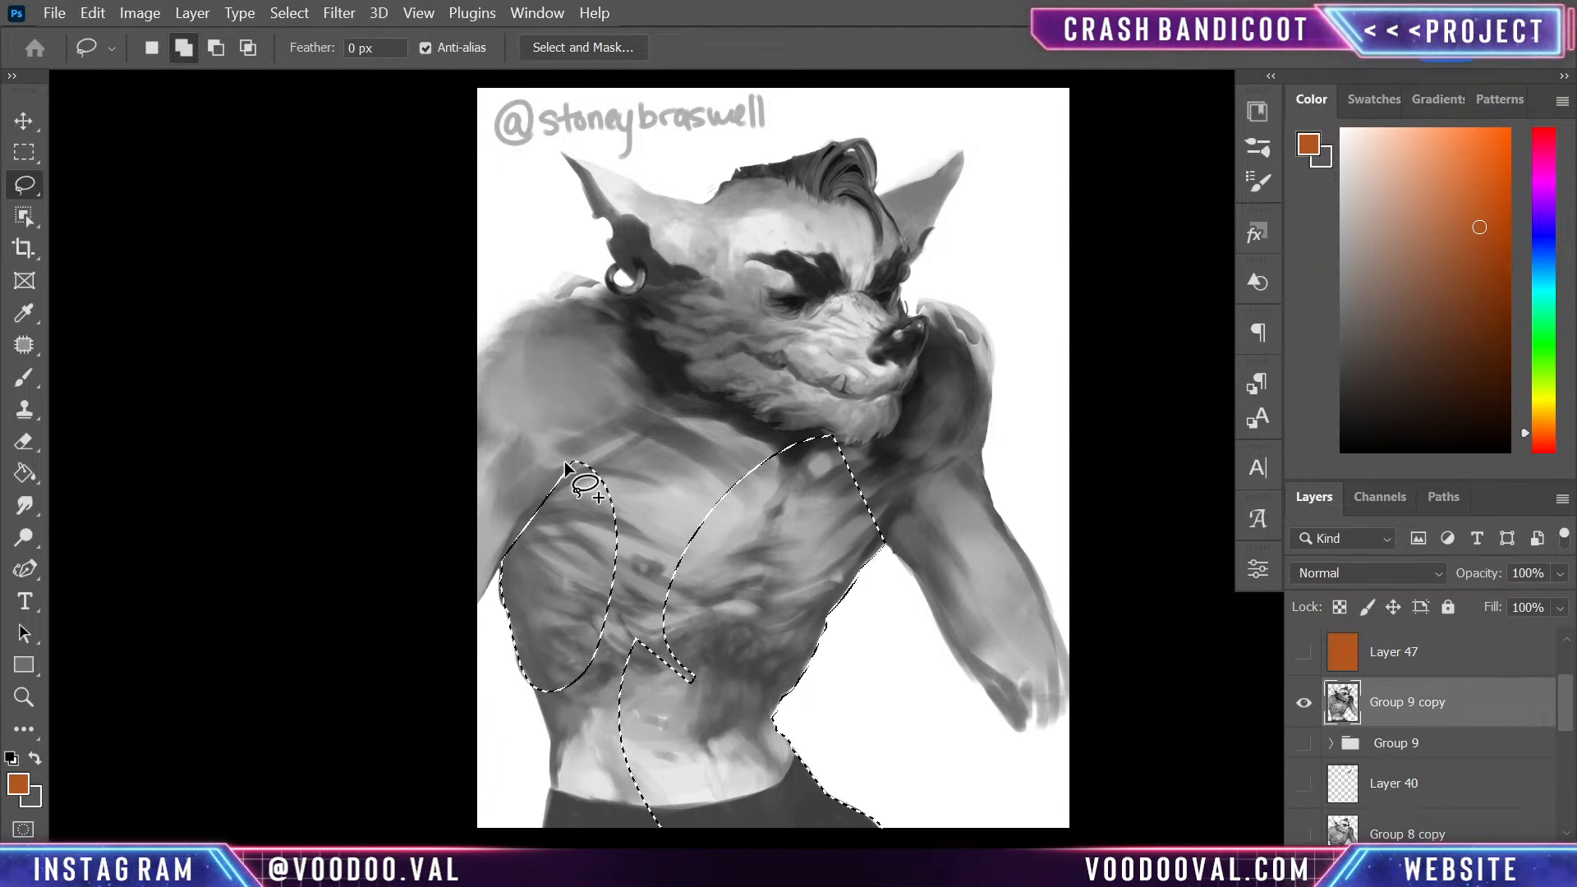
drag(532, 678, 562, 741)
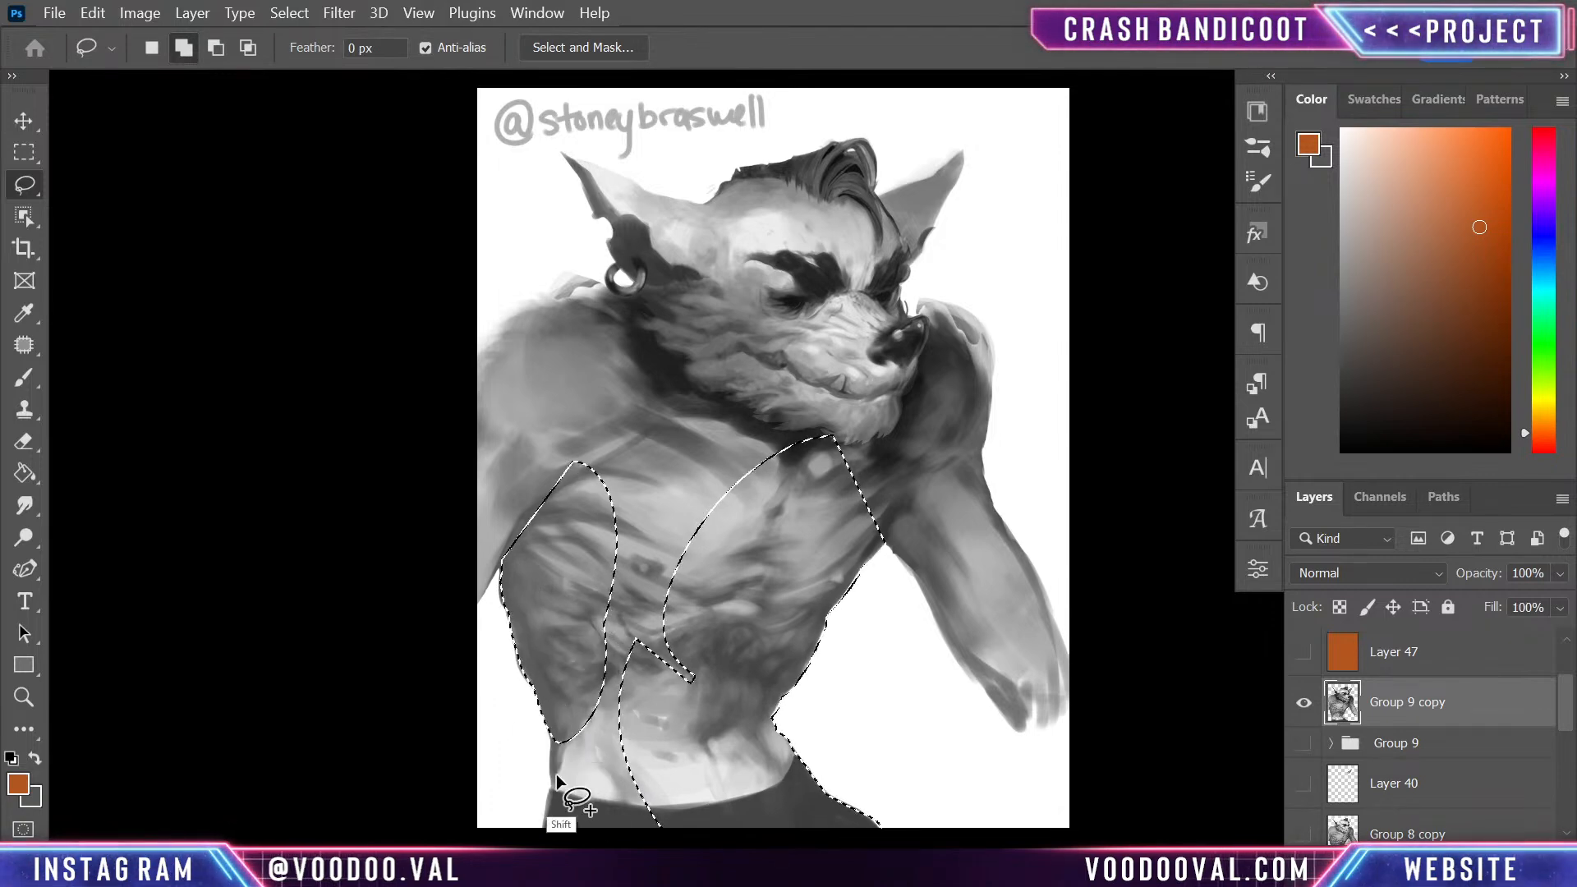
mouse_move(563, 804)
mouse_down()
mouse_move(549, 842)
mouse_move(579, 844)
mouse_move(639, 755)
mouse_move(595, 643)
mouse_move(575, 743)
mouse_move(631, 735)
mouse_up()
mouse_move(588, 427)
mouse_down()
mouse_move(773, 529)
mouse_move(611, 414)
mouse_up()
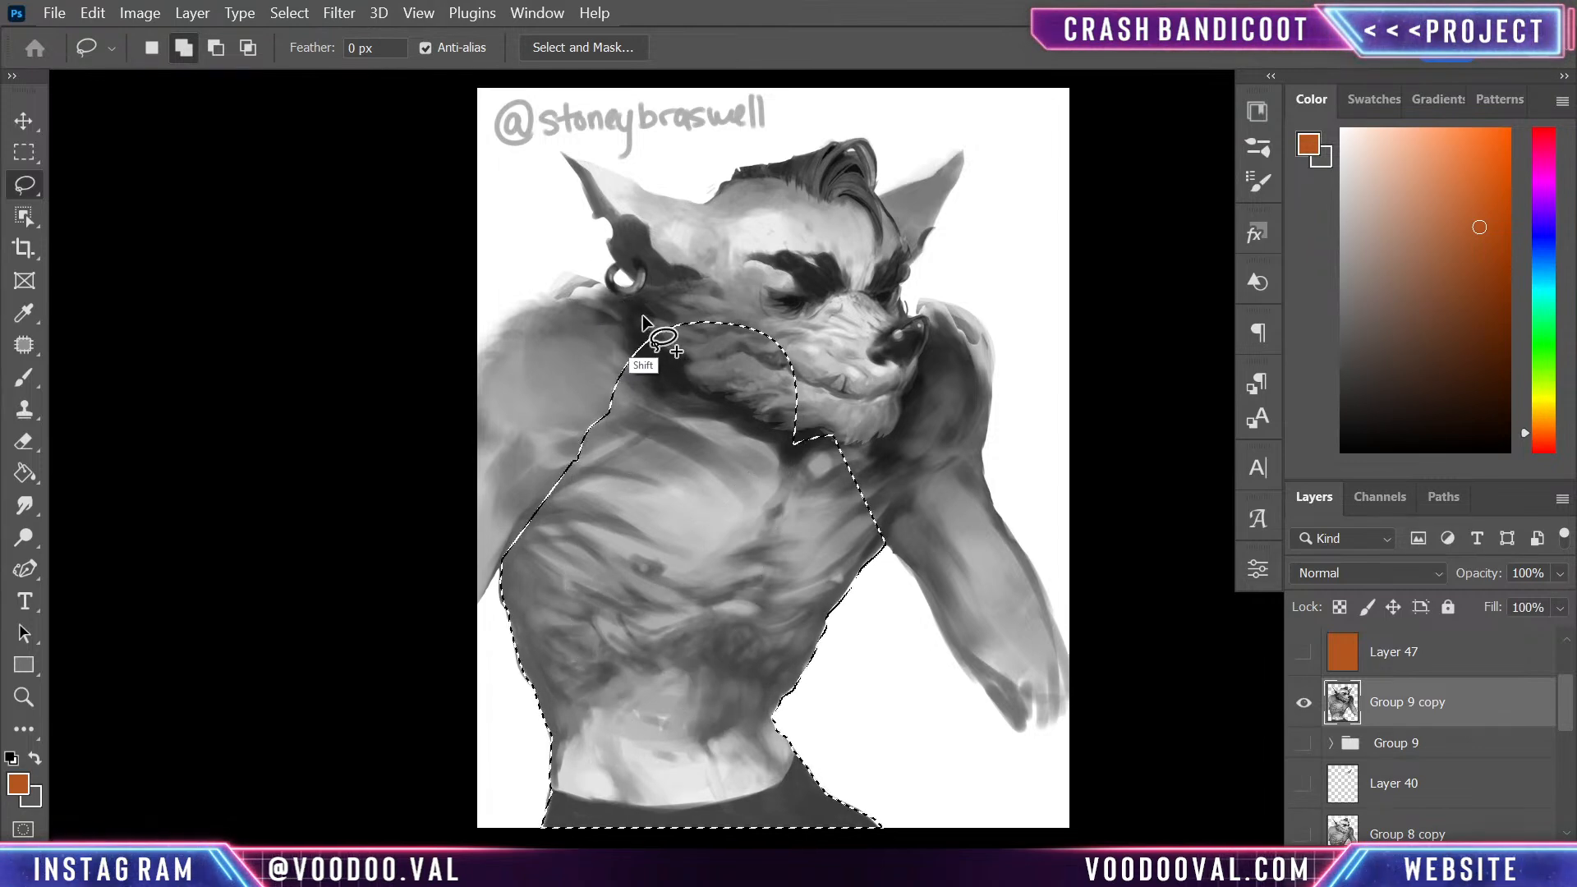
mouse_move(588, 279)
mouse_down()
mouse_move(507, 308)
mouse_move(456, 388)
mouse_move(420, 602)
mouse_move(485, 644)
mouse_move(502, 575)
mouse_move(648, 339)
mouse_move(545, 458)
mouse_move(680, 397)
mouse_up()
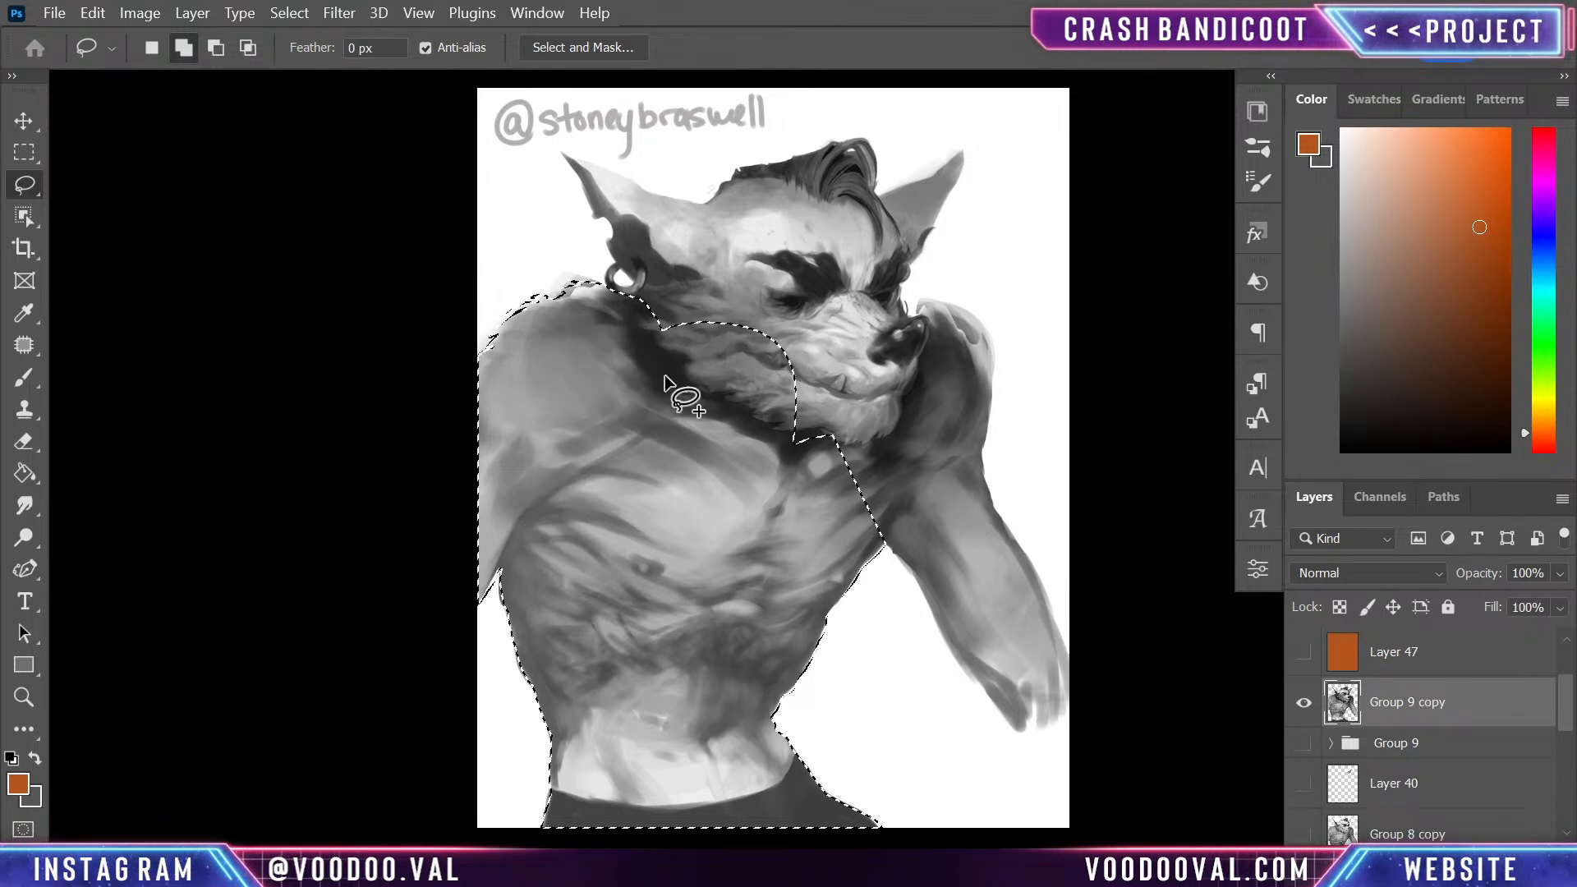
- Extend the selection along the far arm and hand, up to the far shoulder beside the muzzle
drag(1056, 499, 787, 450)
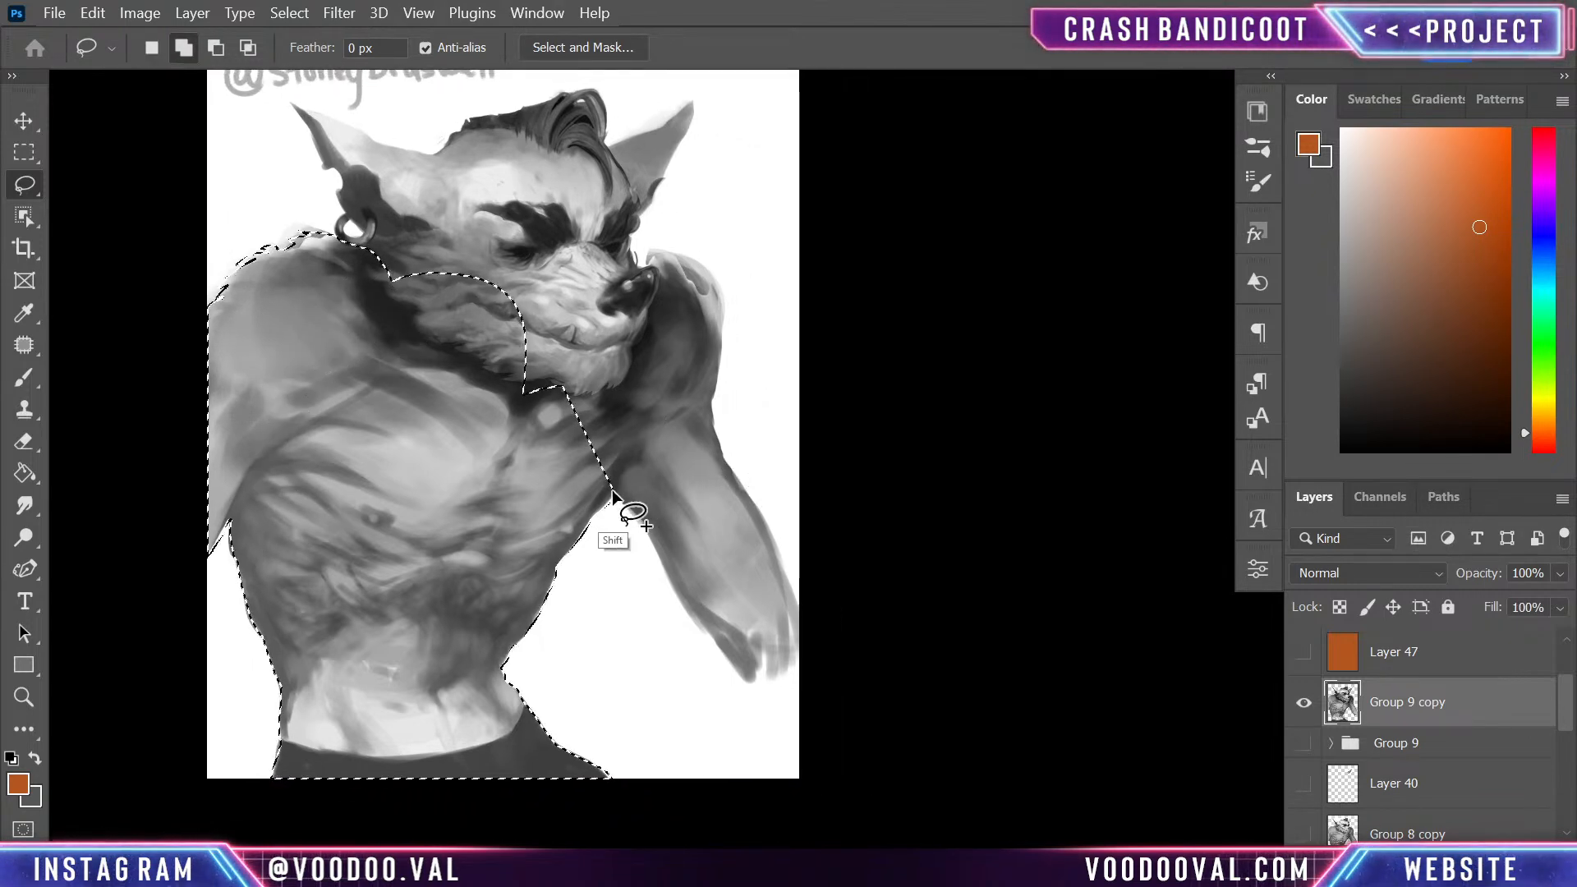
drag(741, 634, 625, 420)
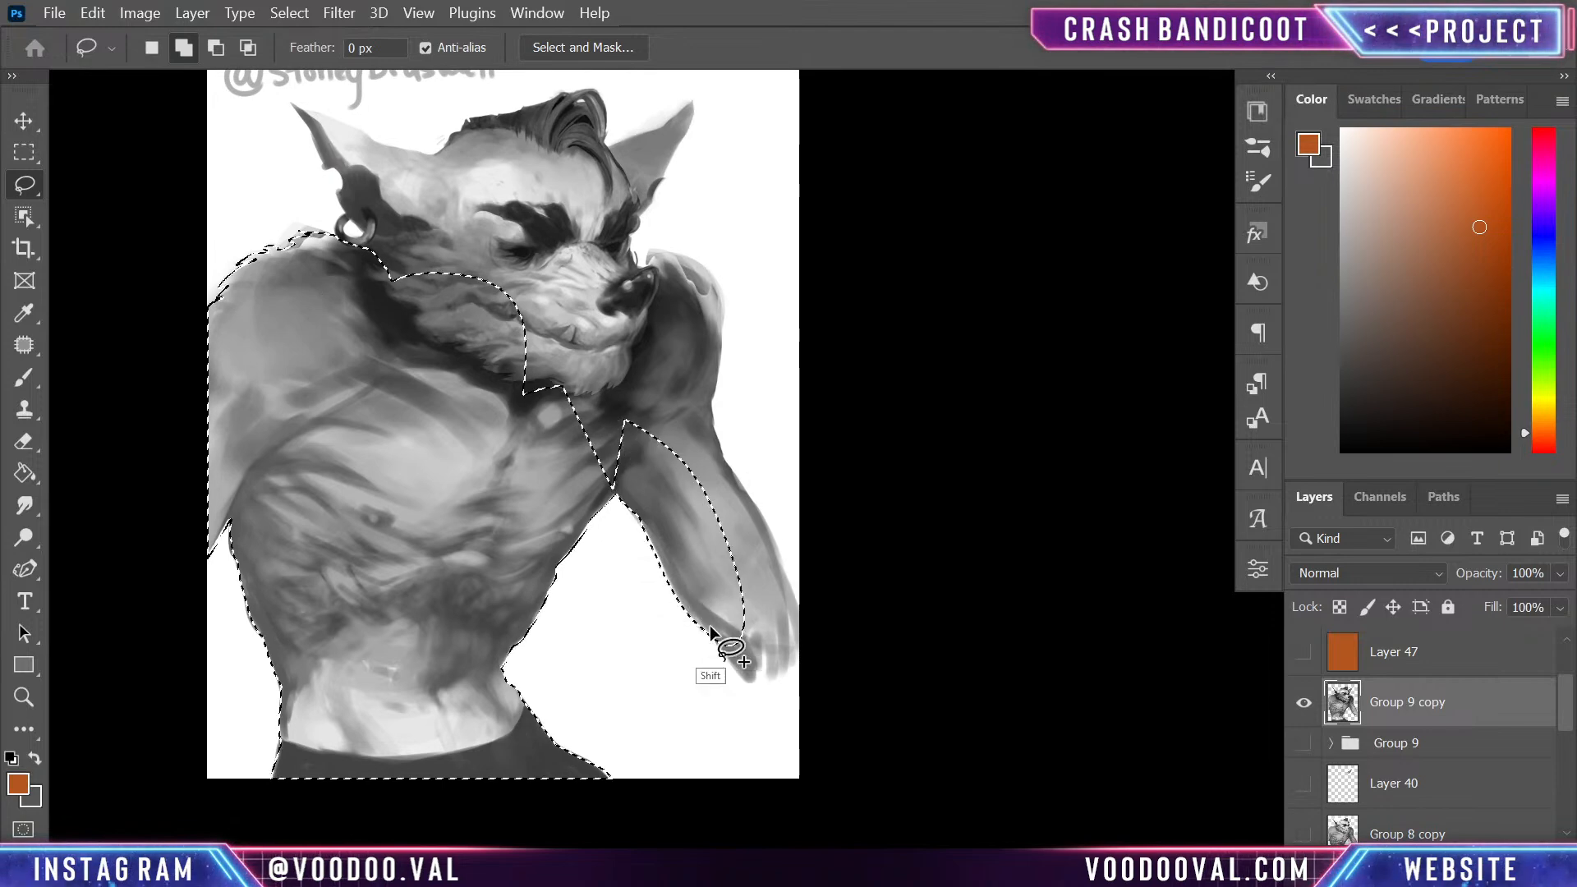
mouse_move(711, 636)
mouse_down()
mouse_move(764, 700)
mouse_move(838, 688)
mouse_move(793, 585)
mouse_up()
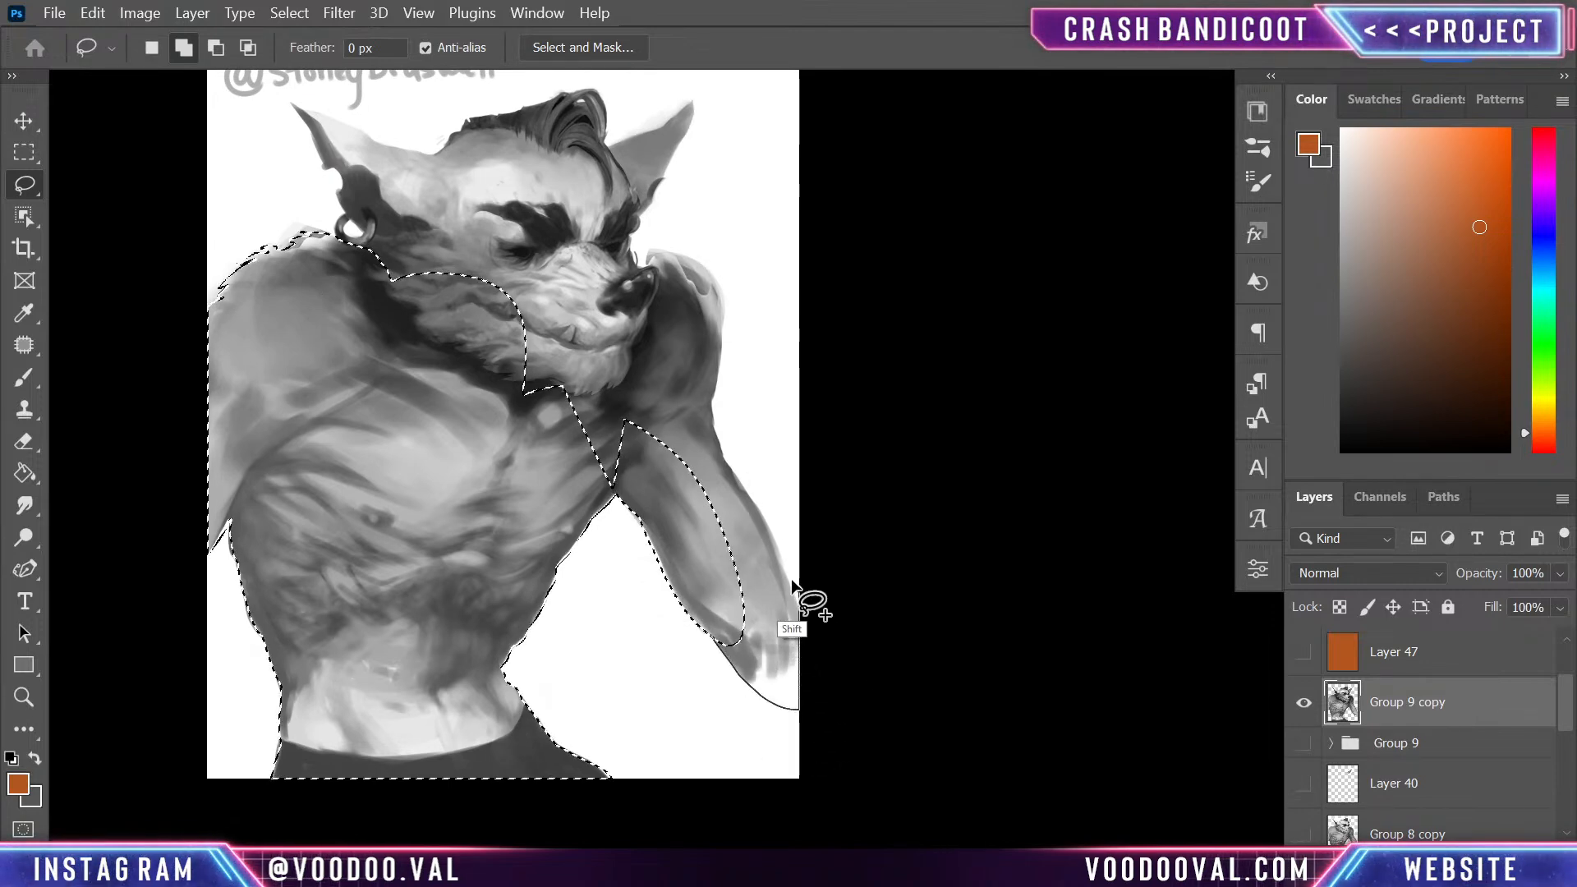
drag(687, 432, 744, 640)
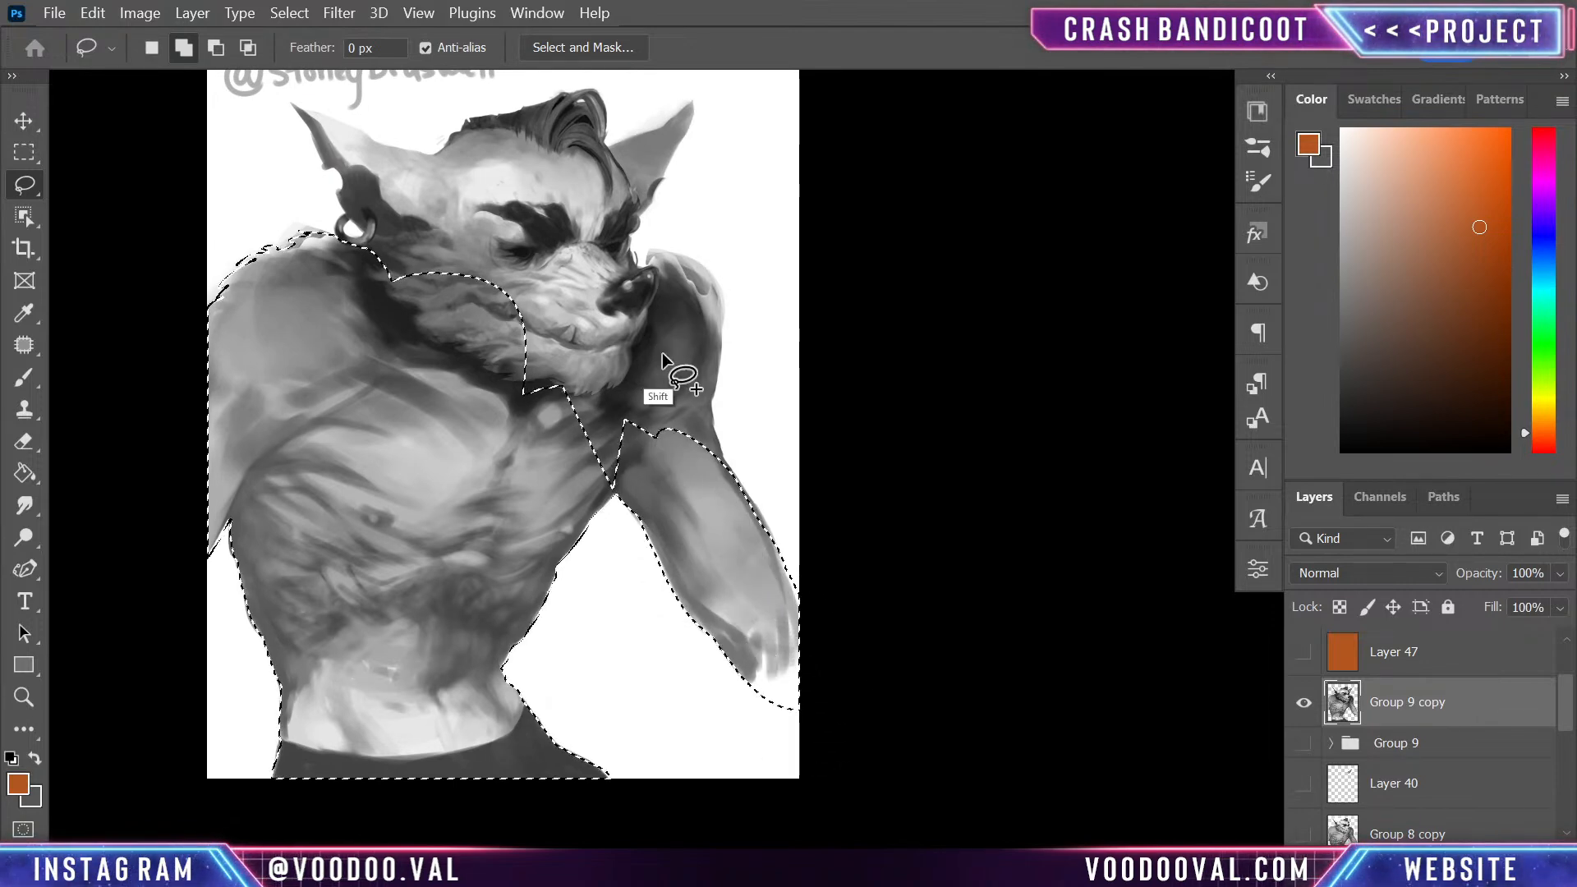
mouse_move(724, 462)
mouse_down()
mouse_move(701, 394)
mouse_move(654, 398)
mouse_move(721, 354)
mouse_move(718, 320)
mouse_move(664, 251)
mouse_move(633, 264)
mouse_move(585, 405)
mouse_move(629, 452)
mouse_move(654, 401)
mouse_up()
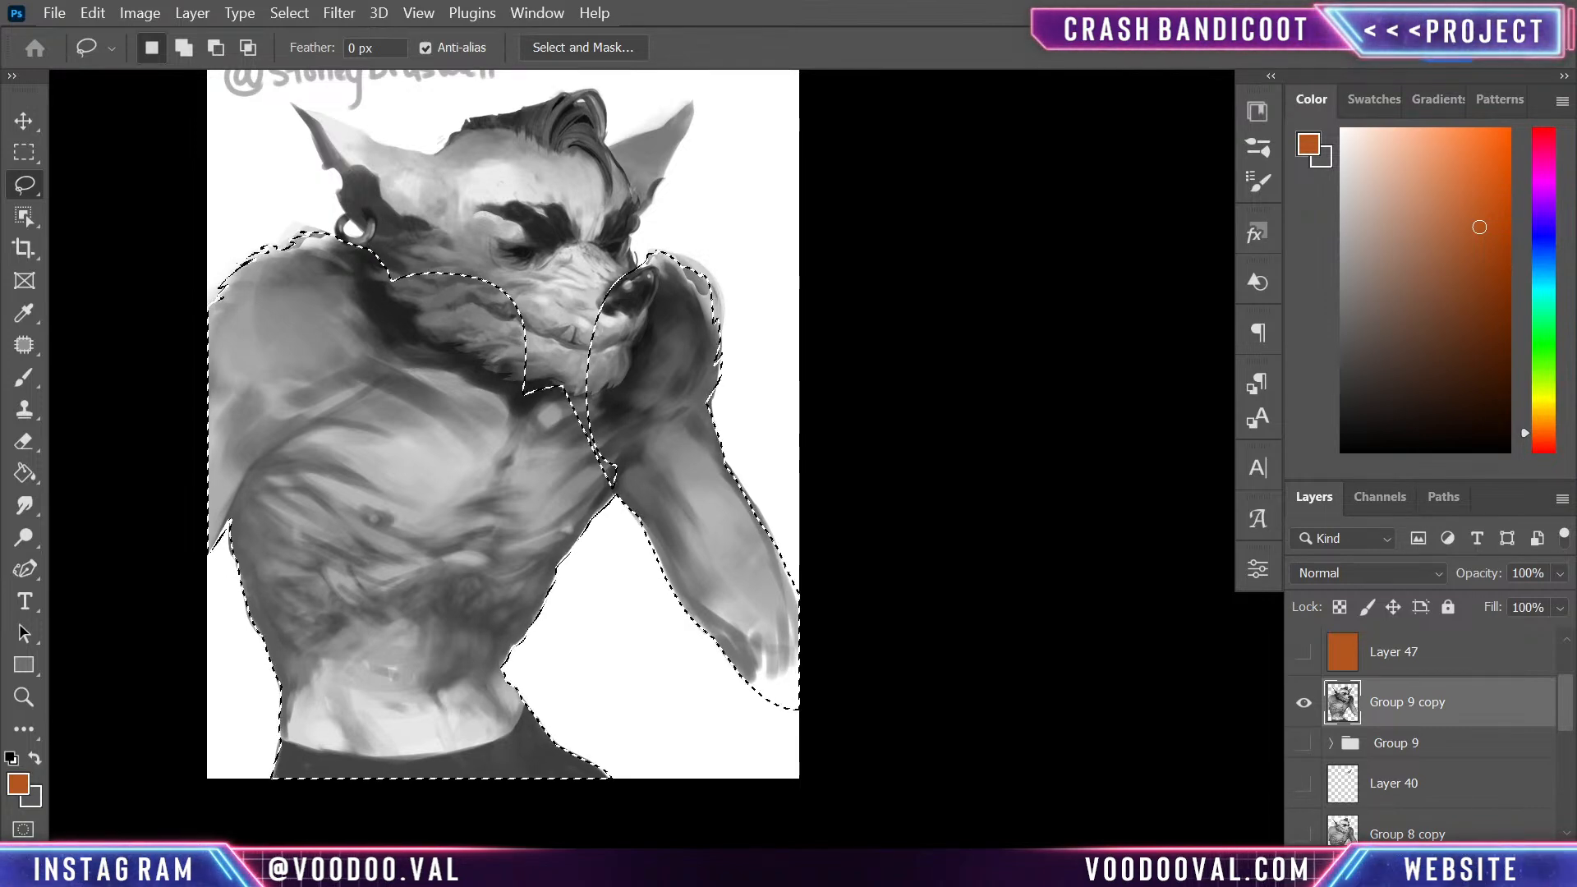
- Deselect the figure, look through the lightsaber renders on the browser's portfolio page, and restore the selection
key(ctrl+d)
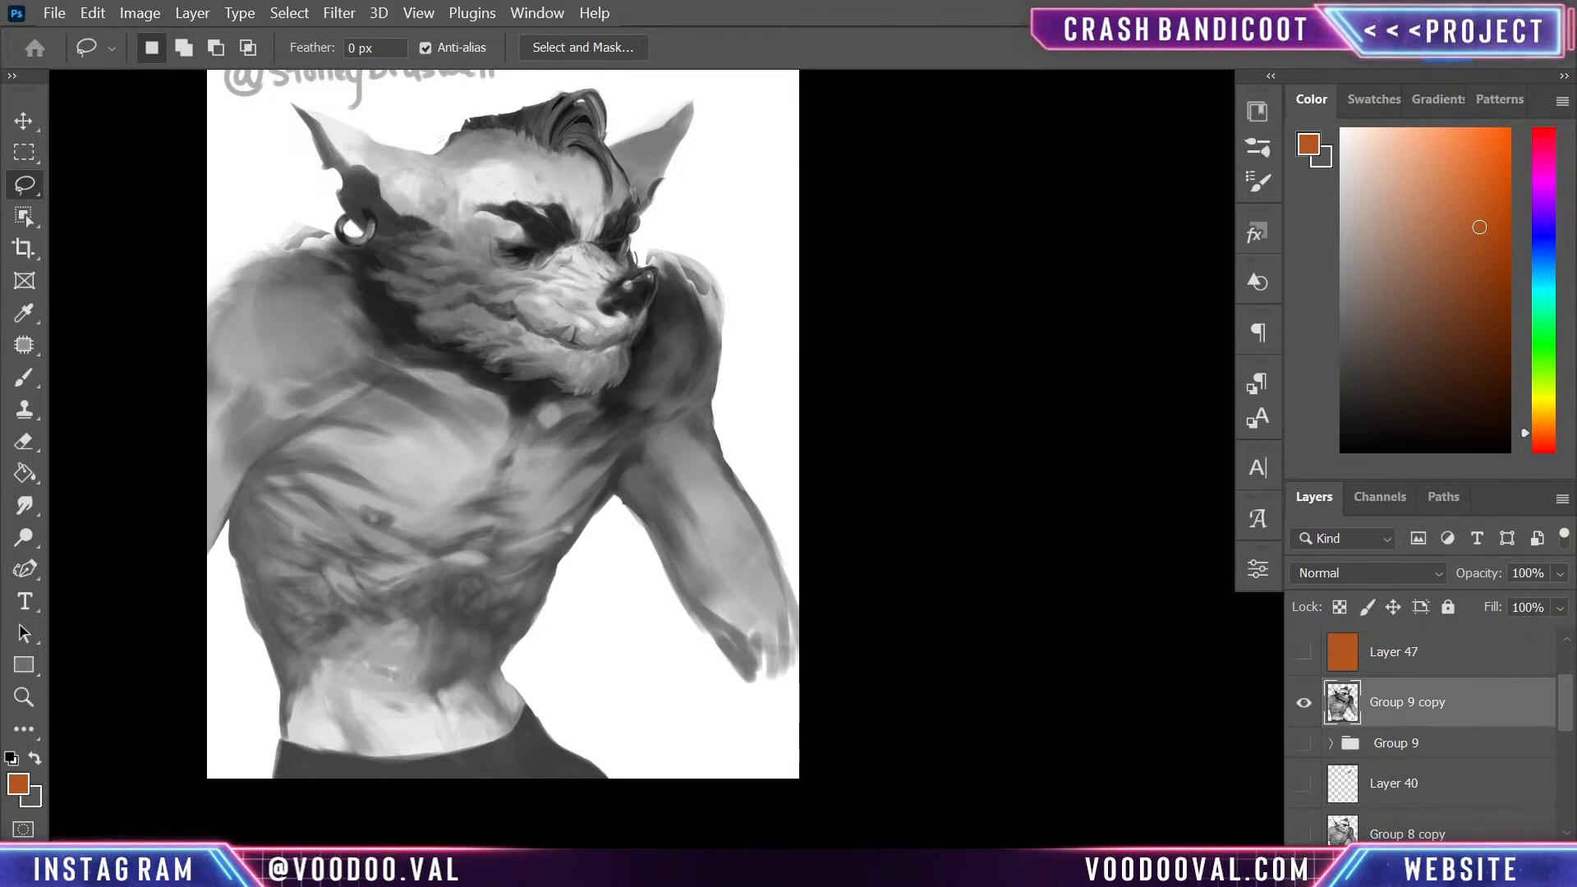
drag(1068, 0, 1199, 0)
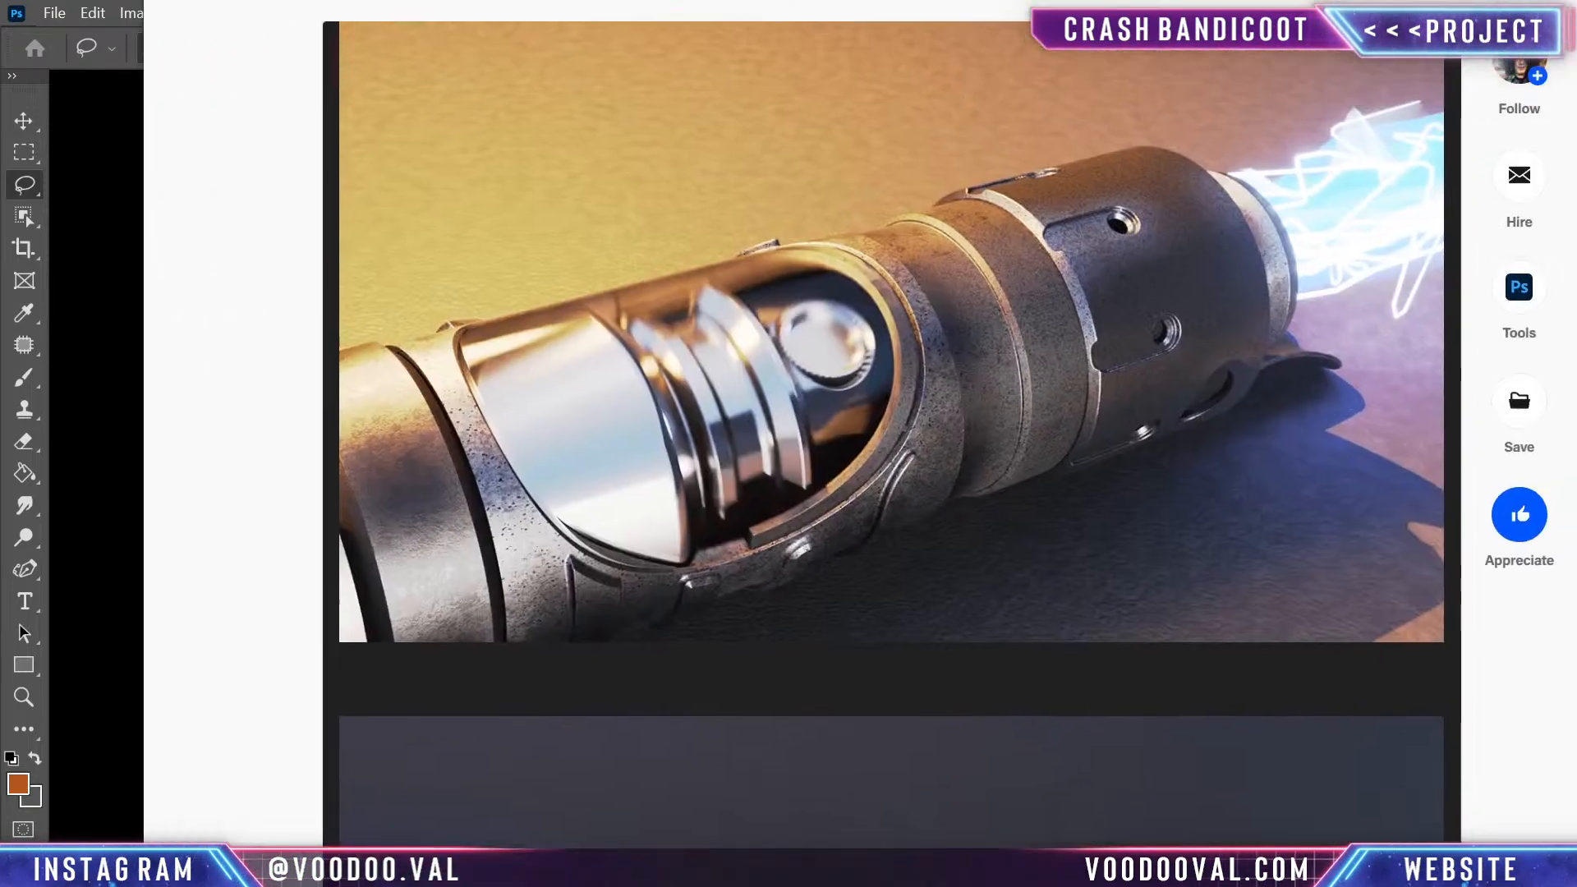
scroll(855, 405, down, 8)
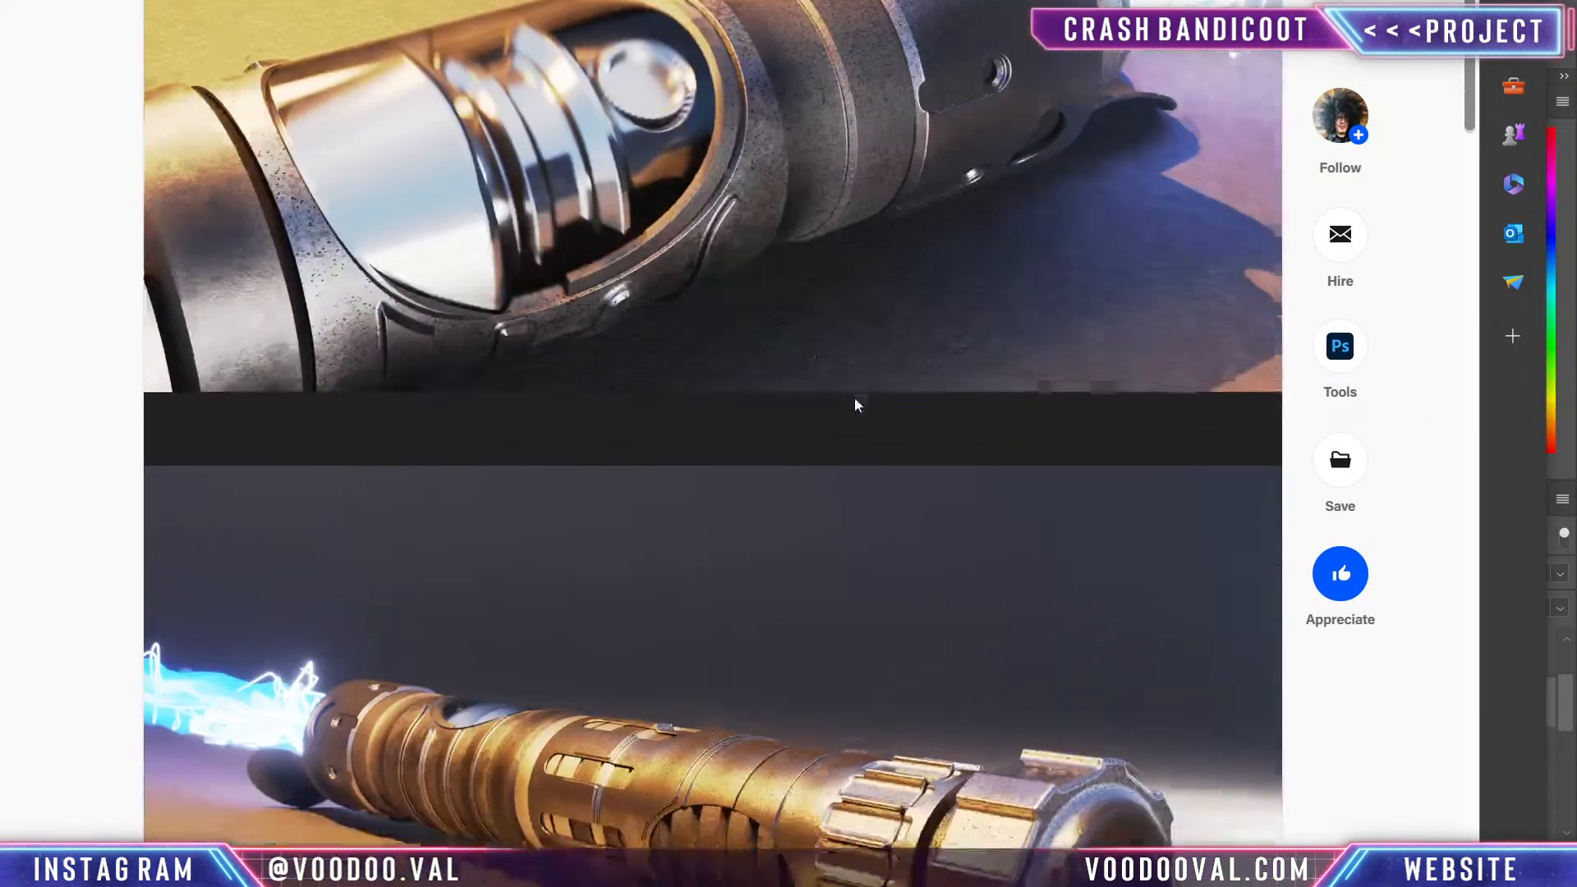
scroll(791, 293, down, 15)
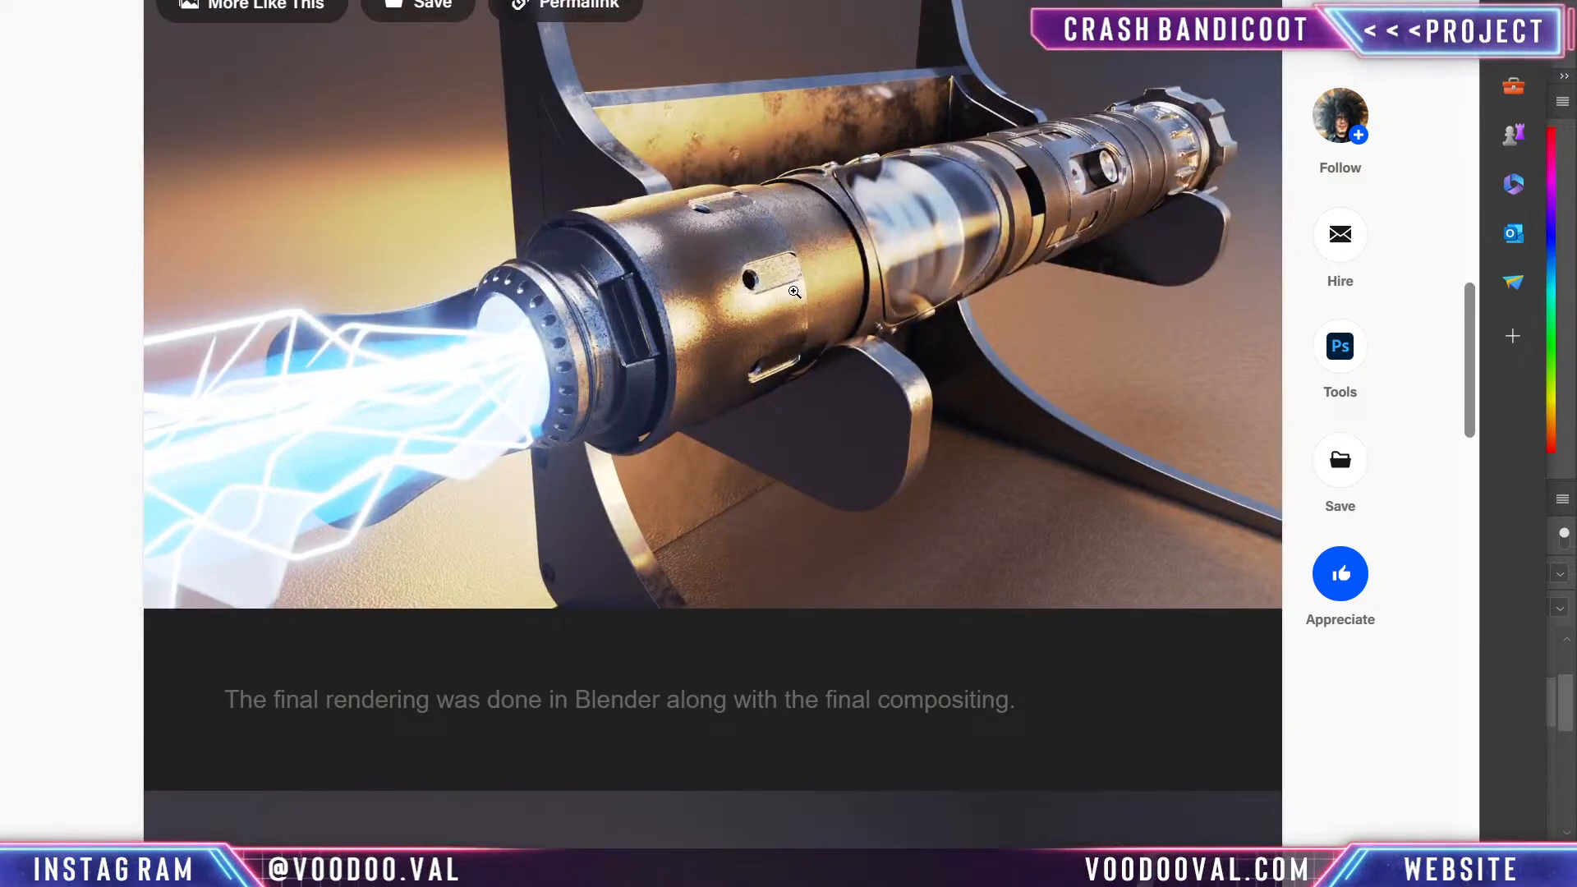
scroll(794, 291, down, 8)
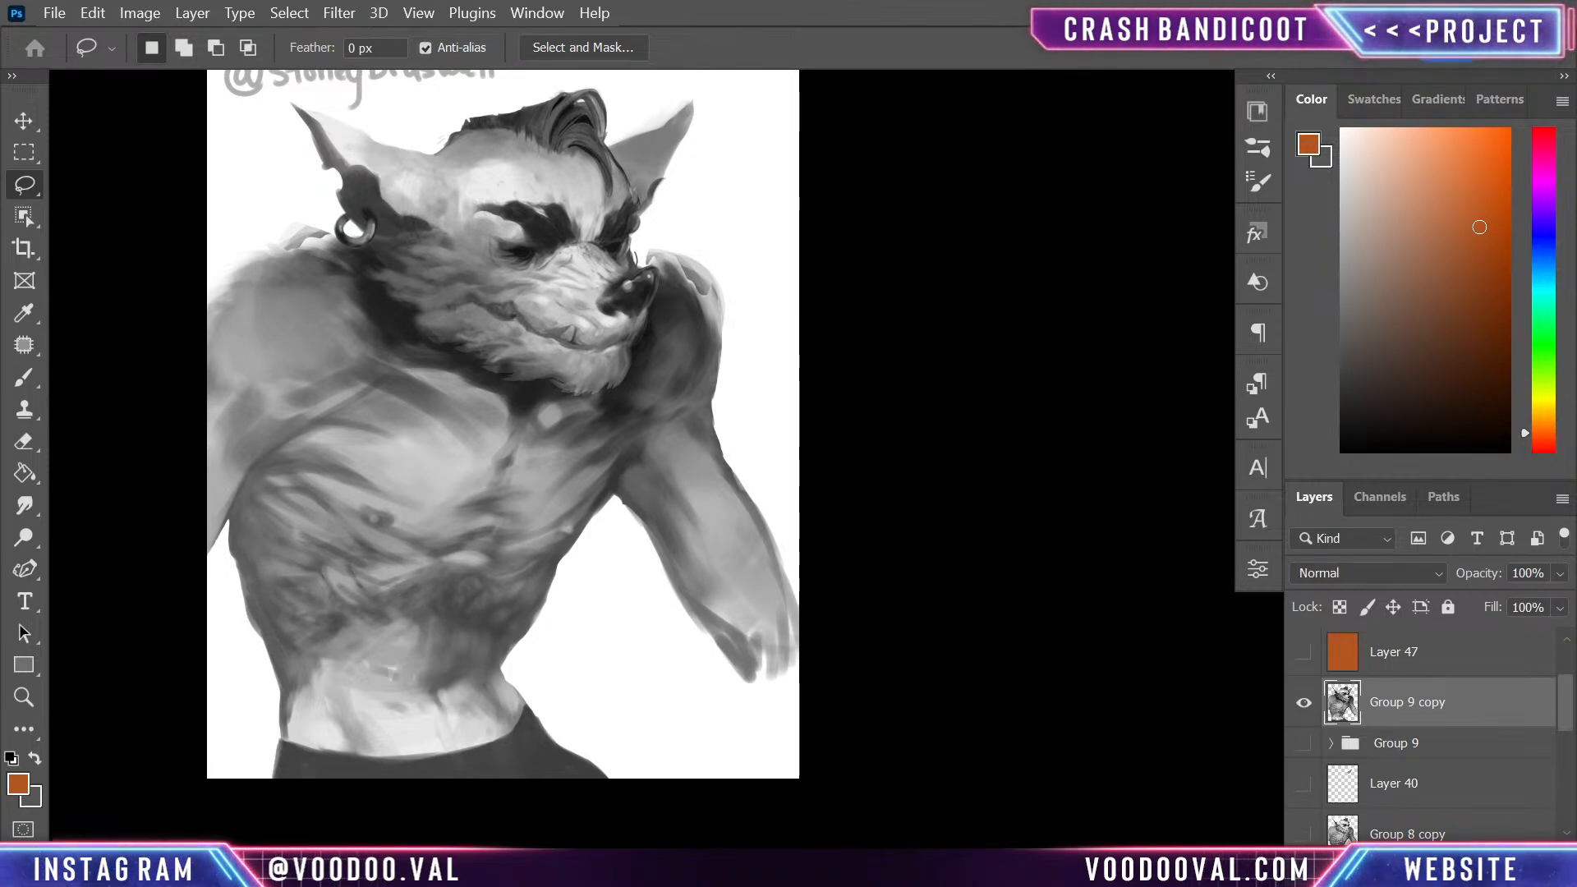
key(ctrl+shift+d)
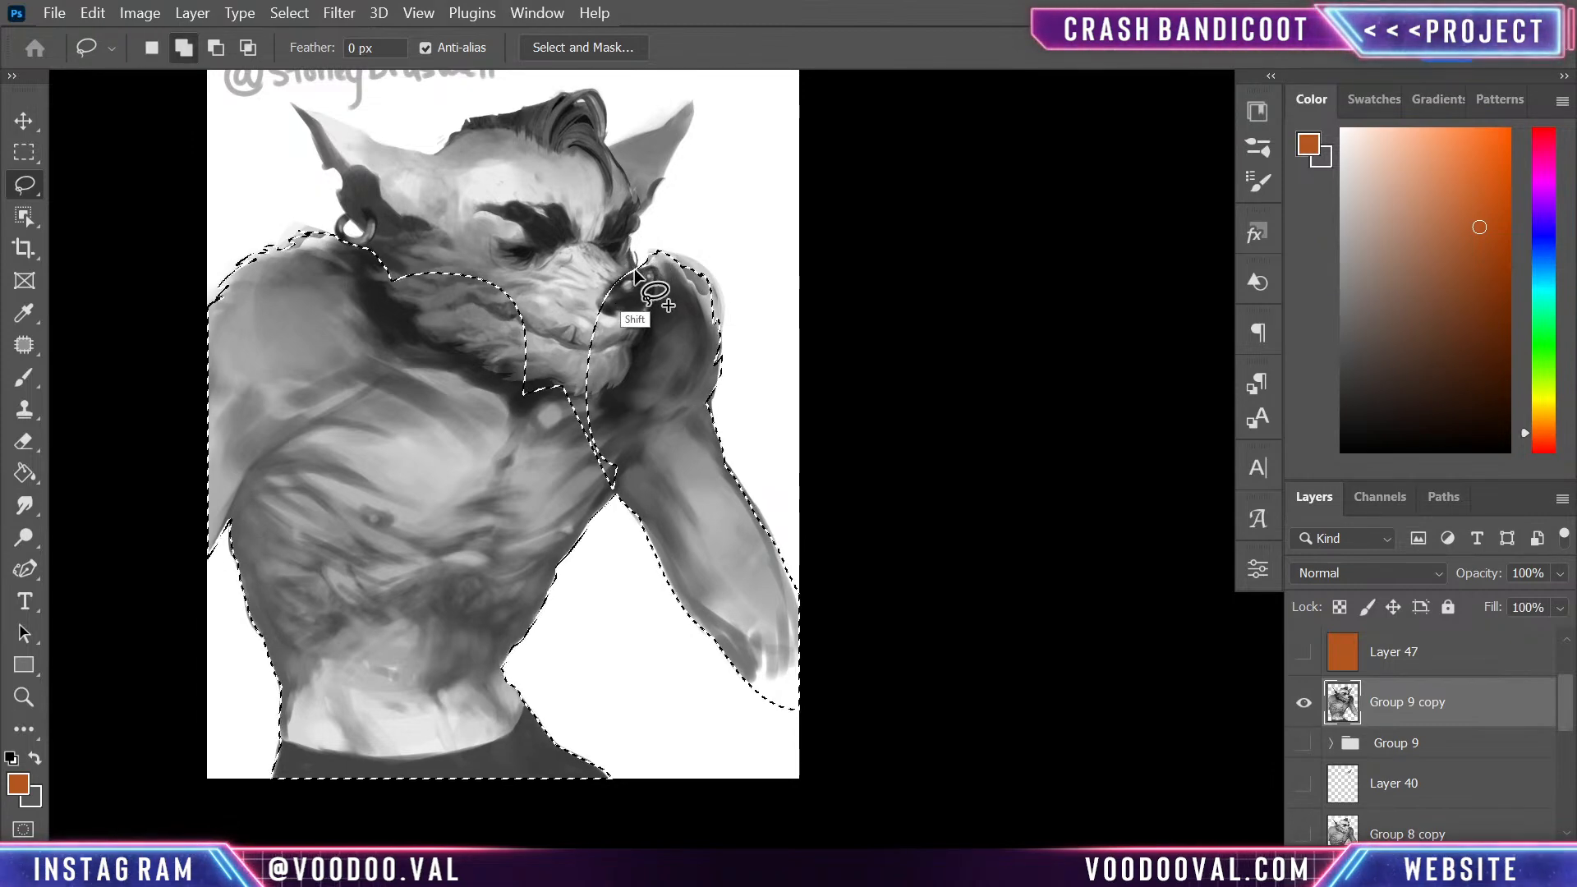
- Add the outer edge of the head to the selection, from the nose and far ear over the hair tuft
drag(614, 338, 618, 279)
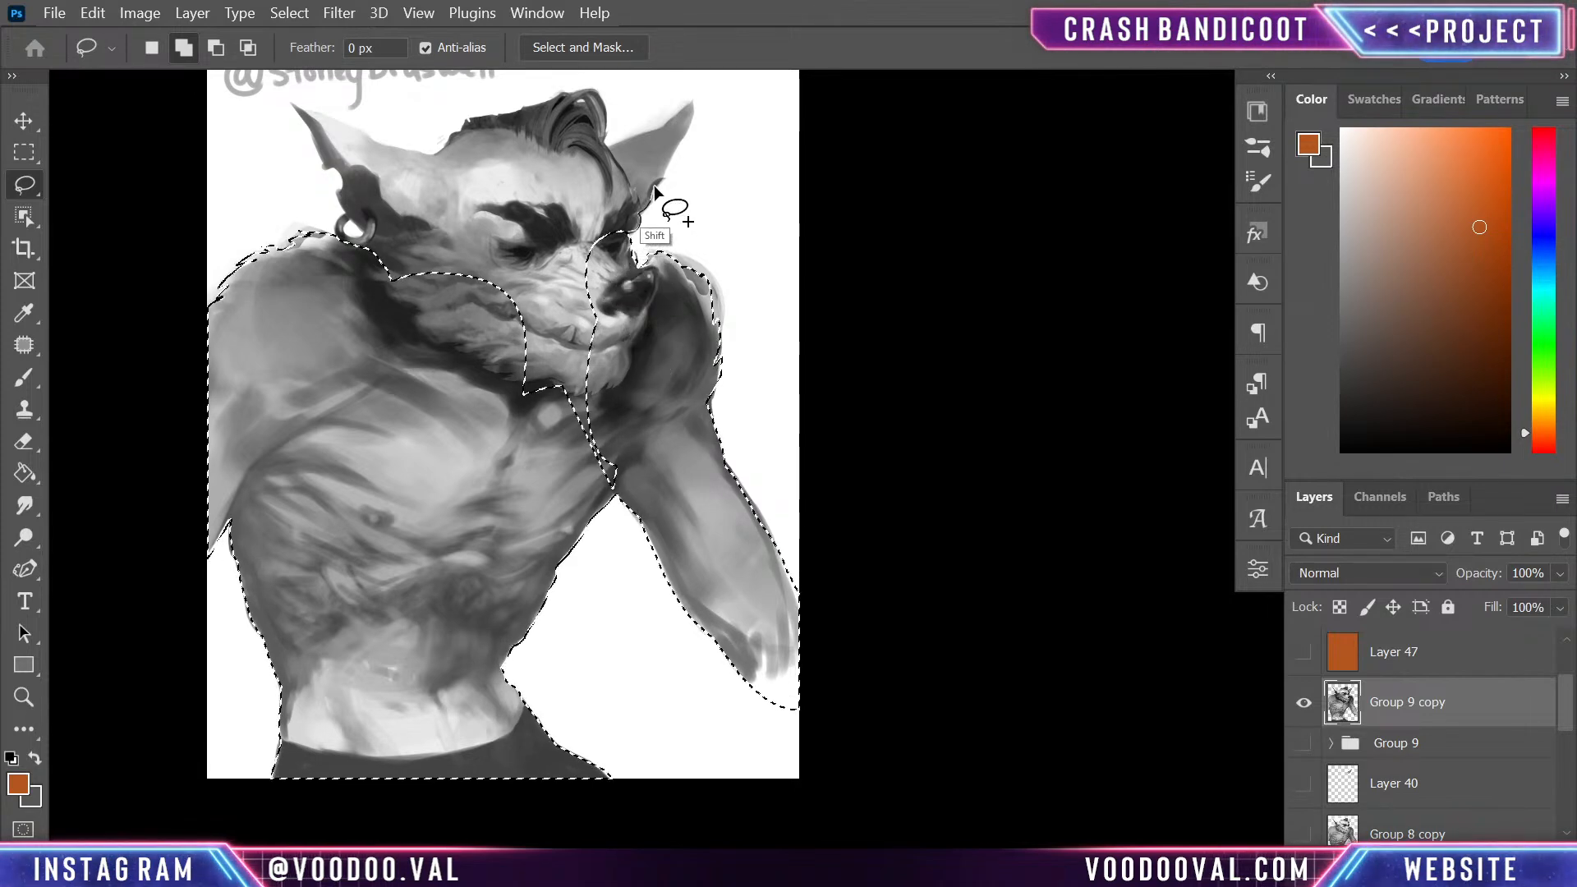
mouse_move(654, 164)
mouse_down()
mouse_move(596, 259)
mouse_move(662, 183)
mouse_up()
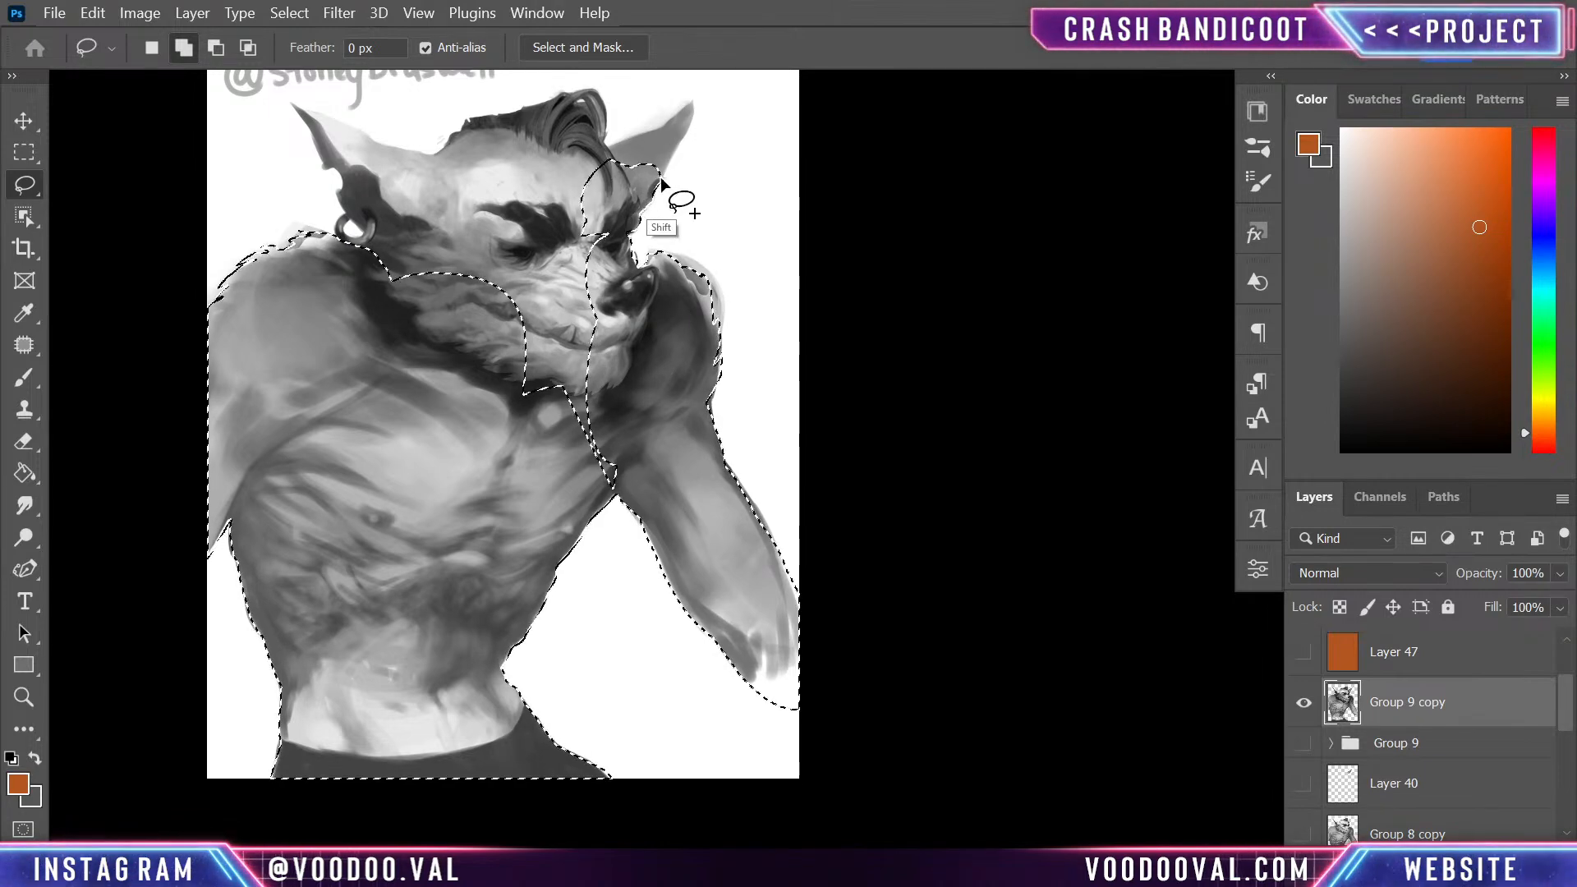
mouse_move(692, 99)
mouse_down()
mouse_move(620, 164)
mouse_move(589, 245)
mouse_move(666, 125)
mouse_move(606, 148)
mouse_move(558, 224)
mouse_move(684, 110)
mouse_up()
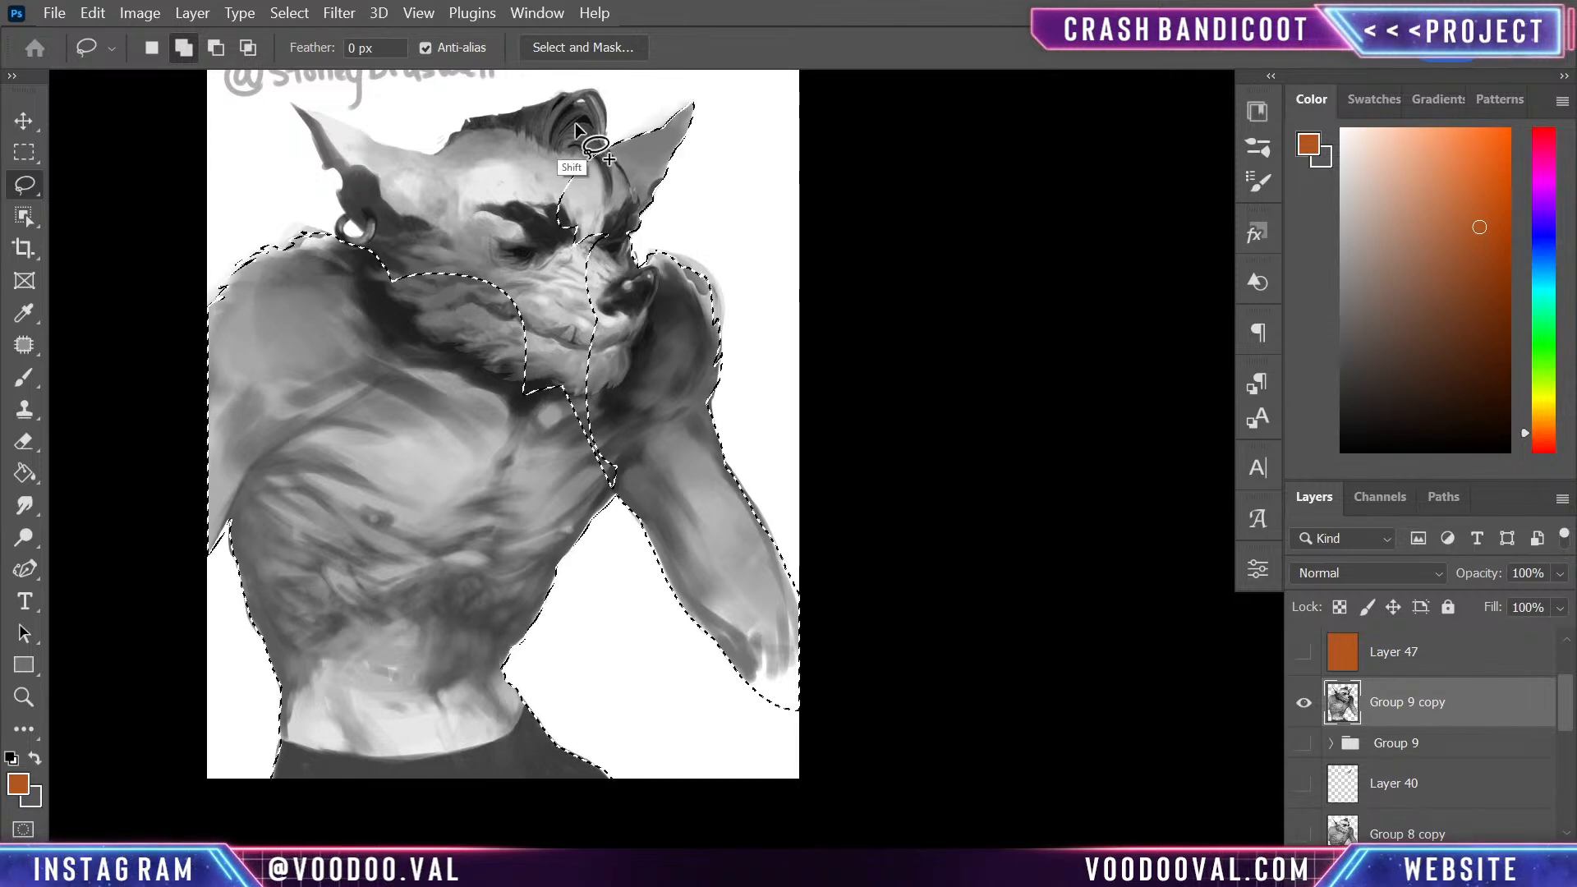
mouse_move(606, 146)
mouse_down()
mouse_move(528, 212)
mouse_move(603, 104)
mouse_move(586, 91)
mouse_move(530, 138)
mouse_move(574, 193)
mouse_up()
mouse_move(576, 95)
mouse_down()
mouse_move(531, 102)
mouse_move(508, 174)
mouse_move(535, 194)
mouse_up()
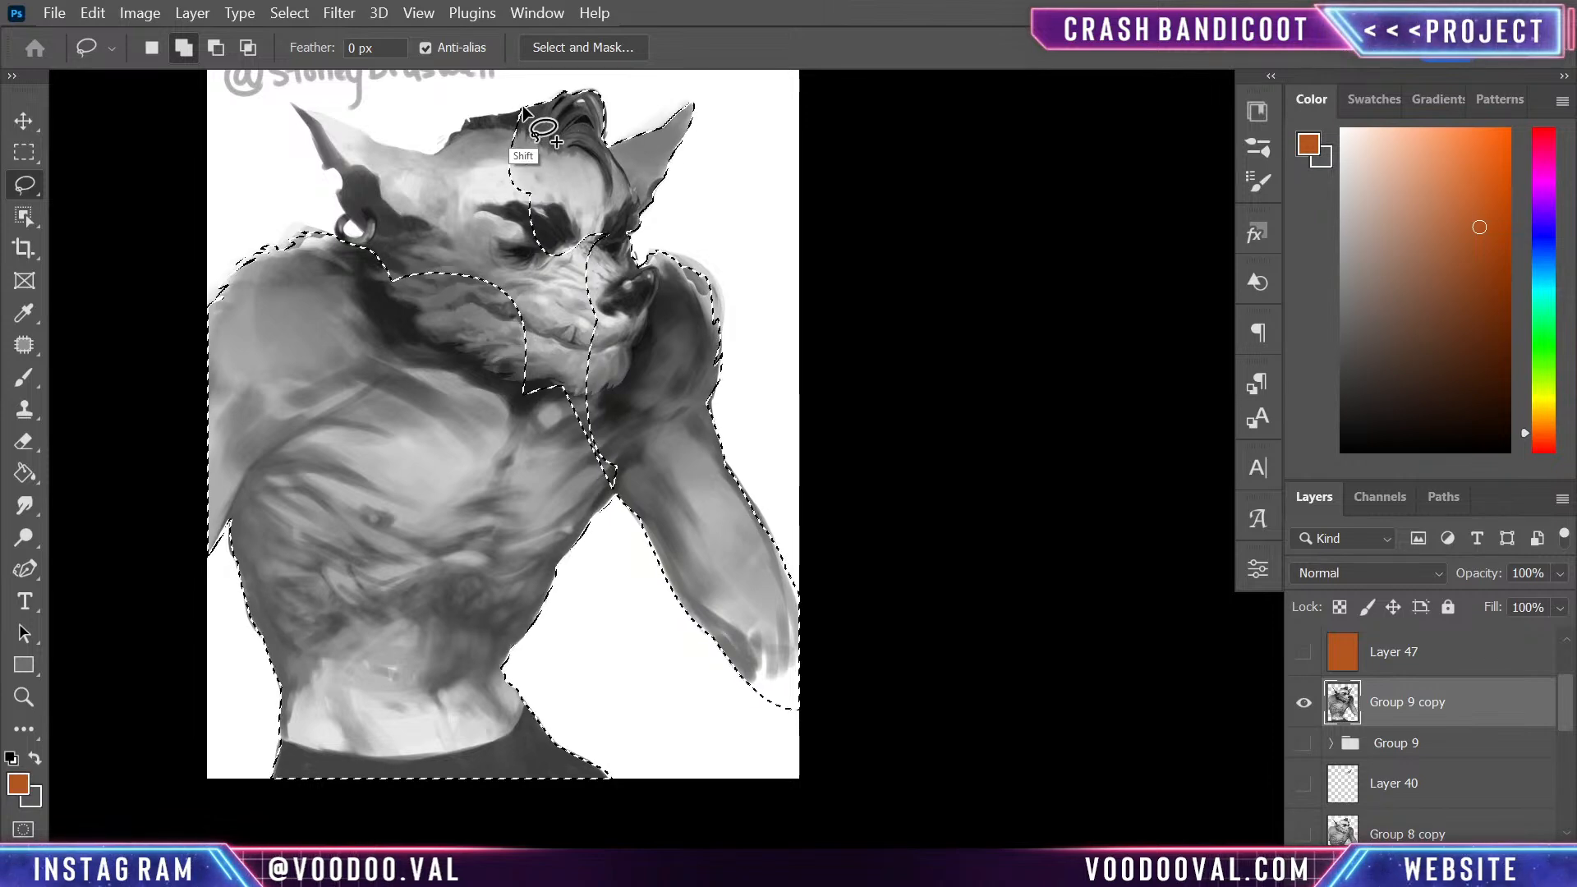
mouse_move(517, 116)
mouse_down()
mouse_move(496, 119)
mouse_move(546, 119)
mouse_move(466, 122)
mouse_move(432, 164)
mouse_move(549, 124)
mouse_up()
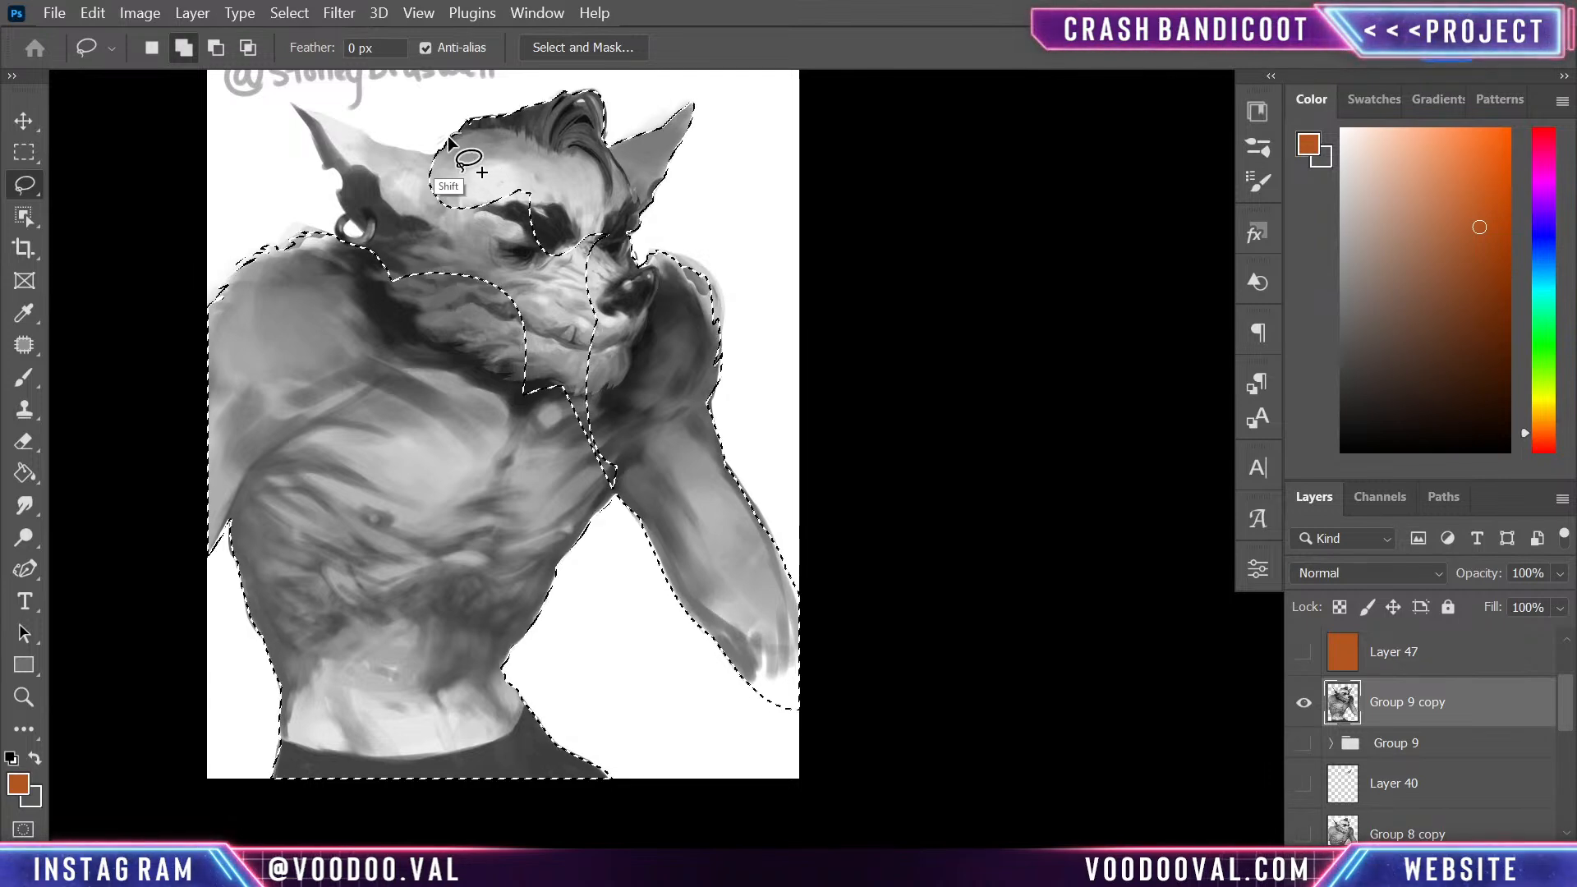
- Extend the selection across the back of the head, tracing the near ear and its earring
mouse_move(366, 132)
mouse_down()
mouse_move(431, 160)
mouse_move(443, 205)
mouse_move(389, 171)
mouse_move(565, 275)
mouse_up()
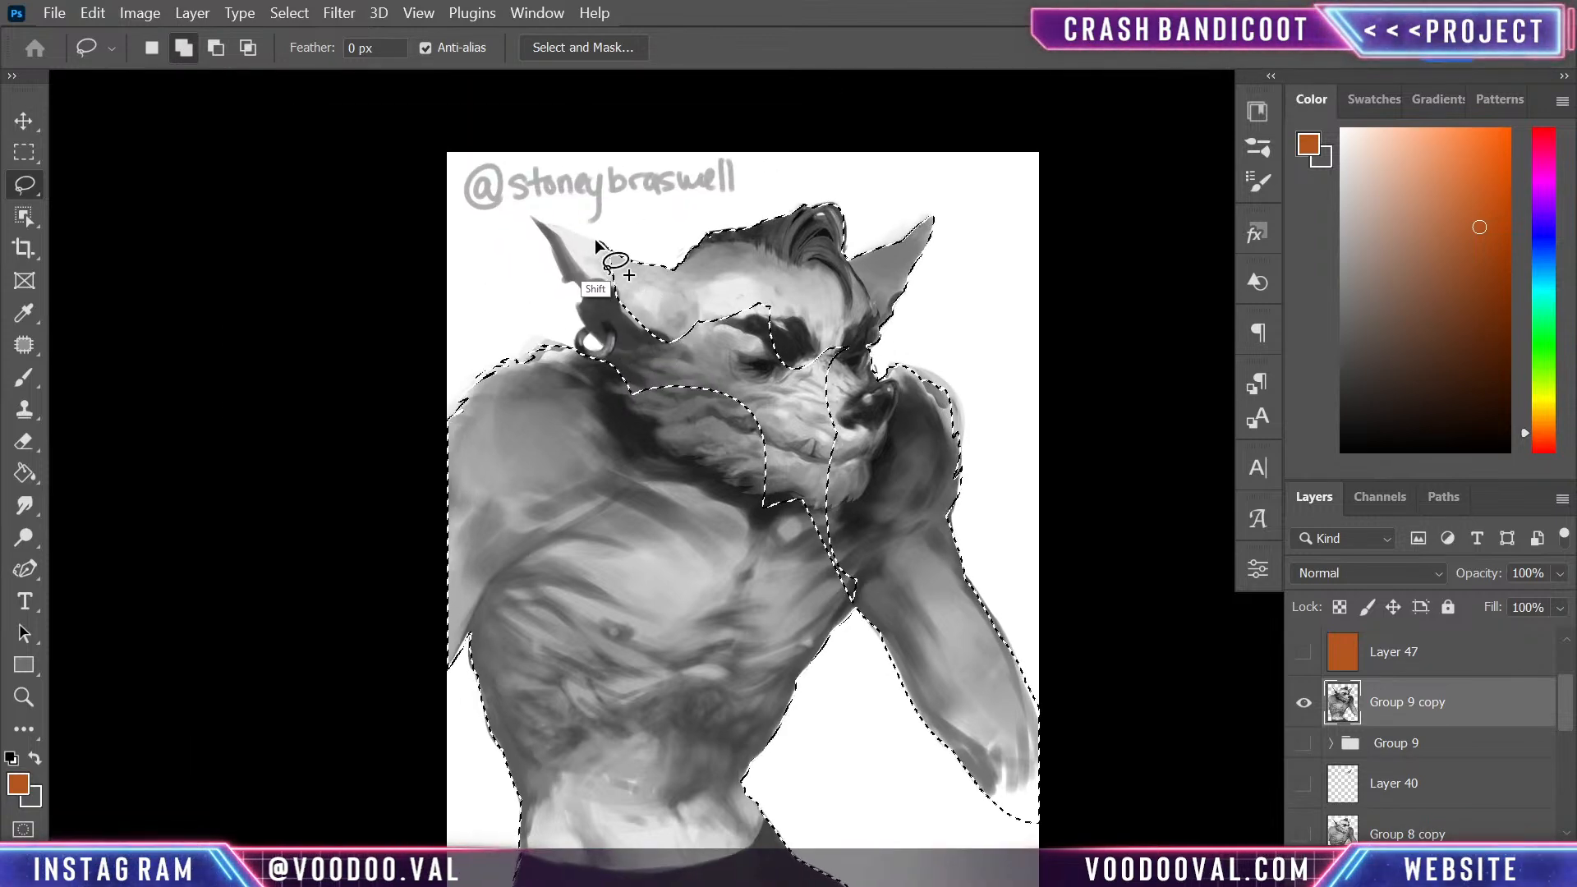
mouse_move(547, 224)
mouse_down()
mouse_move(611, 285)
mouse_move(653, 275)
mouse_up()
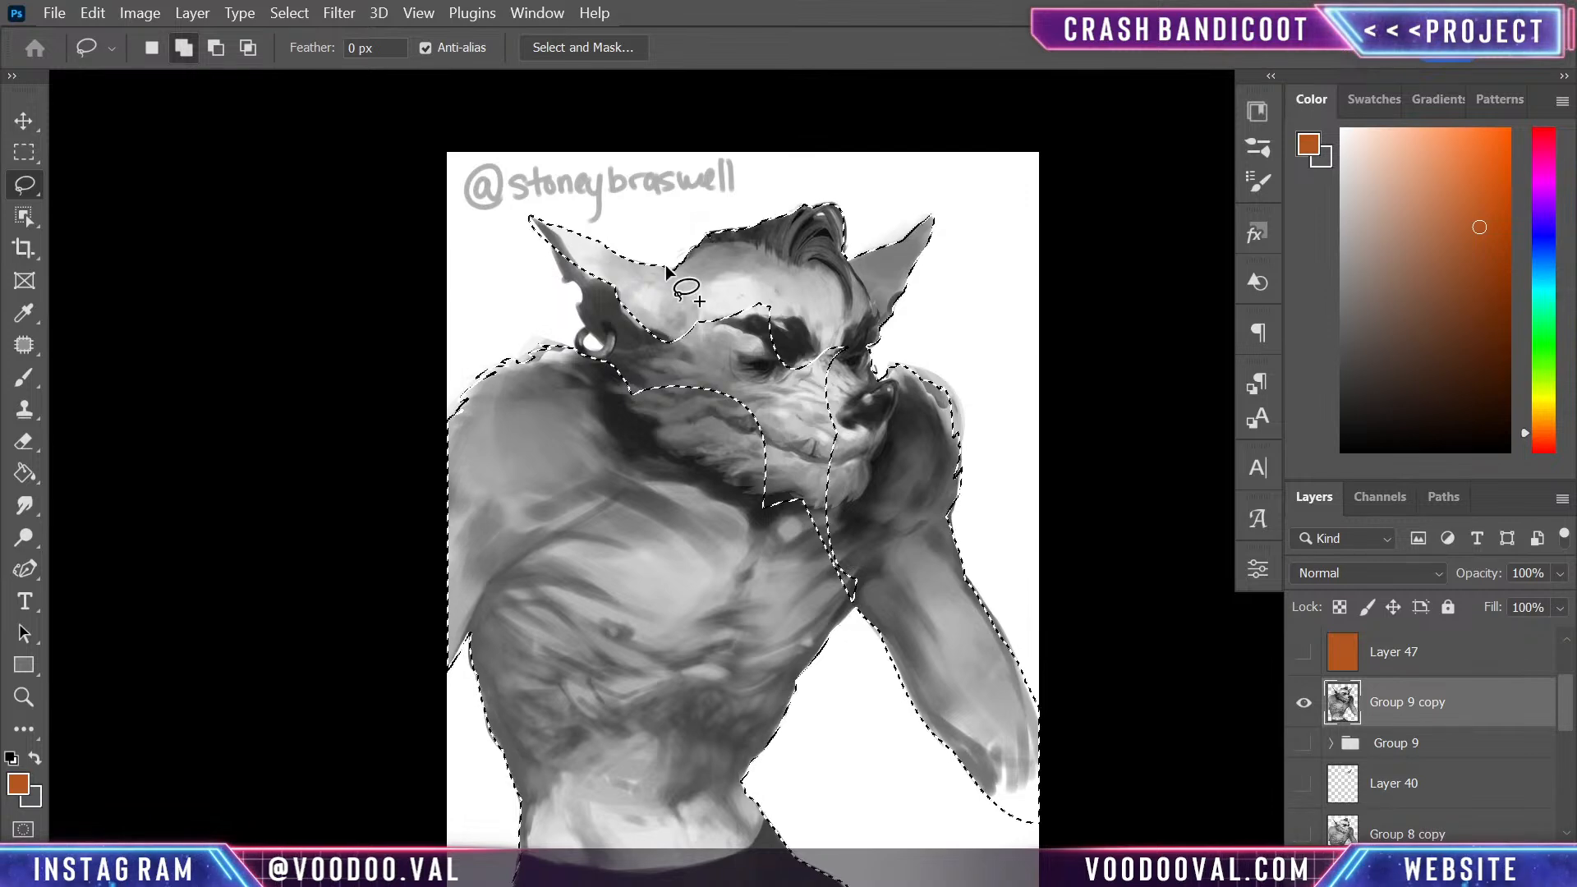
mouse_move(554, 251)
mouse_down()
mouse_move(523, 215)
mouse_move(564, 282)
mouse_move(570, 246)
mouse_move(534, 218)
mouse_up()
mouse_move(567, 282)
mouse_down()
mouse_move(606, 321)
mouse_move(576, 262)
mouse_move(602, 340)
mouse_move(577, 307)
mouse_move(604, 344)
mouse_move(658, 276)
mouse_move(653, 336)
mouse_move(574, 284)
mouse_move(592, 330)
mouse_move(577, 365)
mouse_move(596, 317)
mouse_move(624, 312)
mouse_move(593, 350)
mouse_up()
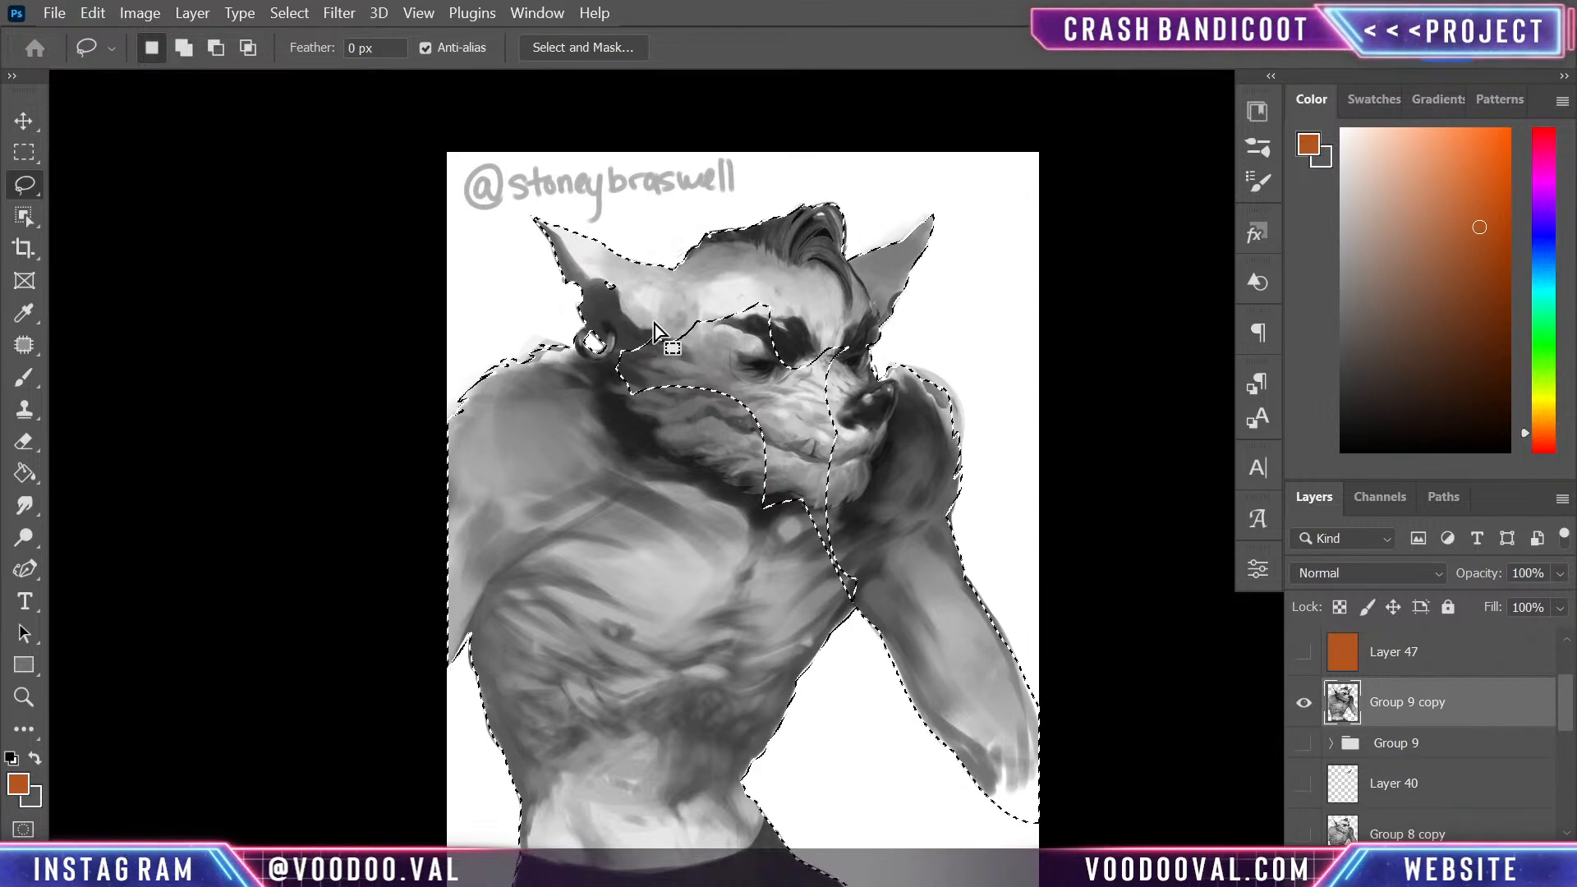
- Add the enclosed face and neck area to the selection and trace fur tufts along the top of the far shoulder
mouse_move(641, 332)
mouse_down()
mouse_move(609, 367)
mouse_move(641, 487)
mouse_up()
mouse_move(787, 613)
mouse_down()
mouse_move(862, 599)
mouse_move(885, 547)
mouse_move(854, 334)
mouse_move(765, 290)
mouse_move(645, 327)
mouse_up()
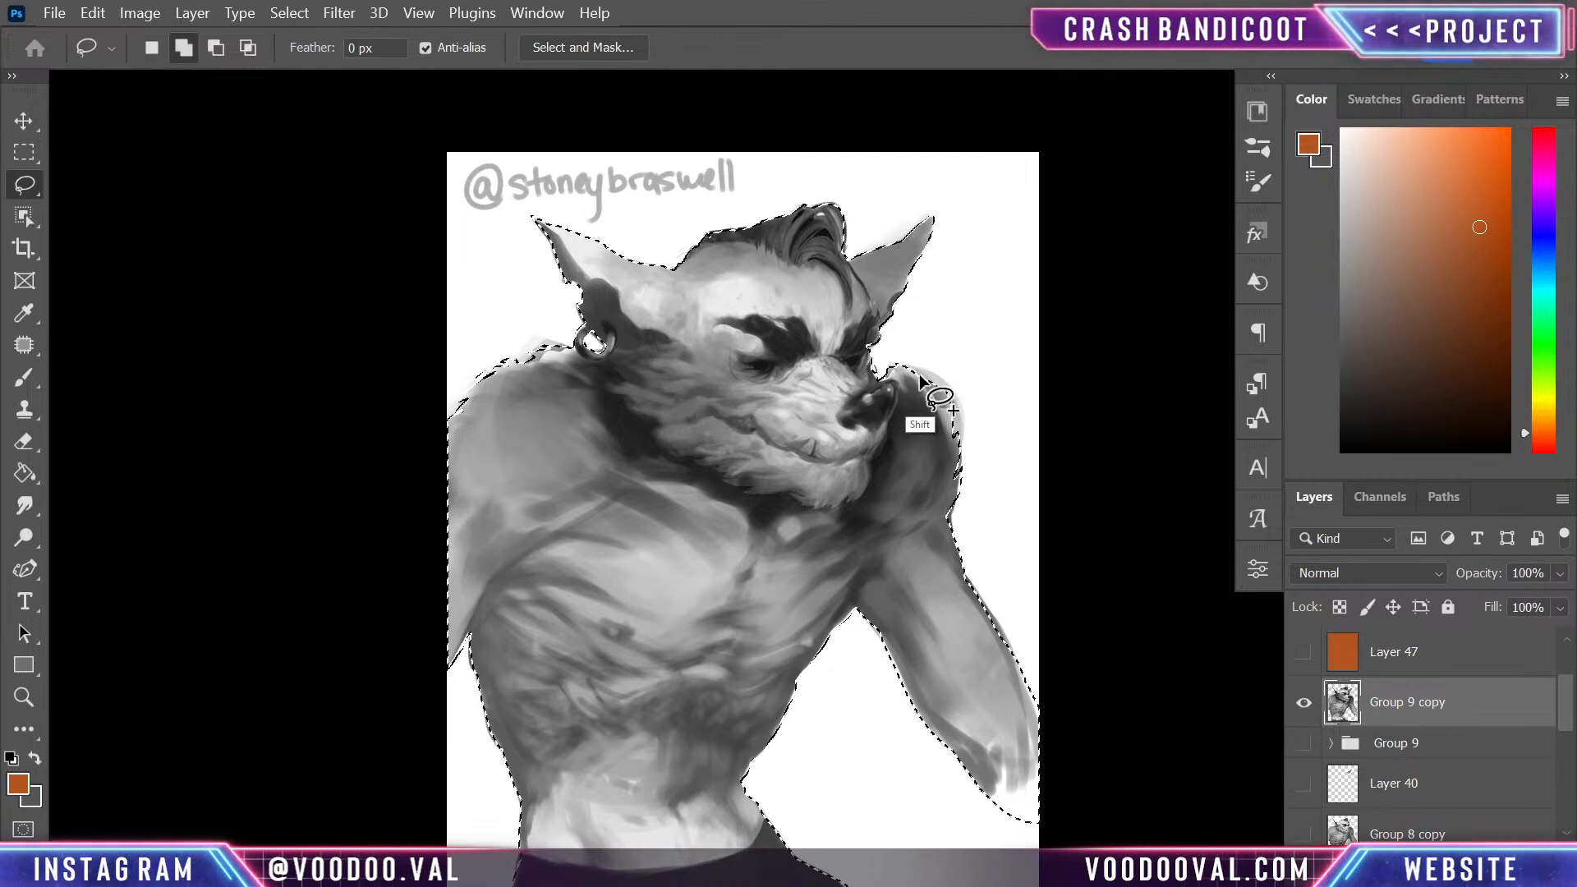
mouse_move(919, 372)
mouse_down()
mouse_move(936, 402)
mouse_move(939, 349)
mouse_move(962, 355)
mouse_move(924, 356)
mouse_move(937, 377)
mouse_move(894, 364)
mouse_move(910, 392)
mouse_move(907, 347)
mouse_move(967, 373)
mouse_move(928, 367)
mouse_move(940, 389)
mouse_move(934, 348)
mouse_up()
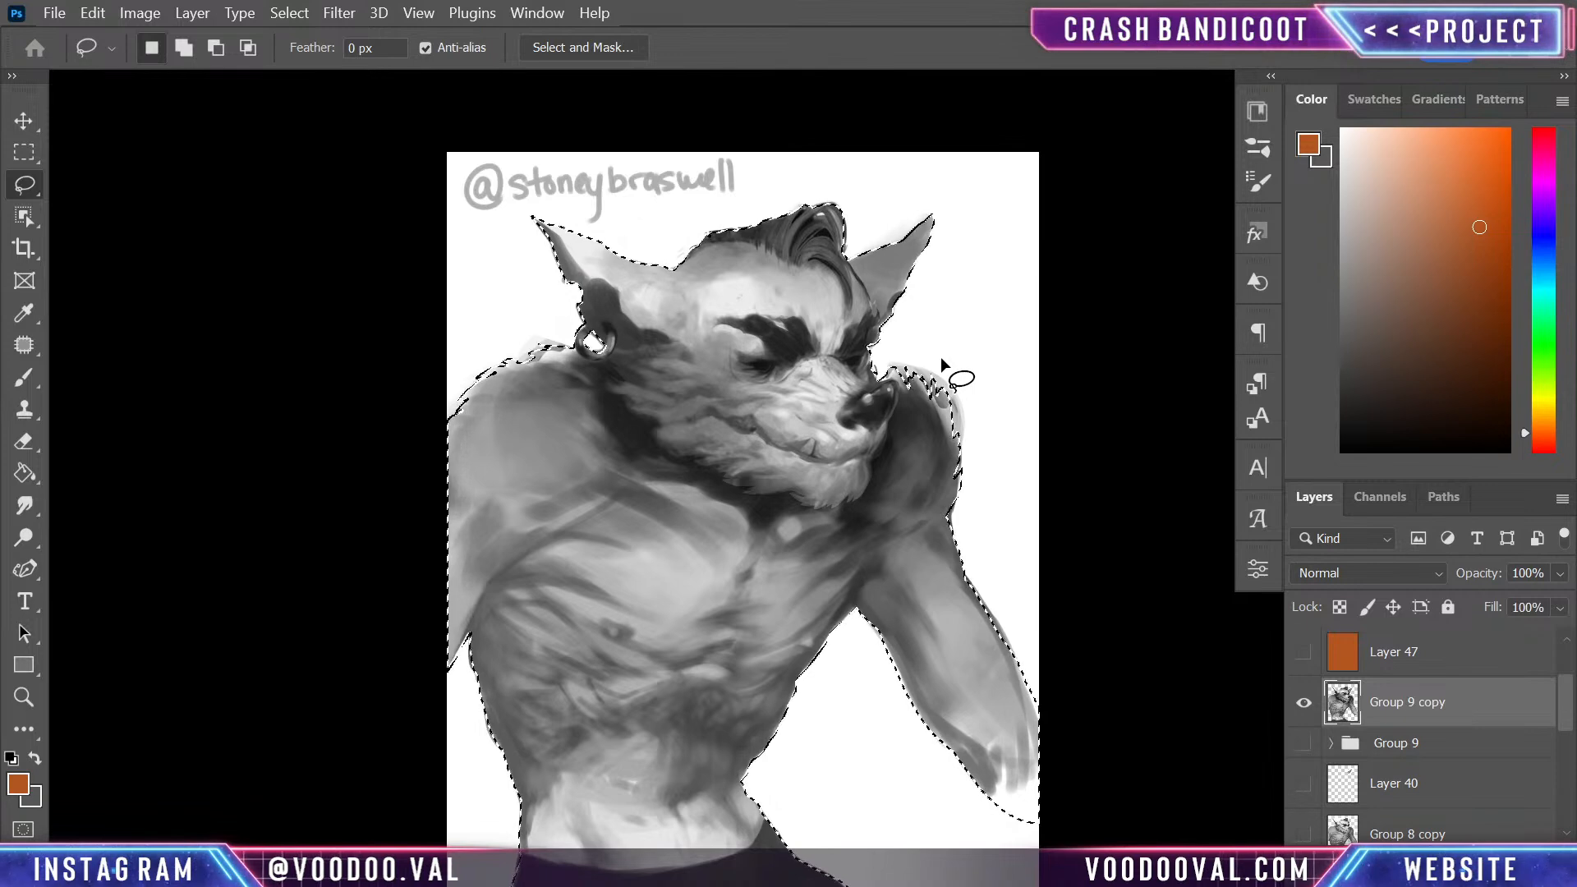
- Create a new layer directly beneath Group 9 copy and fill the selected silhouette on it with white
click(1431, 747)
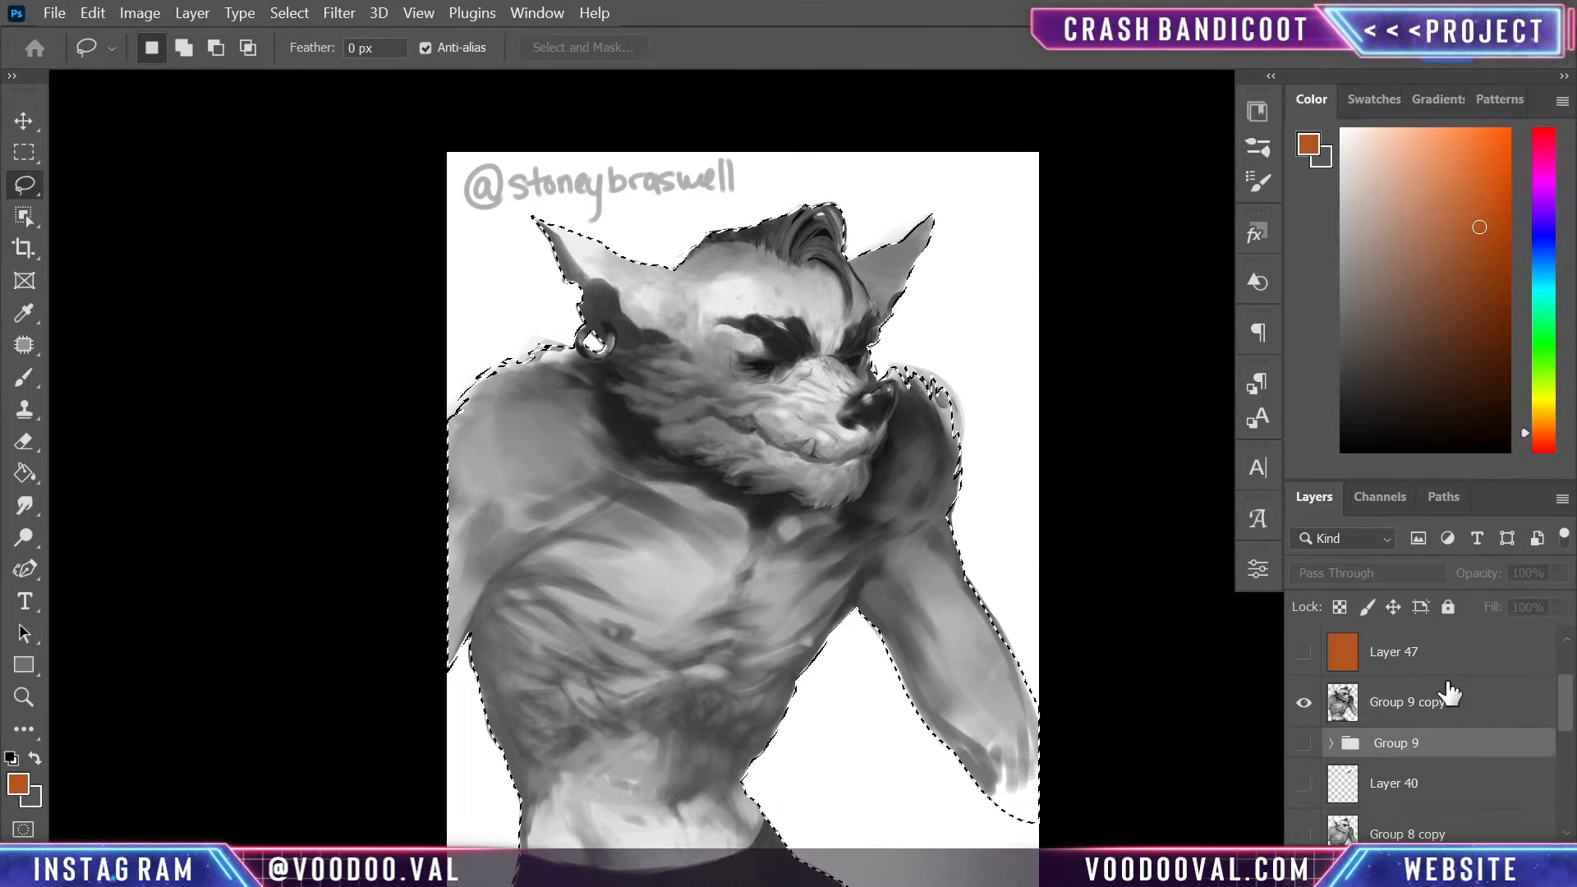
key(ctrl+alt+shift+n)
click(25, 474)
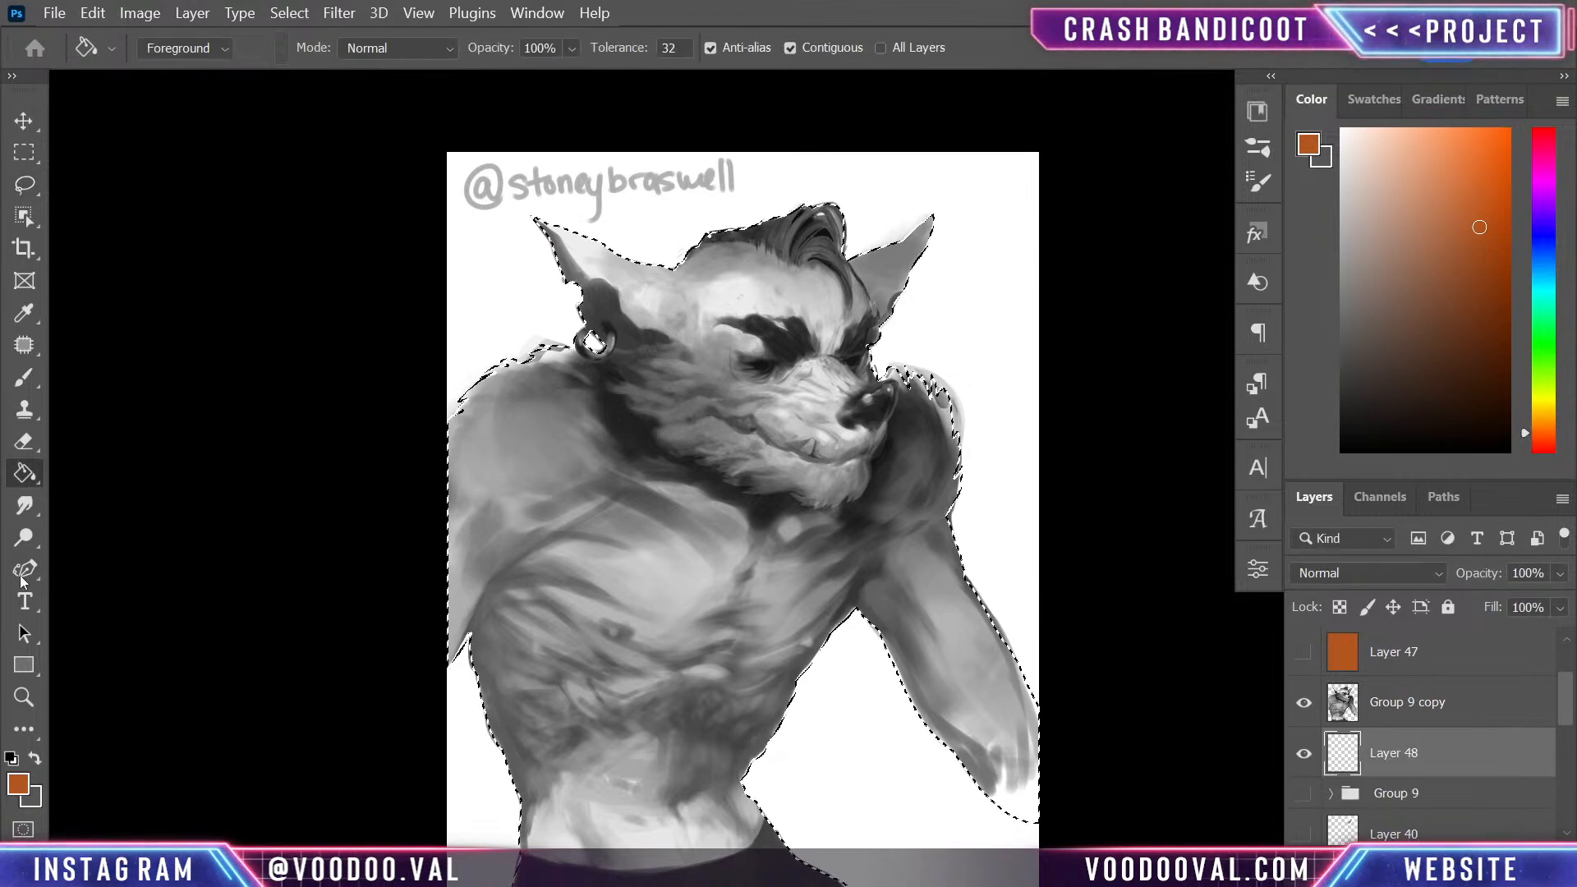
click(11, 759)
click(34, 758)
click(578, 417)
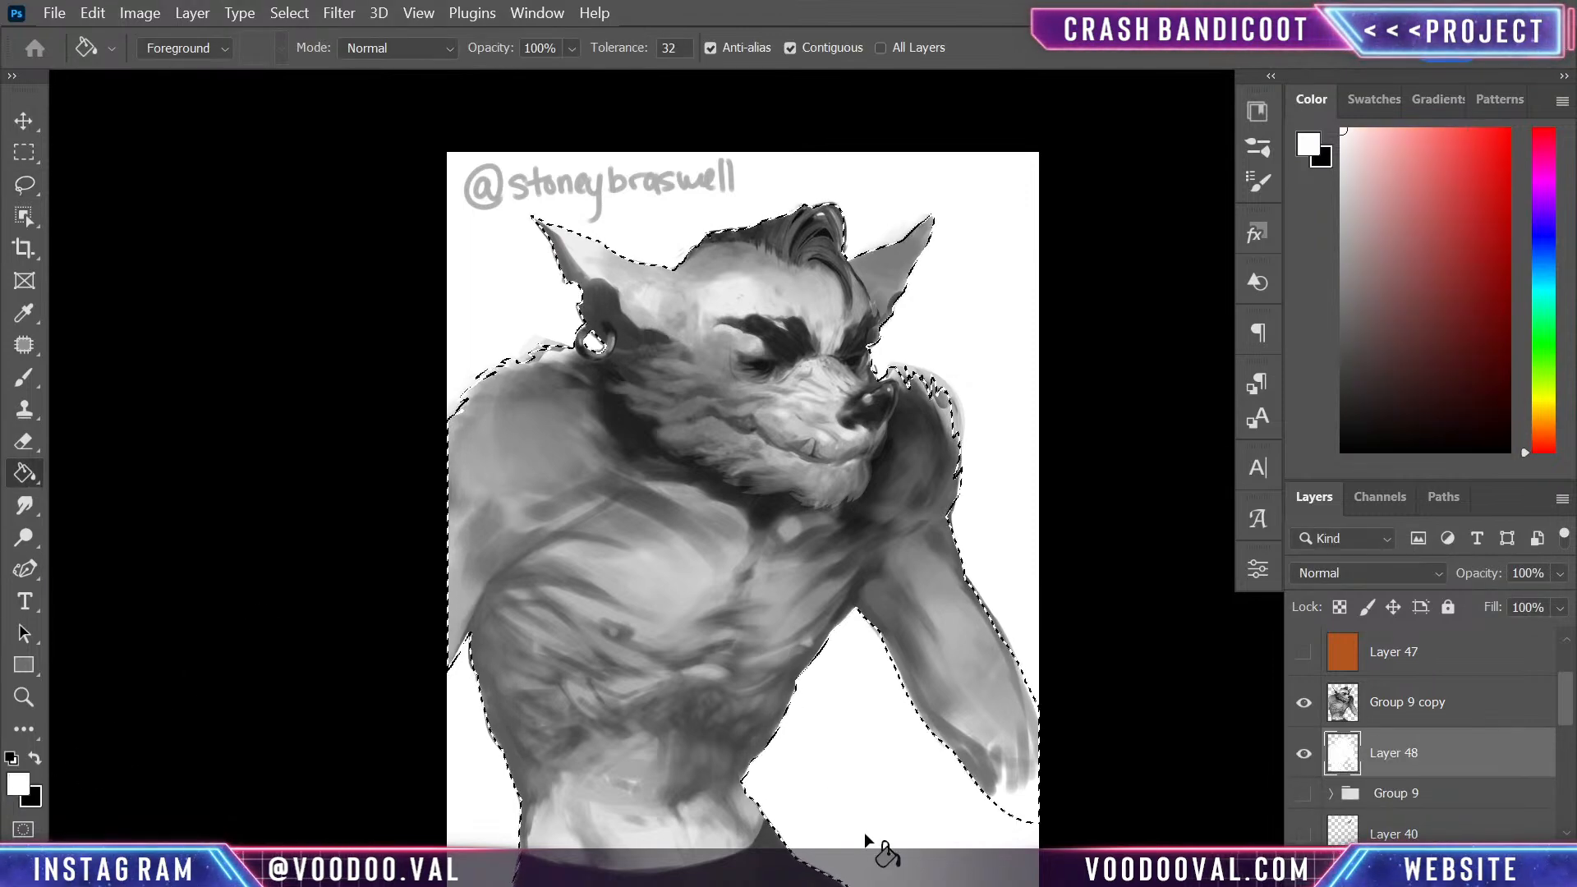
- Copy the selected figure from Group 9 copy onto its own layer, deselect, and delete Group 9 copy
click(1462, 711)
key(ctrl+alt+shift+e)
key(ctrl+d)
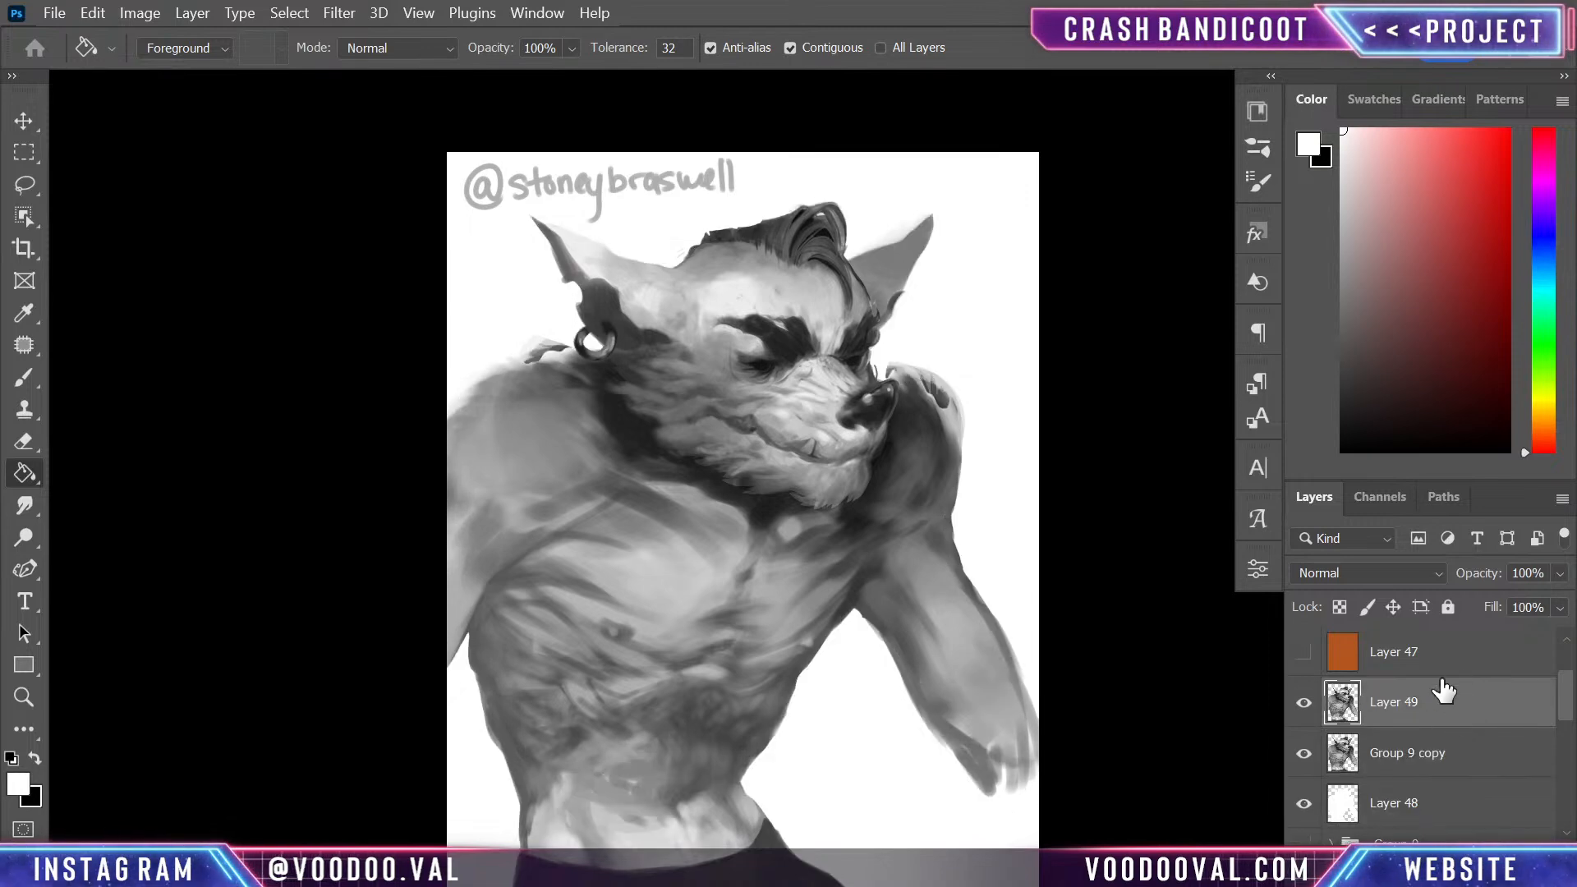
click(1304, 752)
click(1433, 754)
key(Delete)
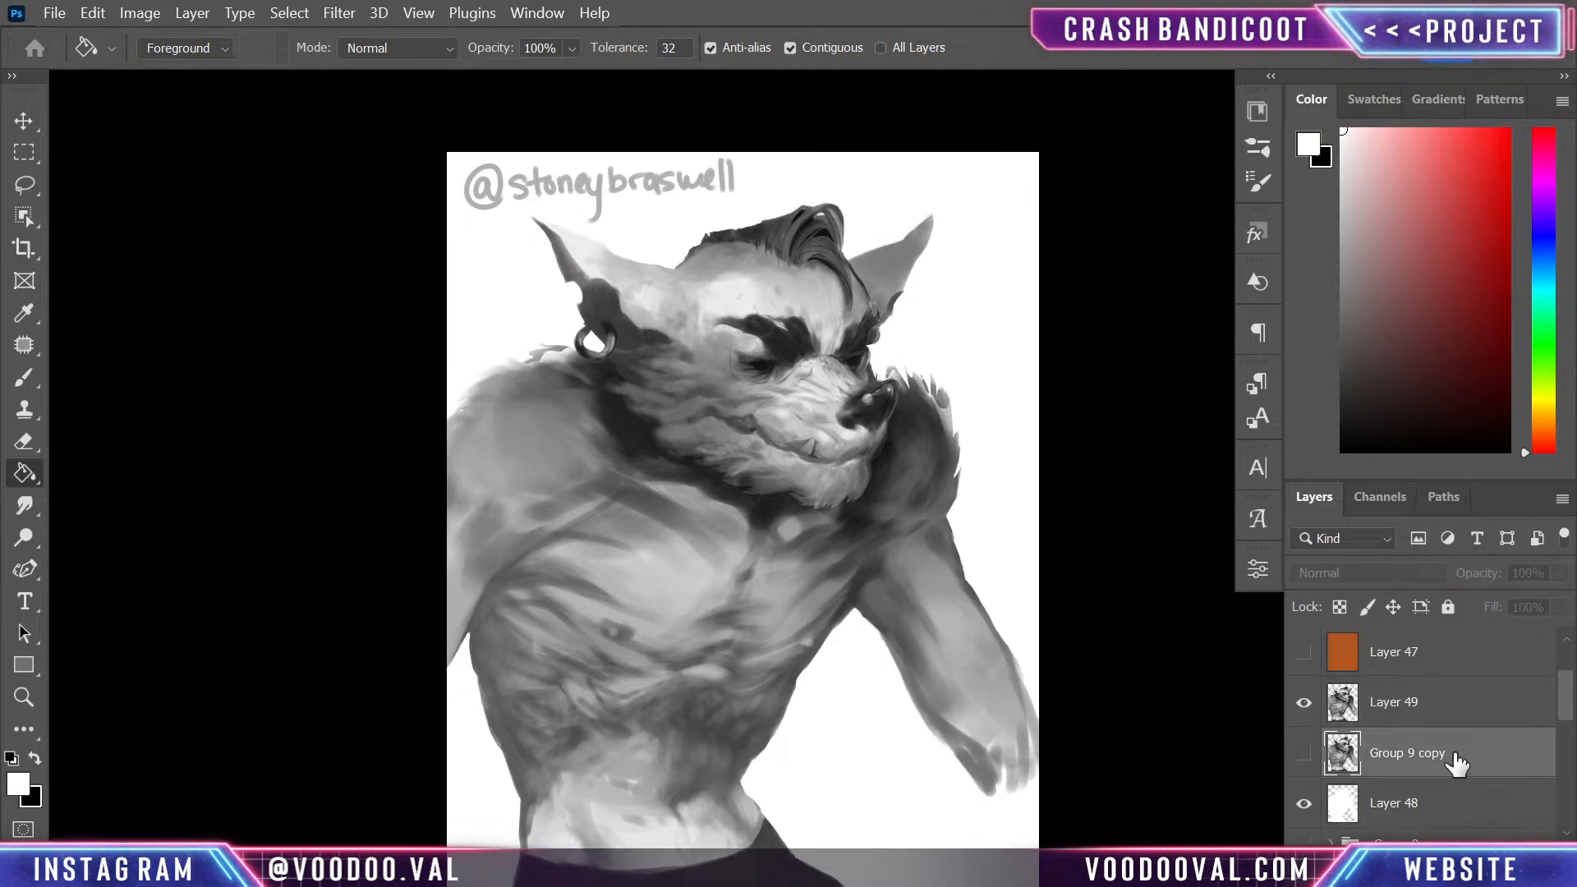
- Merge the cut-out figure with the white silhouette layer beneath it and duplicate the merged layer
click(1400, 711)
ctrl+click(1447, 756)
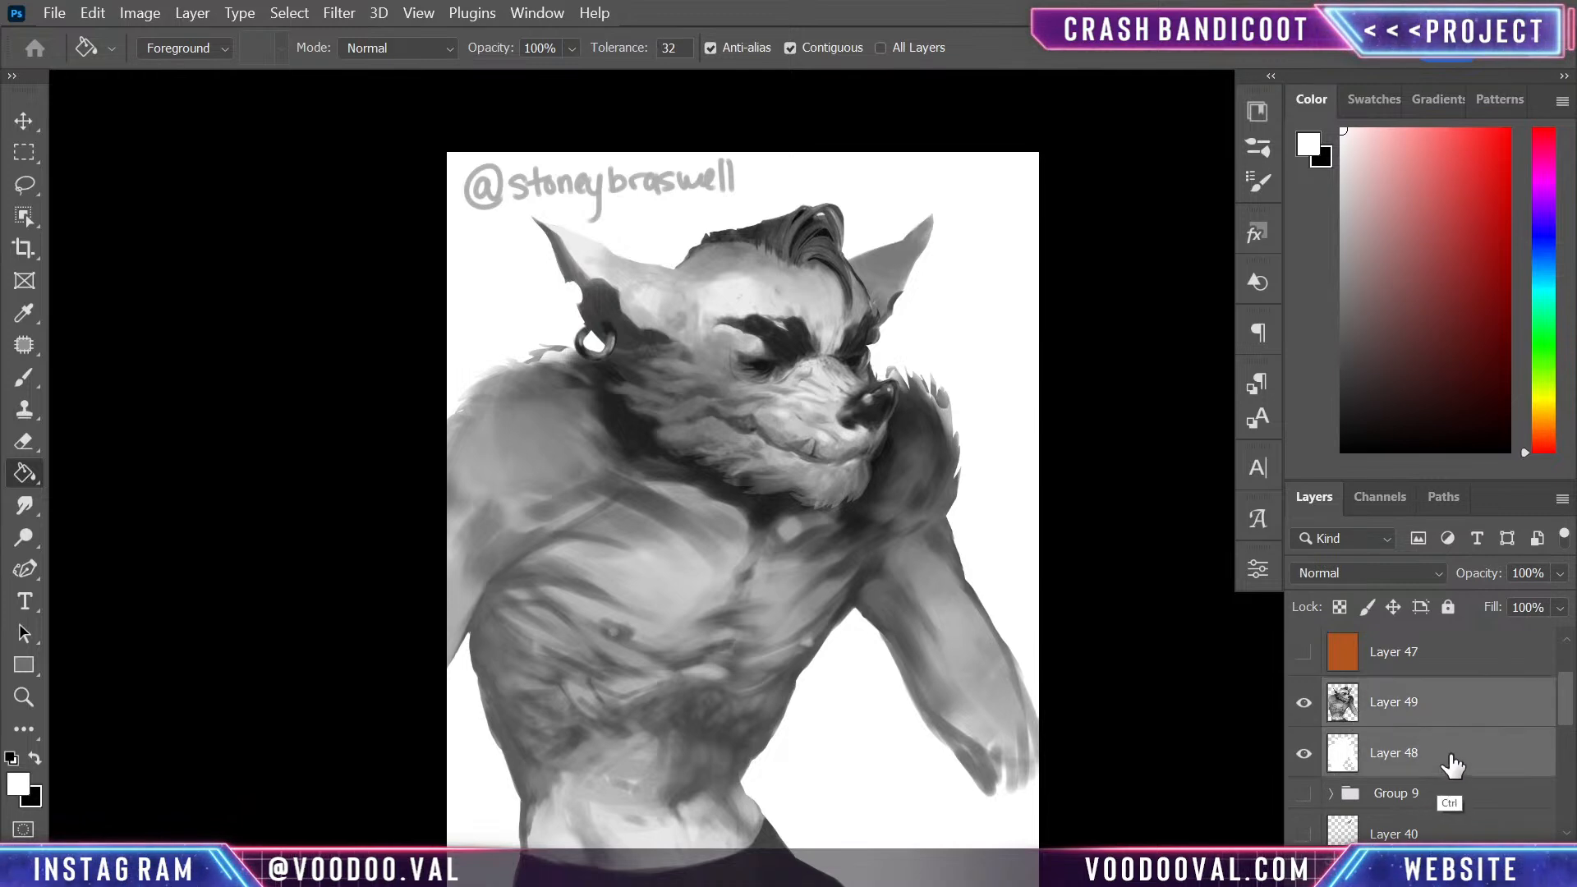
key(ctrl+e)
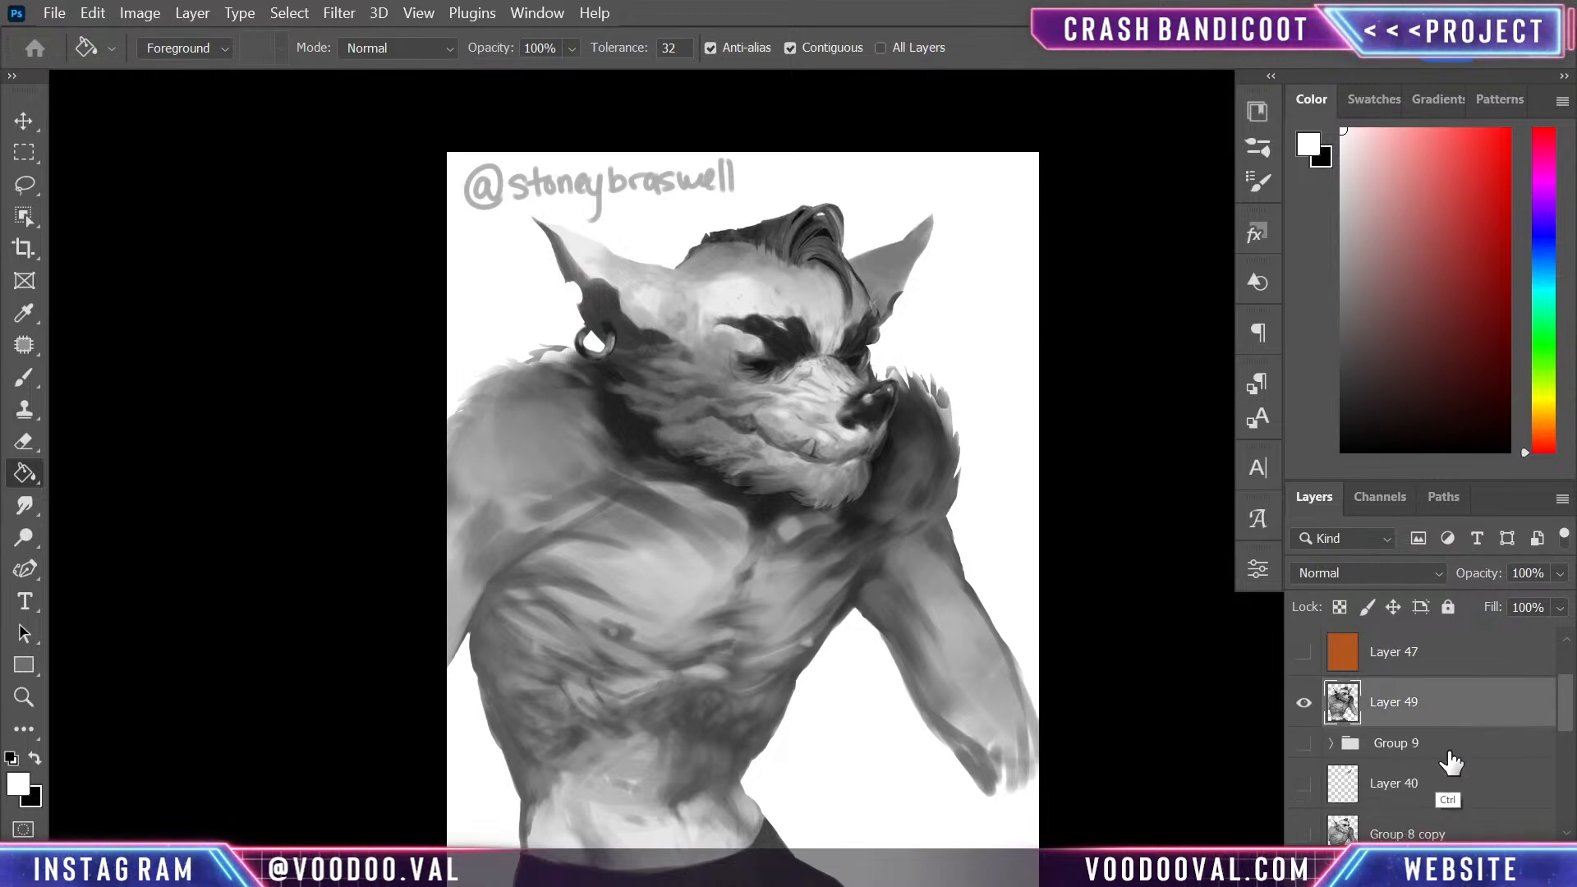
key(ctrl+j)
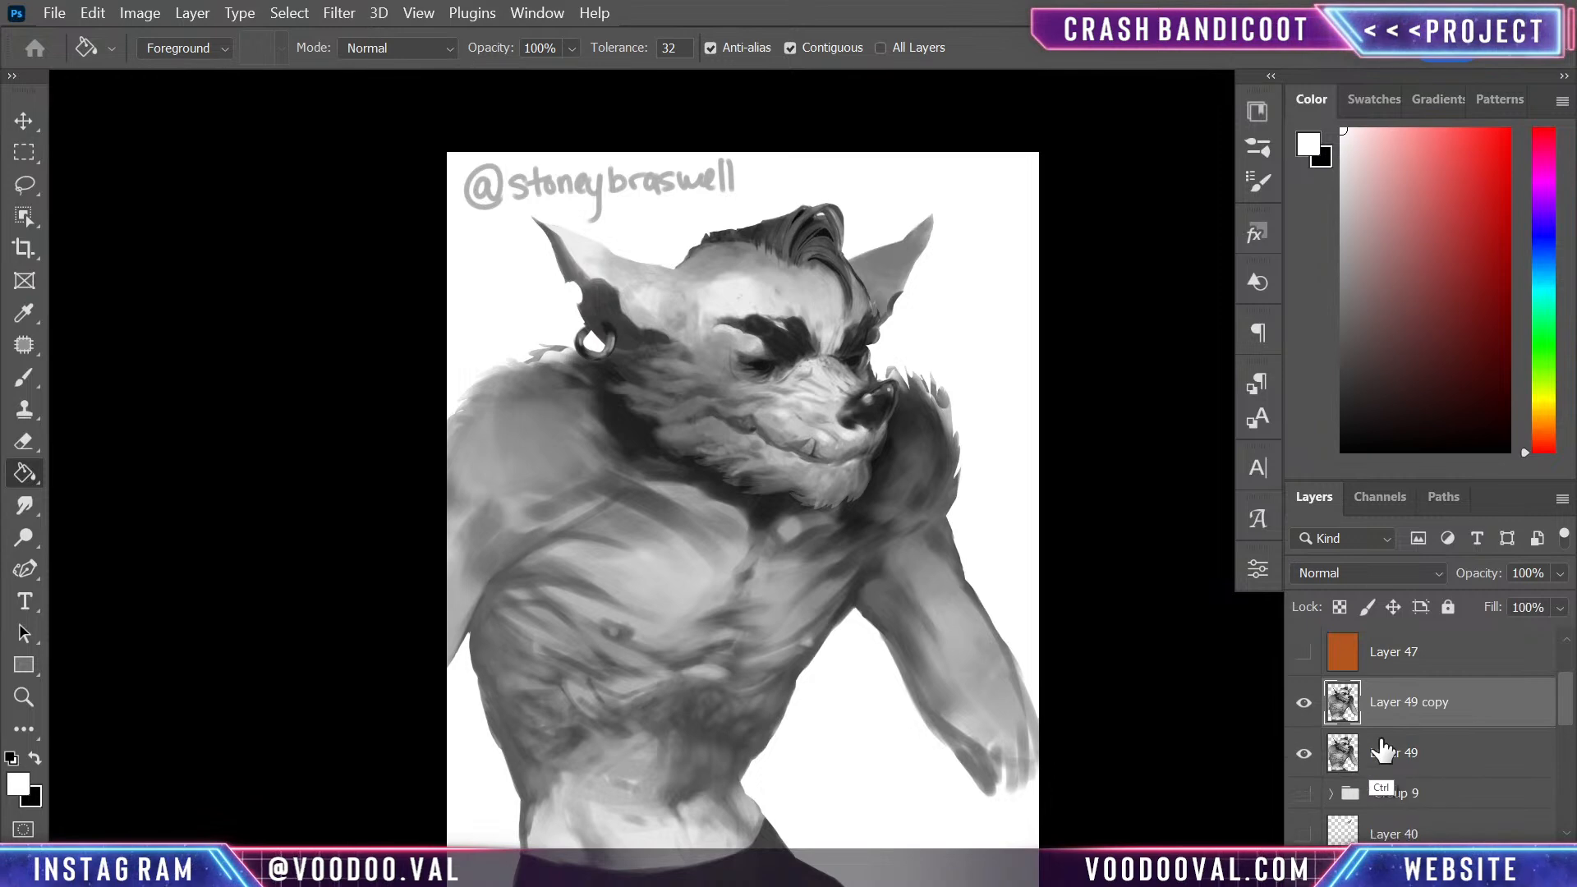
- Show the orange Layer 47 and clip it to the duplicated figure layer with a clipping mask
click(1304, 652)
right_click(1466, 670)
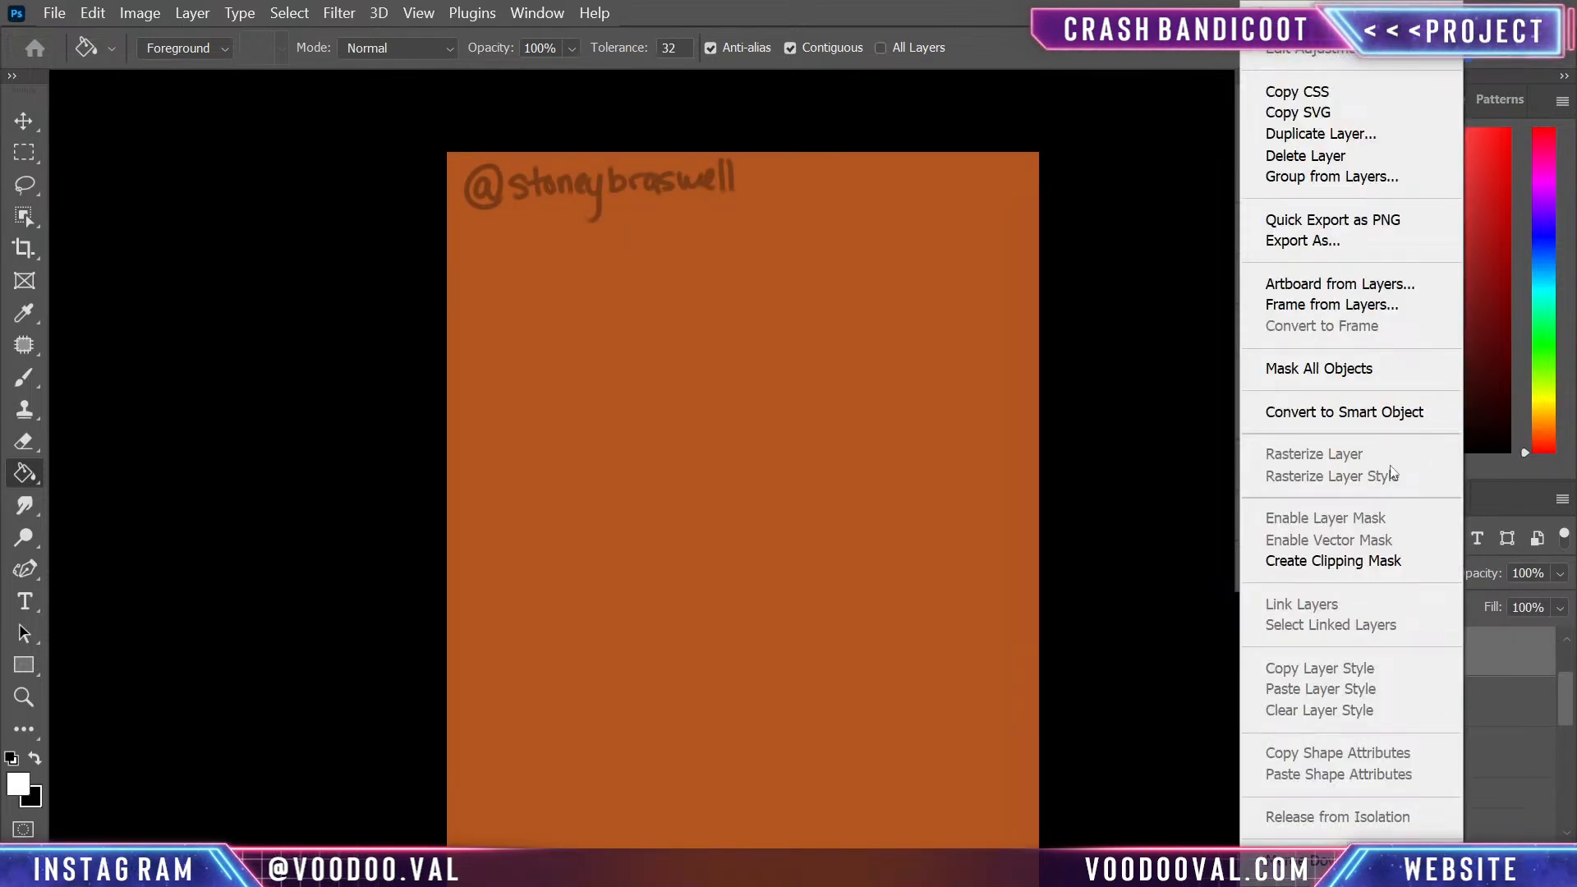
click(1381, 561)
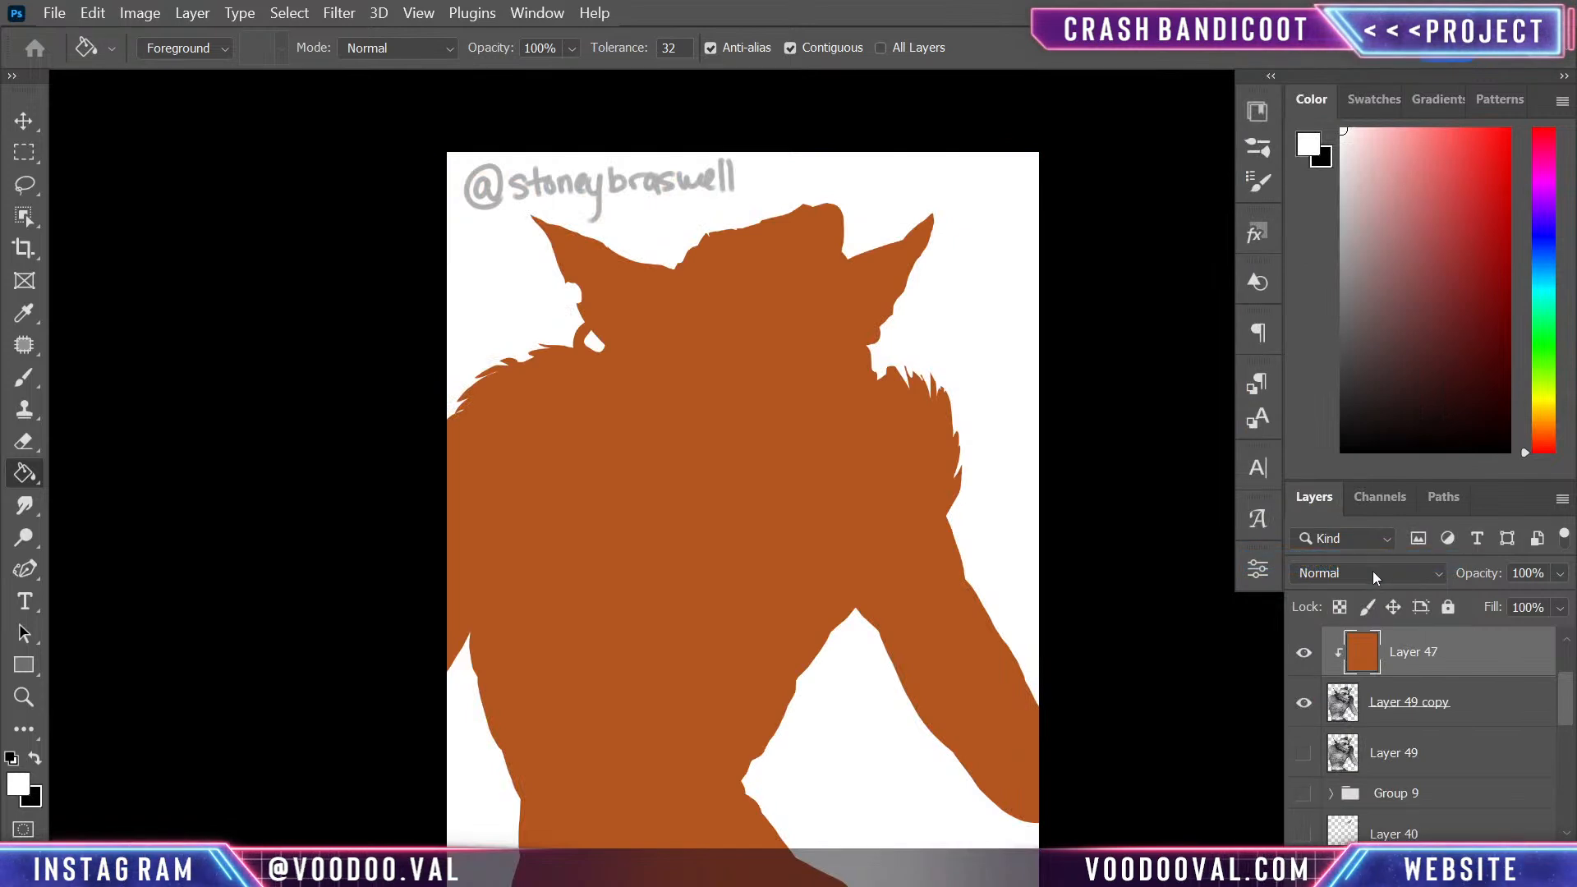
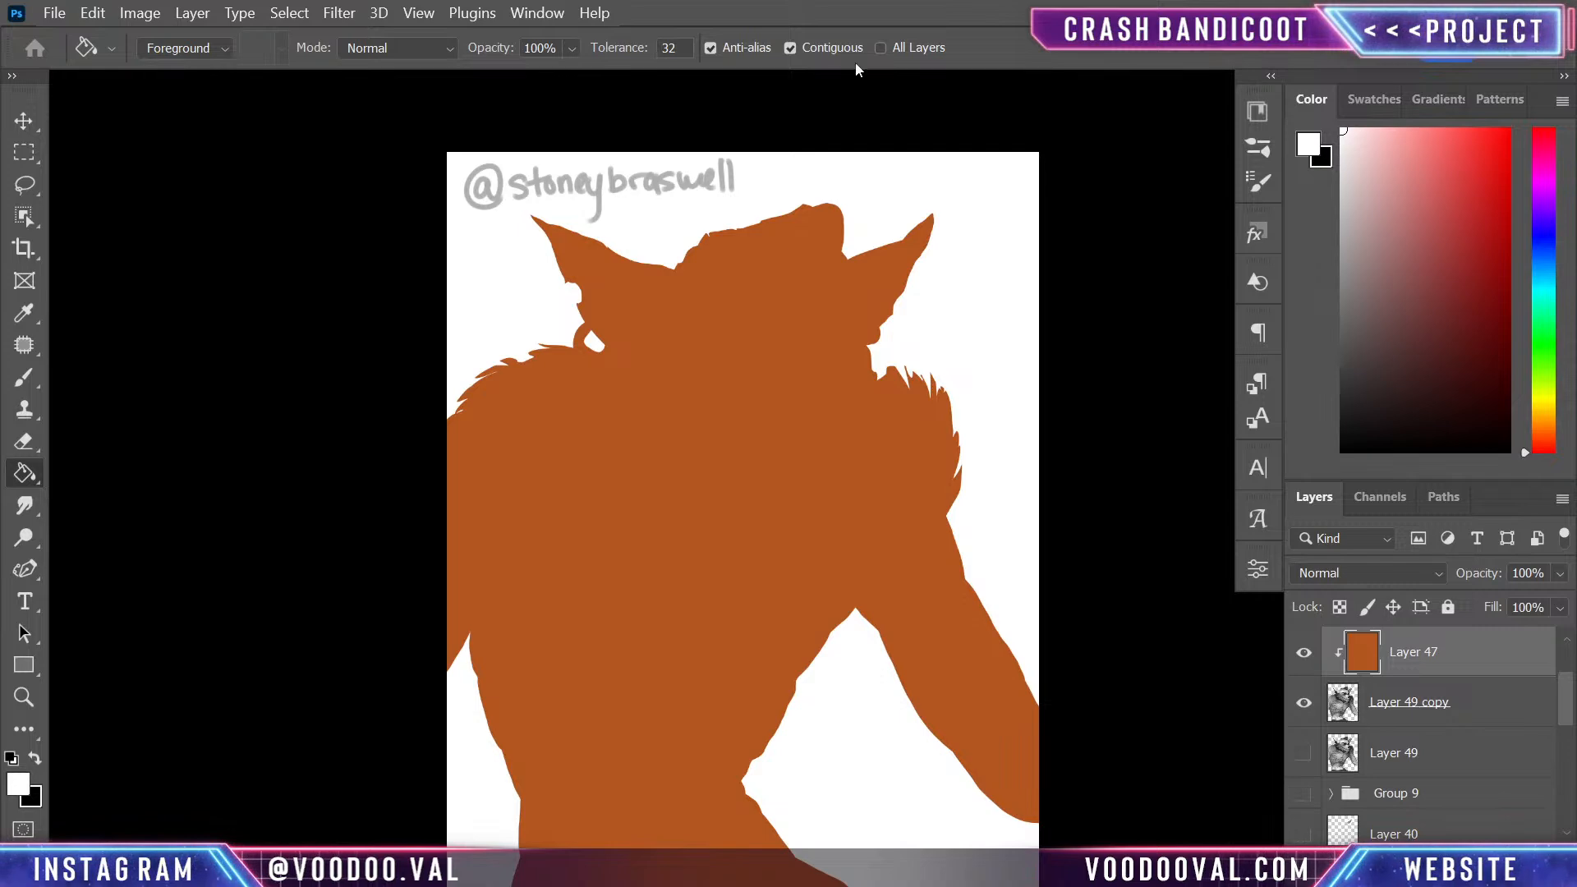
- Compare darkening and contrast blend modes on clipped orange Layer 47, keeping one that tints the greyscale shading orange
click(1383, 574)
click(1327, 327)
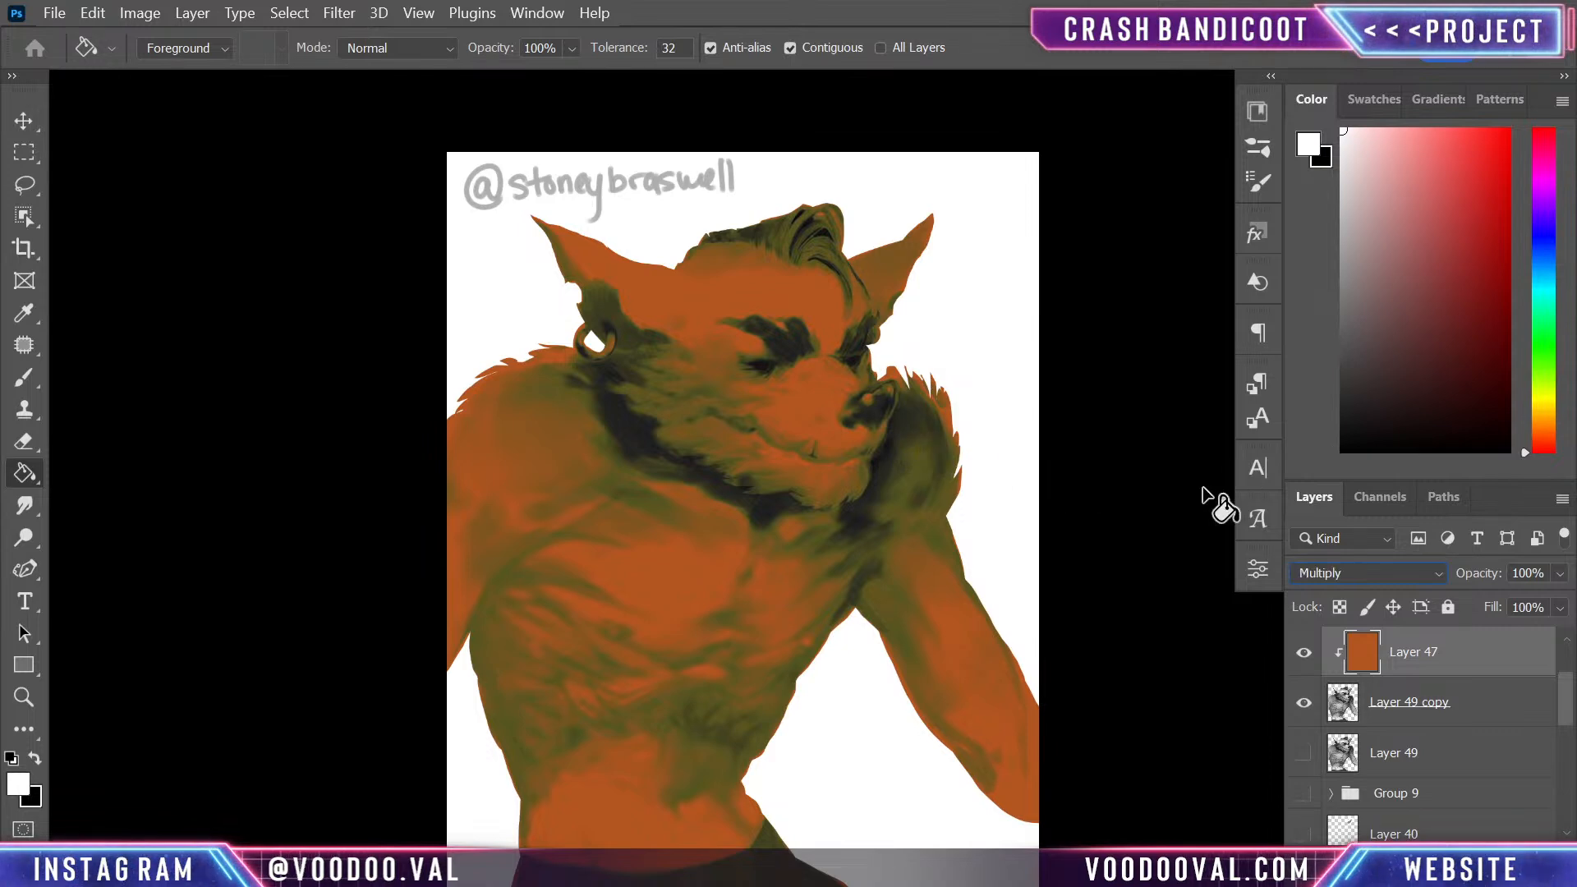
key(Down)
key(Down)
key(Down)
key(Down)
key(Down)
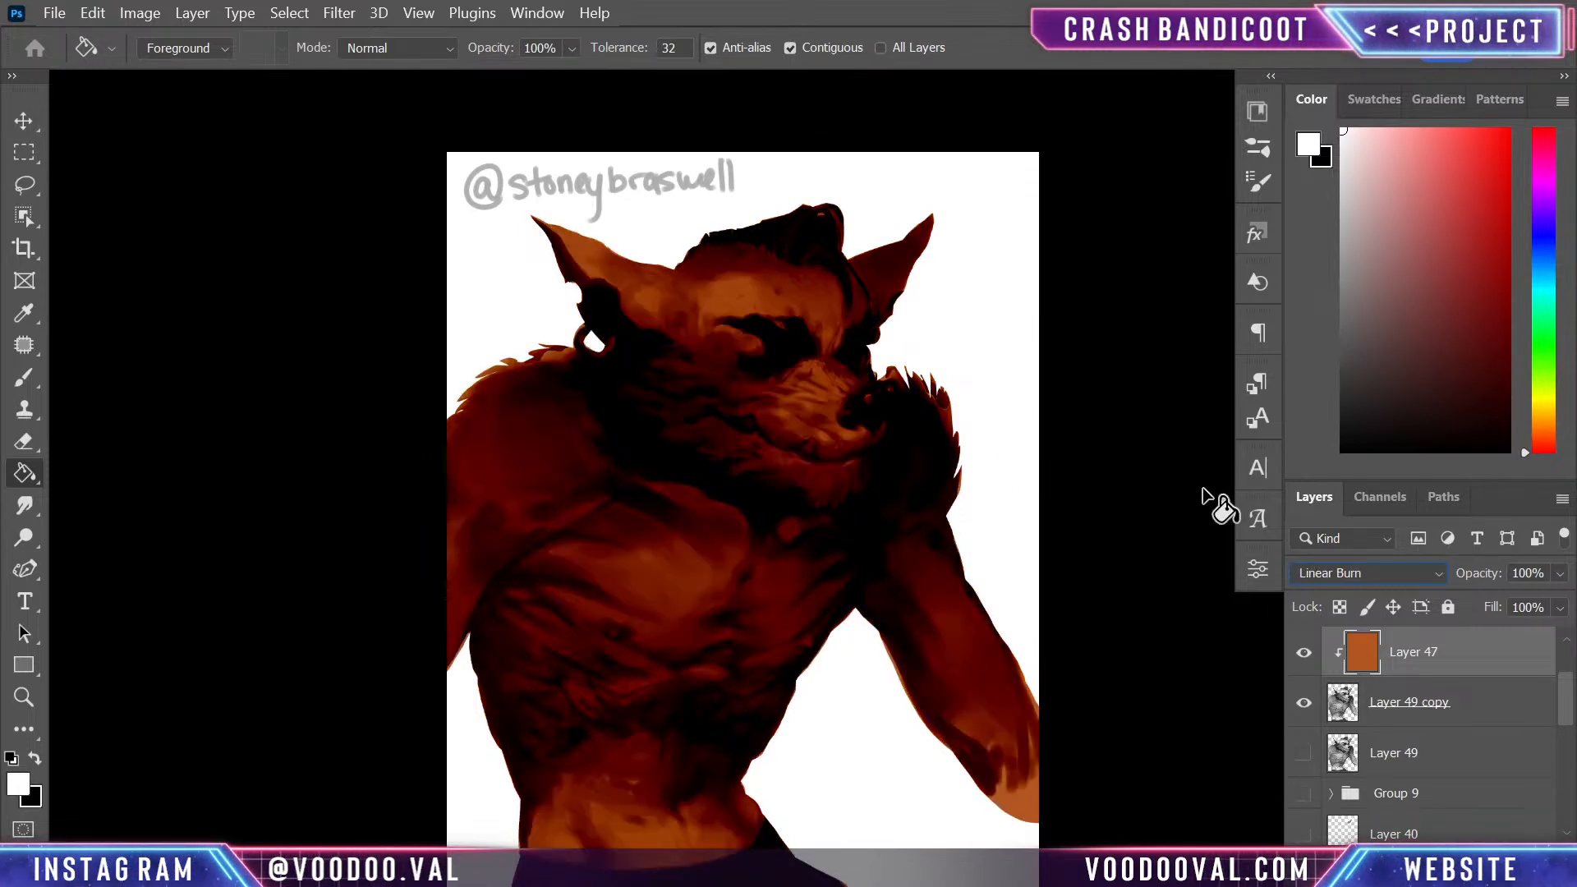
key(Up)
key(Up)
key(Down)
key(Down)
key(Down)
key(Down)
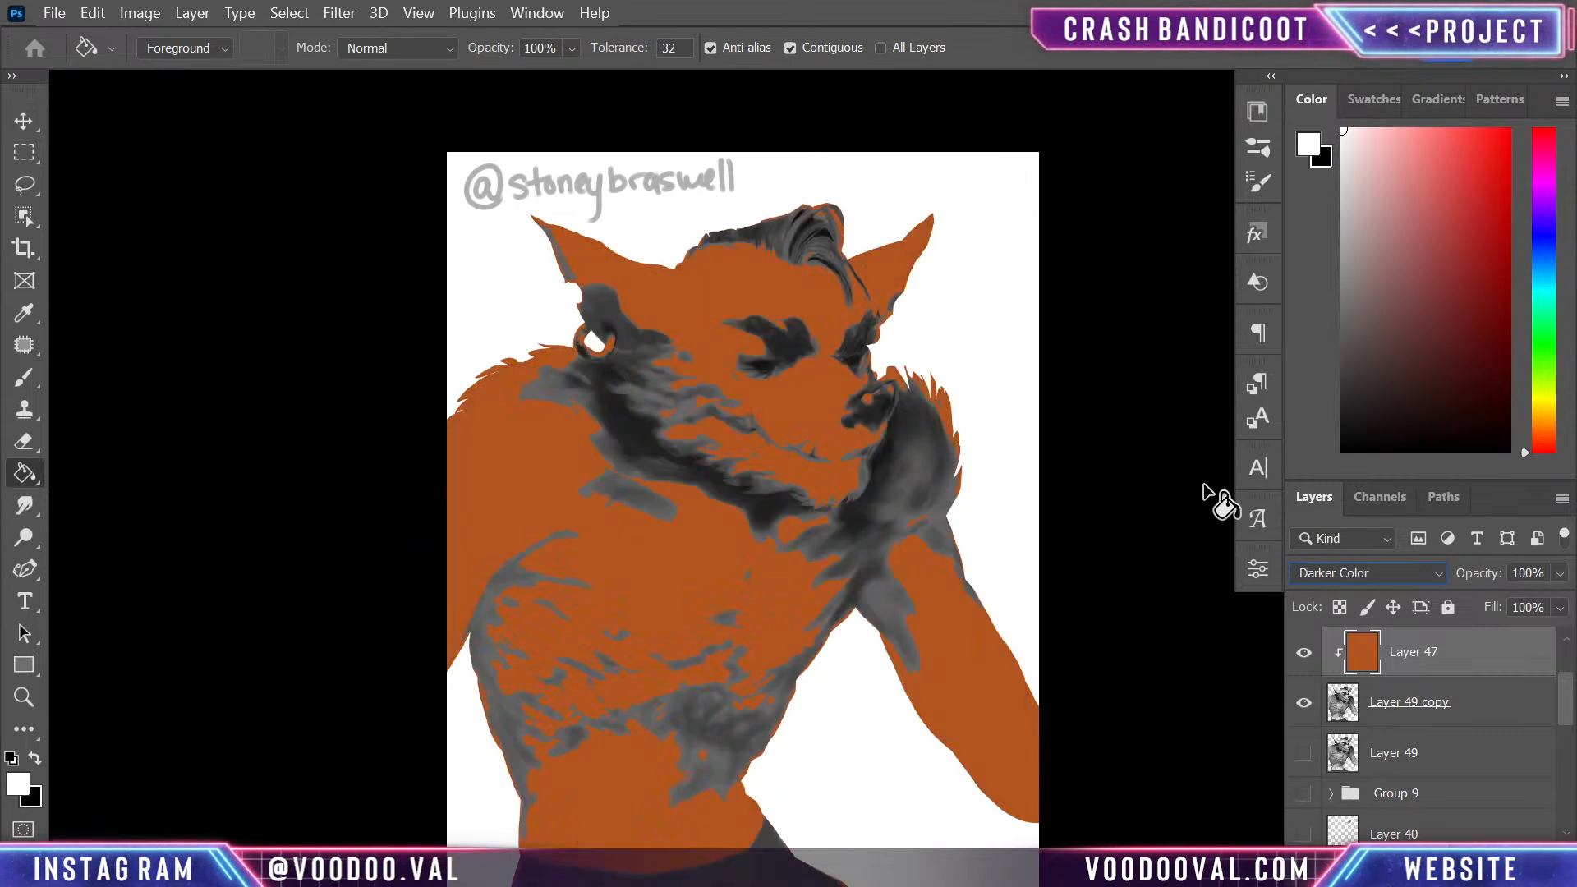
key(Down)
key(Down)
key(Down)
key(Down)
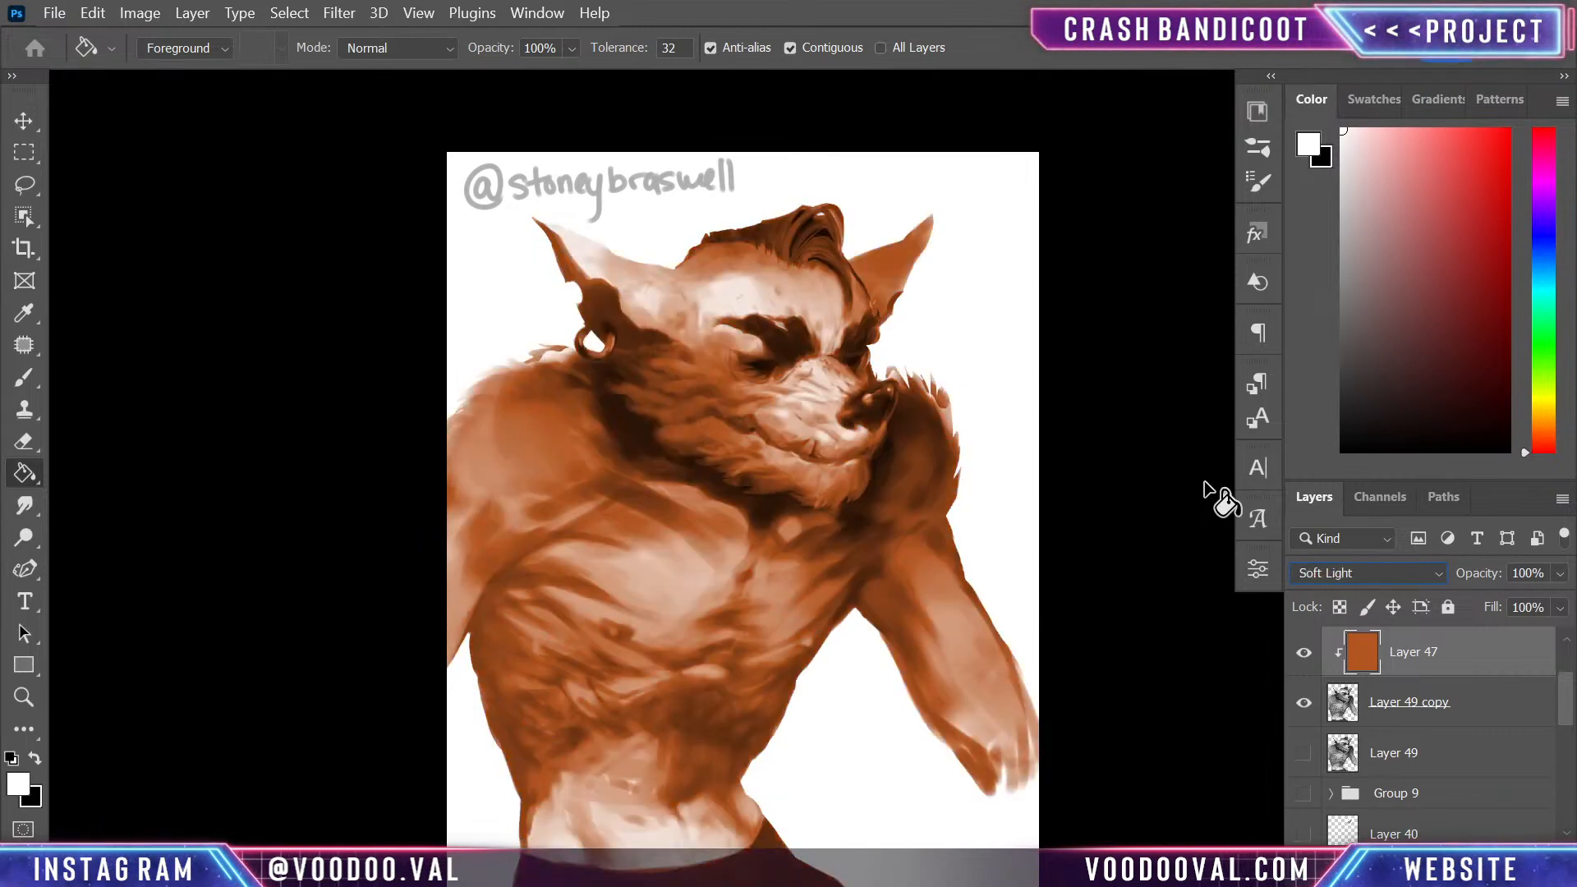
key(Up)
- Add a new layer between Layer 49 and Layer 49 copy and fill it with light green as the background
click(1483, 747)
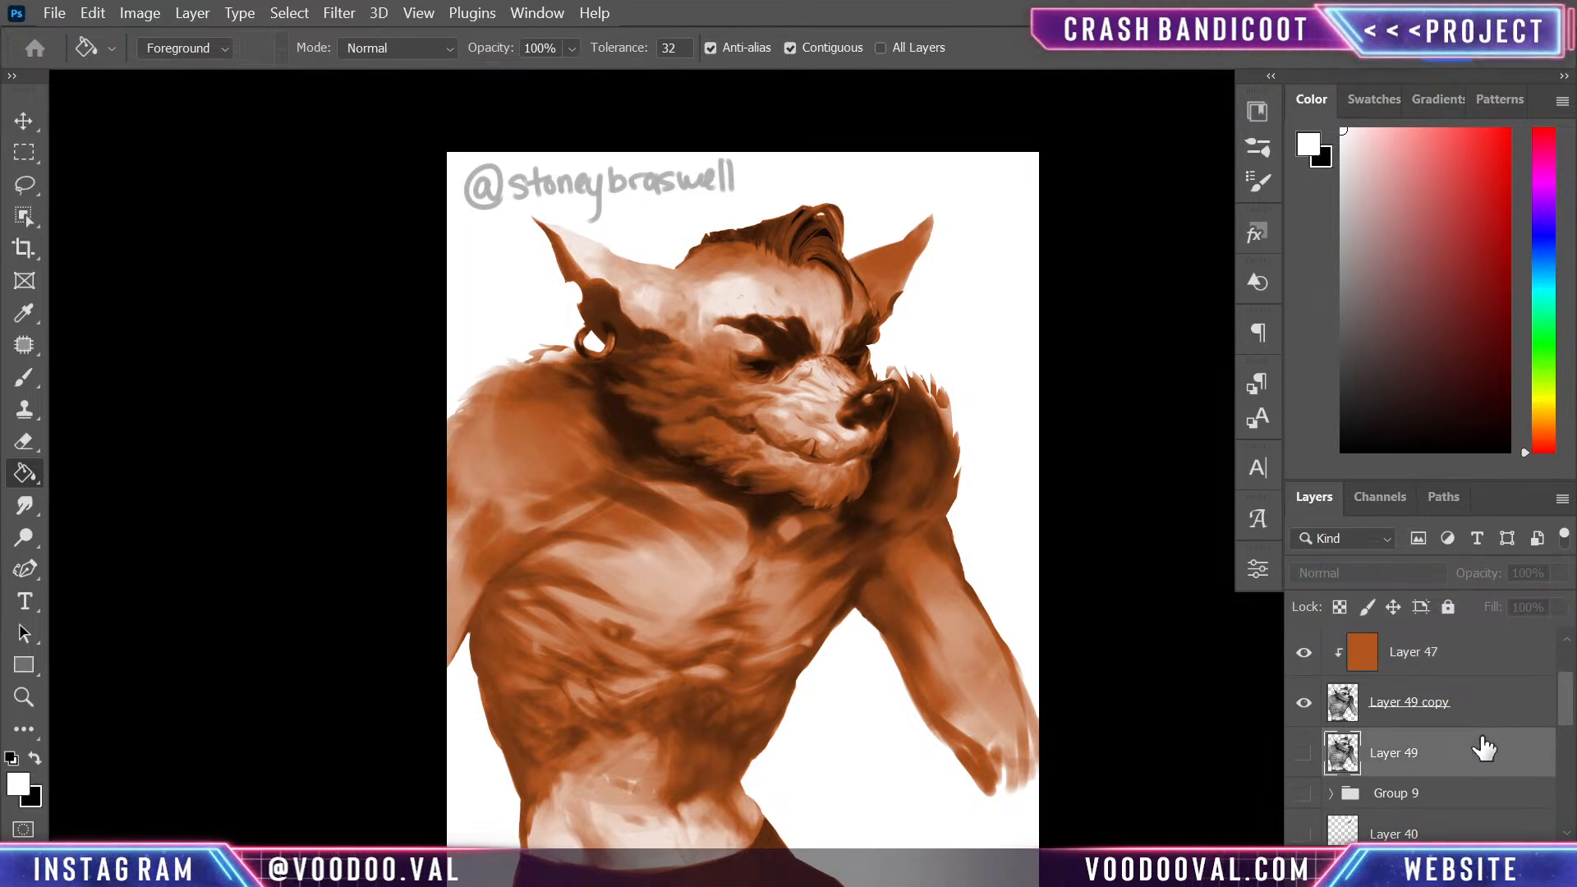
key(ctrl+shift+alt+n)
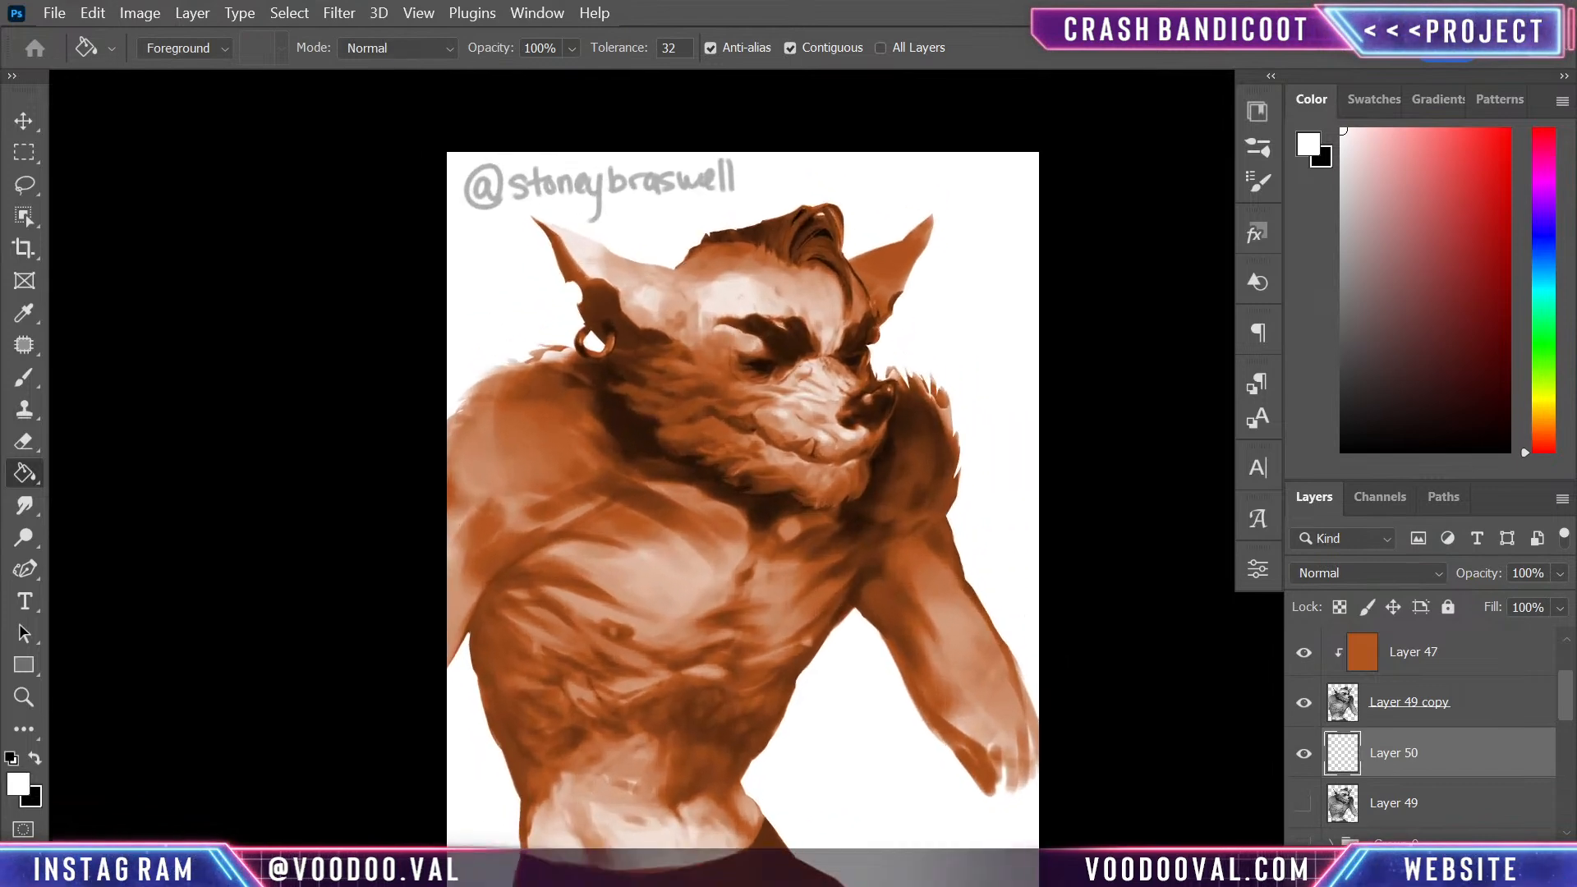
click(1543, 345)
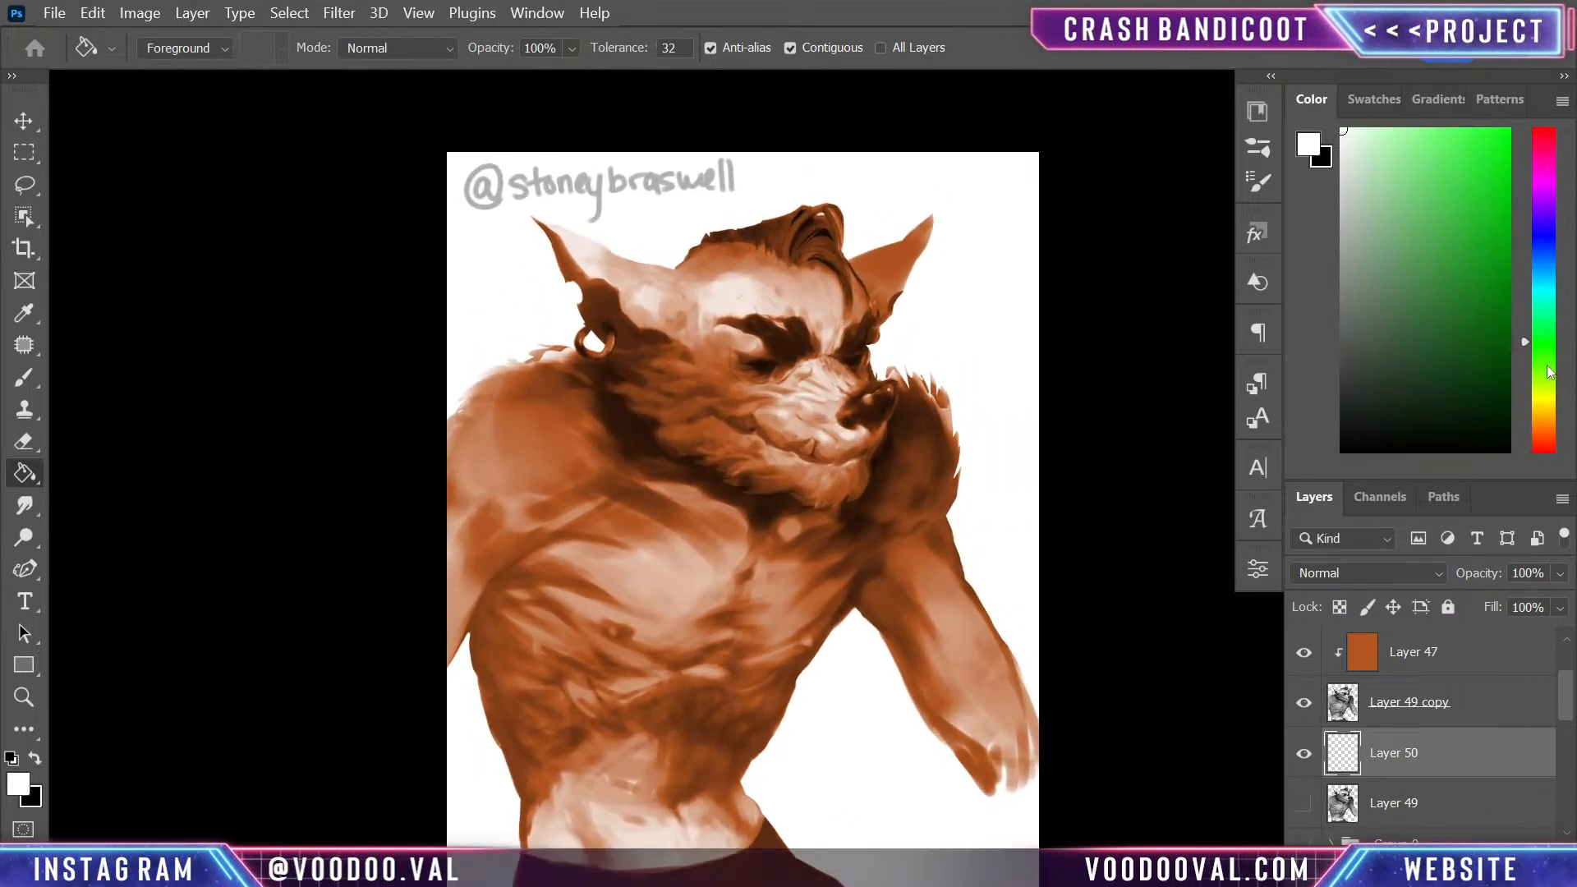
click(1547, 367)
click(1404, 208)
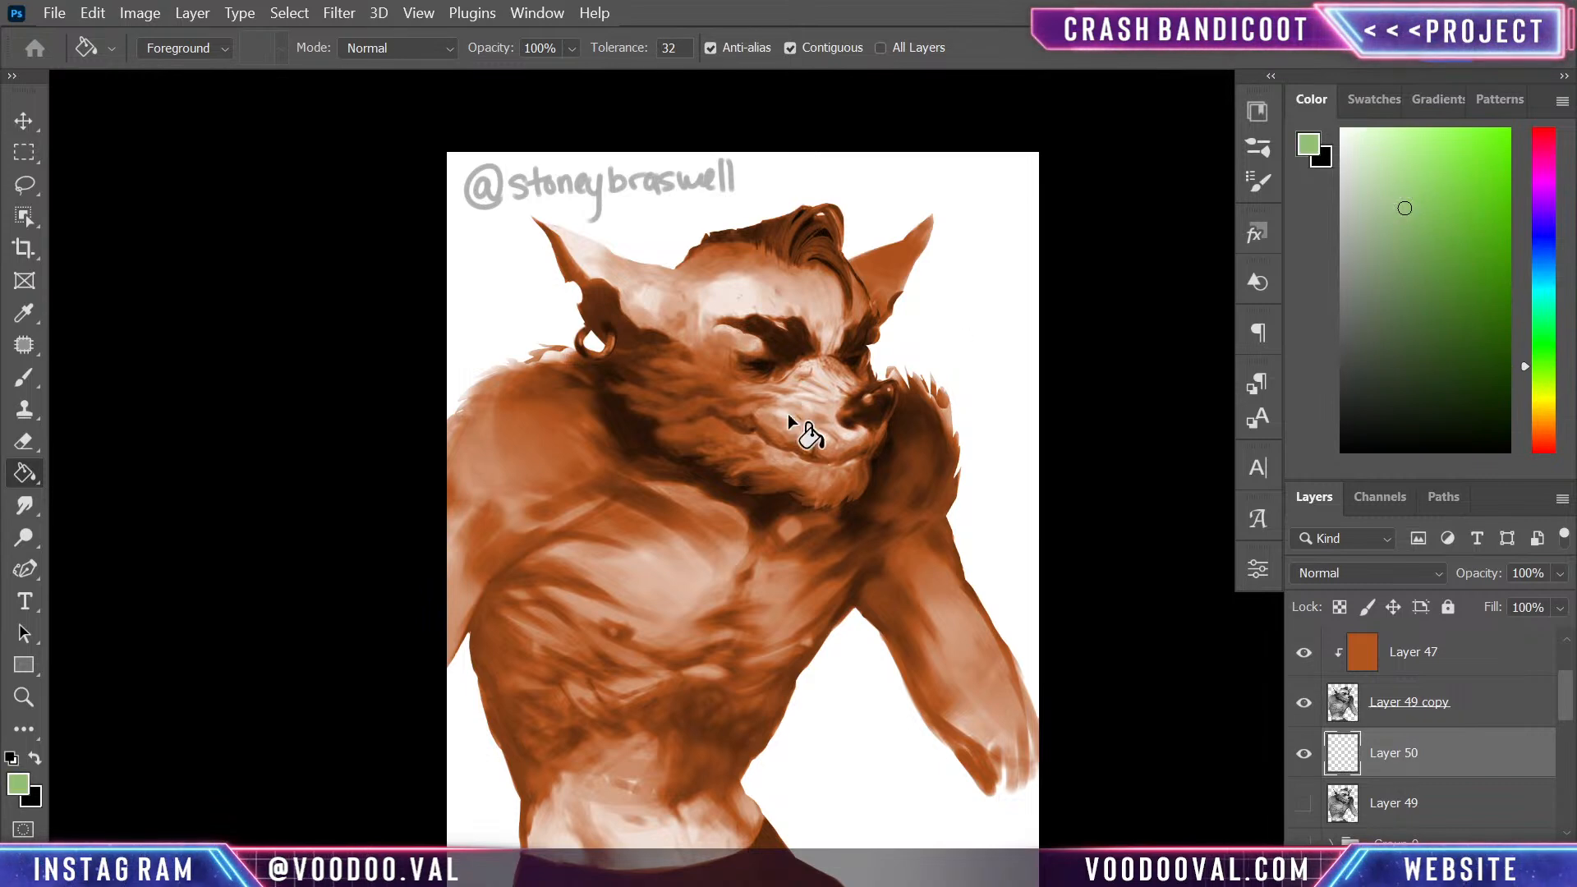
click(961, 432)
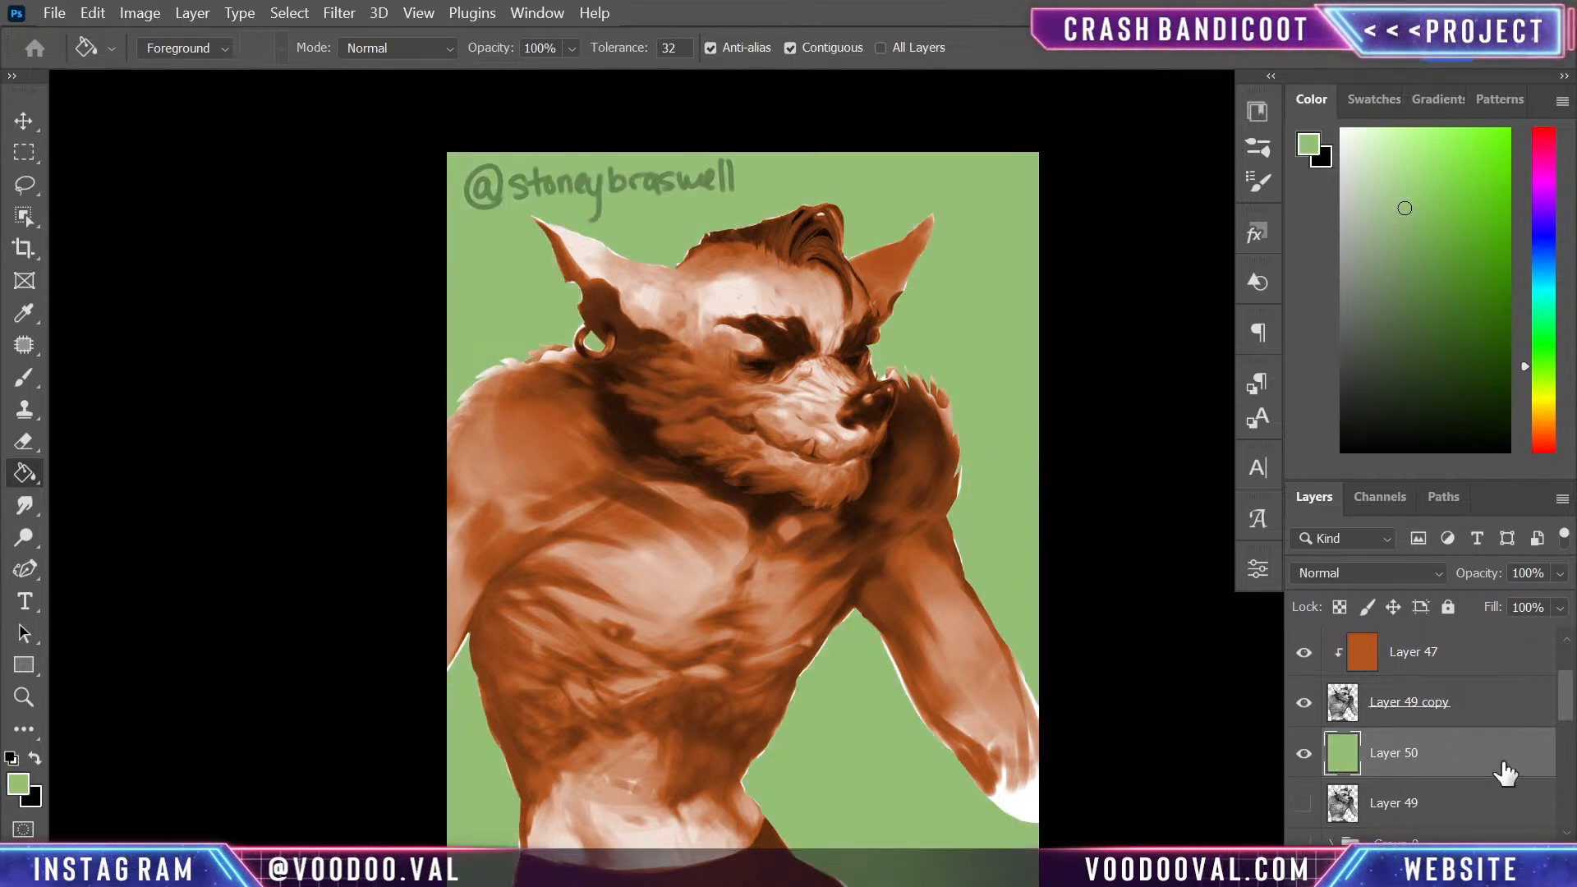
- On a new layer above the light green fill, paint the background around the figure olive green with a 900 px brush
key(ctrl+shift+alt+n)
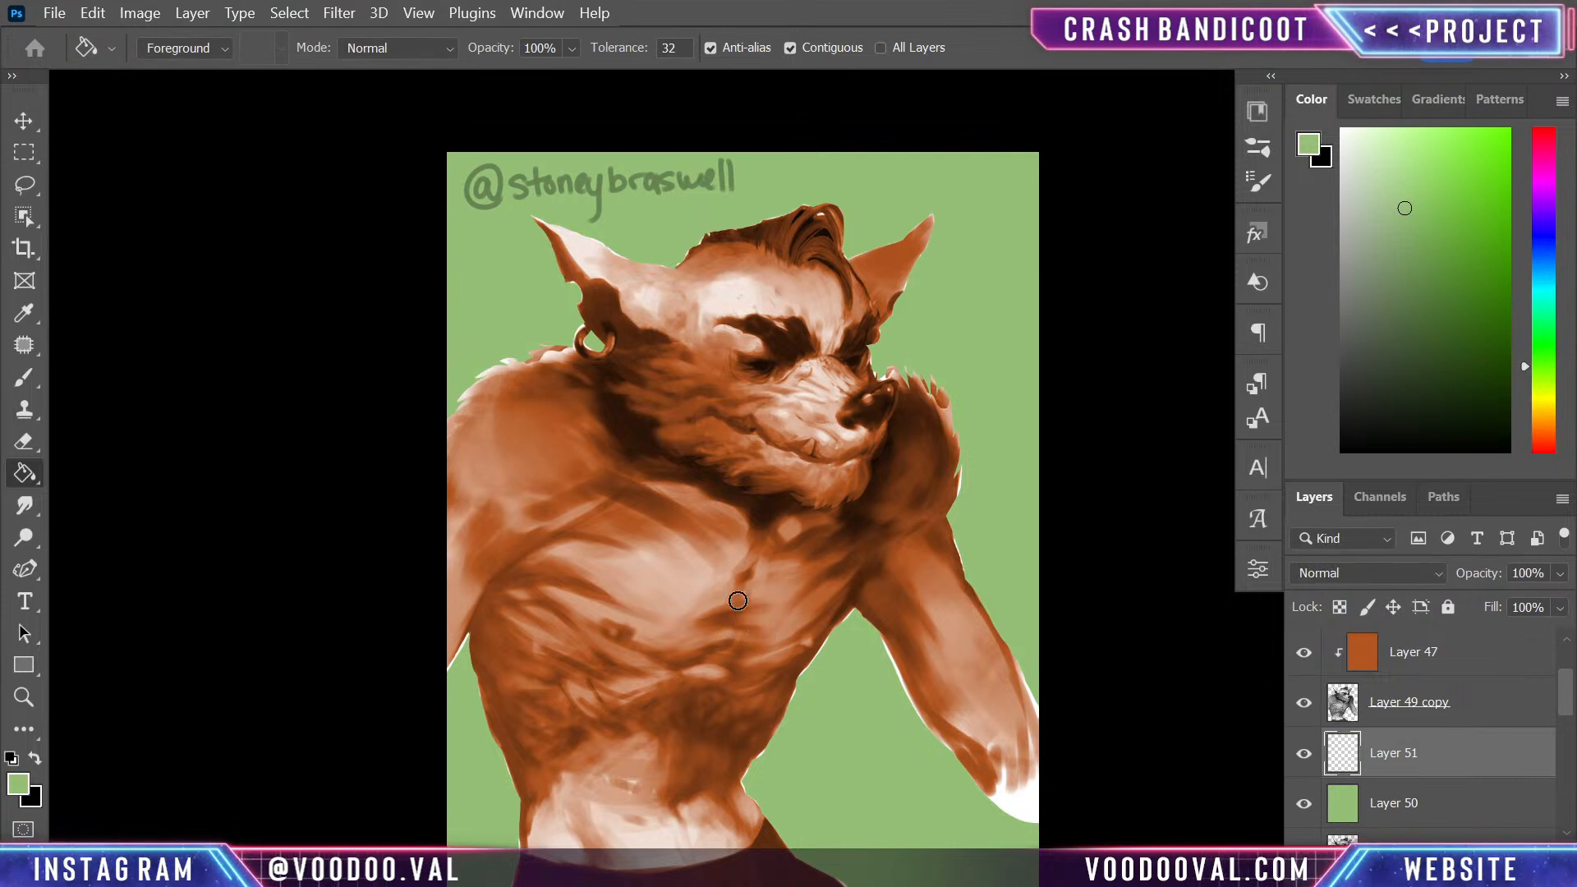
key(b)
key(bracketright)
key(bracketright)
key(bracketright)
key(bracketright)
key(bracketright)
key(bracketright)
key(bracketright)
key(bracketright)
key(bracketright)
key(bracketright)
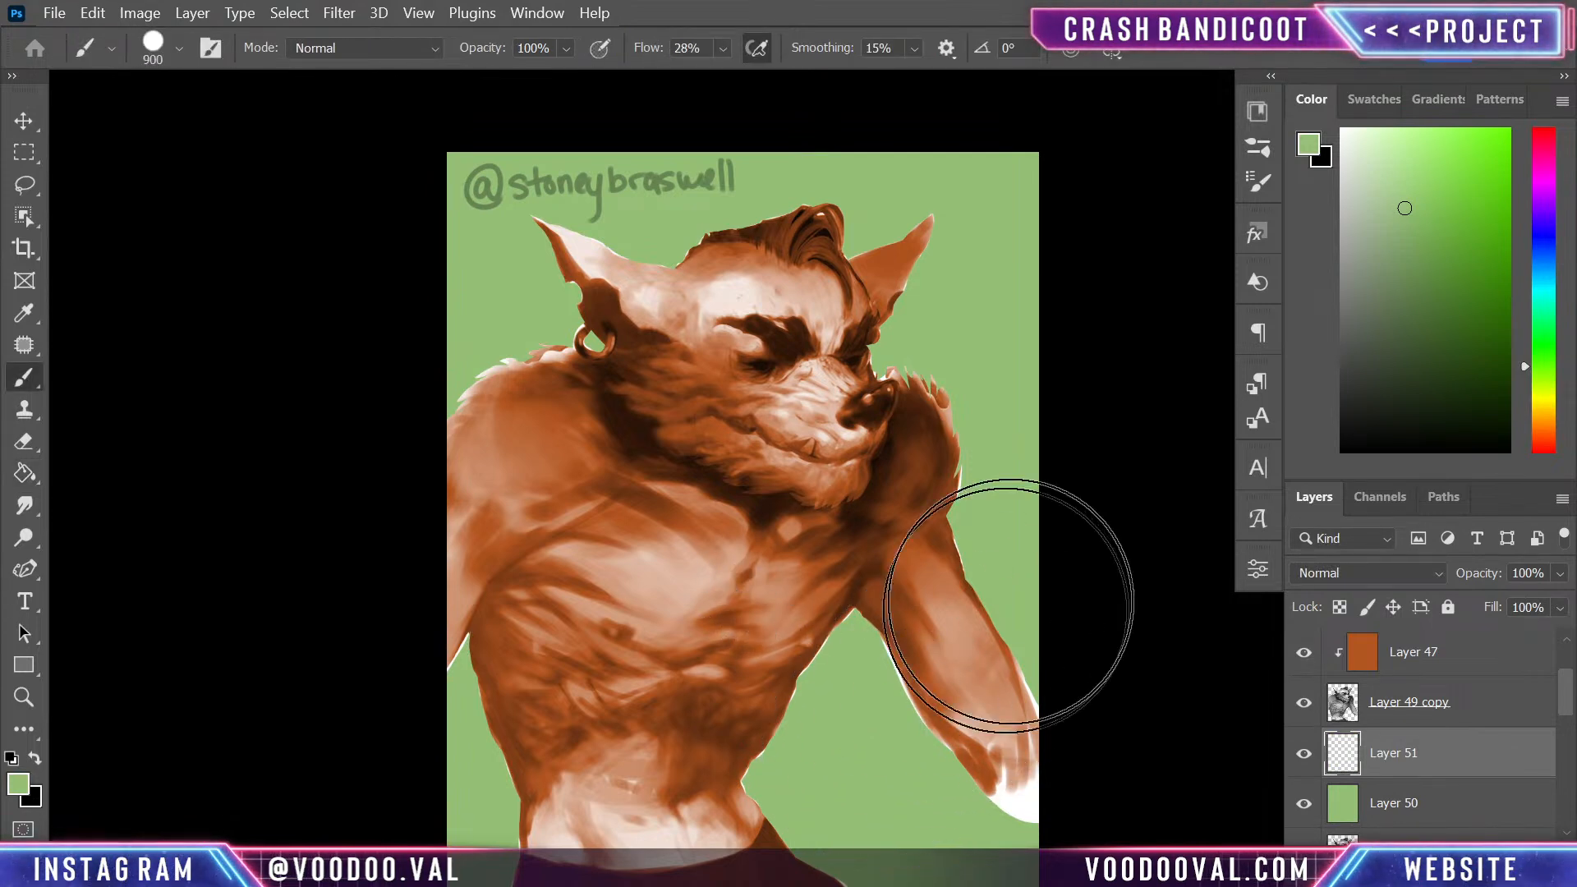
click(1545, 384)
click(1463, 293)
mouse_move(936, 788)
mouse_down()
mouse_move(1031, 451)
mouse_move(838, 575)
mouse_move(422, 753)
mouse_move(426, 233)
mouse_move(629, 452)
mouse_move(810, 352)
mouse_move(915, 580)
mouse_move(943, 416)
mouse_move(850, 595)
mouse_move(943, 722)
mouse_move(933, 218)
mouse_move(722, 422)
mouse_move(780, 411)
mouse_up()
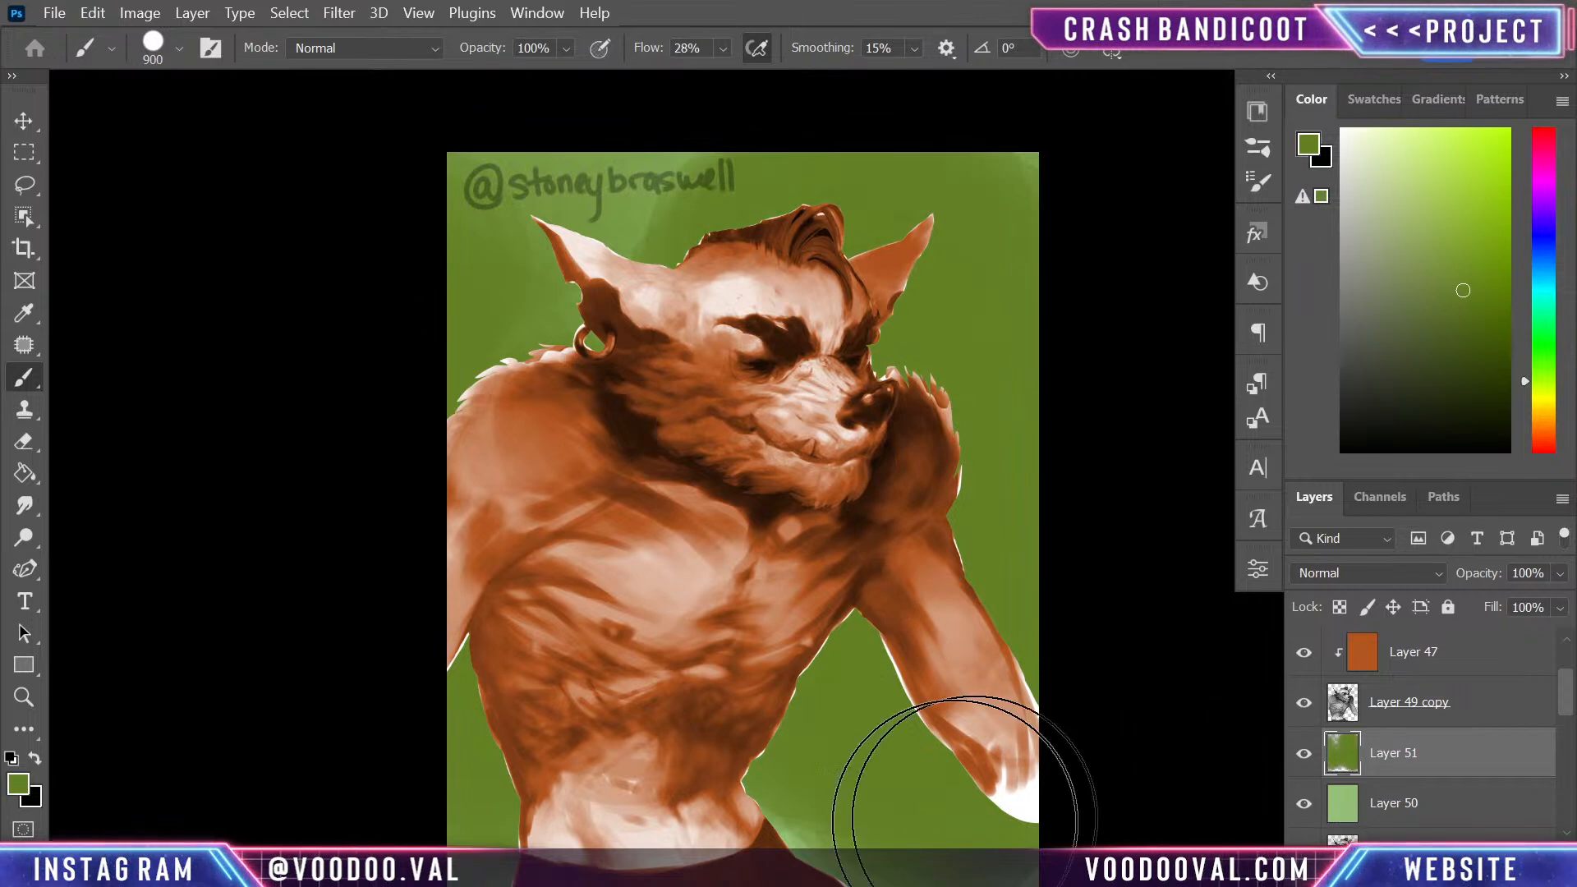
- Paint light green sampled from Layer 50 across the lower background, then blend sampled olive green around the arm on Layer 51
scroll(805, 644, down, 5)
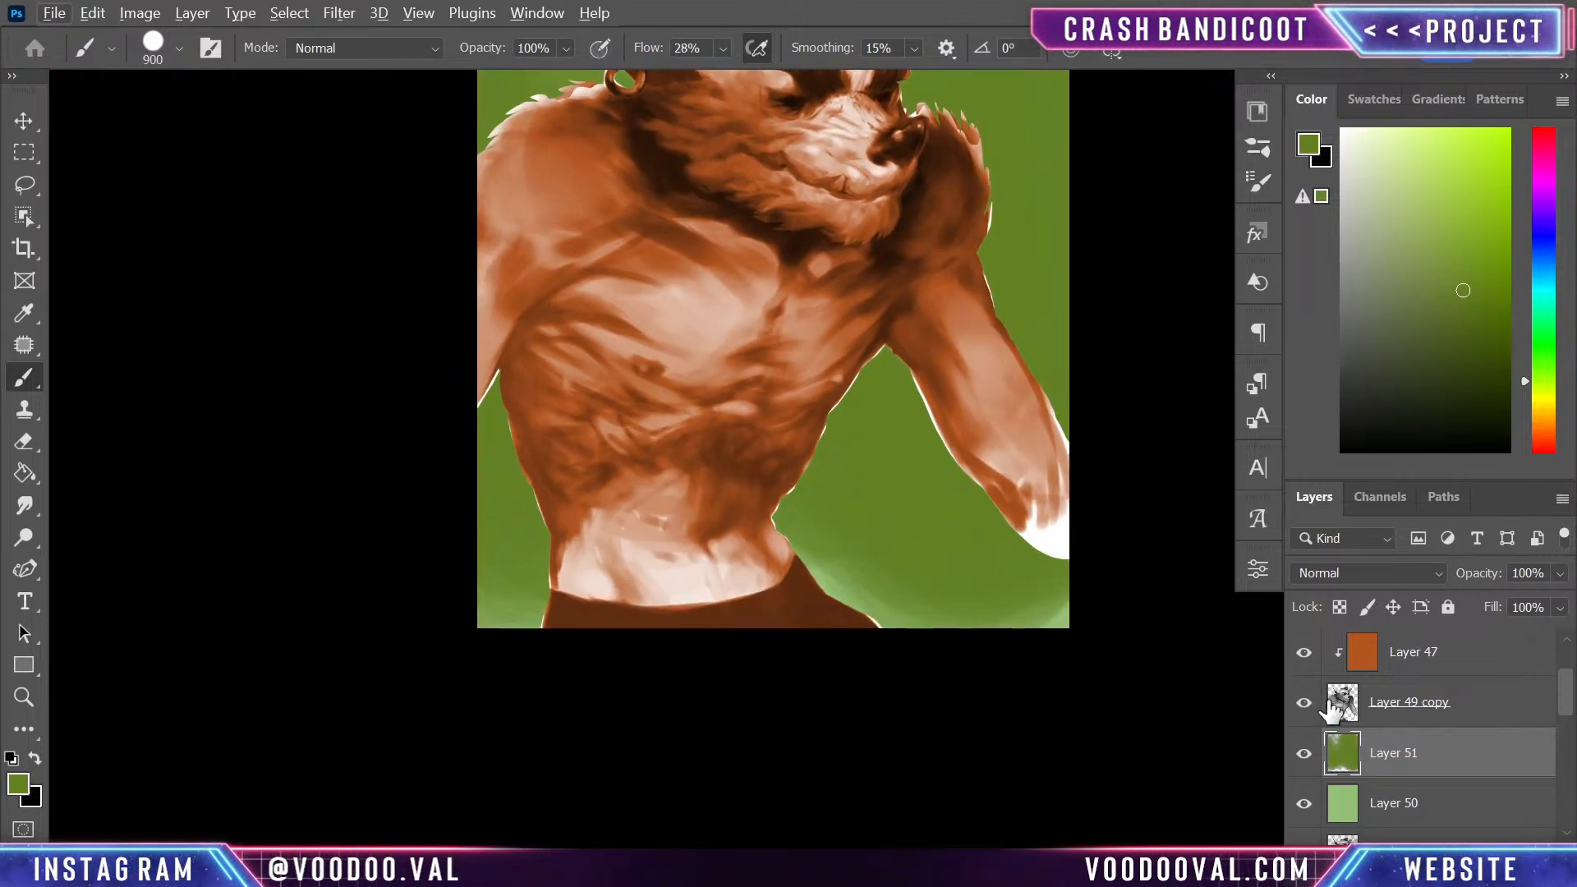
click(1304, 753)
alt+click(926, 519)
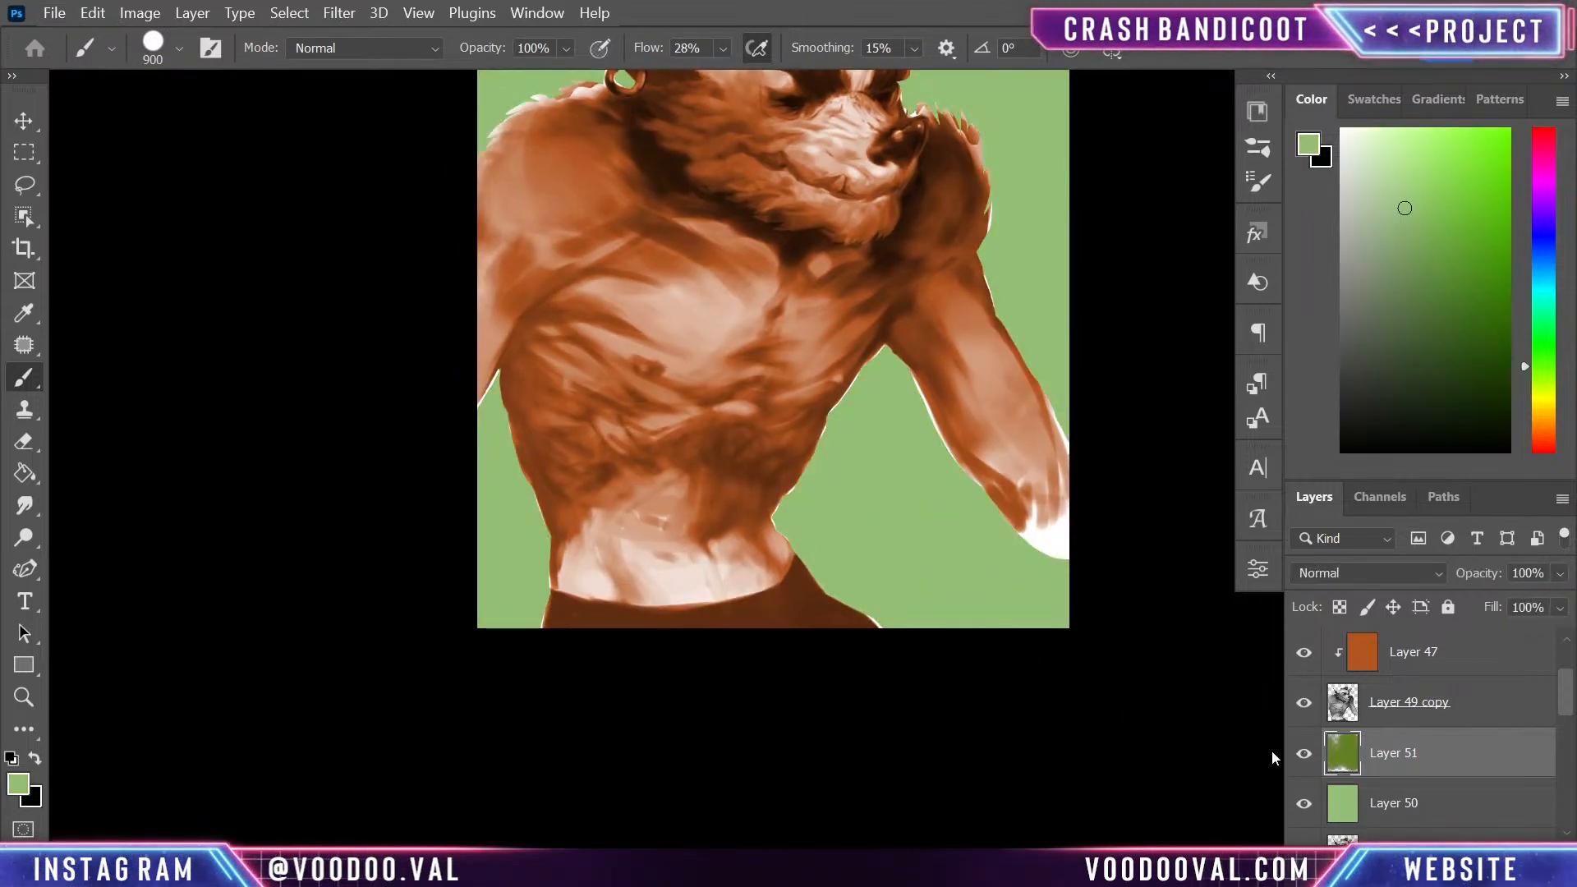
click(1304, 753)
mouse_move(570, 750)
mouse_down()
mouse_move(566, 645)
mouse_move(513, 638)
mouse_move(650, 642)
mouse_move(642, 509)
mouse_up()
mouse_move(808, 653)
mouse_down()
mouse_move(848, 533)
mouse_move(937, 702)
mouse_move(1008, 708)
mouse_move(876, 582)
mouse_move(592, 549)
mouse_move(478, 586)
mouse_up()
scroll(950, 640, up, 5)
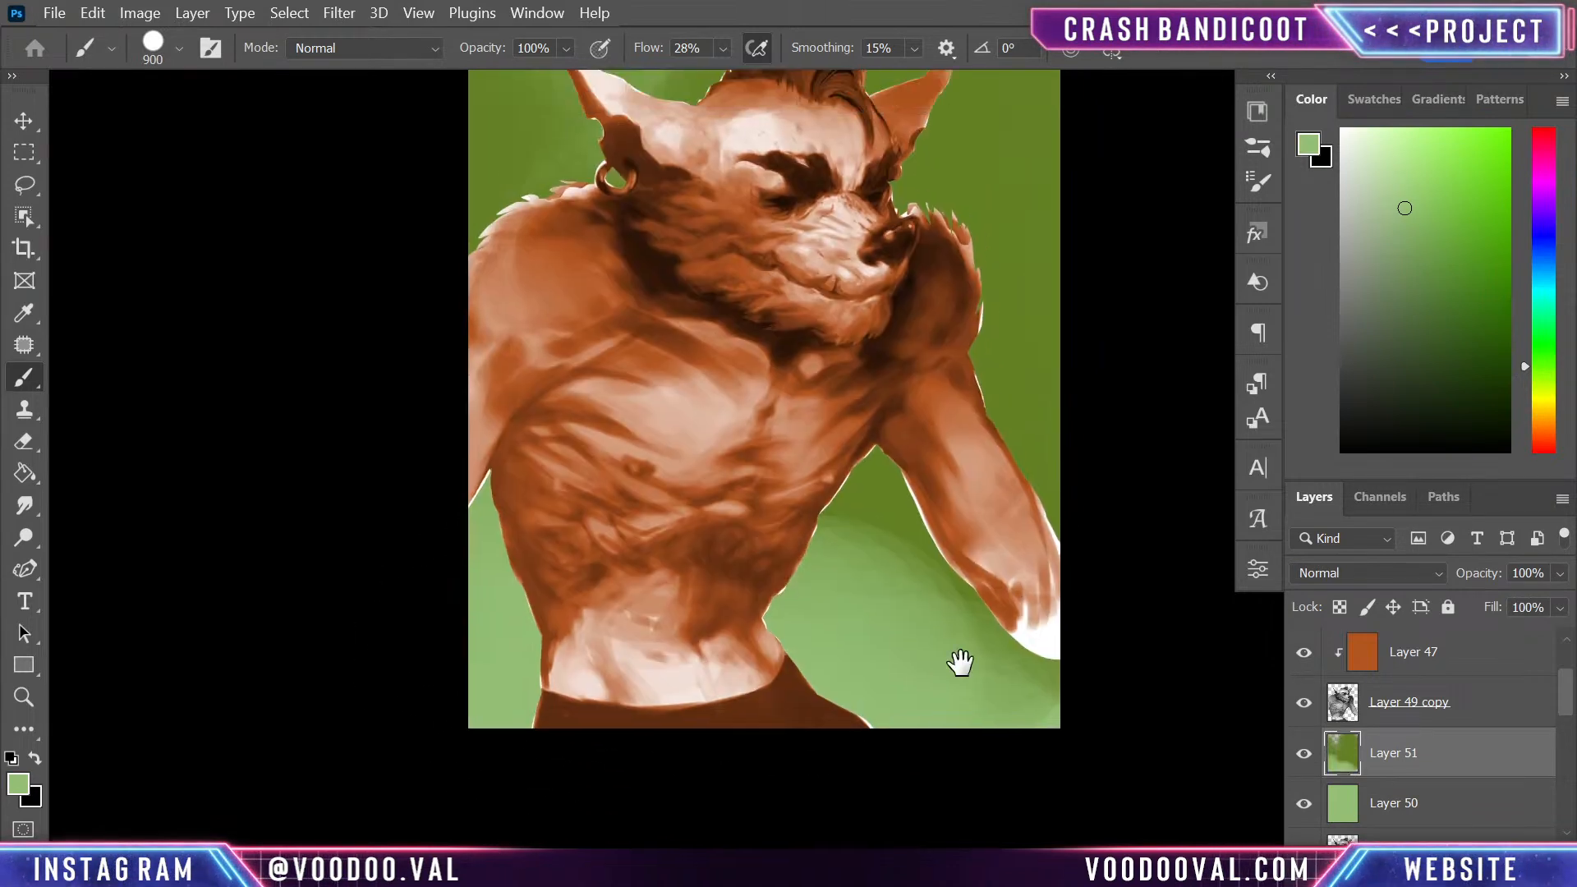
alt+click(1028, 447)
mouse_move(929, 556)
mouse_down()
mouse_move(731, 495)
mouse_move(925, 640)
mouse_move(833, 491)
mouse_move(895, 635)
mouse_move(1021, 520)
mouse_up()
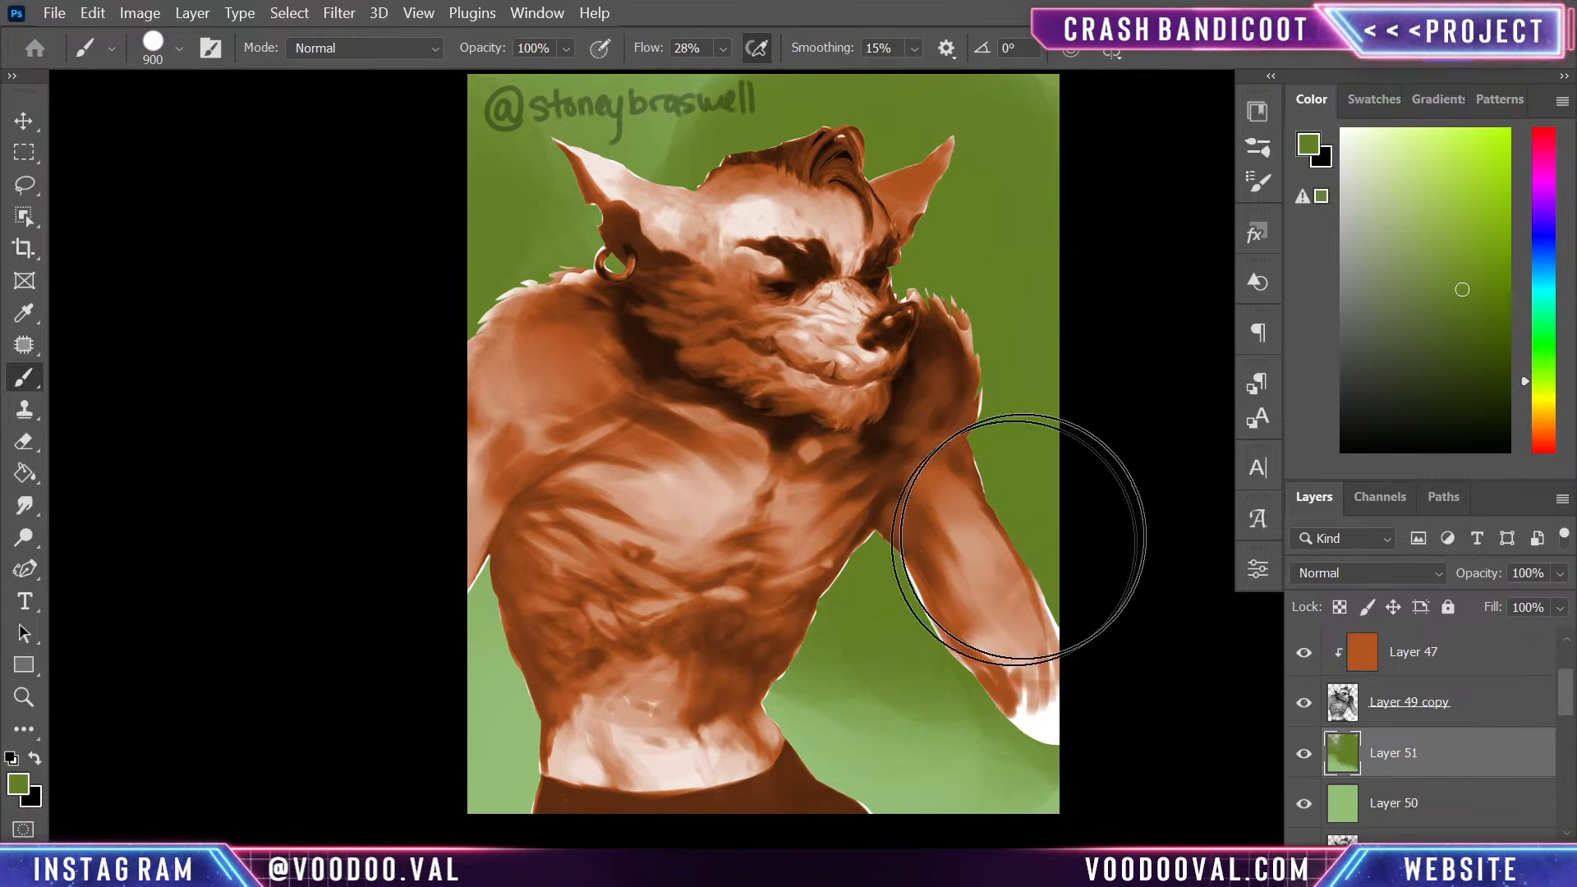
- Paint a deeper, more saturated green across the upper background and down beside the figure's arm on Layer 51
click(1547, 355)
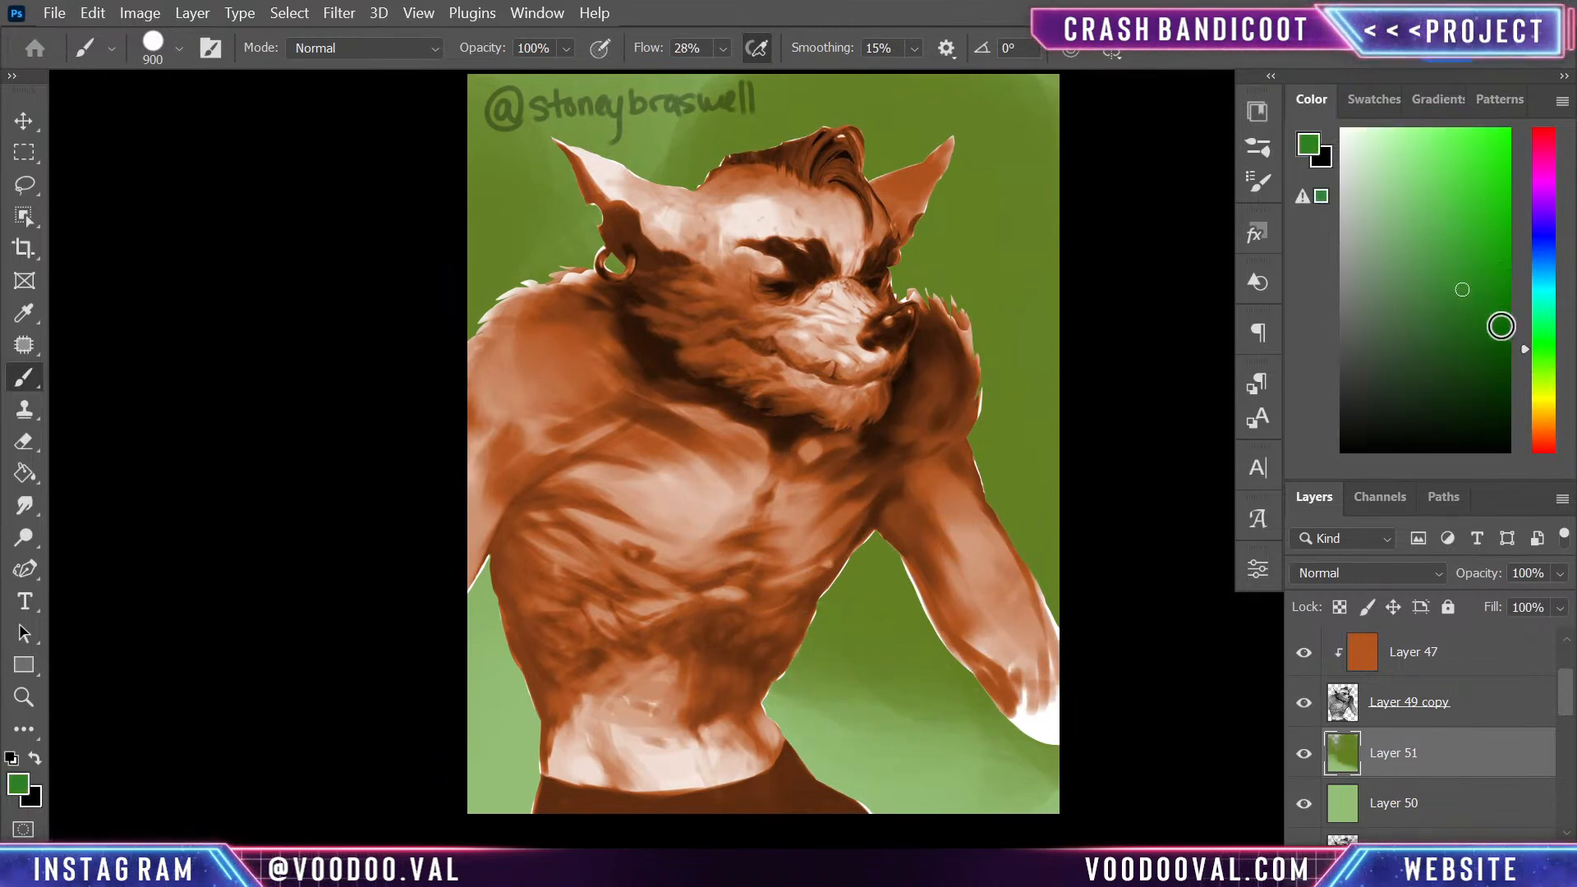
drag(971, 388, 971, 535)
mouse_move(1009, 271)
mouse_down()
mouse_move(950, 288)
mouse_move(673, 272)
mouse_move(521, 227)
mouse_up()
mouse_move(950, 535)
mouse_down()
mouse_move(1099, 613)
mouse_move(936, 663)
mouse_move(1027, 698)
mouse_up()
- Paint bright yellow-green patches in the background beside the head and shoulder with a smaller brush of about 500 px
click(1544, 386)
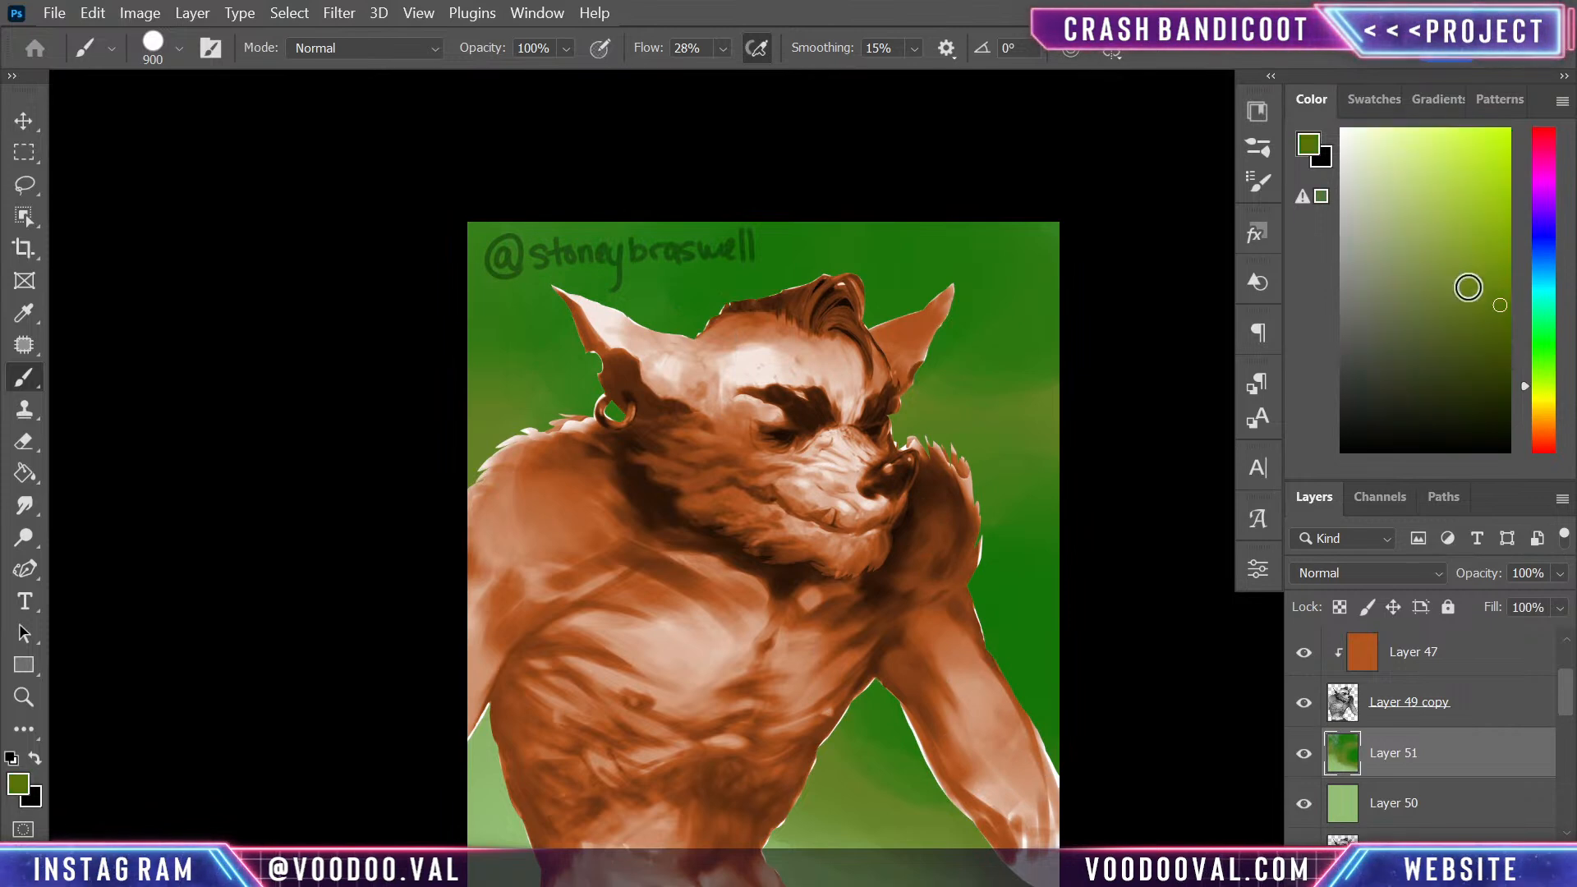
click(1480, 243)
key(bracketleft)
key(bracketleft)
key(bracketleft)
key(bracketleft)
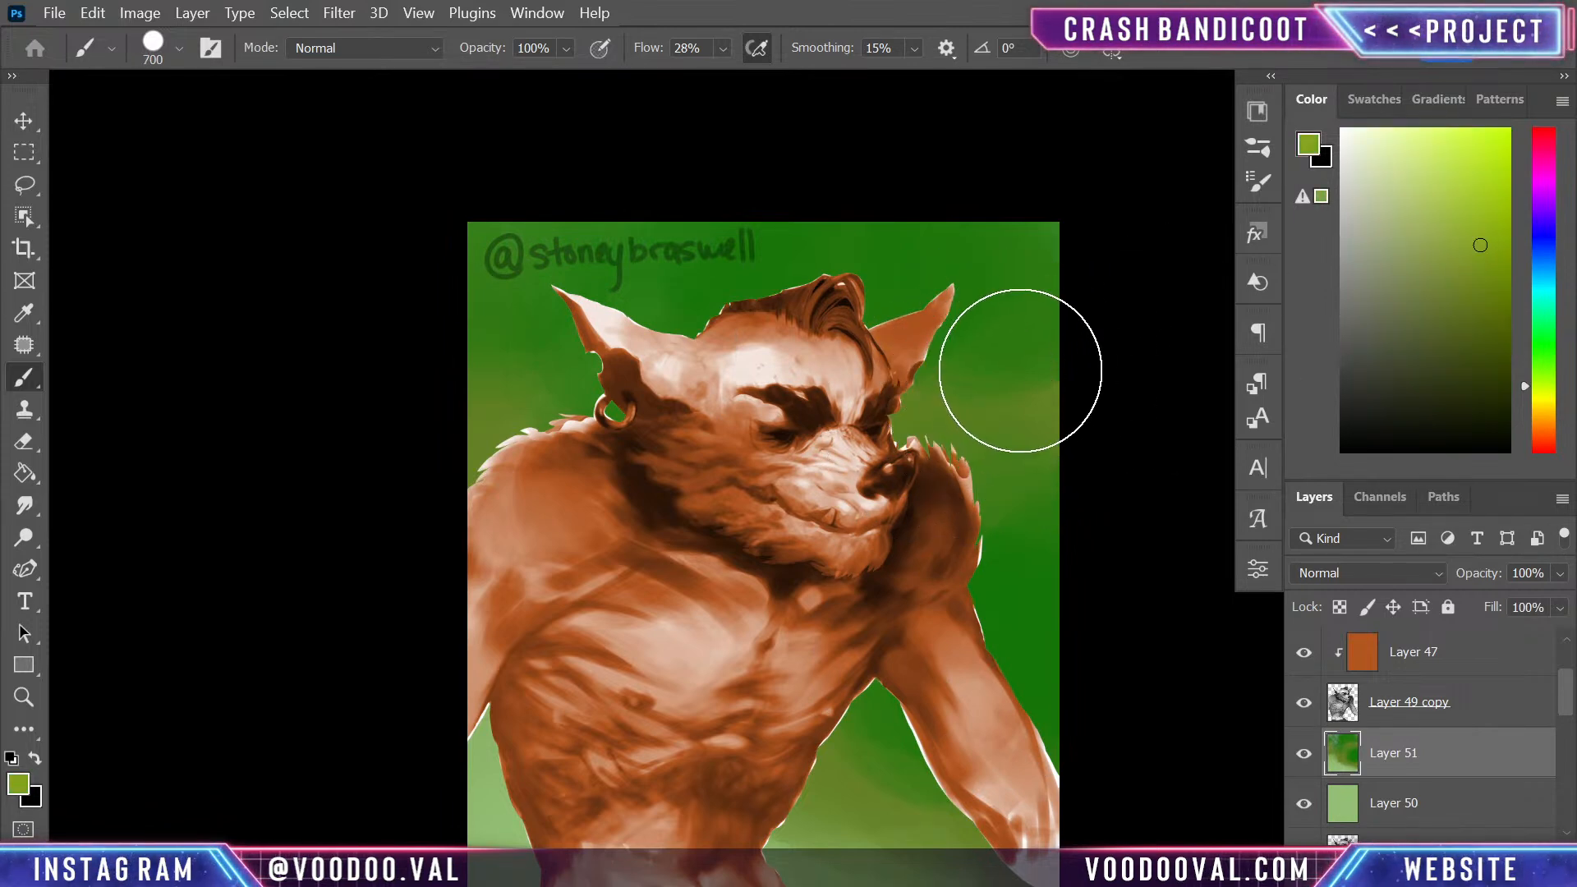
mouse_move(1057, 377)
mouse_down()
mouse_move(992, 394)
mouse_move(922, 465)
mouse_move(830, 353)
mouse_up()
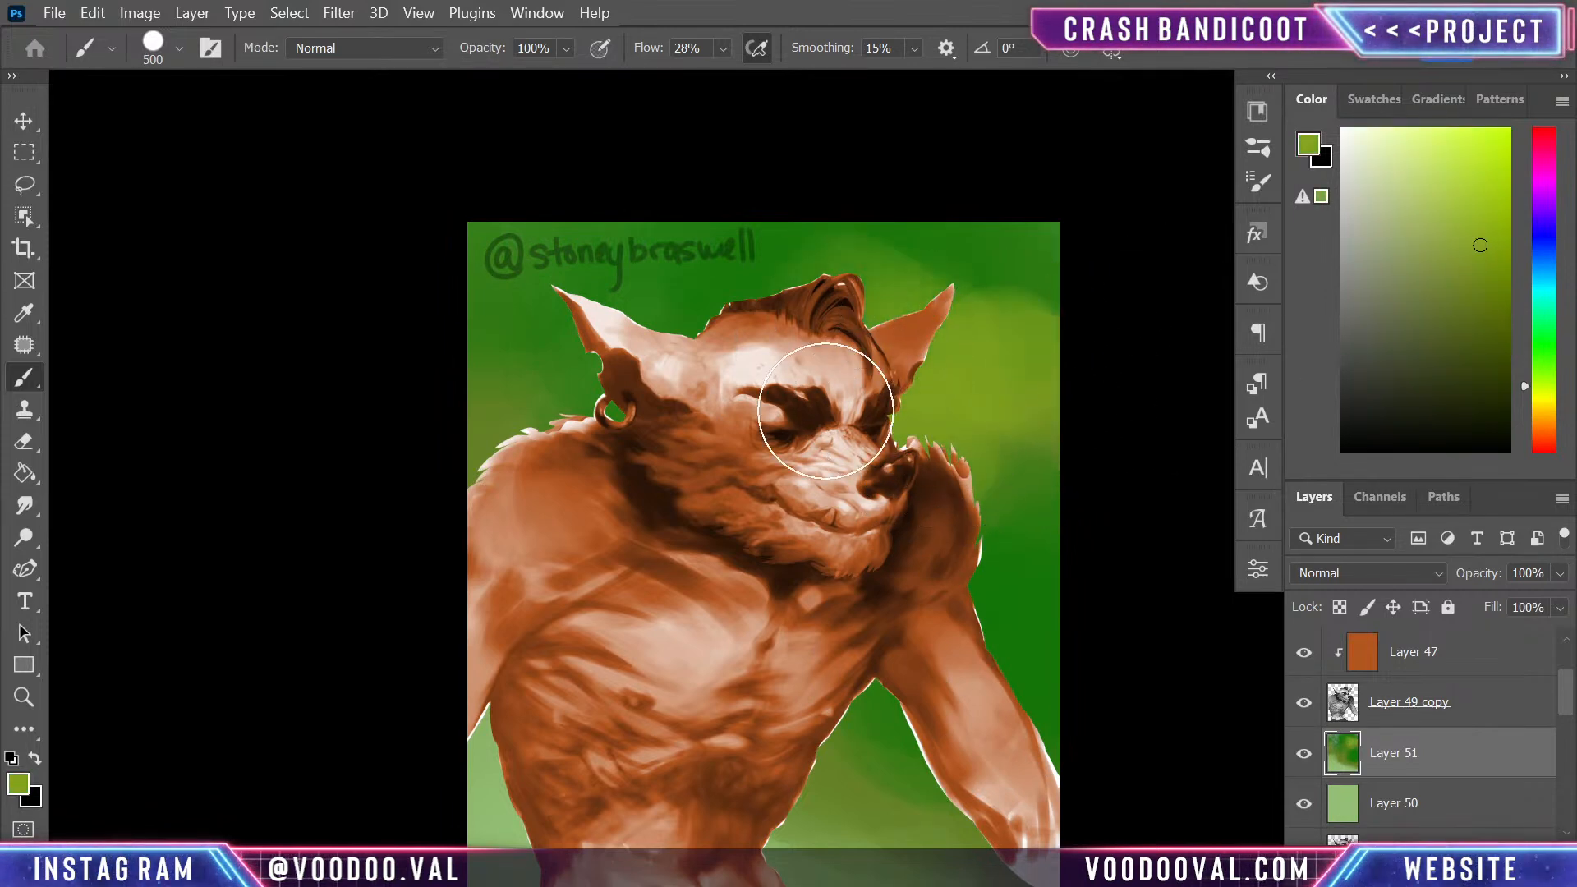
drag(913, 548, 920, 314)
- Break up the background on Layer 51 with sampled dark green strokes beside the shoulder, under the arm and in the lower corner
alt+click(1060, 232)
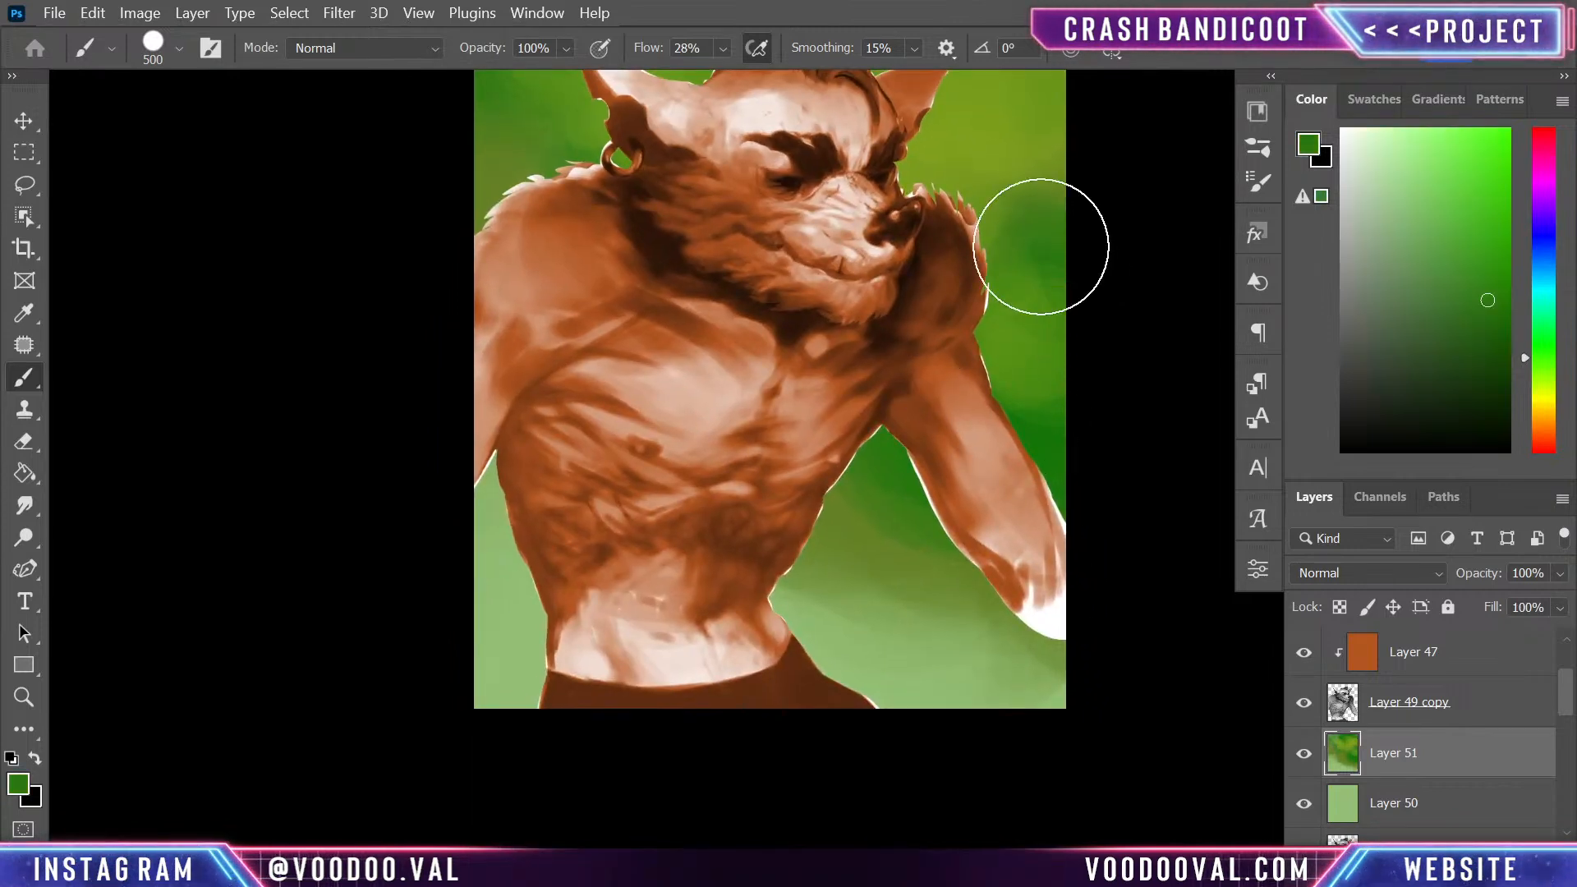
drag(994, 239, 961, 185)
mouse_move(1026, 303)
mouse_down()
mouse_move(1073, 476)
mouse_move(1073, 419)
mouse_up()
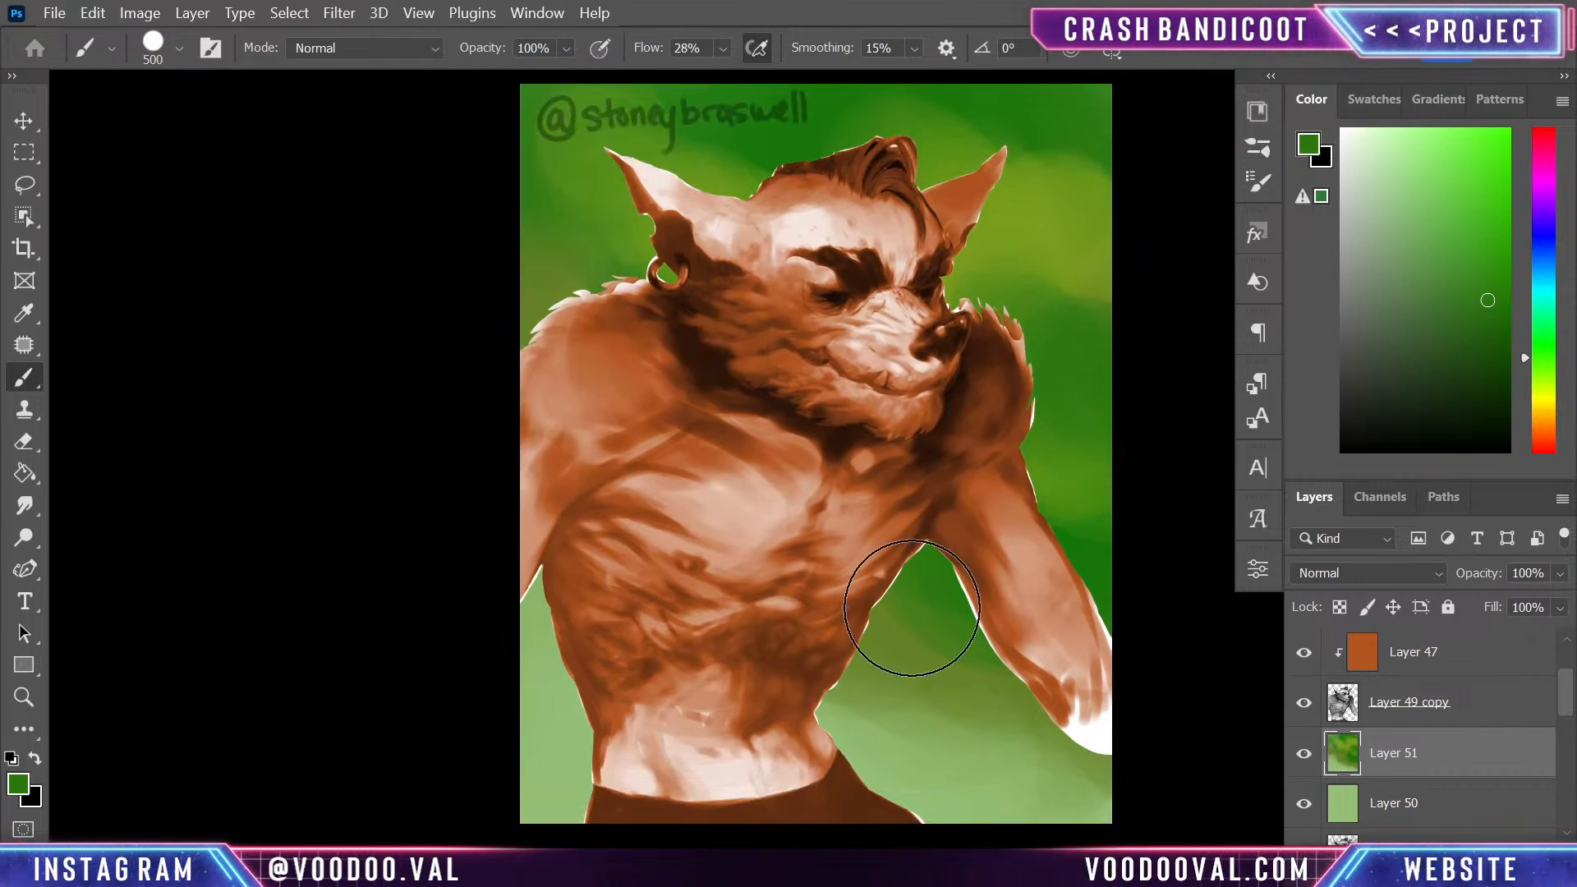
drag(969, 699, 978, 534)
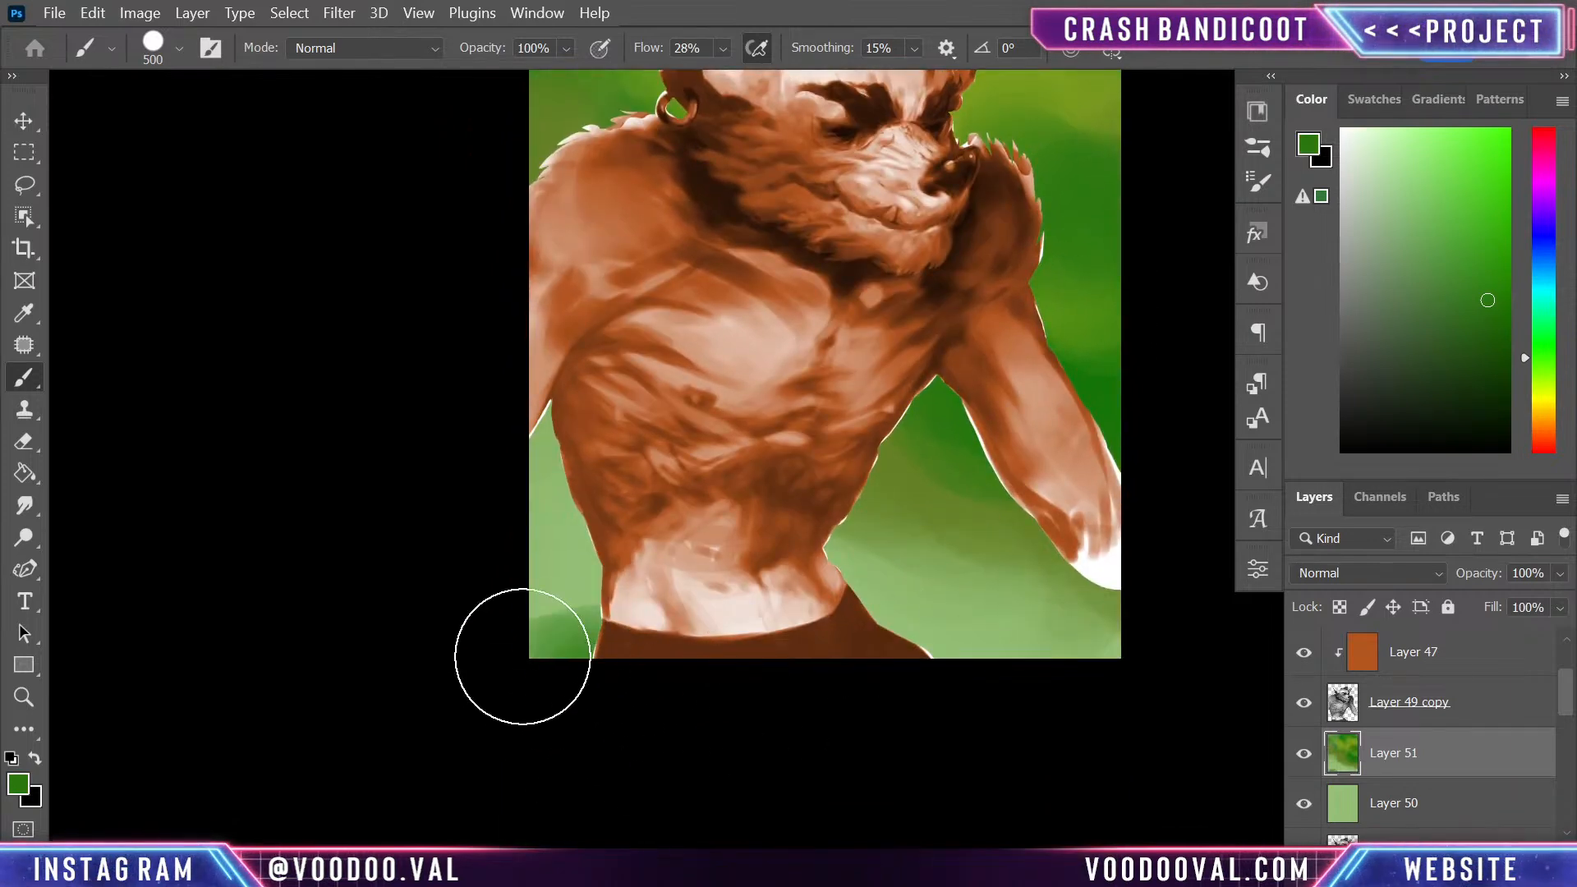
drag(912, 542, 922, 704)
drag(677, 201, 640, 148)
mouse_move(916, 450)
mouse_down()
mouse_move(954, 564)
mouse_move(944, 460)
mouse_up()
drag(985, 612, 940, 567)
- Merge the painted background Layer 51 with the light green Layer 50
shift+click(1449, 828)
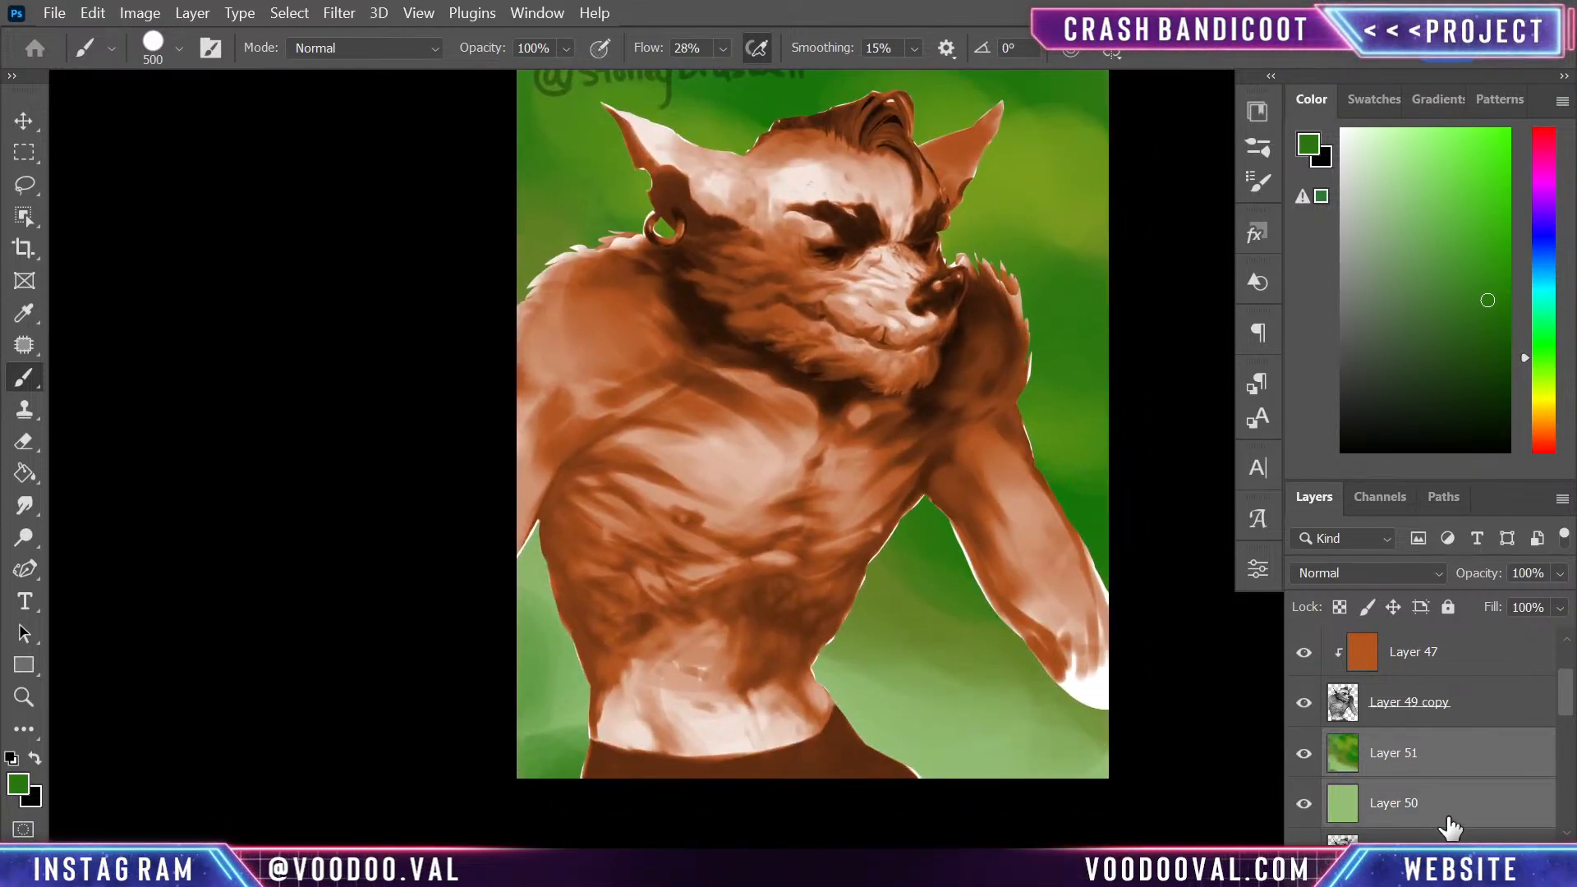
key(ctrl+e)
drag(956, 428, 944, 482)
drag(969, 366, 916, 375)
- Soften the merged green background with a Gaussian Blur and review the whole canvas
click(339, 13)
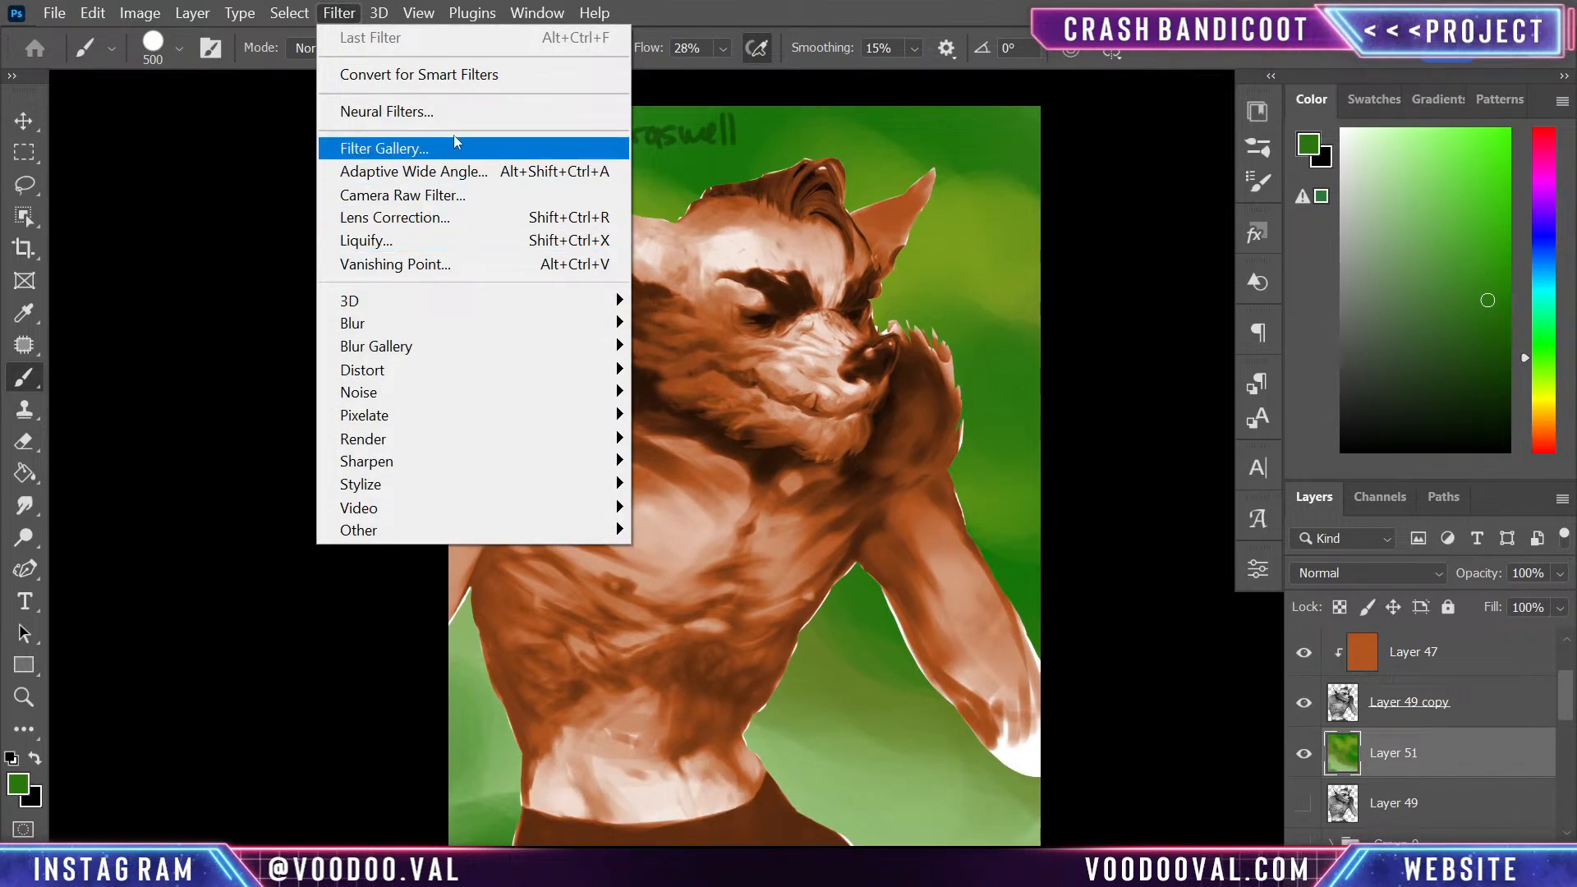
mouse_move(445, 325)
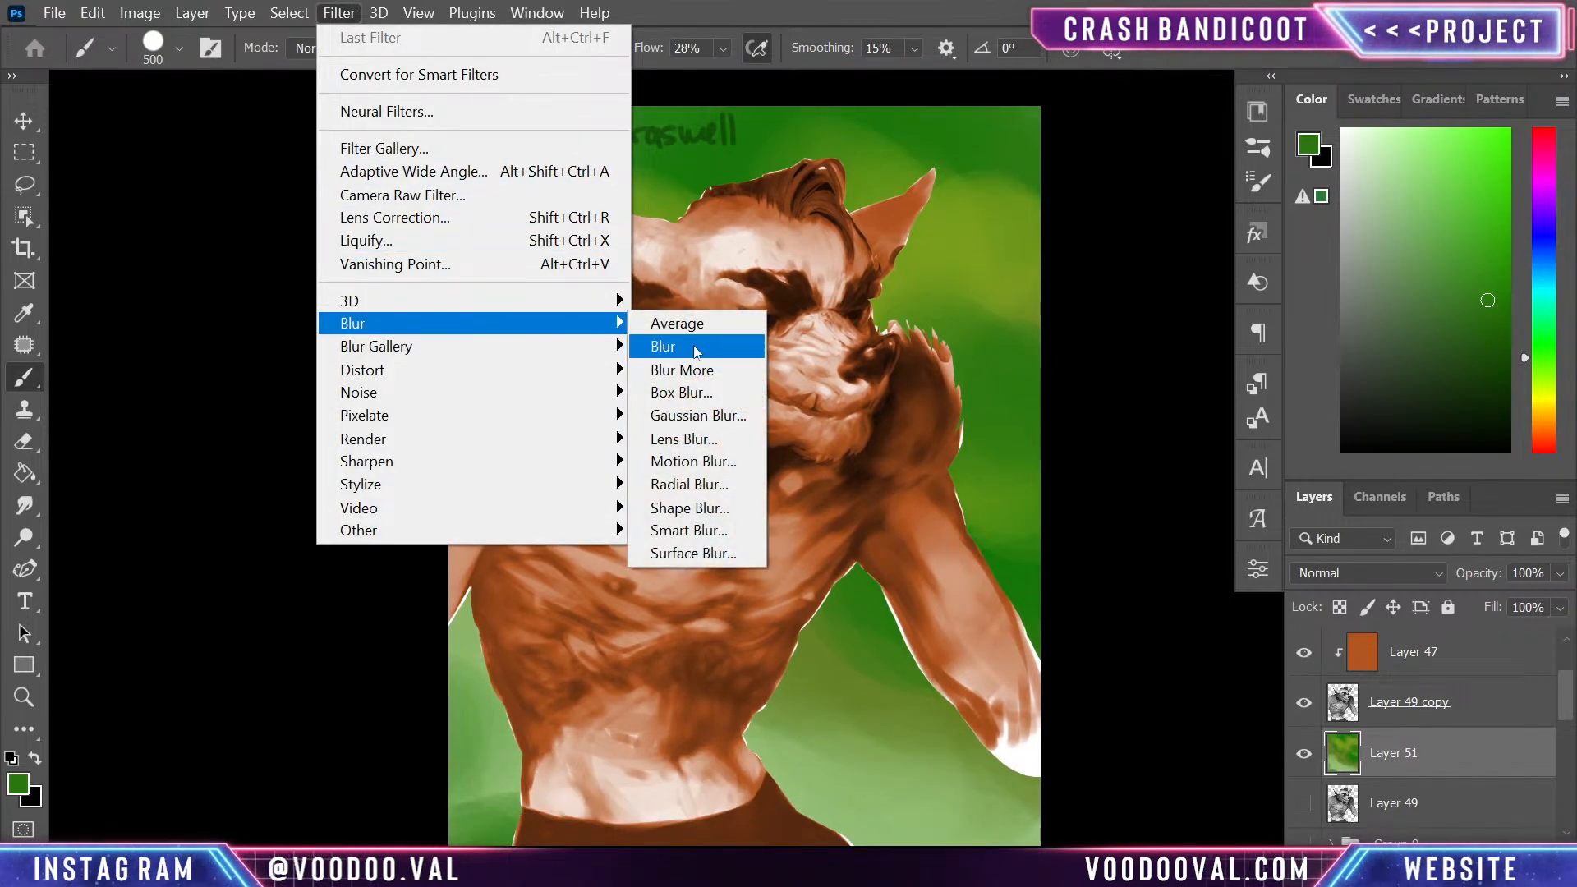
click(690, 411)
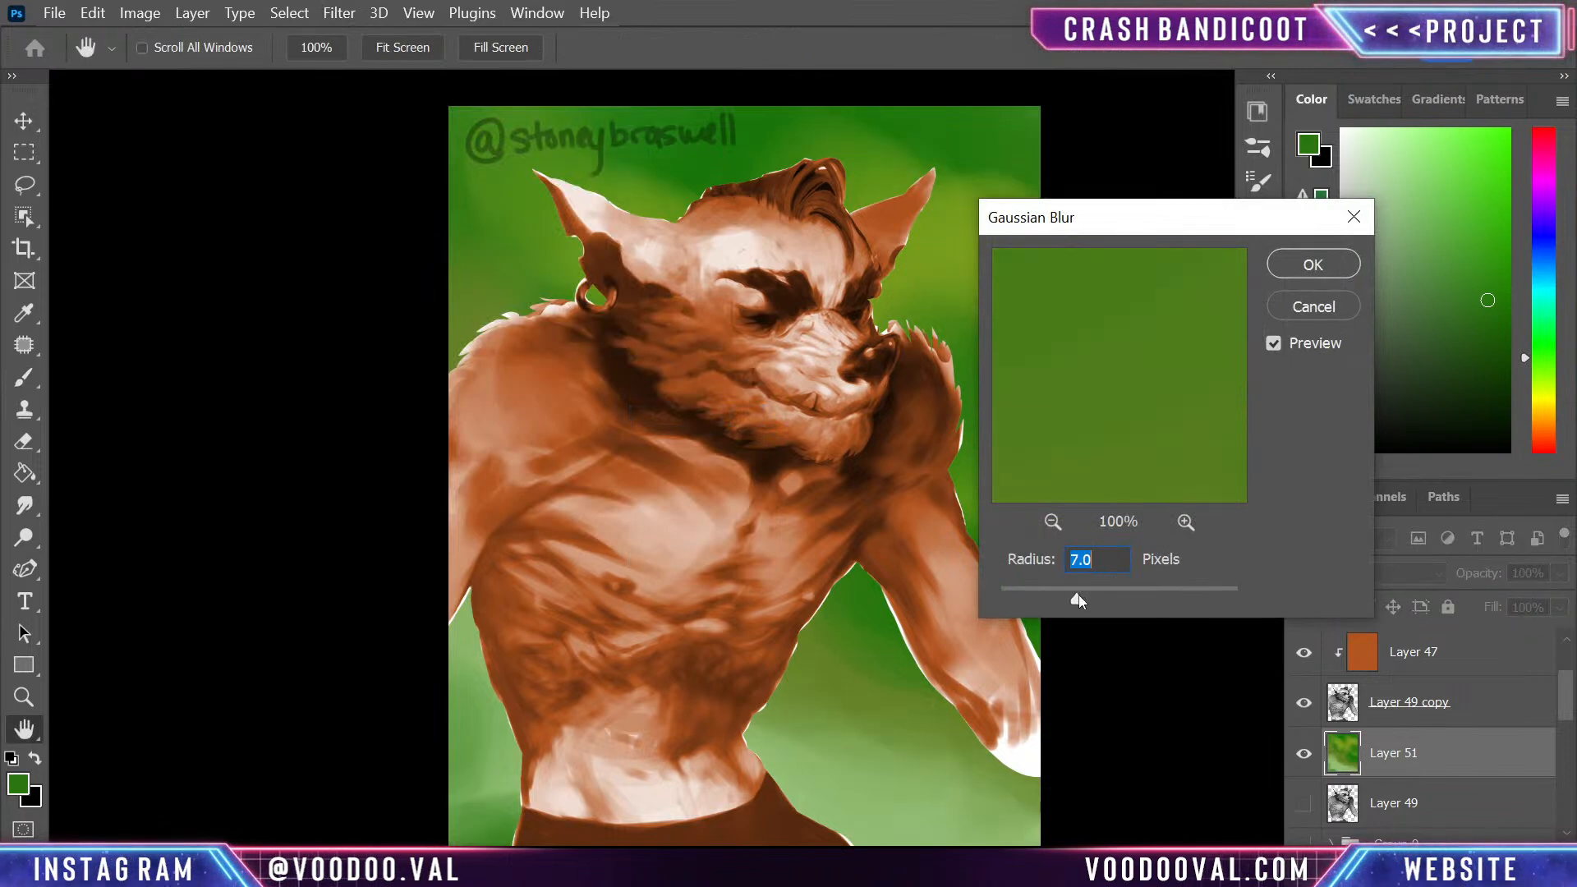
click(1094, 589)
click(1313, 265)
key(b)
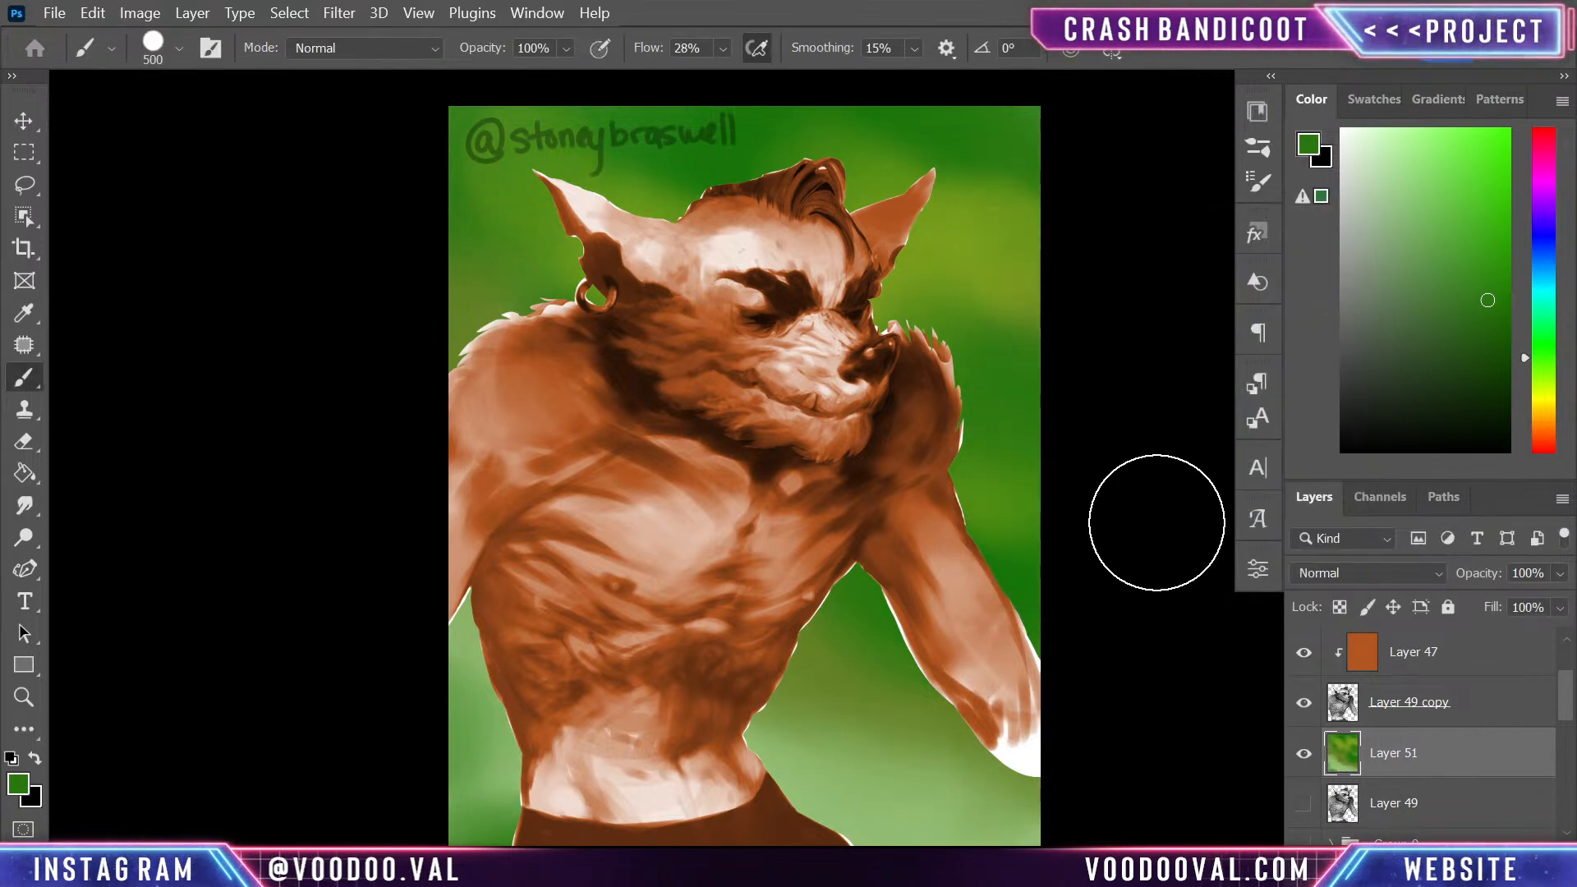
key(ctrl+minus)
key(ctrl+0)
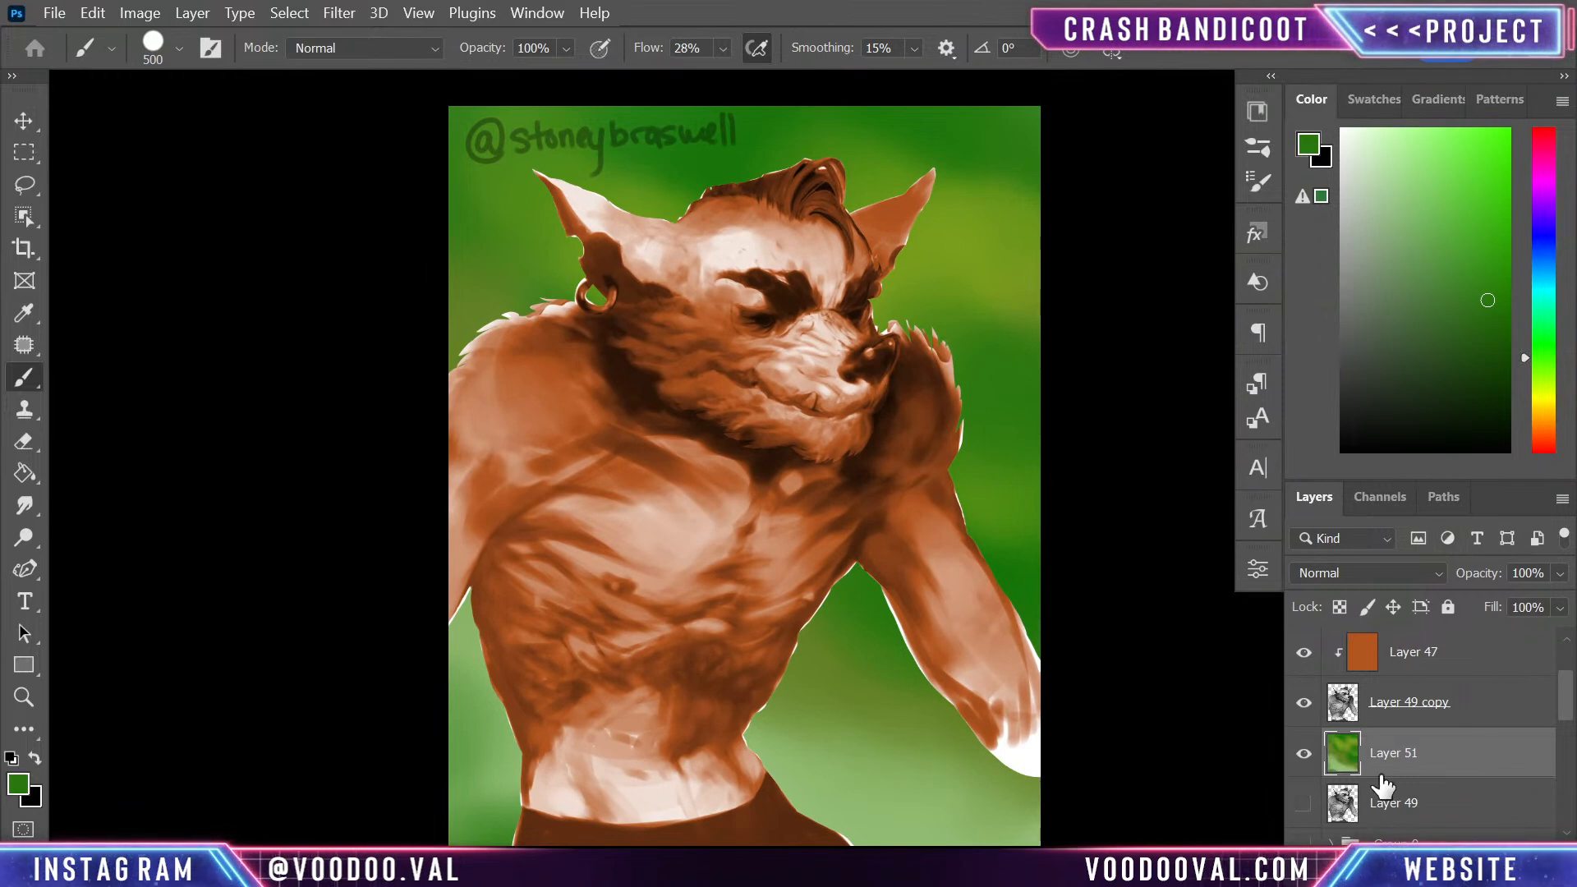
- On a new layer above the green background, draw a dark blue to yellow-green linear gradient diagonally across the canvas
key(ctrl+shift+alt+n)
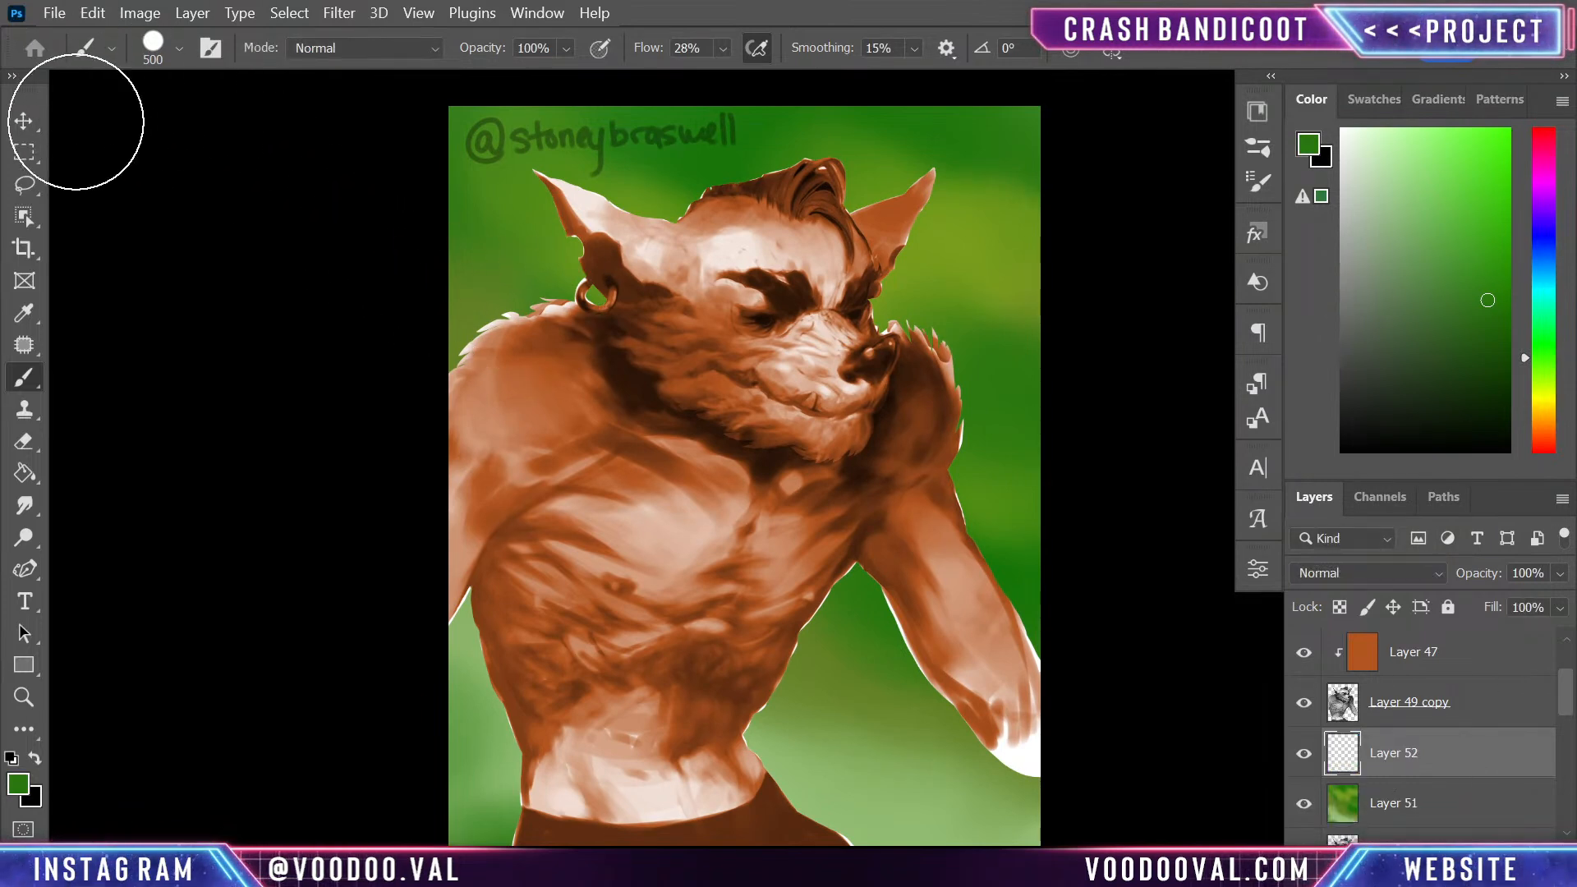
right_click(24, 473)
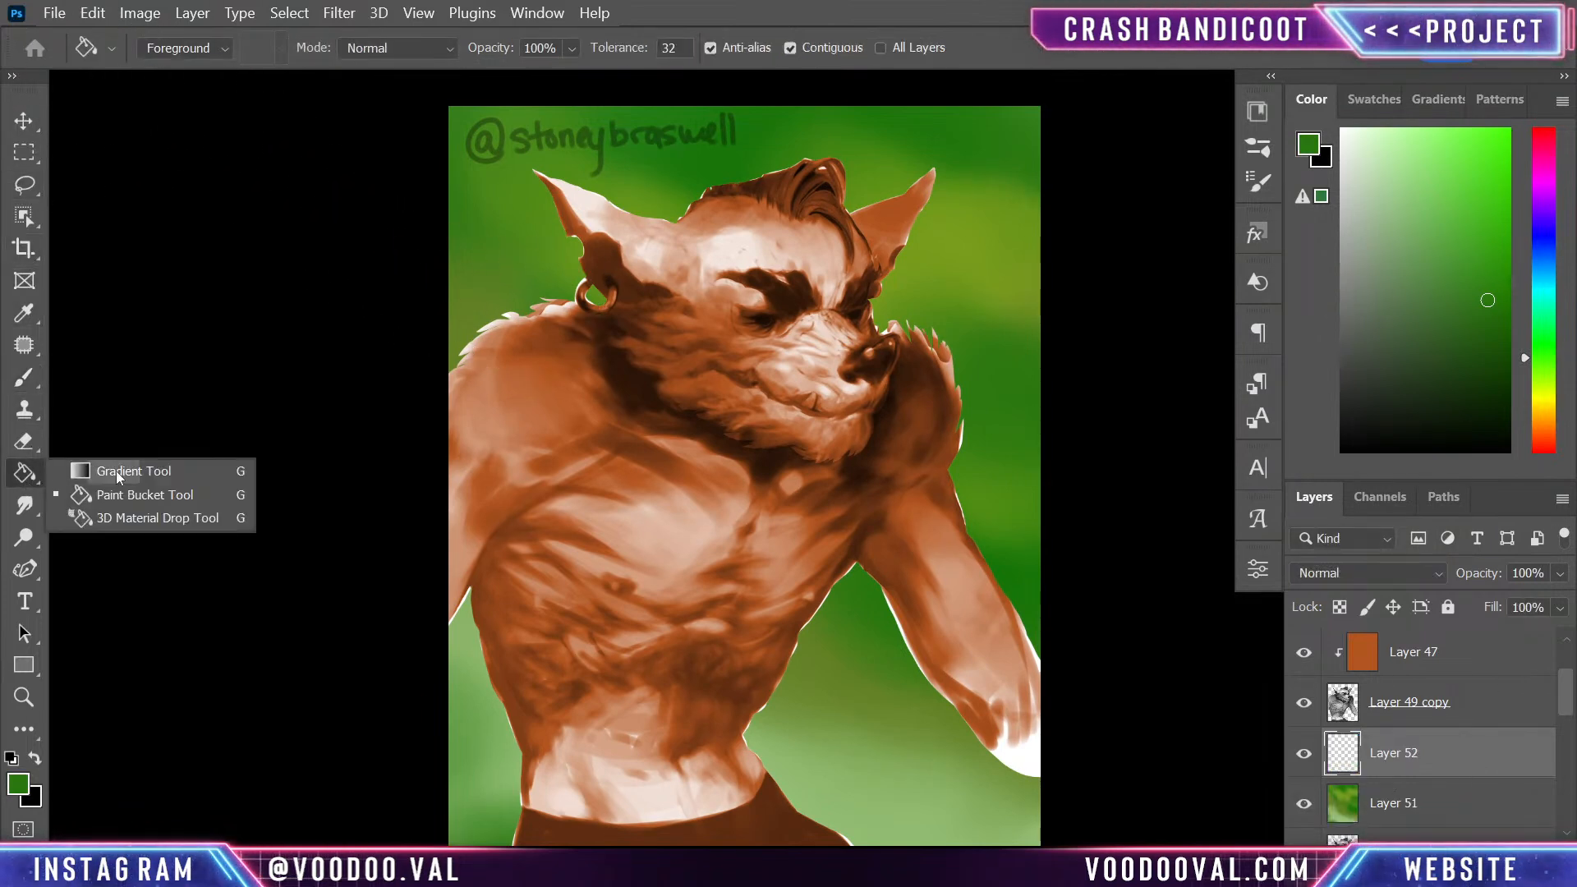
click(110, 463)
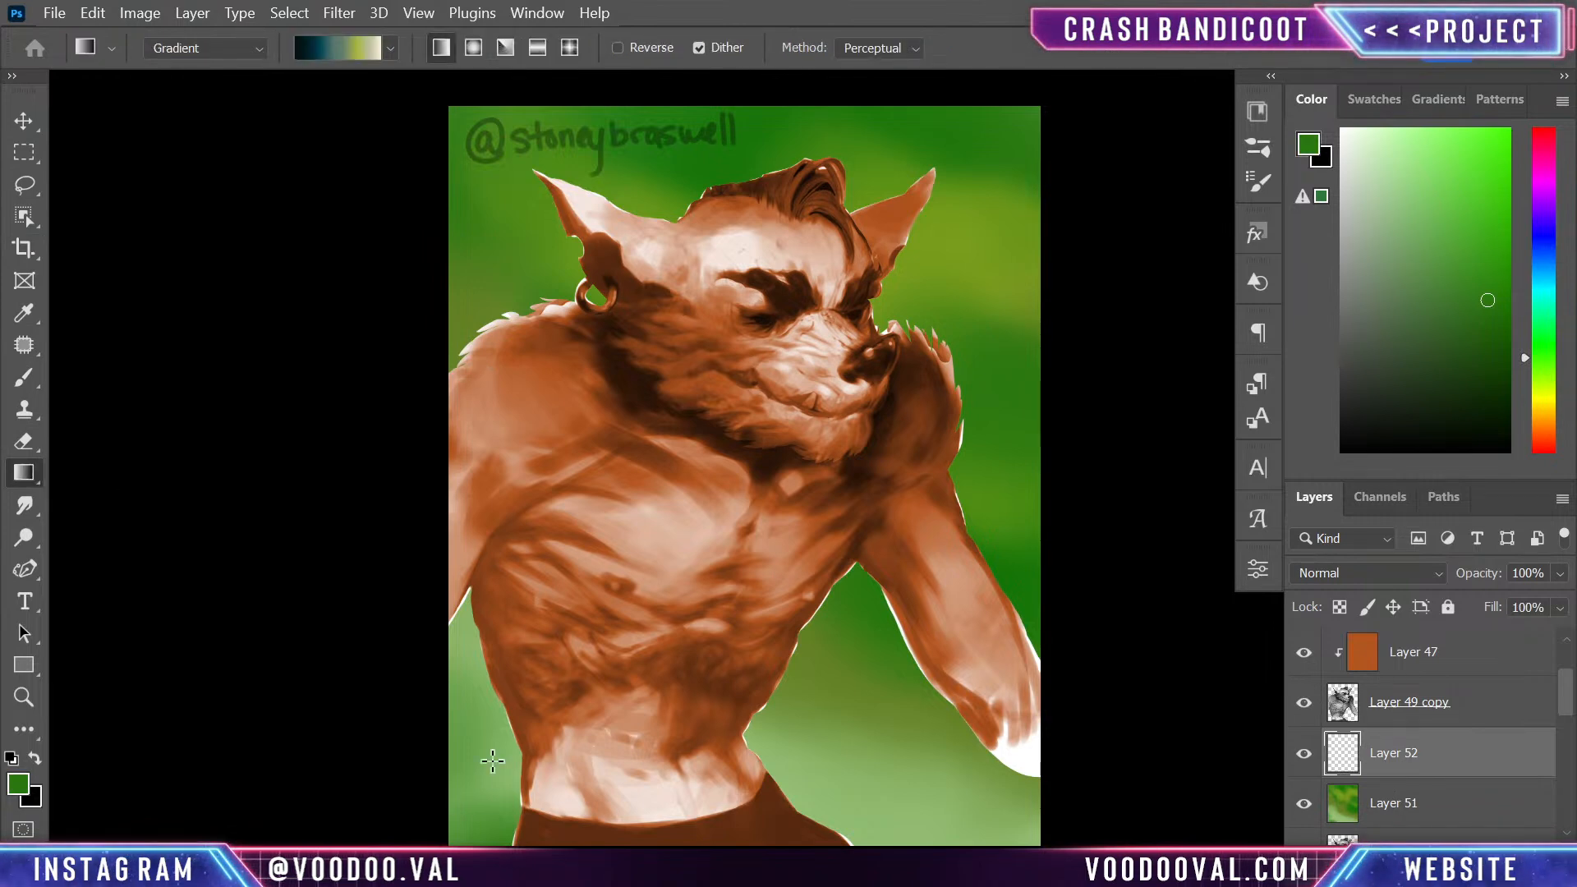
drag(457, 824, 1111, 151)
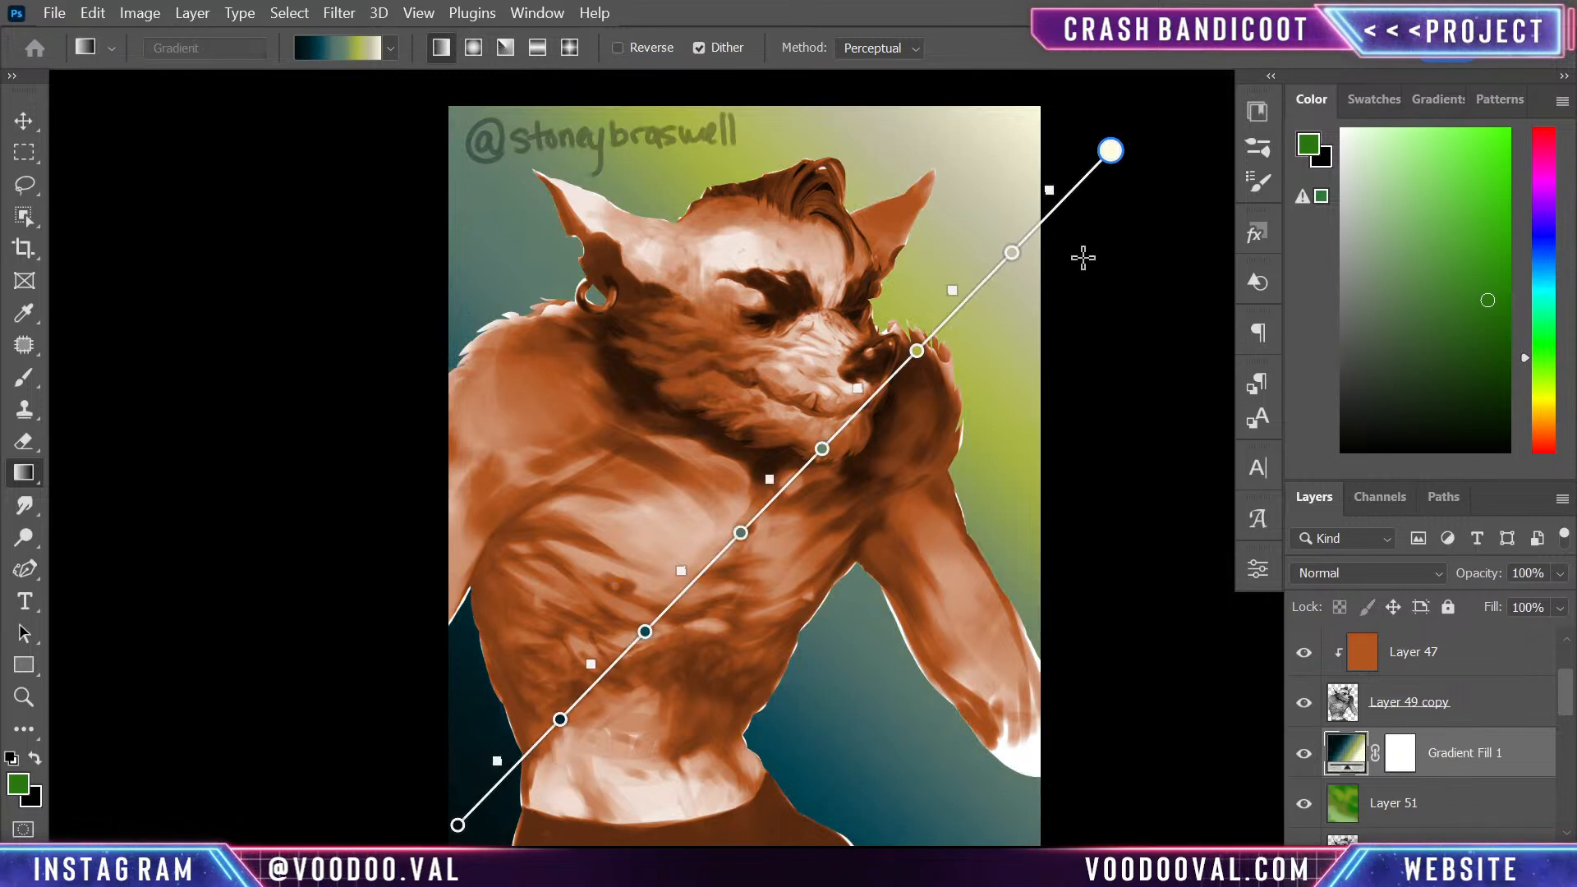
- Reposition the gradient's endpoints so dark blue falls in the upper right and pale yellow-green in the lower left
drag(1110, 150, 902, 742)
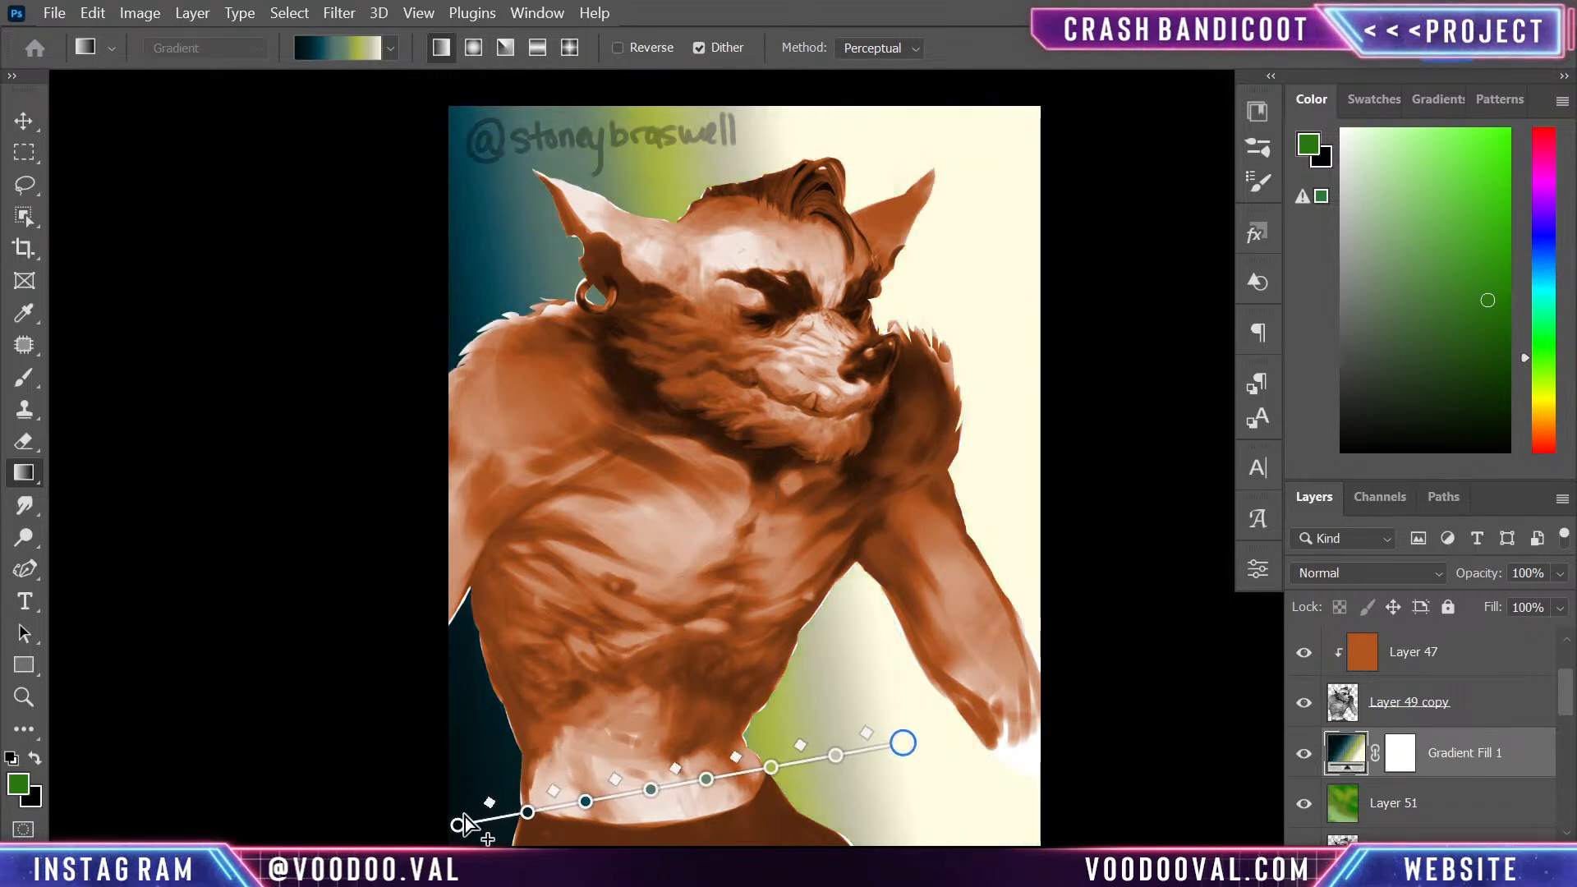
drag(457, 823, 1158, 100)
drag(903, 833, 510, 827)
drag(1080, 424, 997, 611)
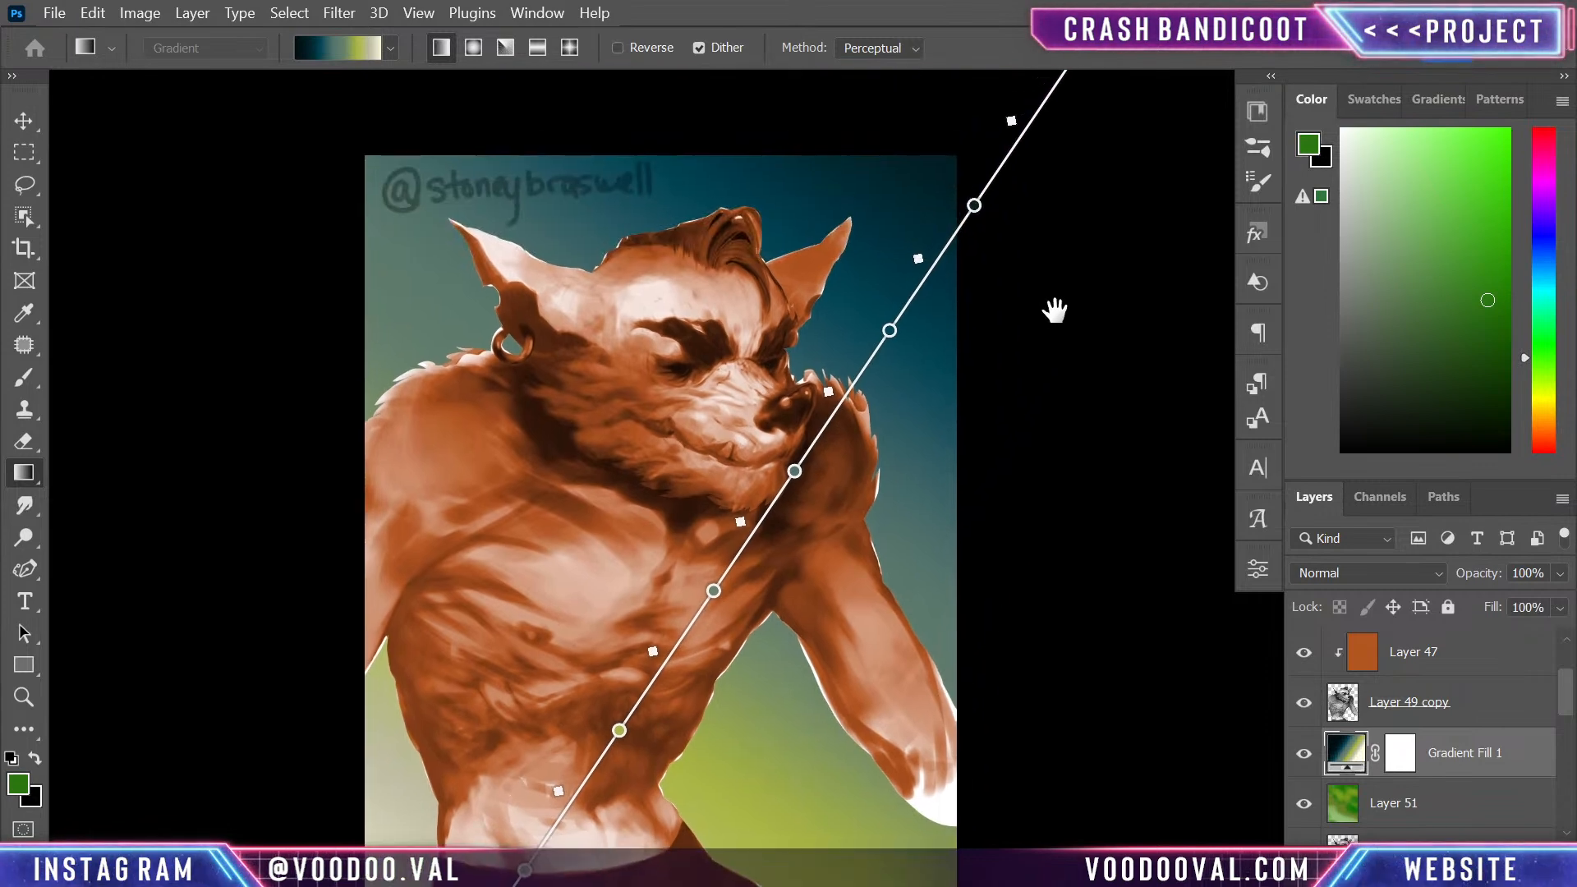
- Adjust the background gradient to a steeper diagonal and rasterize the Gradient Fill 1 layer
drag(1054, 307, 1038, 408)
key(ctrl+minus)
drag(984, 243, 873, 239)
drag(1035, 633, 1031, 321)
key(Return)
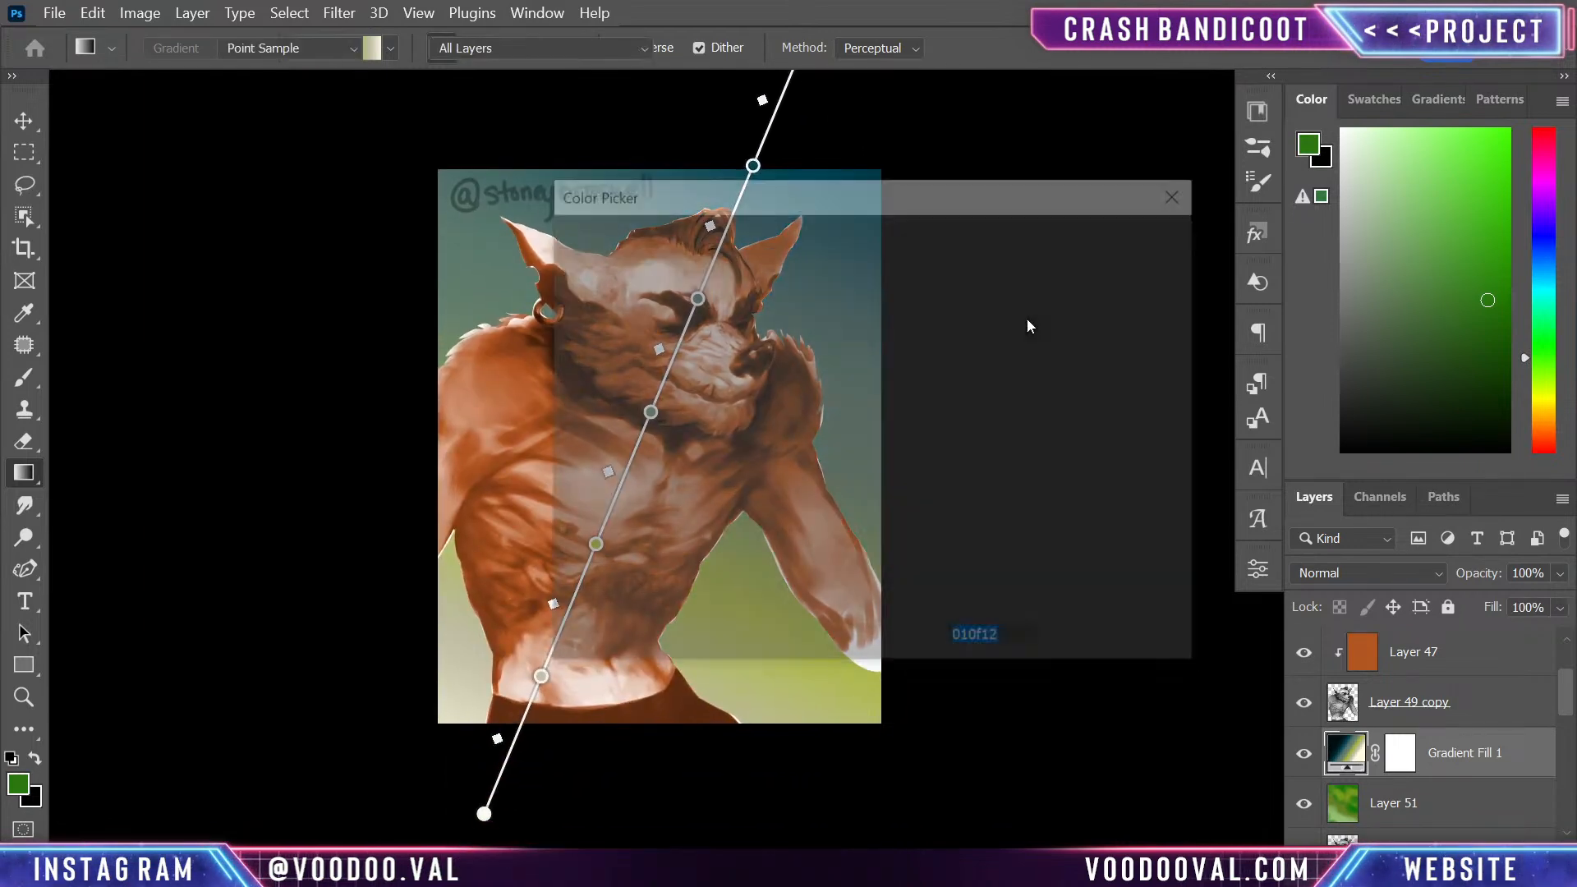
click(1142, 240)
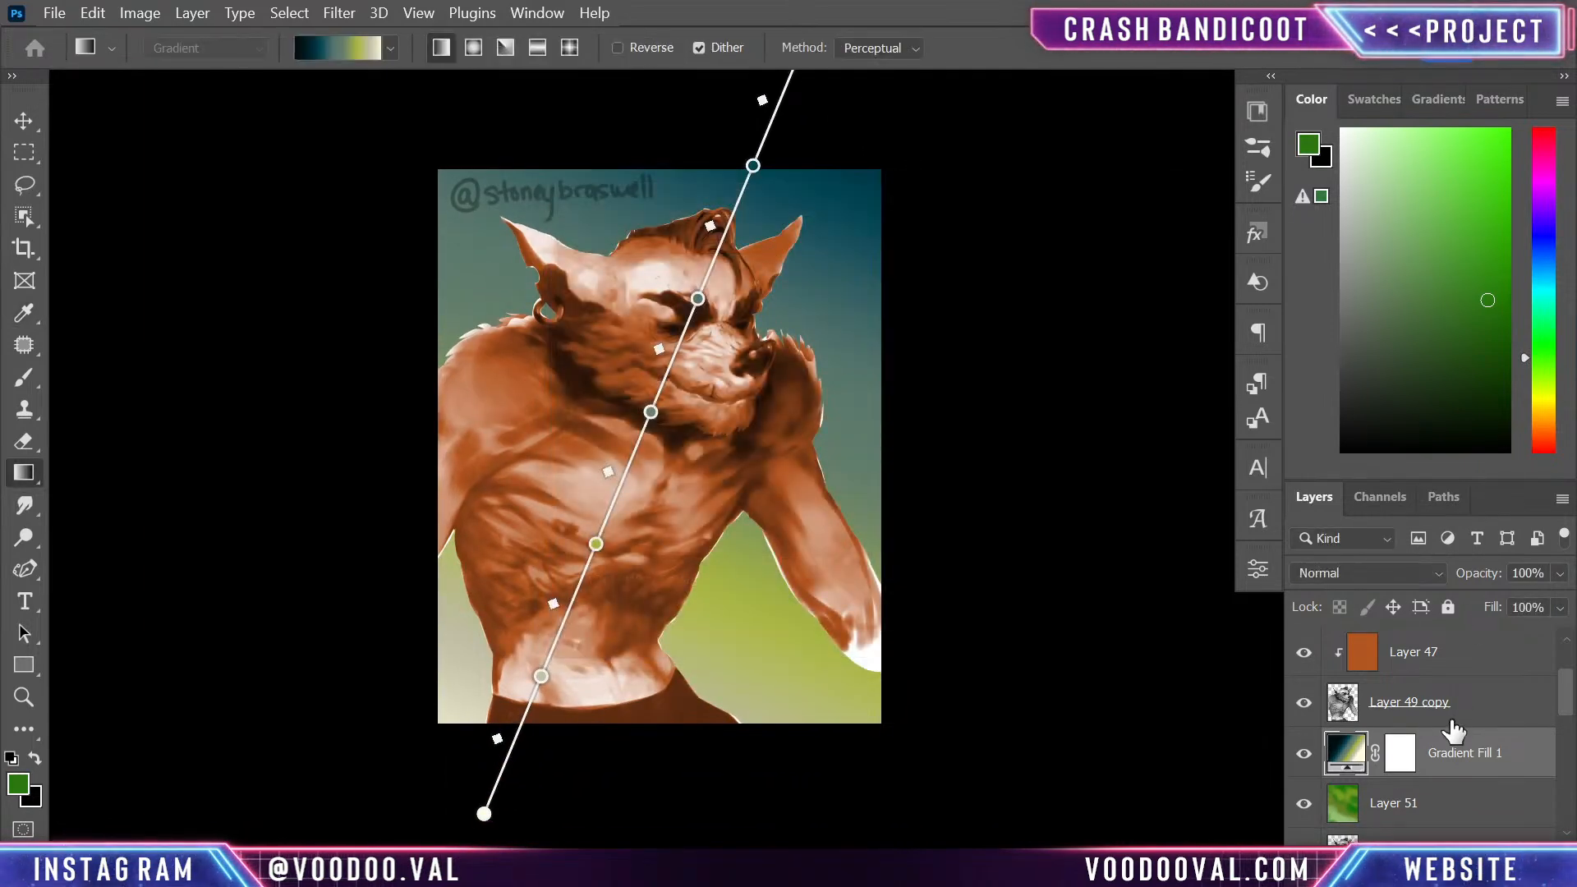
right_click(1505, 752)
click(1434, 451)
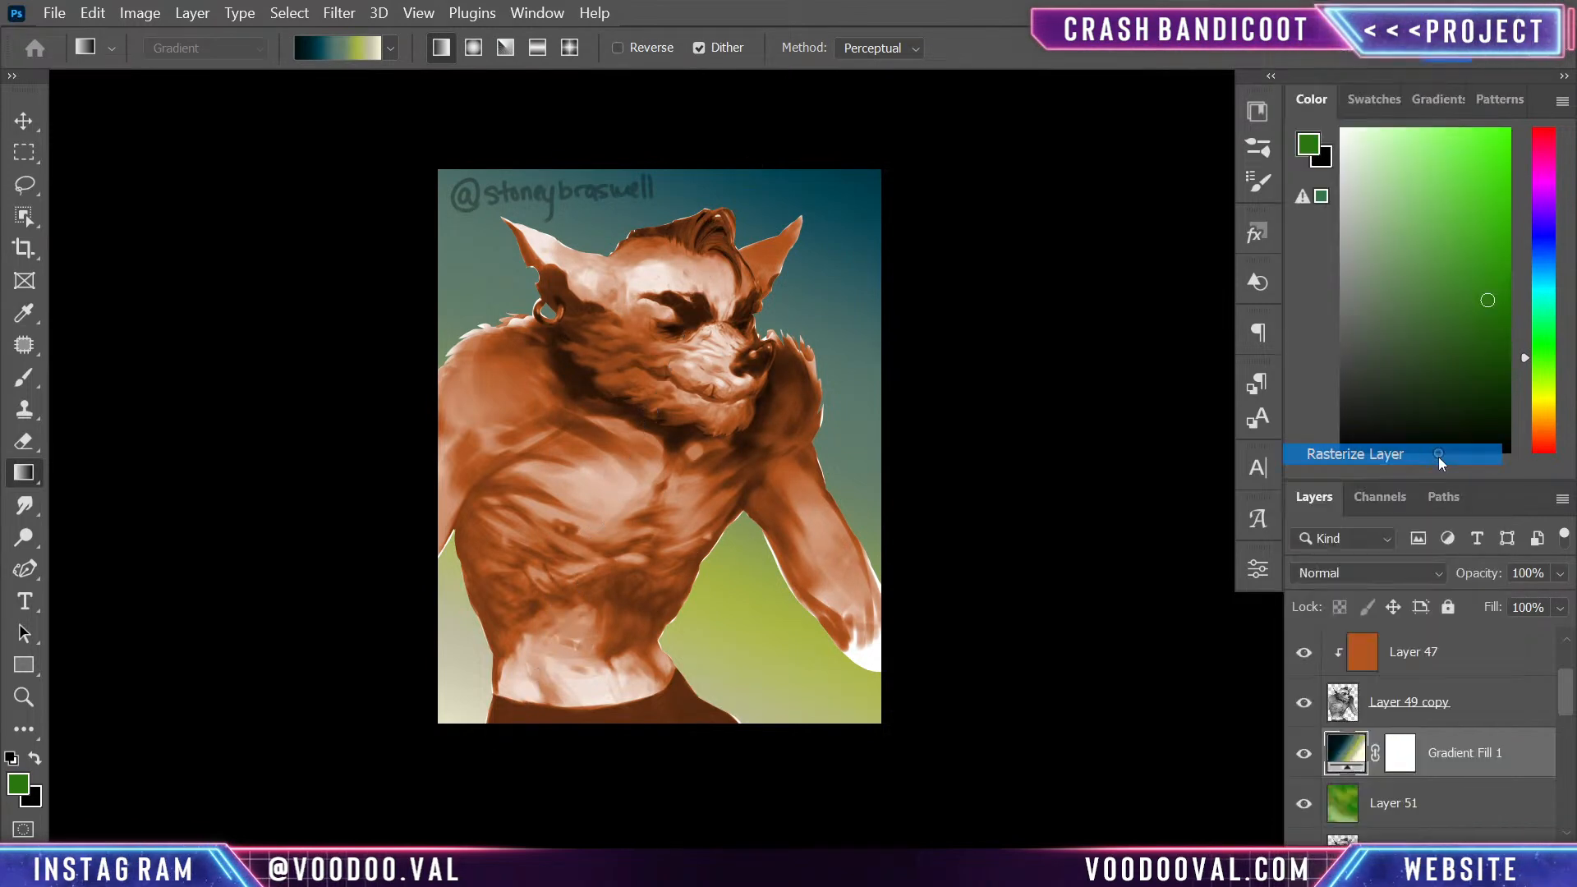
- Try other blend modes, including Exclusion and Luminosity, on the gradient layer, and return it to Normal
click(1388, 573)
click(1330, 386)
key(Down)
key(Down)
key(Down)
key(Down)
key(Down)
key(Down)
key(Down)
key(Down)
key(Down)
key(Down)
key(Down)
key(Down)
key(Down)
key(Down)
key(Down)
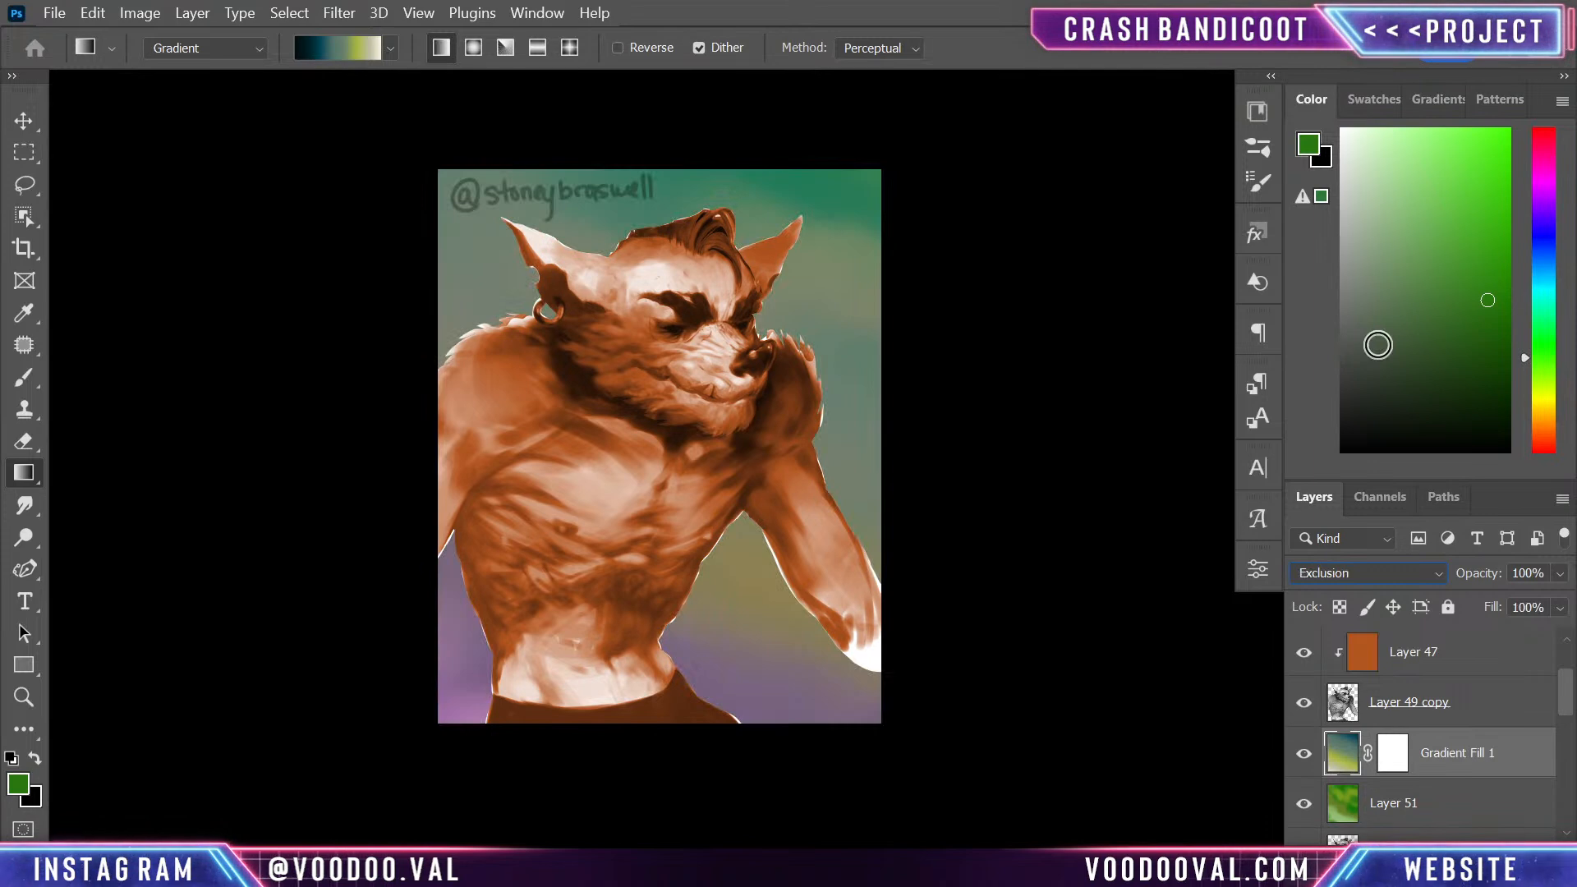
key(Down)
key(Down)
key(Down)
key(Down)
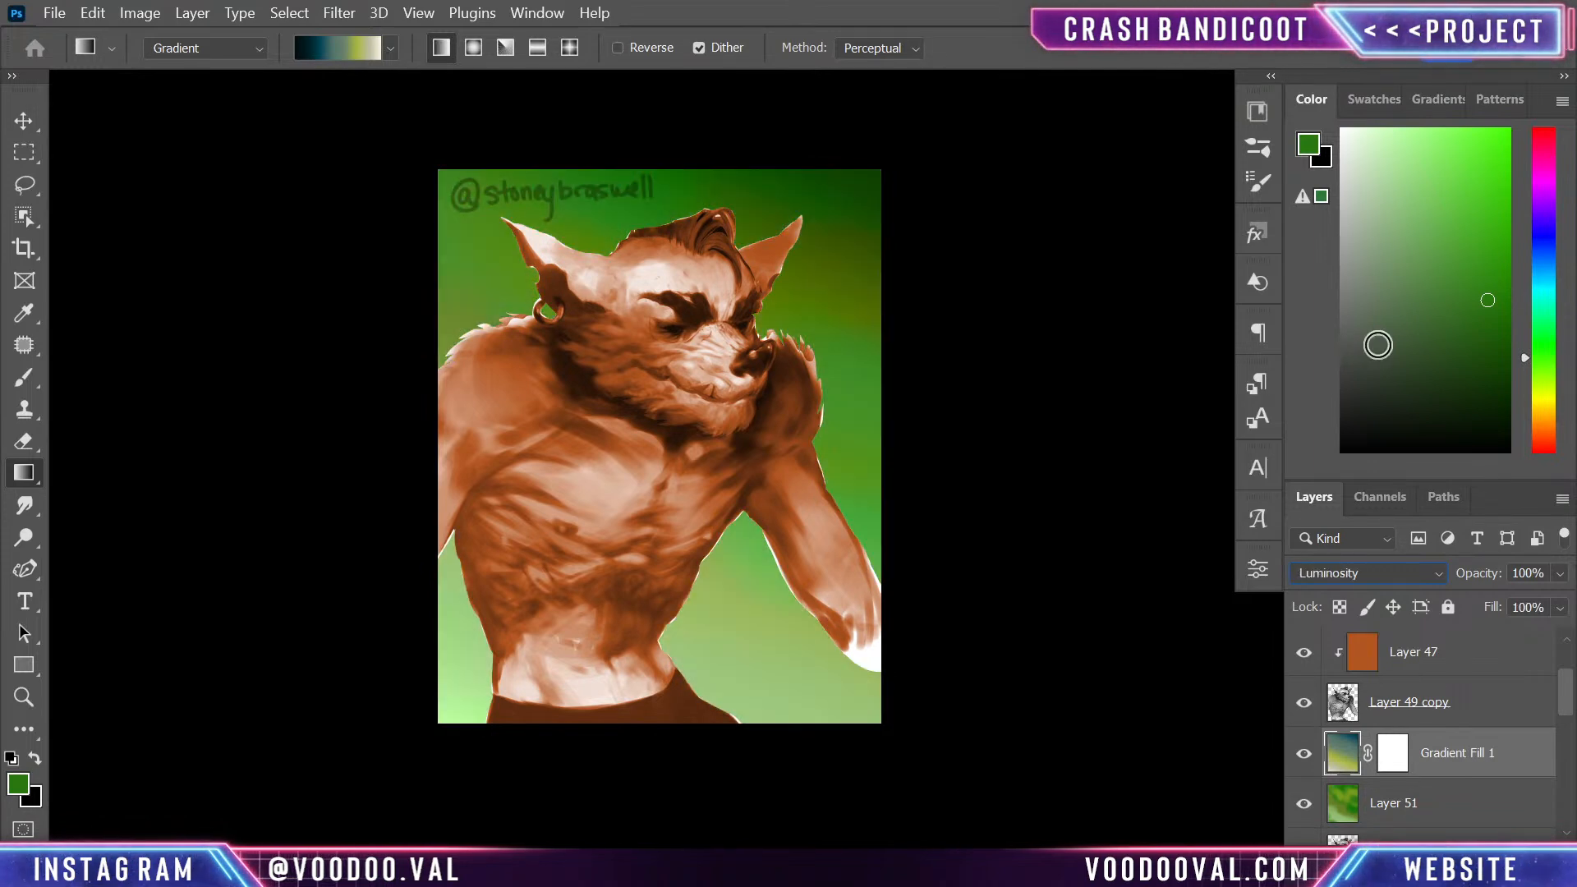
click(1391, 572)
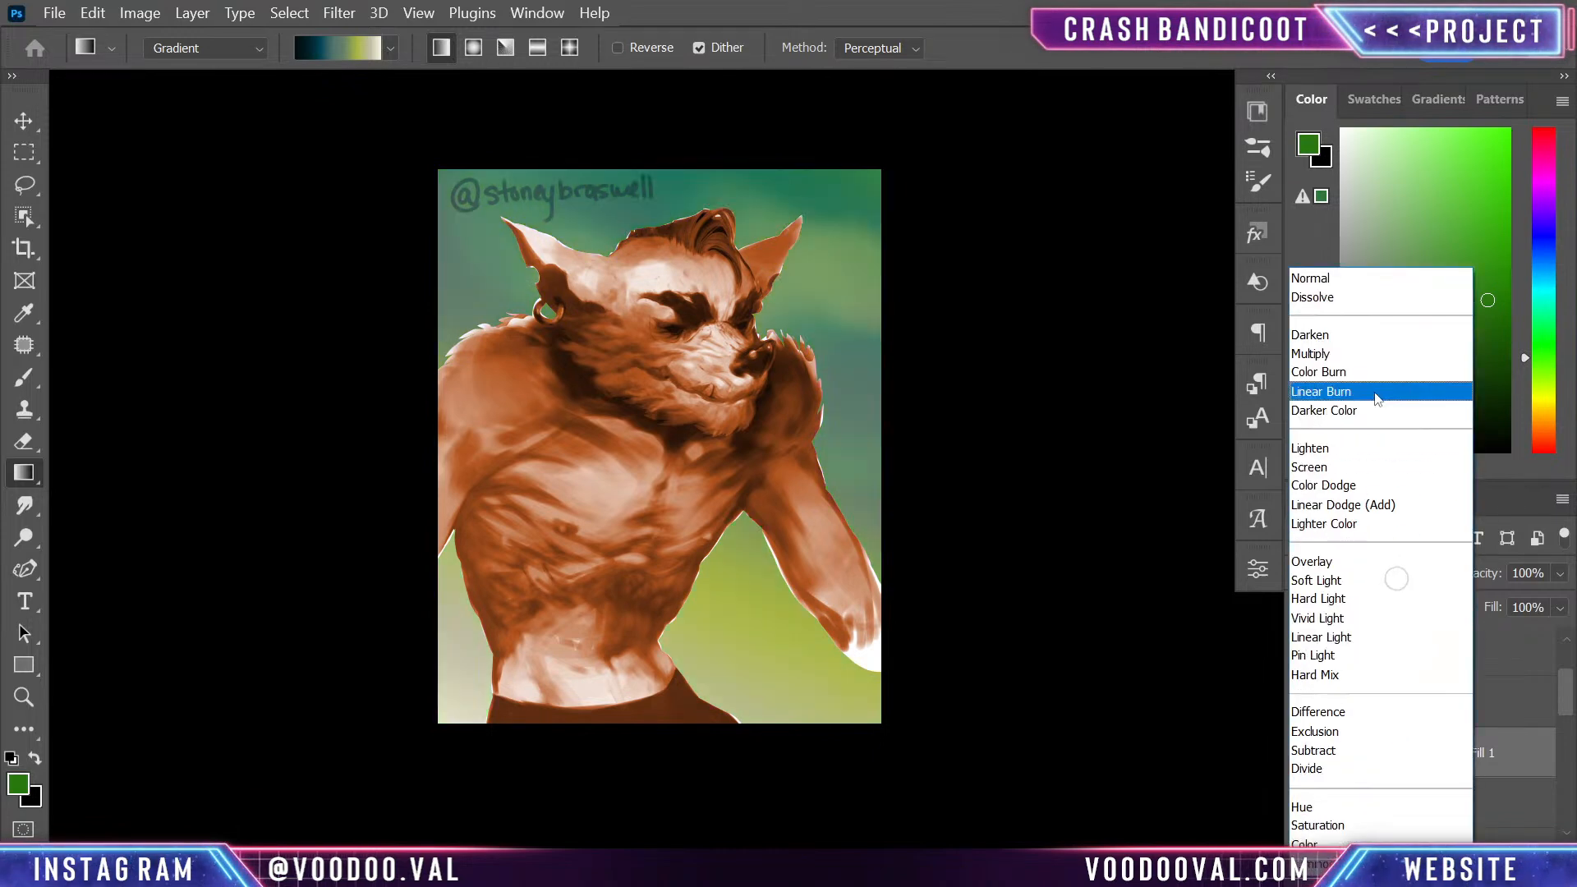
click(1355, 277)
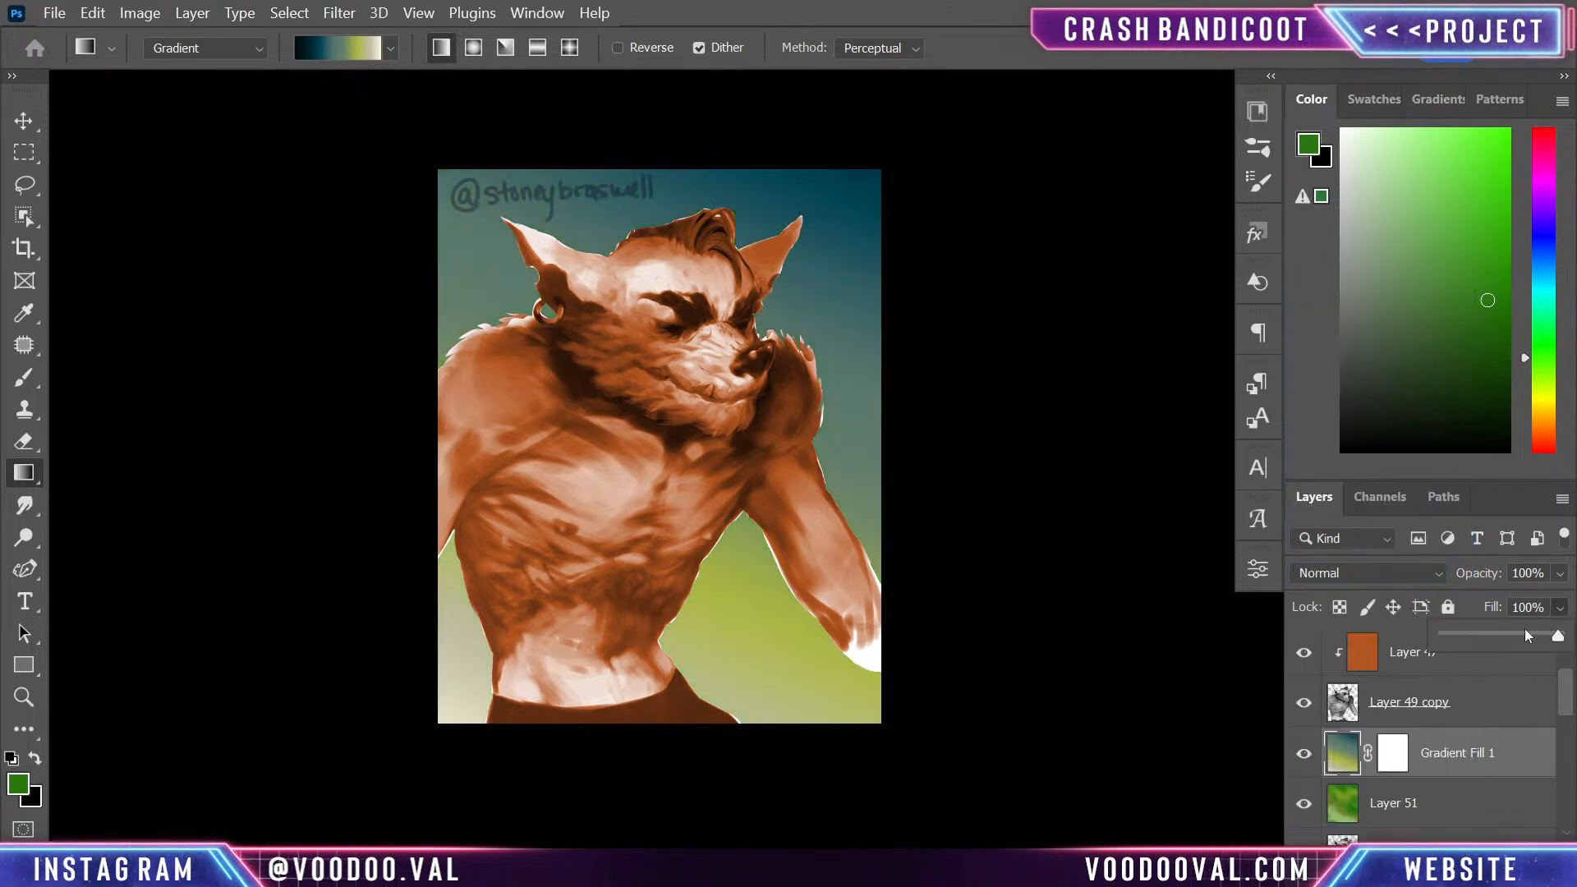
- Lower the gradient layer's fill to 49% and merge it with the green Layer 51
drag(1533, 634, 1500, 639)
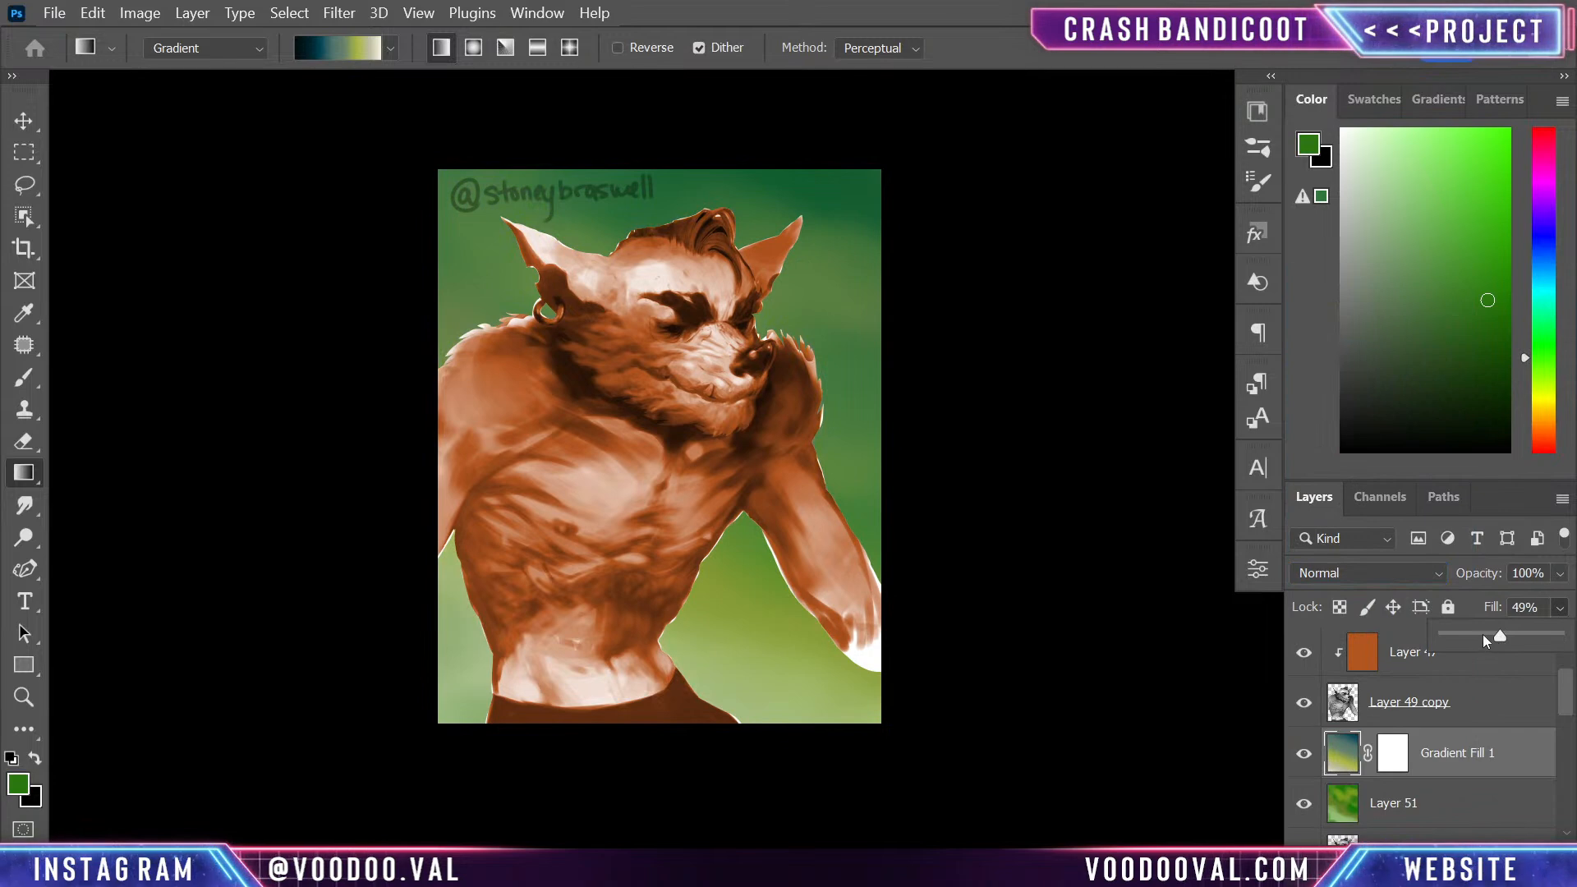
shift+click(1502, 804)
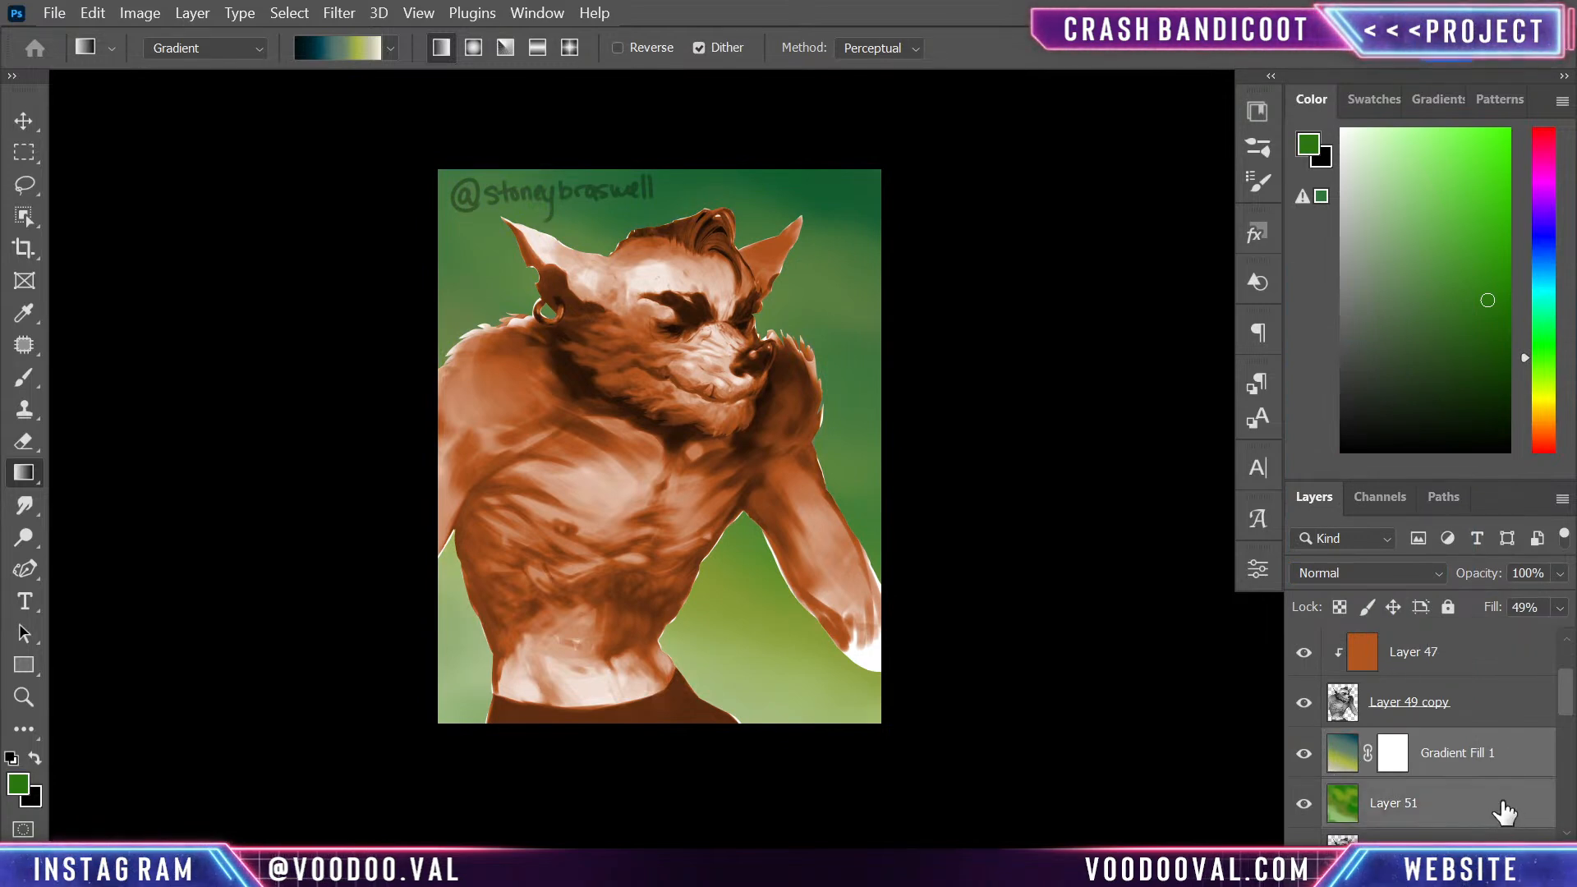
key(ctrl+e)
- Hide Layer 21, which holds the handwritten signature above the figure
key(ctrl+plus)
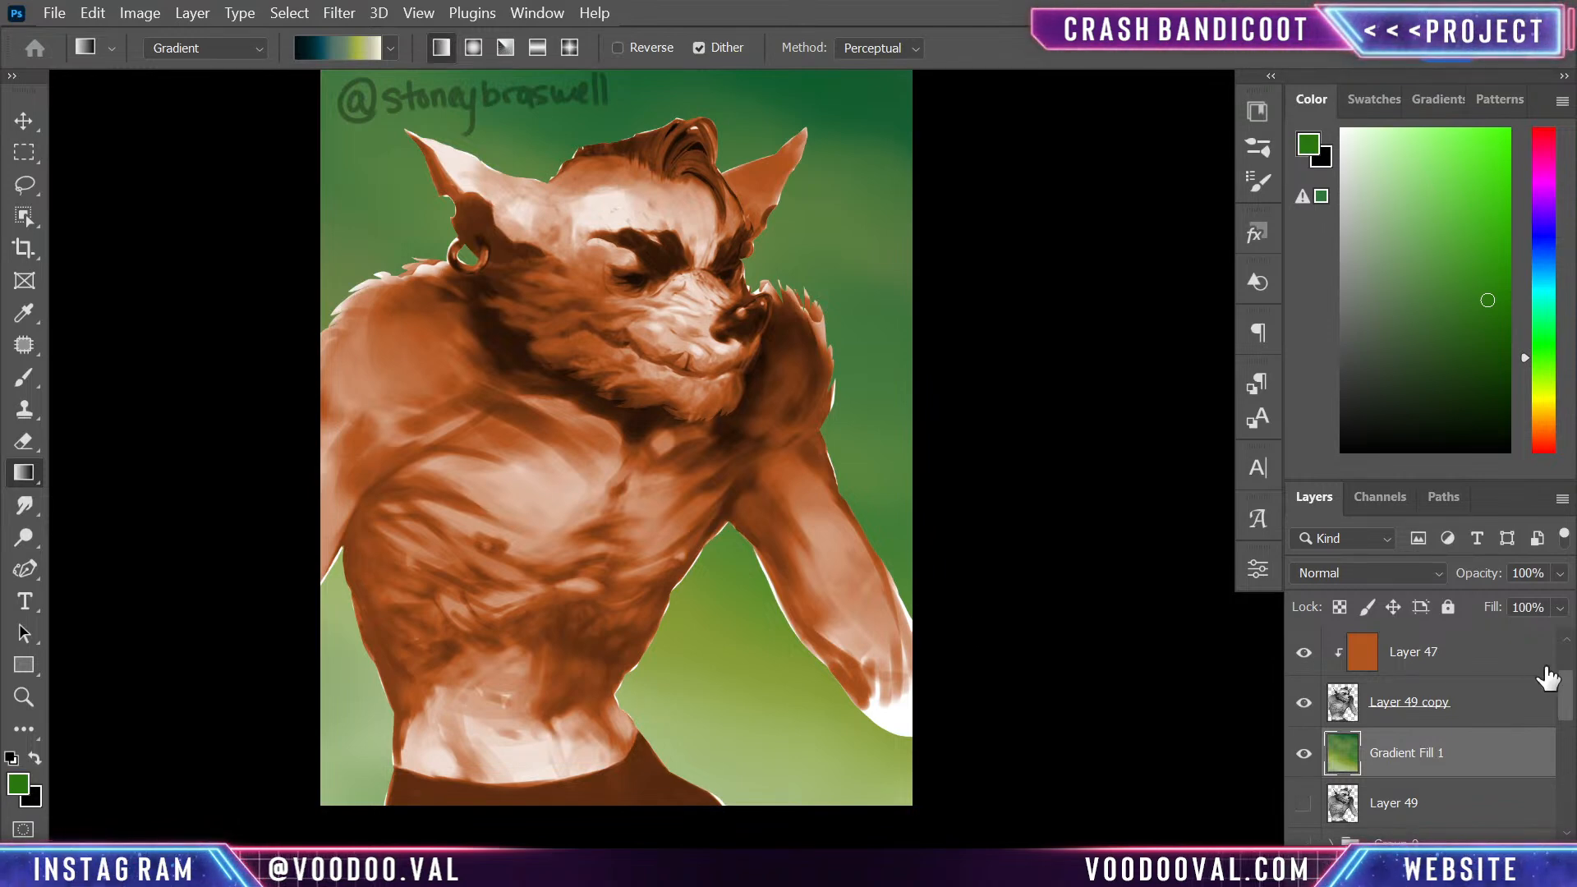
scroll(1544, 677, up, 2)
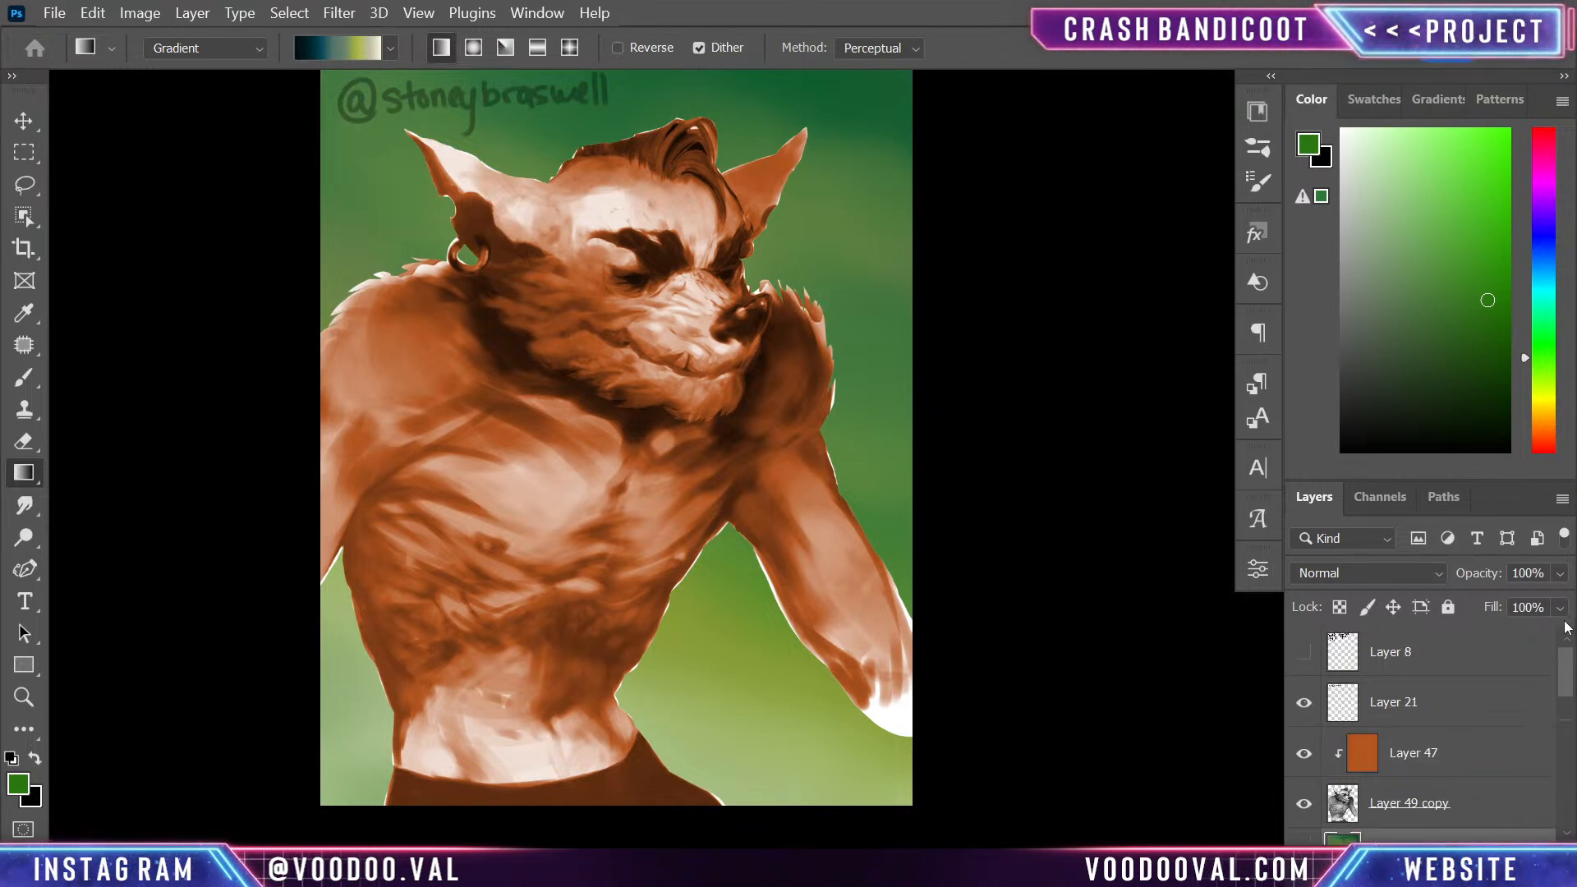
click(1304, 705)
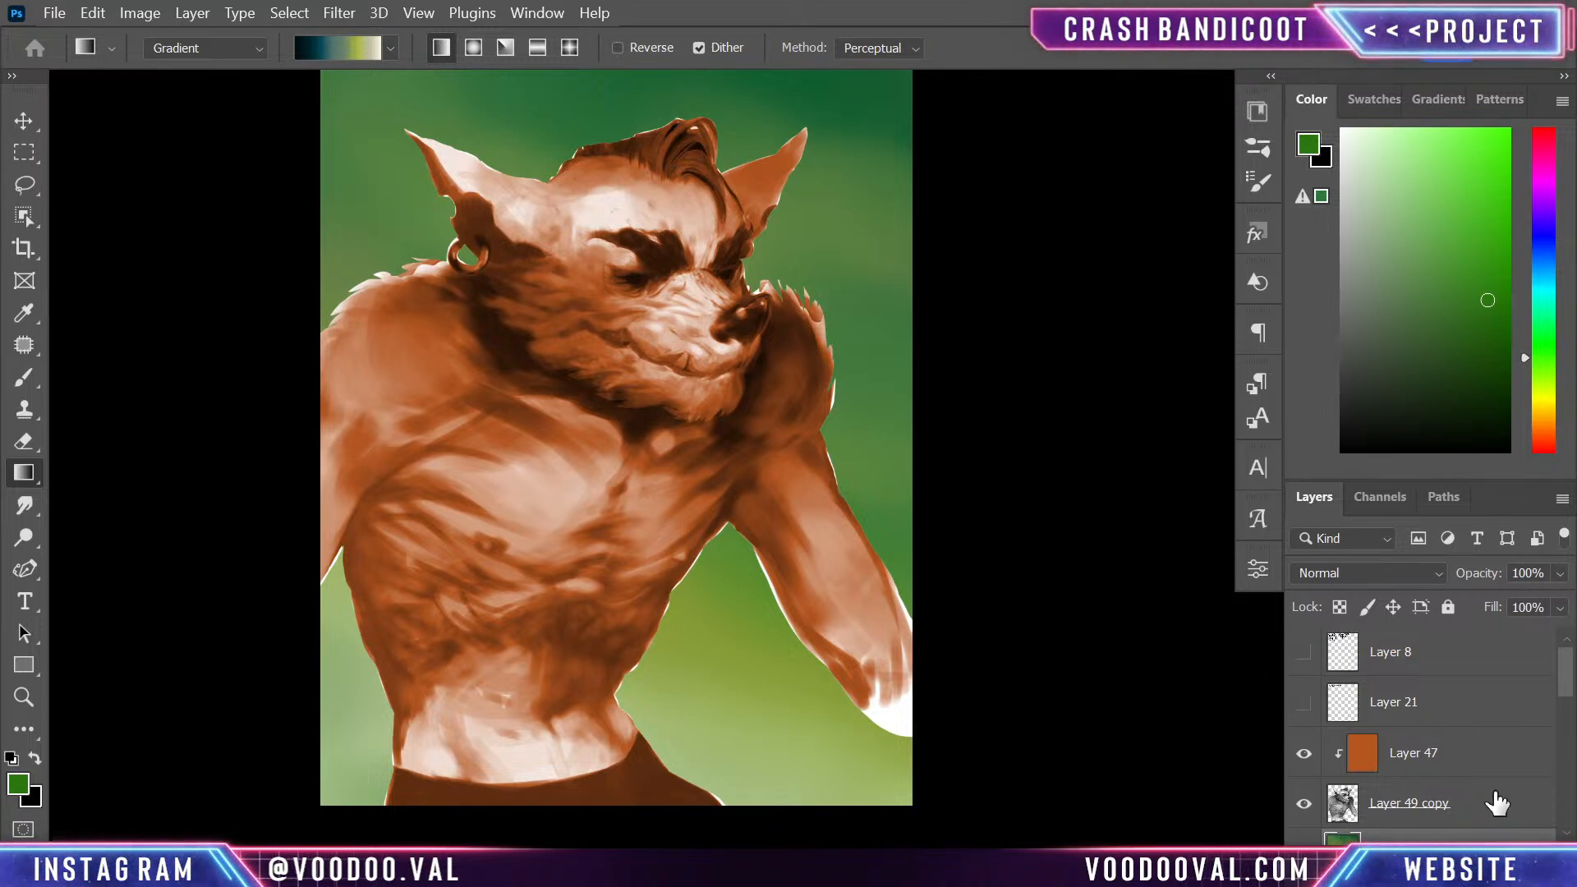
- Add a new empty layer directly above the orange Layer 47
click(1471, 765)
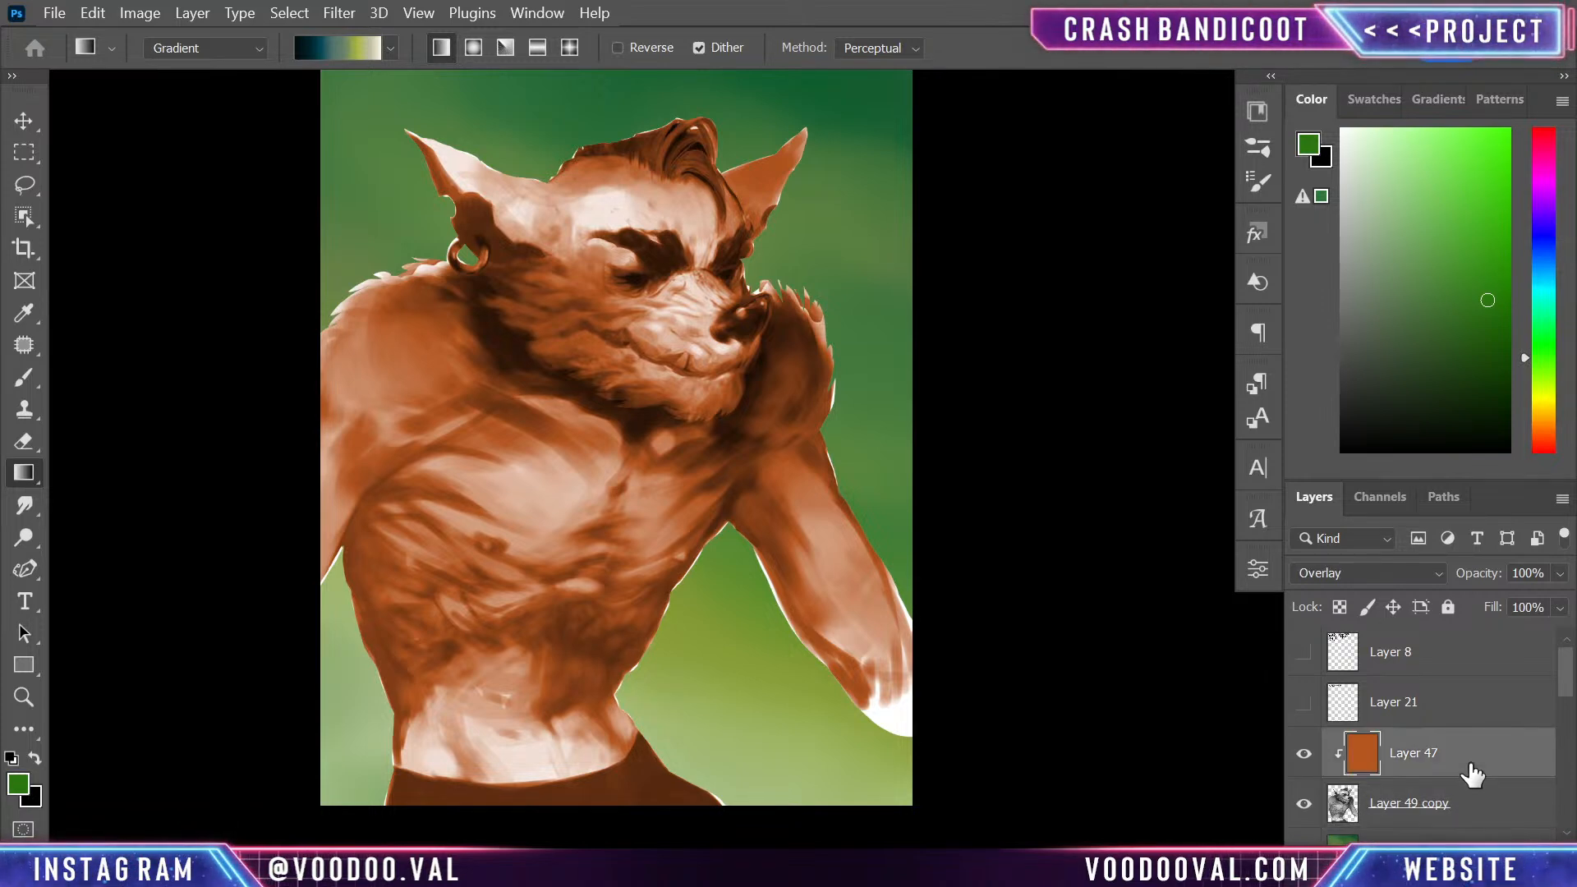
key(ctrl+minus)
key(ctrl+plus)
drag(729, 437, 844, 489)
drag(860, 565, 821, 524)
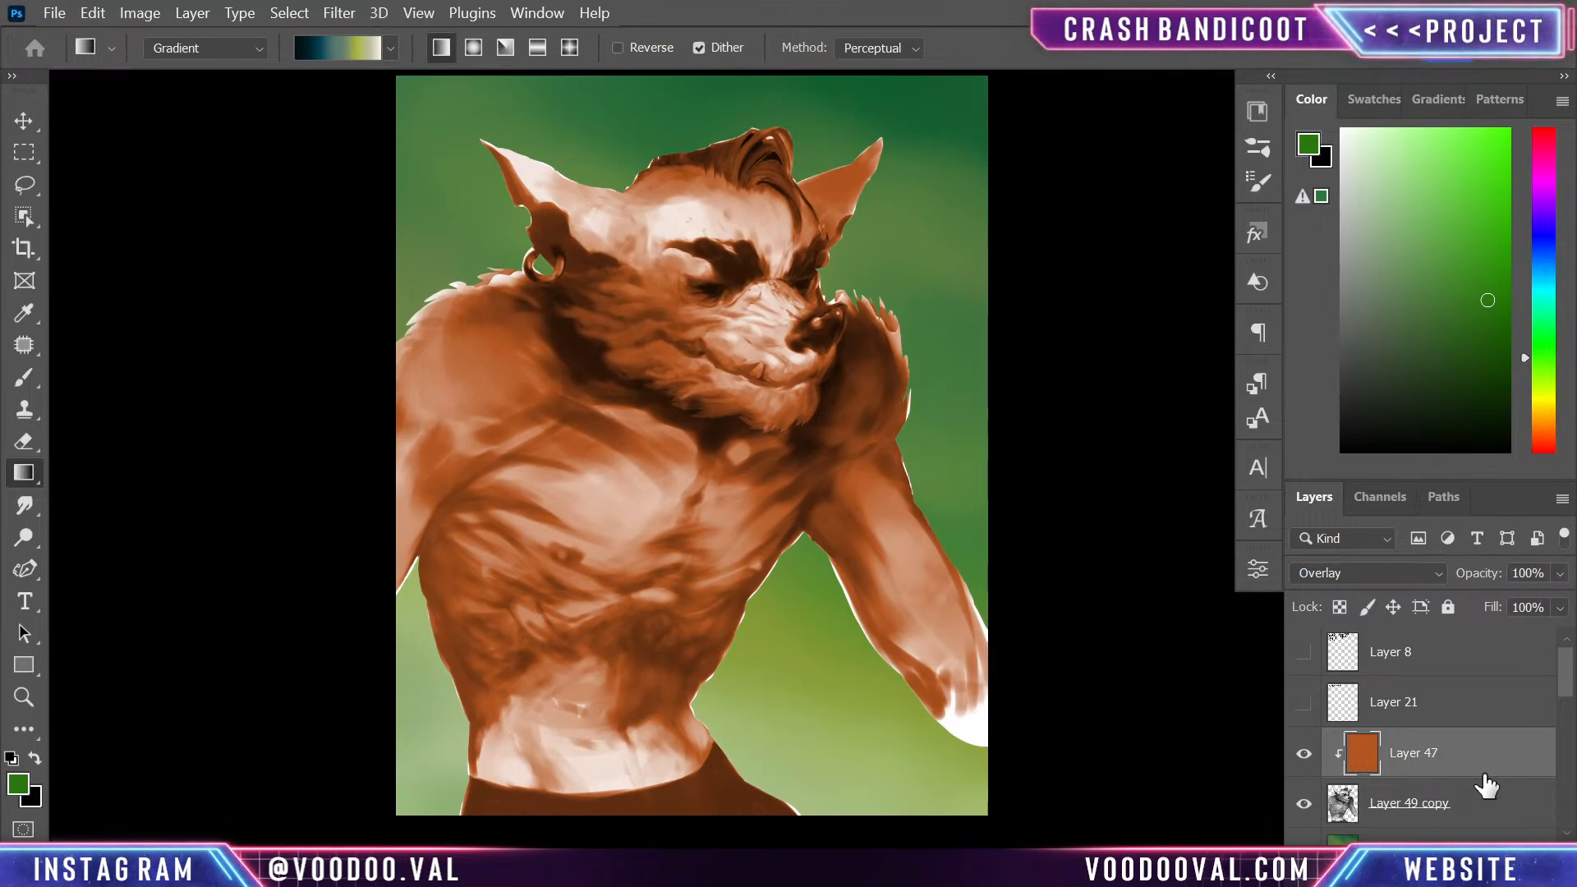
key(ctrl+alt+shift+n)
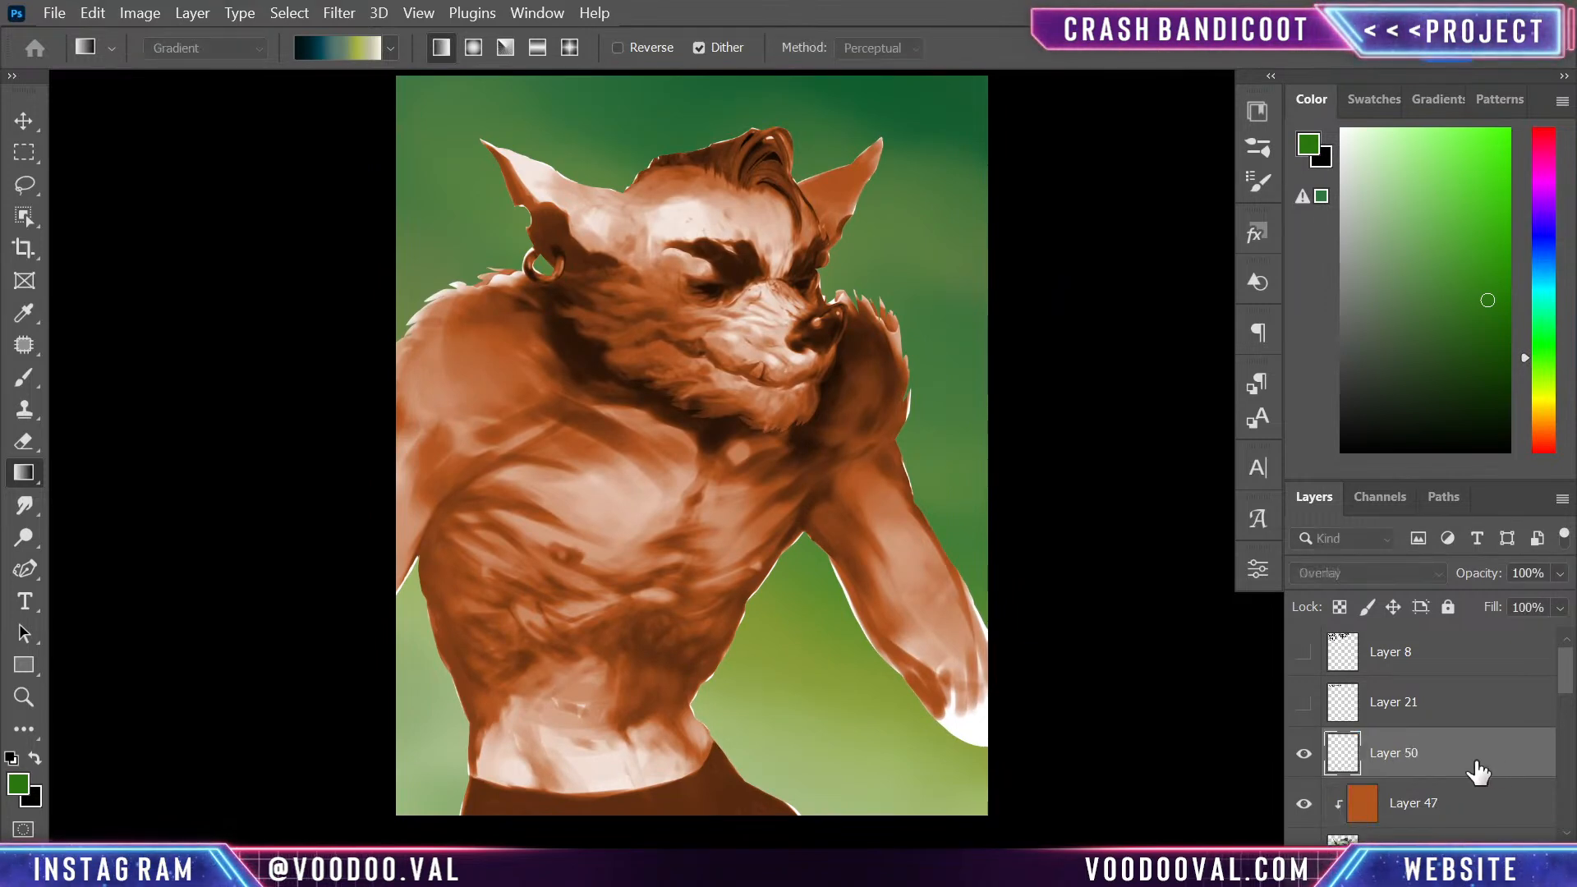
alt+click(954, 677)
drag(954, 694, 973, 713)
key(ctrl+z)
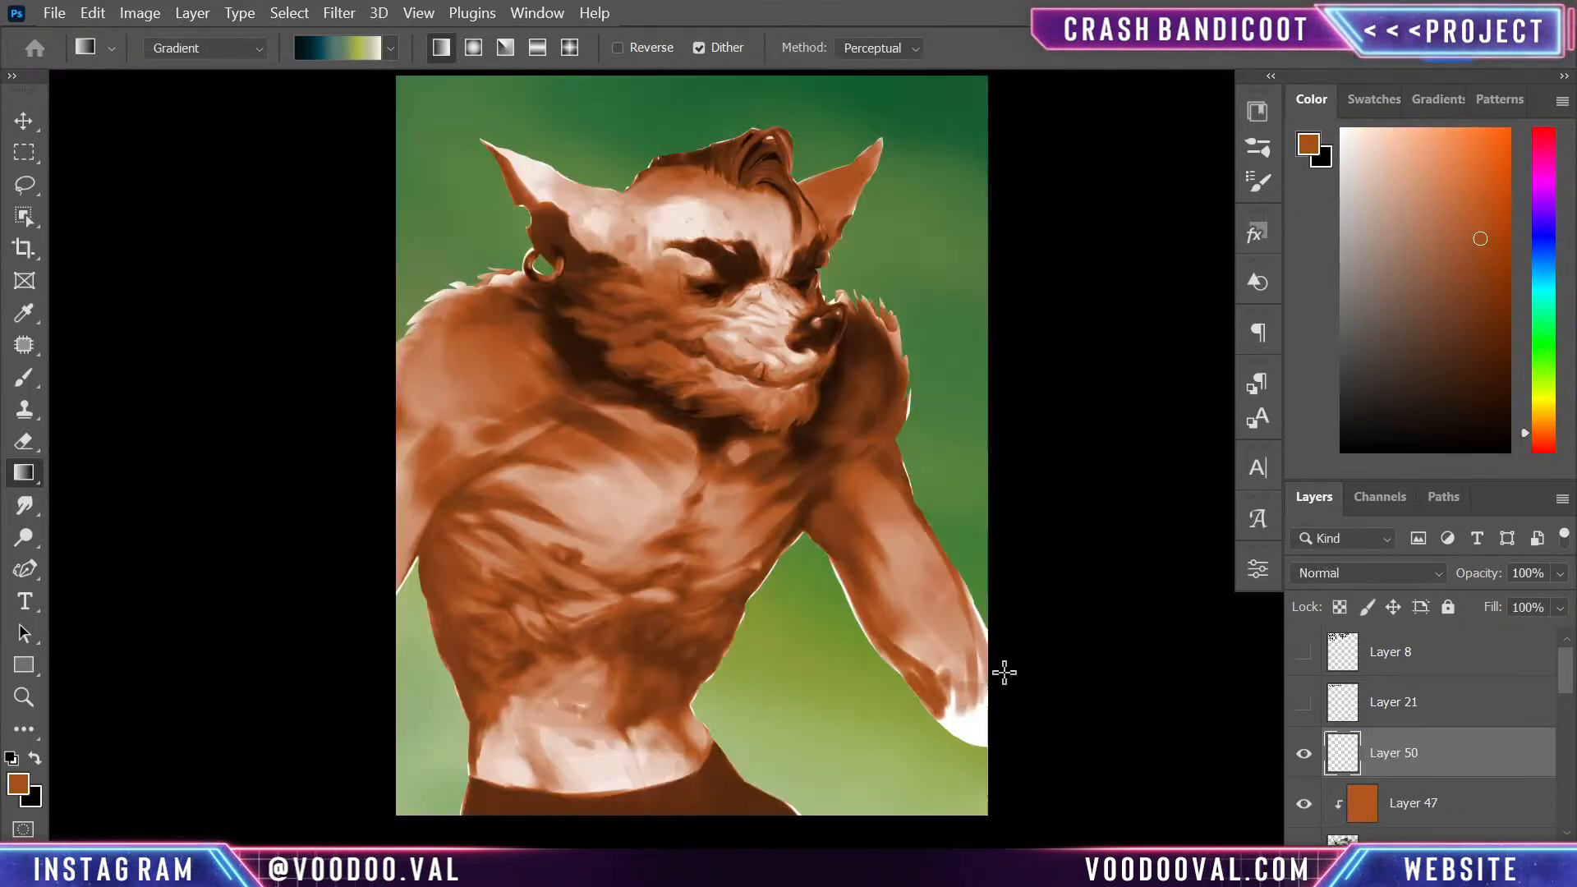
- Paint over the white hand at the canvas edge with orange tones sampled from the arm, using a 125 px brush
key(b)
alt+click(929, 692)
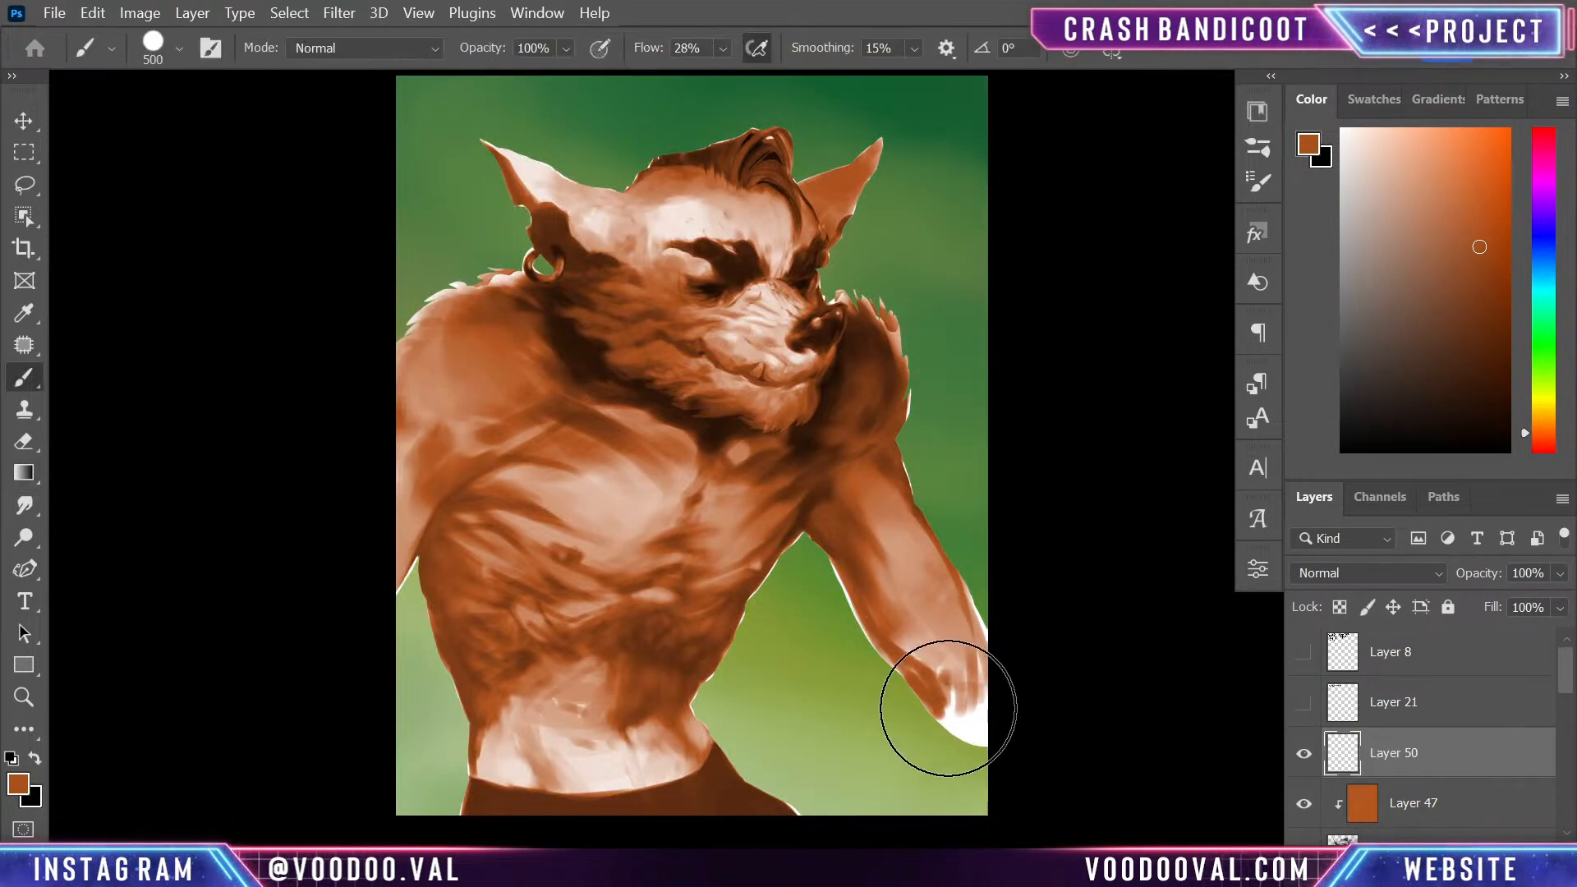
key(bracketleft)
key(bracketleft)
key(bracketleft)
key(bracketleft)
key(bracketleft)
key(bracketleft)
mouse_move(957, 697)
mouse_down()
mouse_move(989, 731)
mouse_move(960, 727)
mouse_move(976, 755)
mouse_move(1006, 771)
mouse_move(986, 652)
mouse_move(956, 610)
mouse_move(963, 645)
mouse_move(951, 609)
mouse_move(991, 671)
mouse_move(995, 729)
mouse_move(958, 725)
mouse_move(934, 683)
mouse_move(956, 693)
mouse_move(928, 656)
mouse_move(1011, 768)
mouse_move(990, 727)
mouse_move(990, 779)
mouse_move(957, 755)
mouse_up()
alt+click(944, 634)
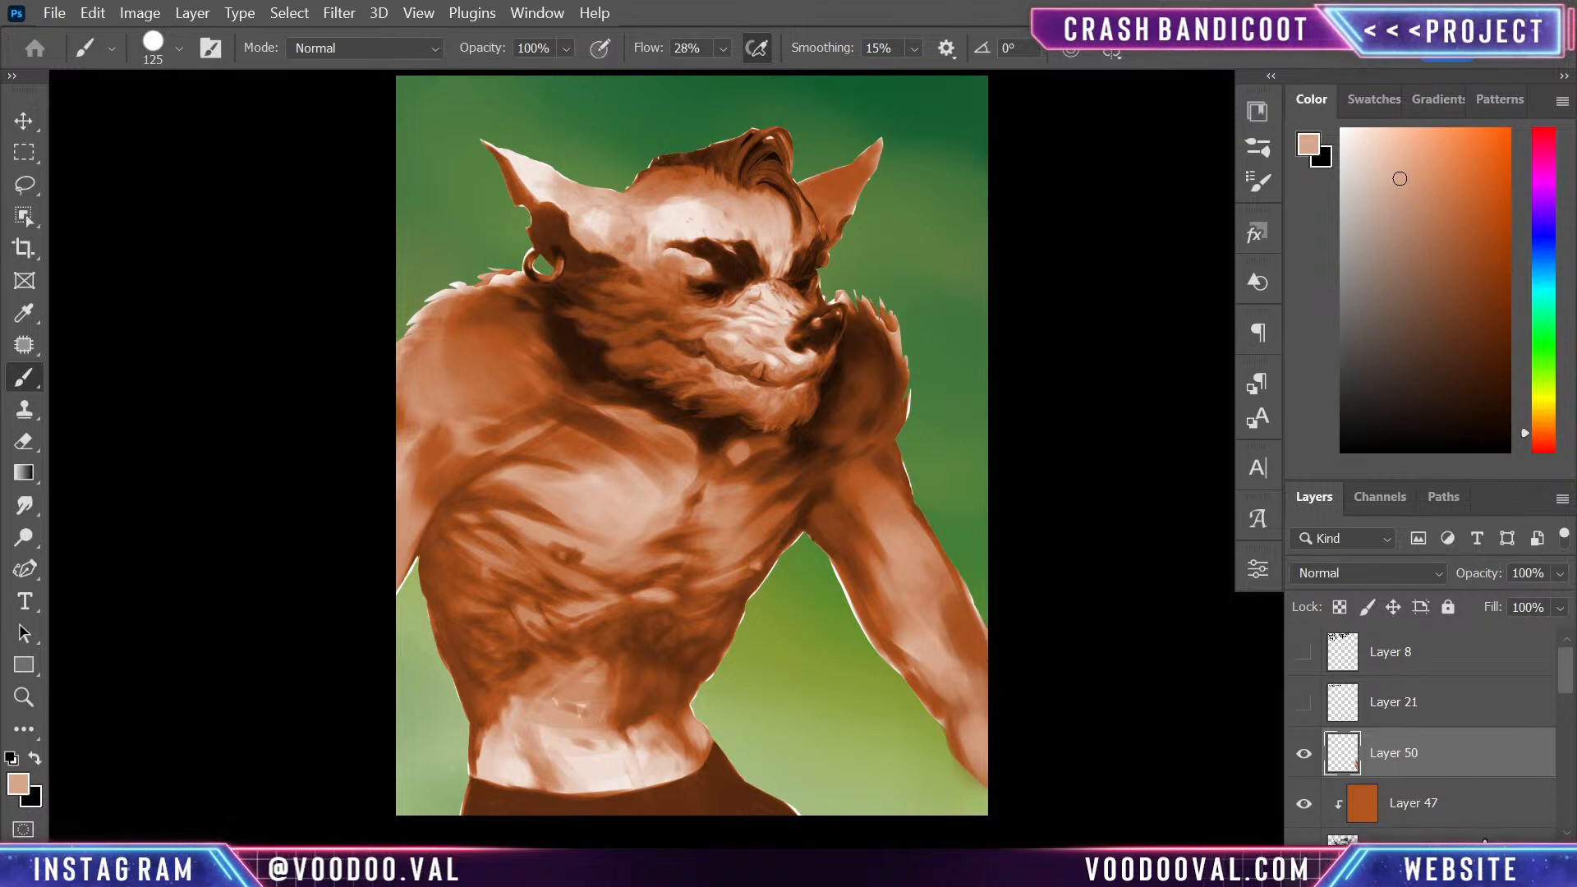
- Group the figure's layers from Layer 50 down to Layer 49 copy, and add two new layers clipped to the group
shift+click(1485, 840)
key(ctrl+g)
key(ctrl+alt+shift+n)
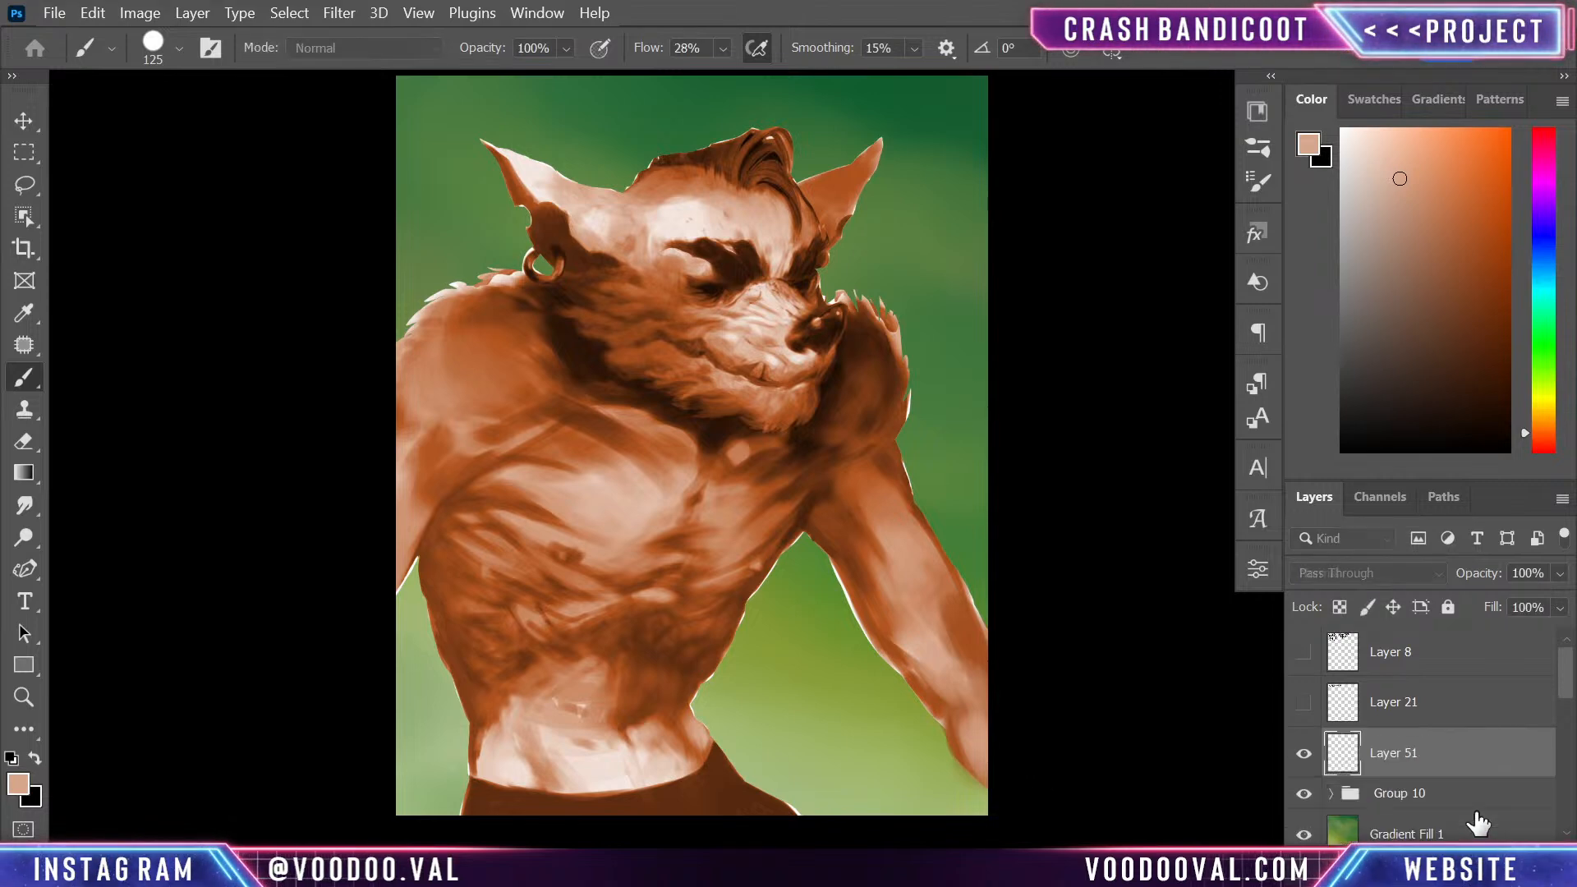
right_click(1458, 751)
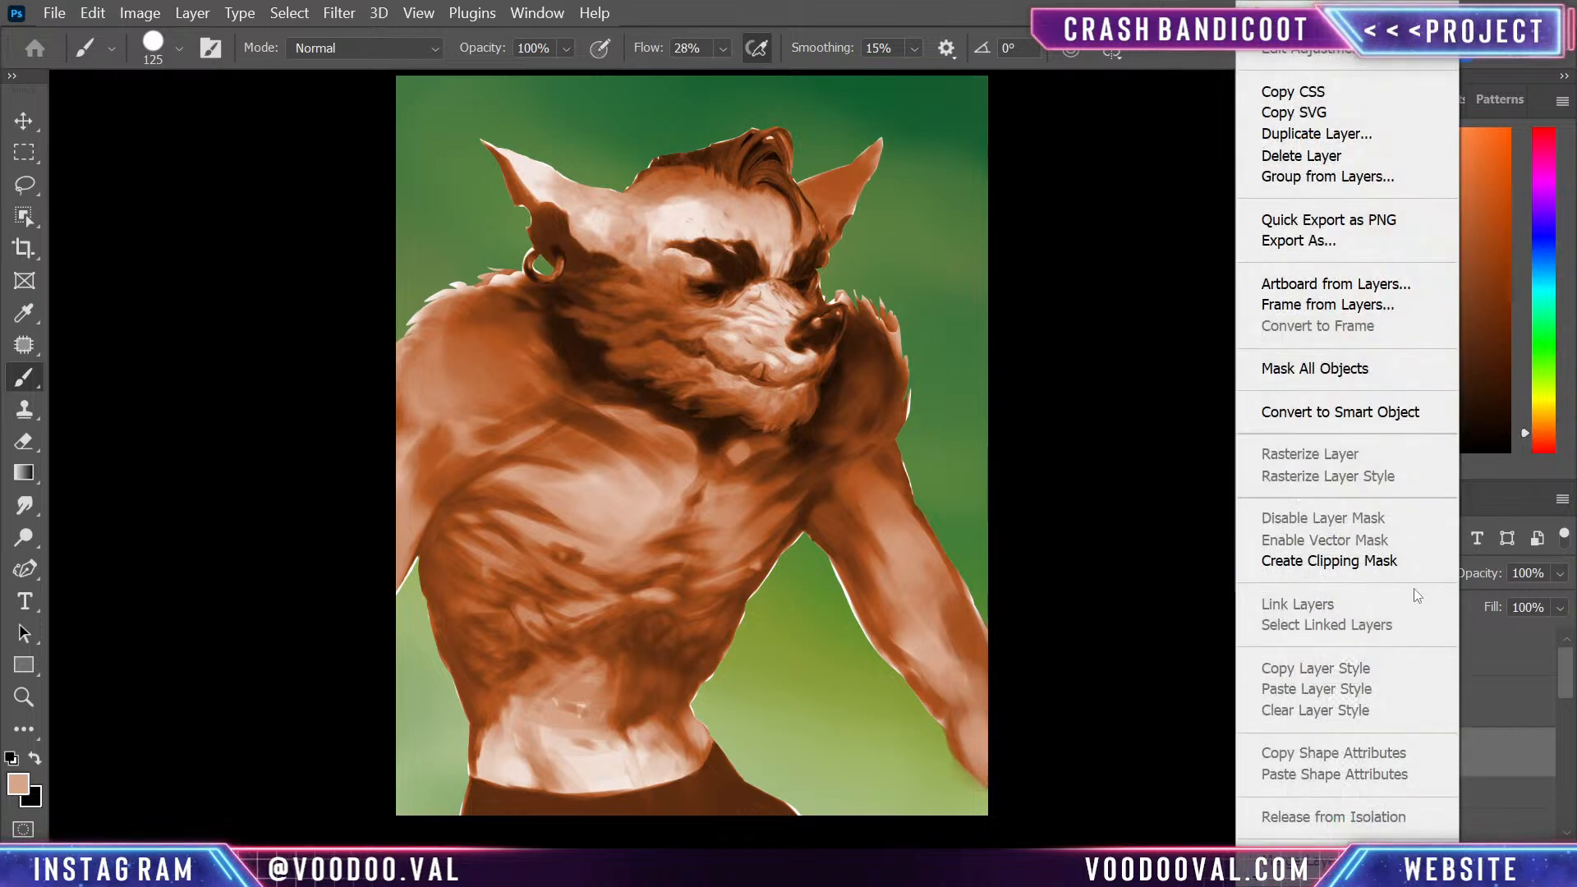
click(1416, 563)
click(1471, 801)
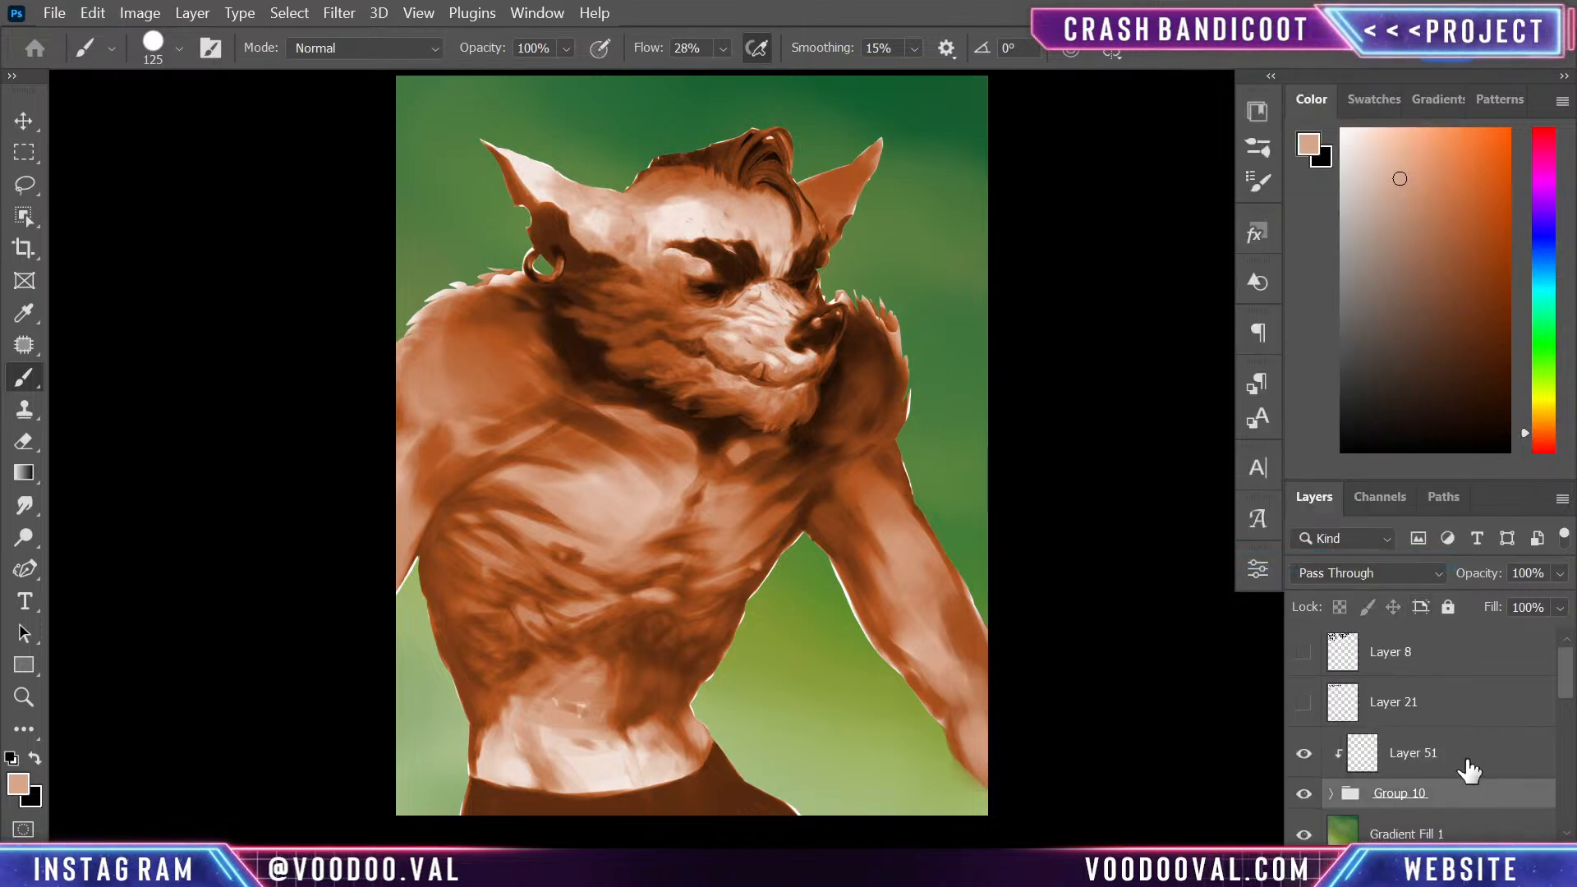
key(ctrl+alt+shift+n)
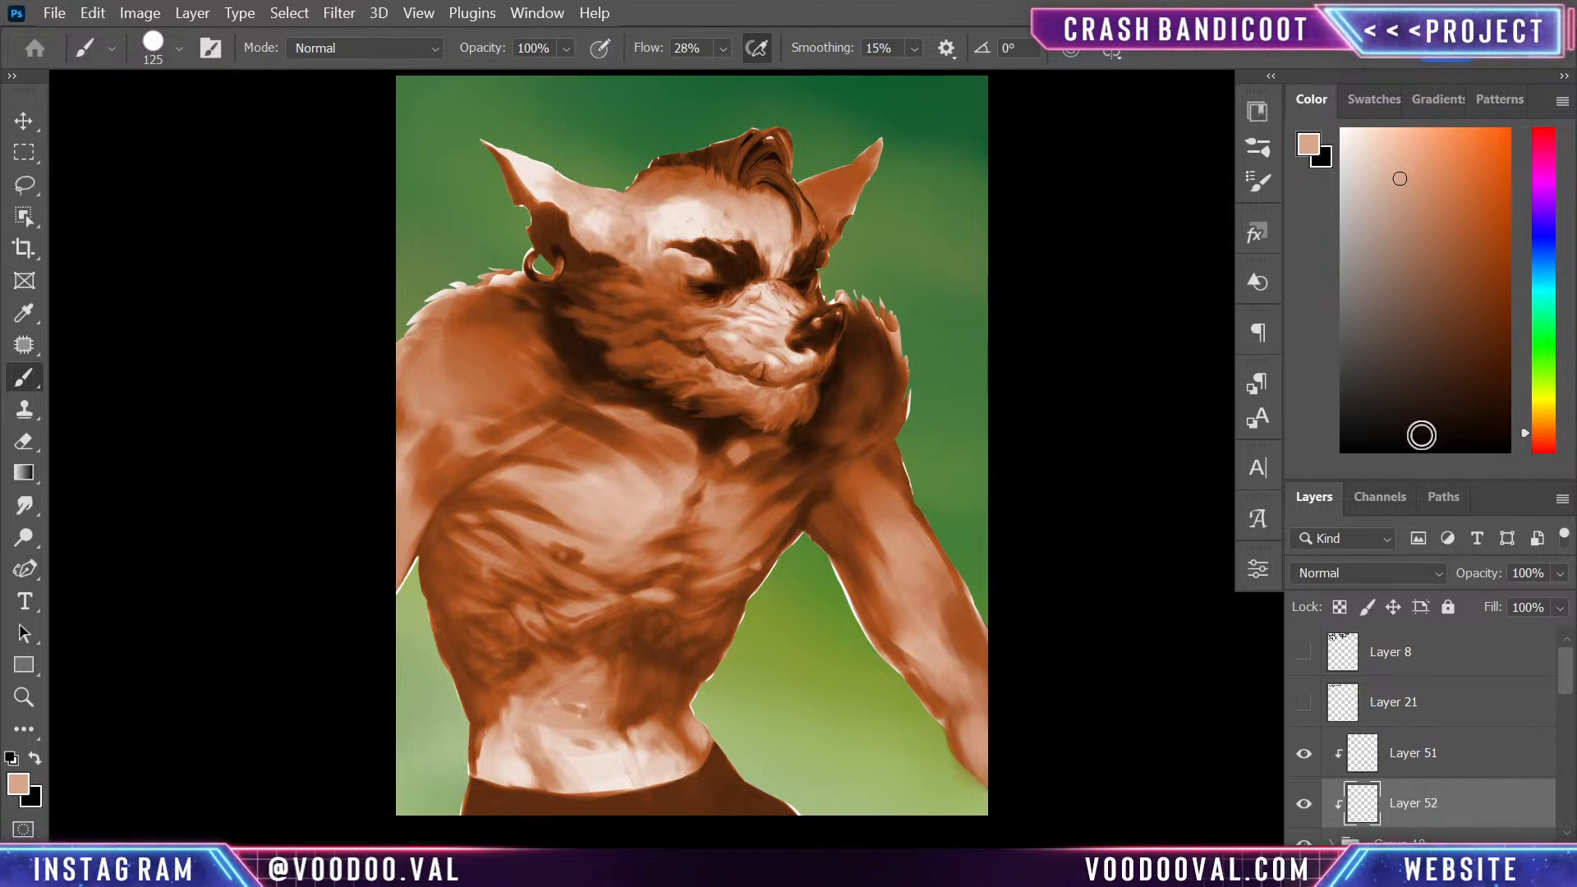
- Choose a saturated red and paint over the figure's hair on Layer 52
drag(1544, 434, 1550, 457)
drag(1461, 245, 1573, 193)
key(ctrl+plus)
drag(949, 463, 946, 734)
mouse_move(718, 264)
mouse_down()
mouse_move(731, 263)
mouse_move(563, 271)
mouse_move(605, 257)
mouse_move(697, 271)
mouse_move(676, 260)
mouse_move(663, 271)
mouse_move(736, 292)
mouse_move(764, 278)
mouse_move(796, 293)
mouse_move(768, 343)
mouse_up()
- Paint the nose and the dark areas of both ears red with a smaller brush of 70 to 45 px
key(bracketleft)
key(bracketleft)
key(bracketleft)
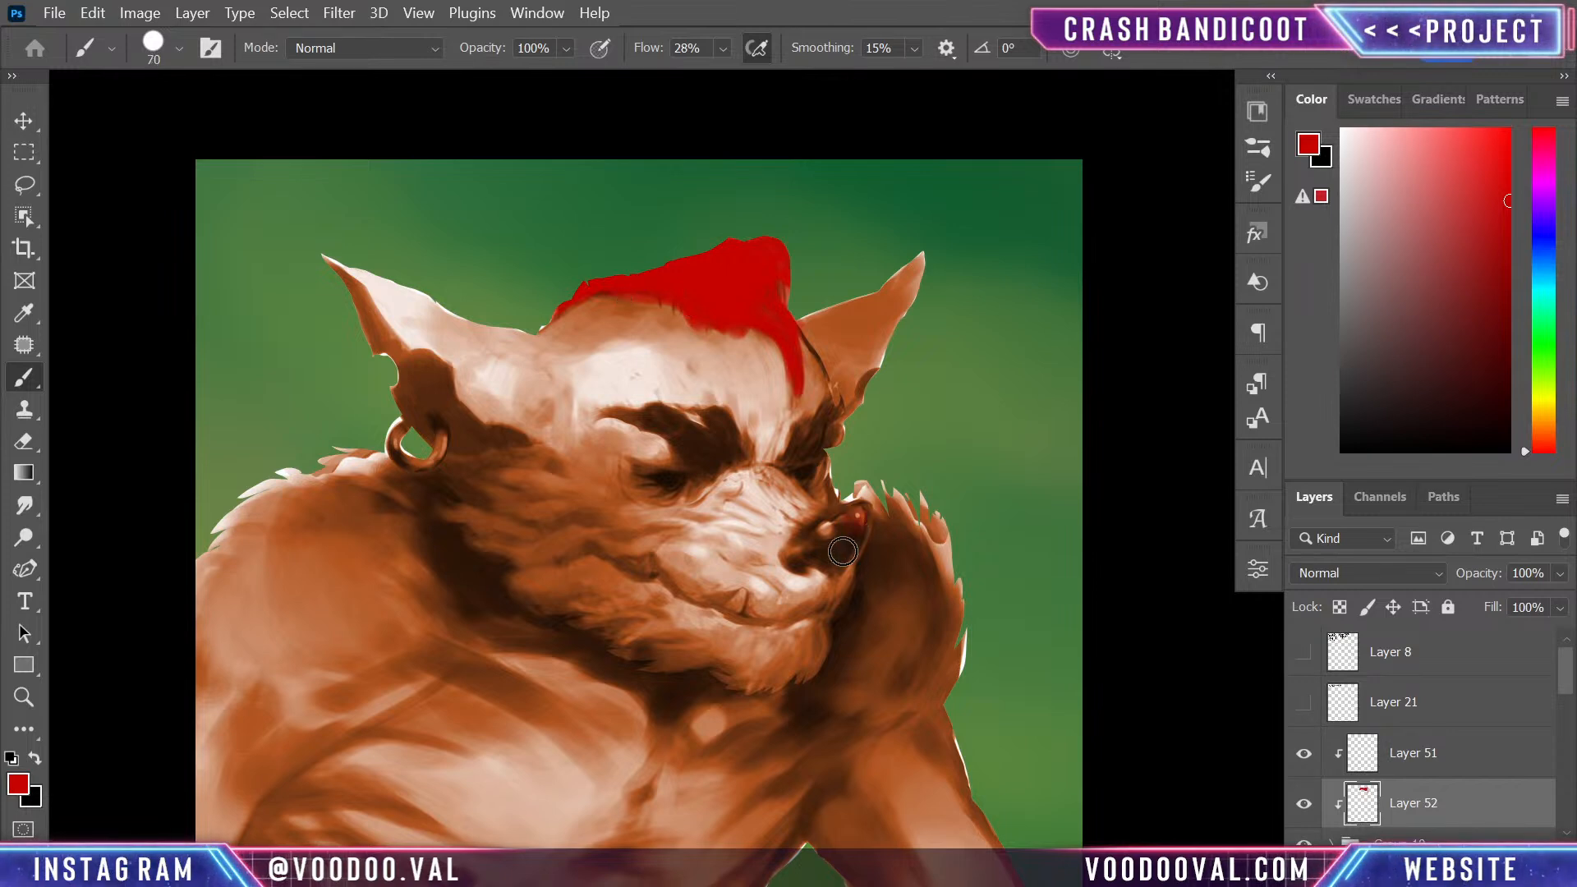
mouse_move(847, 519)
mouse_down()
mouse_move(824, 538)
mouse_move(854, 539)
mouse_move(839, 555)
mouse_up()
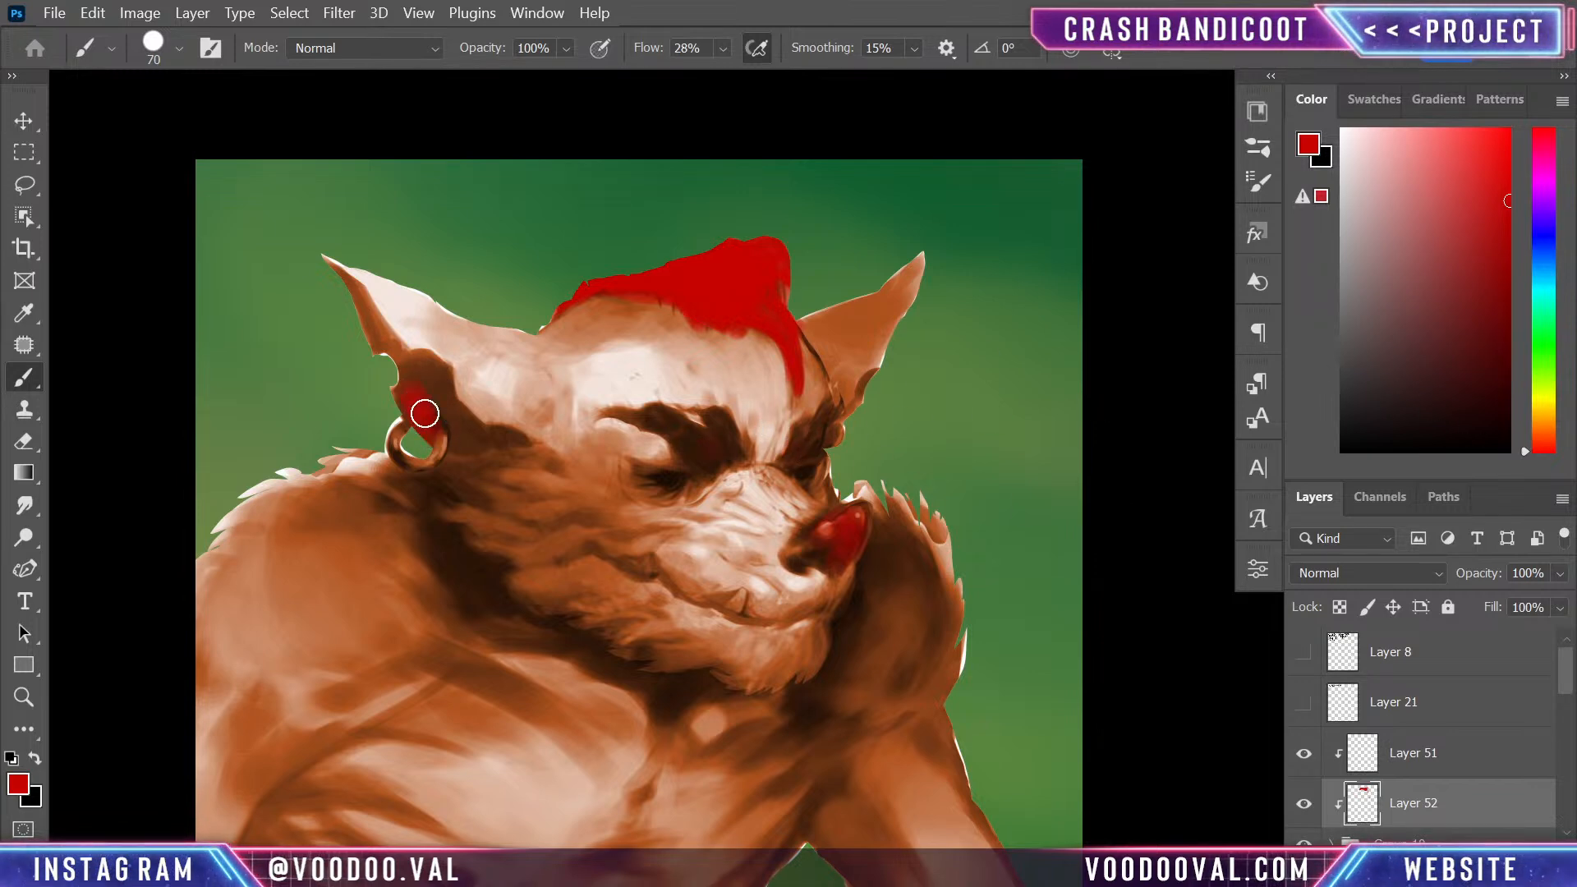
mouse_move(467, 441)
mouse_down()
mouse_move(511, 442)
mouse_move(460, 424)
mouse_move(436, 372)
mouse_move(412, 379)
mouse_move(364, 308)
mouse_up()
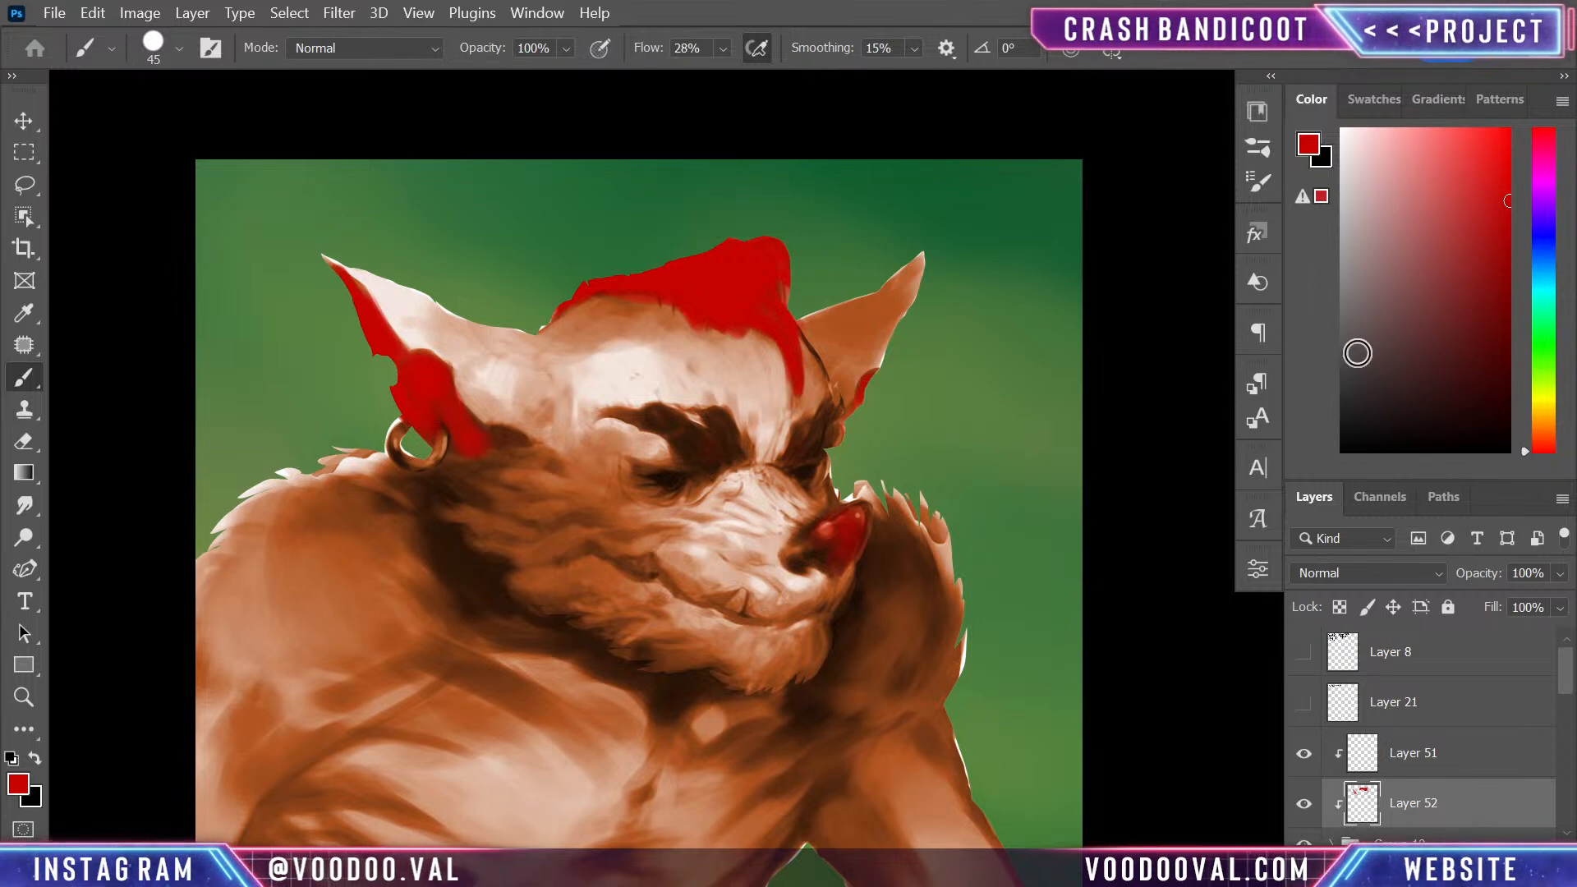
- Compare blend modes such as Linear Dodge (Add) and Vivid Light on the red Layer 52, and set it to Multiply
click(1357, 573)
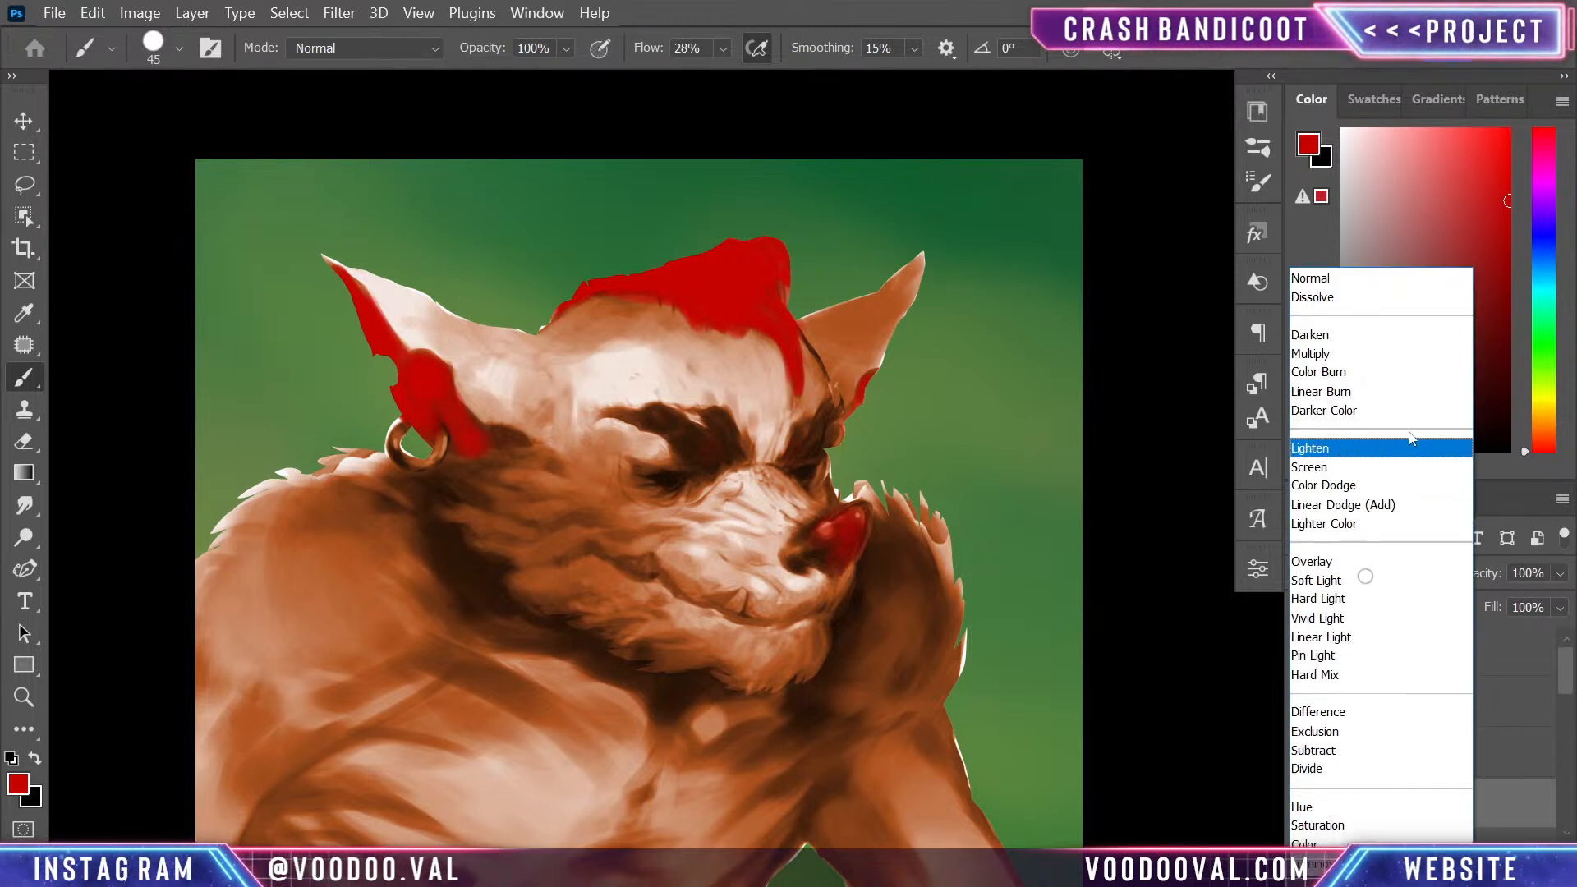
click(1360, 353)
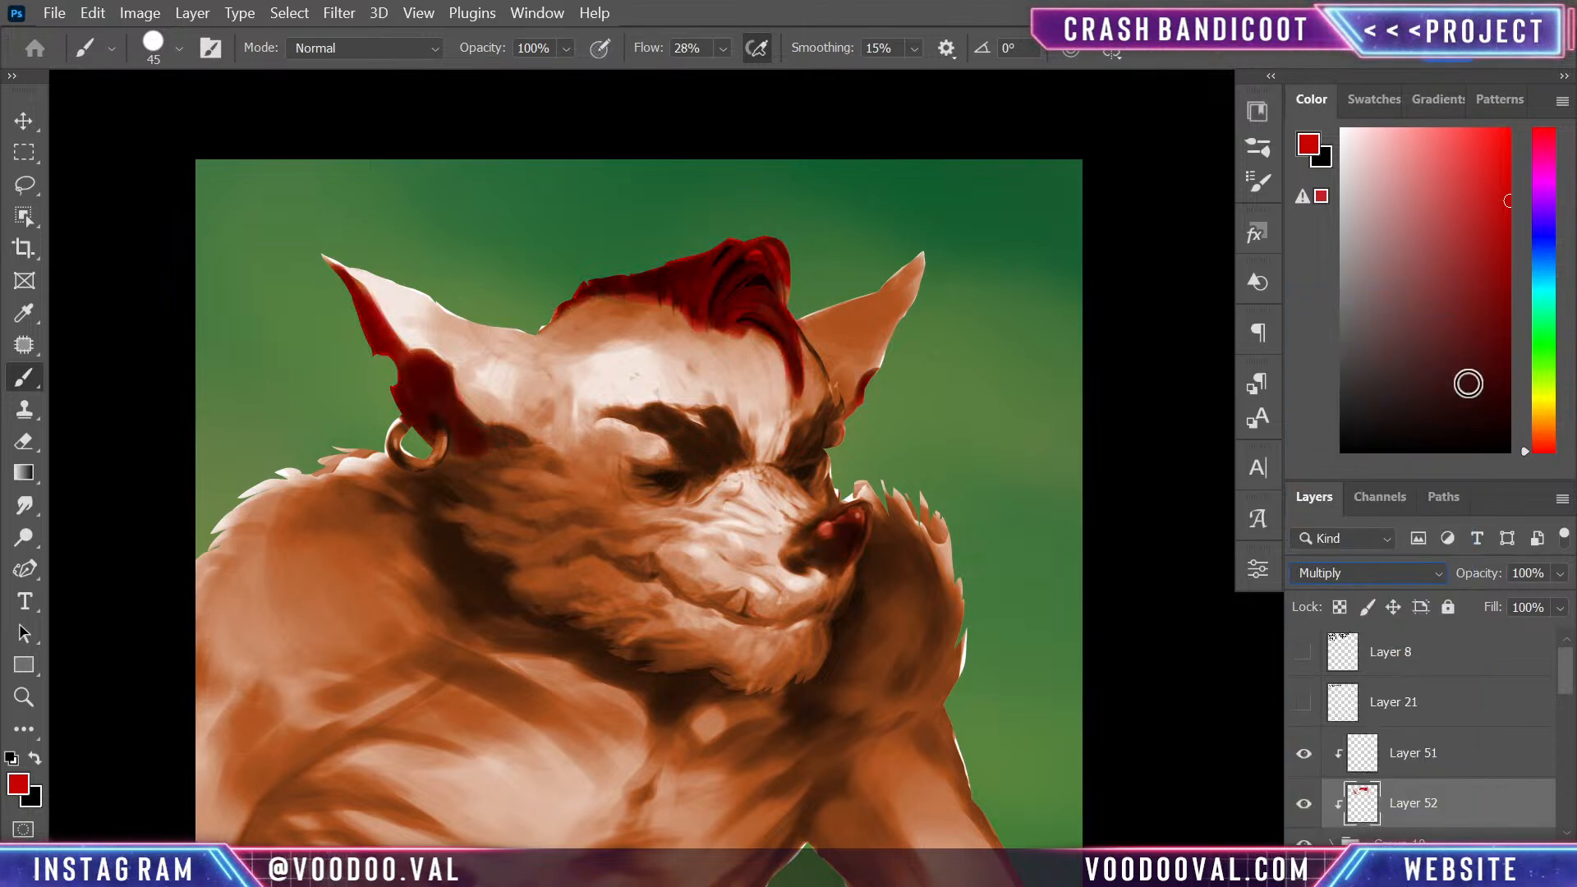
key(Down)
key(Down)
key(Down)
key(Down)
key(Down)
key(Down)
key(Down)
key(Down)
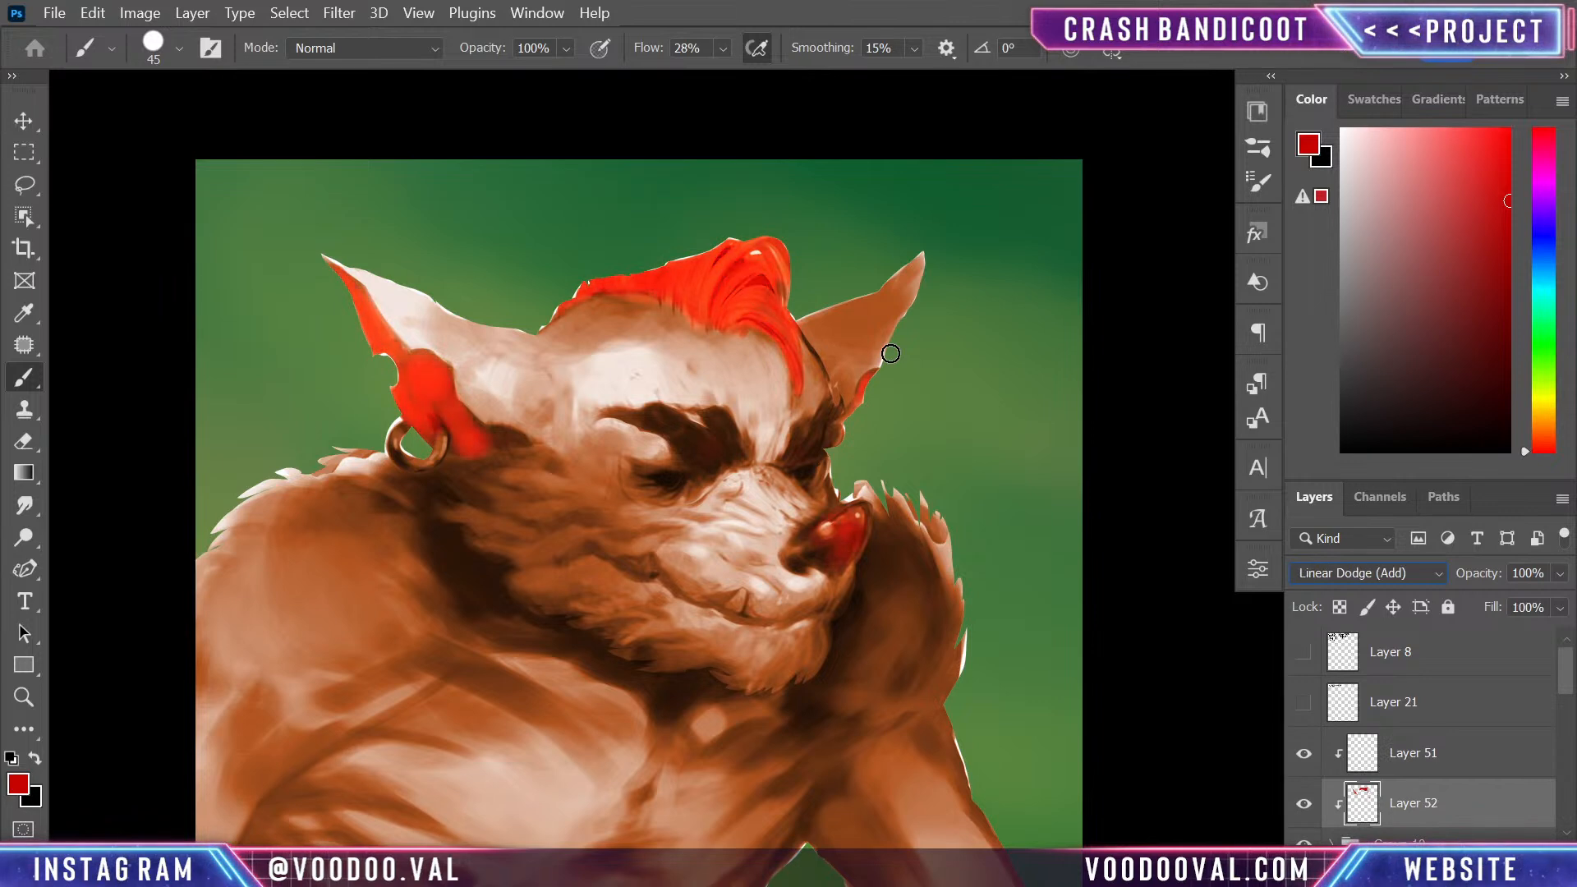
key(Down)
key(Down)
key(Down)
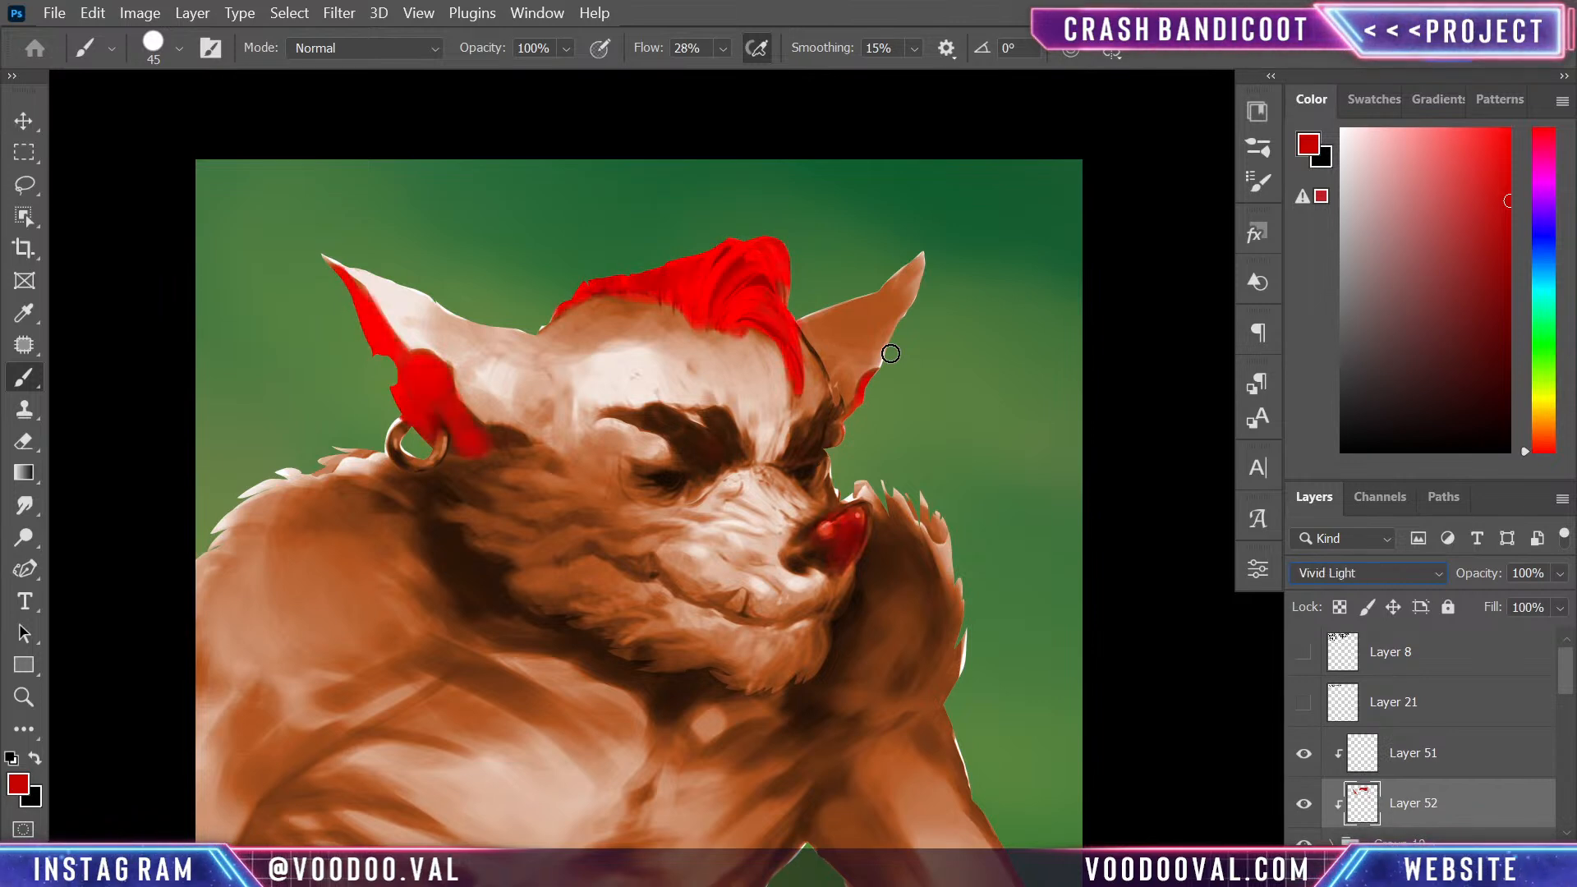
key(Up)
key(Up)
key(Up)
key(Up)
key(Up)
key(Up)
key(Up)
key(Up)
key(Up)
key(Up)
key(Up)
key(Up)
key(Up)
key(Up)
key(Down)
key(Up)
key(Down)
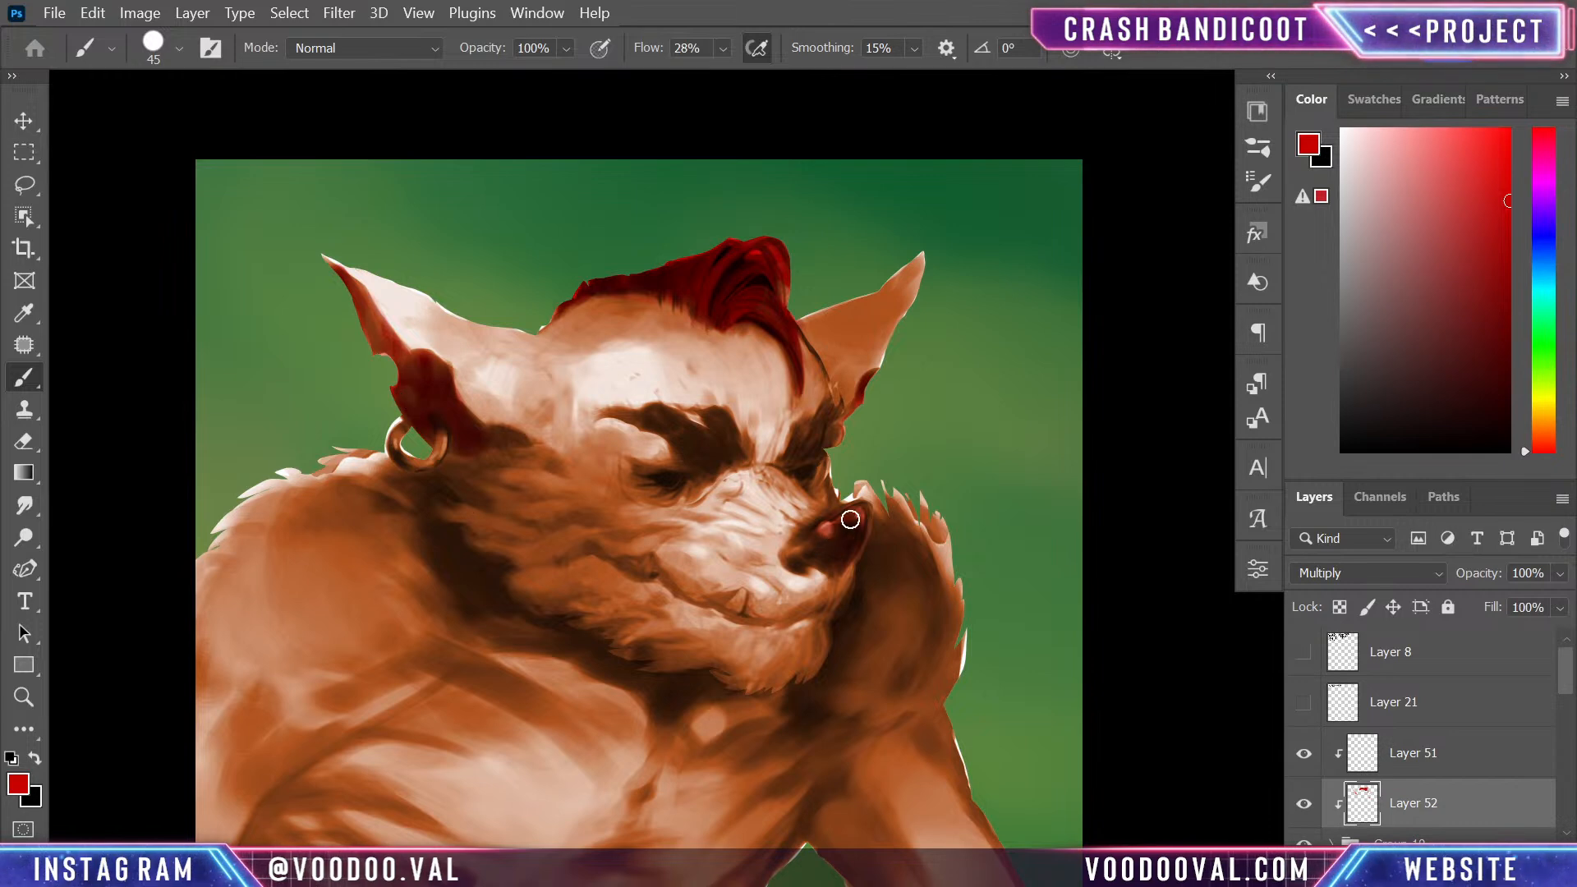
- Add a new clipped layer above the red one and paint the figure's chest light orange with a 500 px brush
key(ctrl+shift+alt+n)
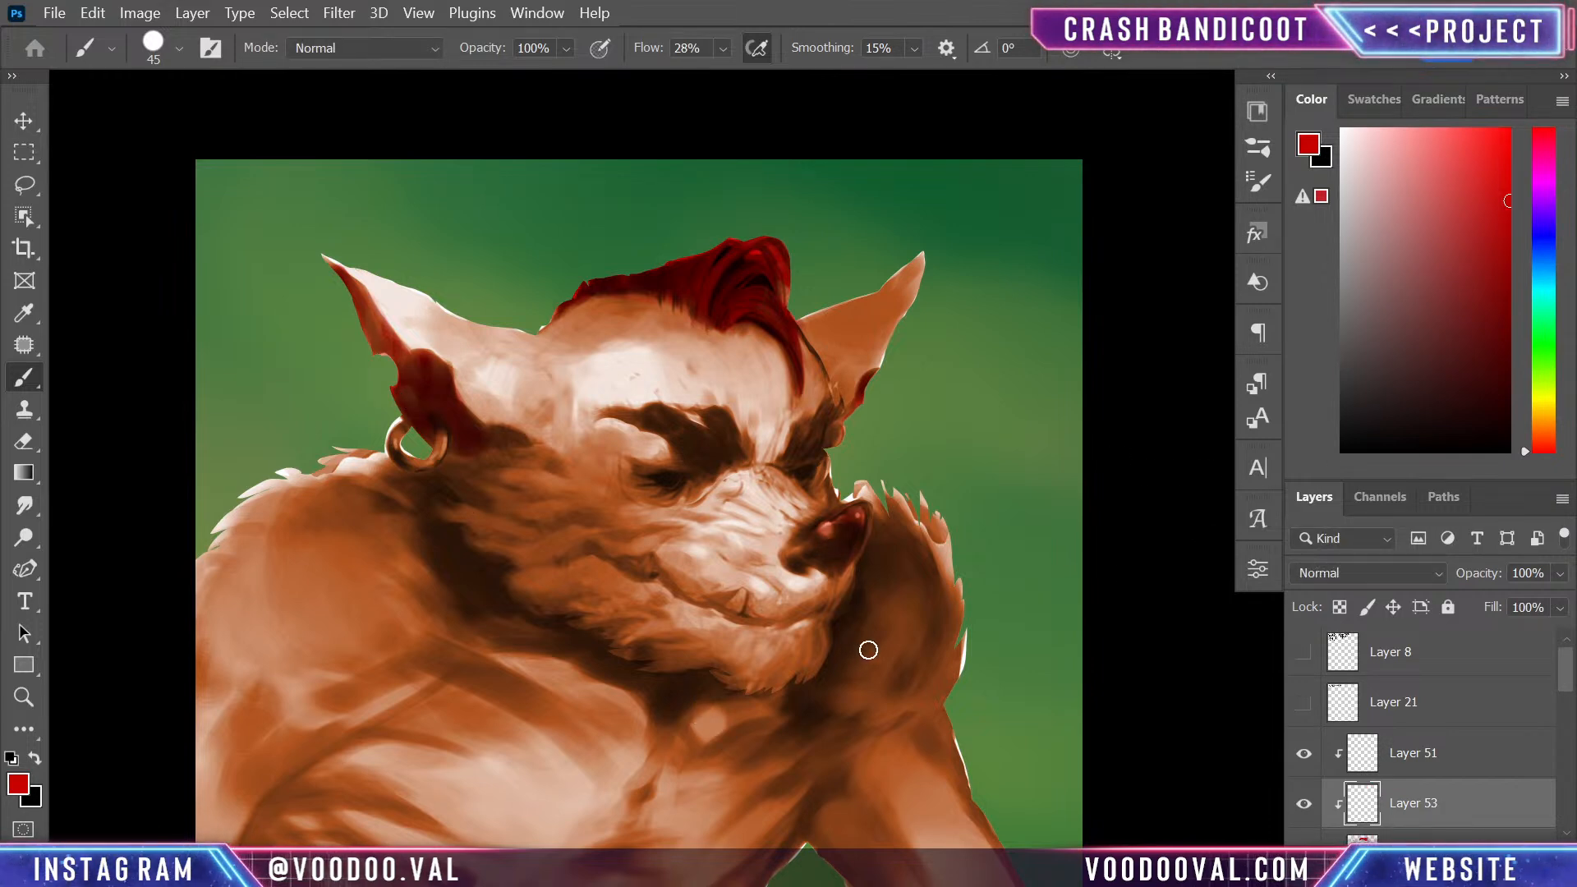
scroll(861, 650, down, 1)
scroll(943, 605, up, 1)
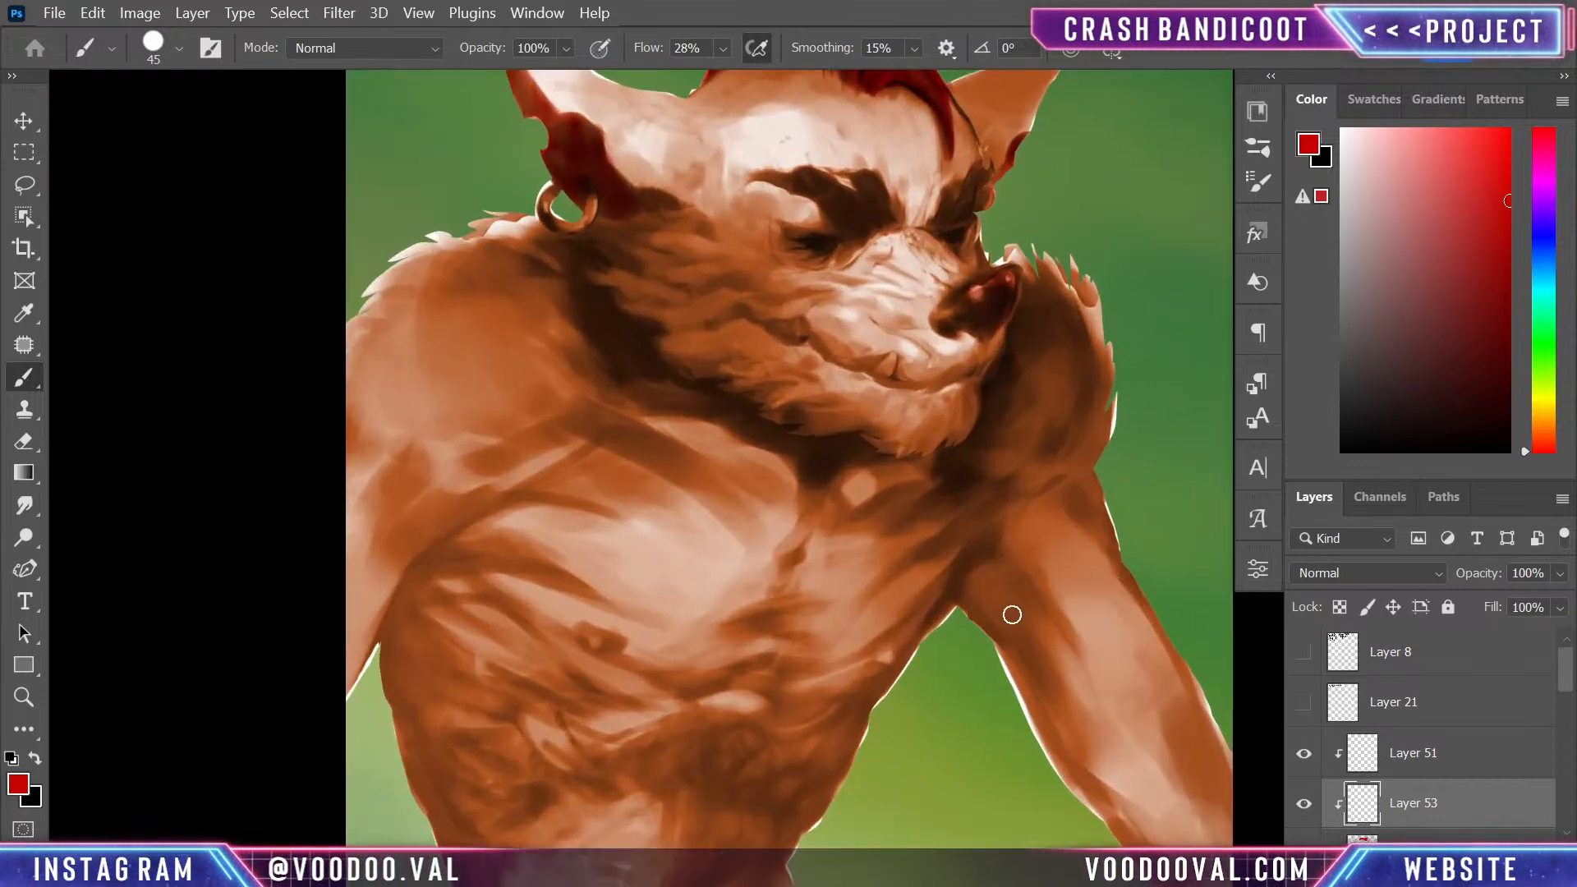
key(bracketright)
key(bracketright)
key(bracketright)
key(bracketright)
key(bracketright)
key(bracketright)
key(bracketright)
key(bracketright)
key(bracketright)
key(bracketright)
key(bracketright)
key(bracketright)
key(bracketright)
key(bracketright)
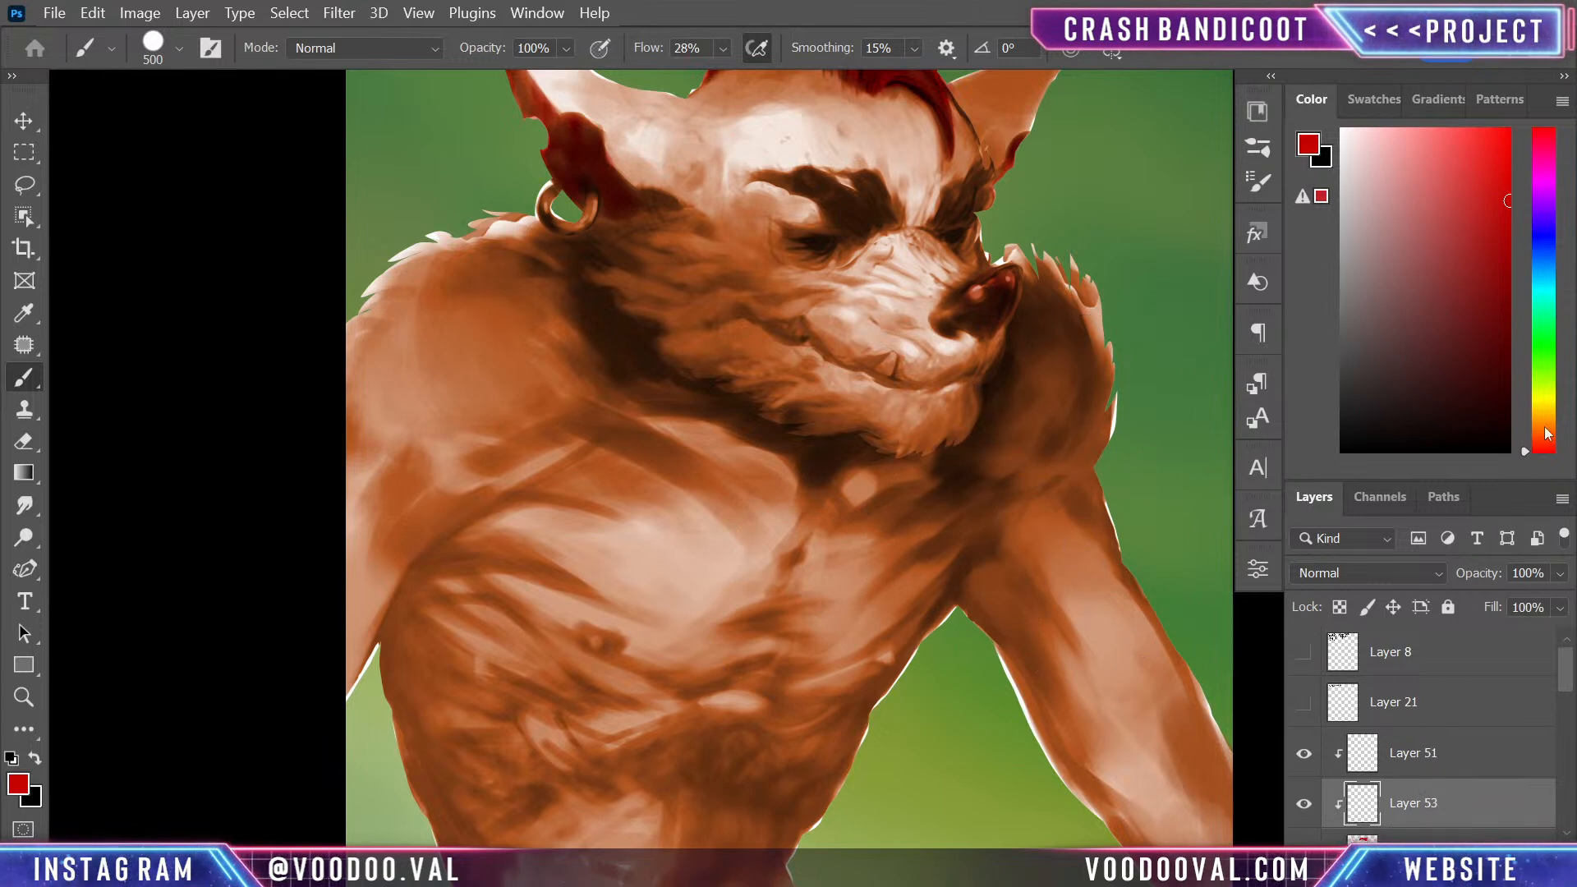
drag(1541, 445, 1544, 425)
drag(1434, 204, 1439, 170)
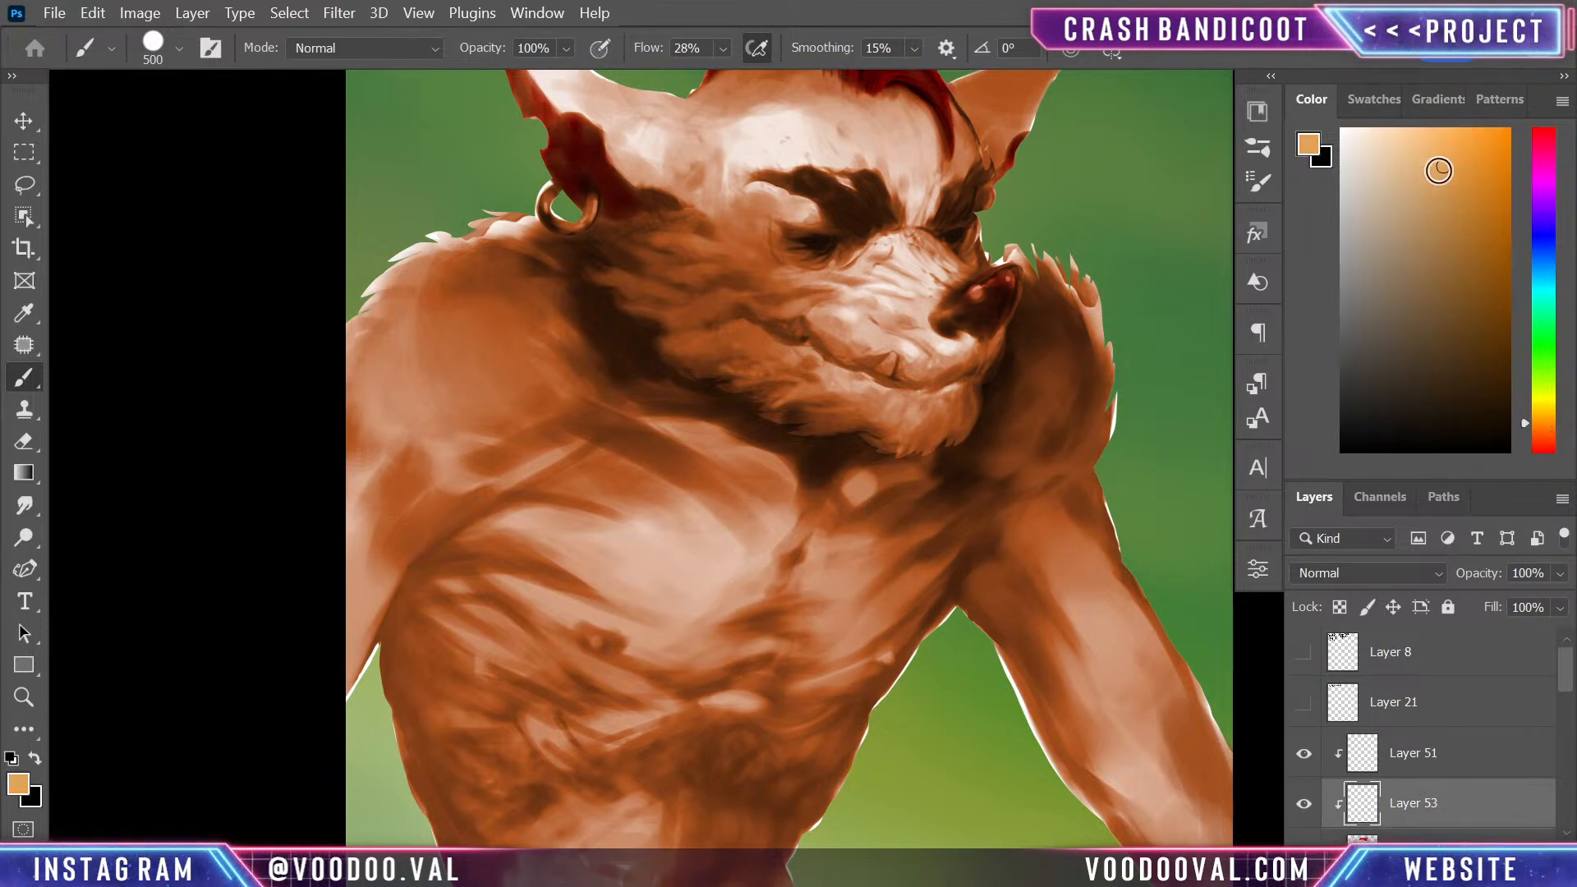
mouse_move(746, 690)
mouse_down()
mouse_move(686, 727)
mouse_move(761, 675)
mouse_move(717, 671)
mouse_move(685, 636)
mouse_move(737, 575)
mouse_move(636, 577)
mouse_move(572, 644)
mouse_move(681, 525)
mouse_move(694, 641)
mouse_move(716, 609)
mouse_move(588, 784)
mouse_move(609, 626)
mouse_move(587, 666)
mouse_up()
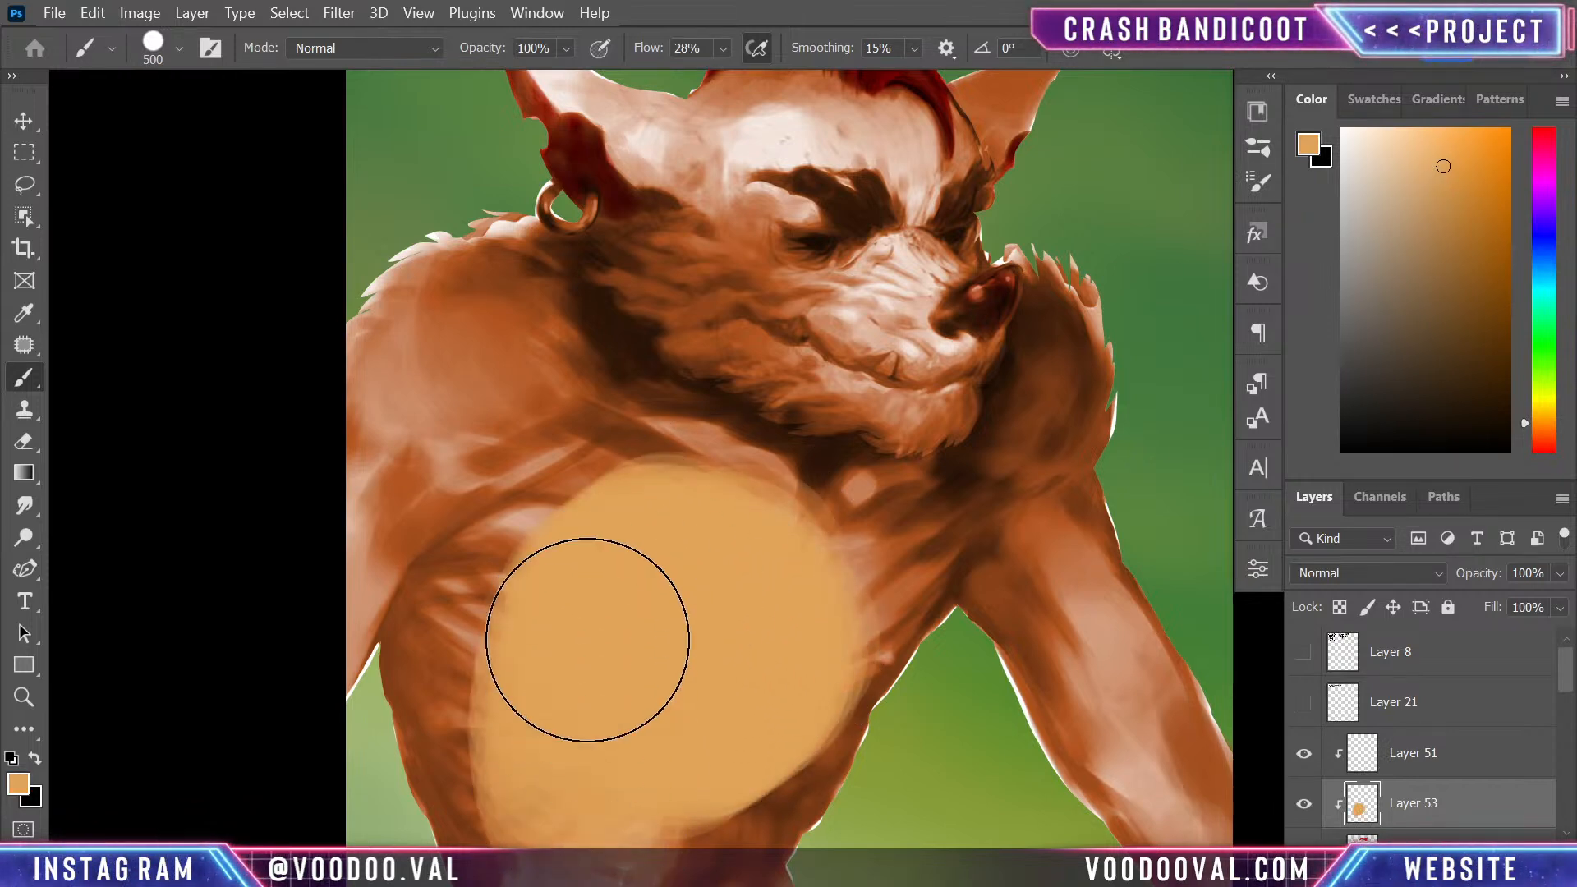
drag(763, 729, 810, 553)
- Extend the light orange over the belly and the outer edge of the chest with a 250 px brush
key(bracketleft)
key(bracketleft)
key(bracketleft)
mouse_move(582, 550)
mouse_down()
mouse_move(577, 794)
mouse_move(612, 410)
mouse_move(551, 756)
mouse_move(763, 767)
mouse_move(737, 766)
mouse_move(804, 751)
mouse_move(715, 731)
mouse_move(865, 554)
mouse_move(800, 702)
mouse_move(862, 611)
mouse_move(838, 450)
mouse_move(751, 724)
mouse_move(862, 469)
mouse_move(865, 551)
mouse_move(845, 554)
mouse_move(867, 437)
mouse_move(833, 636)
mouse_move(865, 418)
mouse_move(840, 603)
mouse_move(875, 532)
mouse_move(860, 506)
mouse_move(900, 475)
mouse_move(911, 418)
mouse_move(895, 478)
mouse_move(895, 406)
mouse_move(858, 358)
mouse_move(672, 354)
mouse_move(705, 339)
mouse_move(564, 466)
mouse_move(667, 789)
mouse_move(589, 653)
mouse_move(722, 756)
mouse_up()
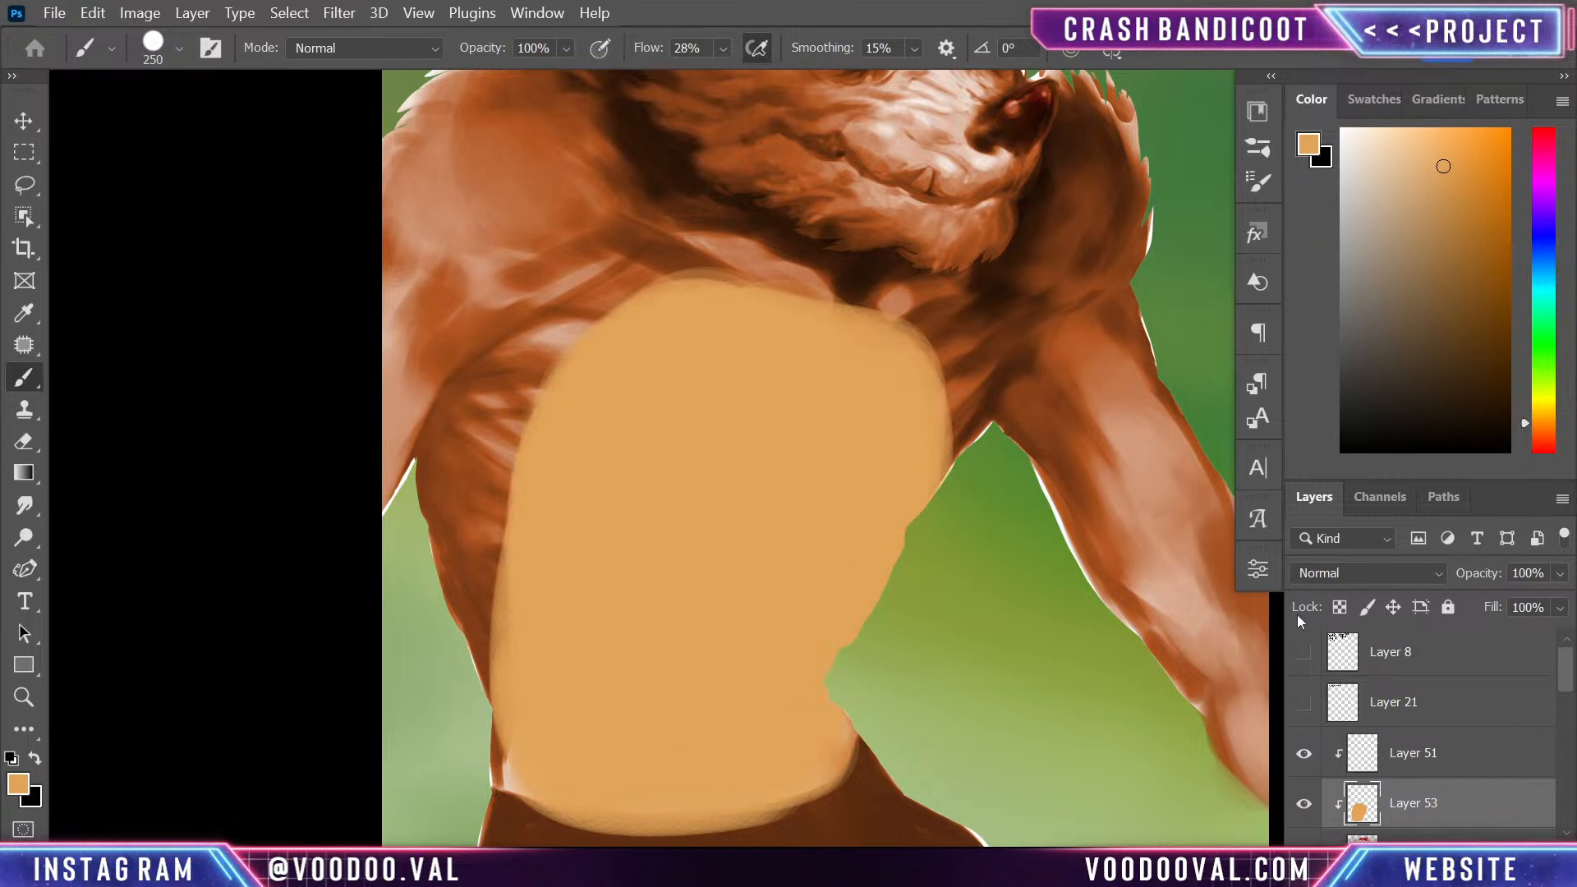
mouse_move(996, 591)
mouse_down()
mouse_move(933, 643)
mouse_move(972, 593)
mouse_up()
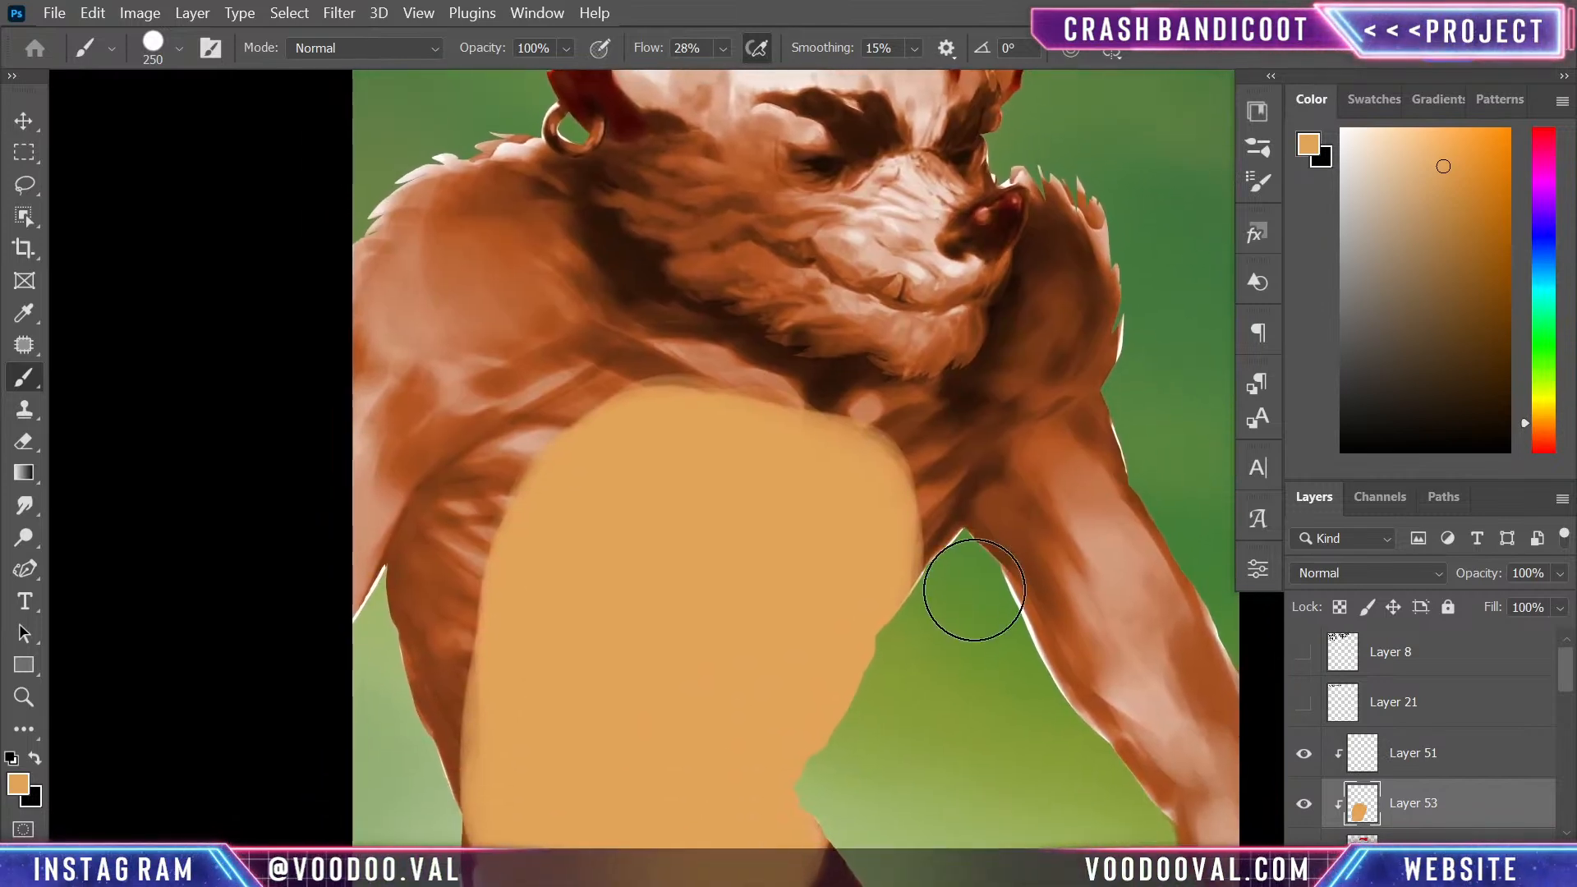
mouse_move(831, 472)
mouse_down()
mouse_move(897, 462)
mouse_move(799, 724)
mouse_up()
mouse_move(900, 458)
mouse_down()
mouse_move(842, 564)
mouse_move(775, 463)
mouse_move(676, 427)
mouse_move(648, 536)
mouse_up()
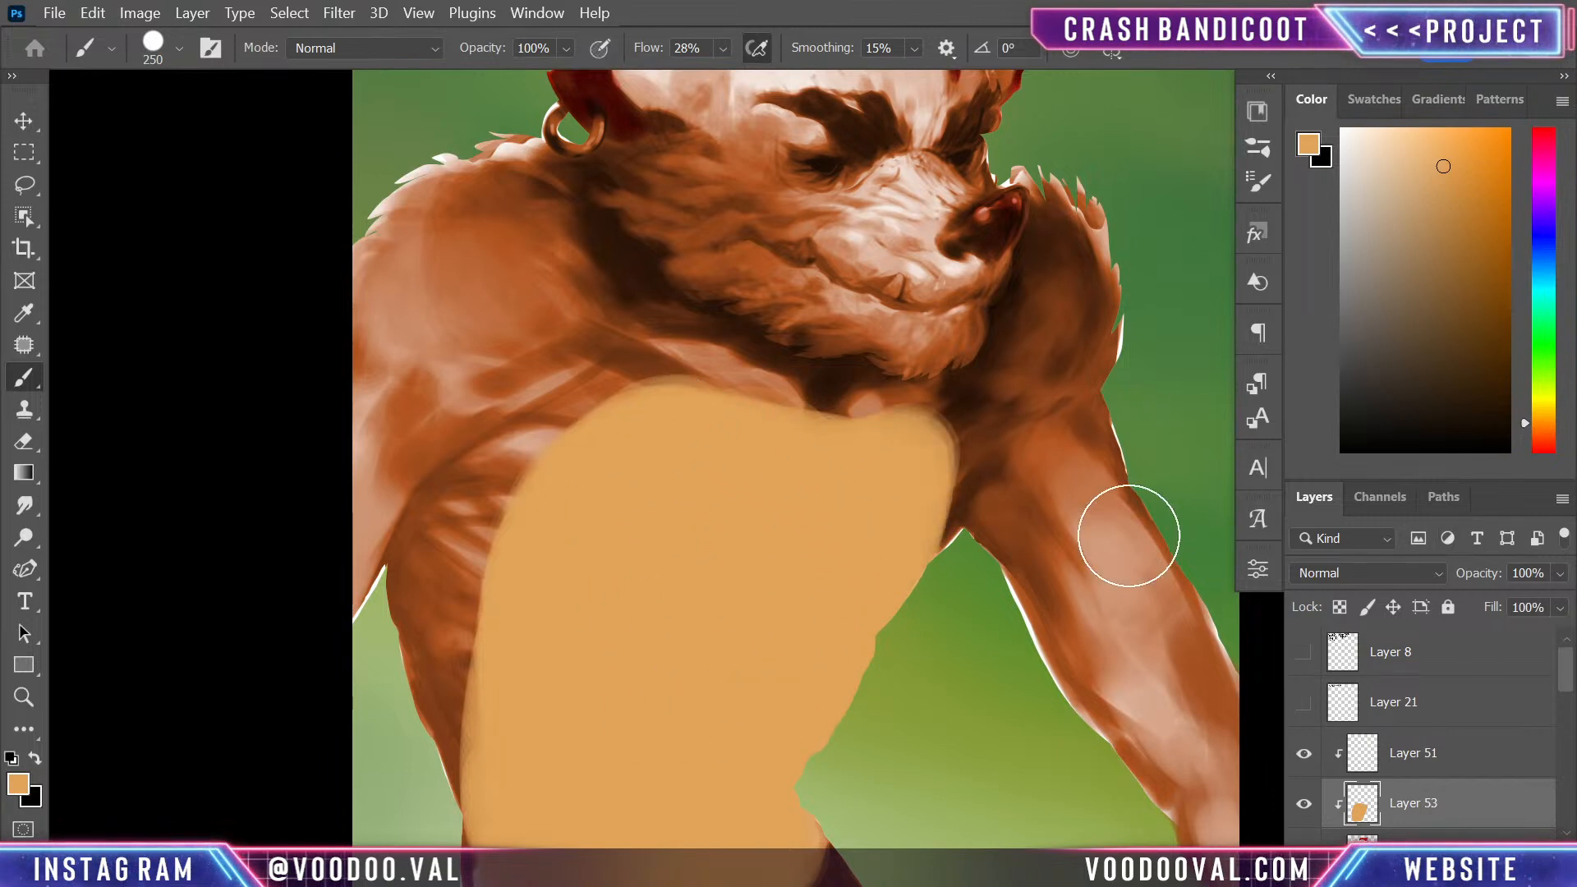
- Paint the fur along the jaw and chin light orange, reducing the brush from 250 to 40 px near the nose
mouse_move(673, 212)
mouse_down()
mouse_move(923, 326)
mouse_move(943, 303)
mouse_move(931, 312)
mouse_up()
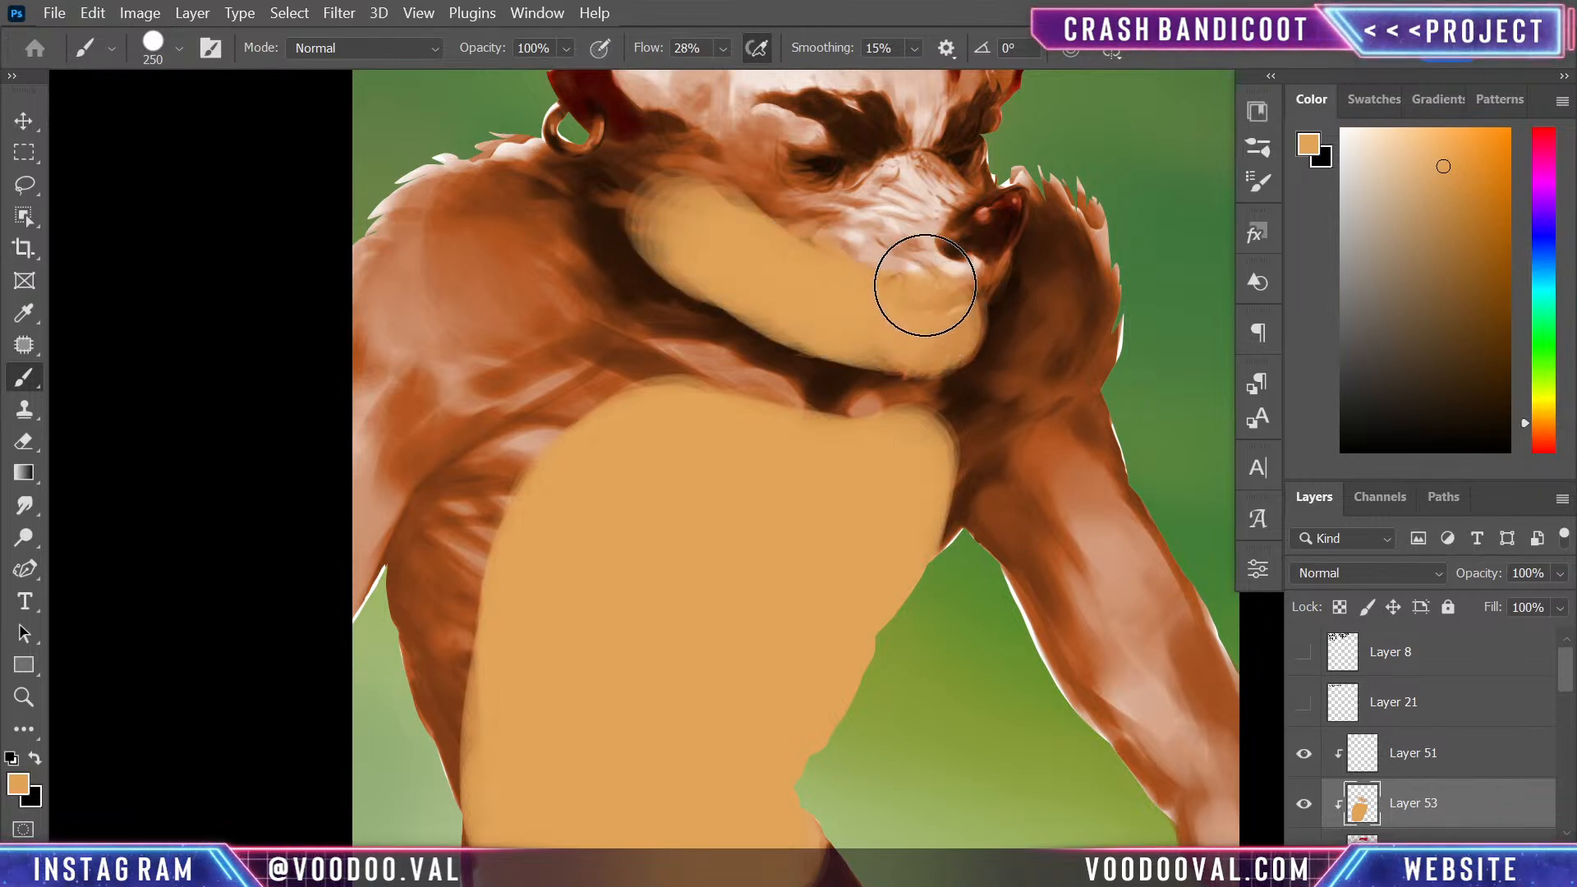
key(p)
key(b)
key(bracketleft)
key(bracketleft)
key(bracketleft)
key(bracketleft)
key(bracketleft)
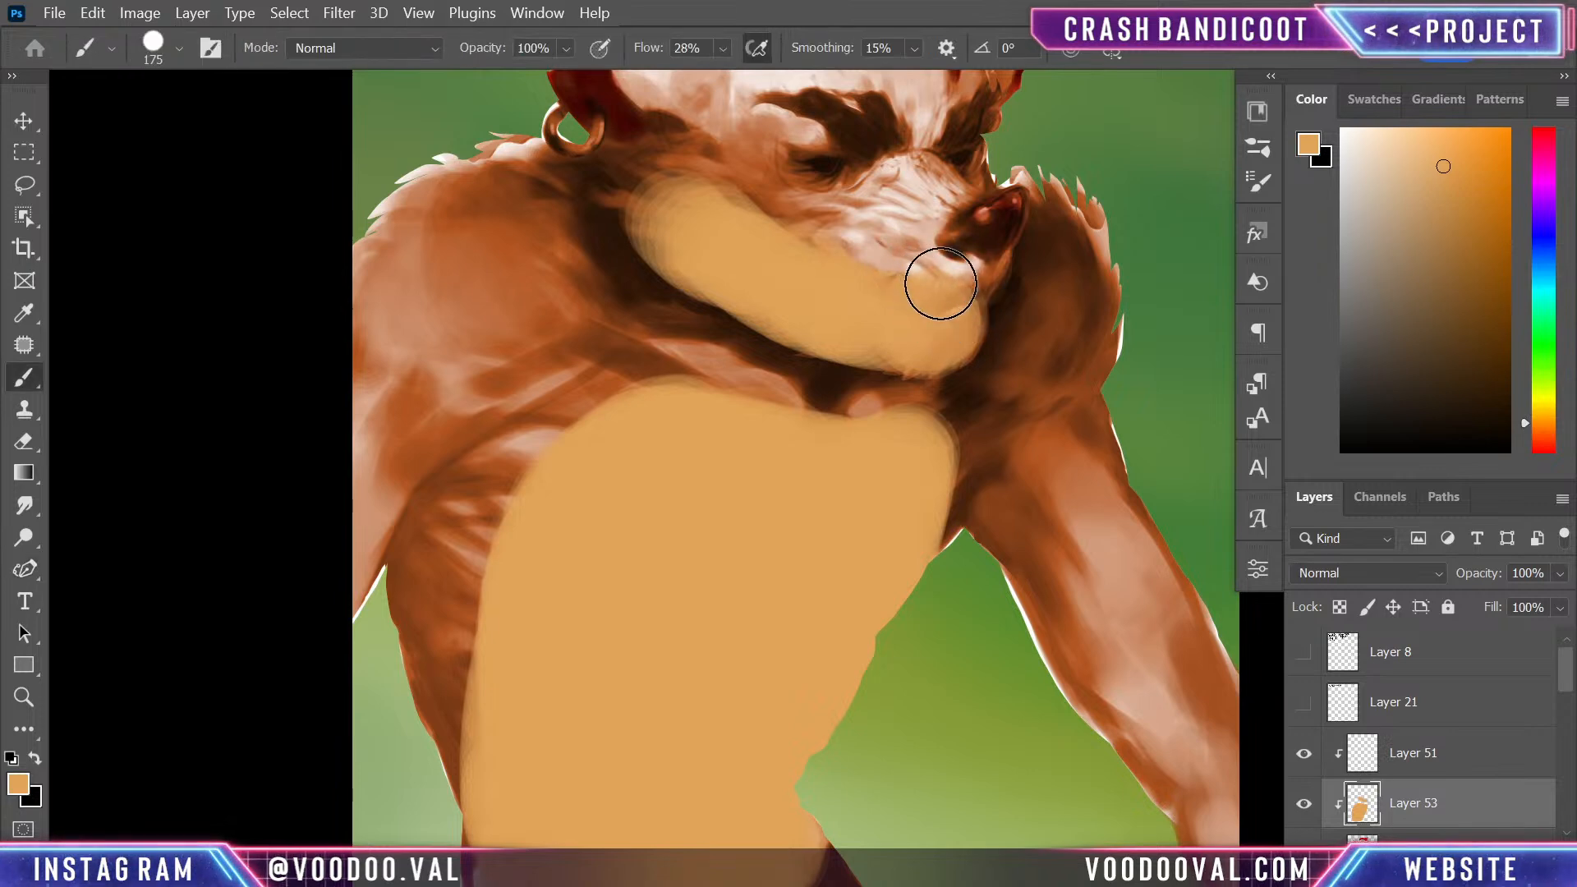
mouse_move(950, 278)
mouse_down()
mouse_move(850, 282)
mouse_move(974, 276)
mouse_move(965, 299)
mouse_move(1006, 258)
mouse_move(965, 293)
mouse_move(978, 328)
mouse_move(893, 349)
mouse_up()
key(bracketleft)
key(bracketleft)
key(bracketleft)
key(bracketleft)
key(bracketleft)
key(bracketleft)
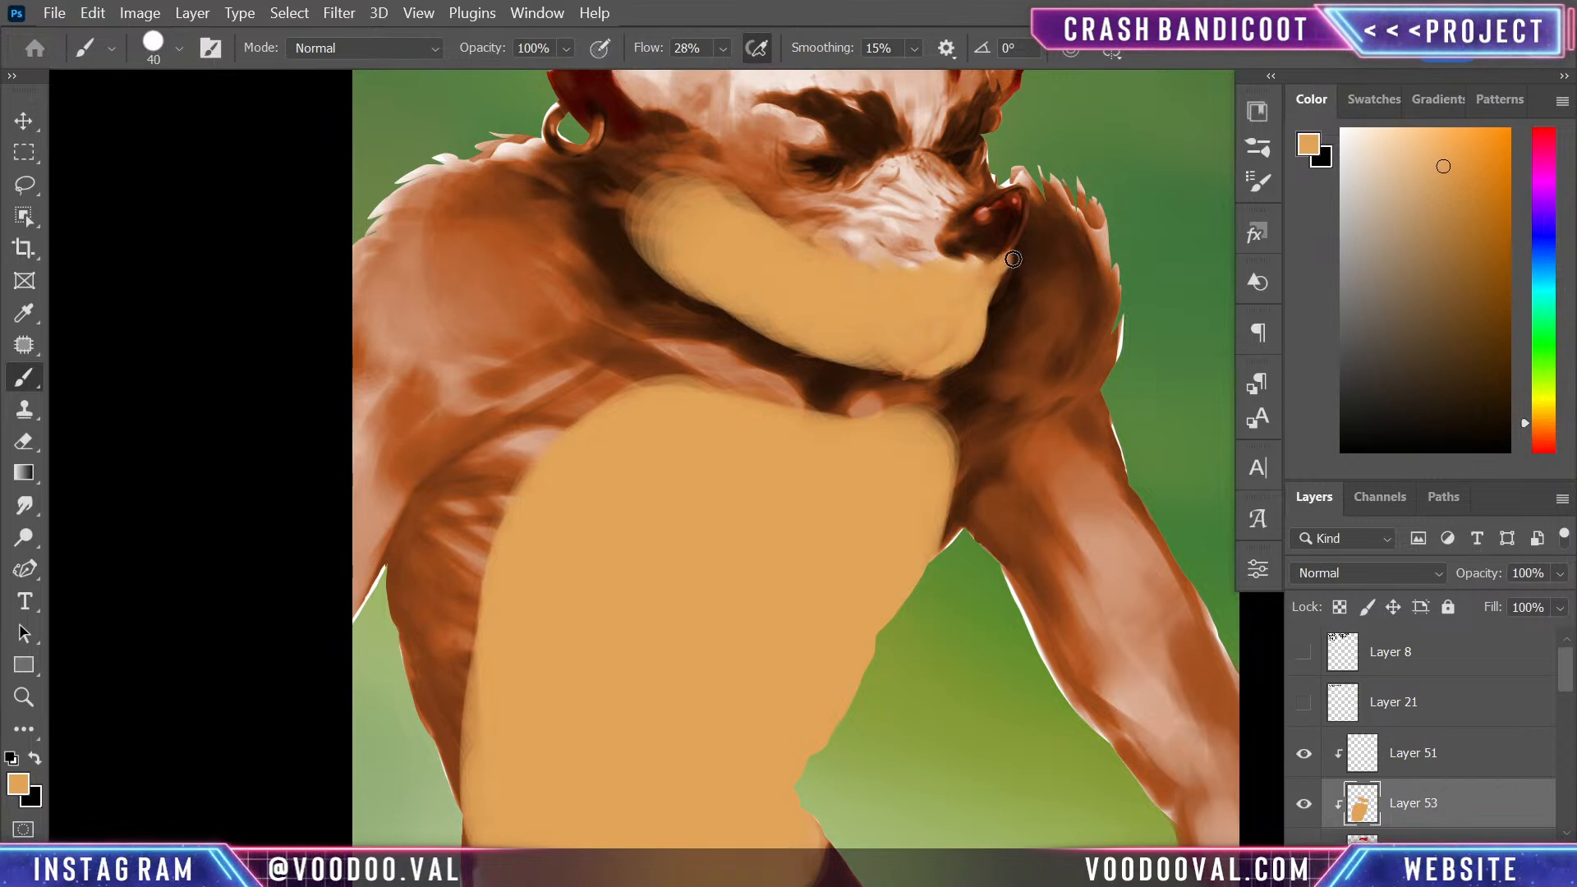
drag(999, 256, 996, 399)
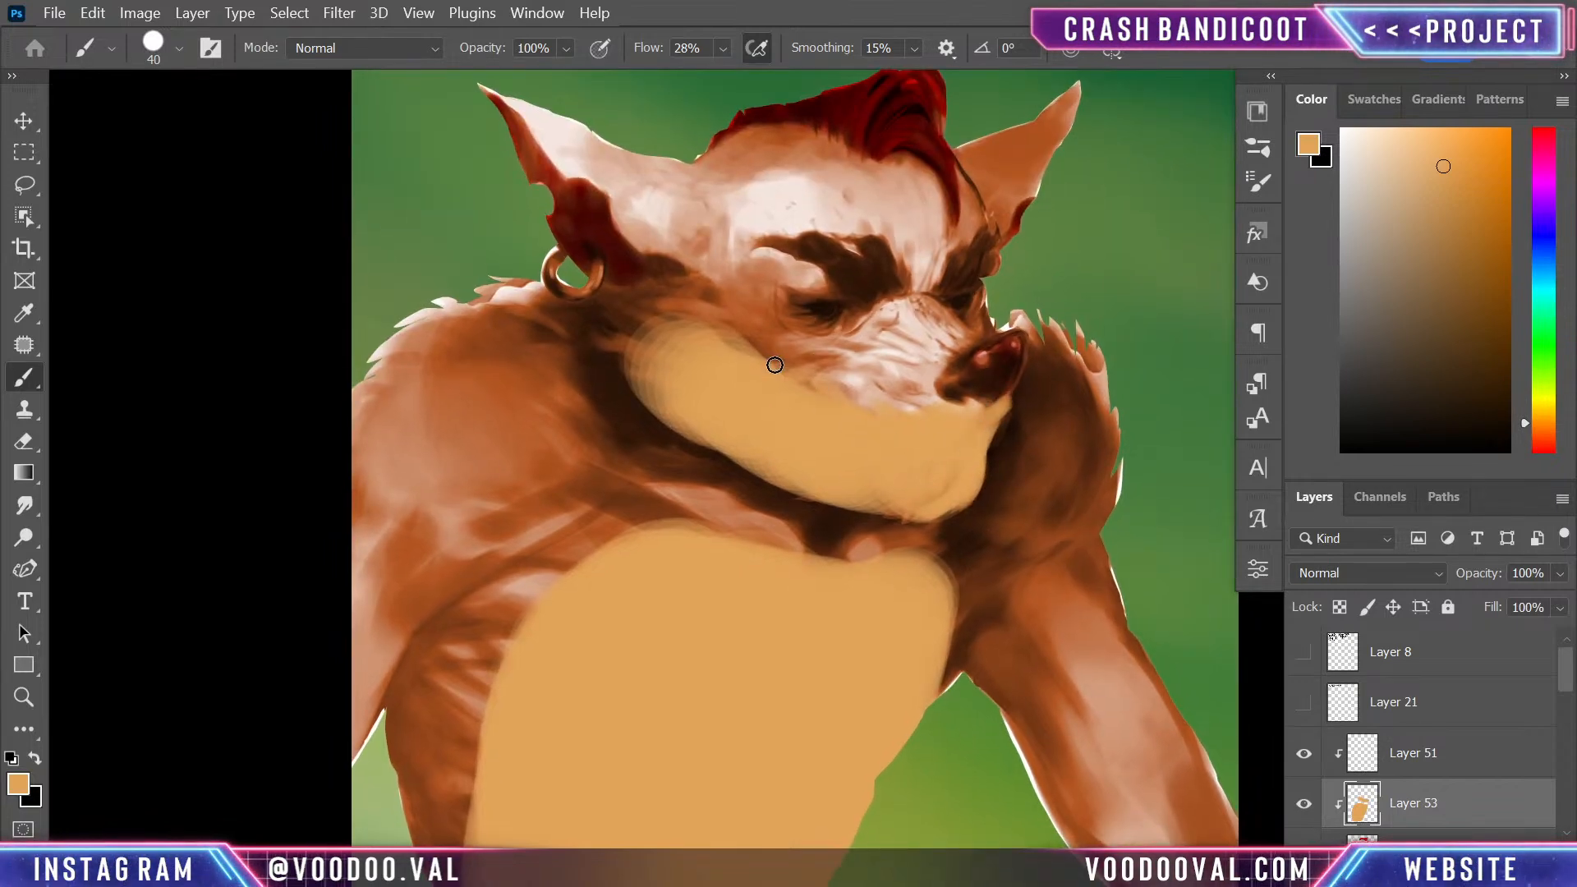
- Erase the light orange spilling over the cheek, neck edge and mouth line with the Eraser at 50 to 100 px
key(e)
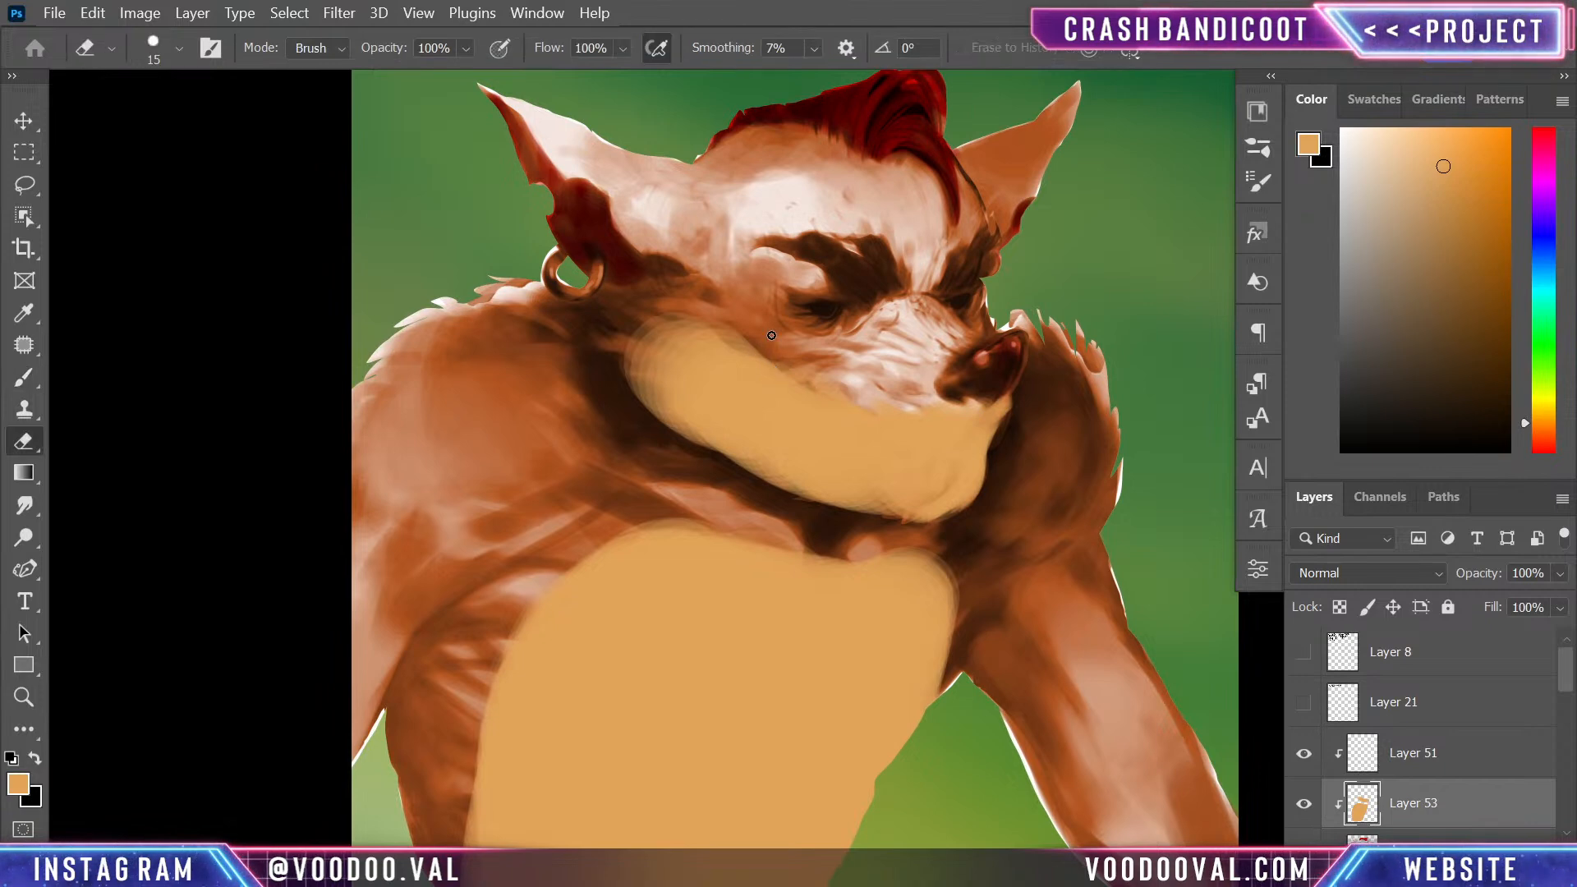
mouse_move(661, 293)
mouse_down()
mouse_move(765, 290)
mouse_move(761, 356)
mouse_up()
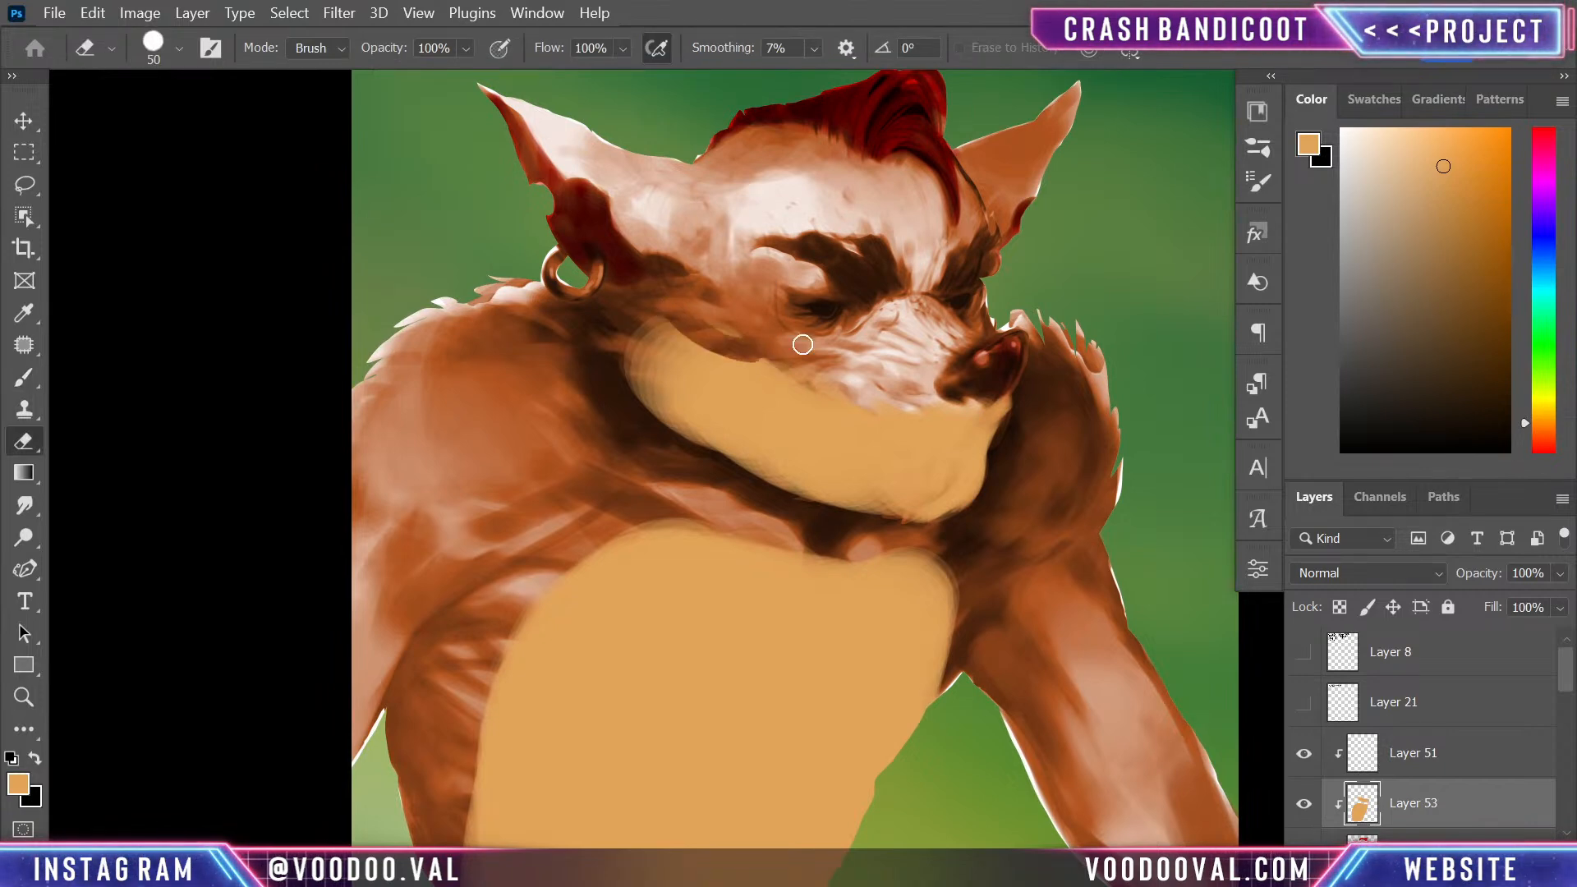
mouse_move(676, 315)
mouse_down()
mouse_move(720, 364)
mouse_move(698, 318)
mouse_move(799, 363)
mouse_up()
drag(641, 339, 677, 345)
mouse_move(629, 425)
mouse_down()
mouse_move(766, 483)
mouse_move(687, 451)
mouse_move(789, 515)
mouse_up()
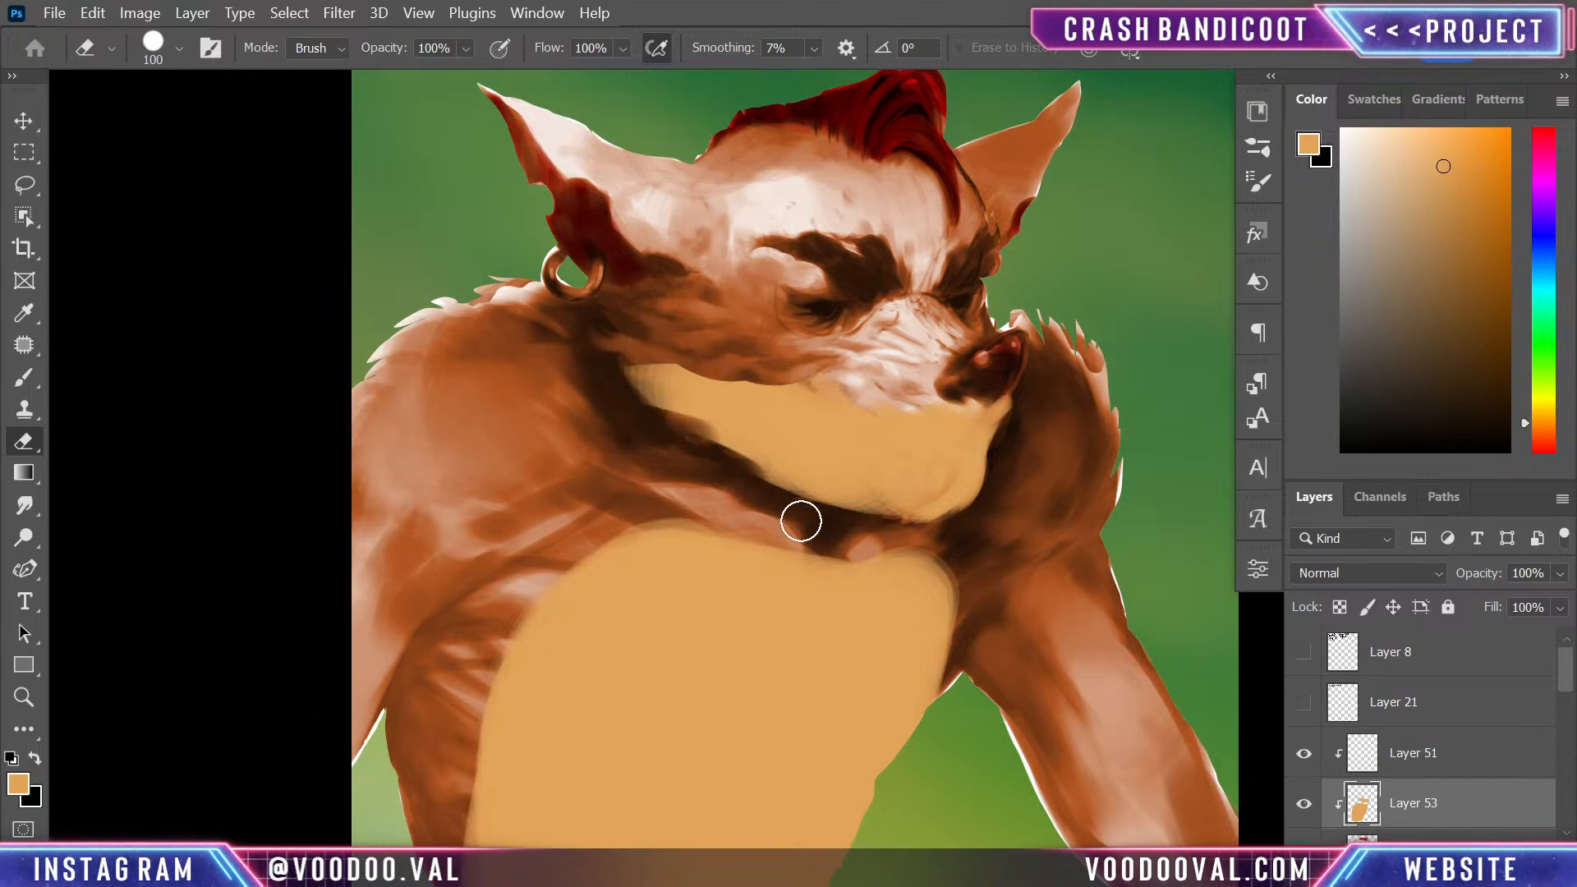
drag(759, 367, 844, 357)
mouse_move(877, 353)
mouse_down()
mouse_move(920, 368)
mouse_move(893, 400)
mouse_move(942, 349)
mouse_move(877, 394)
mouse_move(975, 364)
mouse_up()
key(b)
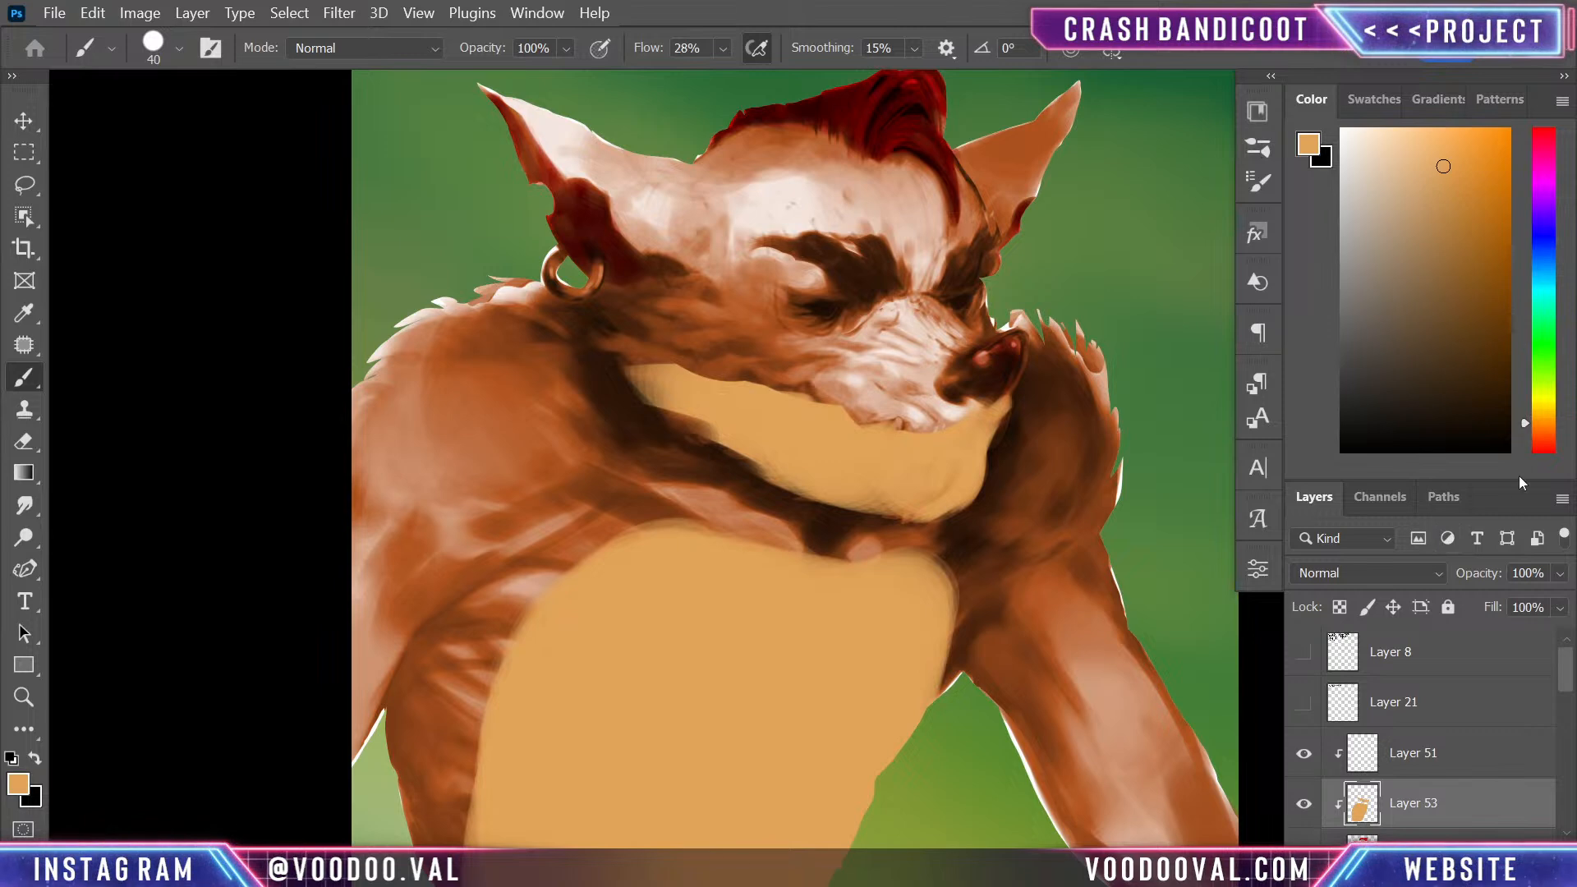
- Compare blend modes such as Multiply, Linear Dodge (Add) and Soft Light on the light orange Layer 53
click(1373, 574)
click(1355, 332)
key(Down)
key(Down)
key(Down)
key(Down)
key(Down)
key(Down)
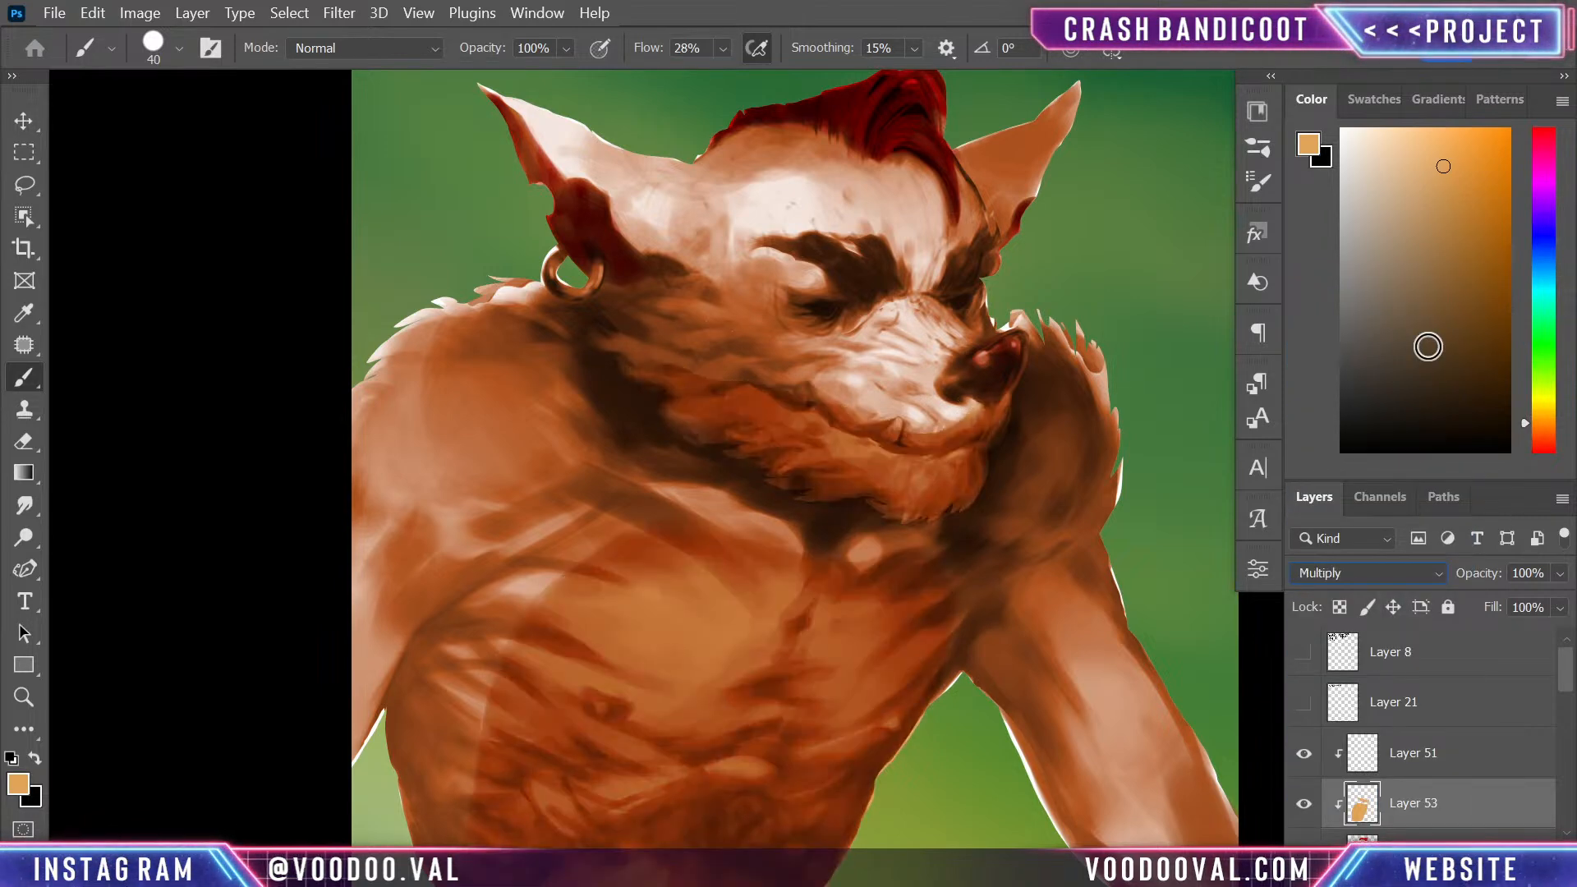
key(Down)
key(Down)
key(Down)
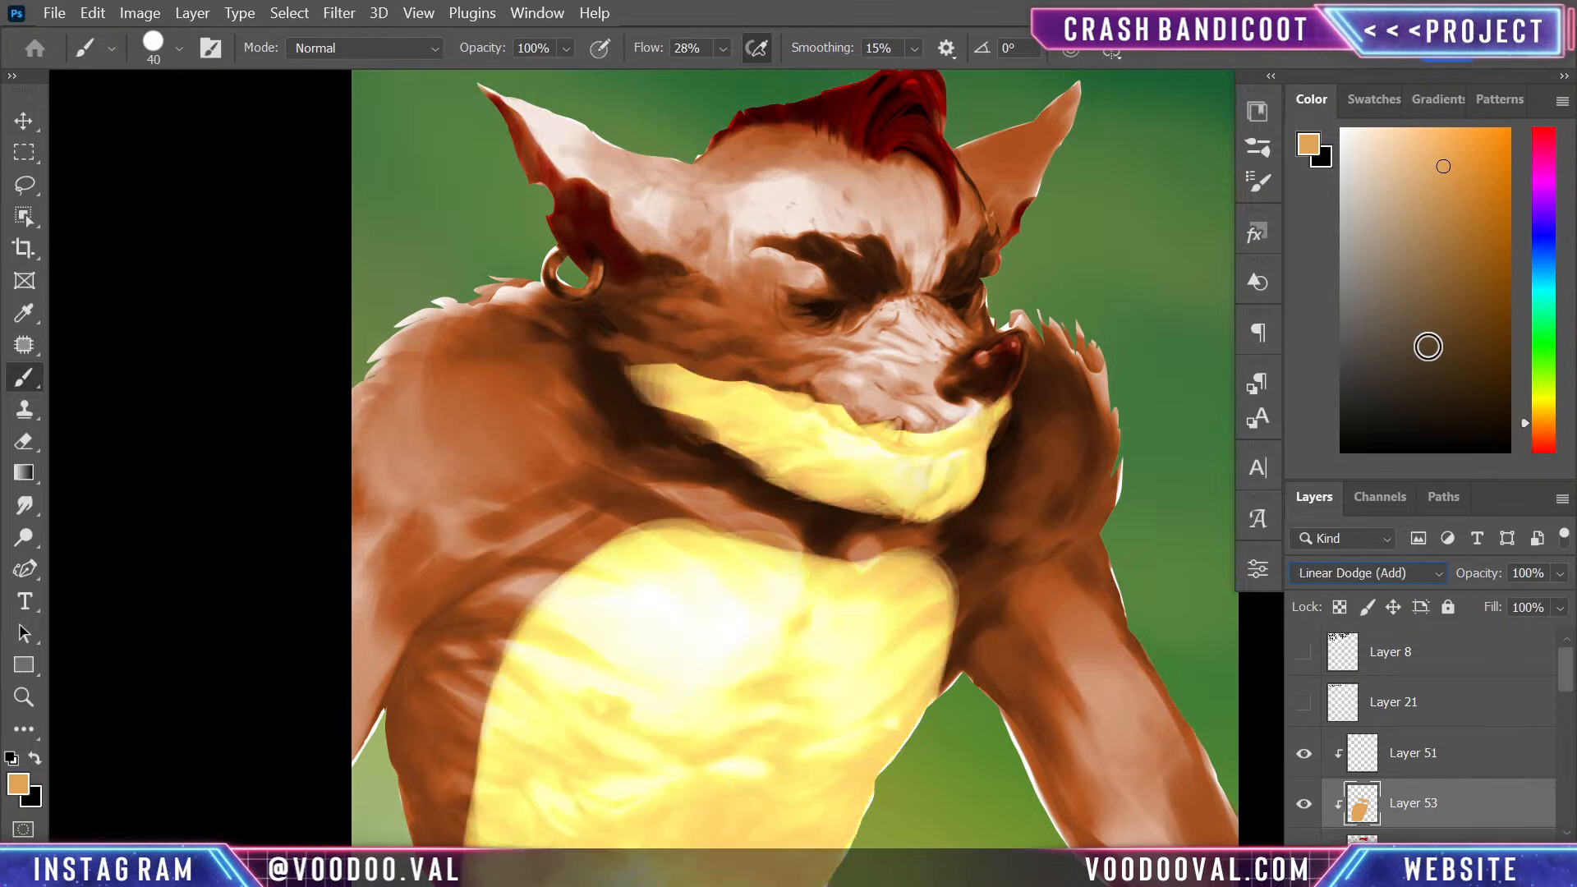
key(Down)
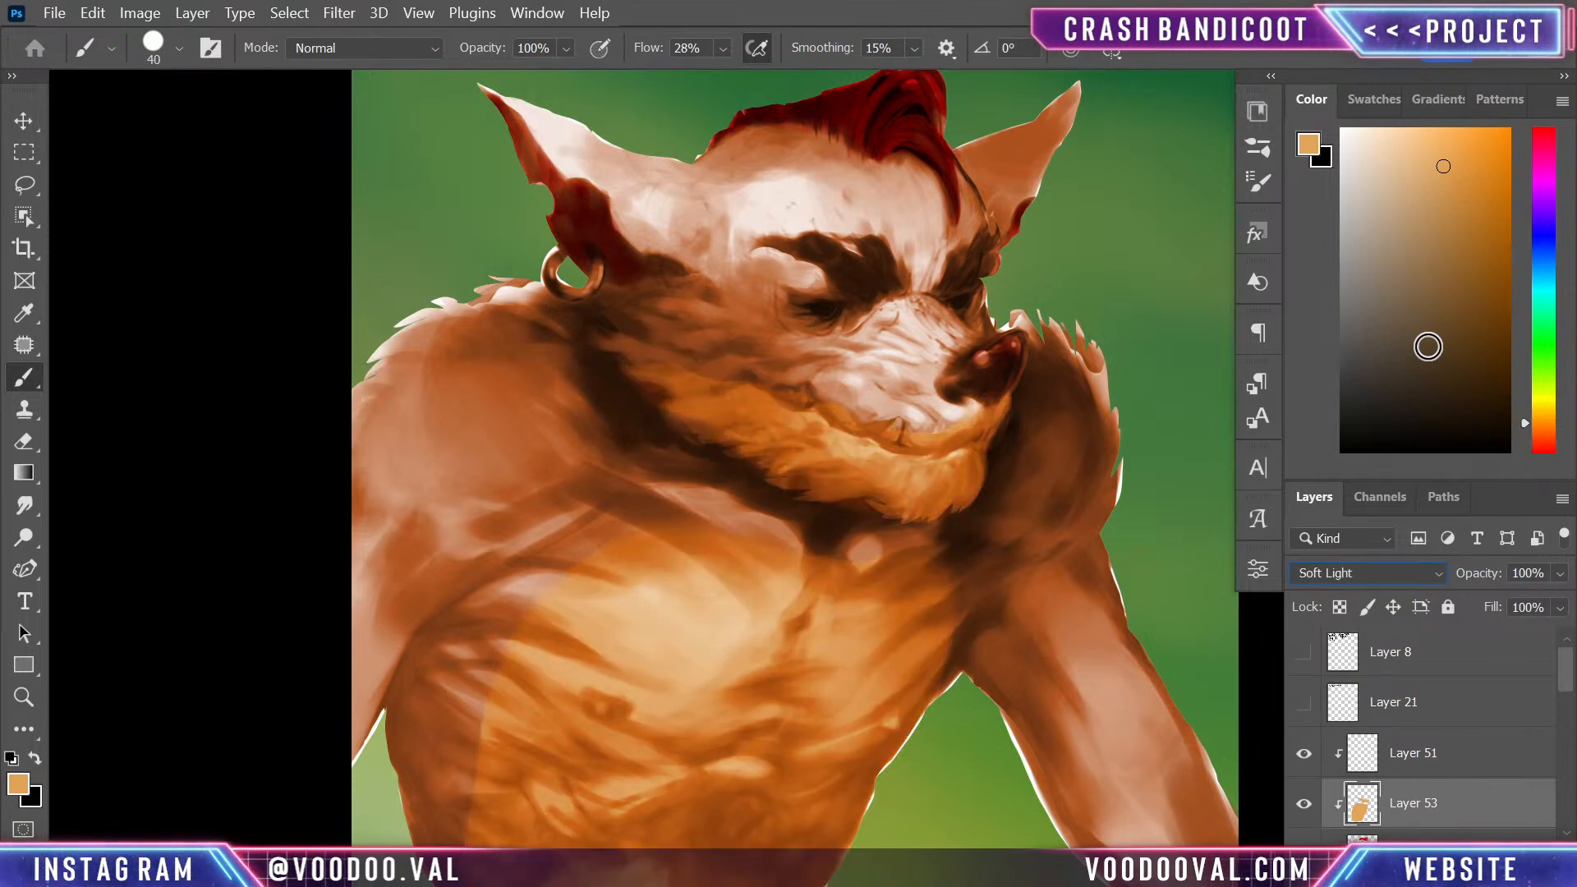
key(ctrl+minus)
key(ctrl+minus)
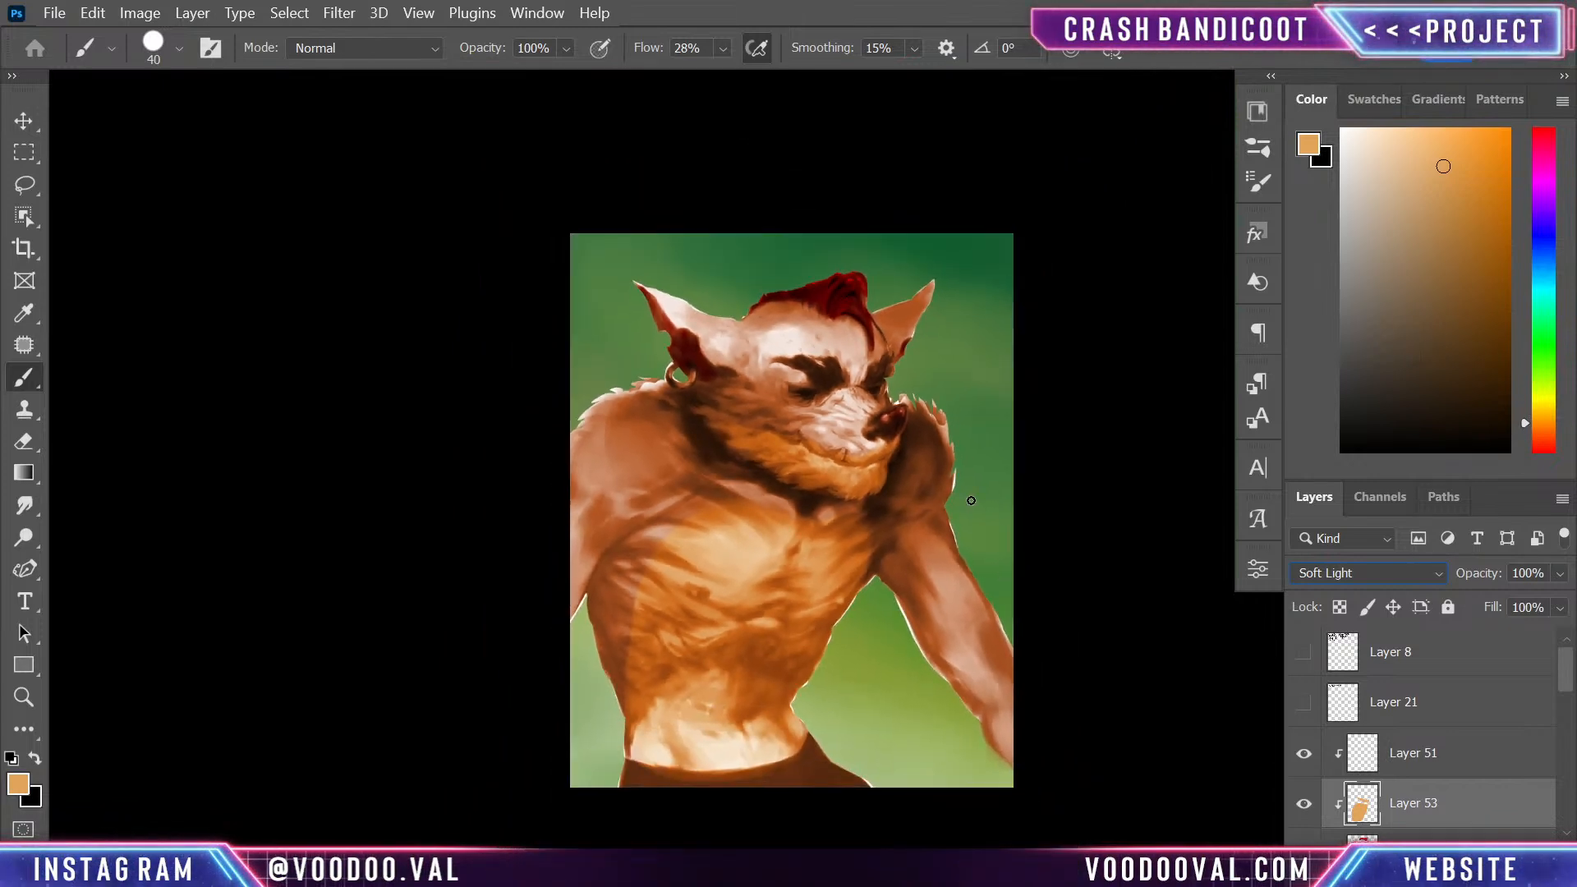
- Go through the blend modes beyond Soft Light on Layer 53, including Difference, and set it to Hue
click(1372, 579)
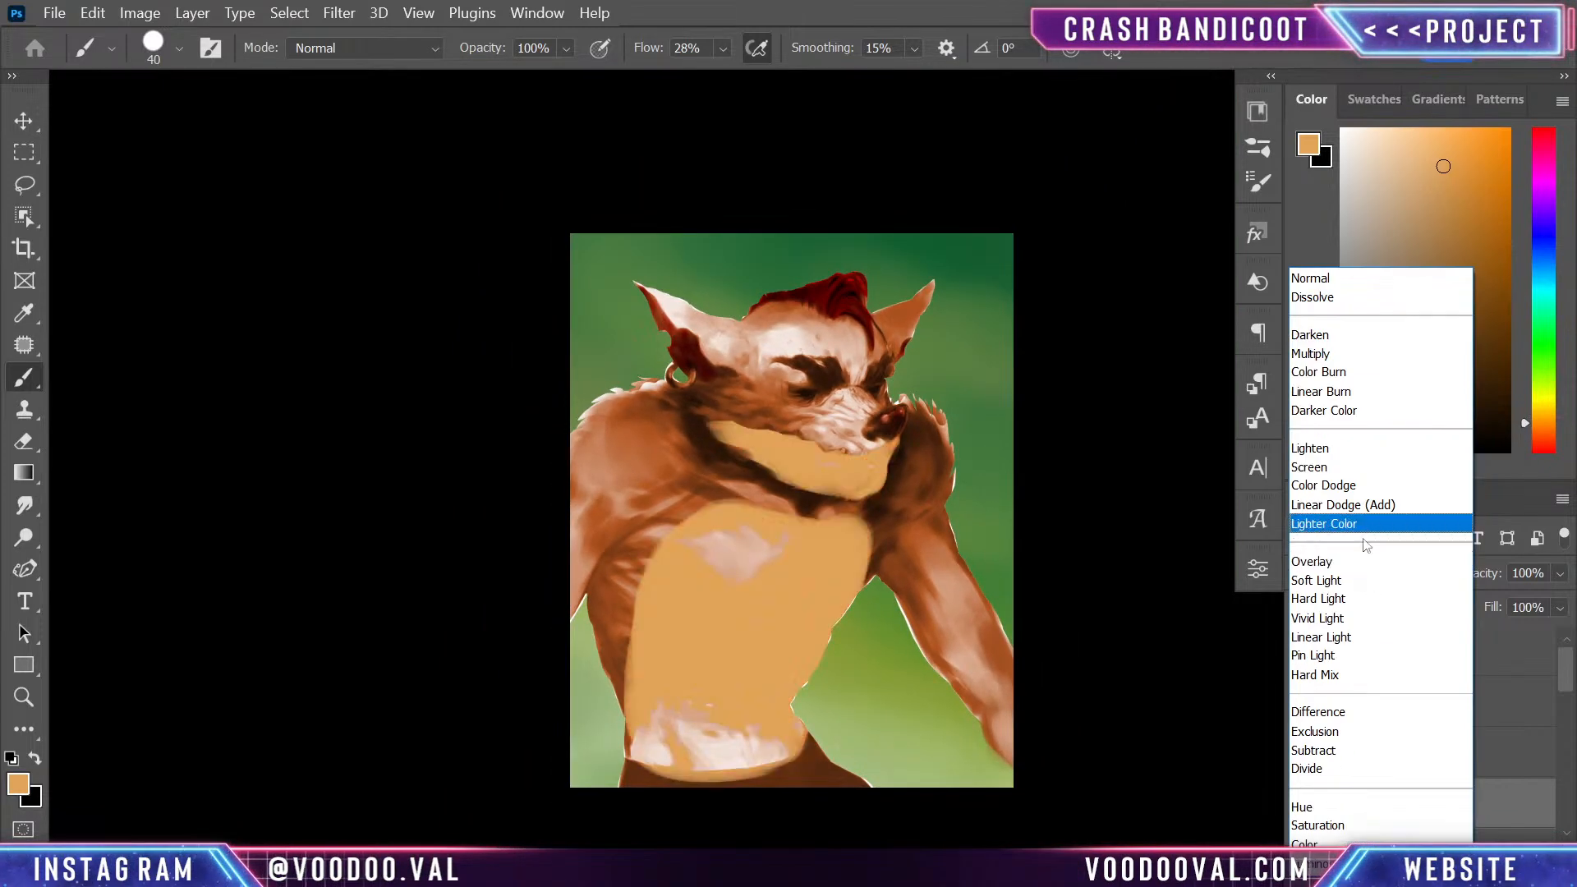
click(1362, 579)
key(Down)
key(Down)
key(Down)
key(Down)
key(Down)
key(Down)
key(Down)
key(Down)
key(Down)
key(Down)
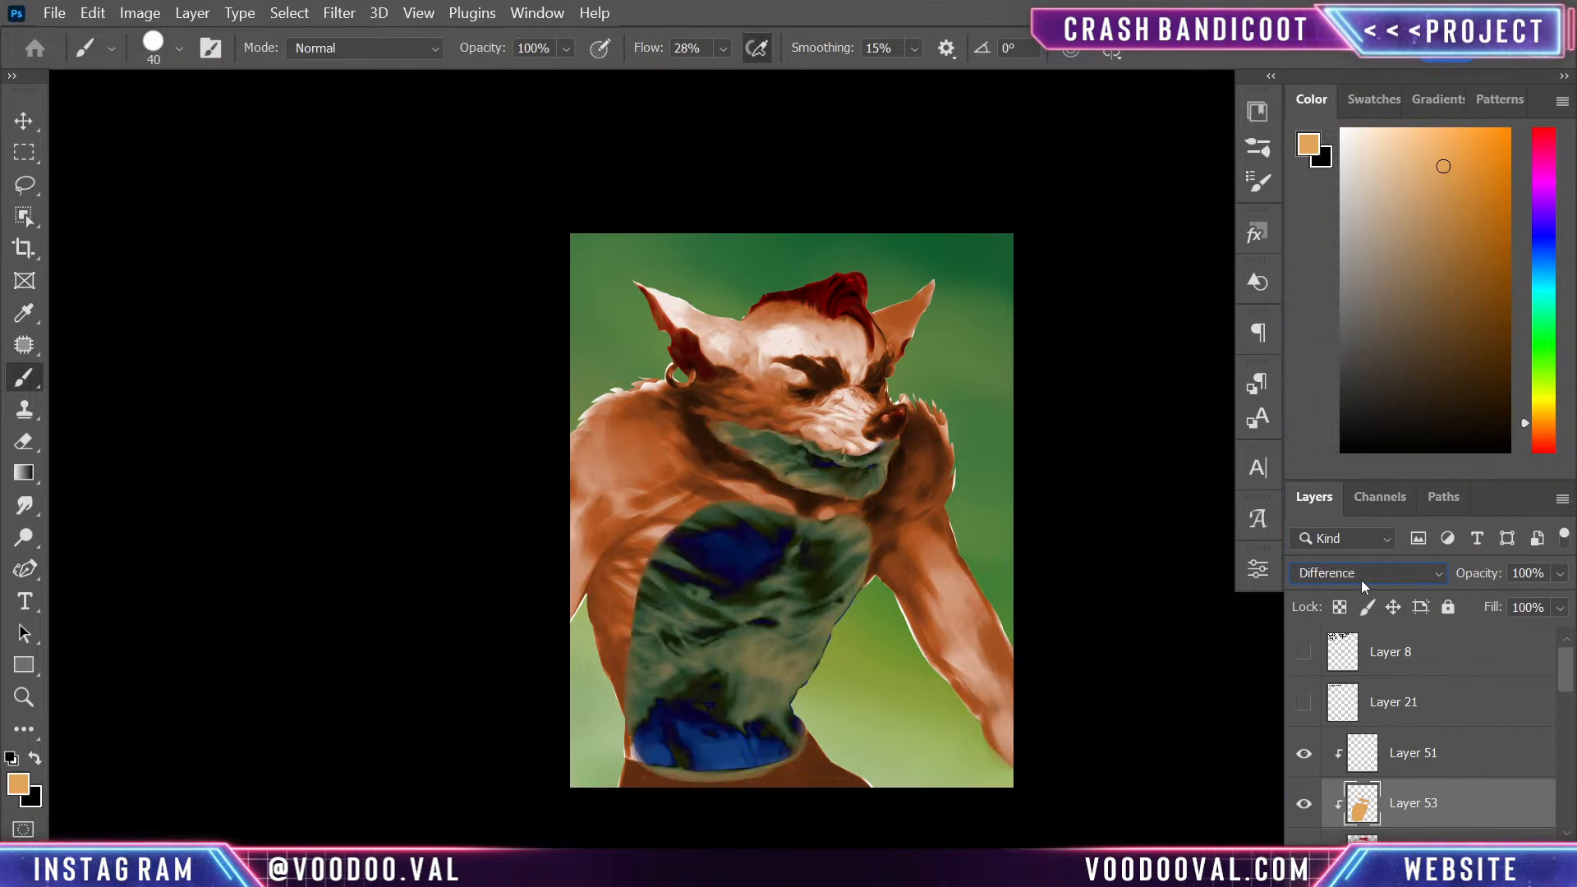
key(Up)
key(Down)
key(Down)
key(Up)
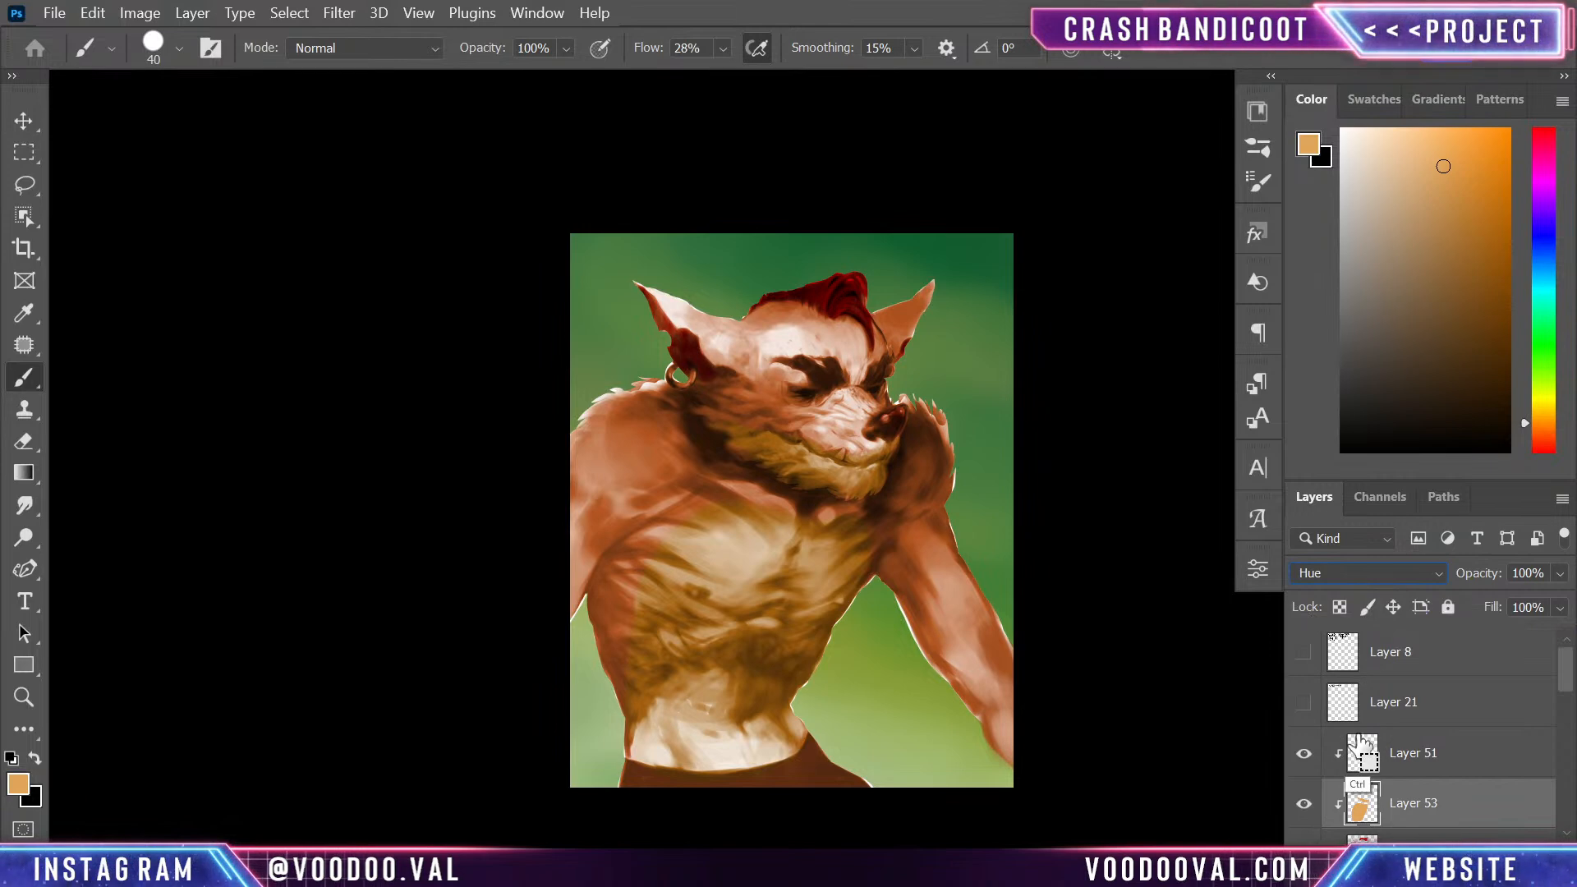
key(ctrl+u)
drag(1201, 456, 1240, 522)
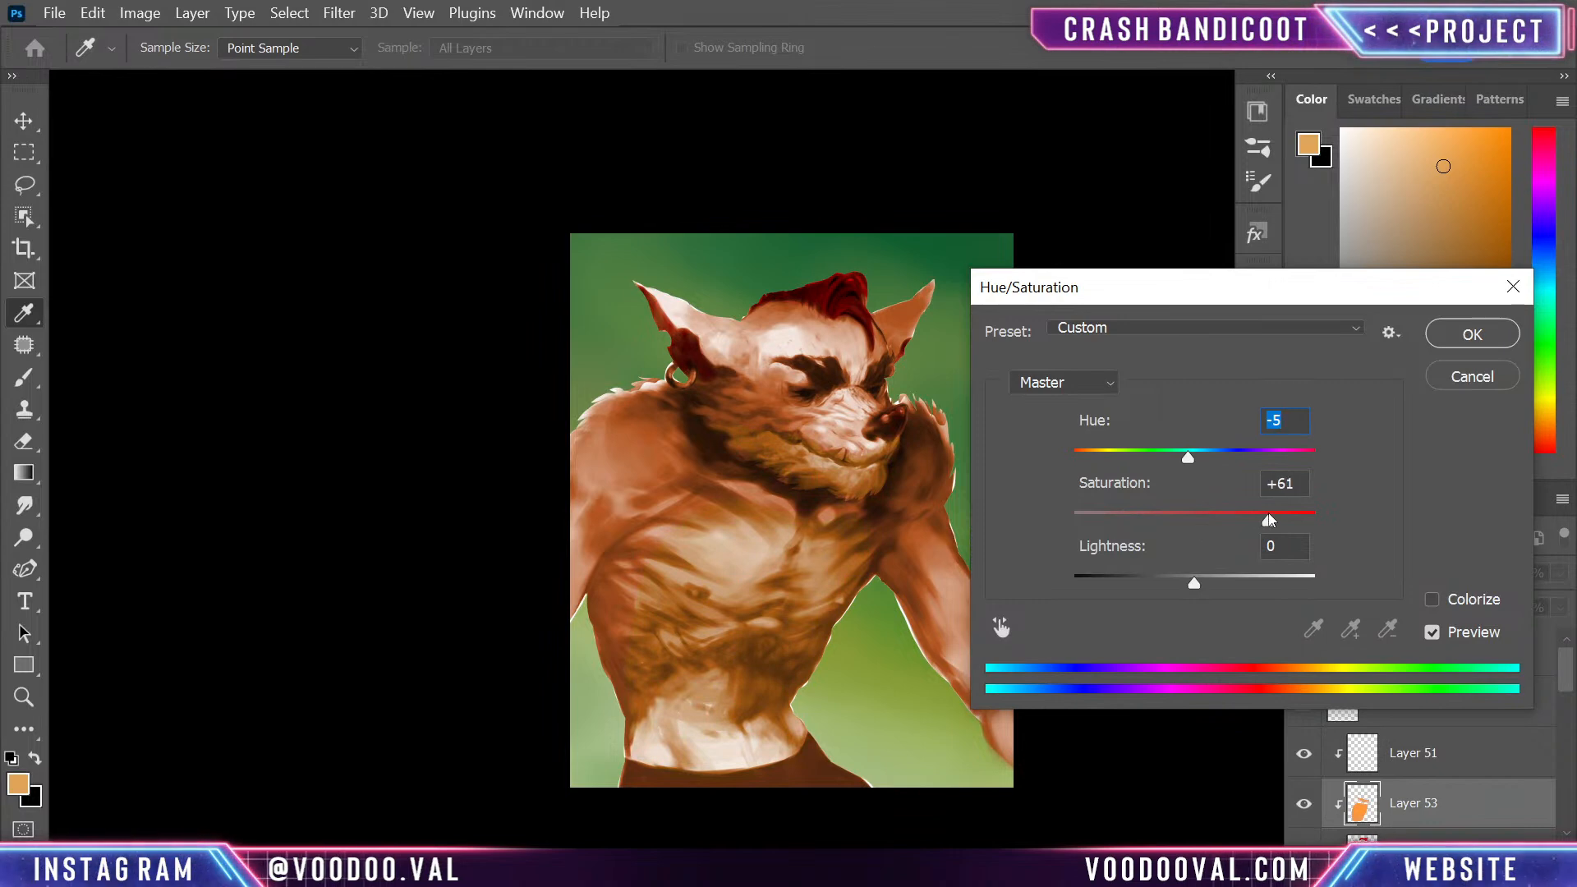
drag(1193, 577, 1229, 567)
mouse_move(1188, 460)
mouse_down()
mouse_move(1144, 460)
mouse_move(1186, 458)
mouse_up()
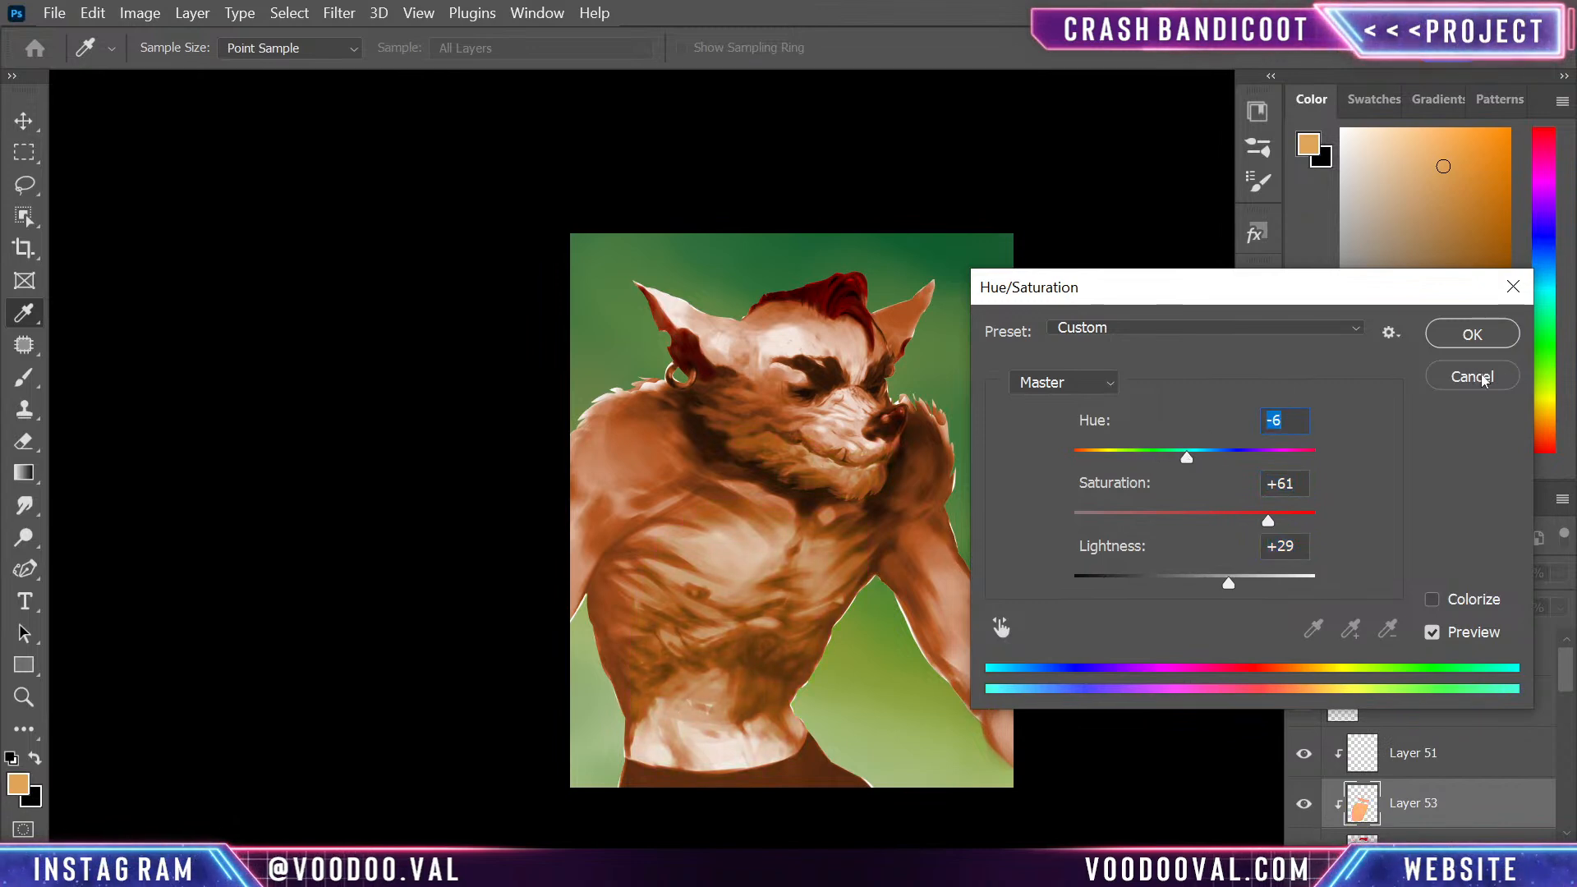
click(1471, 377)
key(b)
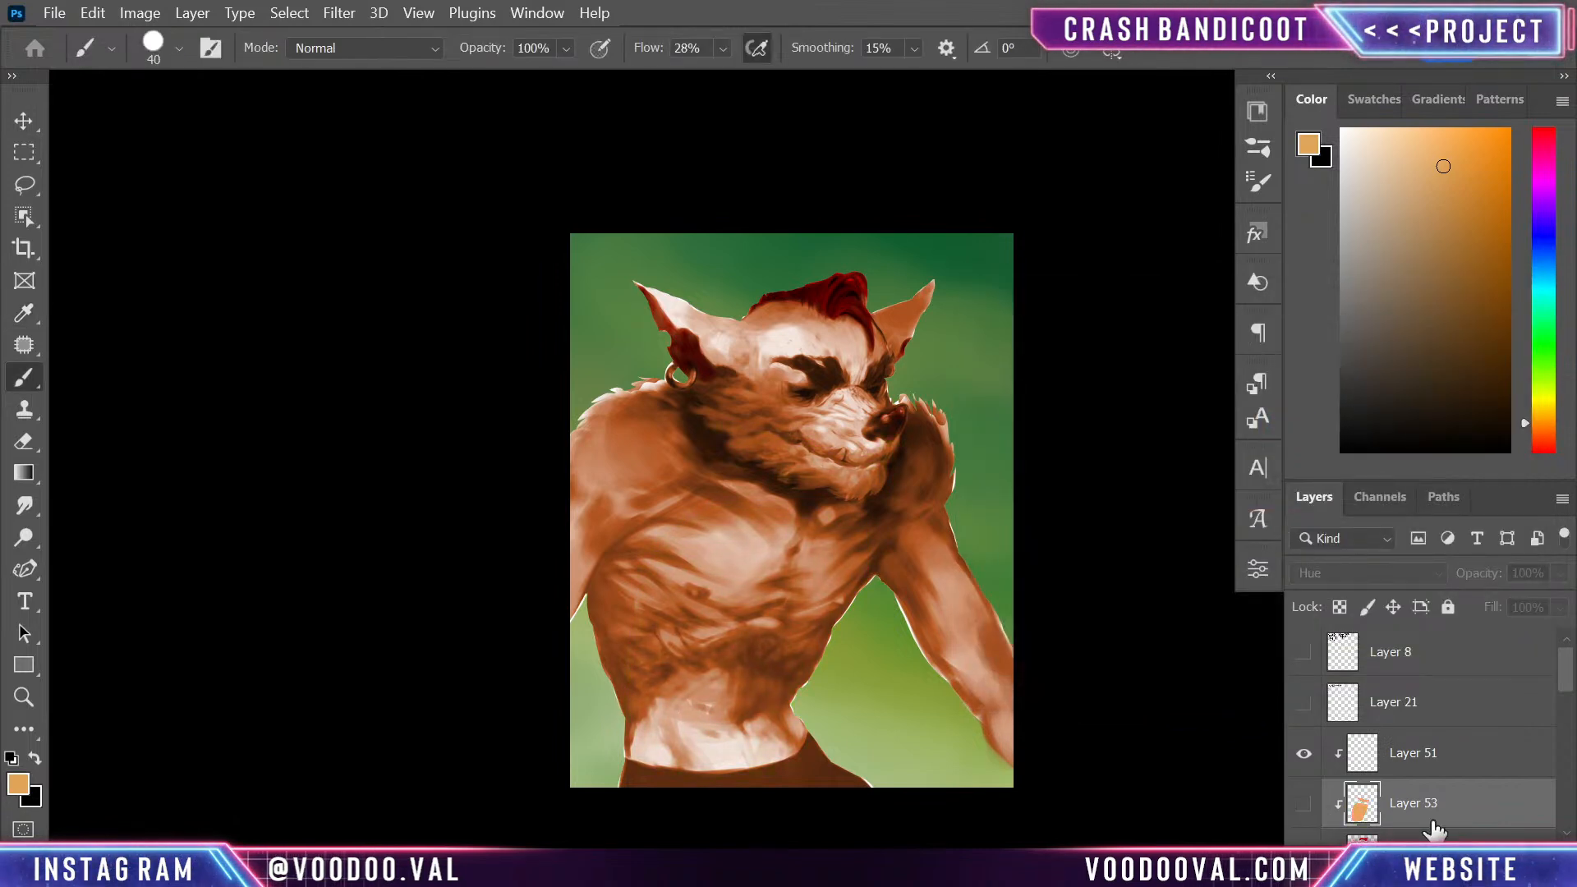
- Add another clipped layer, sample dark red from the ear, and paint it over the shoulder and upper arm below the earring
key(ctrl+shift+alt+n)
key(ctrl+plus)
key(alt+space)
key(Escape)
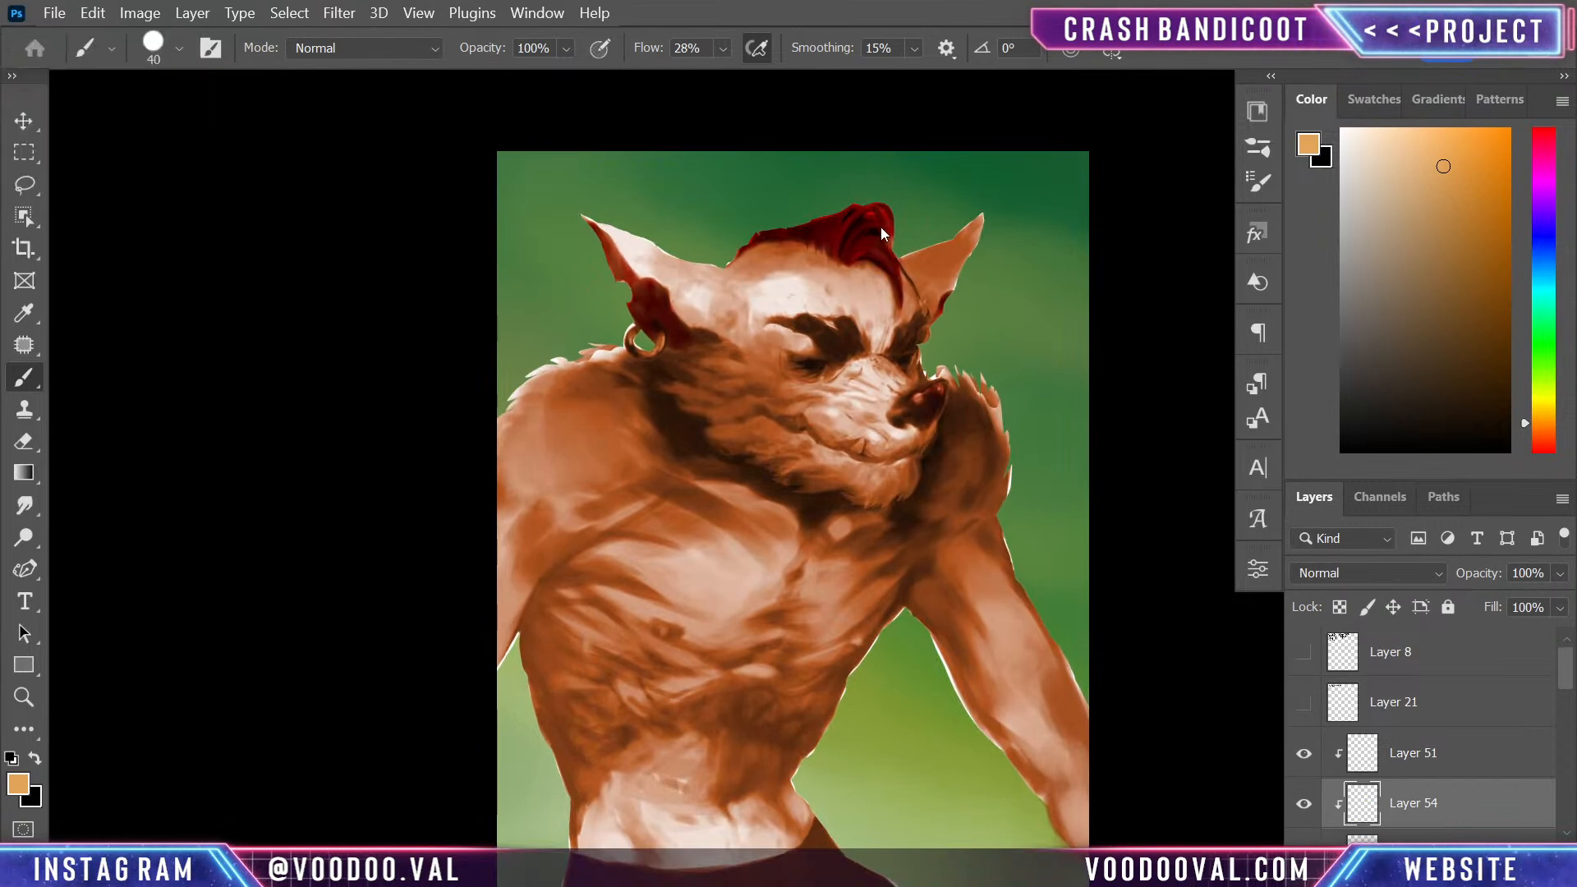
alt+click(632, 277)
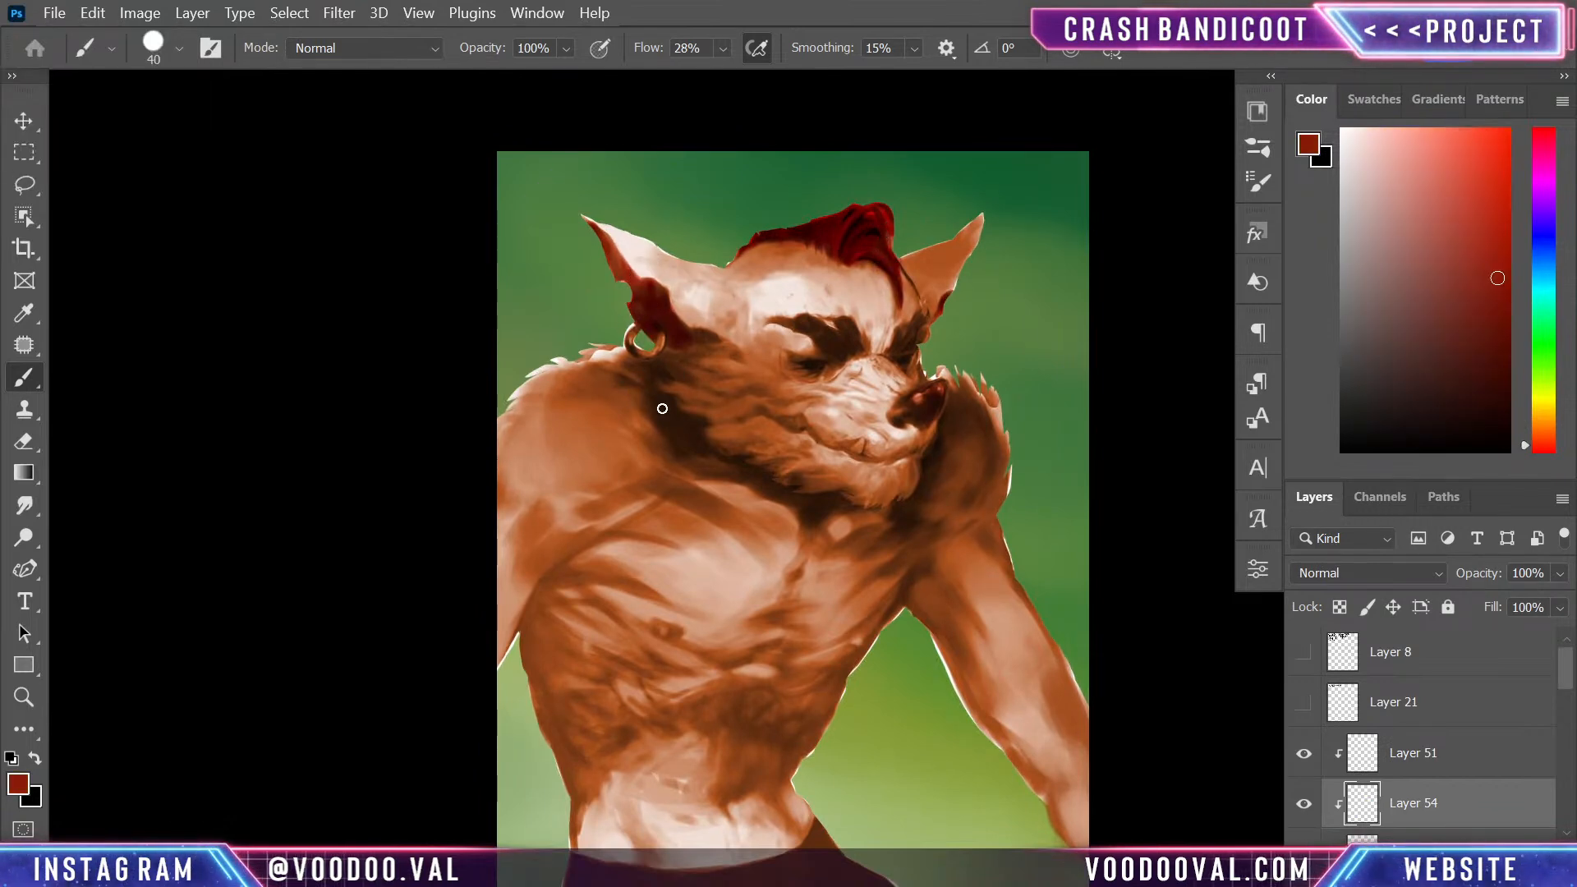
key(bracketright)
key(bracketright)
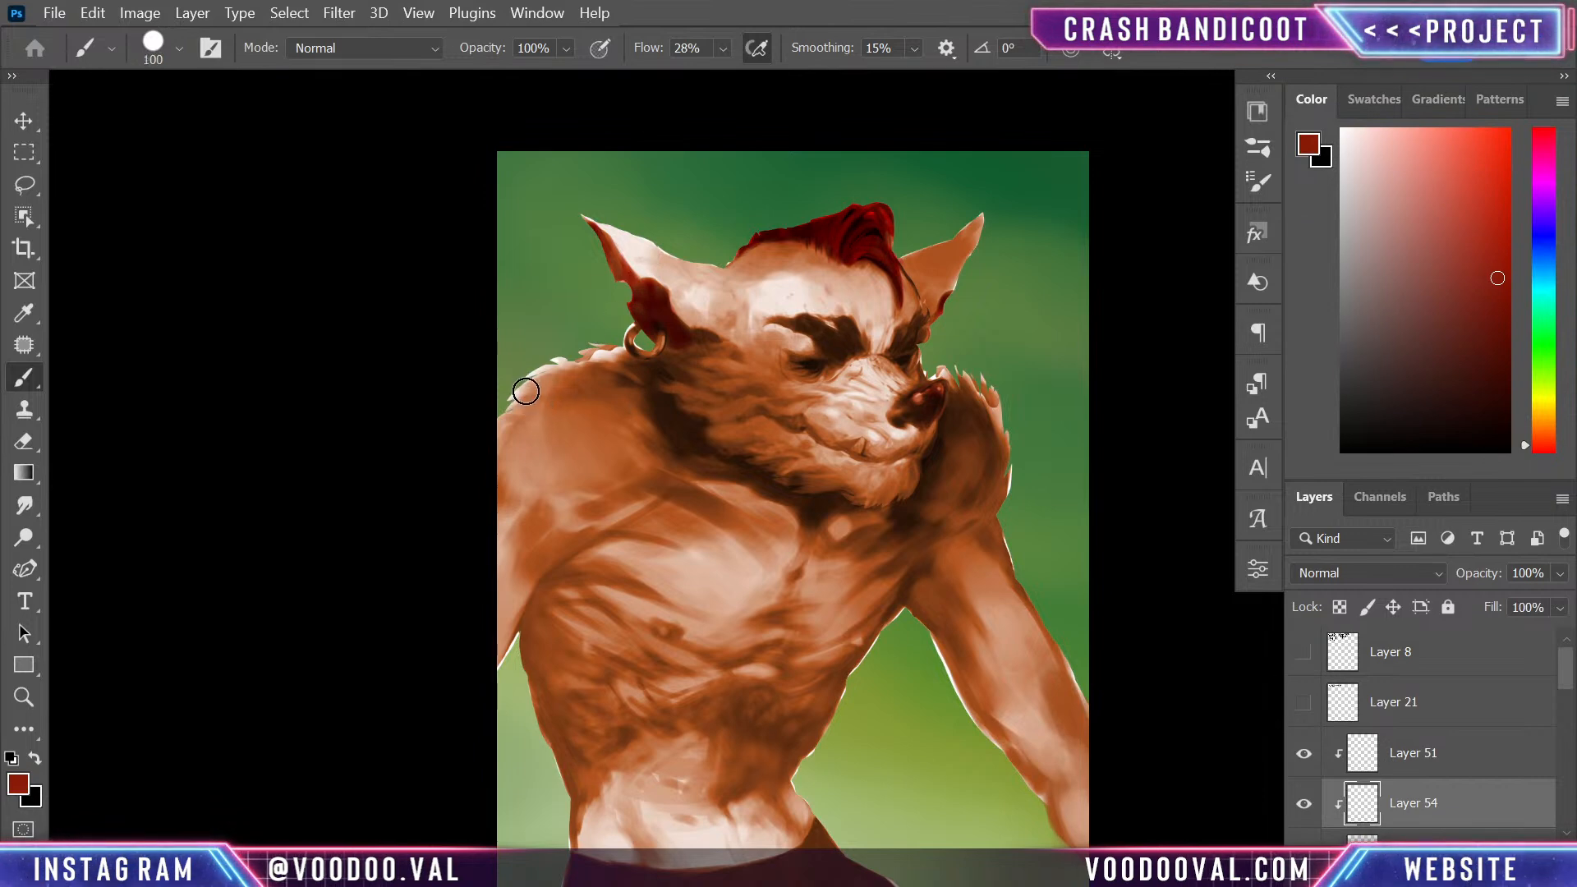
key(bracketright)
key(bracketright)
key(bracketright)
drag(504, 397, 616, 361)
mouse_move(658, 451)
mouse_down()
mouse_move(570, 391)
mouse_move(460, 485)
mouse_move(447, 549)
mouse_move(505, 562)
mouse_up()
- Paint the chest muscle edge, the flank and the far shoulder dark red with a 125 px brush
key(bracketleft)
key(bracketleft)
key(bracketleft)
key(bracketleft)
key(bracketleft)
mouse_move(529, 641)
mouse_down()
mouse_move(587, 552)
mouse_move(534, 633)
mouse_move(602, 558)
mouse_move(546, 602)
mouse_move(642, 606)
mouse_move(559, 580)
mouse_move(620, 575)
mouse_move(610, 555)
mouse_move(687, 552)
mouse_move(661, 520)
mouse_move(725, 520)
mouse_up()
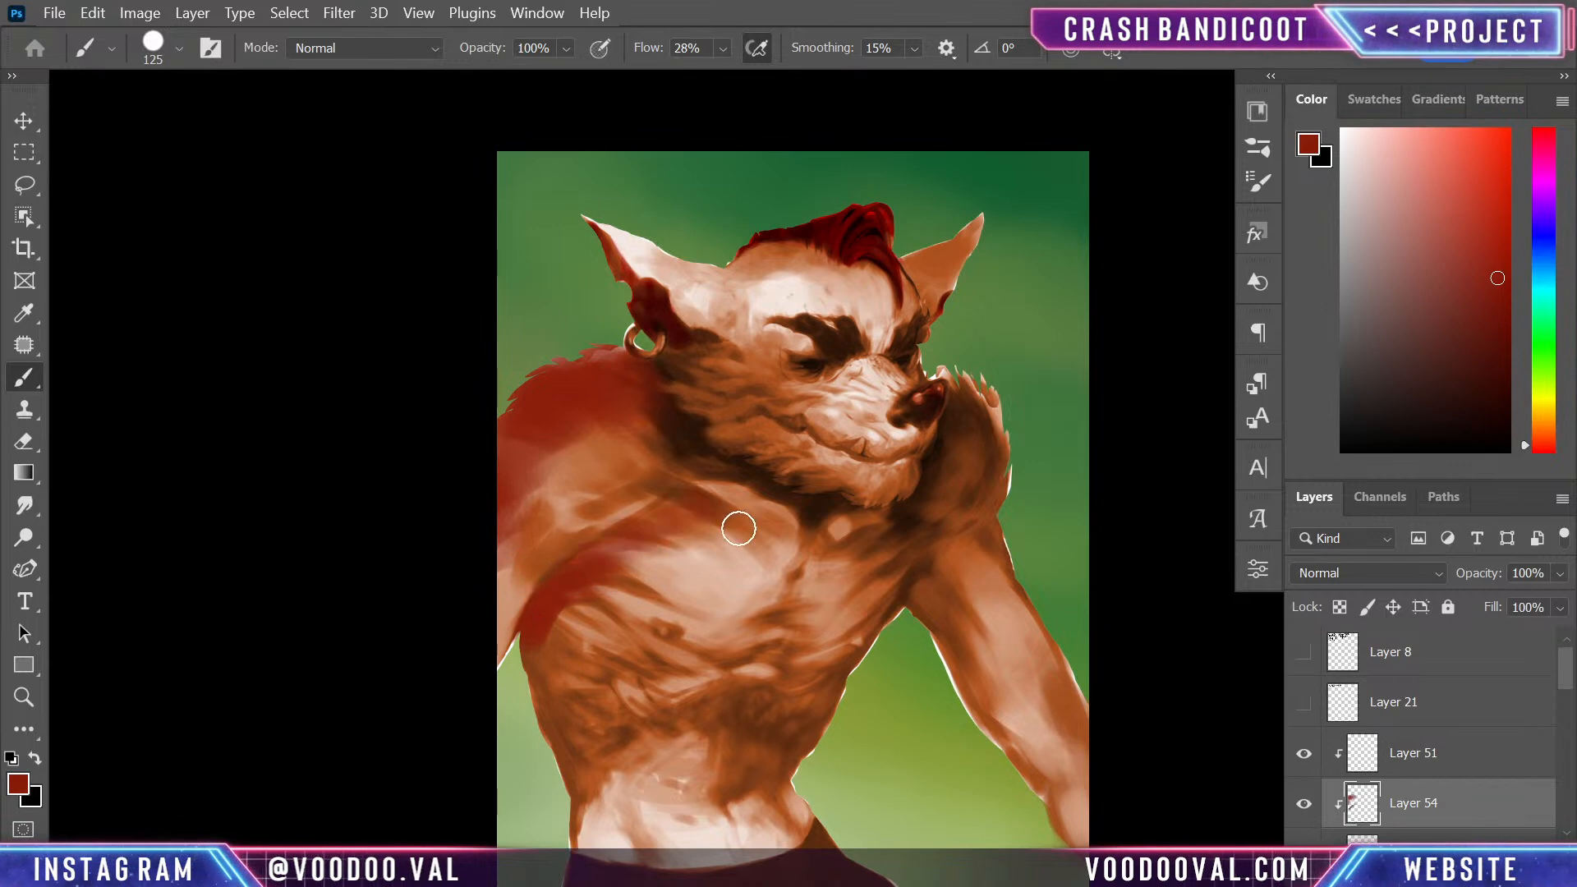
mouse_move(583, 481)
mouse_down()
mouse_move(549, 485)
mouse_move(643, 505)
mouse_move(582, 524)
mouse_move(623, 492)
mouse_move(622, 528)
mouse_move(547, 569)
mouse_move(474, 679)
mouse_move(502, 680)
mouse_move(540, 622)
mouse_move(637, 646)
mouse_move(606, 659)
mouse_move(545, 625)
mouse_move(585, 680)
mouse_move(533, 639)
mouse_move(617, 705)
mouse_move(545, 689)
mouse_move(598, 742)
mouse_move(557, 764)
mouse_up()
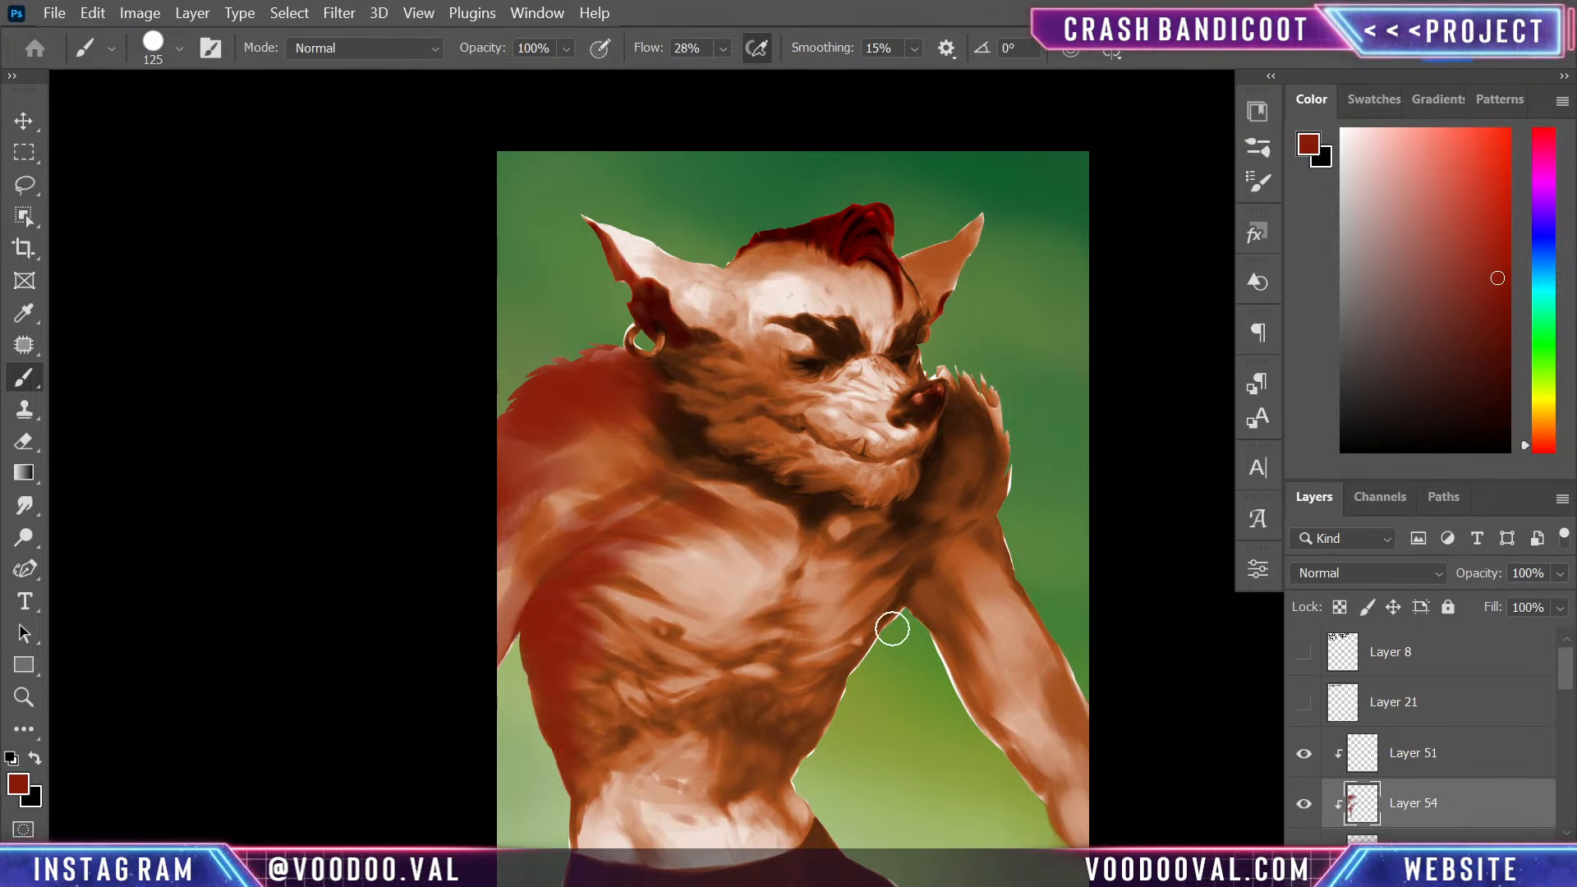
mouse_move(646, 515)
mouse_down()
mouse_move(673, 493)
mouse_move(764, 503)
mouse_move(704, 461)
mouse_move(662, 457)
mouse_move(703, 469)
mouse_up()
mouse_move(958, 490)
mouse_down()
mouse_move(993, 436)
mouse_move(975, 478)
mouse_move(987, 395)
mouse_move(948, 418)
mouse_move(974, 388)
mouse_move(922, 511)
mouse_move(990, 454)
mouse_move(1007, 495)
mouse_up()
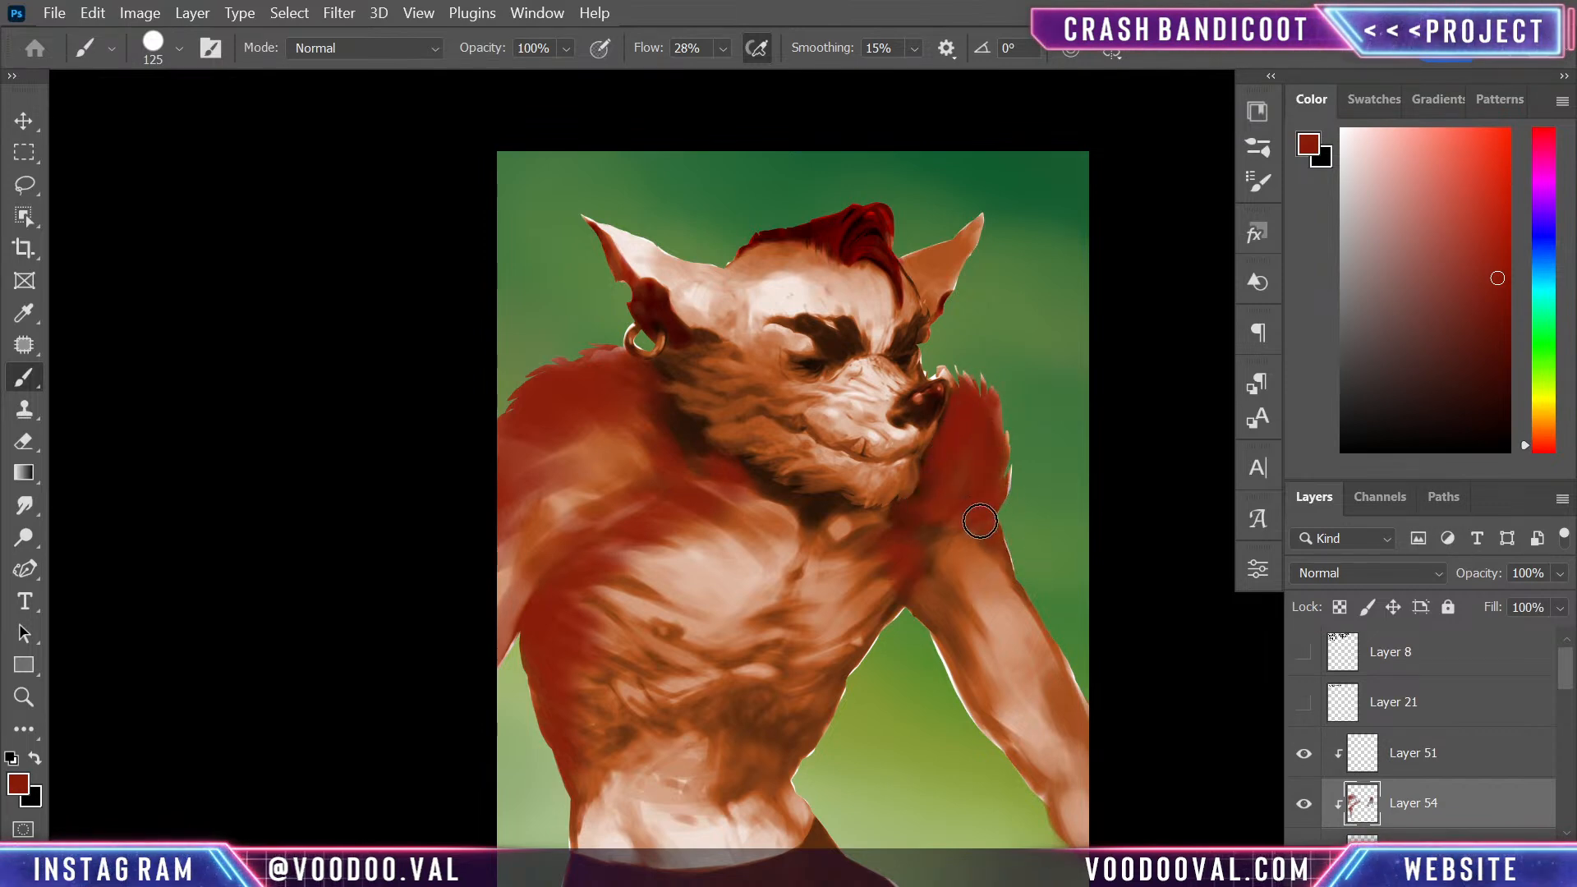
- Cover the far arm in dark red with a 200 px brush, and fill more of the upper chest and waist edges
key(bracketright)
key(bracketright)
key(bracketright)
mouse_move(971, 564)
mouse_down()
mouse_move(944, 595)
mouse_move(1024, 648)
mouse_move(1101, 781)
mouse_move(1066, 830)
mouse_up()
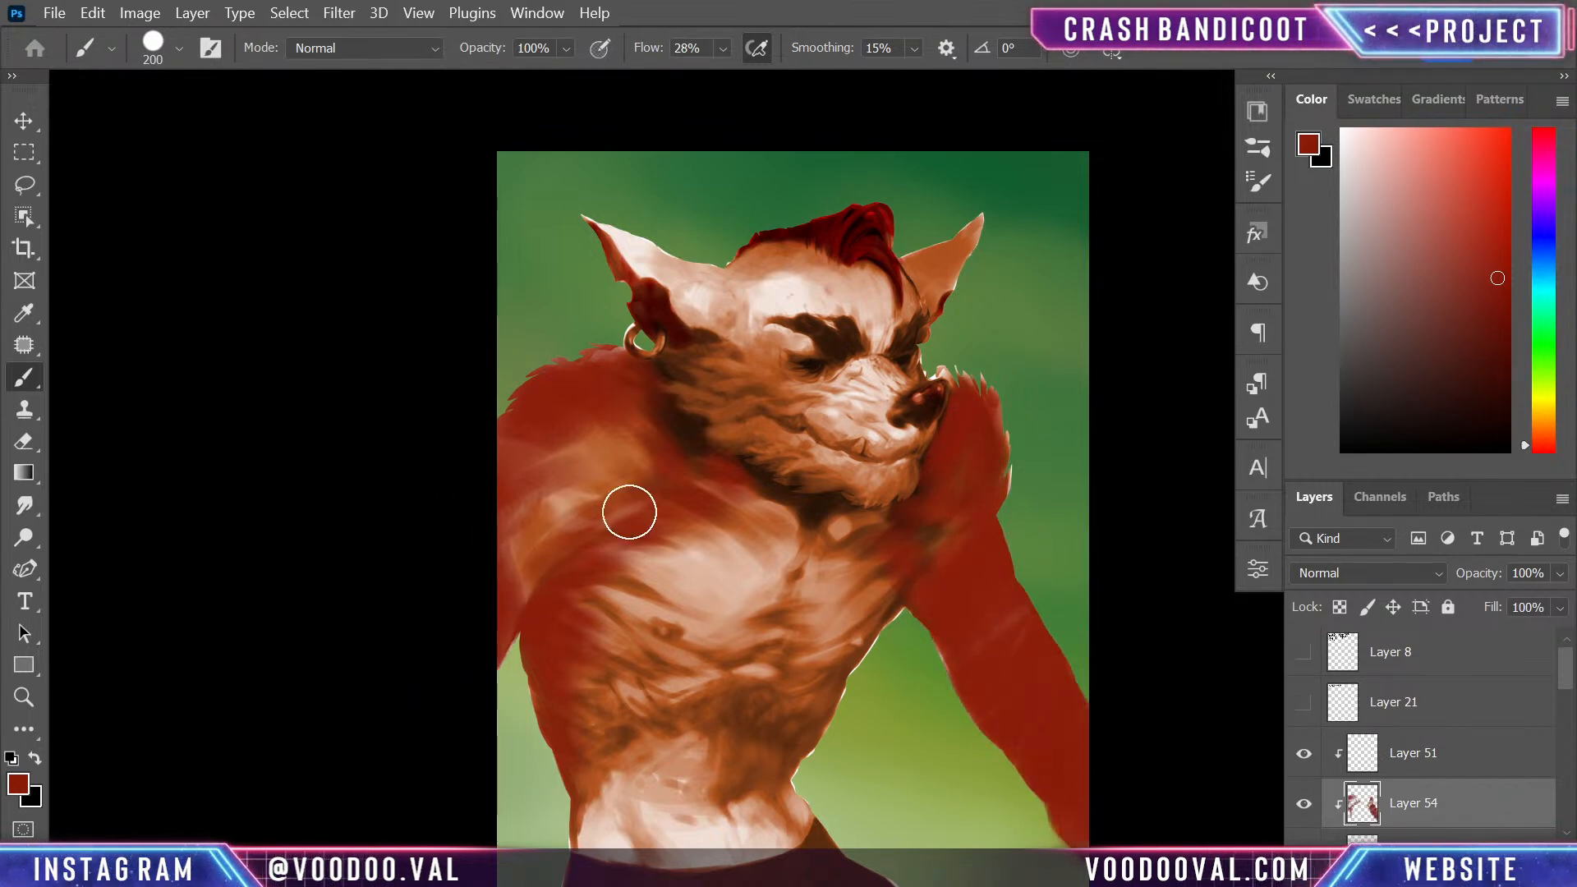
mouse_move(577, 507)
mouse_down()
mouse_move(674, 519)
mouse_move(703, 502)
mouse_up()
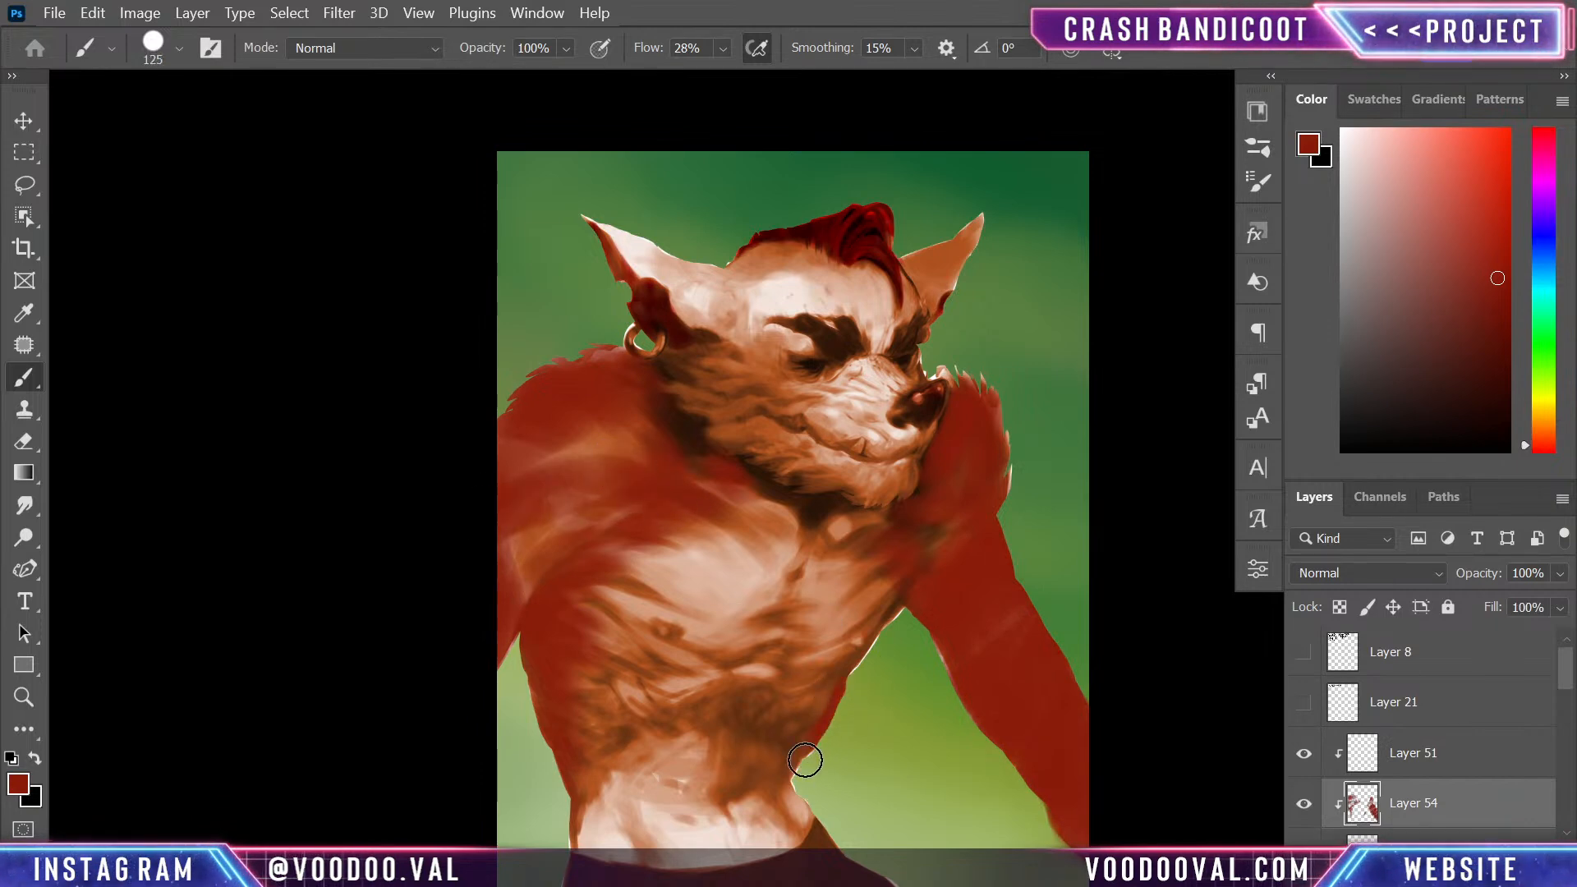
mouse_move(586, 738)
mouse_down()
mouse_move(572, 827)
mouse_move(599, 722)
mouse_up()
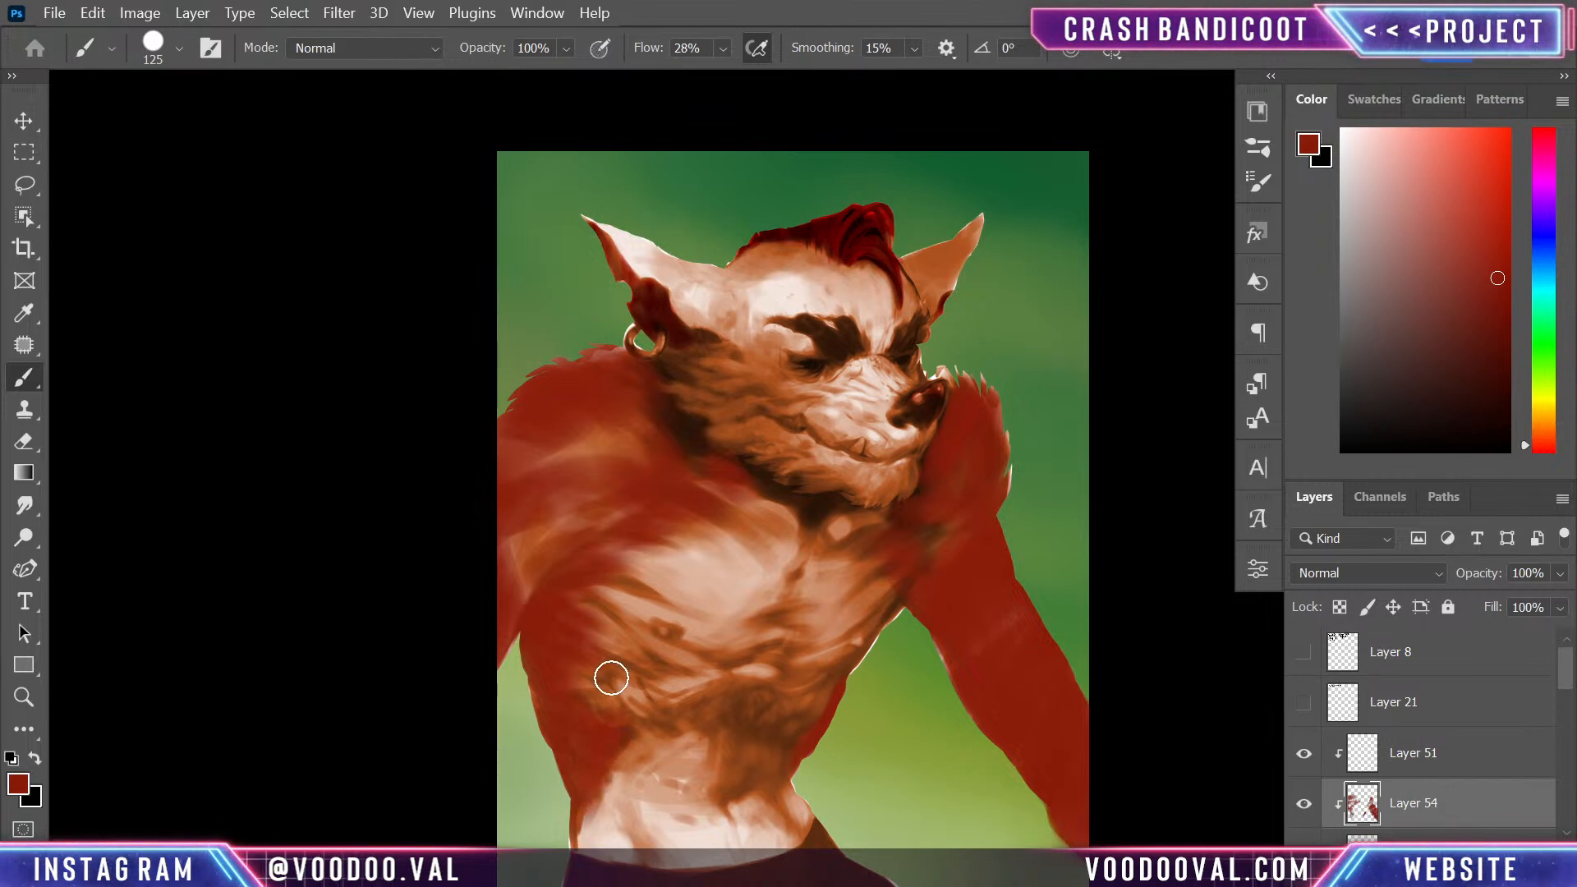
- Paint dark red over the ears, forehead, cheek and muzzle, and fill in the near shoulder with a 125 px brush
mouse_move(569, 671)
mouse_down()
mouse_move(570, 581)
mouse_move(638, 524)
mouse_move(641, 450)
mouse_move(704, 370)
mouse_move(670, 370)
mouse_up()
mouse_move(808, 396)
mouse_down()
mouse_move(852, 442)
mouse_move(893, 433)
mouse_move(872, 404)
mouse_move(893, 384)
mouse_move(858, 408)
mouse_move(893, 441)
mouse_move(902, 429)
mouse_move(871, 367)
mouse_move(925, 240)
mouse_move(869, 281)
mouse_move(784, 266)
mouse_move(790, 283)
mouse_move(761, 279)
mouse_move(805, 288)
mouse_move(806, 303)
mouse_move(721, 257)
mouse_move(699, 299)
mouse_move(624, 210)
mouse_move(846, 341)
mouse_up()
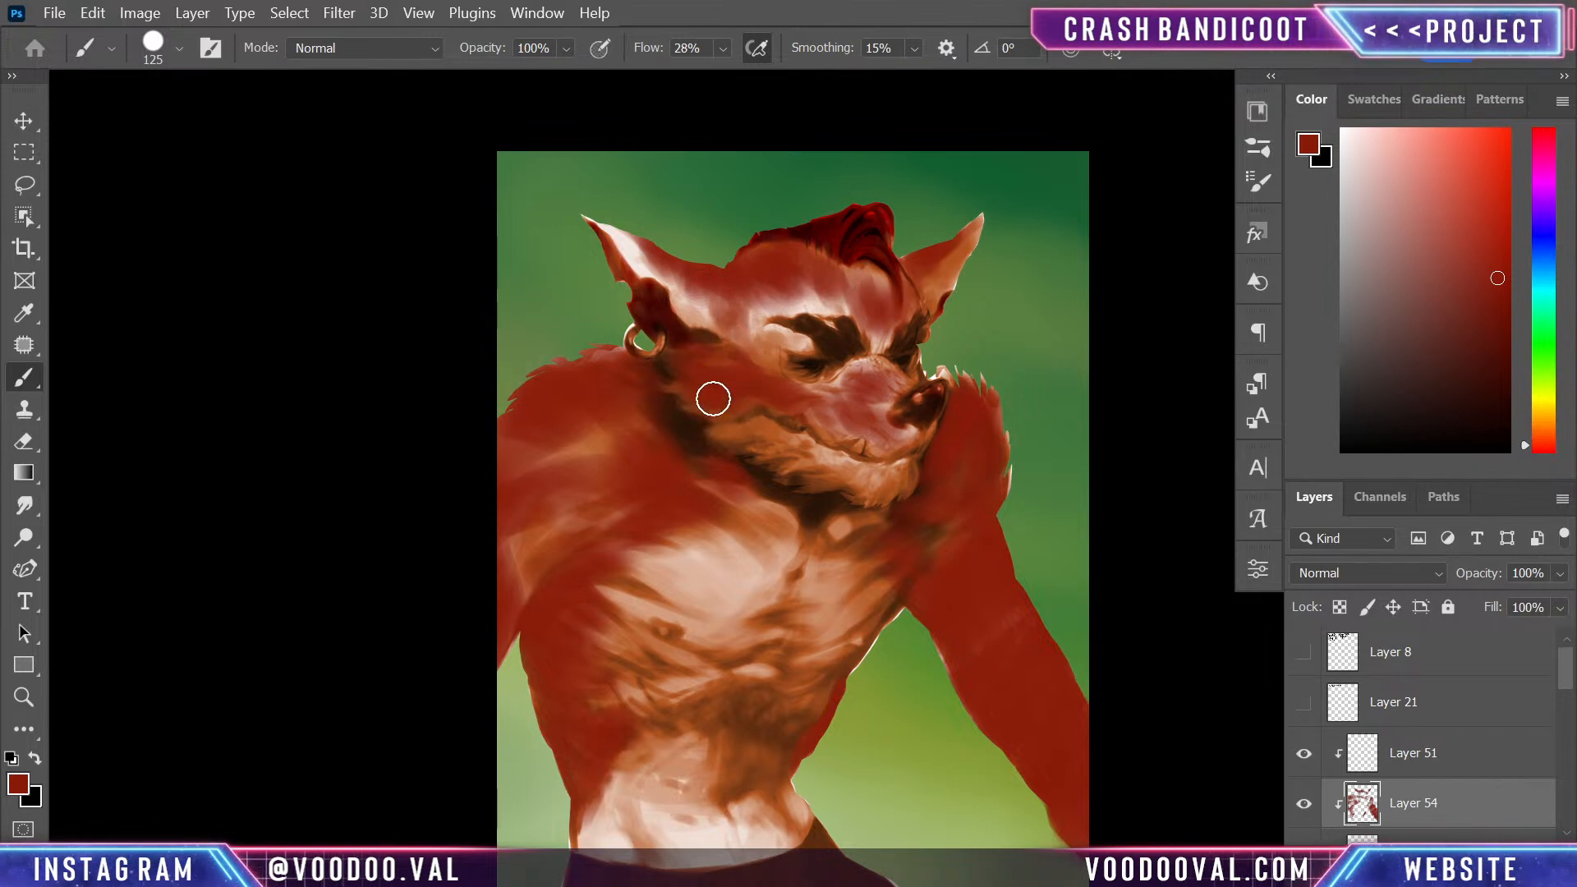
mouse_move(832, 277)
mouse_down()
mouse_move(858, 301)
mouse_move(880, 278)
mouse_move(811, 247)
mouse_move(823, 266)
mouse_move(915, 302)
mouse_up()
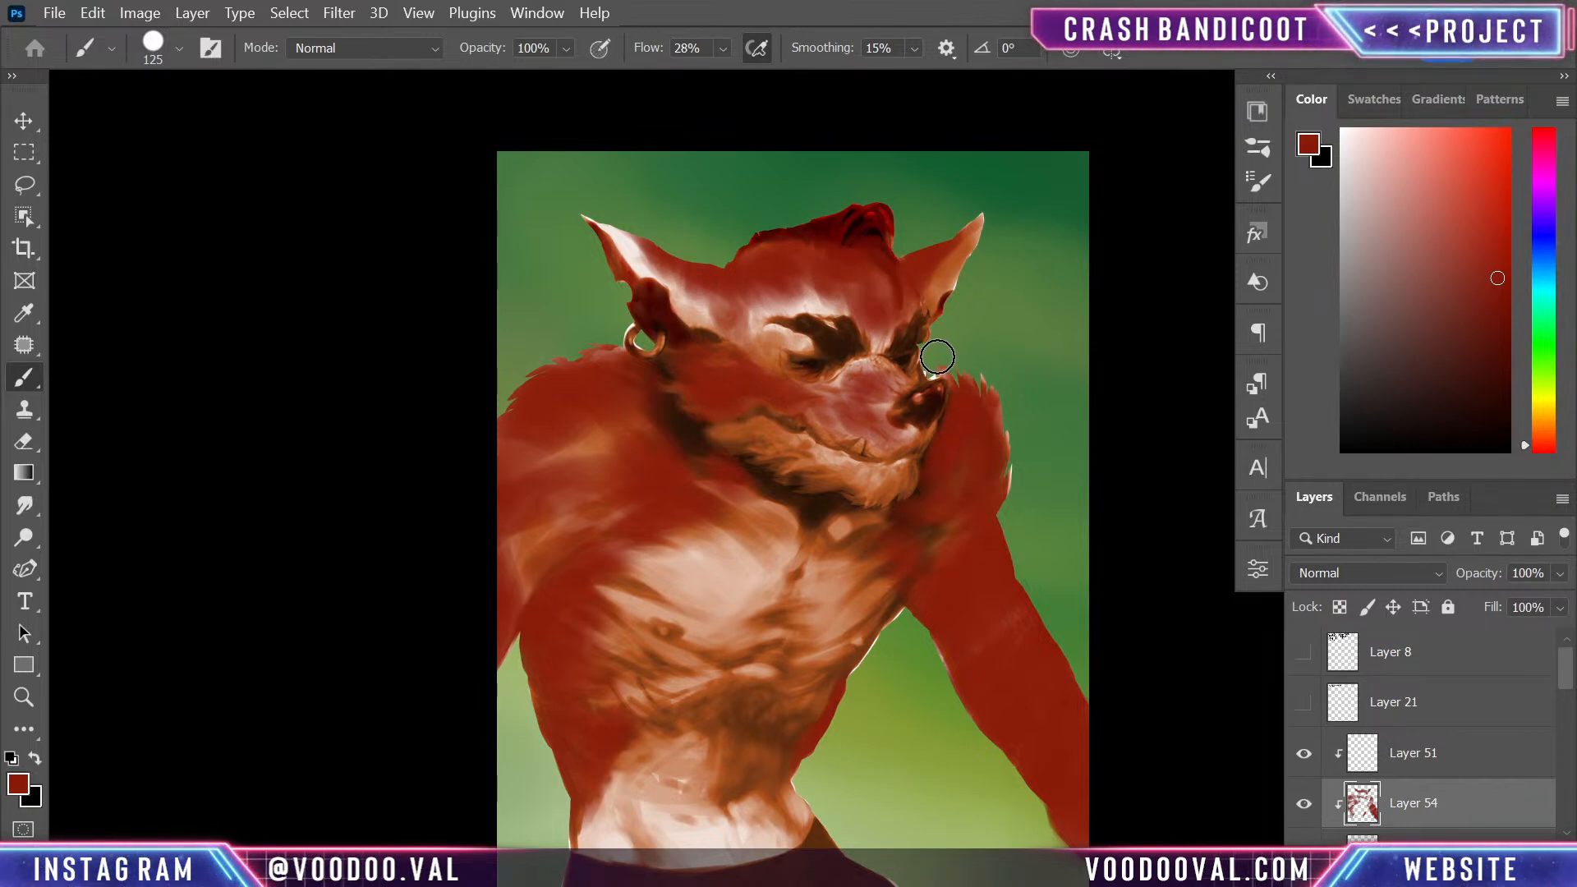
mouse_move(600, 405)
mouse_down()
mouse_move(543, 479)
mouse_move(513, 563)
mouse_move(533, 577)
mouse_move(710, 549)
mouse_up()
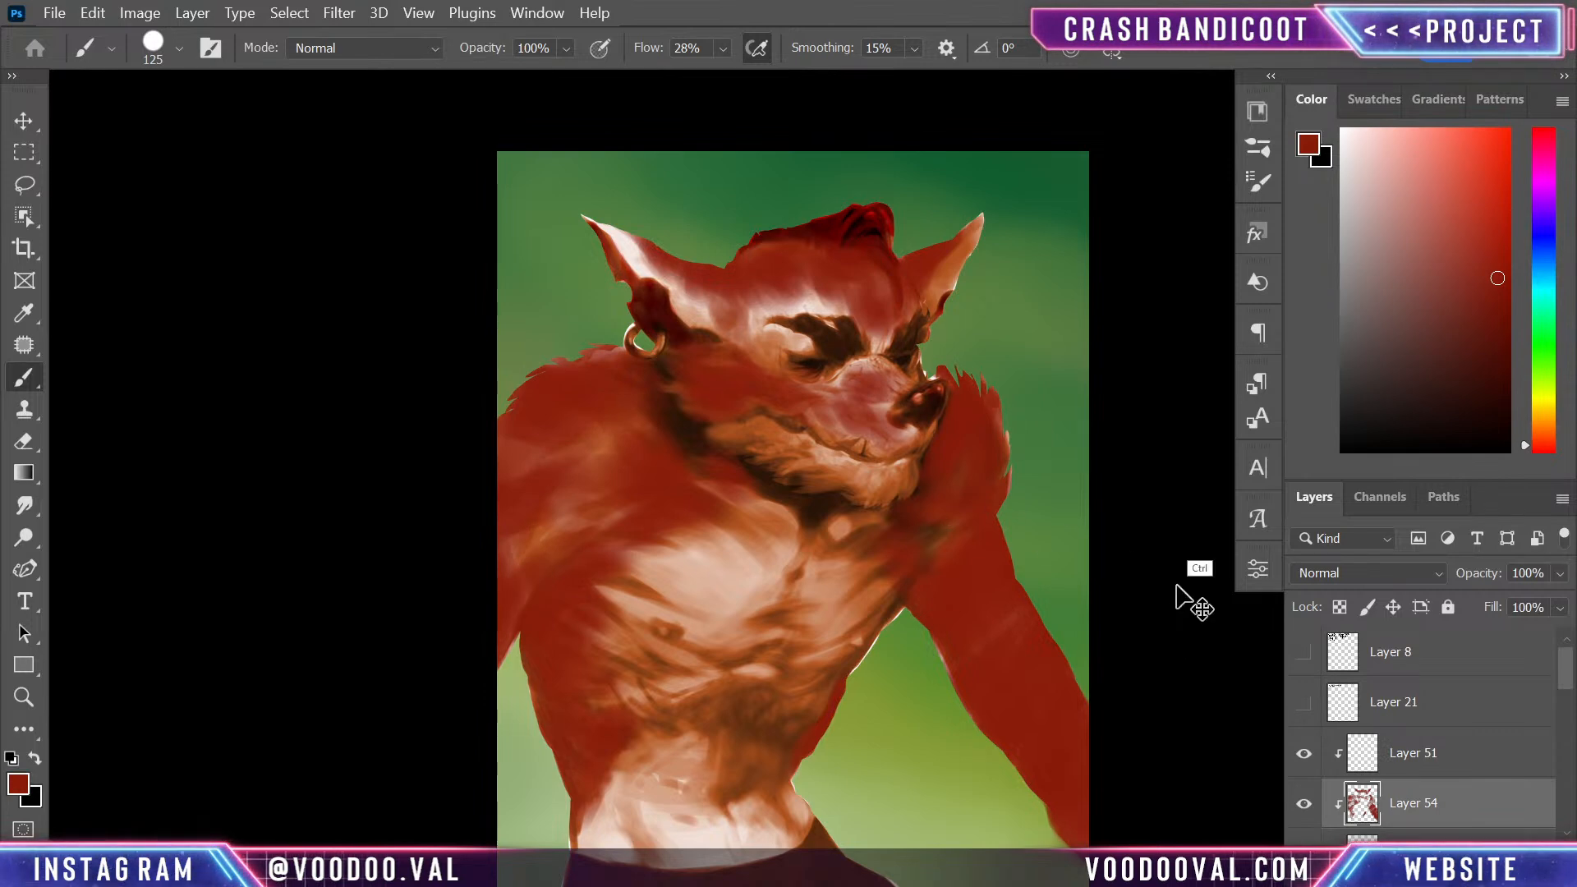
- Shift the hue of the dark red layer by +13 with a Hue/Saturation adjustment
key(ctrl+u)
drag(1194, 458, 1231, 461)
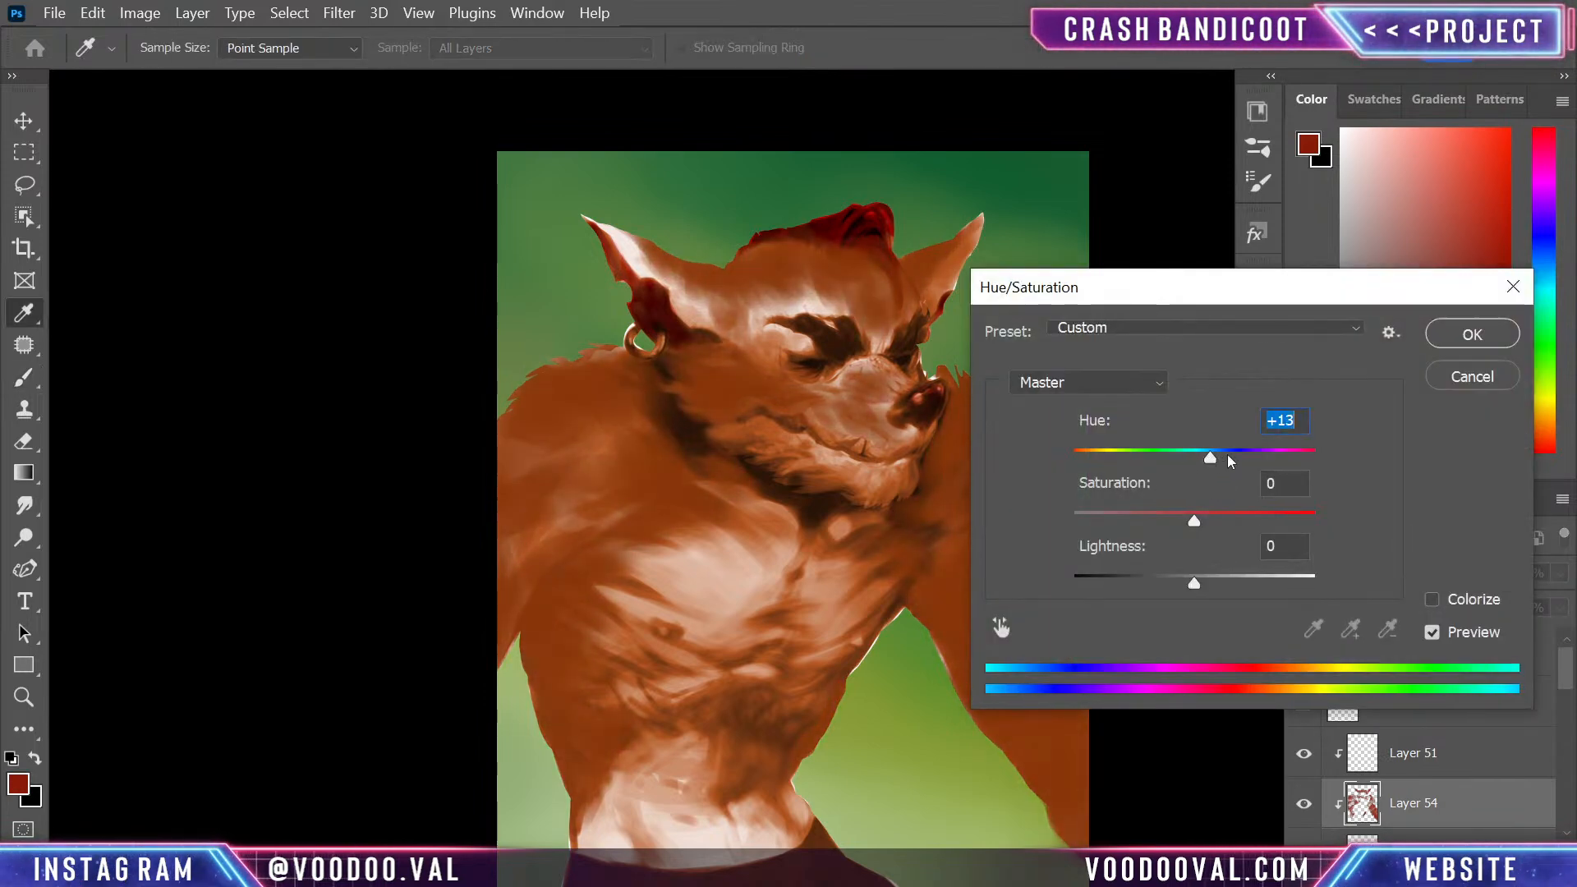
click(1471, 335)
- Go through the blend modes on Layer 54, from Multiply past Screen and Hard Light to Hard Mix, and set it to Pin Light
click(1387, 575)
click(1344, 359)
key(Down)
key(Down)
key(Down)
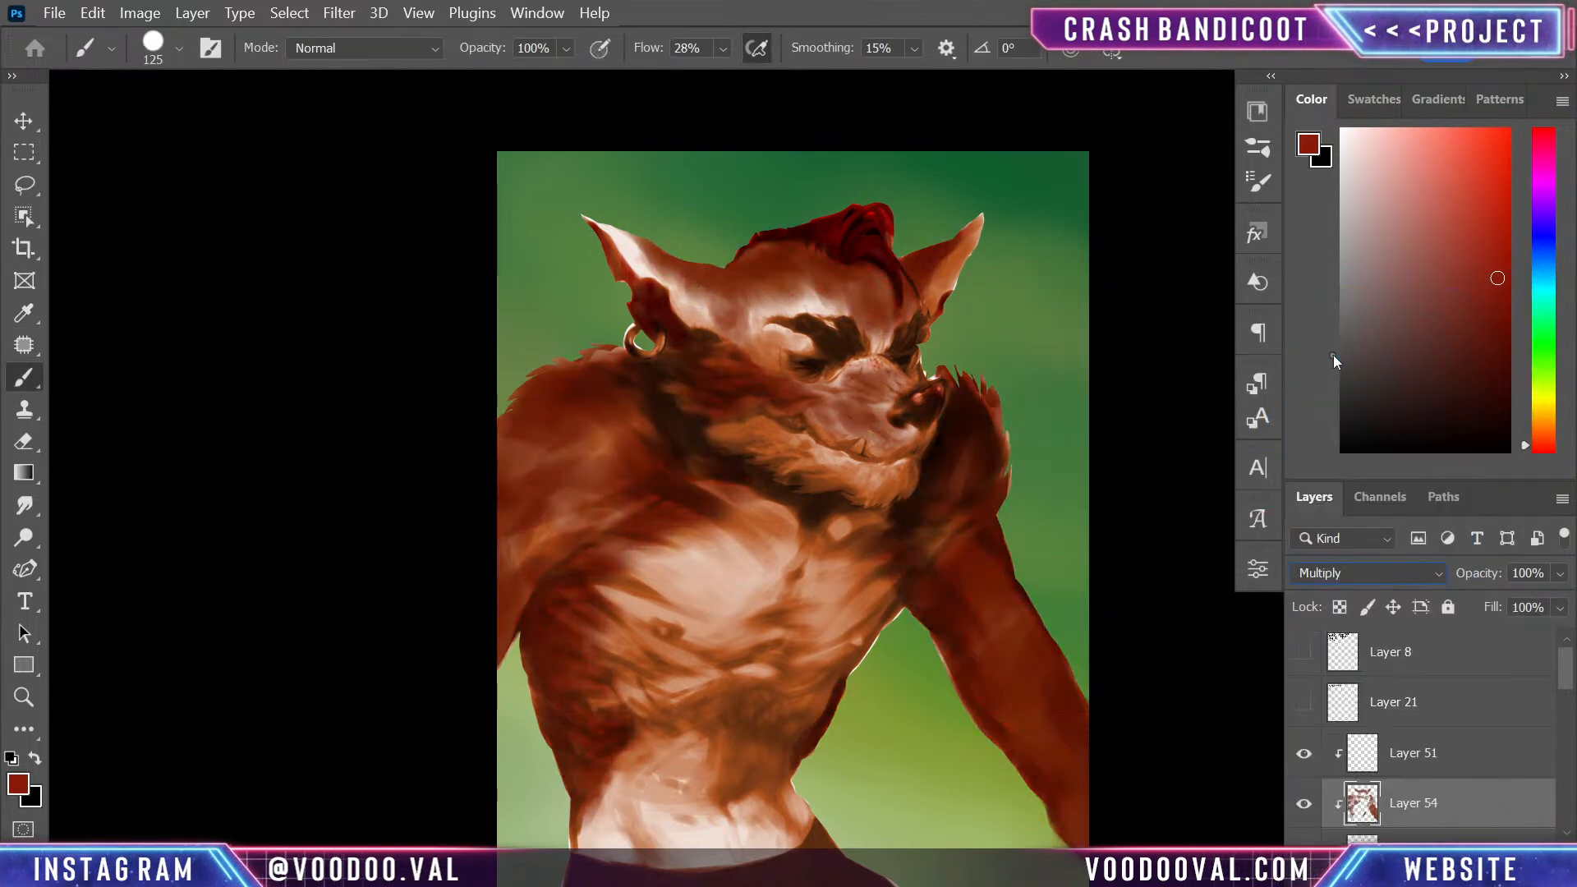
key(Down)
key(Down)
key(Down)
key(Down)
key(Down)
key(Down)
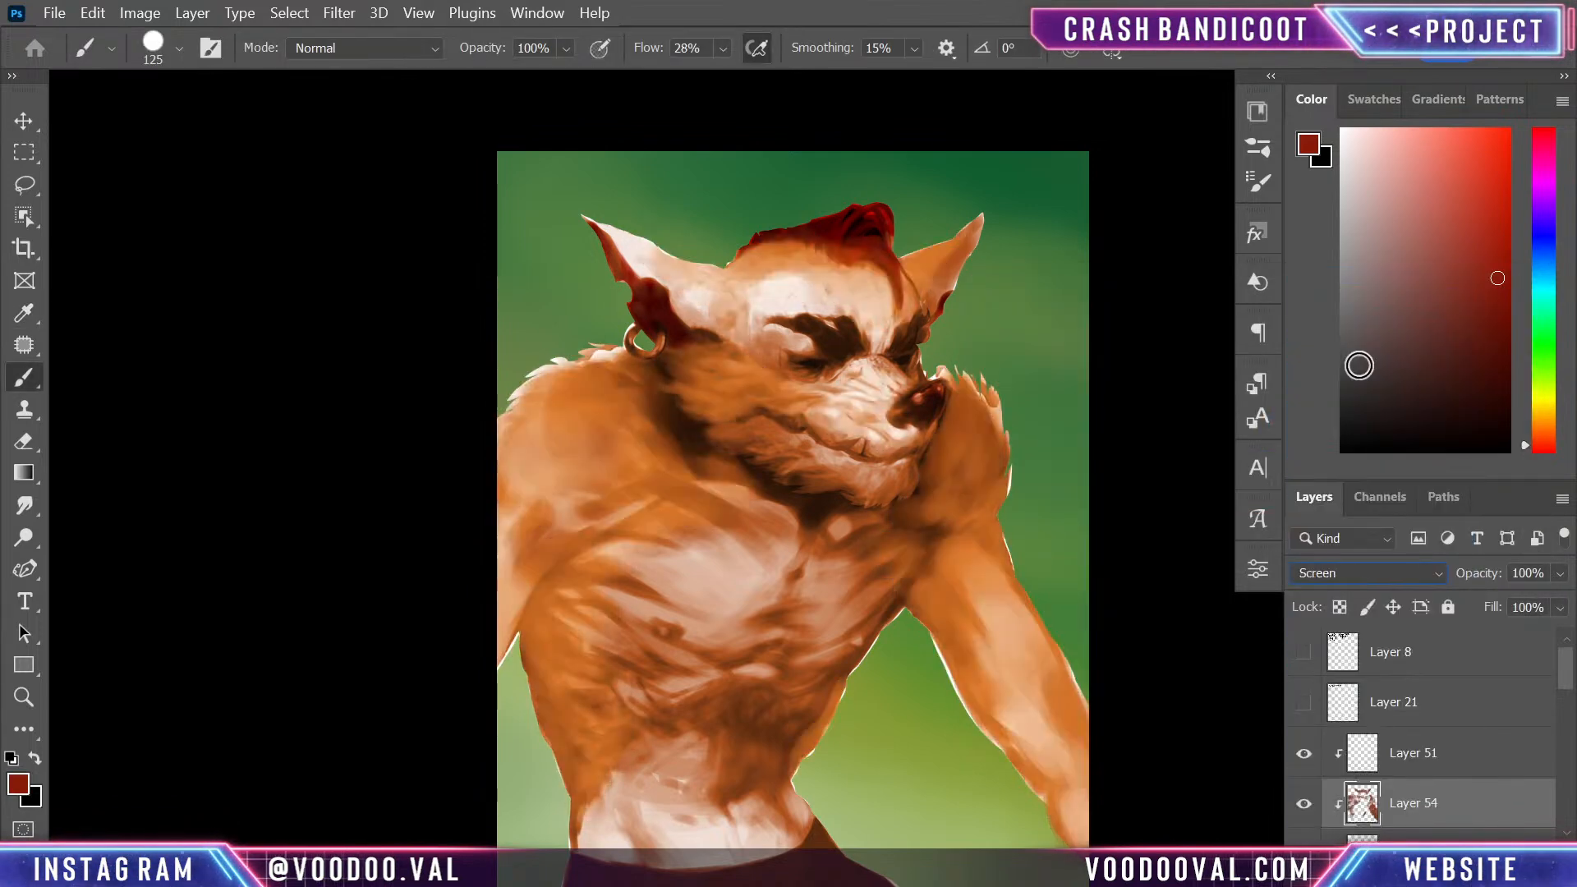
key(Down)
key(Down)
key(Down)
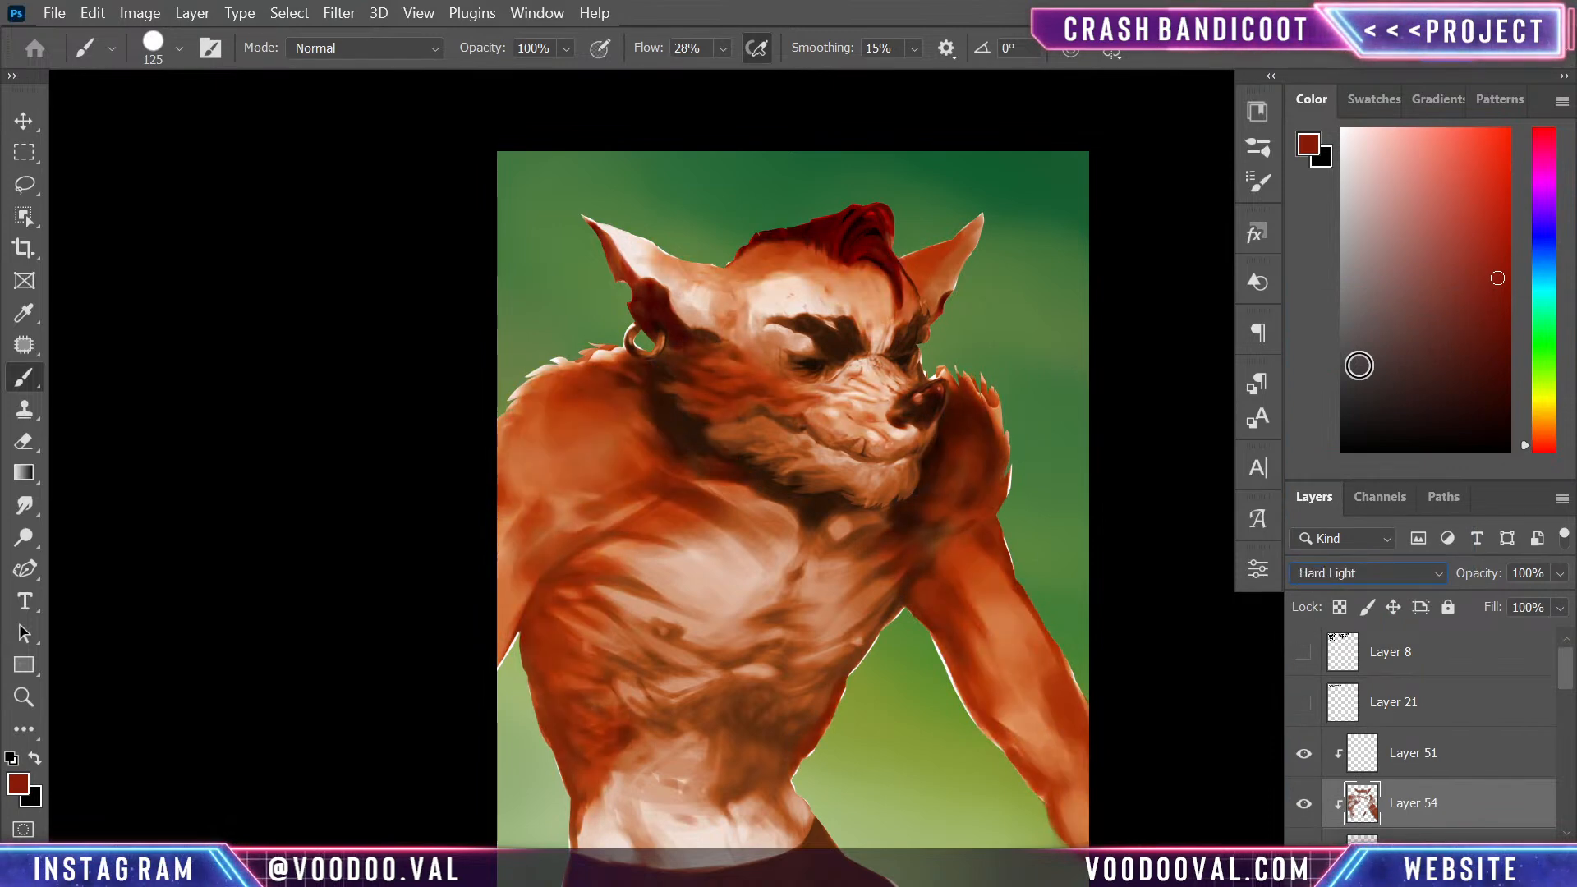
key(Down)
key(Down)
key(Down)
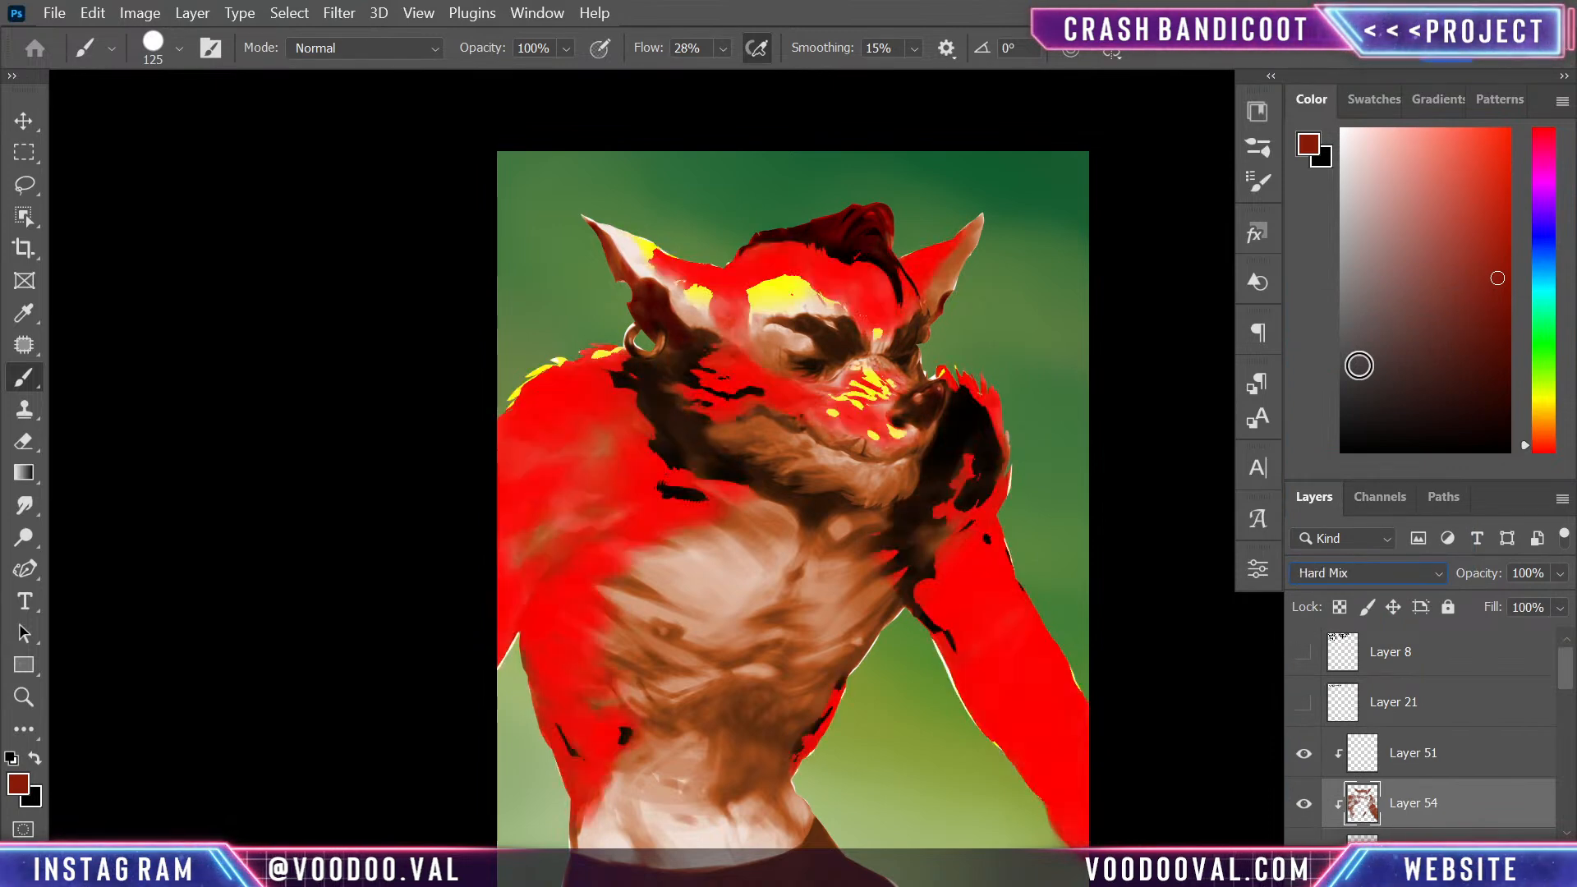
key(Up)
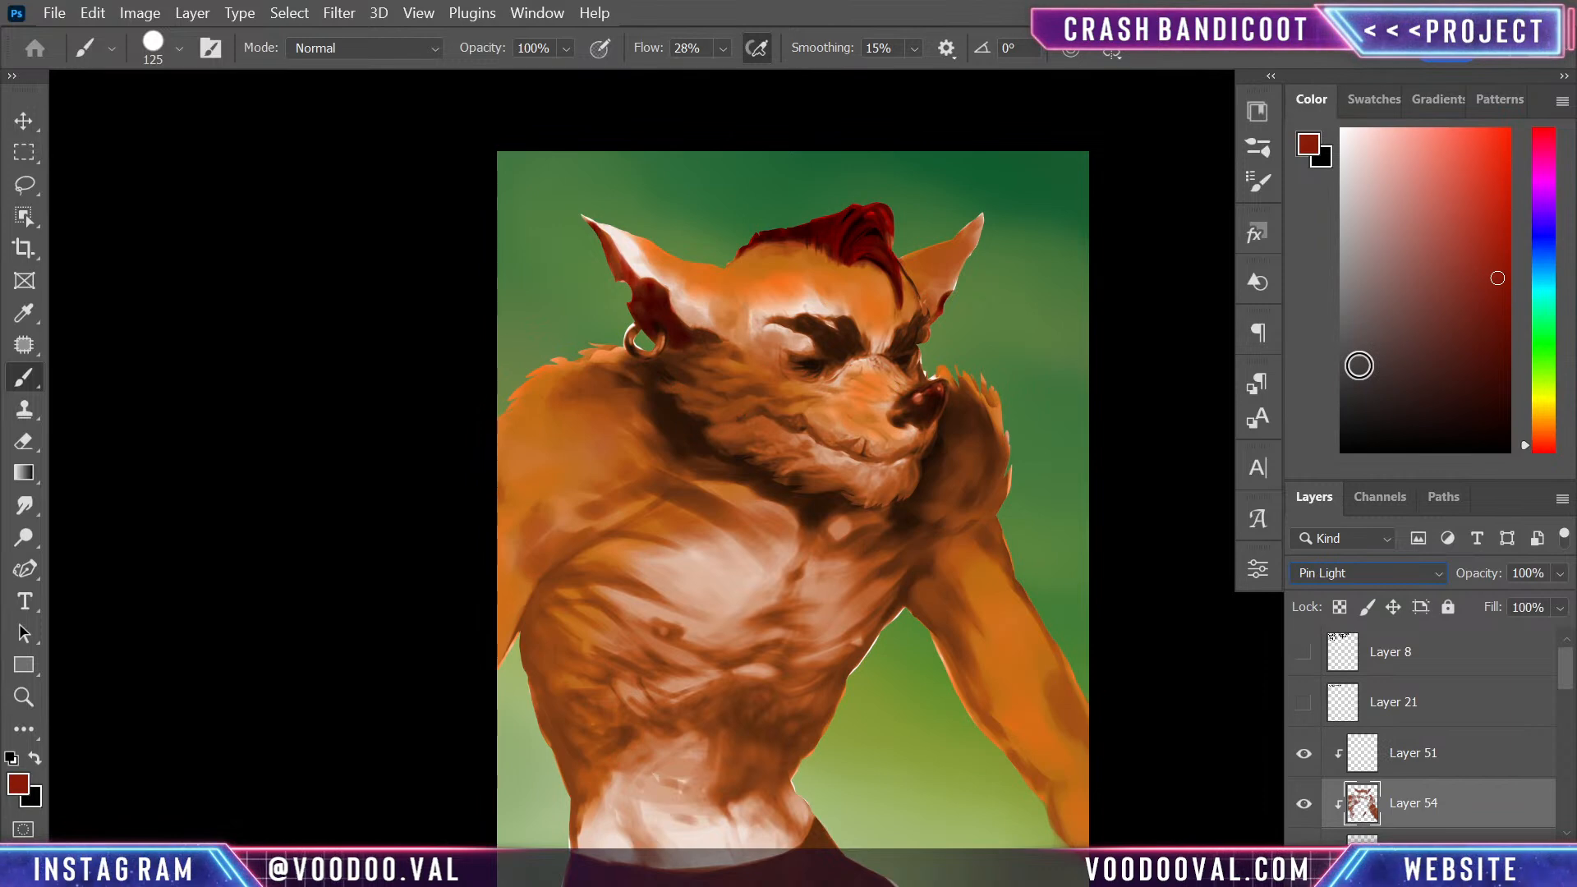
- Undo a test red dab on the forehead, sample the layer's orange-brown in Normal mode, and set Layer 54 back to Pin Light
drag(813, 320, 813, 290)
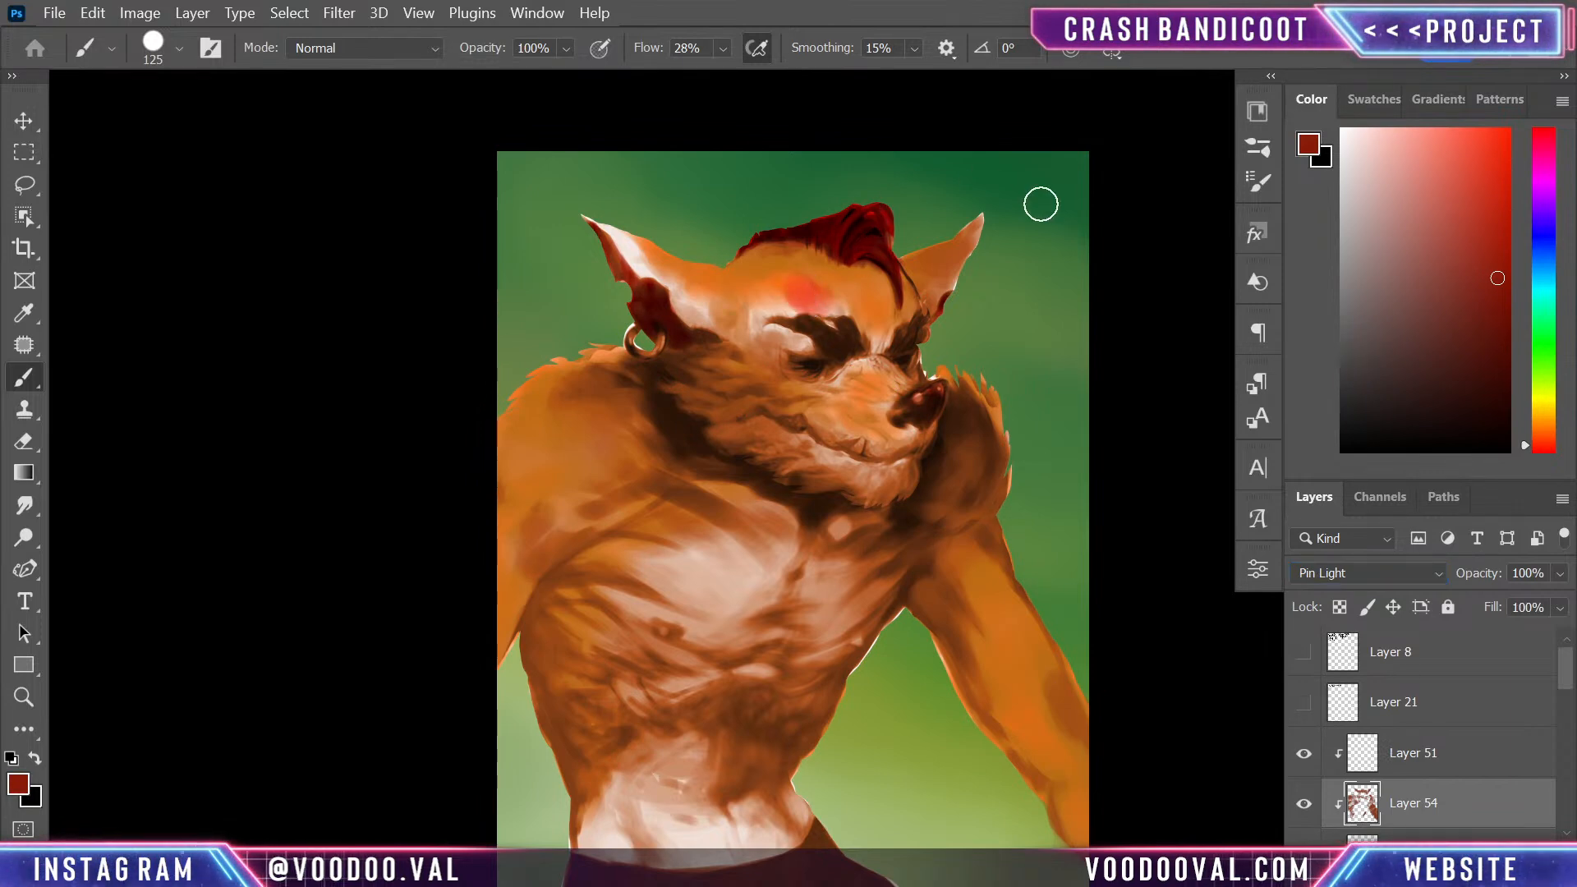
key(ctrl+z)
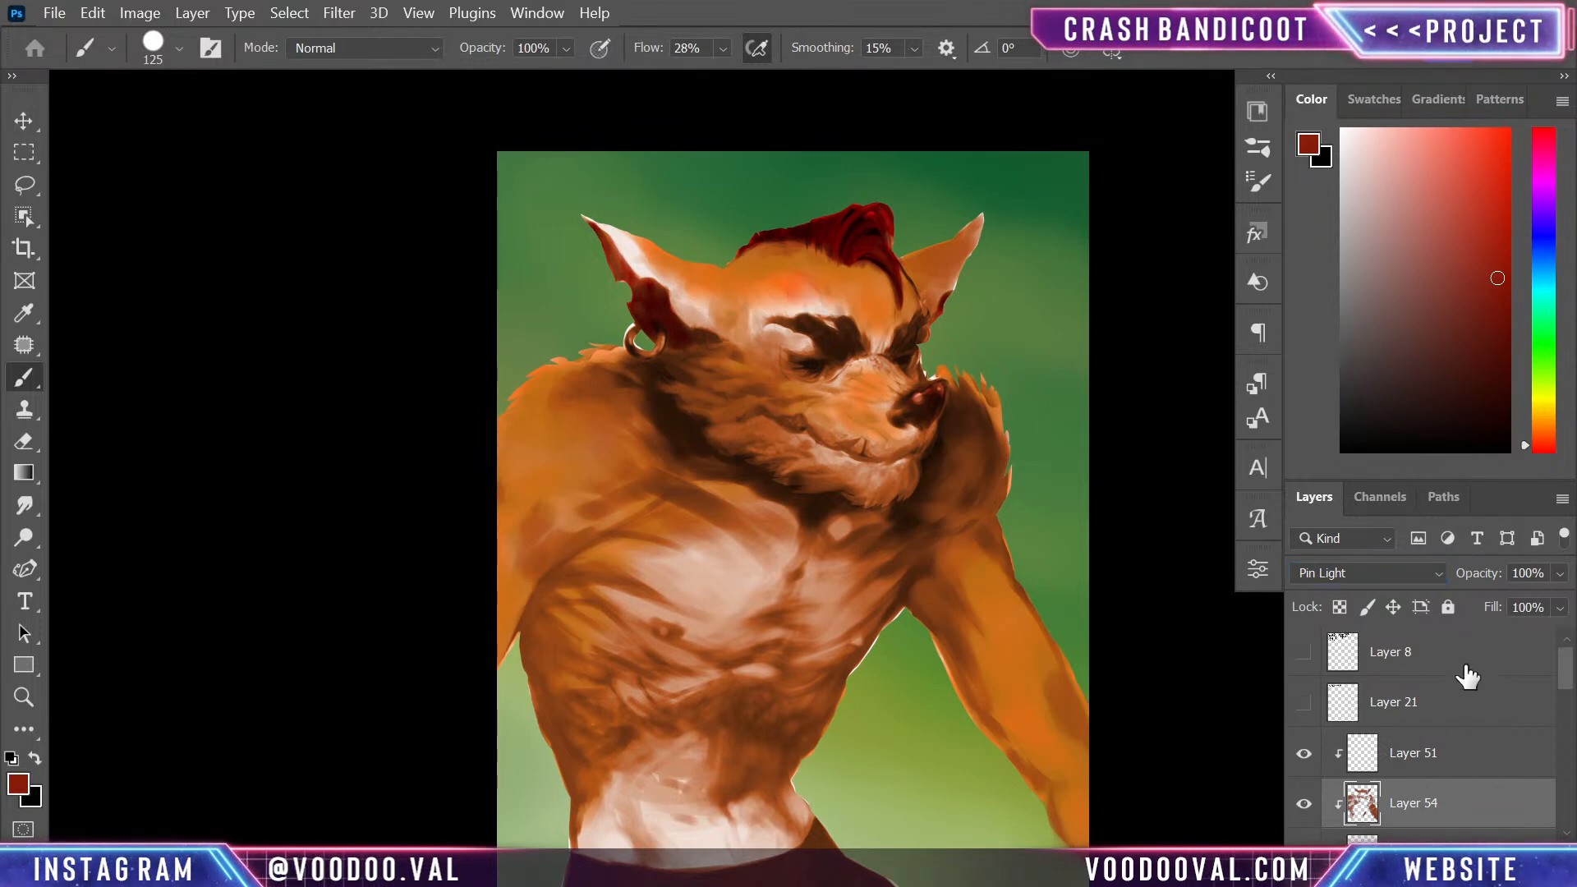
click(1373, 573)
click(1332, 284)
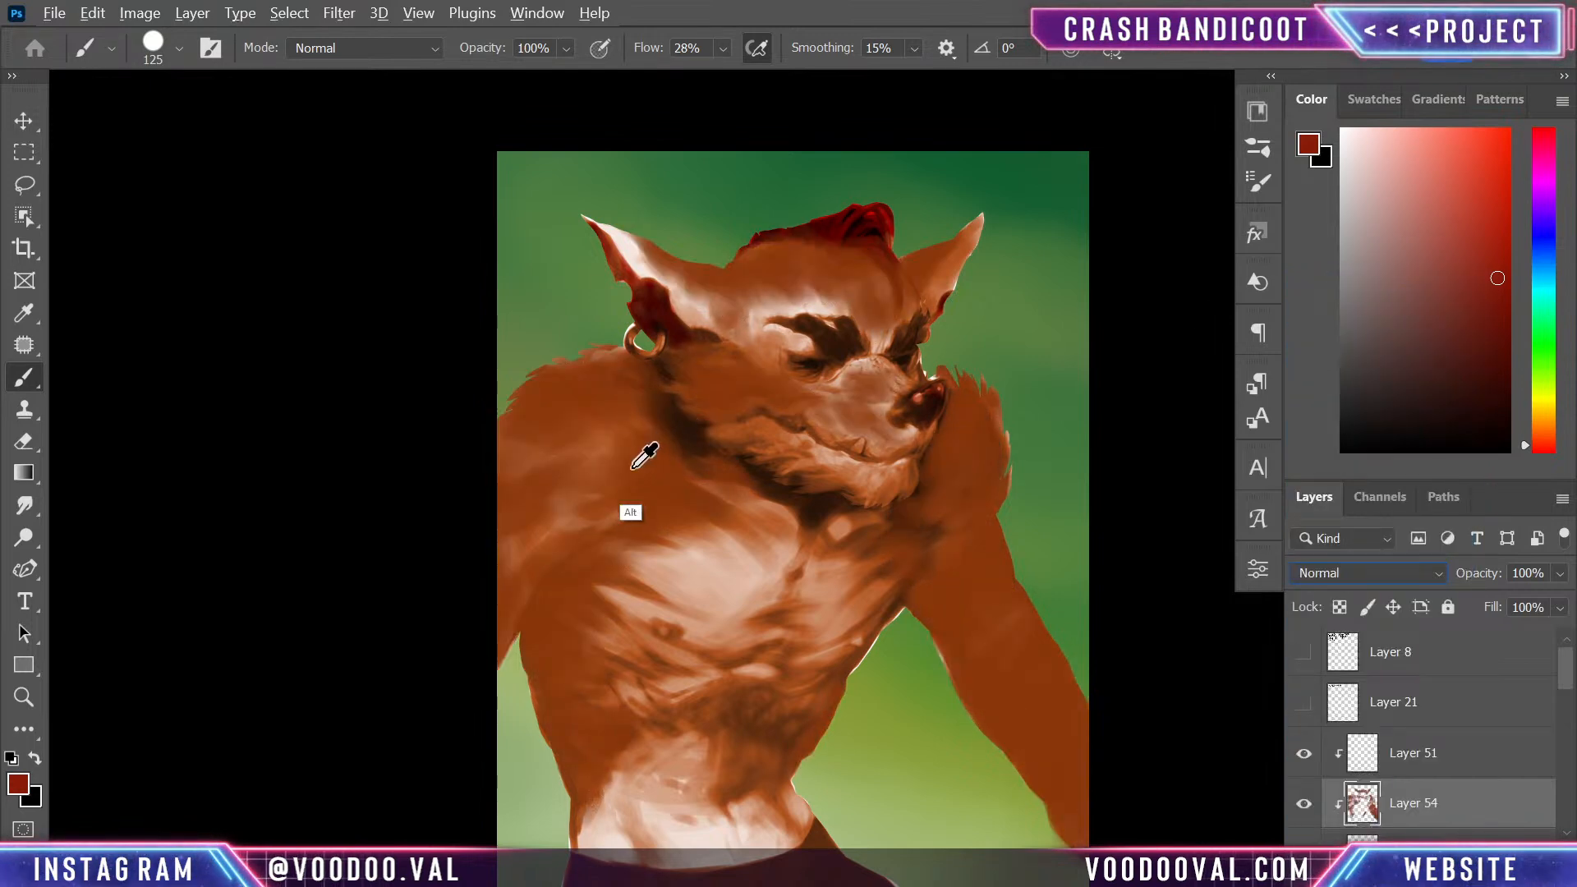
alt+click(657, 461)
click(1374, 569)
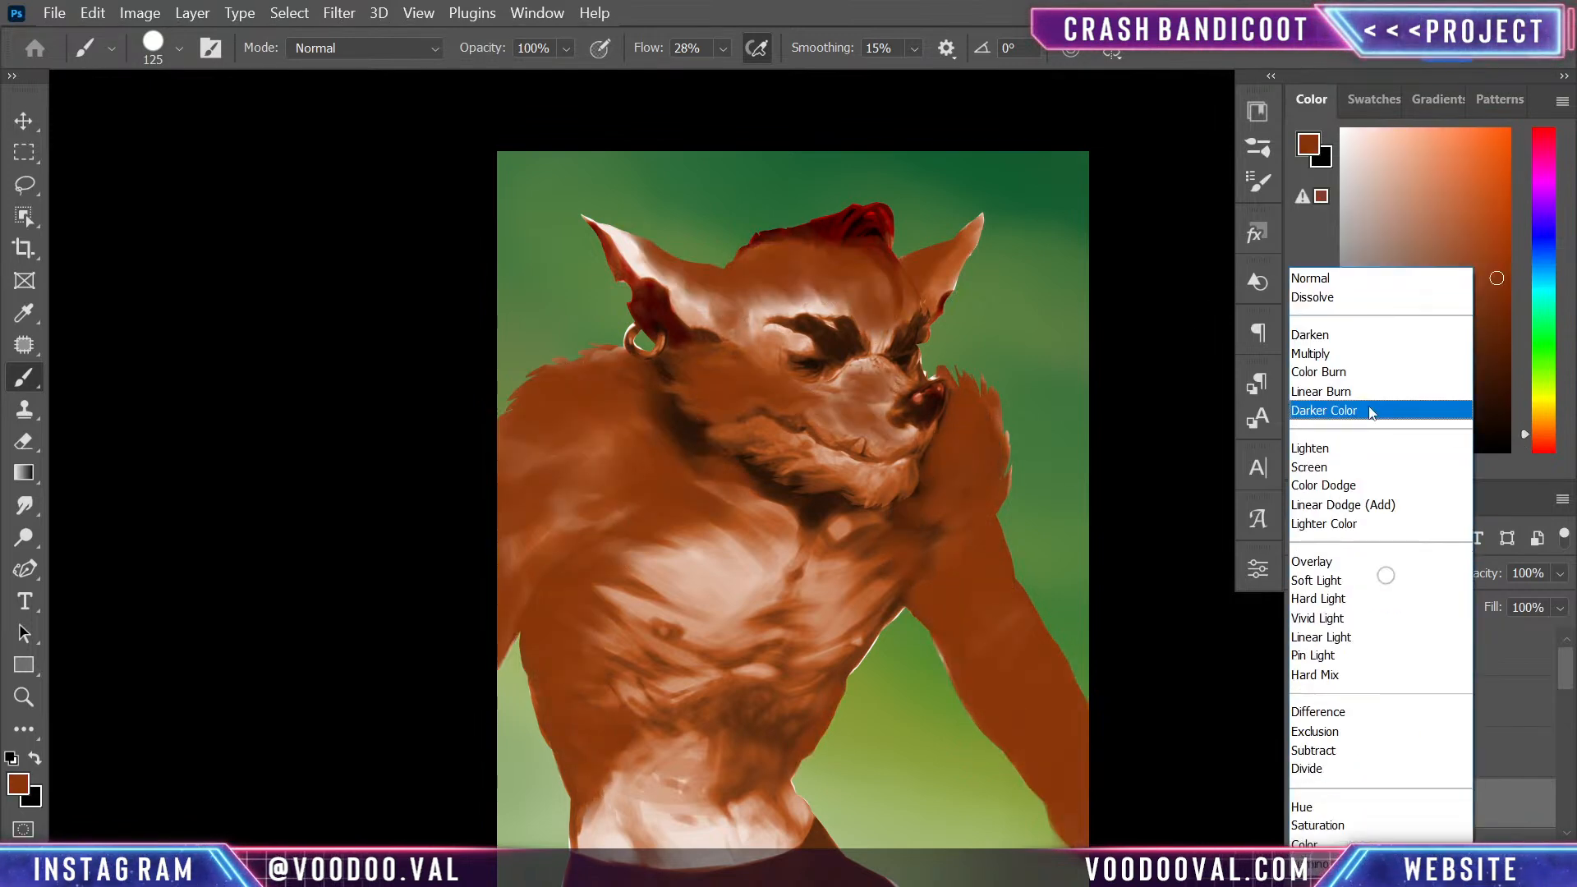
click(1355, 657)
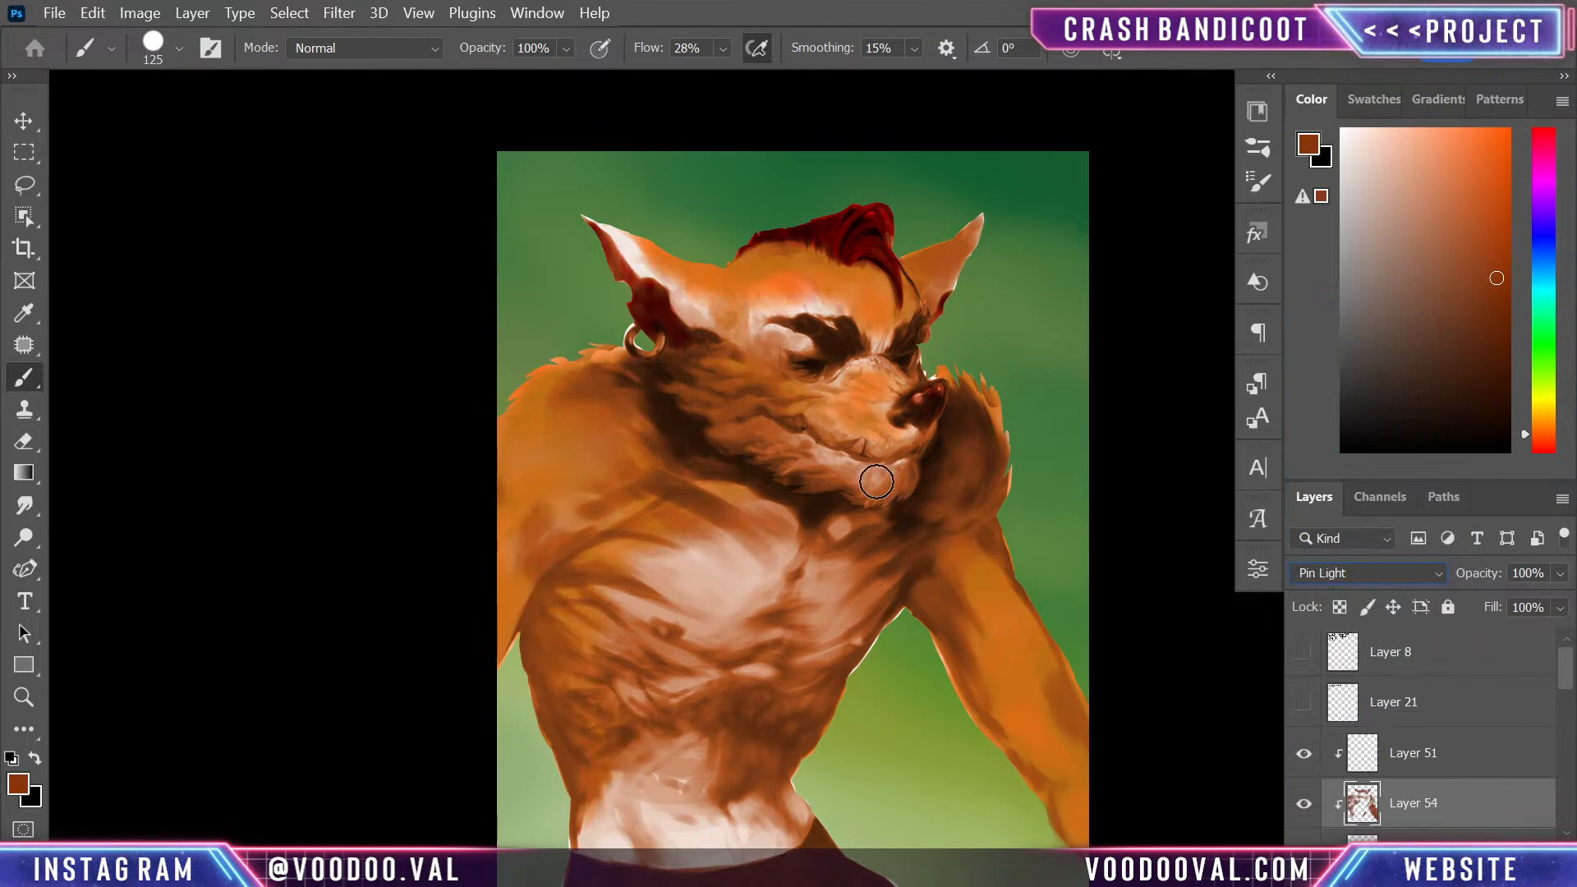
- Paint the orange-brown over the forehead, near ear, muzzle, brow and upper chest, enlarging the brush from 125 to 200 px
mouse_move(805, 303)
mouse_down()
mouse_move(774, 285)
mouse_move(814, 291)
mouse_move(765, 292)
mouse_move(775, 309)
mouse_move(760, 319)
mouse_move(713, 311)
mouse_move(610, 214)
mouse_move(682, 274)
mouse_up()
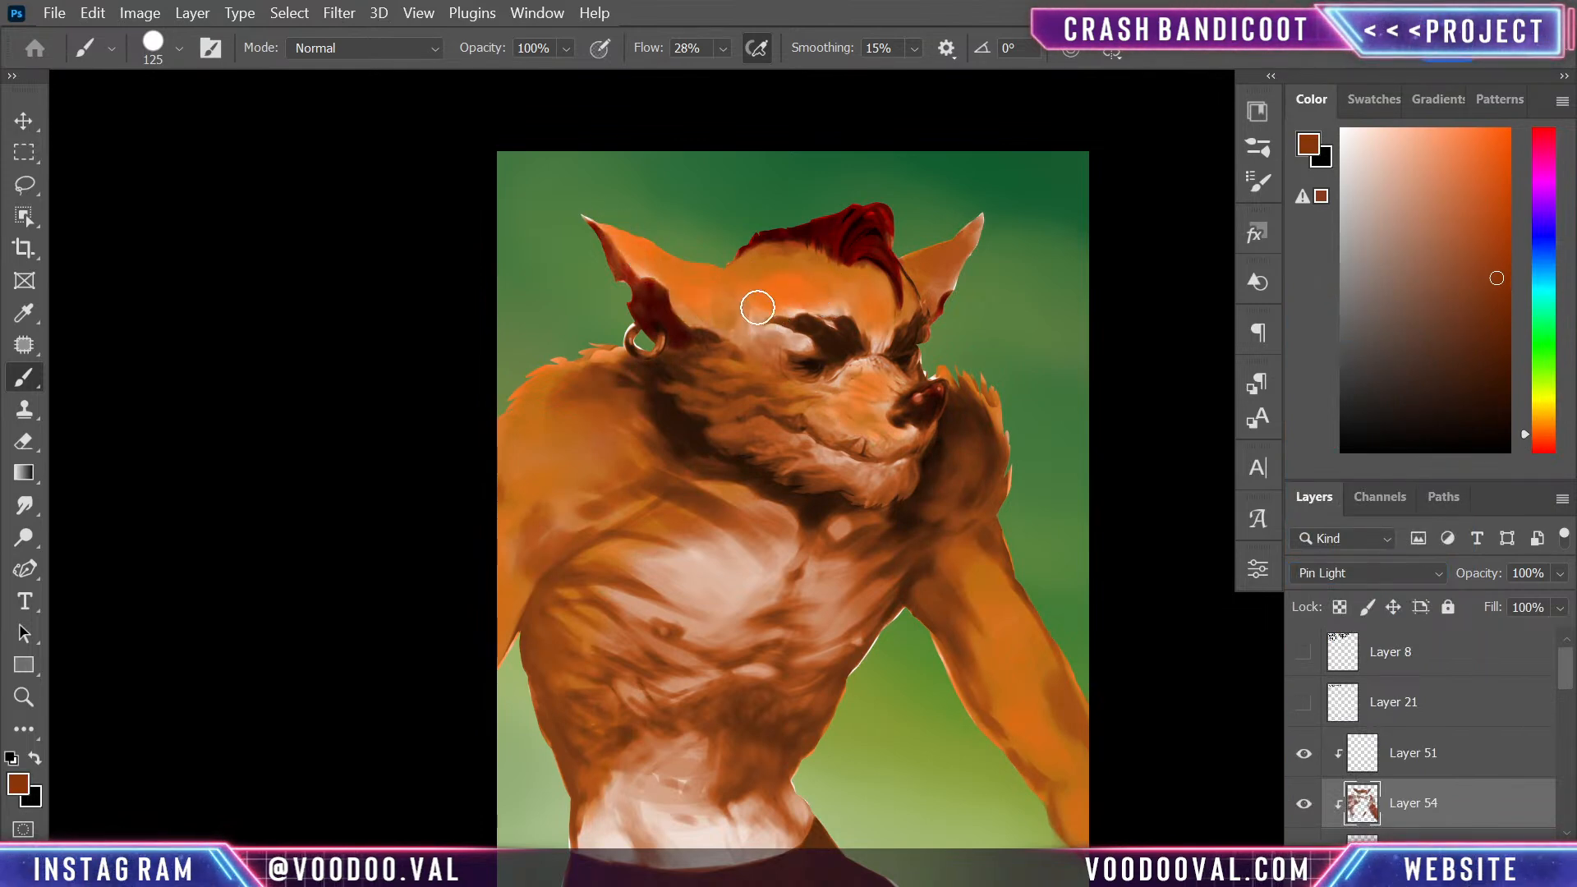
mouse_move(895, 402)
mouse_down()
mouse_move(879, 369)
mouse_move(850, 387)
mouse_move(883, 403)
mouse_up()
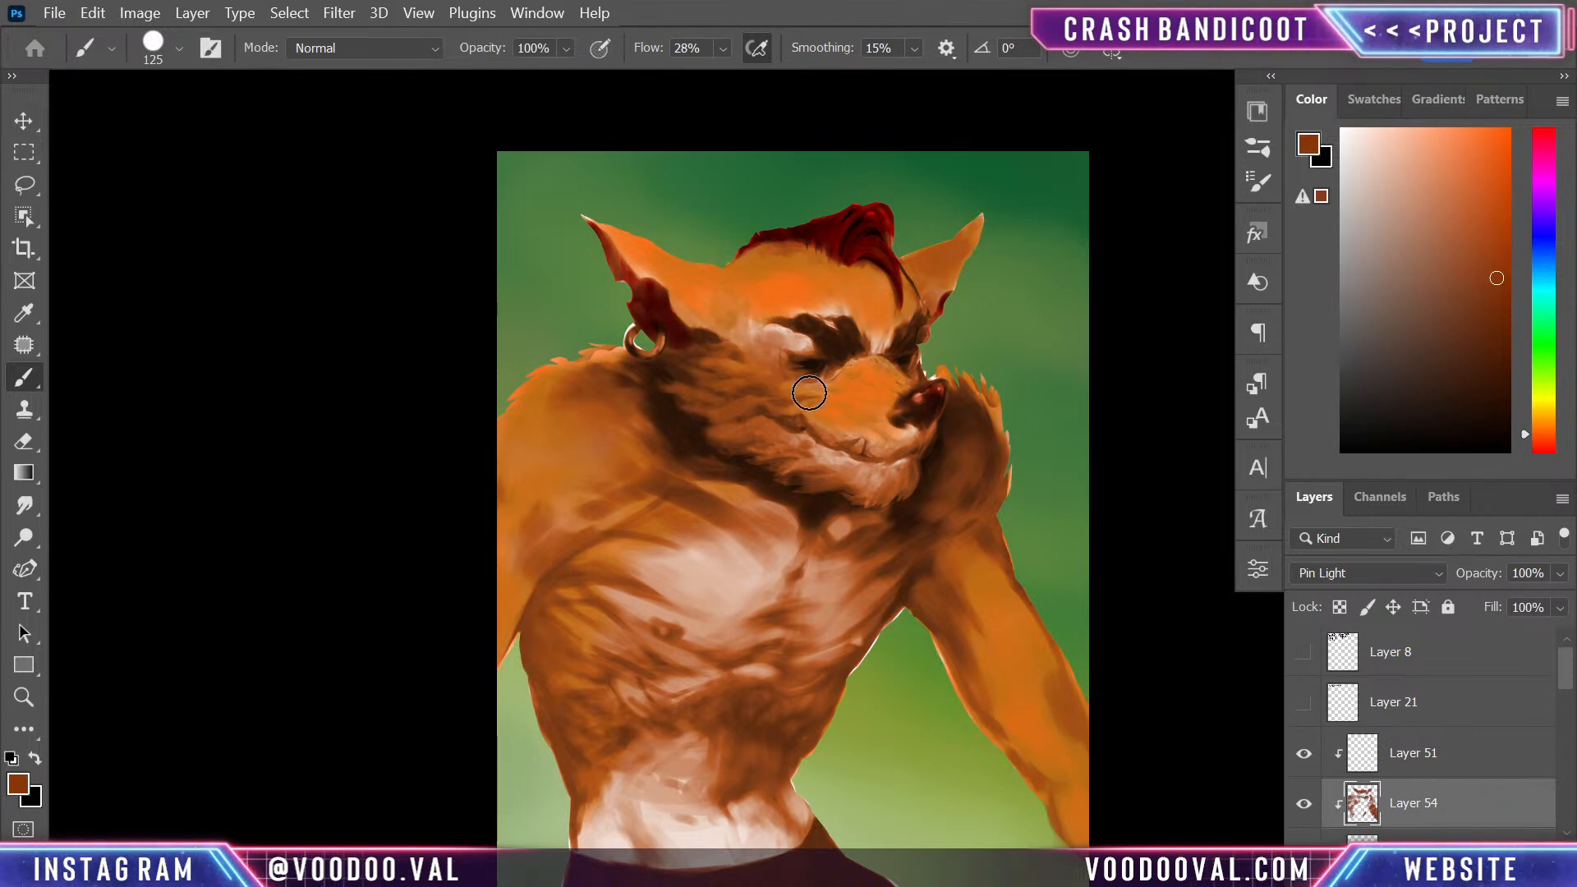
mouse_move(786, 330)
mouse_down()
mouse_move(850, 350)
mouse_move(892, 313)
mouse_move(862, 337)
mouse_move(895, 343)
mouse_move(896, 297)
mouse_up()
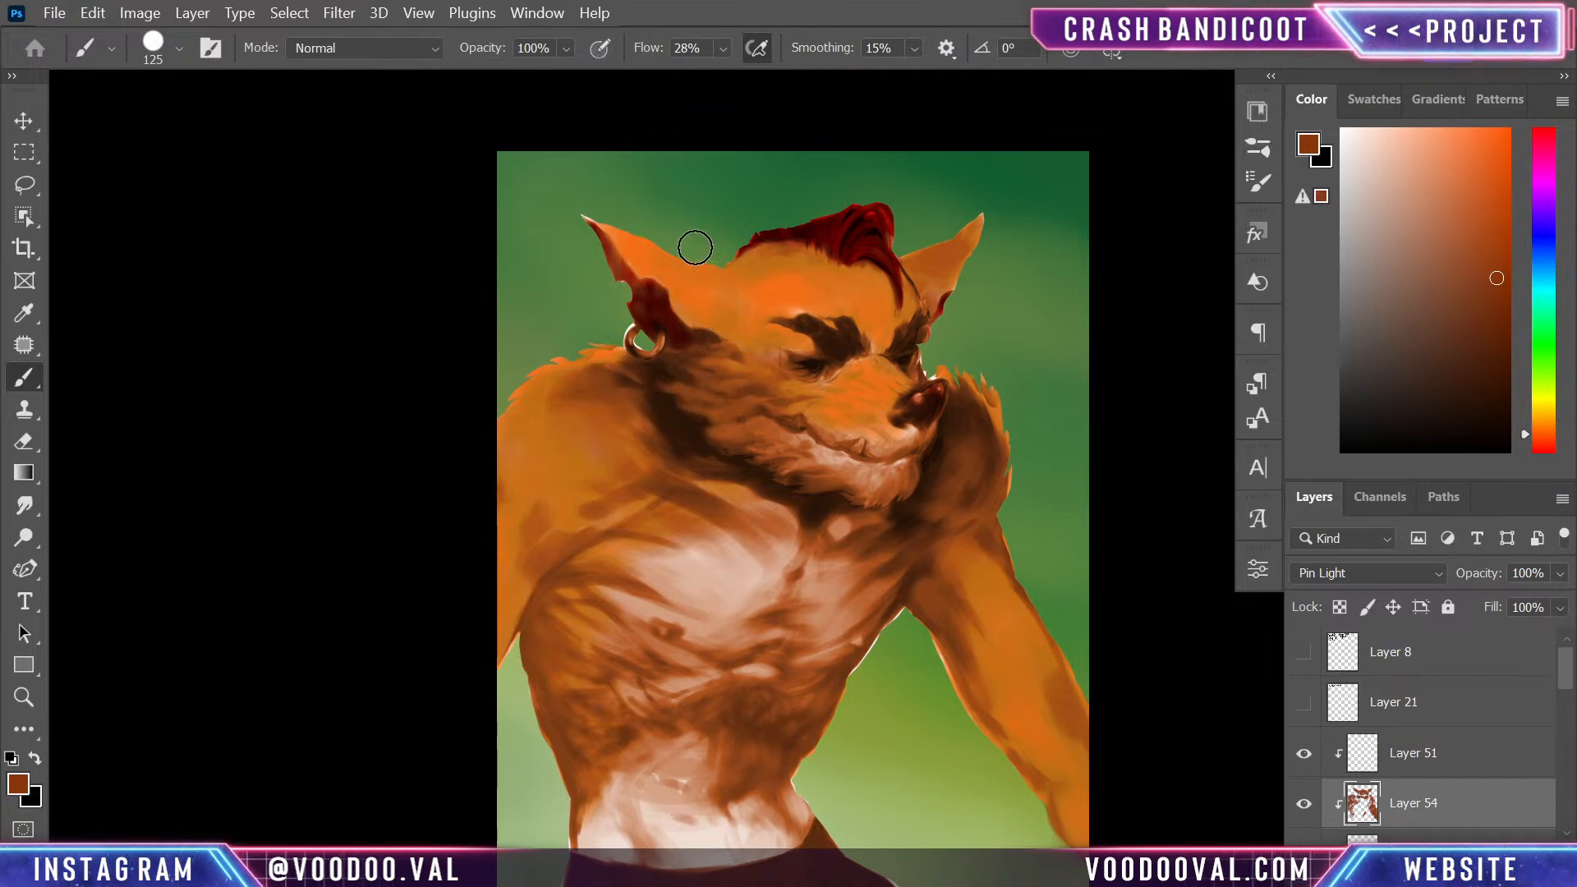
drag(634, 539, 596, 574)
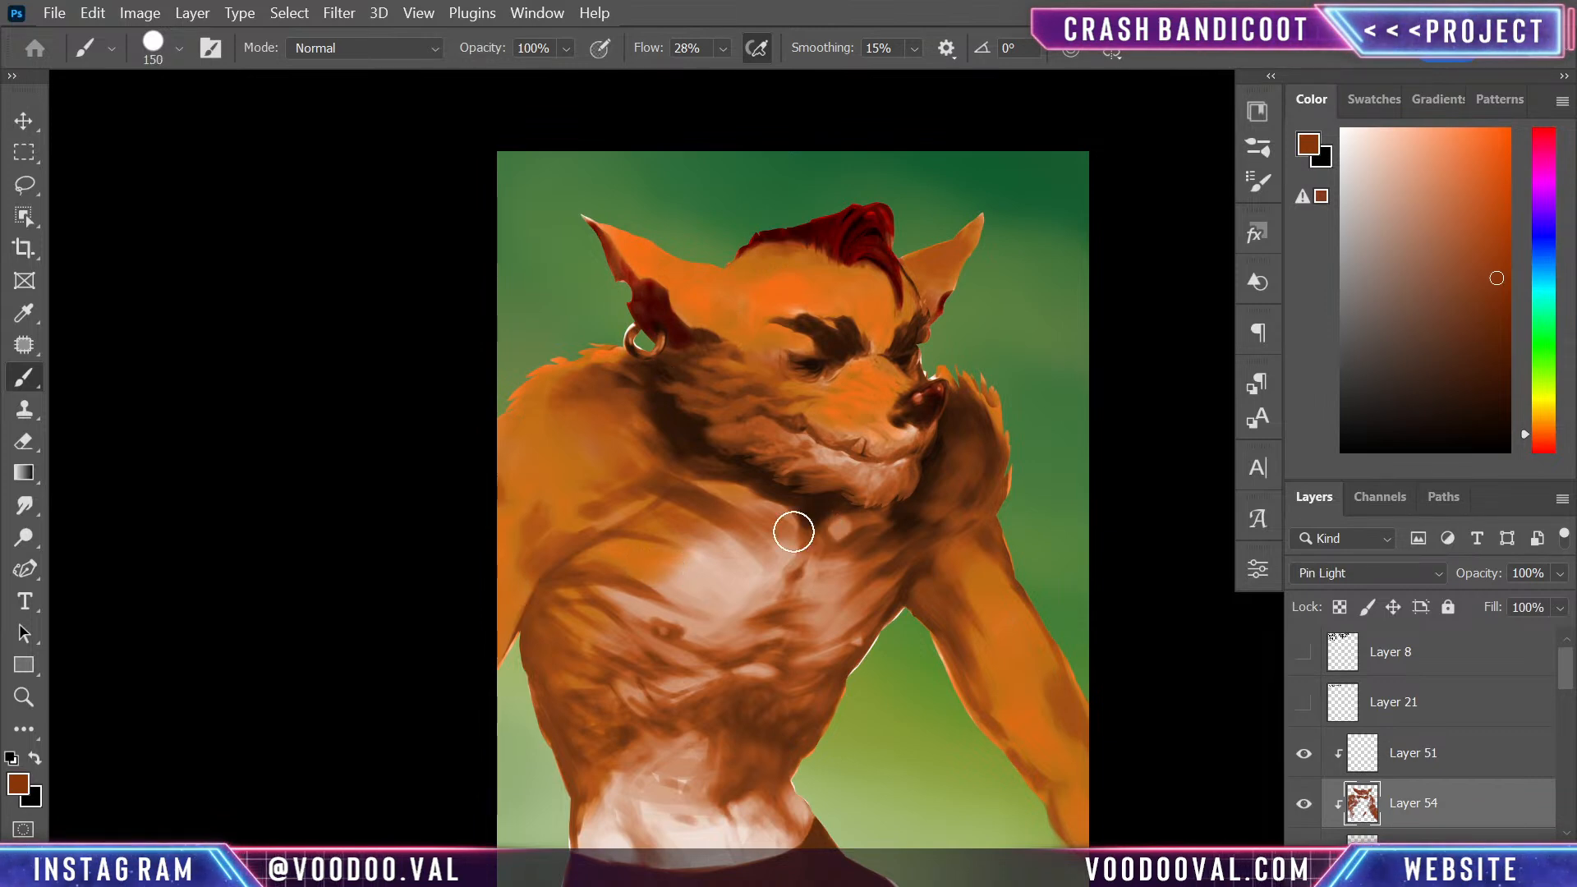
drag(691, 514, 799, 579)
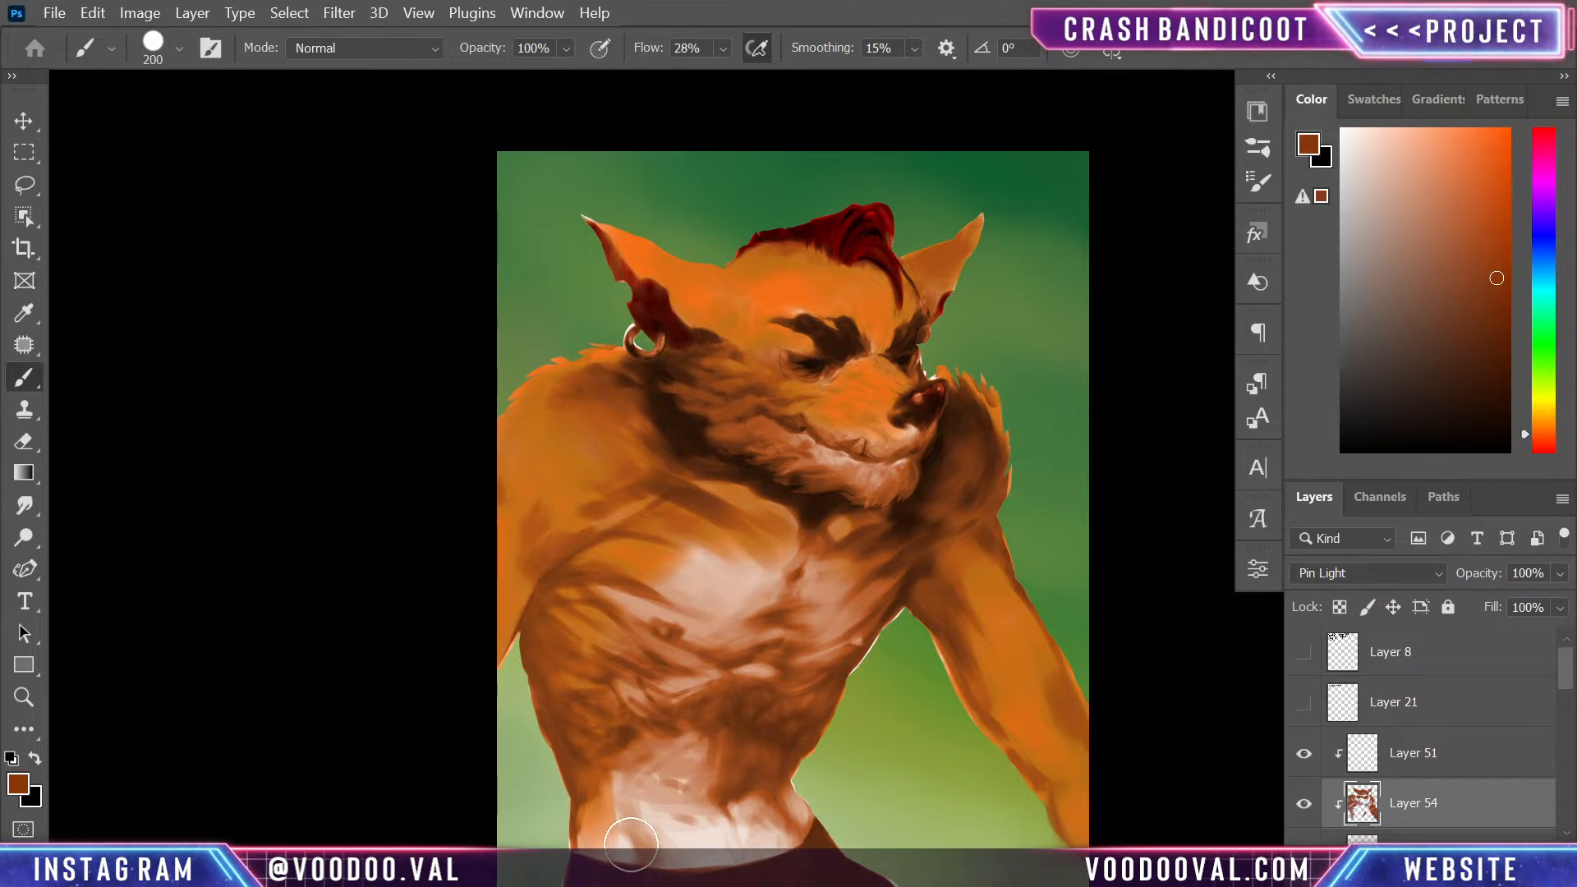
- Dab a light yellow-orange onto the lower belly, and shift the brush colour to a deeper orange
drag(933, 799, 994, 548)
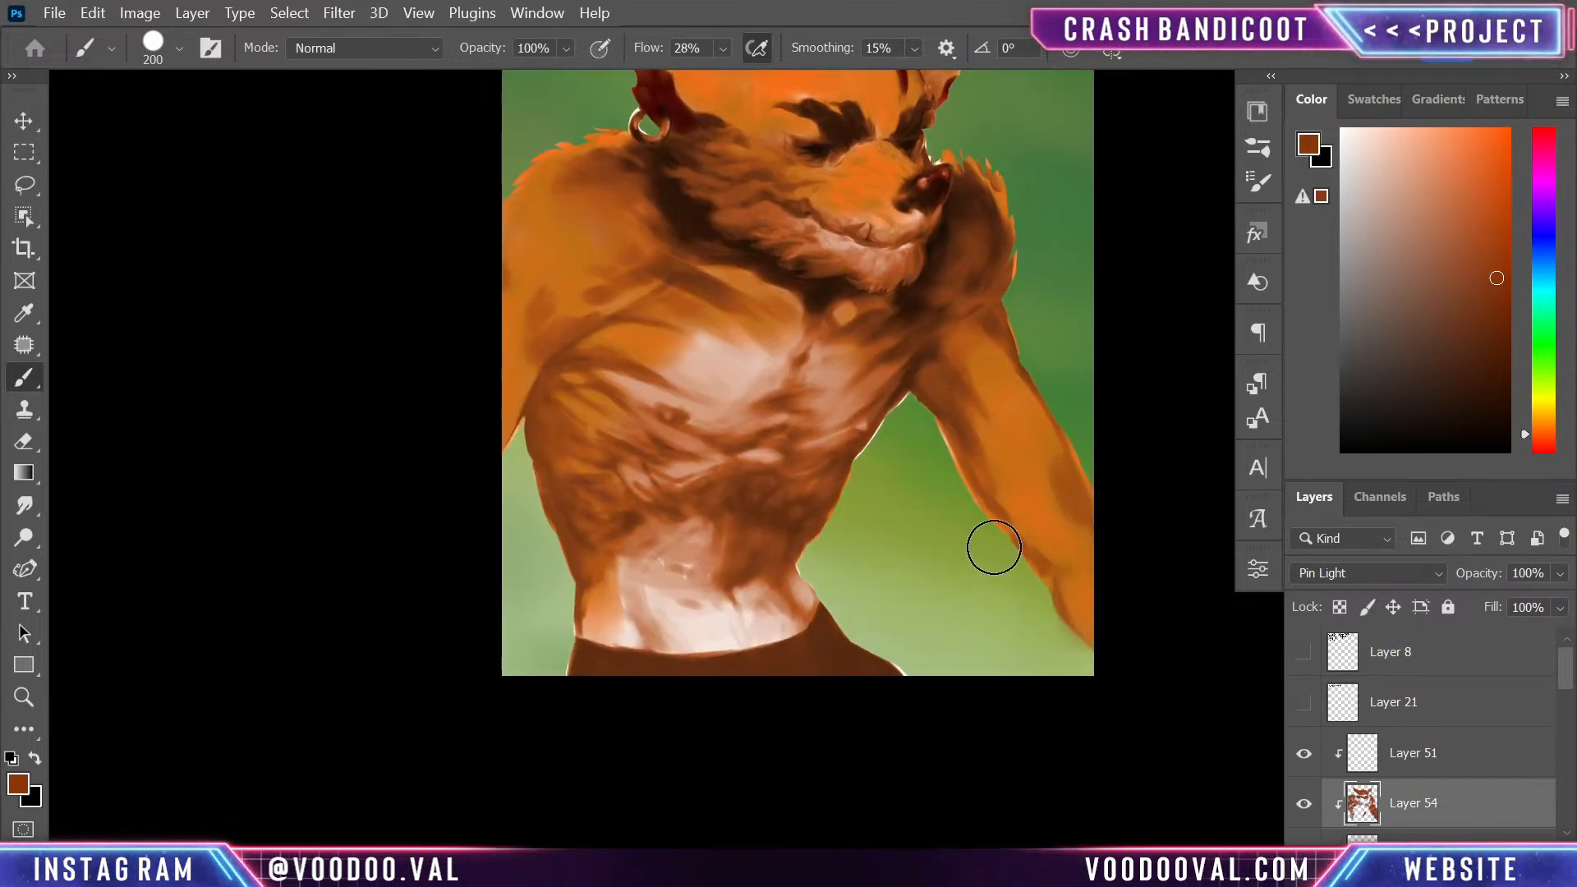
click(1545, 410)
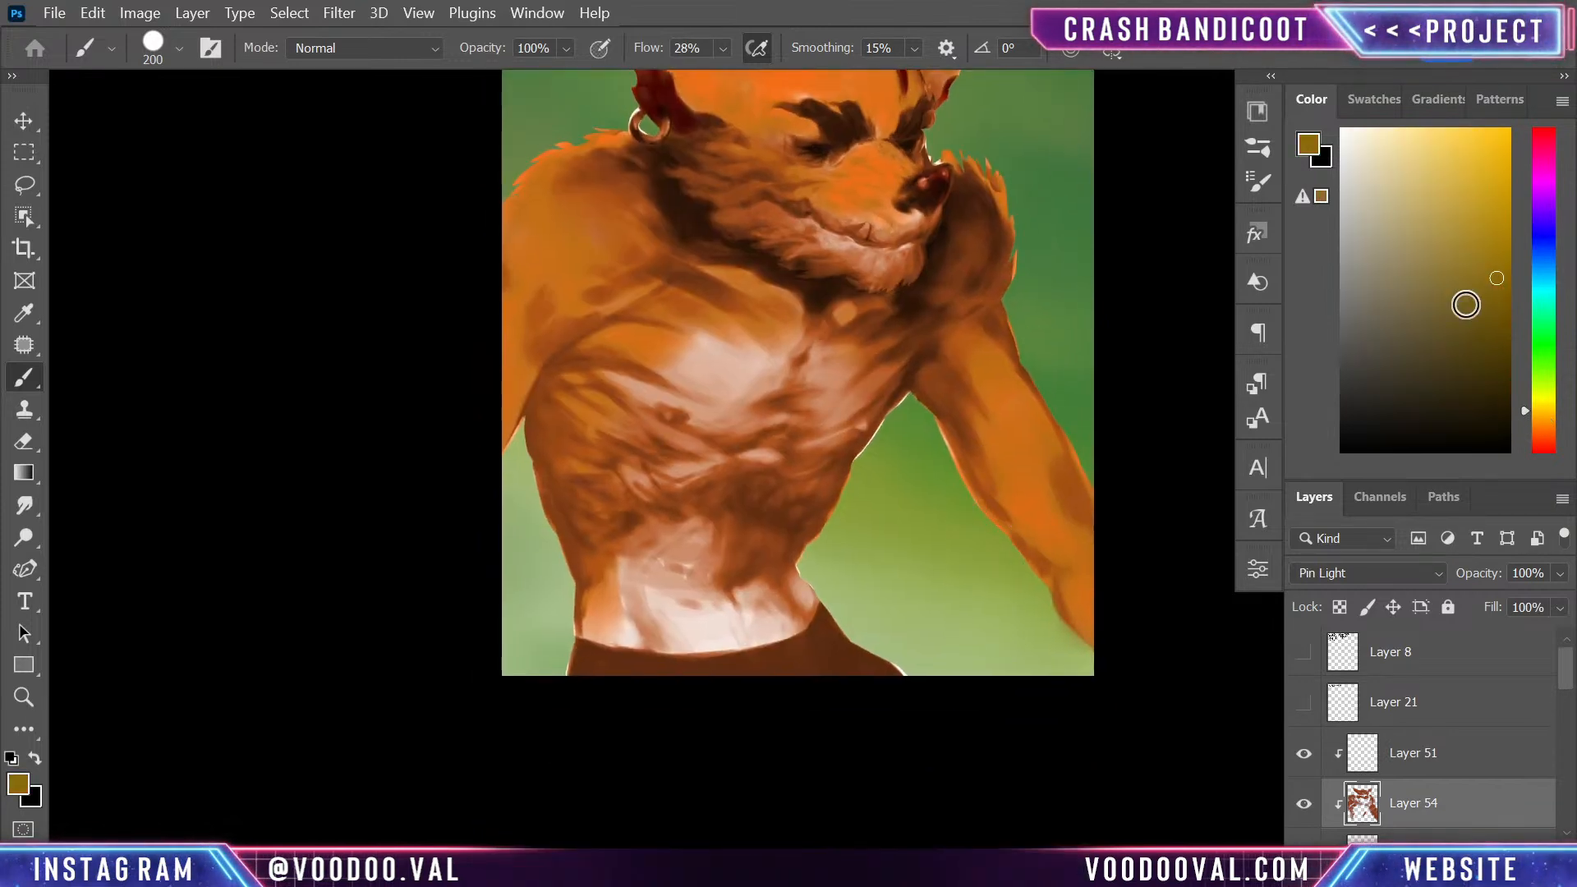
click(1542, 418)
click(1423, 167)
mouse_move(693, 620)
mouse_down()
mouse_move(739, 610)
mouse_move(687, 605)
mouse_up()
click(1458, 208)
click(1541, 423)
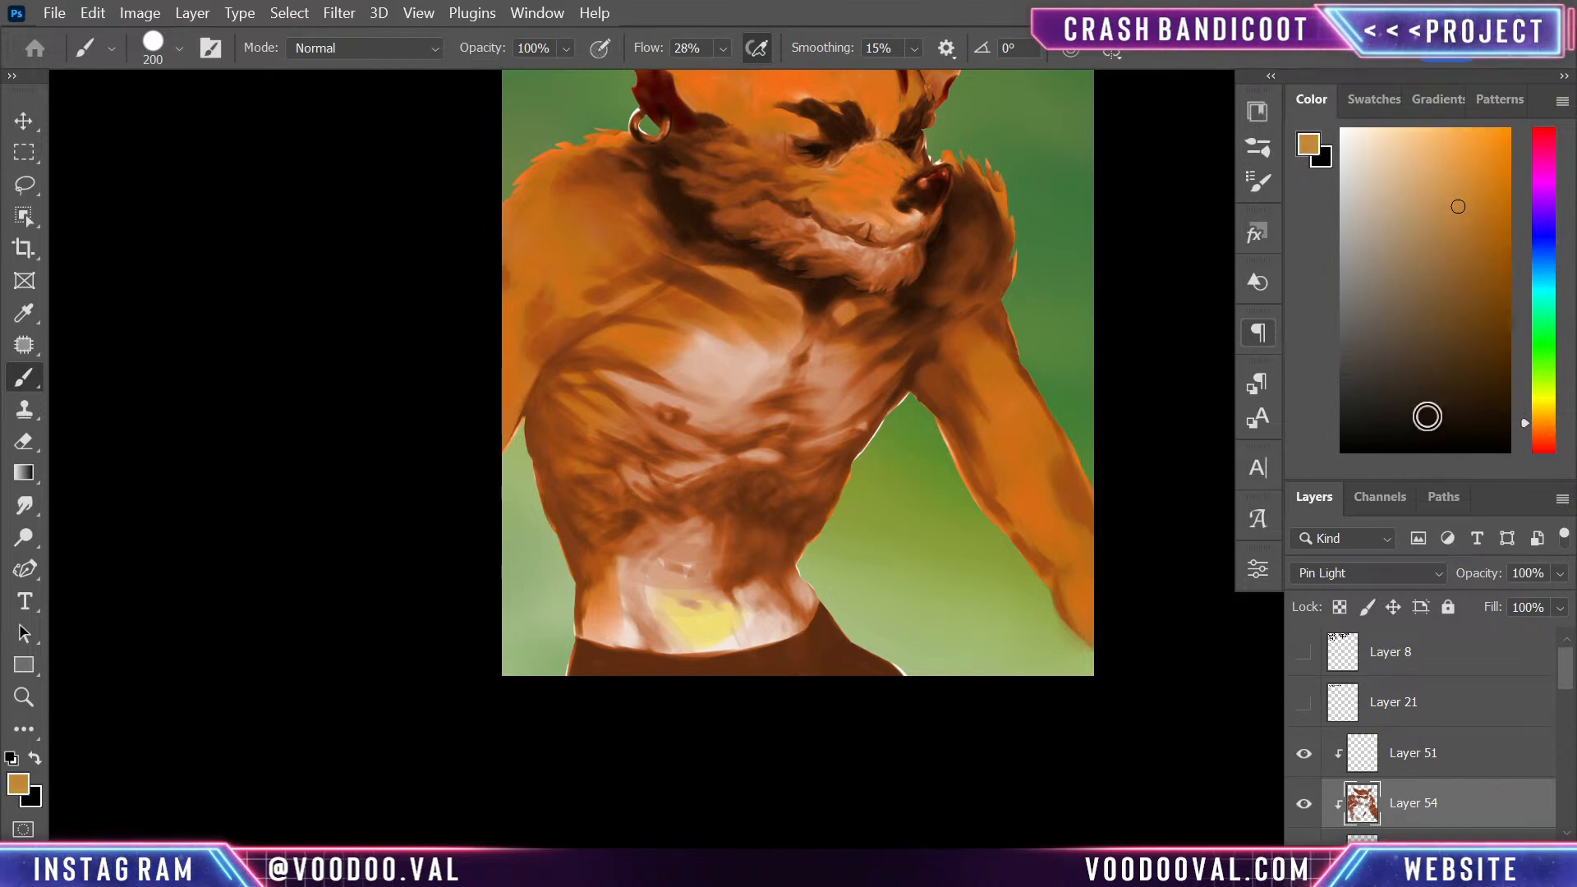
click(1477, 230)
- Paint warm yellow-orange light over the belly, chest, chin and far arm with a 200 px brush
mouse_move(754, 592)
mouse_down()
mouse_move(718, 619)
mouse_move(647, 601)
mouse_move(678, 566)
mouse_move(734, 618)
mouse_move(777, 606)
mouse_up()
mouse_move(674, 430)
mouse_down()
mouse_move(719, 358)
mouse_move(771, 394)
mouse_move(762, 429)
mouse_move(859, 361)
mouse_move(813, 438)
mouse_move(803, 373)
mouse_move(768, 343)
mouse_move(716, 342)
mouse_move(802, 362)
mouse_move(646, 358)
mouse_move(675, 378)
mouse_move(719, 368)
mouse_move(637, 358)
mouse_up()
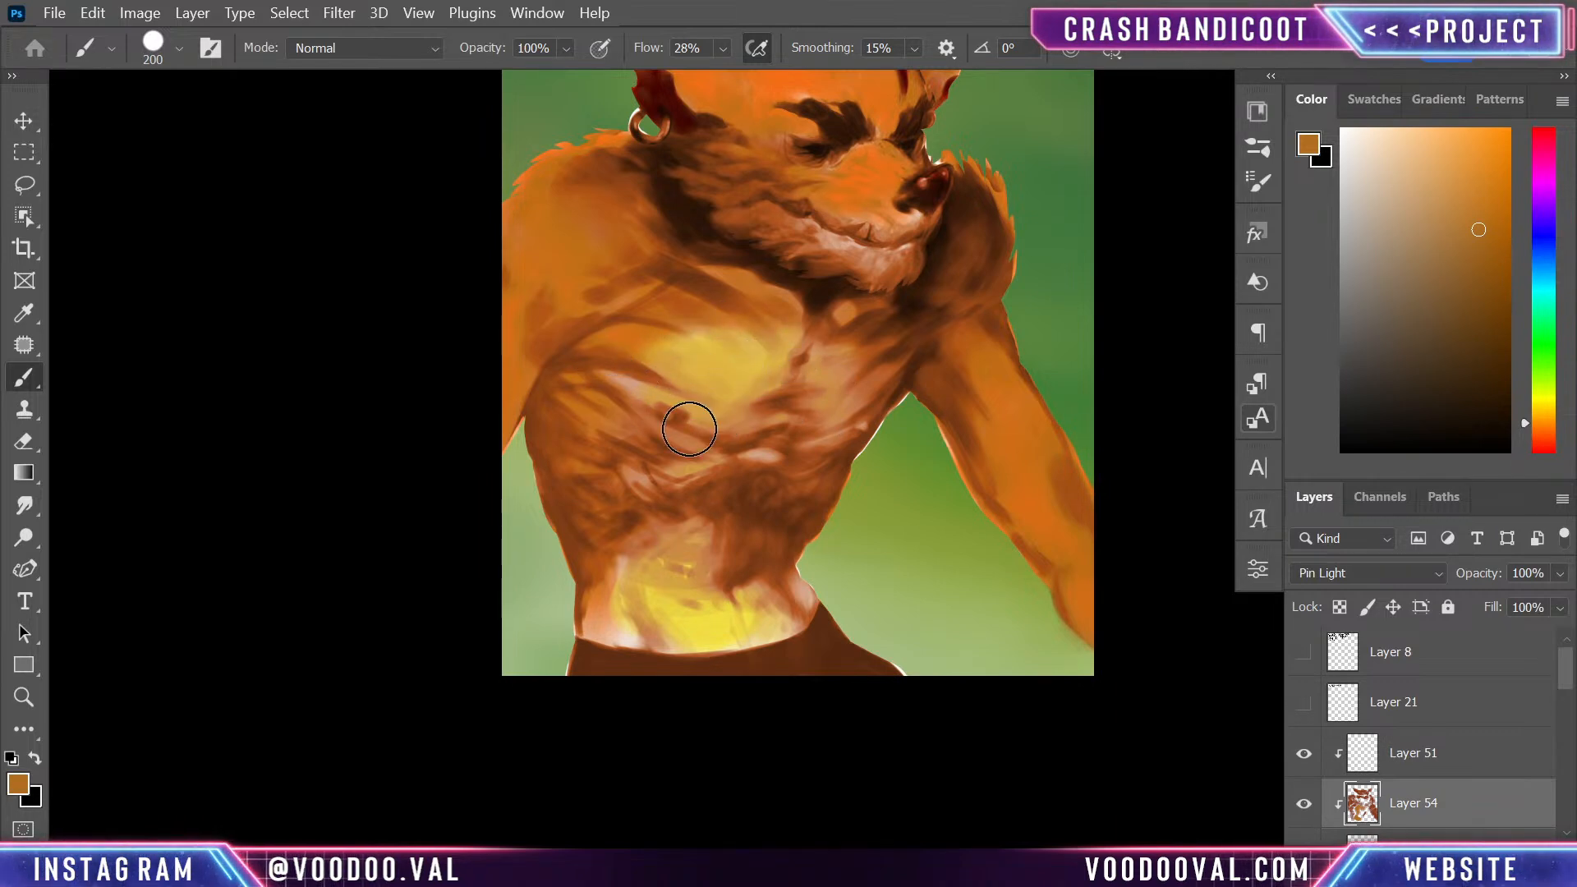
mouse_move(791, 506)
mouse_down()
mouse_move(626, 490)
mouse_move(708, 629)
mouse_move(648, 642)
mouse_move(735, 634)
mouse_up()
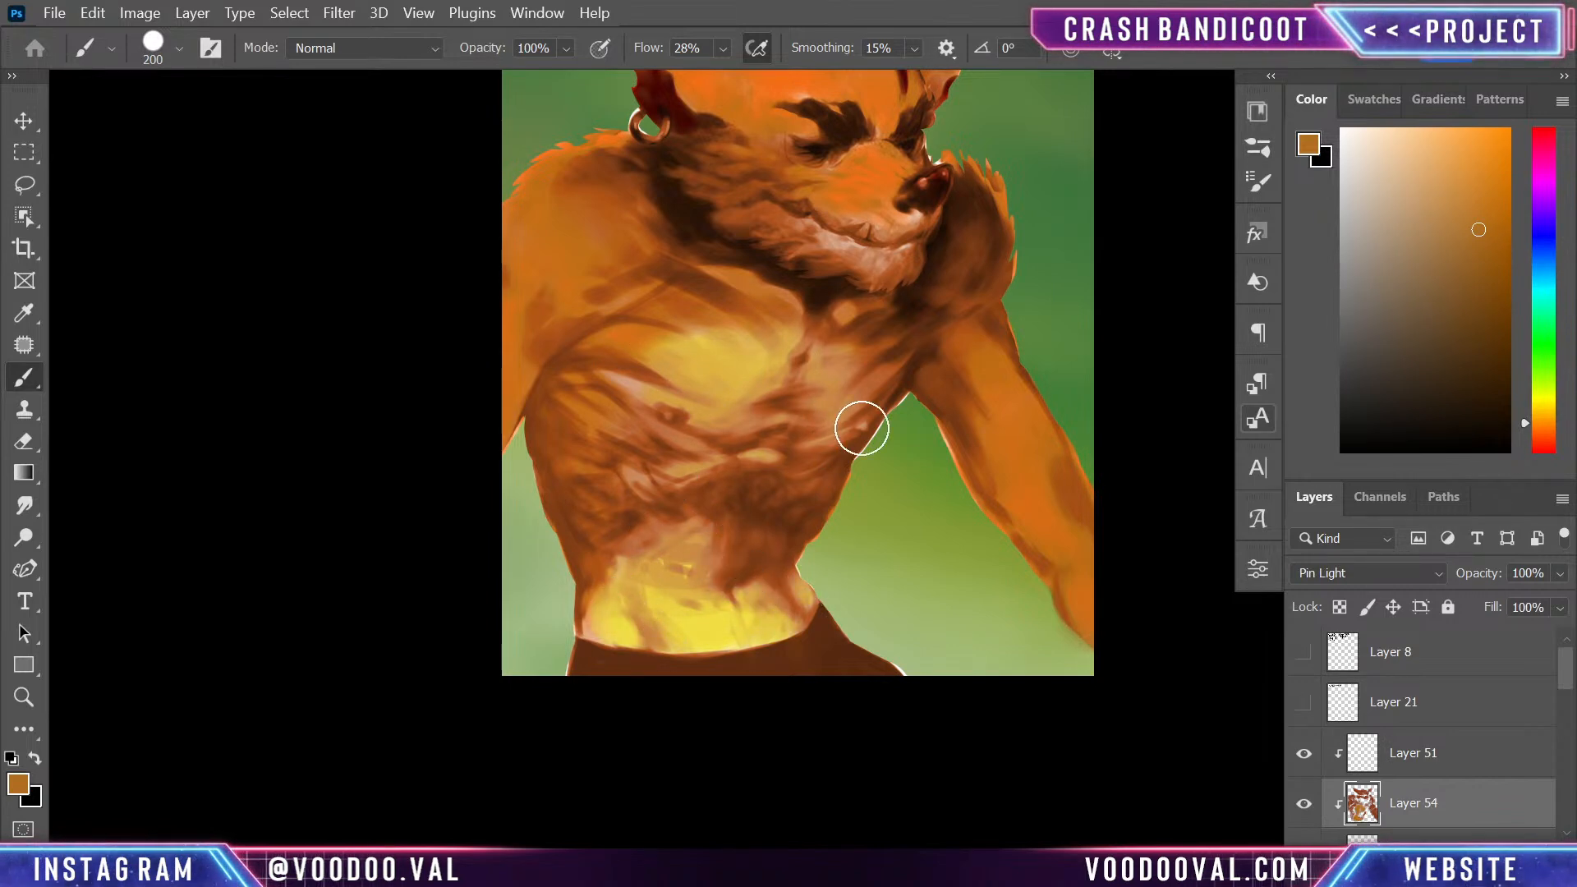
drag(731, 444, 781, 560)
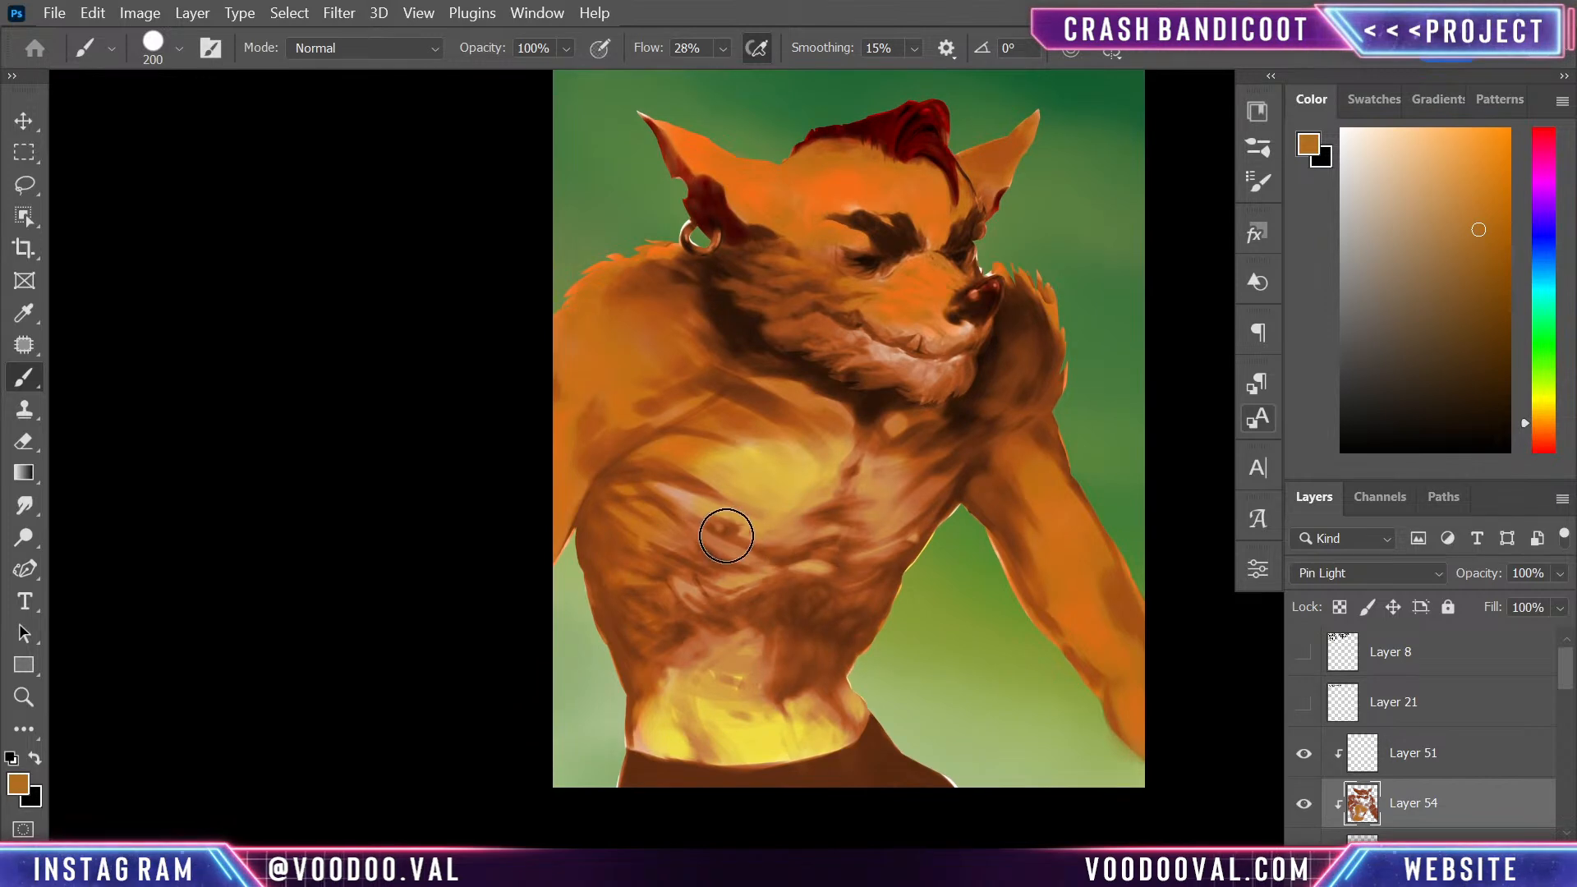
mouse_move(1042, 505)
mouse_down()
mouse_move(1071, 576)
mouse_move(1137, 658)
mouse_move(1081, 599)
mouse_move(1046, 523)
mouse_move(1116, 619)
mouse_up()
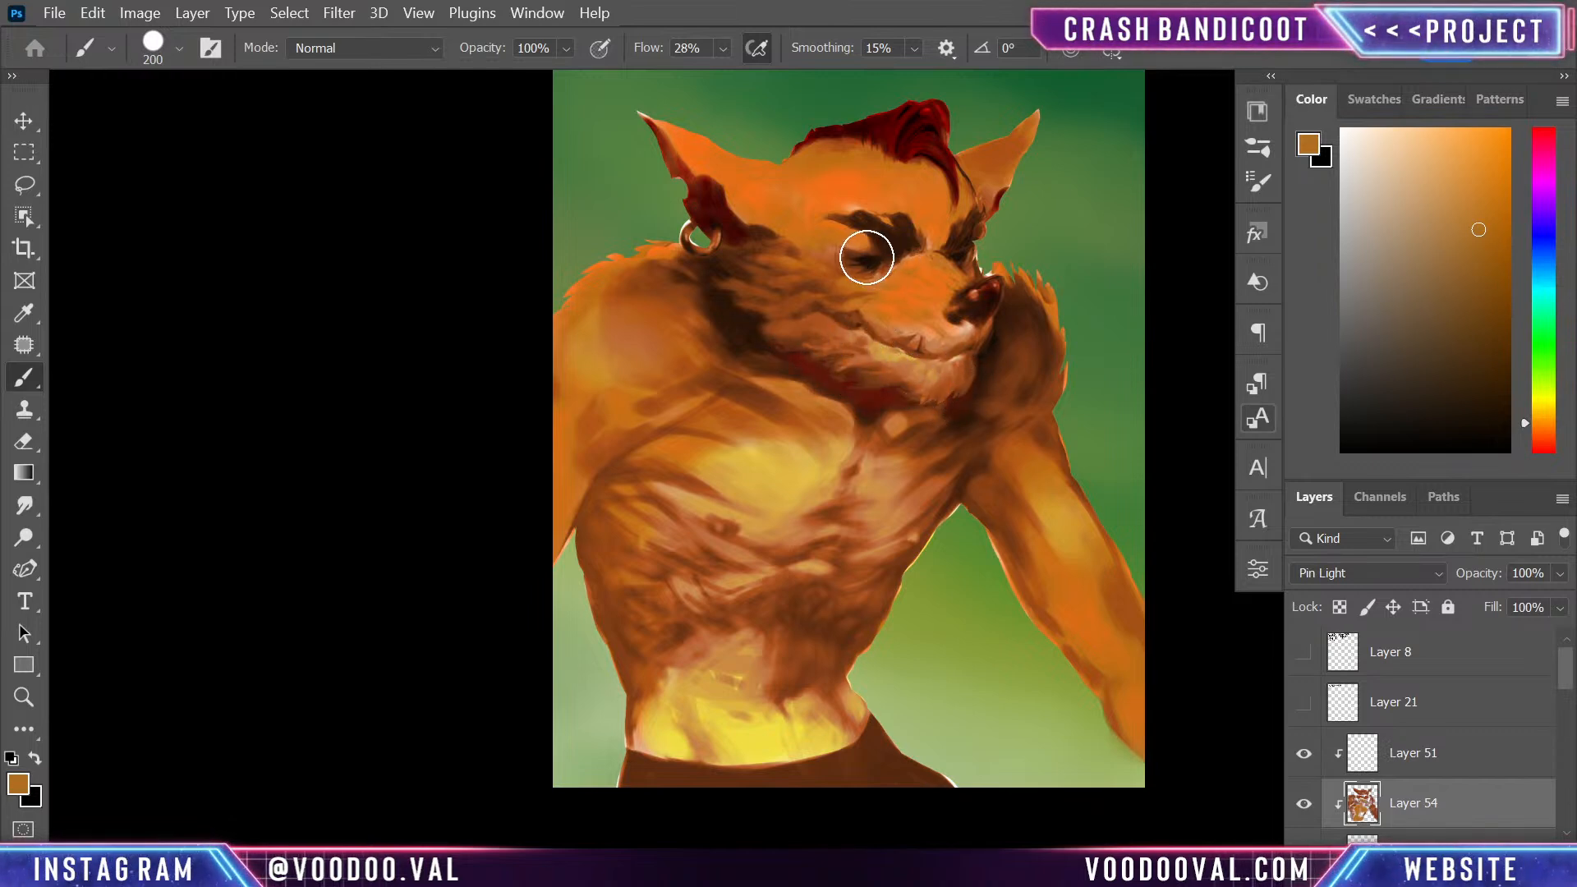
- Brush warm light onto the near ear and side of the head, and undo the last two strokes
drag(679, 132, 749, 202)
key(ctrl+z)
key(ctrl+z)
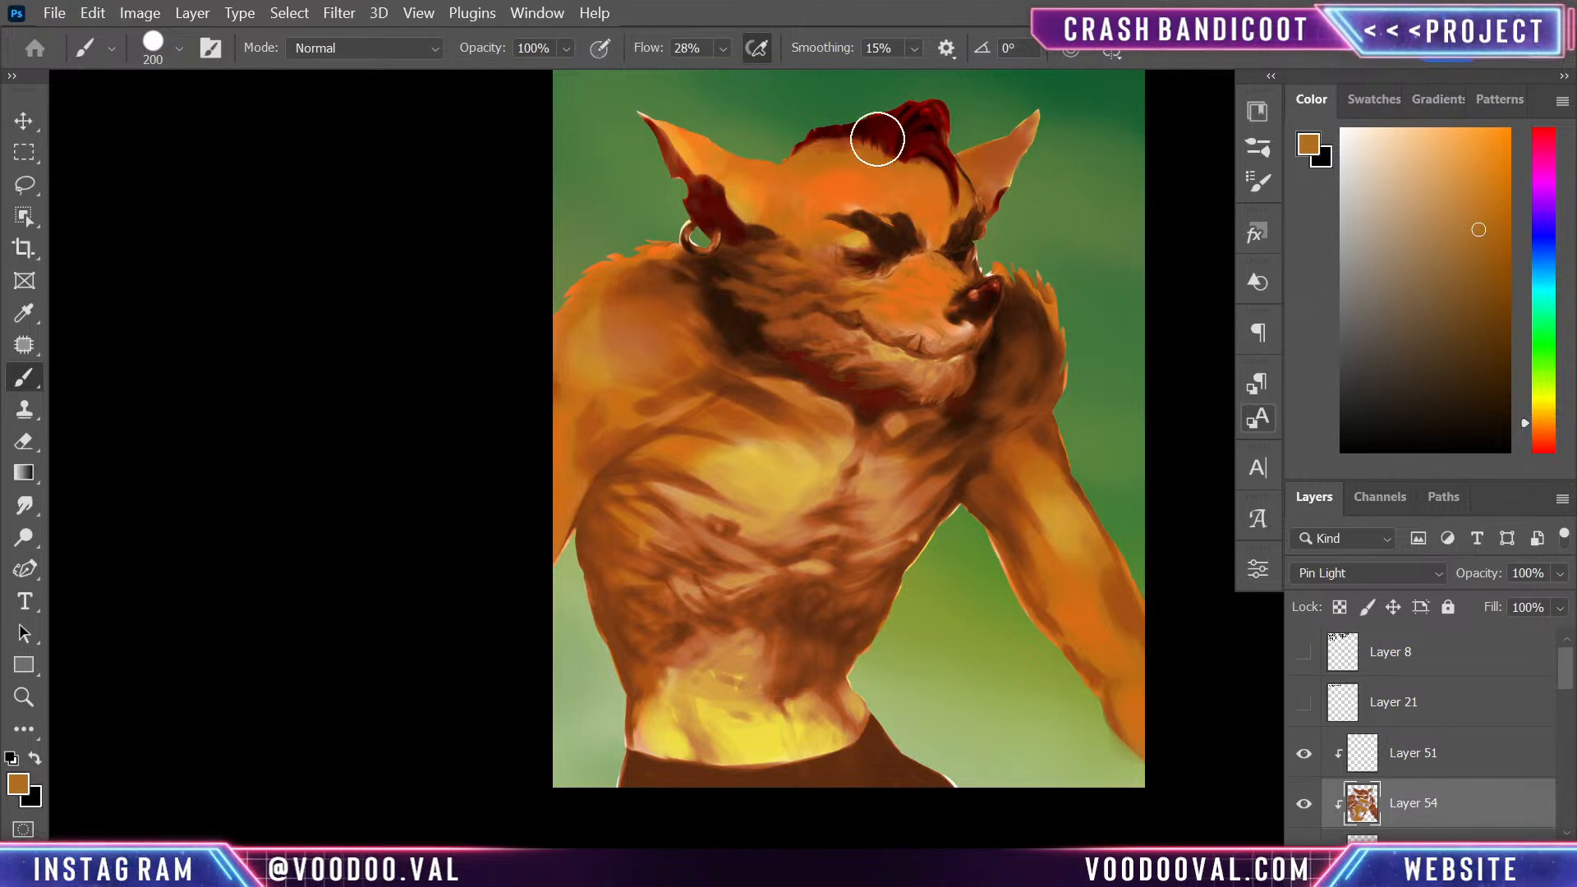
- Lower Layer 54's opacity to 67% and add a new clipped layer above it
click(1558, 573)
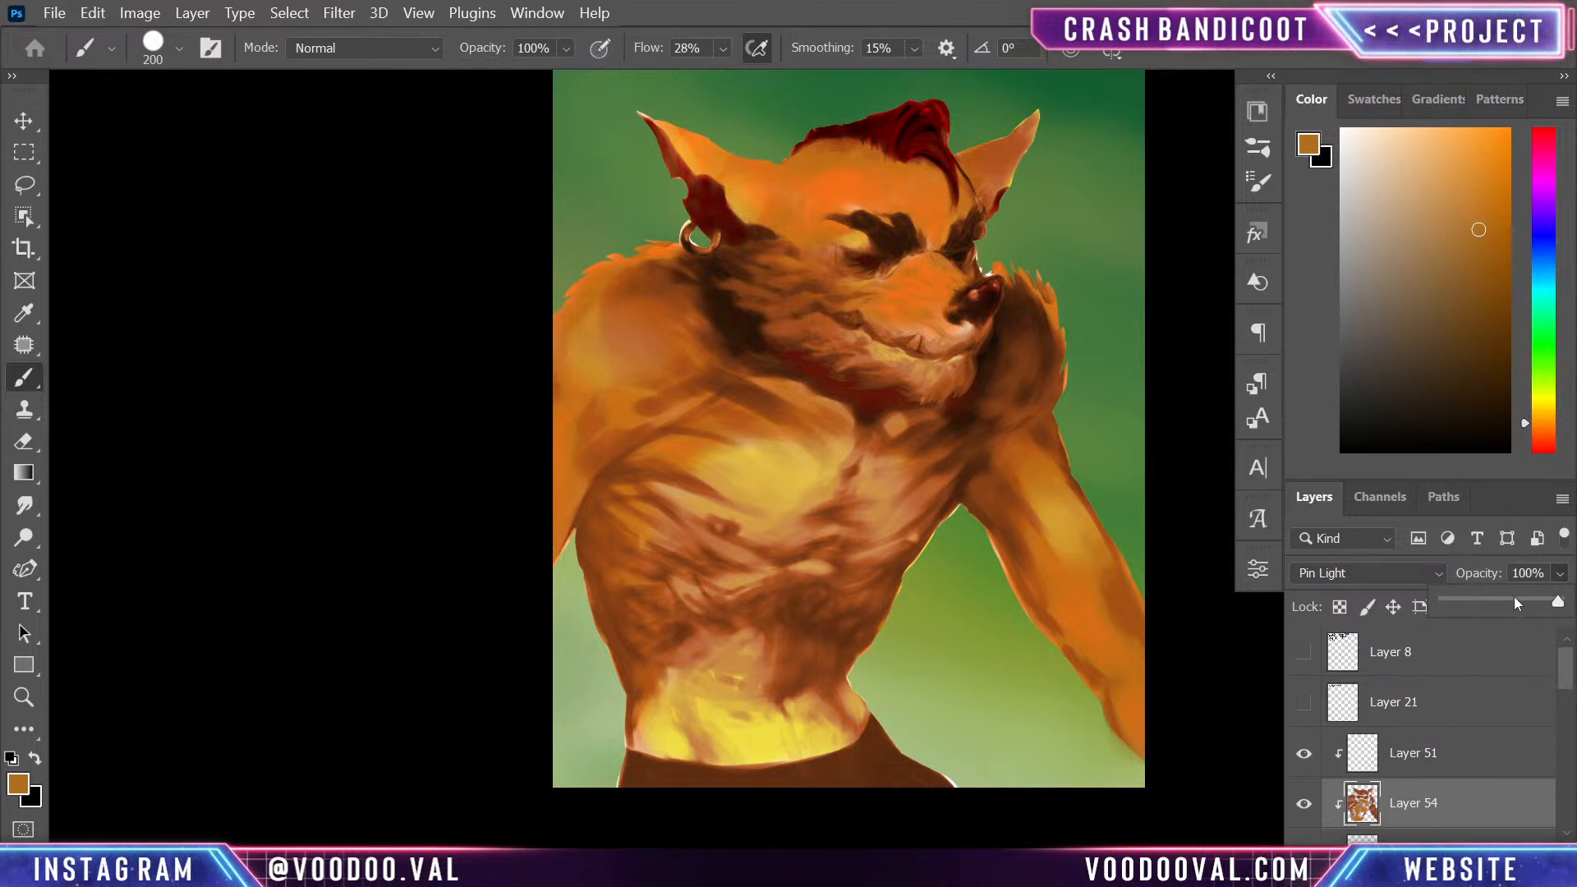
click(1521, 602)
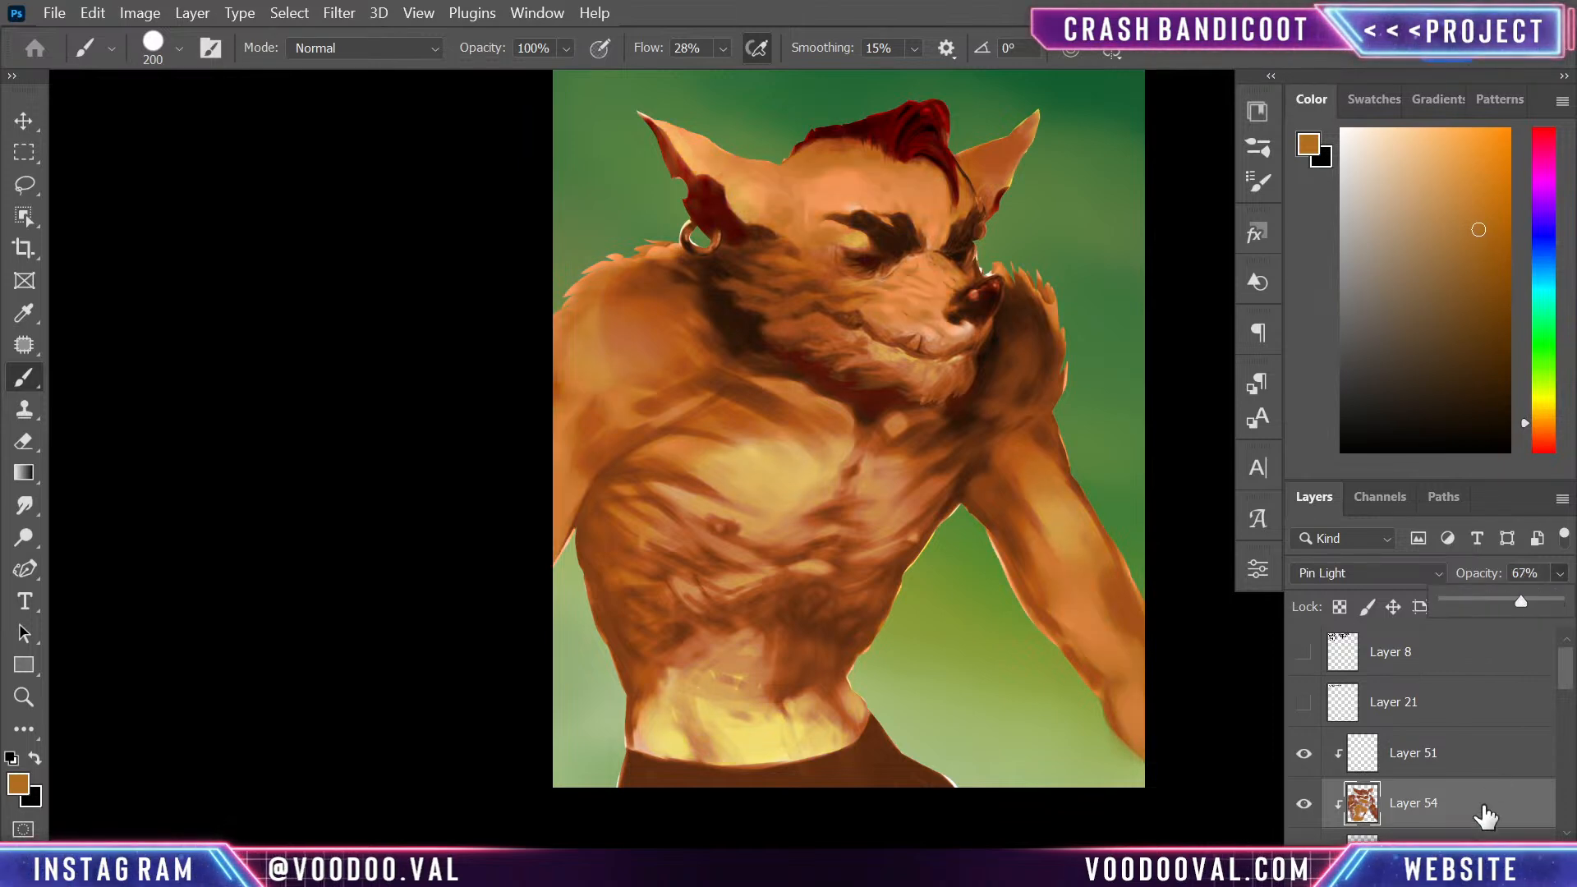
key(ctrl+shift+alt+n)
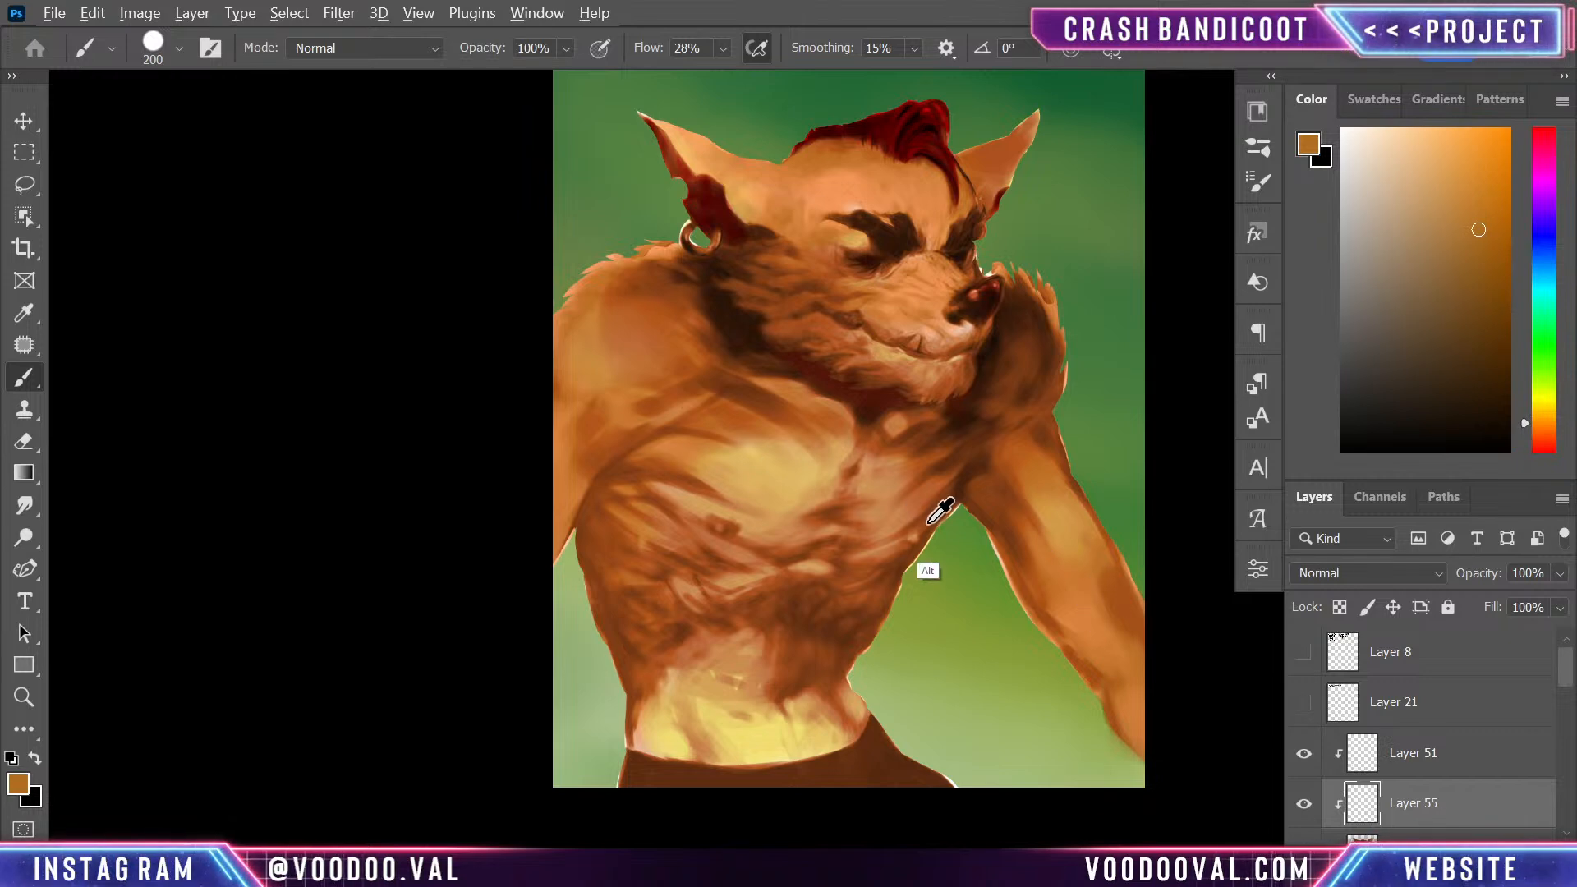
- Sample light orange from the chest, and cover the chest and belly with it at 200 px and the chin fur at 90 px
alt+click(717, 501)
mouse_move(714, 713)
mouse_down()
mouse_move(808, 732)
mouse_move(699, 738)
mouse_move(661, 723)
mouse_move(676, 688)
mouse_move(792, 691)
mouse_move(800, 721)
mouse_move(825, 589)
mouse_move(703, 597)
mouse_move(765, 470)
mouse_move(737, 494)
mouse_move(818, 516)
mouse_move(816, 571)
mouse_move(924, 514)
mouse_move(817, 655)
mouse_move(772, 573)
mouse_move(814, 473)
mouse_move(763, 476)
mouse_move(928, 484)
mouse_move(883, 498)
mouse_move(891, 475)
mouse_move(780, 487)
mouse_move(735, 473)
mouse_move(773, 464)
mouse_move(716, 475)
mouse_move(721, 627)
mouse_move(686, 610)
mouse_move(728, 627)
mouse_move(683, 604)
mouse_move(676, 666)
mouse_up()
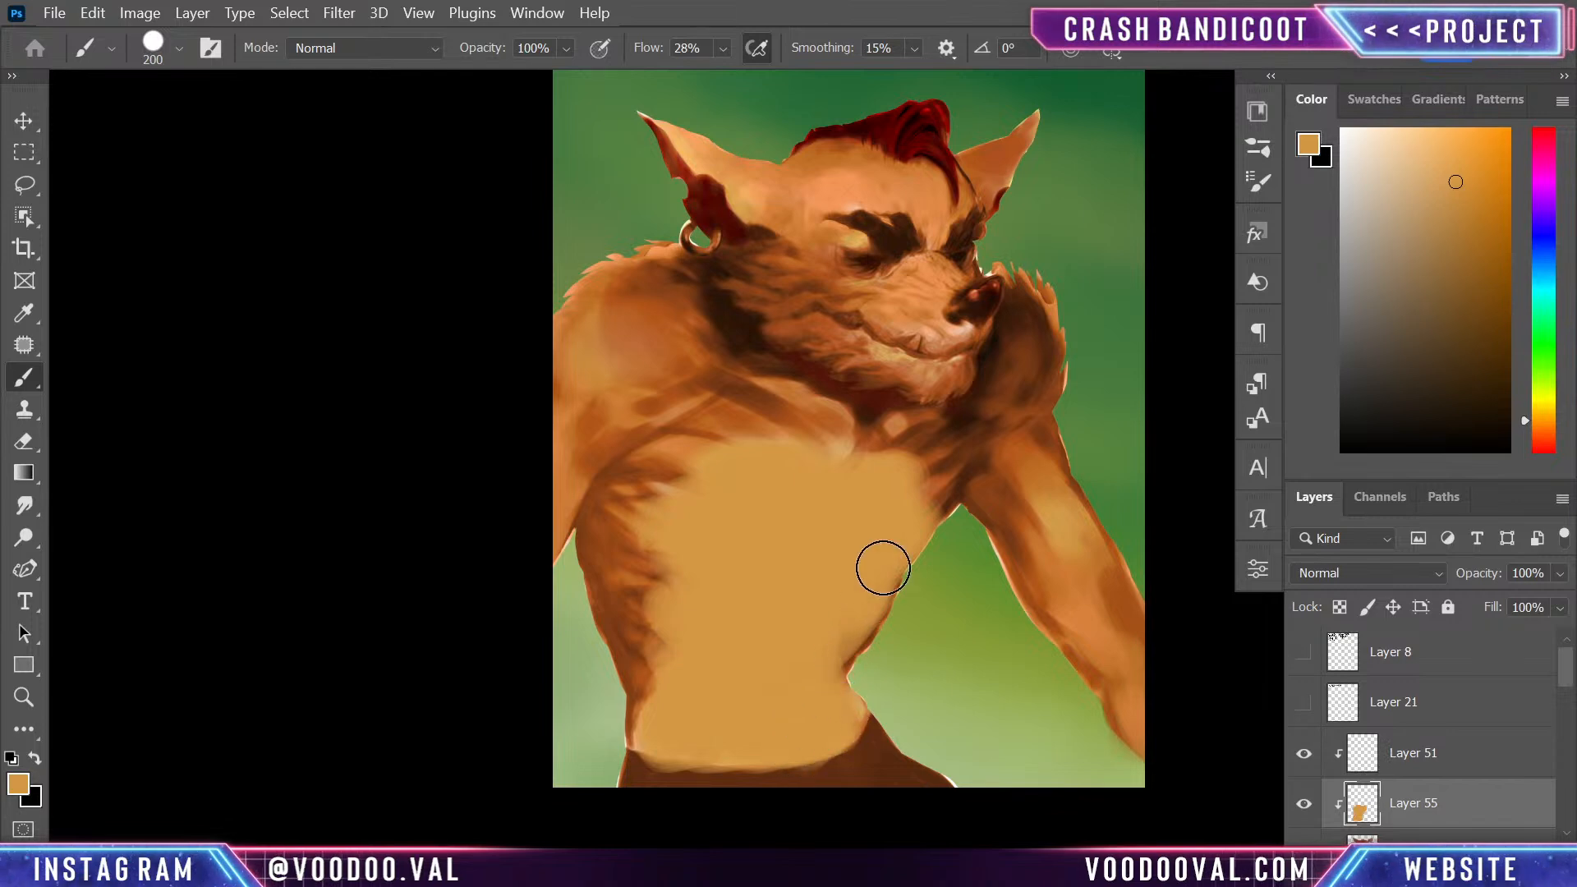
mouse_move(885, 351)
mouse_down()
mouse_move(842, 348)
mouse_move(909, 388)
mouse_move(975, 399)
mouse_move(956, 360)
mouse_move(939, 387)
mouse_move(859, 377)
mouse_move(888, 359)
mouse_move(744, 320)
mouse_move(919, 357)
mouse_up()
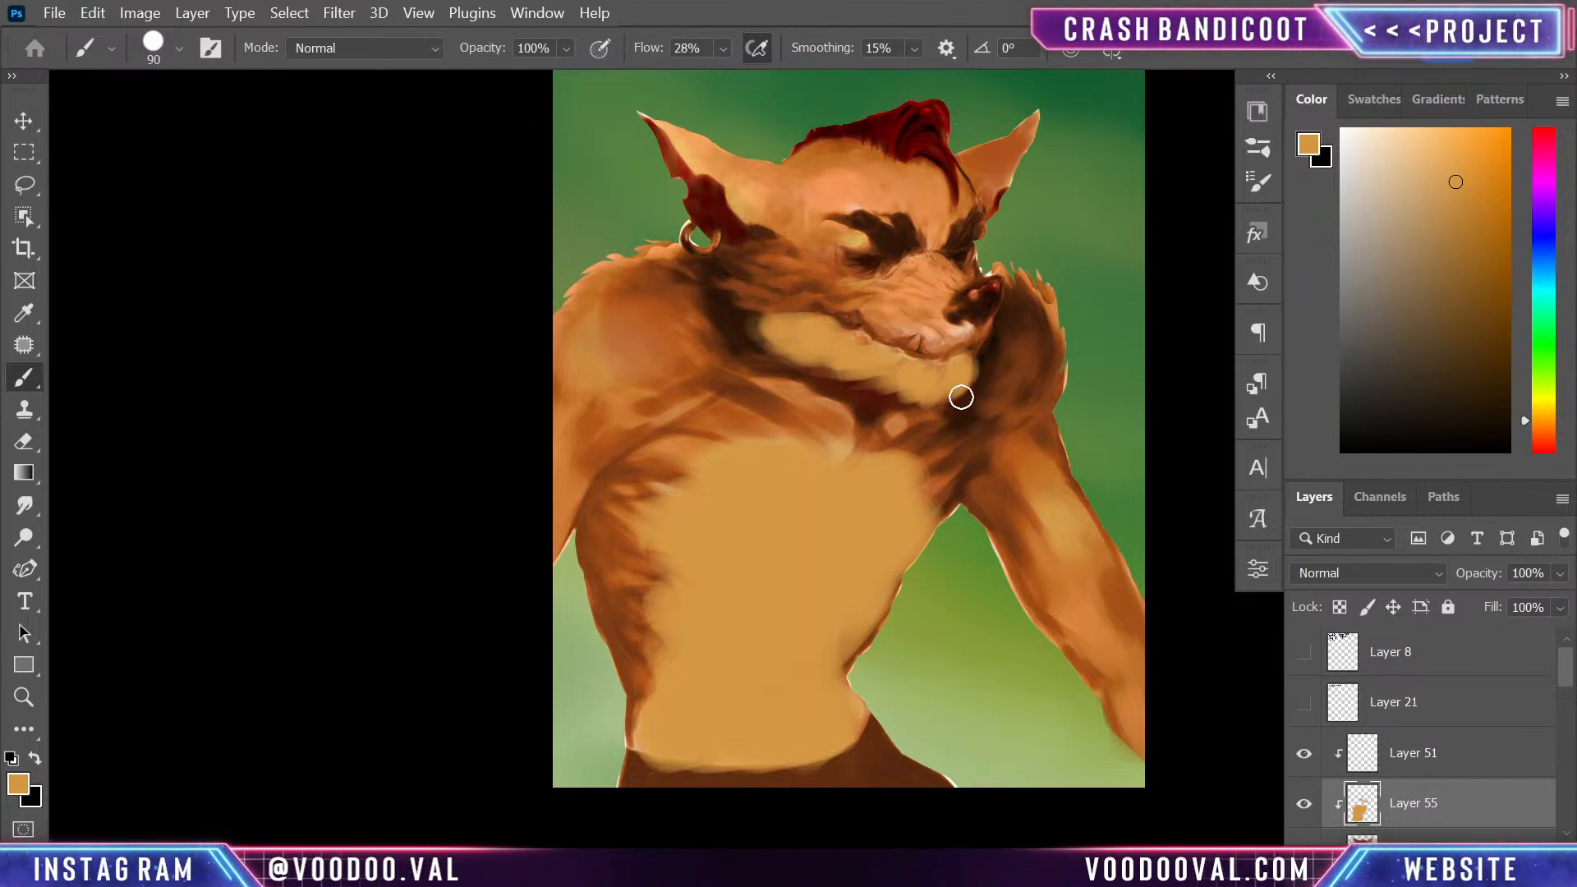
- Compare blend modes on Layer 55 and set it to Color Dodge
click(1382, 574)
click(1385, 293)
key(Down)
key(Down)
key(Down)
key(Down)
key(Down)
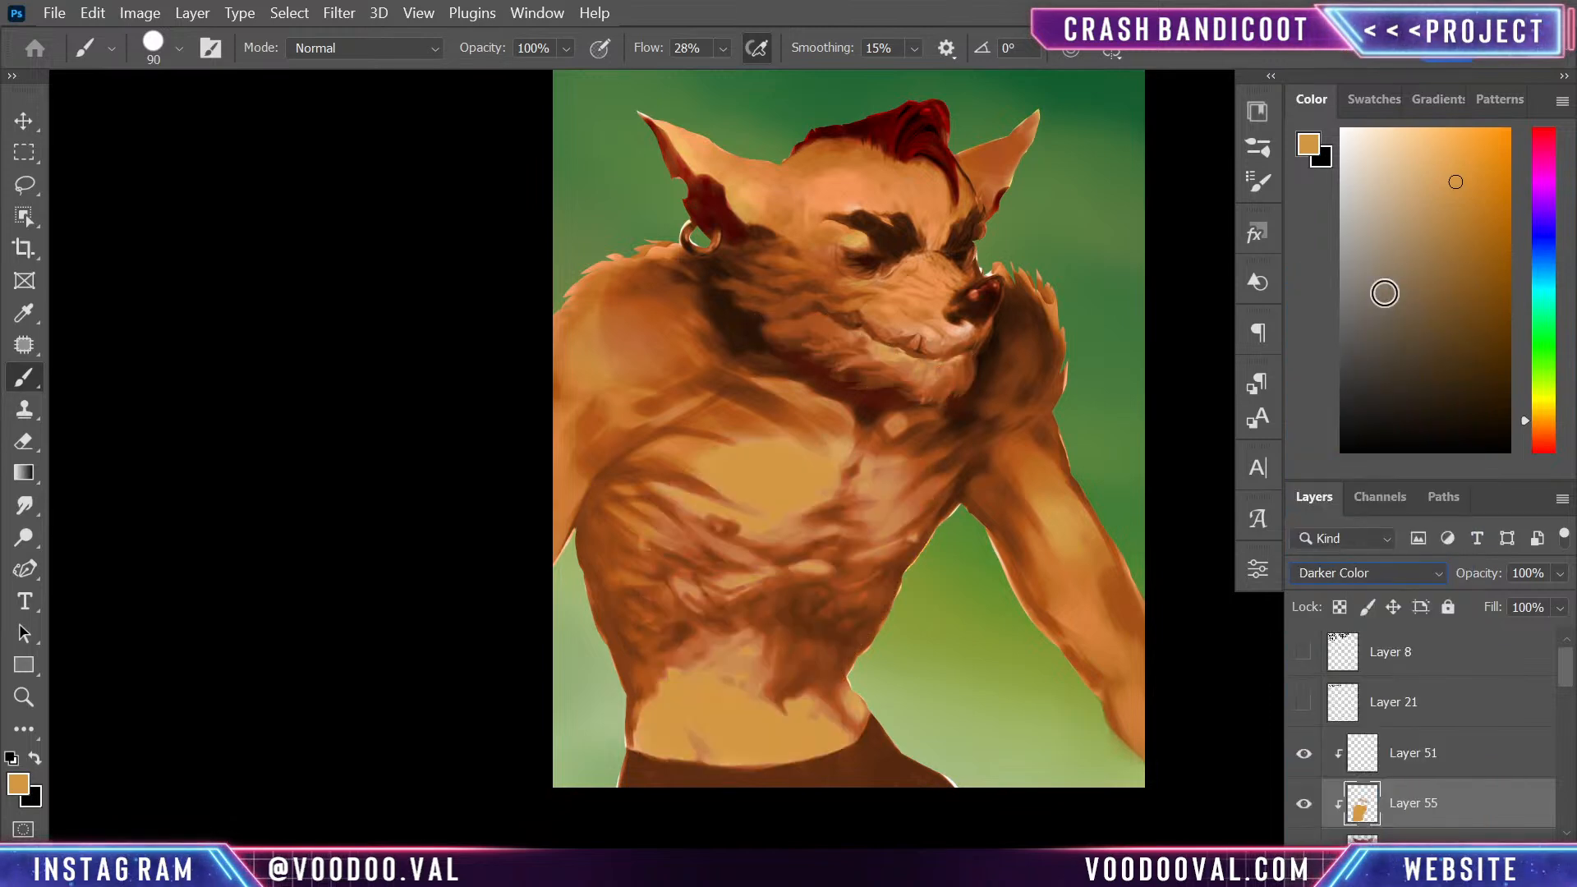
key(Down)
key(Down)
key(Down)
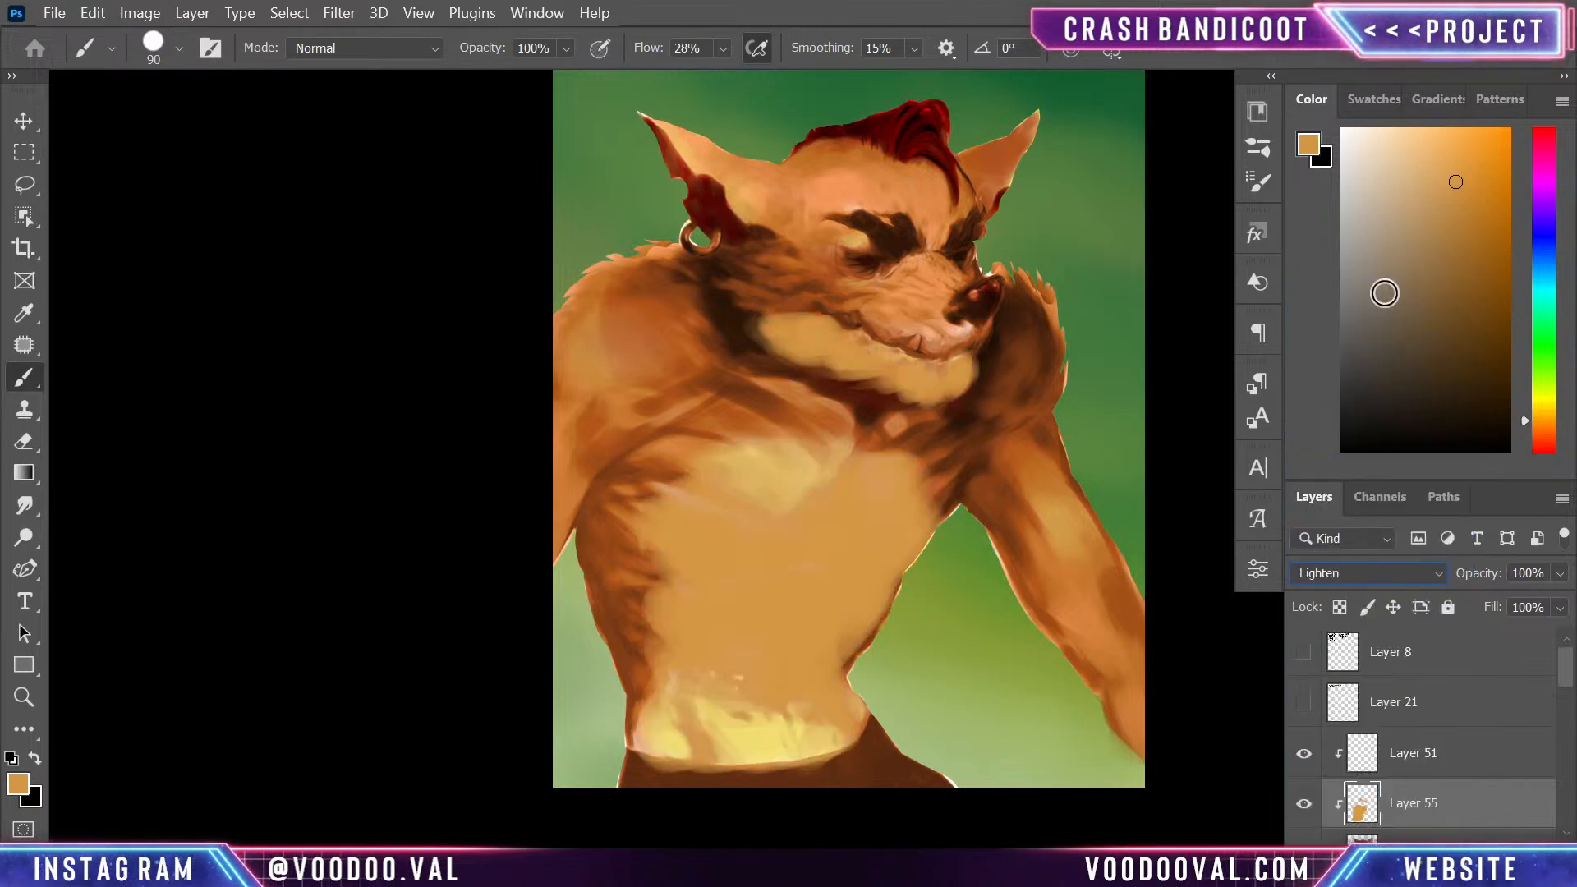
key(Down)
key(Down)
key(Down)
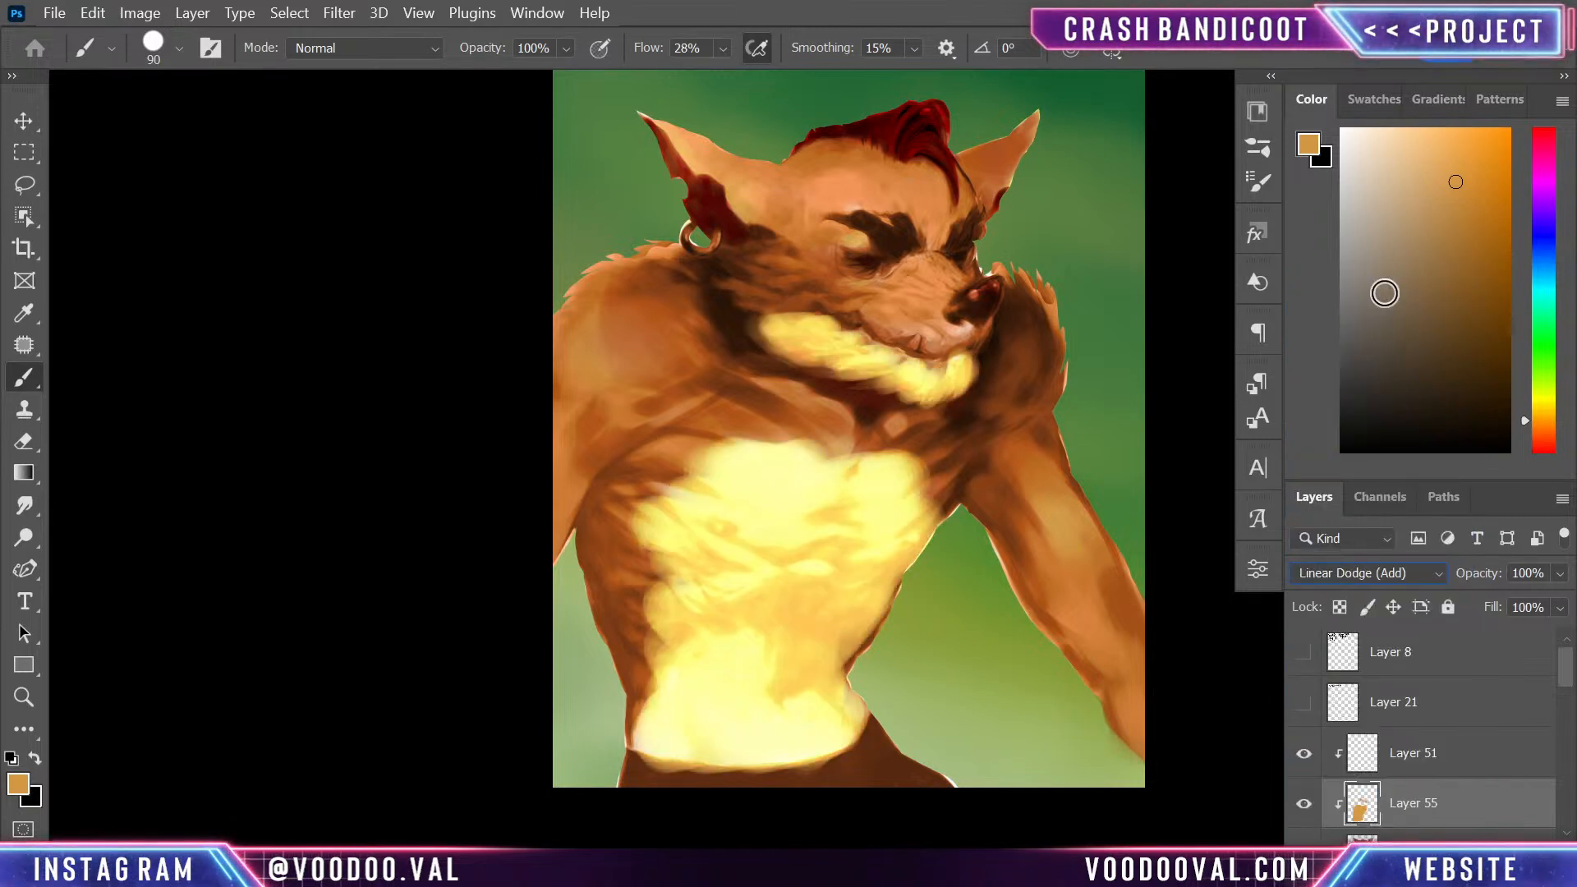
key(Up)
key(Up)
key(Up)
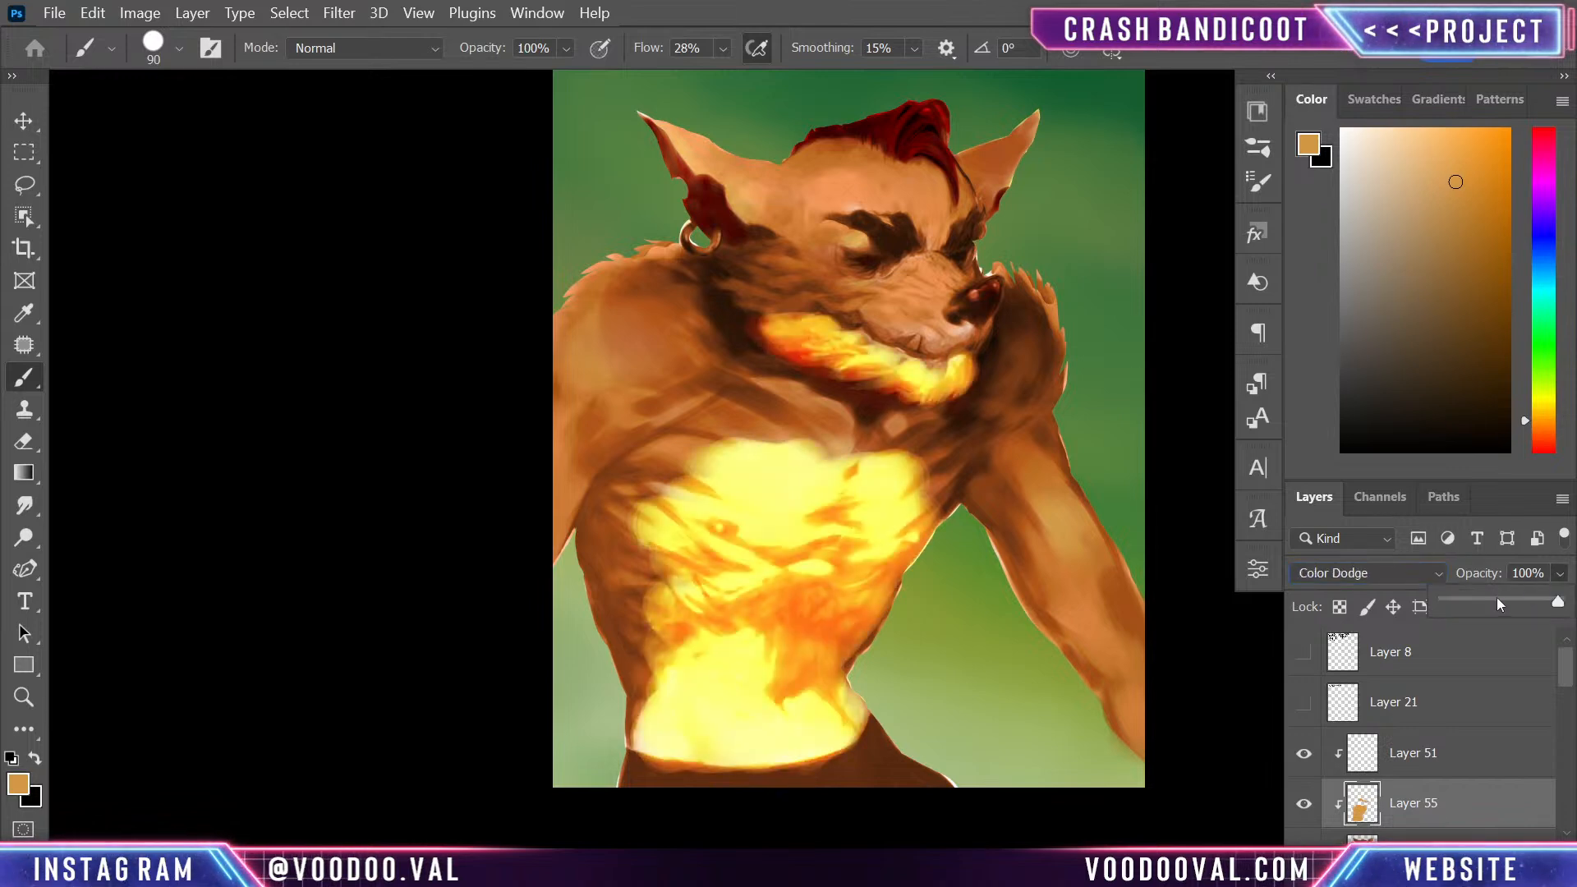
- Lower Layer 55's opacity to 38%
click(1475, 600)
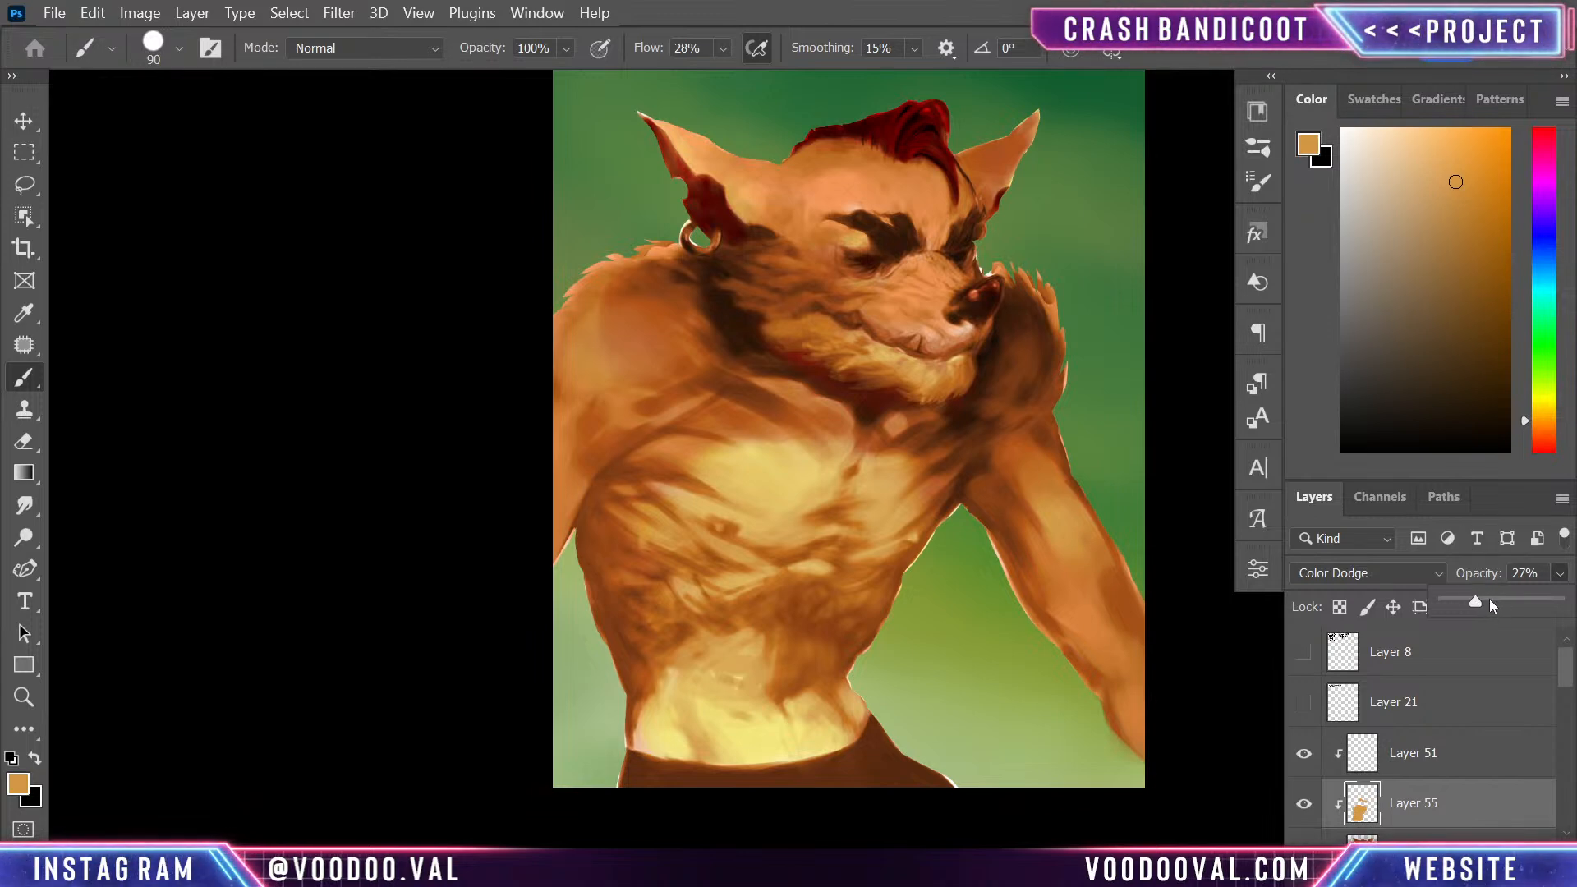
click(1489, 600)
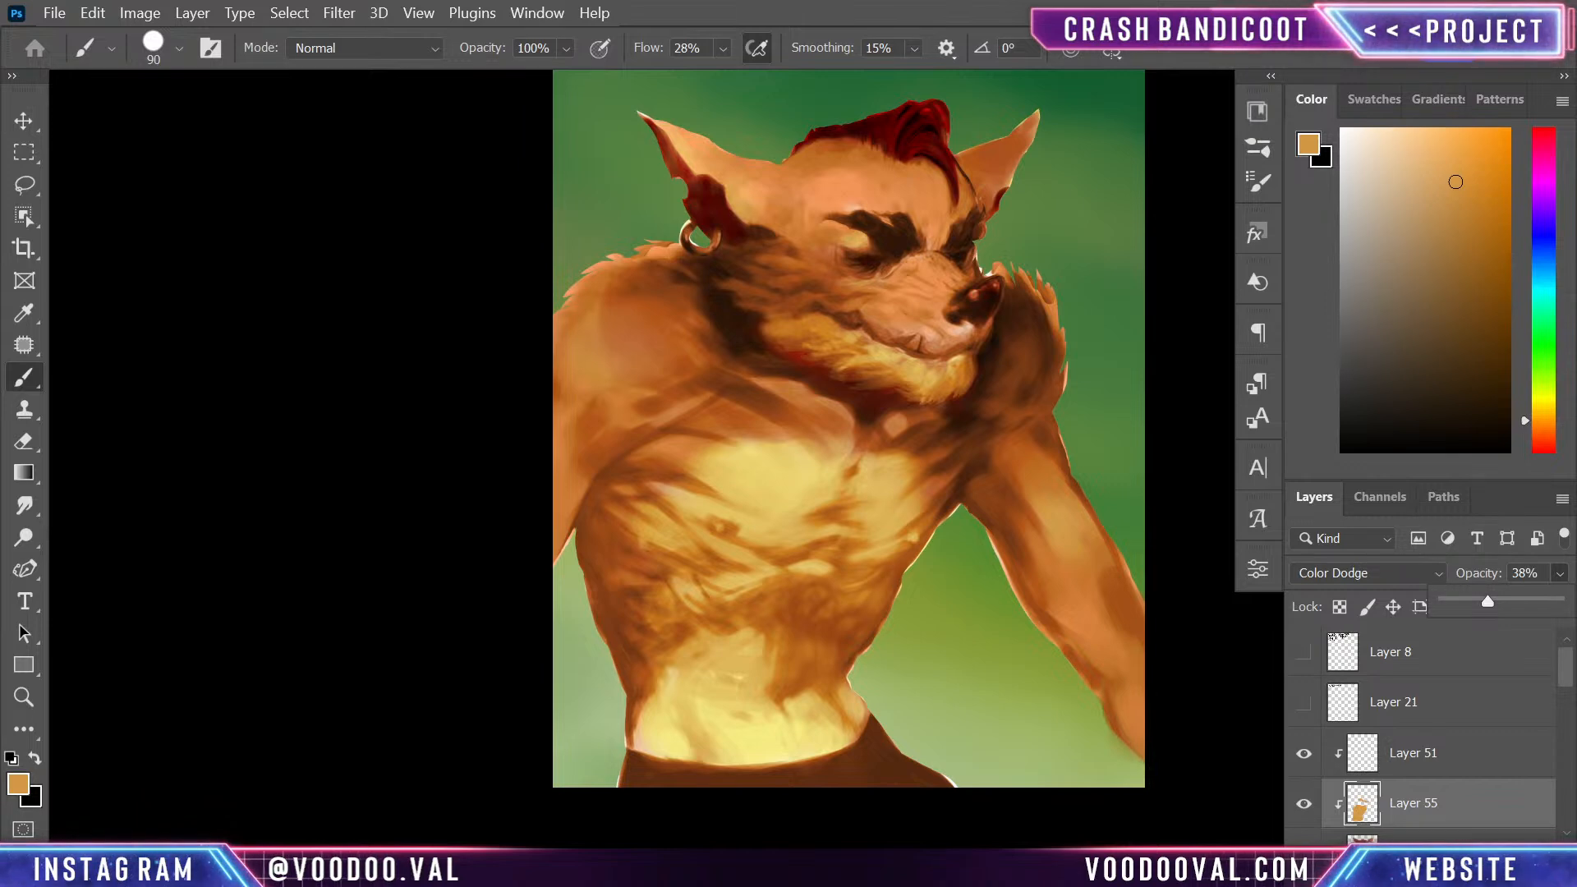
click(1467, 806)
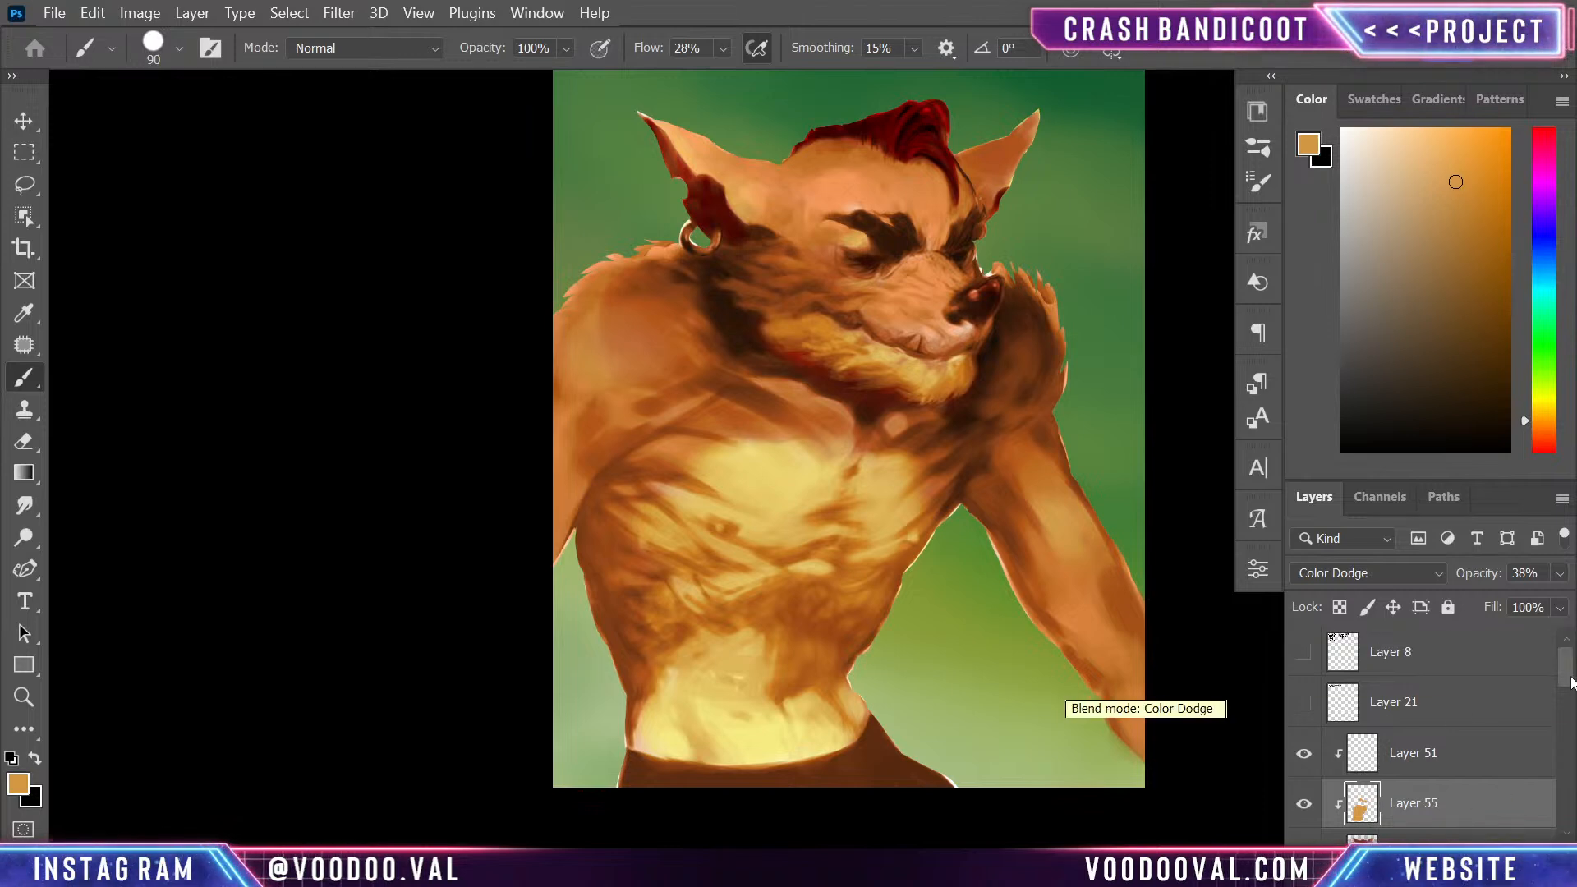
- Add a clipped layer above Layer 55 and paint the trousers dark teal with a 90 px brush, then 60 px along the edges
key(ctrl+shift+alt+n)
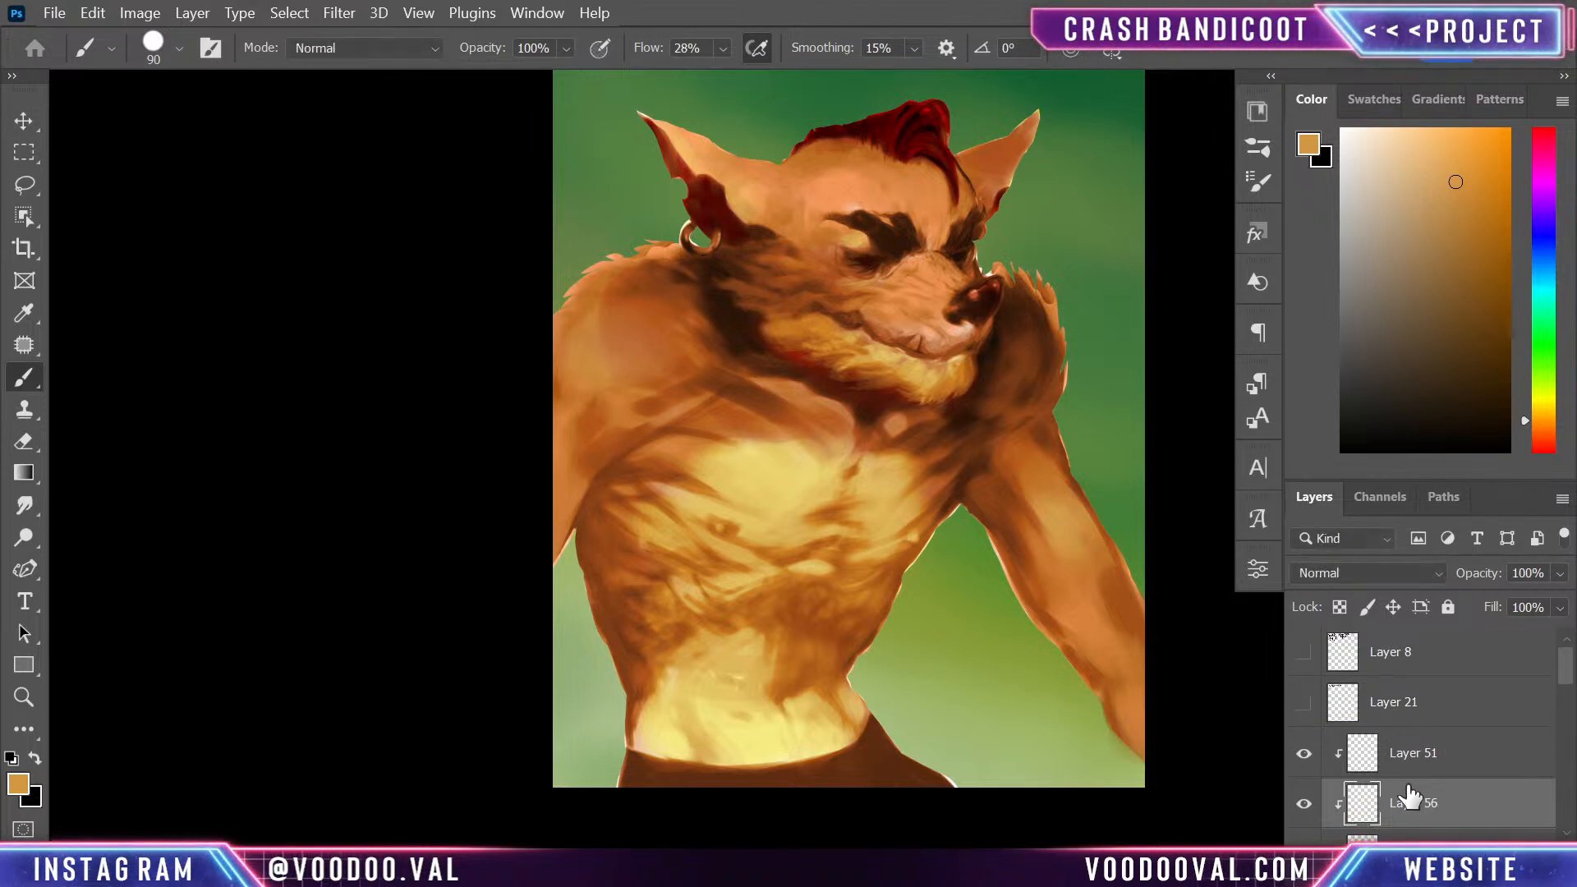
drag(1546, 243, 1545, 251)
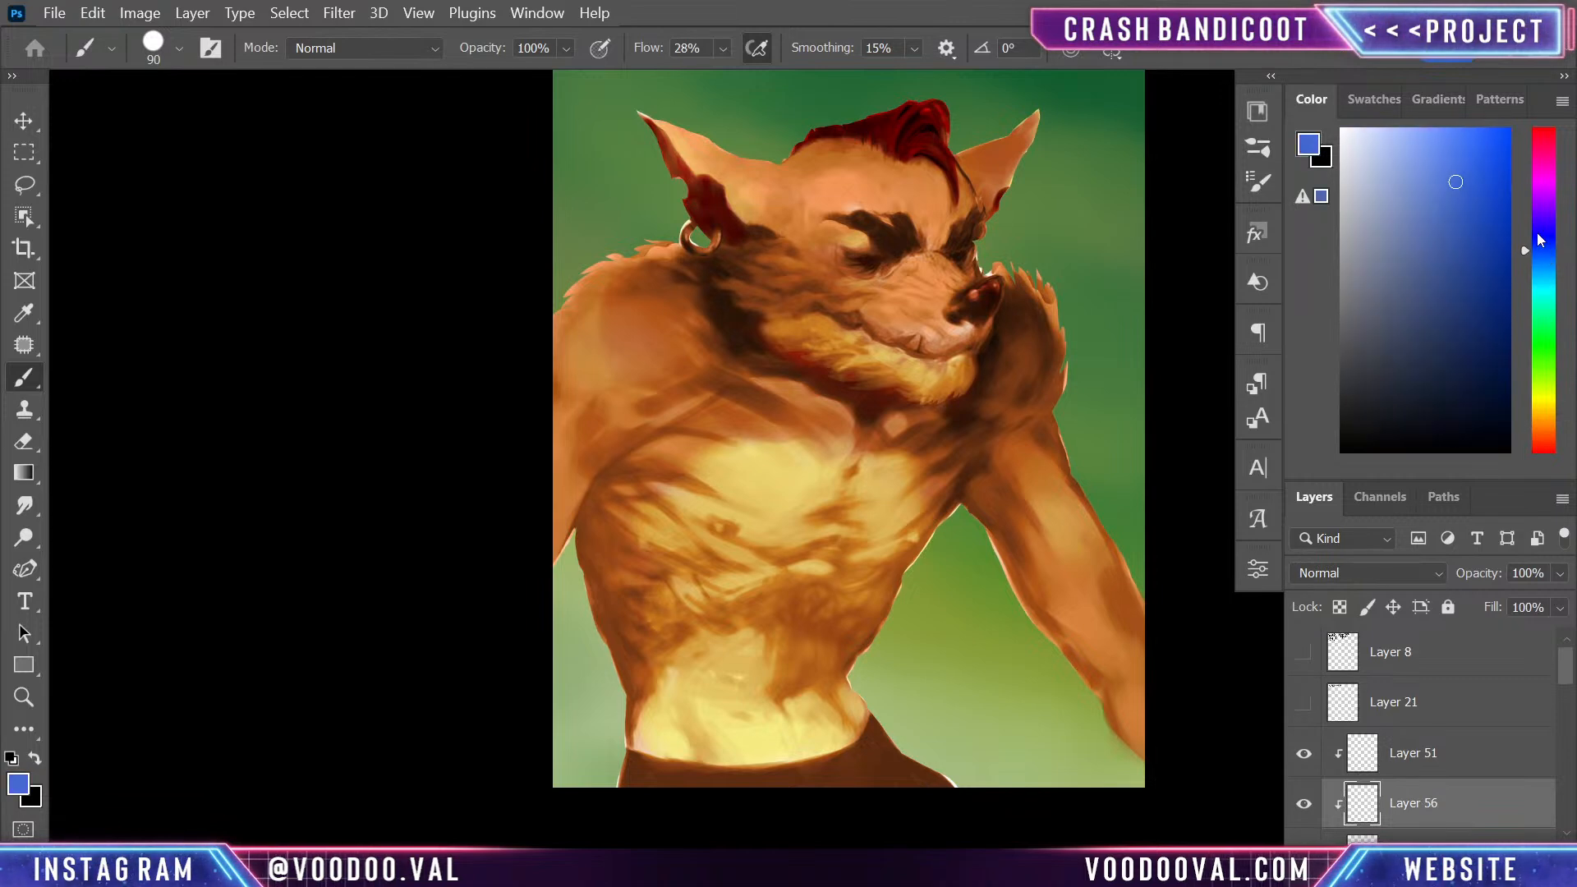
click(1547, 299)
click(1444, 336)
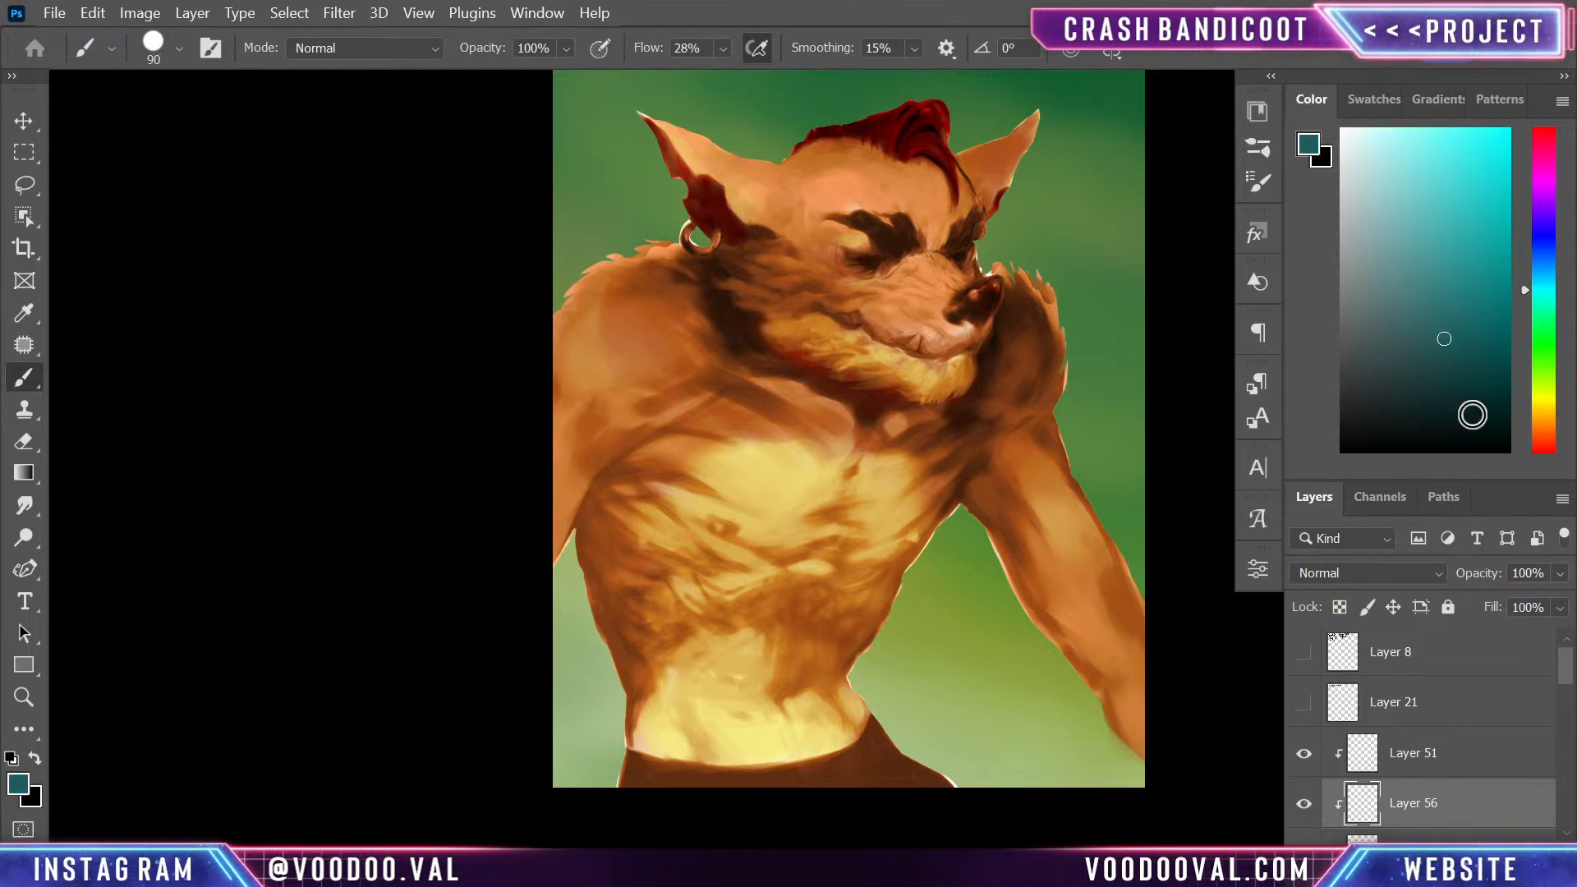
drag(822, 795, 795, 784)
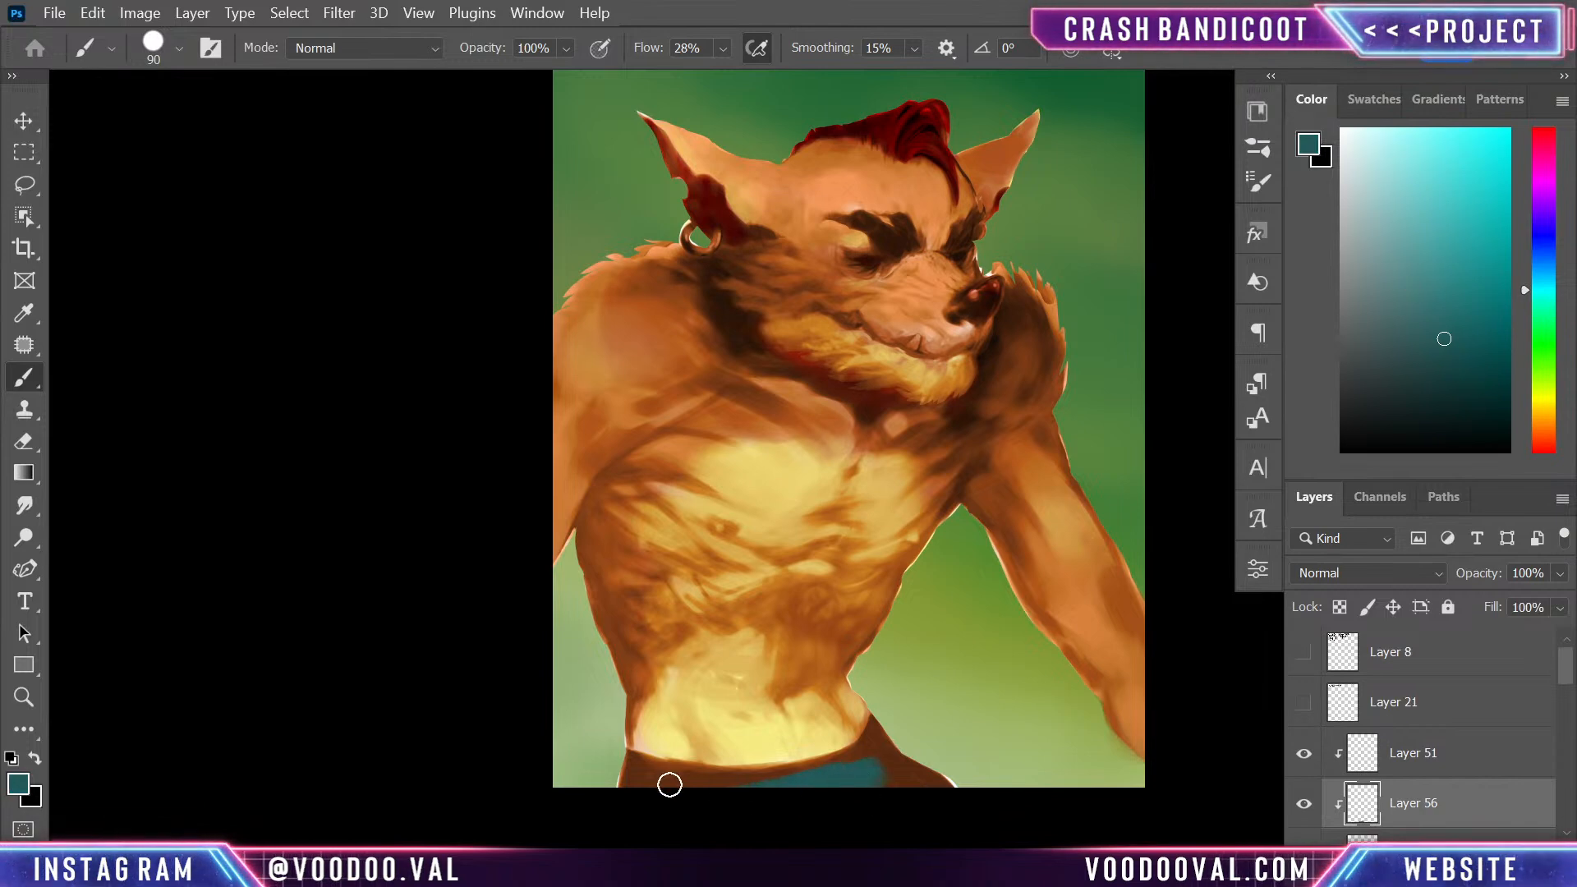
drag(638, 766, 661, 764)
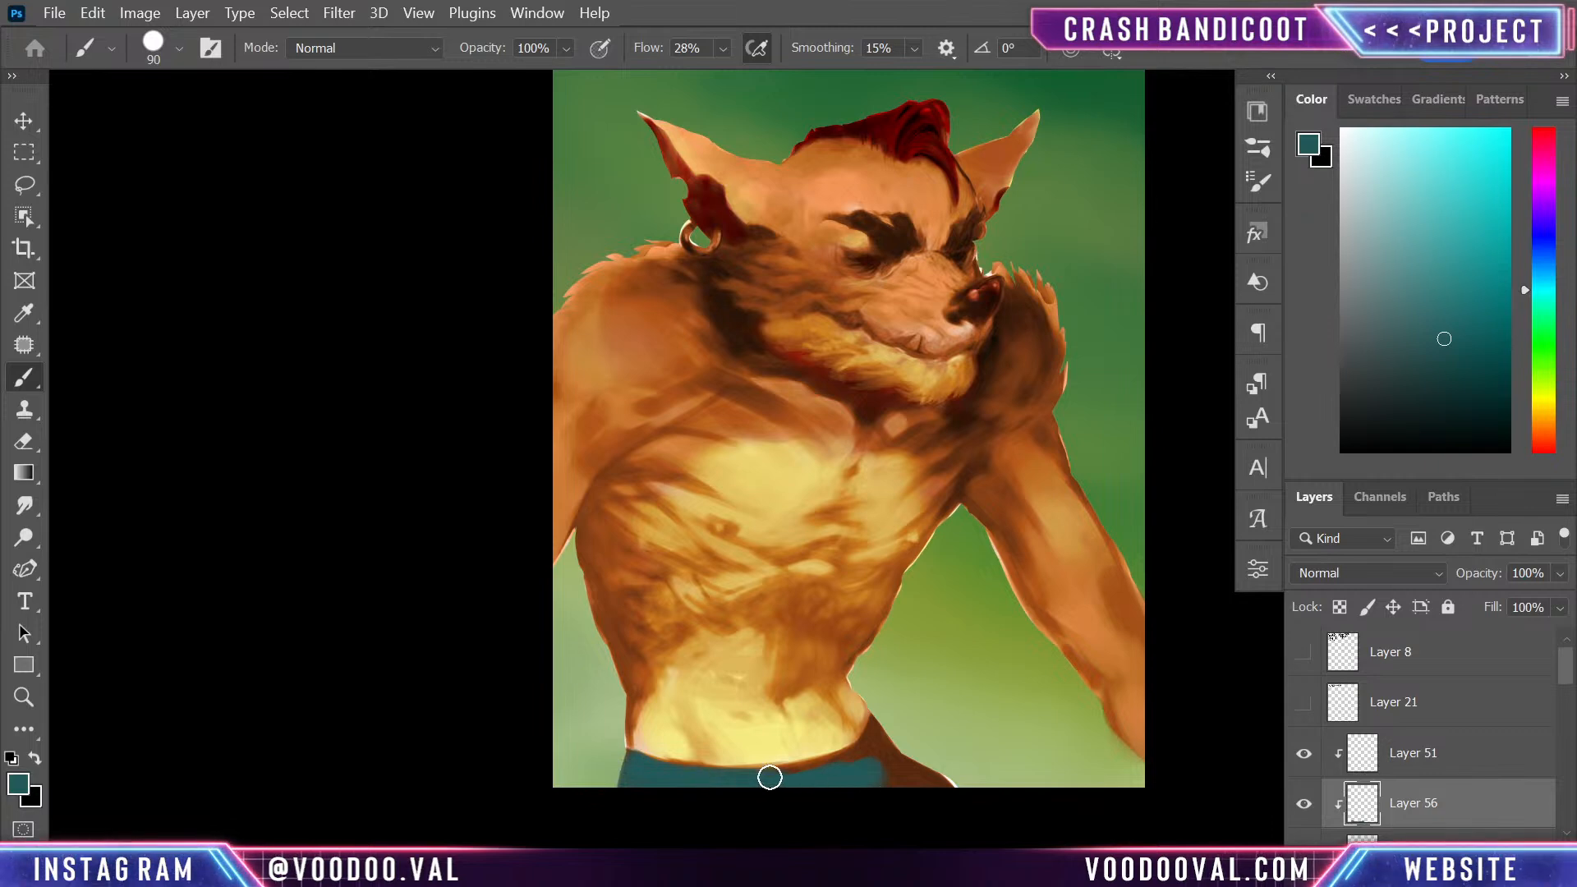
key(bracketleft)
key(bracketleft)
key(bracketleft)
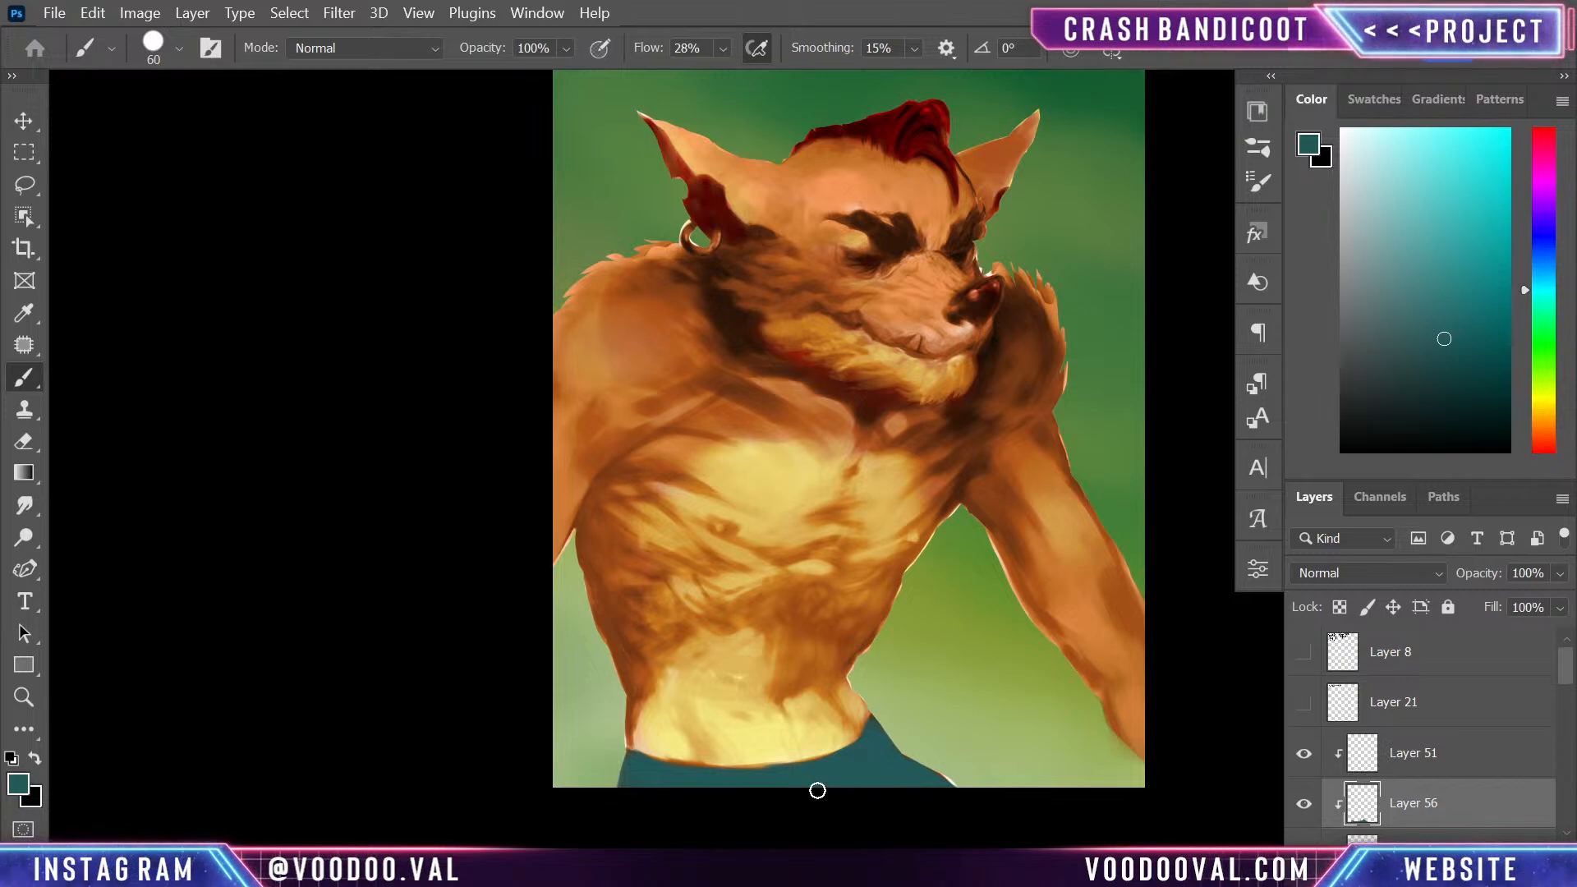
- Compare blend modes on the teal trousers layer and set it to Hue
click(1420, 573)
click(1352, 352)
key(Down)
key(Down)
key(Down)
key(Down)
key(Down)
key(Down)
key(Down)
key(Down)
key(Down)
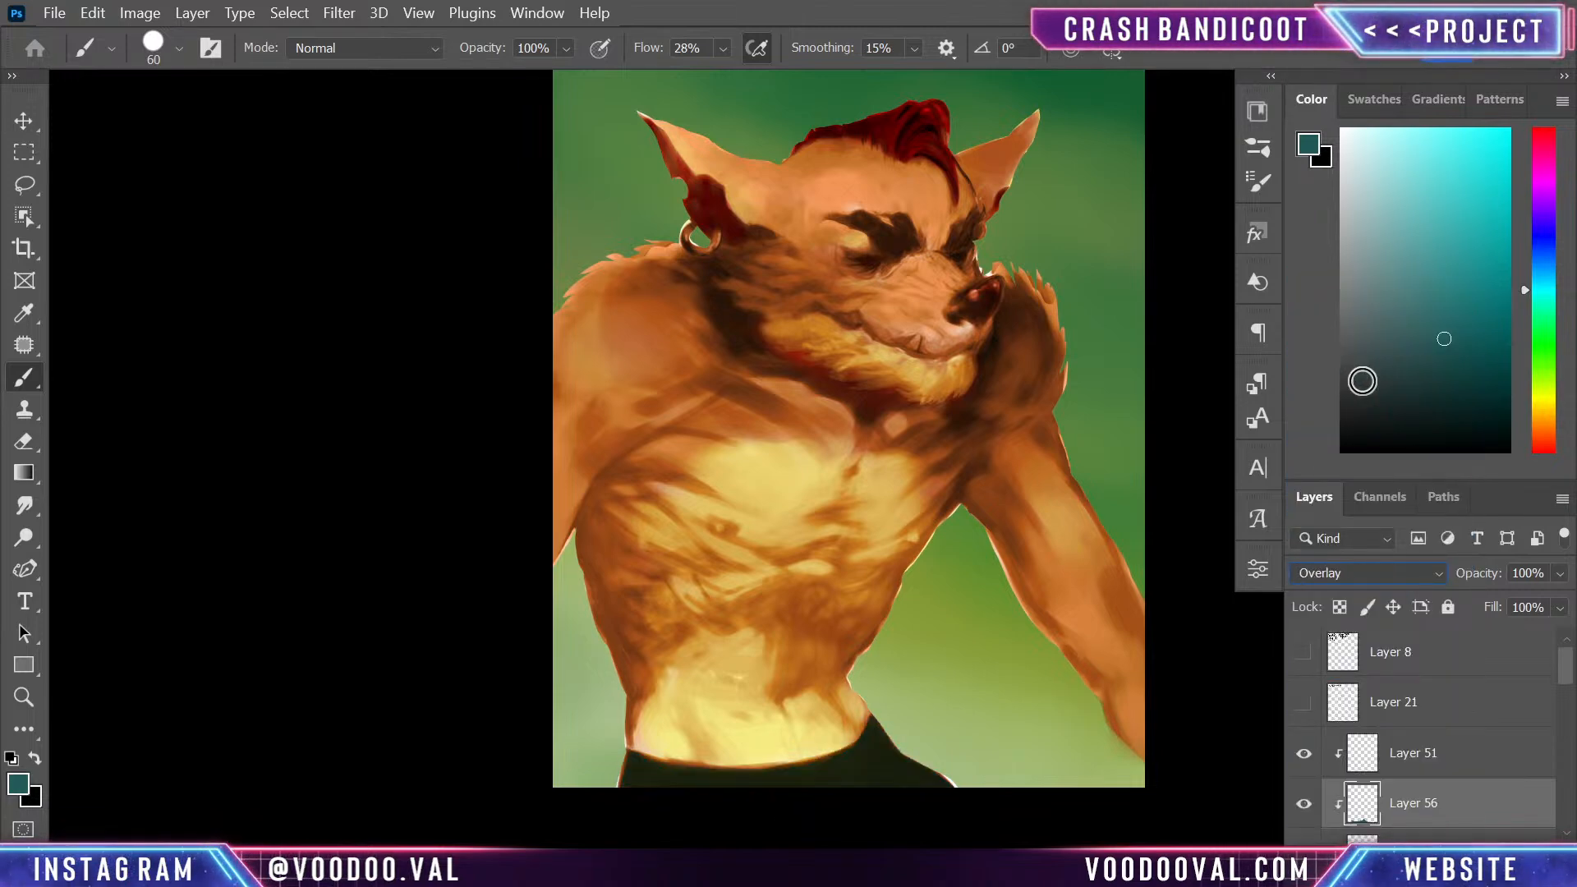
key(Down)
key(Down)
key(Down)
key(Down)
key(Down)
key(Down)
key(Down)
key(Down)
key(Down)
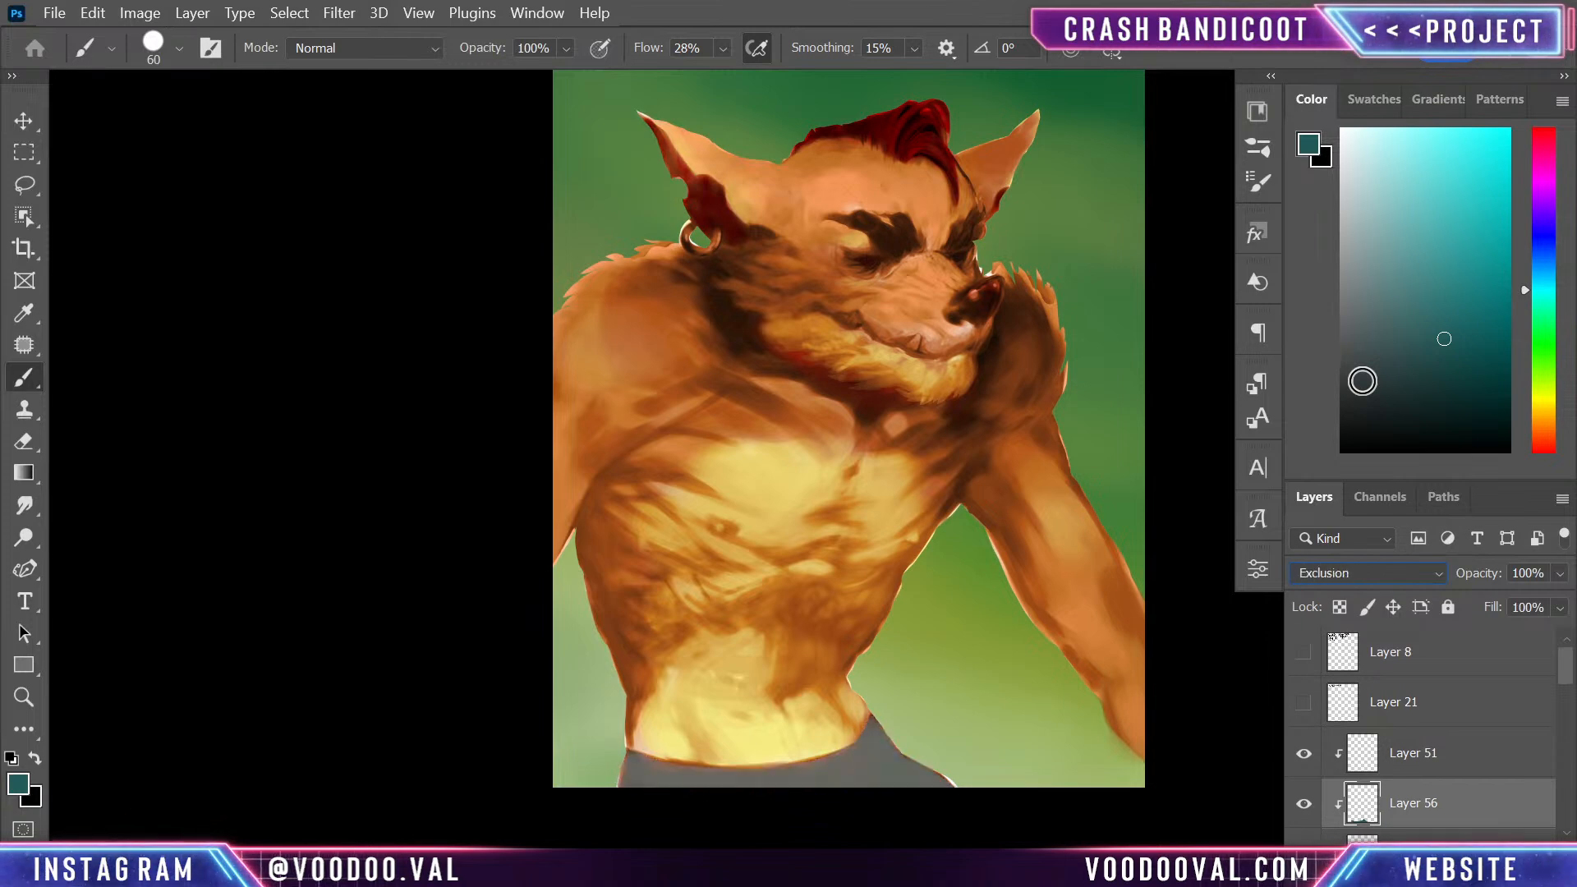
key(Down)
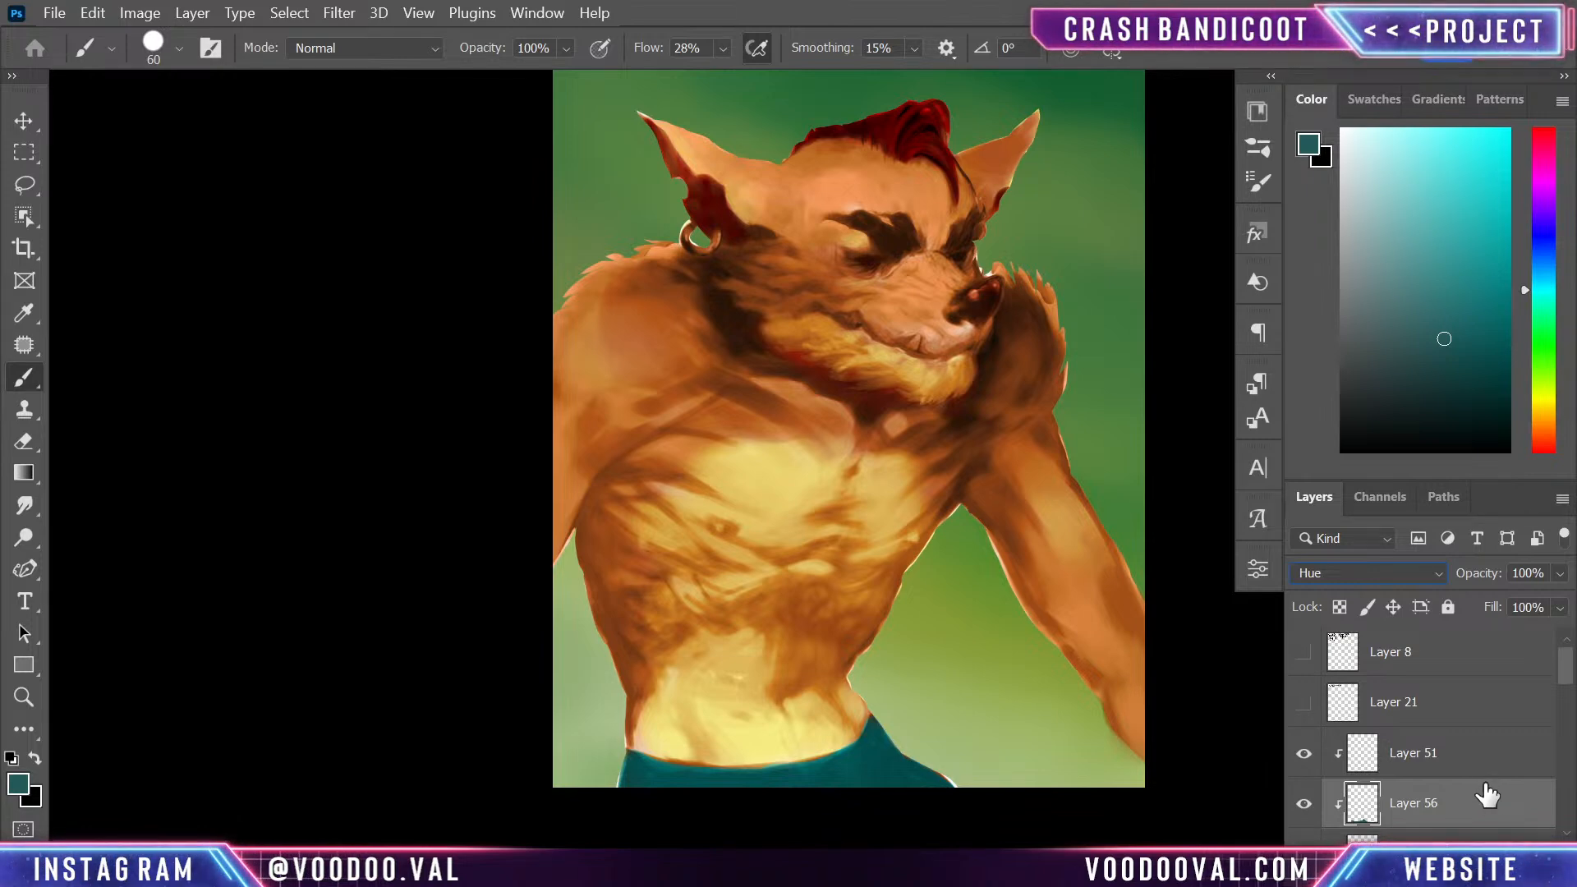
- Add an unclipped layer above Layer 51 and pick a dark brown based on the eyebrow colour, undoing the test strokes on the waist
click(1458, 772)
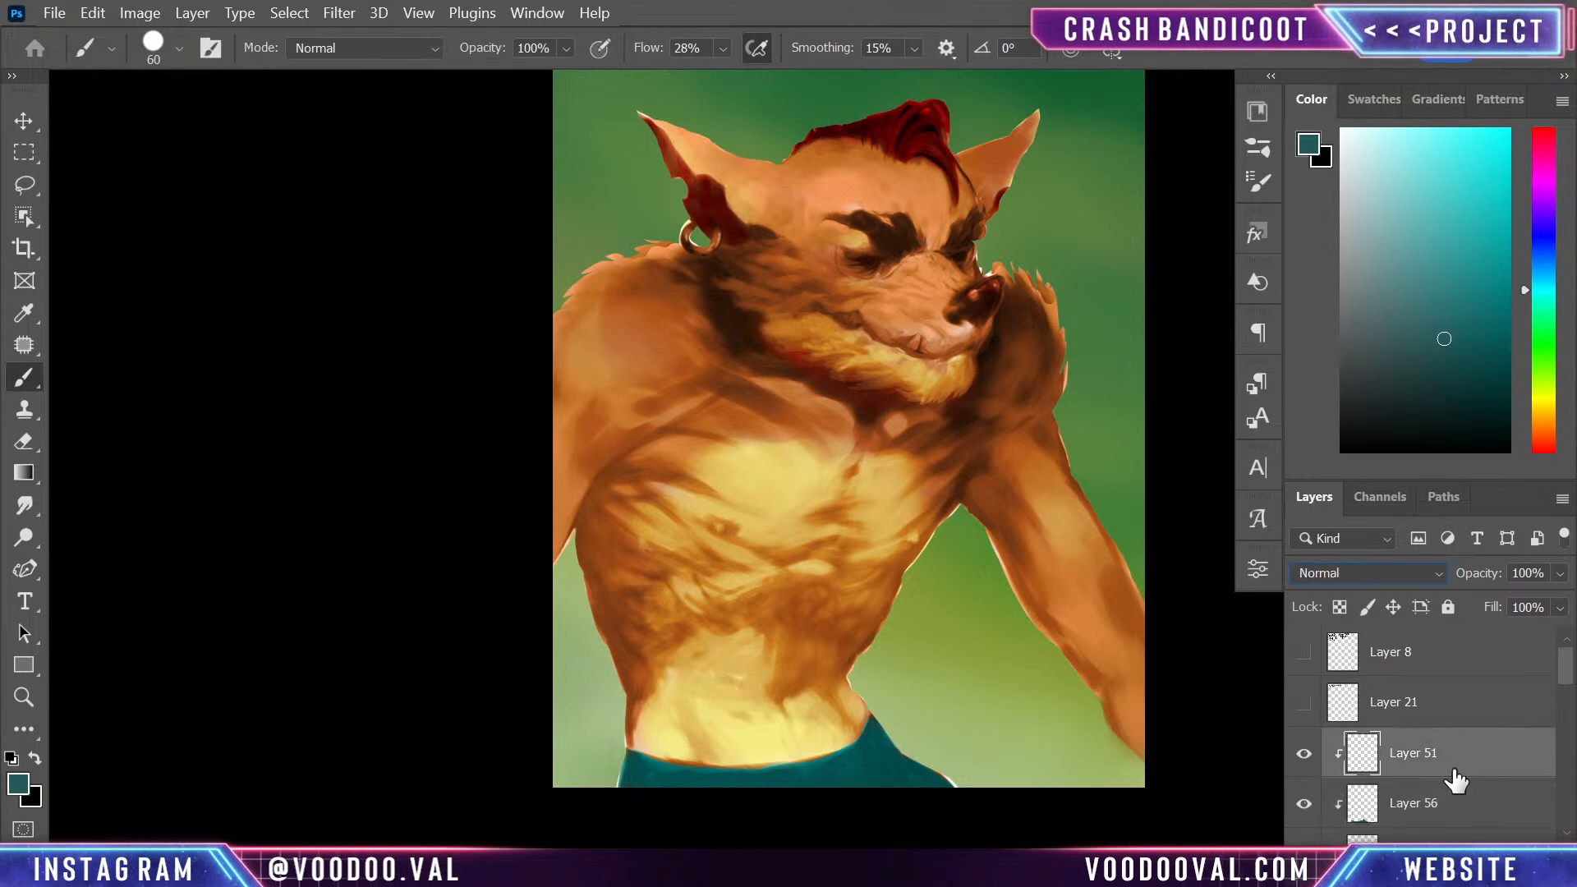
key(ctrl+shift+alt+n)
key(ctrl+plus)
key(ctrl+minus)
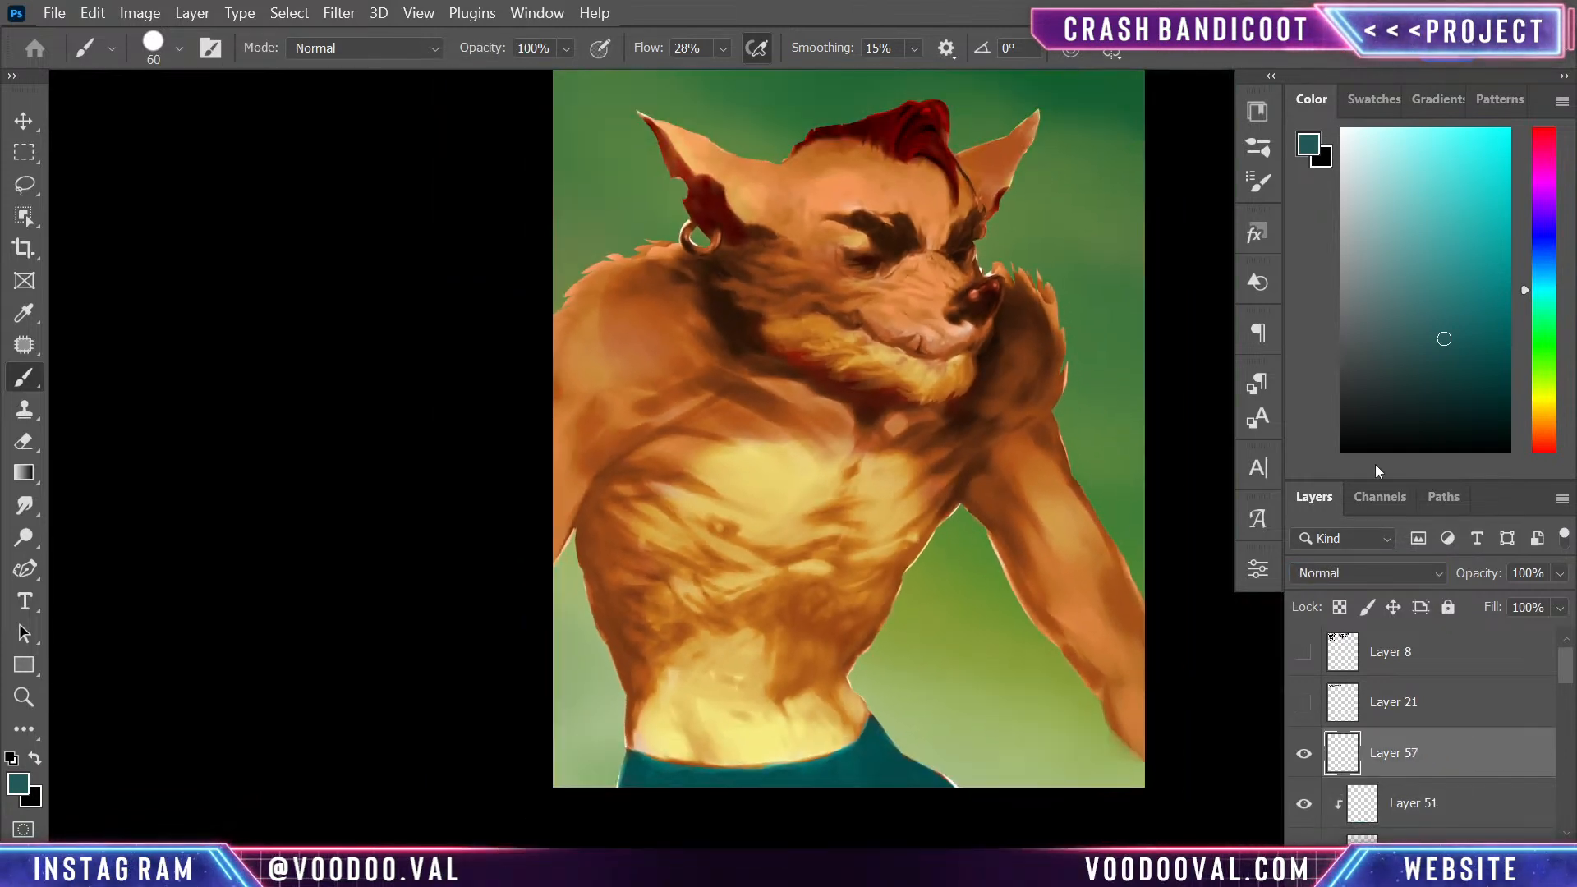
key(alt)
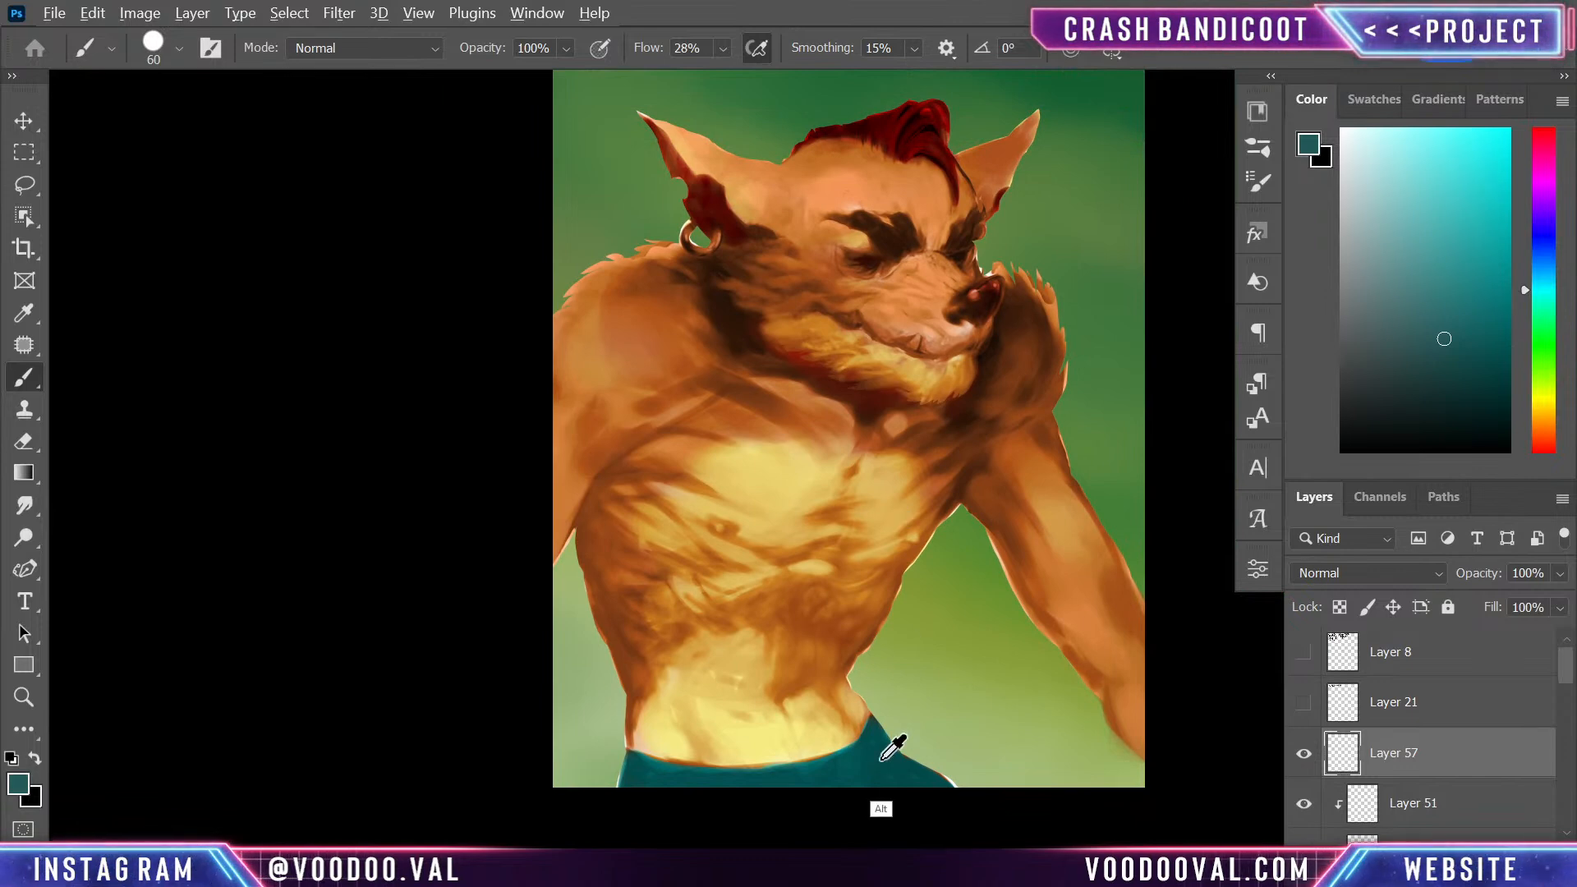
alt+click(884, 761)
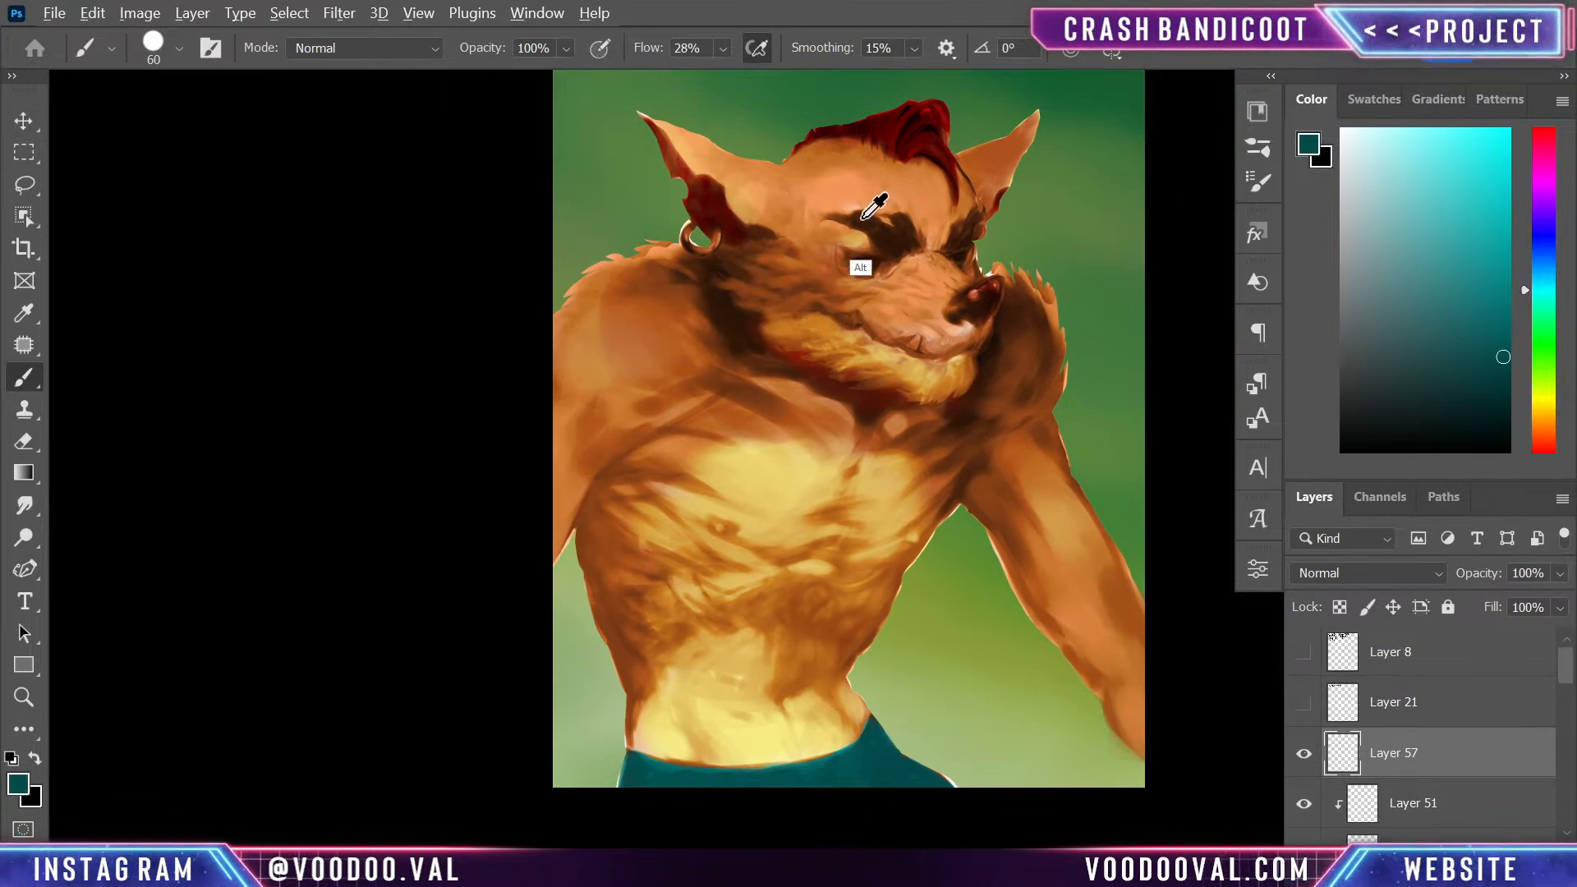
alt+click(887, 217)
click(1468, 320)
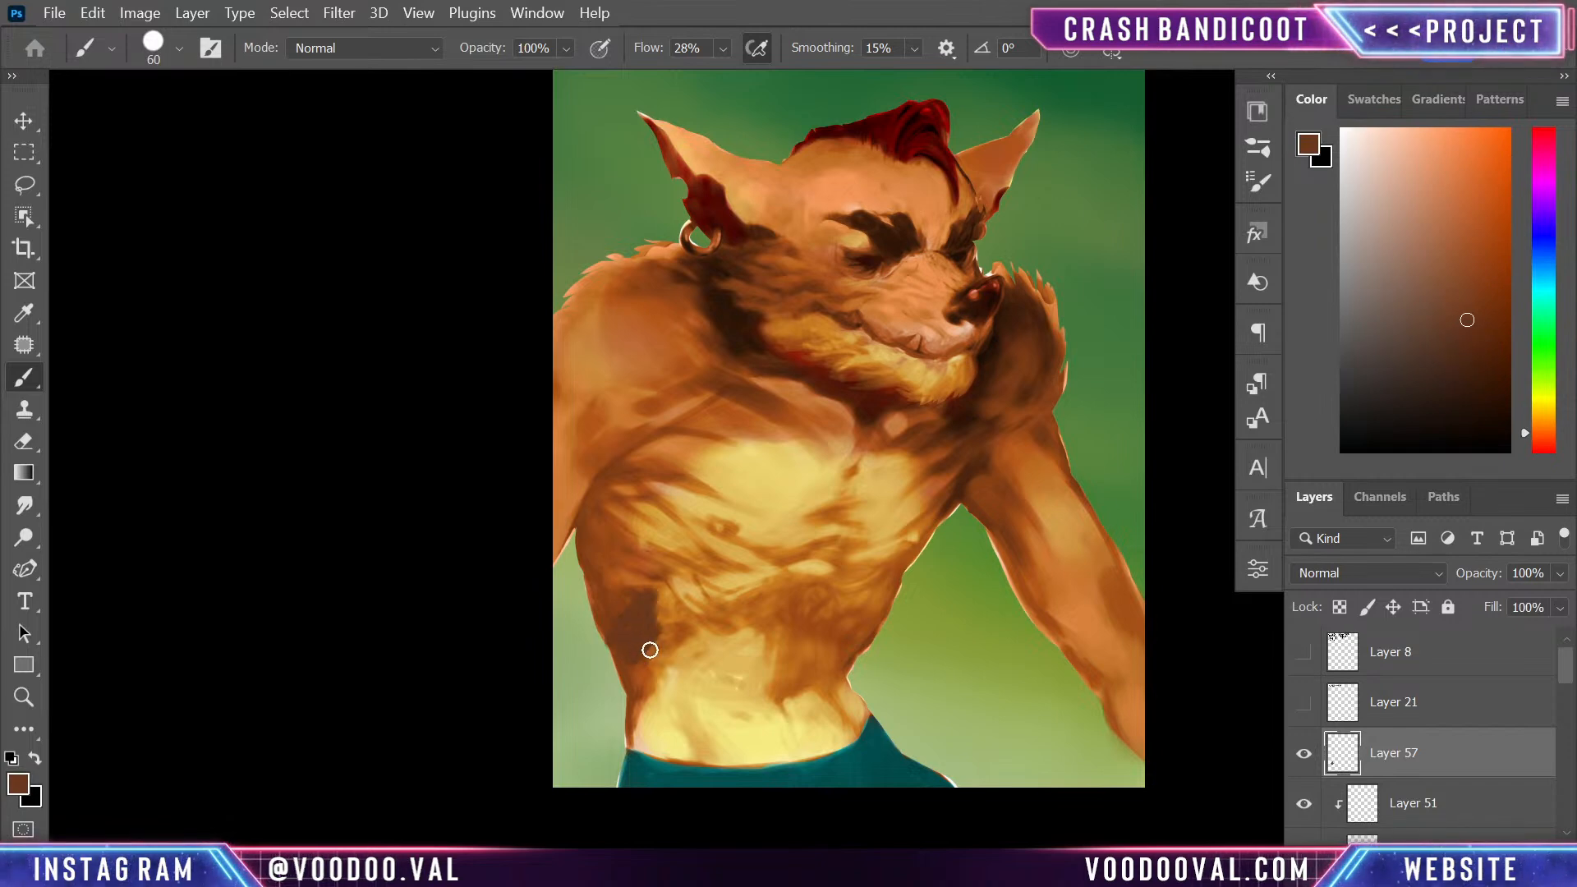
click(1484, 378)
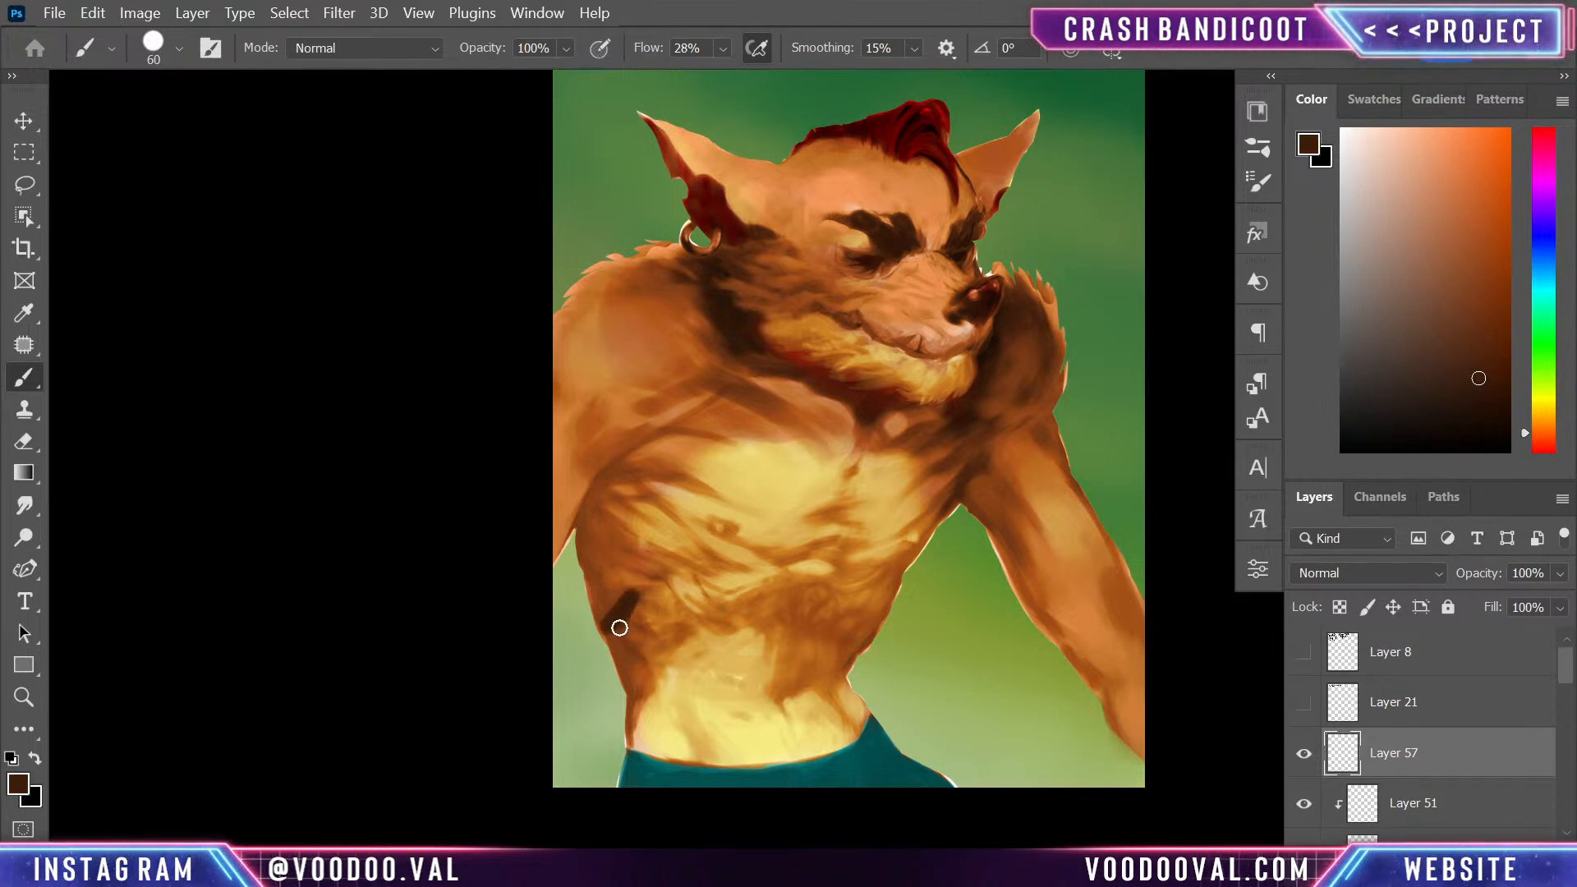
key(ctrl+z)
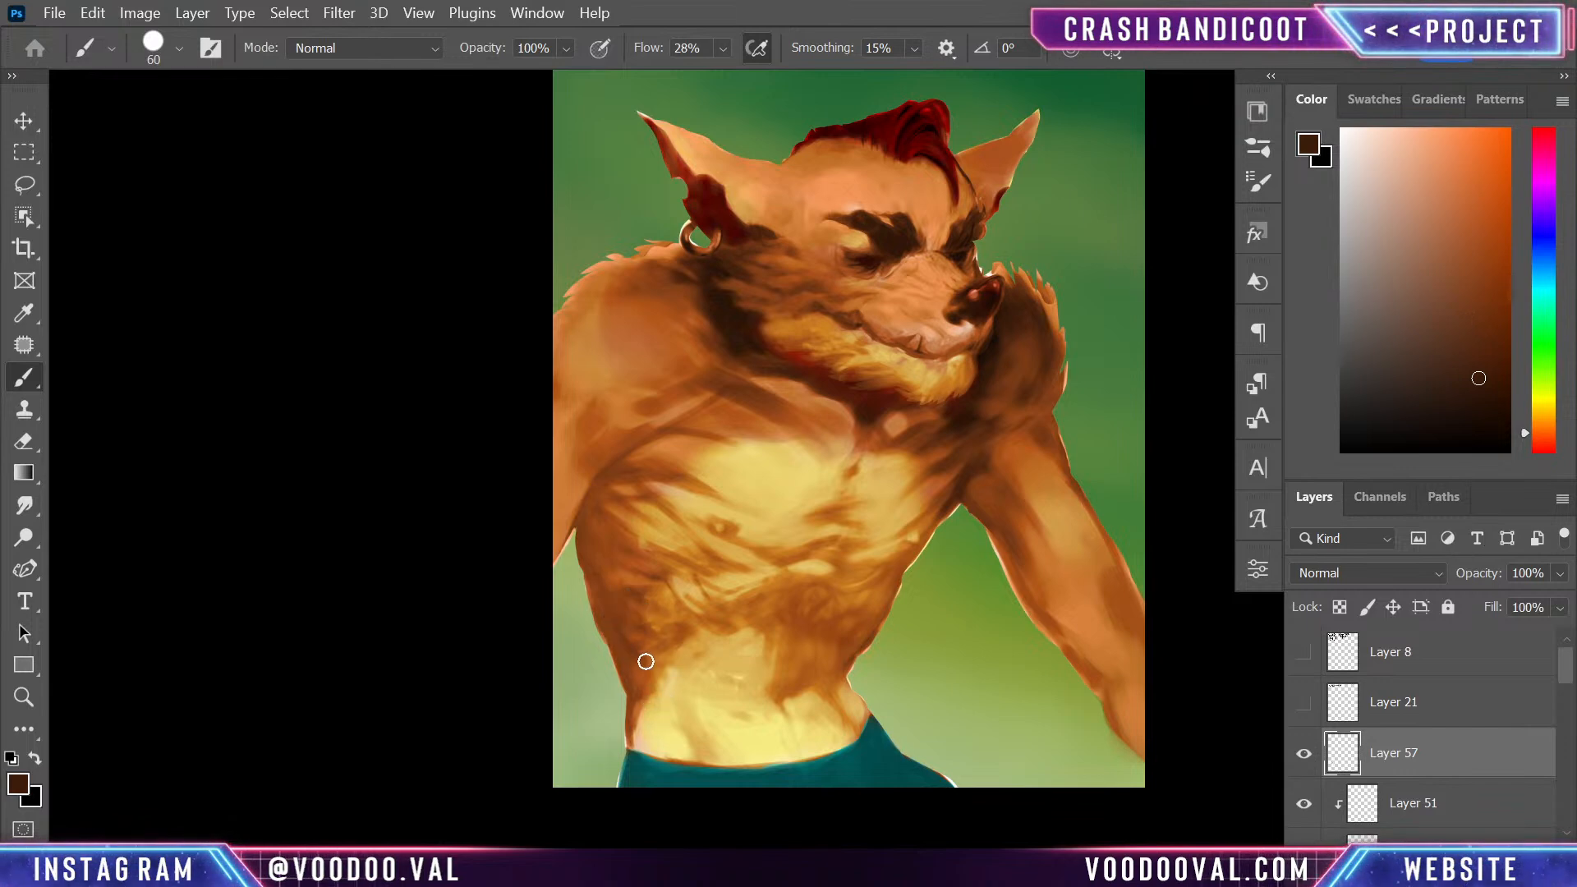
- Block in a dark brown hand silhouette with spread fingers on the near side of the waist using a 60 px brush
mouse_move(692, 647)
mouse_down()
mouse_move(621, 685)
mouse_move(695, 687)
mouse_up()
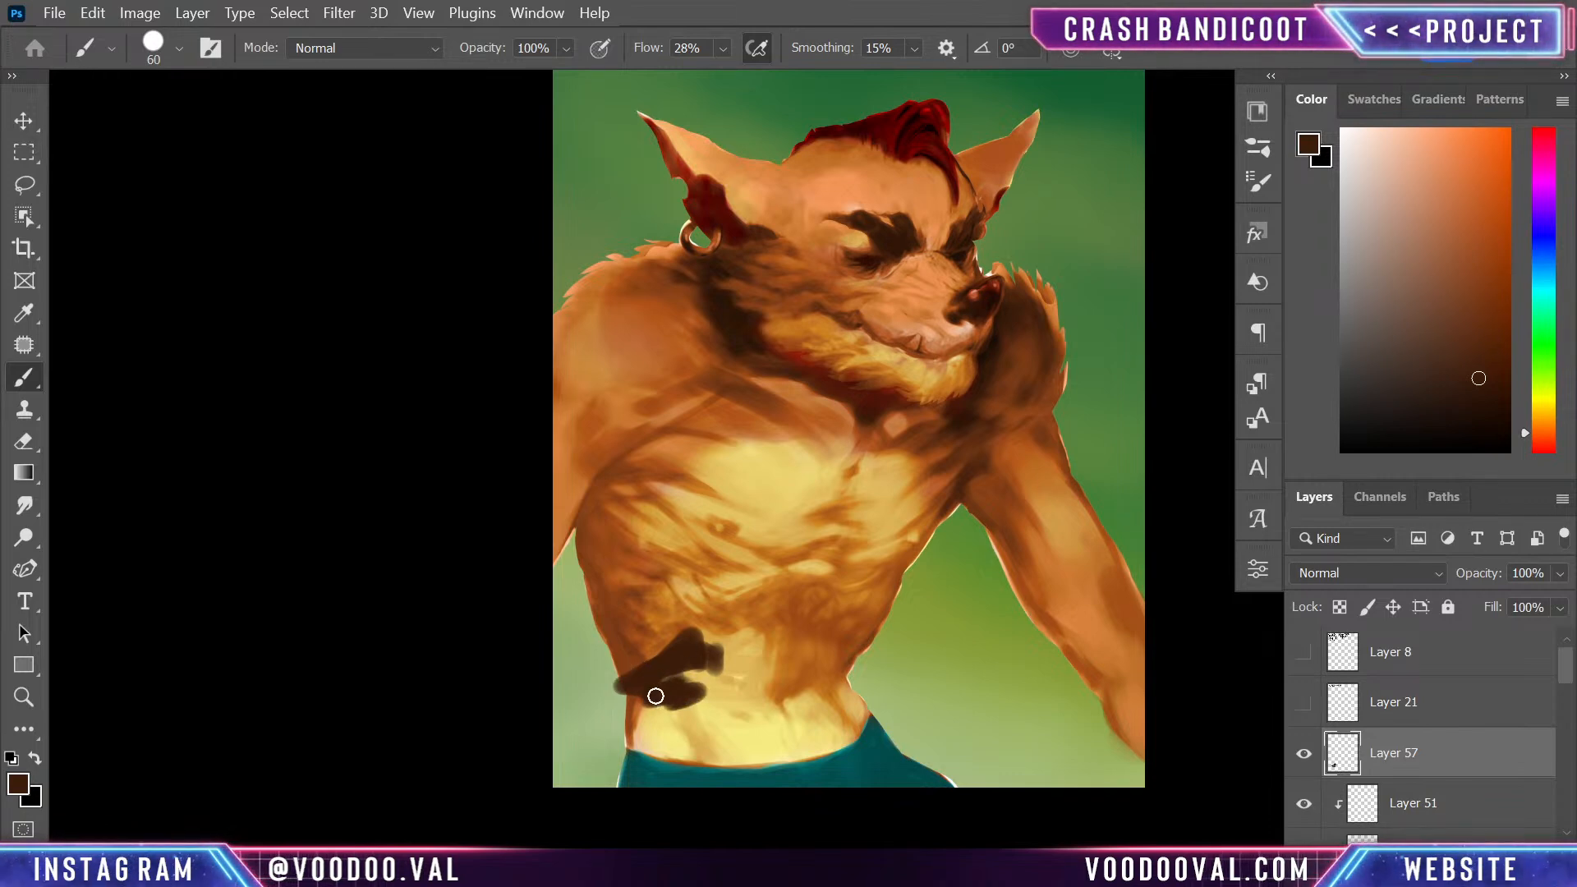
mouse_move(686, 706)
mouse_down()
mouse_move(653, 704)
mouse_move(613, 726)
mouse_move(687, 704)
mouse_move(729, 718)
mouse_move(710, 711)
mouse_move(726, 735)
mouse_move(746, 717)
mouse_move(708, 648)
mouse_up()
drag(624, 682, 655, 602)
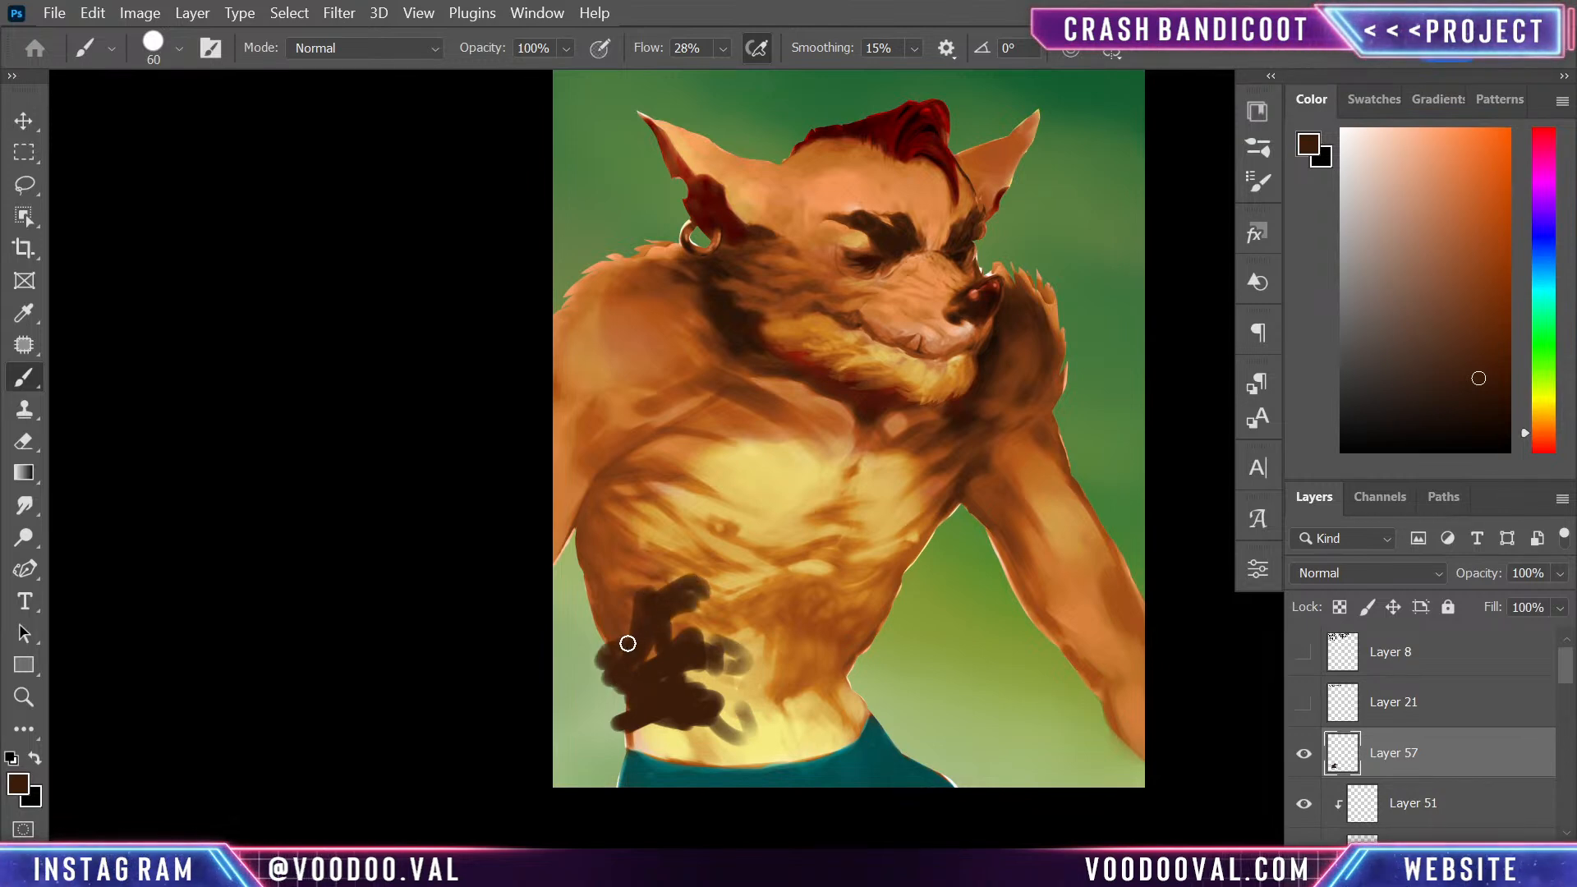
mouse_move(614, 677)
mouse_down()
mouse_move(615, 731)
mouse_move(618, 690)
mouse_move(592, 734)
mouse_move(607, 758)
mouse_move(646, 727)
mouse_move(595, 710)
mouse_move(566, 675)
mouse_move(605, 755)
mouse_up()
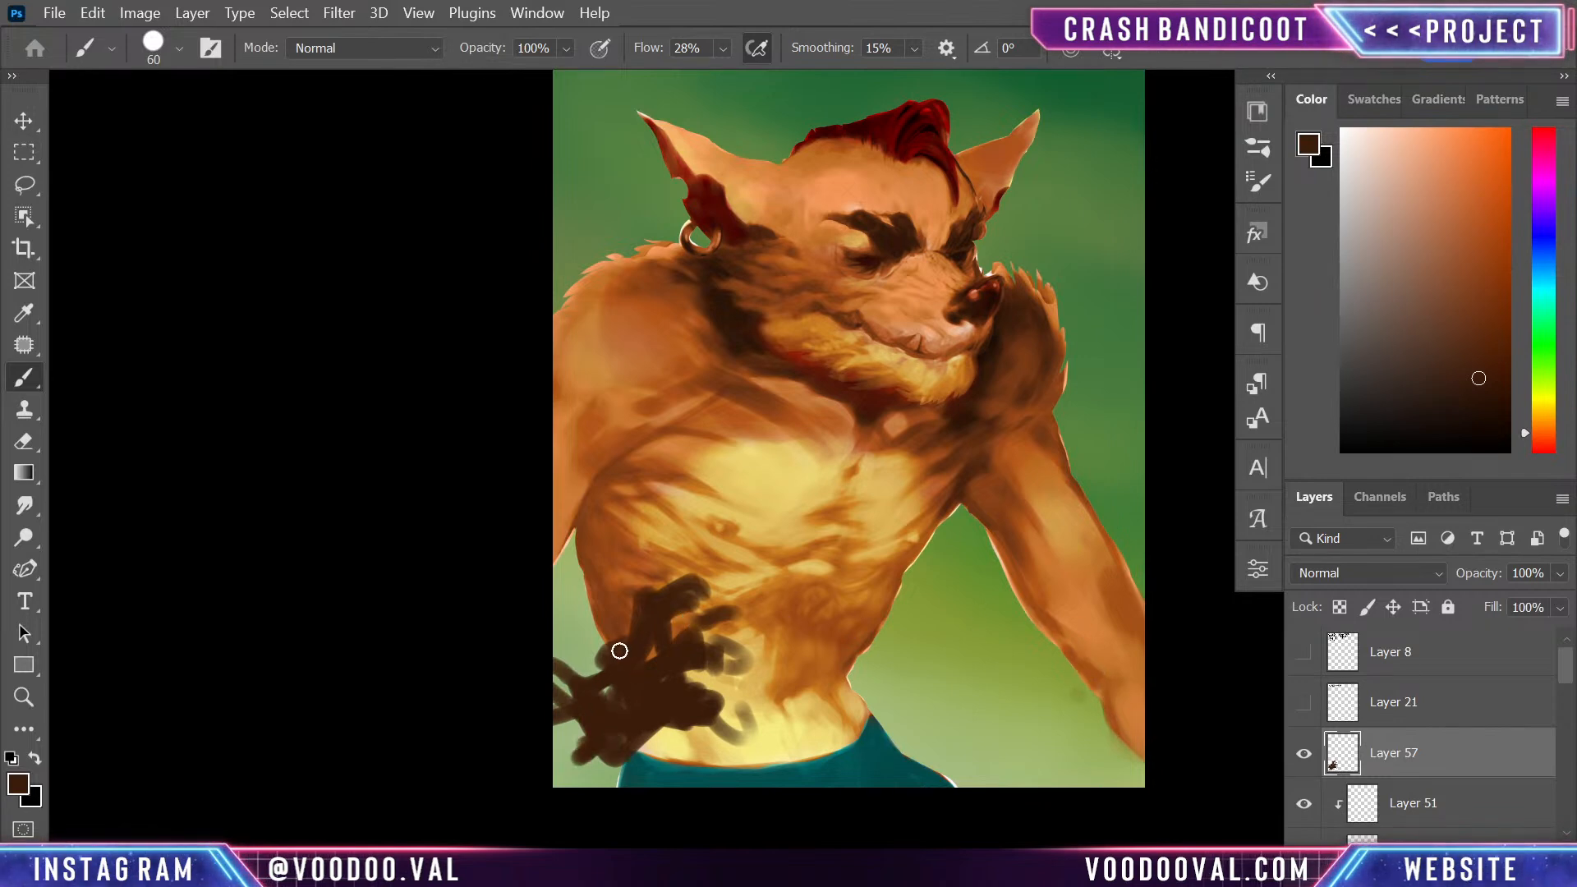
- Transform the painted near hand, rotating it by about 8.9° and shifting it slightly towards the belly
key(ctrl+t)
drag(1039, 539, 1077, 568)
mouse_move(931, 650)
mouse_down()
mouse_move(975, 675)
mouse_move(944, 661)
mouse_move(1017, 668)
mouse_move(987, 590)
mouse_move(990, 620)
mouse_move(969, 617)
mouse_move(1001, 690)
mouse_move(963, 654)
mouse_up()
key(Return)
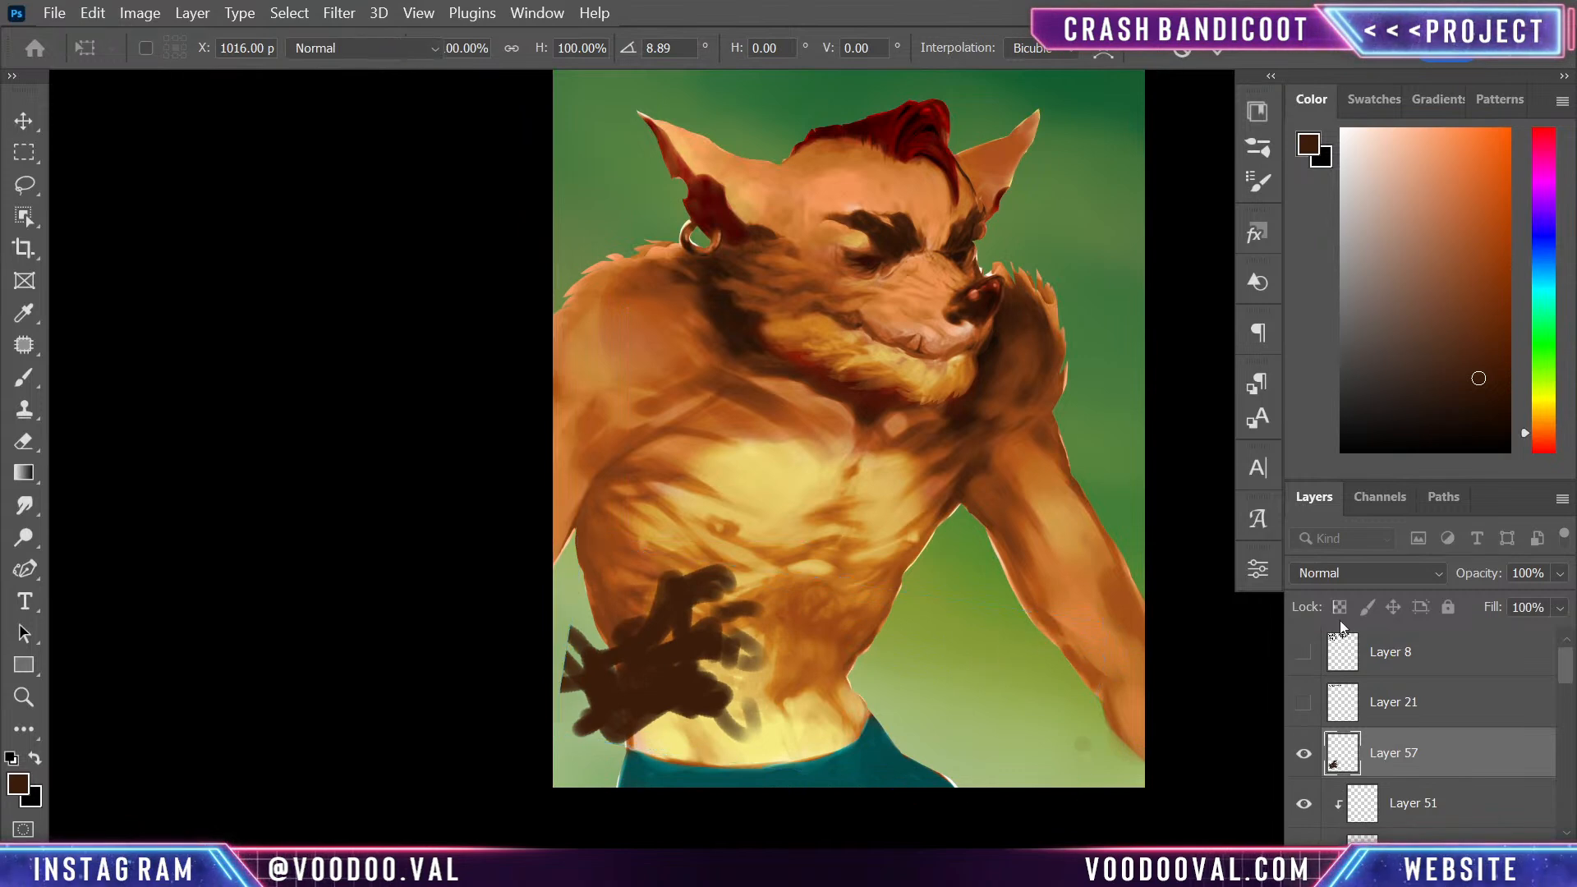
- Hide the near hand's layer and block in a dark brown silhouette of the far hand over the forearm on a new layer
click(1304, 753)
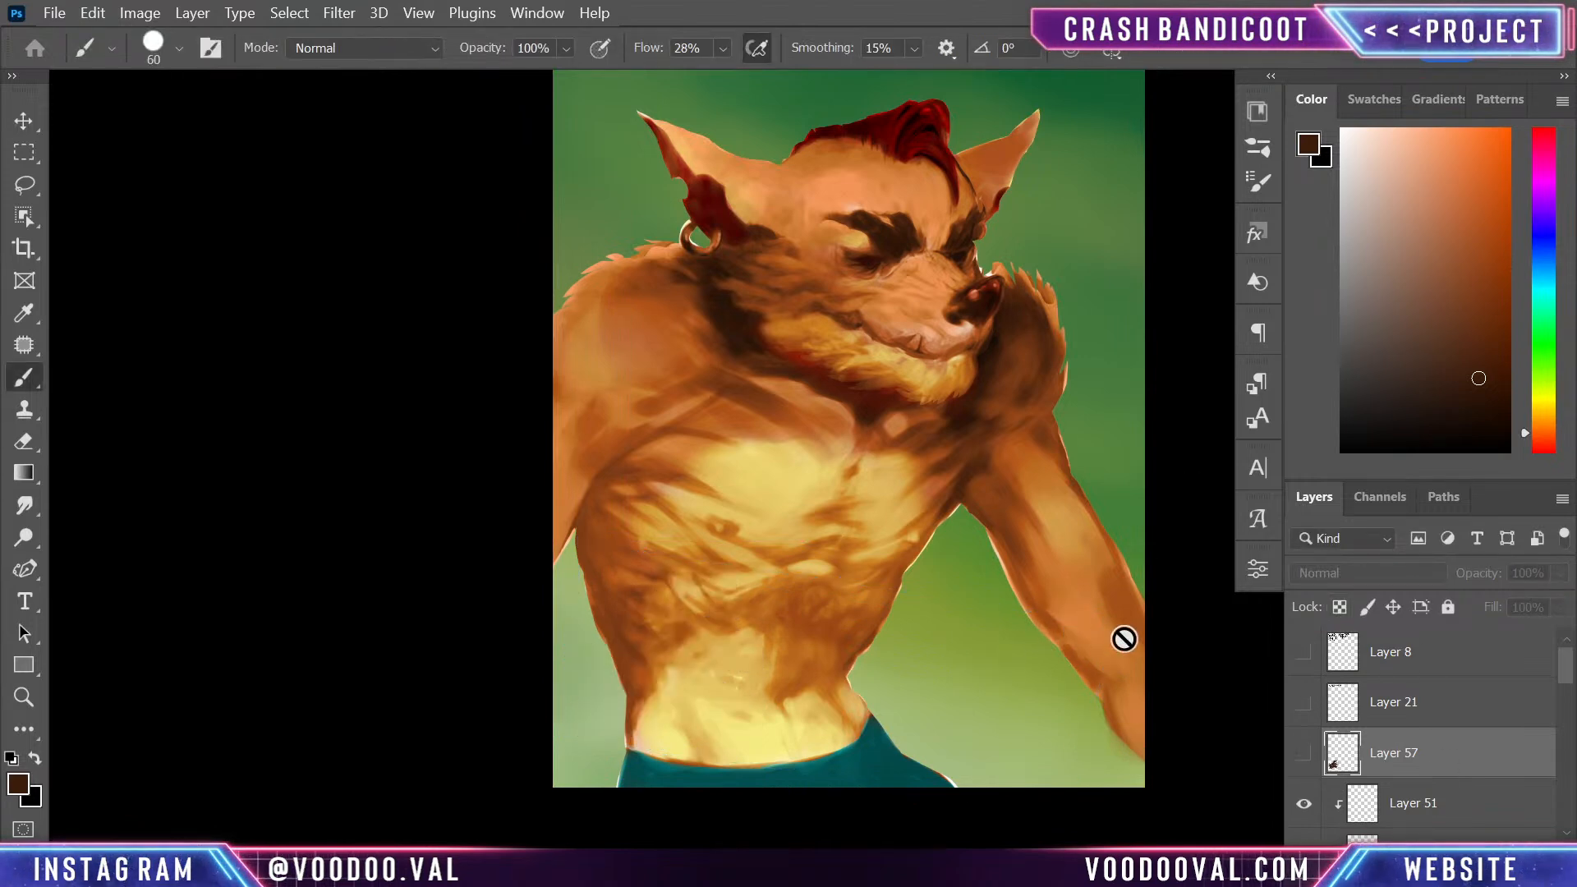
key(ctrl+shift+alt+n)
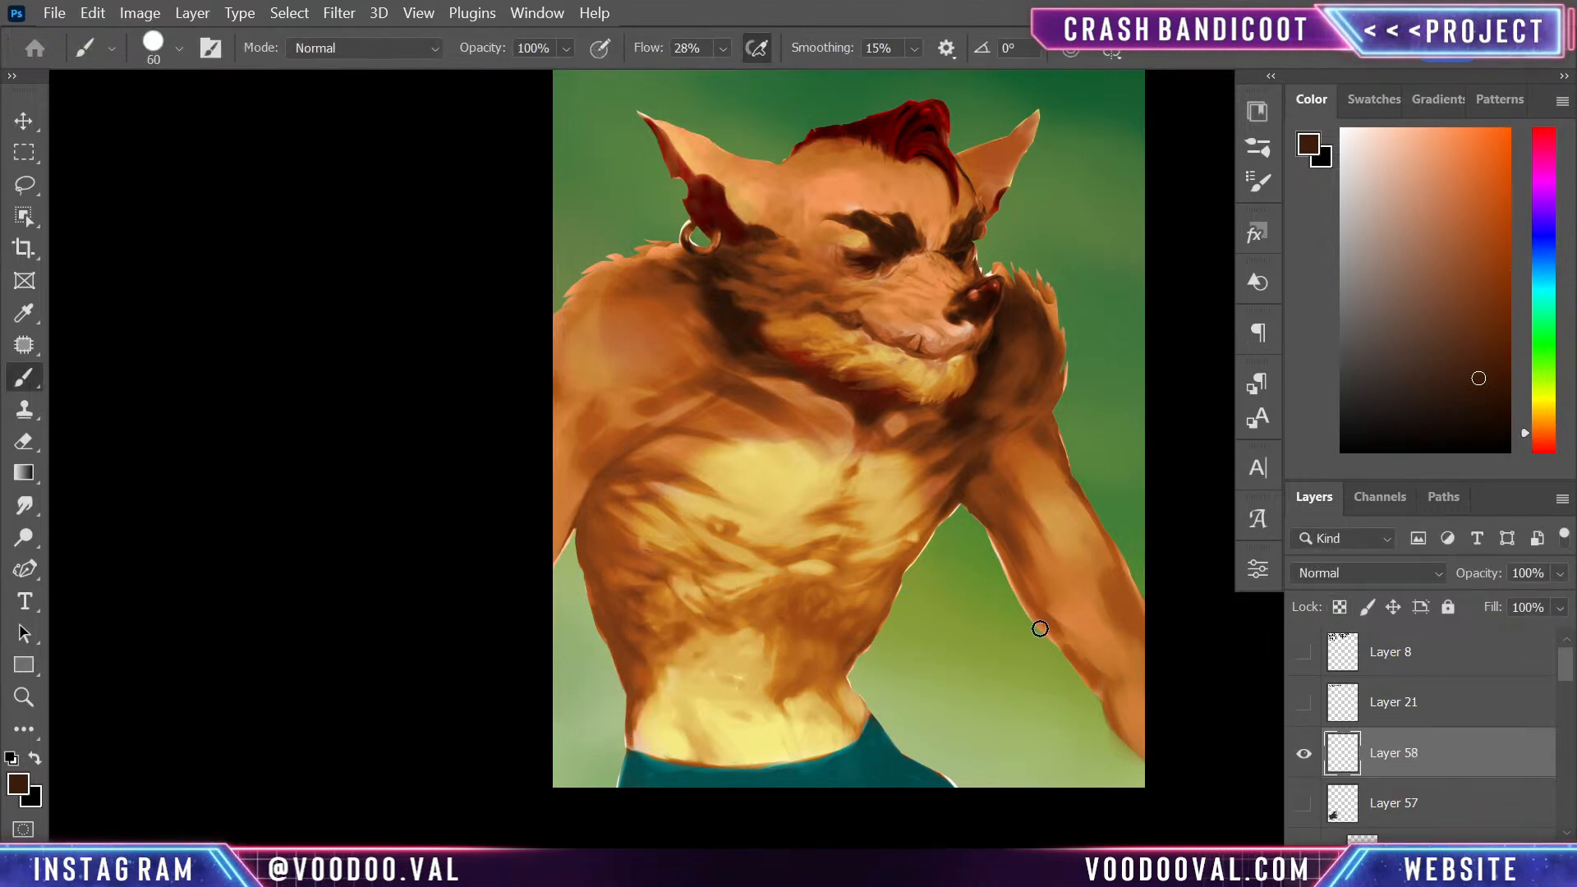
drag(1024, 619, 1095, 548)
key(ctrl+z)
mouse_move(1049, 613)
mouse_down()
mouse_move(1073, 657)
mouse_move(1026, 635)
mouse_move(1049, 584)
mouse_move(1054, 636)
mouse_move(1067, 612)
mouse_move(1044, 609)
mouse_move(1064, 582)
mouse_move(1048, 631)
mouse_move(1023, 601)
mouse_move(1045, 608)
mouse_move(1056, 577)
mouse_move(1038, 622)
mouse_move(1064, 611)
mouse_move(1037, 611)
mouse_move(1026, 563)
mouse_move(1079, 644)
mouse_move(1133, 671)
mouse_move(1093, 658)
mouse_move(1118, 621)
mouse_move(1076, 620)
mouse_move(1133, 656)
mouse_move(979, 642)
mouse_move(994, 689)
mouse_move(982, 652)
mouse_move(954, 656)
mouse_move(986, 679)
mouse_move(1016, 608)
mouse_move(1008, 578)
mouse_move(1036, 563)
mouse_move(1026, 583)
mouse_move(1009, 581)
mouse_move(1012, 561)
mouse_move(976, 606)
mouse_move(1026, 606)
mouse_move(1069, 635)
mouse_move(1077, 620)
mouse_move(1125, 653)
mouse_move(1055, 693)
mouse_move(1022, 690)
mouse_move(1107, 672)
mouse_move(1044, 670)
mouse_move(1080, 704)
mouse_move(1051, 731)
mouse_move(1124, 691)
mouse_move(1041, 685)
mouse_move(1128, 686)
mouse_move(1094, 644)
mouse_up()
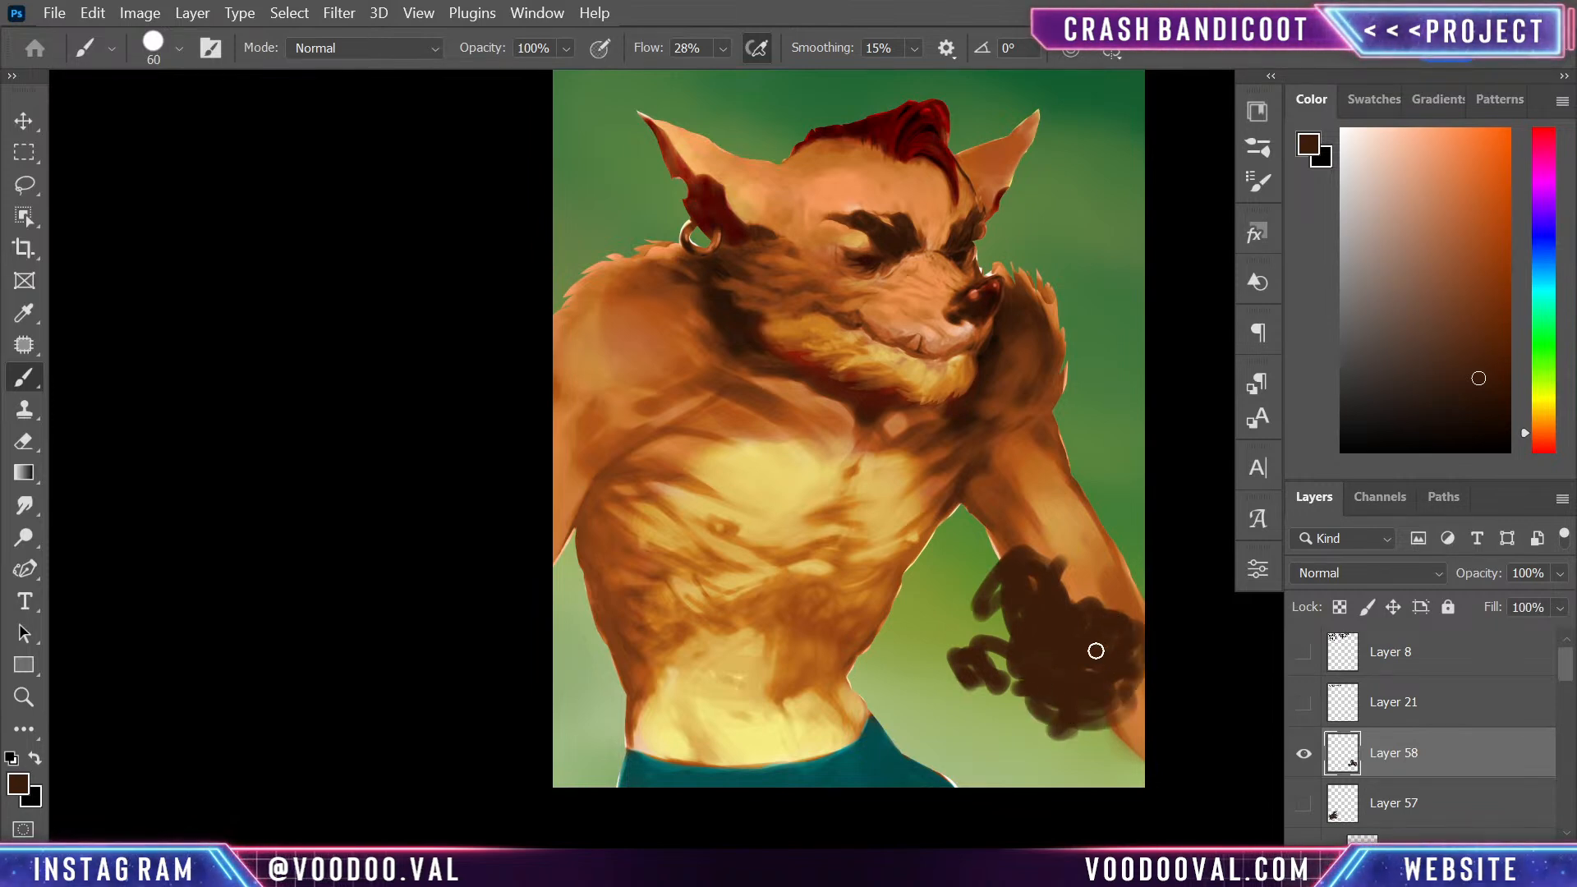
- Group the figure's colour layers from Layer 51 down to Group 10
drag(1560, 669, 1555, 690)
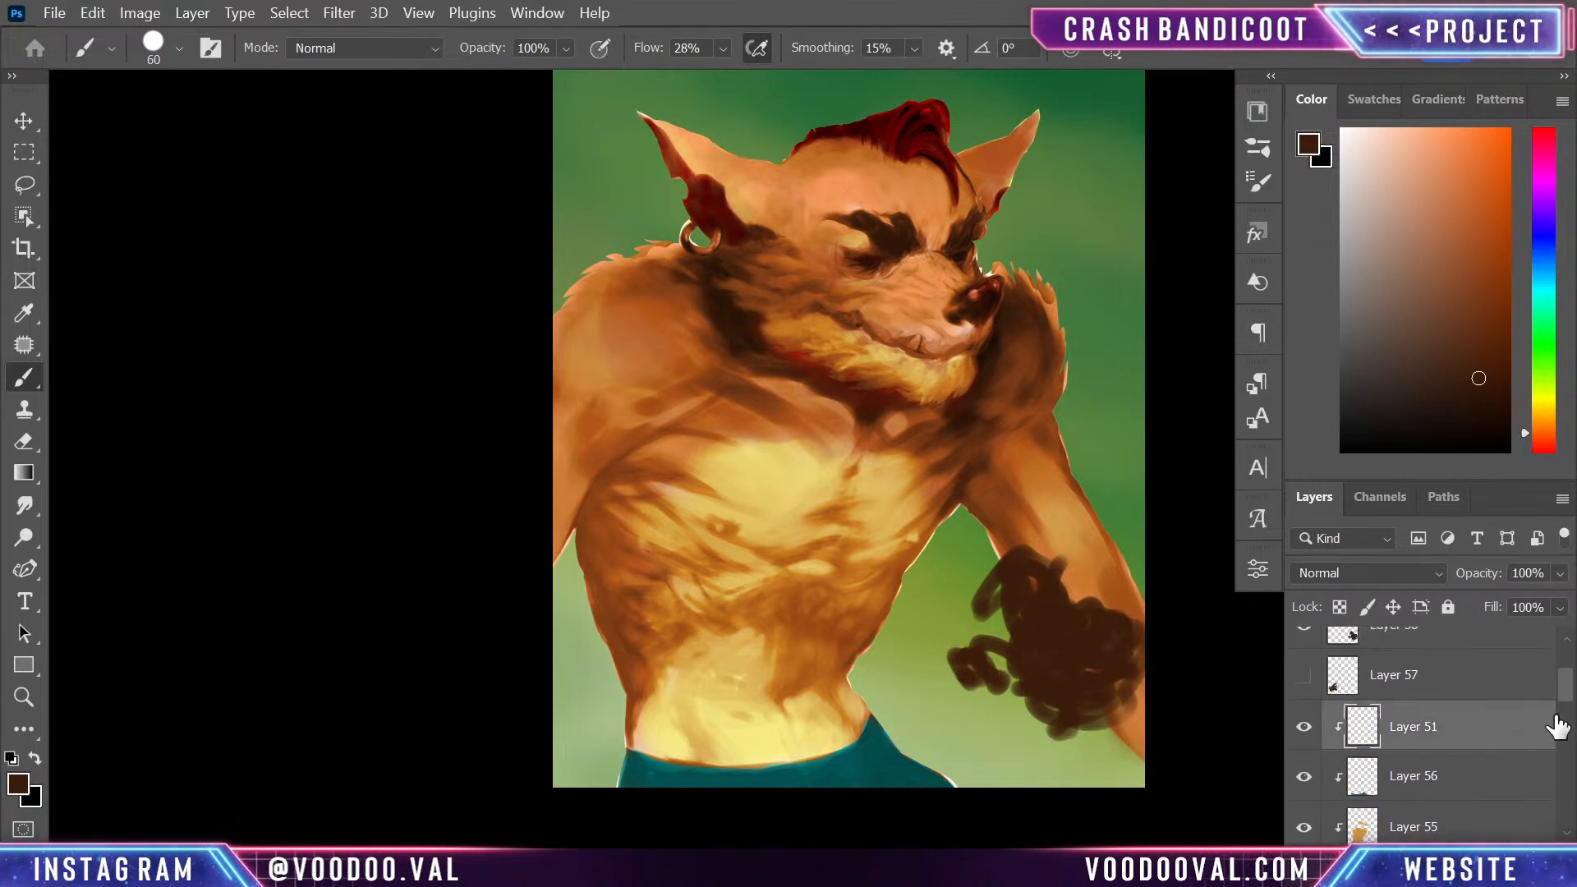
scroll(1479, 751, down, 4)
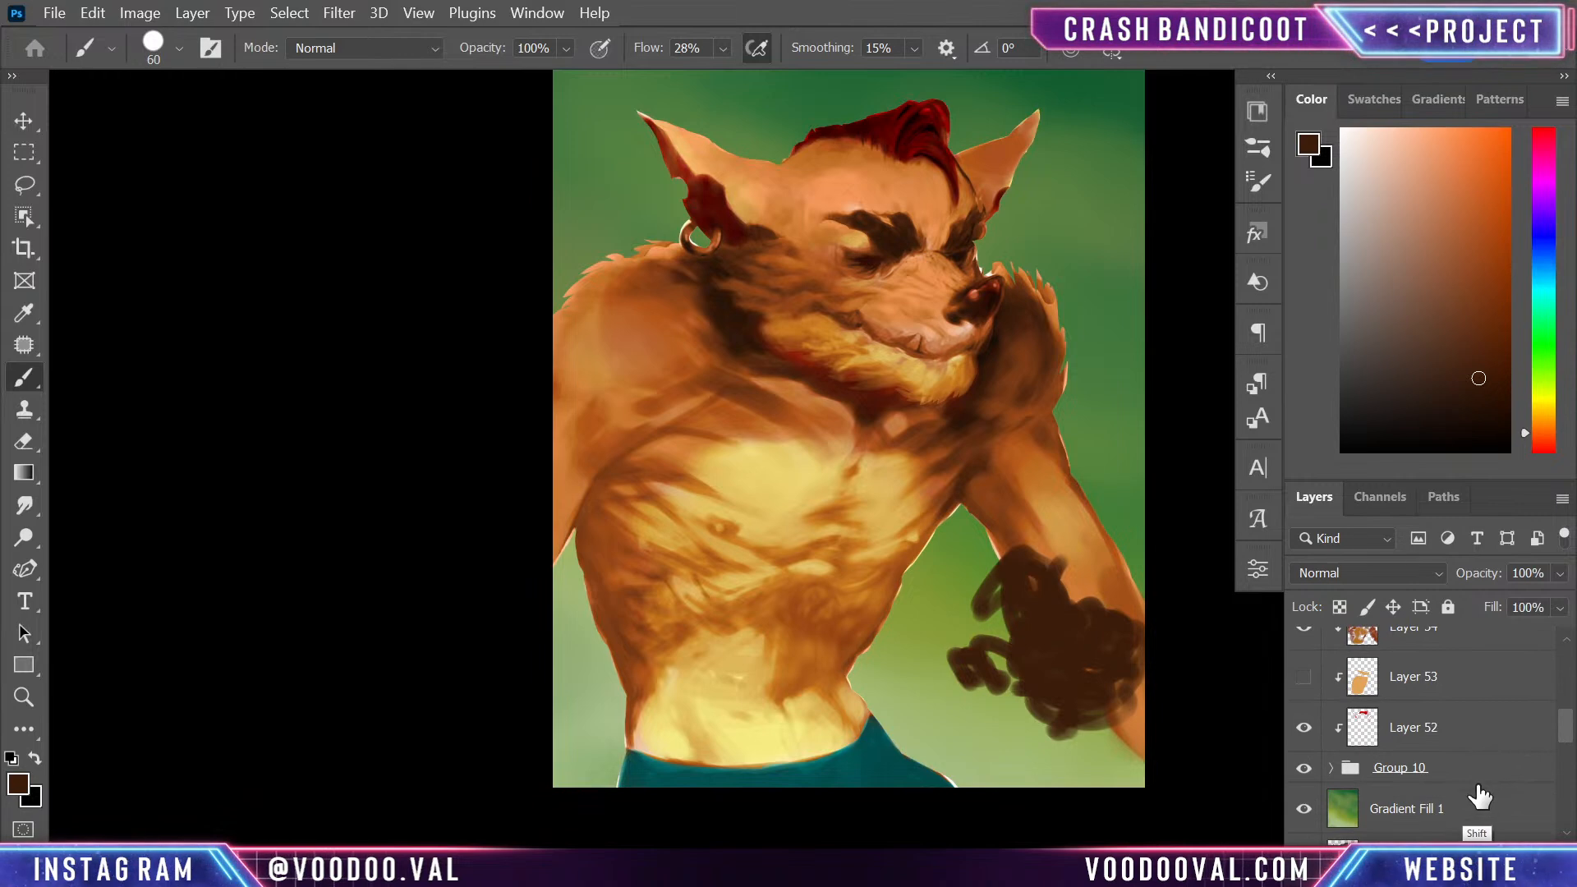
shift+click(1501, 776)
key(ctrl+g)
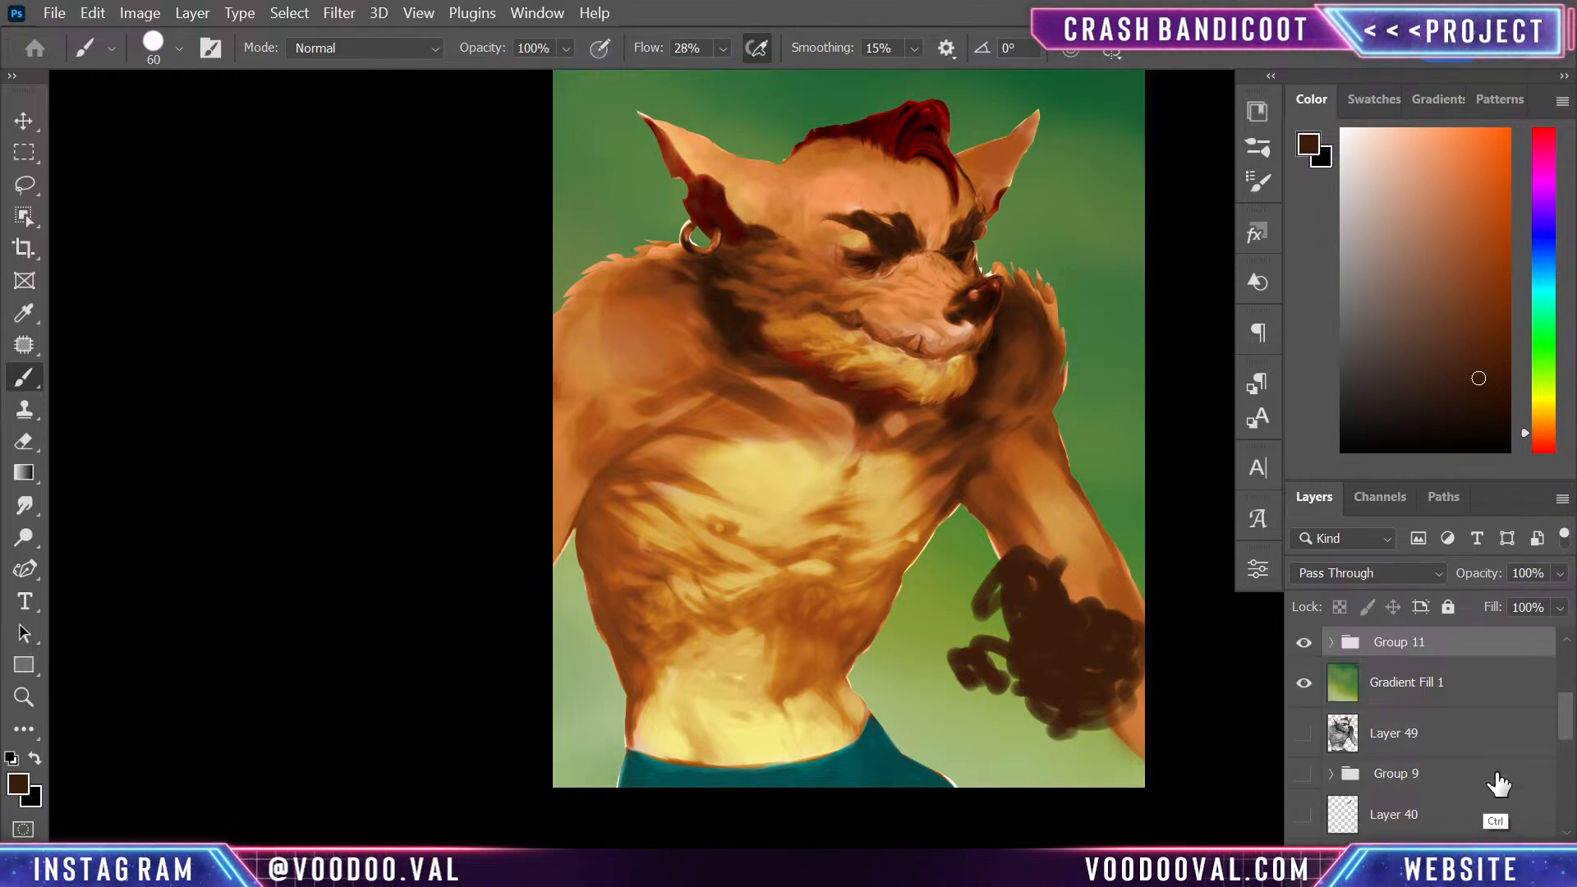
- Duplicate Group 11, merge the copy into a single layer, and hide the original group
key(ctrl+j)
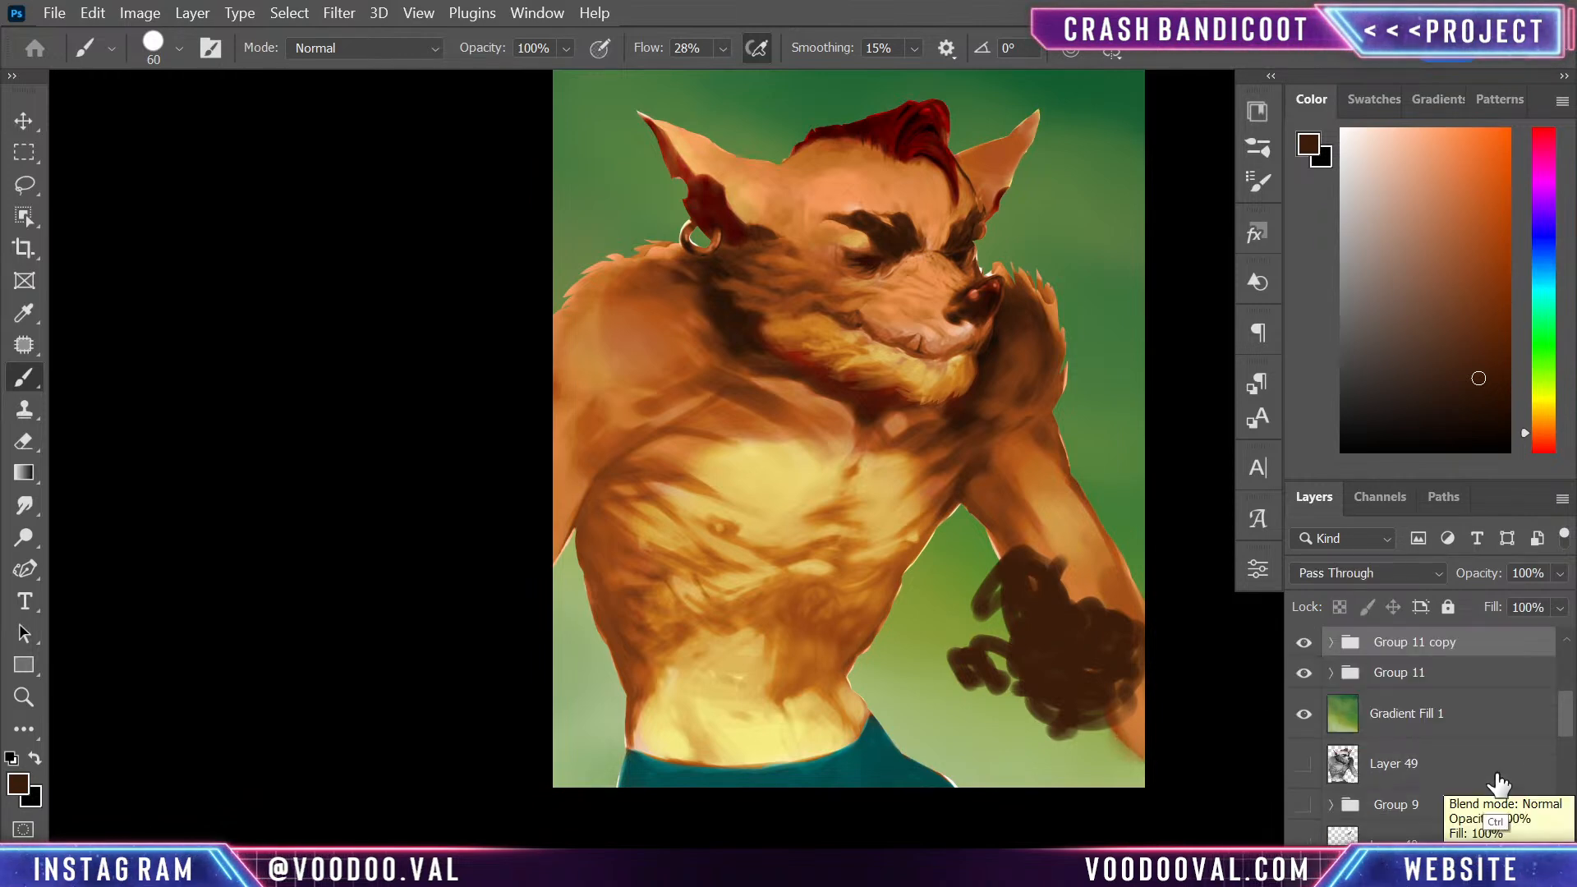
key(ctrl+e)
click(1303, 691)
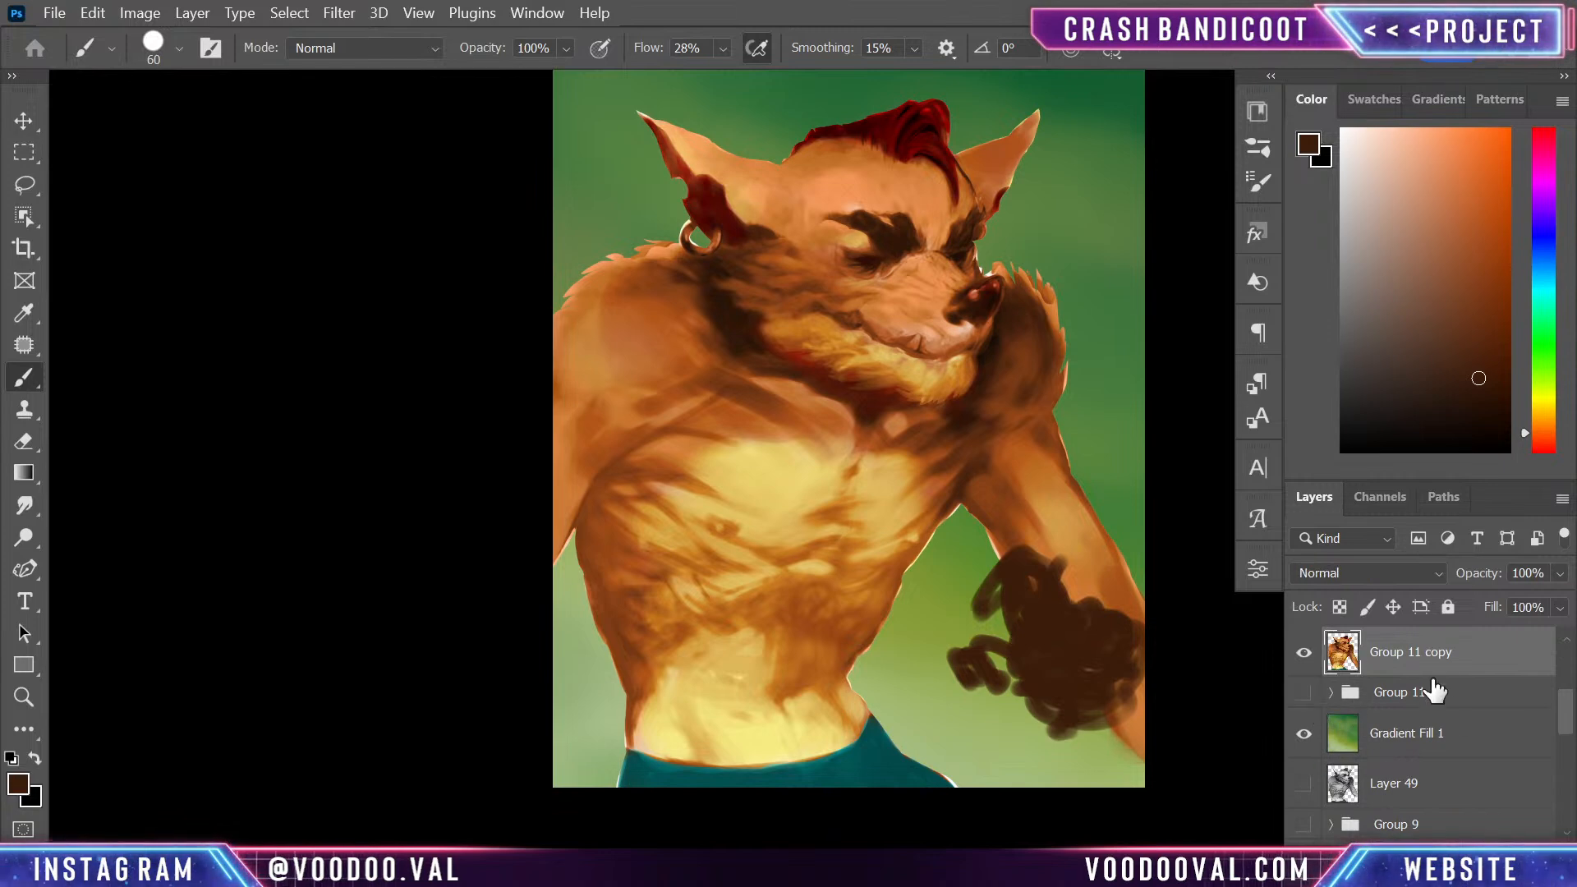
- Erase the stray parts of the forearm around the far hand on the Group 11 copy layer
key(e)
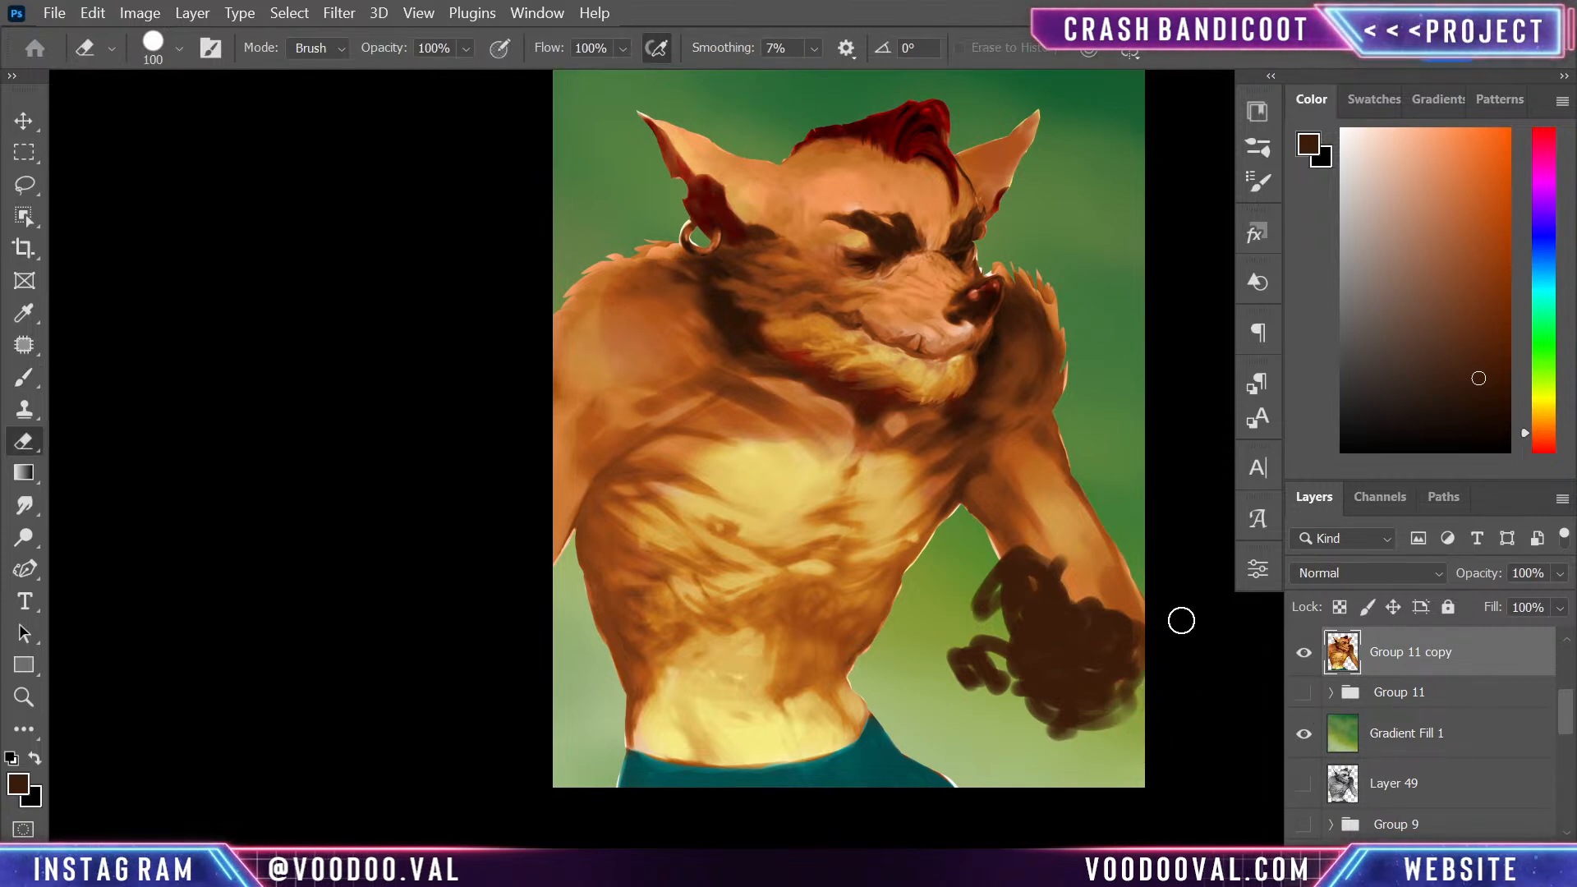
drag(1140, 525, 1063, 605)
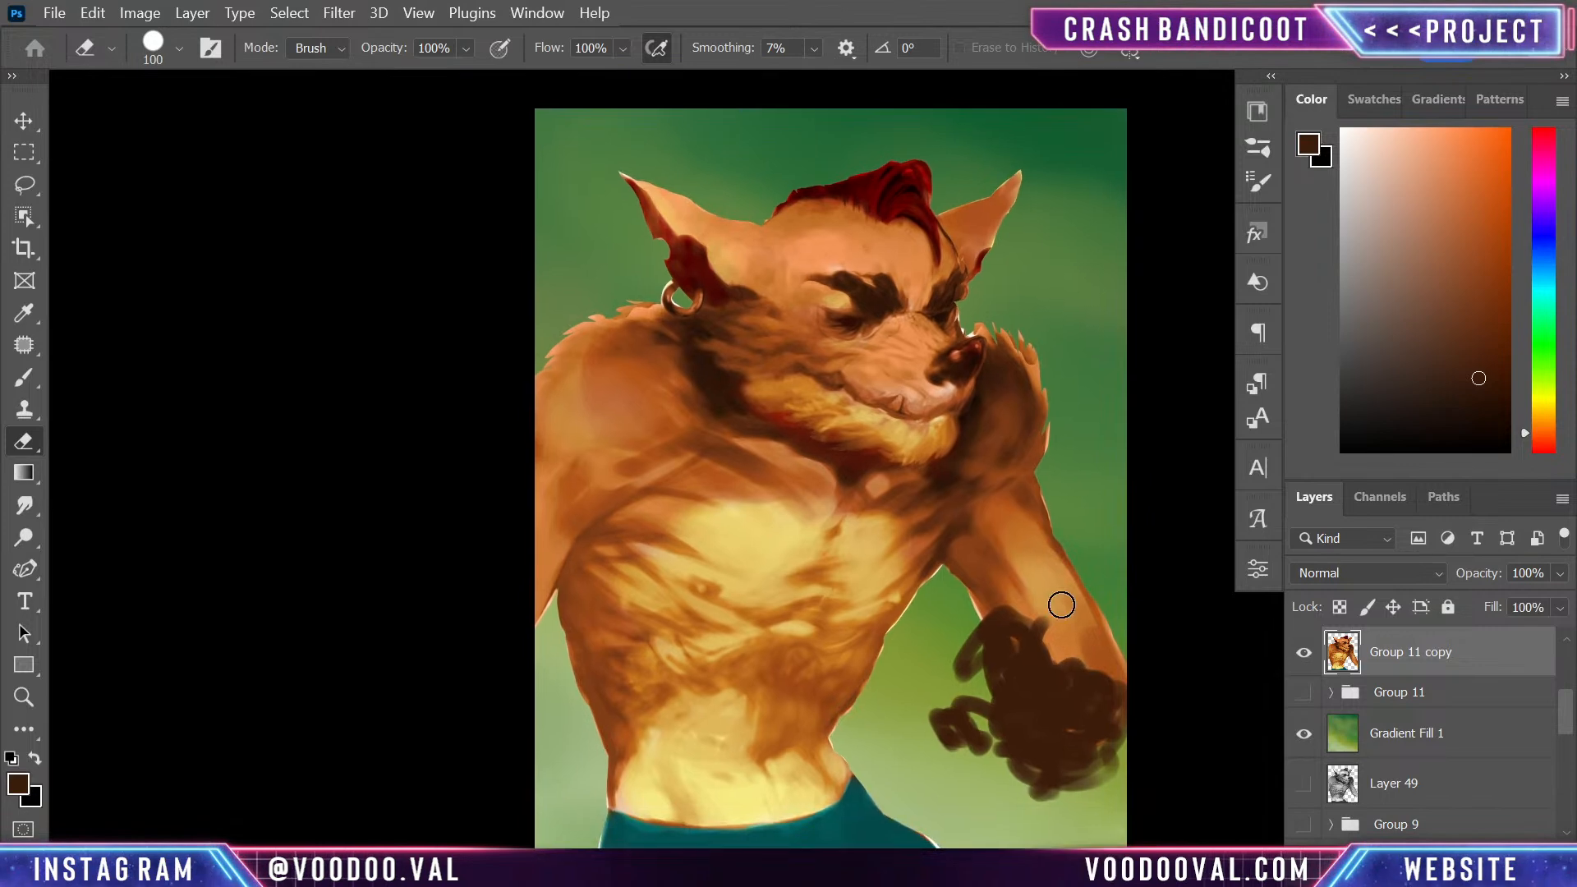
key(b)
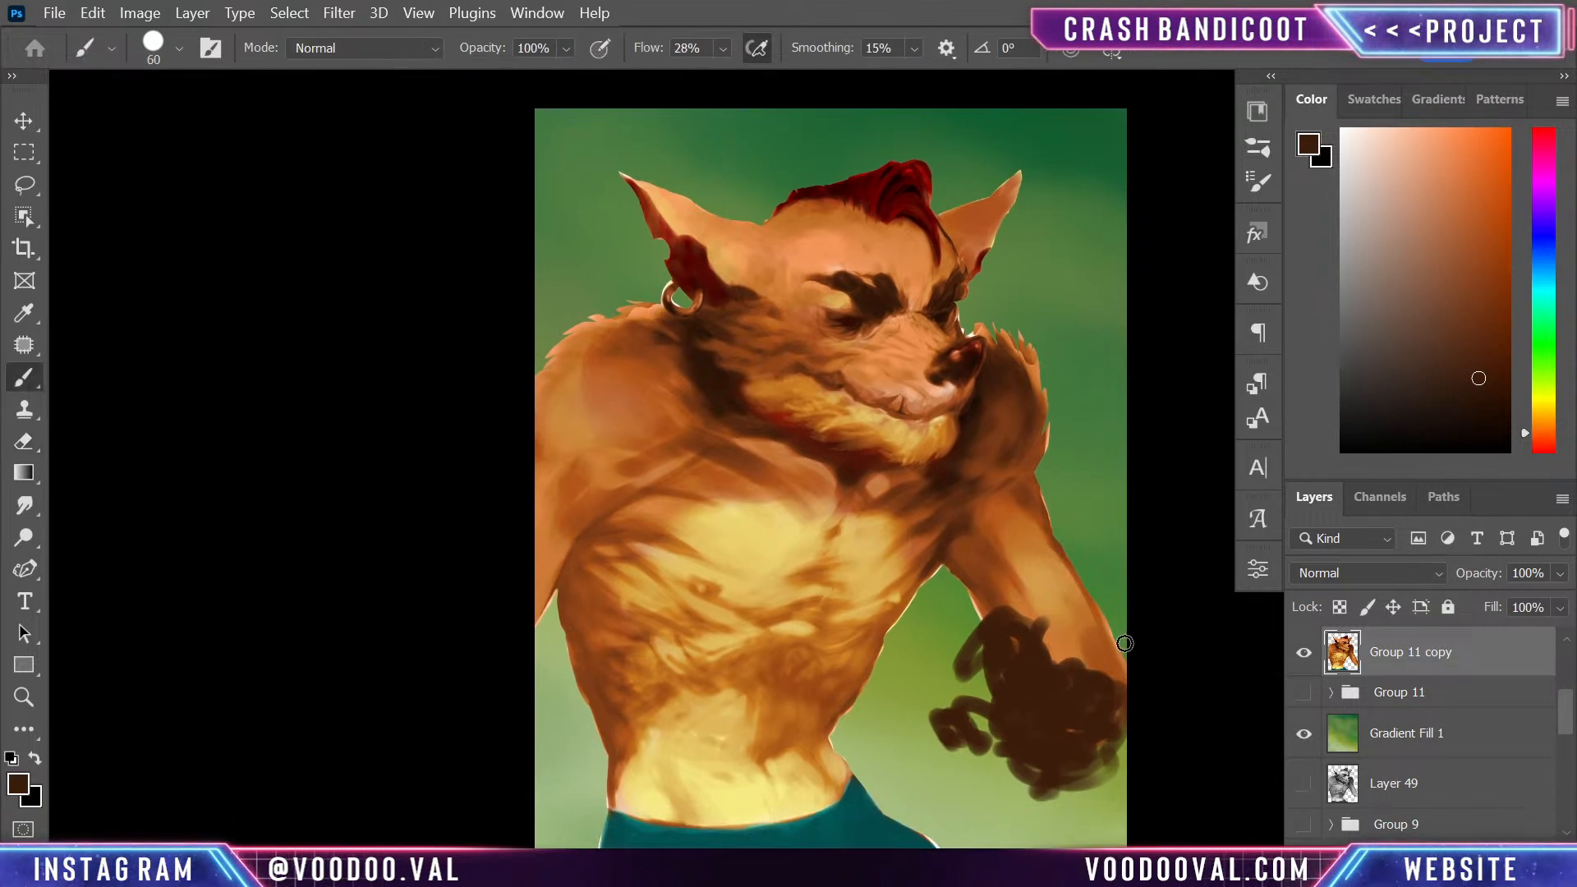
- Create a new layer above Layer 58 and block in reddish-brown finger shapes over the far hand's dark silhouette
alt+click(1030, 508)
drag(964, 661, 1014, 665)
scroll(1494, 706, up, 3)
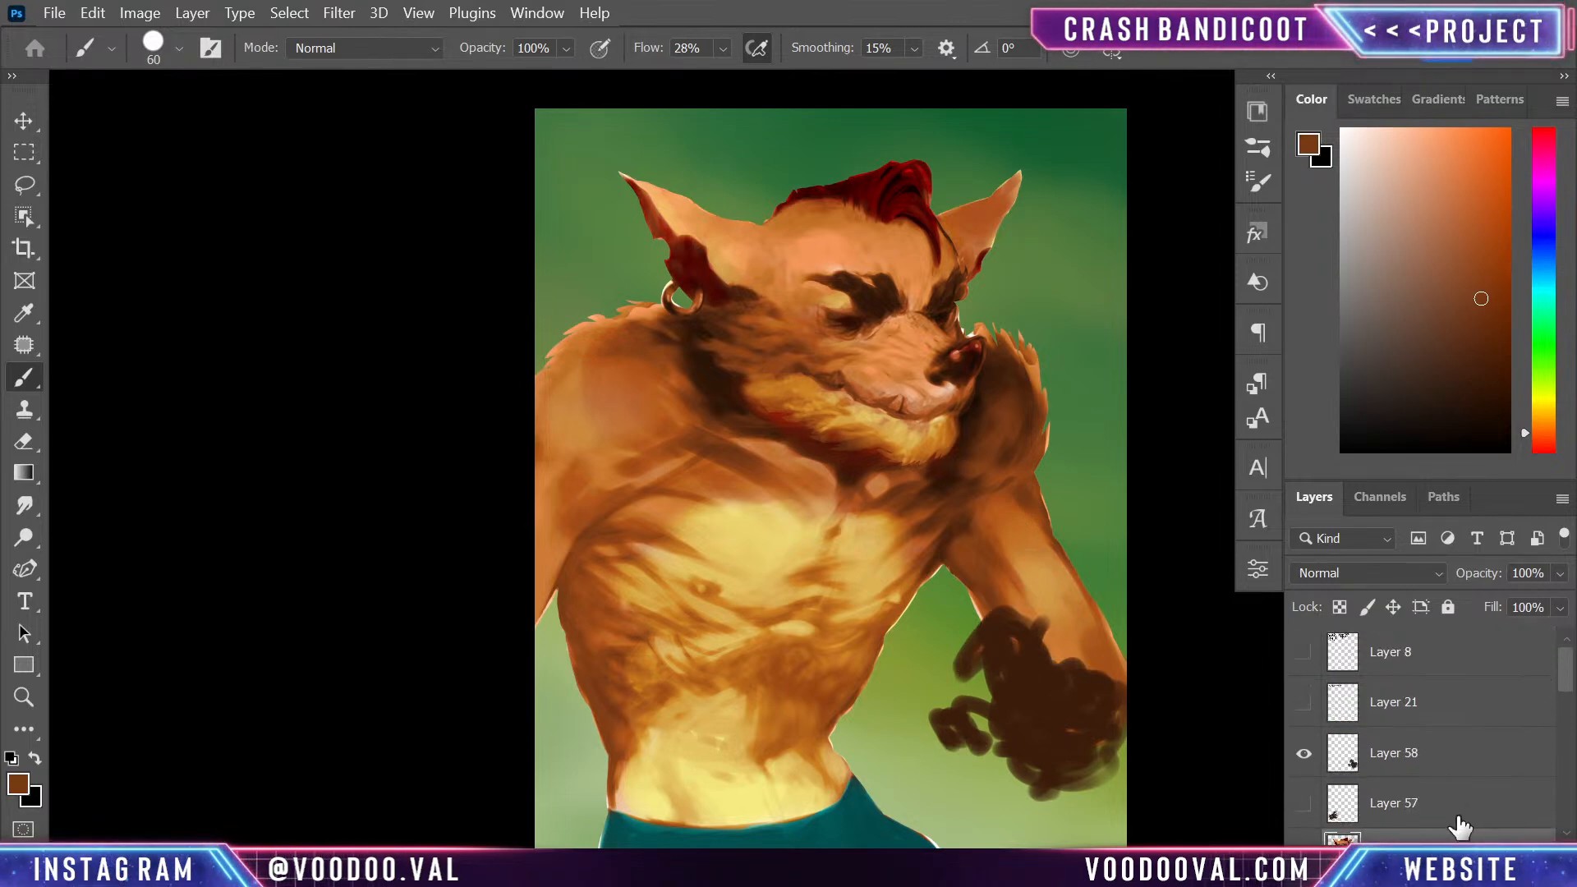
click(1458, 813)
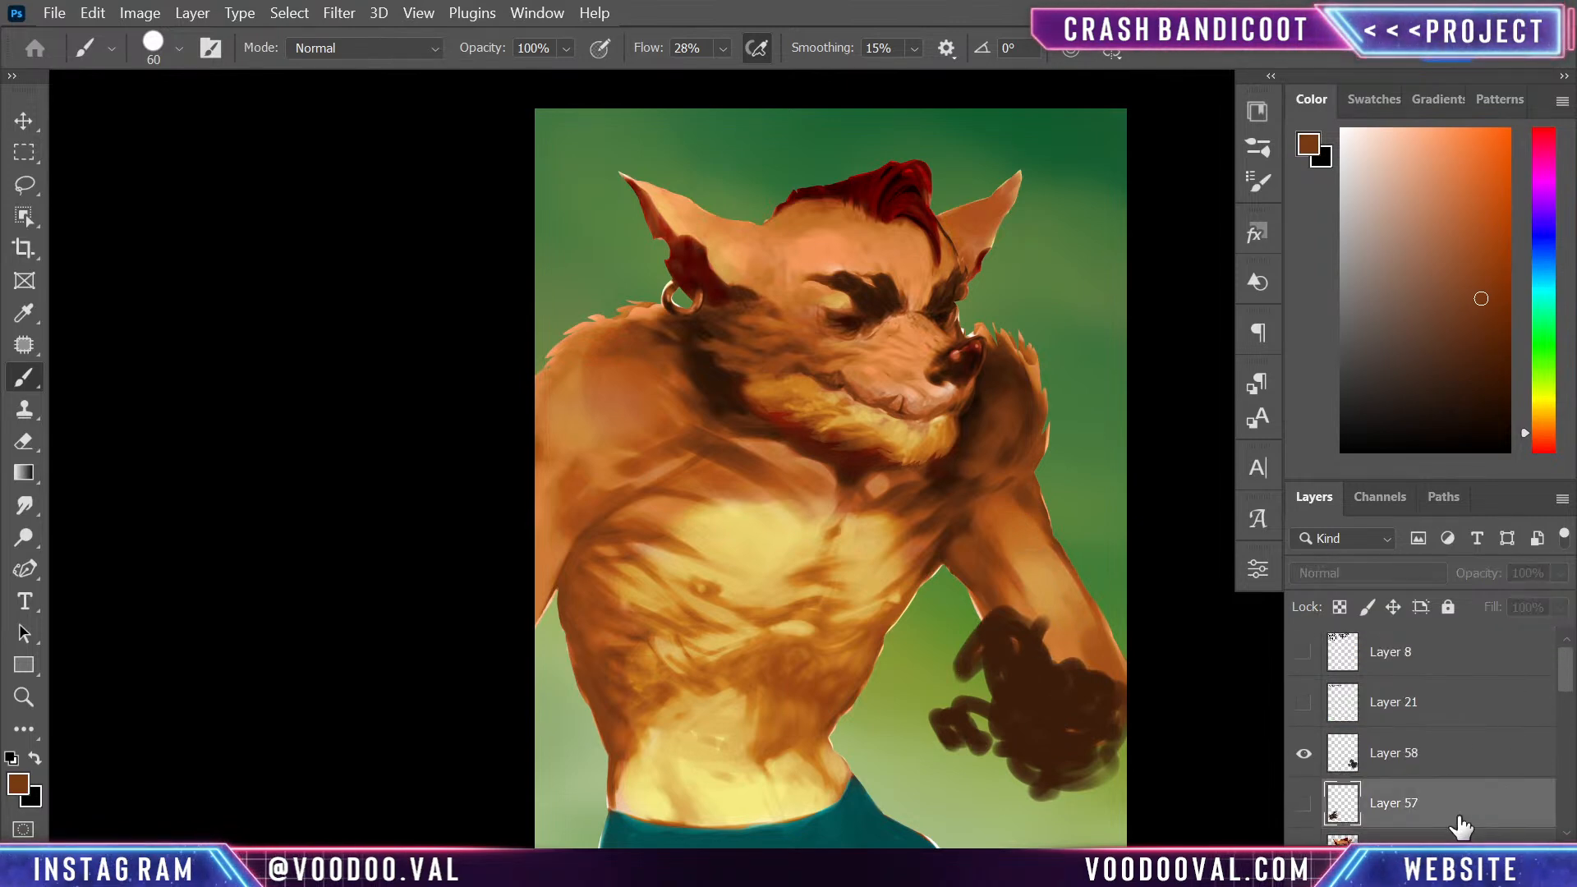
click(1478, 764)
key(ctrl+shift+alt+n)
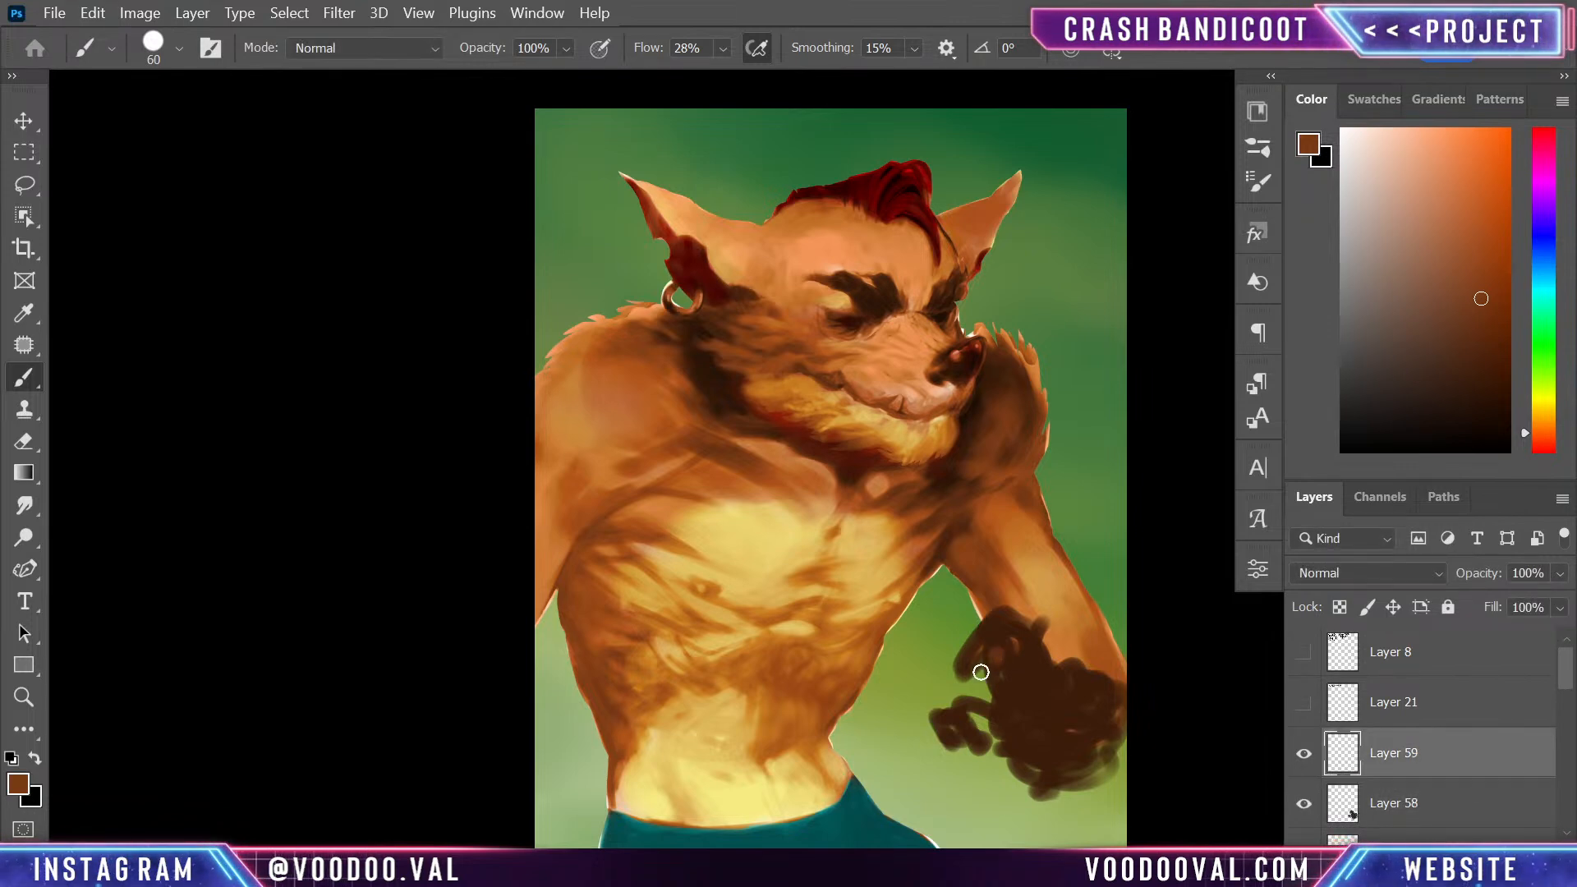
drag(996, 664, 1003, 661)
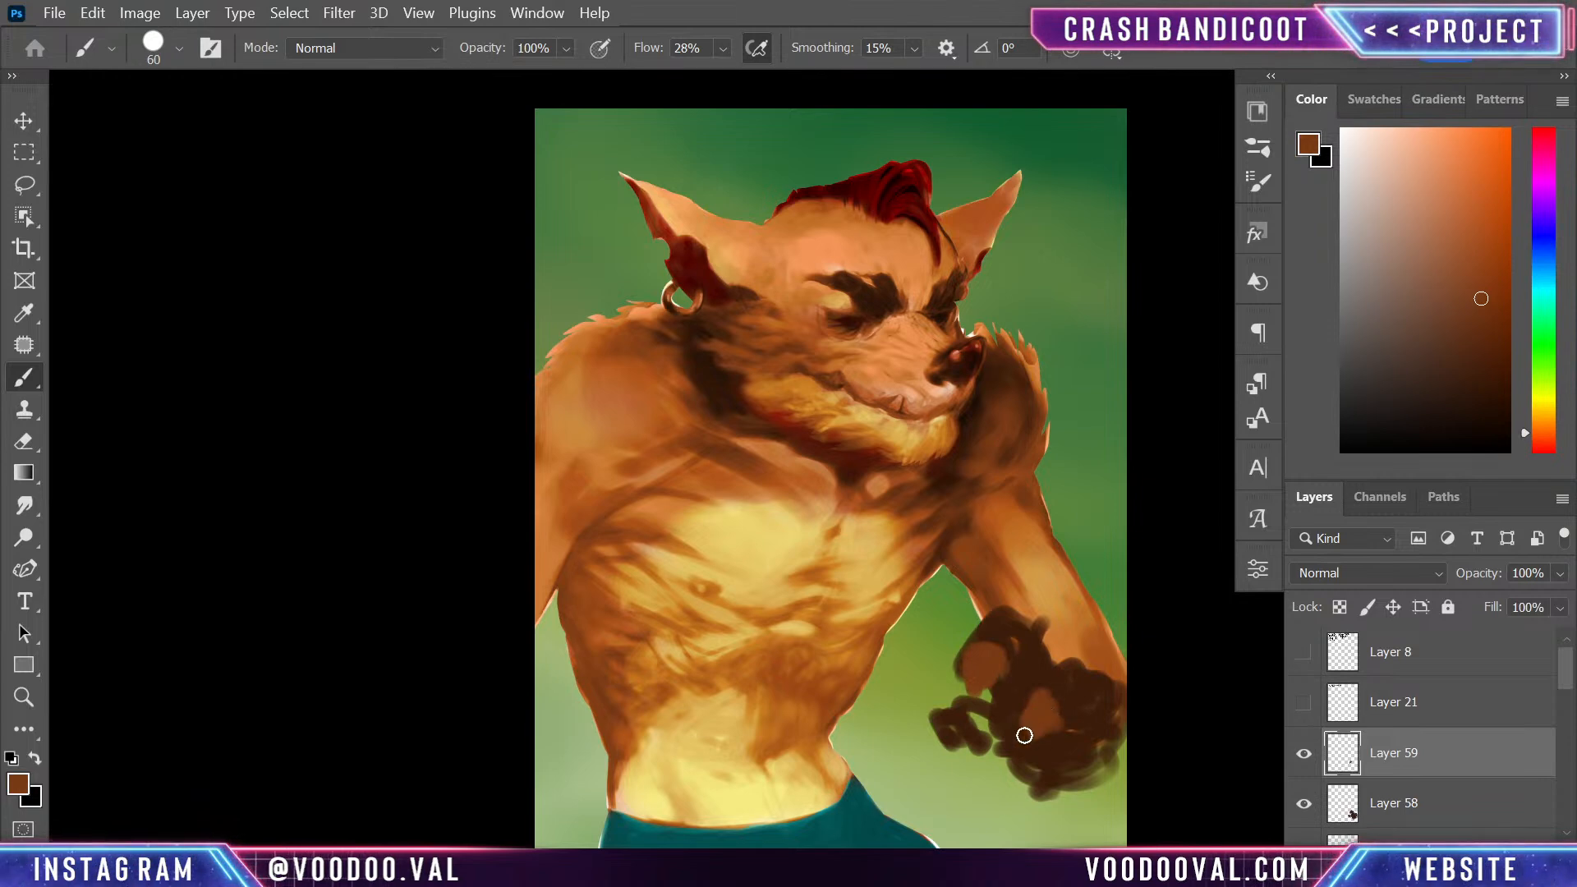
drag(955, 726, 932, 755)
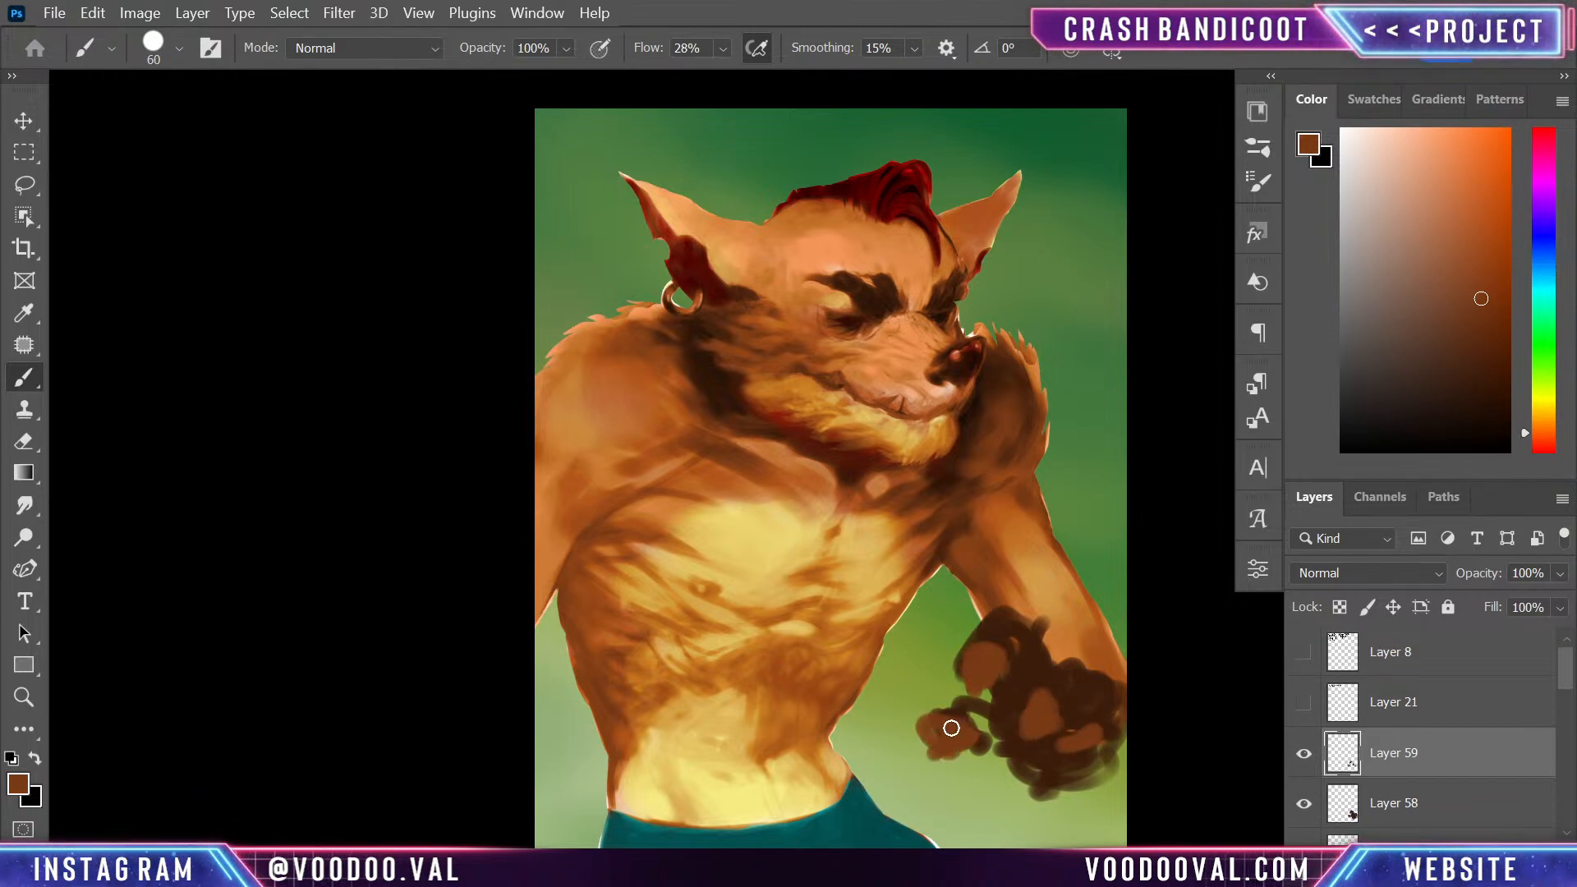
alt+click(1030, 667)
alt+click(1090, 754)
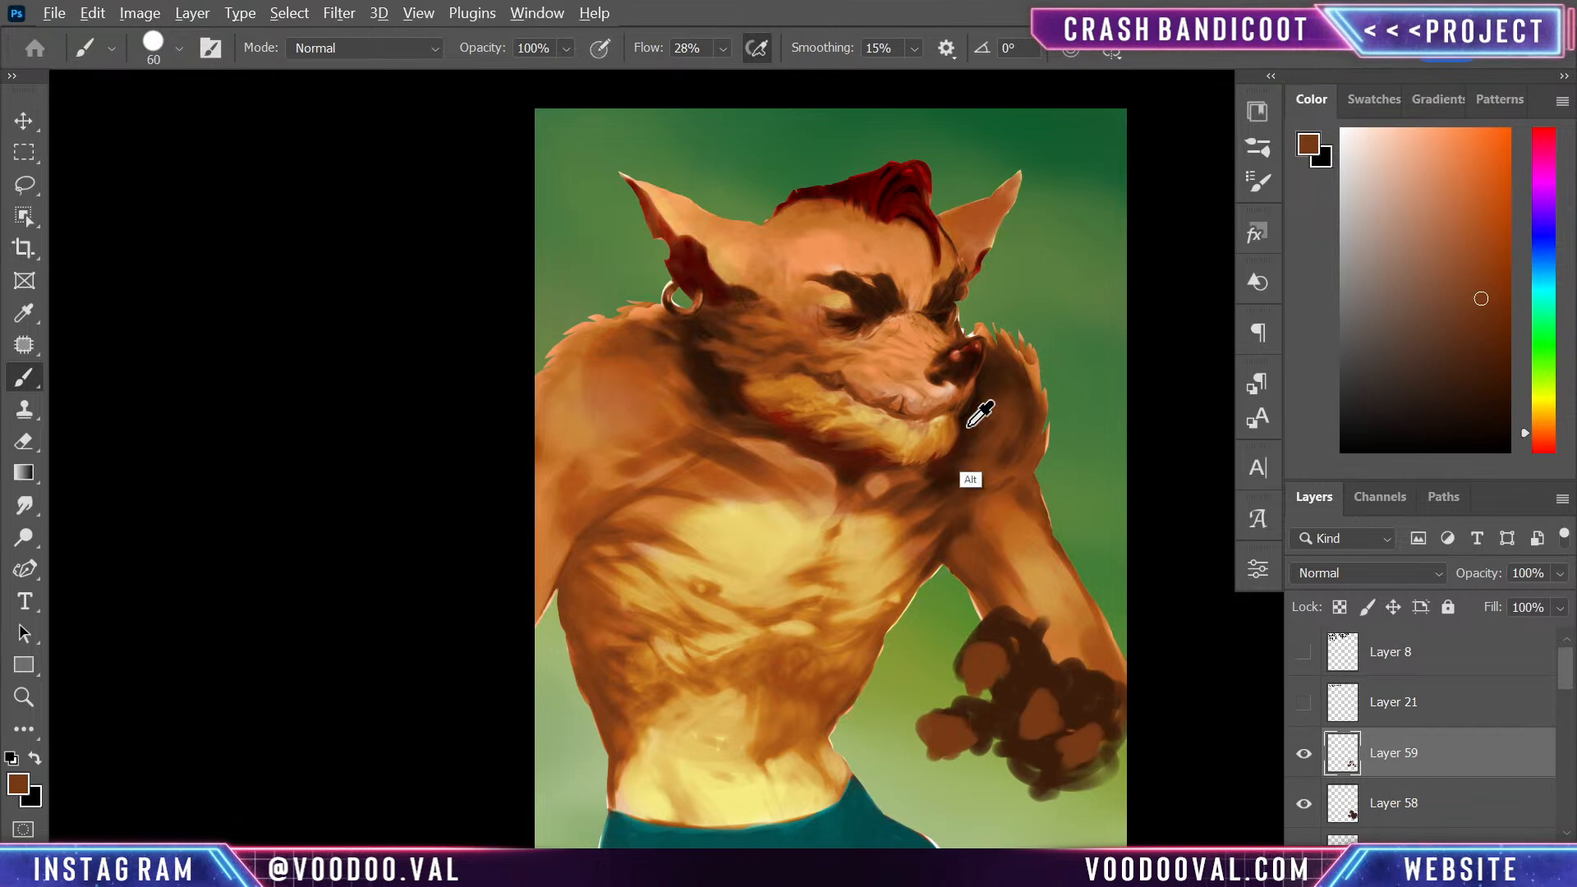
alt+click(936, 439)
mouse_move(972, 671)
mouse_down()
mouse_move(970, 695)
mouse_move(979, 675)
mouse_up()
key(ctrl+z)
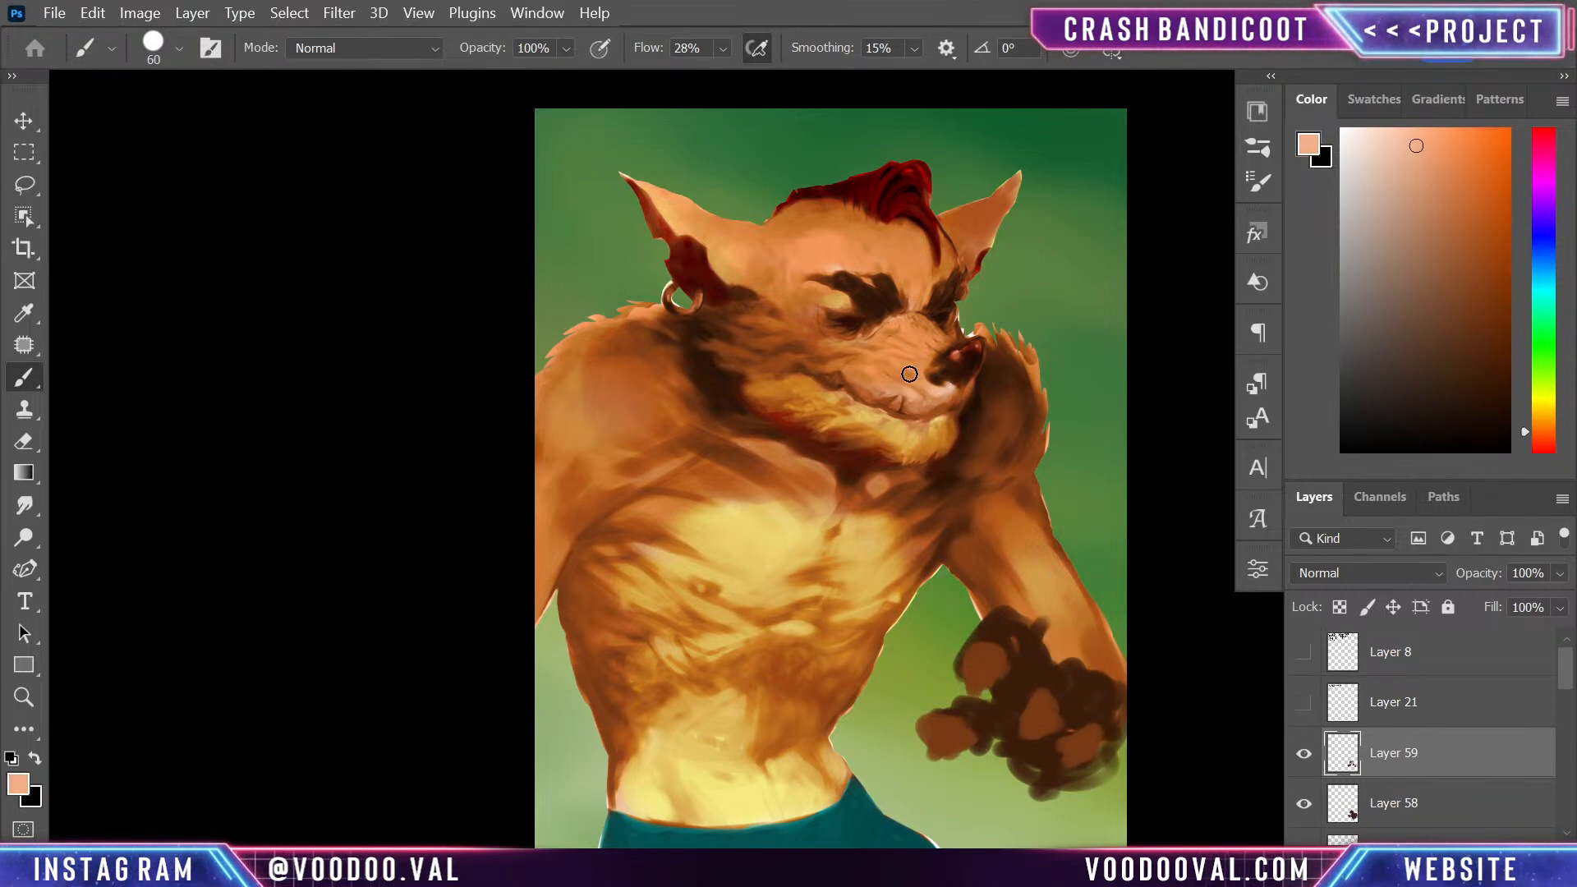
- Paint near-black claws on the far hand's fingers and outline the fingers with thin dark lines
click(1509, 425)
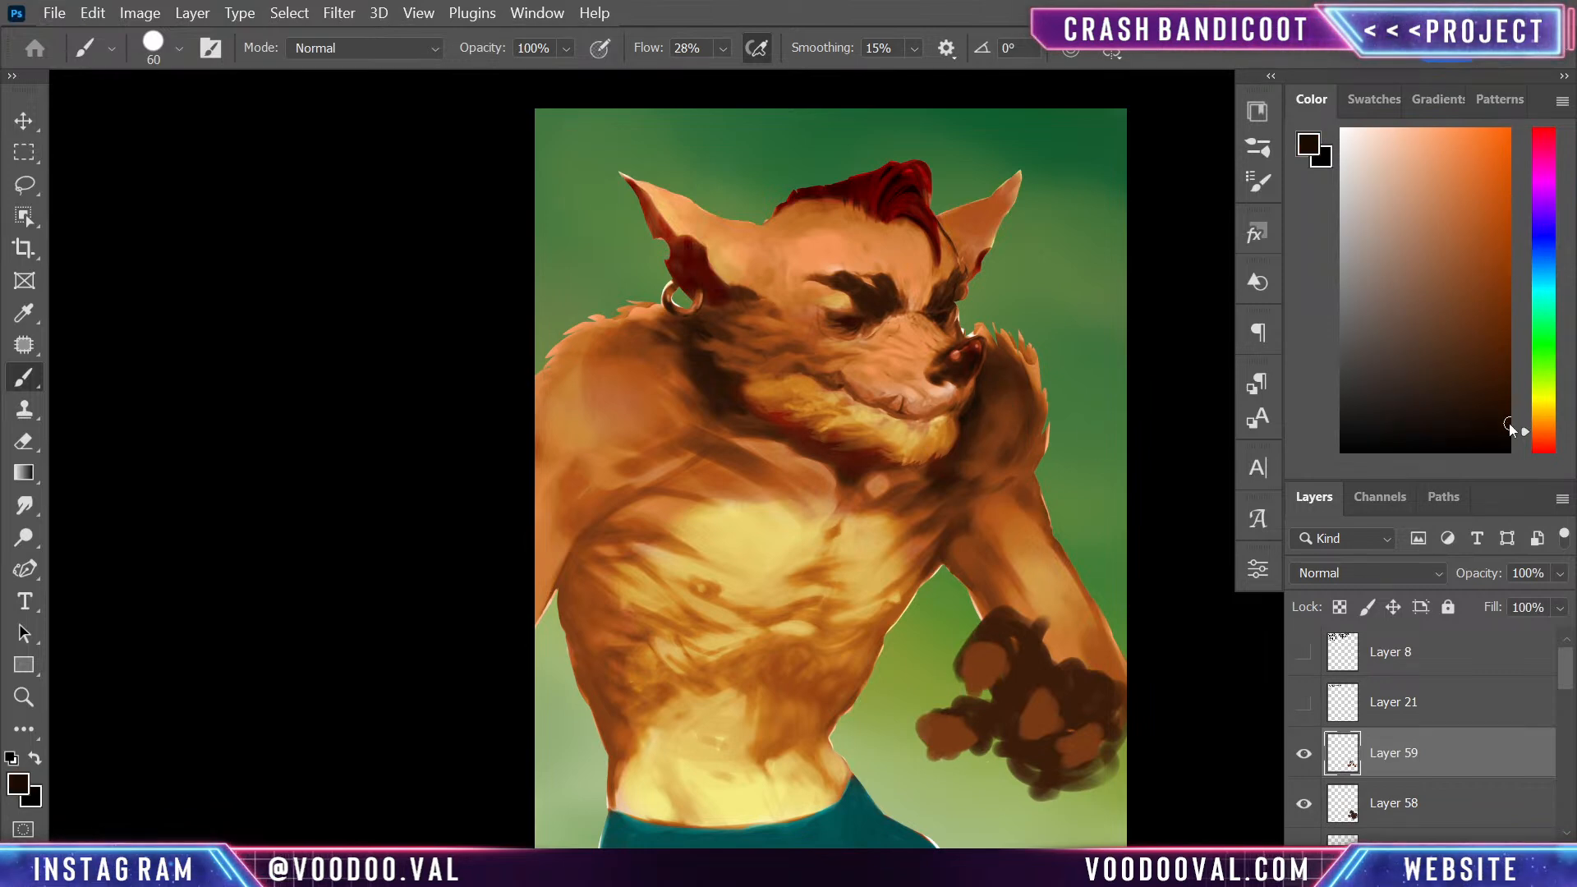
mouse_move(973, 672)
mouse_down()
mouse_move(1014, 752)
mouse_move(1041, 732)
mouse_move(1057, 764)
mouse_up()
key(ctrl+z)
drag(972, 688, 977, 682)
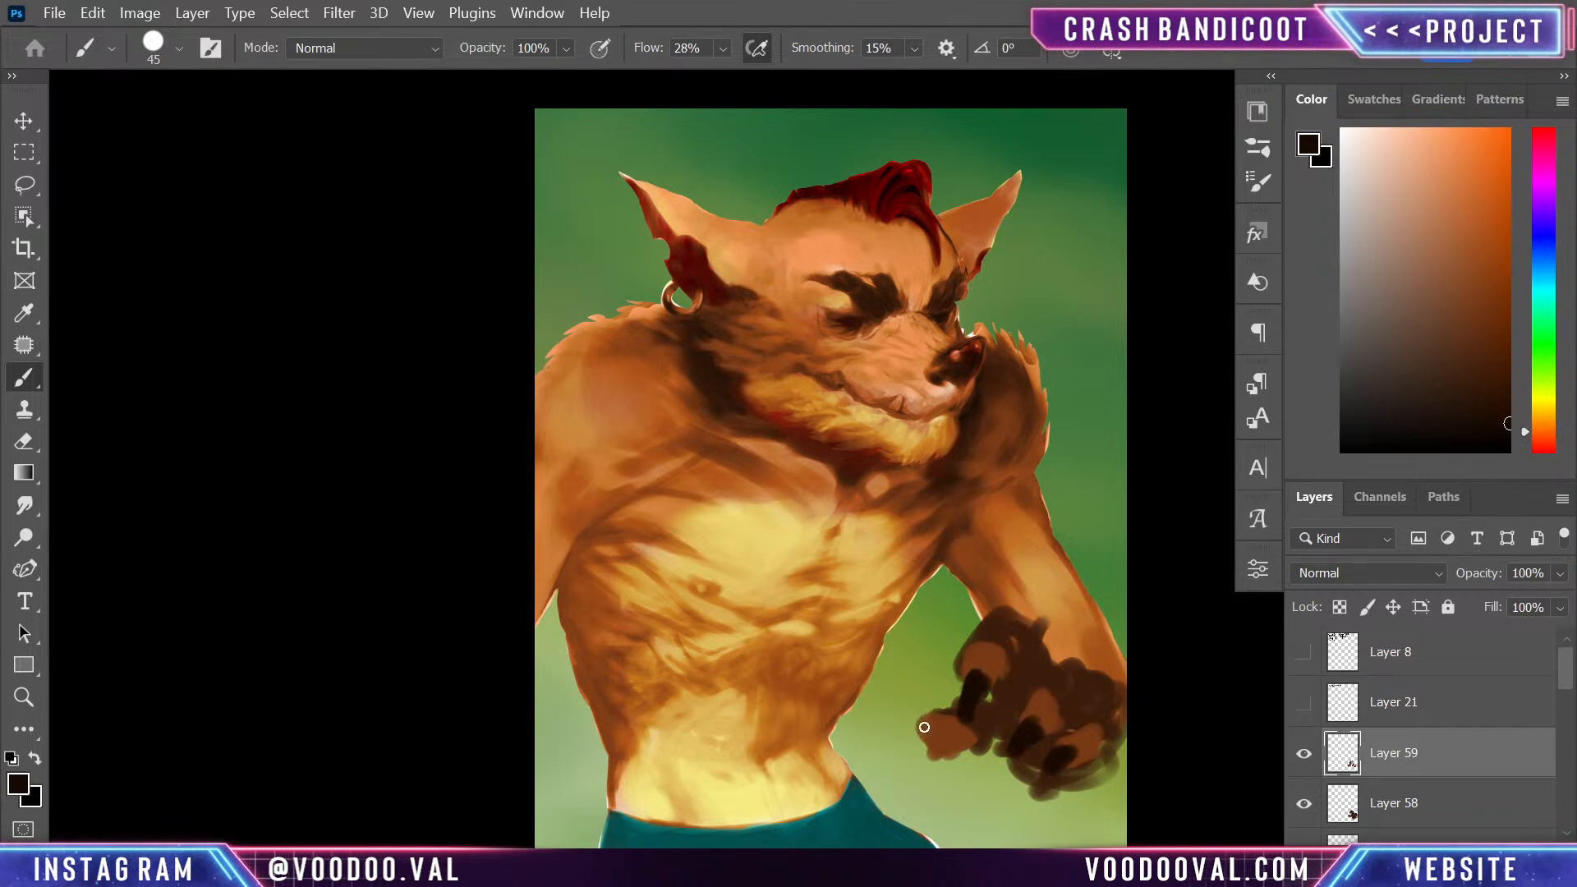
mouse_move(914, 723)
mouse_down()
mouse_move(887, 732)
mouse_move(928, 754)
mouse_up()
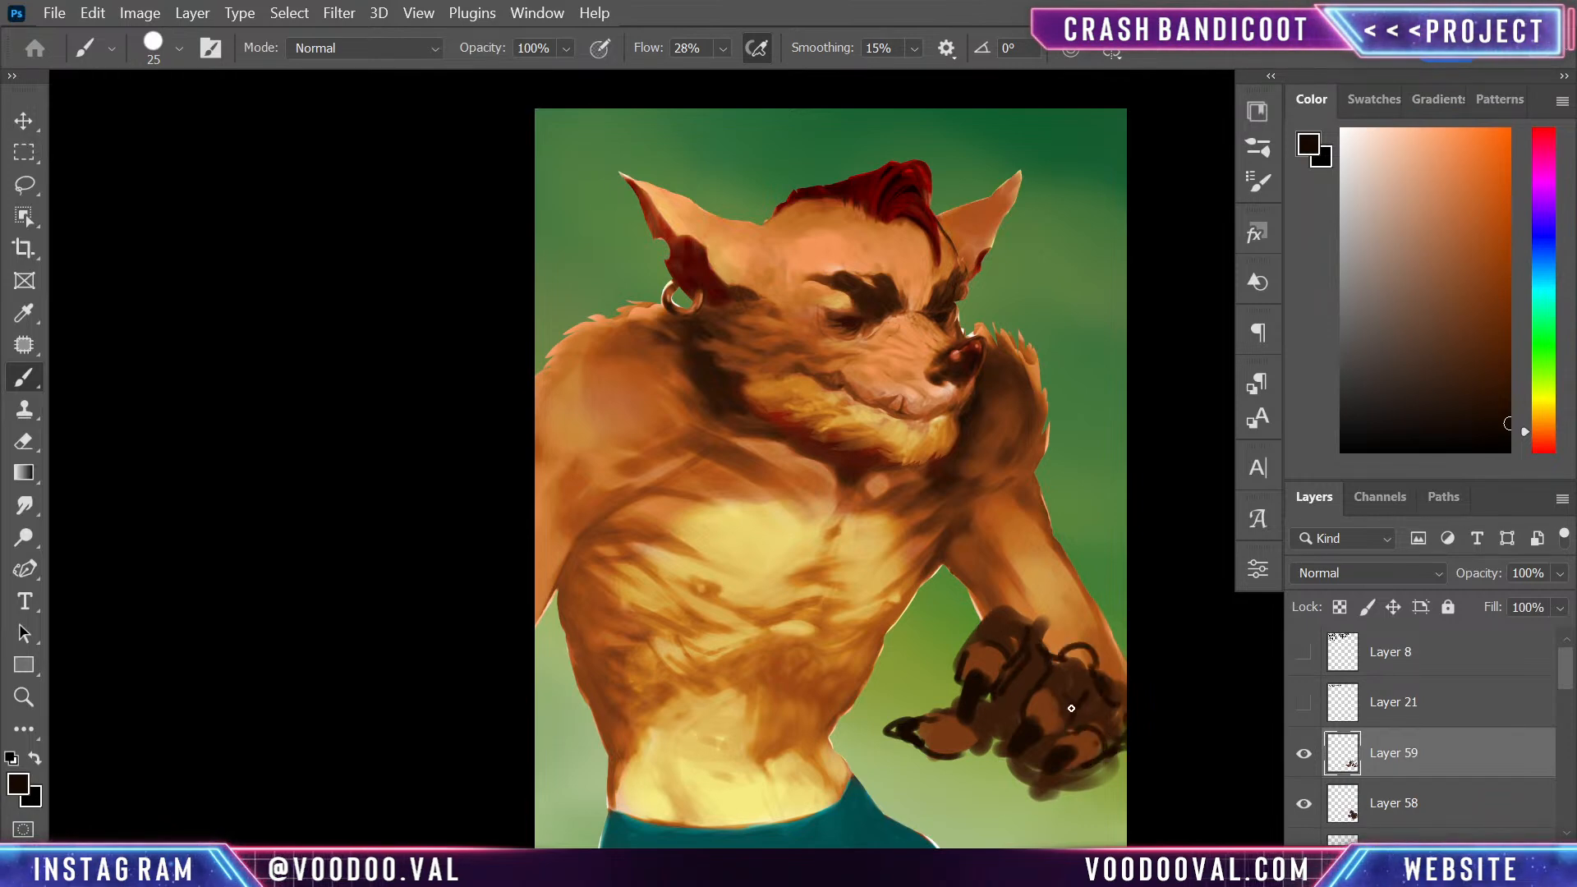
- Refine the far hand's fingers with sampled browns, add a pale peach highlight to a claw, and touch up the wrist in orange
alt+click(1058, 702)
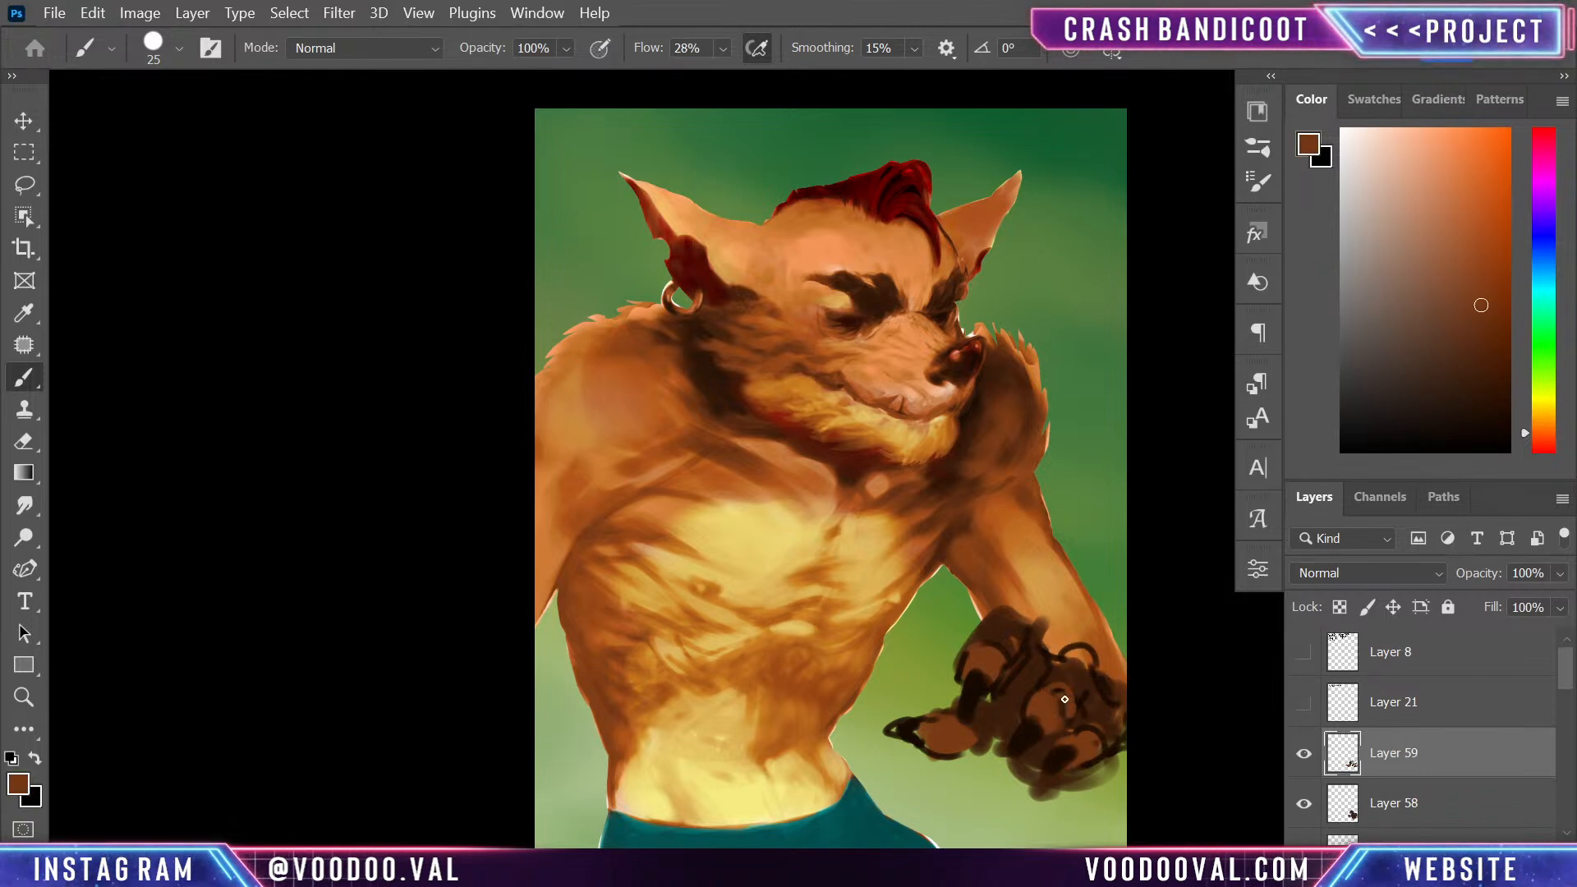
alt+click(994, 680)
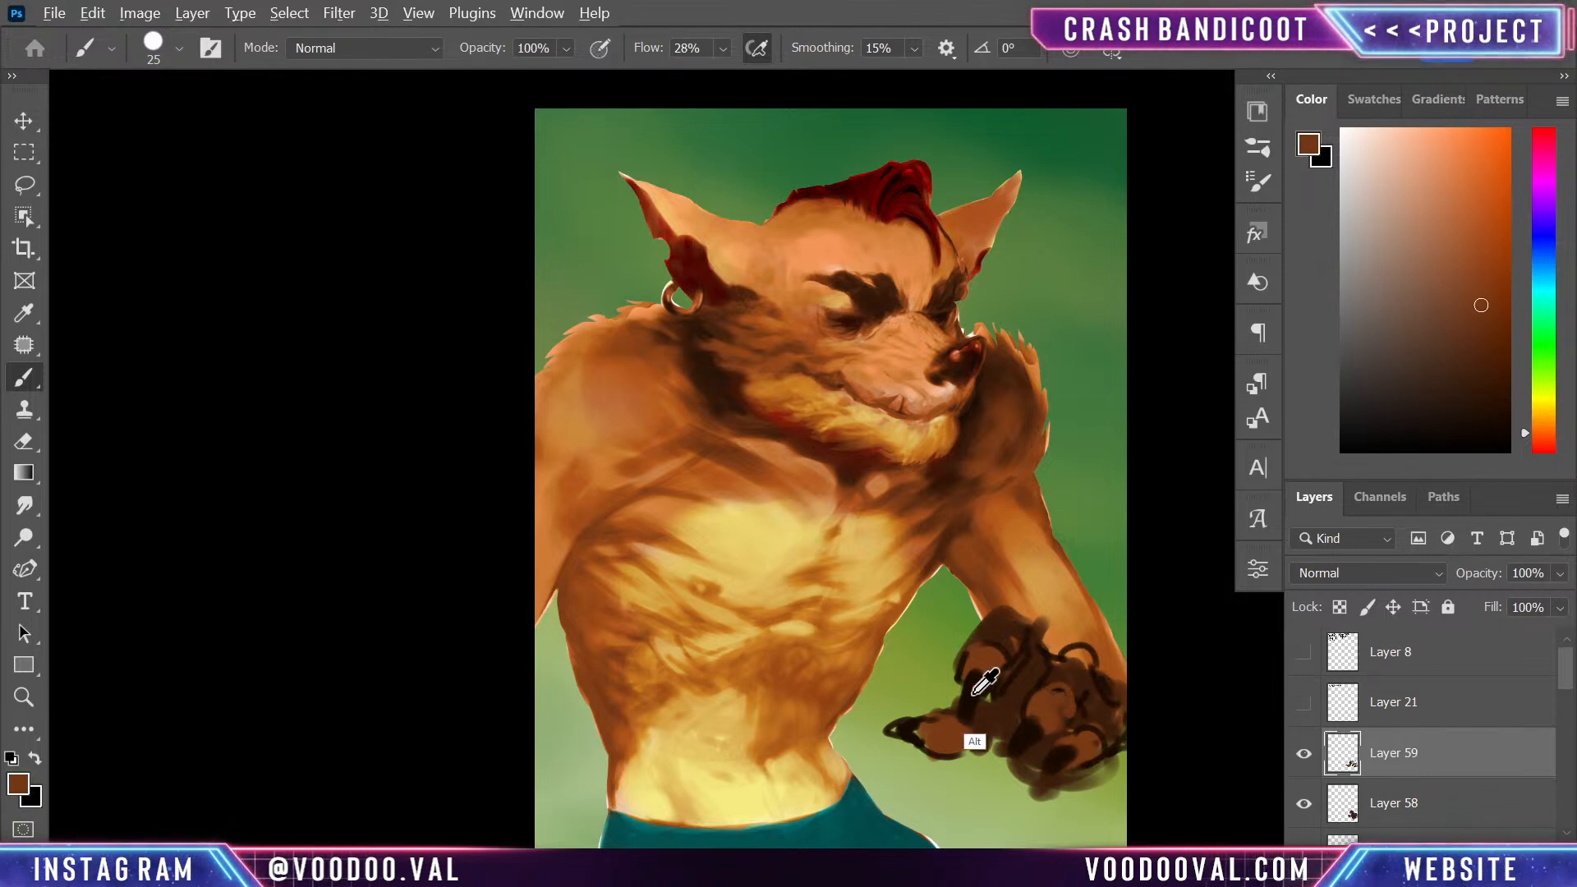
alt+click(957, 379)
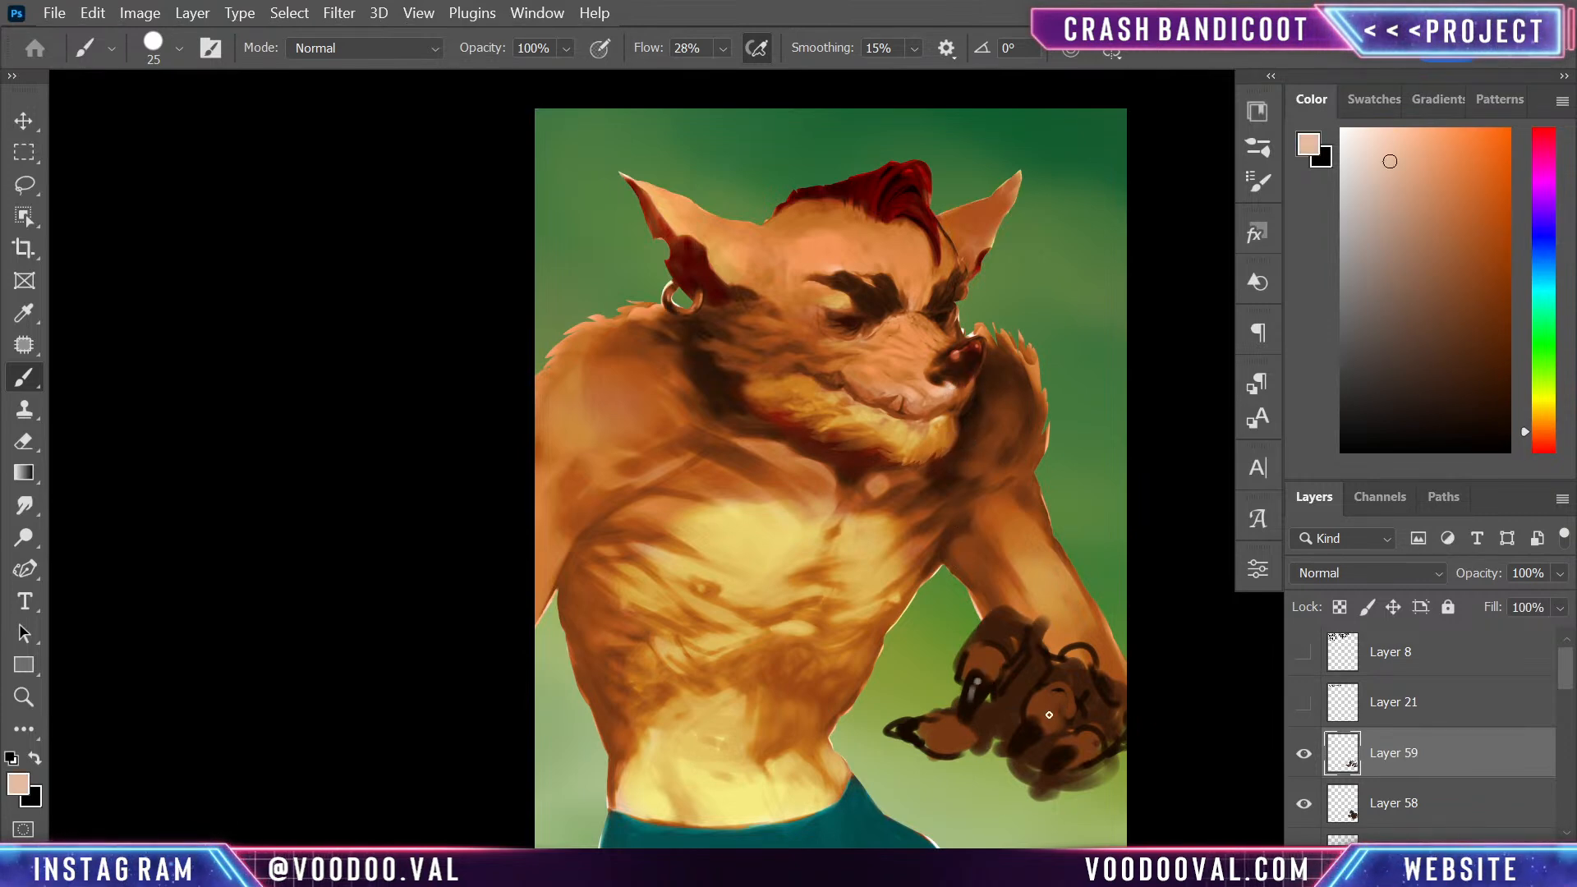
alt+click(977, 688)
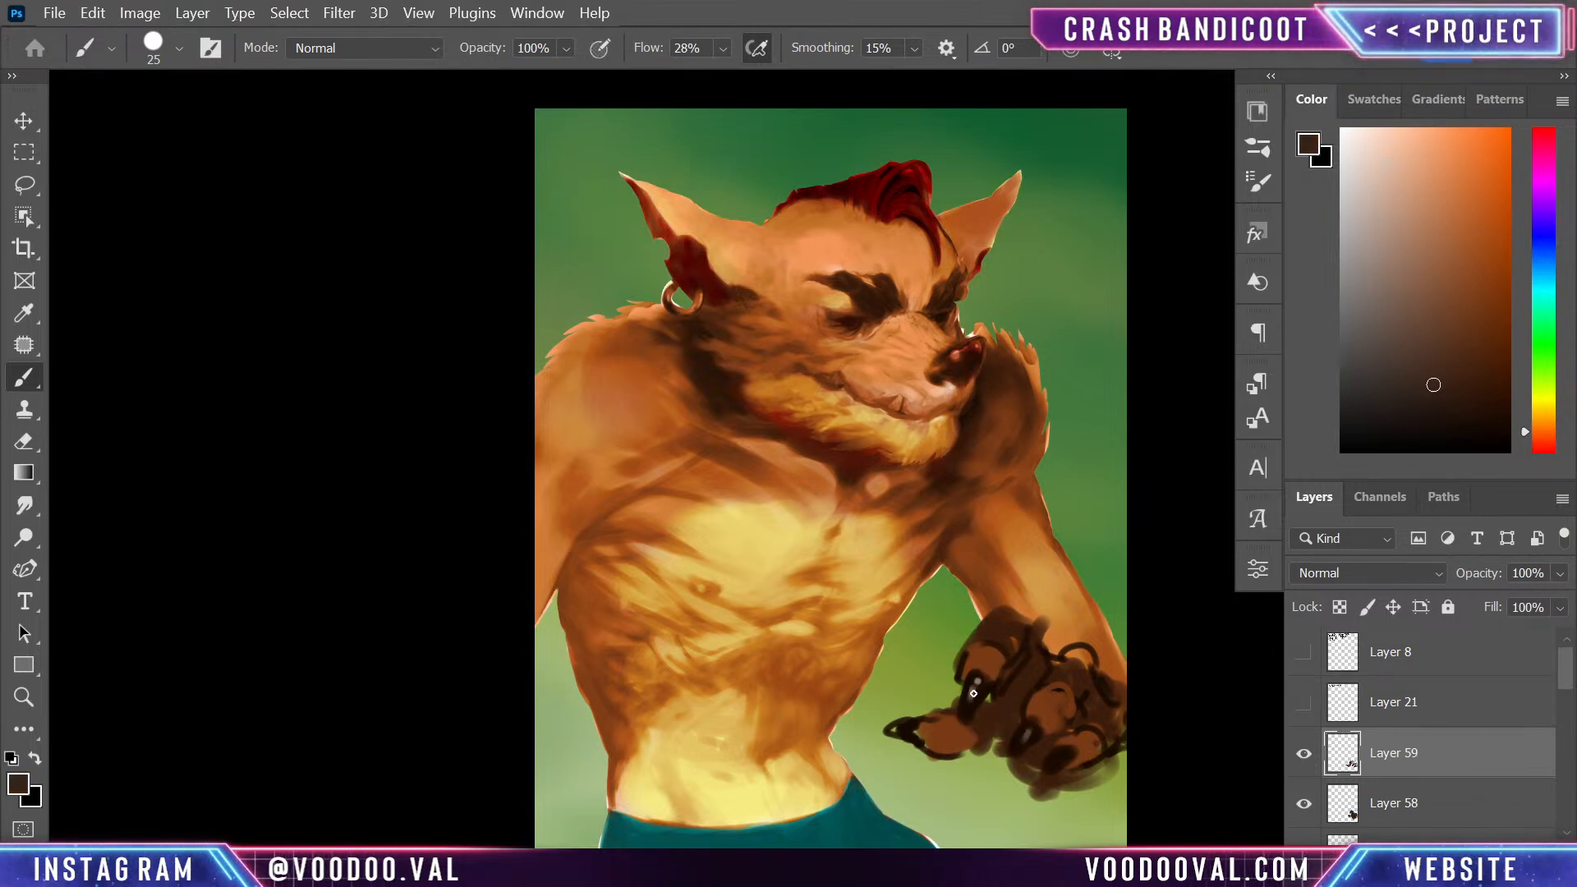
alt+click(968, 714)
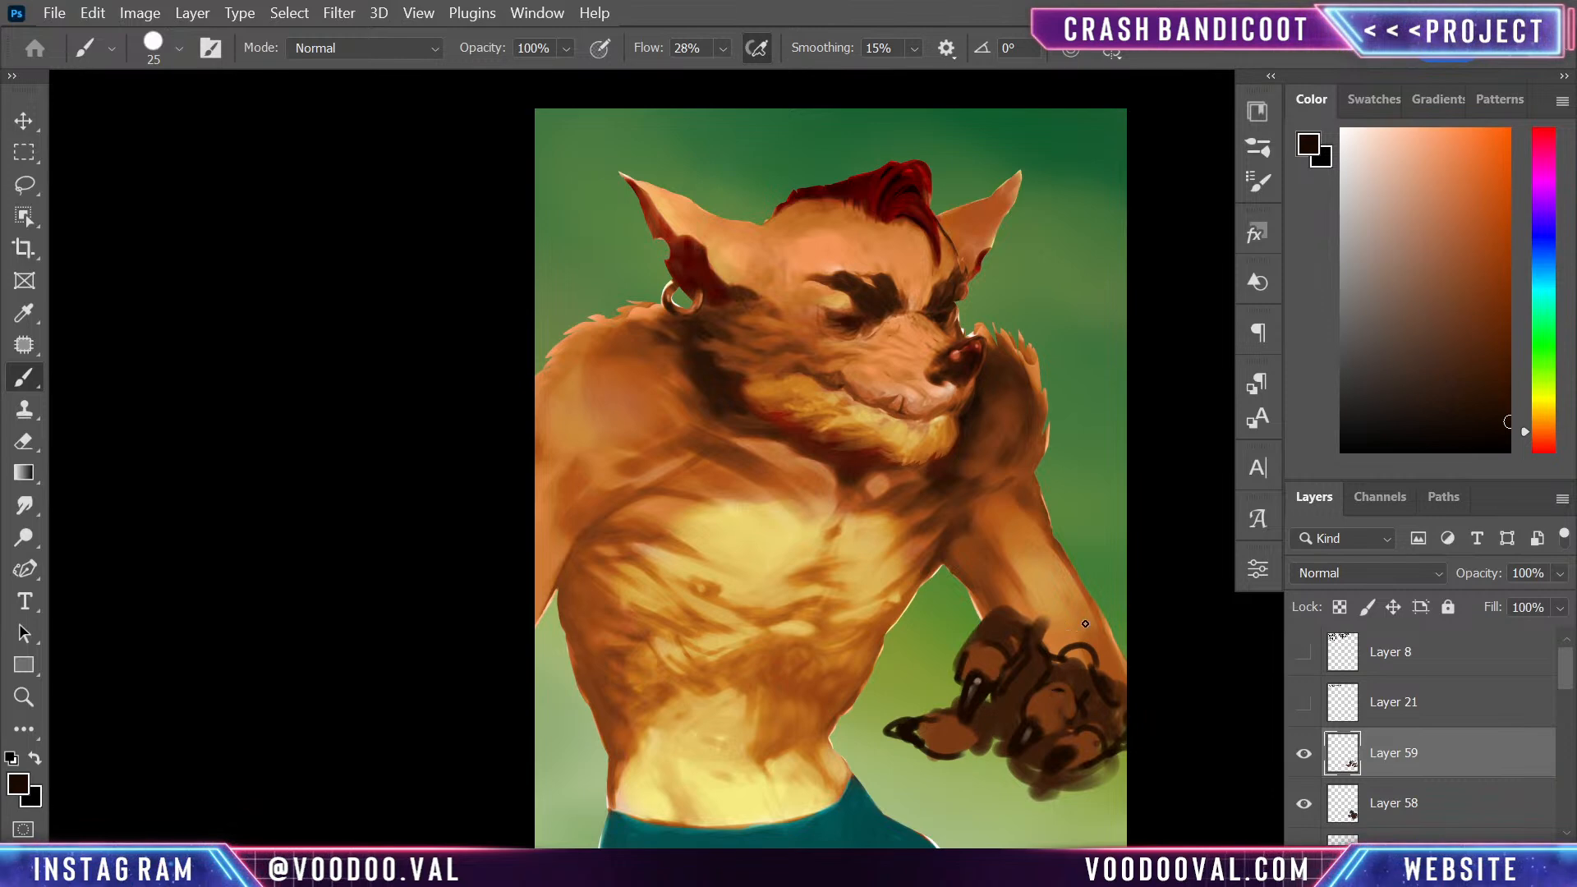
alt+click(1104, 648)
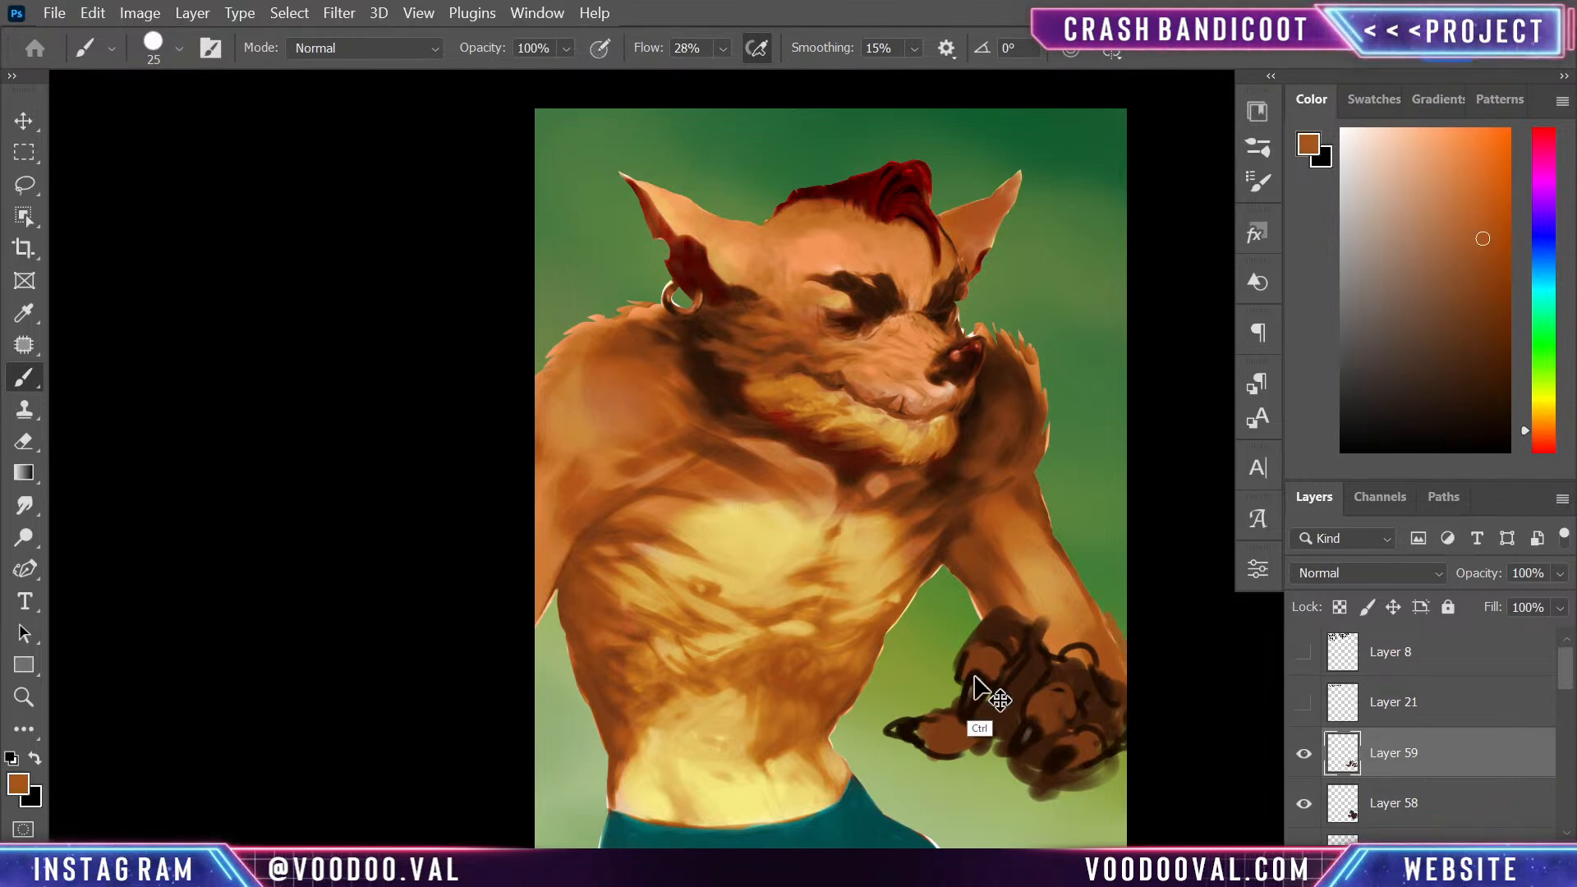
- Paint over the belly and abs with sampled orange and golden tones to refine the fur shading
key(ctrl+minus)
key(ctrl+plus)
key(ctrl+plus)
key(ctrl+minus)
key(ctrl+minus)
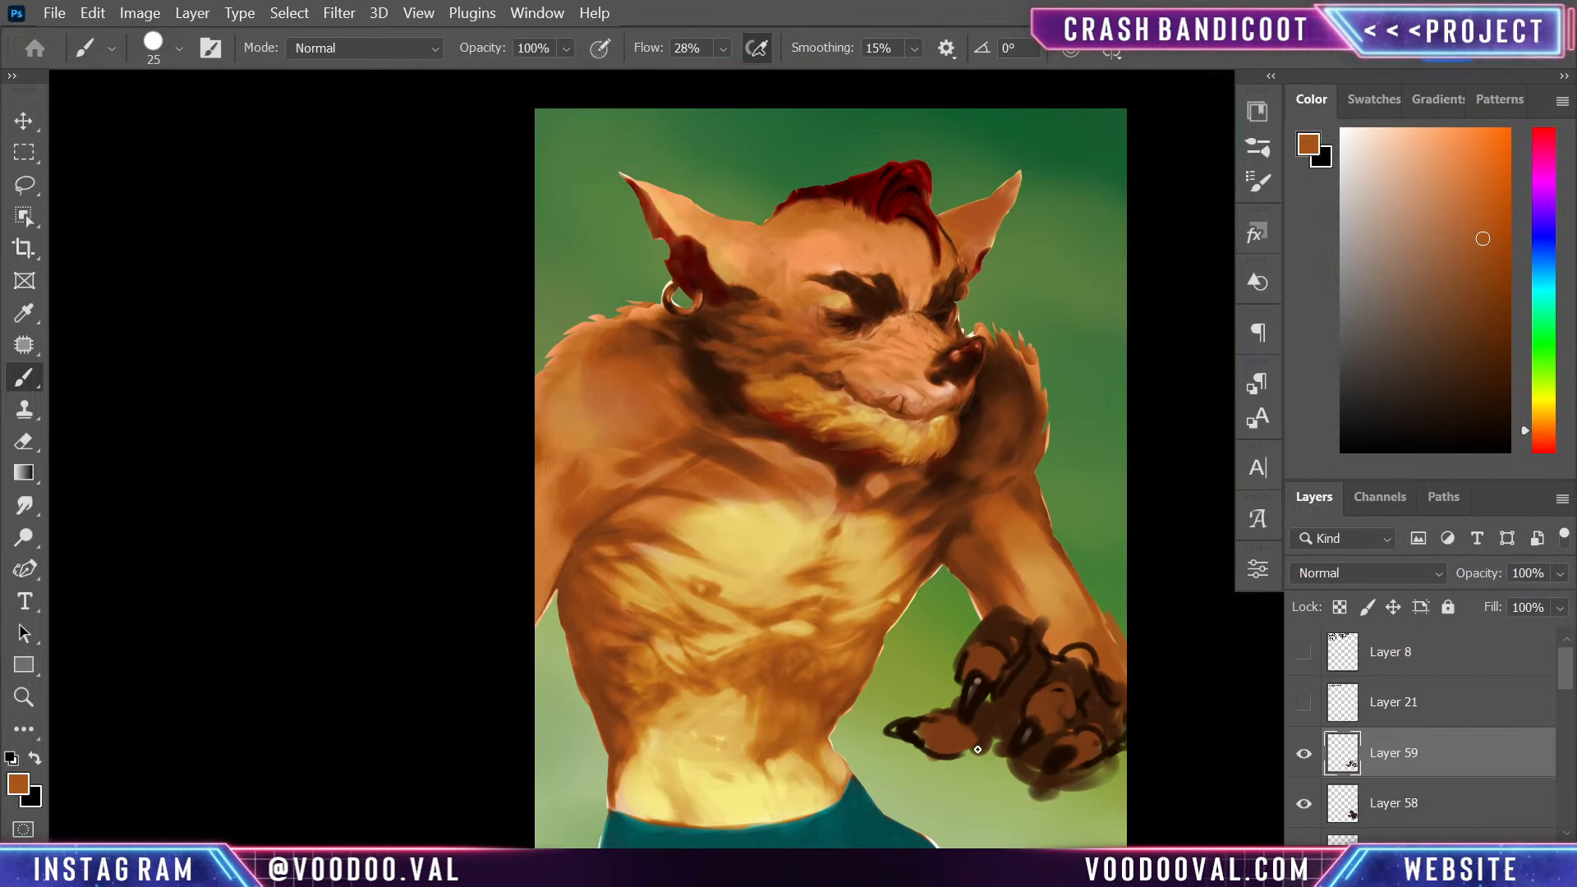
alt+click(739, 664)
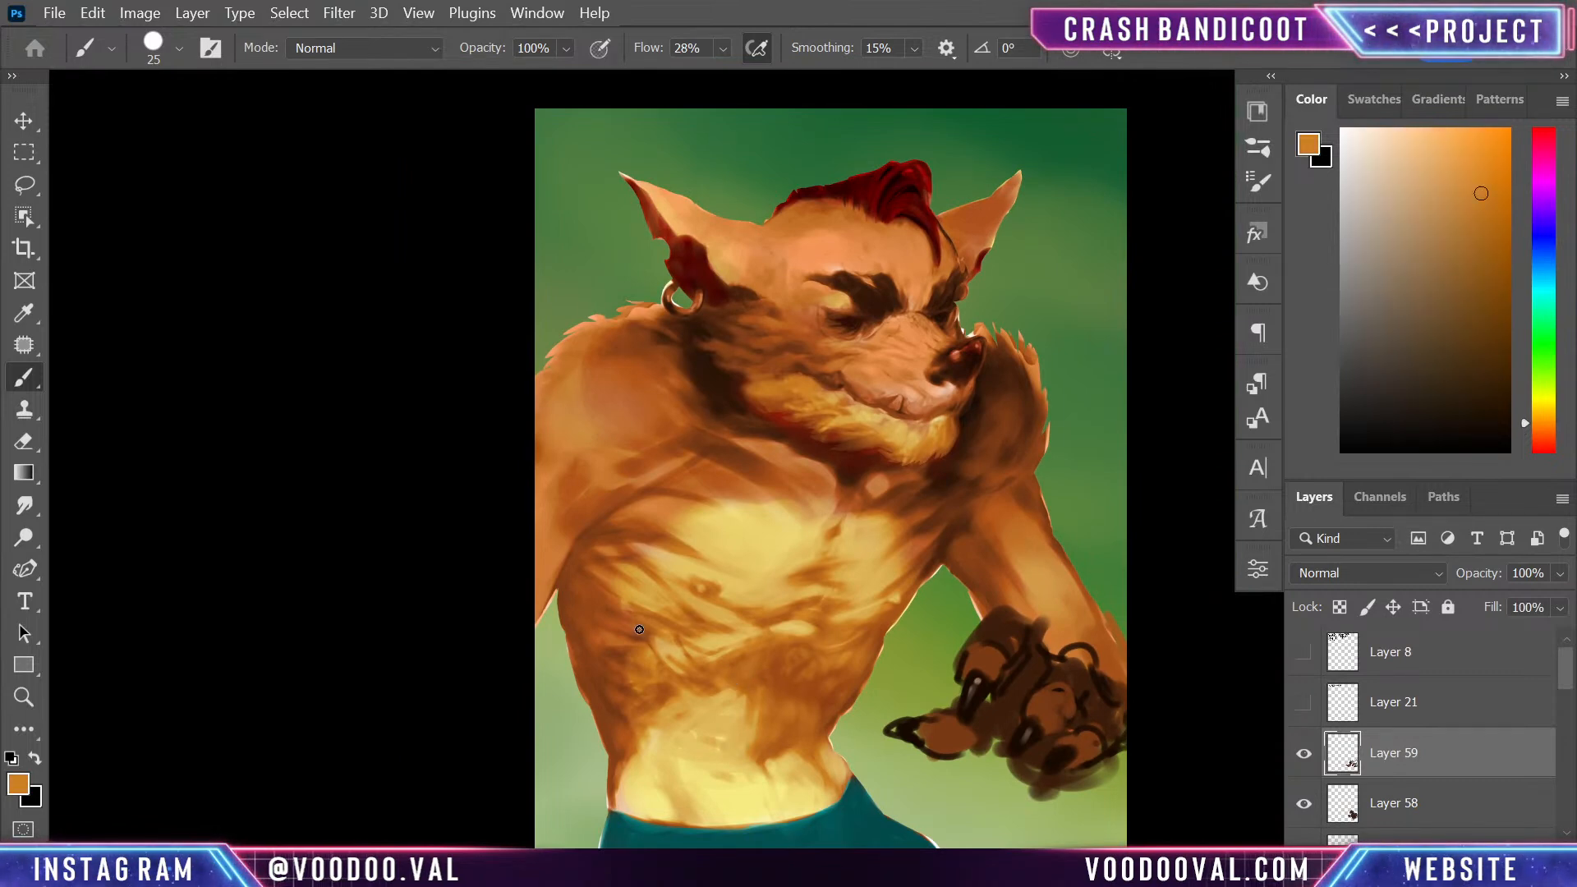
alt+click(765, 700)
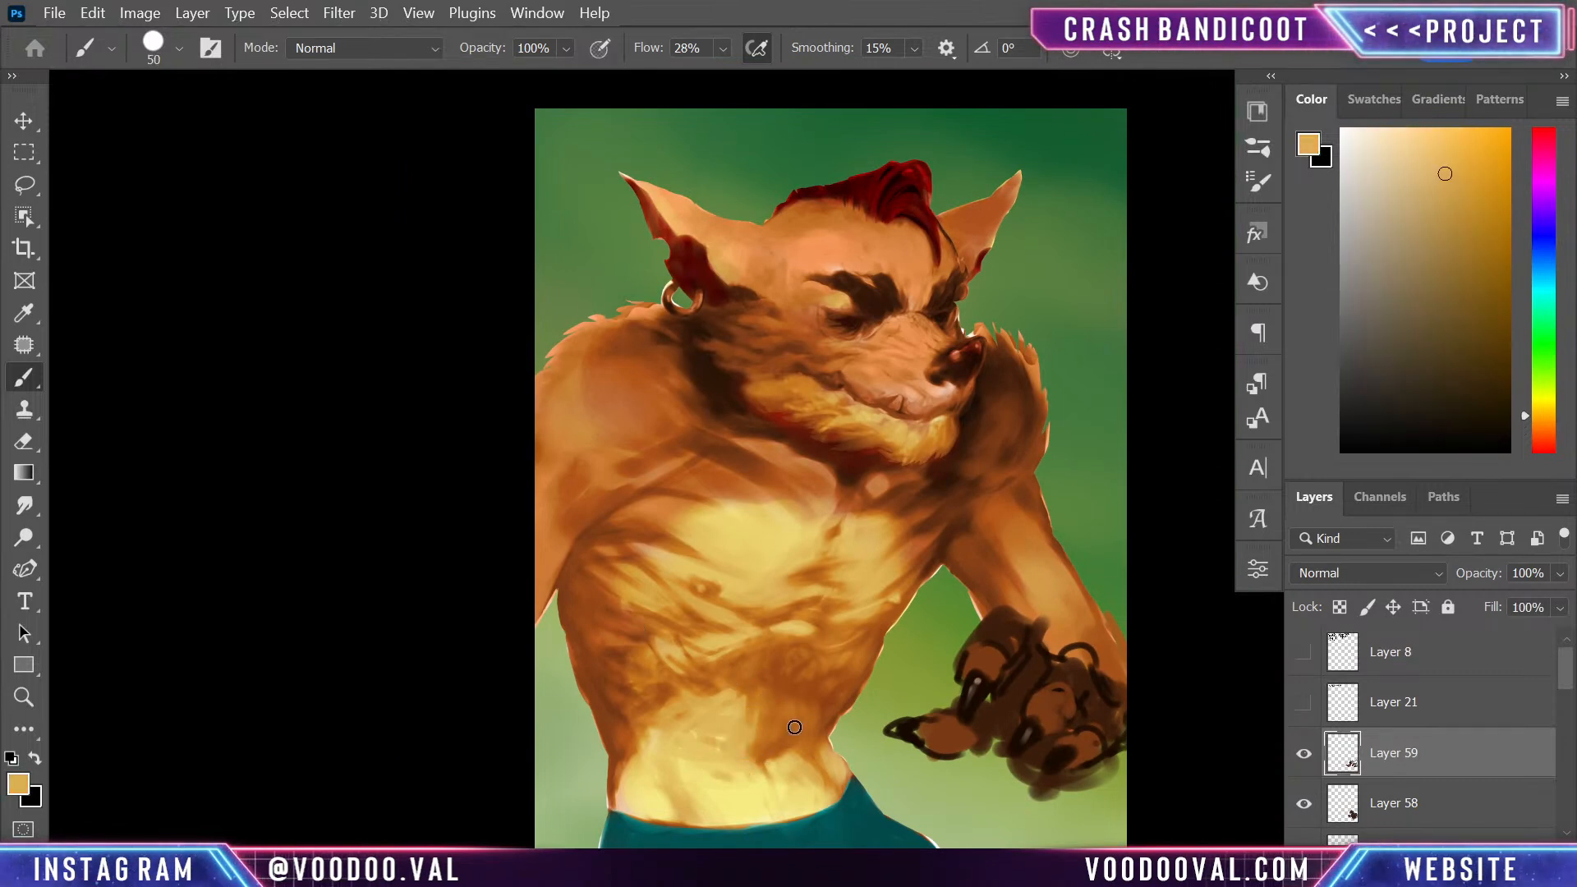
alt+click(749, 703)
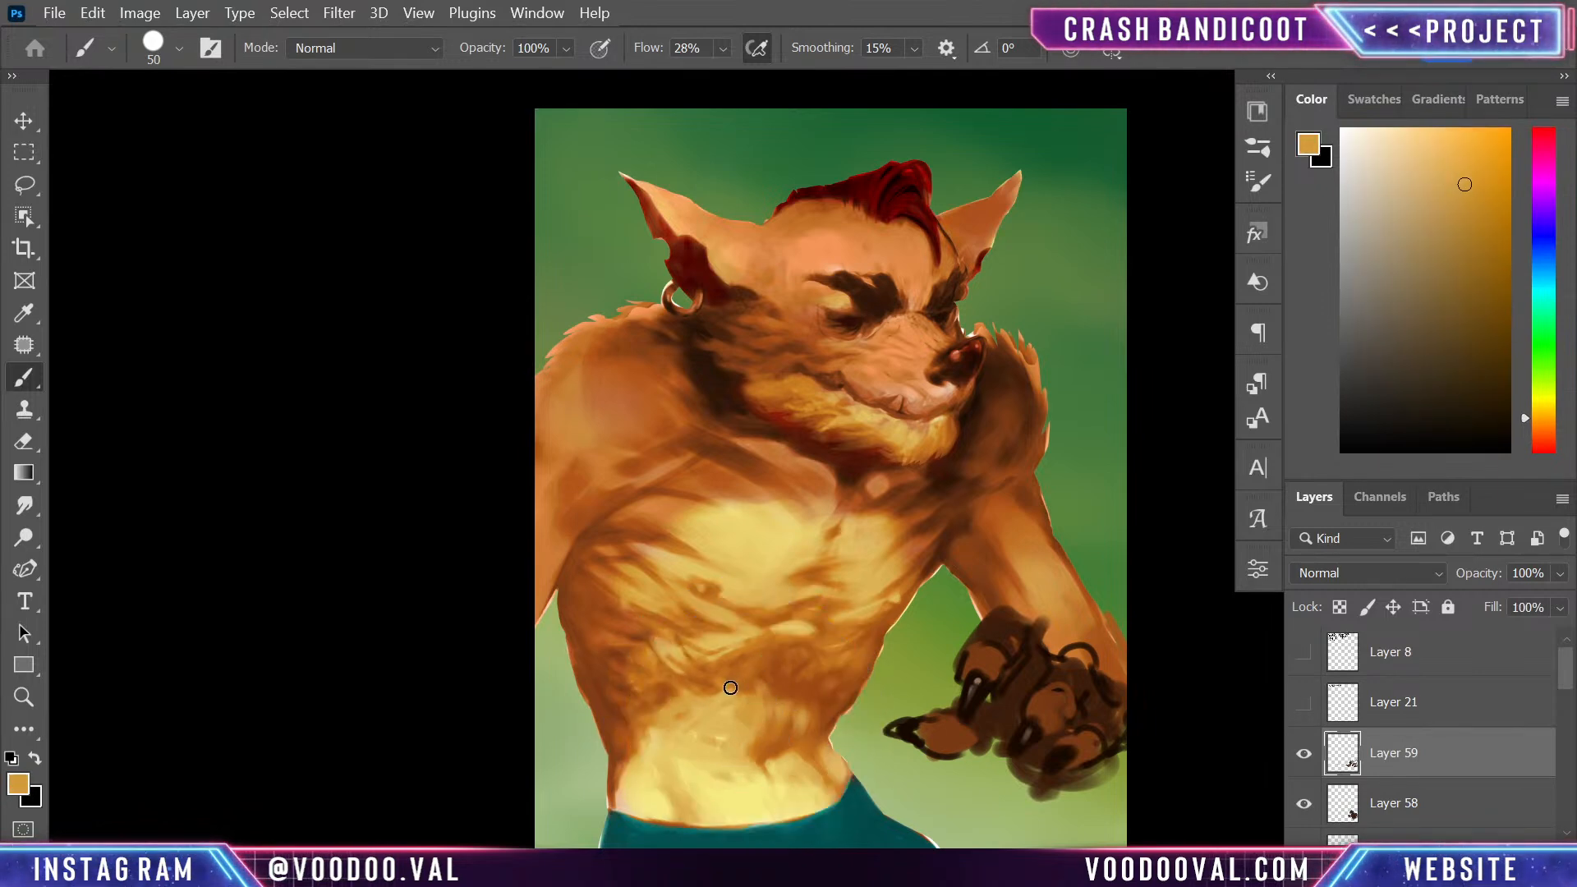
alt+click(675, 692)
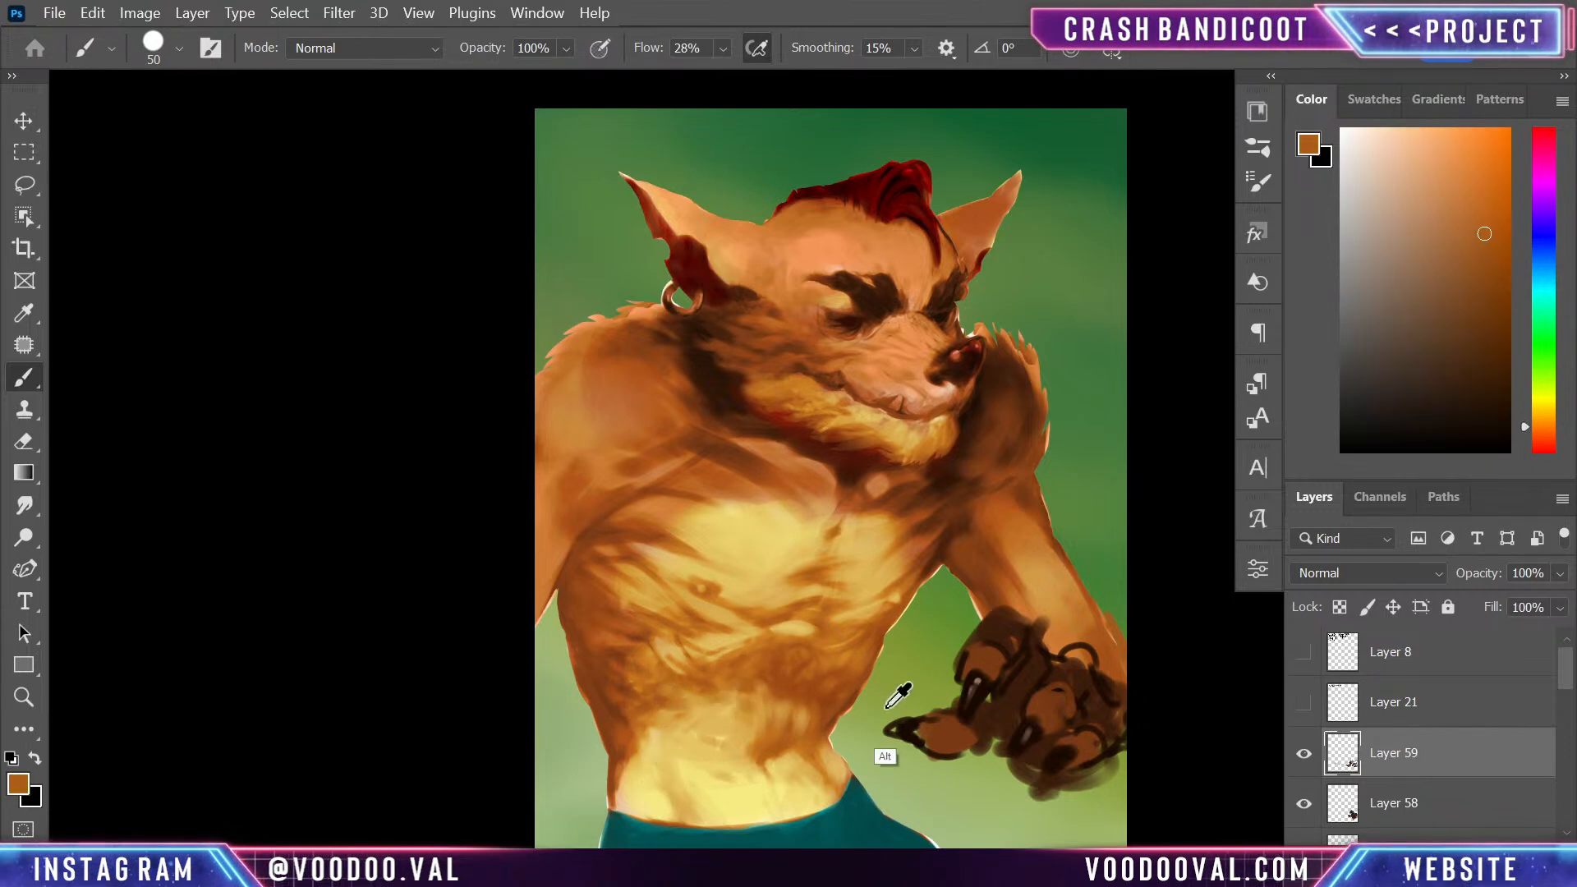
- Blend the far forearm and upper chest with sampled golden and orange tones
alt+click(1040, 581)
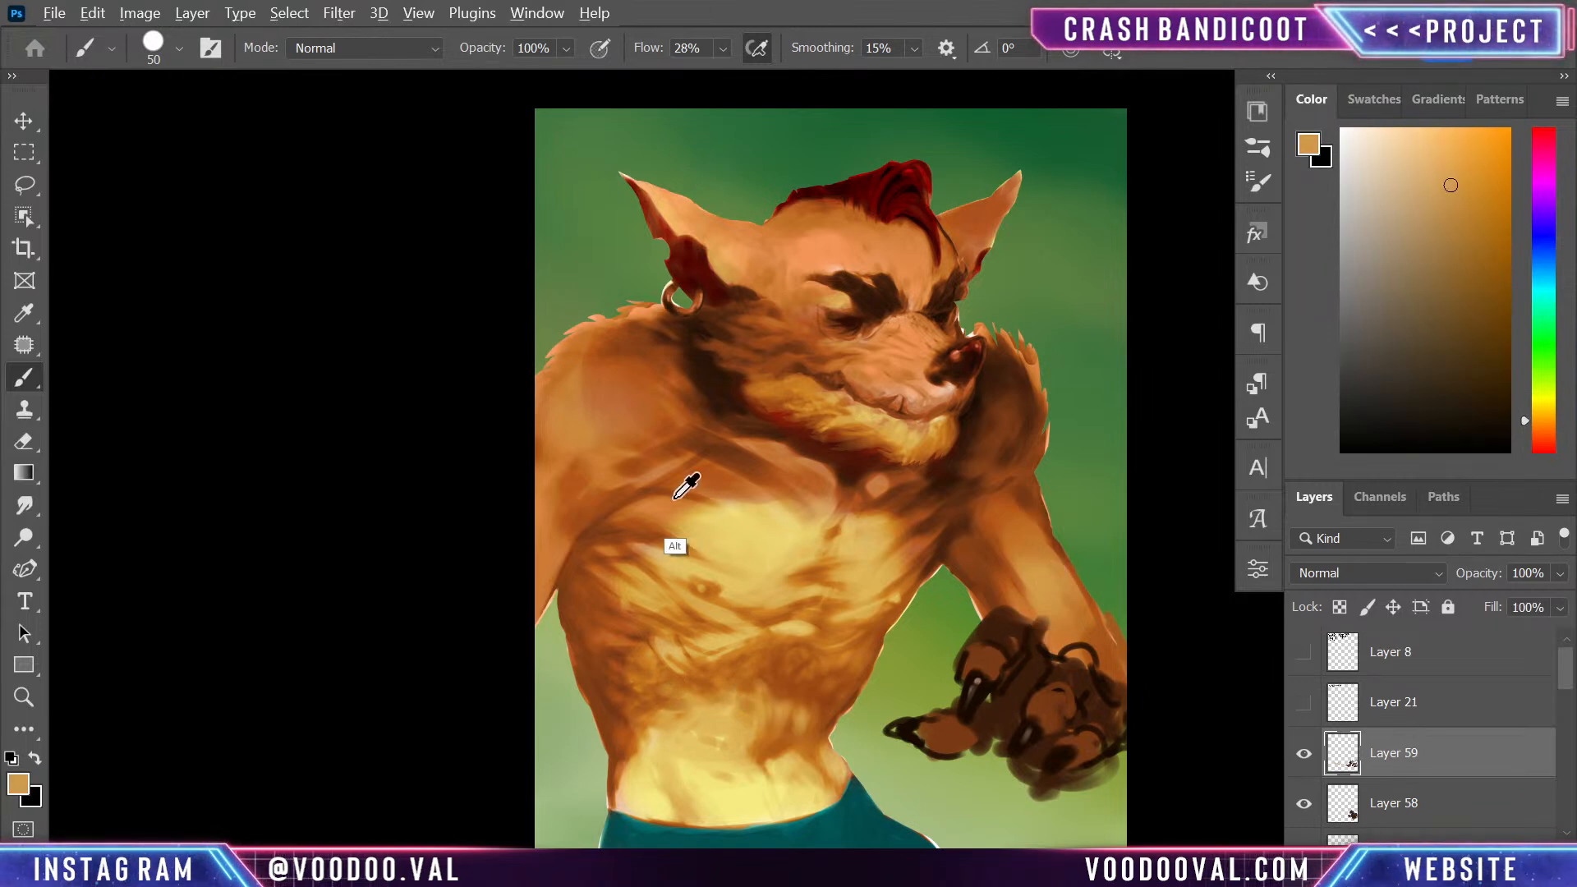
alt+click(699, 492)
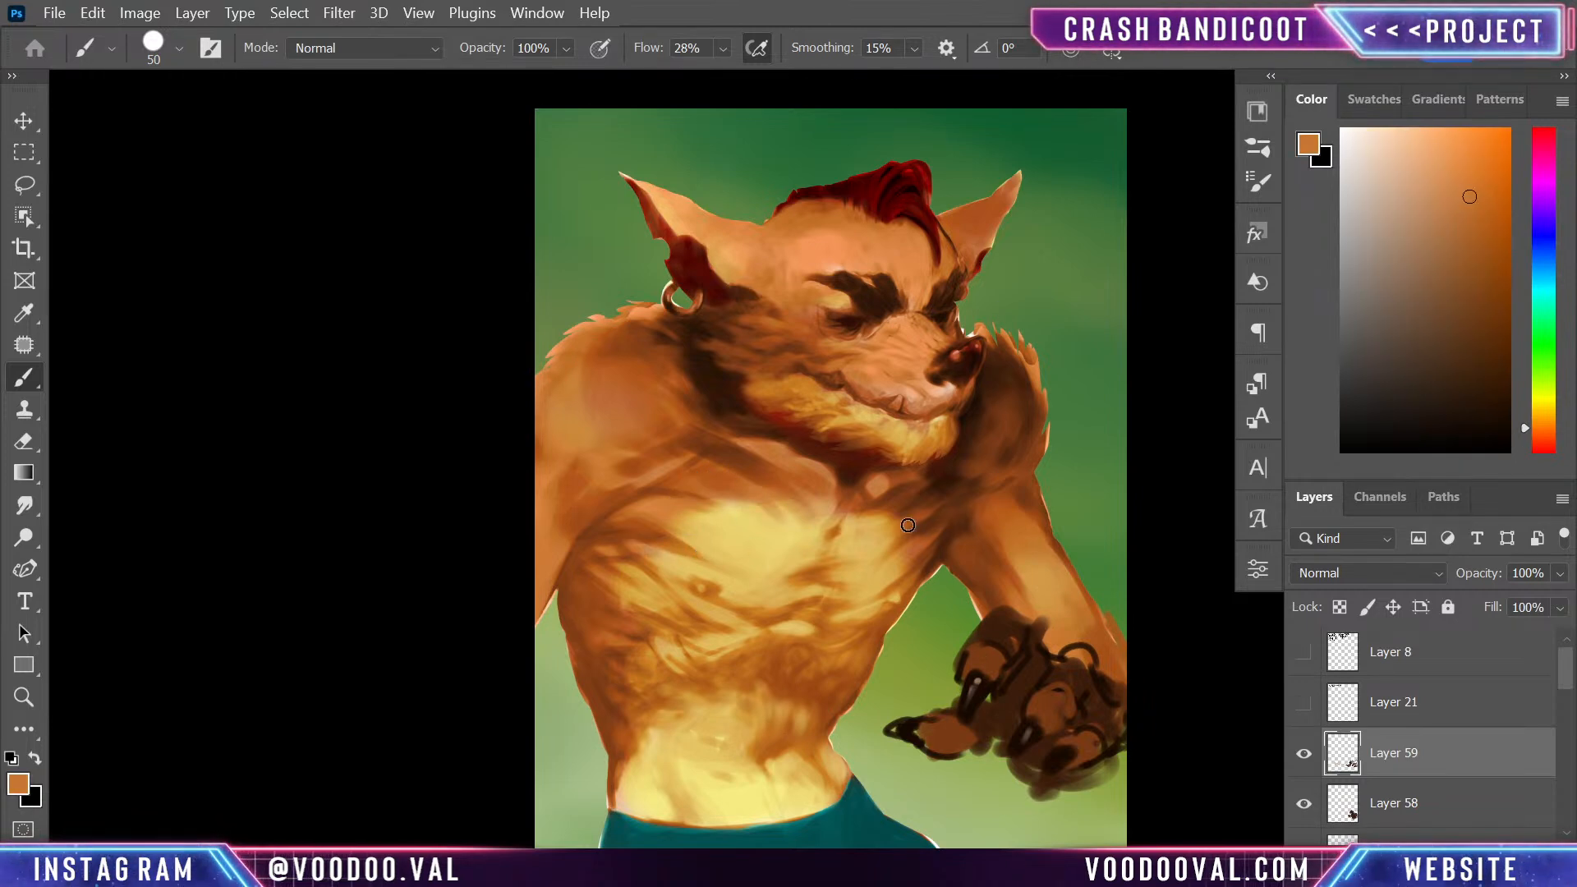
alt+click(815, 500)
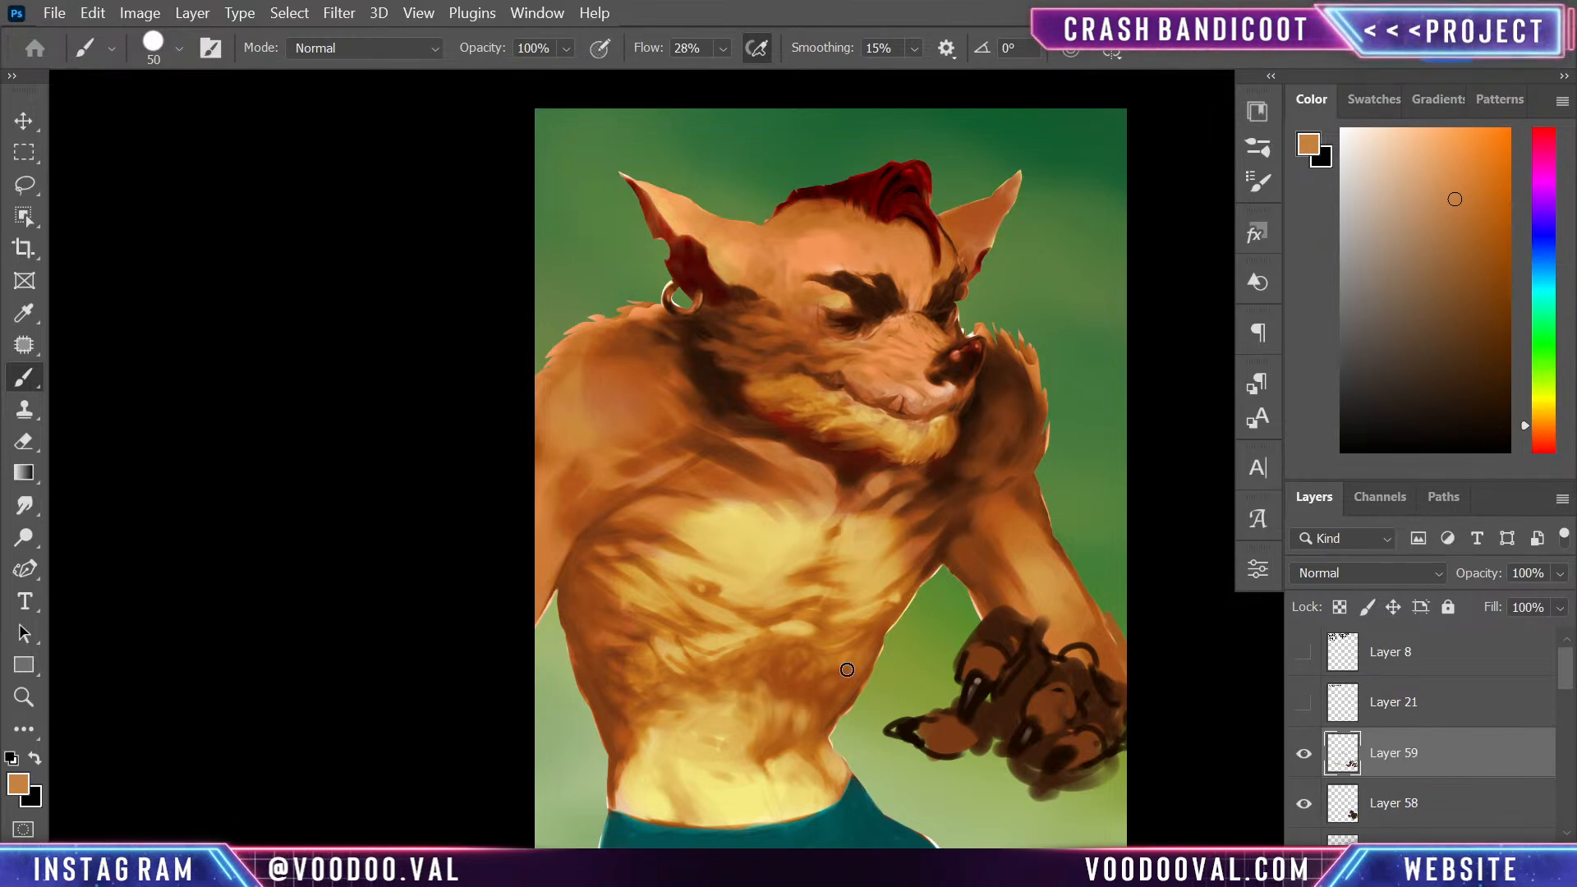
- Deepen the shadows around the neck and collarbone with dark brown sampled from the fur
alt+click(815, 420)
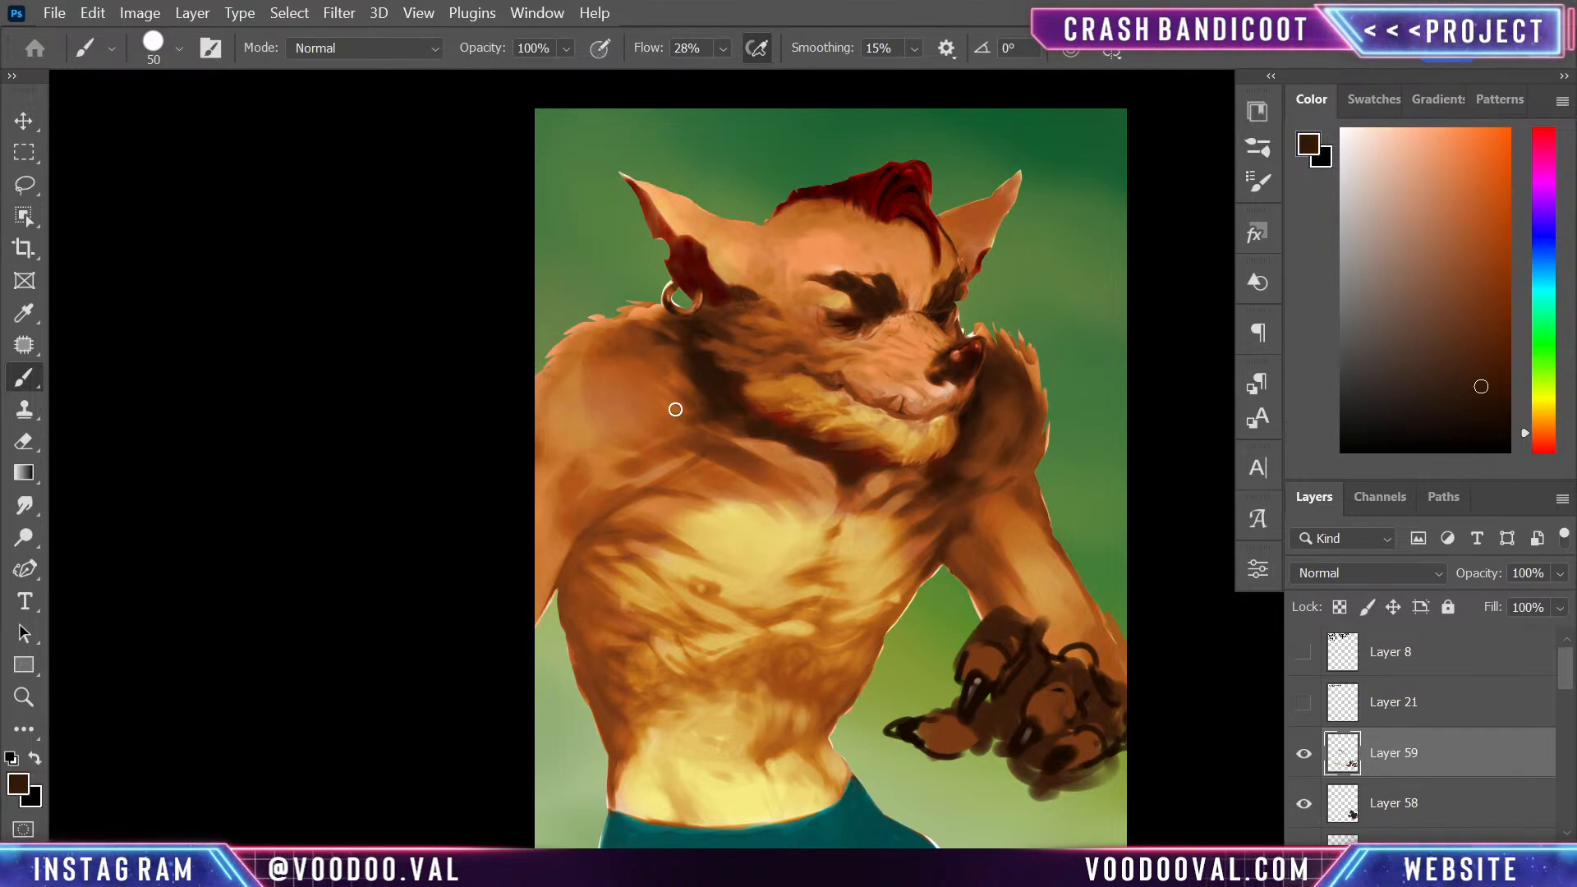
alt+click(707, 425)
alt+click(955, 469)
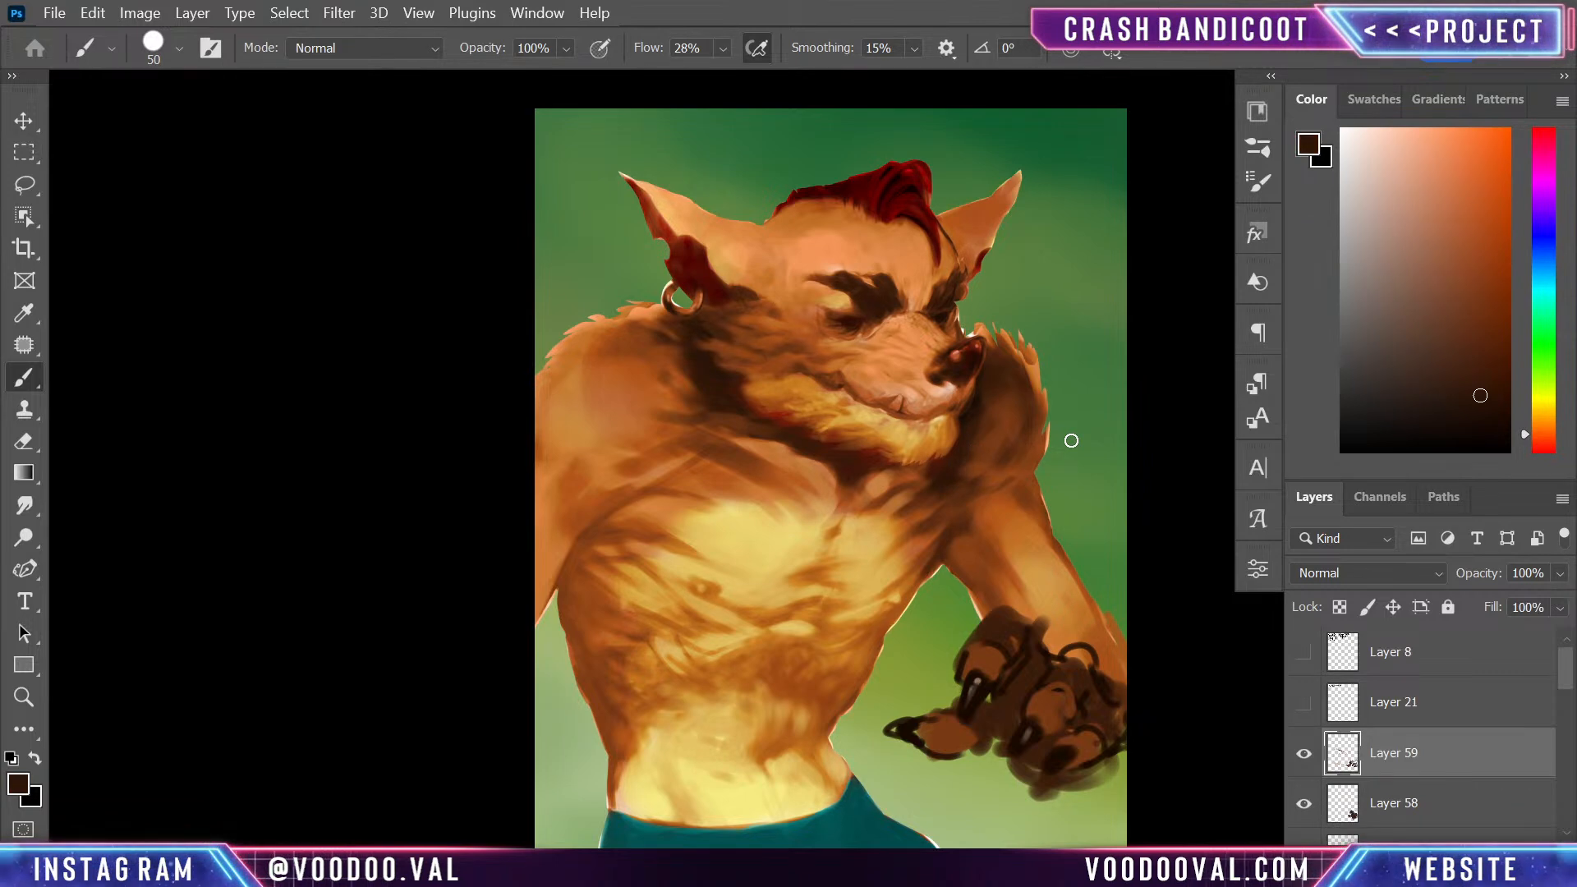
alt+click(706, 365)
- Shade the temple between the near ear and the eyebrow, softening it with sampled orange tones
alt+click(772, 253)
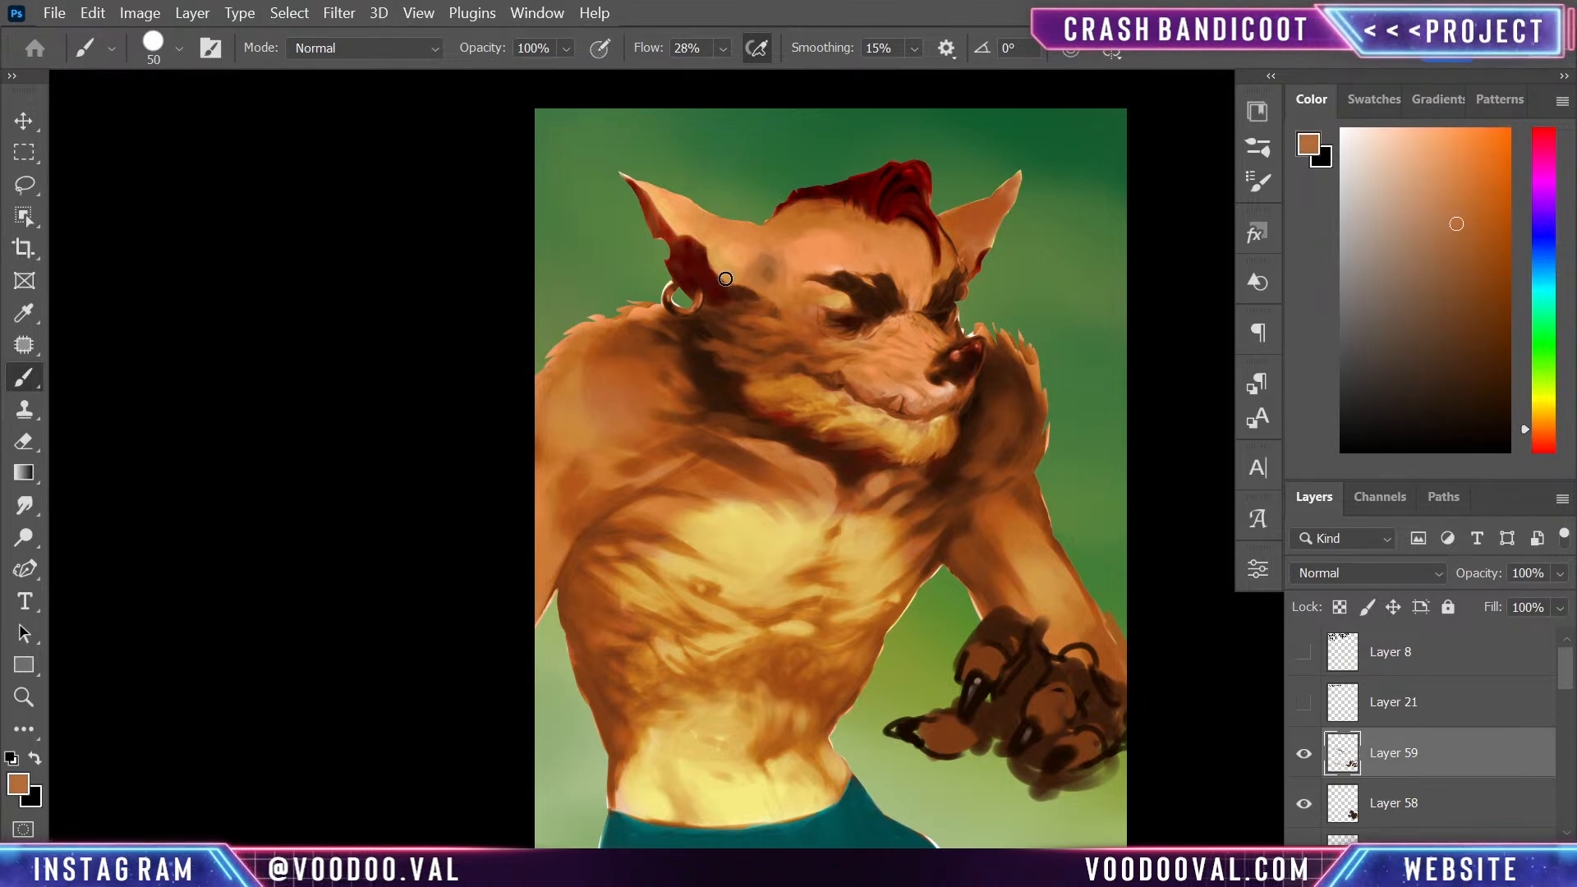
alt+click(768, 322)
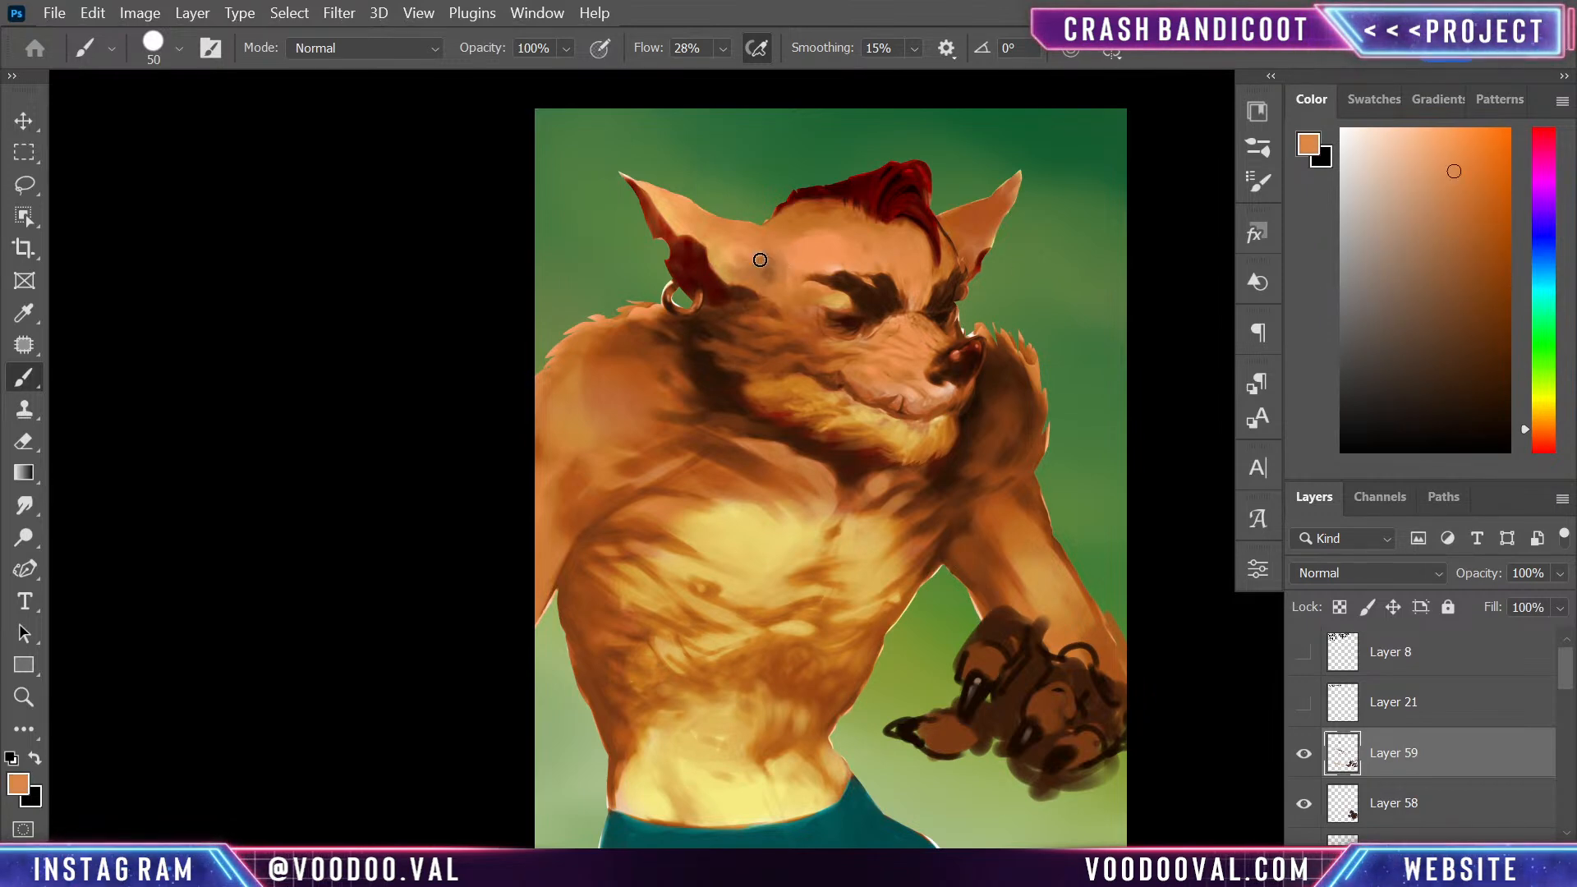
key(alt)
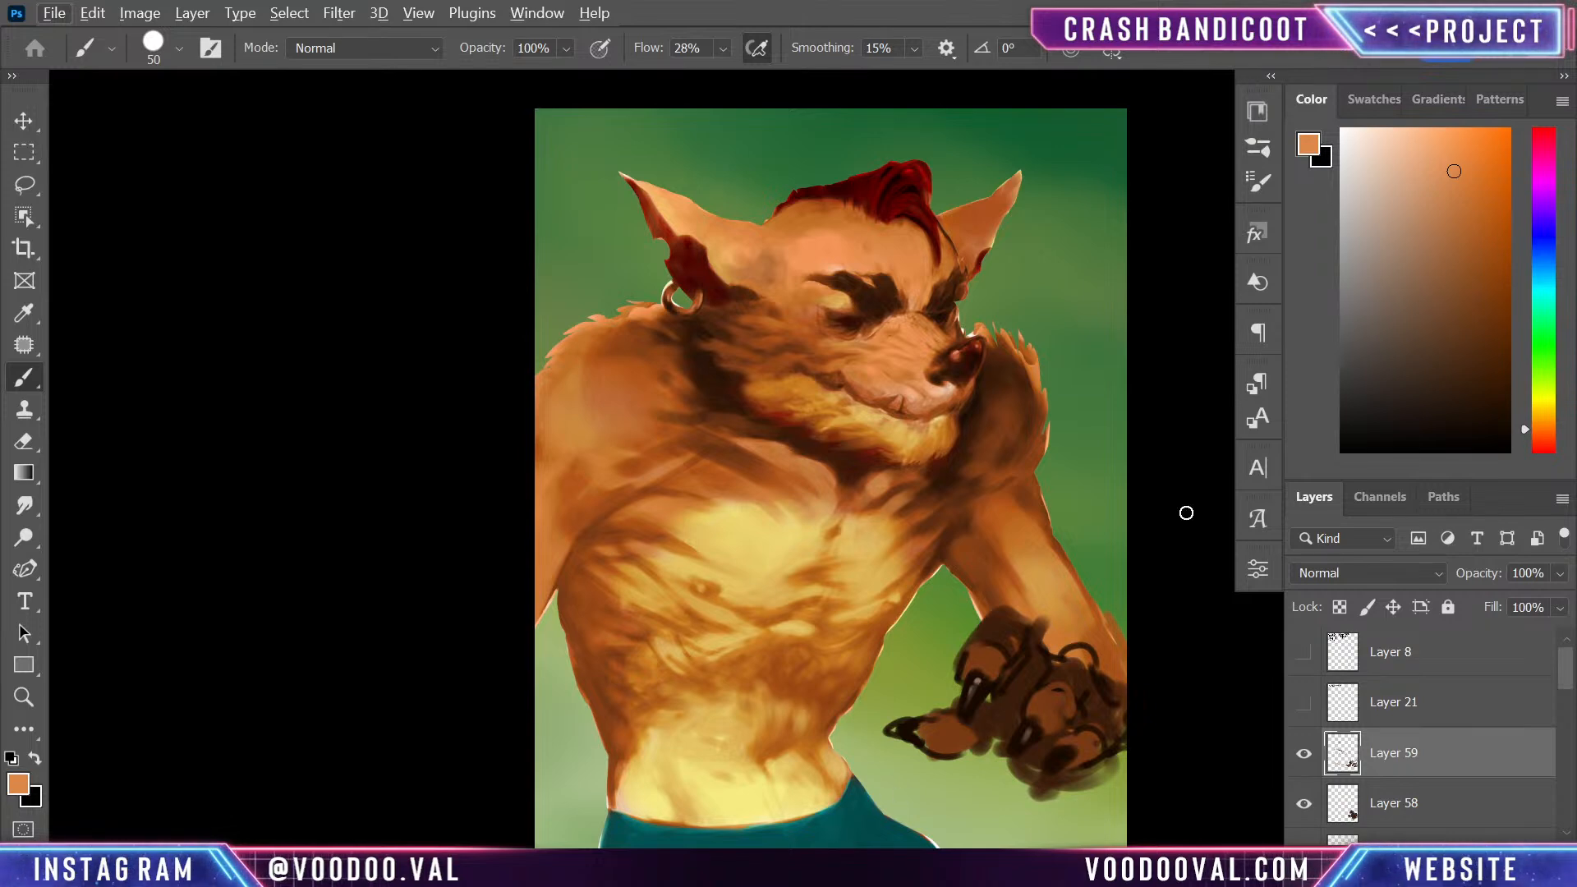
- Paint dark teal fold shadows along the waistband of the trousers
alt+click(869, 817)
click(1492, 391)
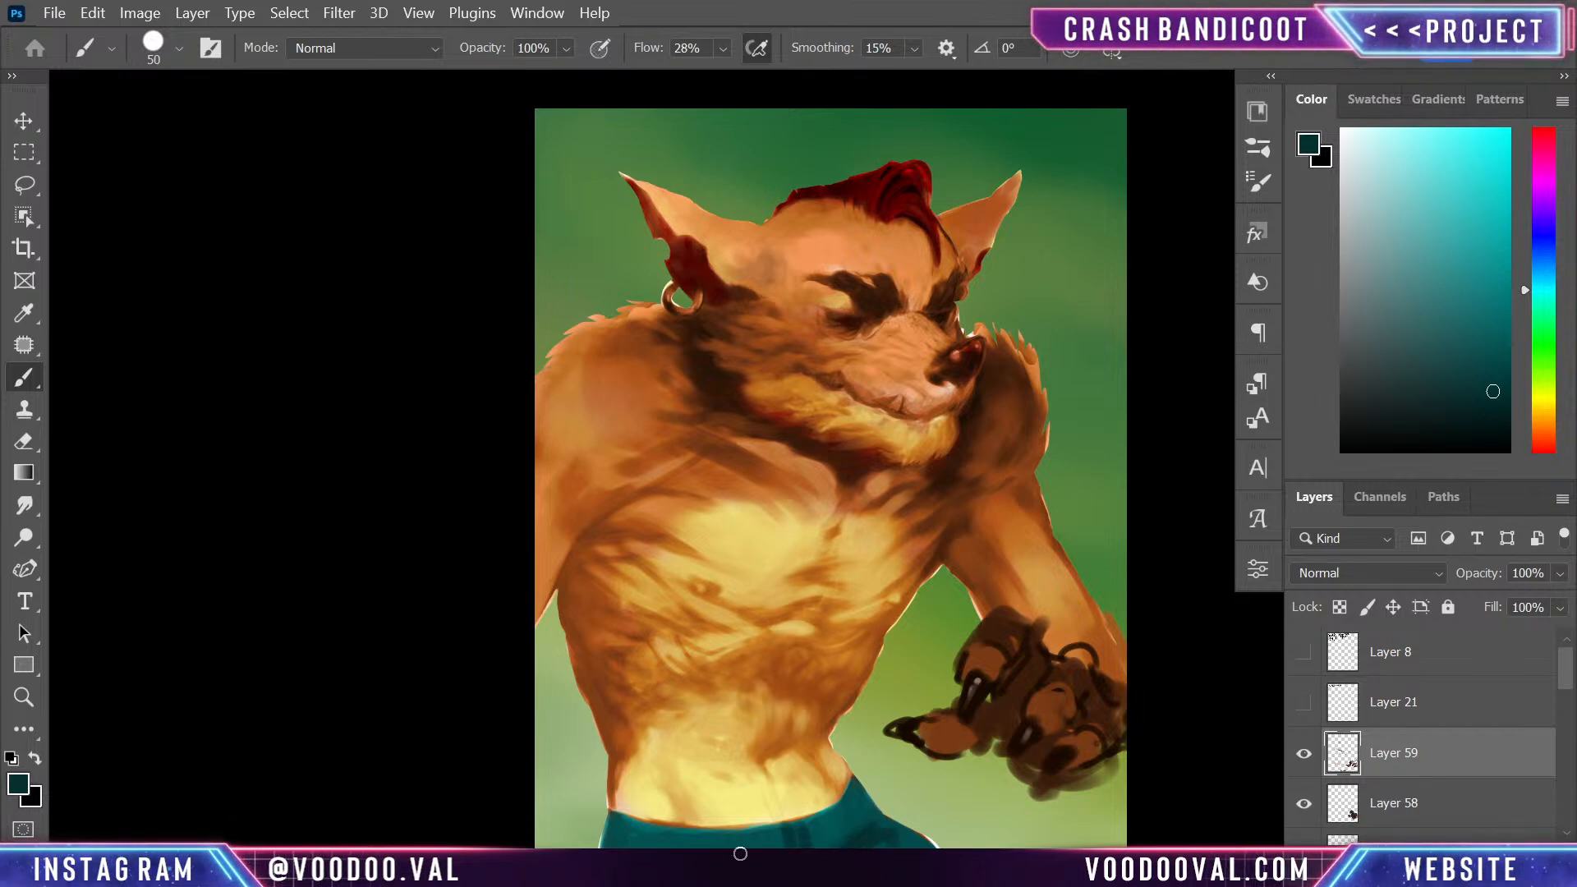
drag(621, 850, 685, 850)
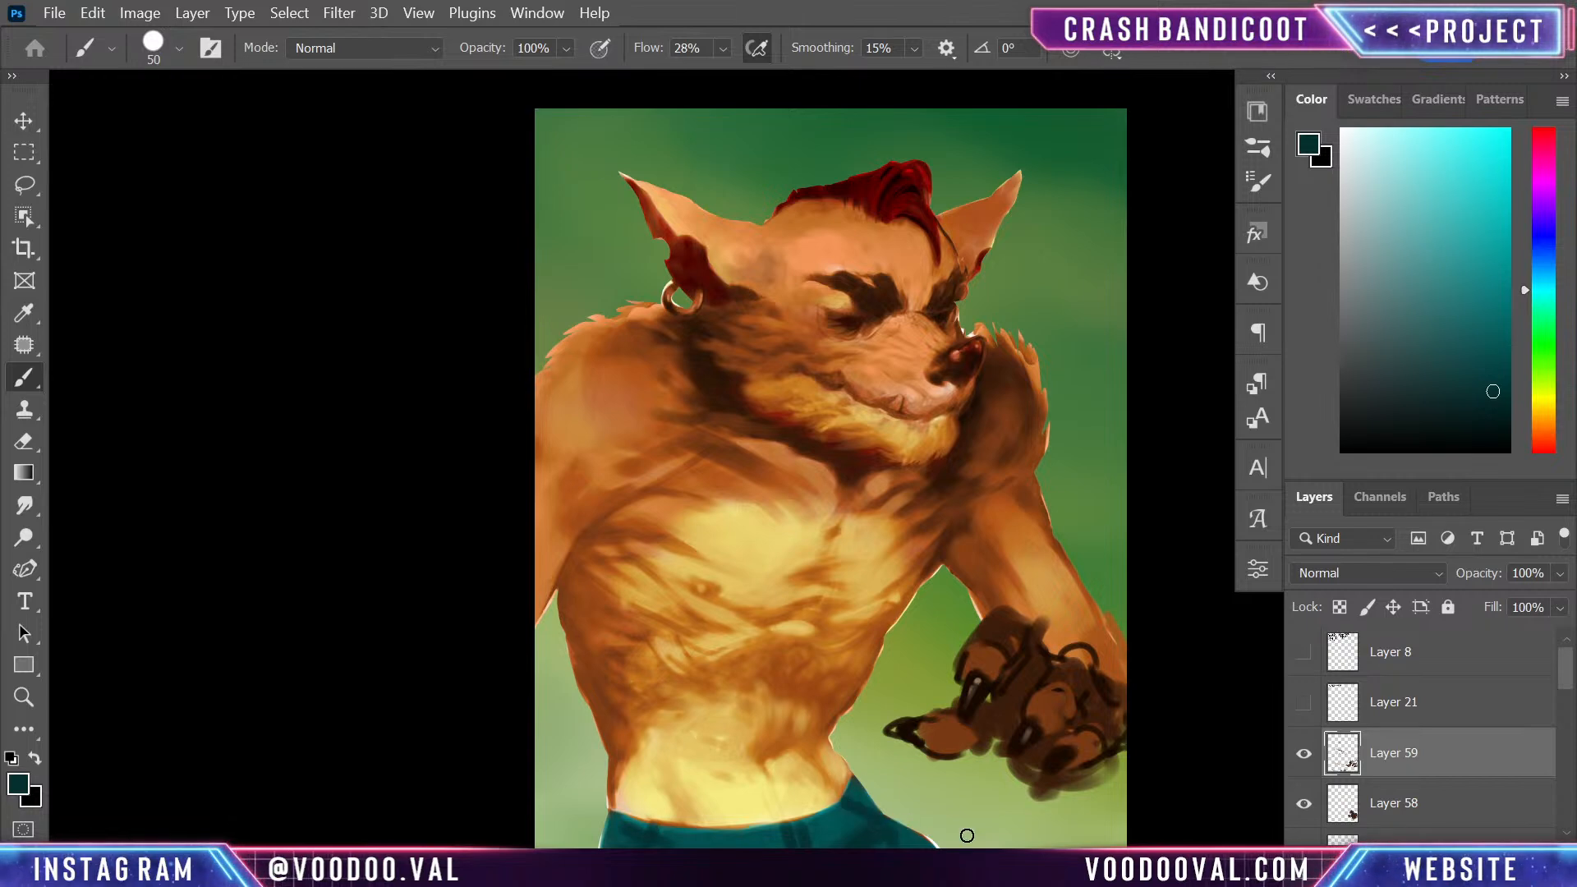
- Refine the fur edges around the waist and far hip with orange and brown tones sampled from the body
drag(611, 810, 696, 829)
key(ctrl+z)
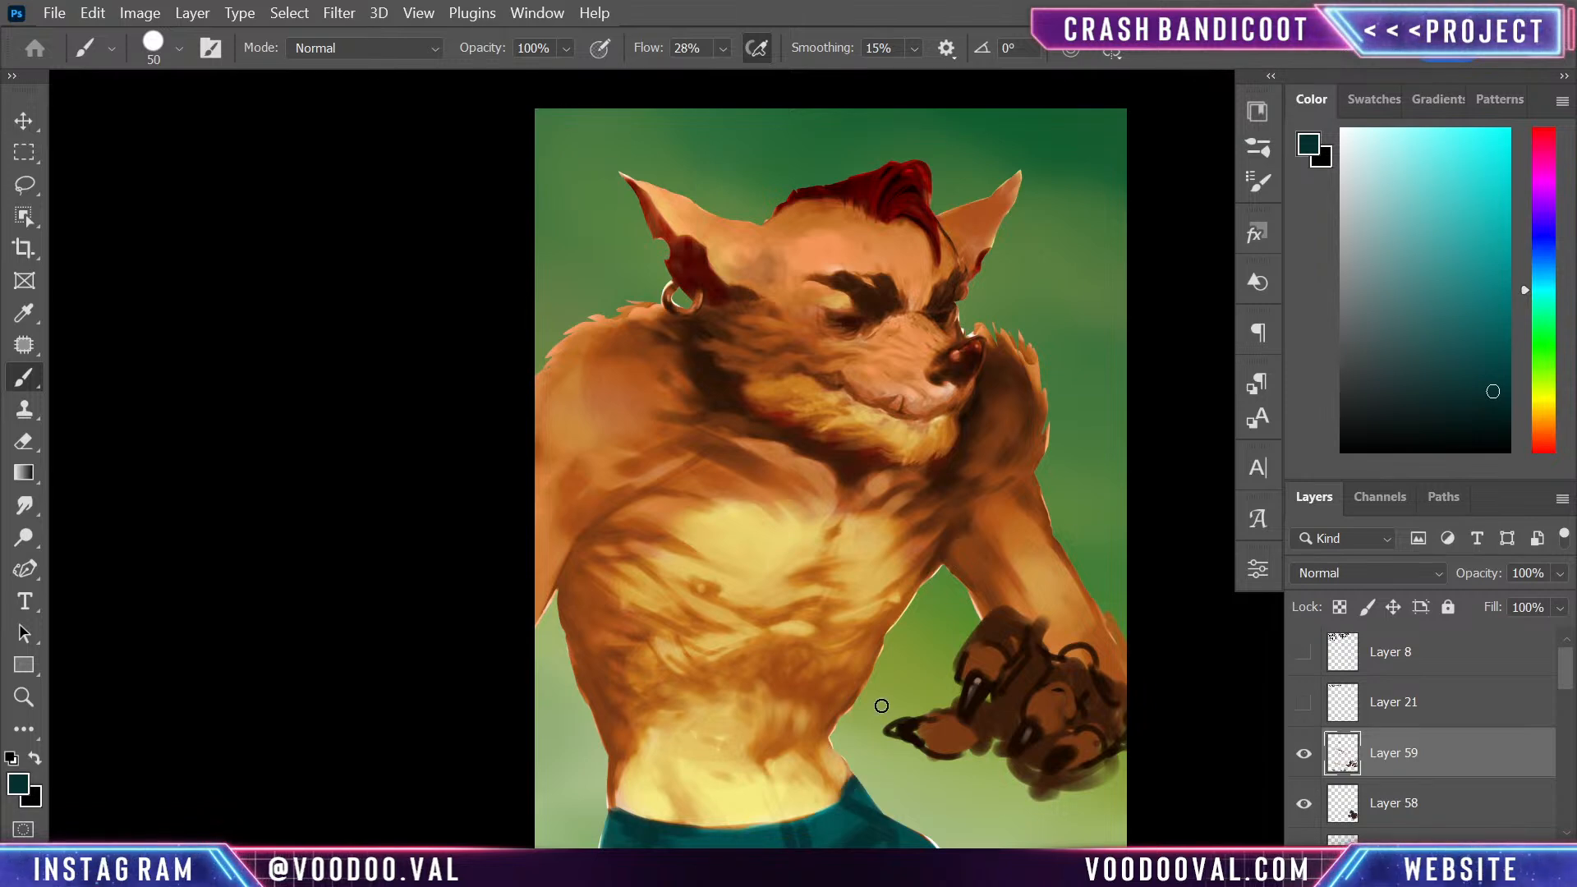
key(bracketleft)
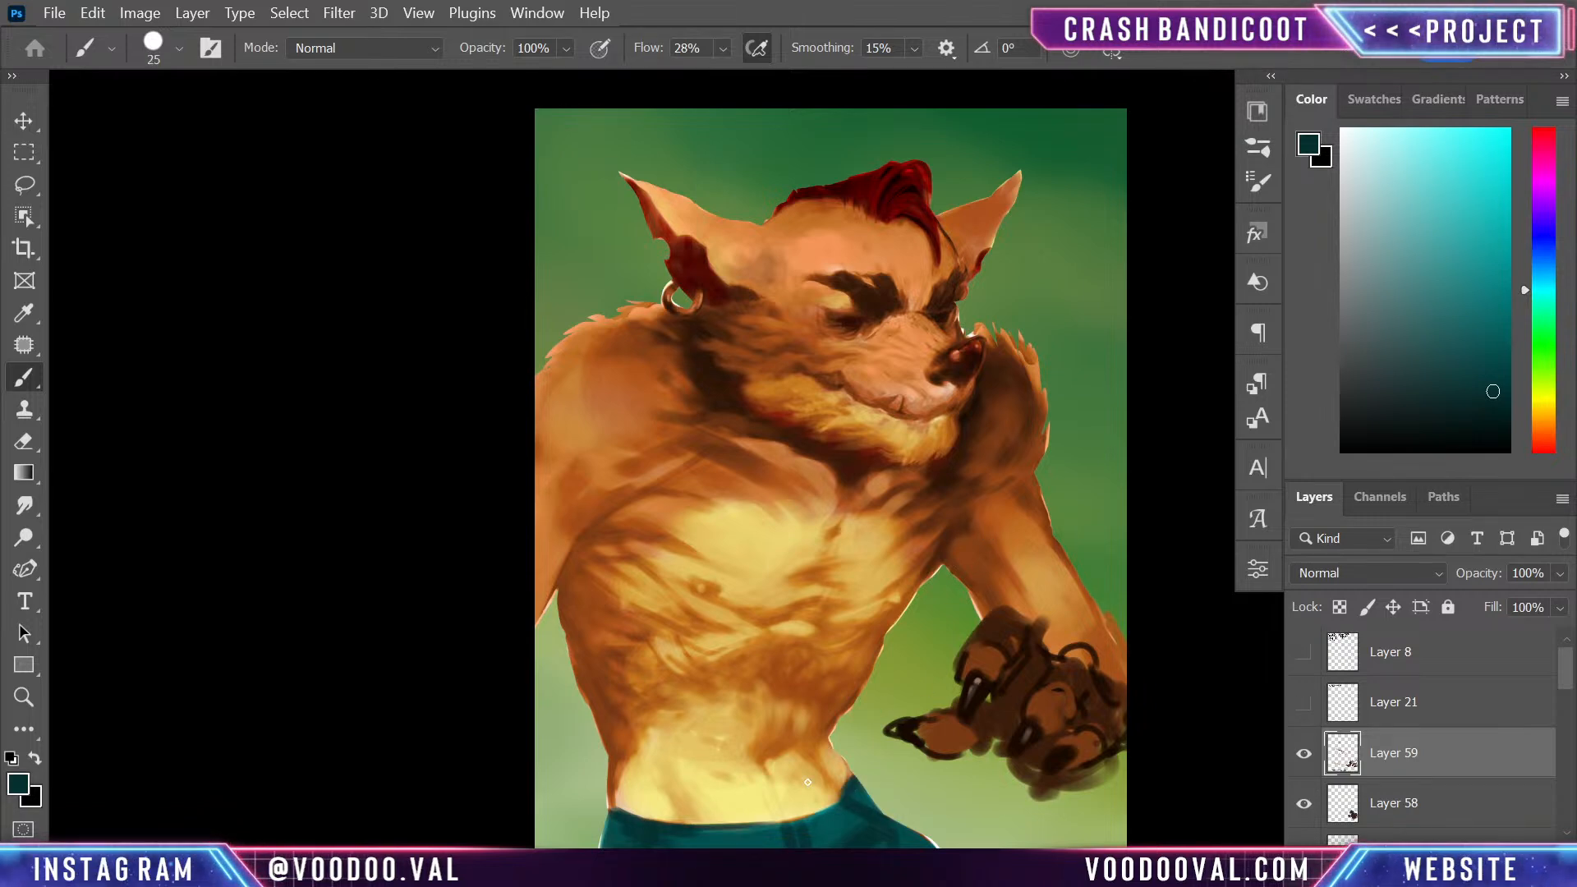
alt+click(625, 763)
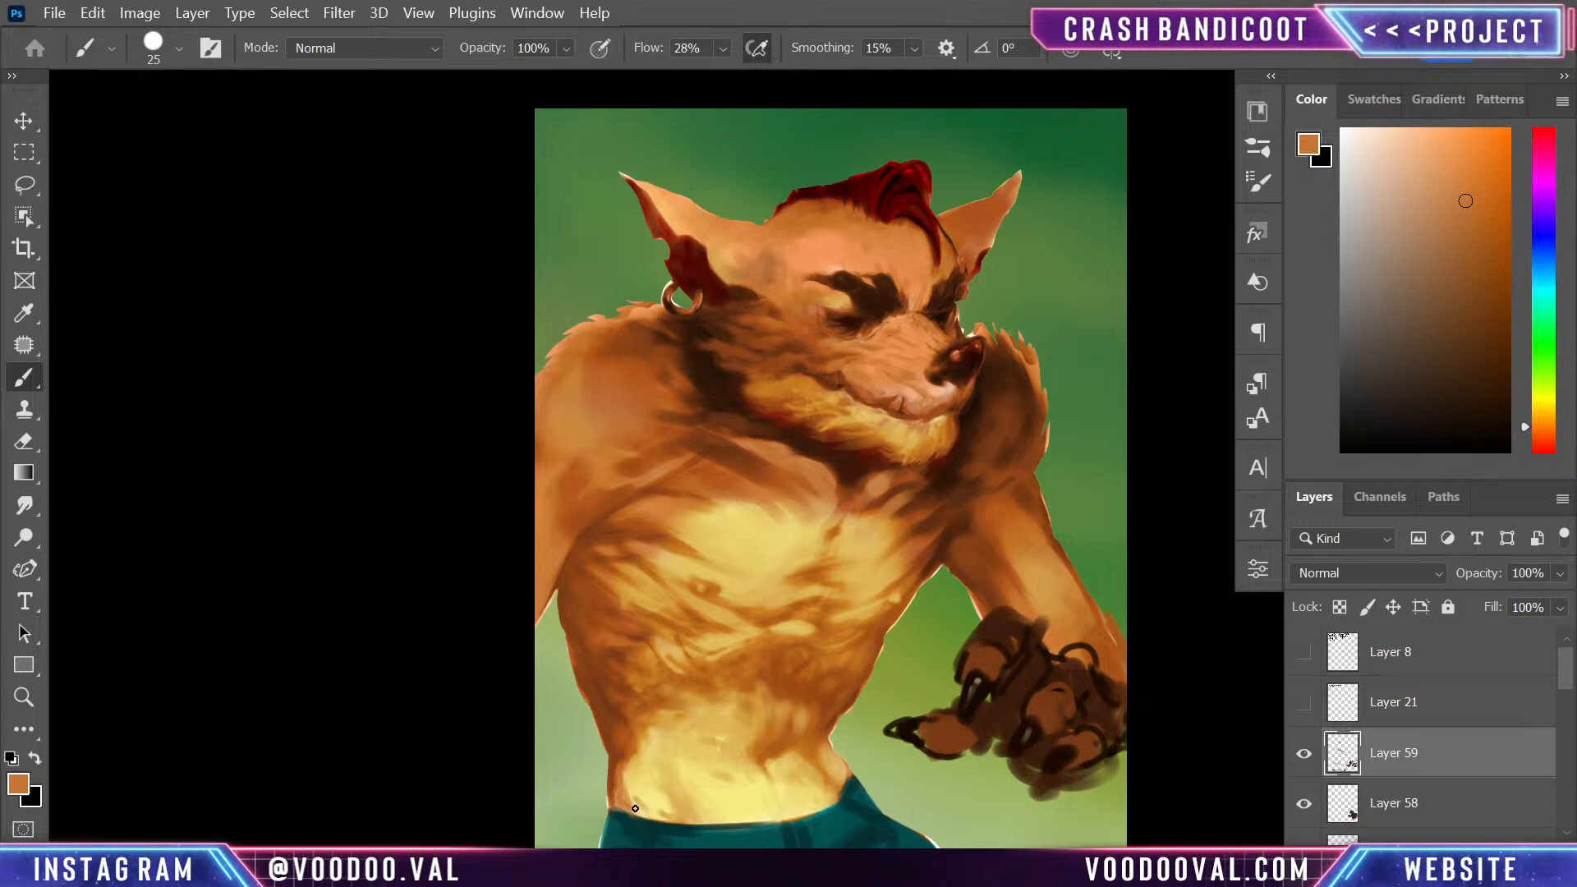
alt+click(824, 754)
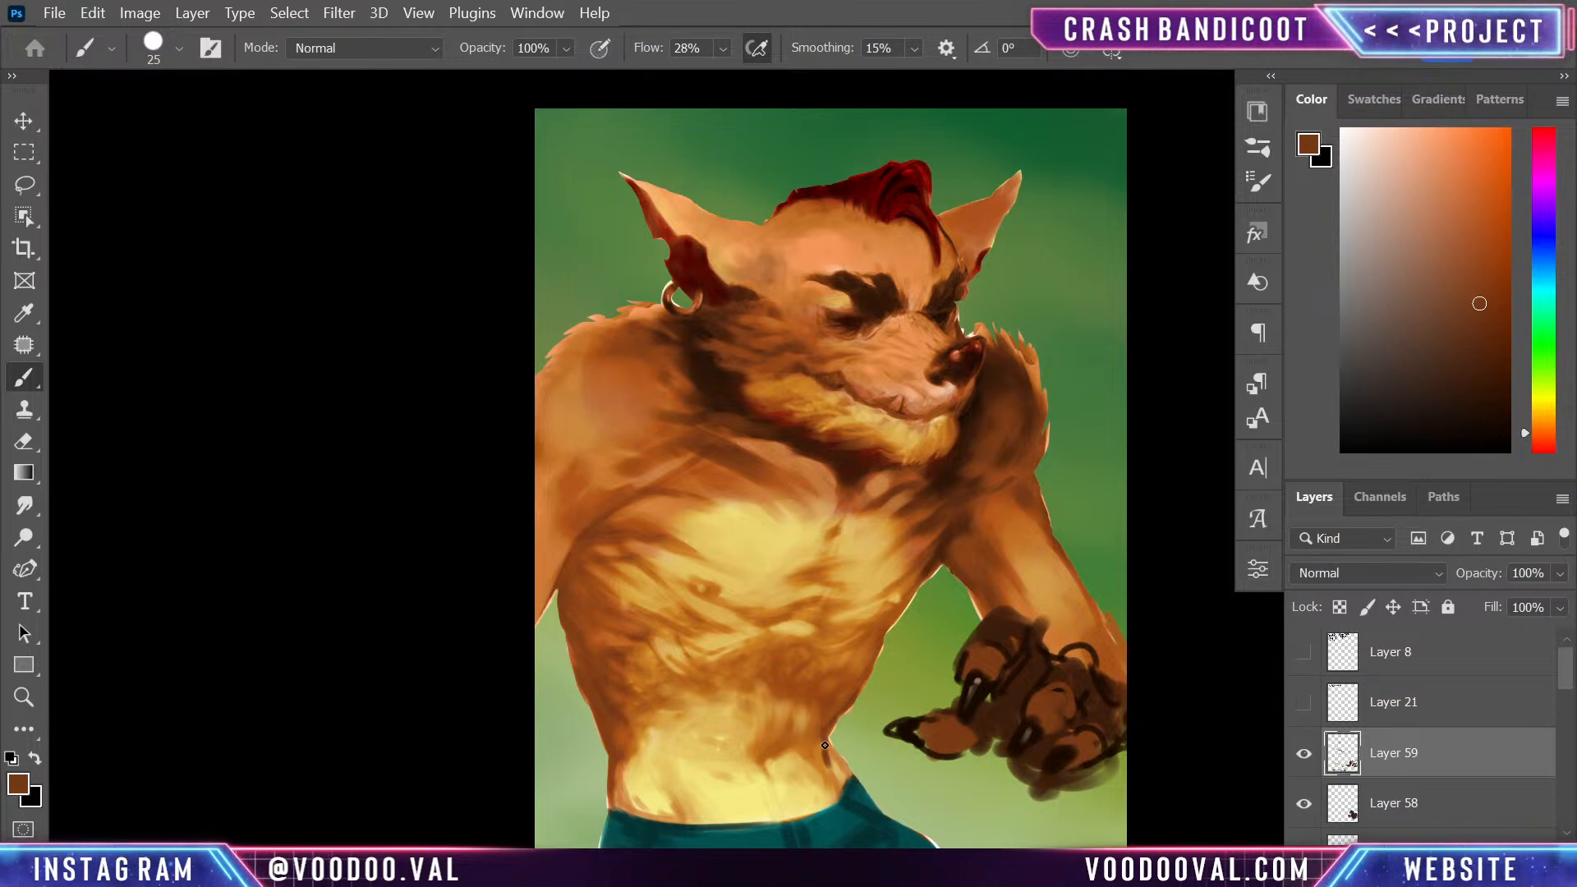
alt+click(830, 765)
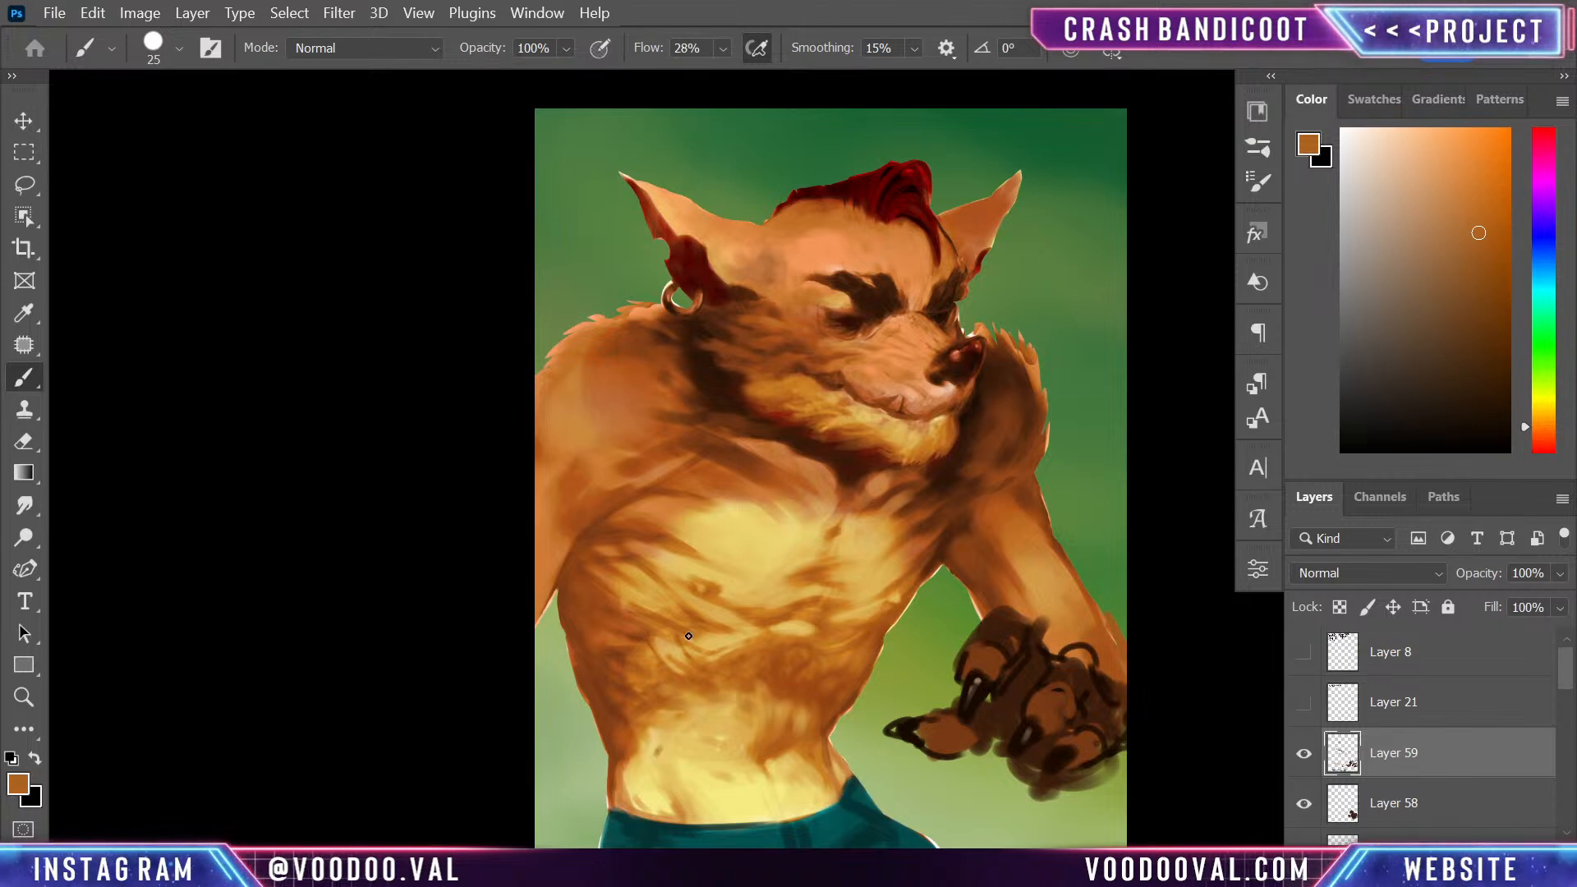
- Paint both nipples on a new layer above the torso, using dark red sampled from the near ear
alt+click(688, 249)
key(ctrl+shift+alt+n)
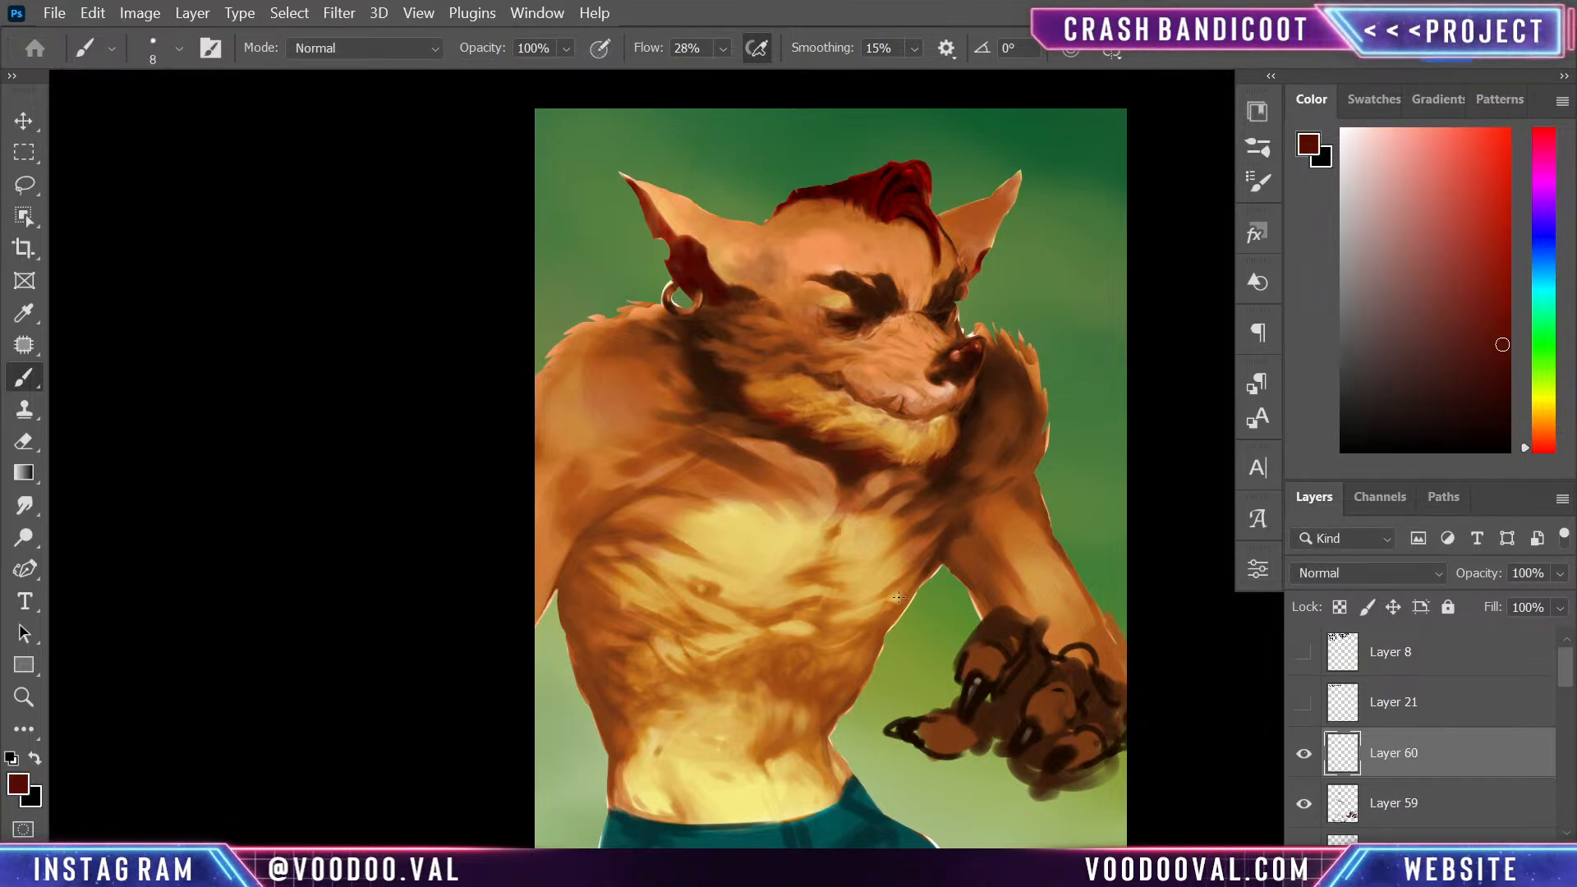
key(bracketleft)
key(bracketleft)
drag(695, 590, 693, 582)
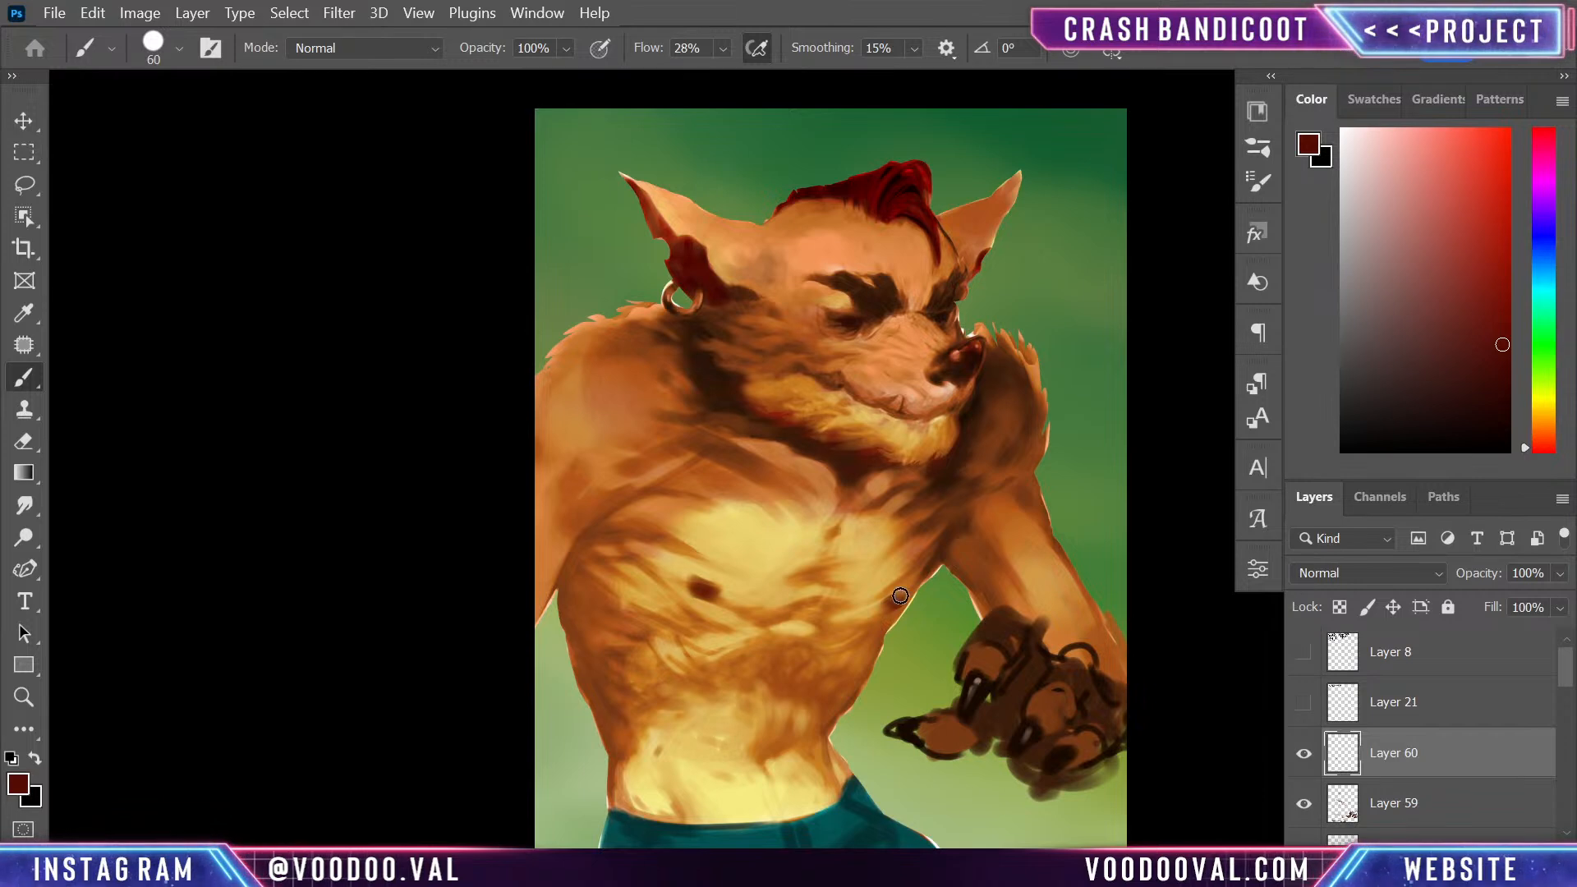
- Compare blend modes for the nipple layer and set it to Linear Light
click(1356, 575)
click(1342, 366)
key(Down)
key(Down)
key(Down)
key(Down)
key(Down)
key(Down)
key(Down)
key(Down)
key(Down)
key(Down)
key(Up)
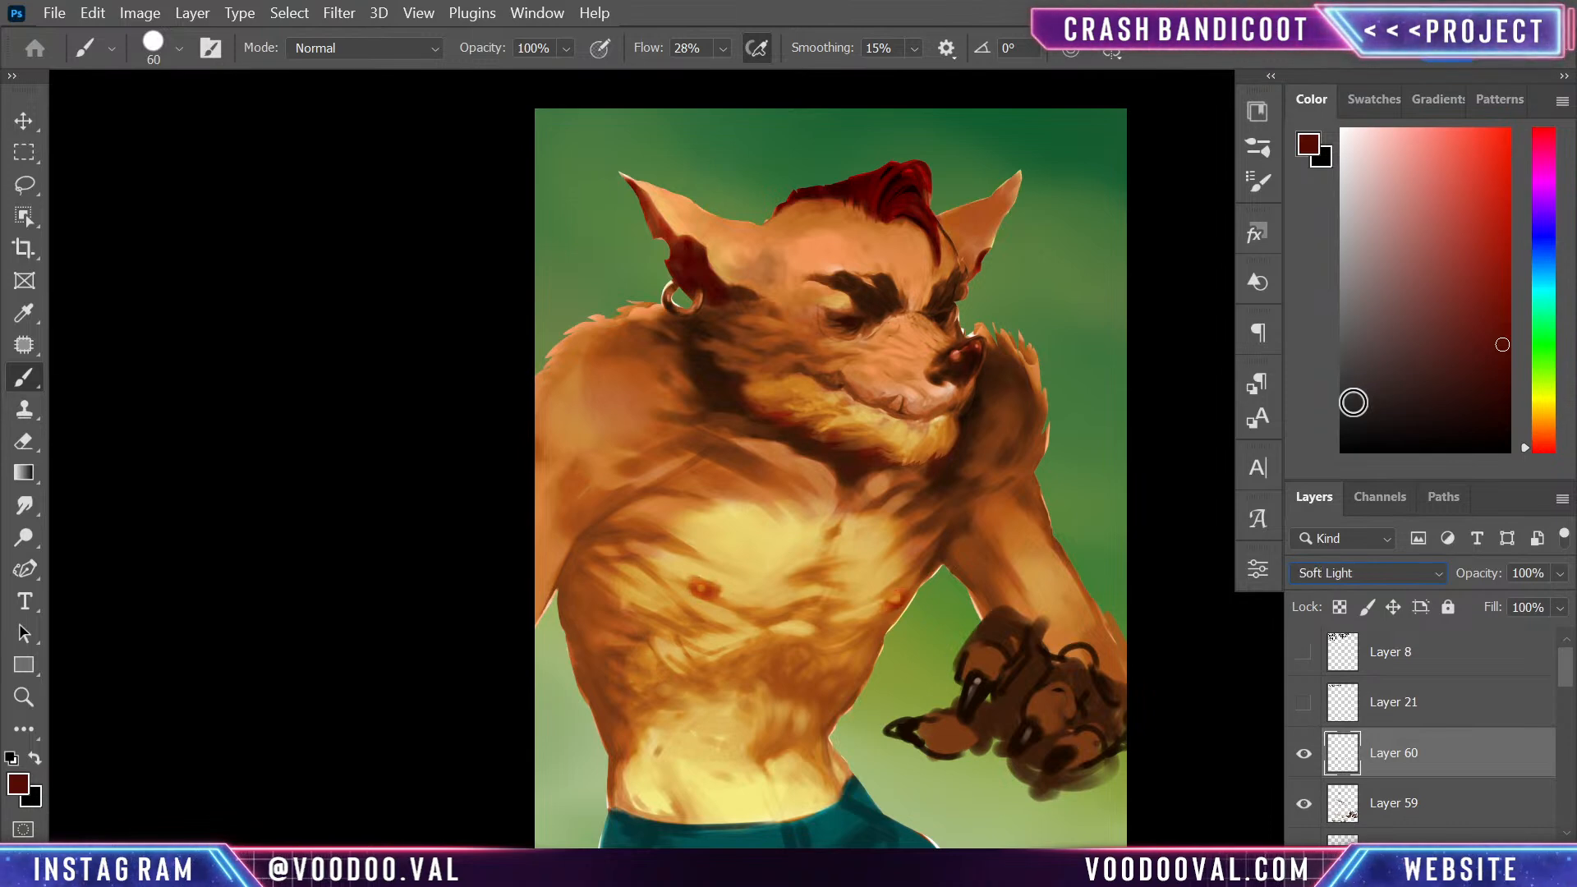
key(Down)
key(Down)
key(Down)
key(Down)
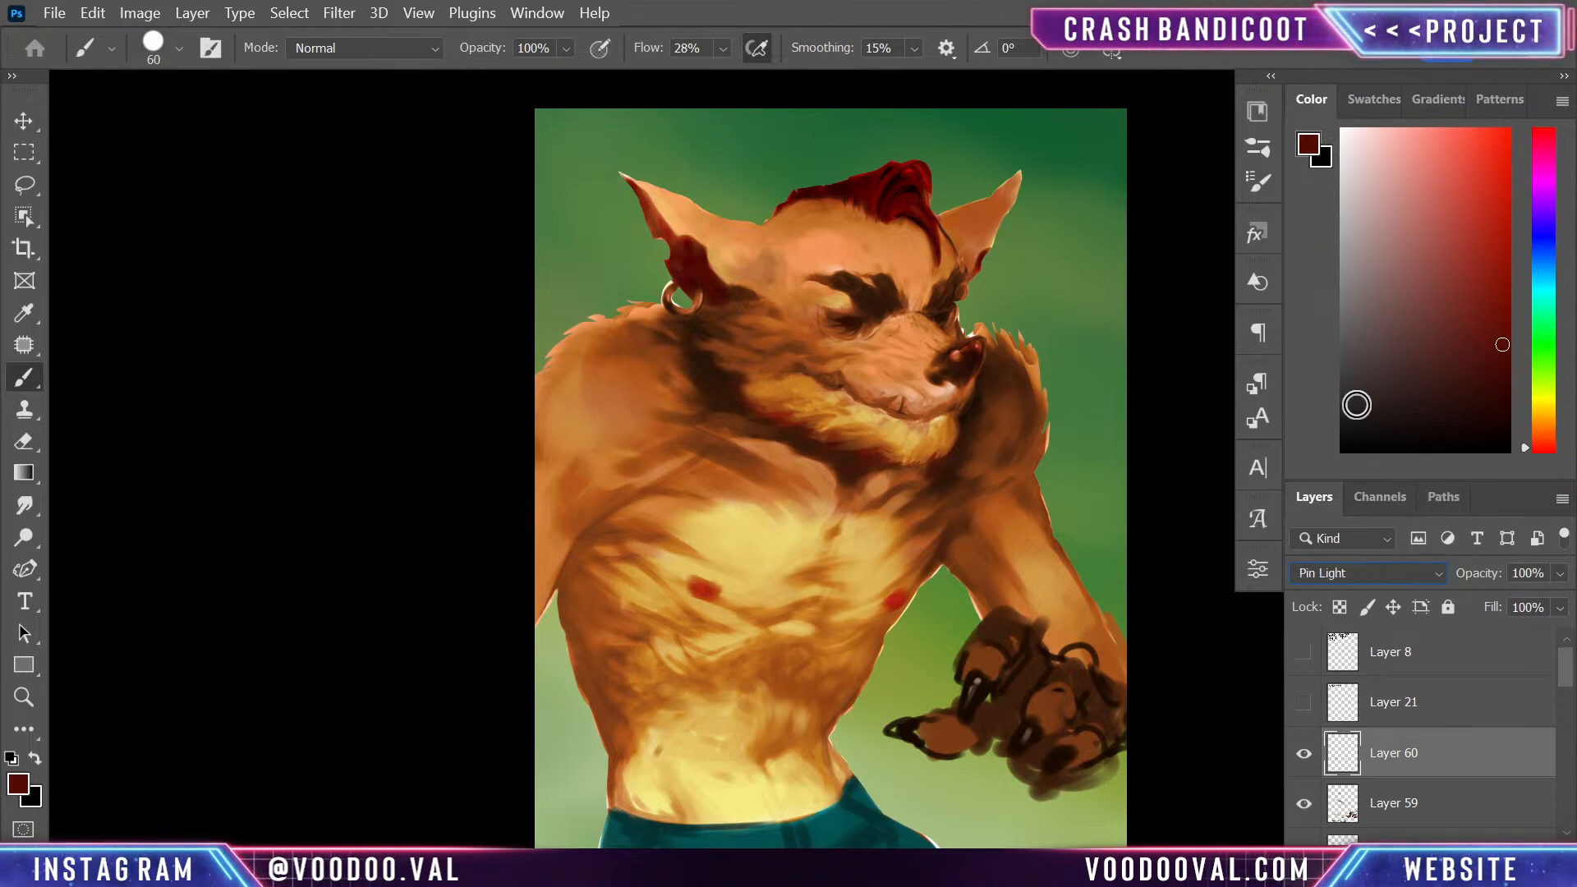
key(Down)
key(Down)
key(Down)
key(Down)
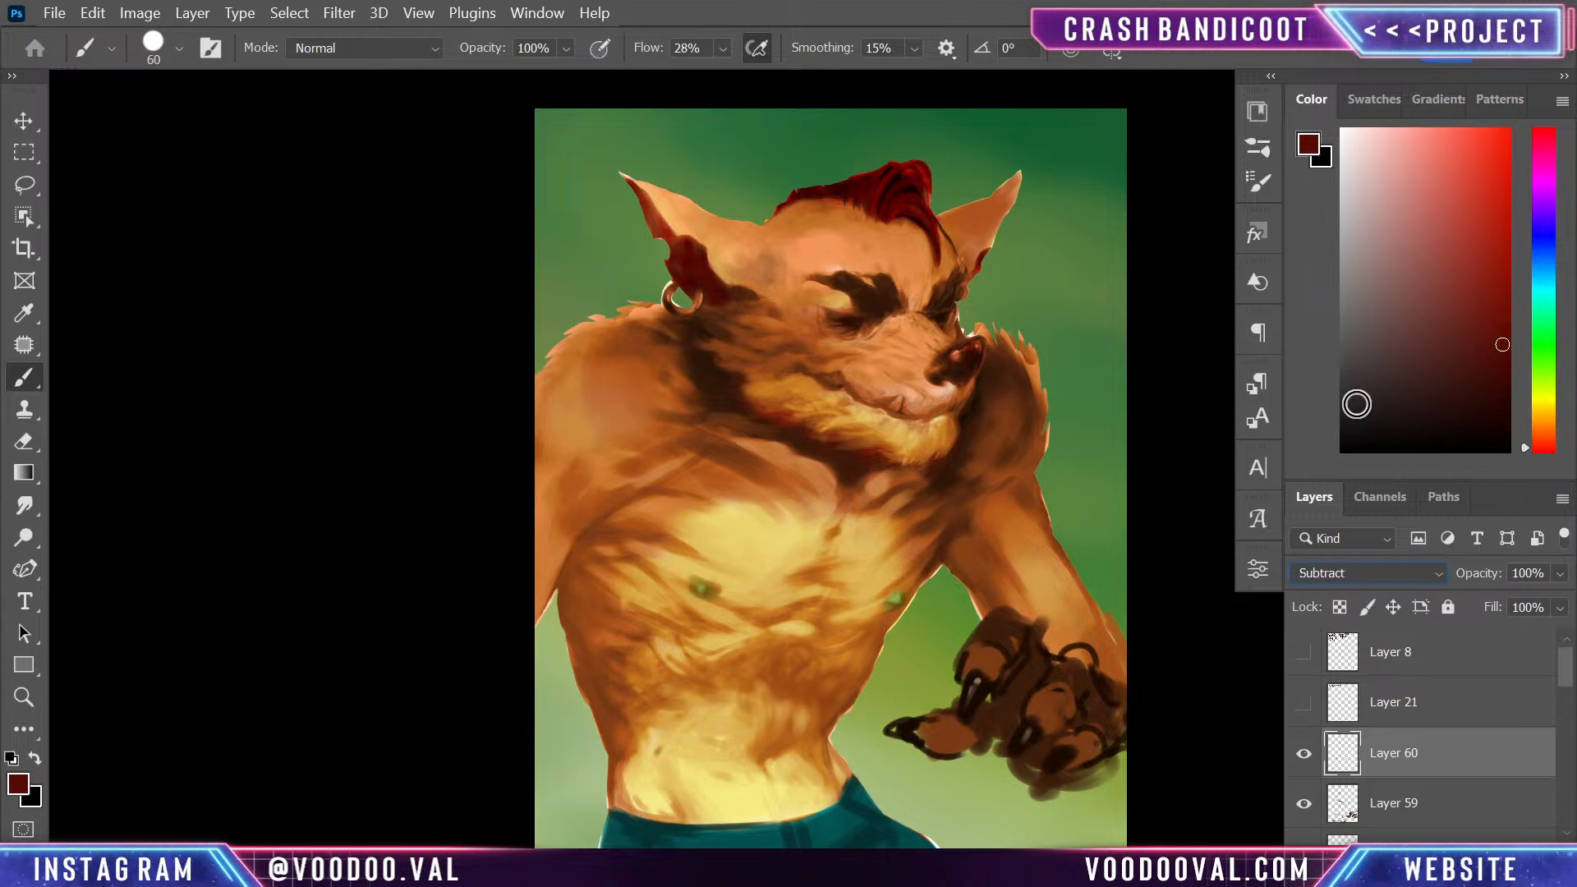
key(Down)
key(Down)
key(Down)
key(Down)
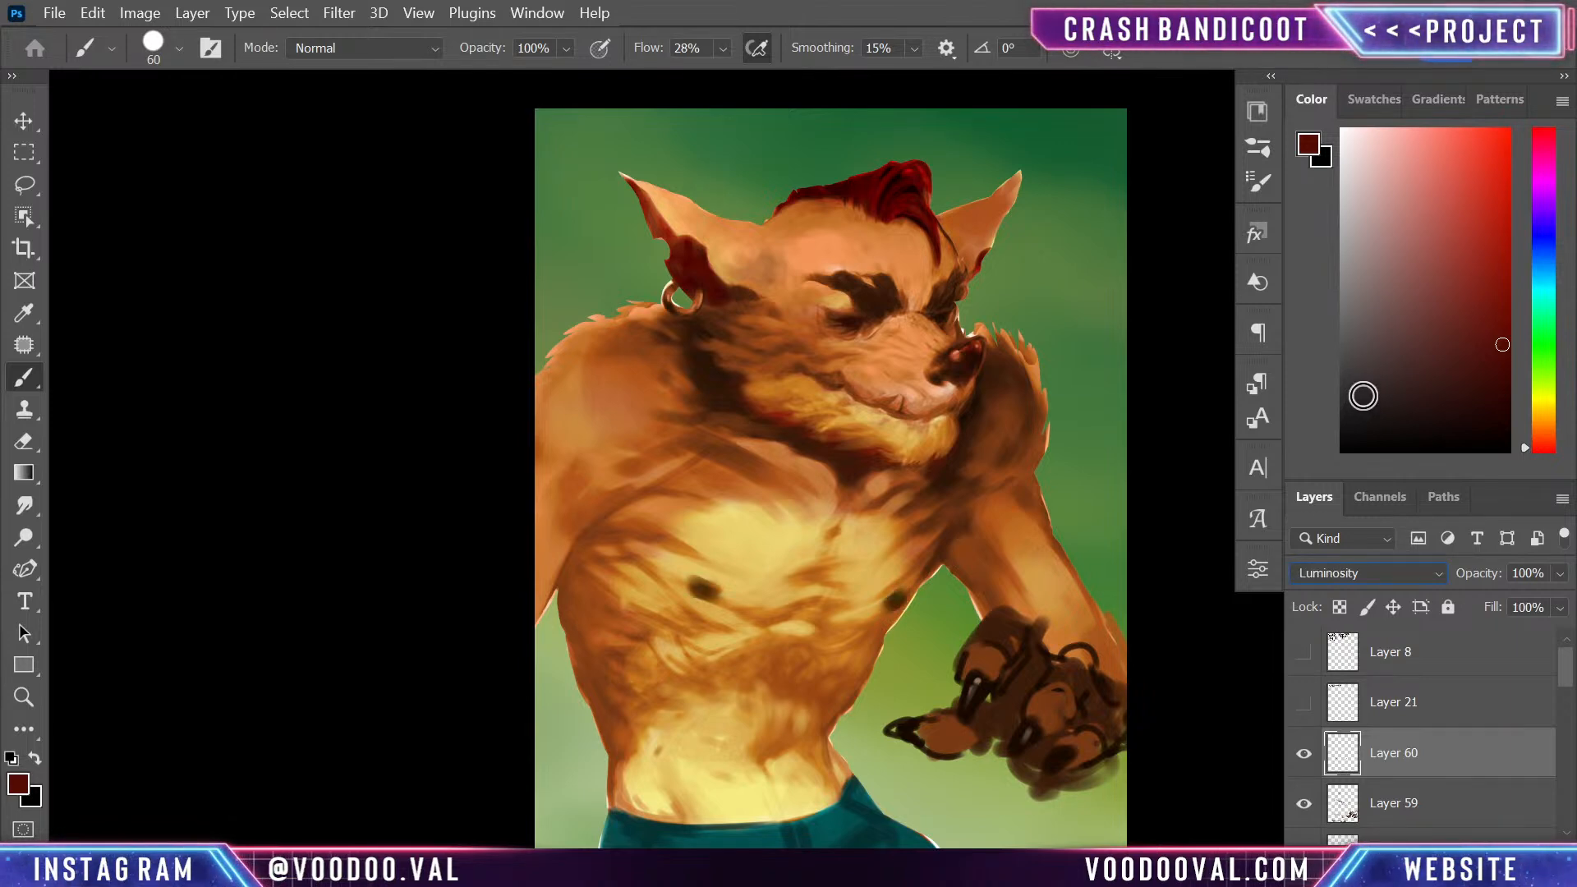
key(Up)
key(Up)
key(Up)
key(Up)
key(Up)
key(Up)
key(Up)
key(Up)
key(Up)
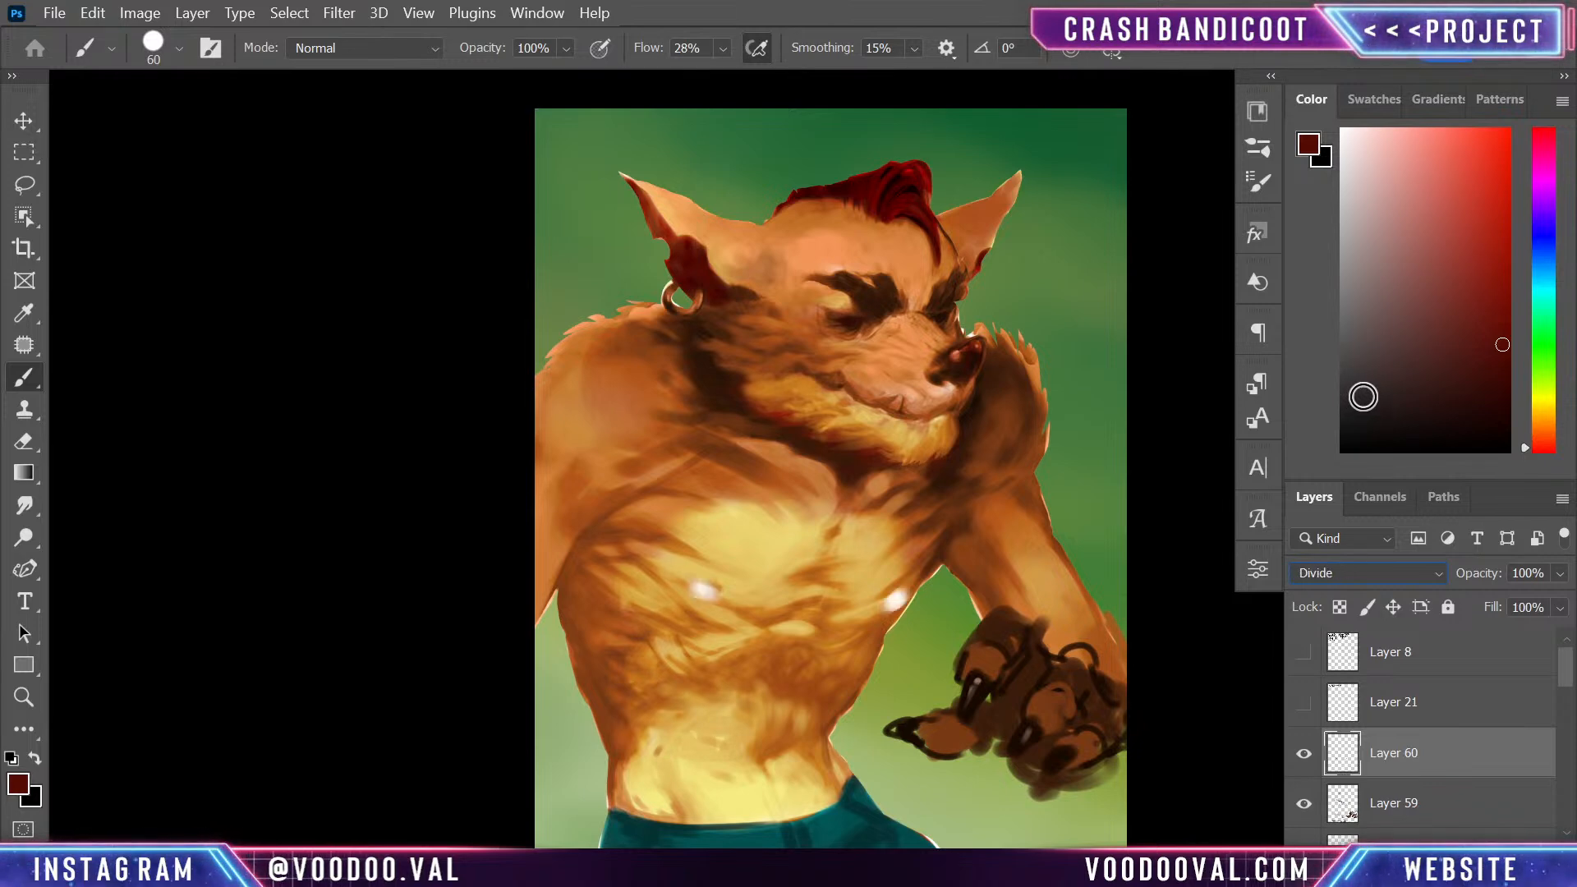
key(Up)
- Lower the nipple layer's opacity to 24%
click(1558, 575)
click(1491, 600)
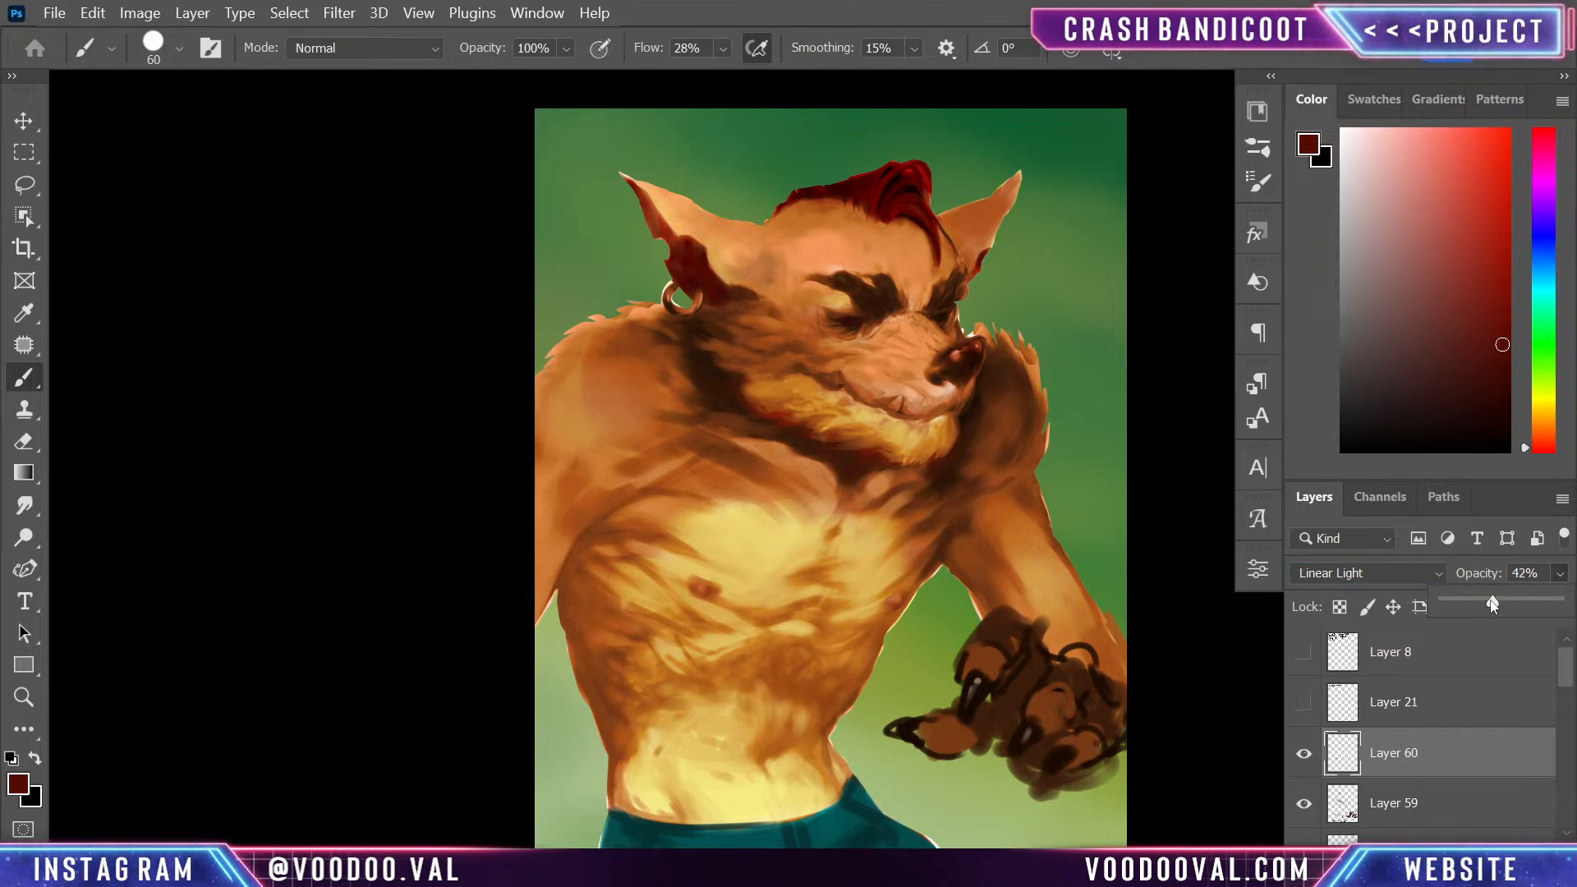
drag(1492, 600, 1471, 600)
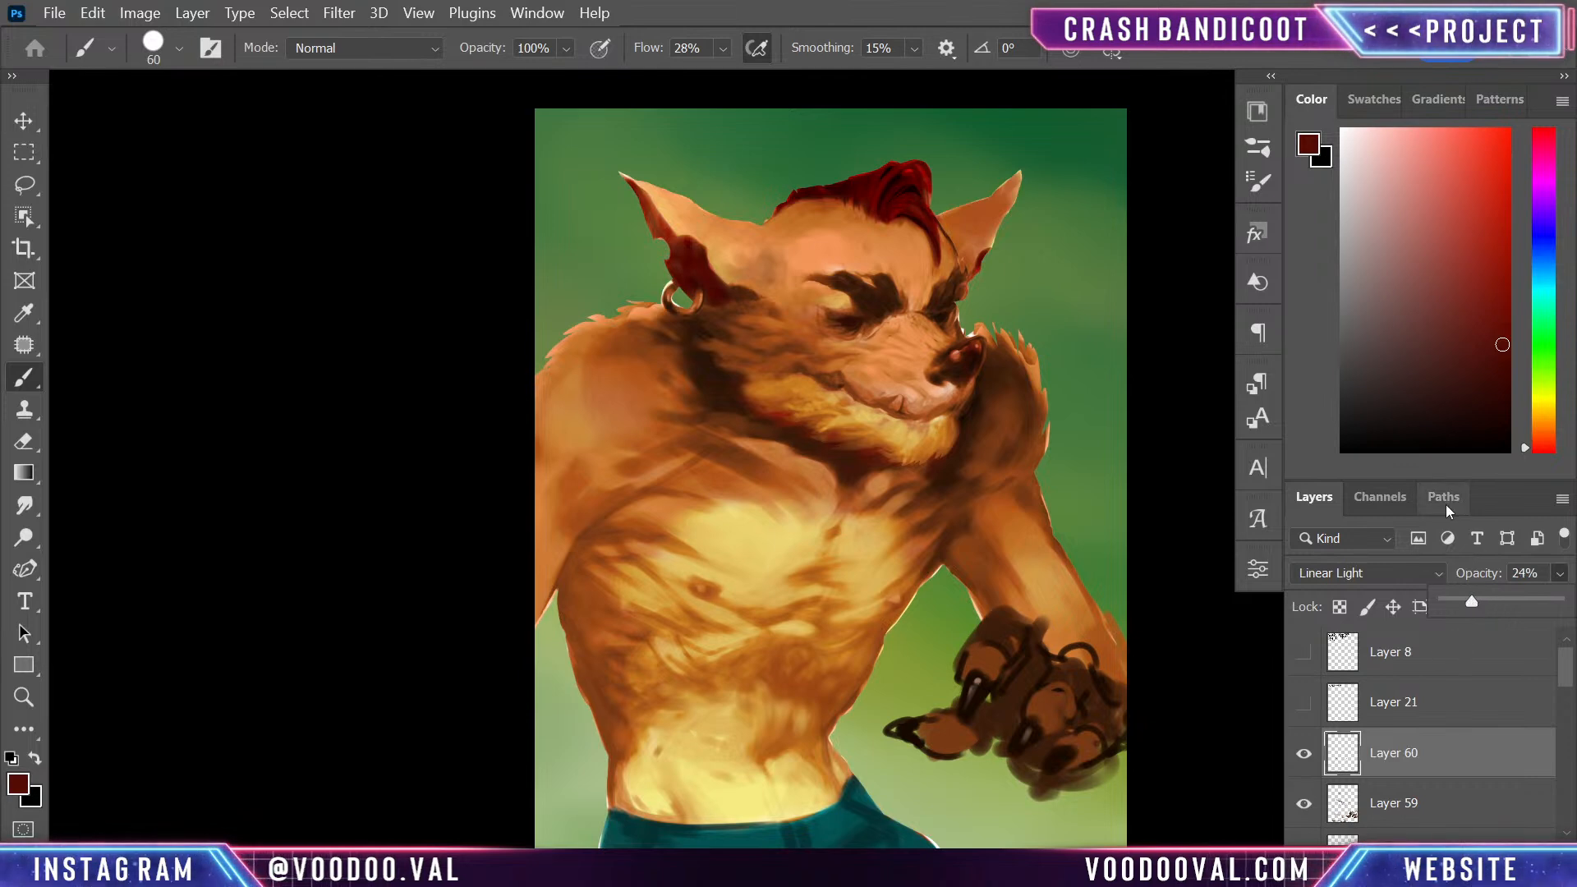
click(1445, 770)
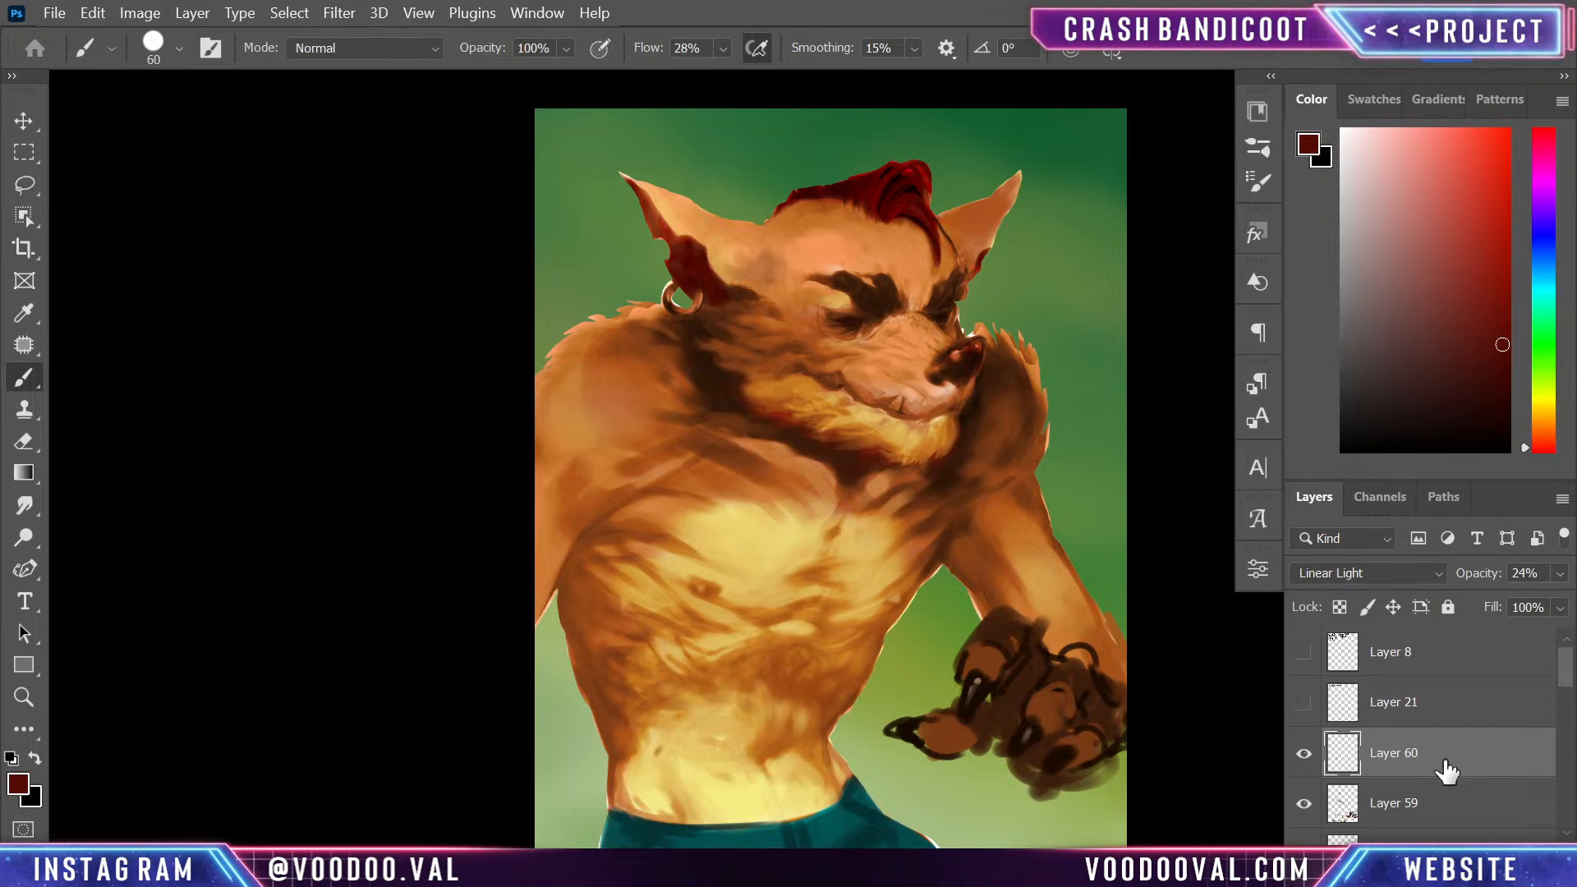
- Add a new layer and touch up around the nipples with golden yellow sampled from the chest fur
key(ctrl+shift+alt+n)
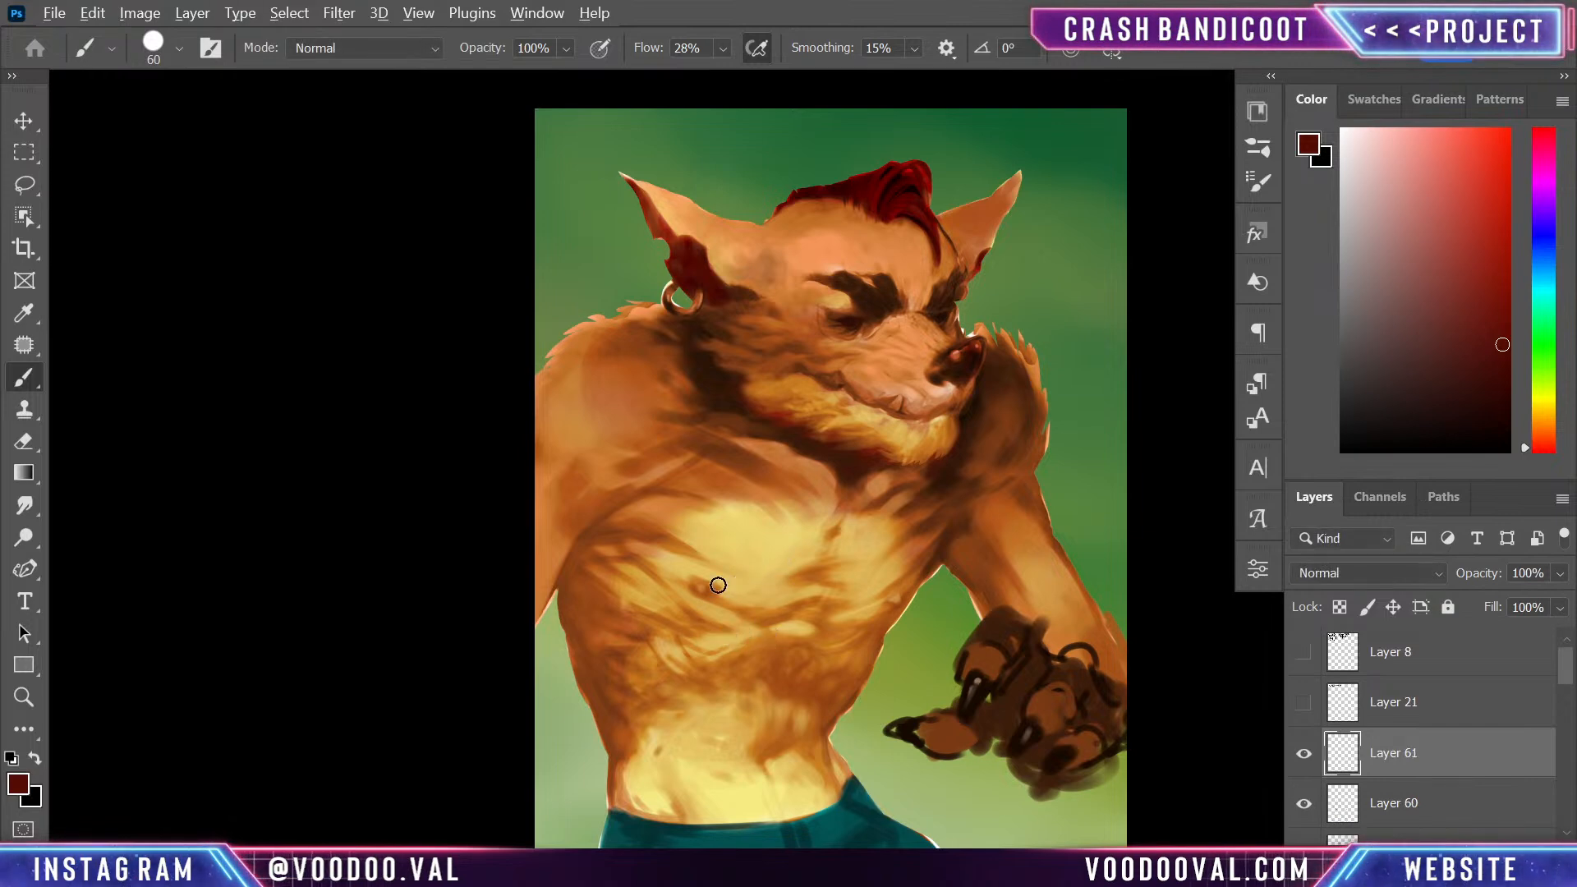
alt+click(732, 588)
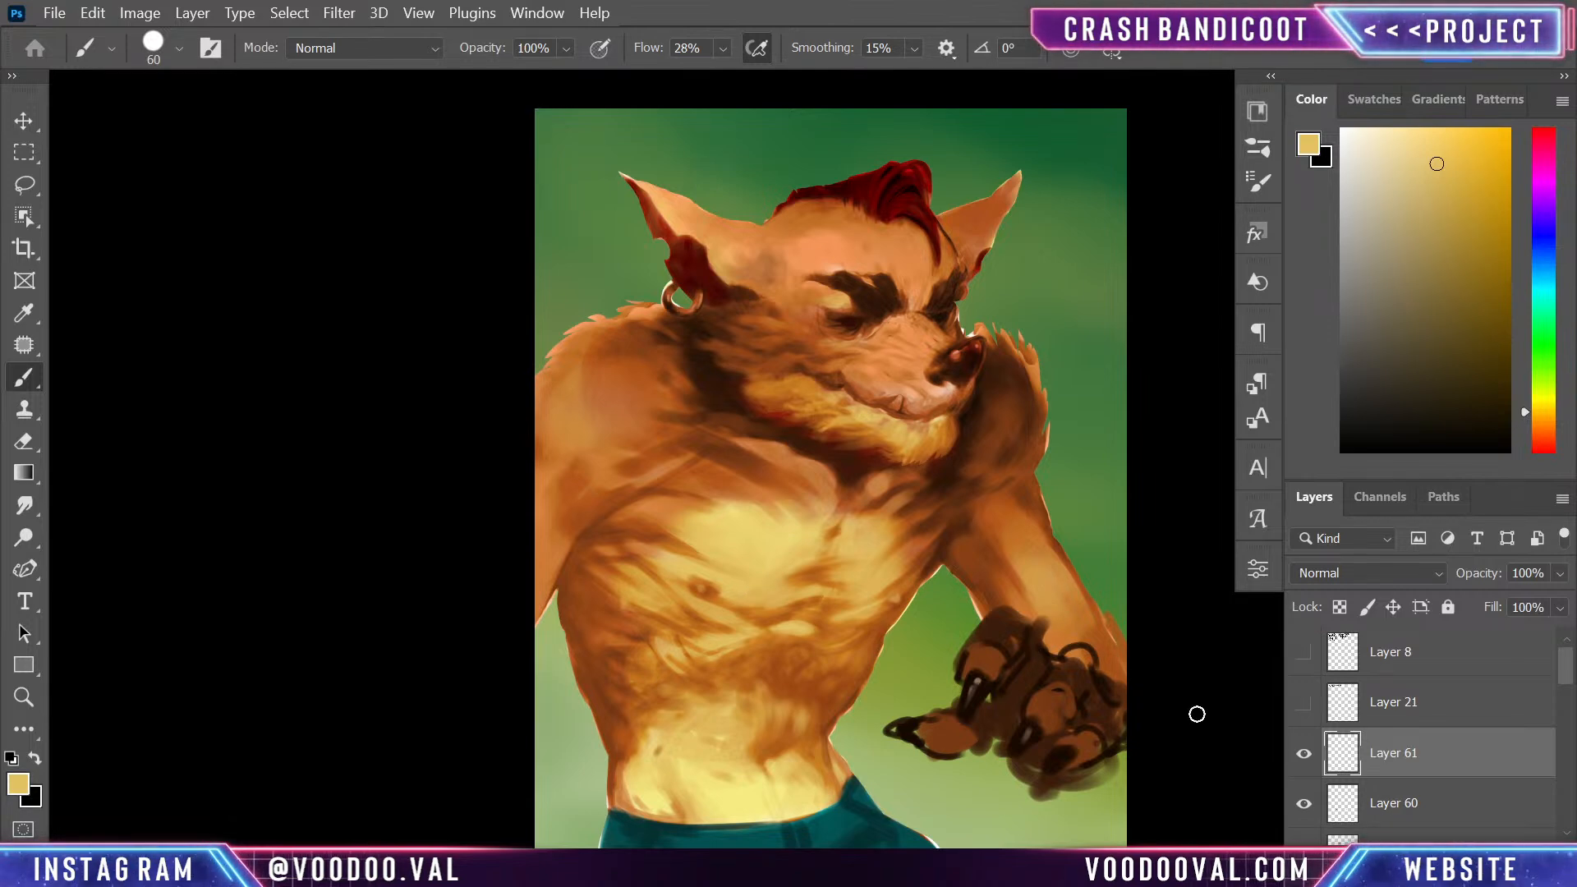
scroll(1021, 580, down, 5)
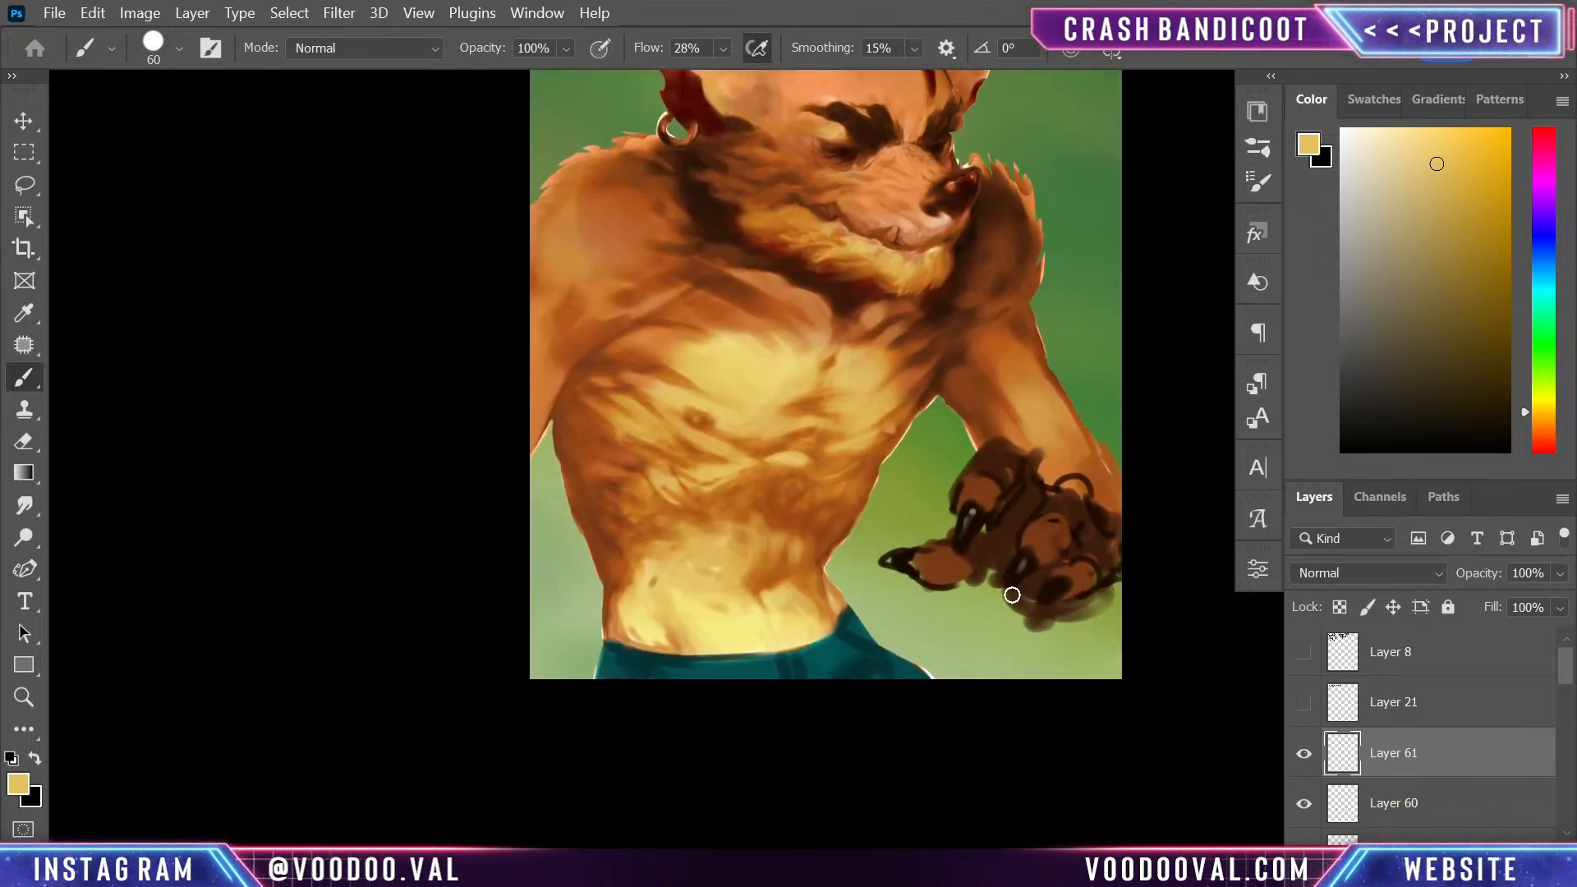
drag(1059, 513, 1025, 622)
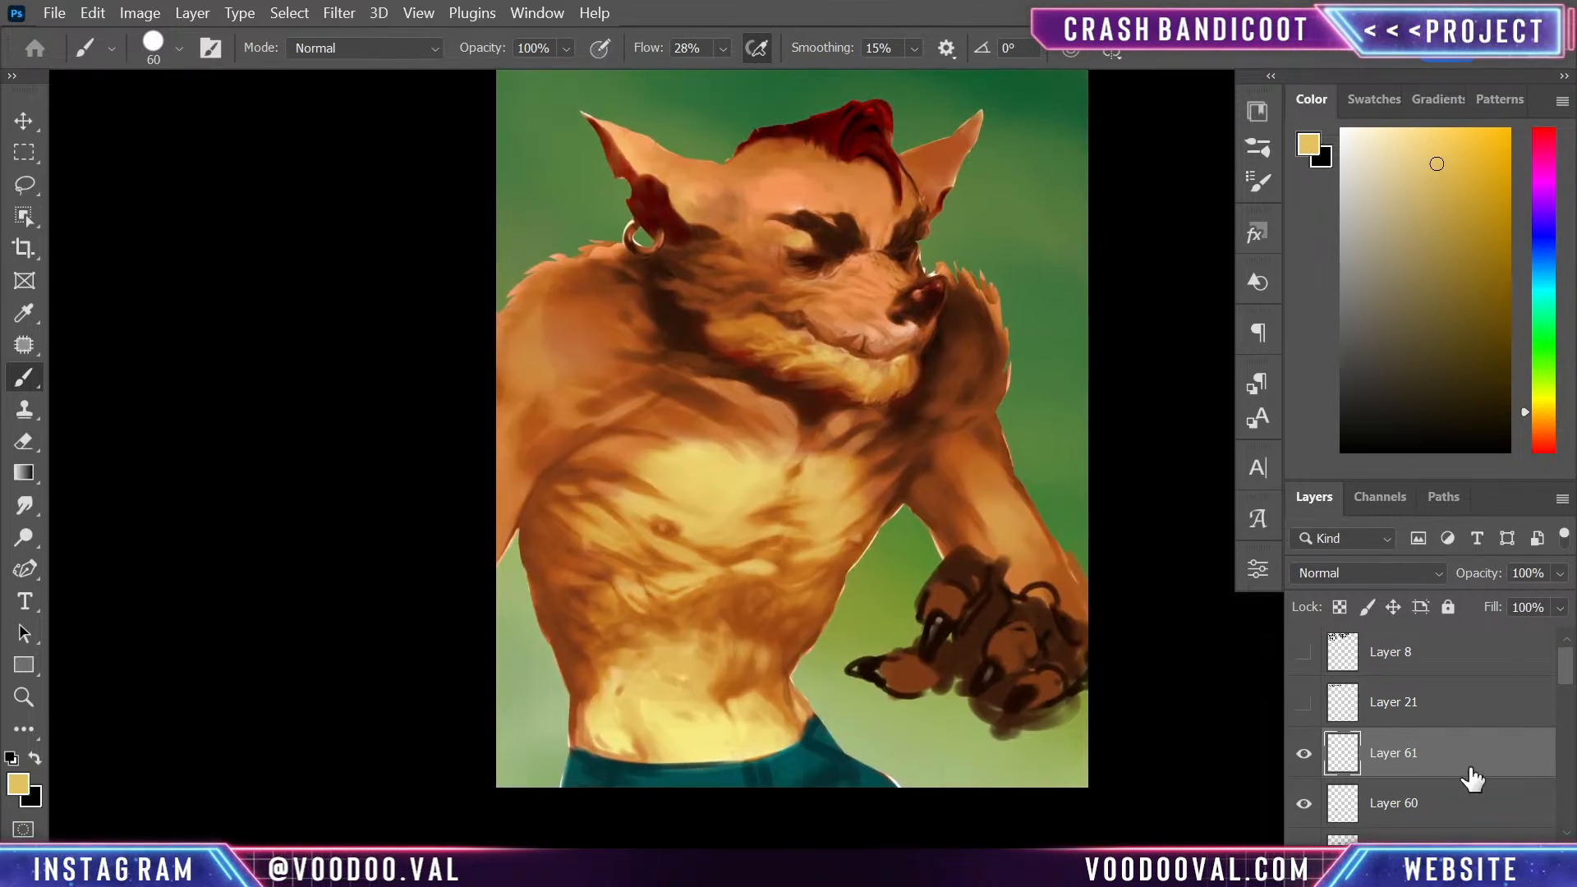
- Block in a tapered, shield-like shape beside the far hand on a new layer with sampled pale yellow, trimming its edges with the Eraser
key(ctrl+shift+alt+n)
alt+click(710, 485)
key(bracketright)
key(bracketright)
key(bracketright)
key(bracketright)
key(bracketright)
mouse_move(1059, 494)
mouse_down()
mouse_move(1041, 690)
mouse_move(1046, 532)
mouse_up()
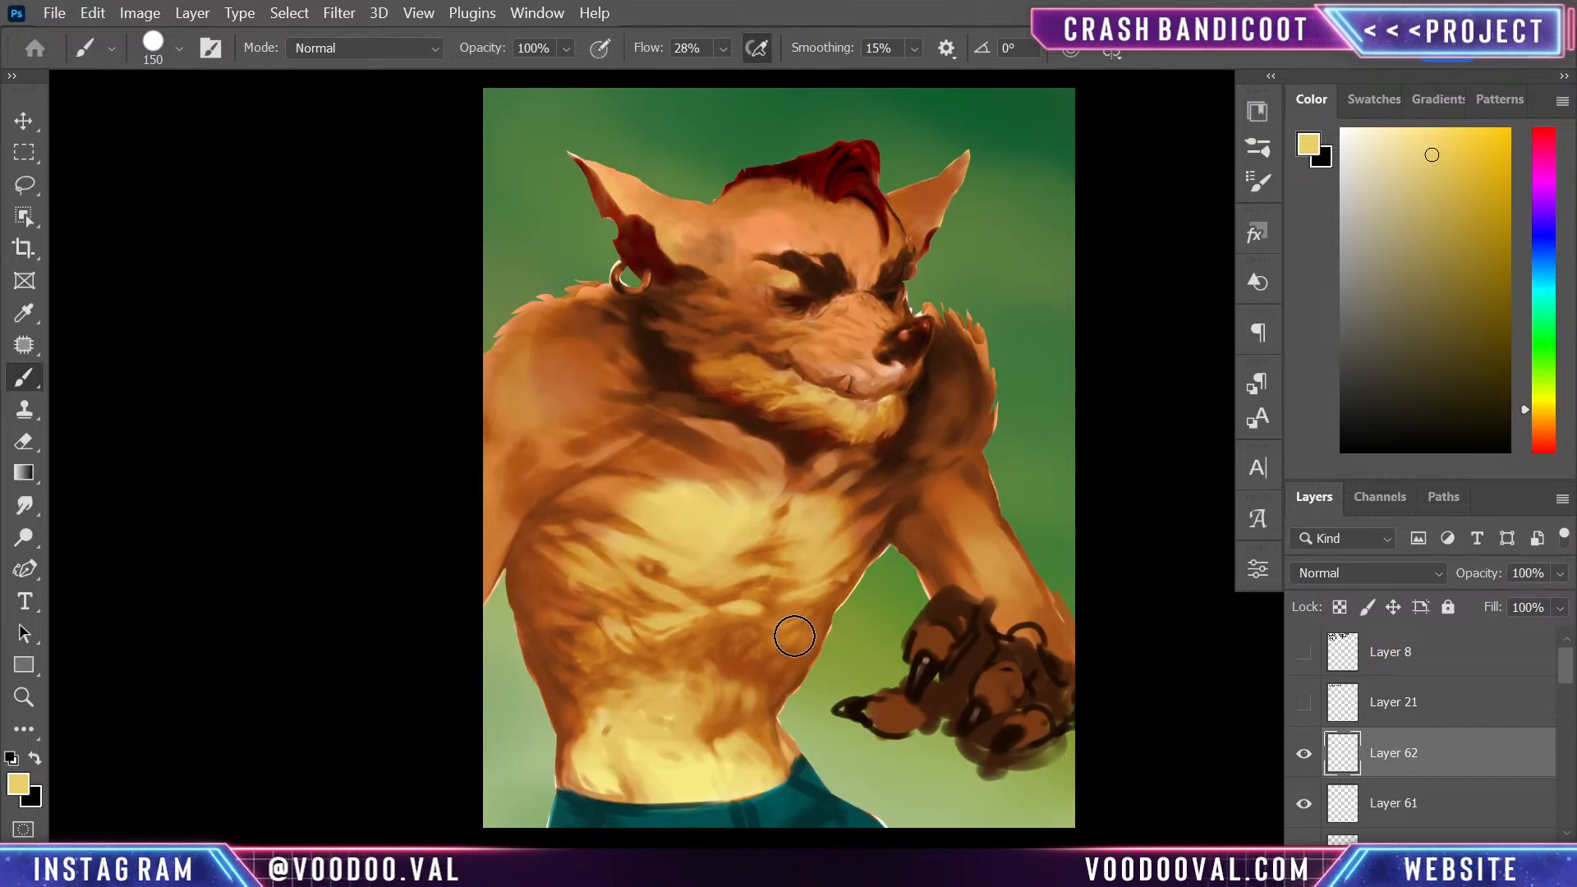
drag(795, 622, 877, 820)
mouse_move(858, 758)
mouse_down()
mouse_move(859, 806)
mouse_move(802, 627)
mouse_move(877, 676)
mouse_move(851, 646)
mouse_move(908, 620)
mouse_move(882, 791)
mouse_up()
mouse_move(917, 634)
mouse_down()
mouse_move(909, 791)
mouse_move(932, 639)
mouse_move(916, 816)
mouse_move(900, 793)
mouse_move(928, 784)
mouse_move(888, 747)
mouse_move(892, 672)
mouse_move(813, 643)
mouse_move(834, 701)
mouse_move(806, 638)
mouse_move(857, 816)
mouse_move(822, 667)
mouse_move(808, 688)
mouse_move(850, 795)
mouse_move(877, 737)
mouse_move(862, 786)
mouse_move(825, 809)
mouse_move(953, 814)
mouse_move(952, 791)
mouse_move(848, 874)
mouse_move(954, 804)
mouse_move(933, 824)
mouse_move(828, 803)
mouse_move(919, 855)
mouse_up()
key(e)
mouse_move(771, 625)
mouse_down()
mouse_move(830, 595)
mouse_move(935, 586)
mouse_move(788, 599)
mouse_move(970, 598)
mouse_move(770, 620)
mouse_up()
mouse_move(904, 605)
mouse_down()
mouse_move(999, 601)
mouse_move(914, 667)
mouse_move(878, 607)
mouse_move(904, 624)
mouse_move(853, 620)
mouse_move(919, 577)
mouse_up()
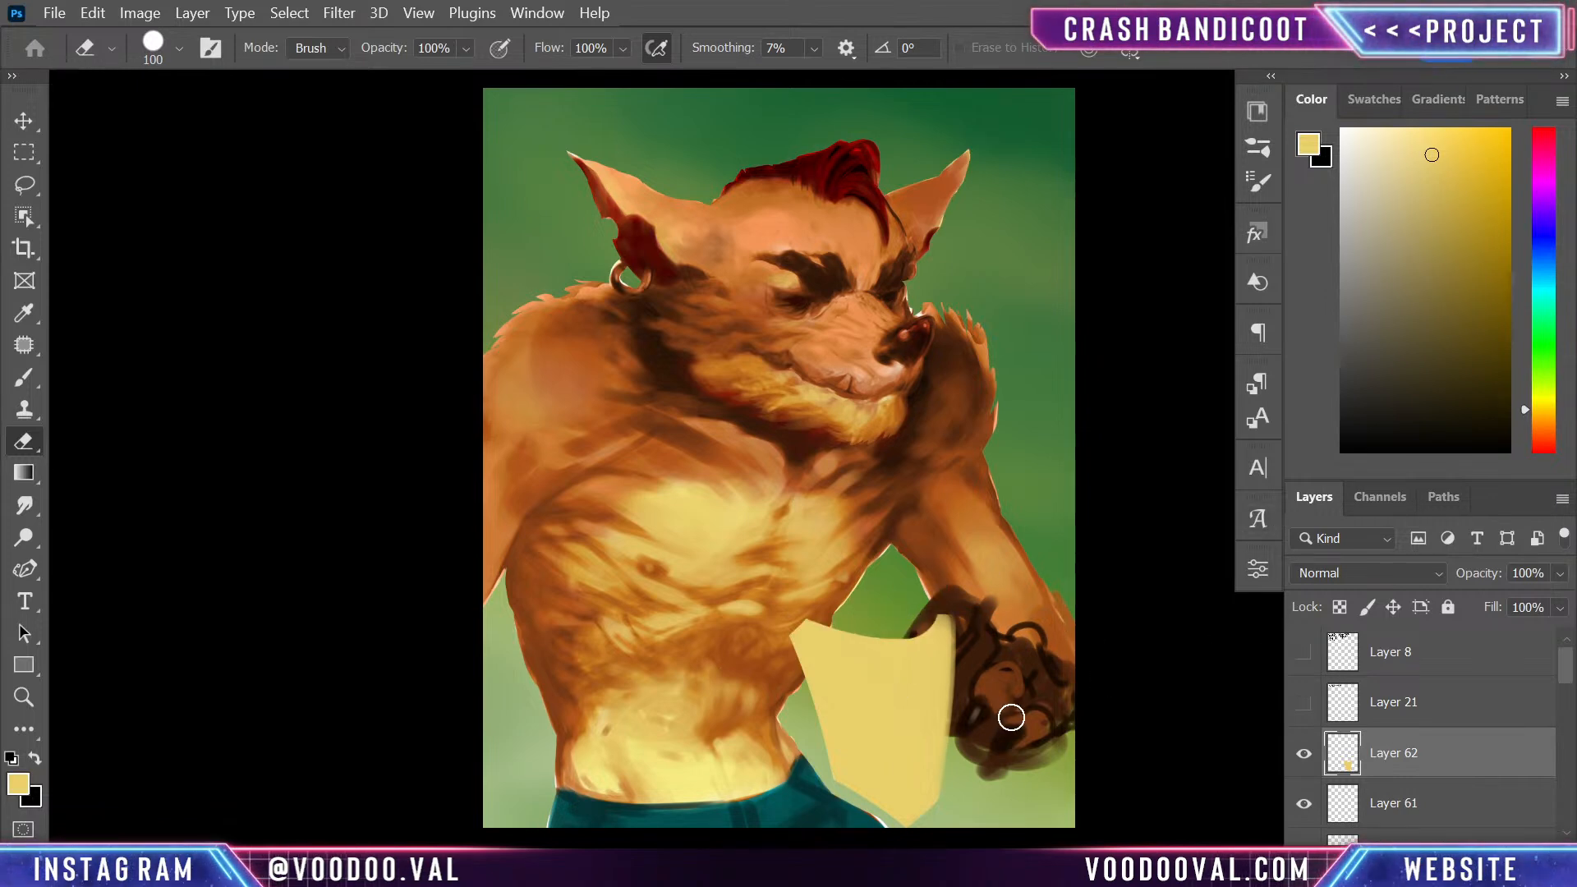
- Move the yellow shape up towards the torso and rotate it about 5 degrees clockwise
key(ctrl+t)
drag(925, 753, 924, 726)
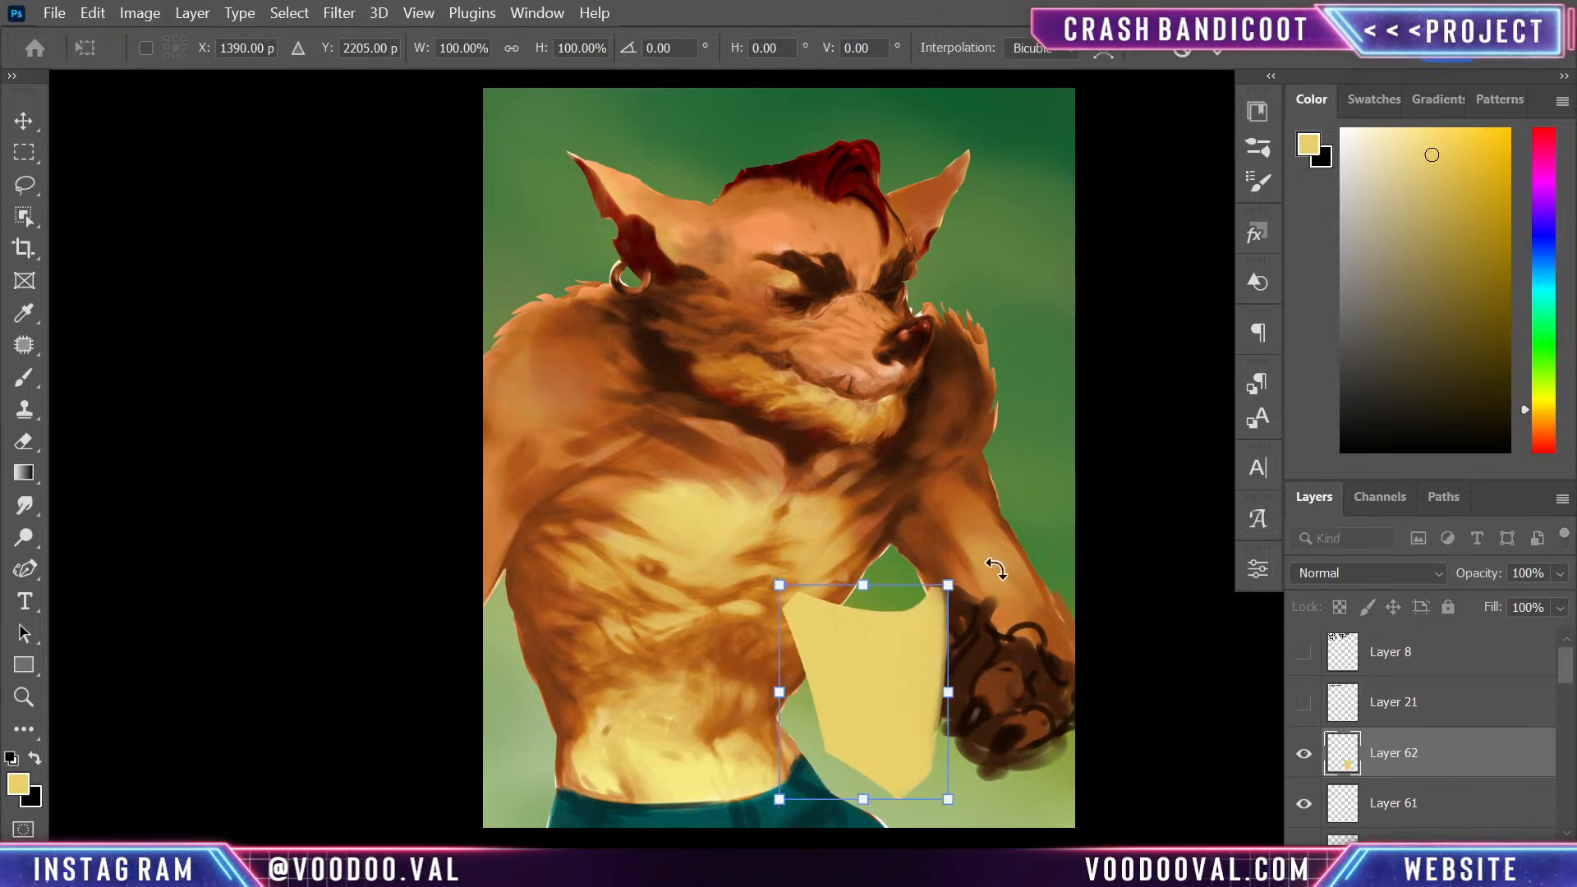
drag(999, 567, 1008, 580)
mouse_move(884, 708)
mouse_down()
mouse_move(855, 681)
mouse_move(945, 683)
mouse_move(859, 672)
mouse_move(883, 690)
mouse_up()
drag(996, 668, 1013, 677)
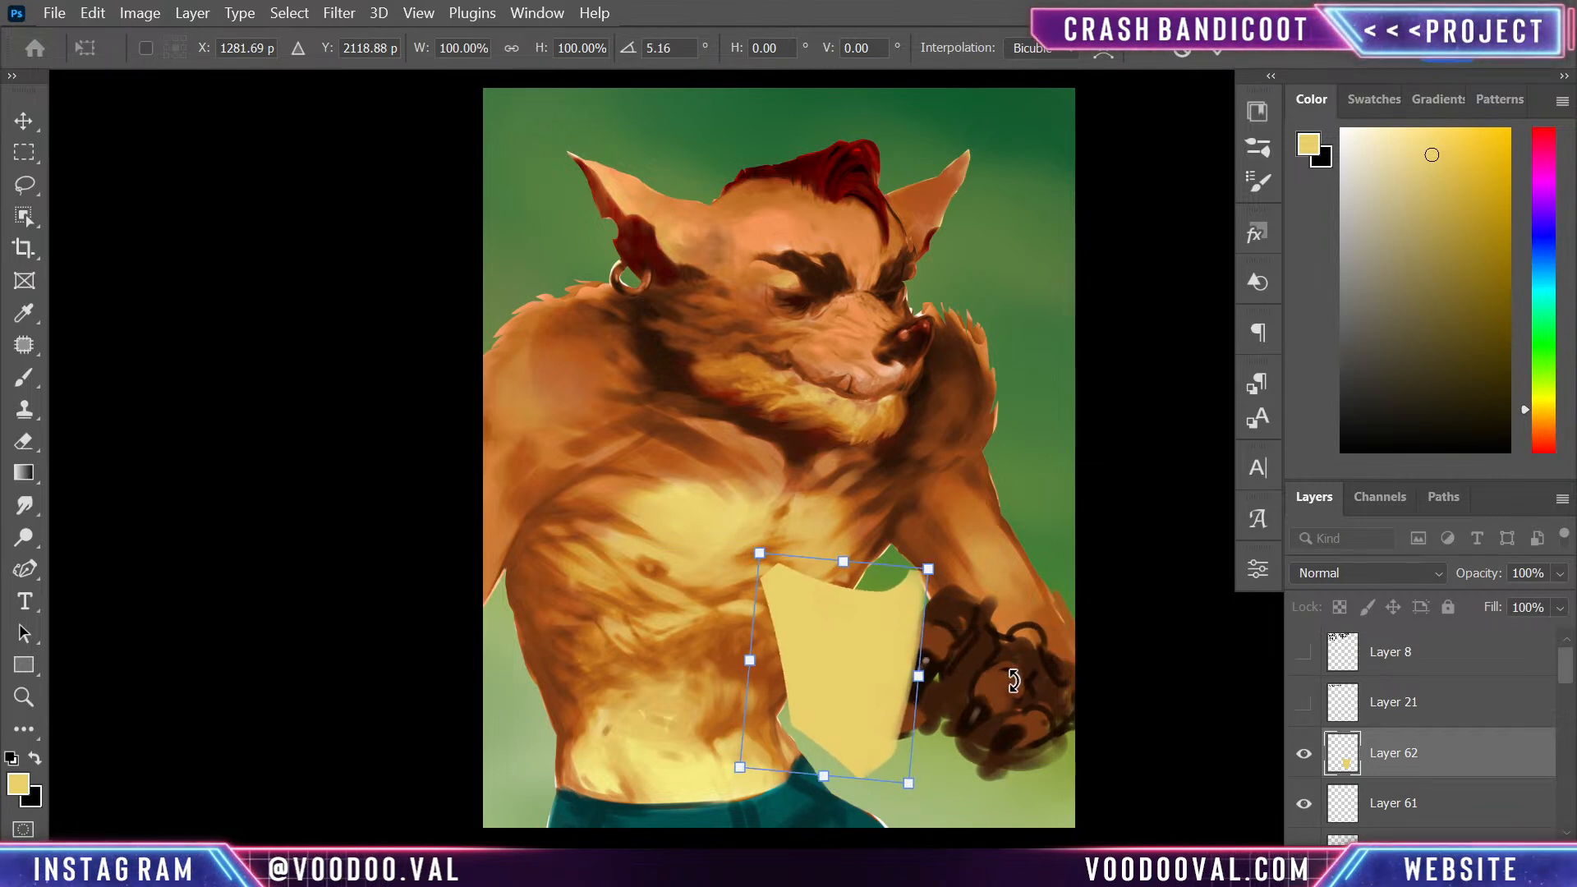
key(Return)
- Clear the parts of the yellow shape that cover the fingers so the hand overlaps its edge
key(e)
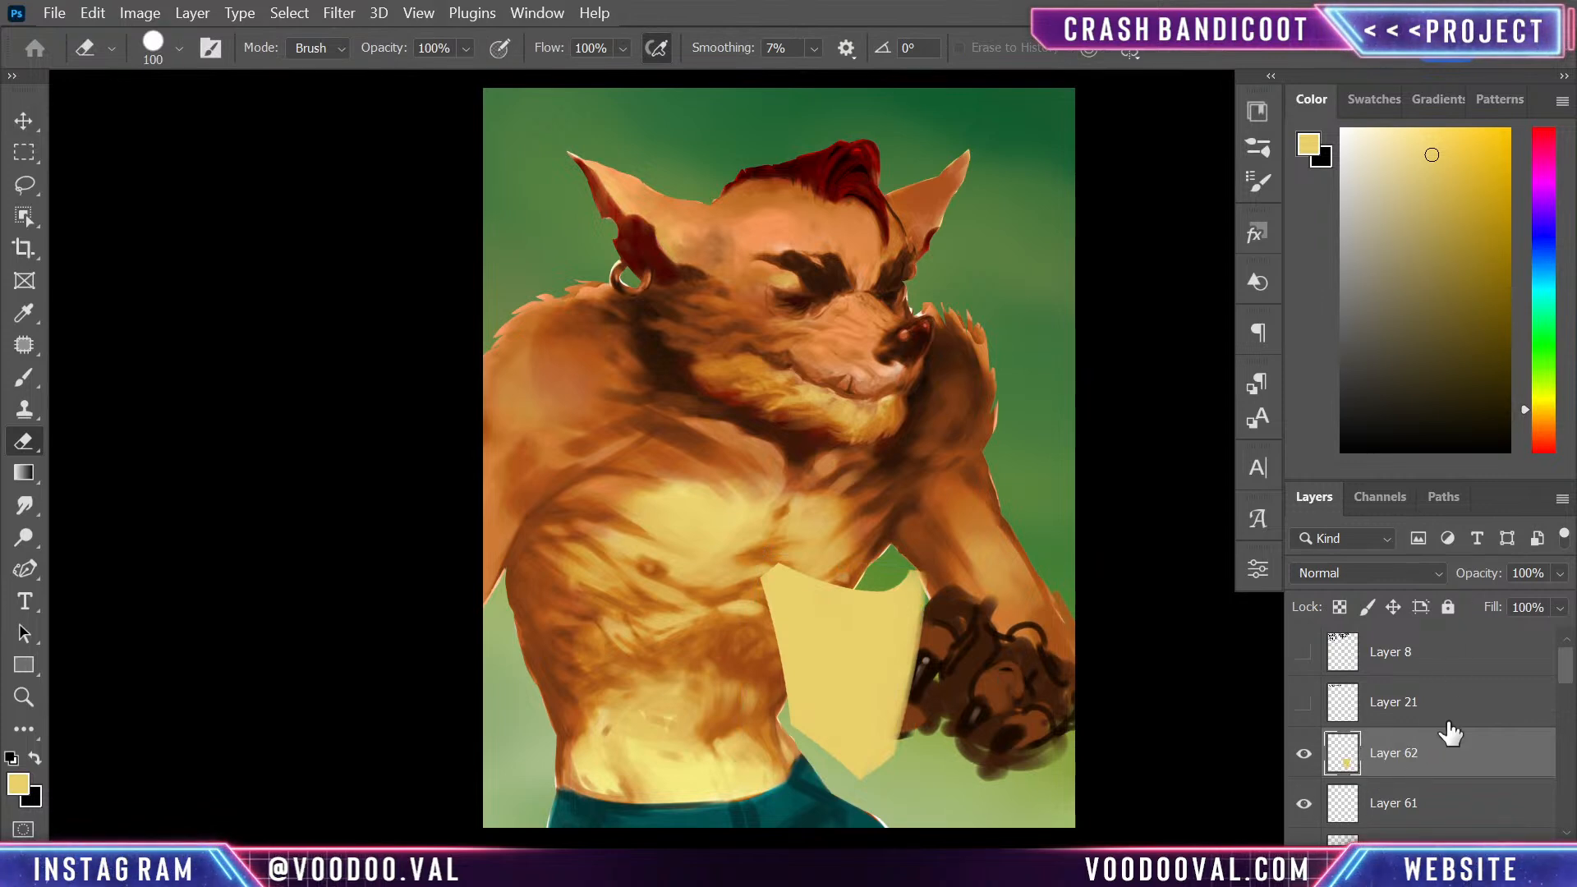
scroll(1562, 708, down, 3)
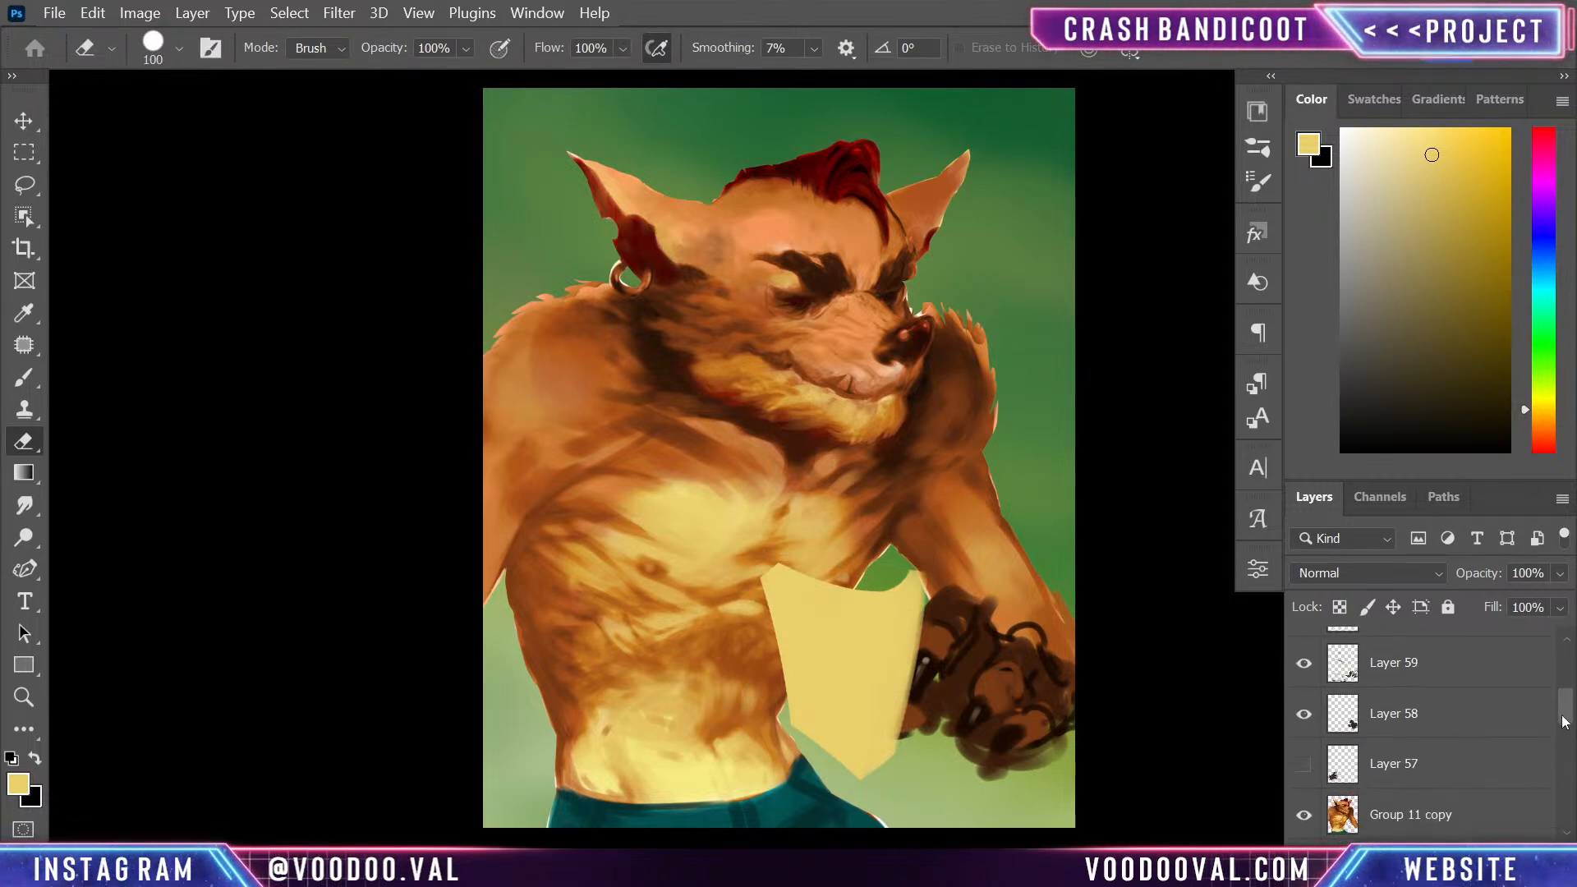
scroll(1556, 702, up, 1)
scroll(1552, 697, up, 1)
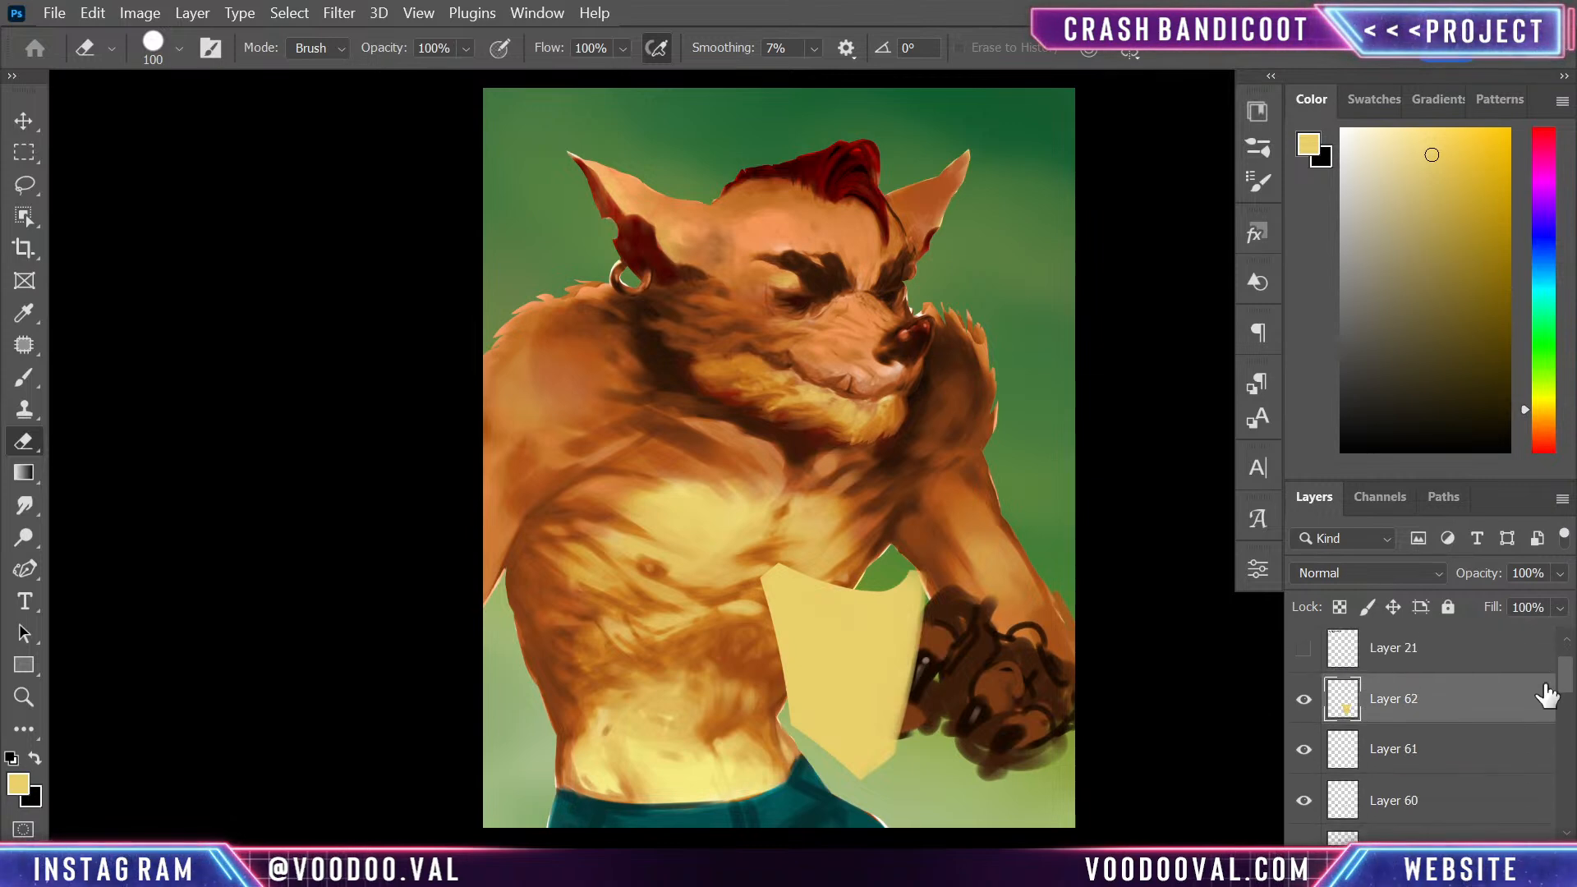
key(l)
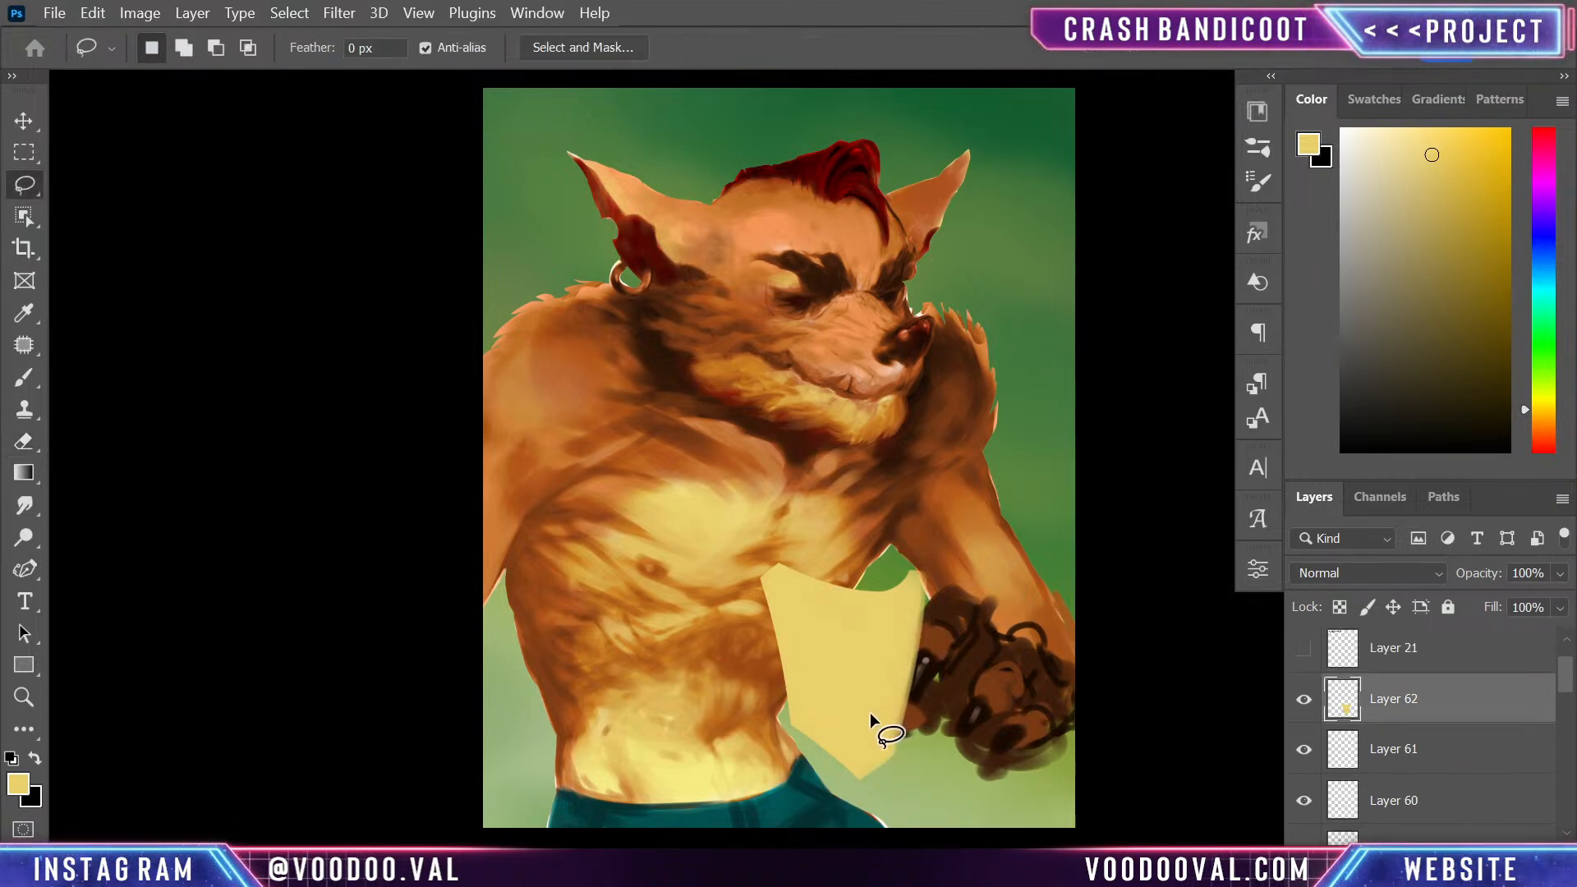
mouse_move(914, 627)
mouse_down()
mouse_move(897, 678)
mouse_move(931, 692)
mouse_move(956, 633)
mouse_move(907, 704)
mouse_move(950, 625)
mouse_move(938, 611)
mouse_move(917, 622)
mouse_move(918, 697)
mouse_up()
key(ctrl+d)
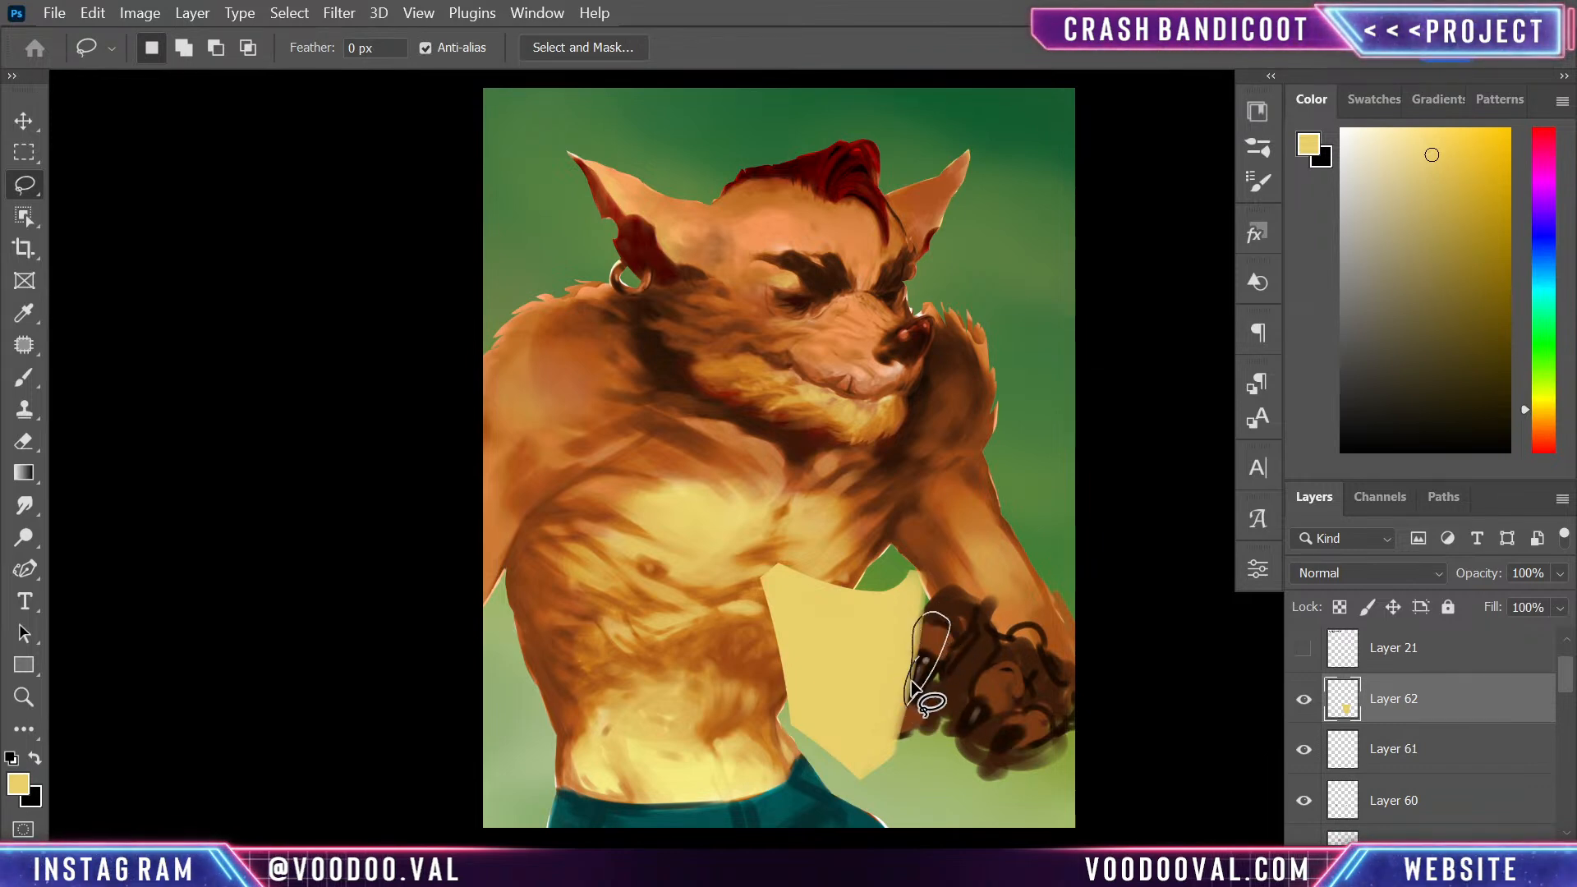
key(Delete)
key(ctrl+d)
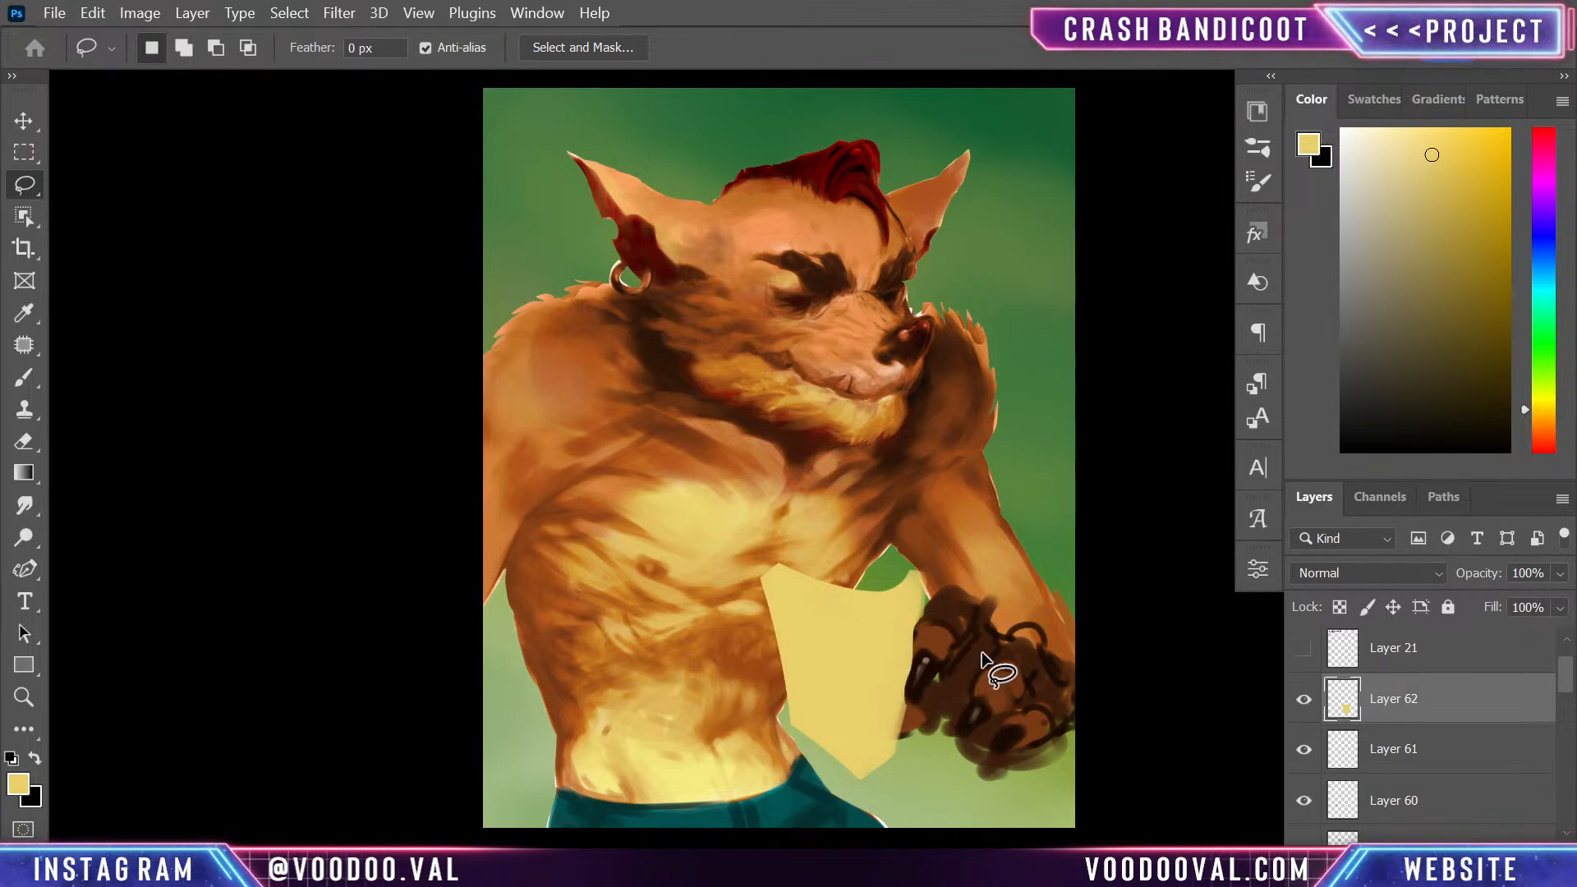
mouse_move(924, 645)
mouse_down()
mouse_move(908, 702)
mouse_move(927, 622)
mouse_up()
key(ctrl+d)
key(ctrl+d)
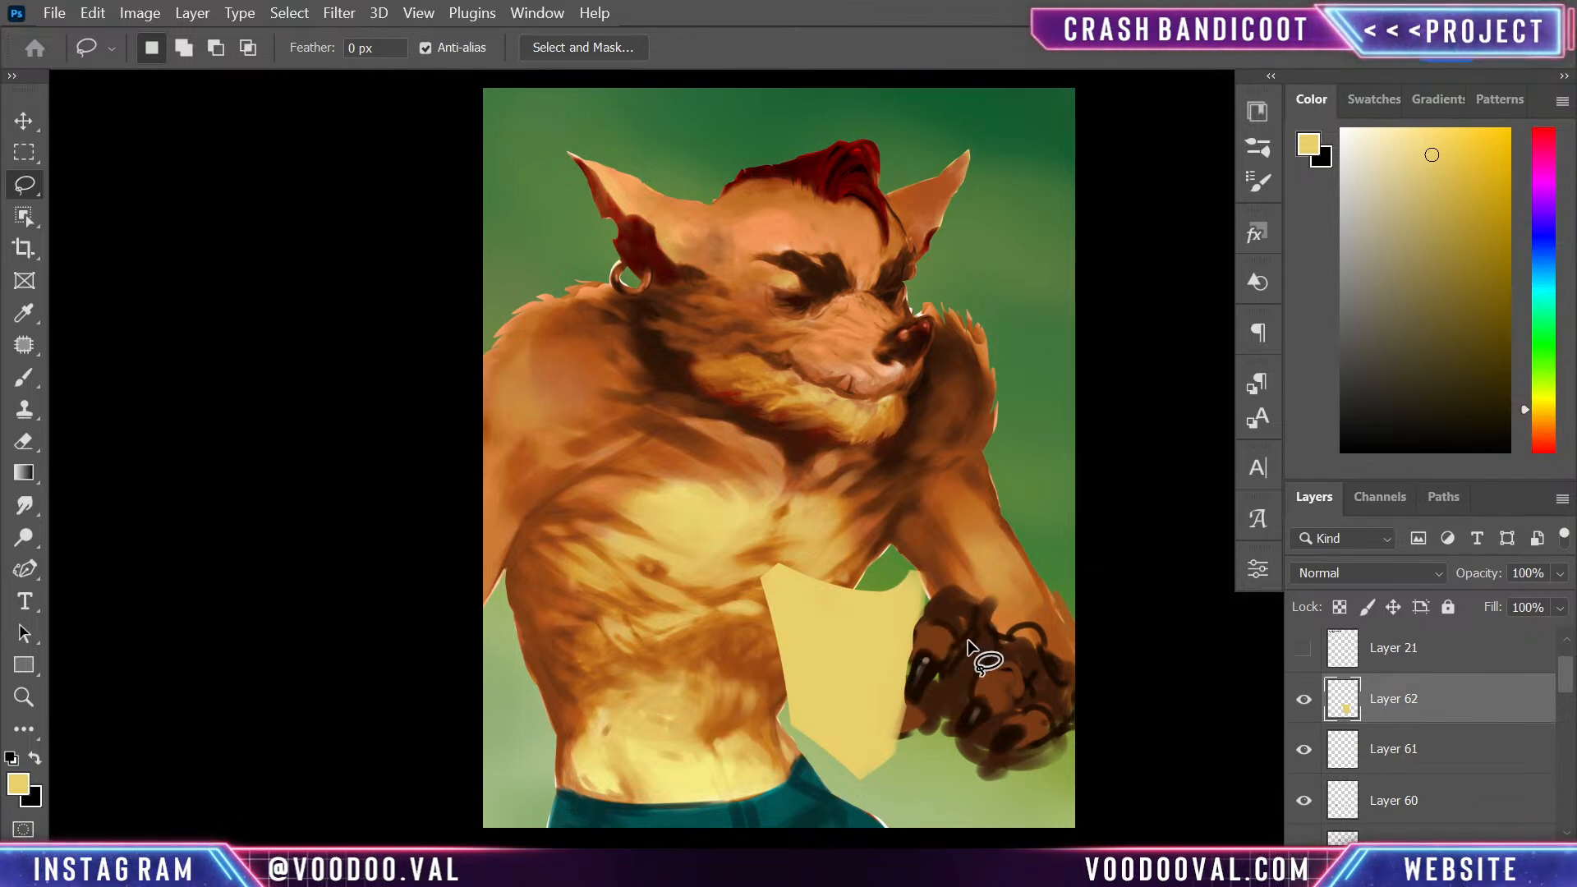
- Extend the yellow shape's upper corner near the forearm and round out its lower edges with a smaller brush
key(b)
key(bracketleft)
drag(920, 569, 920, 582)
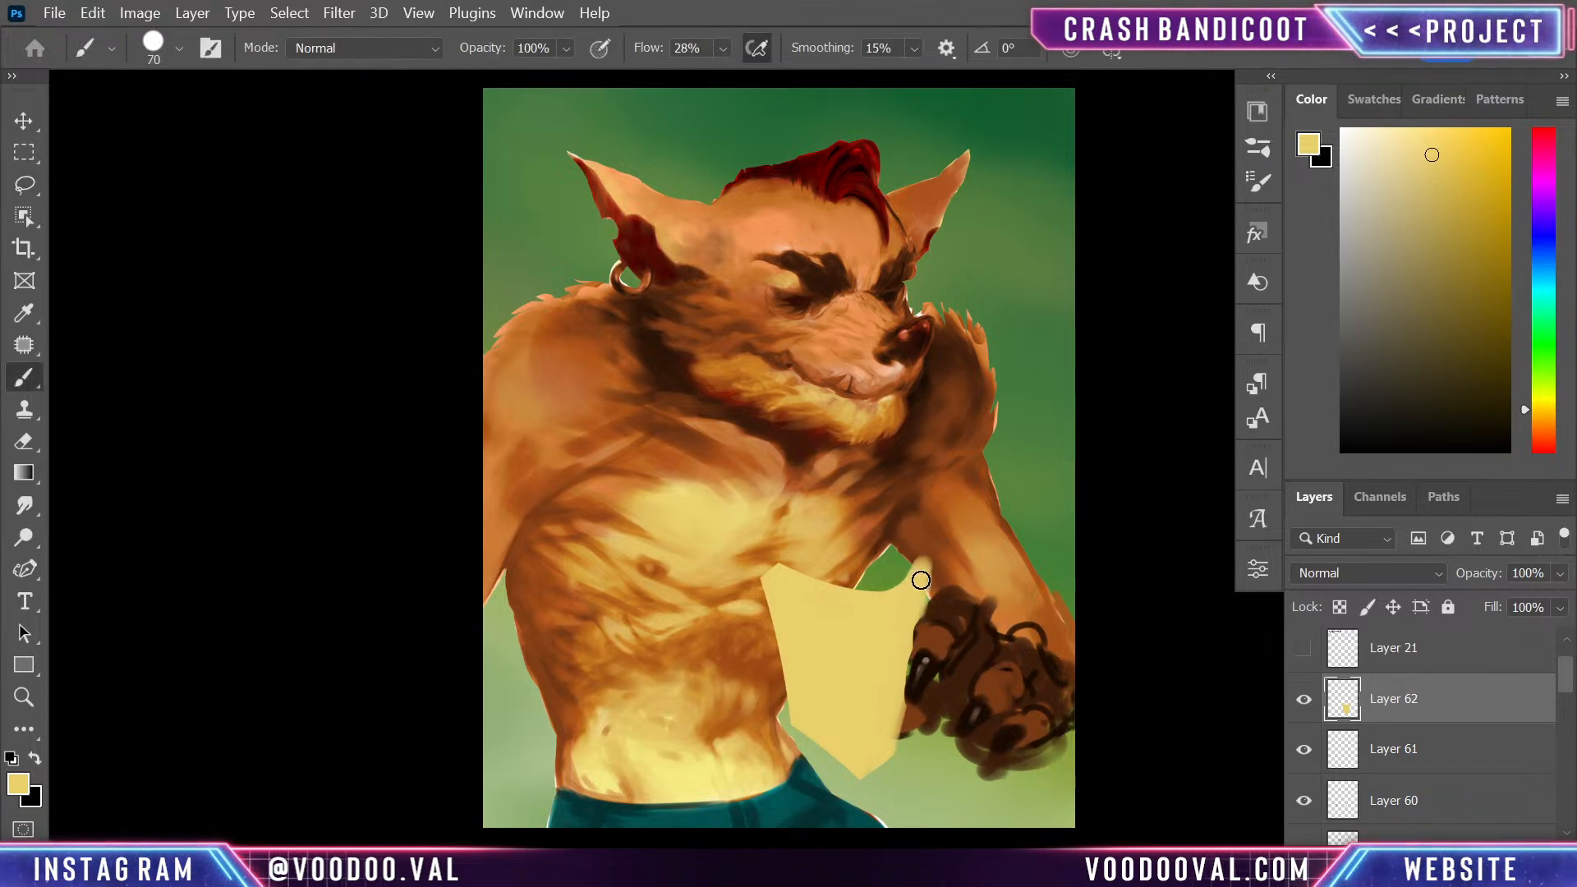
key(bracketleft)
key(bracketleft)
key(bracketleft)
key(ctrl+z)
mouse_move(917, 664)
mouse_down()
mouse_move(901, 739)
mouse_move(880, 771)
mouse_move(897, 724)
mouse_move(872, 779)
mouse_up()
key(ctrl+z)
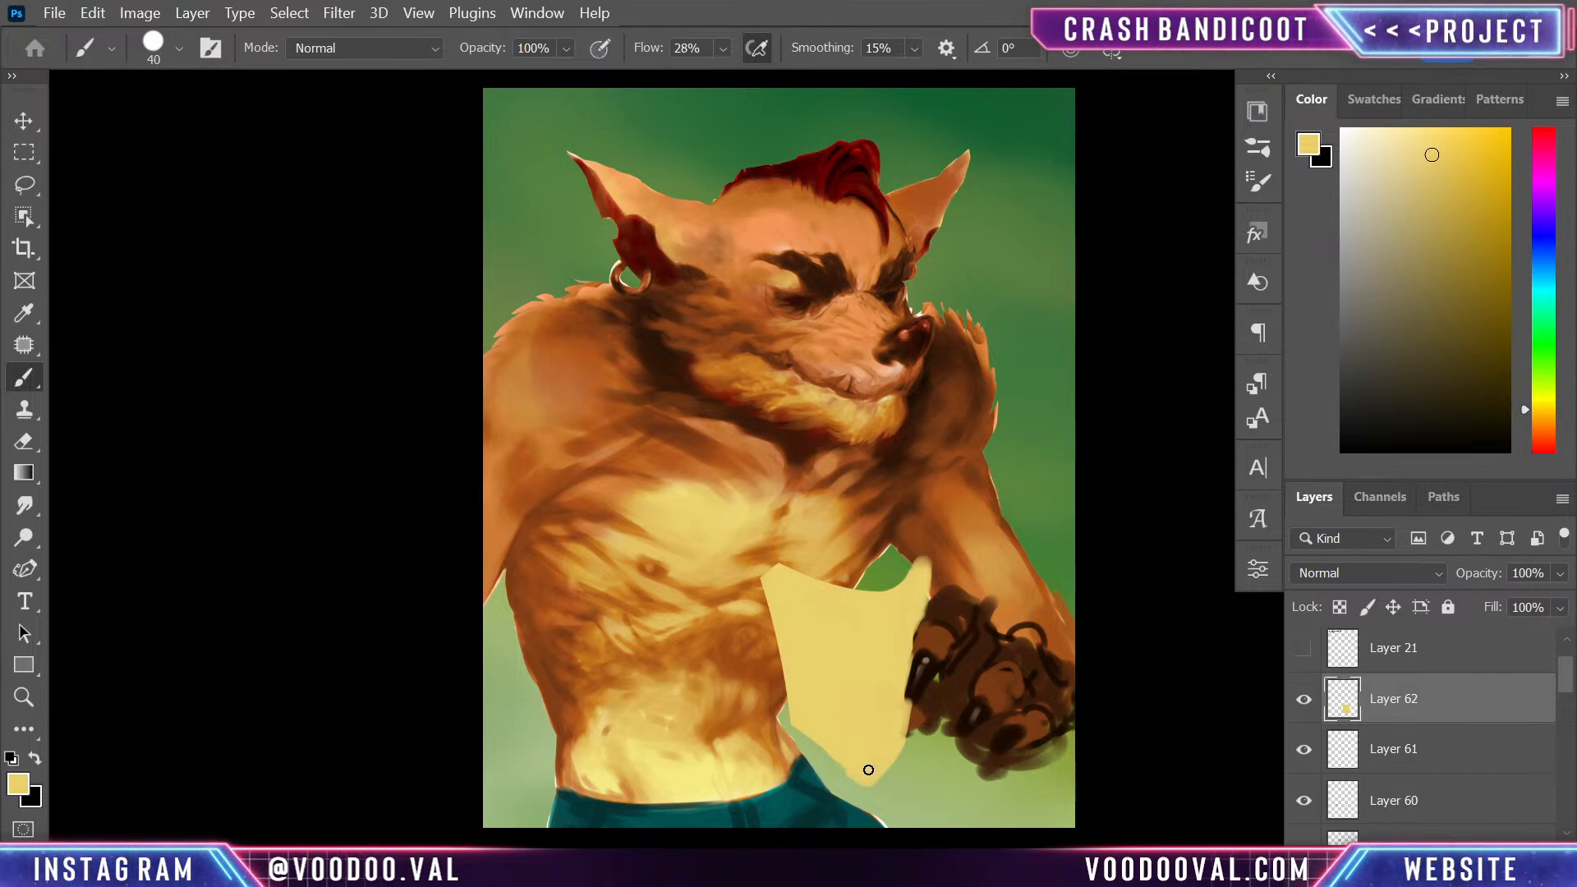
drag(809, 741, 858, 773)
- Clip a new layer to the yellow shape and try brown and ochre shading along its upper rim
right_click(1460, 716)
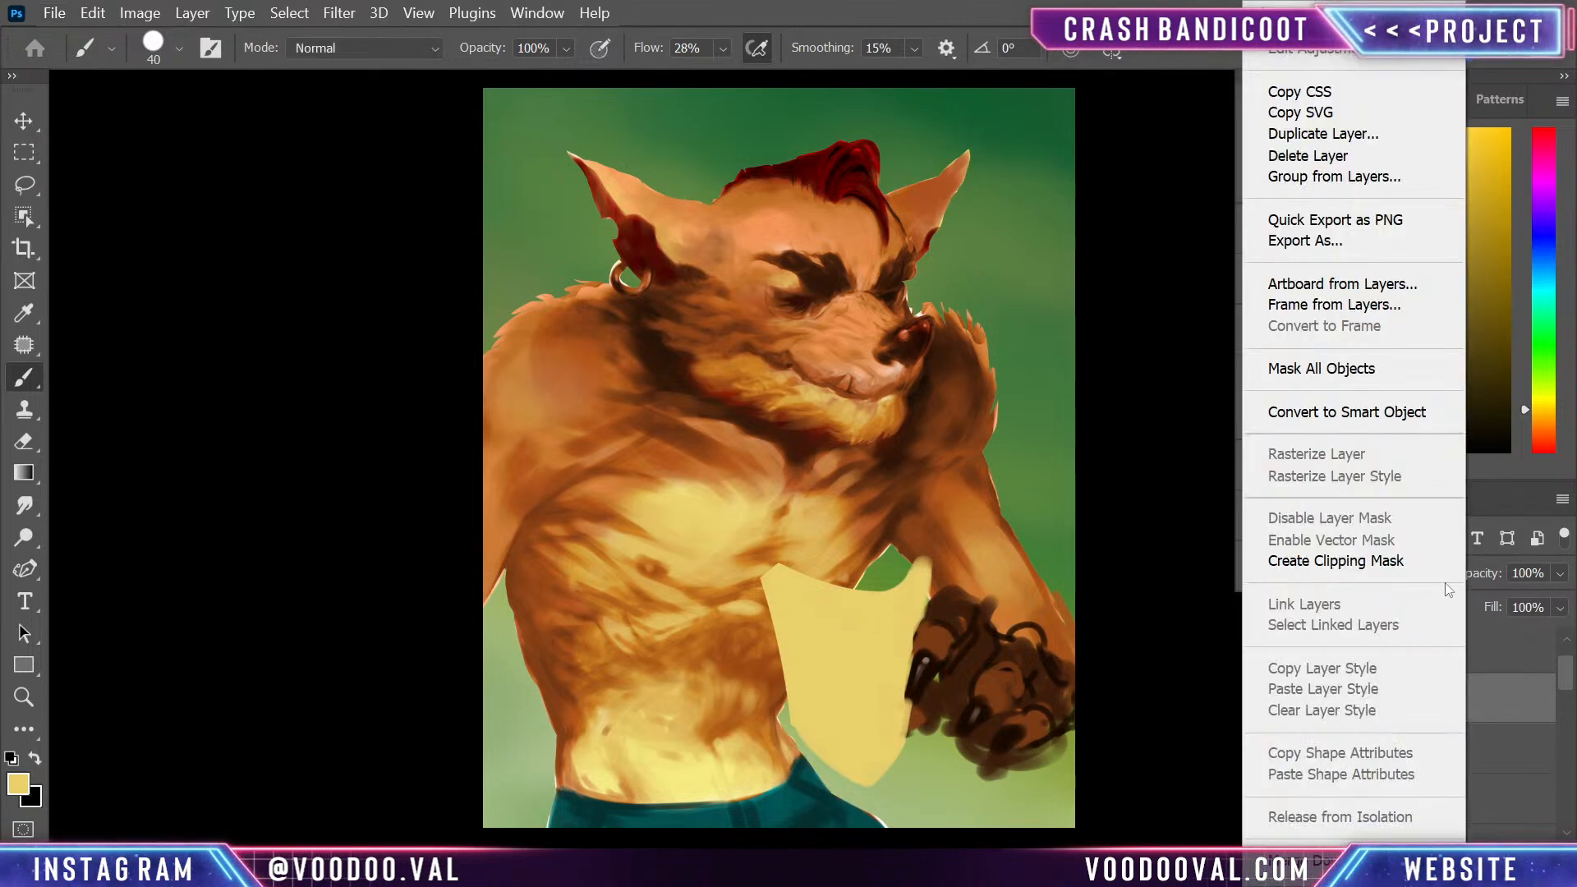
click(1393, 562)
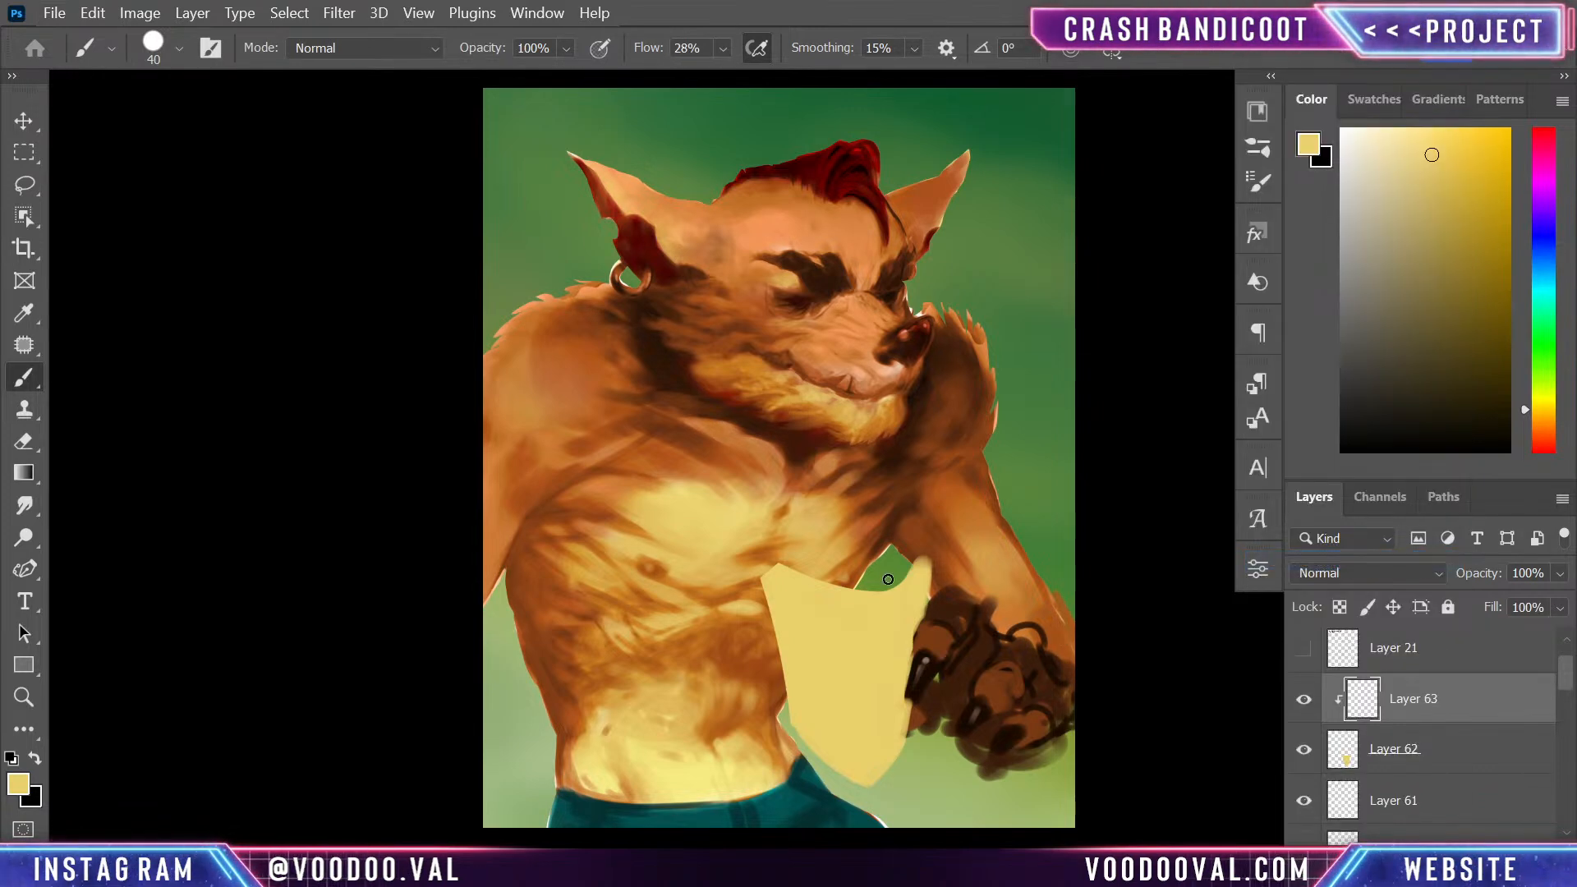
alt+click(748, 627)
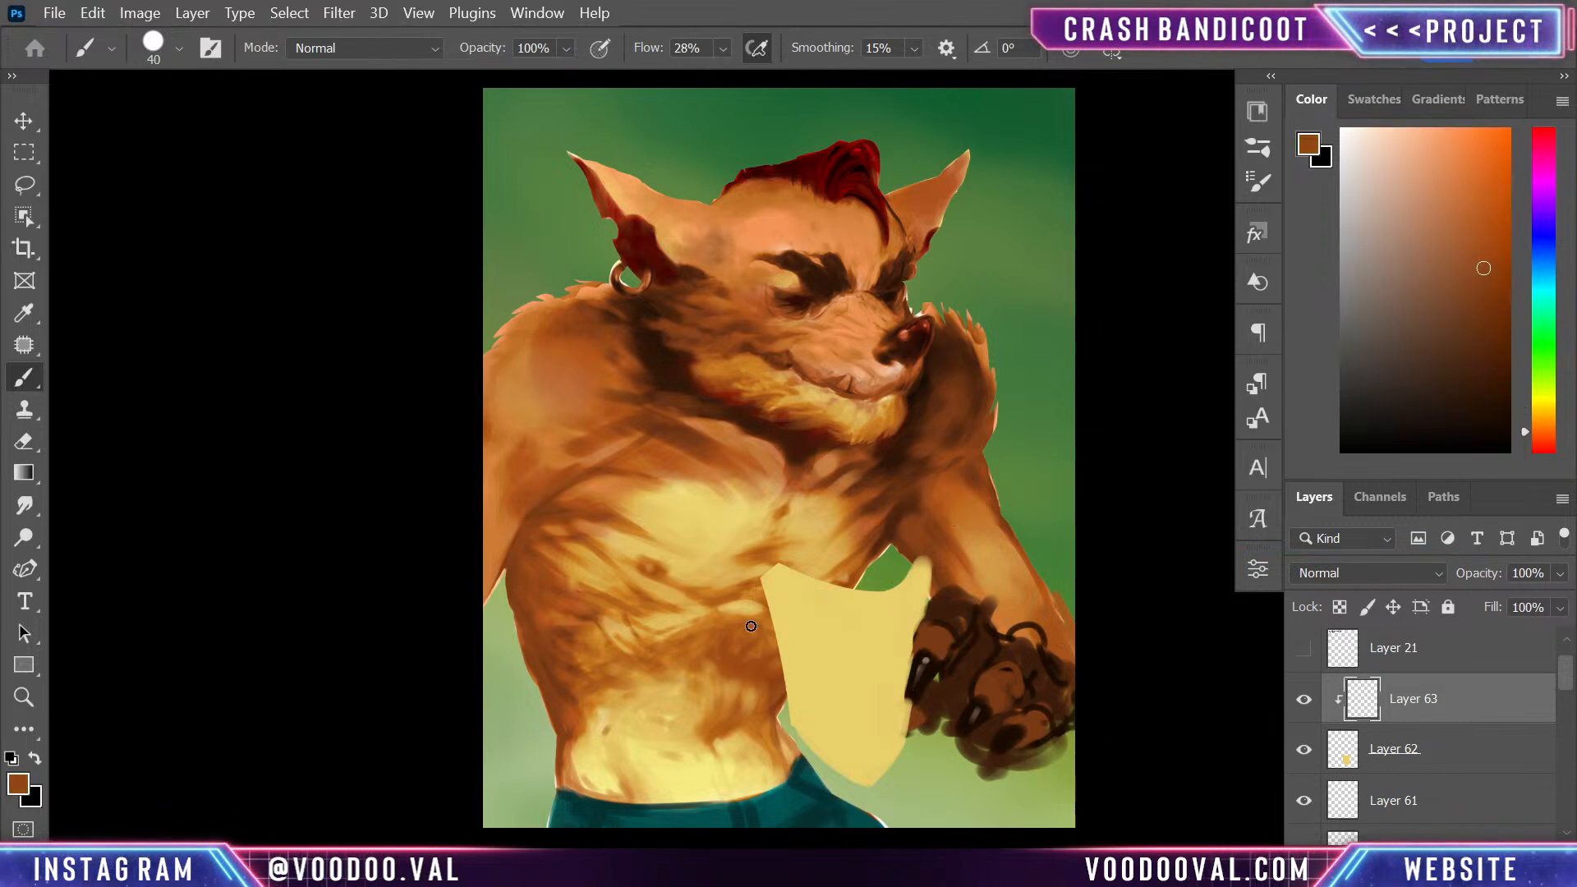
mouse_move(778, 576)
mouse_down()
mouse_move(924, 588)
mouse_move(932, 567)
mouse_up()
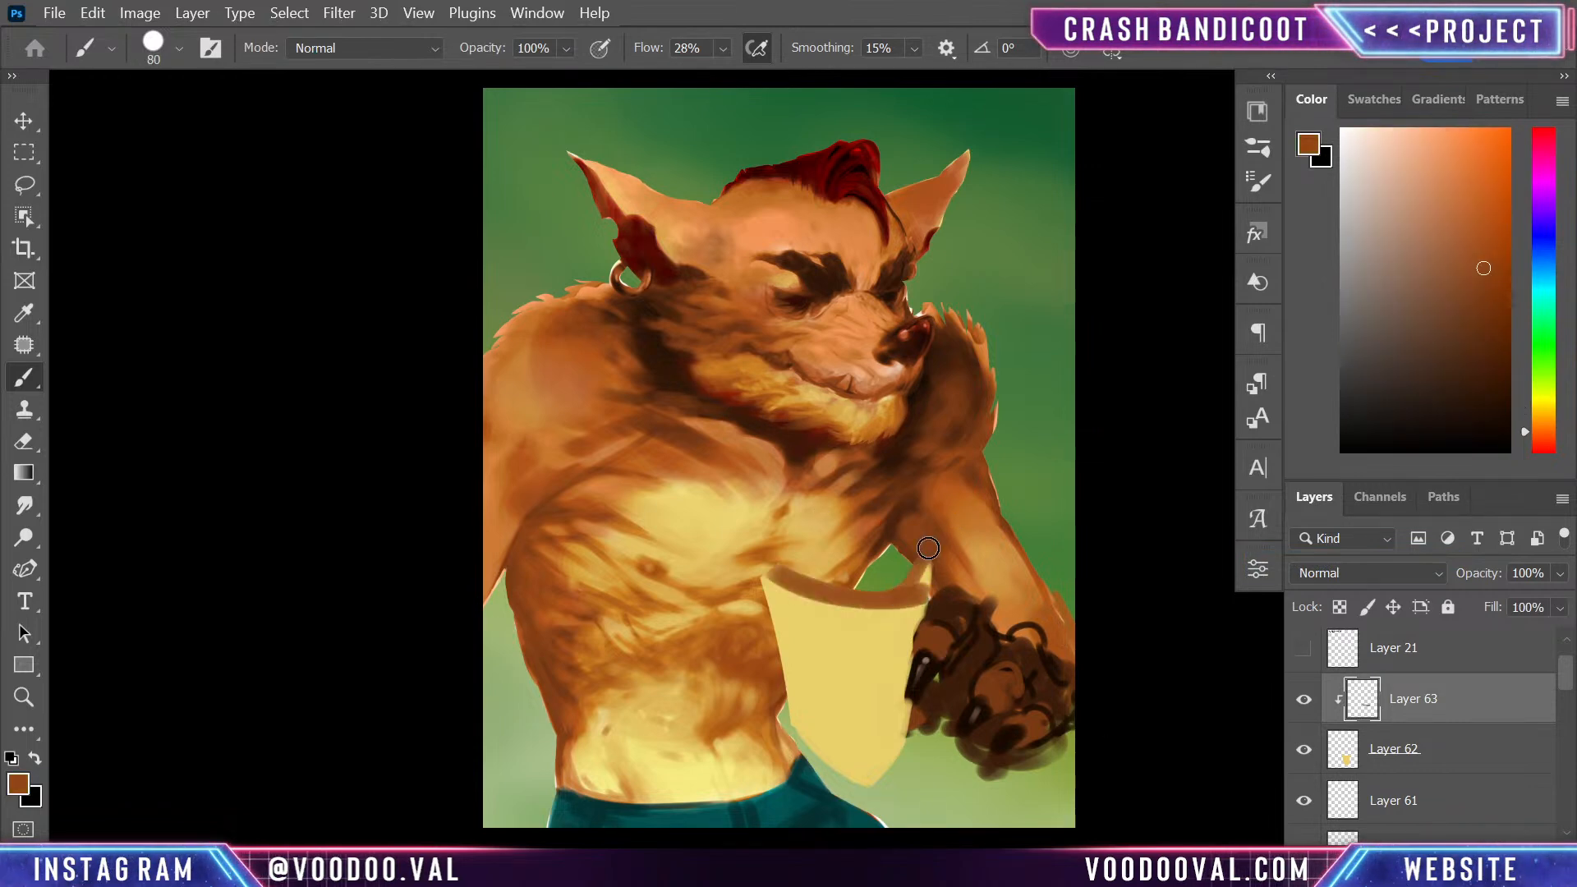
alt+click(897, 626)
mouse_move(898, 626)
mouse_down()
mouse_move(922, 577)
mouse_move(885, 611)
mouse_move(913, 602)
mouse_move(869, 604)
mouse_move(926, 566)
mouse_move(889, 593)
mouse_move(784, 557)
mouse_move(846, 589)
mouse_move(853, 610)
mouse_move(886, 605)
mouse_up()
alt+click(872, 605)
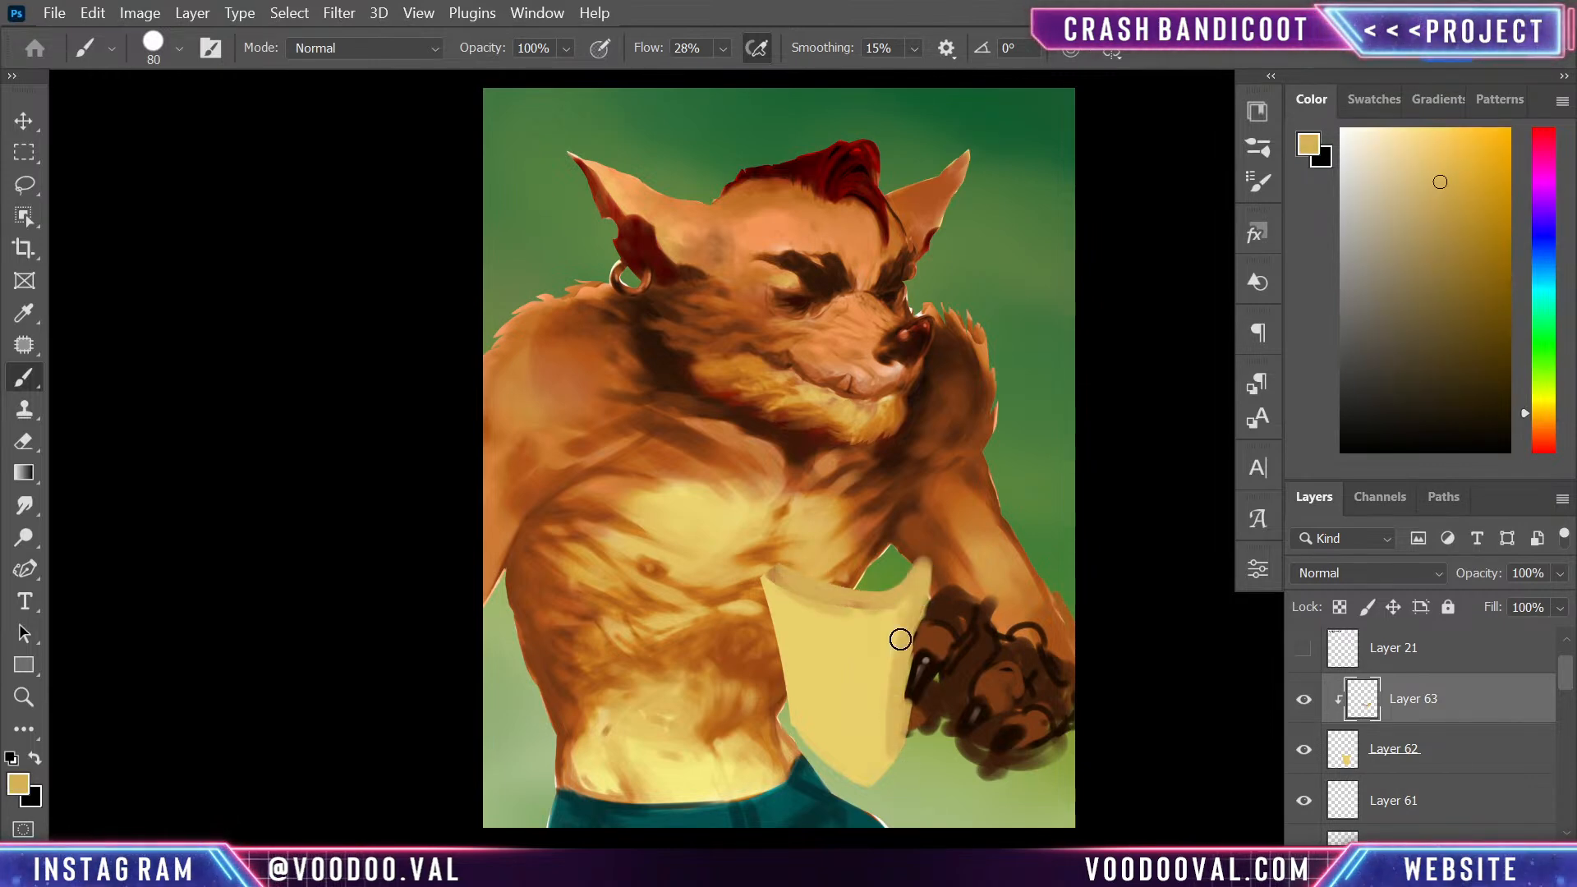
- Cover the whole yellow shape with reddish brown sampled from the arm, using a 175 px brush
alt+click(993, 439)
key(bracketright)
key(bracketright)
key(bracketright)
key(bracketright)
key(bracketright)
mouse_move(926, 626)
mouse_down()
mouse_move(901, 602)
mouse_move(879, 681)
mouse_move(876, 641)
mouse_move(820, 572)
mouse_move(794, 636)
mouse_move(788, 556)
mouse_up()
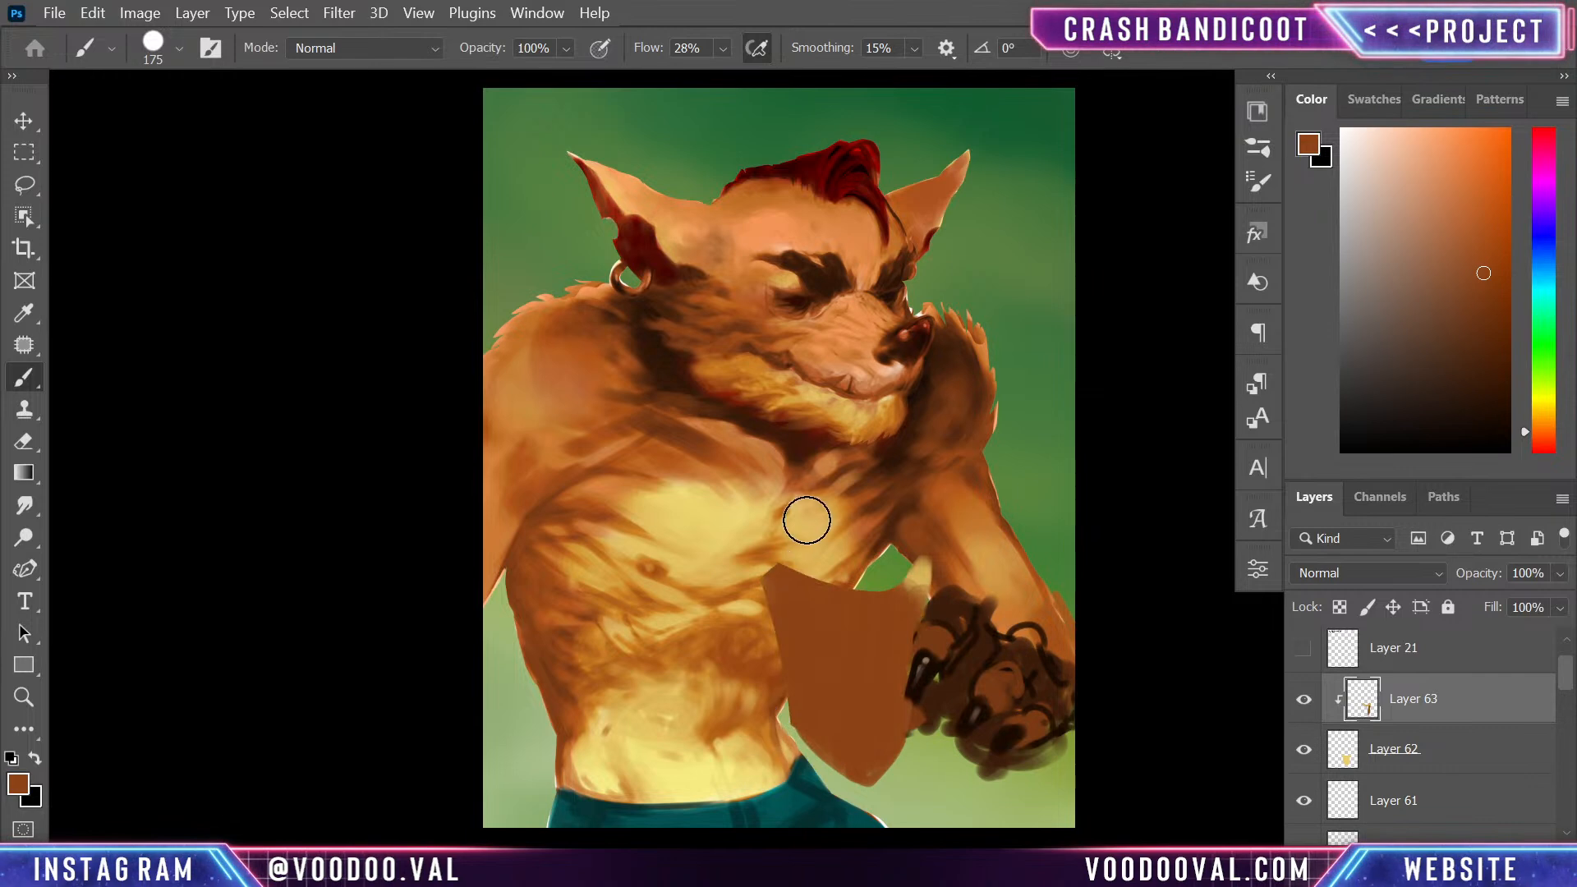
- Darken the shield's base colour with broad vertical strokes of deeper brown sampled from the hand
alt+click(953, 664)
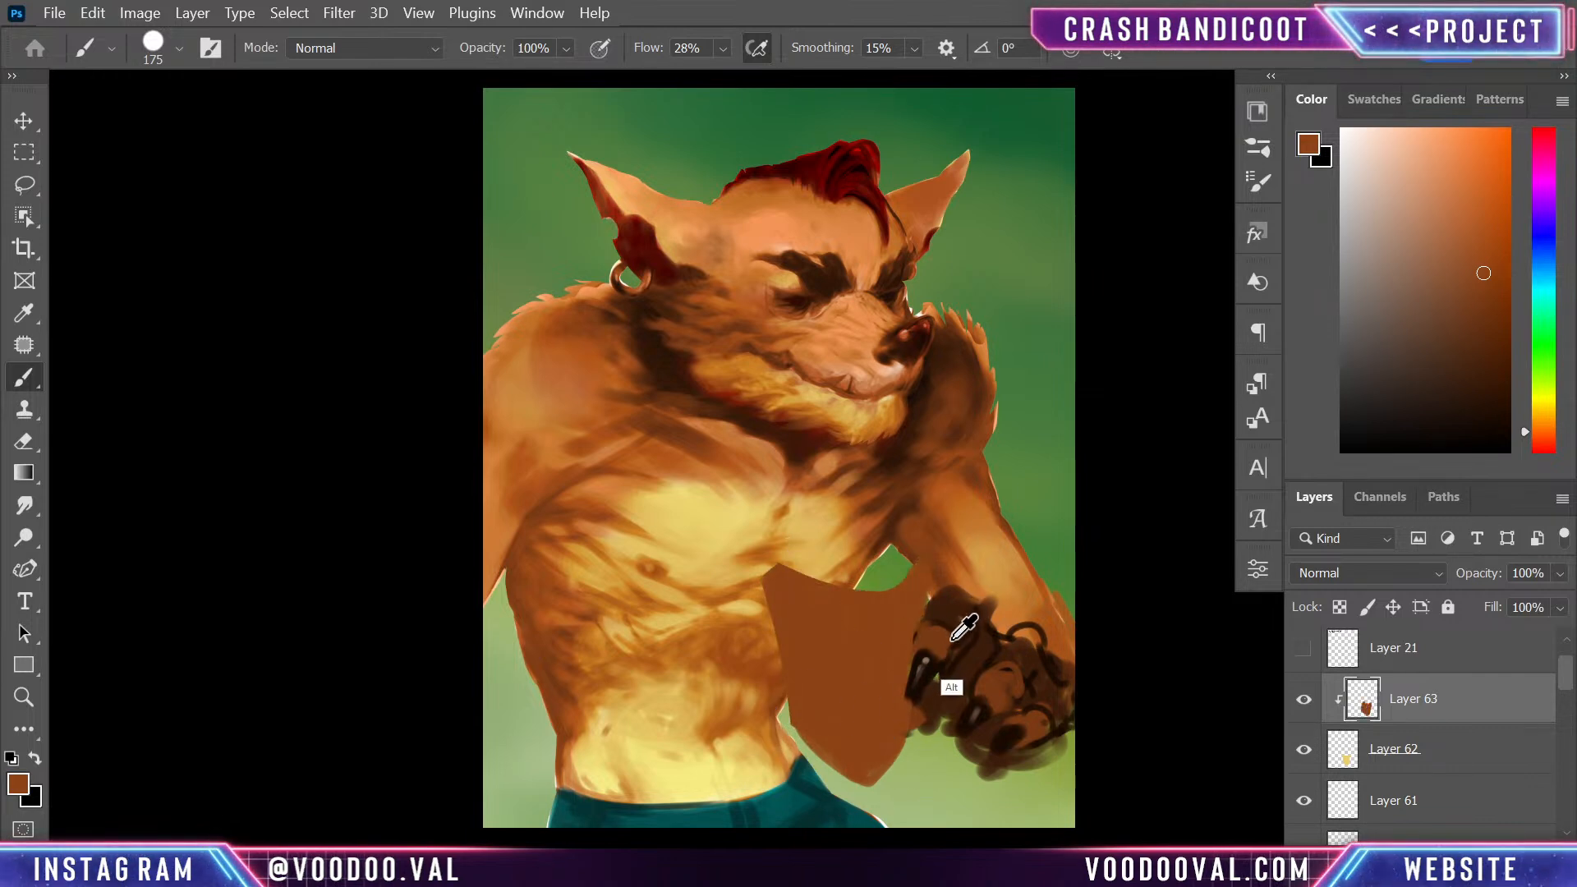
drag(914, 577, 885, 813)
drag(890, 613, 864, 801)
drag(831, 624, 830, 706)
alt+click(829, 655)
mouse_move(872, 584)
mouse_down()
mouse_move(858, 779)
mouse_move(883, 670)
mouse_move(819, 754)
mouse_move(755, 572)
mouse_move(813, 624)
mouse_move(864, 638)
mouse_up()
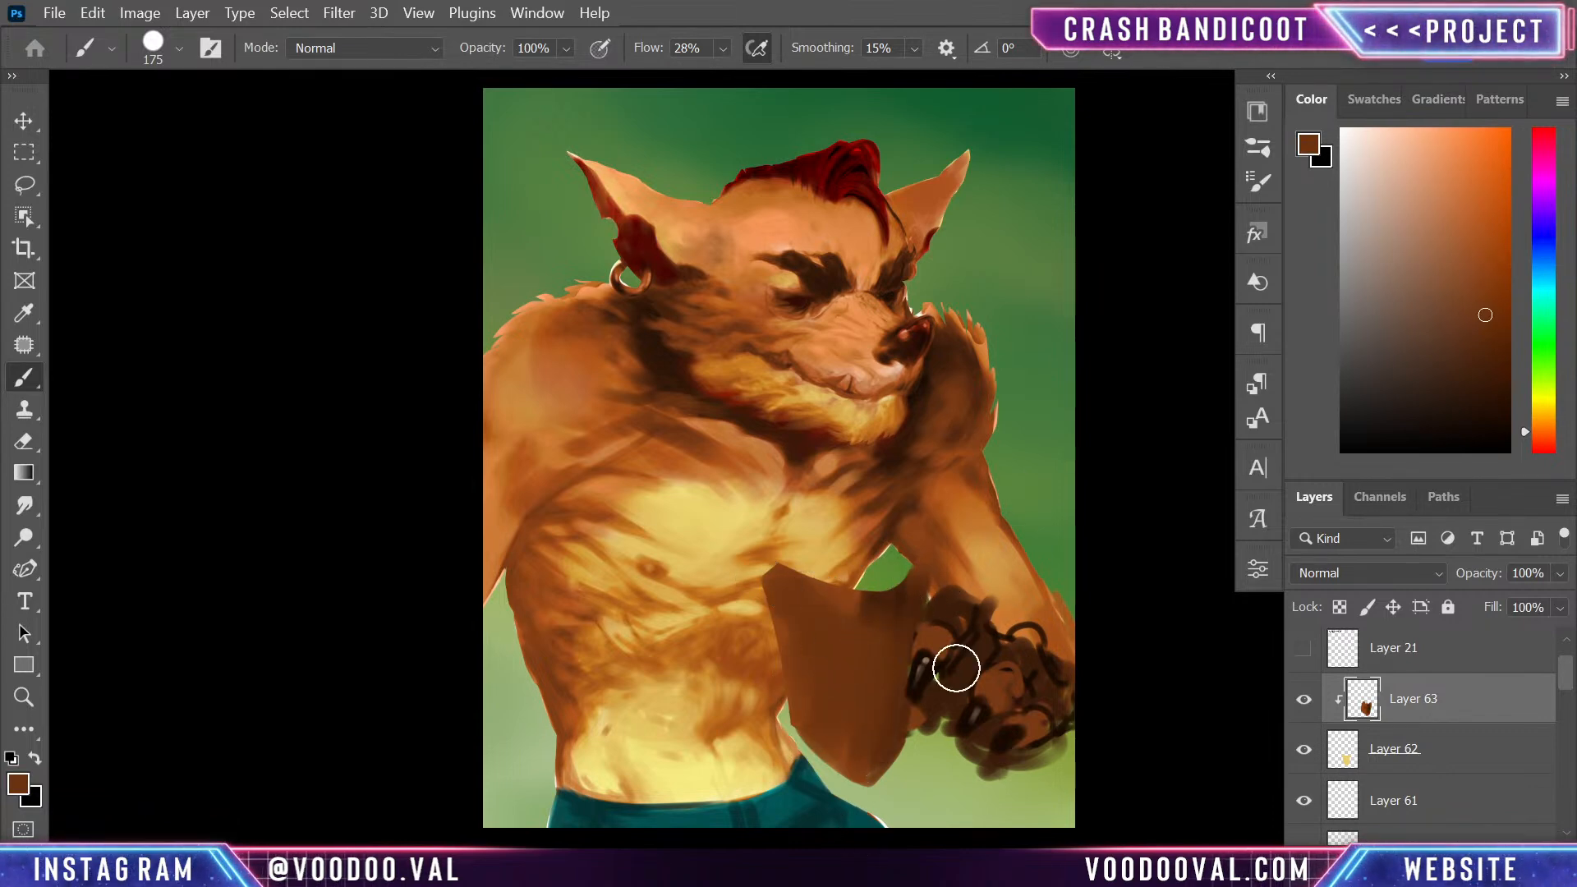
- Add a second clipped layer above the brown fill and prepare a 35 px brush with orange sampled from the forearm
alt+click(984, 579)
key(ctrl+shift+alt+n)
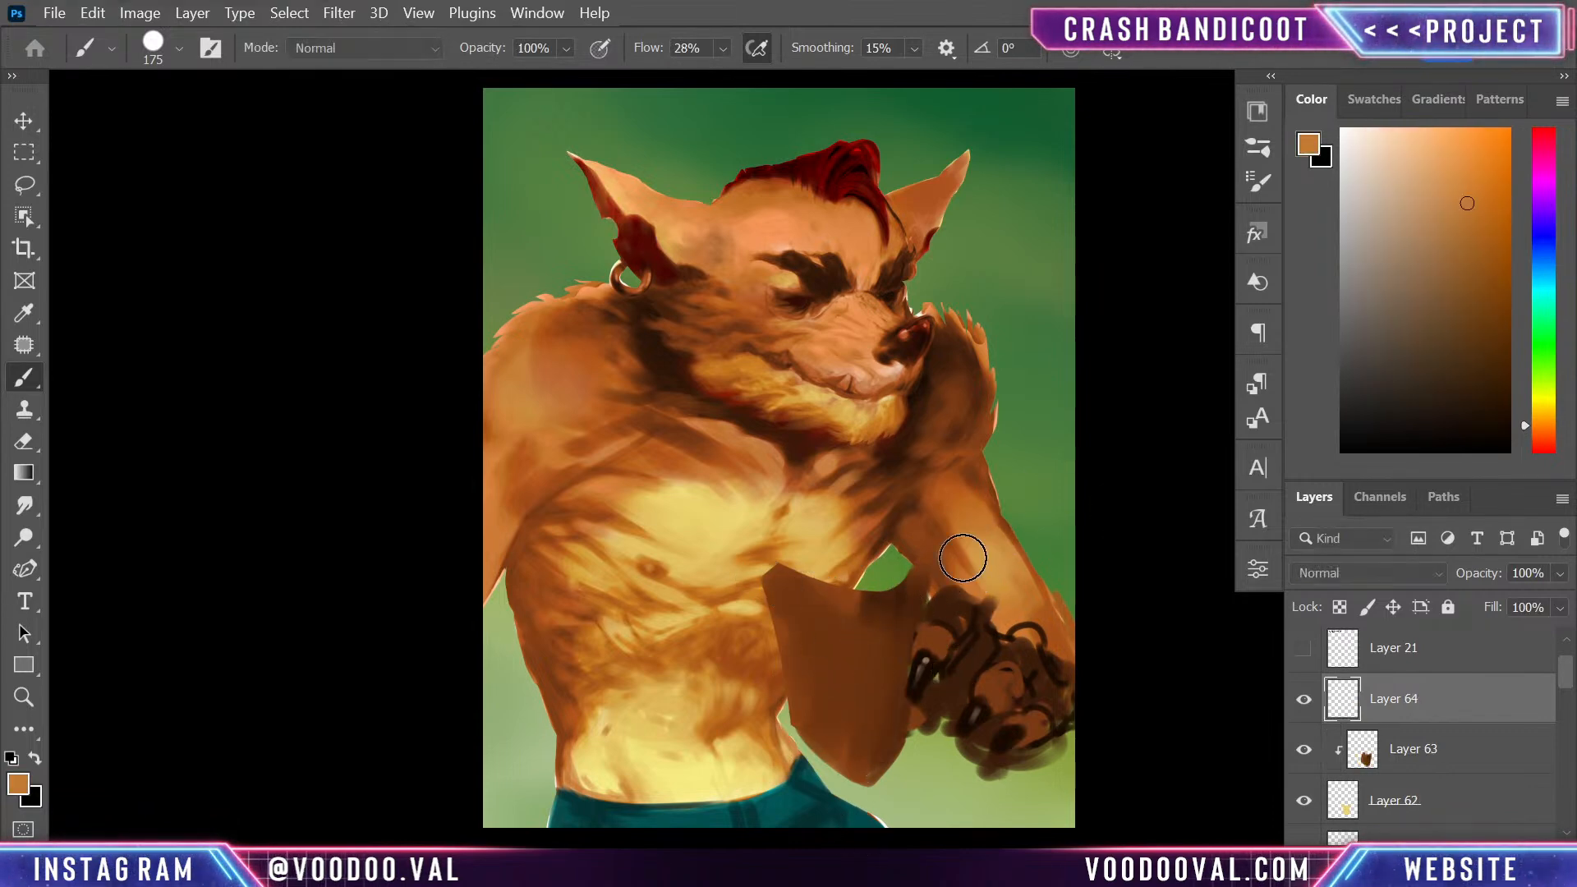
right_click(1459, 677)
click(1378, 558)
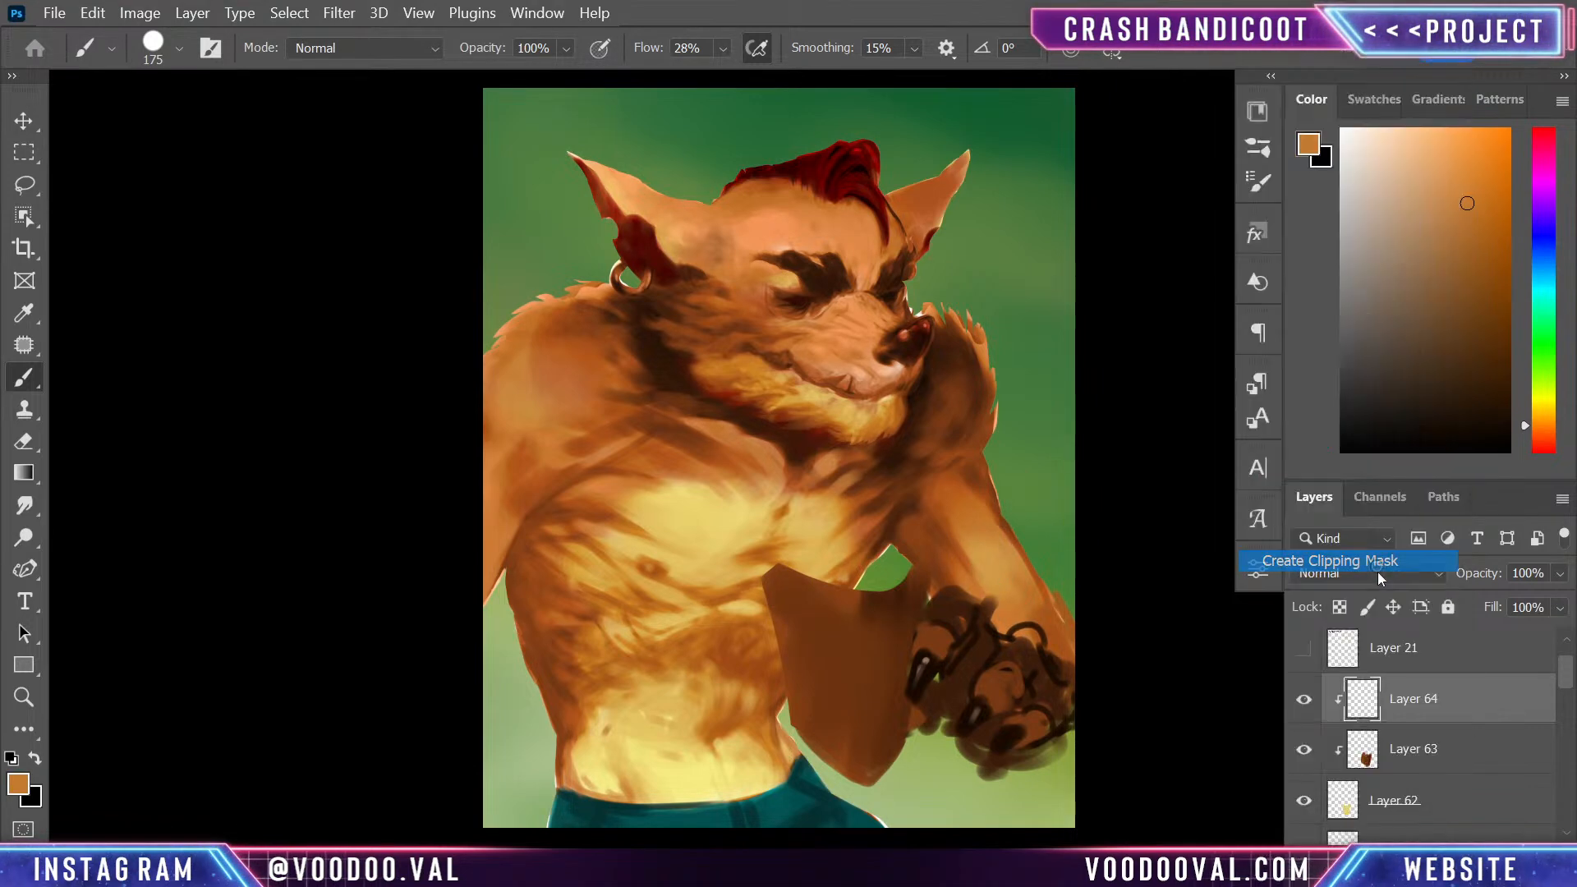
key(bracketleft)
key(bracketleft)
key(bracketleft)
key(bracketleft)
key(bracketleft)
key(bracketleft)
key(bracketleft)
key(bracketleft)
key(bracketleft)
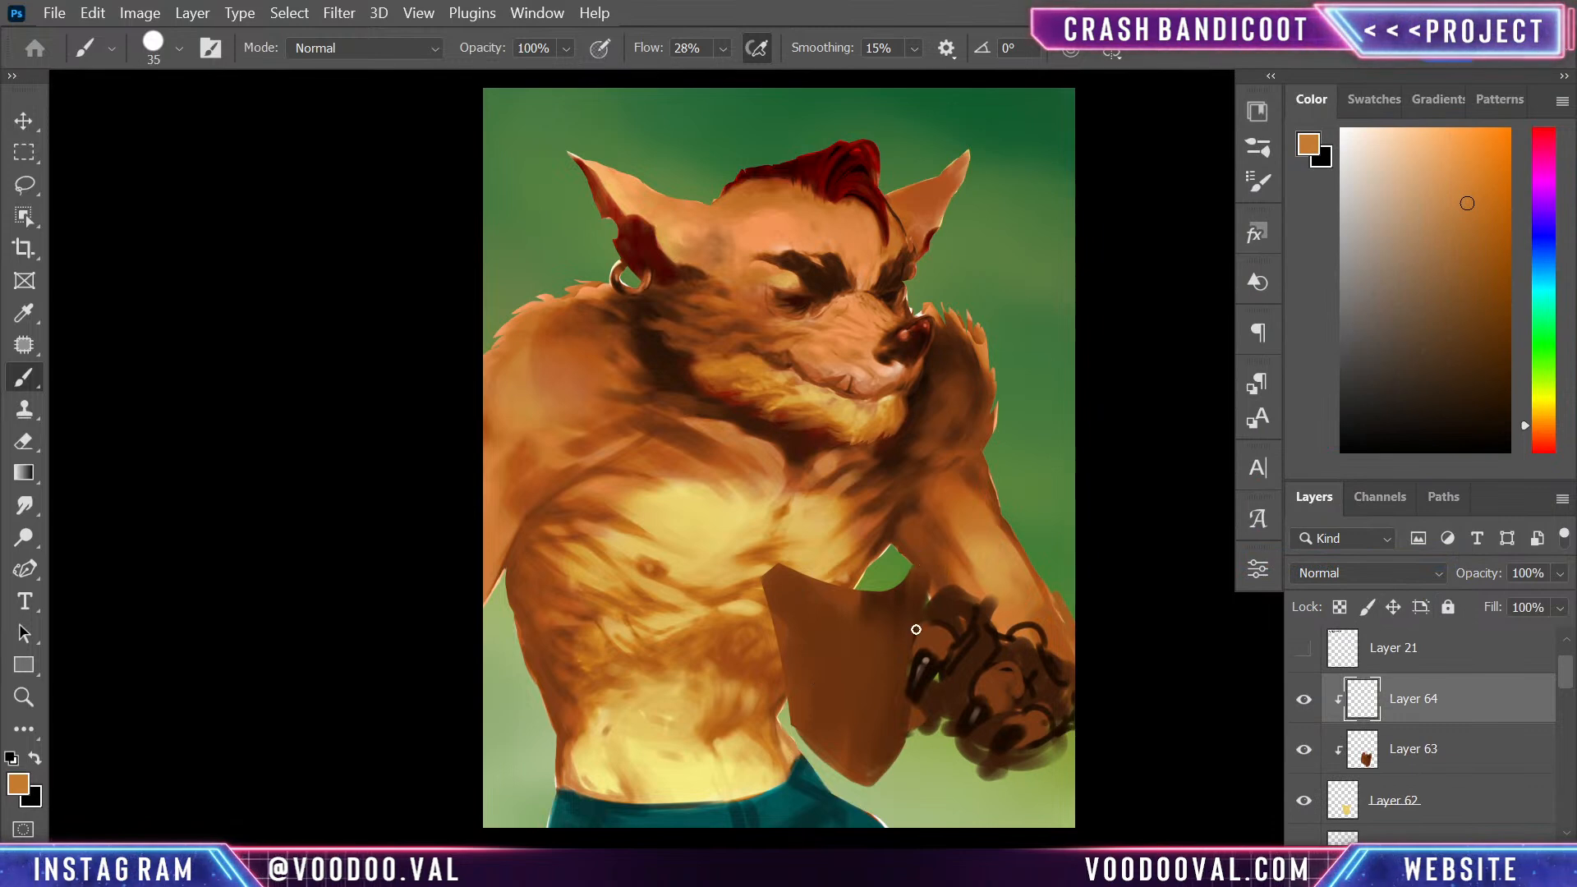
key(bracketleft)
mouse_move(815, 590)
mouse_down()
mouse_move(776, 578)
mouse_move(901, 601)
mouse_up()
key(ctrl+z)
key(ctrl+z)
- Paint the shield's rim band and vertical plank lines in orange, and build up wood grain between them with sampled browns
mouse_move(770, 578)
mouse_down()
mouse_move(887, 606)
mouse_move(926, 575)
mouse_move(896, 742)
mouse_up()
drag(888, 604, 883, 688)
mouse_move(812, 598)
mouse_down()
mouse_move(817, 716)
mouse_move(847, 777)
mouse_move(794, 663)
mouse_up()
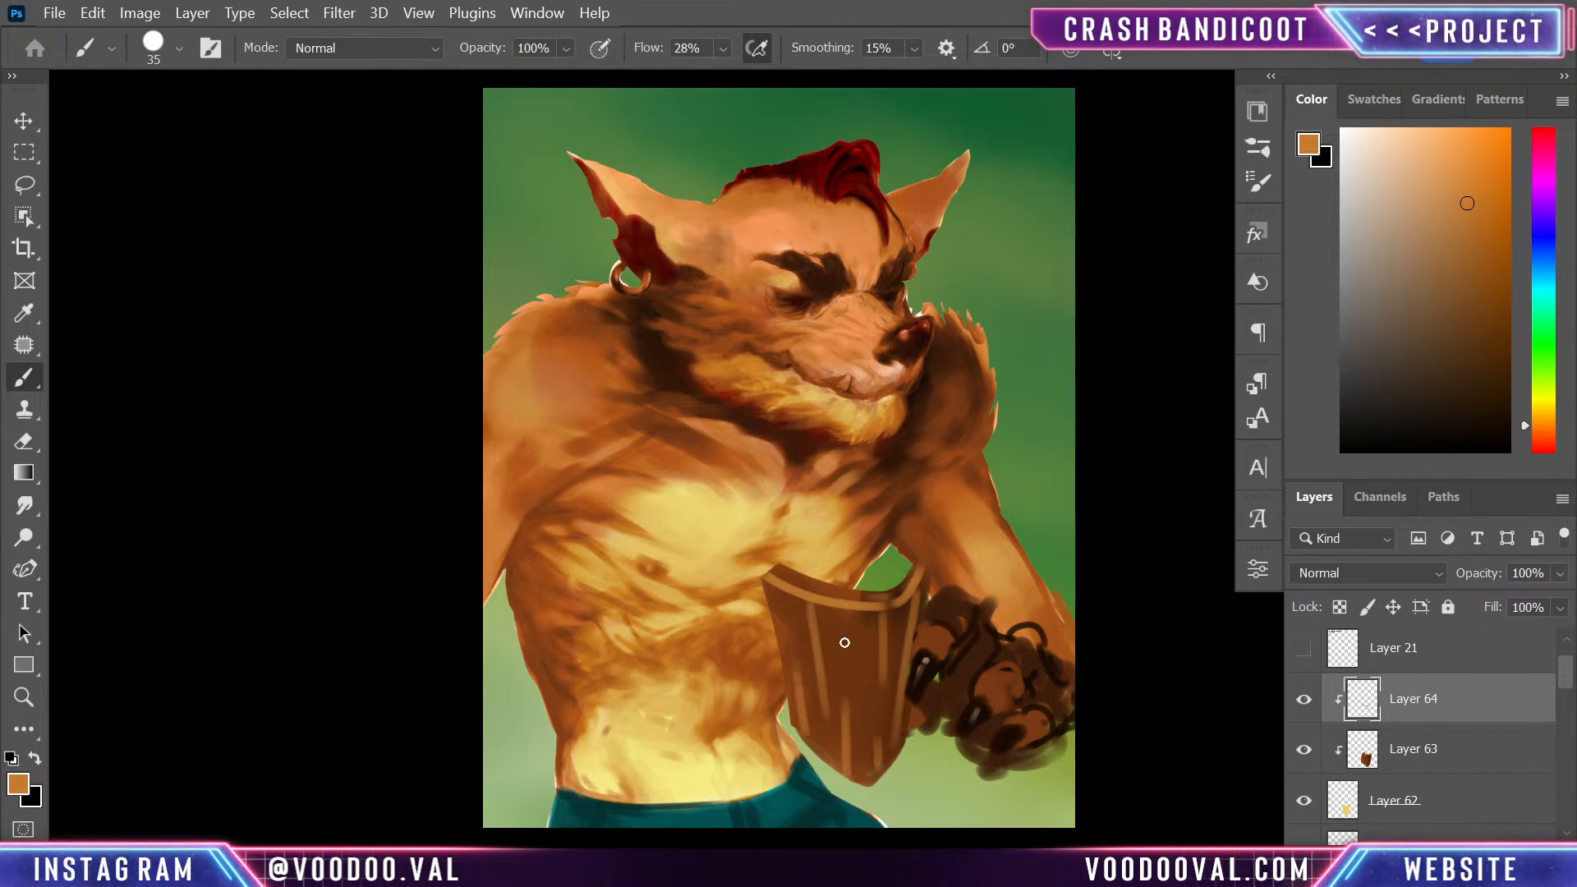
alt+click(819, 693)
alt+click(855, 742)
mouse_move(850, 767)
mouse_down()
mouse_move(853, 698)
mouse_move(858, 785)
mouse_up()
alt+click(780, 634)
drag(900, 609, 888, 728)
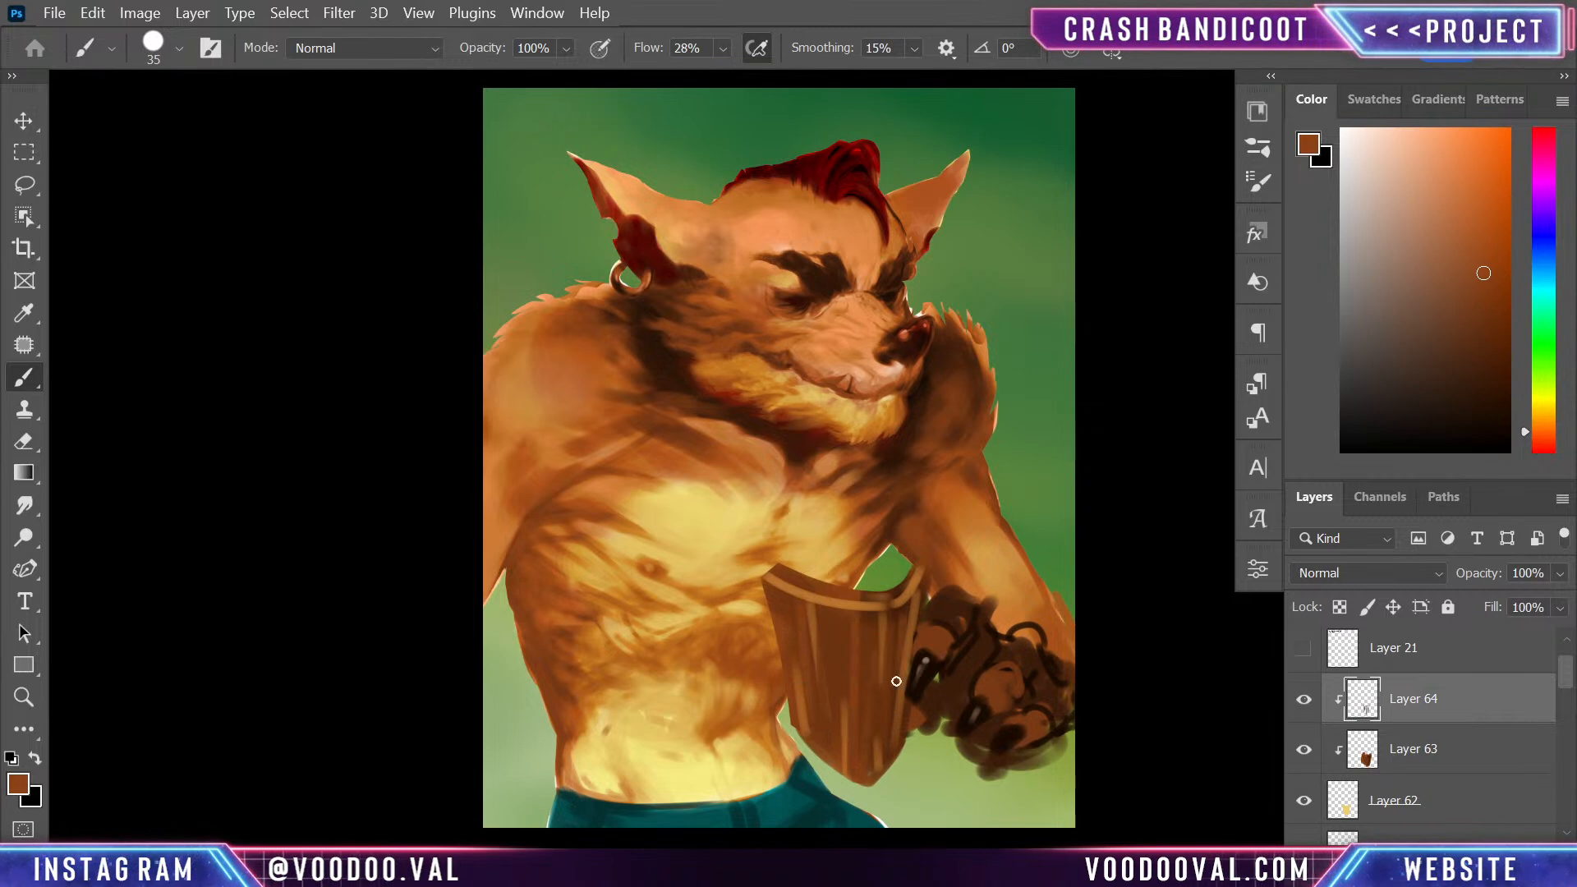
- Shade the rim's corner near the hand with sampled dark browns and draw thin cracks into the planks with a 9 px brush
alt+click(976, 624)
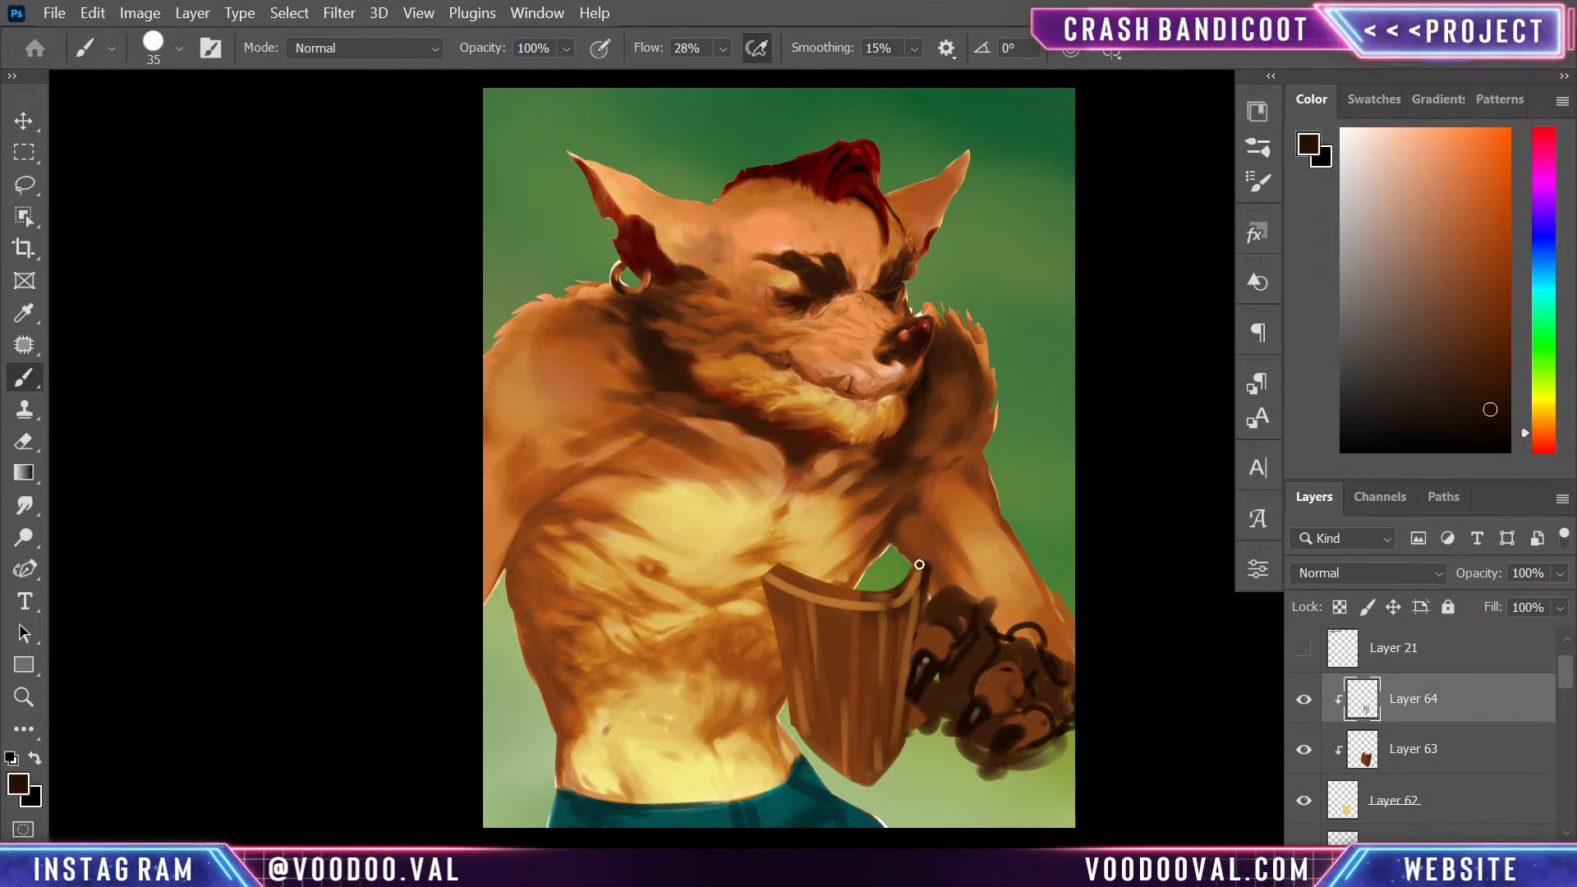
alt+click(907, 573)
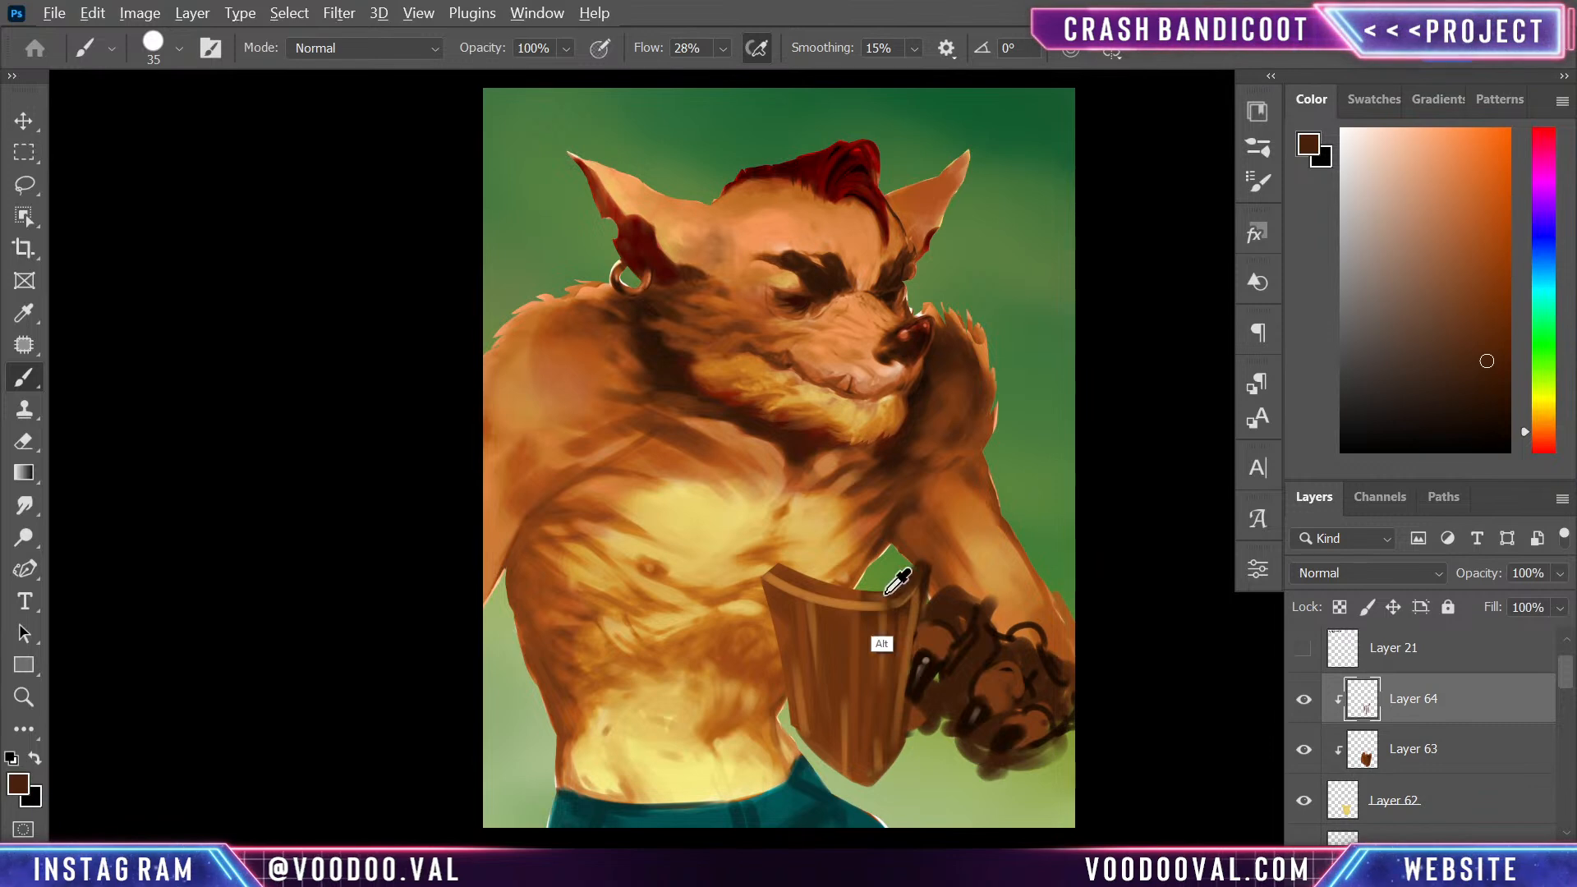
alt+click(861, 602)
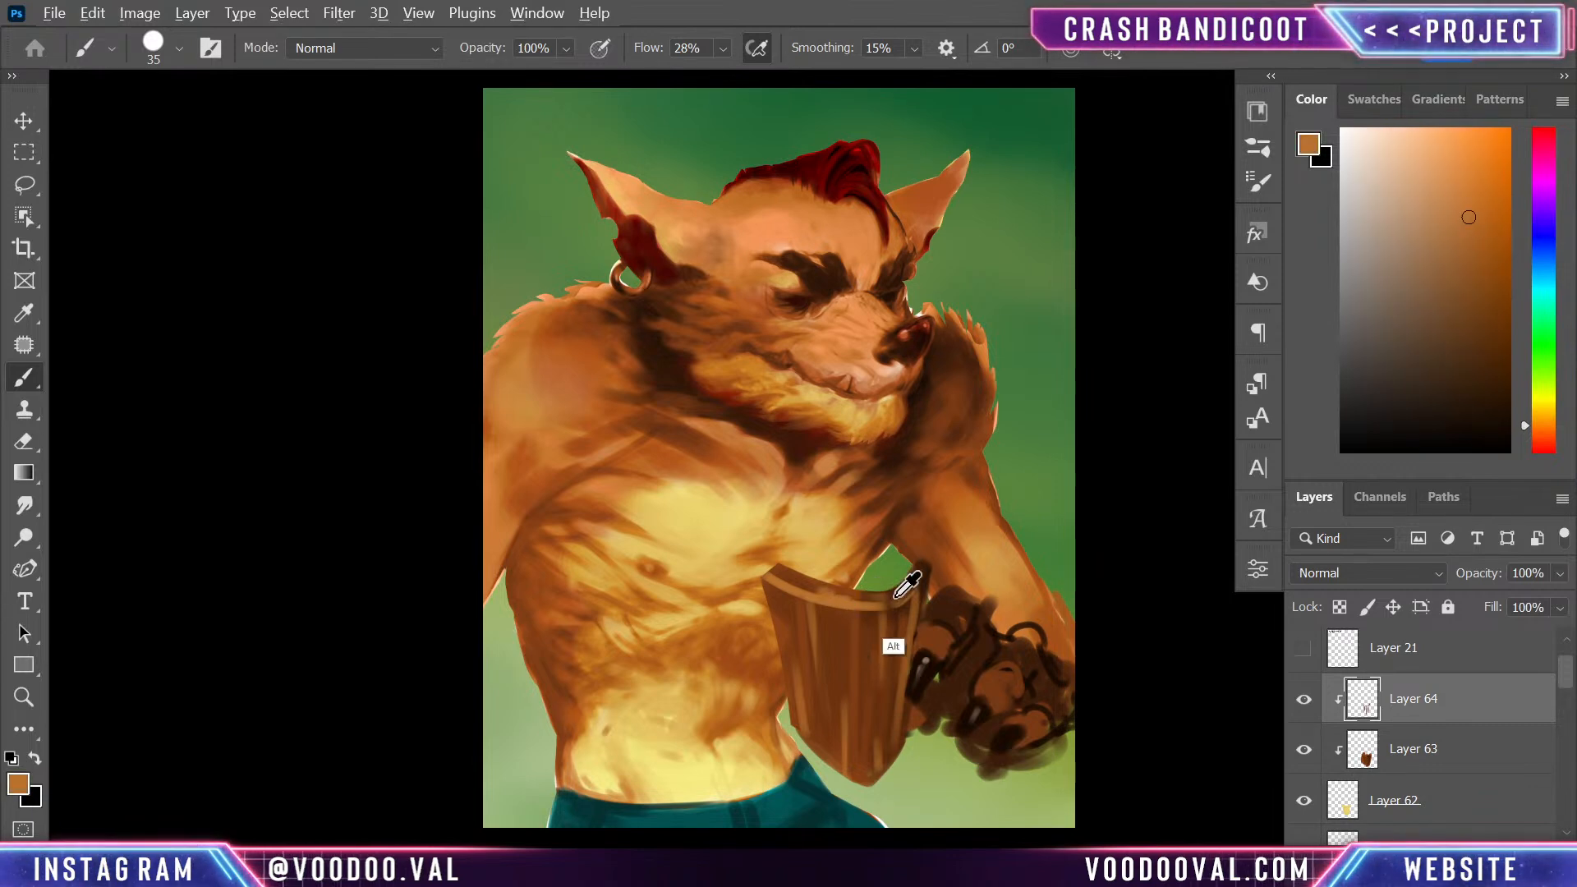
alt+click(923, 576)
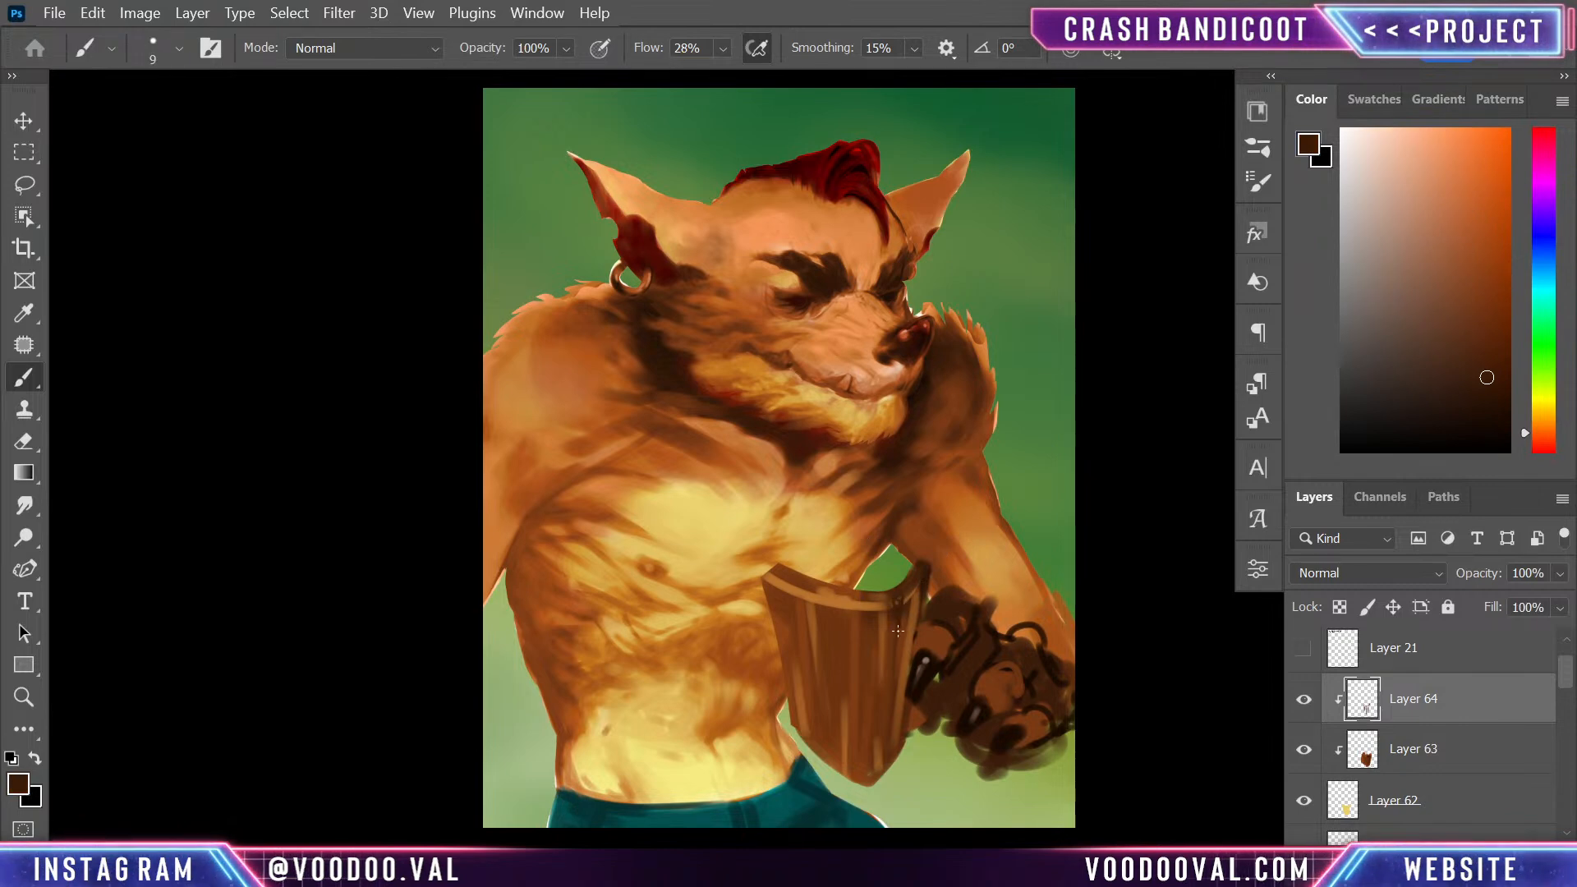
drag(830, 595, 822, 662)
- Chip the wooden shield's upper rim and lower edges into an uneven outline on the base shape layer with a 30 px Eraser
click(1474, 757)
key(e)
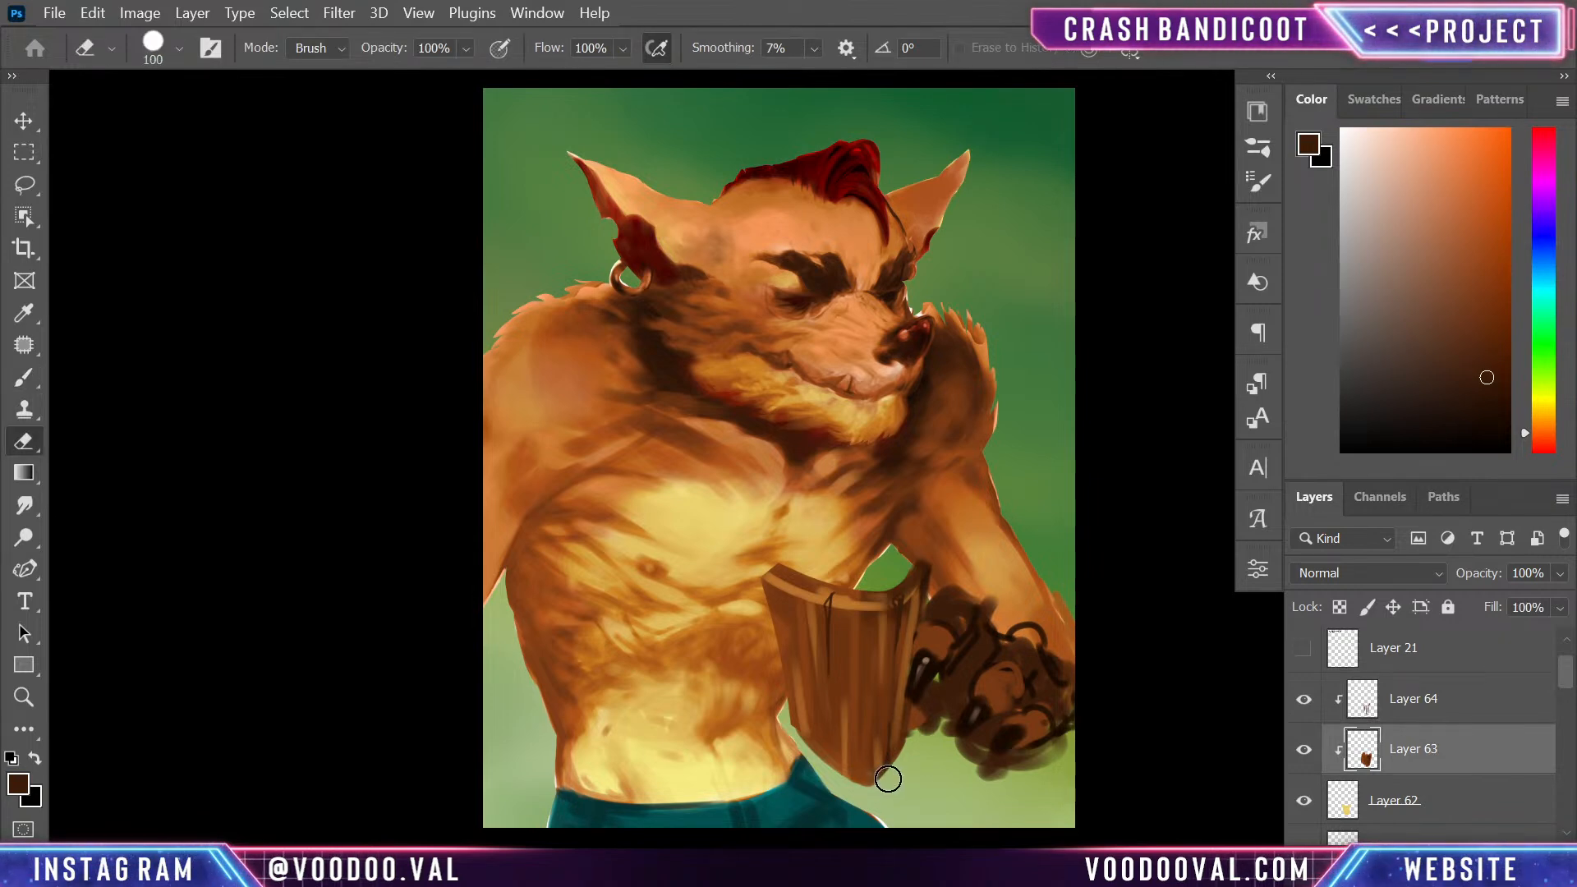
key(bracketleft)
key(bracketleft)
key(bracketleft)
key(bracketleft)
key(bracketleft)
key(bracketleft)
key(bracketleft)
key(bracketleft)
key(bracketleft)
key(bracketleft)
key(bracketleft)
key(bracketleft)
click(1466, 808)
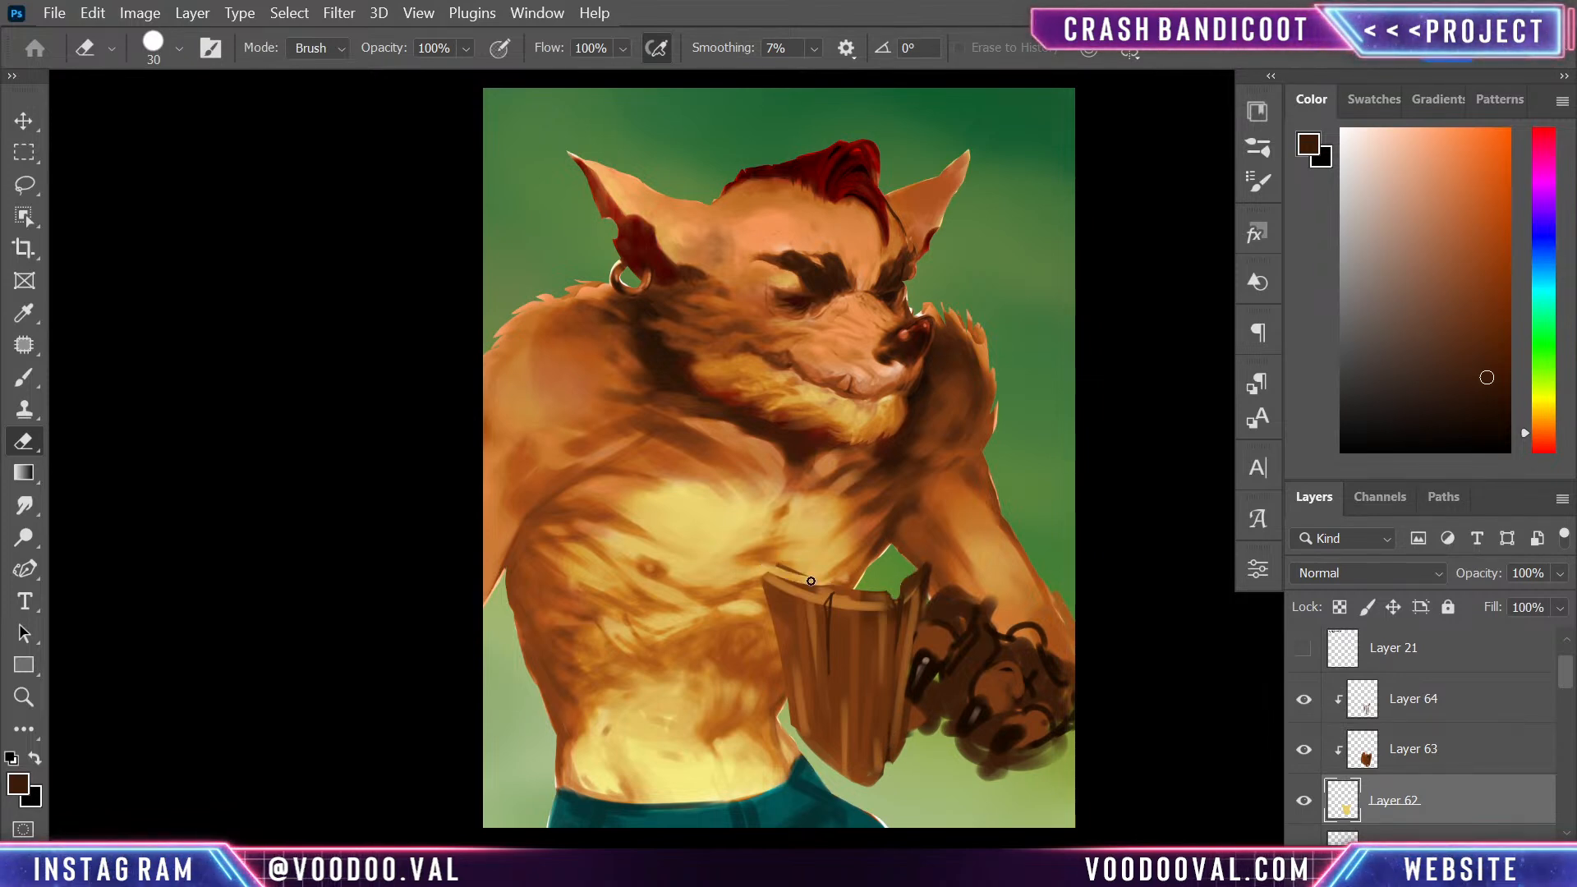
drag(760, 560, 879, 585)
drag(810, 754, 854, 779)
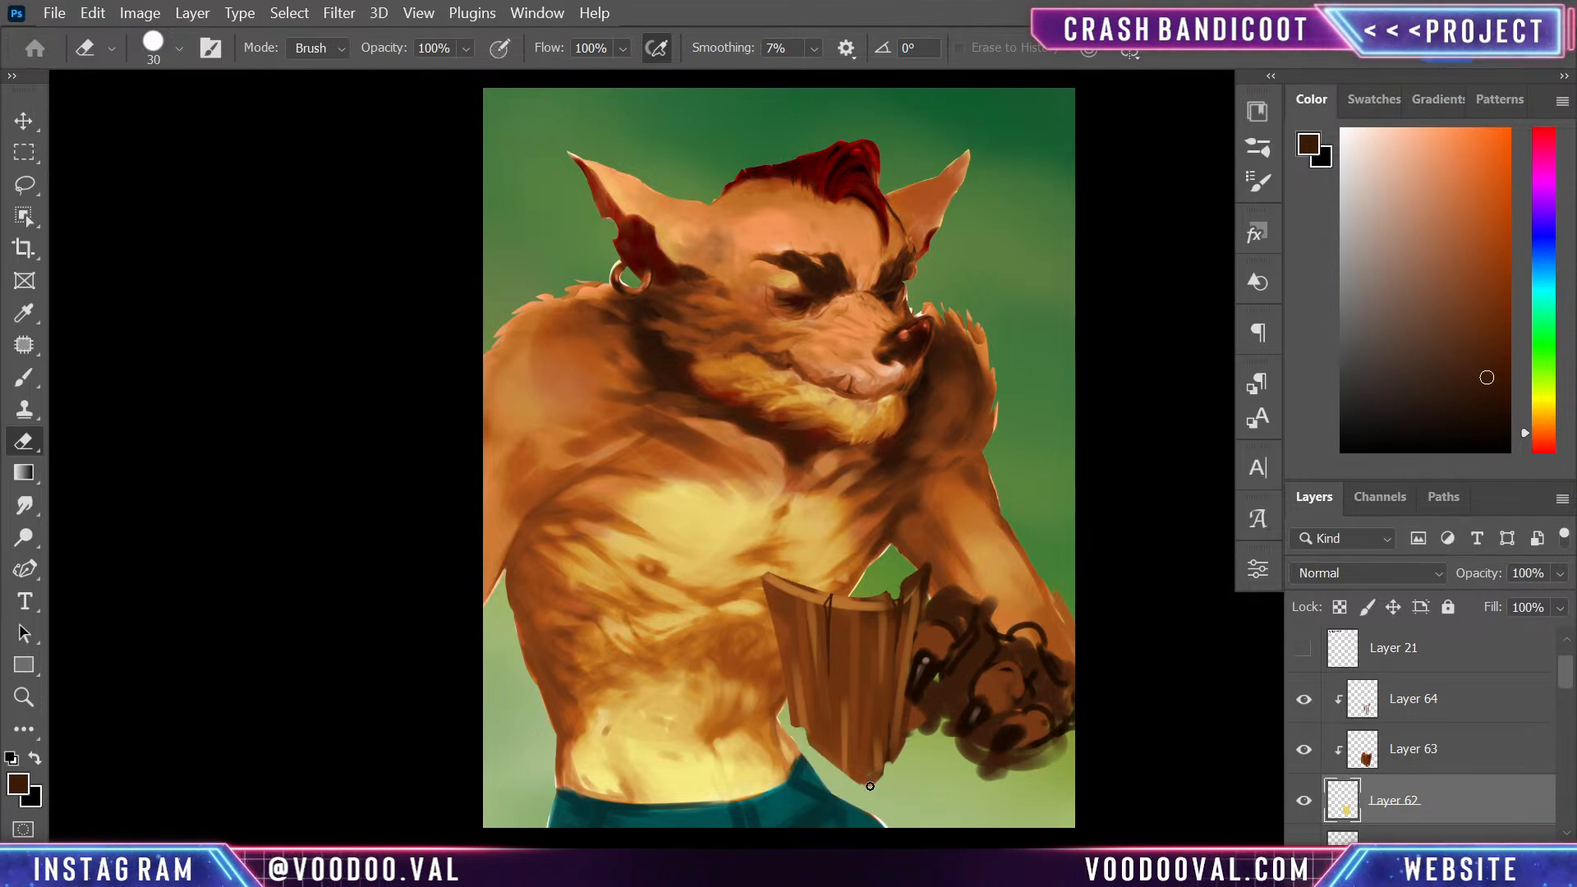
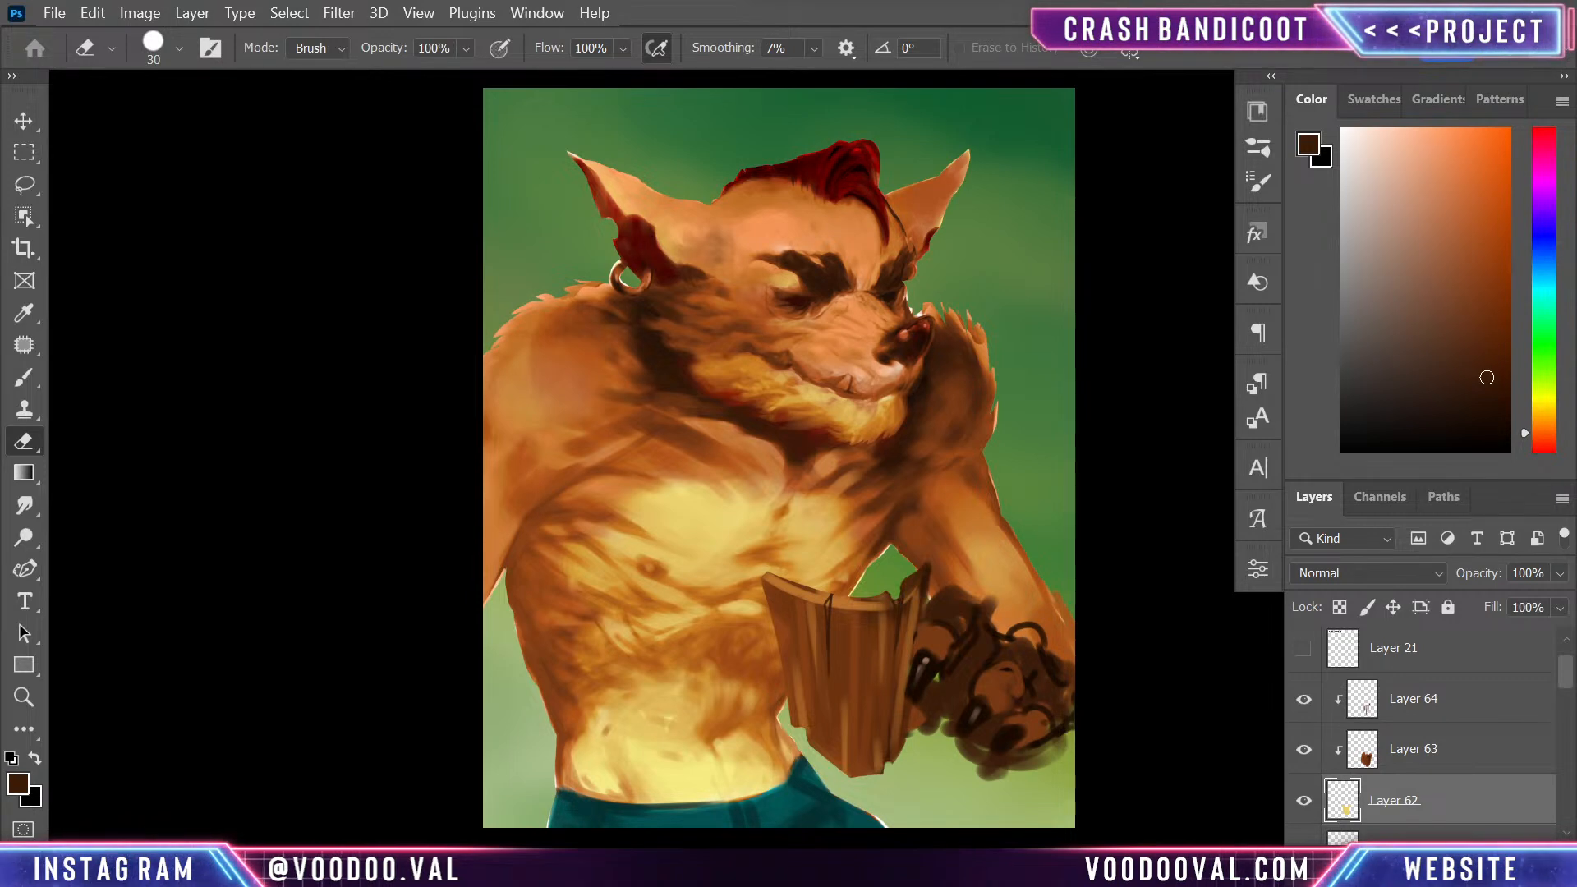
- Add a layer above the wooden shield and block in a tuft of beard beneath its lower edge in dark green sampled from the background
click(1028, 348)
key(Return)
key(b)
alt+click(1043, 131)
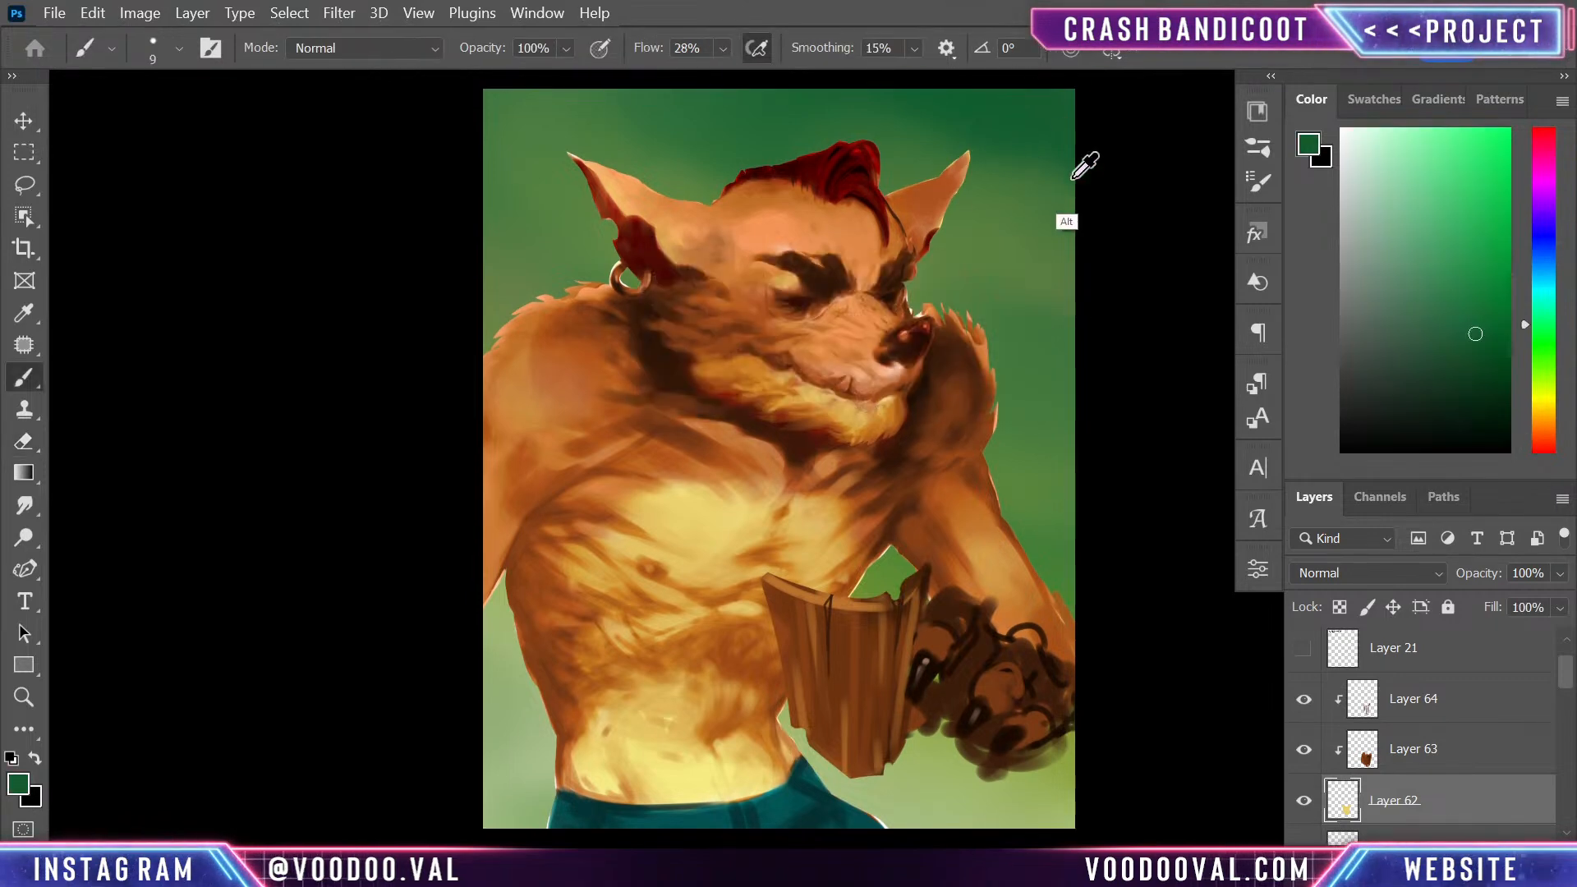
drag(979, 712, 987, 517)
key(ctrl+shift+alt+n)
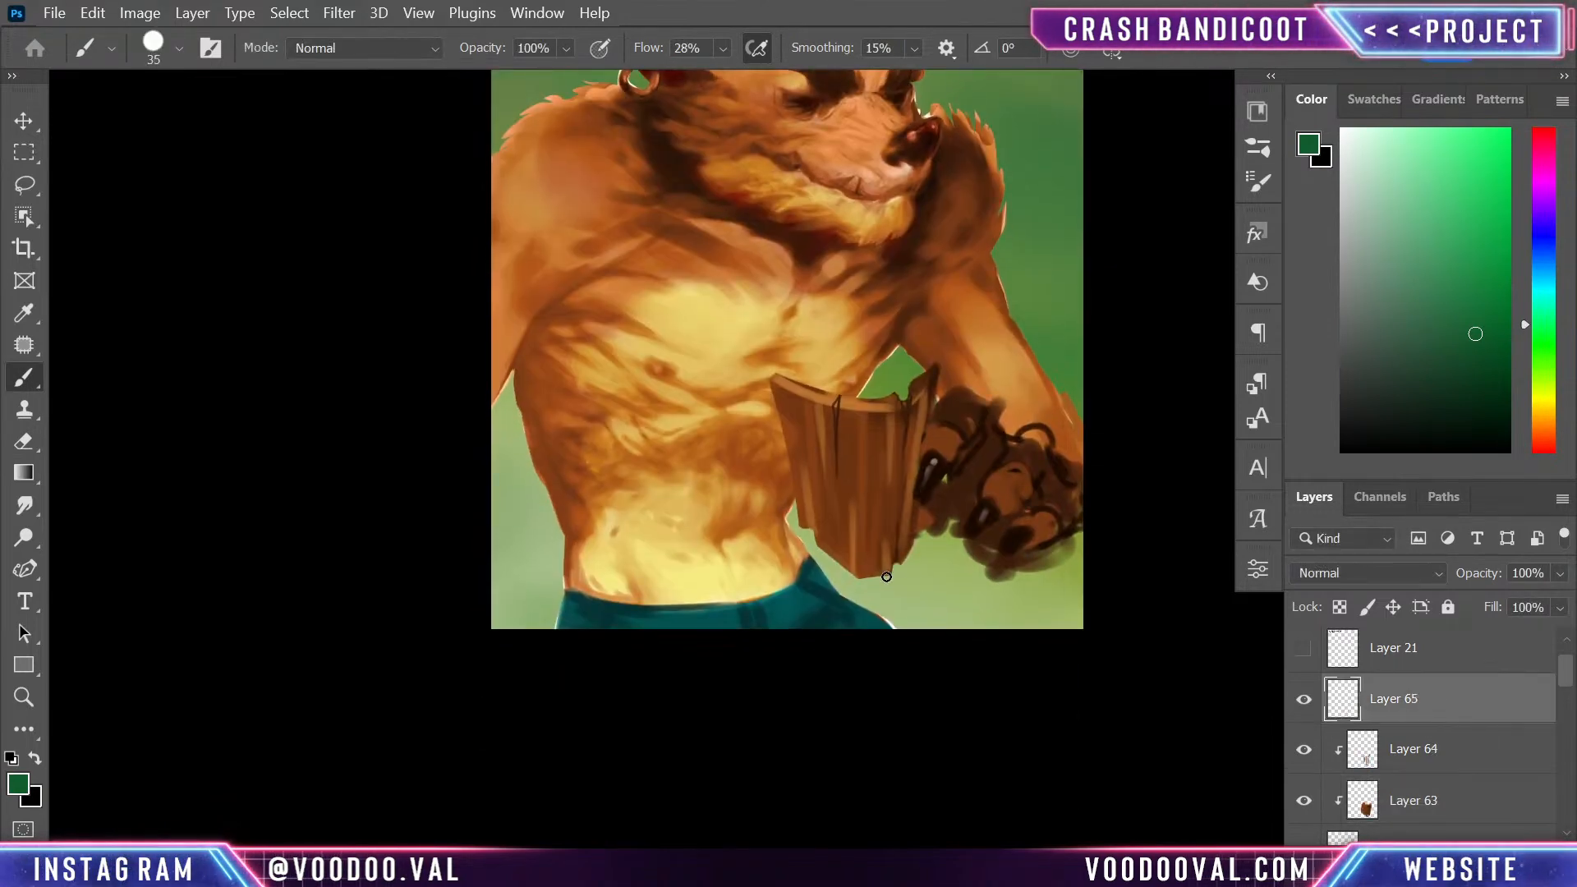
key(bracketright)
key(bracketright)
key(bracketright)
key(bracketright)
mouse_move(862, 608)
mouse_down()
mouse_move(886, 574)
mouse_move(872, 618)
mouse_move(856, 573)
mouse_move(873, 620)
mouse_move(901, 557)
mouse_move(860, 611)
mouse_move(870, 556)
mouse_move(902, 564)
mouse_move(878, 581)
mouse_move(844, 568)
mouse_move(844, 583)
mouse_move(888, 573)
mouse_move(901, 540)
mouse_move(888, 628)
mouse_move(915, 557)
mouse_move(870, 591)
mouse_up()
- Deepen the green beard with vertical strokes in two darker greens, using a 35 px brush
click(1480, 377)
key(bracketleft)
key(bracketleft)
key(bracketleft)
key(bracketleft)
key(bracketleft)
key(bracketleft)
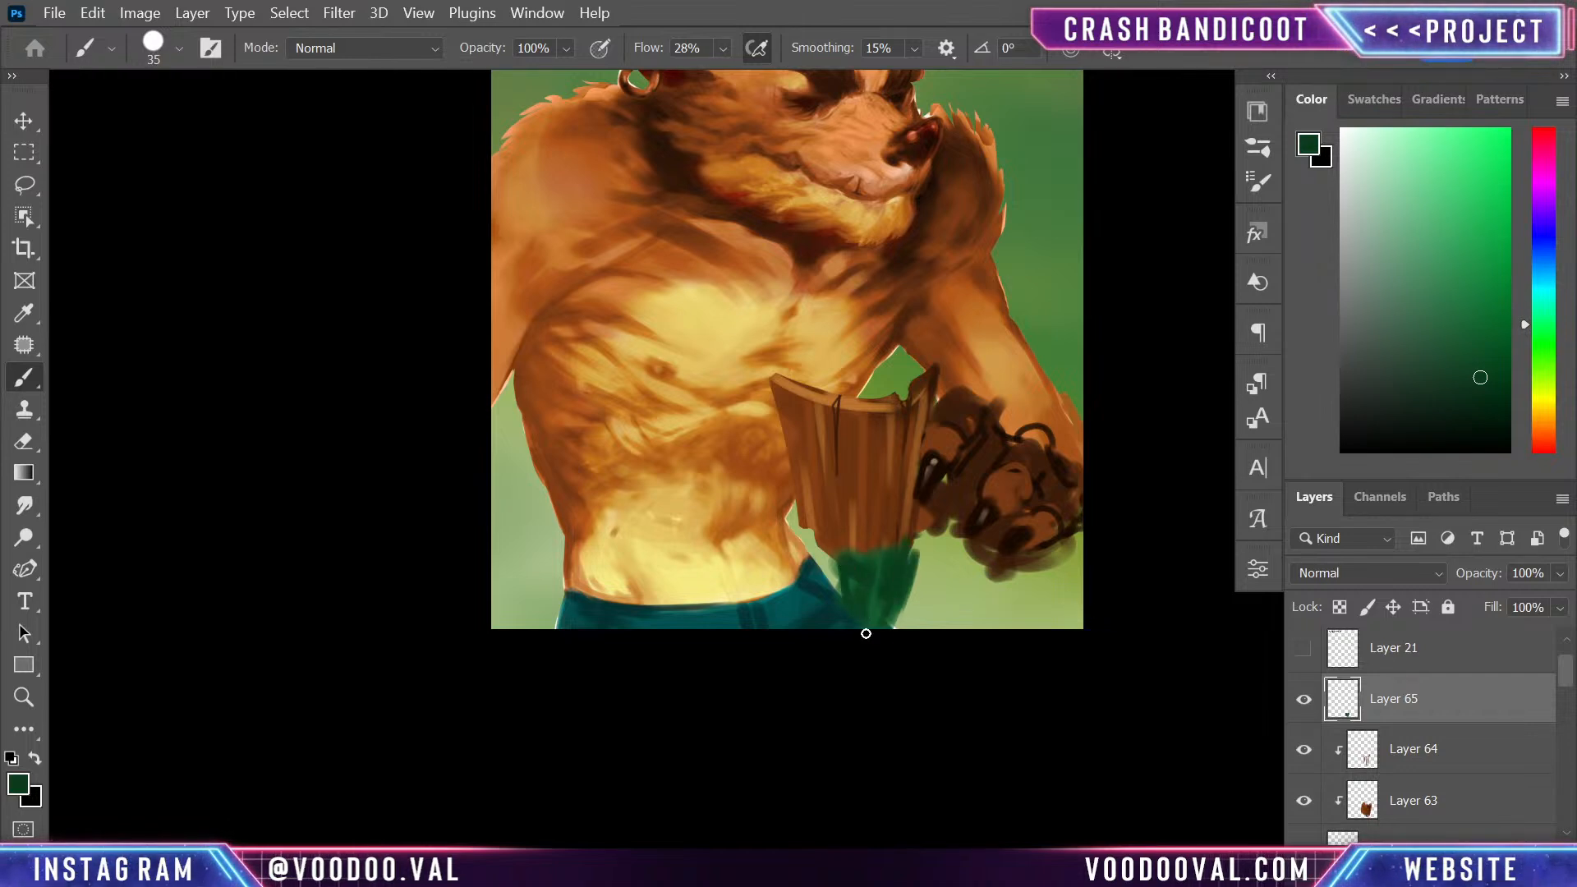
click(1497, 410)
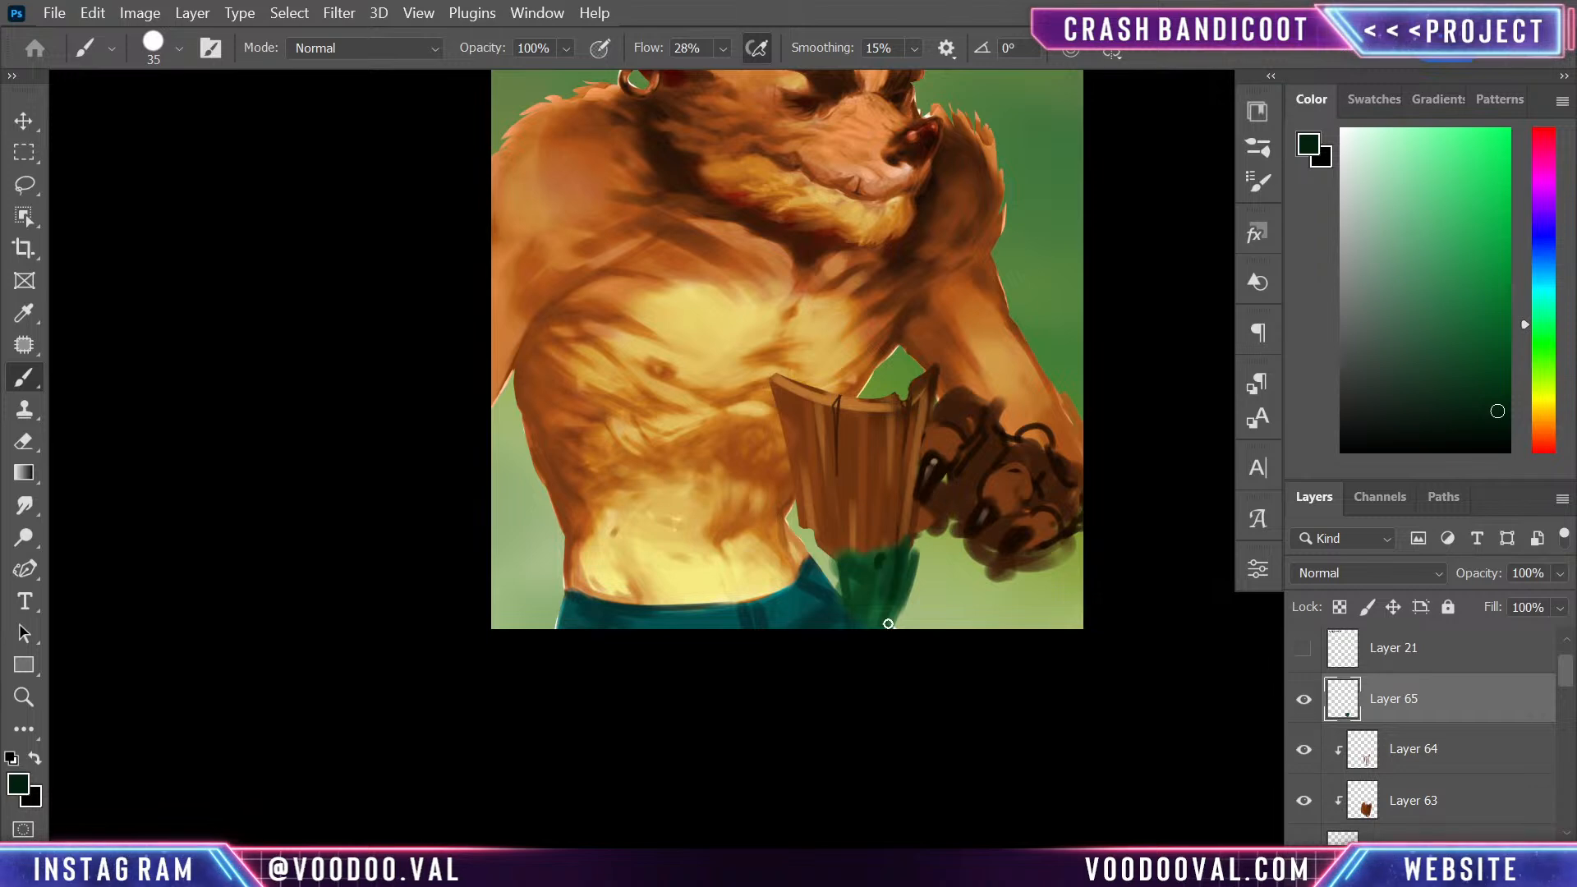
drag(872, 558, 884, 623)
drag(904, 553, 891, 626)
- Paint thick lips across the shield's lower edge in light peach sampled from the muzzle
mouse_move(989, 519)
mouse_down()
mouse_move(969, 609)
mouse_move(962, 589)
mouse_up()
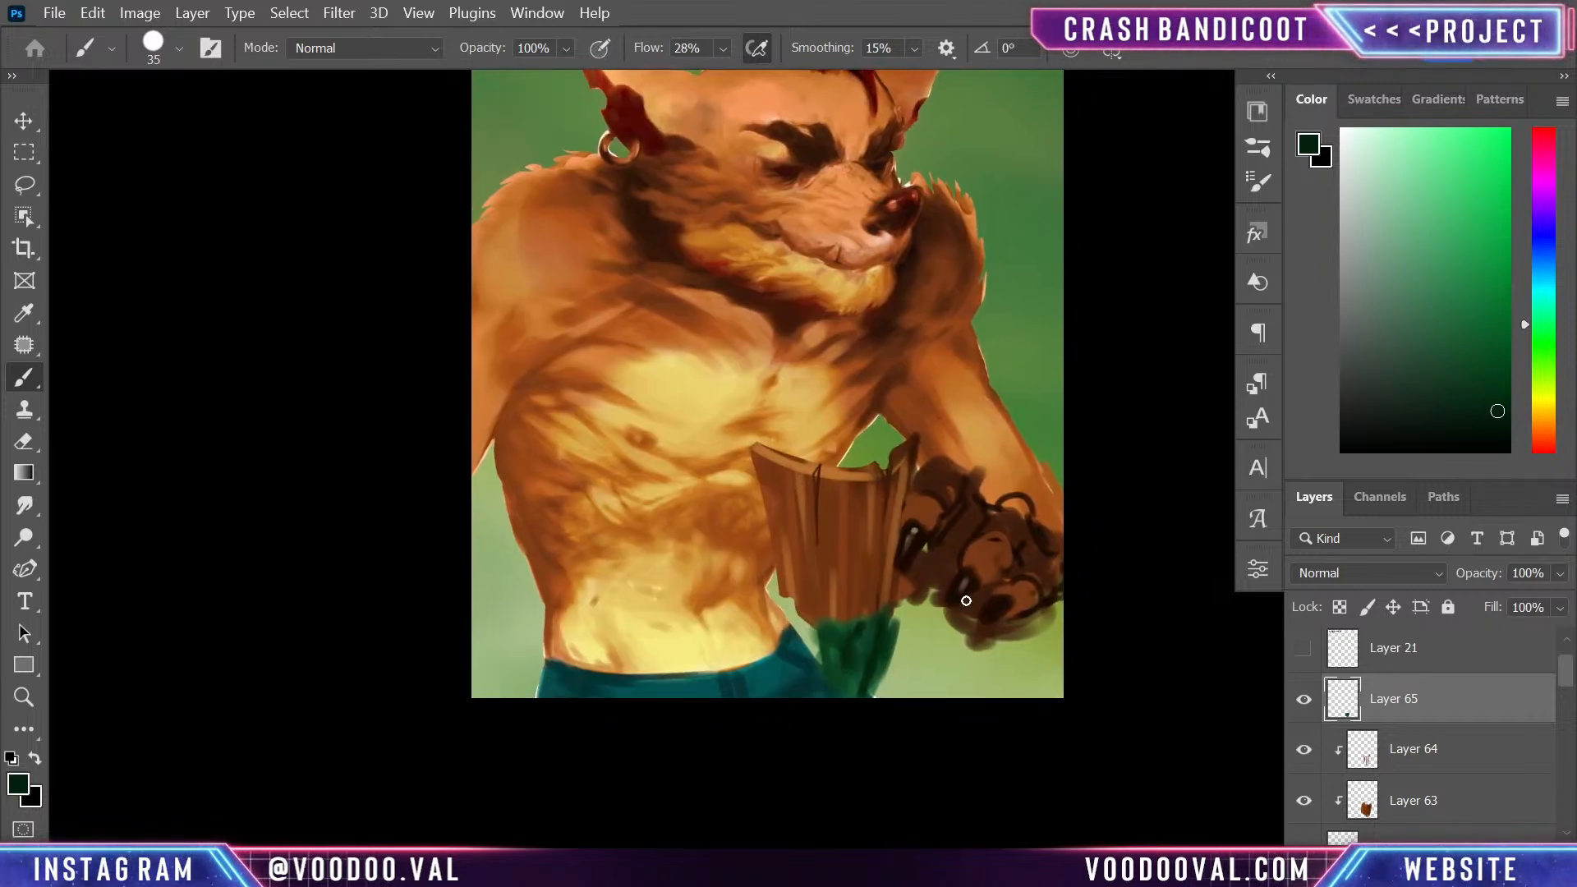
alt+click(874, 243)
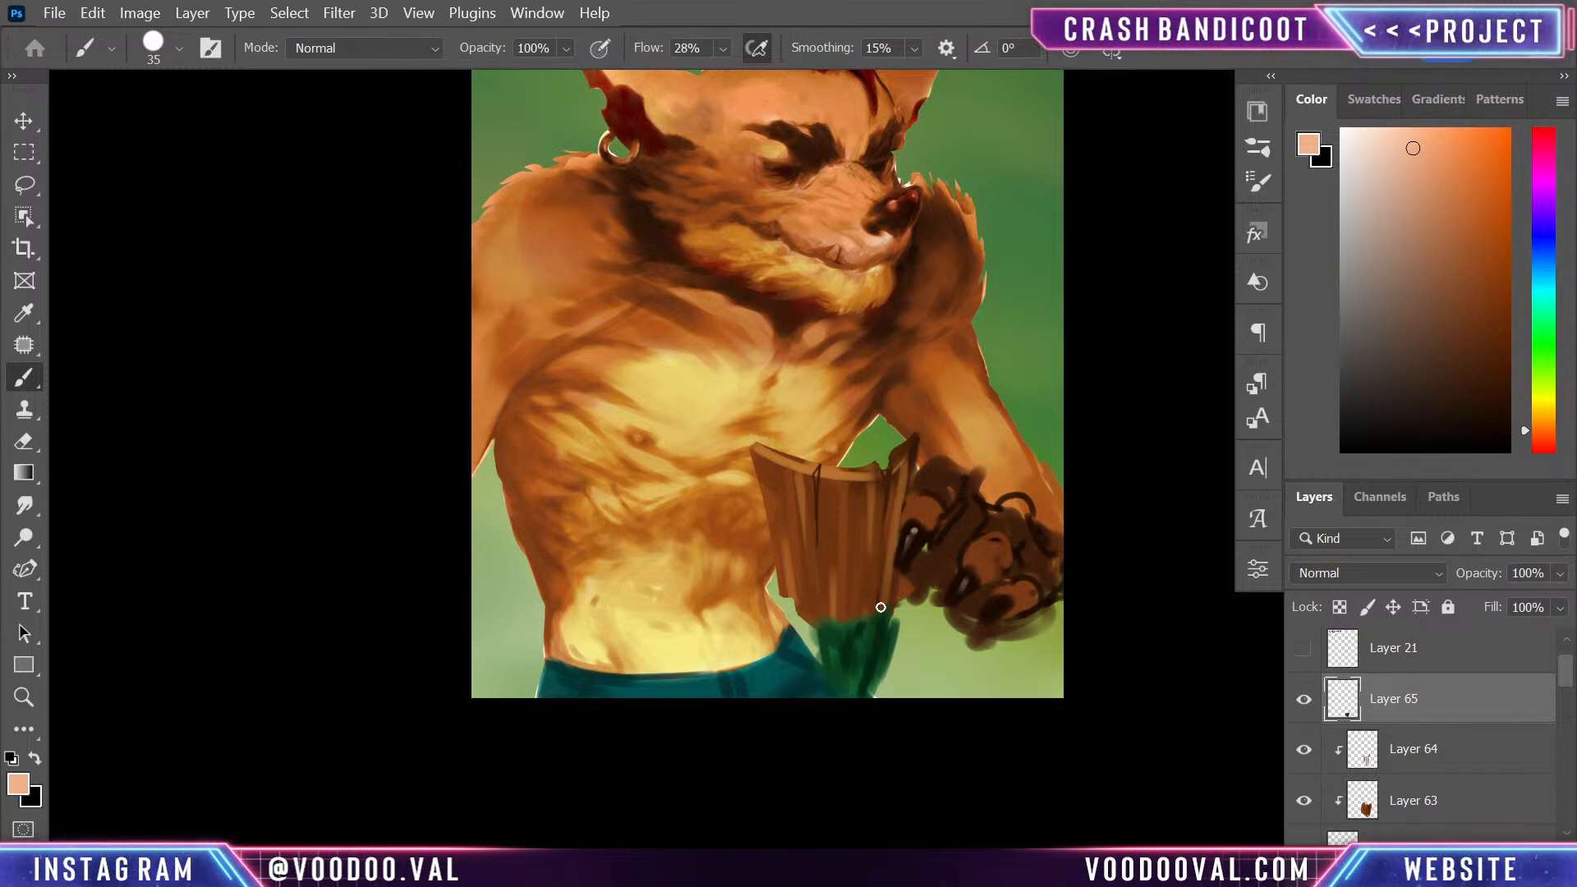
drag(892, 604, 858, 598)
mouse_move(836, 592)
mouse_down()
mouse_move(836, 625)
mouse_move(884, 610)
mouse_move(819, 596)
mouse_move(841, 624)
mouse_up()
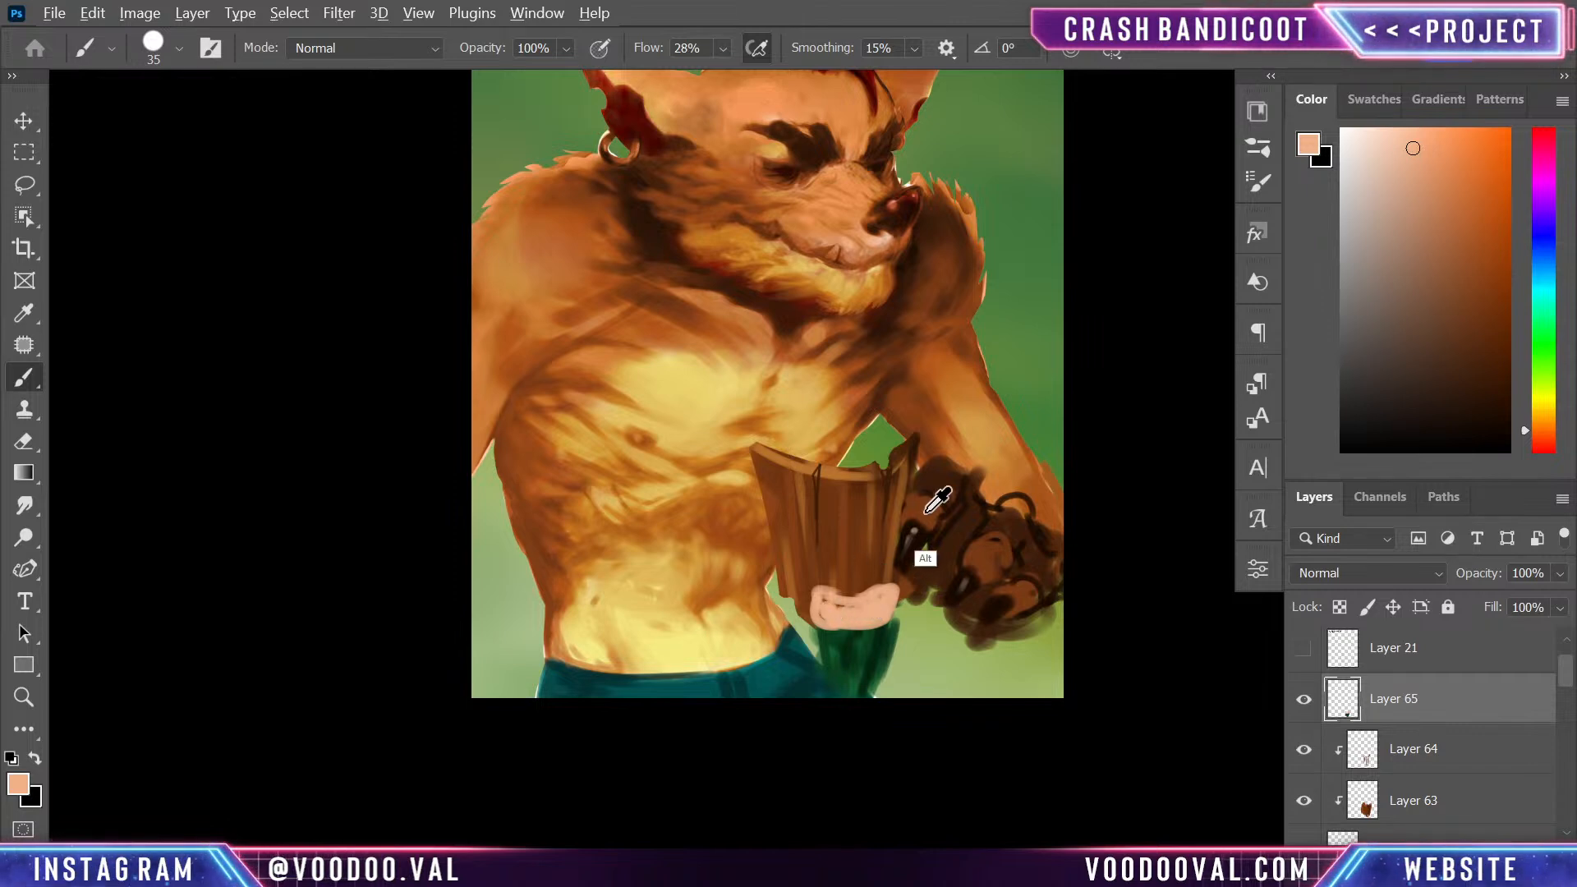
- Fill the mouth opening with dark brown sampled from the hand and dab in teeth with a light tone sampled from the muzzle
alt+click(944, 584)
drag(852, 602, 848, 615)
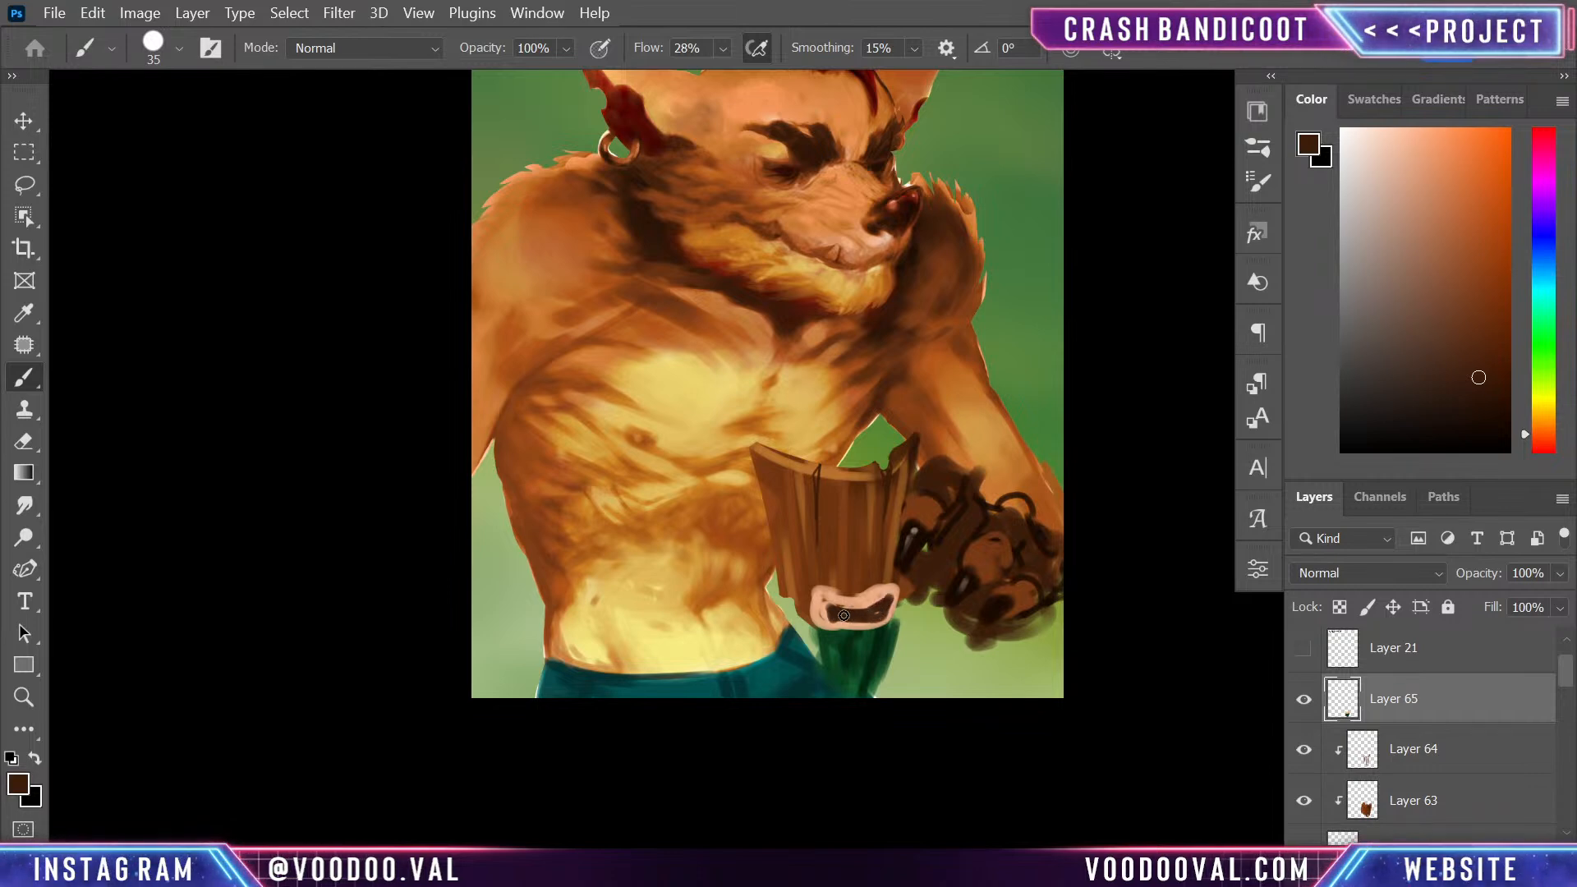
alt+click(896, 244)
mouse_move(840, 607)
mouse_down()
mouse_move(879, 614)
mouse_move(863, 612)
mouse_up()
alt+click(879, 614)
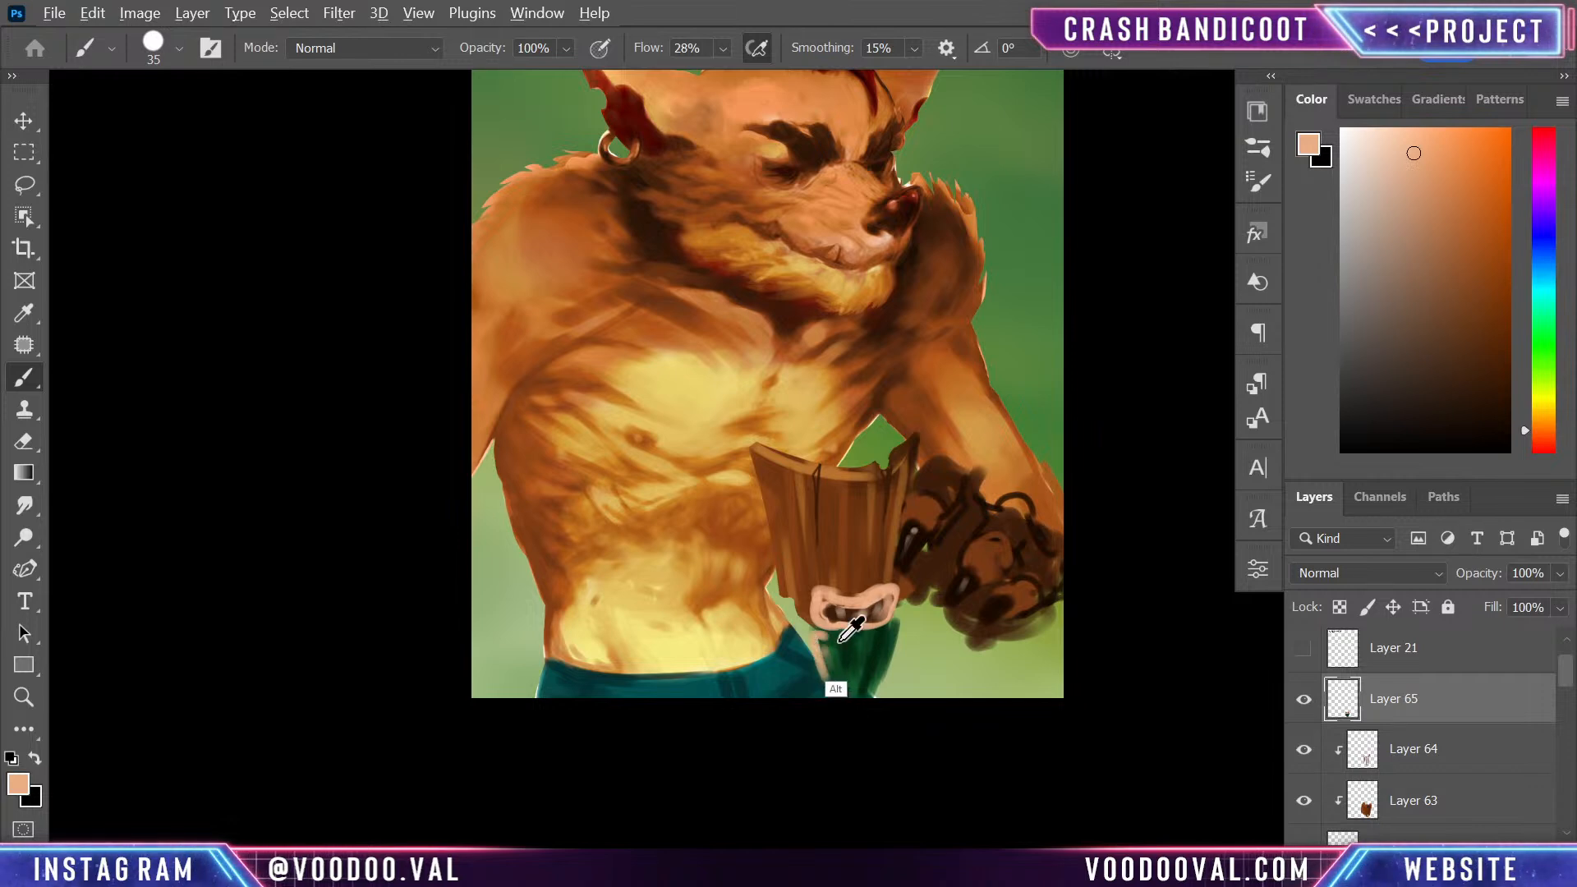
- Trim the beard into ragged strands with a 30 px Eraser and touch it up with brush strokes in darker green
alt+click(839, 640)
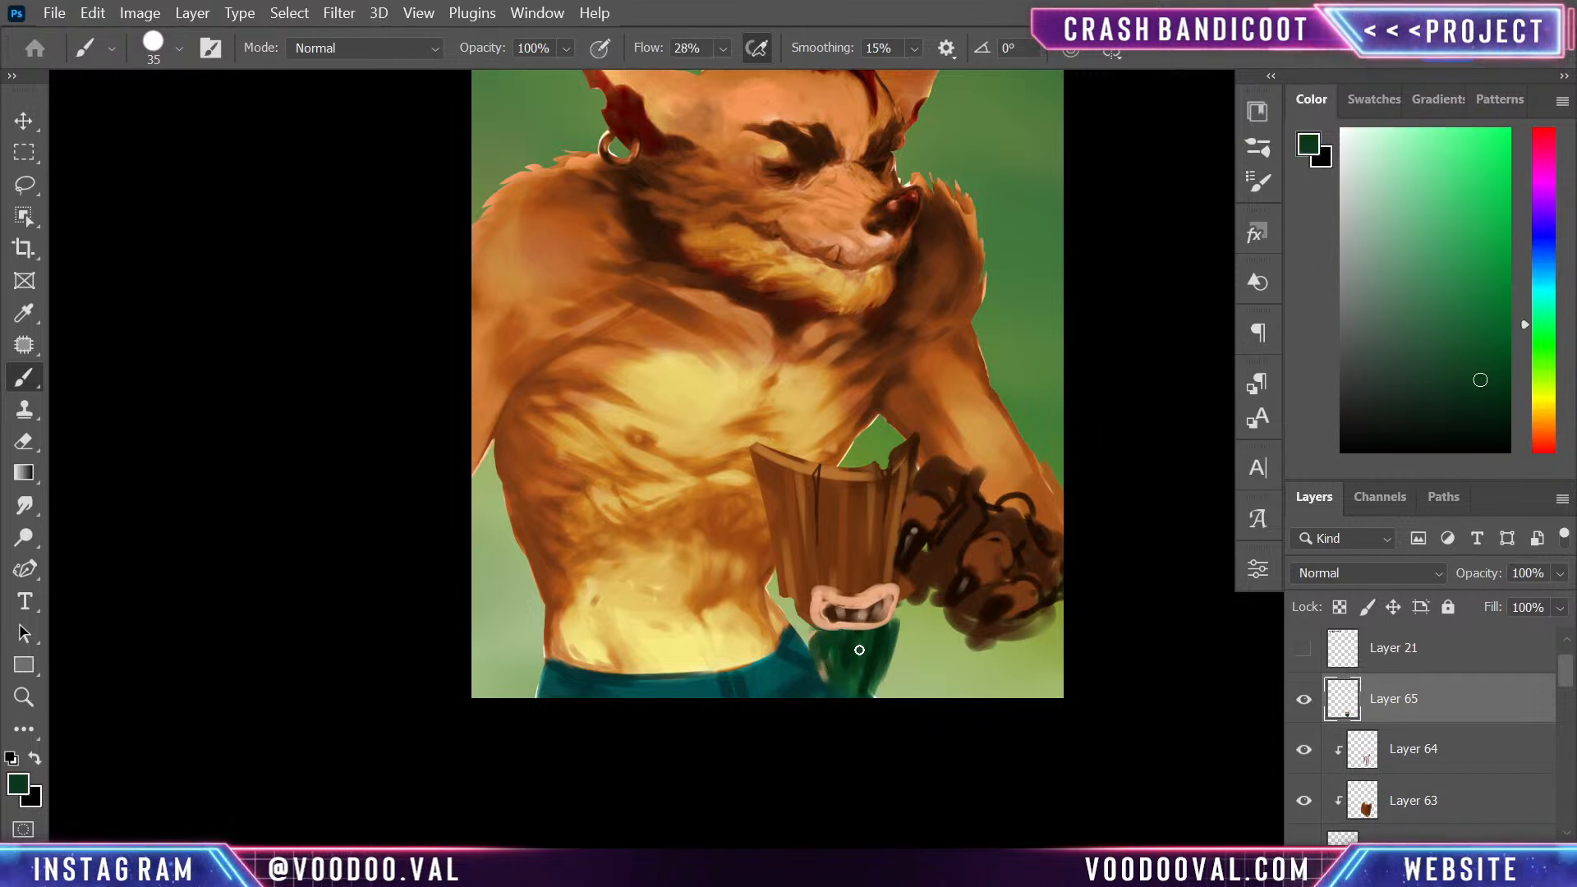
key(e)
drag(815, 637, 818, 680)
drag(894, 618, 876, 694)
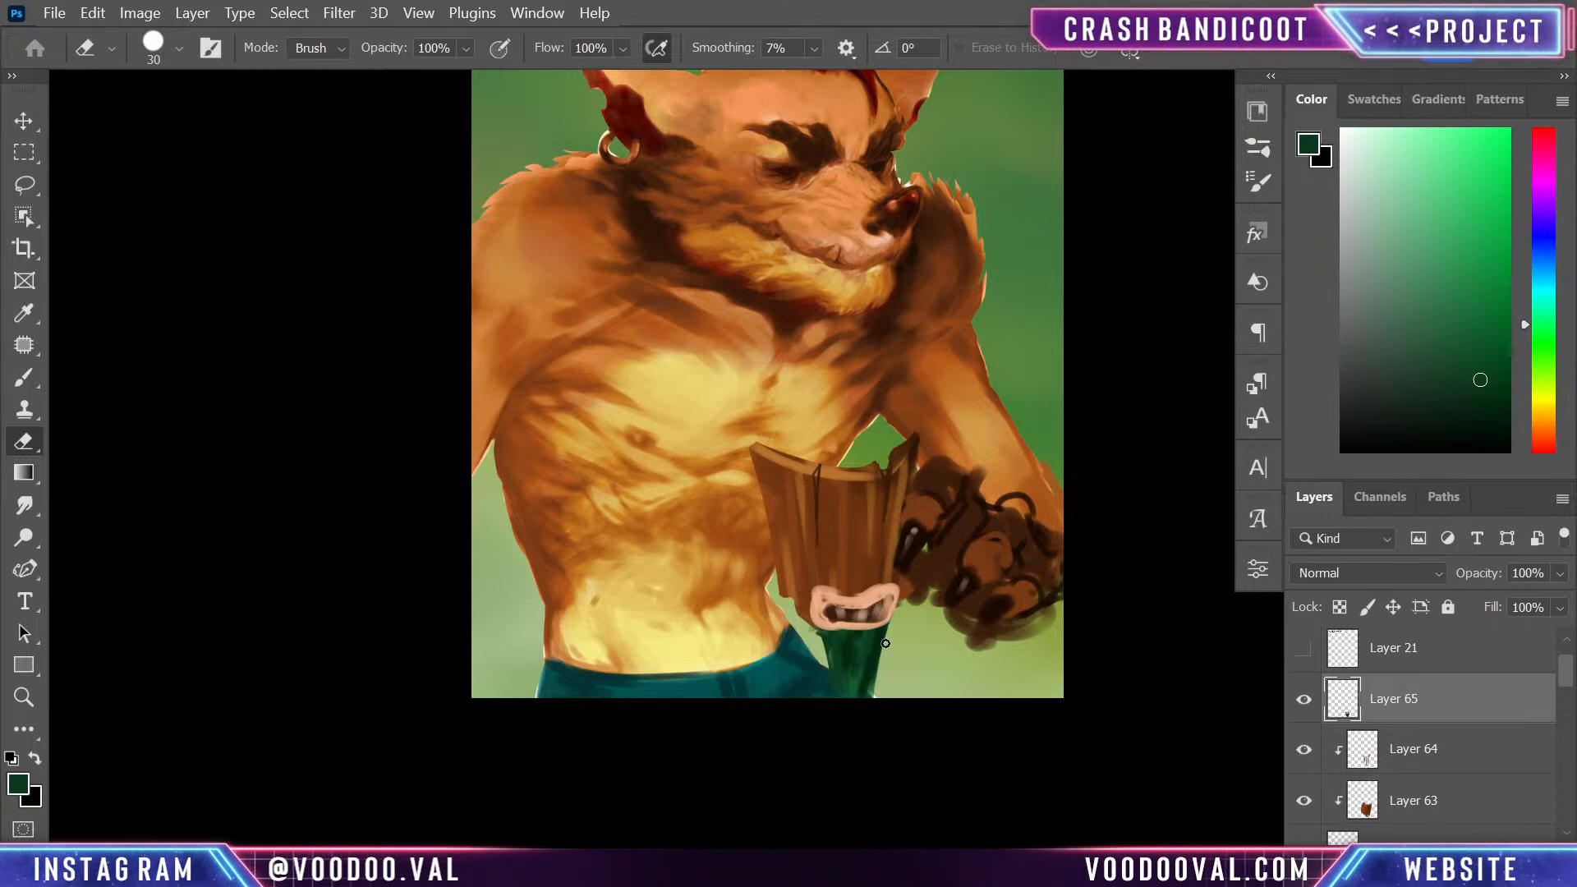
alt+click(856, 688)
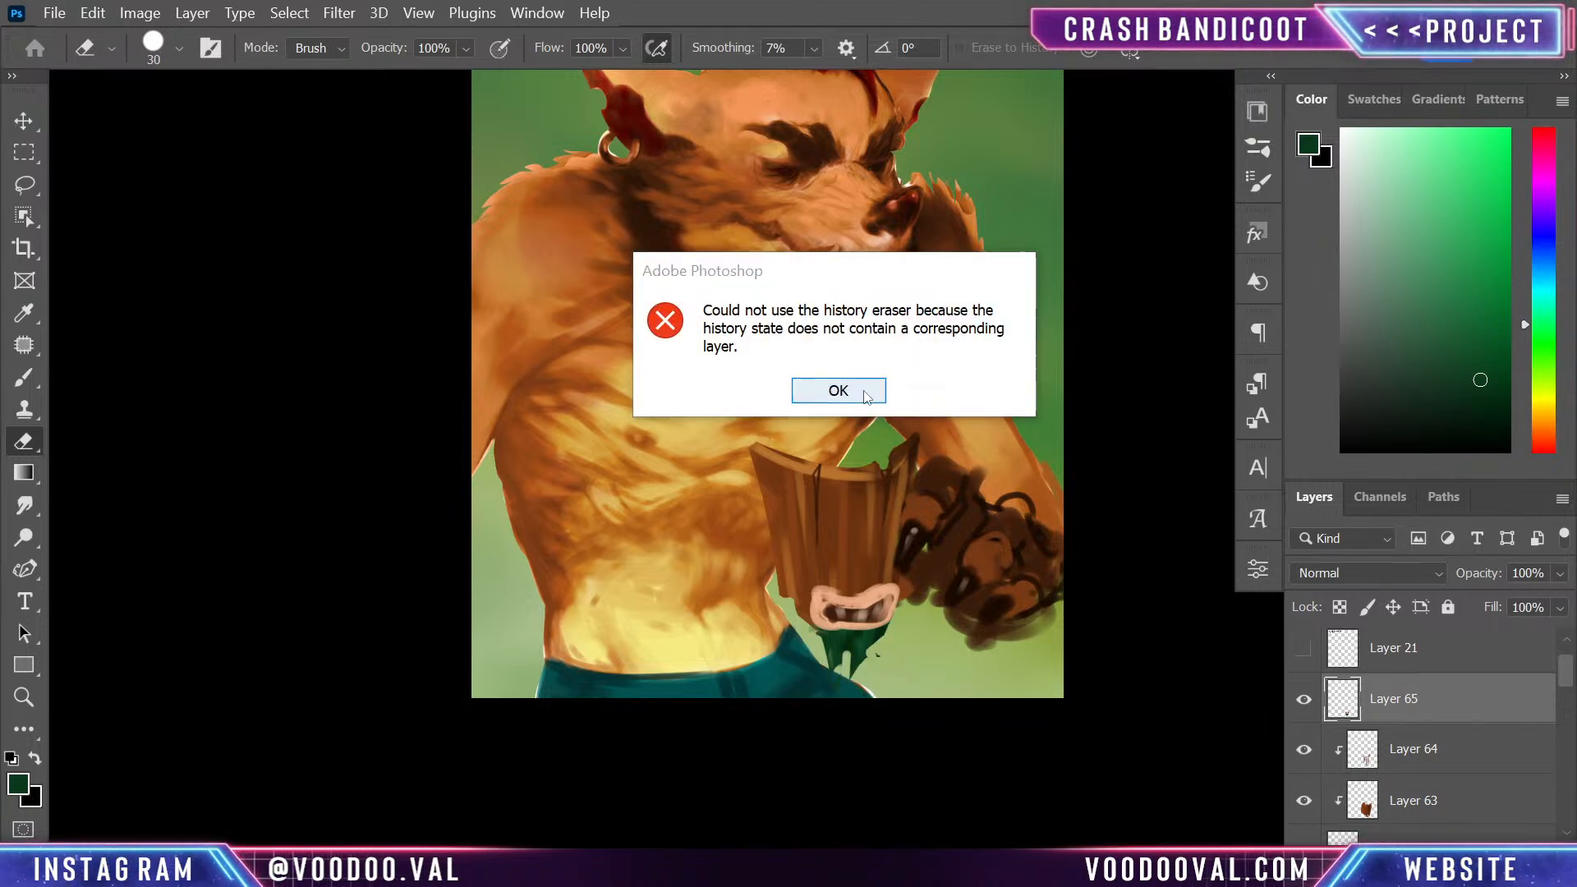
click(866, 391)
key(b)
alt+click(863, 646)
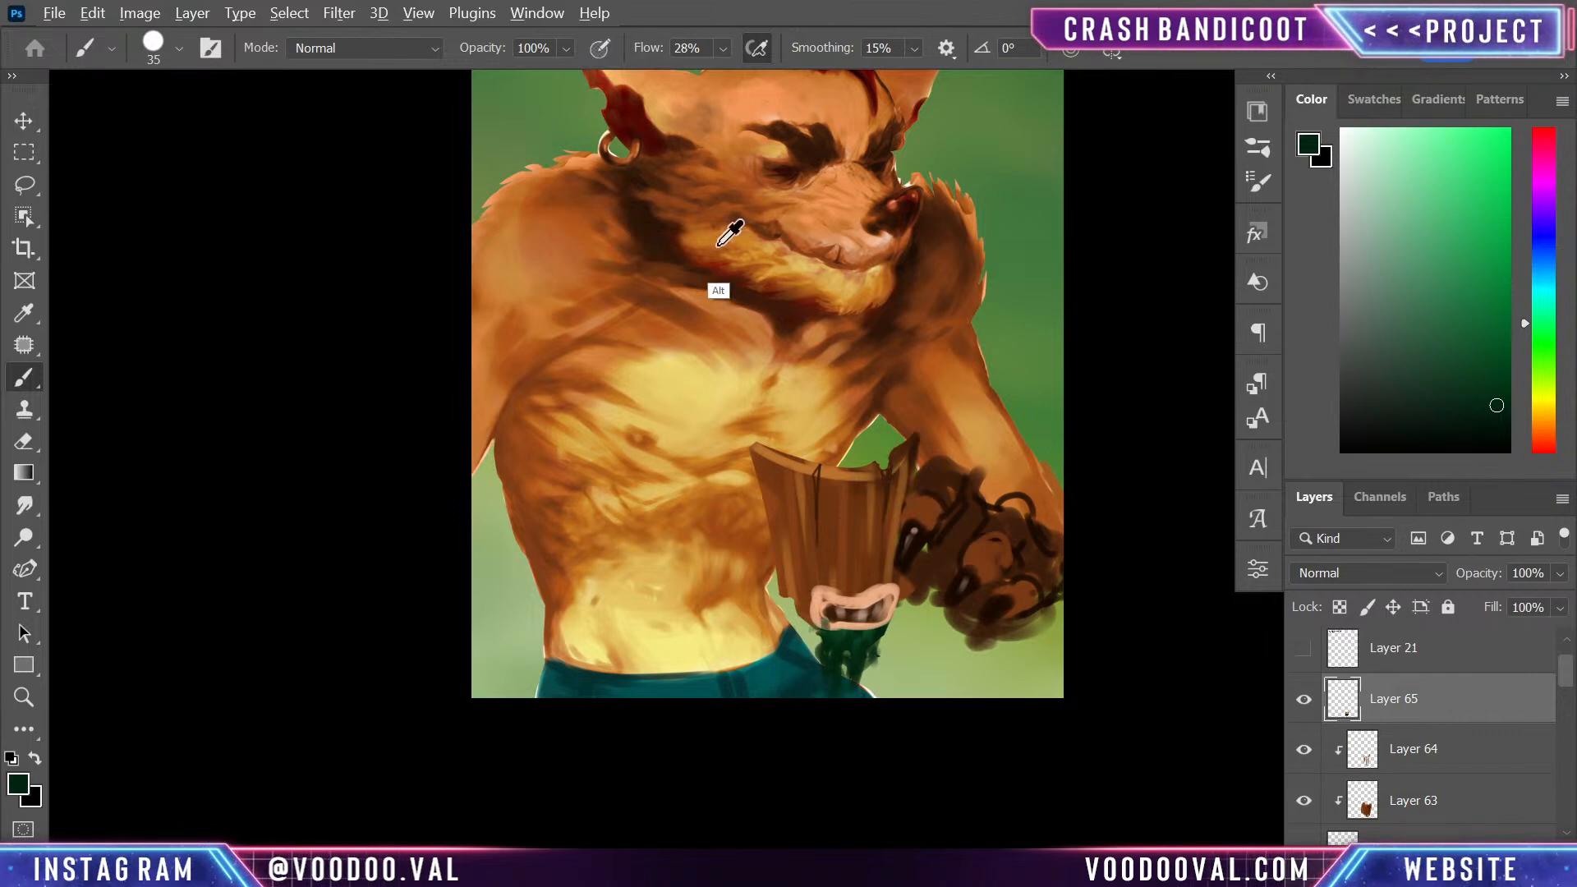
- Paint slanted brows and a nose on the shield in orange sampled from the shoulder, and add eye rings in sampled background green
alt+click(538, 352)
drag(855, 557, 854, 588)
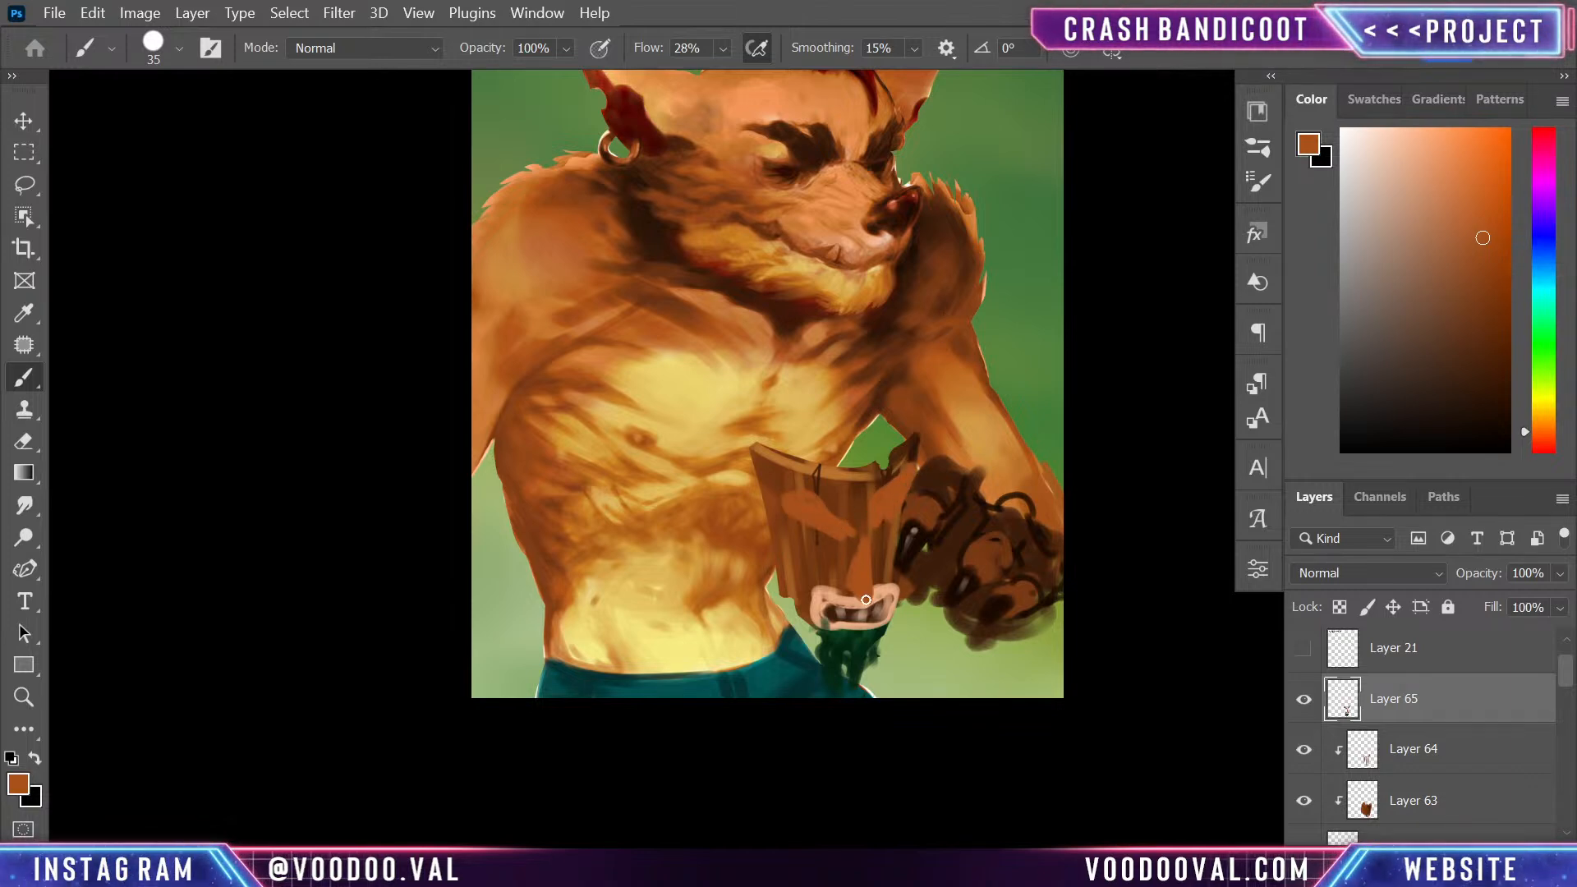
alt+click(1051, 341)
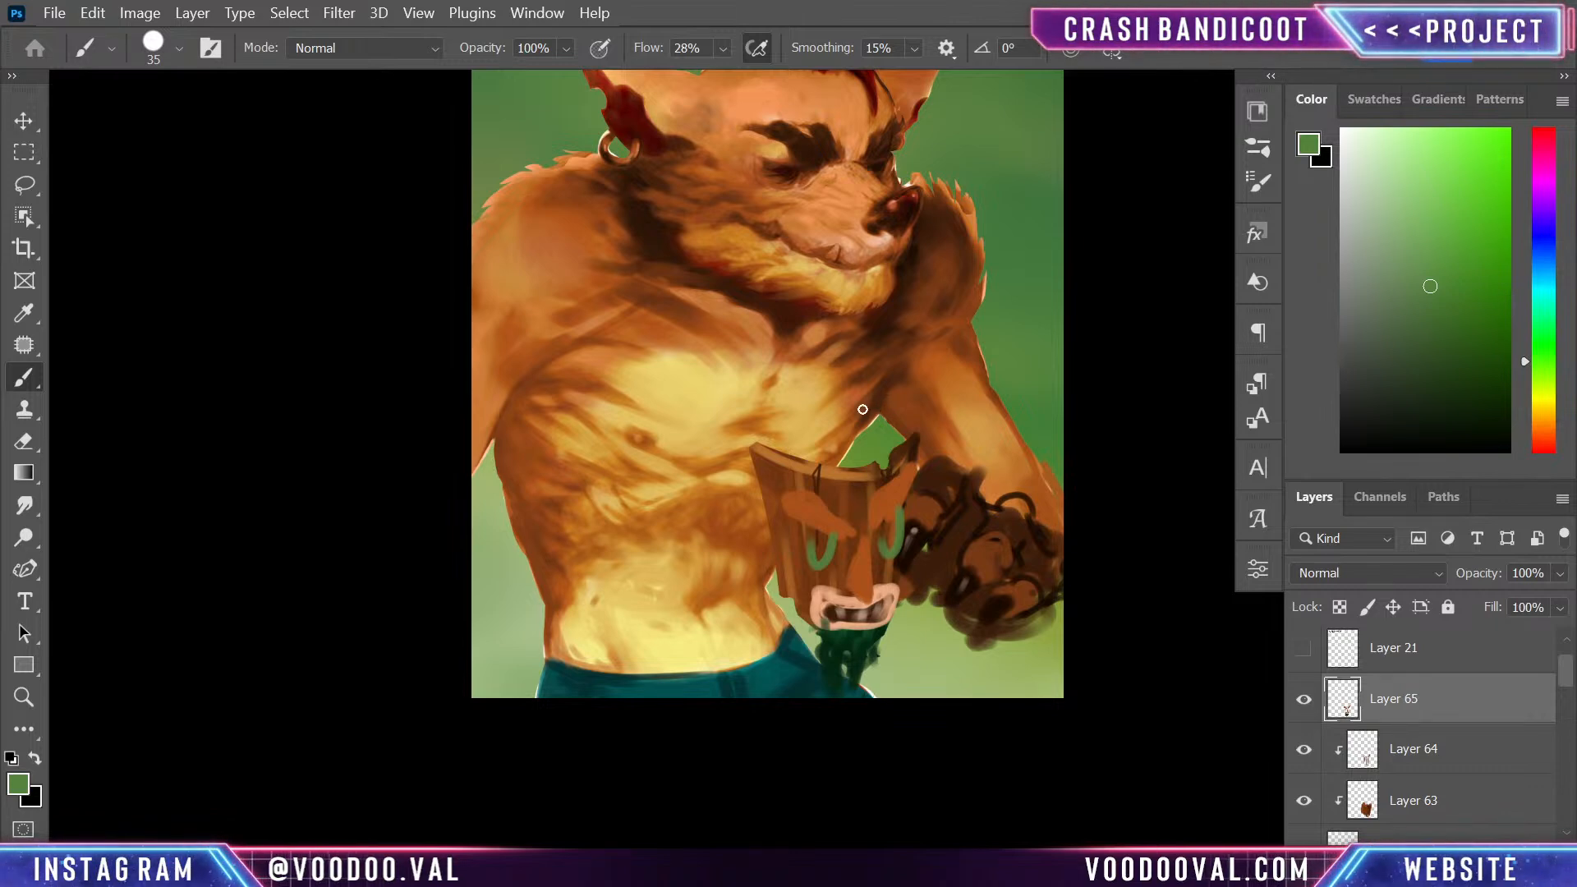
- Hide the face layer, add a new layer, and paint a tall green feather rising from the shield's rim near the hand
click(1303, 700)
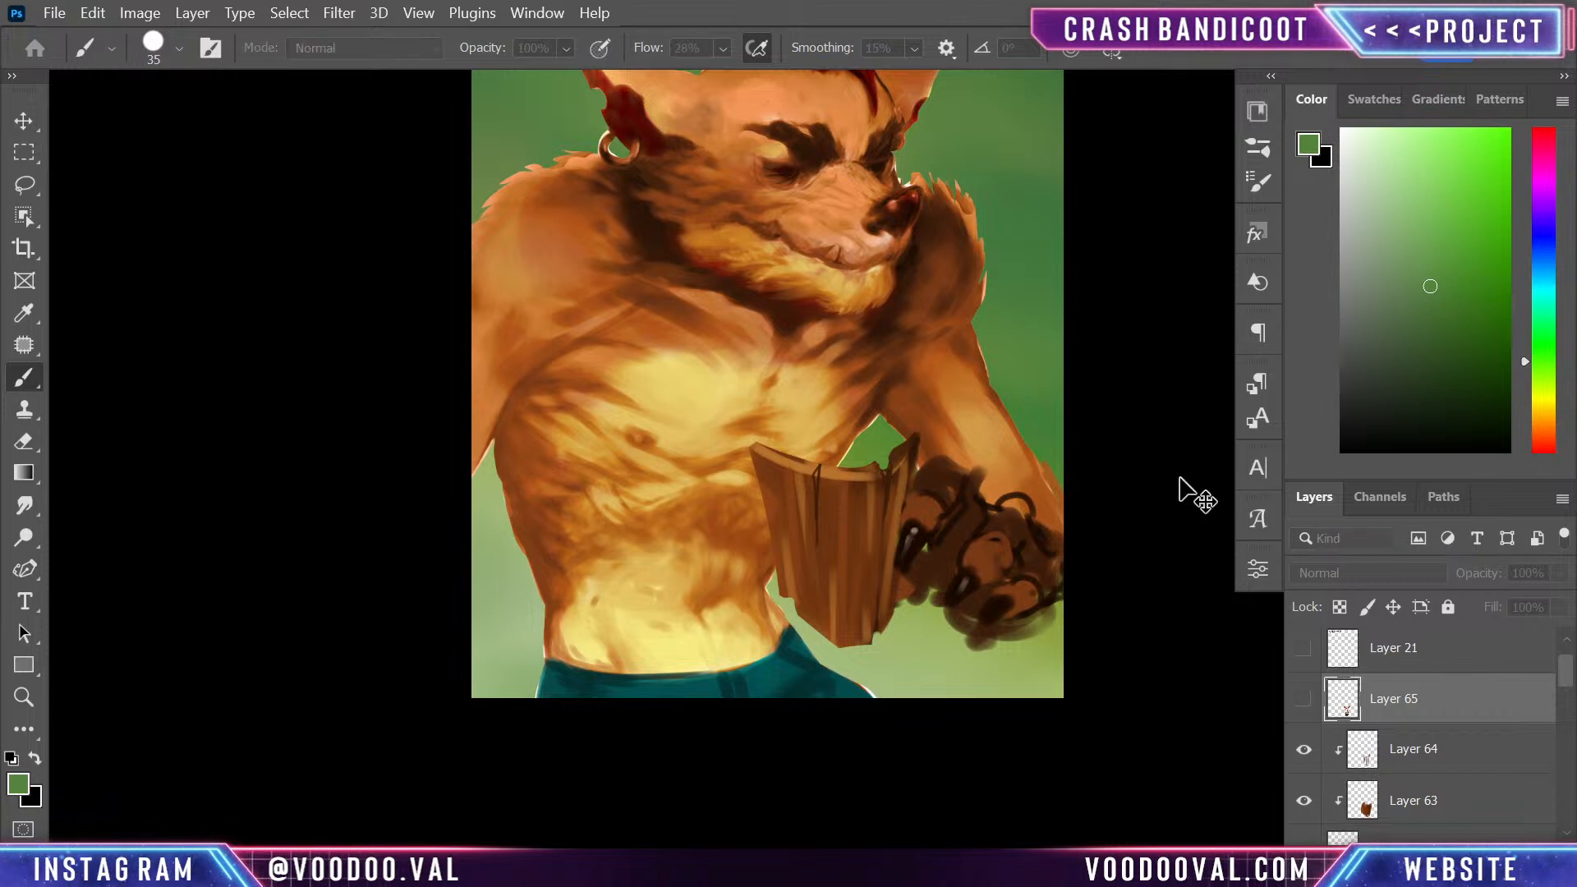
key(ctrl+shift+alt+n)
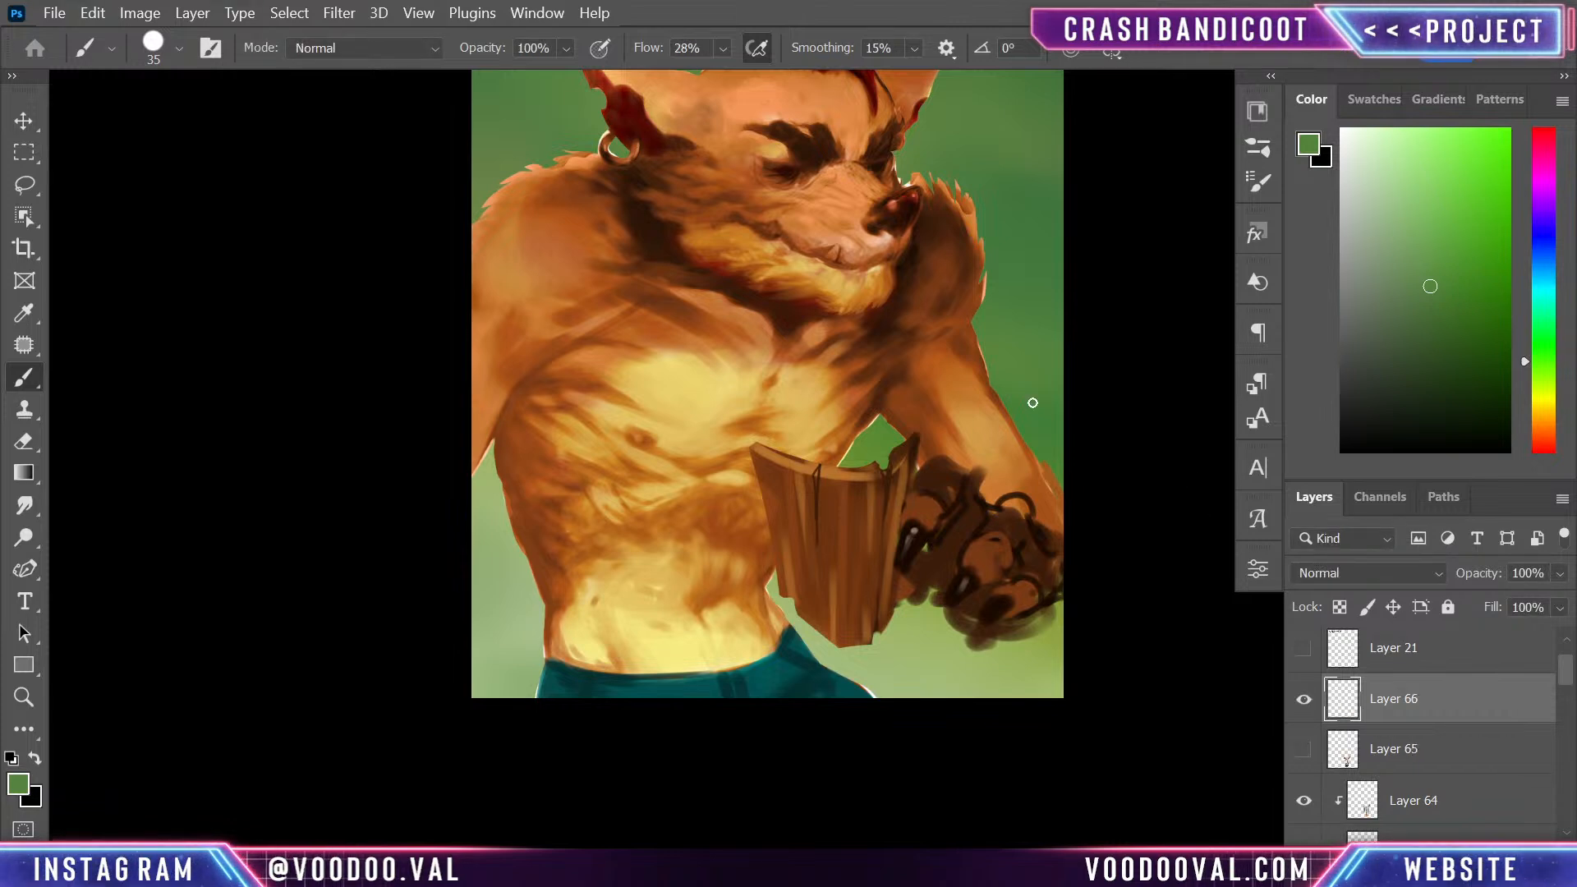
alt+click(1052, 239)
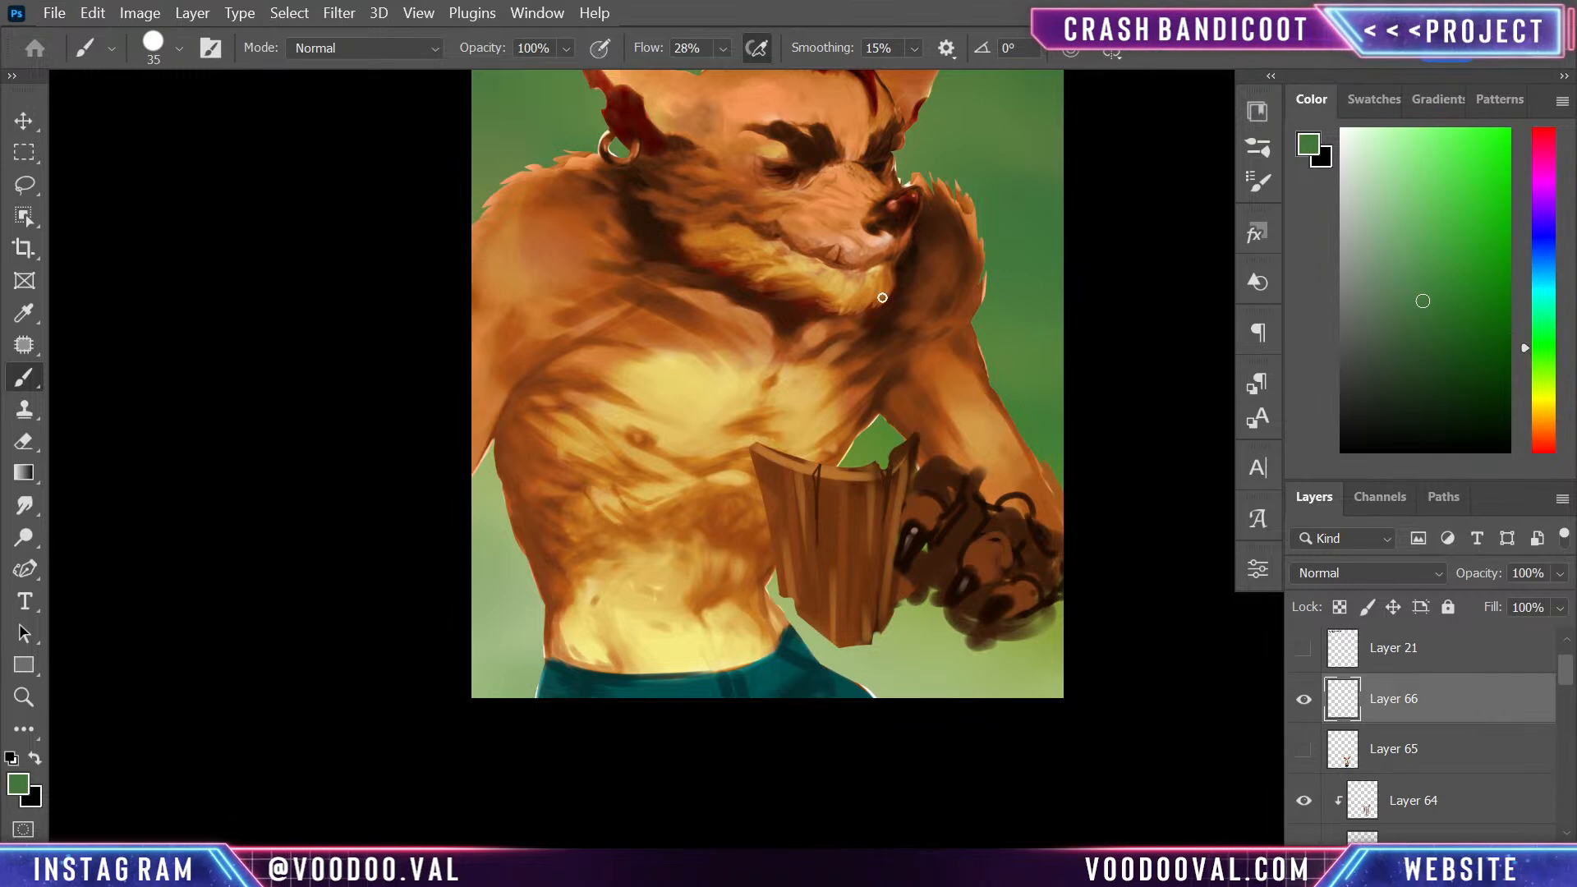
mouse_move(890, 462)
mouse_down()
mouse_move(903, 319)
mouse_move(902, 405)
mouse_move(908, 377)
mouse_move(900, 339)
mouse_move(882, 431)
mouse_up()
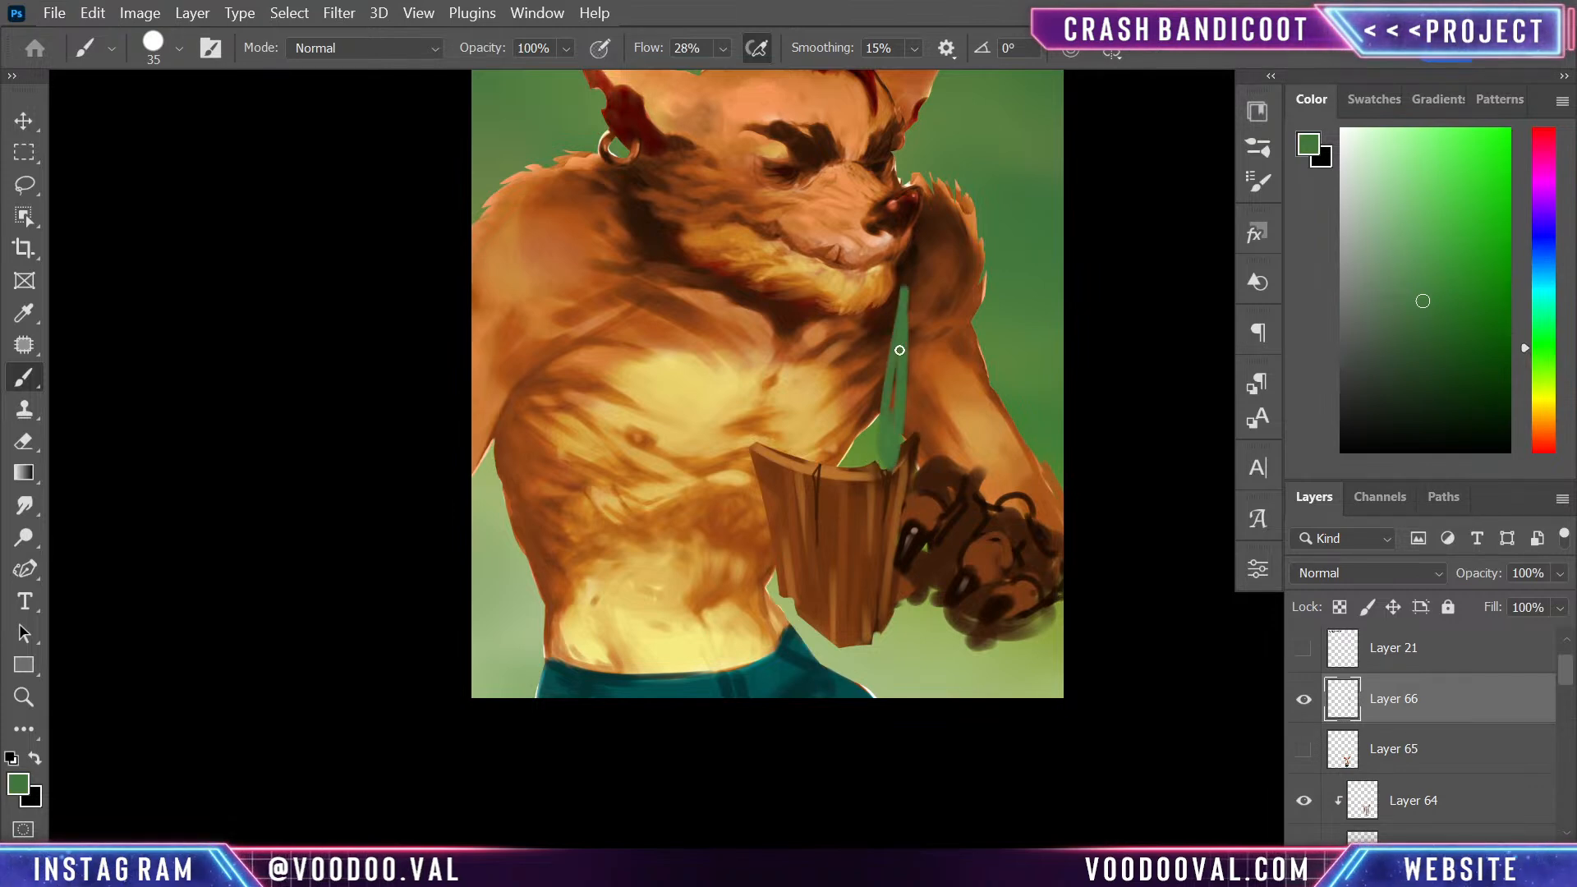
scroll(891, 440, up, 3)
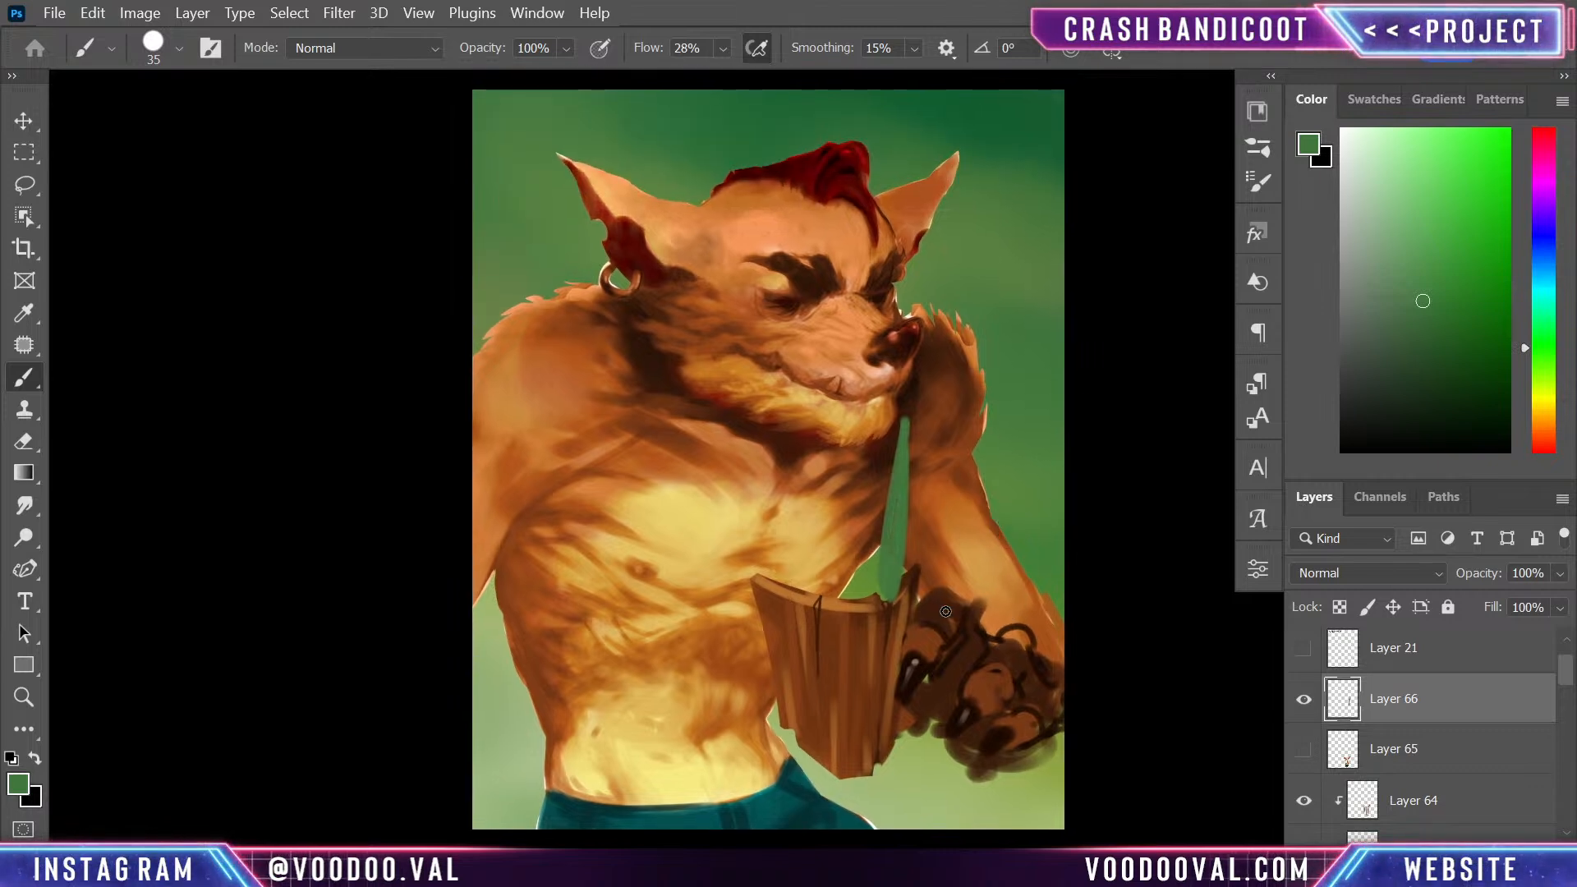
- Paint a leaning yellow feather at the opposite end of the rim, undoing and redrawing strokes until its shape is slim
alt+click(594, 565)
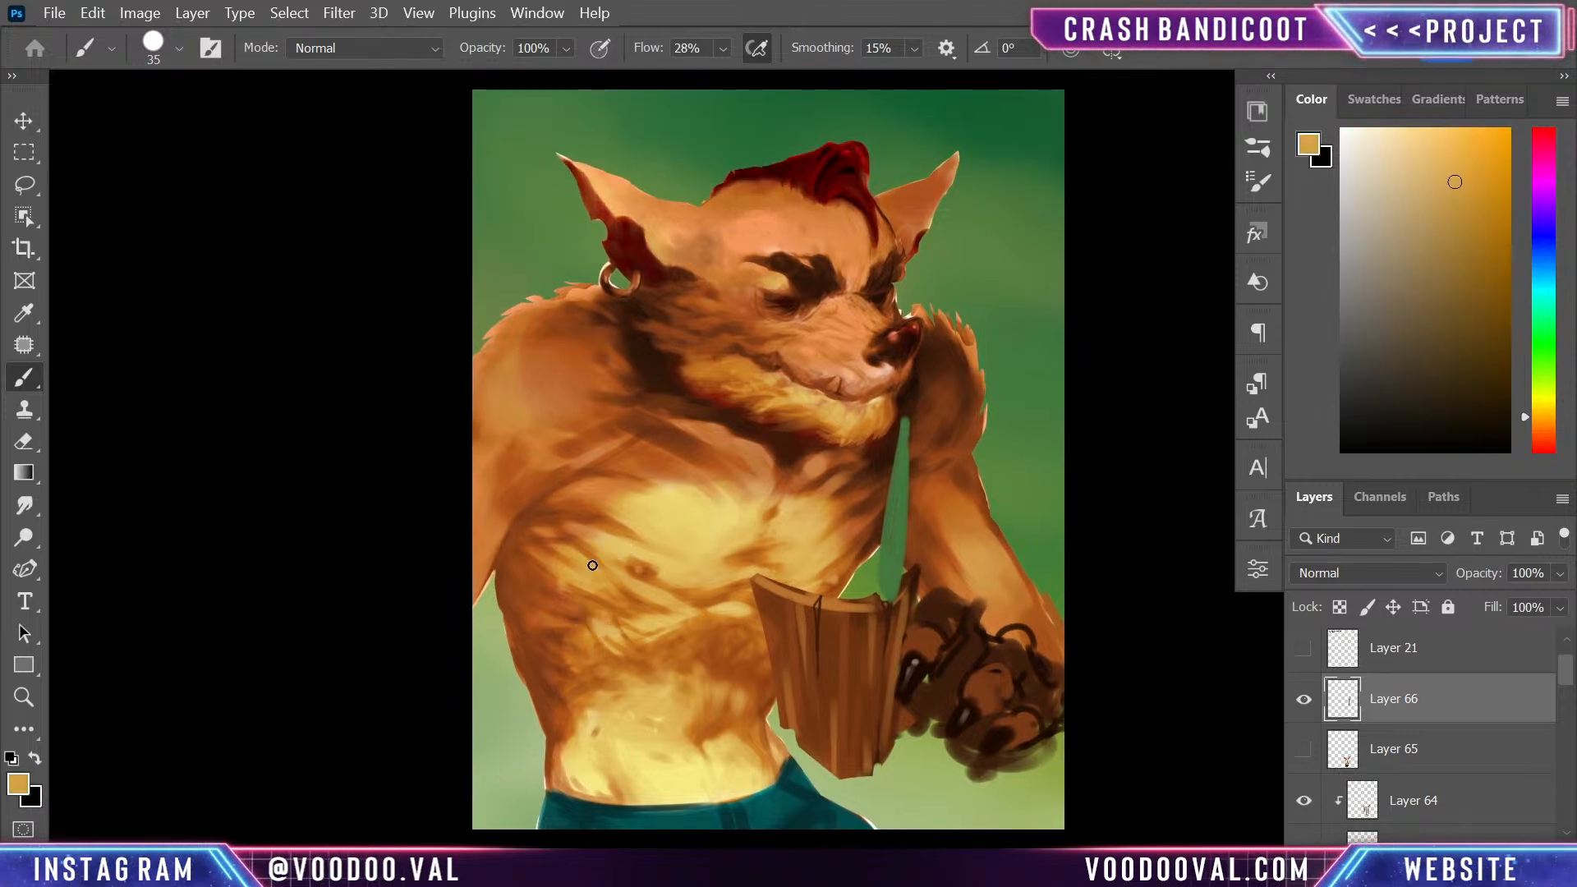
click(1543, 409)
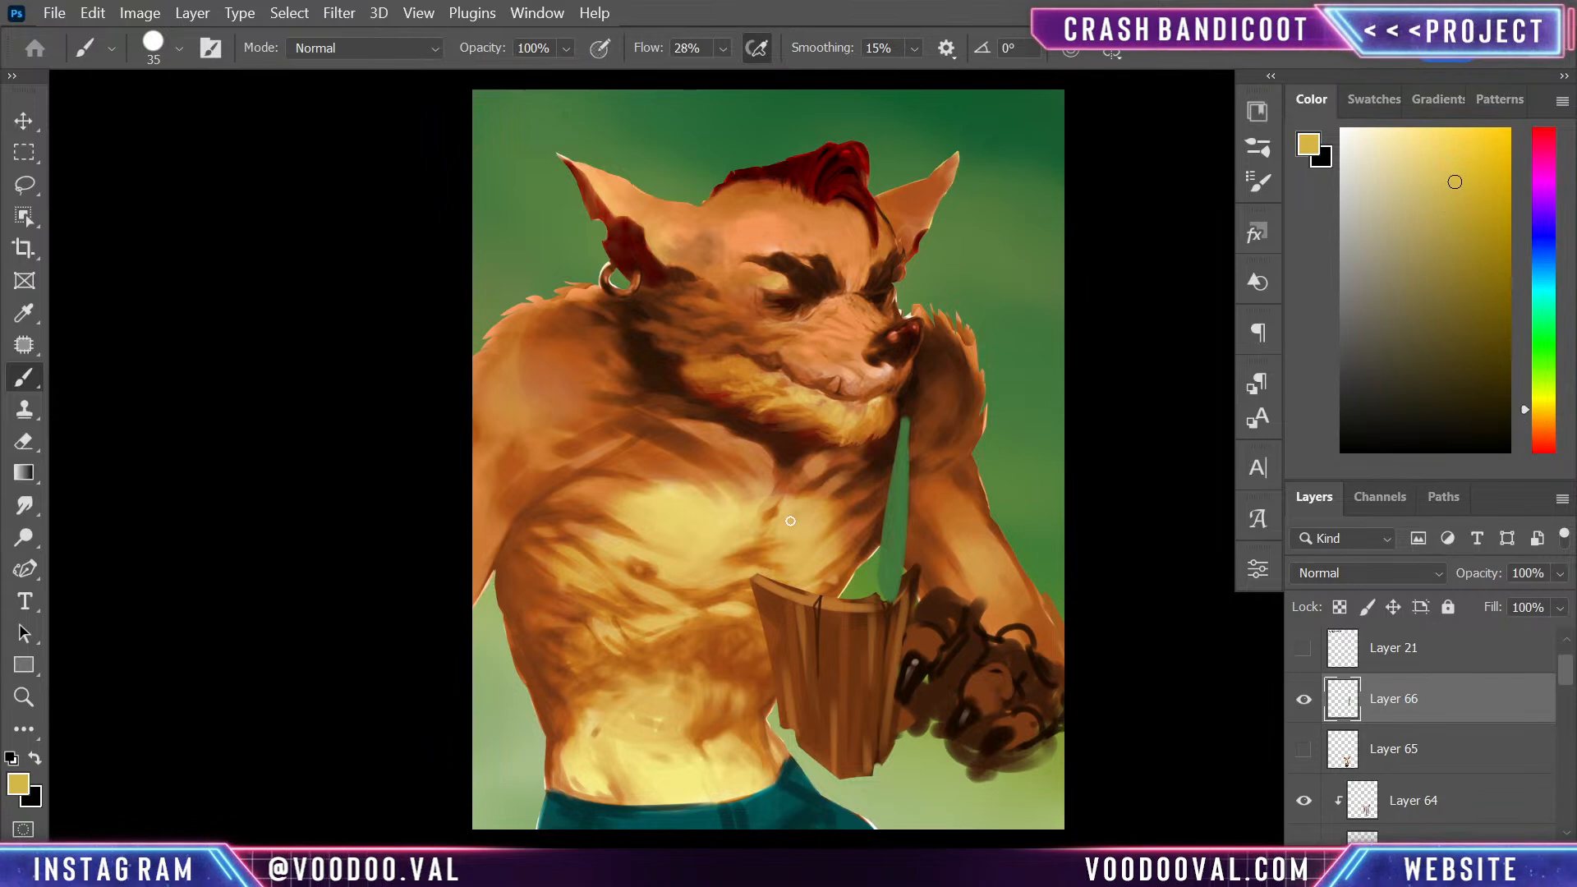
key(ctrl+z)
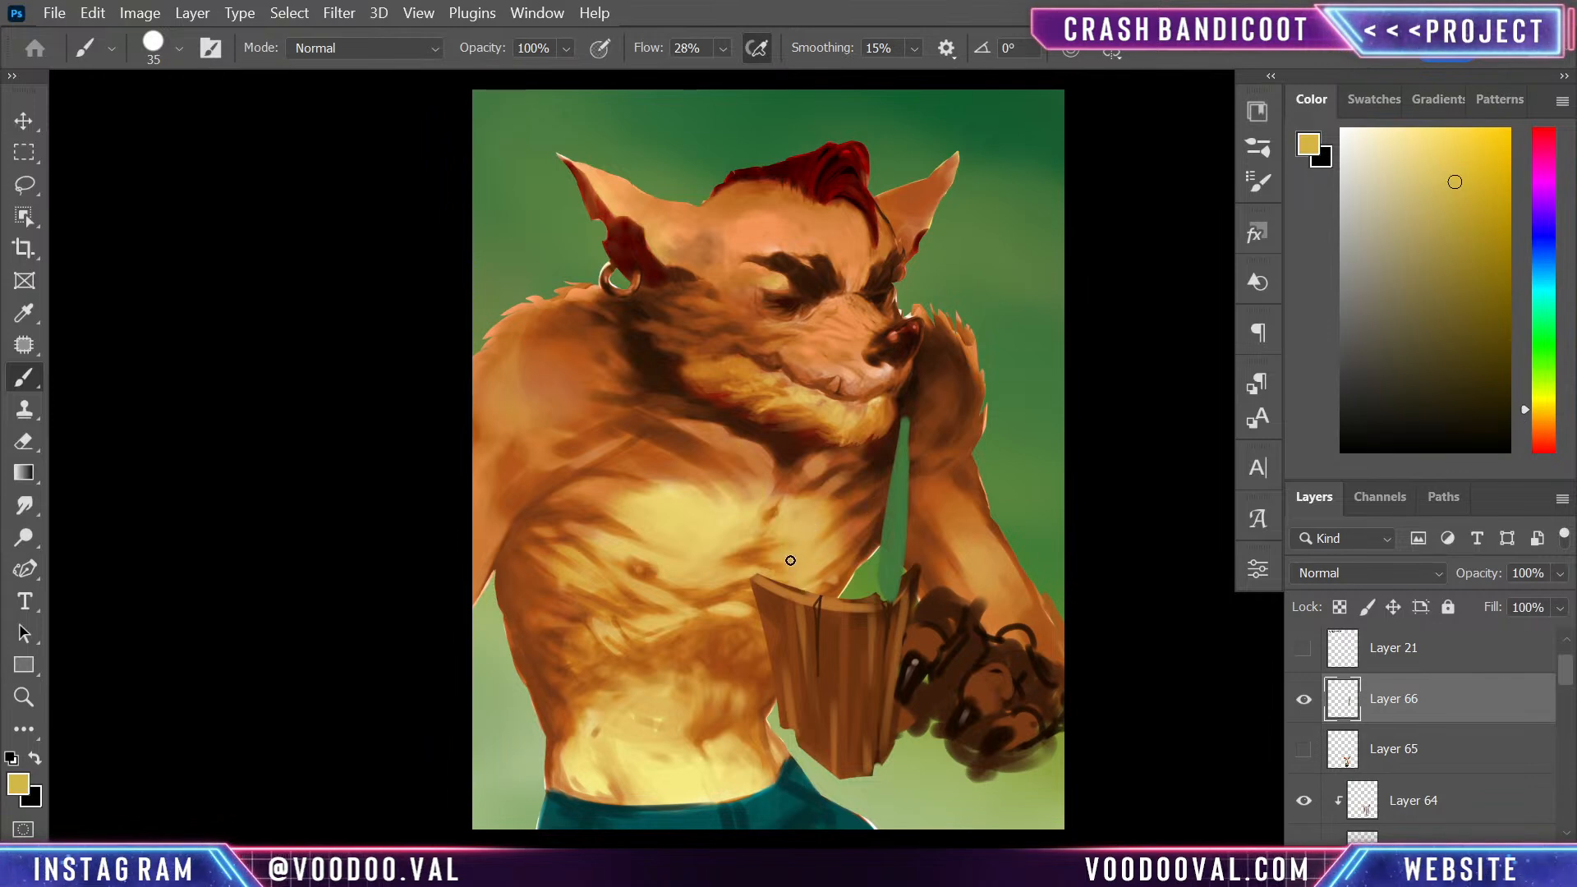
mouse_move(739, 447)
mouse_down()
mouse_move(798, 585)
mouse_move(739, 450)
mouse_up()
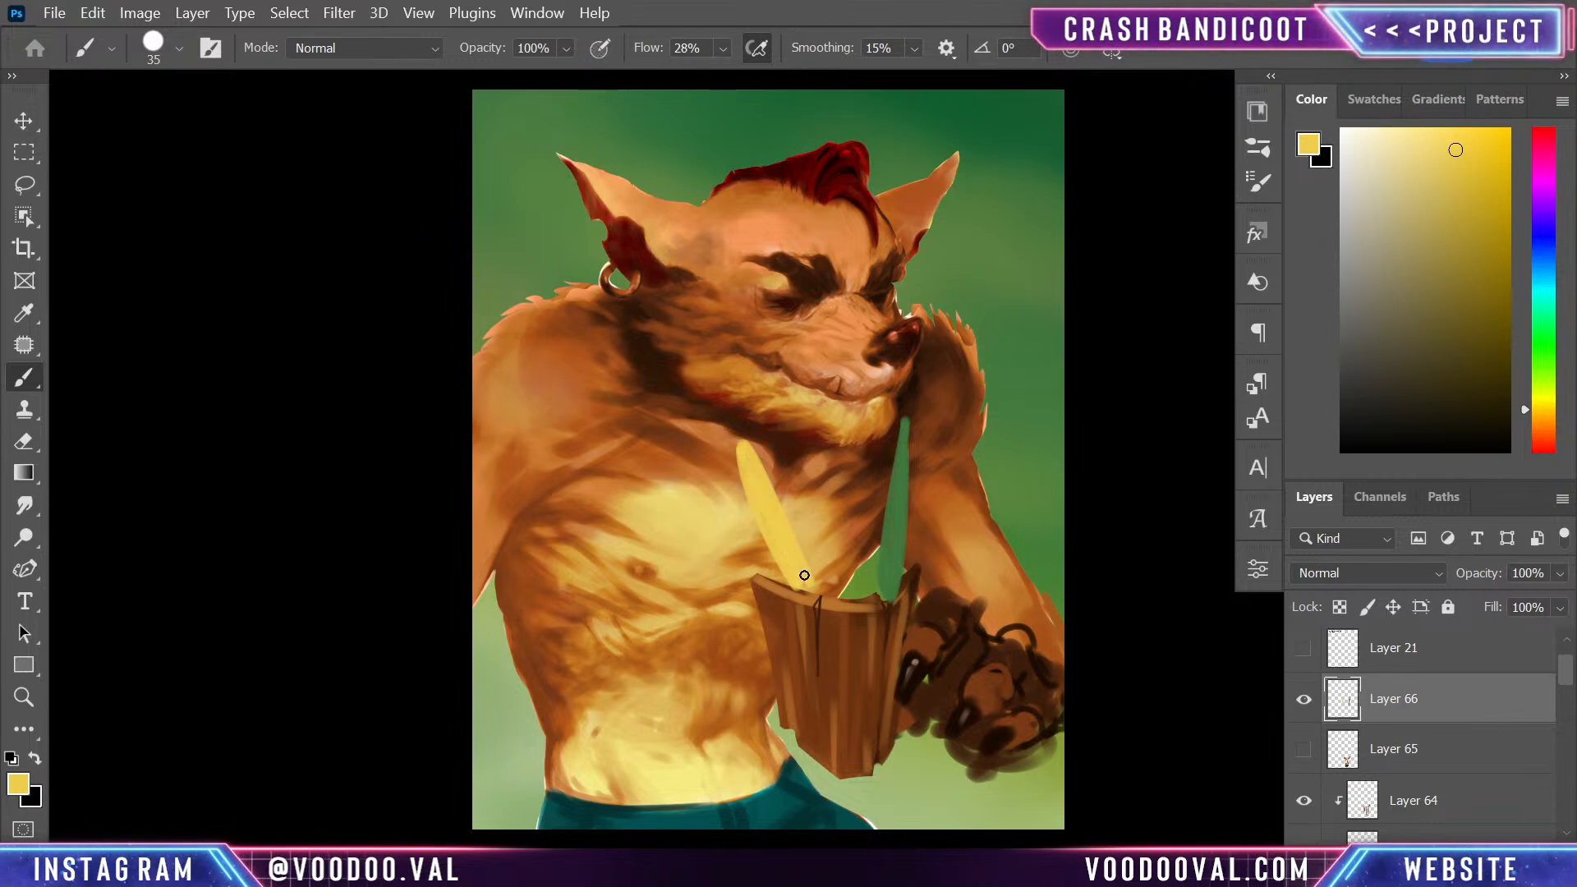
key(ctrl+z)
key(ctrl+z)
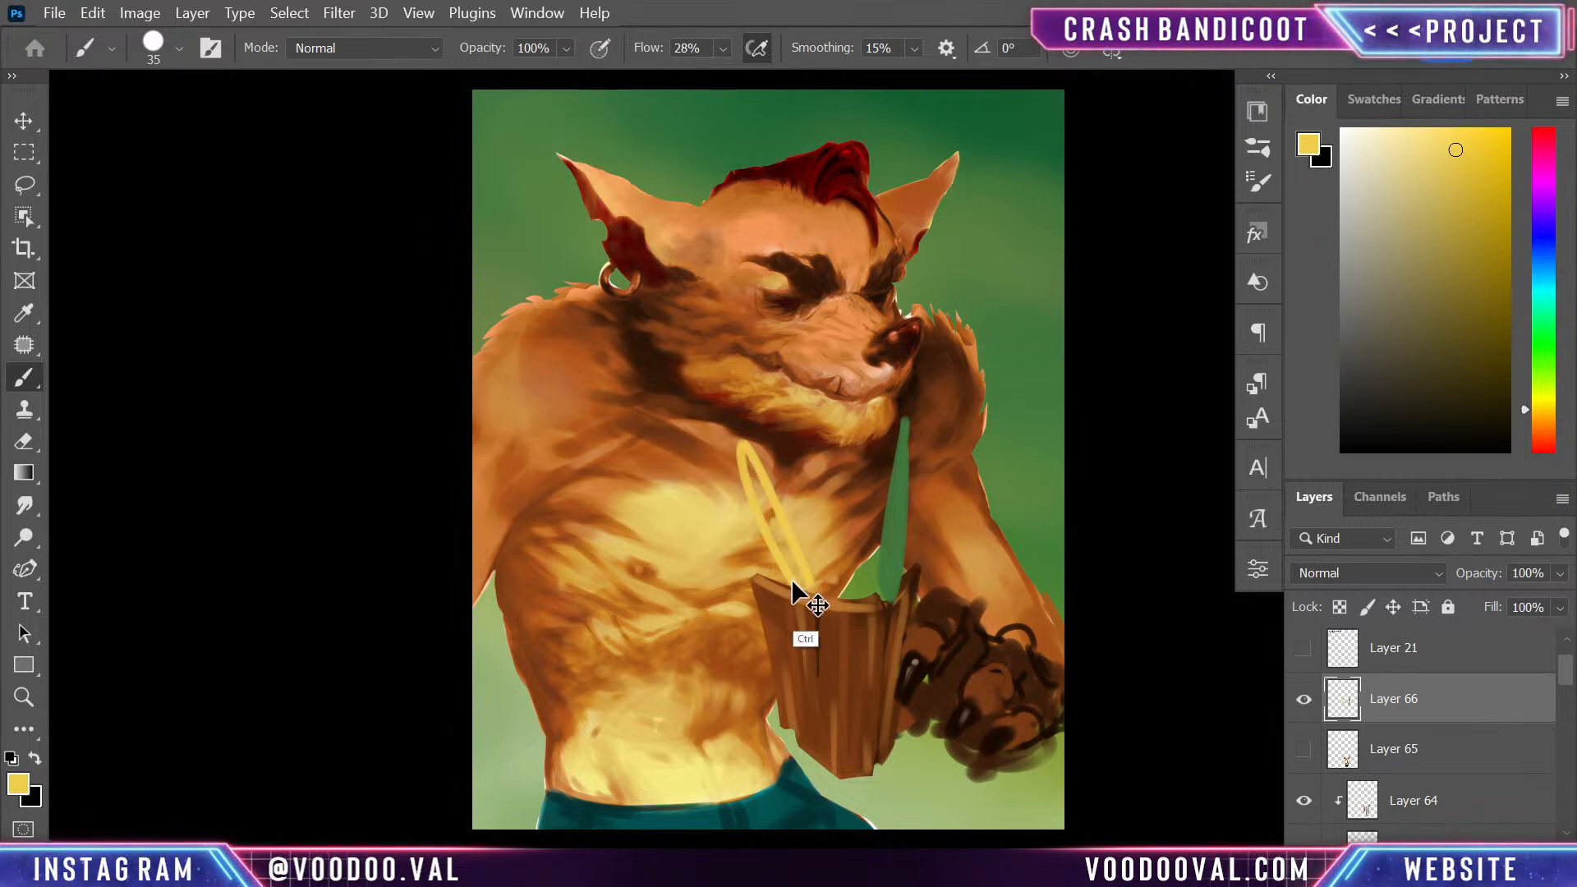
drag(791, 586, 797, 584)
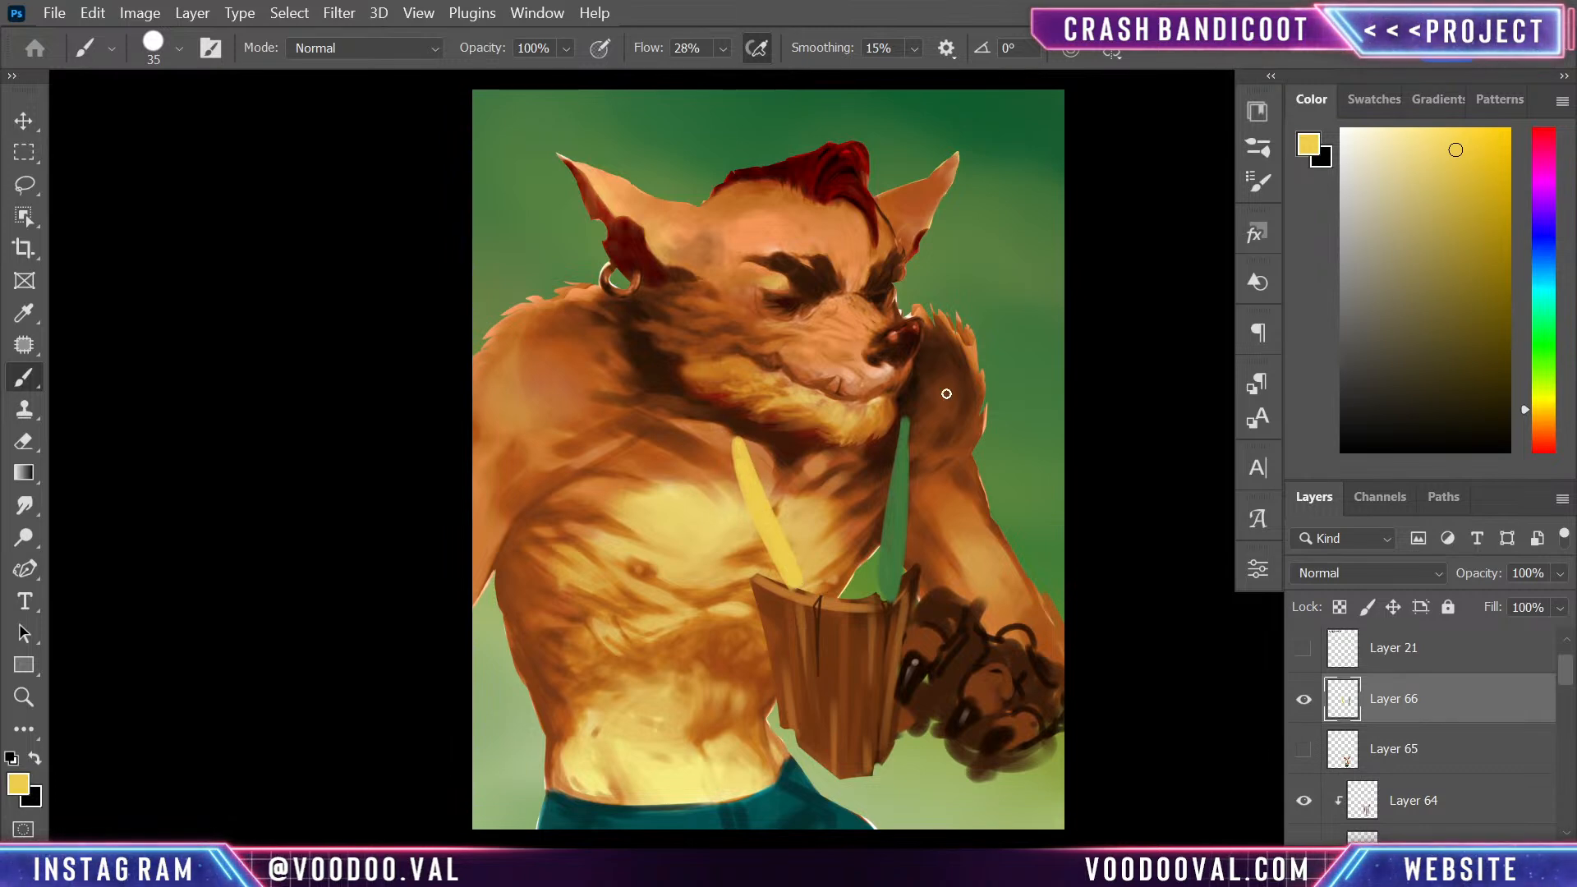
- Paint a dark red feather beside the yellow one with red sampled from the hair, replacing the overly long first version with a shorter one
alt+click(842, 146)
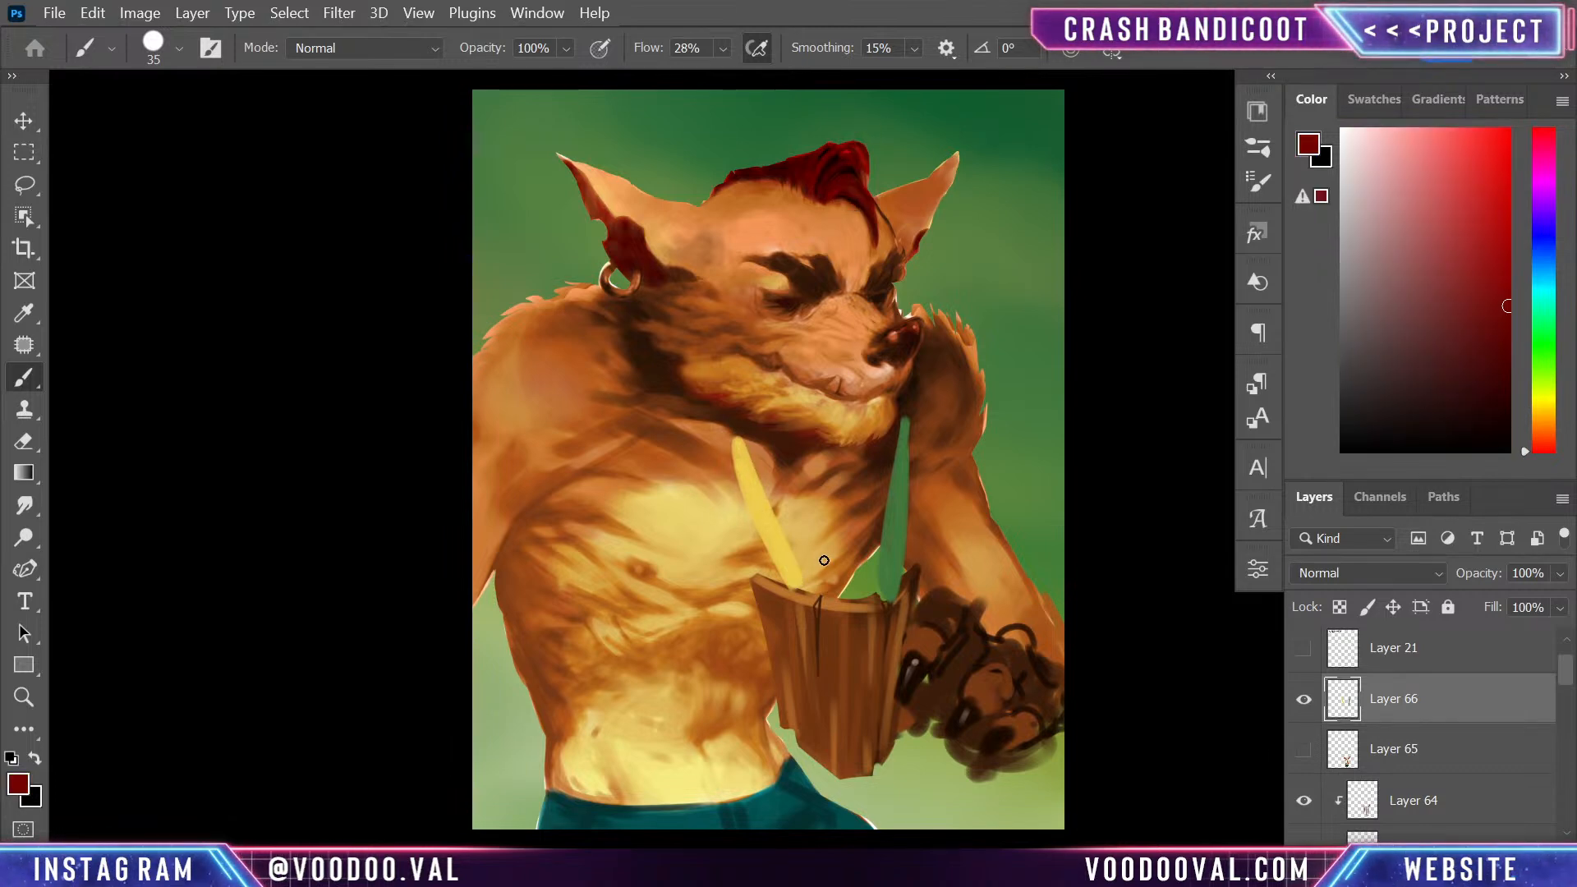
drag(824, 593, 813, 569)
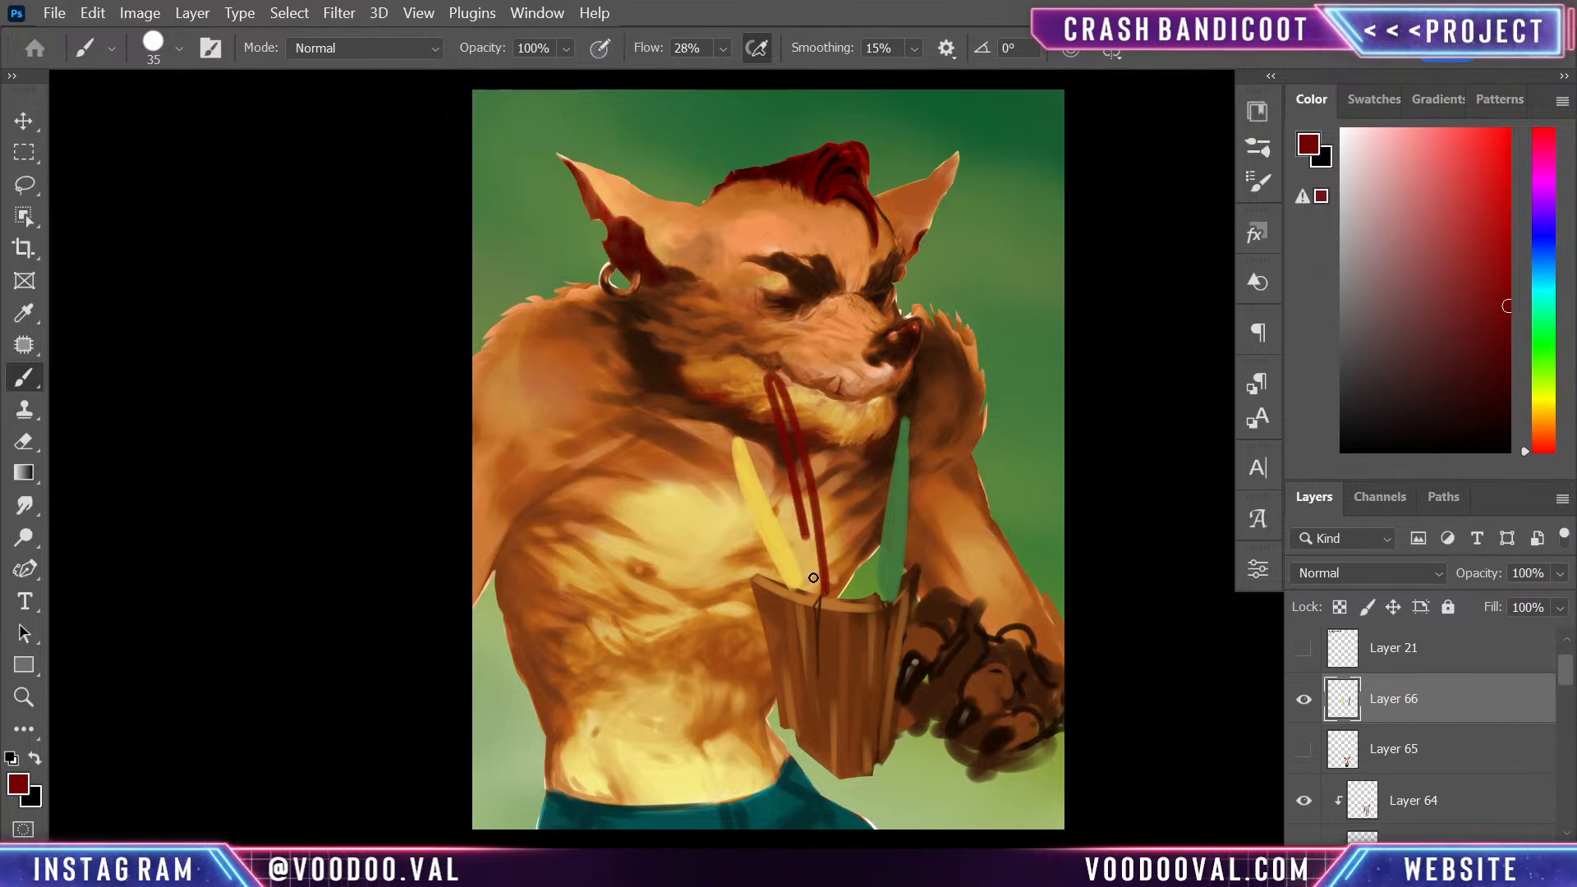
drag(777, 396, 780, 392)
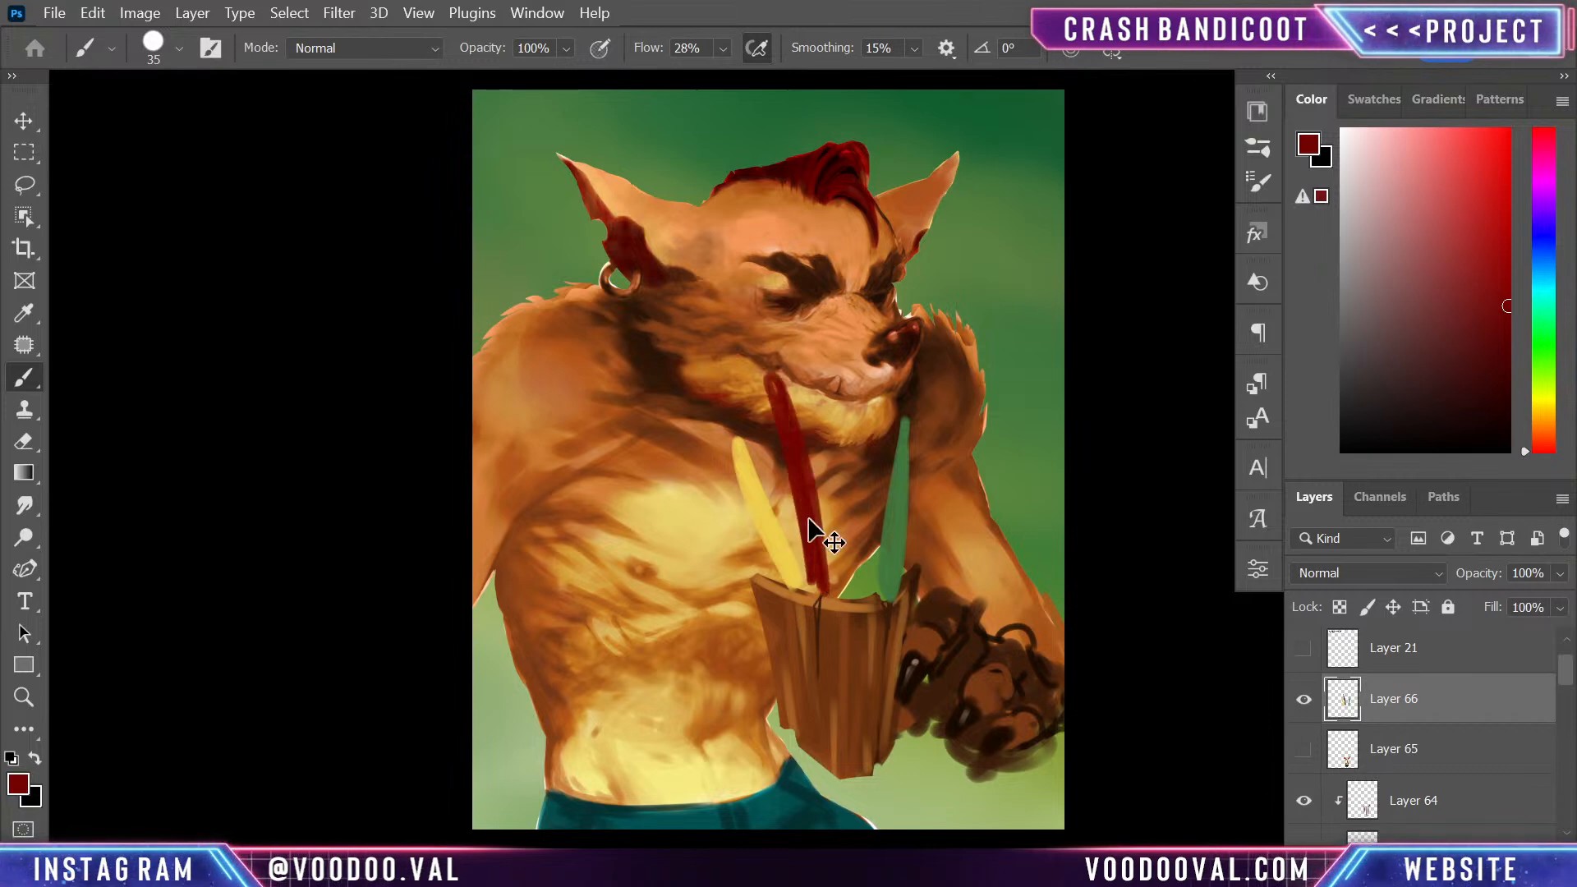
key(ctrl+z)
key(ctrl+z)
mouse_move(824, 591)
mouse_down()
mouse_move(776, 417)
mouse_move(828, 597)
mouse_up()
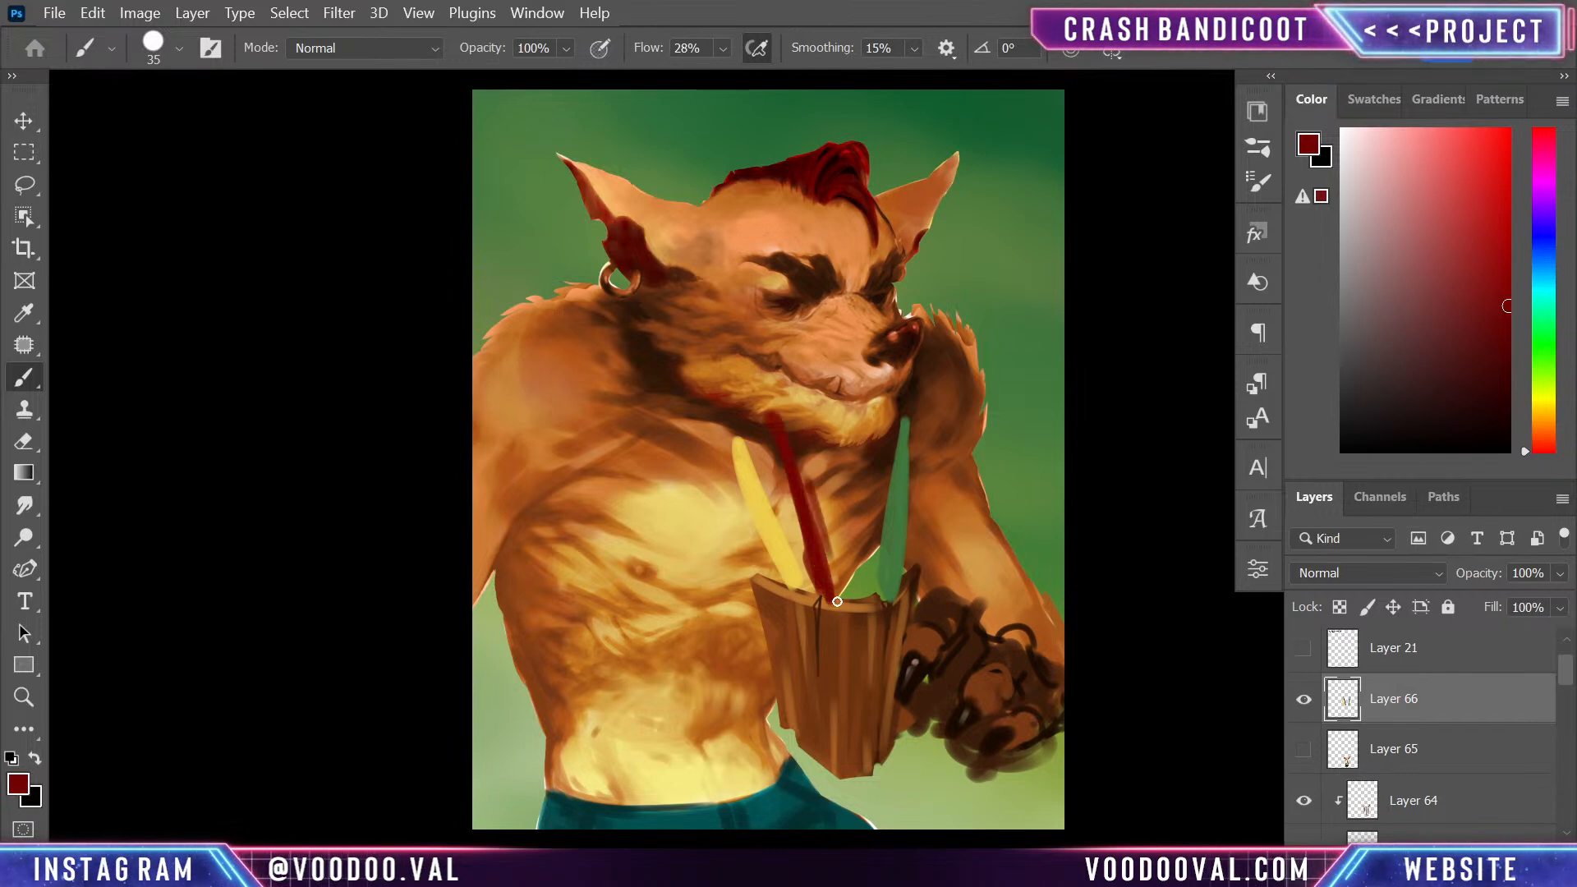
- Paint a teal feather between the red and green ones with colour sampled from the trousers, undoing stray strokes
alt+click(761, 812)
mouse_move(858, 430)
mouse_down()
mouse_move(867, 593)
mouse_move(863, 479)
mouse_move(850, 568)
mouse_move(865, 414)
mouse_move(855, 582)
mouse_up()
key(ctrl+z)
key(ctrl+z)
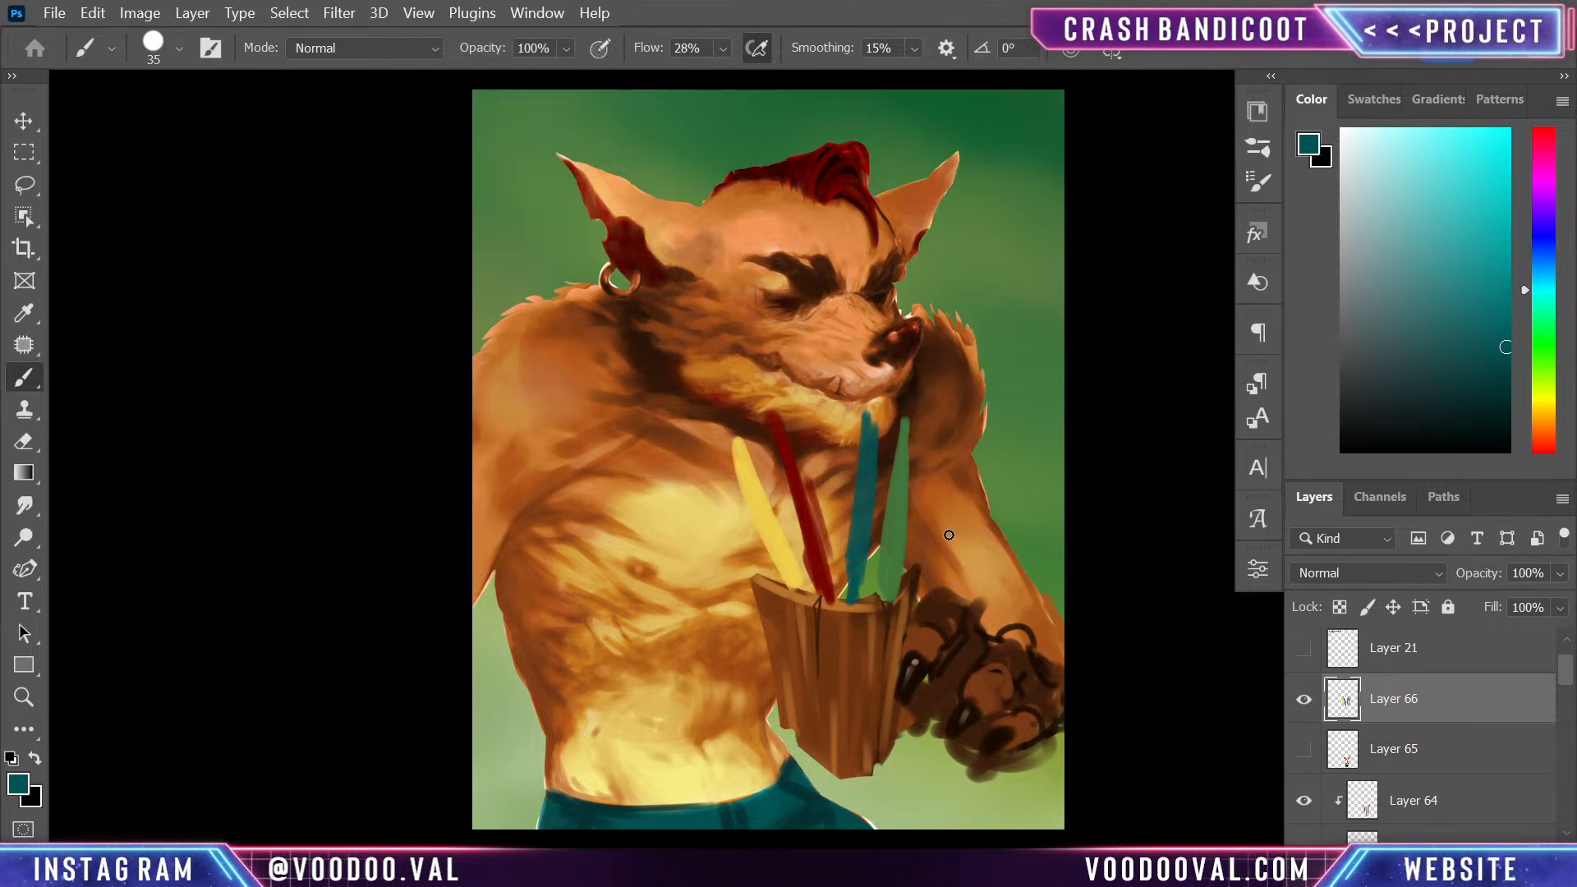
- Lasso the green feather, rotate and reposition it to lean outward over the arm, and deselect it
key(l)
mouse_move(908, 429)
mouse_down()
mouse_move(916, 593)
mouse_move(940, 384)
mouse_up()
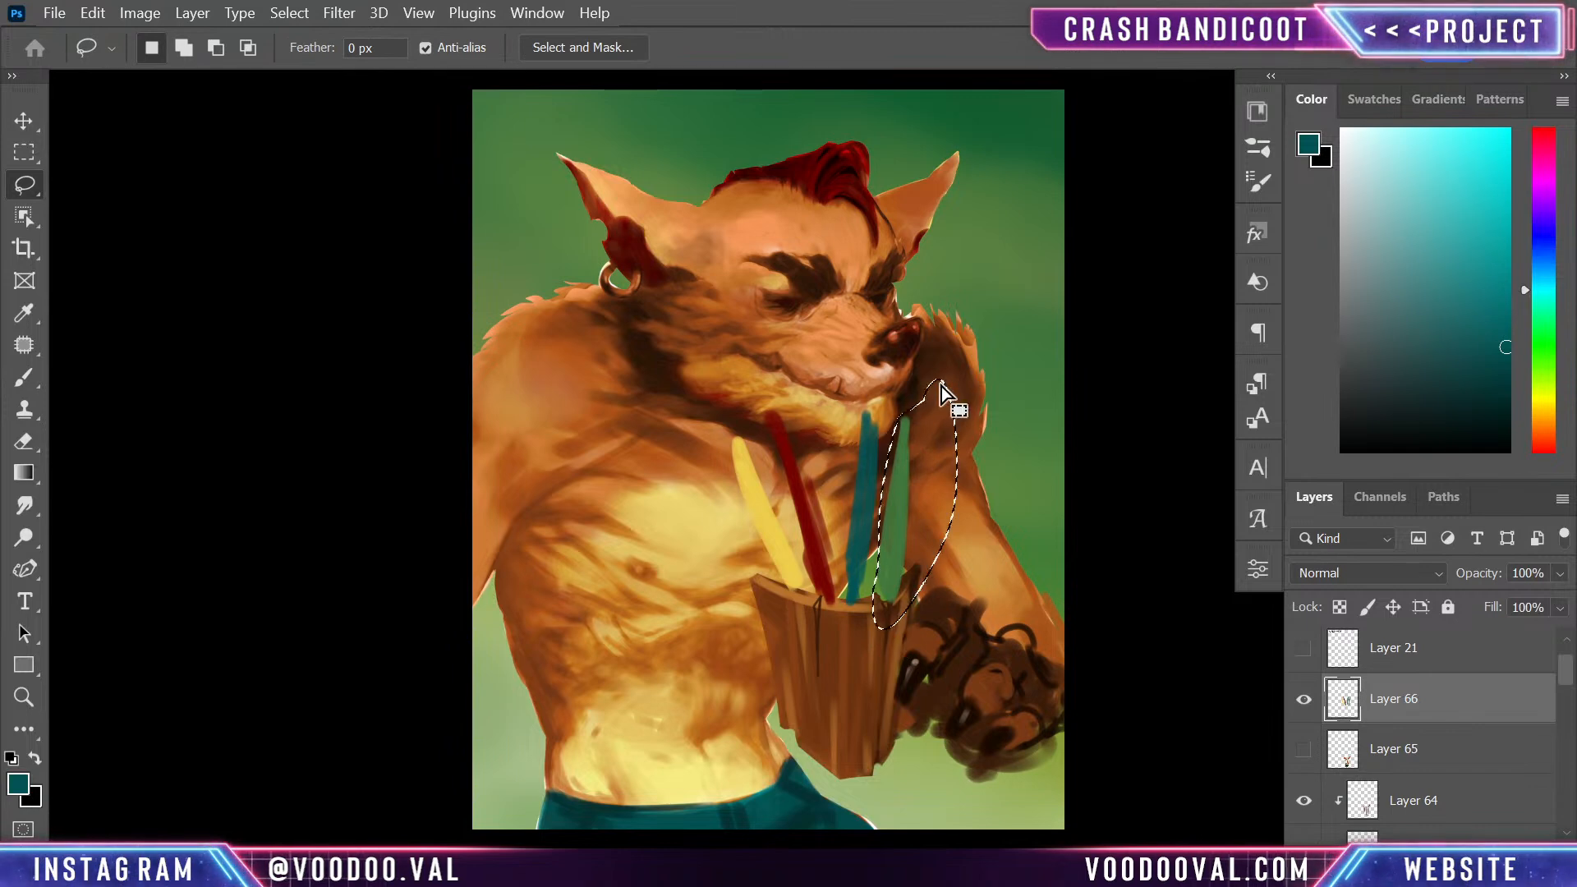
key(ctrl+t)
mouse_move(1038, 405)
mouse_down()
mouse_move(1056, 451)
mouse_move(992, 394)
mouse_move(978, 424)
mouse_up()
mouse_move(919, 507)
mouse_down()
mouse_move(953, 490)
mouse_move(939, 500)
mouse_up()
key(Return)
key(ctrl+d)
- Lasso the yellow and red feathers, transform them to 89.02% height with a -0.35° rotation, and seat them on the rim
drag(683, 436, 832, 481)
key(ctrl+t)
drag(1000, 451, 990, 413)
drag(797, 470, 796, 494)
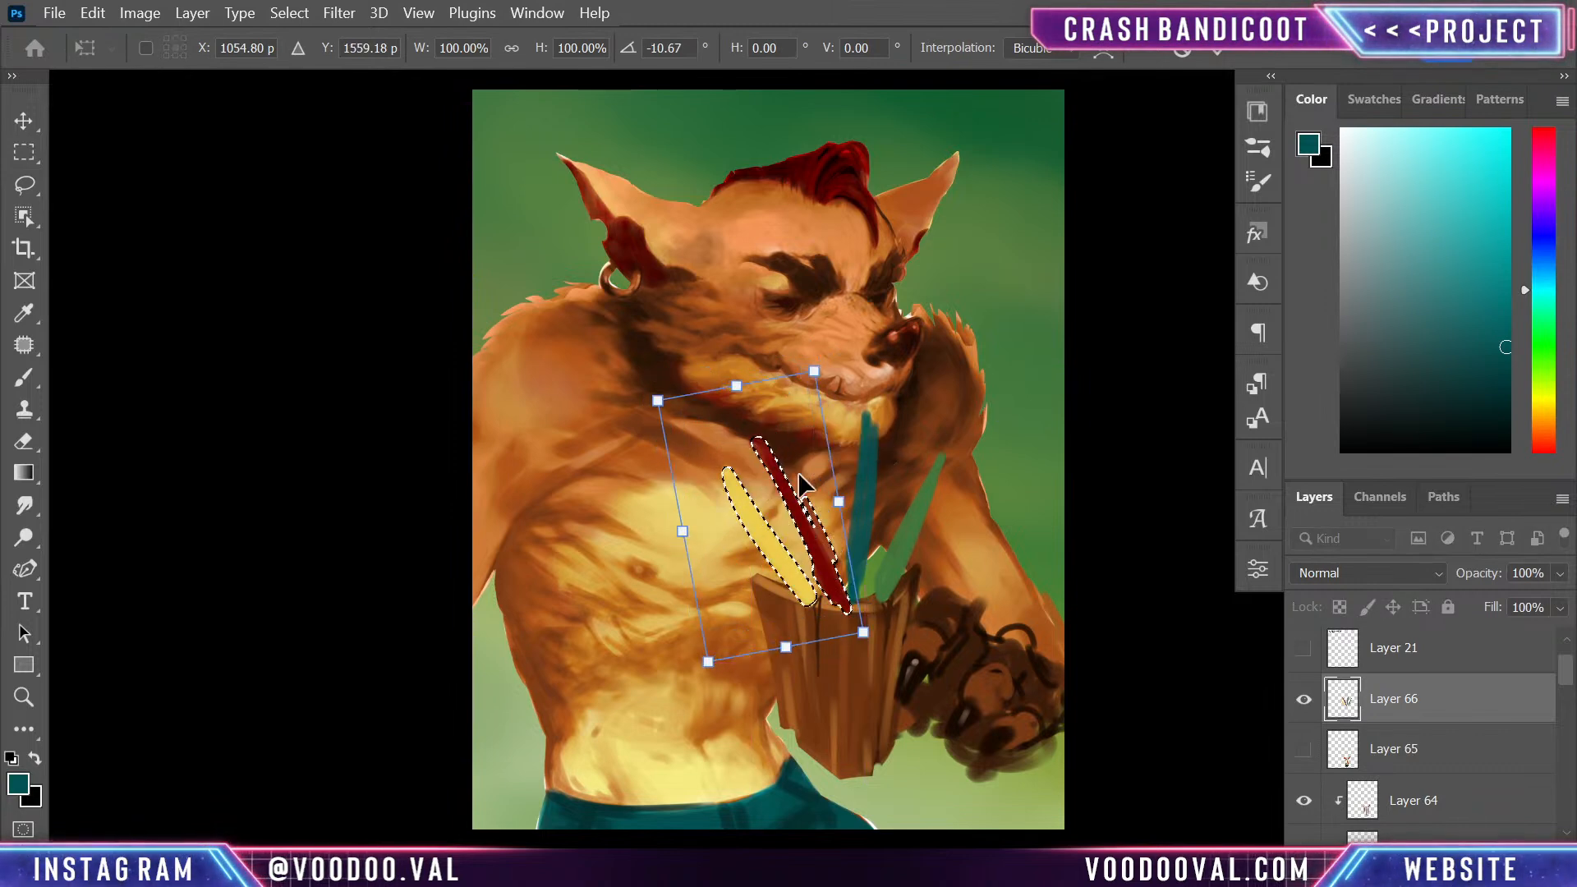
drag(739, 385, 753, 411)
drag(862, 367, 891, 388)
drag(798, 493, 803, 470)
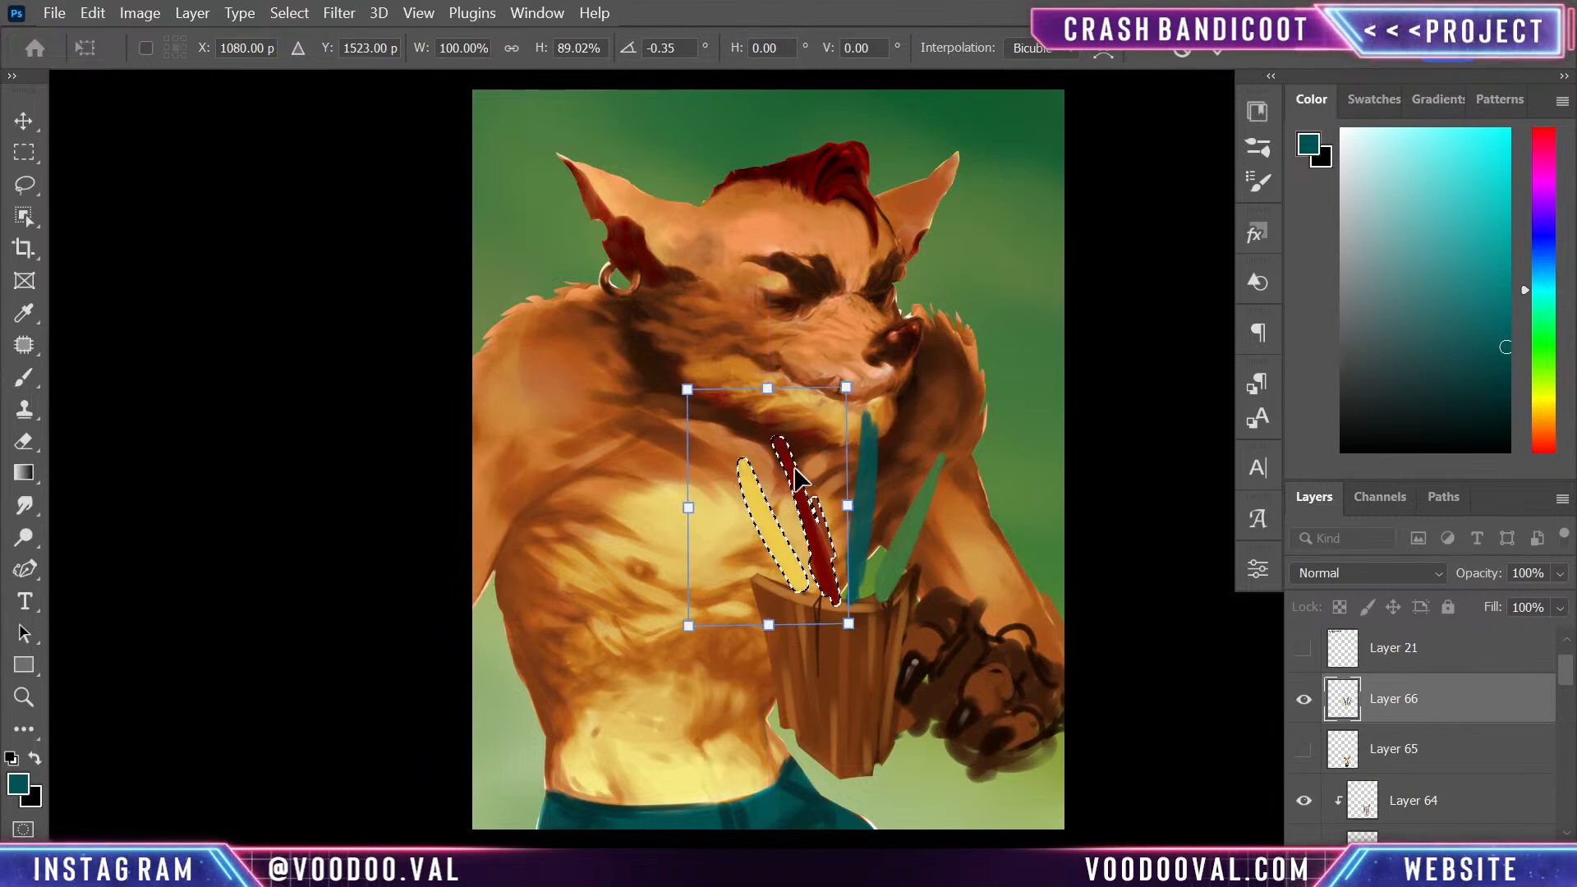
key(Return)
key(l)
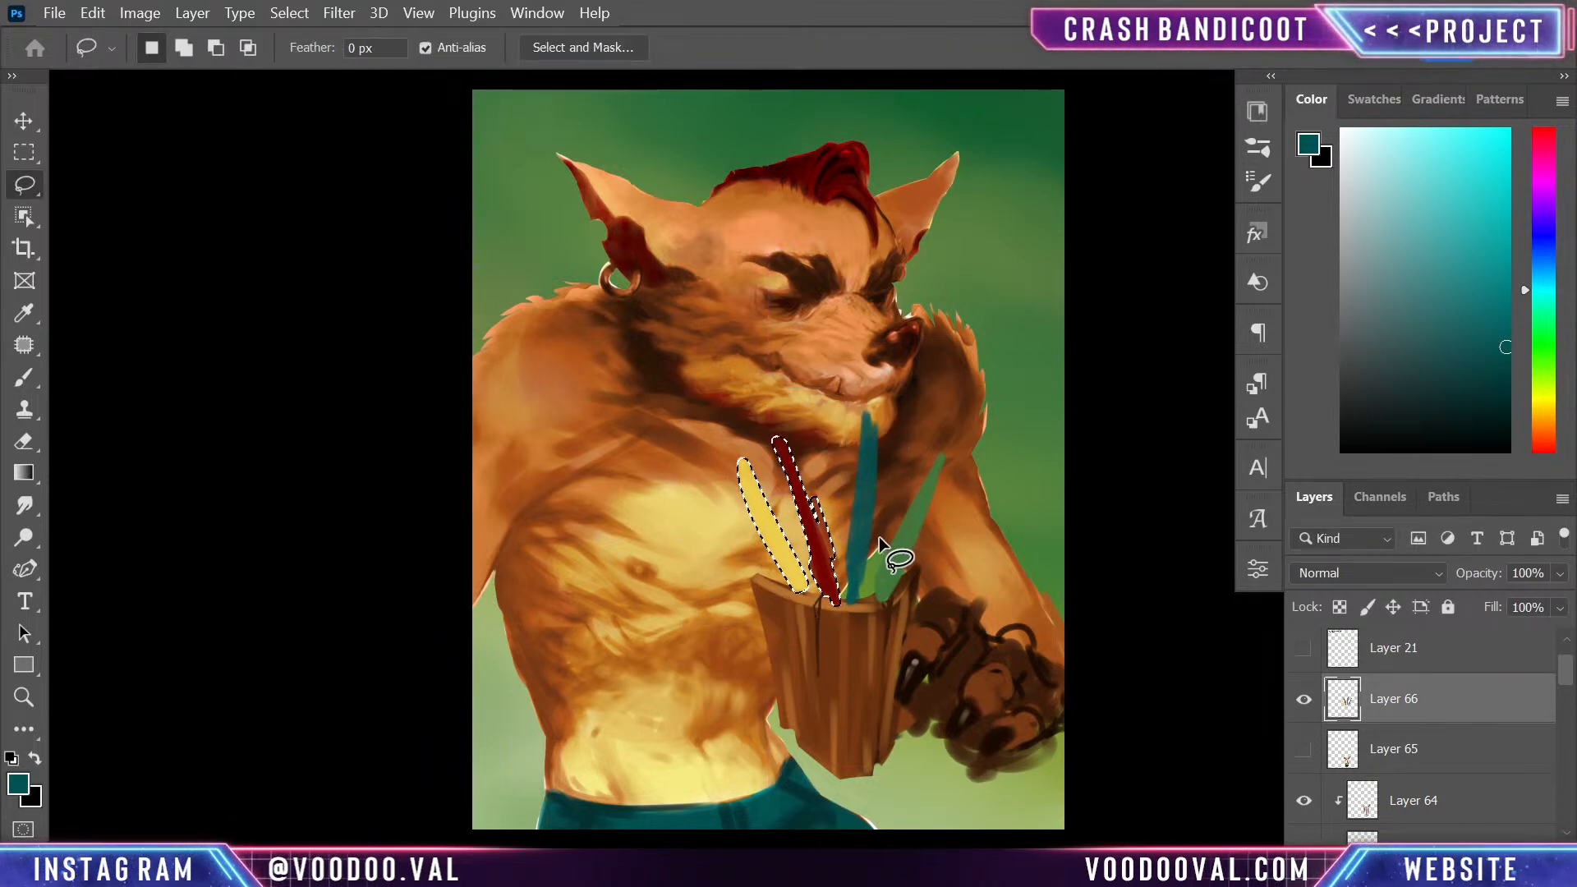
- Lasso the teal feather and warp it so its tip curves toward the red feather, keeping its base in the plank rim
key(ctrl+d)
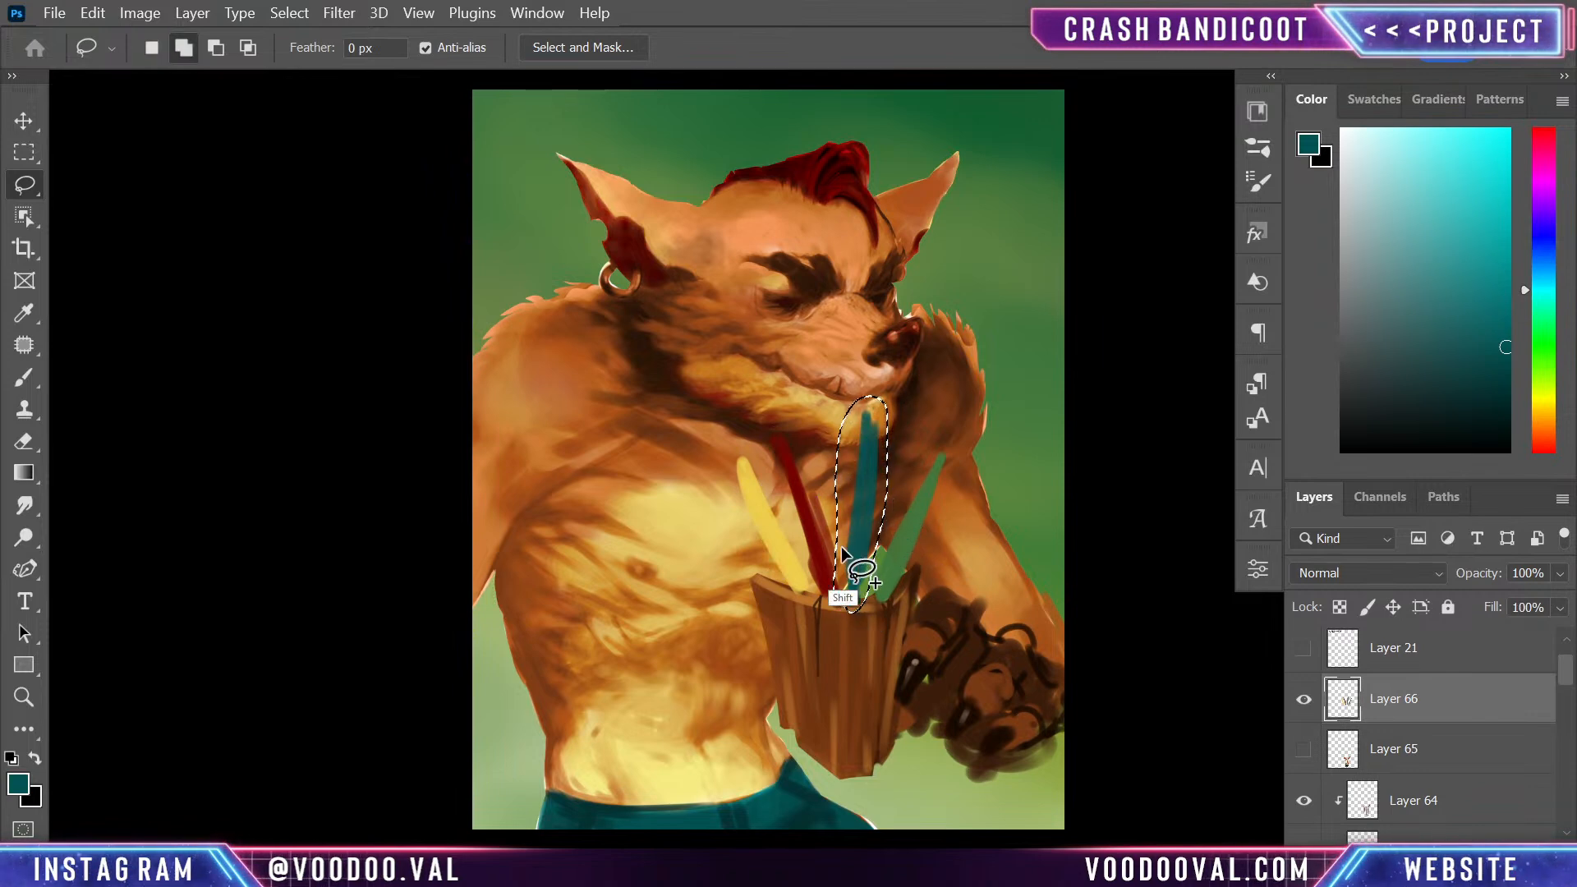
drag(830, 528, 854, 583)
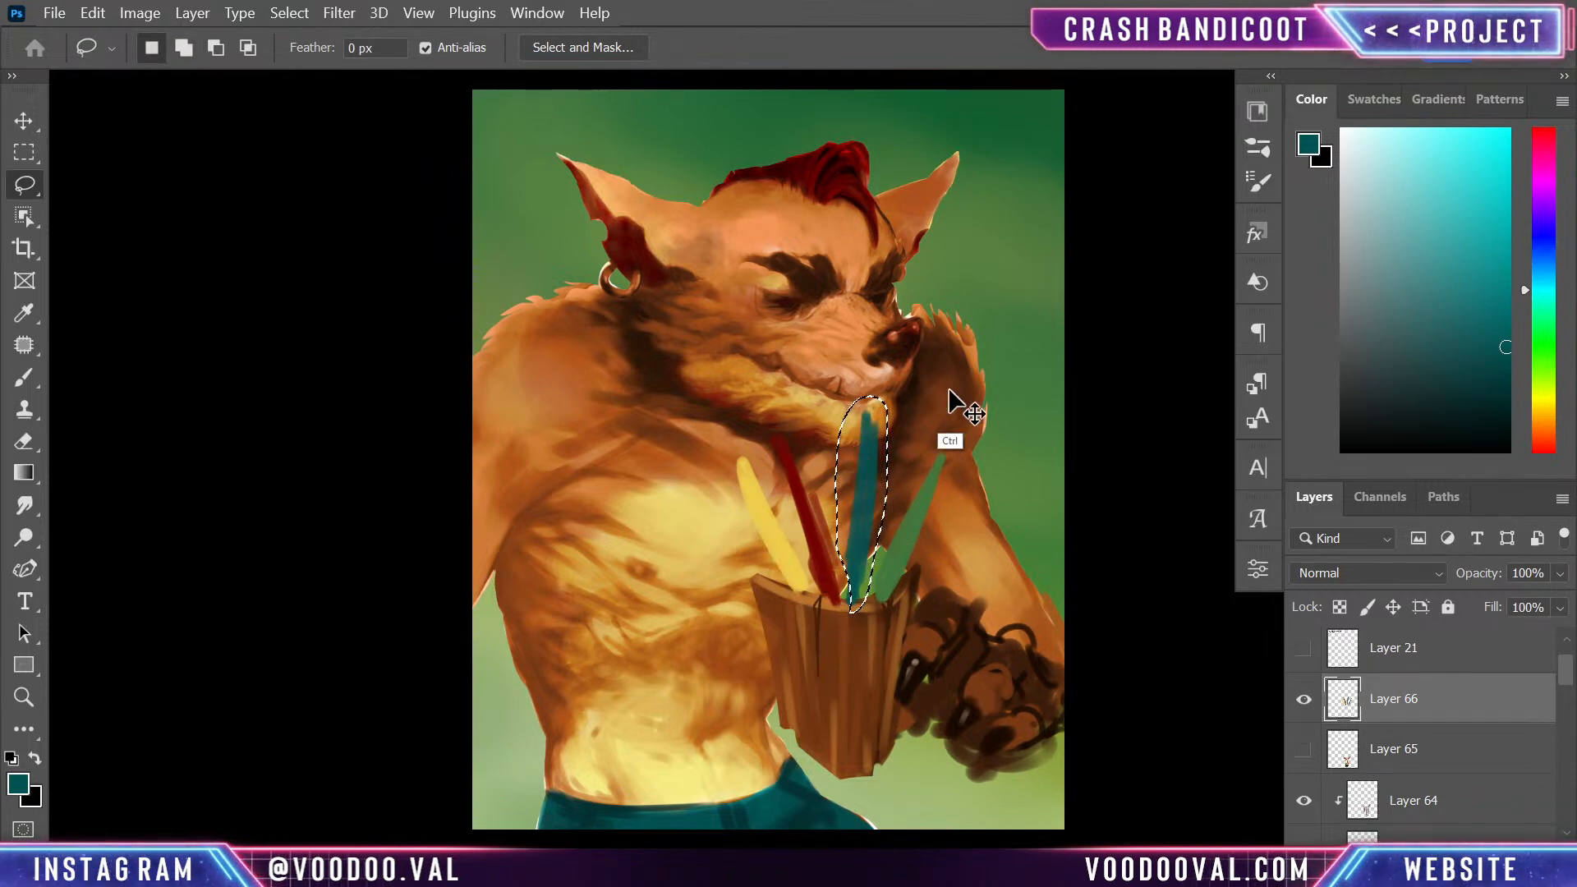
key(ctrl+t)
right_click(855, 500)
click(885, 489)
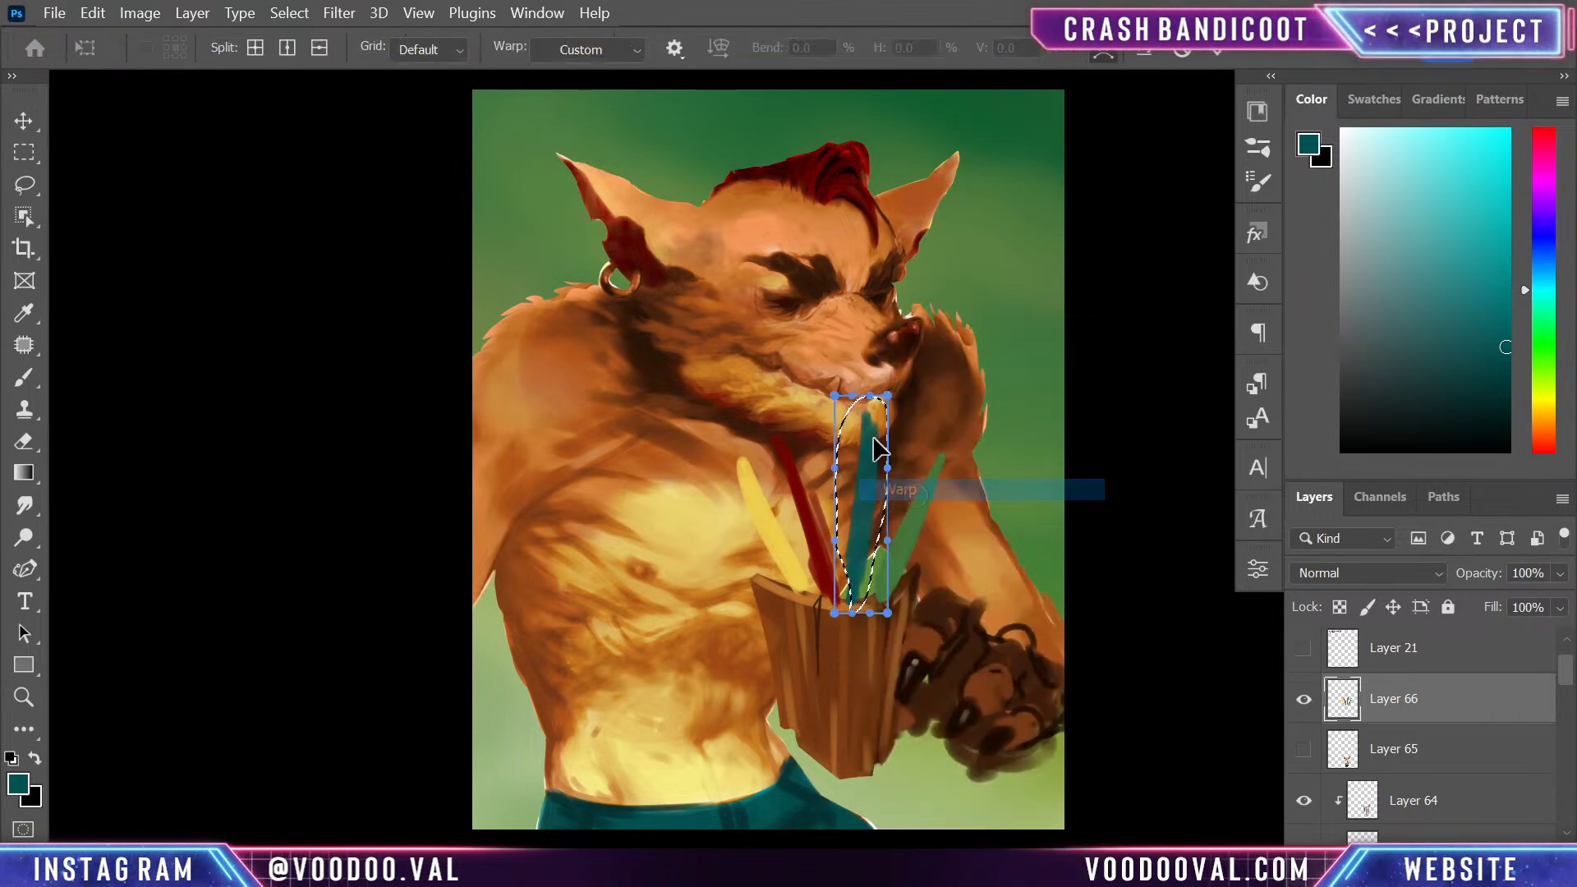
mouse_move(868, 431)
mouse_down()
mouse_move(850, 458)
mouse_move(863, 445)
mouse_move(802, 433)
mouse_up()
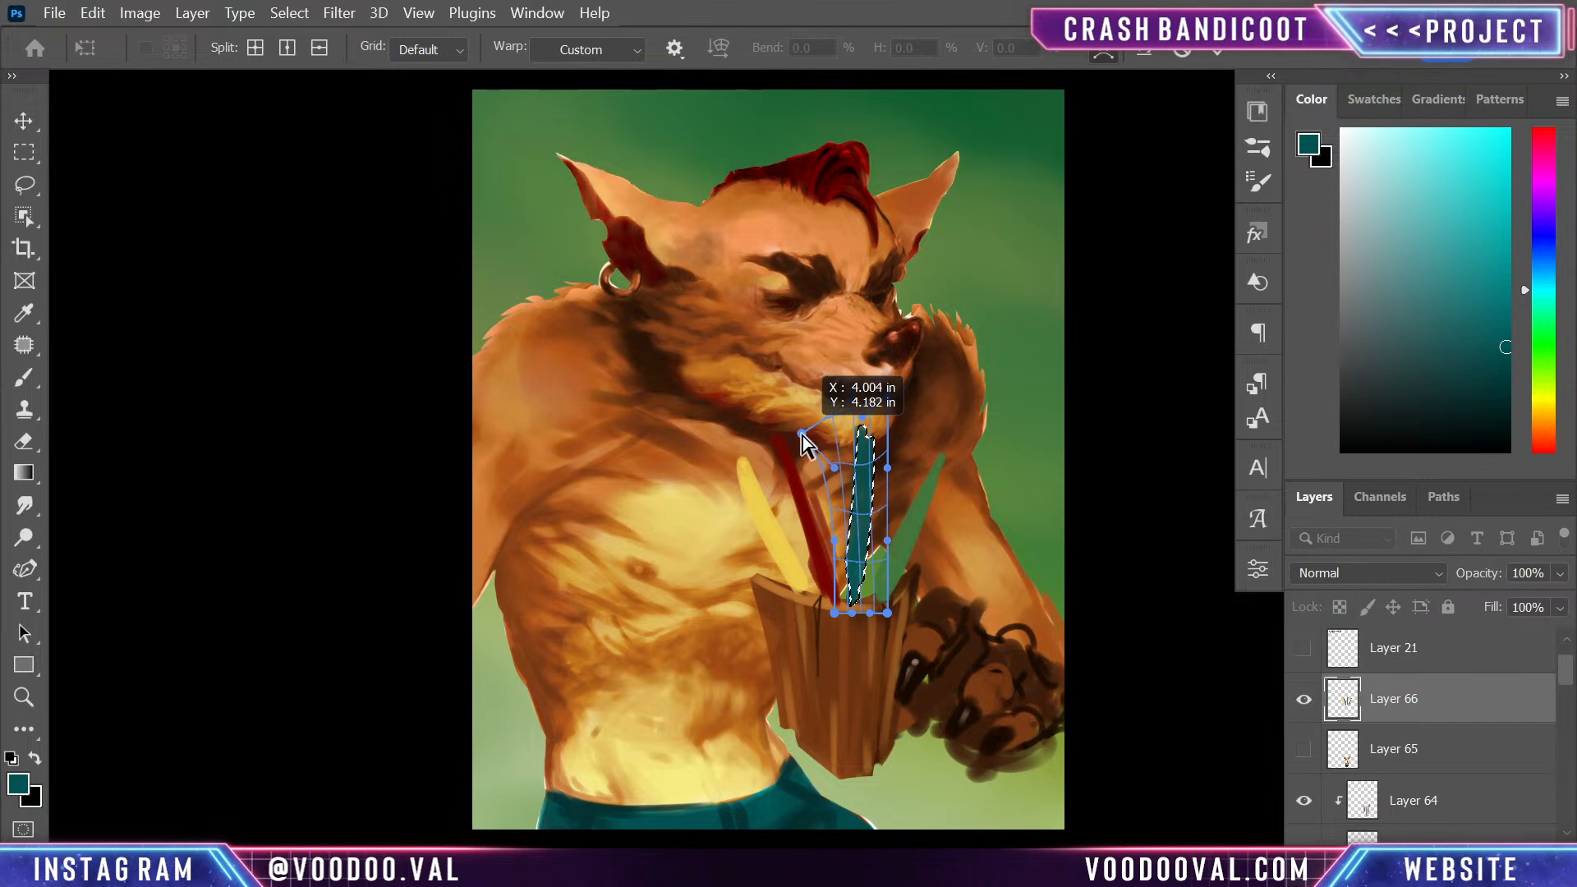
mouse_move(888, 396)
mouse_down()
mouse_move(849, 393)
mouse_move(807, 424)
mouse_up()
drag(860, 573, 865, 567)
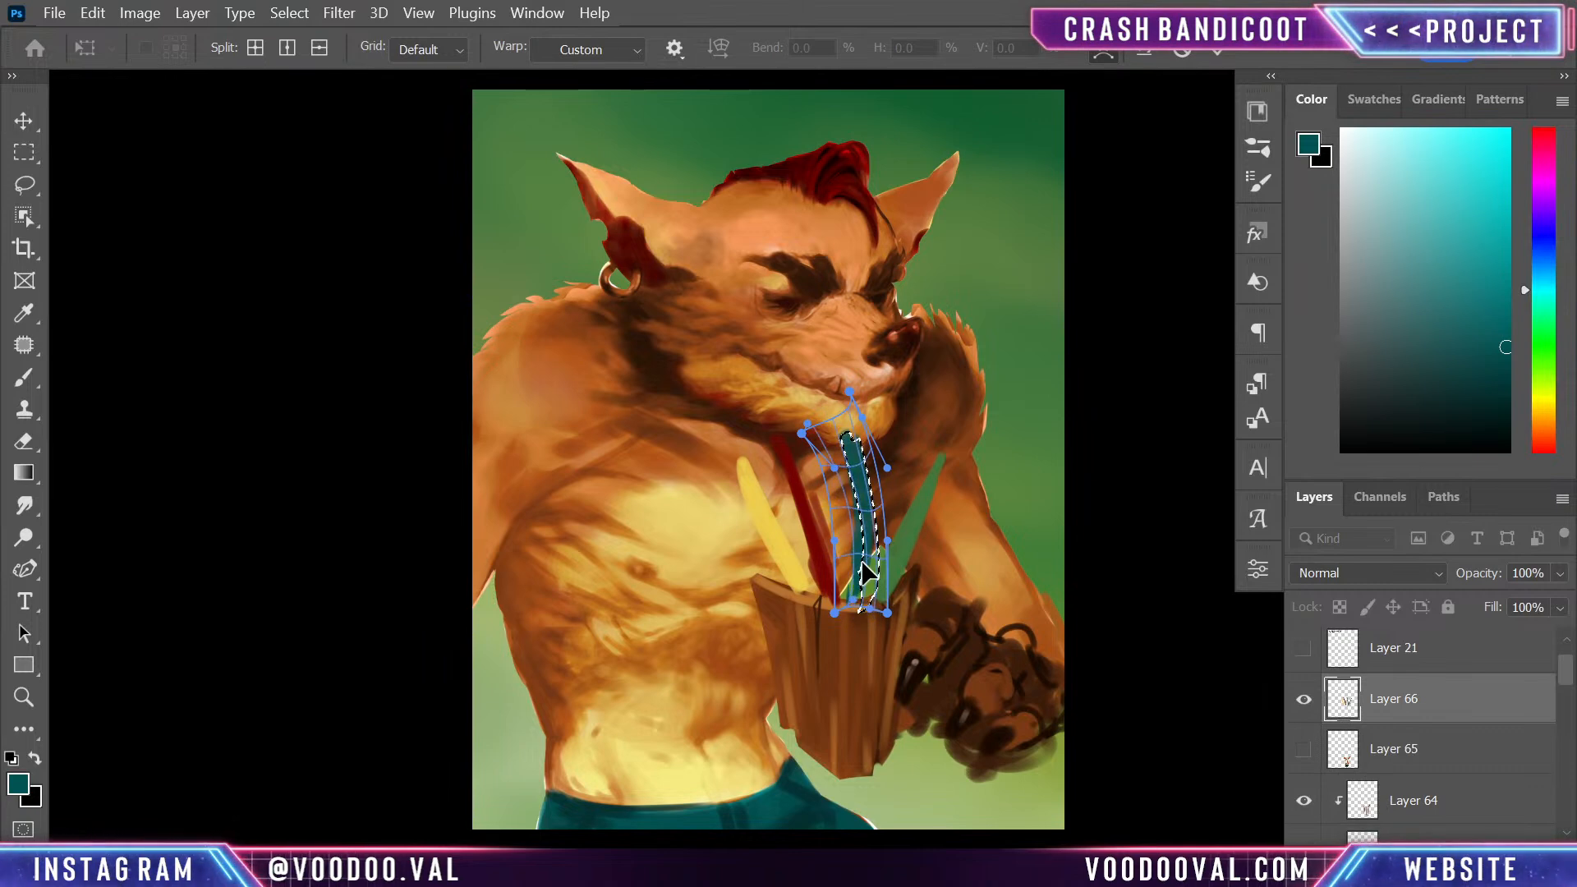
key(Return)
key(l)
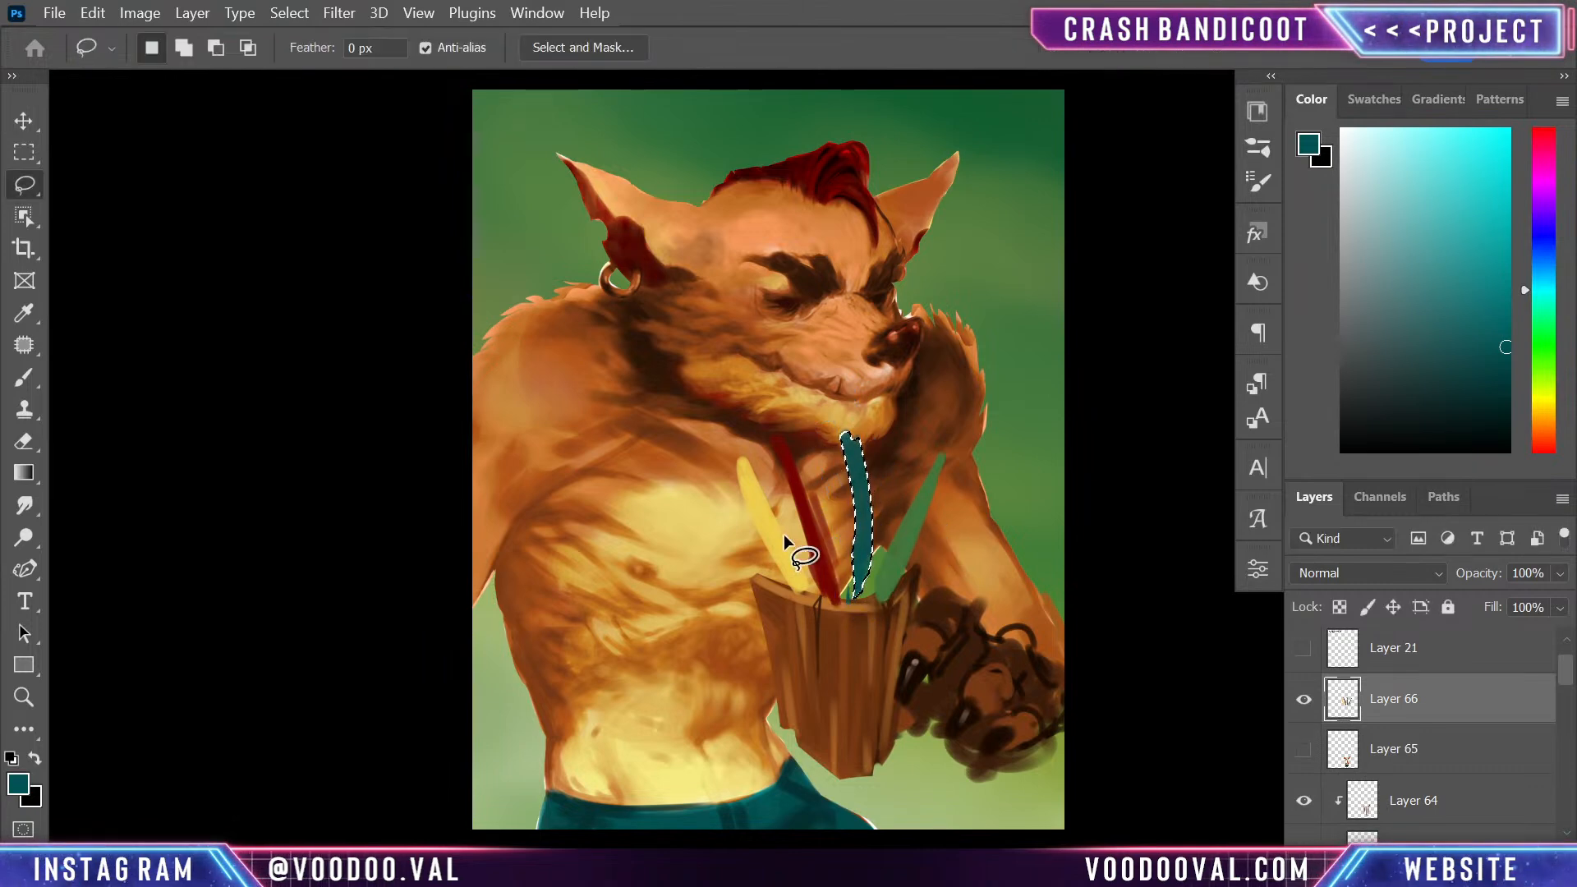
- Lasso the yellow feather and warp it so its tip leans outward over the chest, then deselect it
drag(755, 589, 759, 593)
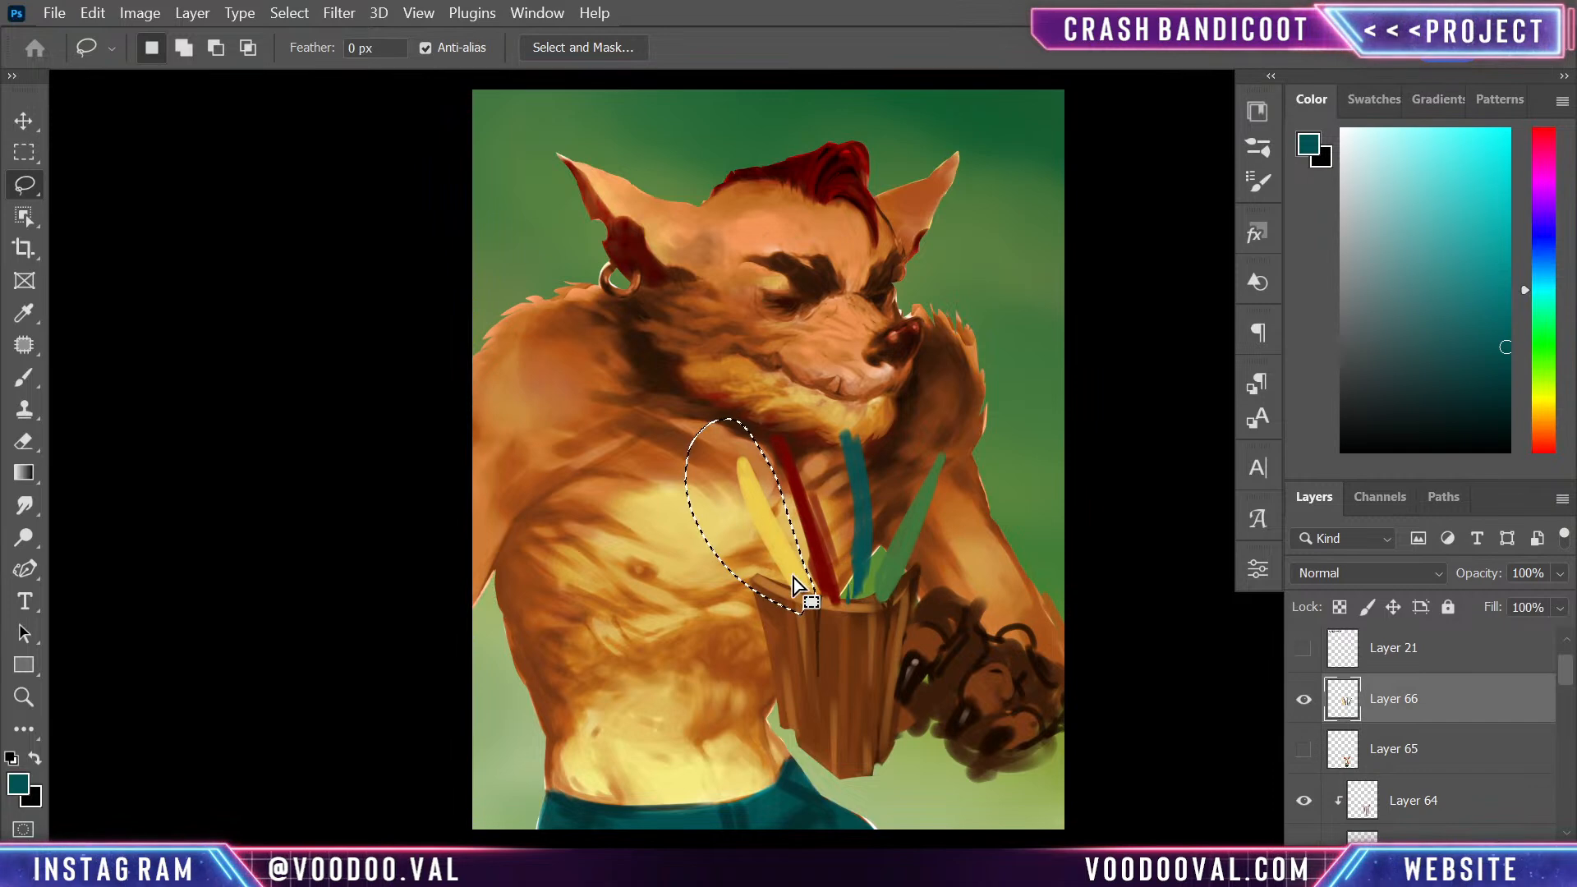
key(ctrl+t)
right_click(764, 519)
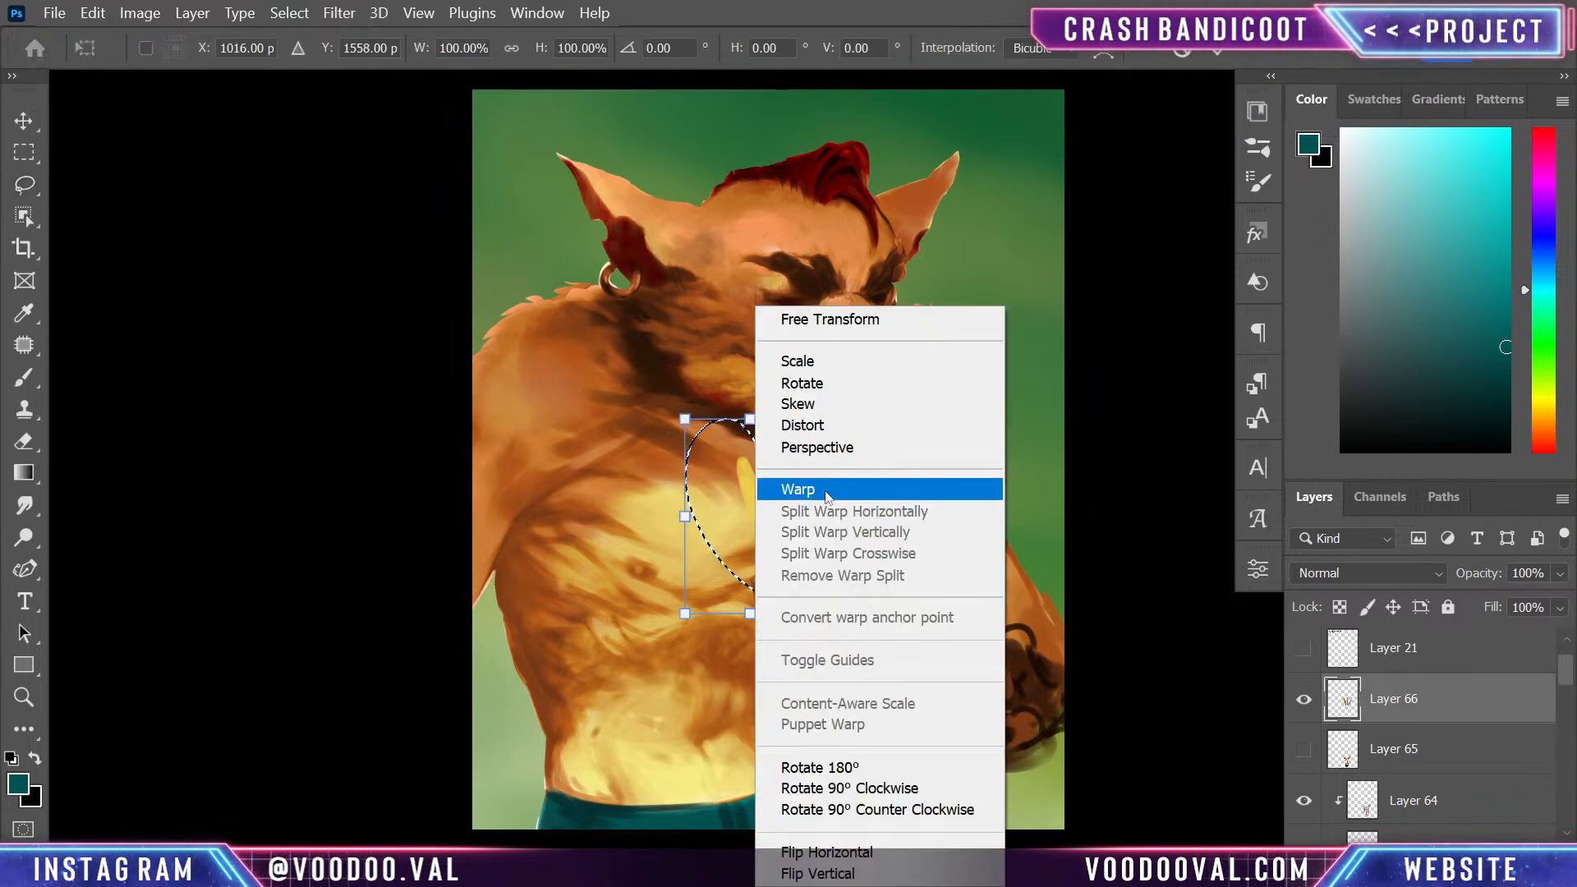
click(801, 489)
drag(750, 519, 782, 511)
drag(684, 419, 676, 466)
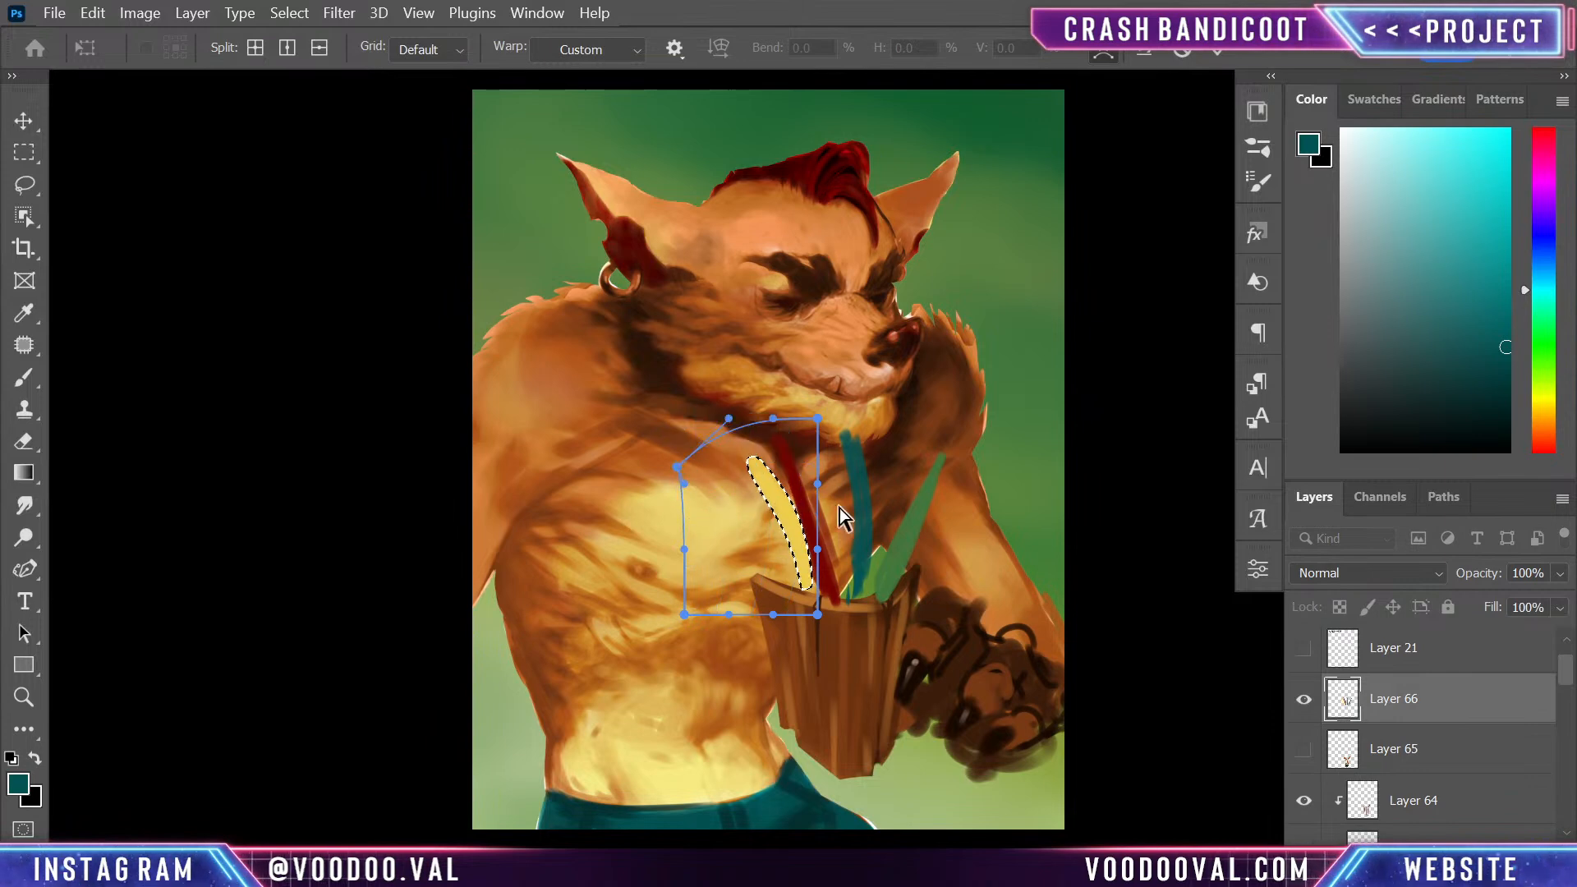
drag(804, 578, 794, 580)
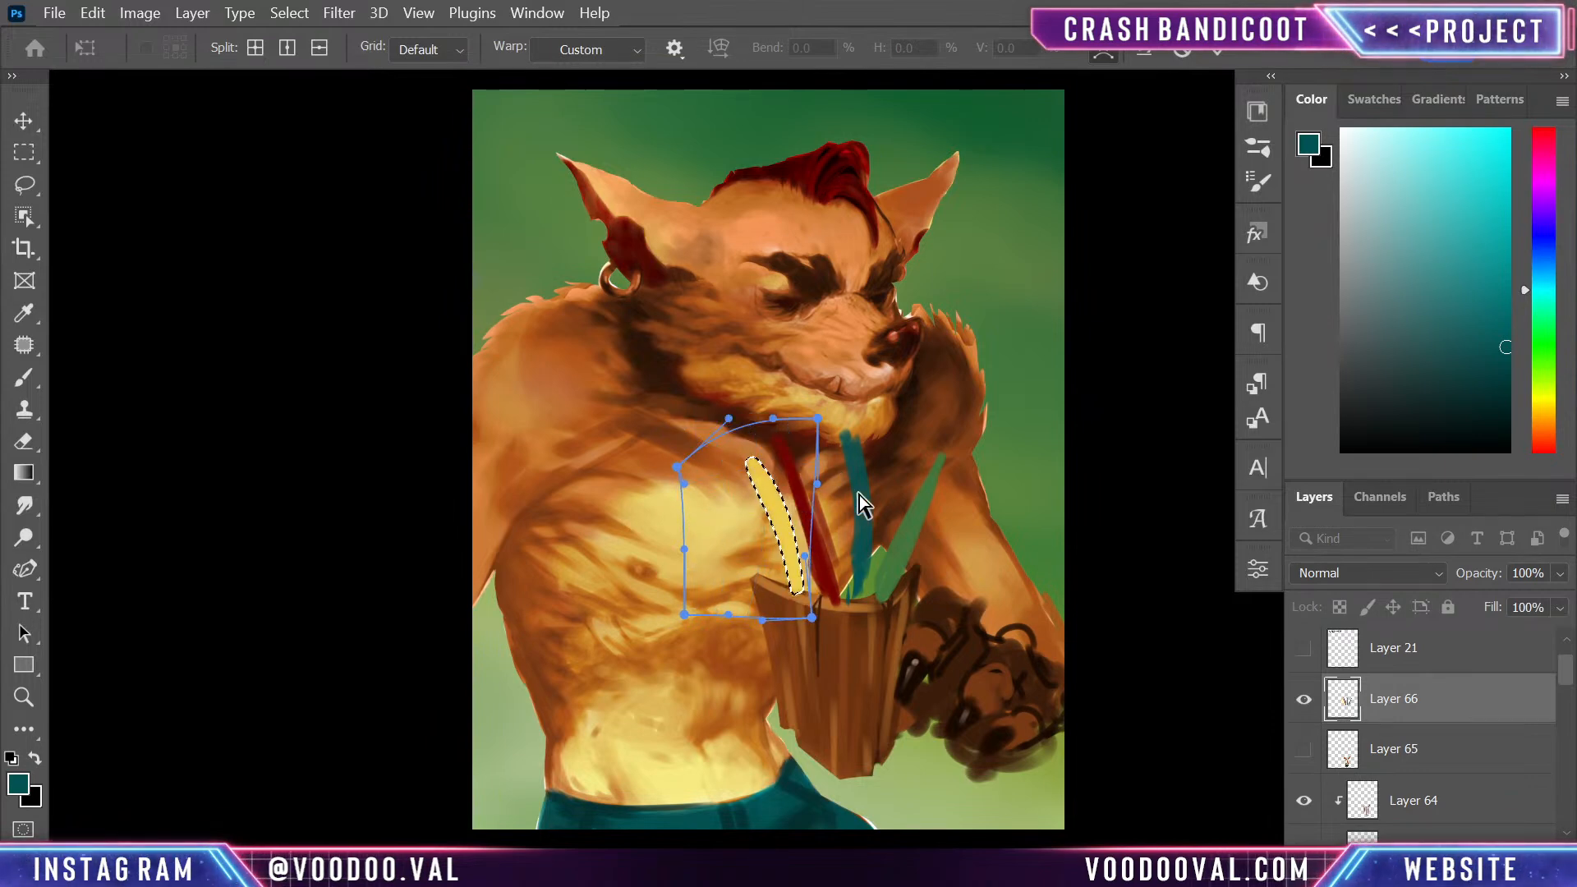
drag(727, 419, 663, 436)
mouse_move(781, 504)
mouse_down()
mouse_move(744, 501)
mouse_move(762, 498)
mouse_up()
drag(792, 599, 799, 591)
key(Return)
key(l)
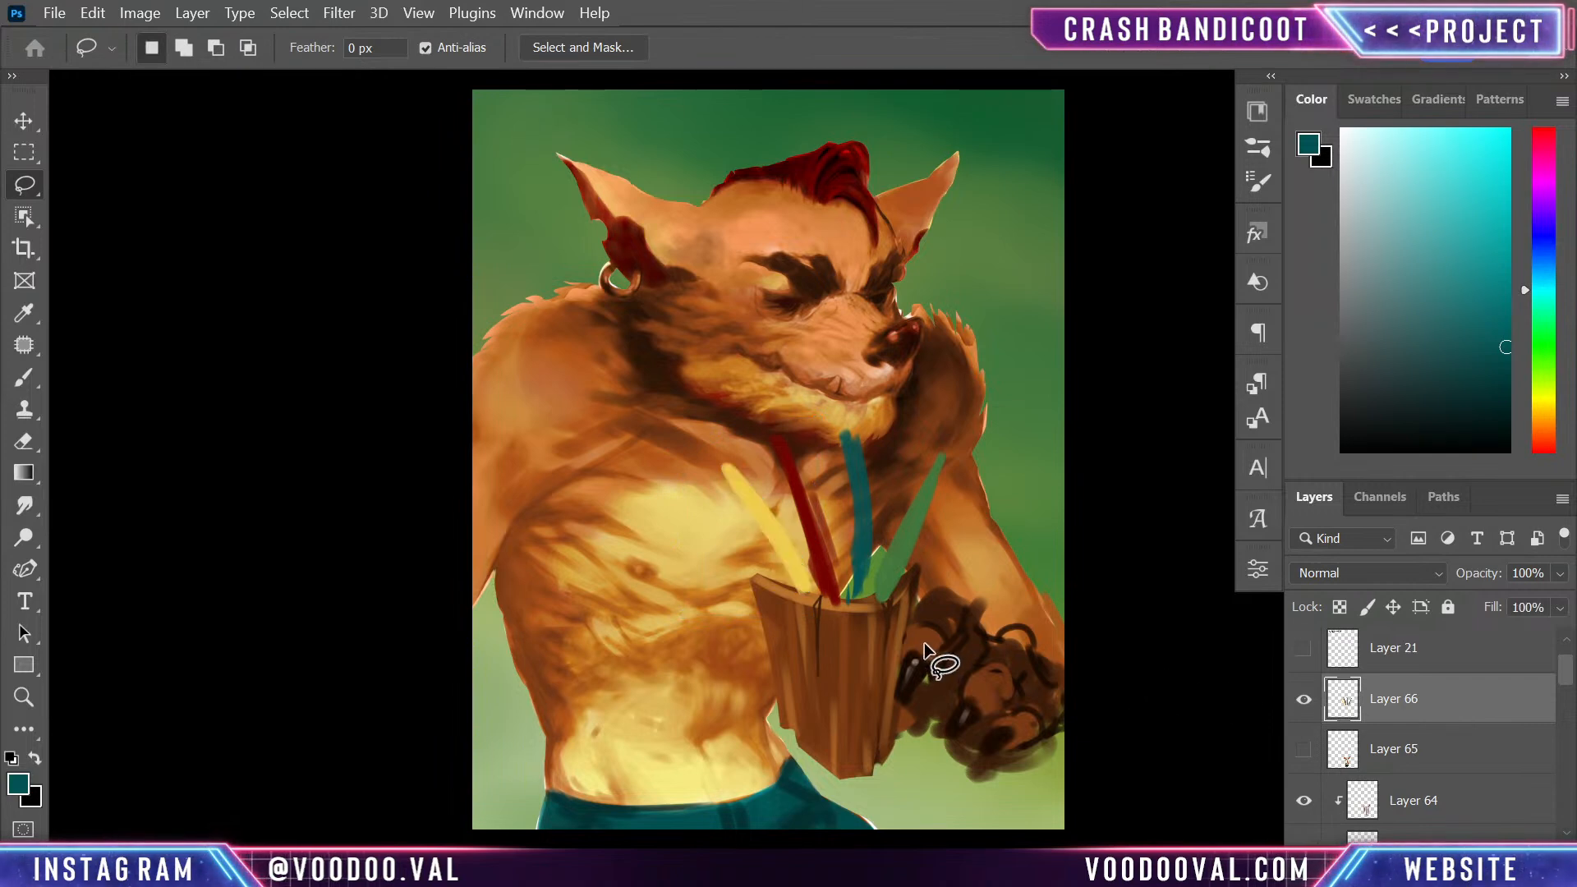
- Warp all four feathers together so they arch upward and fan toward the chest and chin
key(ctrl+t)
right_click(829, 307)
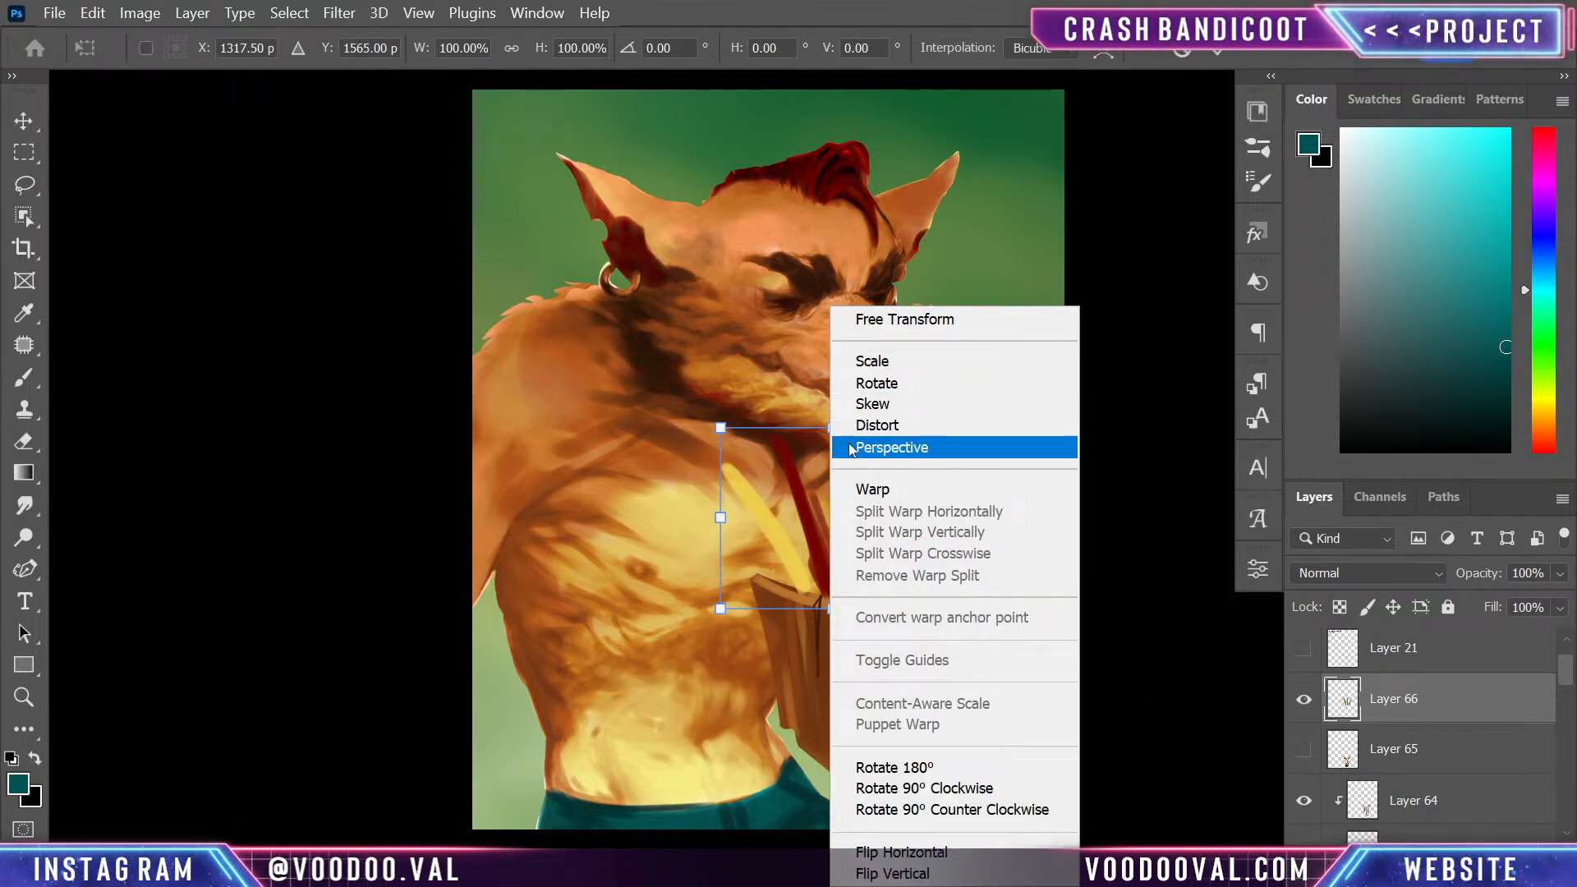
click(872, 488)
drag(851, 458, 825, 431)
mouse_move(947, 427)
mouse_down()
mouse_move(817, 378)
mouse_move(880, 382)
mouse_up()
drag(779, 381, 741, 401)
mouse_move(720, 486)
mouse_down()
mouse_move(682, 505)
mouse_move(736, 519)
mouse_up()
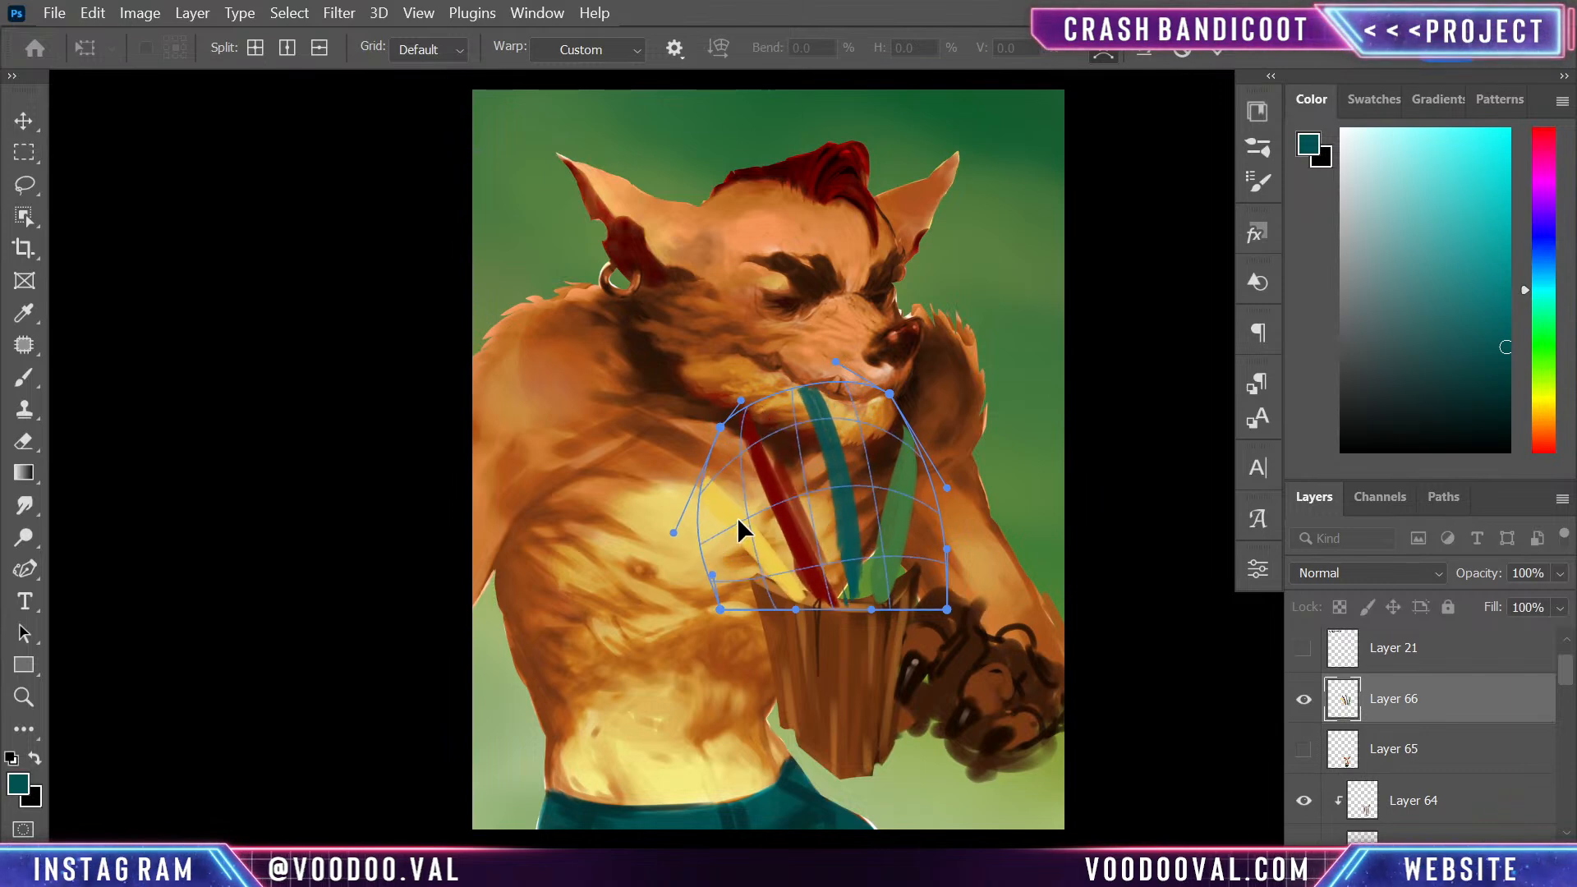
- Refine the feather warp by bending the red and yellow feathers outward and pulling the bases down into the rim, and apply it
drag(794, 607, 825, 596)
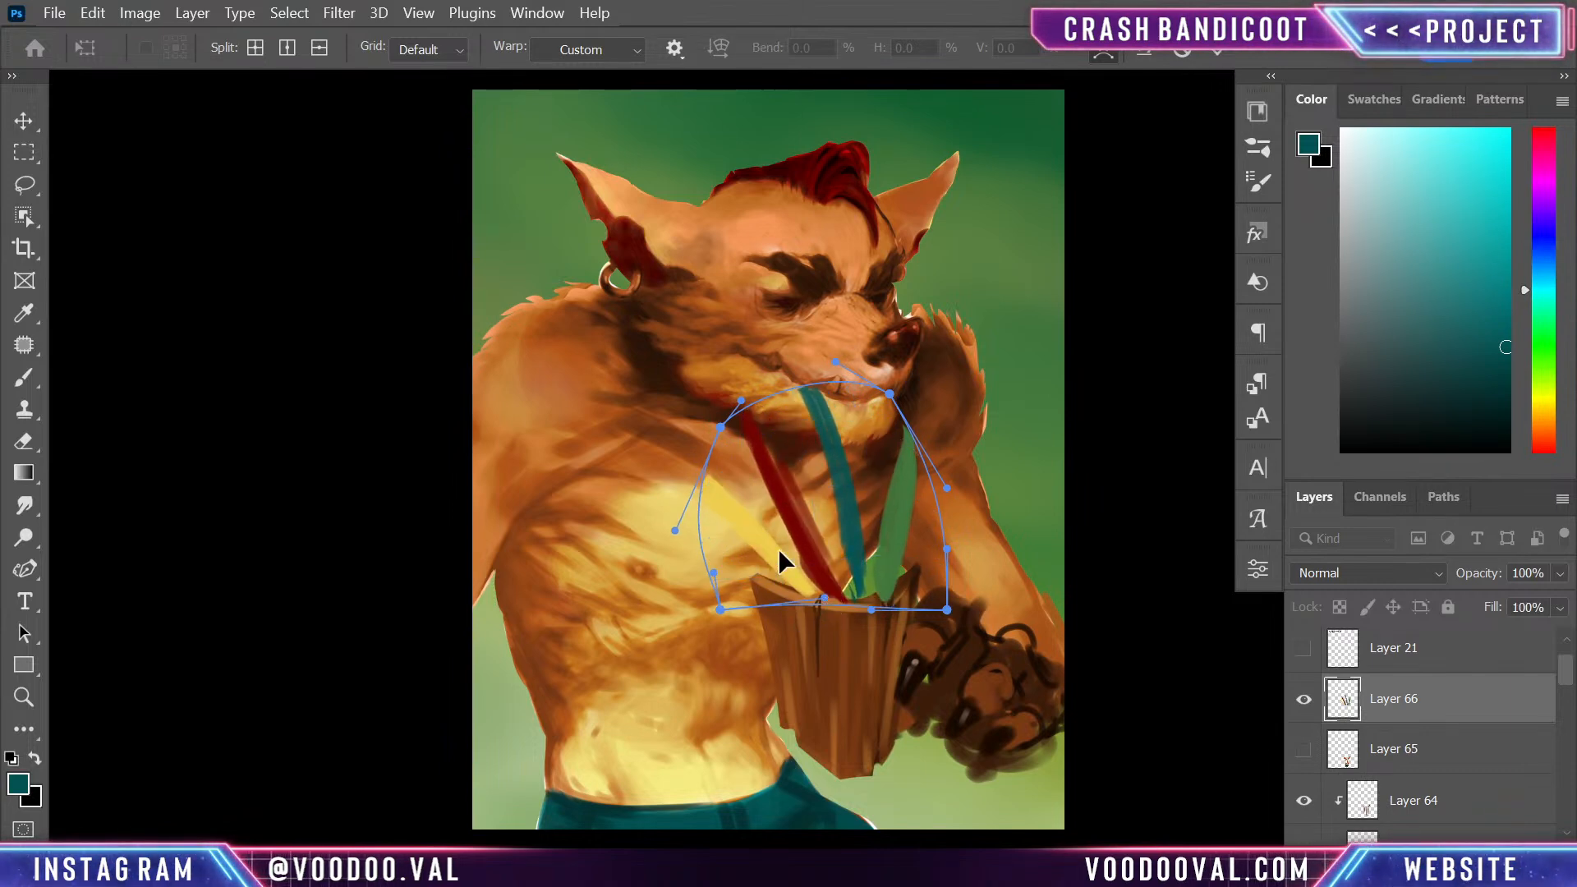
drag(772, 550, 784, 545)
drag(741, 402, 685, 419)
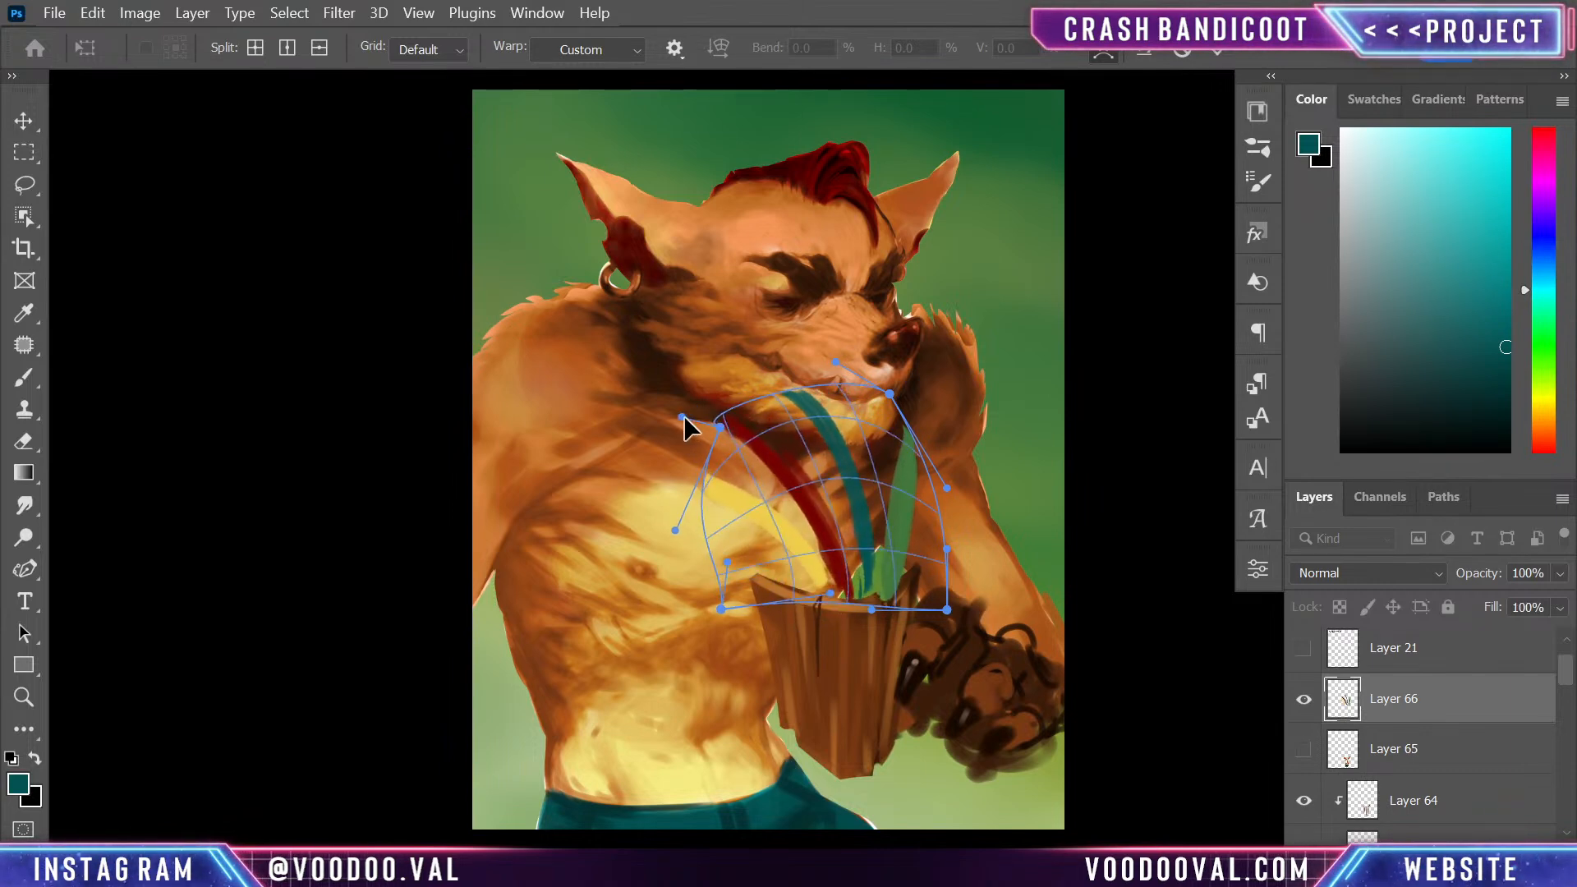
drag(910, 427, 913, 432)
mouse_move(924, 511)
mouse_down()
mouse_move(866, 572)
mouse_move(845, 569)
mouse_move(894, 585)
mouse_up()
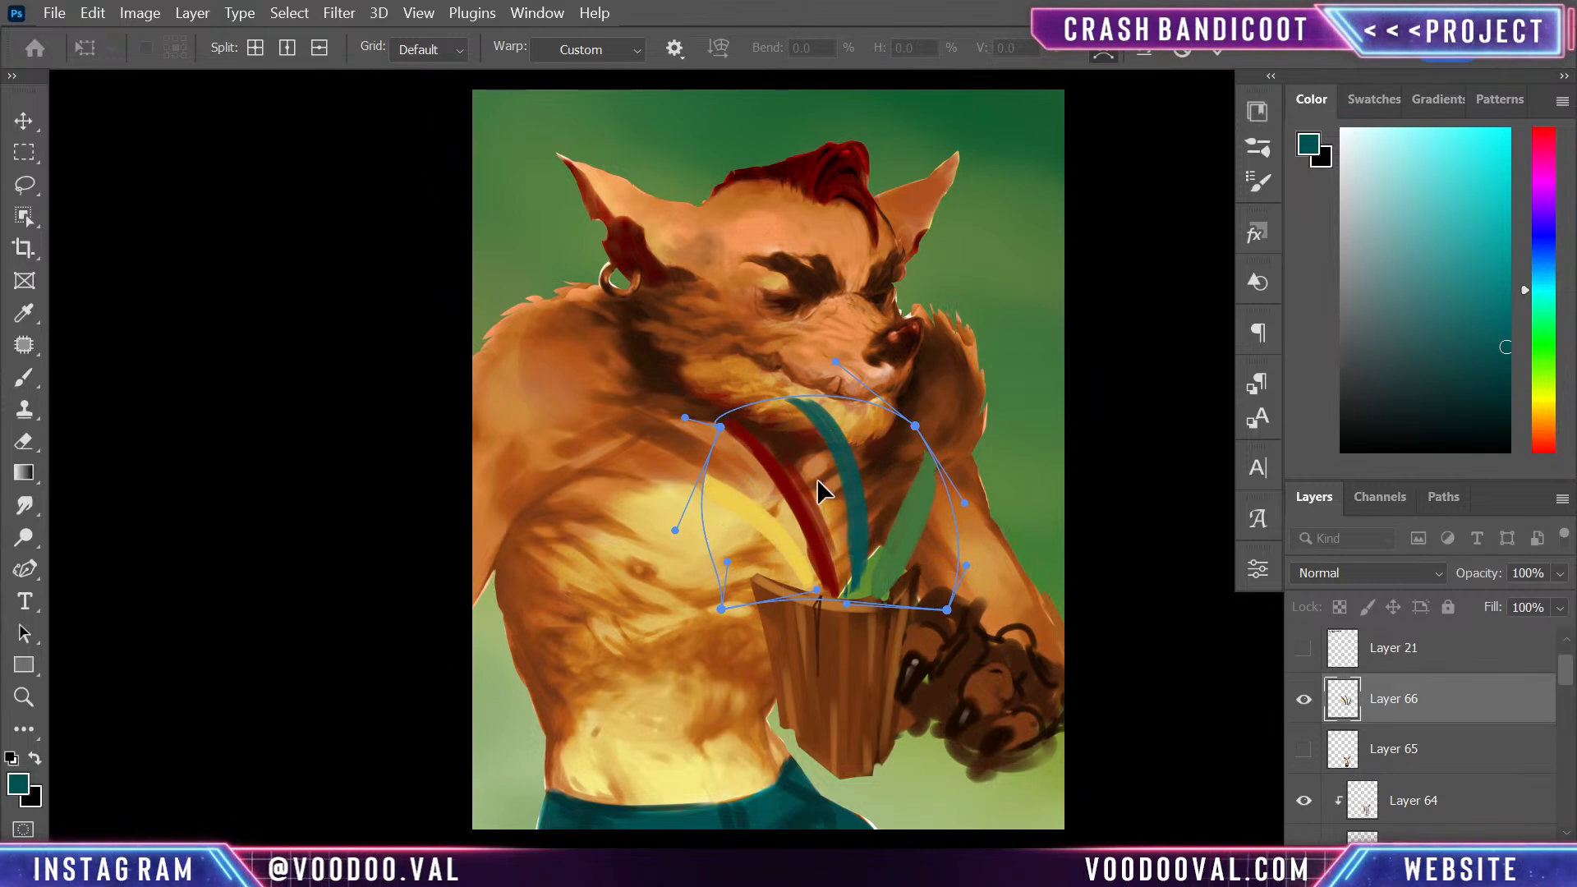
drag(815, 478, 814, 487)
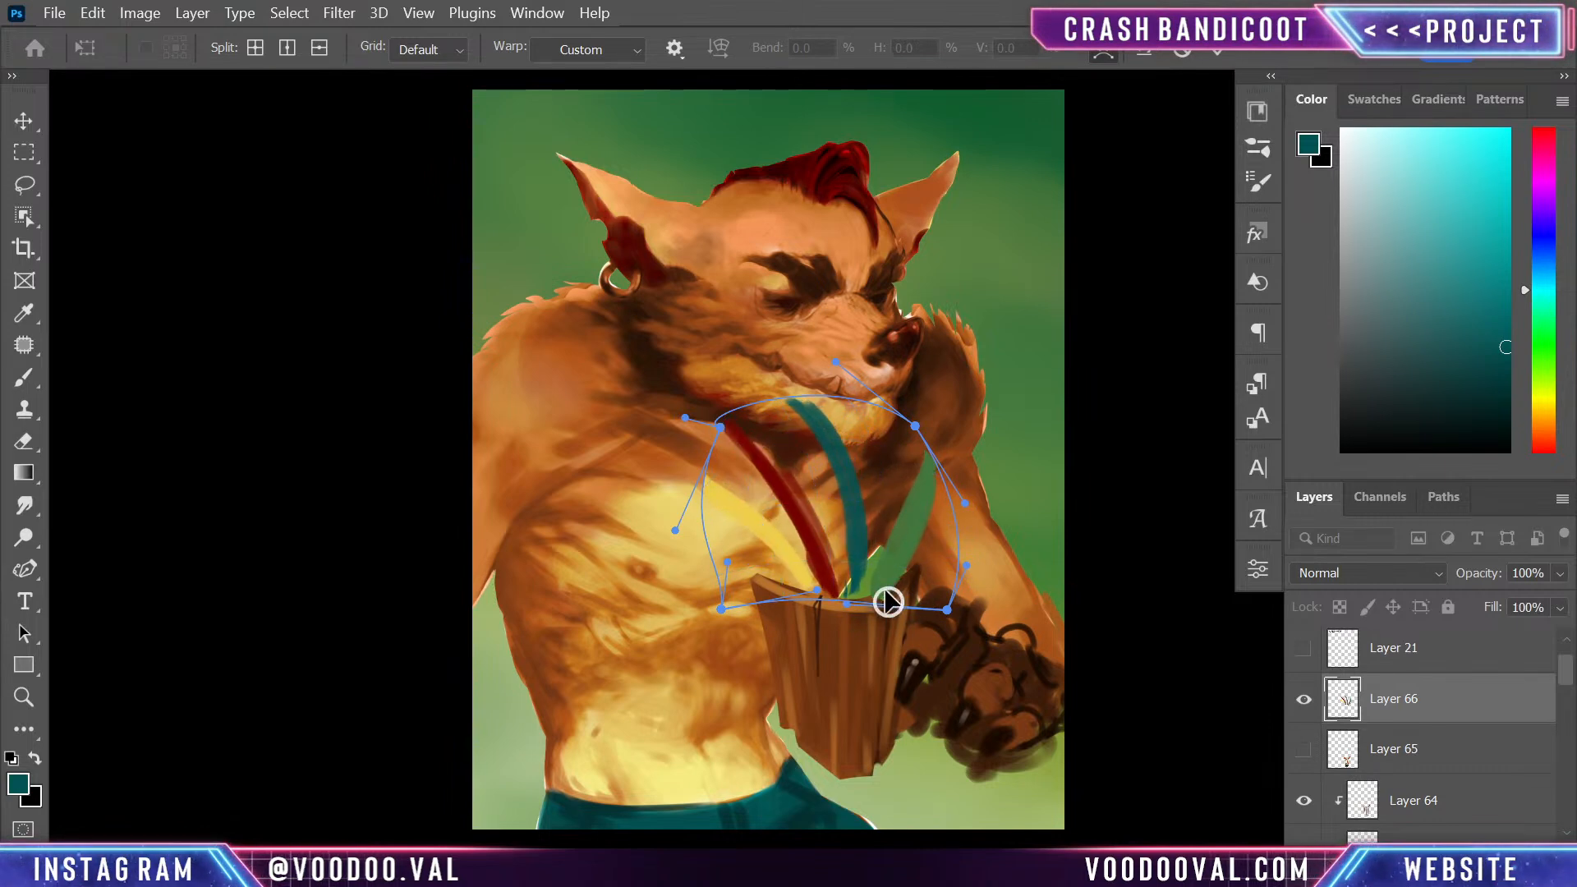
mouse_move(849, 568)
mouse_down()
mouse_move(853, 616)
mouse_move(856, 600)
mouse_up()
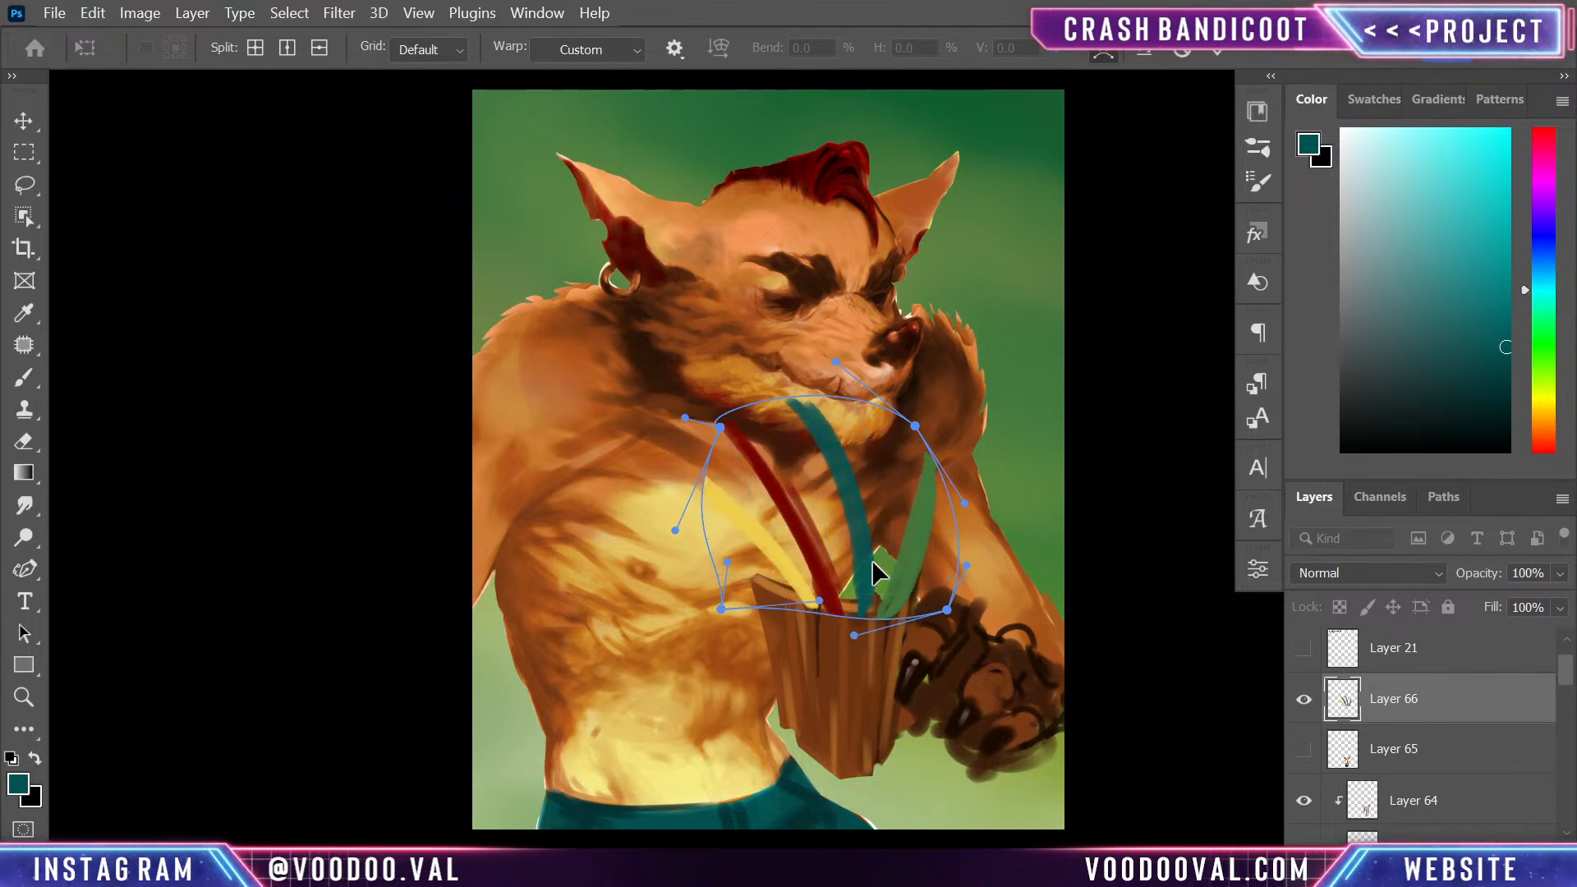
key(Return)
key(l)
- Move the feather layer, Layer 66, directly below Layer 62 and hide it
mouse_move(1467, 719)
mouse_down()
mouse_move(1470, 858)
mouse_move(1453, 746)
mouse_move(1462, 791)
mouse_up()
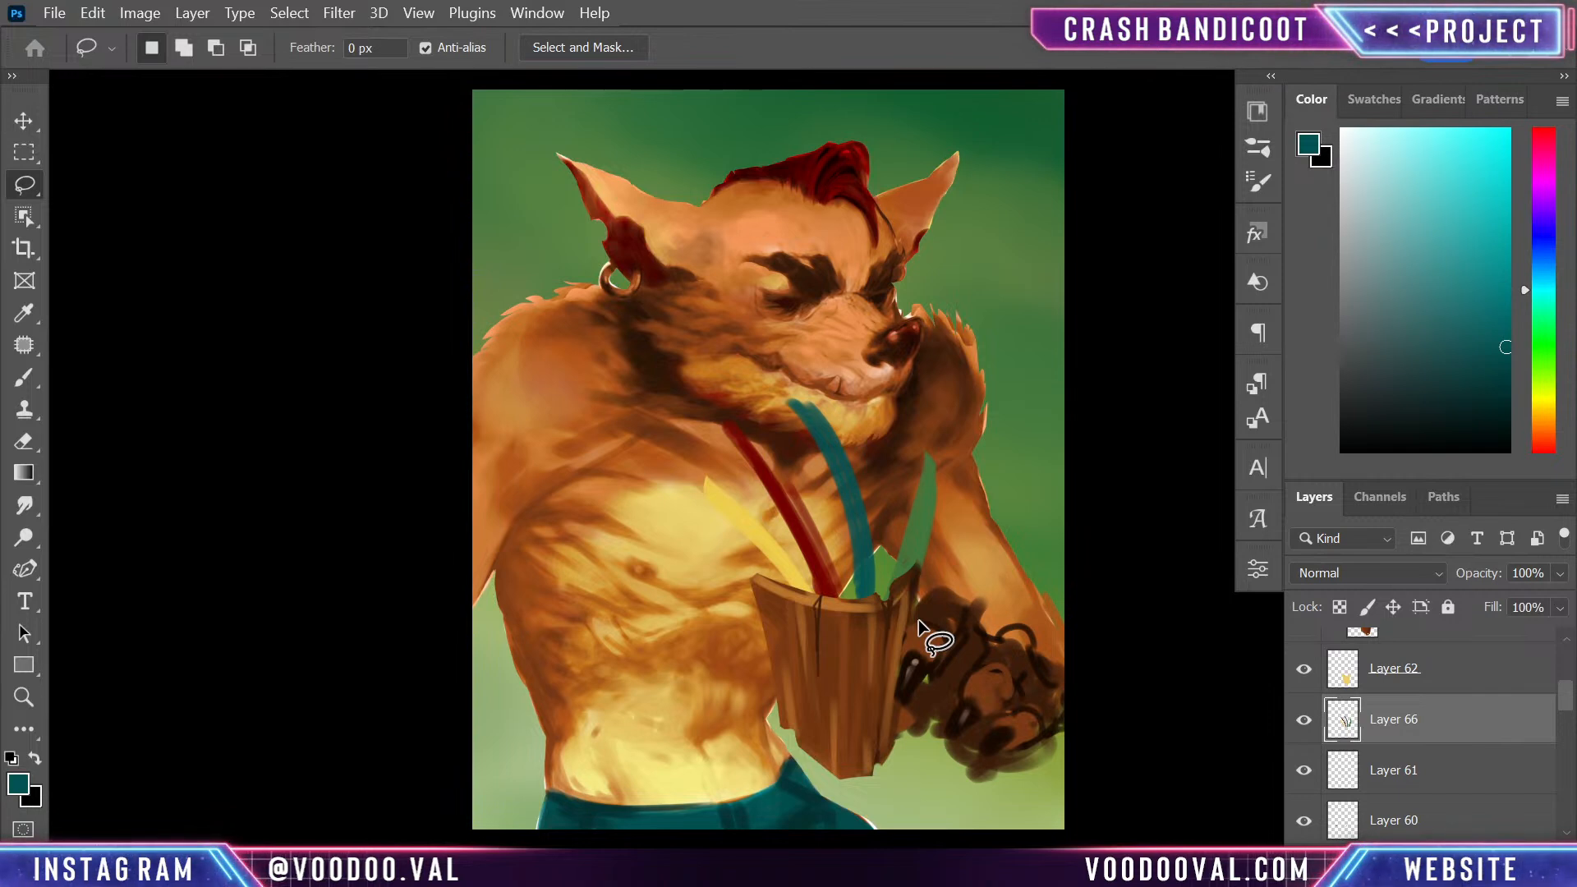
click(1303, 720)
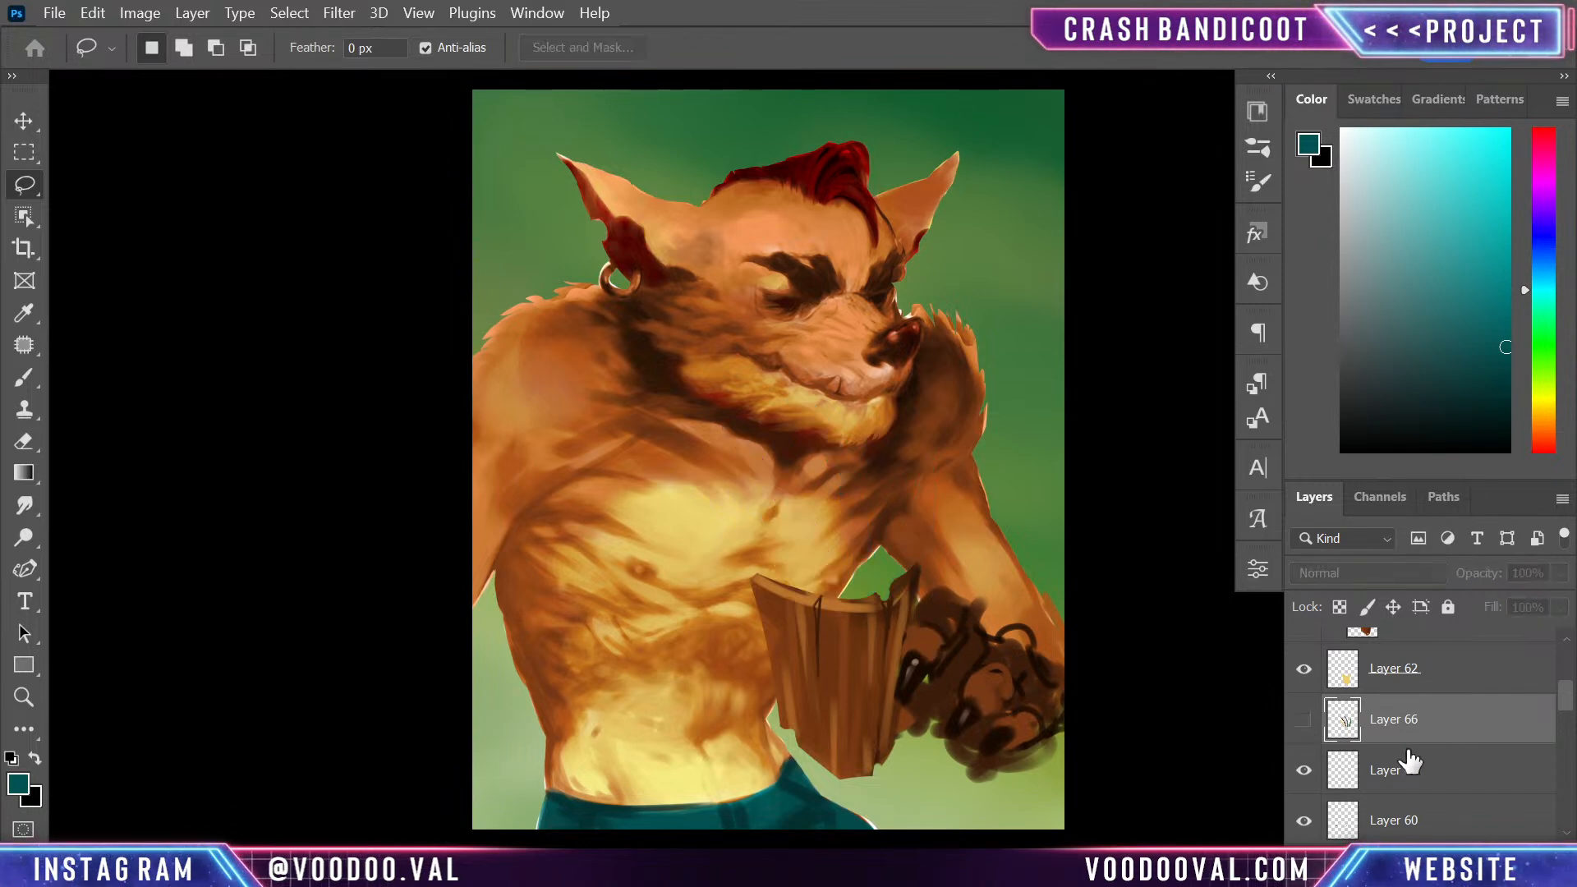
- On a new layer, sketch four larger teal feathers fanning out from the plank rim, undoing stray strokes
key(ctrl+shift+alt+n)
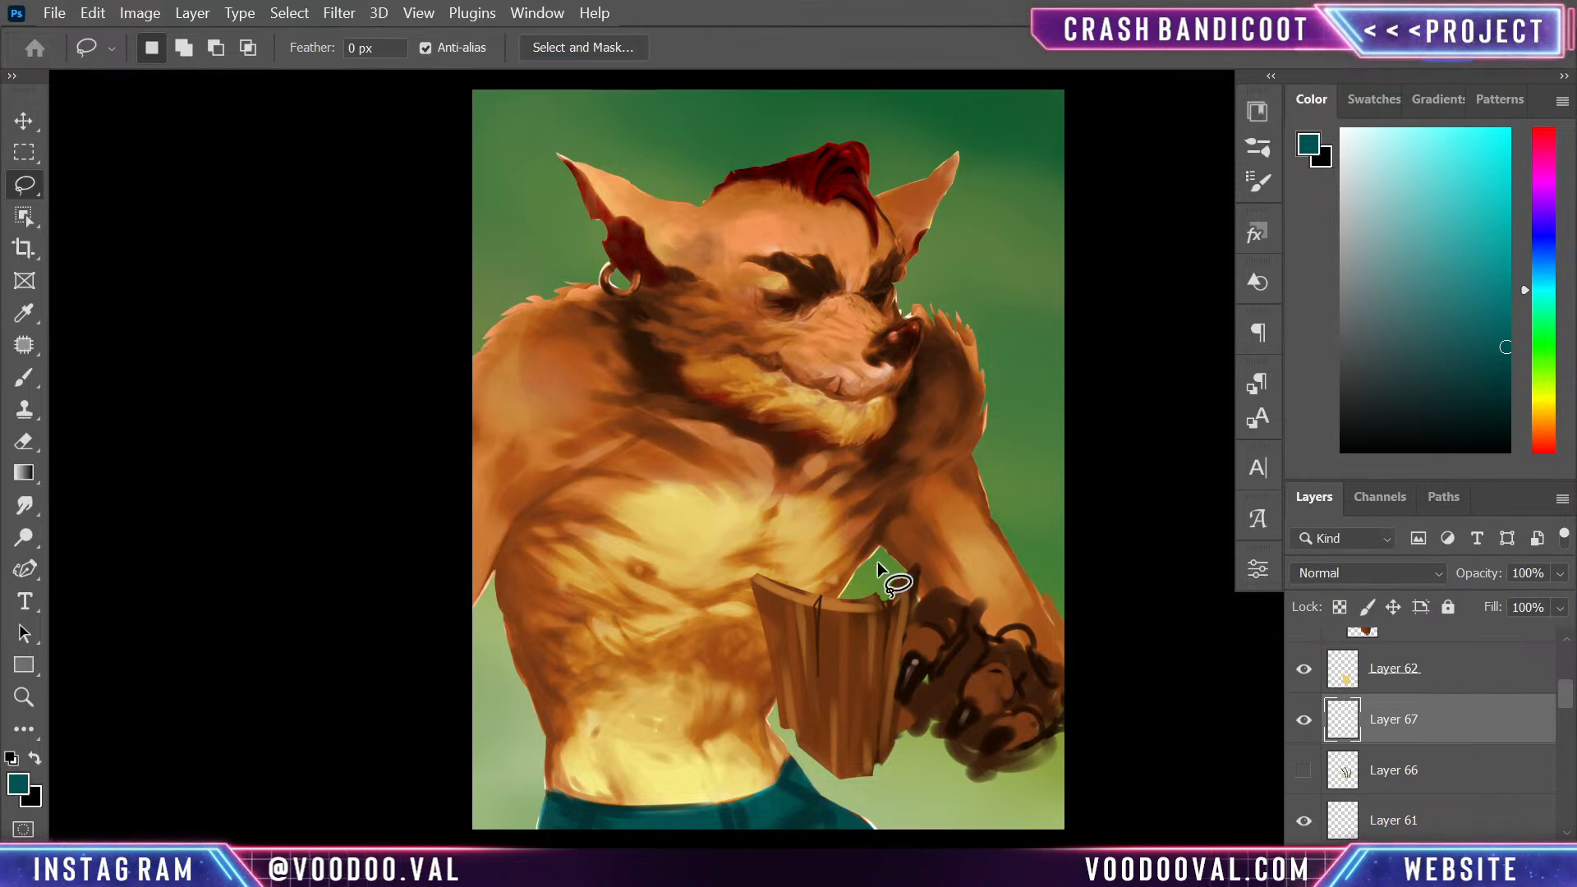
key(b)
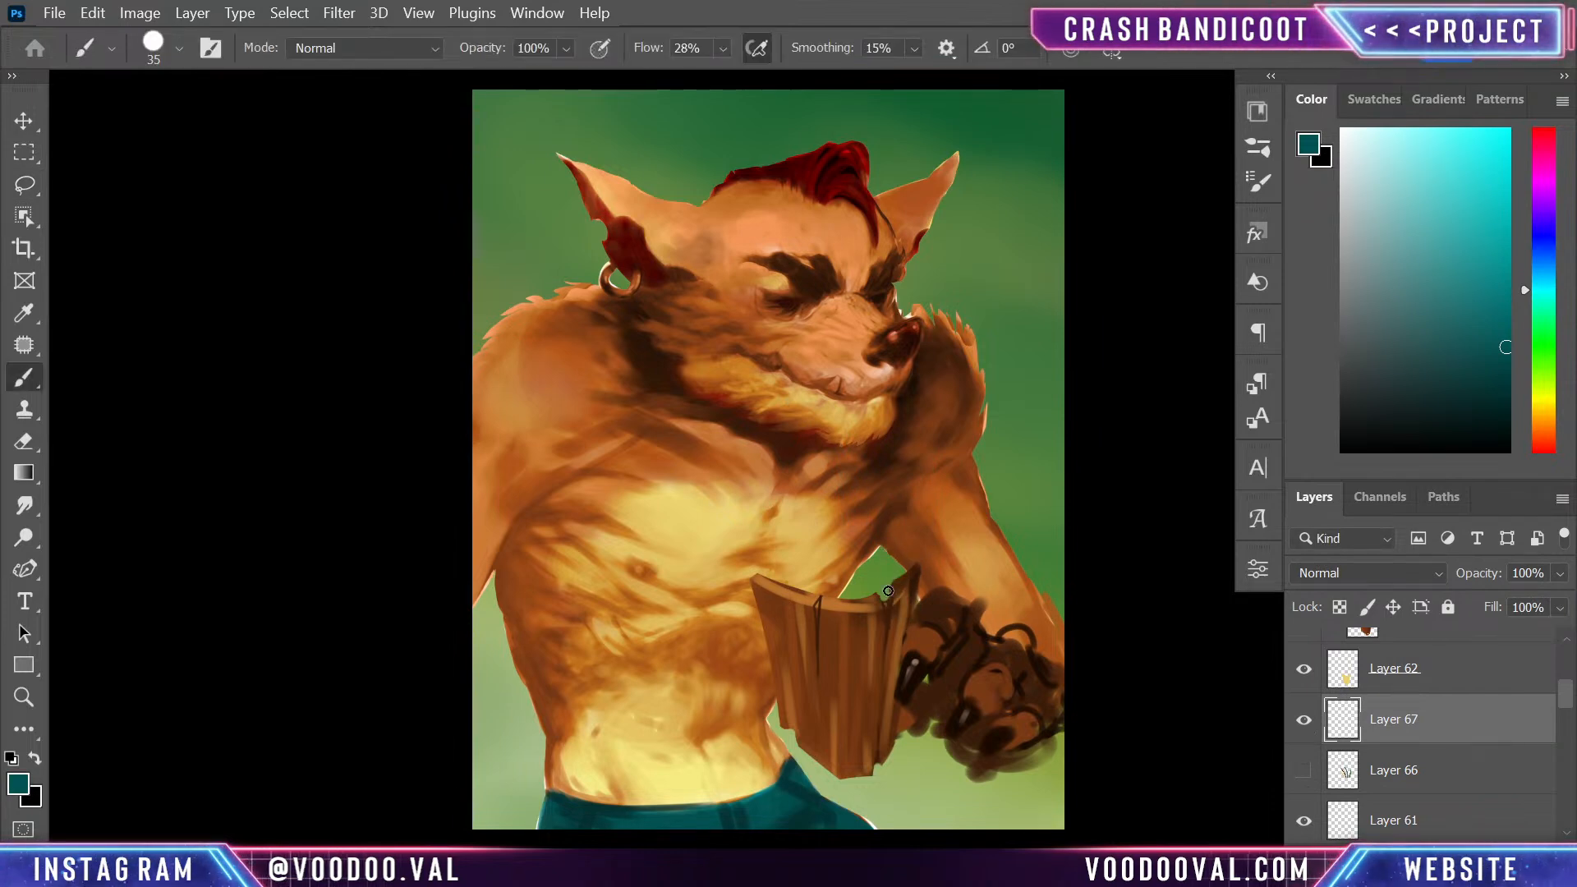
key(ctrl+z)
mouse_move(912, 402)
mouse_down()
mouse_move(890, 596)
mouse_move(895, 559)
mouse_move(780, 389)
mouse_move(865, 606)
mouse_move(842, 533)
mouse_move(846, 592)
mouse_move(685, 455)
mouse_move(845, 588)
mouse_move(764, 499)
mouse_move(822, 589)
mouse_move(681, 509)
mouse_move(820, 573)
mouse_up()
key(ctrl+z)
drag(708, 526, 828, 606)
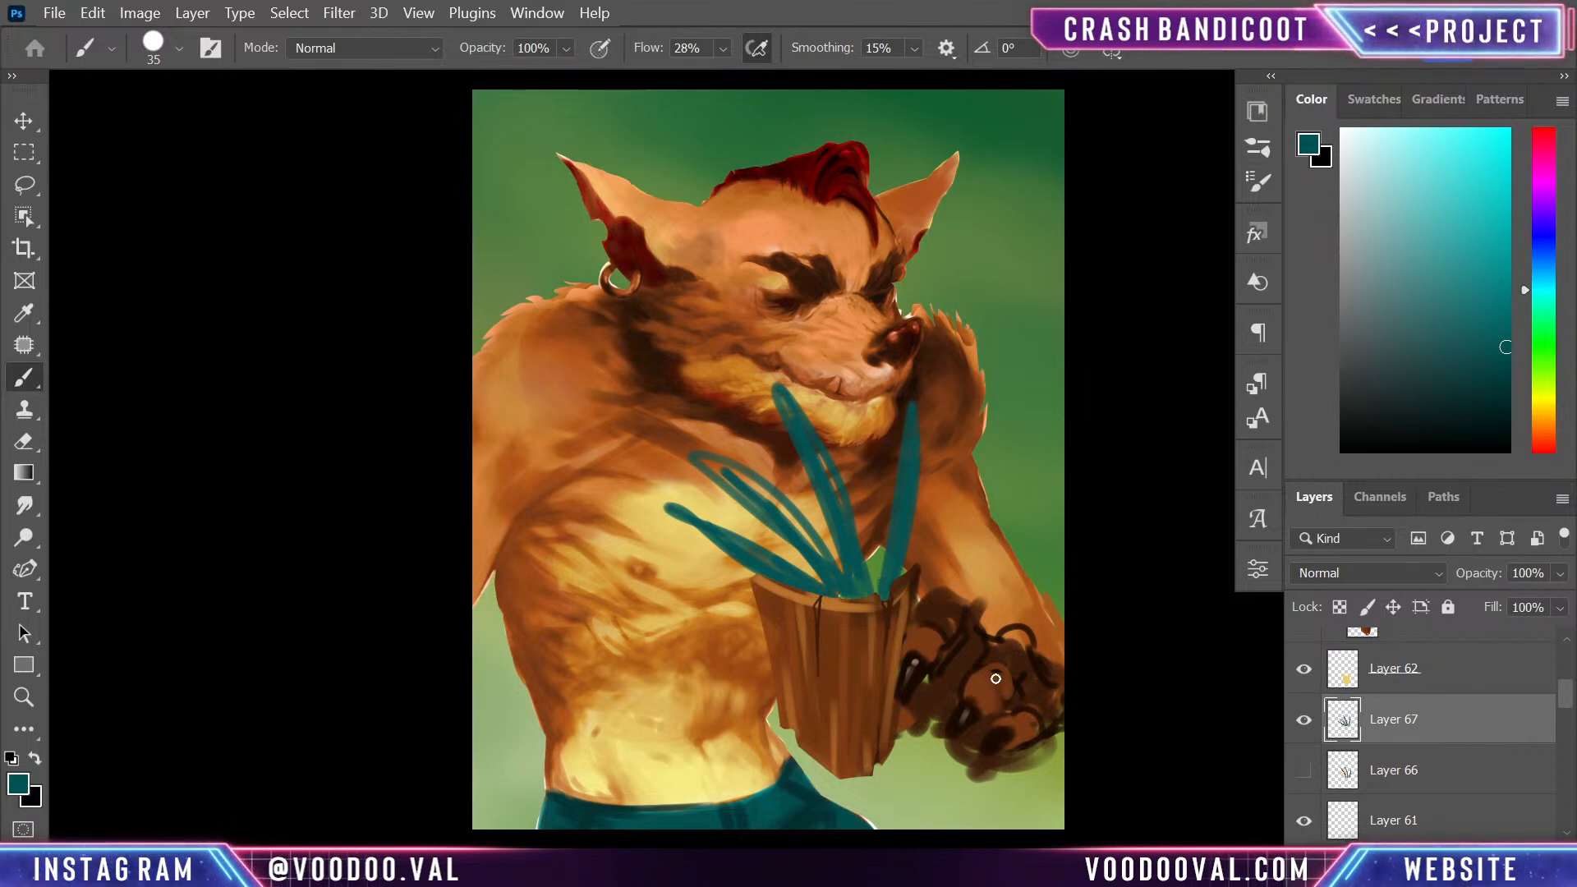
key(ctrl+minus)
key(ctrl+plus)
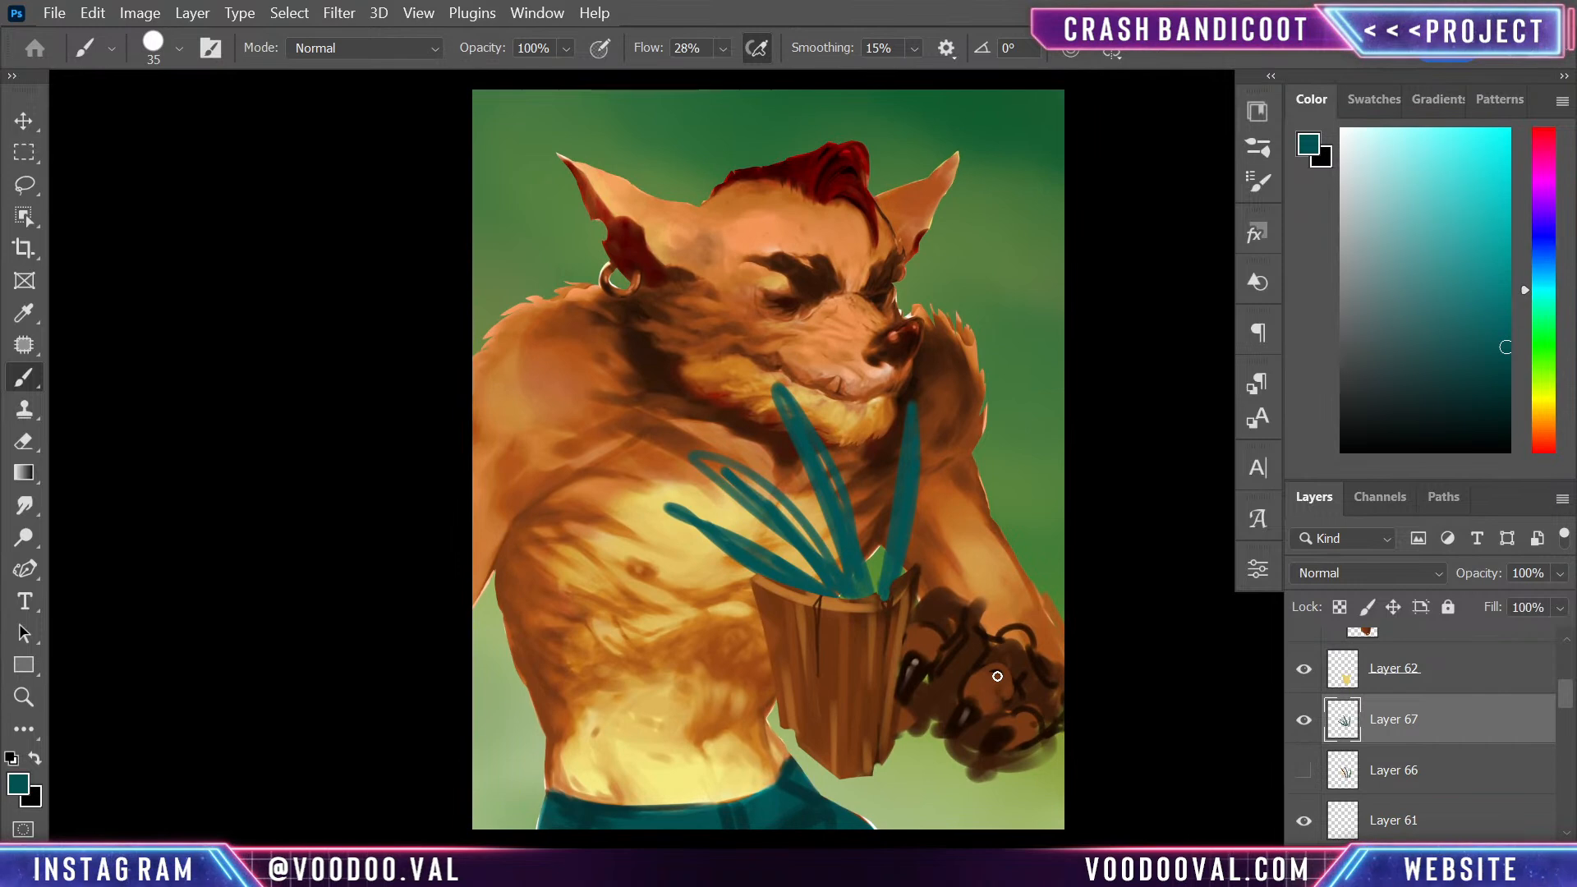
- Group the mask layers from the new teal feather layer up through Layer 64
scroll(1534, 738, down, 5)
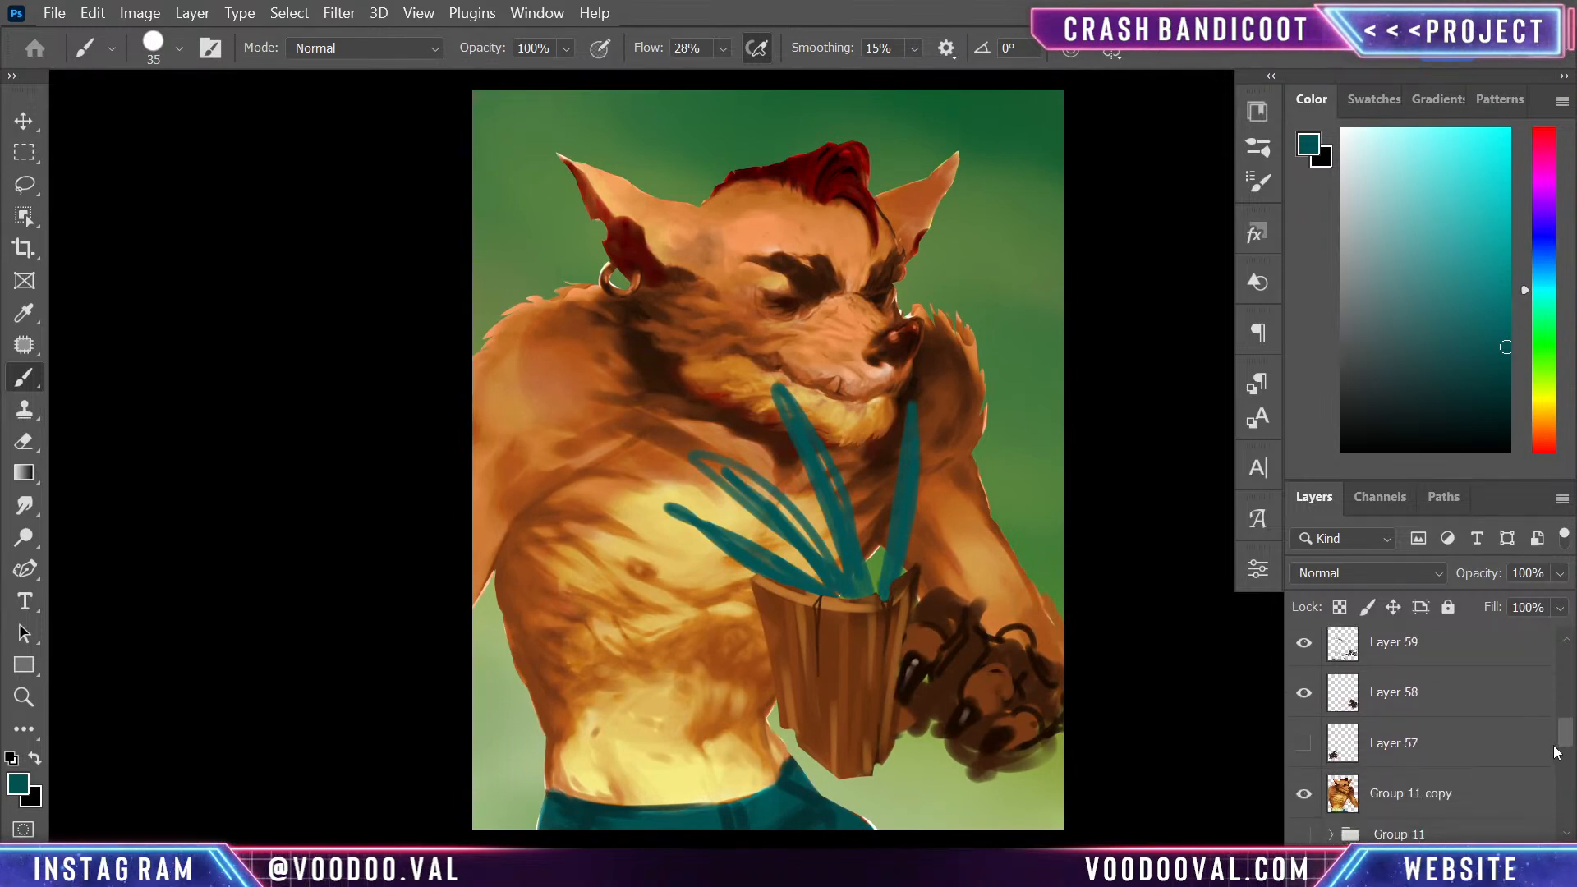
scroll(1540, 730, up, 5)
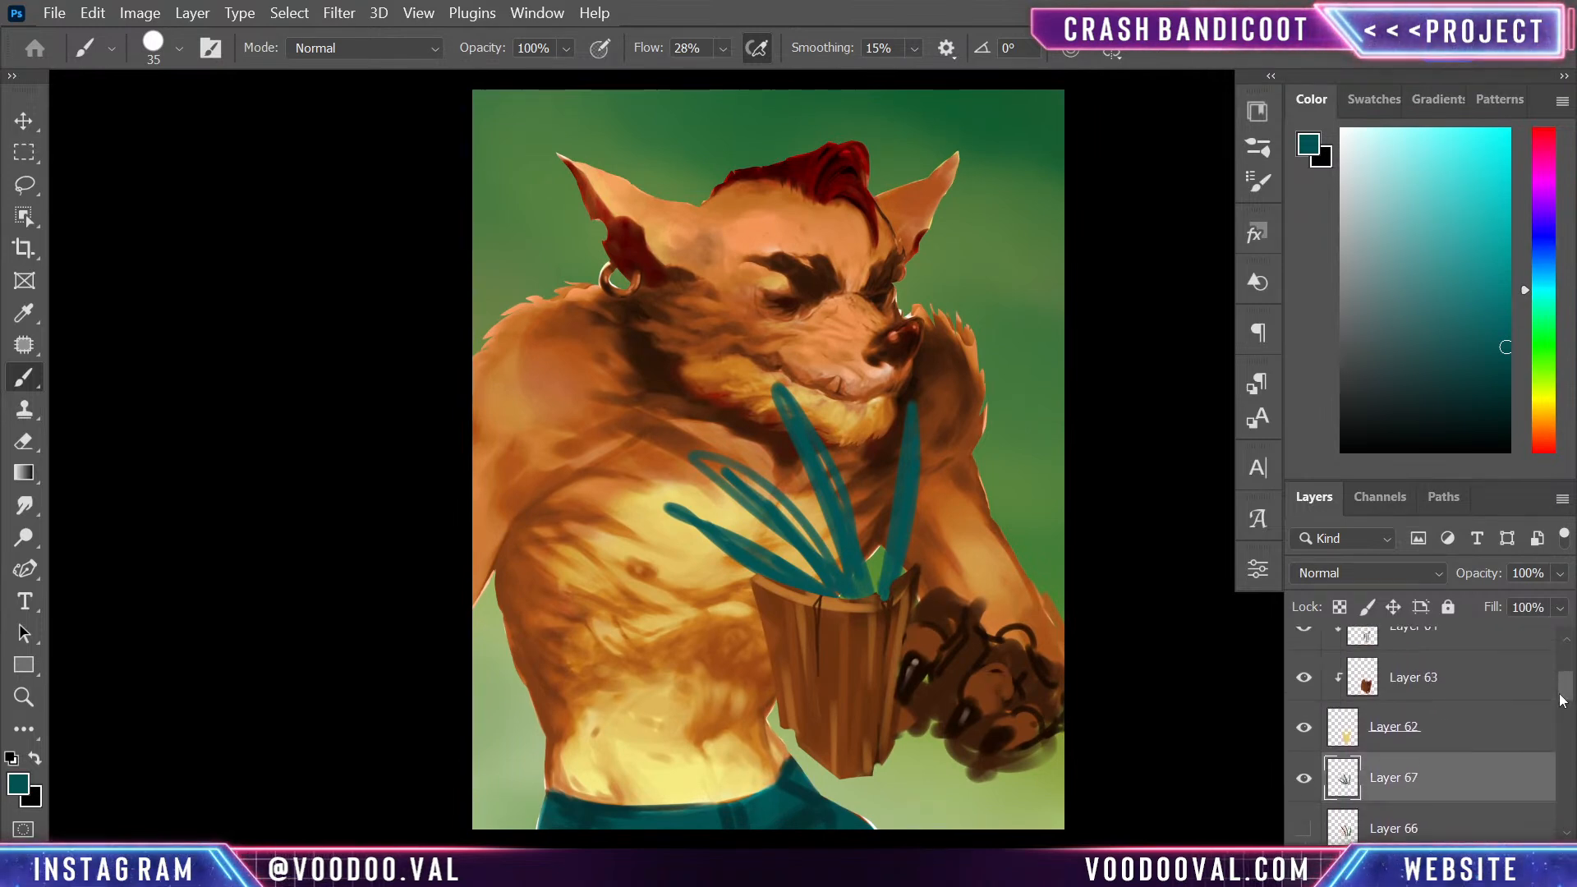
shift+click(1498, 735)
drag(1566, 698, 1567, 668)
shift+click(1493, 707)
key(ctrl+g)
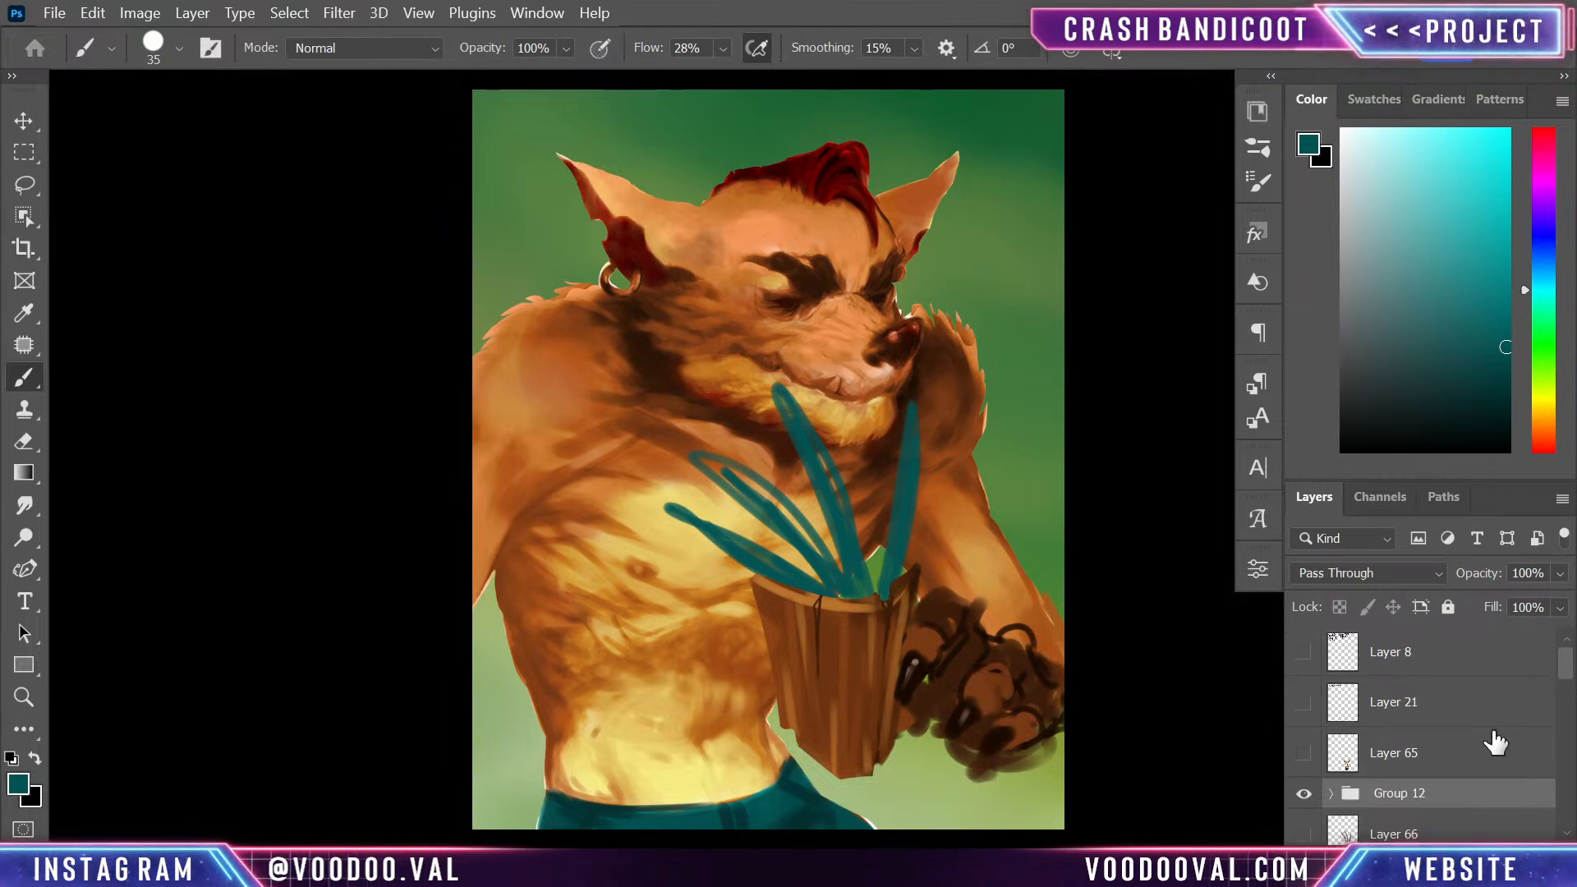
- Move the mask group up beside the face and place it beneath the Group 11 copy layer, behind the character
key(ctrl+t)
drag(841, 719, 963, 404)
key(Return)
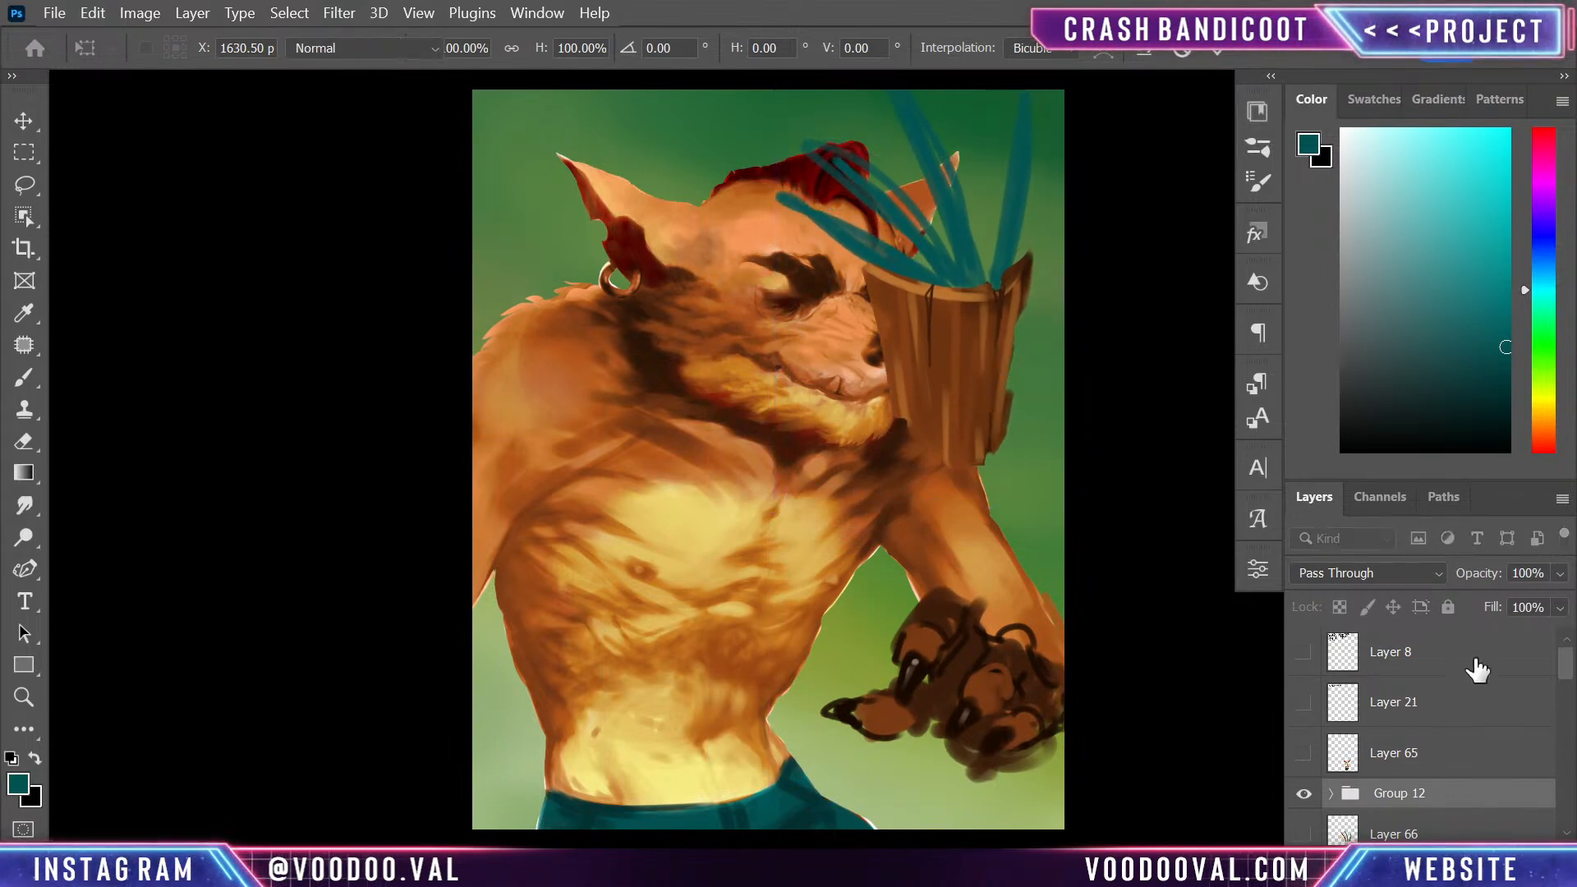
key(b)
drag(1491, 856, 1479, 713)
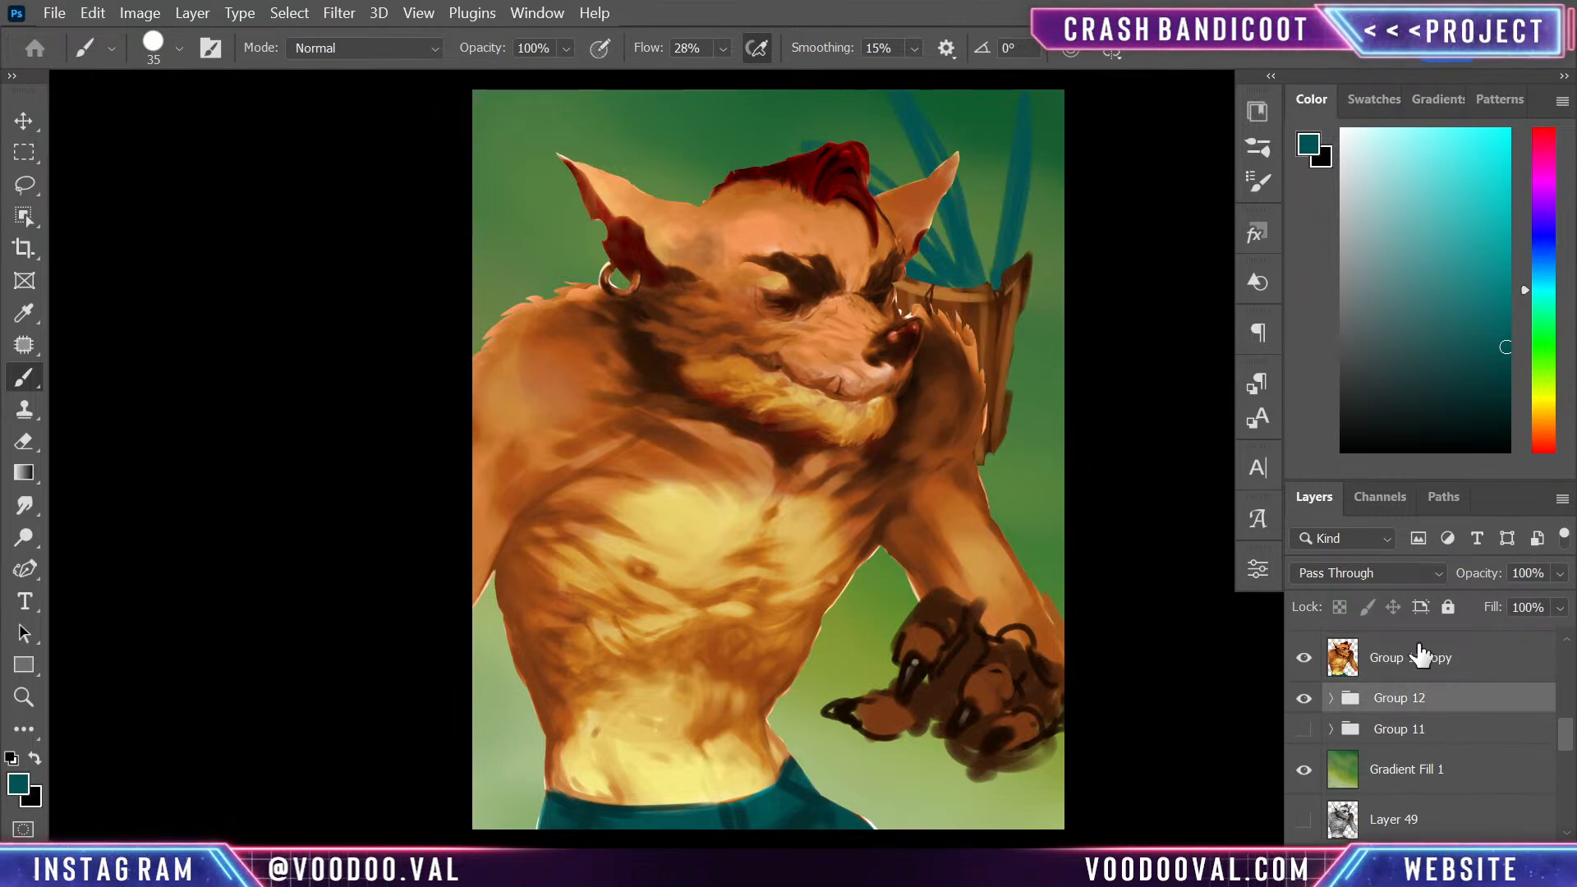
- Group the character layers from Group 11 copy up to Layer 61, and scale the group down to 92.43%
click(1471, 672)
drag(1567, 737, 1569, 695)
shift+click(1499, 695)
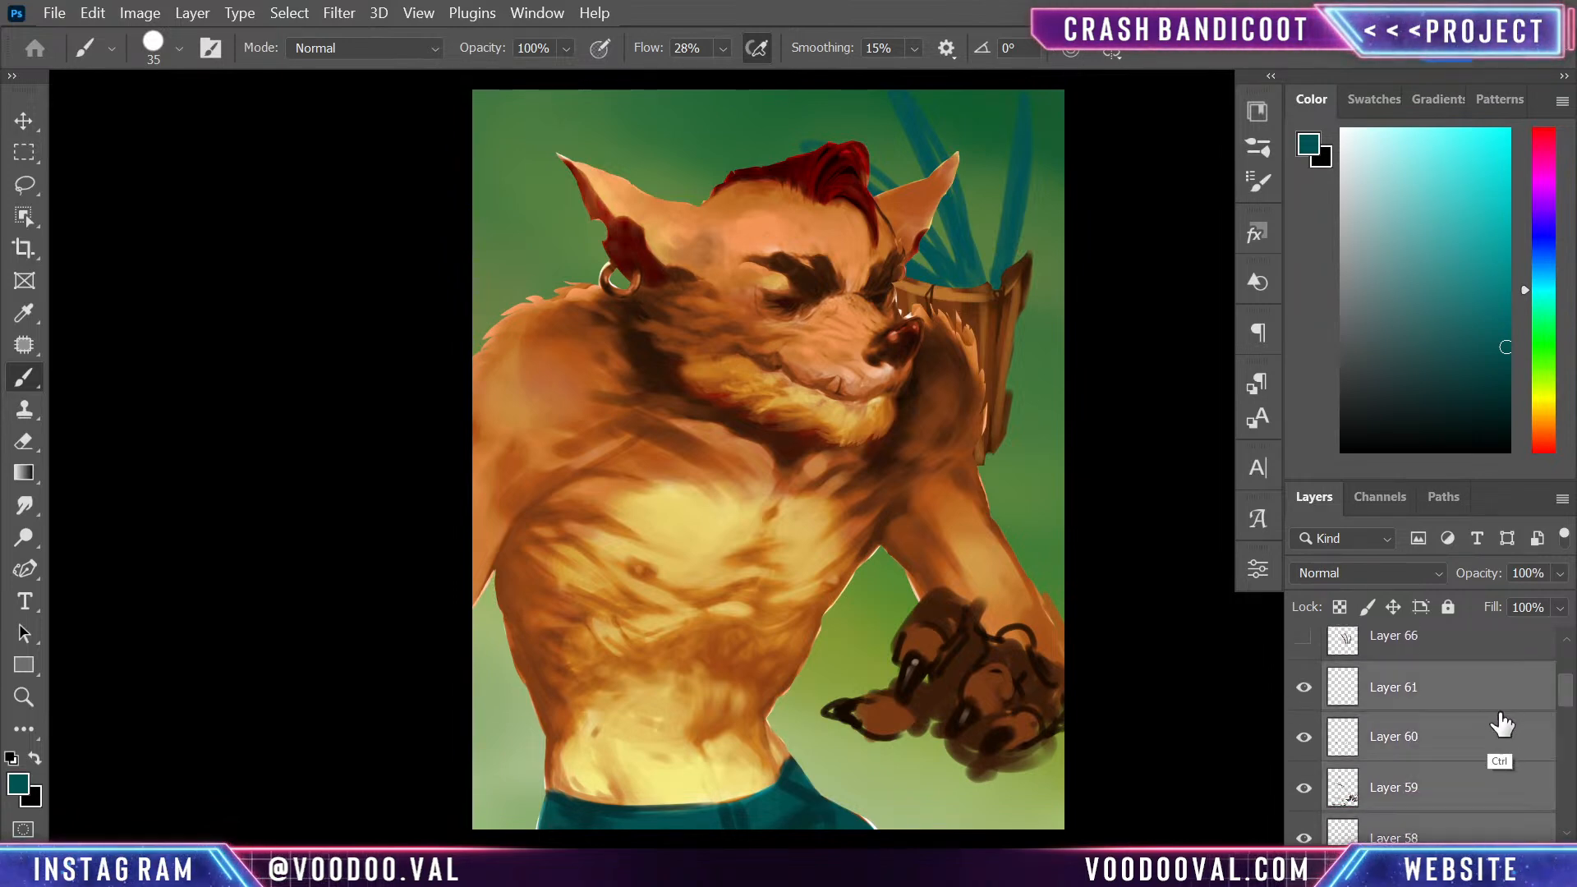
key(ctrl+g)
key(ctrl+t)
drag(1063, 142, 1017, 186)
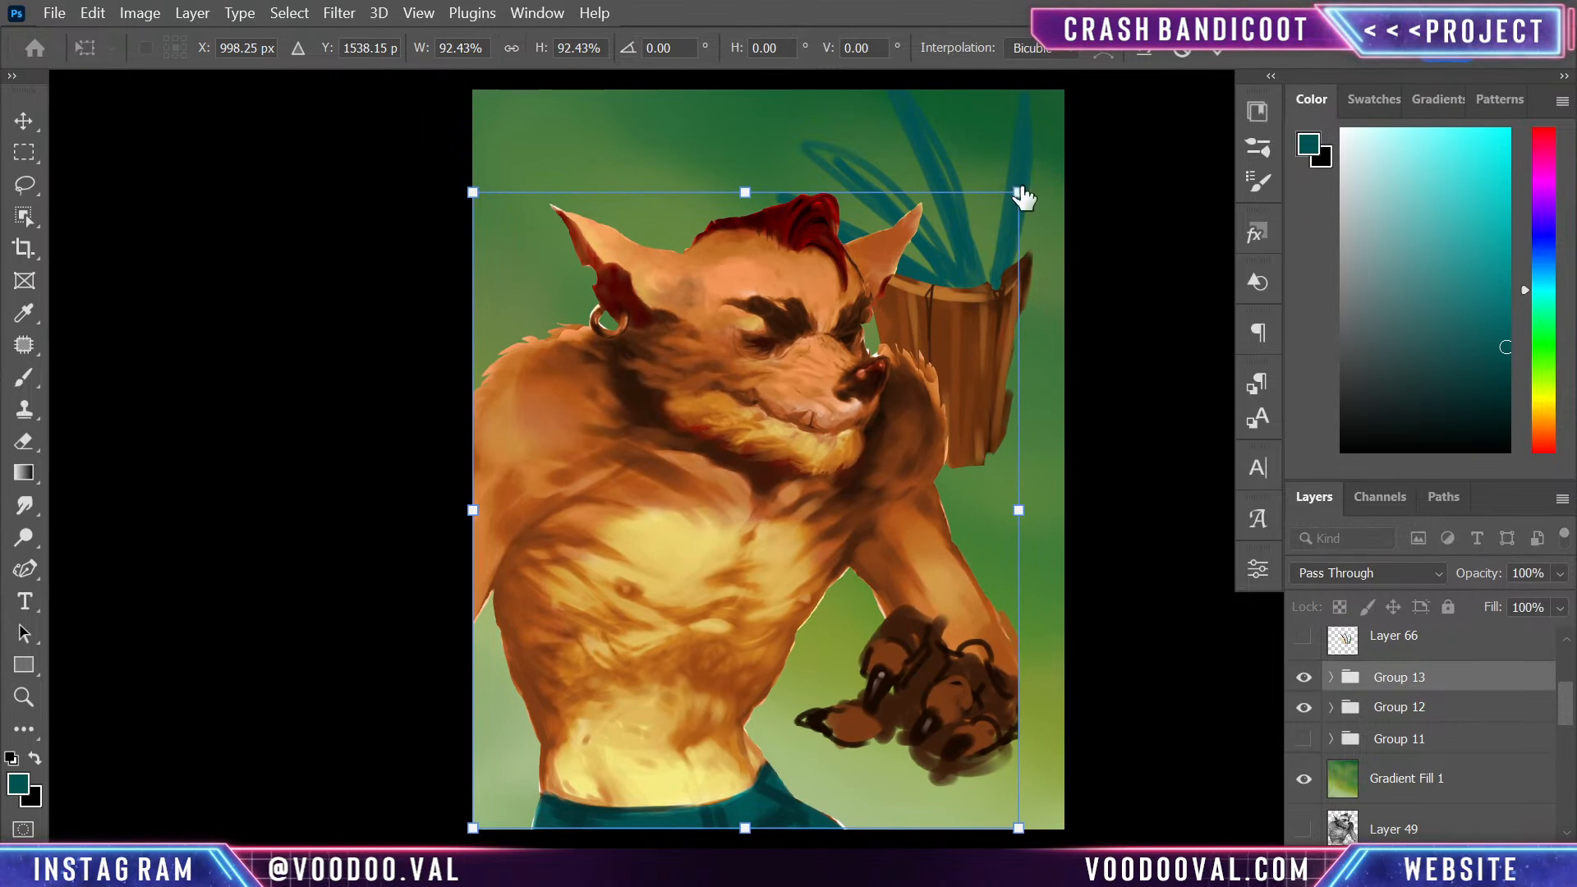
key(Return)
key(b)
- Rotate the mask group 8.25° and reposition it behind the shoulder in the image's upper corner
click(1520, 705)
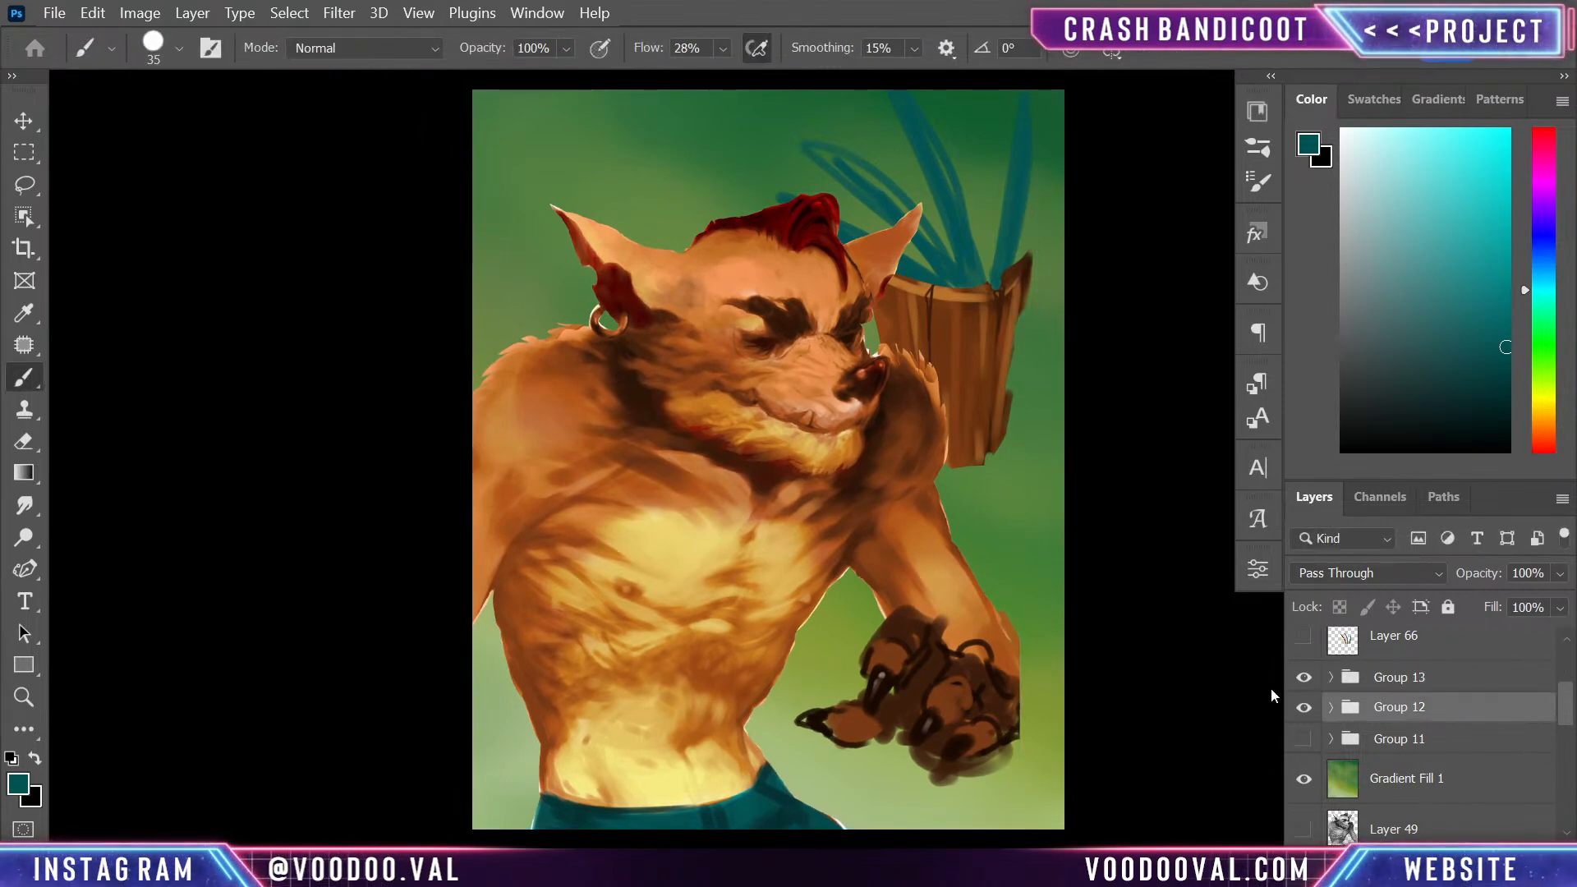
key(ctrl+t)
drag(951, 363, 990, 335)
drag(1152, 280, 1157, 302)
mouse_move(983, 353)
mouse_down()
mouse_move(1018, 324)
mouse_move(1001, 327)
mouse_move(1002, 363)
mouse_up()
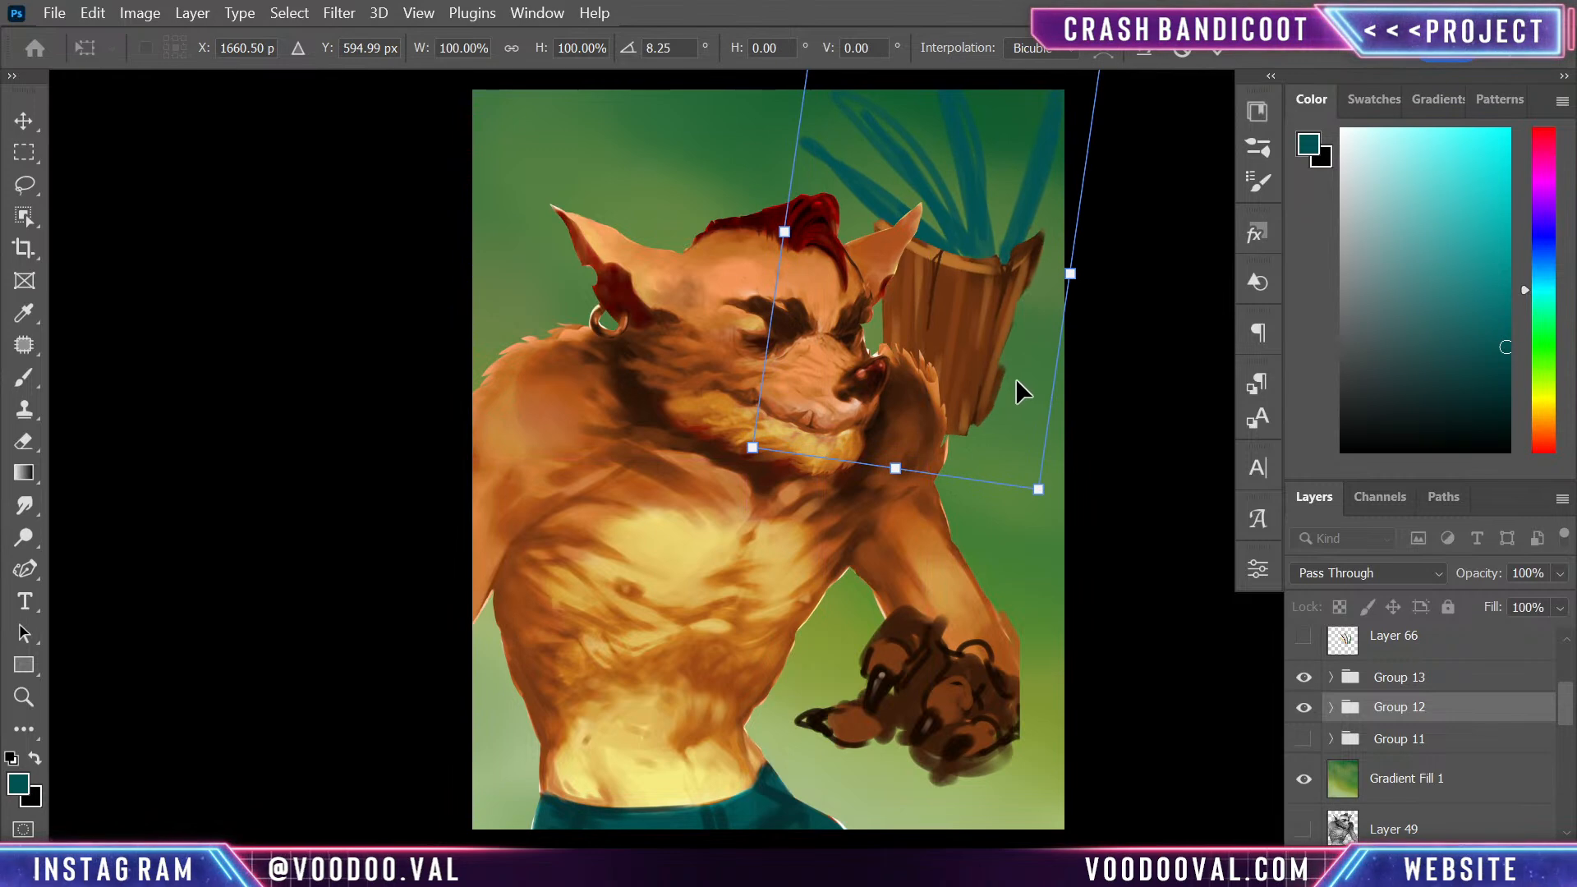
key(Return)
key(b)
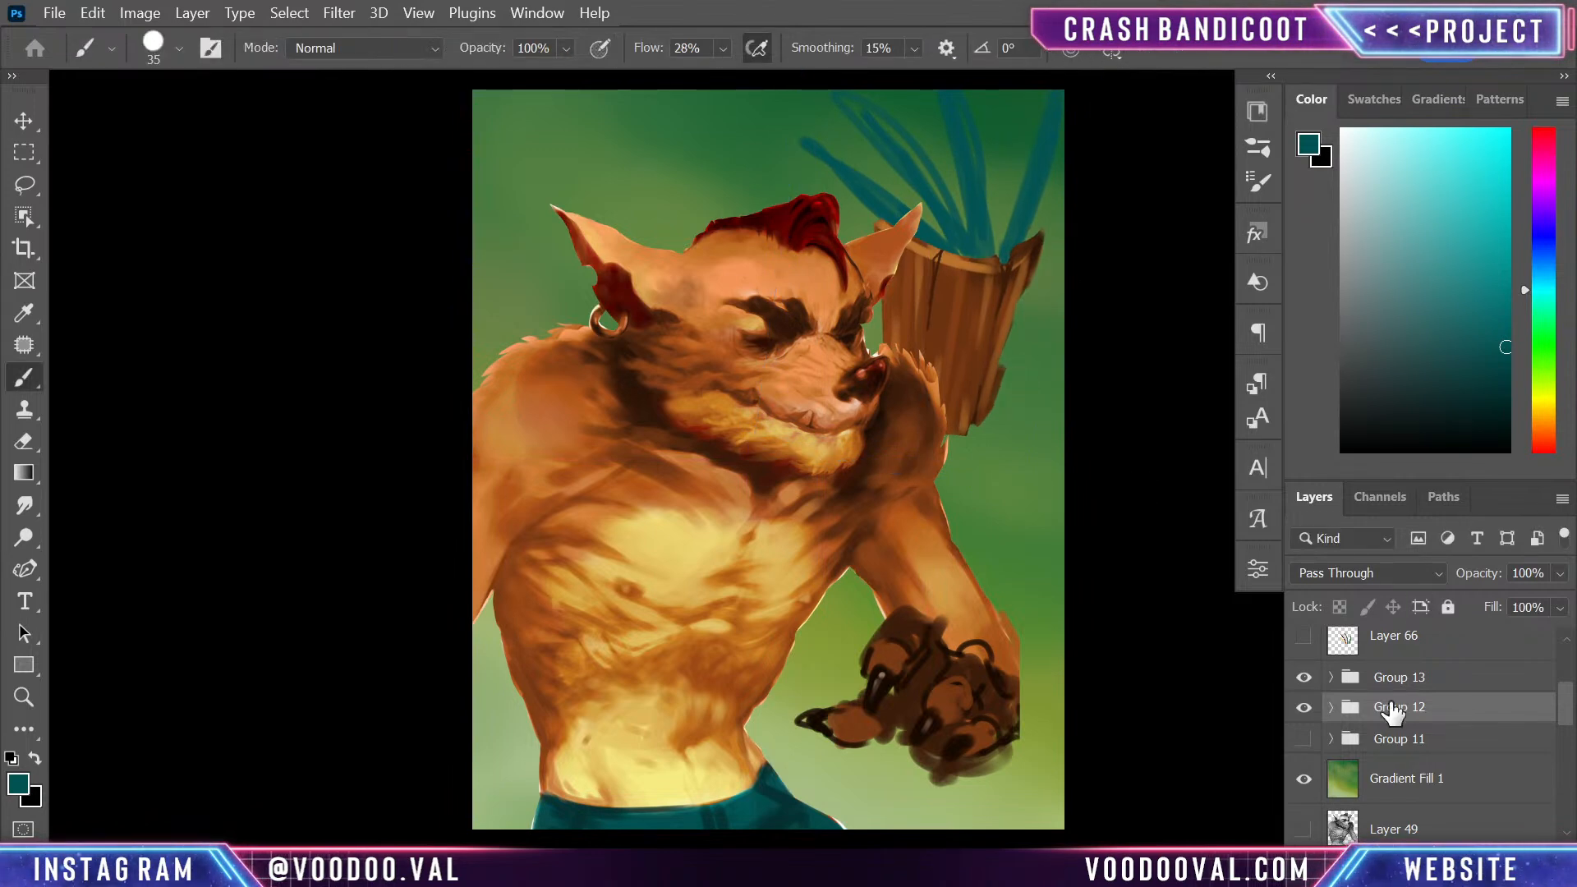
- Look through the contents of Group 12 and Group 13, and select the Group 11 copy layer holding the character's body
click(1332, 707)
click(1493, 766)
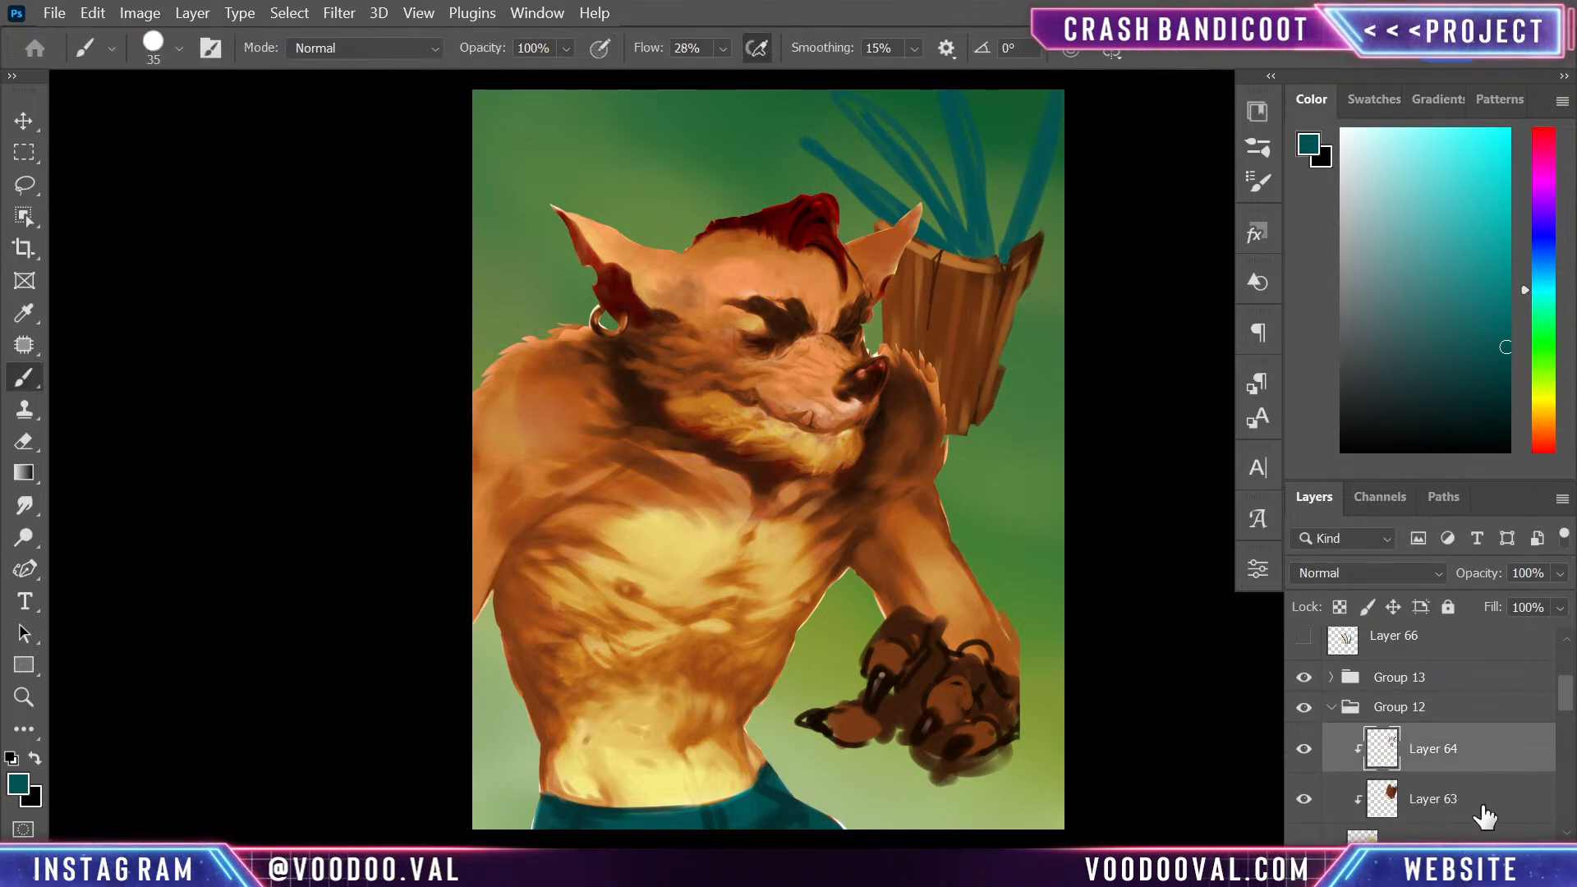
click(1563, 733)
scroll(1563, 733, up, 1)
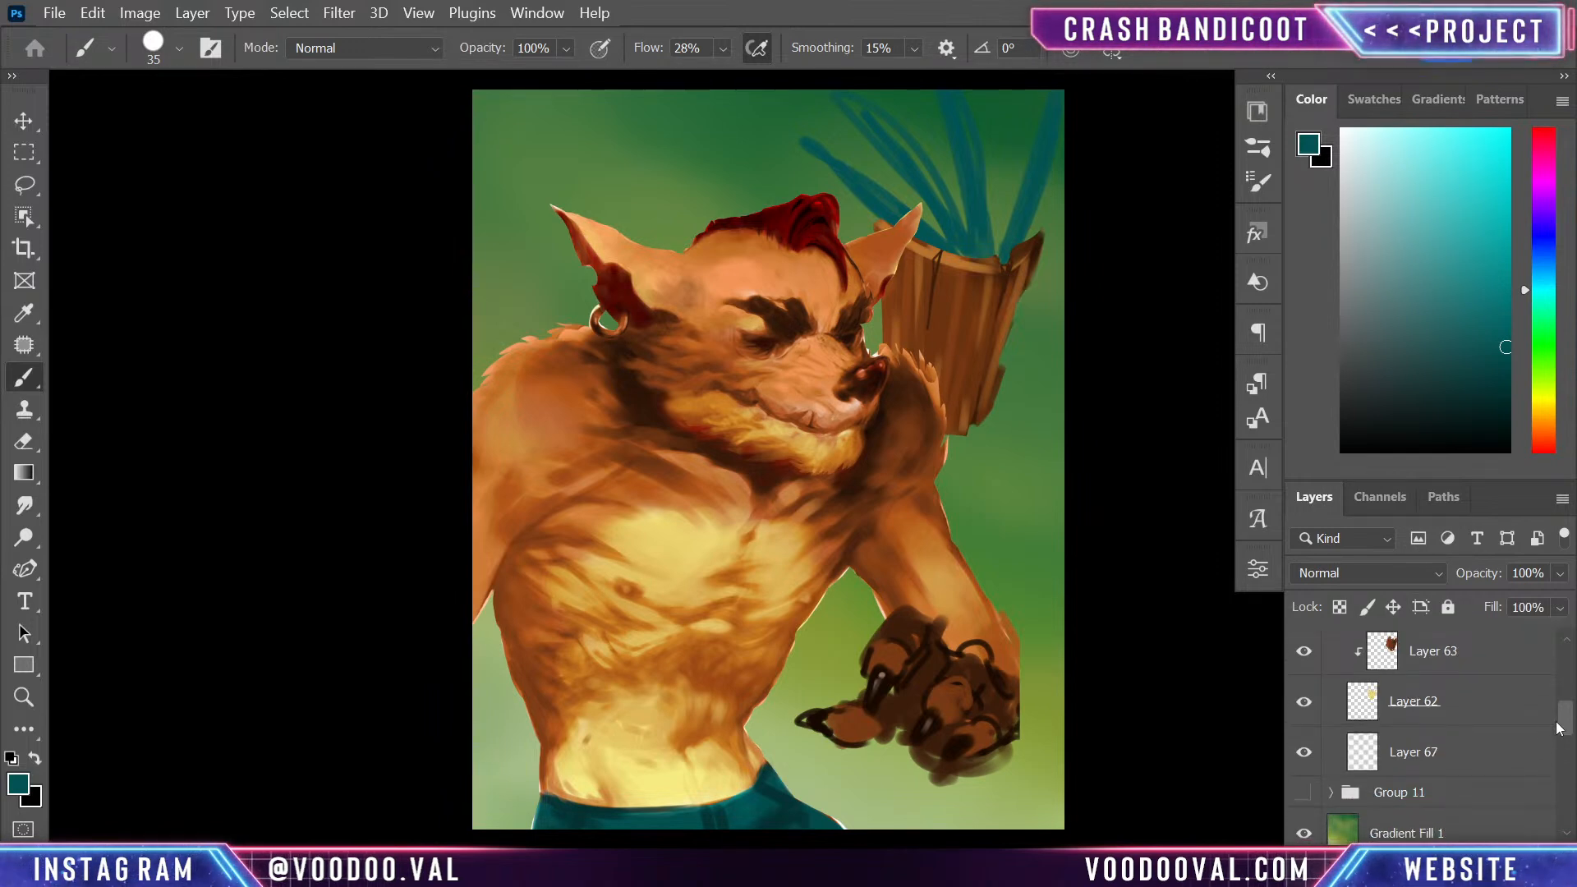
click(1493, 727)
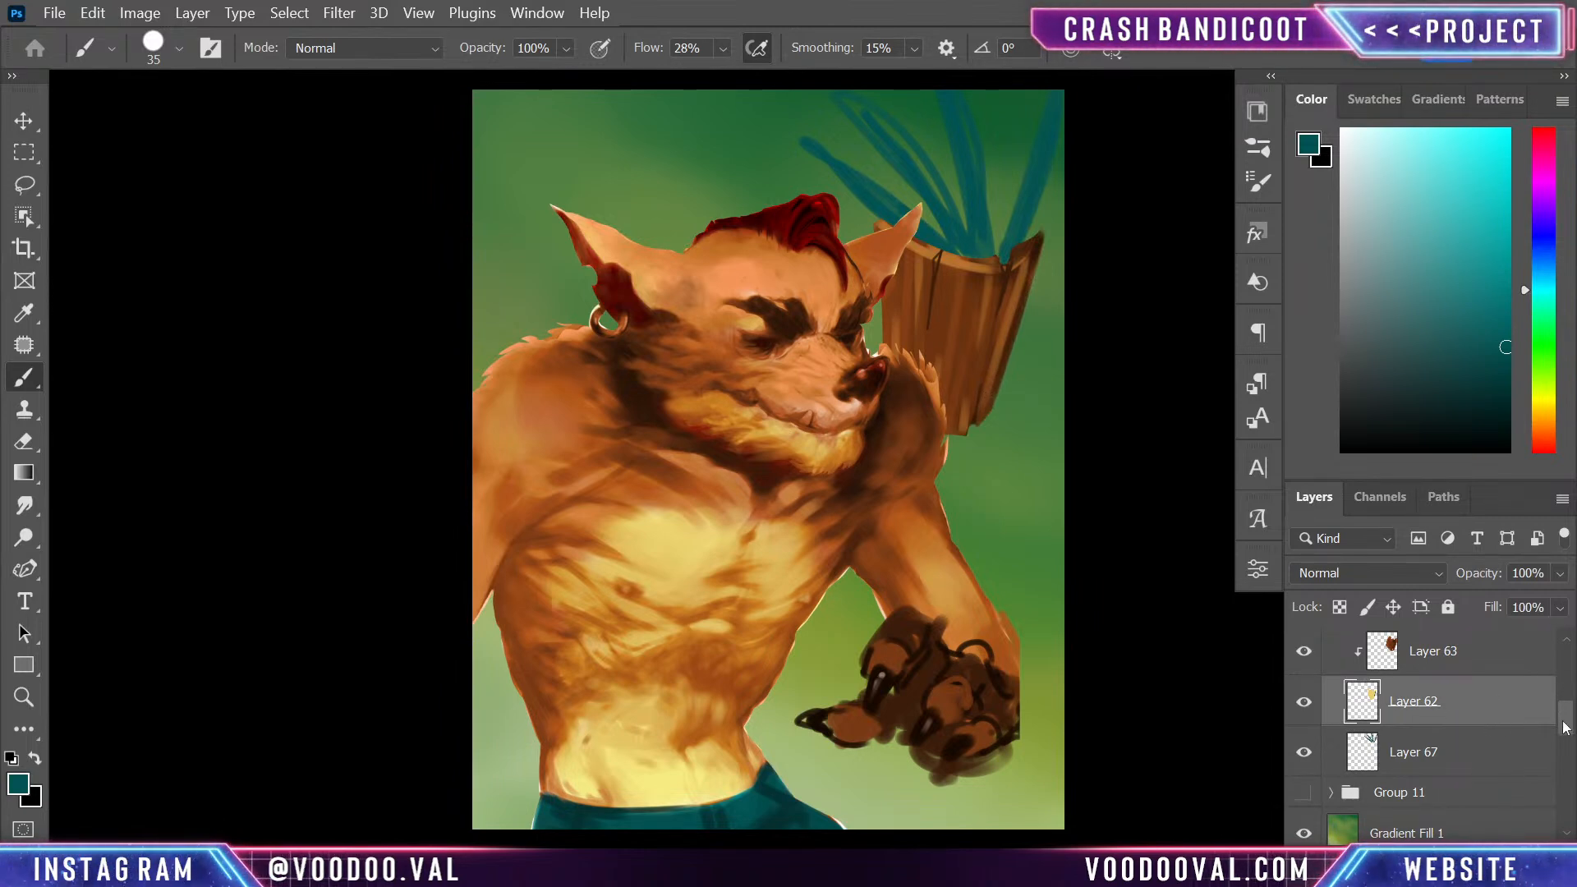
scroll(1565, 727, down, 2)
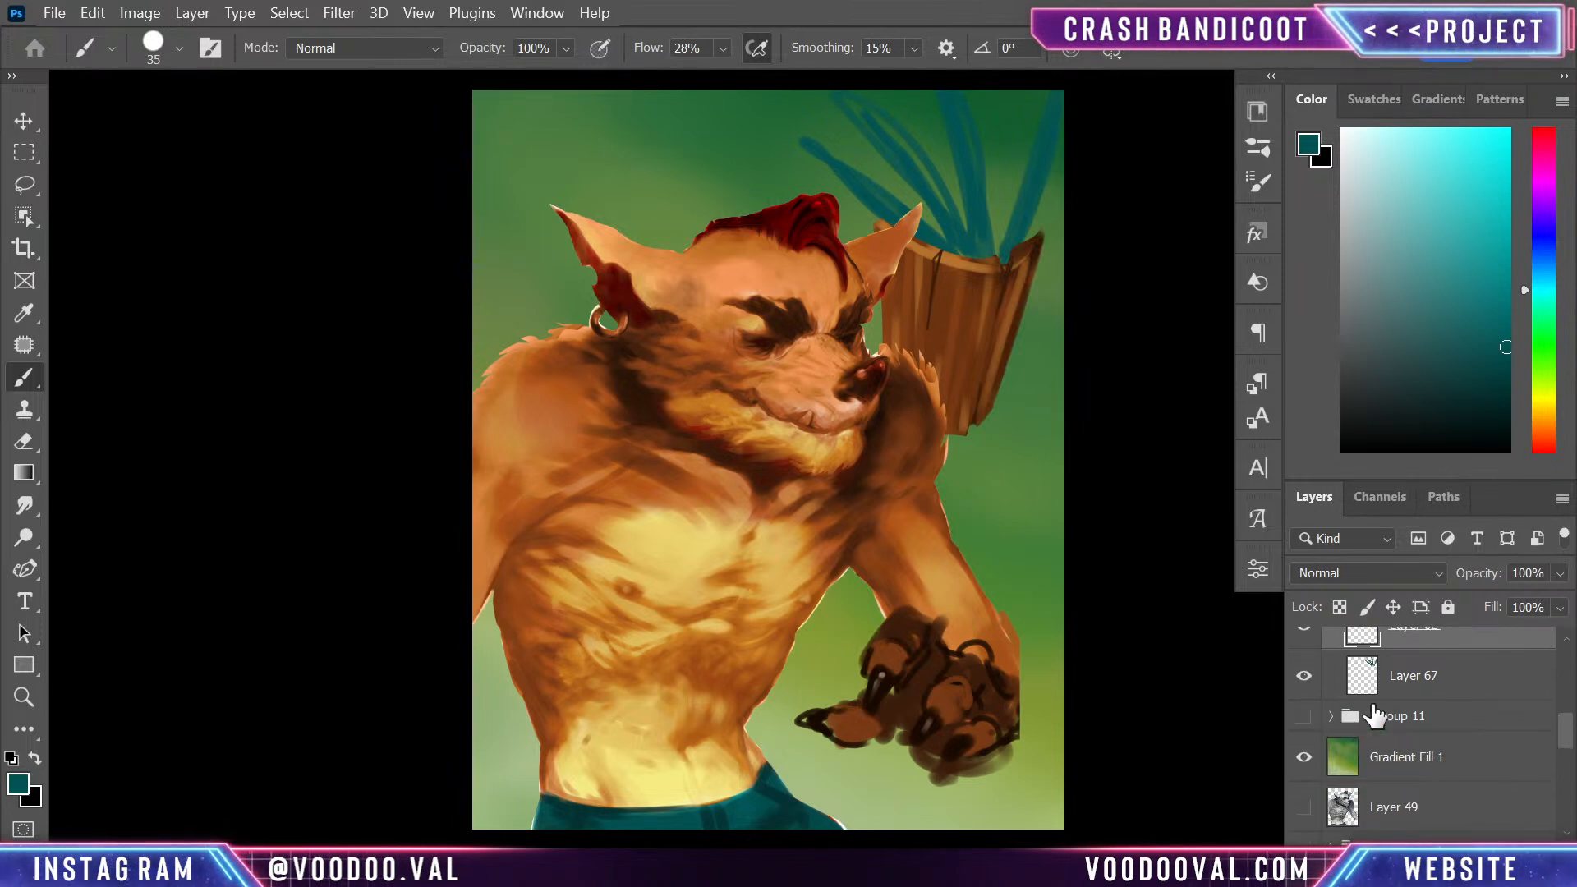
mouse_move(1565, 733)
mouse_down()
mouse_move(1564, 661)
mouse_move(1568, 738)
mouse_move(1566, 681)
mouse_move(1566, 717)
mouse_up()
click(1326, 717)
click(1331, 716)
click(1304, 669)
click(1304, 669)
click(1386, 739)
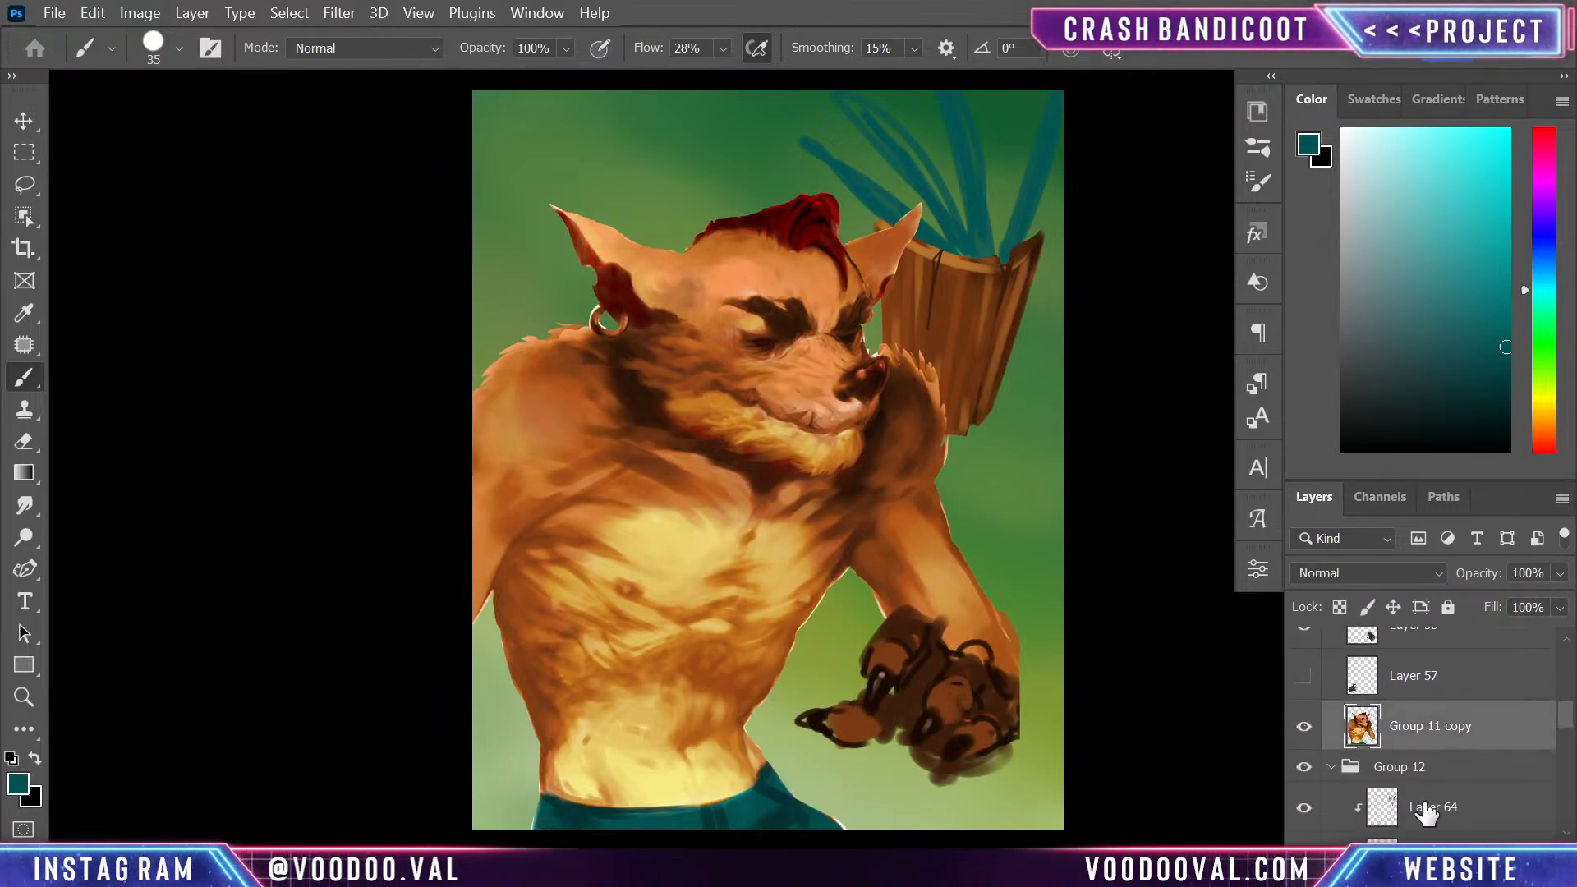
- Extend the cut-off wrist beyond the dark hand with sampled orange-brown and light tan strokes, and erase its outer edge to shape
alt+click(1019, 632)
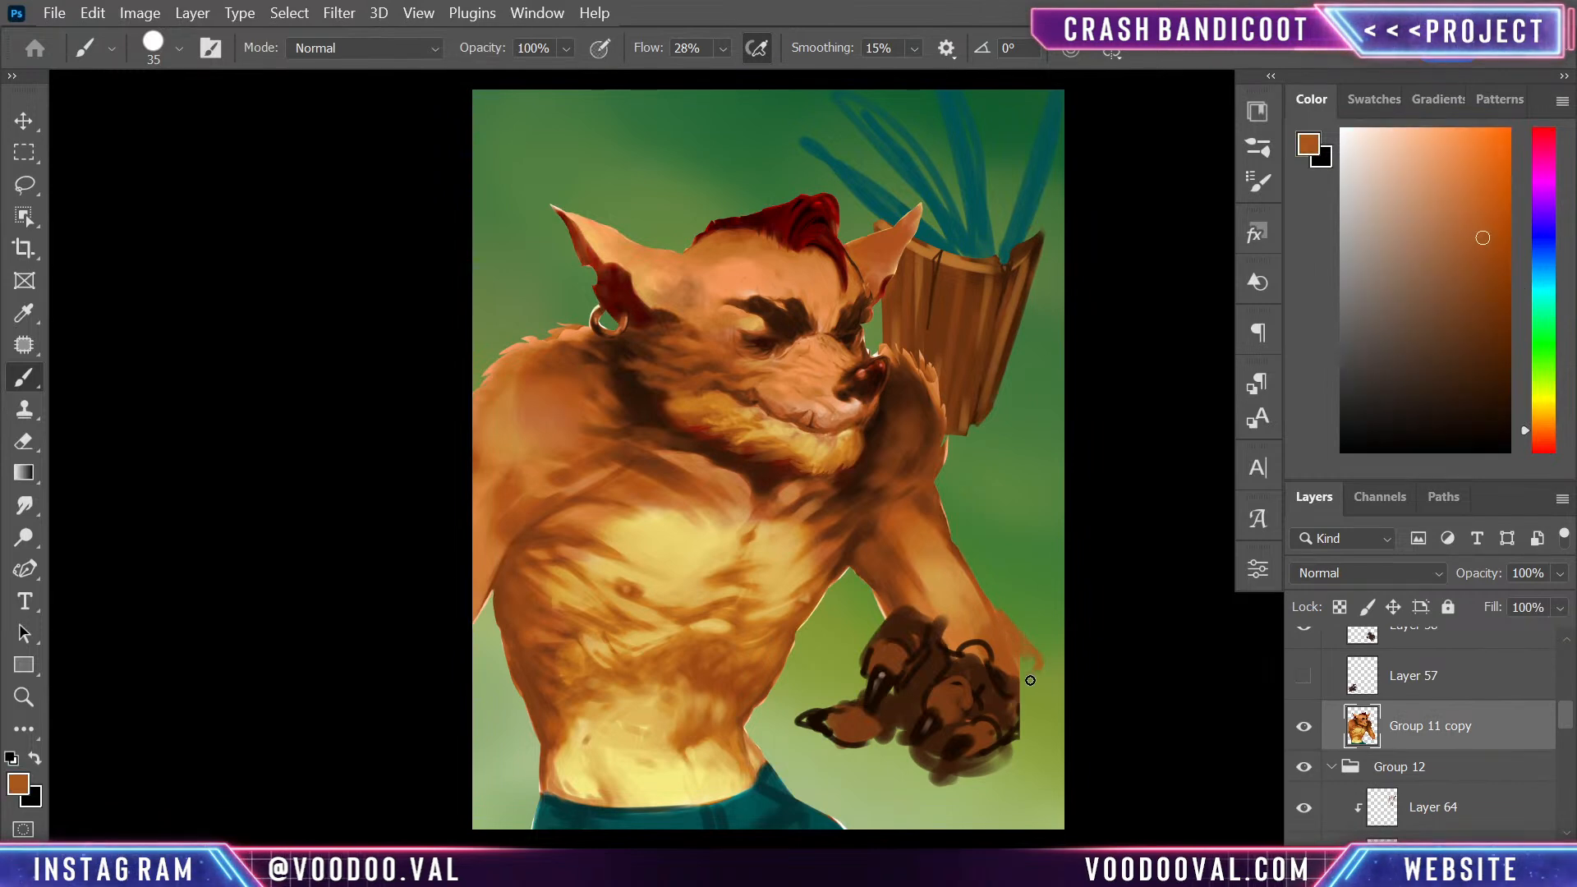
alt+click(947, 542)
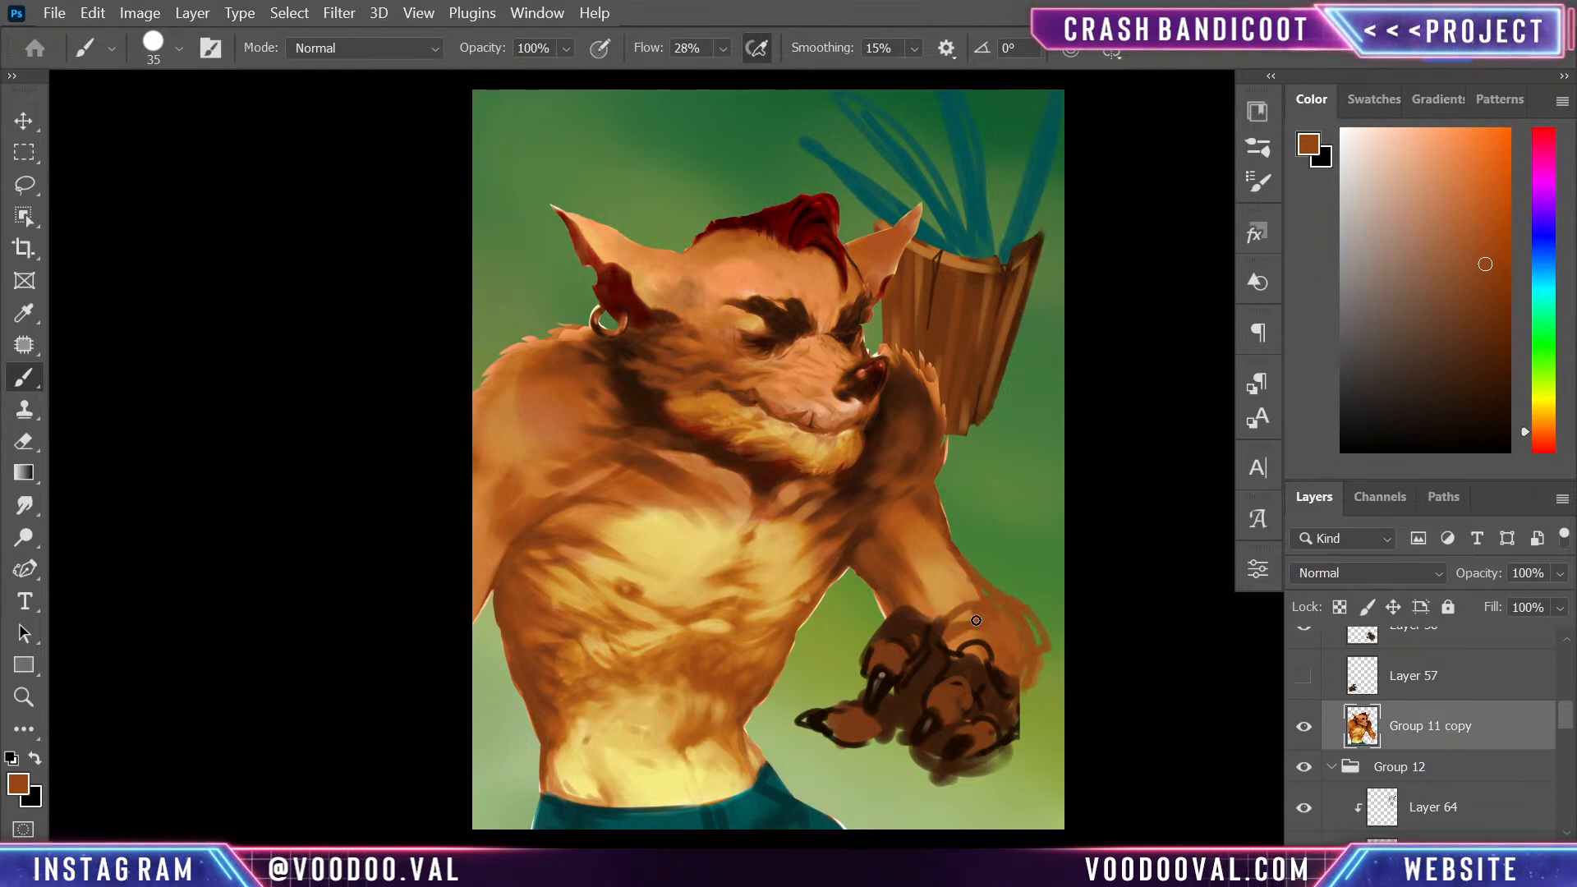
alt+click(941, 582)
drag(970, 614, 987, 641)
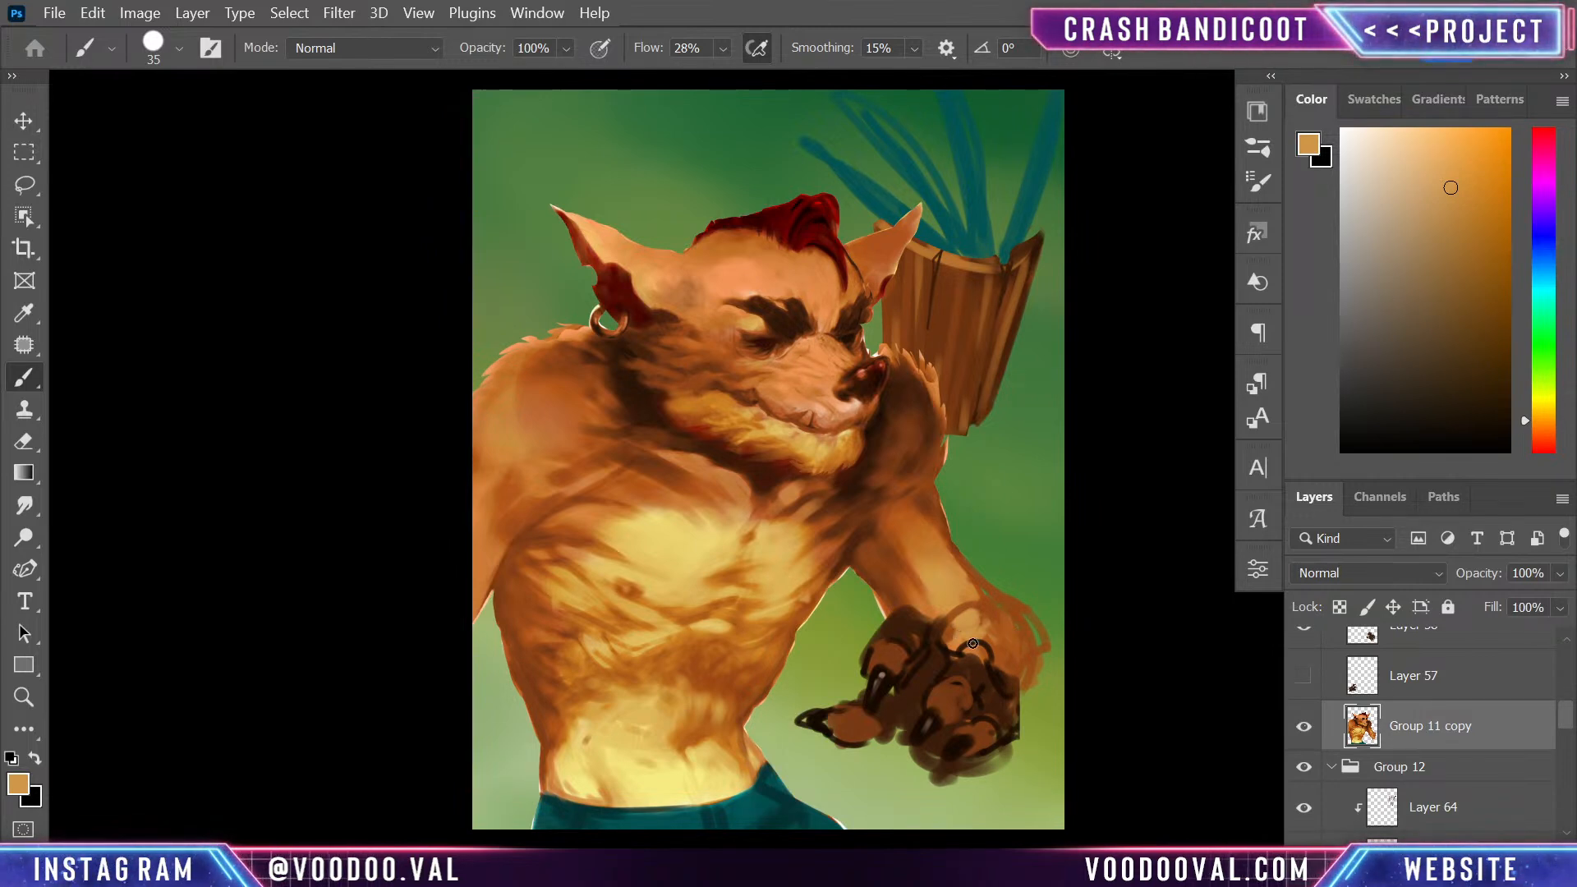
alt+click(933, 567)
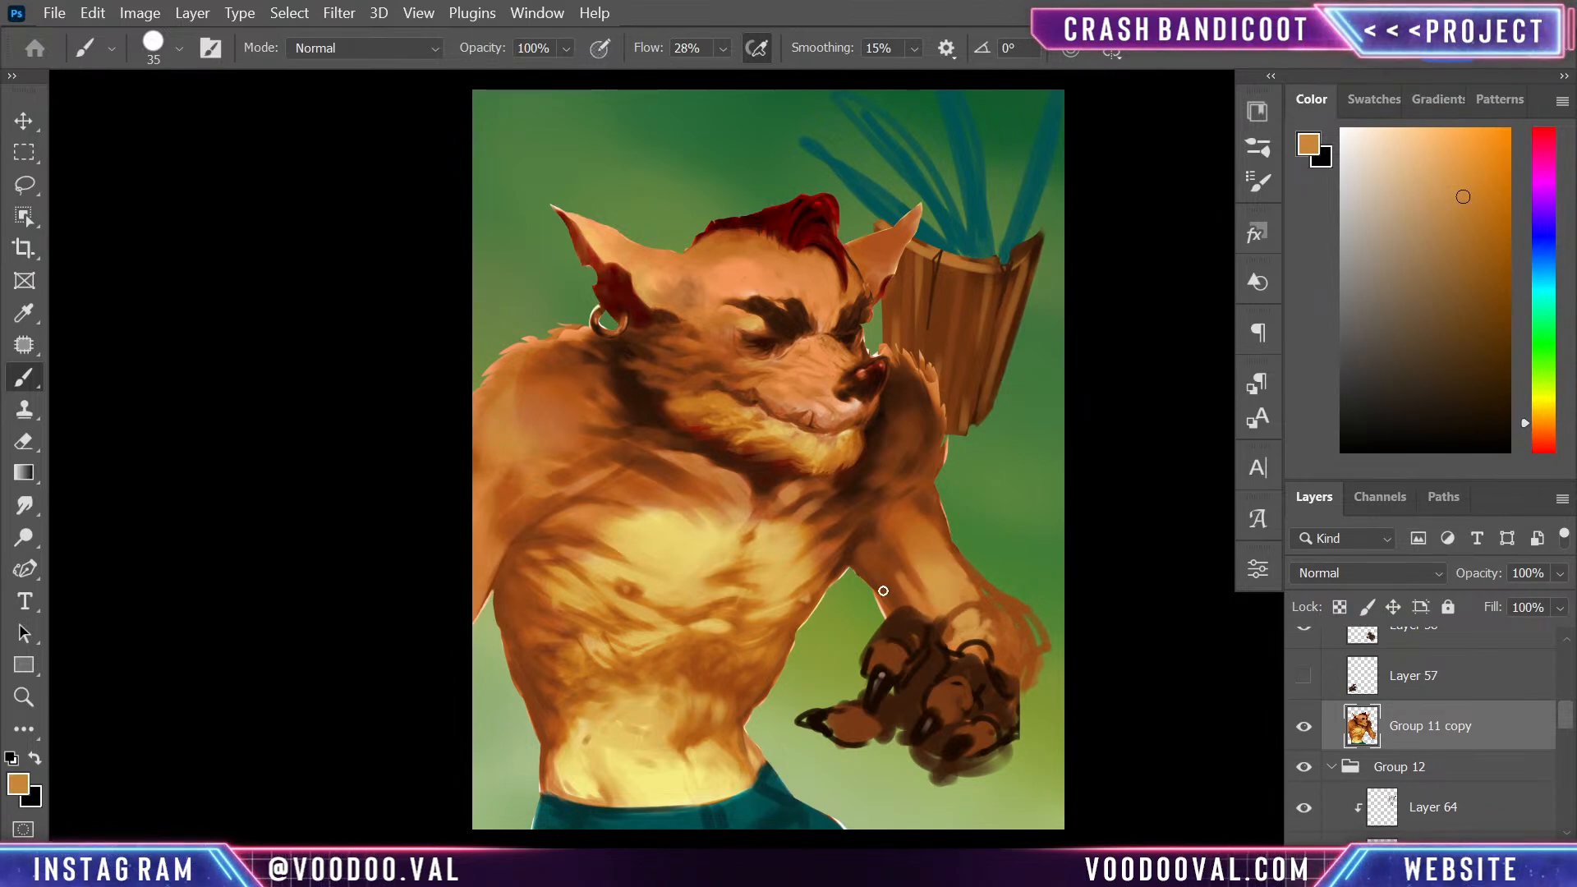
alt+click(988, 609)
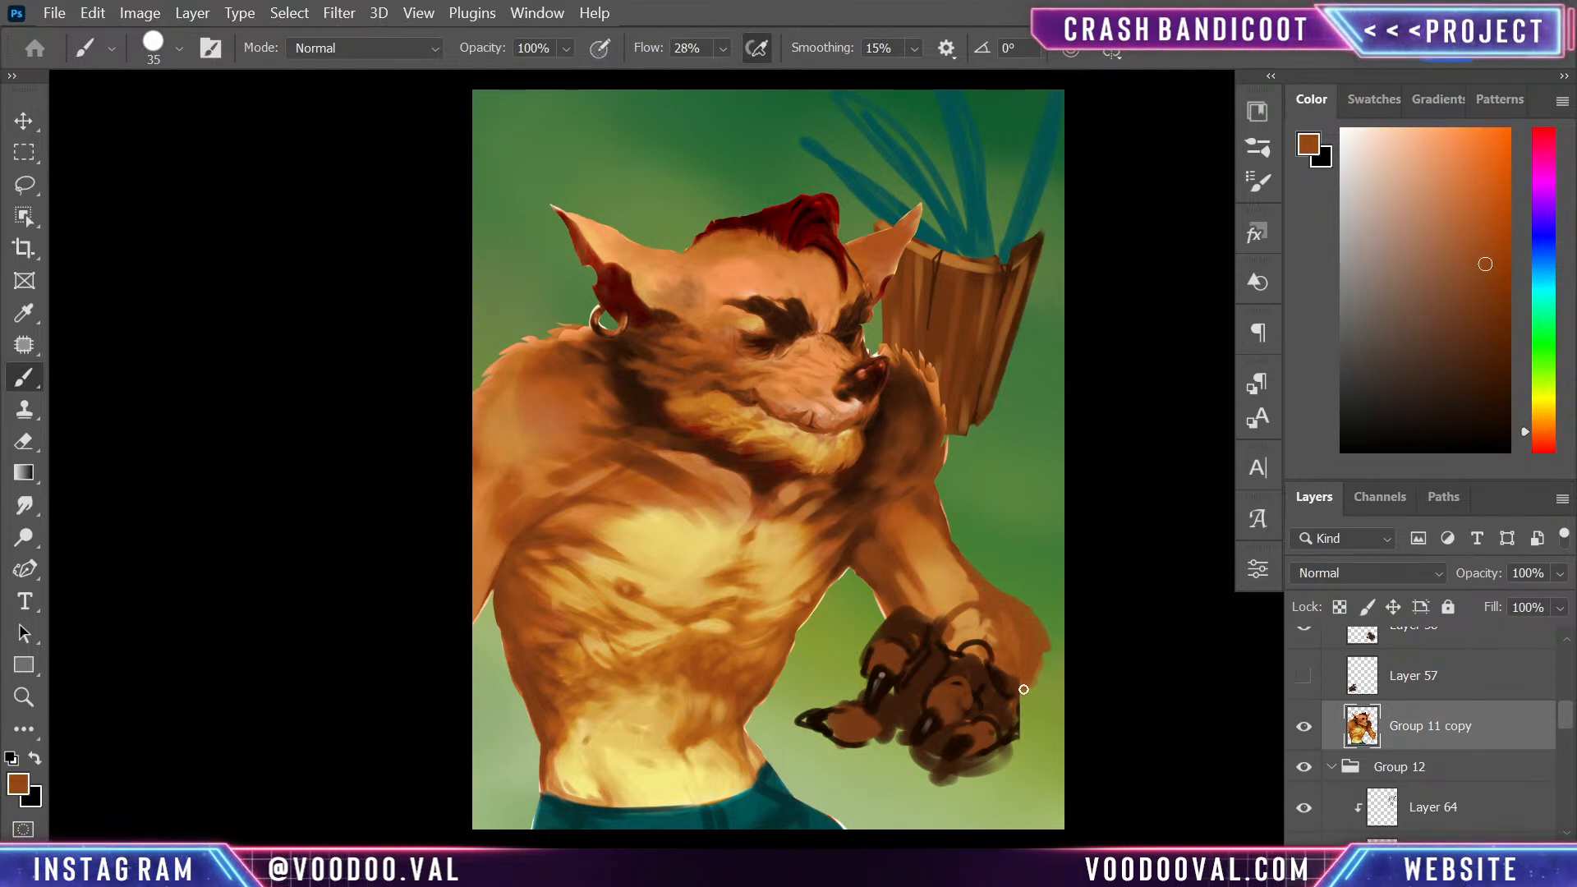
key(e)
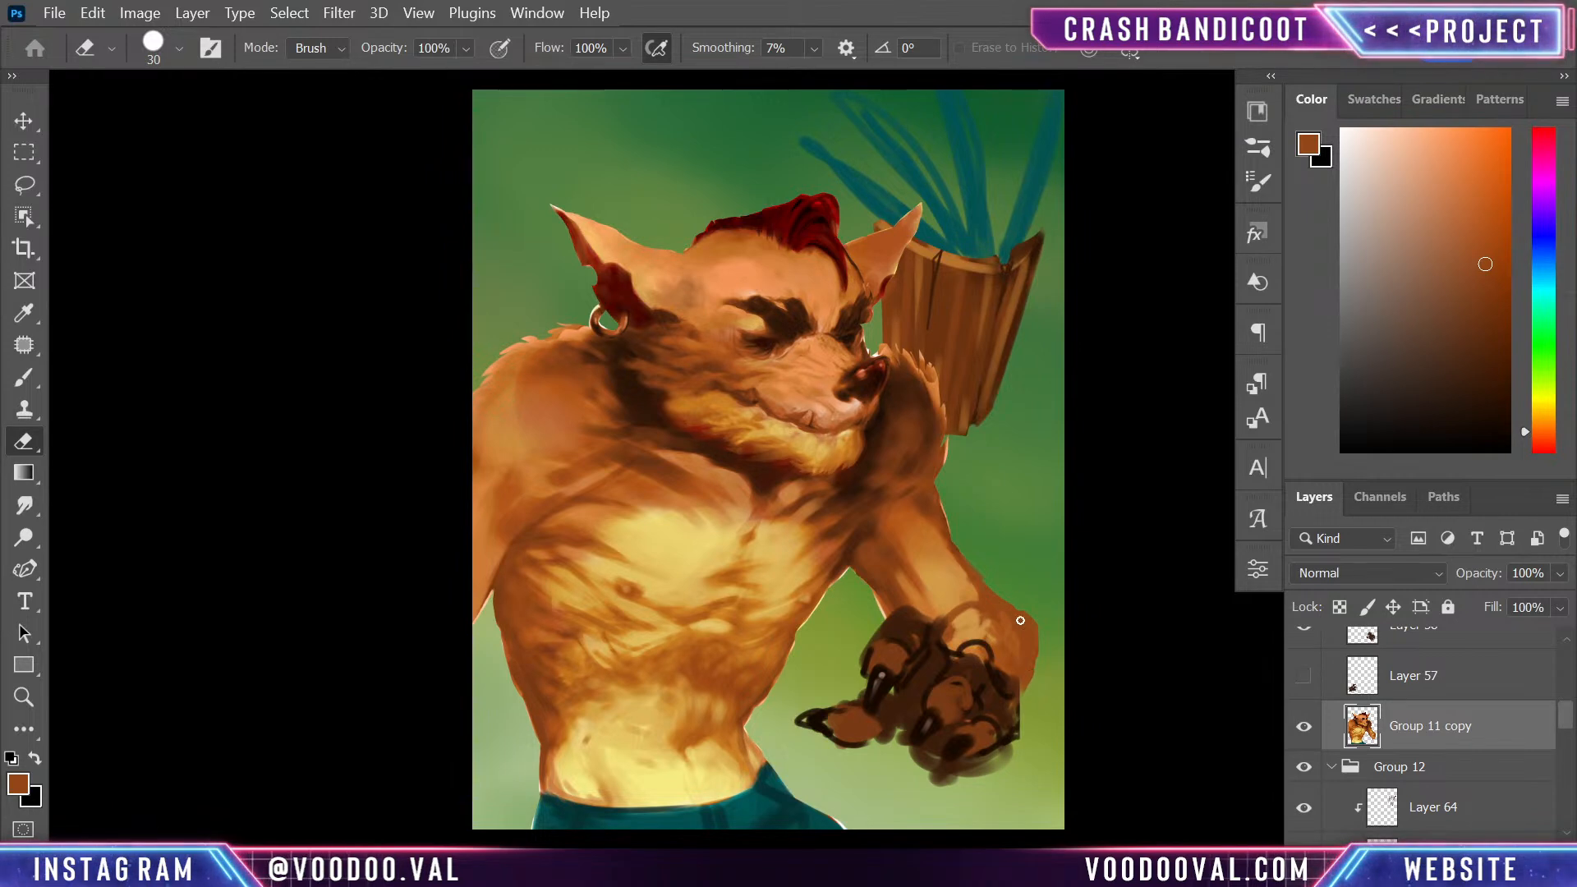
- Repaint the outer contour of the forearm down to the wrist in sampled orange-brown so it flows into the extension
key(b)
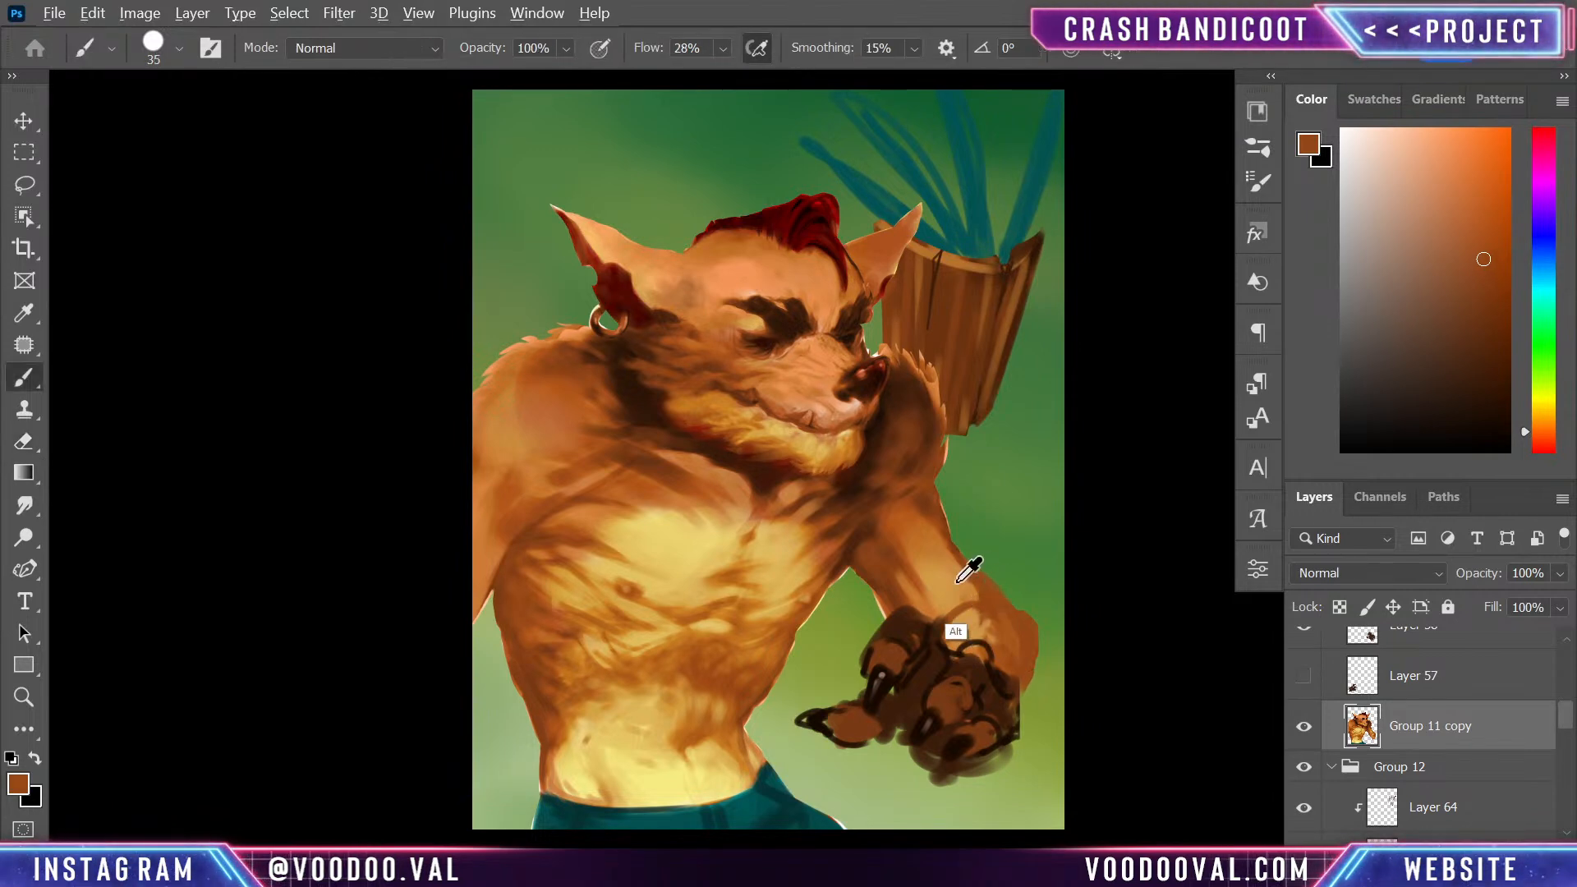
alt+click(955, 583)
alt+click(904, 550)
drag(961, 569, 981, 599)
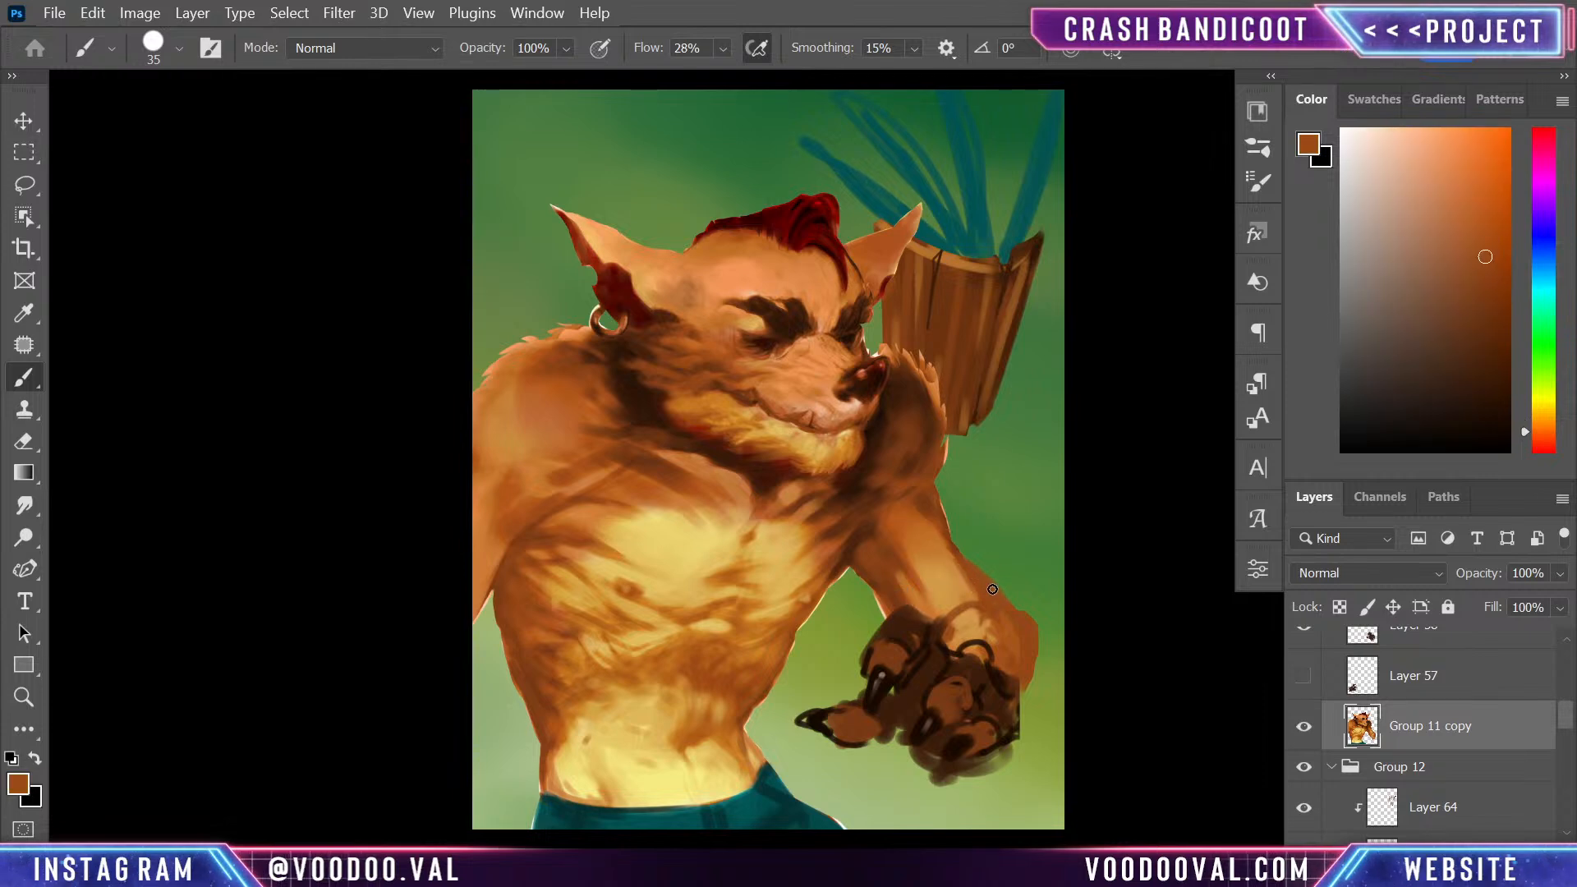
alt+click(963, 559)
drag(941, 534, 965, 570)
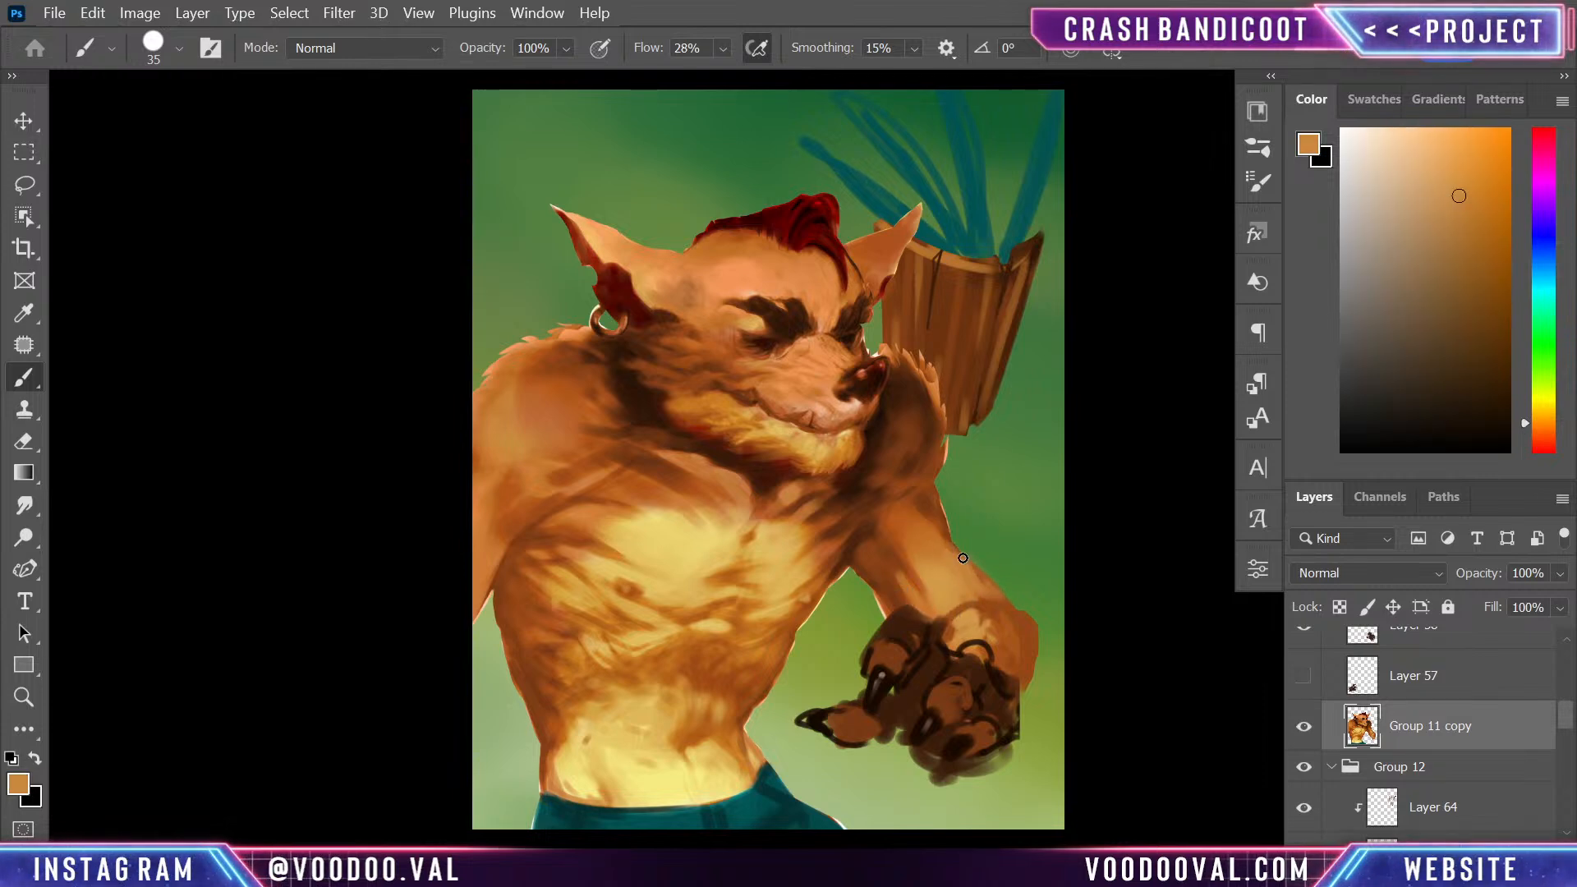
- Blend sampled light tan and orange tones over the top of the wrist, between the forearm and the dark hand
alt+click(992, 609)
alt+click(968, 619)
drag(966, 612, 991, 608)
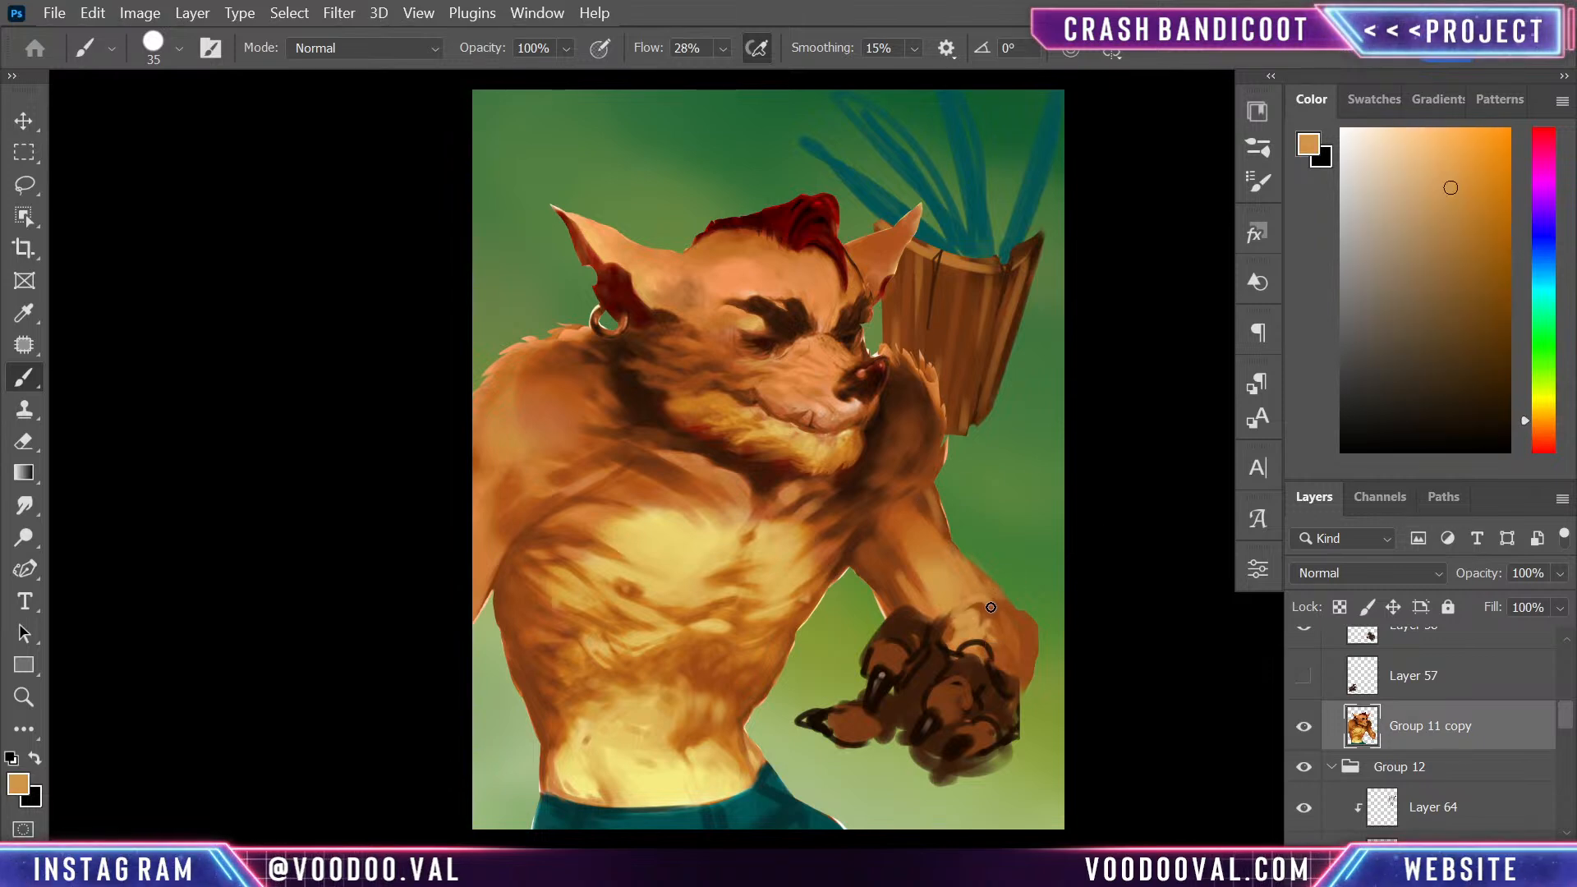
alt+click(949, 625)
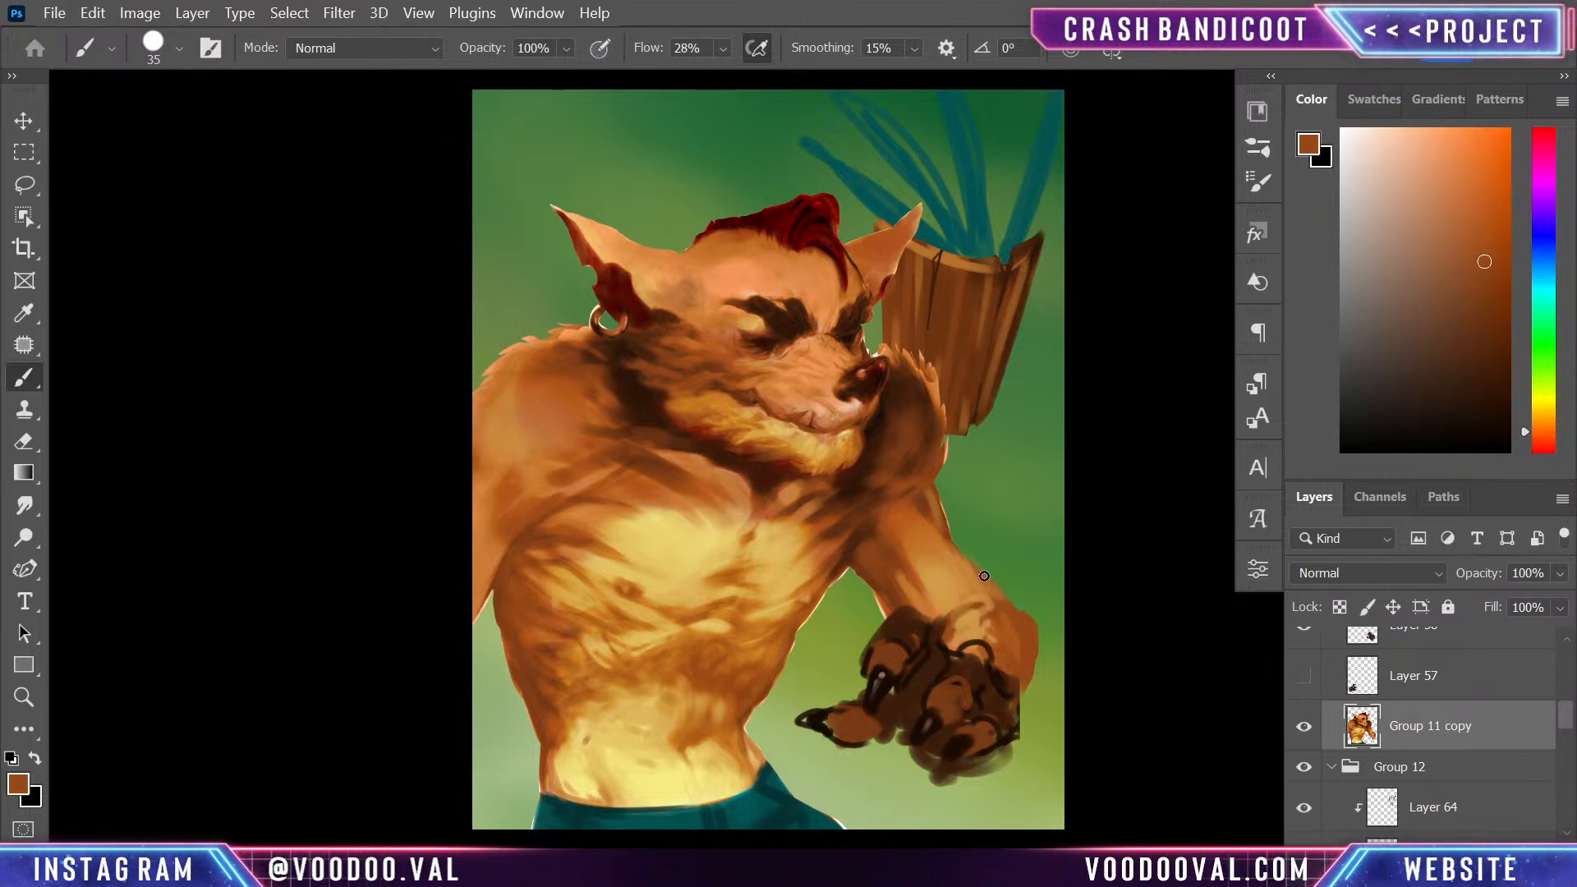
alt+click(934, 591)
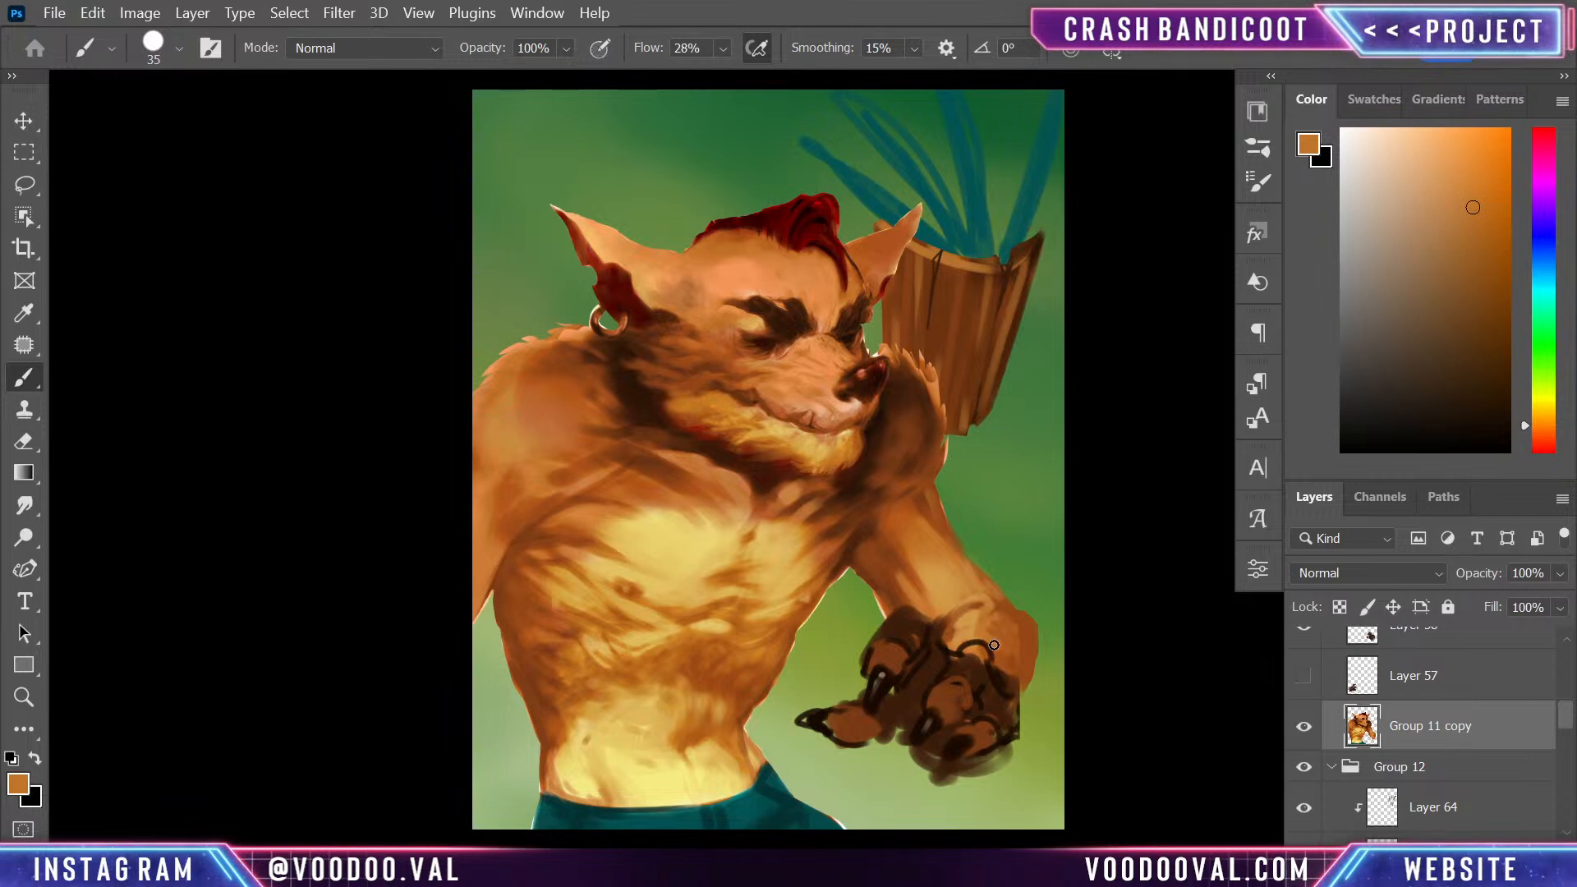
alt+click(962, 631)
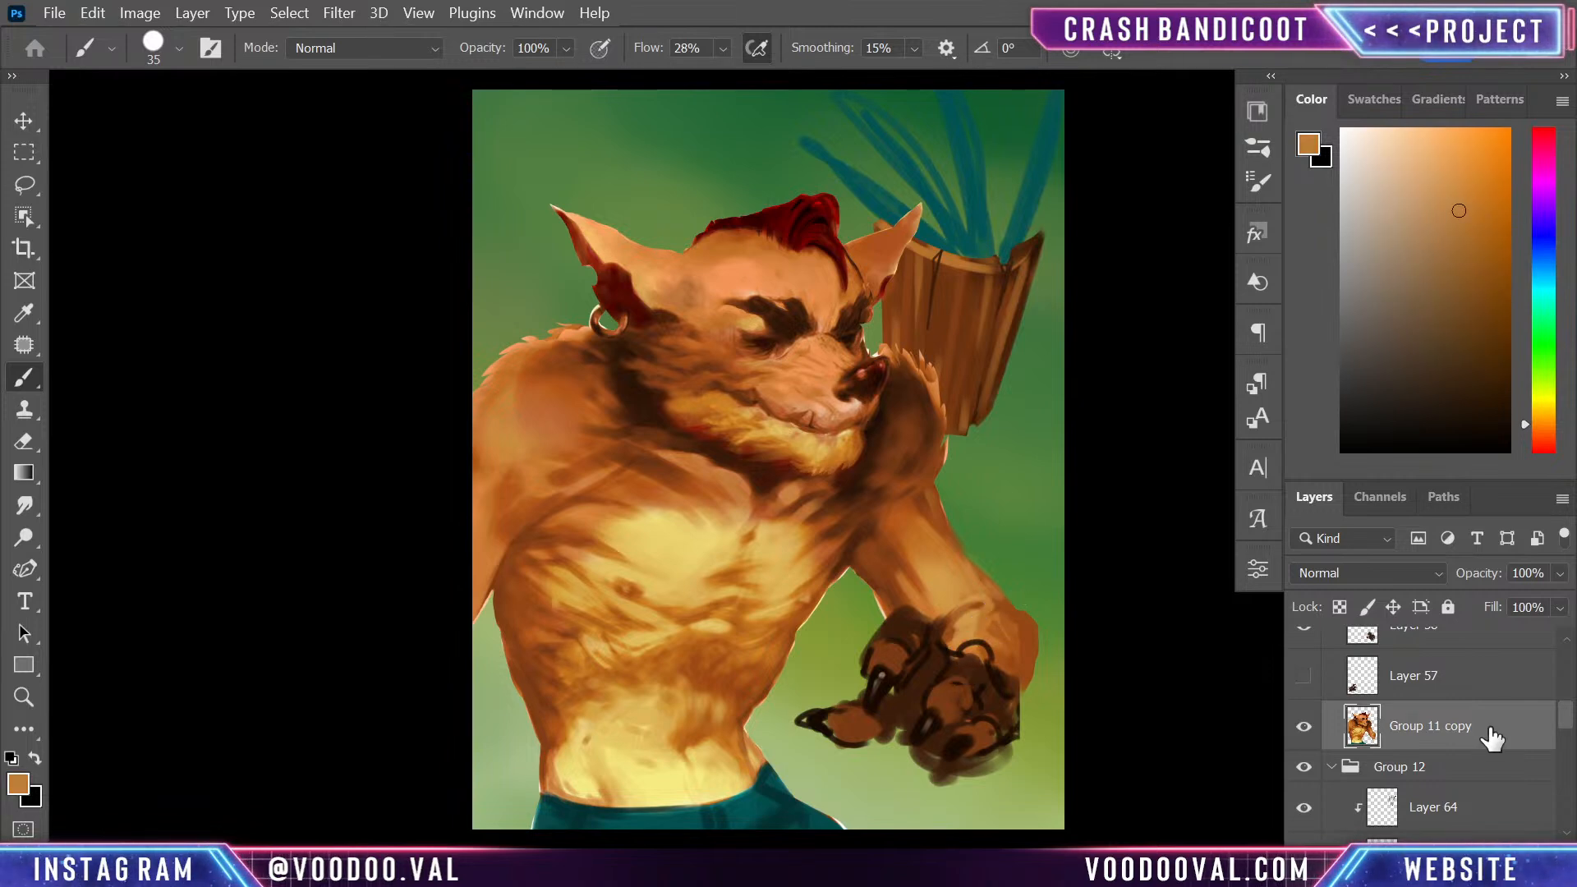
- Add two new layers above Group 11 copy, and move the upper one, Layer 69, to the top of Group 13
key(ctrl+shift+alt+n)
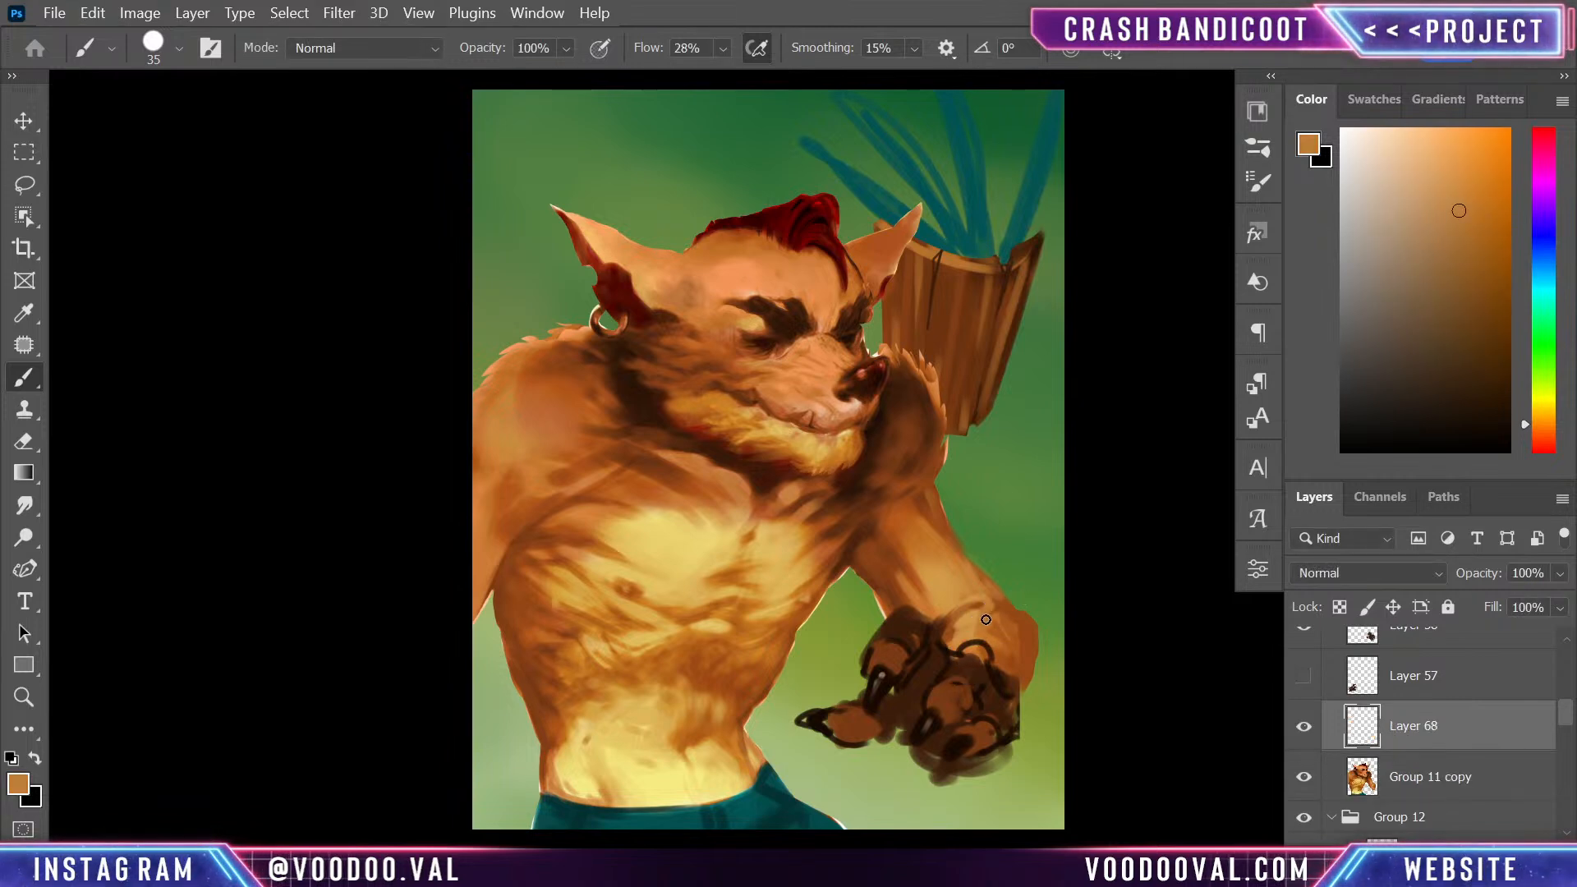
scroll(1564, 722, down, 3)
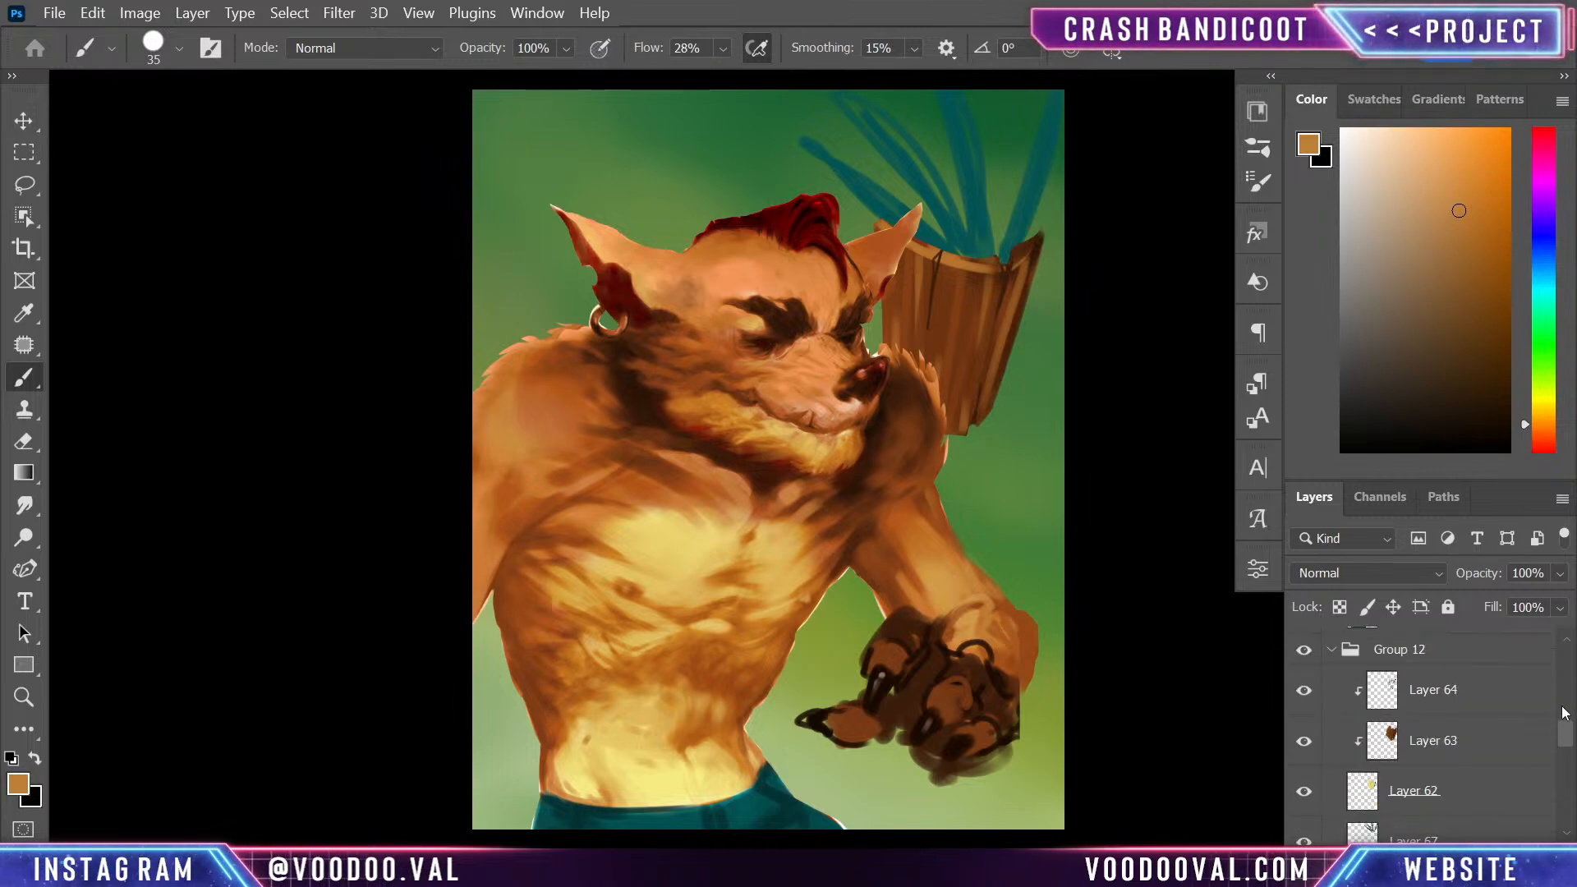
mouse_move(1566, 726)
mouse_down()
mouse_move(1563, 678)
mouse_move(1564, 713)
mouse_up()
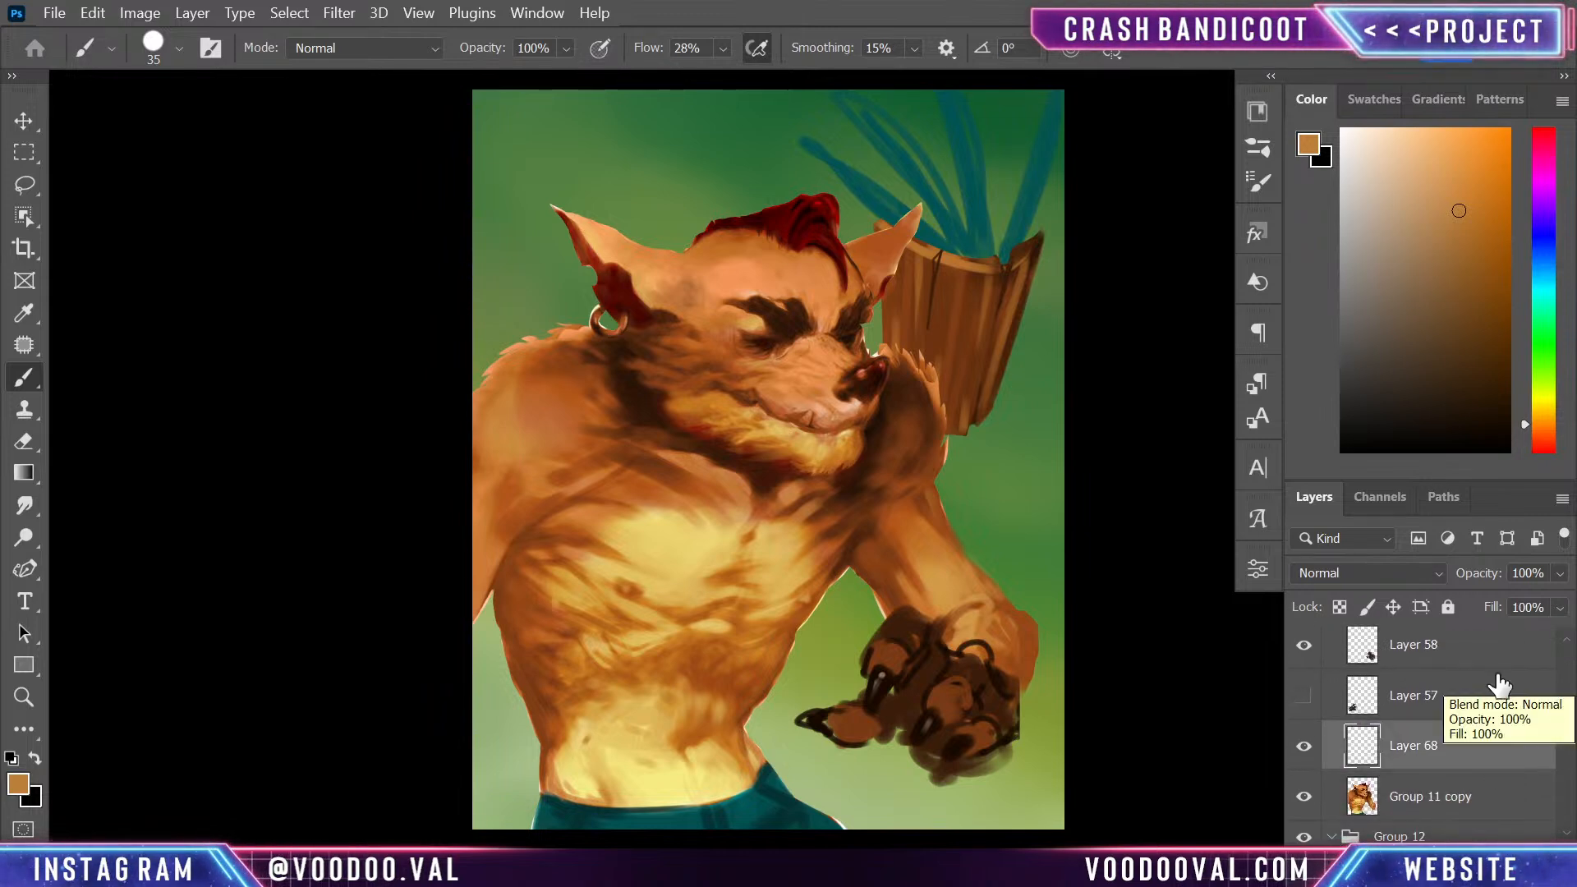
key(ctrl+shift+alt+n)
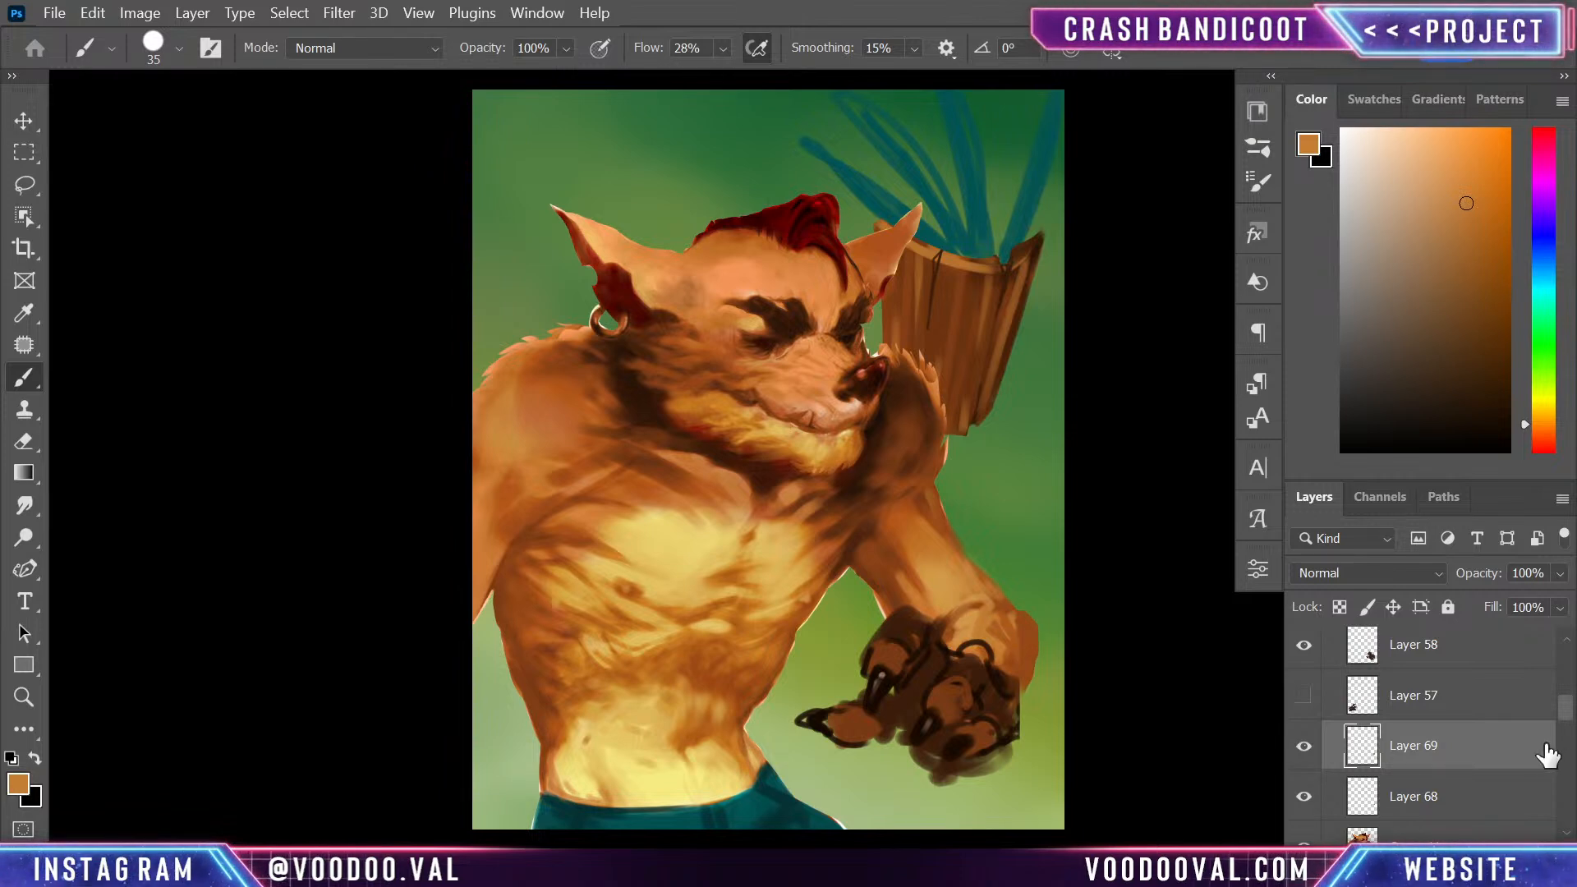
drag(1509, 760, 1482, 743)
drag(1488, 658, 1487, 661)
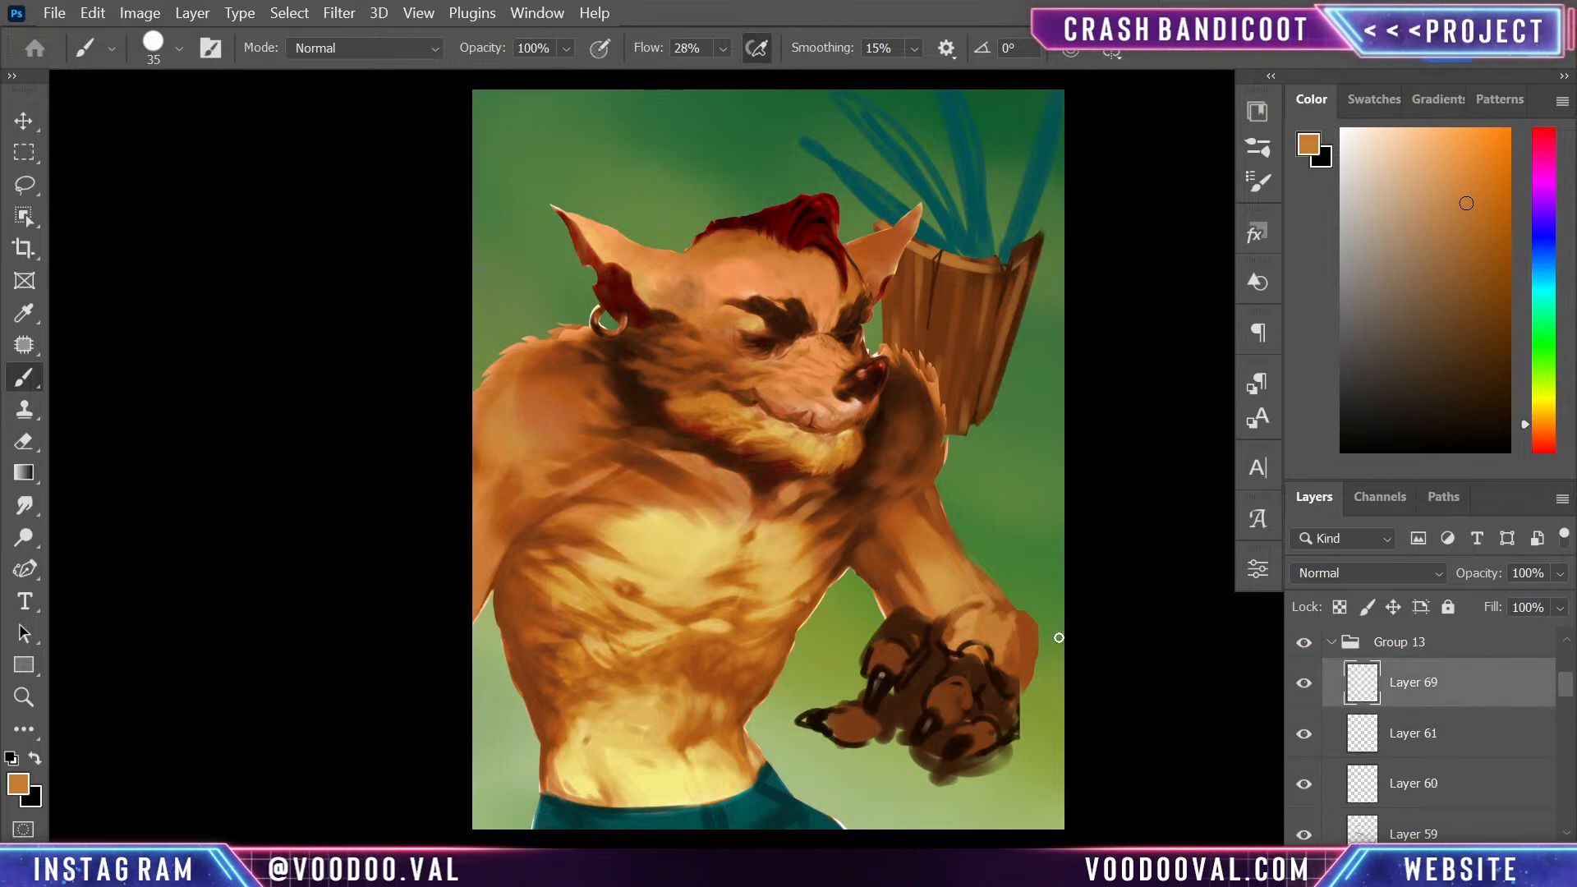
- Shade the wrist and the back of the hand on Layer 69 with sampled dark orange-brown and light tan strokes
alt+click(1007, 612)
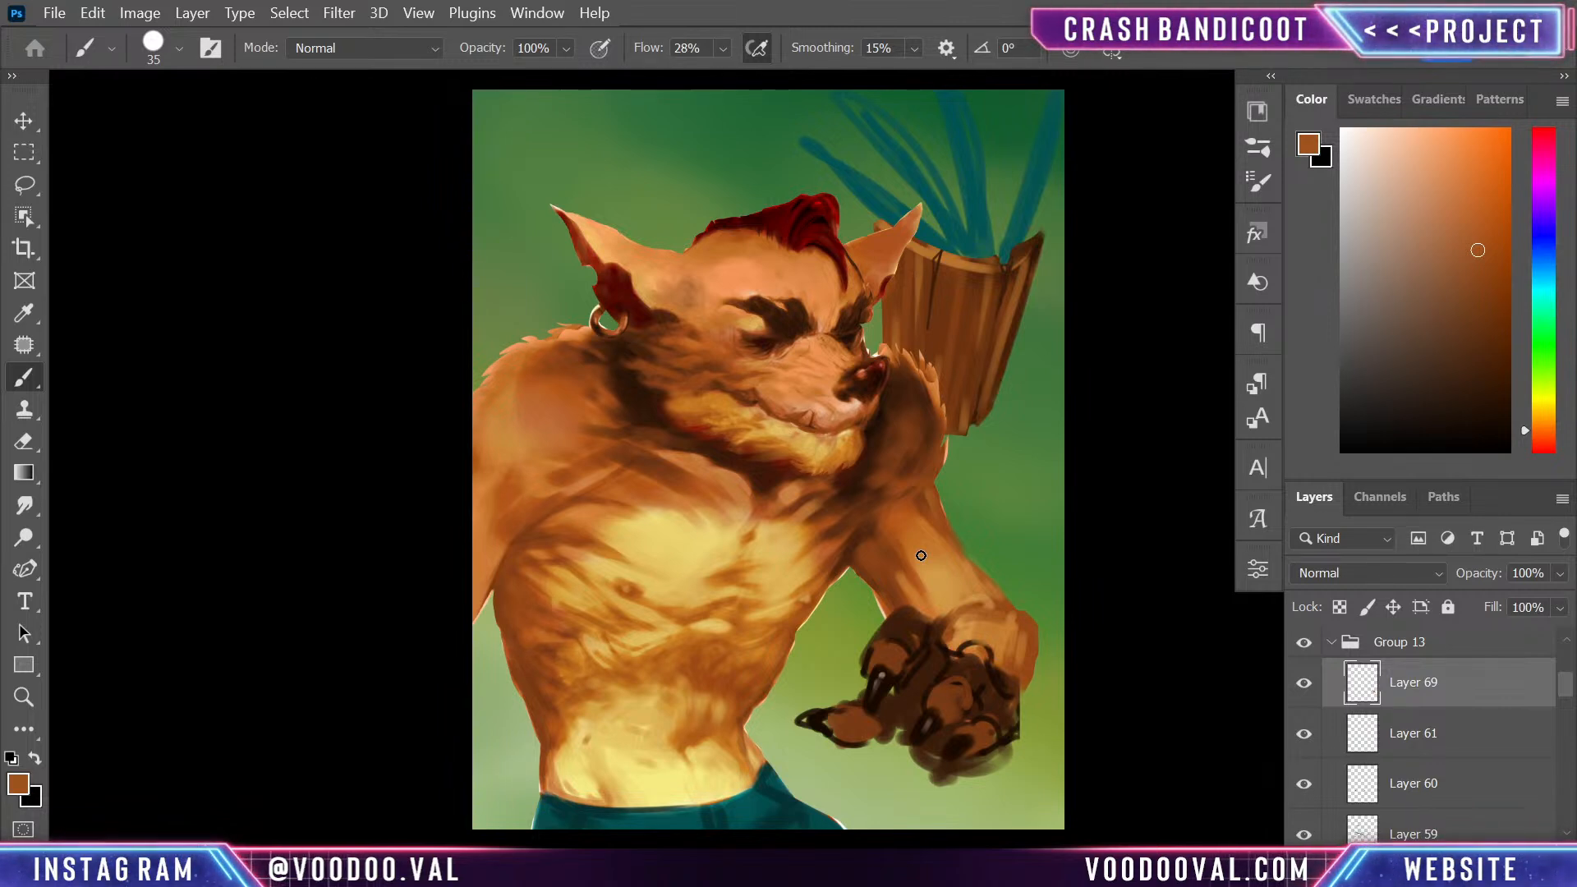
alt+click(1025, 621)
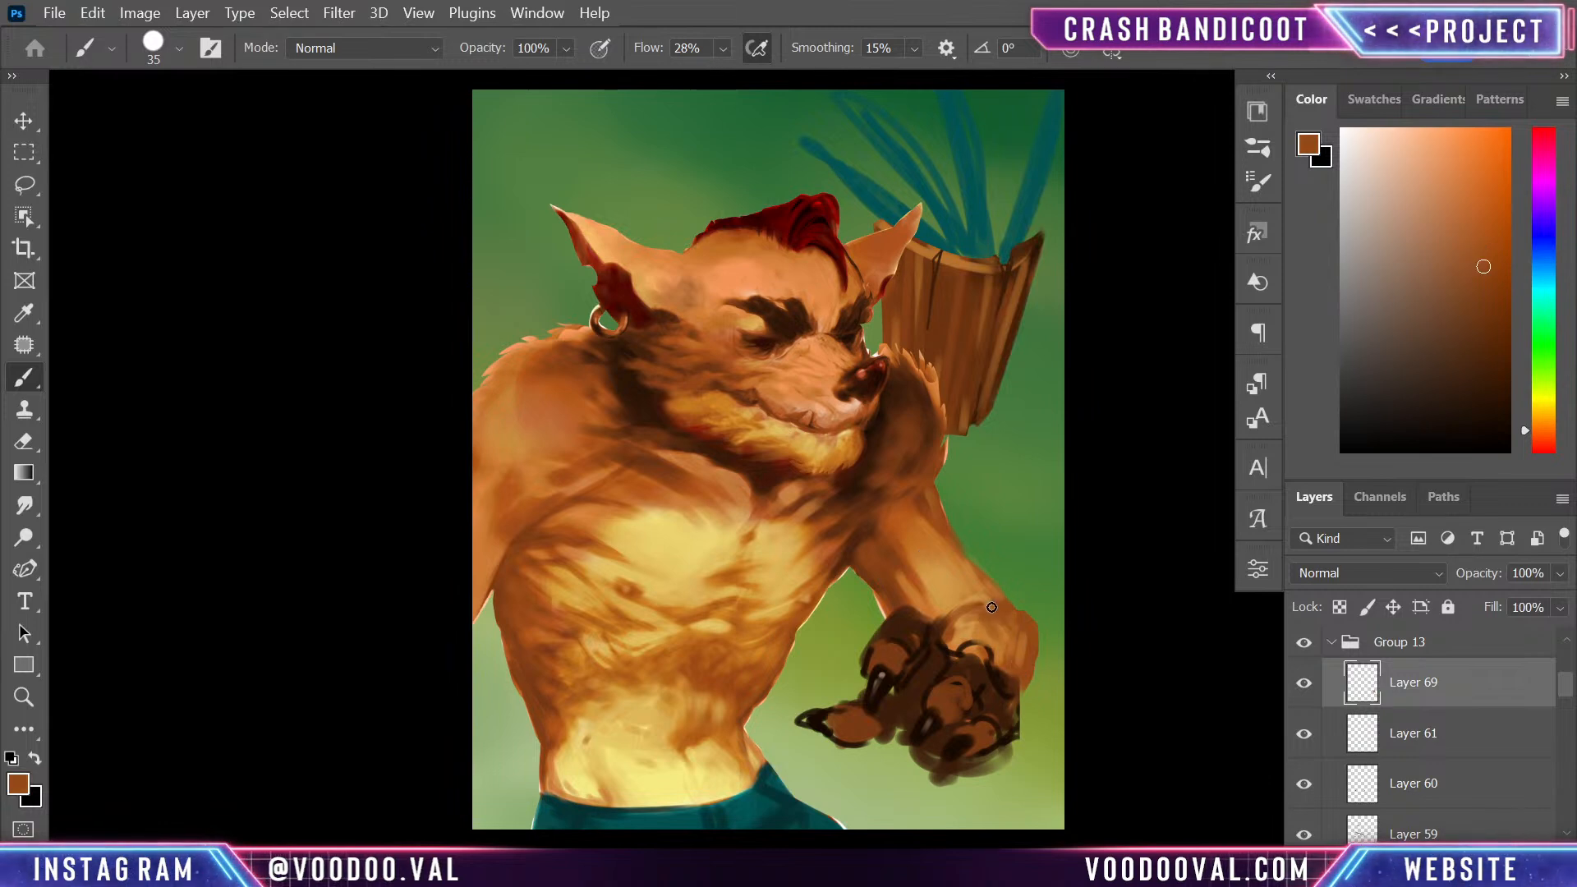
drag(978, 610, 957, 614)
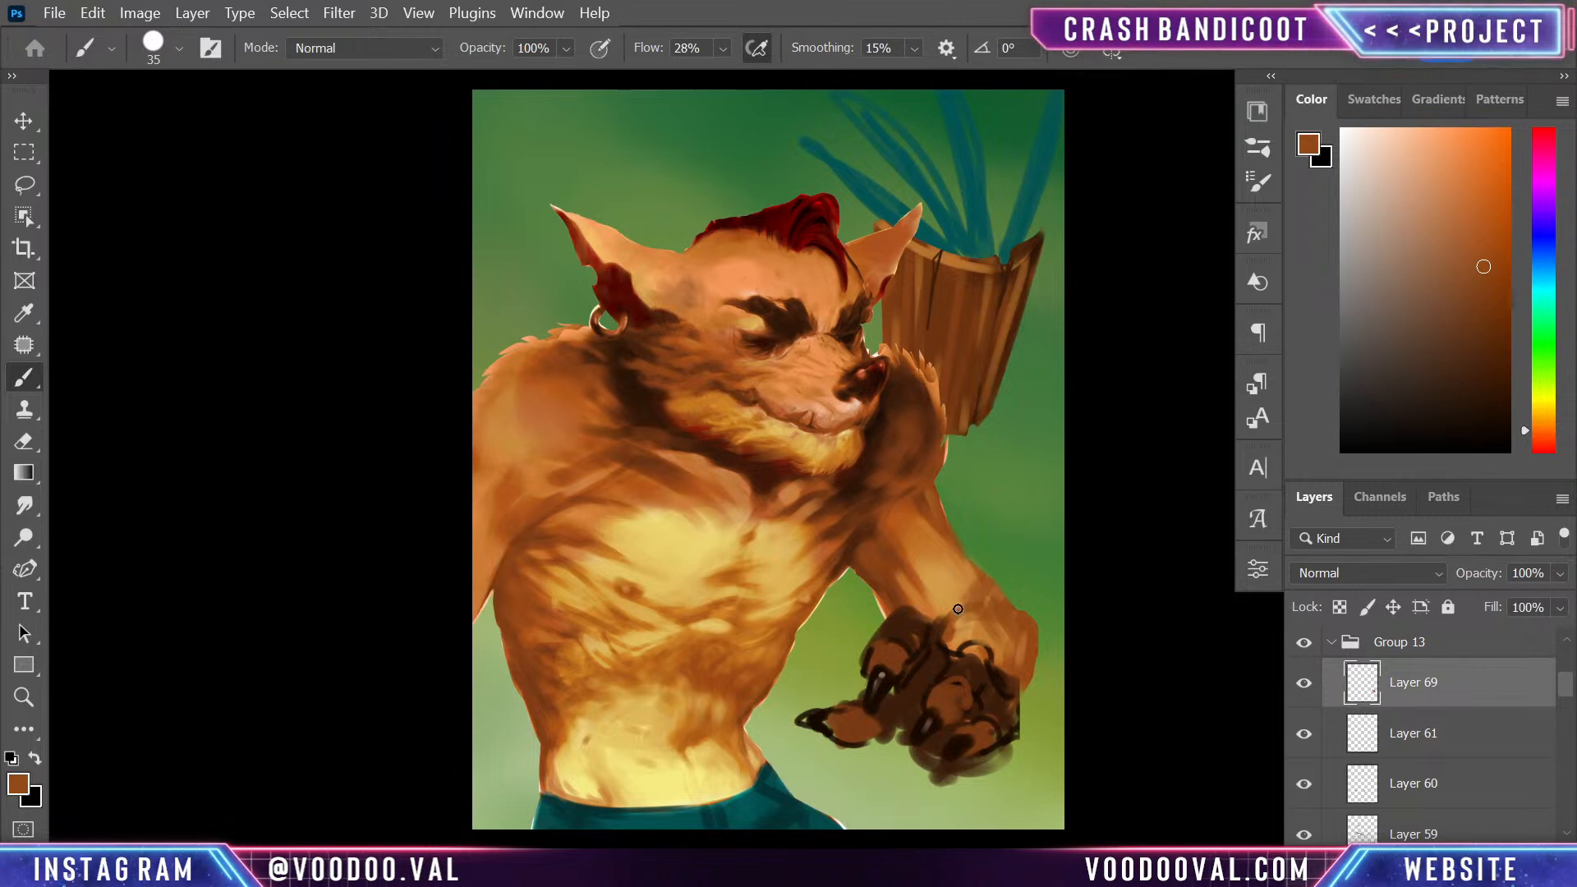
alt+click(966, 568)
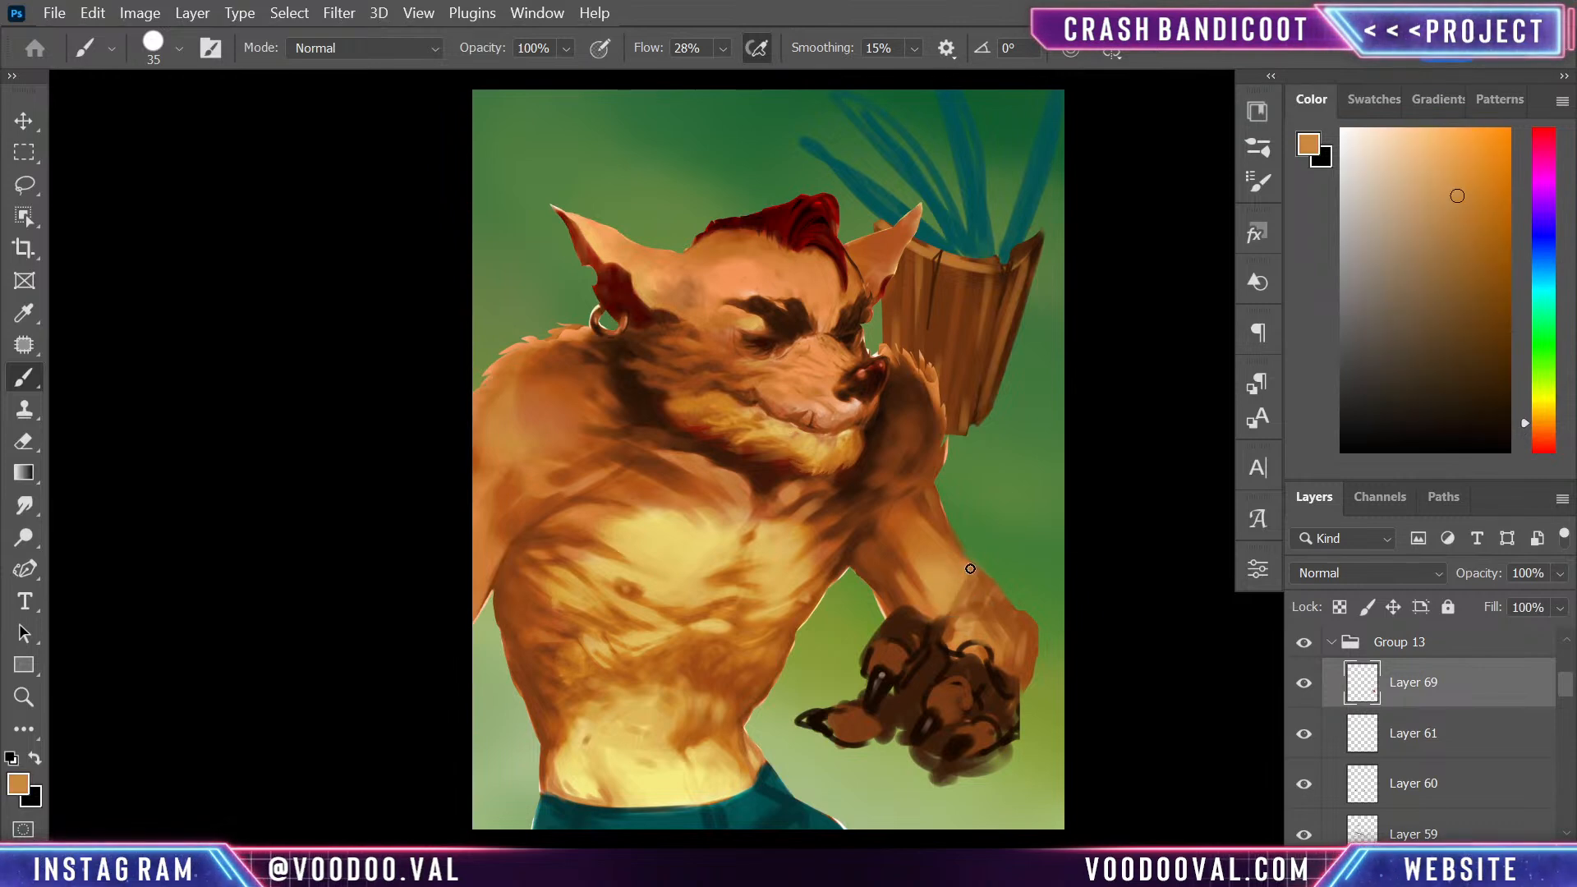
alt+click(969, 630)
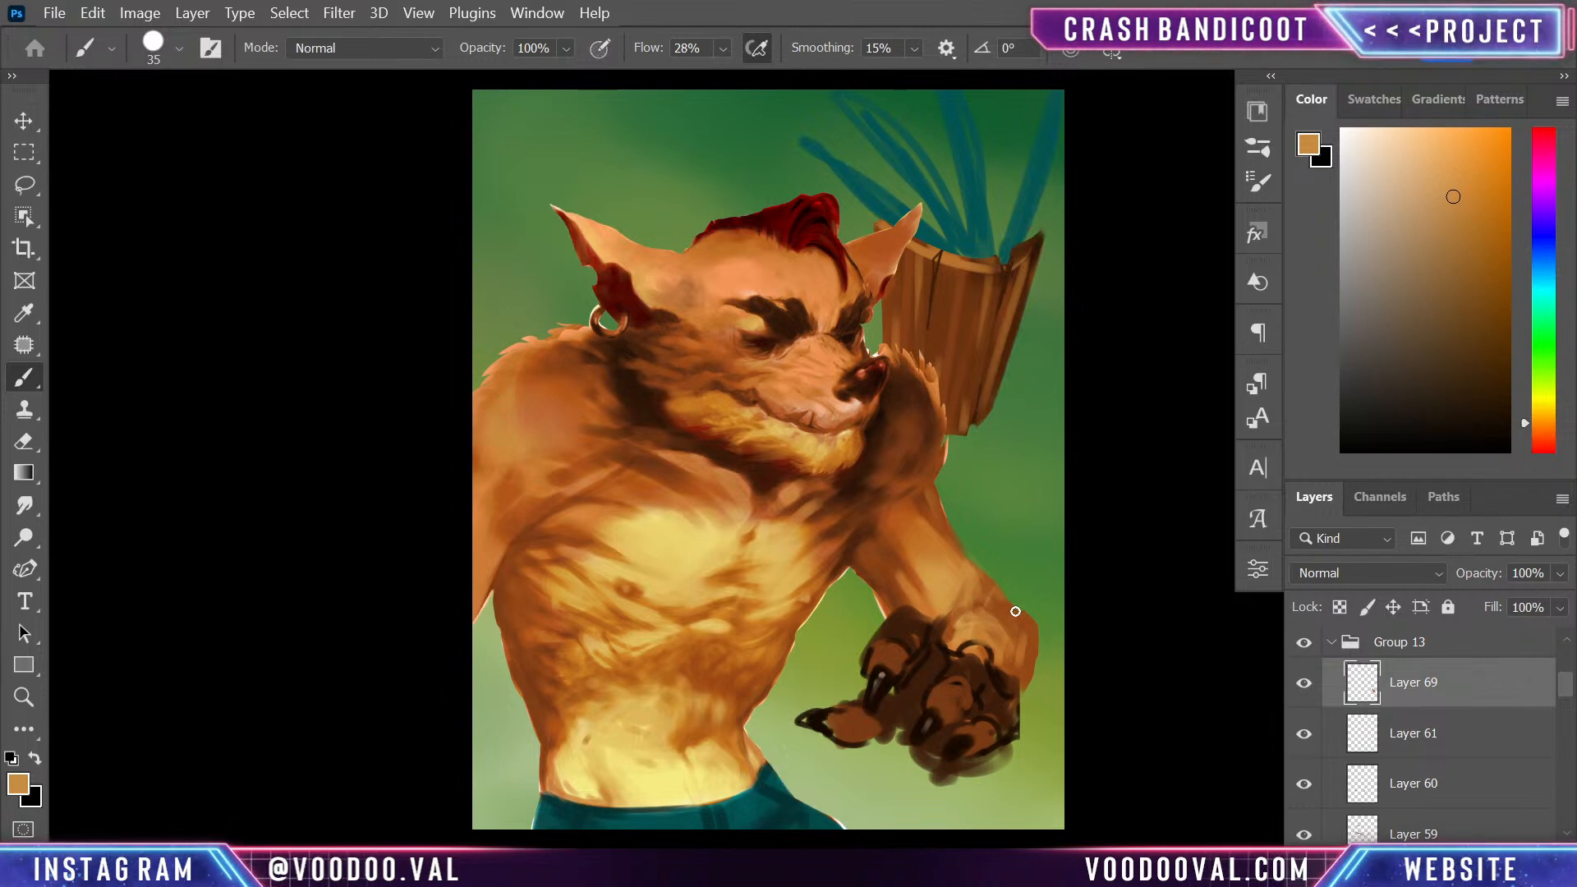
alt+click(953, 637)
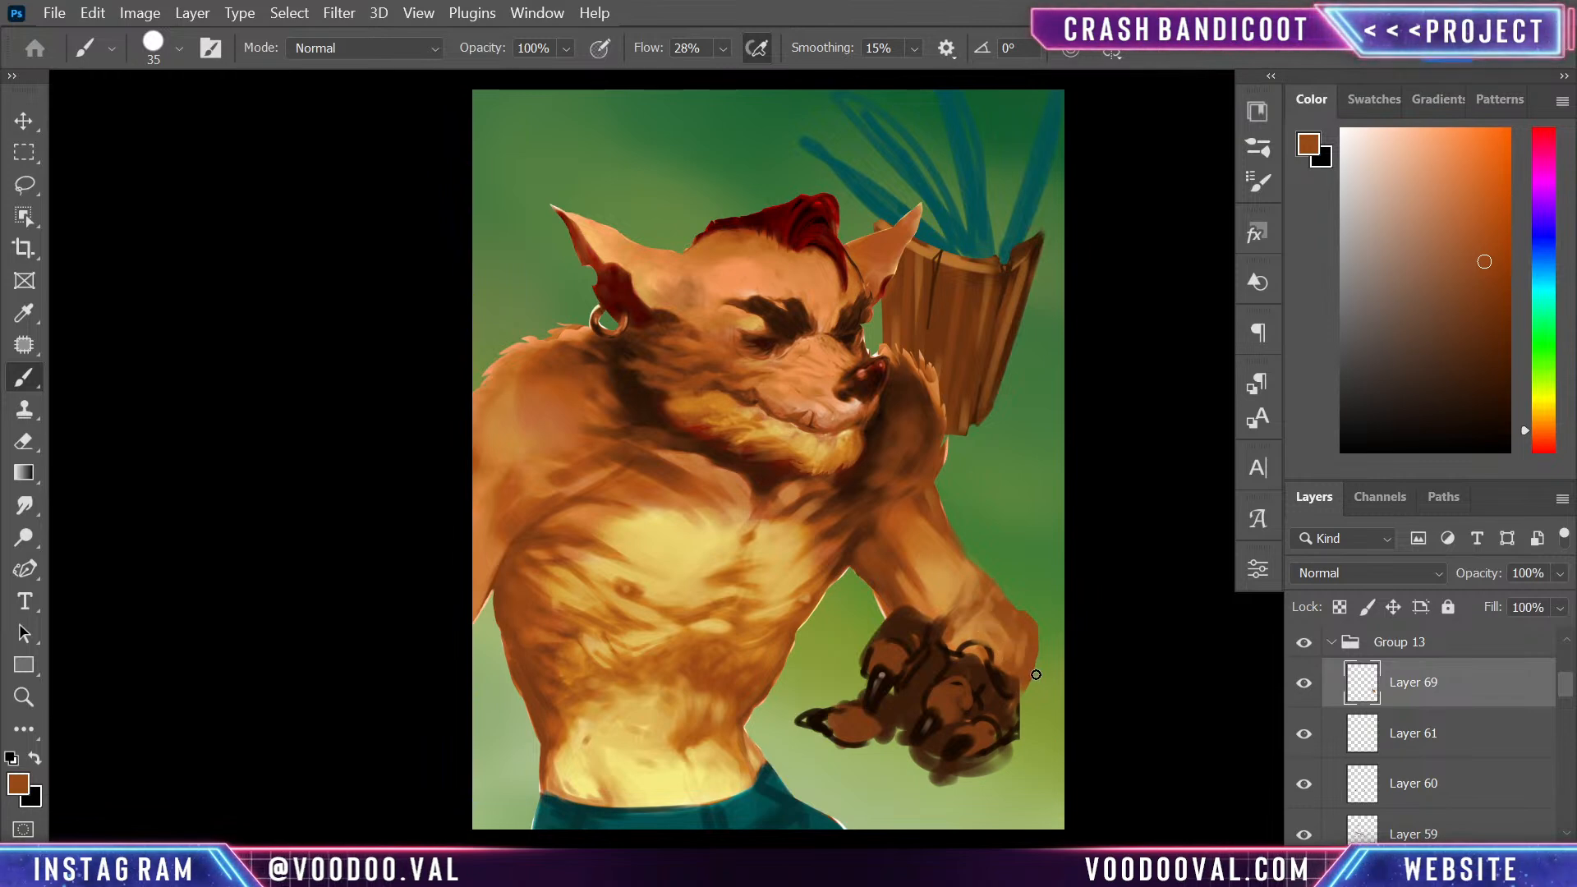
key(e)
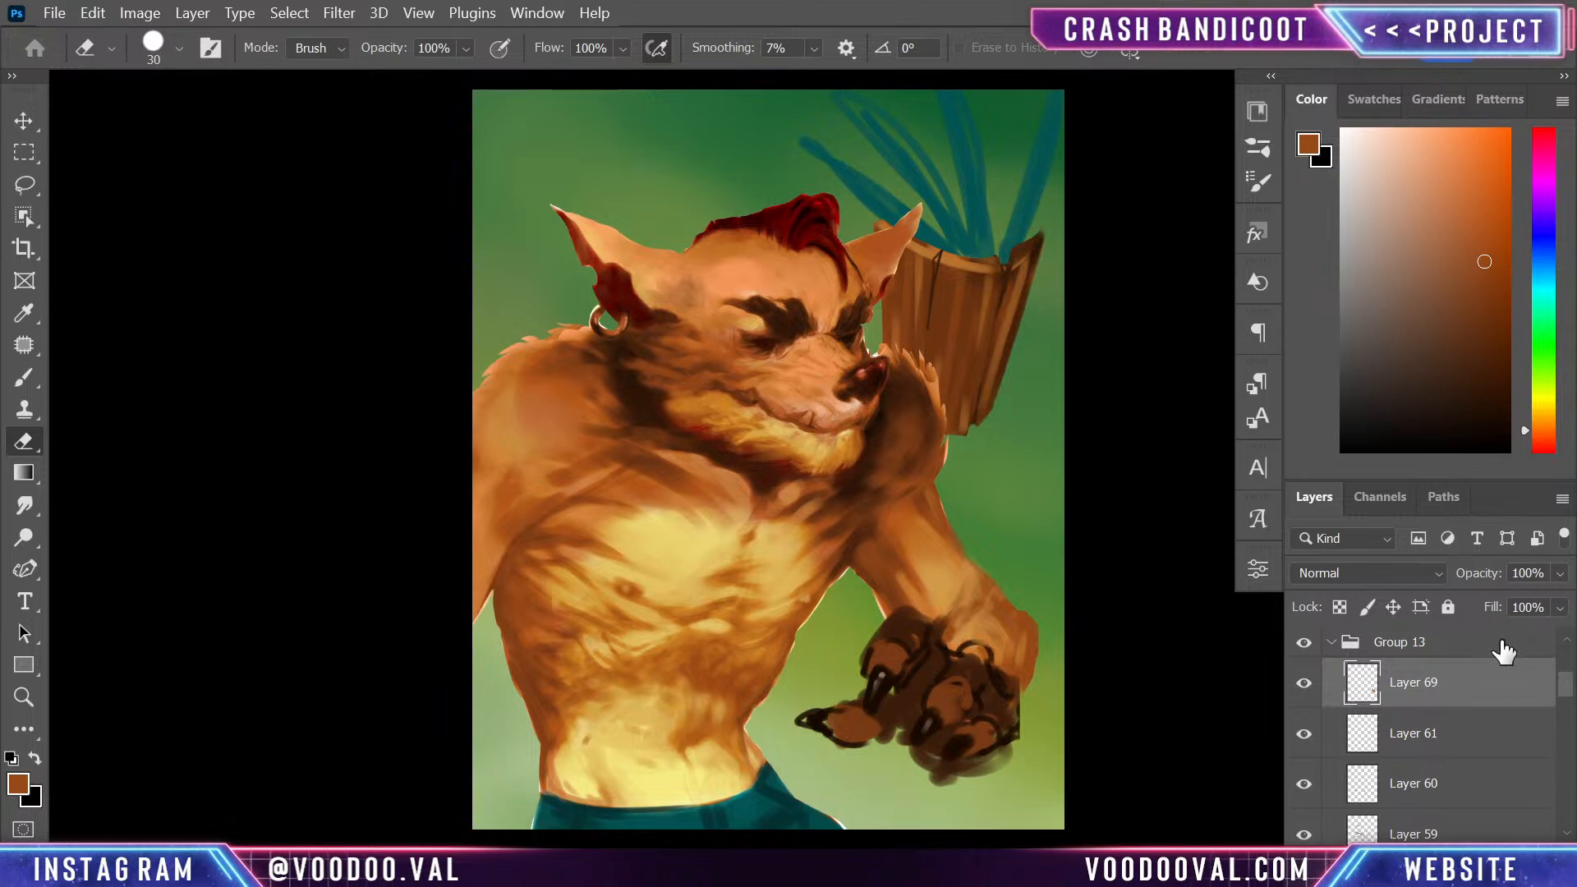
- Move Layer 69 down the stack to sit directly above Layer 68, beneath the hidden Layer 57
scroll(1566, 688, down, 5)
scroll(1544, 688, up, 5)
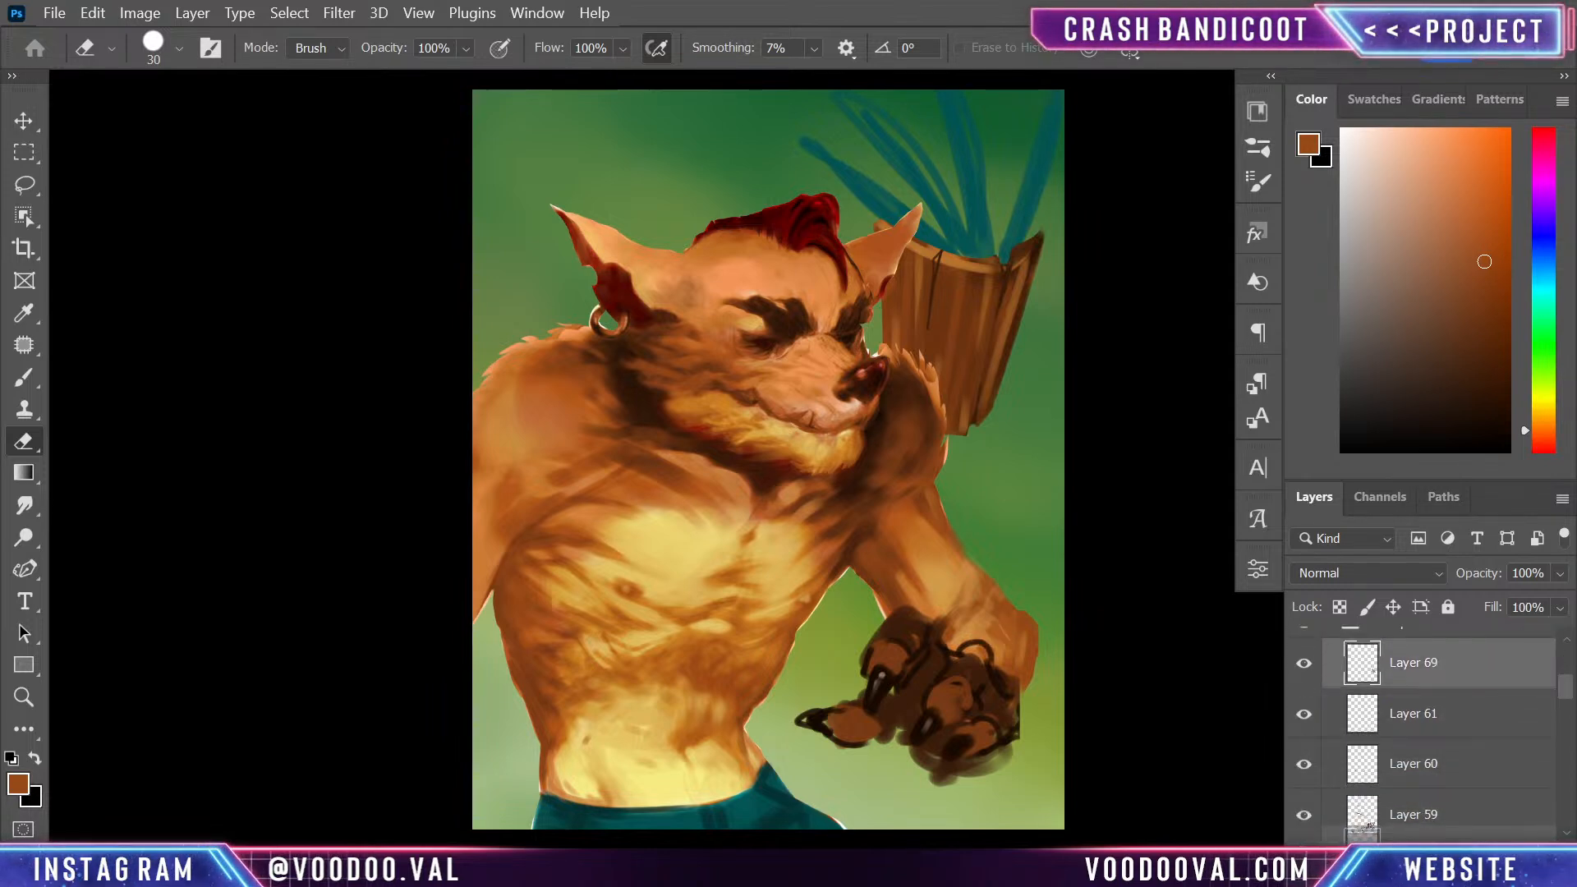
scroll(1519, 755, down, 1)
drag(1445, 634, 1501, 756)
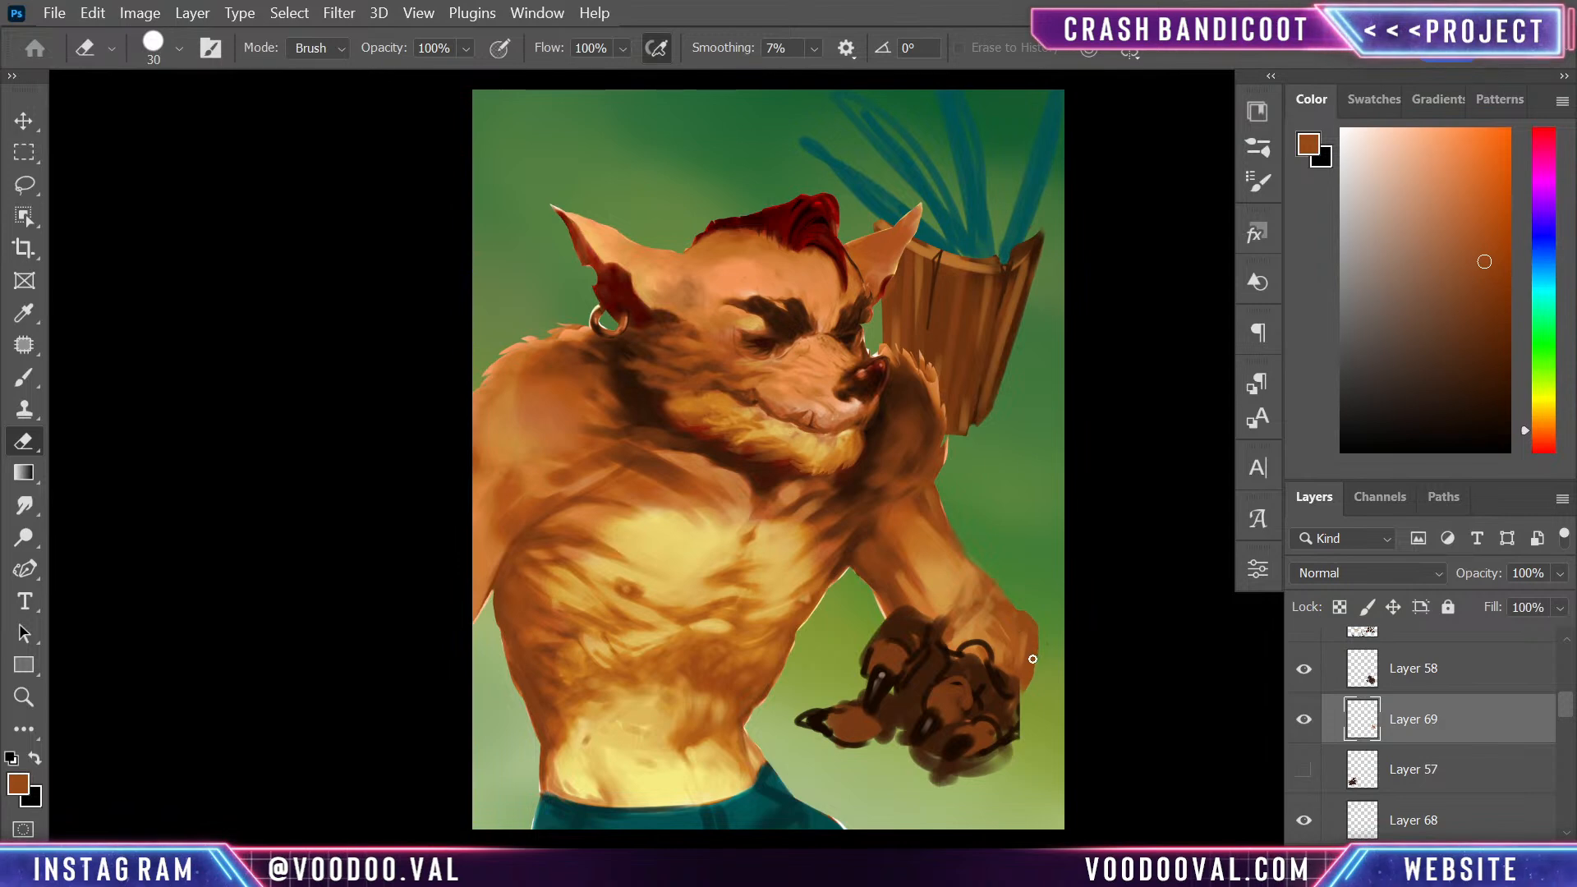
mouse_move(1568, 705)
mouse_down()
mouse_move(1566, 729)
mouse_move(1563, 714)
mouse_up()
drag(1513, 665, 1514, 739)
- Merge Layer 69, Layer 68 and Group 11 copy into a single character layer
shift+click(1489, 818)
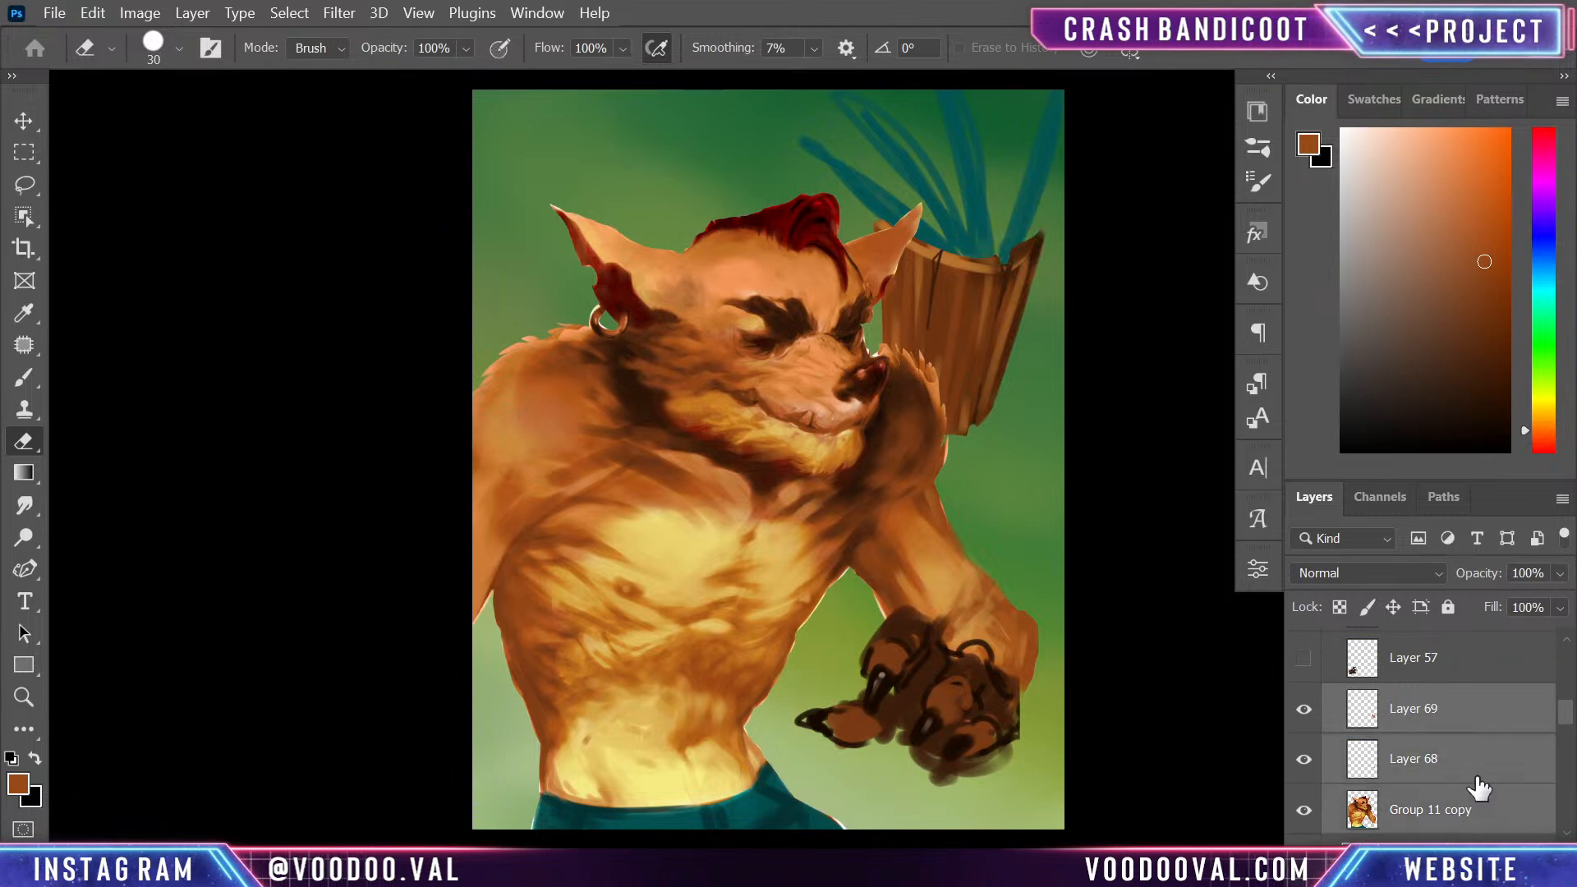
key(ctrl+e)
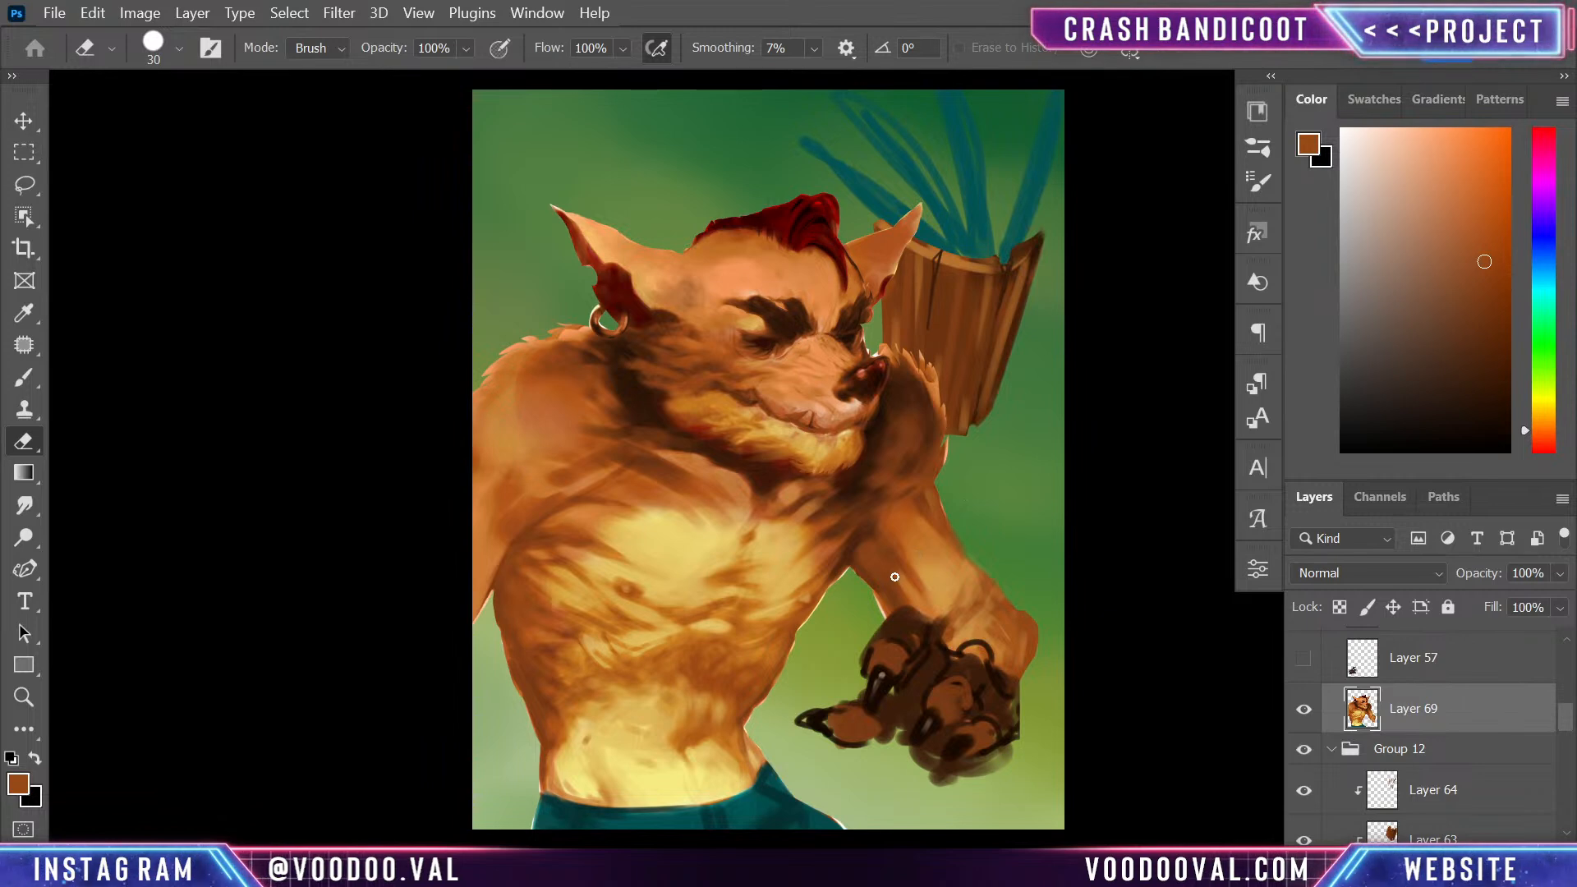
alt+click(918, 447)
key(Return)
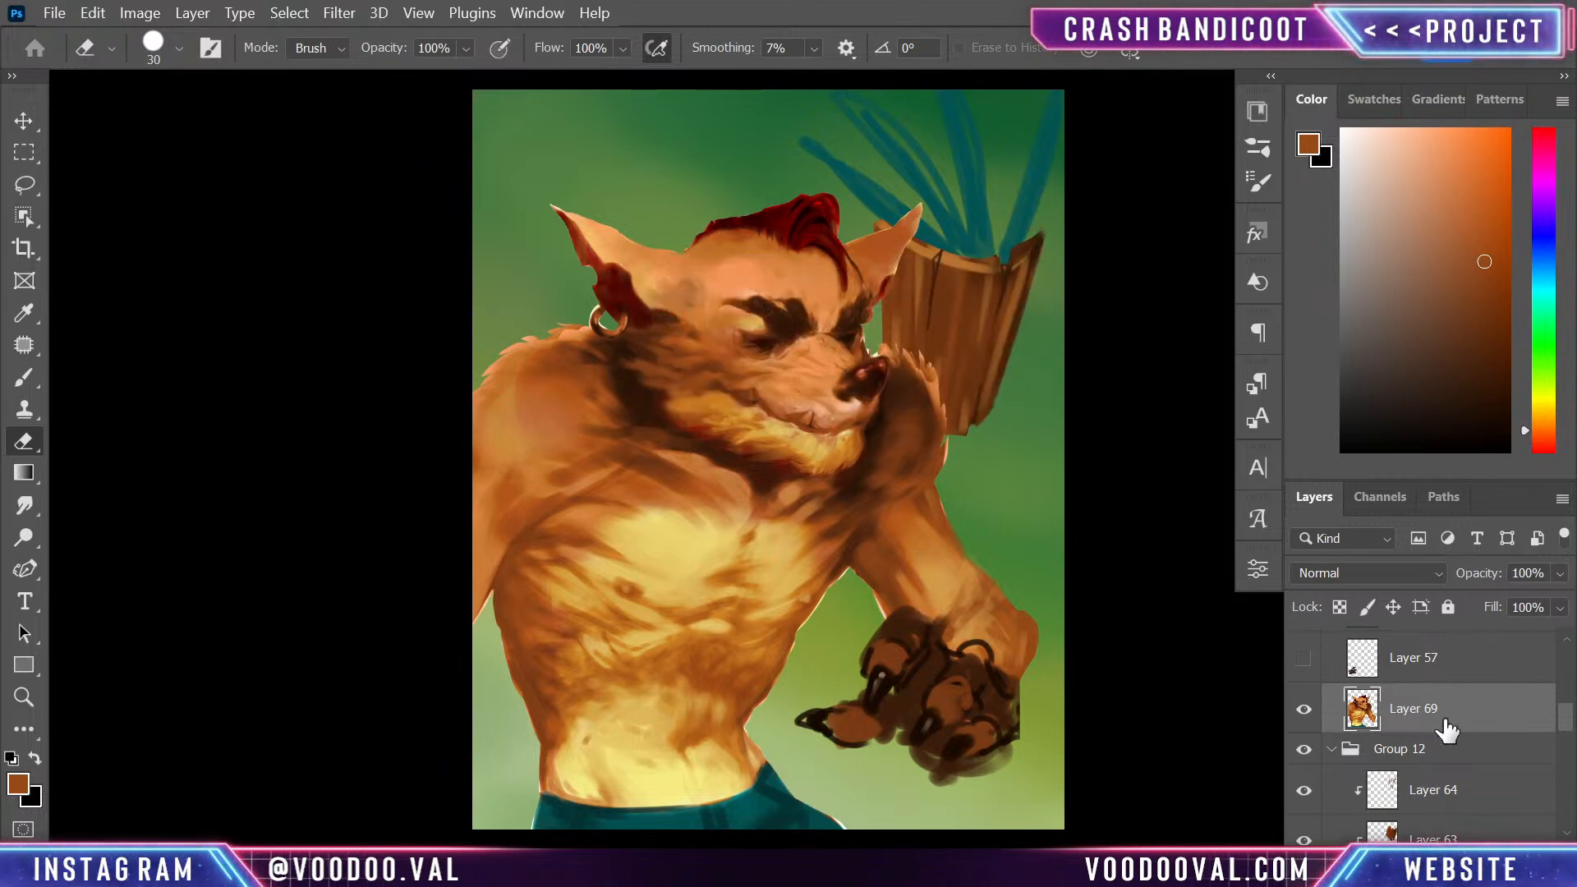
- Add a new layer above Layer 69 and touch up the shoulder fur beside the snout with sampled orange and dark brown at brush size 35
key(ctrl+shift+alt+n)
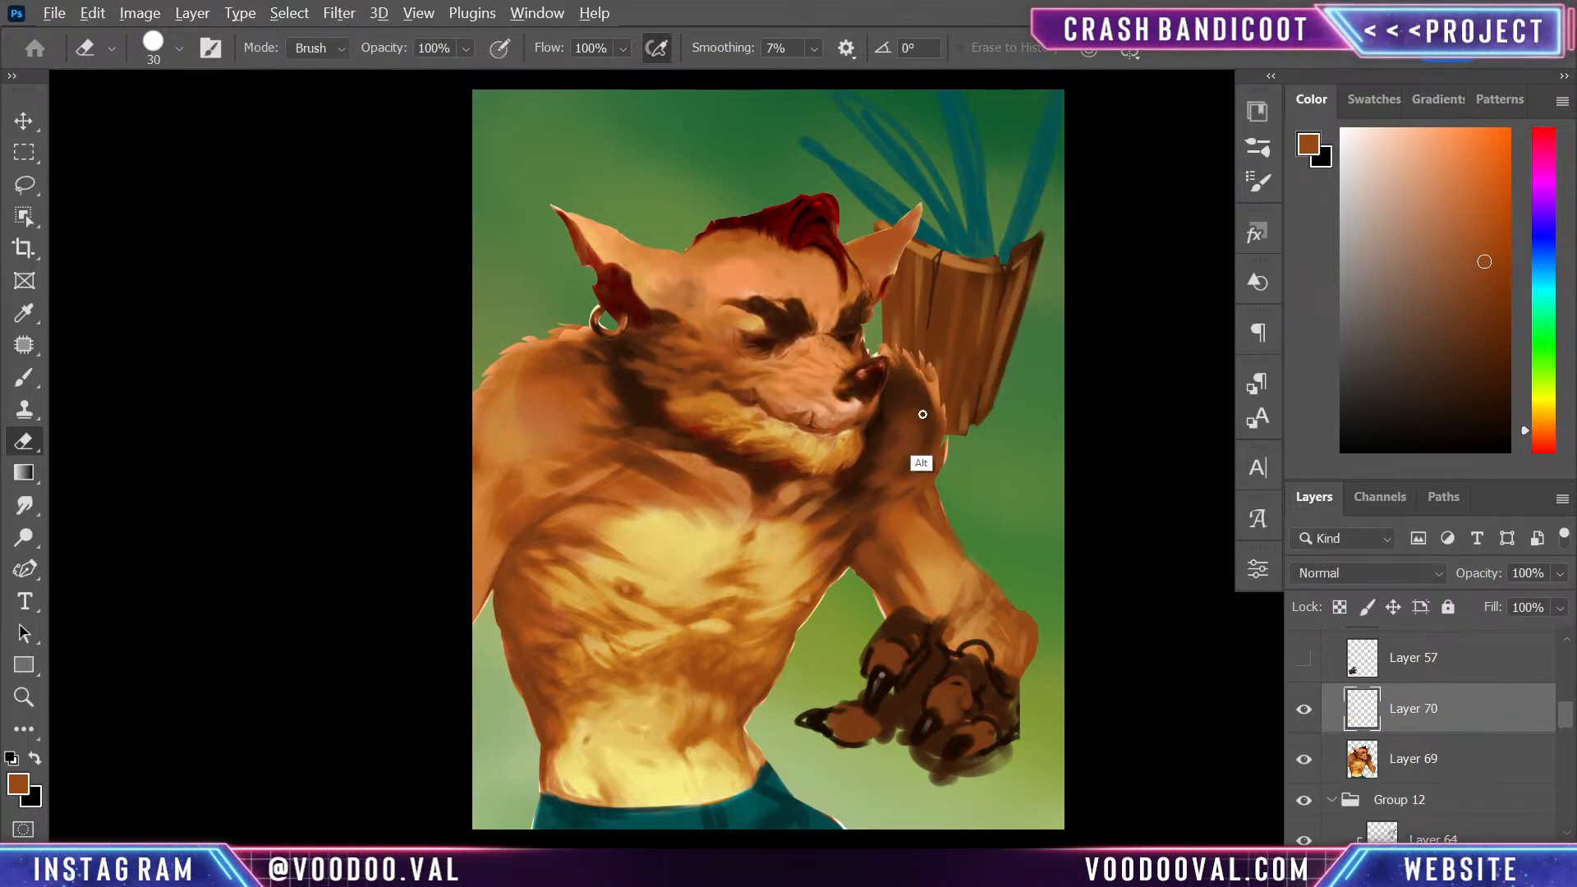
alt+click(921, 453)
click(870, 396)
key(b)
alt+click(923, 397)
alt+click(923, 382)
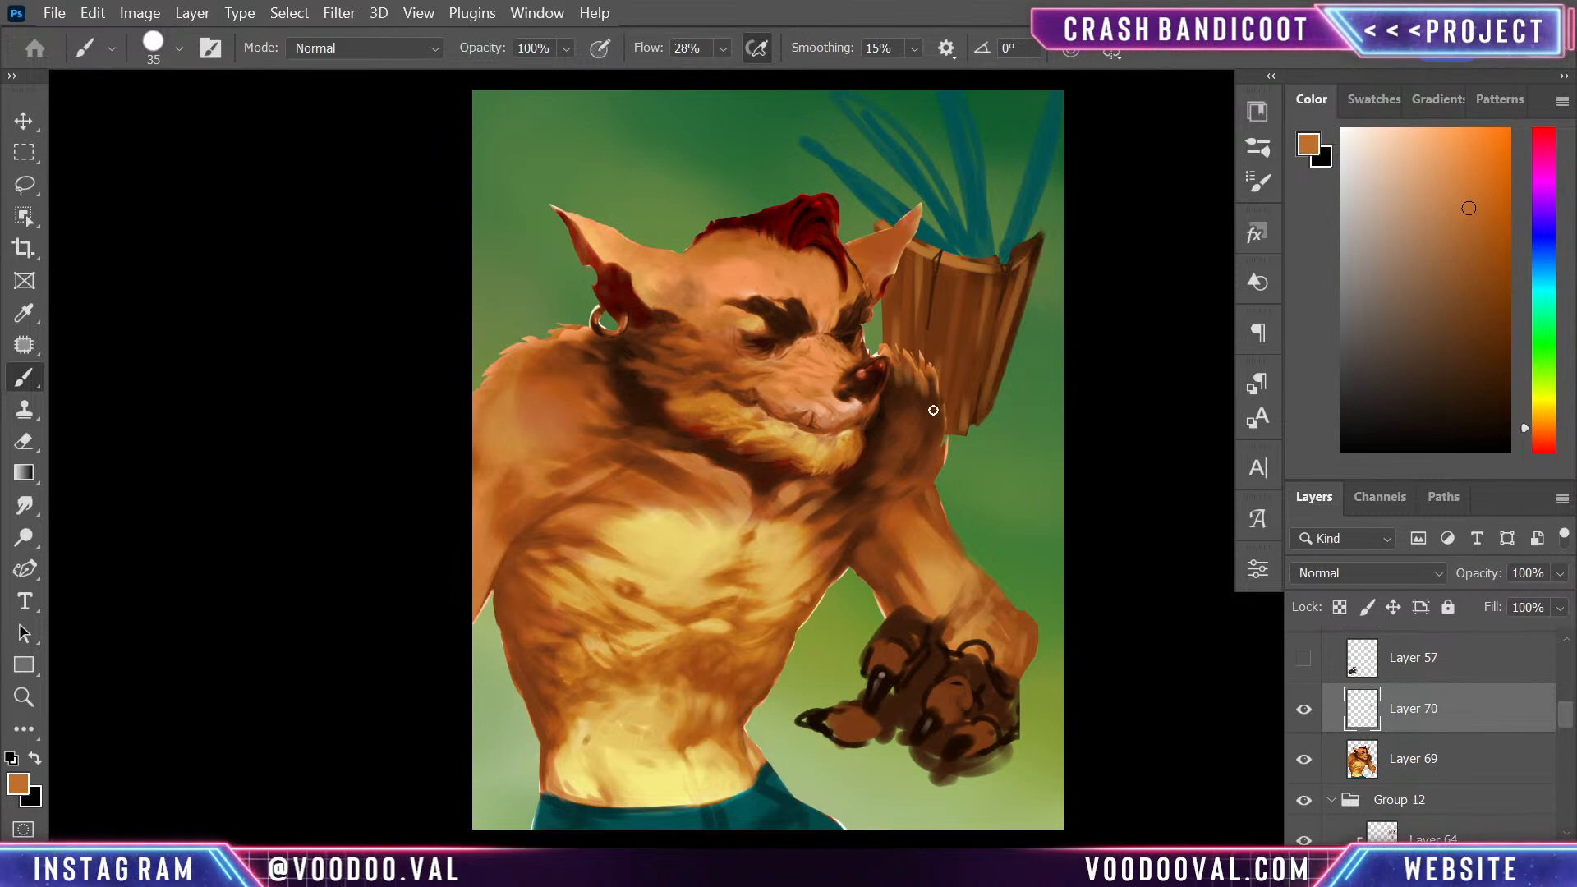
alt+click(904, 377)
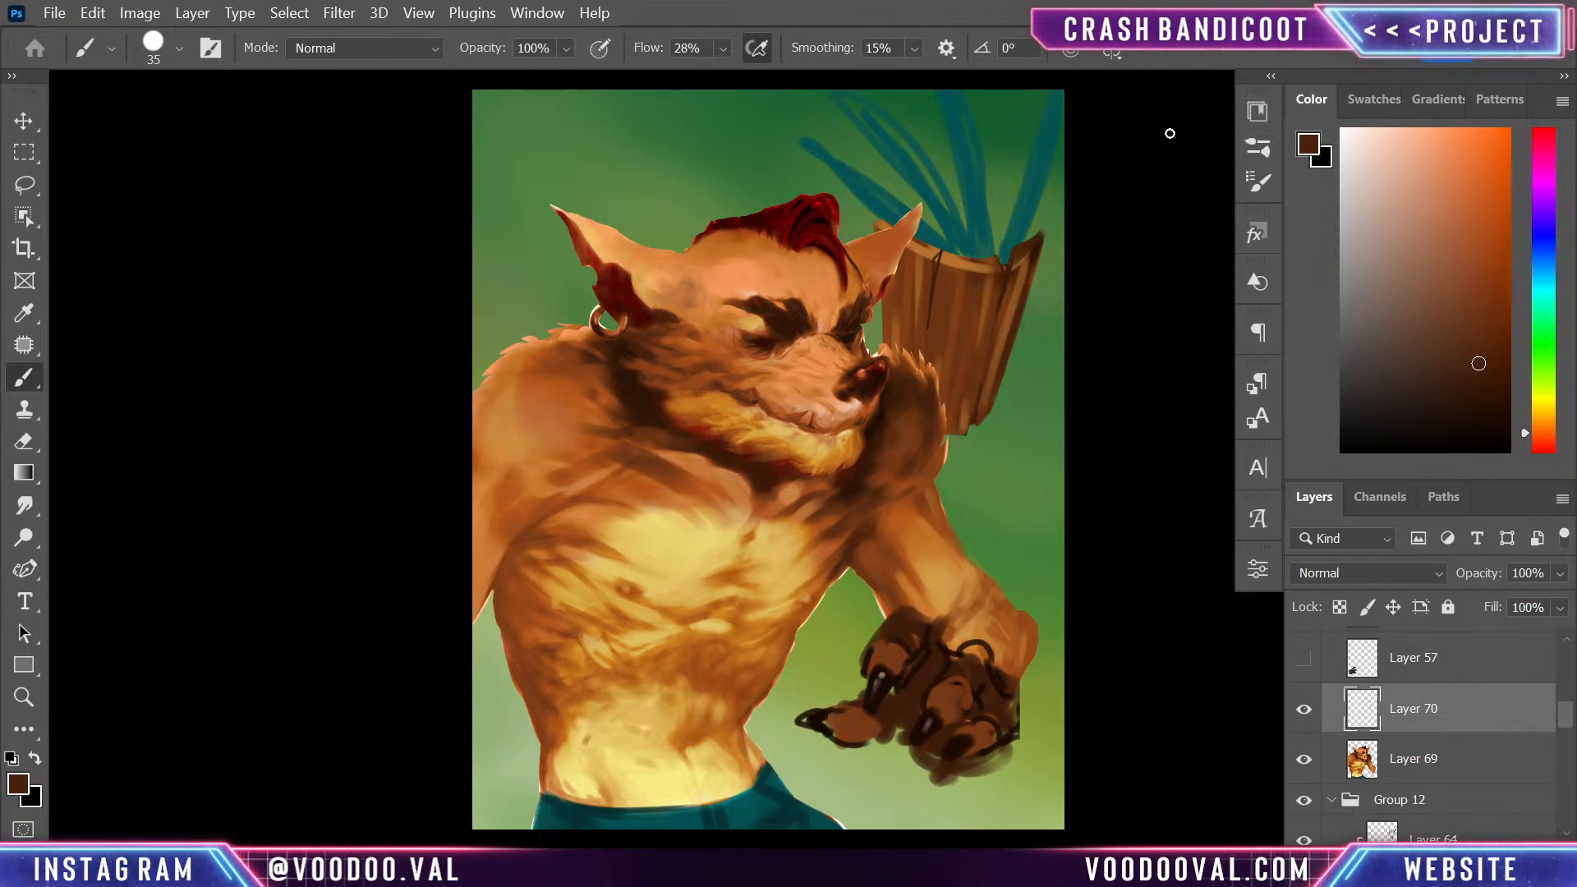
alt+click(928, 466)
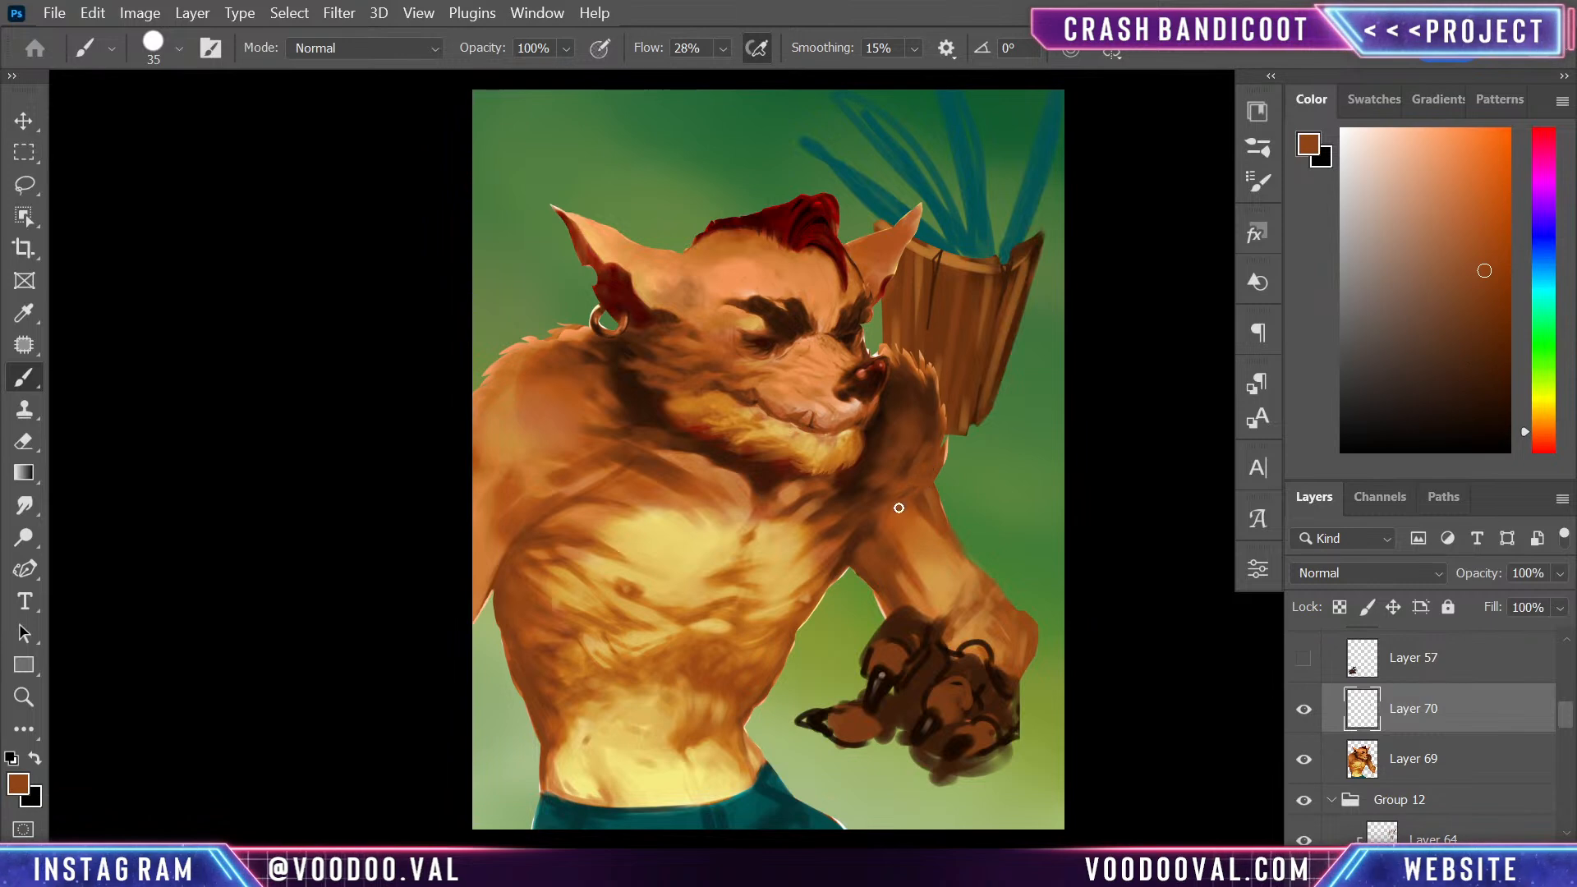
- Blend the upper arm into the forearm above the clawed hand with sampled orange tones at brush size 125
key(bracketright)
key(bracketright)
key(bracketright)
key(bracketright)
key(bracketright)
key(bracketright)
key(bracketright)
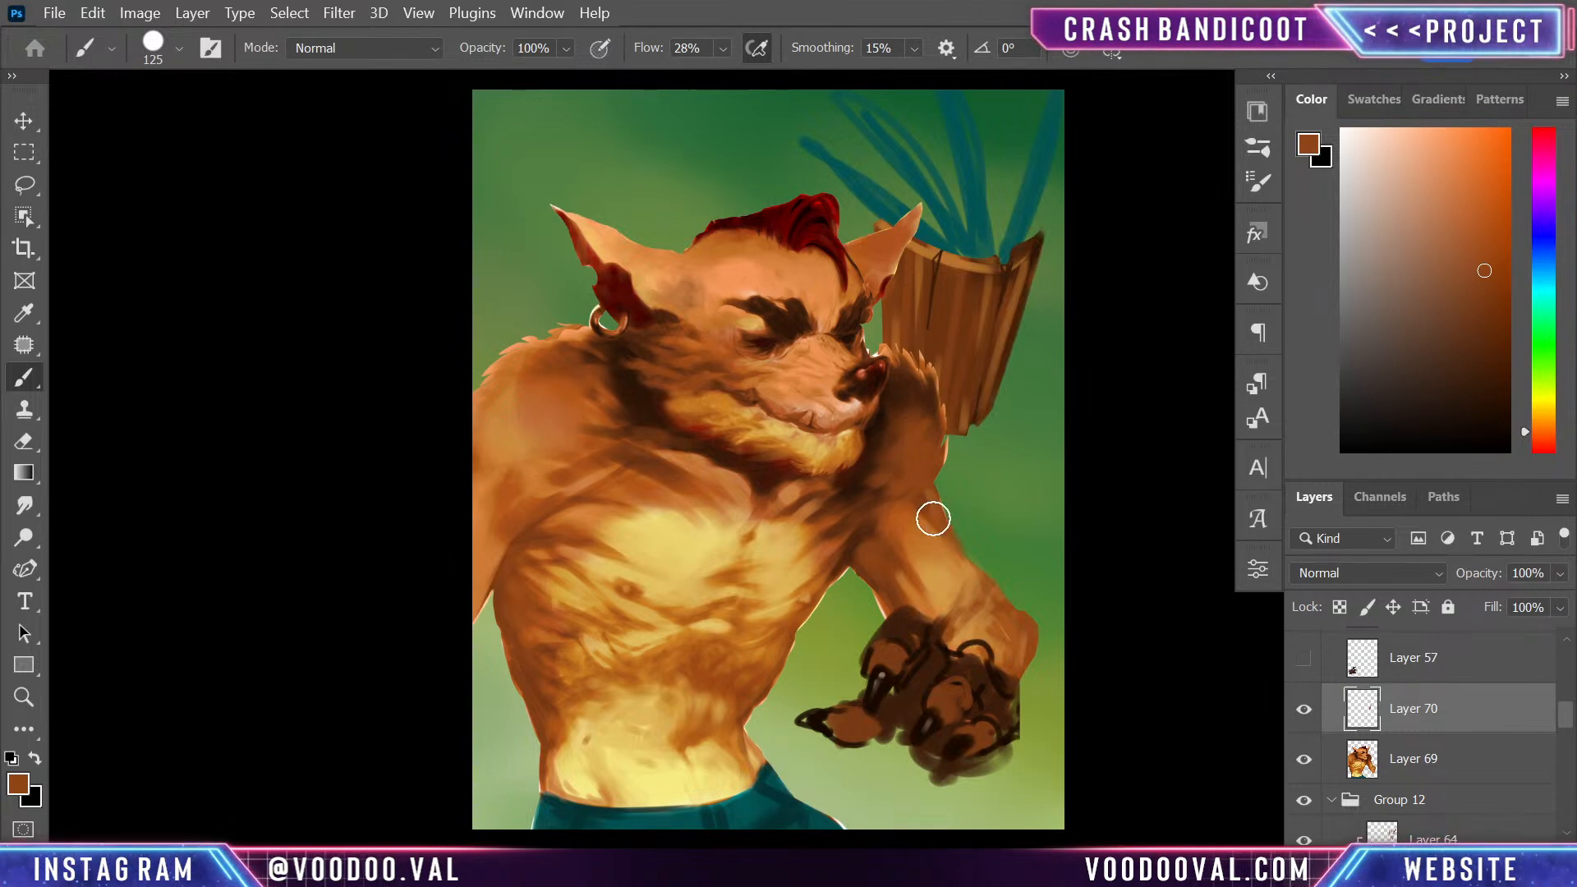
alt+click(909, 517)
drag(915, 514, 935, 558)
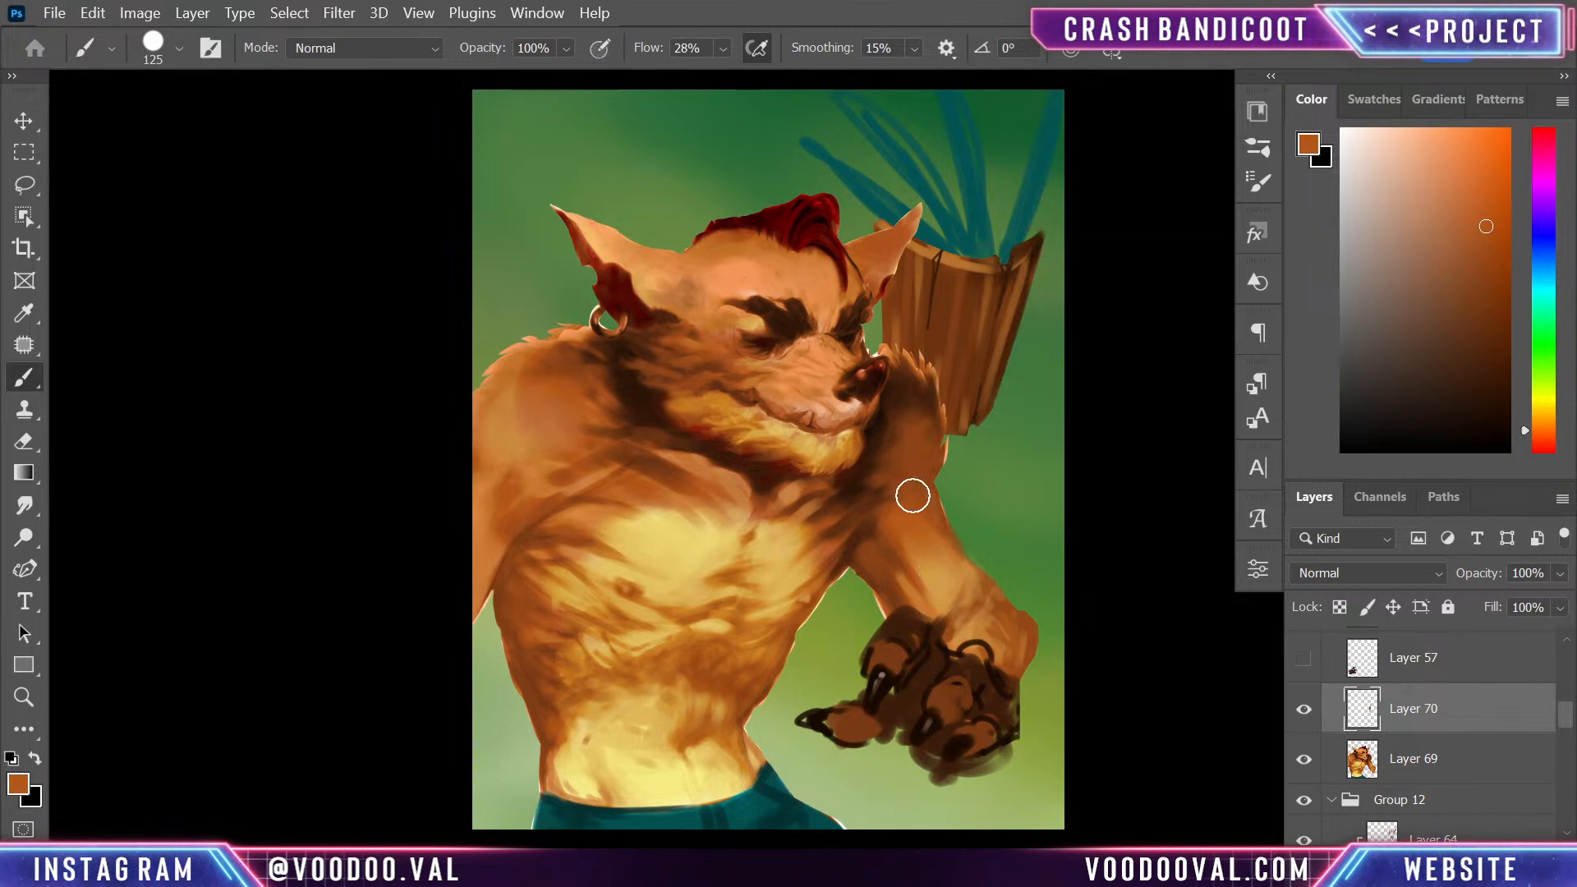
alt+click(942, 612)
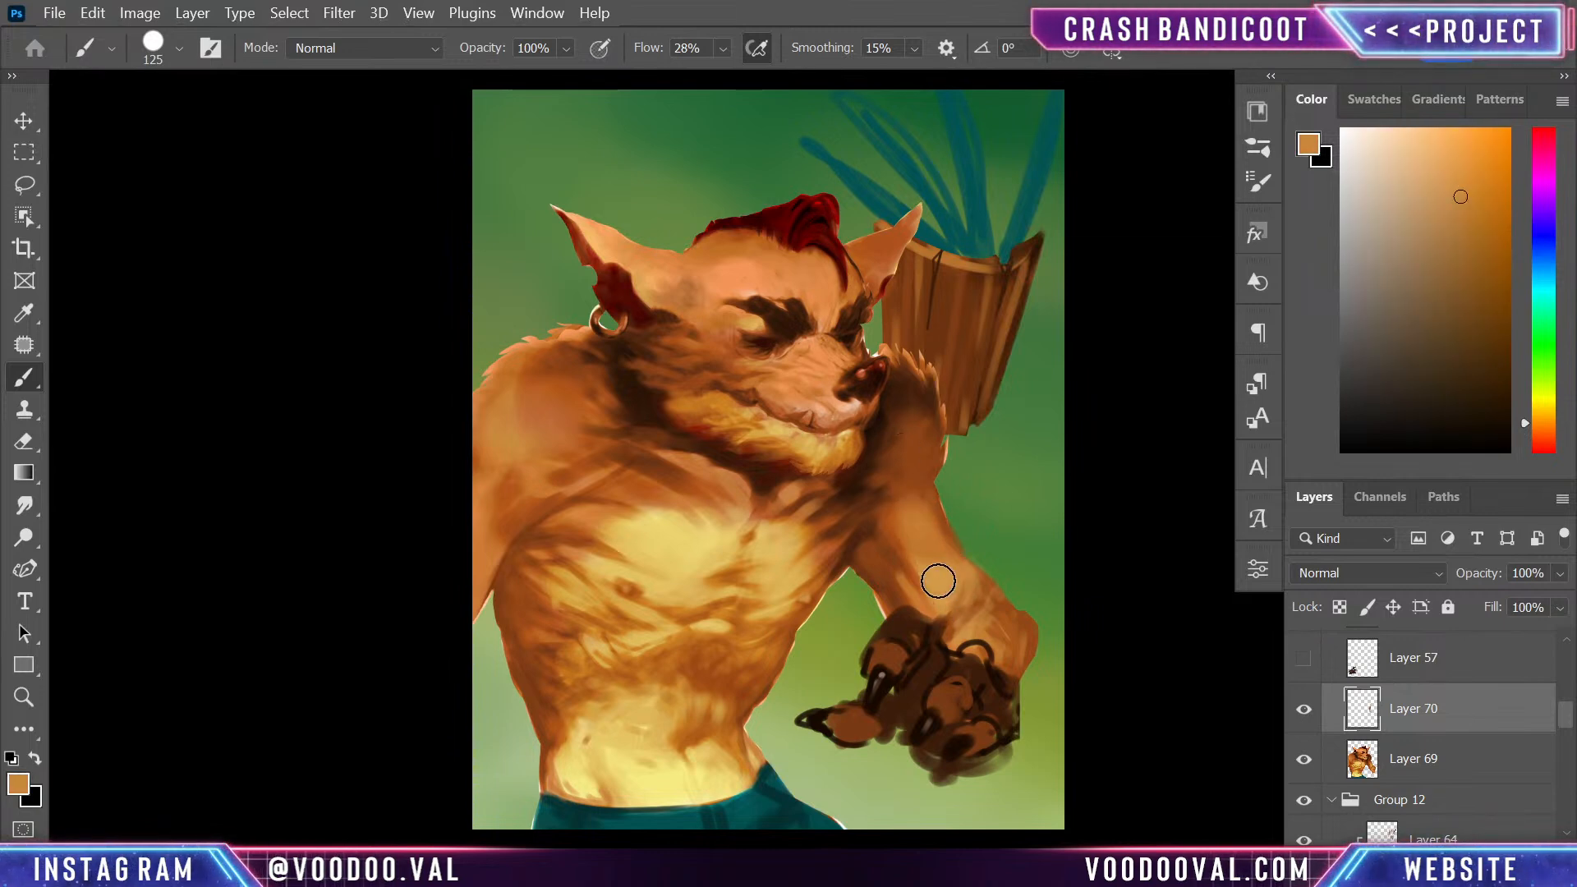
- Soften the shoulder below the wooden mask with broad sampled tan and dark orange-brown strokes
mouse_move(913, 419)
mouse_down()
mouse_move(905, 563)
mouse_move(893, 465)
mouse_up()
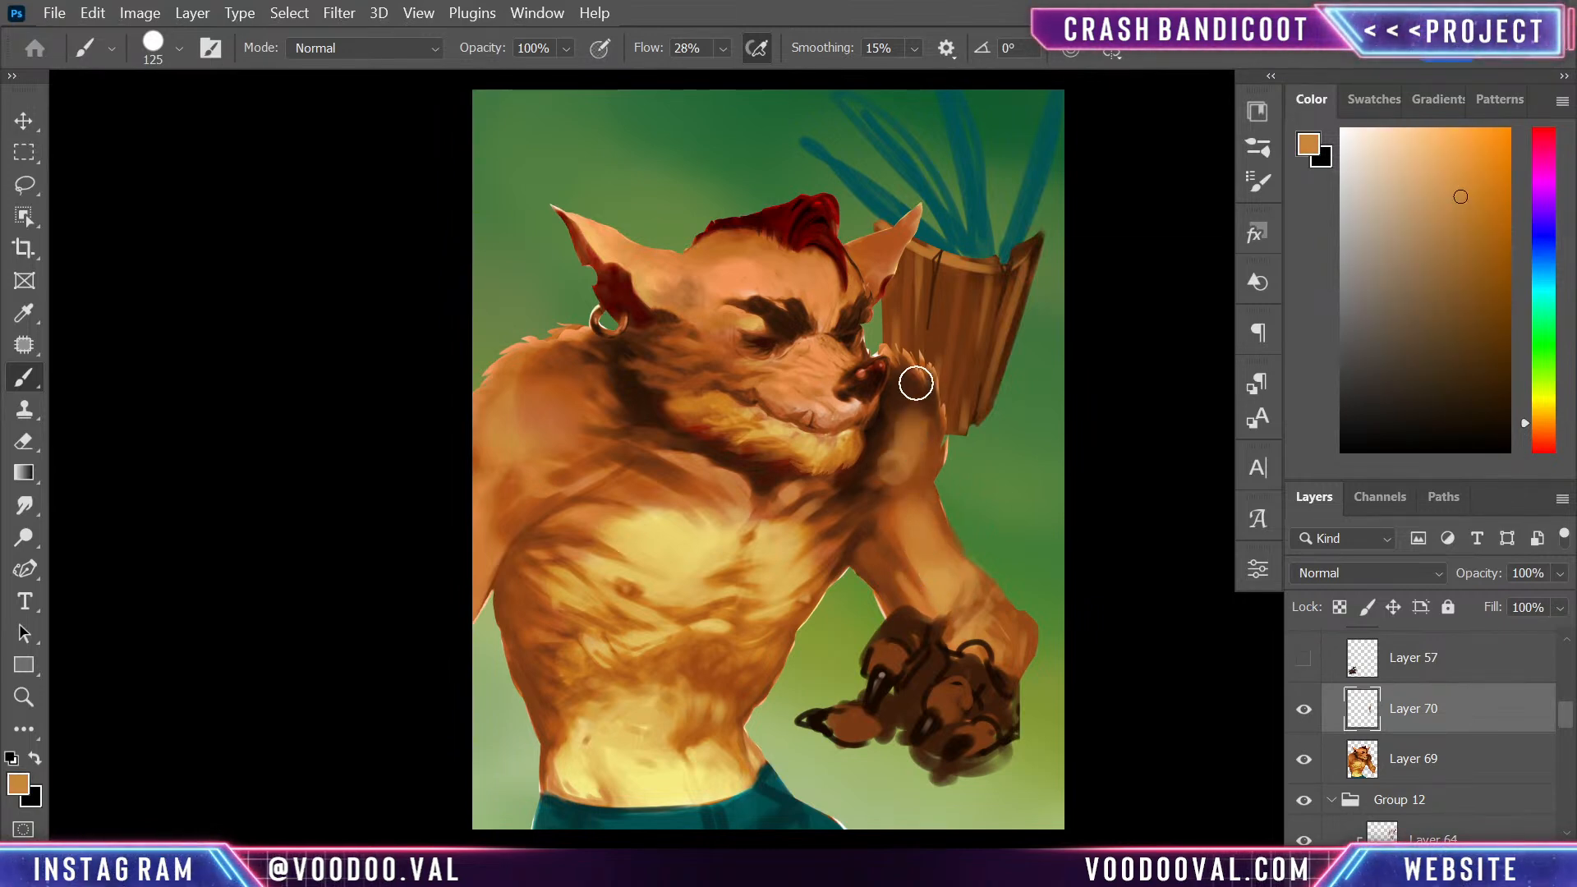
alt+click(909, 470)
alt+click(913, 471)
mouse_move(903, 401)
mouse_down()
mouse_move(915, 470)
mouse_move(923, 445)
mouse_up()
alt+click(910, 448)
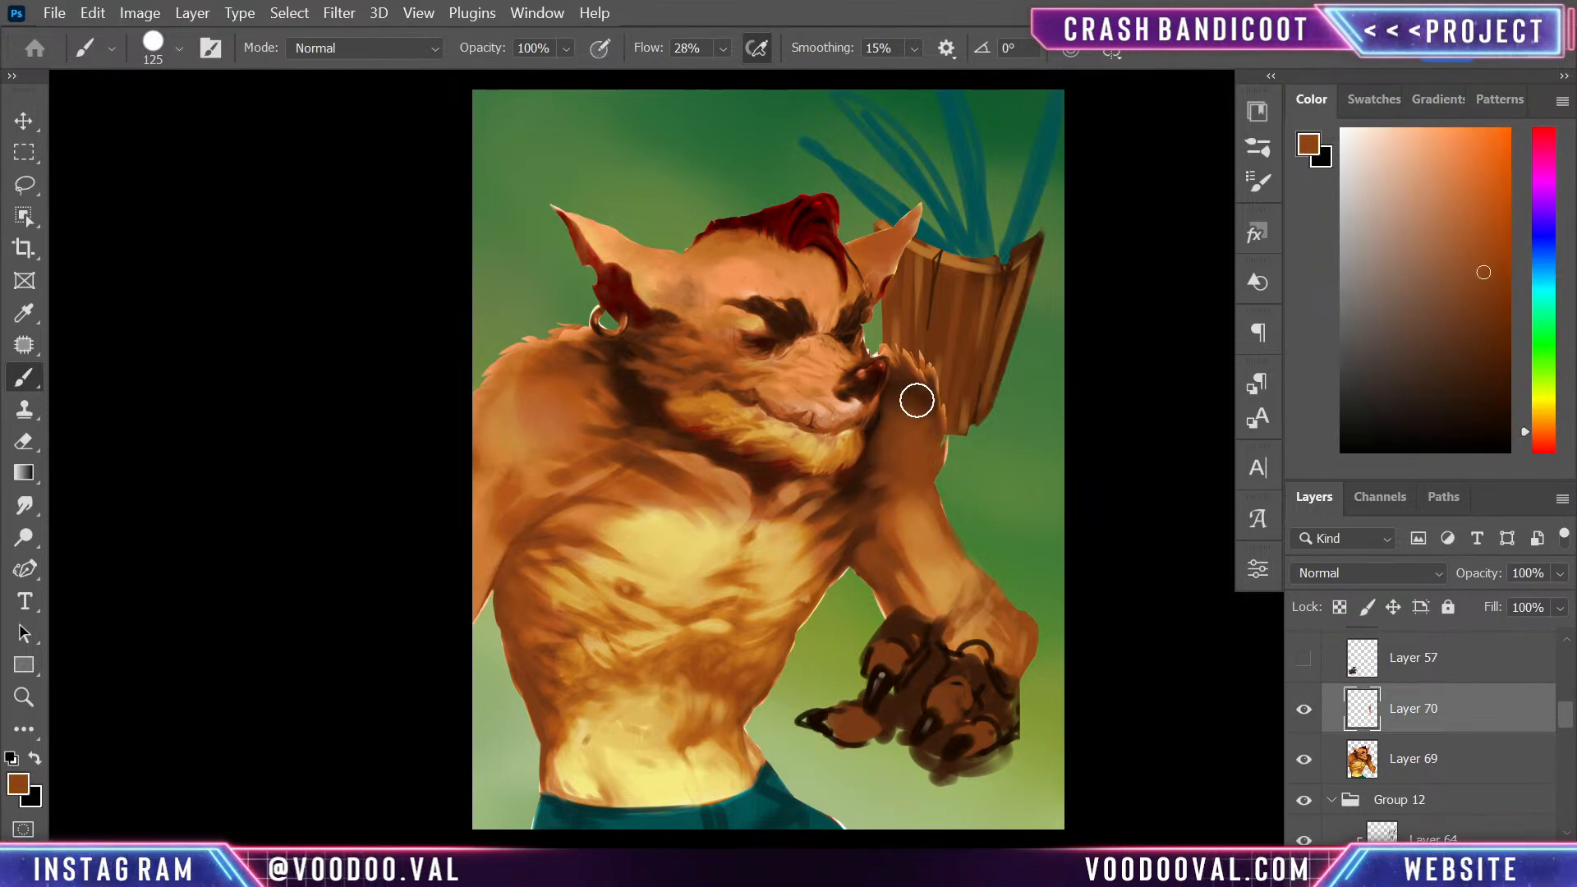
alt+click(903, 378)
mouse_move(903, 387)
mouse_down()
mouse_move(878, 516)
mouse_move(908, 389)
mouse_up()
- Blend the shadow between neck and near shoulder, and deepen the far upper arm toward the armpit with sampled browns
mouse_move(596, 410)
mouse_down()
mouse_move(564, 397)
mouse_move(598, 396)
mouse_move(530, 366)
mouse_move(655, 433)
mouse_move(570, 399)
mouse_move(526, 411)
mouse_move(616, 458)
mouse_move(578, 389)
mouse_move(613, 390)
mouse_up()
alt+click(529, 483)
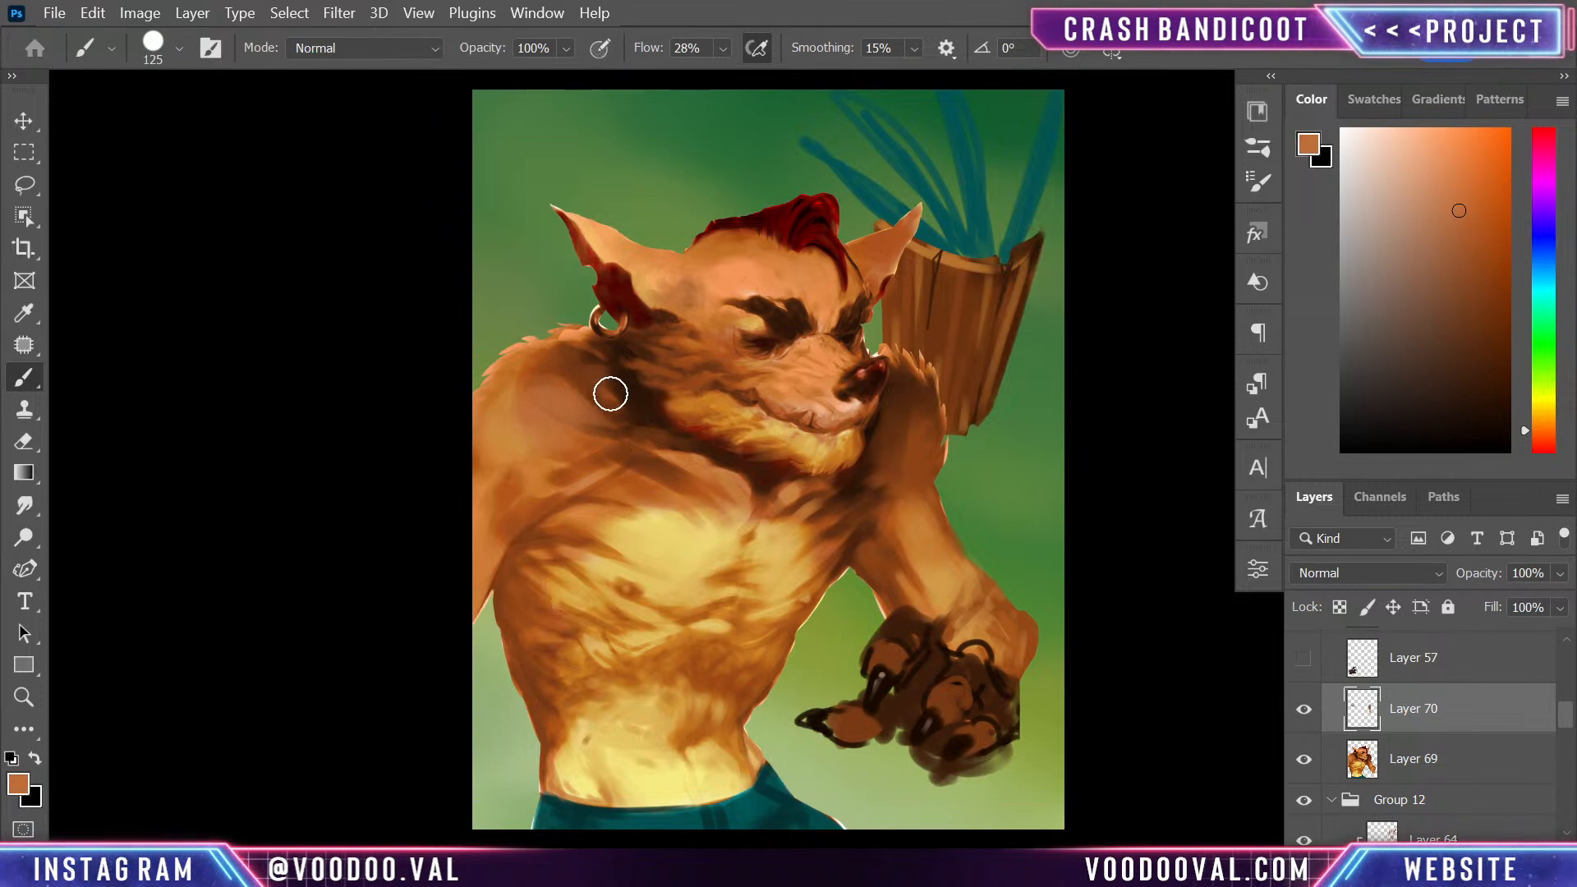
mouse_move(910, 472)
mouse_down()
mouse_move(909, 451)
mouse_move(876, 482)
mouse_up()
alt+click(922, 514)
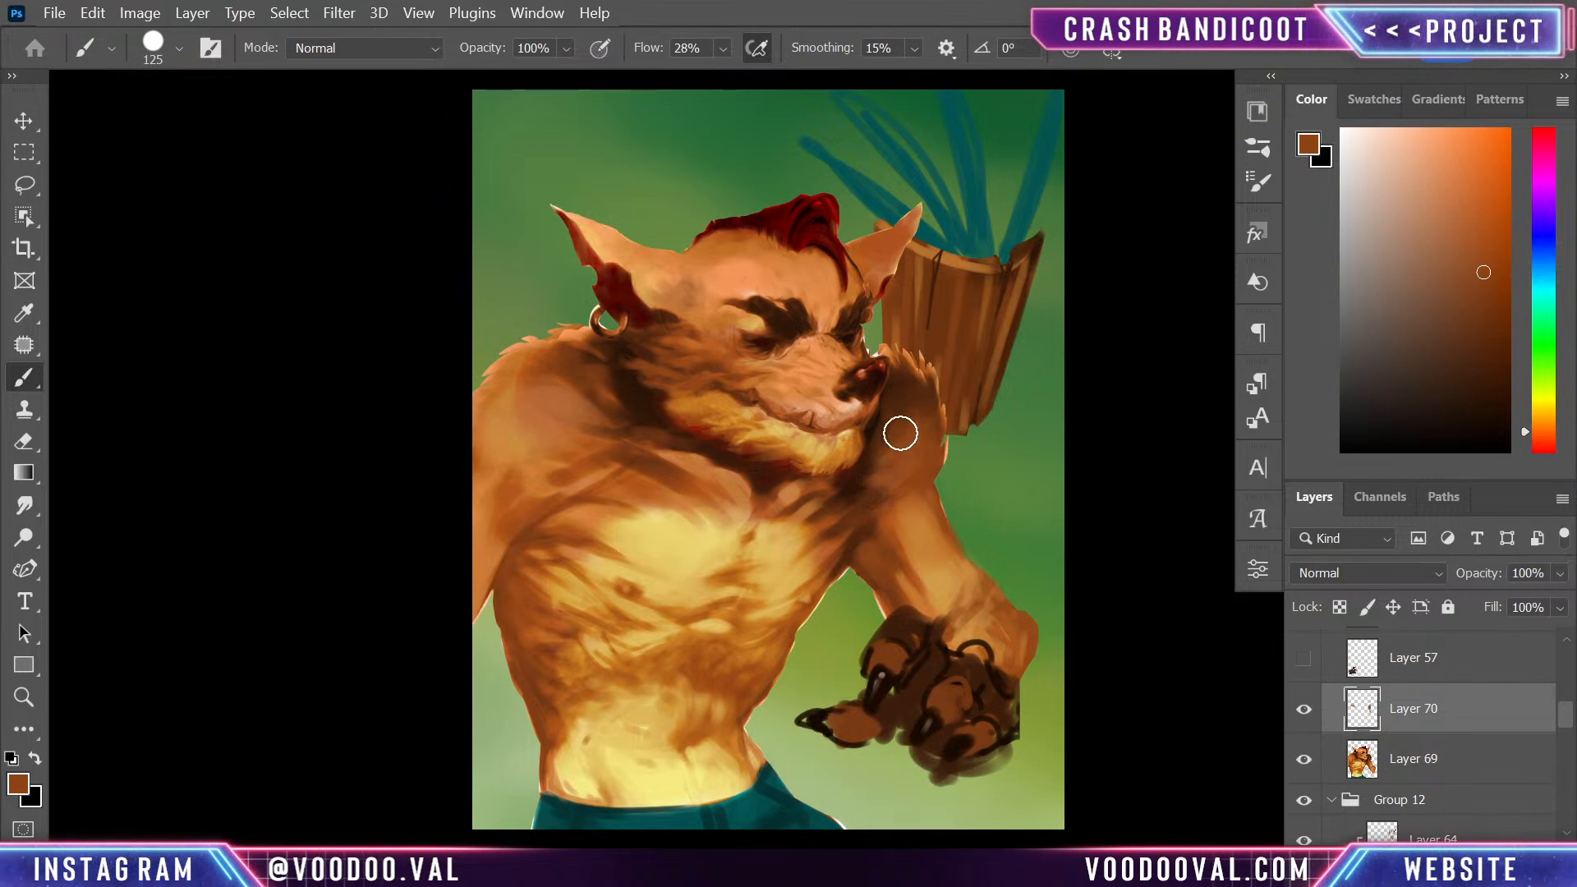
mouse_move(858, 537)
mouse_down()
mouse_move(876, 486)
mouse_move(795, 559)
mouse_move(877, 463)
mouse_move(804, 547)
mouse_move(816, 515)
mouse_up()
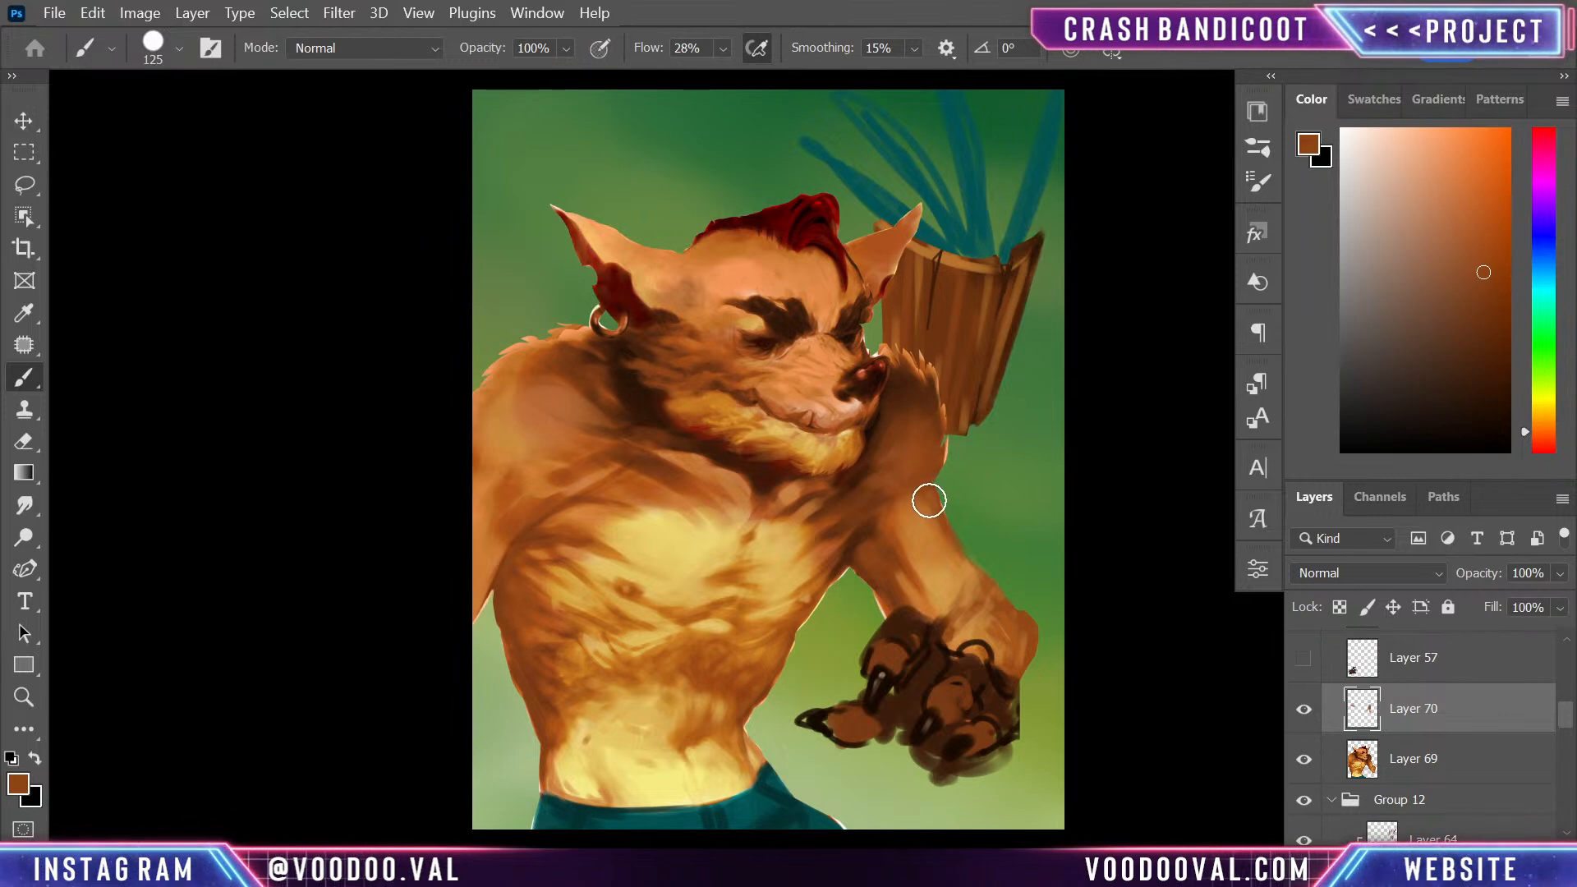
- Refine the elbow and the outer edge of the forearm with sampled orange-browns at brush size 30
key(bracketleft)
key(bracketleft)
key(bracketleft)
key(bracketleft)
key(bracketleft)
key(bracketleft)
key(bracketleft)
alt+click(936, 509)
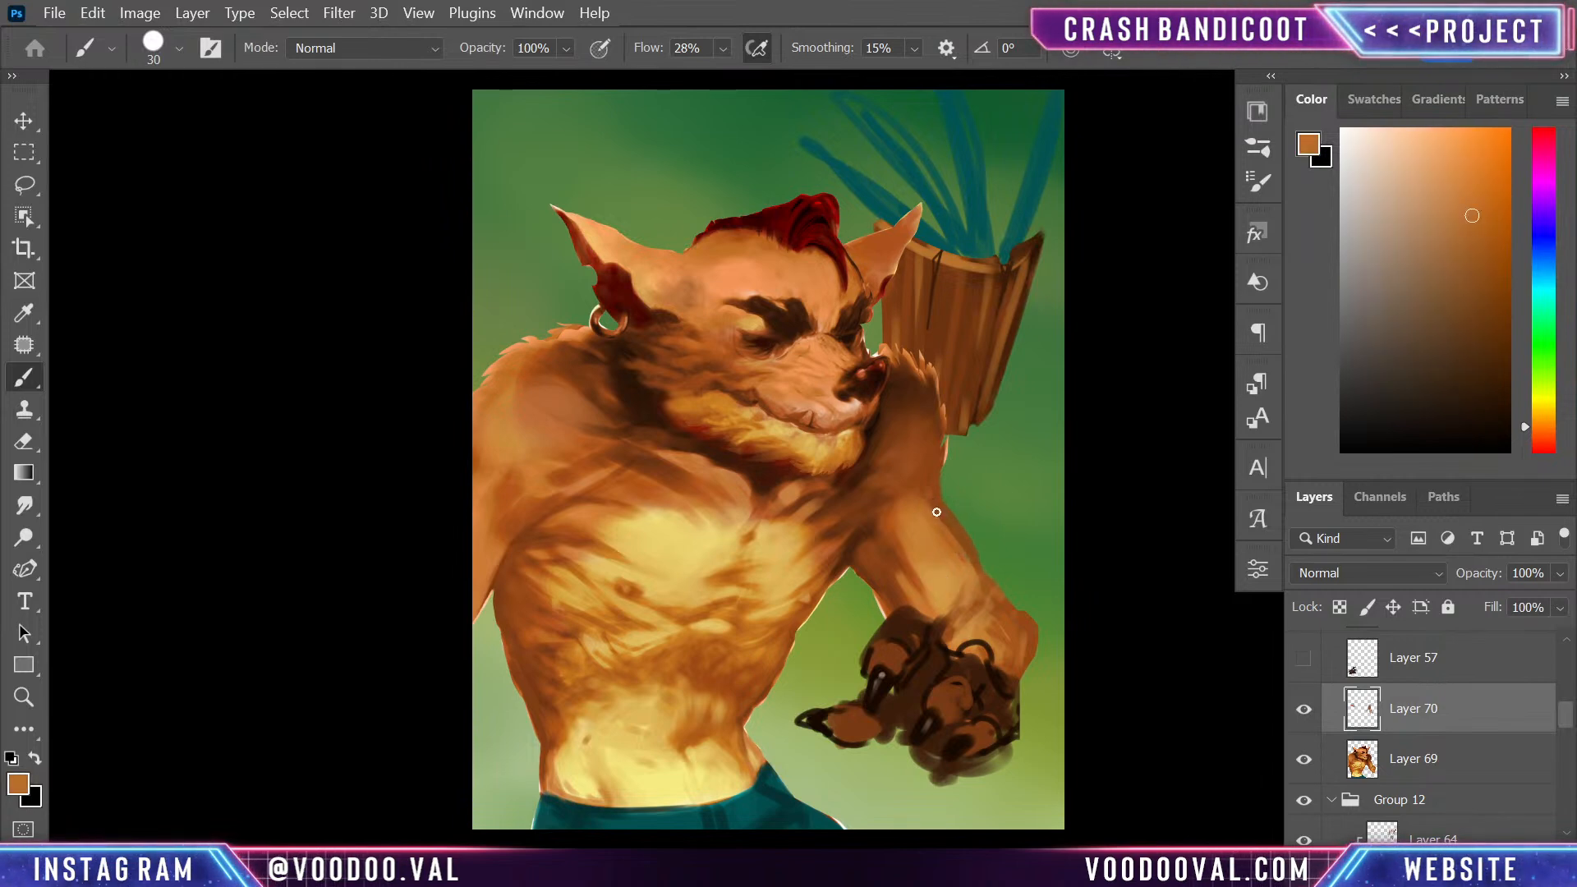
alt+click(882, 522)
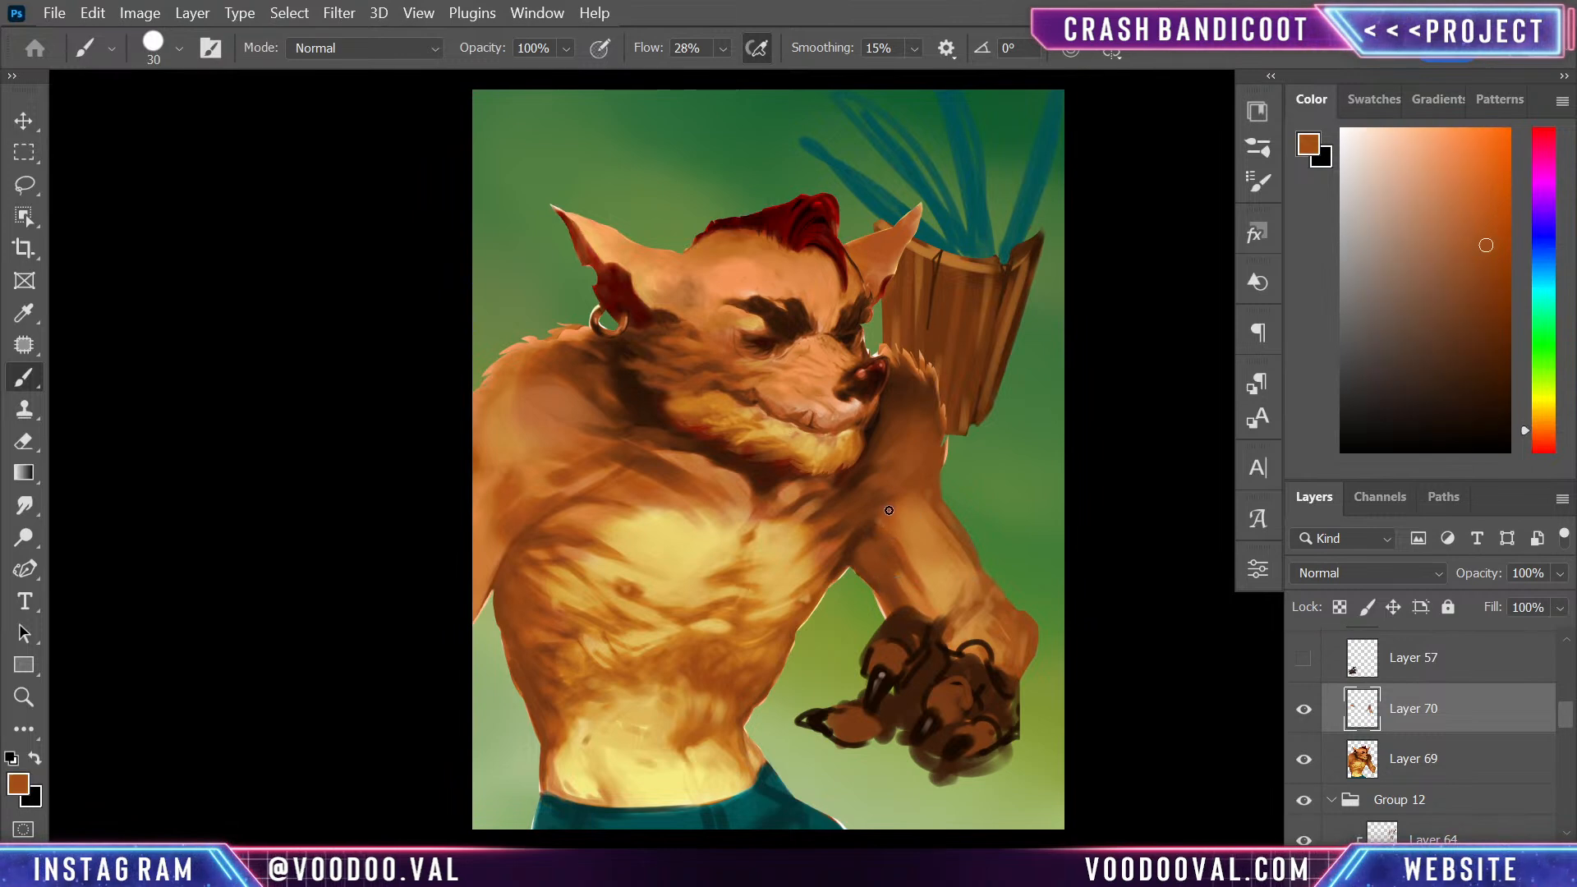
alt+click(927, 509)
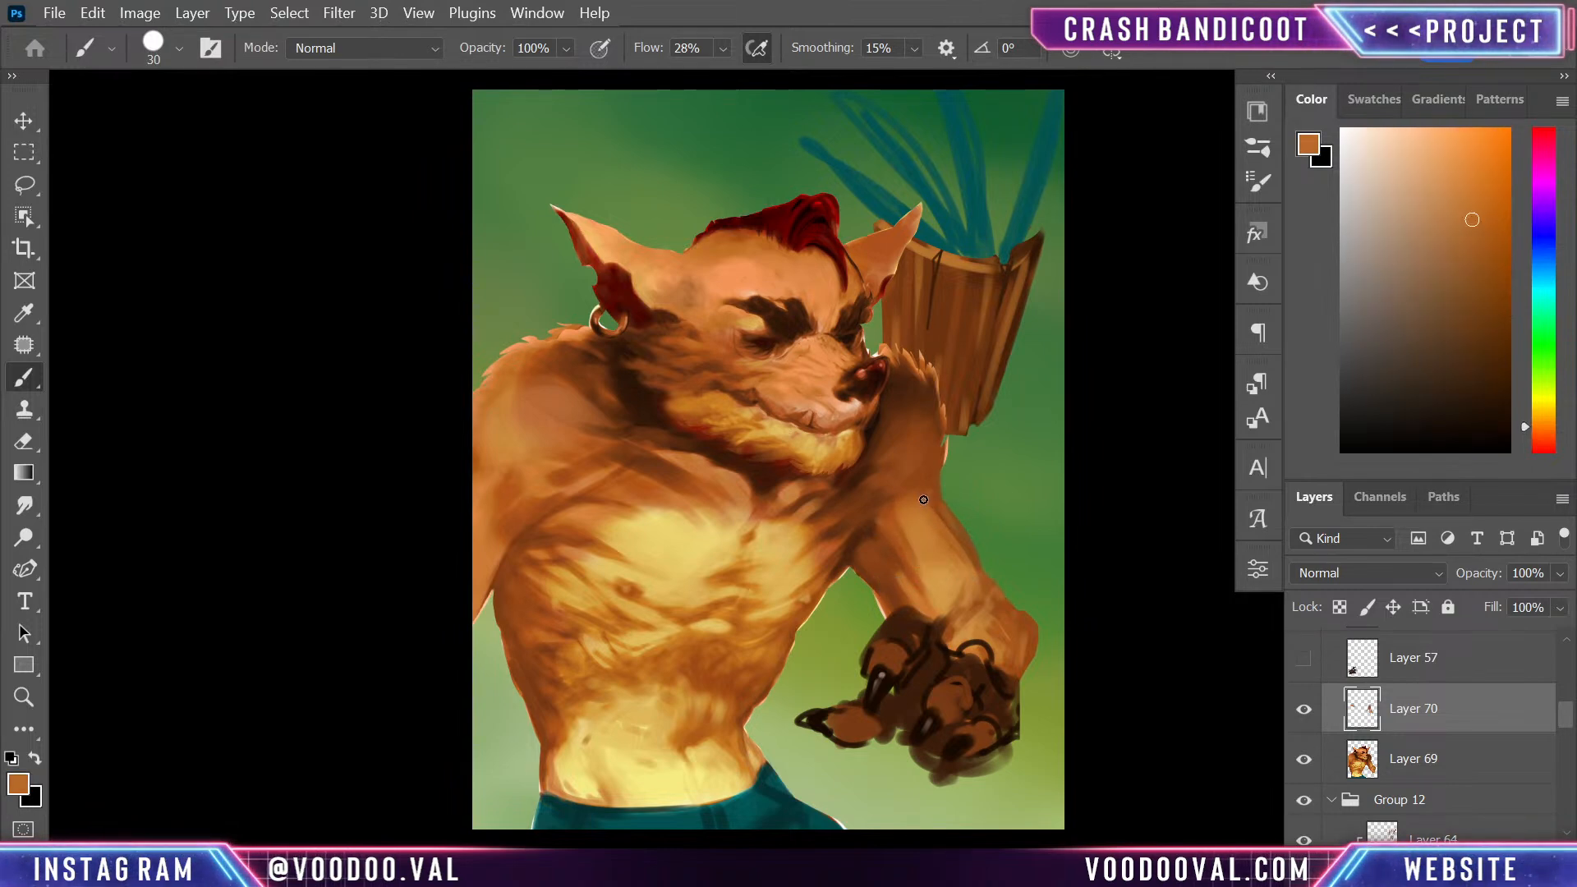
alt+click(892, 556)
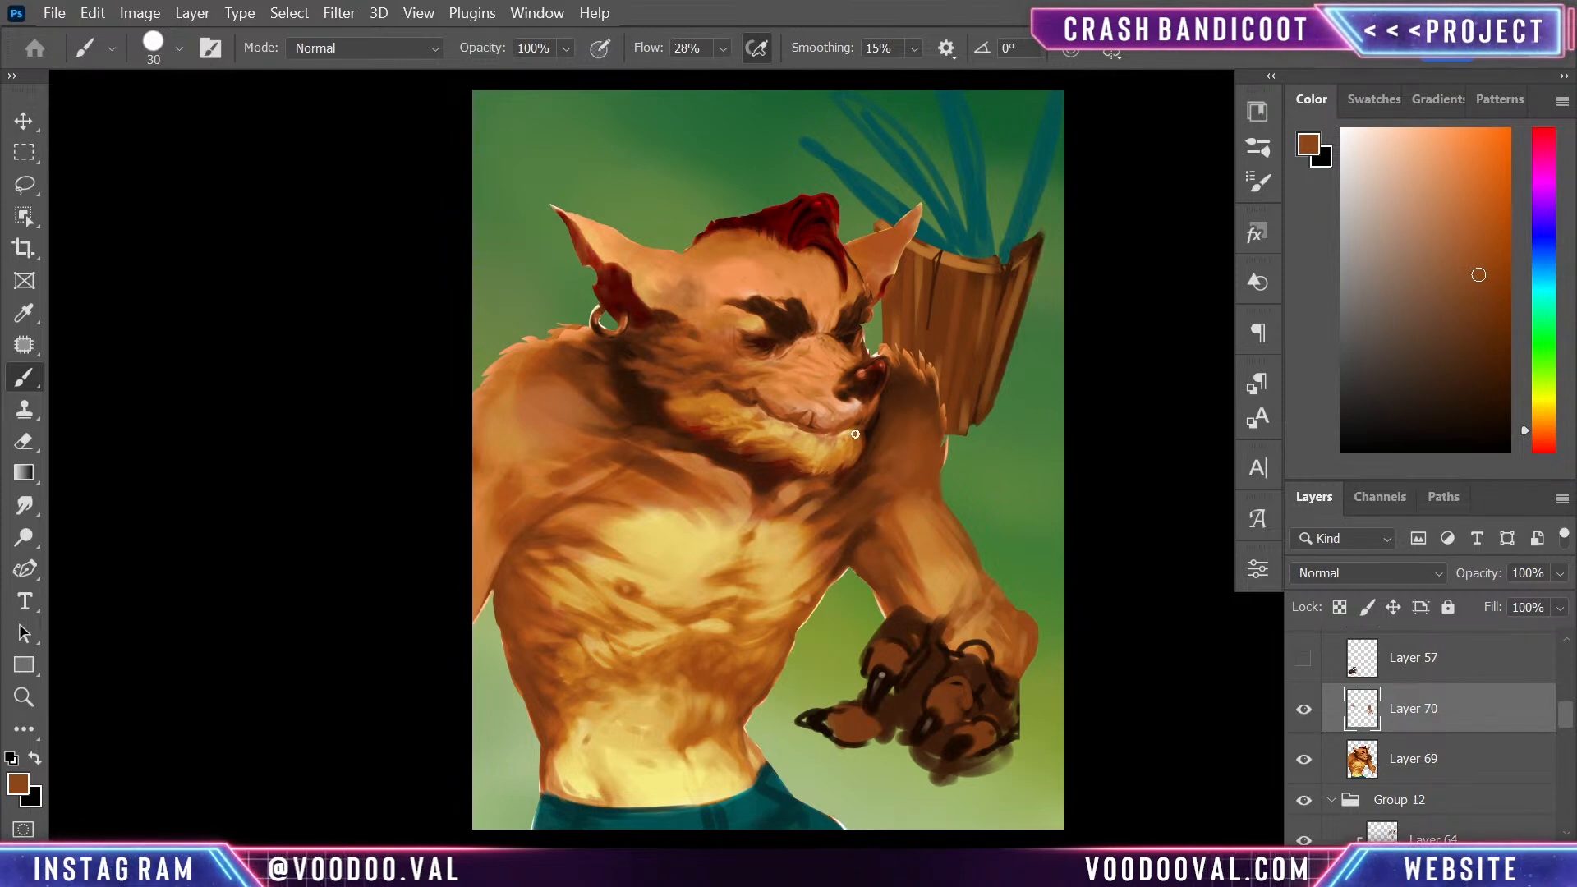
- Enlarge the brush to 100 and blend the upper arm and armpit with sampled orange and dark brown
alt+click(914, 499)
key(bracketright)
key(bracketright)
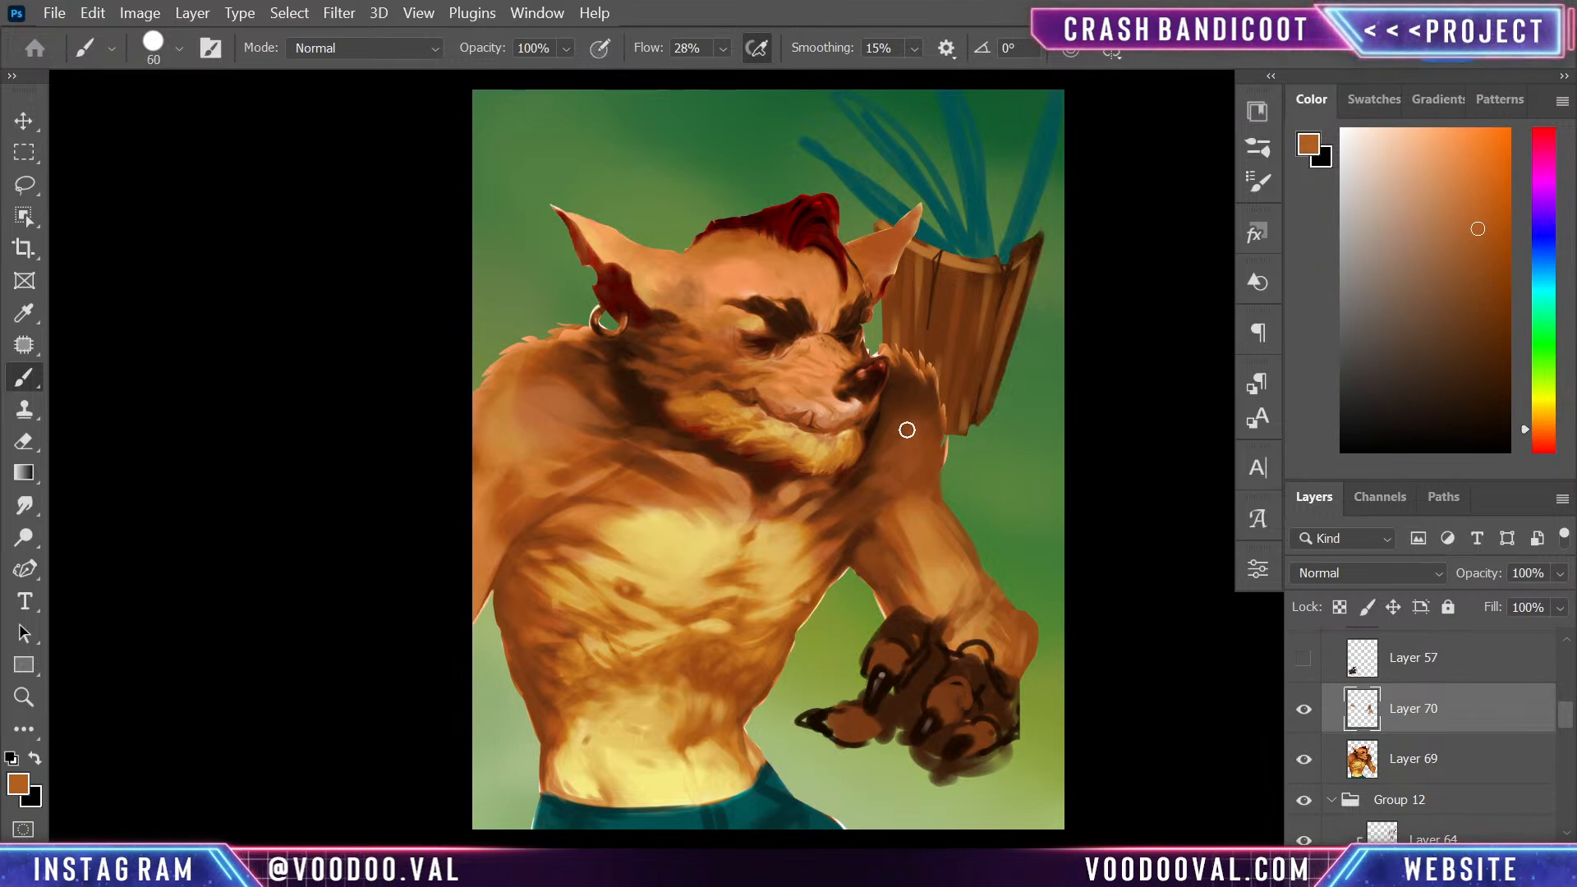
key(bracketright)
key(bracketright)
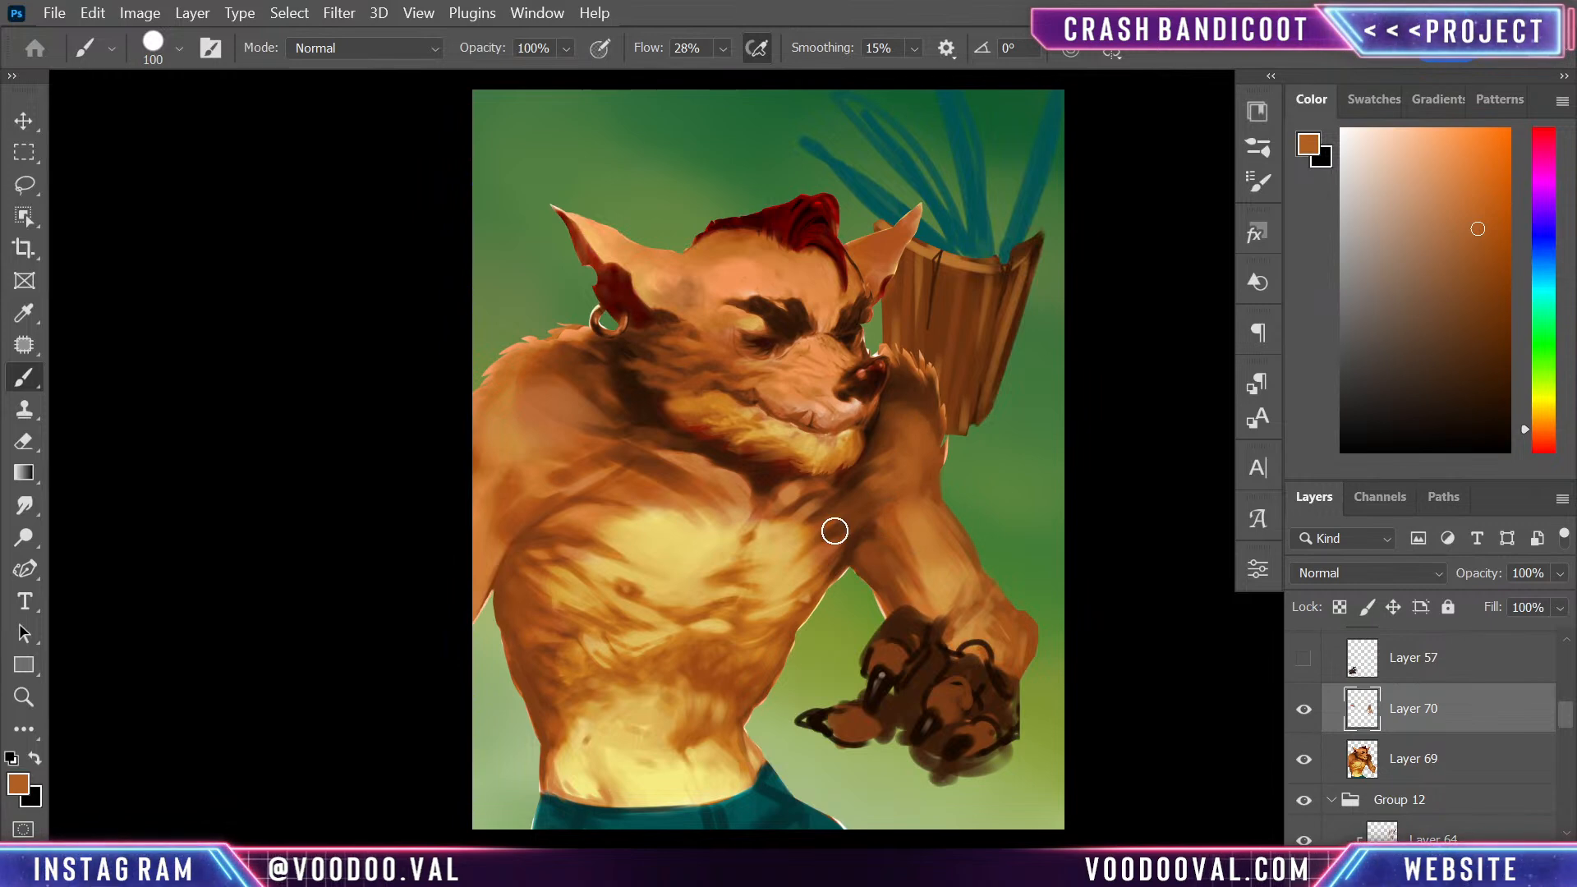
key(alt)
alt+click(868, 547)
alt+click(843, 542)
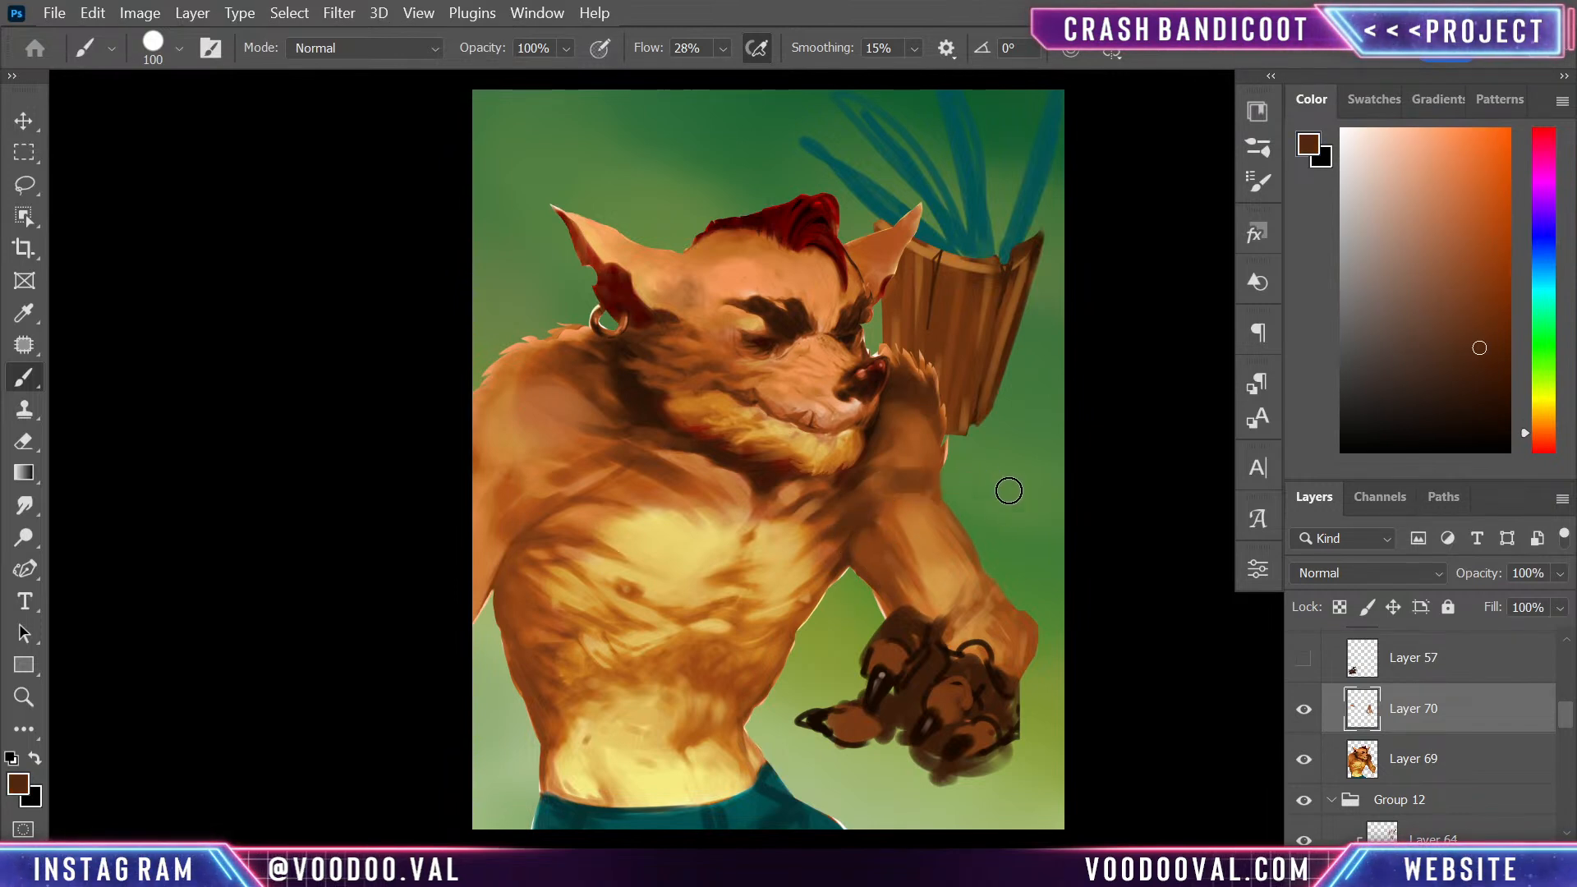
- Smooth the far shoulder and fill out the forearm's outer contour with sampled orange-brown strokes at brush size 100
drag(914, 425, 924, 457)
drag(895, 401, 895, 438)
alt+click(907, 443)
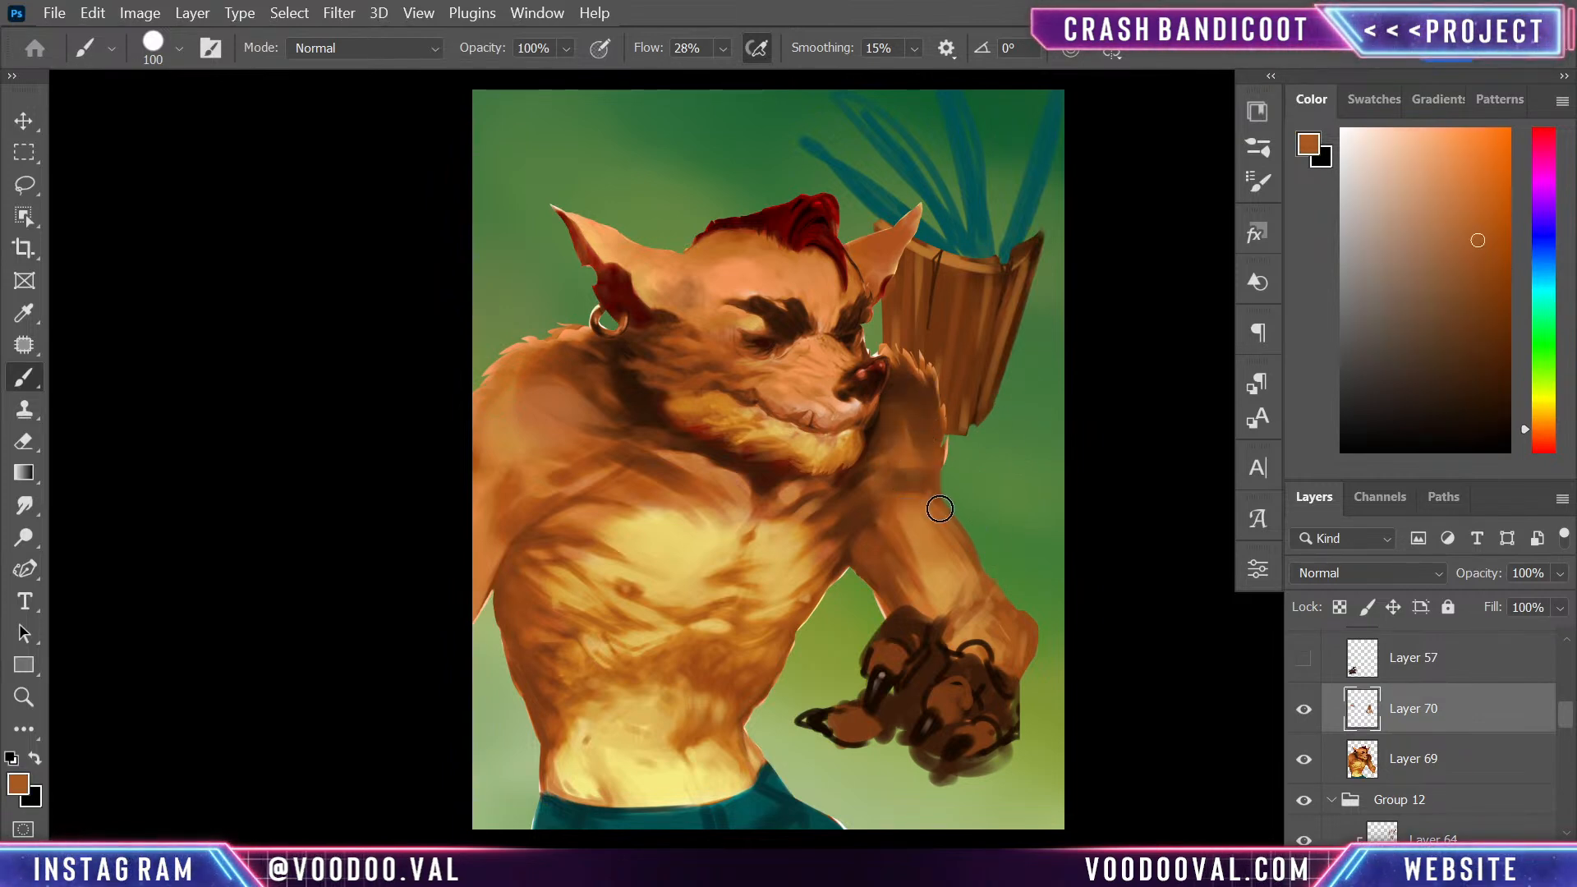
alt+click(907, 525)
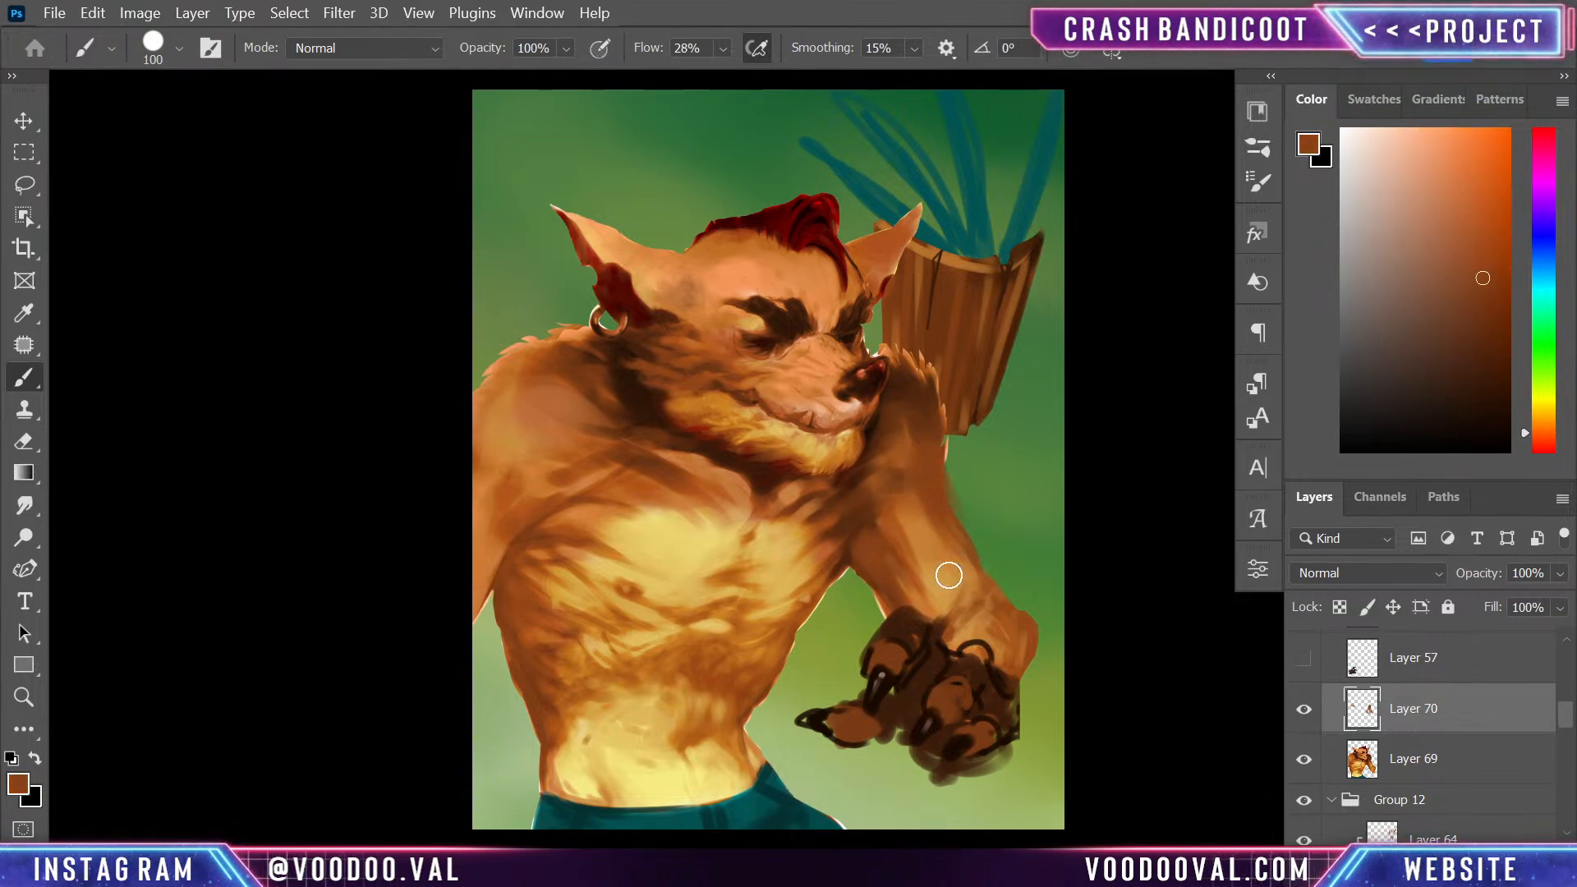
alt+click(913, 557)
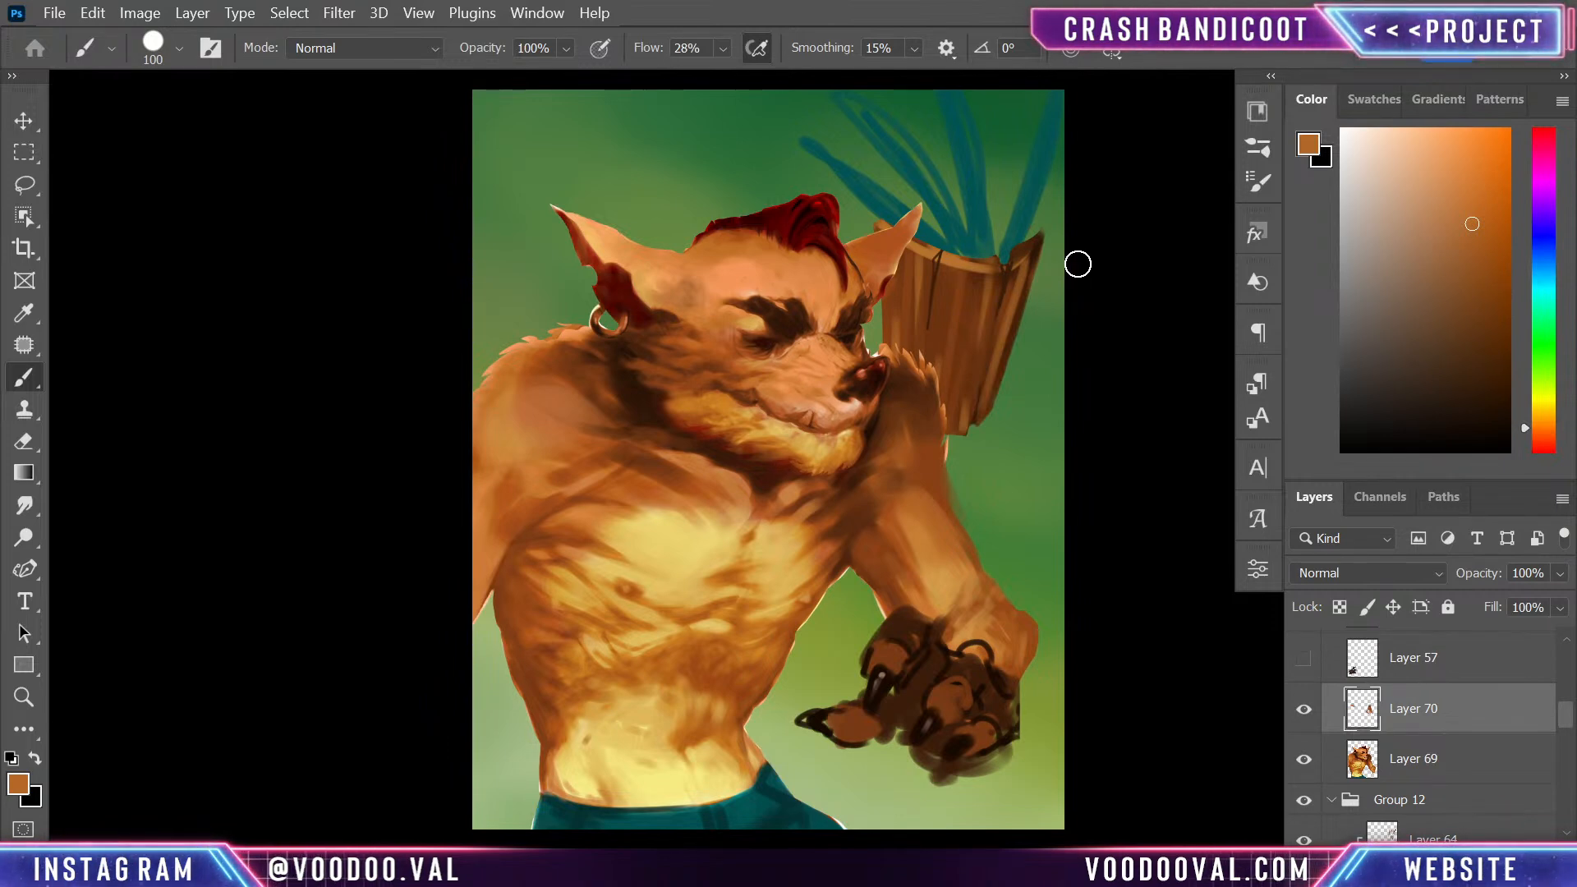
- Paint light yellow highlights on the forehead above the eyebrows with the chest color, reducing the brush to 25
alt+click(653, 534)
drag(749, 281, 790, 279)
key(bracketleft)
key(bracketleft)
key(bracketleft)
key(bracketleft)
key(bracketleft)
key(bracketleft)
key(bracketleft)
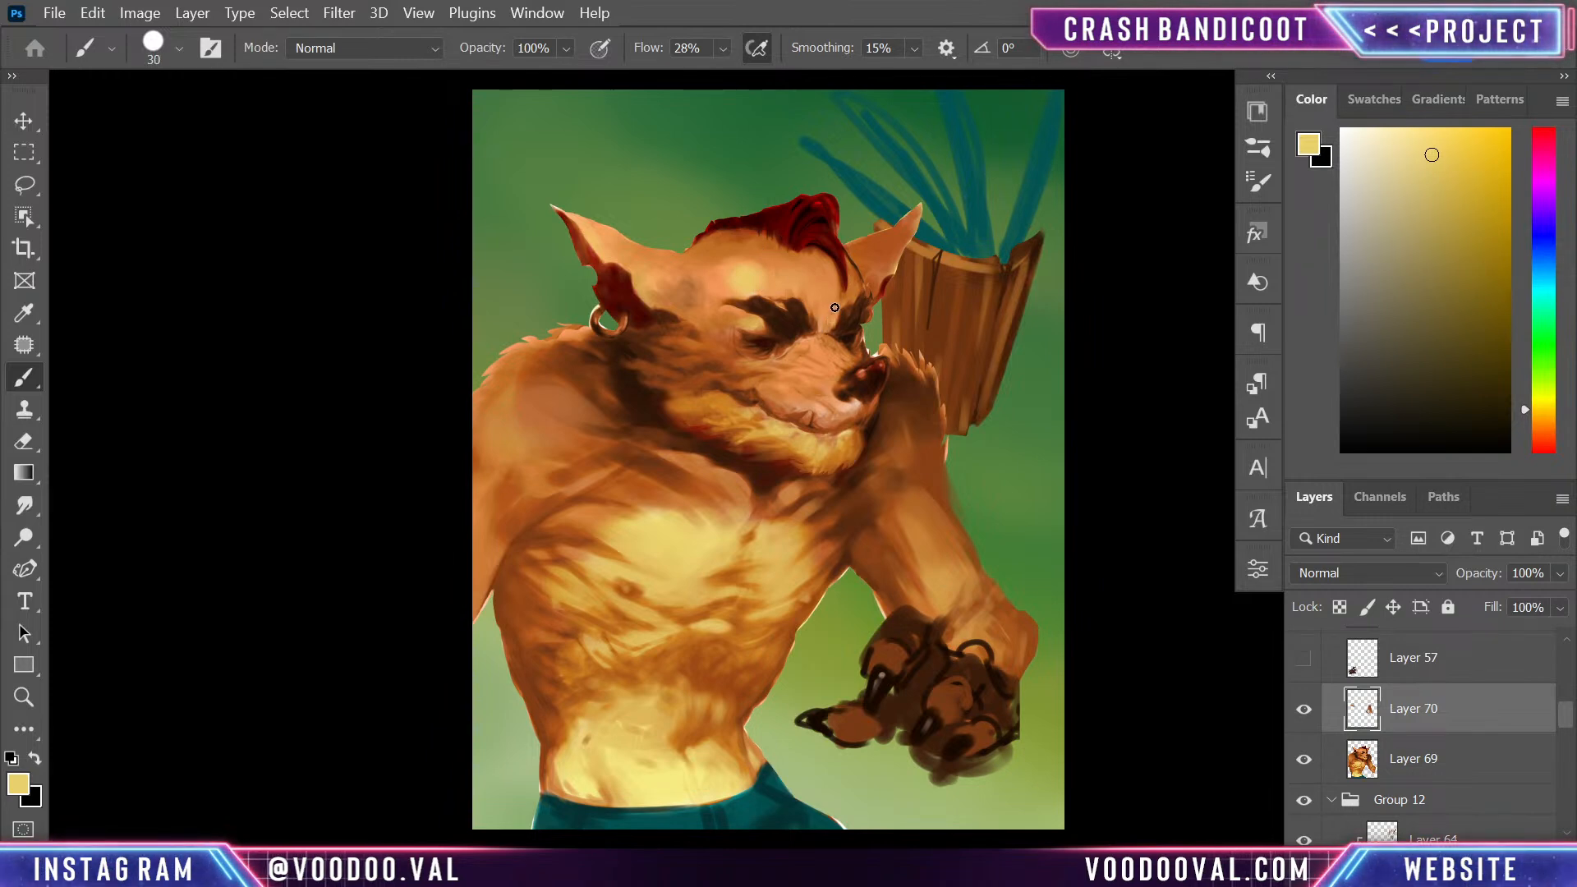
key(bracketleft)
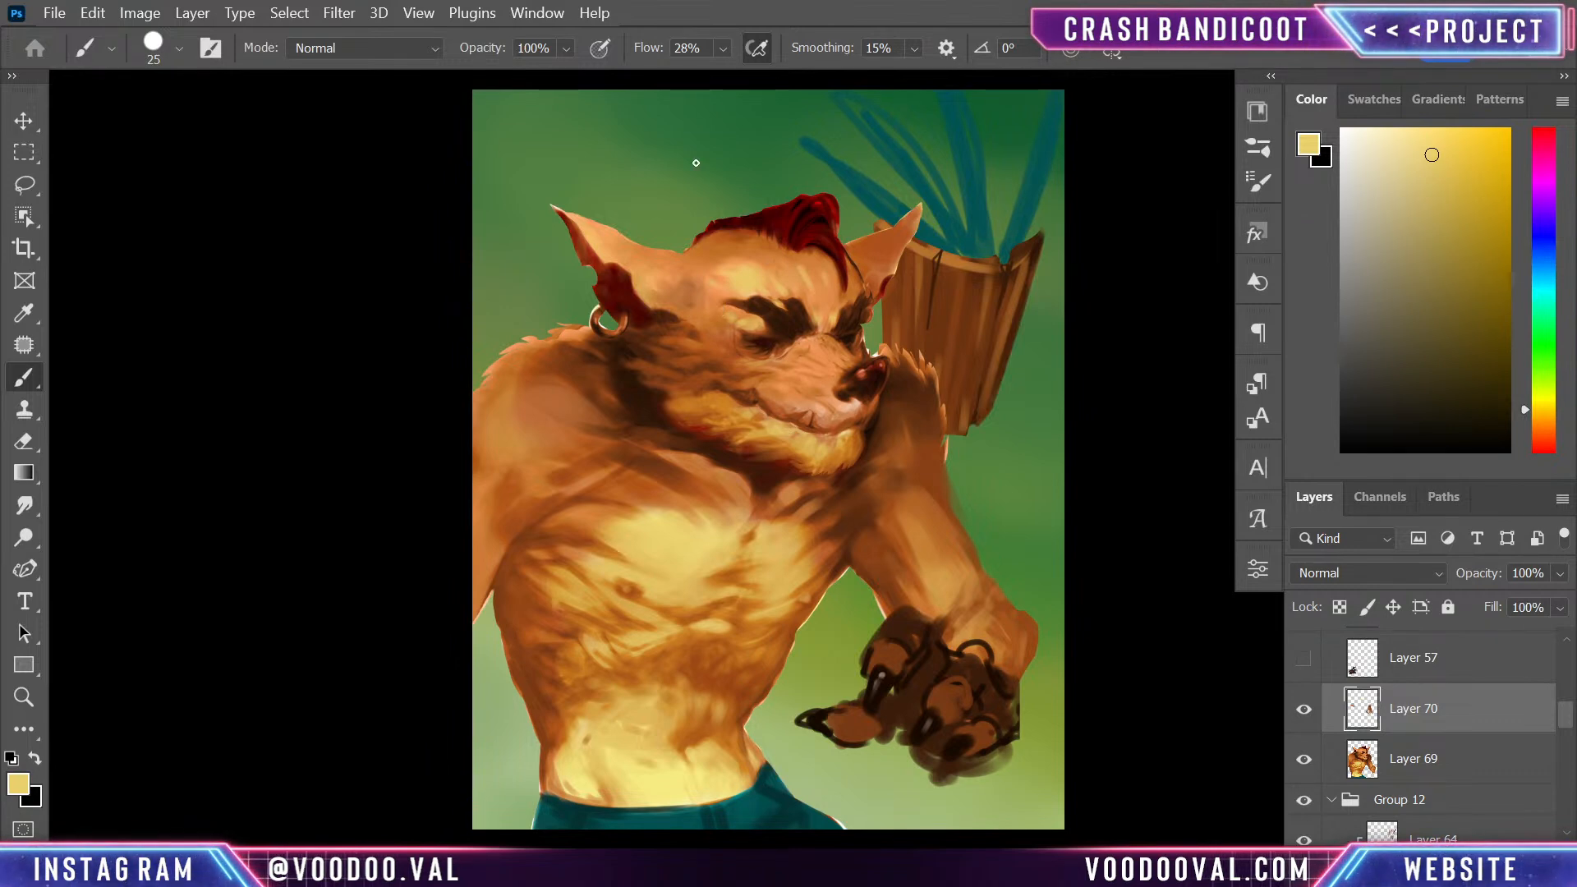
- Paint fur strands where the cheek meets the yellow beard with sampled dark brown and orange at brush size 25
alt+click(692, 385)
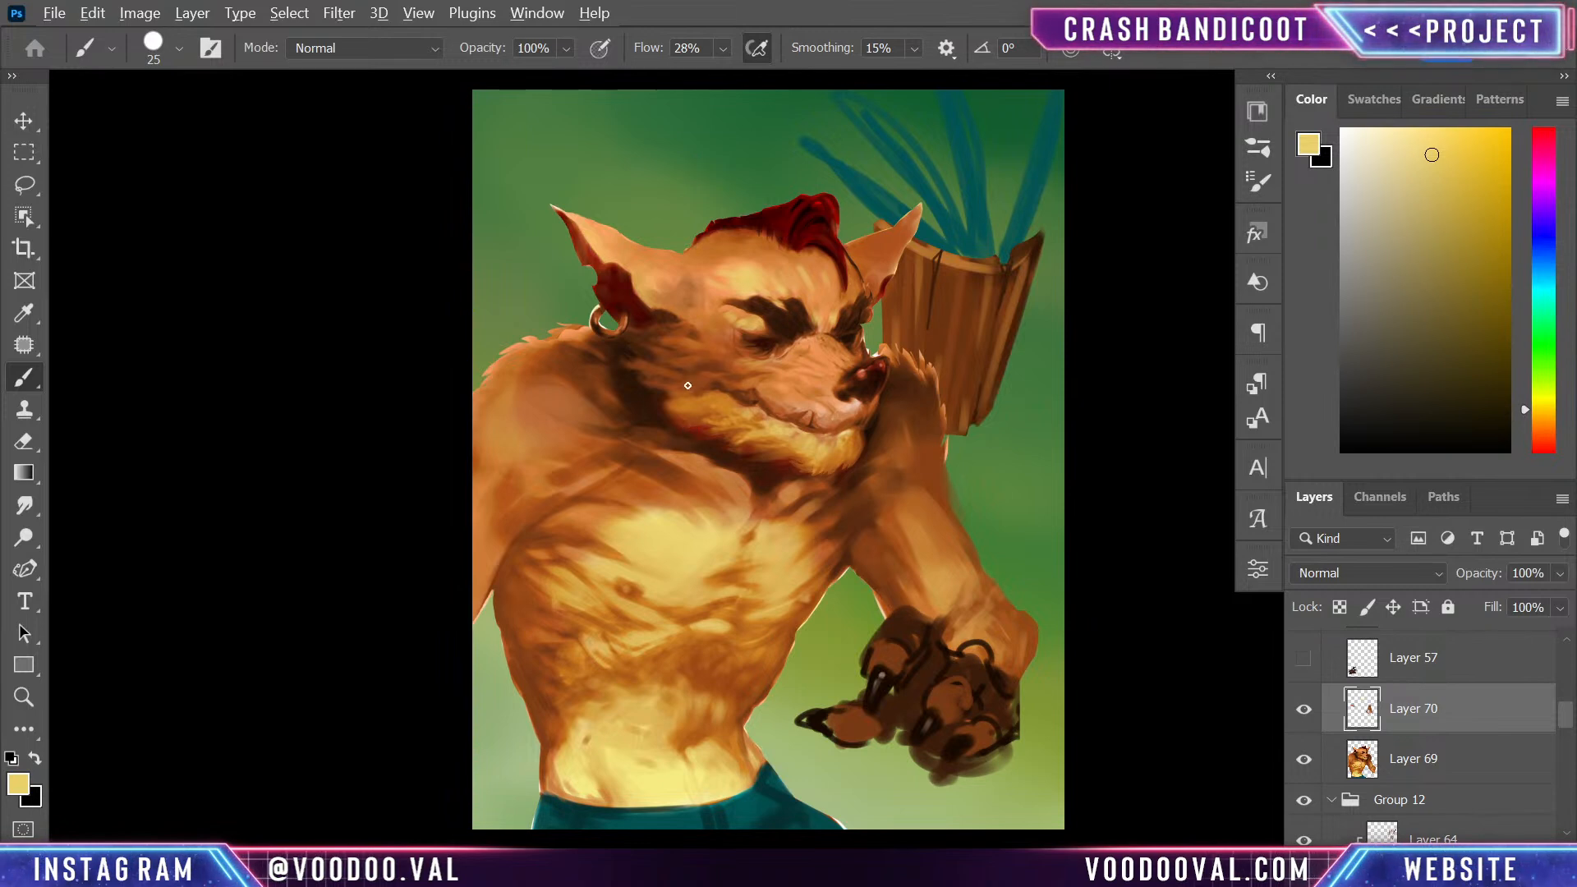
drag(671, 407, 715, 410)
alt+click(675, 412)
alt+click(681, 425)
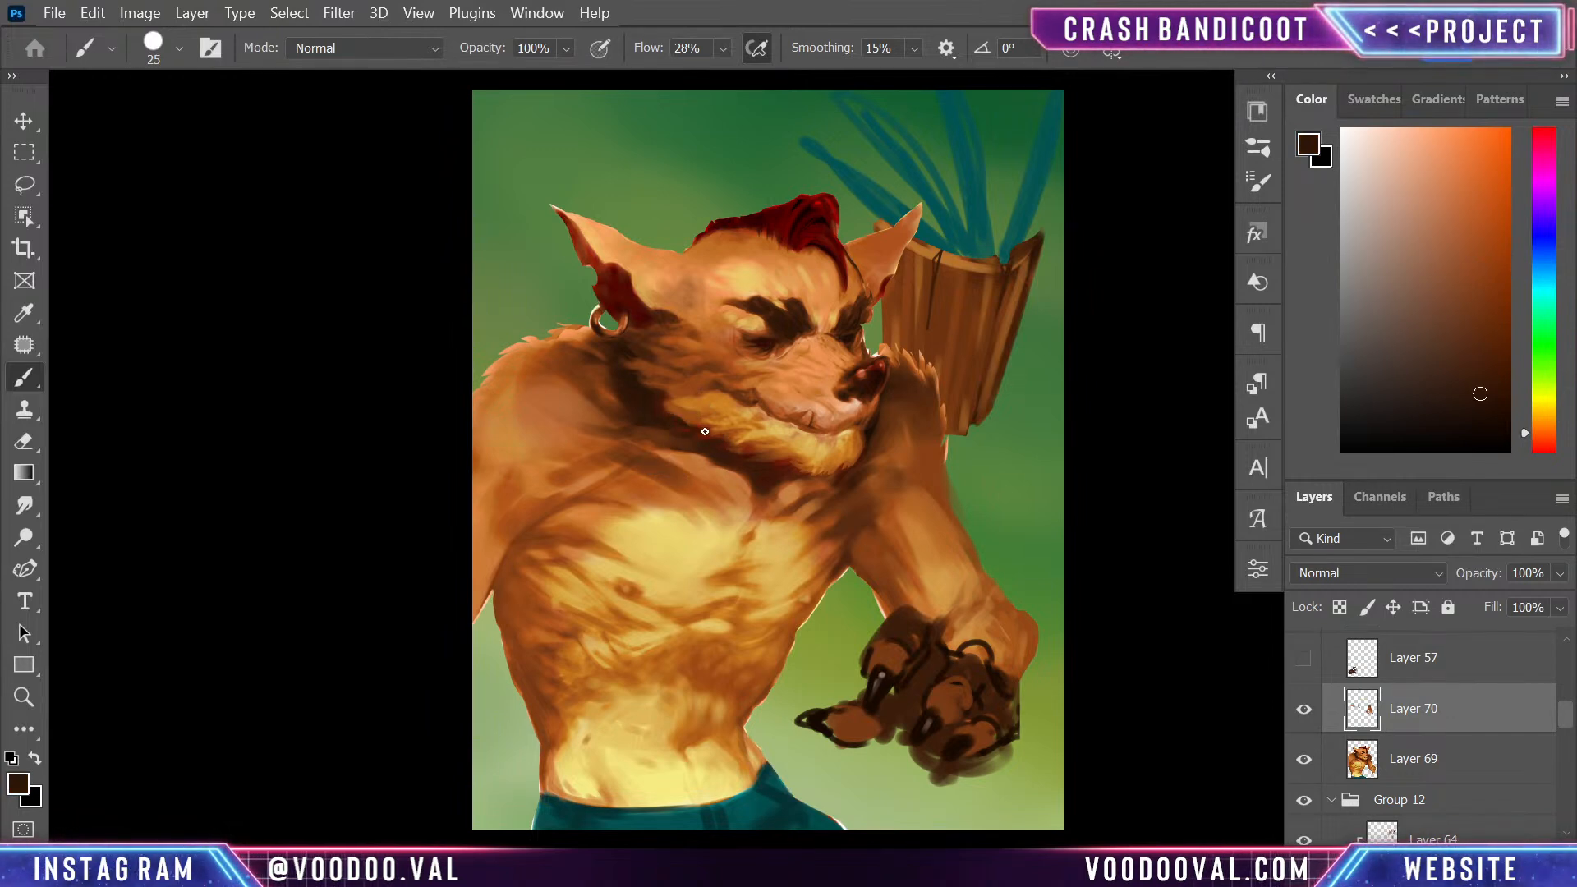
alt+click(675, 408)
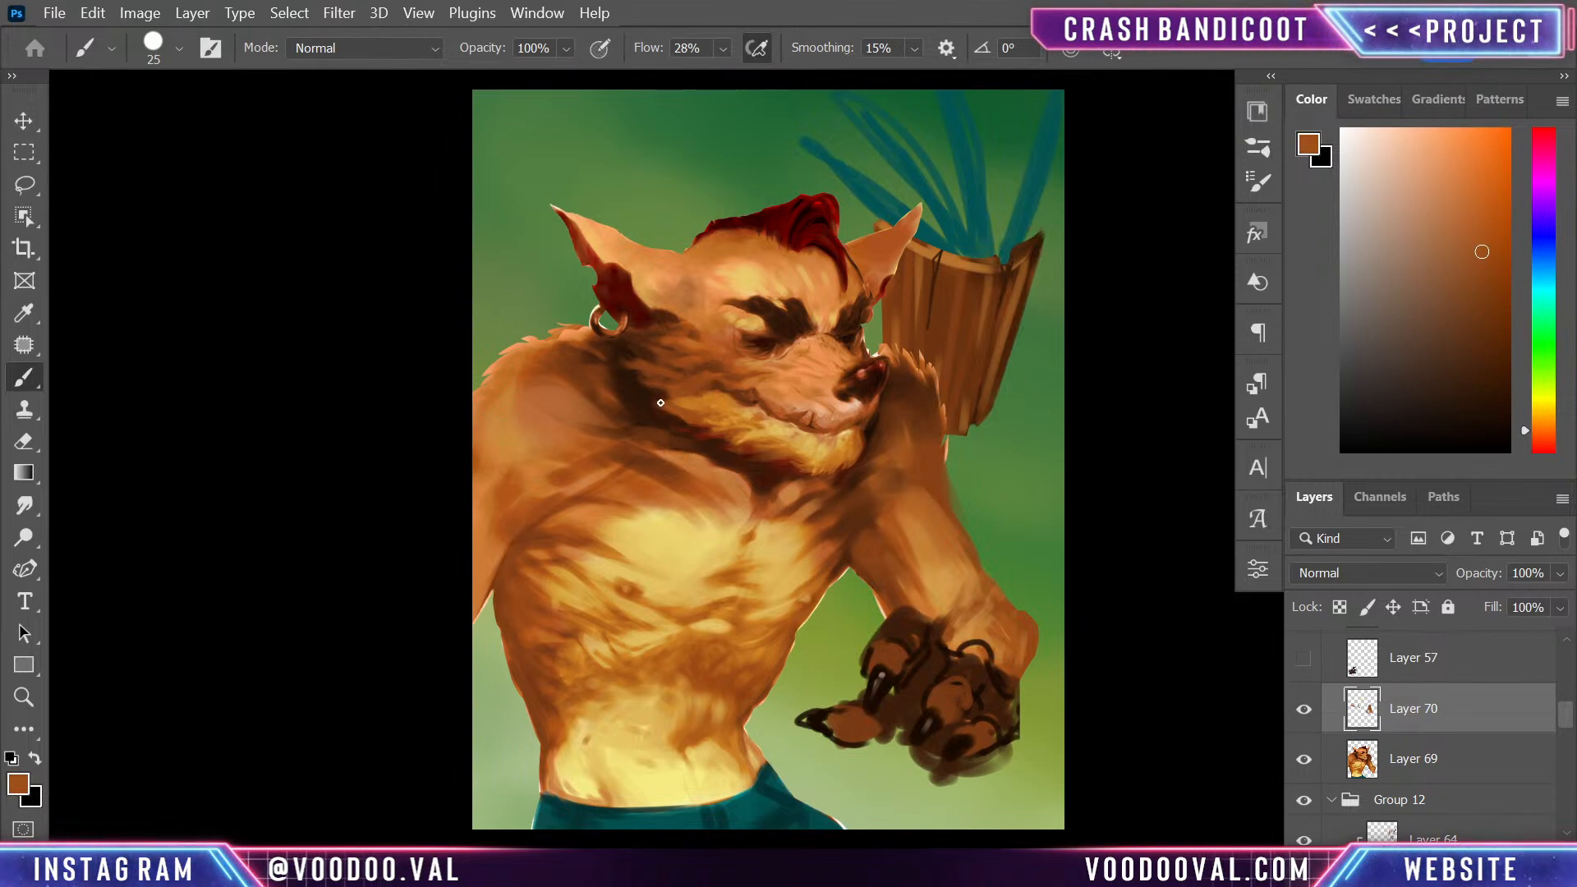
alt+click(674, 396)
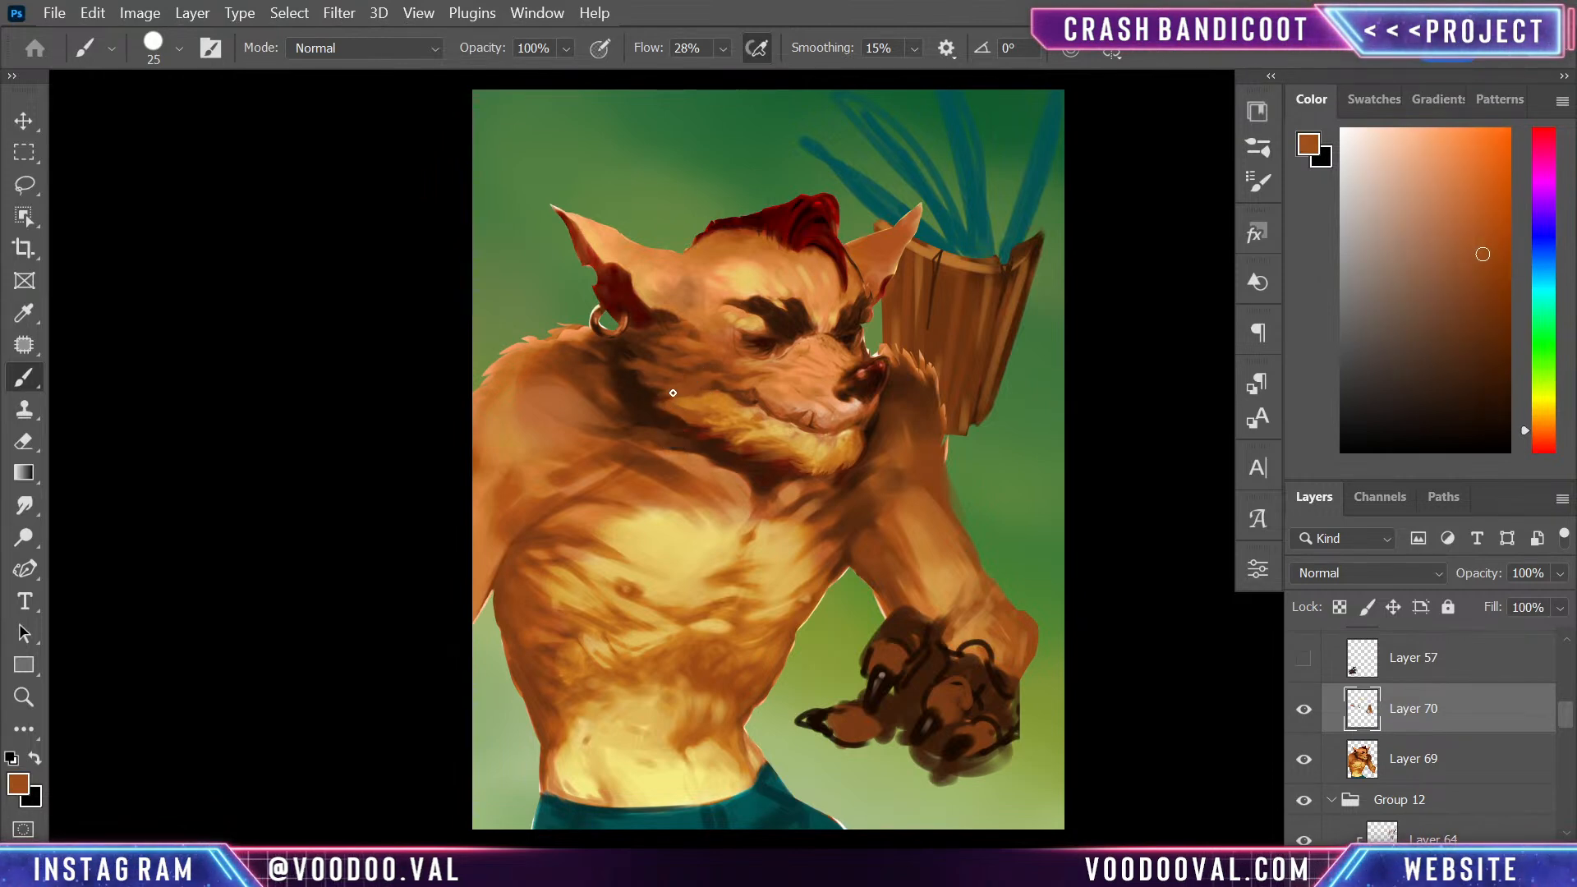
- Add fur tufts along the cheek and back of the jaw with sampled reddish-brown and medium brown strokes
alt+click(711, 364)
alt+click(717, 386)
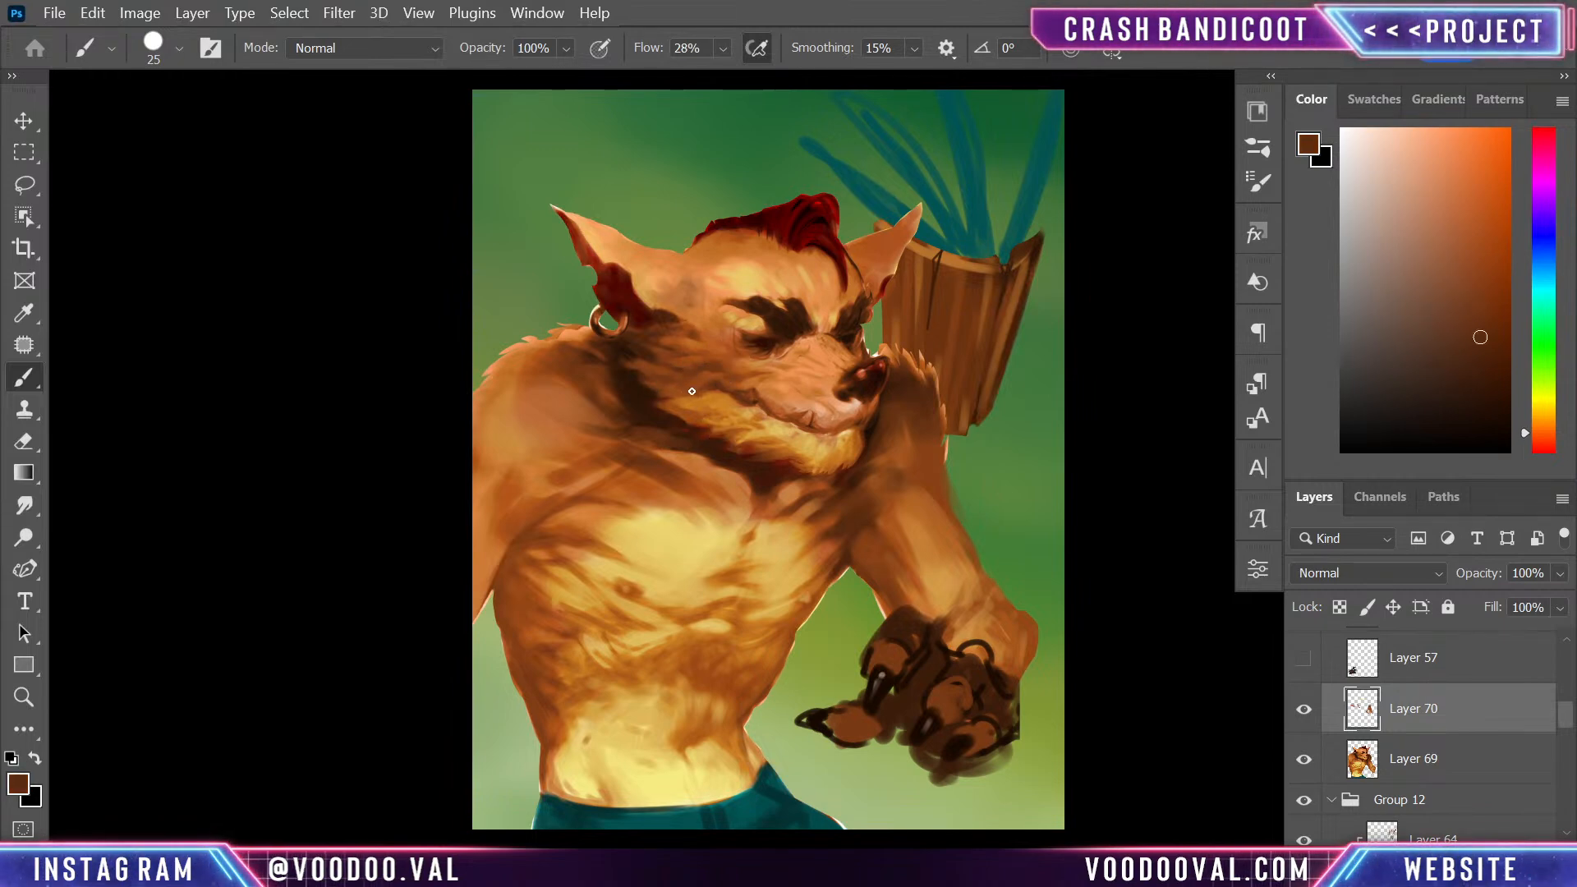
alt+click(726, 392)
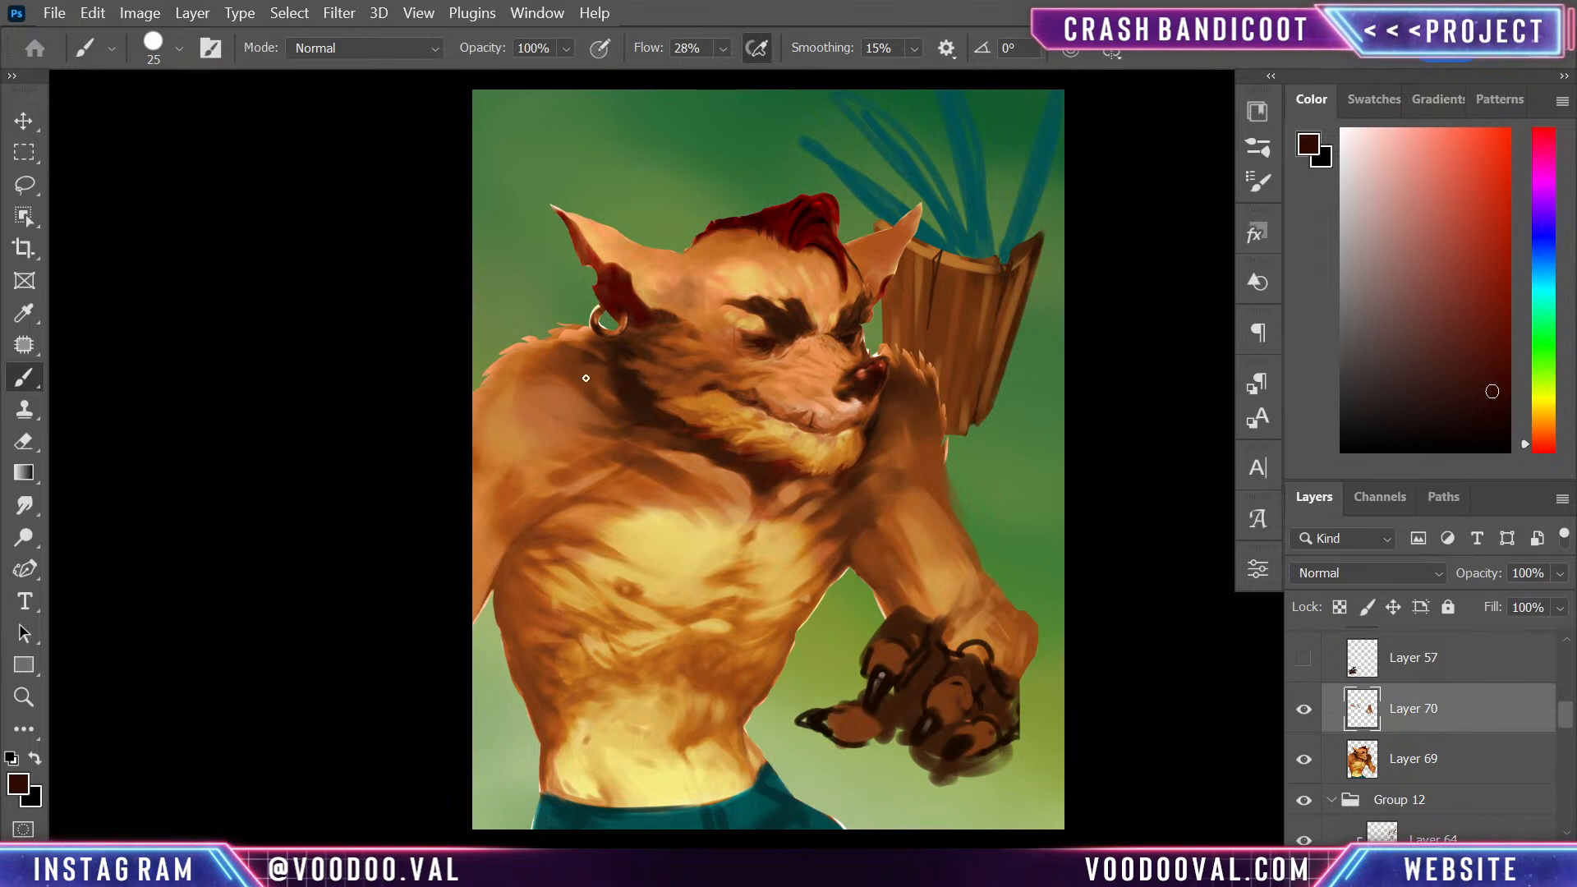
alt+click(658, 380)
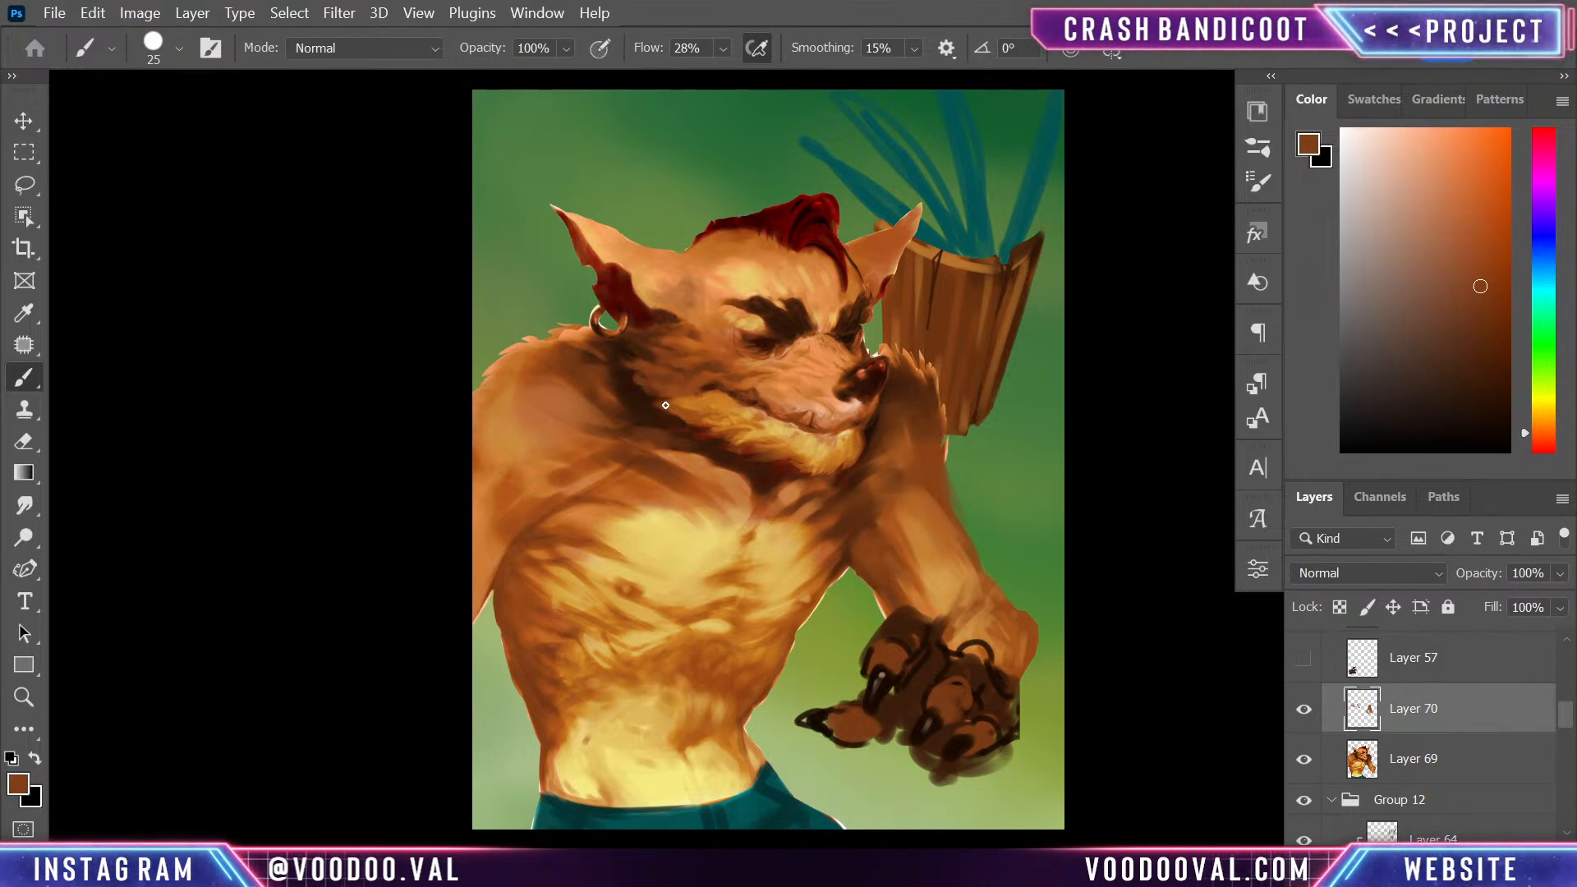
drag(657, 405, 641, 398)
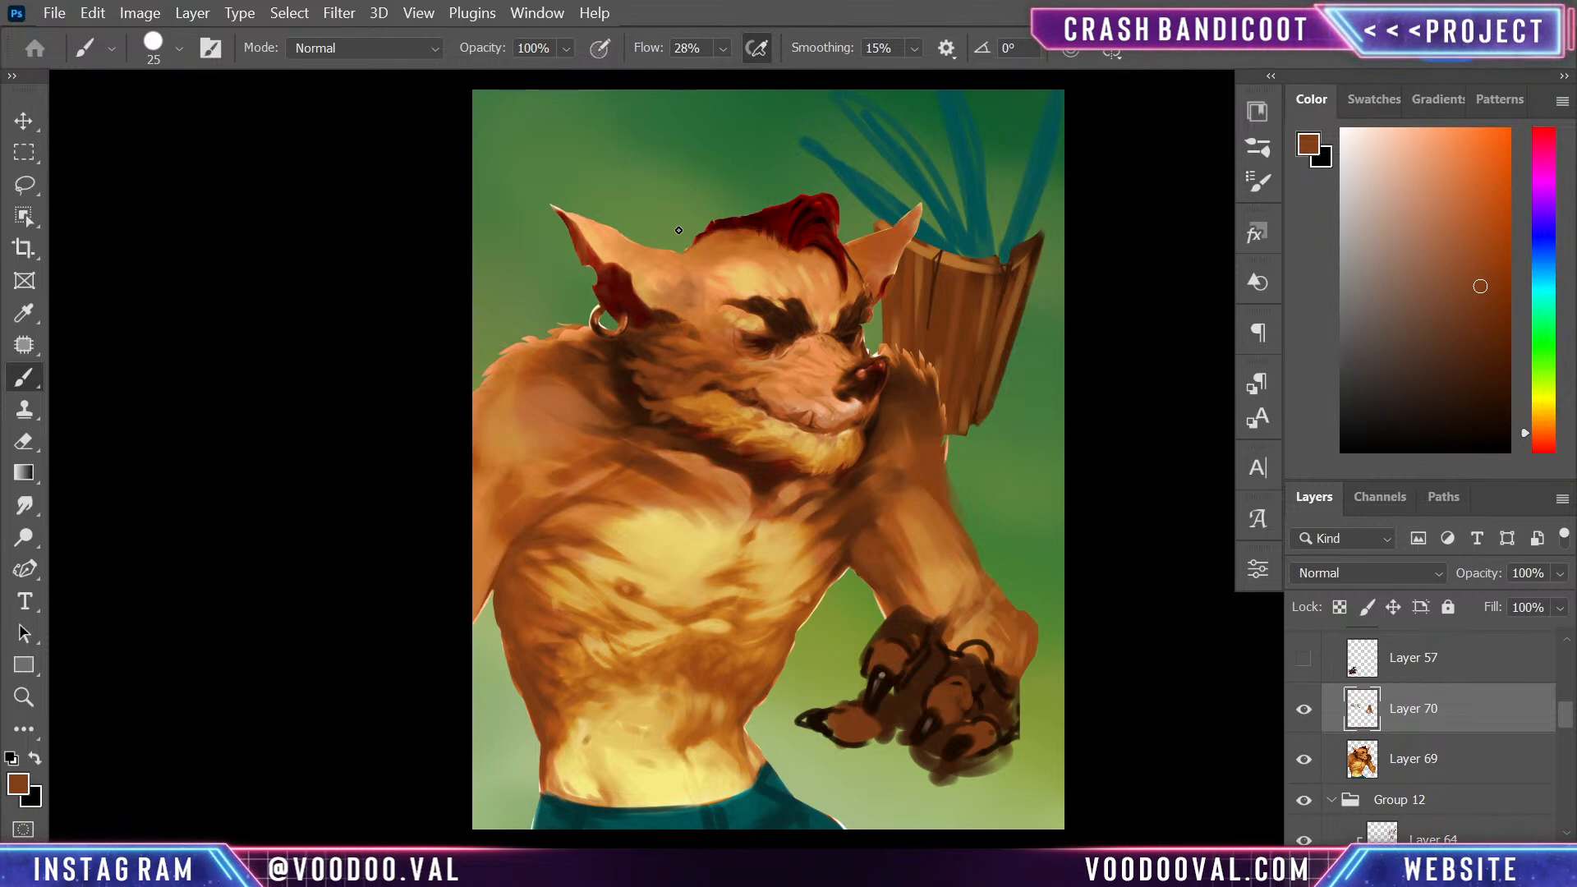
- Paint soft irises in both eyes with a sampled light peach at brush size 35 and 20% flow
key(ctrl+plus)
key(ctrl+plus)
drag(957, 318, 1023, 509)
alt+click(984, 516)
alt+click(963, 507)
key(bracketleft)
key(bracketleft)
key(bracketleft)
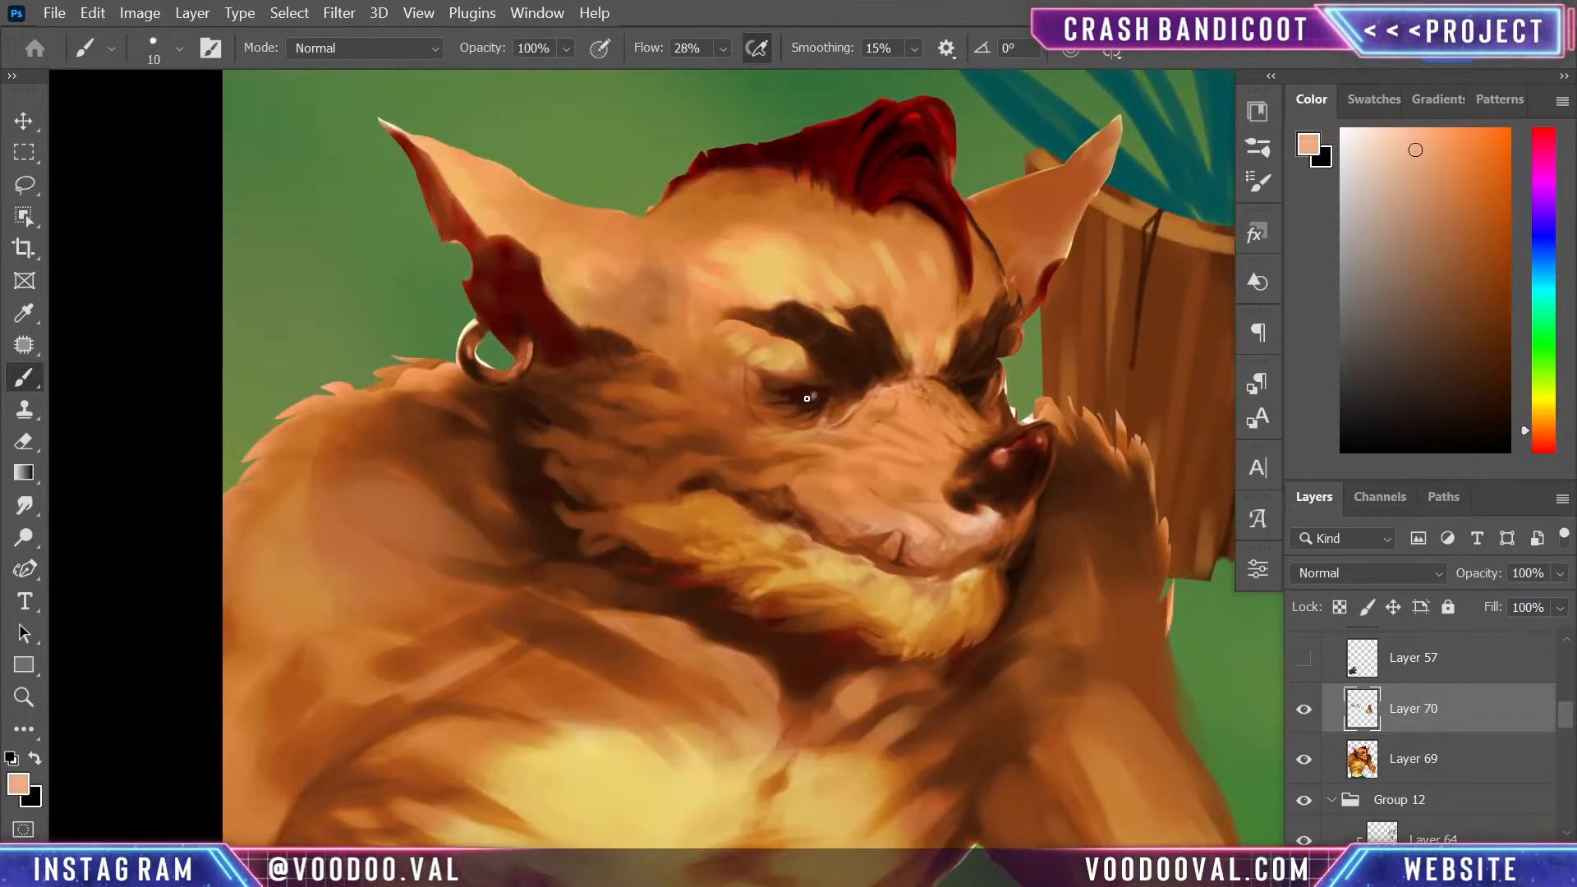
key(bracketright)
key(bracketright)
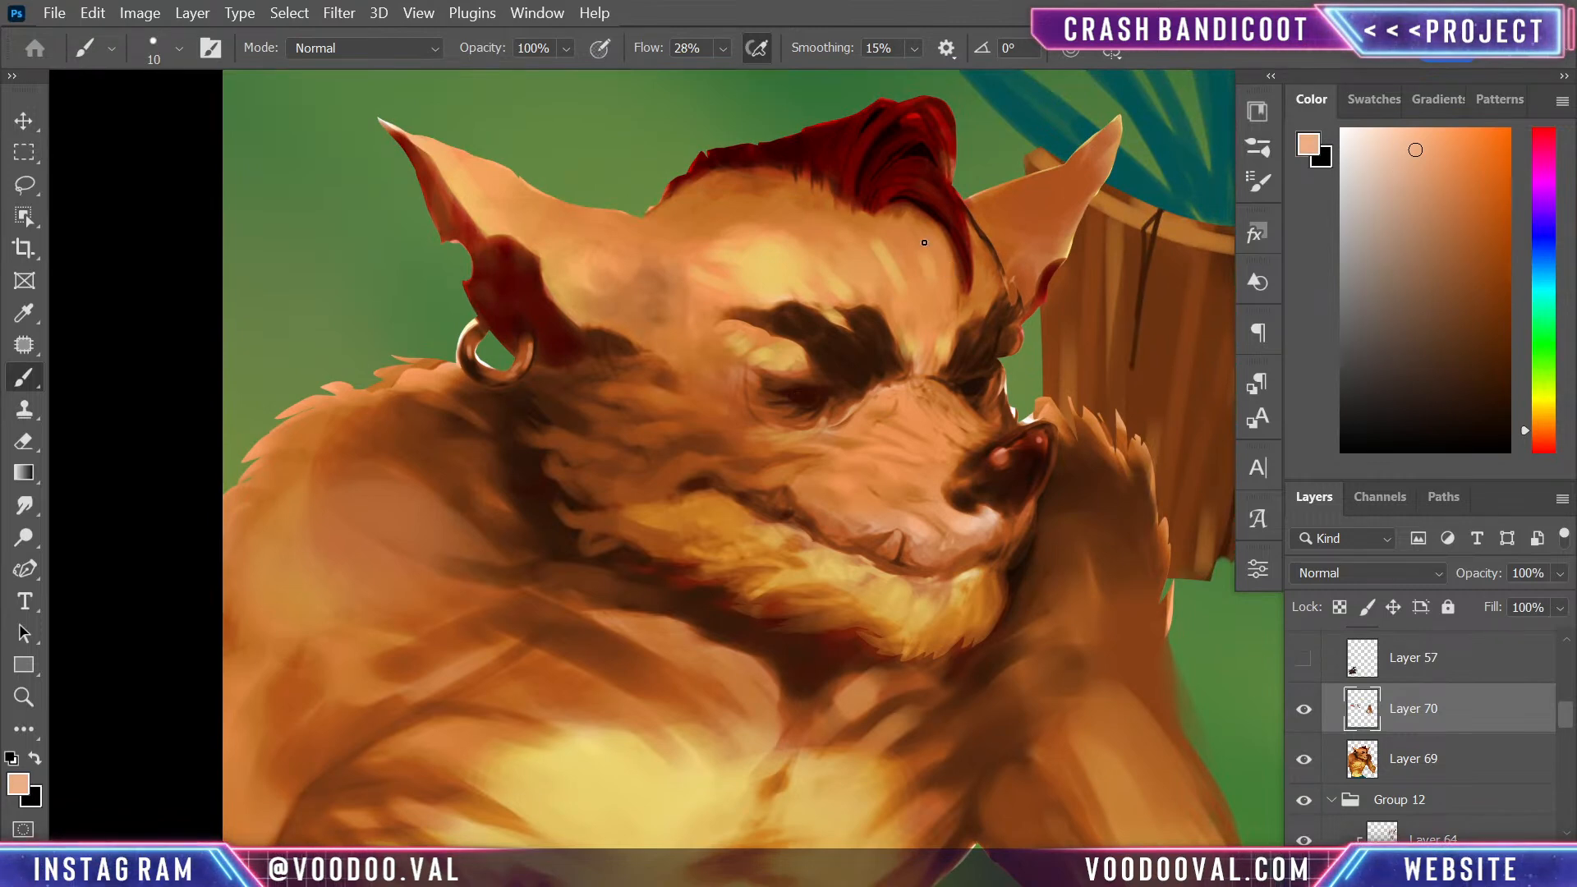
key(bracketright)
key(2)
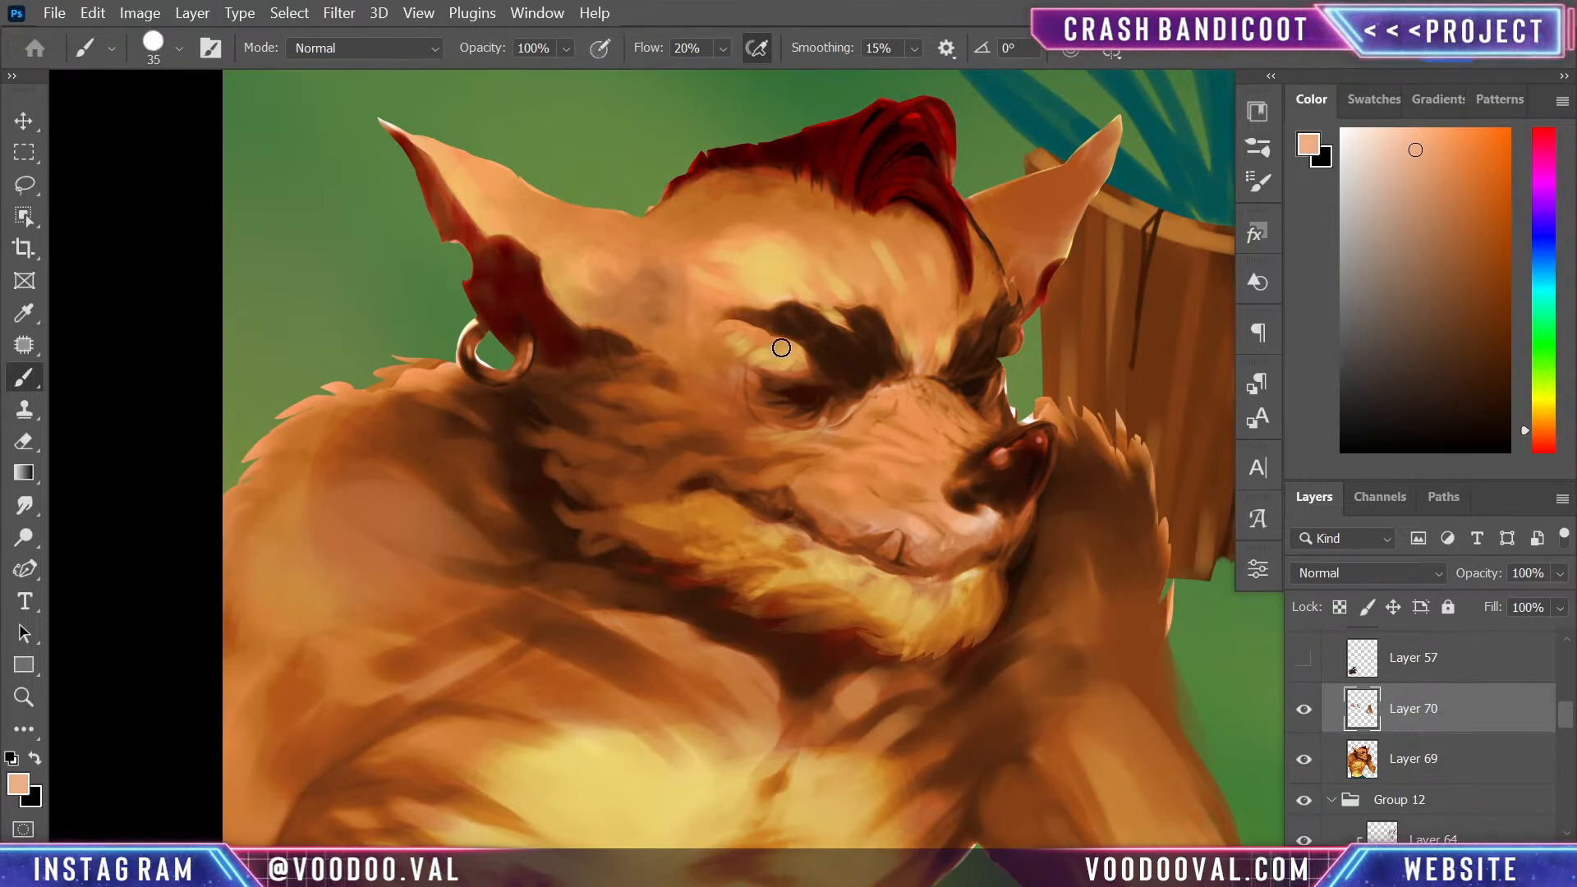
mouse_move(809, 394)
mouse_down()
mouse_move(842, 356)
mouse_move(808, 396)
mouse_up()
drag(968, 384, 972, 382)
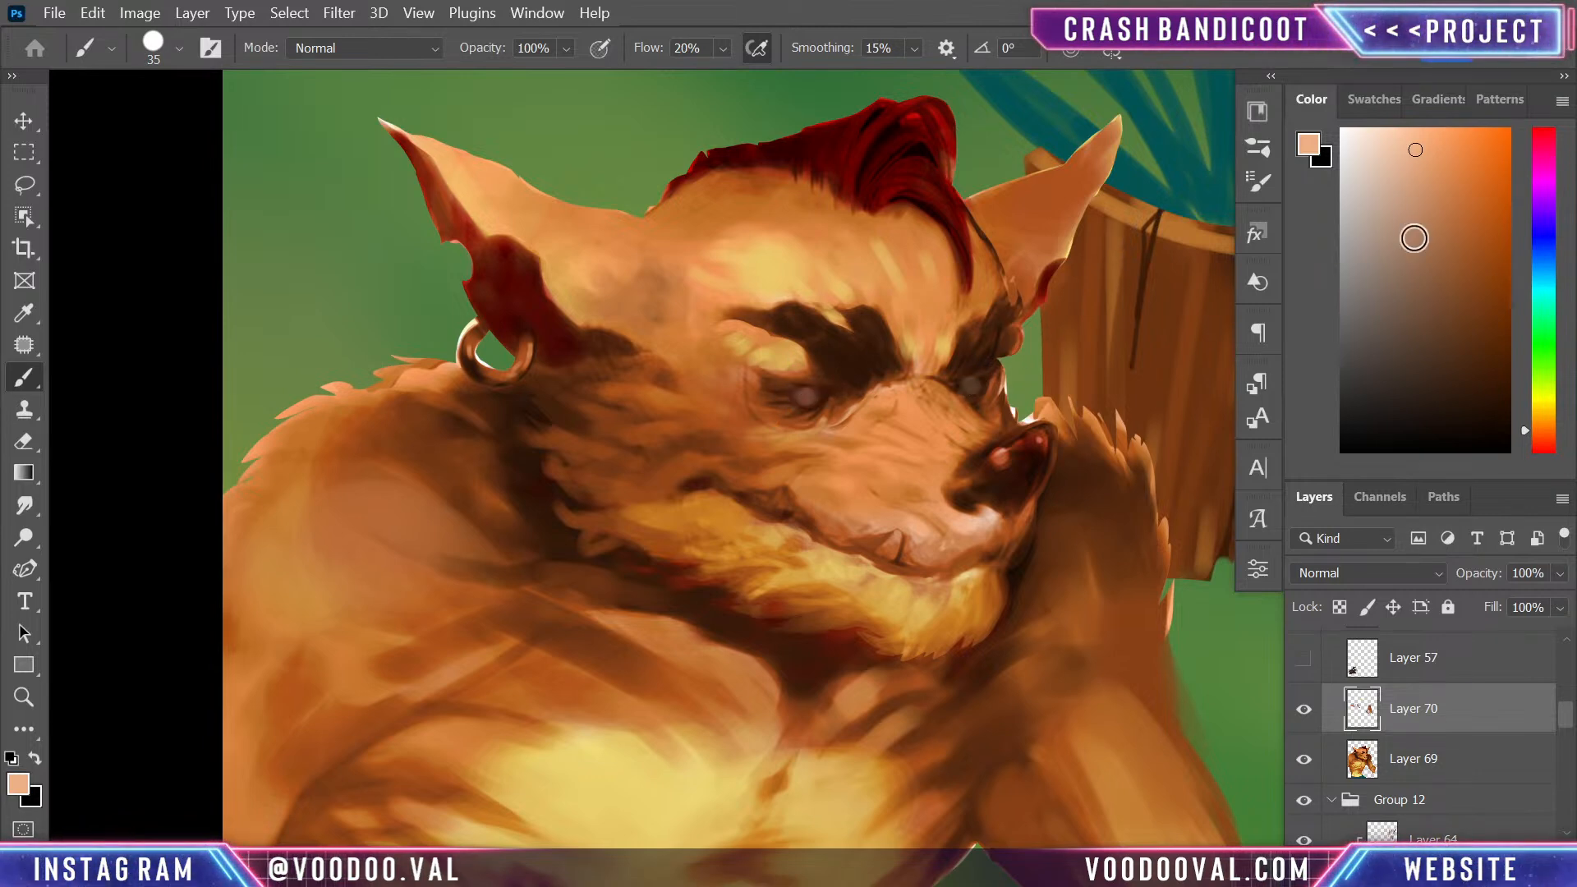
- Brighten the irises with a slightly less saturated peach at brush size 15
click(1396, 165)
key(bracketleft)
key(bracketleft)
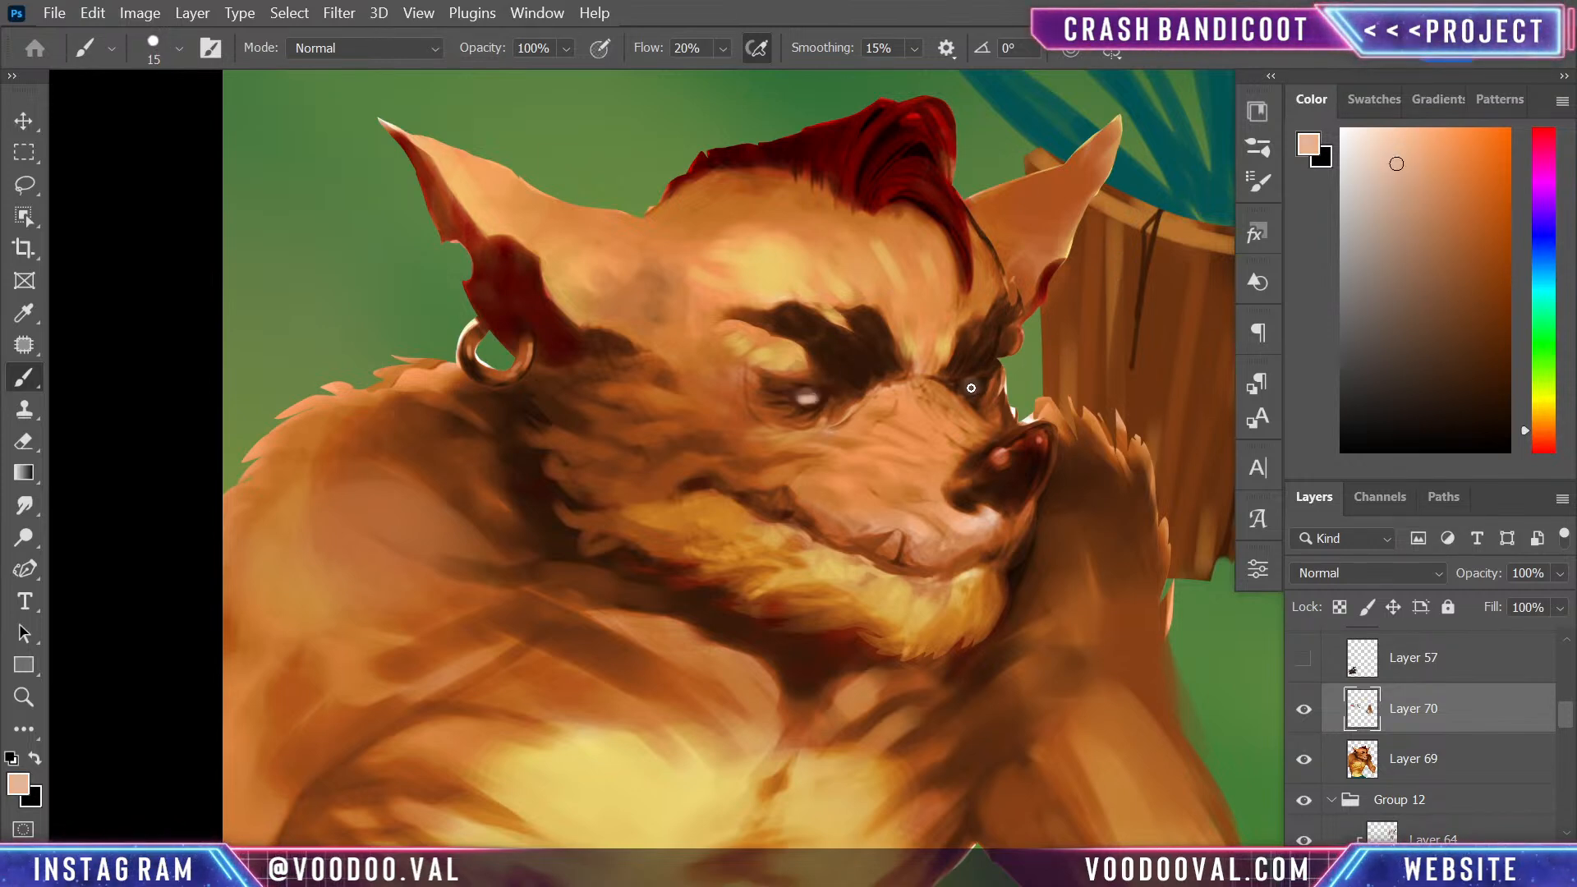
- Tone down the near eye and its upper lid with sampled dark brown and near-black strokes at brush size 15
alt+click(811, 394)
alt+click(831, 395)
drag(802, 398, 824, 403)
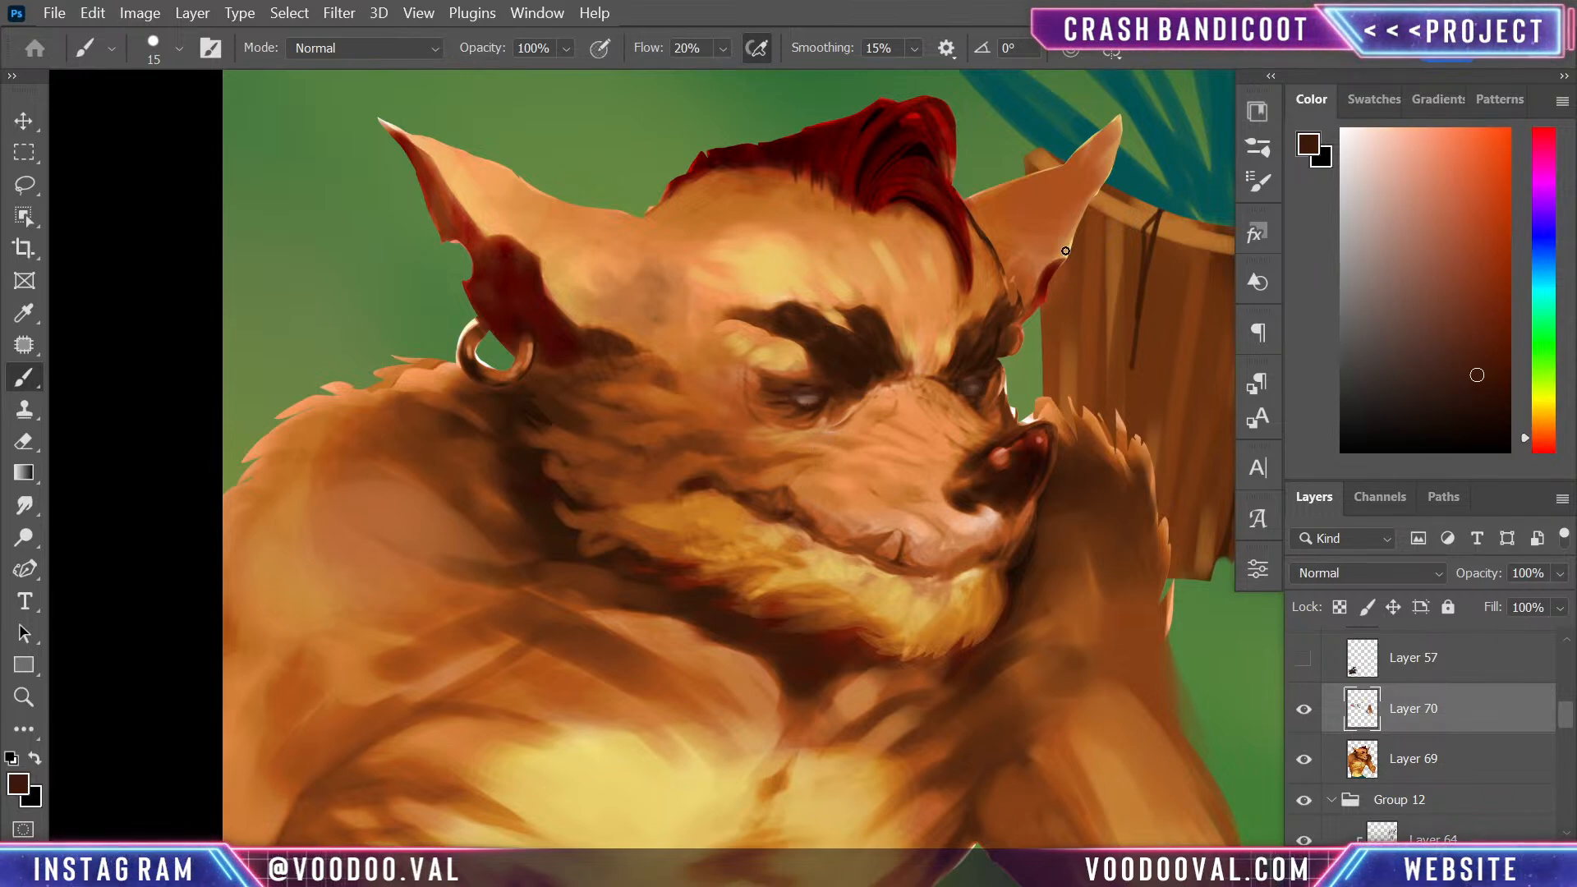
click(1479, 422)
drag(783, 389, 823, 393)
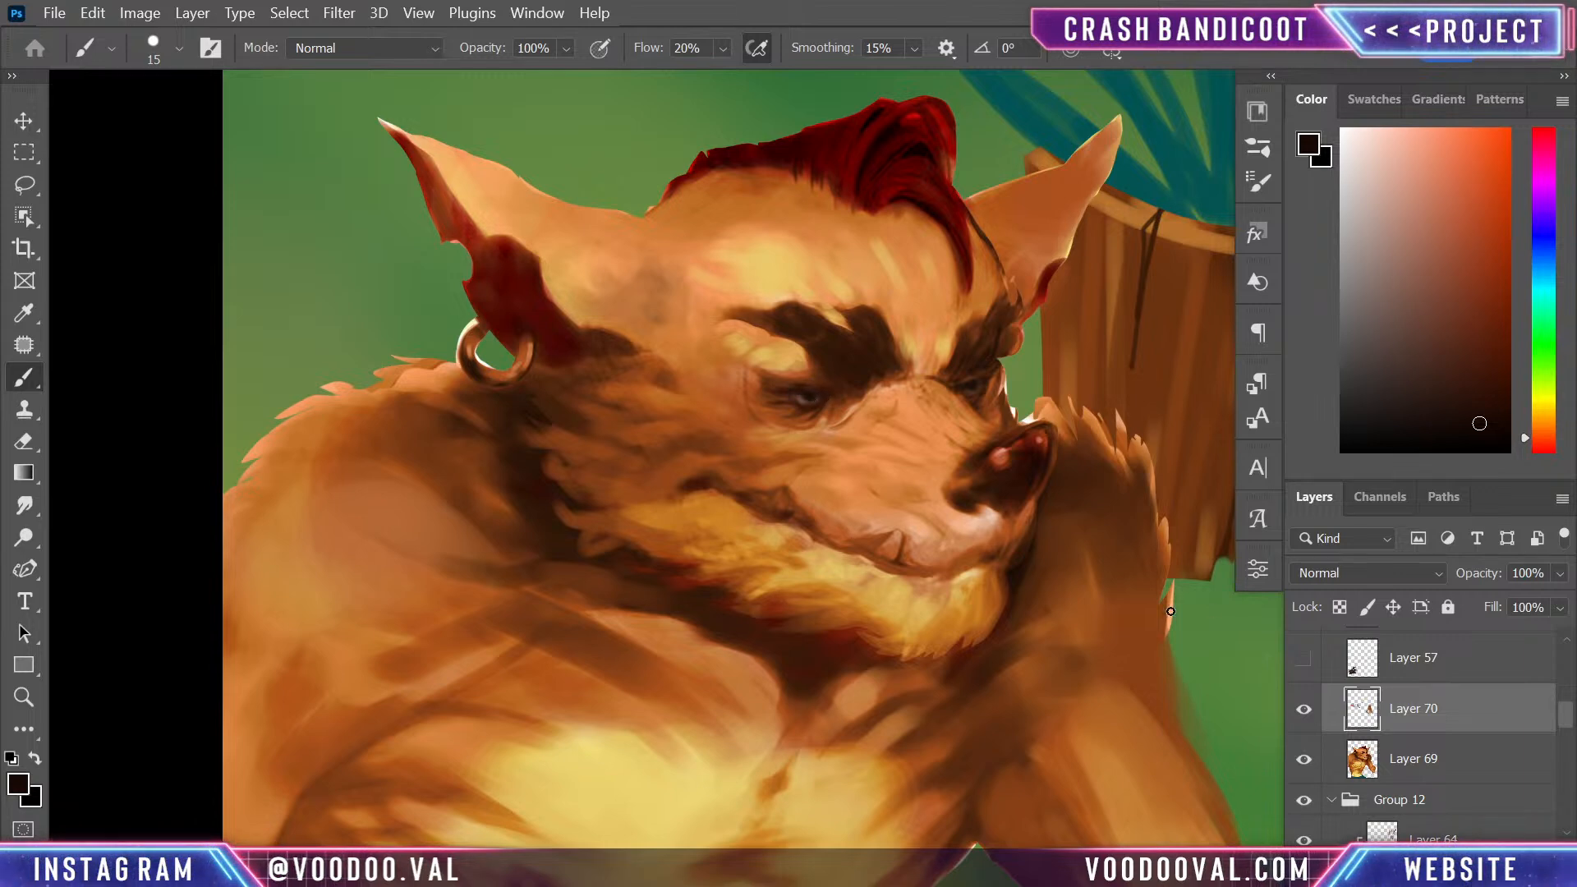
key(ctrl+minus)
key(ctrl+minus)
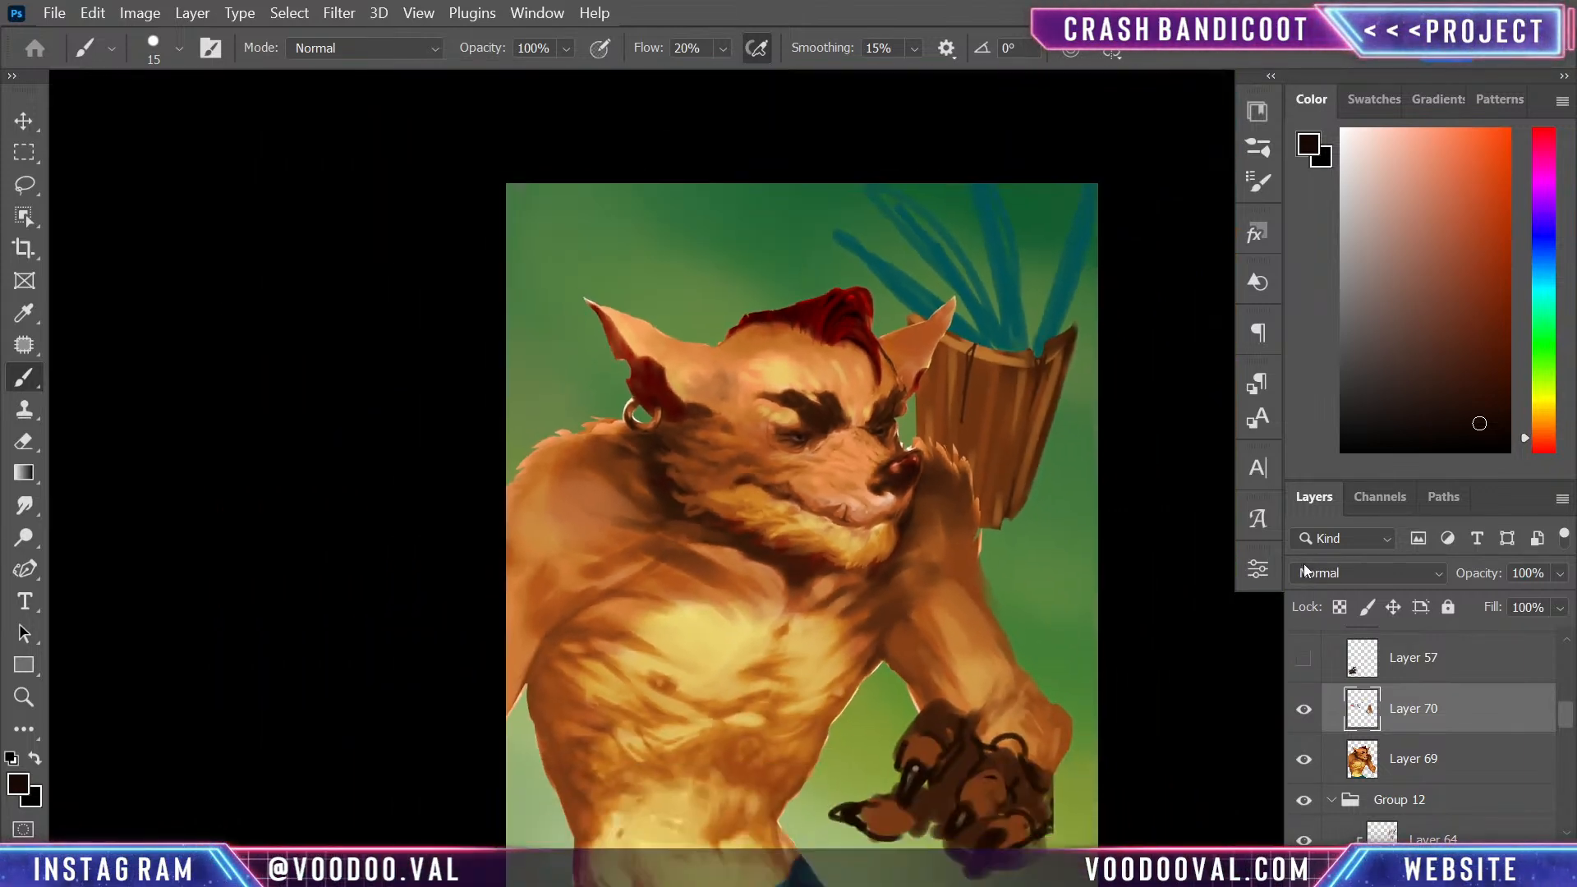
- Darken both eyes with near-black at brush size 35 on a new layer, and set that layer's opacity to 57%
key(ctrl+plus)
key(ctrl+plus)
key(ctrl+plus)
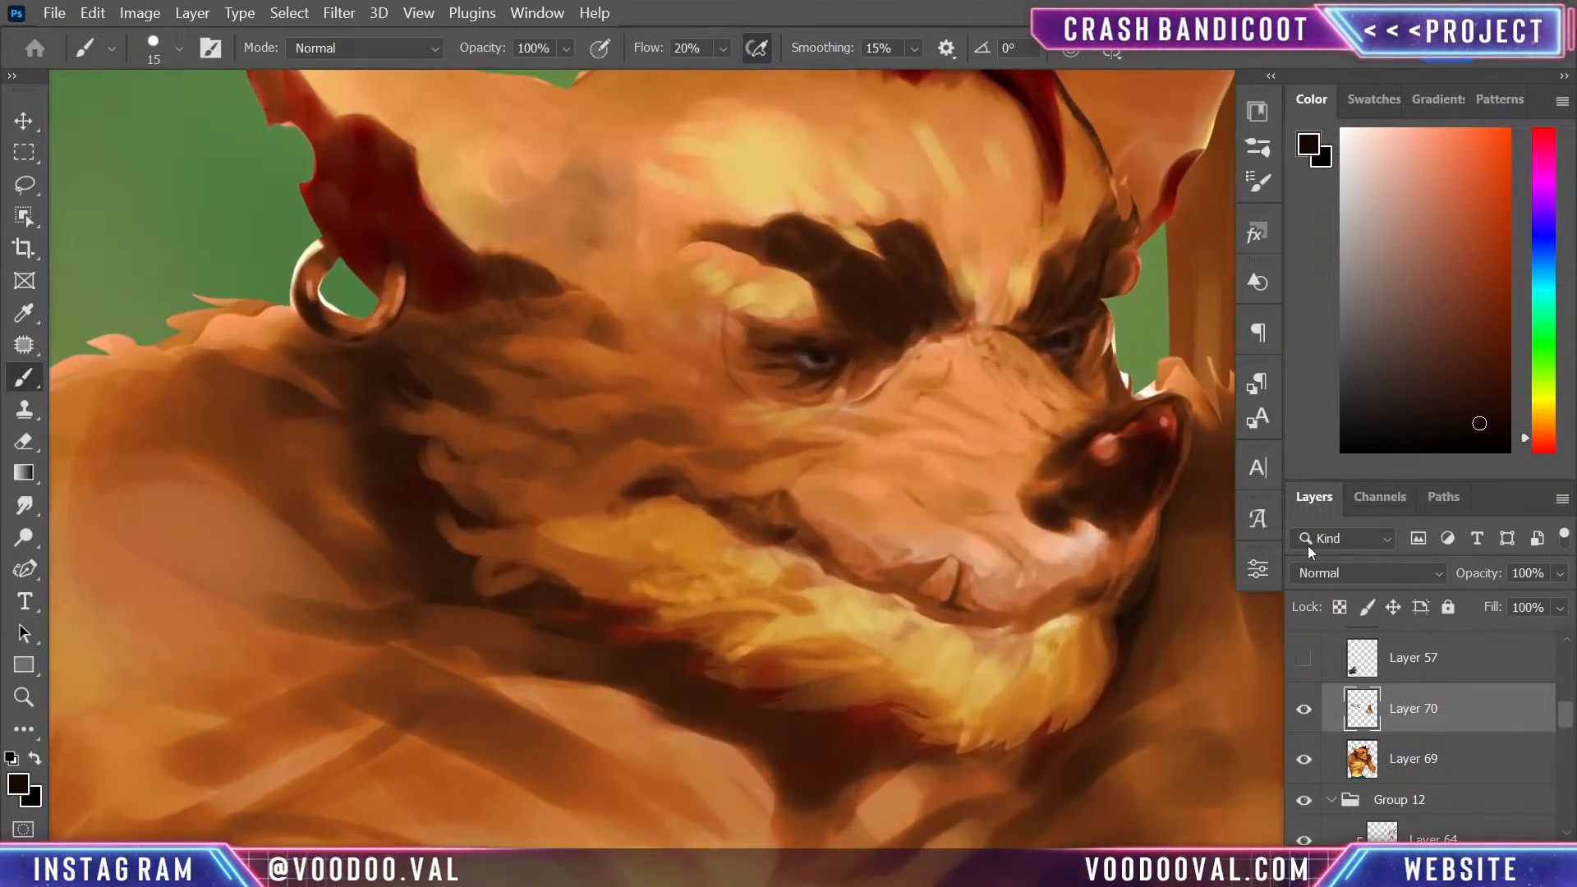
key(ctrl+shift+alt+n)
key(bracketright)
key(bracketright)
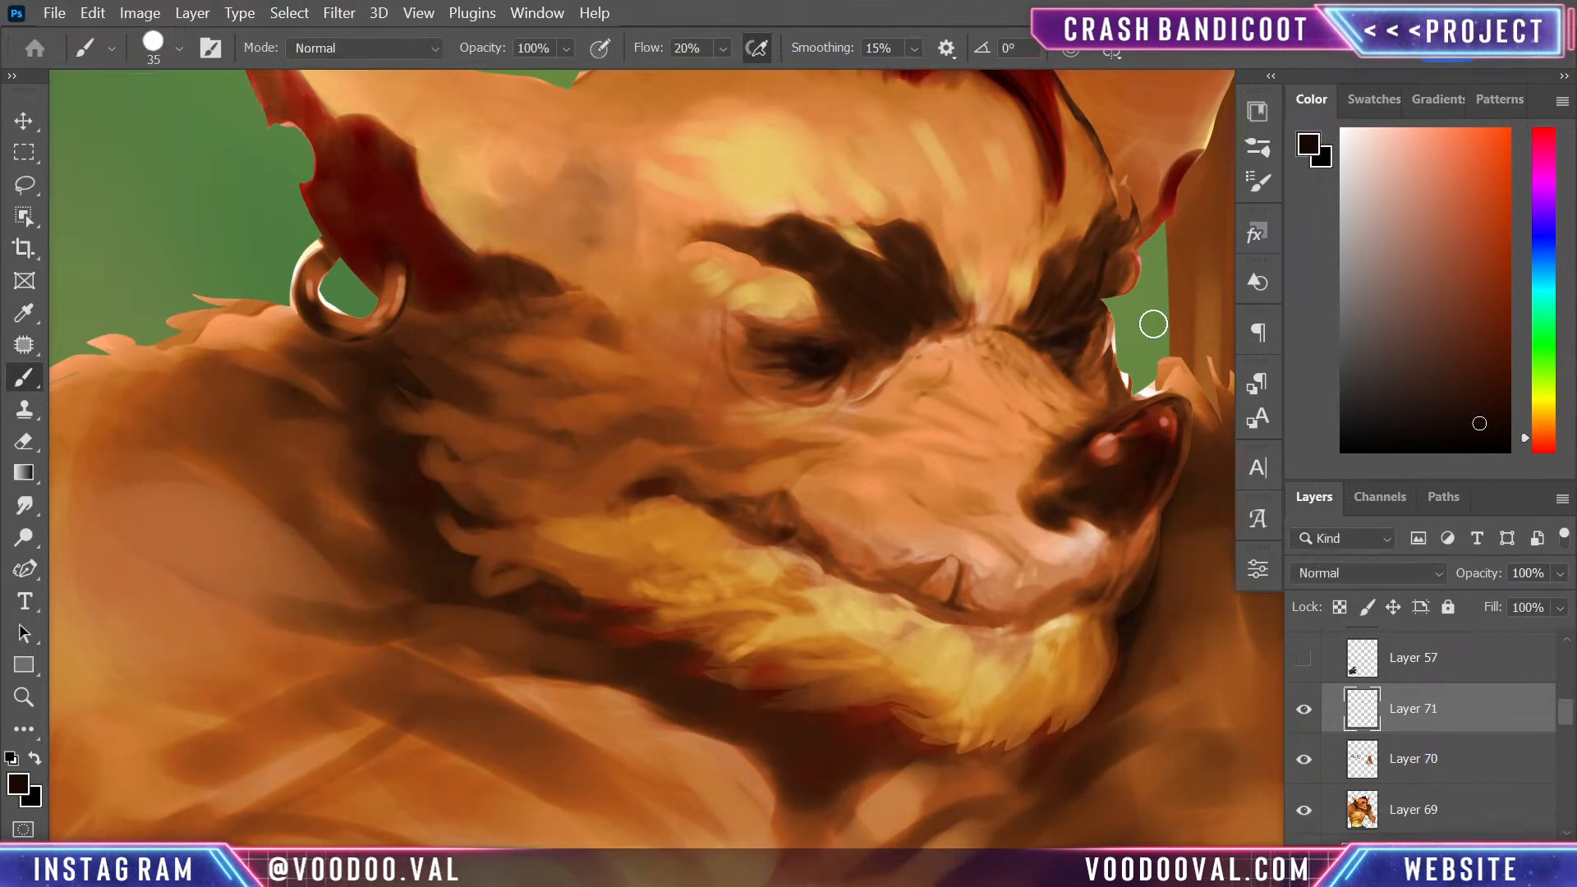
click(1559, 573)
drag(1560, 601, 1506, 609)
- Add tiny light pink highlights to the eyes at brush size 7
drag(1420, 360, 1407, 180)
key(bracketleft)
key(bracketleft)
key(bracketleft)
key(bracketleft)
key(bracketleft)
key(bracketleft)
key(bracketleft)
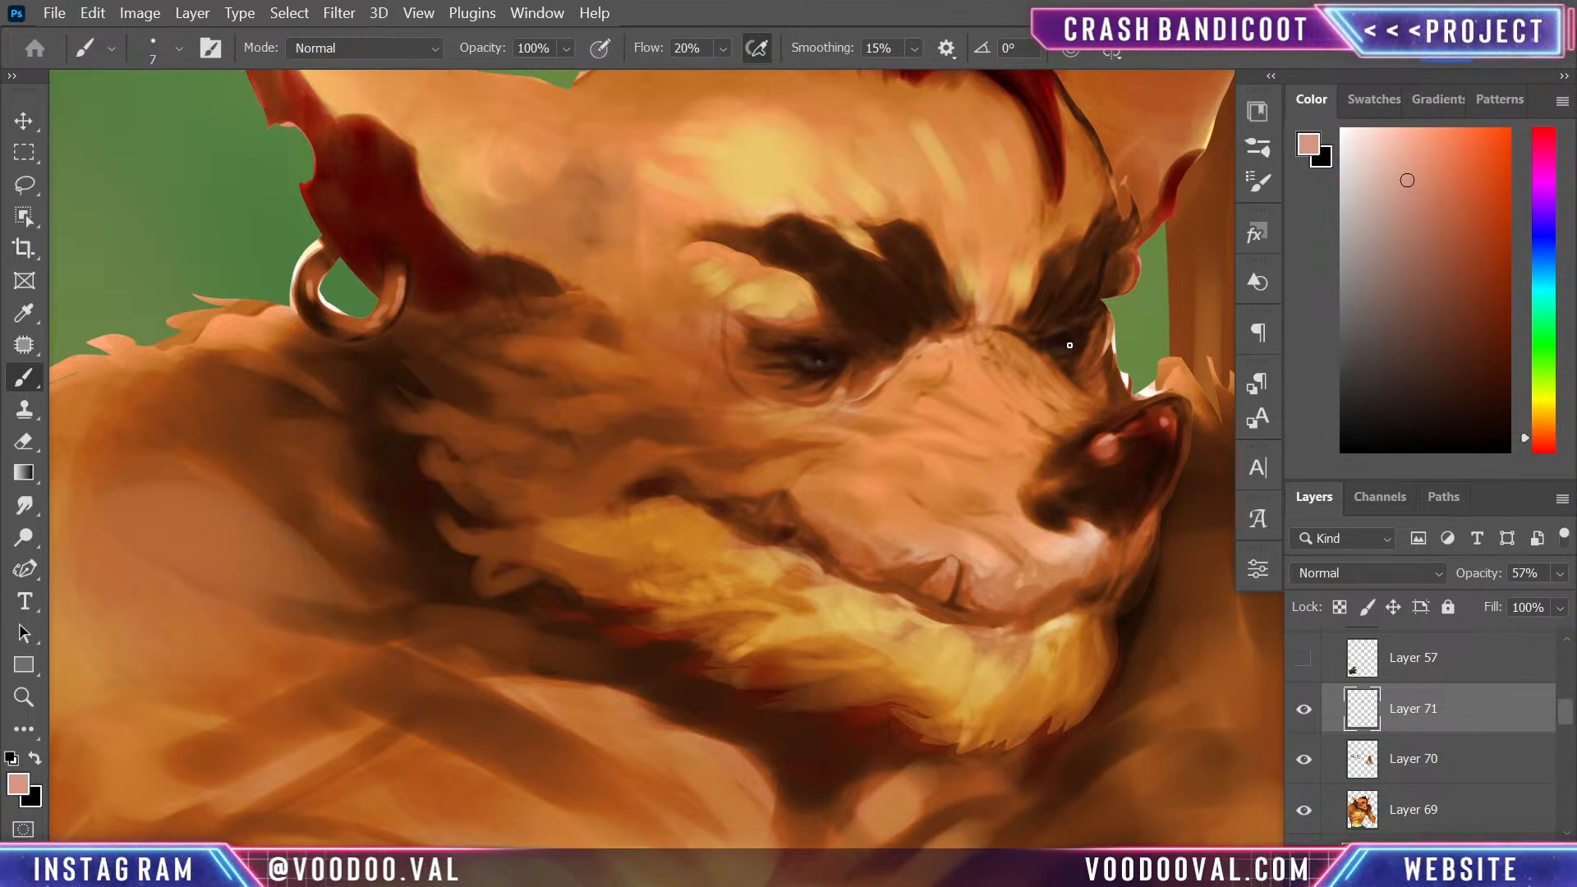
key(ctrl+minus)
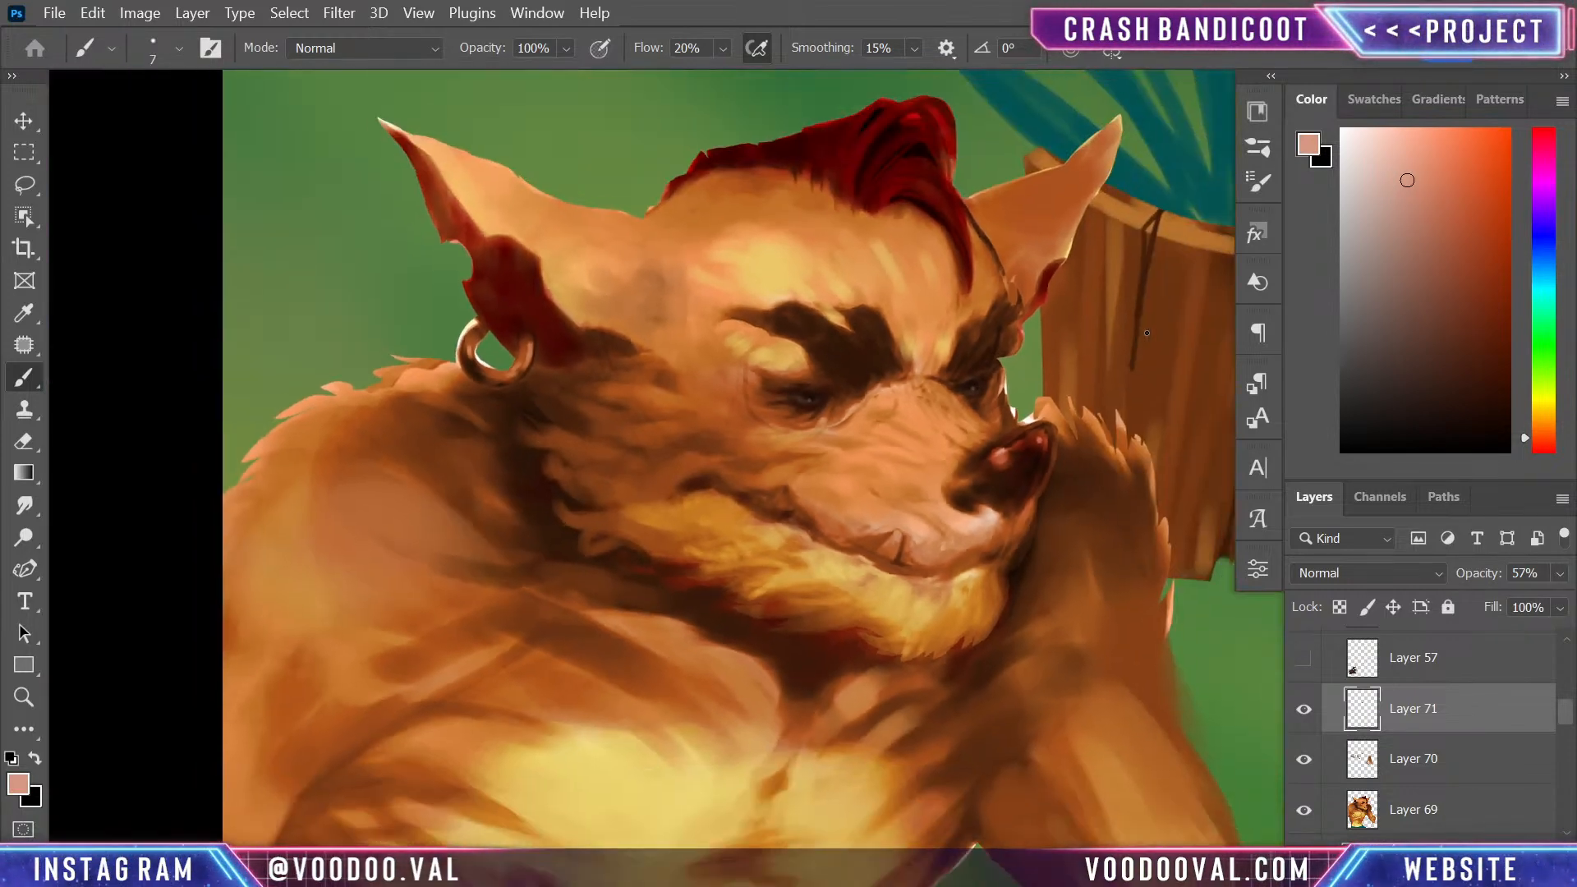
key(ctrl+minus)
key(ctrl+minus)
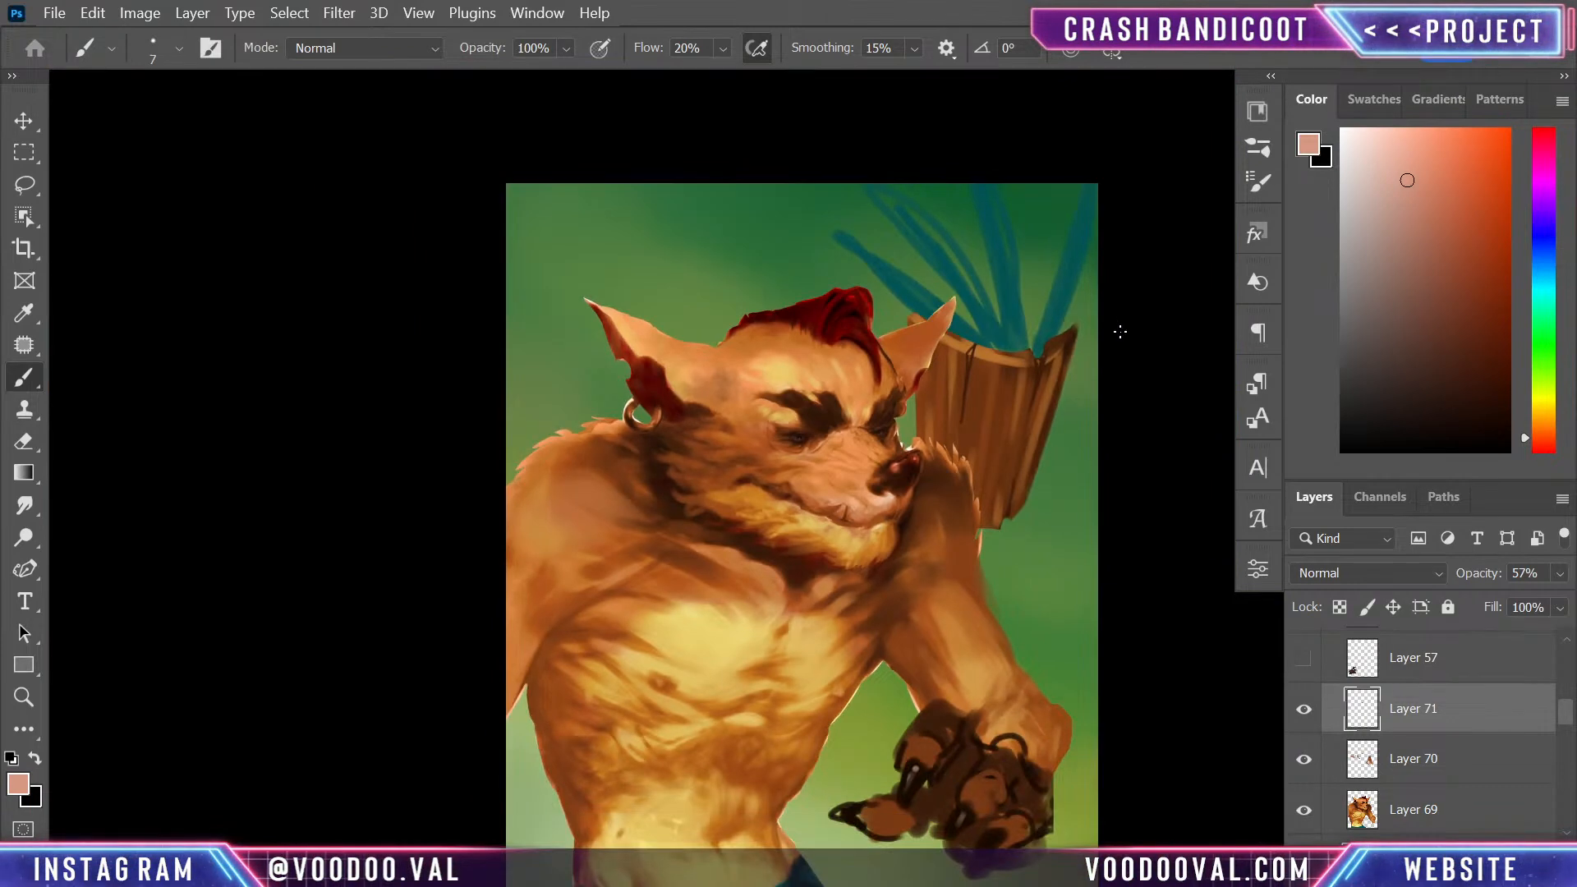
- Hide Layer 71 and erase the painted irises from Layer 70 with the Eraser at size 30
click(1305, 711)
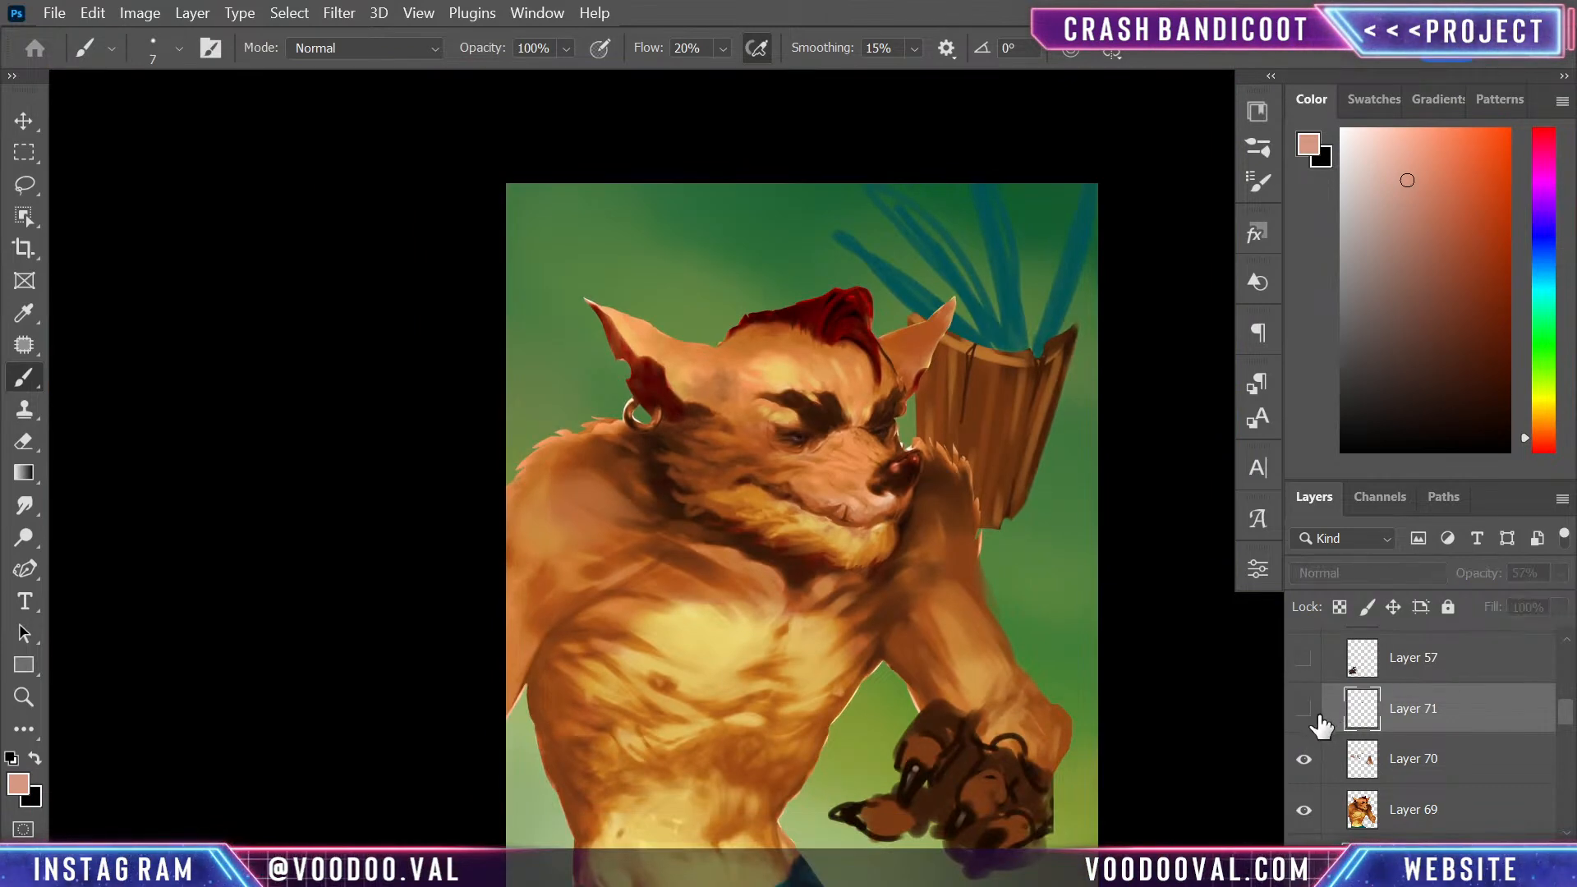
key(e)
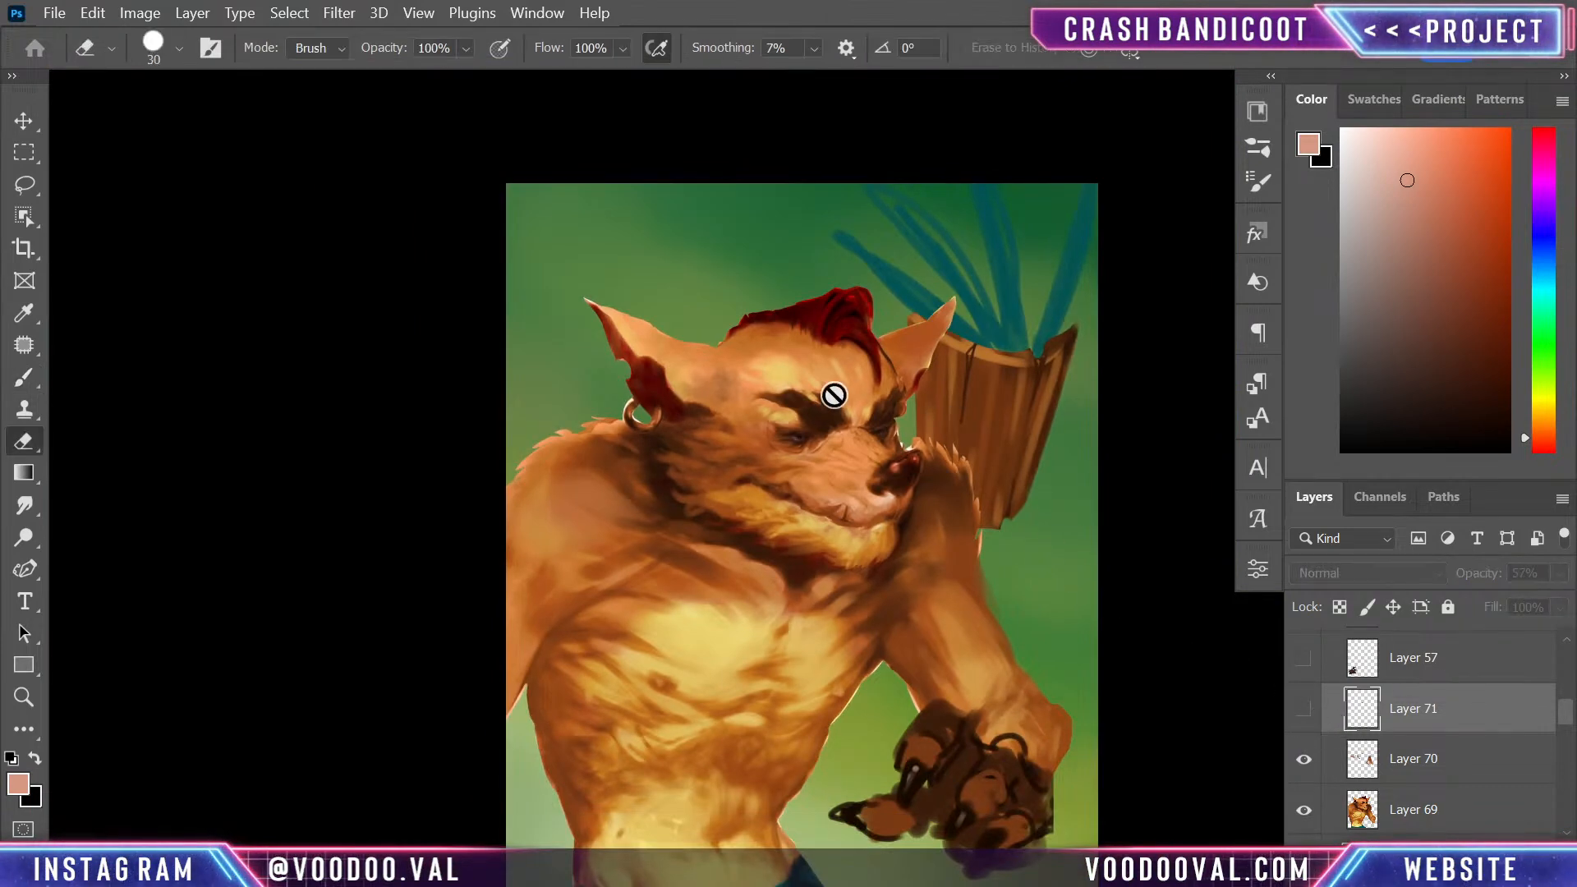
click(795, 439)
click(850, 379)
key(alt+bracketleft)
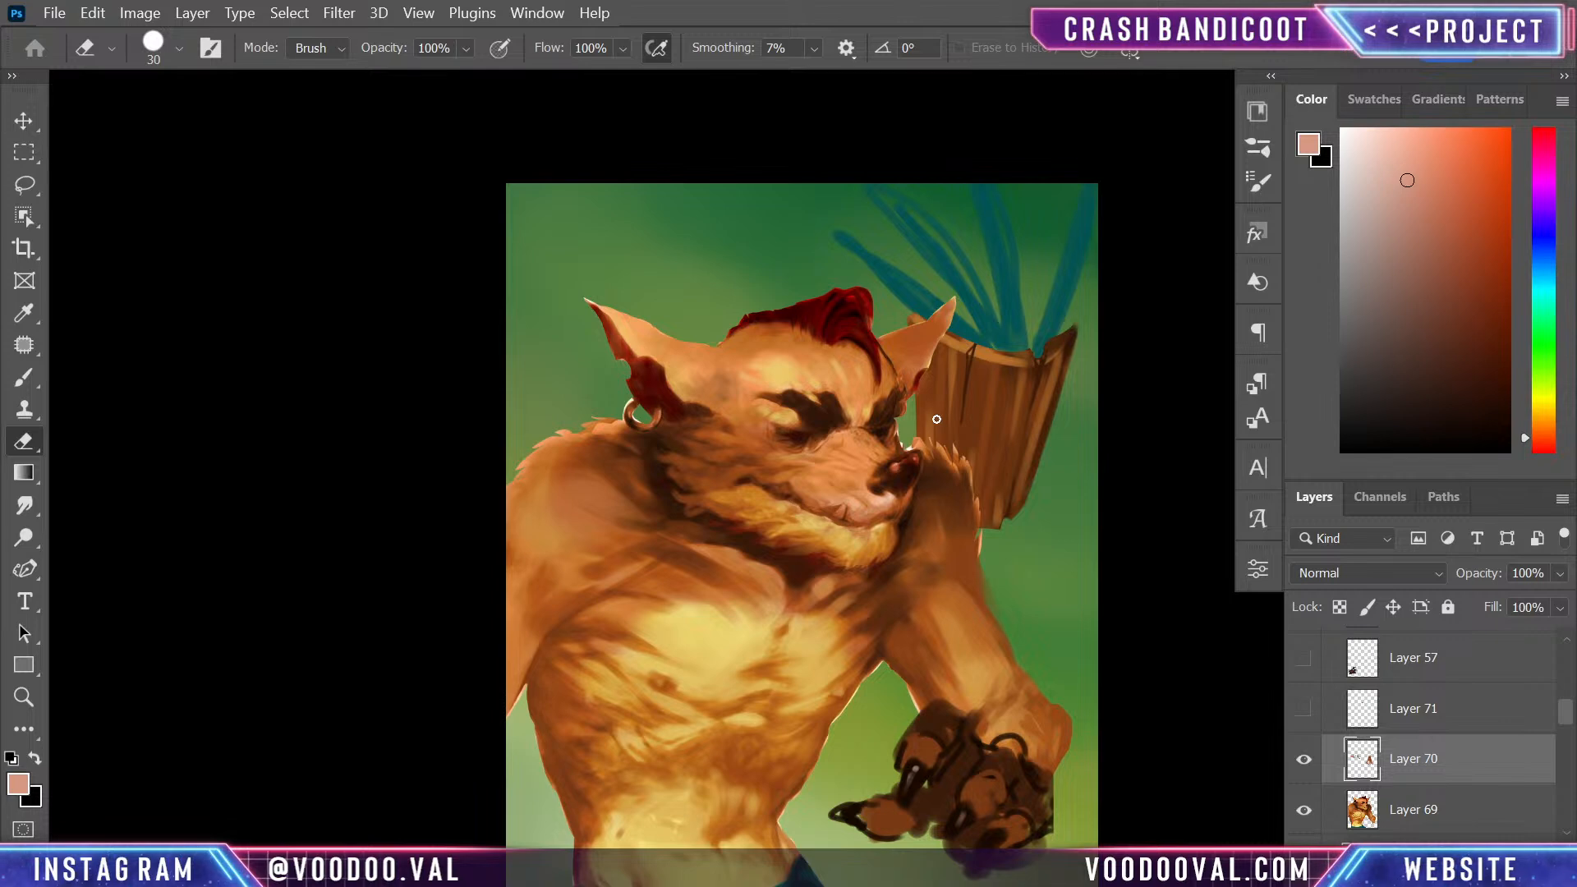
- Examine the face and the whole composition at different magnifications, and select Layer 8 near the top of the layer stack
scroll(940, 434, down, 3)
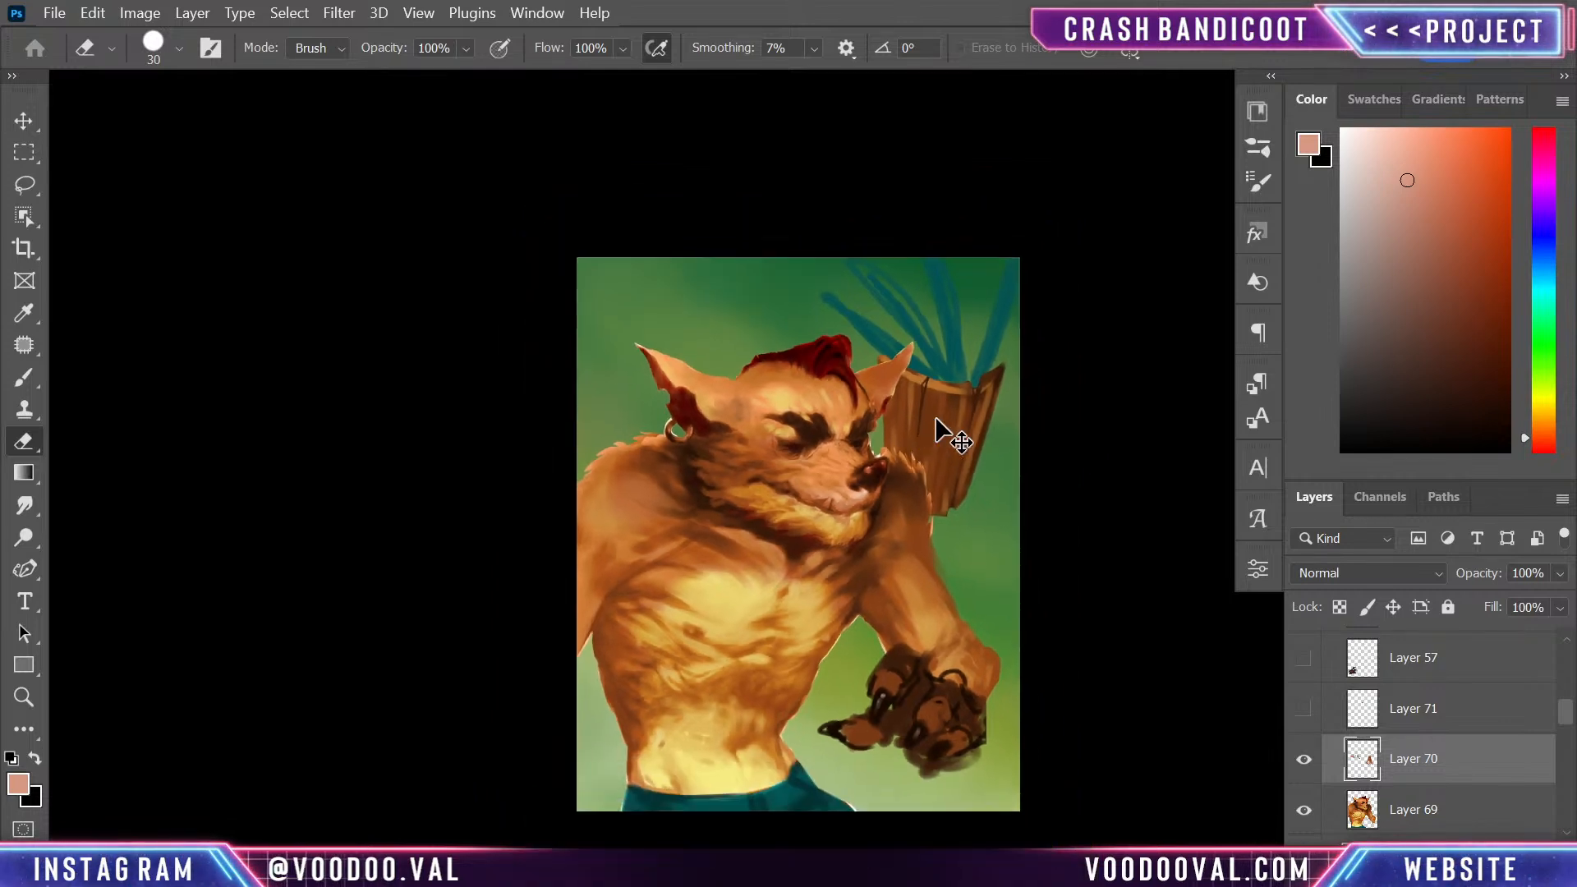
scroll(940, 432, up, 4)
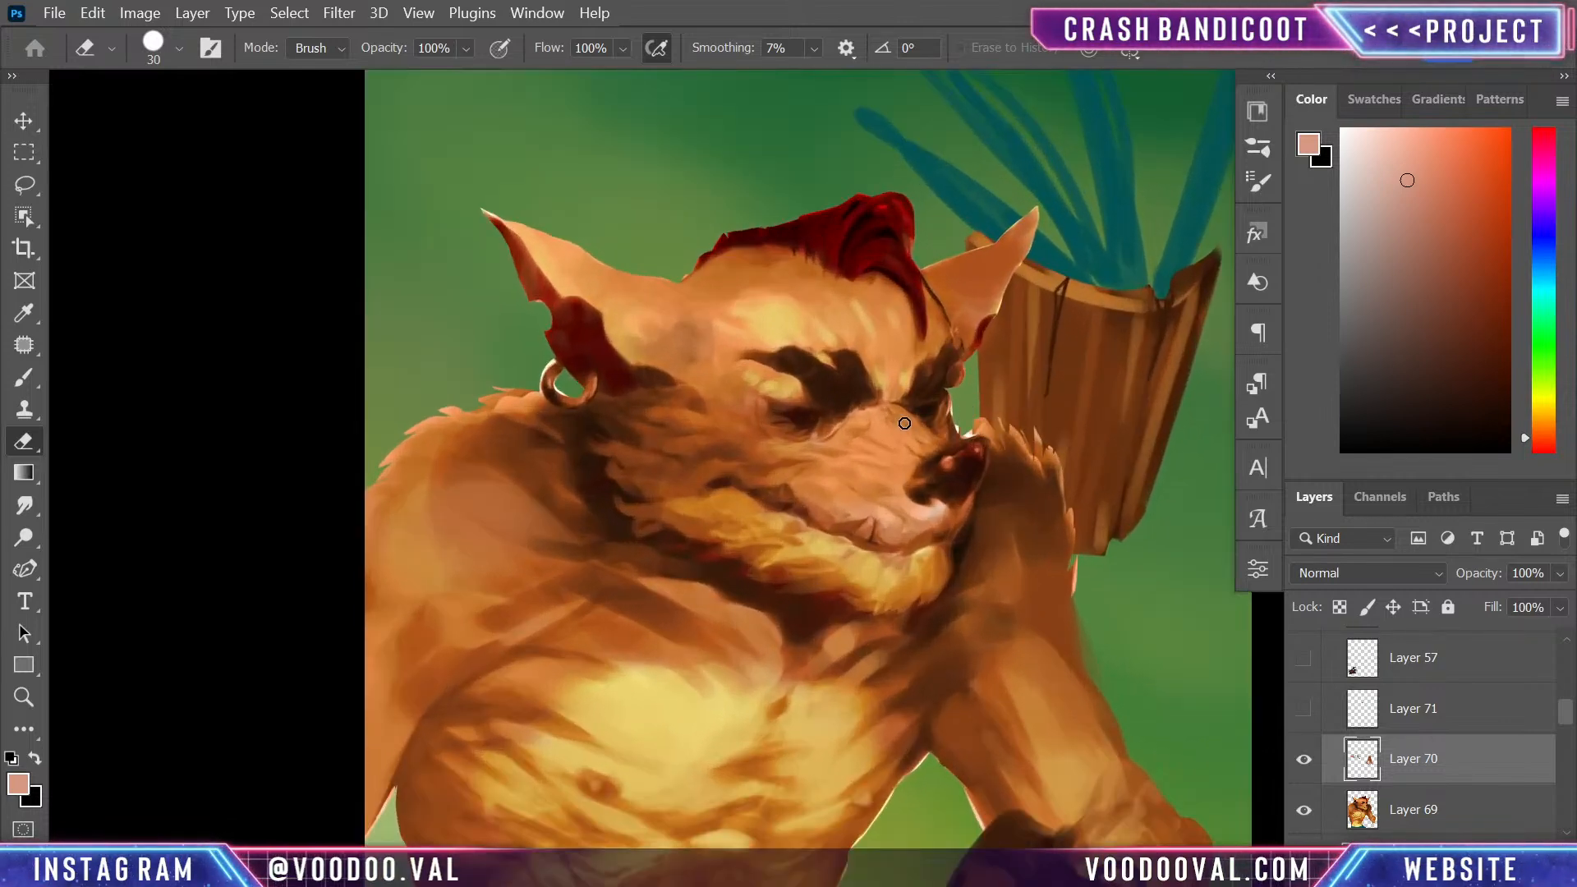
scroll(904, 423, down, 2)
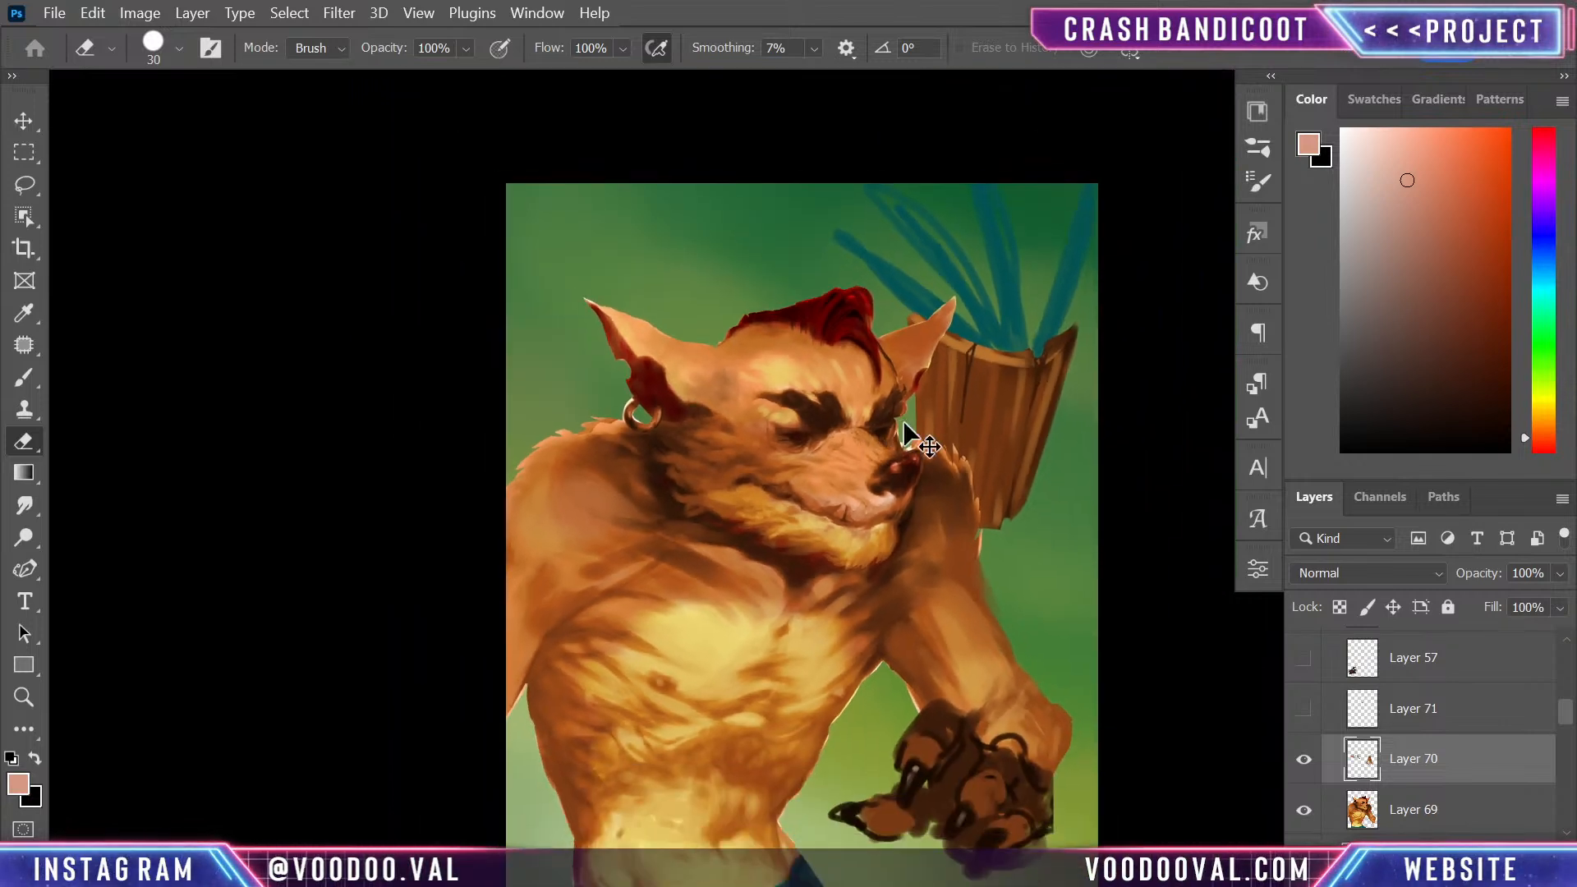
scroll(905, 423, up, 2)
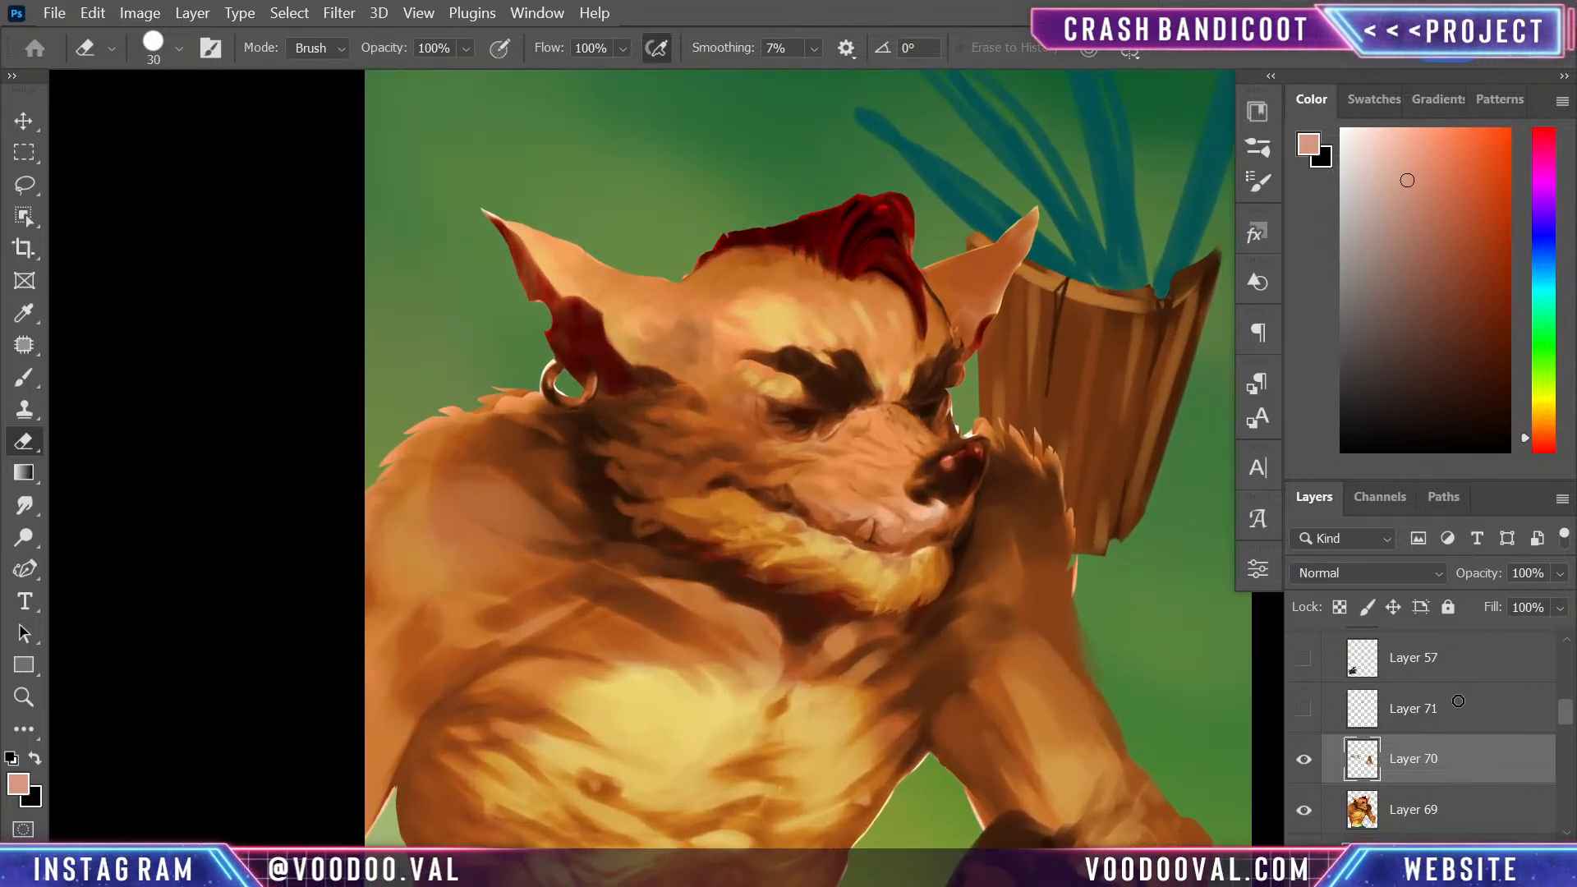
scroll(1519, 776, up, 5)
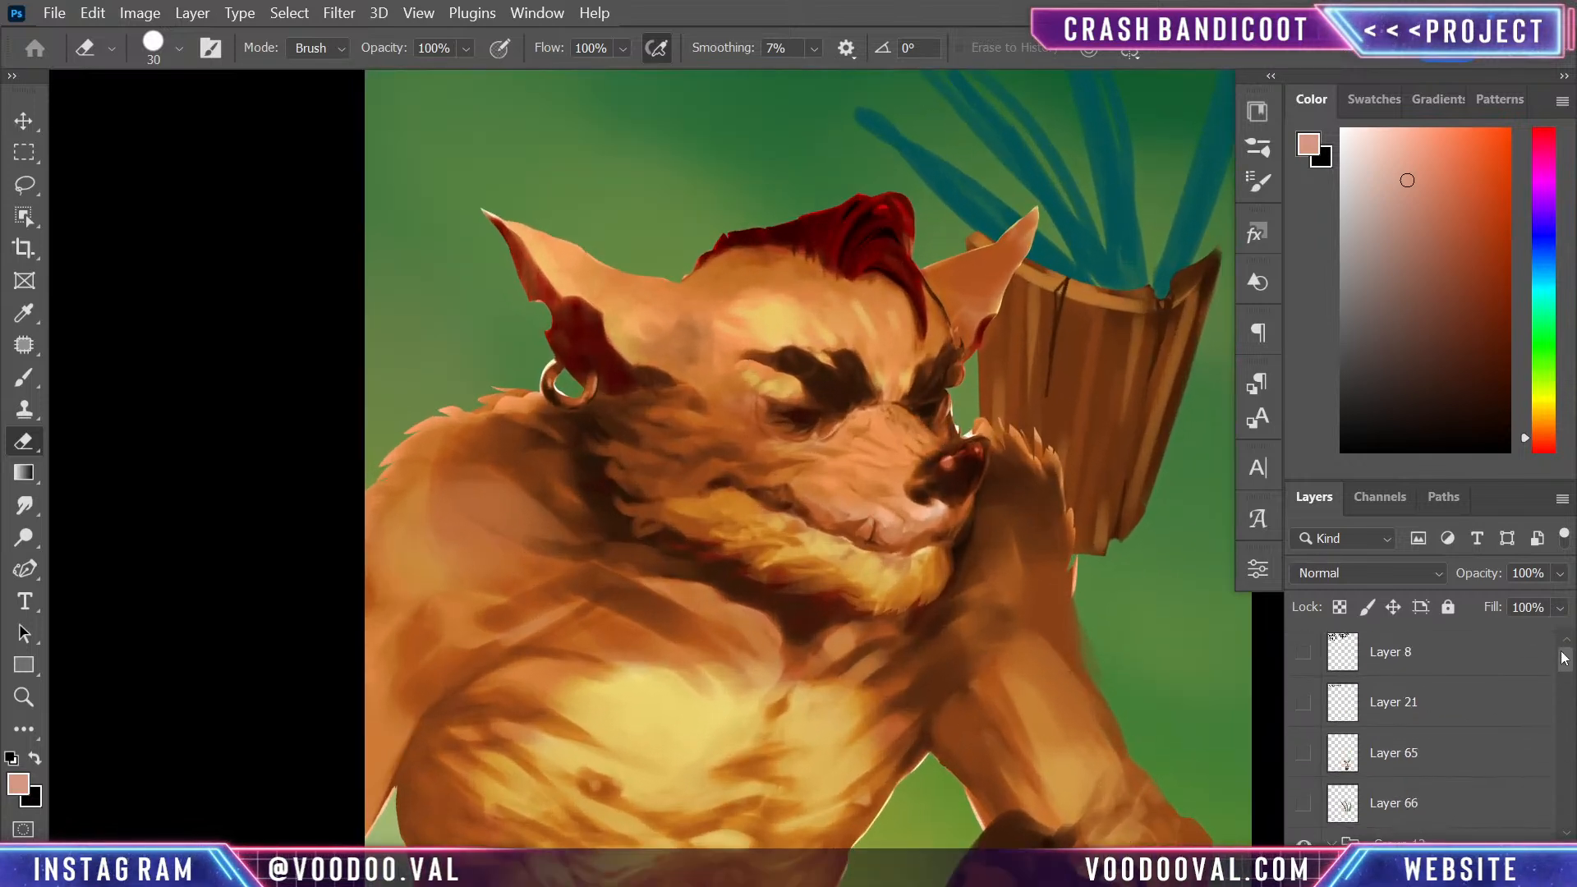
click(1456, 667)
key(ctrl+minus)
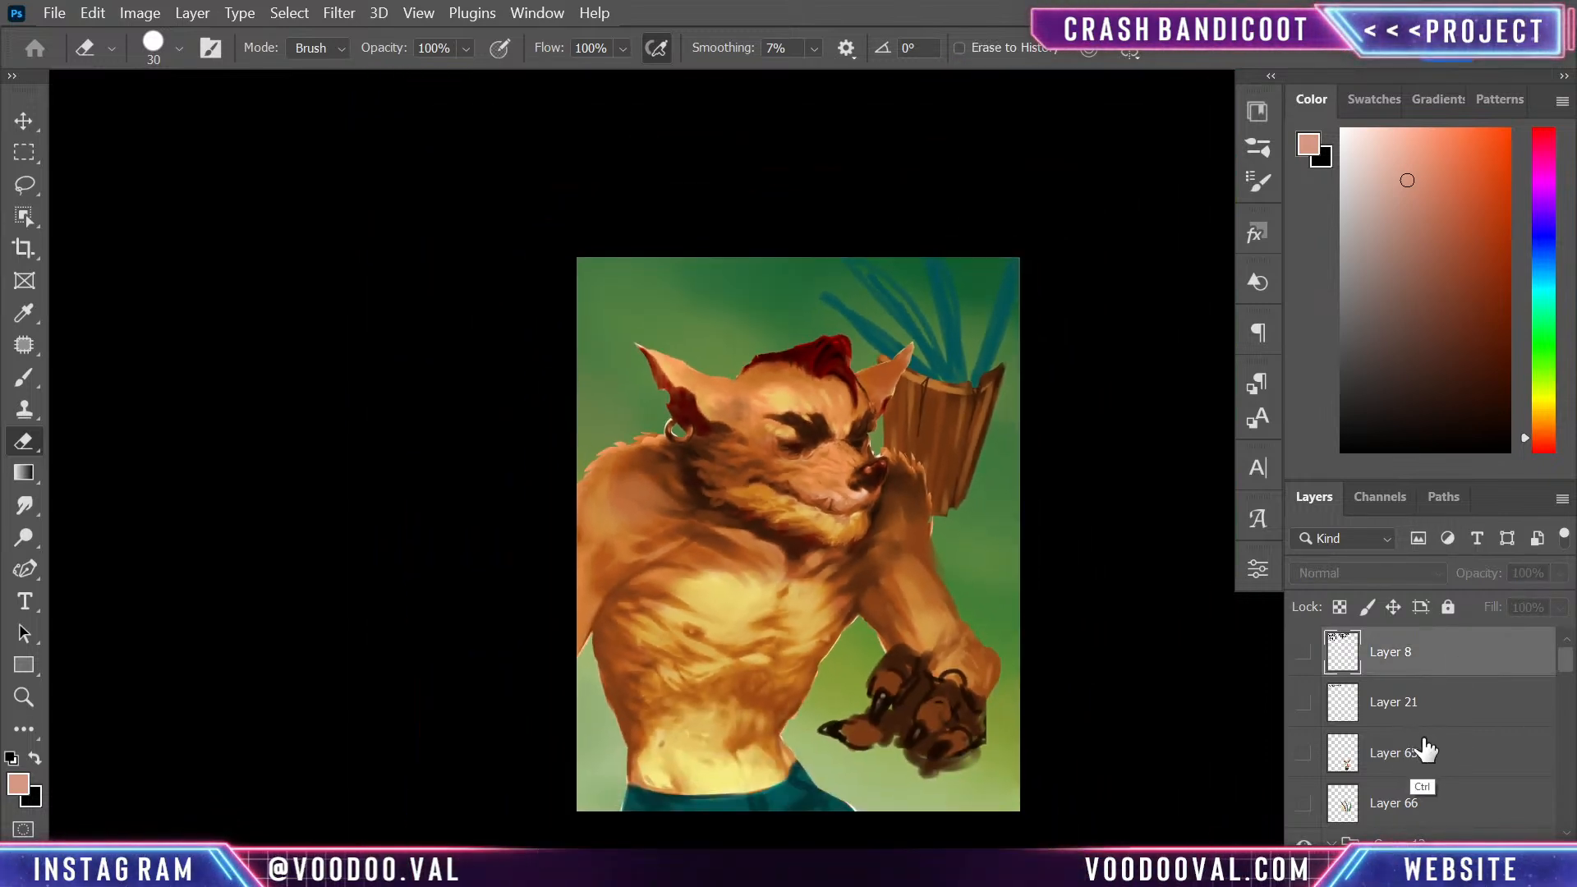
key(ctrl+plus)
key(ctrl+minus)
key(ctrl+plus)
drag(967, 421, 940, 338)
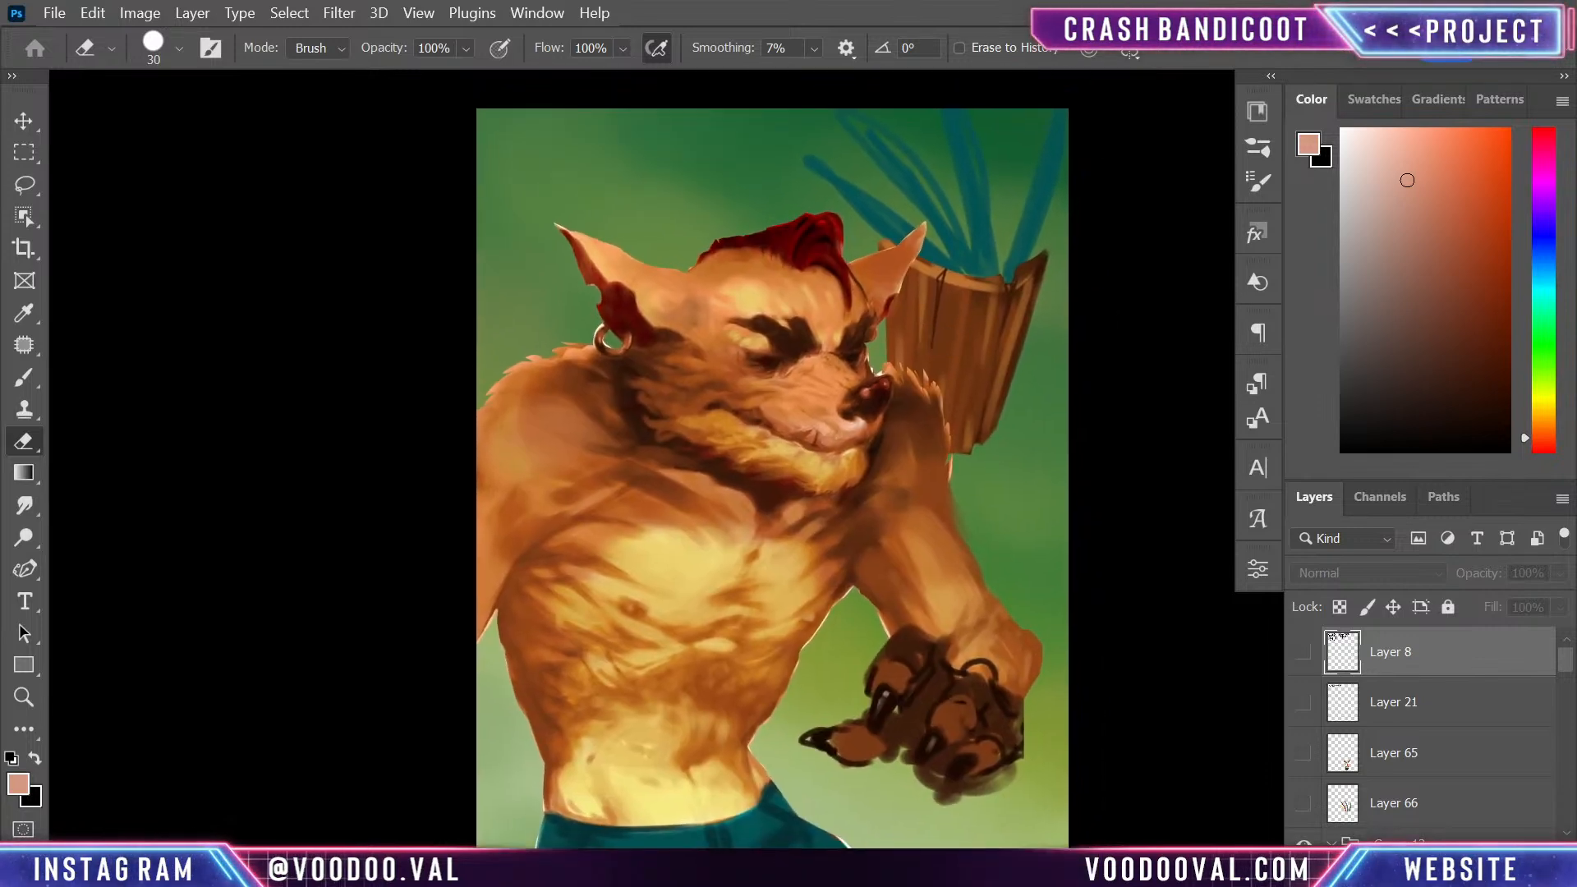